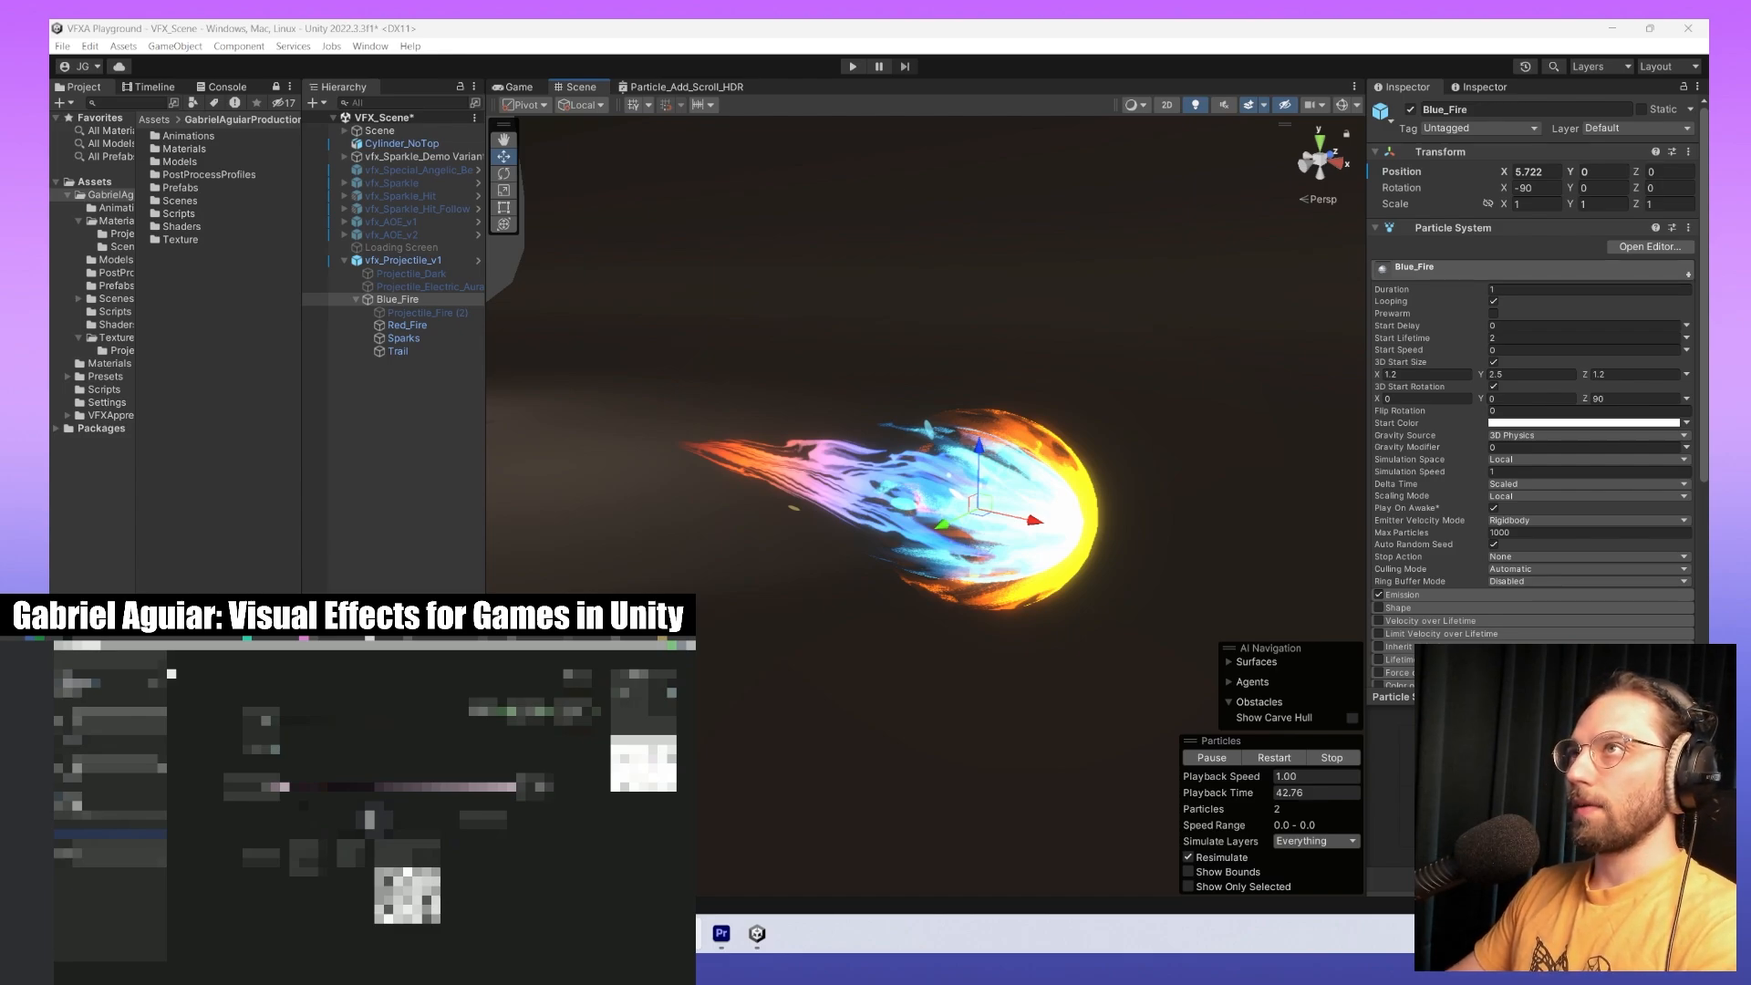
Activate the vfx_AOE_v2 effect in the scene and expand its anti, clim and diss groups.
left_click(392, 235)
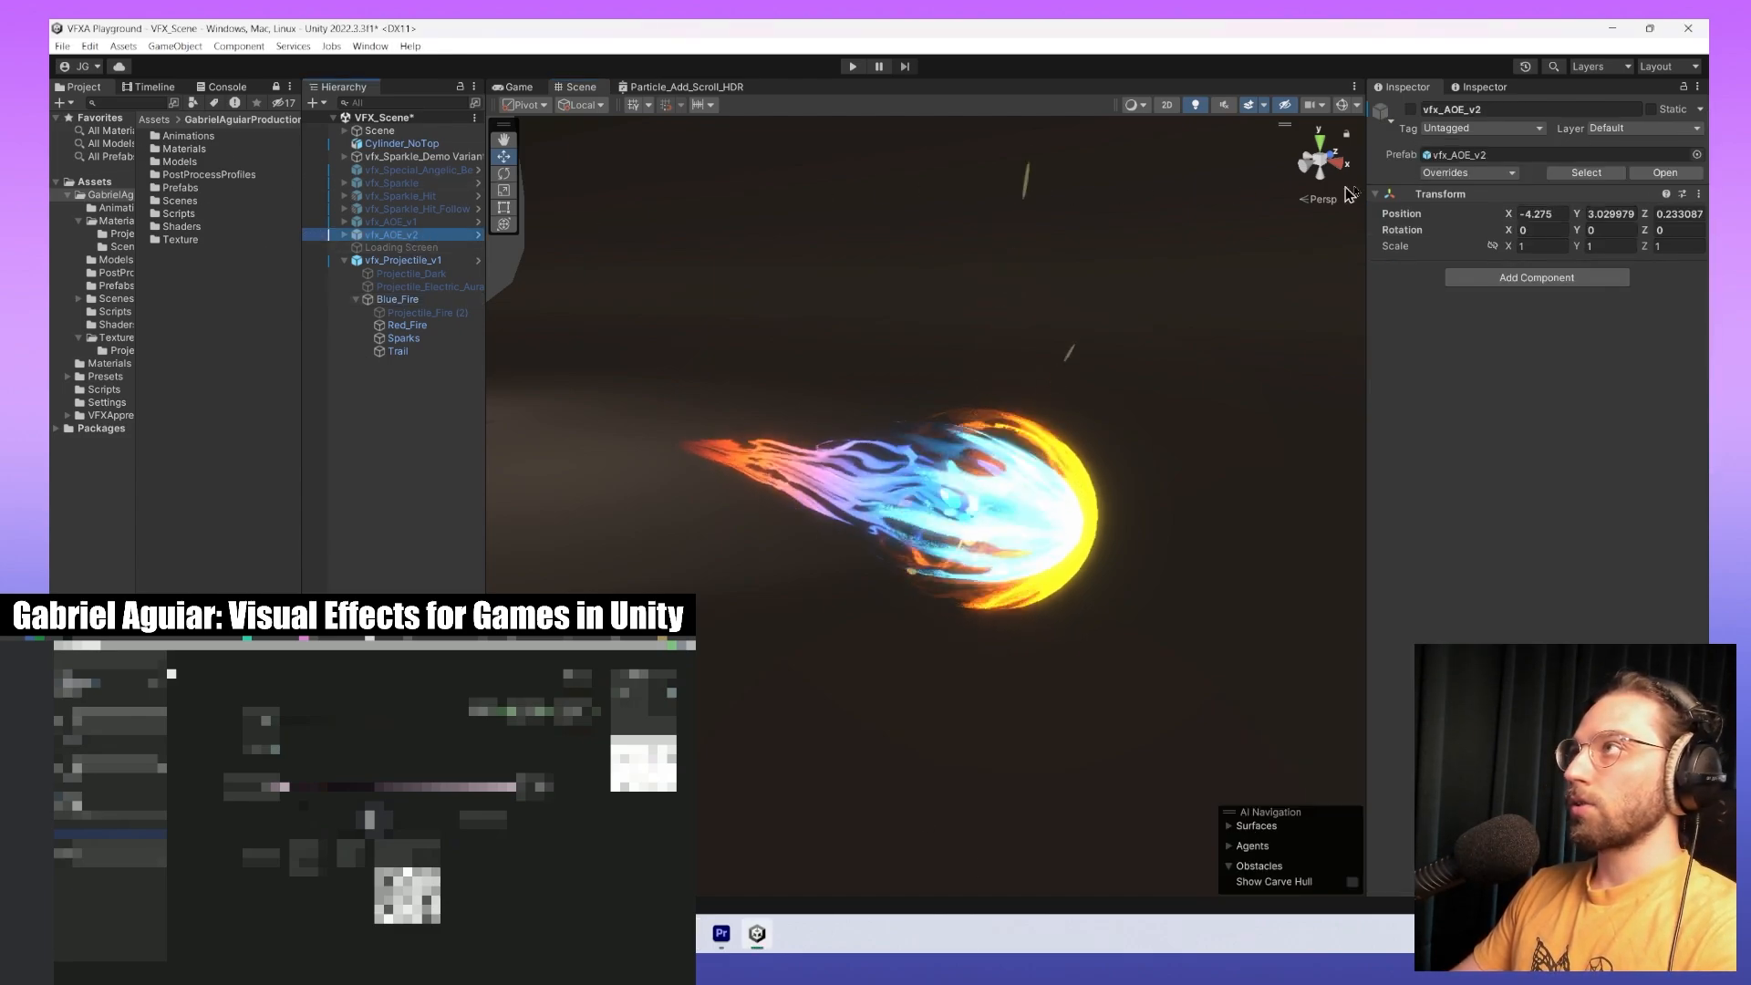
left_click(1411, 108)
double_click(352, 235)
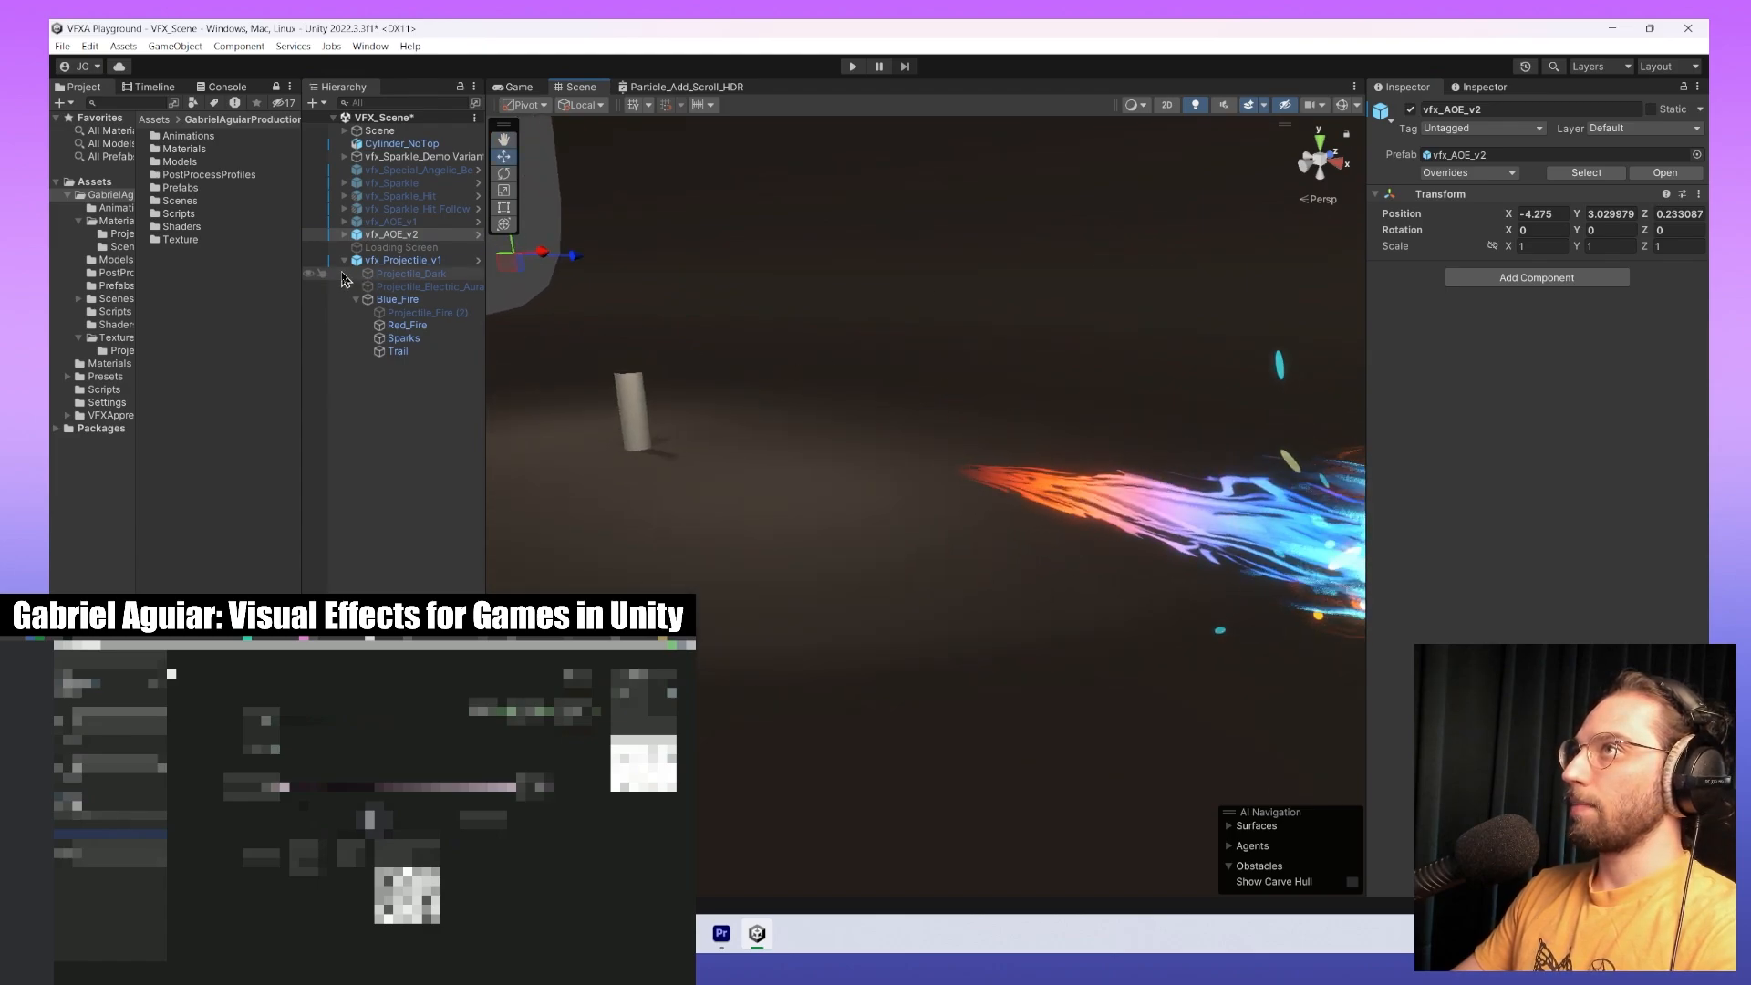
left_click(346, 235)
left_click(383, 247)
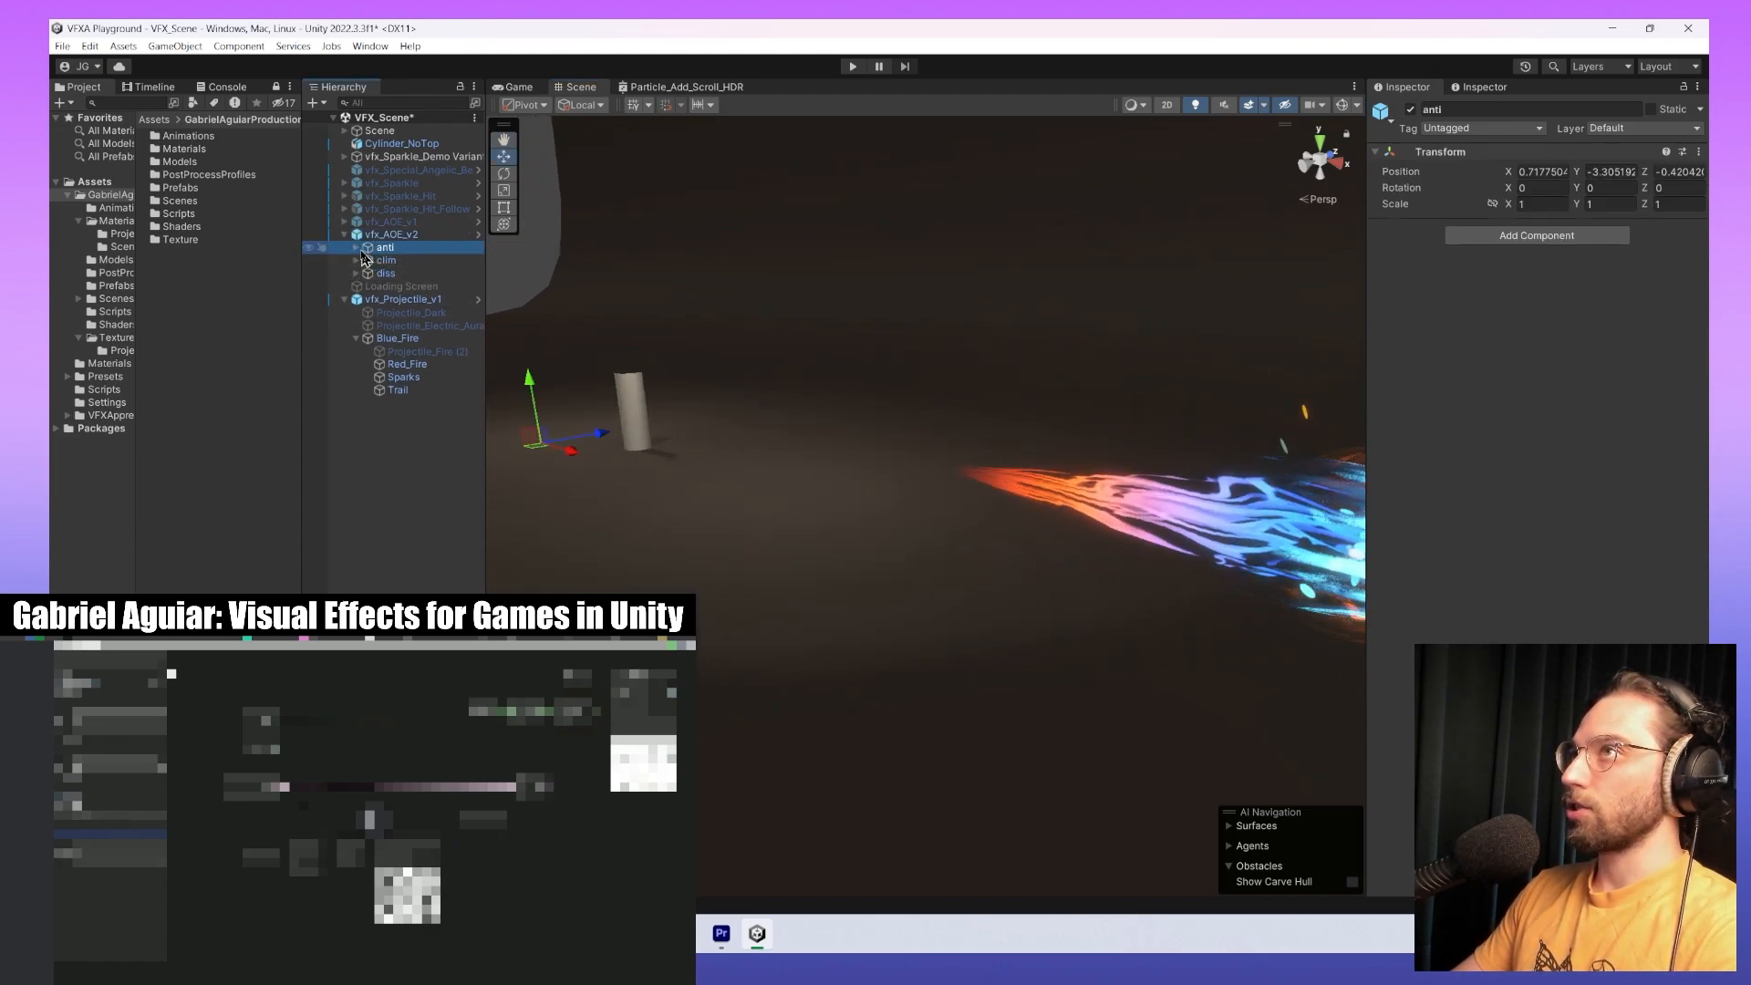
left_click(356, 325)
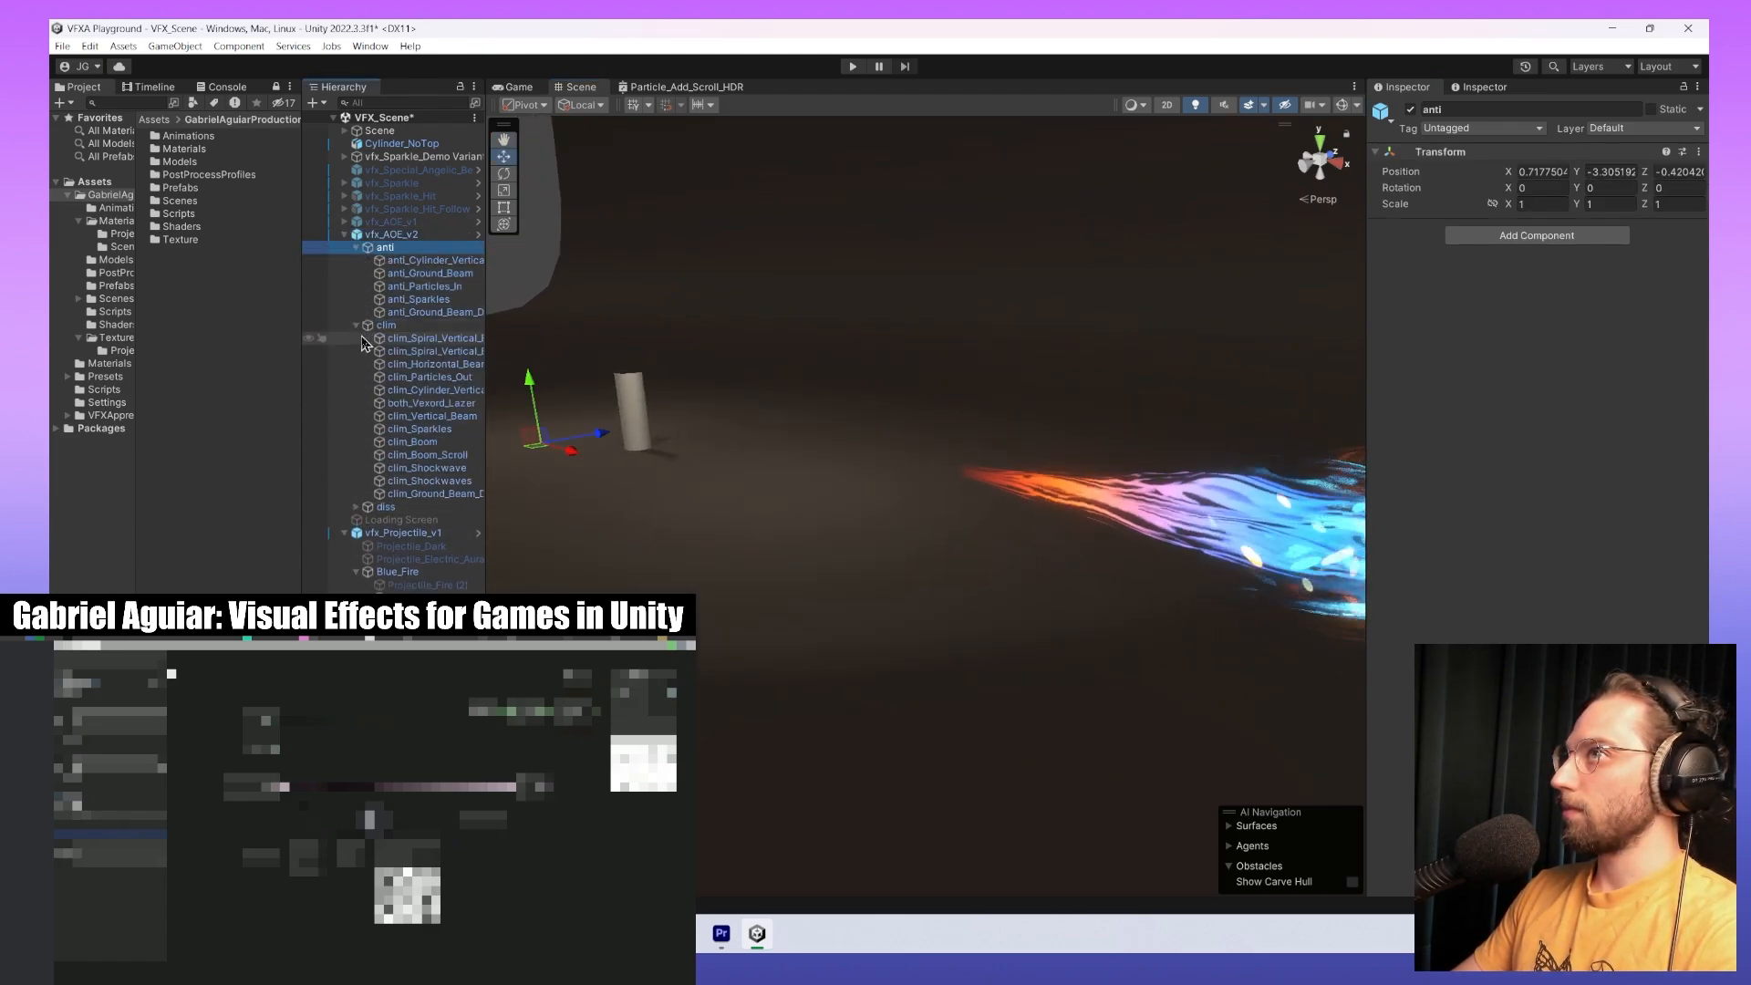
left_click(356, 507)
Deactivate the Cylinder_NoTop object in the scene.
left_click(632, 411)
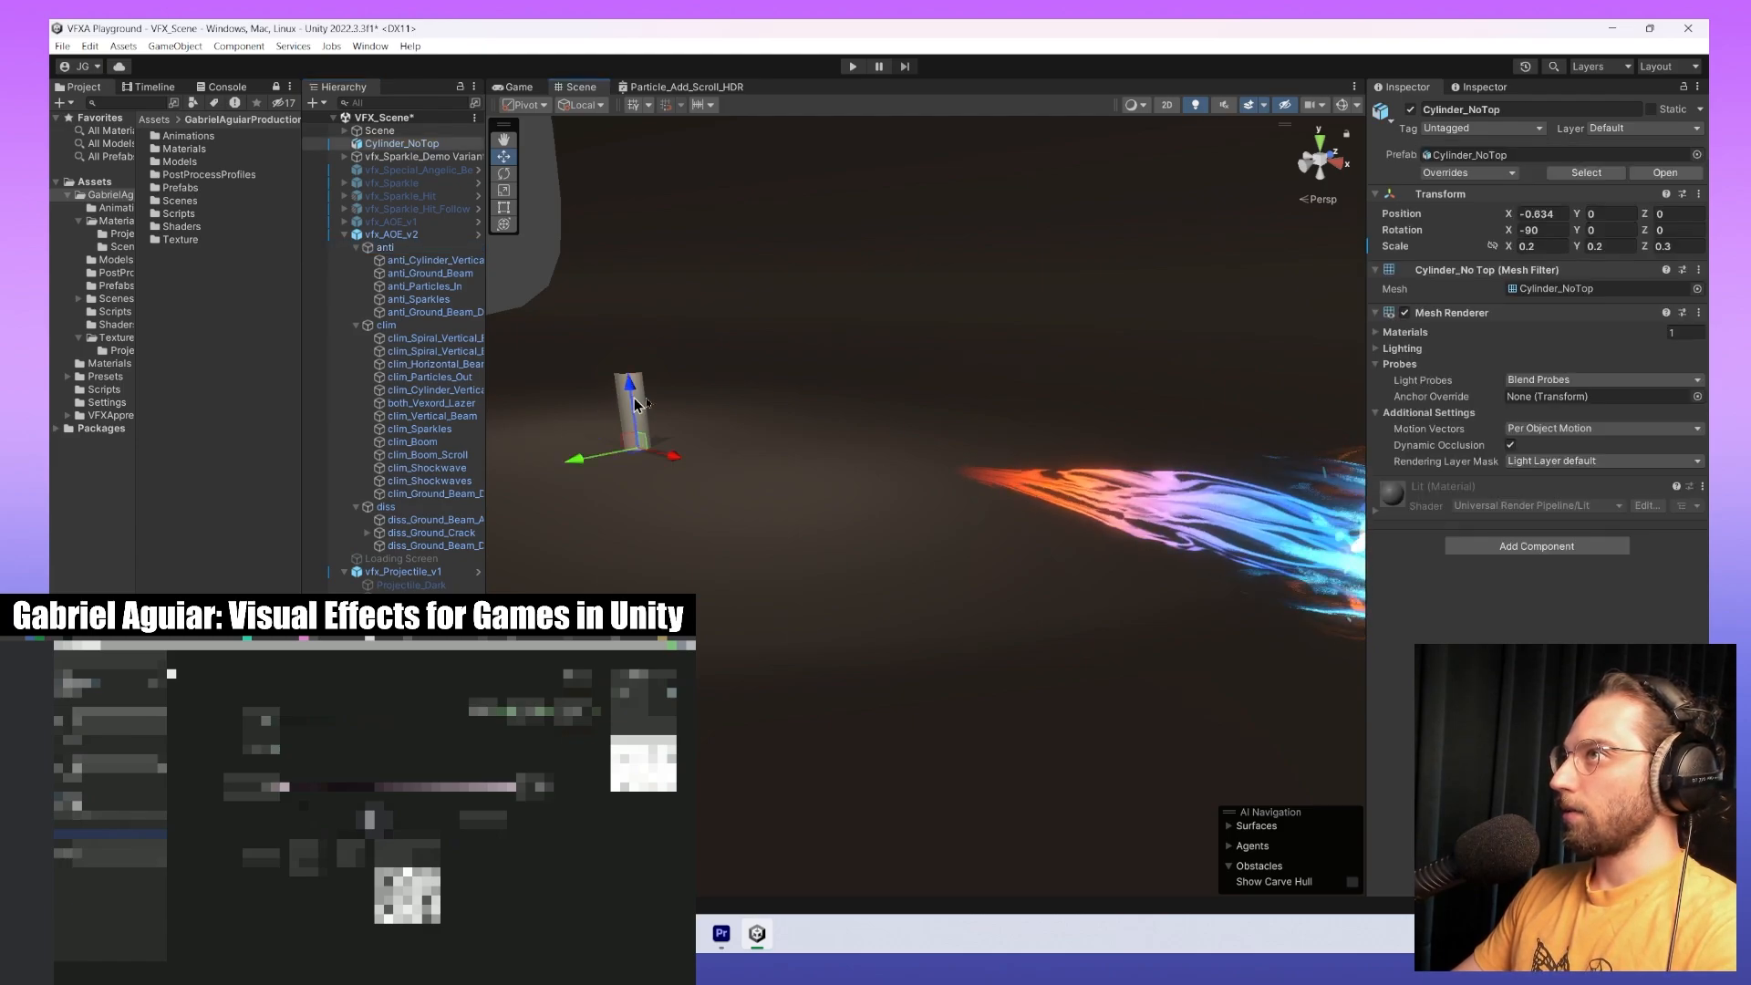
left_click(1411, 109)
Select all effects inside vfx_AOE_v2's anti, clim and diss groups and replay their particle preview.
left_click(431, 261)
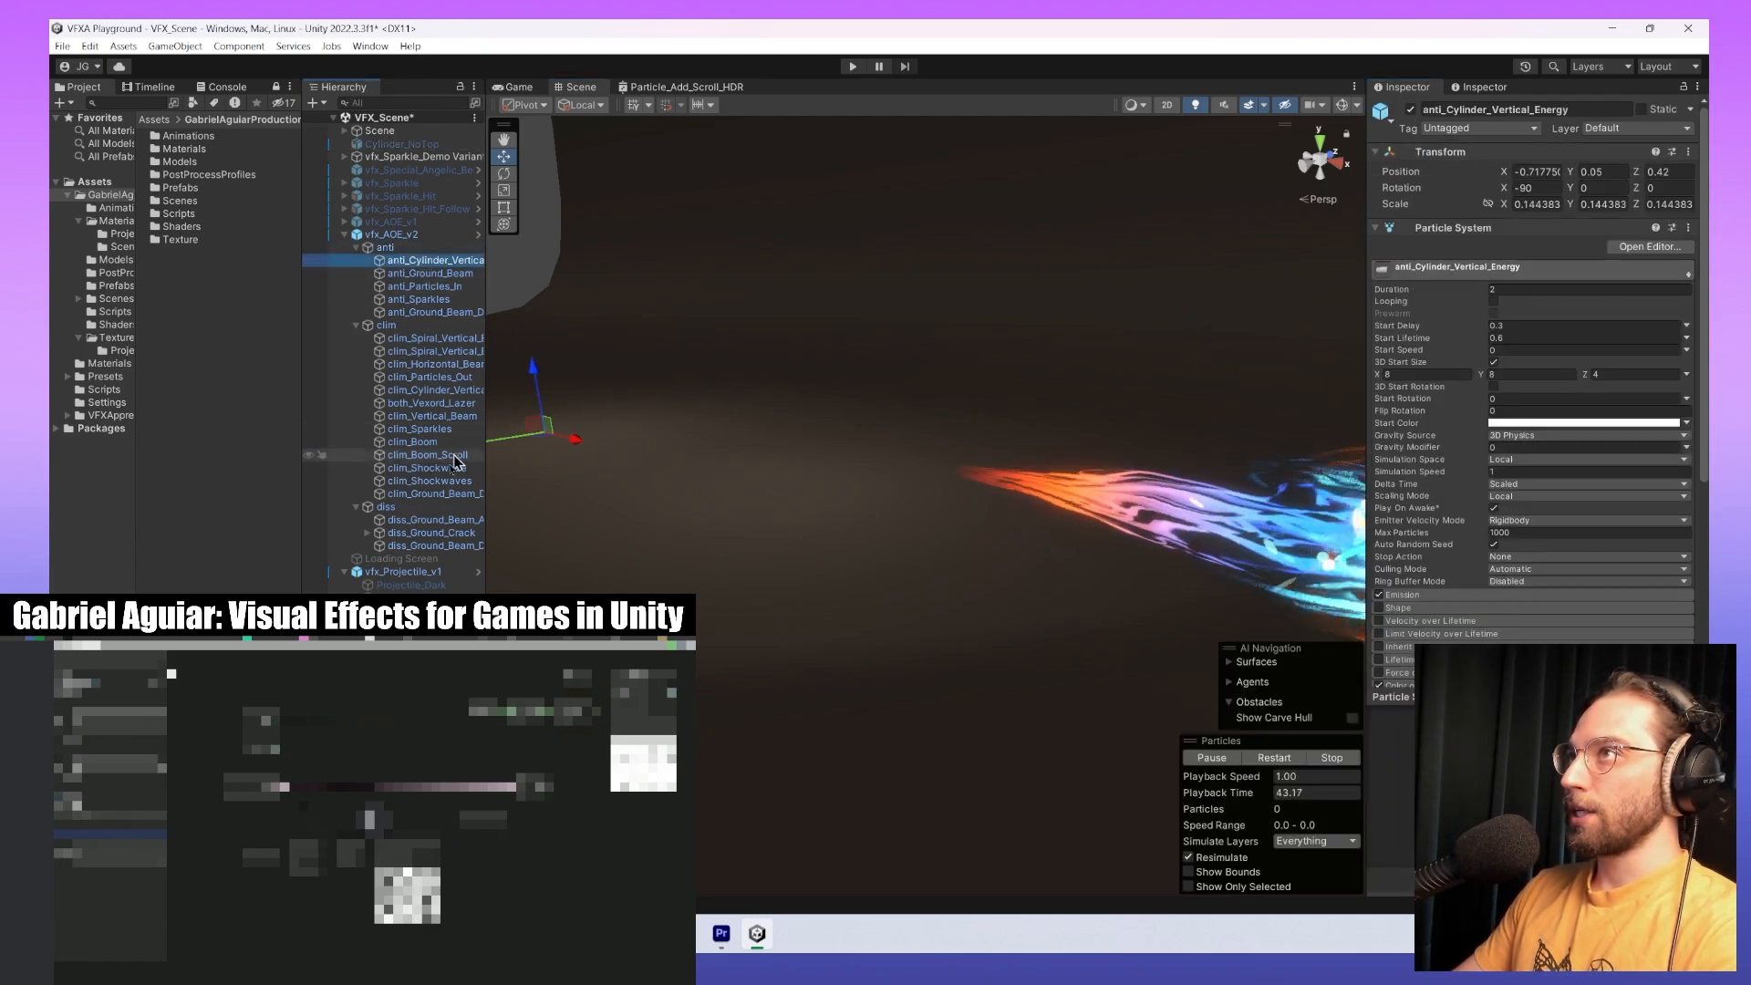
left_click(429, 545, "shift")
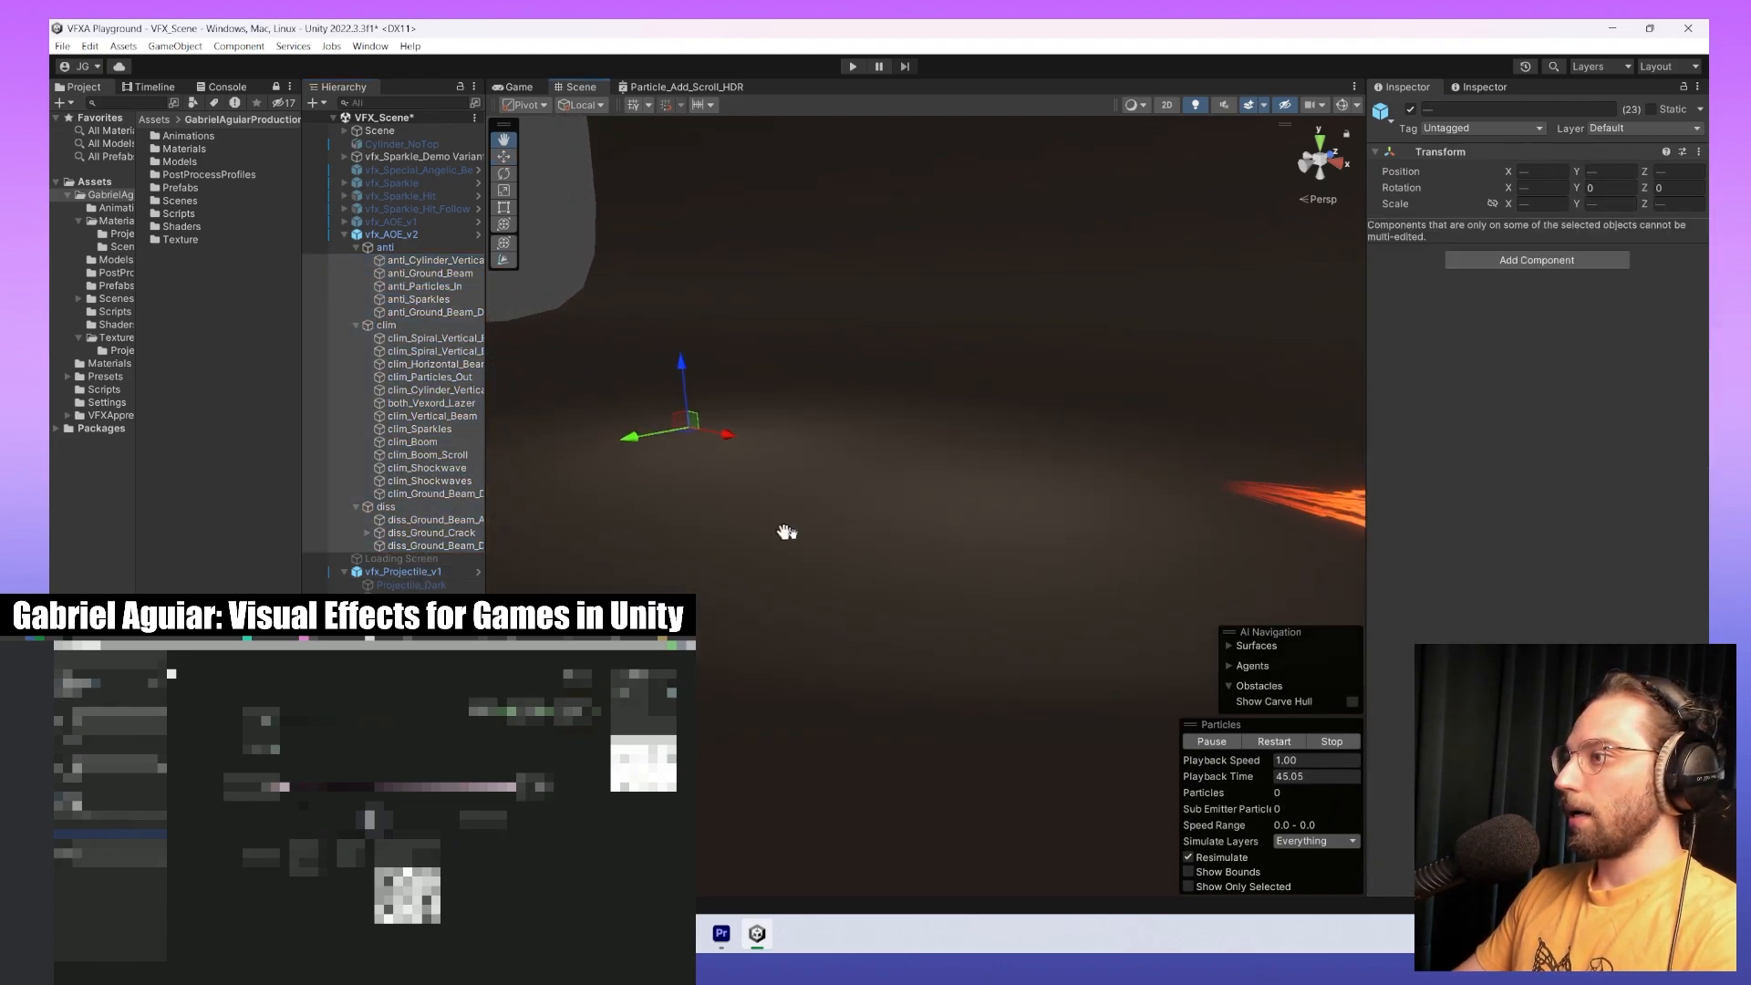
right_click_drag(1112, 554, 1192, 583)
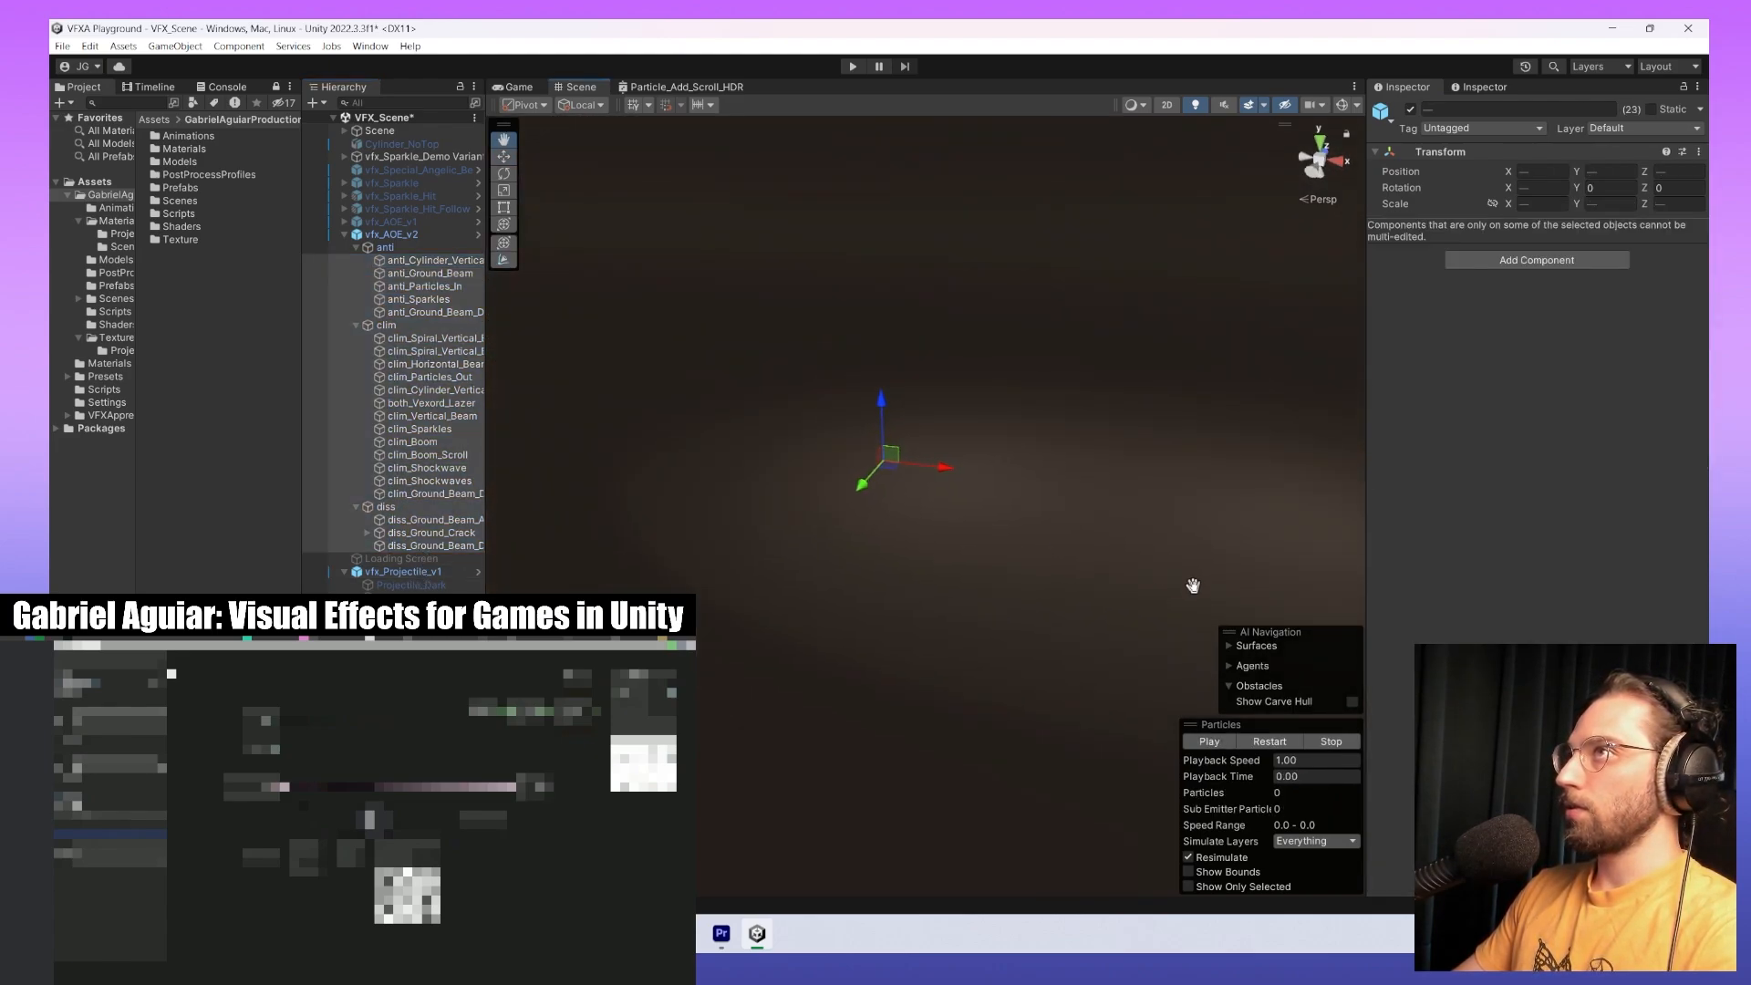
left_click(508, 139)
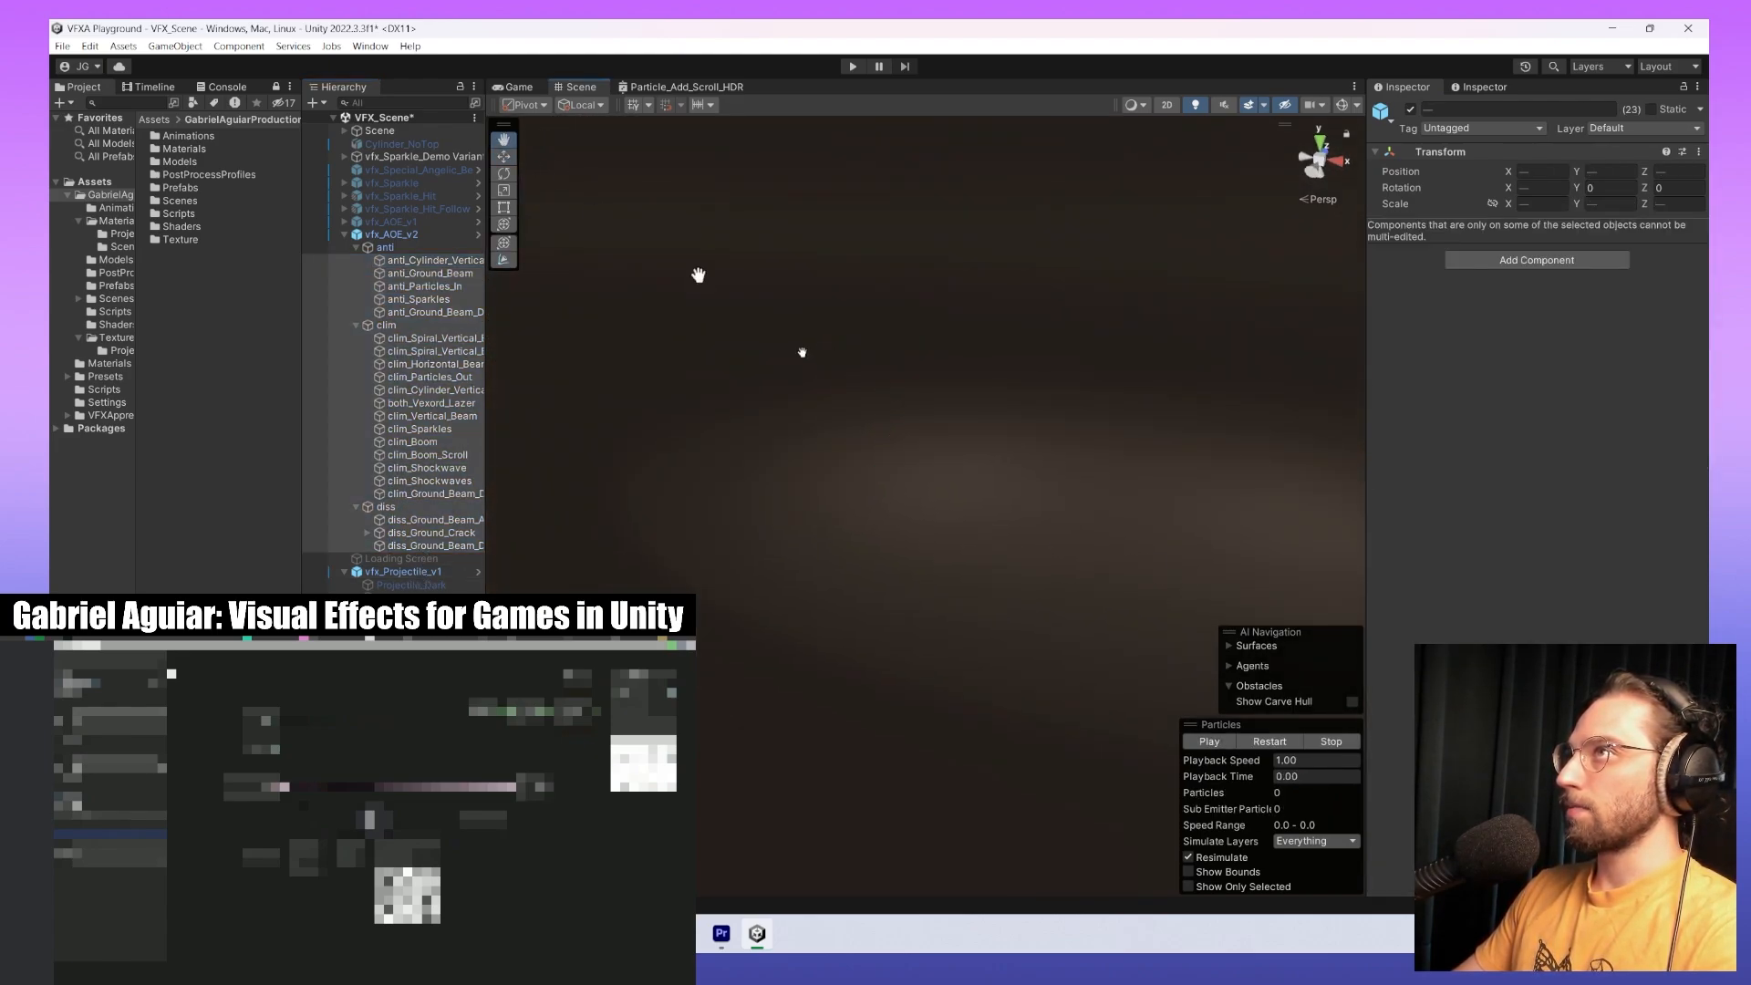
left_click(1275, 741)
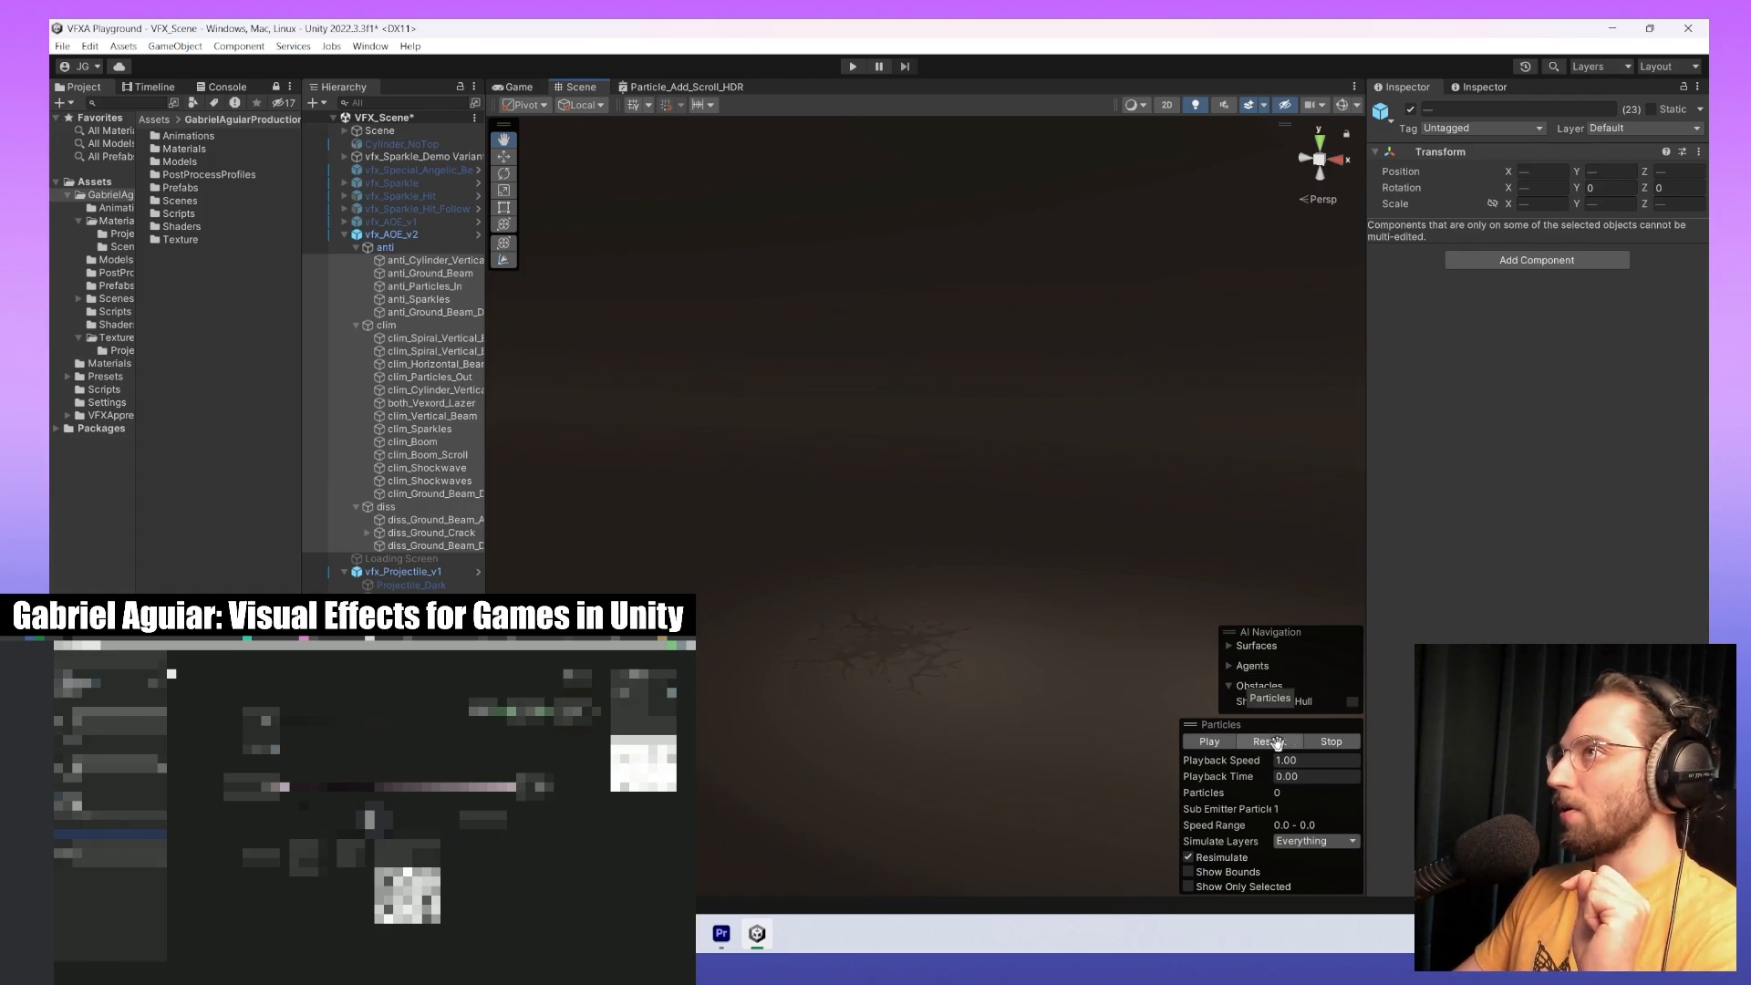
left_click(1276, 742)
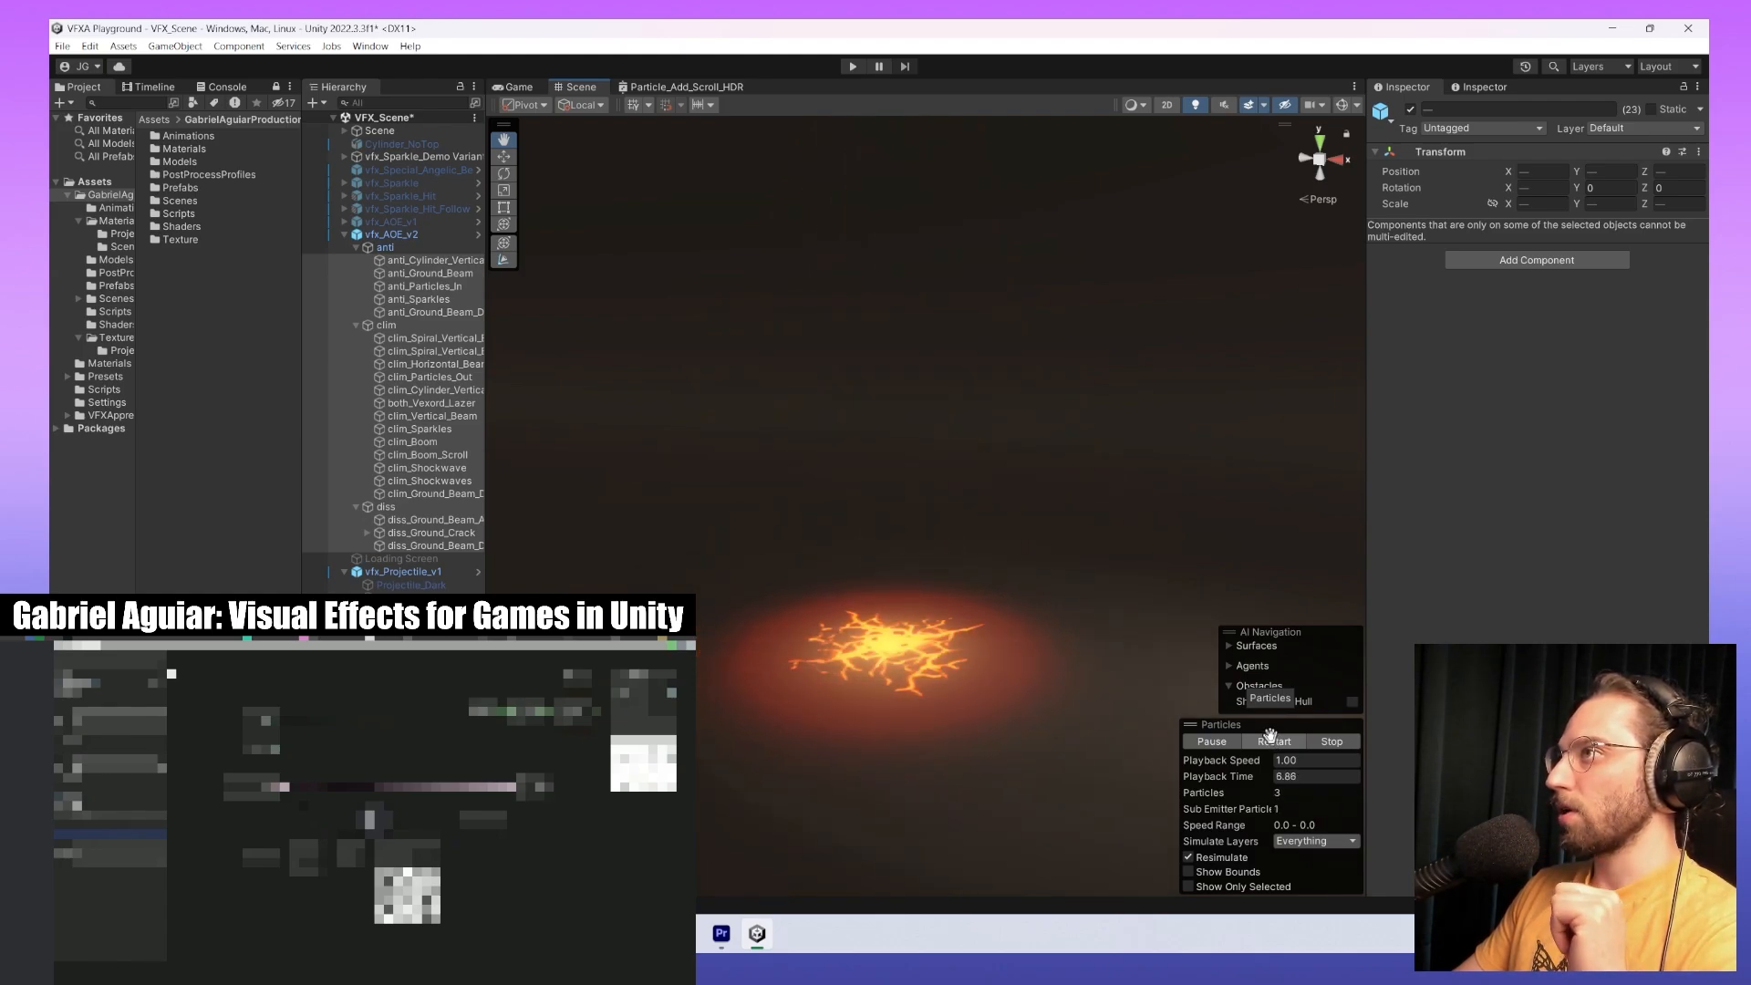
left_click_drag(966, 594, 949, 680, "alt")
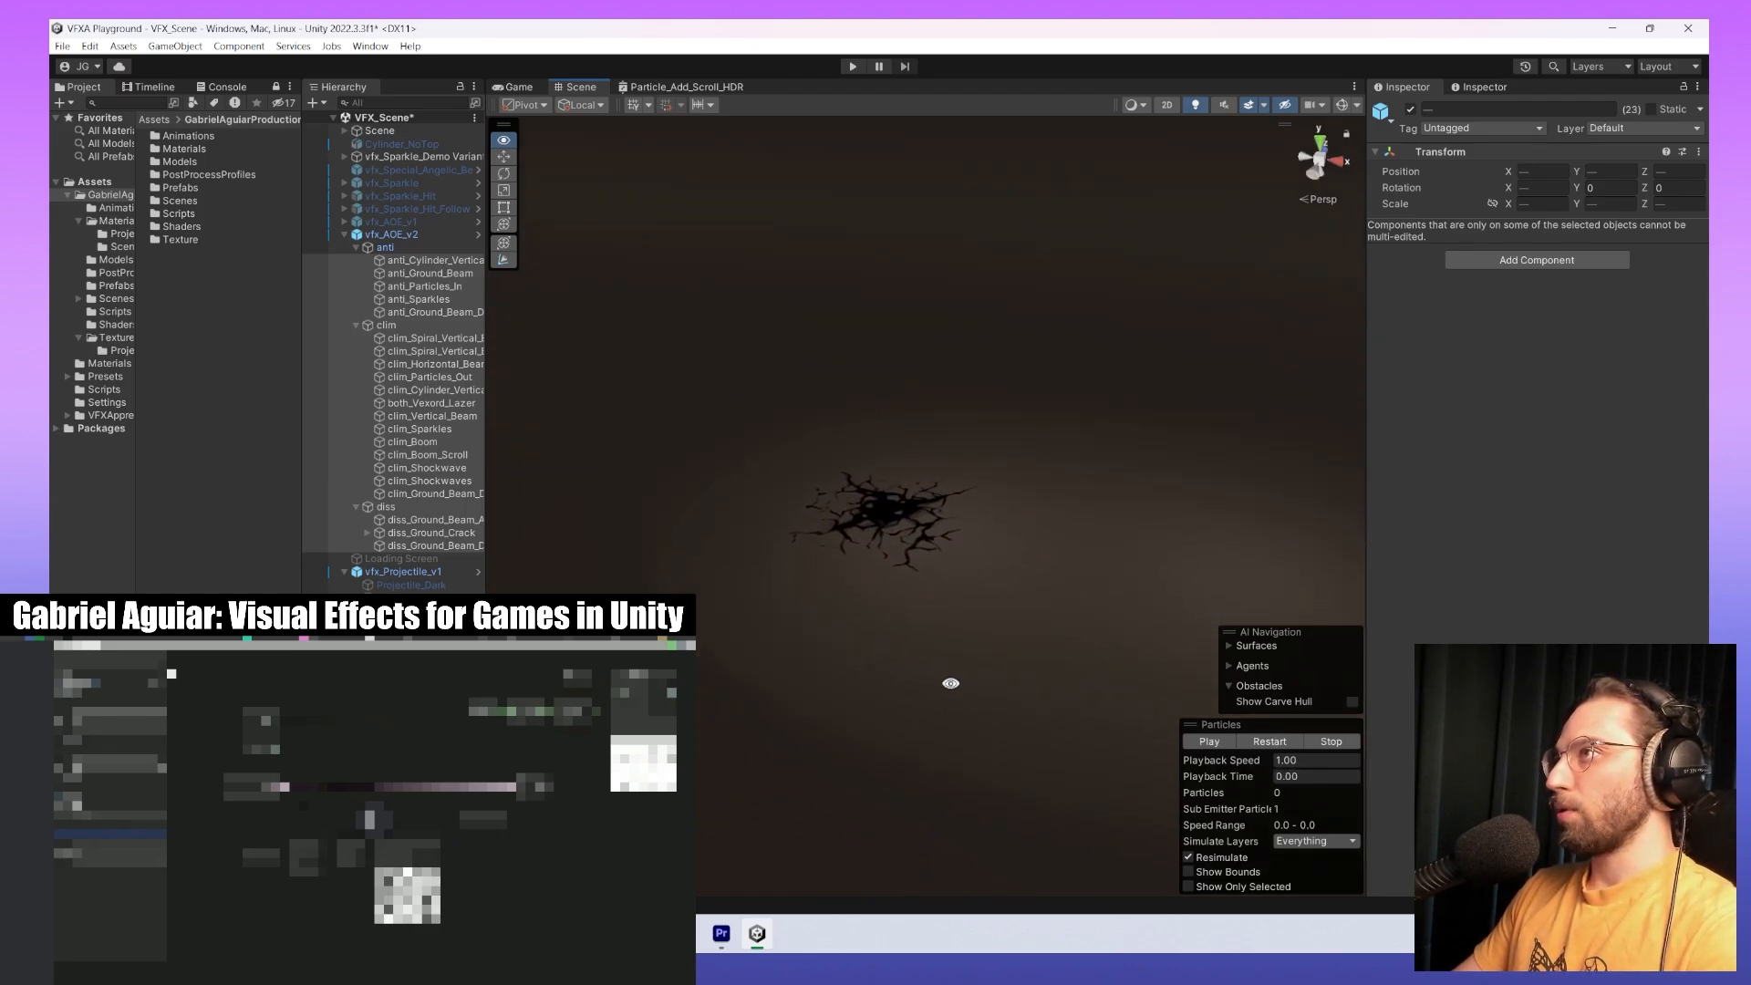
right_click_drag(949, 680, 889, 480, "alt")
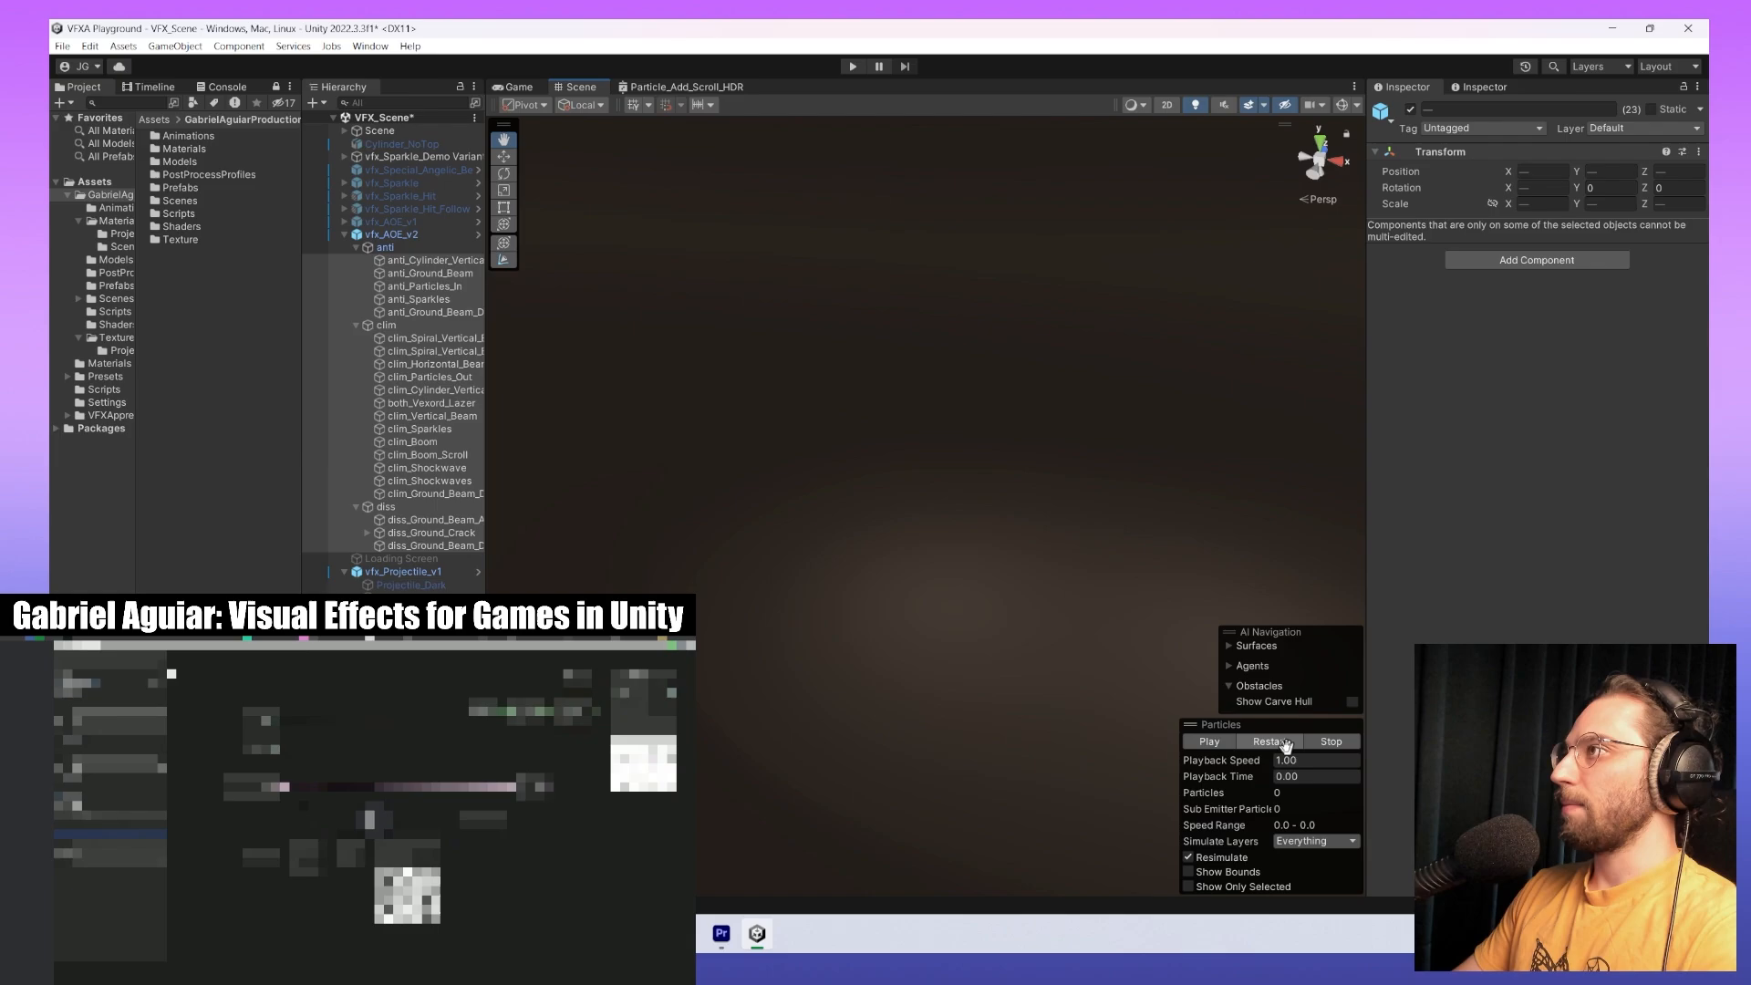
Scrub the paused particle preview of the AOE effect to a playback time of 3.05.
left_click(1210, 742)
left_click(1211, 742)
left_click_drag(1222, 774, 1737, 786)
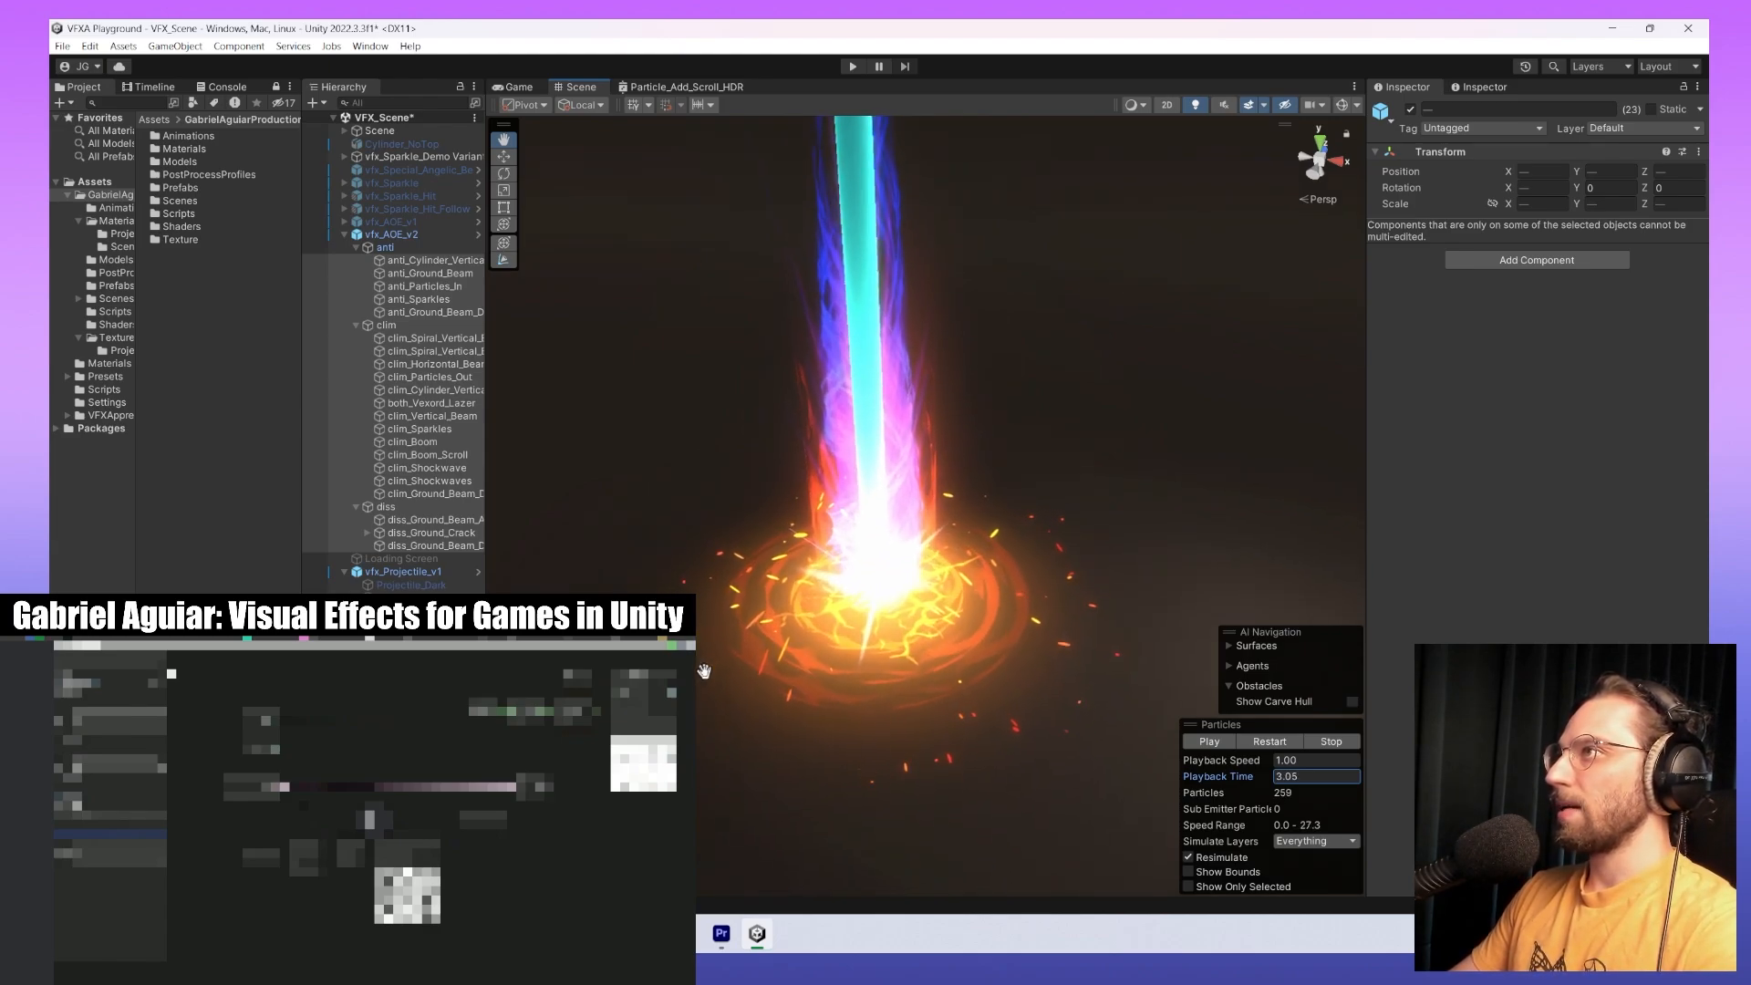
Capture a screen snip of the AOE beam and its glowing ground impact in the Scene view.
scroll(973, 680, "up", 3)
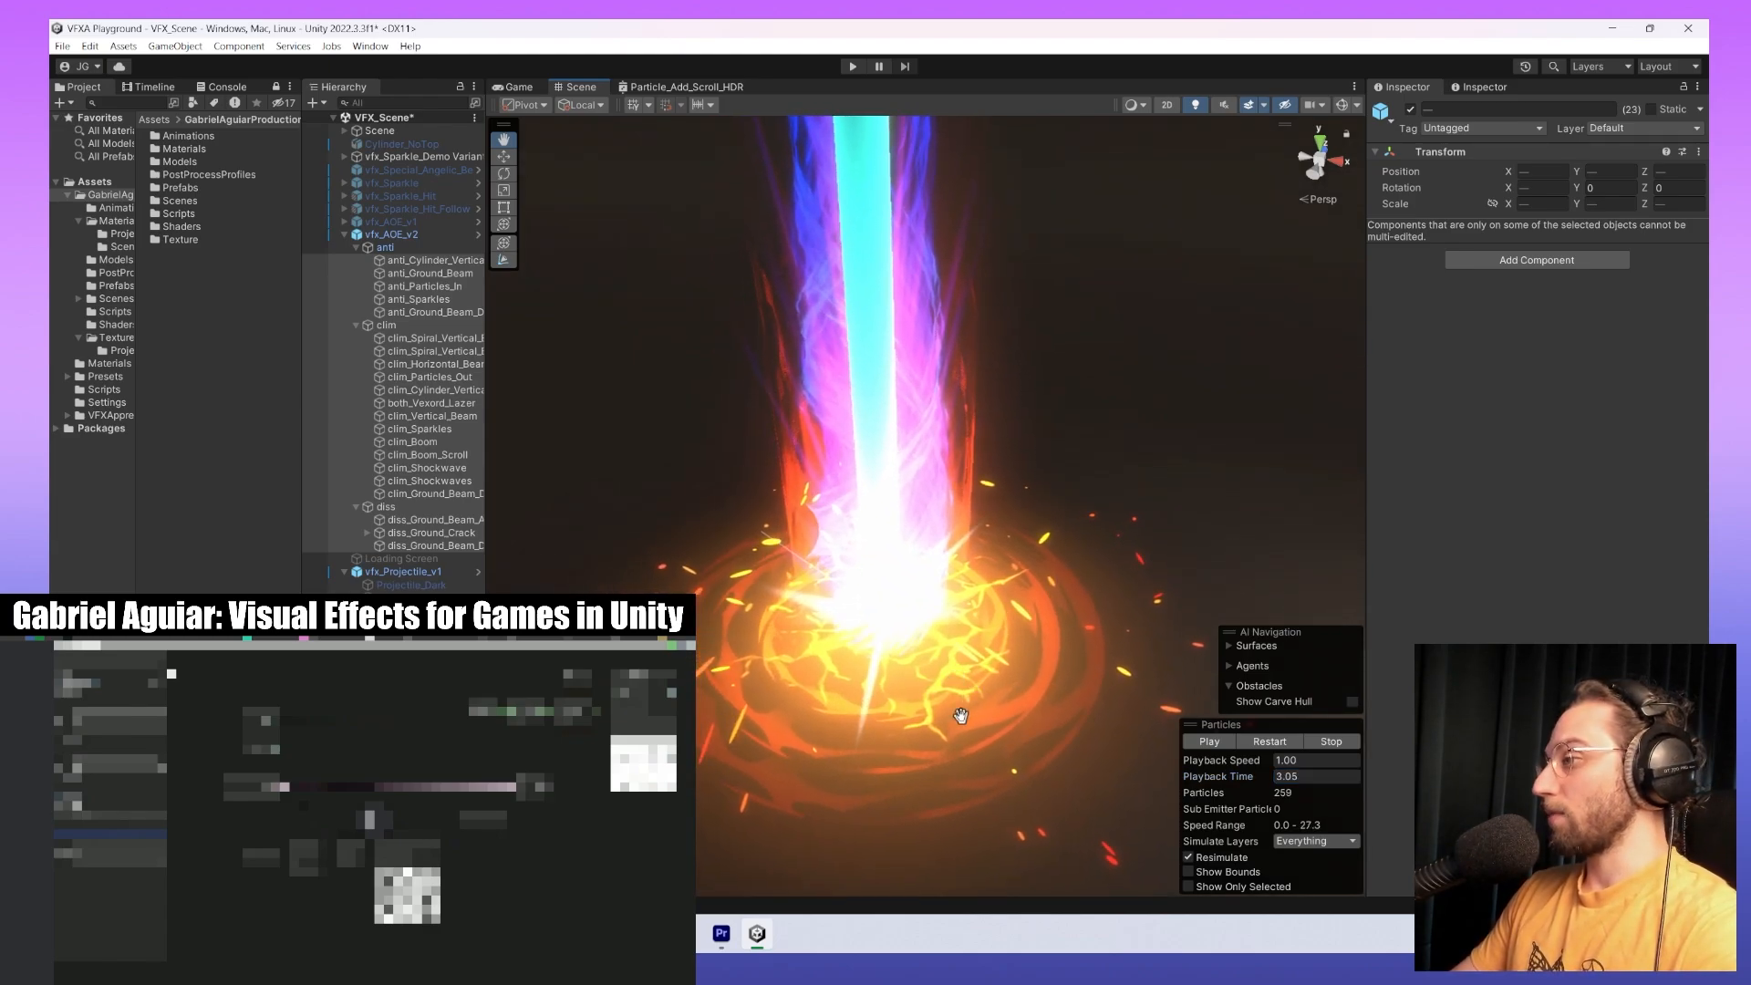
left_click_drag(948, 729, 1147, 705)
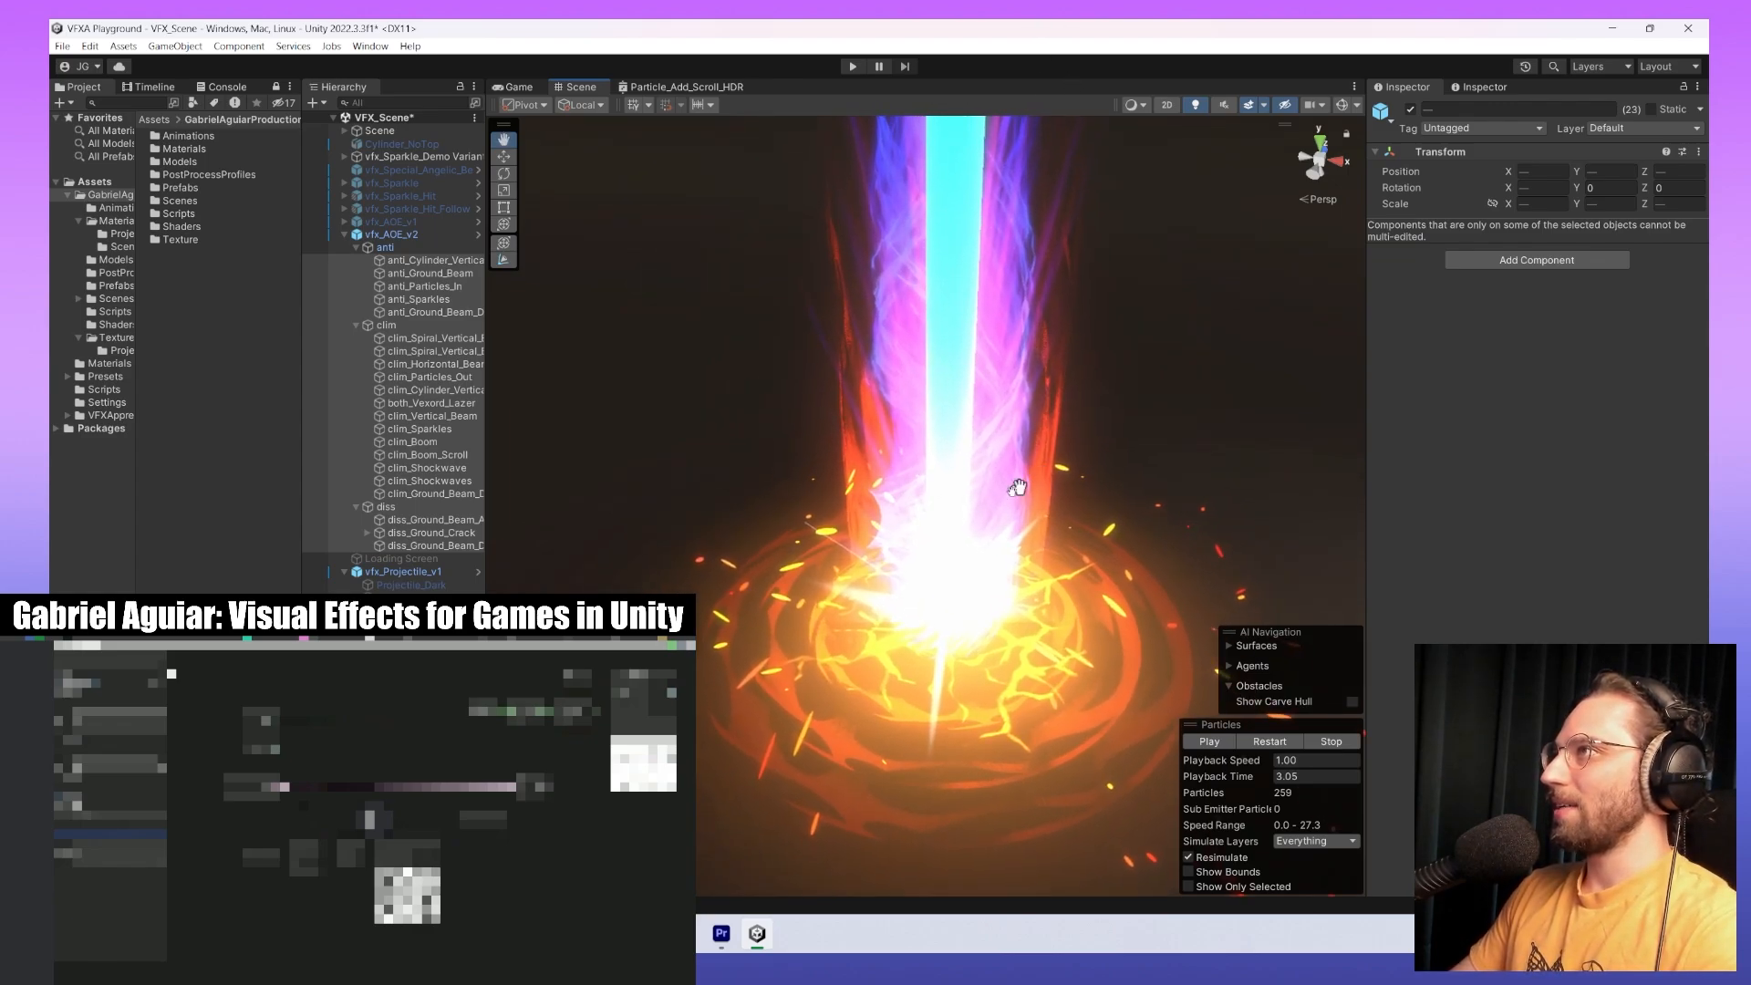
left_click_drag(1022, 485, 987, 552, "alt")
scroll(987, 552, "down", 1)
left_click_drag(989, 805, 976, 867)
scroll(993, 590, "down", 2)
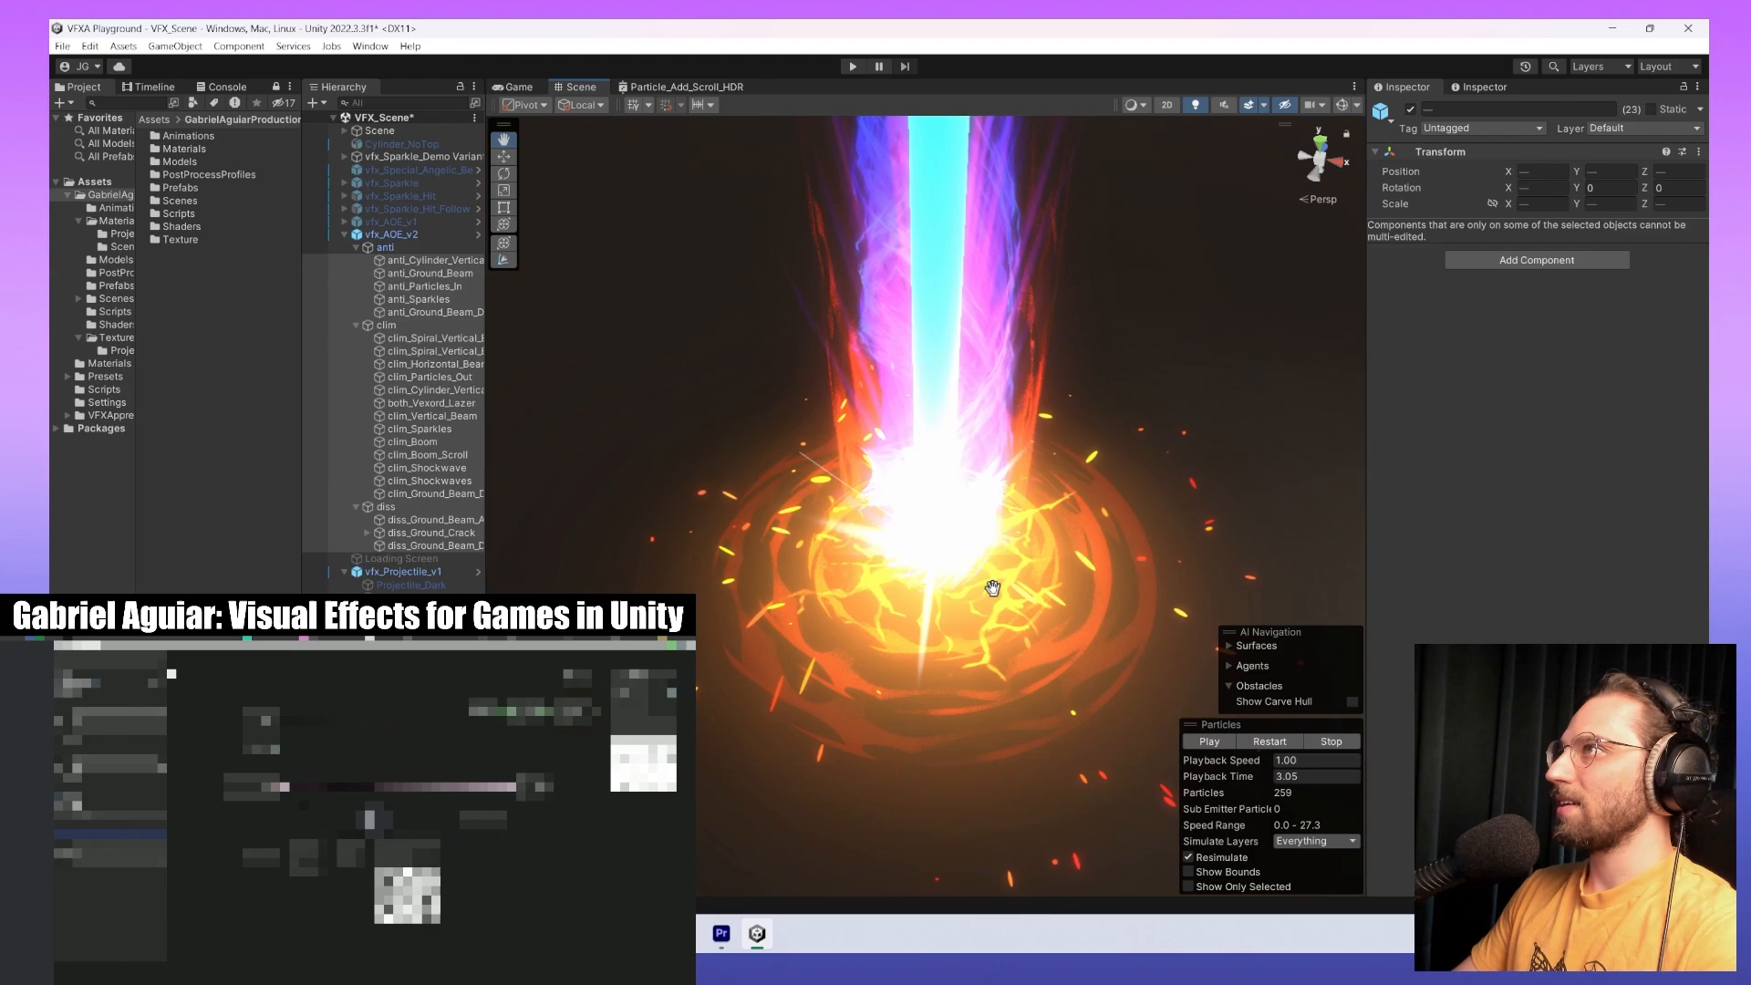
left_click_drag(997, 518, 979, 700)
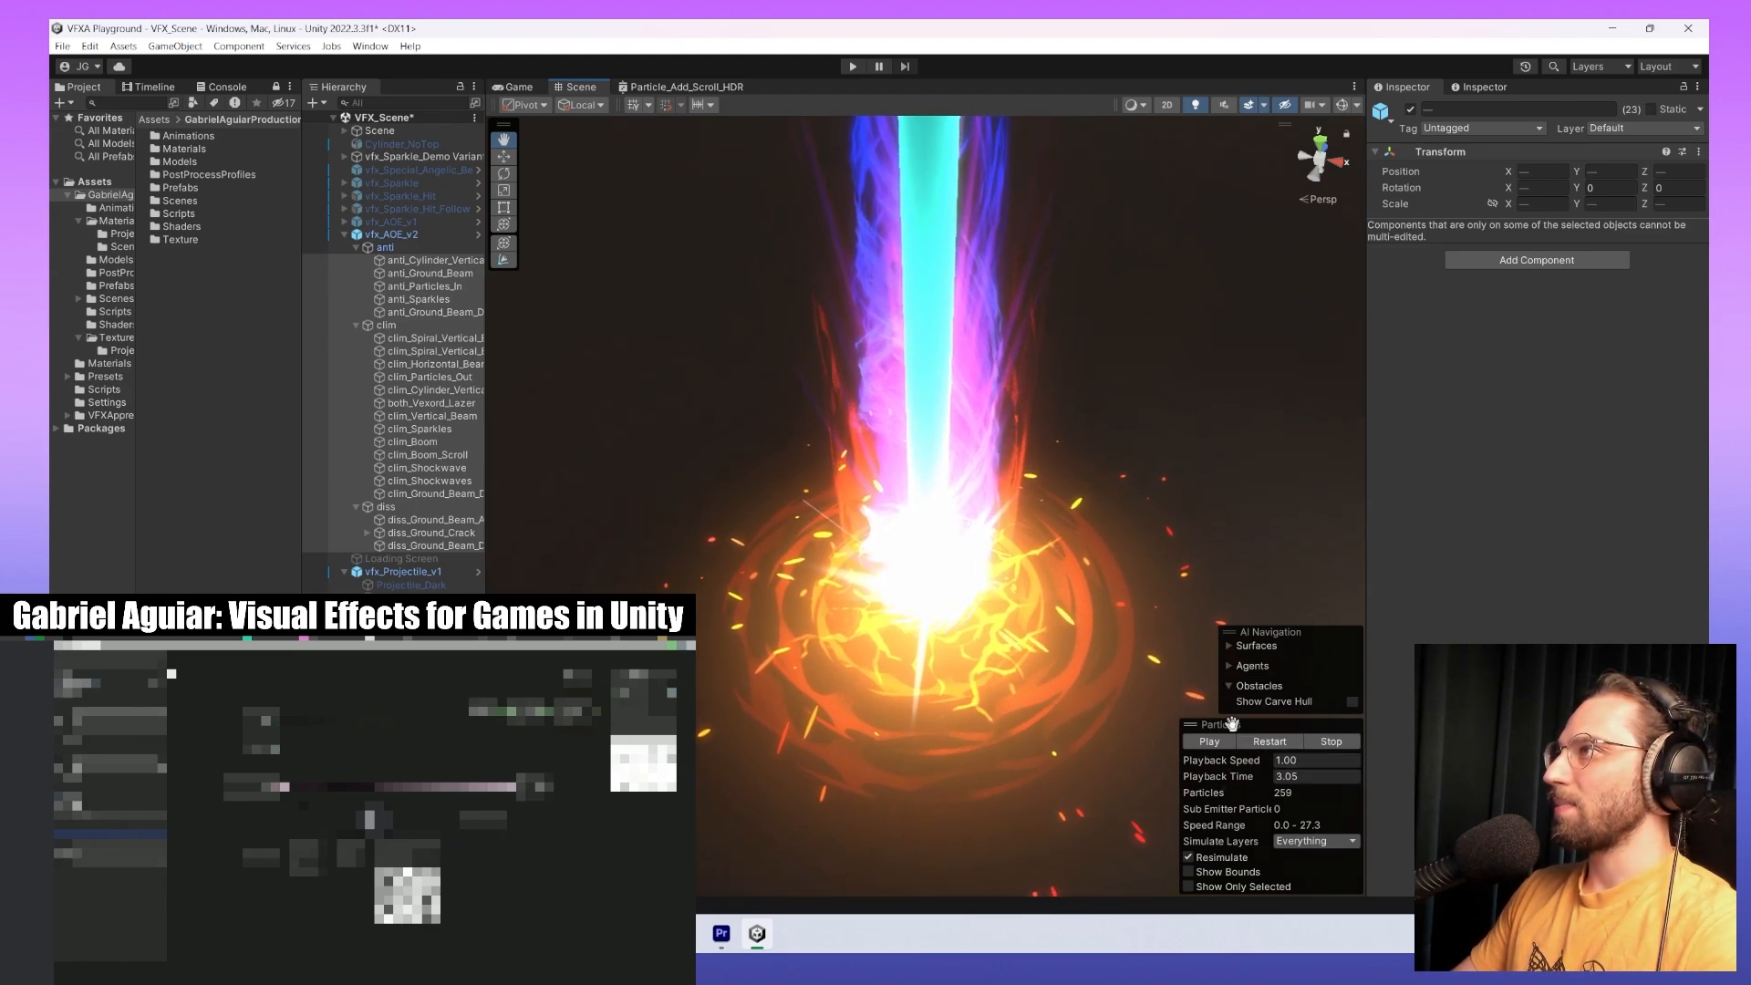
scroll(912, 713, "down", 2)
left_click_drag(916, 716, 965, 691, "alt")
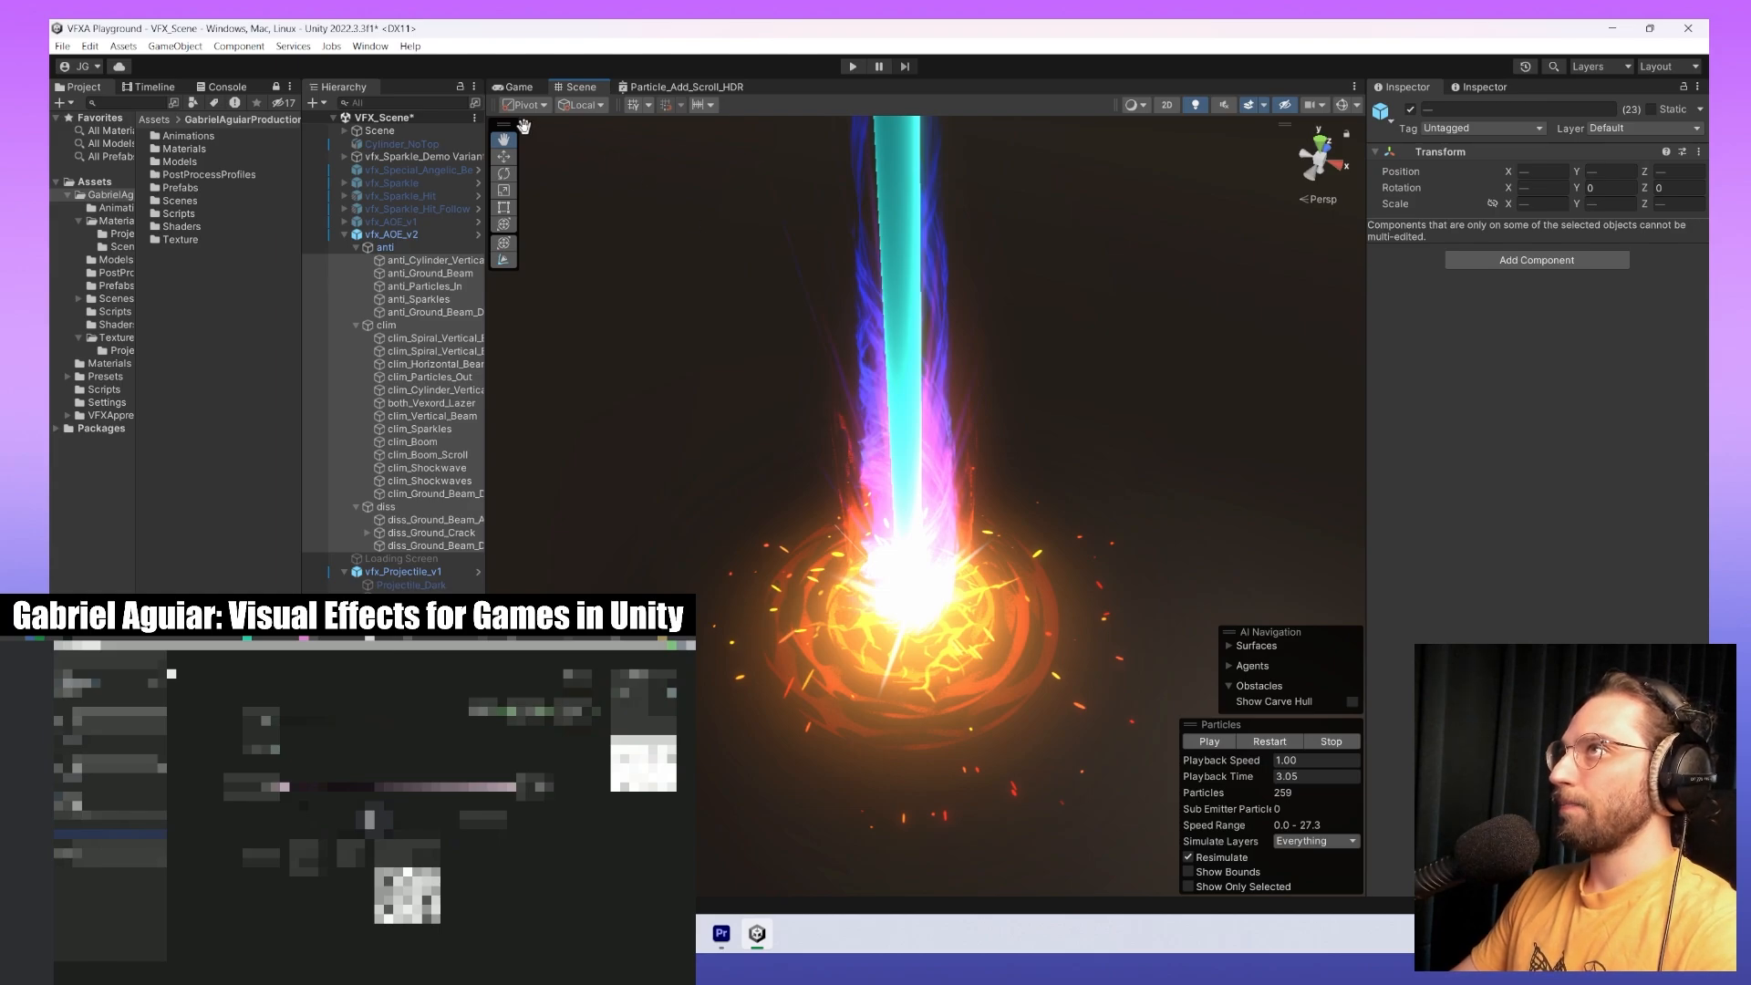
key("super+shift+s")
left_click_drag(528, 125, 1176, 869)
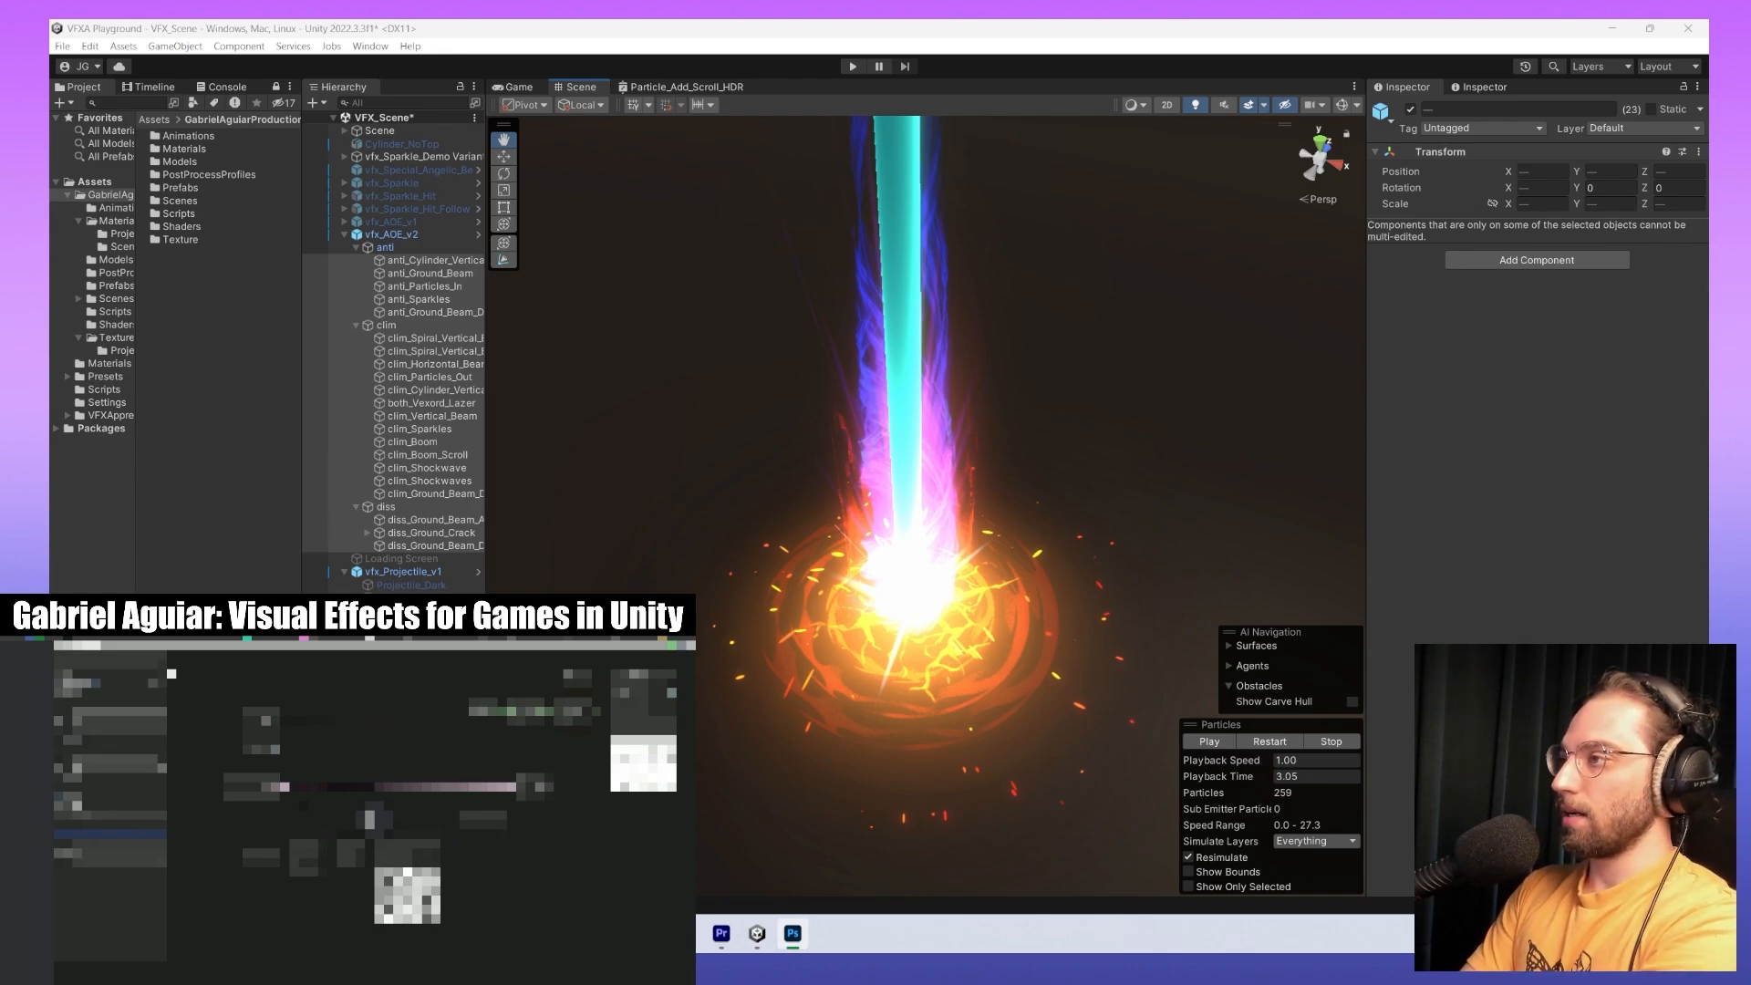
Capture a screen snip of the fireball projectile in the Scene view.
mouse_move(1032, 558)
middle_mouse_down()
mouse_move(857, 440)
mouse_move(789, 370)
middle_mouse_up()
mouse_move(909, 383)
middle_mouse_down()
mouse_move(597, 298)
mouse_move(503, 309)
middle_mouse_up()
scroll(919, 387, "down", 3)
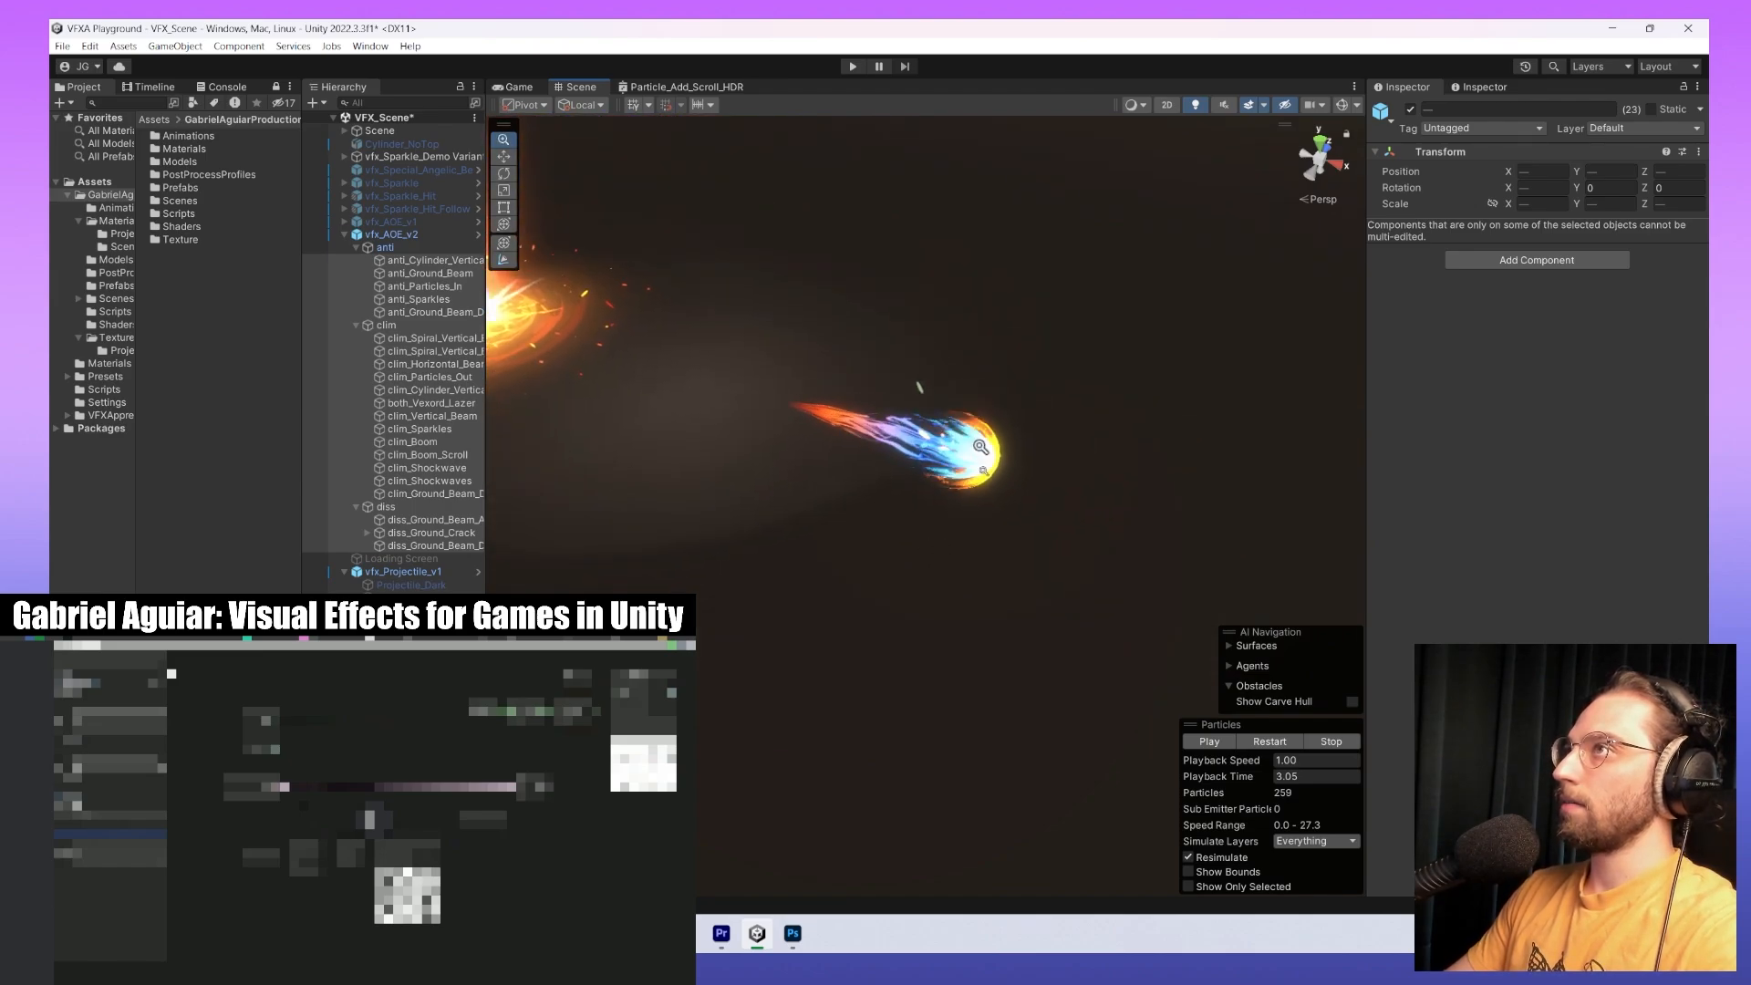
scroll(918, 387, "up", 4)
left_click_drag(1003, 483, 1017, 582, "alt")
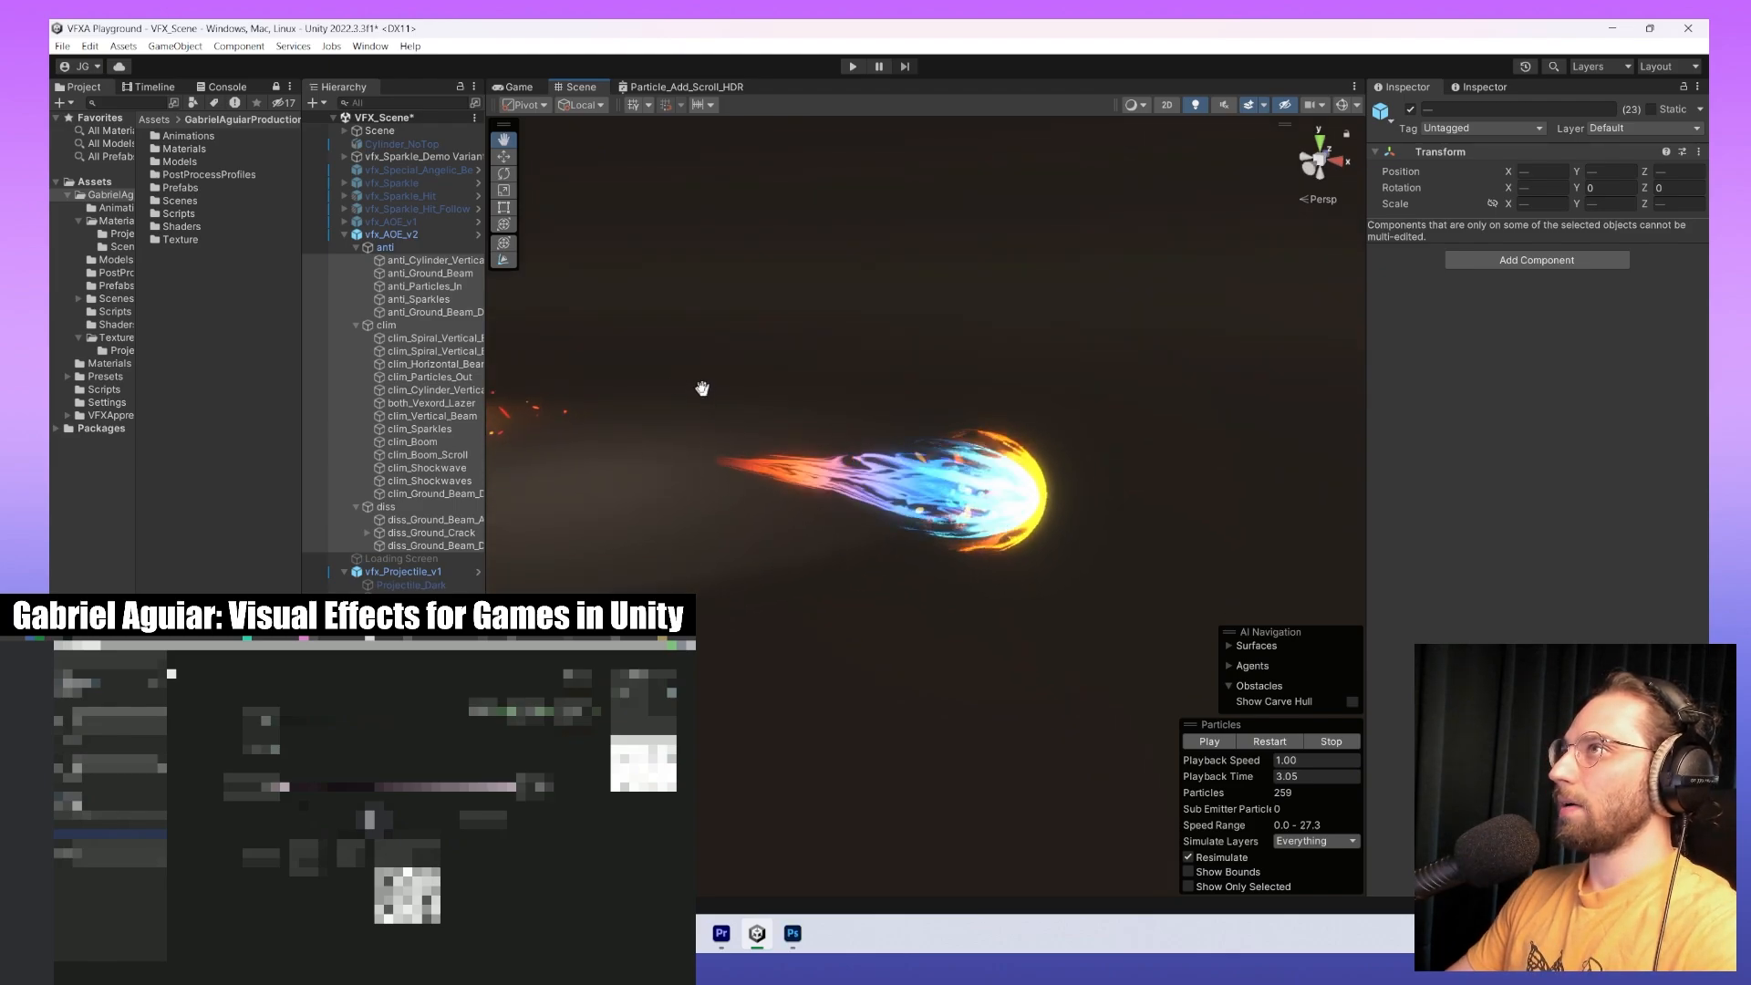
key("super+shift+s")
left_click_drag(656, 311, 1158, 707)
Switch to Photoshop and place the captured beam image in the transparent document.
key("alt+Tab")
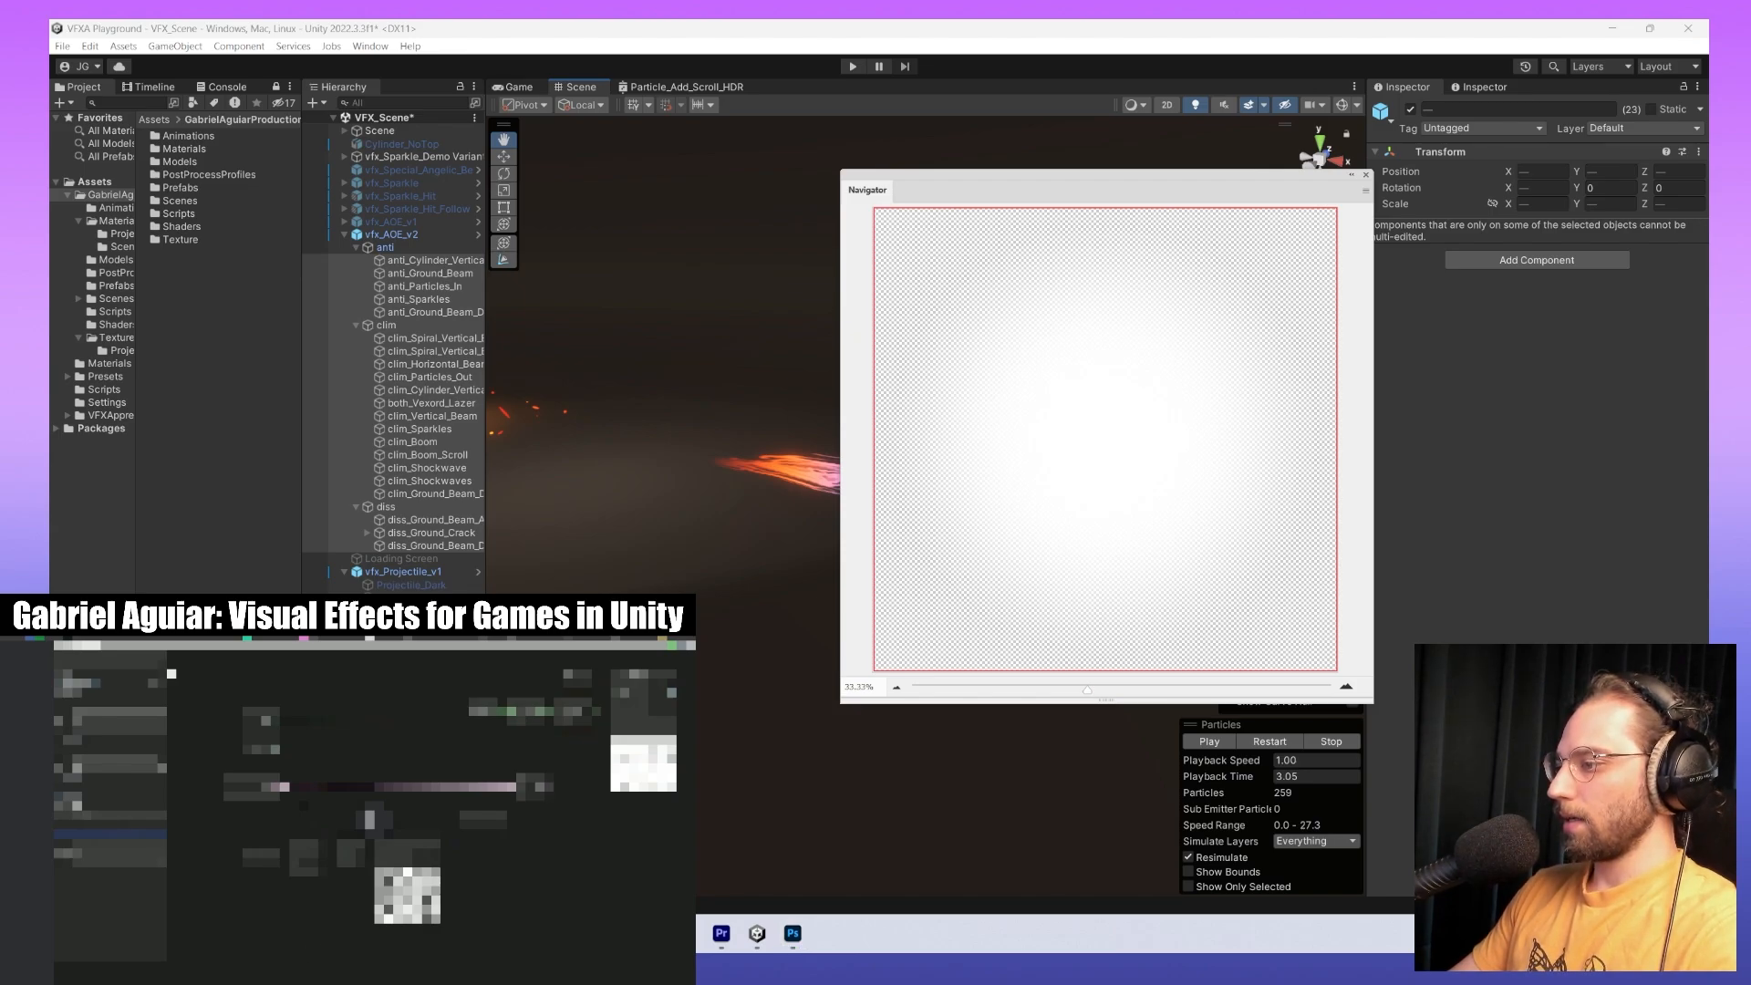
key("Return")
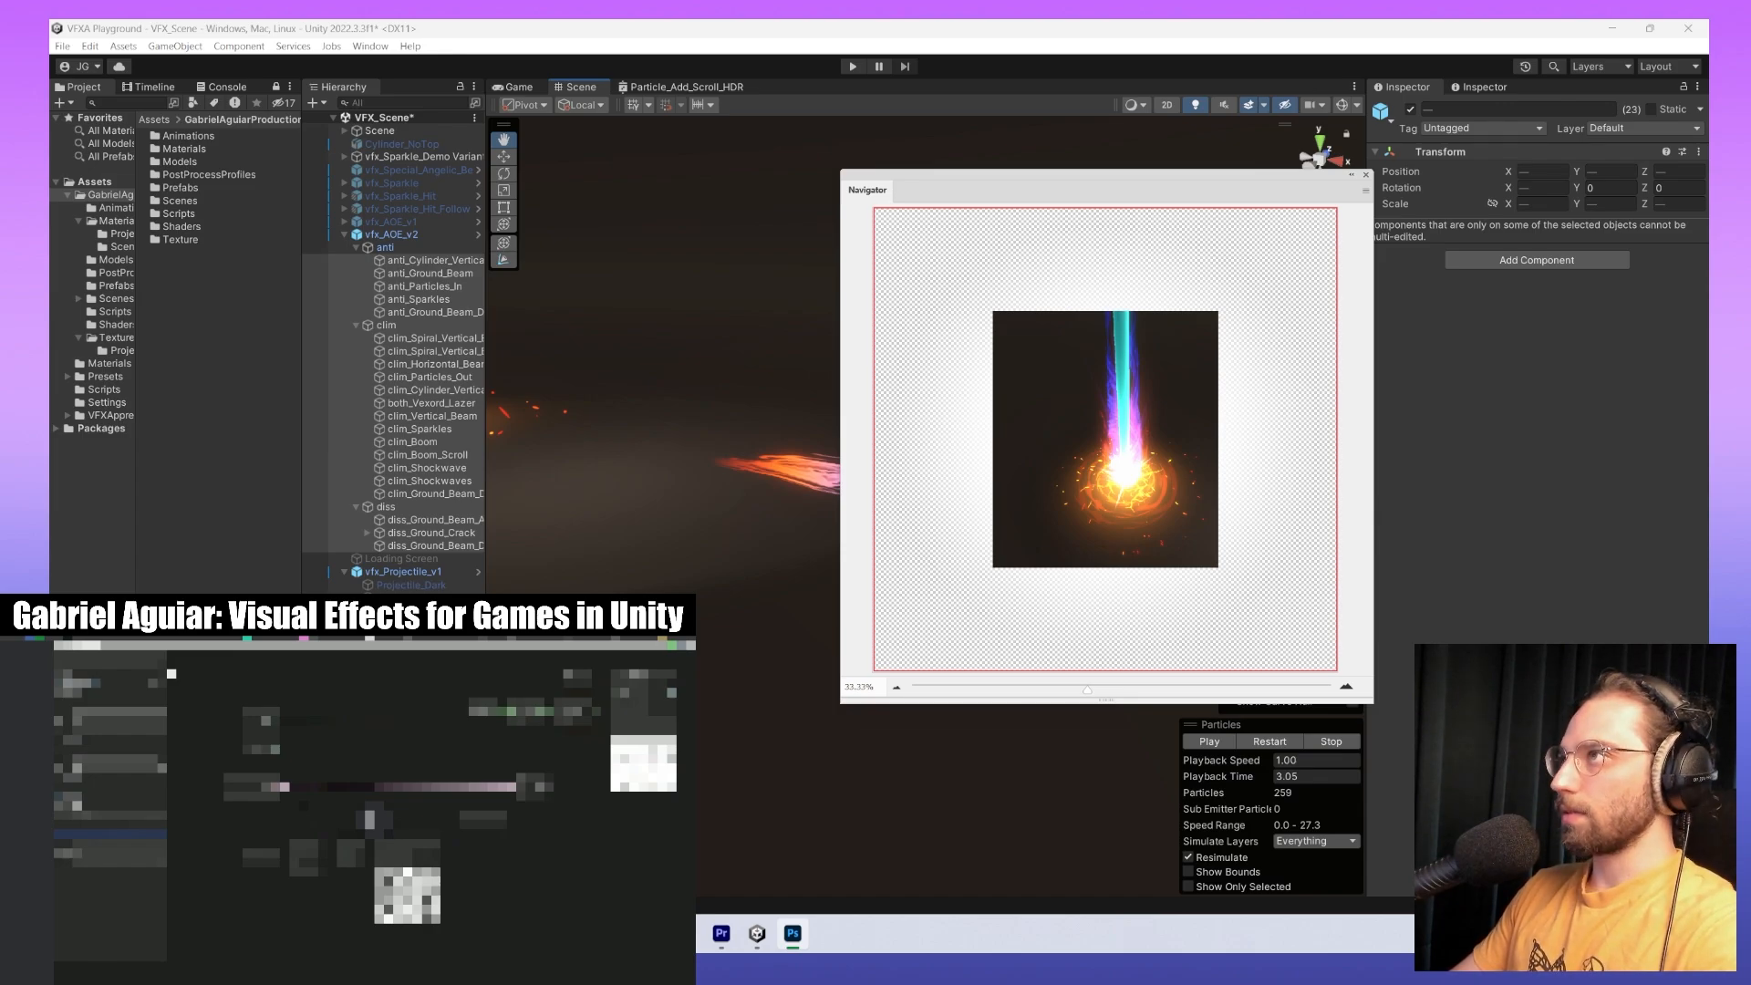
Return to Unity, capture a wider snip of the fireball projectile and paste it into the Photoshop document.
left_click(1325, 29)
key("super+shift+s")
left_click_drag(604, 249, 1129, 691)
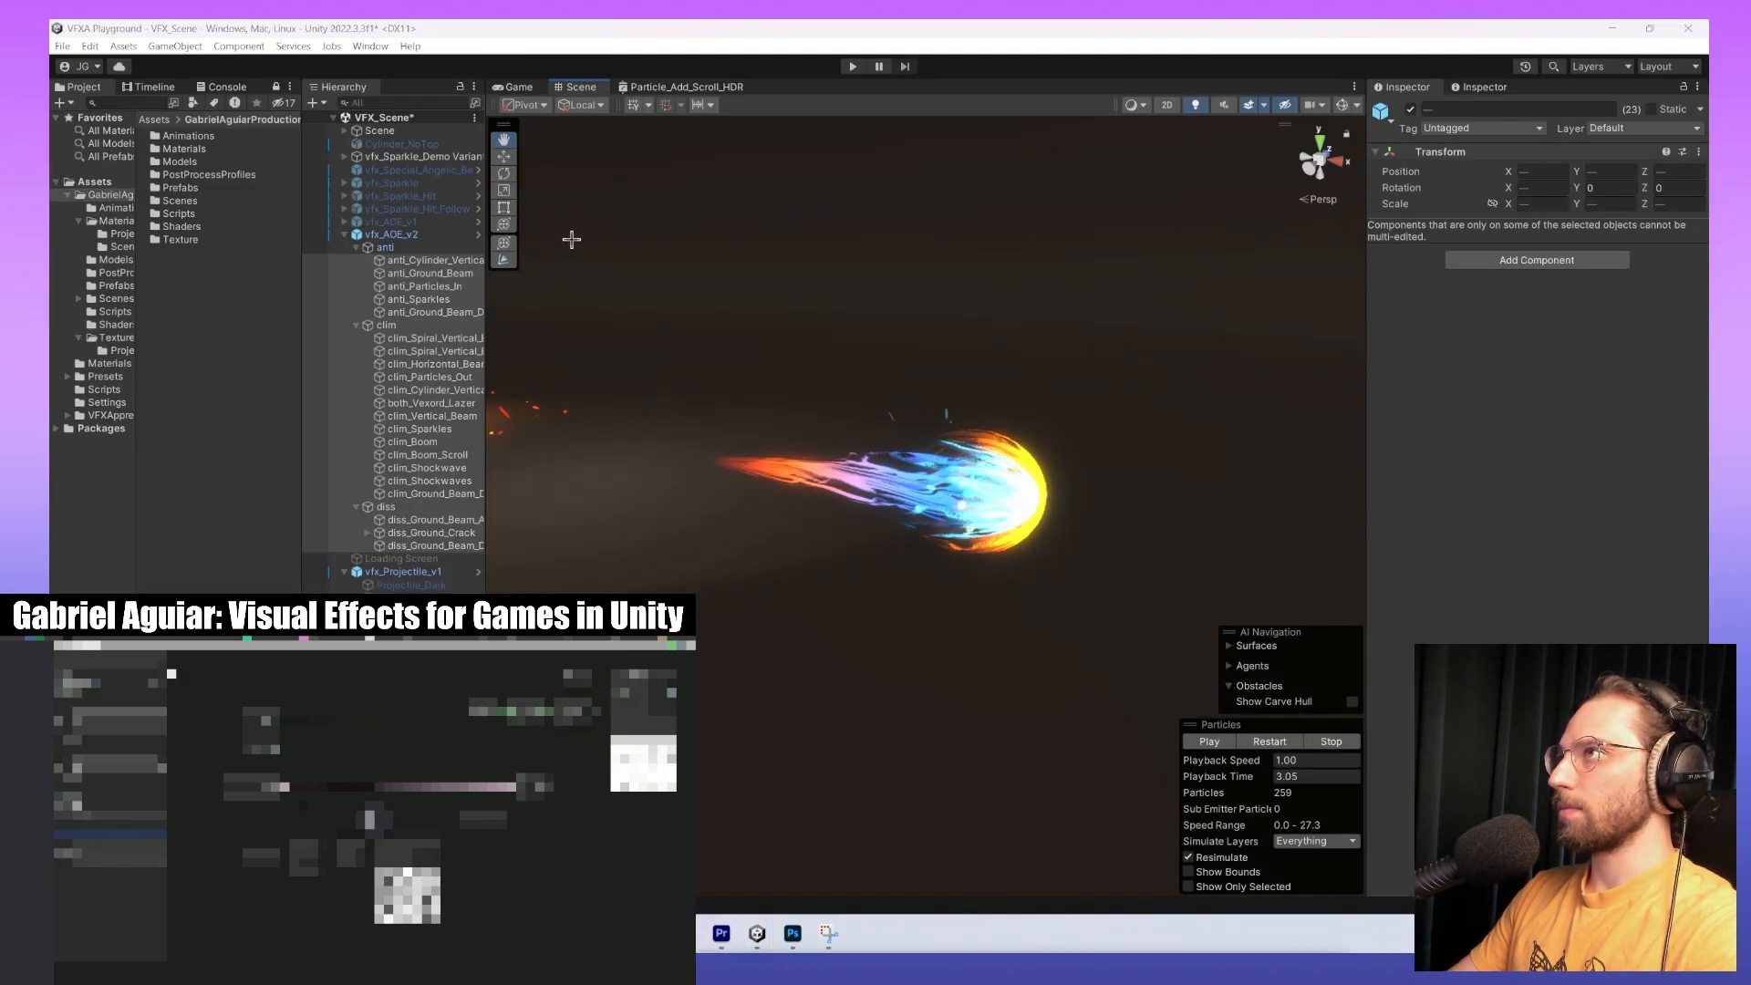
left_click_drag(564, 239, 1154, 684)
key("alt+Tab")
key("ctrl+v")
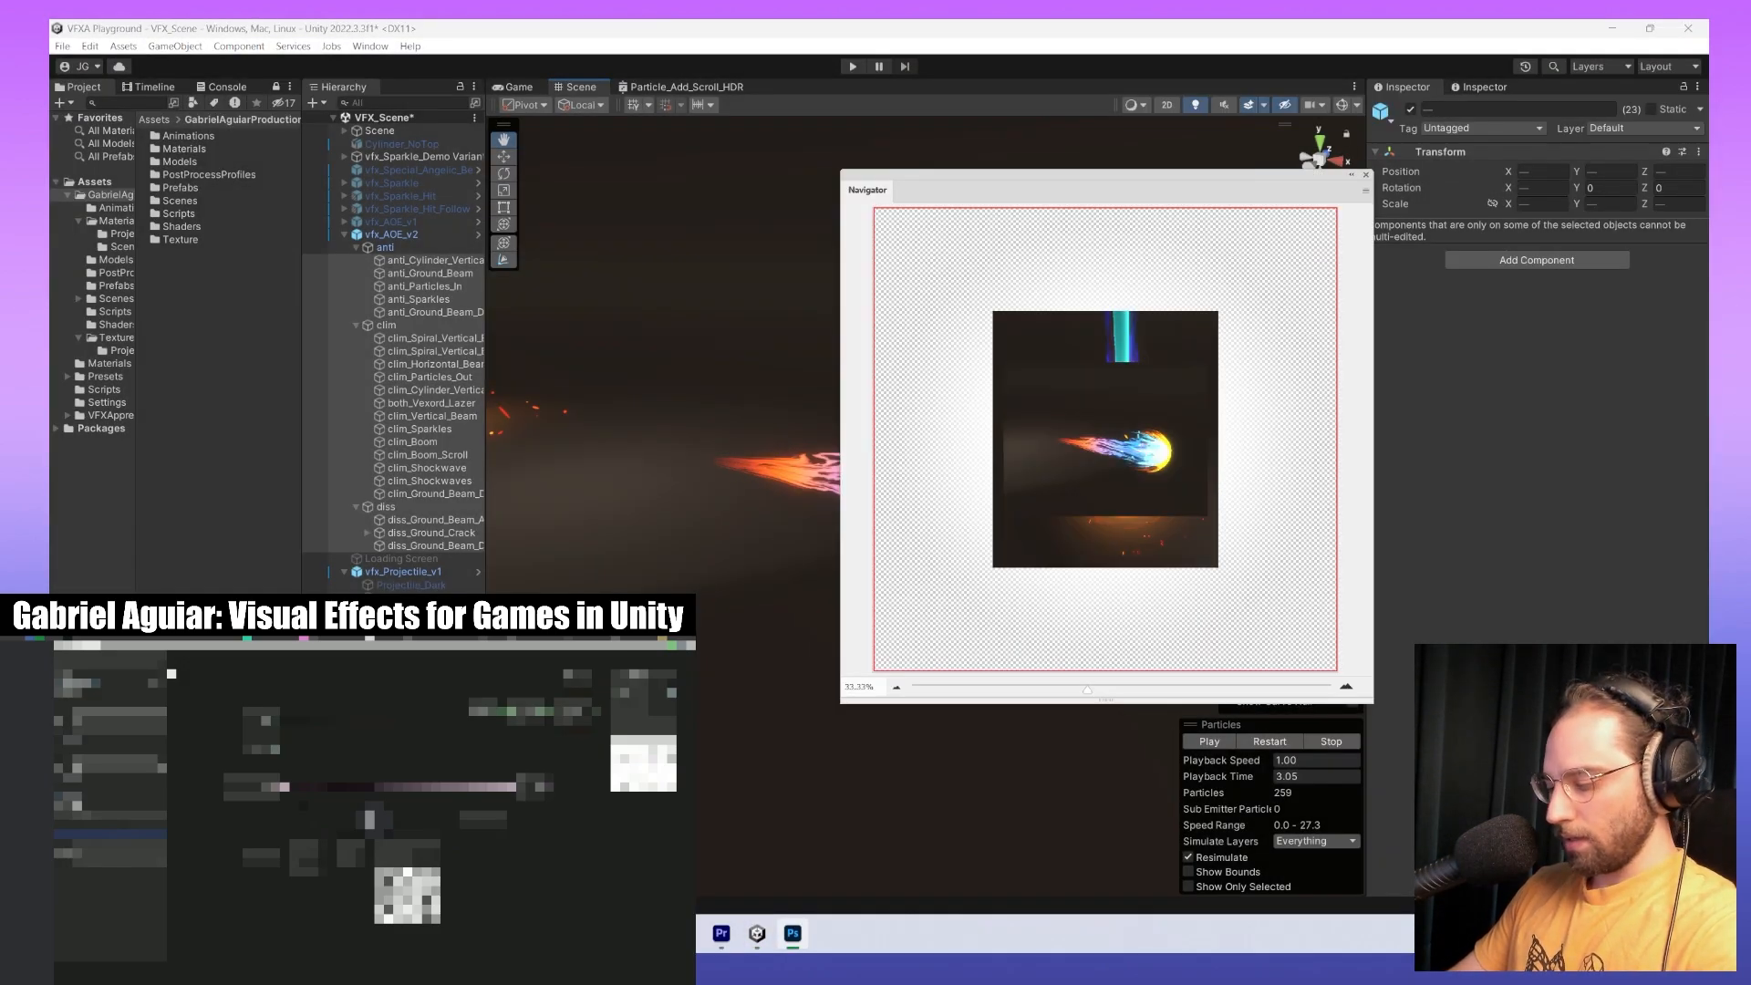
Enlarge the beam image to the full canvas height on the right side and place the enlarged fireball image on the left.
left_click_drag(1105, 439, 1225, 439)
key("Return")
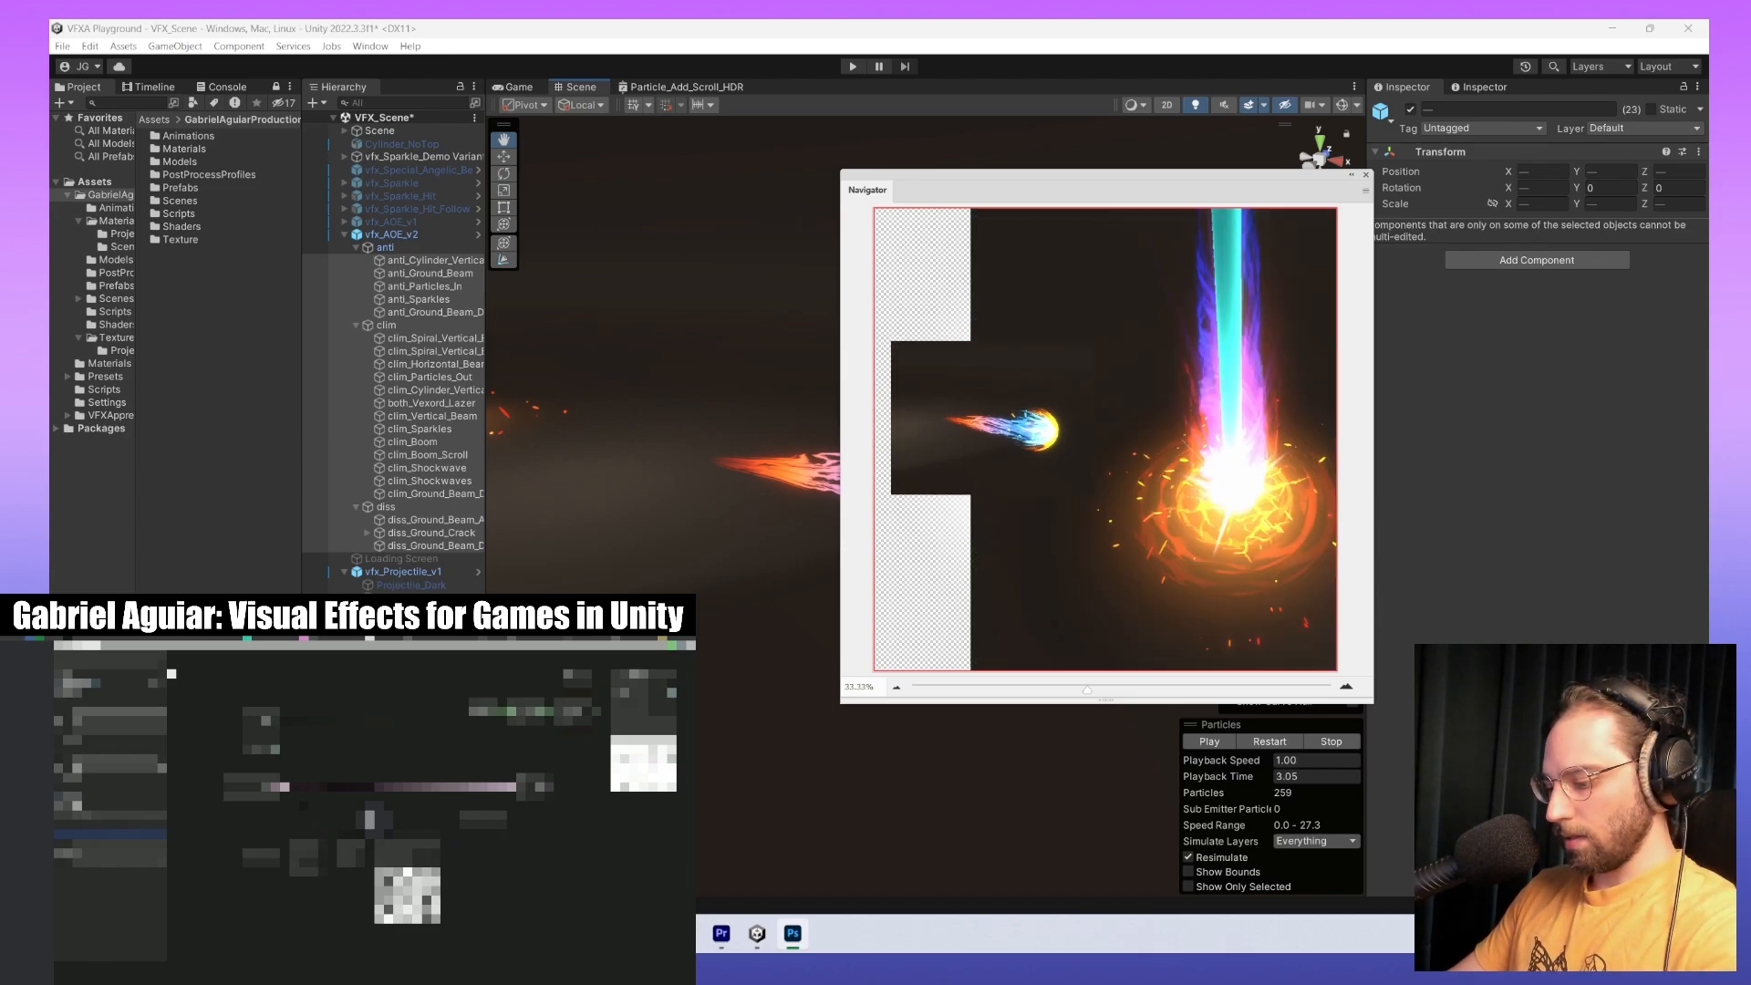
key("Return")
mouse_move(1084, 438)
left_mouse_down()
mouse_move(1017, 436)
mouse_move(1059, 452)
left_mouse_up()
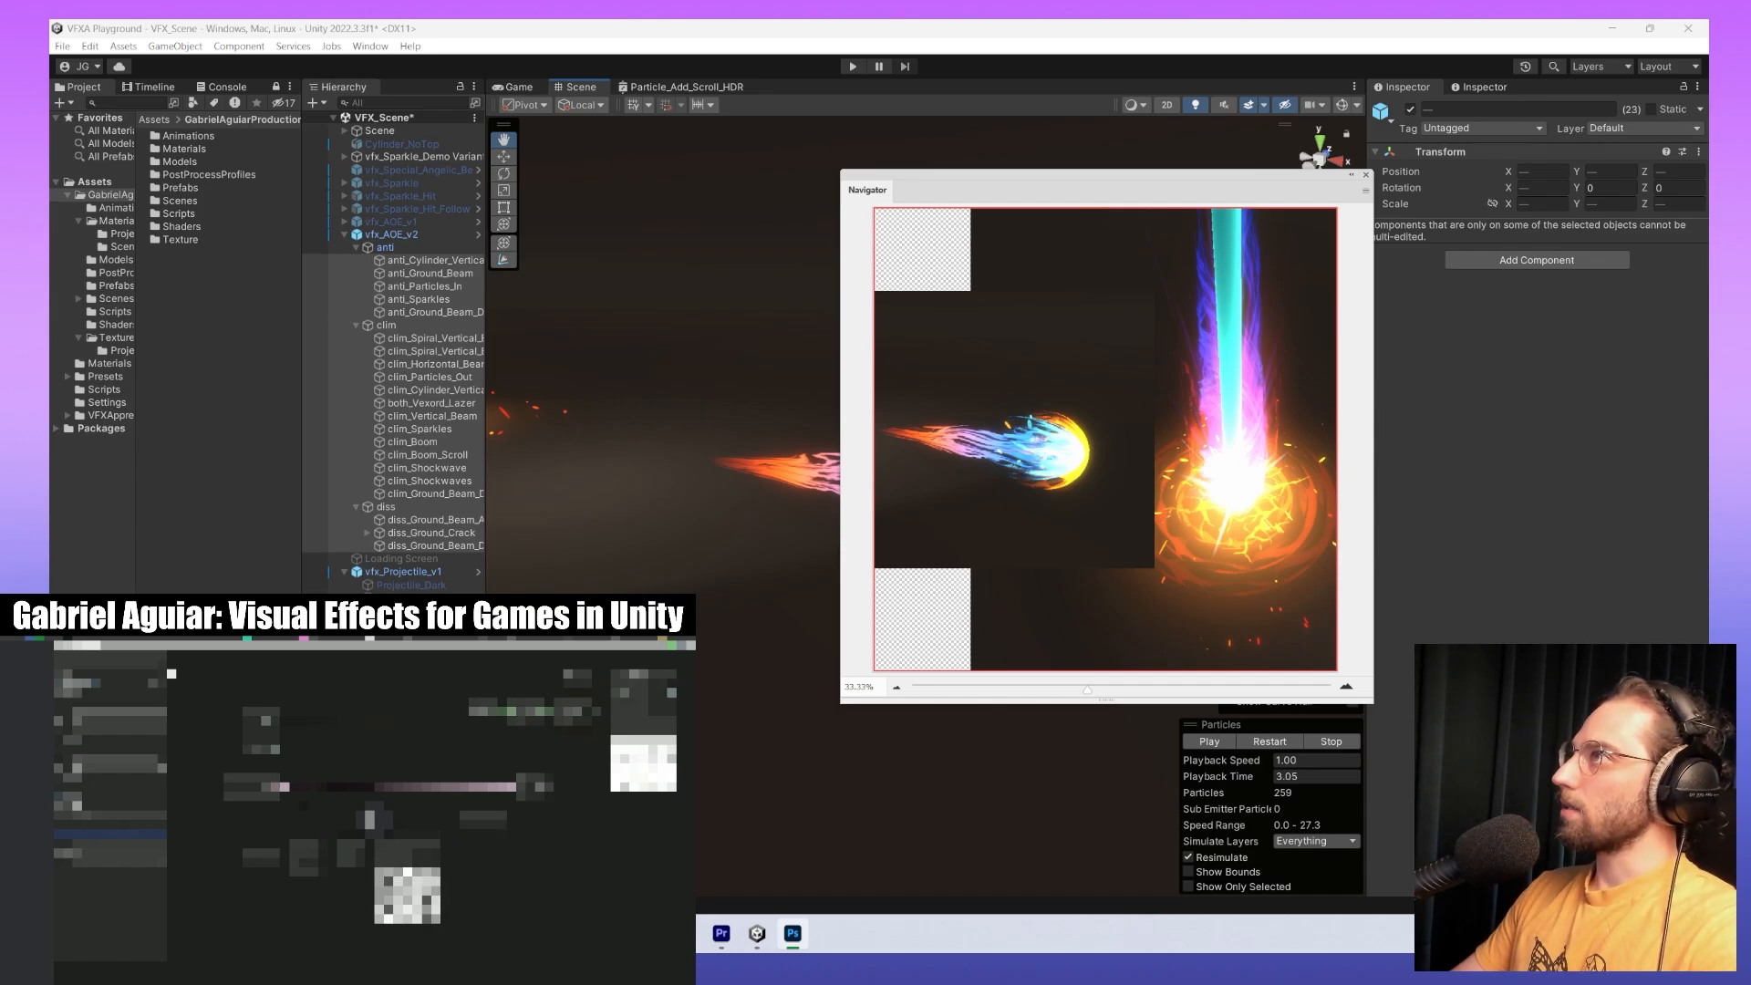
mouse_move(1058, 453)
left_mouse_down()
mouse_move(1023, 453)
mouse_move(1038, 453)
left_mouse_up()
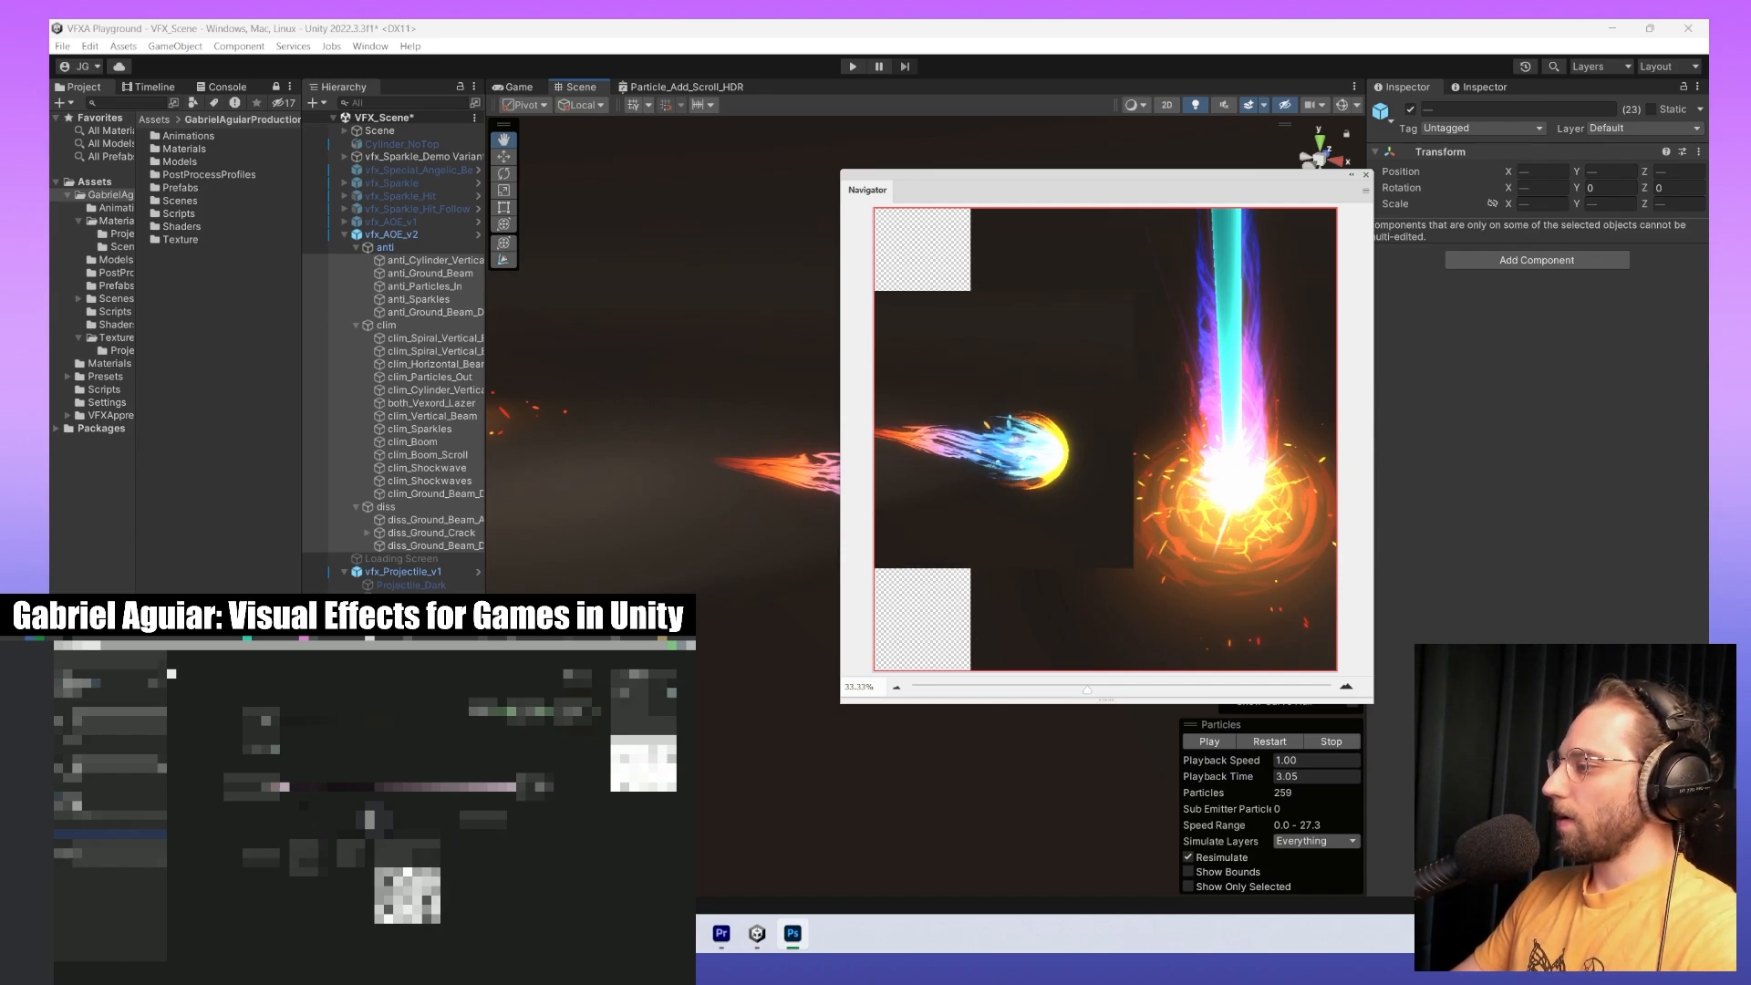
scroll(1105, 439, "up", 5, "alt")
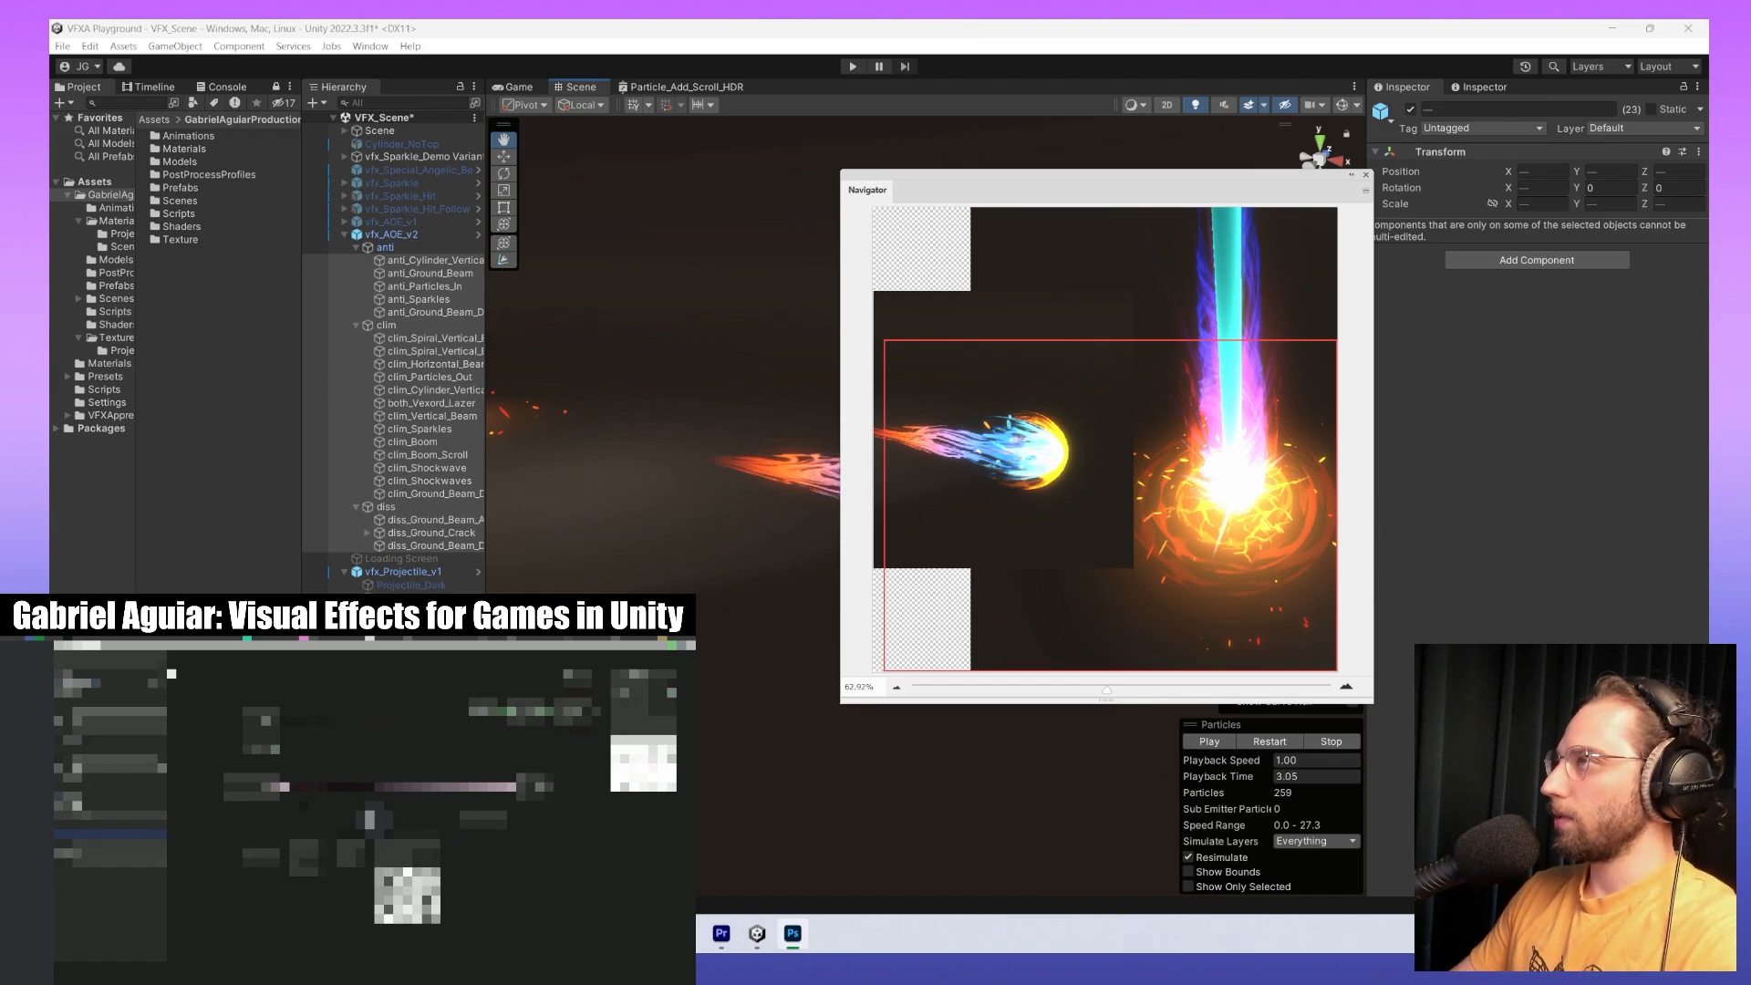
Switch back to Unity, undock the Scene view into its own window and maximize it.
left_click(587, 86)
left_click_drag(587, 87, 871, 392)
left_click(1279, 28)
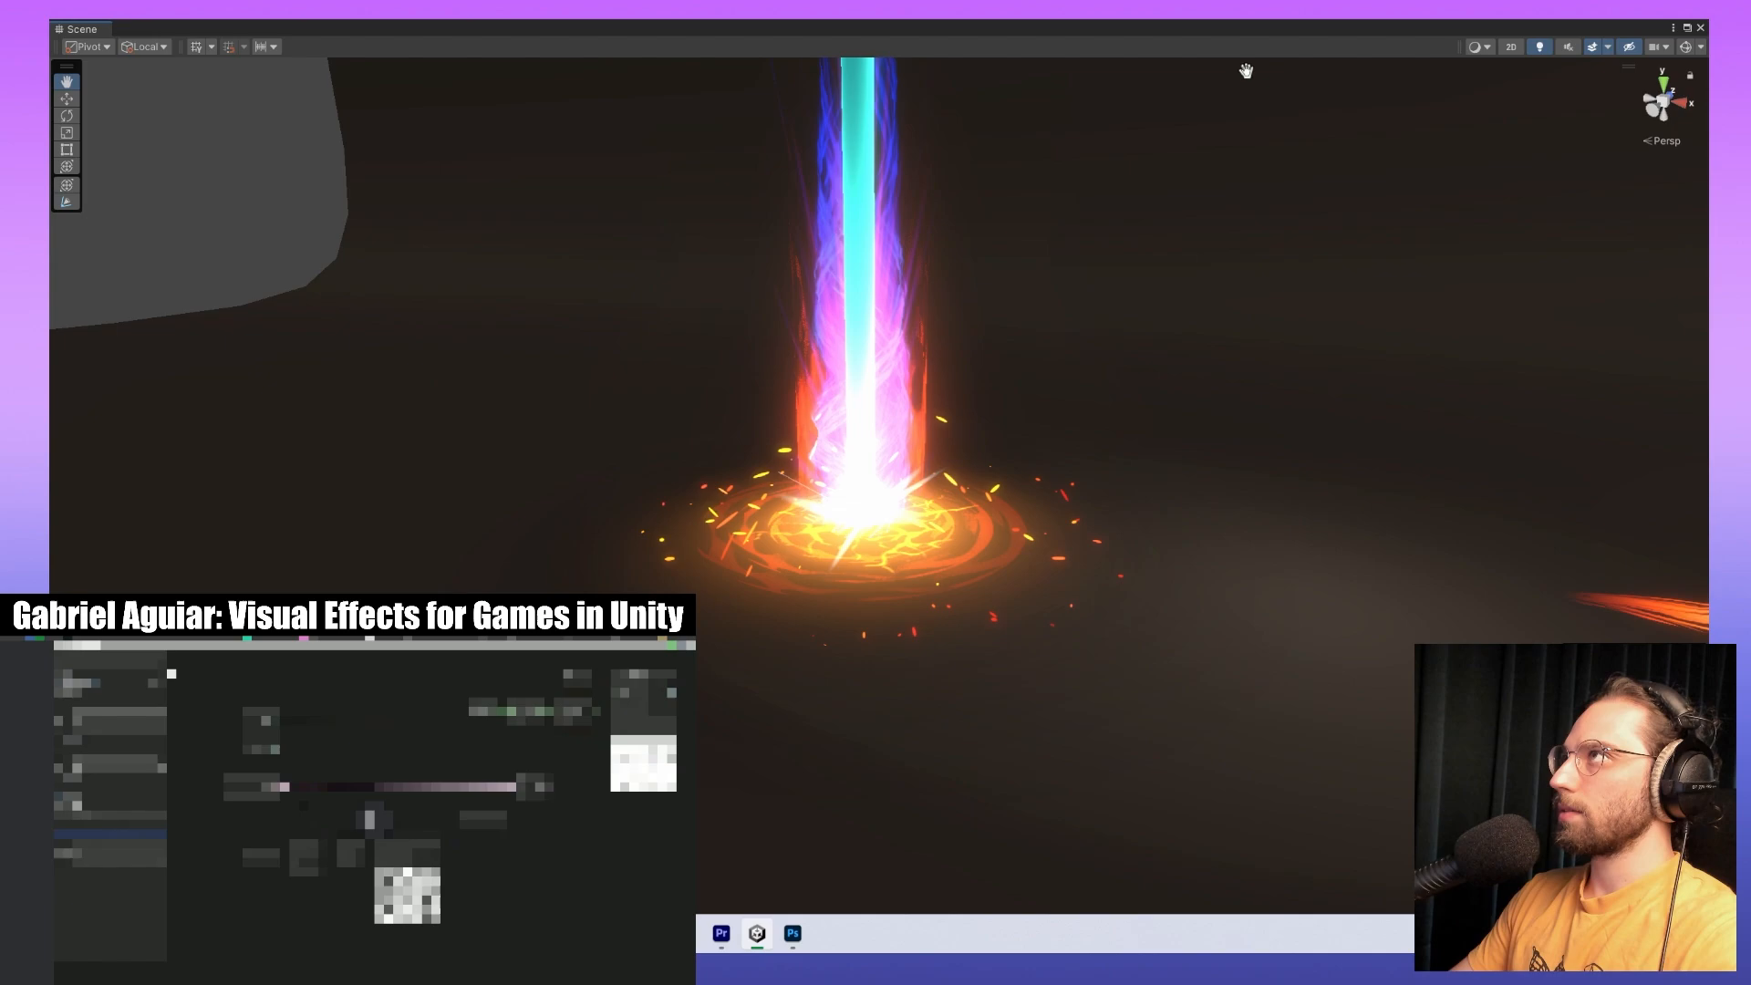
Capture a larger screen snip of the full AOE beam from the maximized Scene view.
mouse_move(852, 293)
left_mouse_down("alt")
mouse_move(856, 254)
mouse_move(848, 279)
mouse_move(1024, 676)
mouse_move(1036, 578)
left_mouse_up("alt")
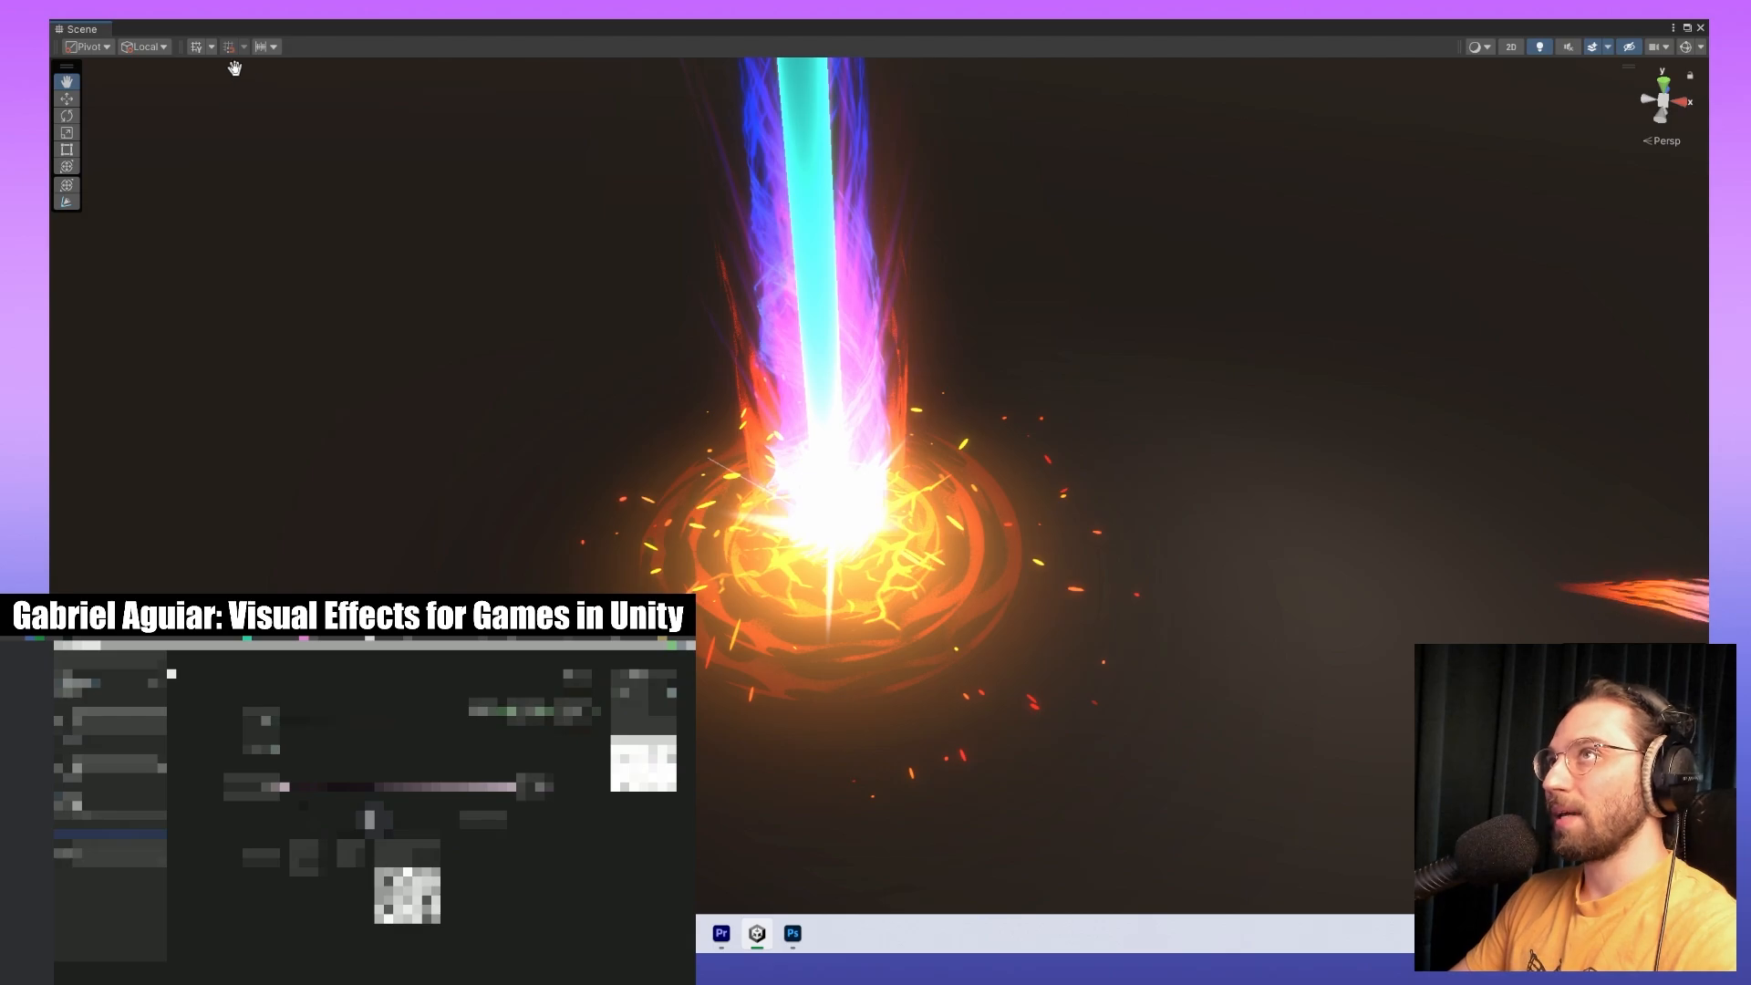
left_click_drag(545, 316, 781, 395, "alt")
key("super+shift+s")
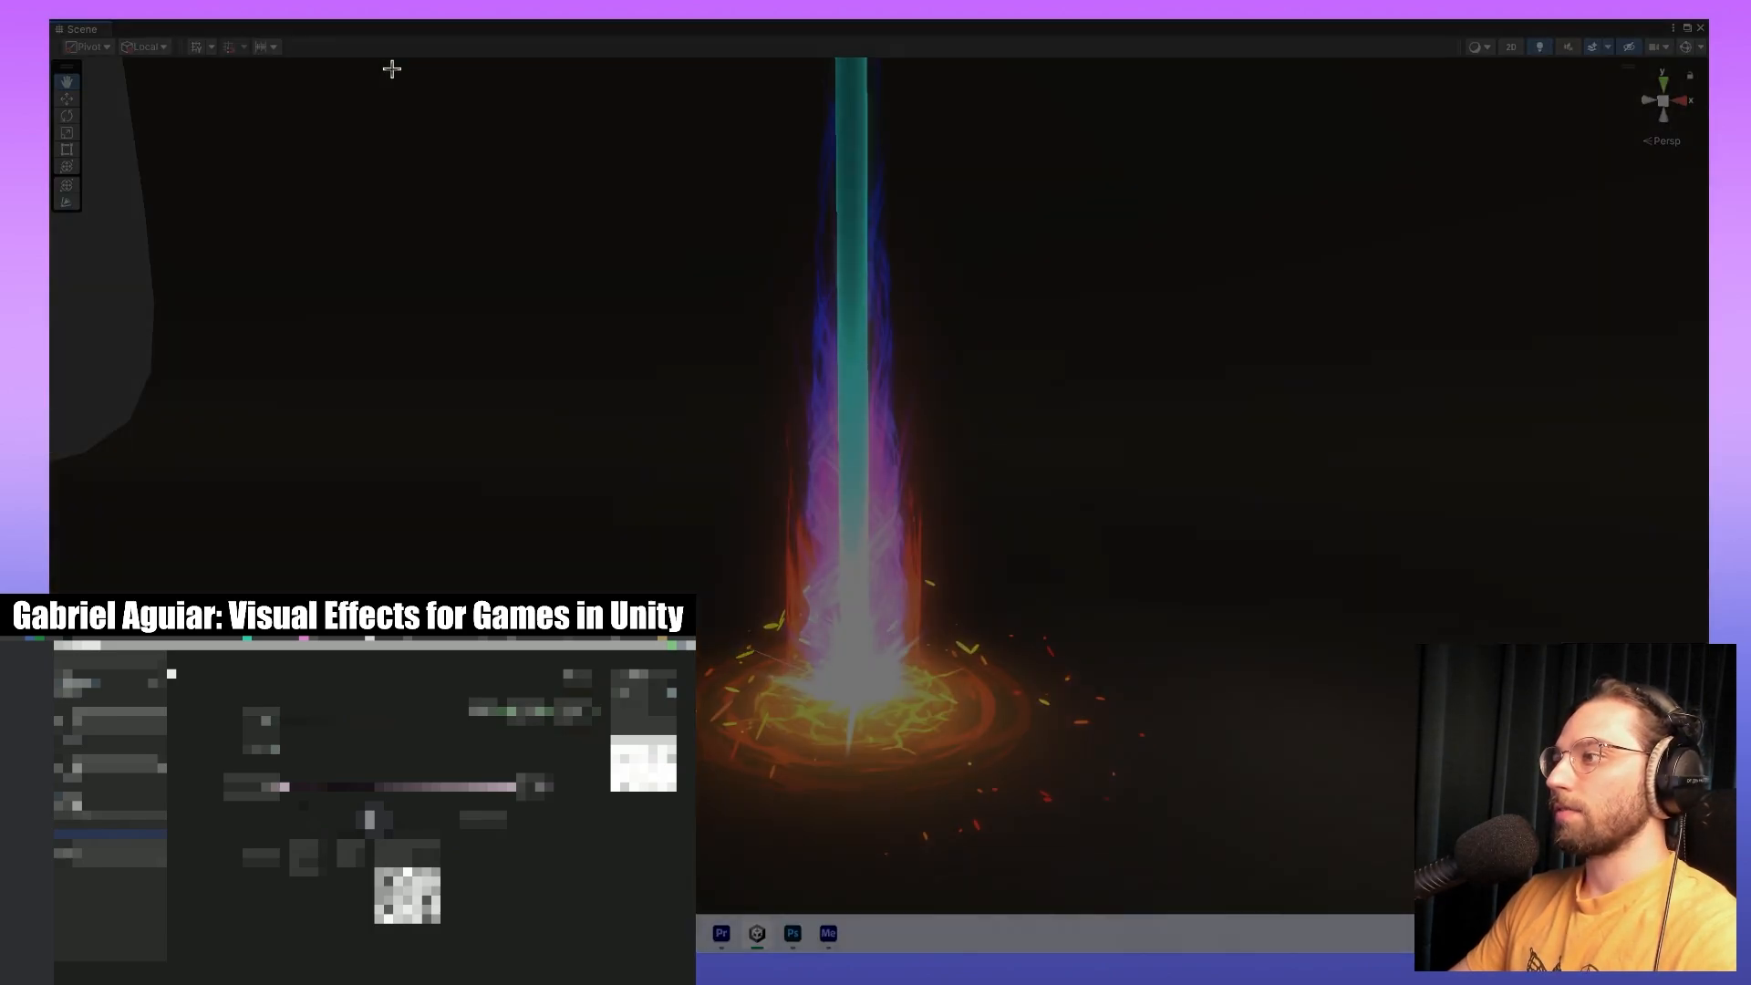
left_click_drag(330, 66, 1406, 905)
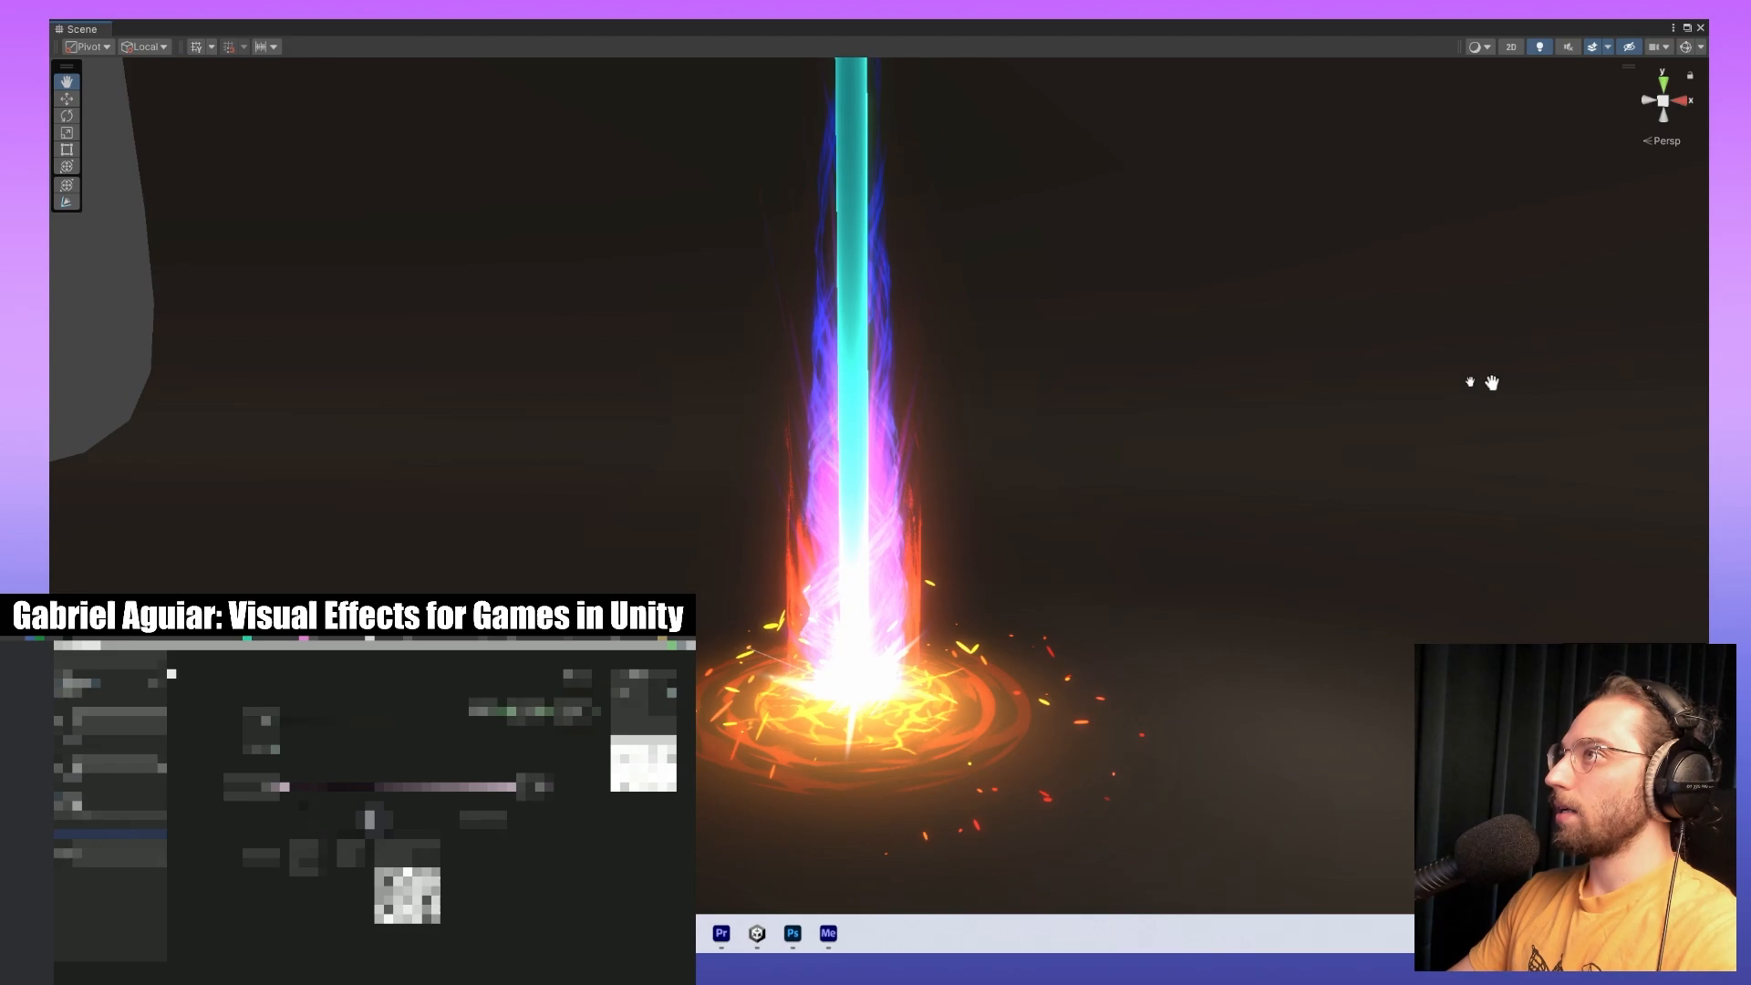
Frame the fireball projectile in the maximized Scene view and capture a large screen snip around it.
right_click_drag(1490, 383, 1481, 563)
middle_click_drag(1481, 563, 848, 547)
scroll(848, 590, "up", 3)
left_click_drag(849, 590, 912, 503, "alt")
middle_click_drag(954, 496, 899, 523)
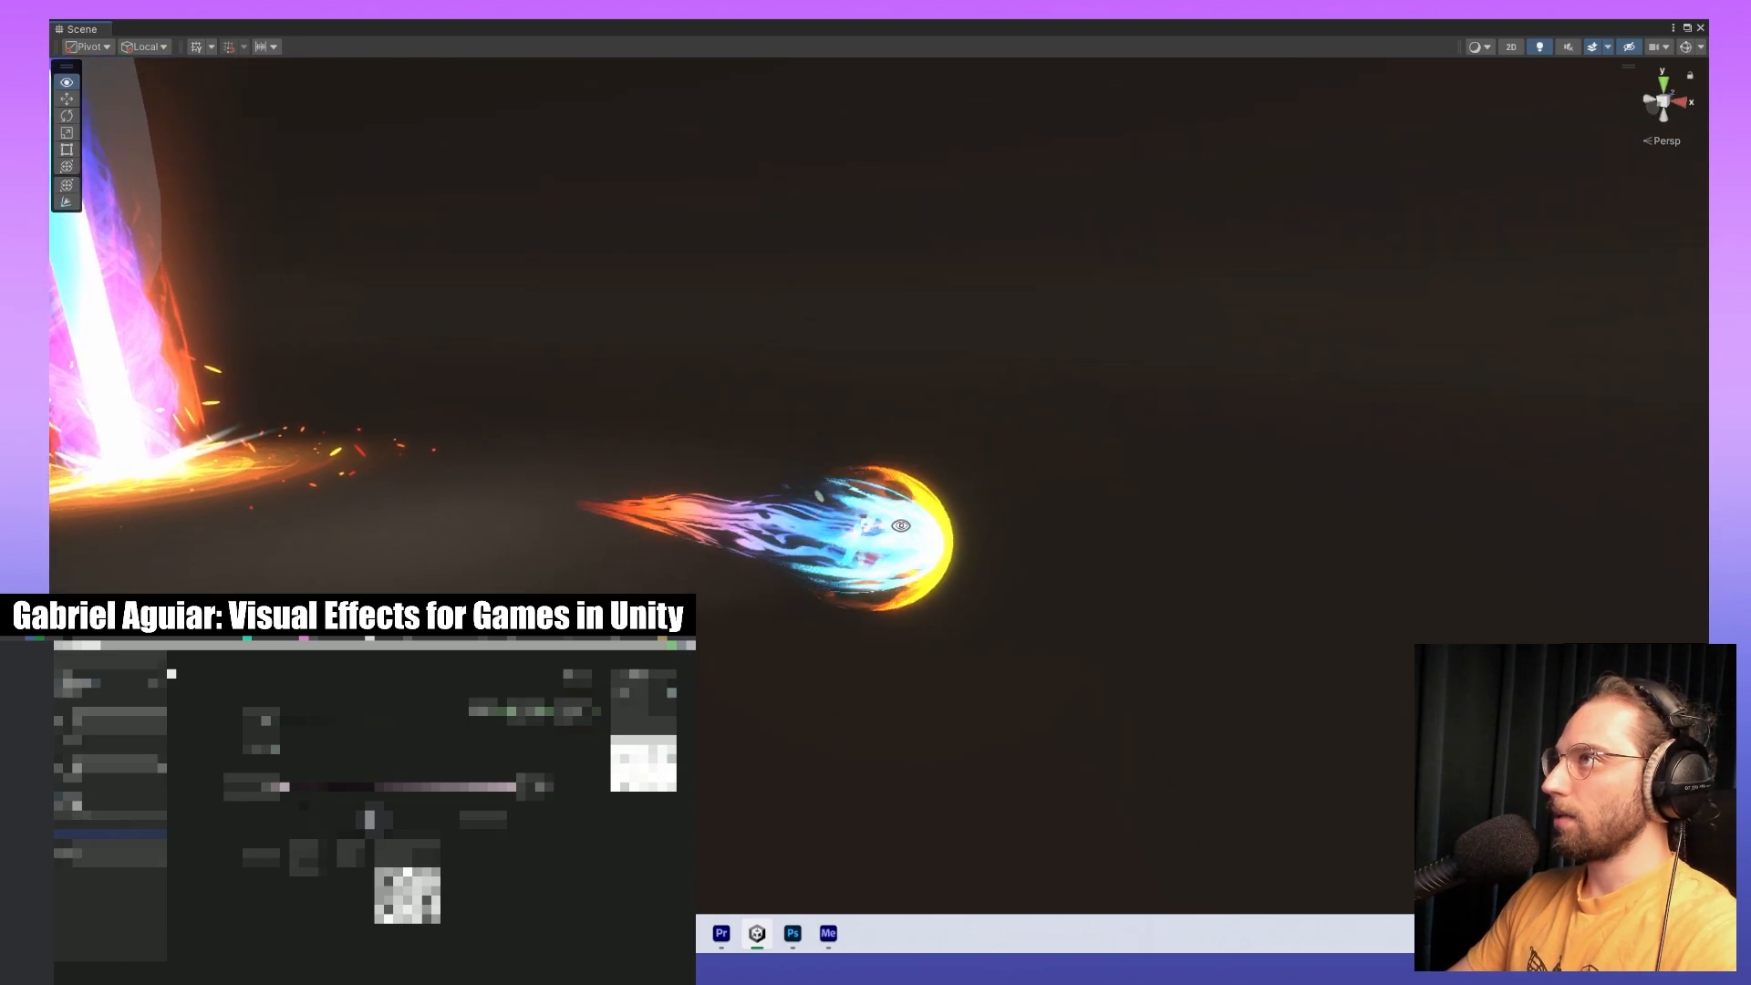
left_click_drag(899, 524, 1101, 493, "alt")
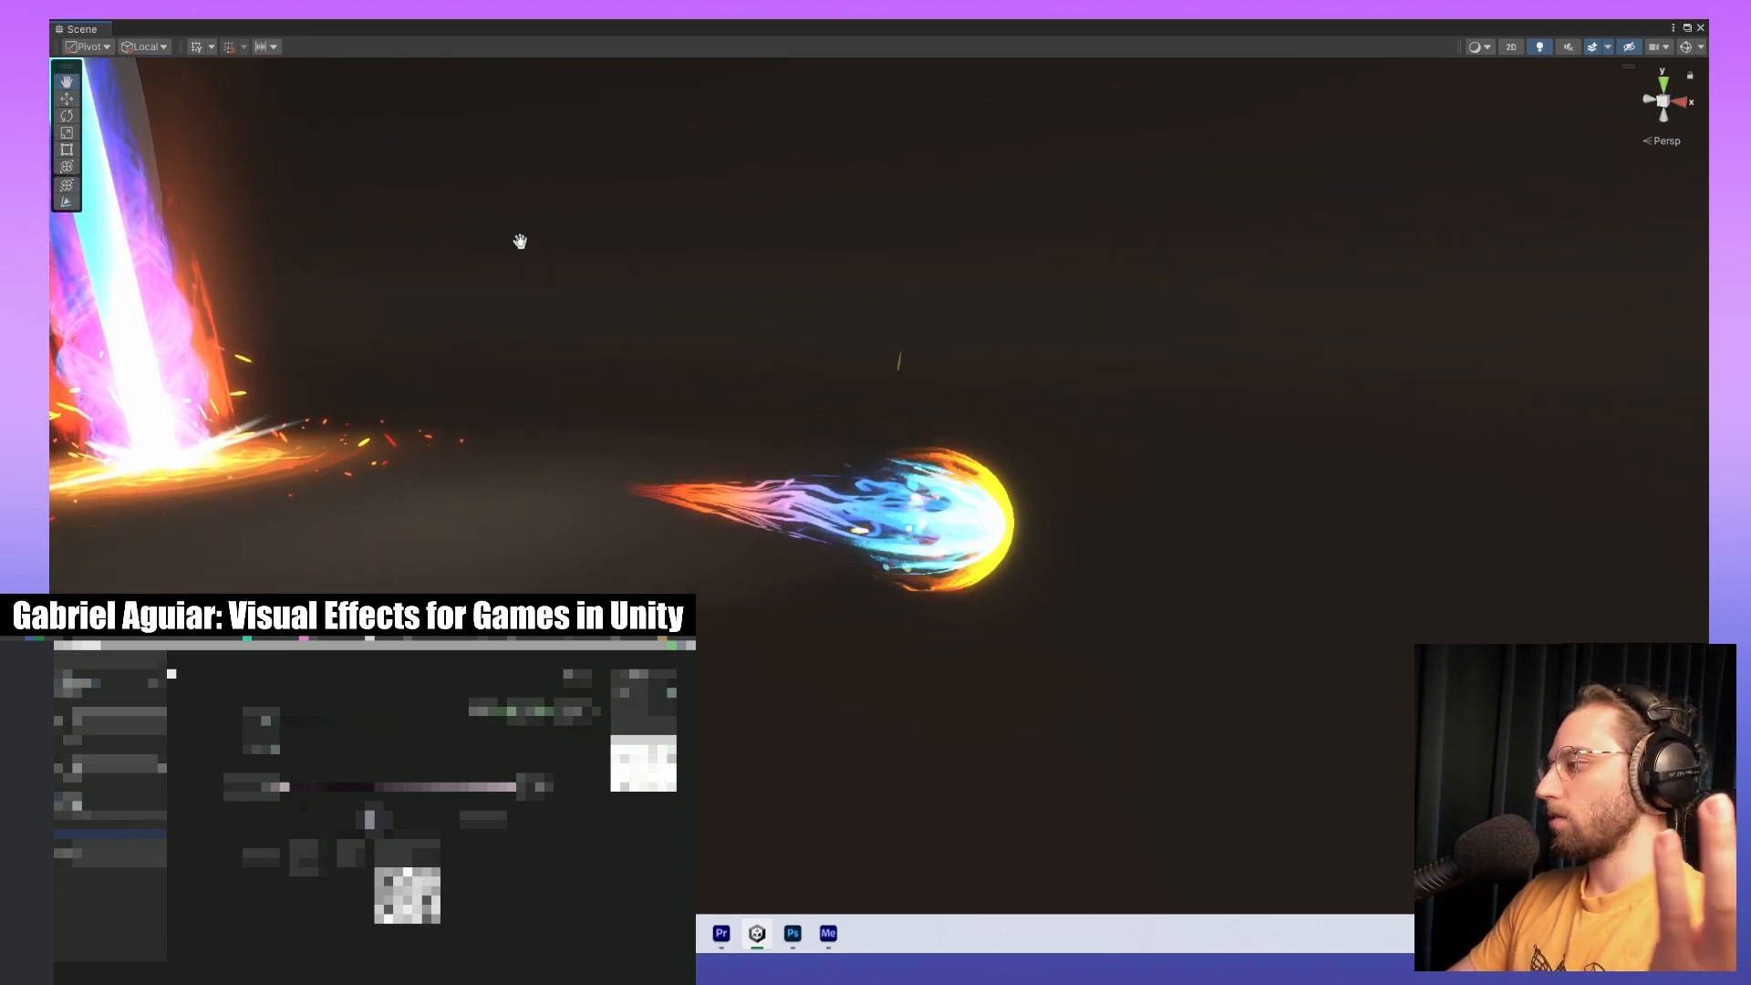
key("super+shift+s")
left_click_drag(521, 225, 1183, 804)
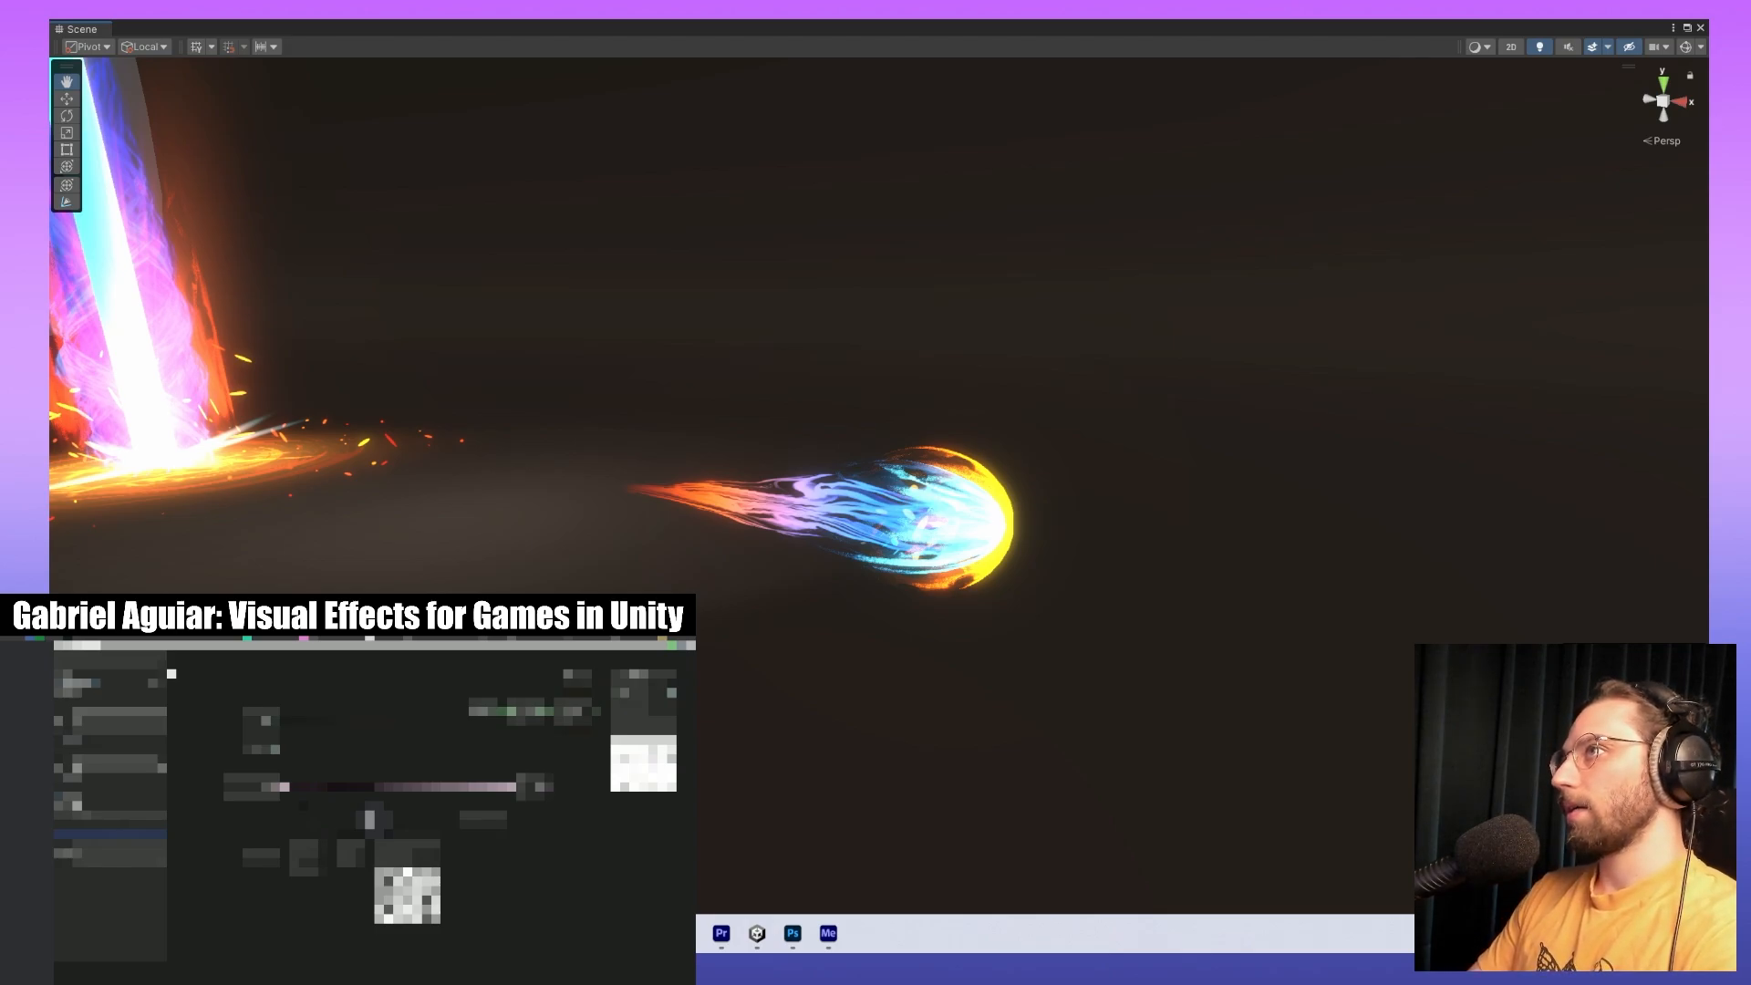
Restore the maximized Scene view to its docked place in the main Unity editor layout.
left_click_drag(1131, 561, 1043, 602, "alt")
middle_click_drag(1044, 602, 782, 672)
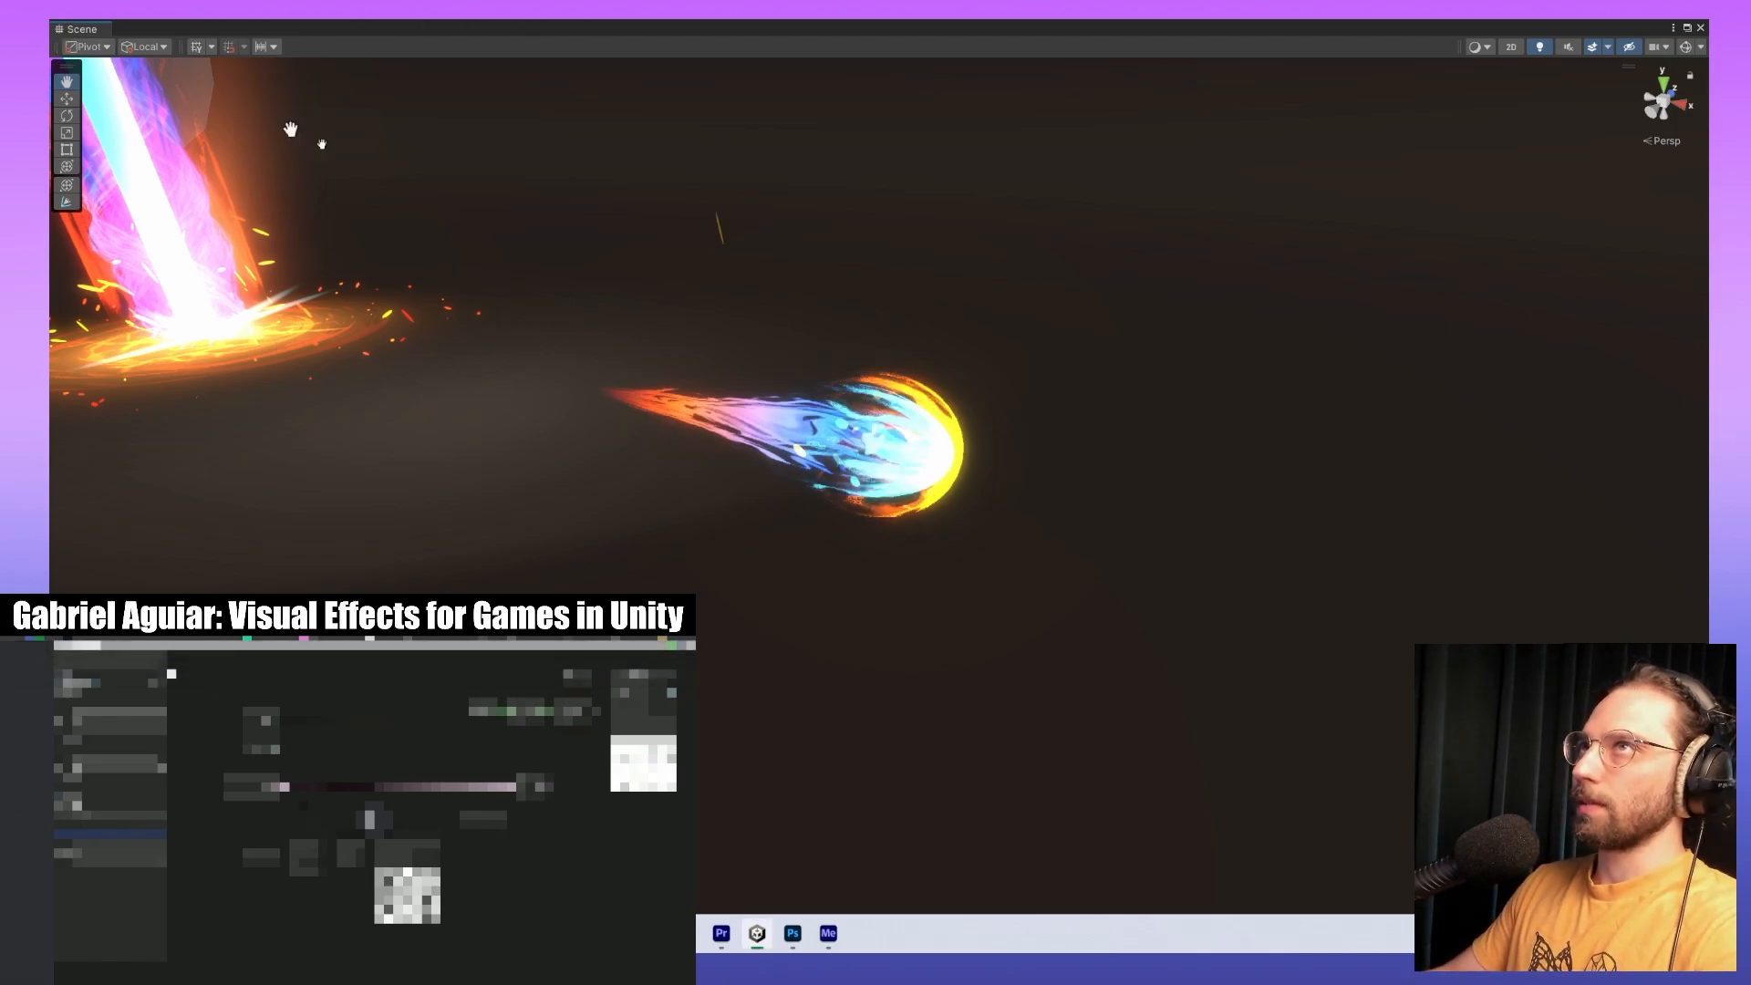
double_click(608, 27)
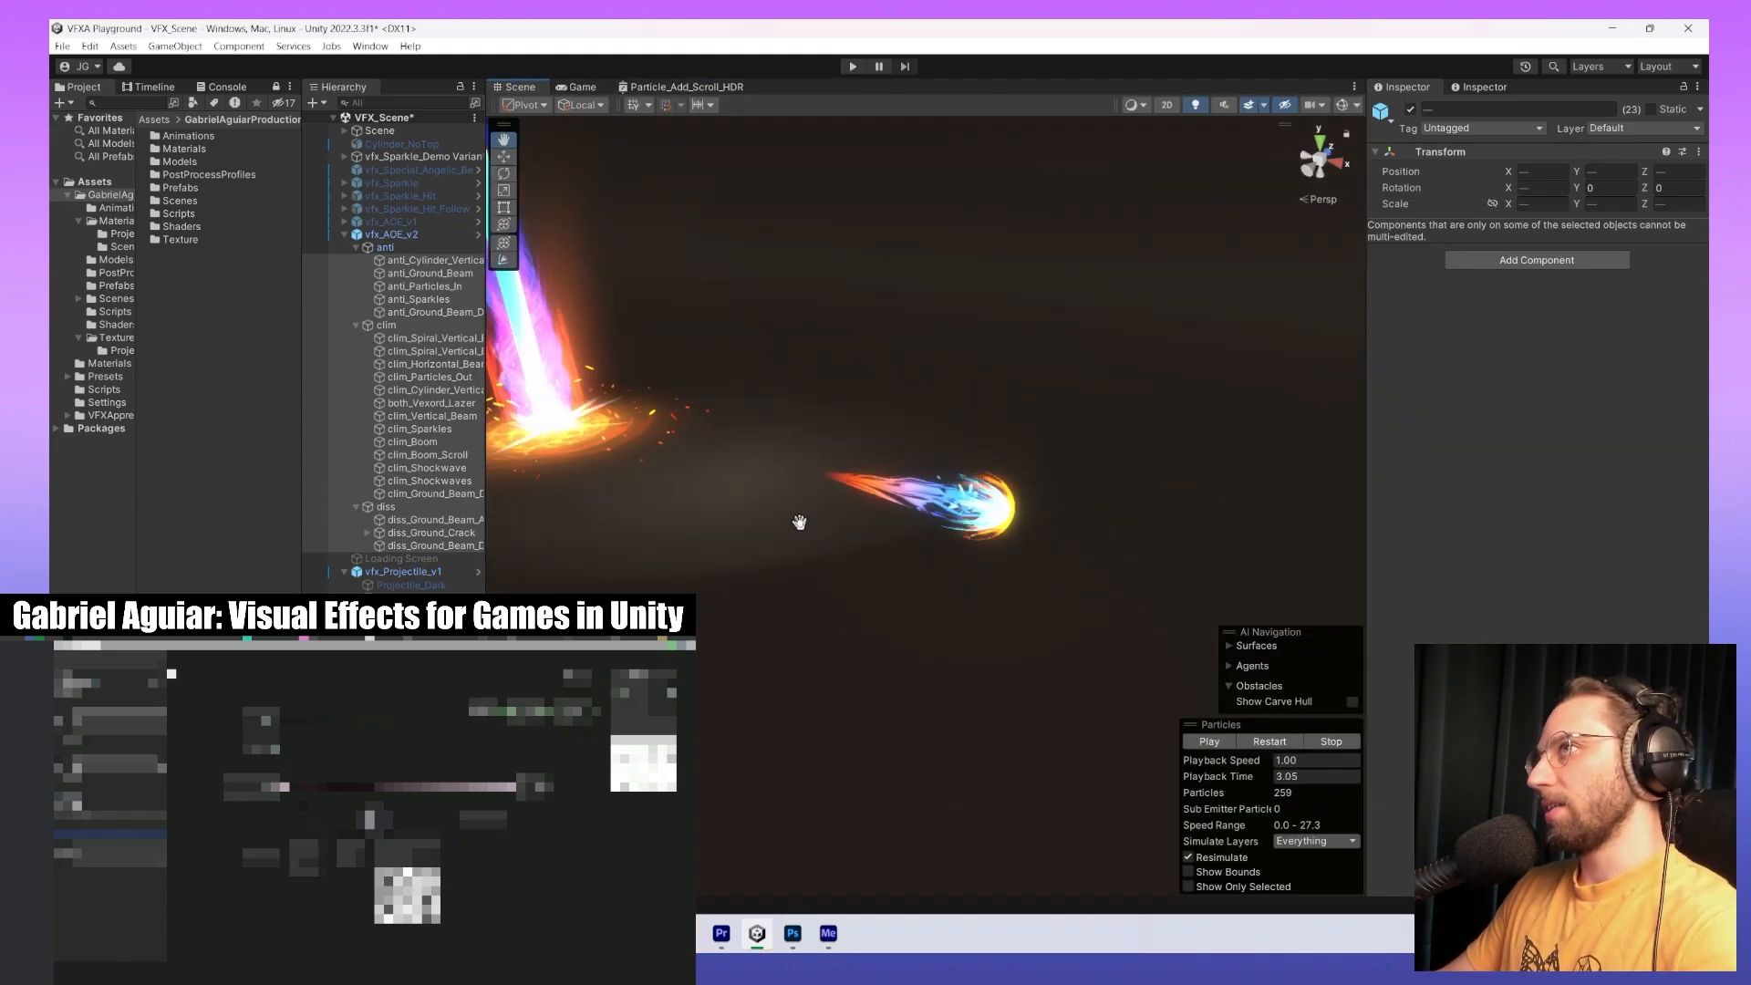
Examine the AOE beam and the fireball projectile from different angles and distances in the docked Scene view.
left_click_drag(618, 504, 912, 567)
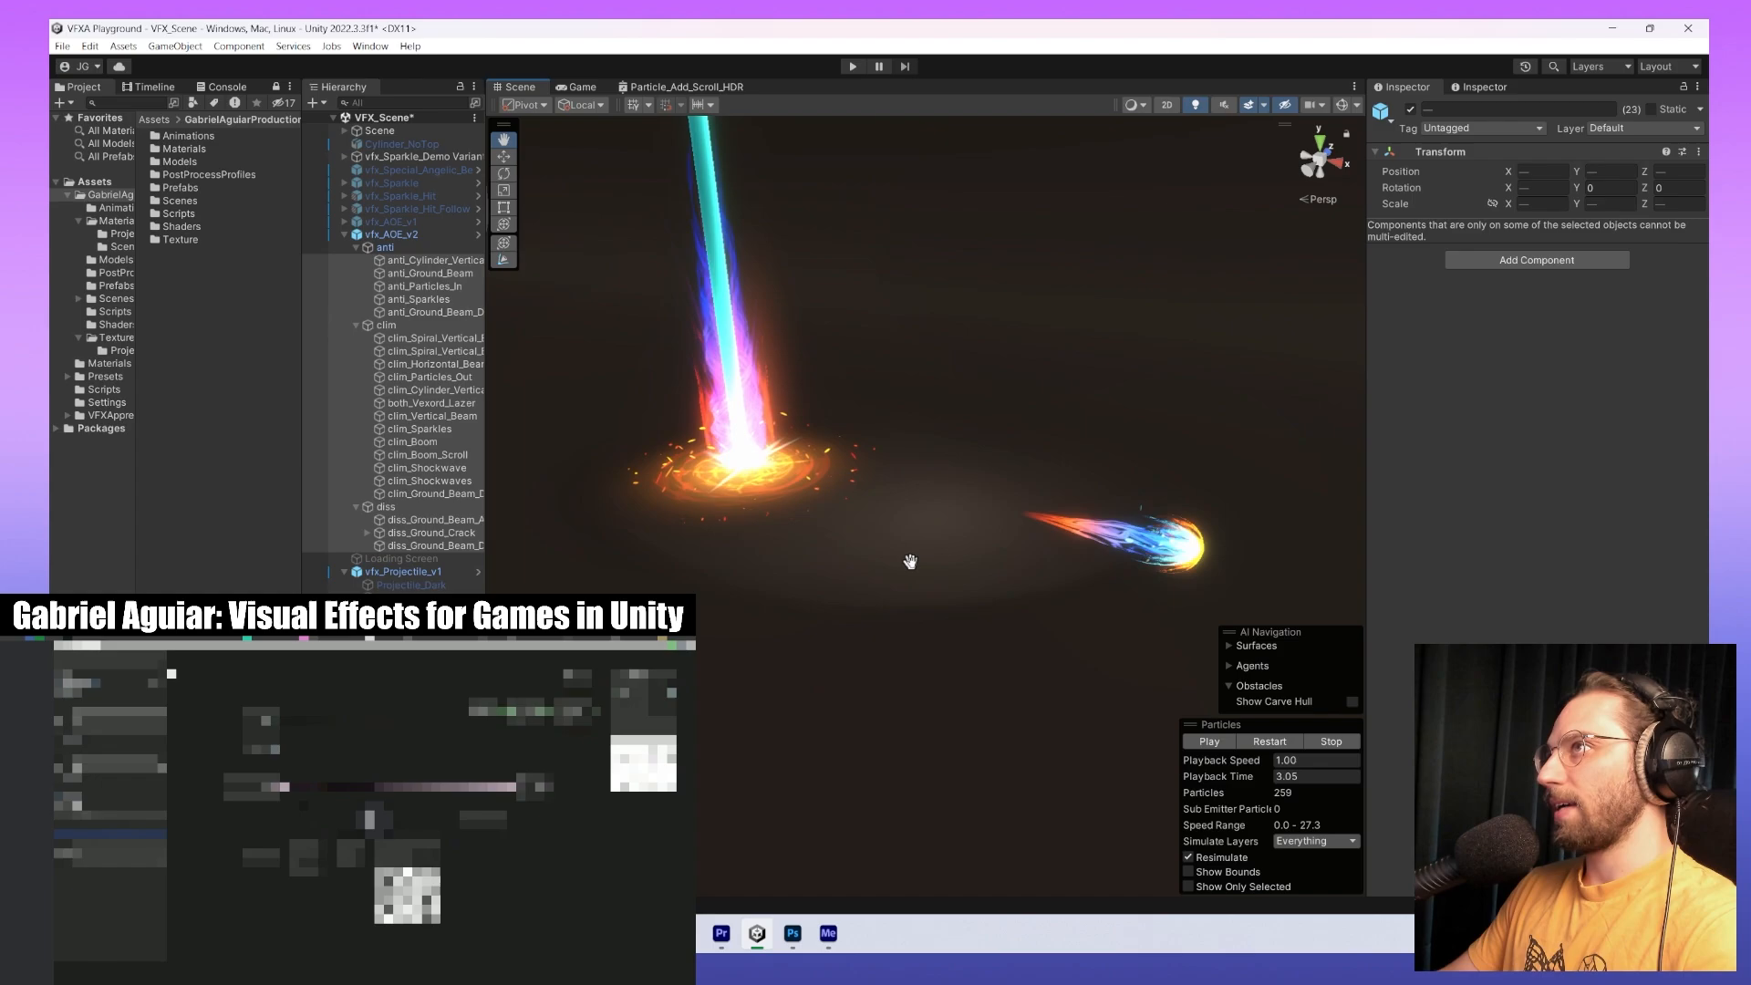
scroll(1173, 465, "up", 7)
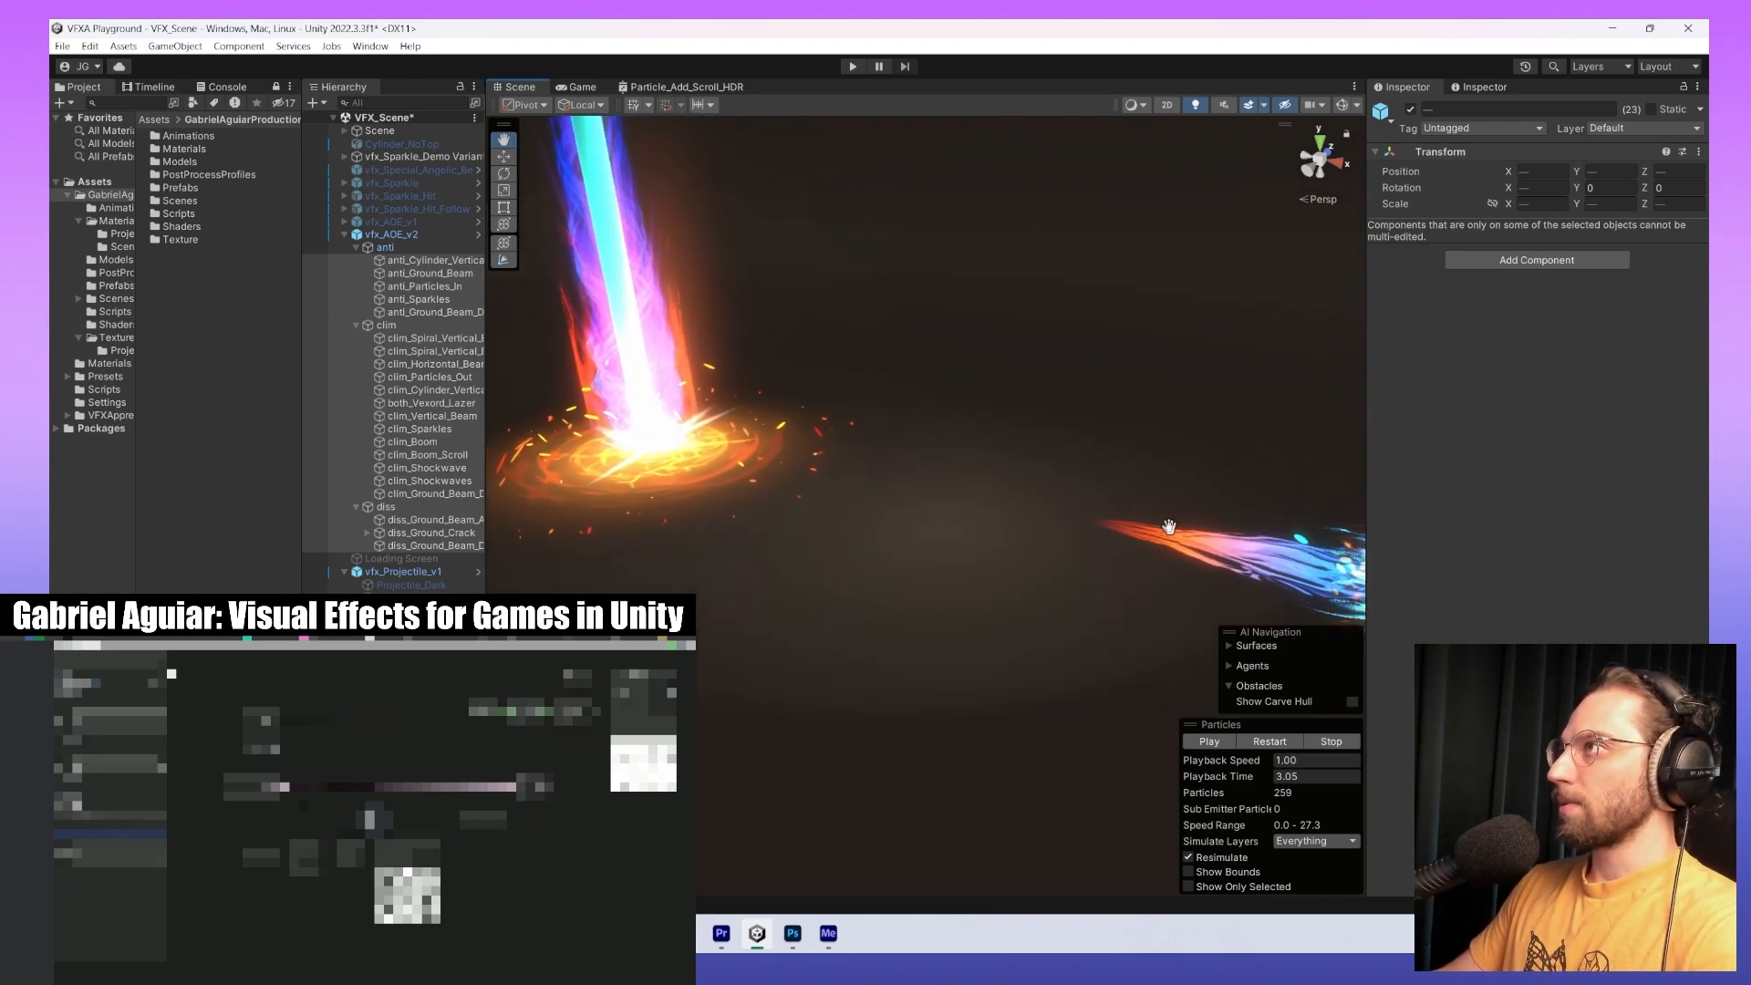
left_click_drag(1169, 523, 645, 421)
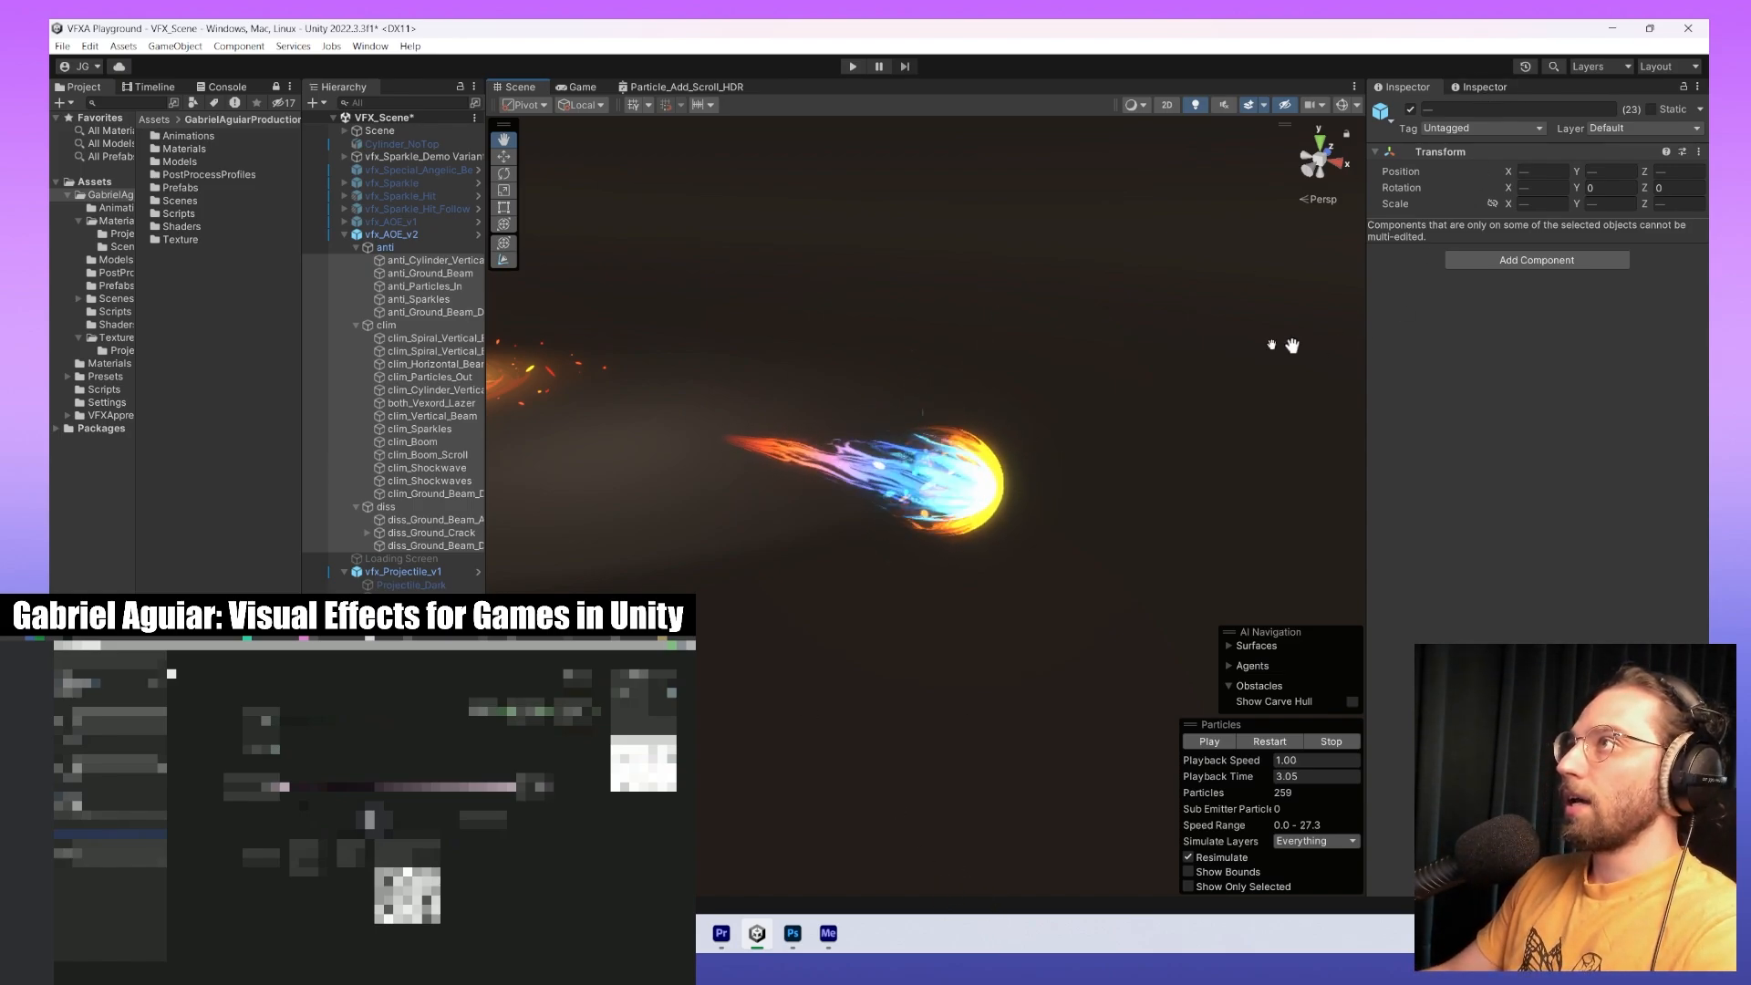
middle_click_drag(946, 501, 994, 483)
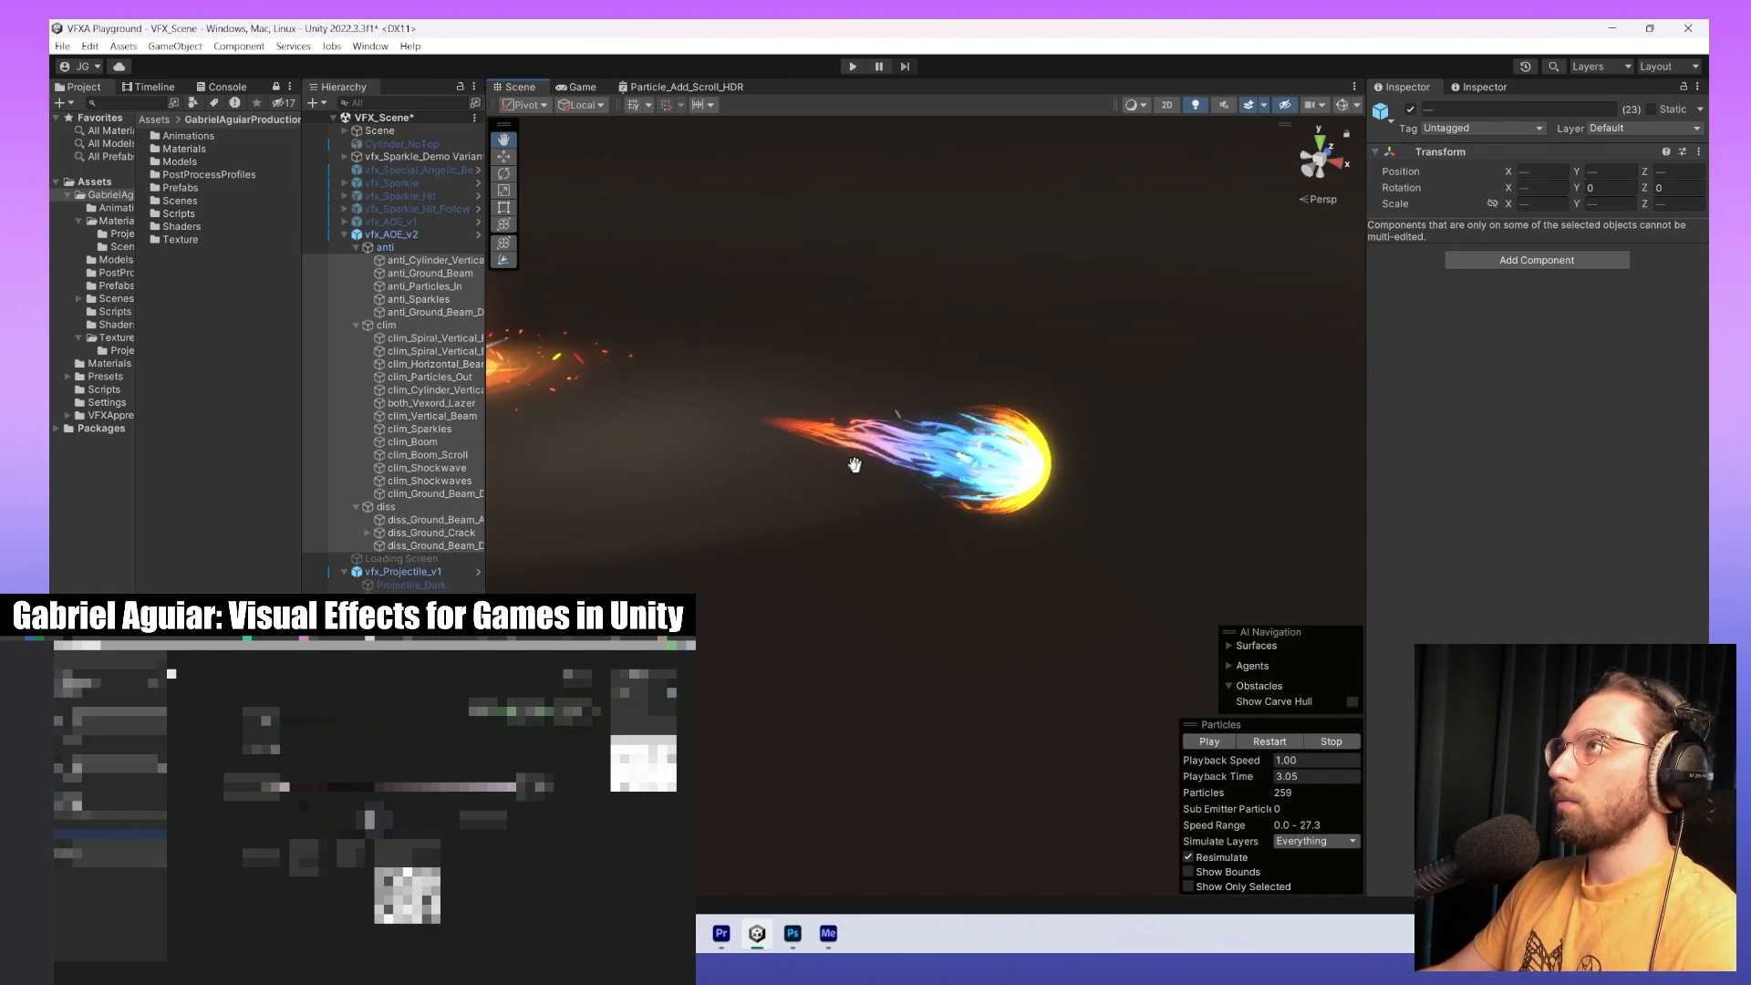
right_click_drag(856, 465, 1024, 453)
middle_click_drag(793, 528, 974, 488)
scroll(974, 488, "down", 5)
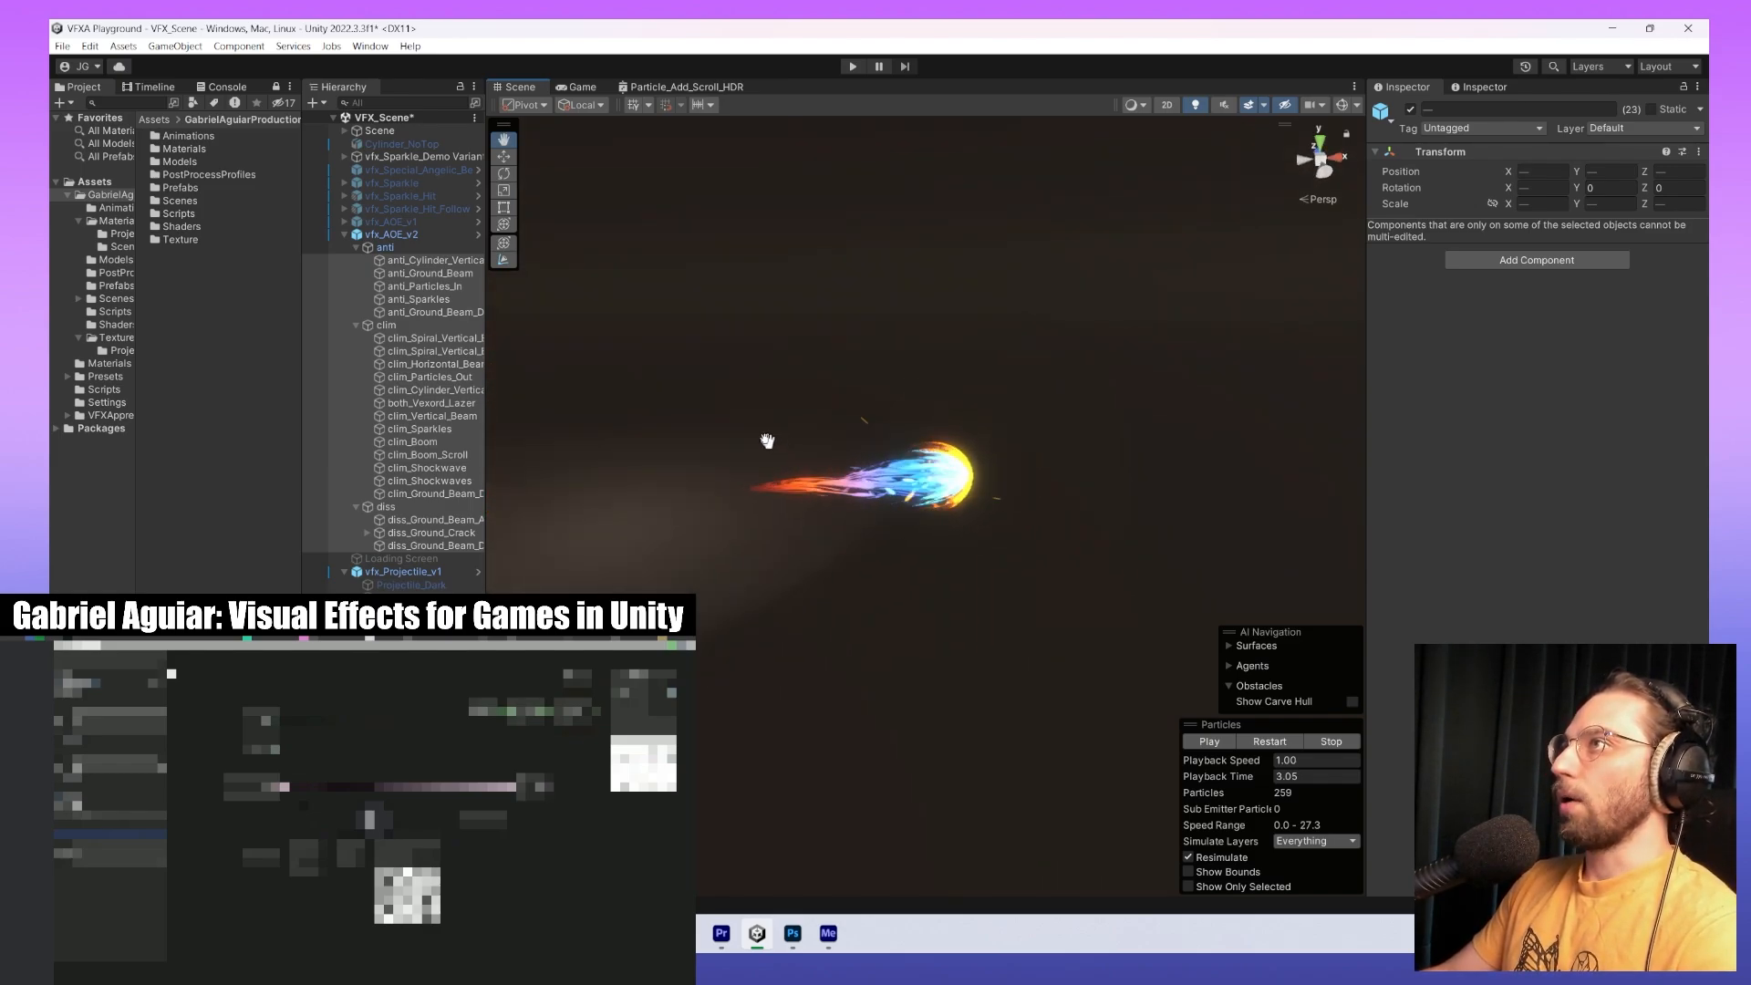
right_click_drag(1098, 543, 948, 495)
middle_click_drag(947, 497, 850, 546)
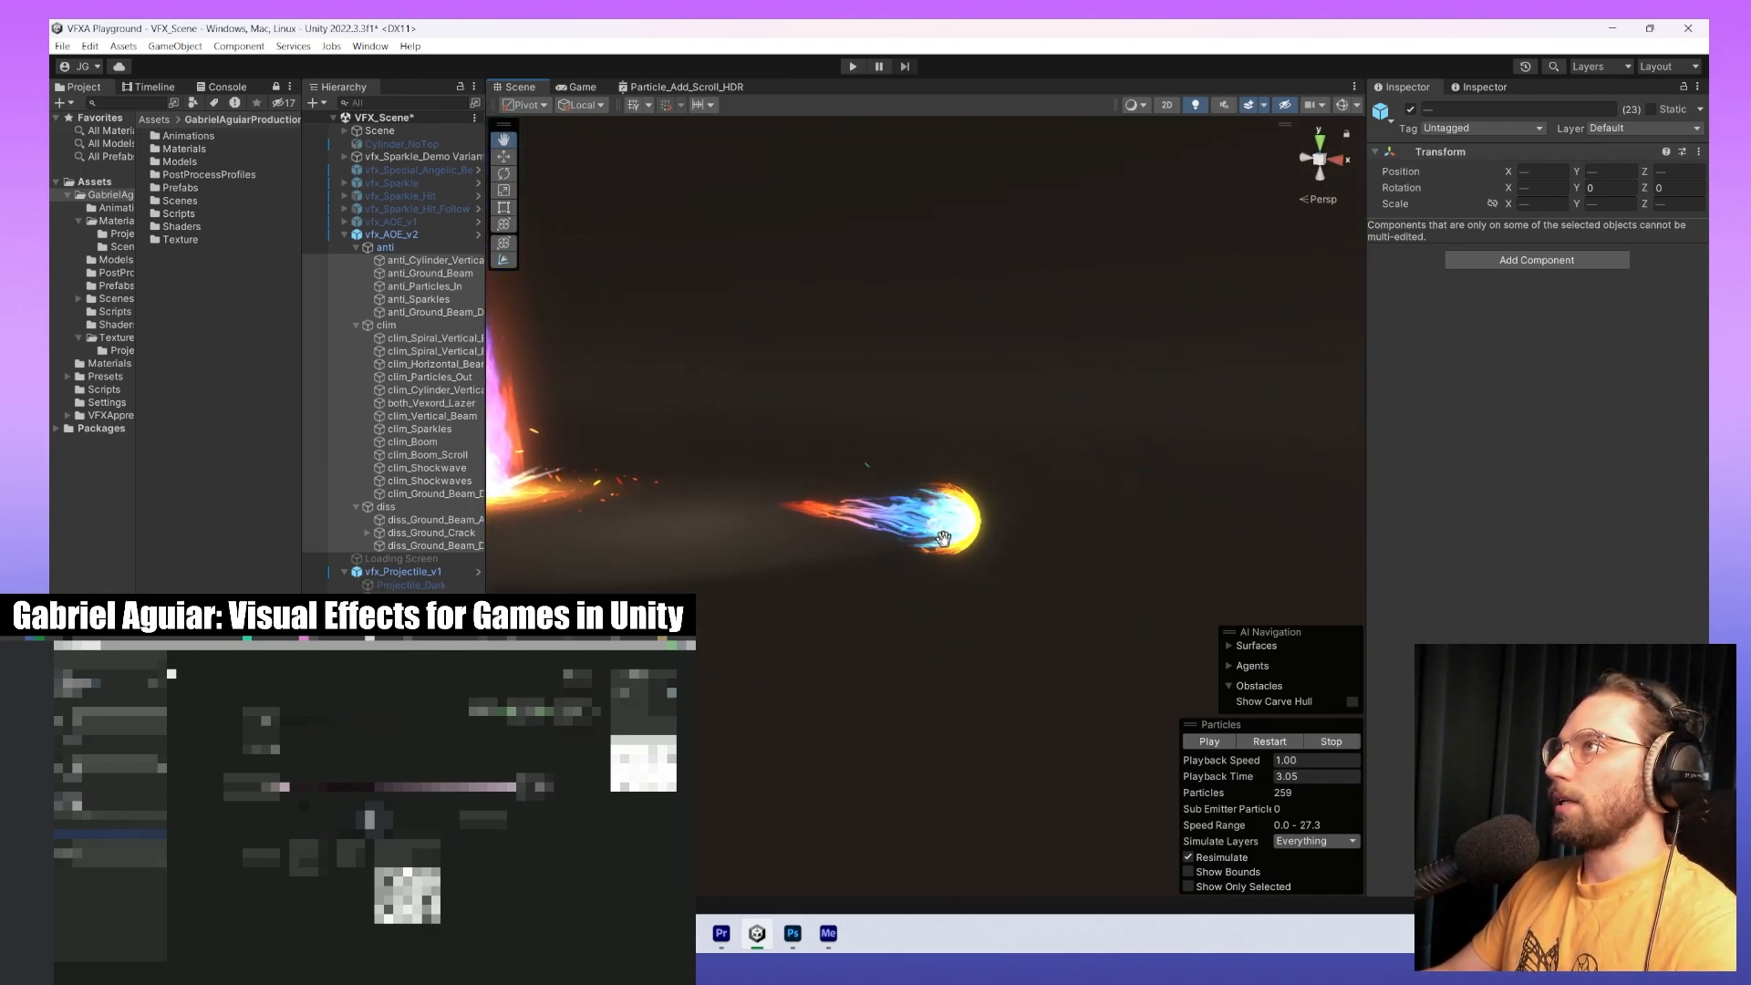
scroll(943, 539, "up", 3)
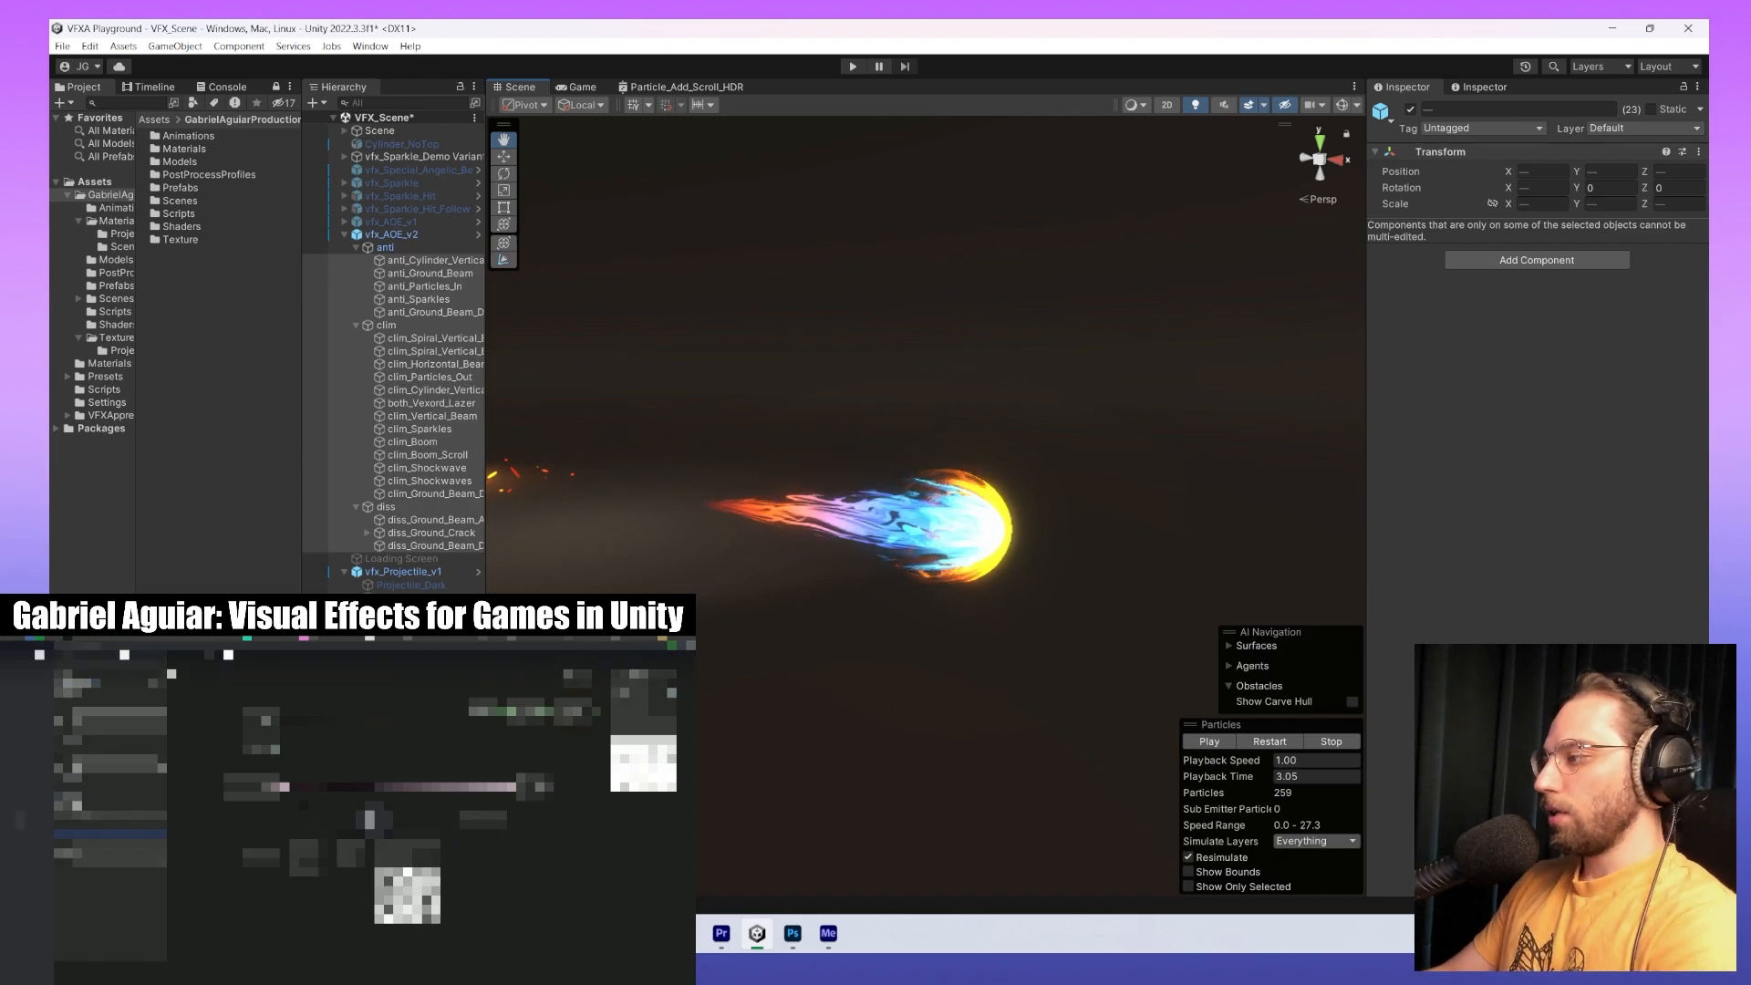
Open the Particle_Add_Scroll_HDR shader graph and examine its Time, Multiply, Add and Gradient Noise nodes.
left_click(690, 87)
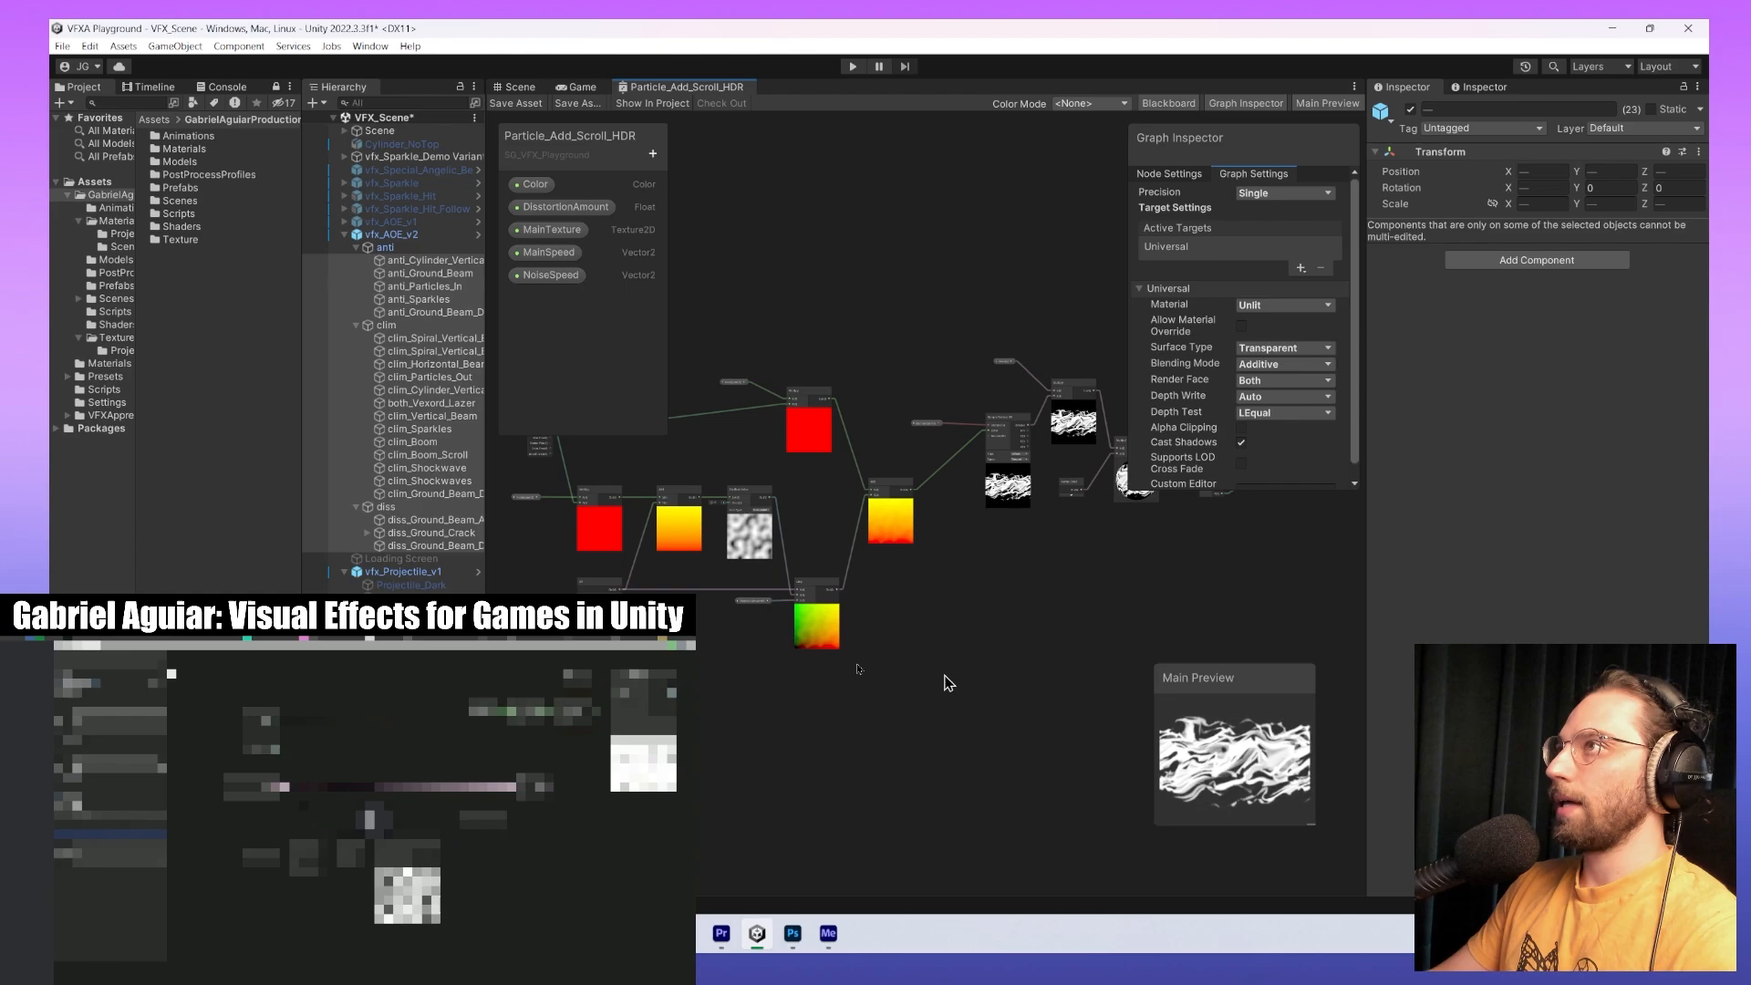
right_click(811, 714)
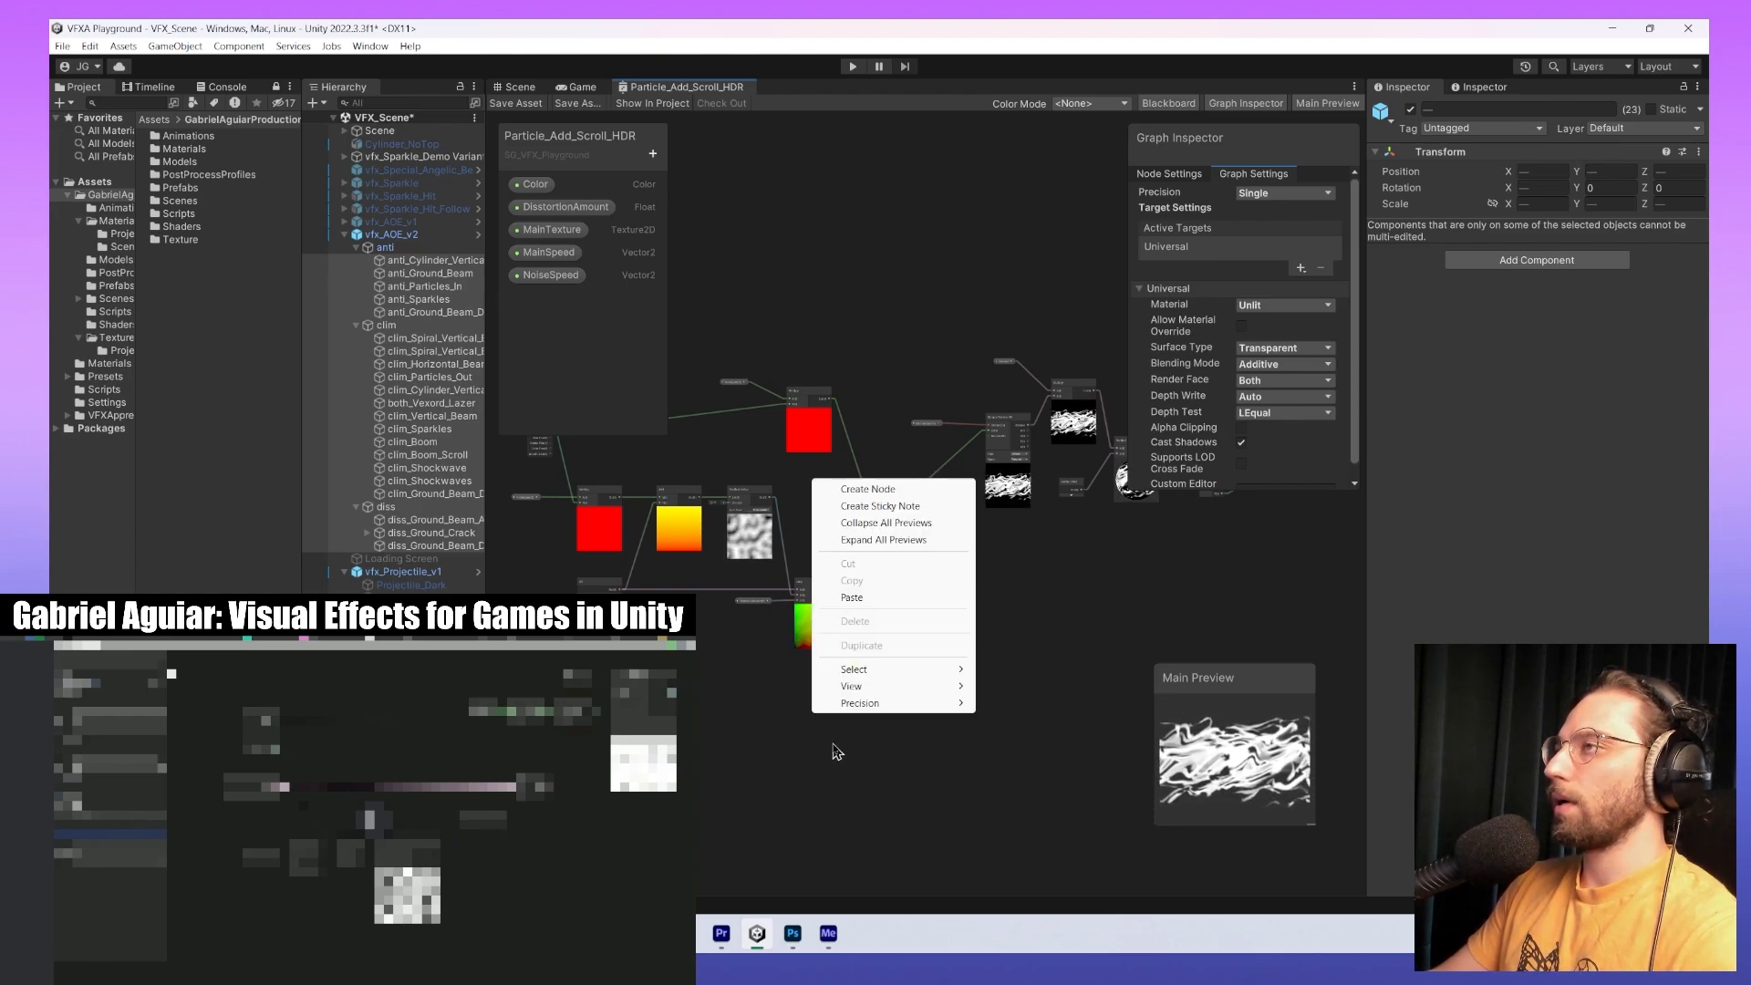
left_click(838, 751)
scroll(837, 755, "up", 4)
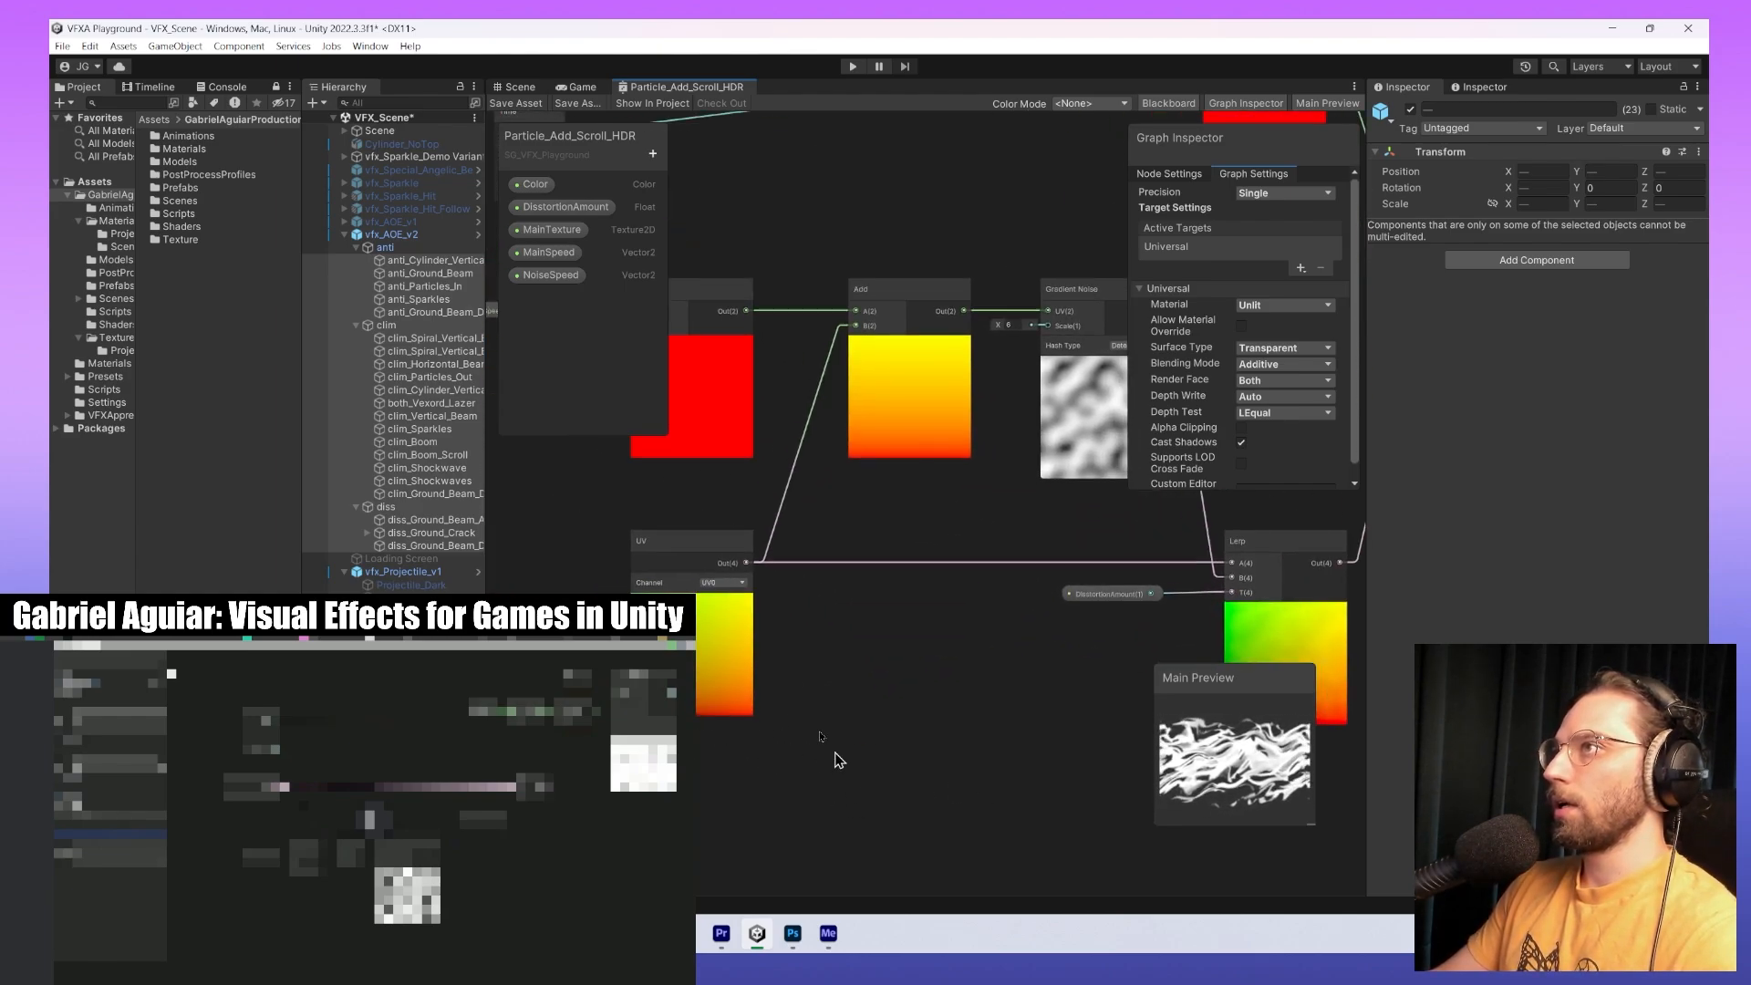
middle_click_drag(632, 456, 859, 697)
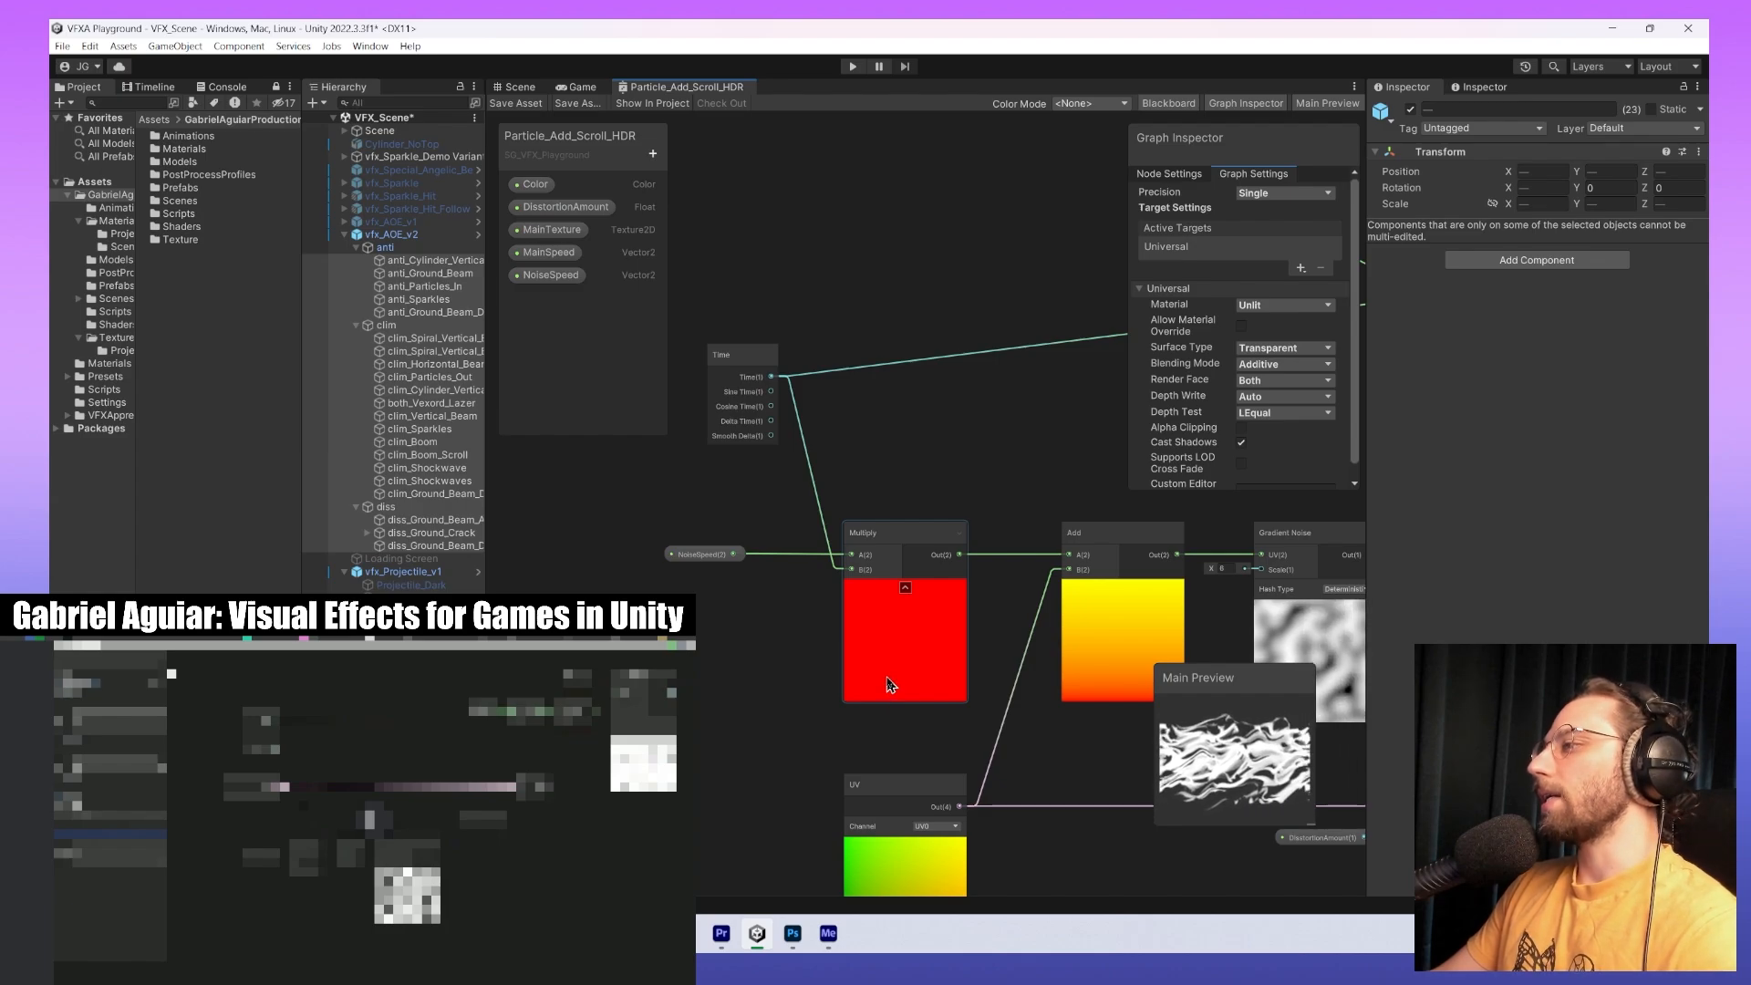
scroll(863, 619, "down", 4)
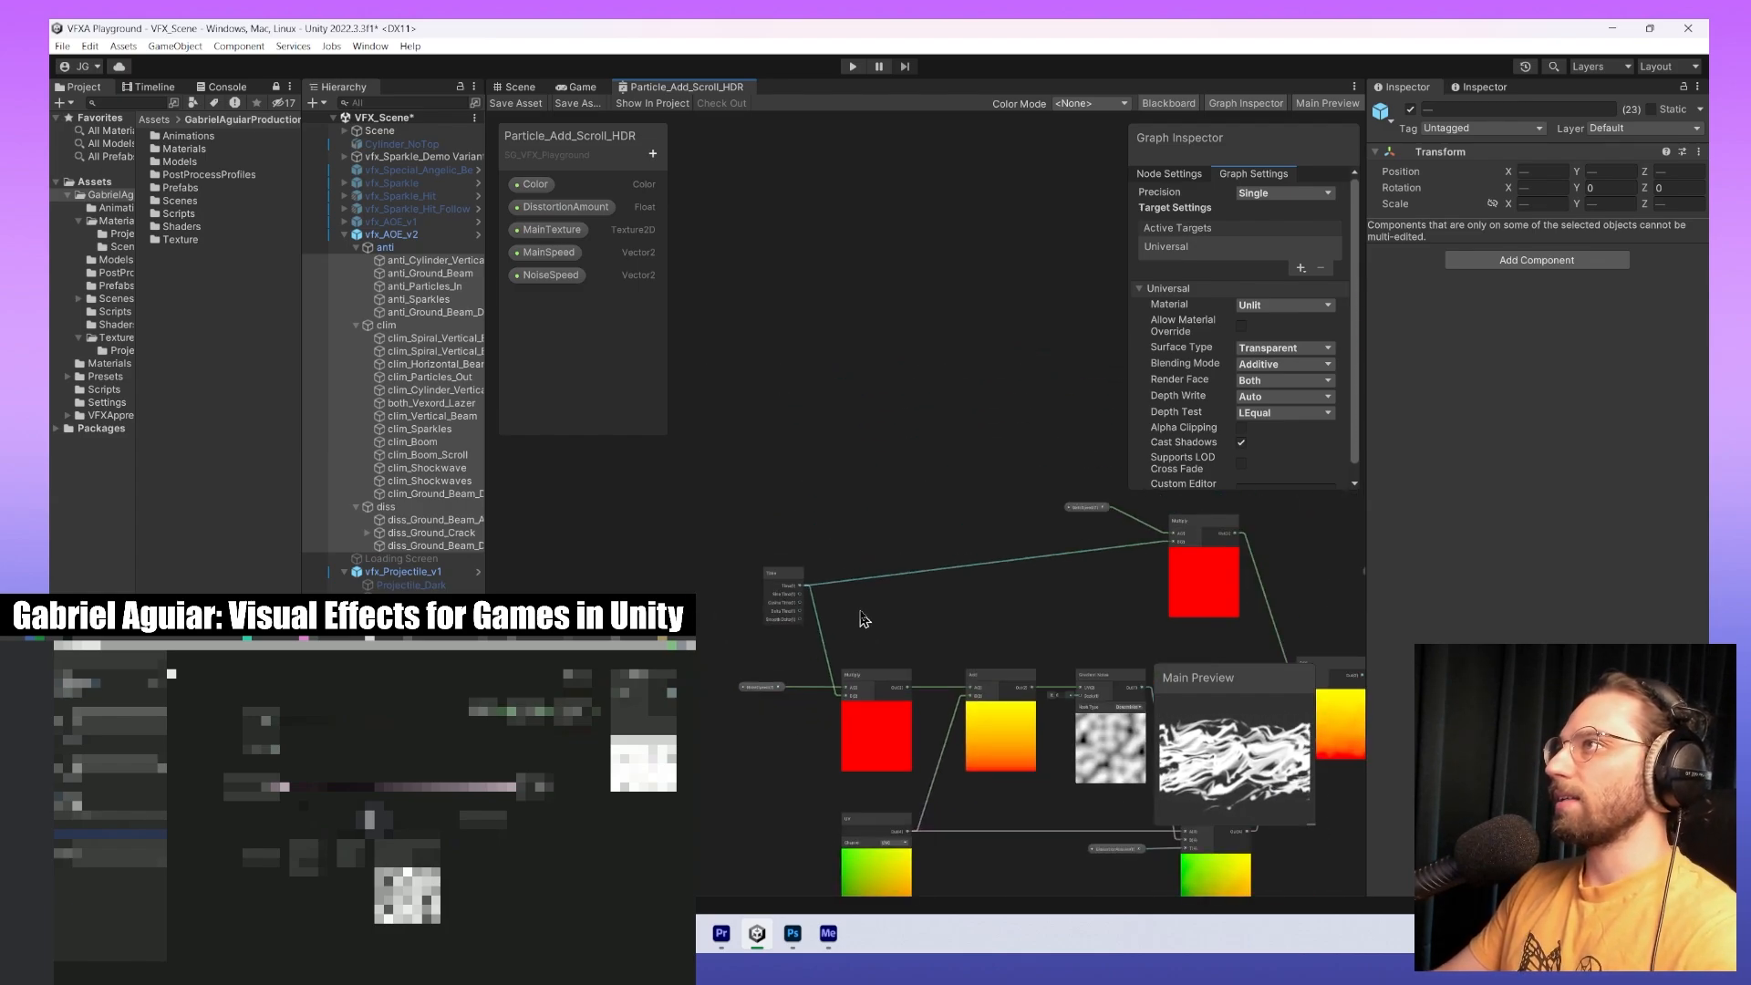
middle_click_drag(864, 619, 825, 456)
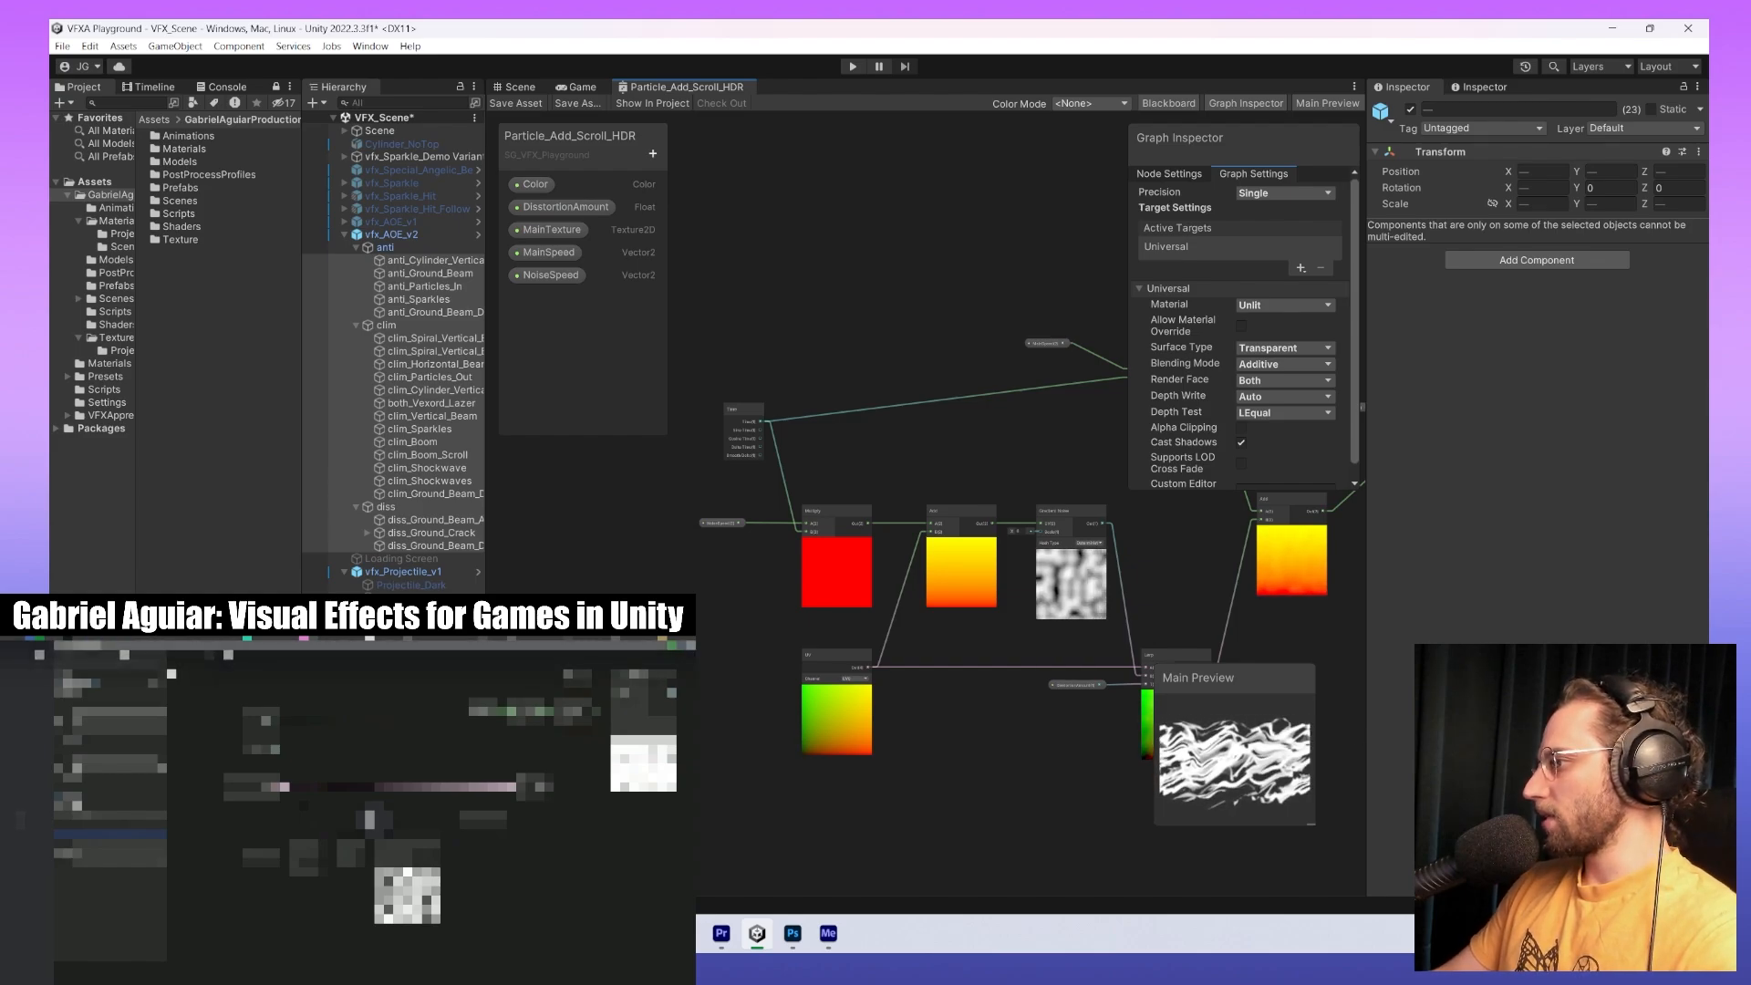
key("alt+Tab")
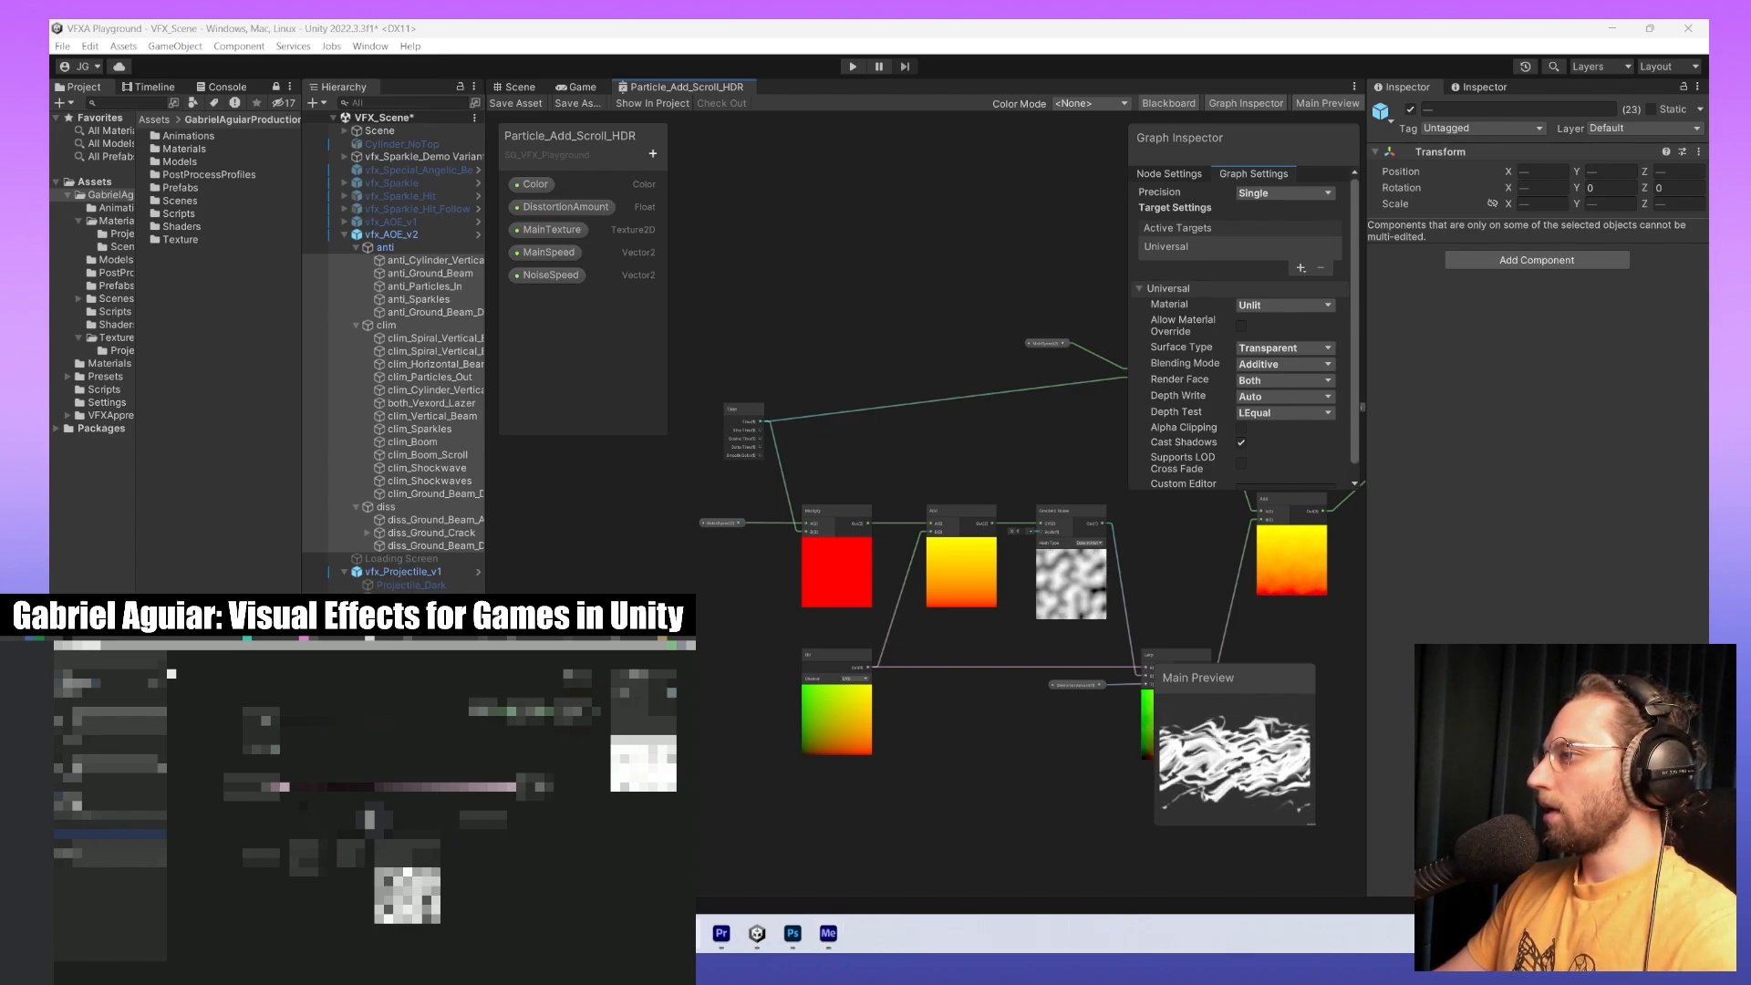
Move the Time node higher in the graph, farther above the Multiply node fed by NoiseSpeed.
left_click(830, 597)
scroll(830, 597, "up", 3)
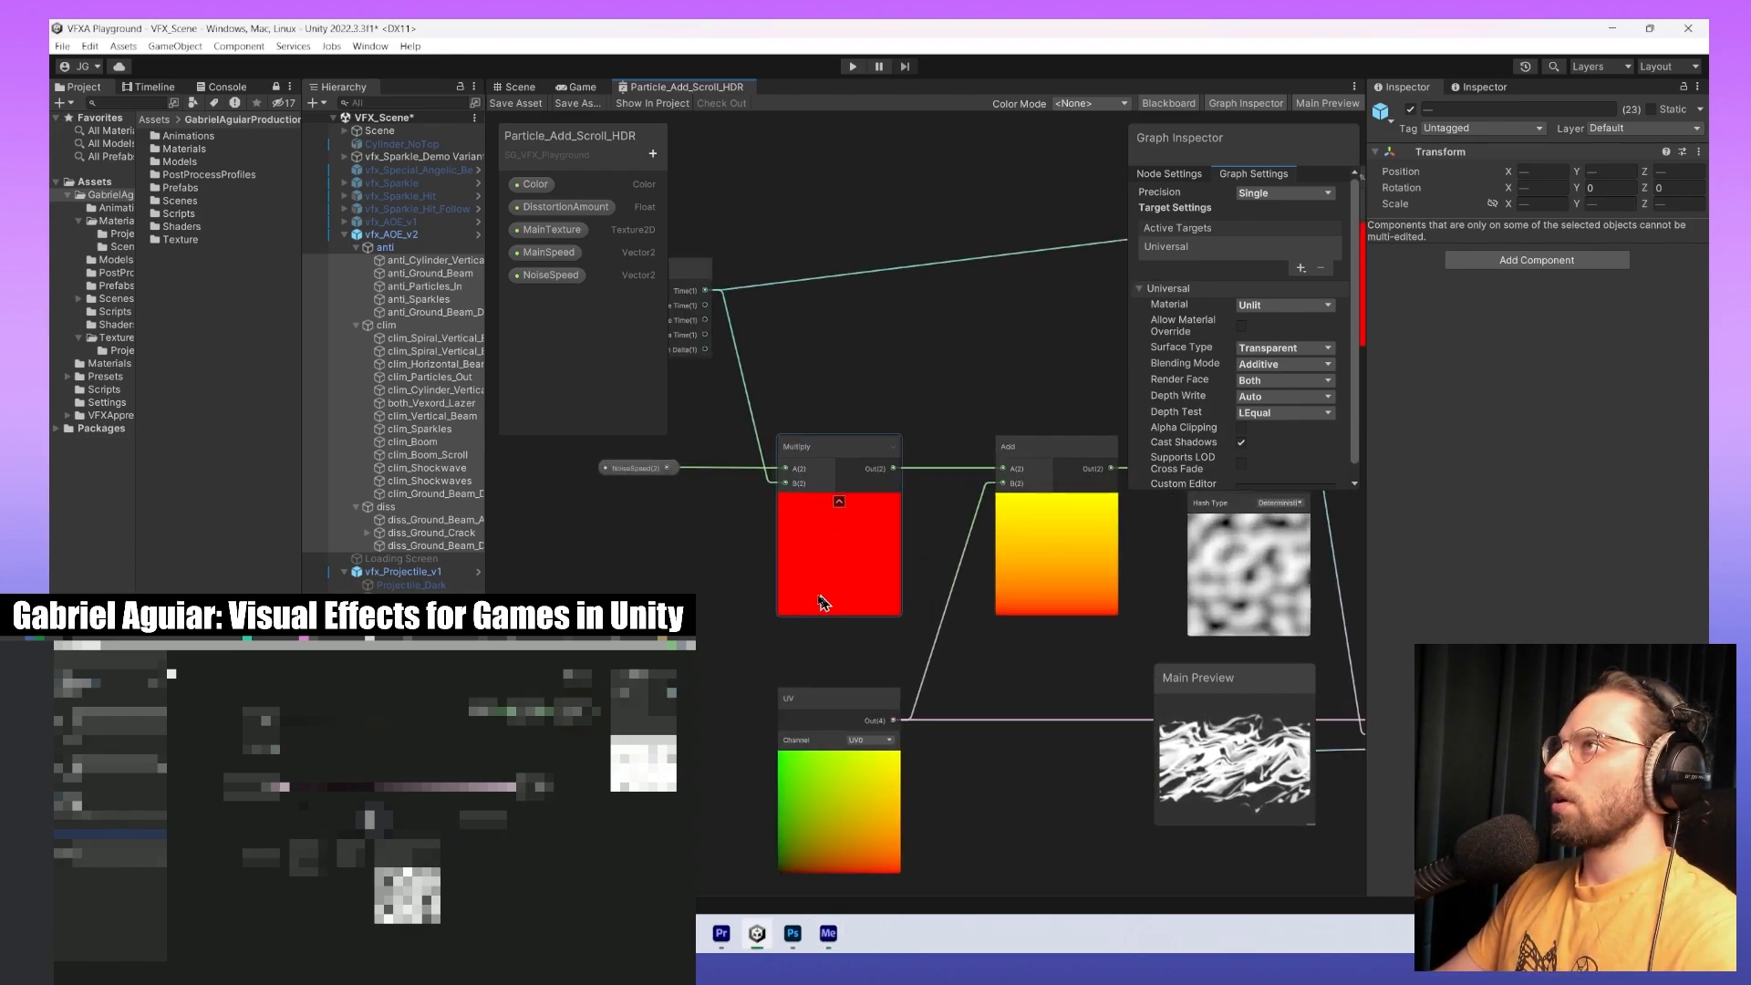
scroll(823, 603, "up", 3)
middle_click_drag(679, 594, 719, 672)
middle_click_drag(727, 572, 846, 806)
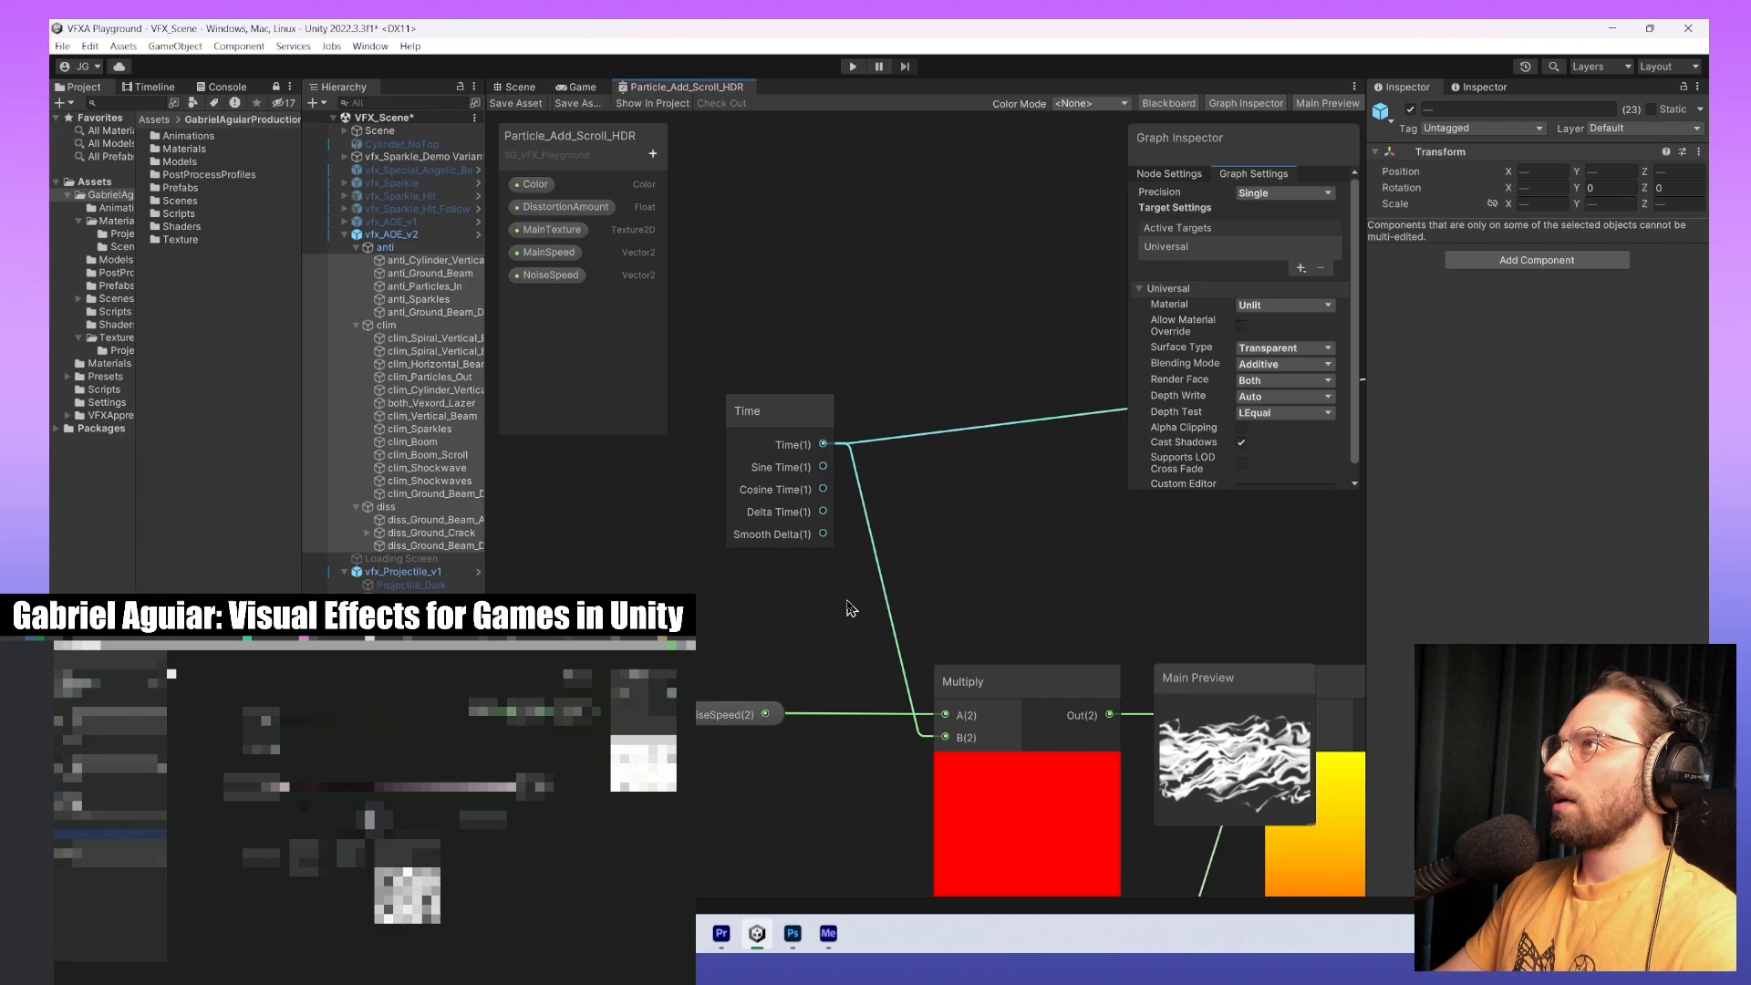
left_click_drag(764, 420, 765, 326)
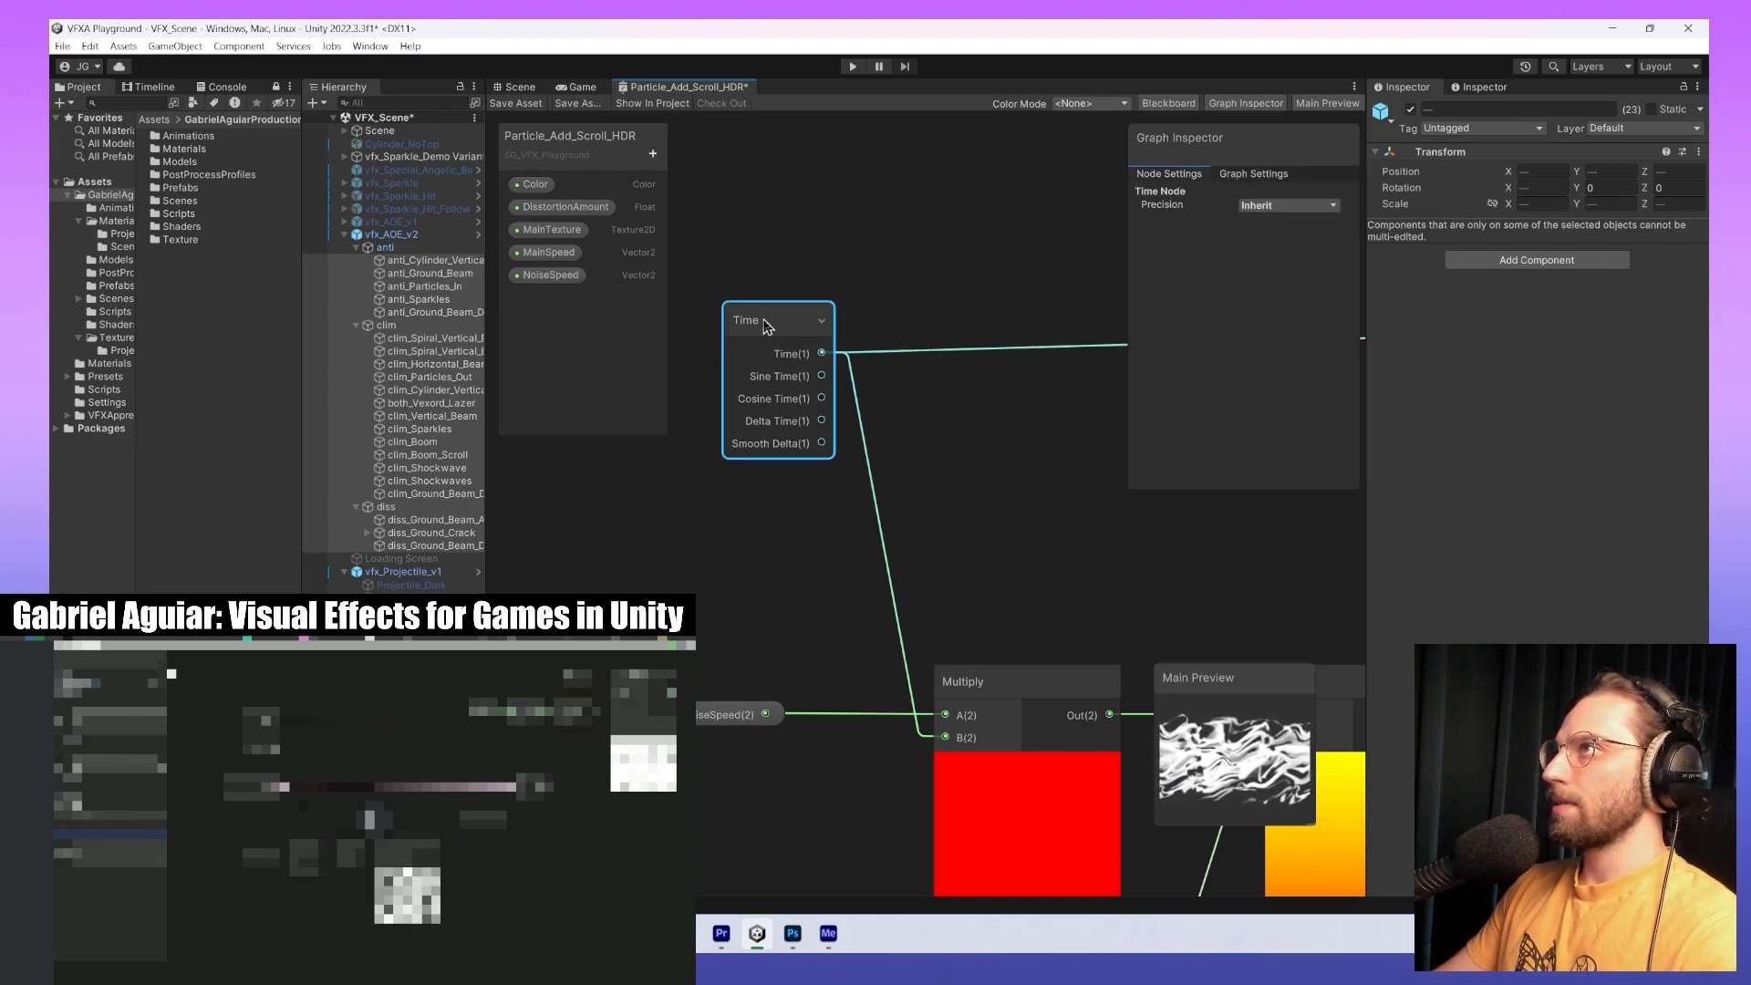
Try 5 and 2 as the default X of the NoiseSpeed property, and settle on 1.5.
scroll(672, 516, "down", 6)
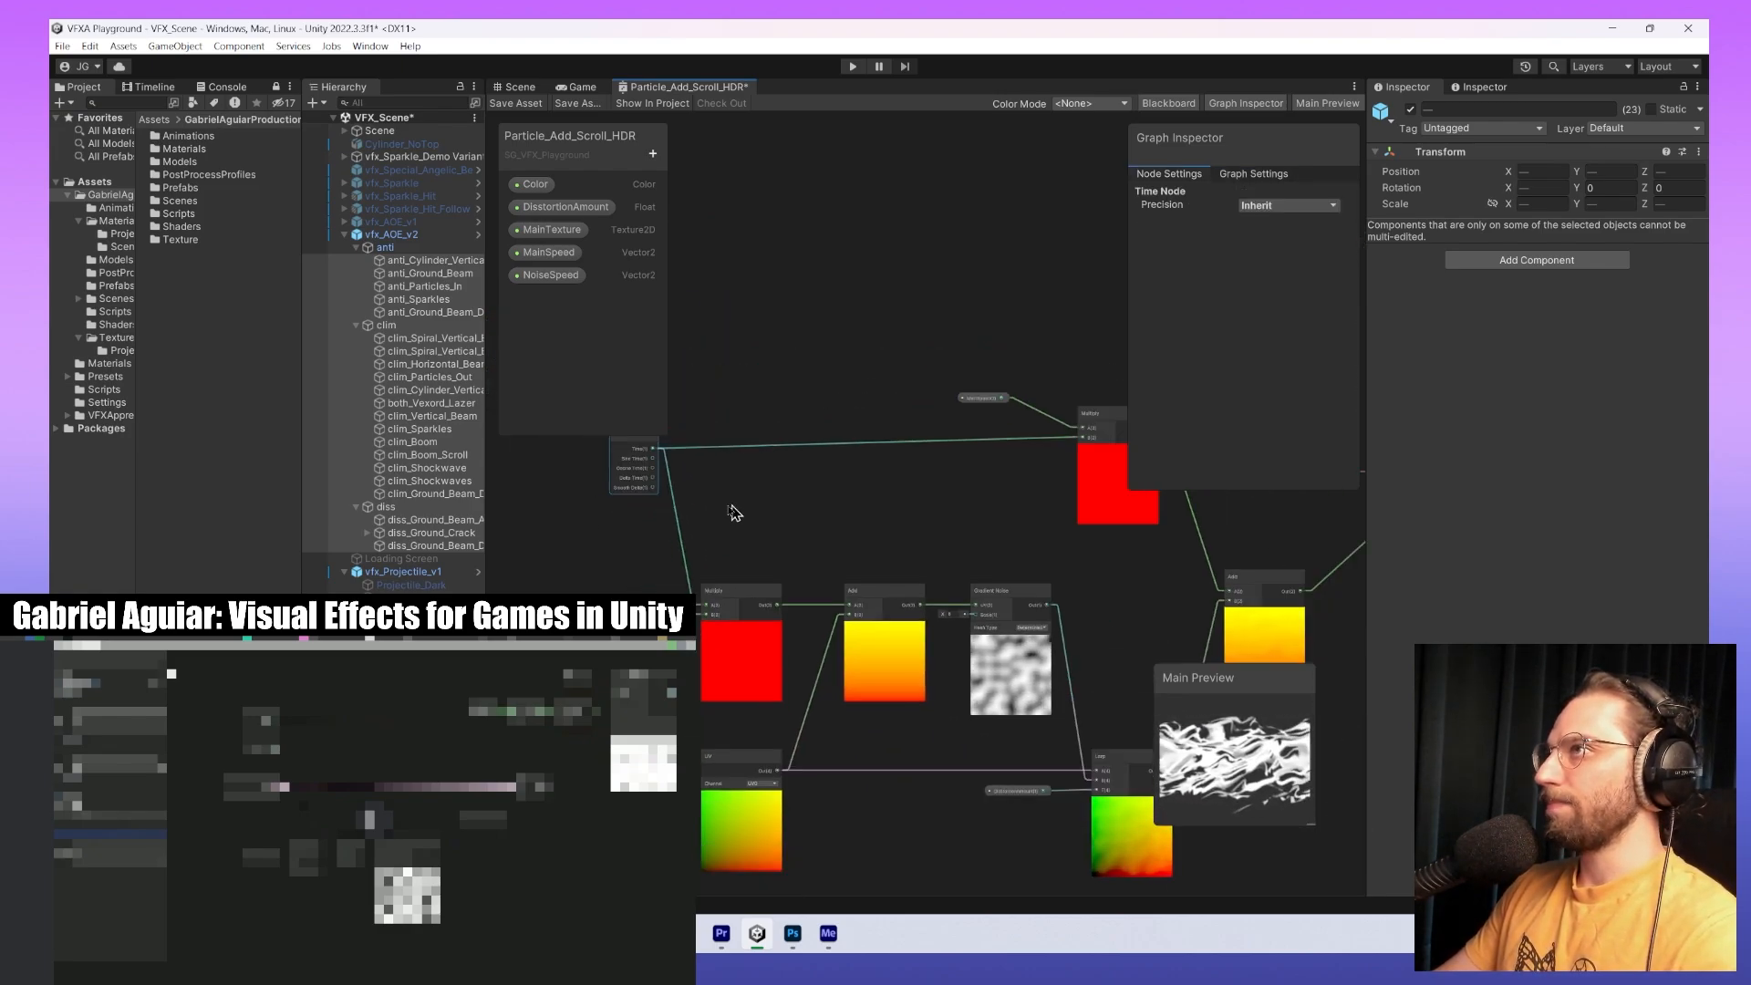
middle_click_drag(734, 513, 868, 559)
scroll(862, 711, "up", 3)
middle_click_drag(860, 751, 826, 572)
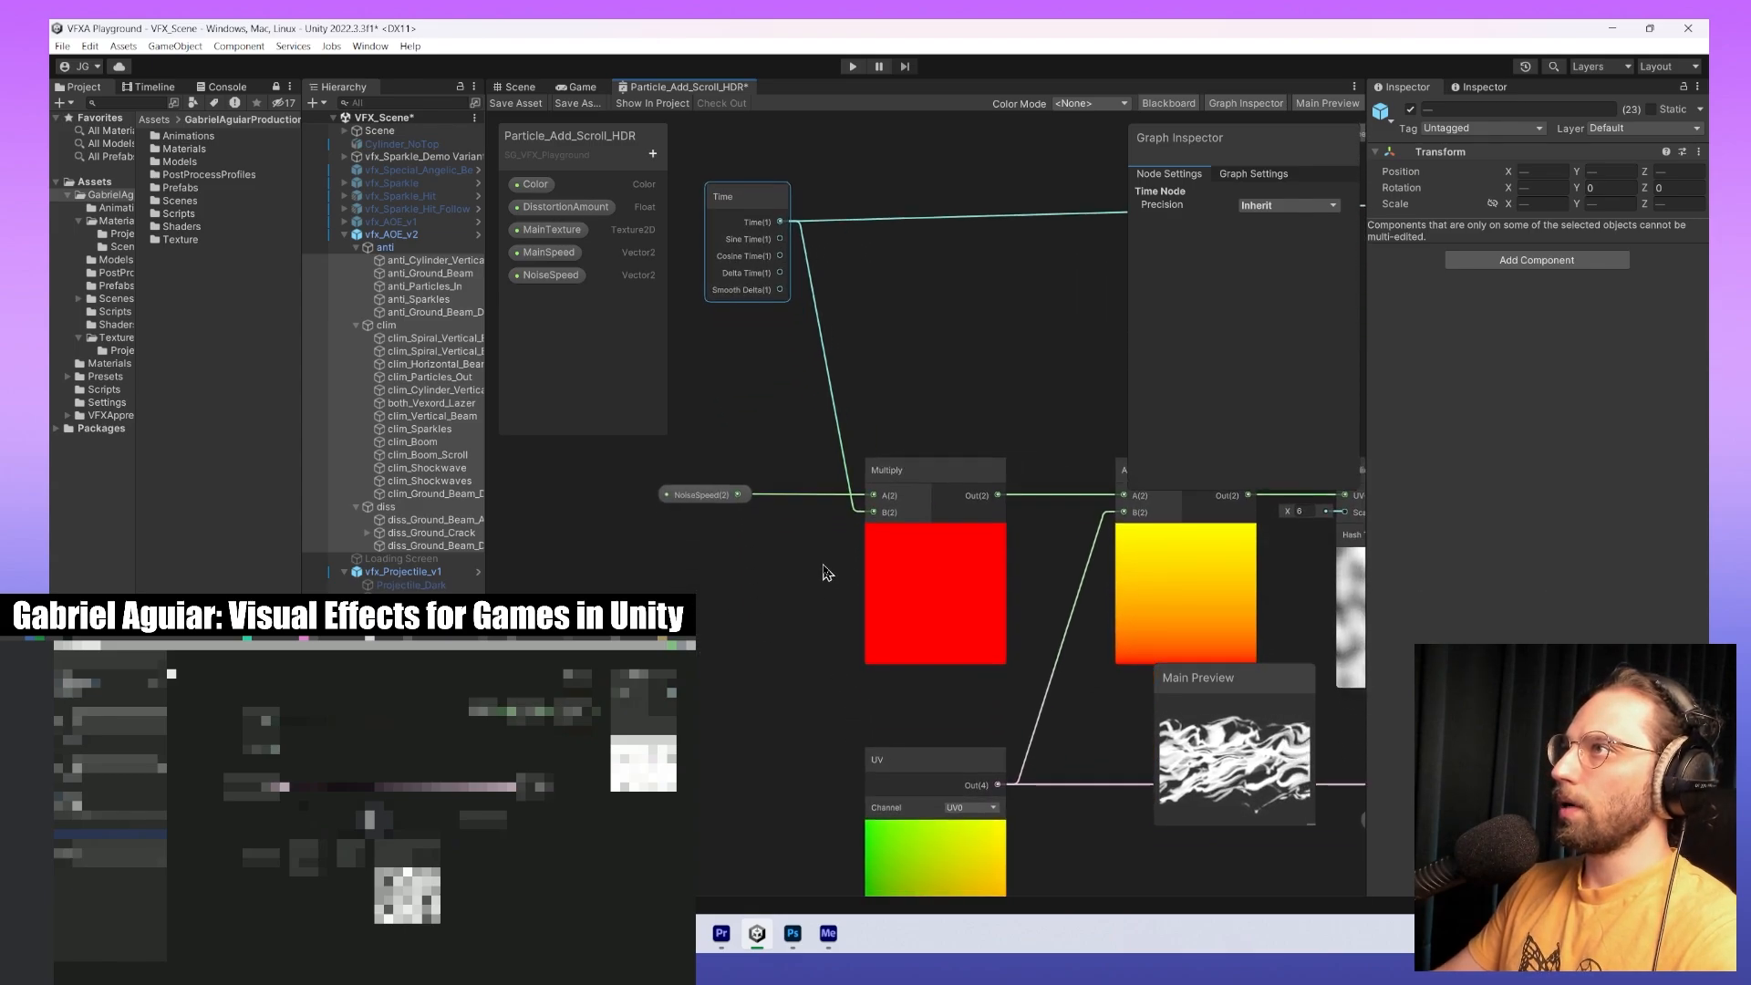
left_click(702, 494)
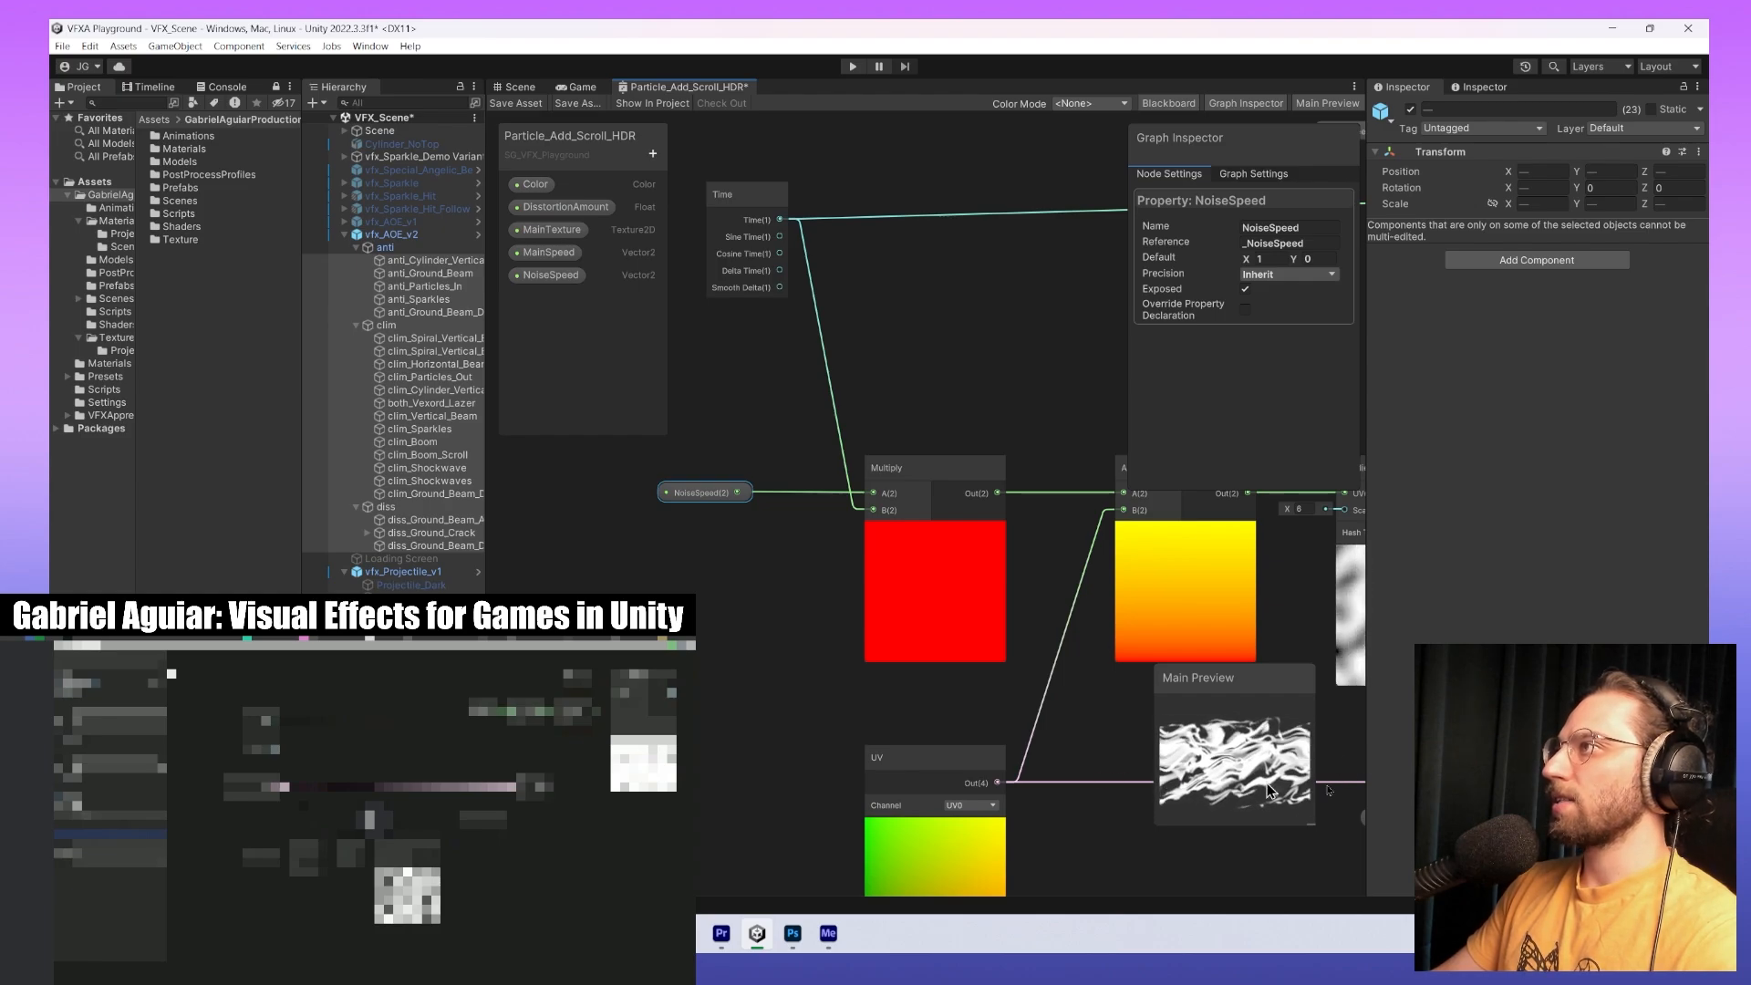
left_click(1301, 260)
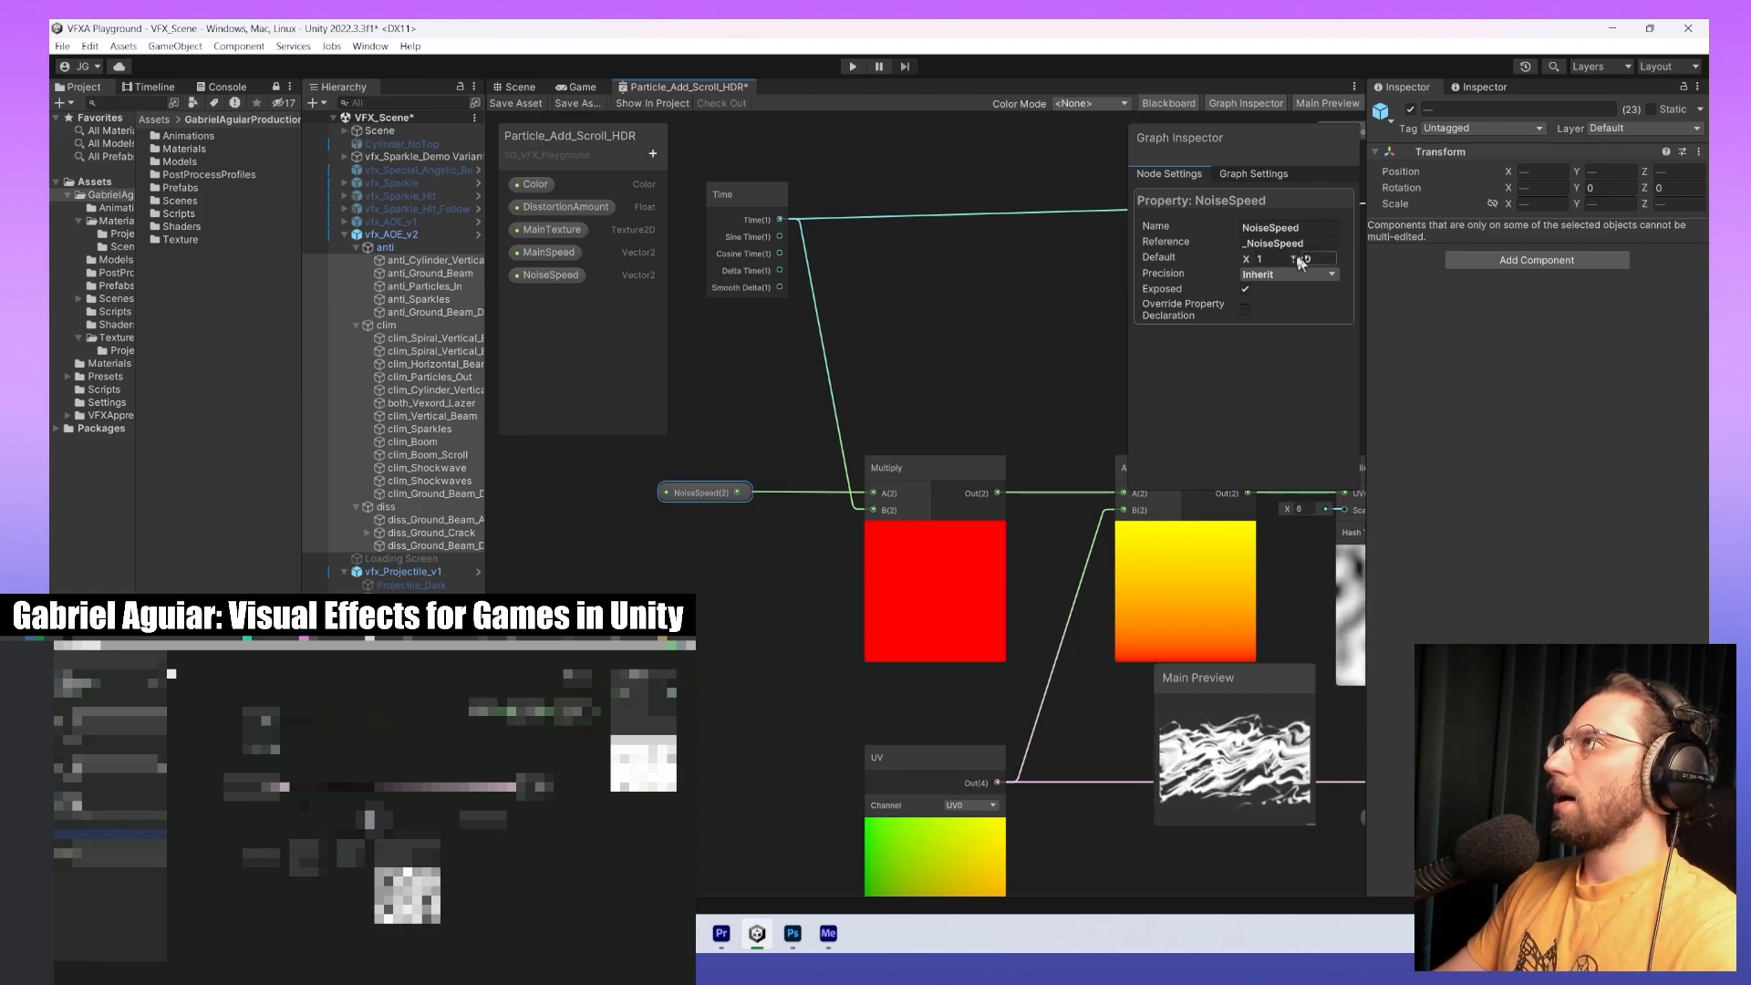
left_click(1260, 260)
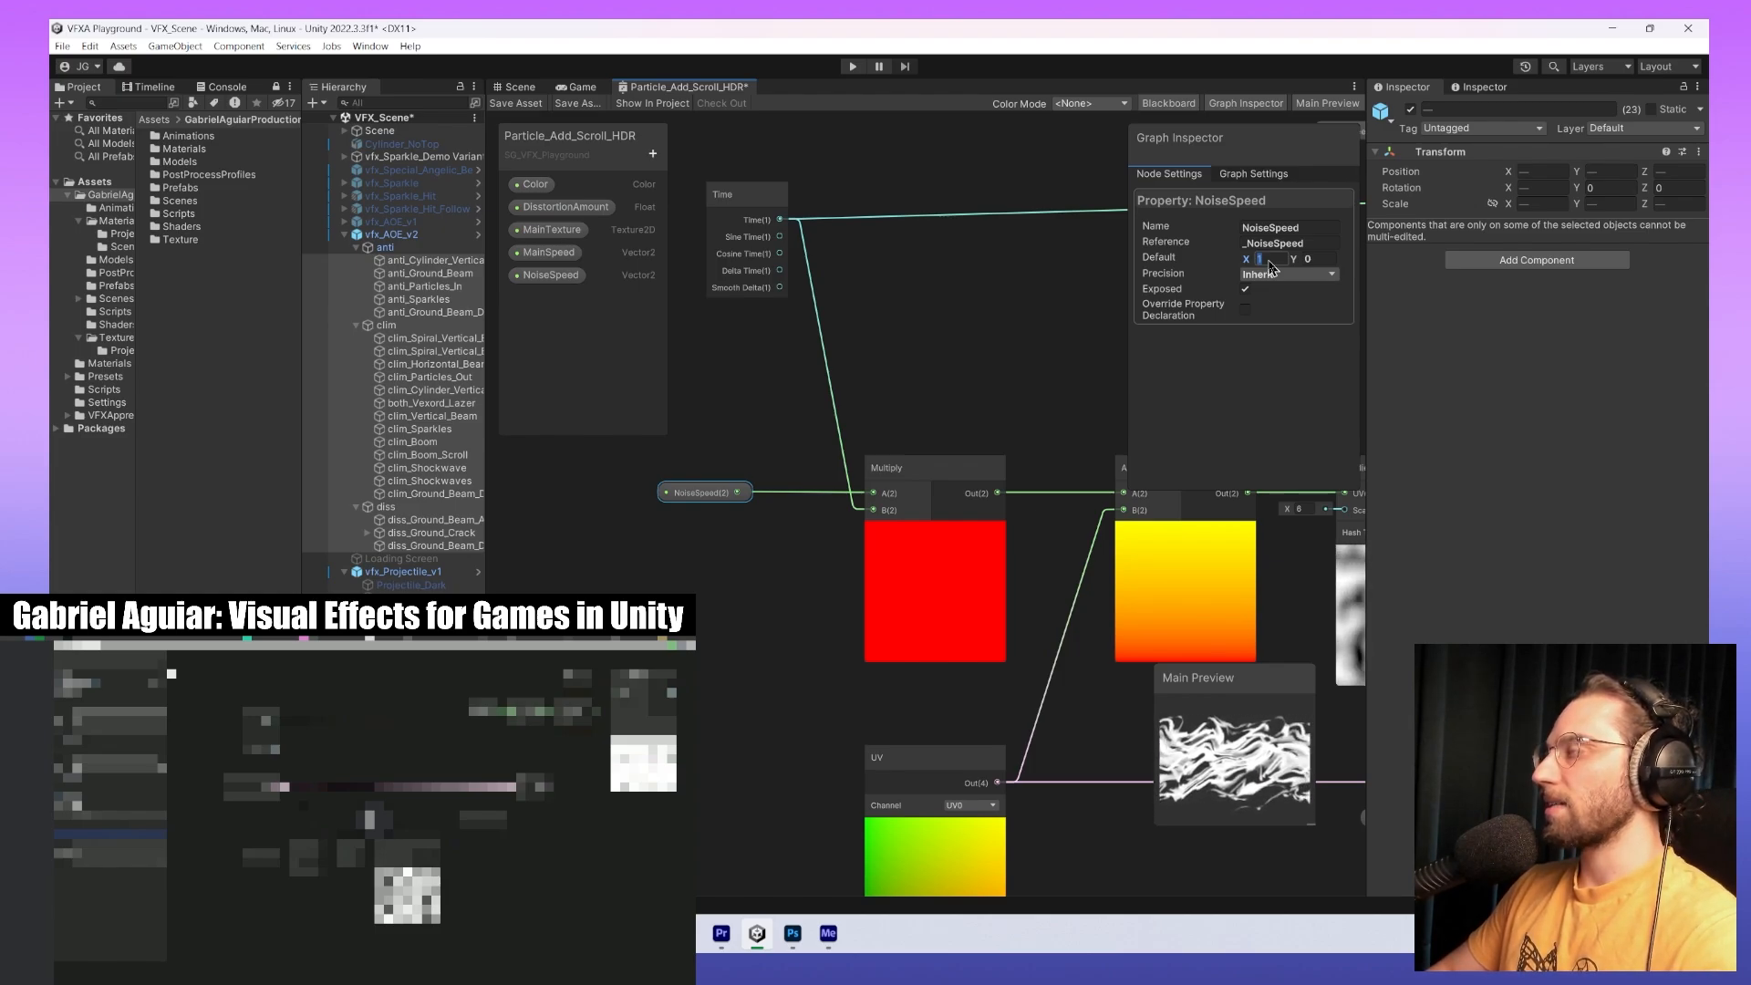
type("5")
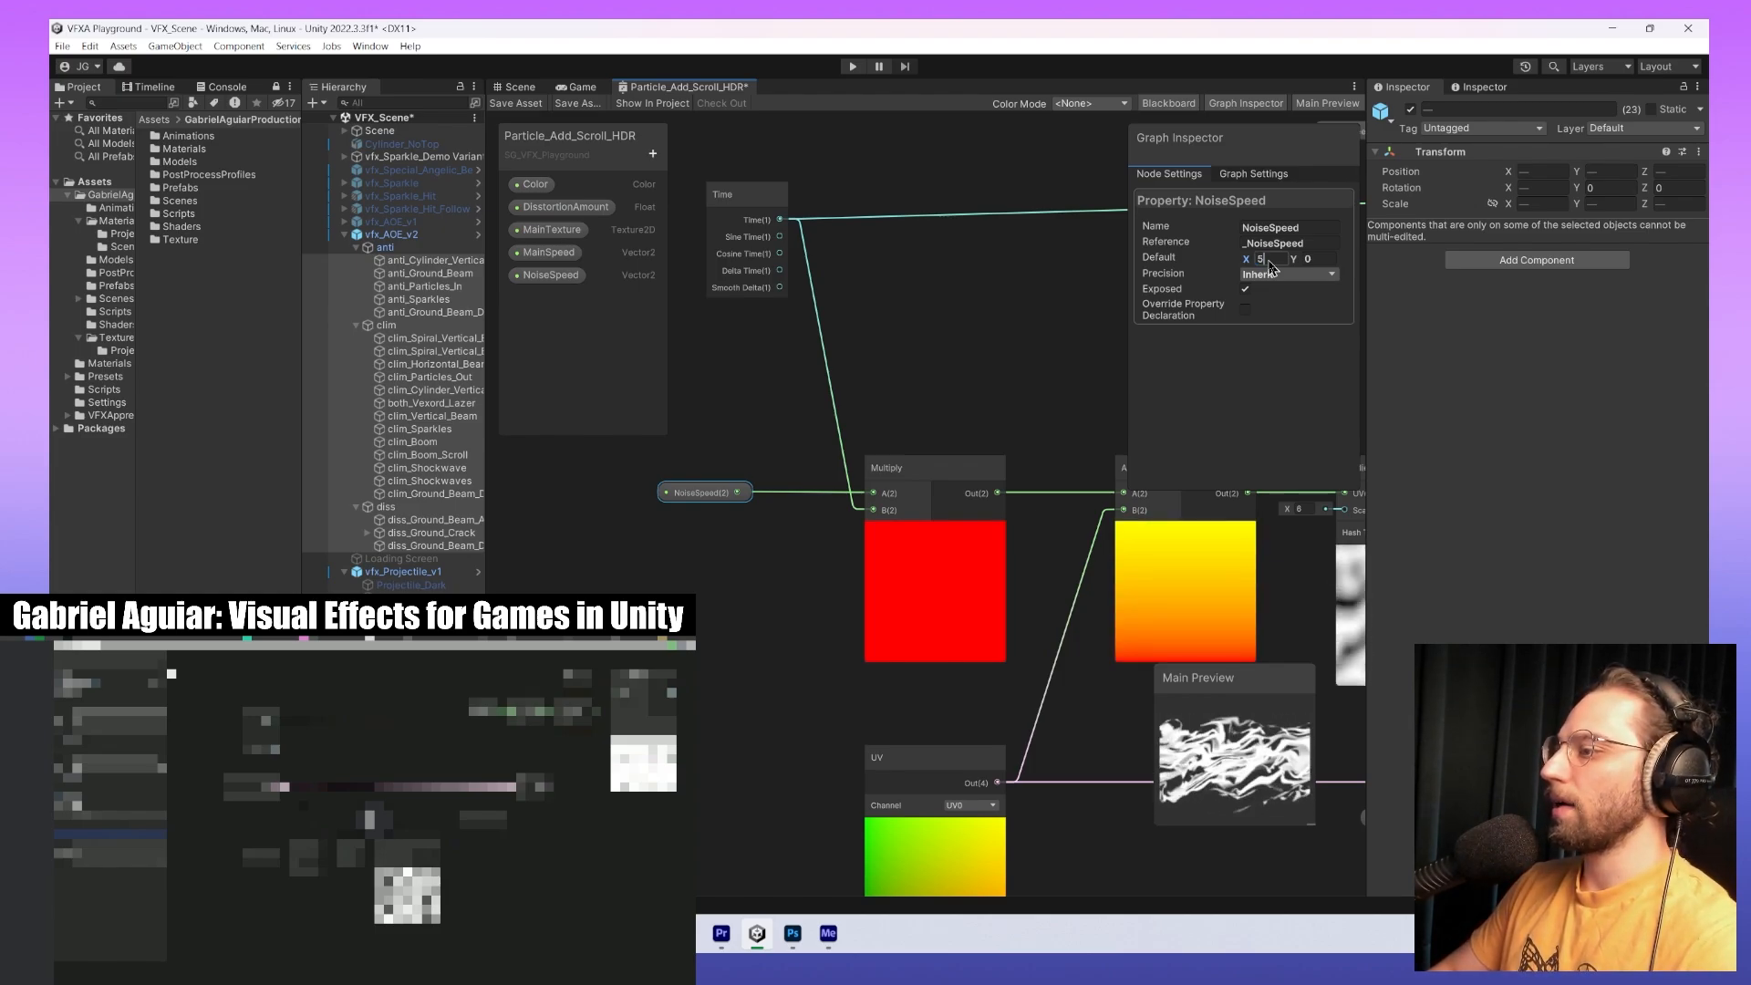
key("BackSpace")
type("2")
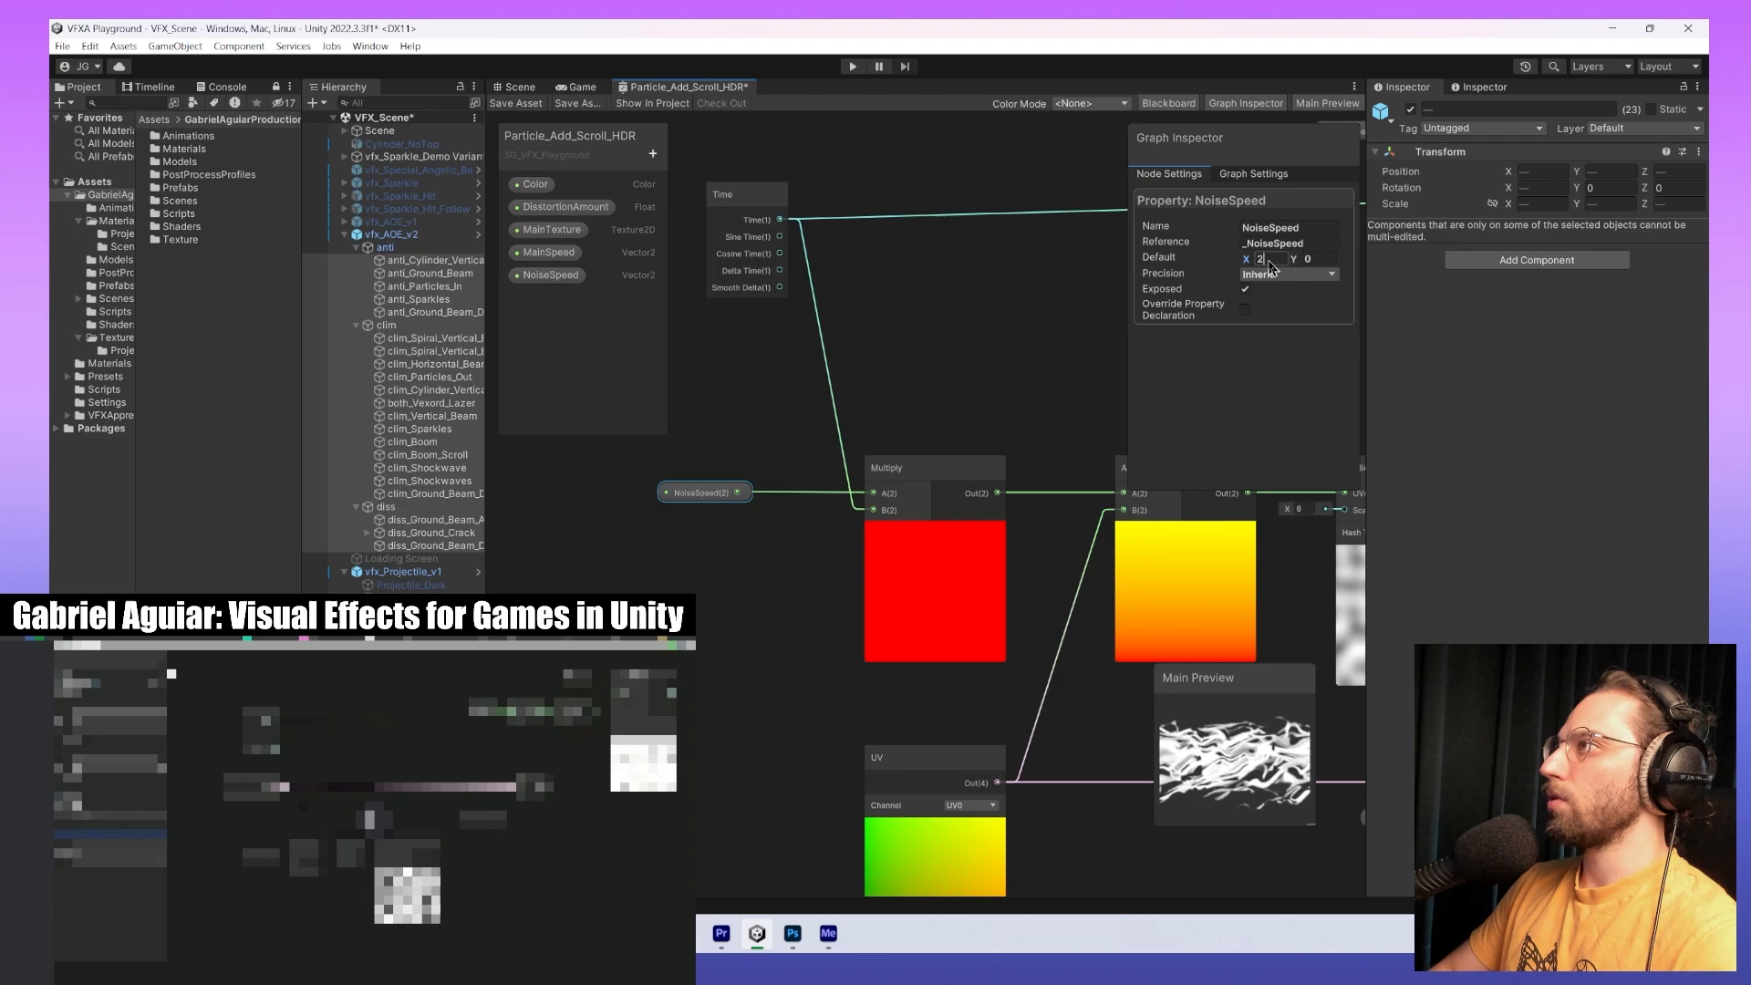
key("BackSpace")
type("1")
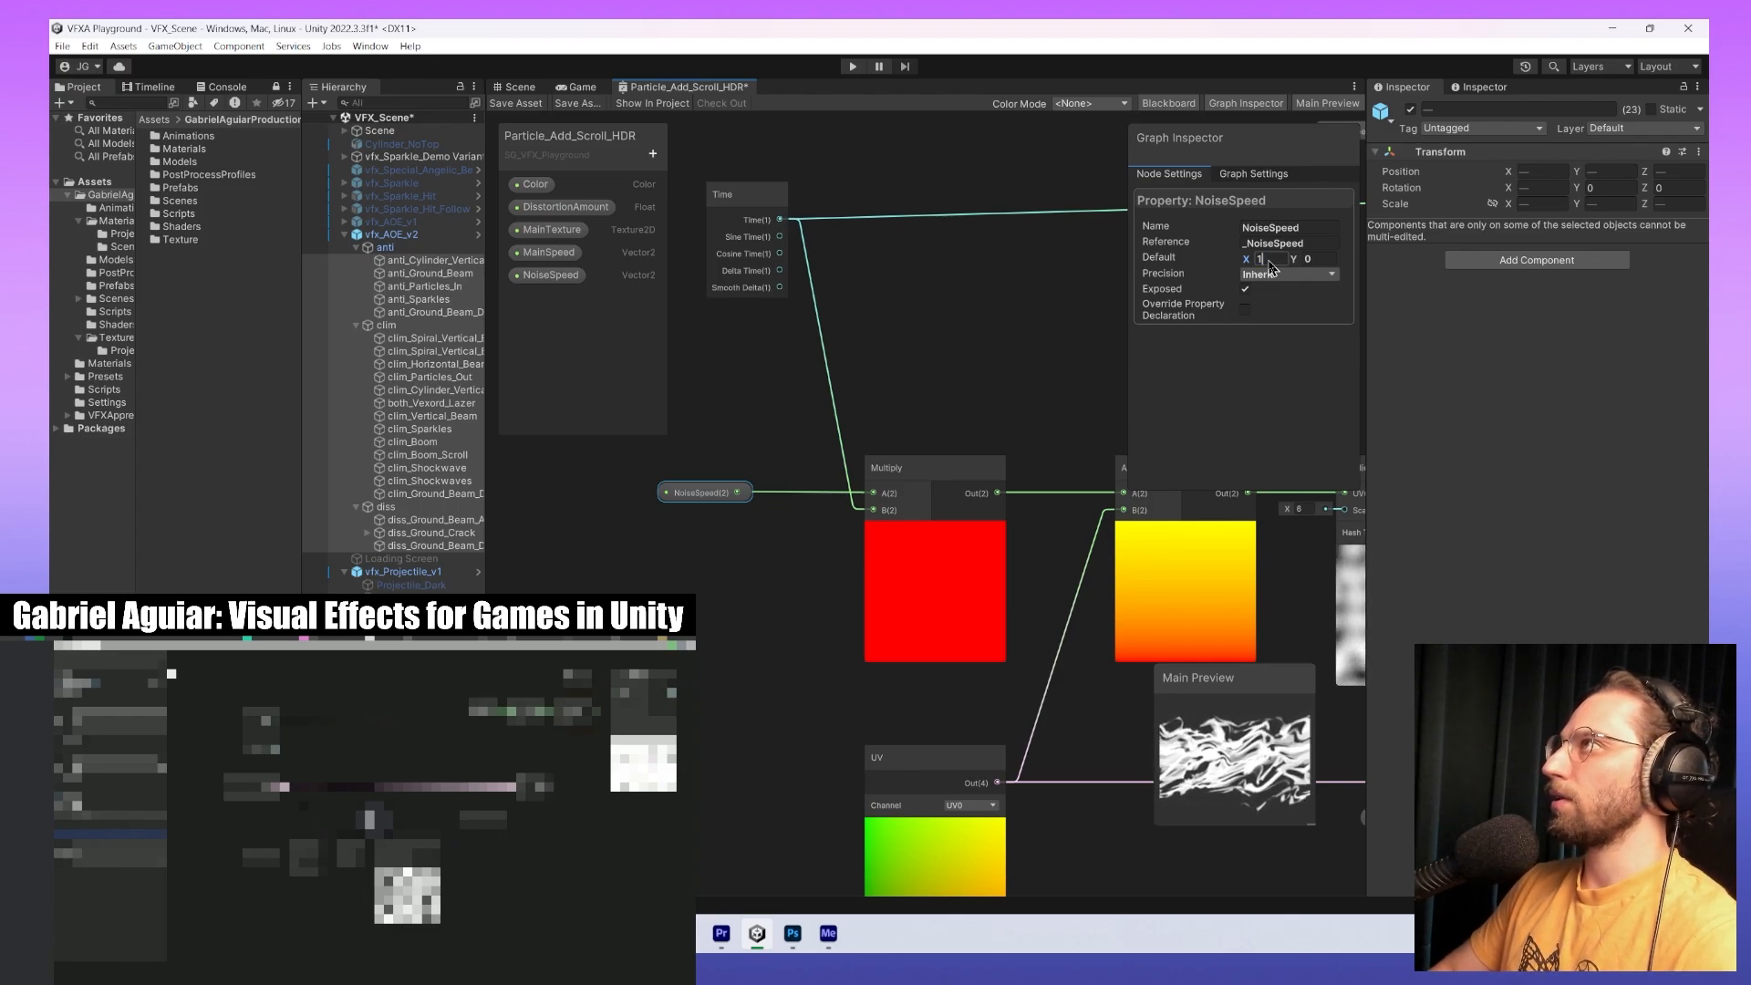
type(".5")
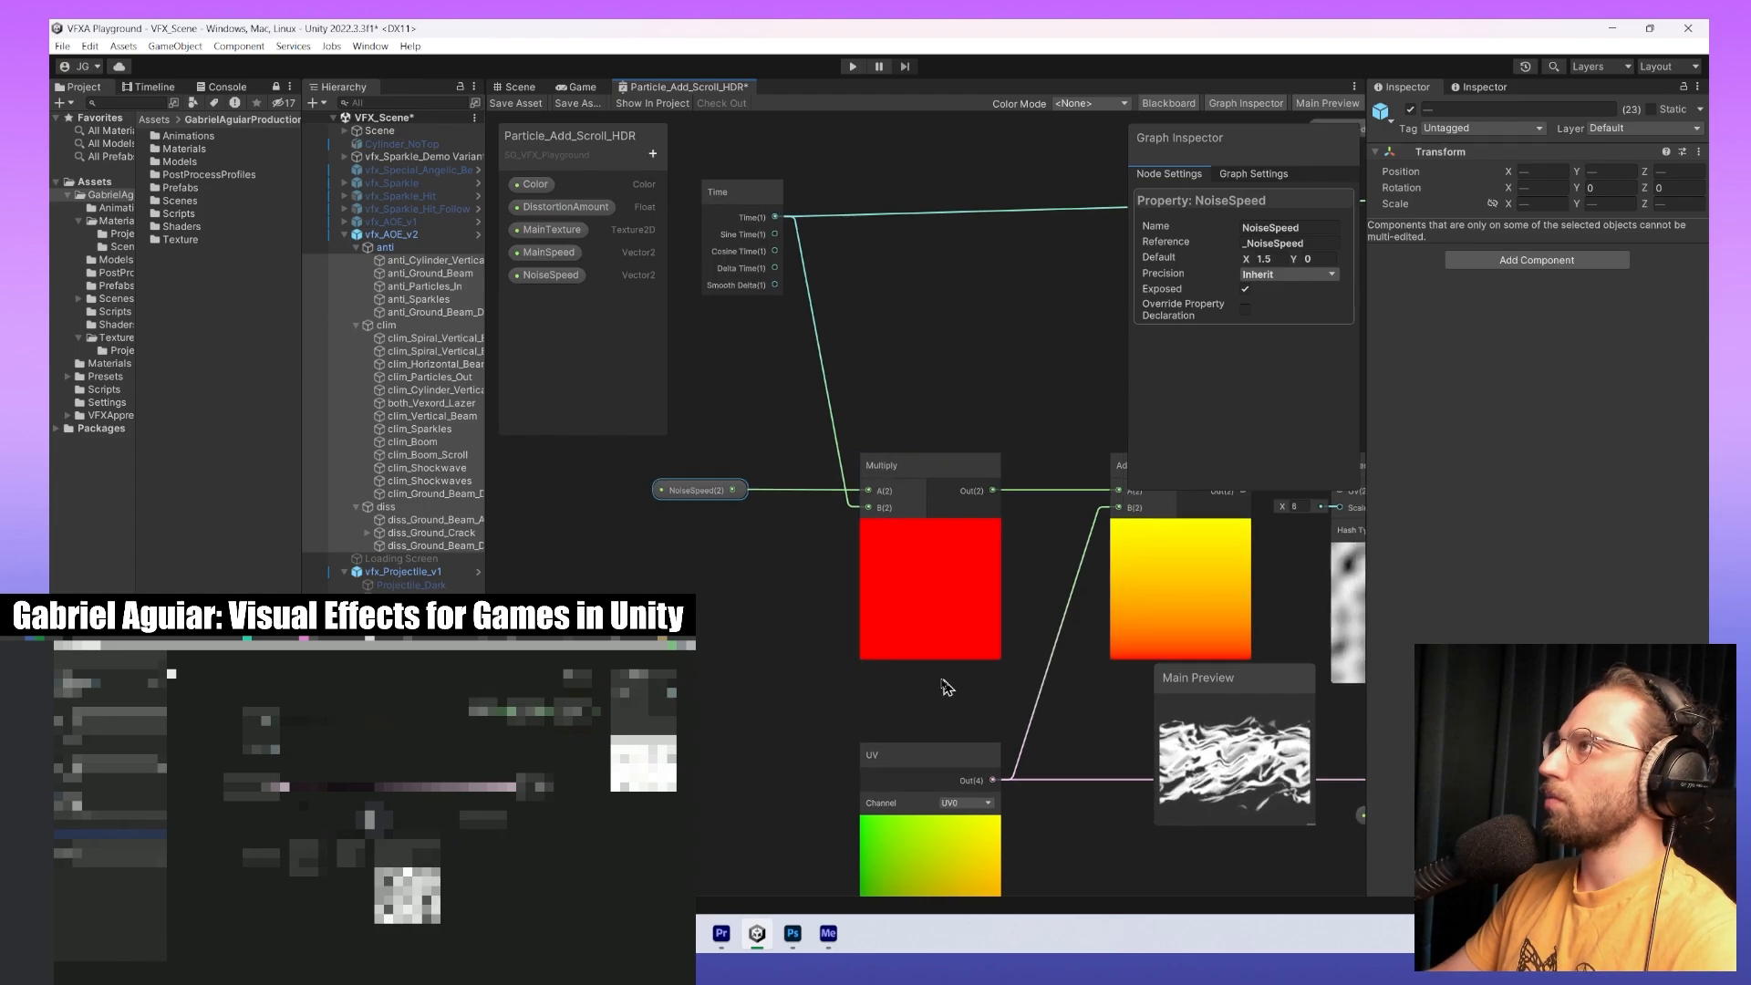
Select the NoiseSpeed property in the Blackboard and box-select the Time, NoiseSpeed and Multiply nodes that scroll the noise.
middle_click_drag(946, 684, 762, 680)
scroll(762, 679, "down", 2)
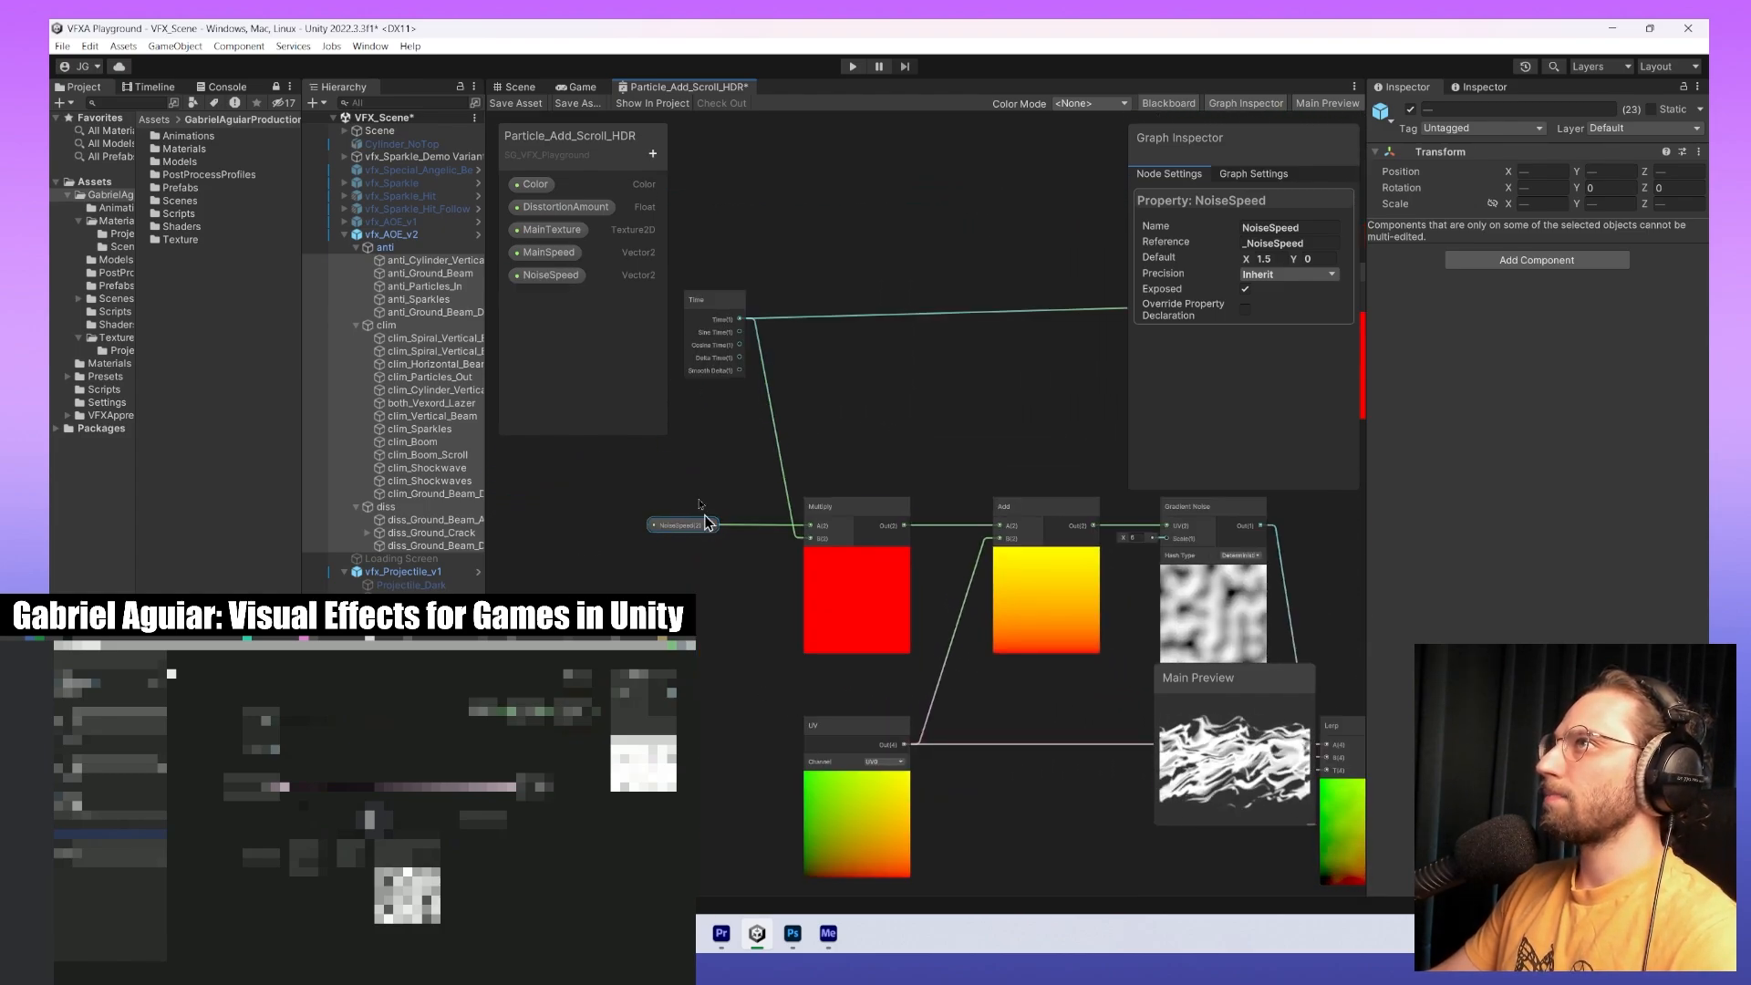
left_click(580, 284)
mouse_move(871, 605)
middle_mouse_down()
mouse_move(834, 576)
mouse_move(658, 561)
mouse_move(795, 579)
mouse_move(935, 637)
mouse_move(889, 630)
middle_mouse_up()
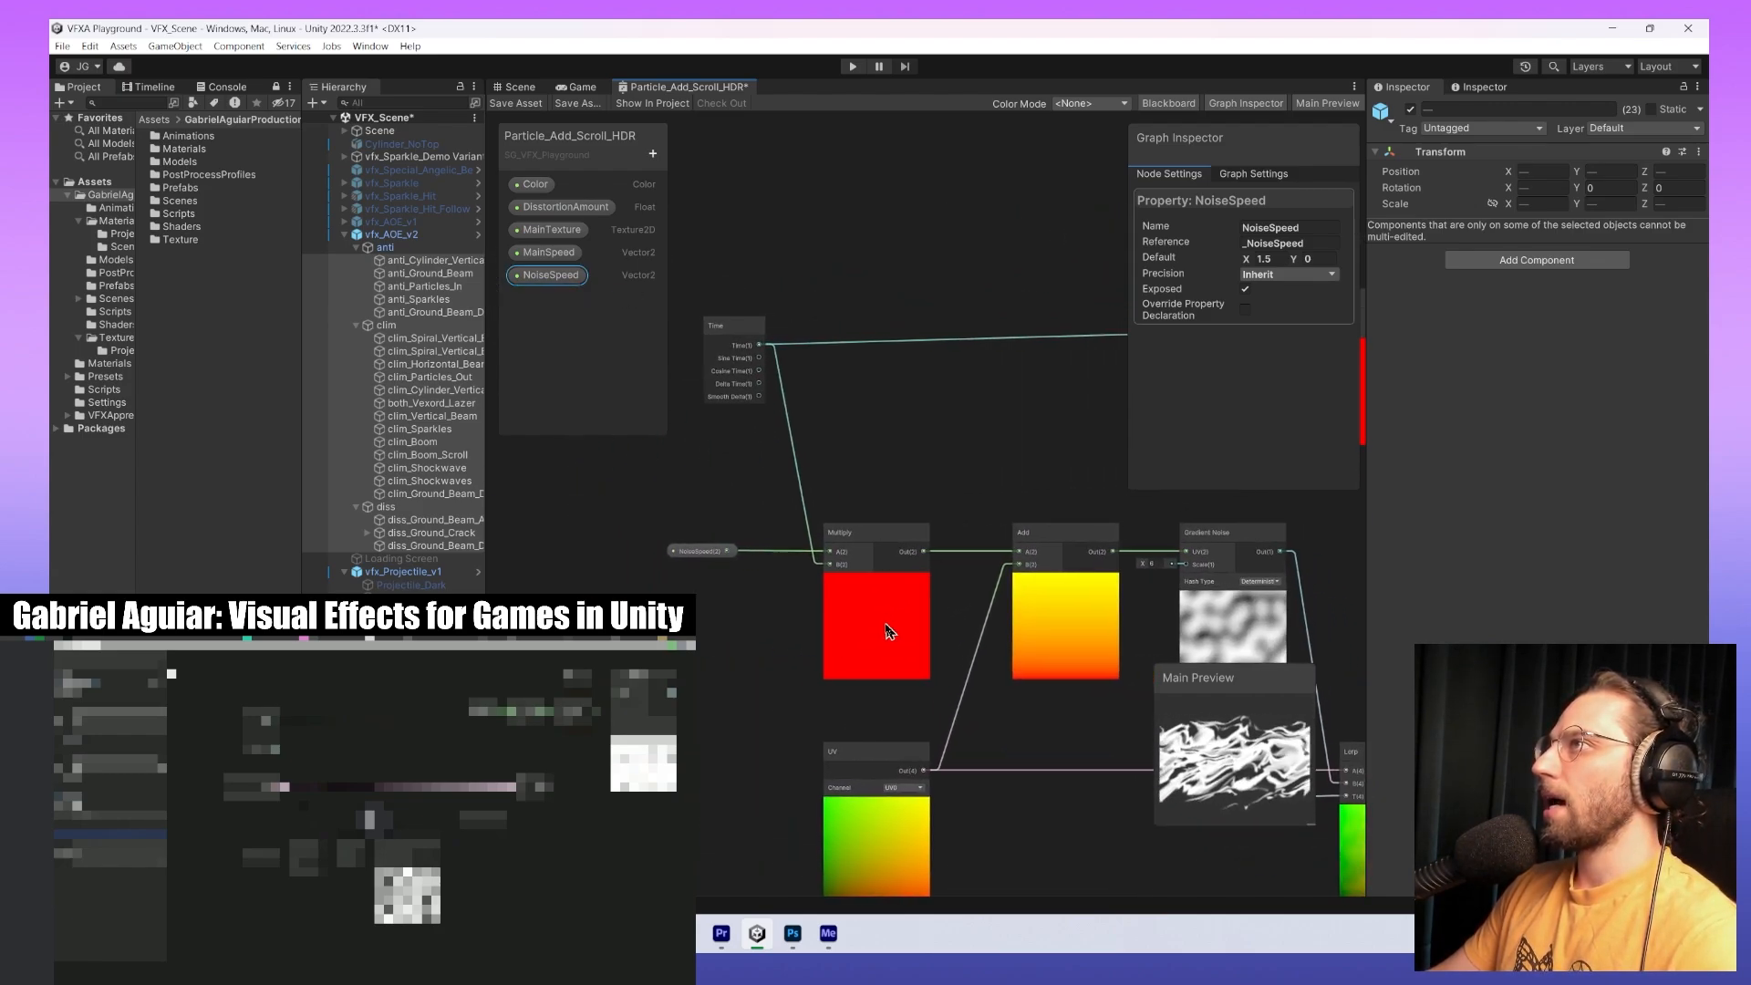
left_click_drag(682, 264, 790, 473)
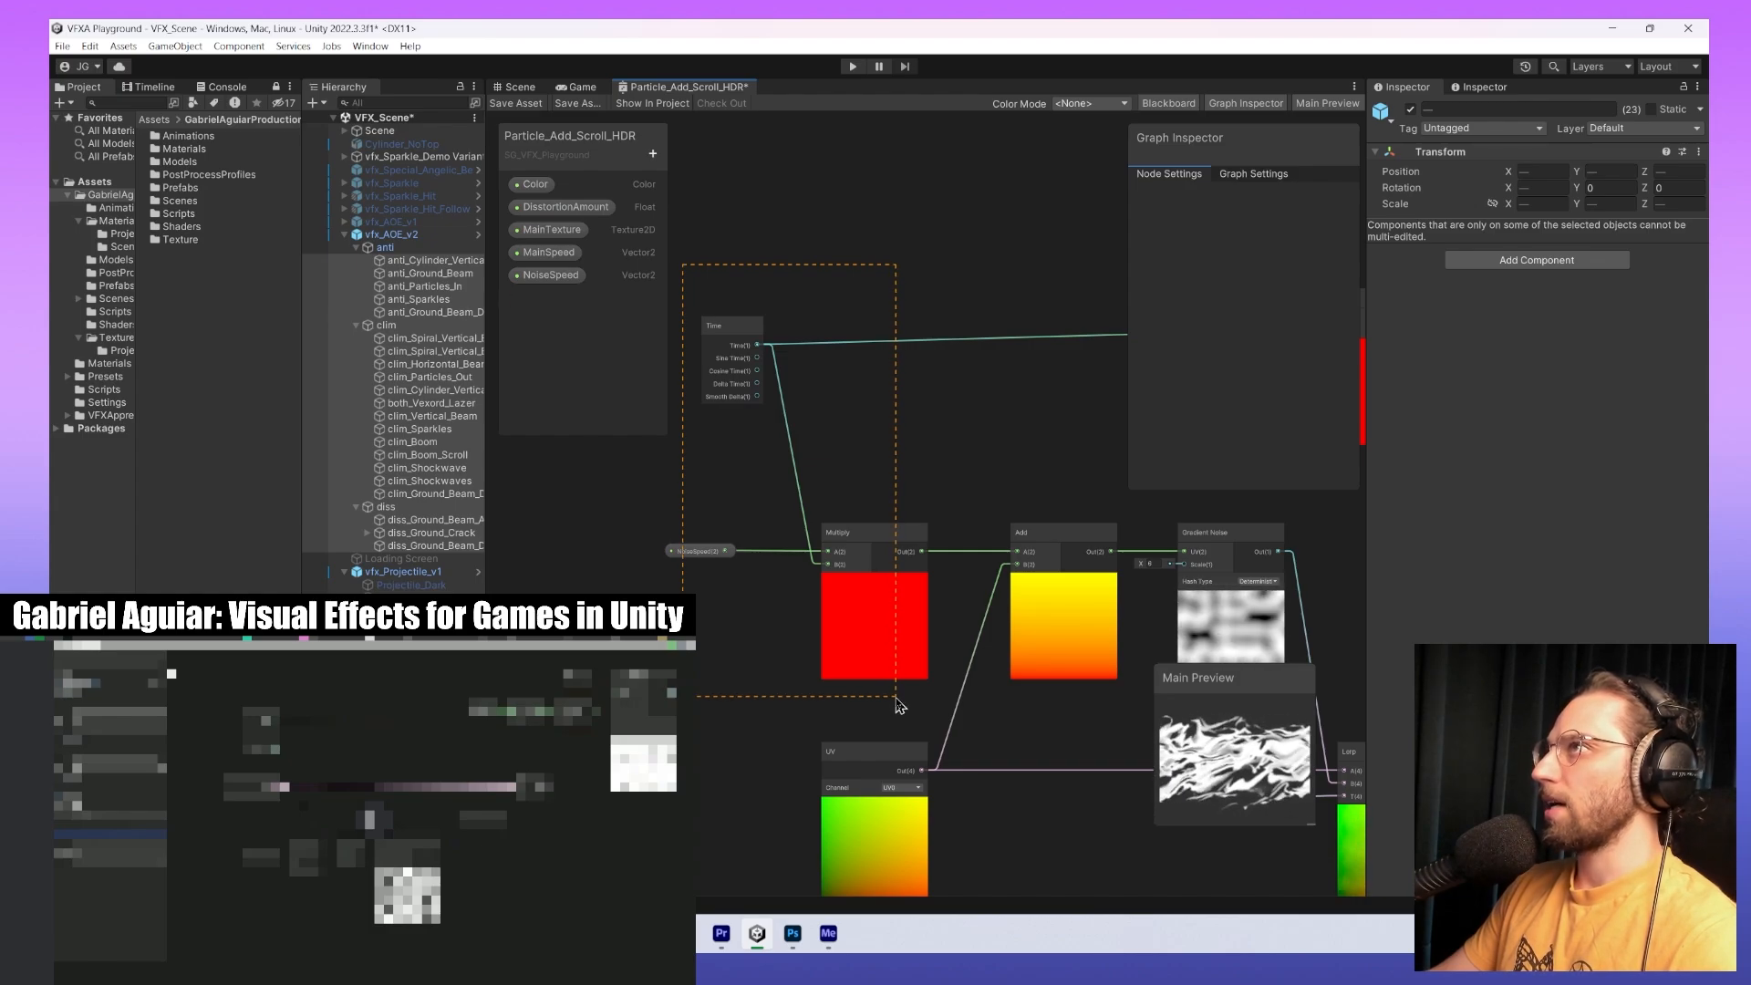
left_click_drag(899, 641, 916, 704)
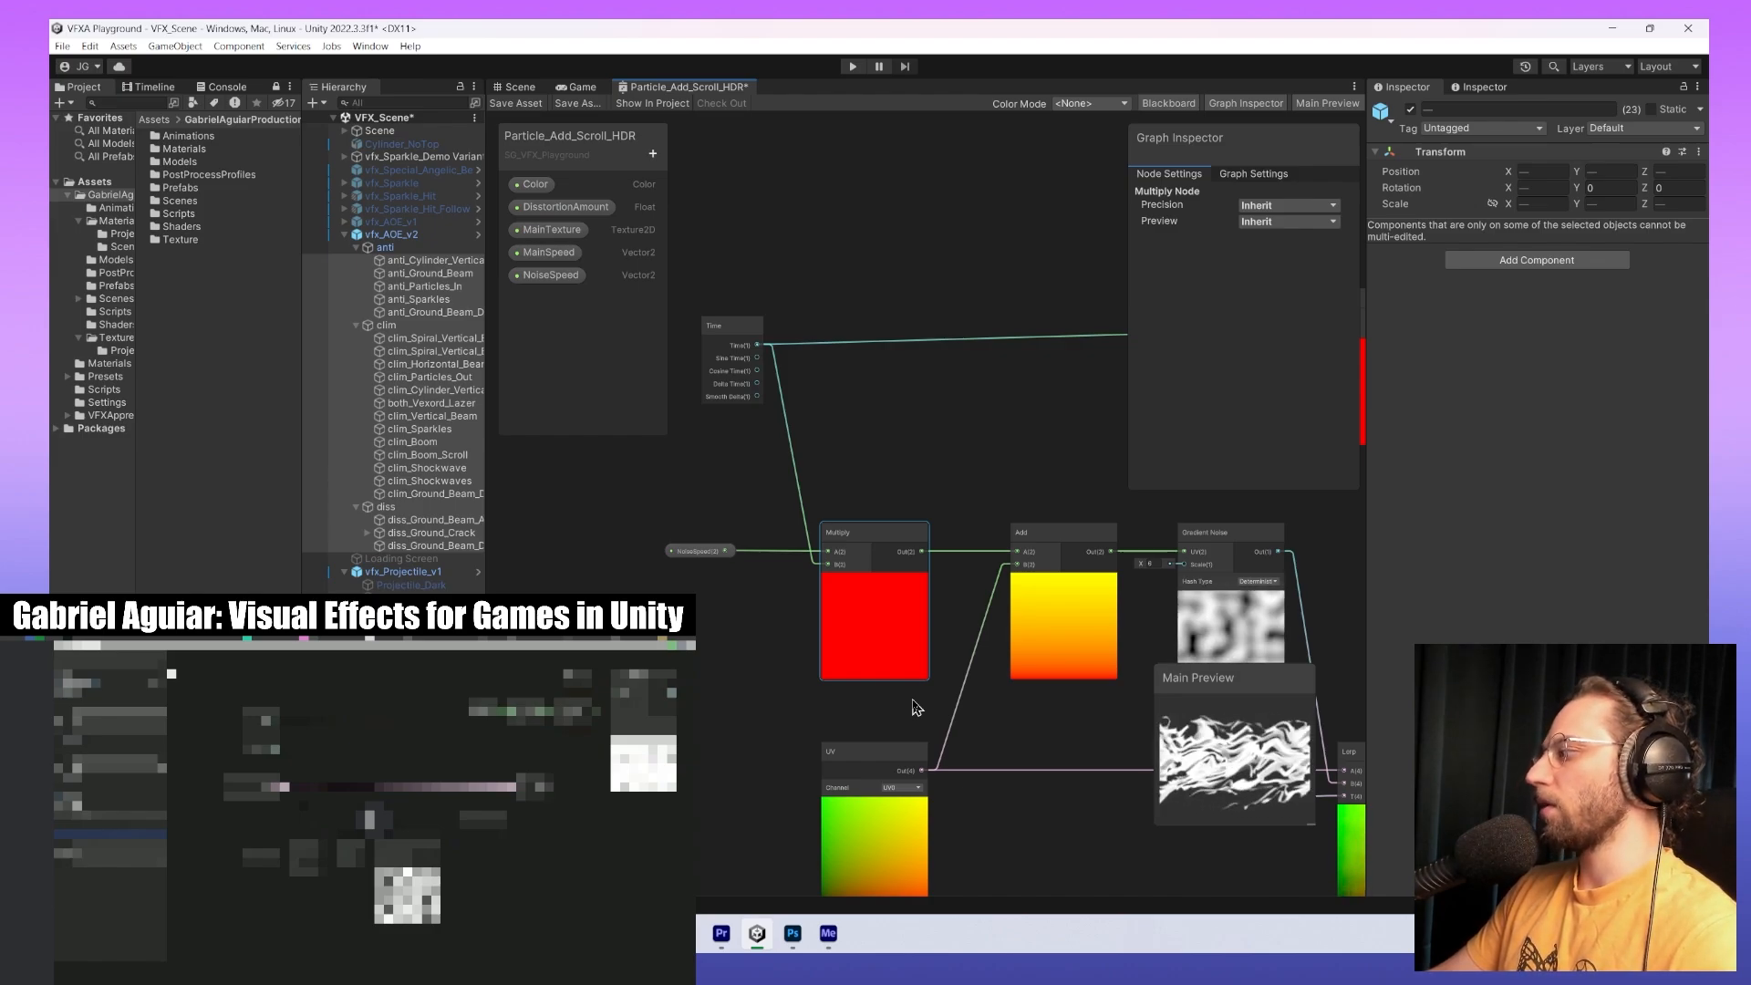
Select the NoiseSpeed node feeding the Multiply node, try 1 as its default Y, and return it to 0.
middle_click_drag(957, 574, 941, 519)
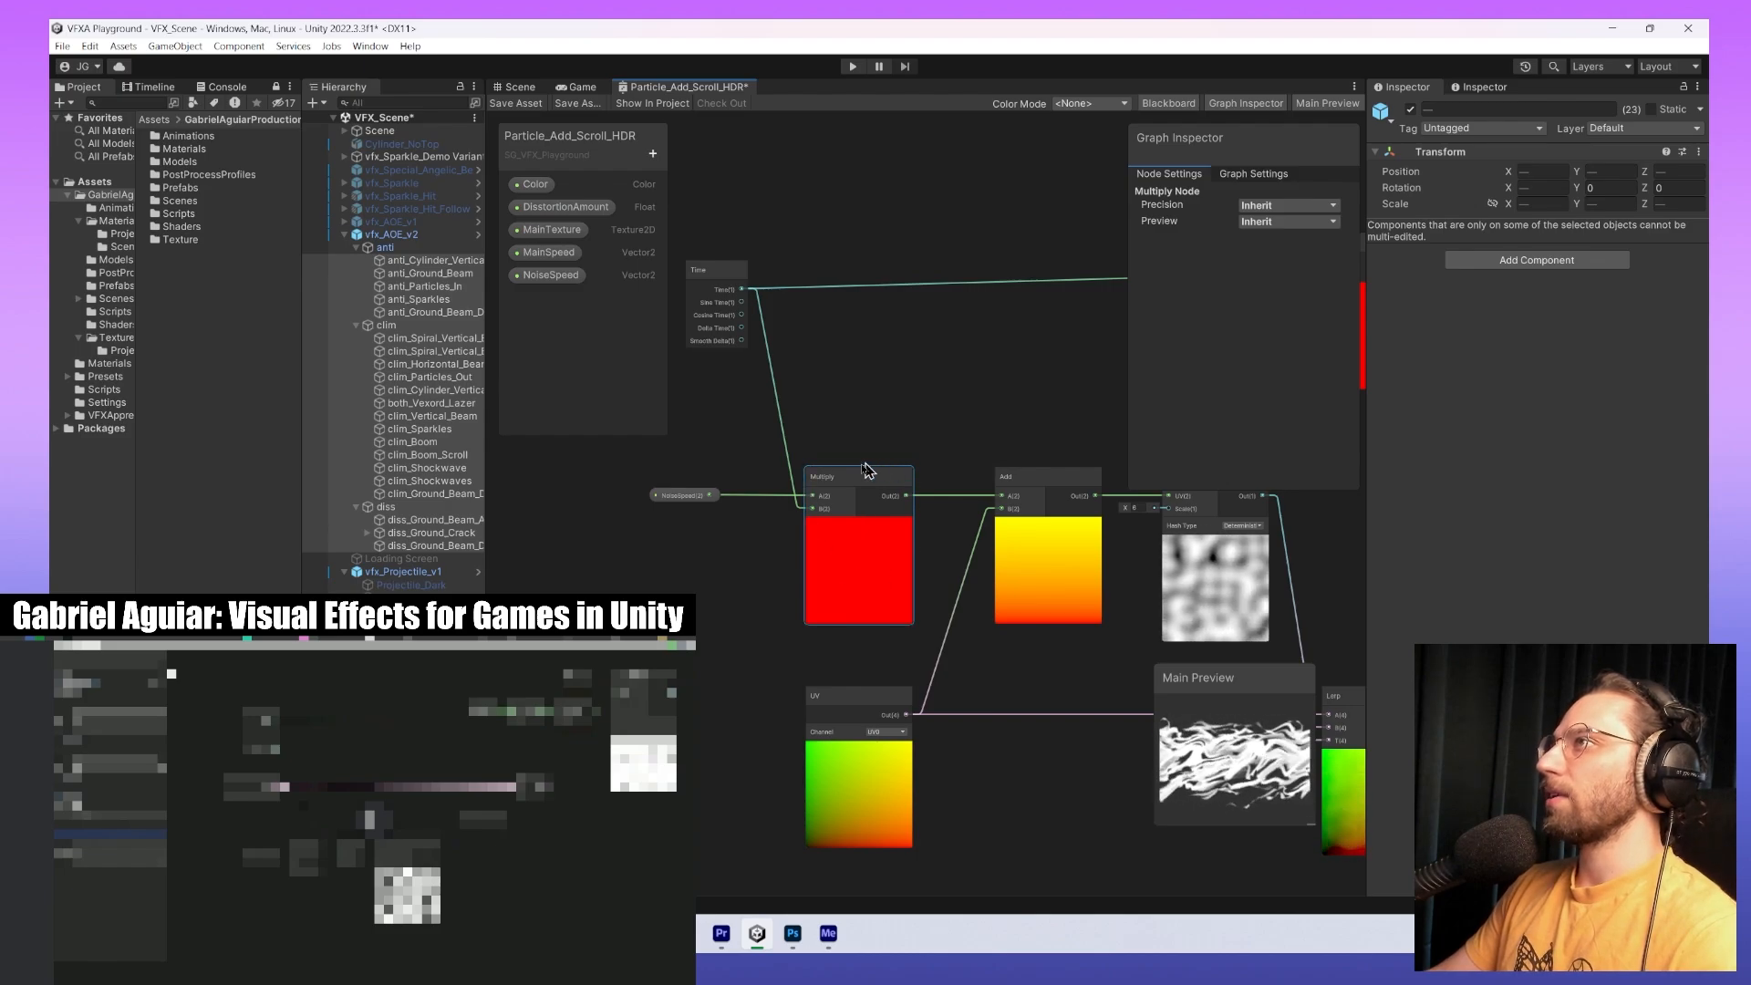
mouse_move(849, 527)
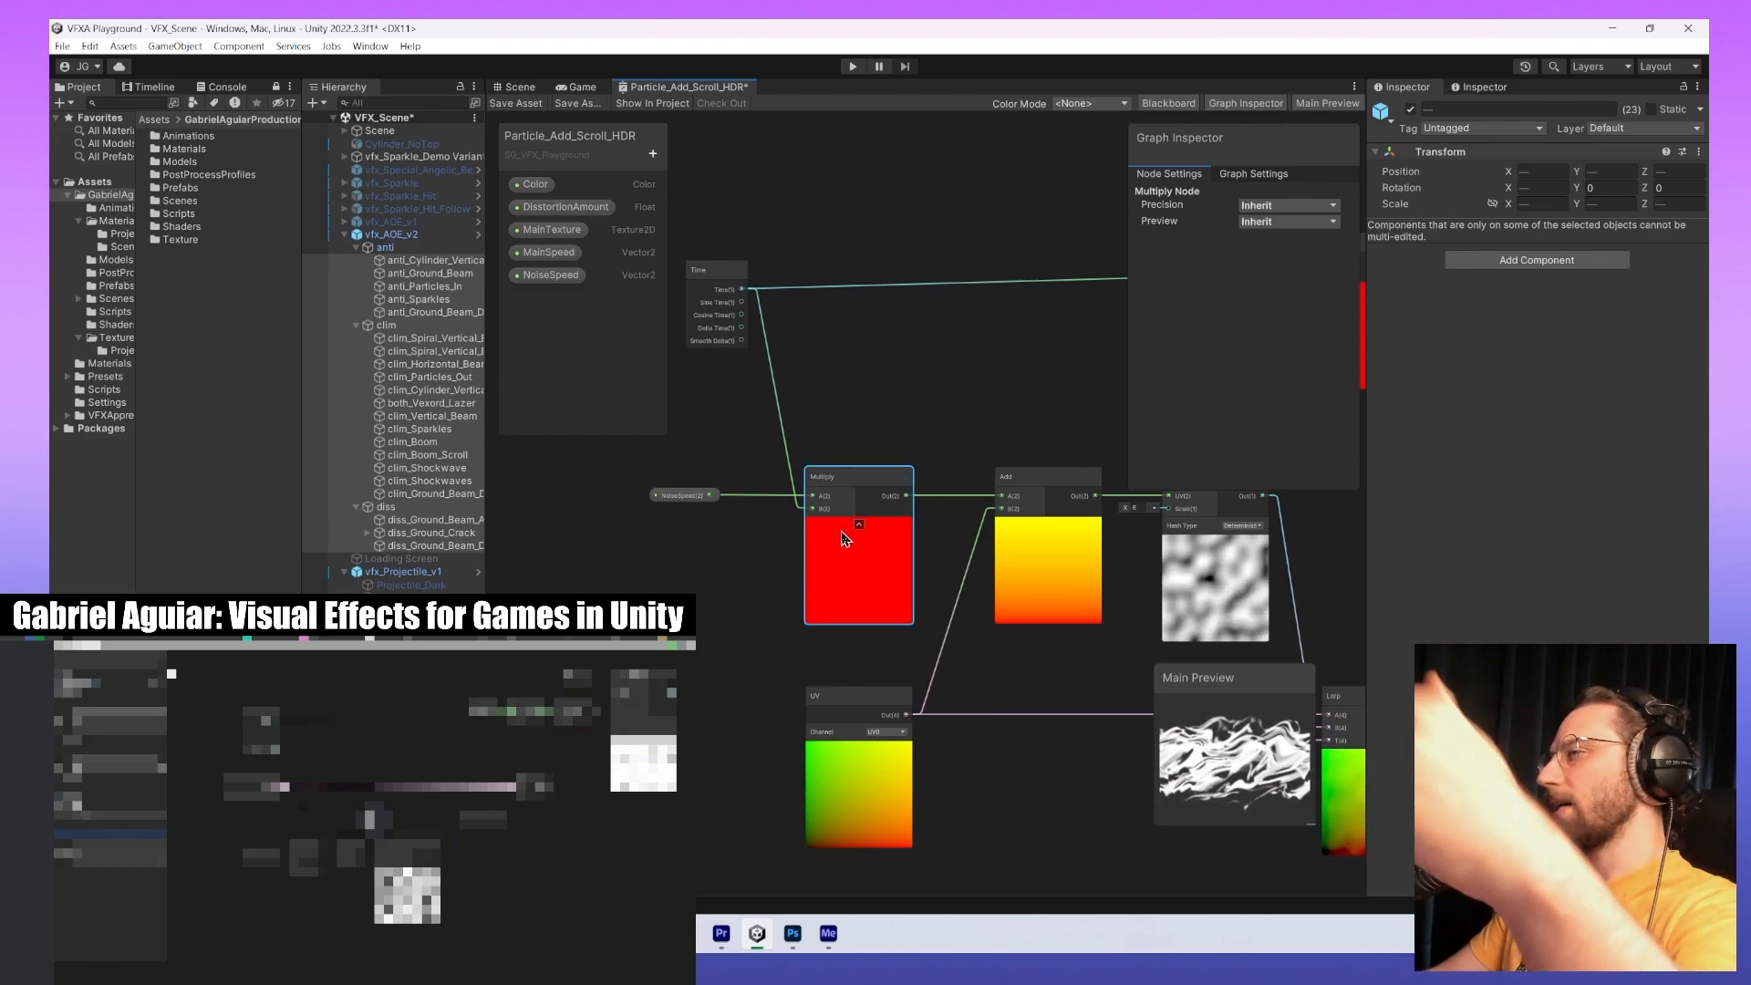
left_click(682, 494)
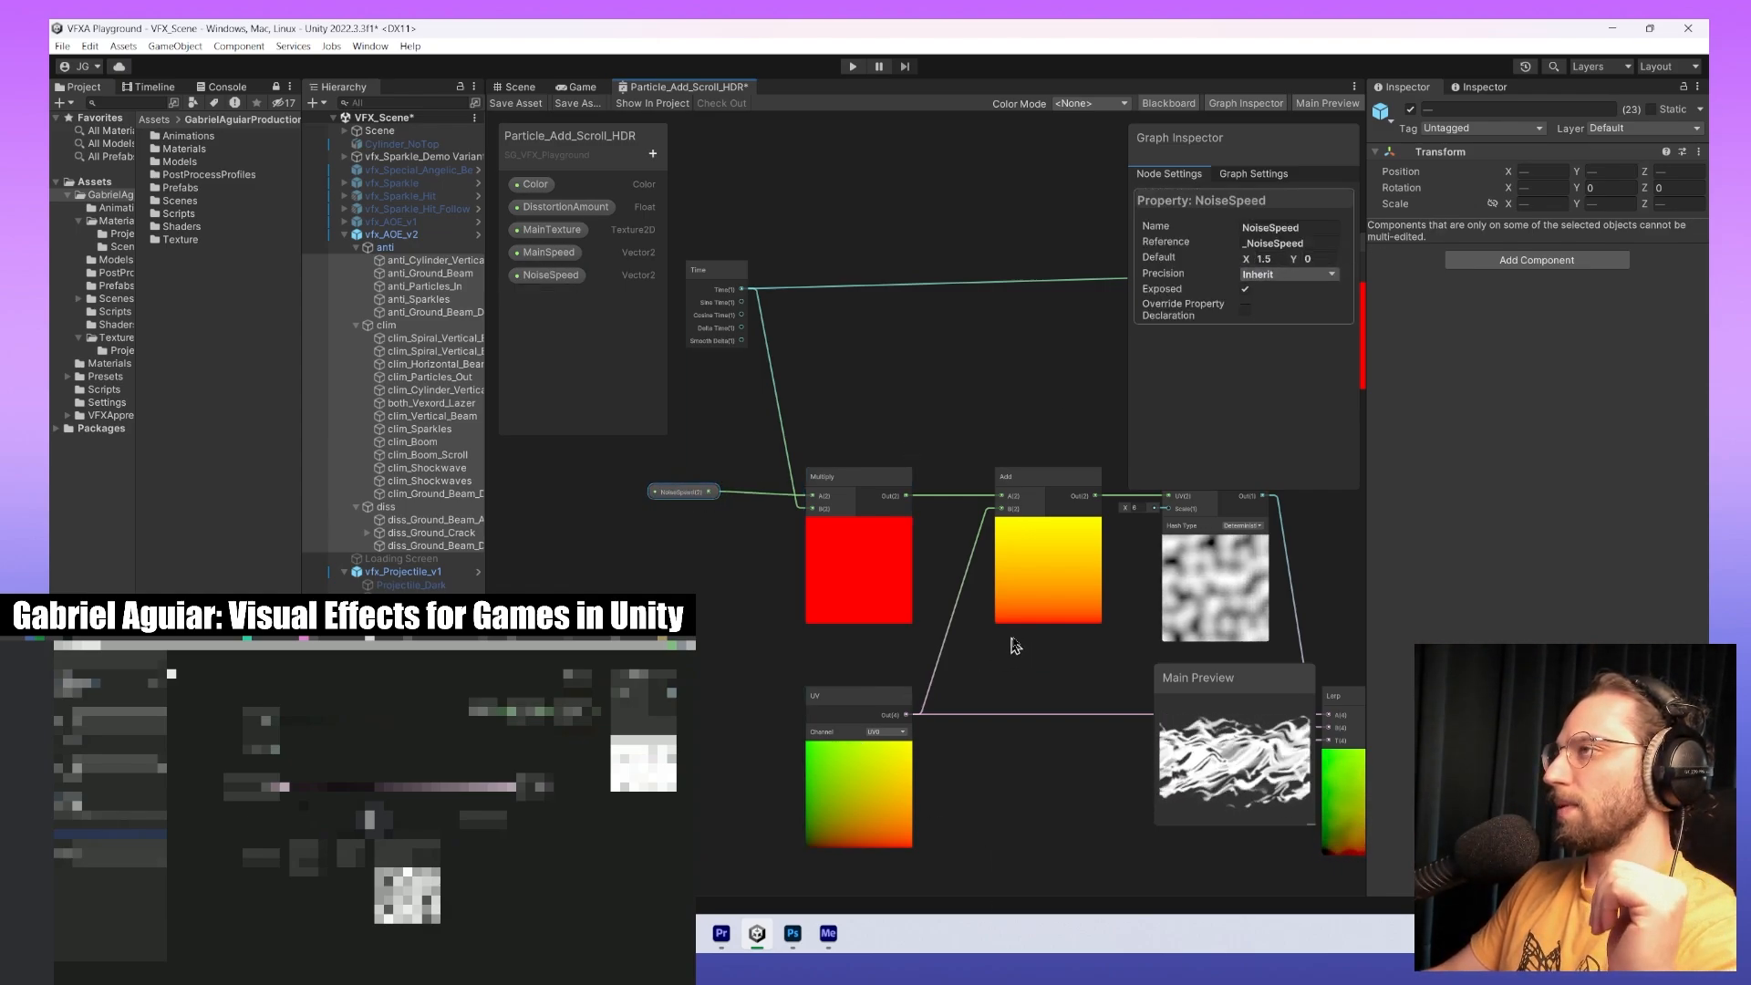
middle_click_drag(1003, 648, 807, 614)
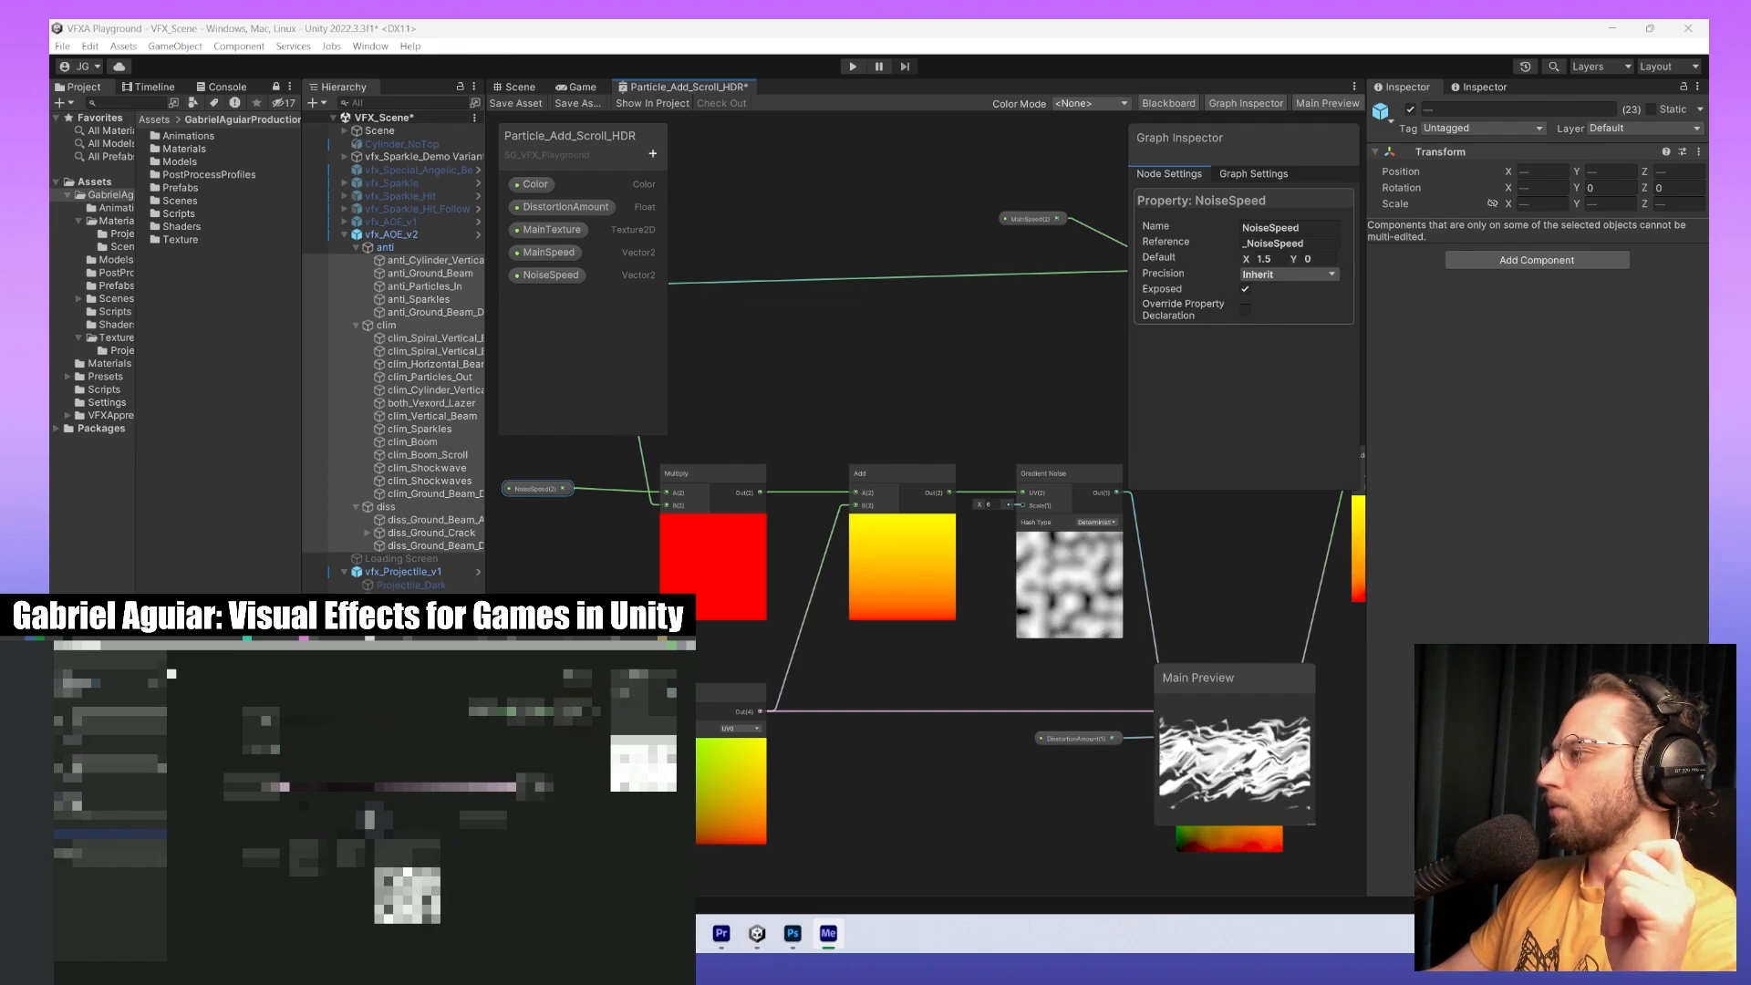
middle_click_drag(1058, 609, 1023, 516)
middle_click_drag(830, 402, 816, 695)
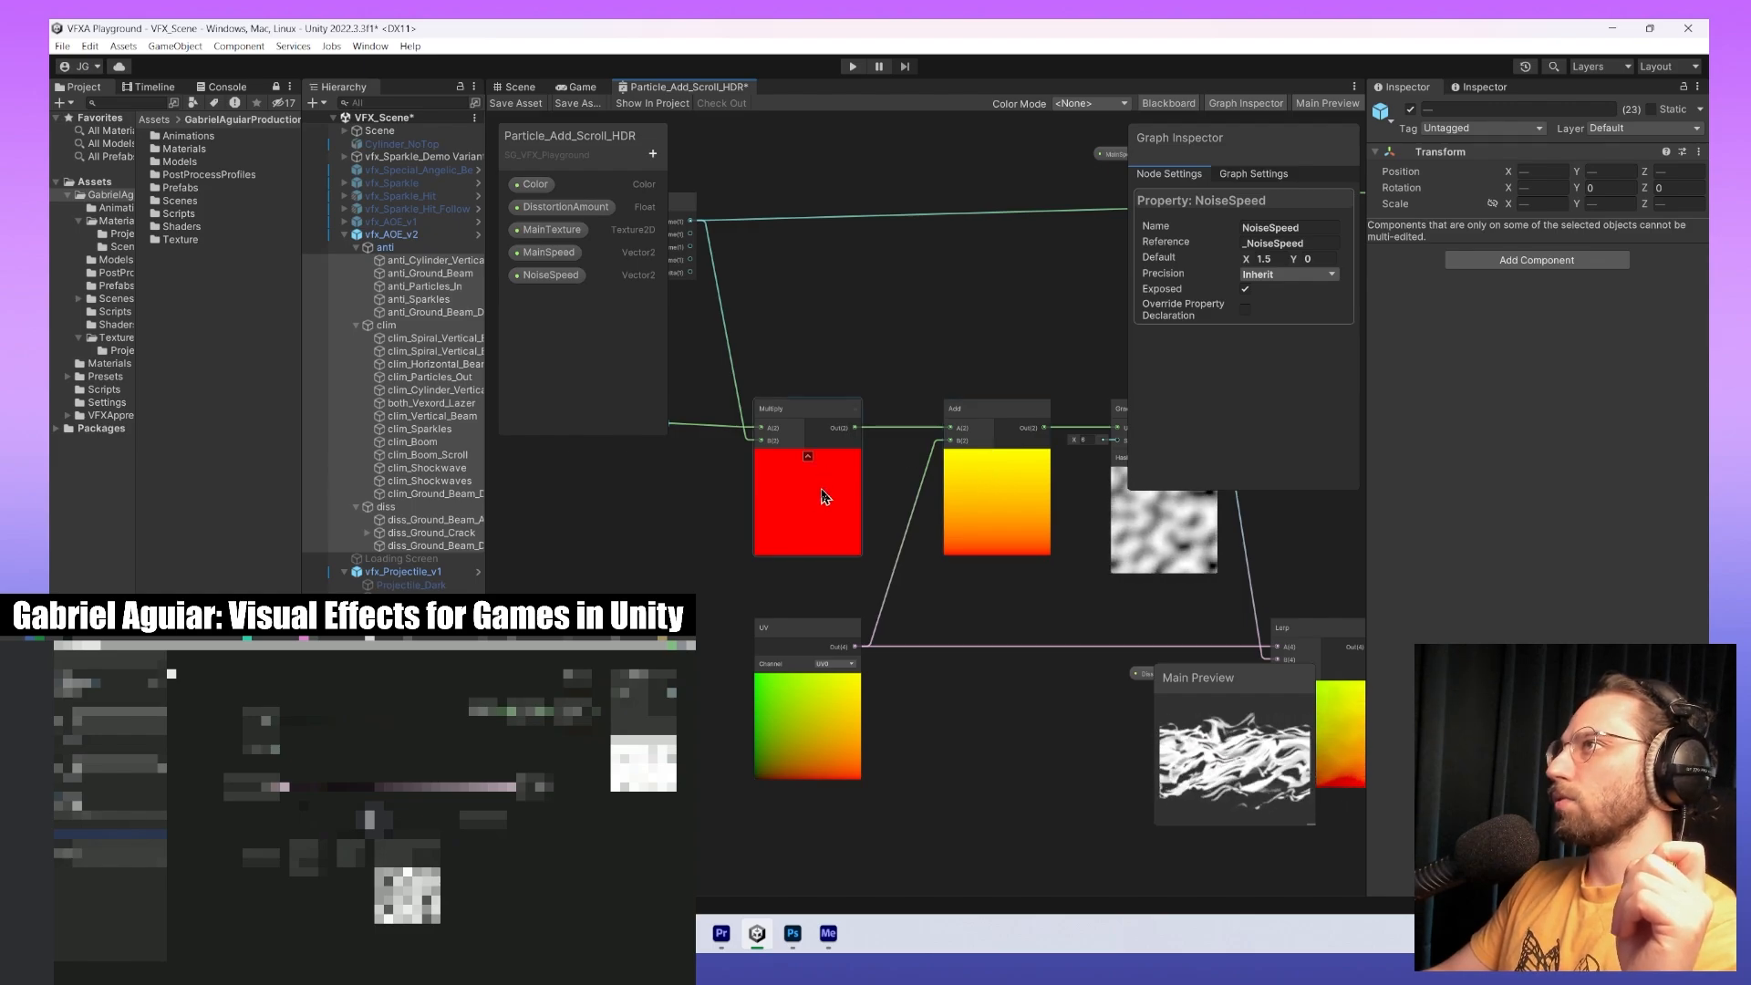
middle_click_drag(823, 497, 937, 493)
left_click(769, 423)
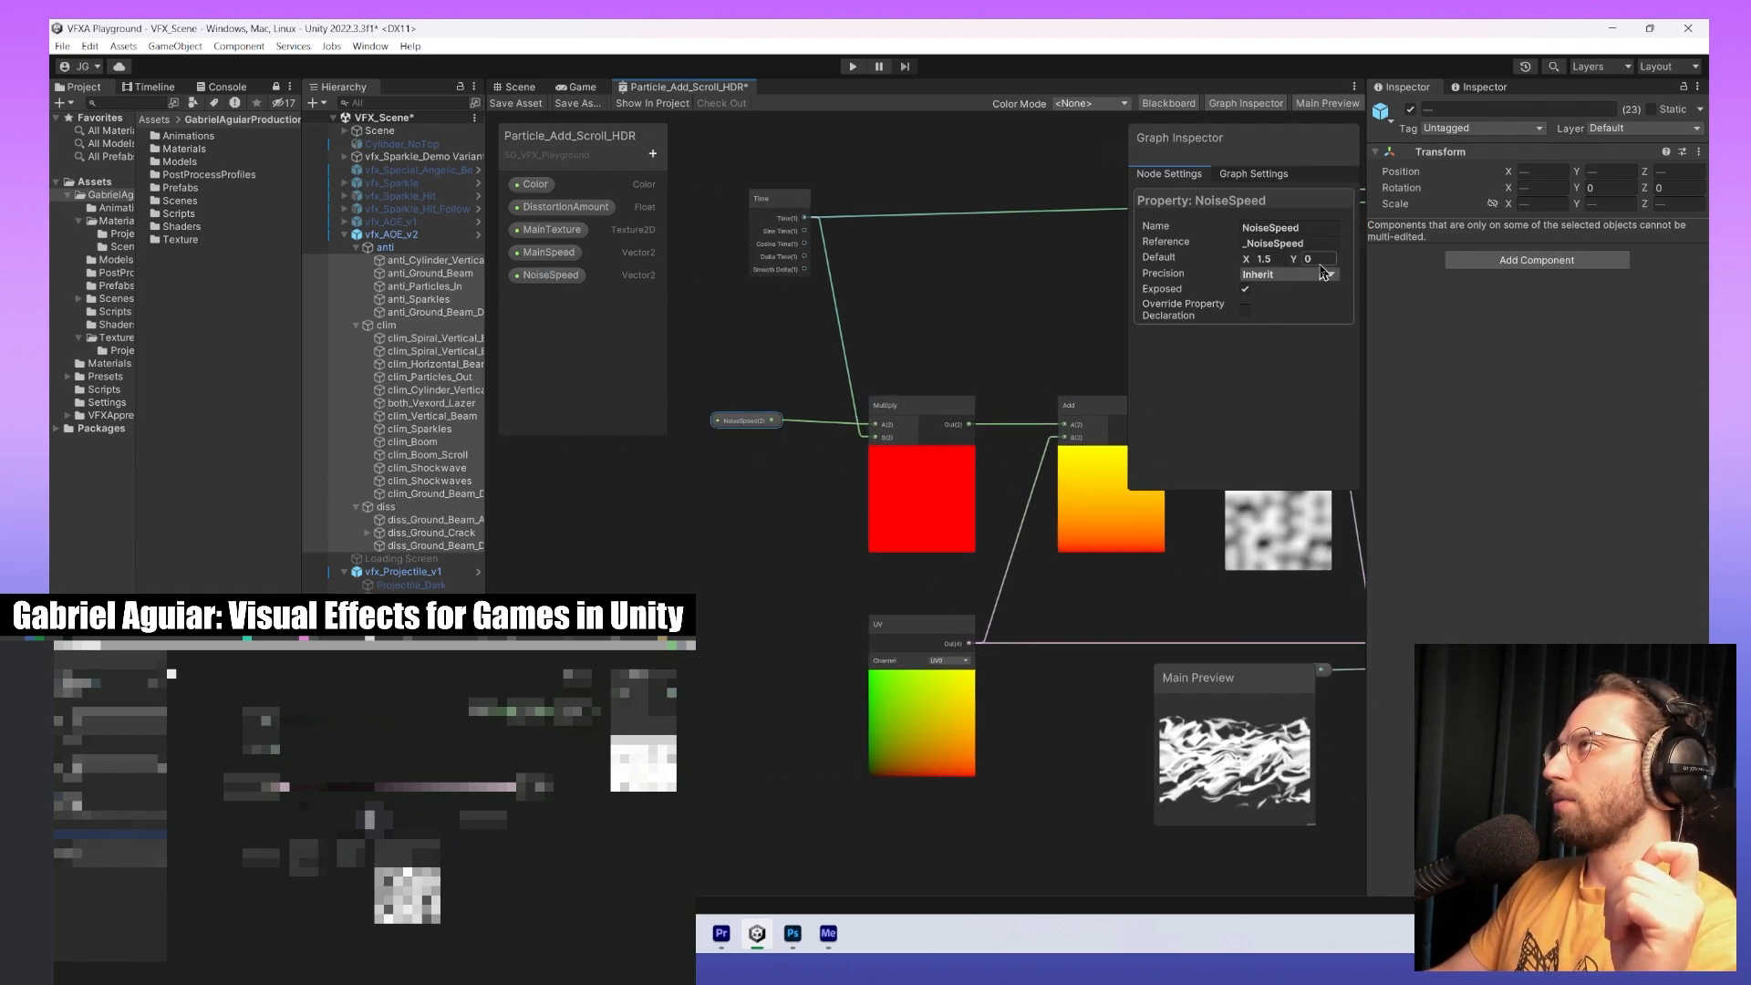
type("1")
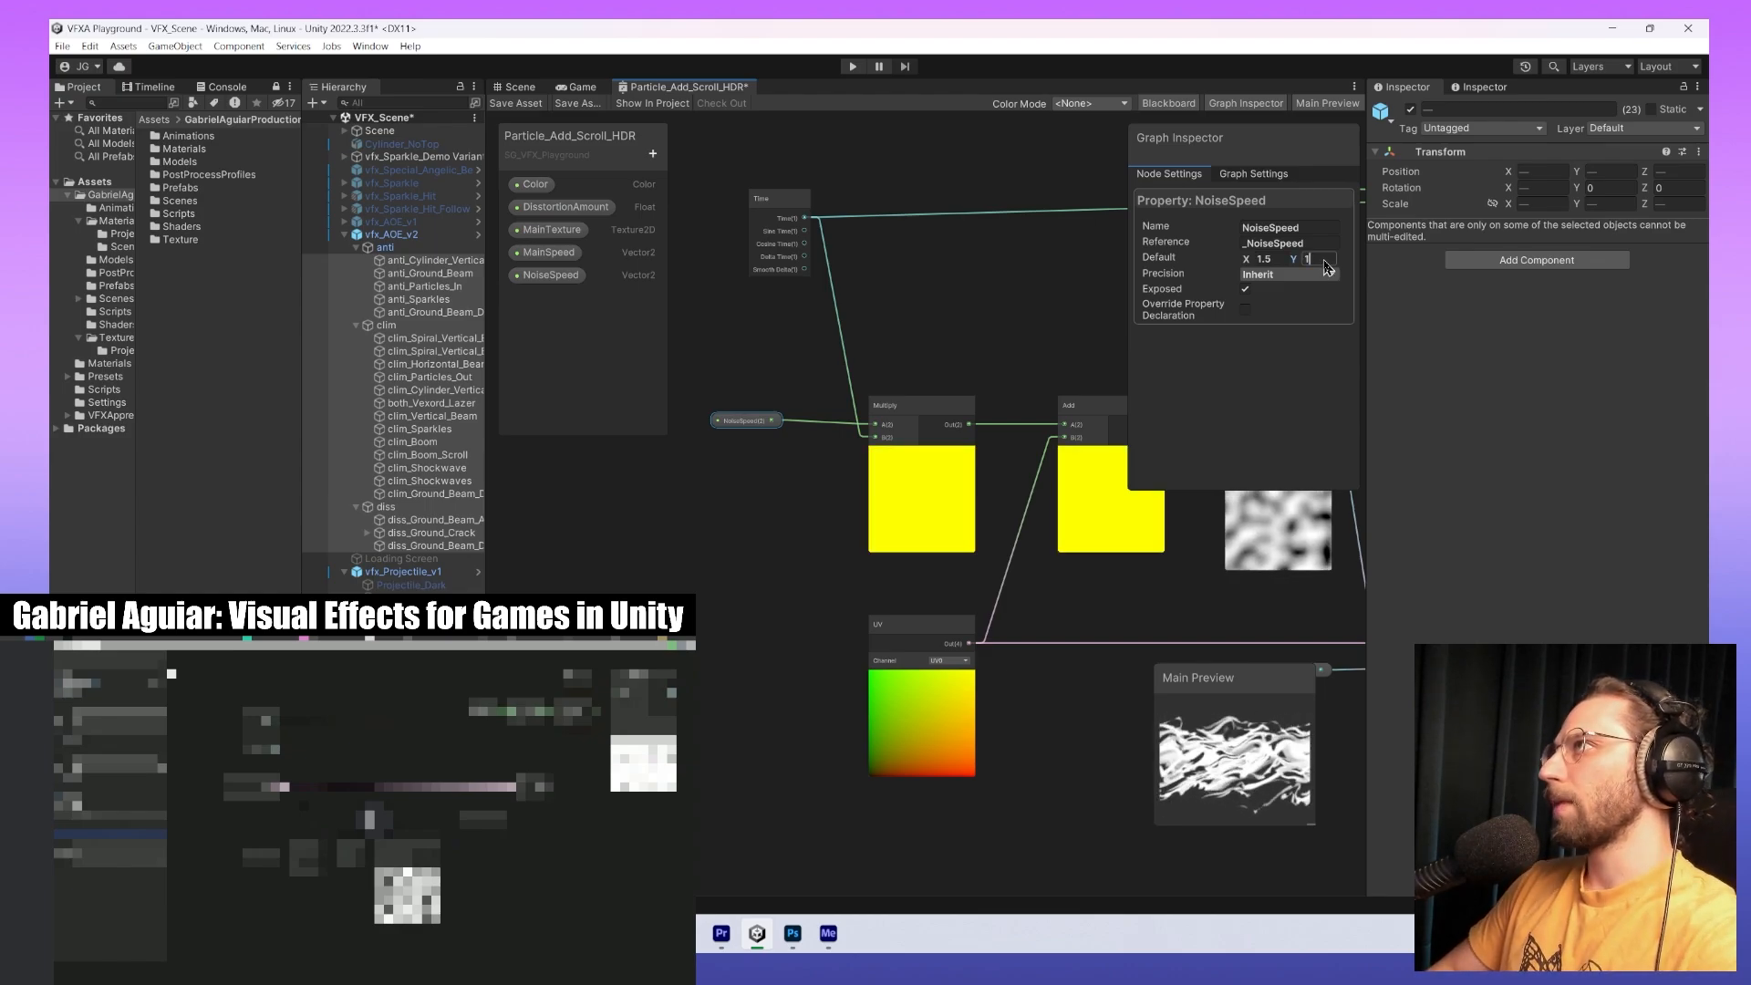
type("0")
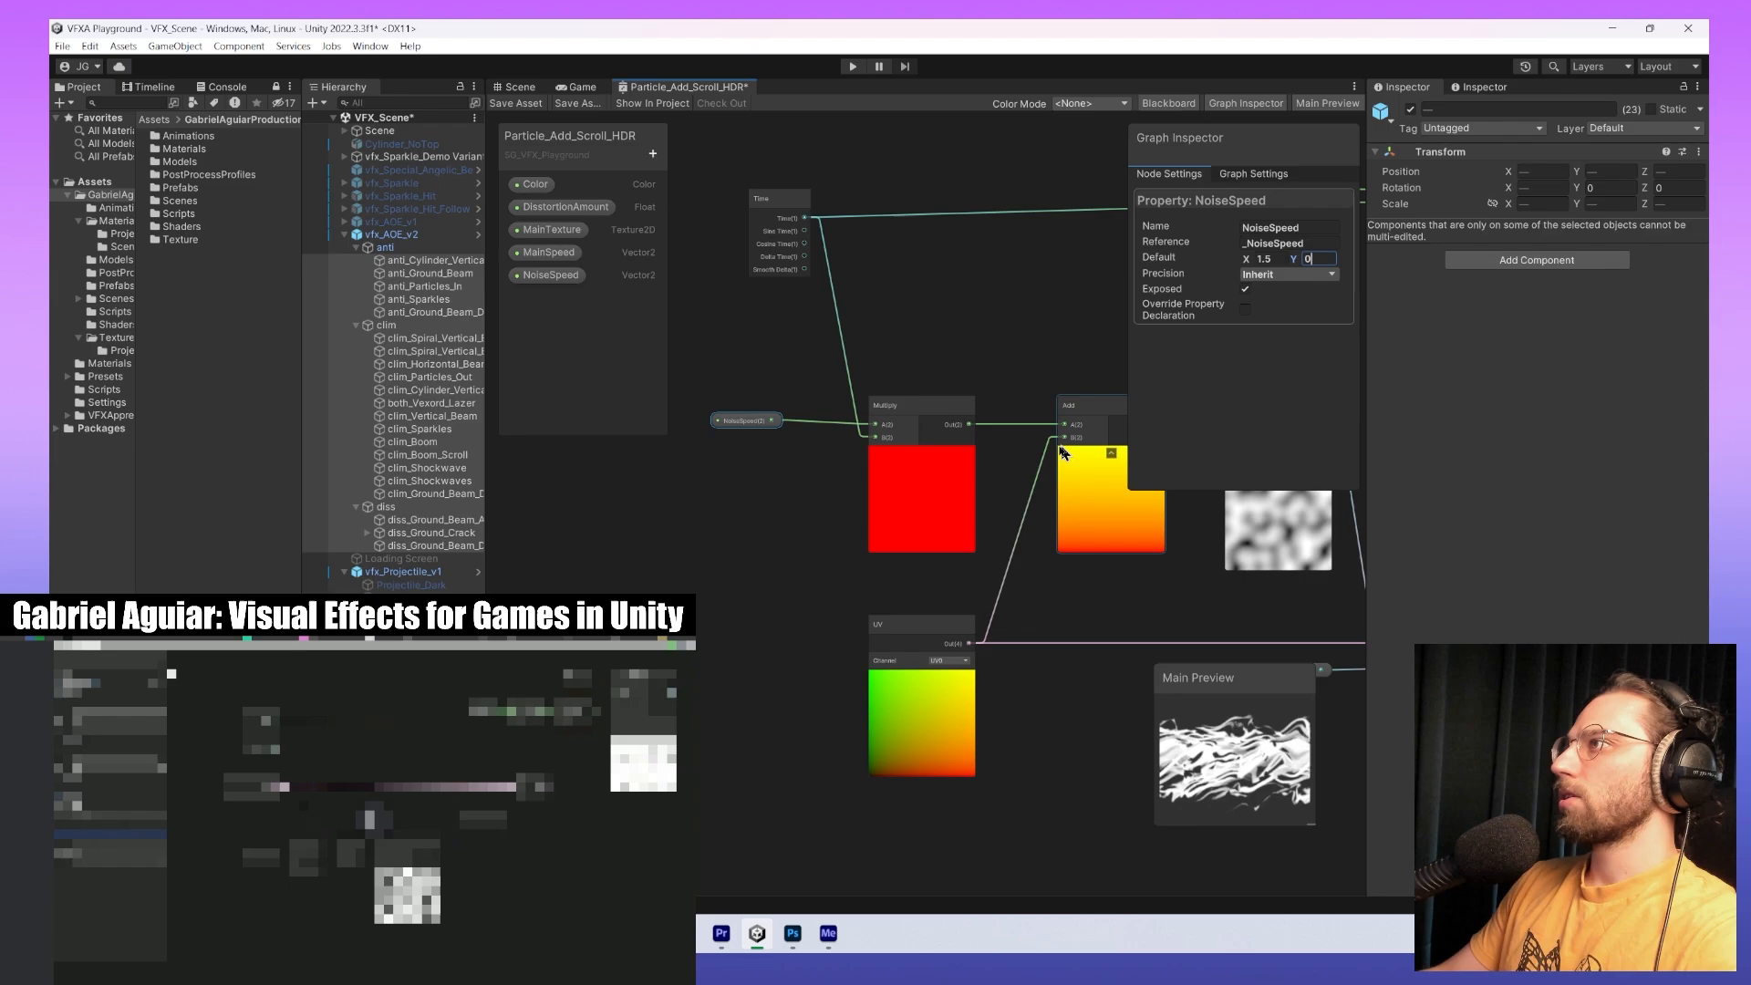
Examine how the scrolled UVs pass from the Add node through Gradient Noise into the Lerp node.
middle_click_drag(1062, 452, 884, 430)
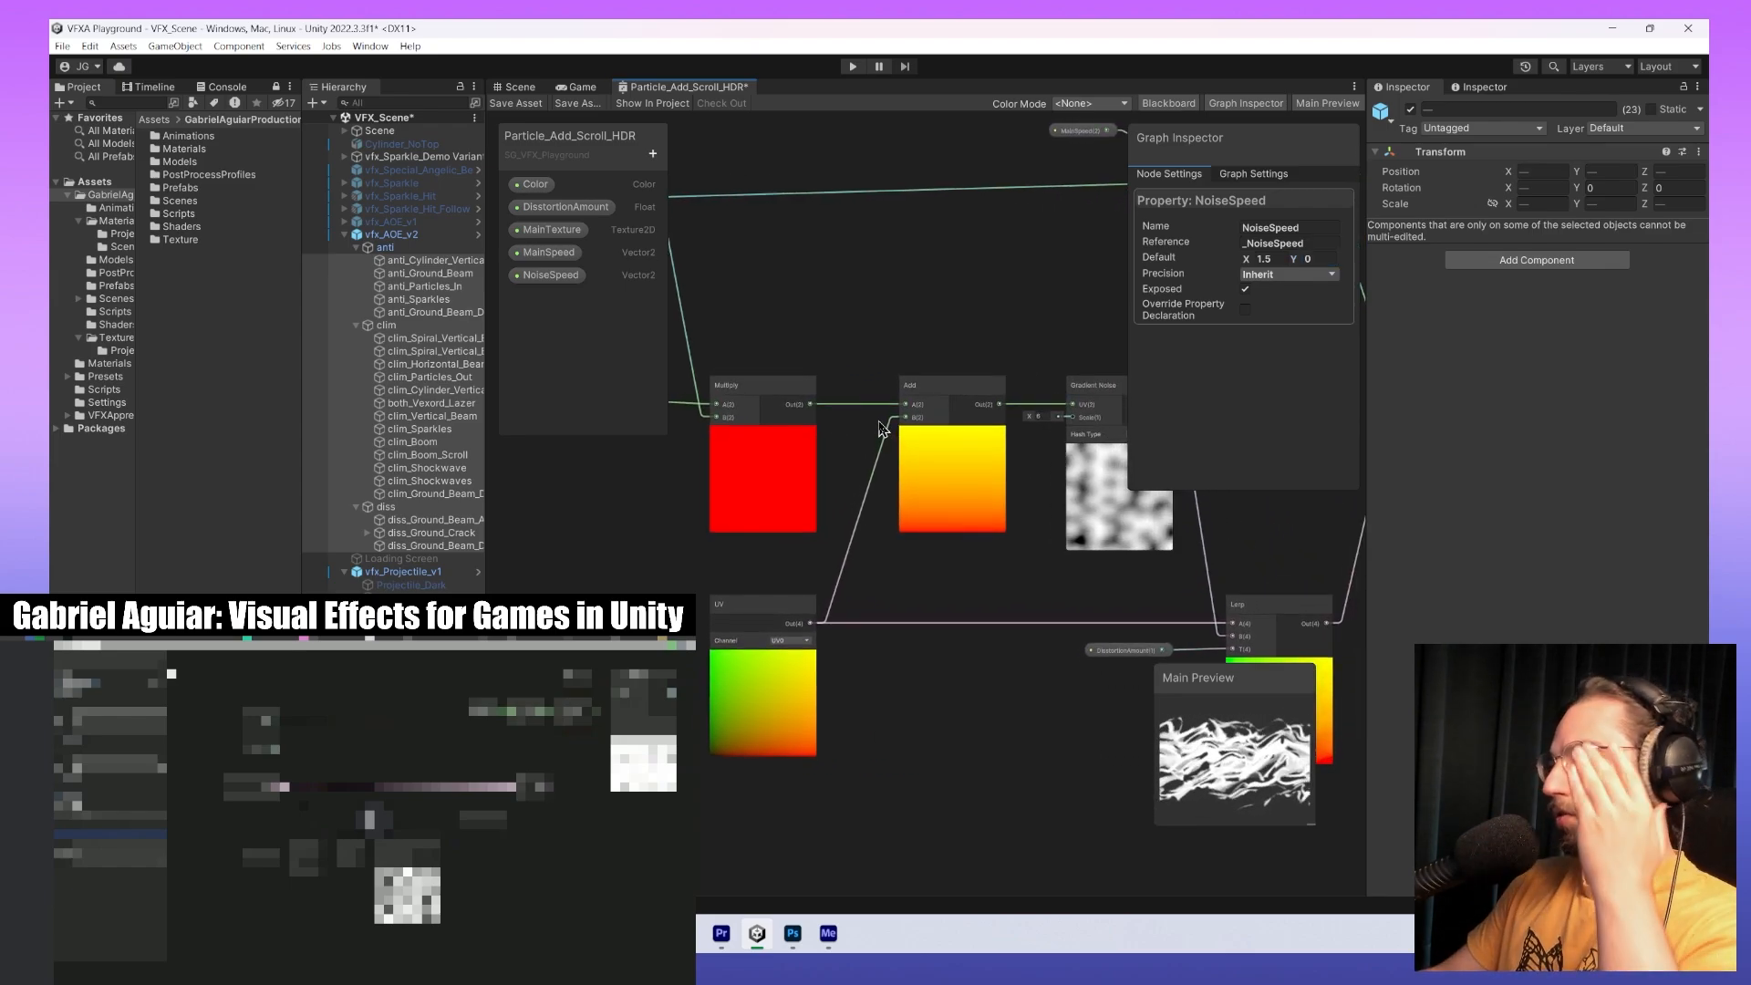
middle_click_drag(903, 512, 926, 477)
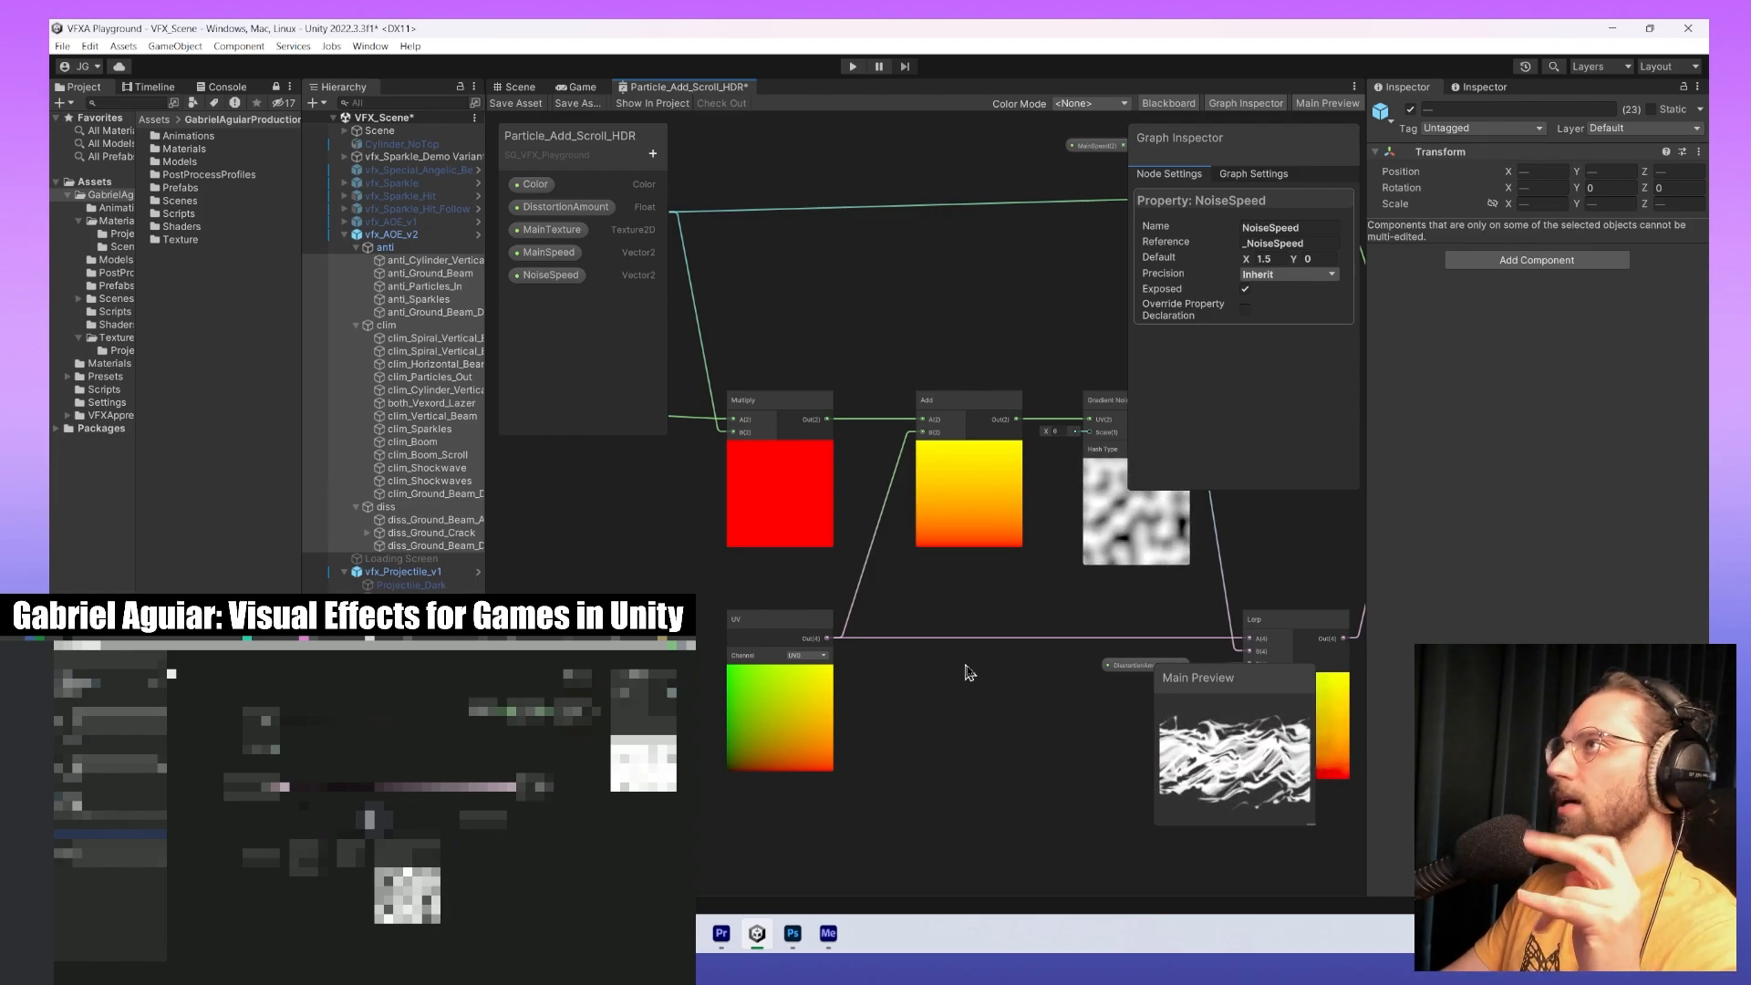
middle_click_drag(988, 566, 1049, 539)
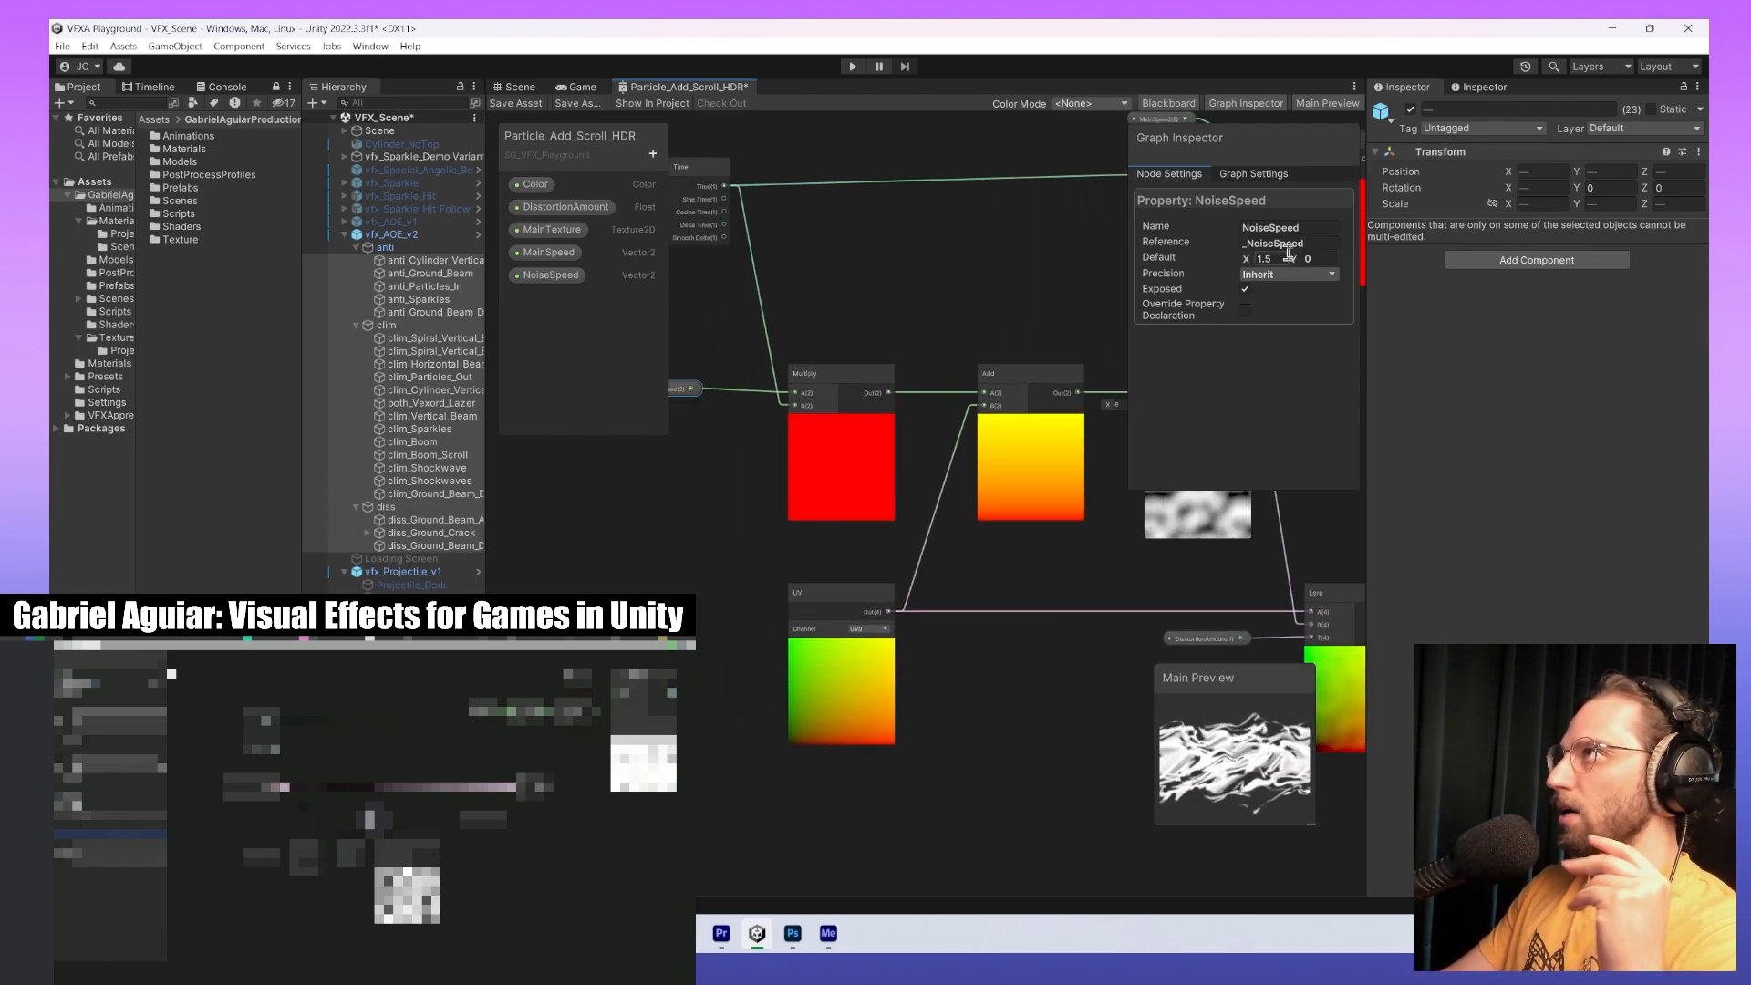
middle_click_drag(1015, 623, 900, 543)
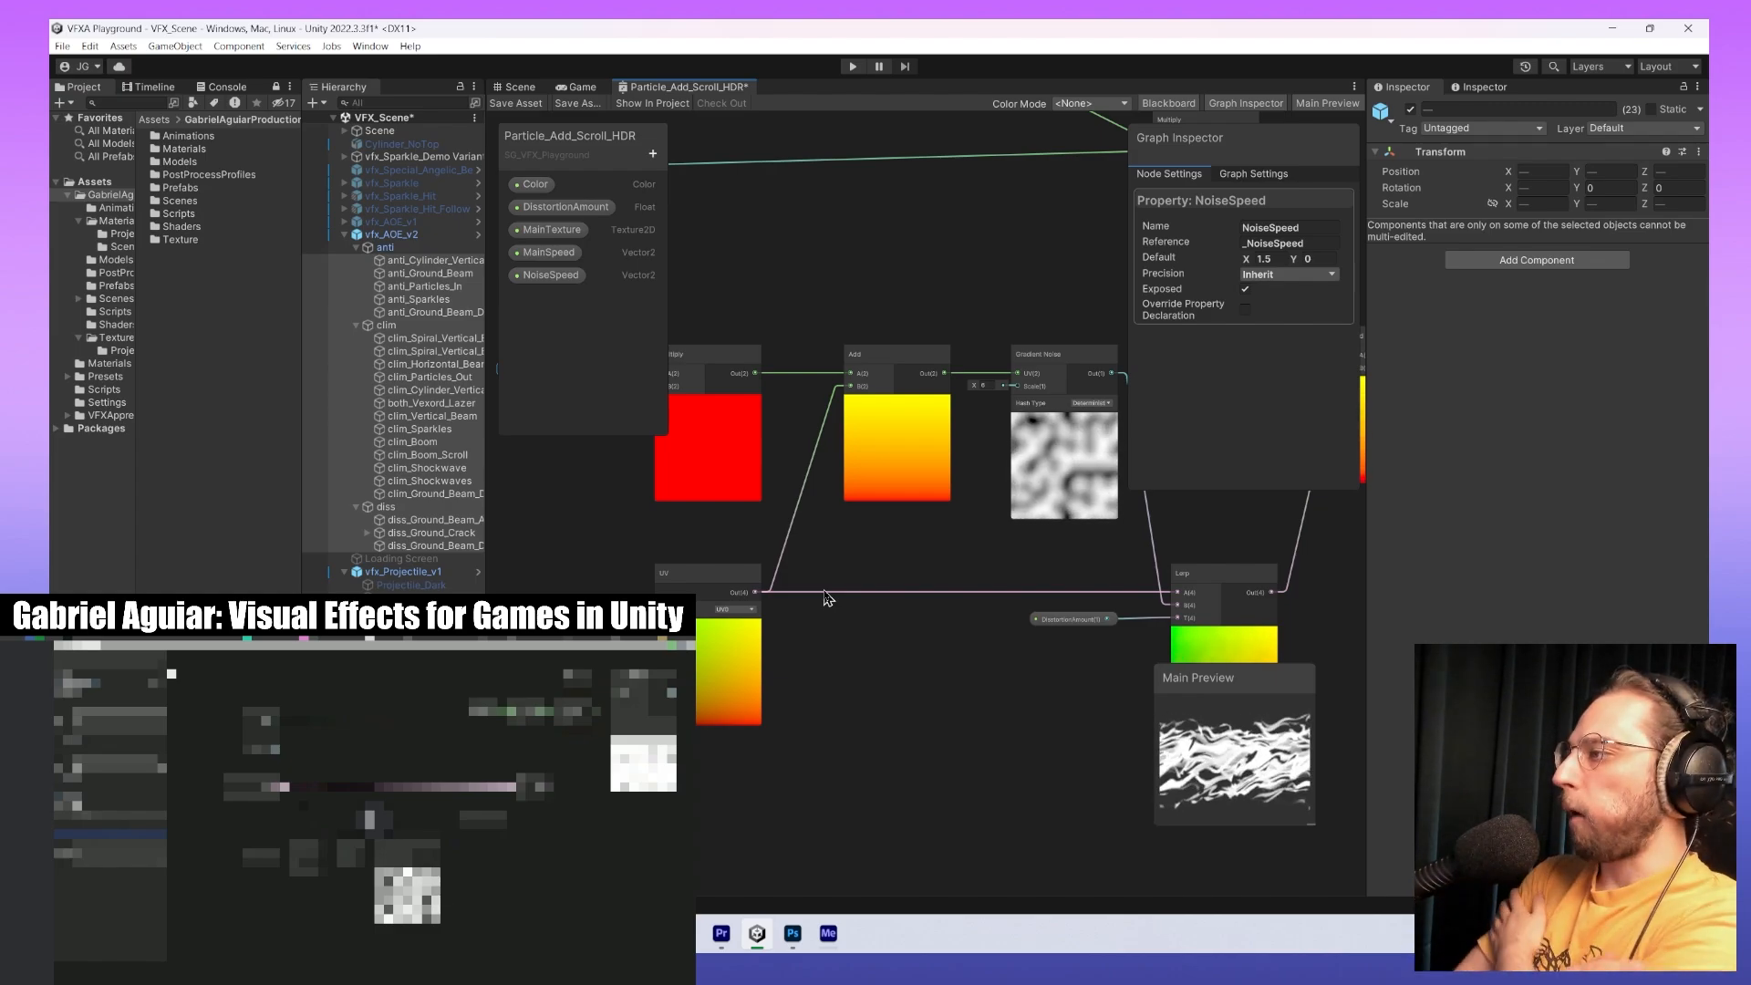
middle_click_drag(930, 593, 765, 589)
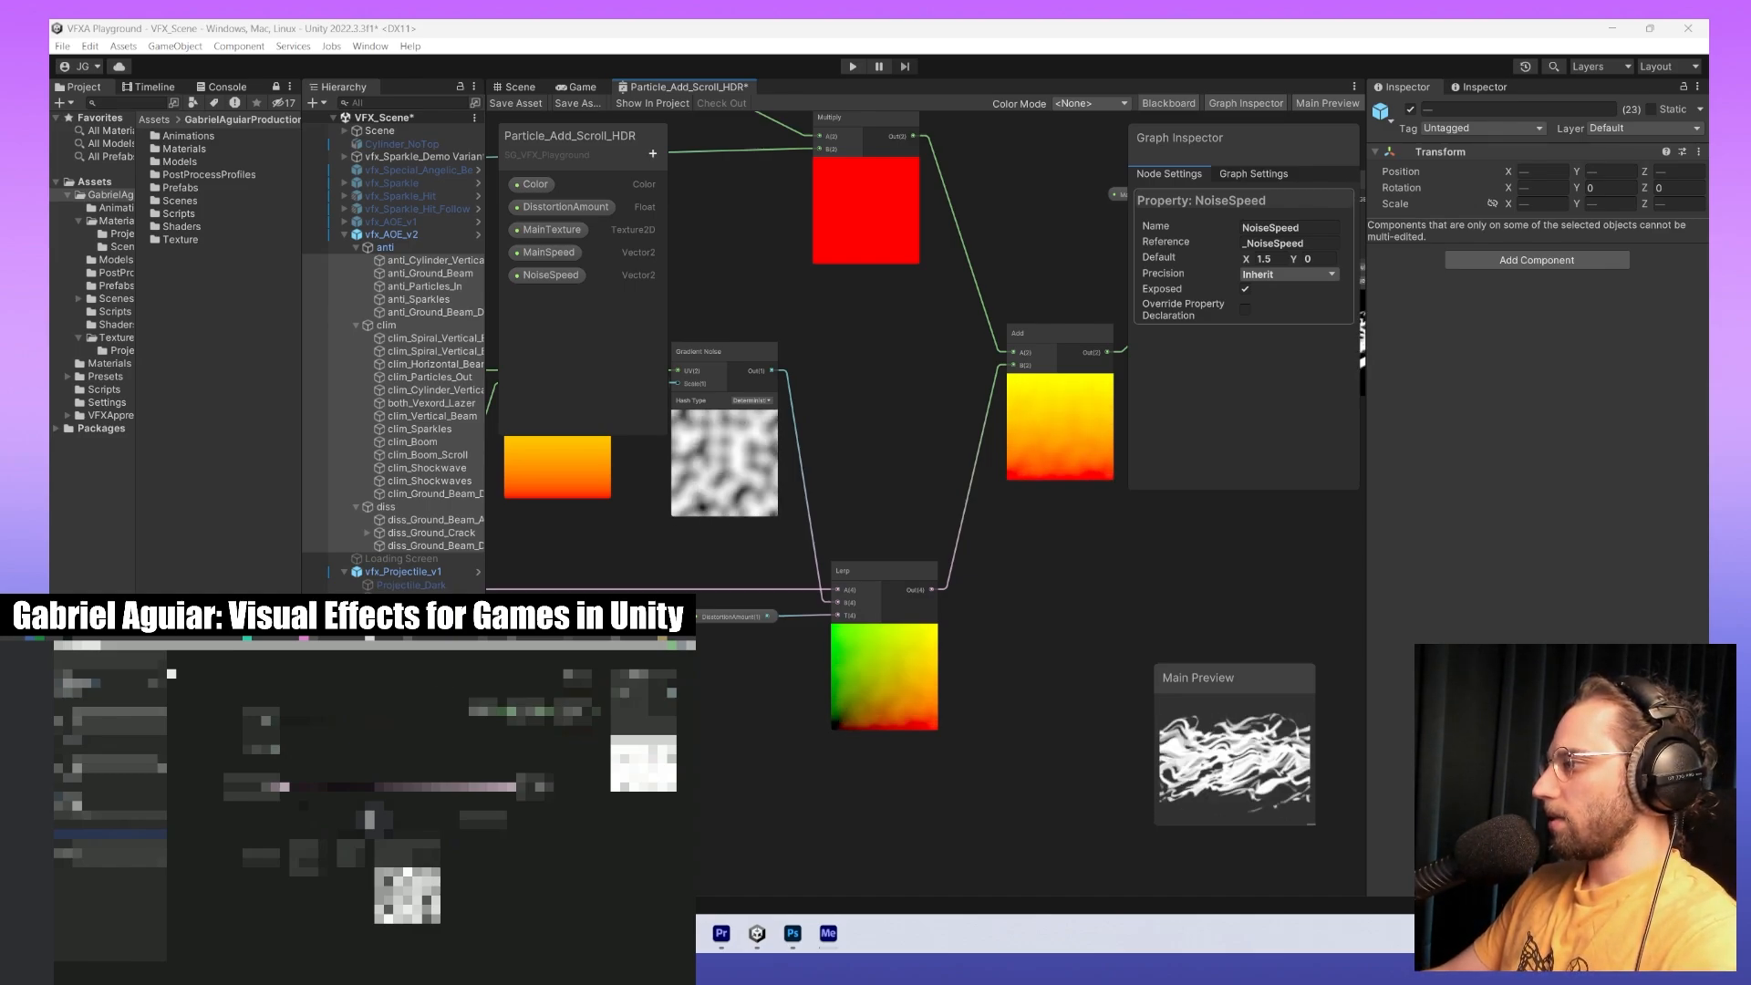
middle_click(1003, 646)
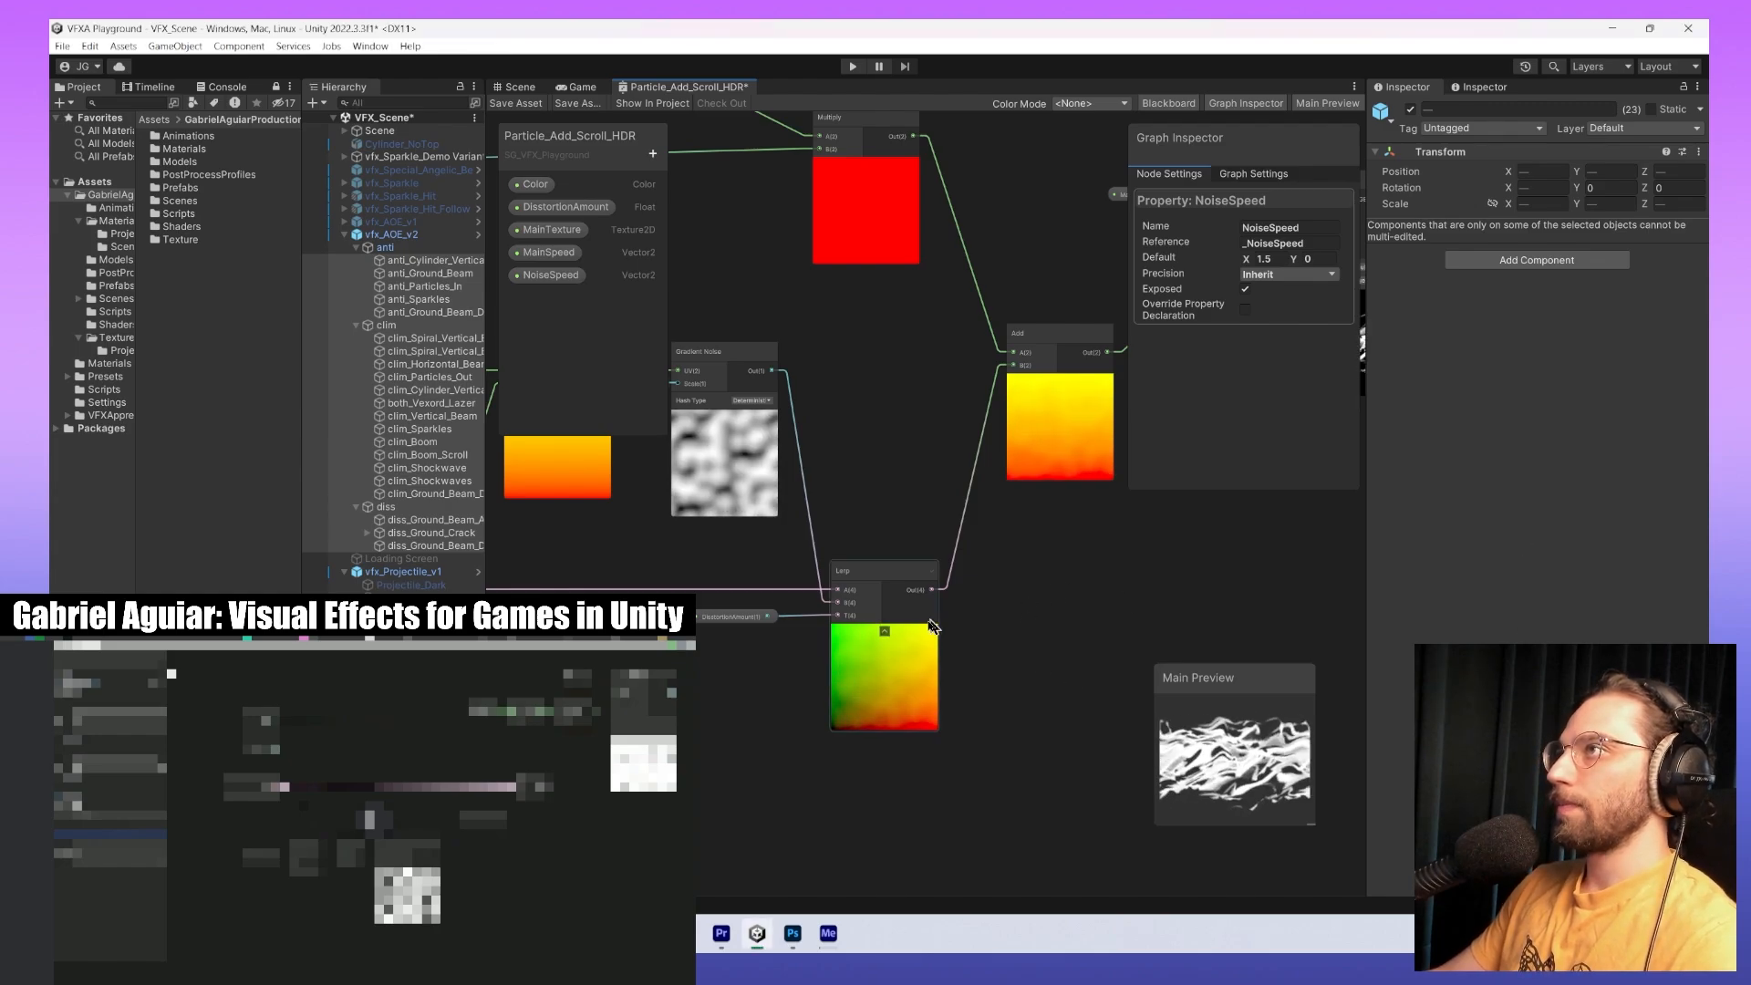
middle_click_drag(966, 630, 1211, 698)
scroll(985, 690, "down", 2)
scroll(983, 684, "down", 1)
middle_click_drag(933, 682, 943, 605)
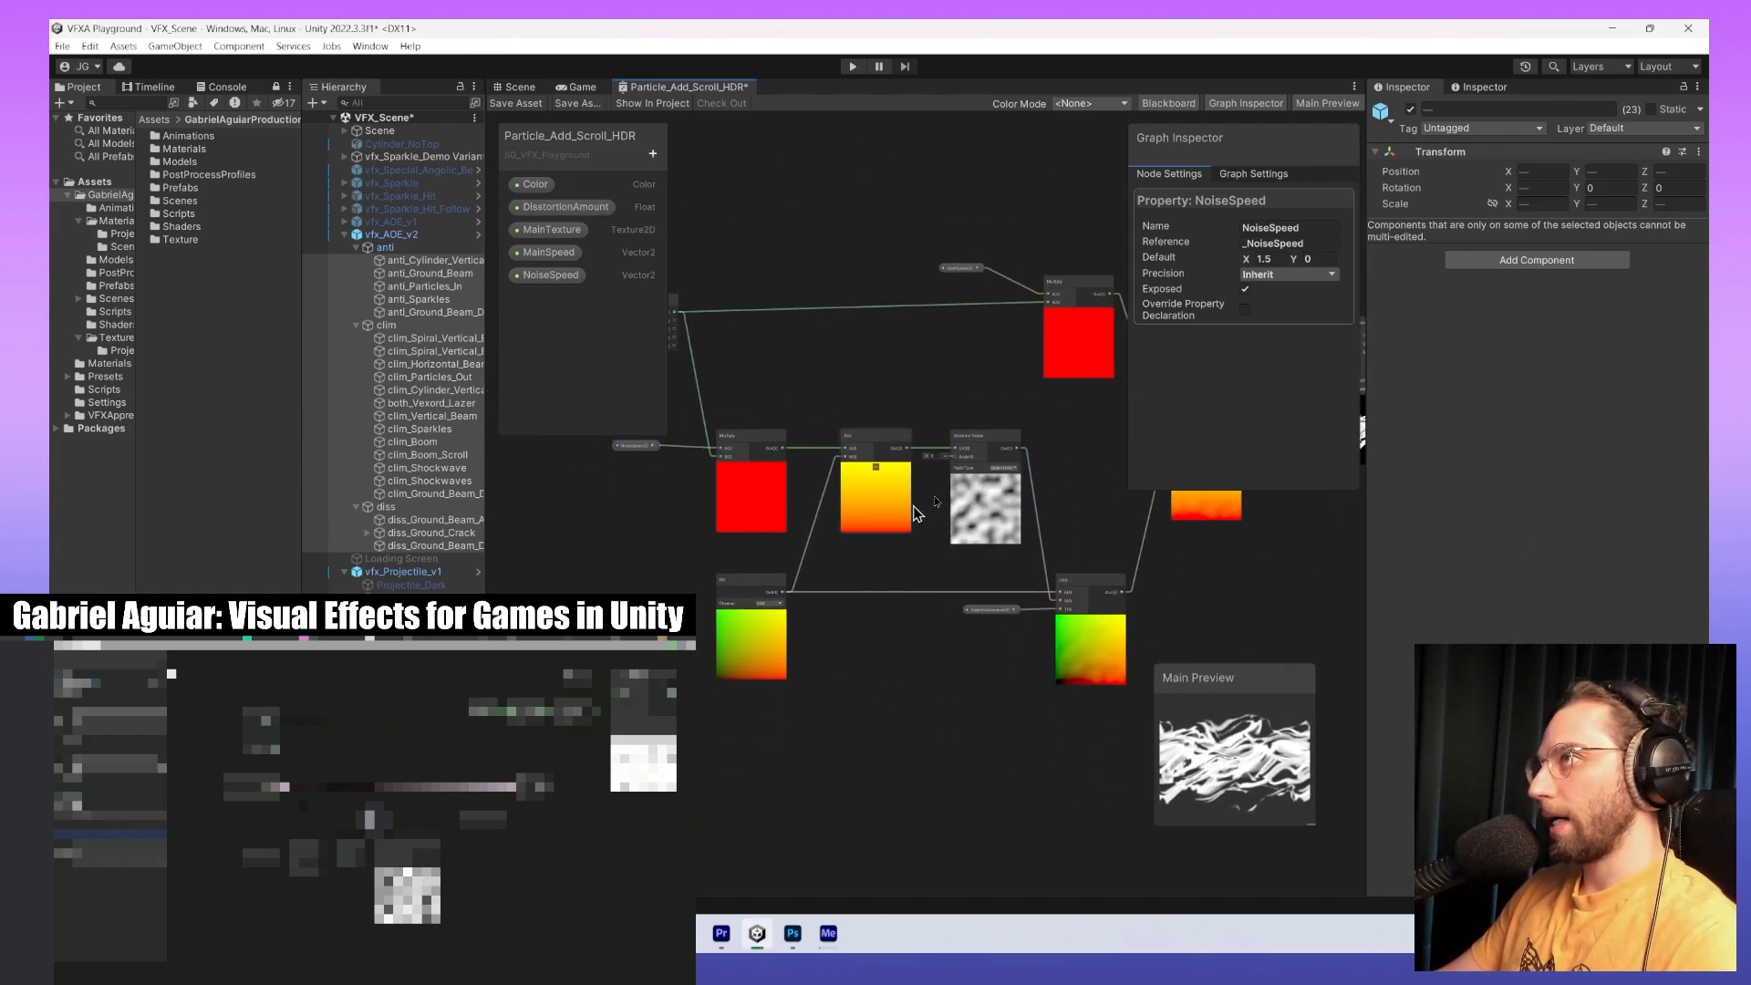
scroll(853, 498, "up", 6)
middle_click_drag(918, 539, 696, 577)
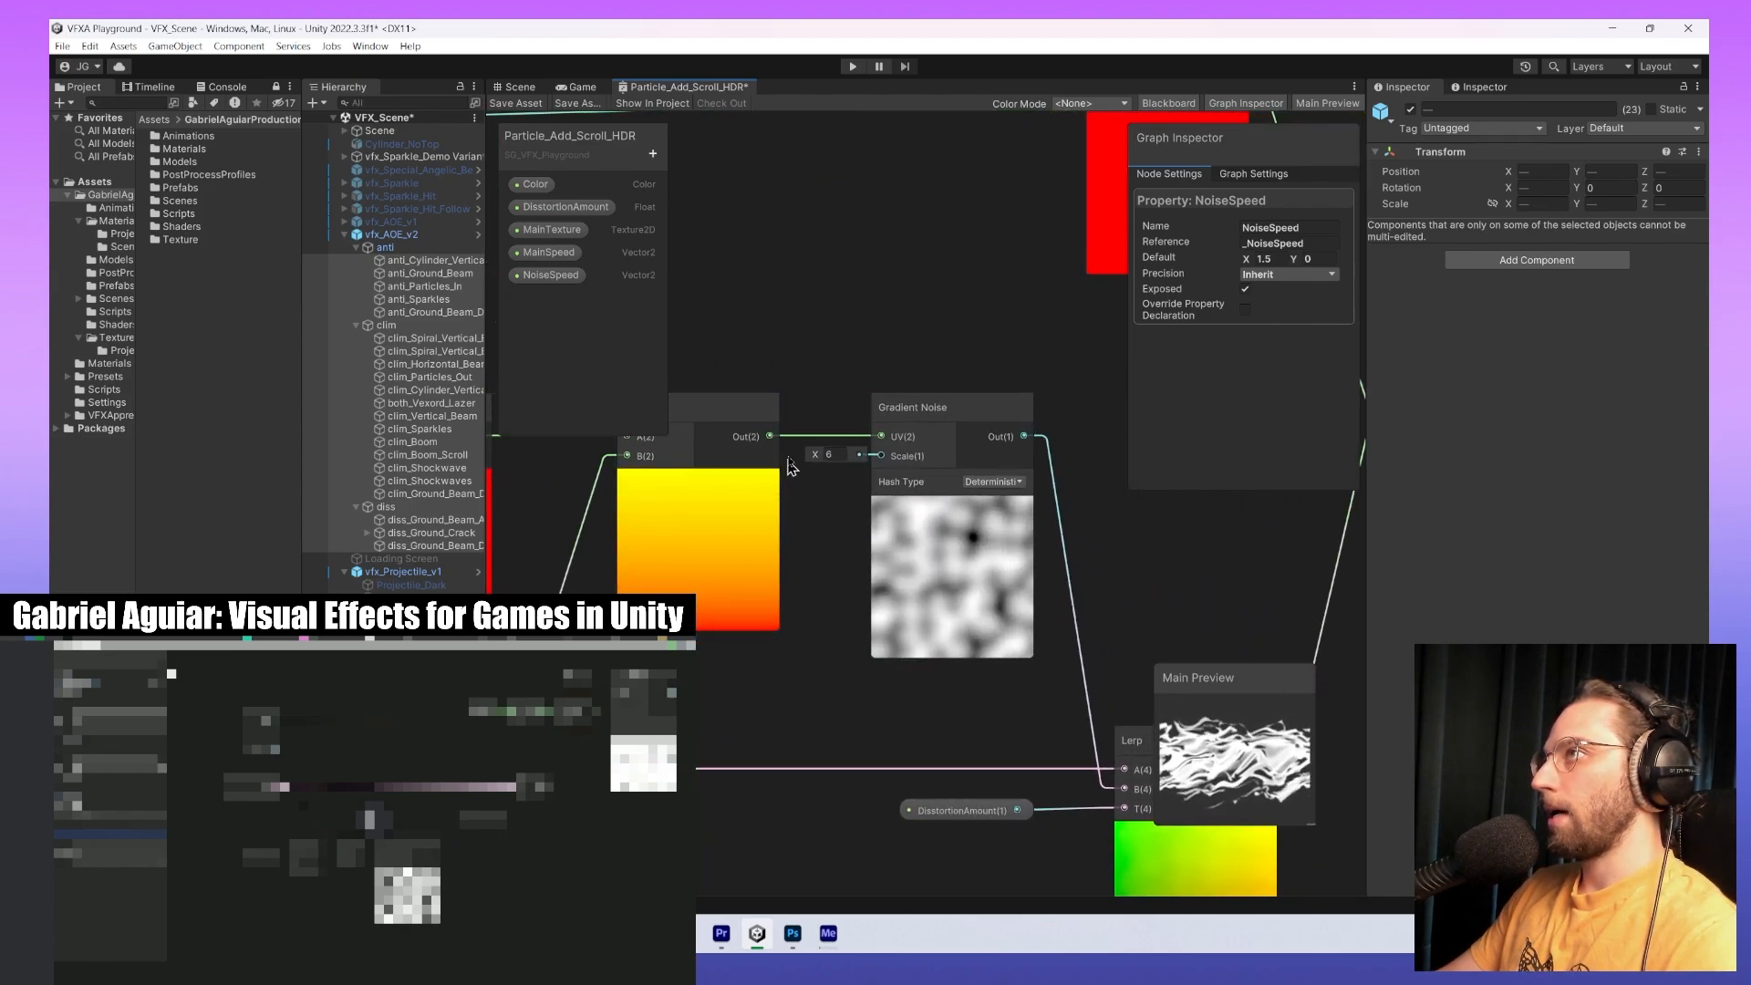
middle_click_drag(789, 467, 831, 456)
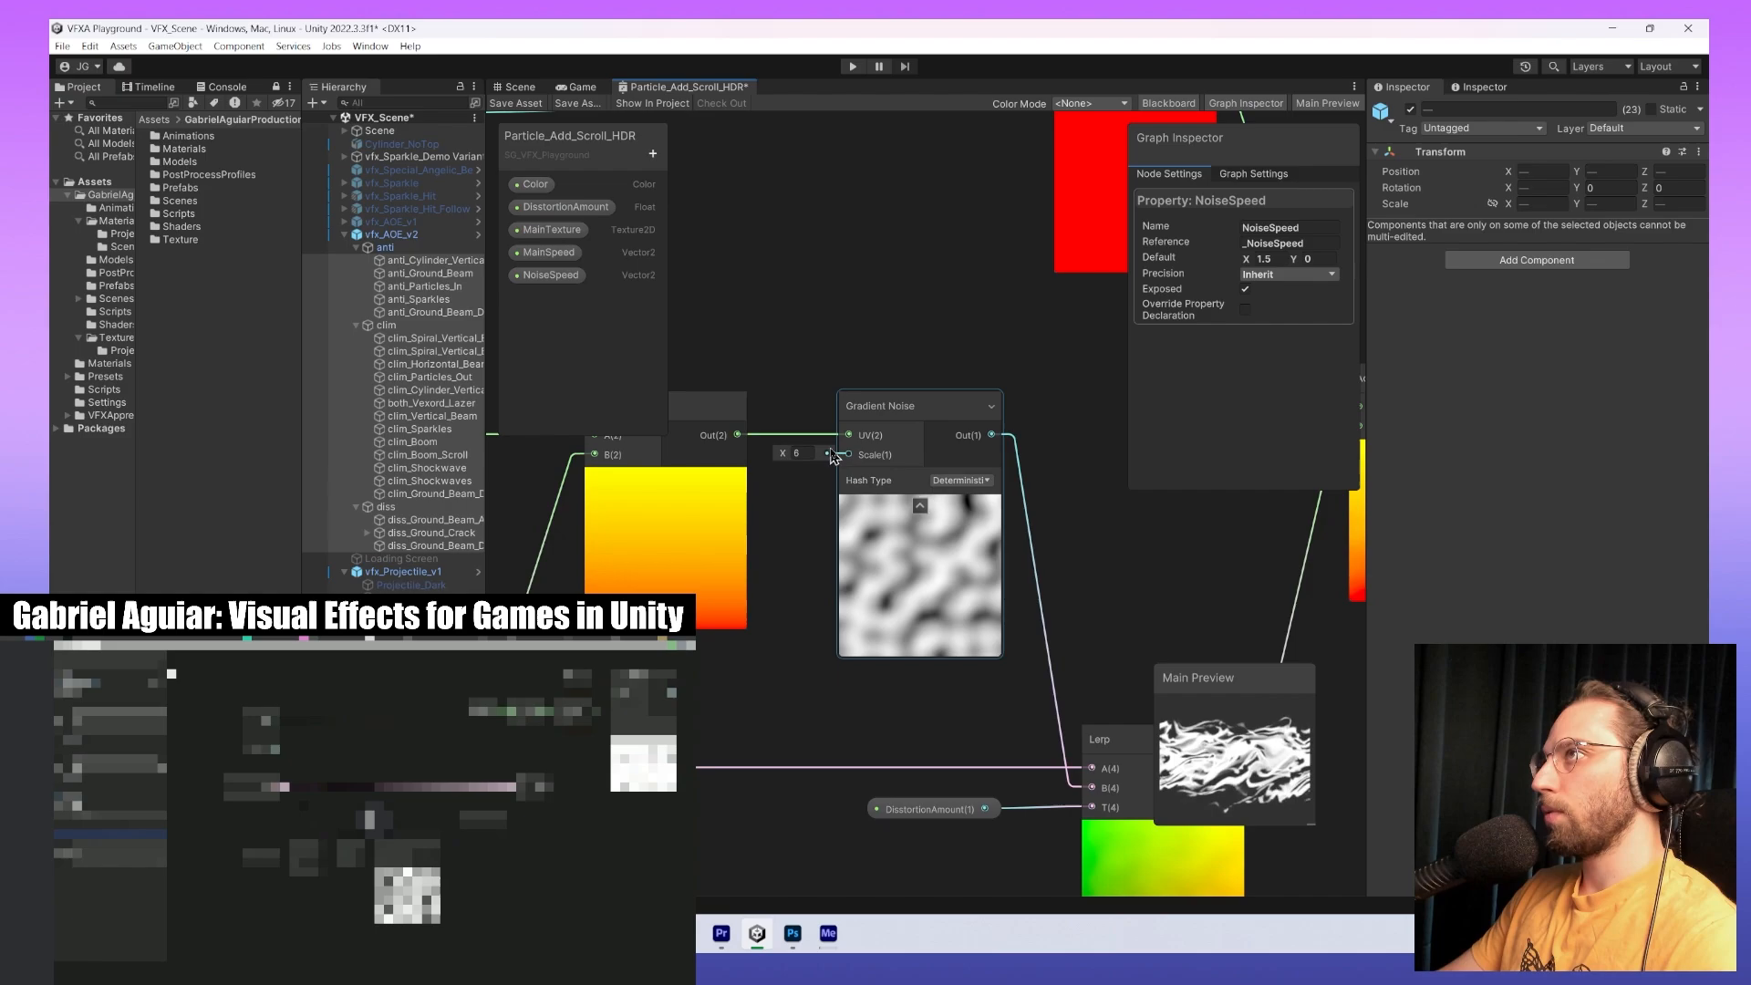
Try 1 as the default Y of the NoiseSpeed property again while viewing Gradient Noise, and restore 0.
middle_click_drag(884, 617, 860, 535)
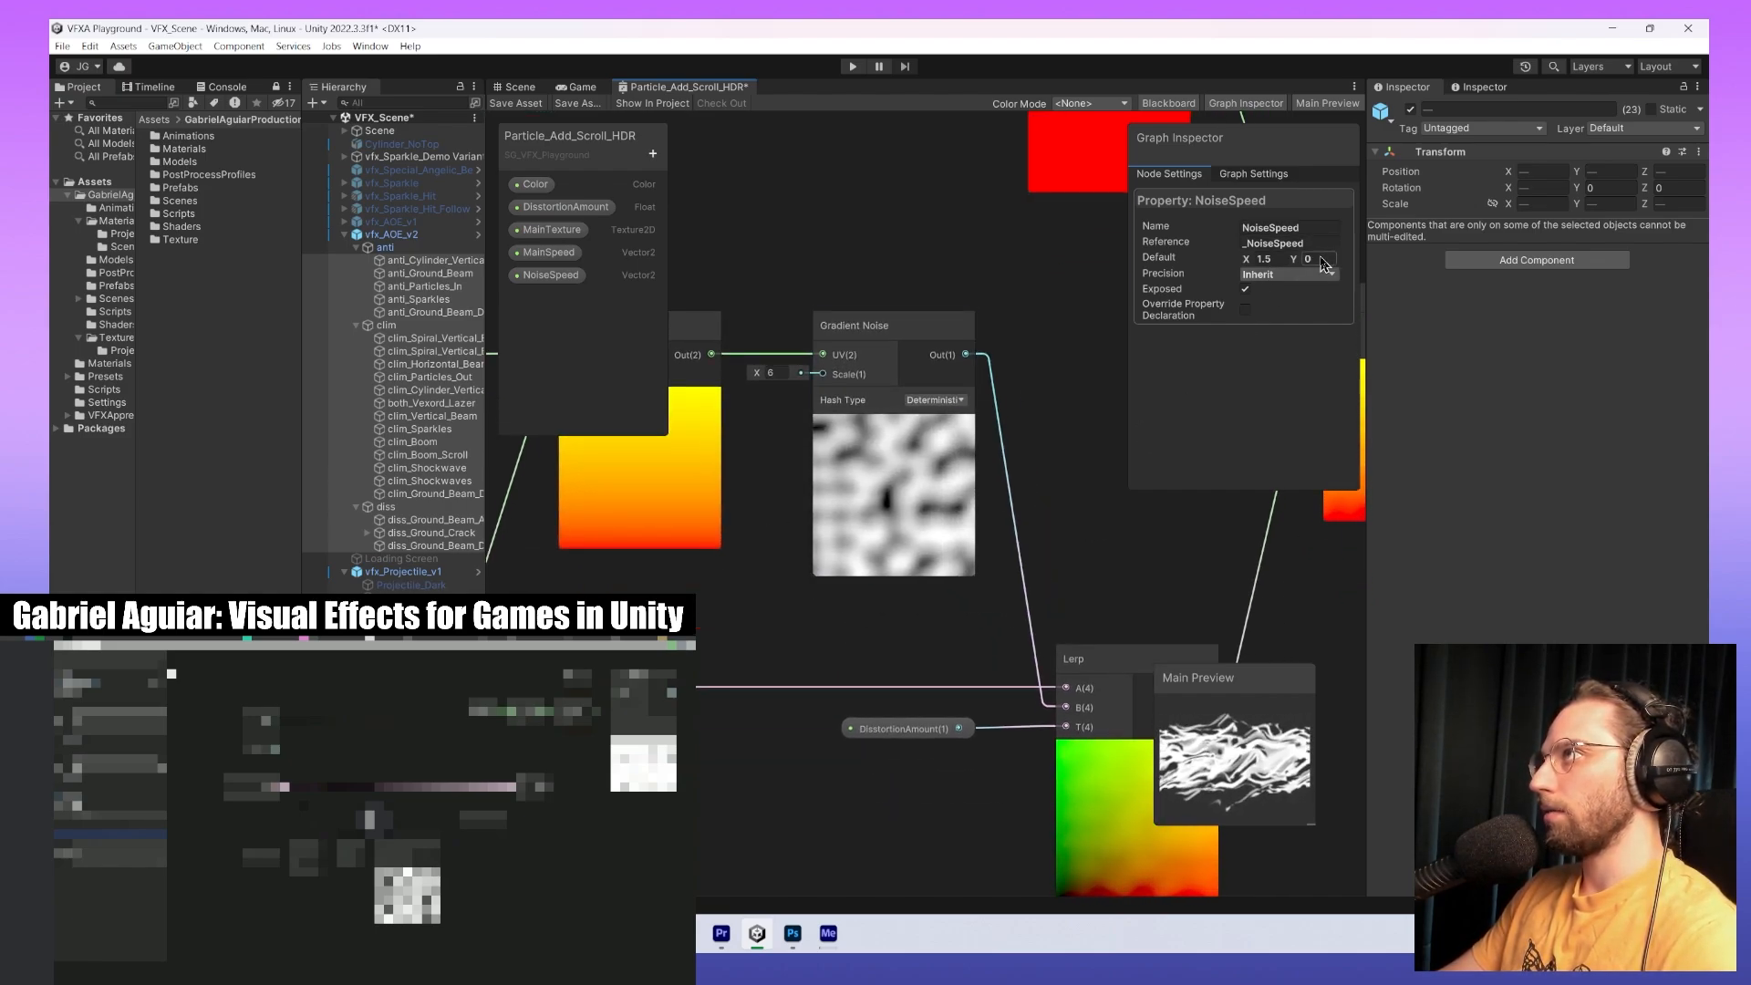
type("1")
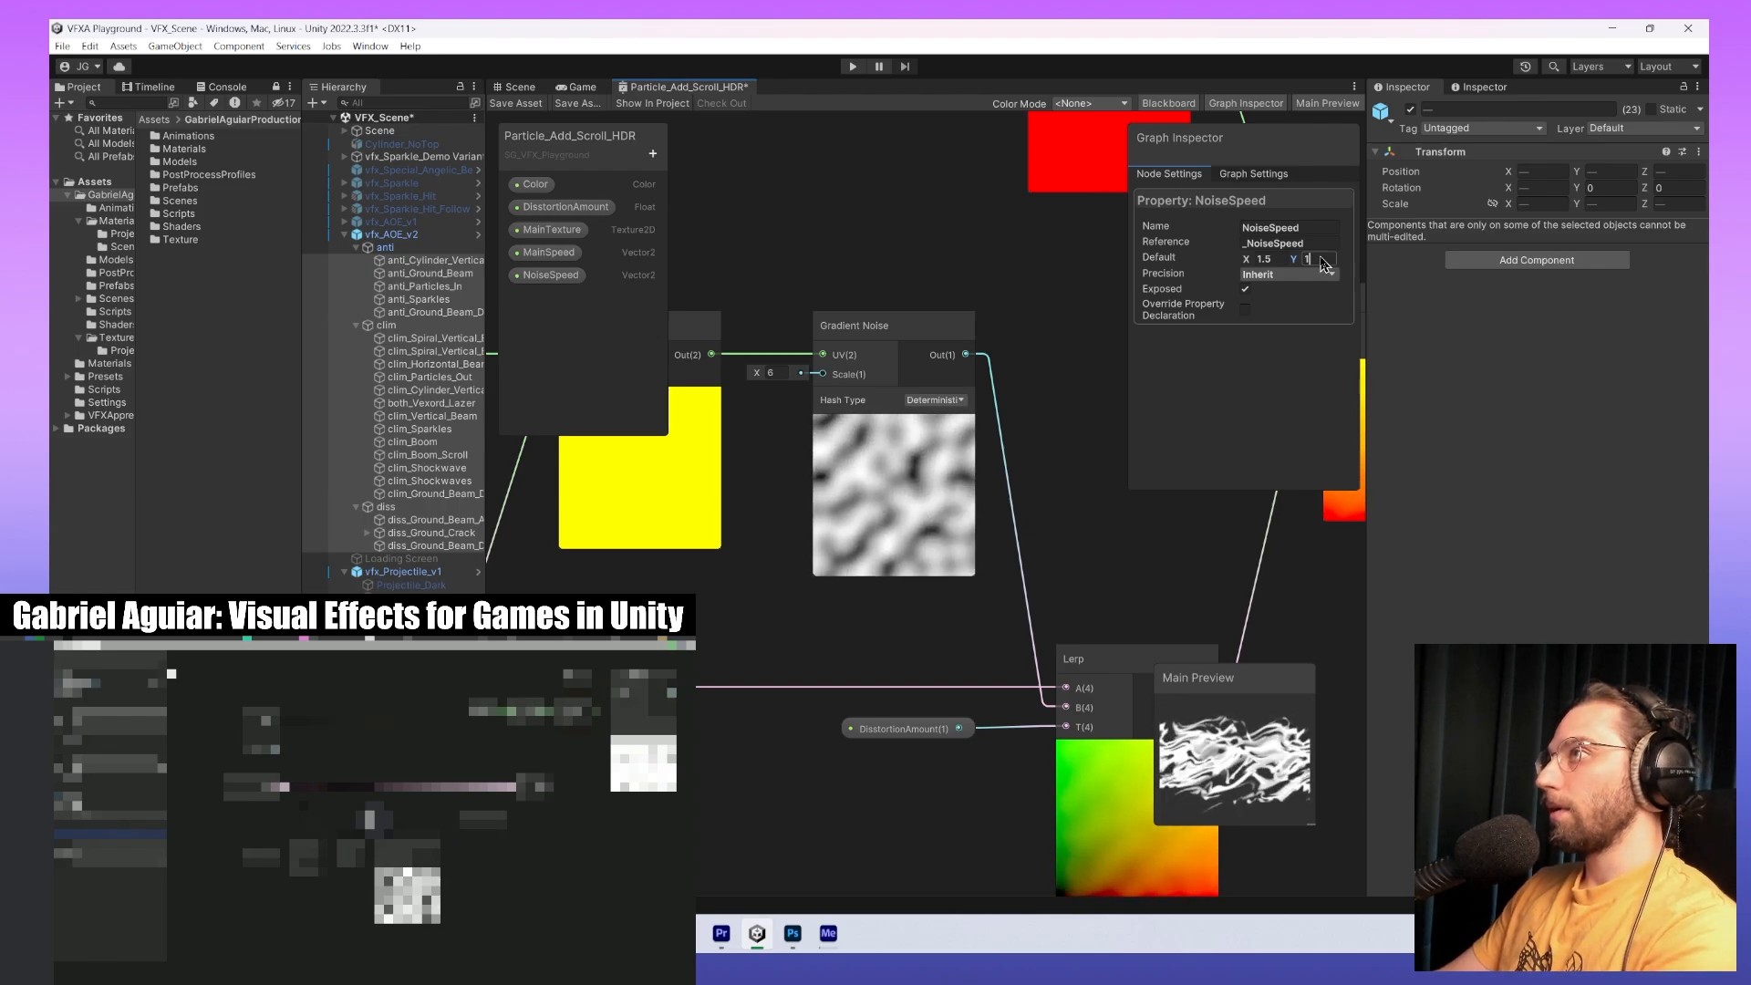
key("BackSpace")
type("0")
Follow the Gradient Noise and UV connections into the Lerp node's A and B inputs.
middle_click_drag(914, 630, 812, 449)
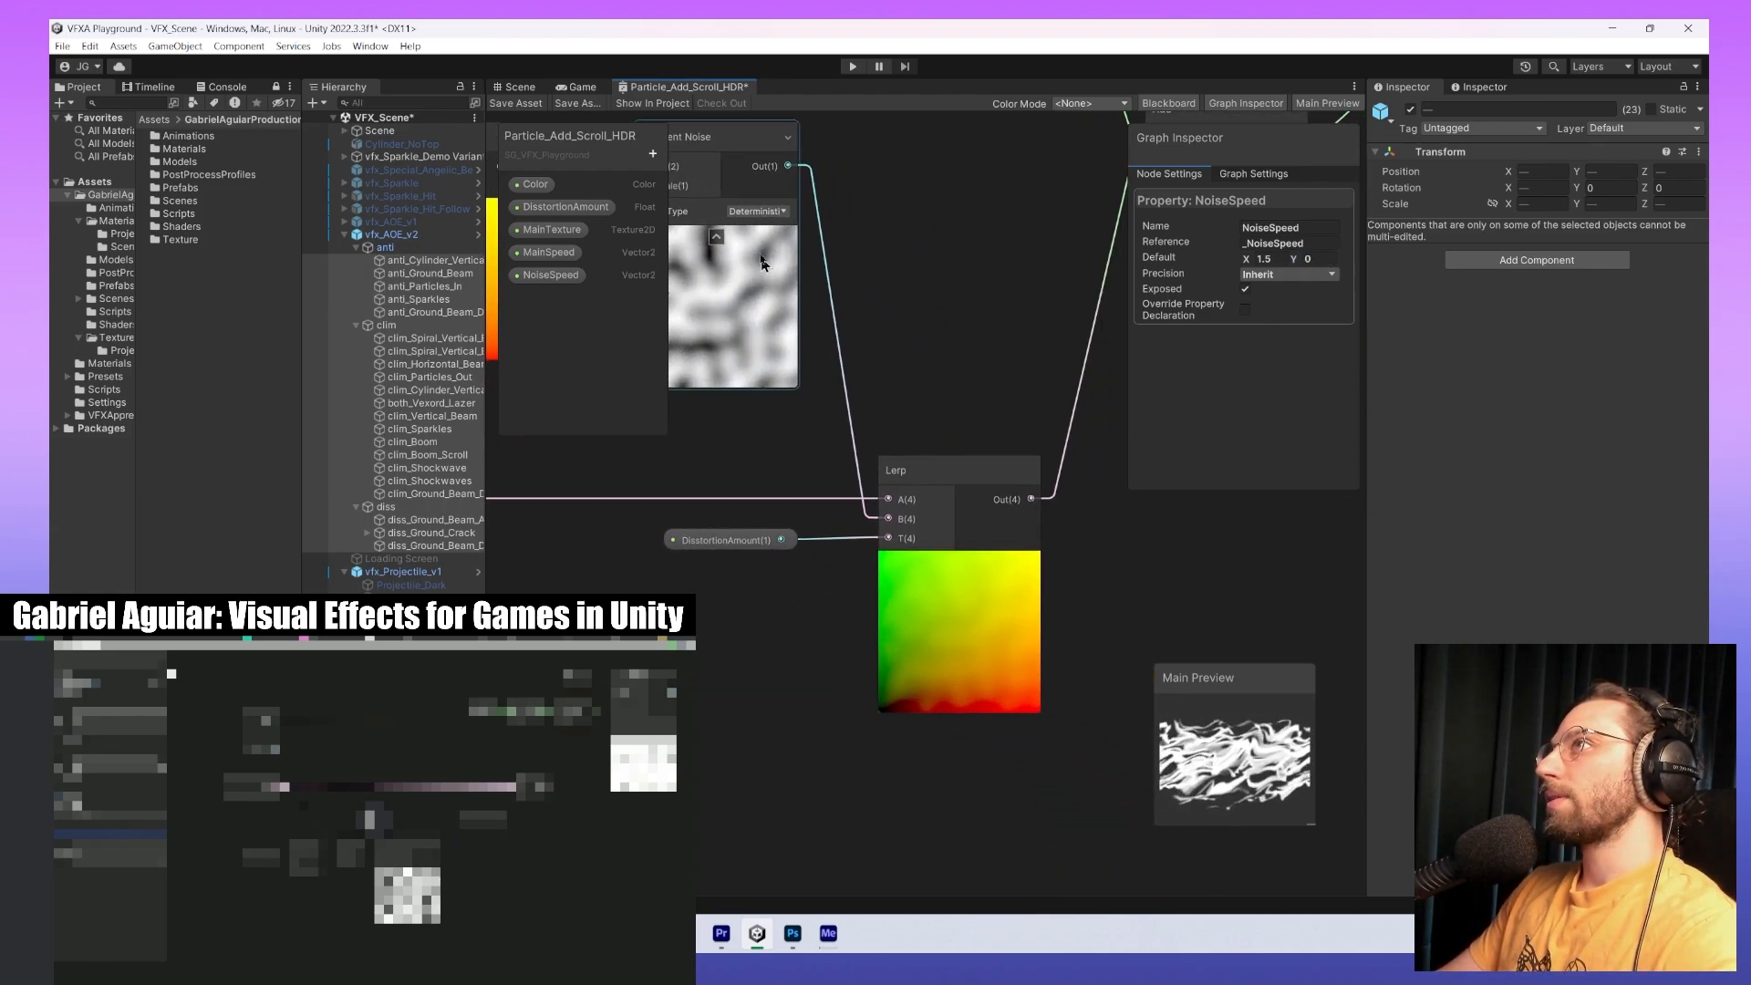
middle_click_drag(761, 259, 945, 348)
scroll(944, 351, "down", 4)
middle_click_drag(926, 364, 945, 382)
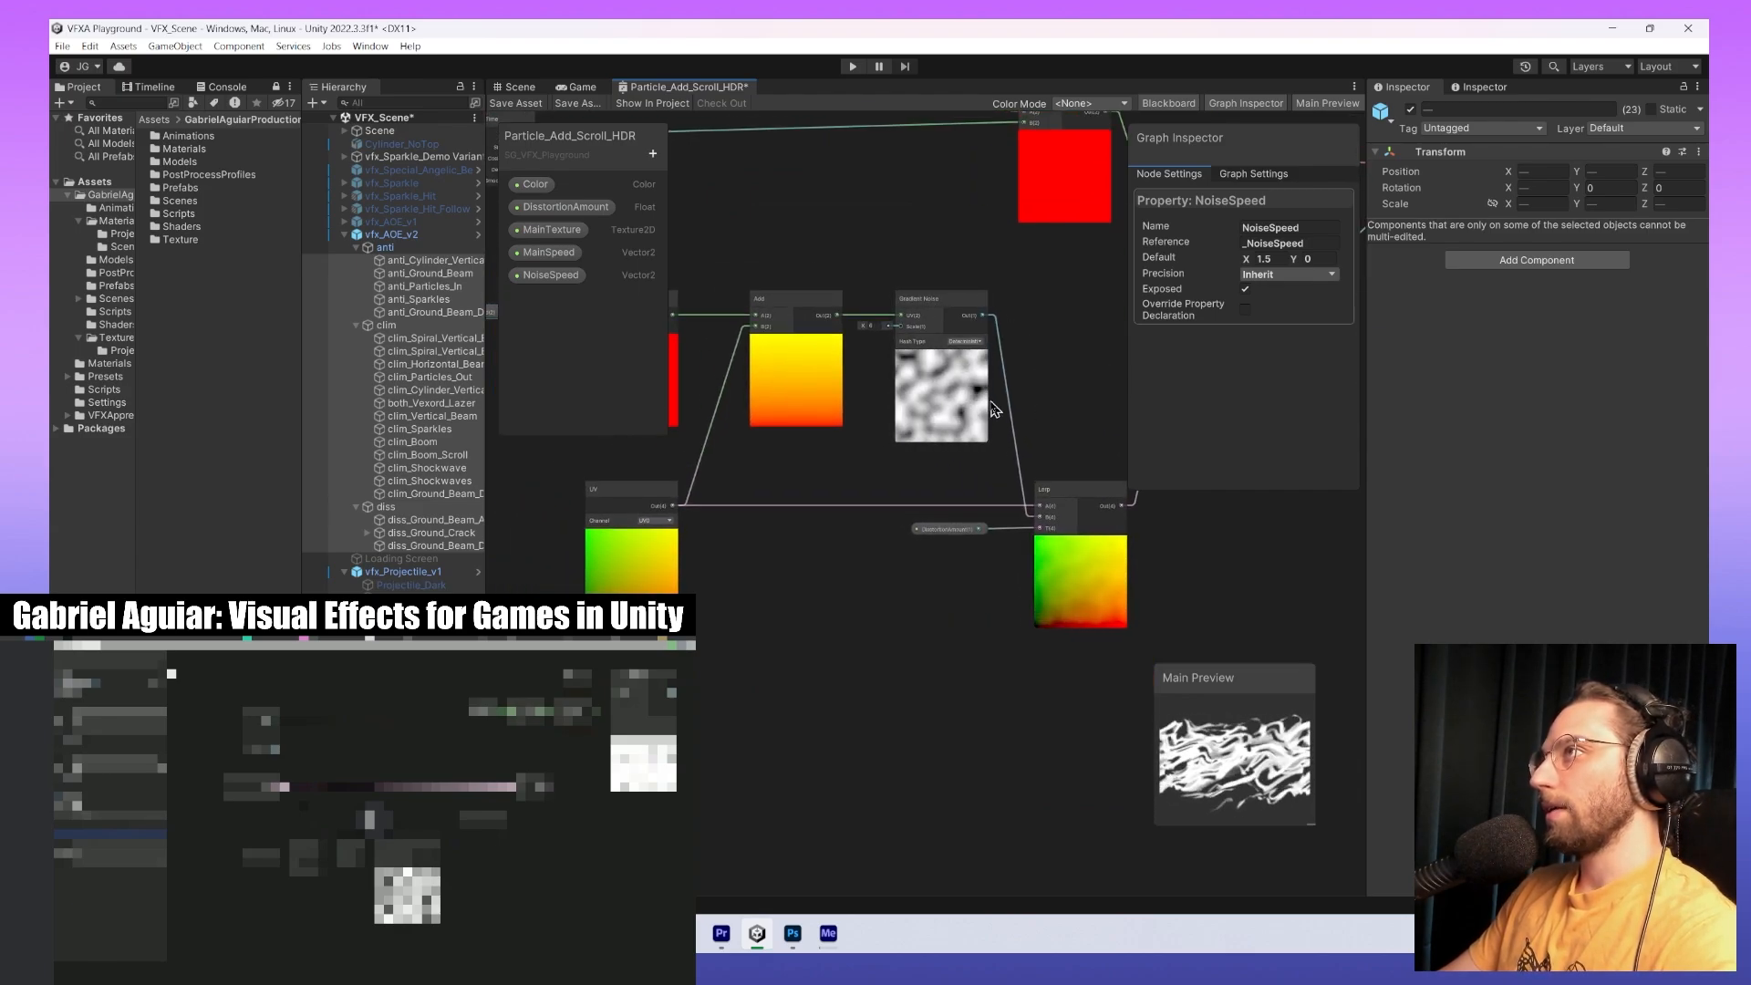
middle_click_drag(981, 486, 1089, 478)
scroll(996, 489, "up", 1)
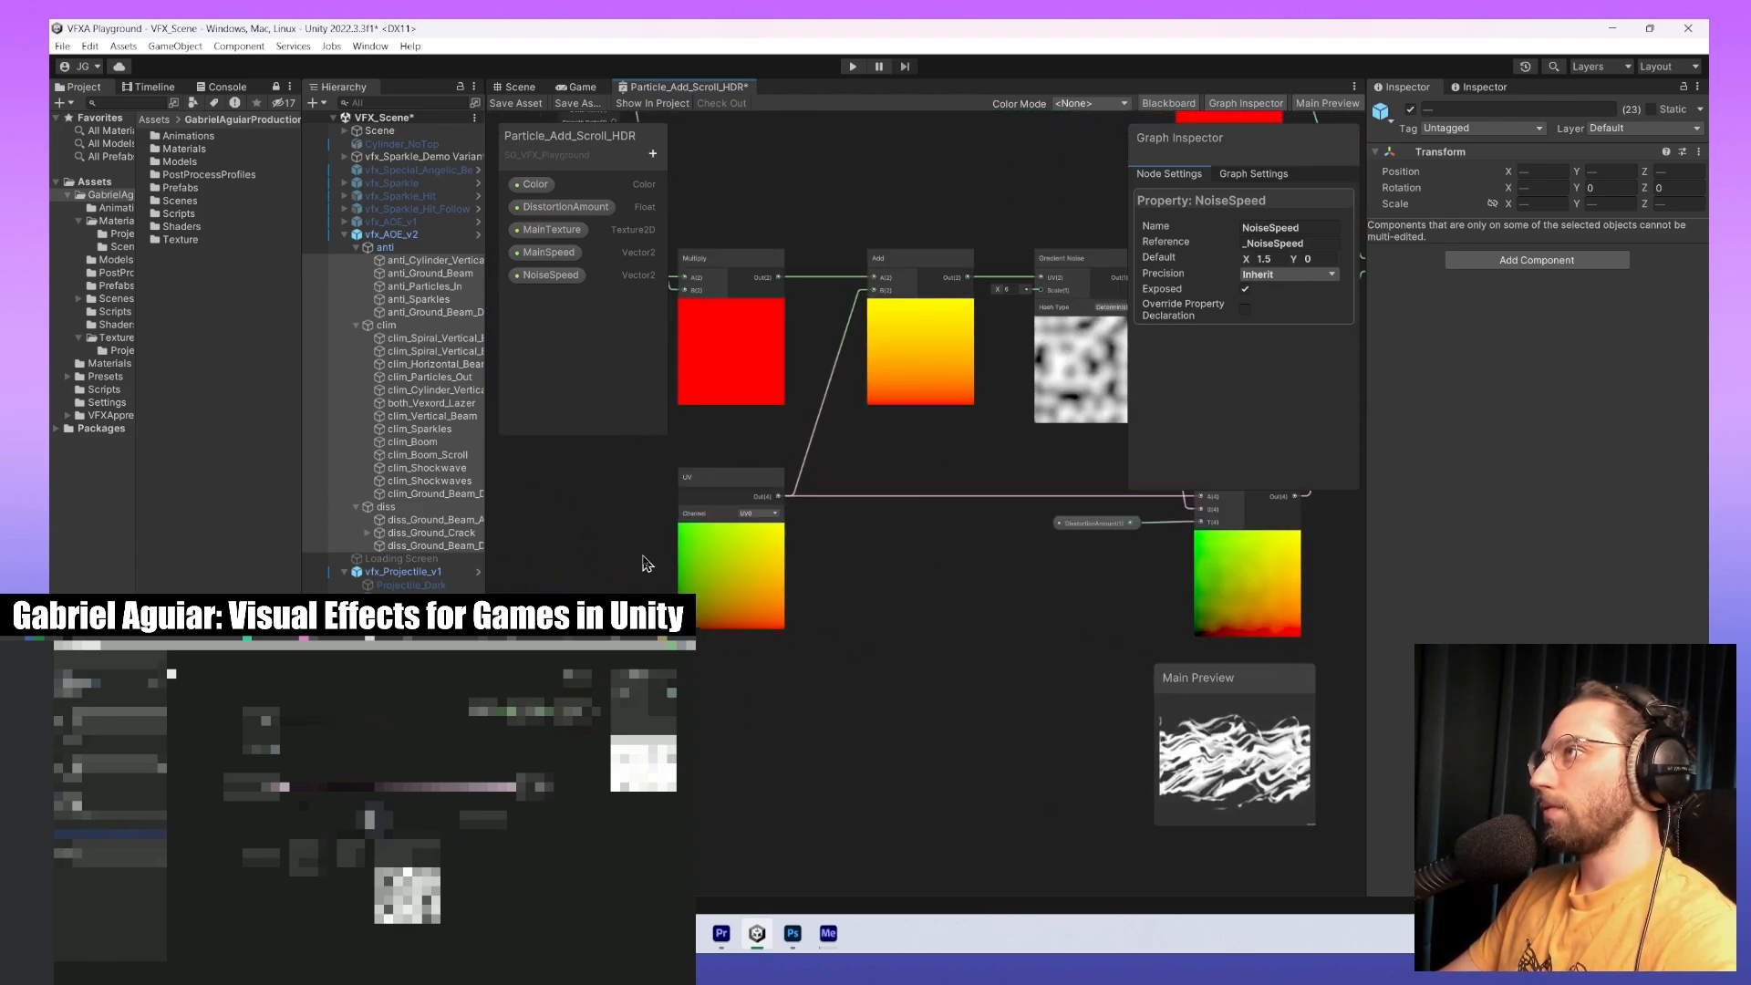
middle_click_drag(1011, 585, 743, 570)
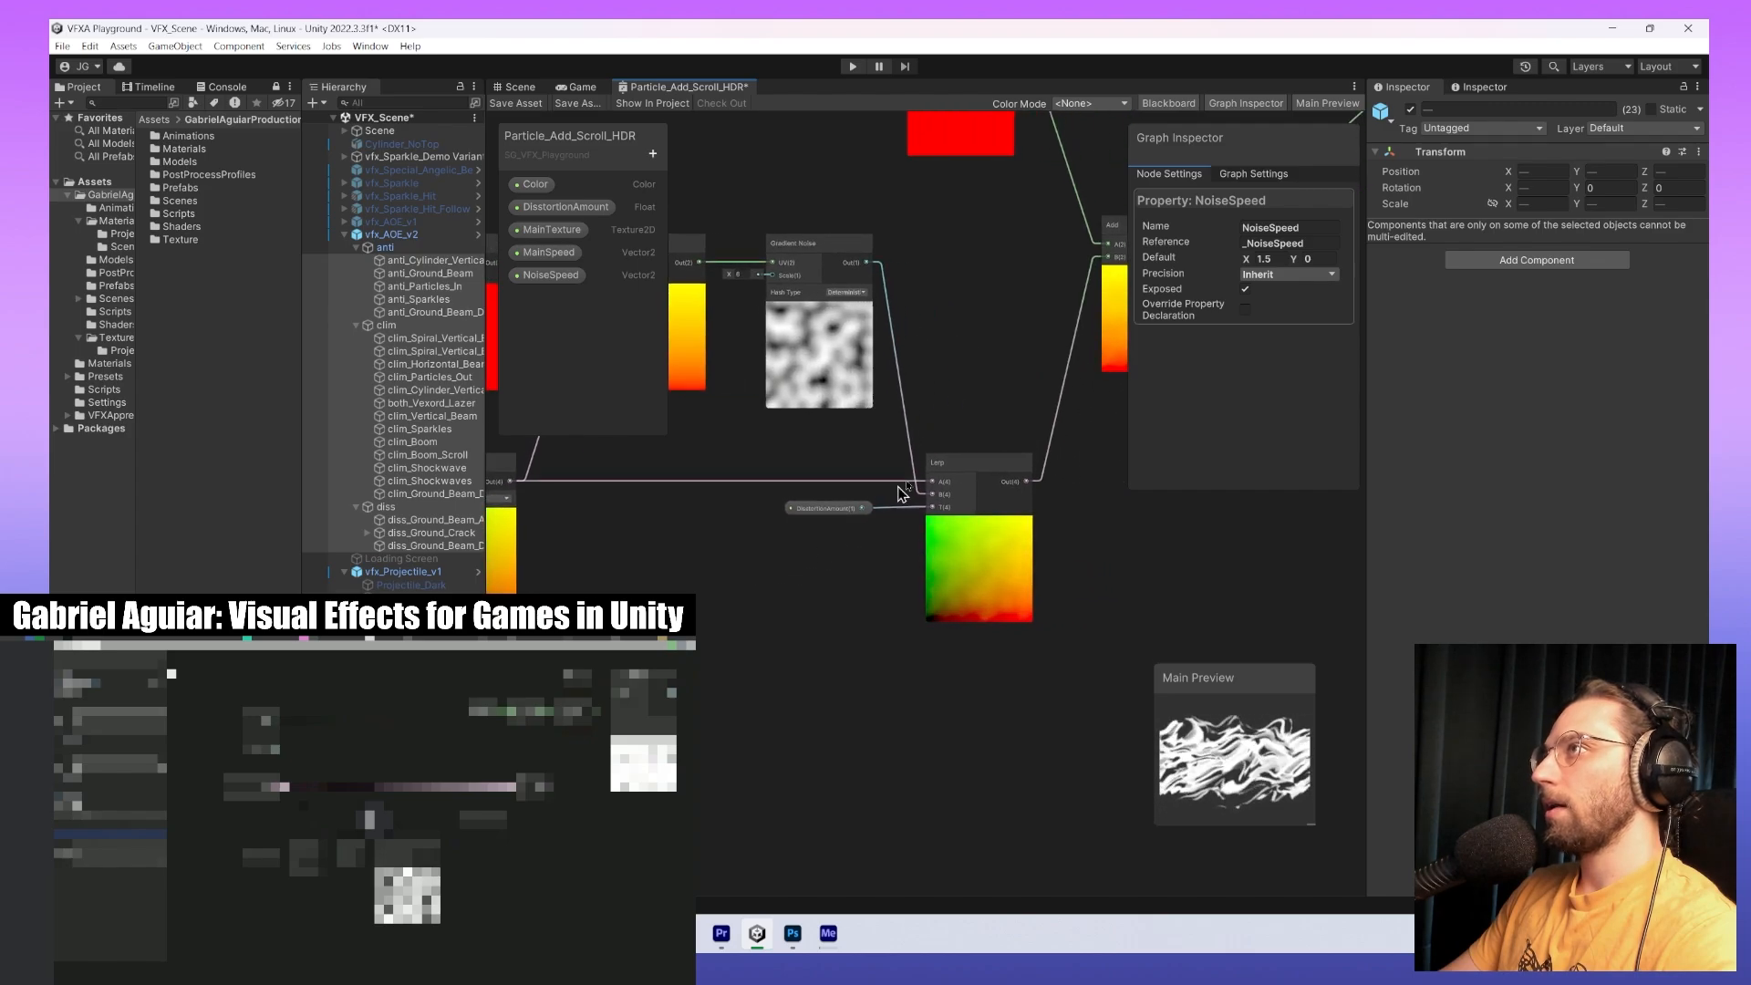
Select the DisstortionAmount node feeding the Lerp node's T input and try 0 and 1 as its default.
left_click(836, 519)
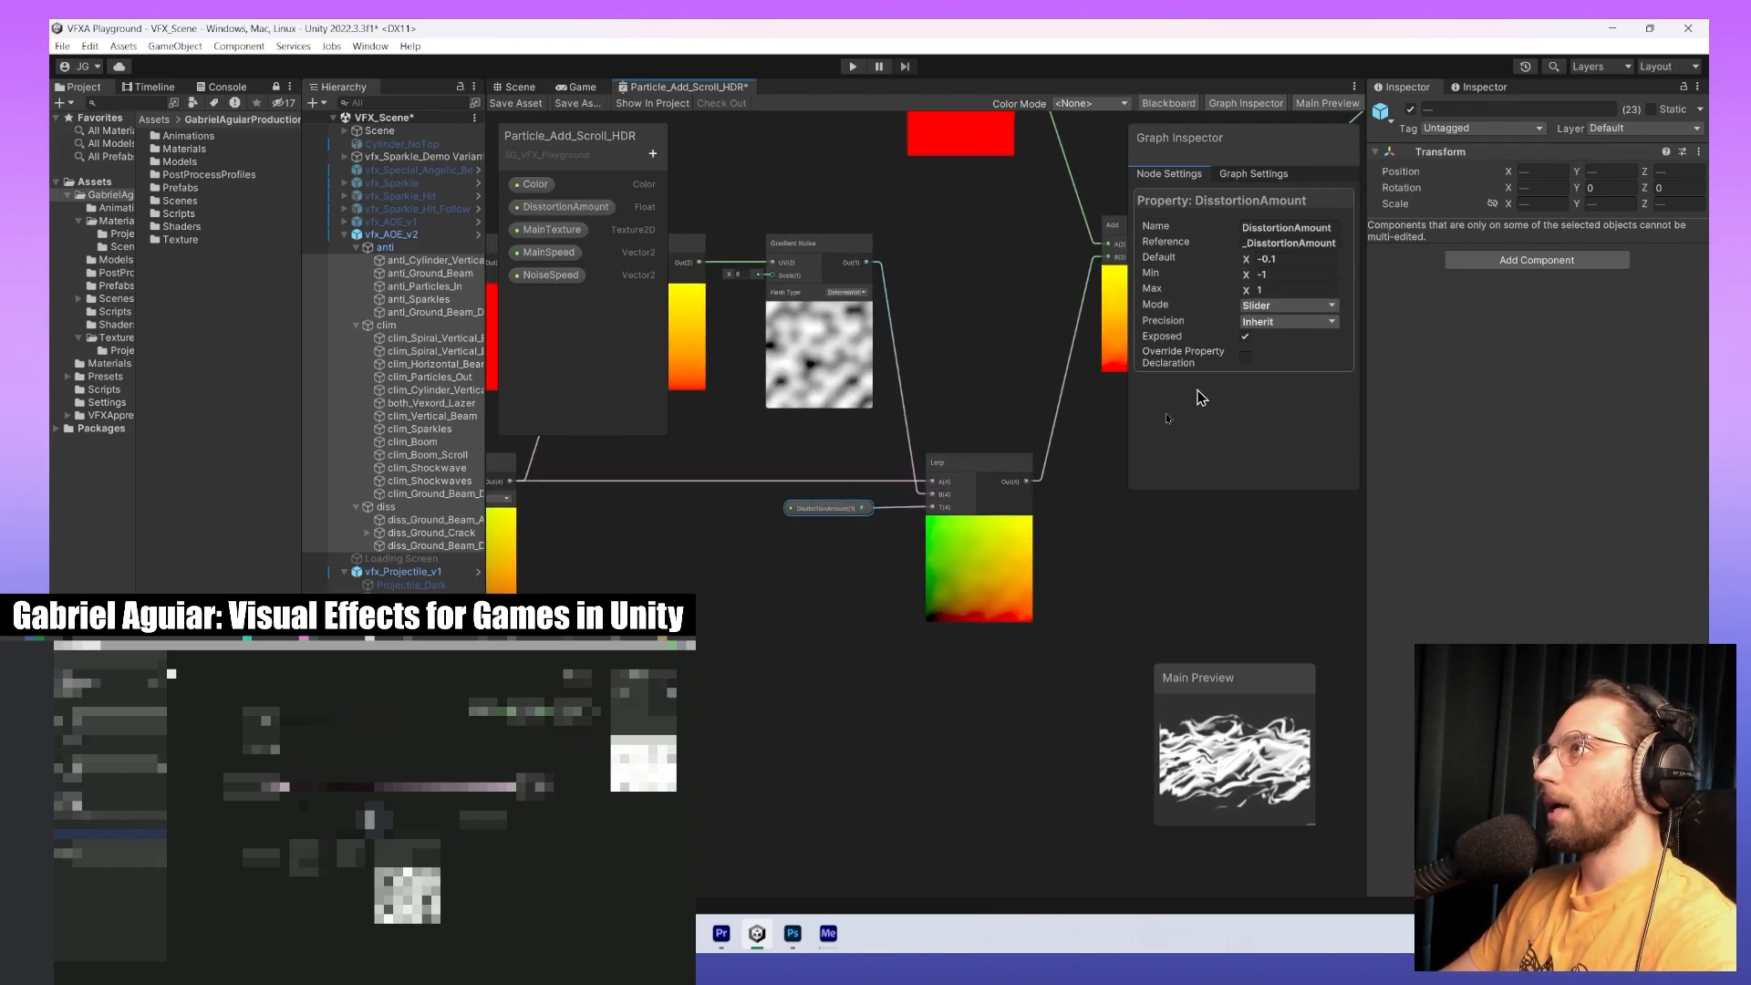
scroll(834, 572, "up", 4)
middle_click_drag(909, 530, 813, 554)
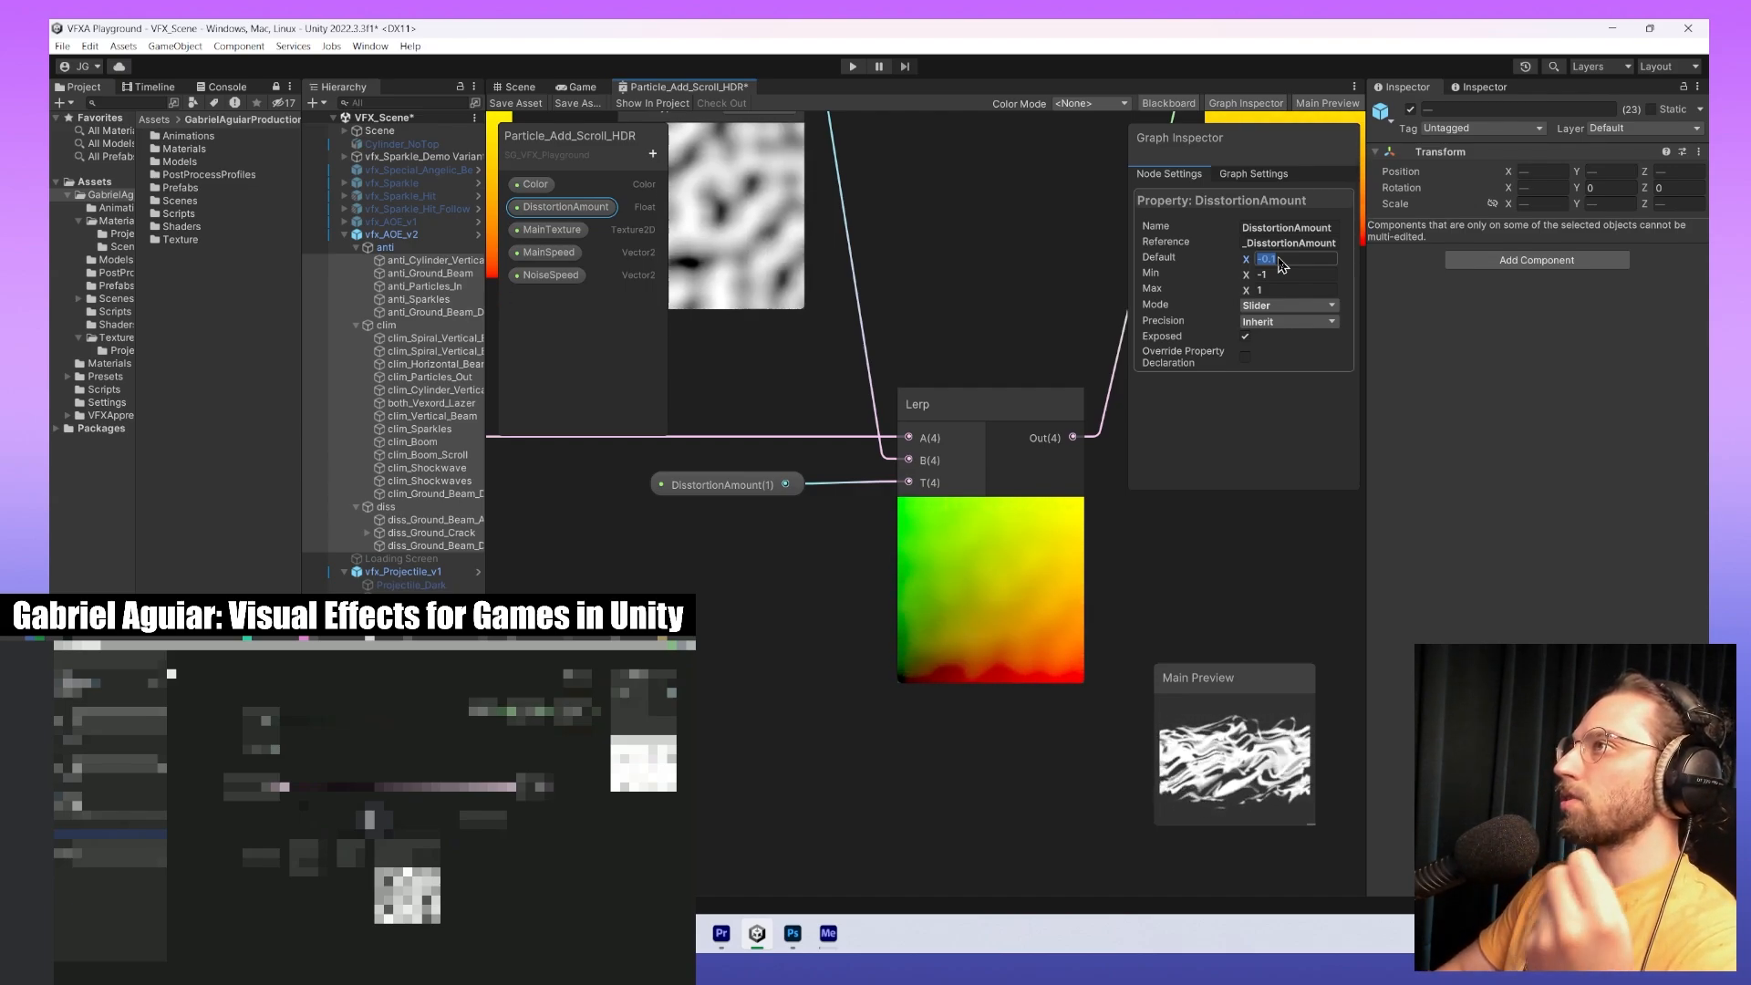
middle_click_drag(949, 622, 985, 759)
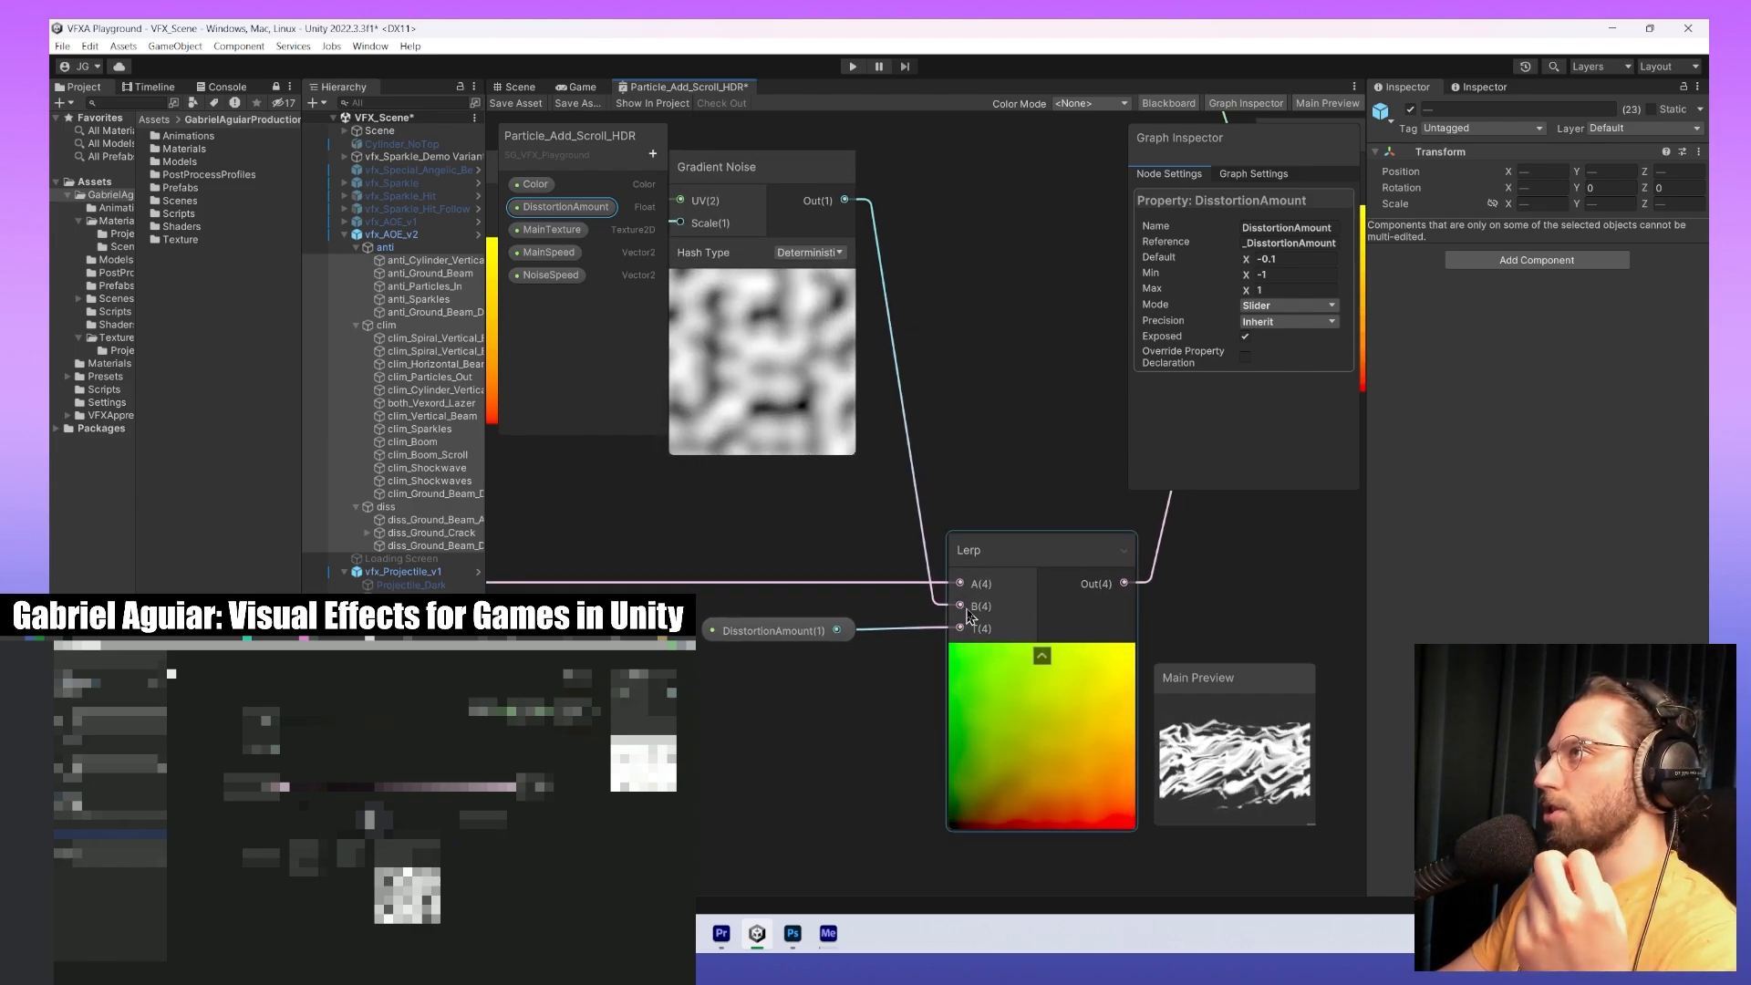
middle_click_drag(932, 628, 965, 683)
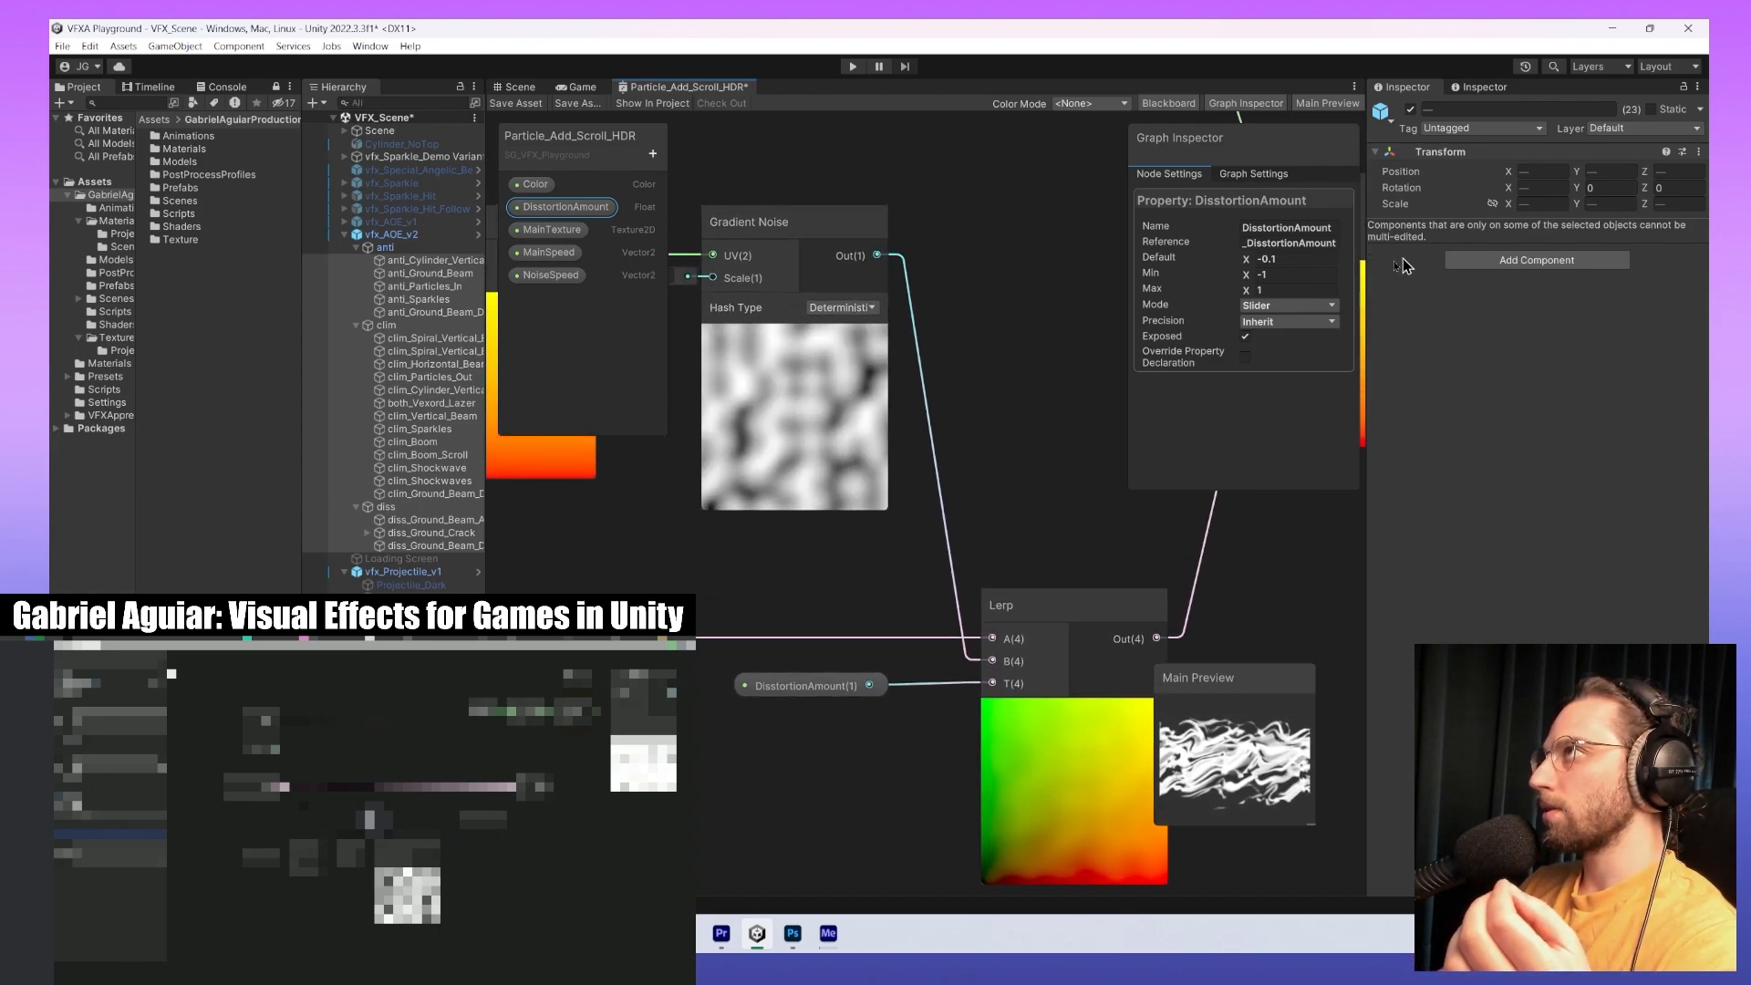
left_click(1312, 260)
type("0")
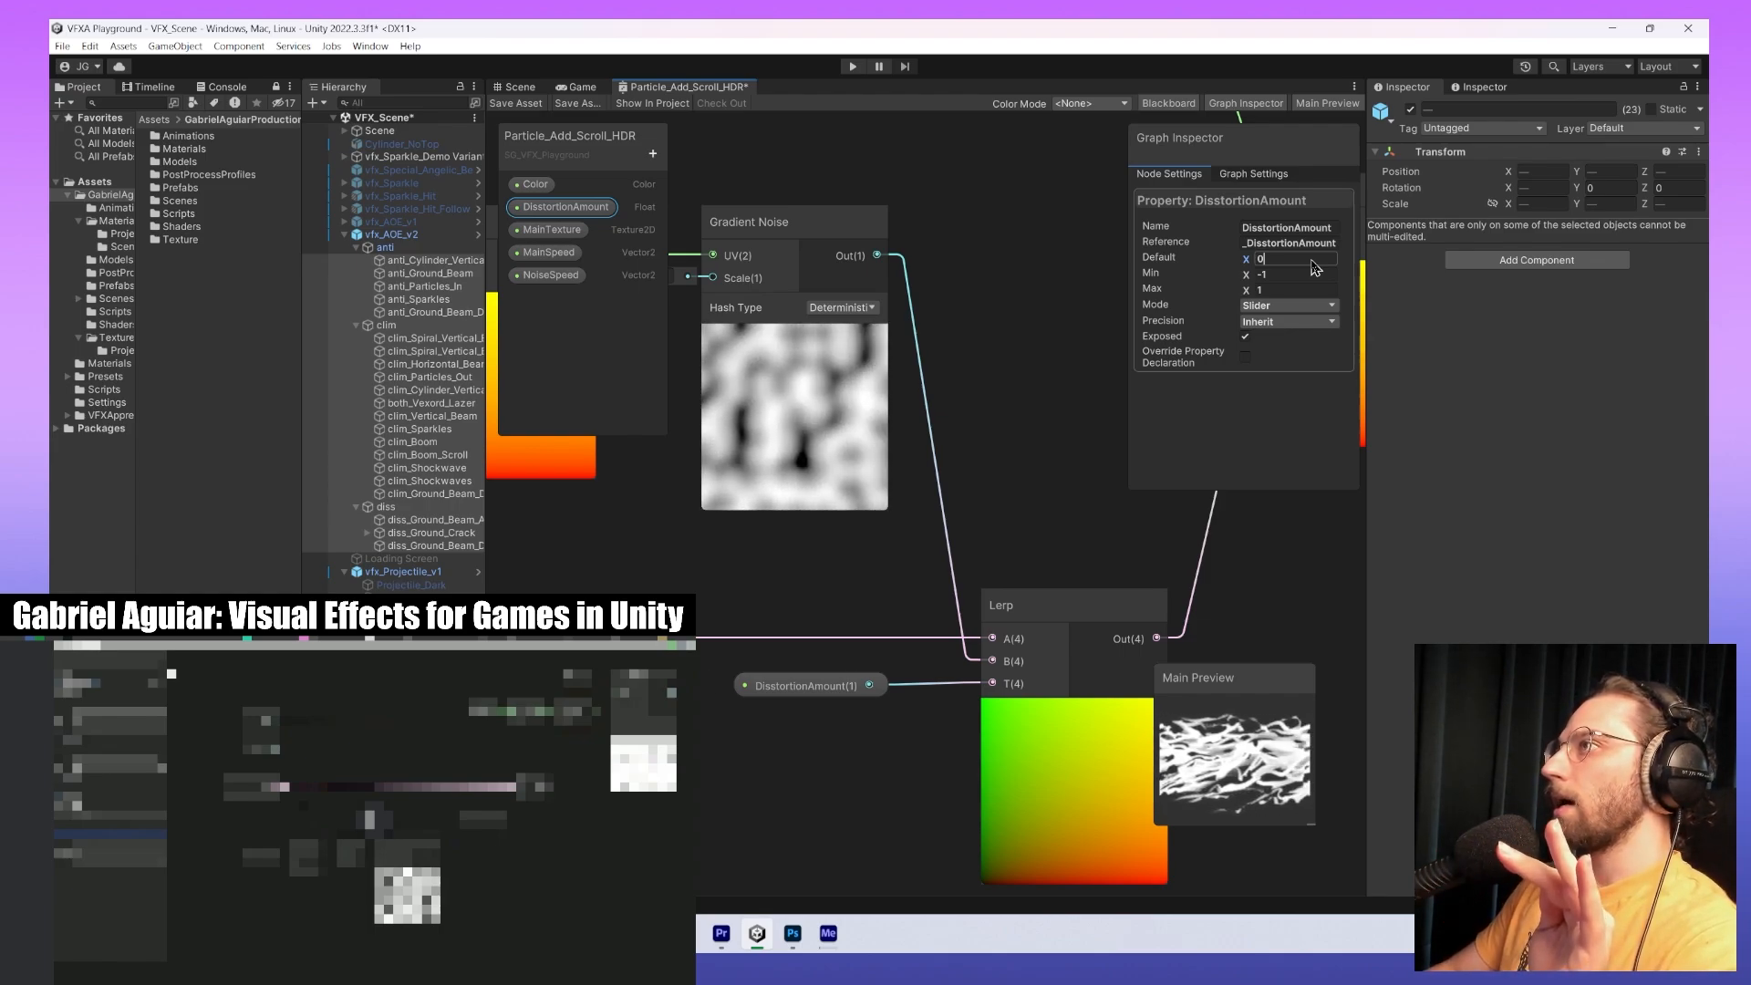
middle_click_drag(1119, 446, 1110, 505)
left_click(1300, 260)
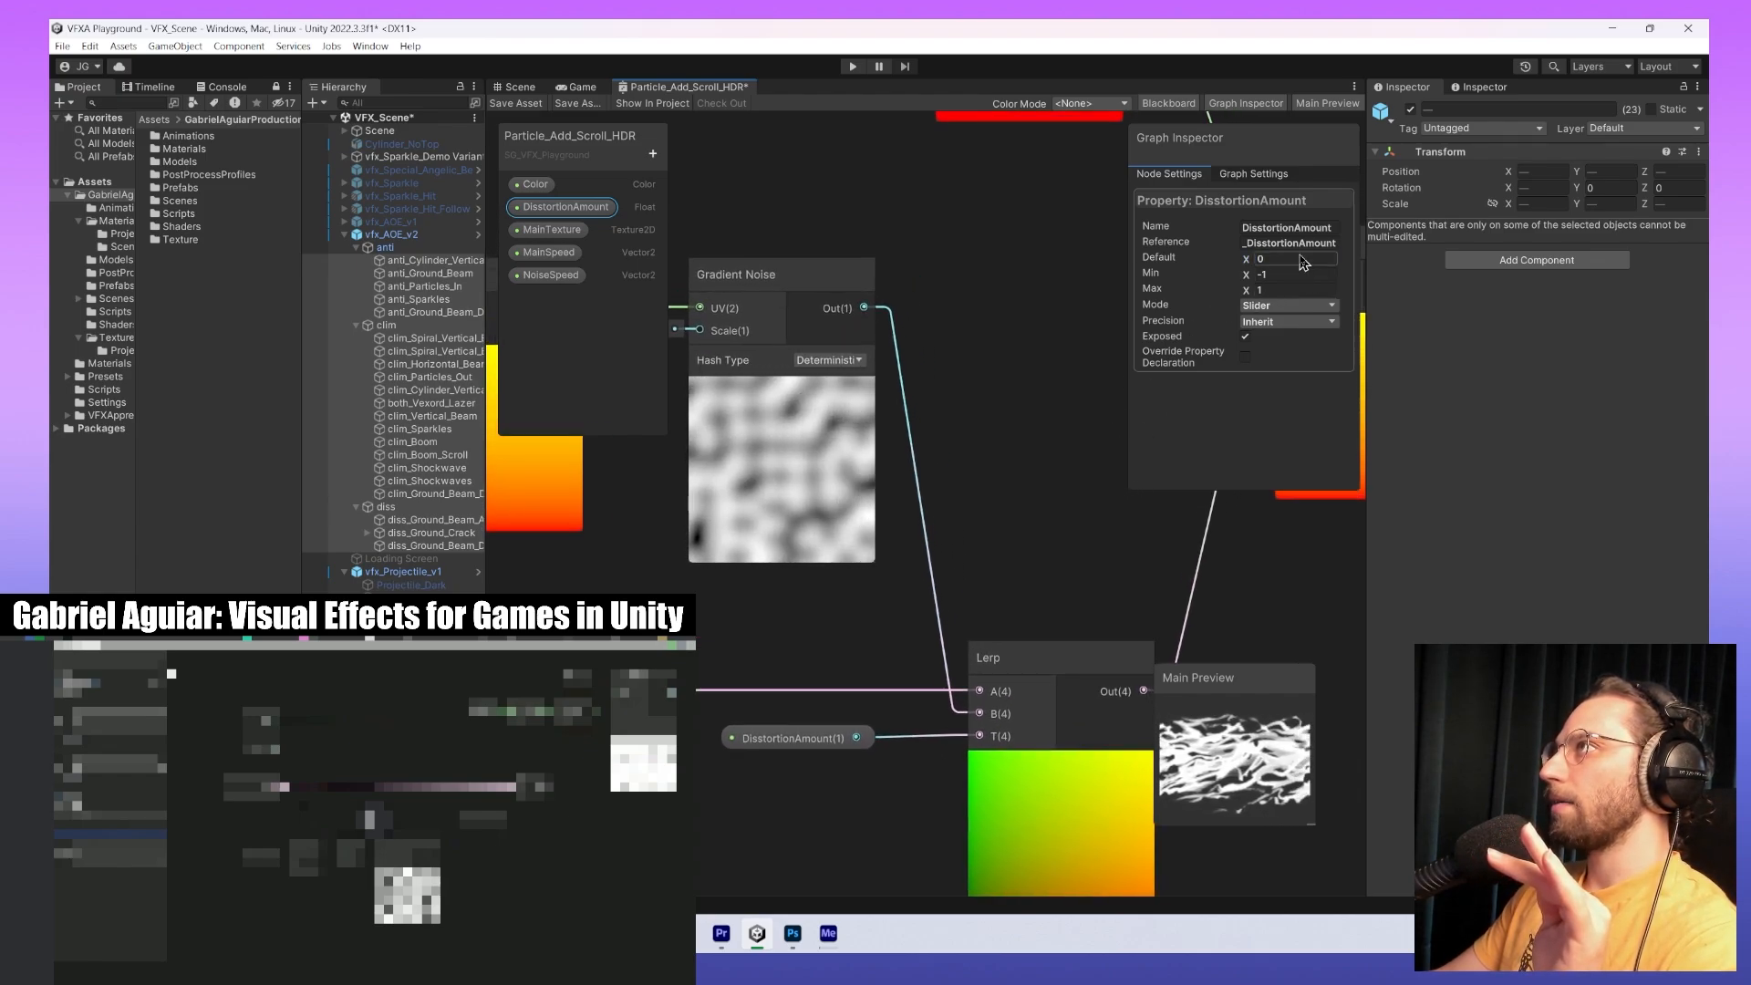
type("1")
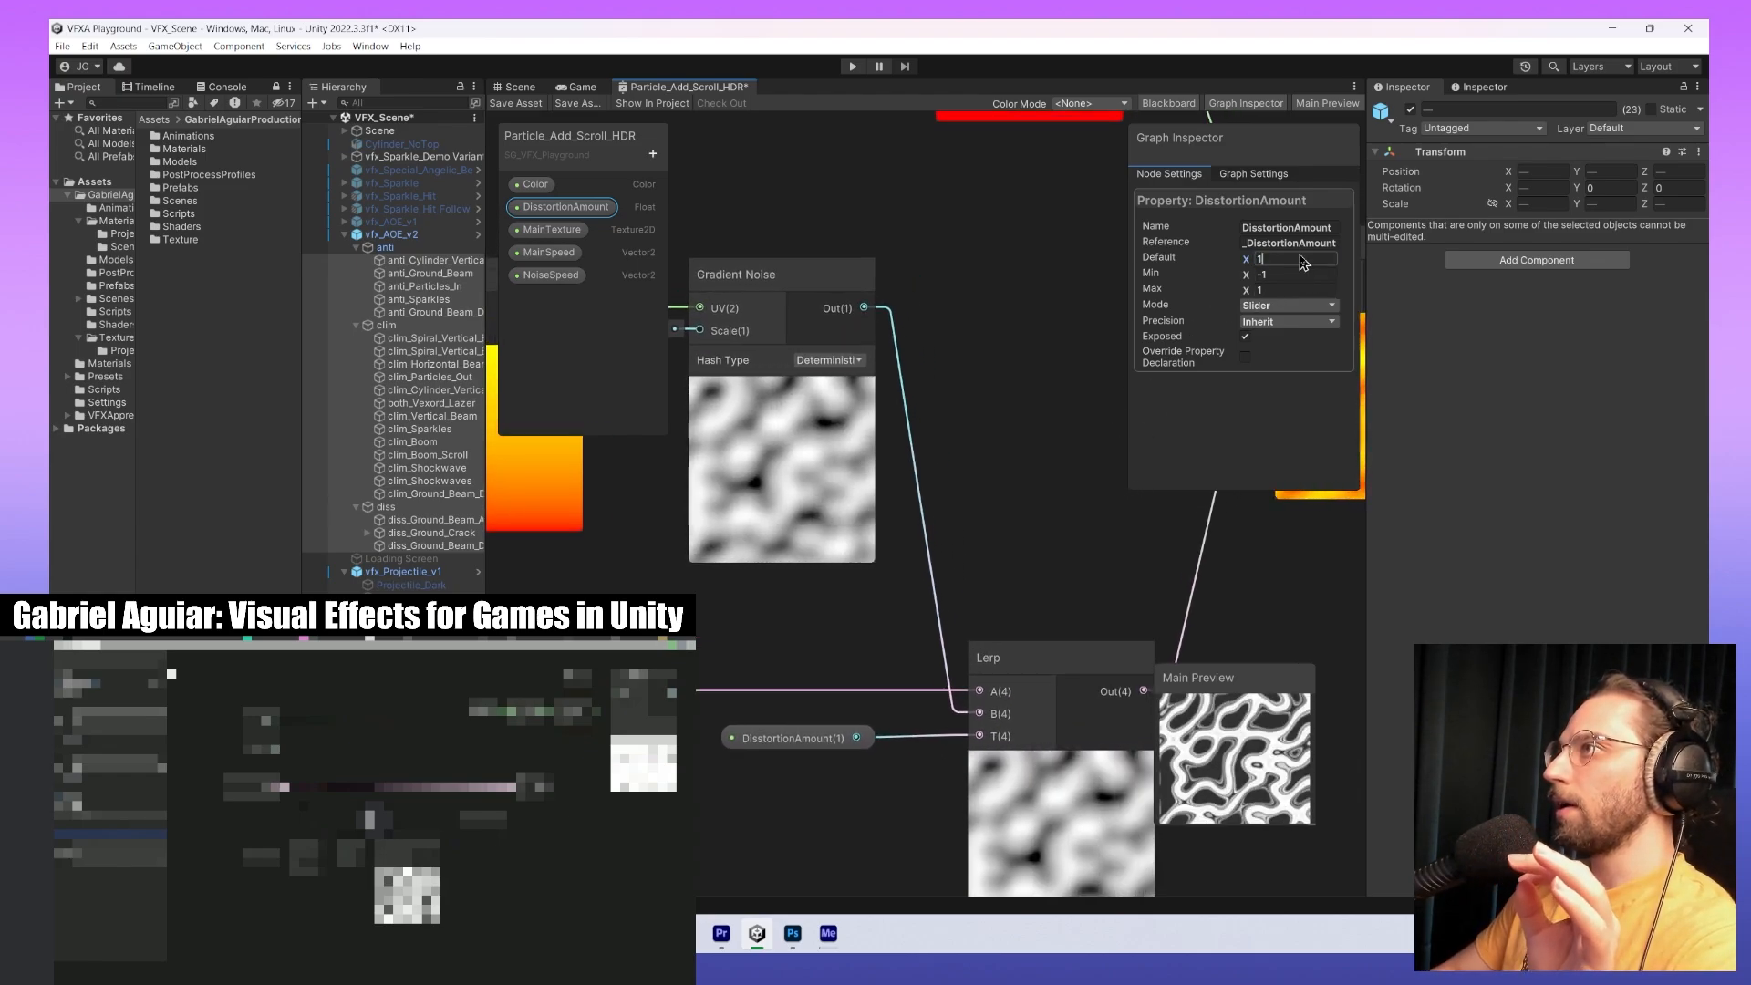
Vary the DisstortionAmount default gradually from 0.7 through -0.44 to -2.62, and settle on 0.1.
middle_click_drag(515, 811, 695, 600)
scroll(931, 651, "down", 4)
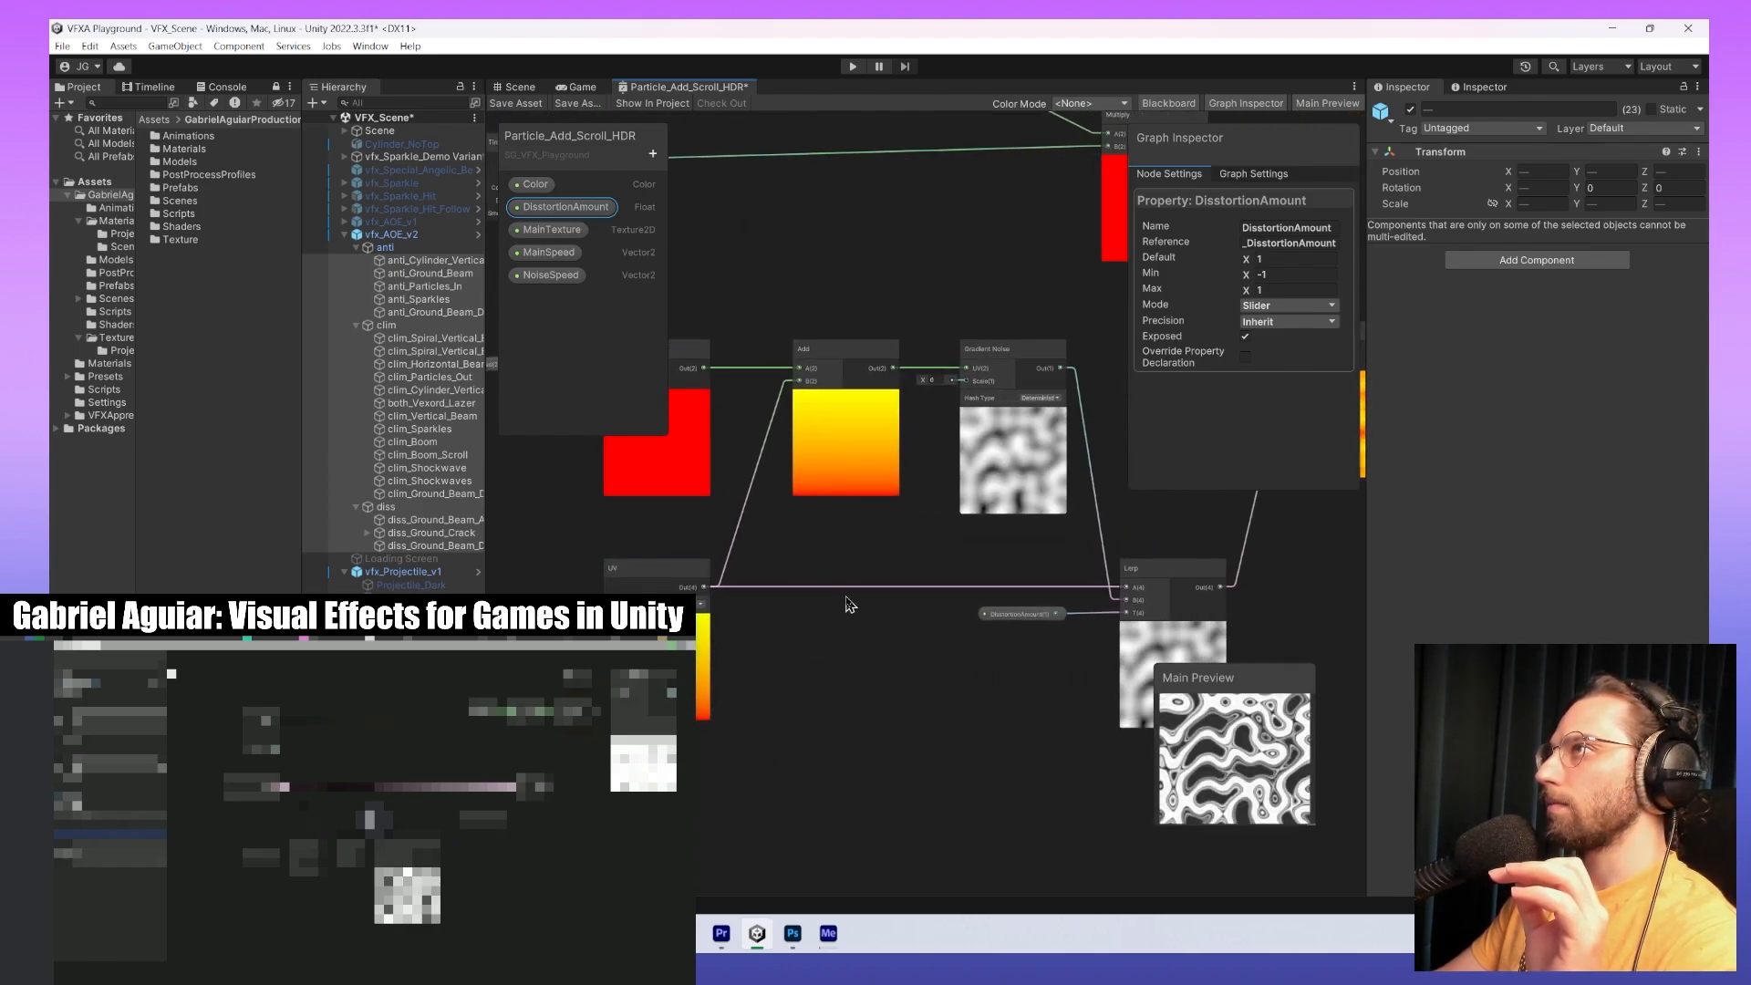
mouse_move(845, 606)
middle_mouse_down()
mouse_move(836, 671)
mouse_move(939, 809)
mouse_move(993, 739)
mouse_move(1017, 645)
mouse_move(919, 659)
mouse_move(849, 616)
middle_mouse_up()
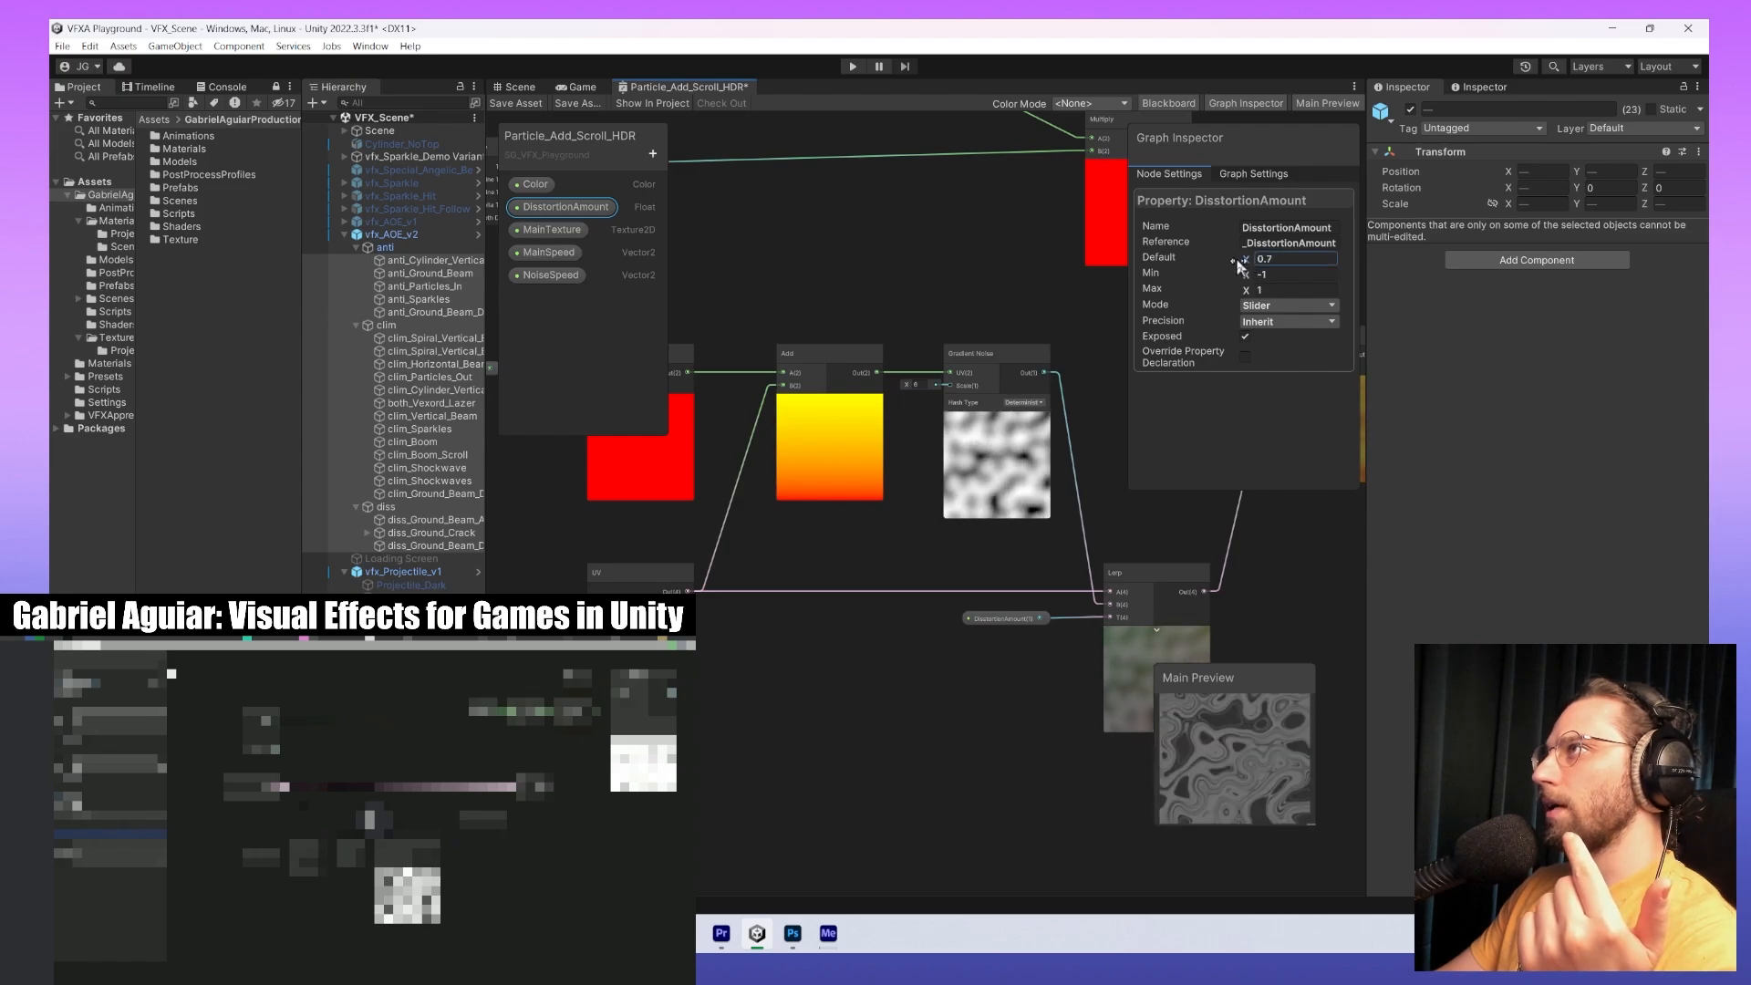
left_click_drag(1228, 261, 1219, 263)
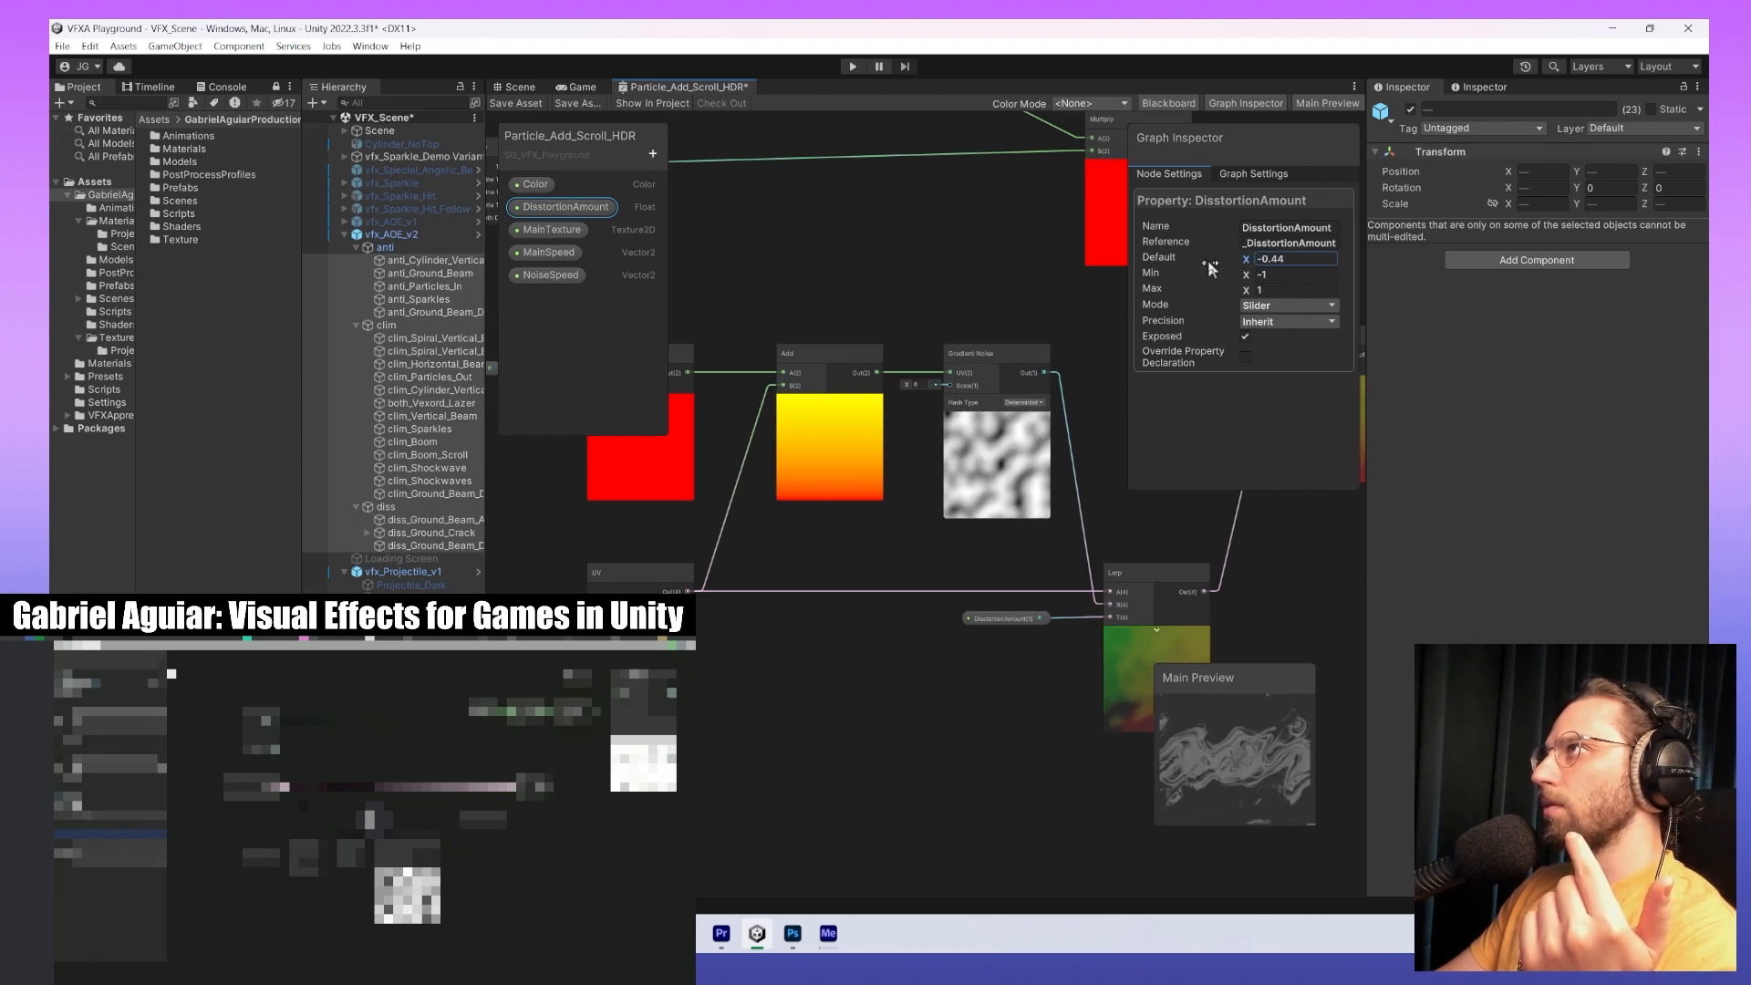
left_click_drag(1208, 260, 1154, 277)
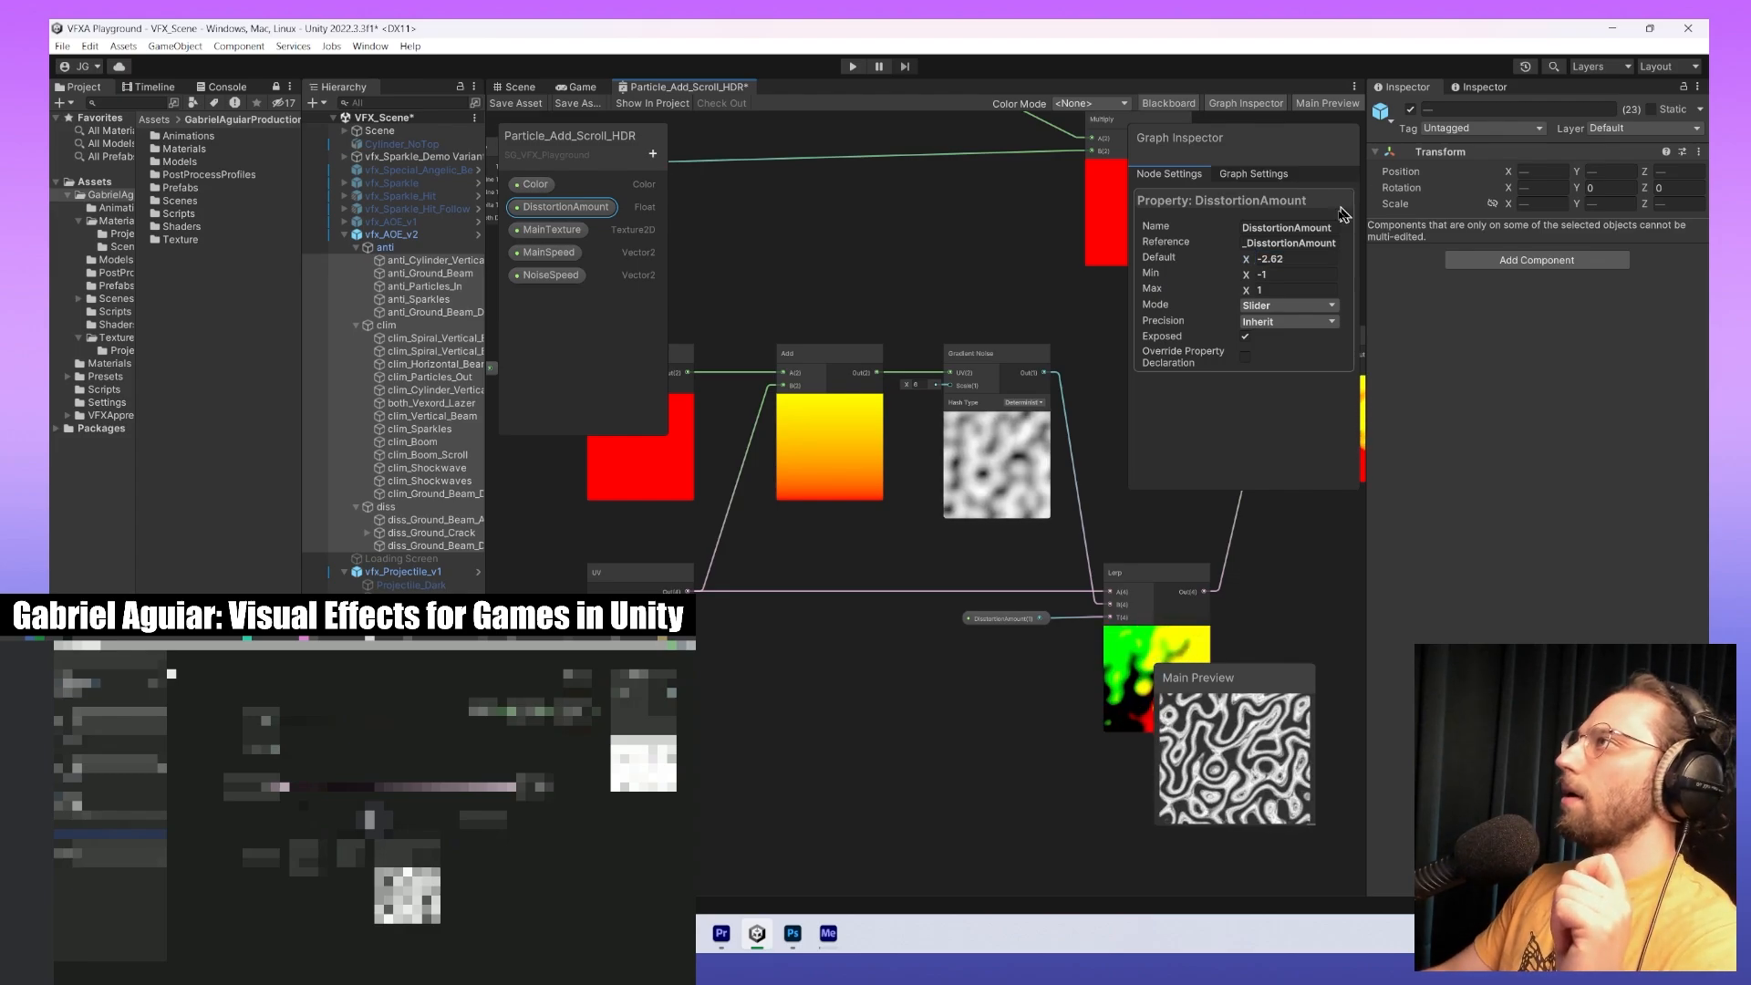
type("1")
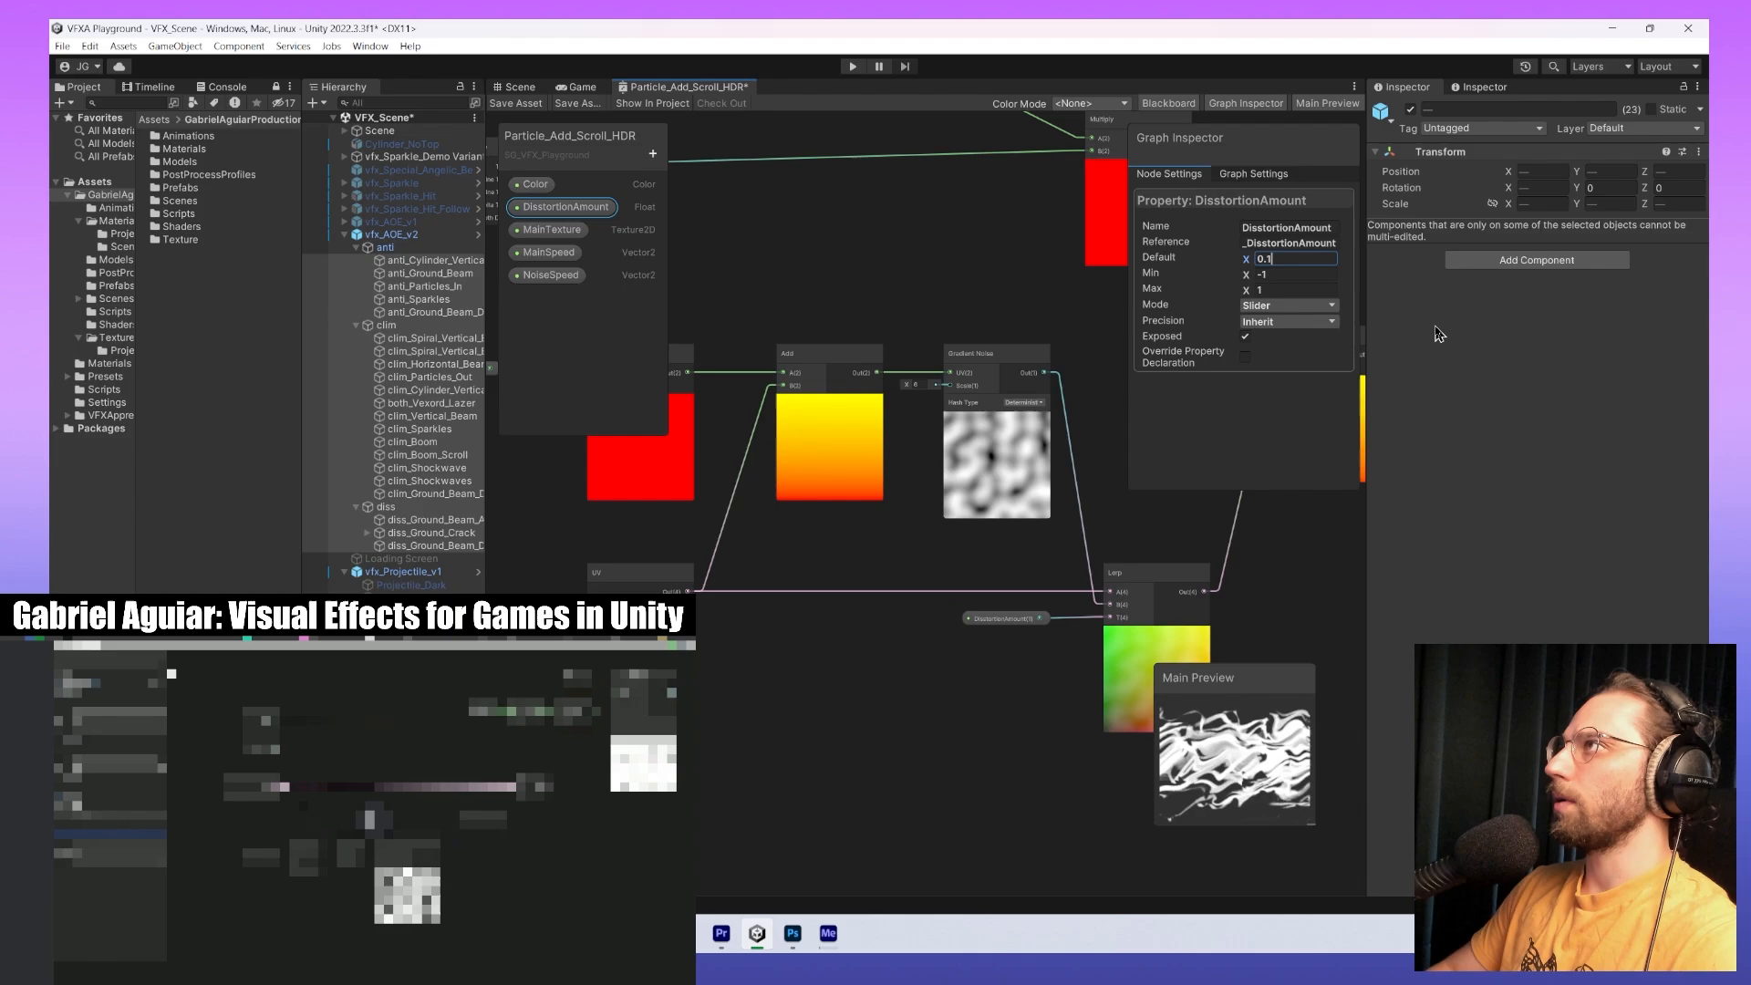
Try 0.05 as the DisstortionAmount default, and undo the recent changes to that default back to -0.1.
middle_click_drag(1269, 486, 1154, 440)
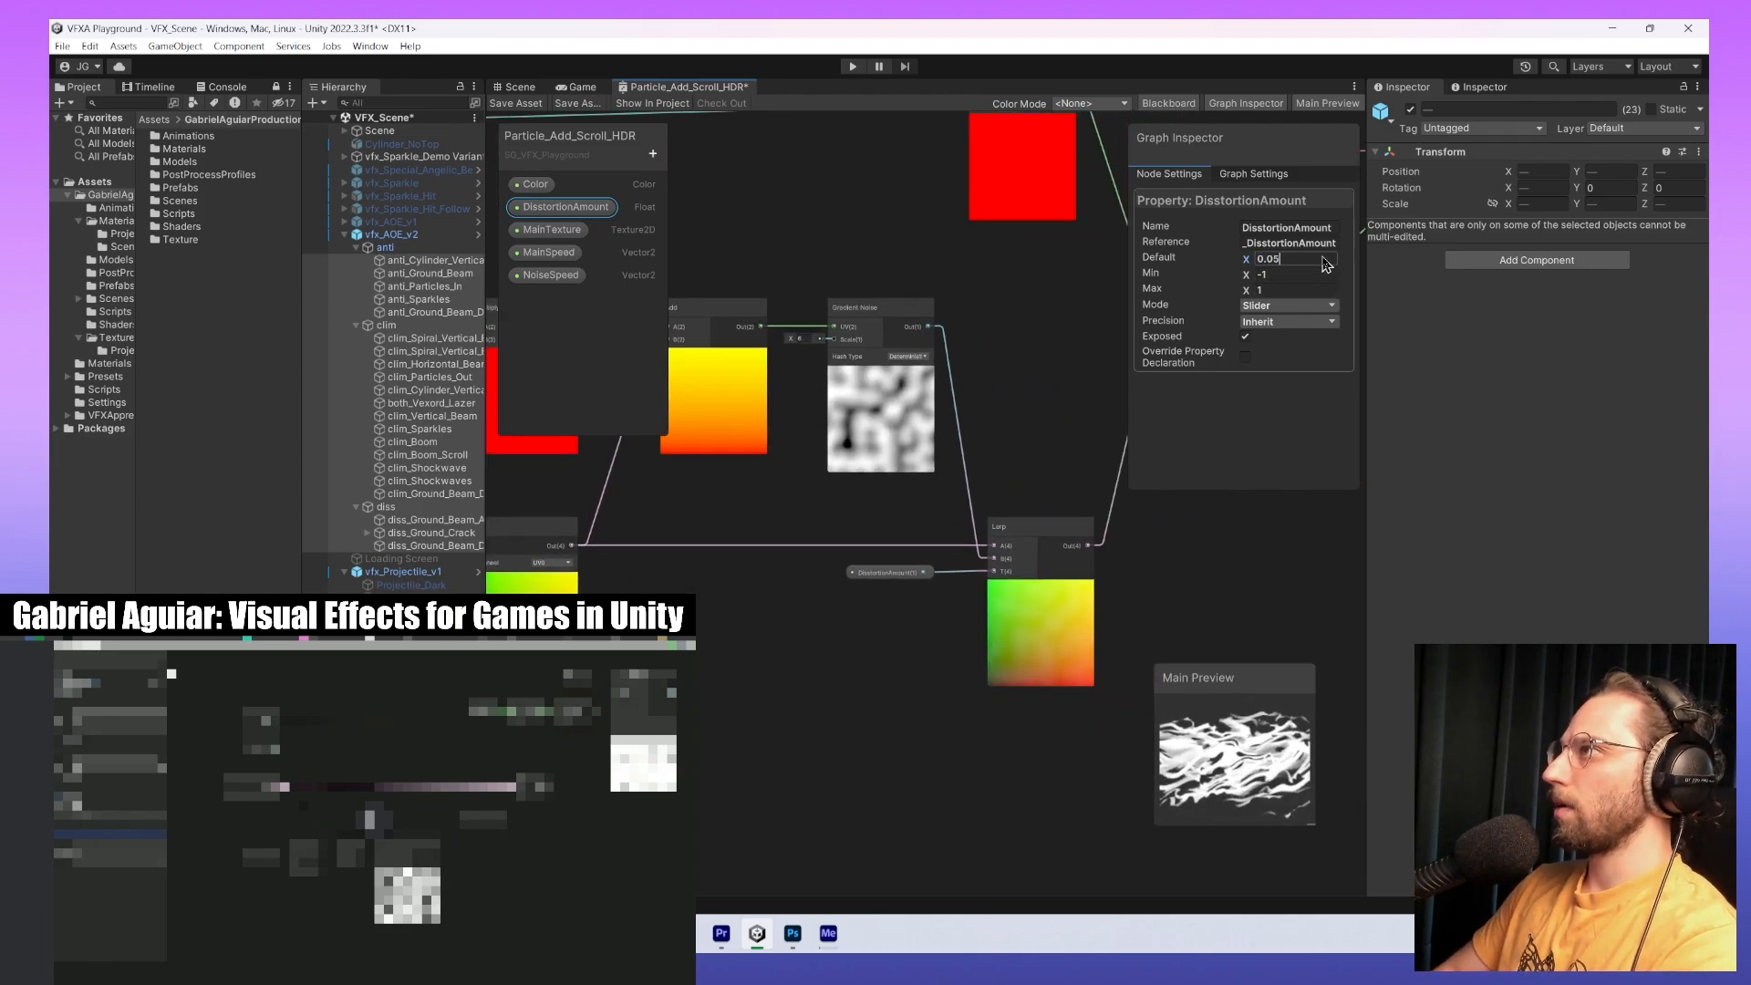
left_click(1230, 517)
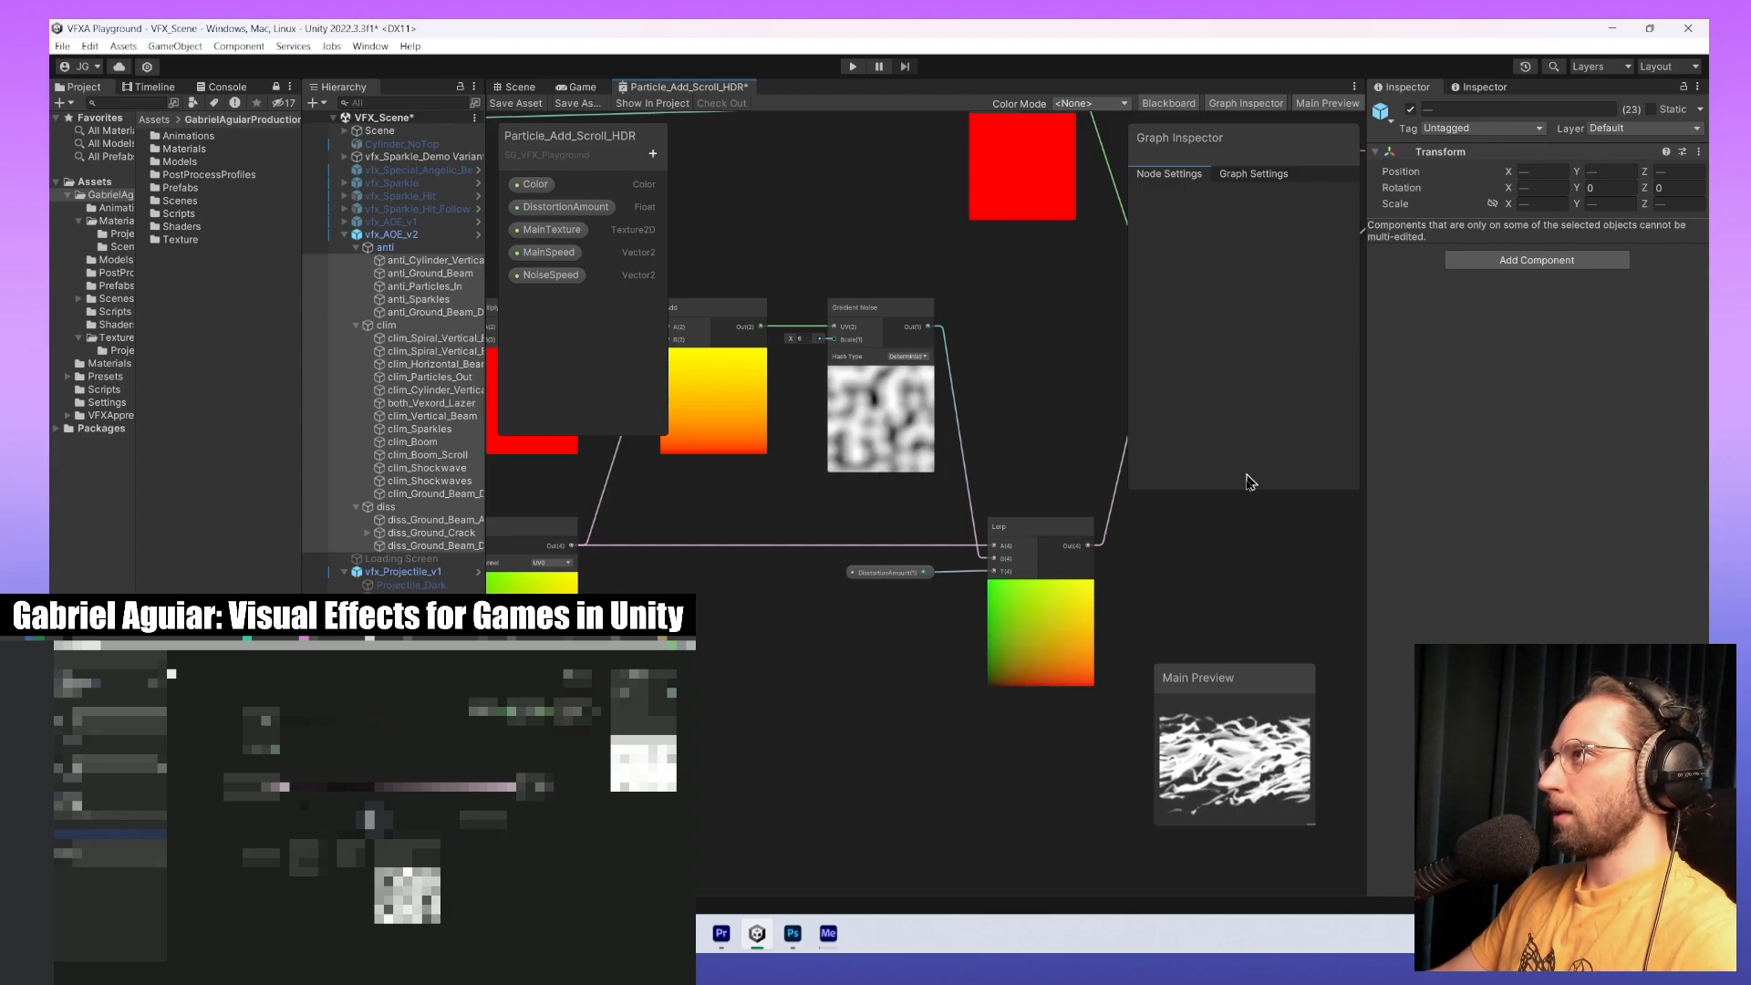
key("ctrl+z")
key("ctrl+z")
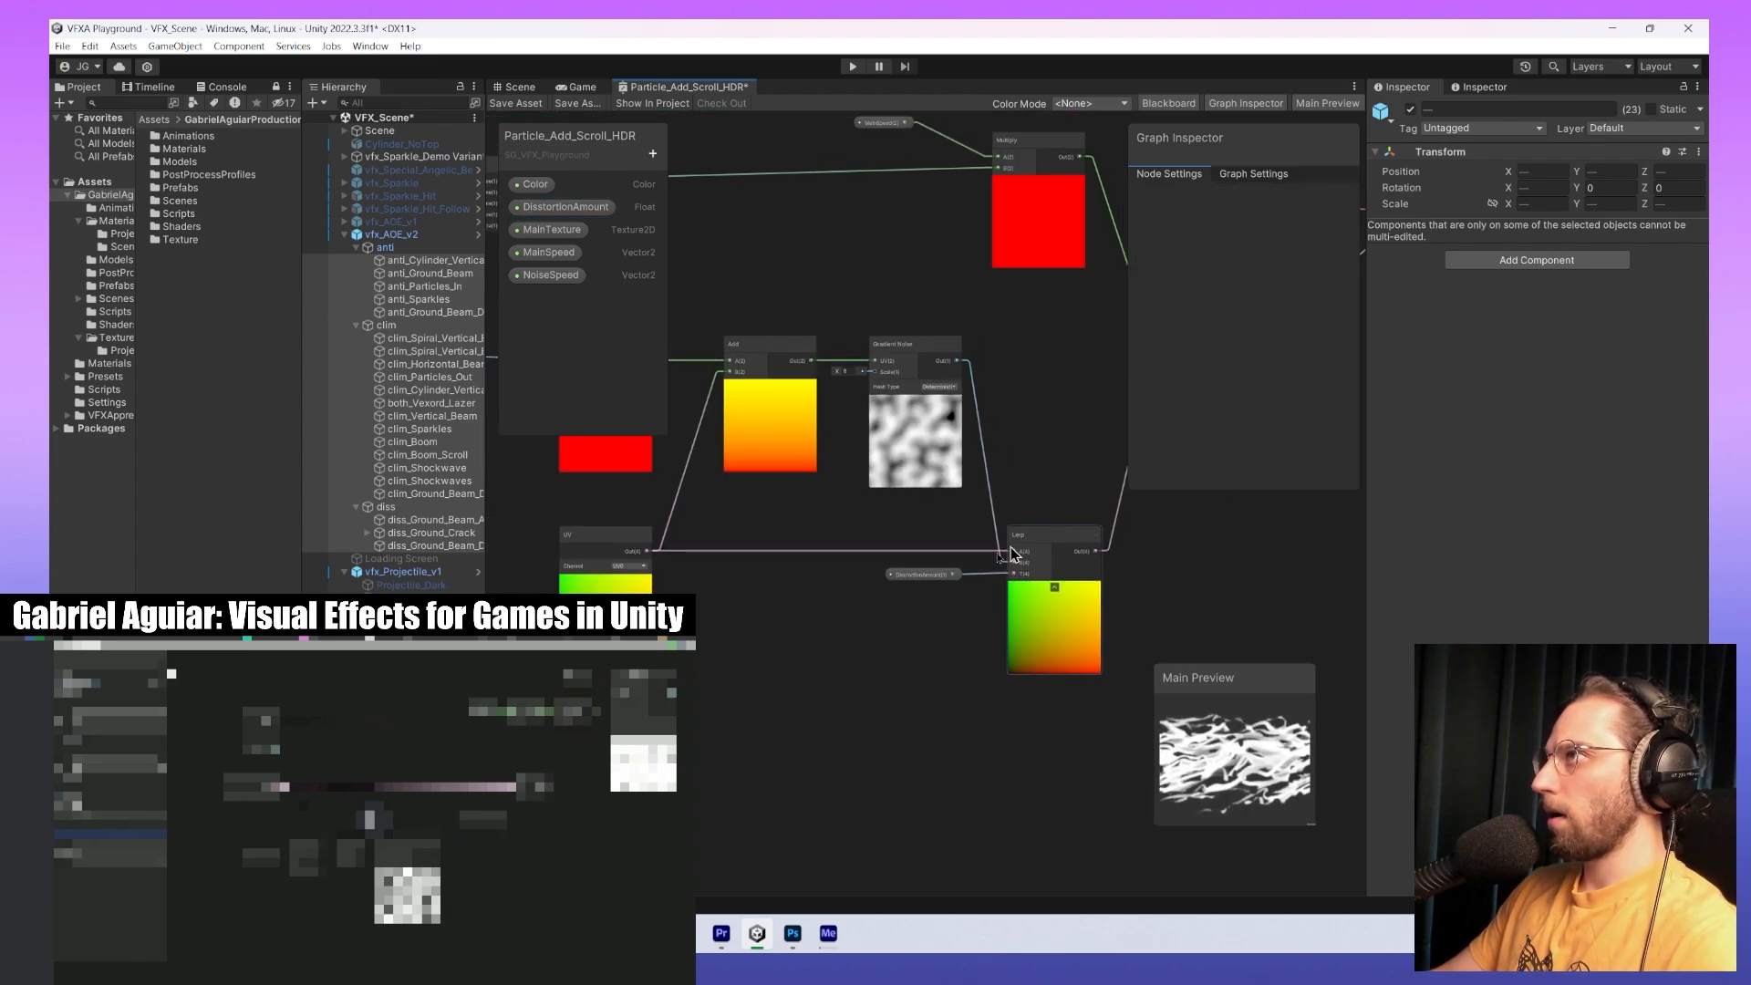
left_click(940, 575)
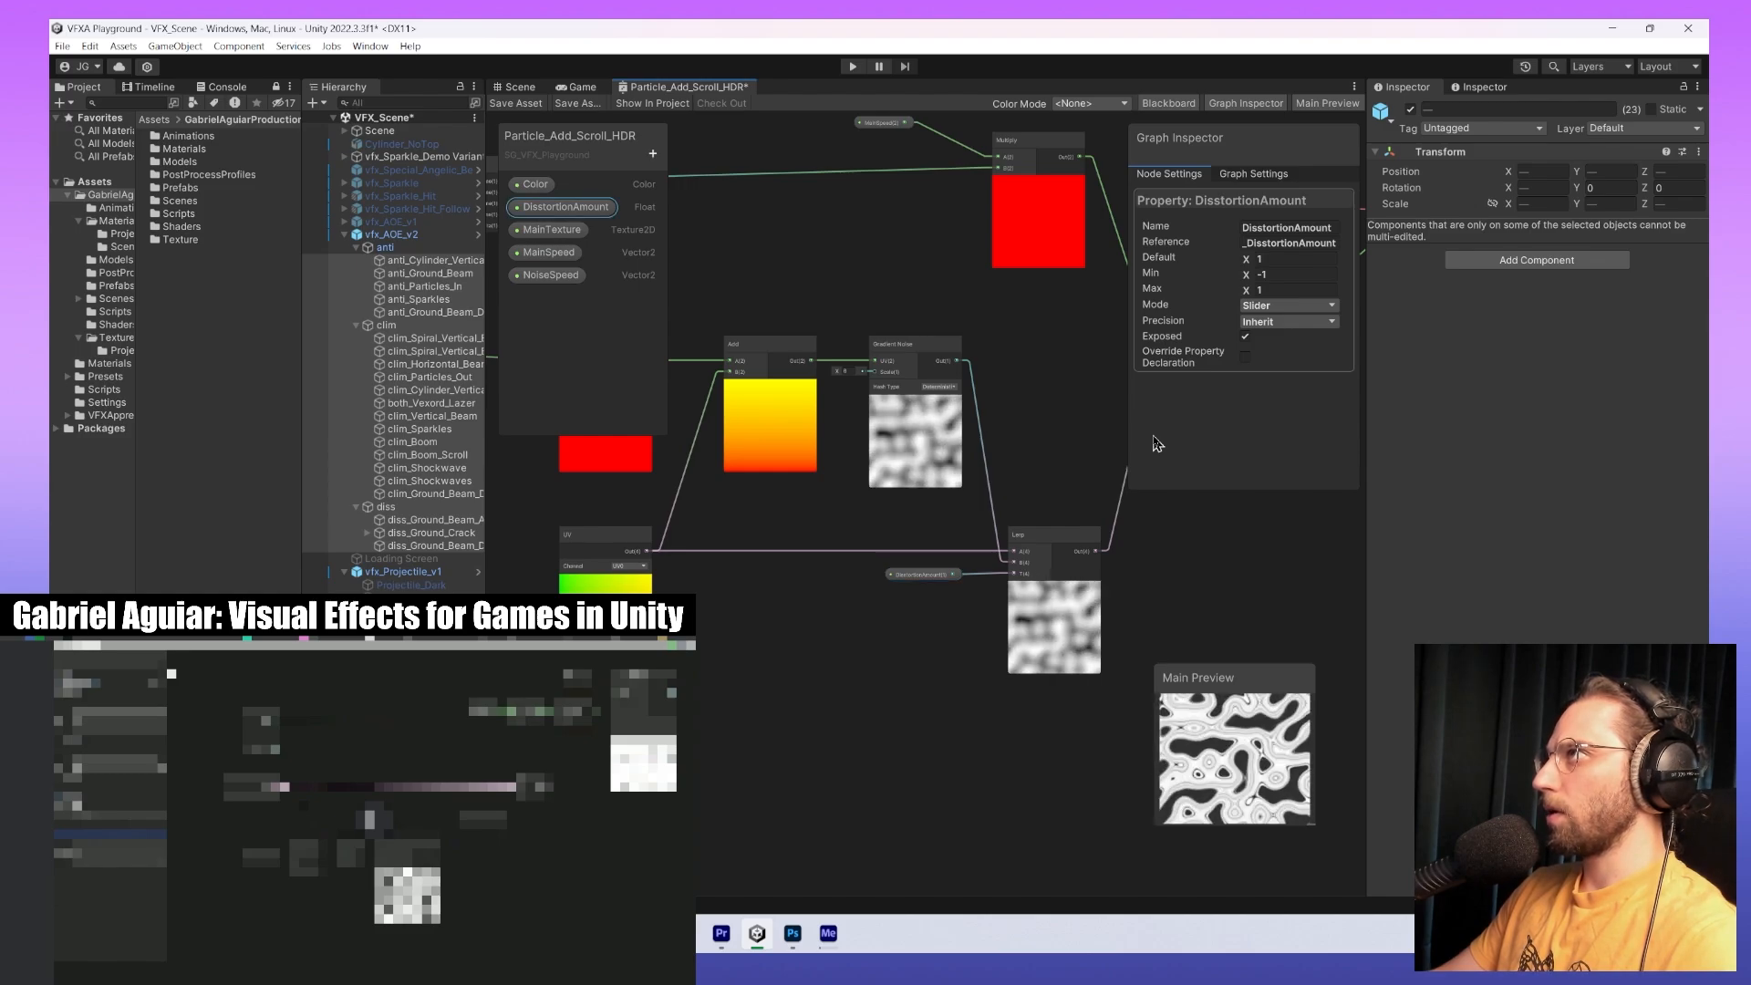
key("ctrl+z")
left_click(925, 576)
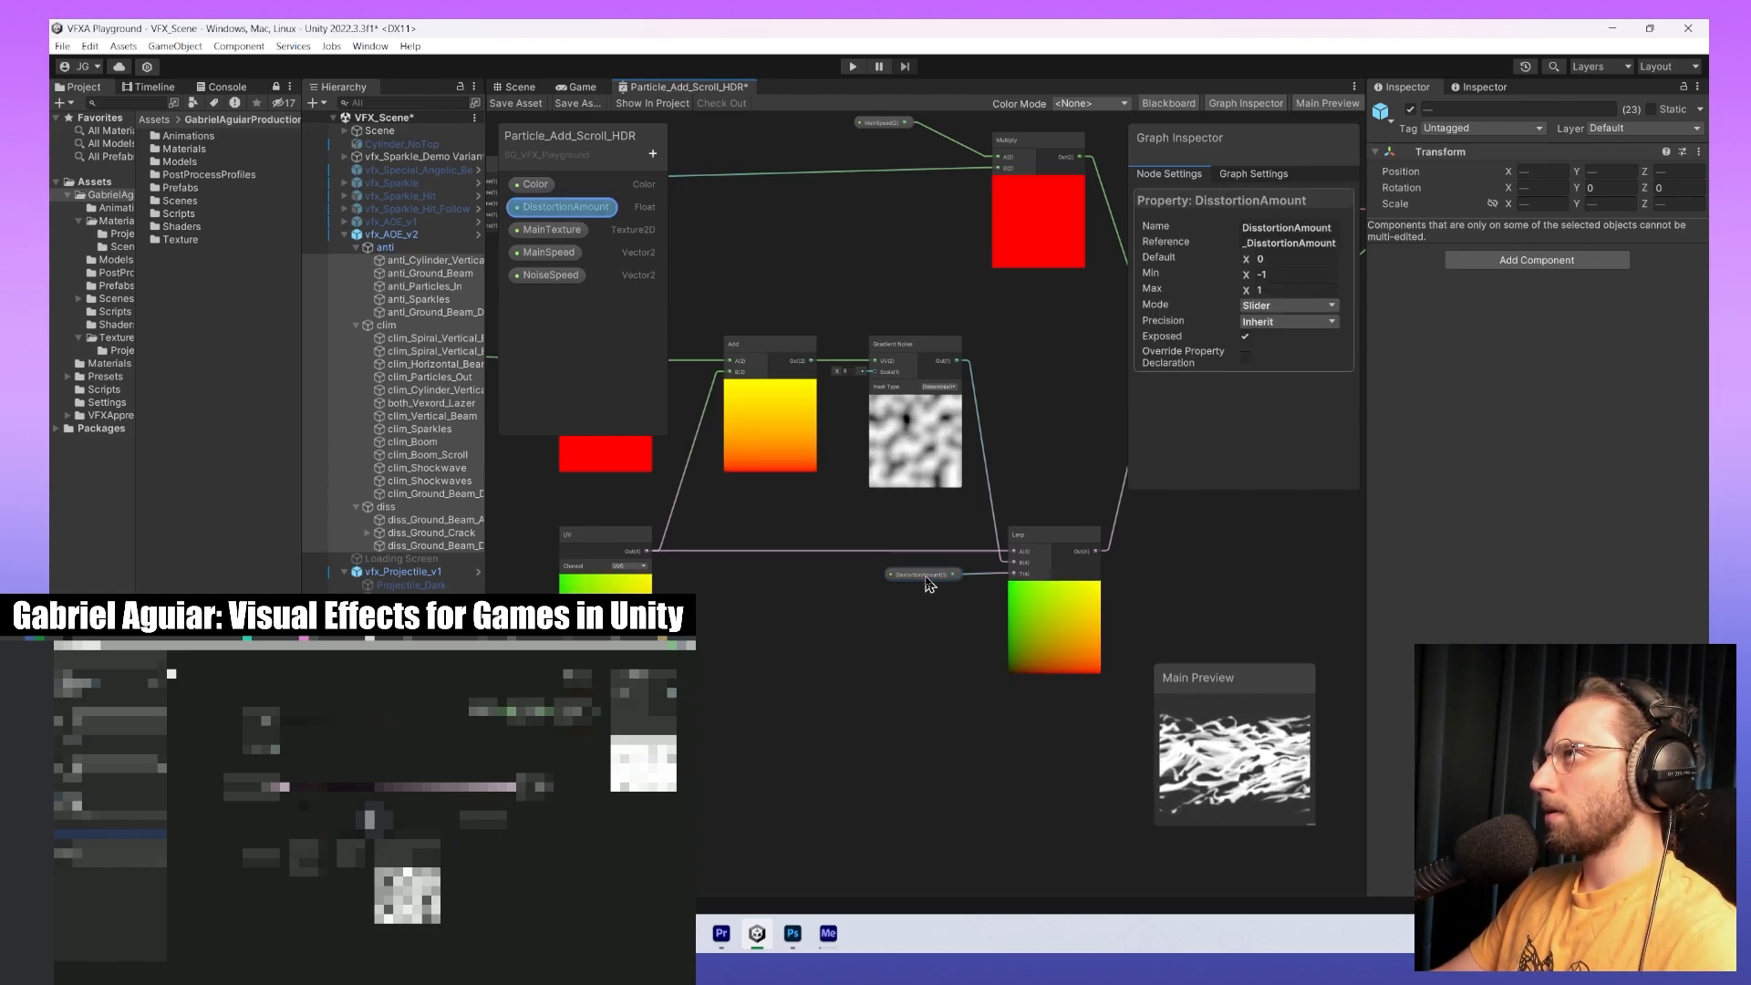
key("ctrl+z")
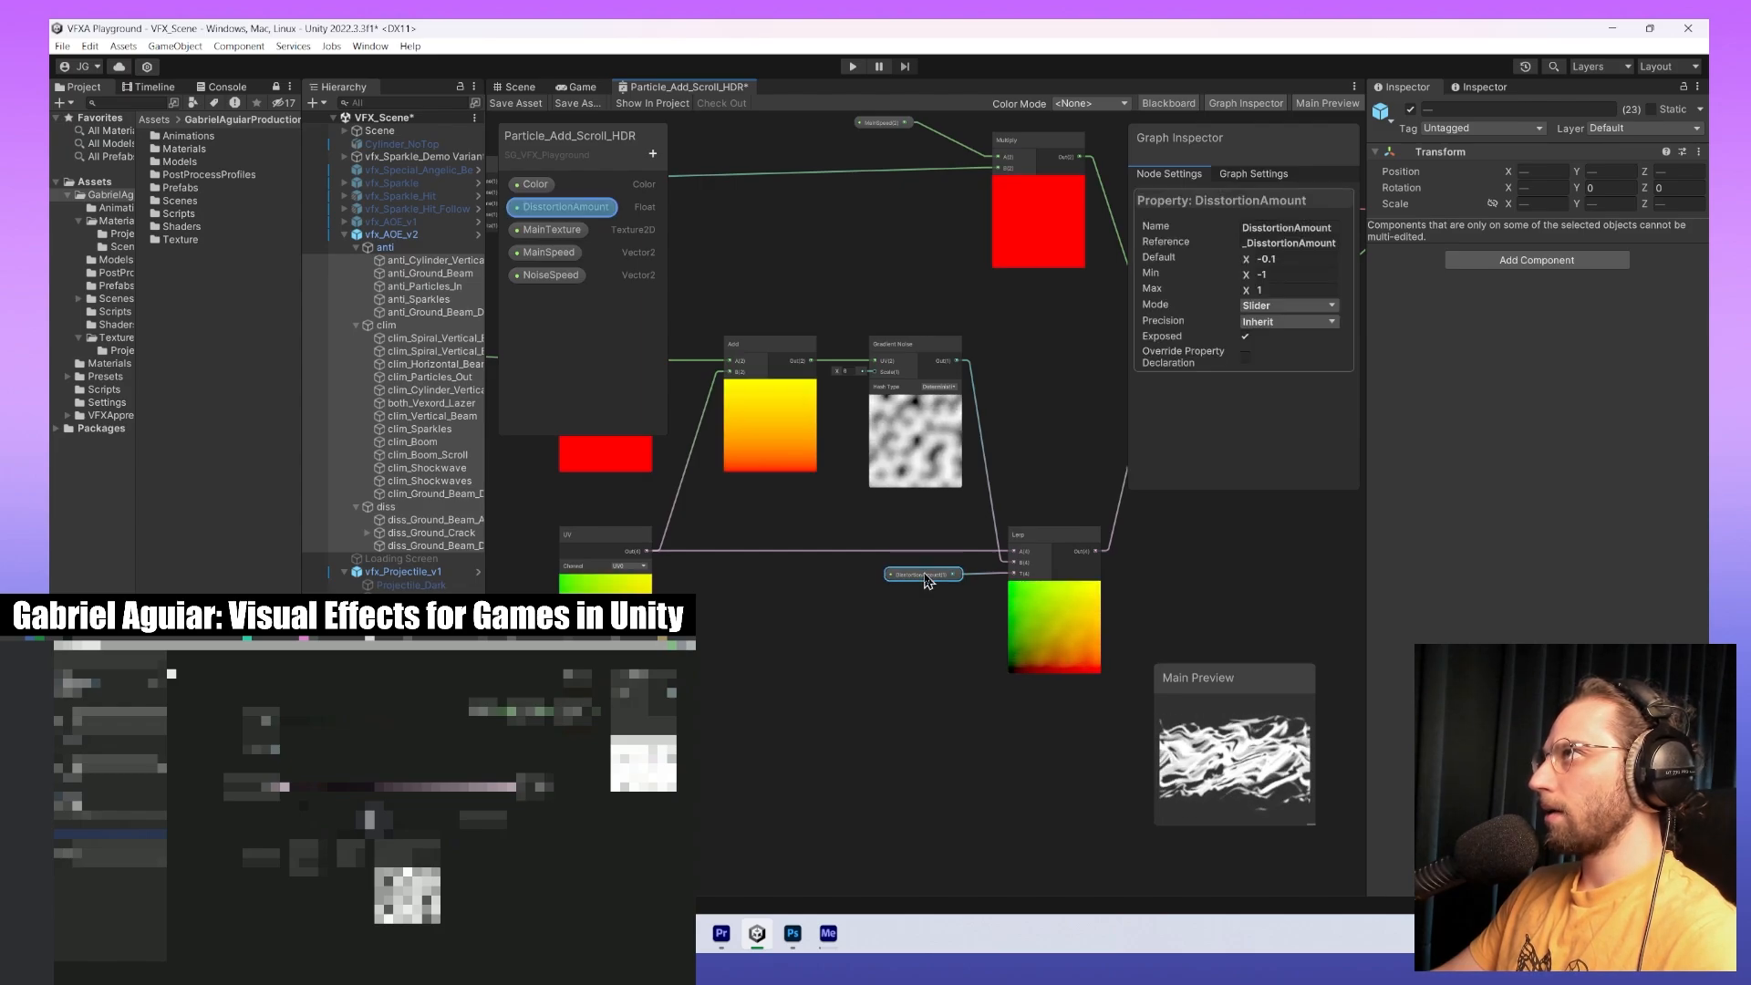
Add a Color node in the empty area below the distortion Lerp and set its colour to red.
middle_click_drag(997, 686, 1035, 605)
left_click(986, 679)
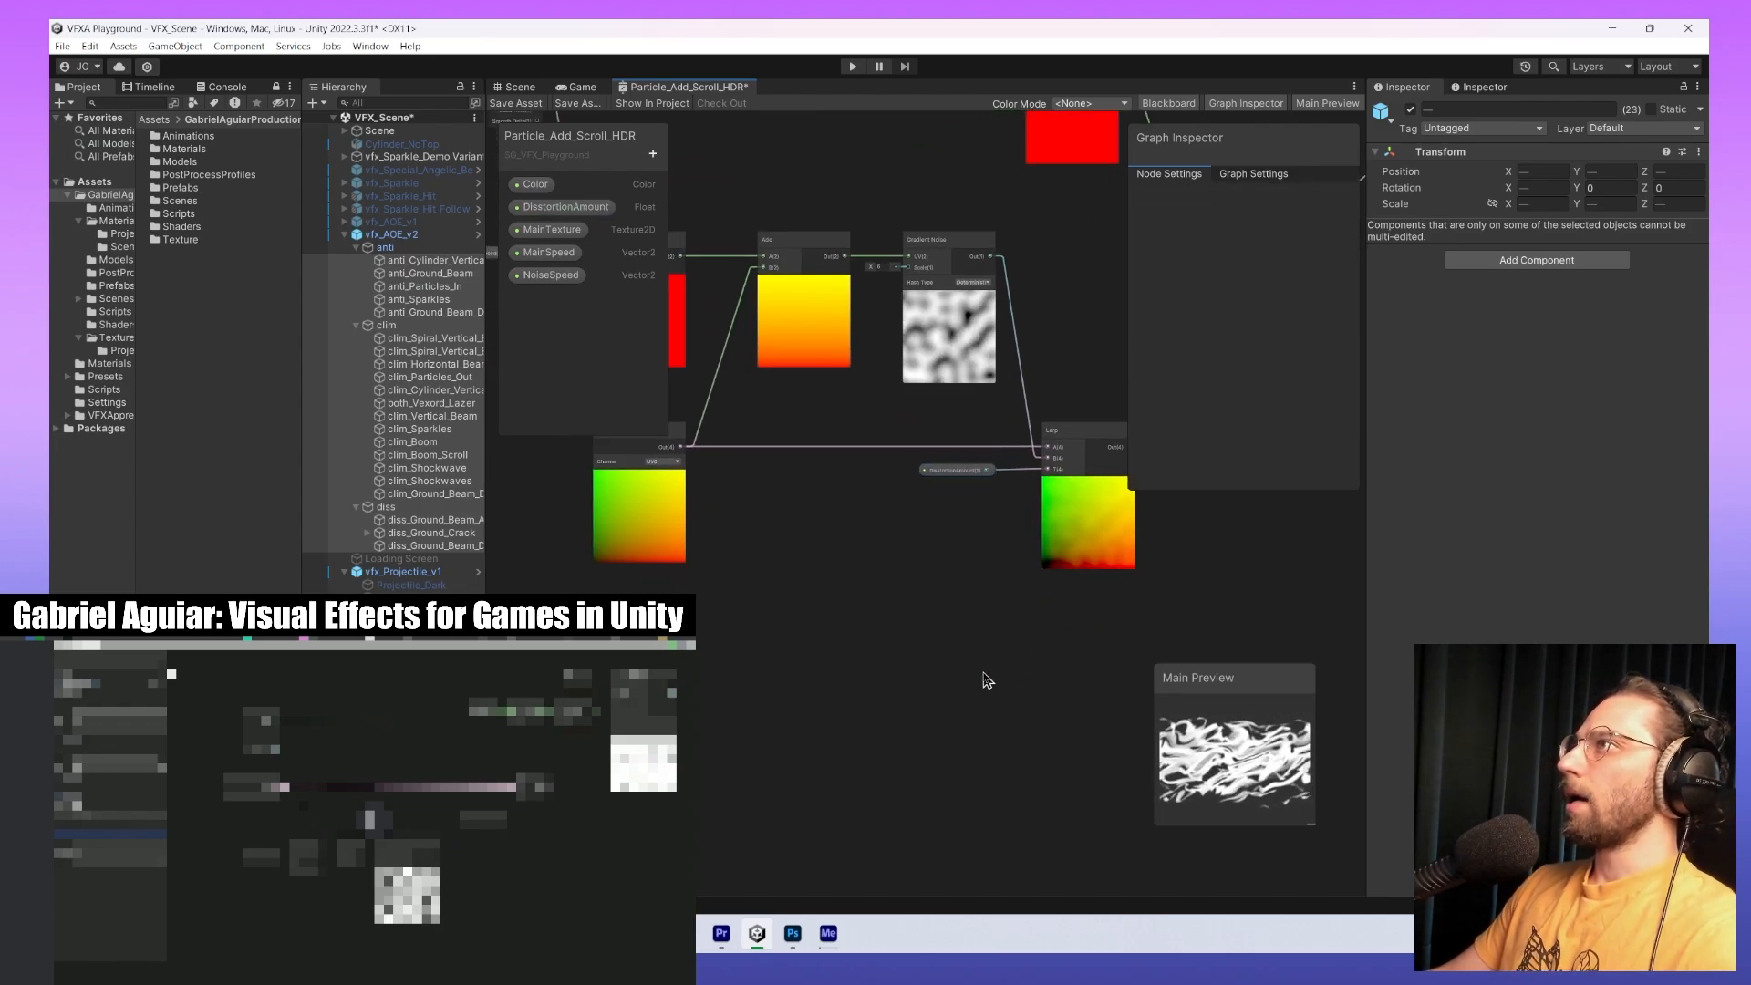
middle_click_drag(966, 663, 915, 655)
key("space")
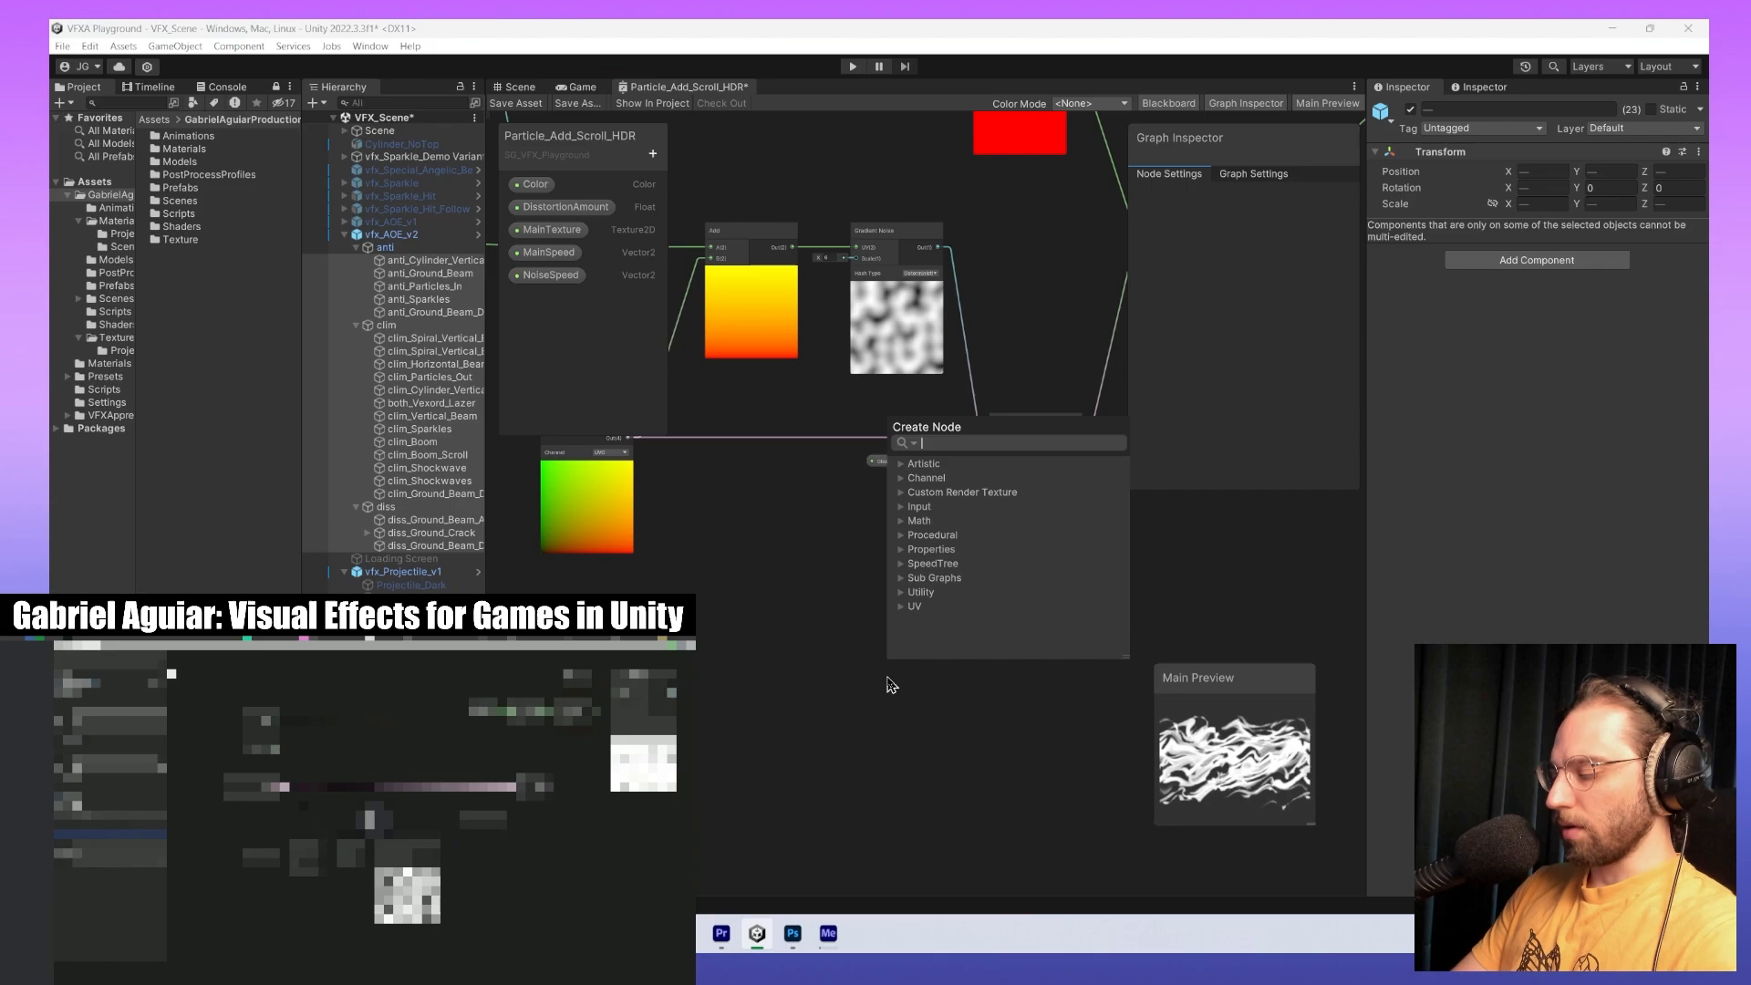
type("colo")
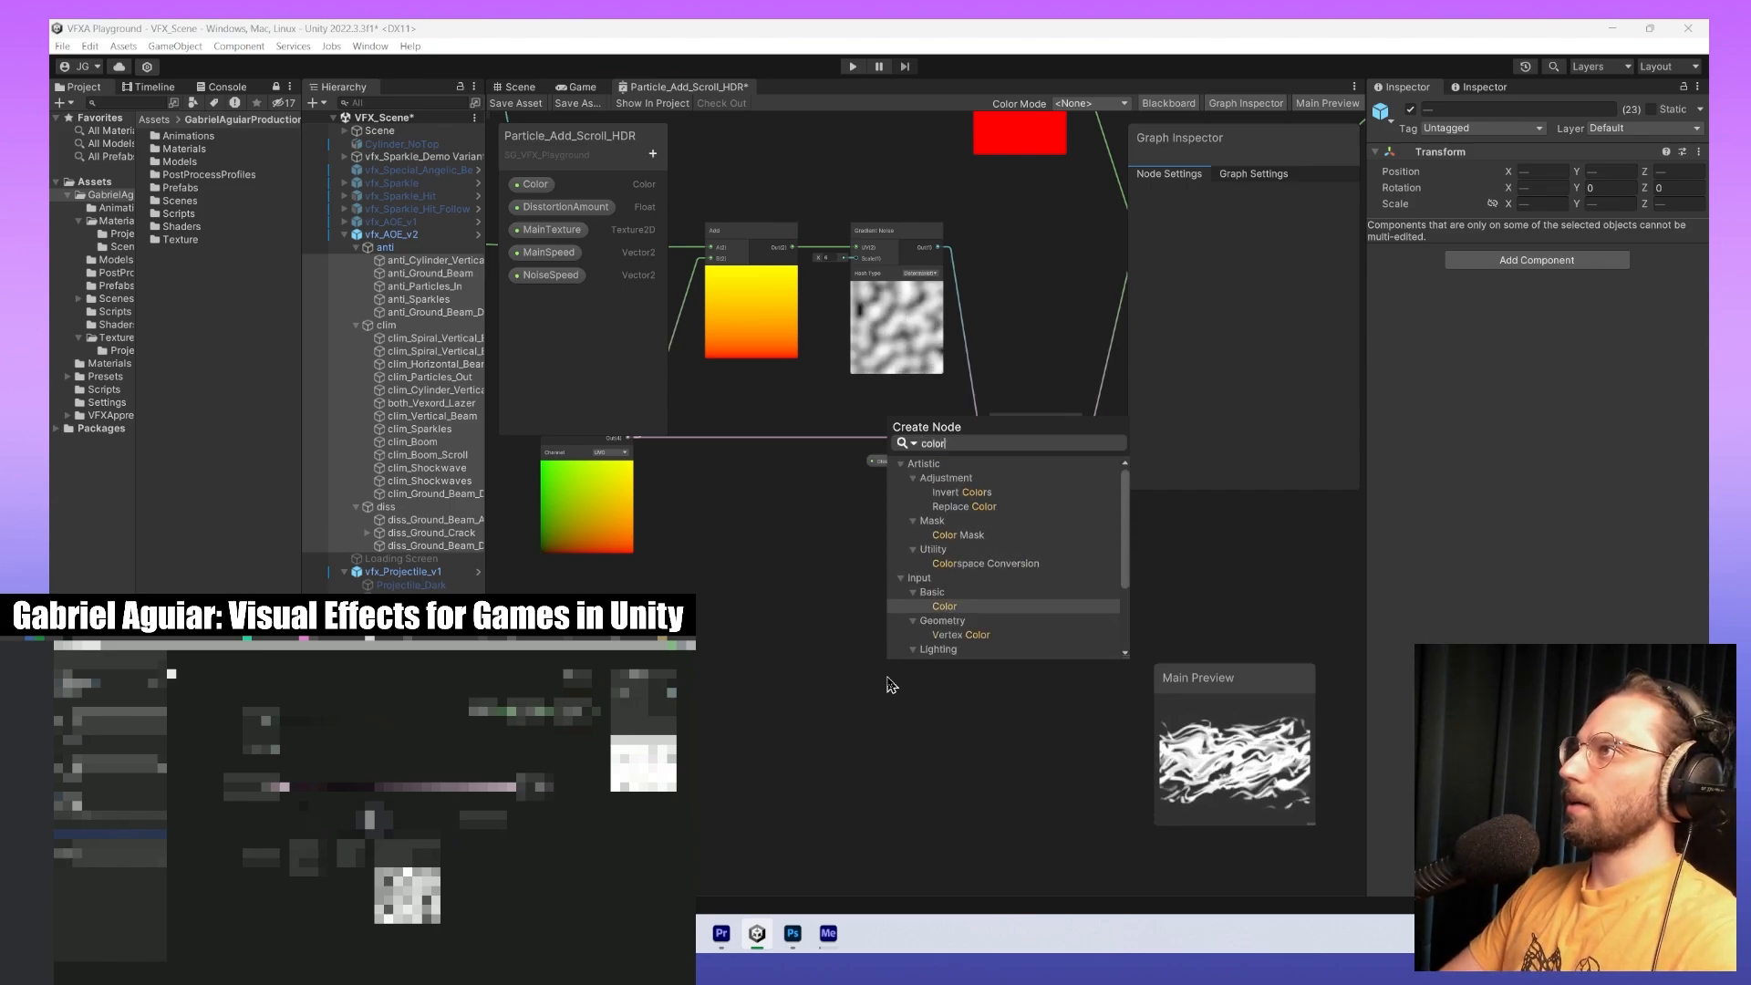
type("r")
key("Return")
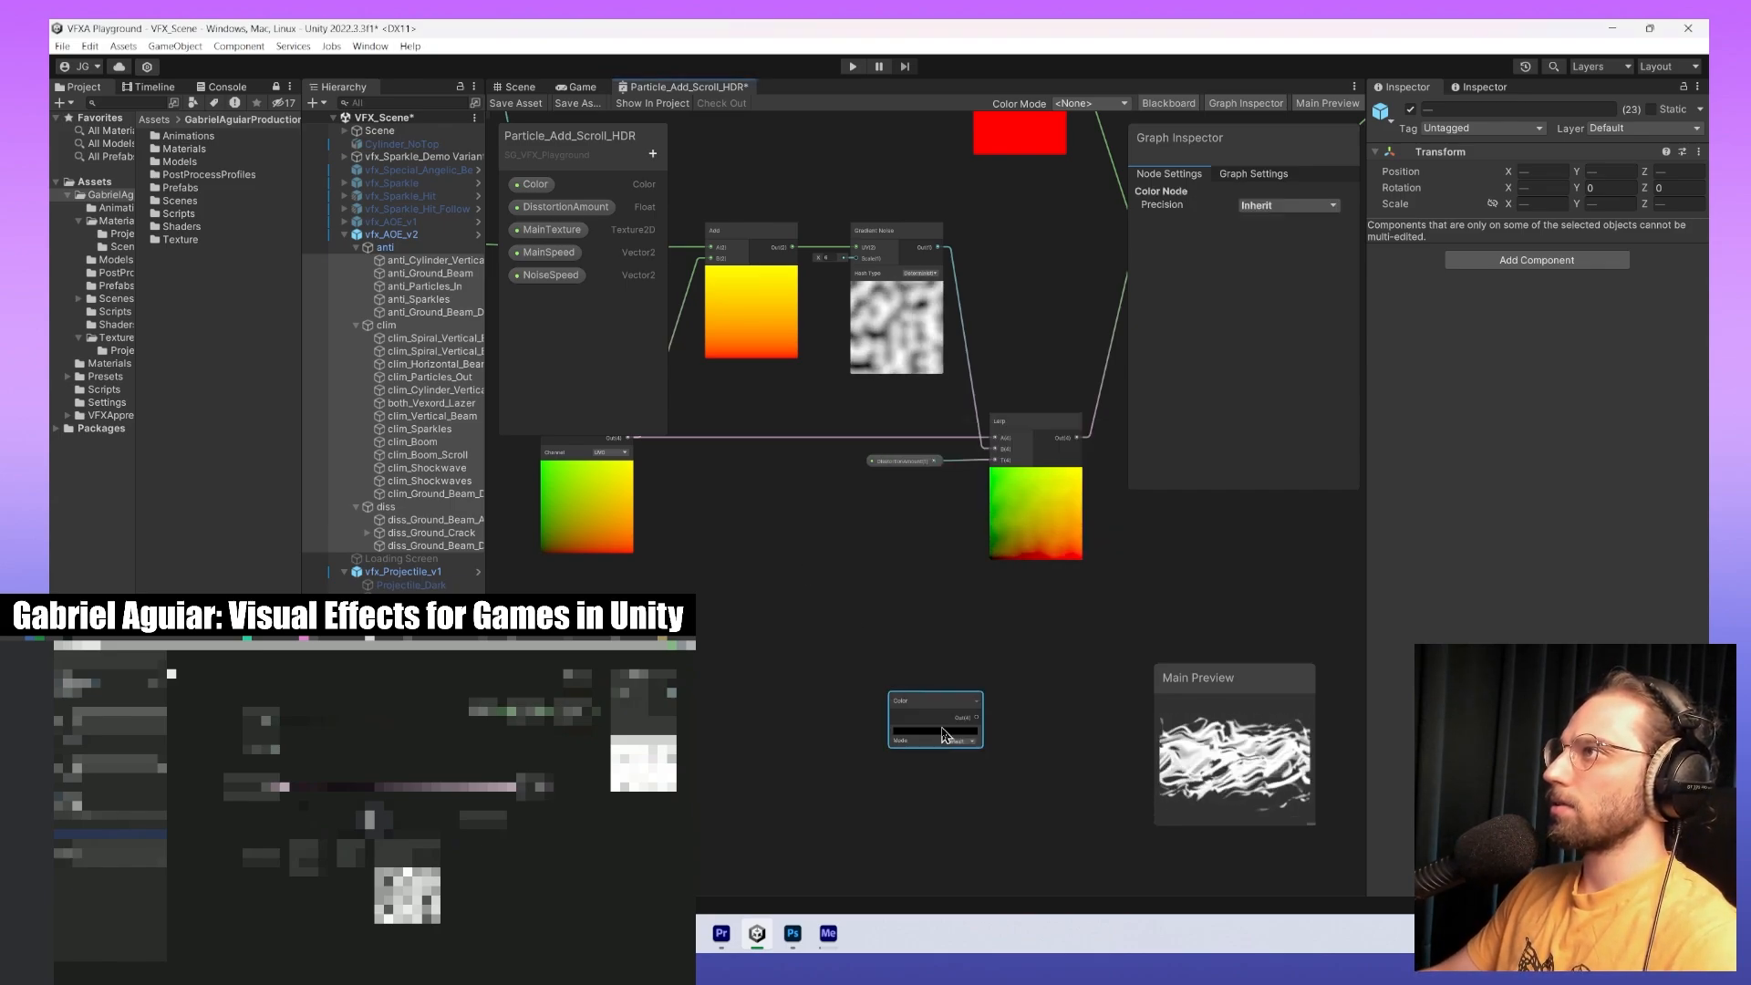
left_click(943, 731)
left_click(1063, 588)
left_click(872, 642)
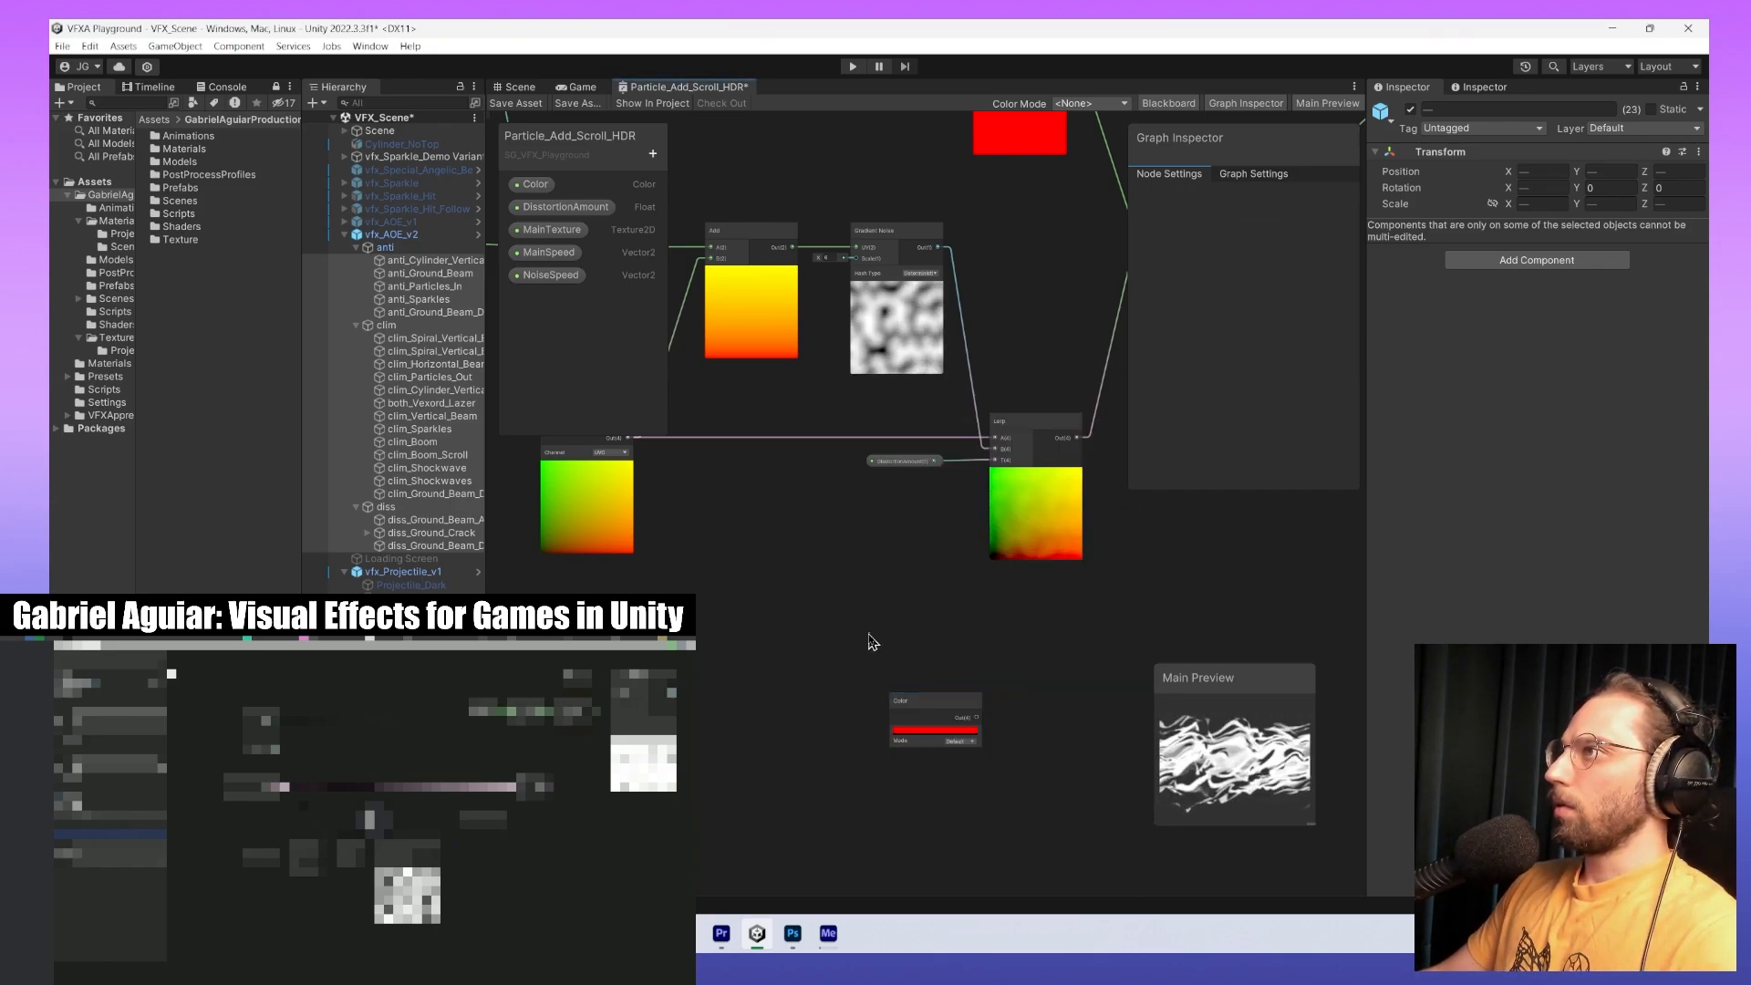
Reposition the red Color node, duplicate it, and set the duplicate's colour to green.
left_click_drag(921, 701, 803, 629)
key("ctrl+d")
left_click(803, 653)
left_click(950, 613)
left_click(772, 631)
Add a Lerp node and connect the red Color to its A input and the green Color to its B input.
right_click(978, 665)
left_click(1003, 675)
type("lerp")
key("Return")
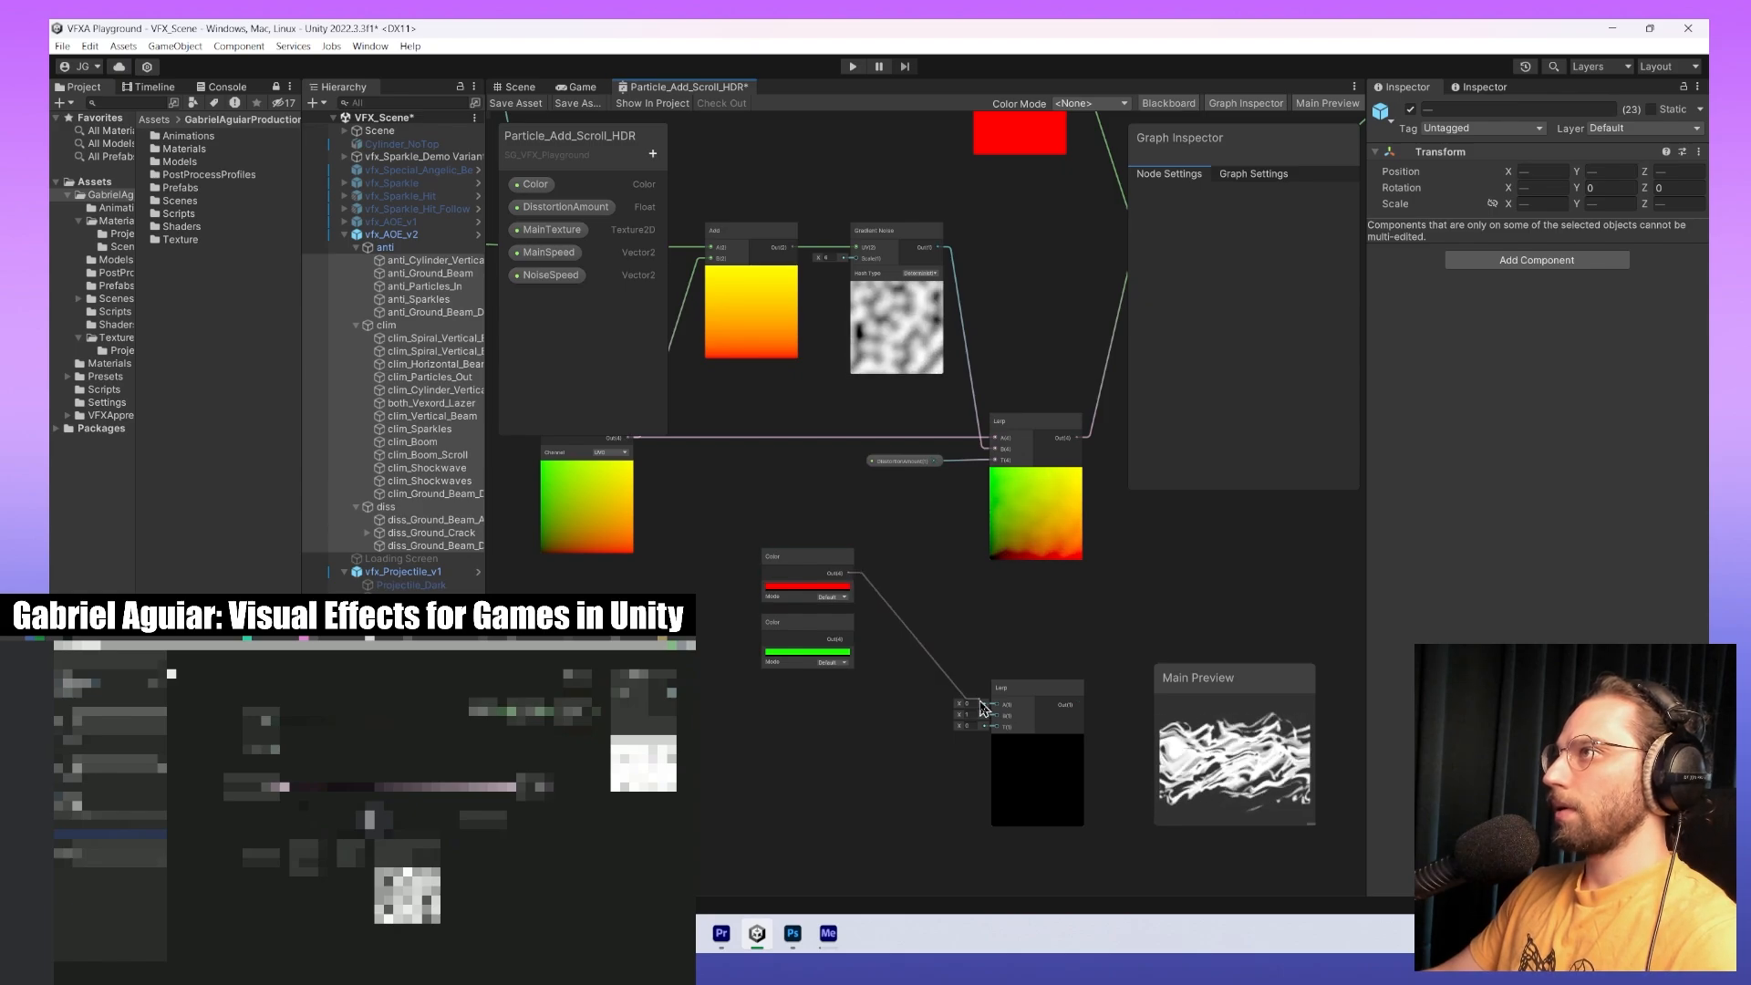
left_click_drag(1001, 710, 996, 717)
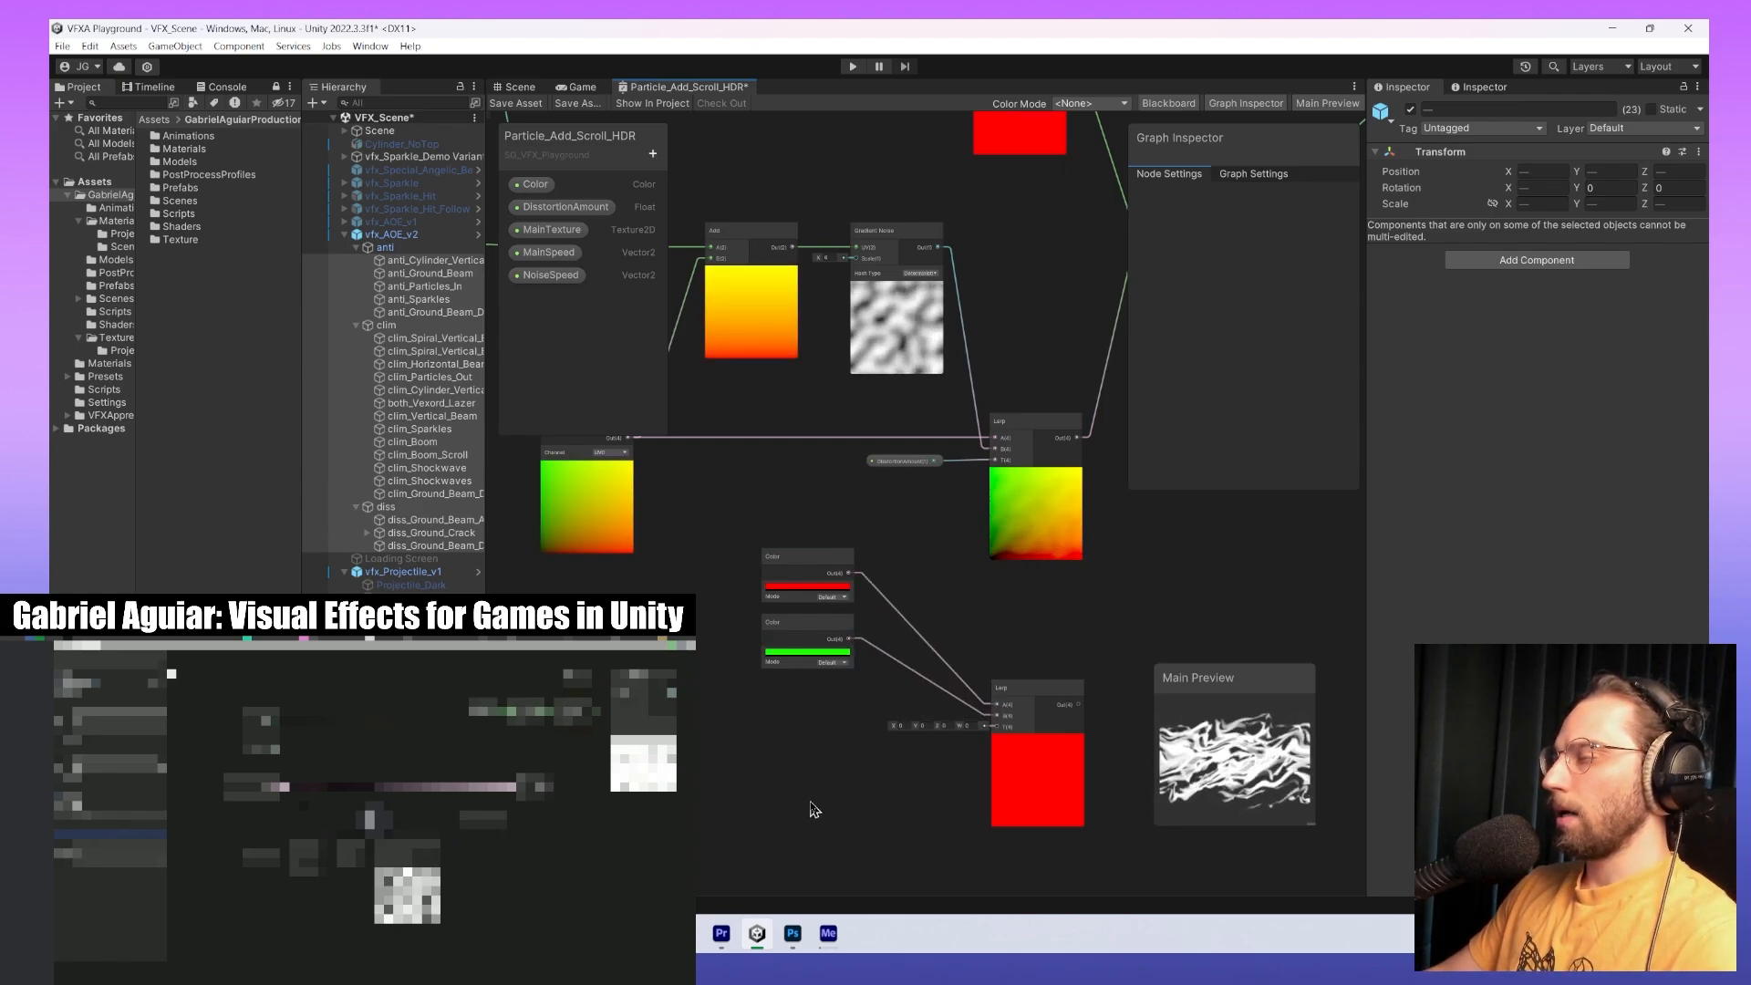
Add a Float node below the Color nodes and connect its output to the new Lerp's T input.
key("space")
type("vec")
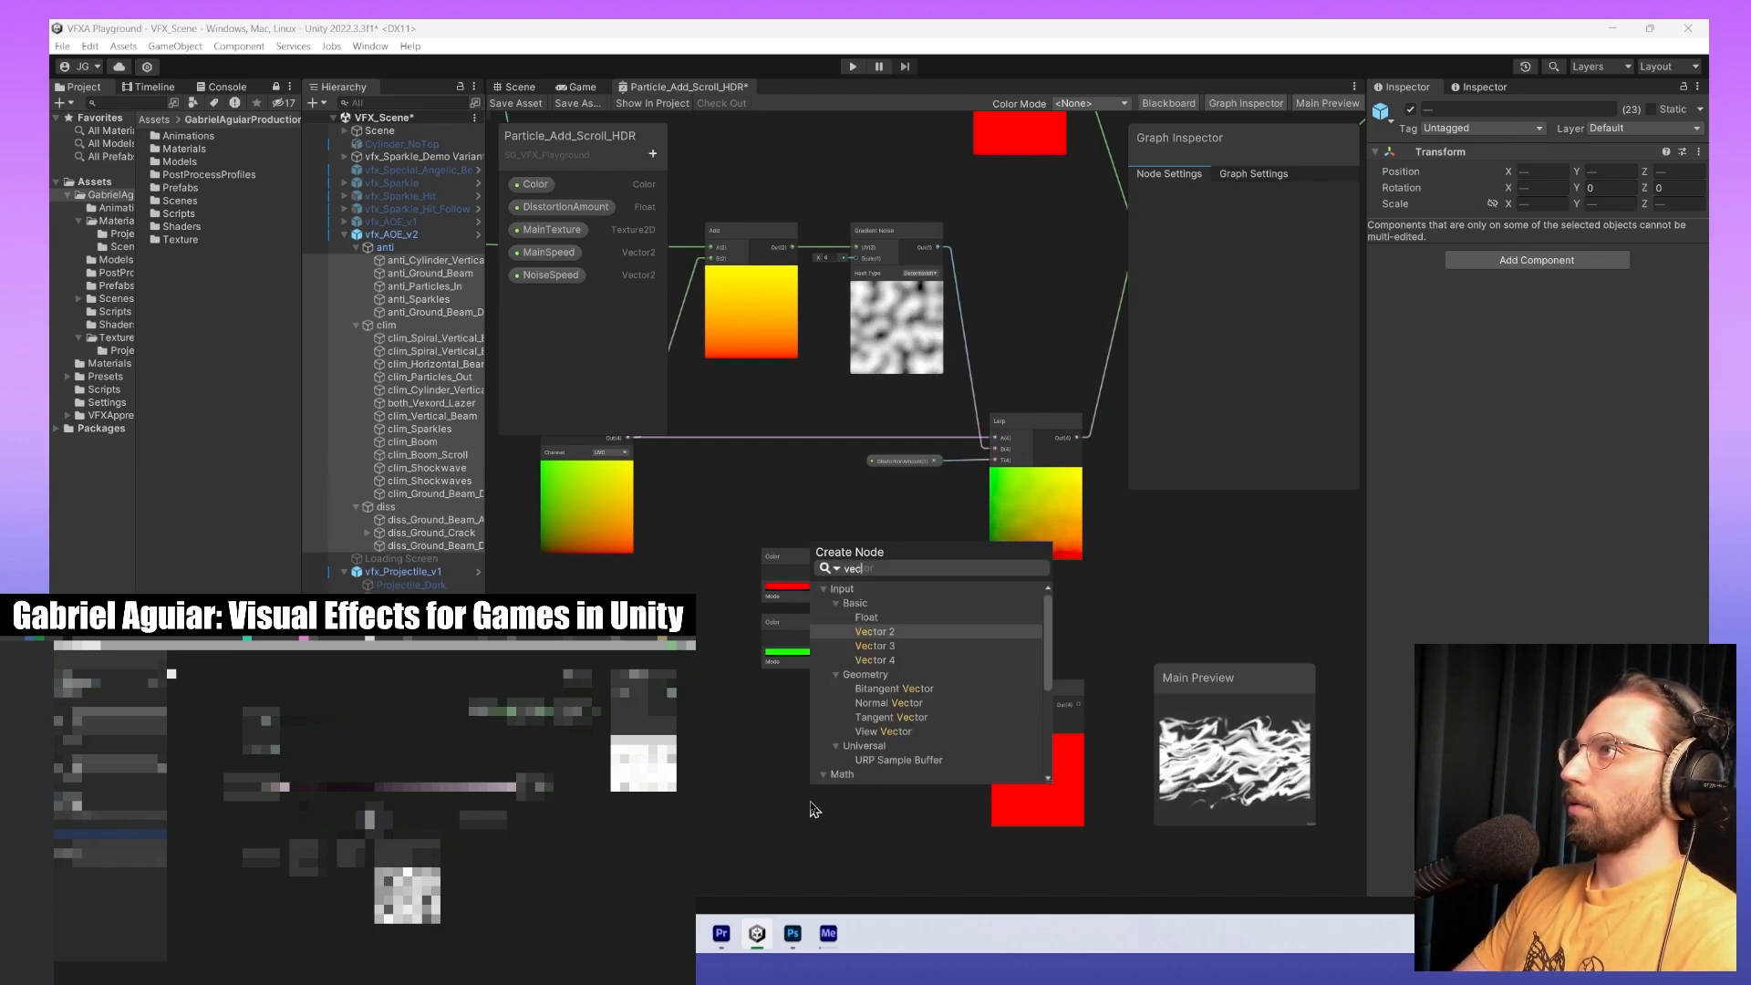
key("Up")
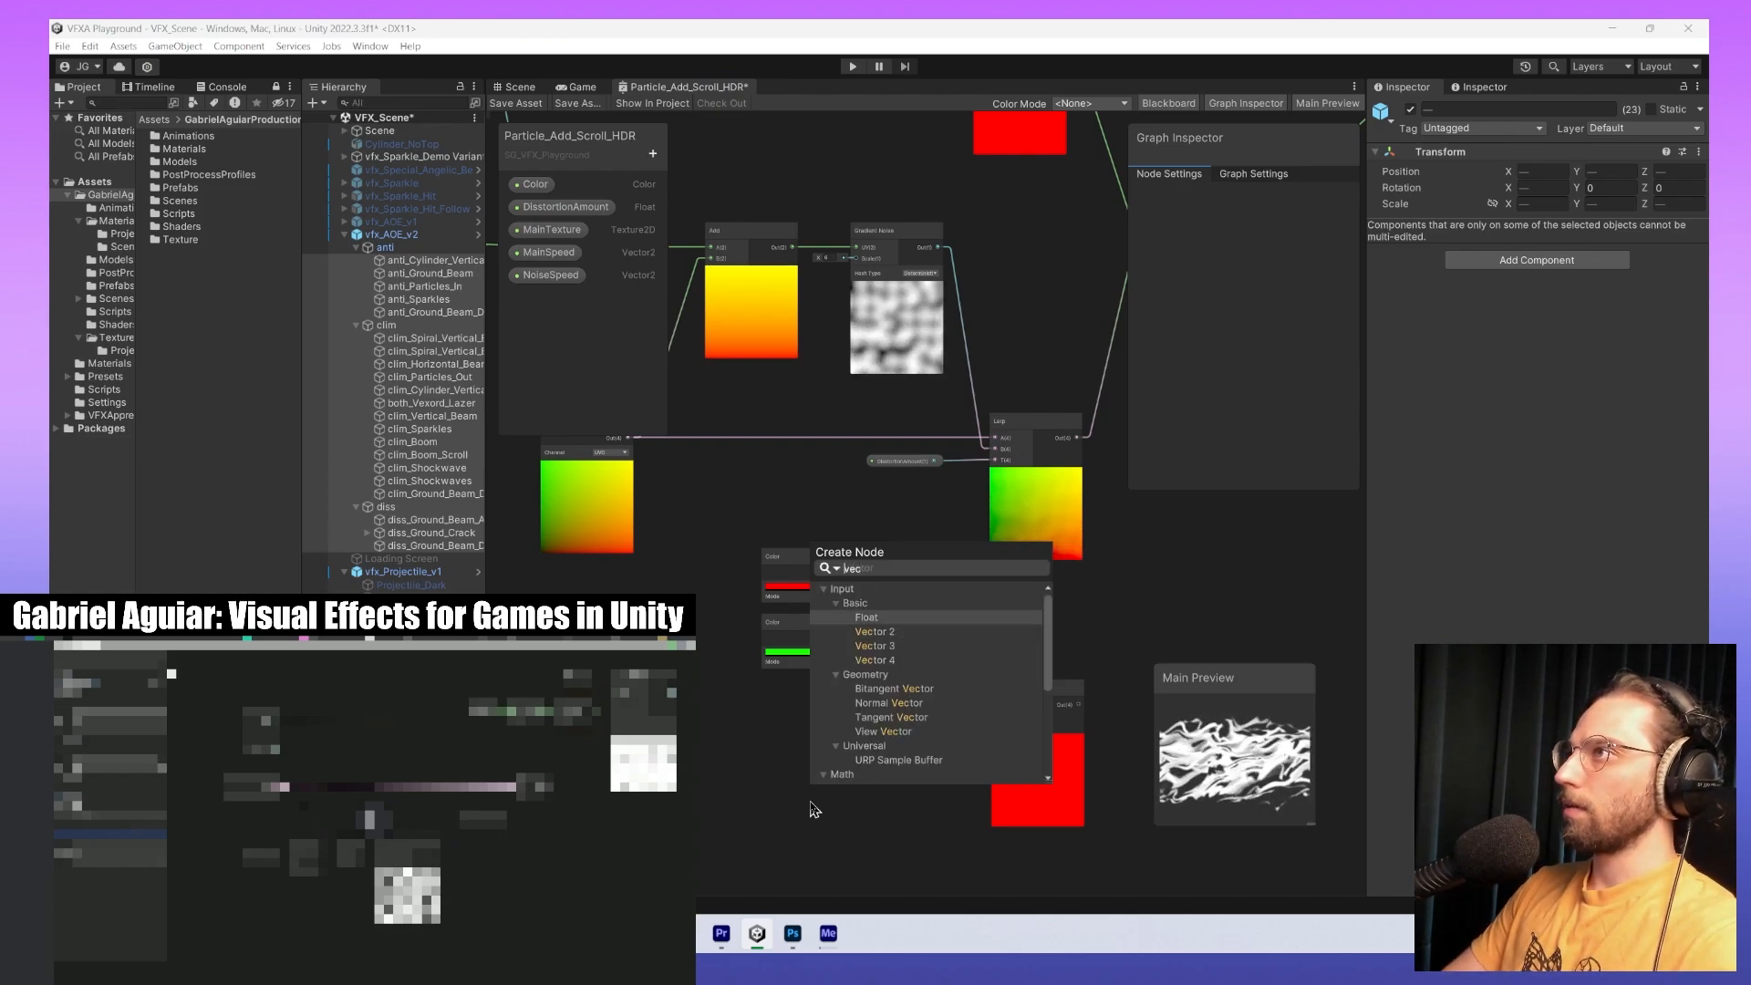
key("Return")
left_click_drag(863, 844, 944, 793)
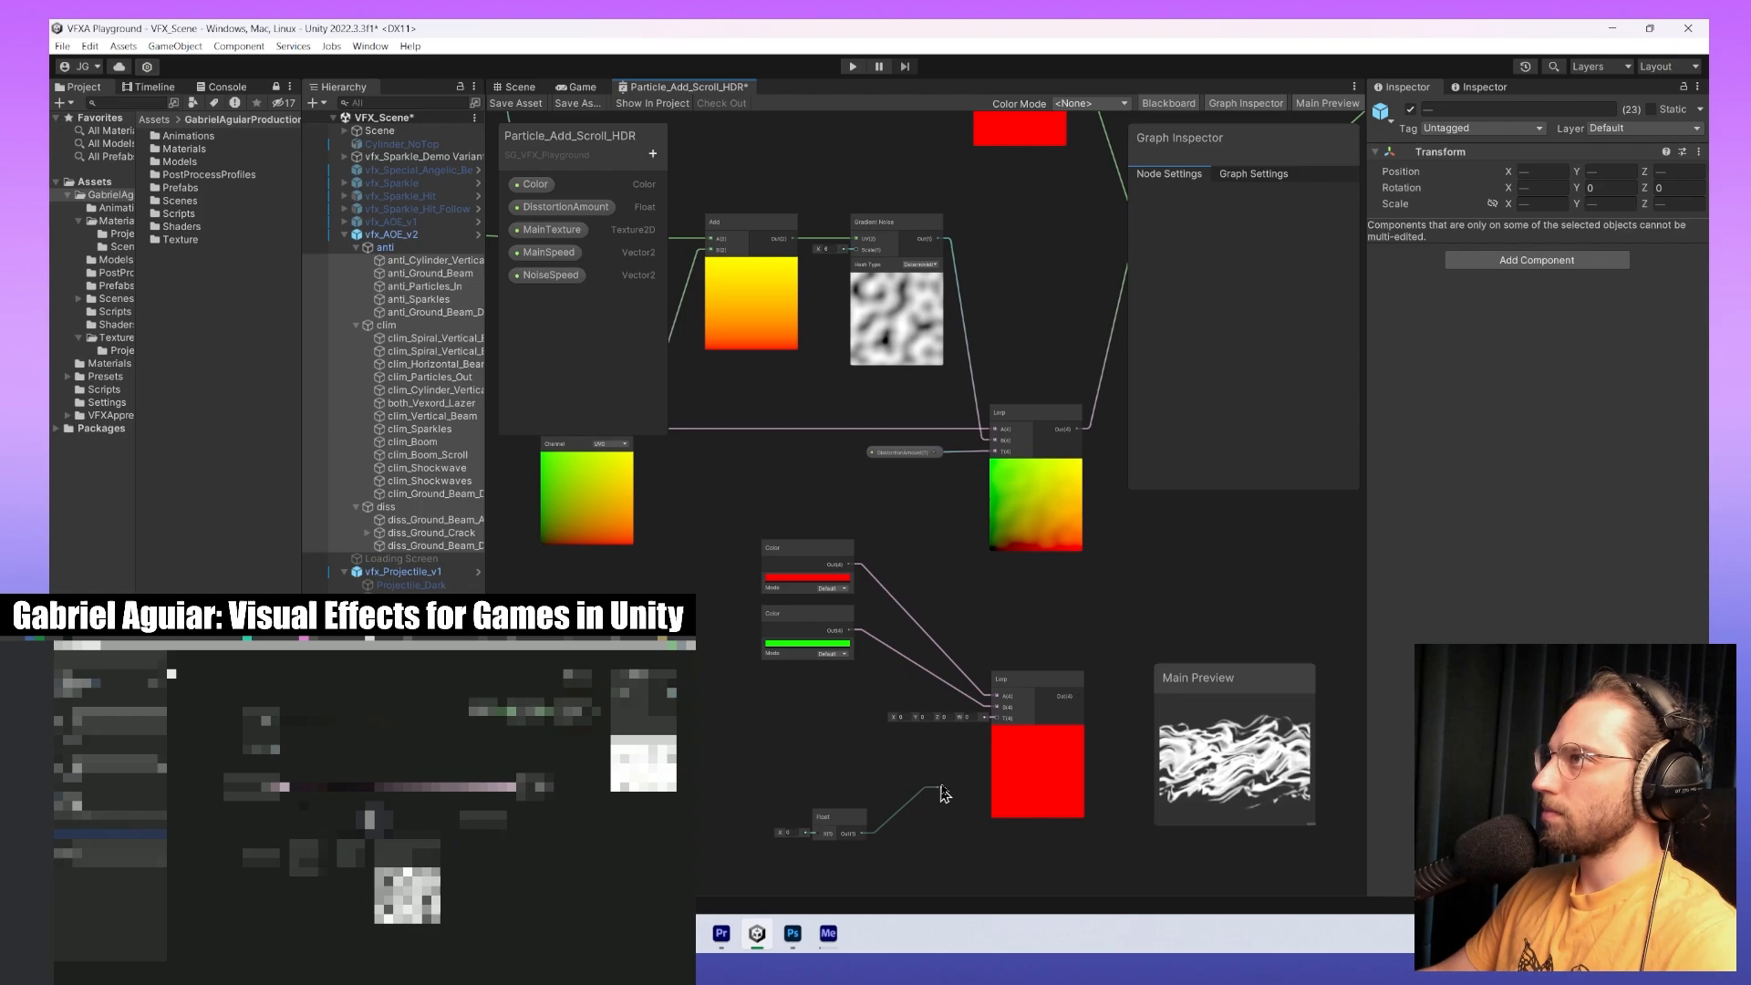
middle_click_drag(1021, 765, 999, 627)
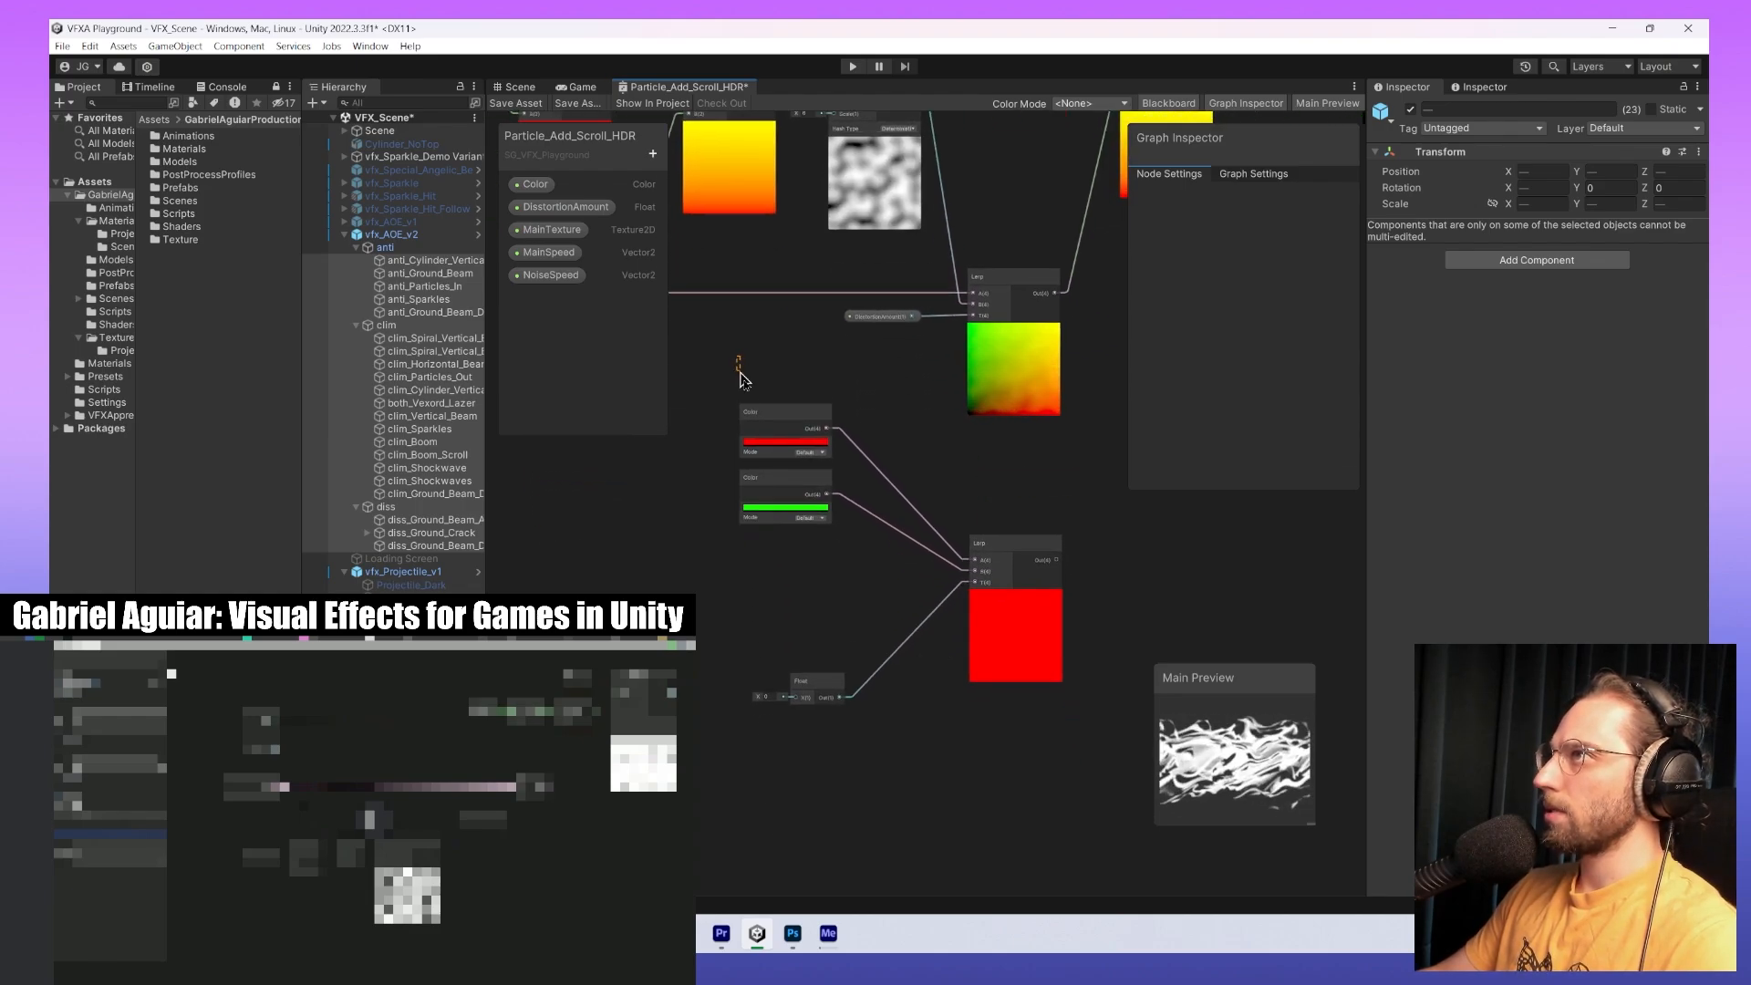
Select the two Color nodes, and examine how DisstortionAmount drives the T input of the distortion Lerp for comparison.
left_click_drag(743, 364, 859, 589)
scroll(859, 589, "up", 4)
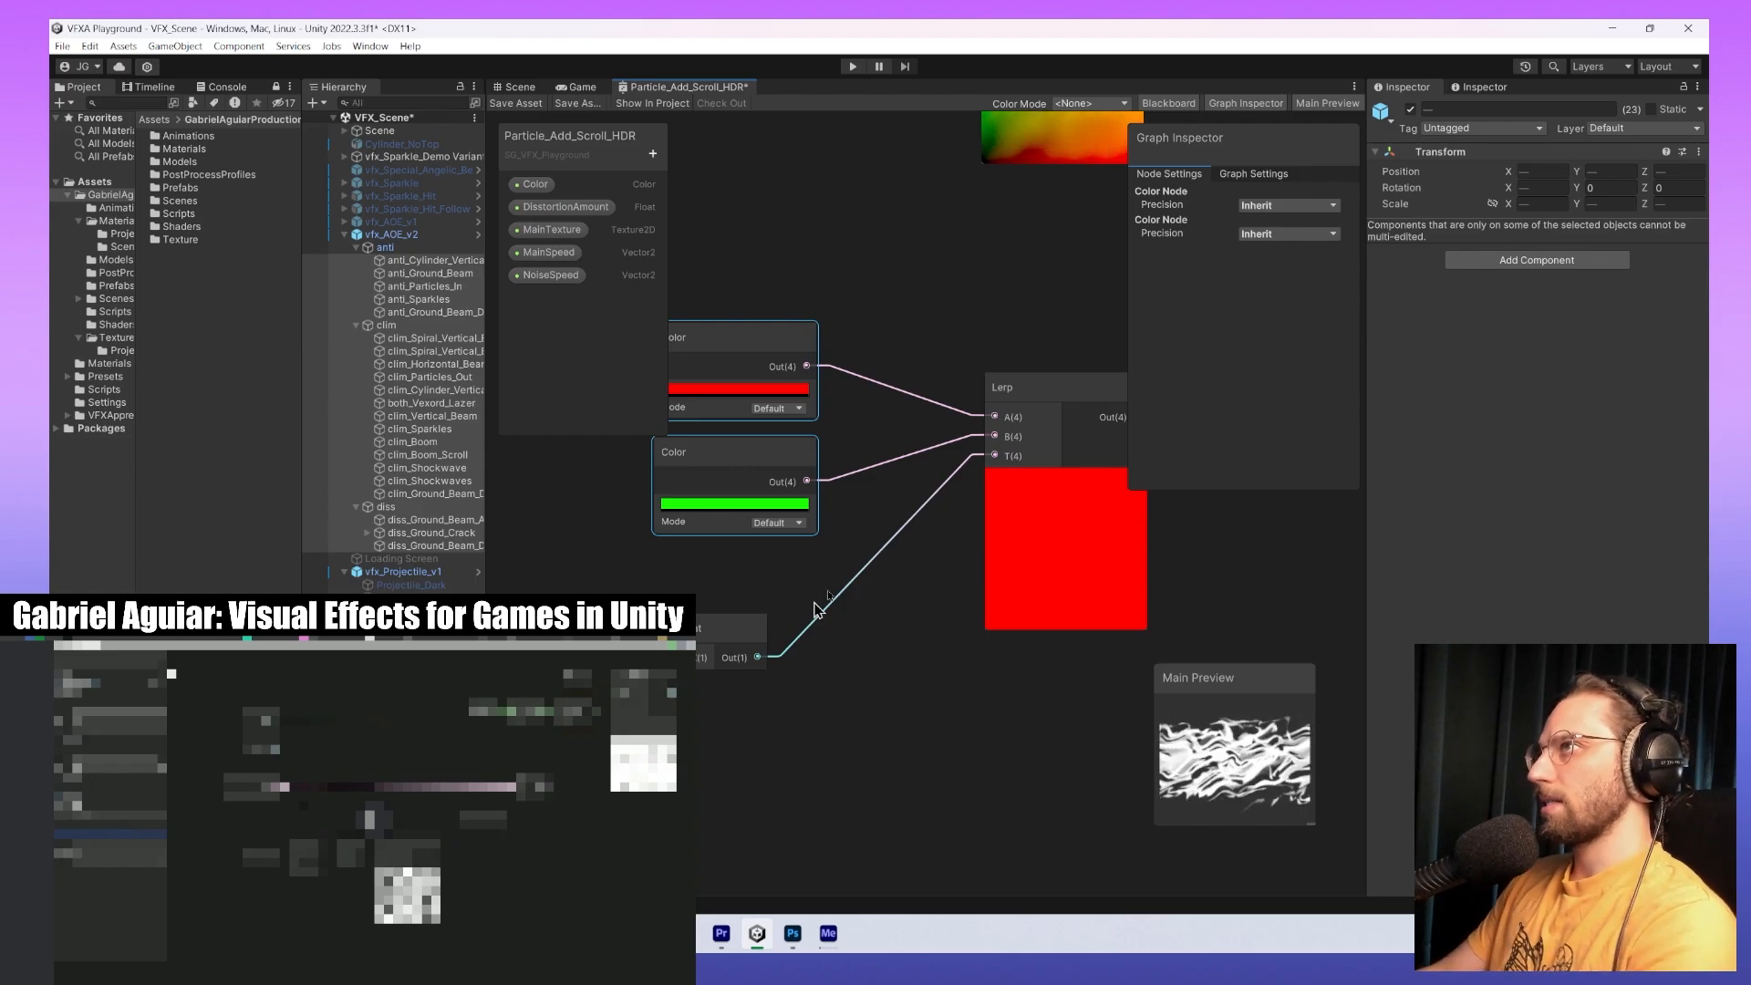
middle_click_drag(815, 609, 730, 916)
middle_click_drag(907, 516, 829, 547)
left_click(832, 547)
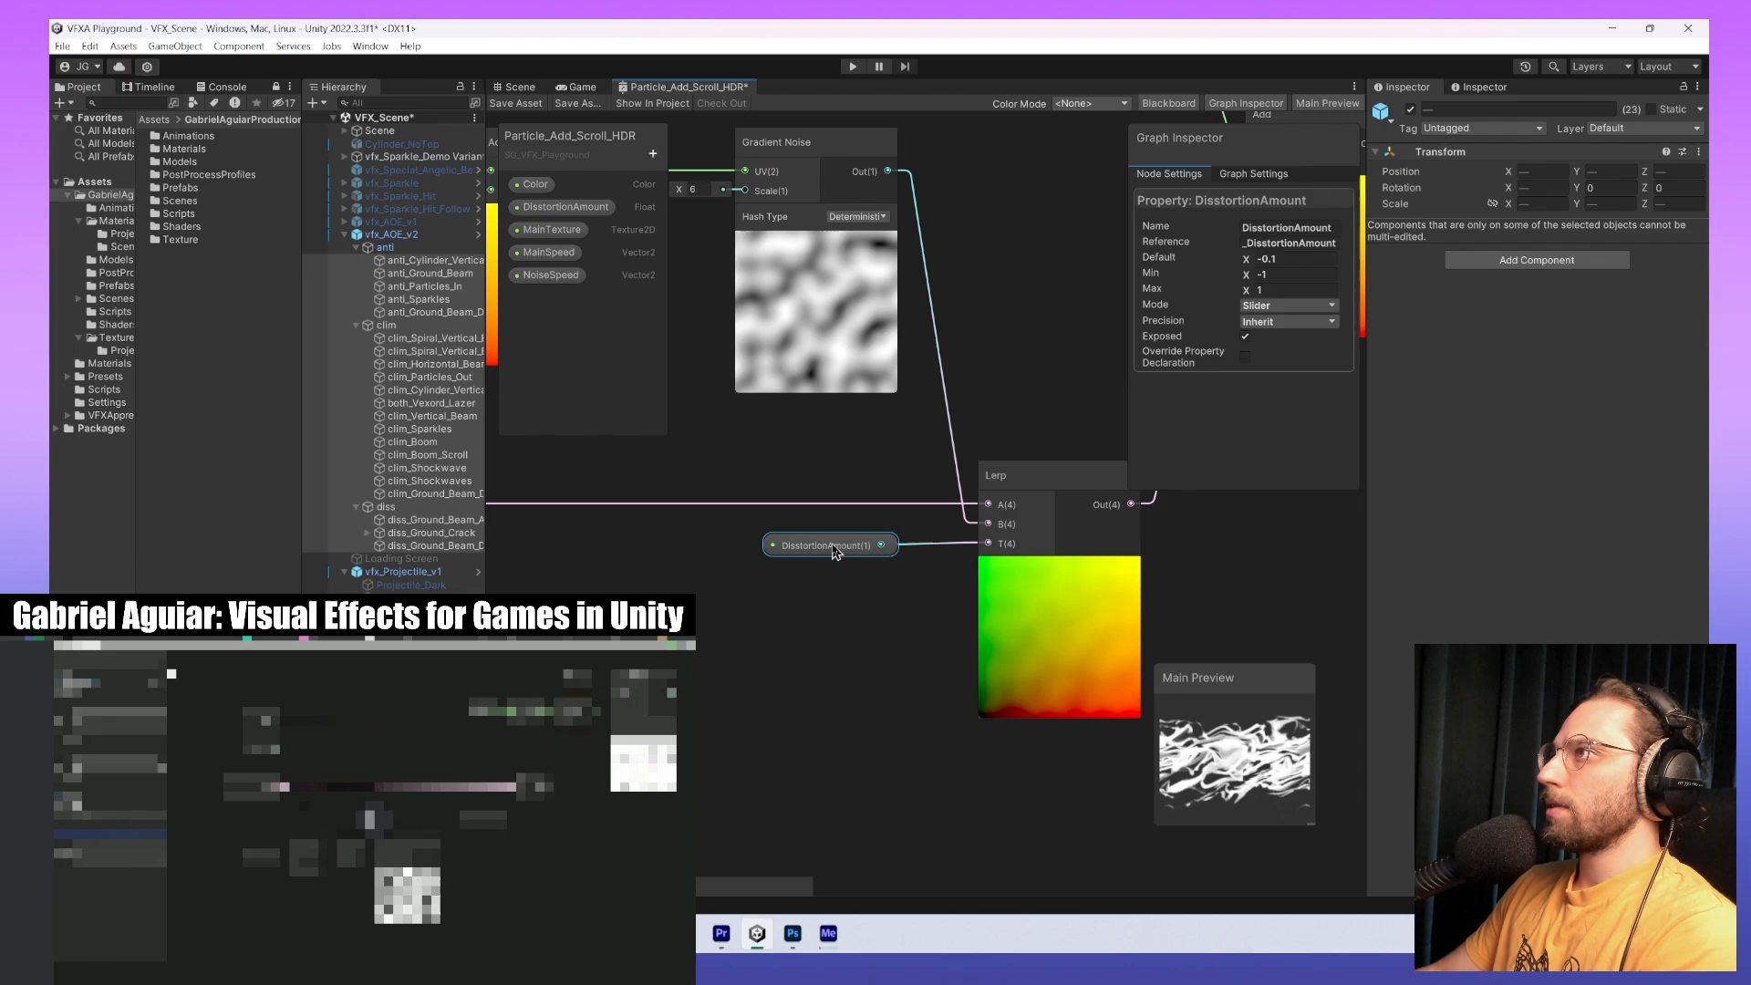
middle_click_drag(940, 545, 949, 639)
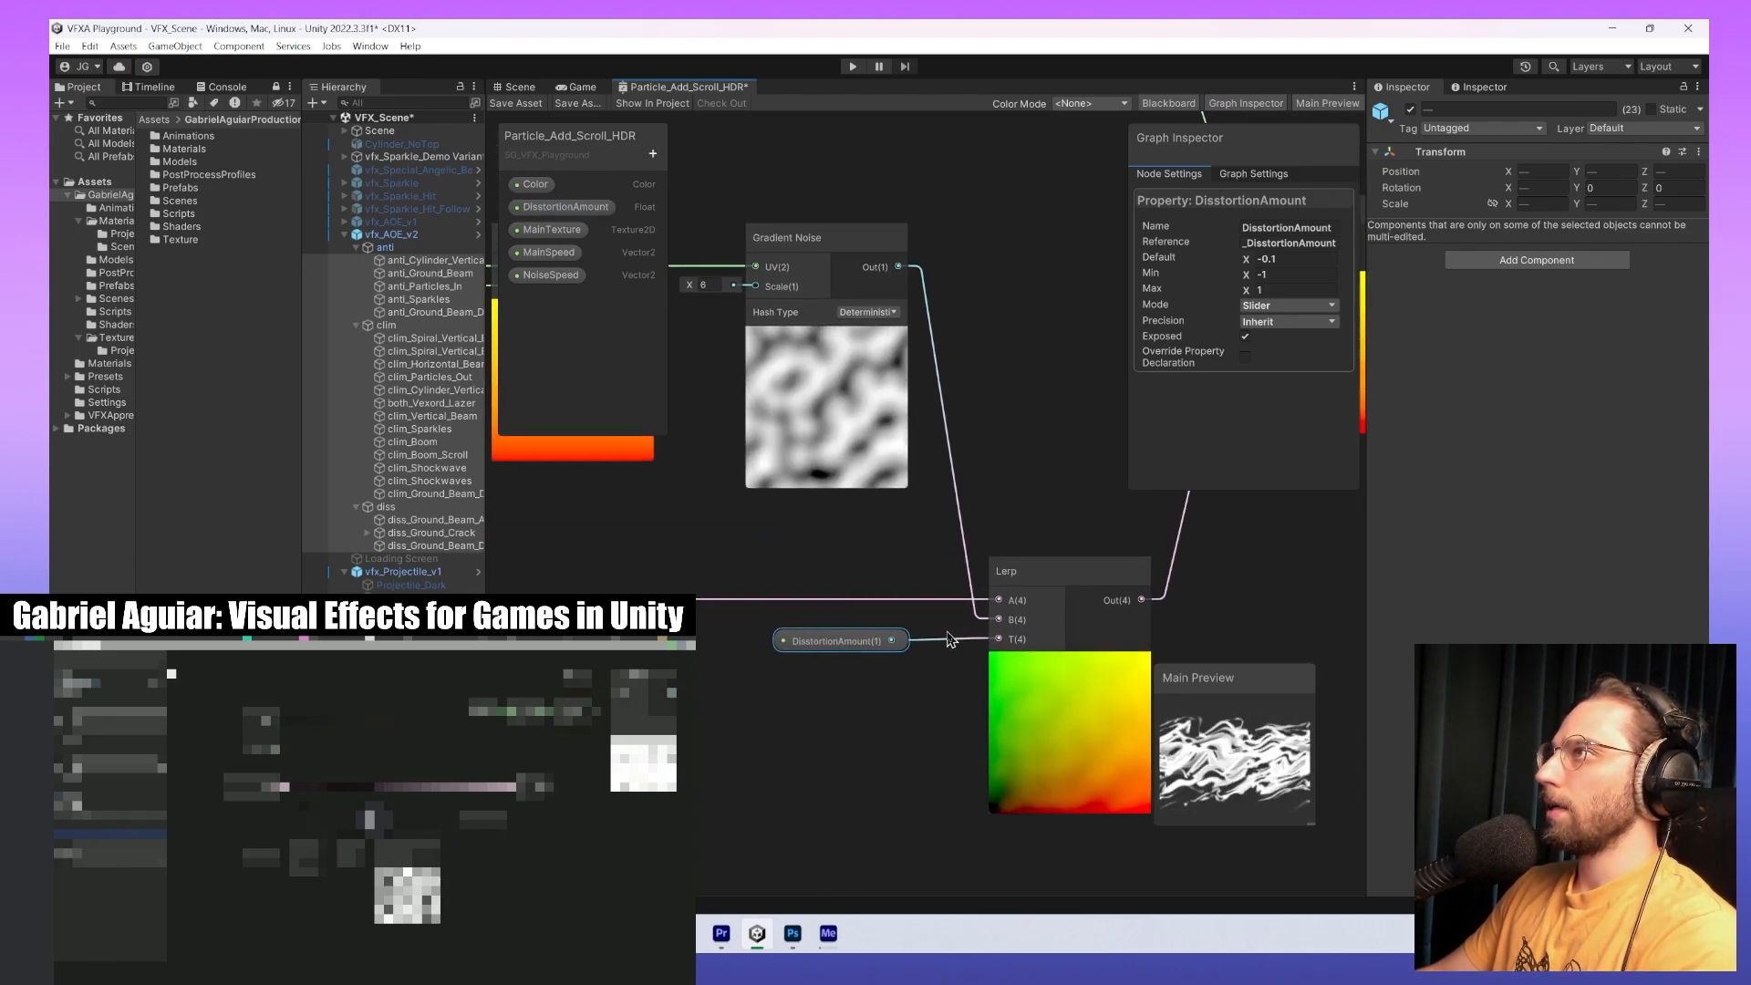
Set the Float node's X value to 0.27 to blend the test Lerp from red toward green.
middle_click_drag(928, 704, 932, 456)
middle_click_drag(896, 828, 907, 562)
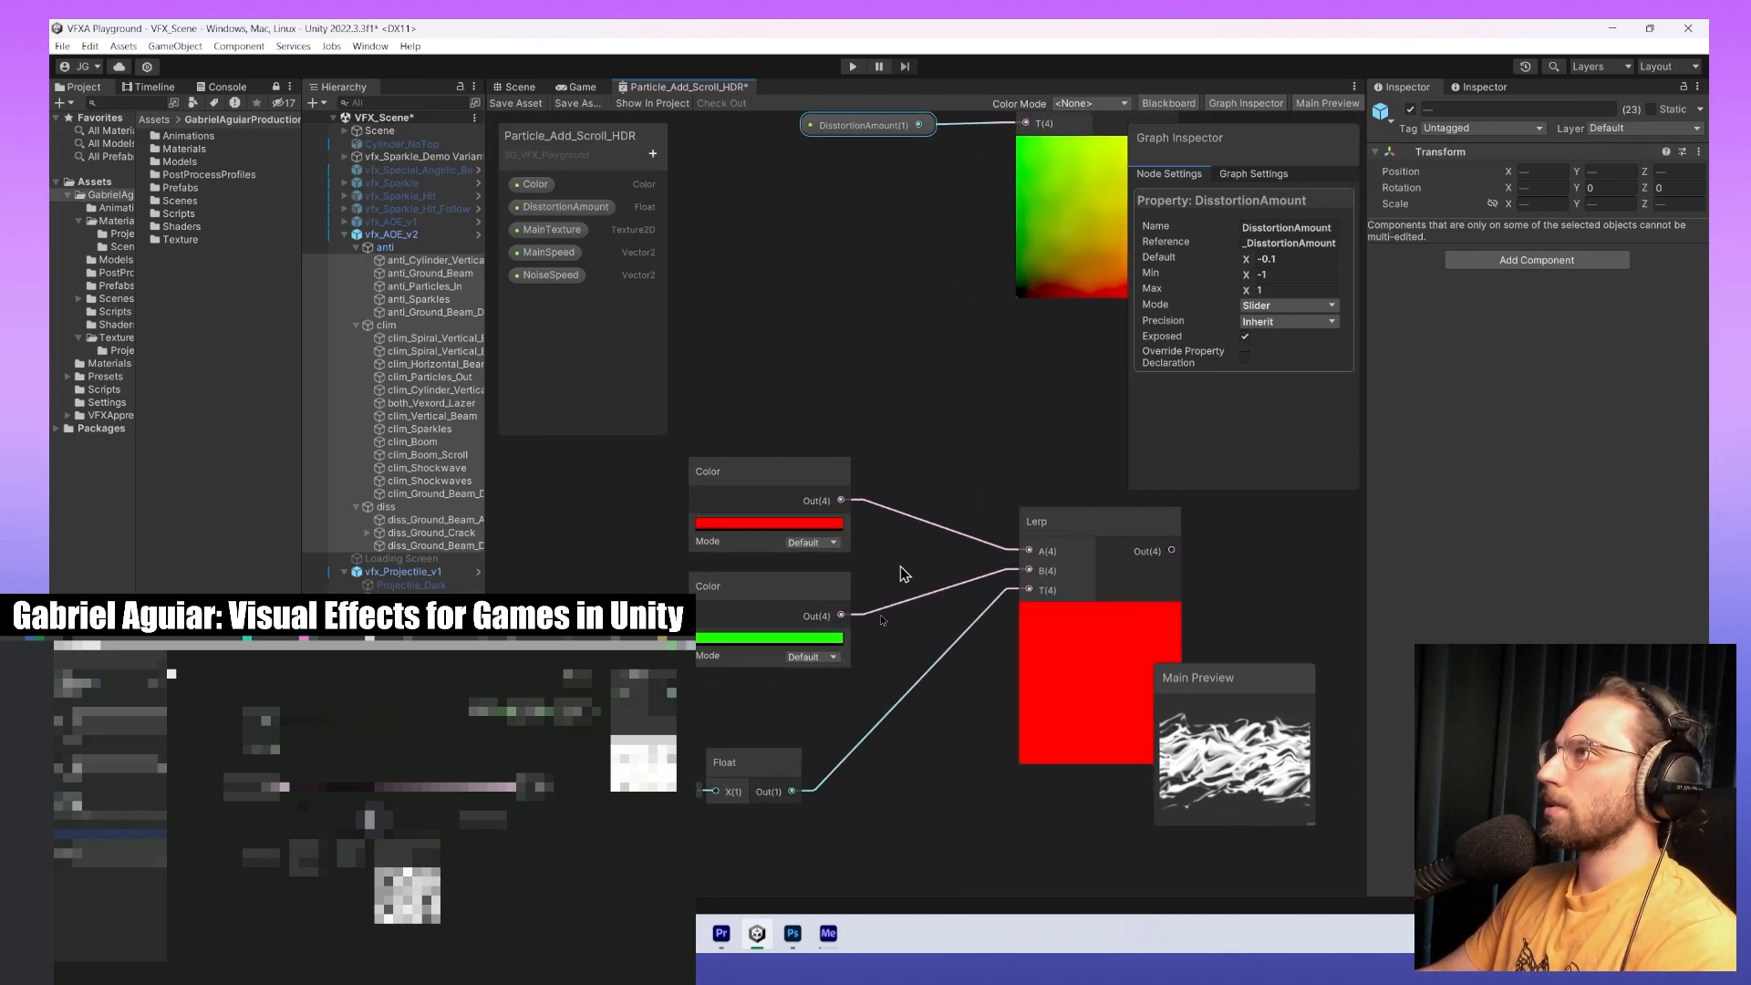
left_click(716, 715)
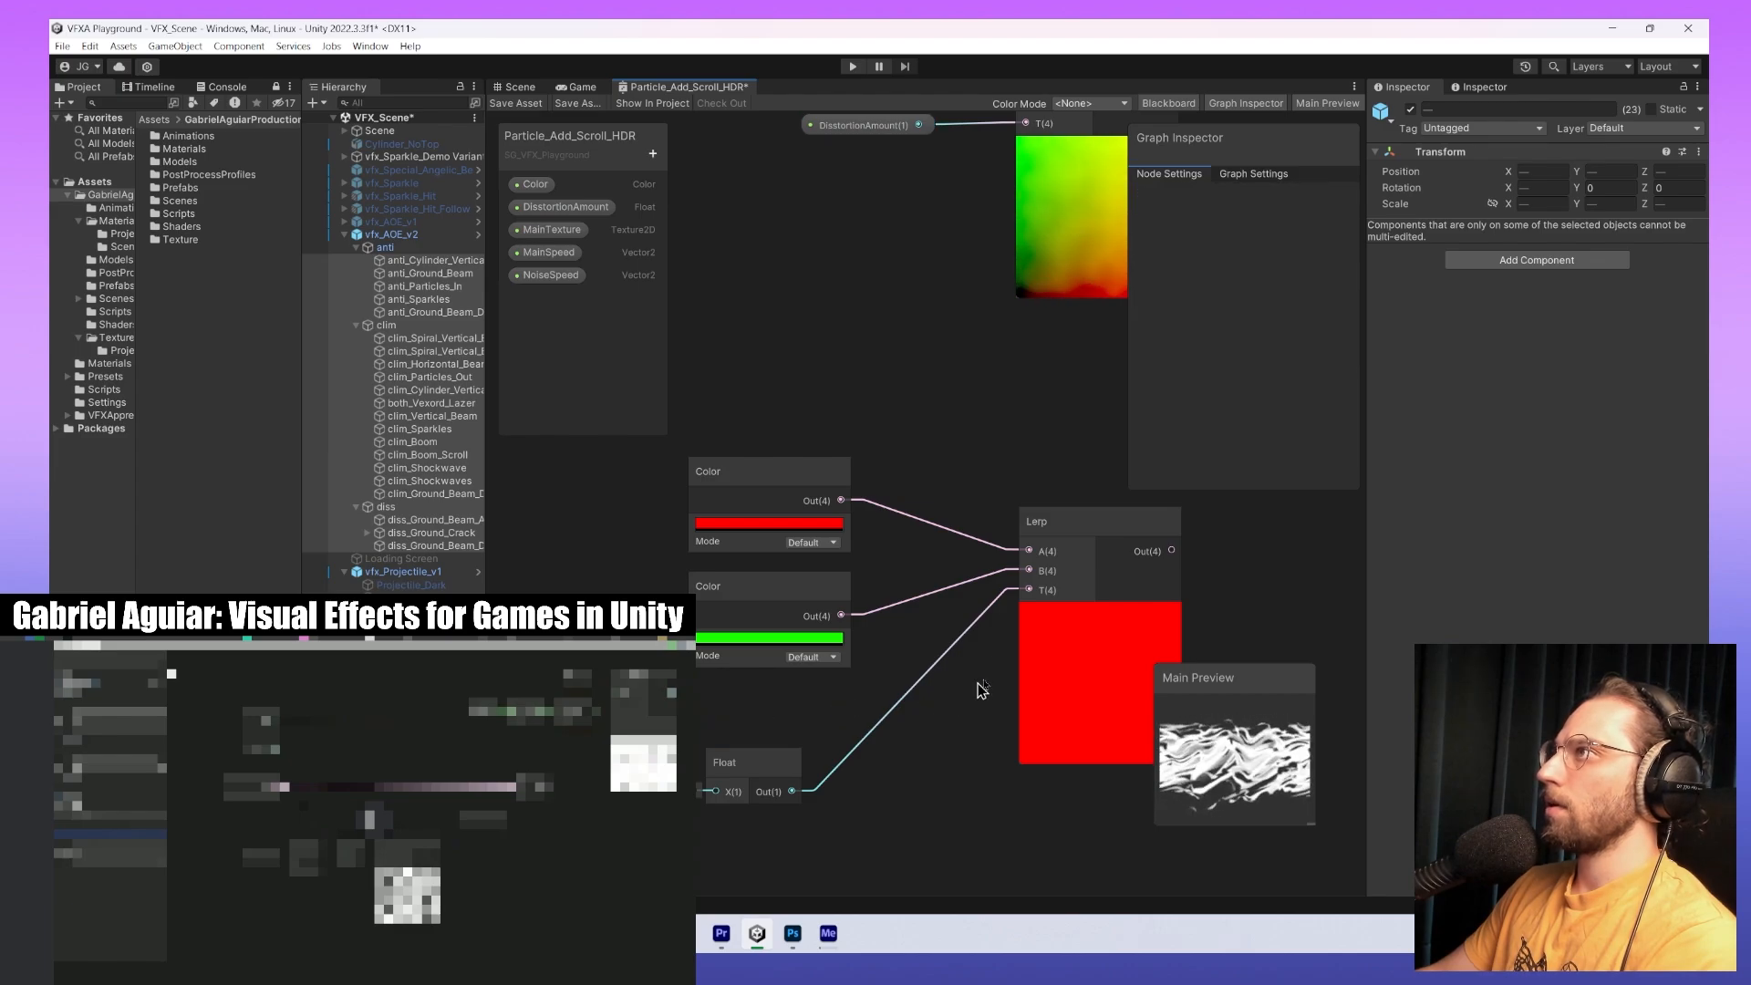
scroll(977, 687, "up", 3)
scroll(976, 687, "down", 5)
scroll(936, 680, "down", 1)
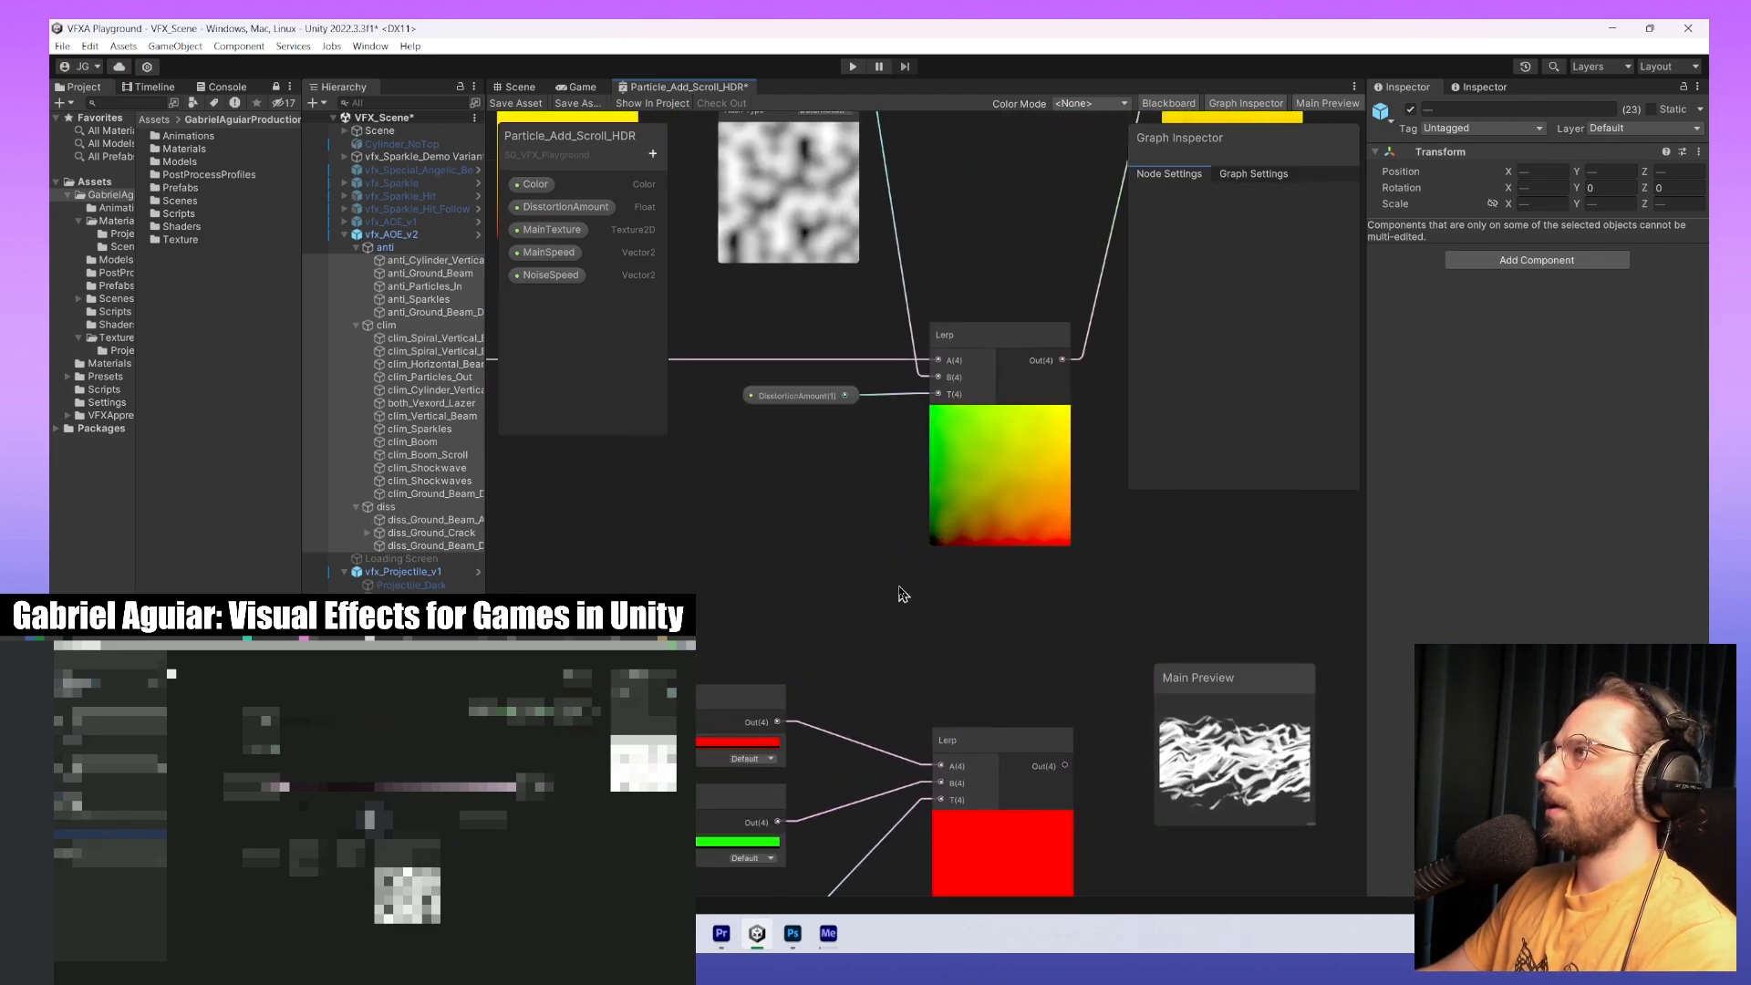
scroll(884, 707, "up", 1)
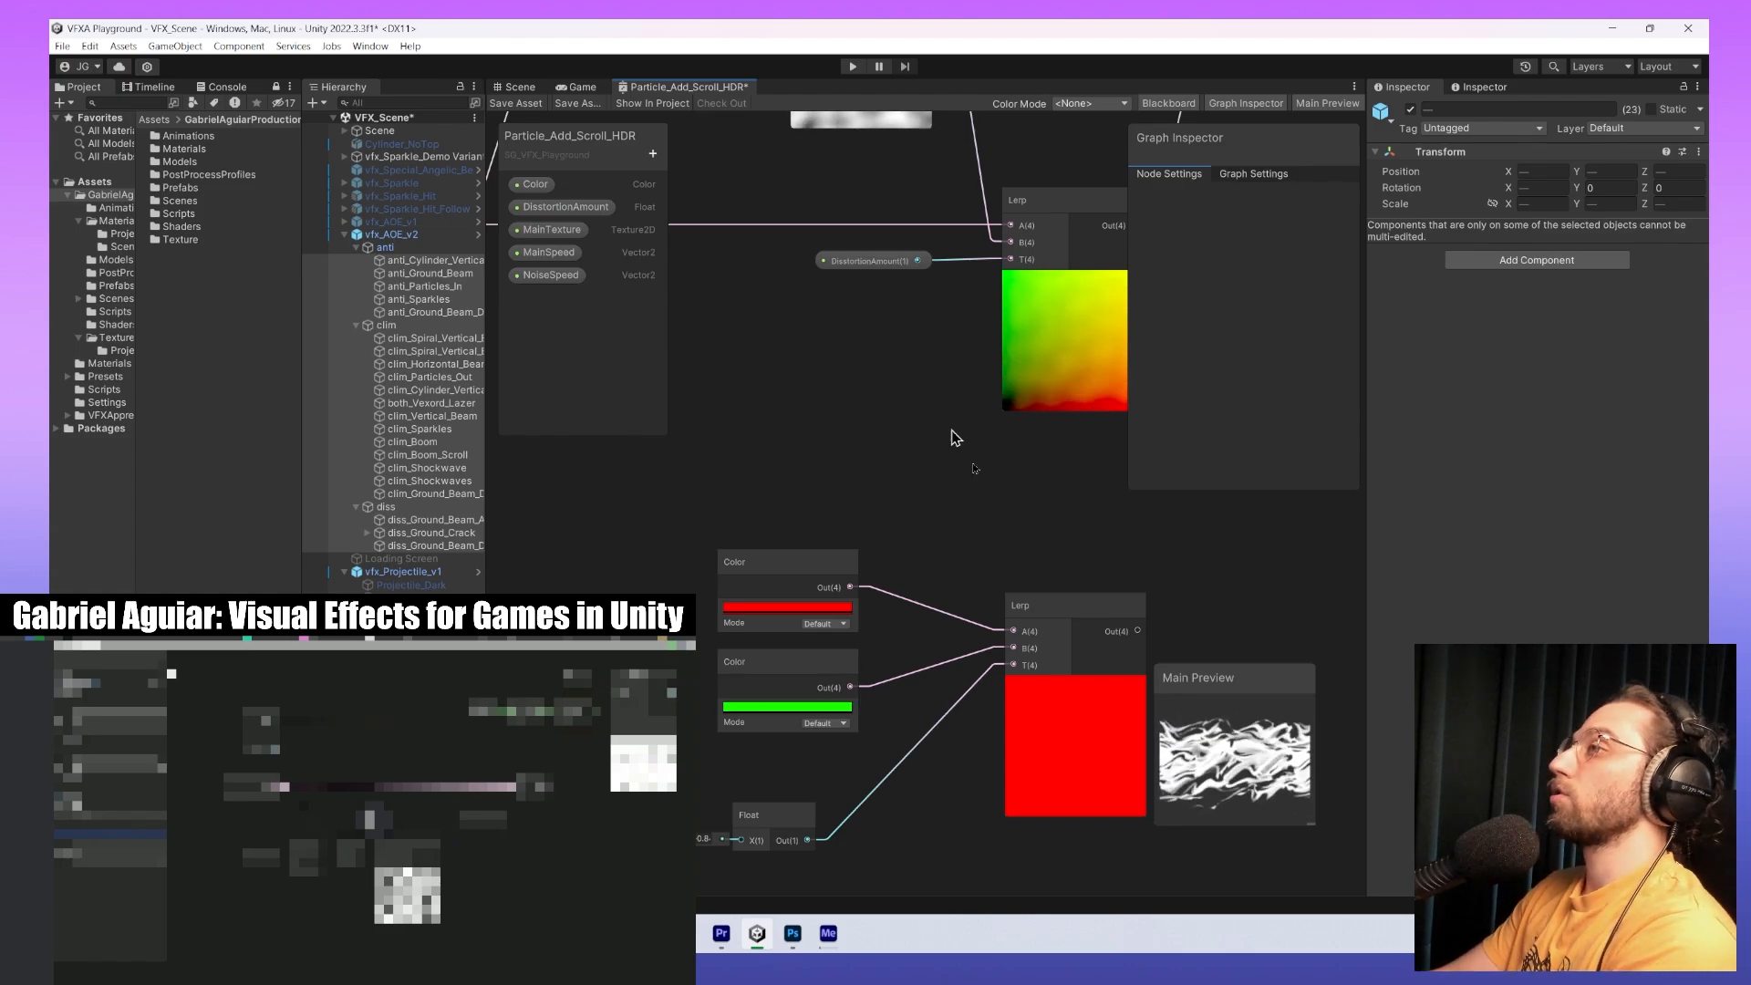
middle_click_drag(751, 867, 772, 838)
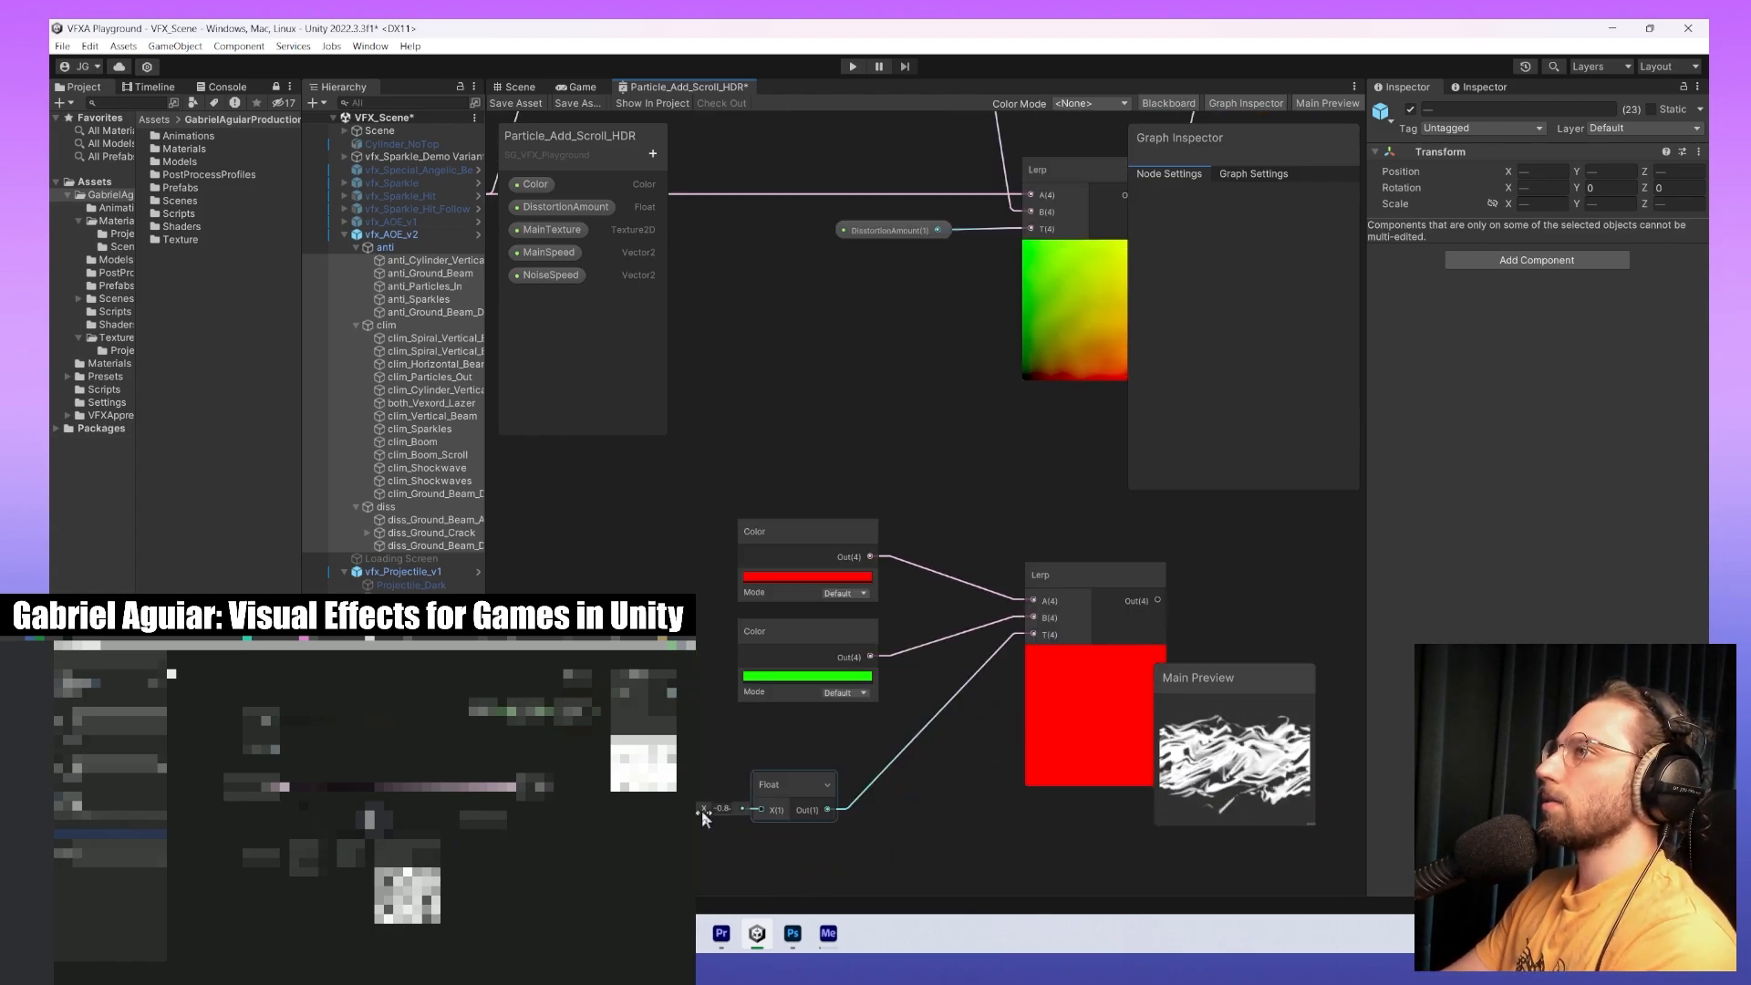
mouse_move(702, 810)
left_mouse_down()
mouse_move(751, 814)
mouse_move(730, 813)
left_mouse_up()
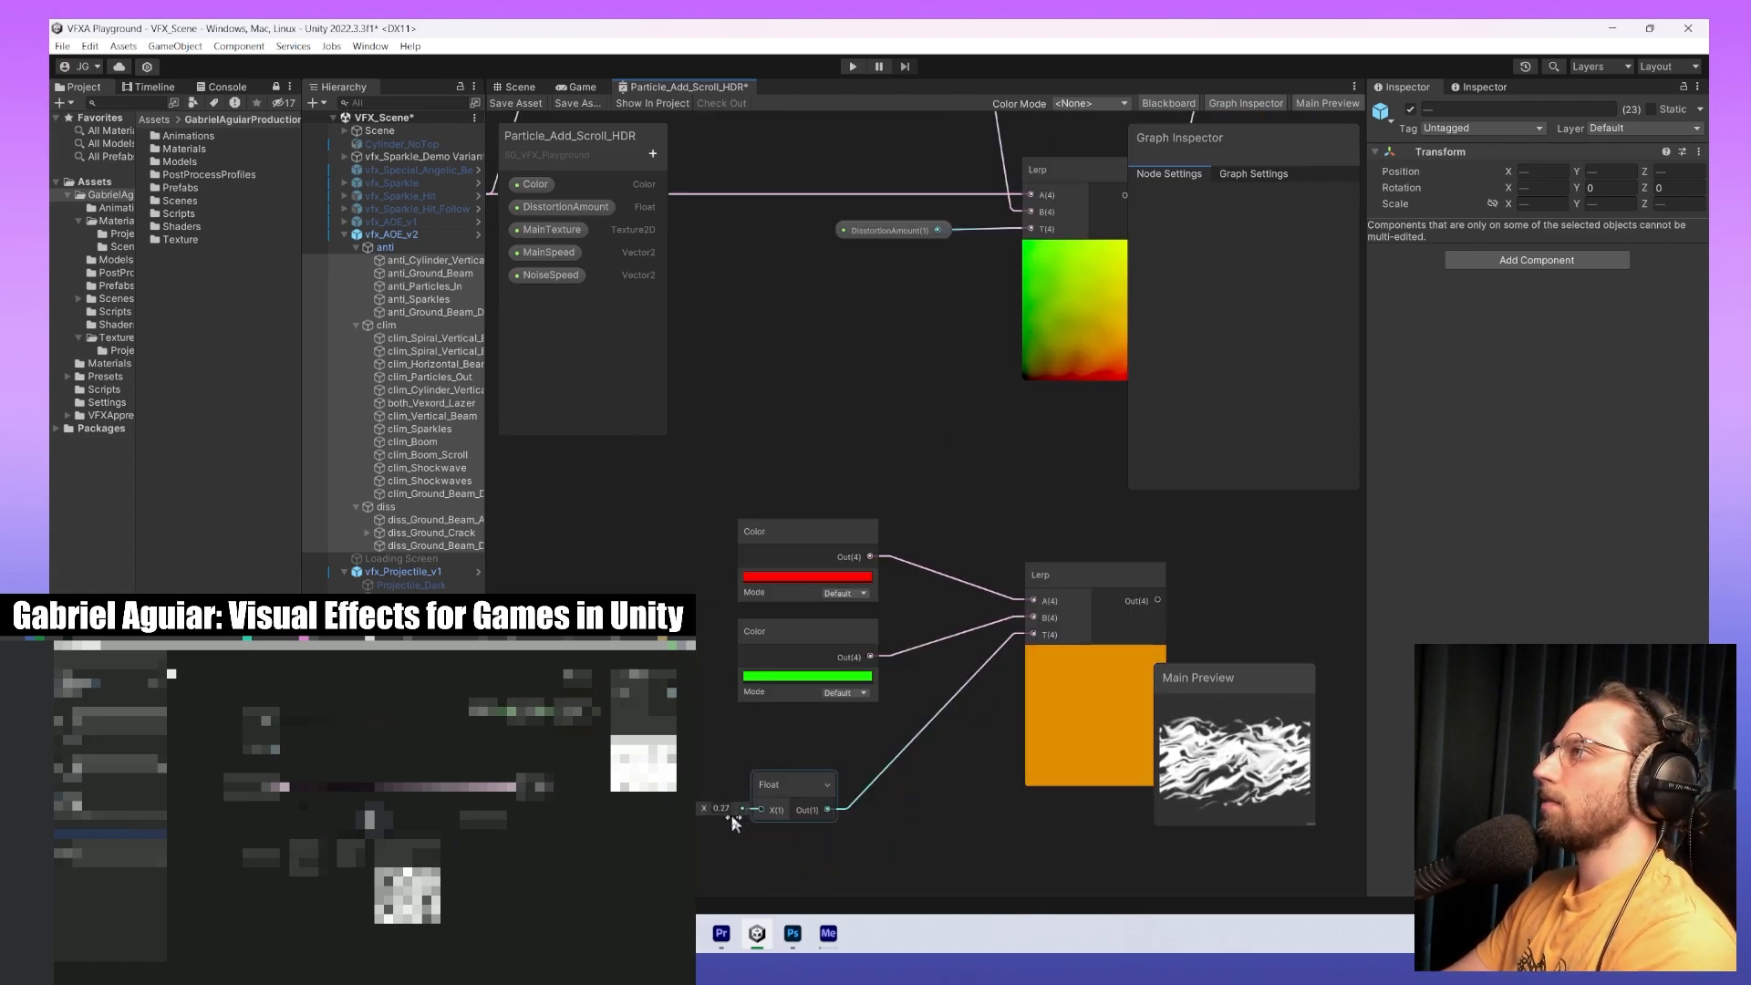
Select the DisstortionAmount node, vary its default through -0.28 while viewing the Lerp preview, and restore -0.1.
middle_click_drag(903, 242, 853, 566)
left_click(856, 563)
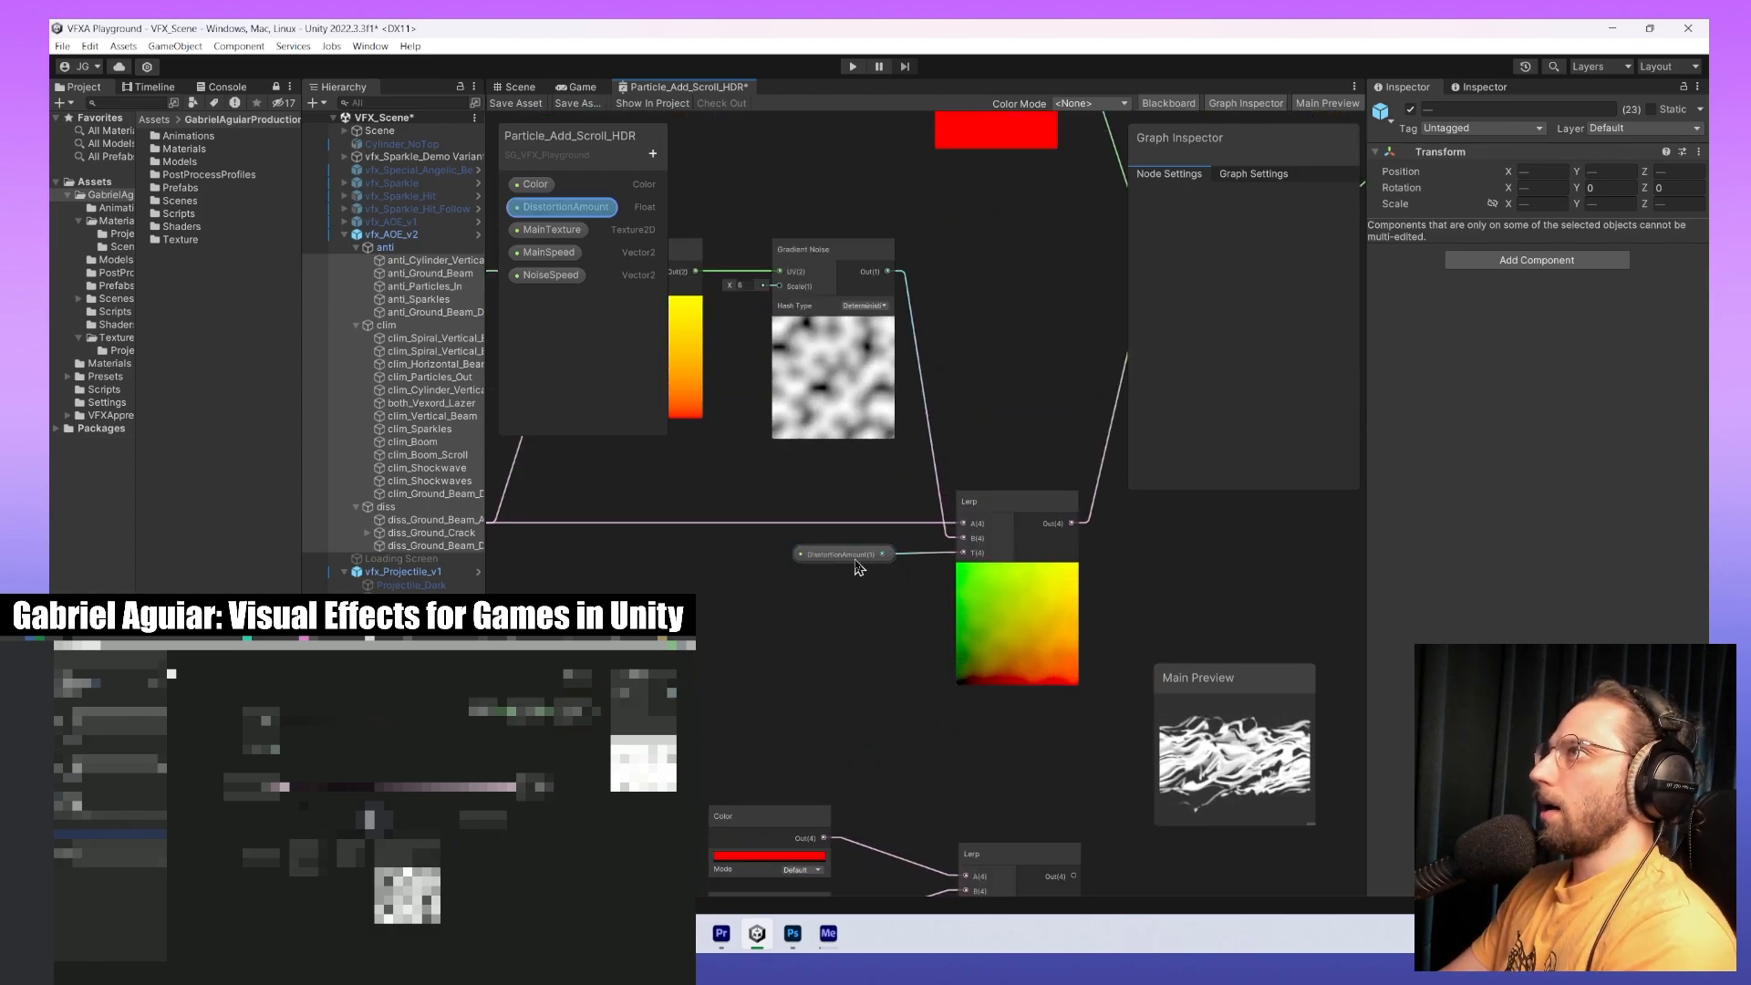
scroll(960, 633, "up", 5)
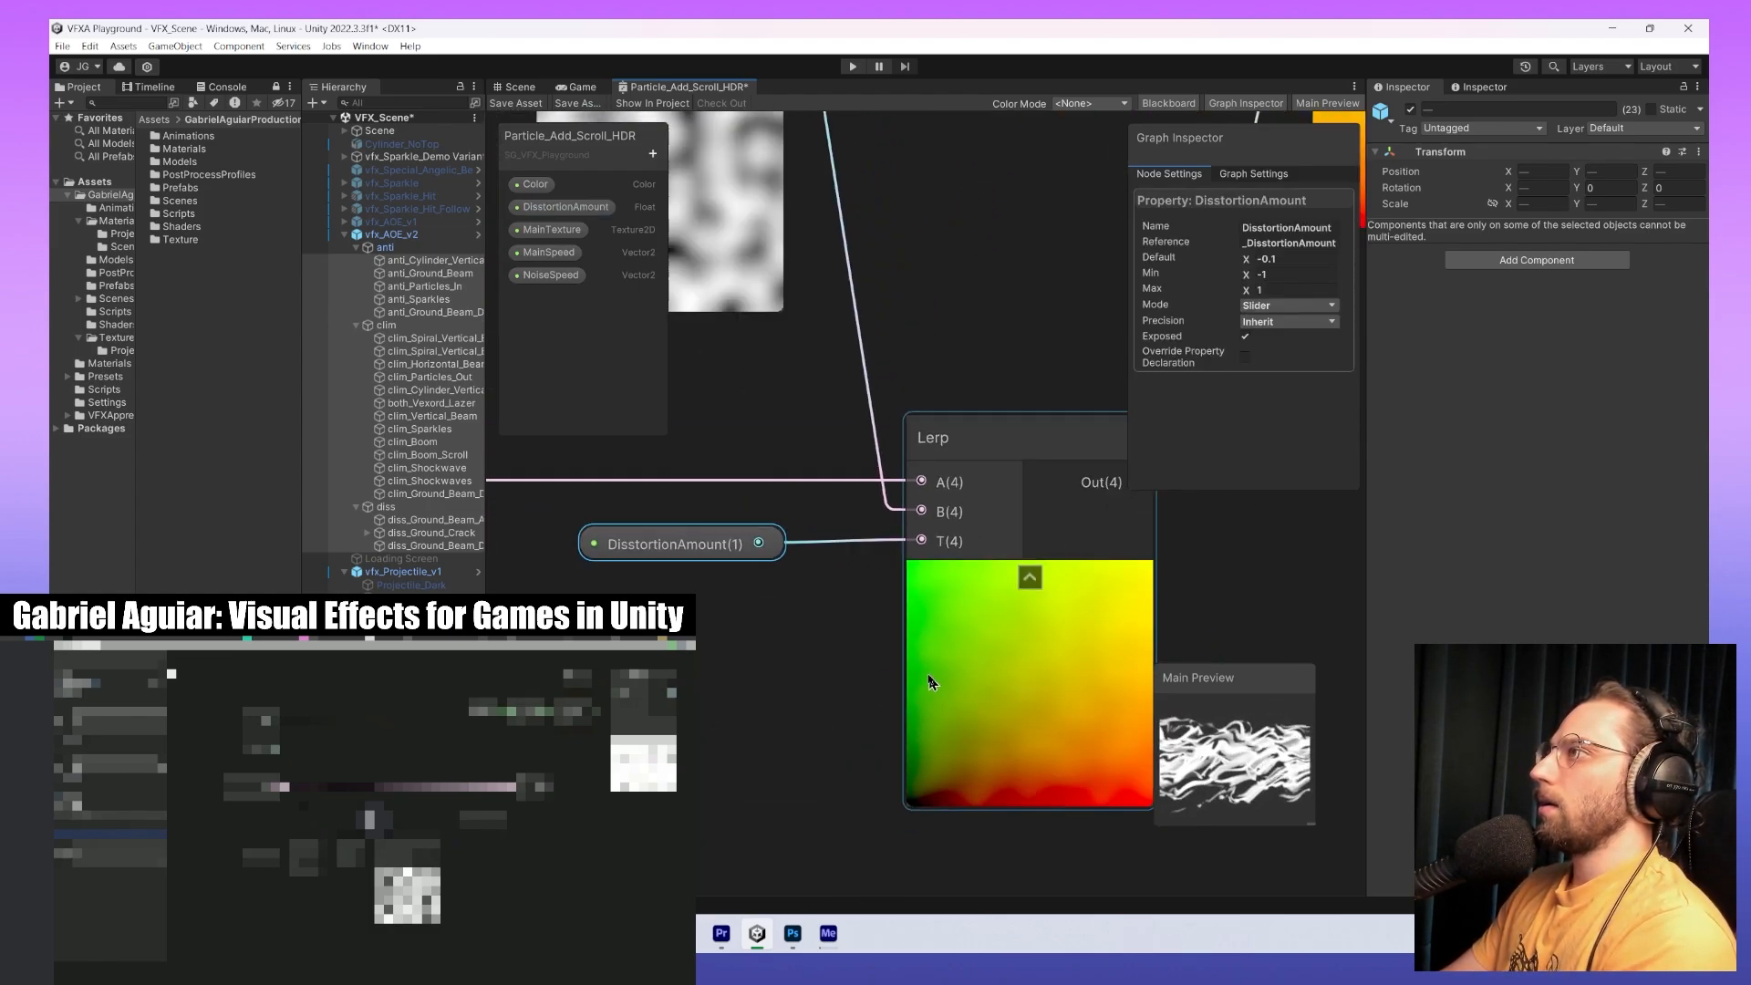
scroll(928, 682, "down", 2)
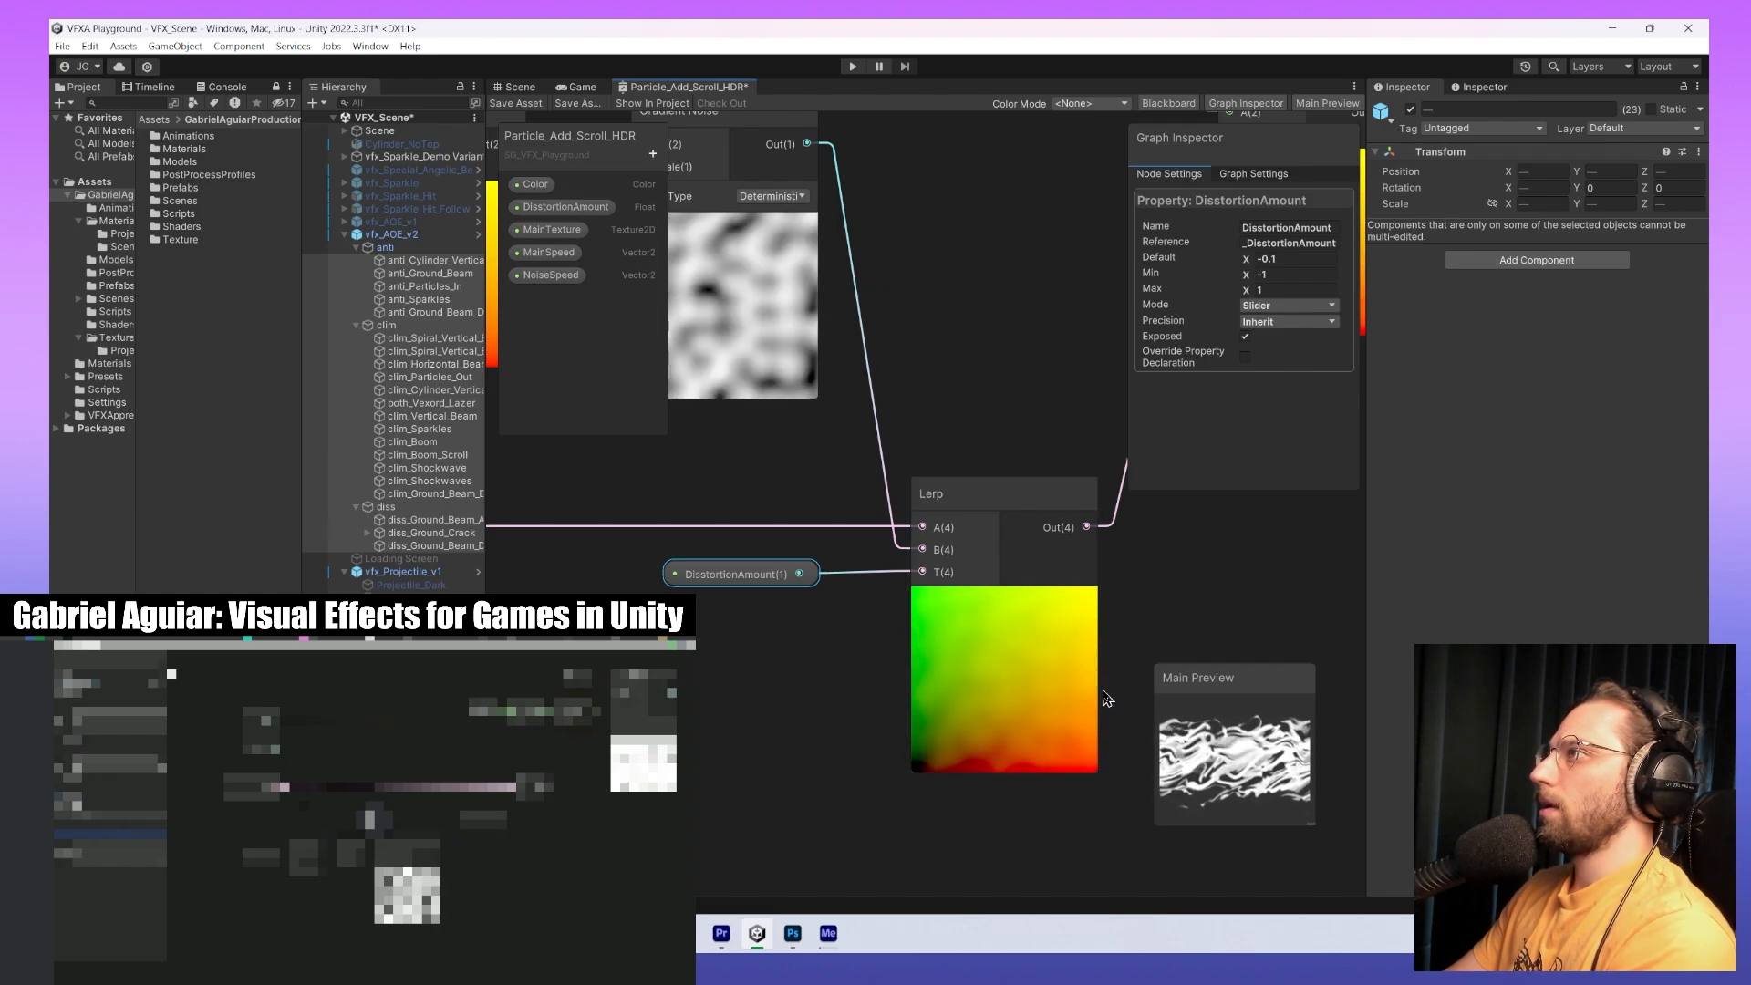
middle_click_drag(1103, 691, 1083, 711)
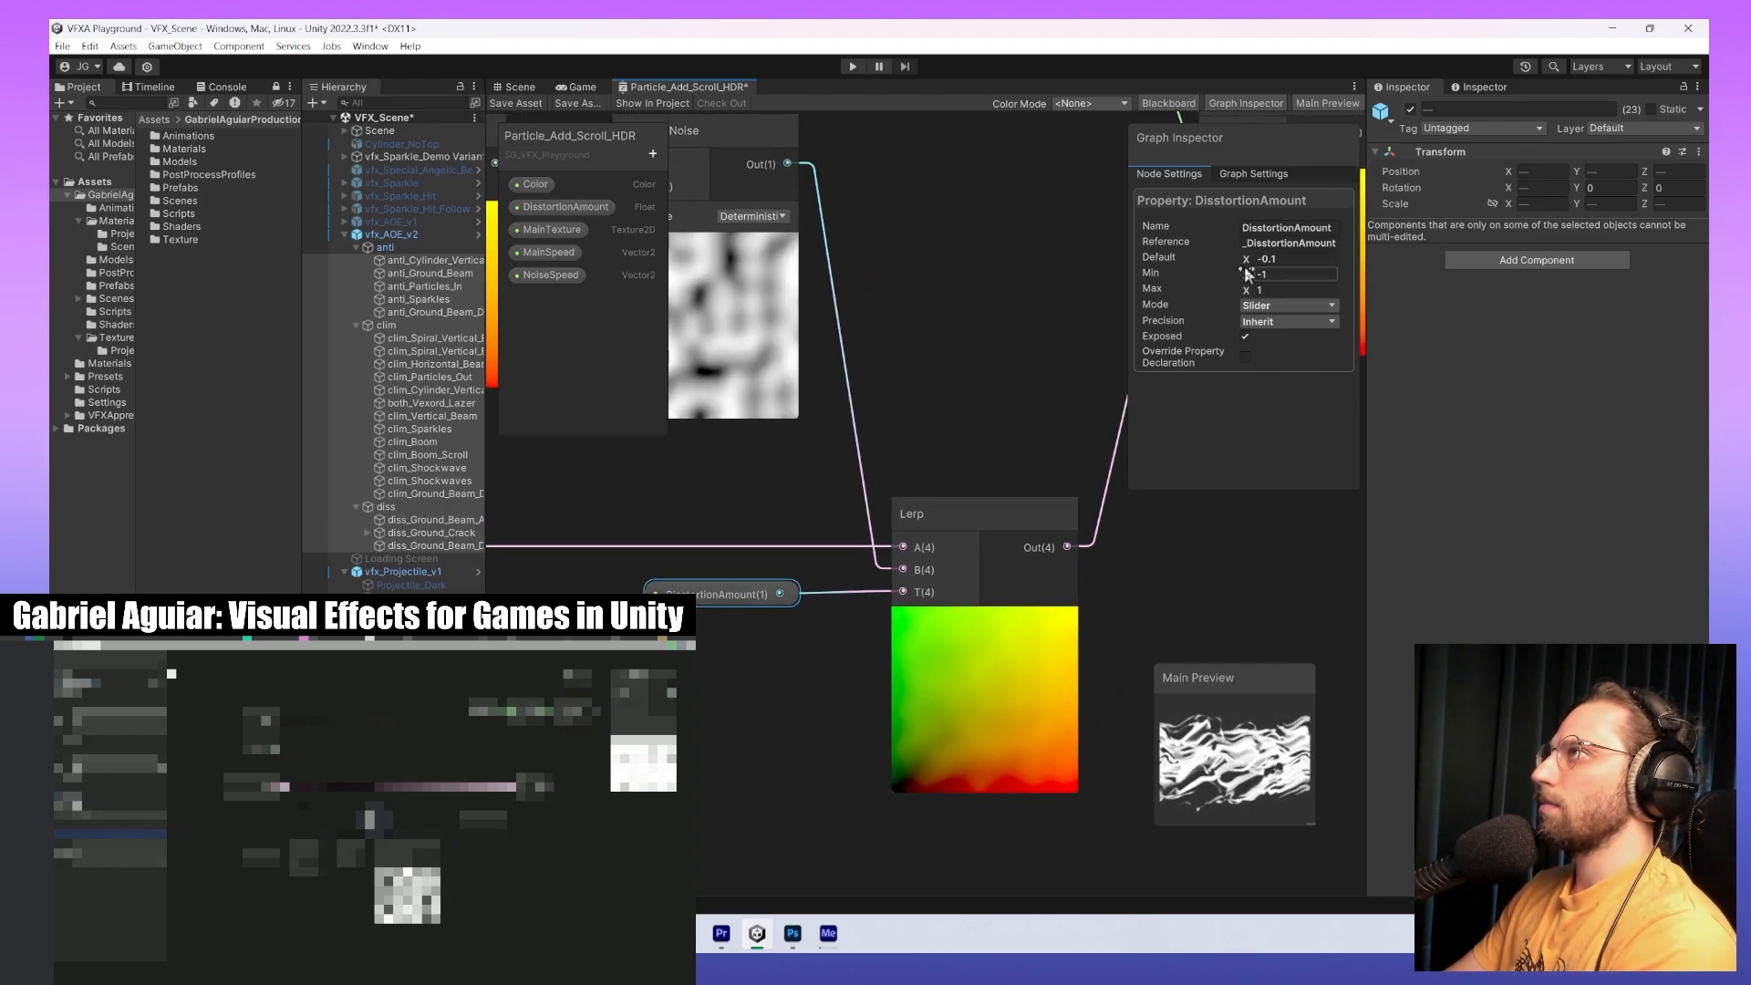
left_click_drag(1246, 260, 1249, 260)
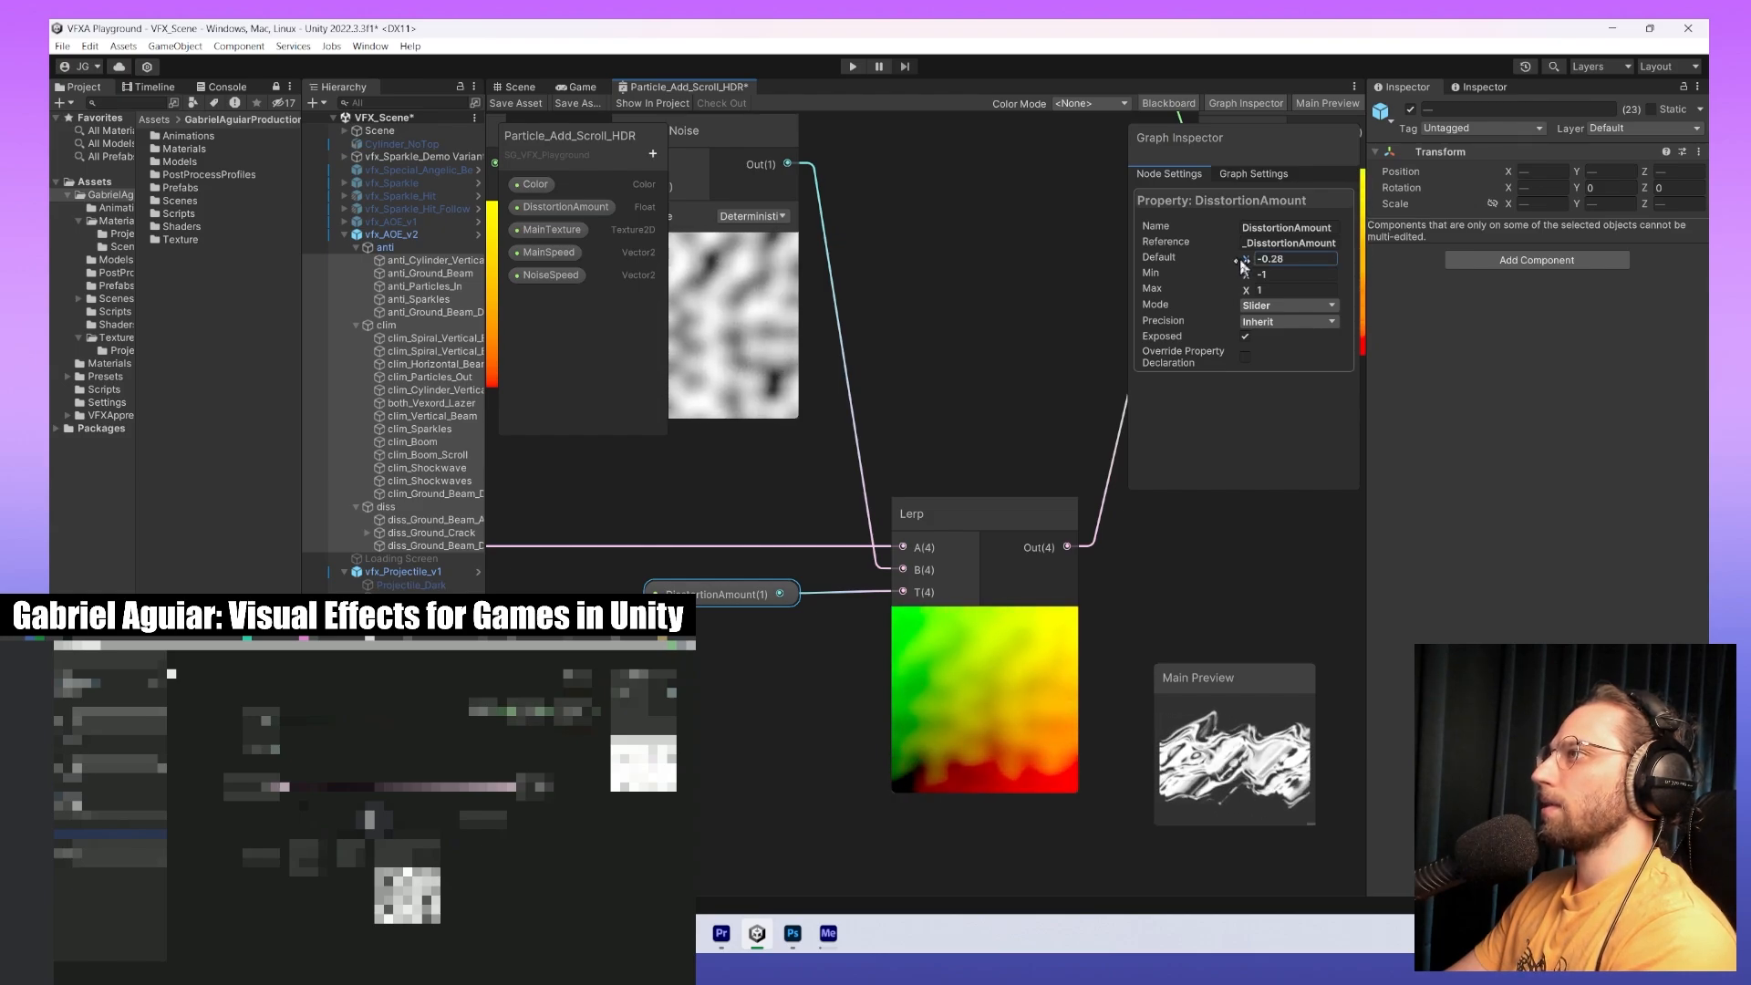
left_click_drag(1242, 261, 1248, 259)
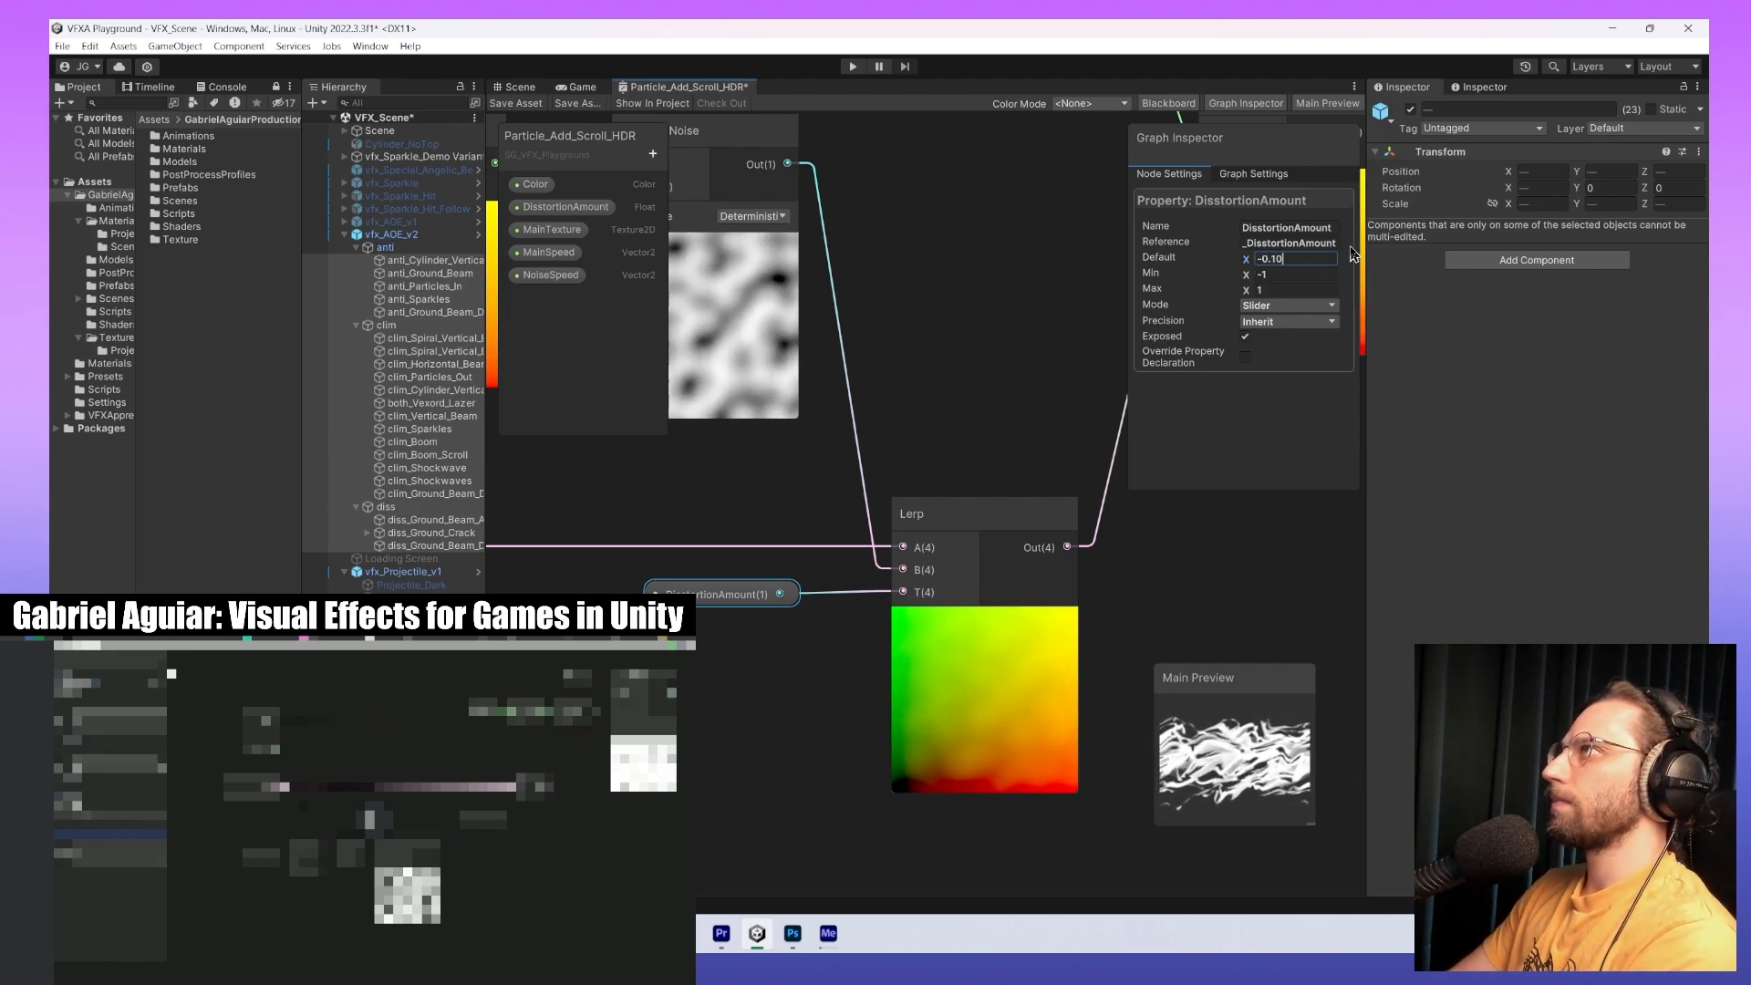
Review the noise and UV inputs of the distortion Lerp, and raise the test Float's X value further toward green.
scroll(976, 653, "down", 5)
scroll(1003, 647, "up", 3)
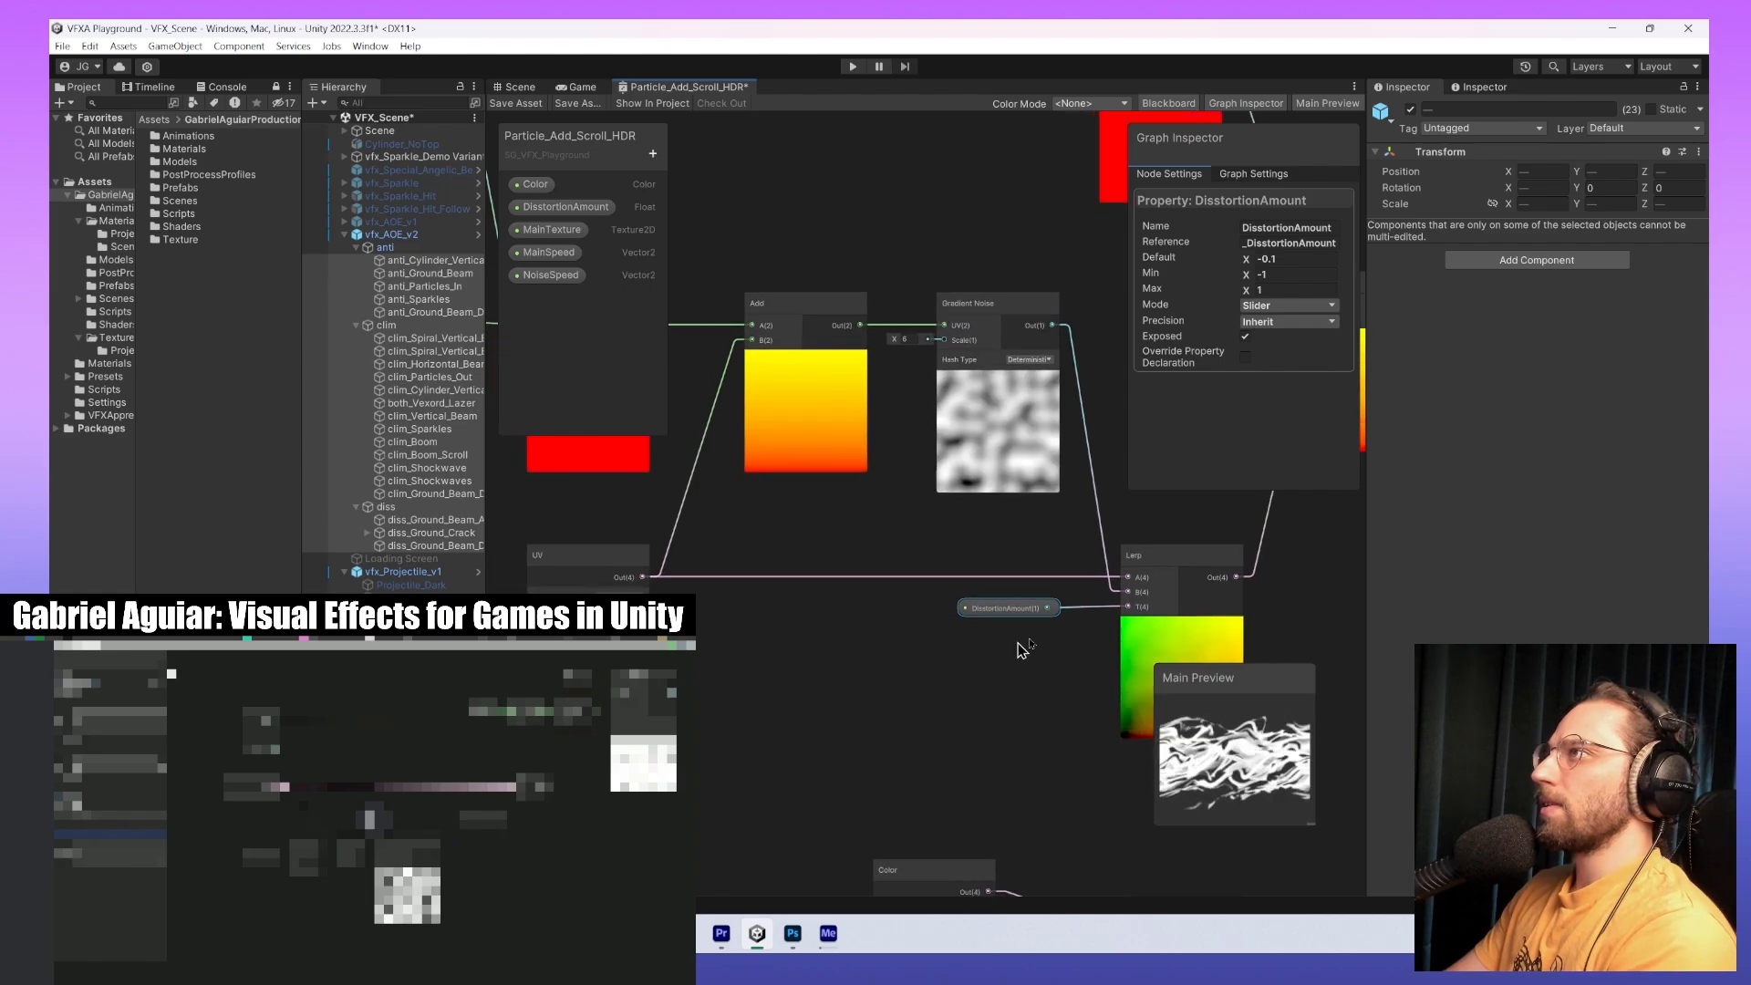
middle_click_drag(943, 386, 954, 473)
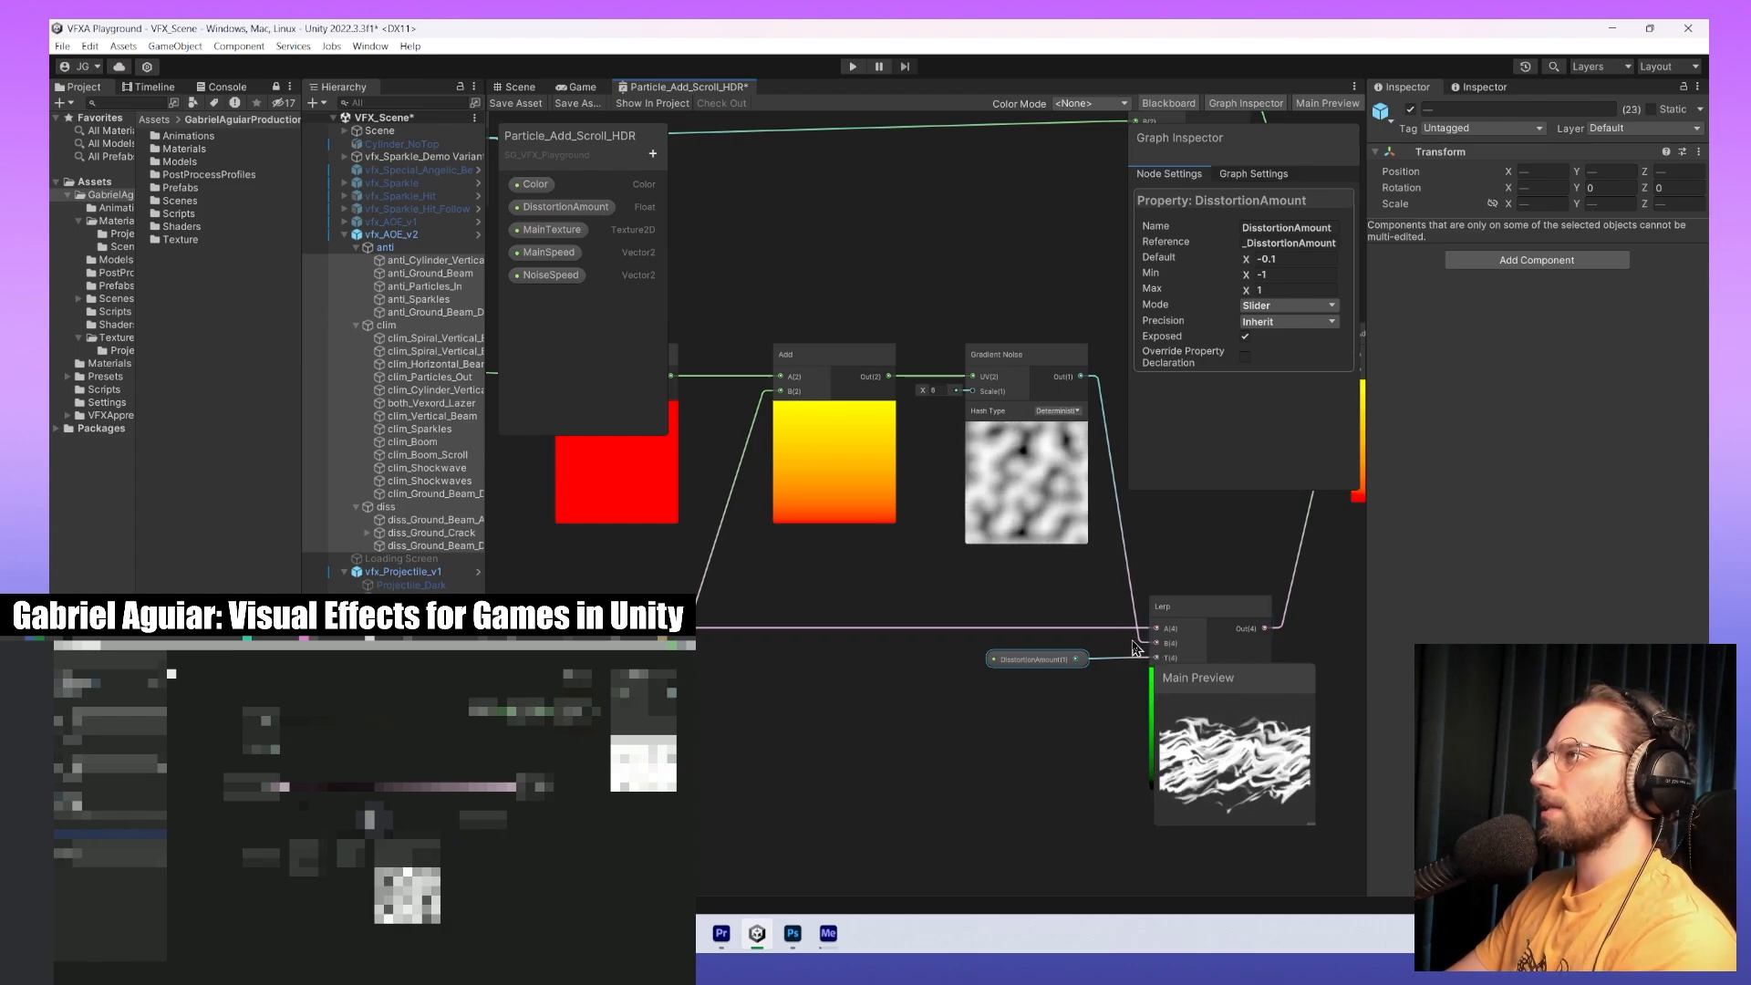
middle_click_drag(1131, 643, 903, 302)
left_click_drag(732, 702, 763, 708)
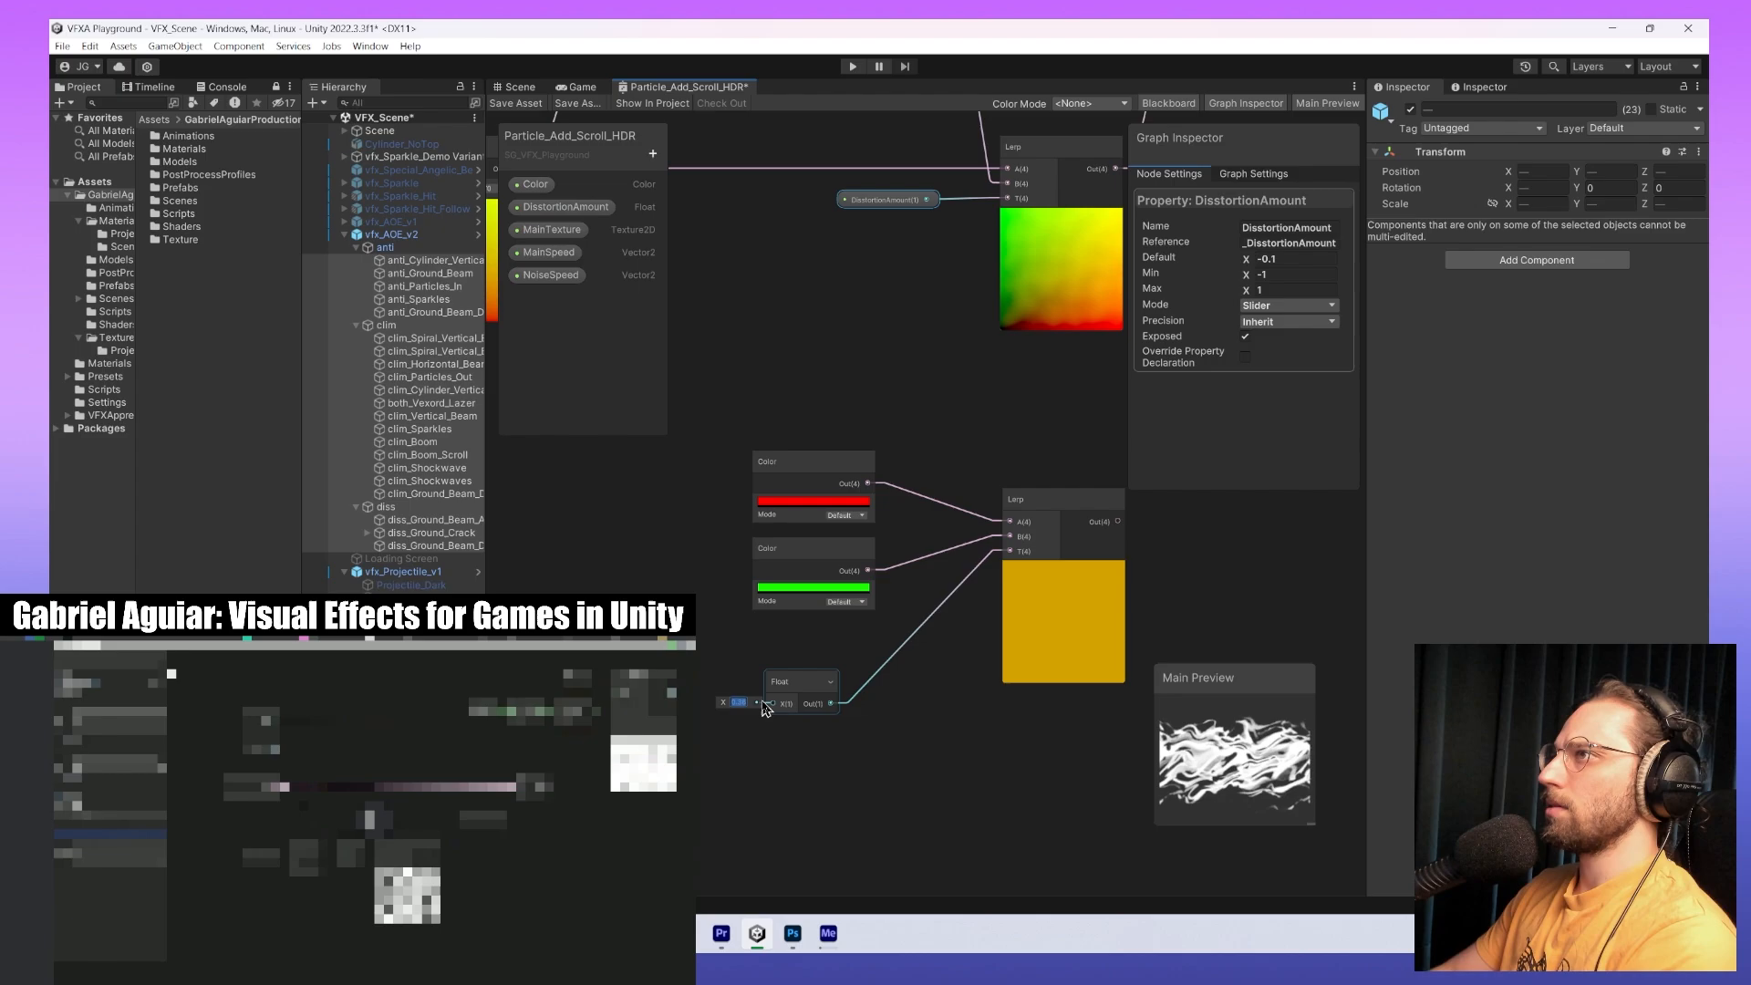
Set the test Float's X value to 0 and finally to 1 to compare the red and green ends of the Lerp.
type("0")
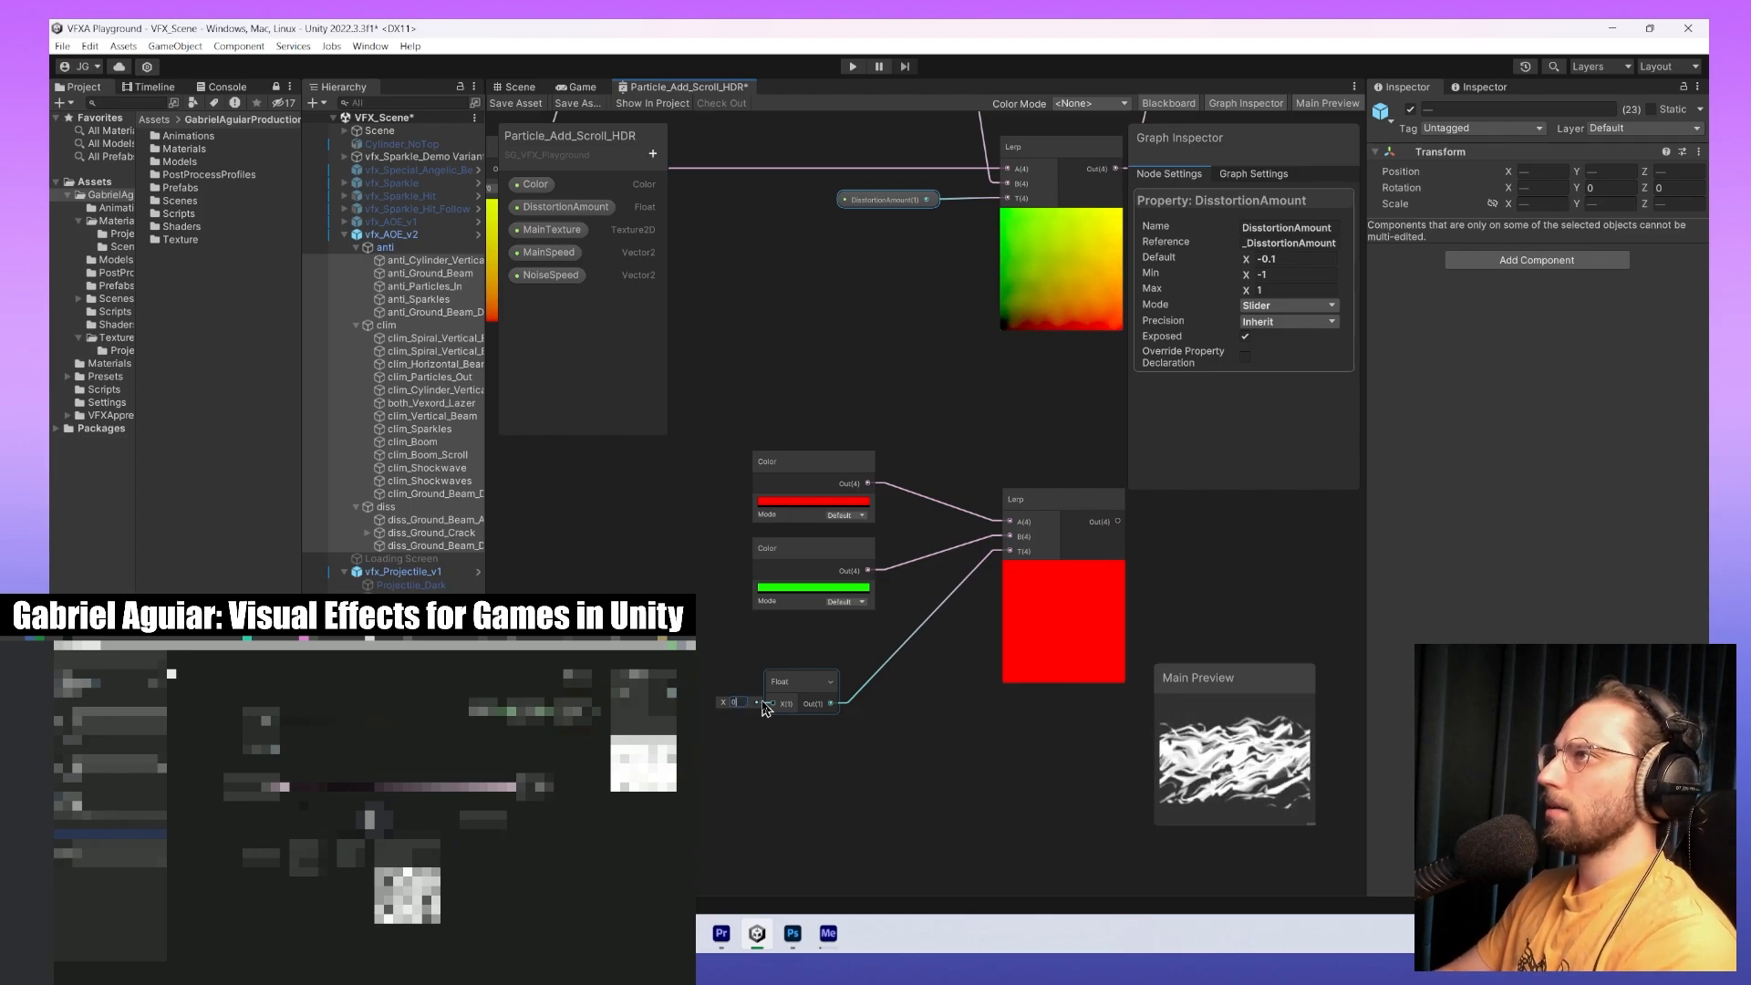
type(".1")
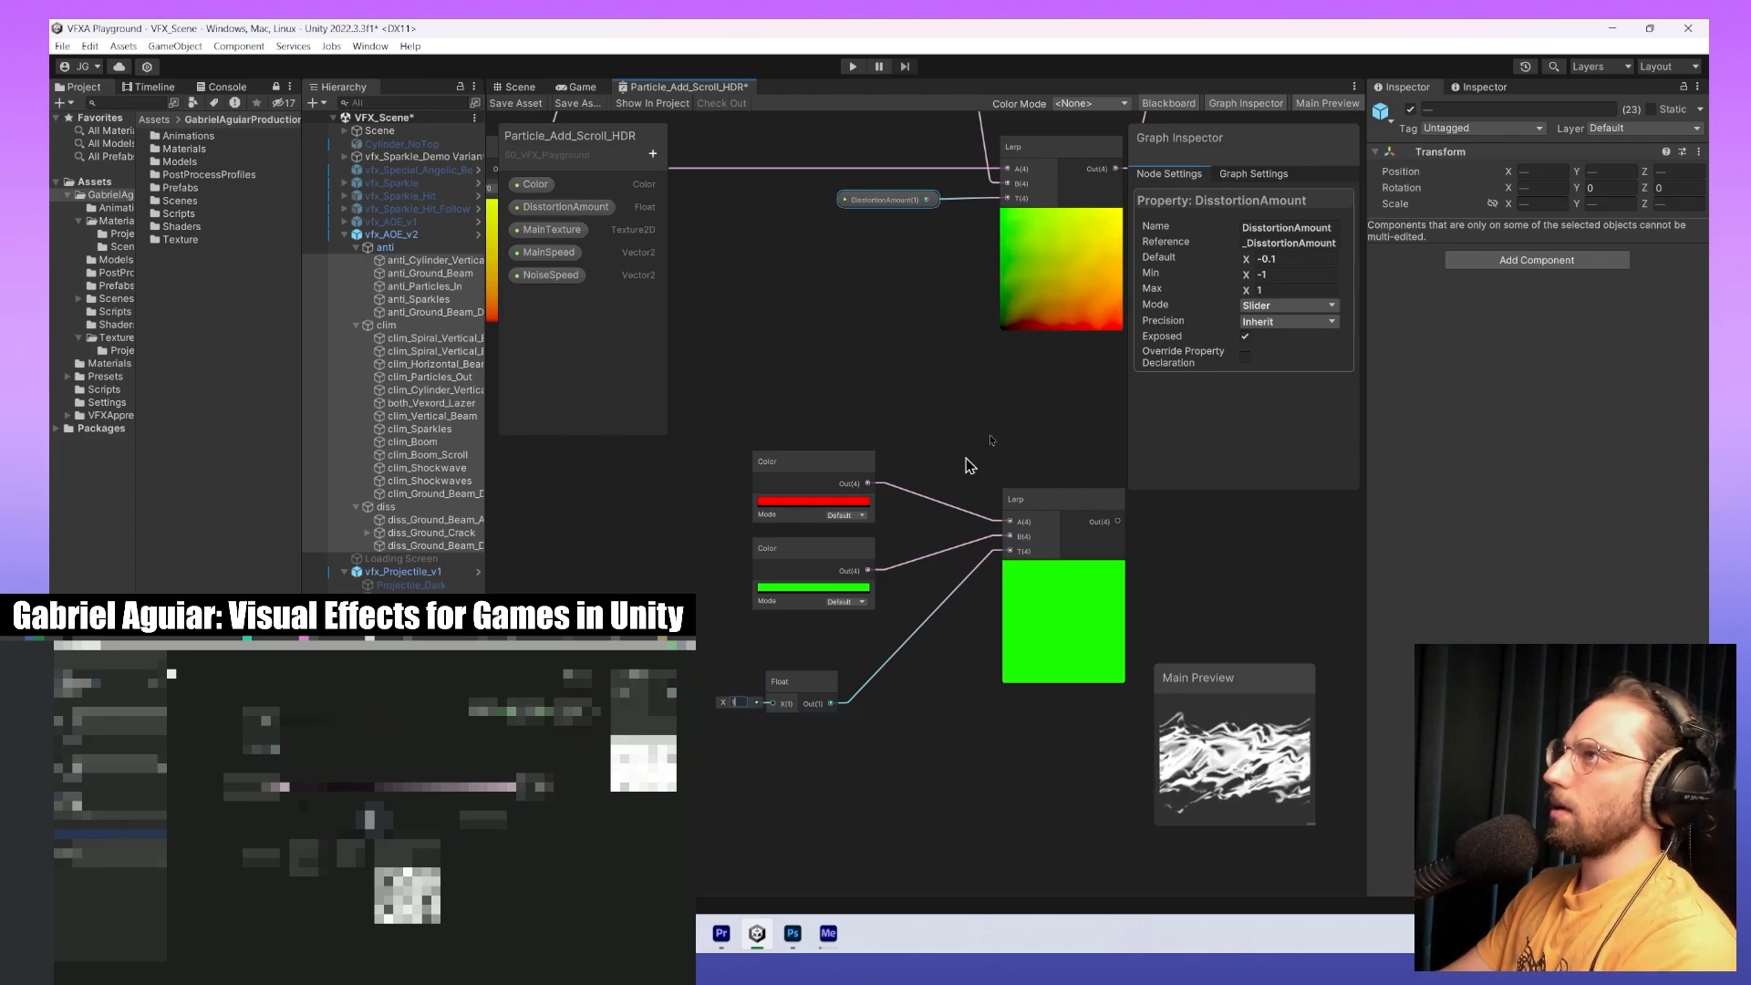
Set the DisstortionAmount default to 0 to remove the noise from the distortion Lerp.
middle_click_drag(998, 424, 1010, 829)
scroll(1010, 826, "down", 1)
scroll(992, 671, "up", 3)
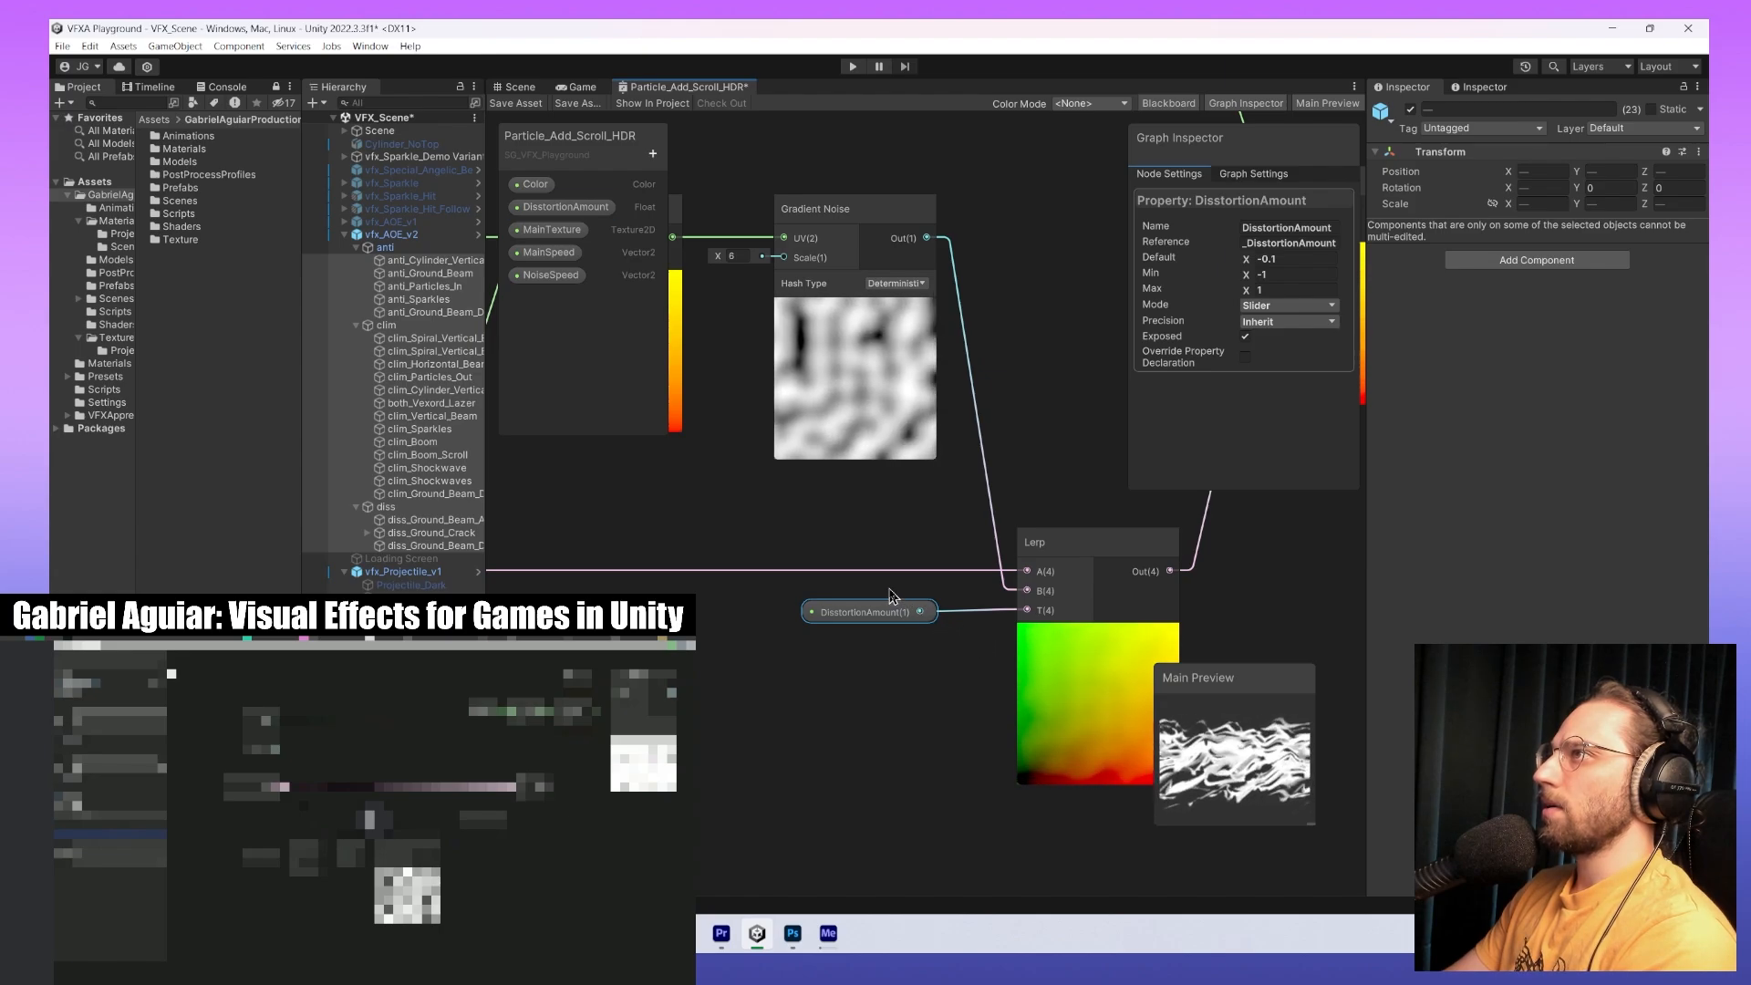
middle_click_drag(865, 591, 938, 582)
middle_click_drag(816, 581, 717, 644)
scroll(695, 629, "down", 2)
middle_click_drag(893, 643, 820, 622)
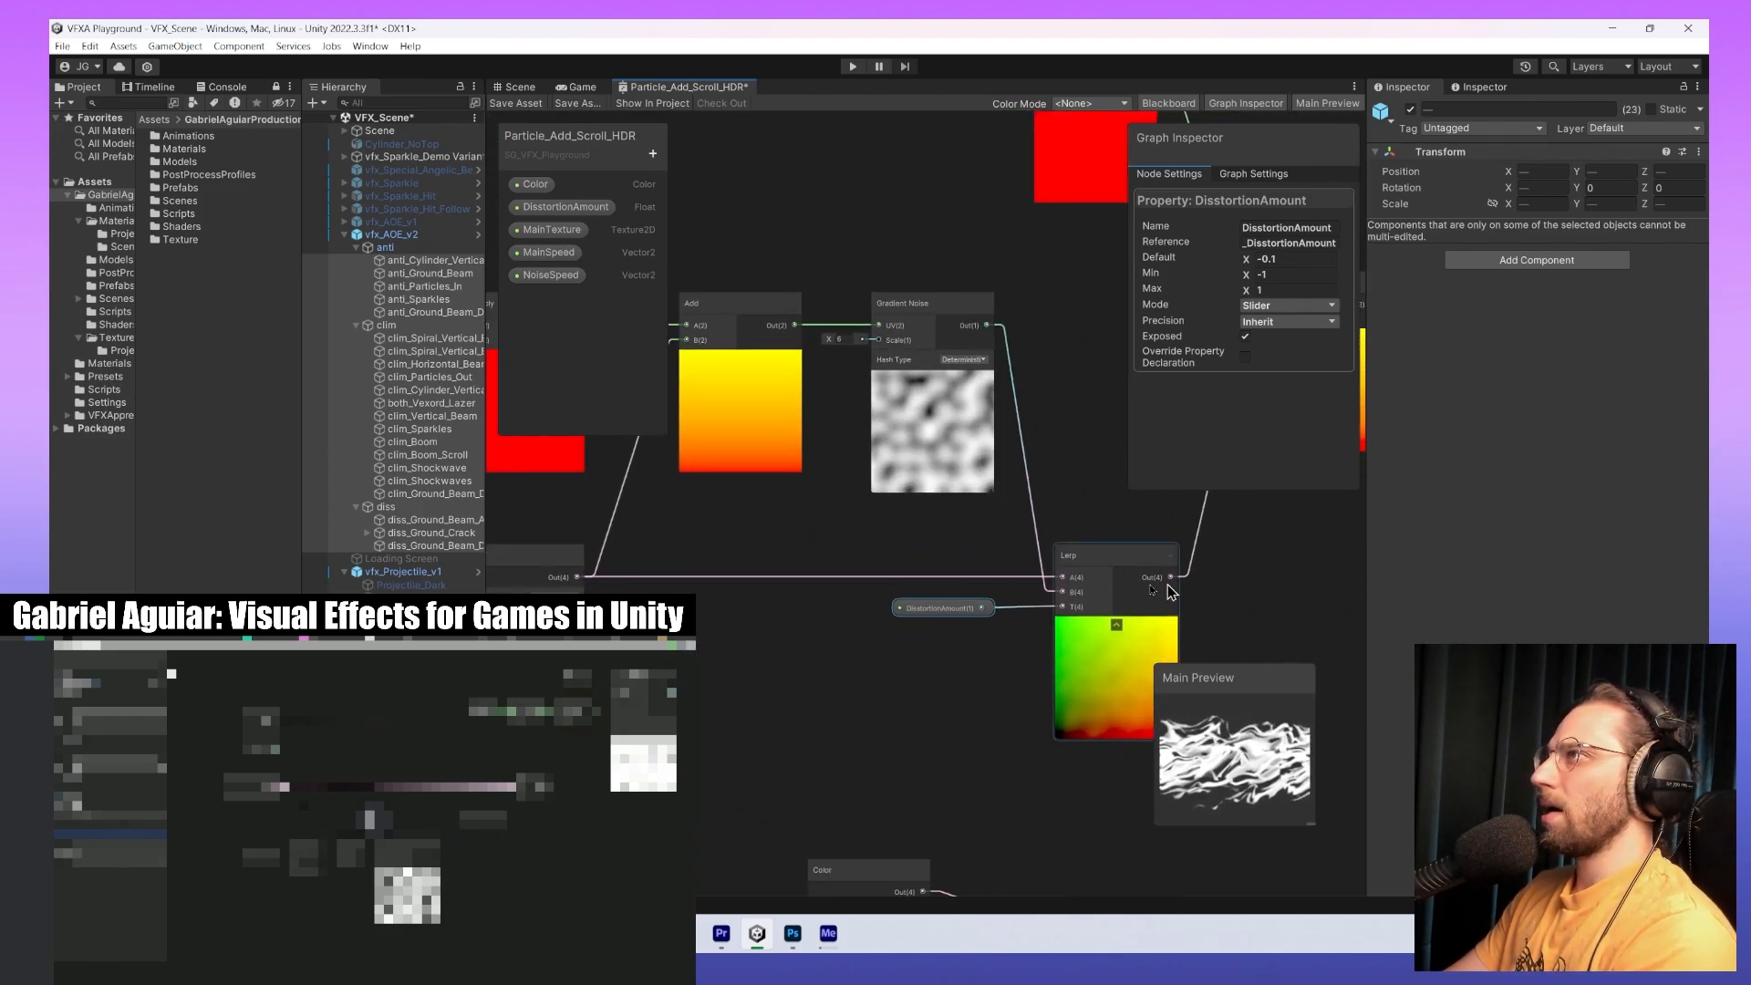
left_click(1291, 259)
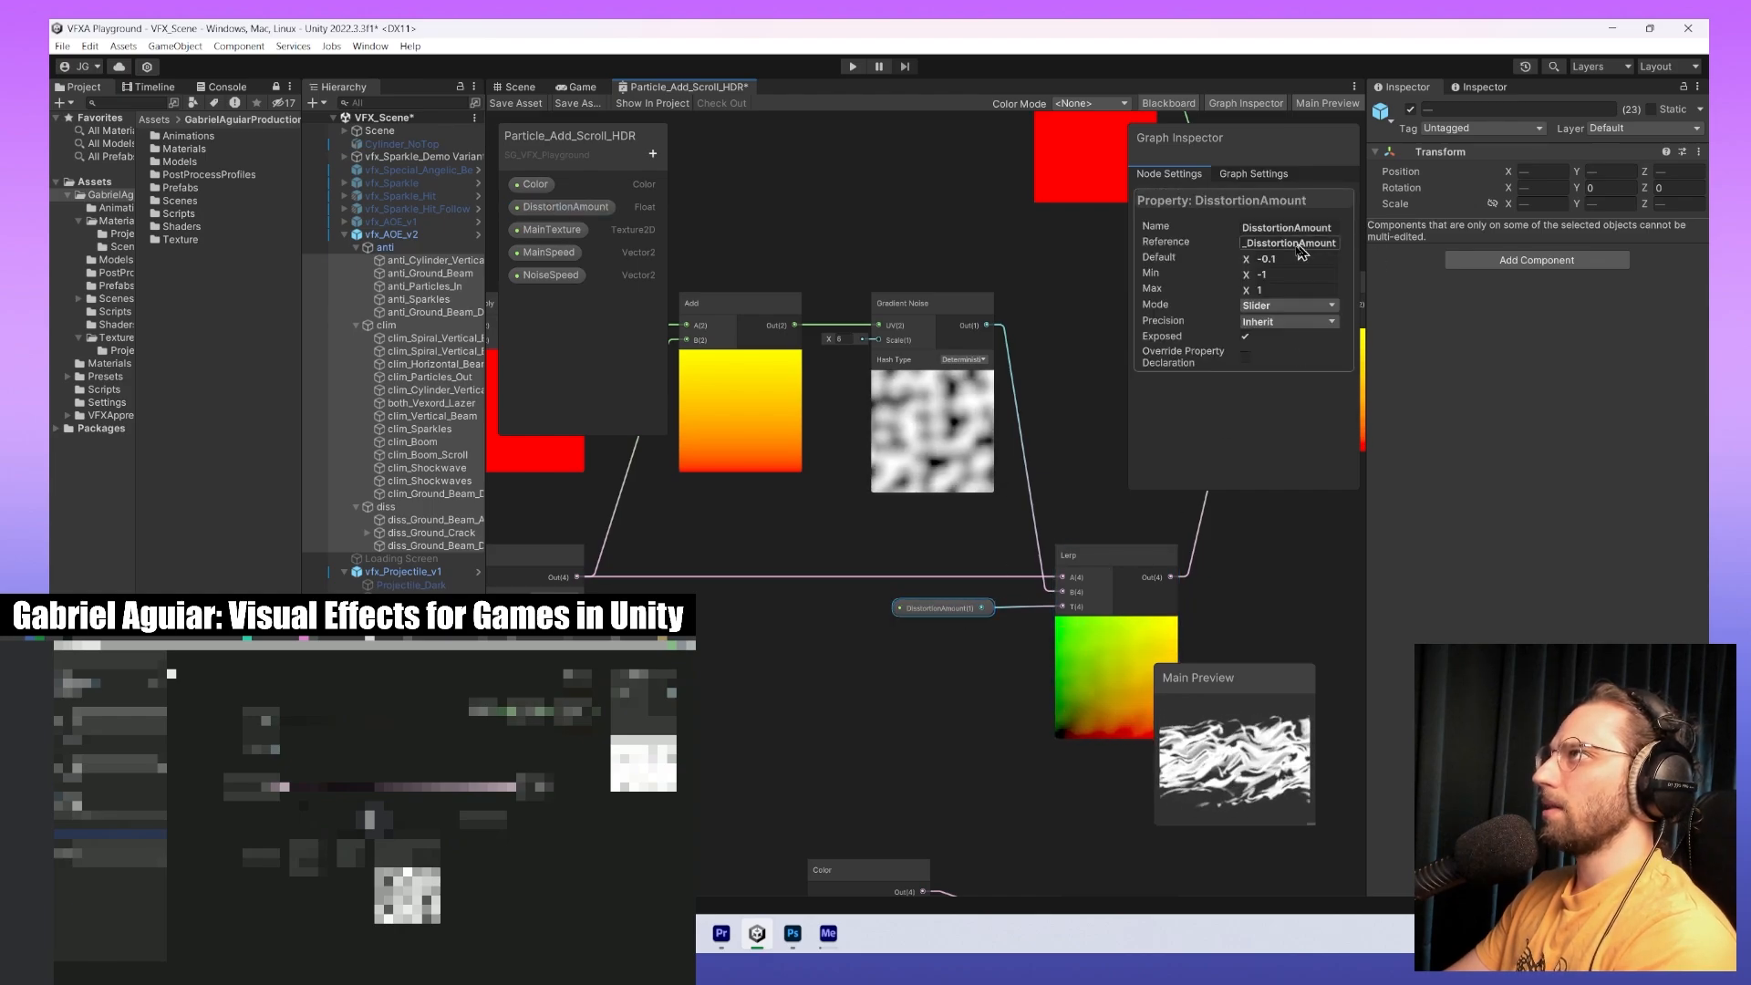
type("0")
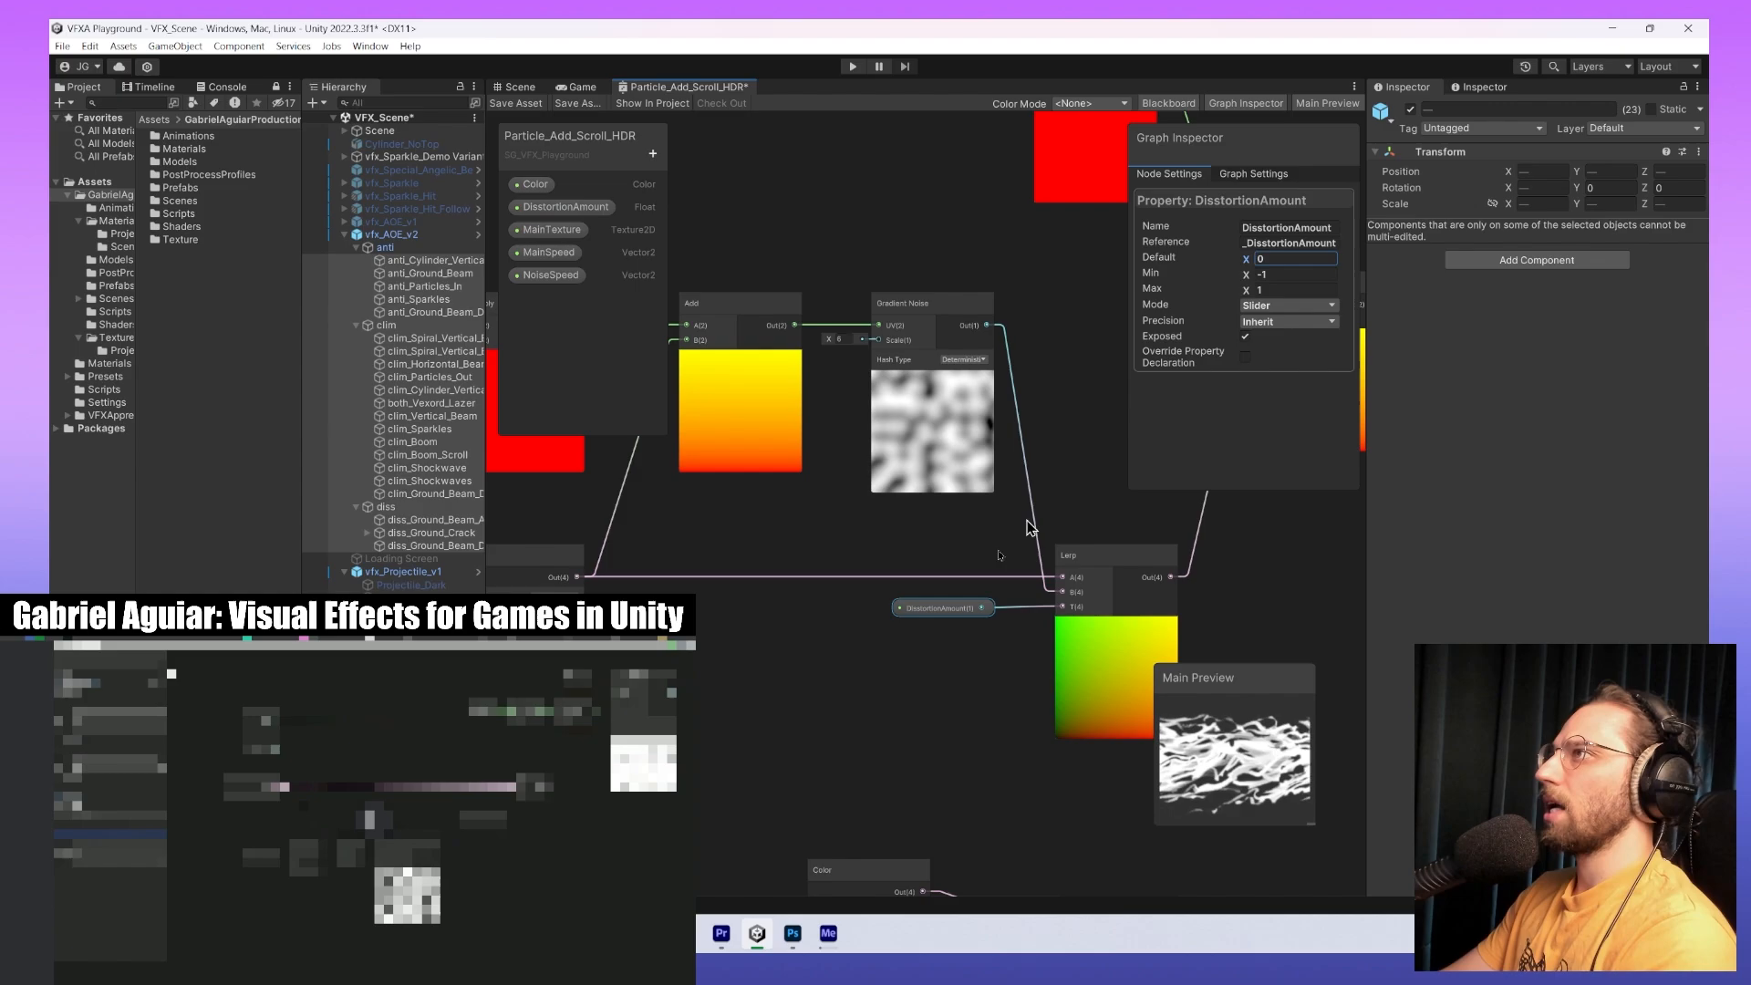
Trace the Time output to the upper Multiply node, and select MainSpeed to examine its default.
middle_click_drag(929, 620, 985, 624)
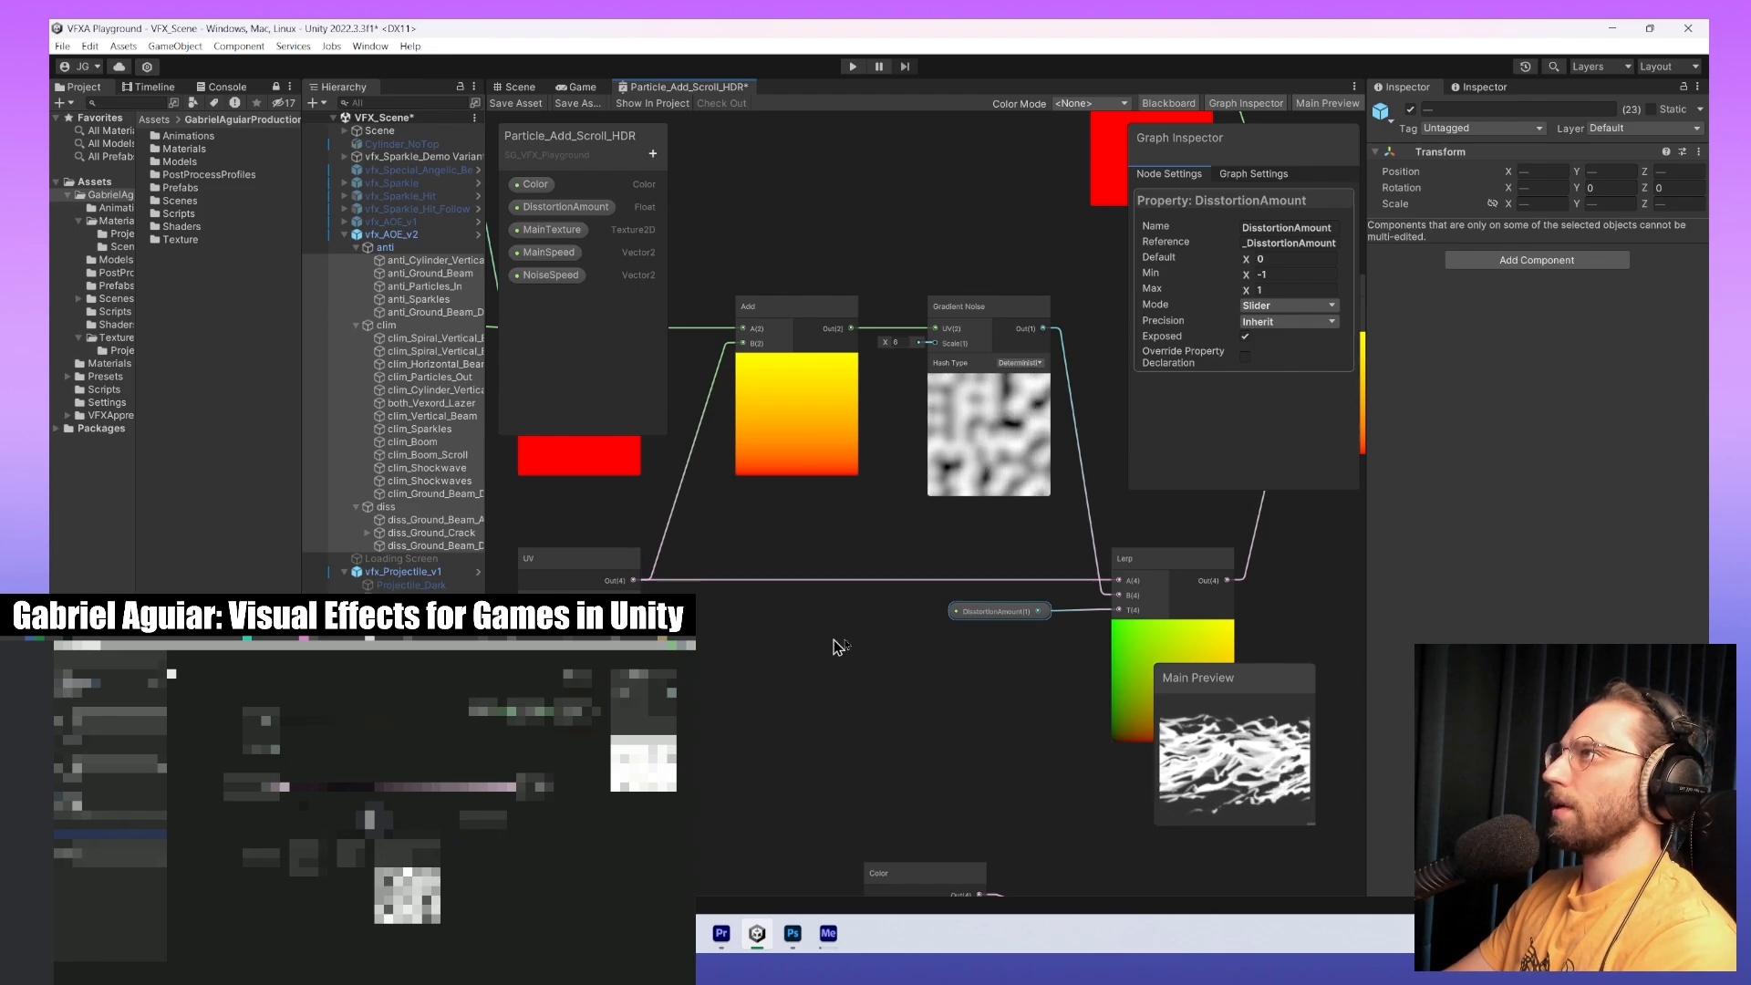
middle_click_drag(1121, 557, 772, 800)
scroll(806, 708, "down", 2)
middle_click_drag(800, 668, 1142, 710)
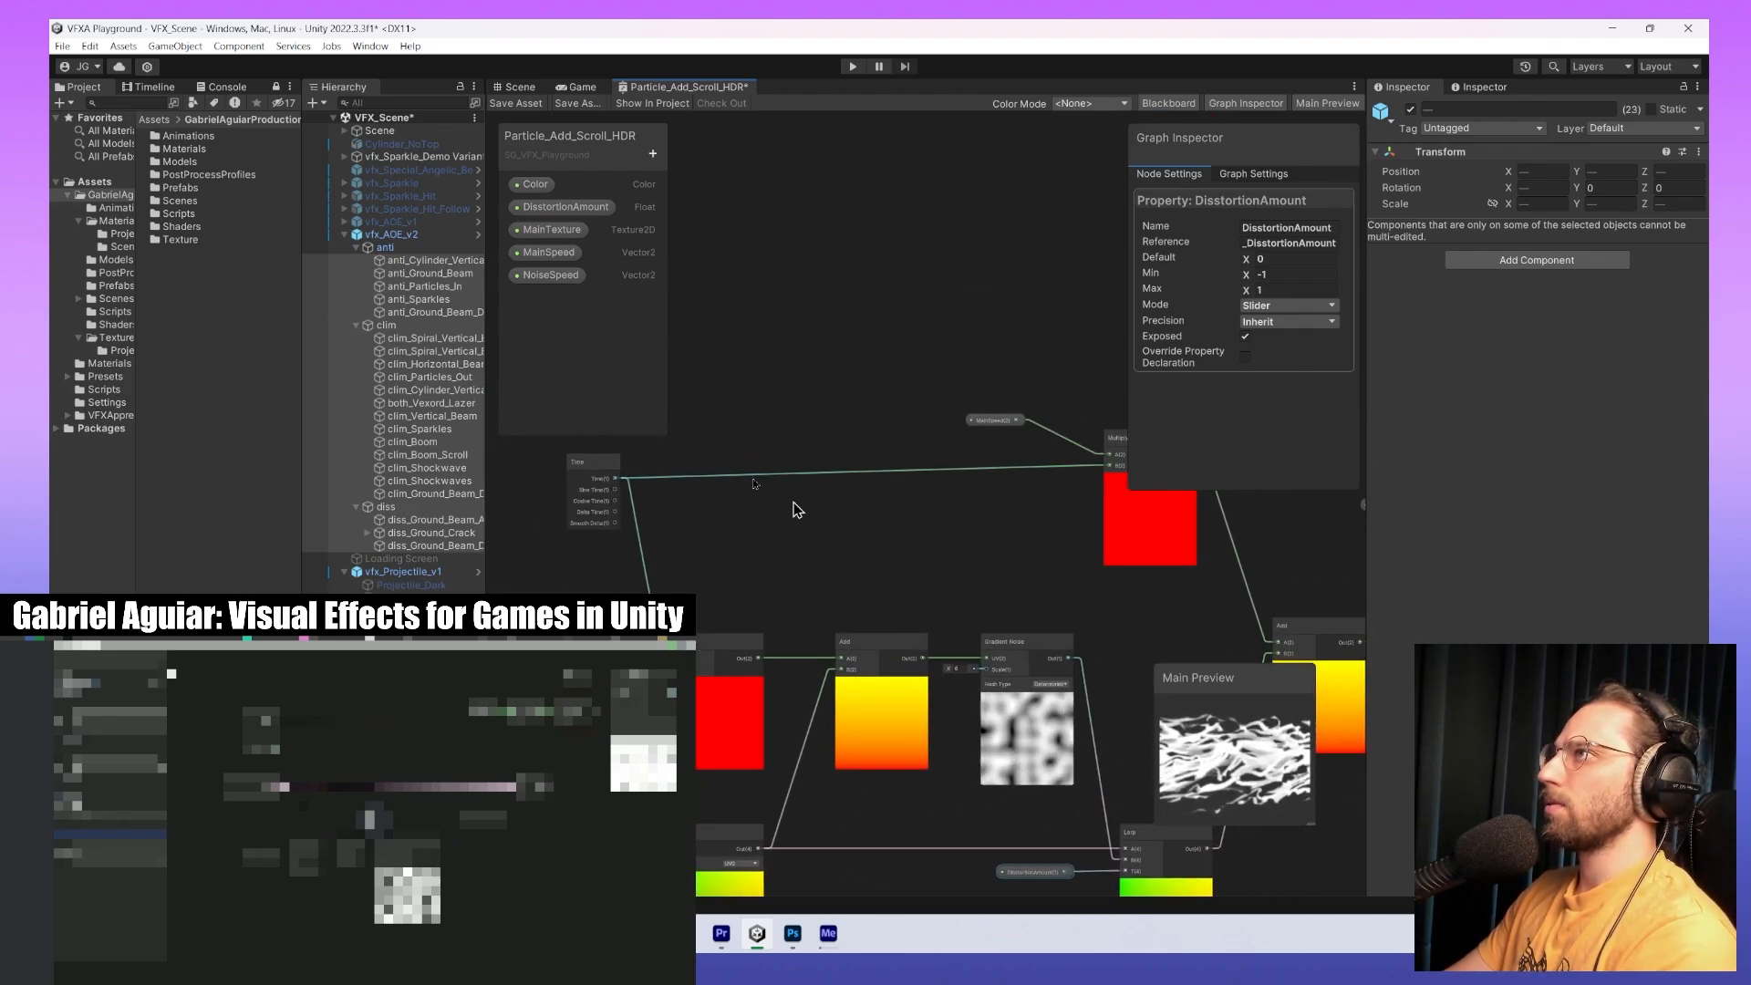
middle_click_drag(931, 520, 785, 520)
scroll(887, 428, "up", 8)
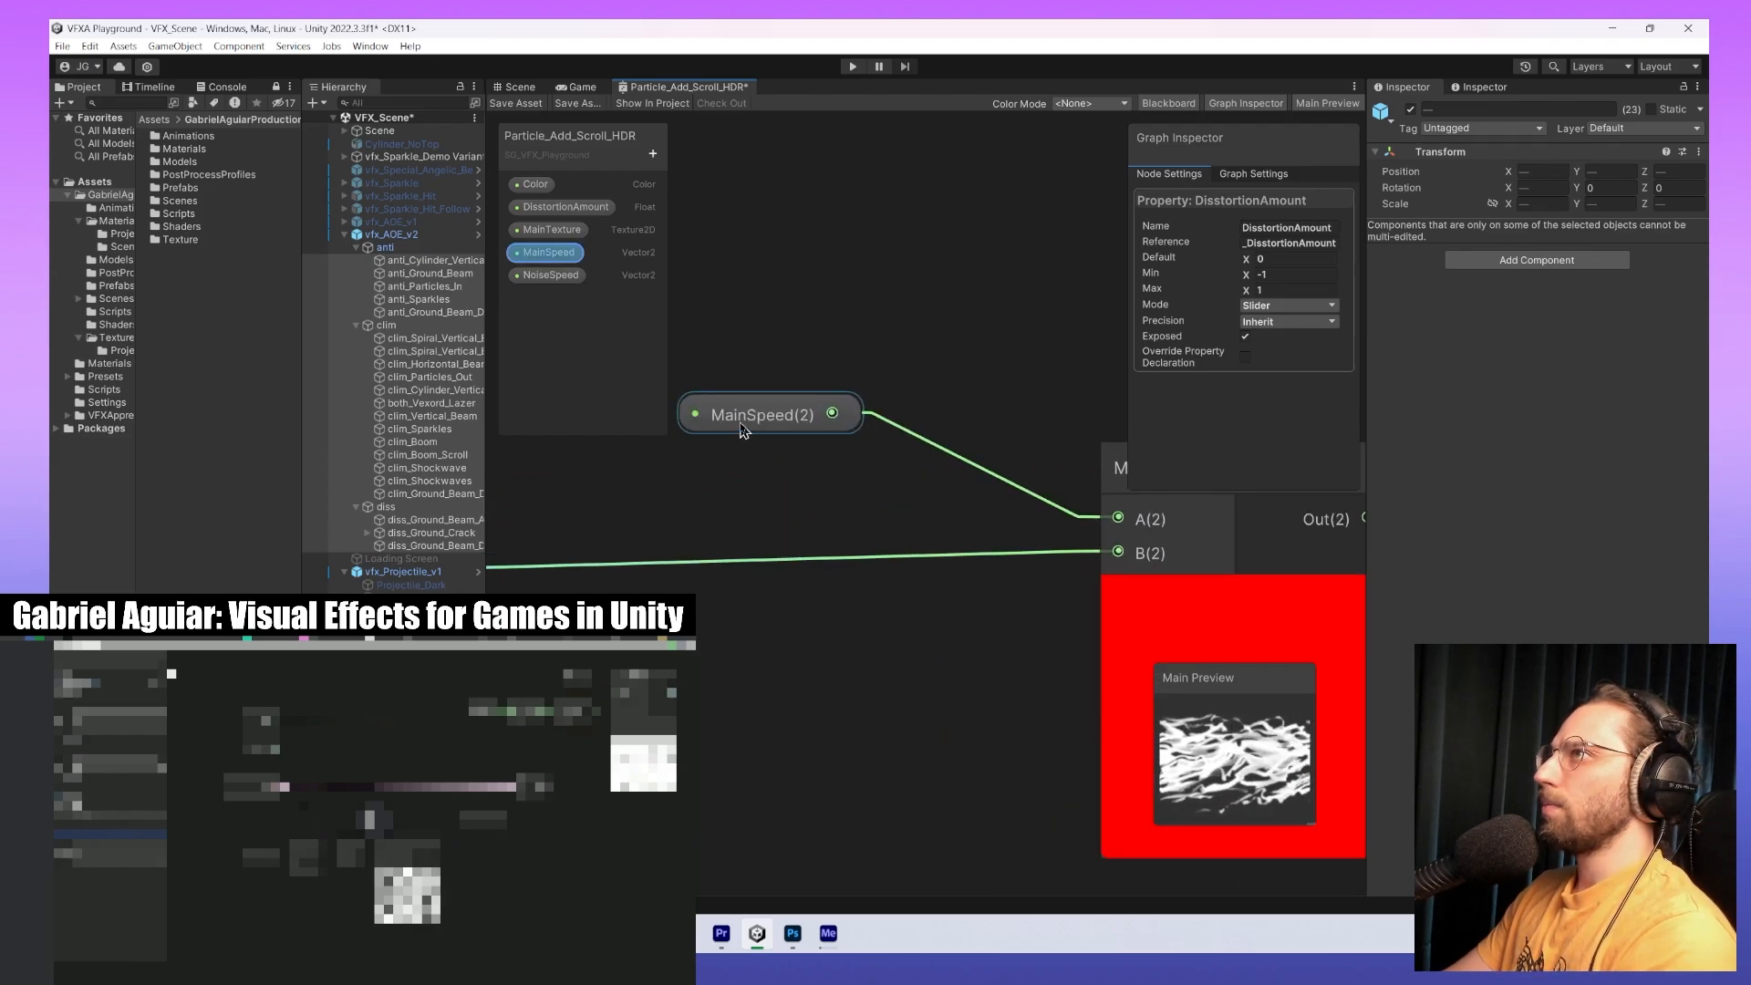
left_click(742, 429)
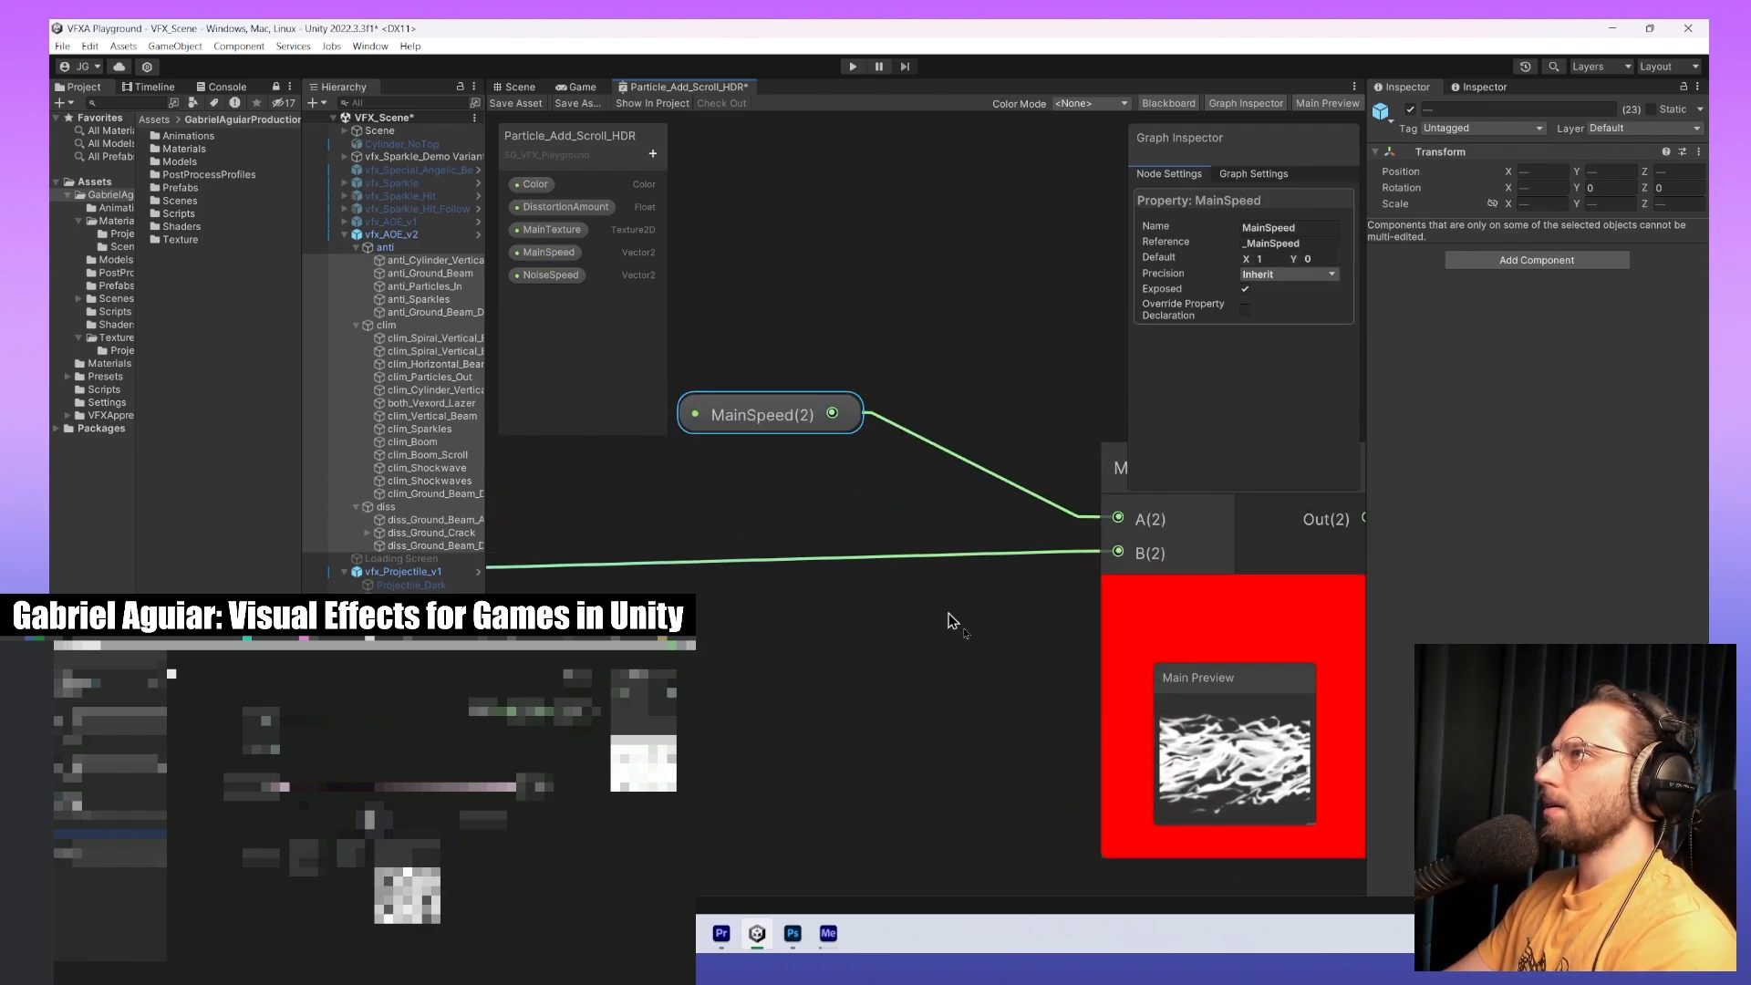
Examine how the MainSpeed Multiply and the distortion Lerp combine in the Add node feeding Sample Texture 2D's UV input.
middle_click_drag(950, 617, 785, 633)
scroll(912, 638, "down", 4)
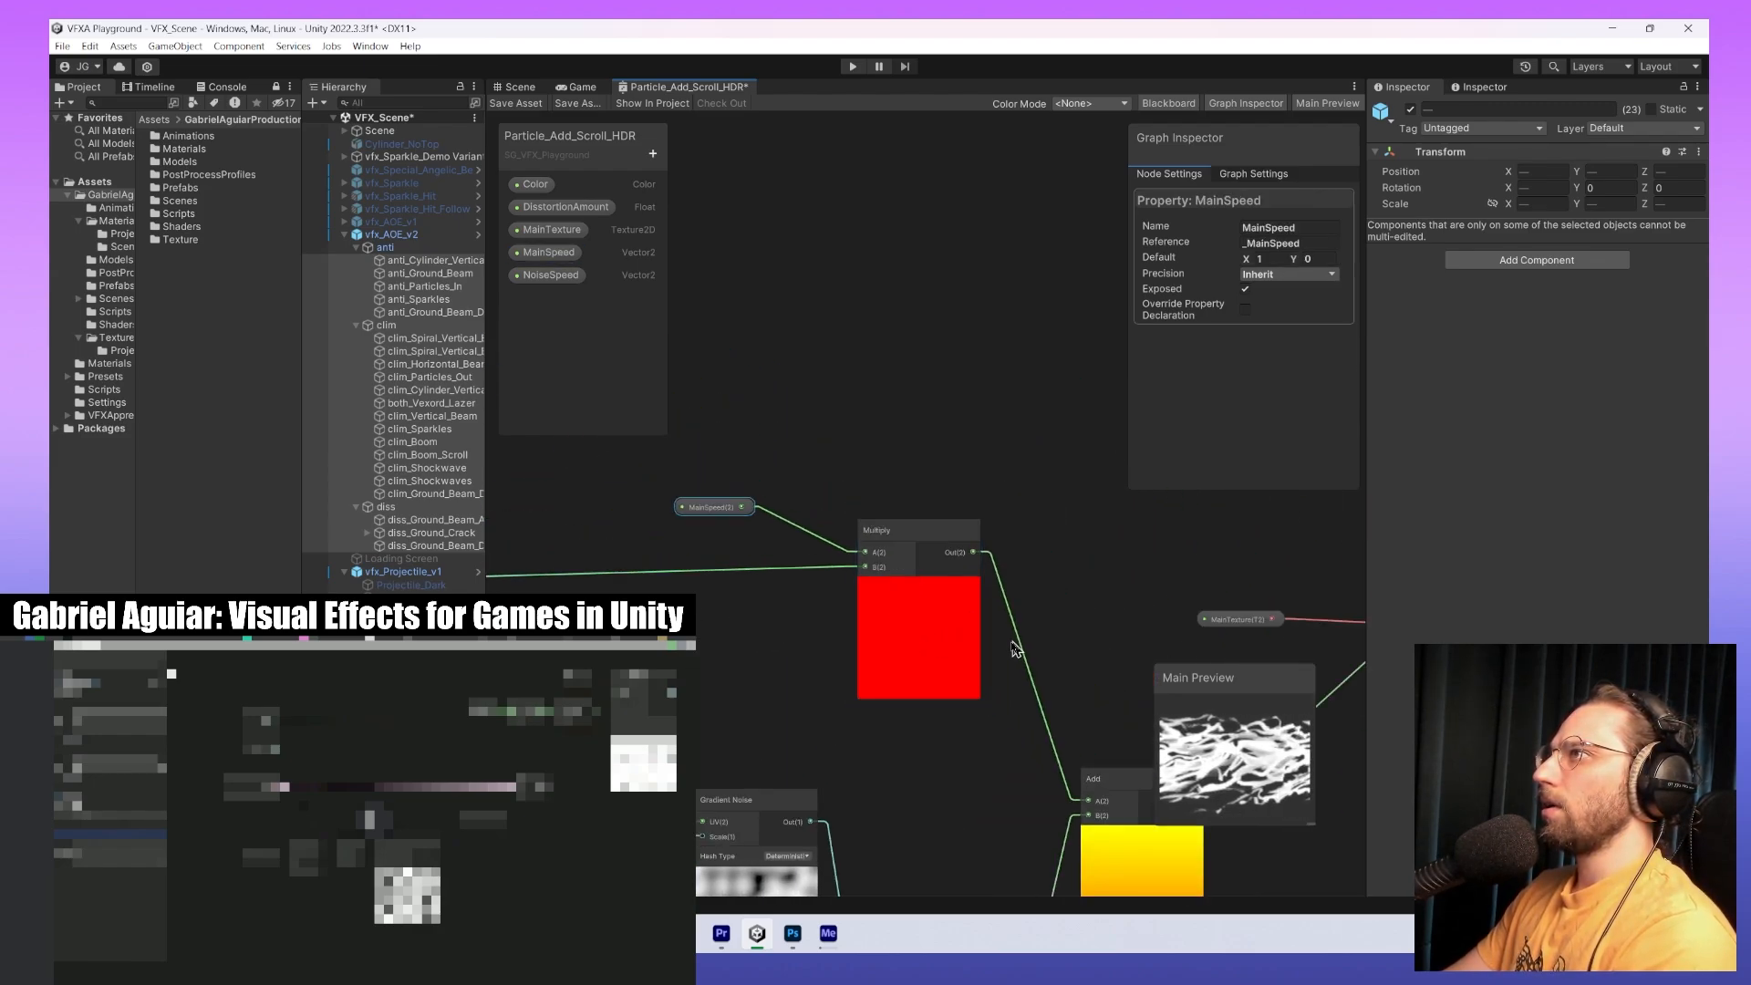
middle_click_drag(1009, 645, 908, 518)
scroll(1051, 713, "down", 1)
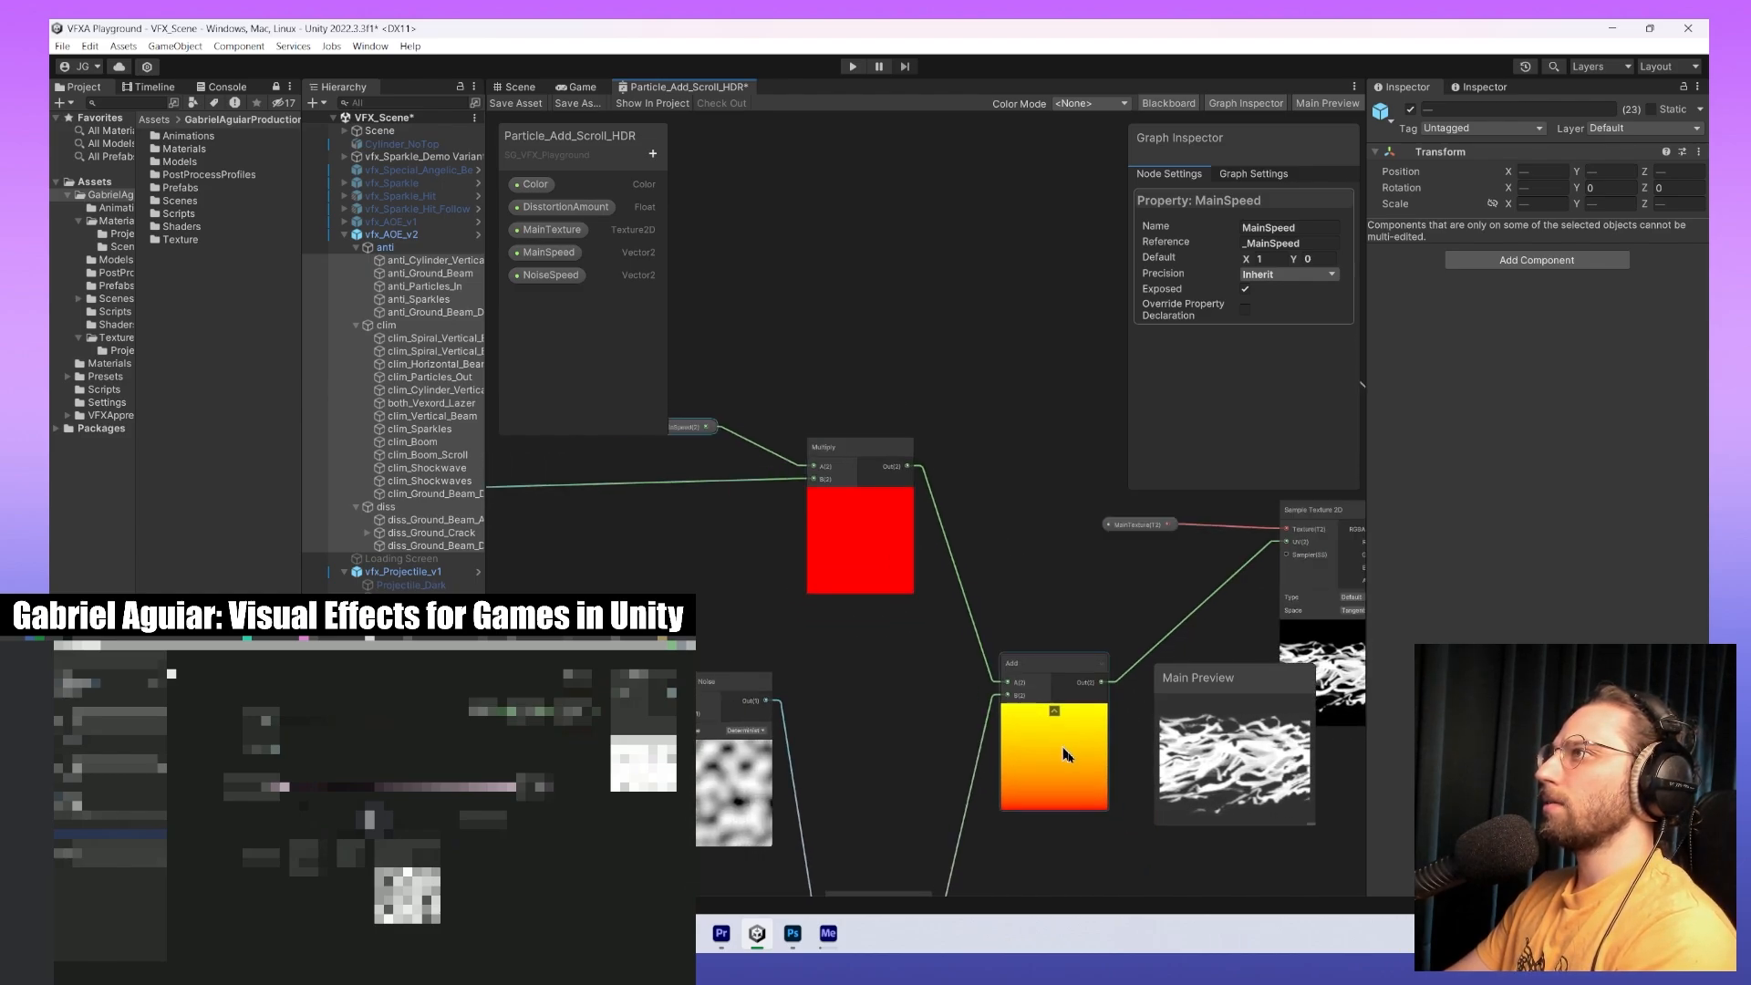
middle_click_drag(1065, 751, 848, 648)
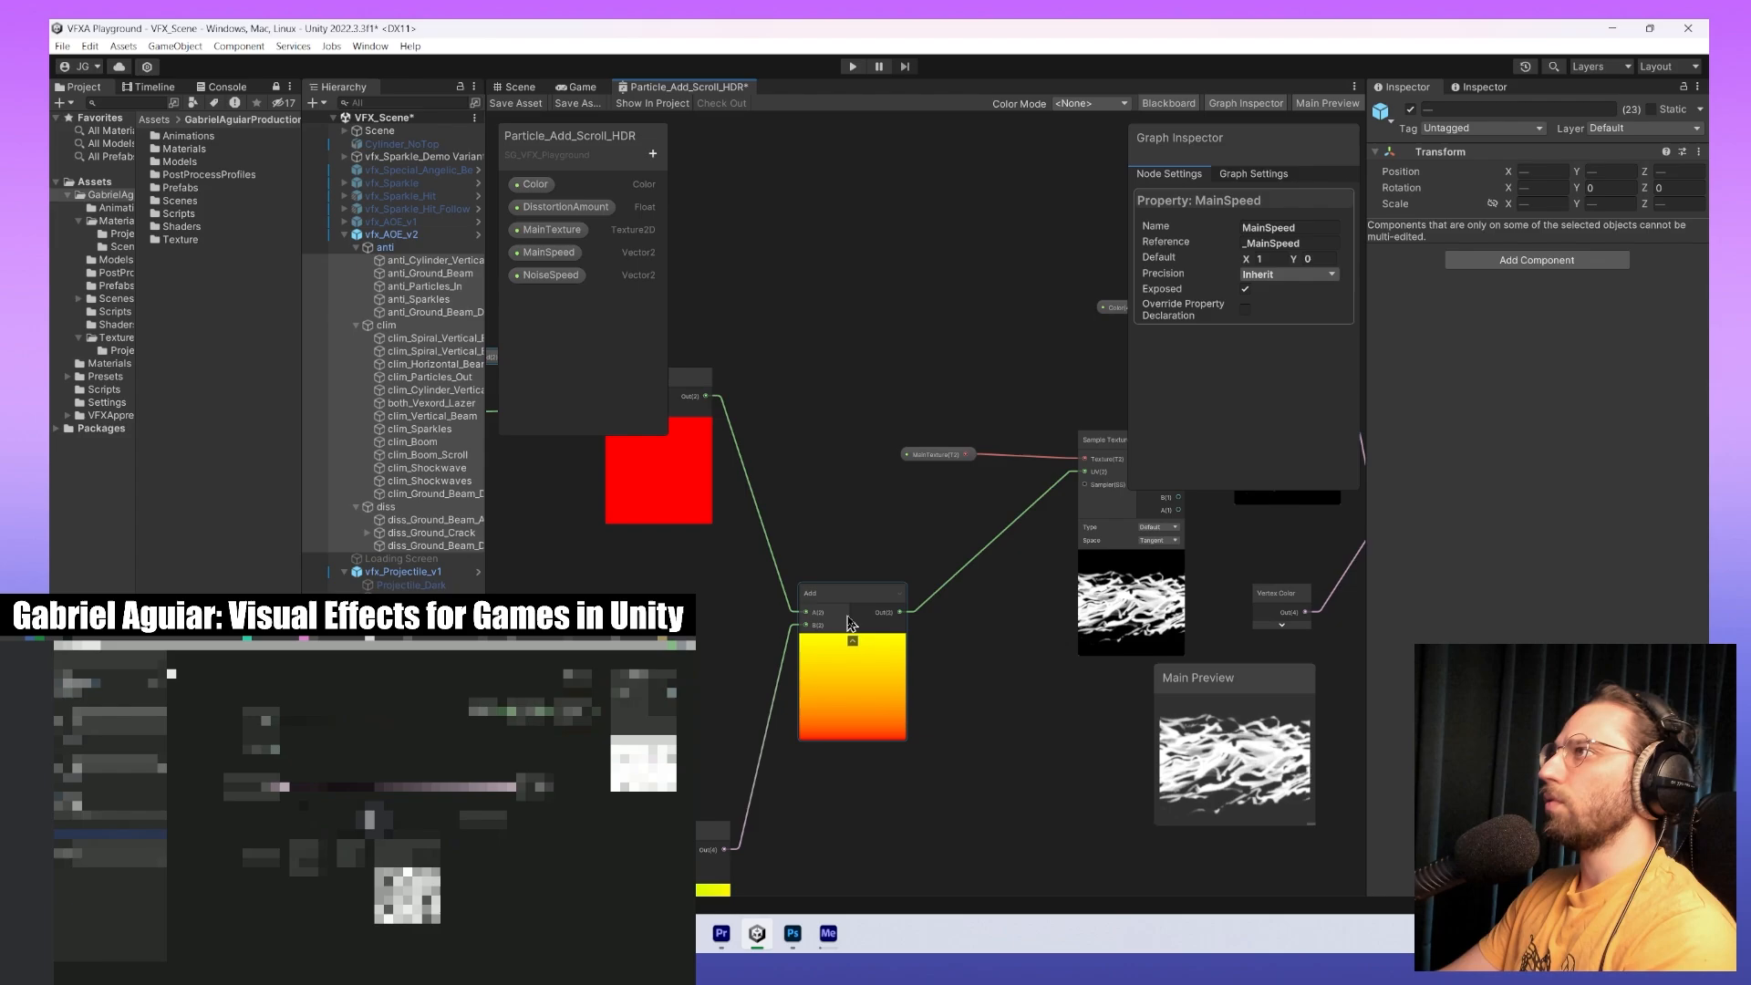
scroll(834, 603, "down", 1)
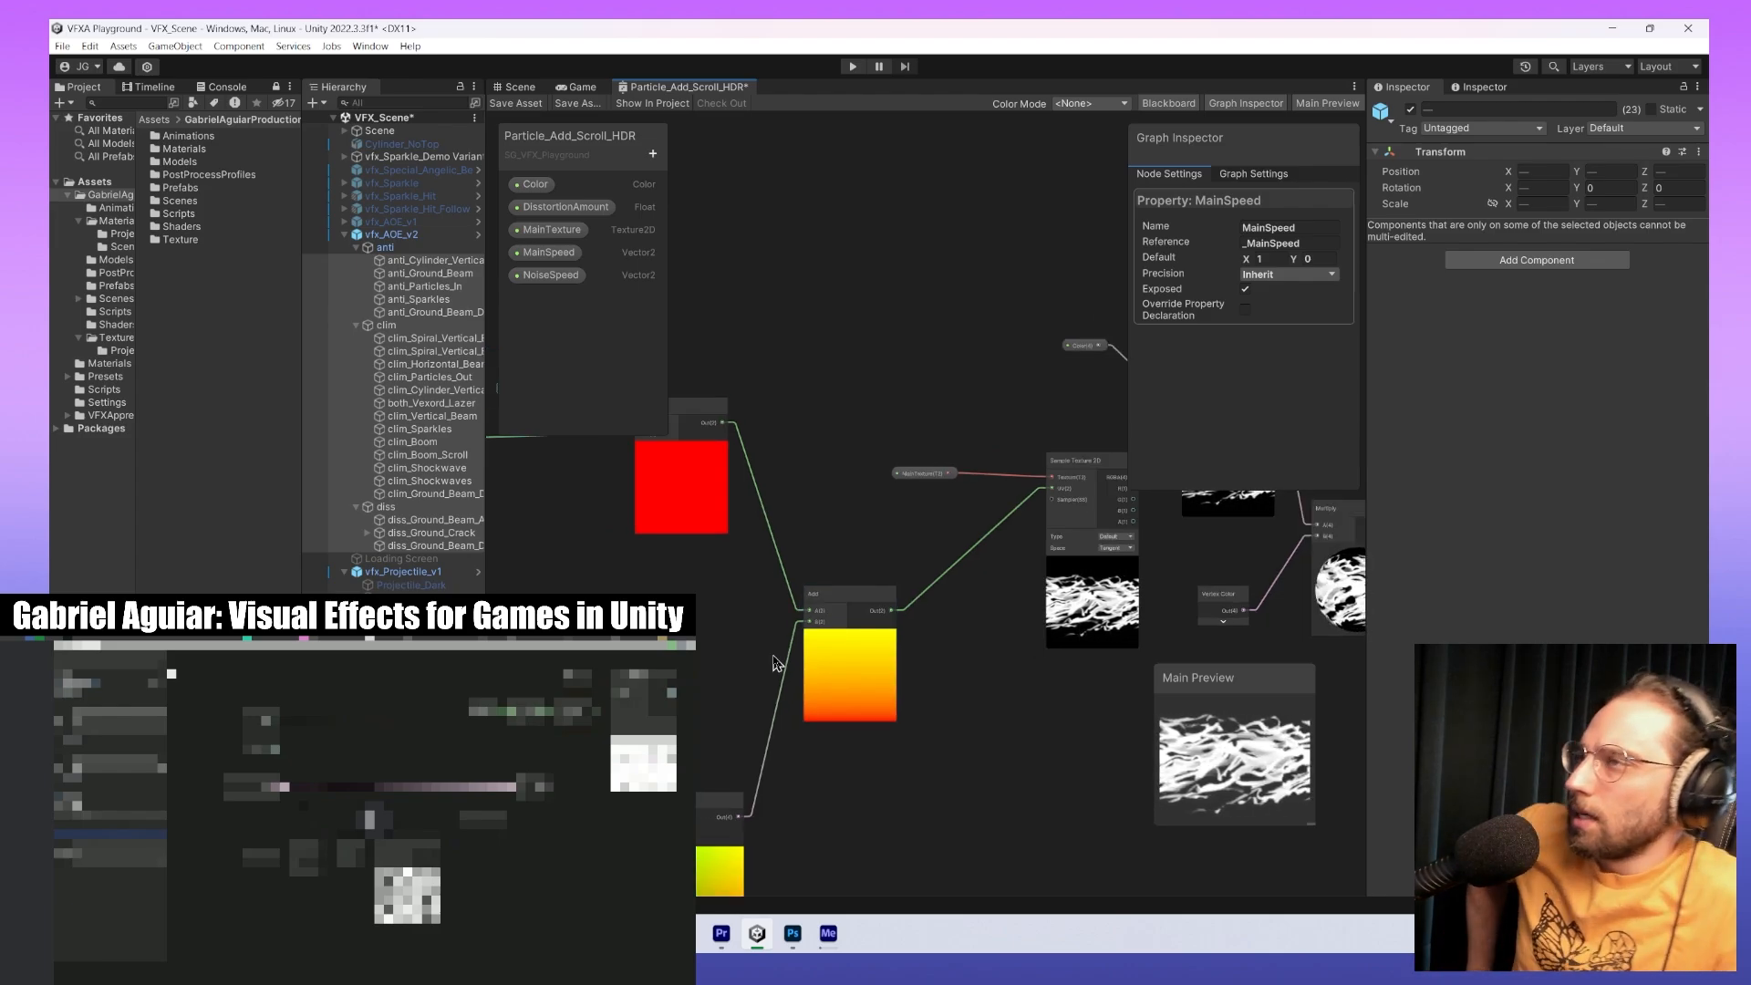
middle_click_drag(1062, 521, 1232, 570)
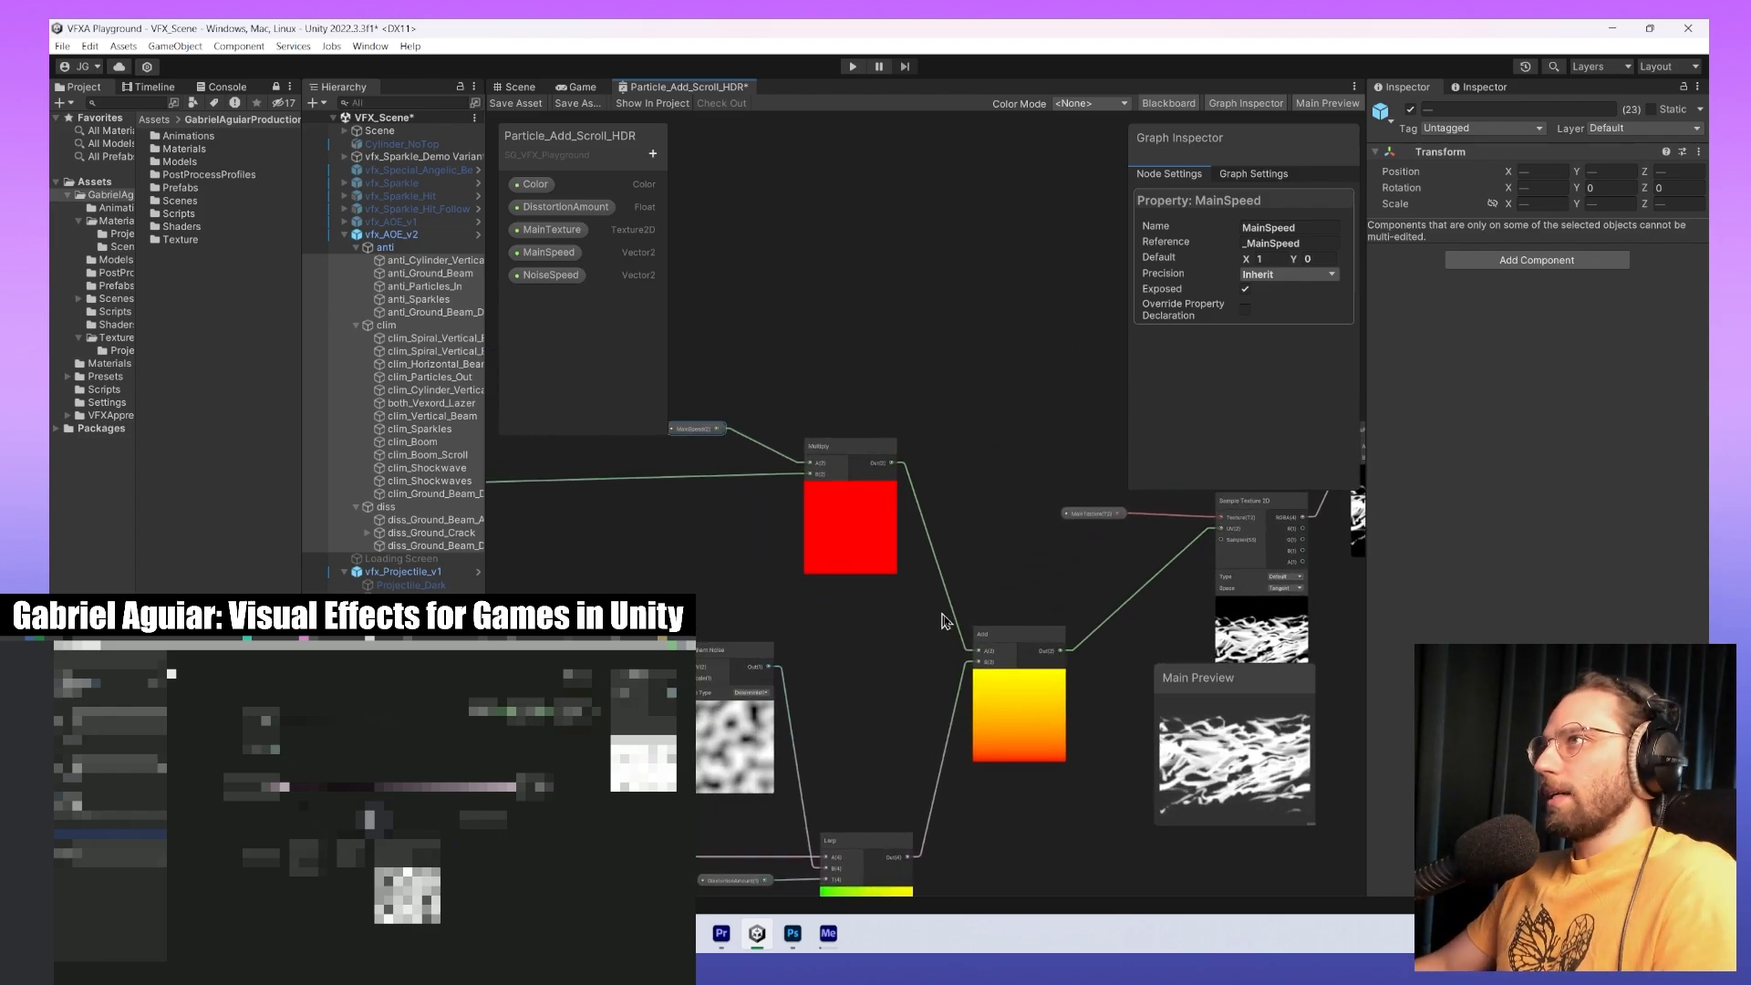
scroll(943, 617, "down", 4)
middle_click_drag(969, 628, 985, 579)
Select the Time, MainSpeed and Multiply nodes together, and review their path toward the texture output.
left_click_drag(542, 461, 956, 544)
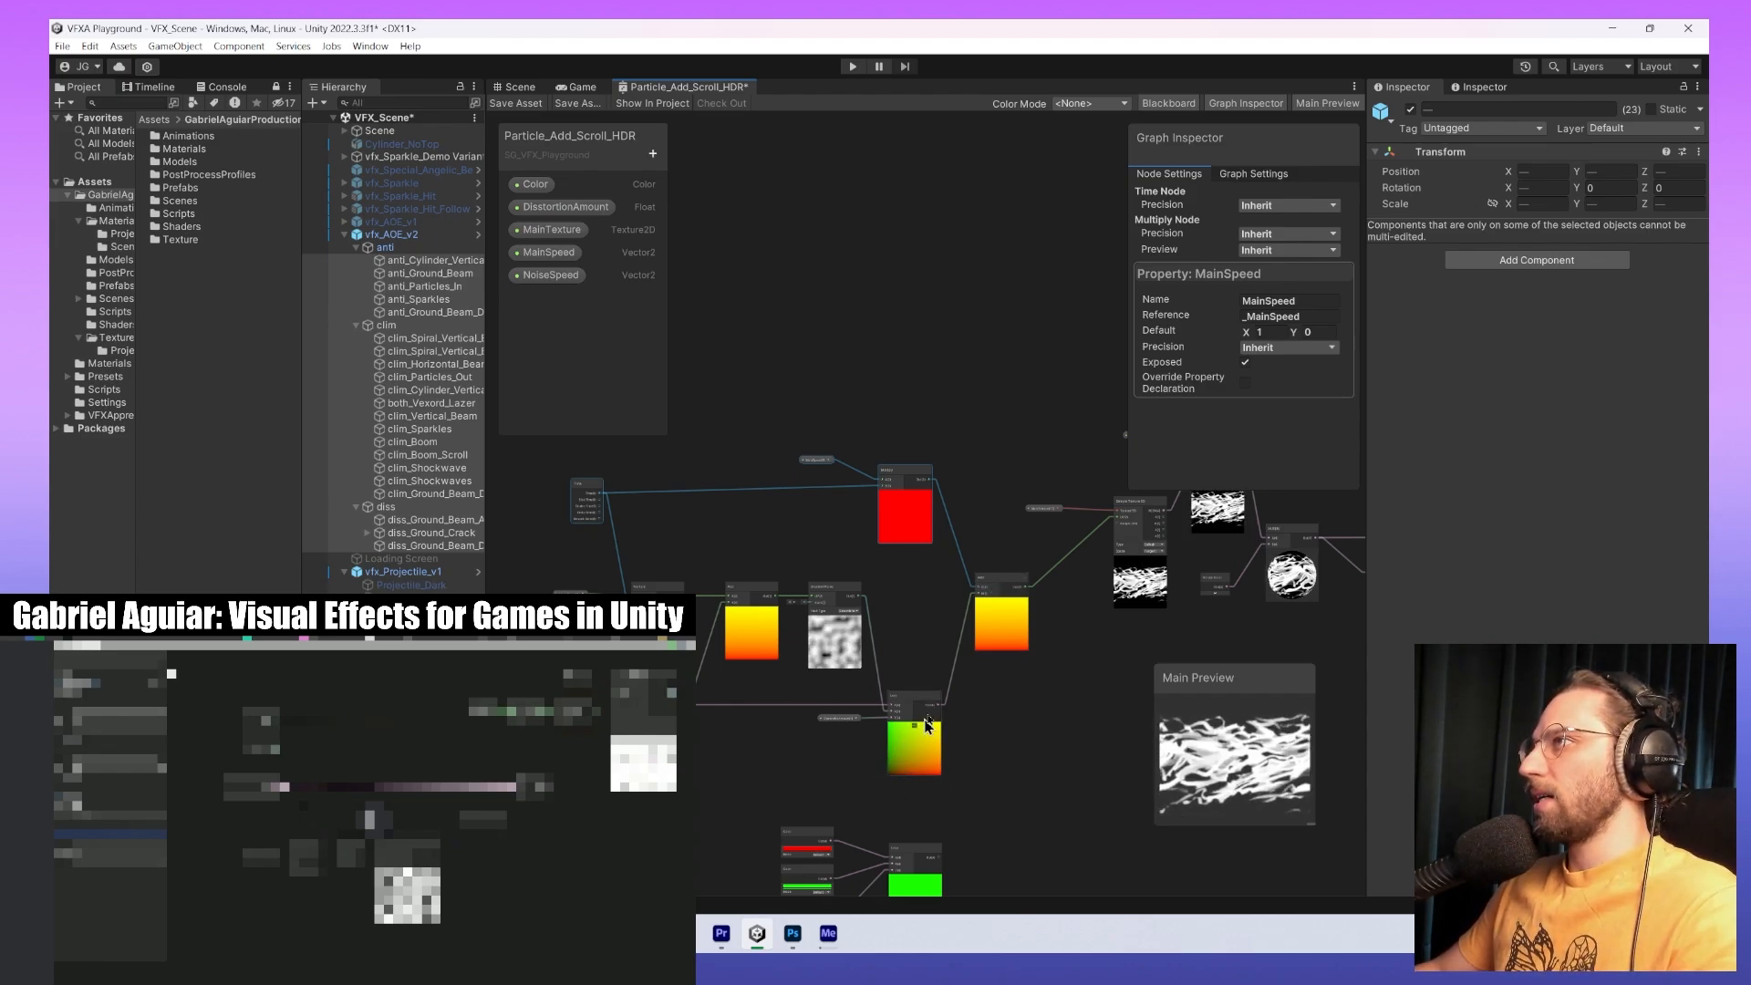
middle_click_drag(999, 595, 885, 604)
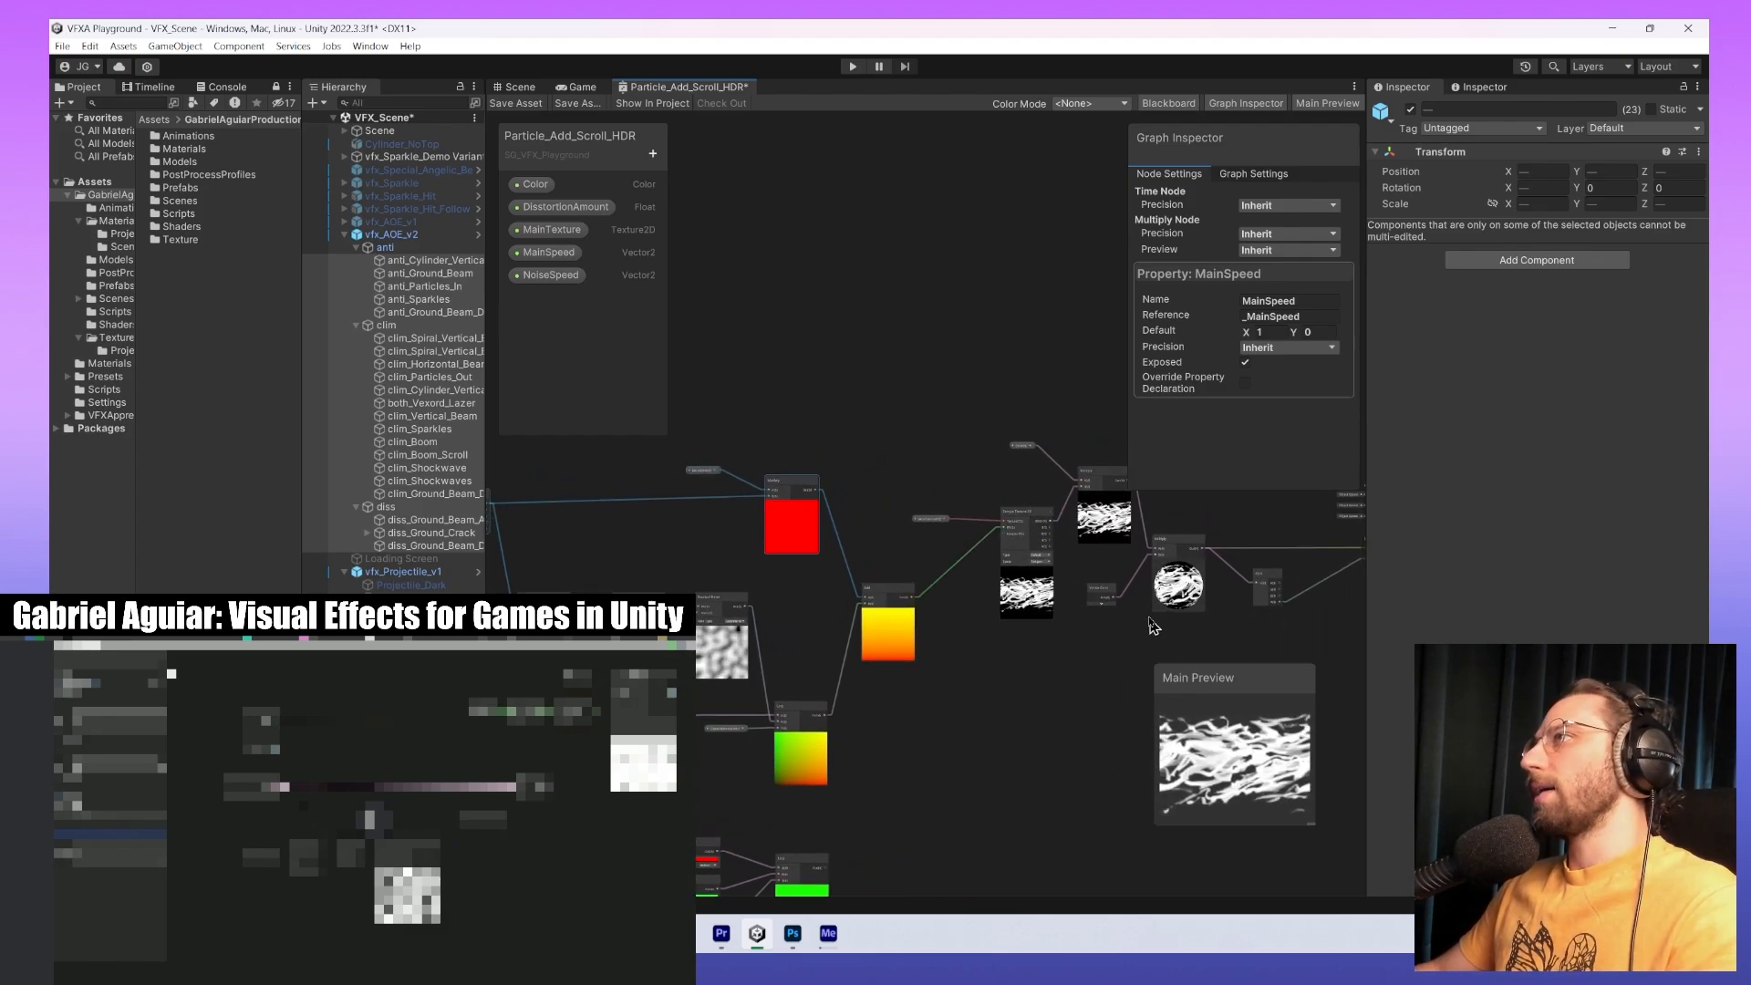
middle_click_drag(790, 657, 1033, 657)
Try a MainSpeed default X of 1.5 while viewing the Main Preview, and restore it to 1.
left_click(946, 469)
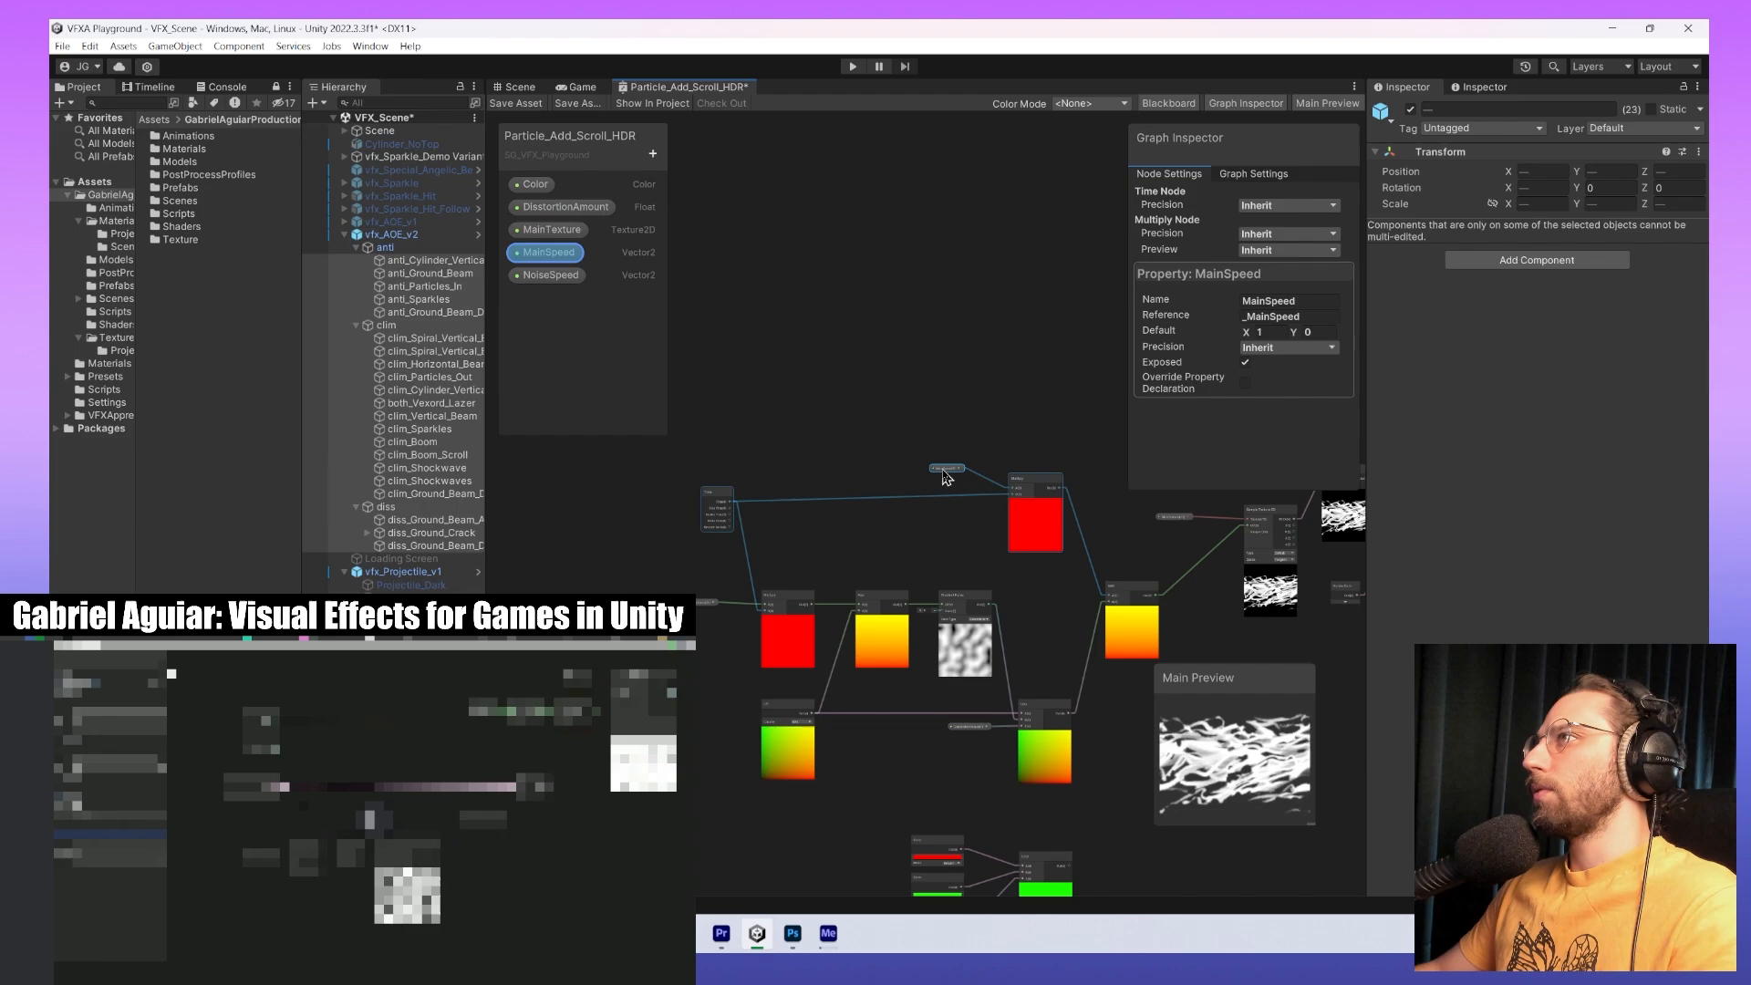
left_click(1281, 333)
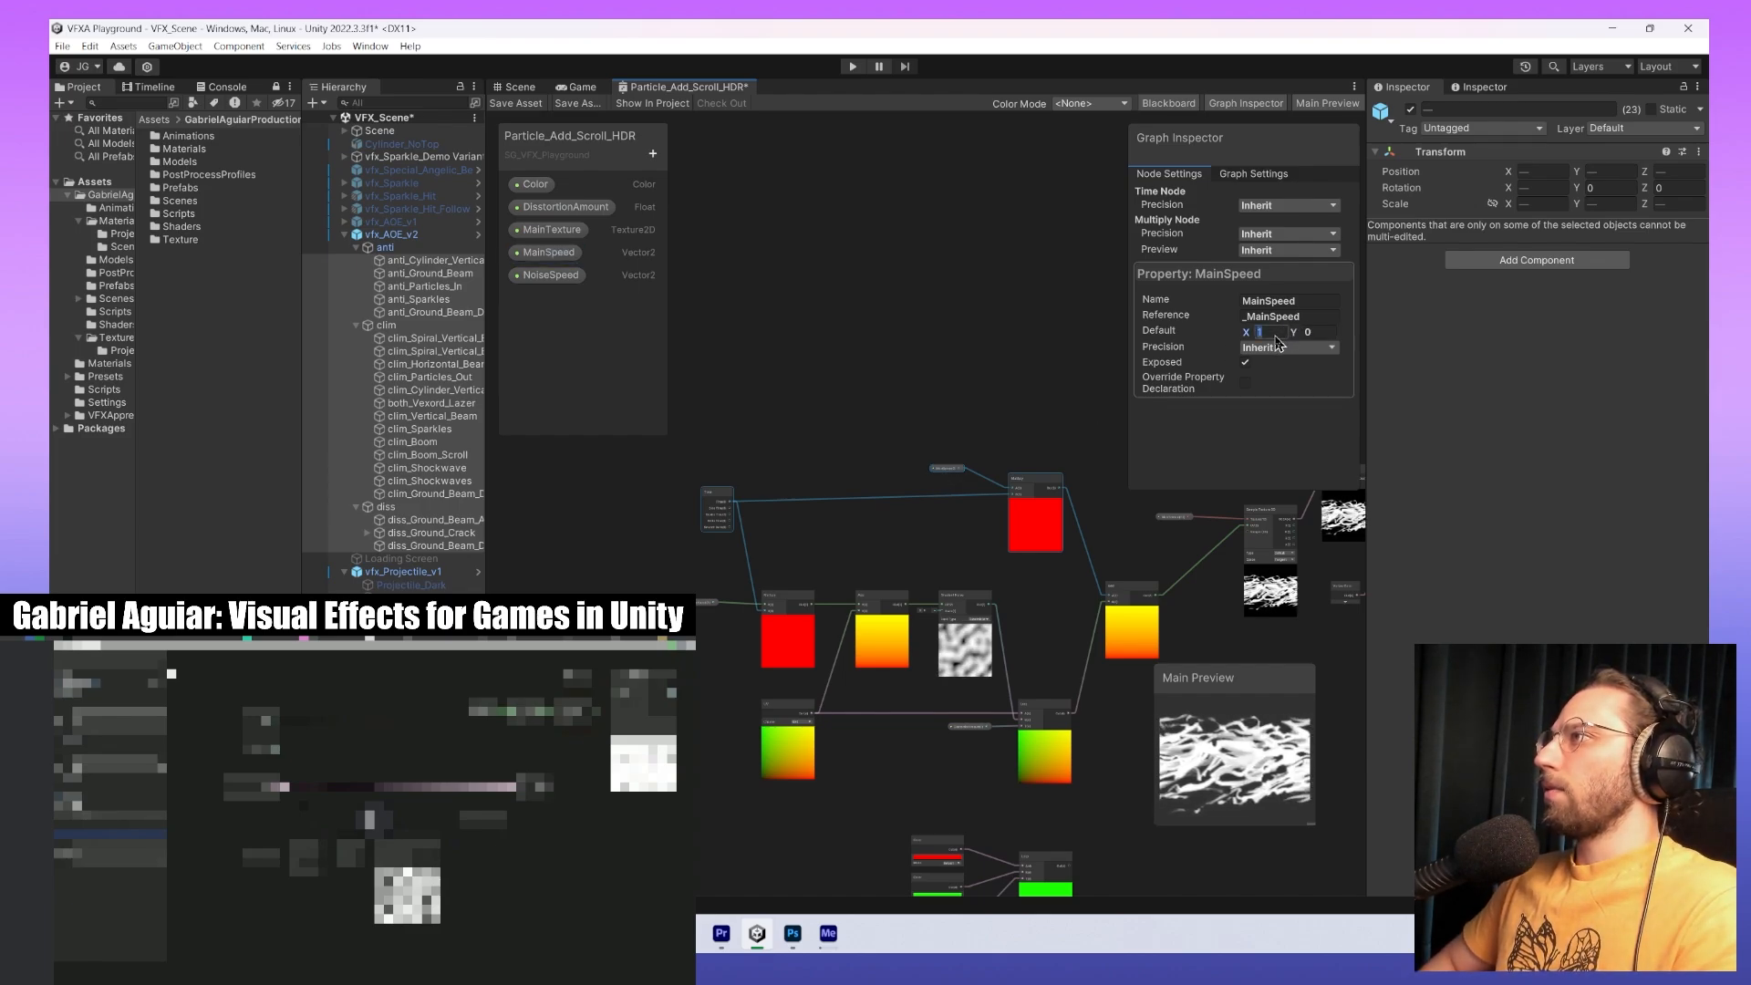
type("1.5")
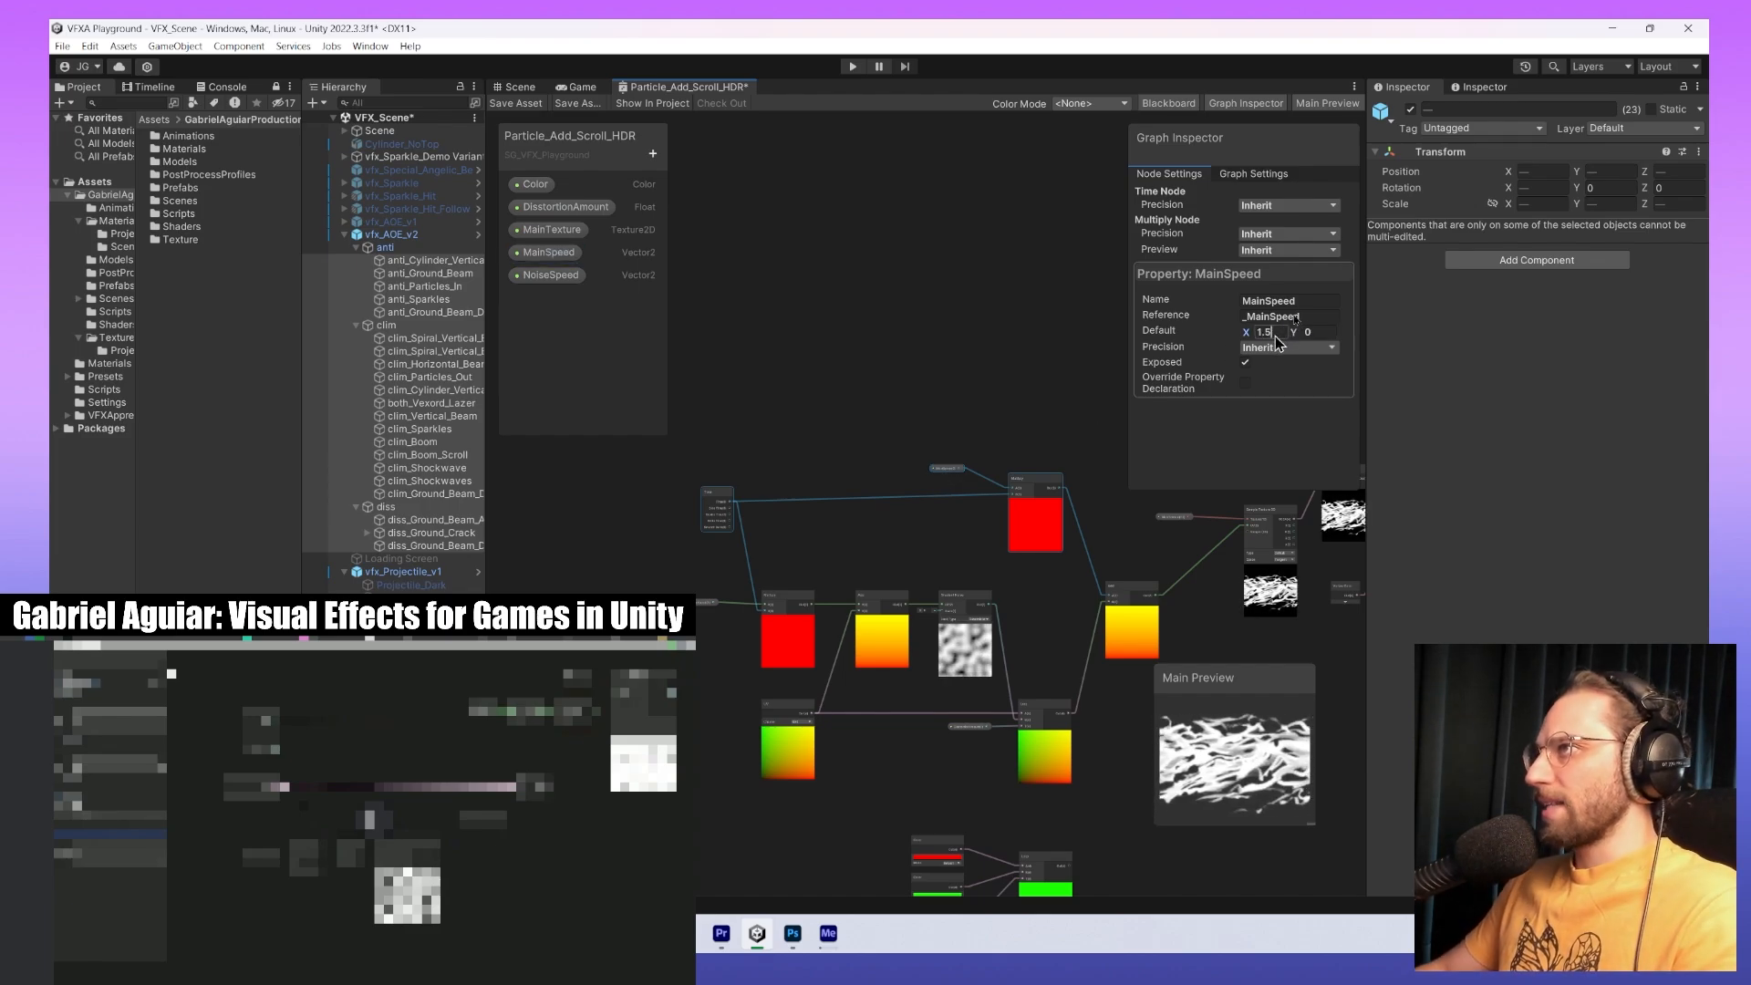
middle_click_drag(915, 642, 854, 559)
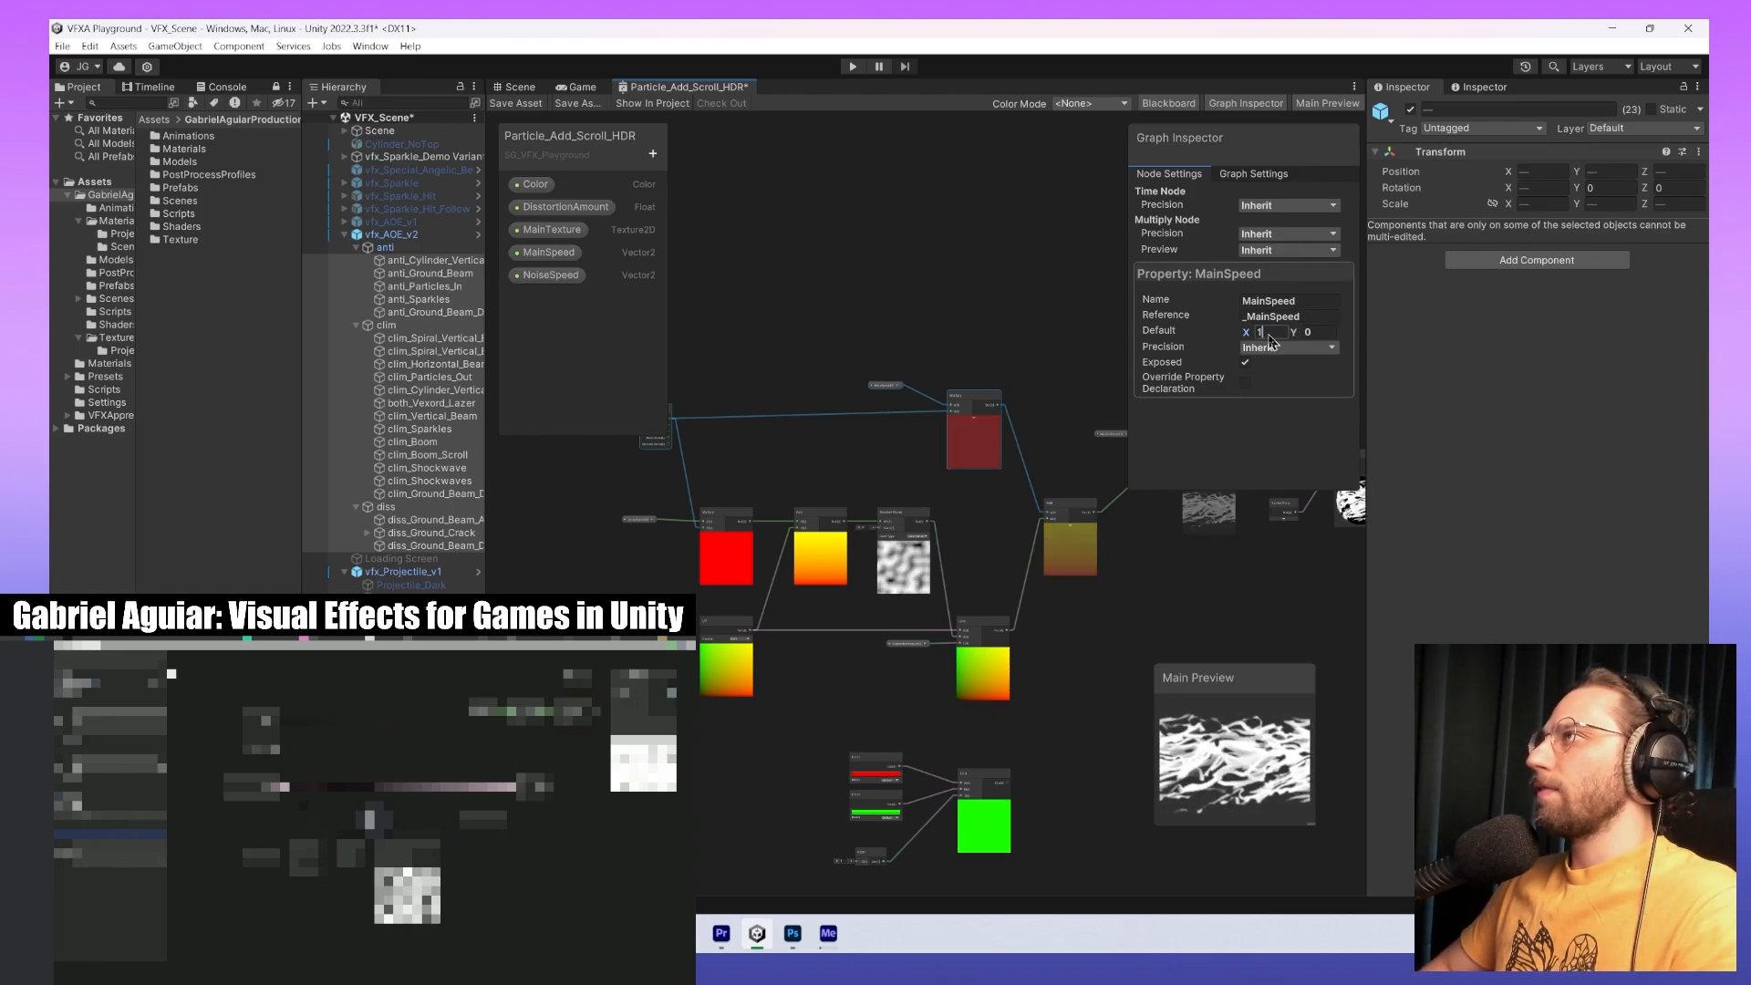
type("1")
Check the distortion Lerp node, and set the DisstortionAmount default to 1 for full noise distortion.
left_click(976, 656)
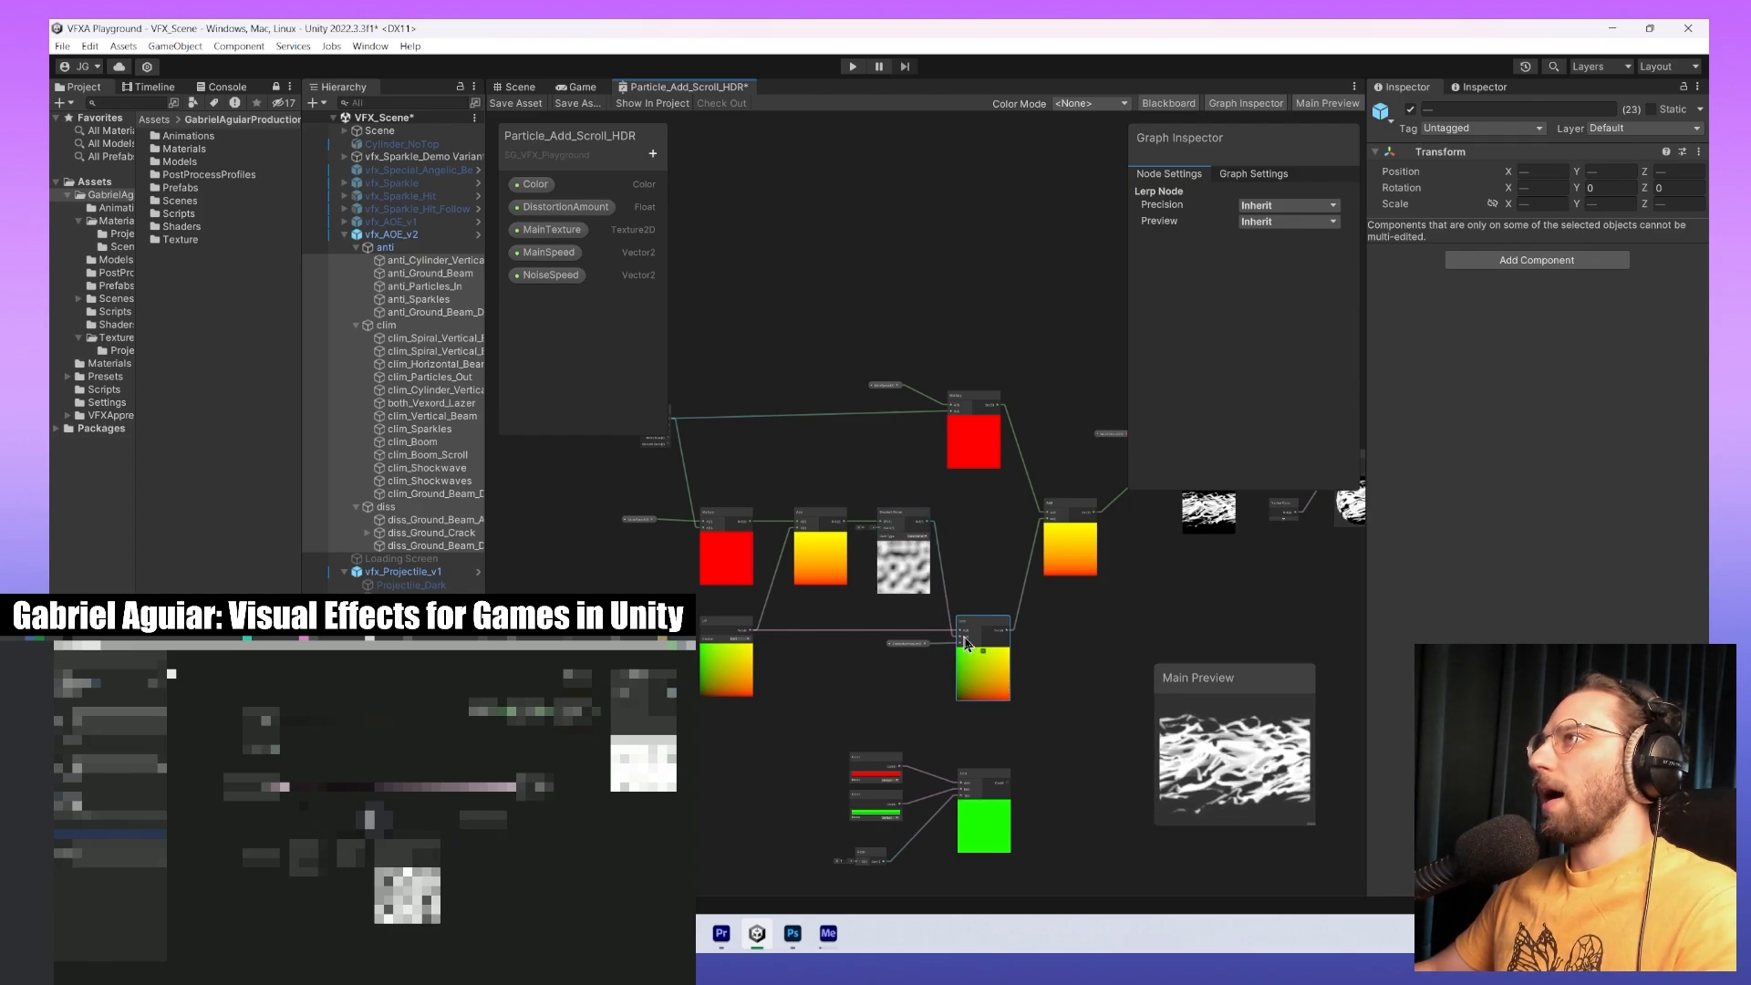
left_click(917, 644)
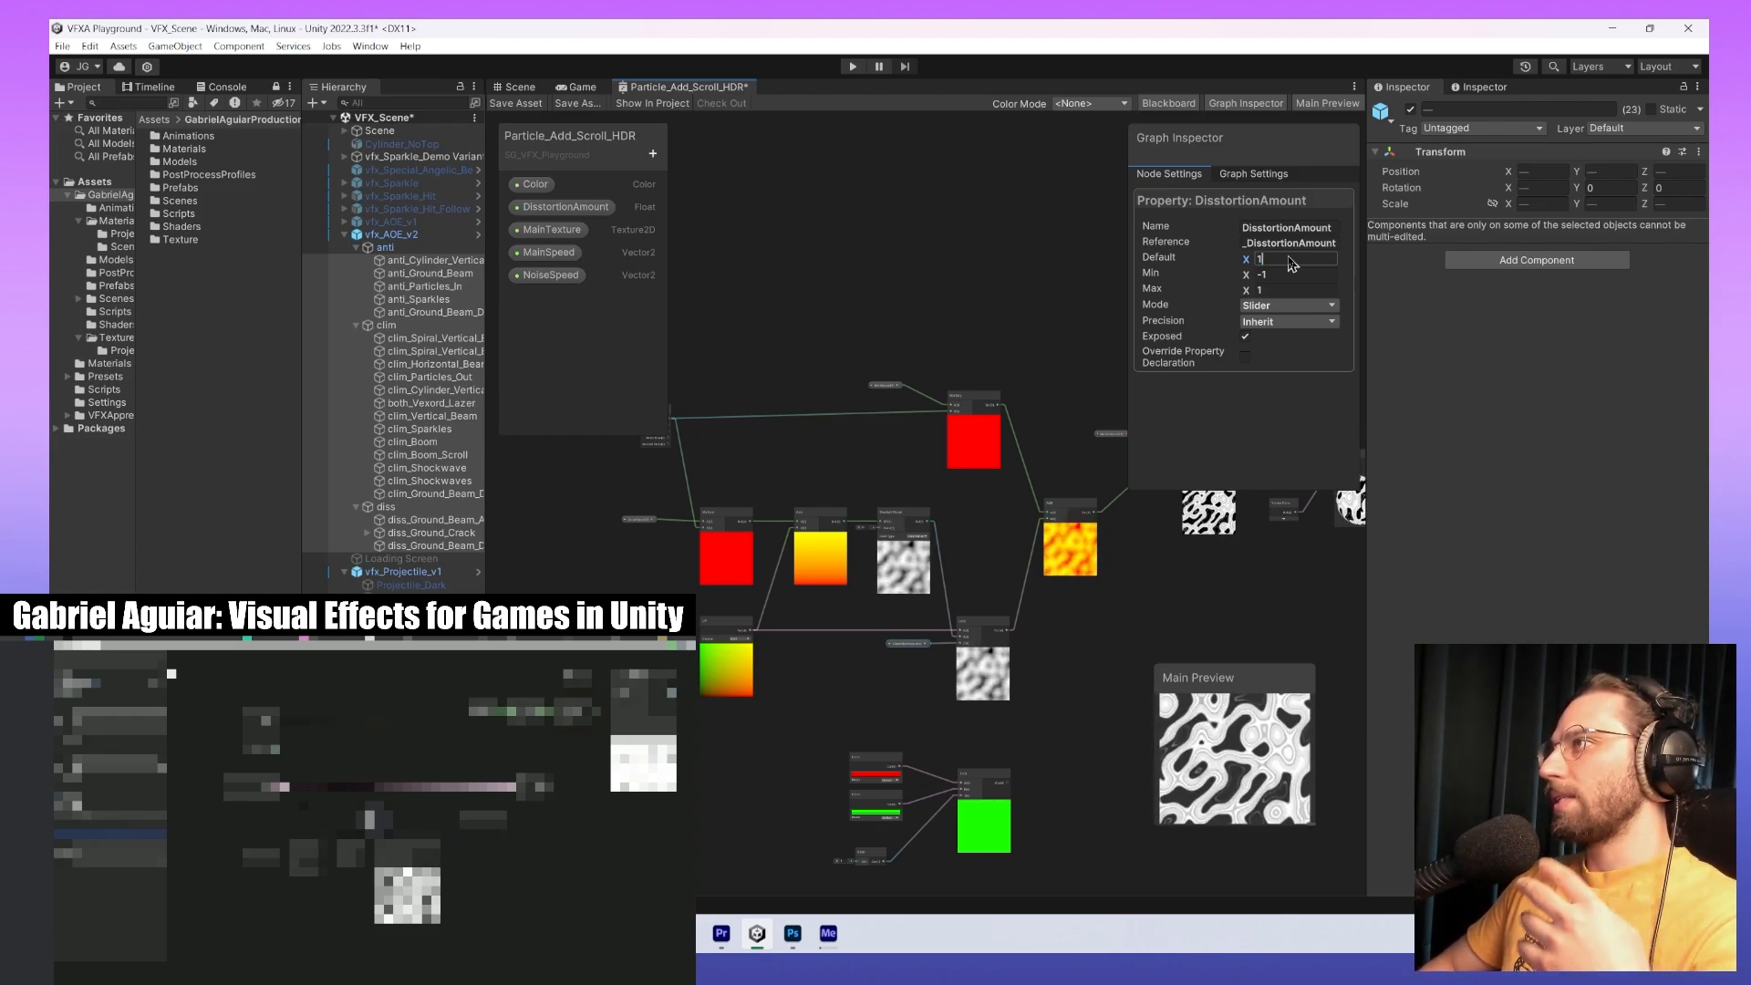
Set the NoiseSpeed default X to 1.5 to scroll the Gradient Noise faster.
left_click(645, 519)
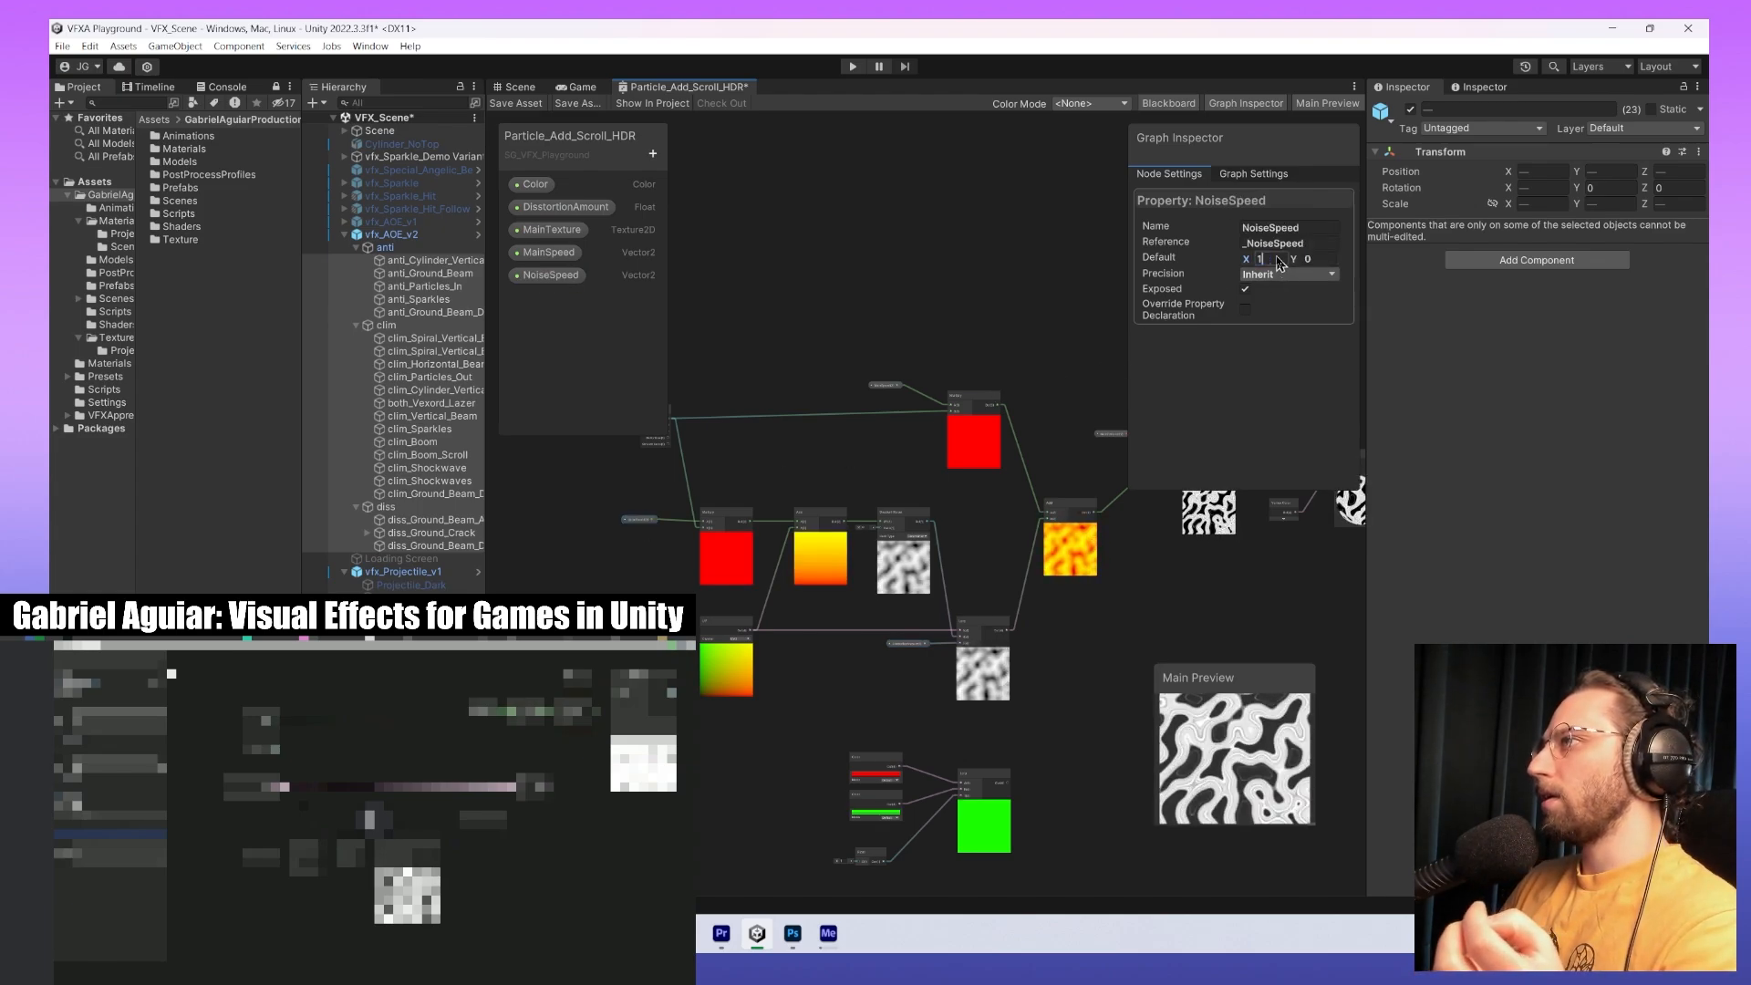
type("11.5")
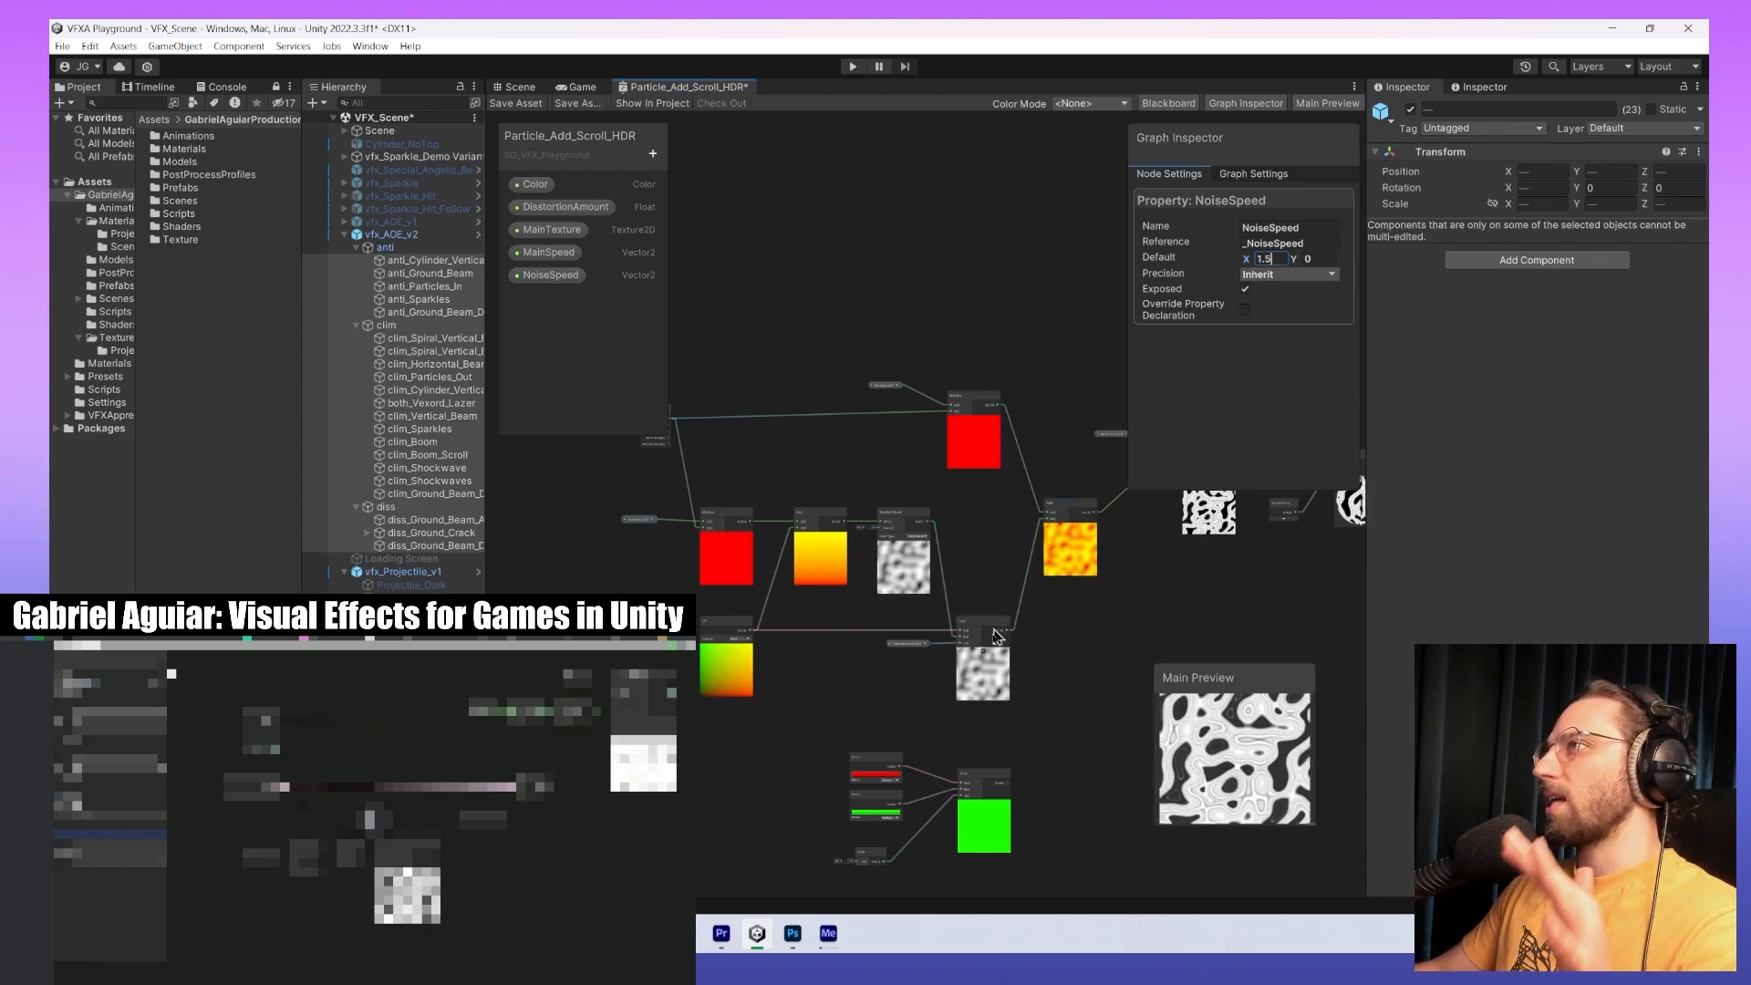
middle_click_drag(984, 625, 963, 591)
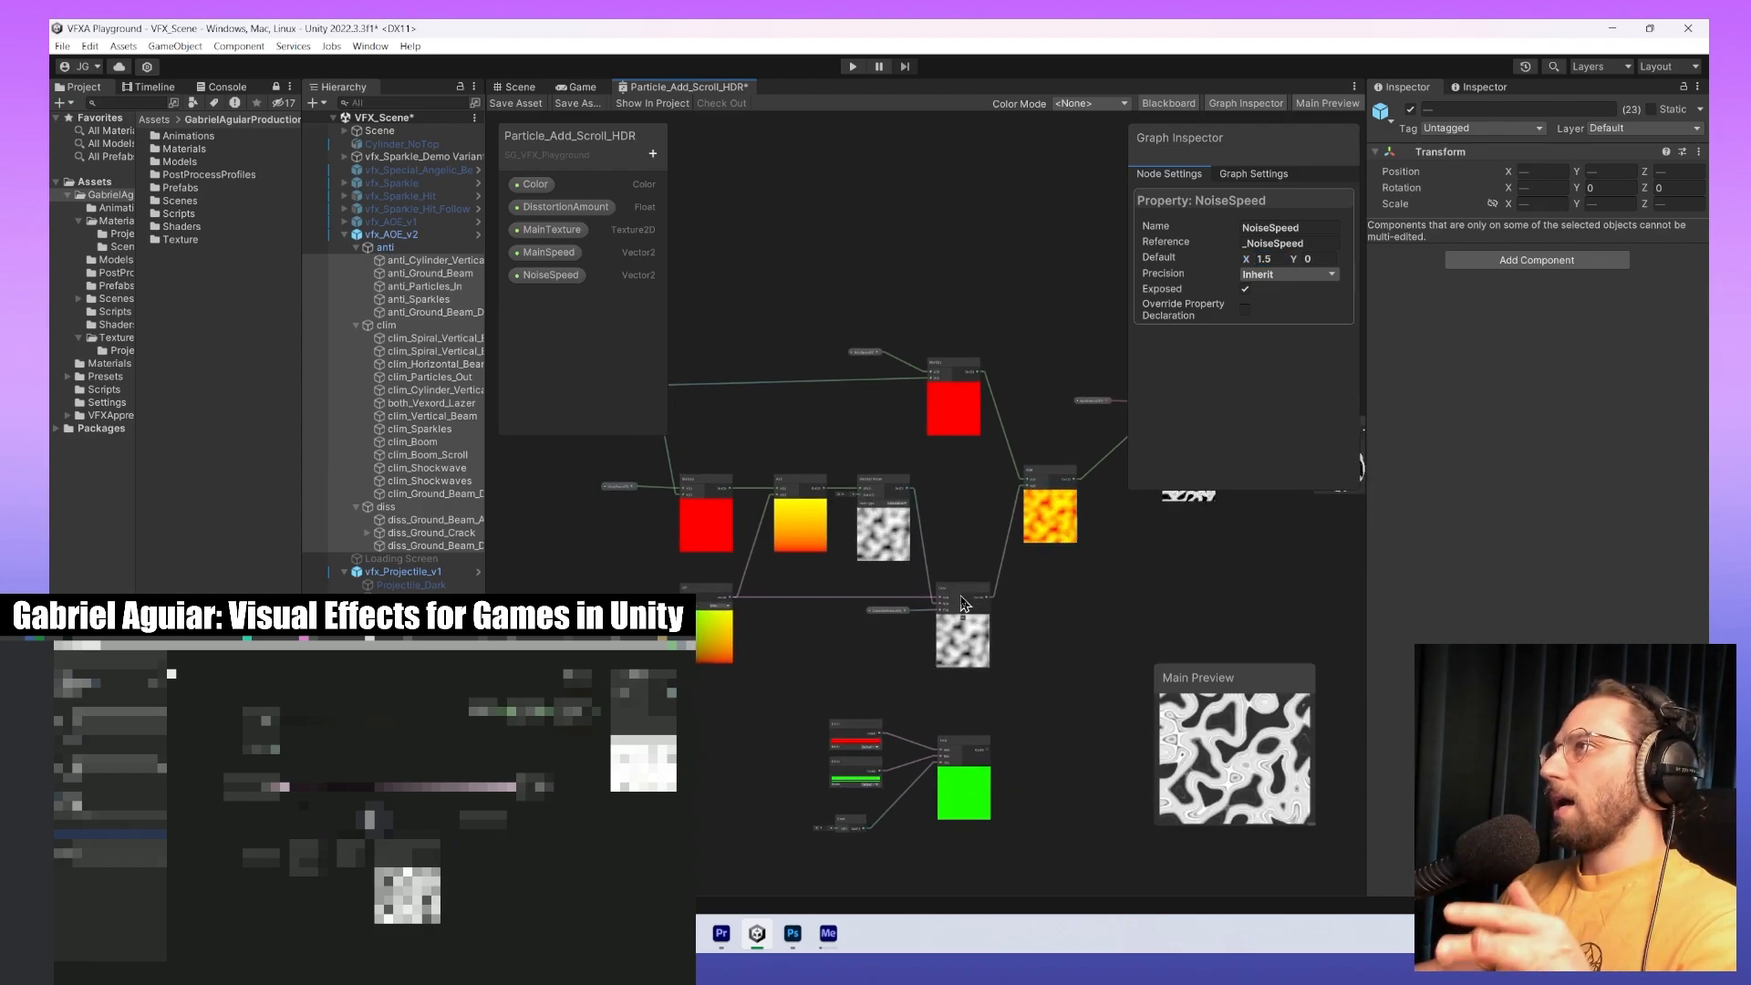
Check the MainSpeed Multiply and the Add node it feeds, and reduce the DisstortionAmount default to 0.1.
left_click(962, 371)
middle_click_drag(1046, 496, 1044, 540)
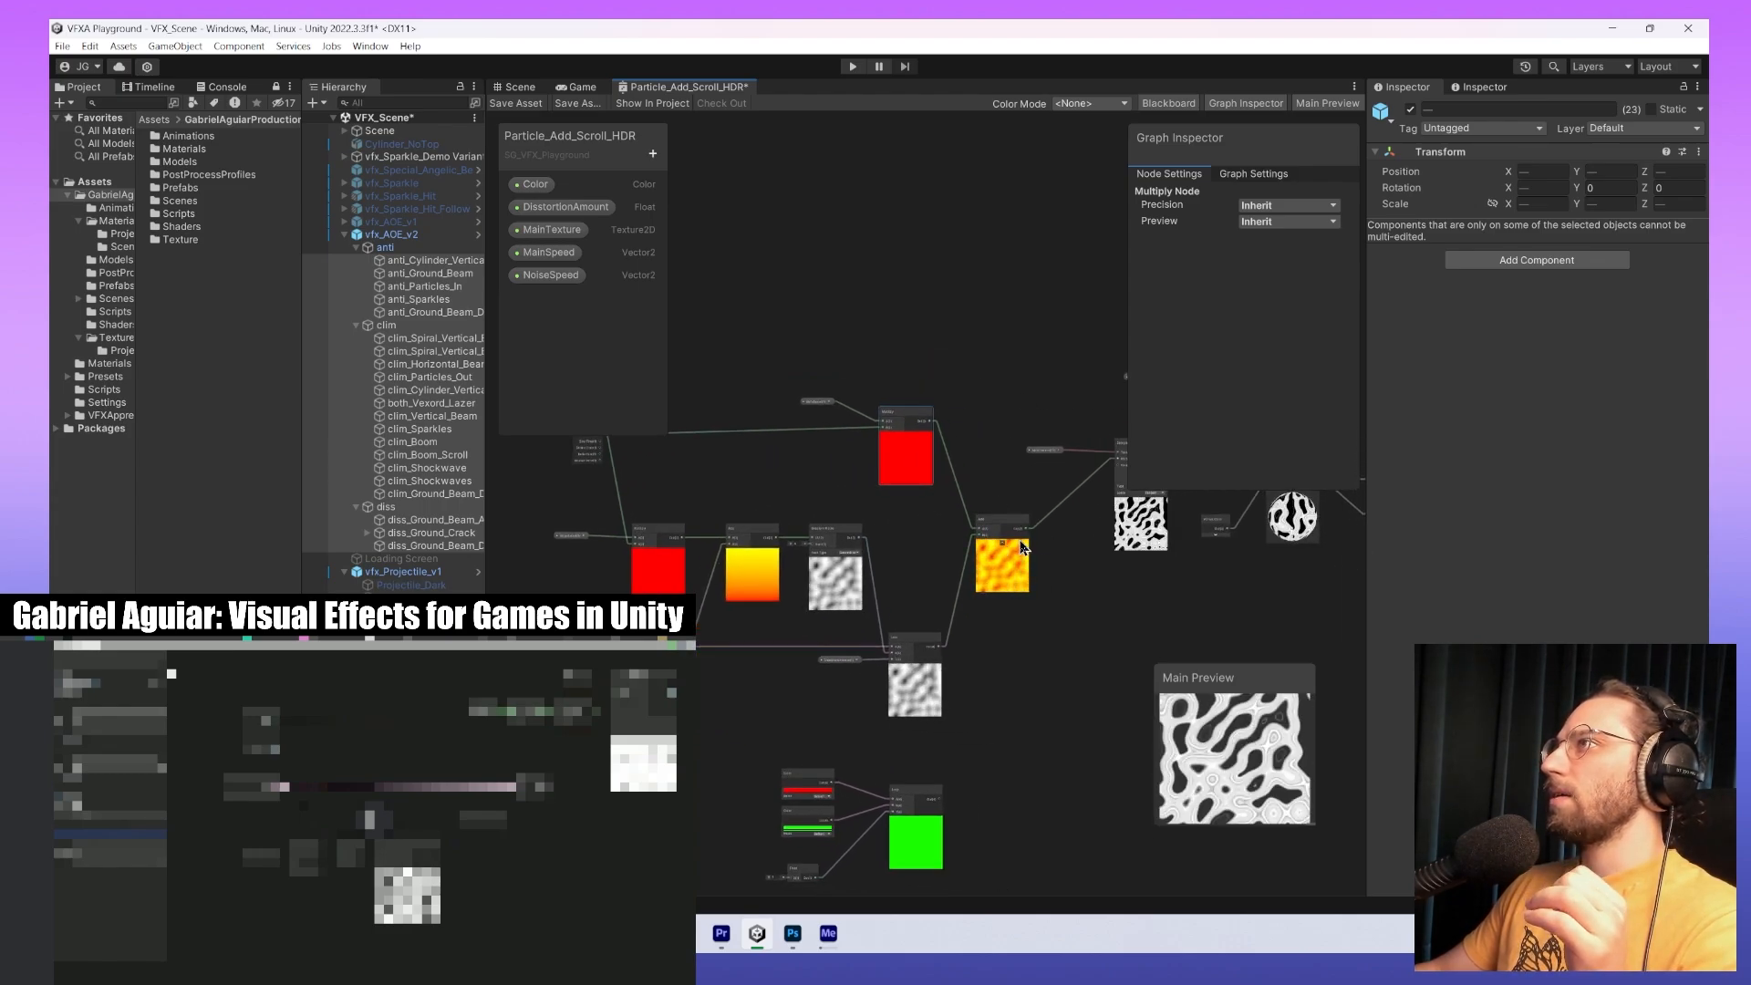
left_click(837, 659)
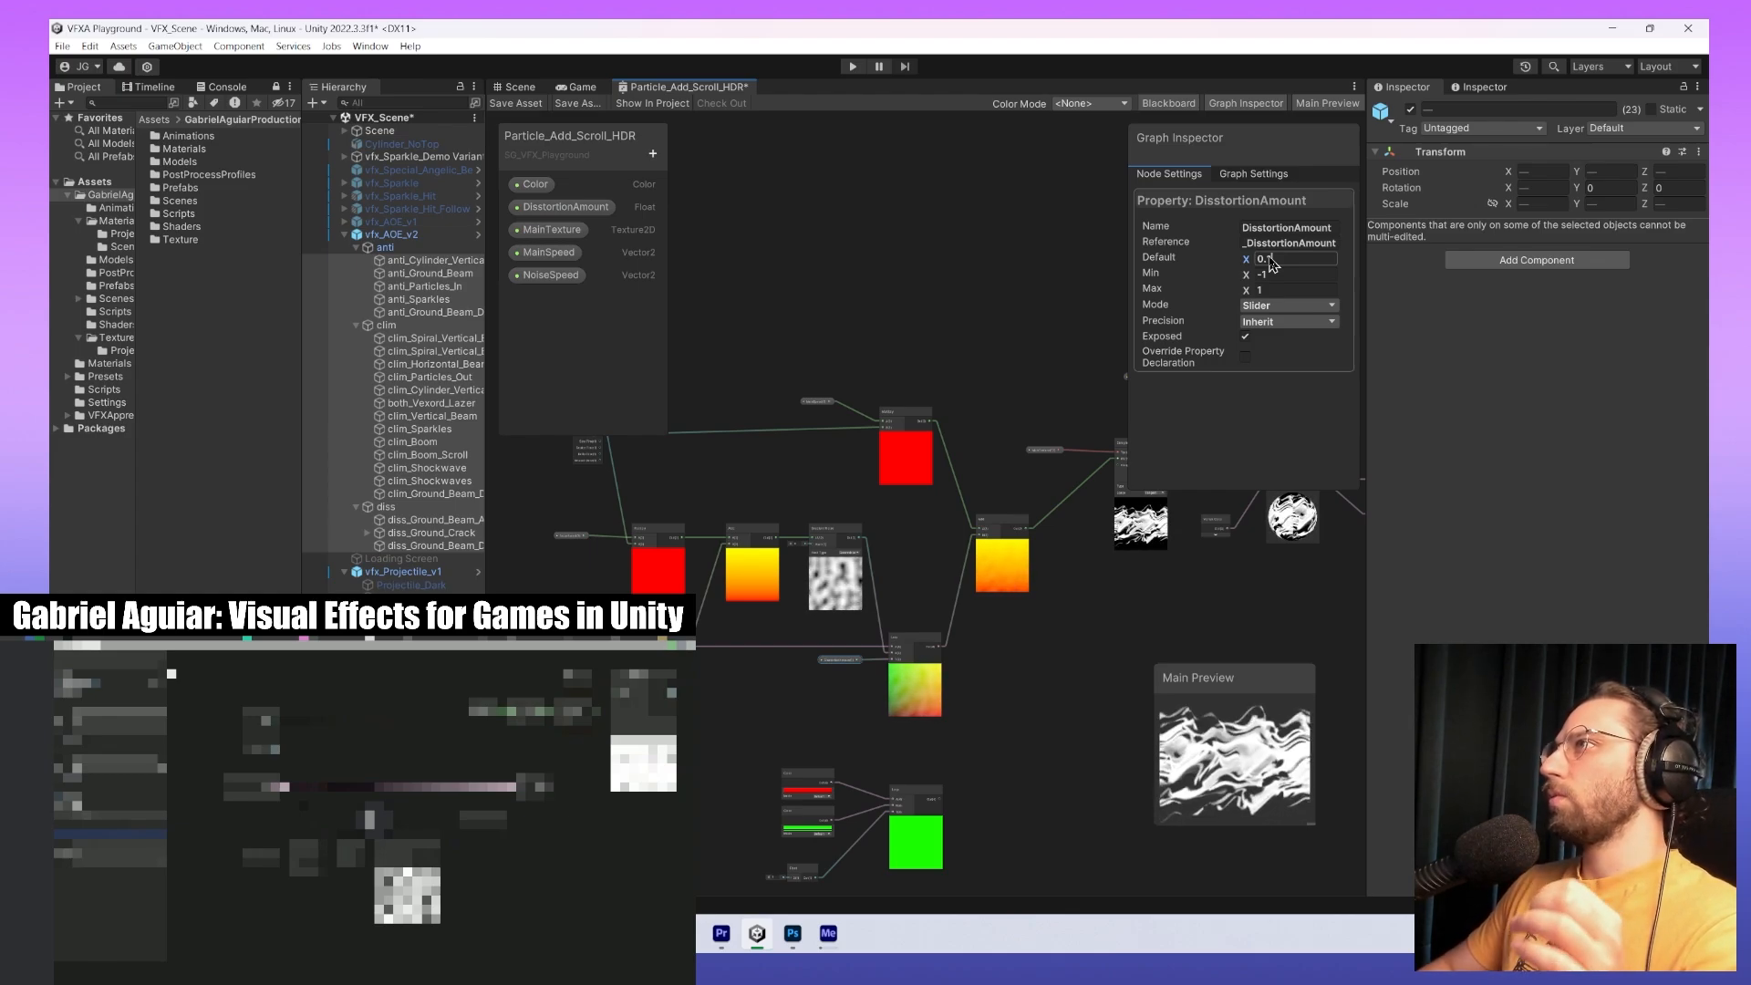
Compare the defaults of MainSpeed, DisstortionAmount and NoiseSpeed while viewing the Main Preview.
left_click(824, 403)
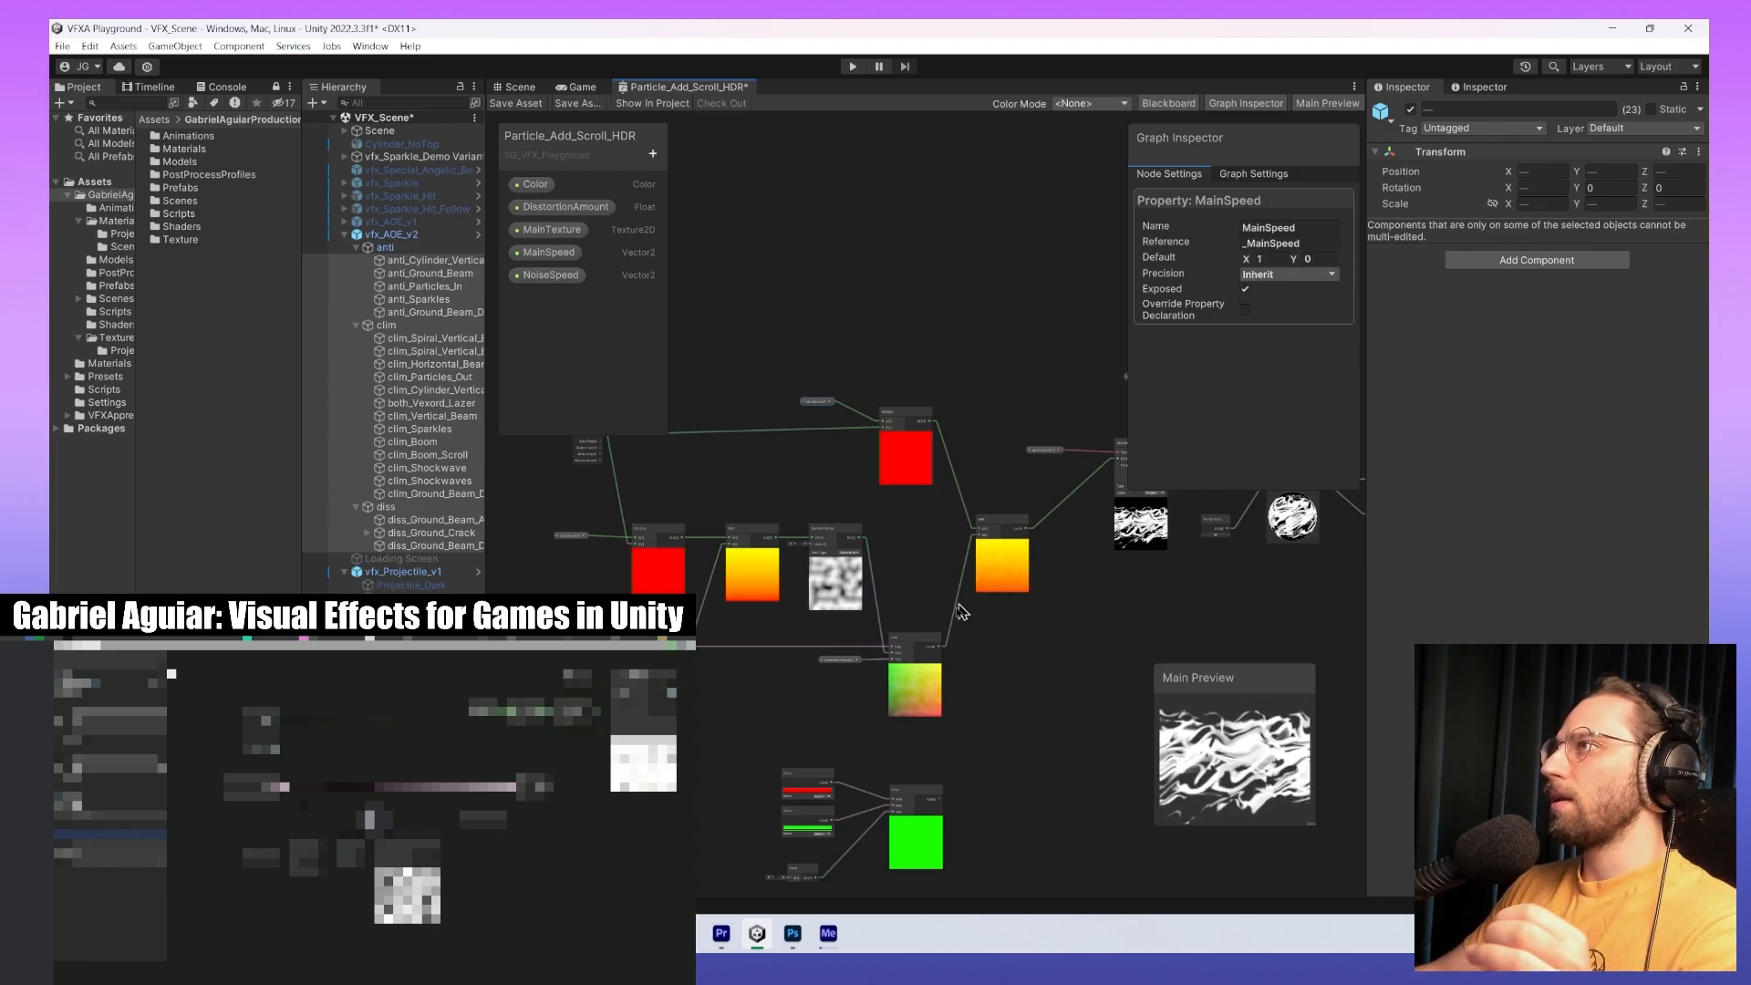
left_click(839, 660)
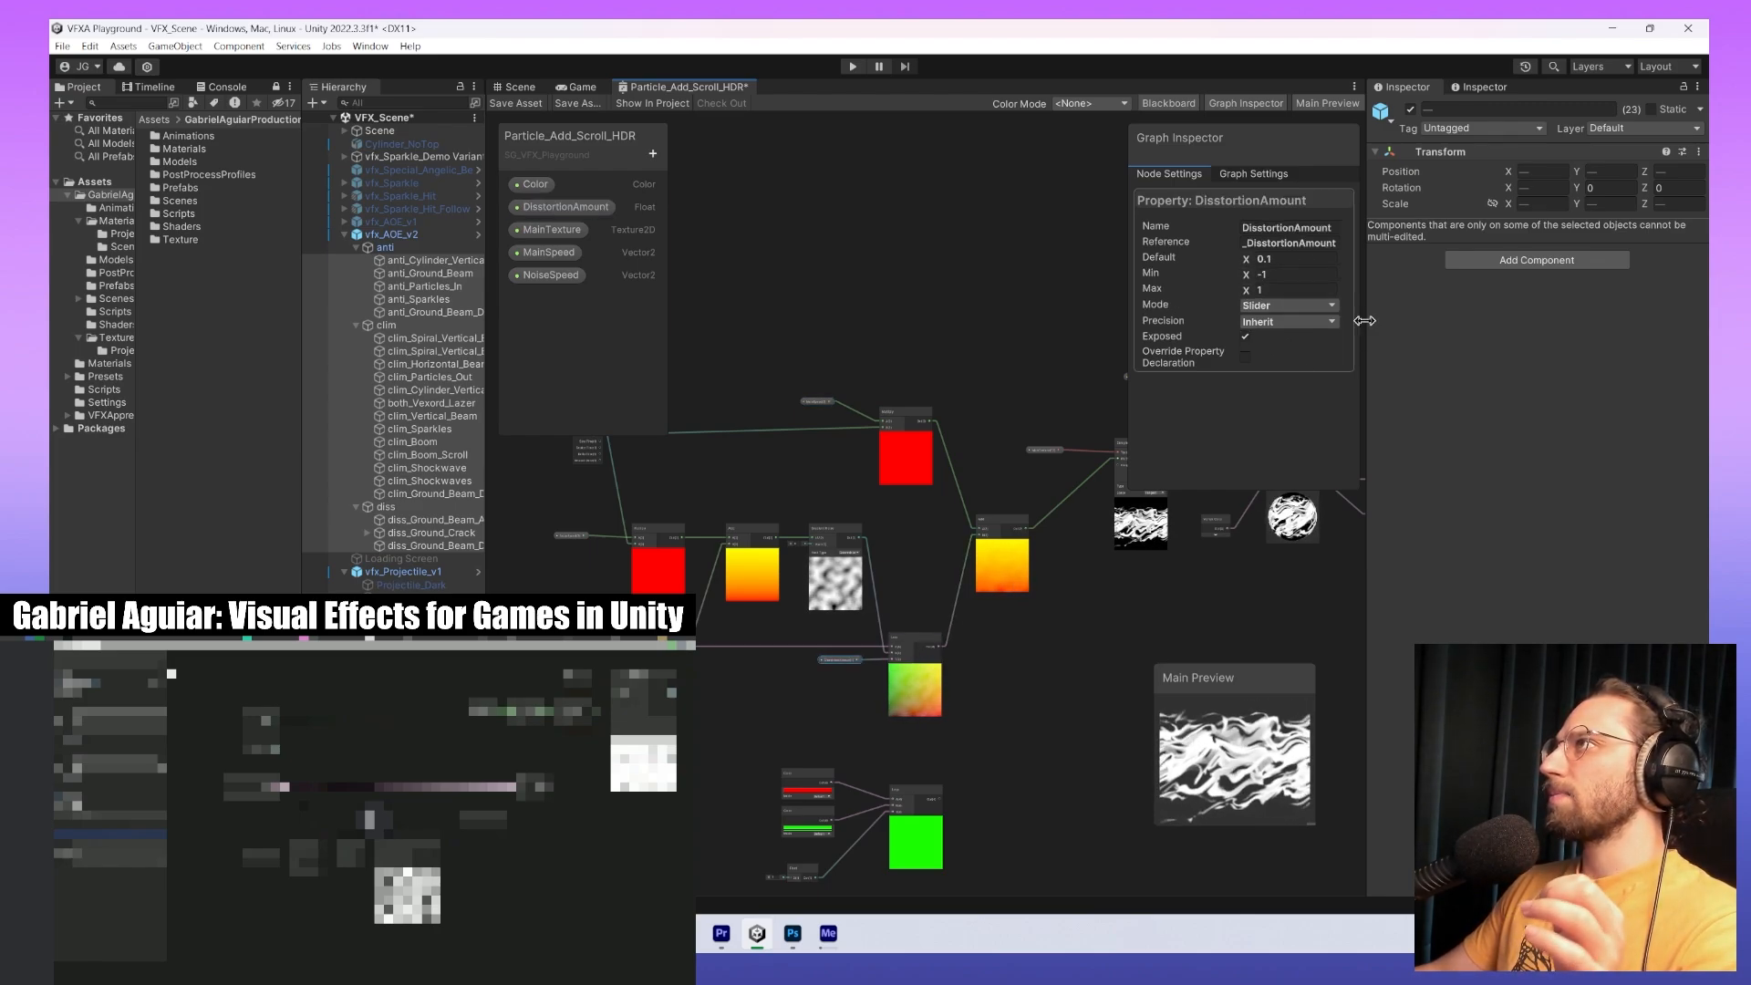
left_click(799, 544)
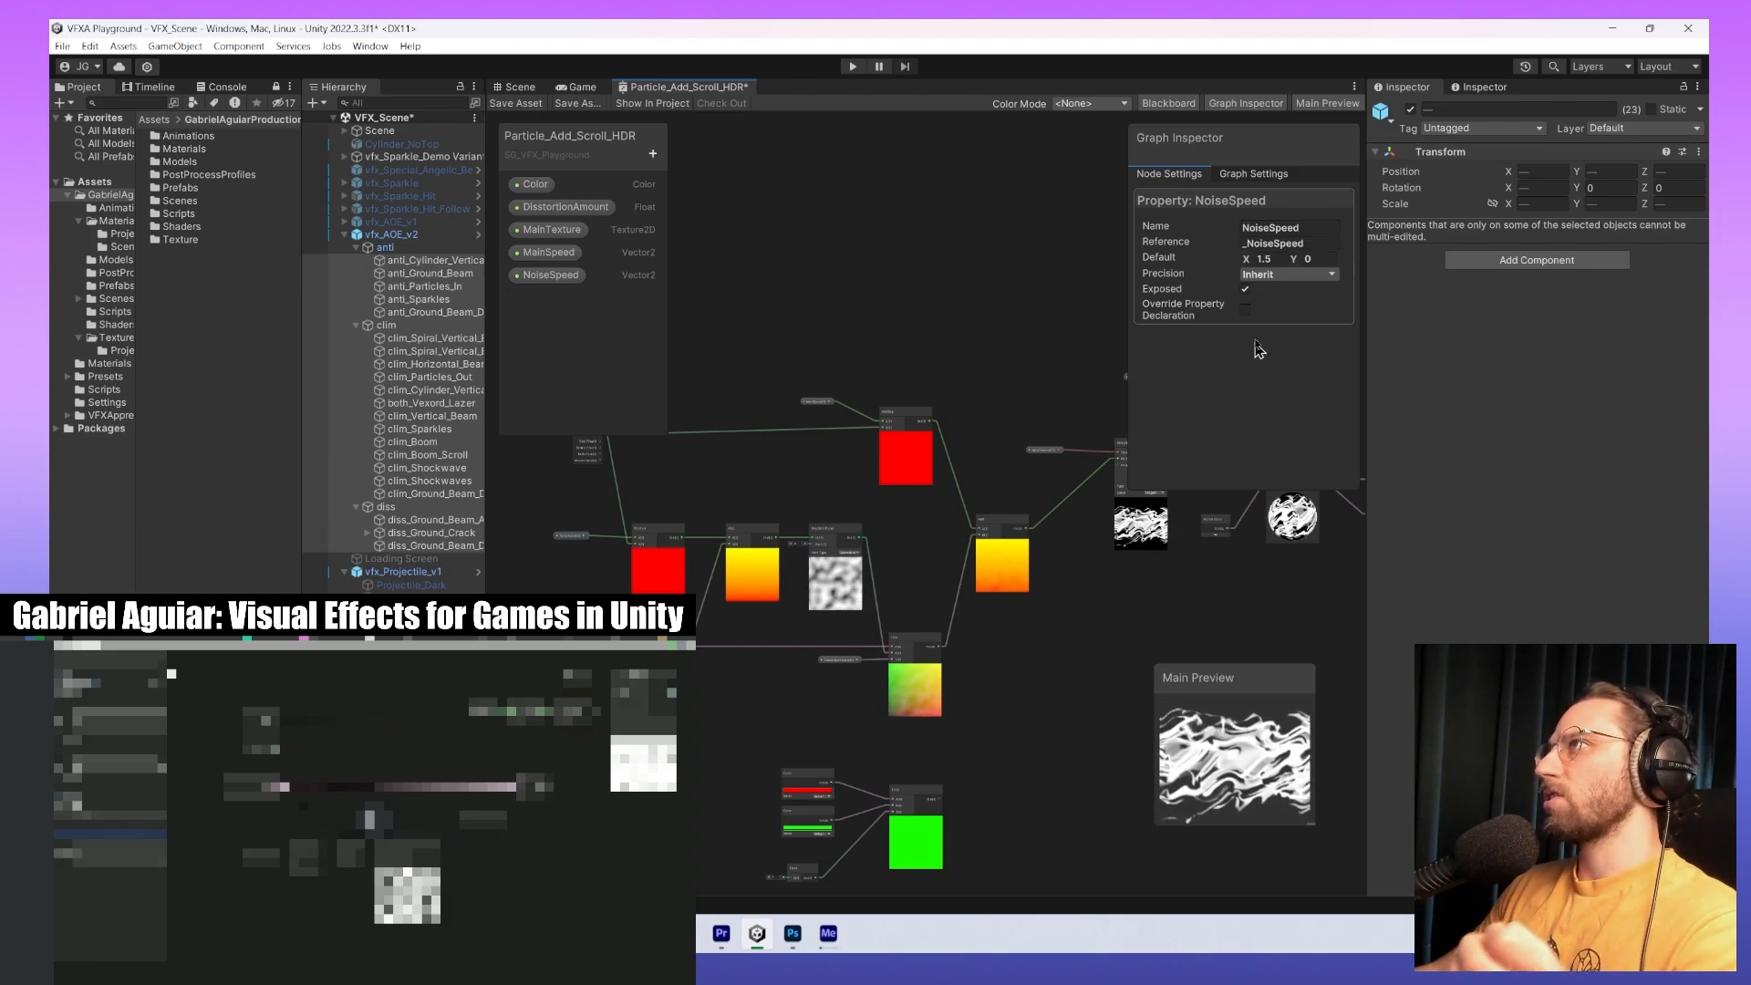
Set the DisstortionAmount default to -0.1, and inspect the distortion Lerp preview up close.
left_click(839, 660)
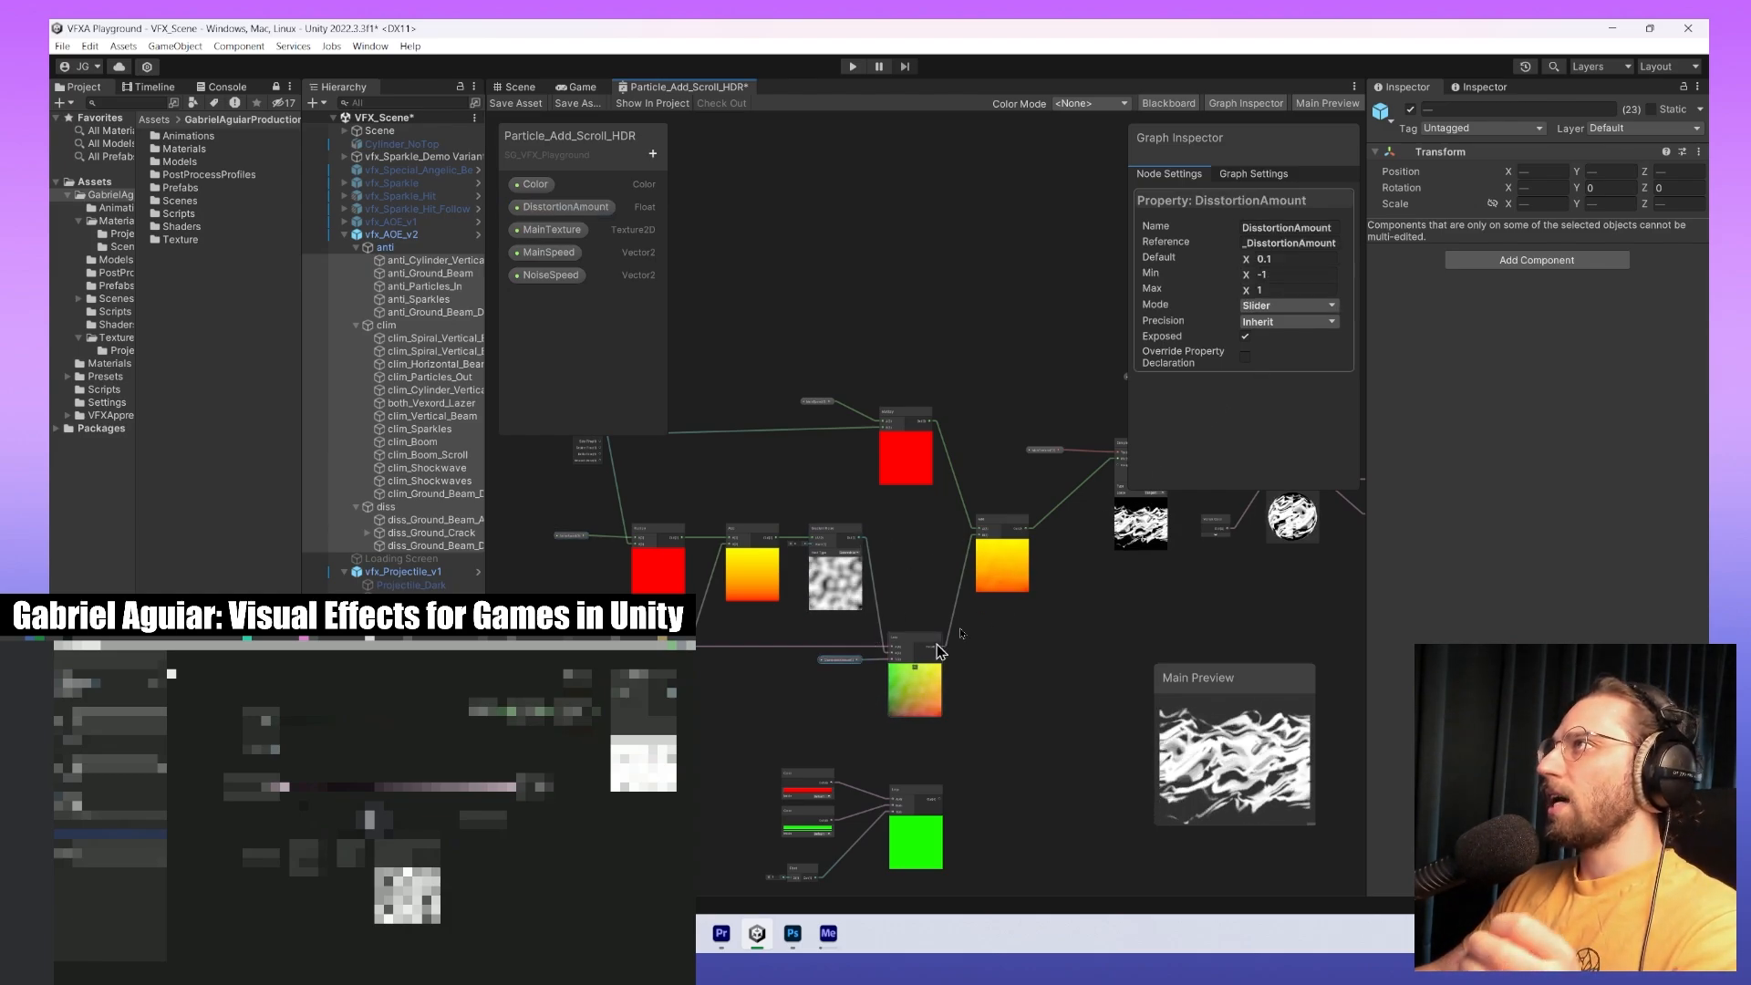
left_click(1282, 262)
type("-")
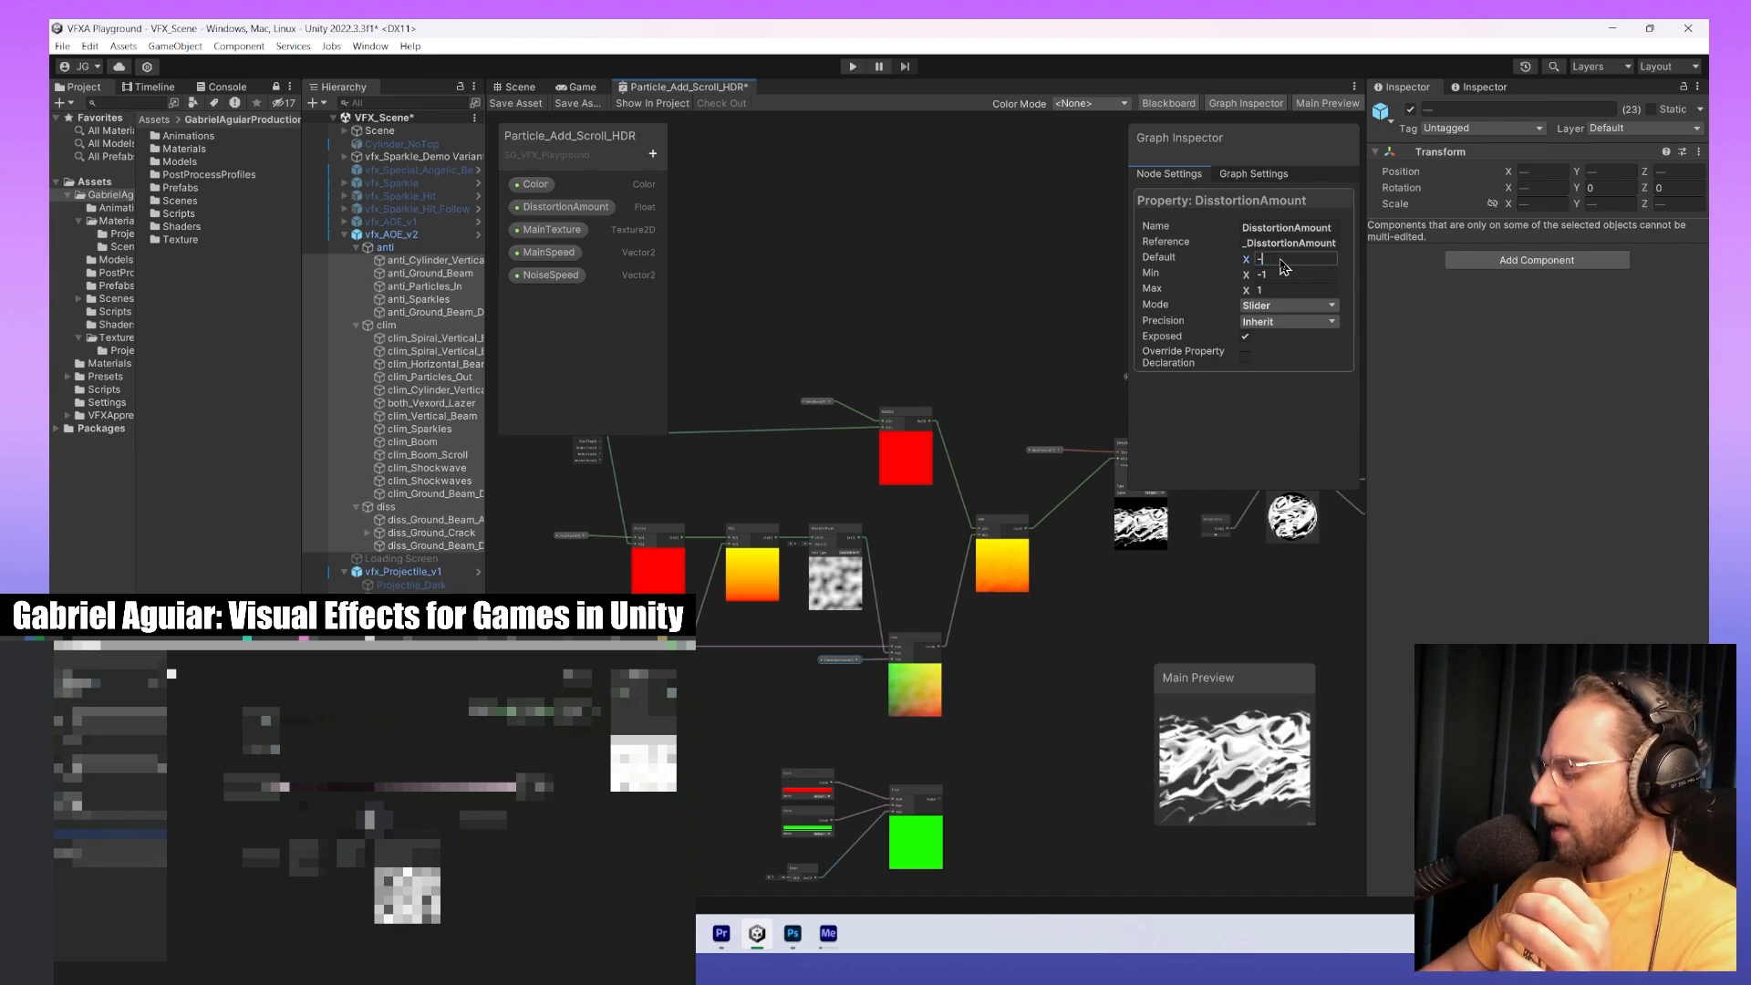
type("0.1")
key("Return")
scroll(931, 571, "up", 8)
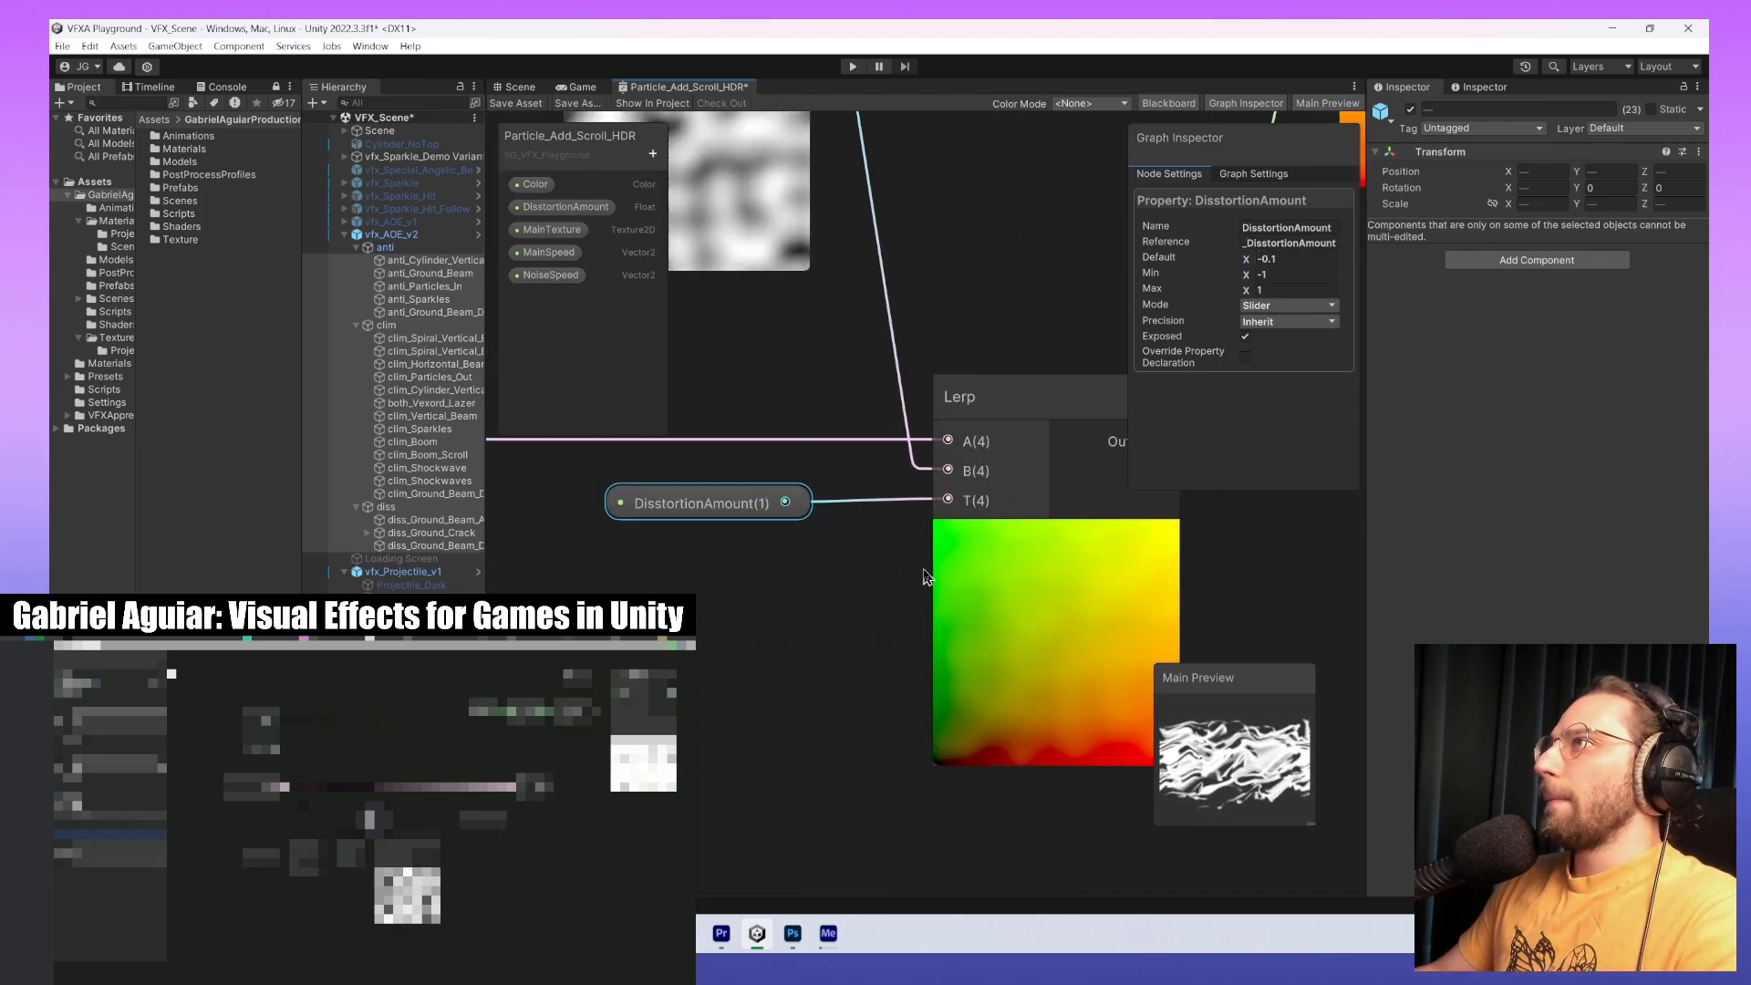
scroll(930, 572, "down", 5)
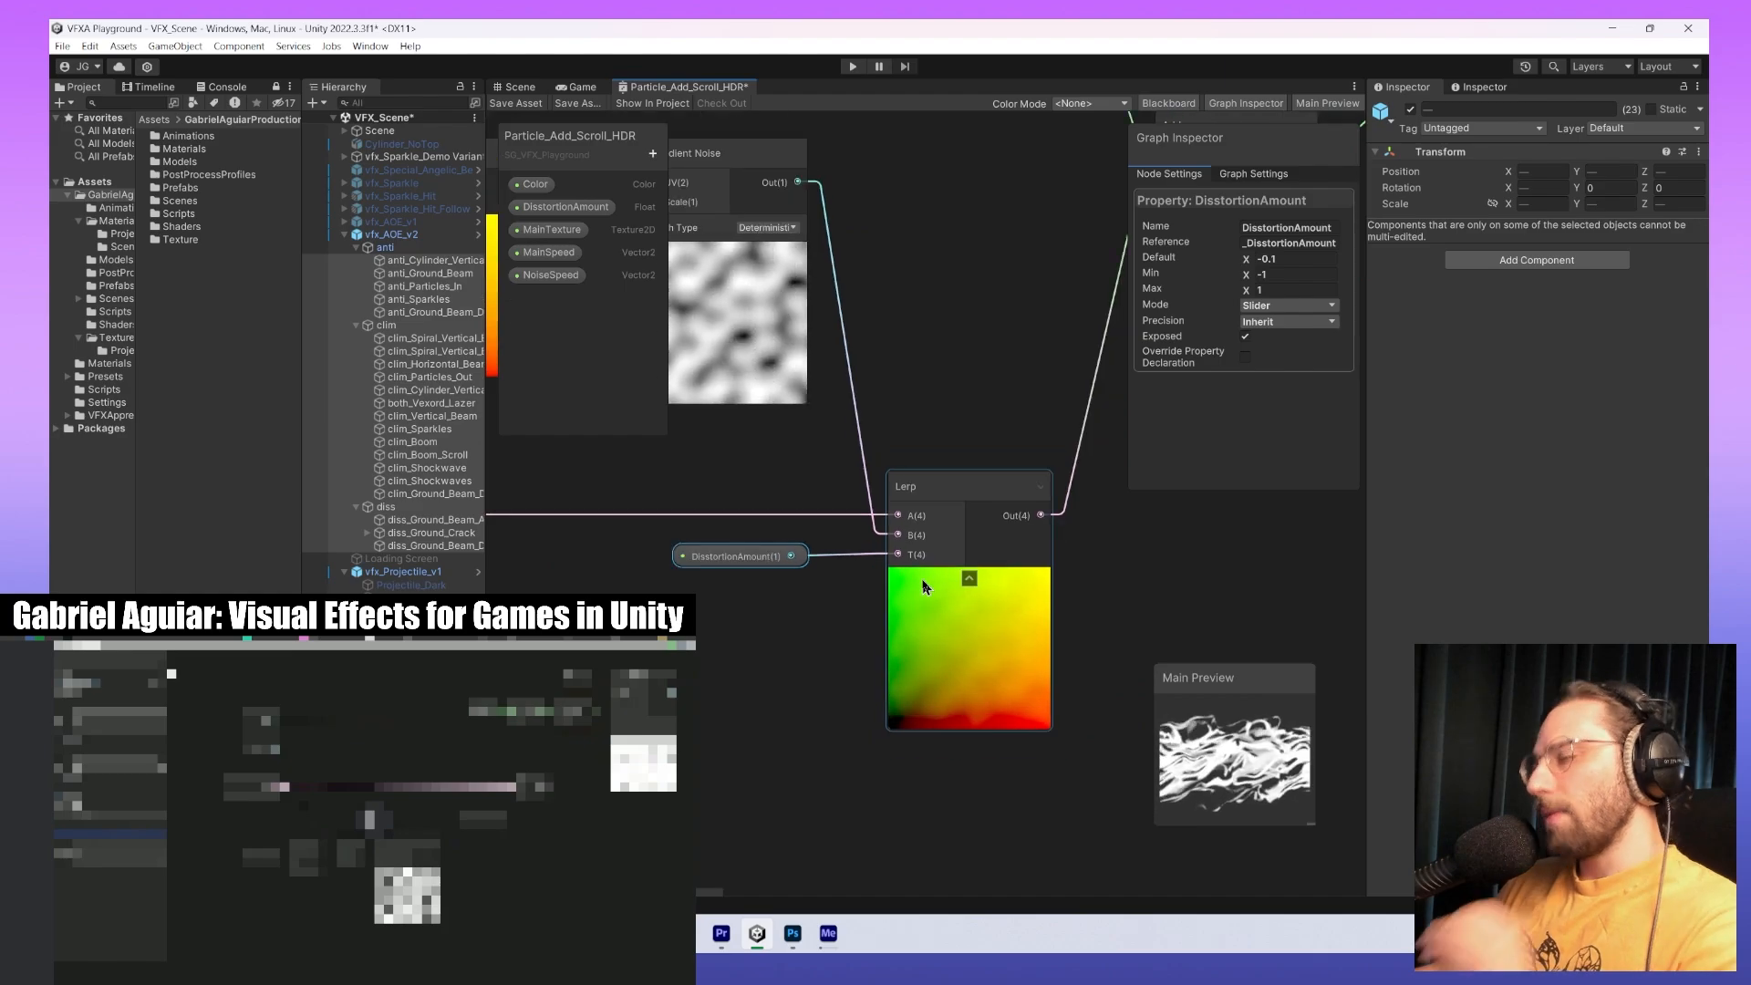
Examine how the Gradient Noise feeds the distortion Lerp, and check the DisstortionAmount property's default.
middle_click_drag(848, 586, 1105, 693)
scroll(901, 616, "down", 1)
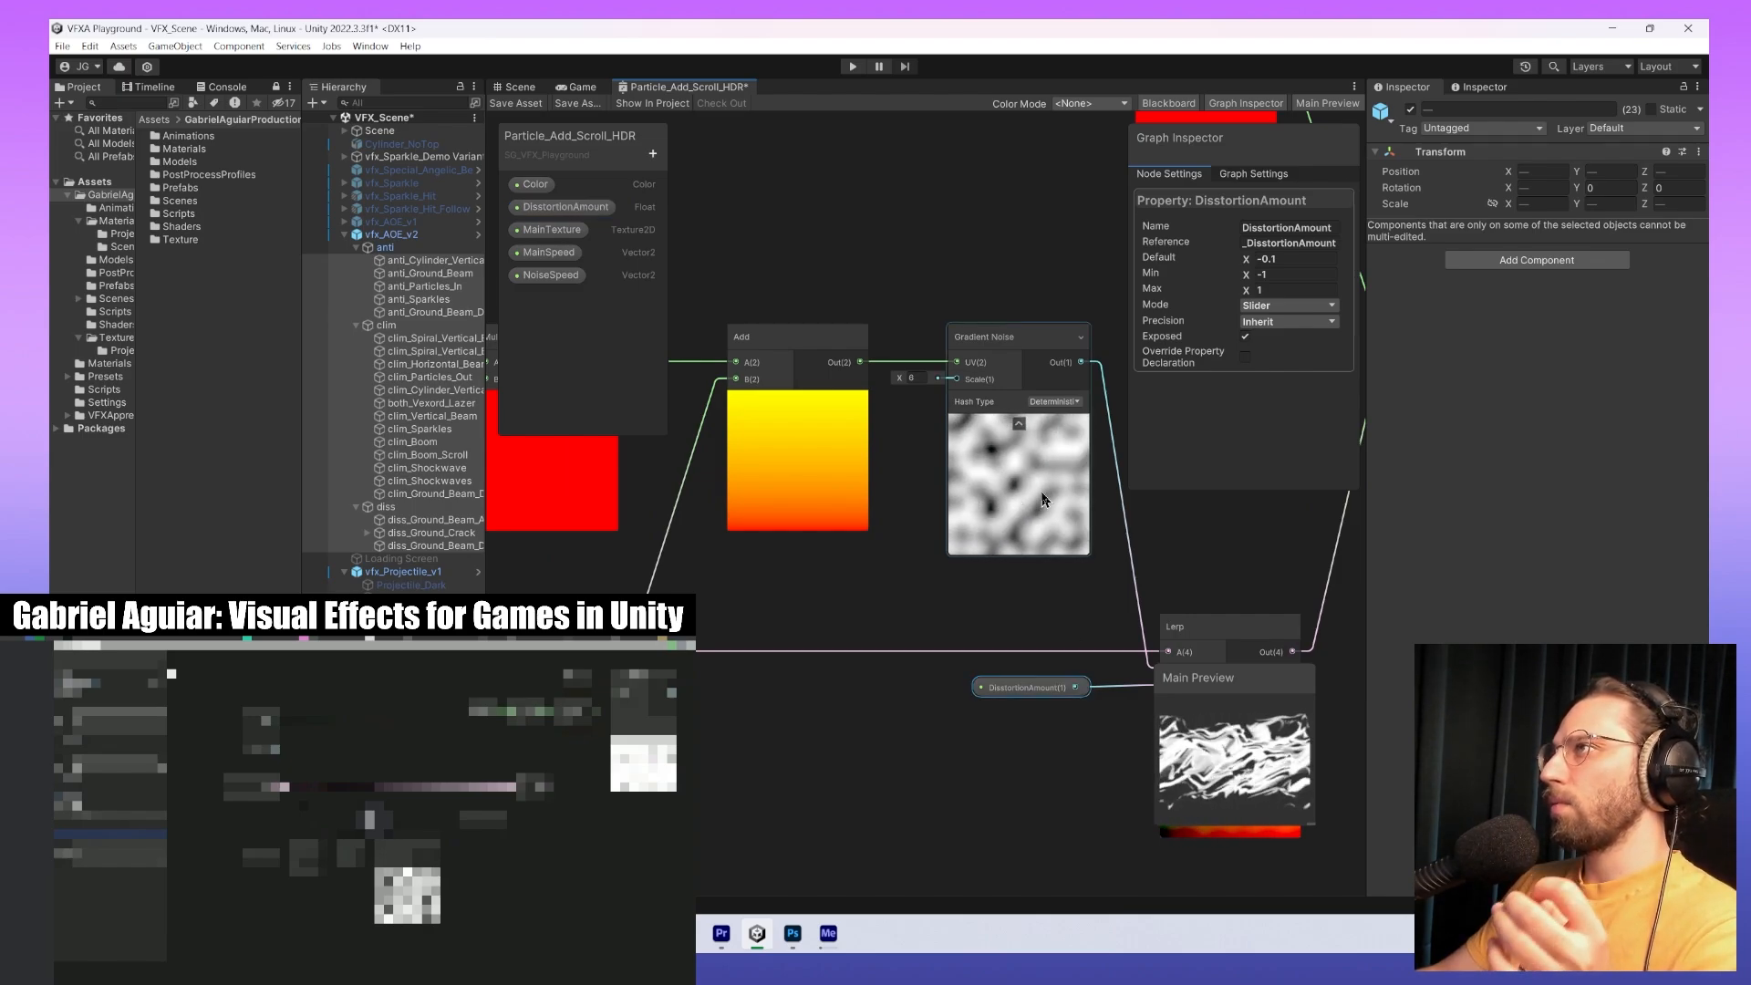
middle_click_drag(1045, 499, 899, 542)
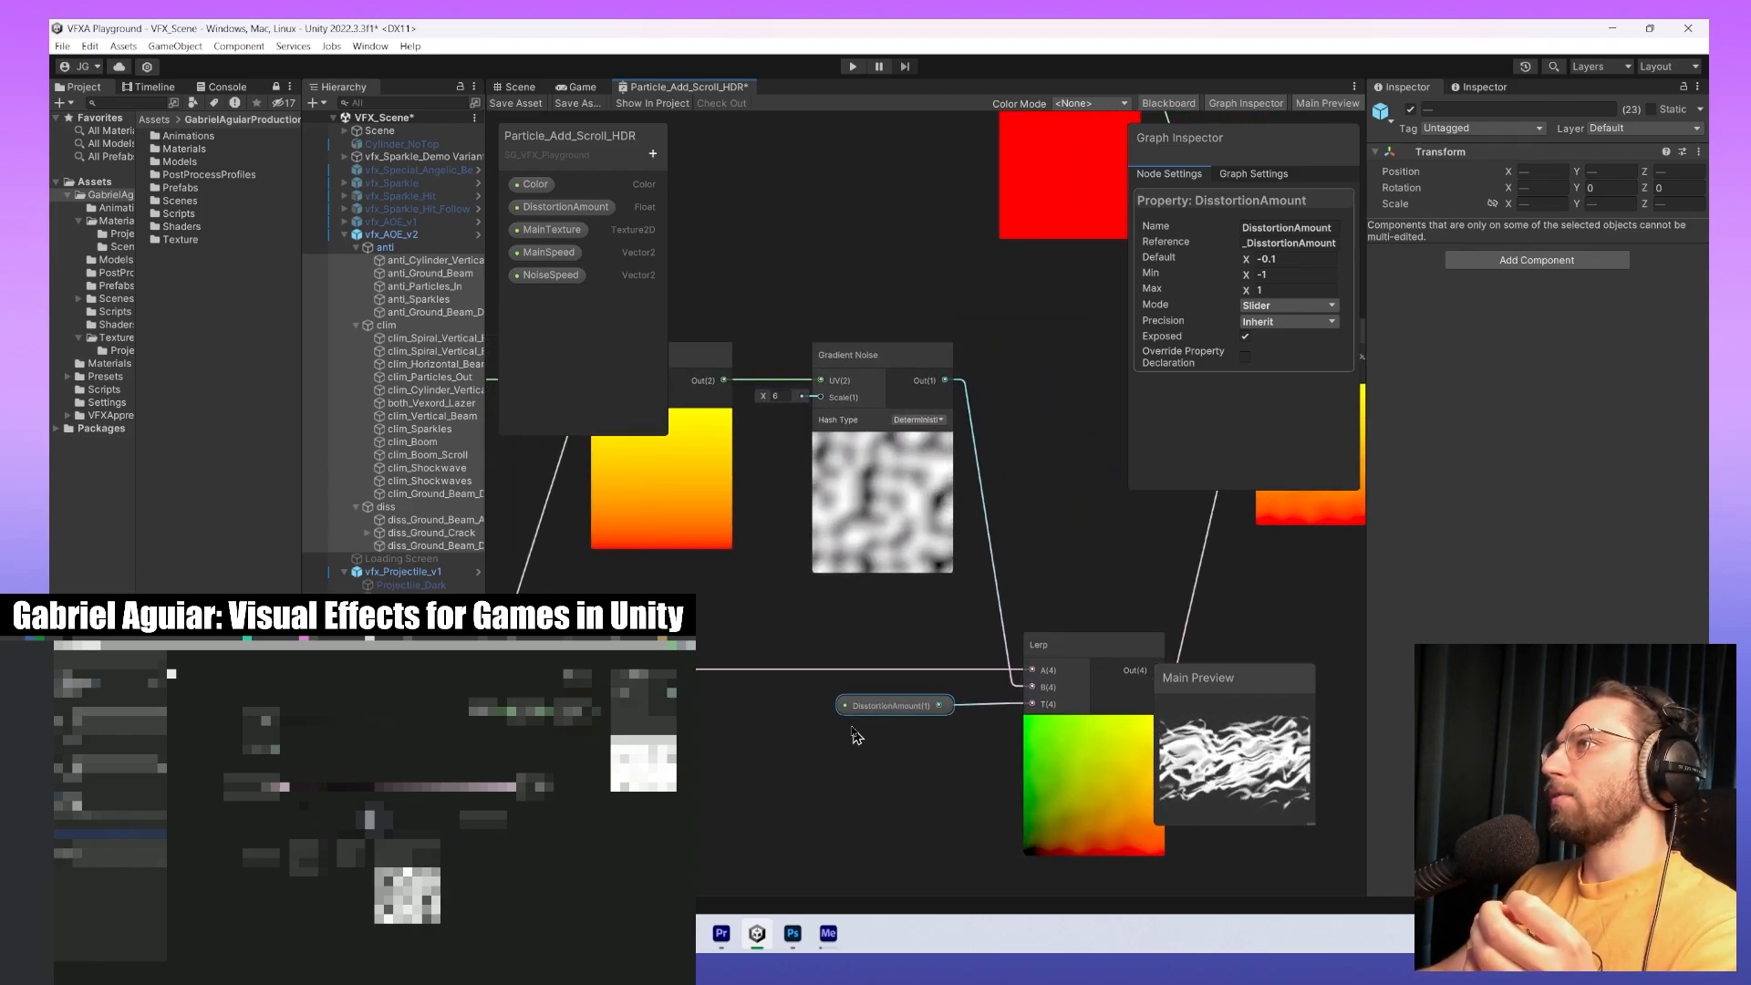
left_click(880, 713)
middle_click_drag(943, 775, 897, 722)
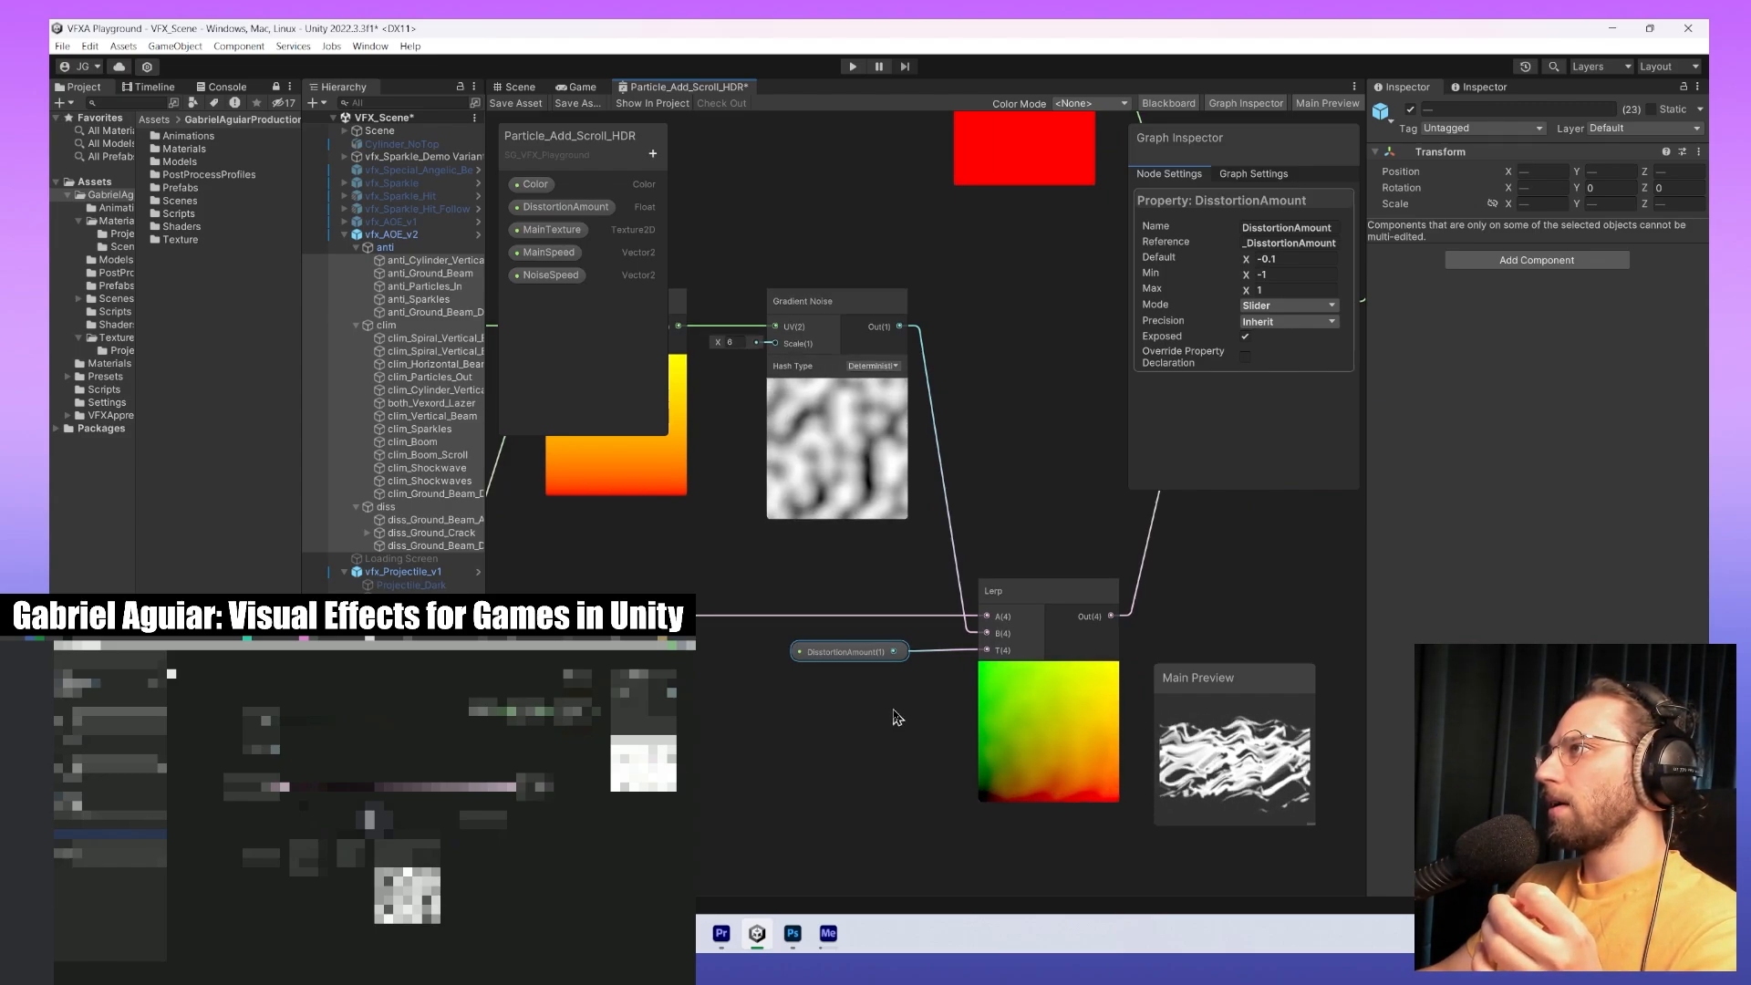
left_click(1323, 260)
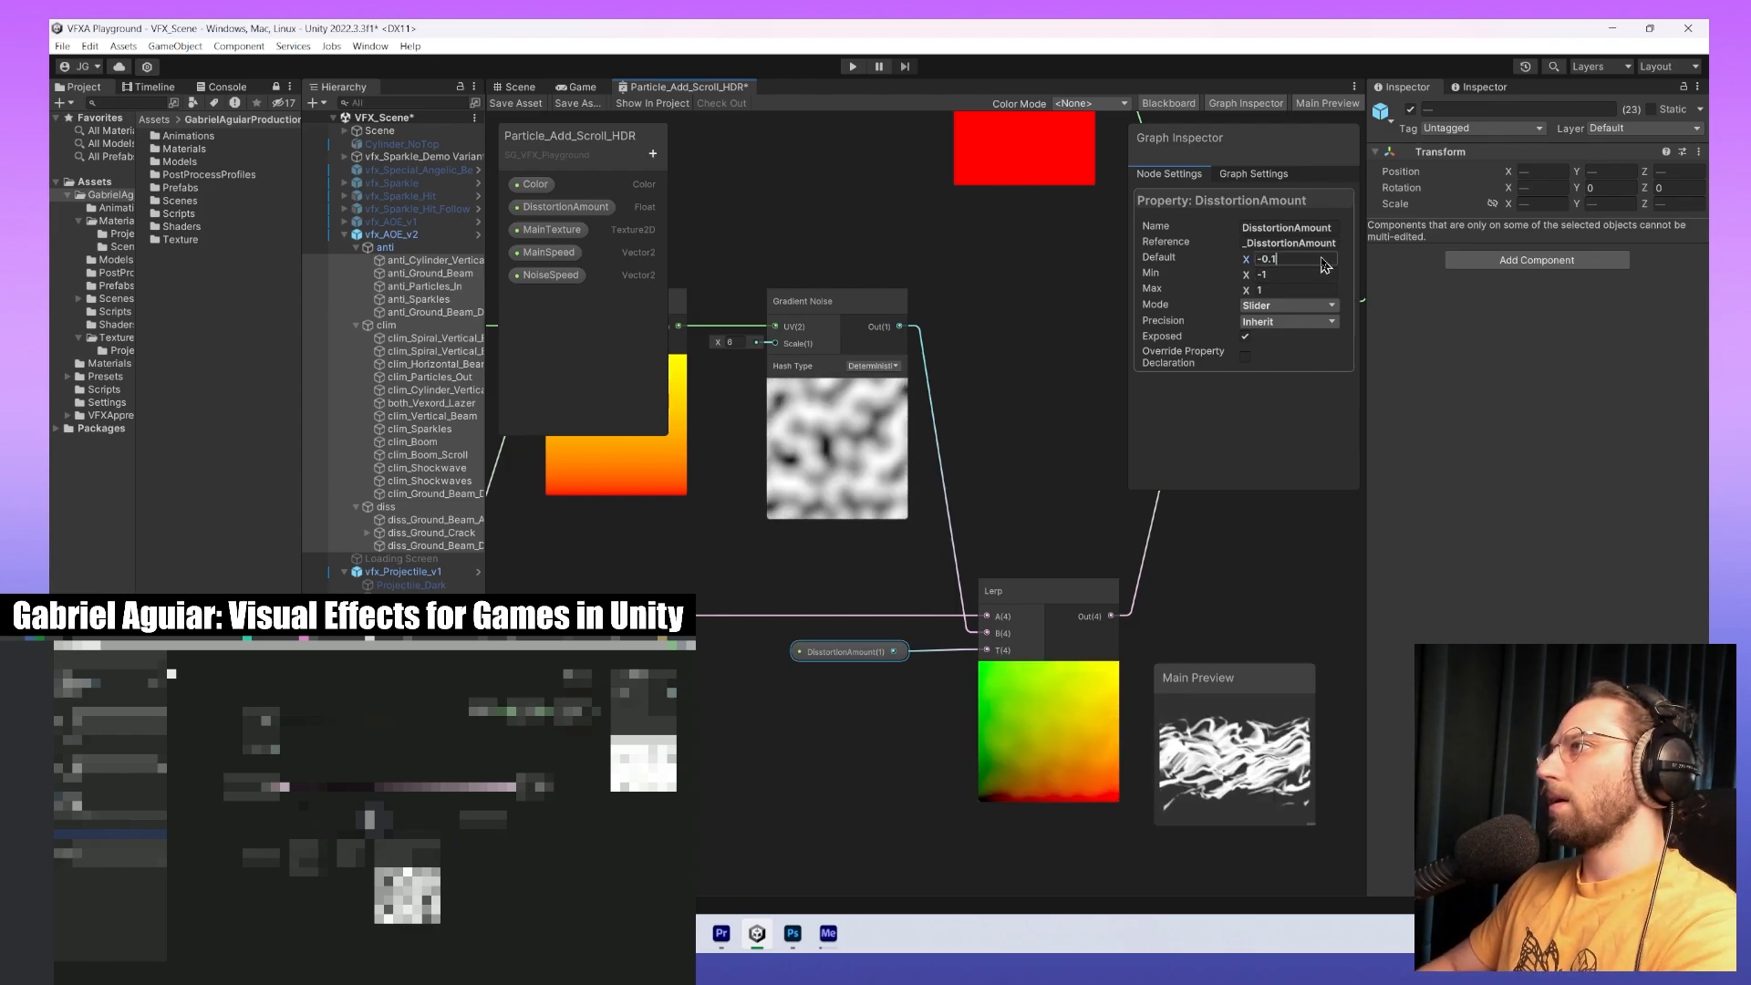
middle_click_drag(642, 531, 1300, 691)
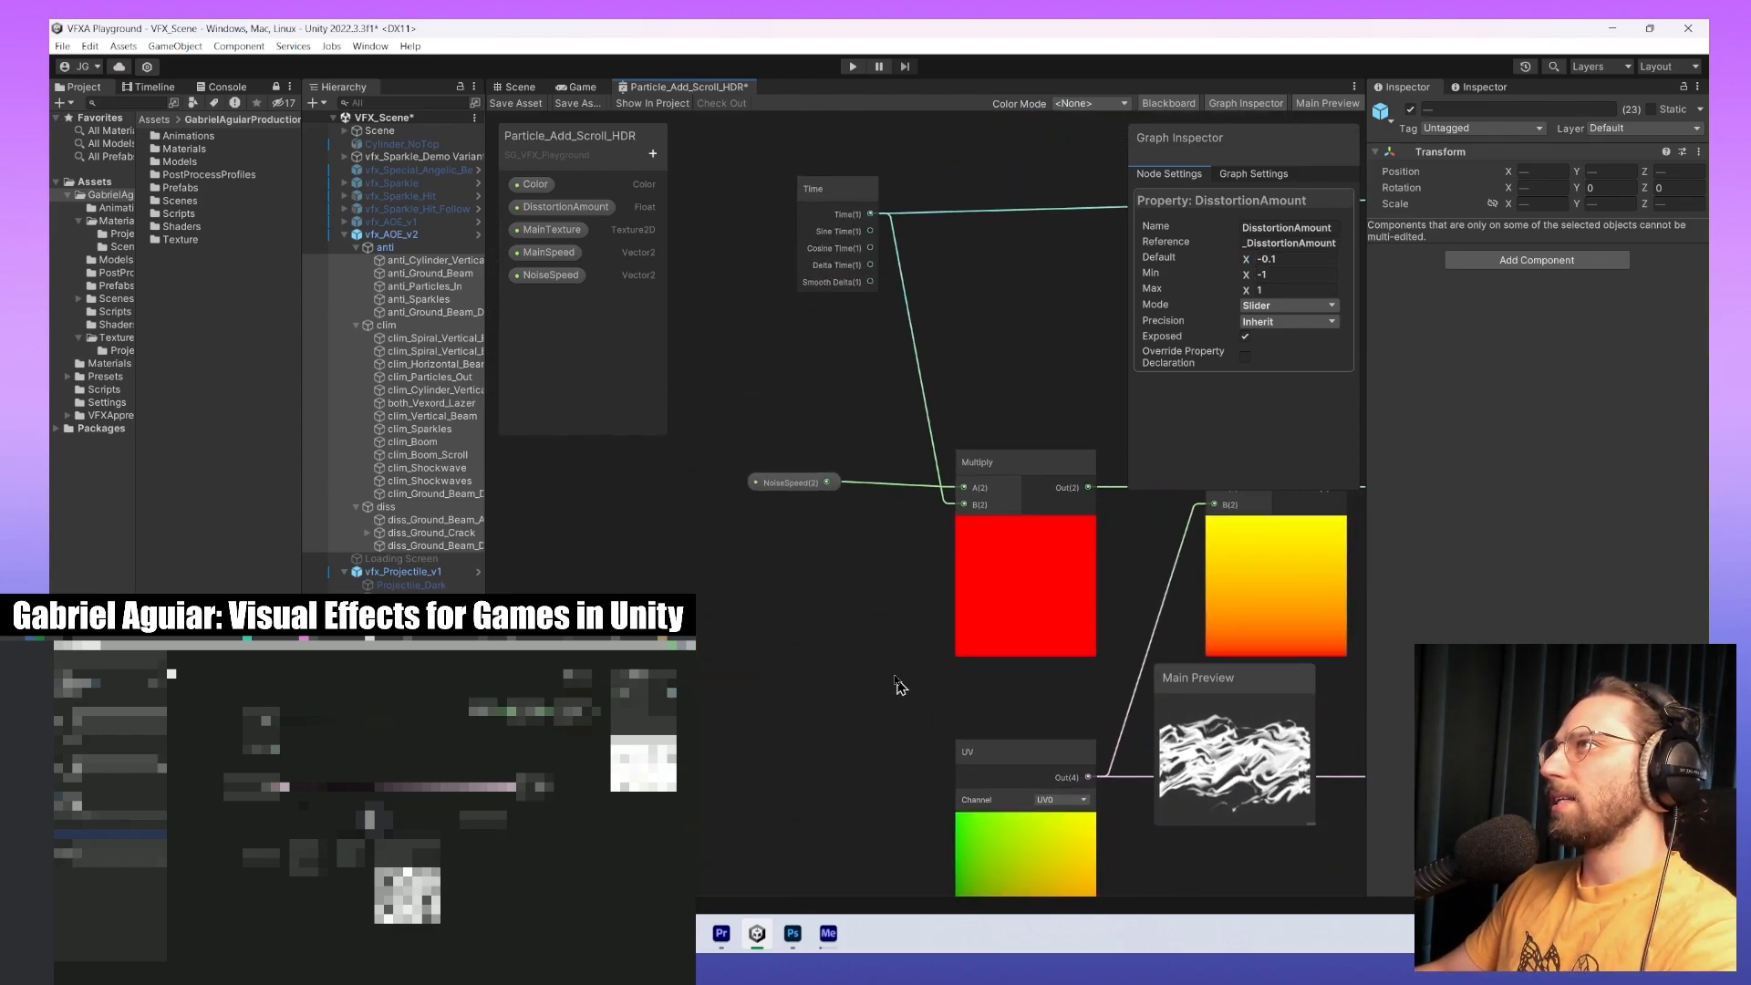
Examine the NoiseSpeed and MainSpeed defaults, the Time node and the Multiply node that MainSpeed feeds.
left_click(786, 482)
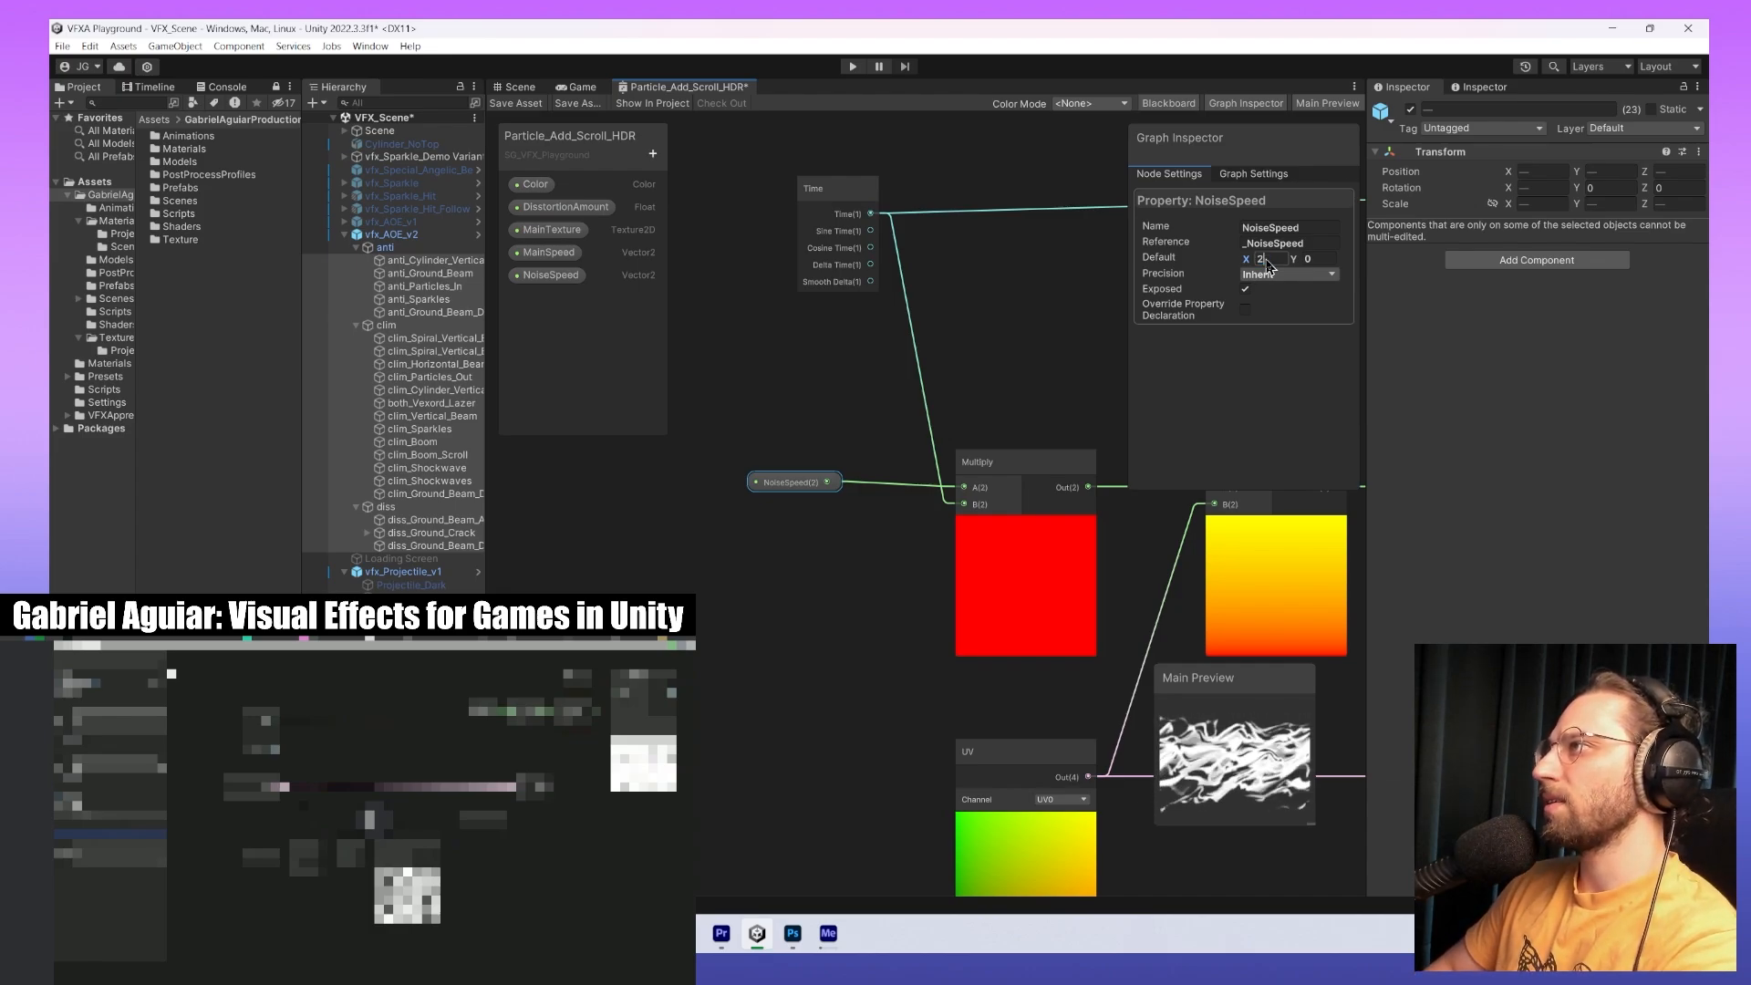
scroll(878, 657, "down", 5)
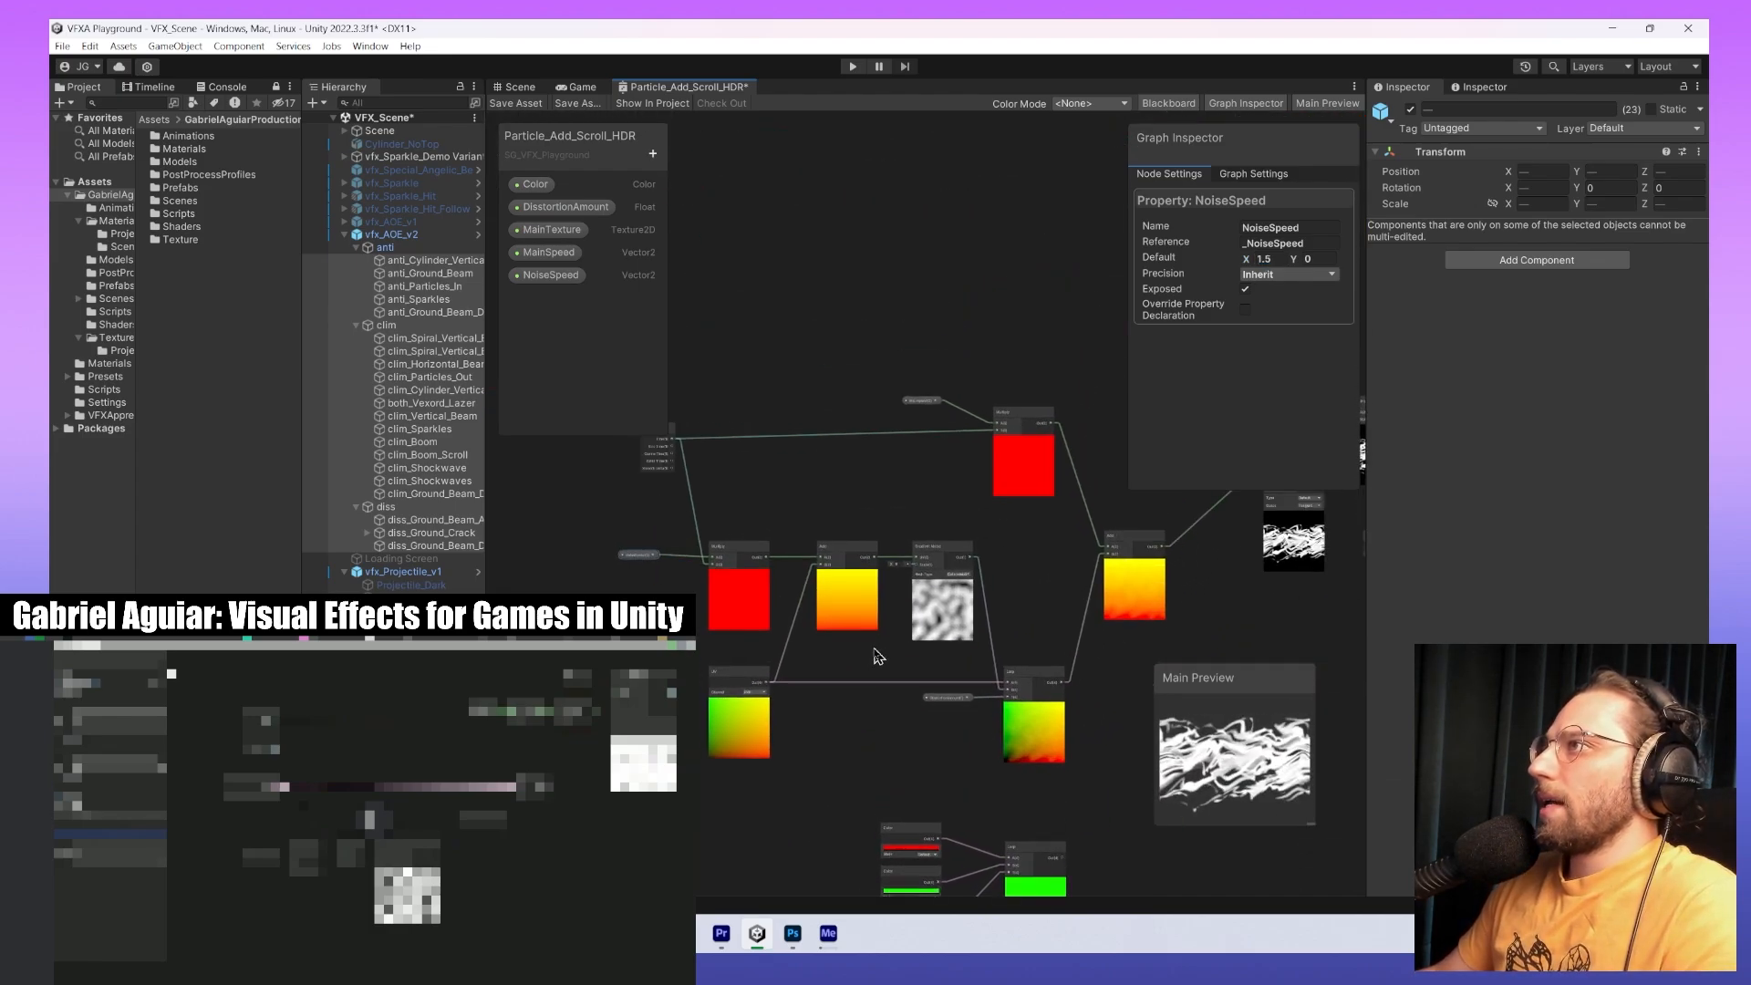
scroll(766, 556, "down", 3)
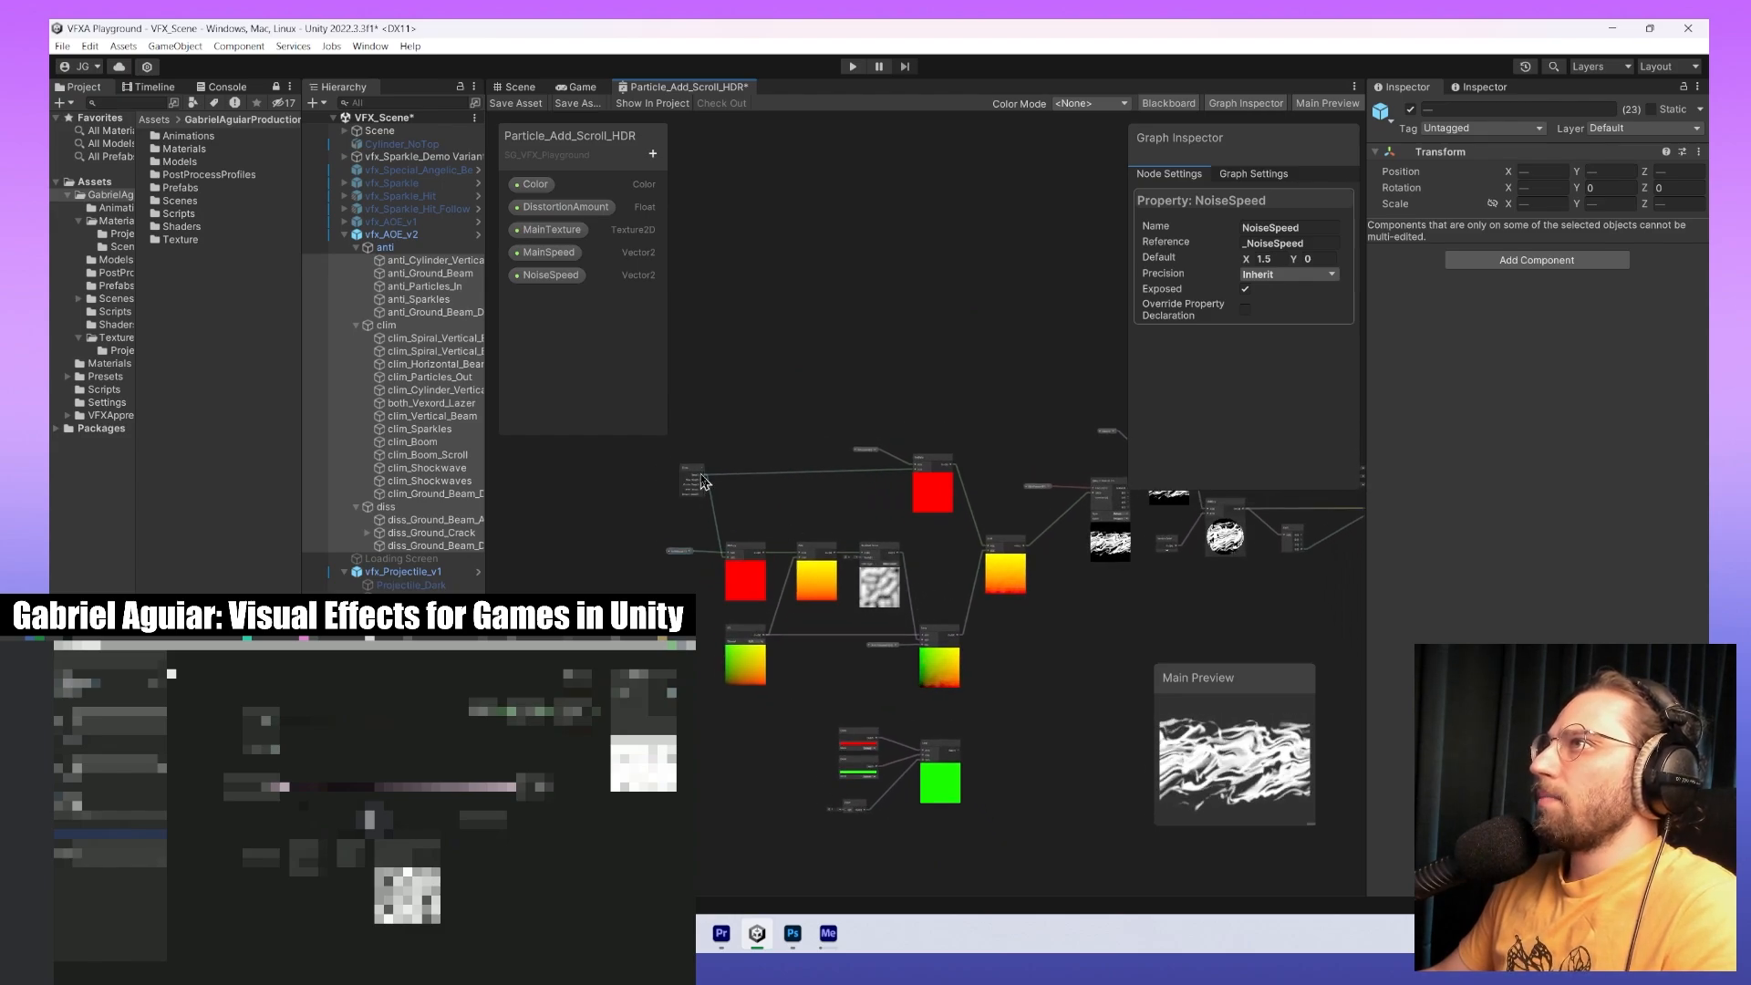
left_click(686, 451)
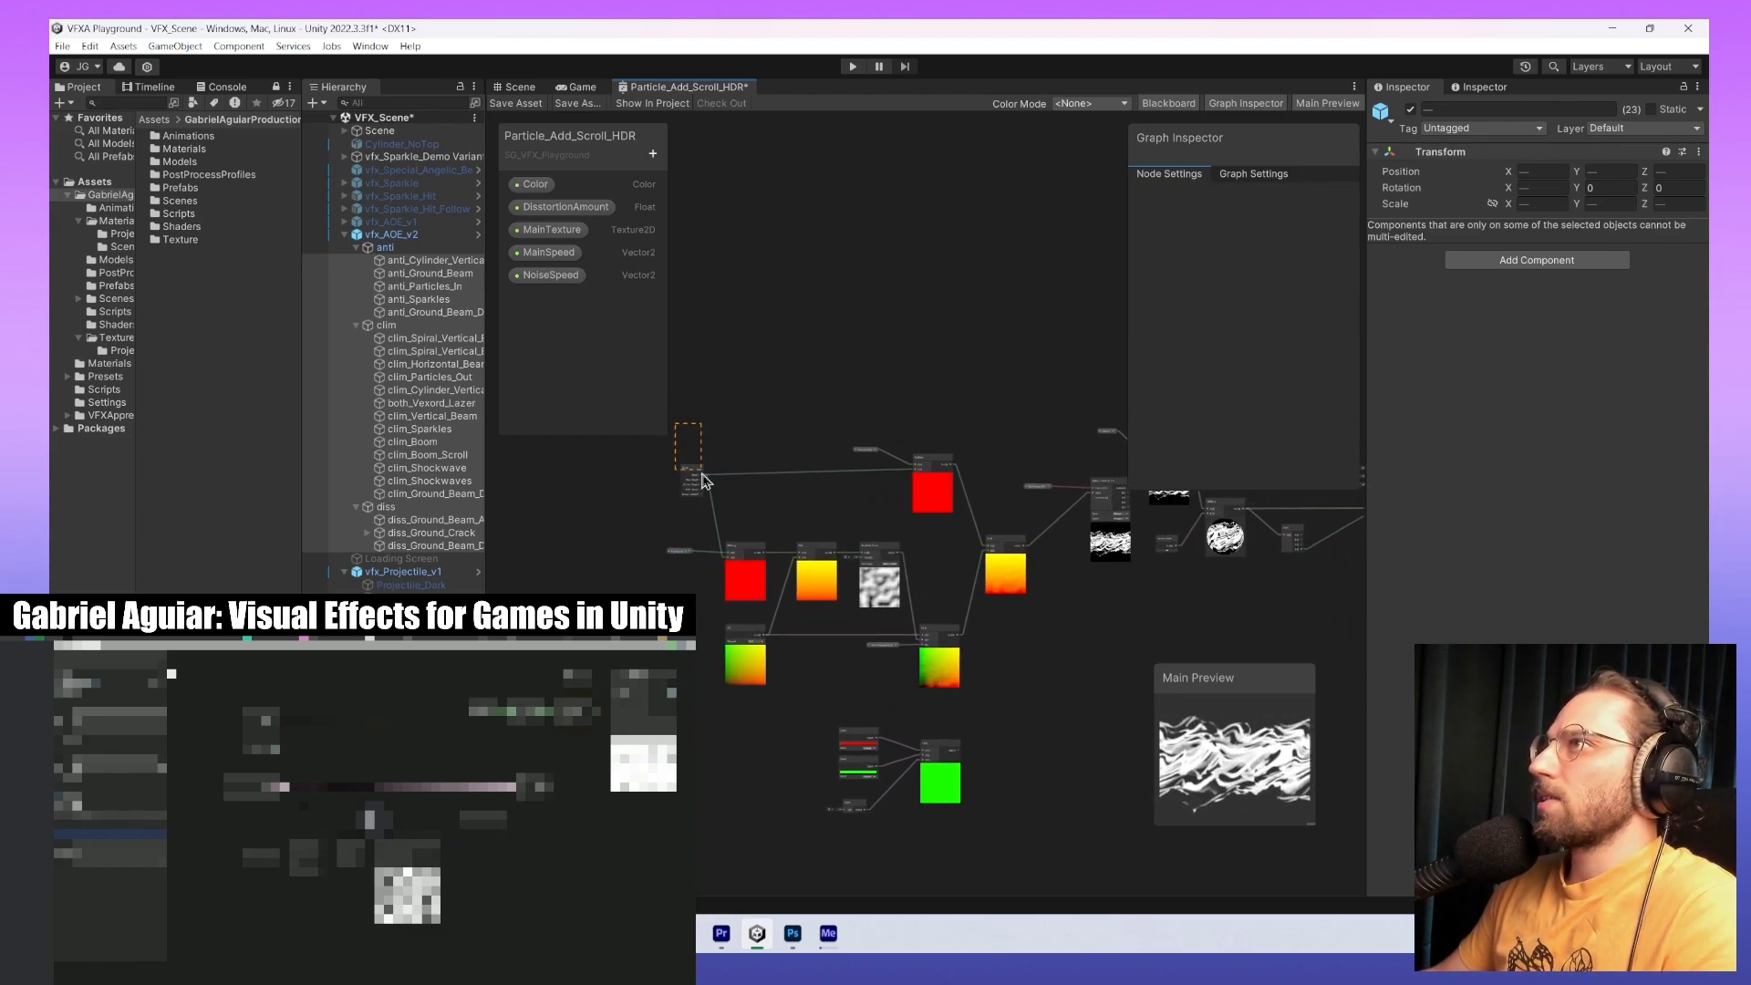
left_click_drag(703, 475, 712, 504)
left_click(836, 416)
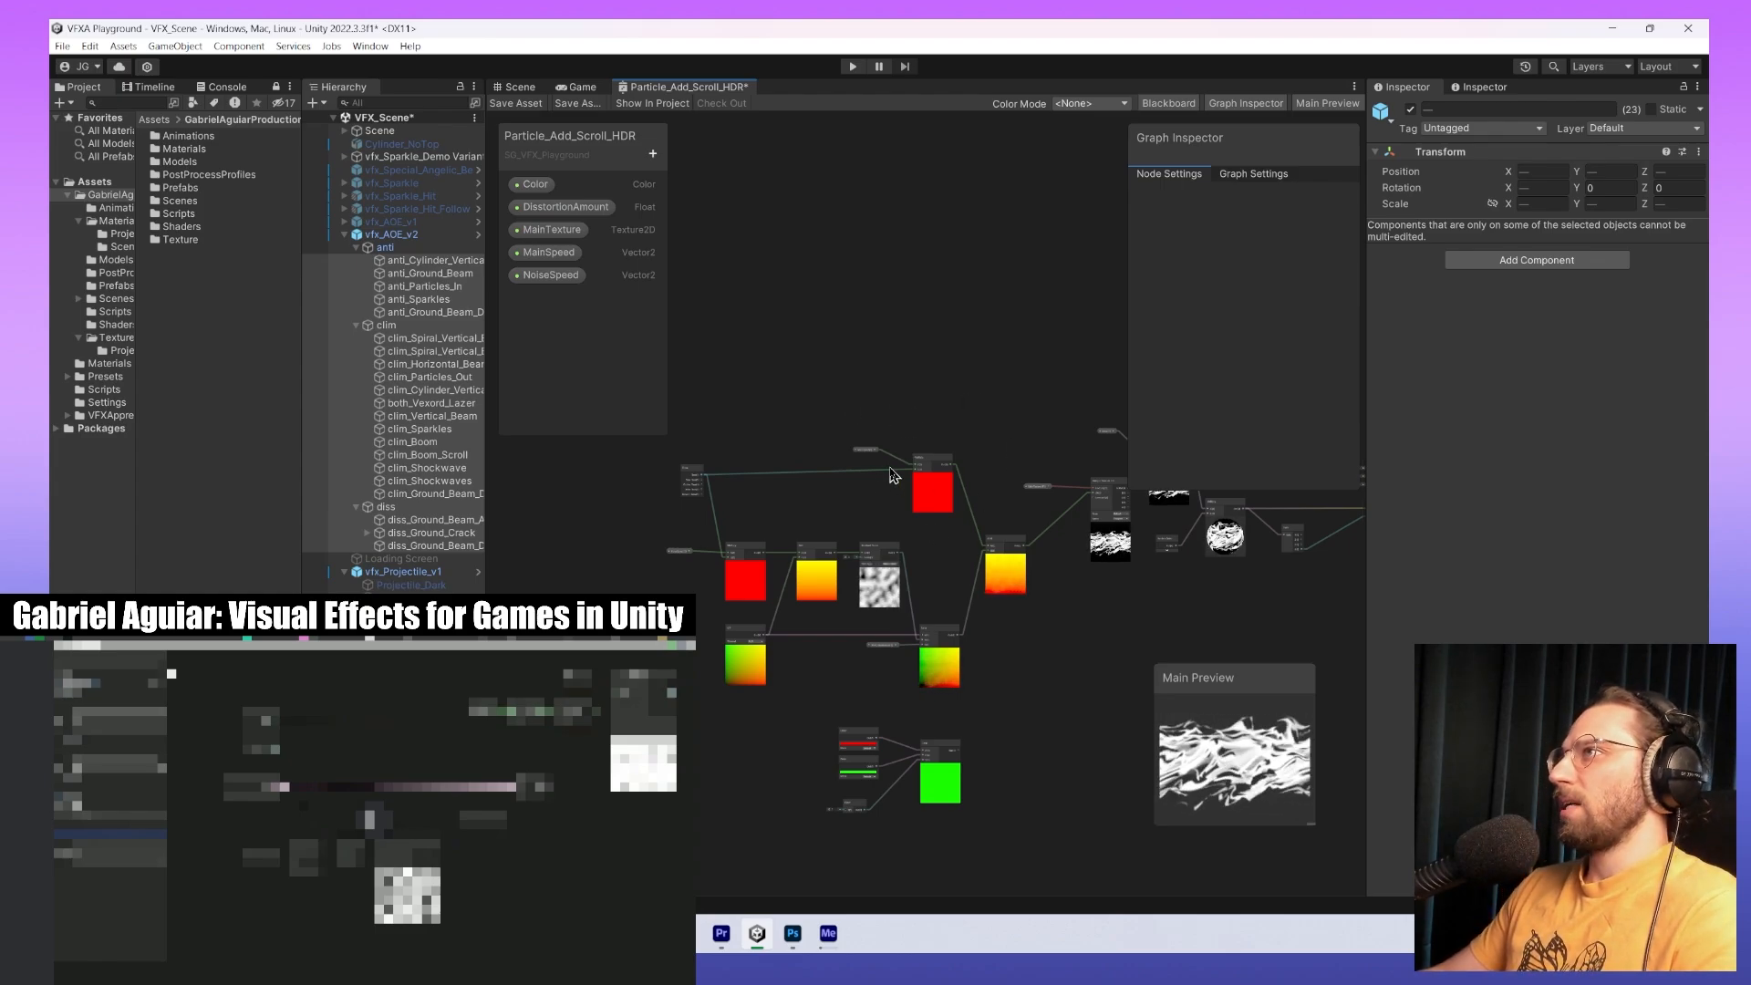
left_click(864, 451)
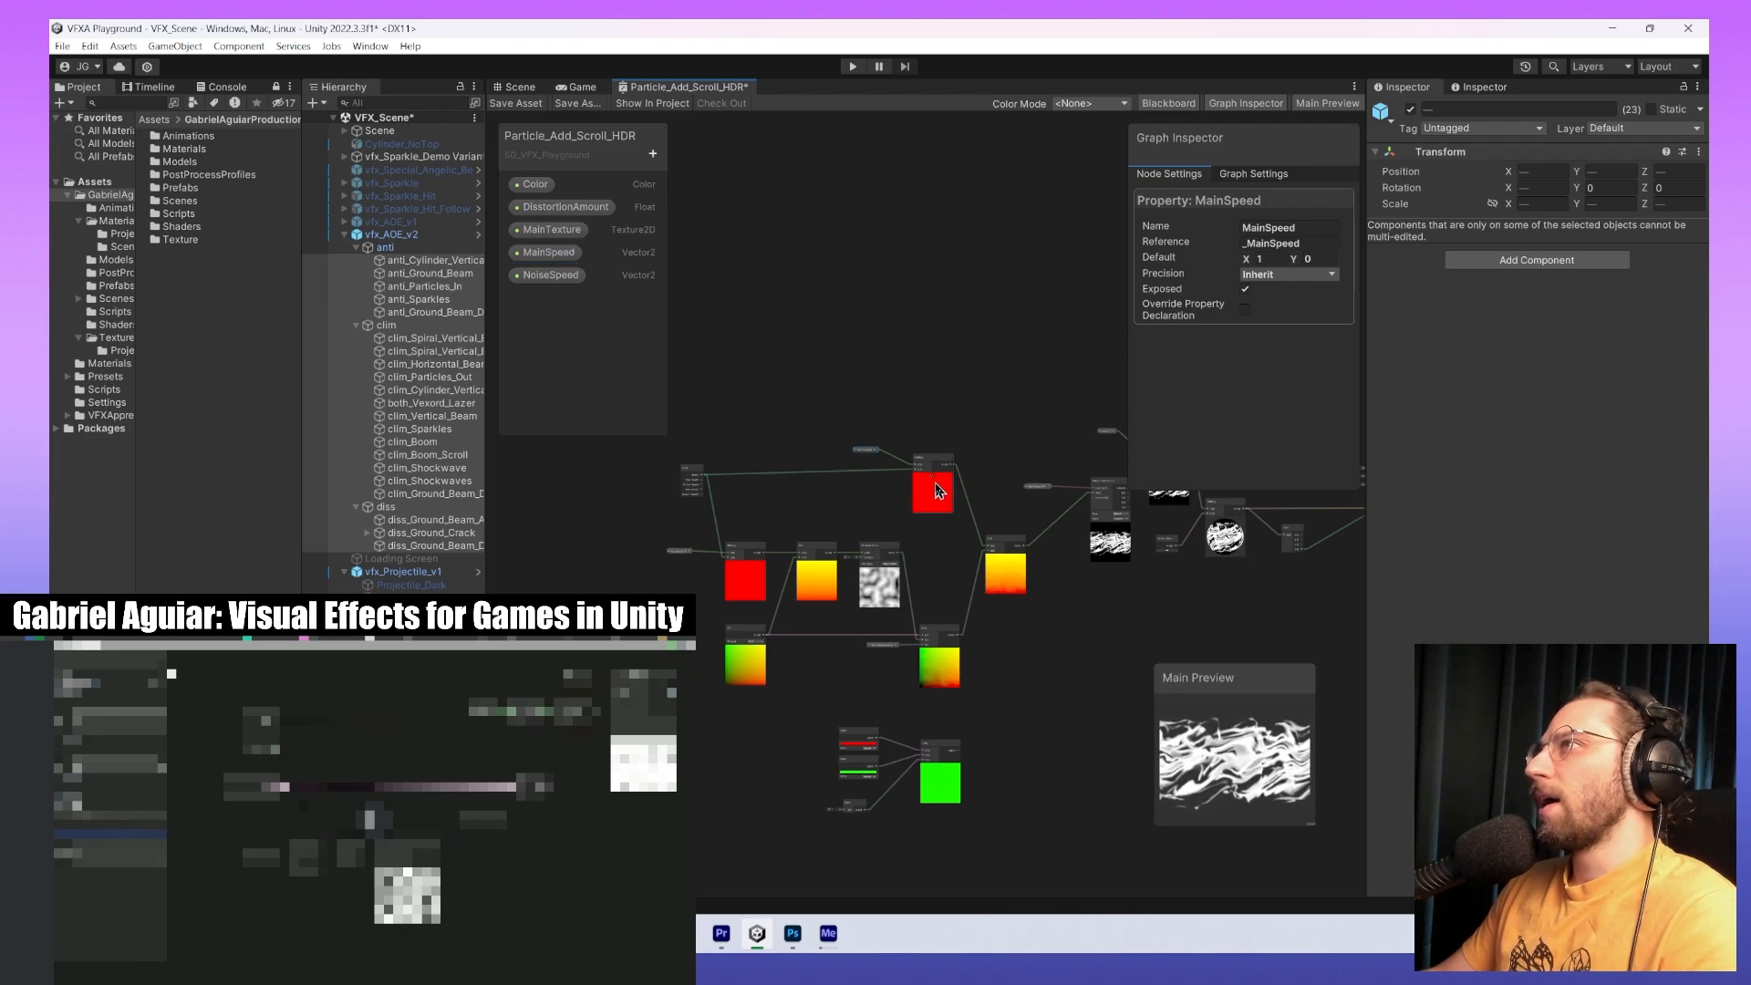
left_click(937, 492)
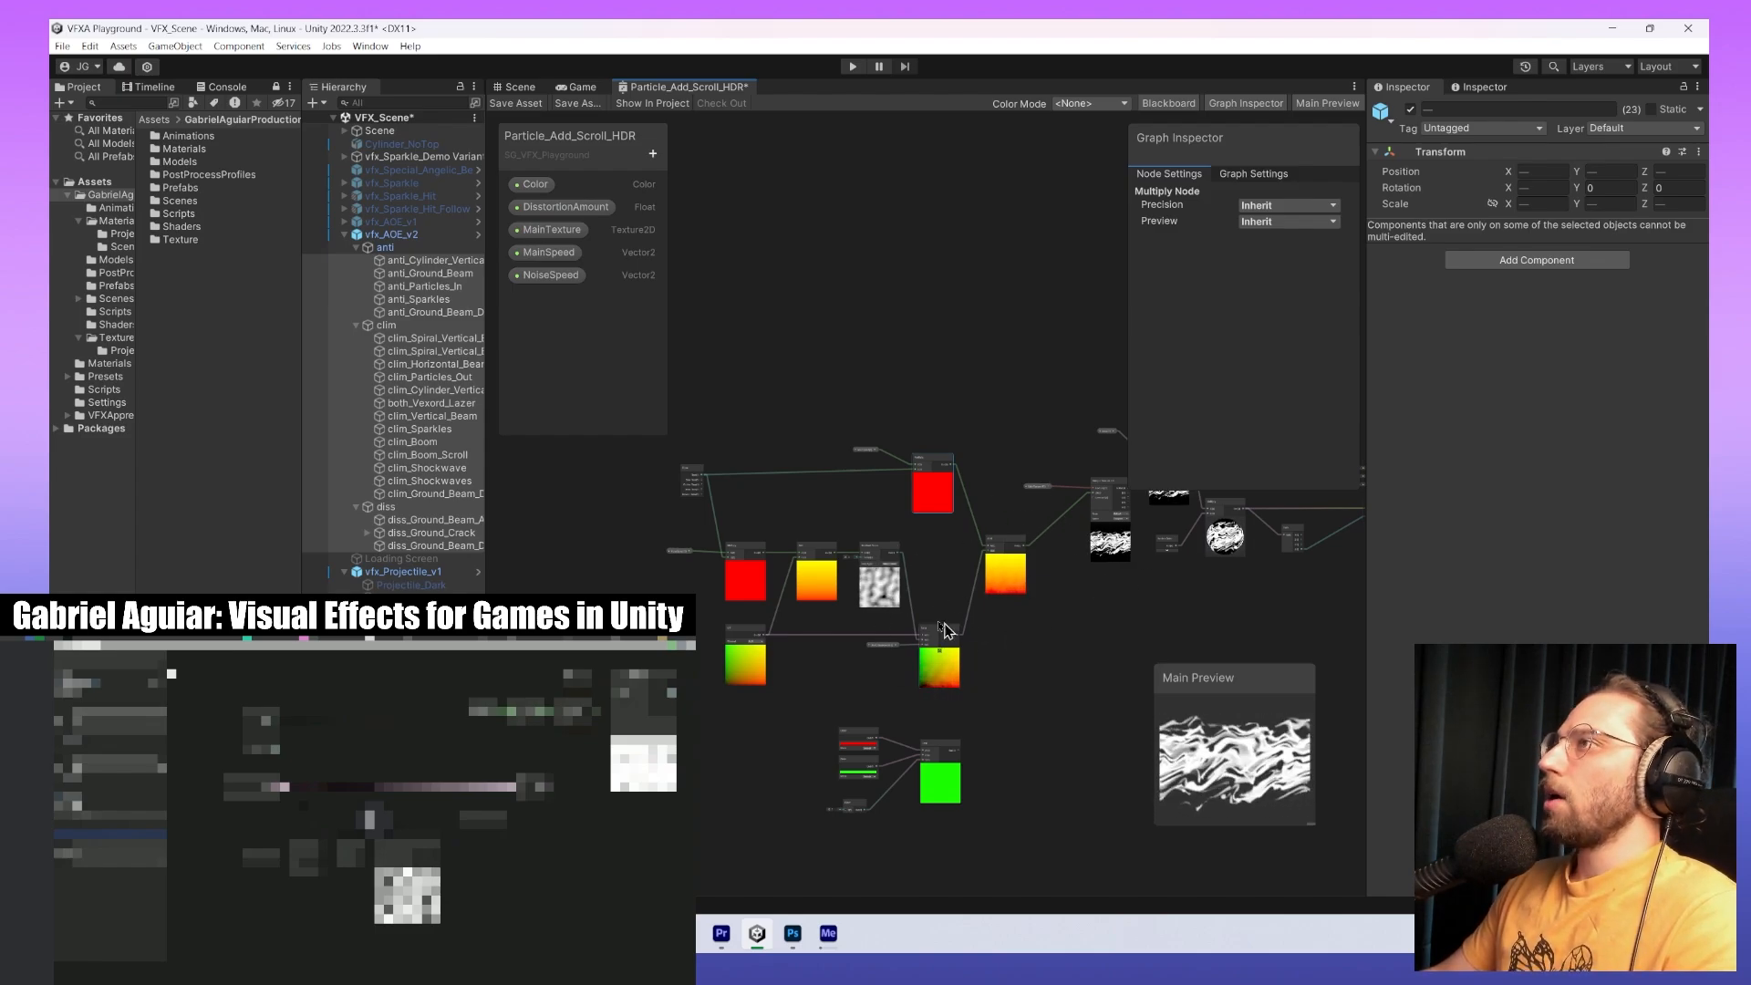
Inspect the DisstortionAmount property and its connection to the T input of the distortion Lerp.
left_click(565, 206)
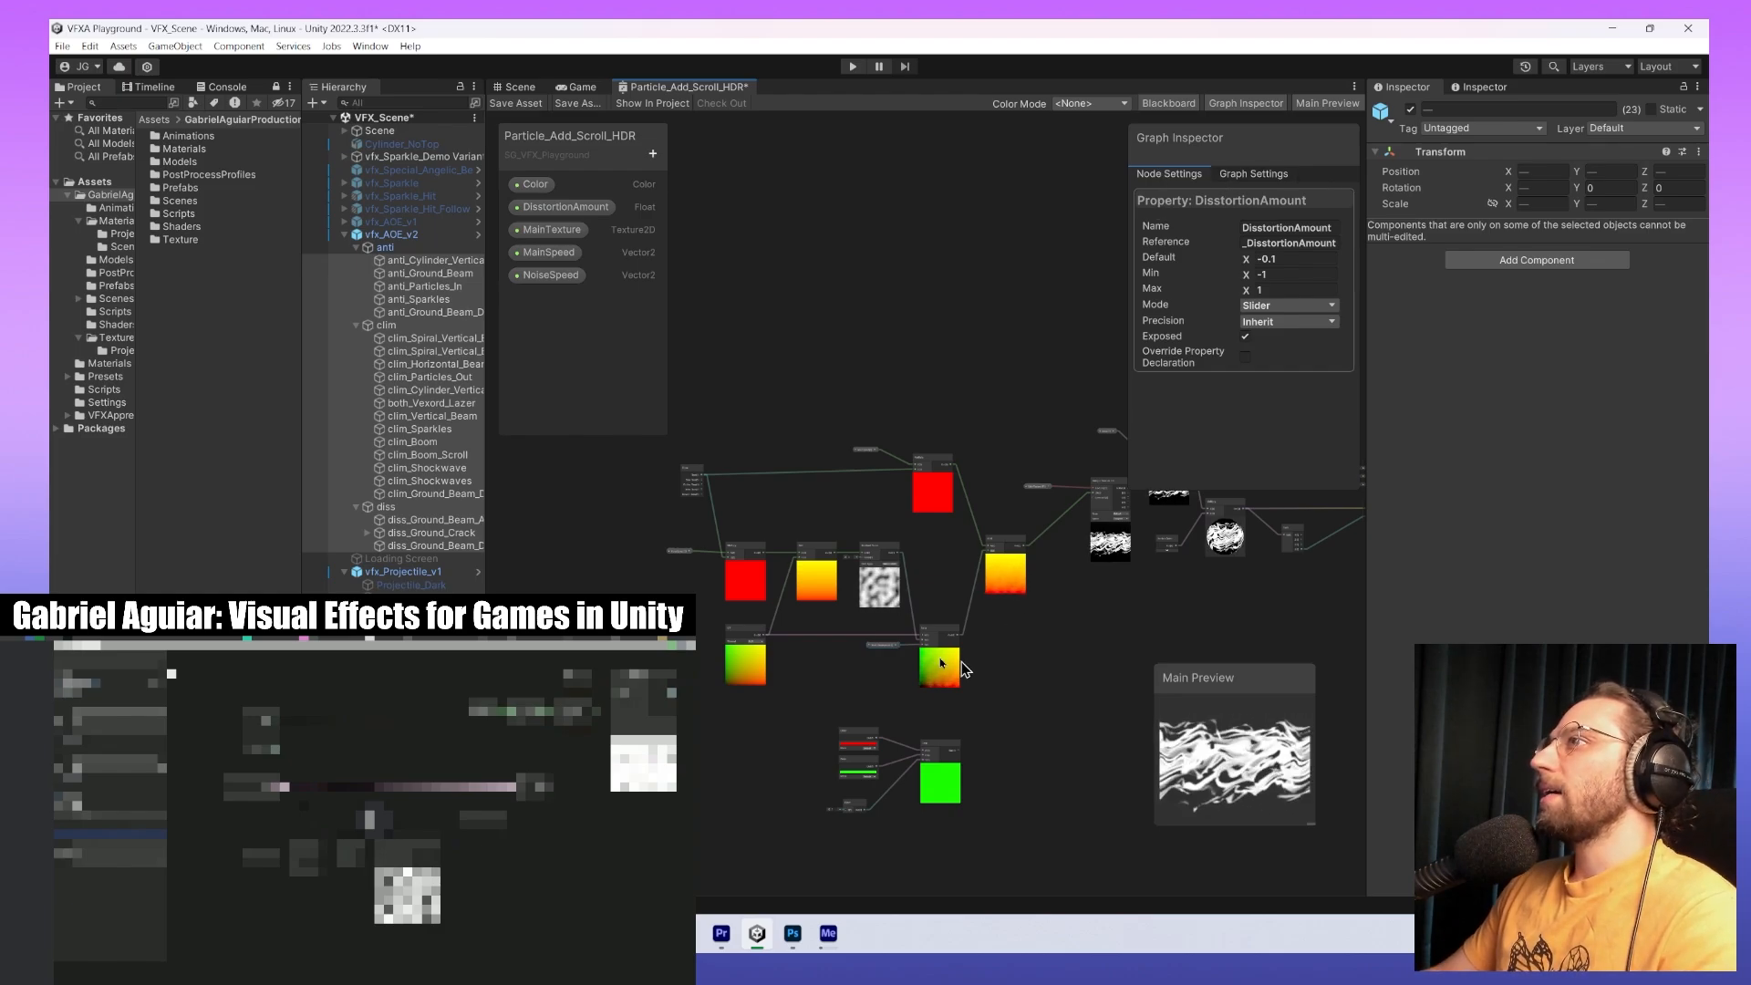
scroll(889, 664, "up", 6)
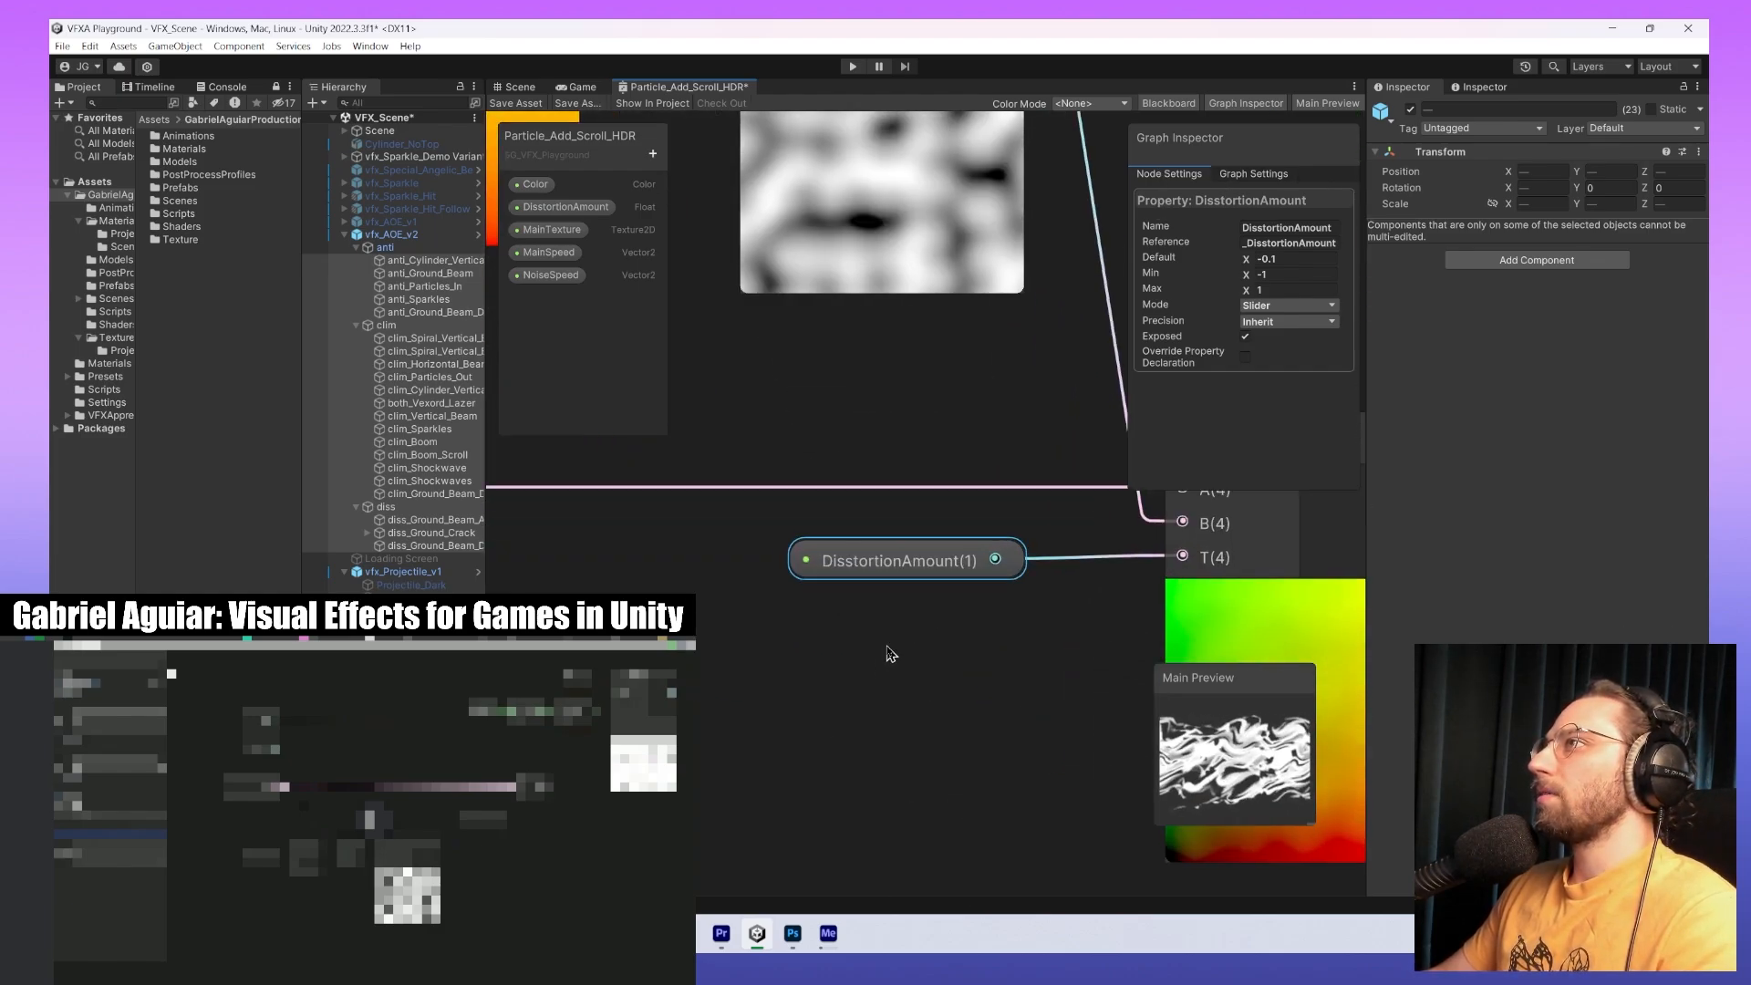
scroll(891, 654, "down", 2)
middle_click_drag(610, 461, 687, 504)
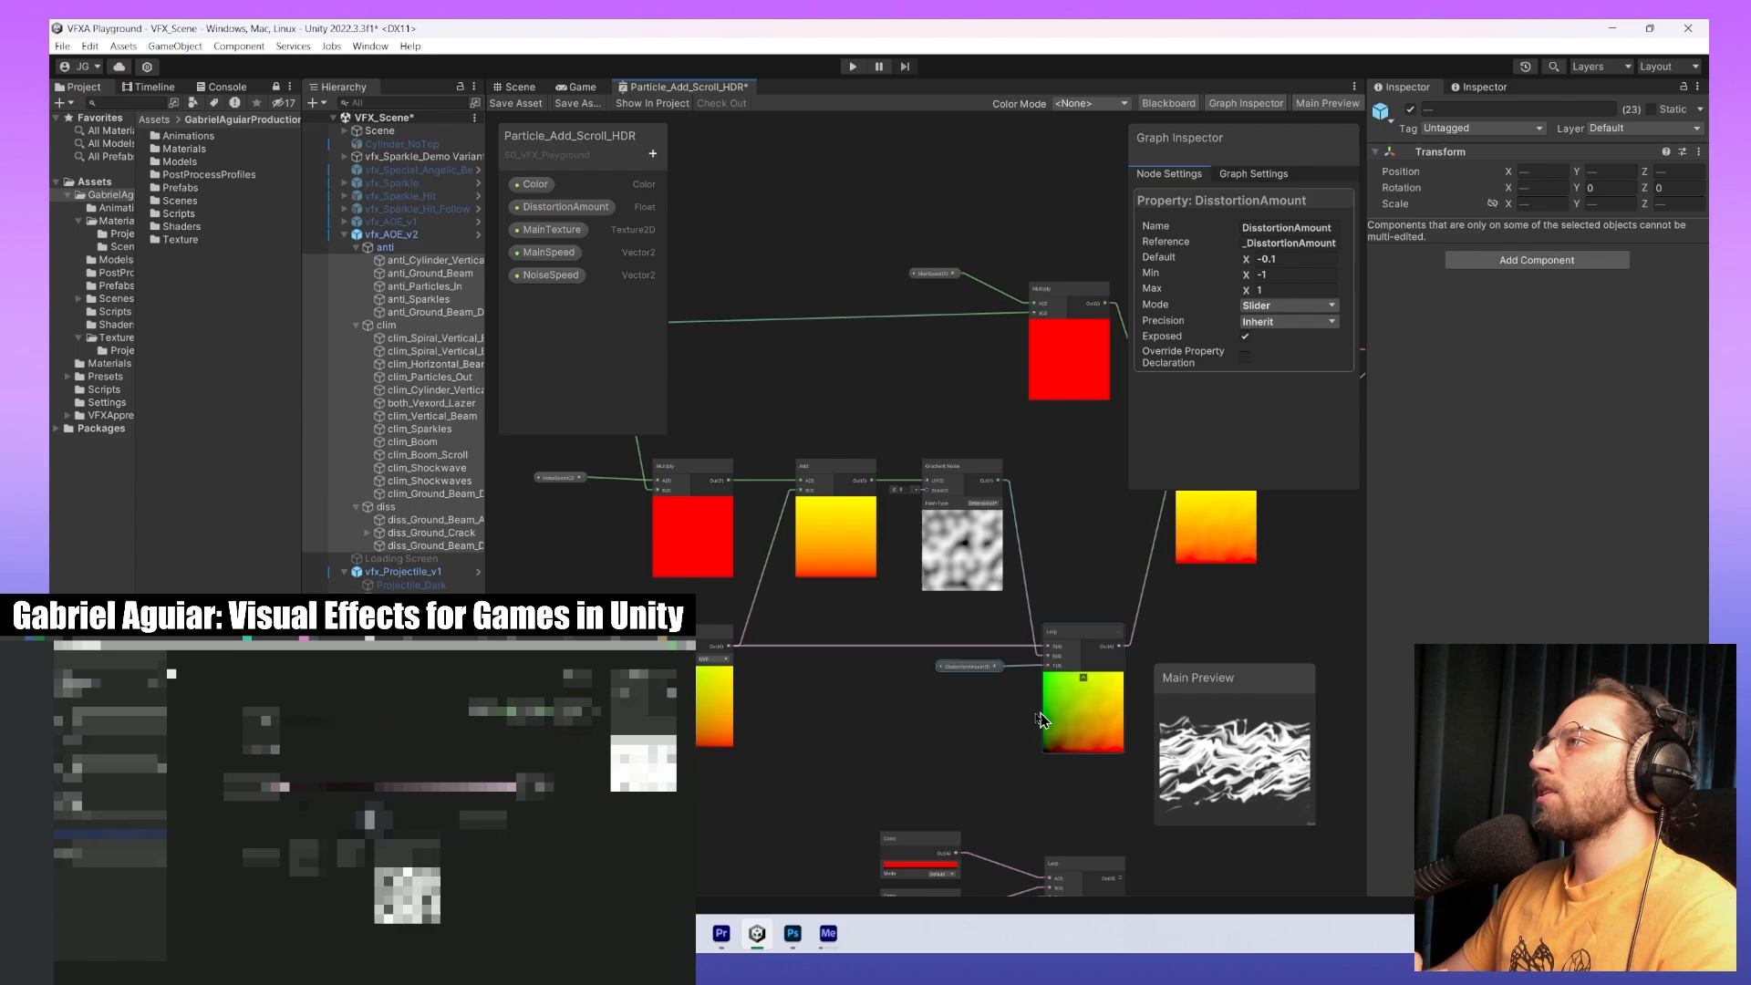
middle_click_drag(1029, 723, 1107, 781)
scroll(1008, 648, "down", 1)
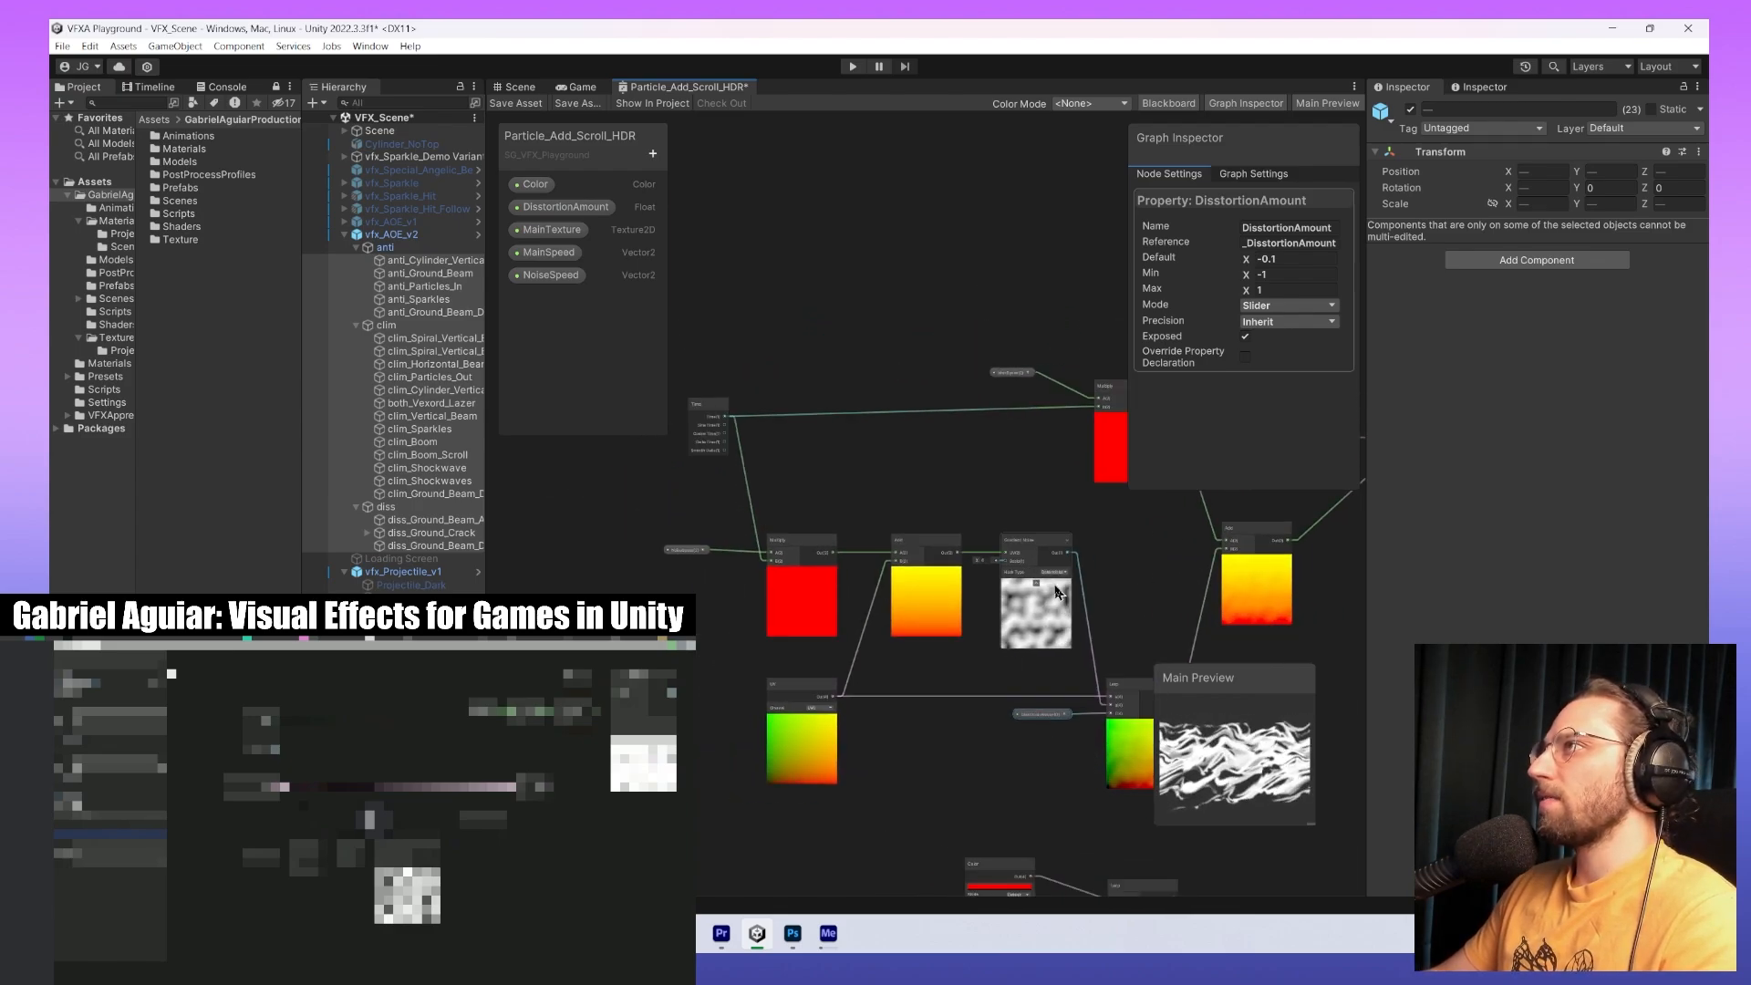
Compare the MainSpeed Multiply branch with the NoiseSpeed property and the Multiply node it feeds.
middle_click_drag(1121, 399, 1012, 370)
left_click(1011, 370)
middle_click_drag(934, 440, 1078, 445)
left_click(717, 519)
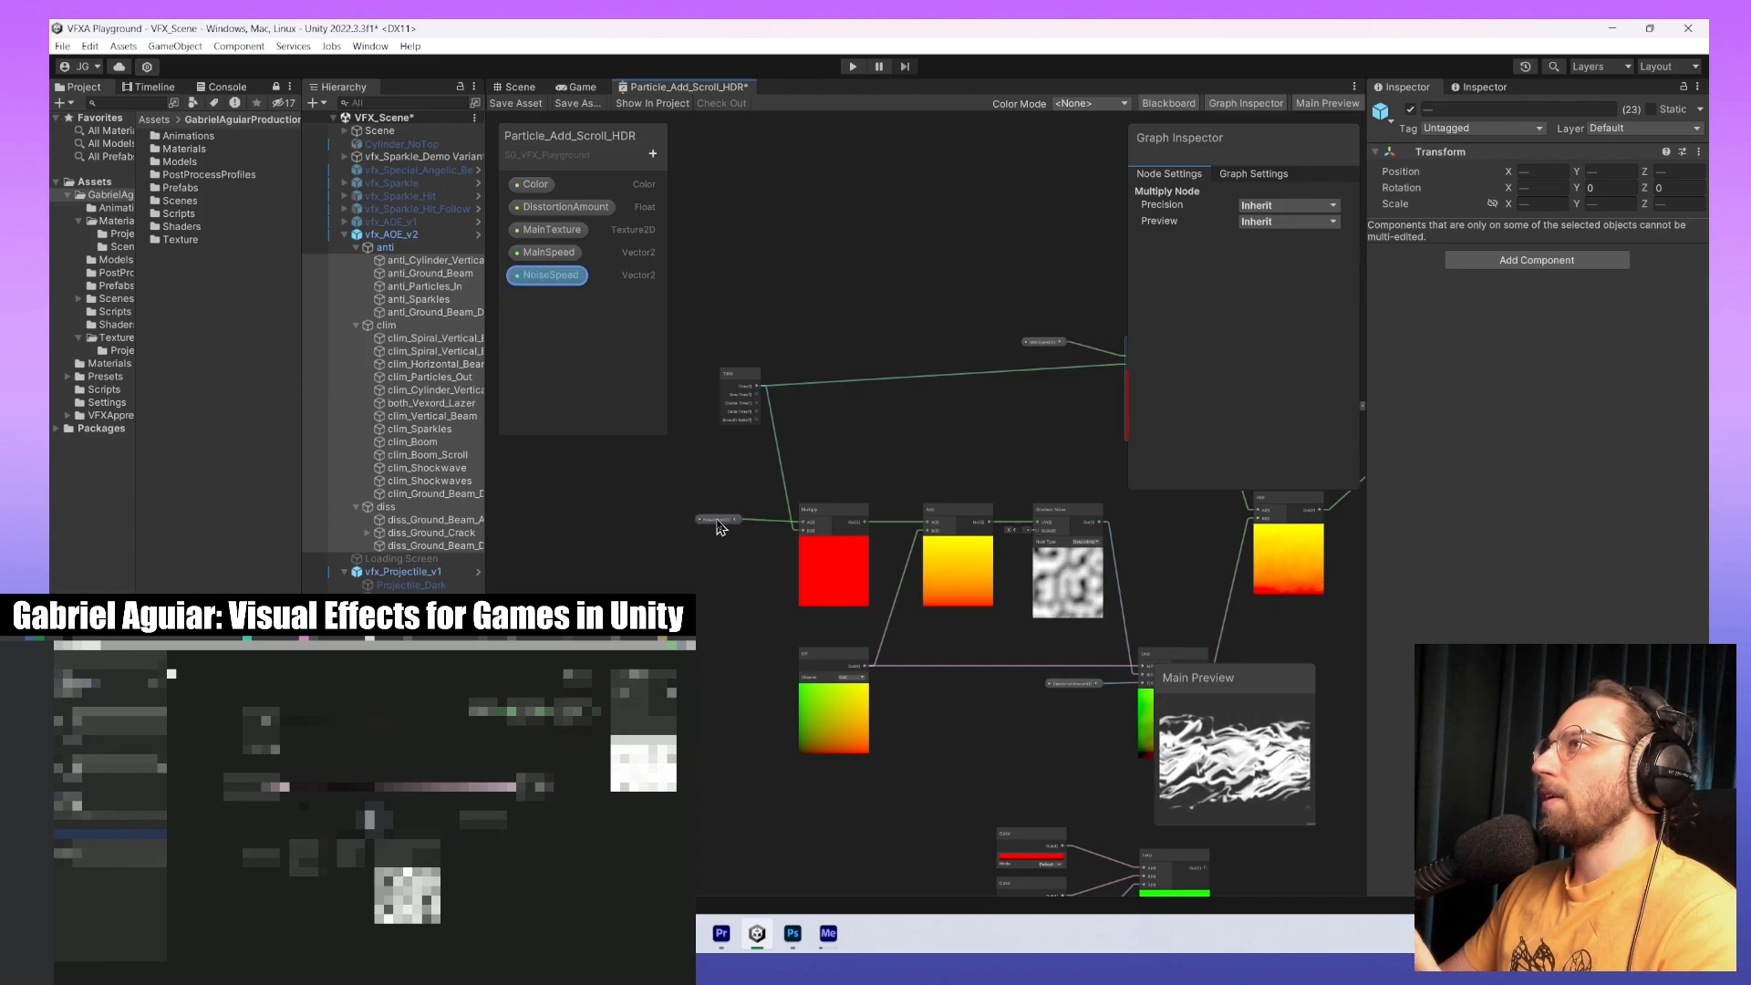
left_click(753, 533)
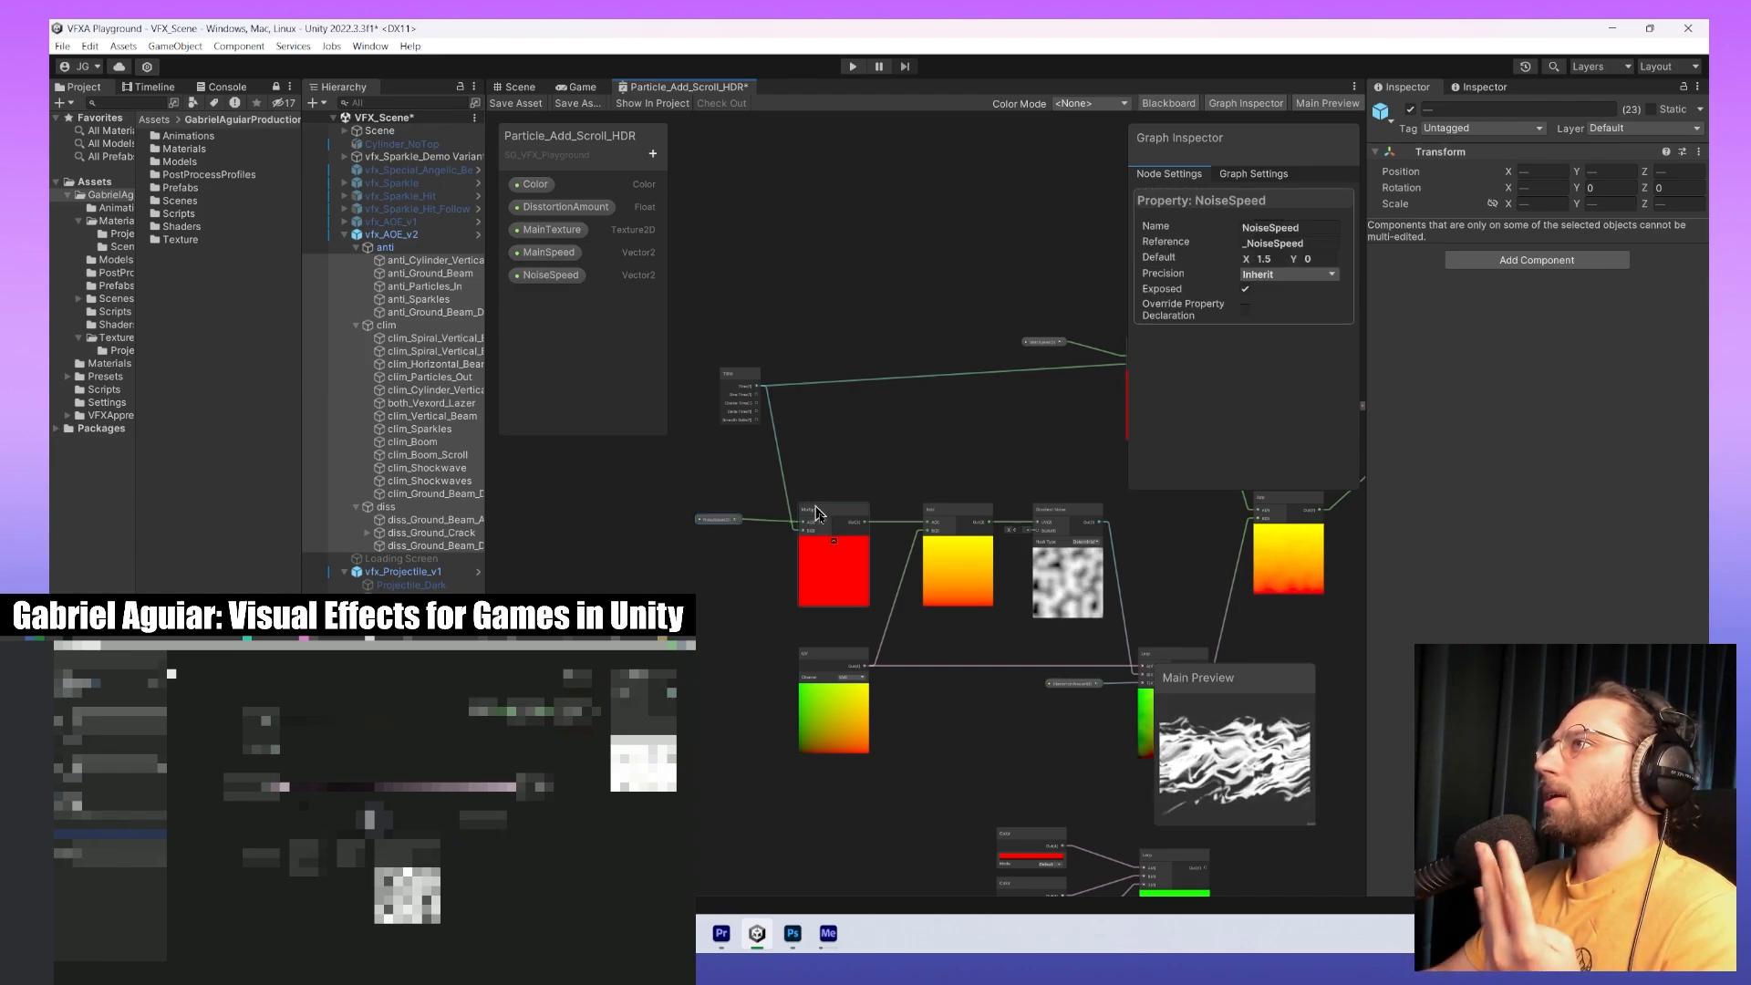
middle_click_drag(826, 572, 726, 511)
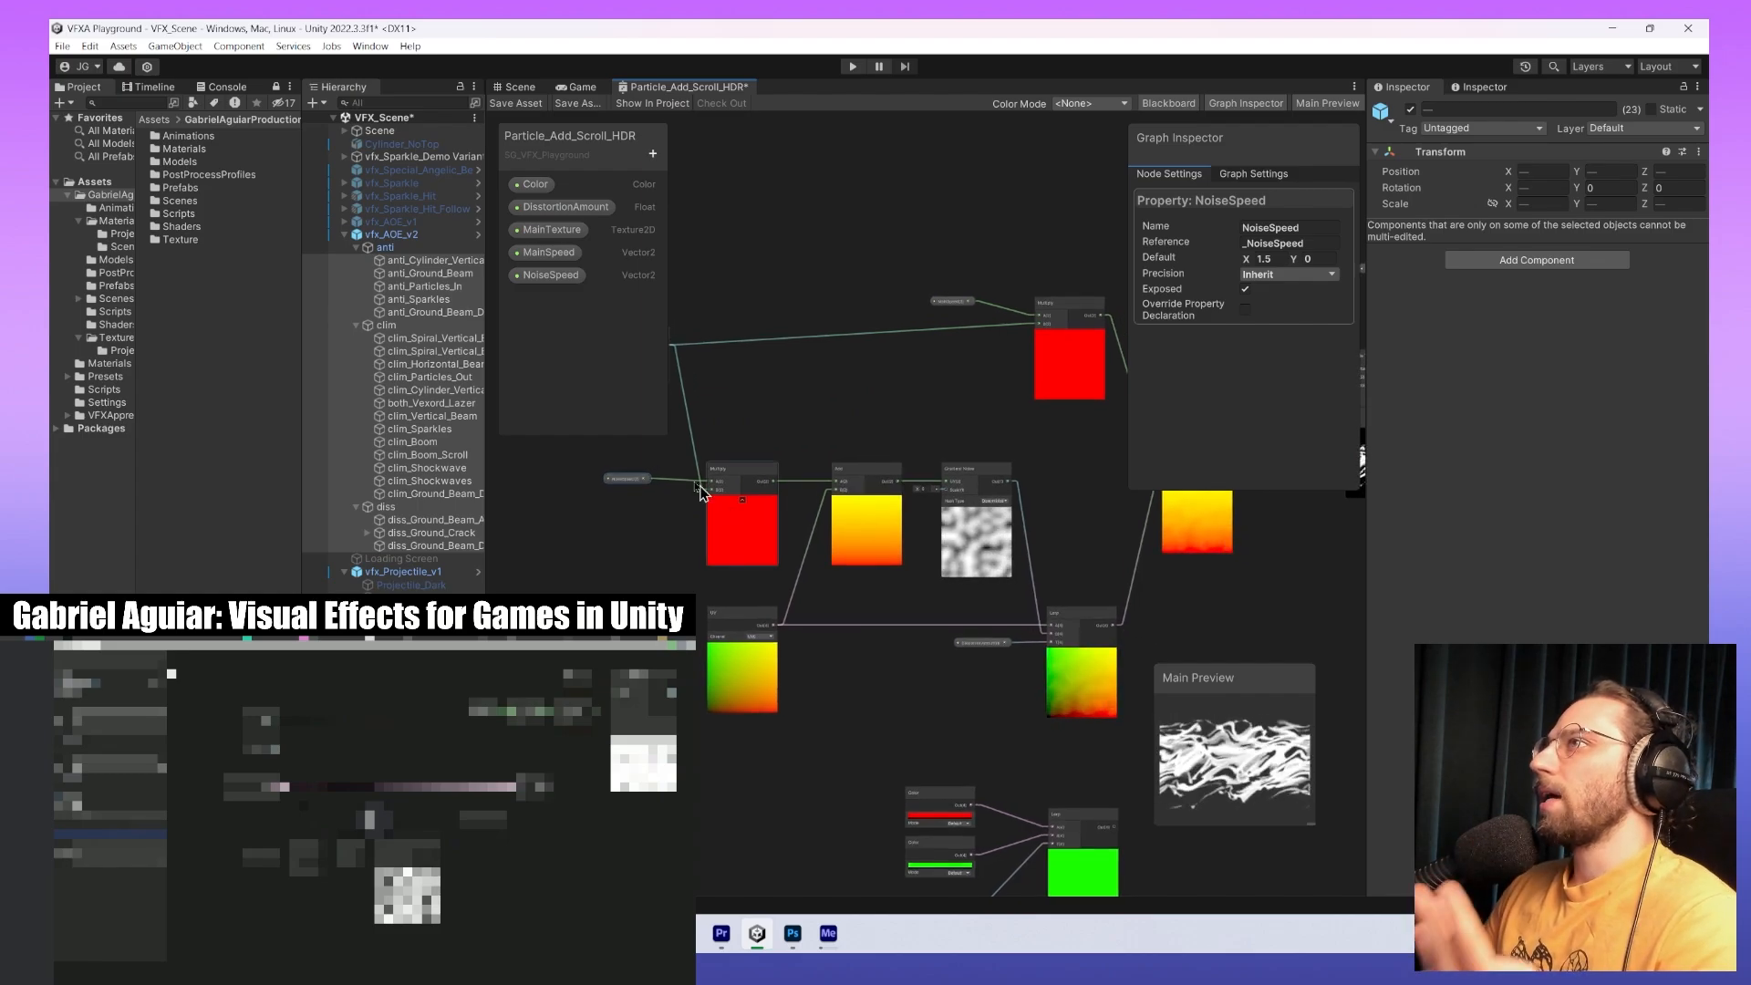
left_click(629, 479)
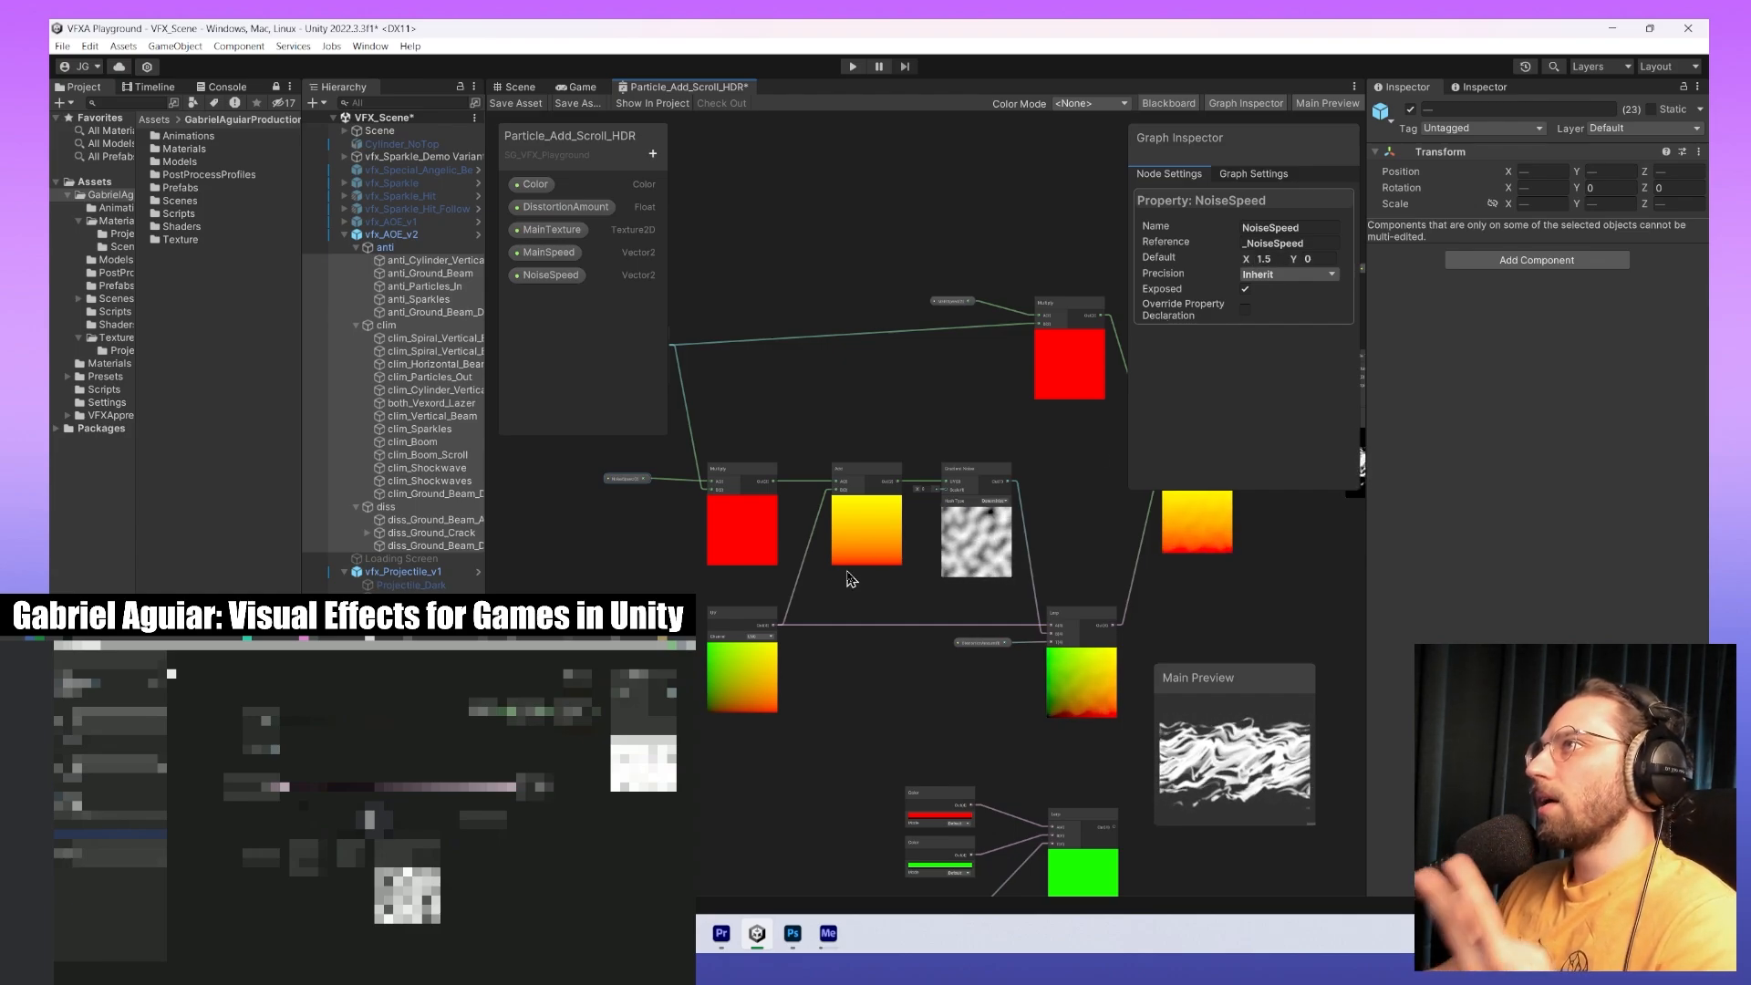
Trace the UV node through the Add and Gradient Noise nodes into the distortion Lerp.
middle_click_drag(845, 576, 898, 540)
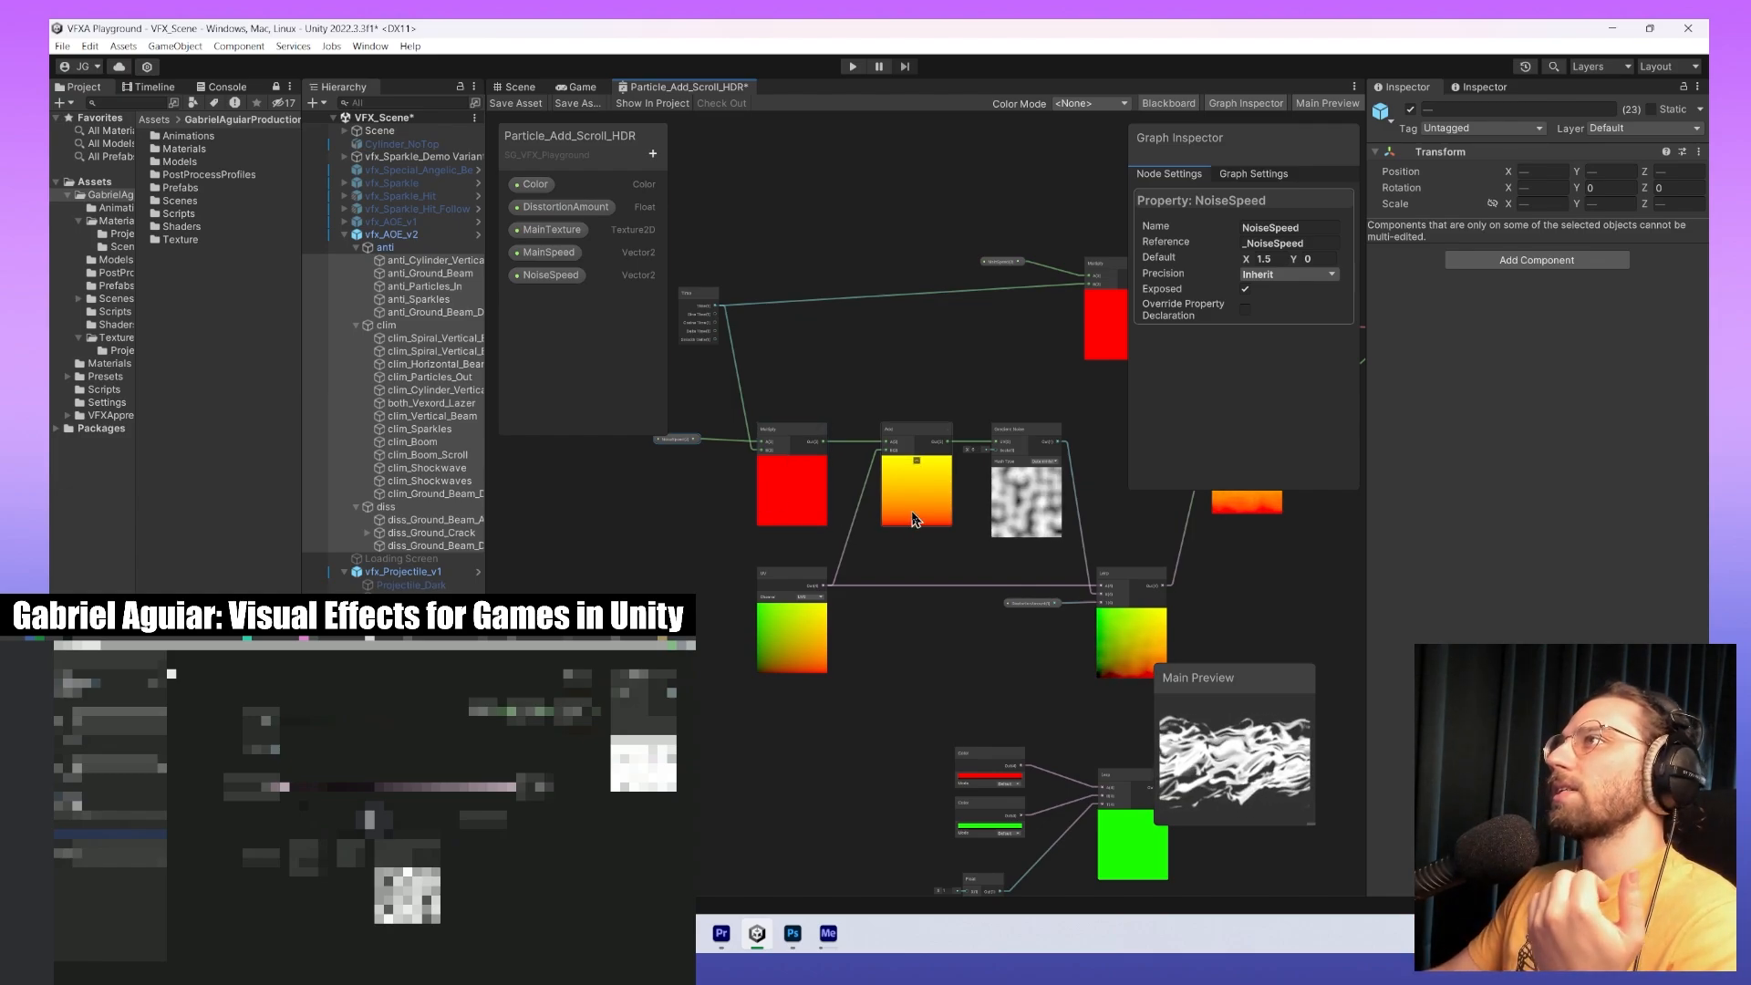
left_click(805, 649)
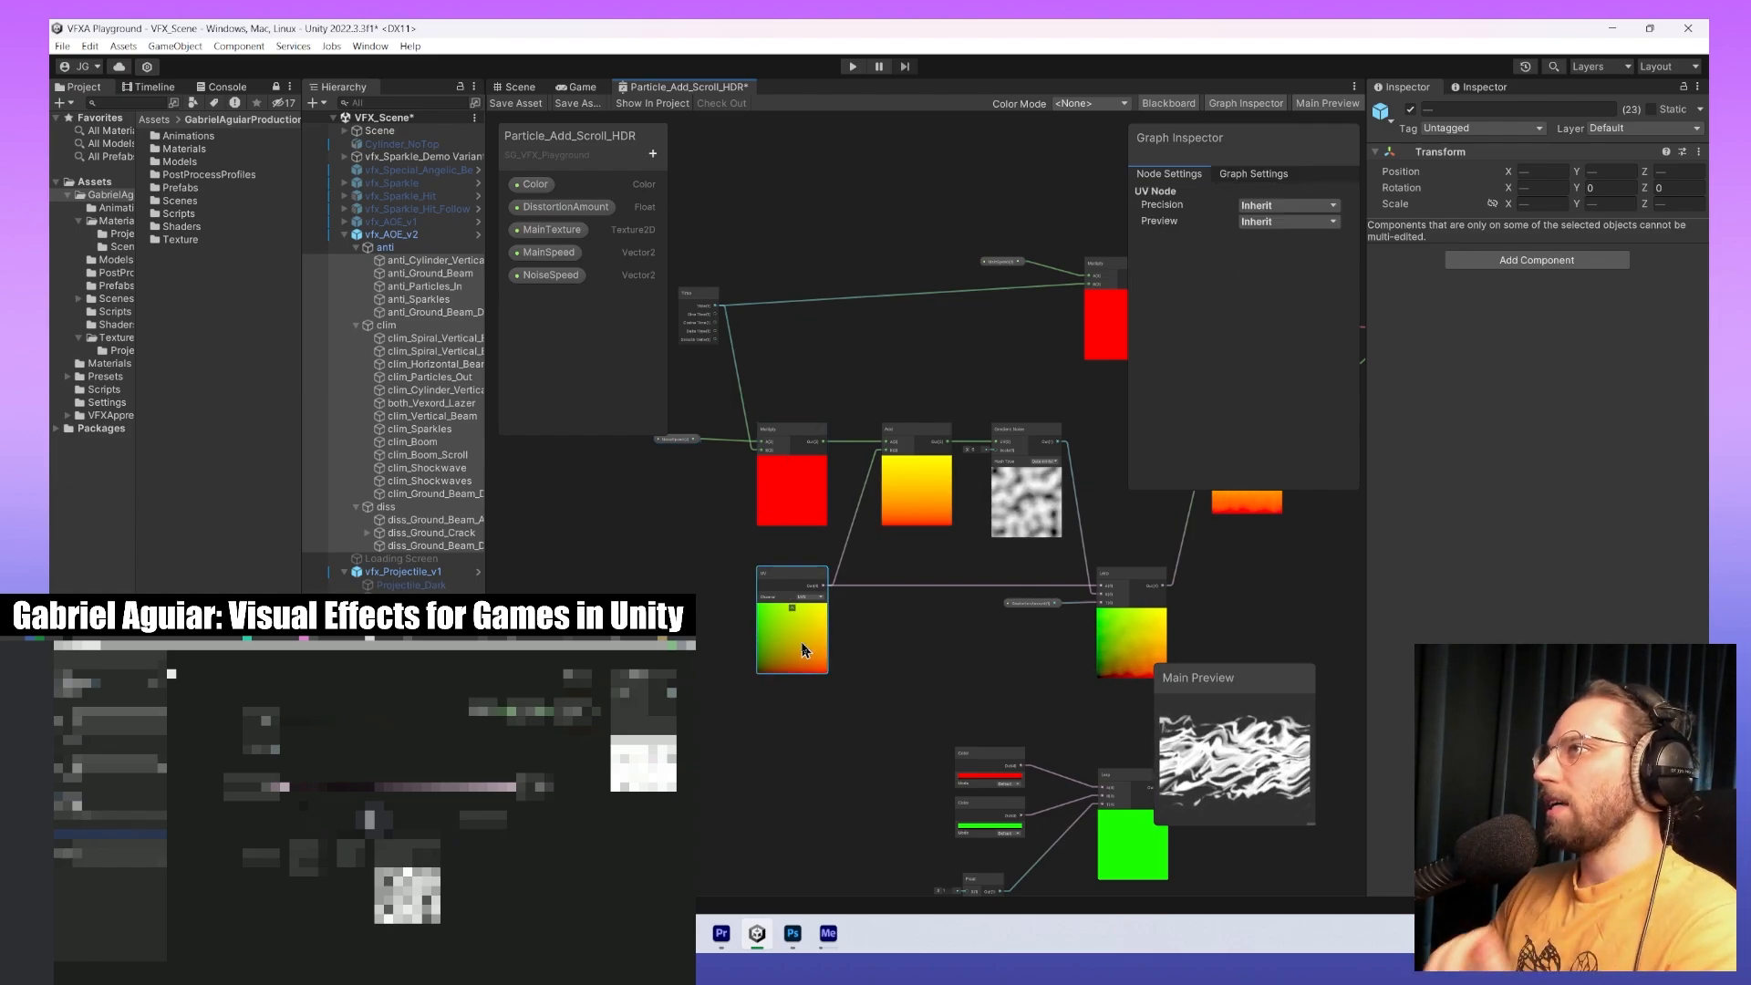
left_click(925, 566)
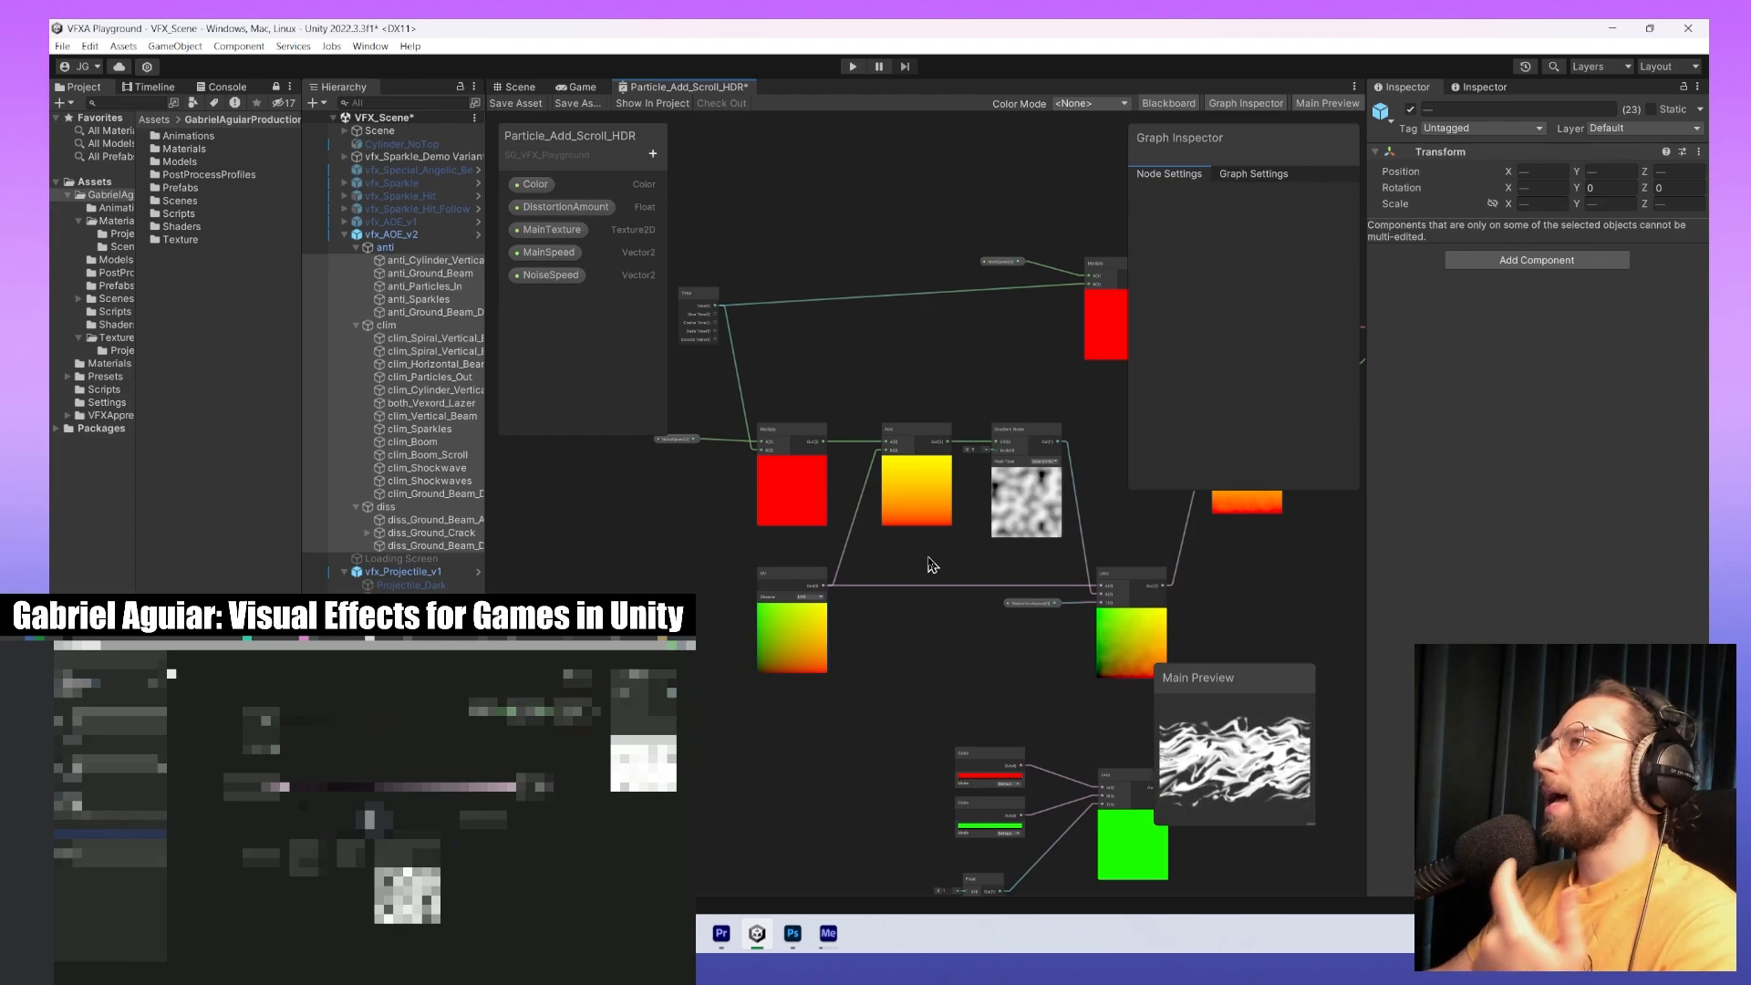
left_click(933, 508)
middle_click_drag(937, 508, 905, 505)
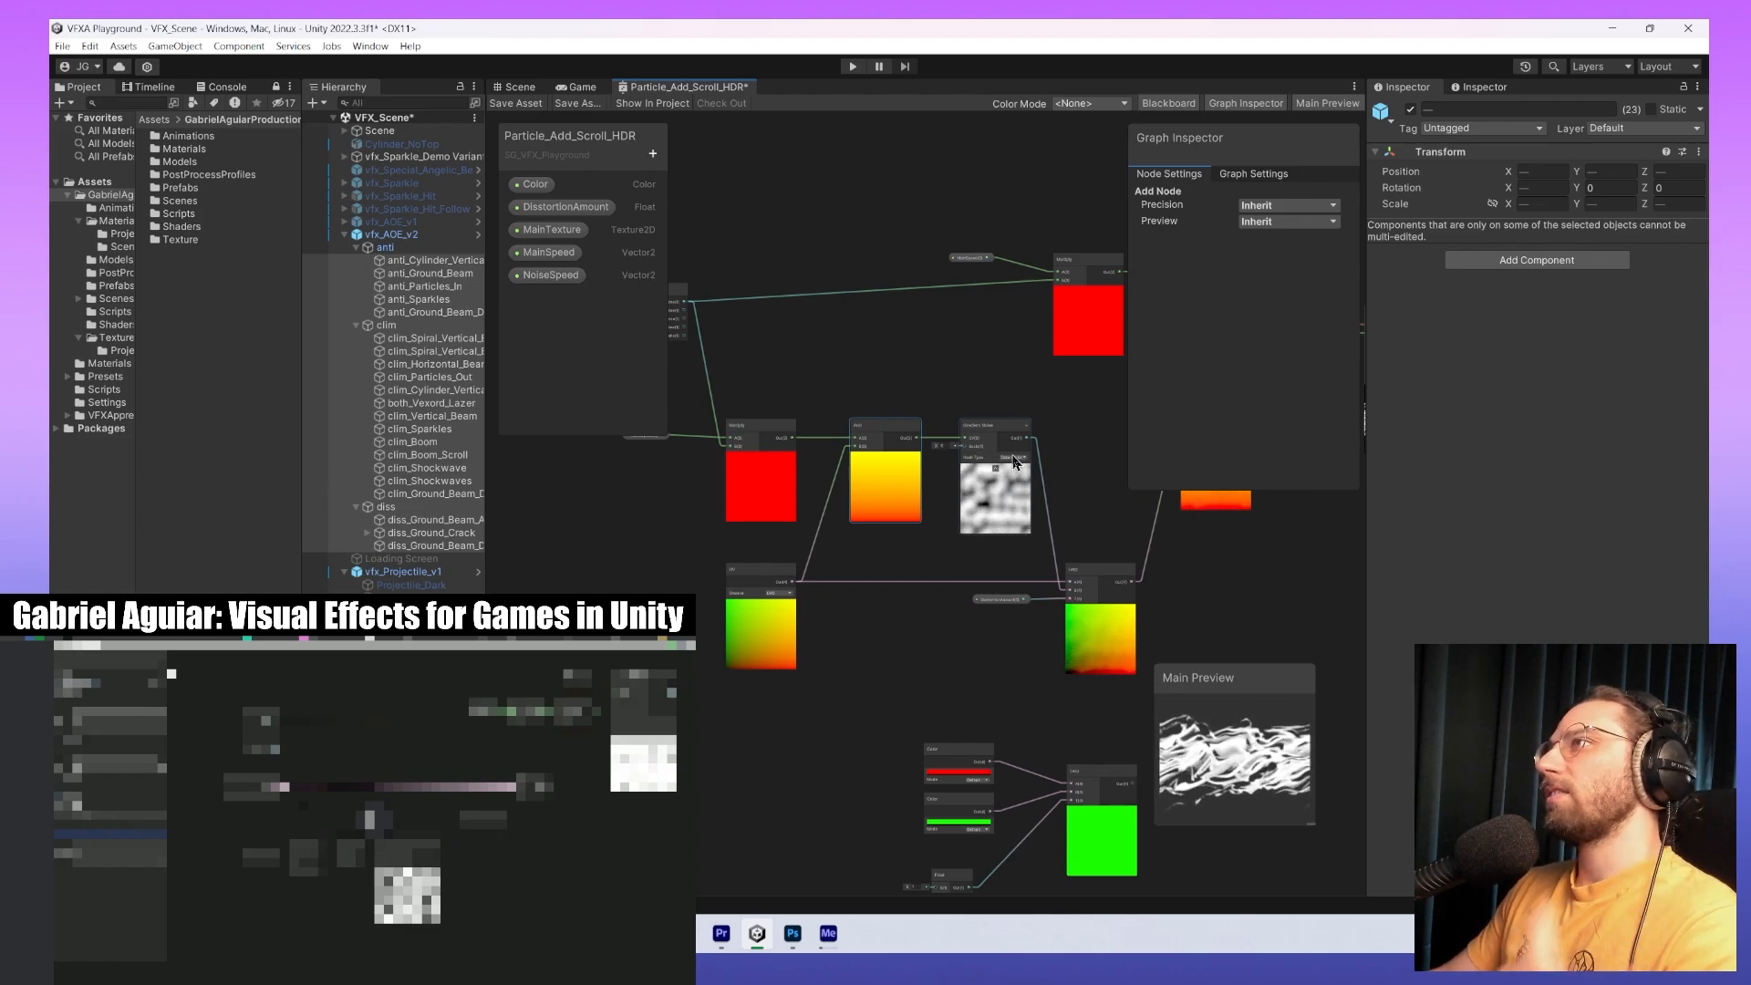
middle_click_drag(1019, 507, 910, 482)
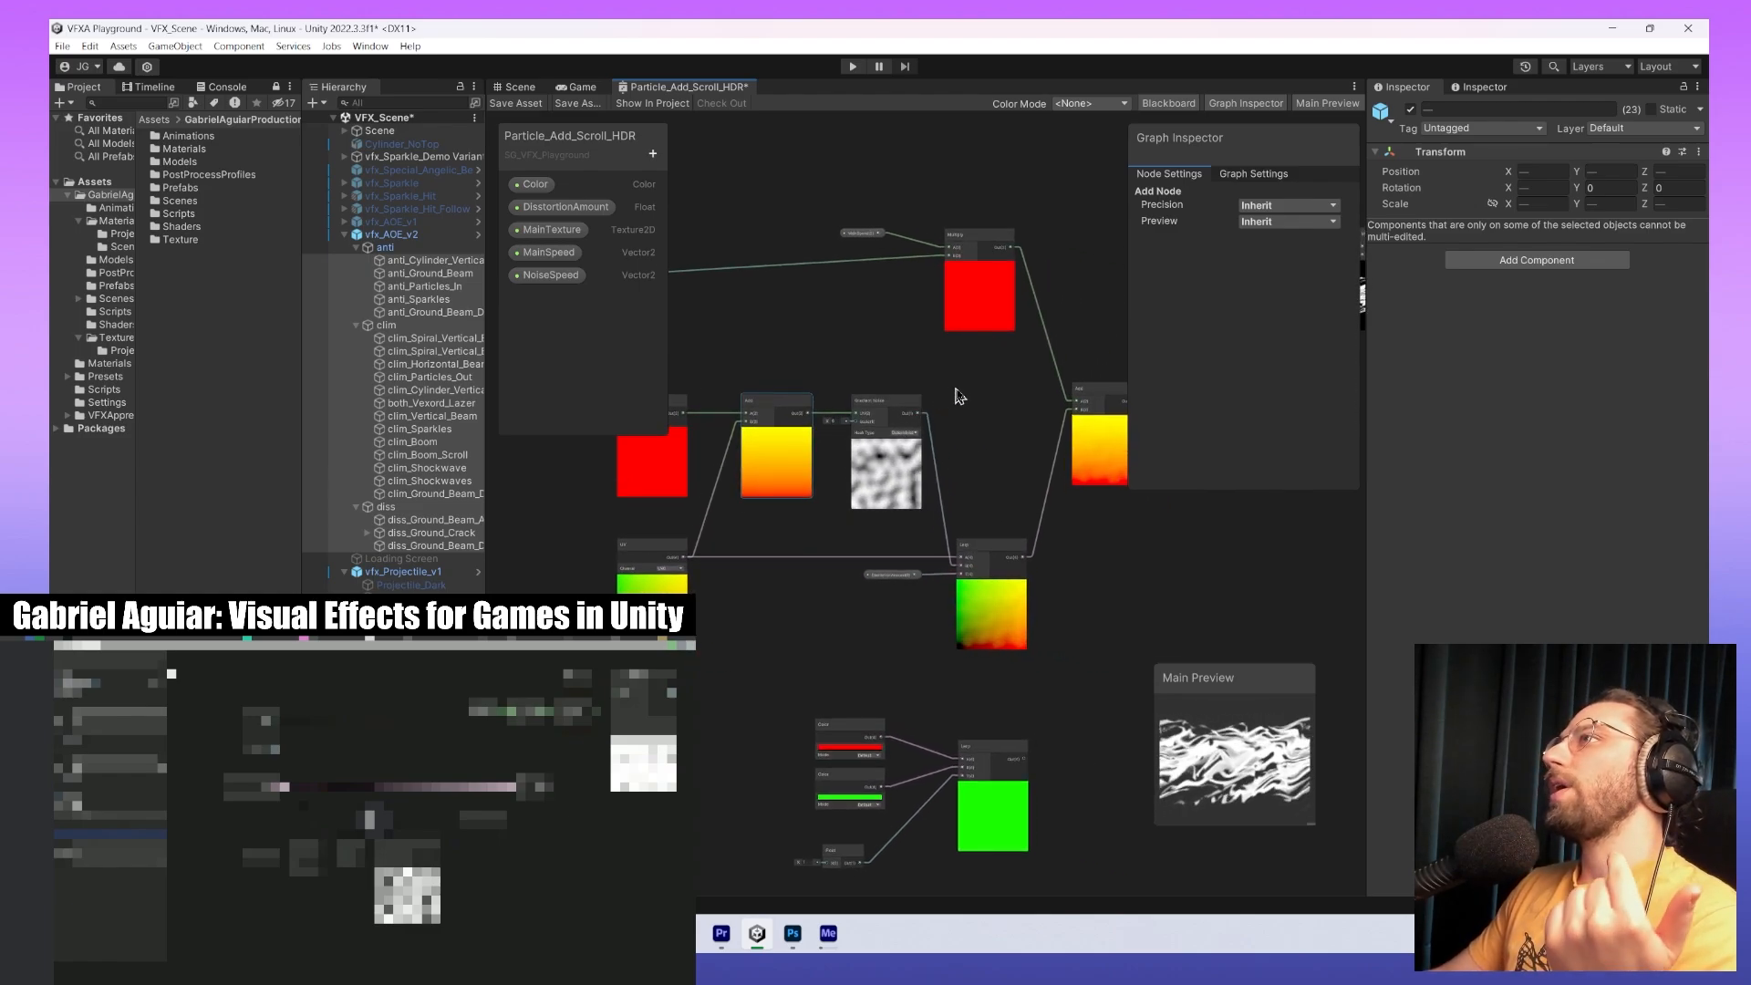
middle_click_drag(985, 598, 944, 542)
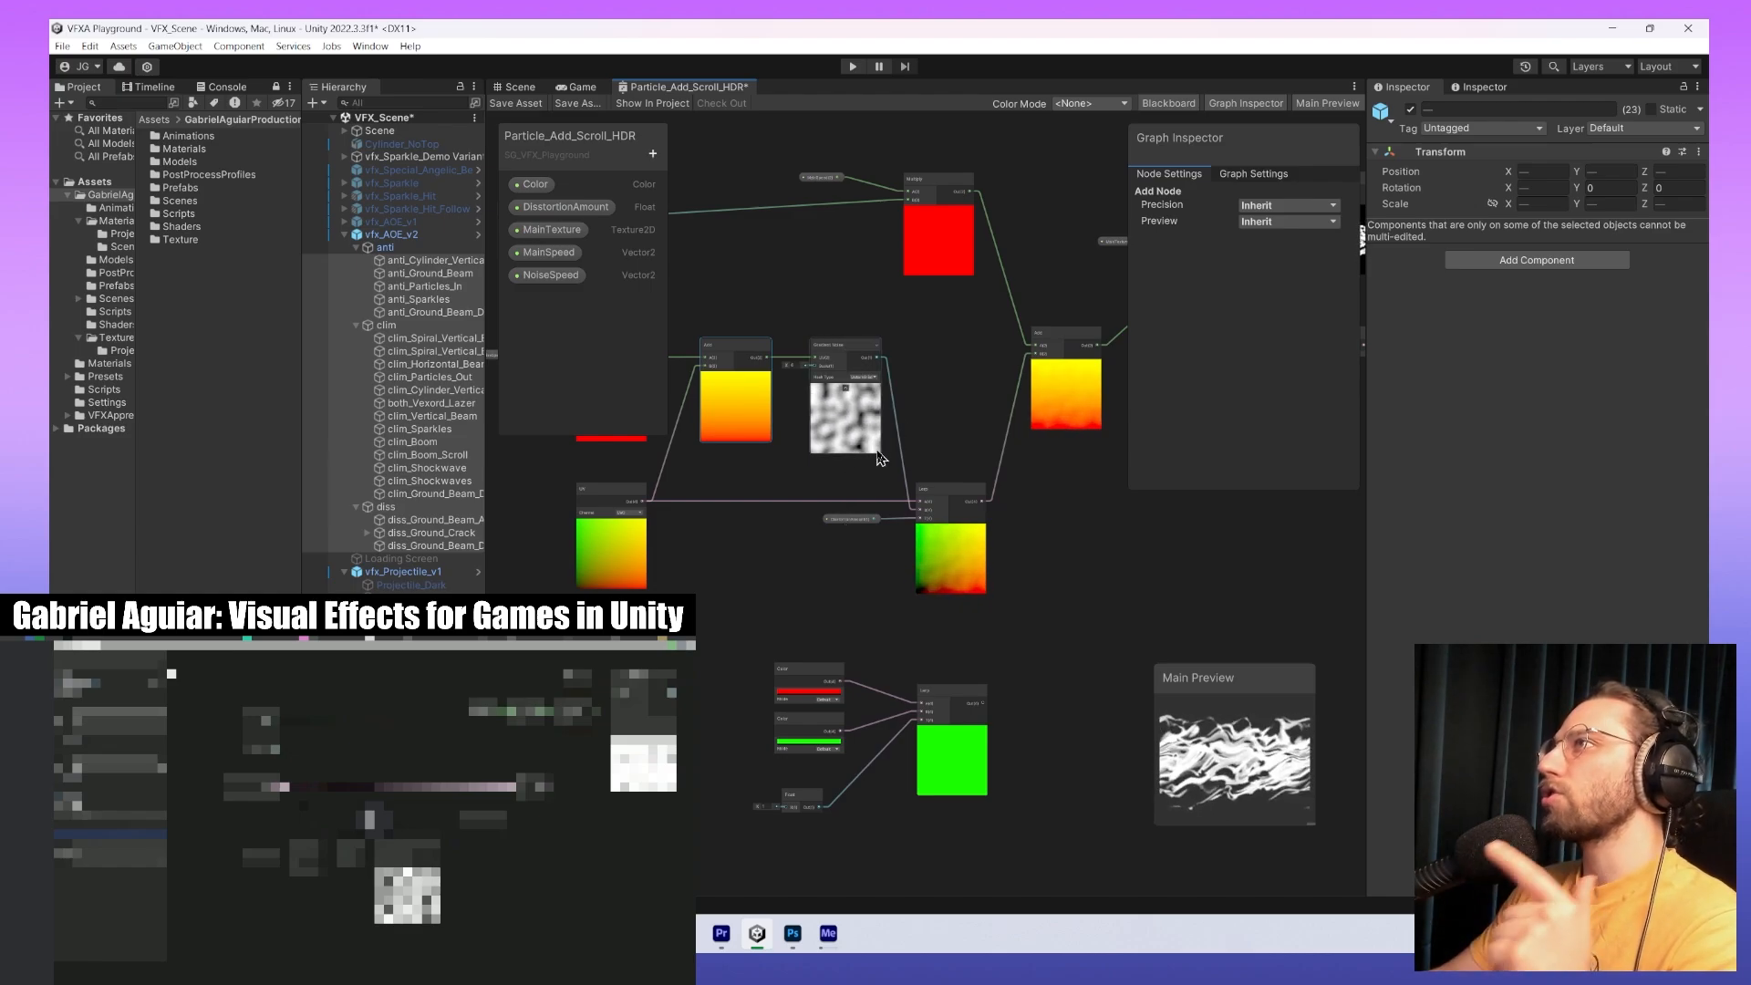
middle_click_drag(924, 504, 876, 551)
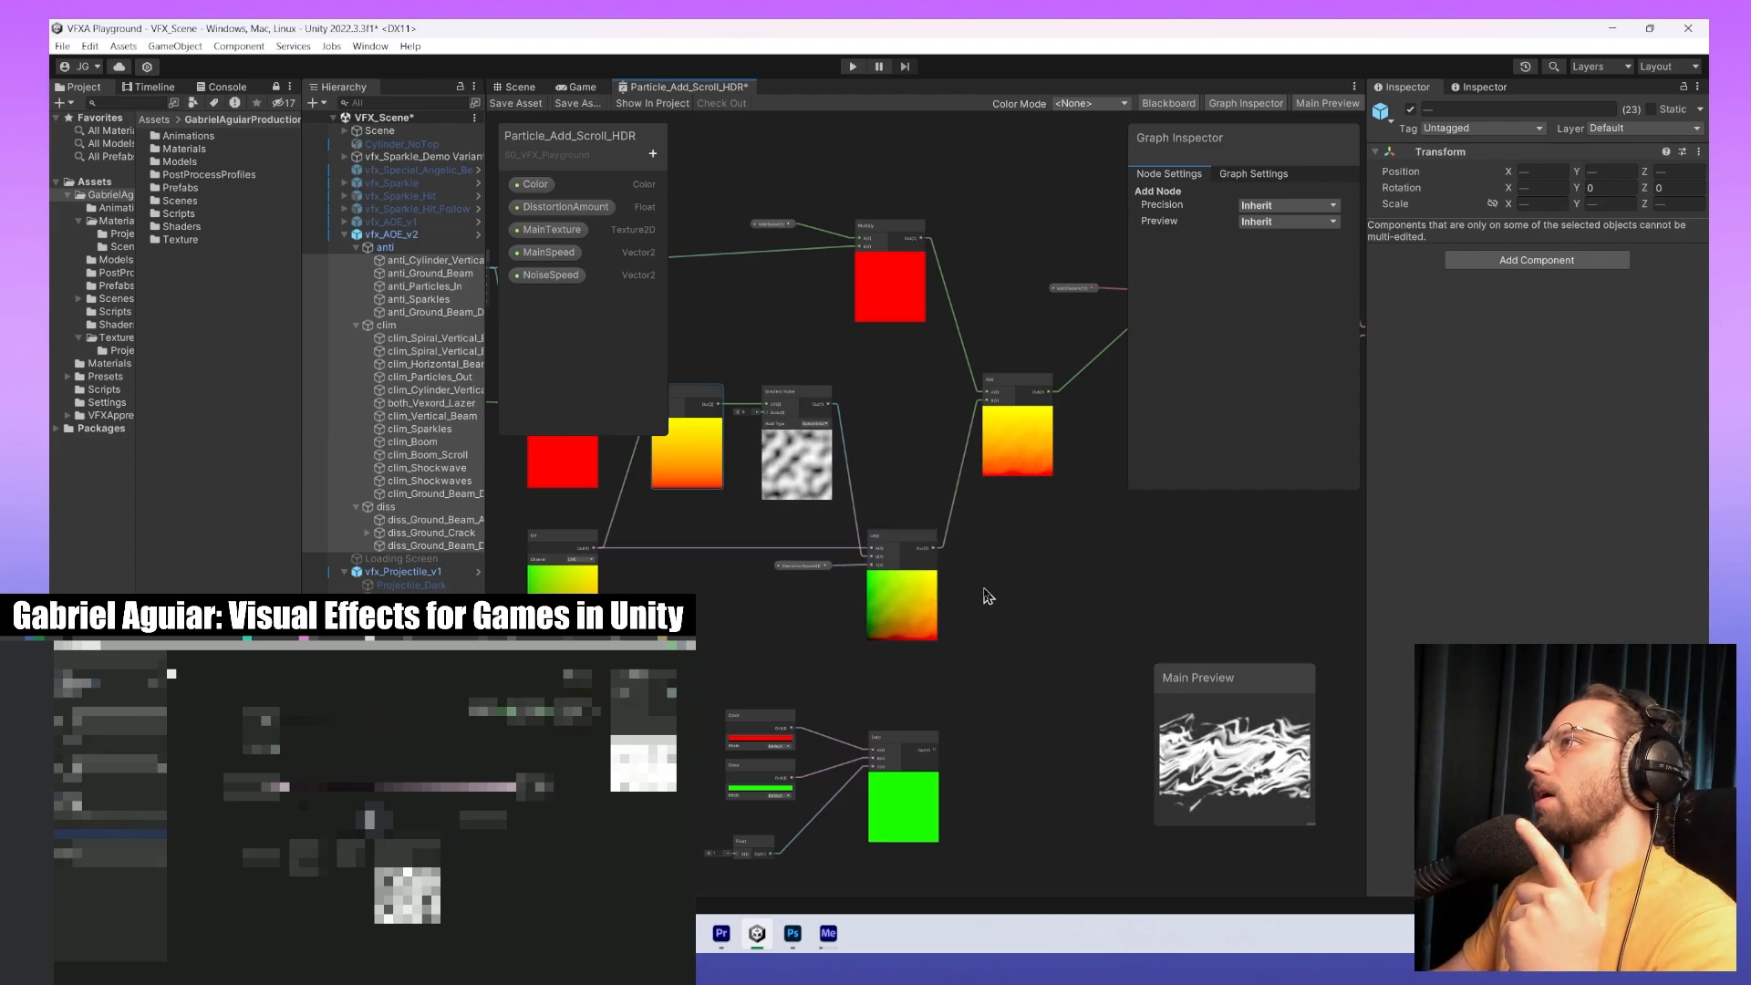
middle_click_drag(979, 591, 948, 625)
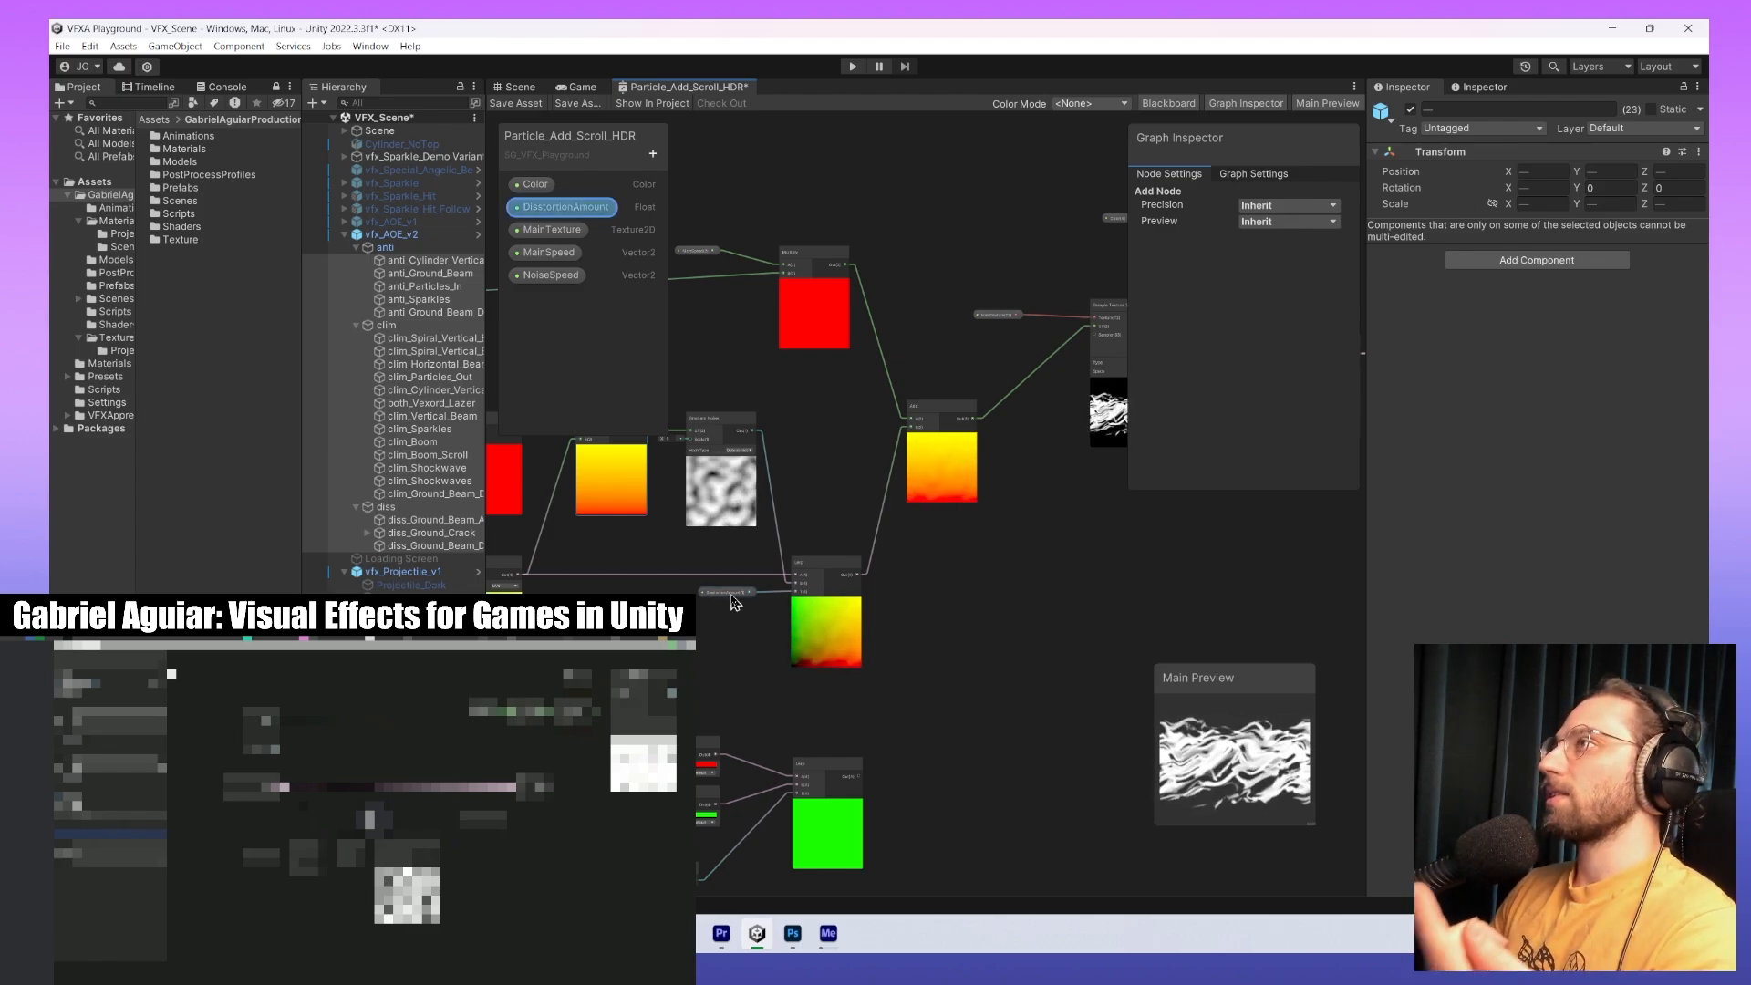
Inspect the preview of the Add node combining MainSpeed scrolling with distorted UVs, and follow its output to Sample Texture 2D.
middle_click_drag(919, 613, 876, 688)
scroll(871, 670, "up", 2)
scroll(890, 538, "up", 4)
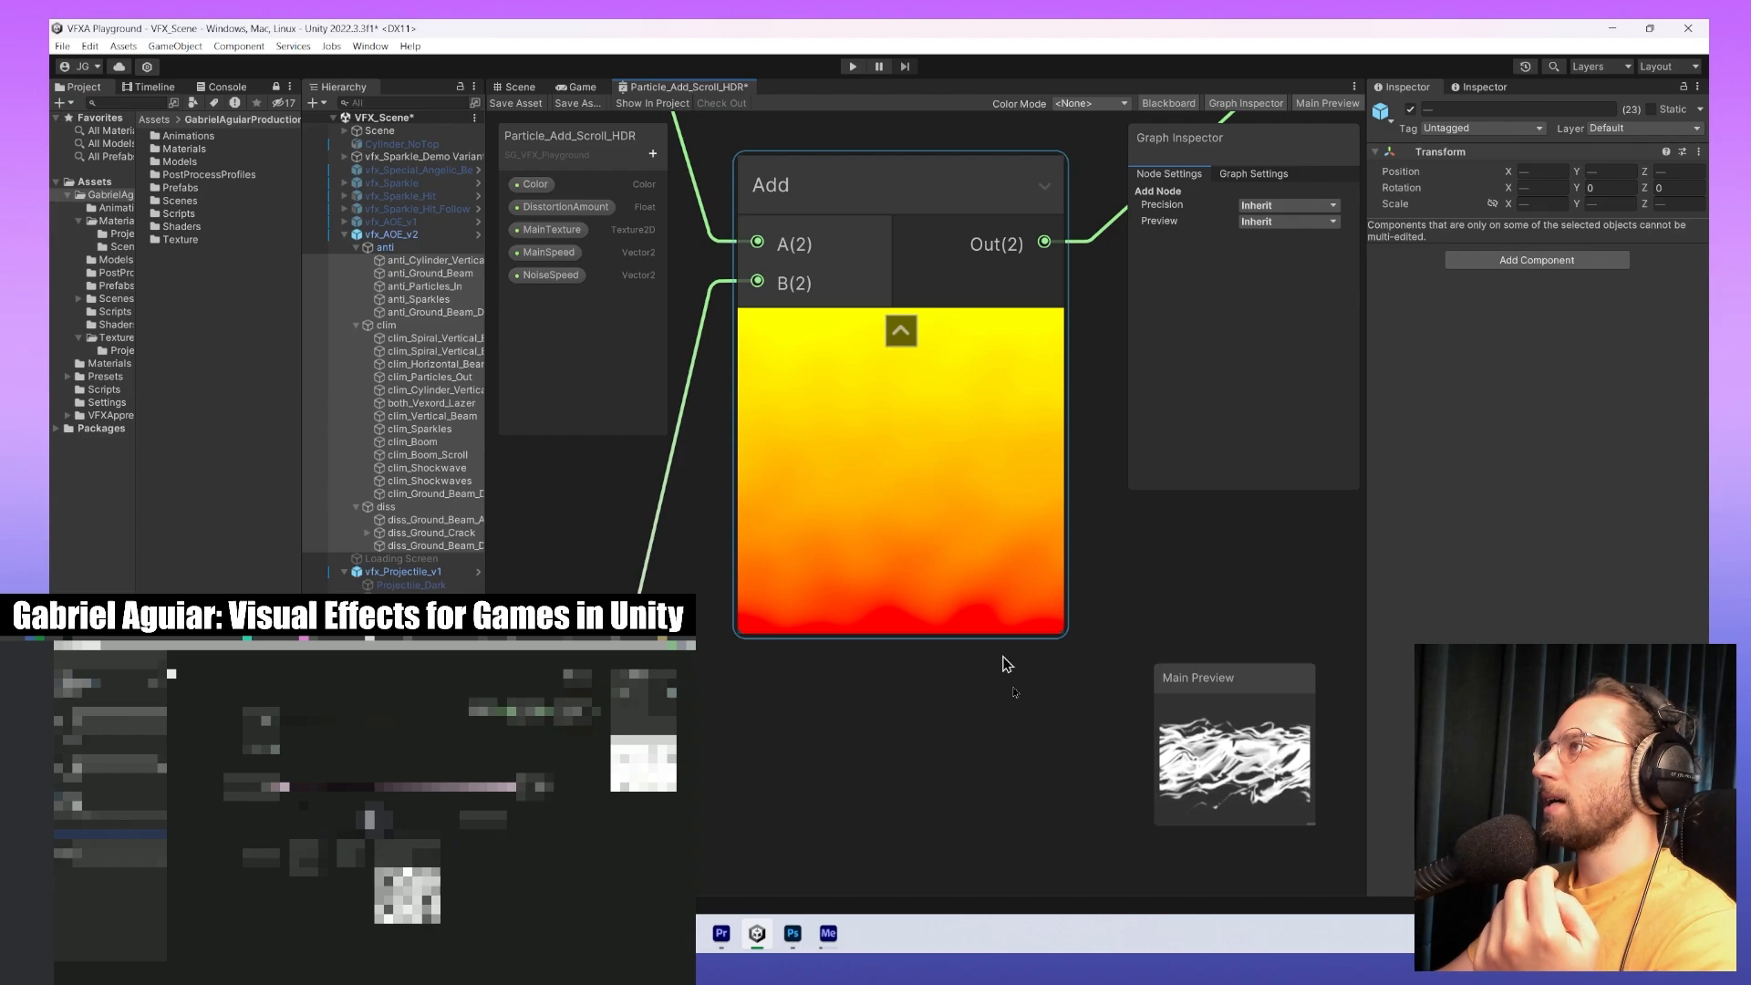
scroll(949, 602, "down", 4)
middle_click_drag(980, 591, 706, 685)
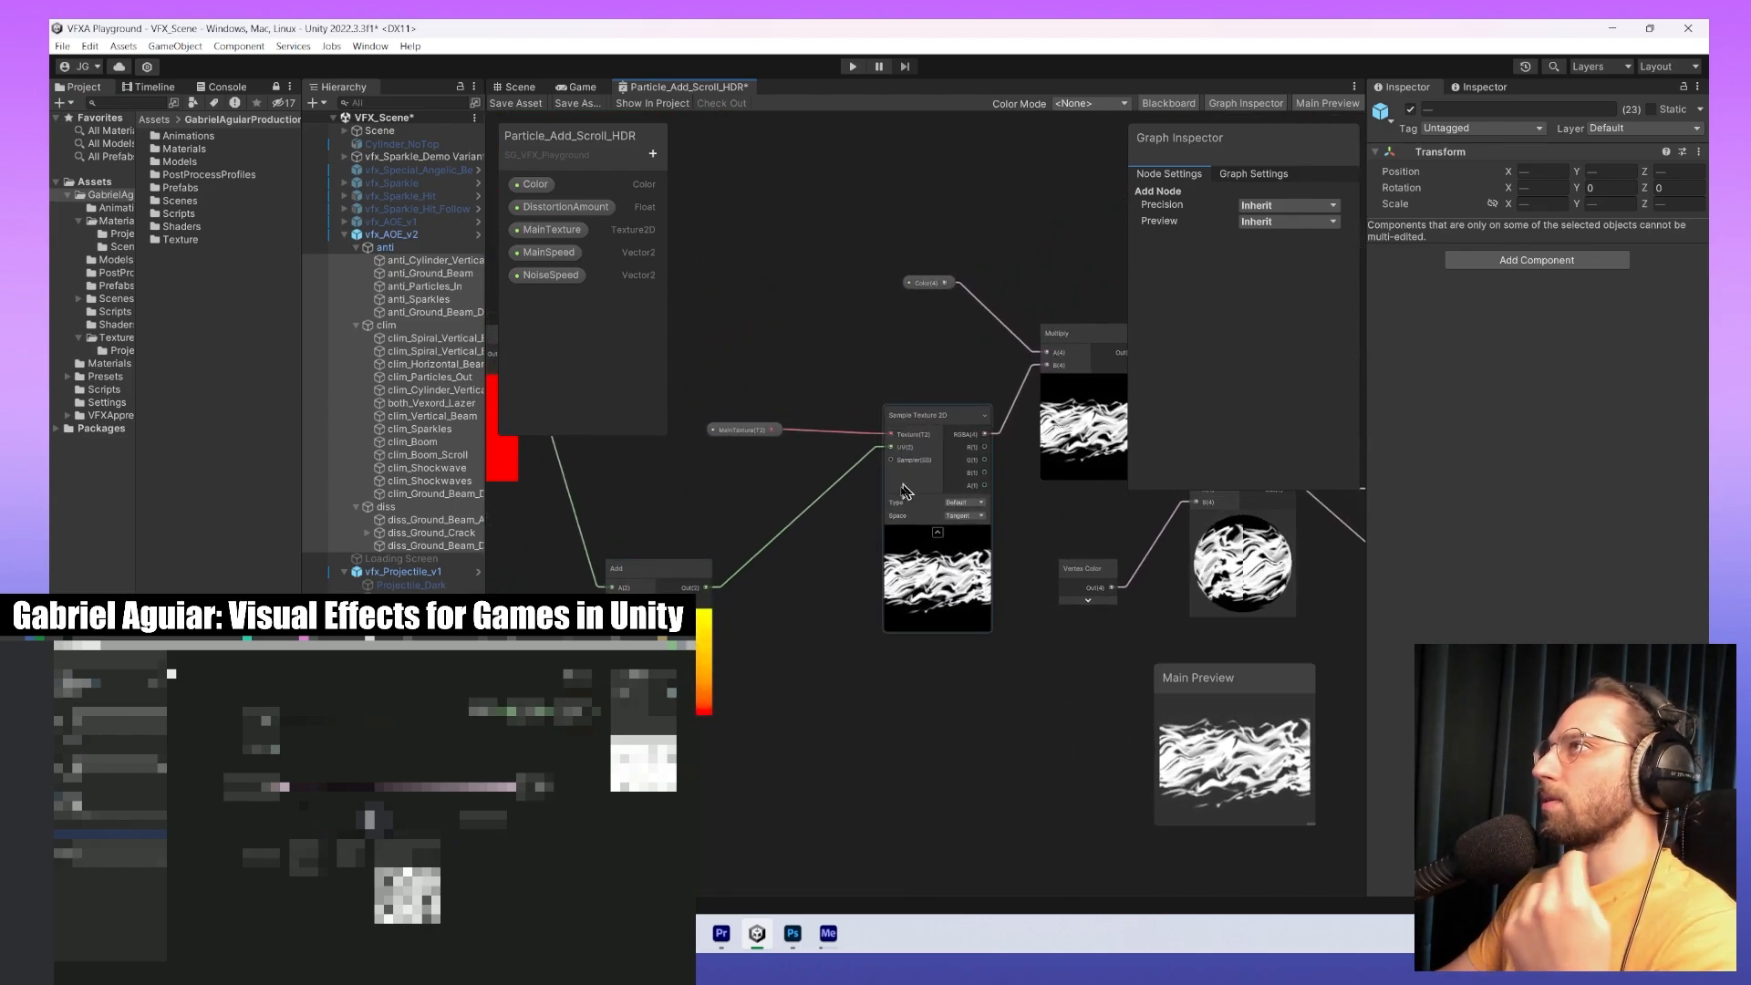
Move the MainTexture property node slightly closer to the Sample Texture 2D node and check its settings.
left_click_drag(753, 440, 791, 443)
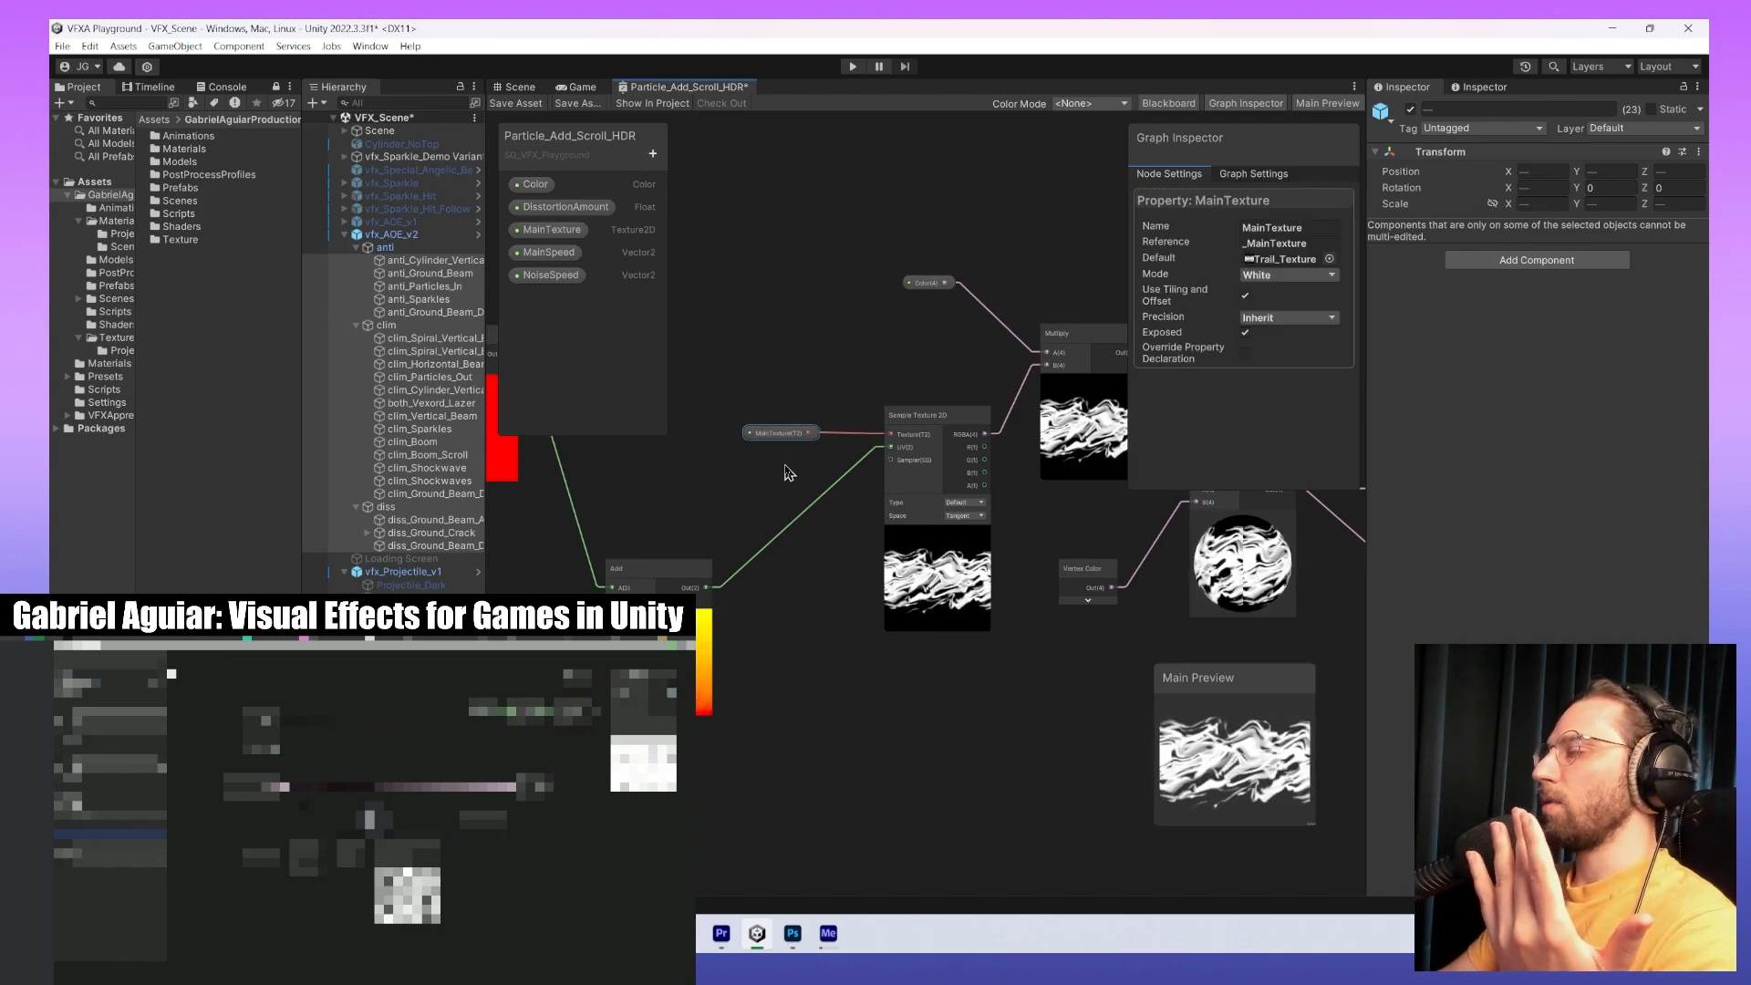
middle_click_drag(782, 468, 756, 473)
middle_click_drag(823, 529, 674, 561)
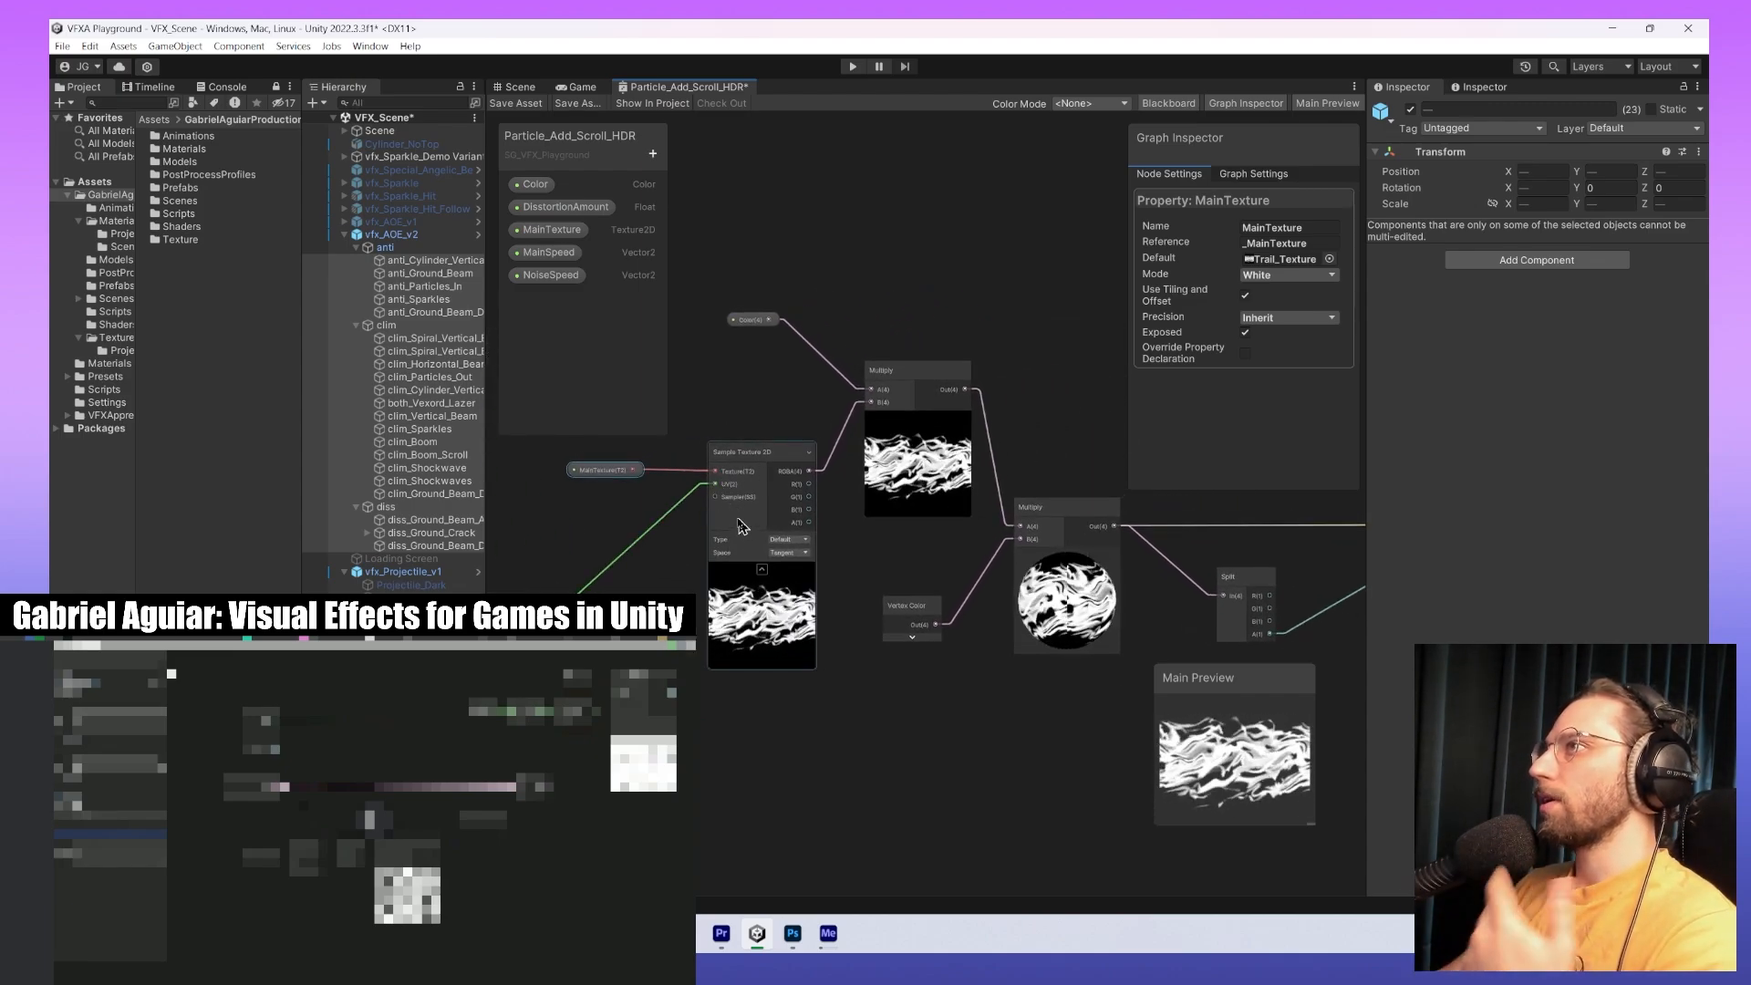
Examine the Color property's HDR settings and the Multiply nodes combining it with the sampled texture and Vertex Color.
middle_click_drag(730, 500, 1023, 437)
middle_click_drag(958, 538, 796, 472)
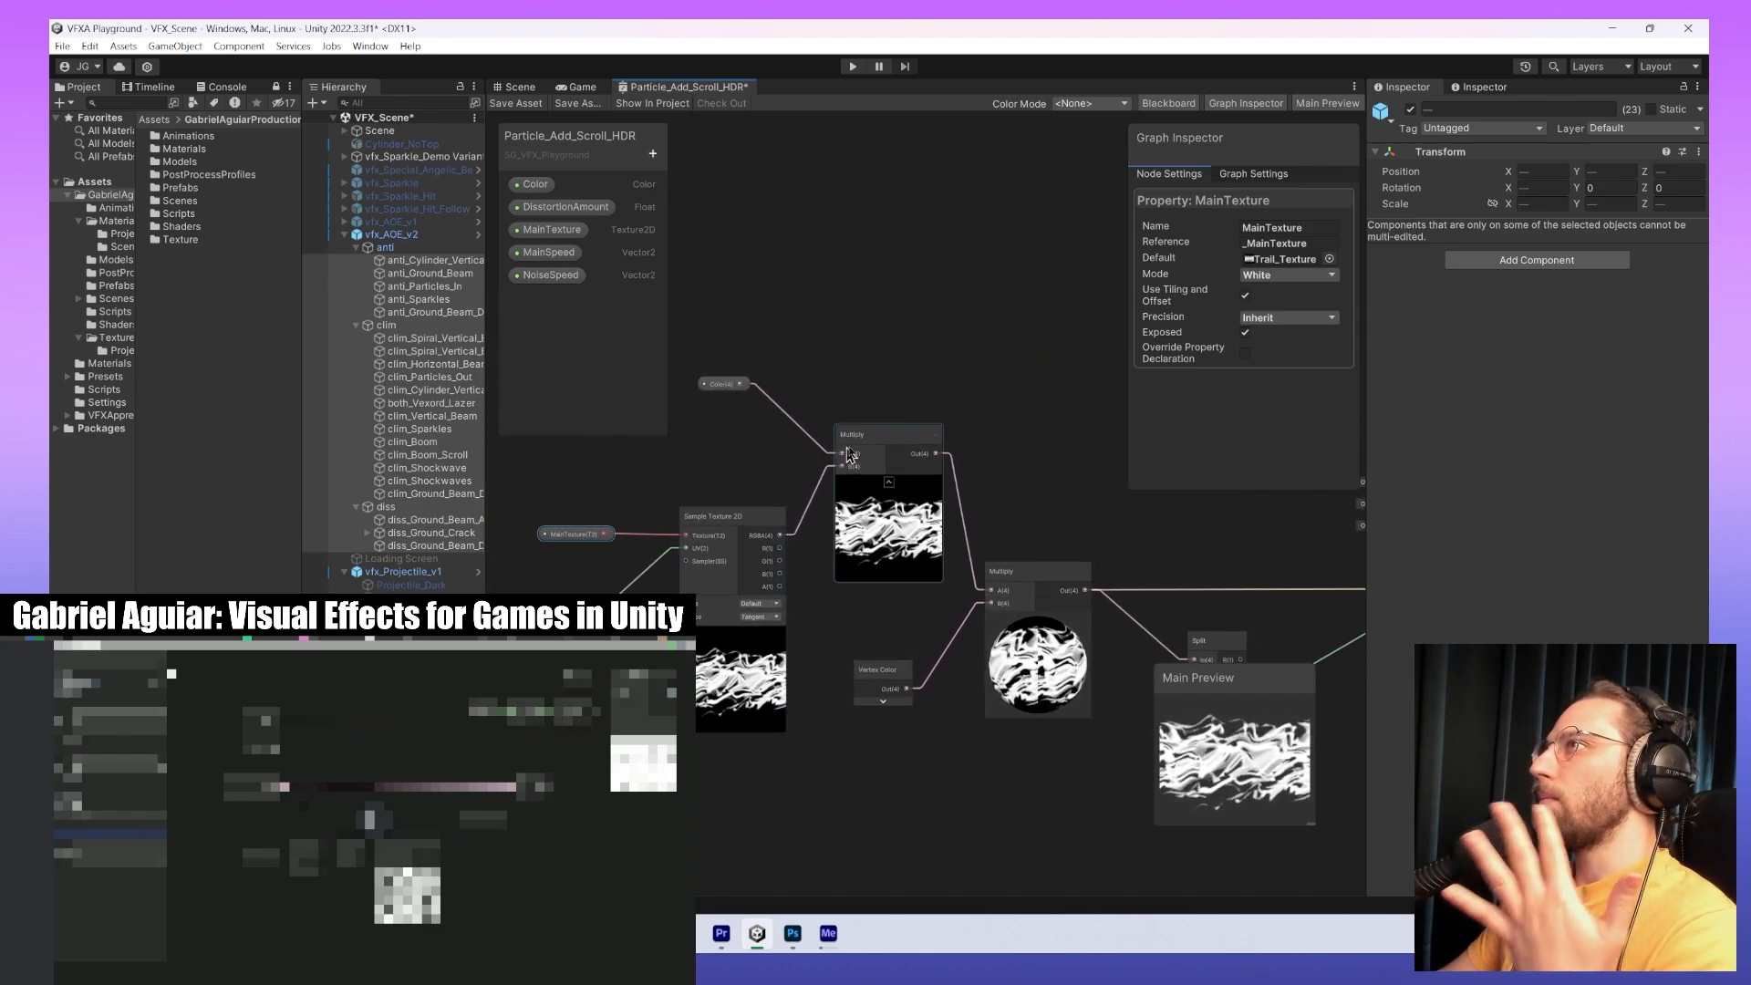
left_click(718, 384)
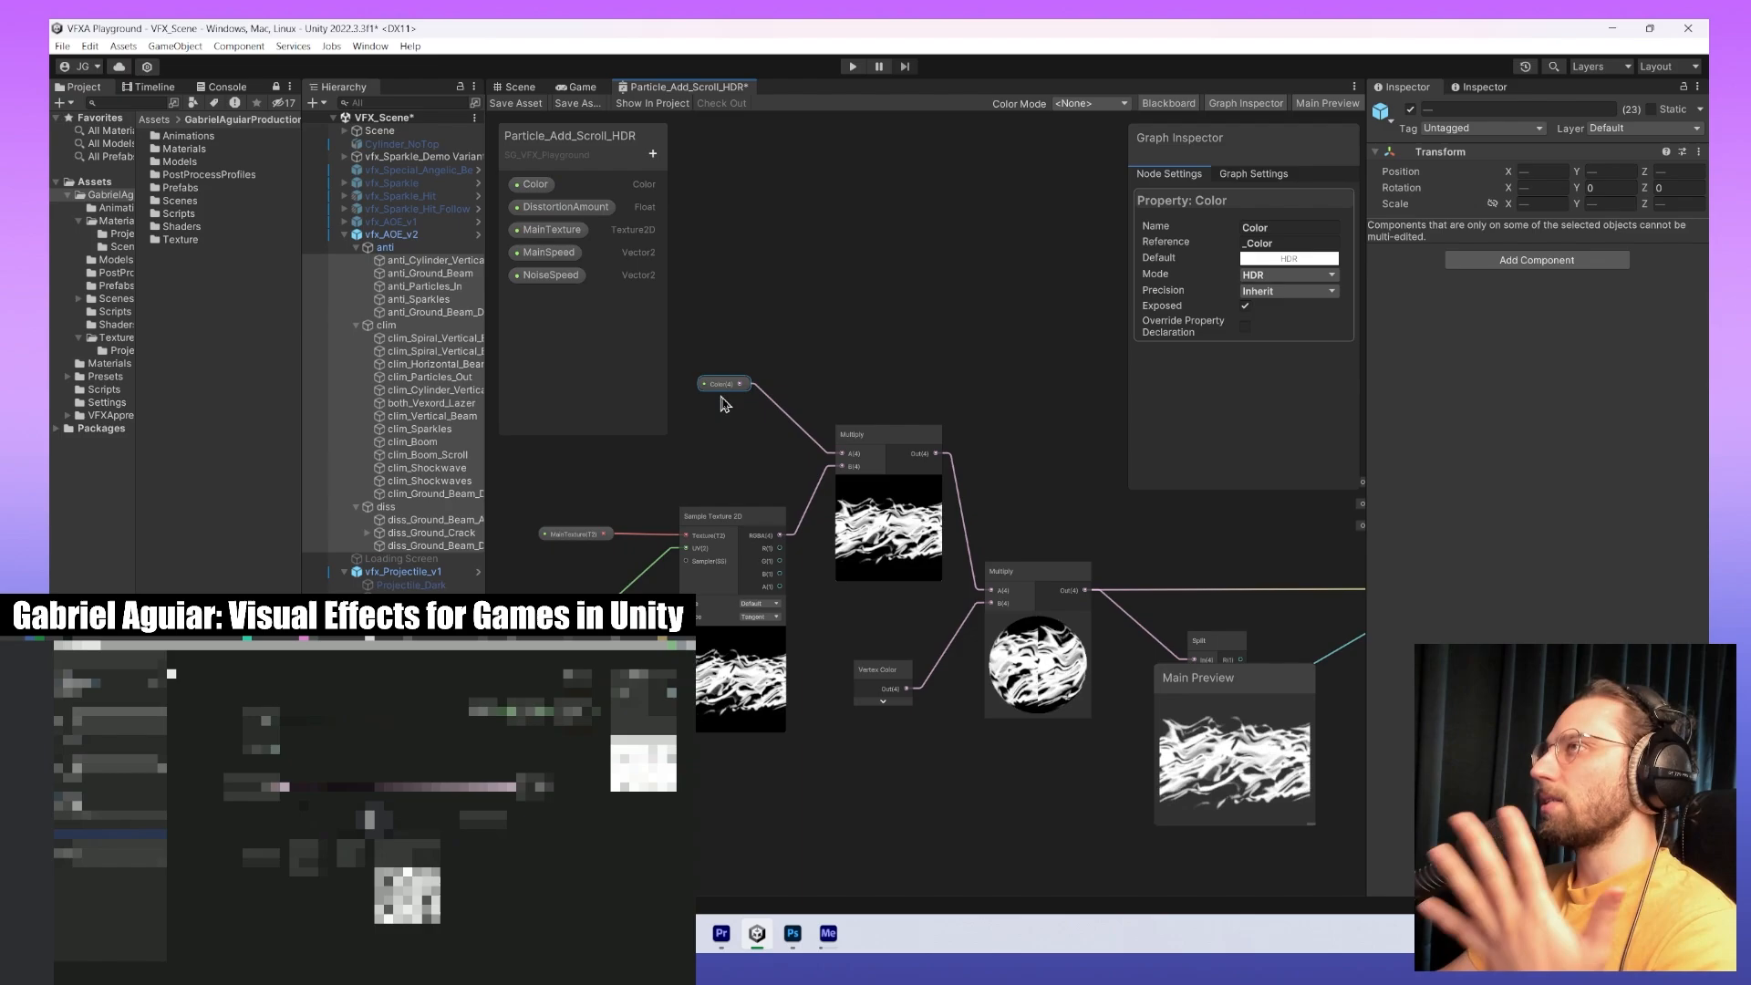
middle_click_drag(866, 593, 784, 443)
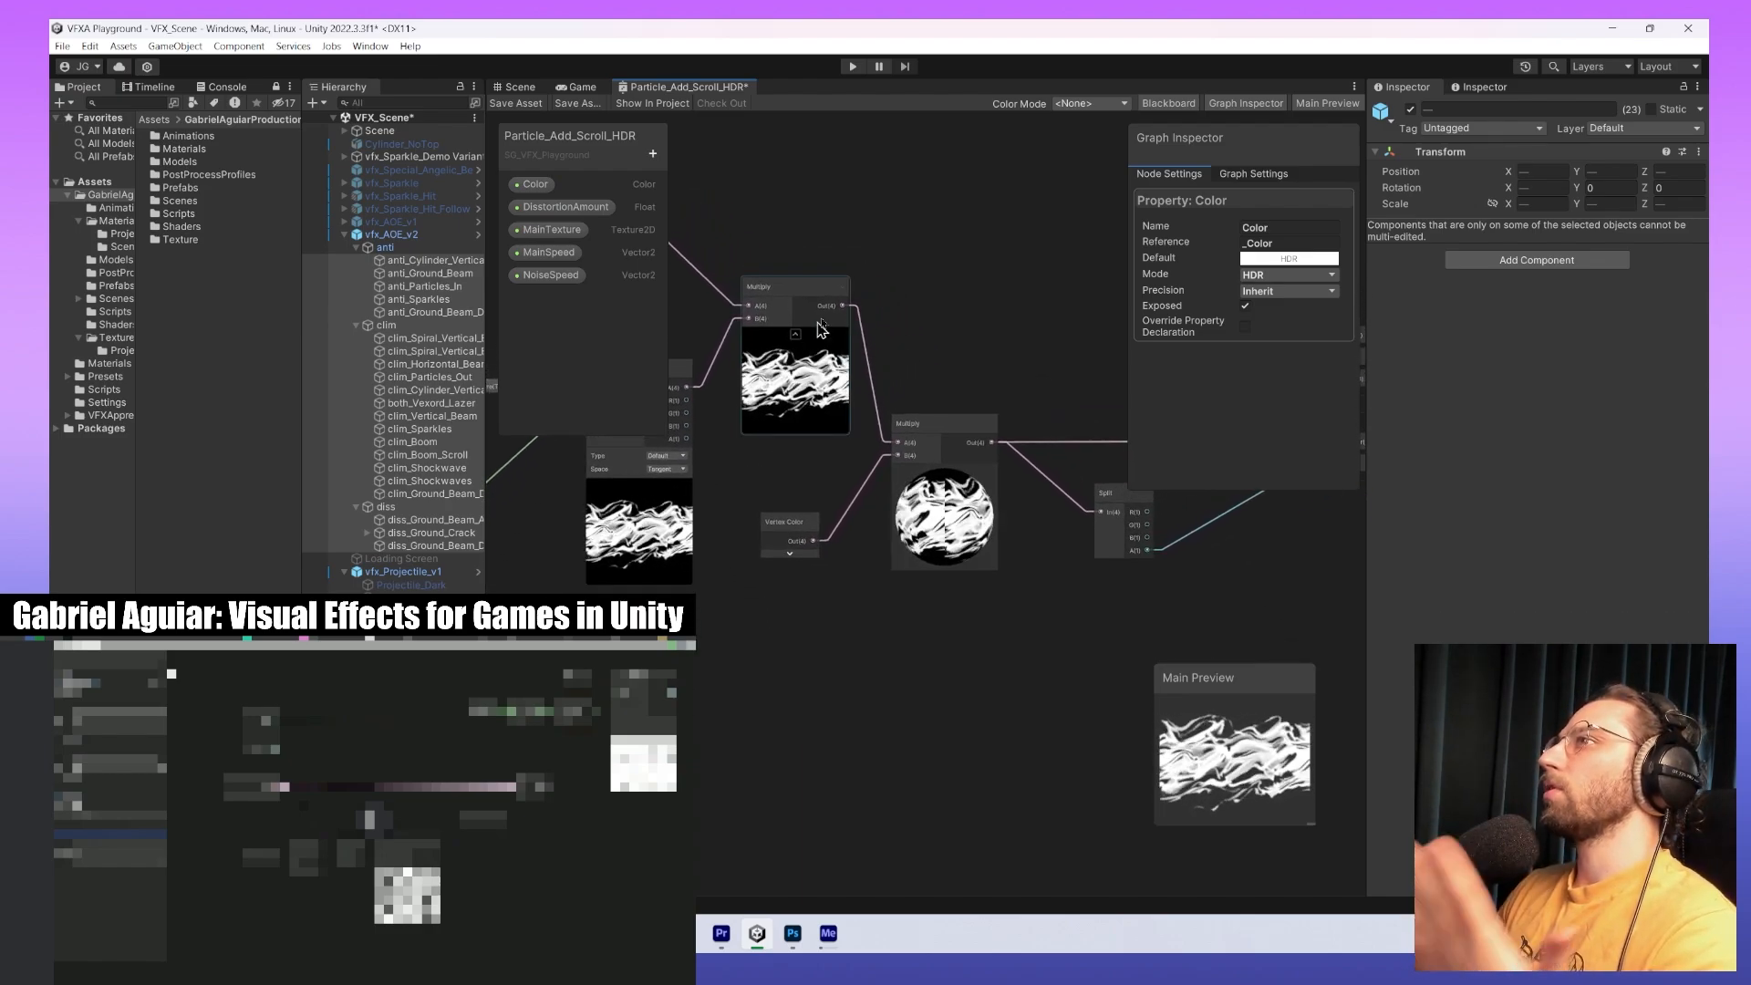
Select the Vertex Color node and look up the Start Color of the diss_Ground_Beam_After_Explosion particle system in the scene.
left_click(785, 540)
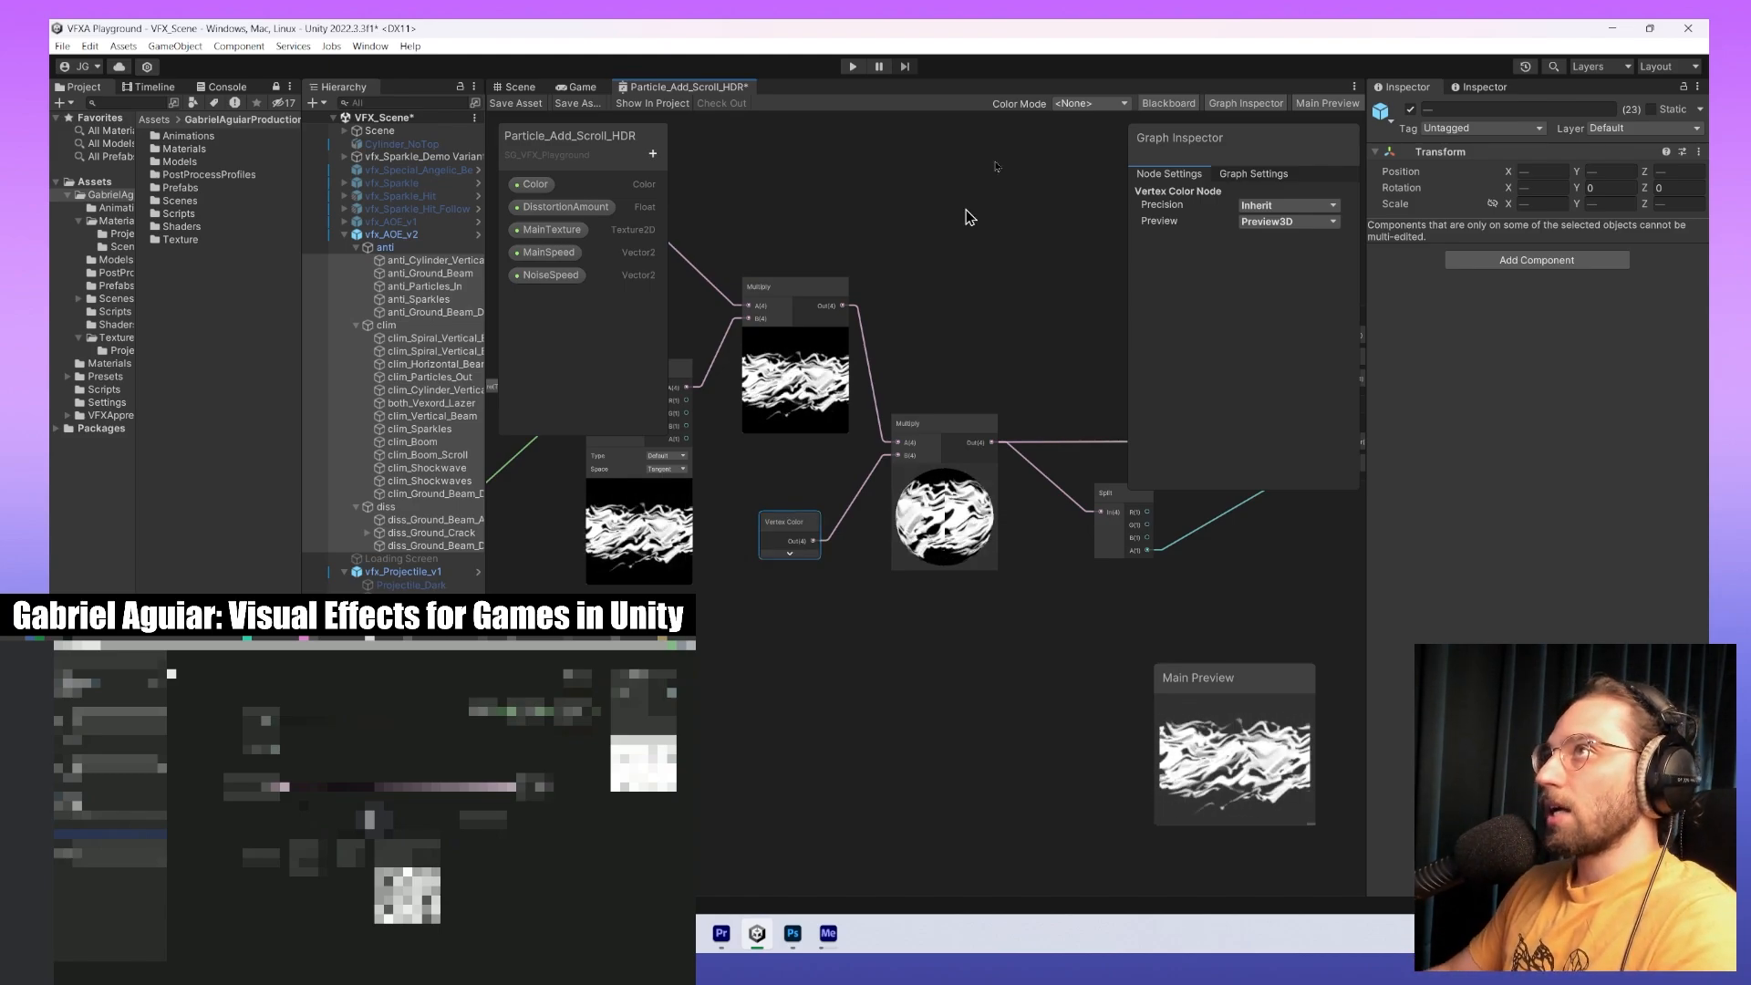
left_click(525, 91)
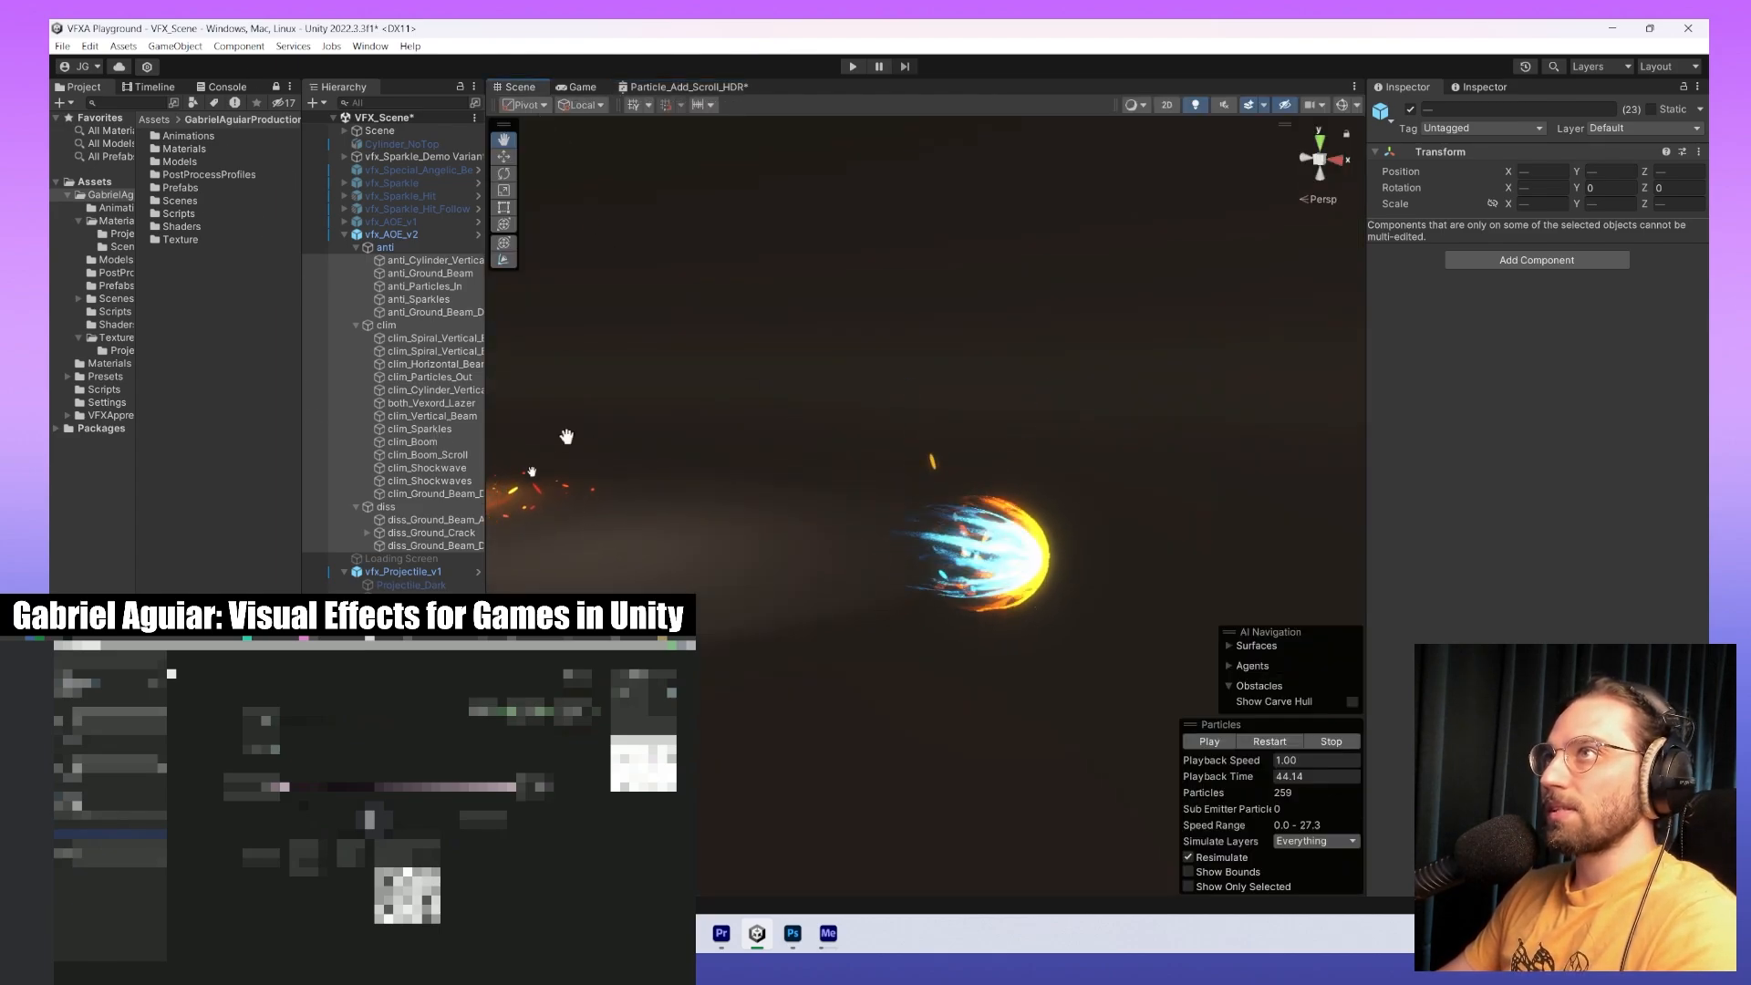
left_click(432, 521)
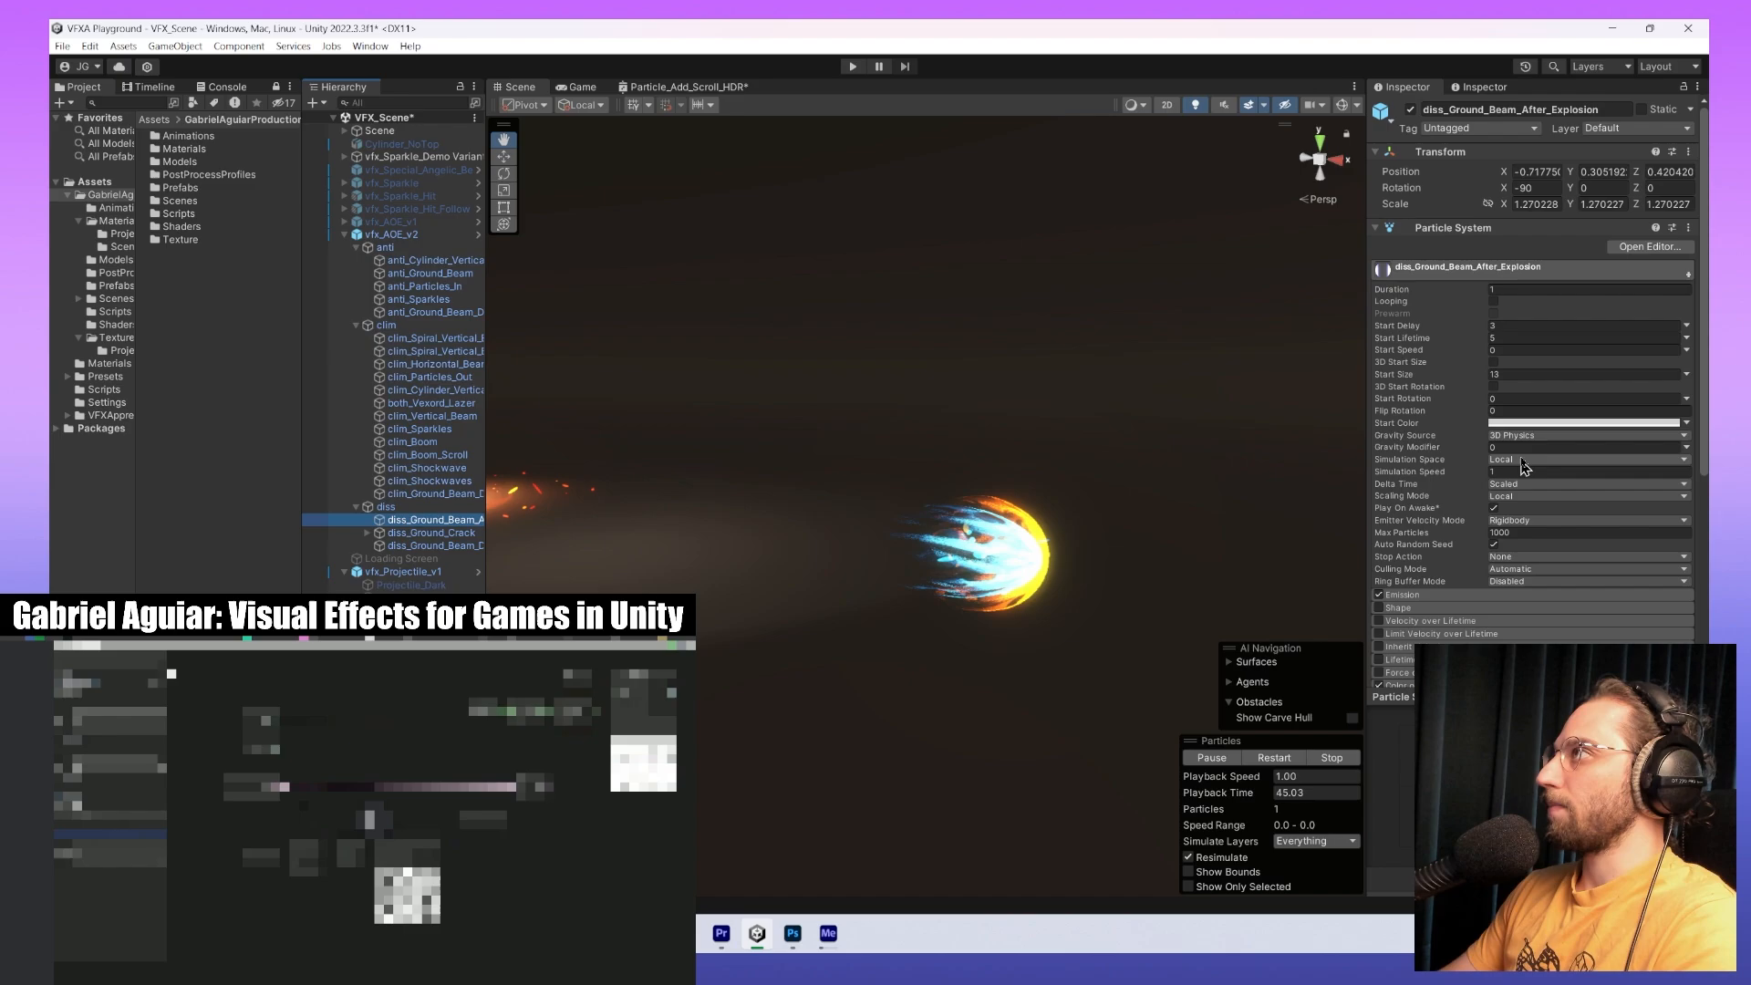
left_click(1521, 423)
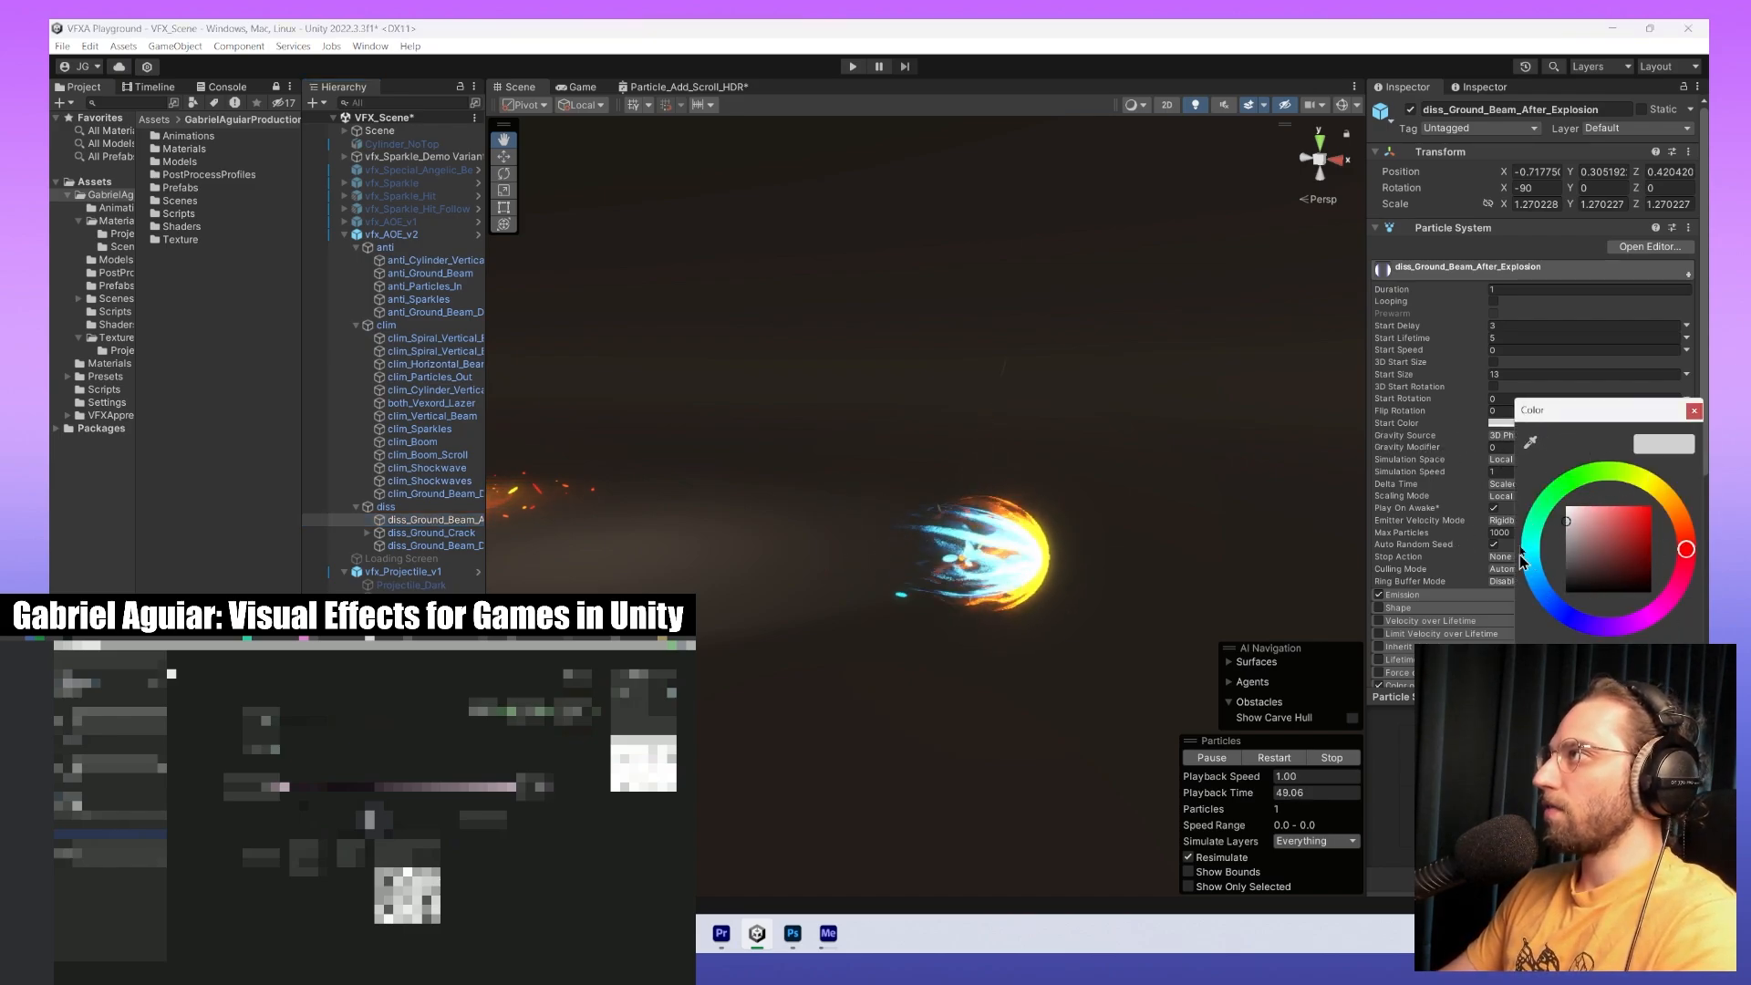
left_click(1693, 412)
left_click(661, 88)
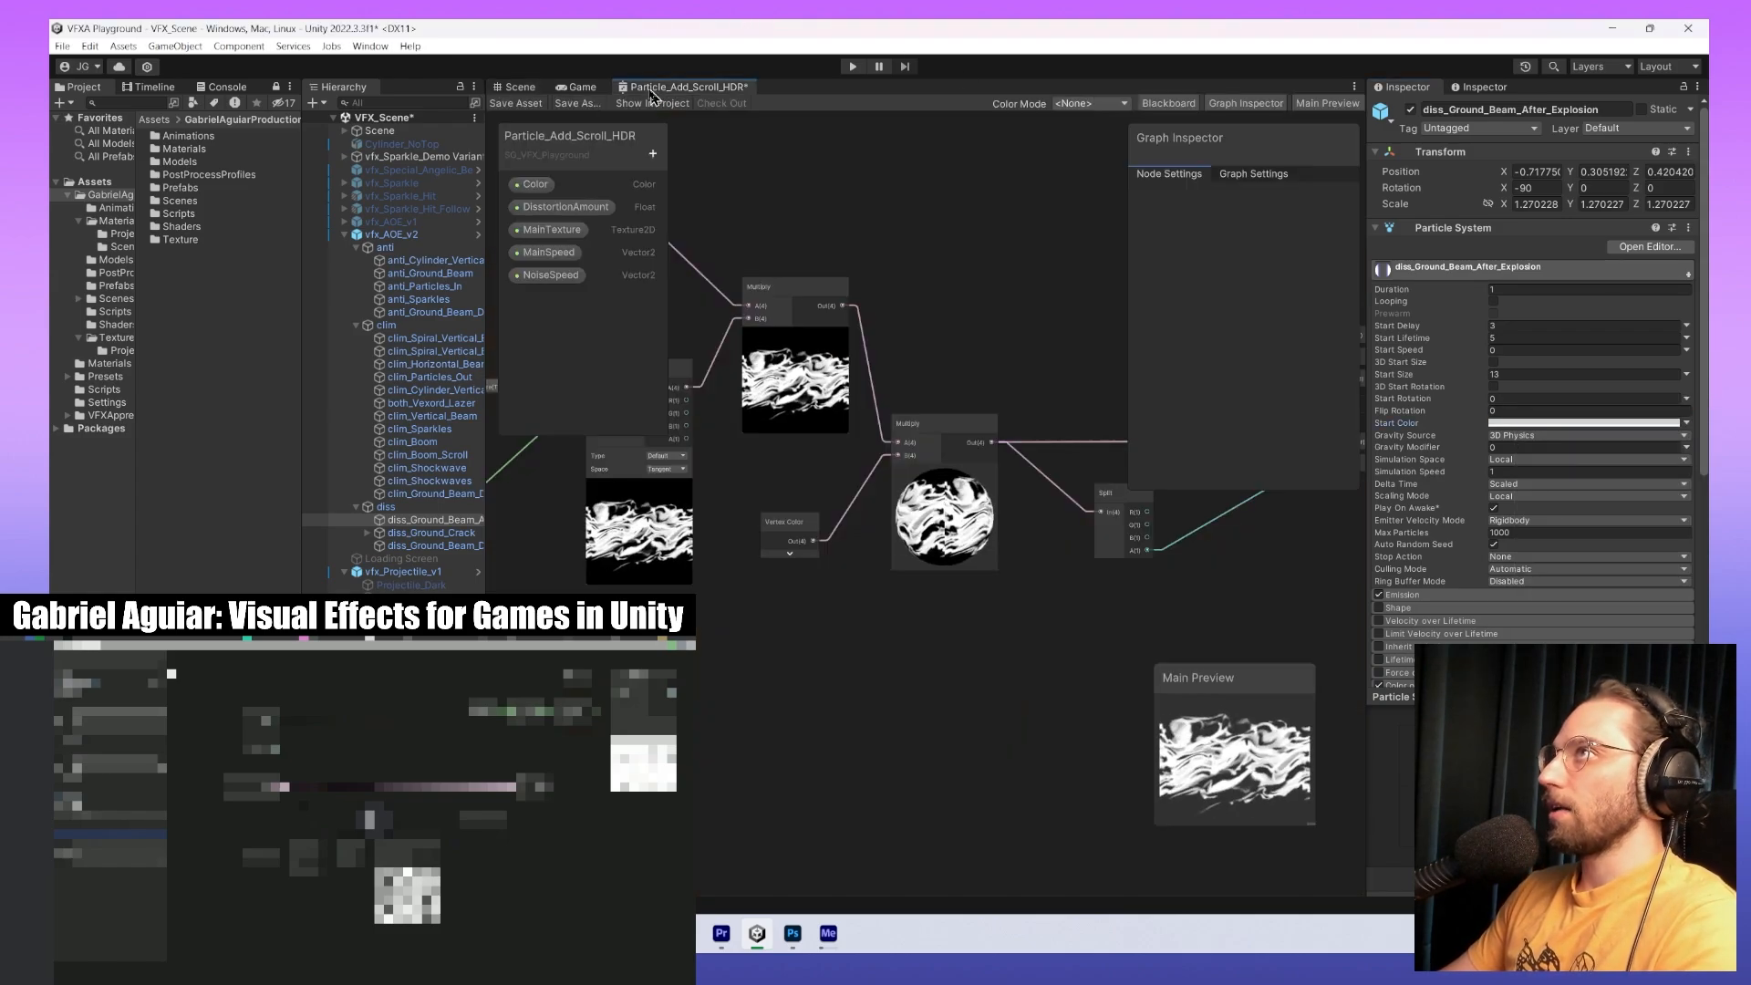
Compare the Color property with the Vertex Color node and trace both through the Multiply nodes of the Particle_Add_Scroll_HDR graph.
left_click(741, 317)
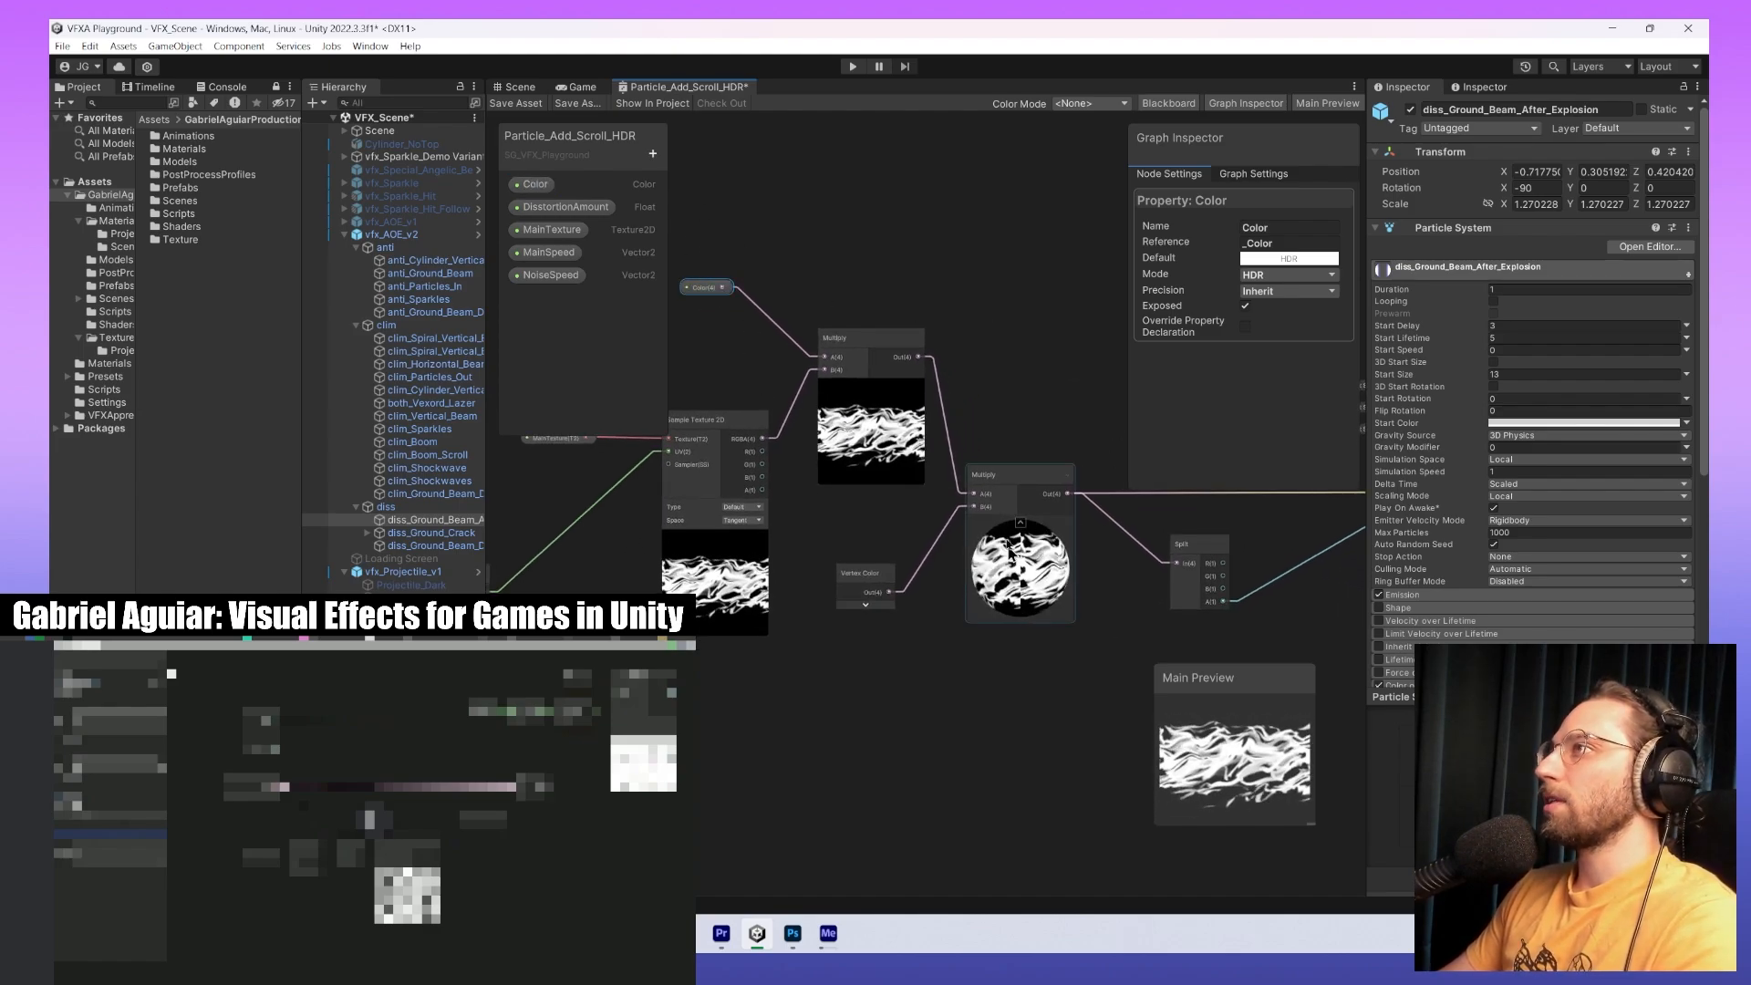
left_click(862, 580)
middle_click_drag(1060, 680, 994, 652)
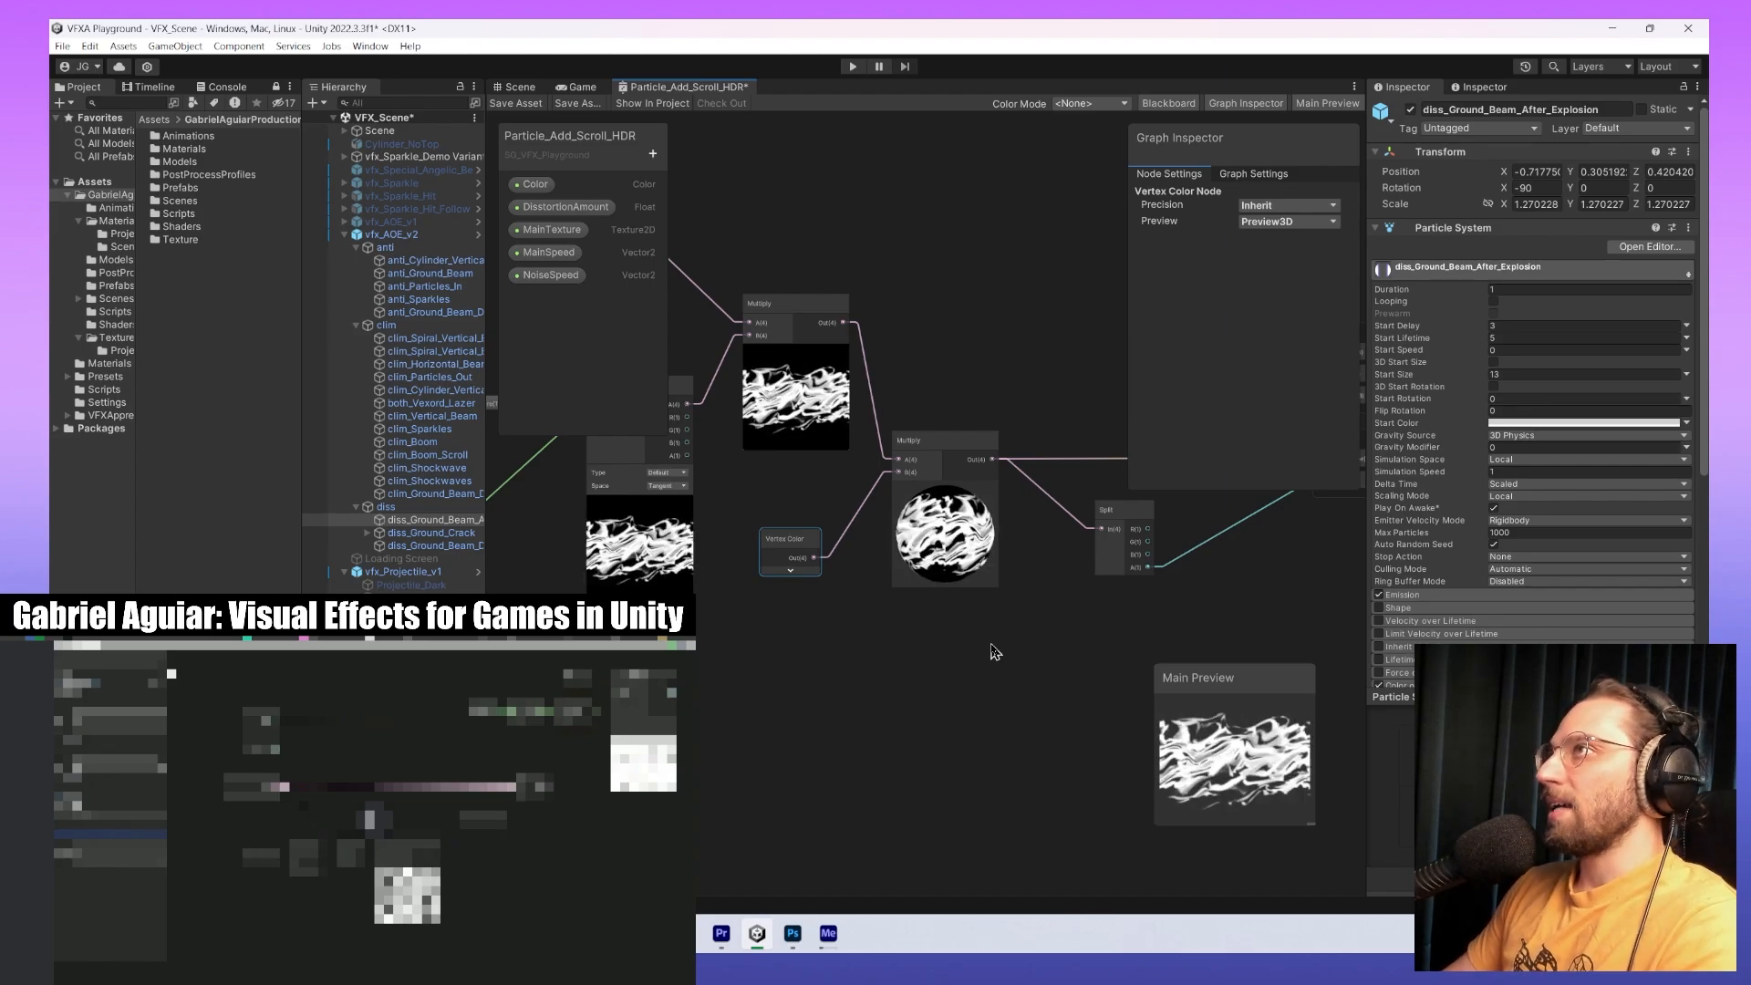
middle_click_drag(789, 540, 870, 625)
scroll(870, 625, "down", 1)
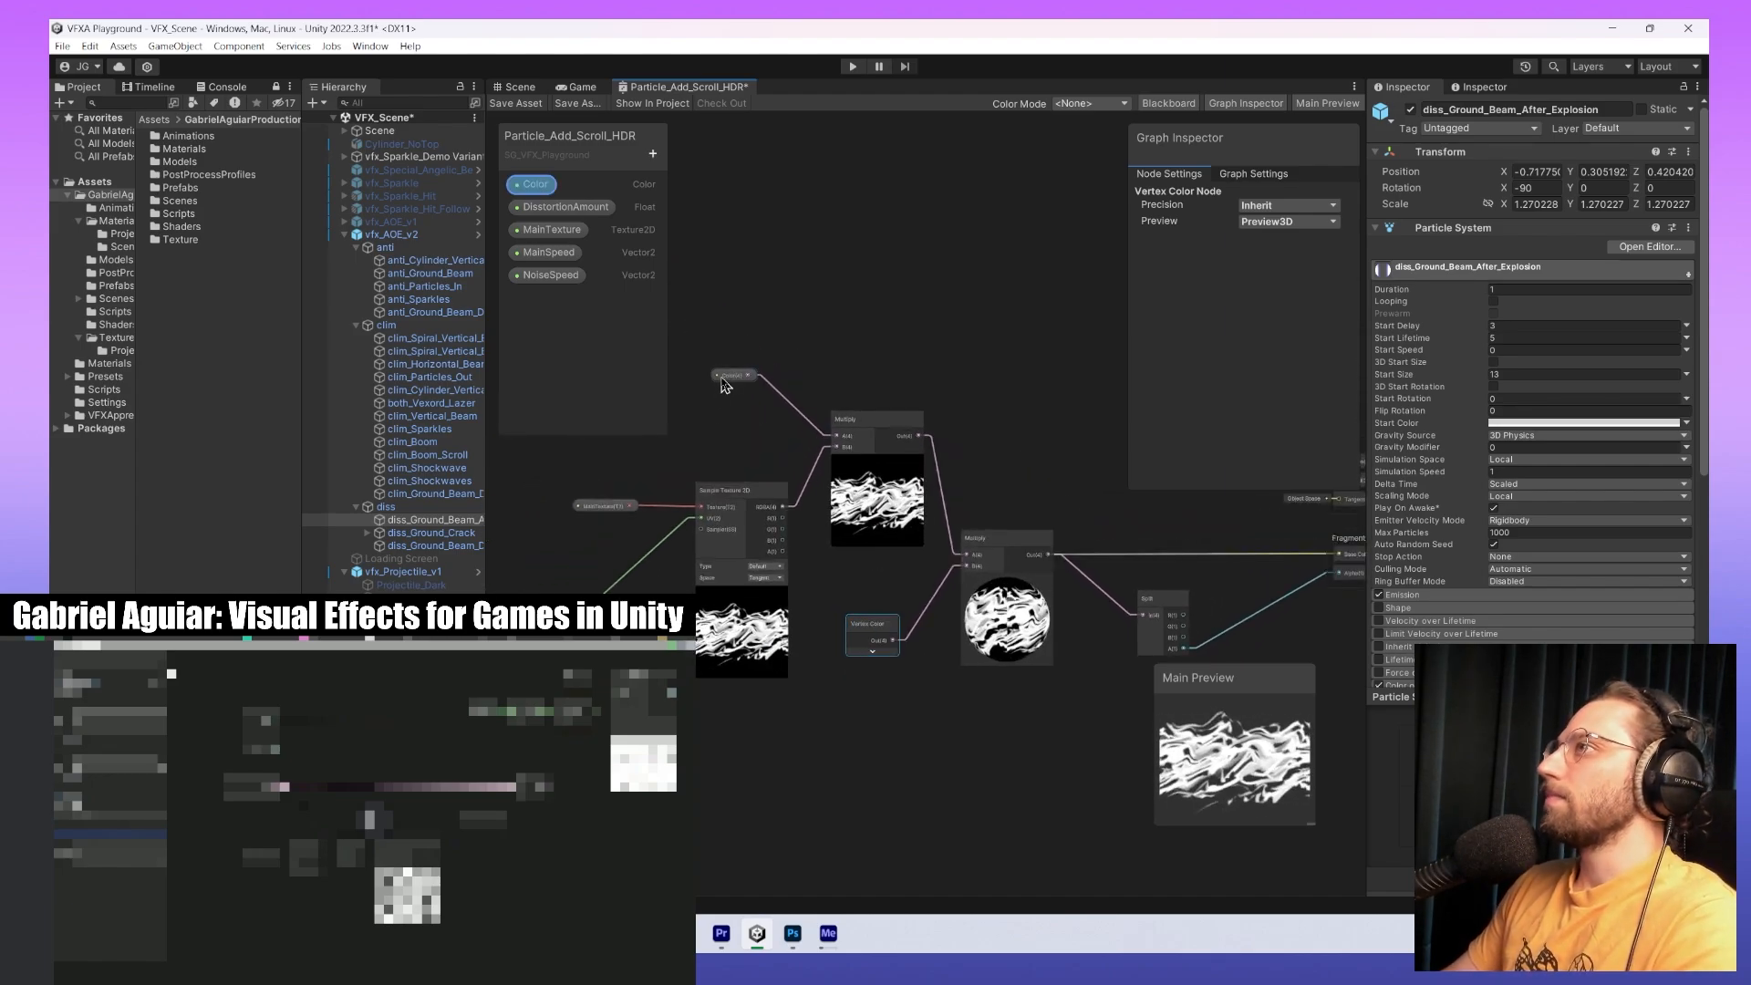
middle_click_drag(898, 577, 670, 473)
middle_click_drag(835, 453, 911, 542)
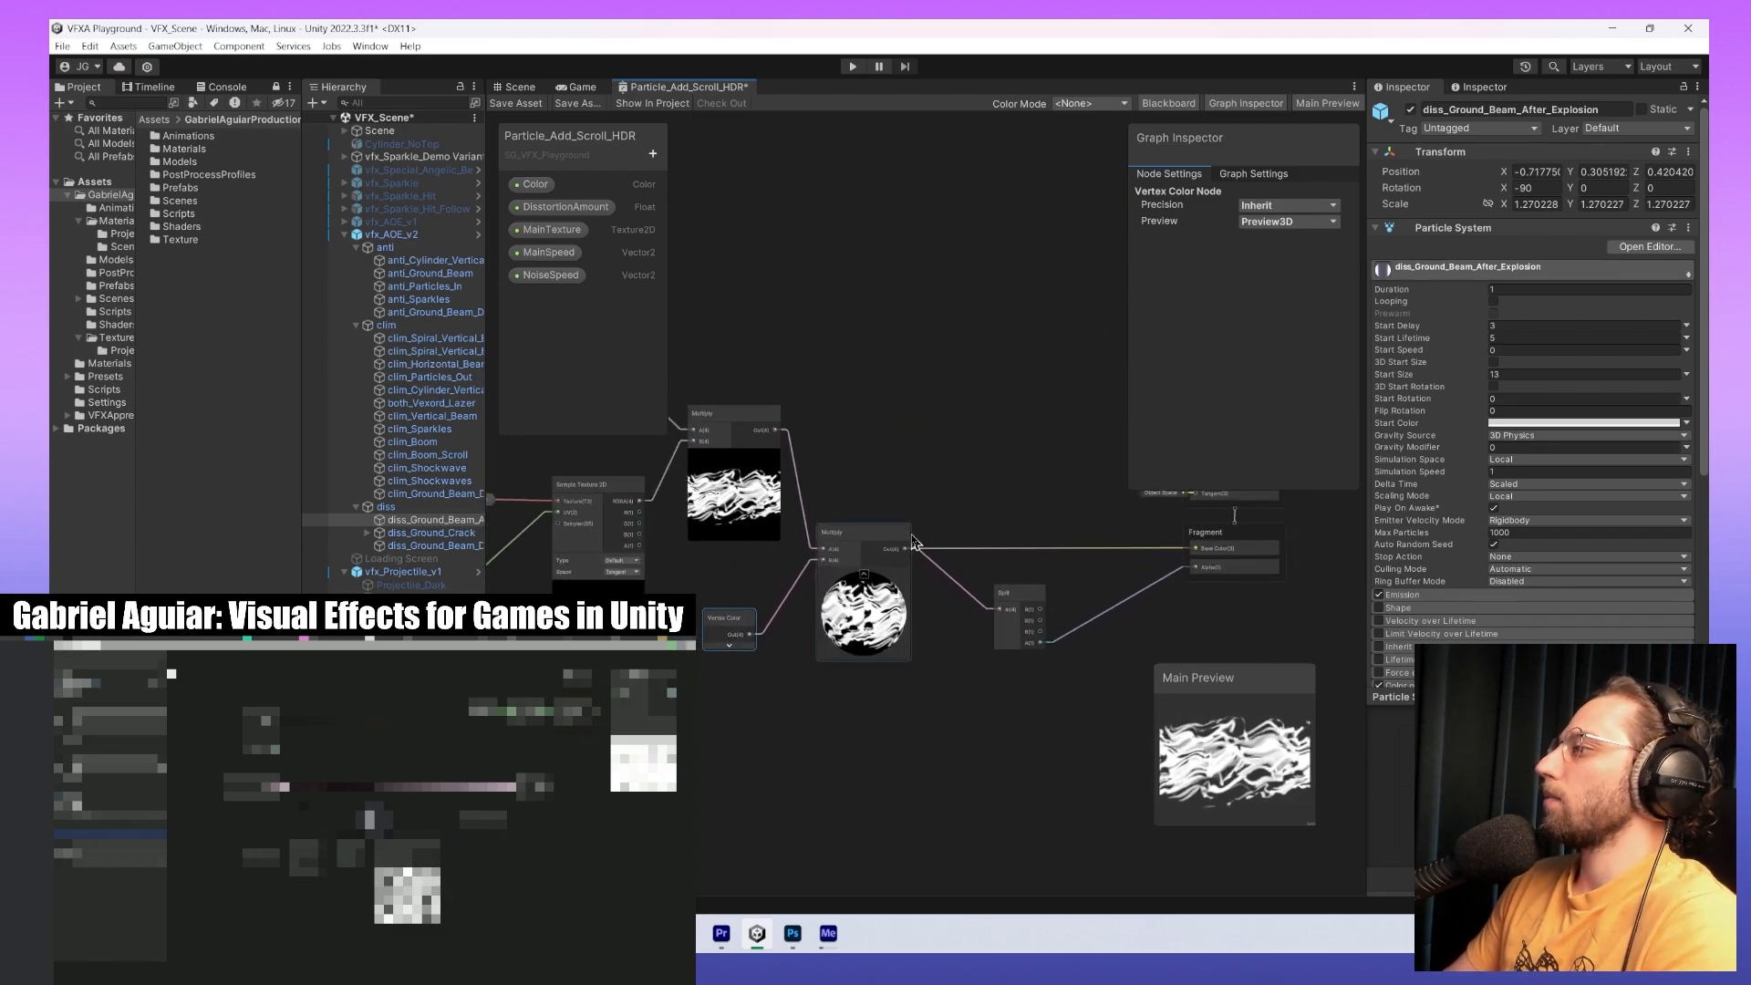
middle_click_drag(912, 540, 1065, 456)
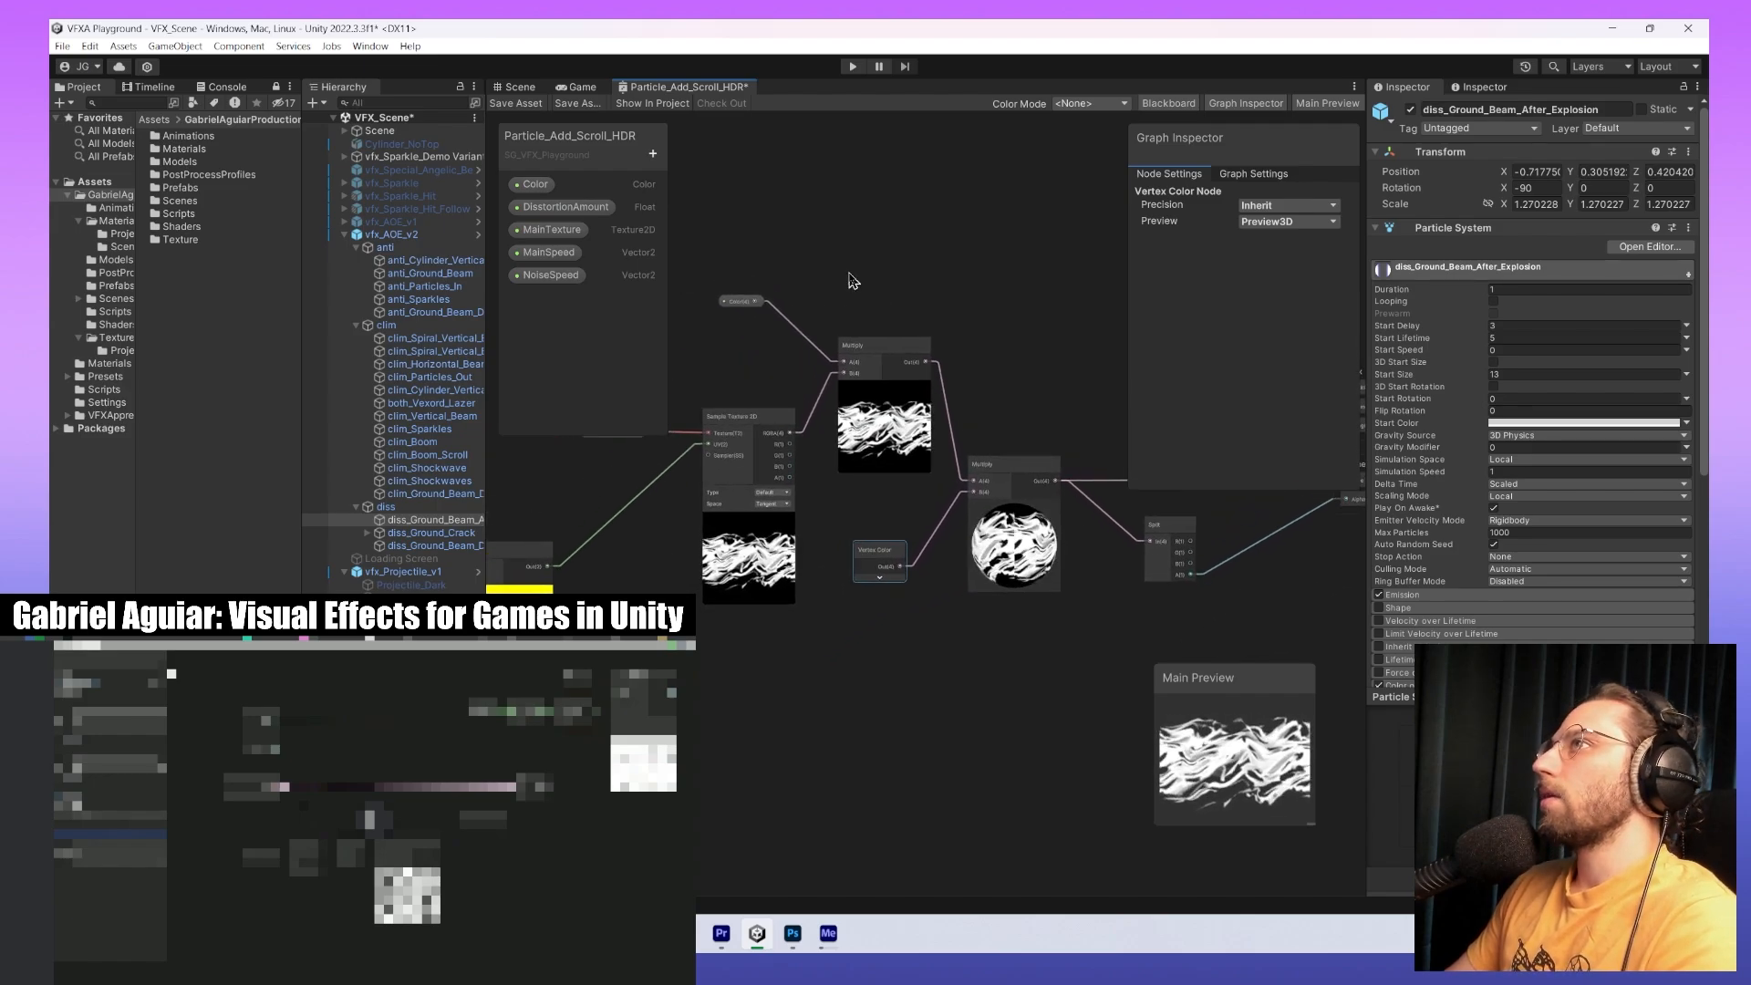
left_click(737, 301)
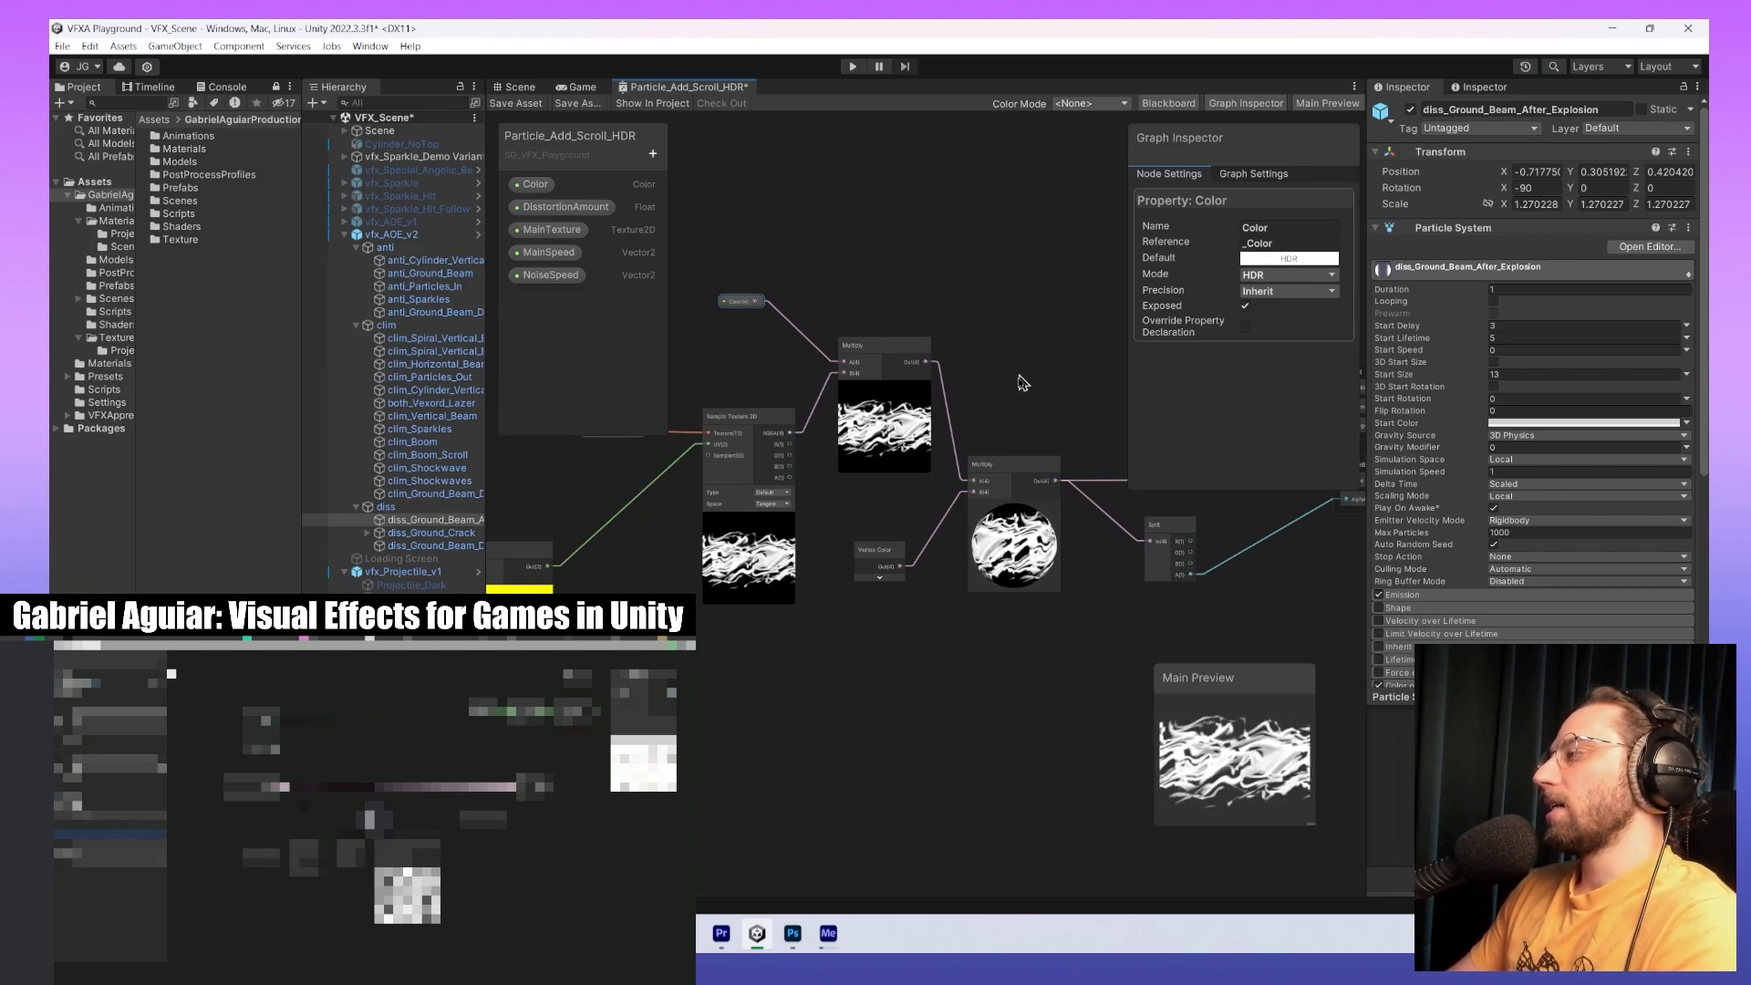
middle_click_drag(1020, 383, 856, 387)
scroll(853, 390, "up", 1)
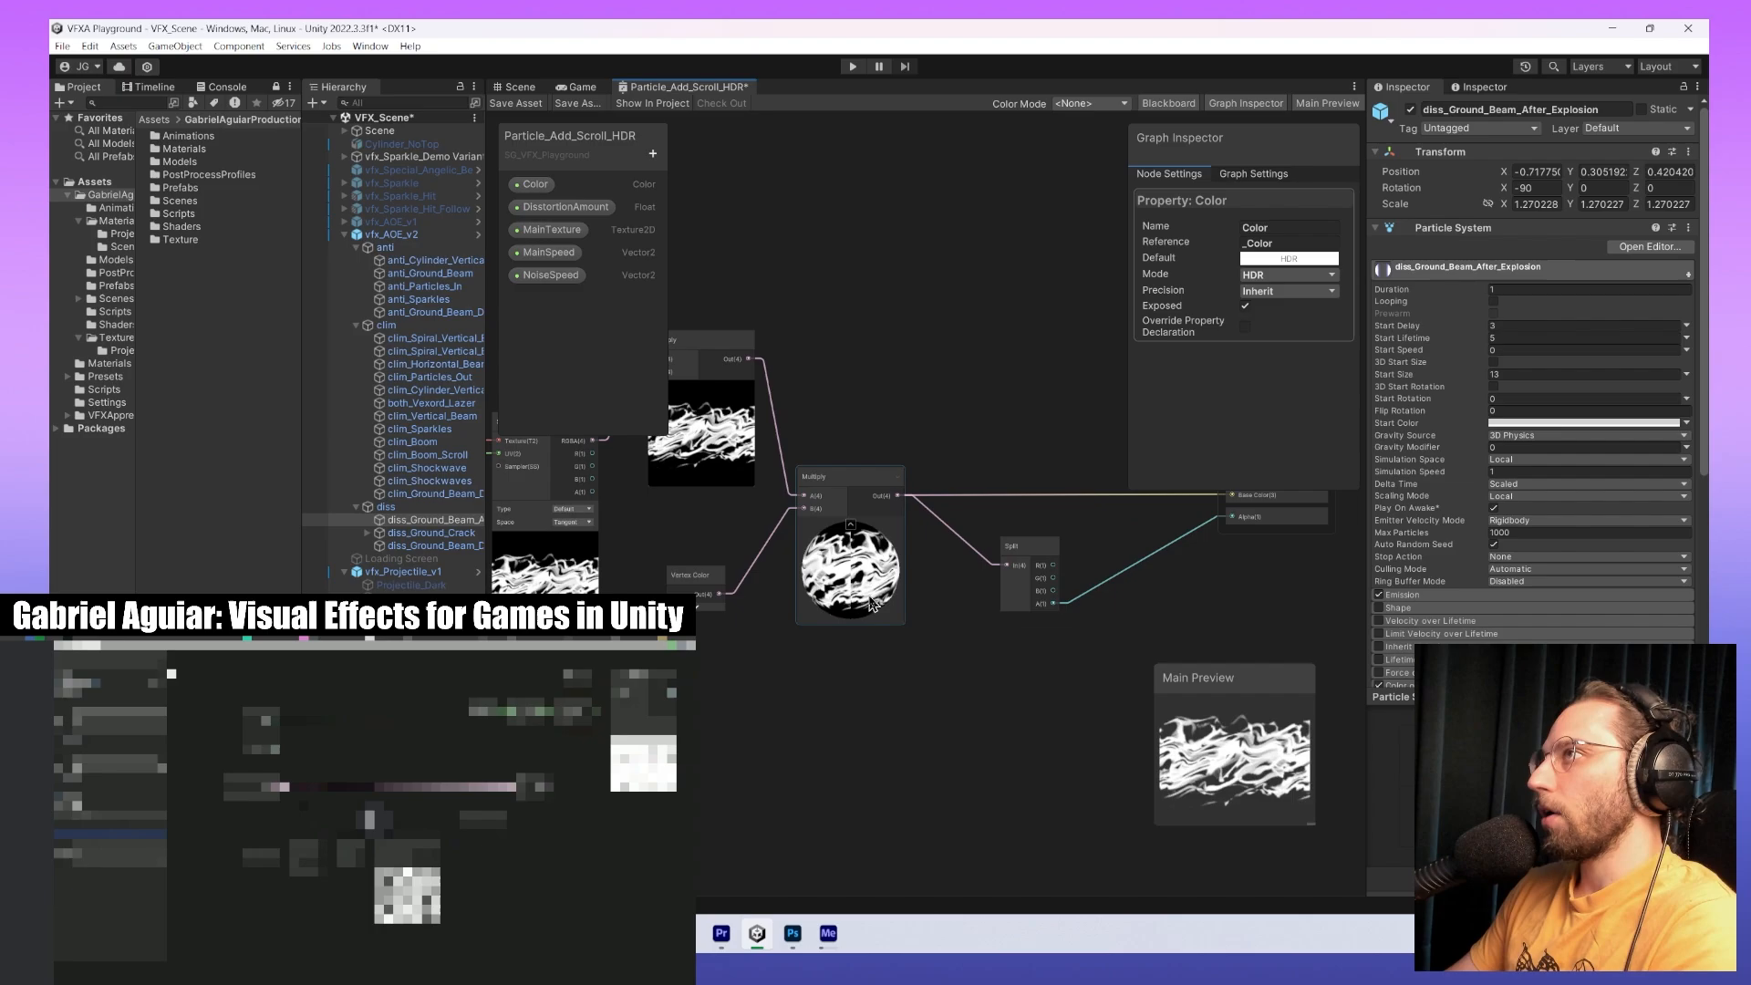
middle_click_drag(774, 444, 929, 471)
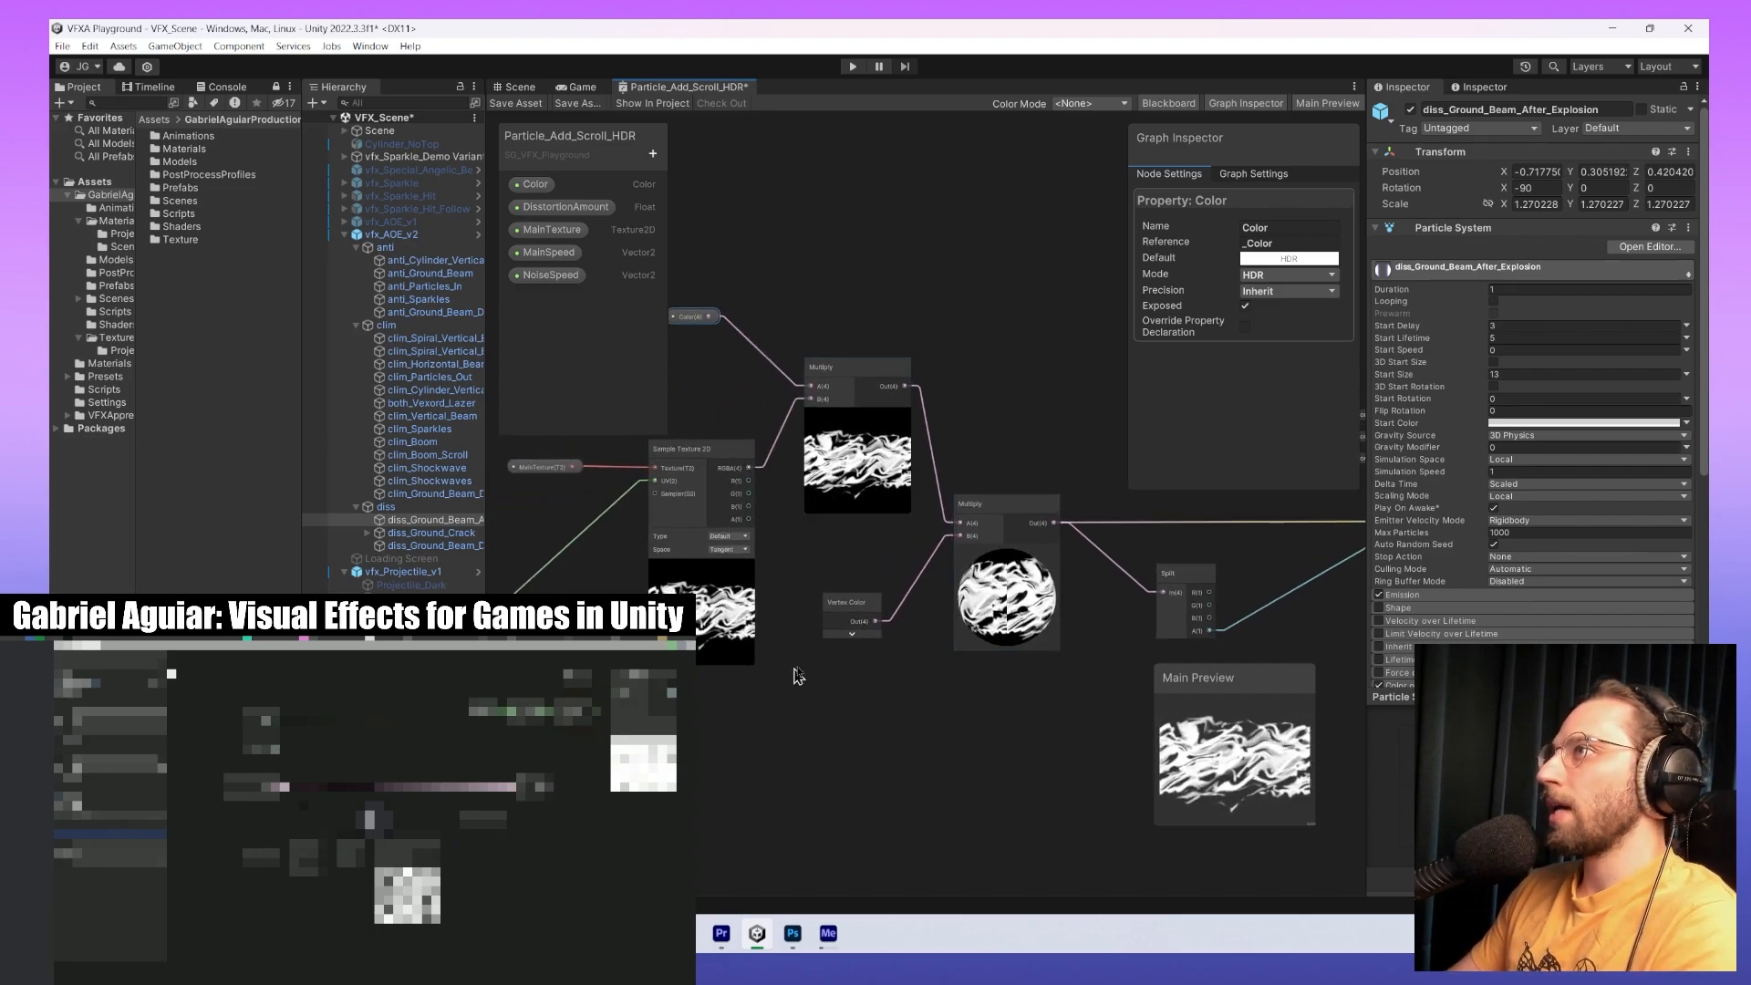
Follow the final Multiply output into Base Color and through the Split node's A channel into the Fragment Alpha.
middle_click_drag(923, 671, 581, 682)
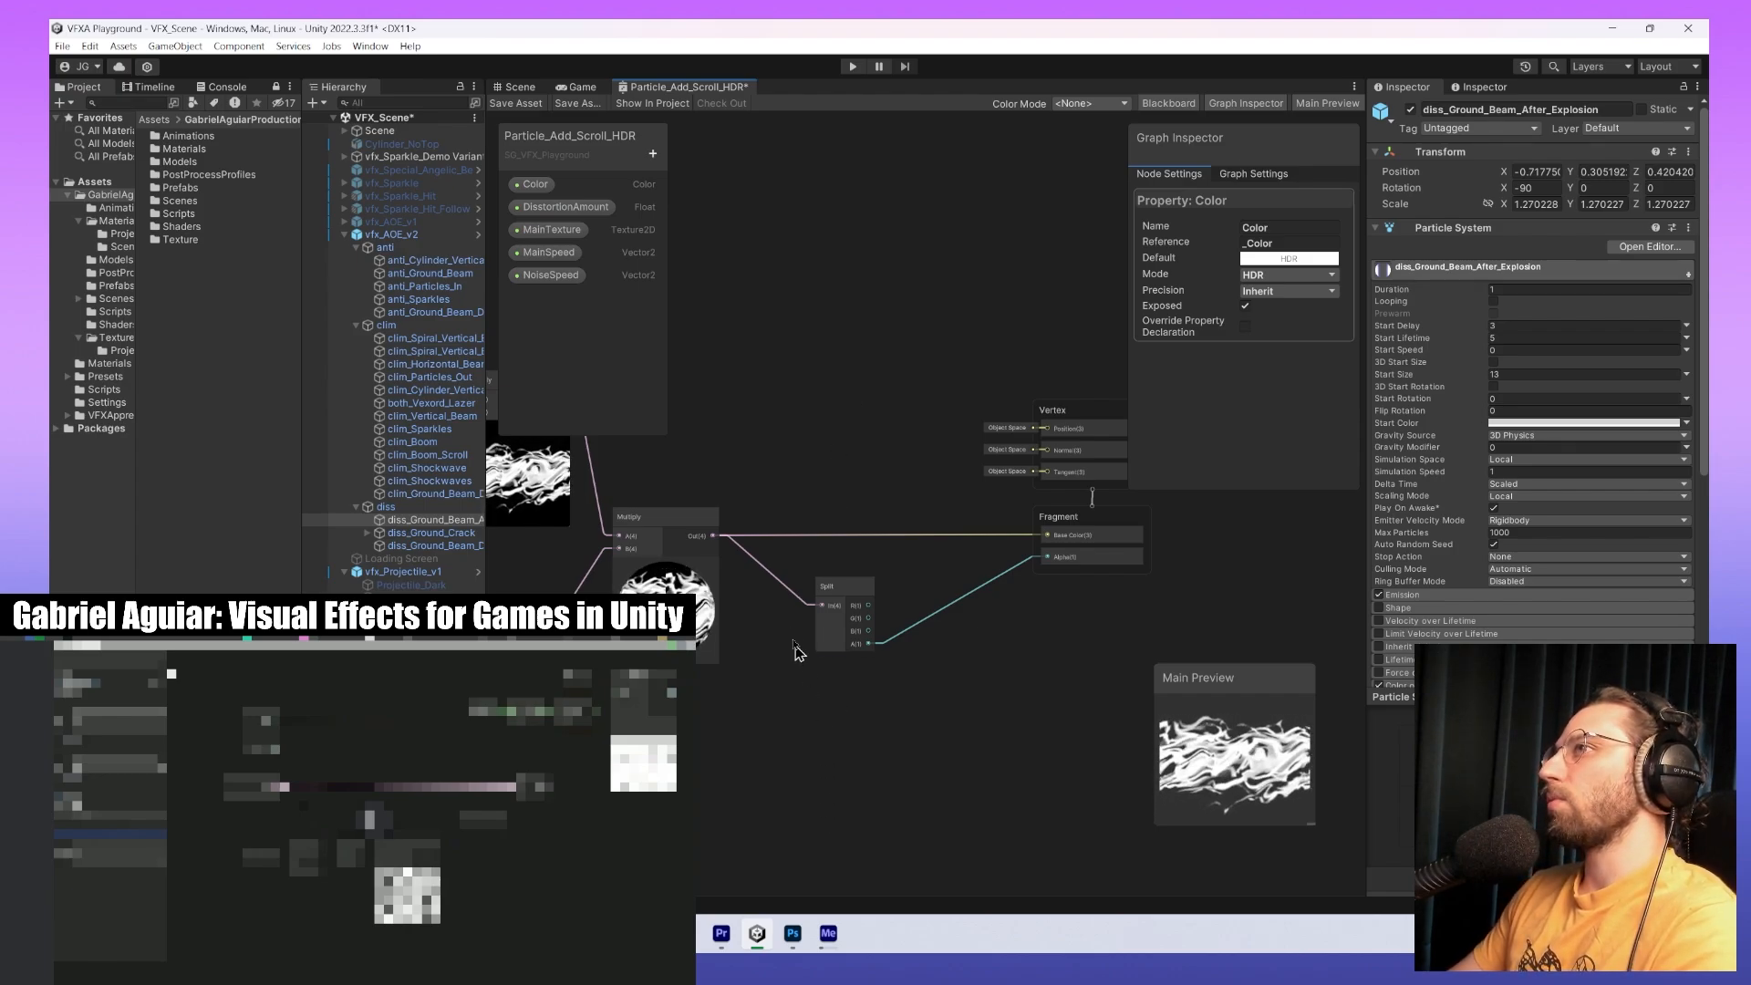
scroll(774, 603, "up", 6)
left_click(846, 572)
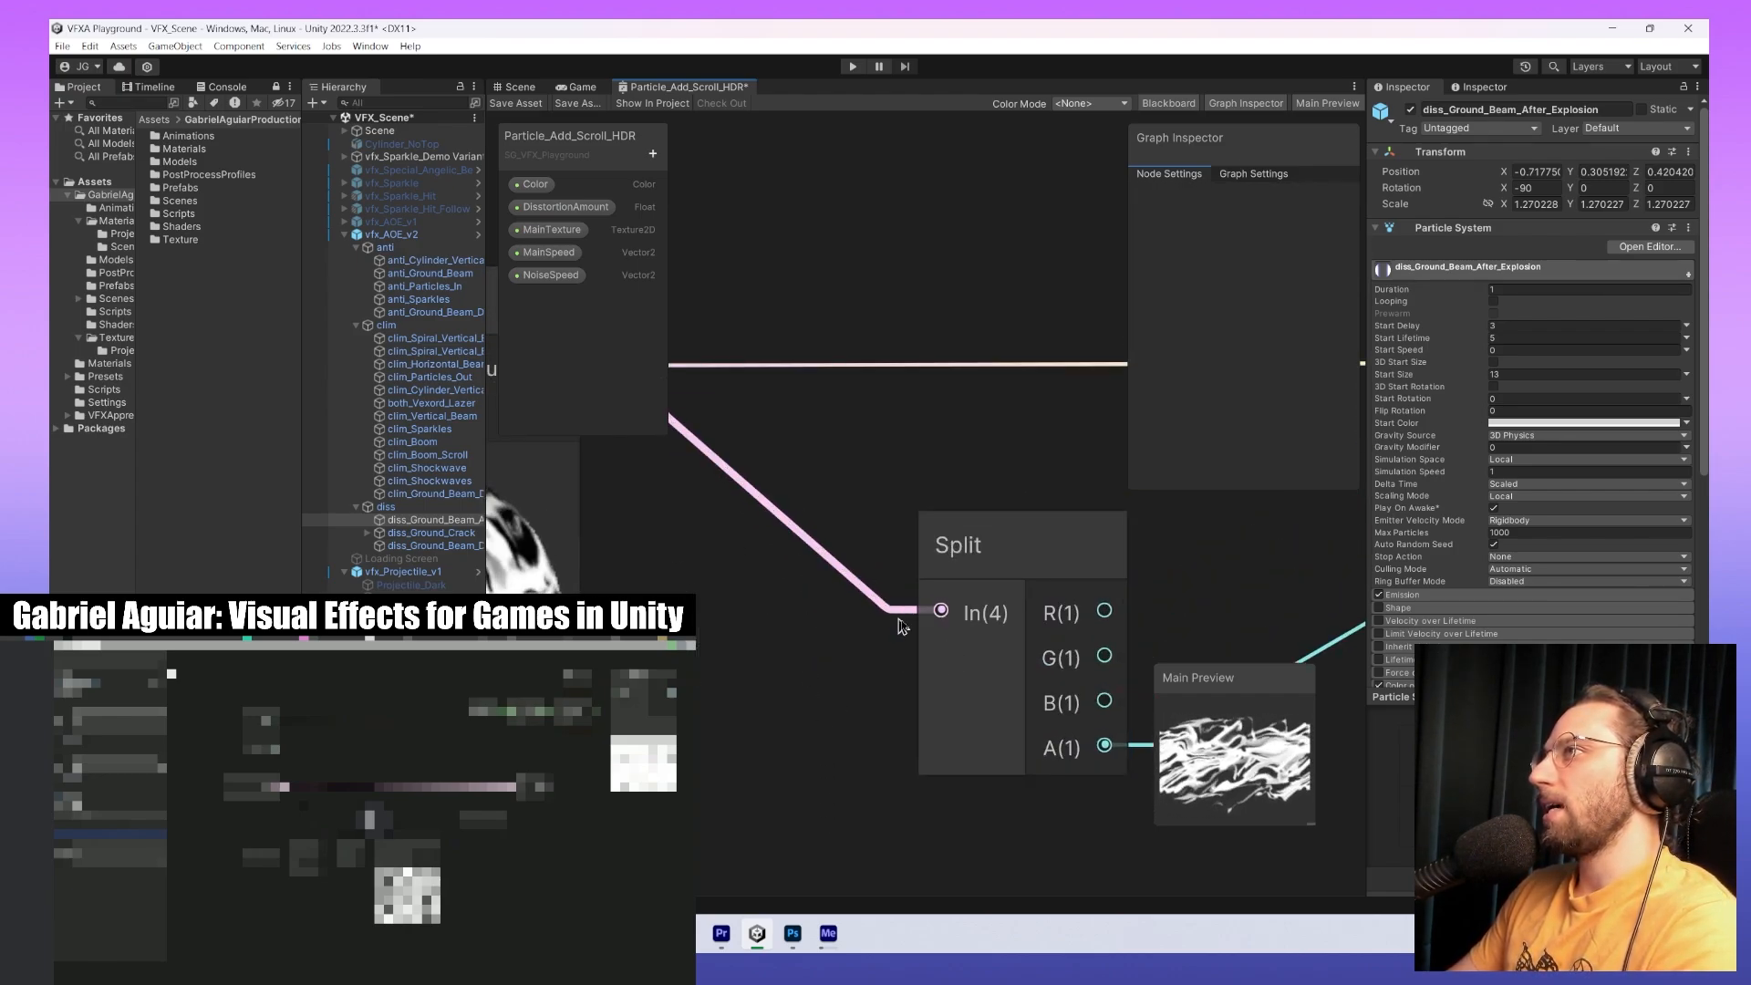
middle_click_drag(887, 636, 954, 771)
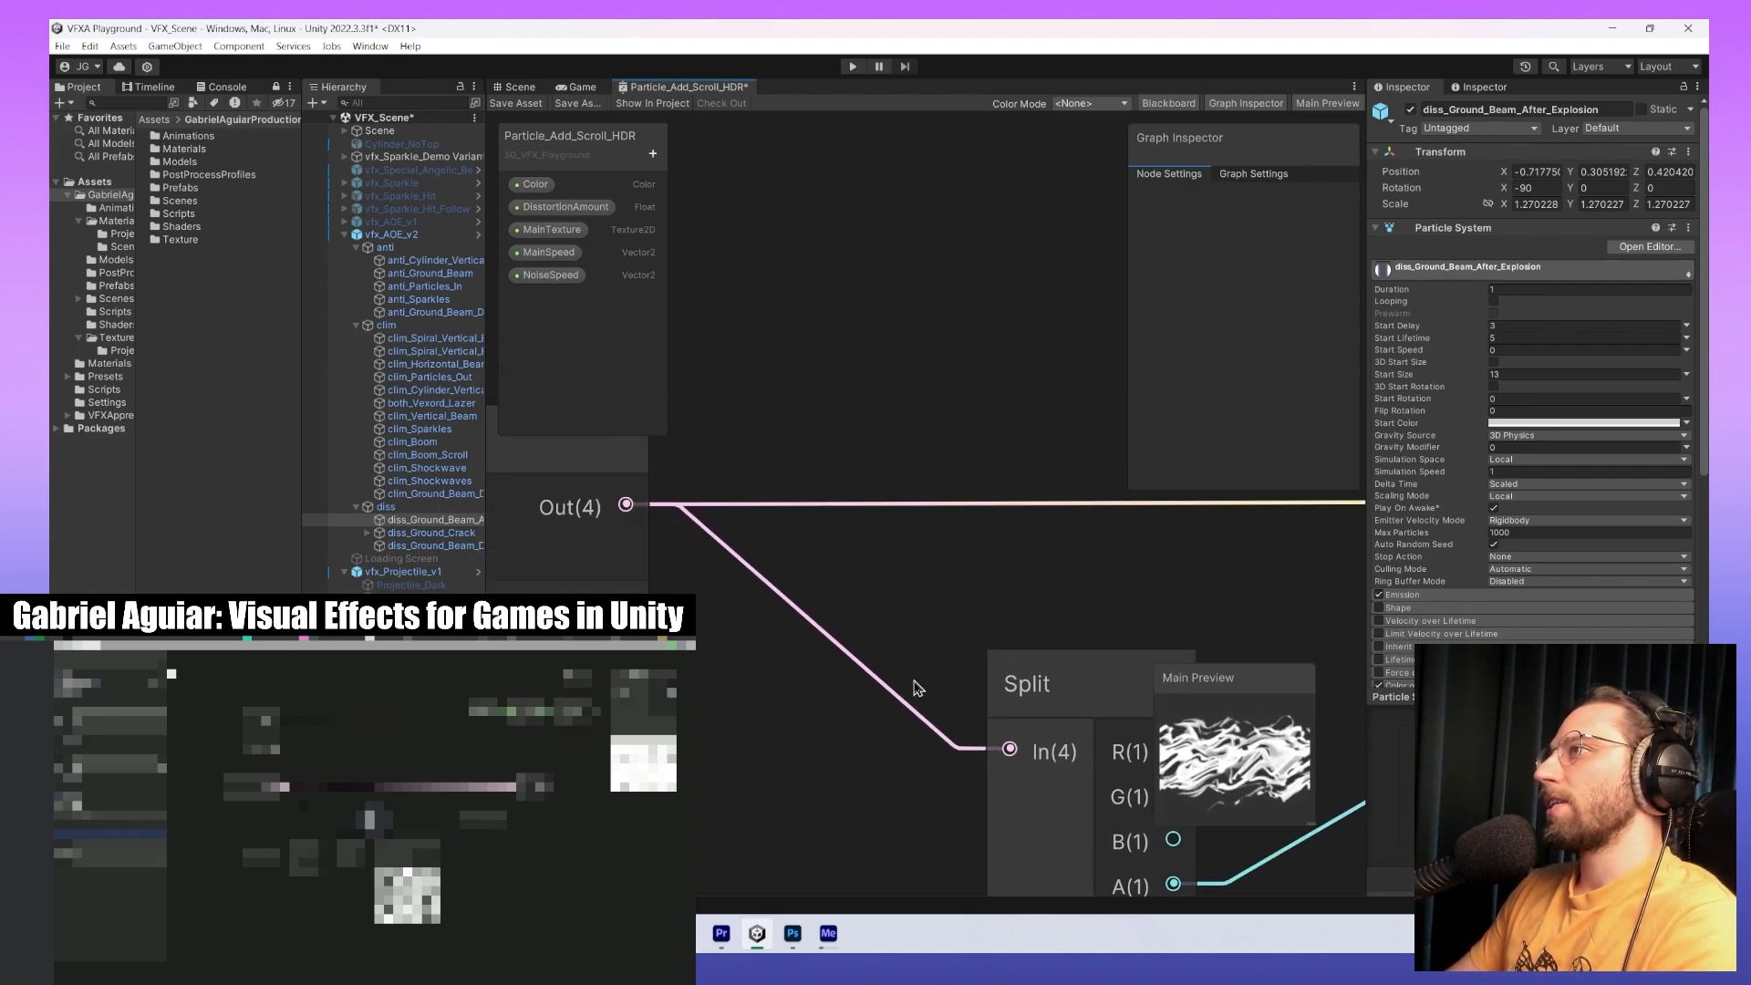
scroll(1002, 770, "down", 4)
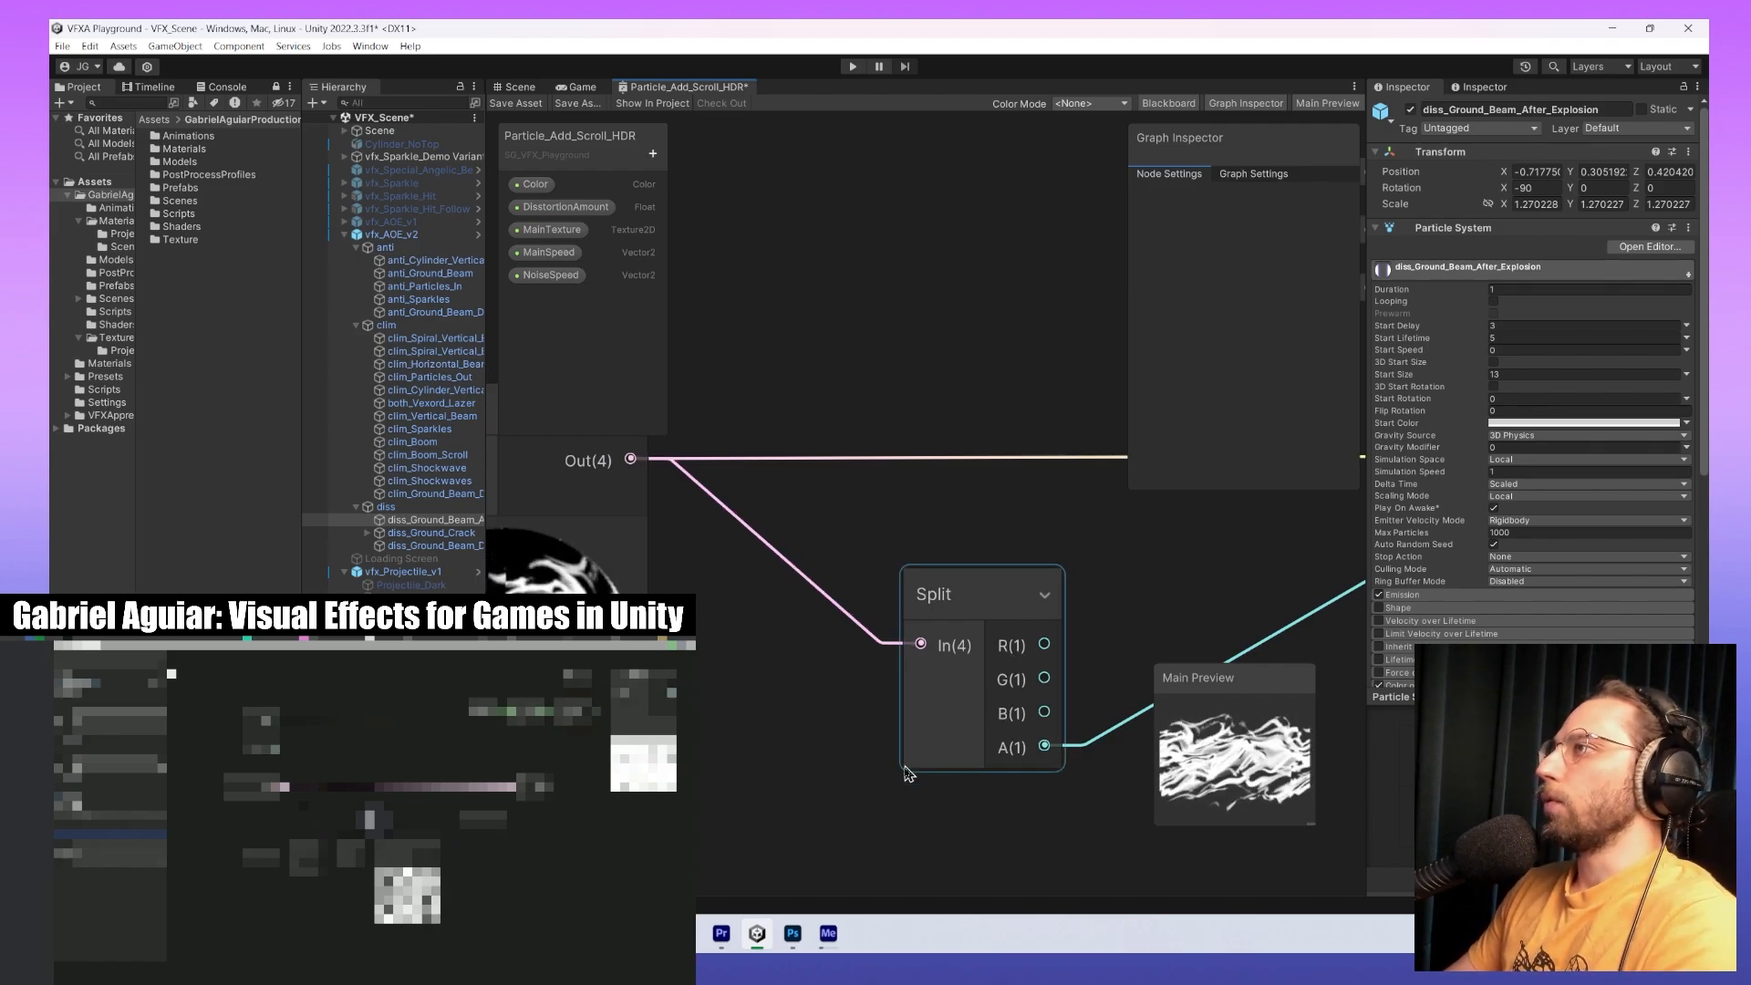
scroll(723, 731, "down", 3)
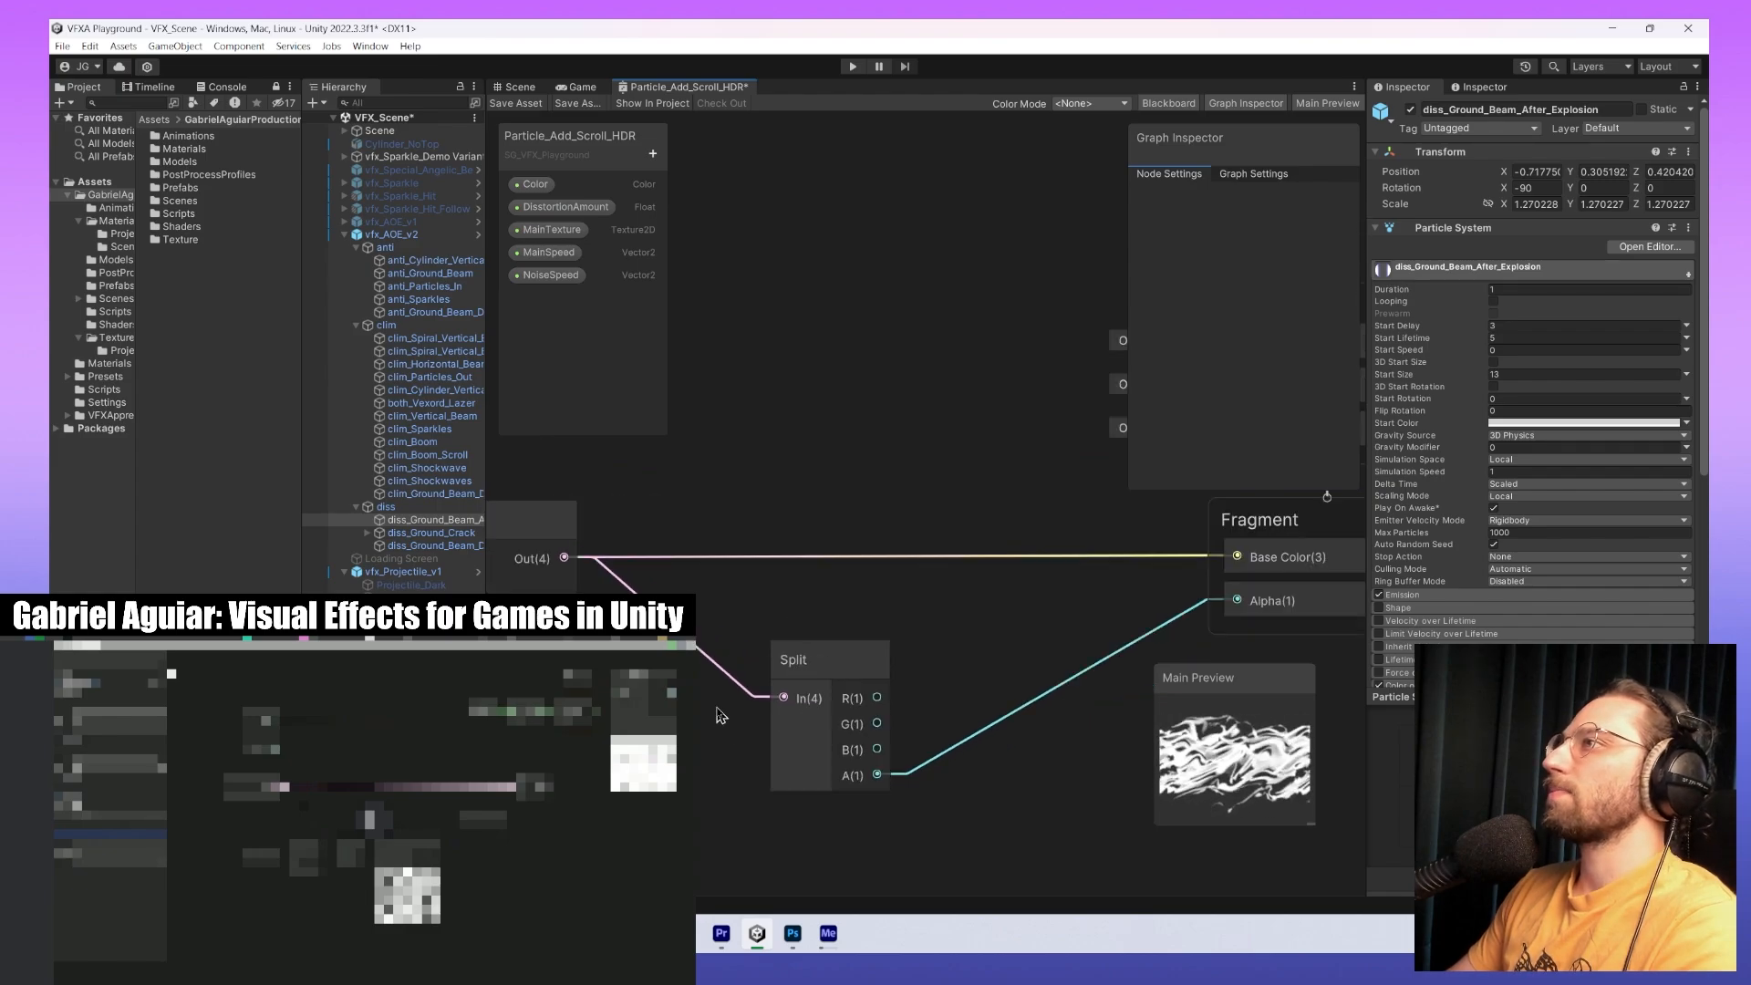
middle_click_drag(877, 716, 883, 652)
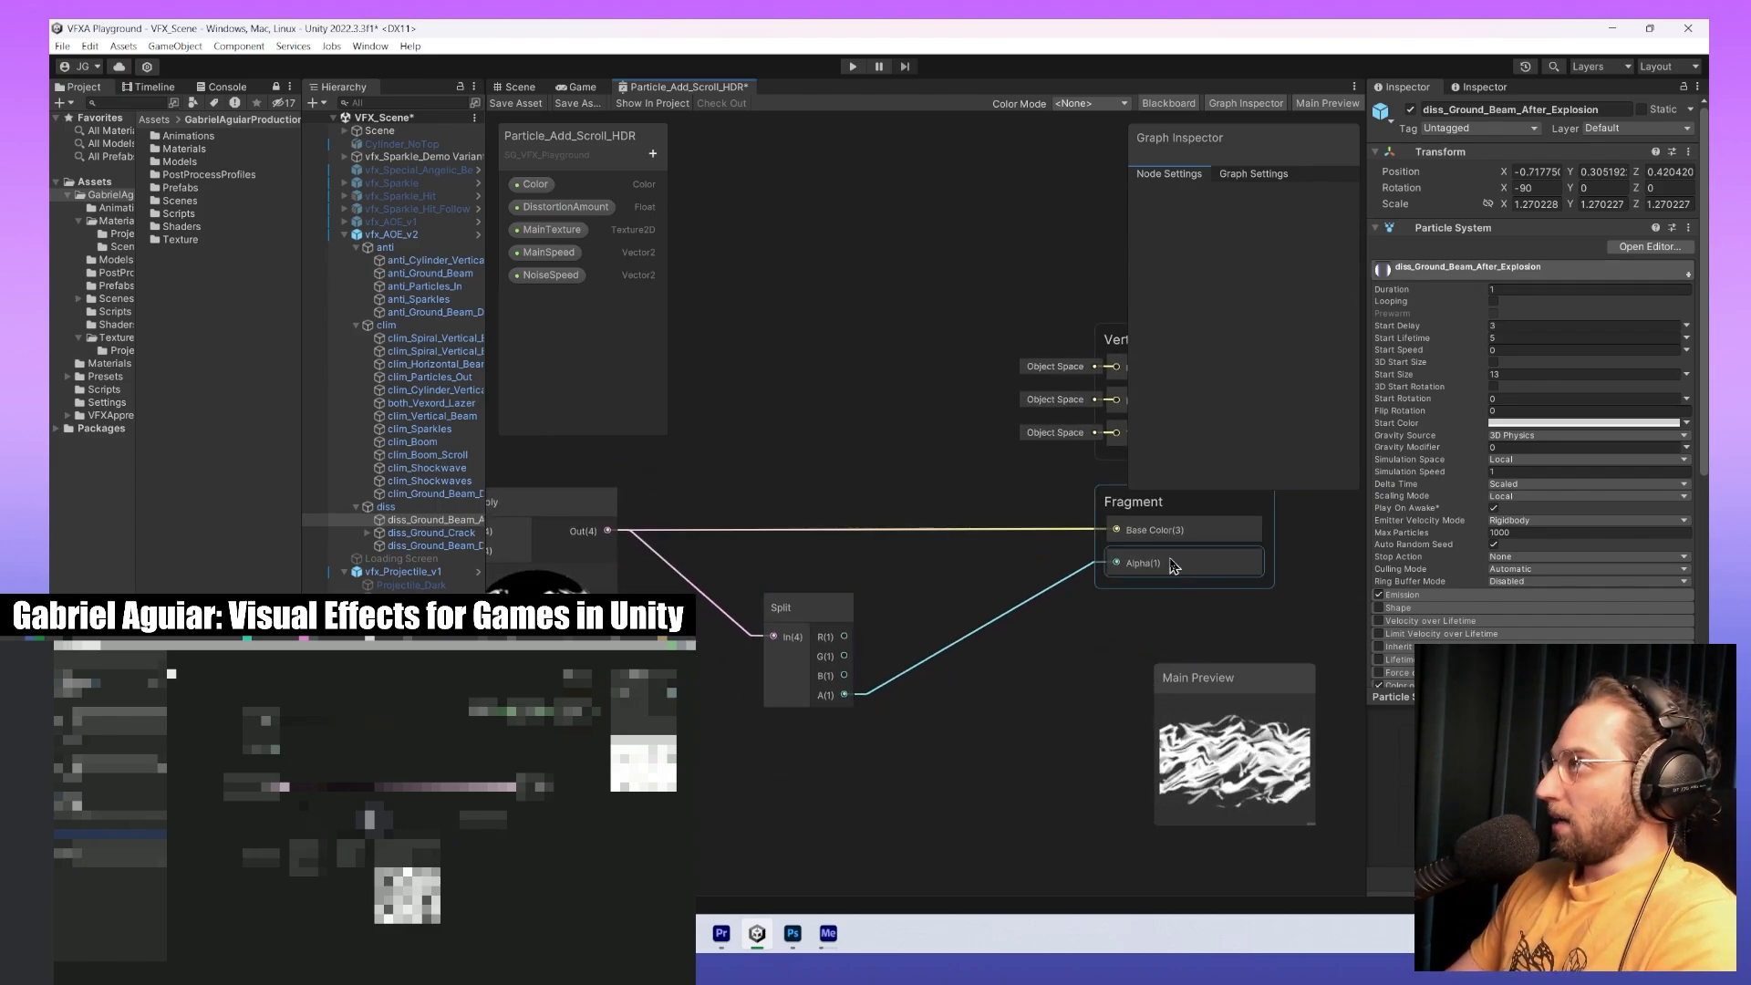
left_click_drag(1072, 573, 1085, 561)
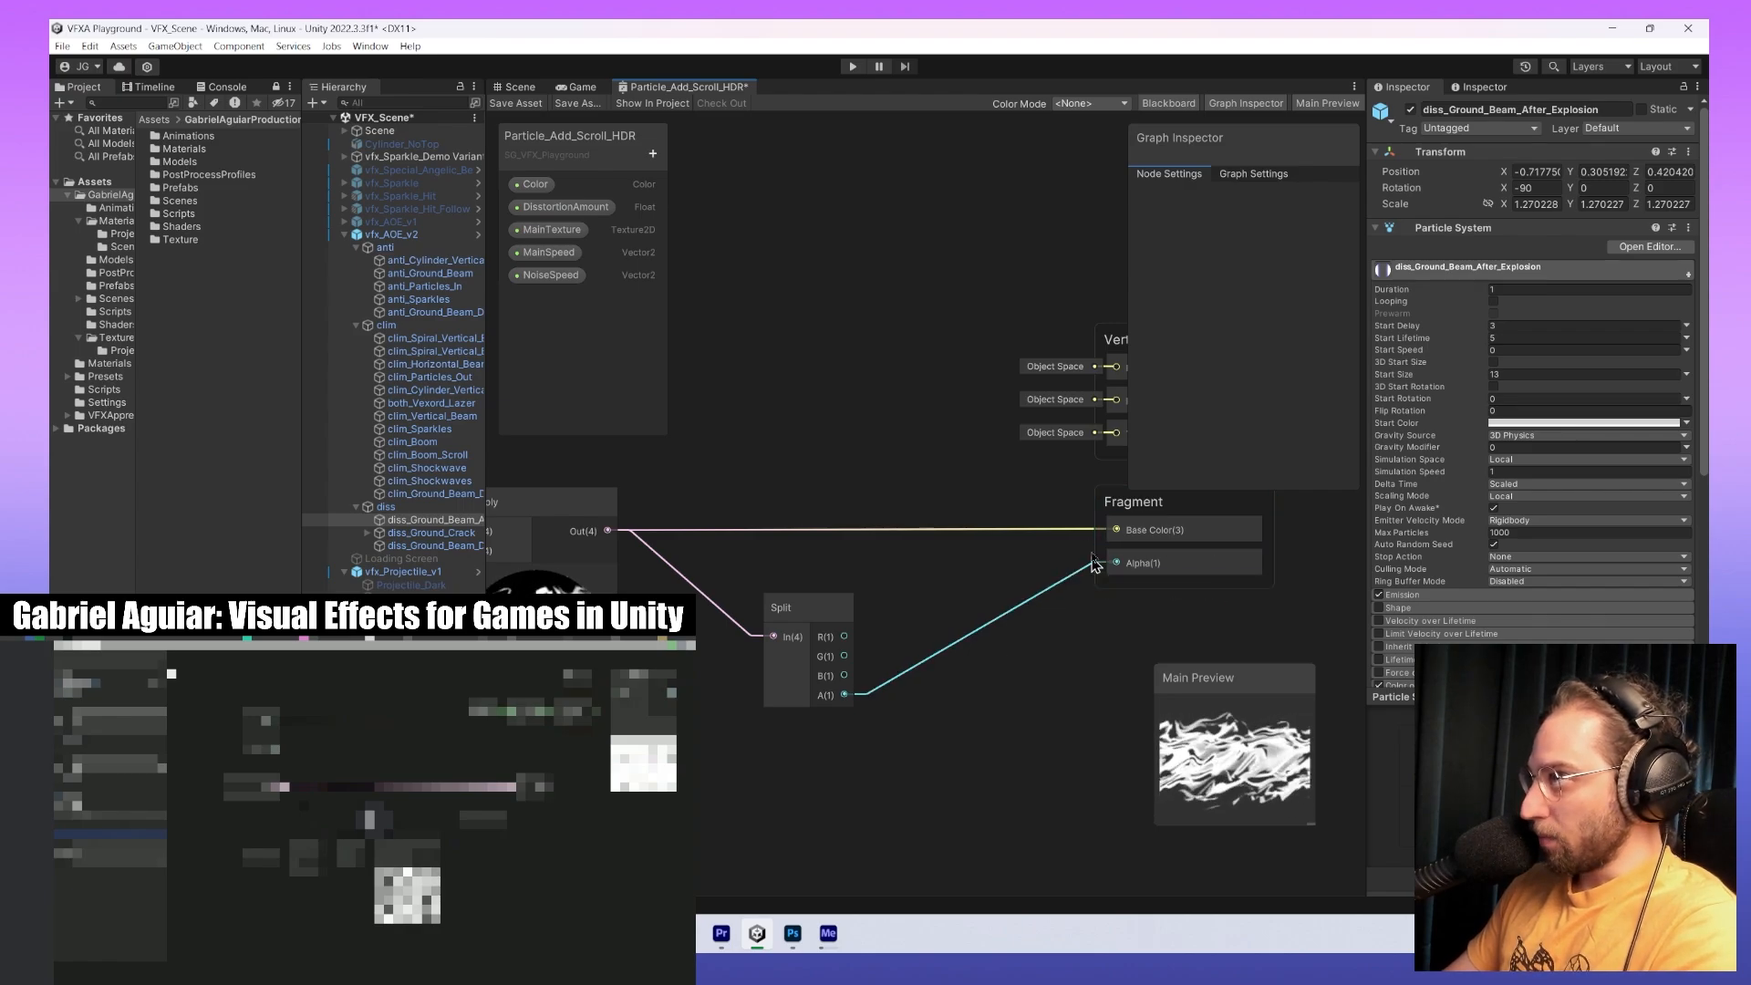
middle_click_drag(1135, 585, 1004, 705)
left_click(1037, 700)
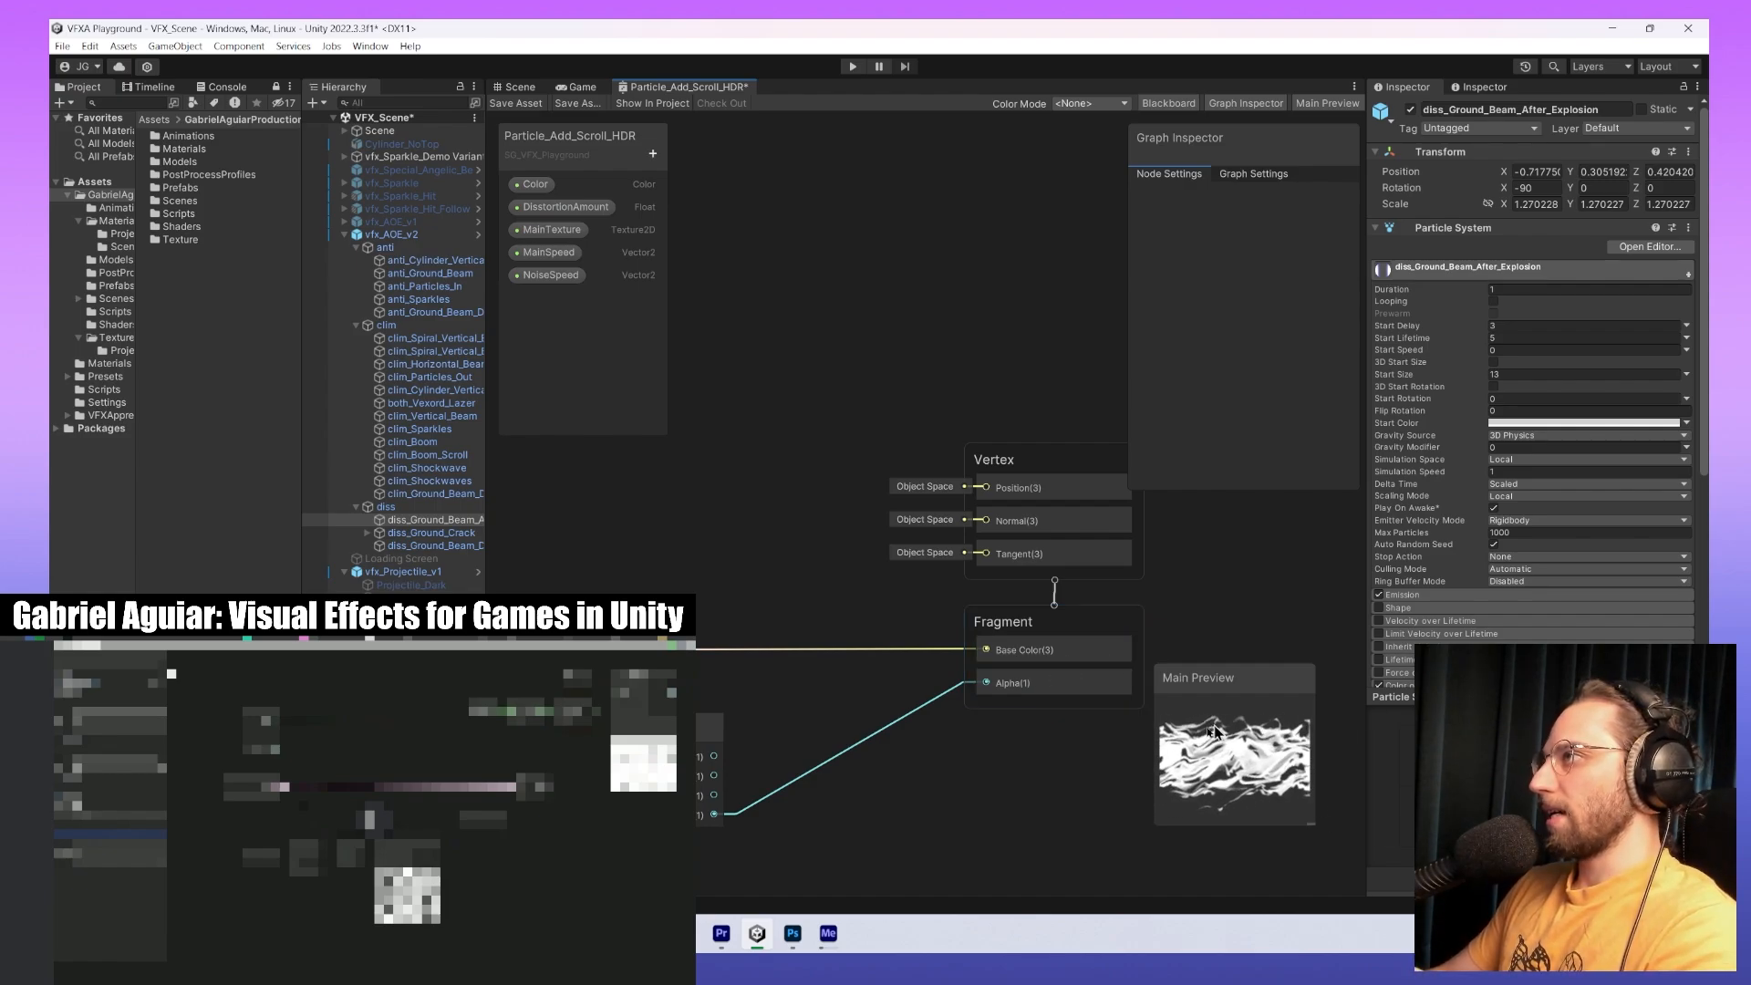
Review how the Time, MainSpeed and Multiply nodes feed the Add node that scrolls the main texture UVs.
scroll(848, 497, "down", 9)
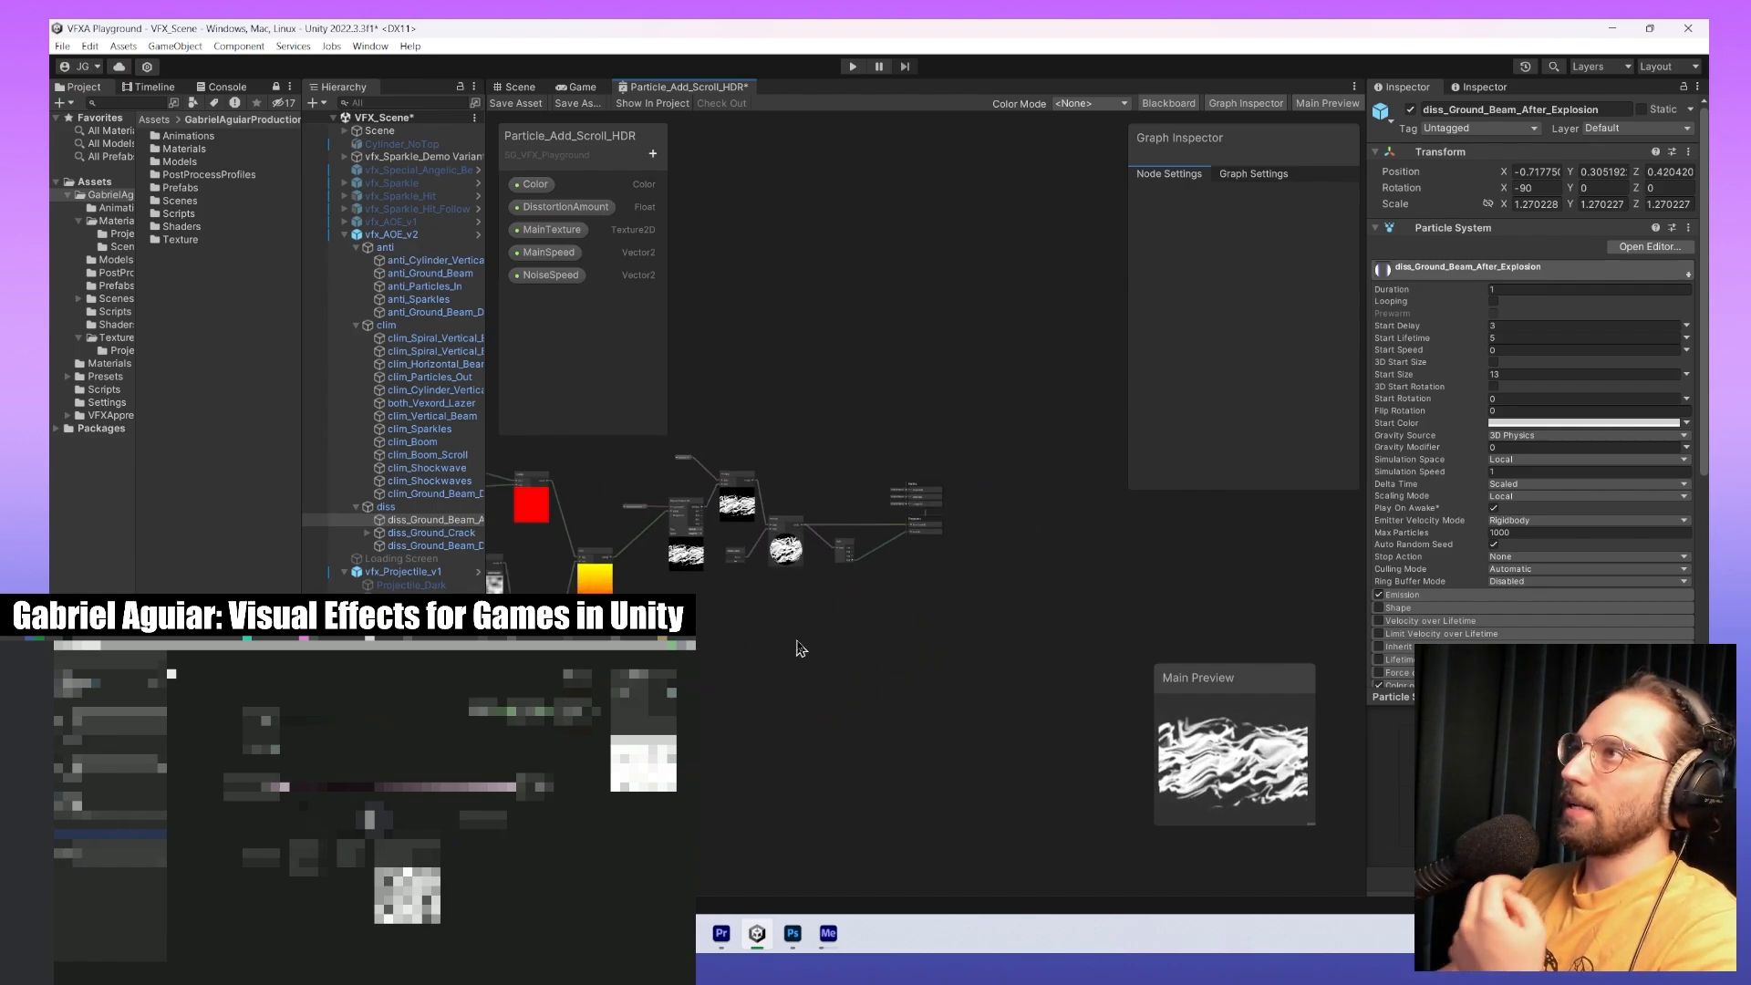
middle_click_drag(797, 649, 1109, 545)
middle_click_drag(988, 531, 1114, 606)
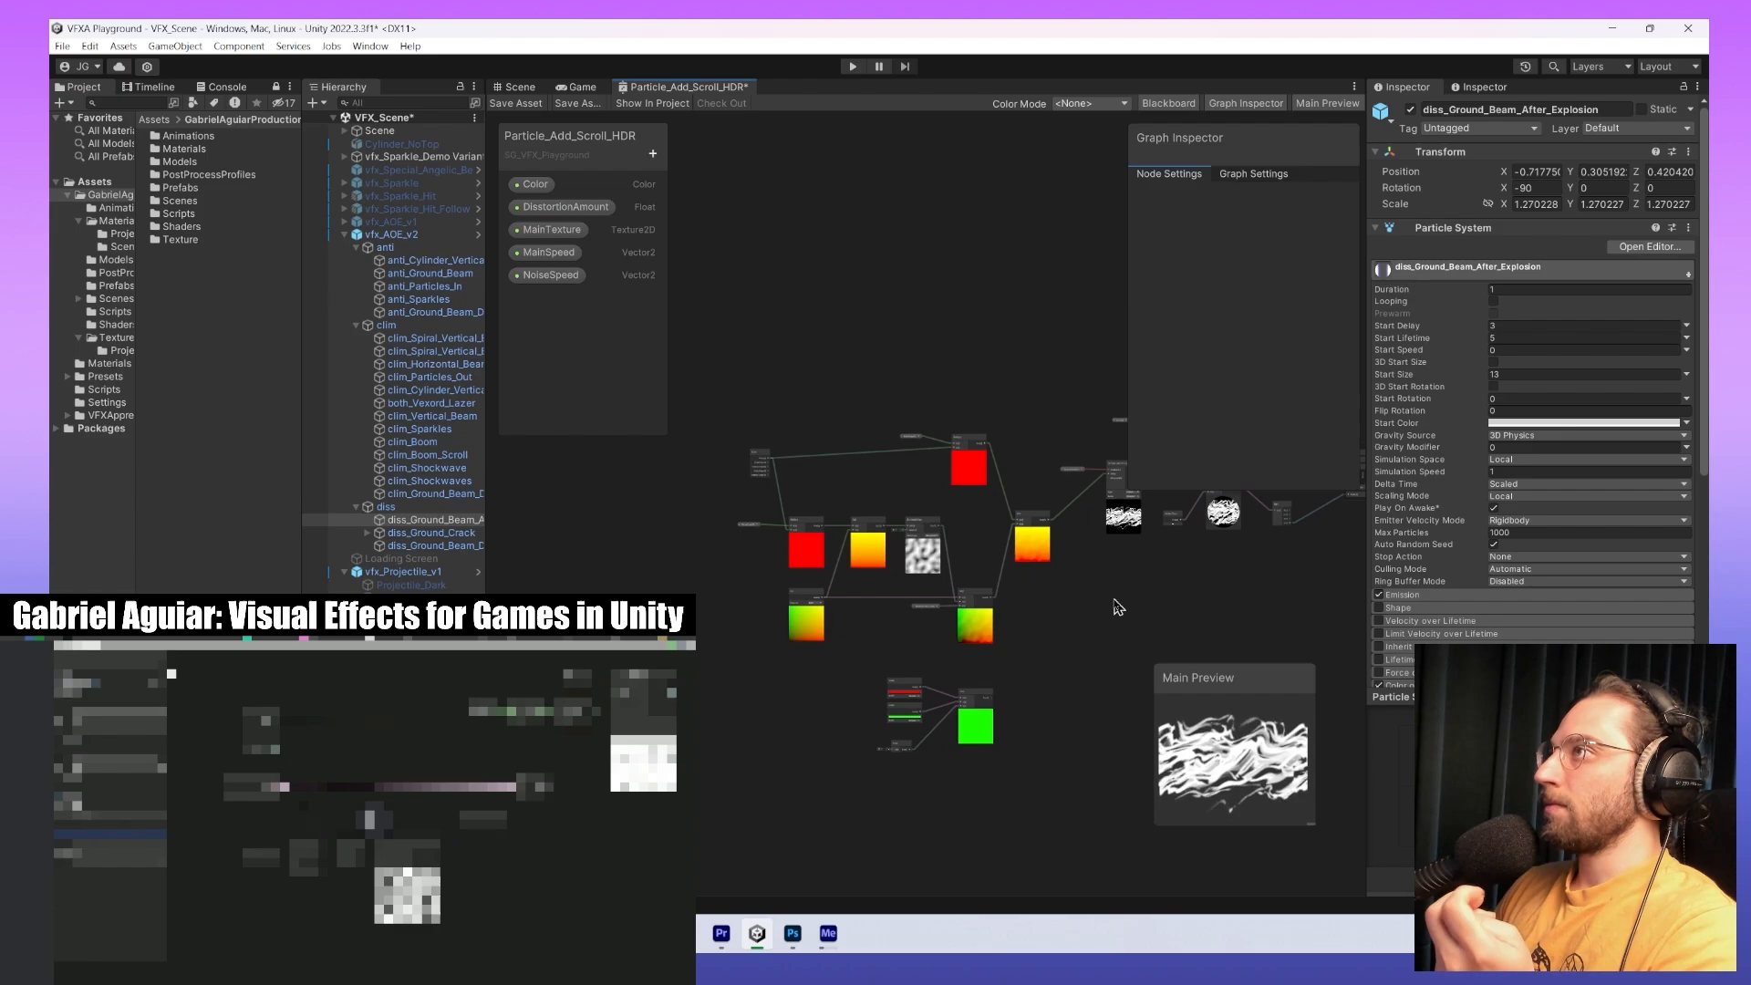
scroll(1098, 611, "up", 1)
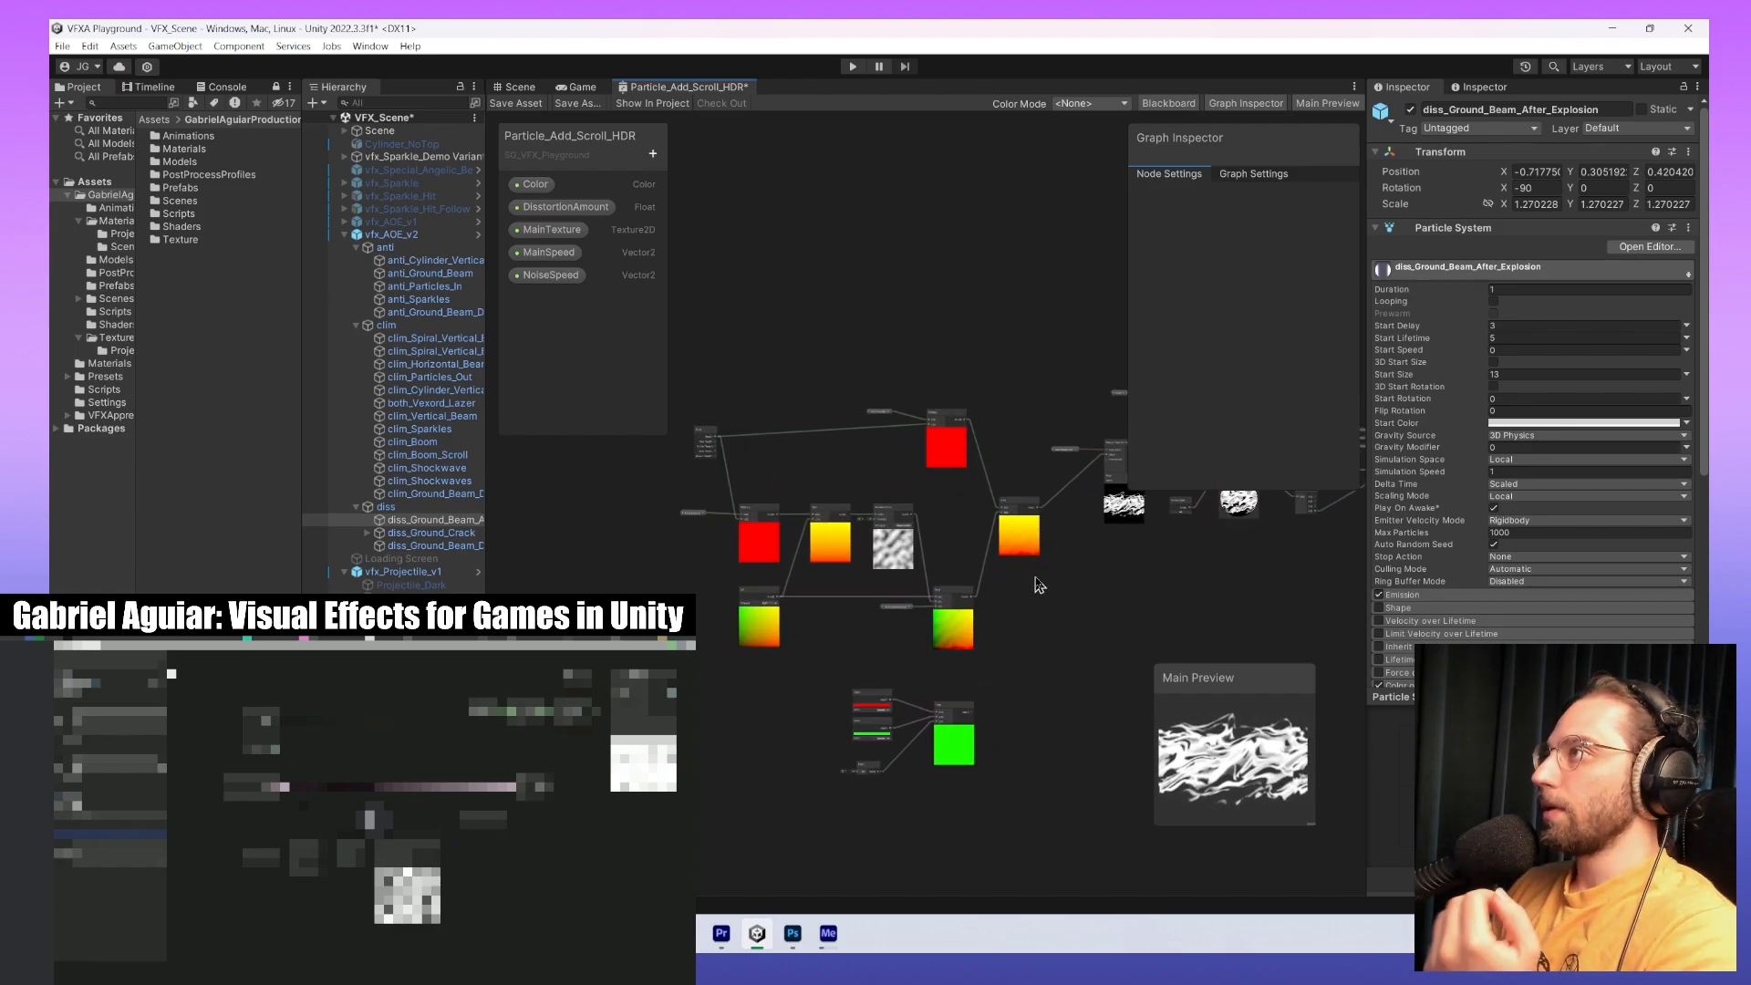
middle_click_drag(1036, 578, 1052, 532)
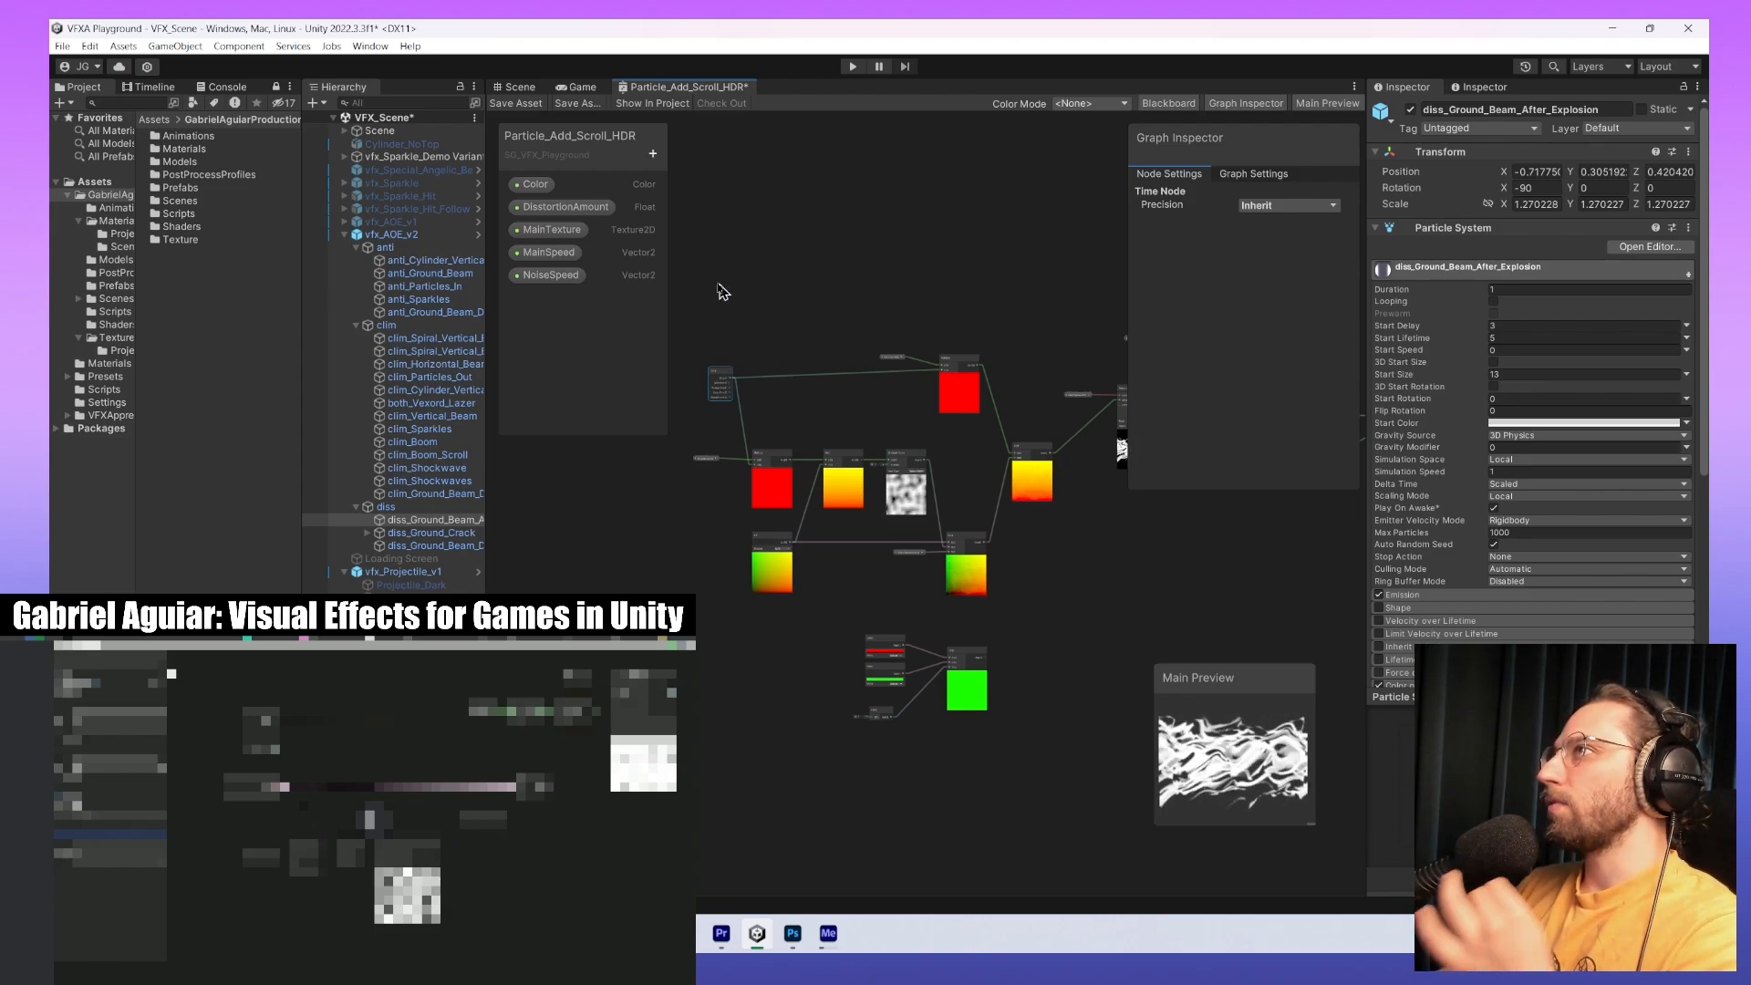
left_click_drag(985, 436, 986, 436)
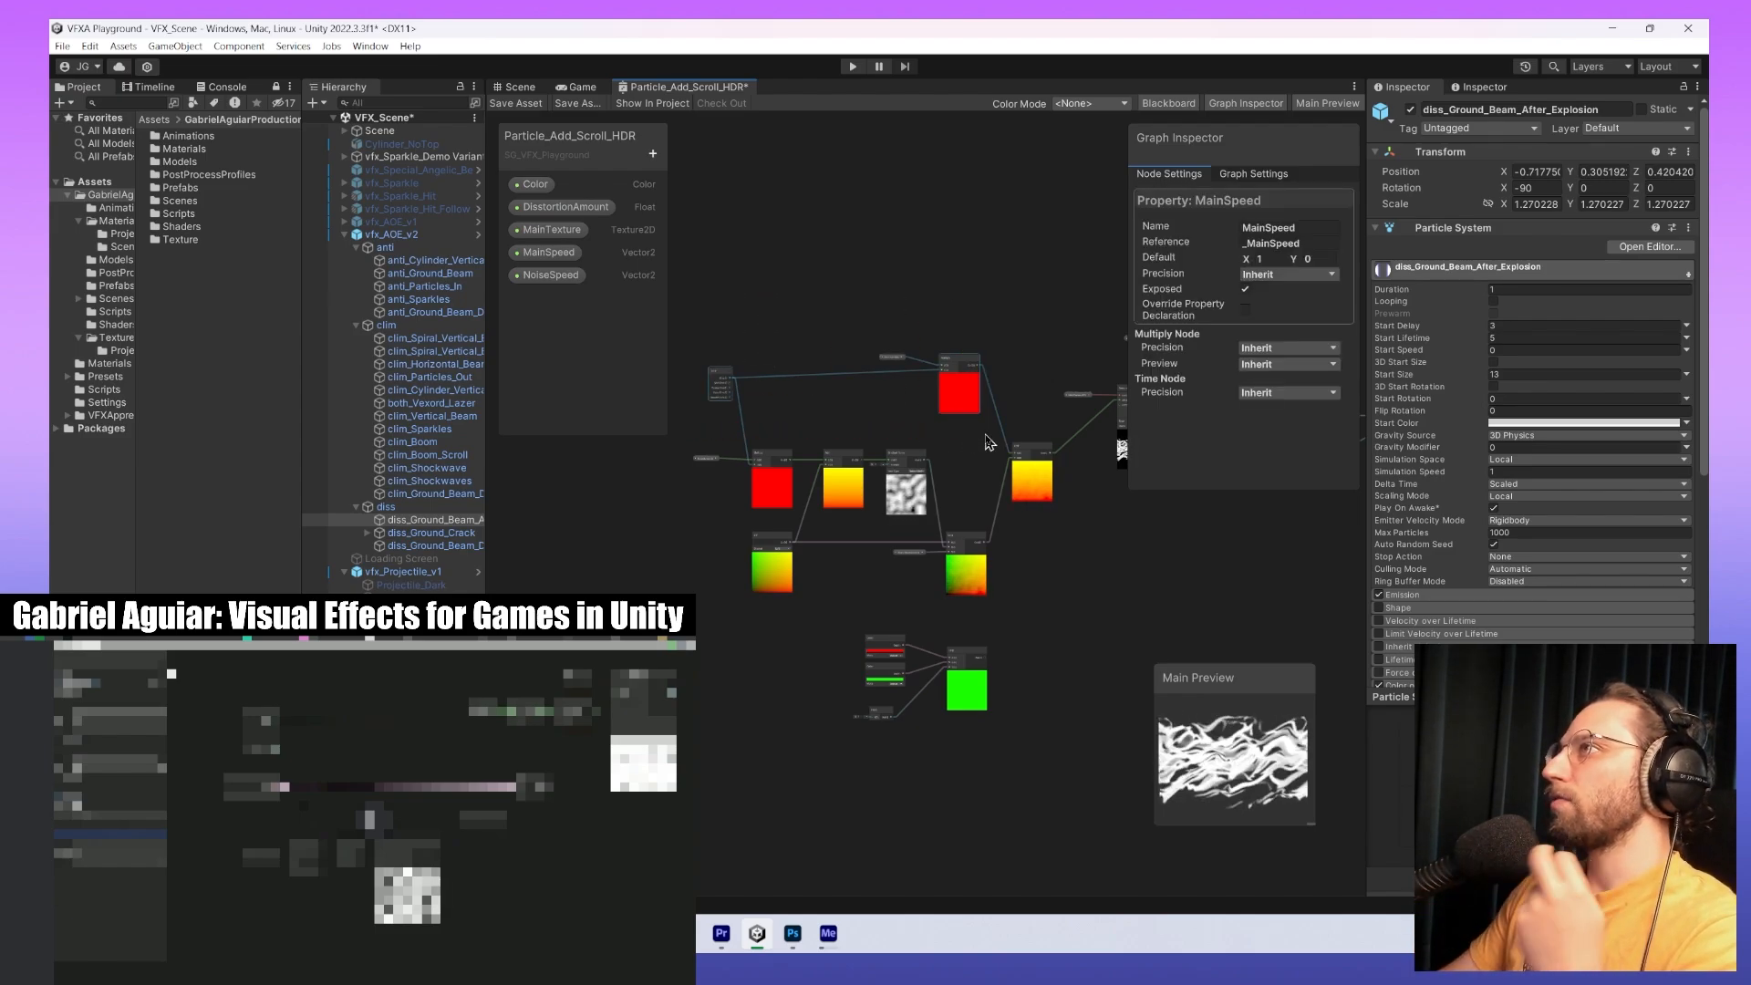
middle_click_drag(986, 444, 1014, 425)
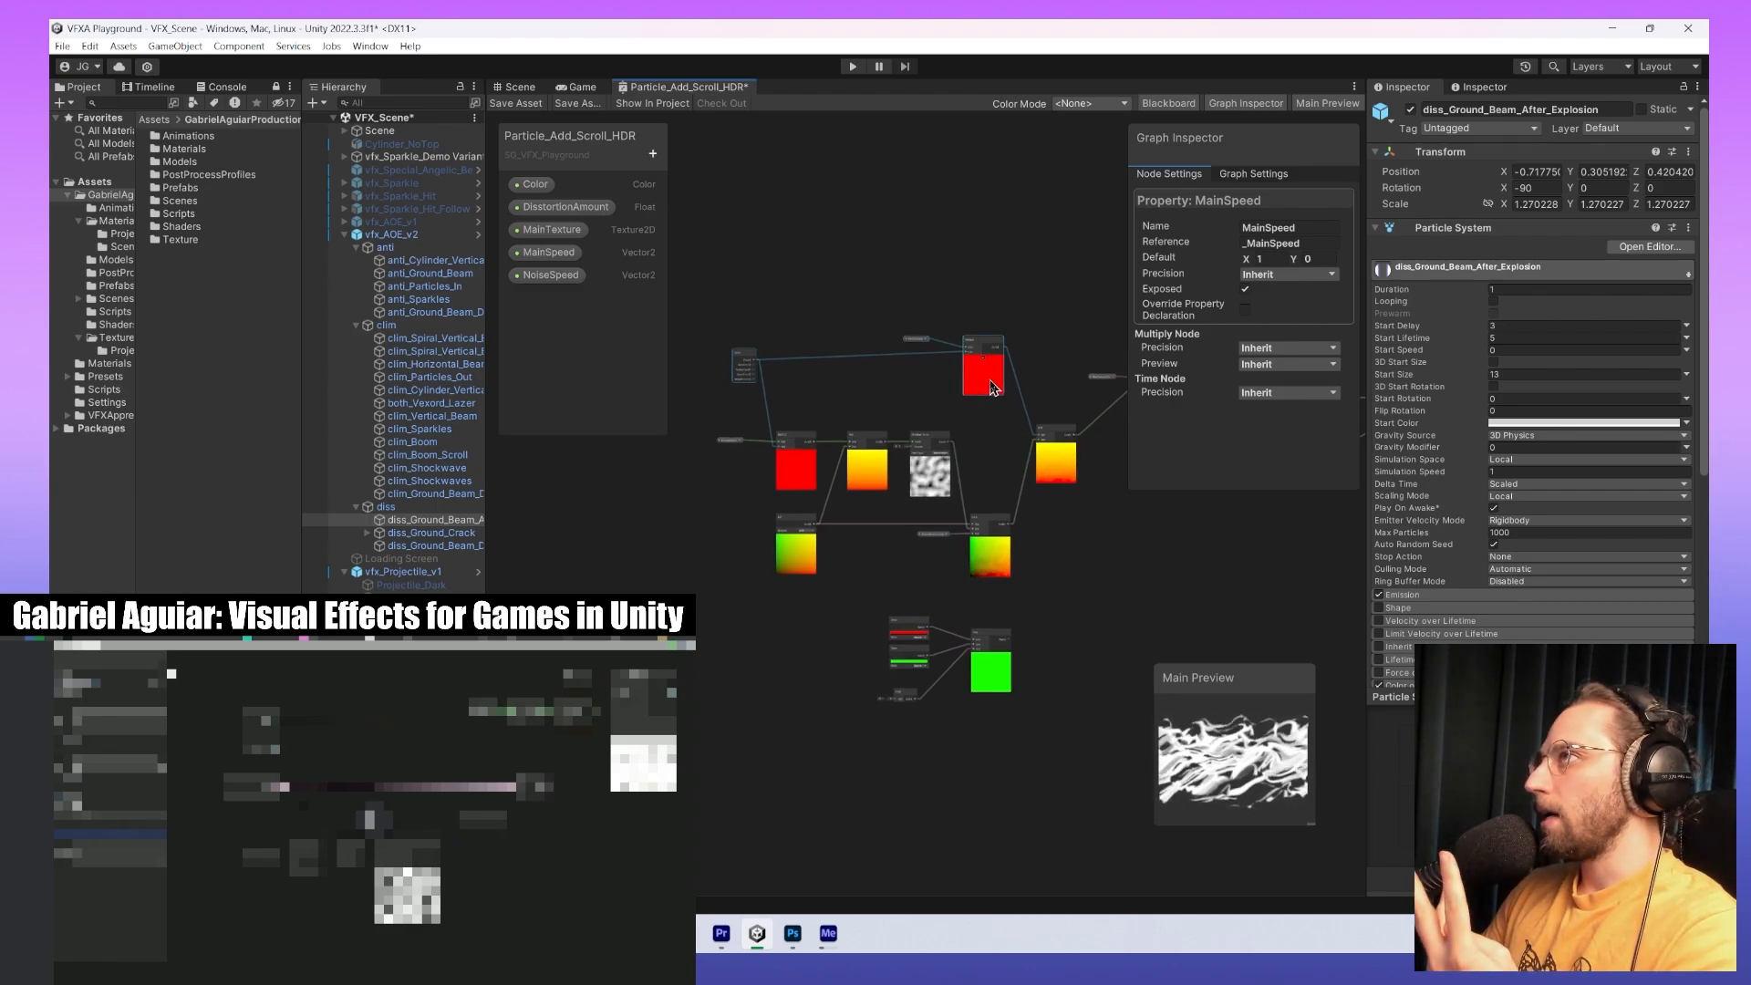
left_click(819, 413)
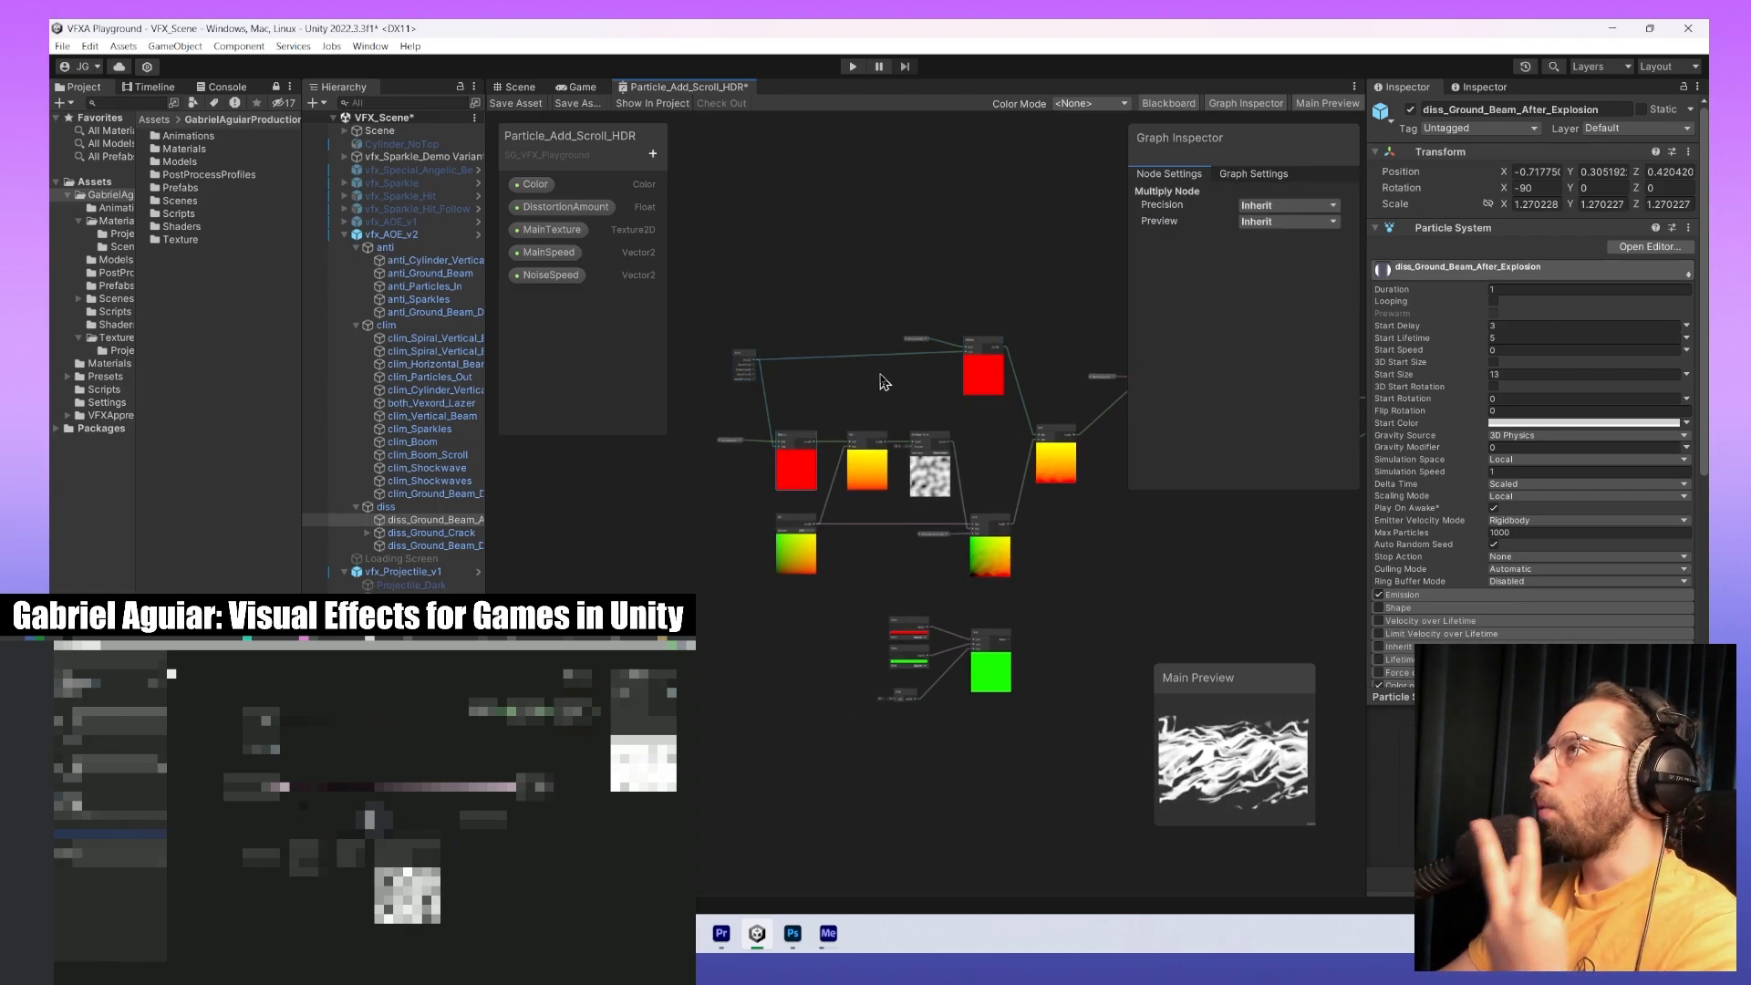
left_click(985, 384)
middle_click_drag(985, 384, 945, 384)
left_click(1018, 456)
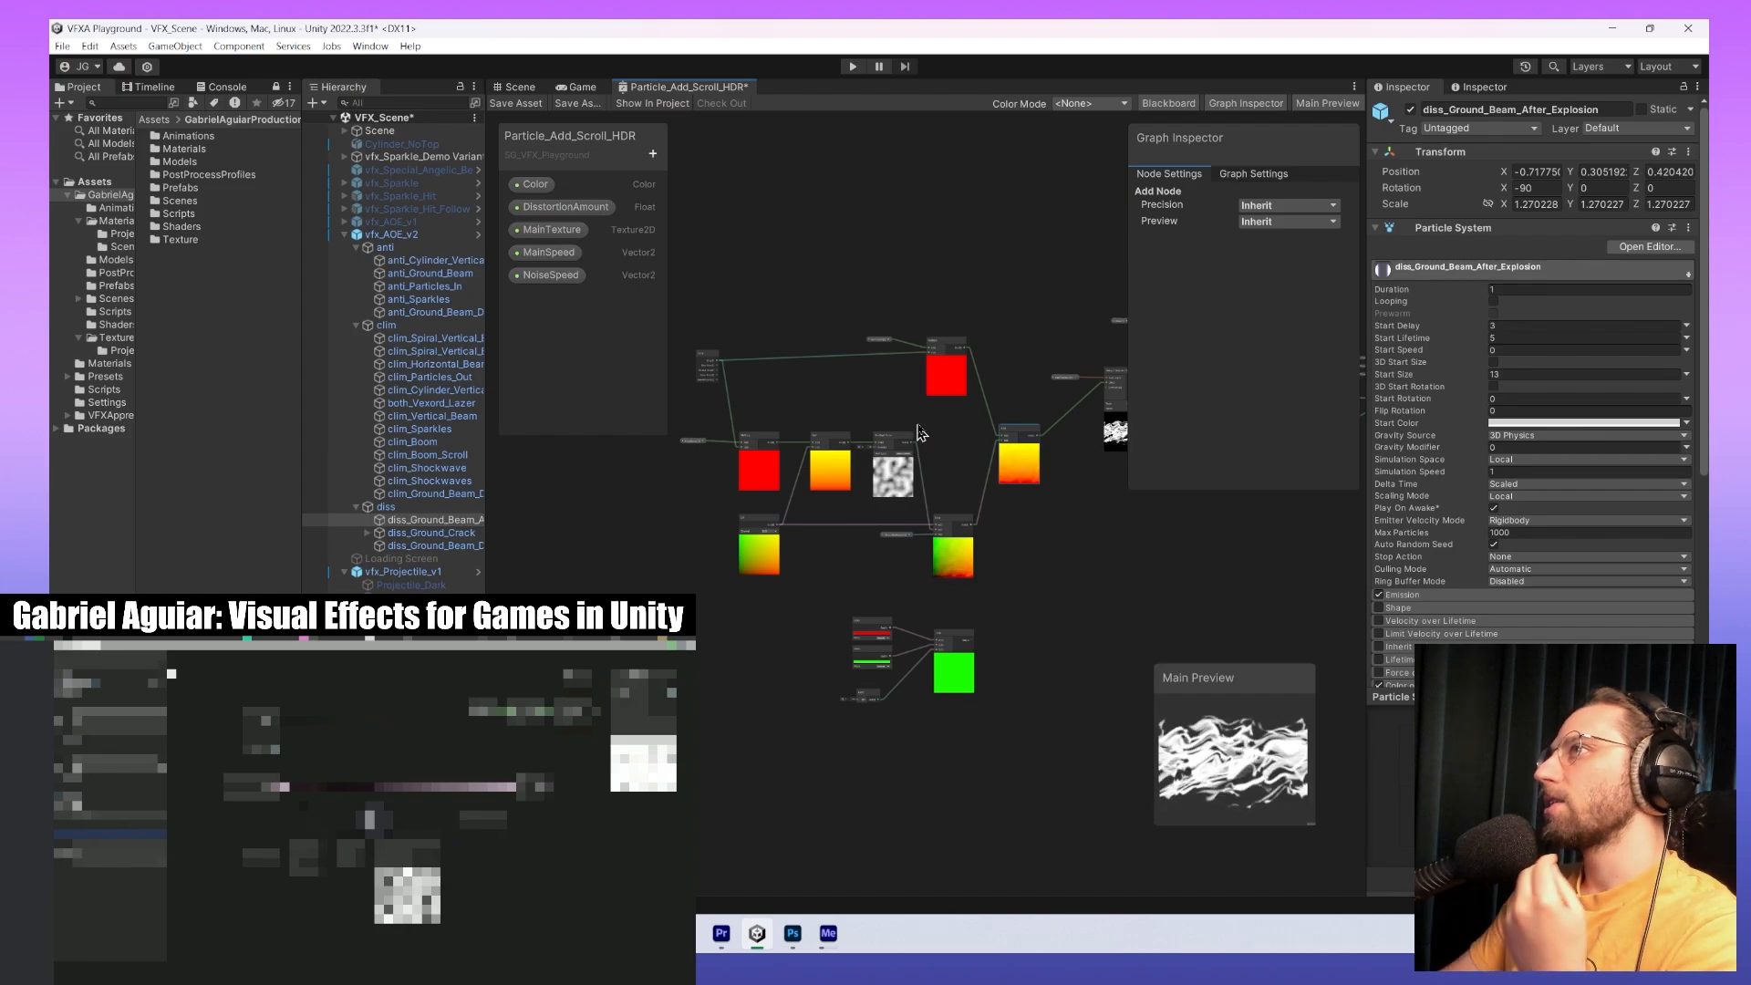
Examine the NoiseSpeed property and the Multiply node that combines it with Time.
left_click_drag(927, 411, 714, 600)
middle_click_drag(879, 270, 839, 310)
left_click_drag(840, 310, 939, 461)
middle_click_drag(938, 461, 985, 501)
left_click_drag(695, 426, 814, 524)
left_click_drag(865, 303, 999, 435)
left_click_drag(865, 305, 1010, 445)
left_click_drag(686, 445, 829, 536)
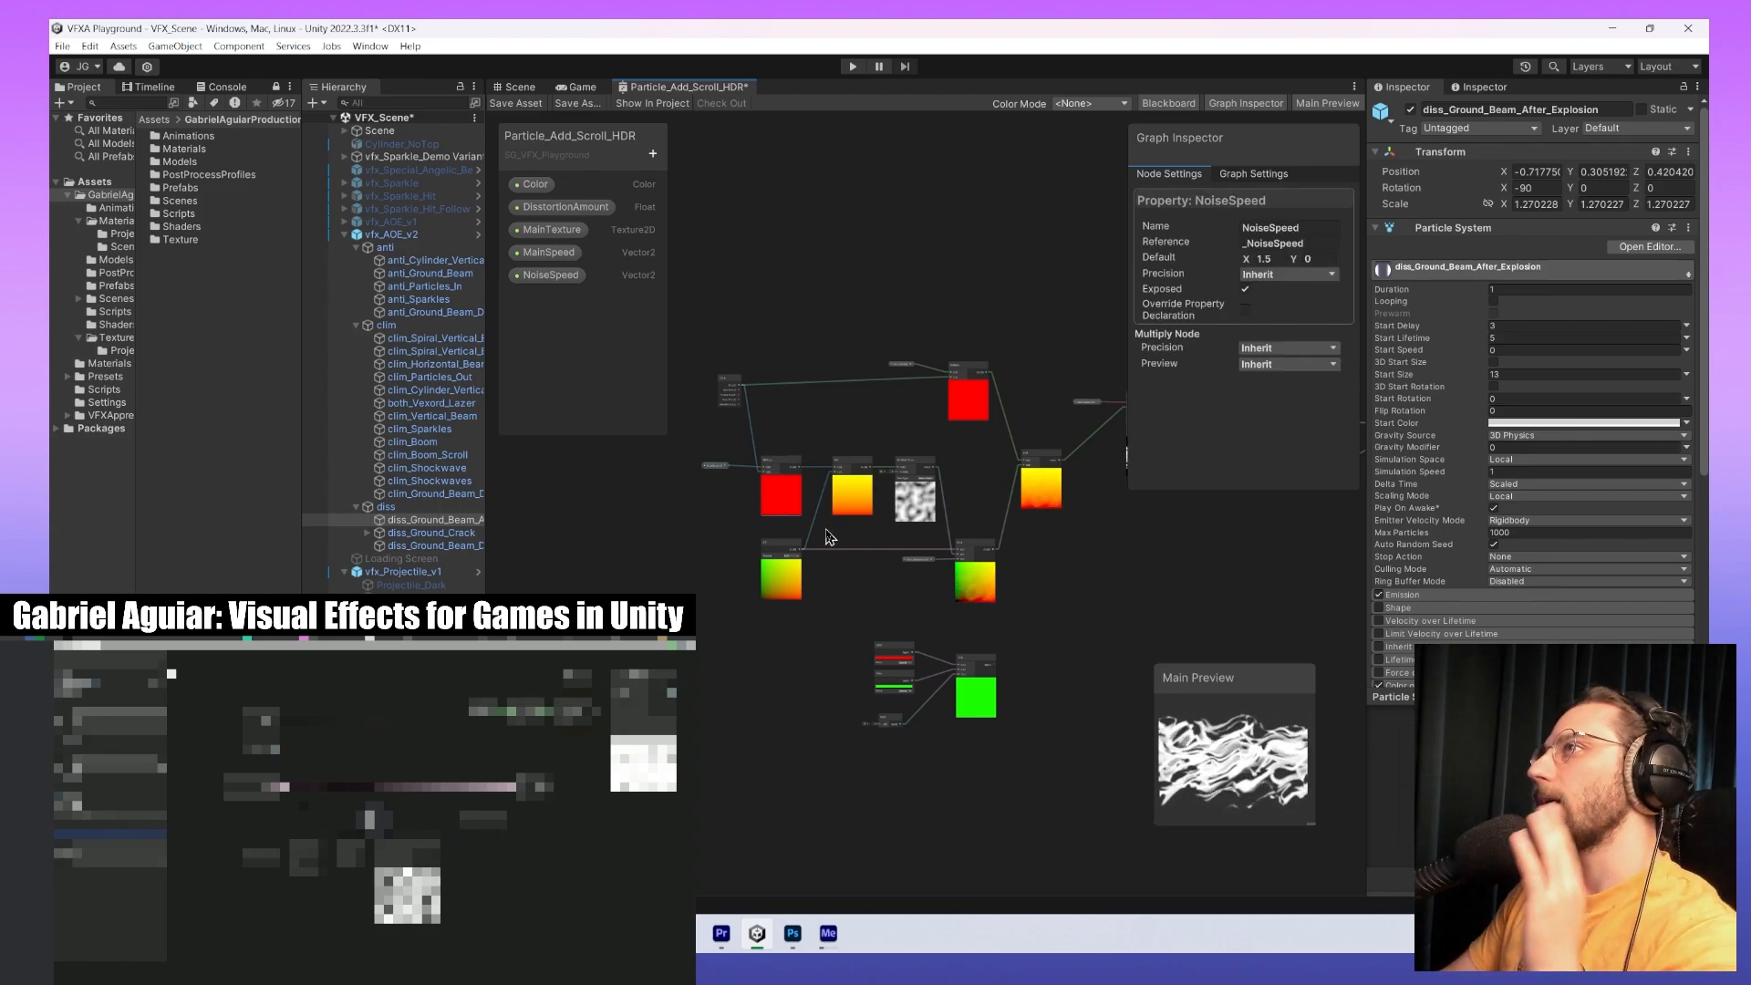
scroll(825, 520, "up", 1)
scroll(828, 521, "up", 1)
left_click(828, 521)
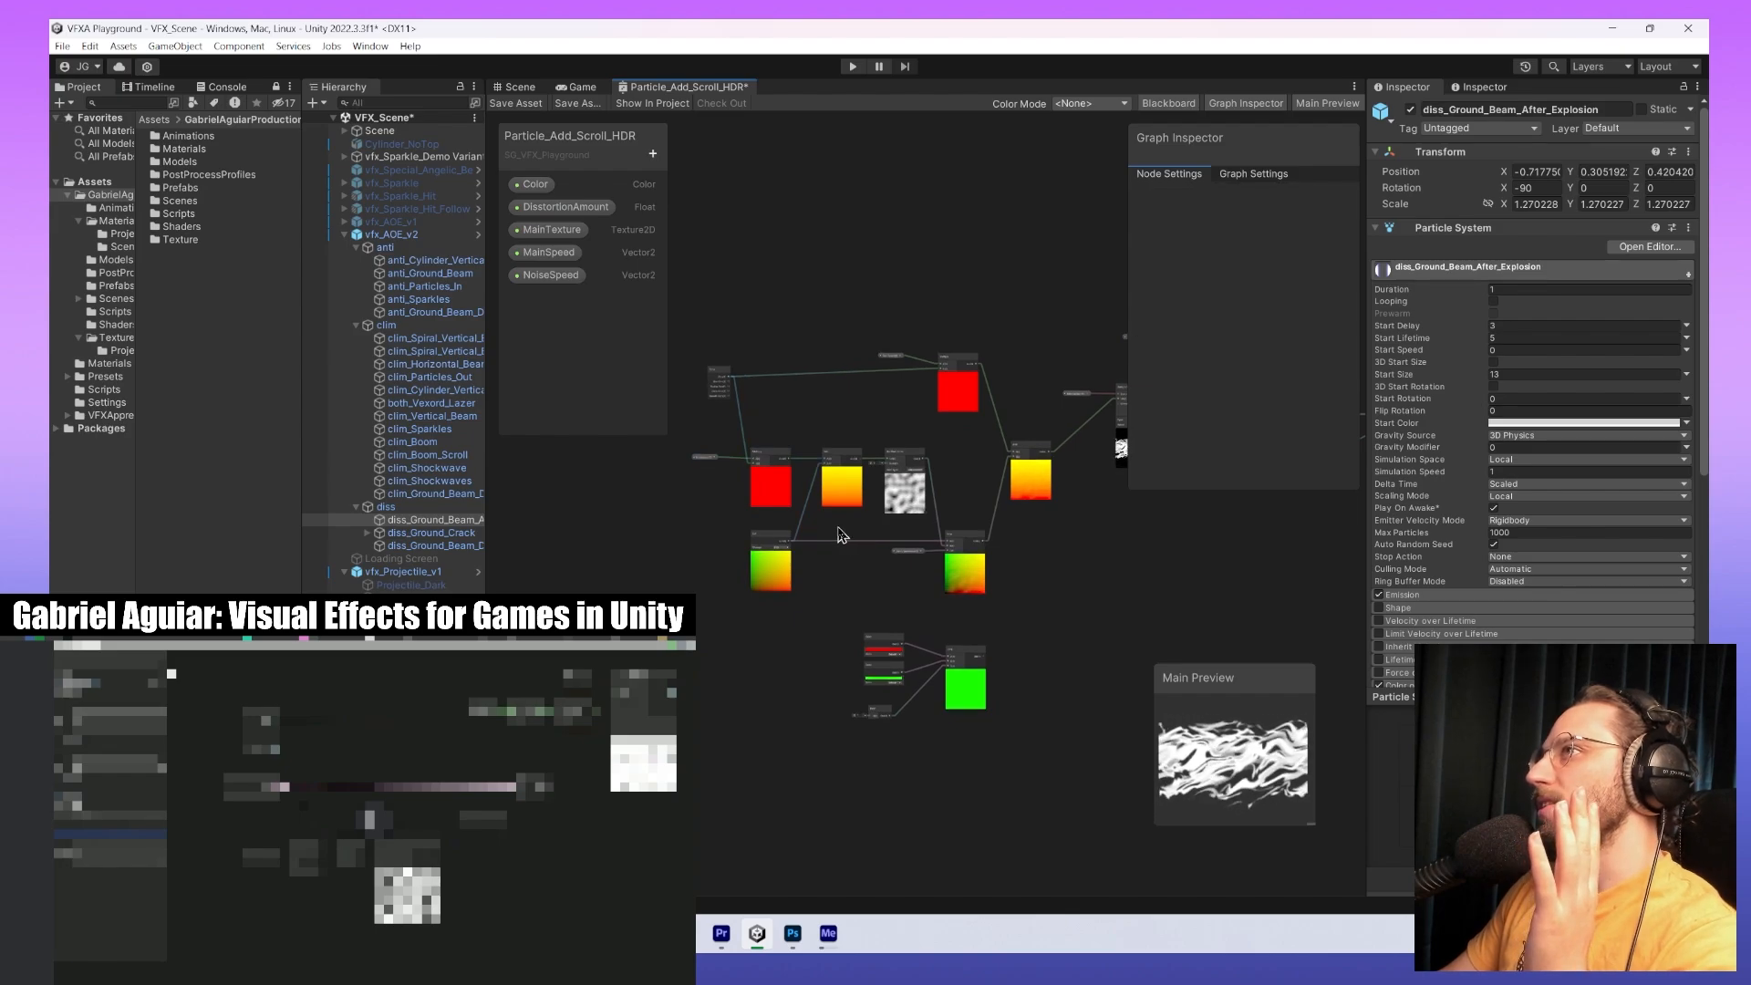
Inspect the Add, UV and Gradient Noise nodes that turn the scrolling UVs into moving noise.
left_click(832, 460)
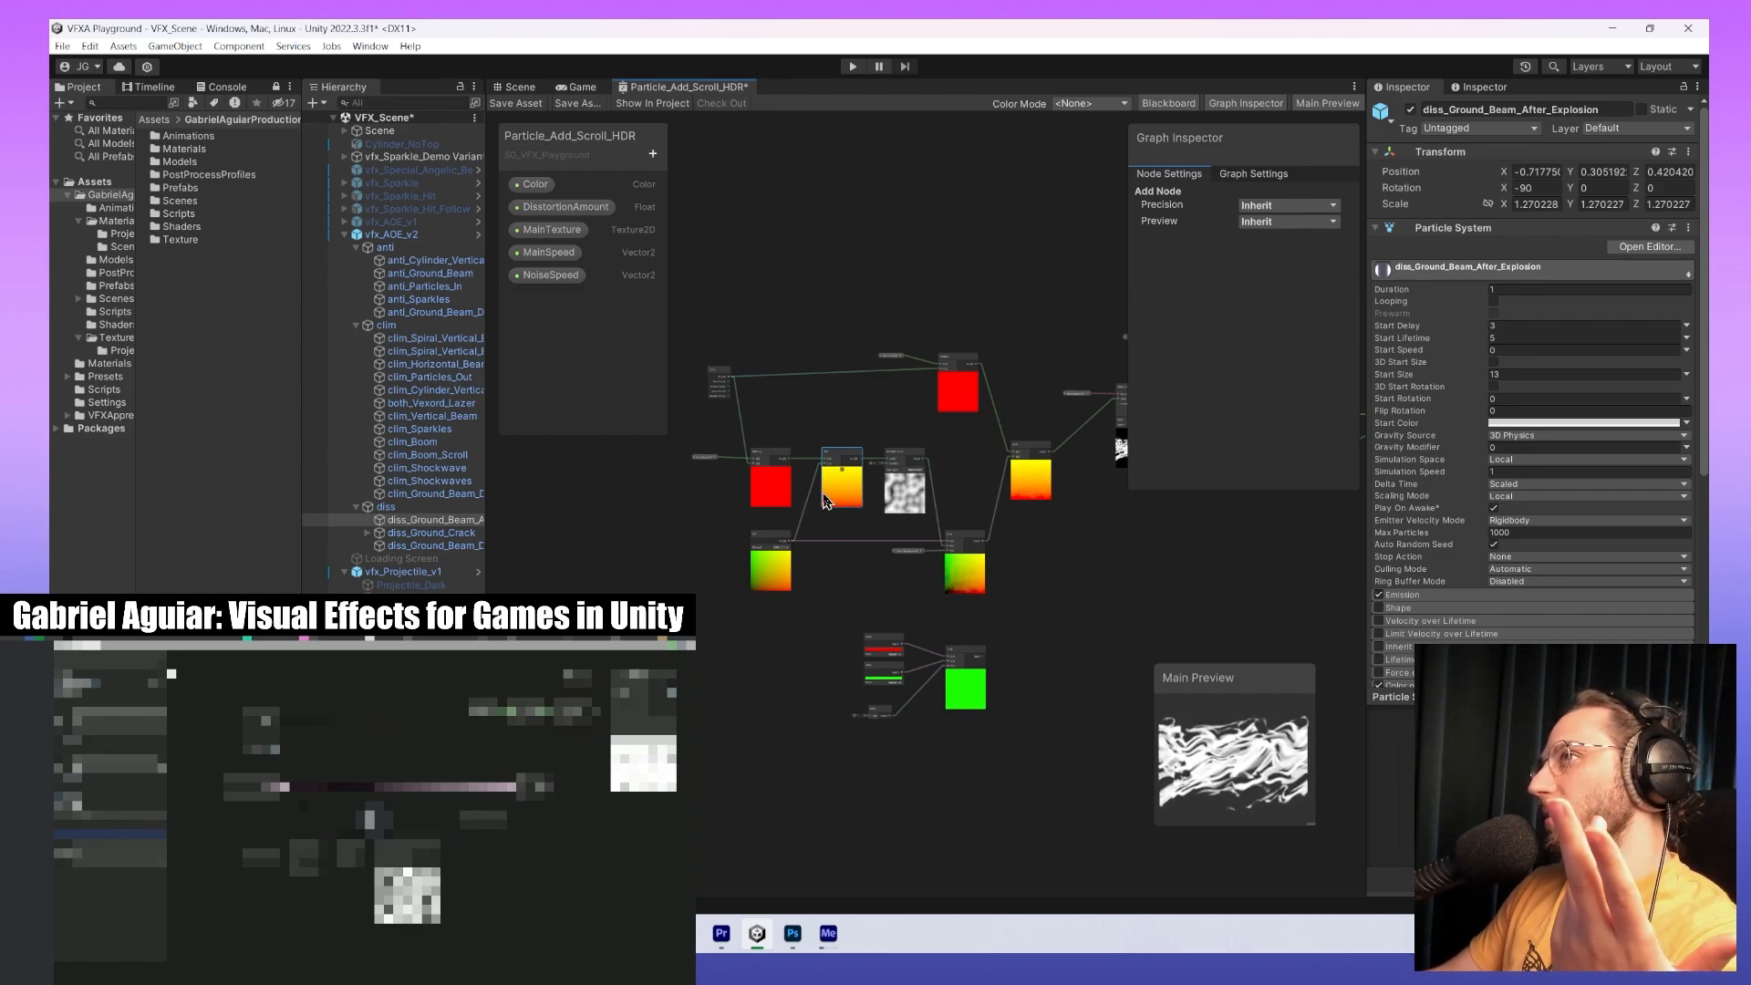
left_click(769, 570)
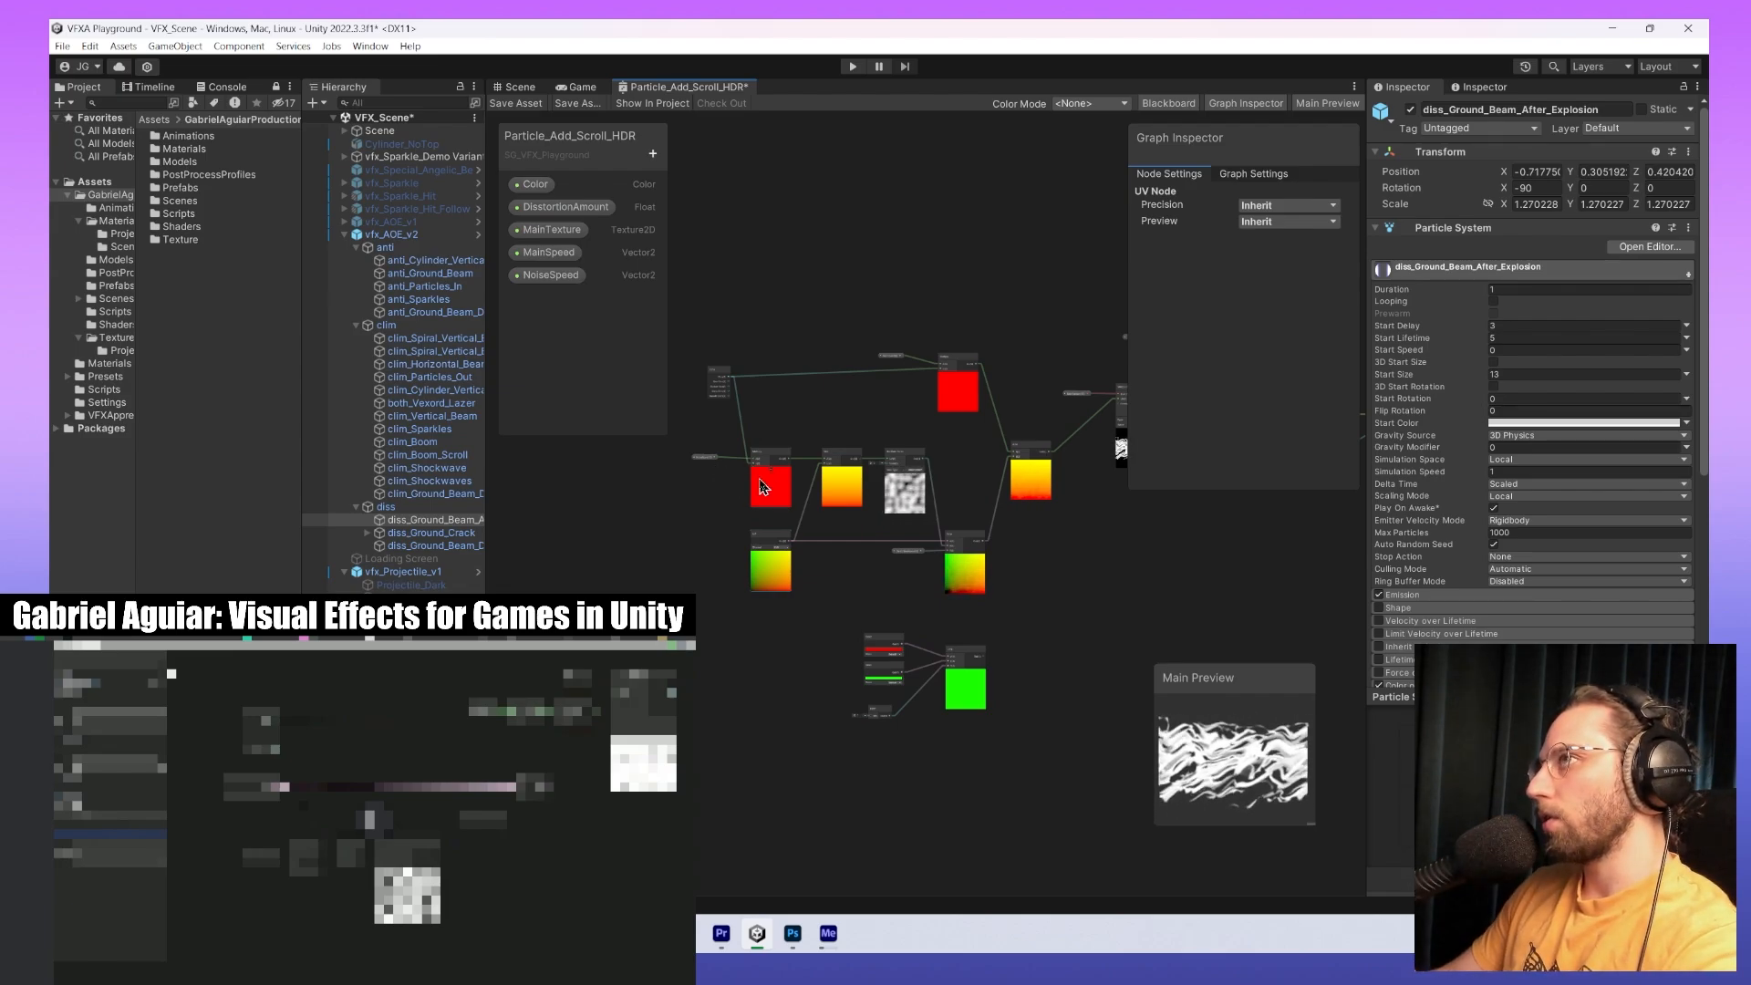
left_click(833, 647)
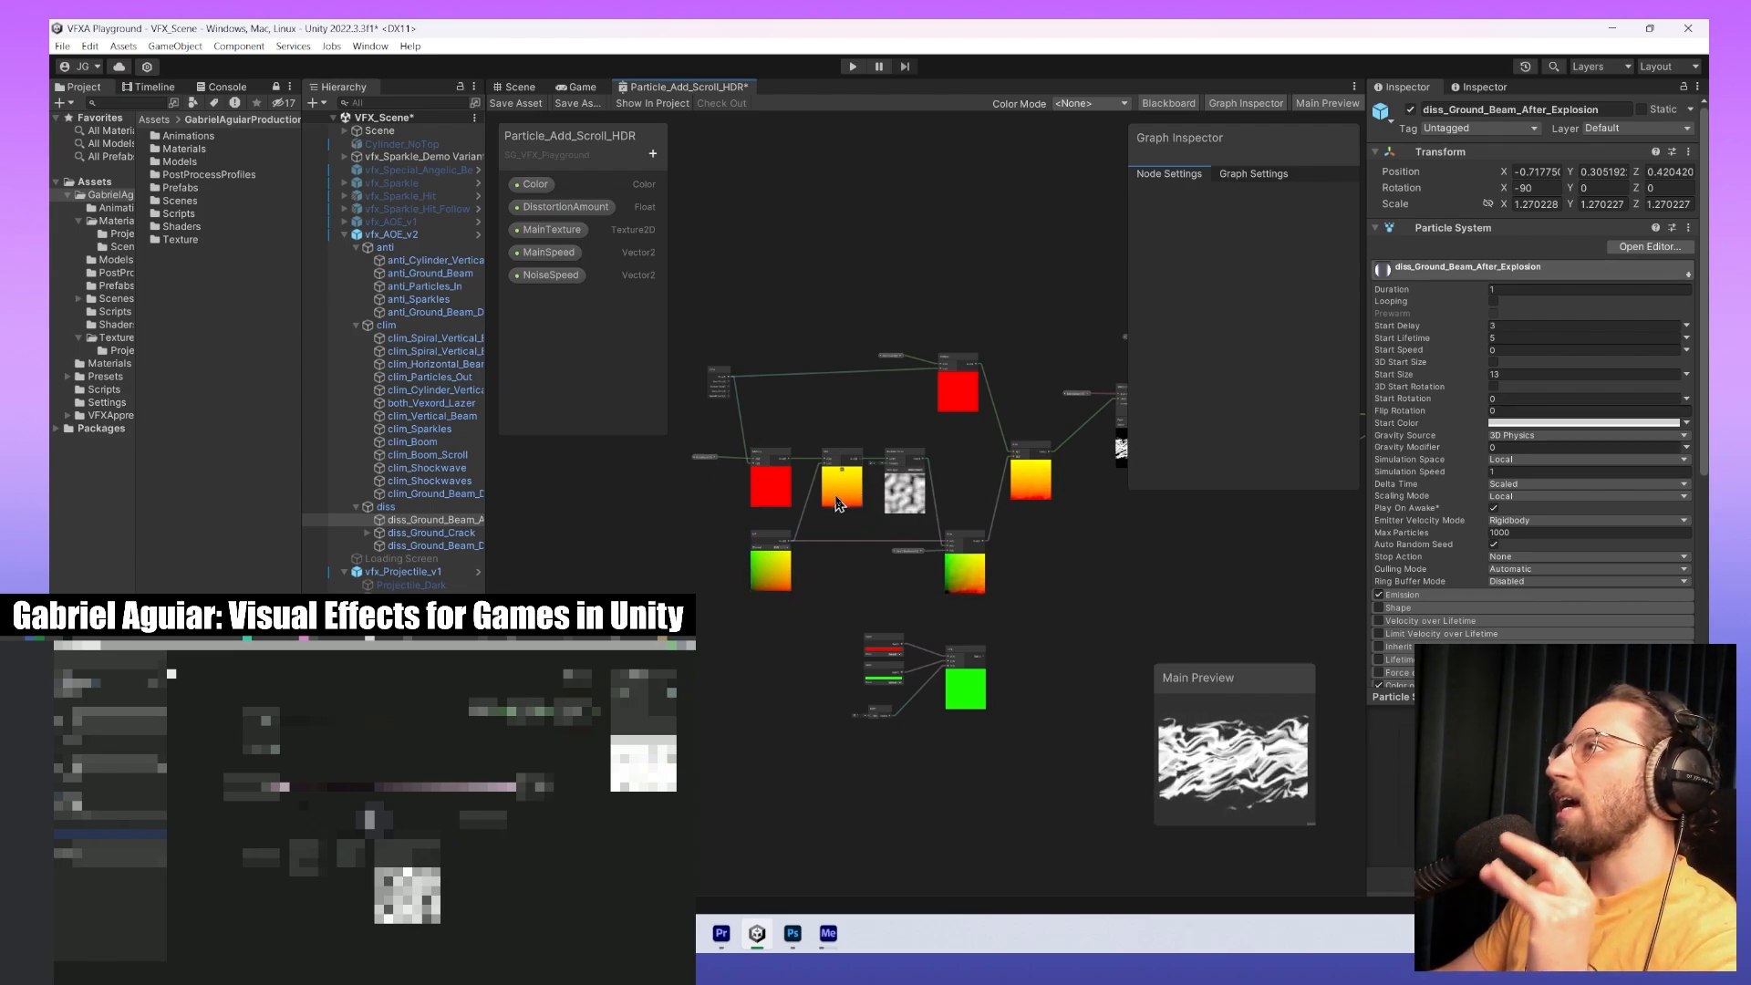
left_click(910, 511)
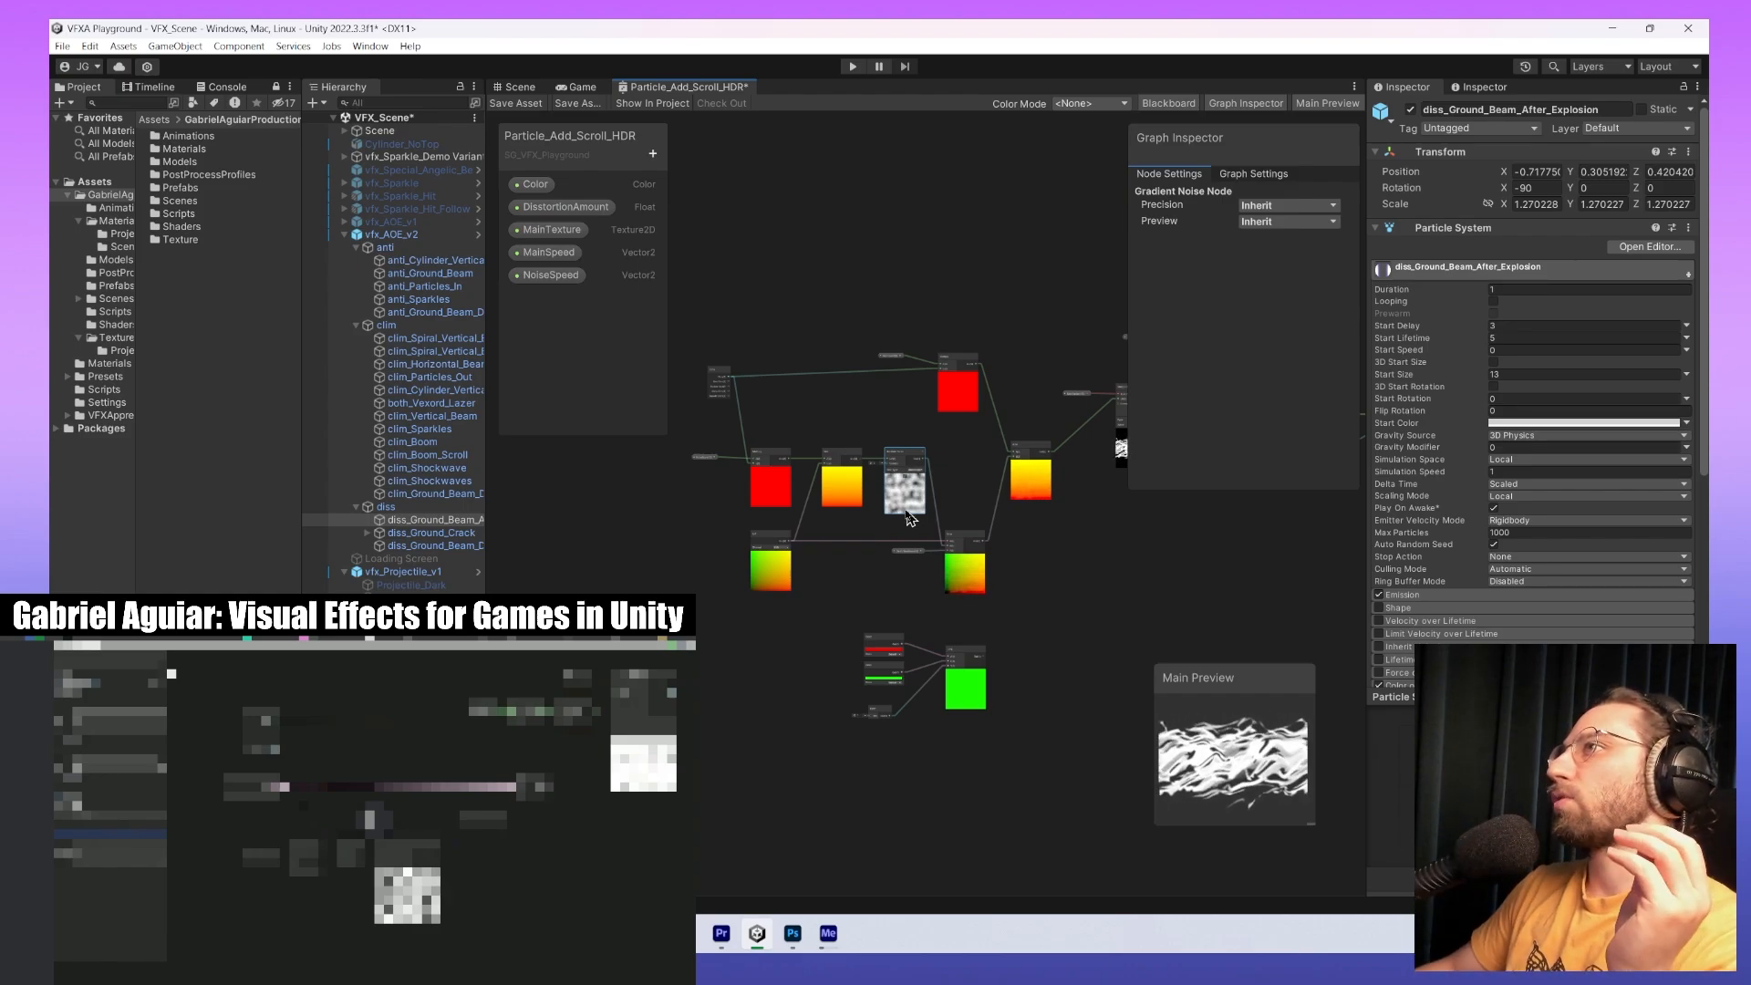
Try a NoiseSpeed default X of -1.5, restore it to 1.5 and deselect the property.
left_click(703, 458)
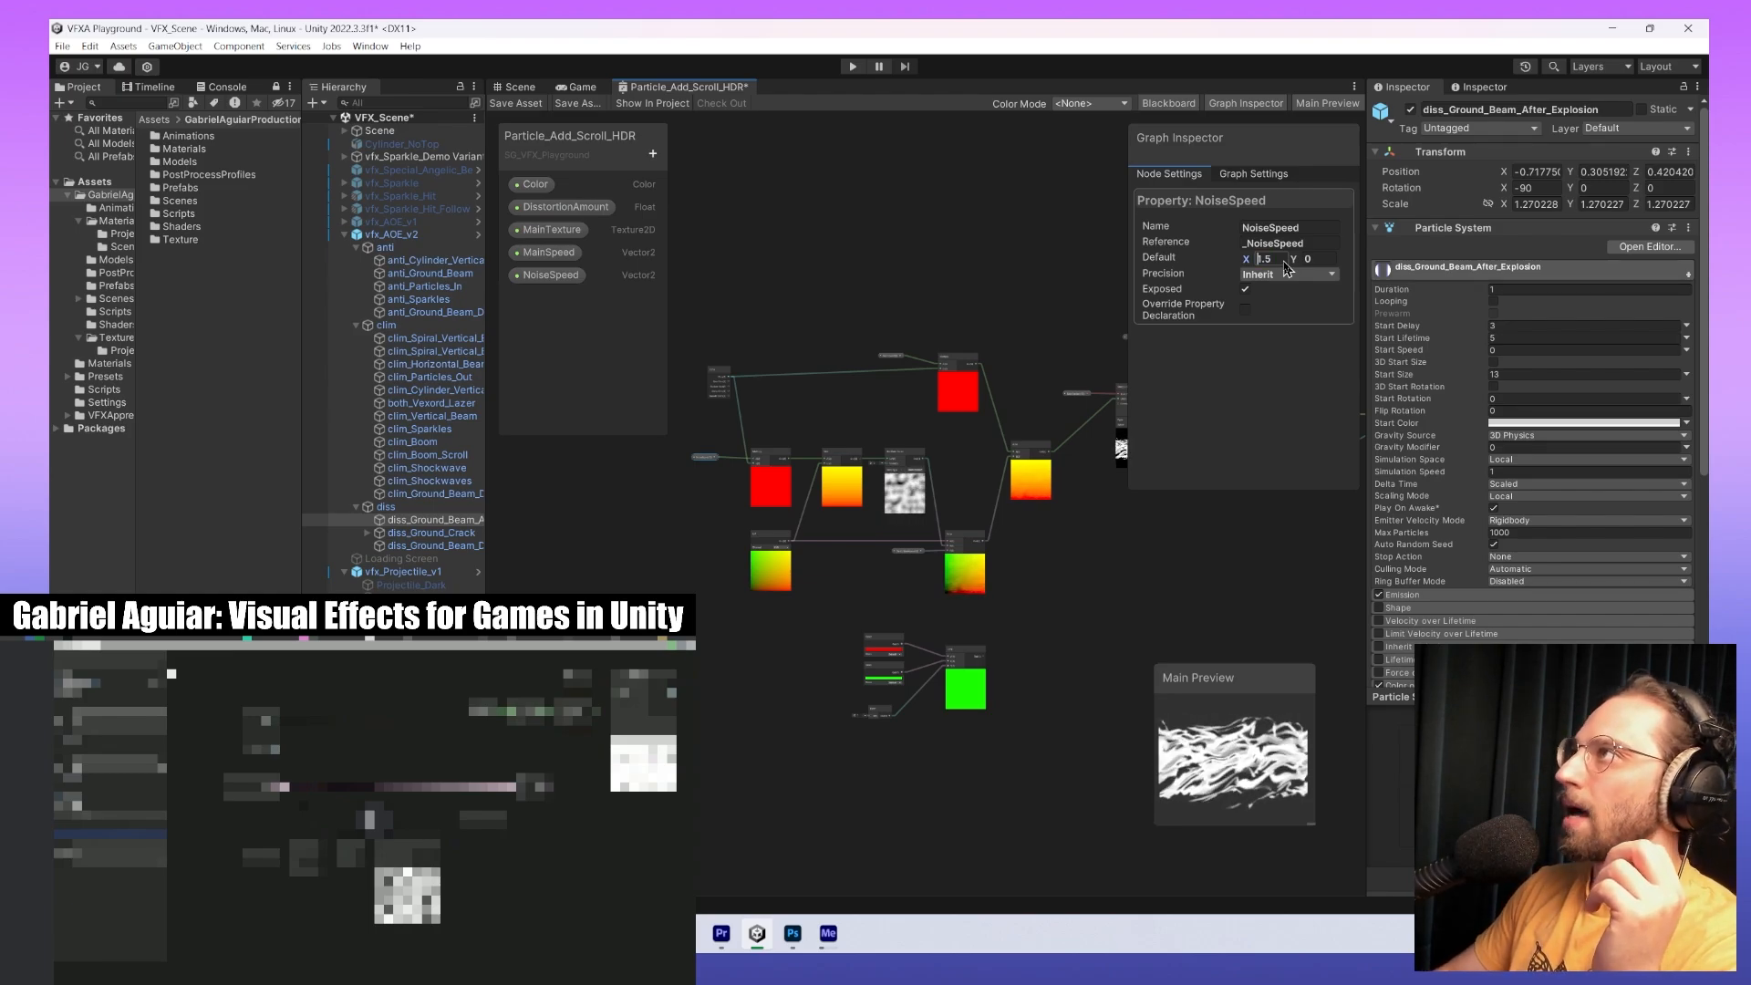
type("-")
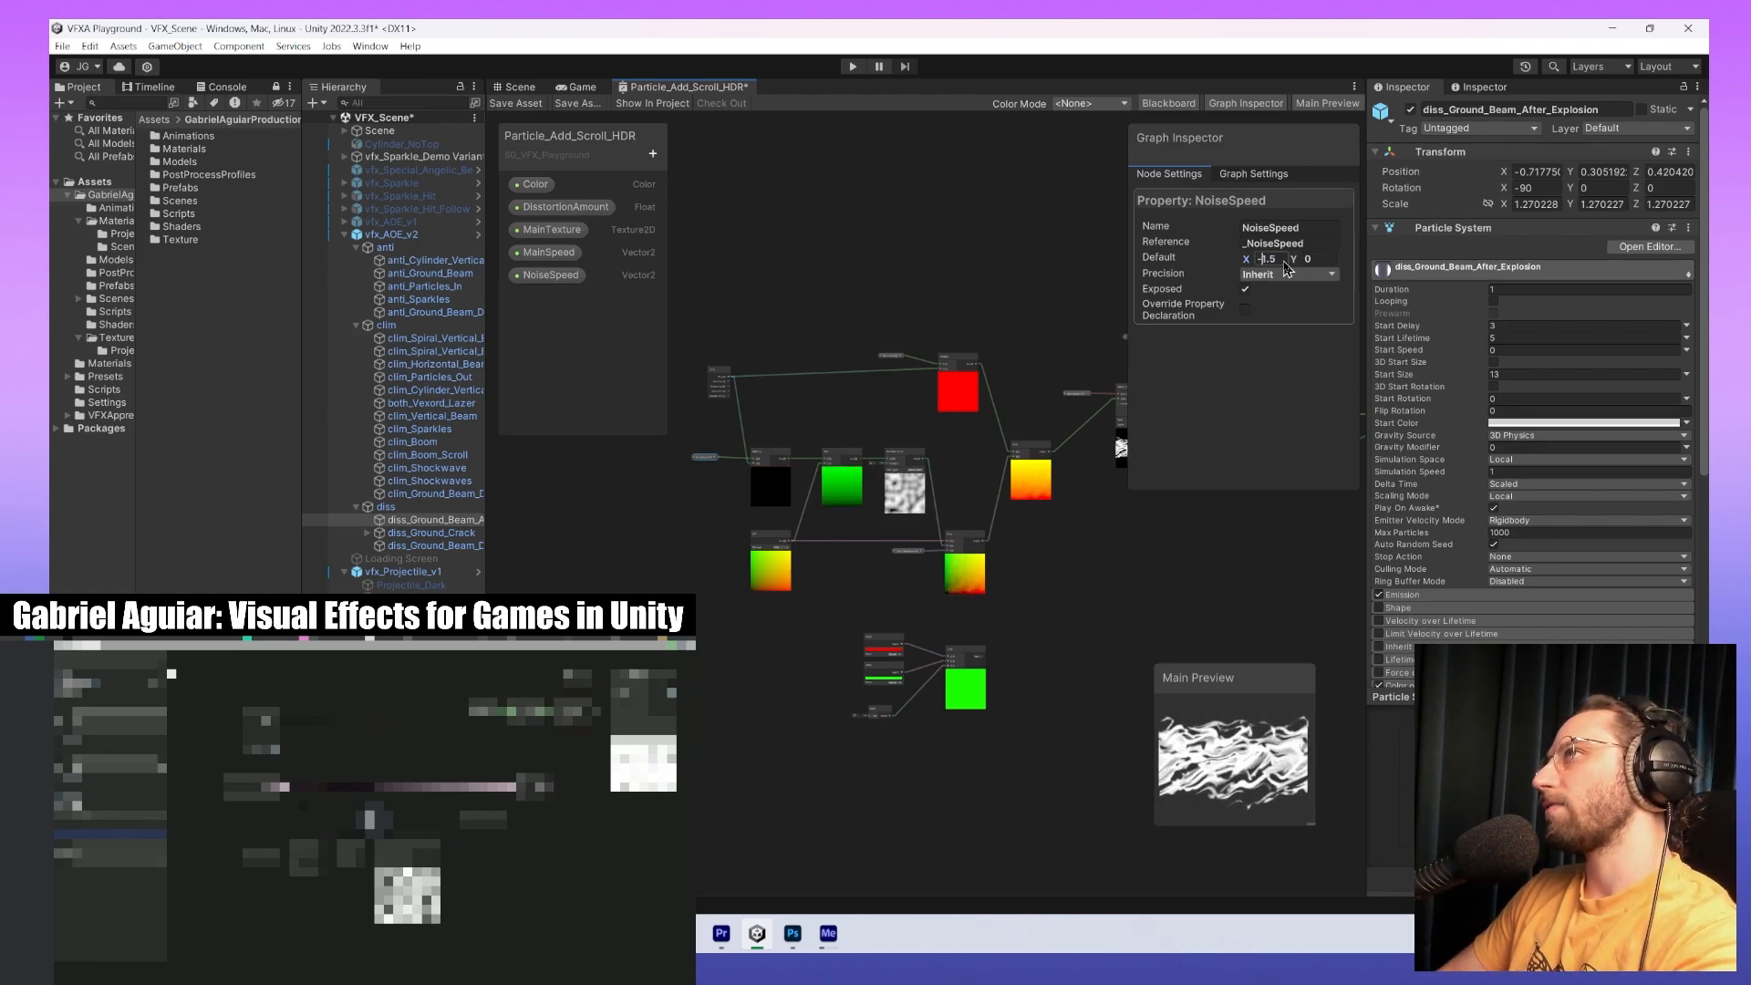
key("BackSpace")
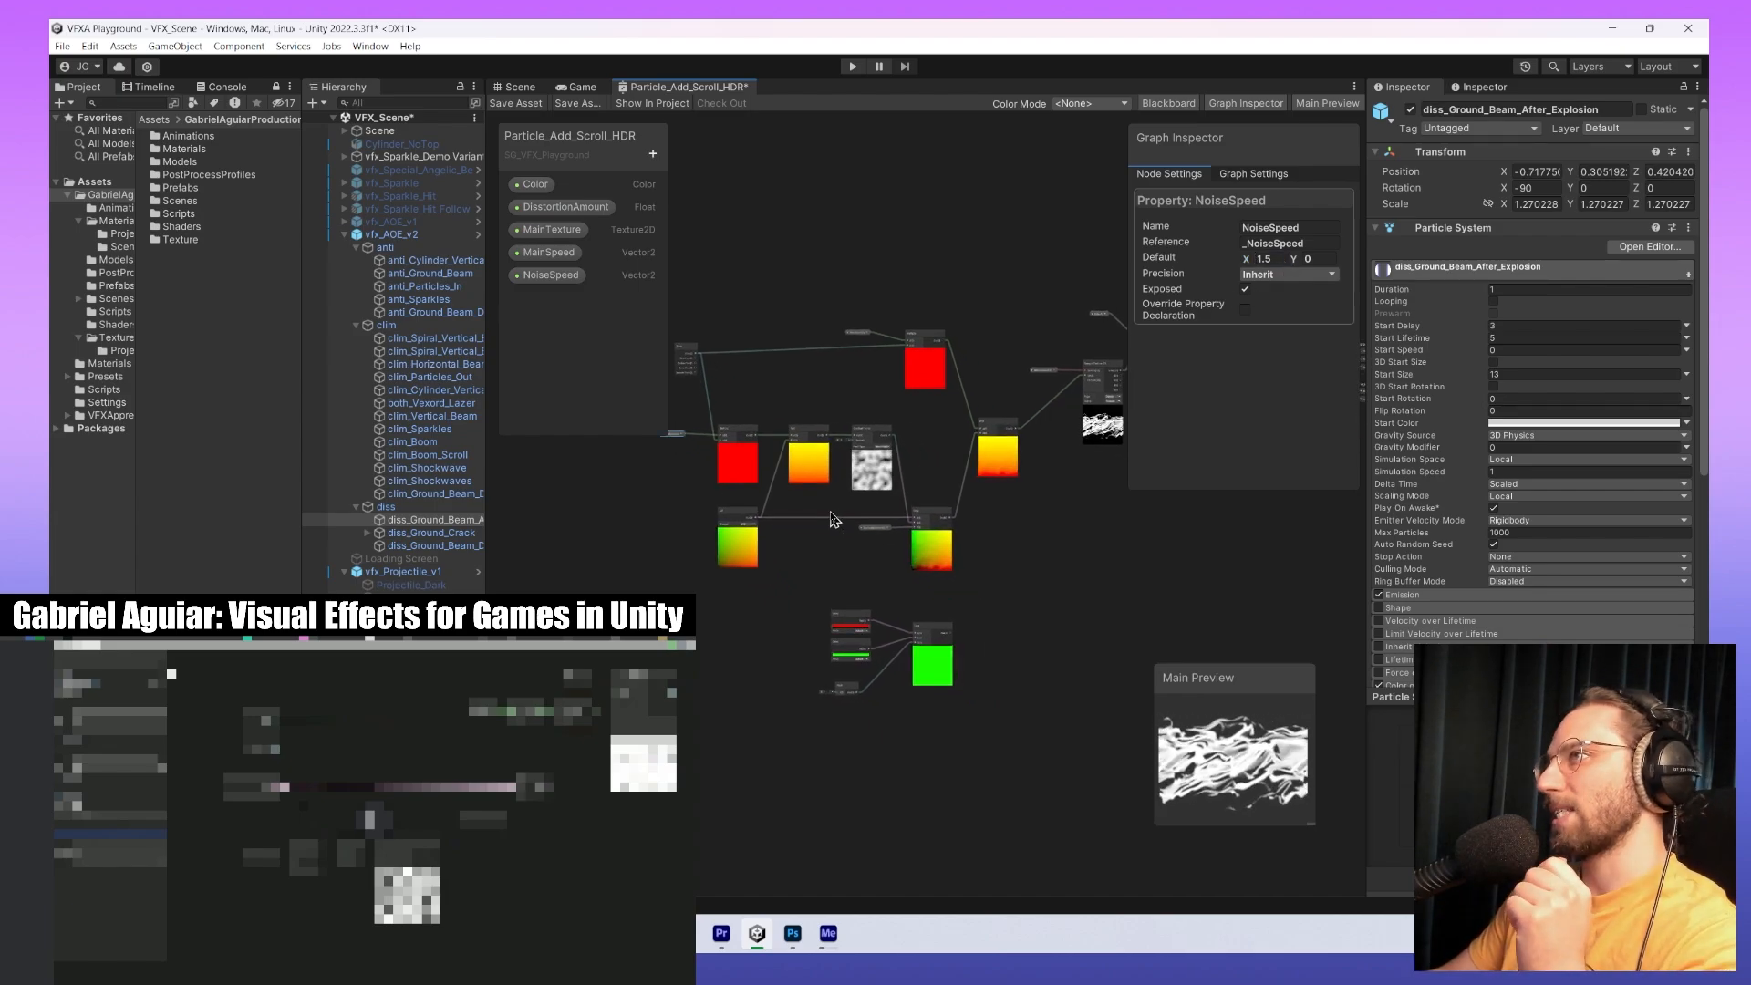
left_click(843, 566)
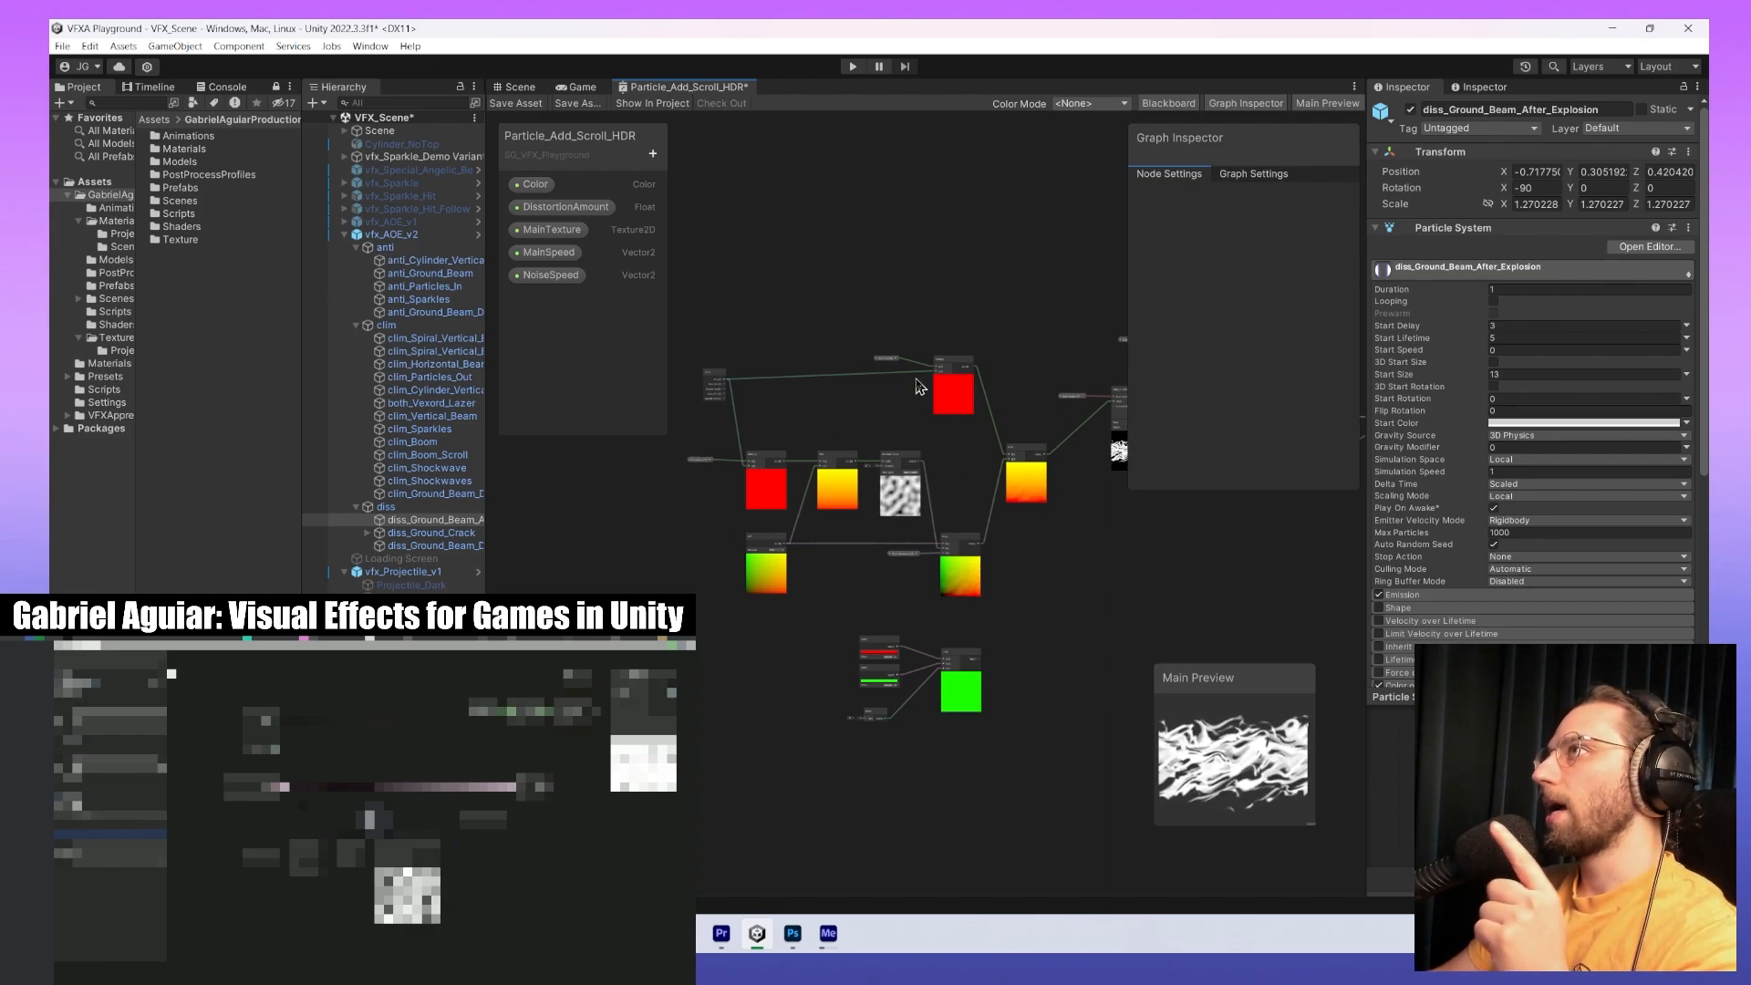
Examine the MainSpeed Multiply branch and how UV, Gradient Noise and DisstortionAmount feed the Lerp node.
left_click_drag(856, 345, 997, 444)
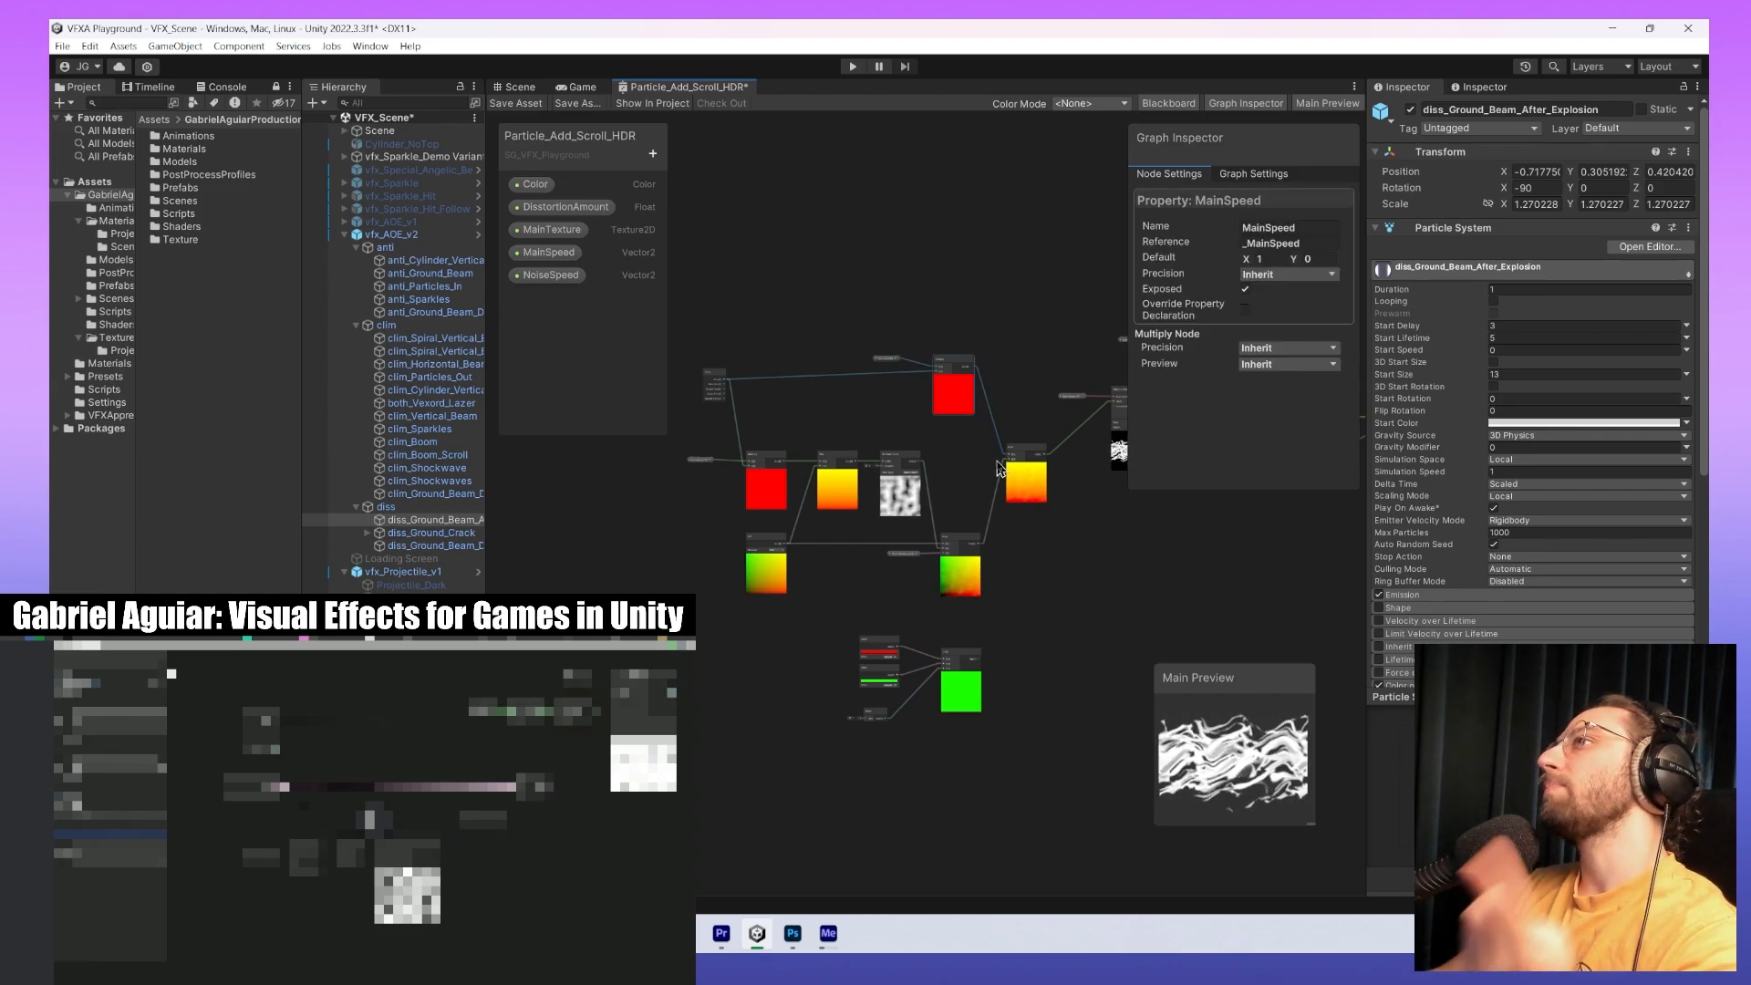
left_click(959, 554)
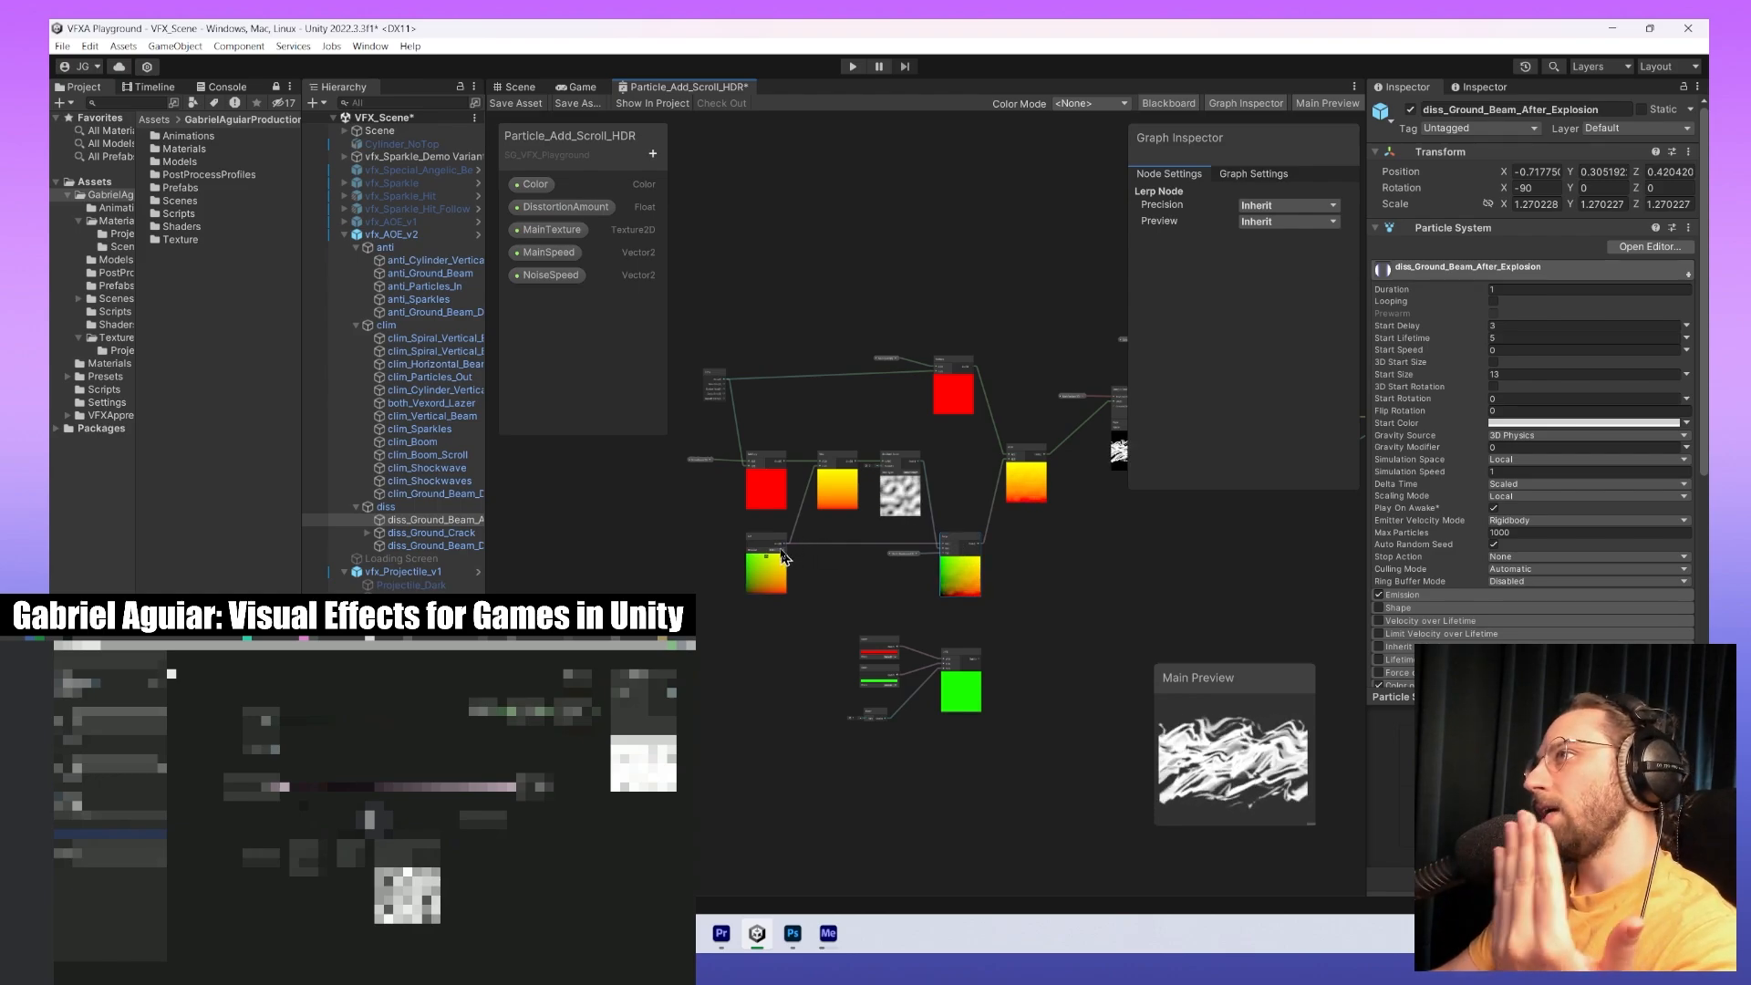
scroll(965, 556, "up", 6)
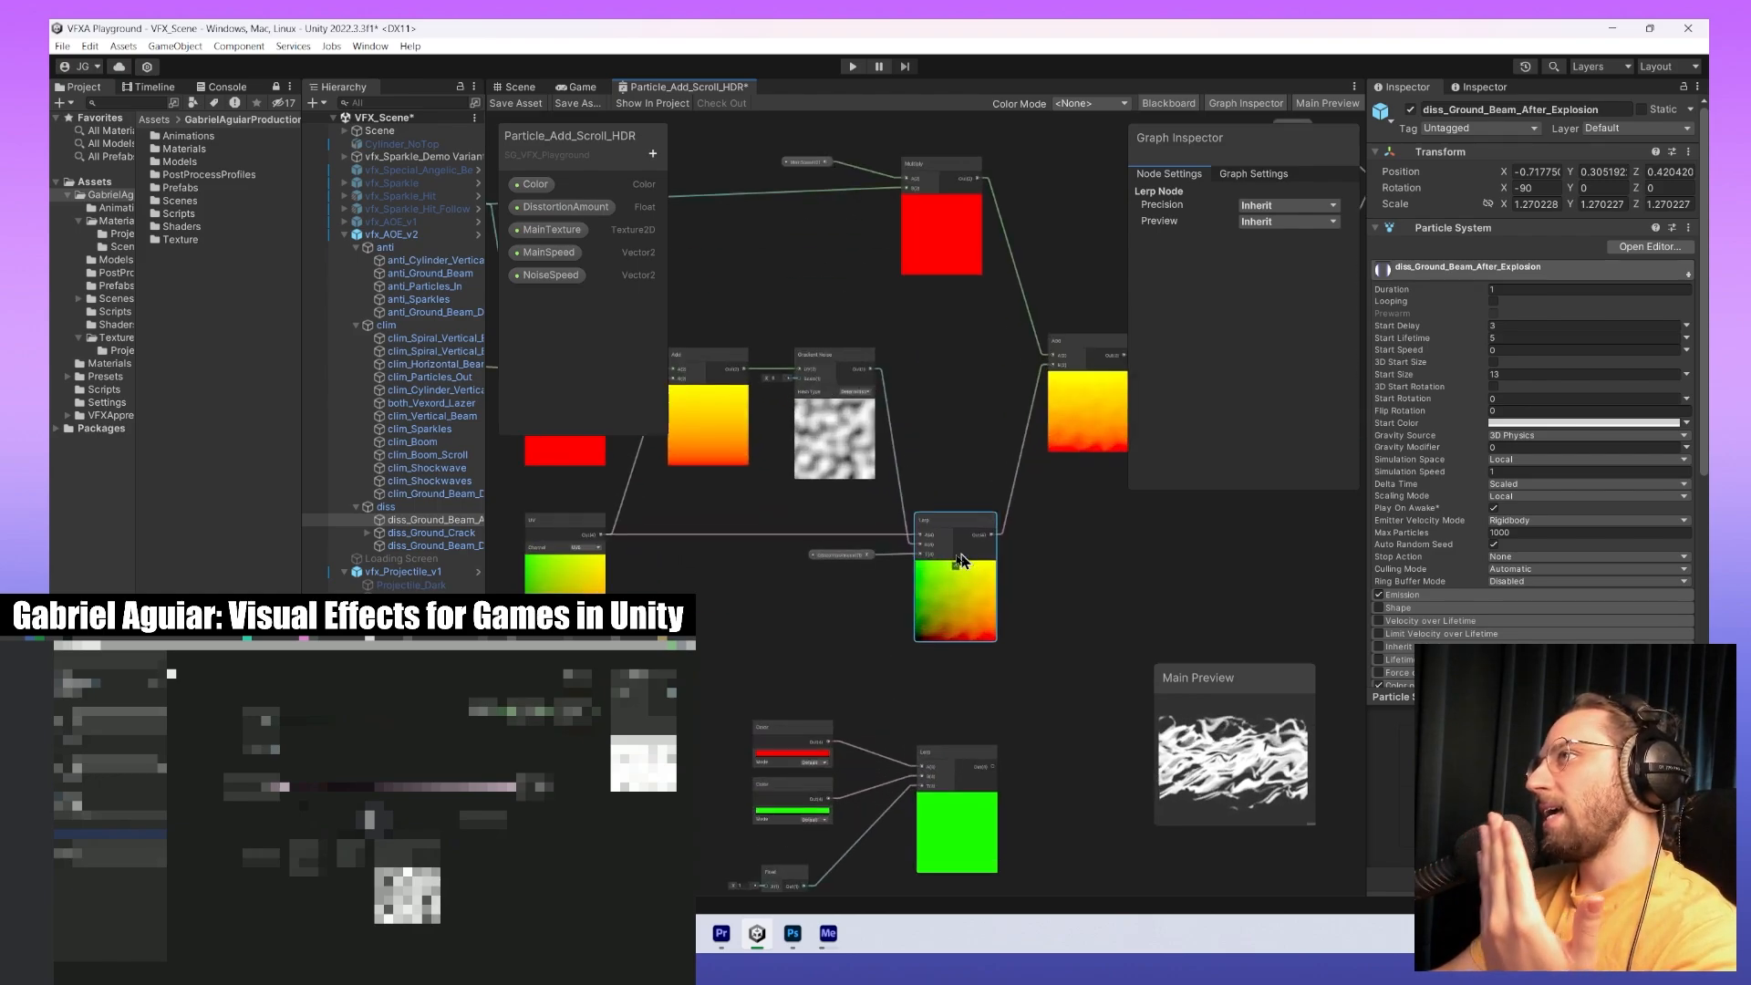
scroll(921, 543, "down", 5)
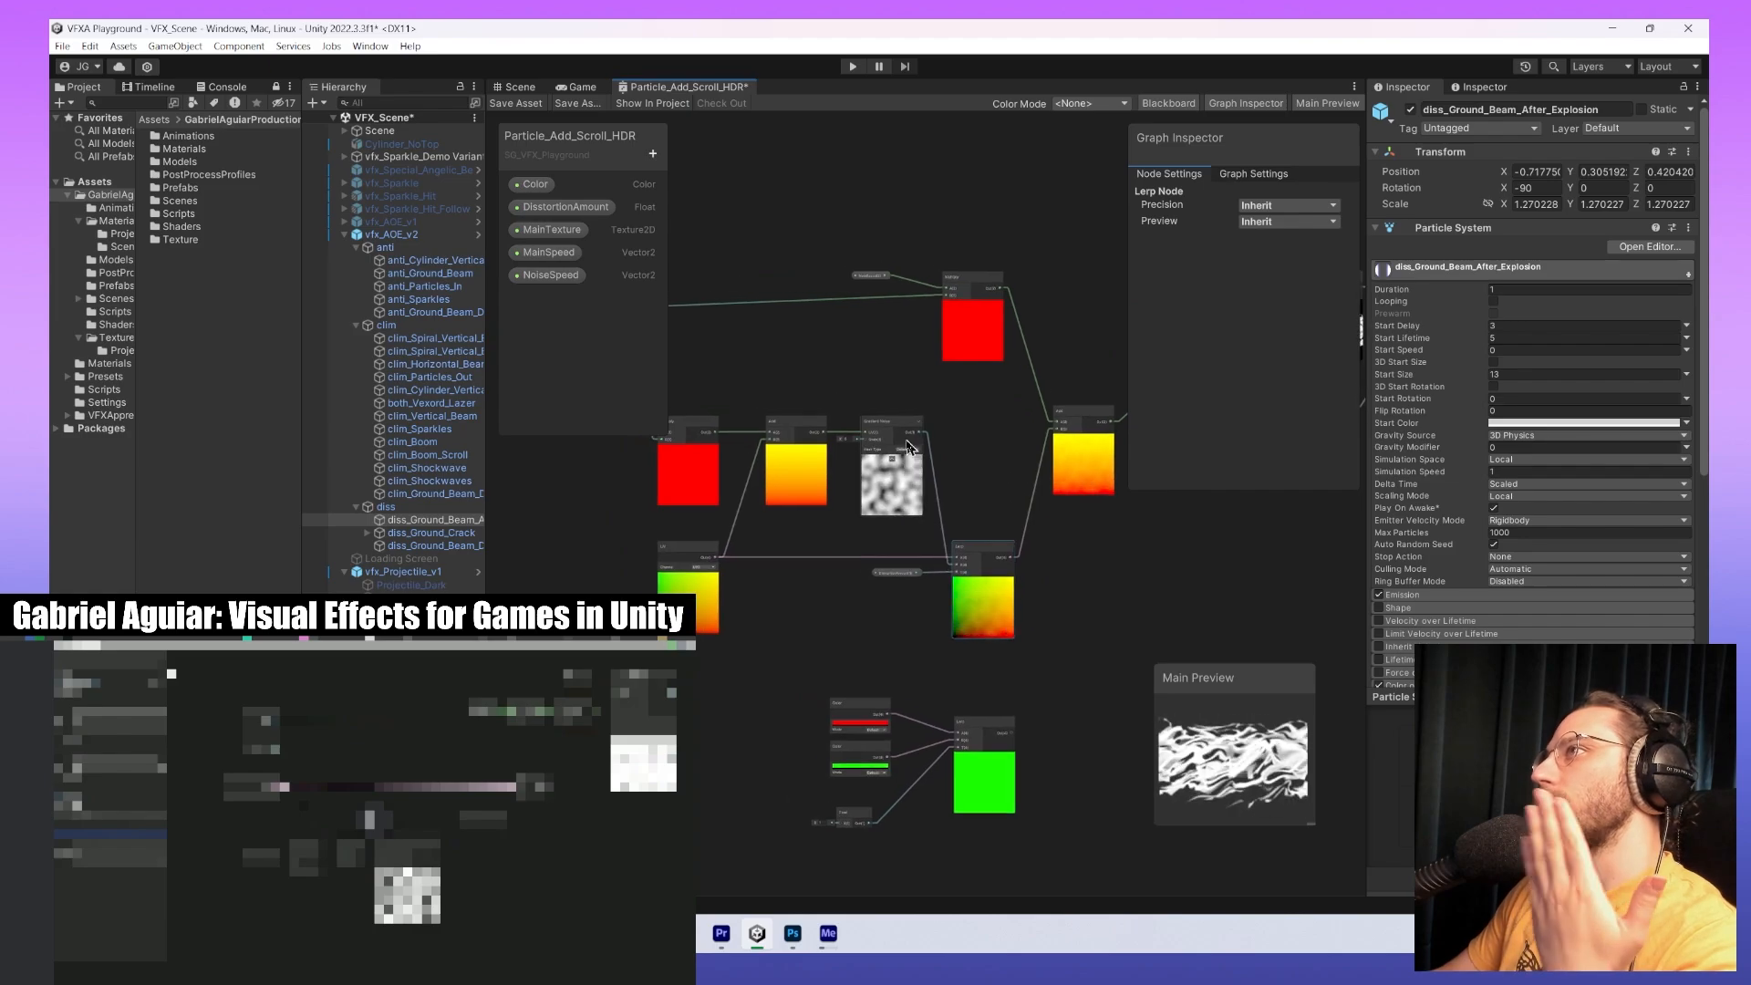
scroll(921, 538, "up", 5)
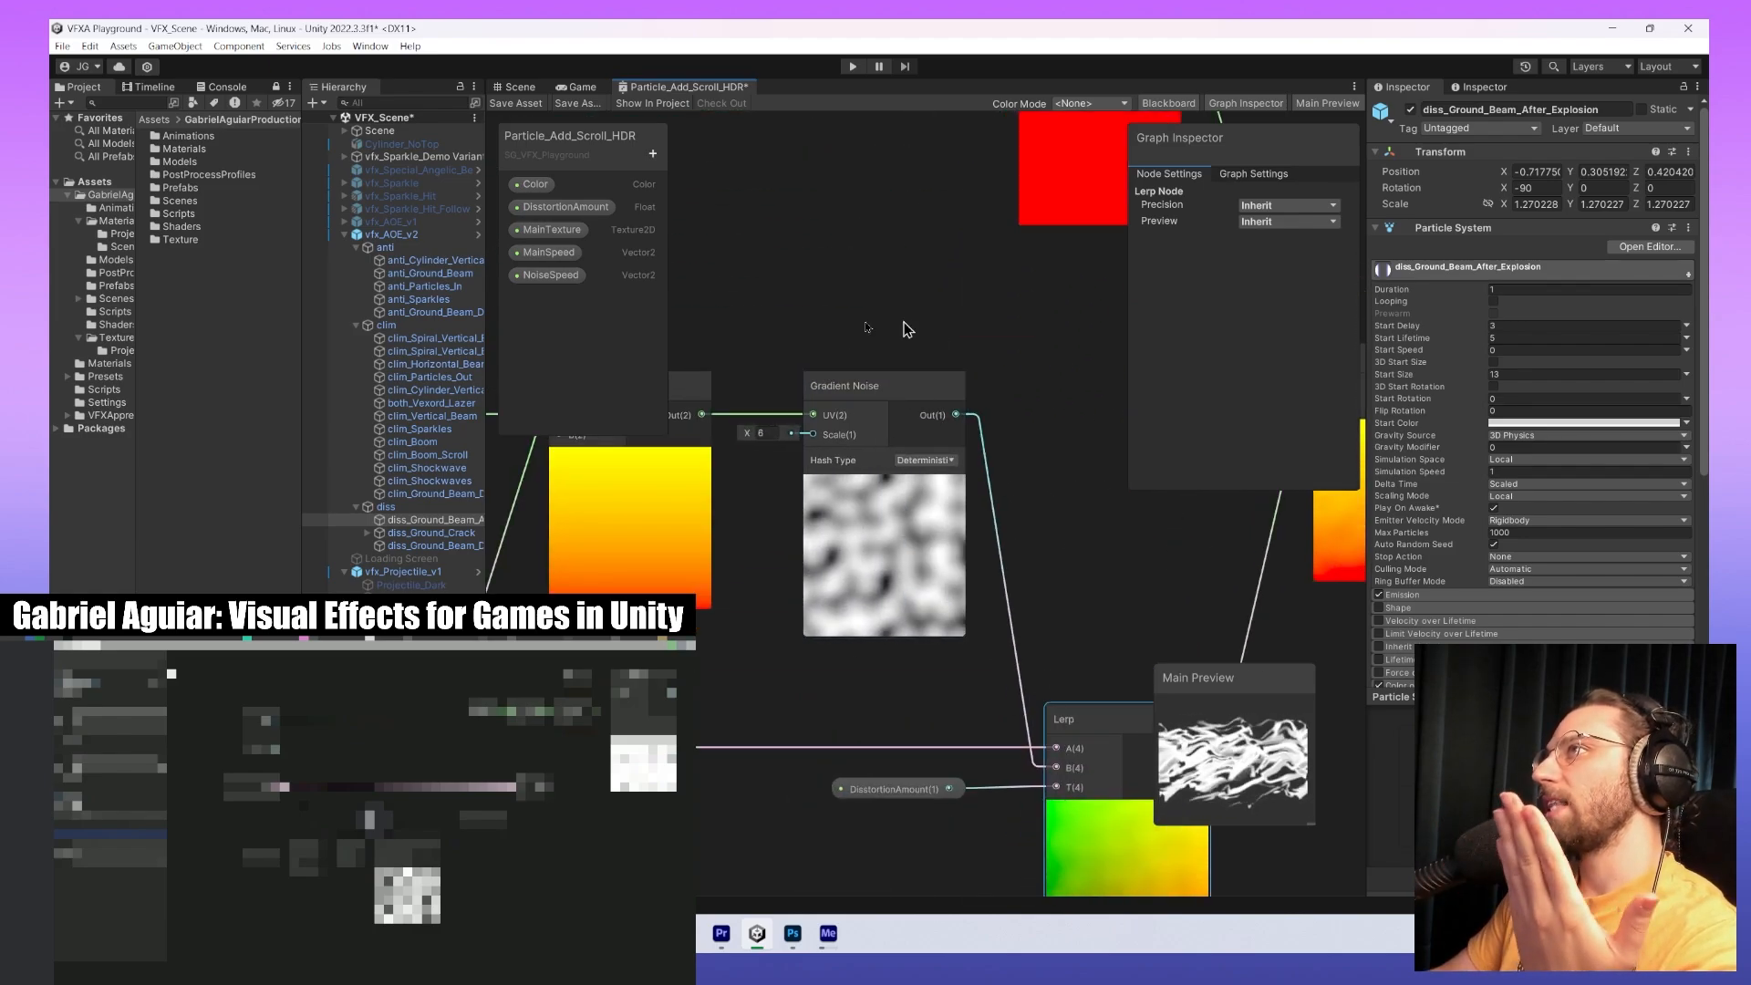
middle_click_drag(1086, 775, 1056, 575)
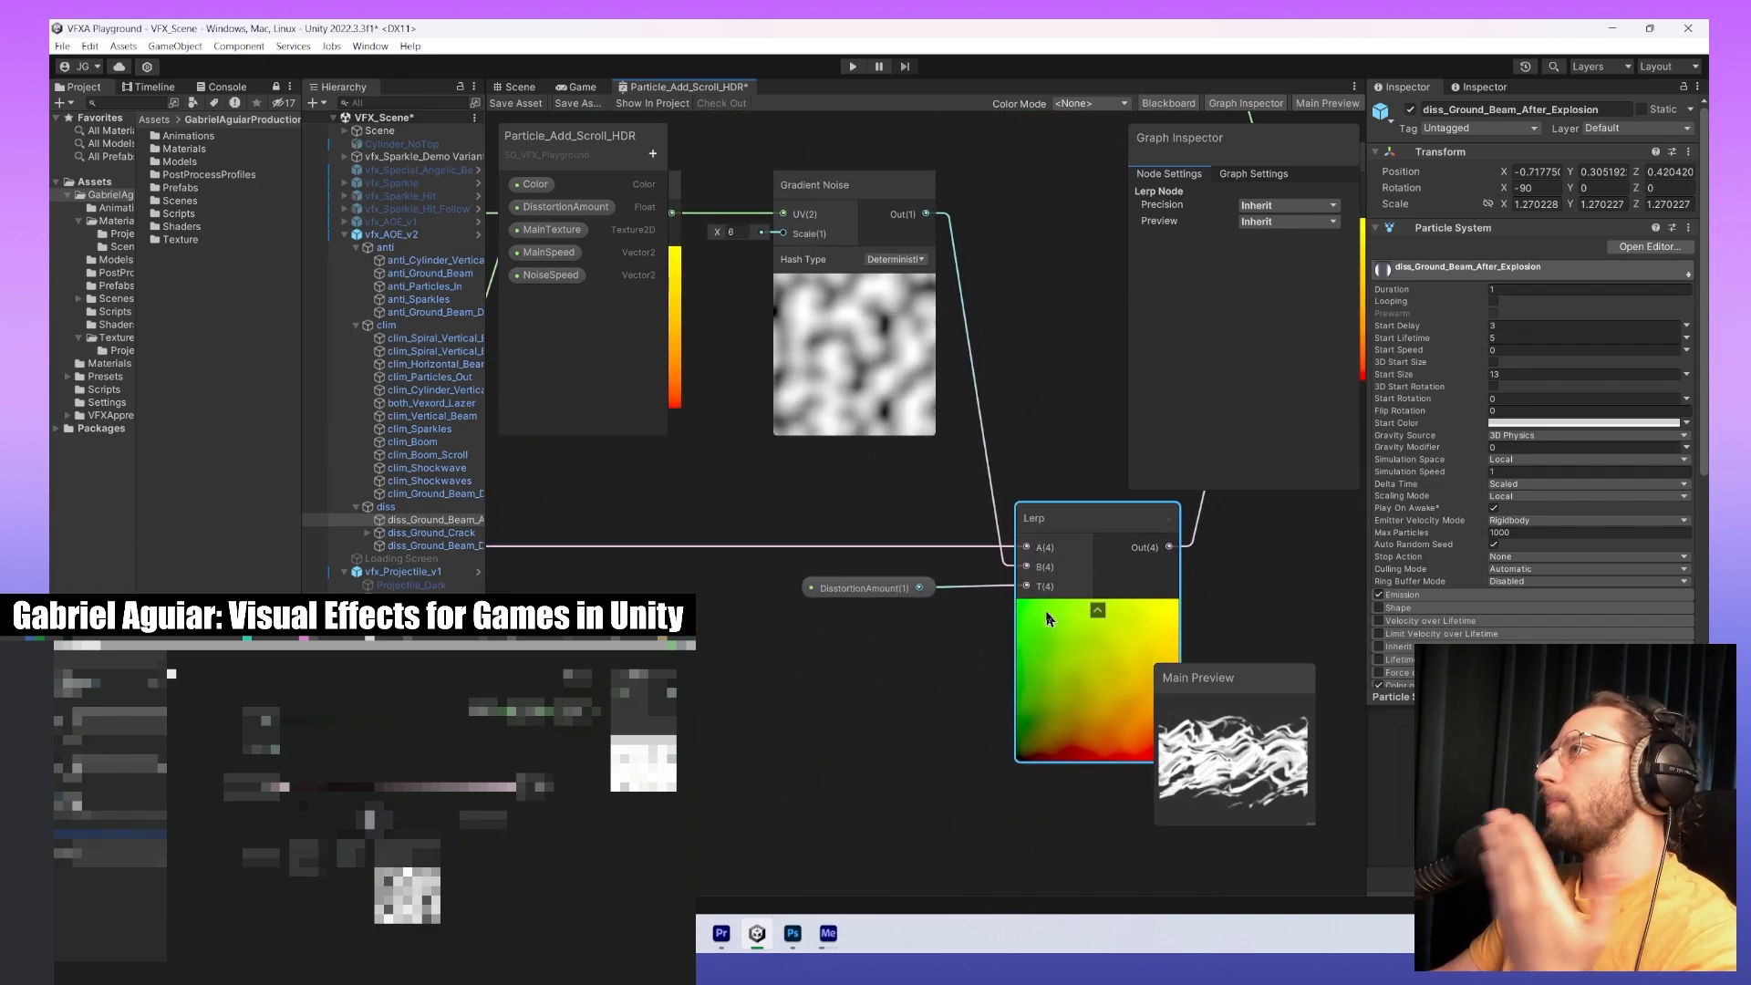
scroll(1058, 593, "down", 5)
middle_click_drag(1006, 625, 1006, 644)
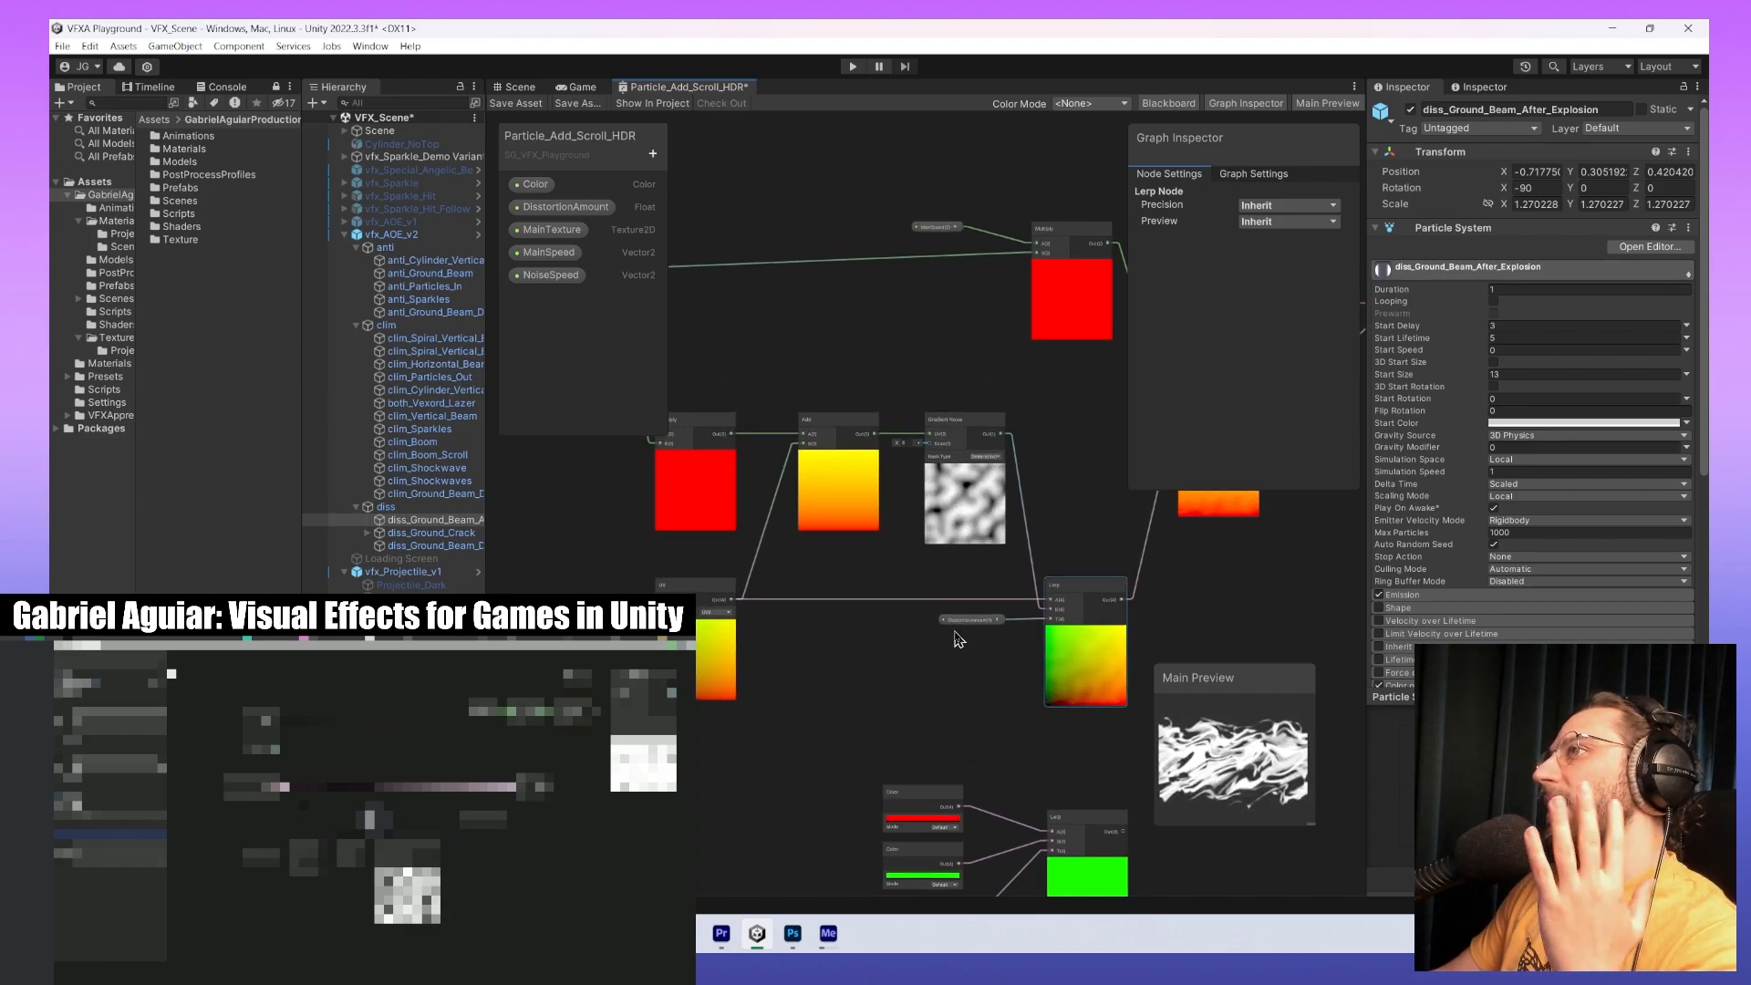
left_click(960, 624)
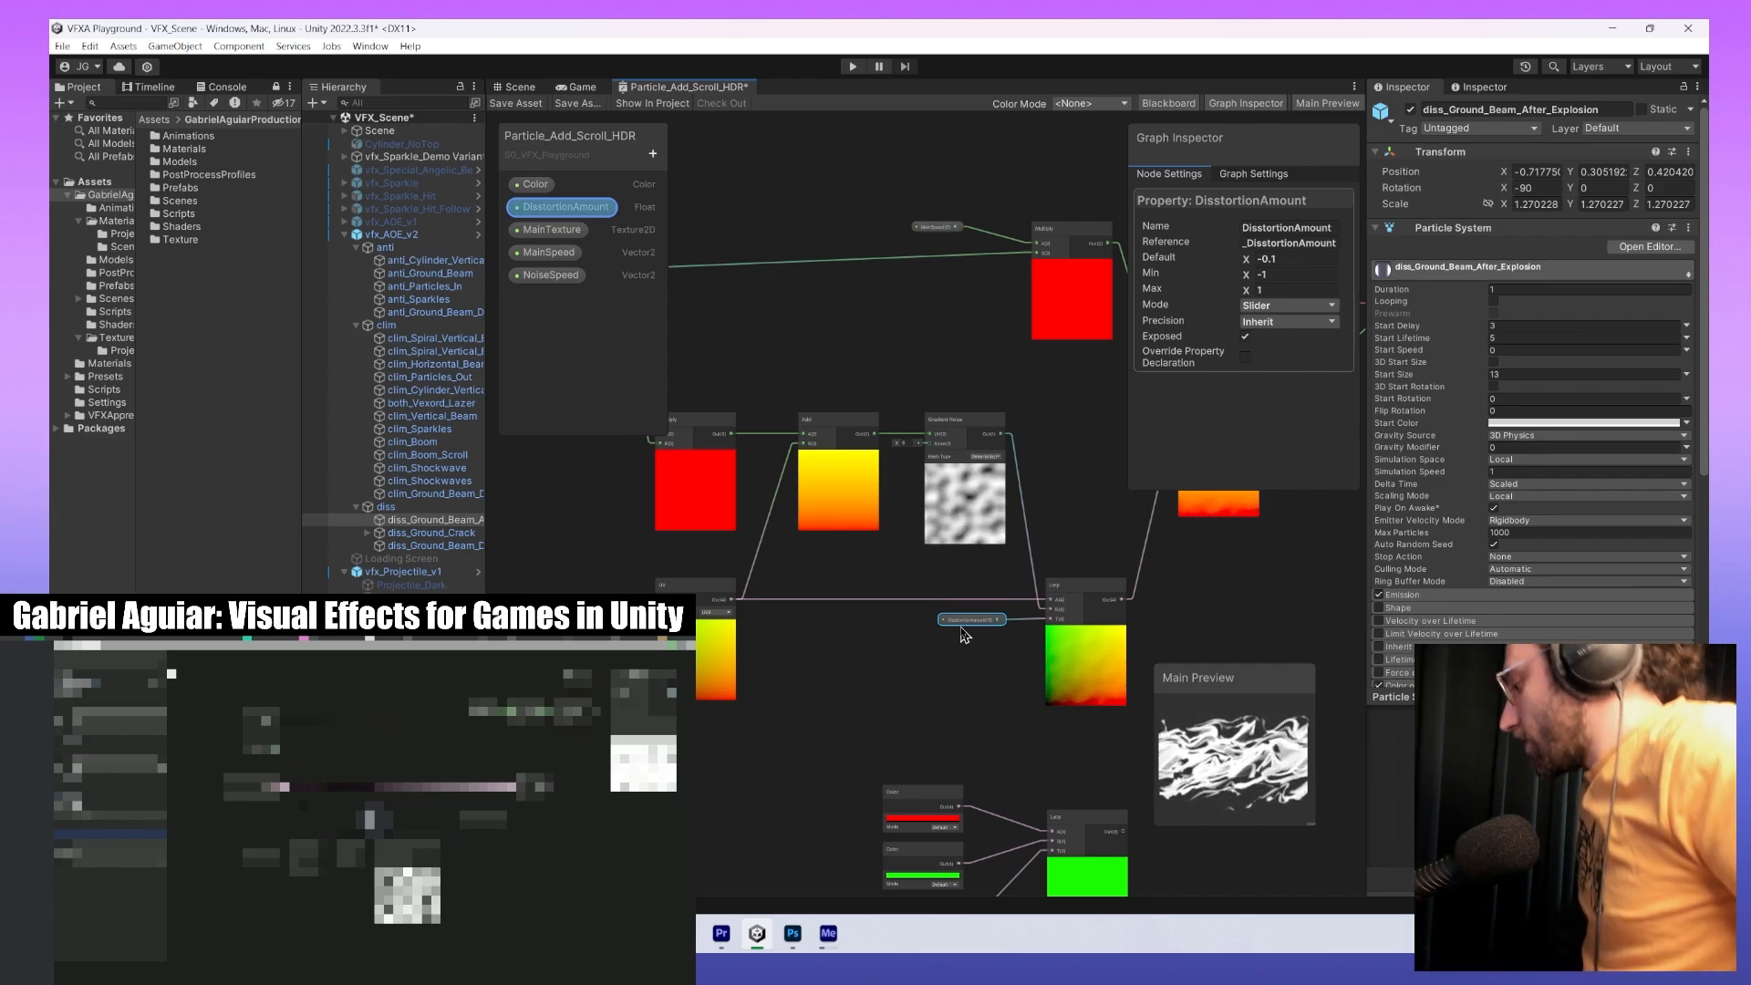
left_click(963, 594)
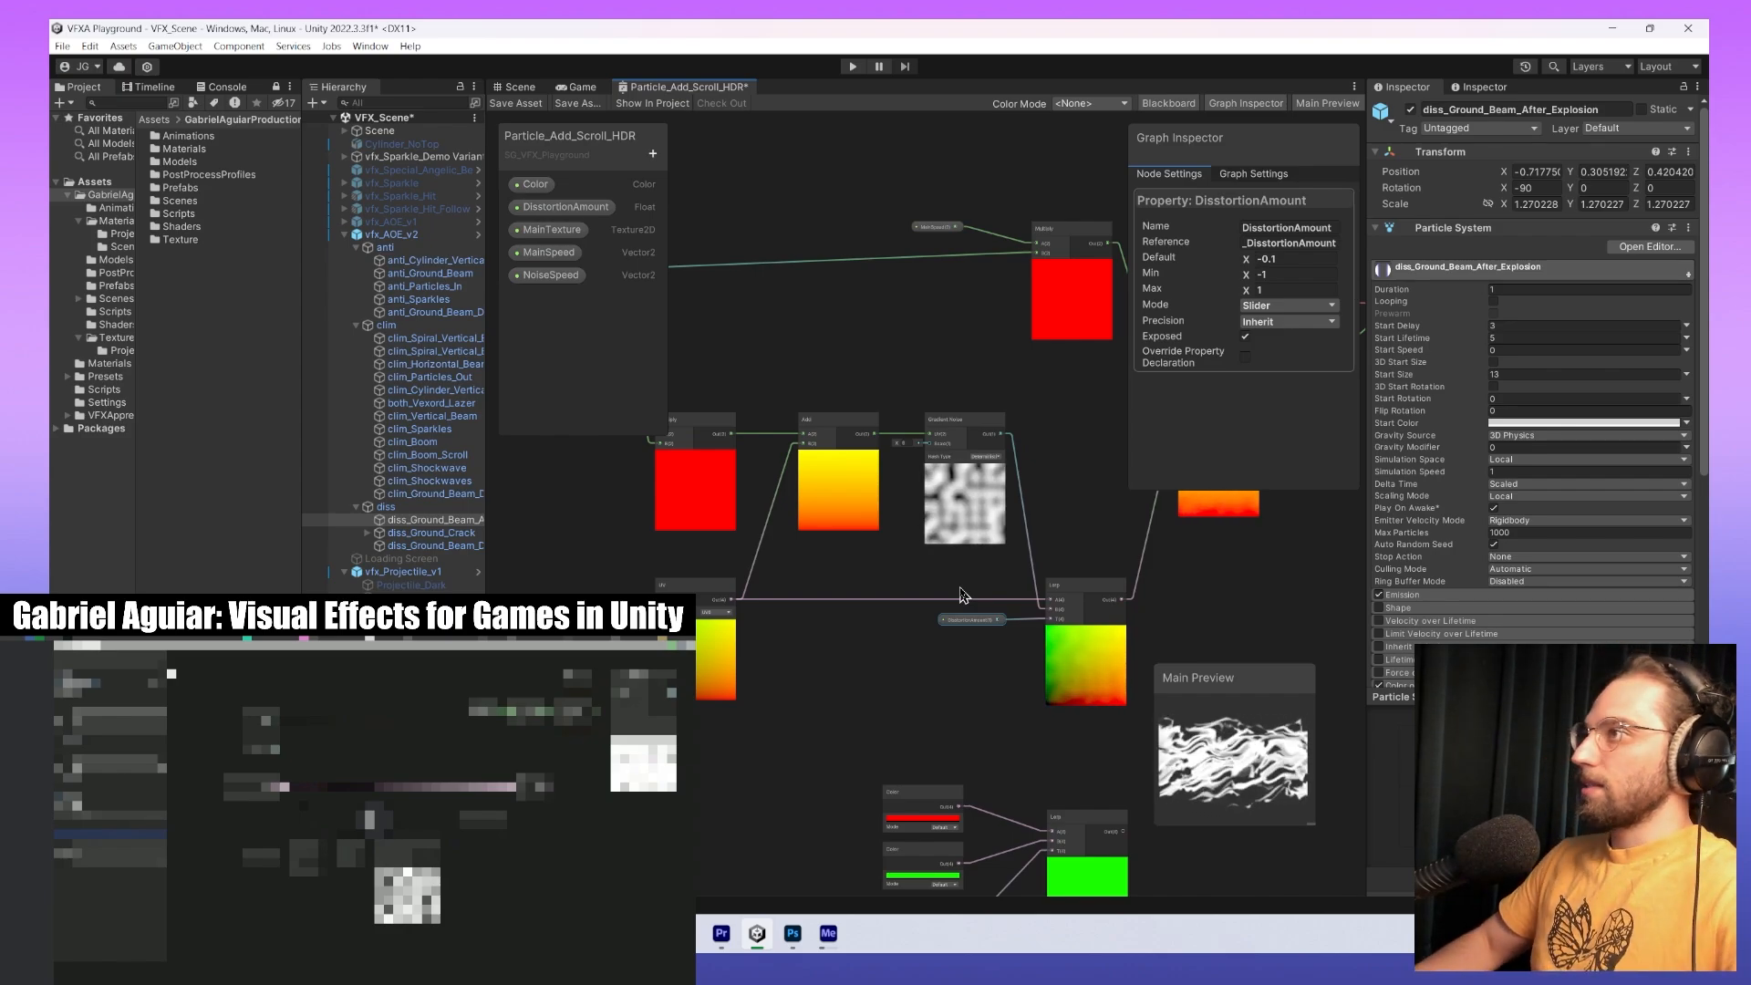
Set the Float feeding the example red-green Lerp to 0.5 and inspect the blended colour.
middle_click_drag(880, 588, 819, 437)
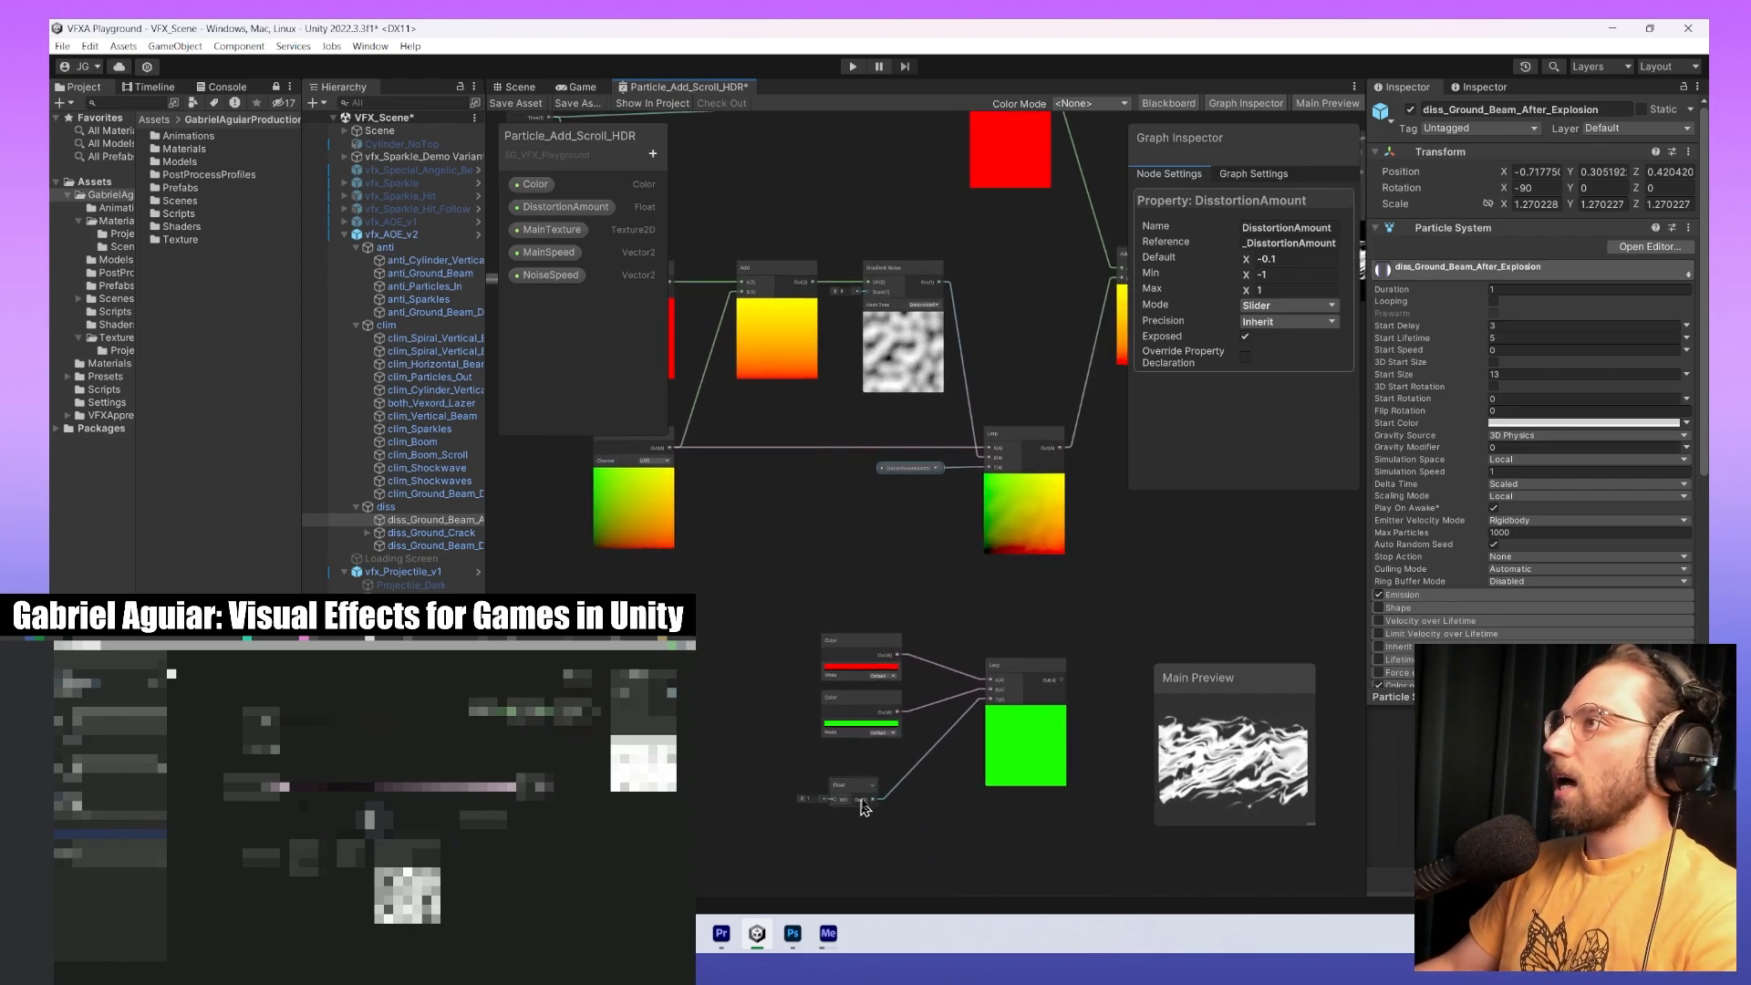
left_click(811, 802)
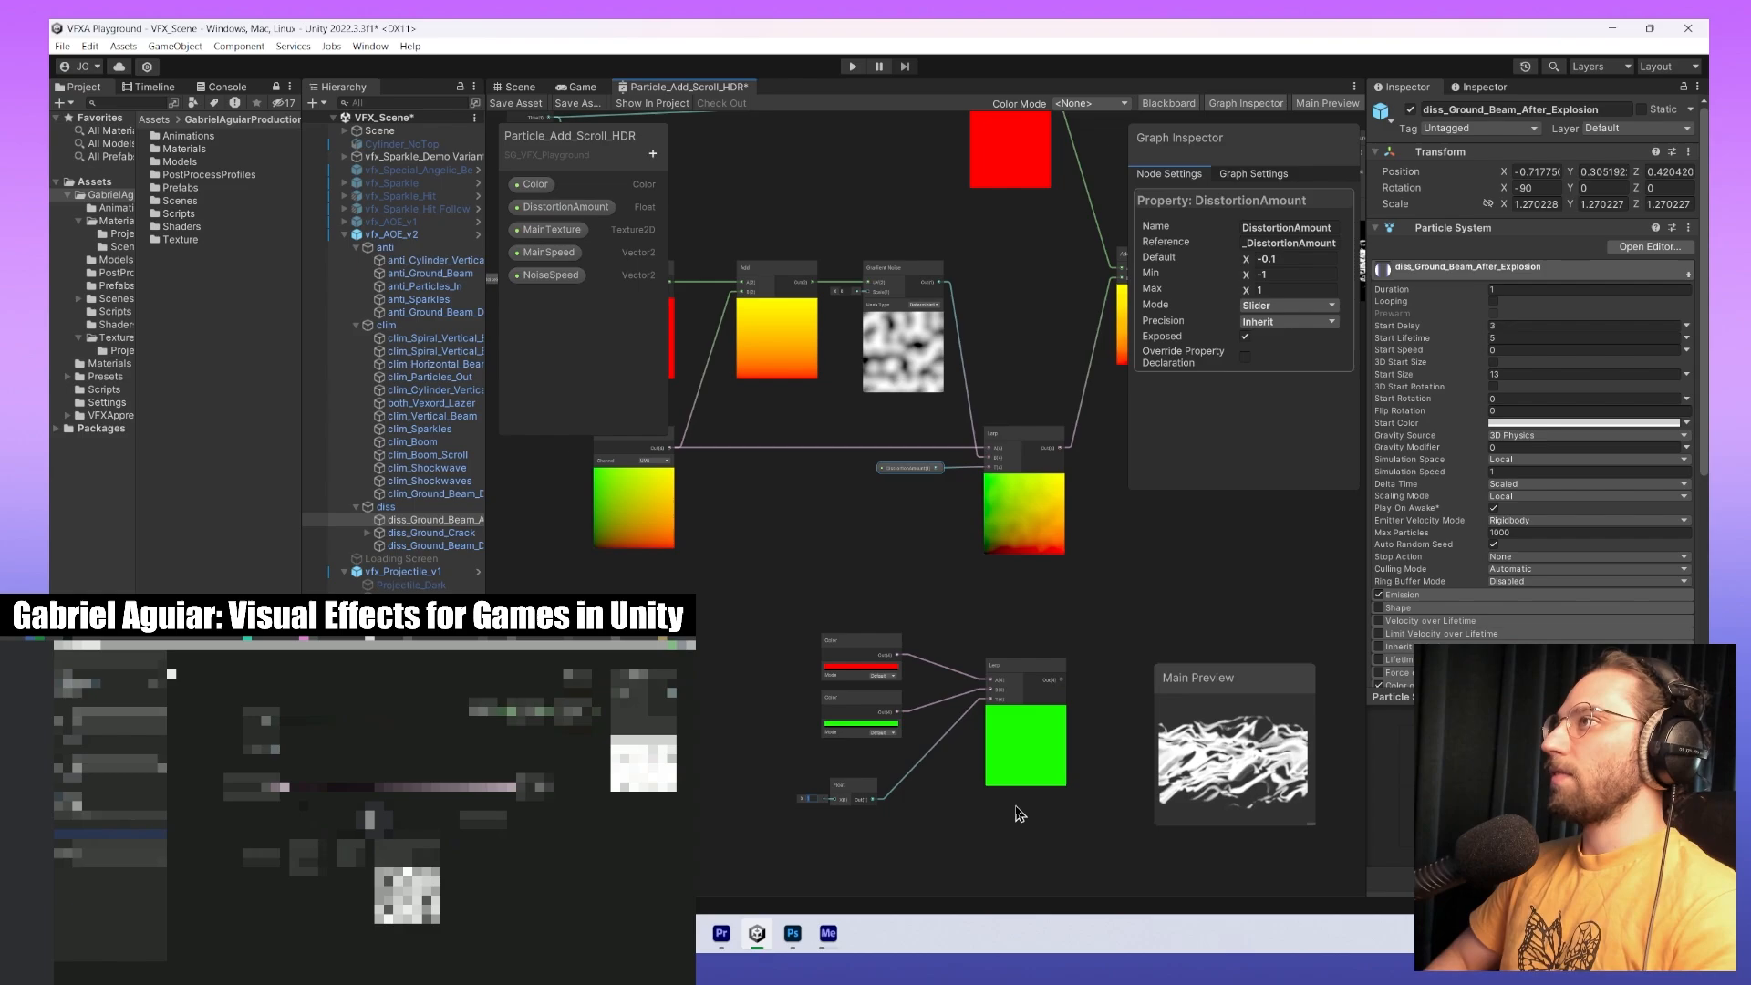
type("0.5")
scroll(1003, 670, "up", 4)
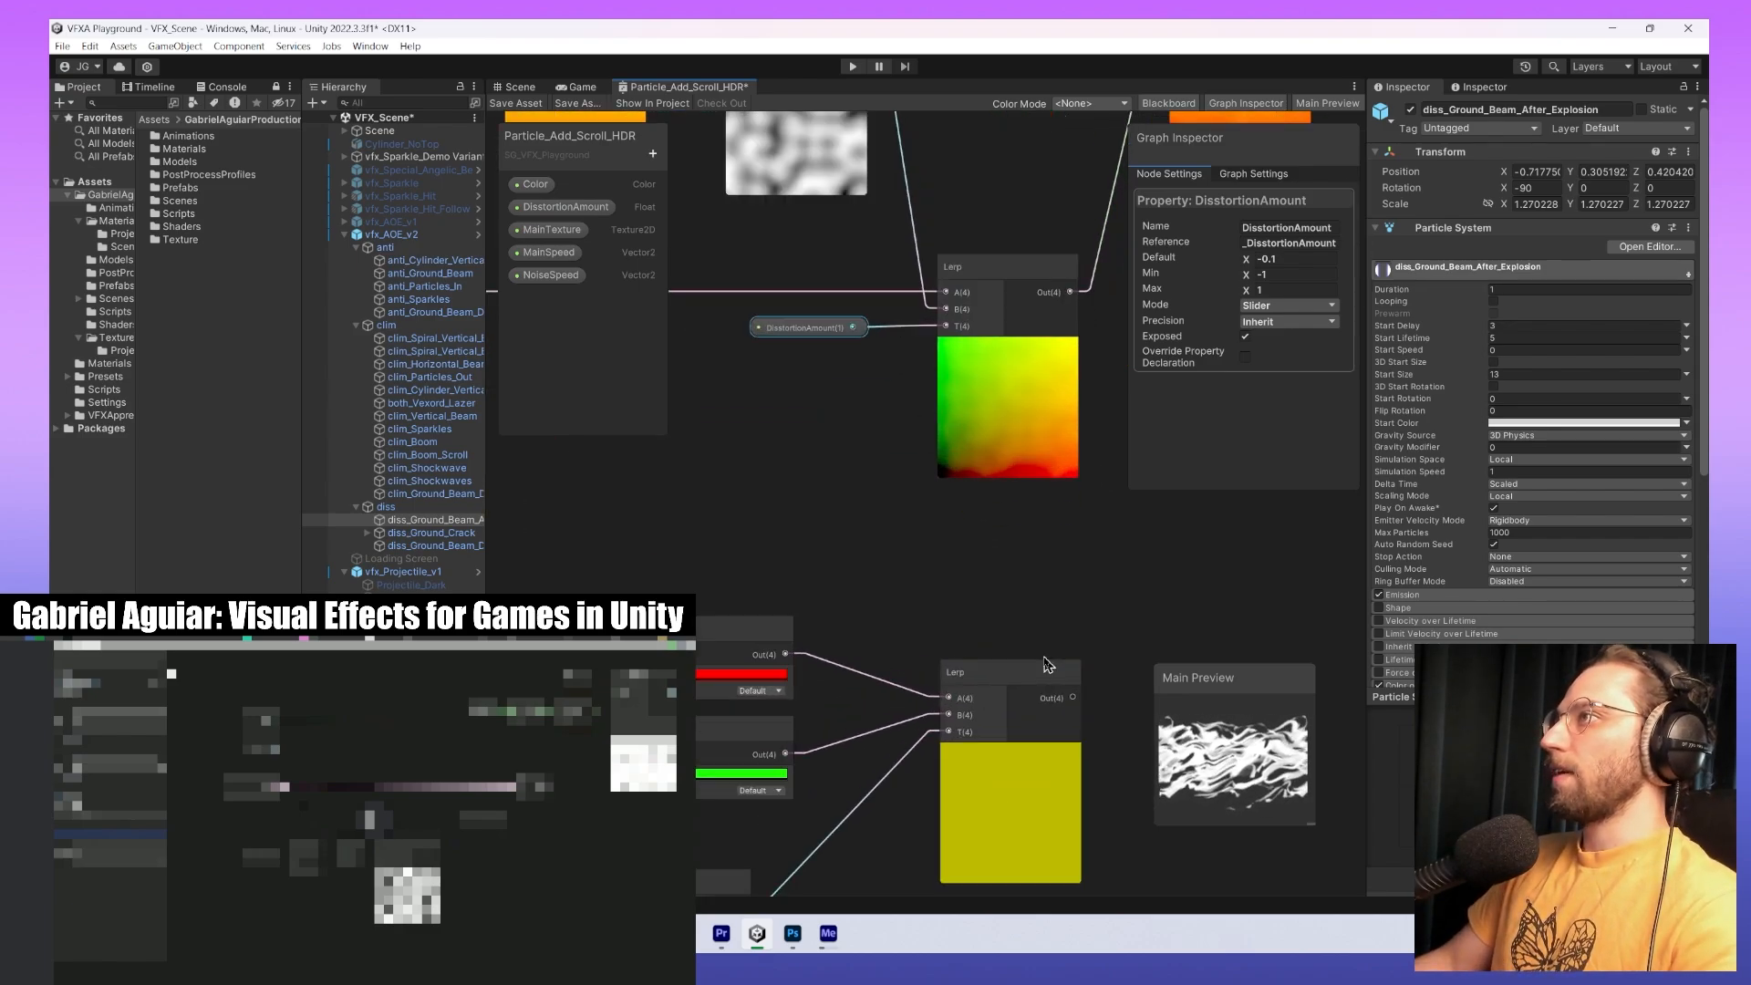
middle_click_drag(1003, 670, 1040, 559)
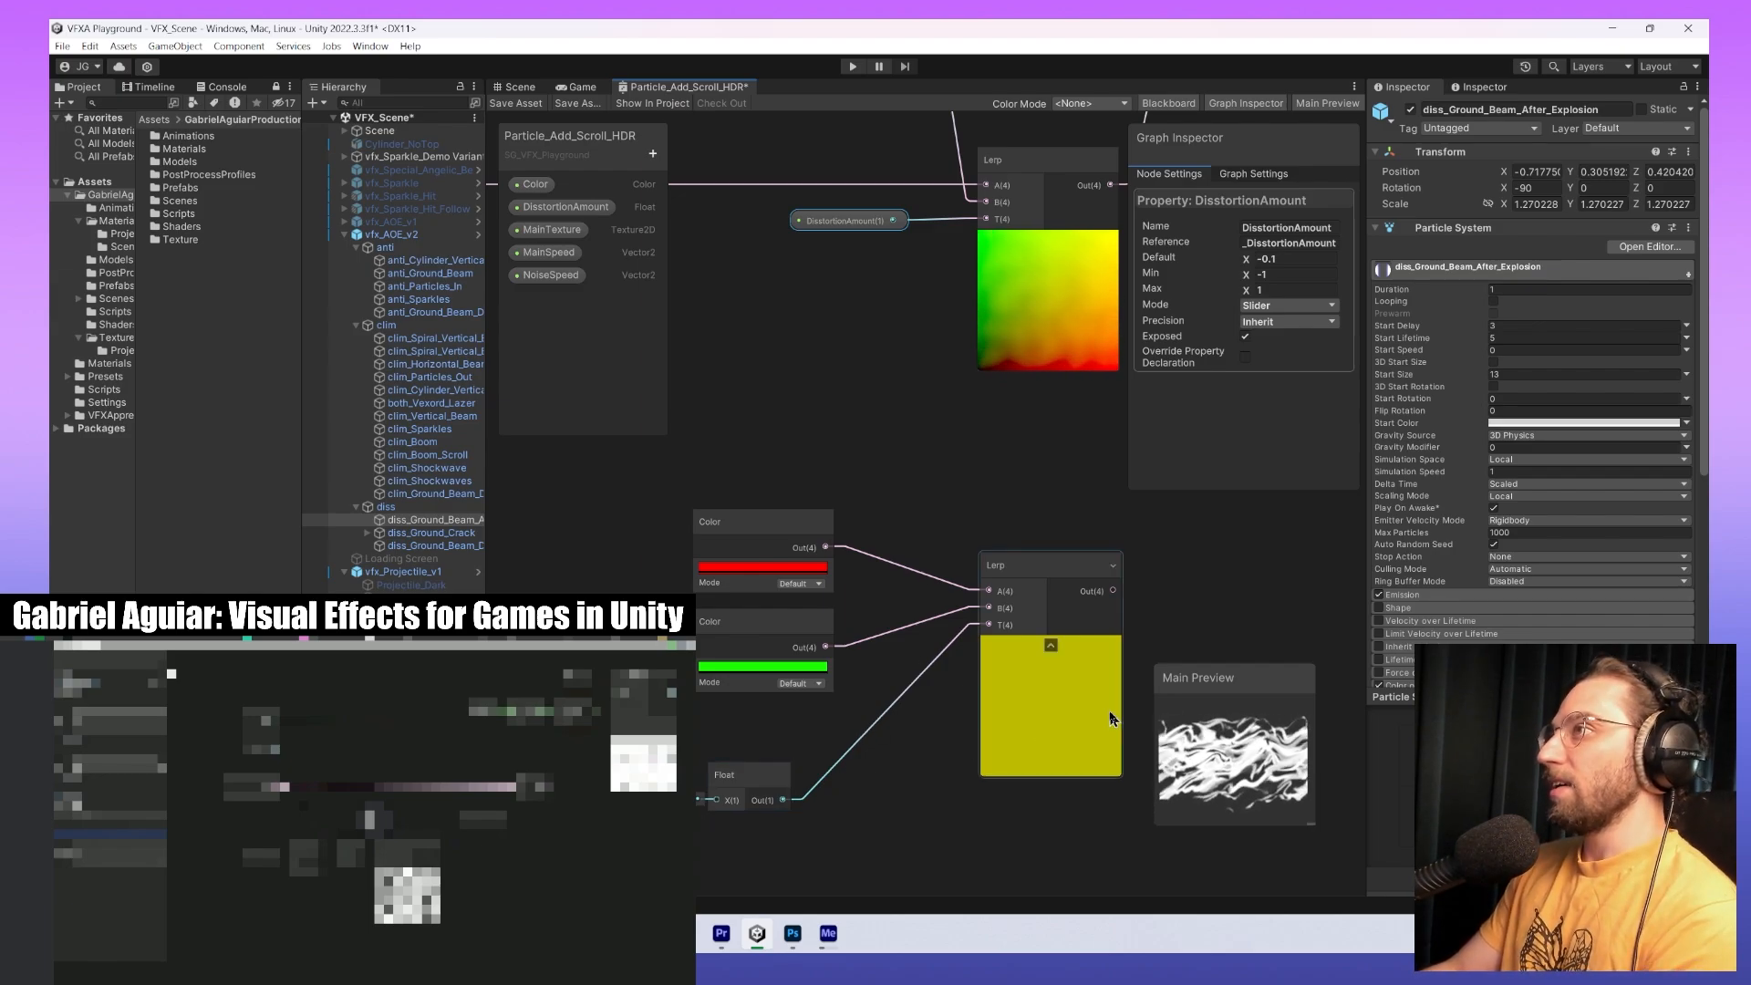
Set the example Lerp's Float input to 1 and then to 0 to compare both ends.
left_click(1049, 644)
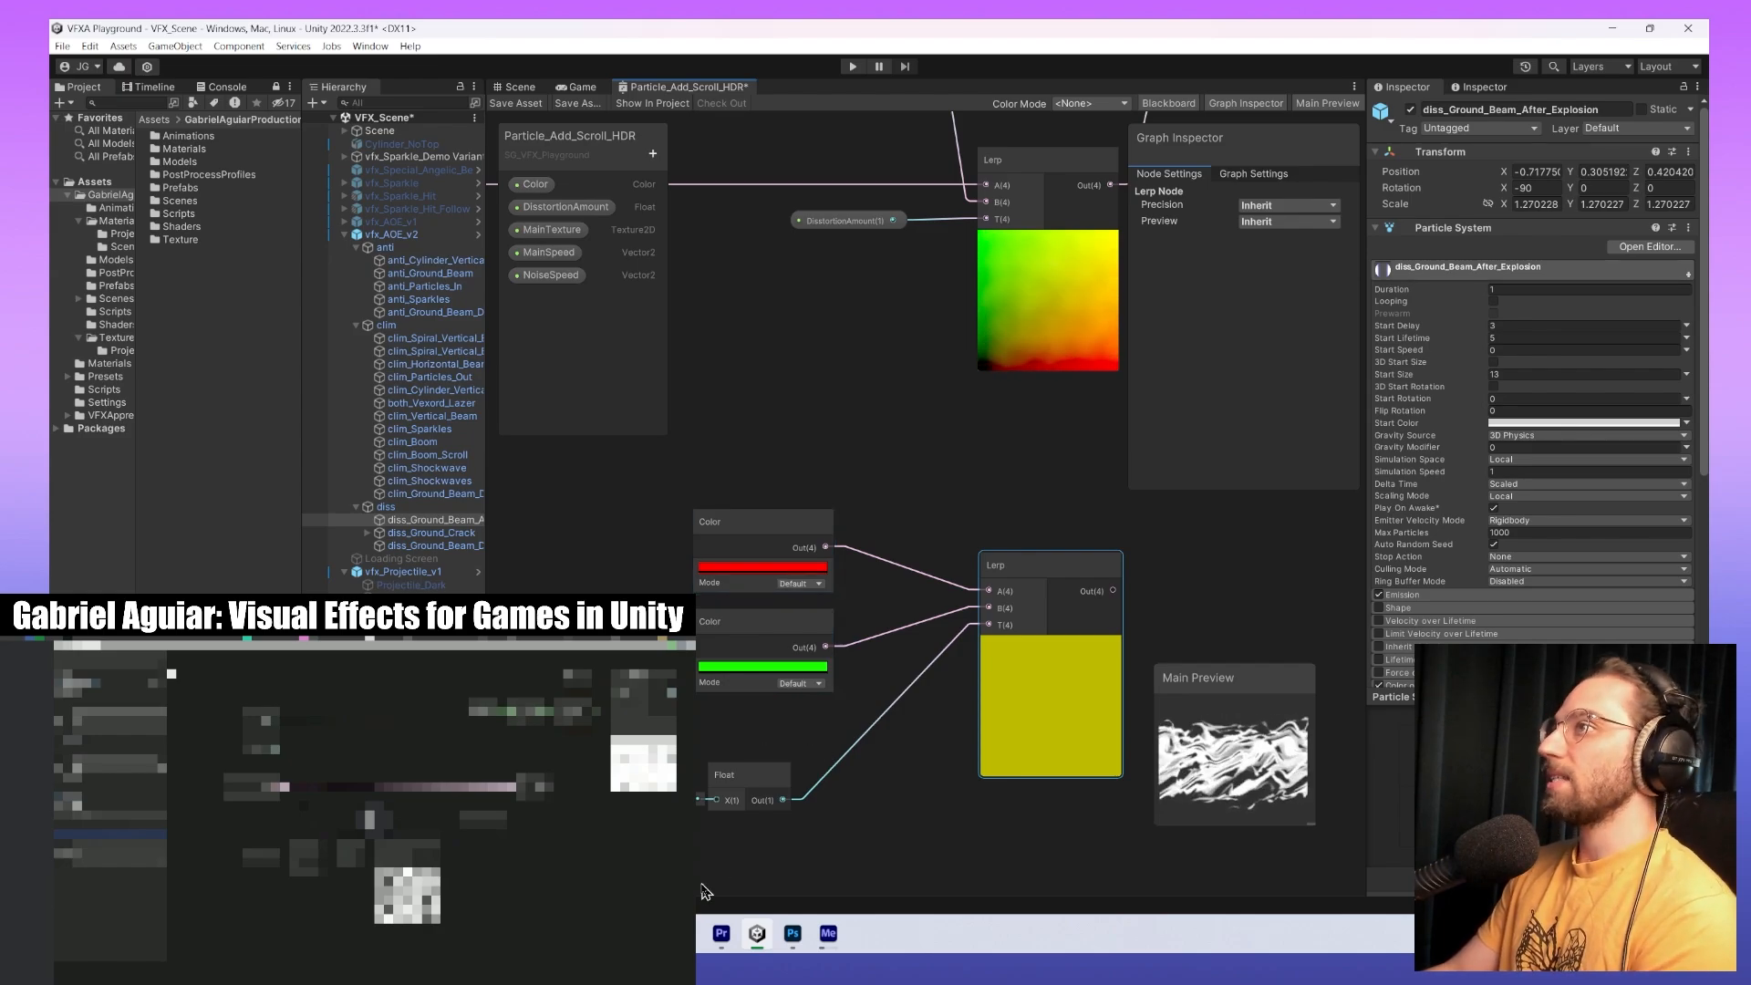
type("1")
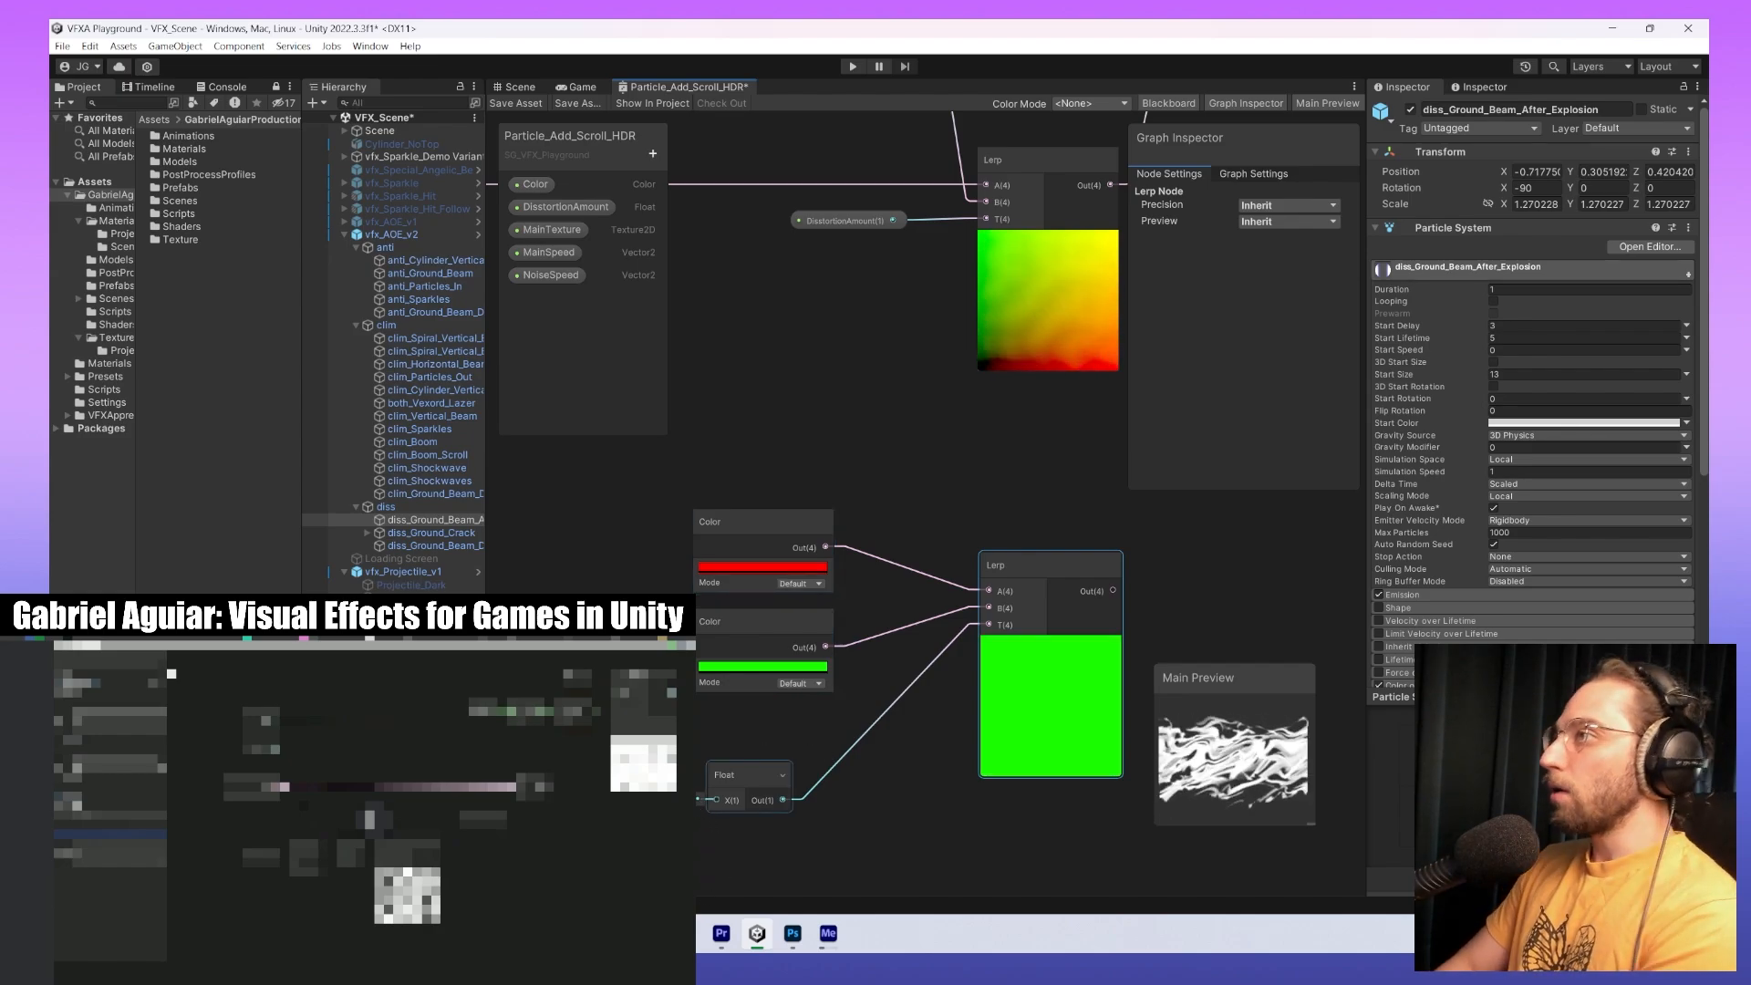
type("0")
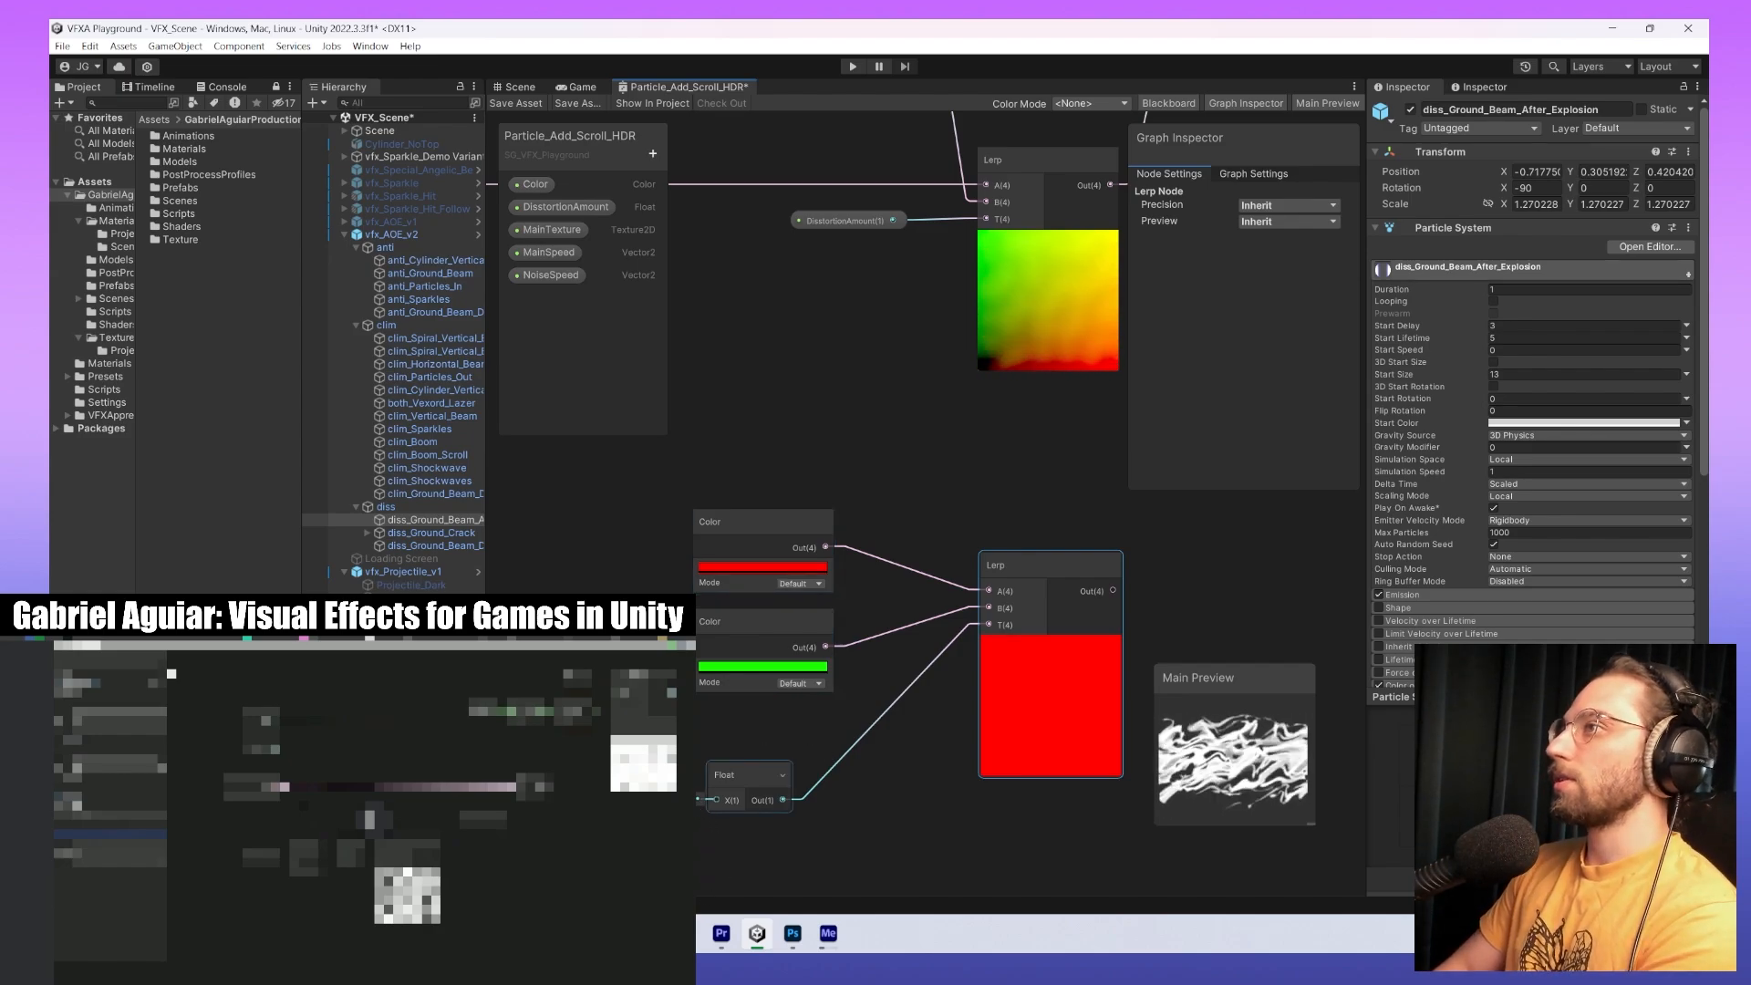
Set the example Lerp's Float input to -1.
middle_click_drag(1036, 462, 977, 474)
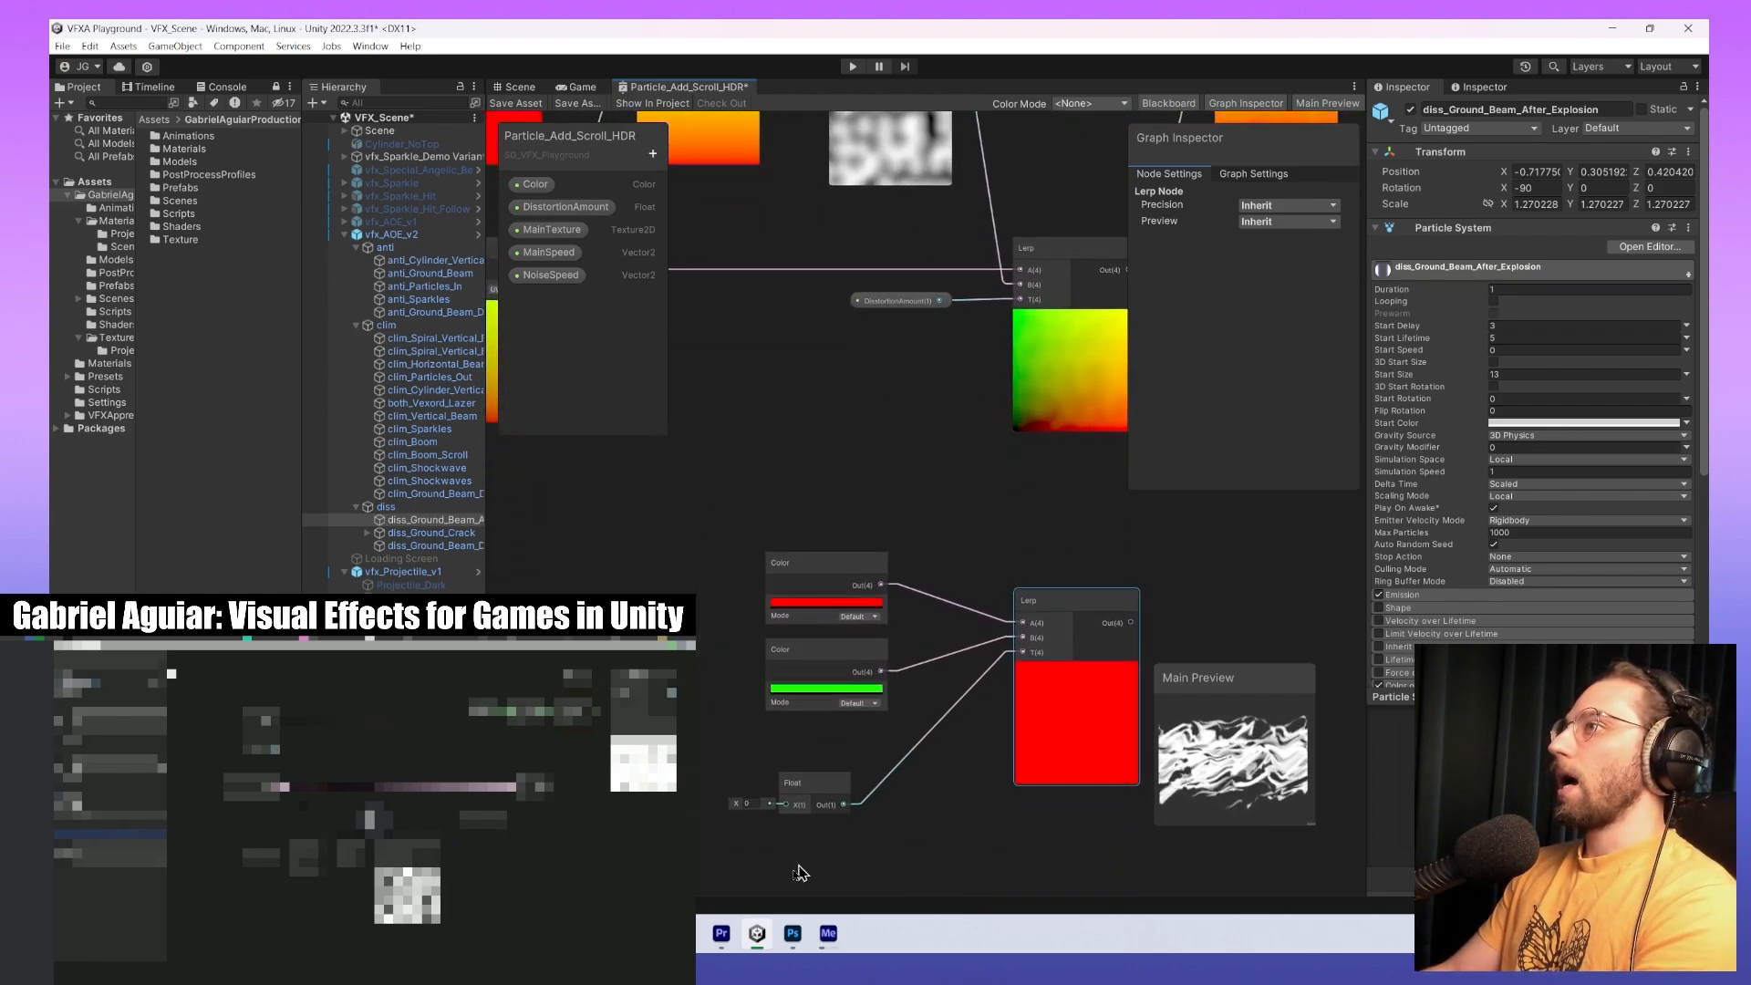
left_click(749, 805)
type("-1")
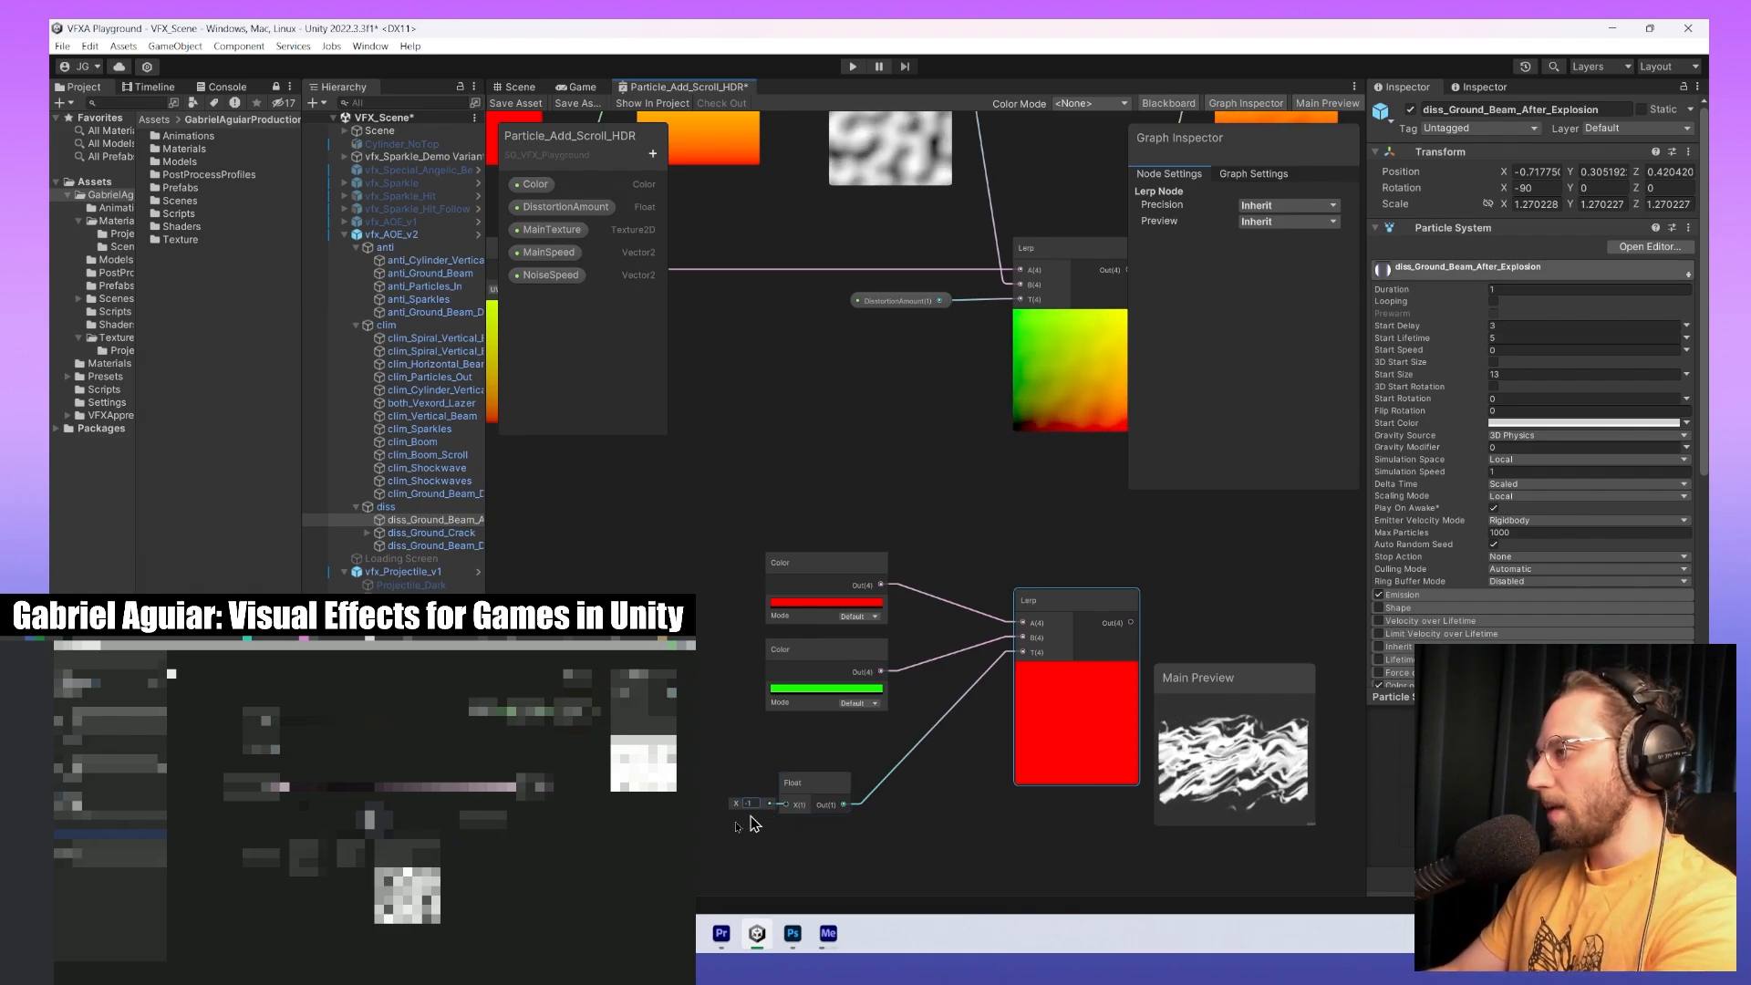
Select the example Color, Float and Lerp nodes together and move them down, away from the main graph.
middle_click_drag(756, 575, 745, 822)
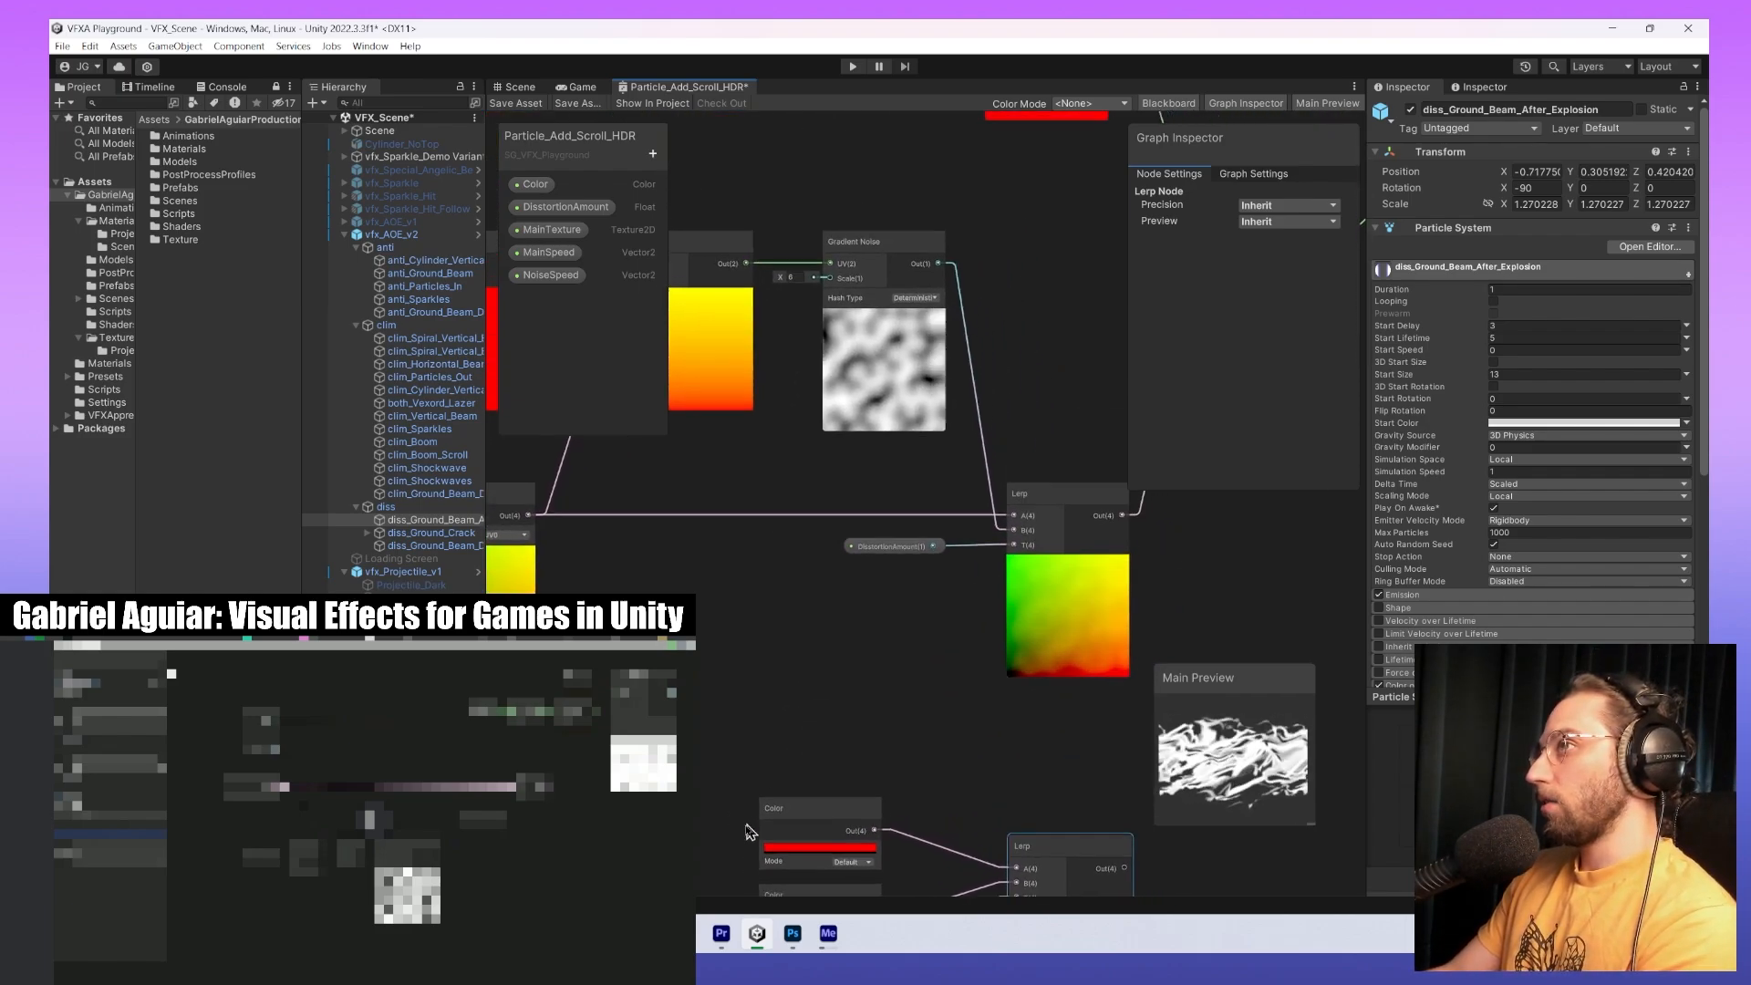
scroll(745, 822, "down", 1)
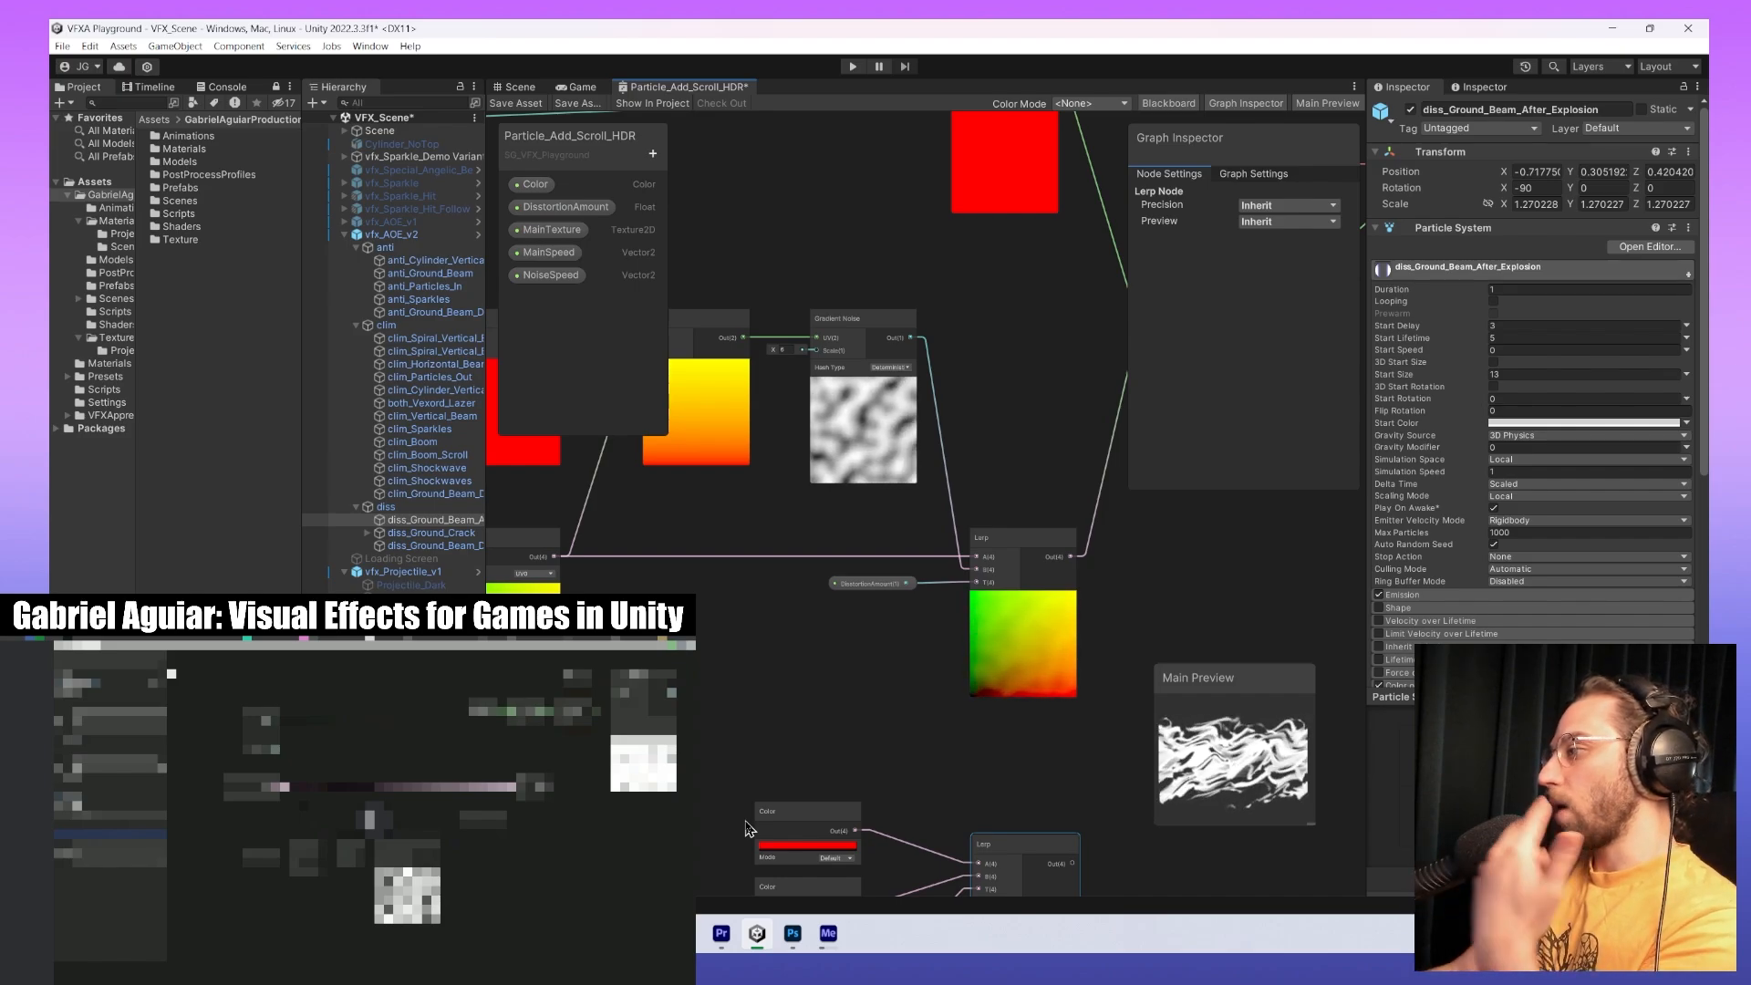
middle_click_drag(745, 828, 778, 618)
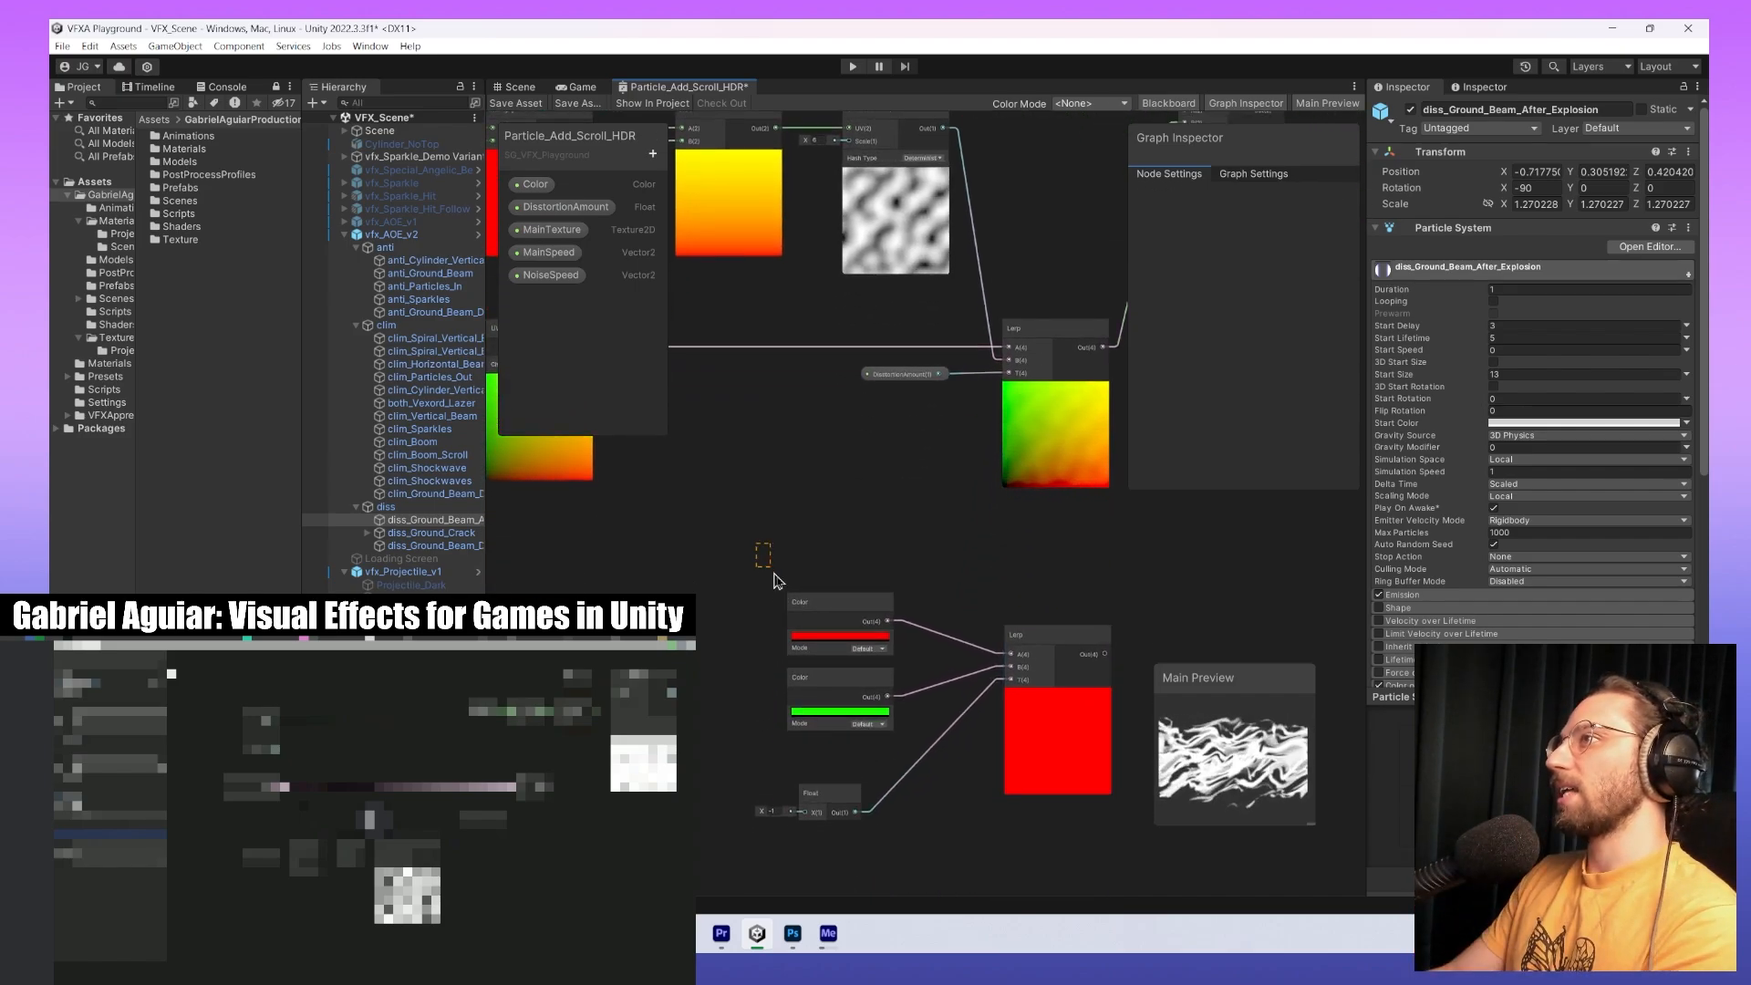
left_click_drag(756, 543, 1150, 884)
scroll(979, 340, "down", 4)
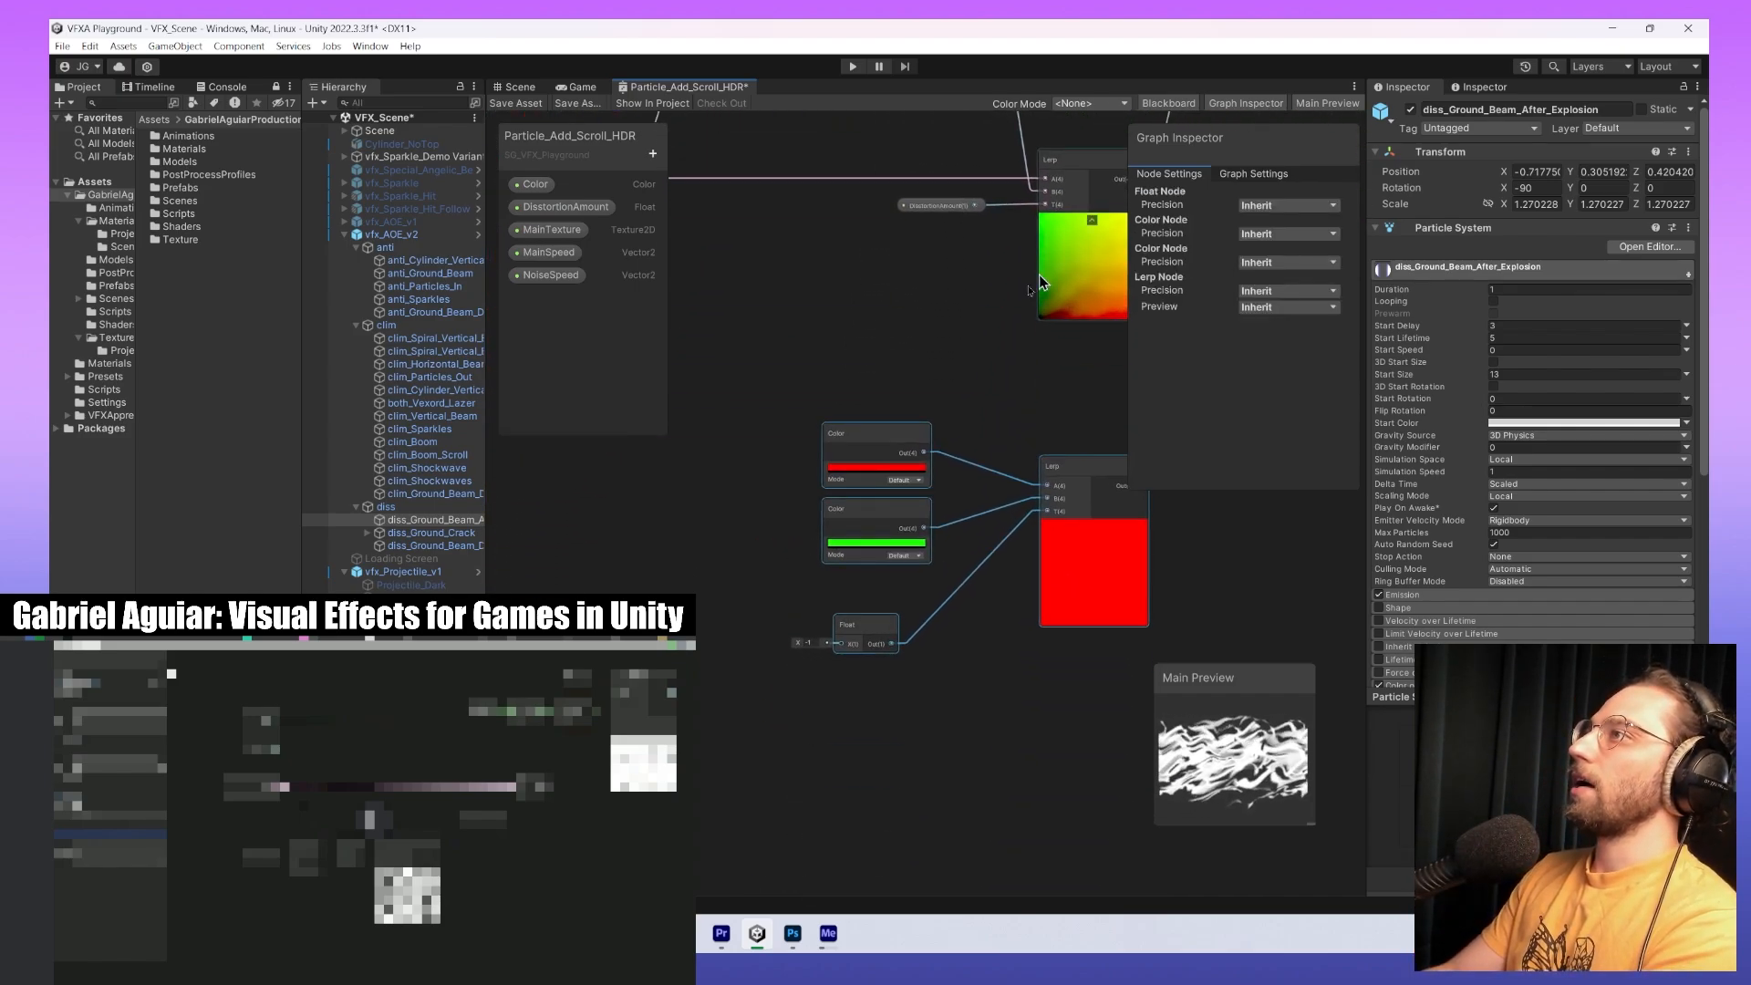
left_click_drag(958, 396, 949, 544)
left_click(1003, 412)
middle_click_drag(1004, 411, 911, 787)
scroll(894, 763, "up", 4)
middle_click_drag(948, 655, 1026, 737)
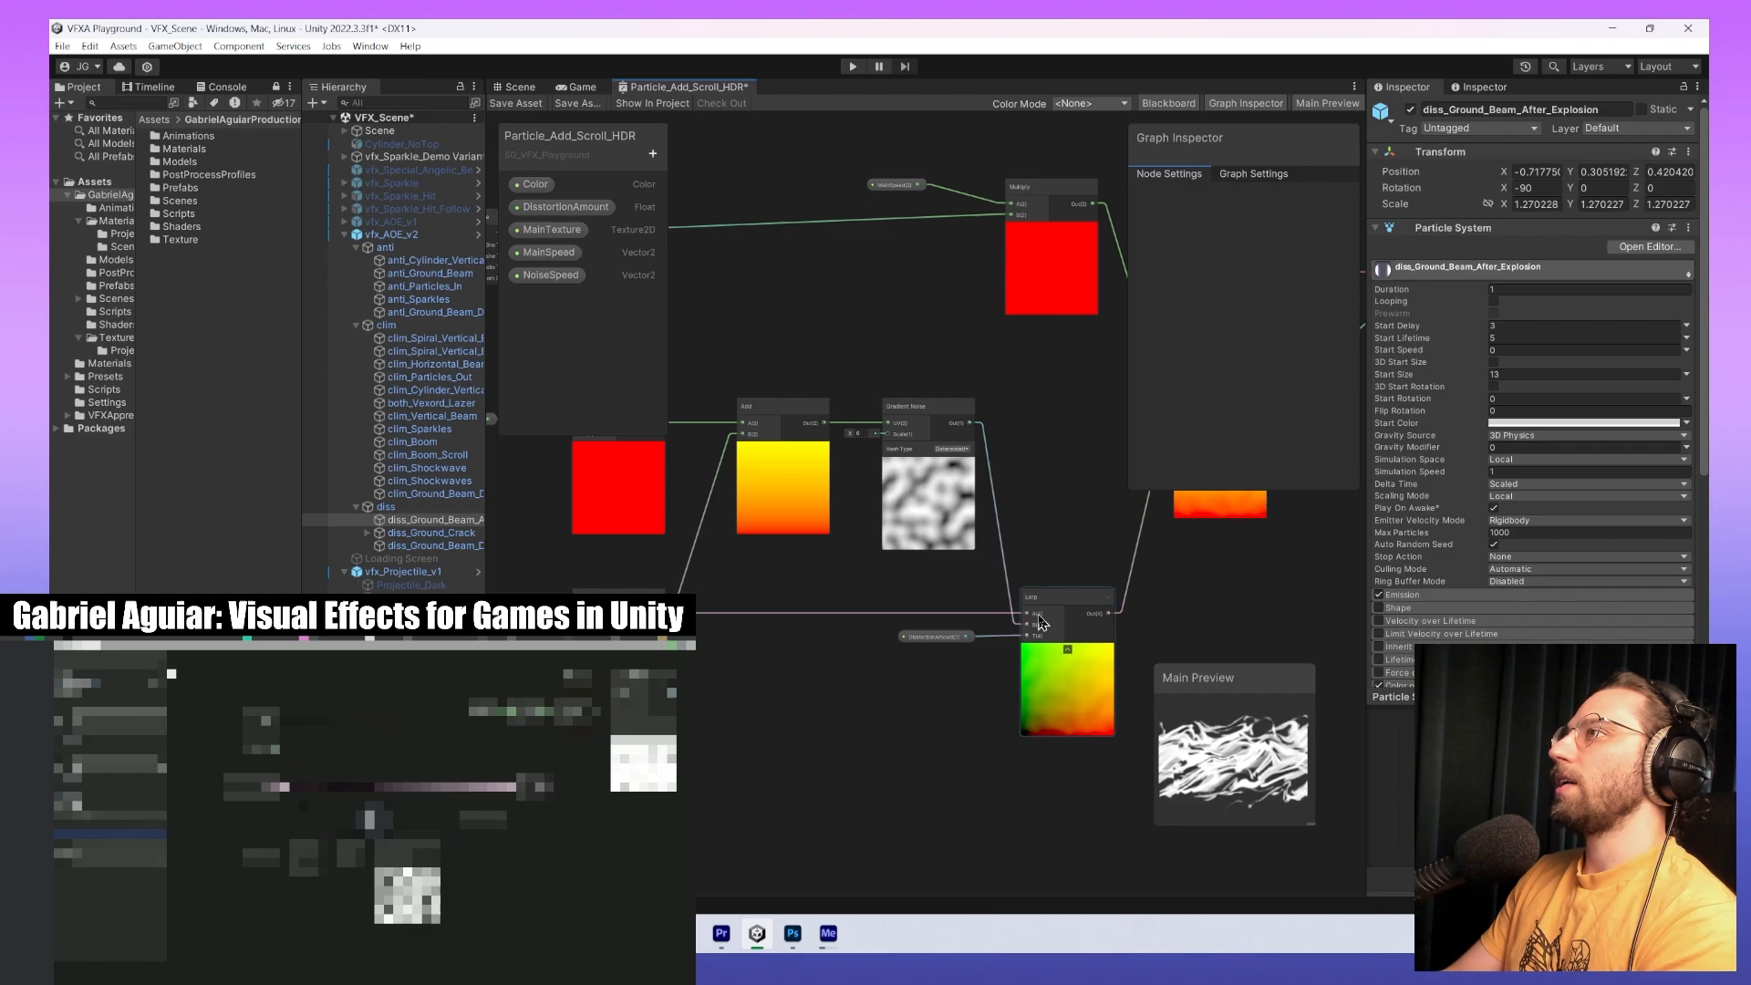
Try a DisstortionAmount default of 0.1, then return it to -0.1.
left_click(943, 637)
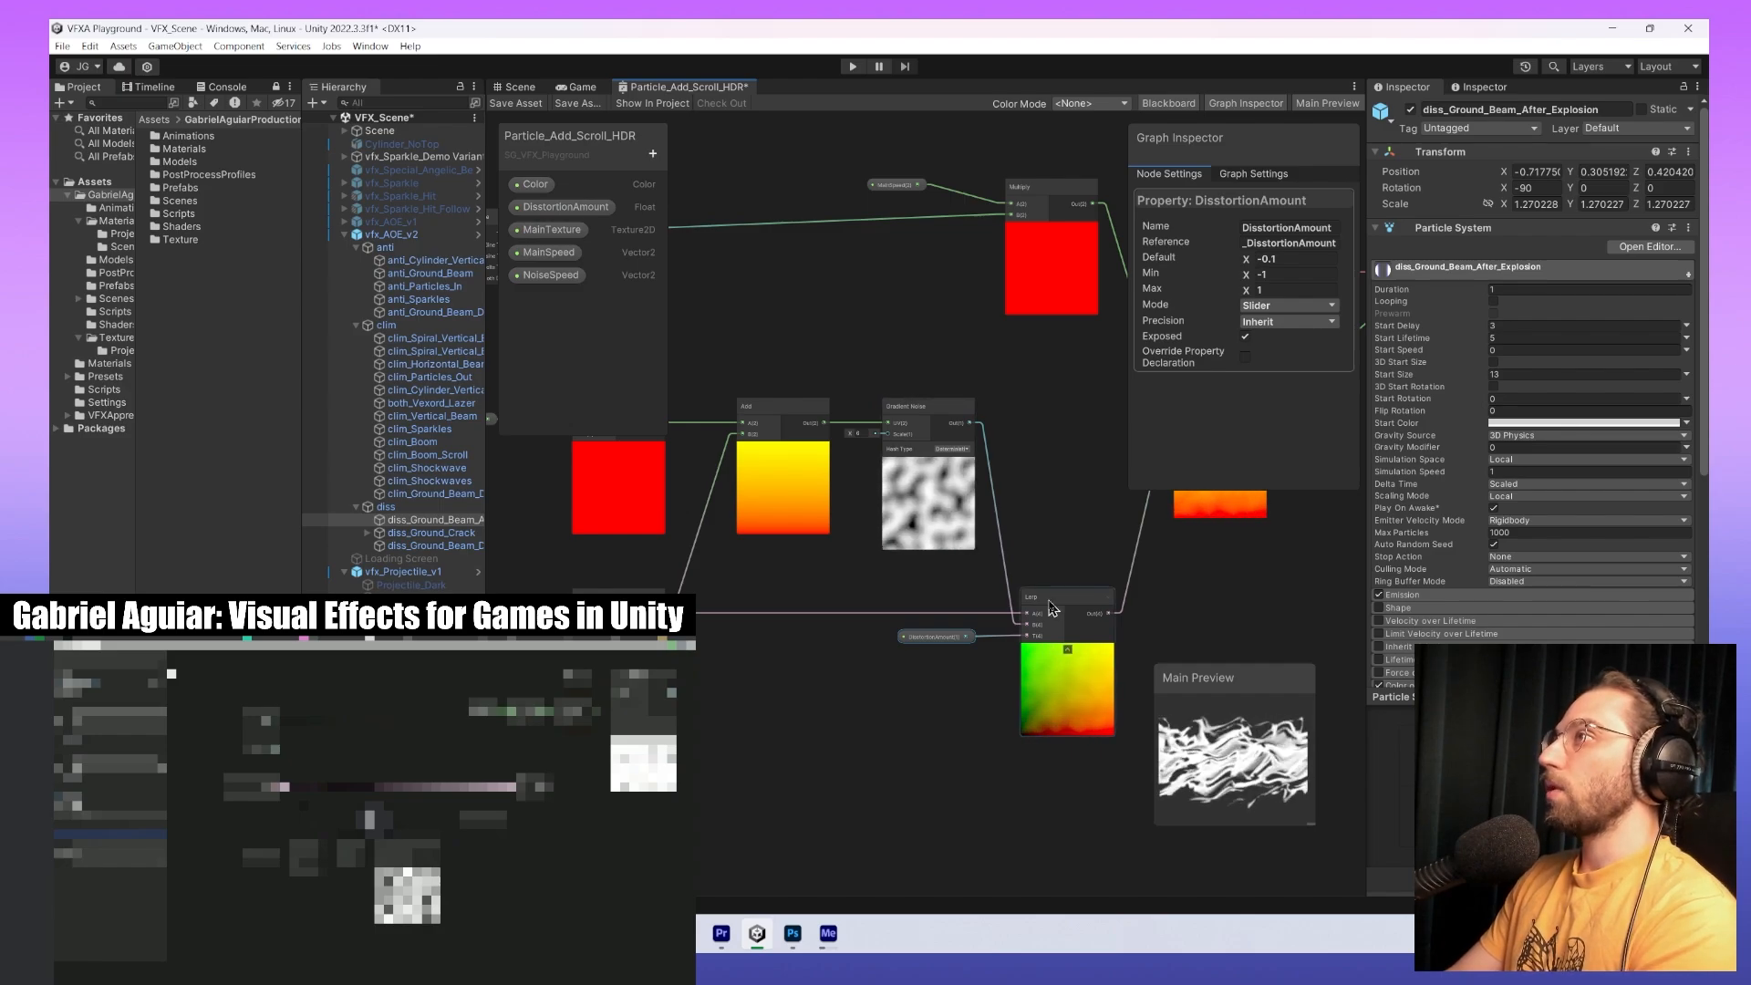
left_click(1264, 260)
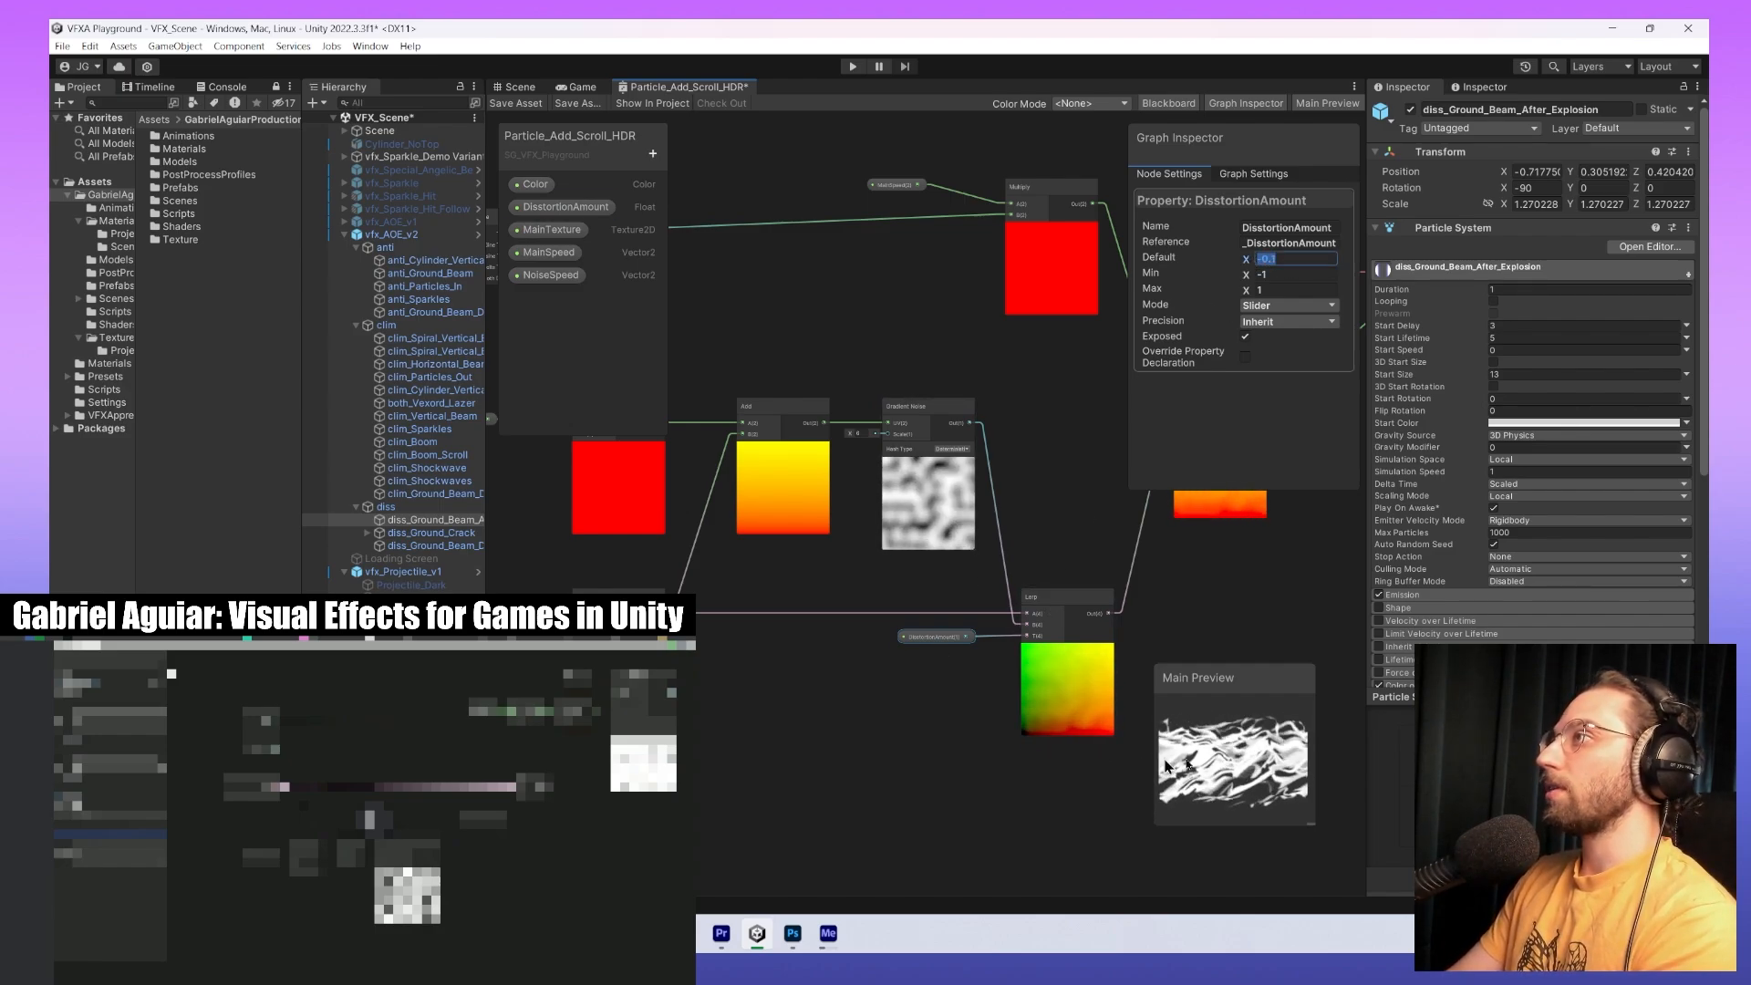
left_click(1299, 263)
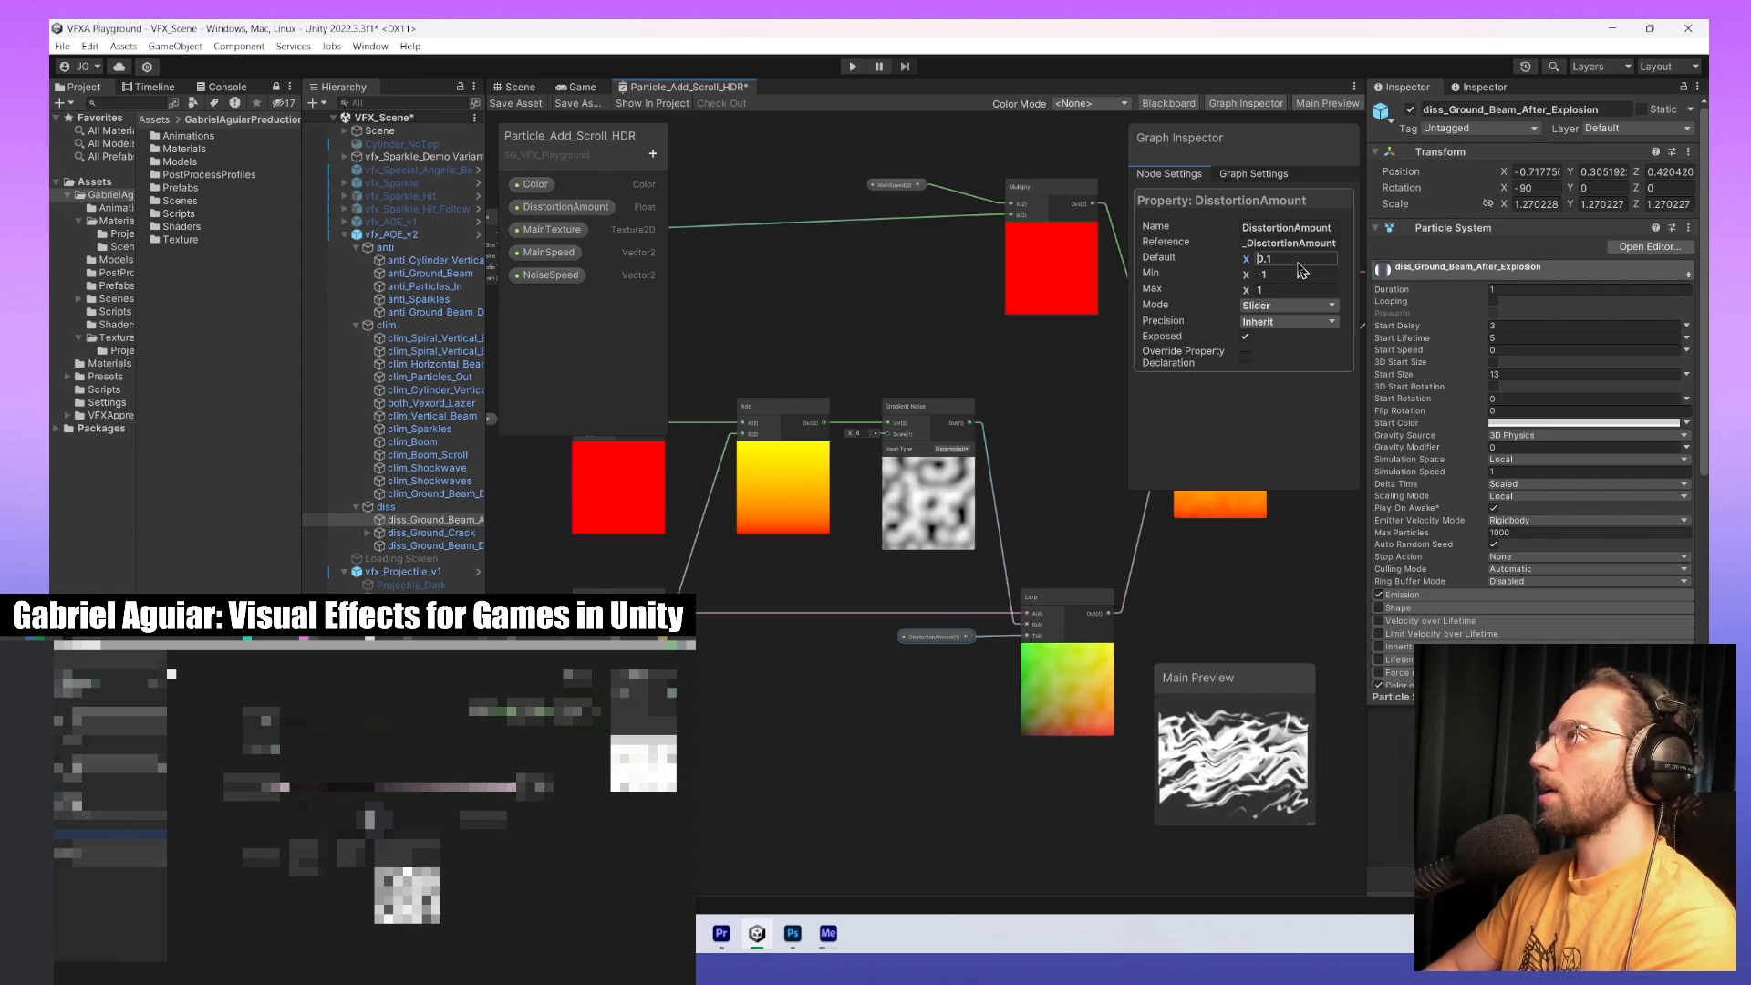
type("-")
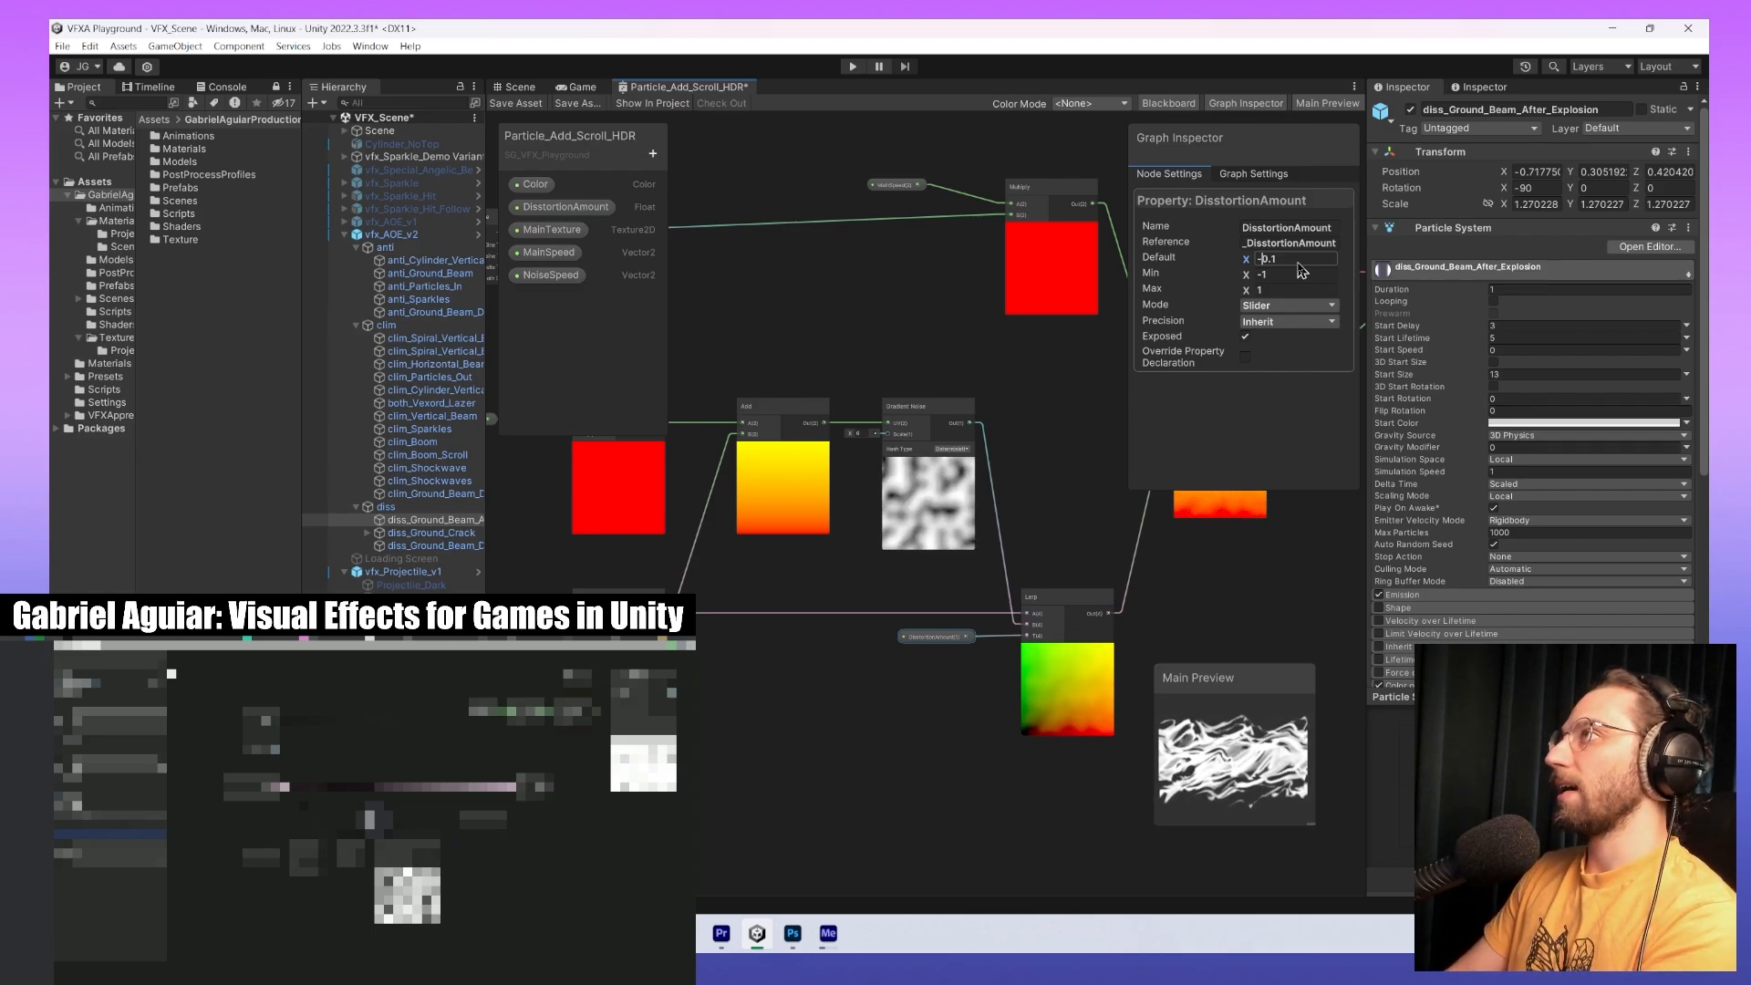
Compare the Lerp node's distorted UVs with DisstortionAmount at 0.1 and again at -0.1.
middle_click_drag(1059, 527, 832, 461)
scroll(889, 501, "up", 4)
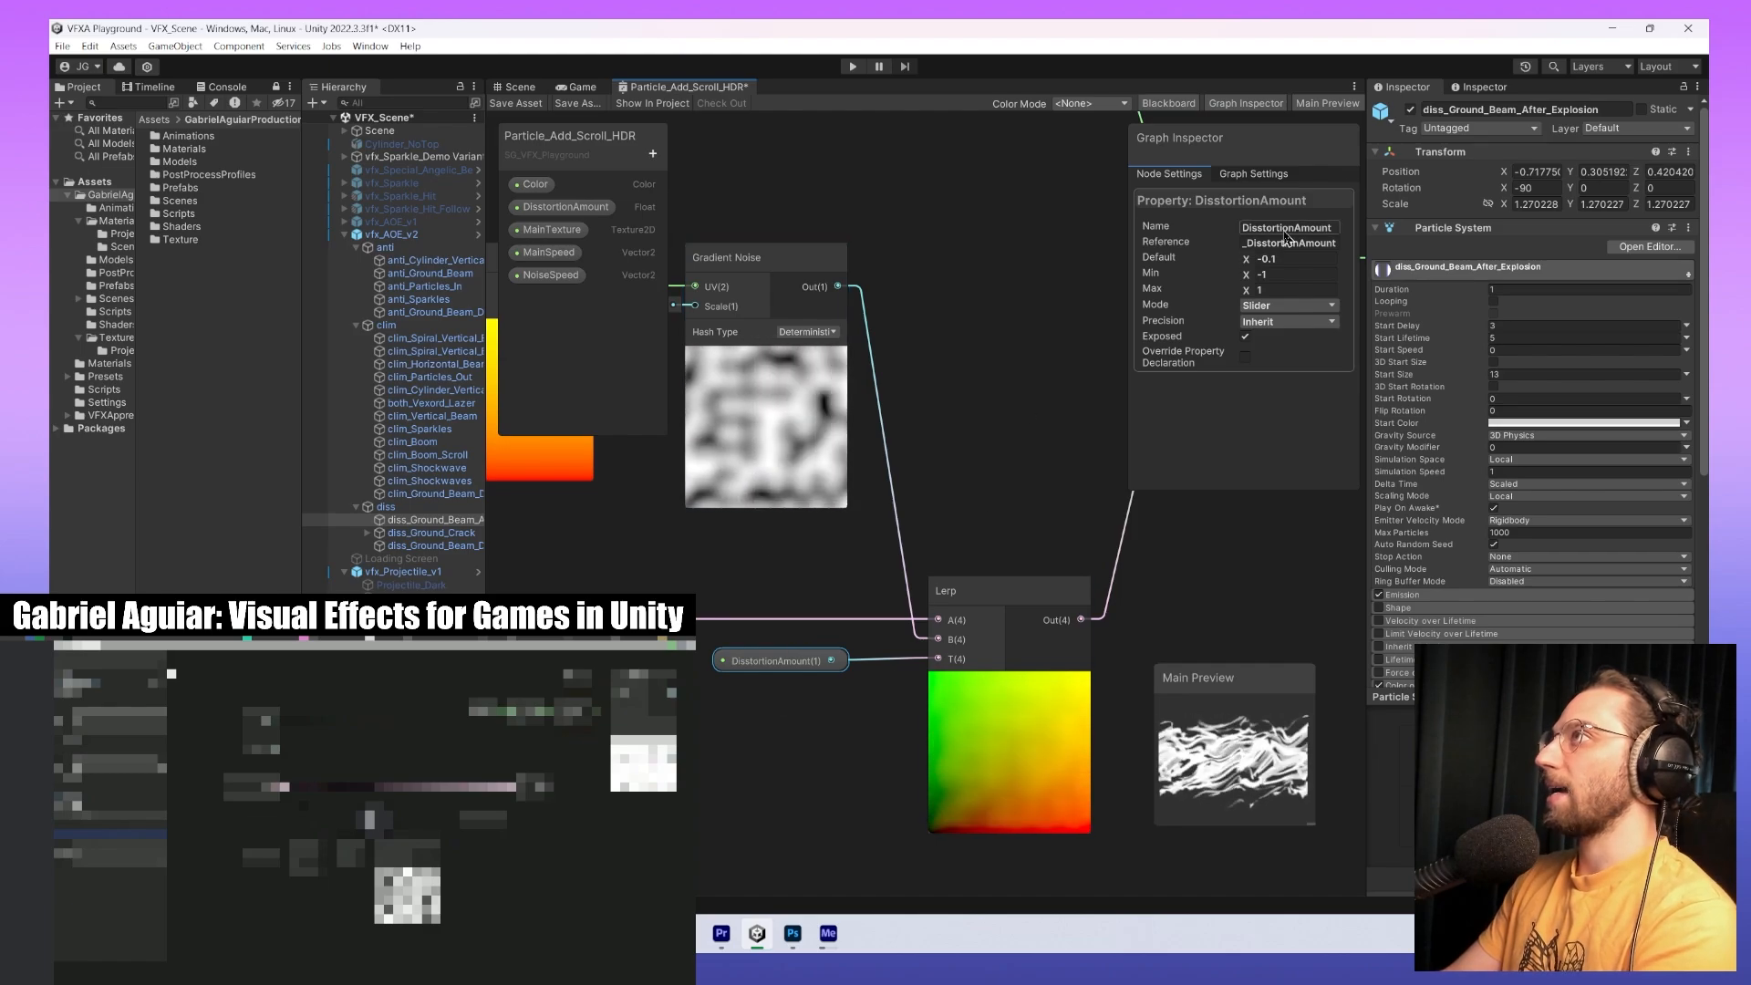
left_click(1263, 261)
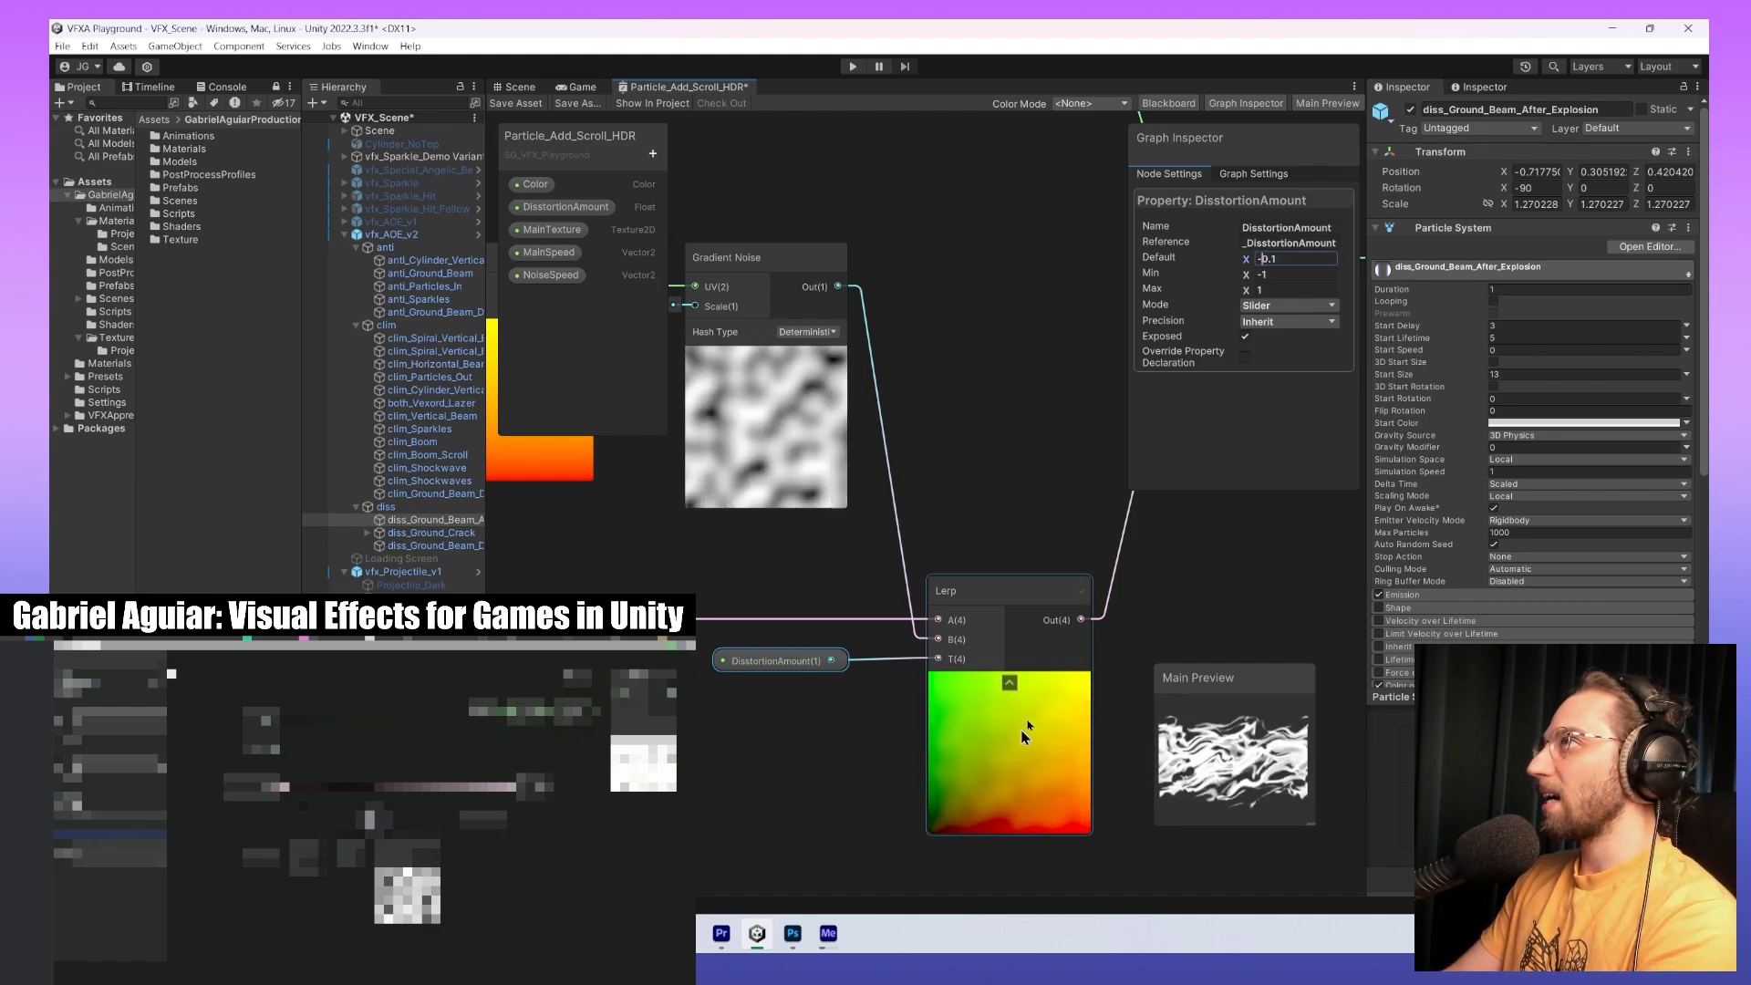
key("BackSpace")
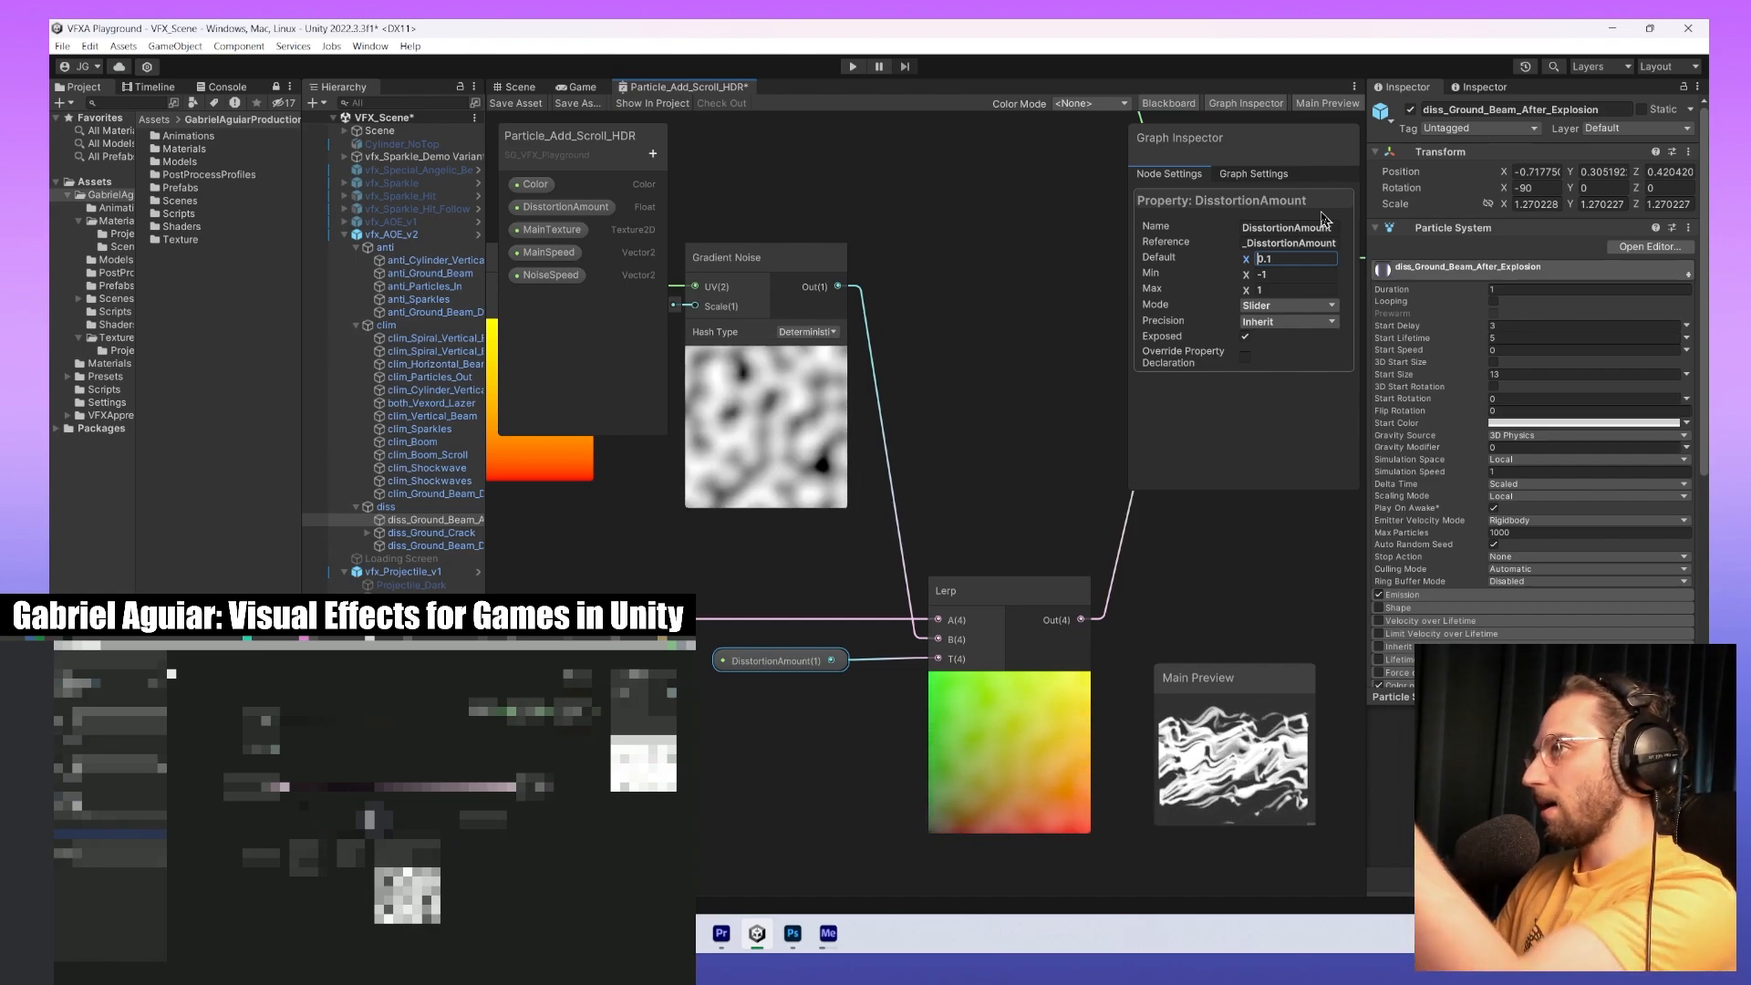
type("-")
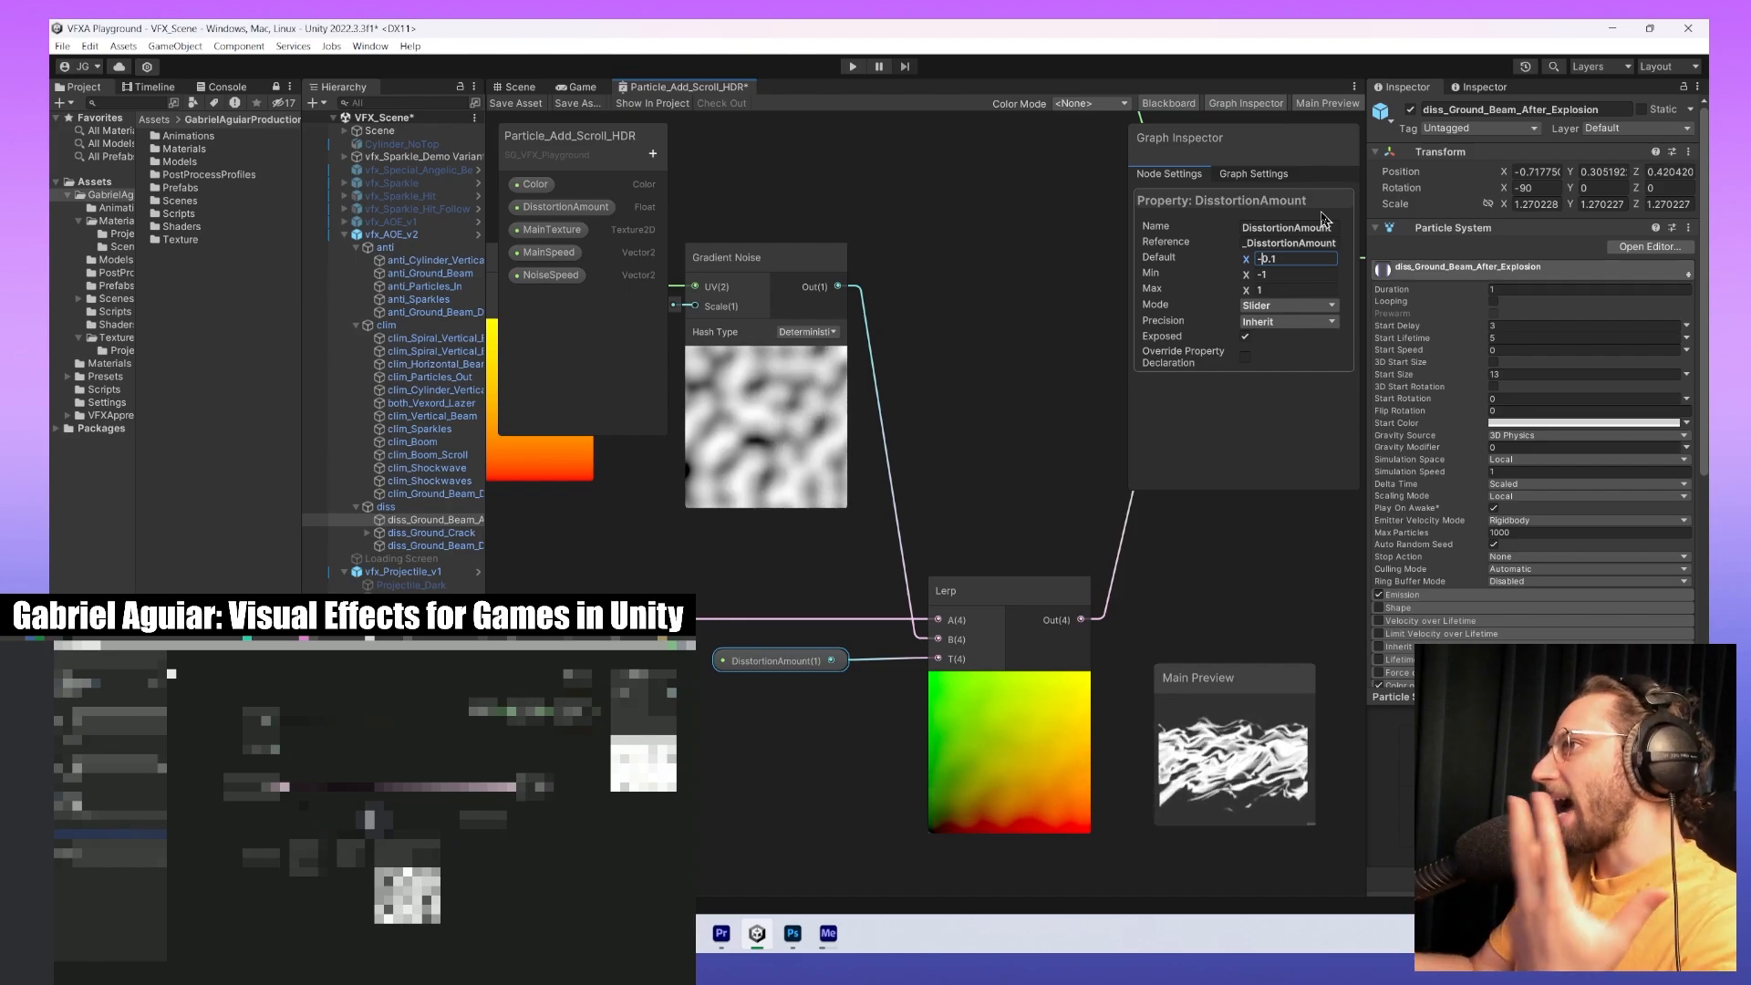
Trace how the Multiply node's scrolled UVs and the Lerp node's distorted UVs combine in the Add node.
scroll(931, 670, "down", 5)
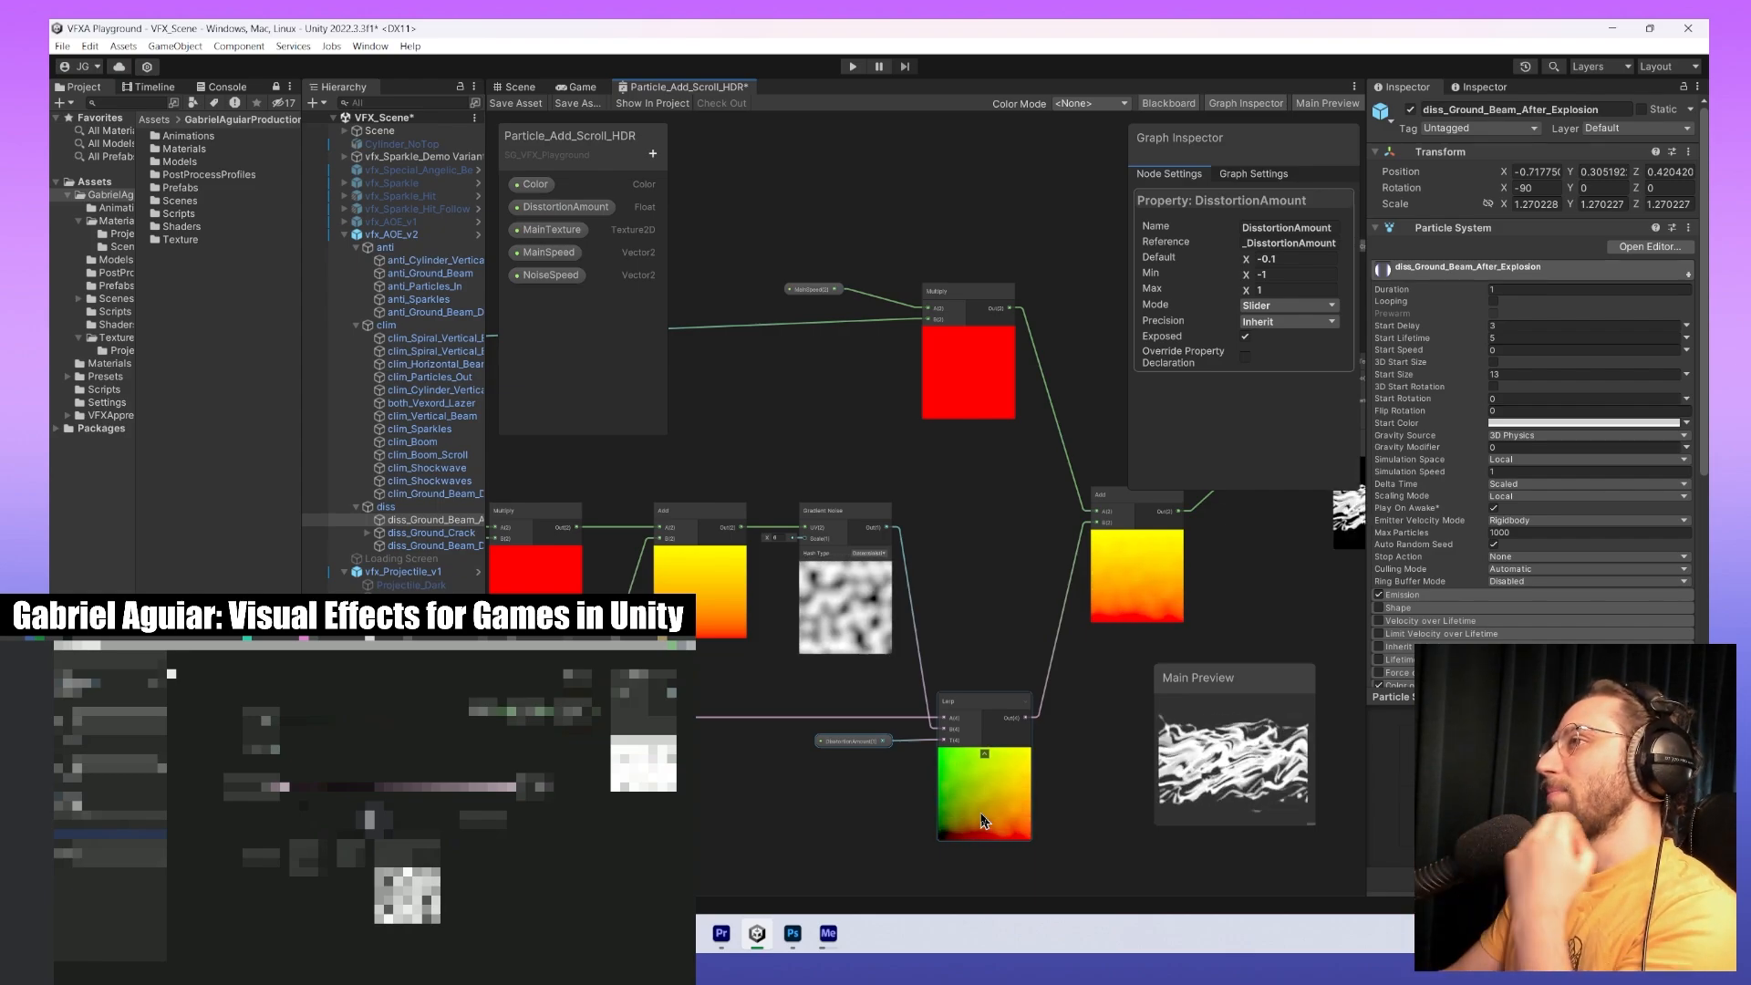
middle_click_drag(983, 821, 848, 853)
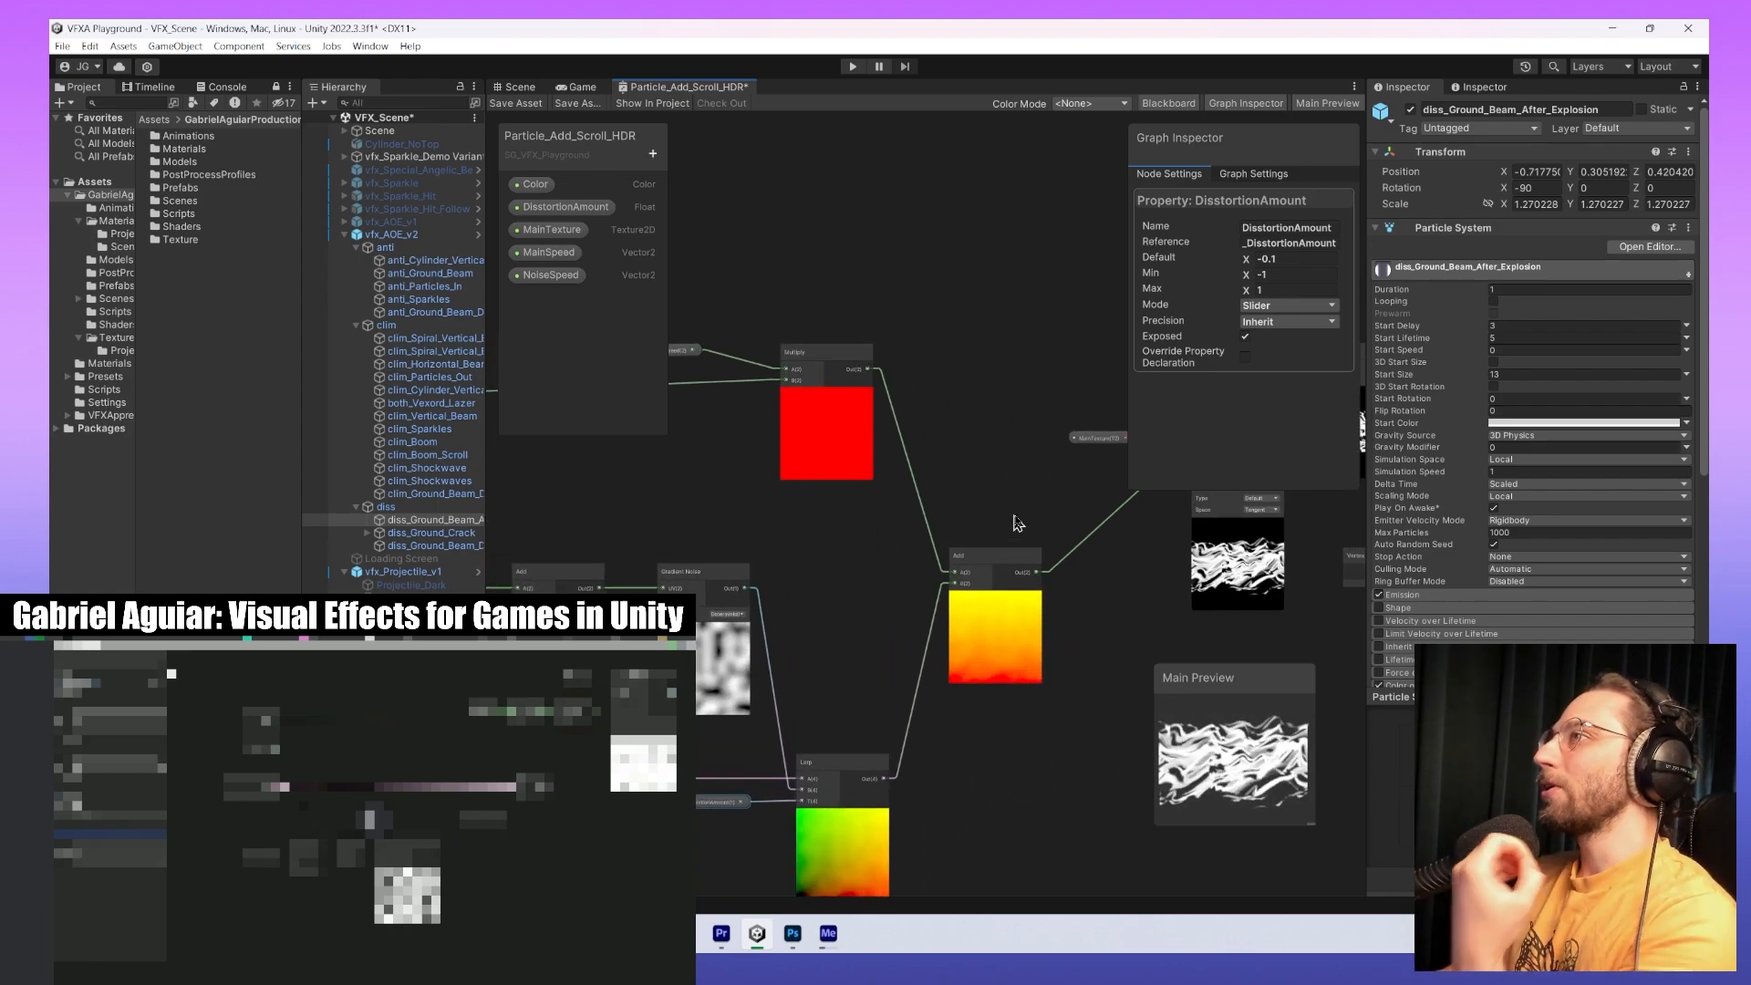
middle_click_drag(997, 617, 948, 565)
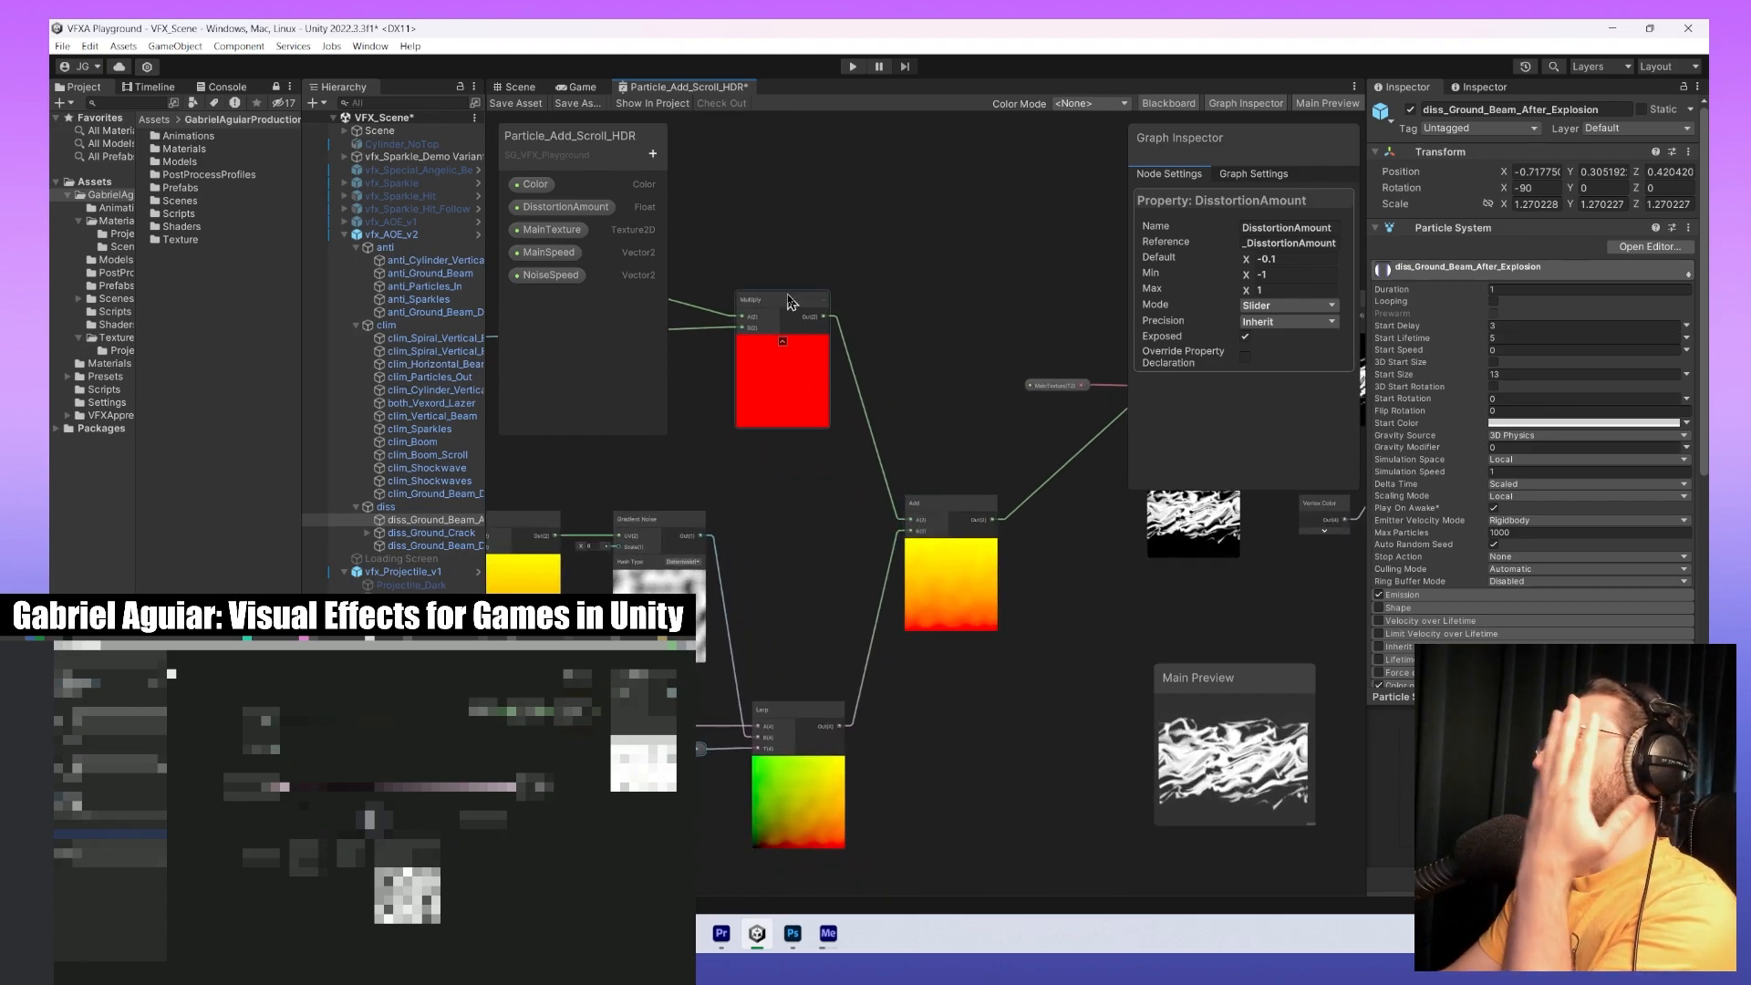
left_click(790, 380)
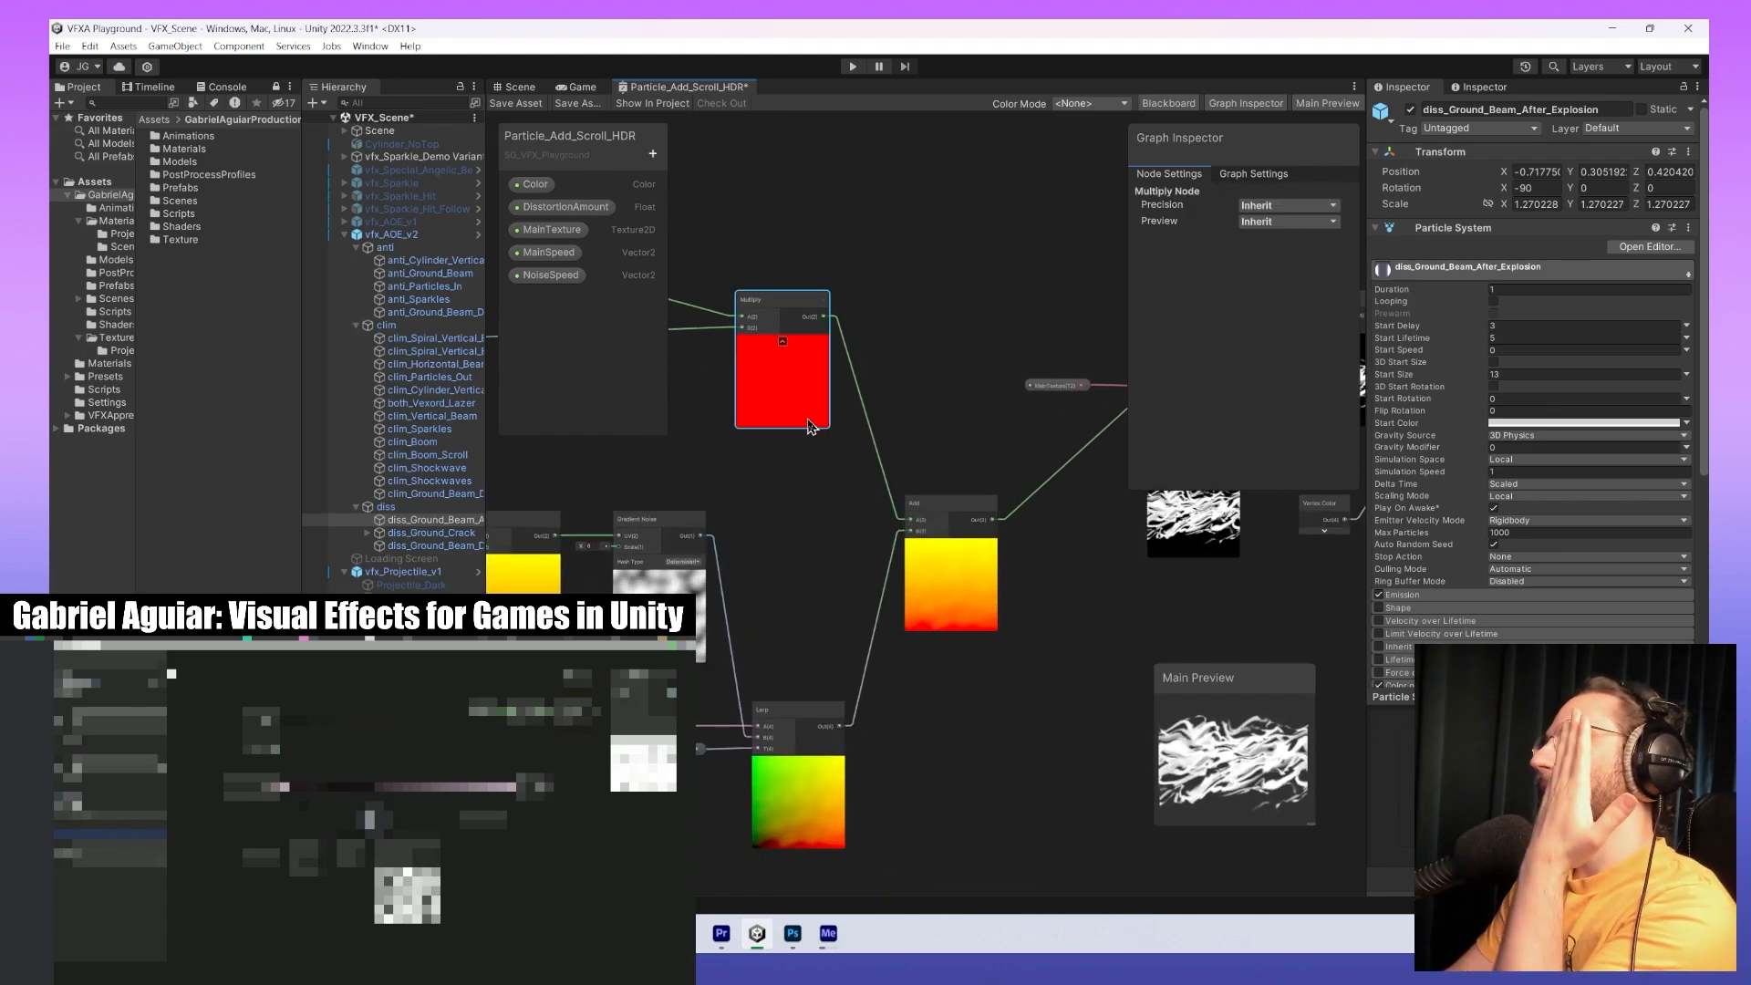
middle_click_drag(806, 413, 1151, 457)
middle_click_drag(1002, 556, 675, 620)
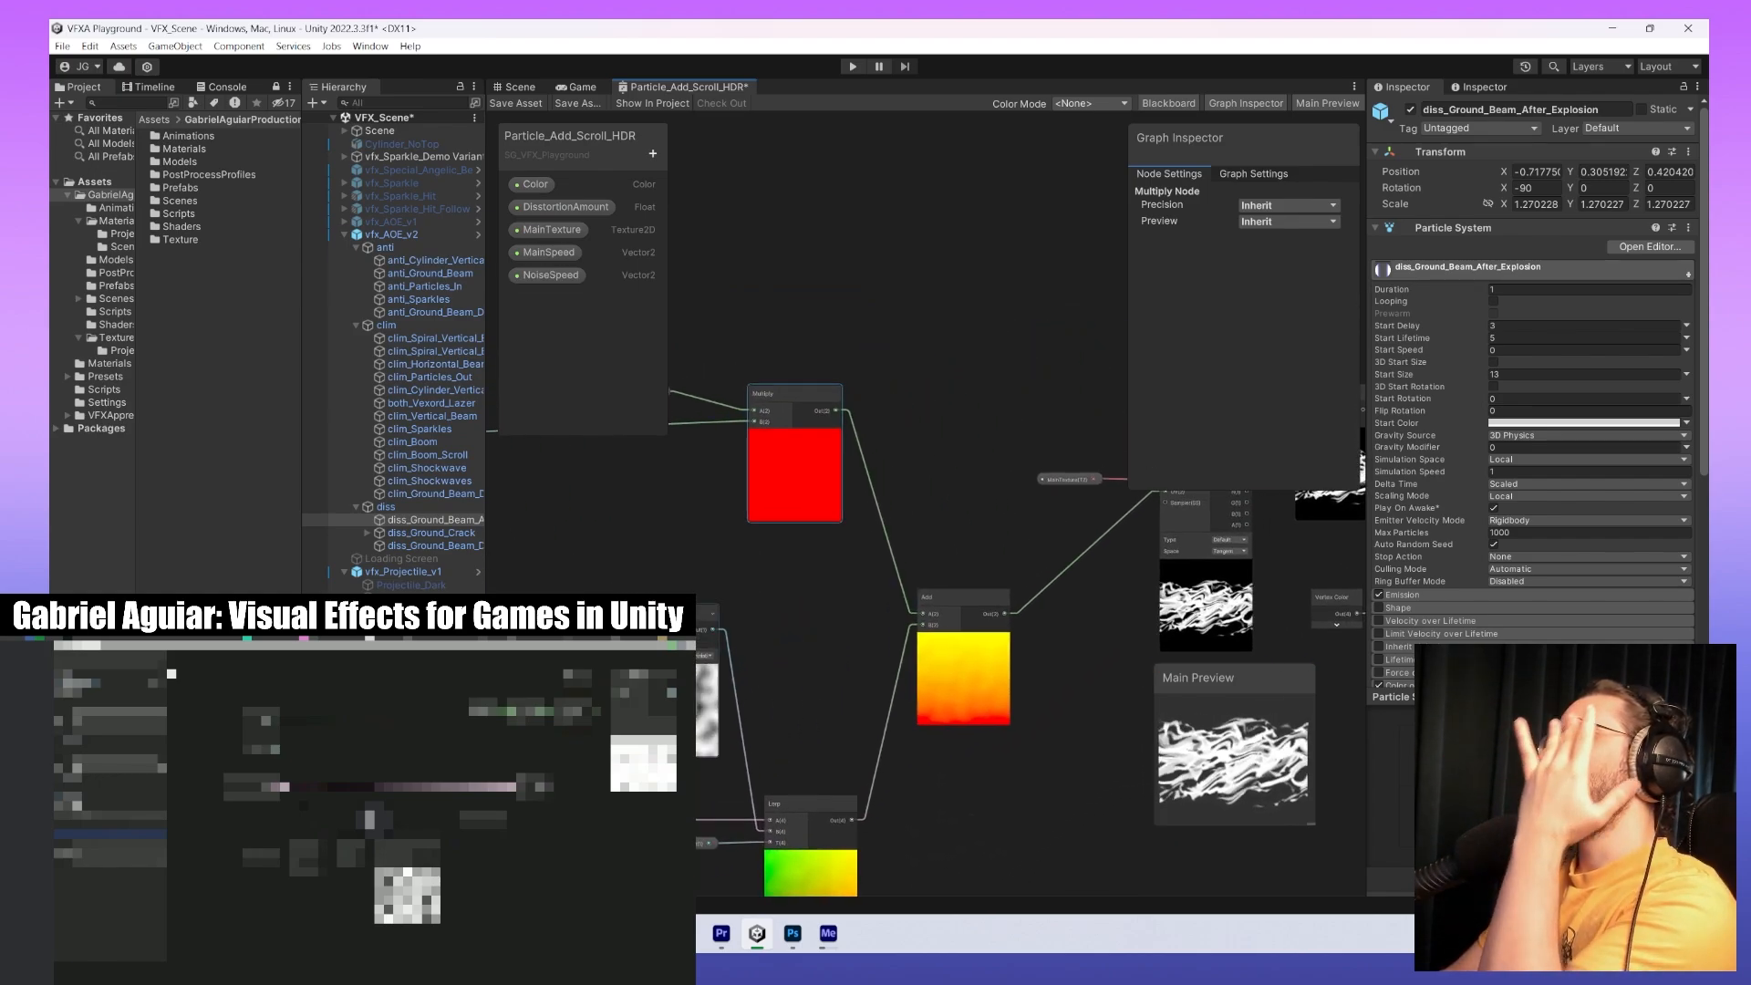
left_click(987, 717)
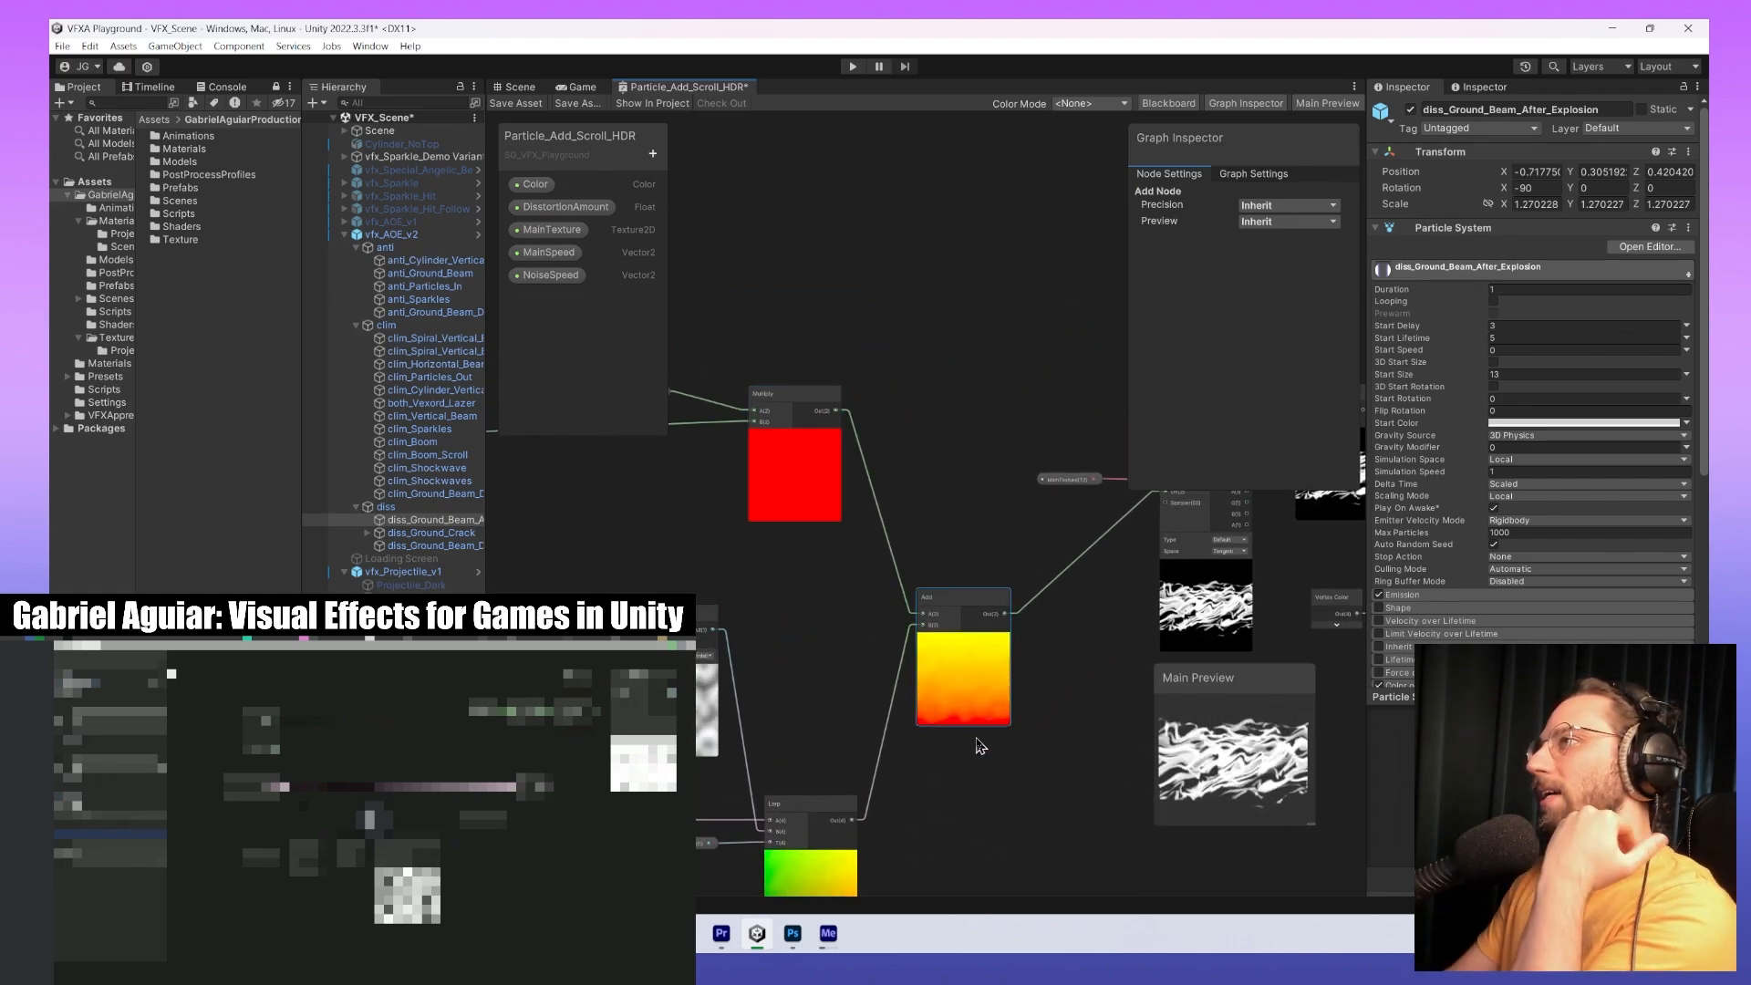
middle_click_drag(988, 717, 912, 721)
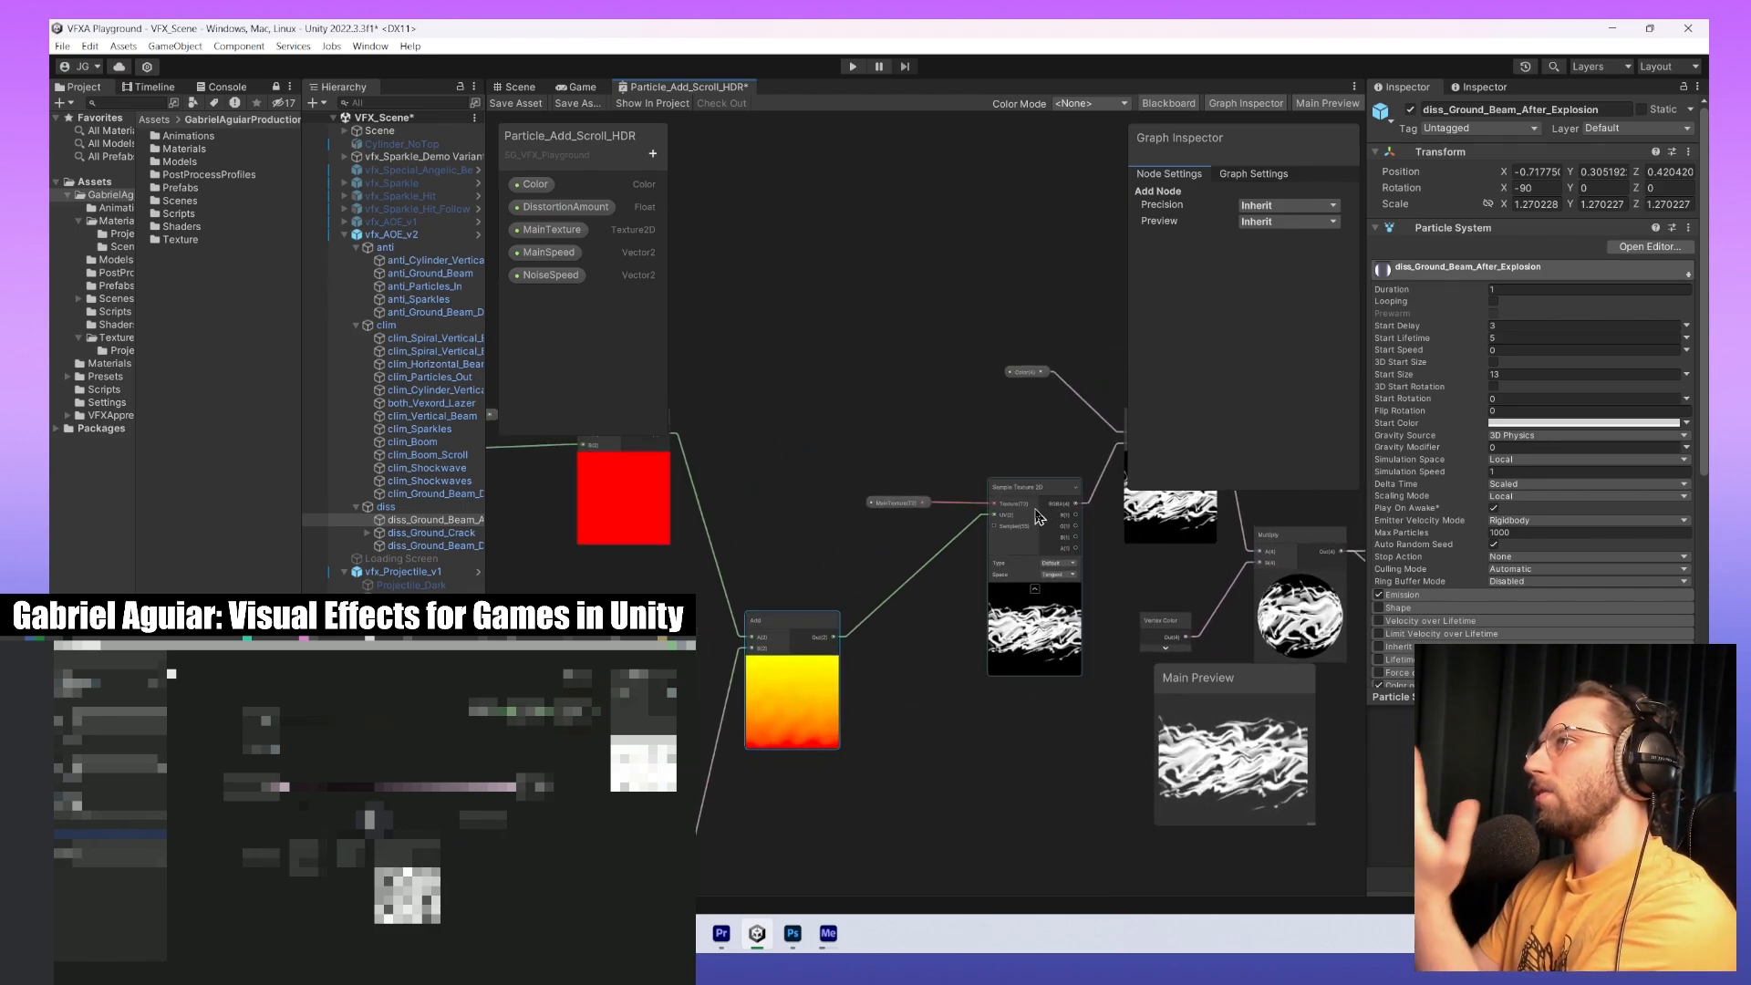
Examine how the MainTexture property and the Add node's UVs feed the Sample Texture 2D node.
scroll(1025, 503, "up", 3)
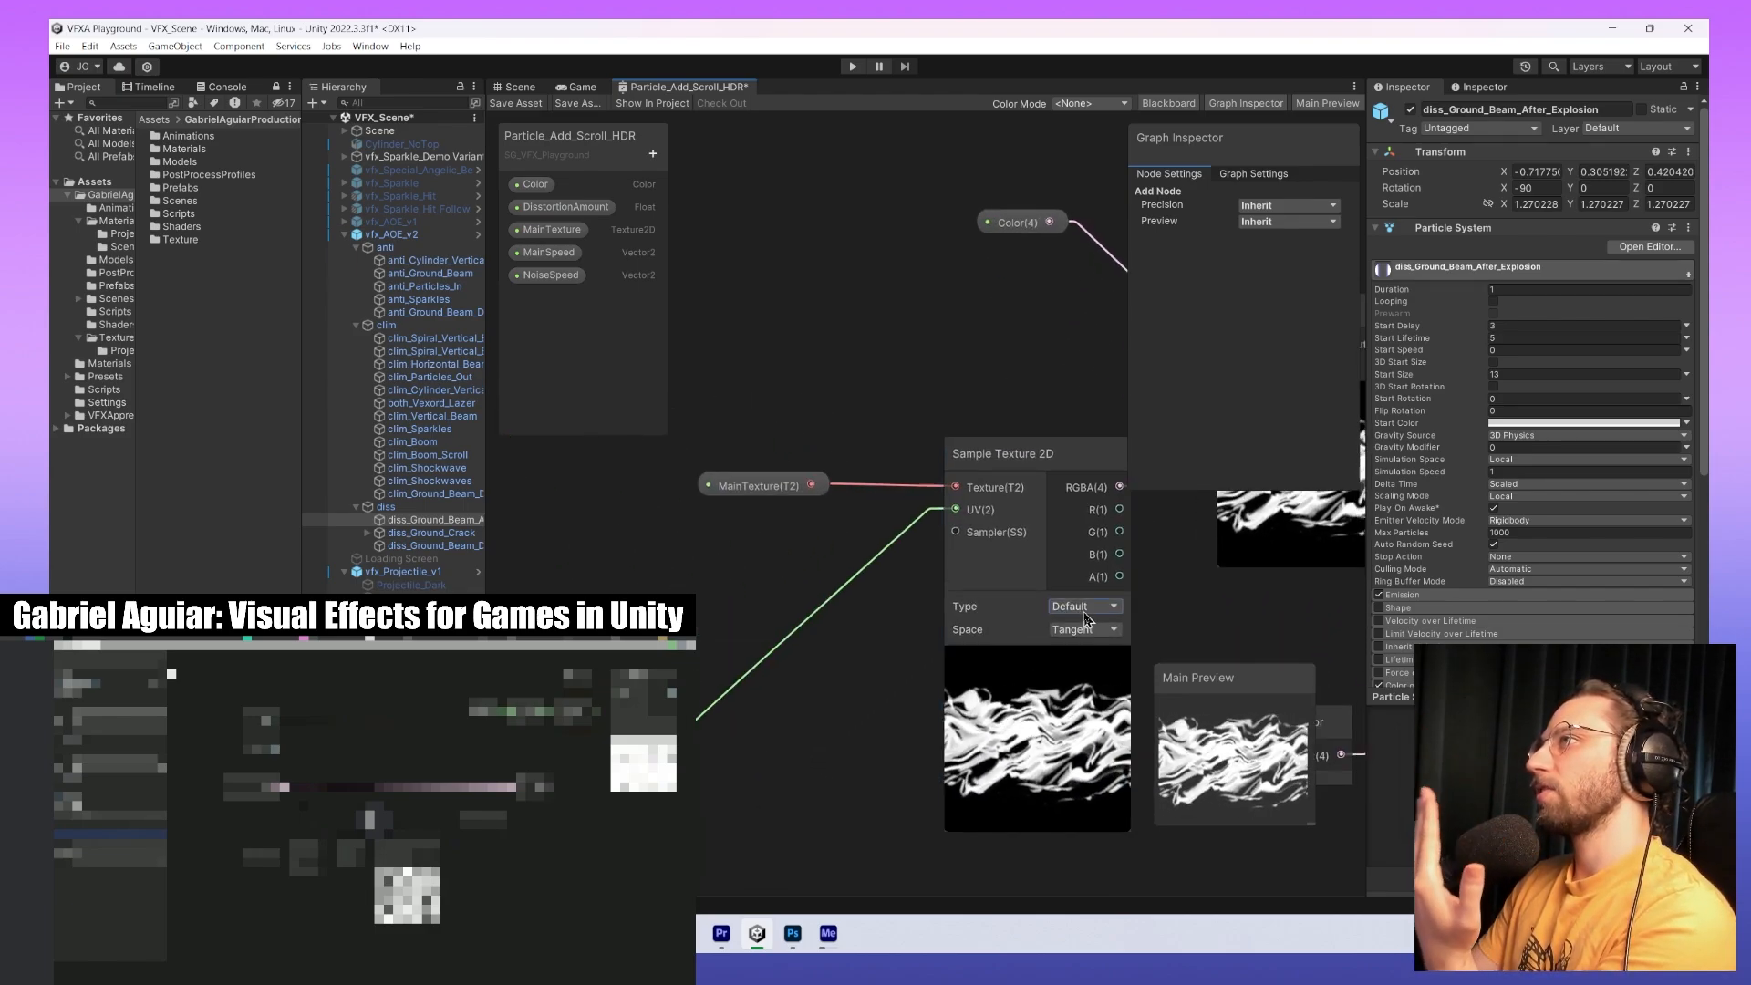
scroll(1024, 547, "up", 2)
left_click(620, 476)
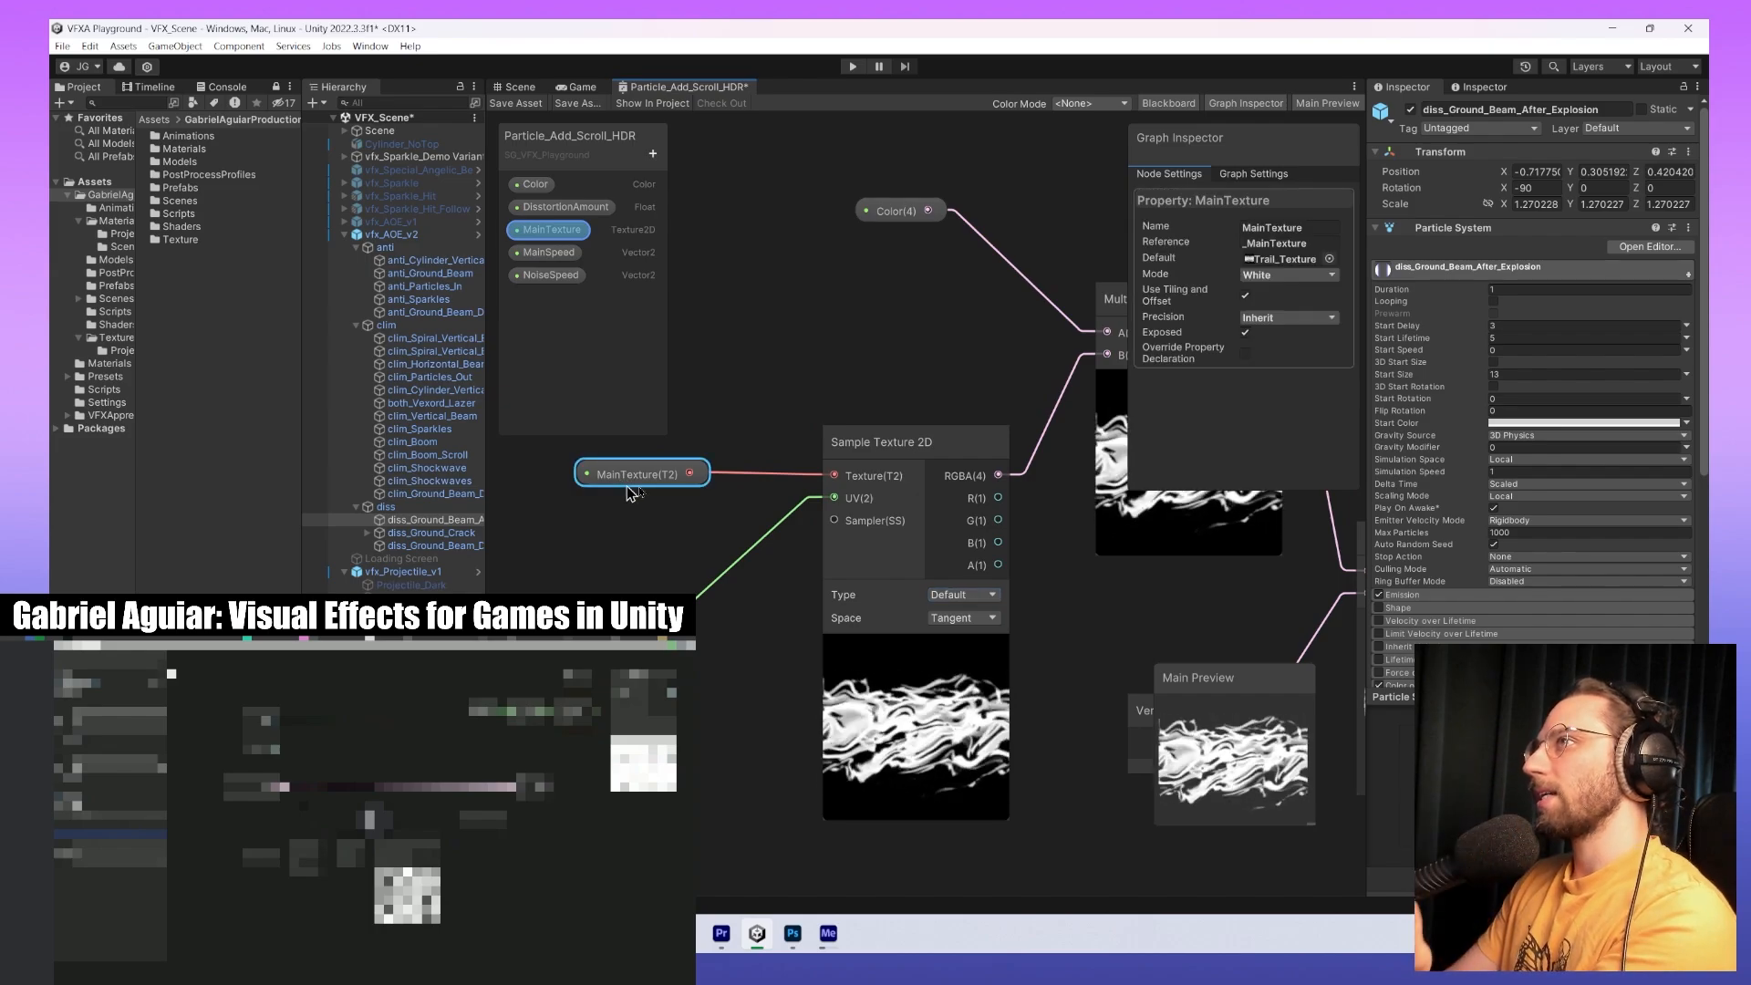
middle_click_drag(977, 509, 777, 572)
scroll(798, 383, "down", 3)
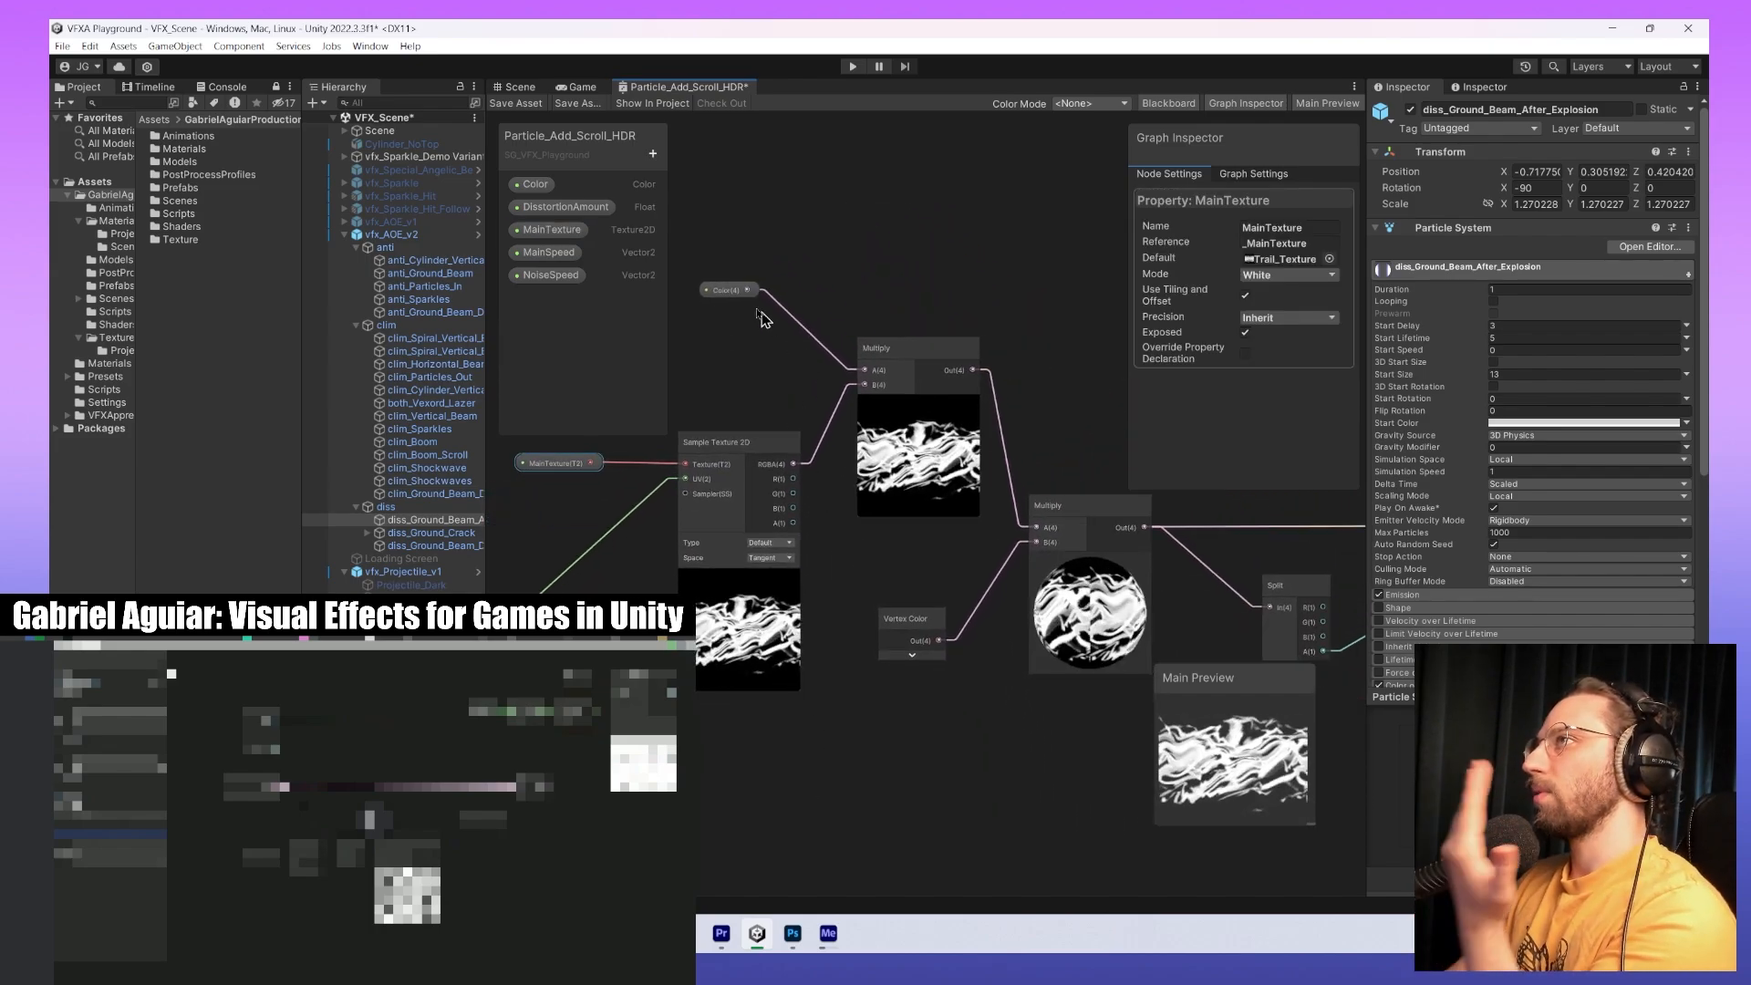
Examine how the HDR Color and Vertex Color multiply the sampled texture and reach Base Color and, through Split, Alpha.
left_click(721, 290)
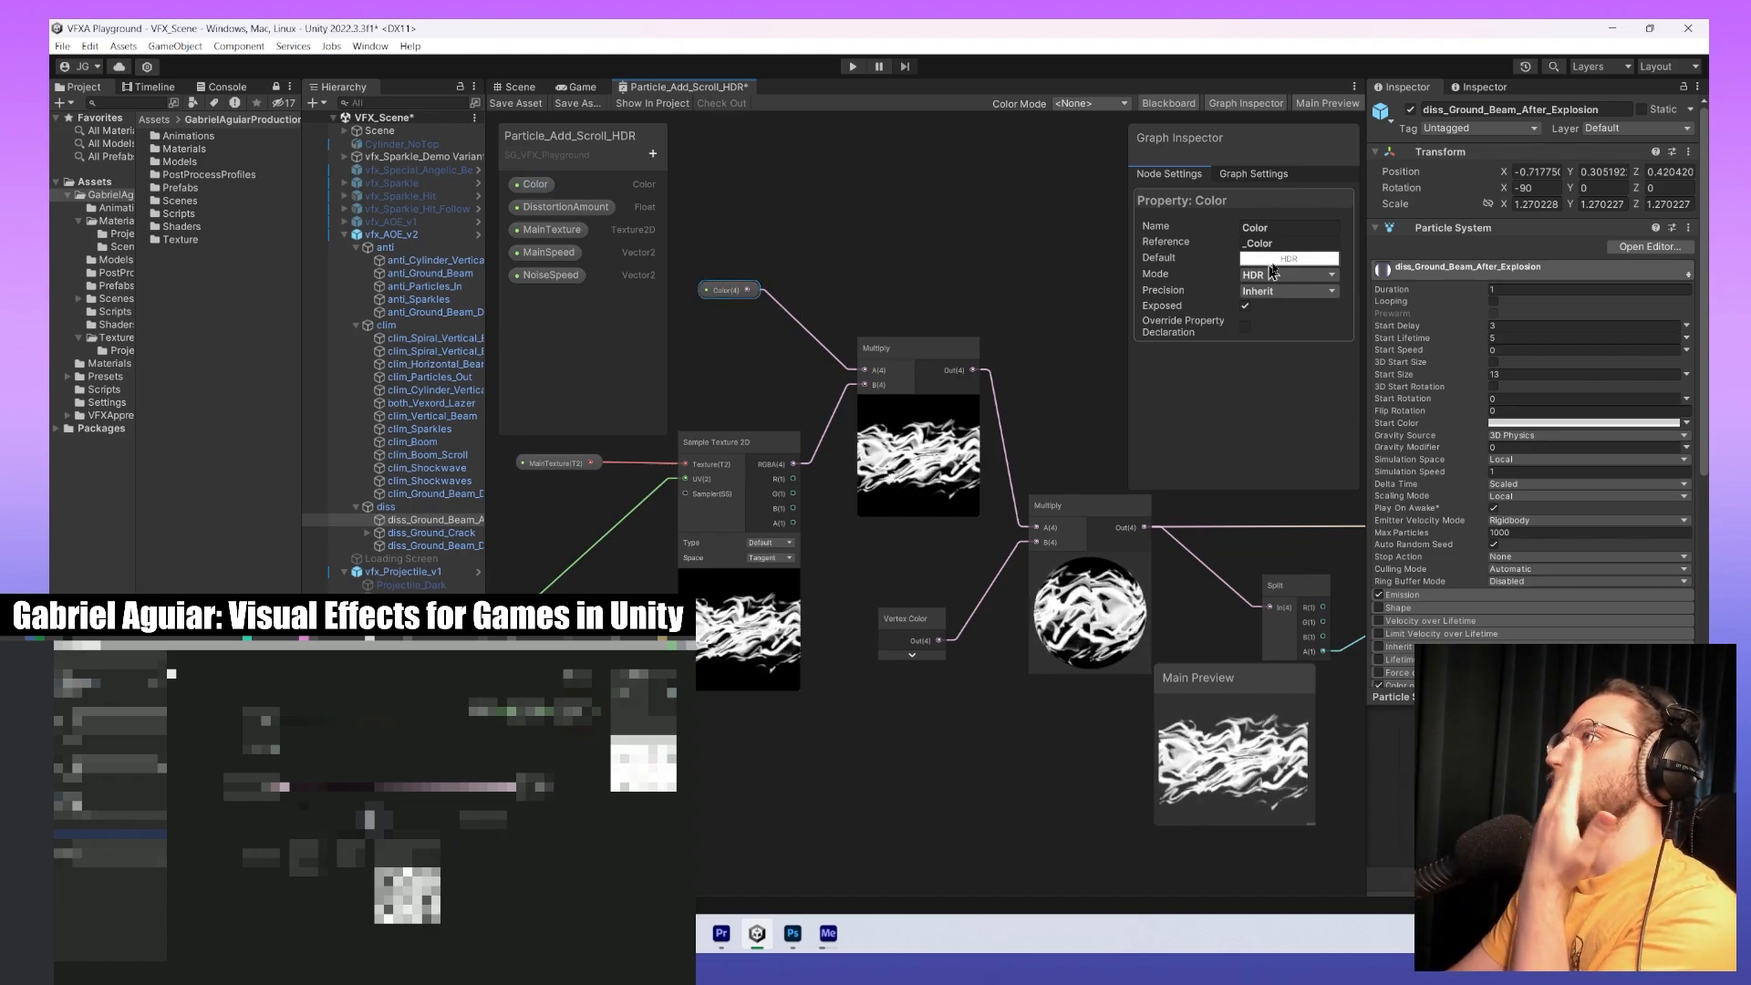
middle_click_drag(1022, 578, 951, 507)
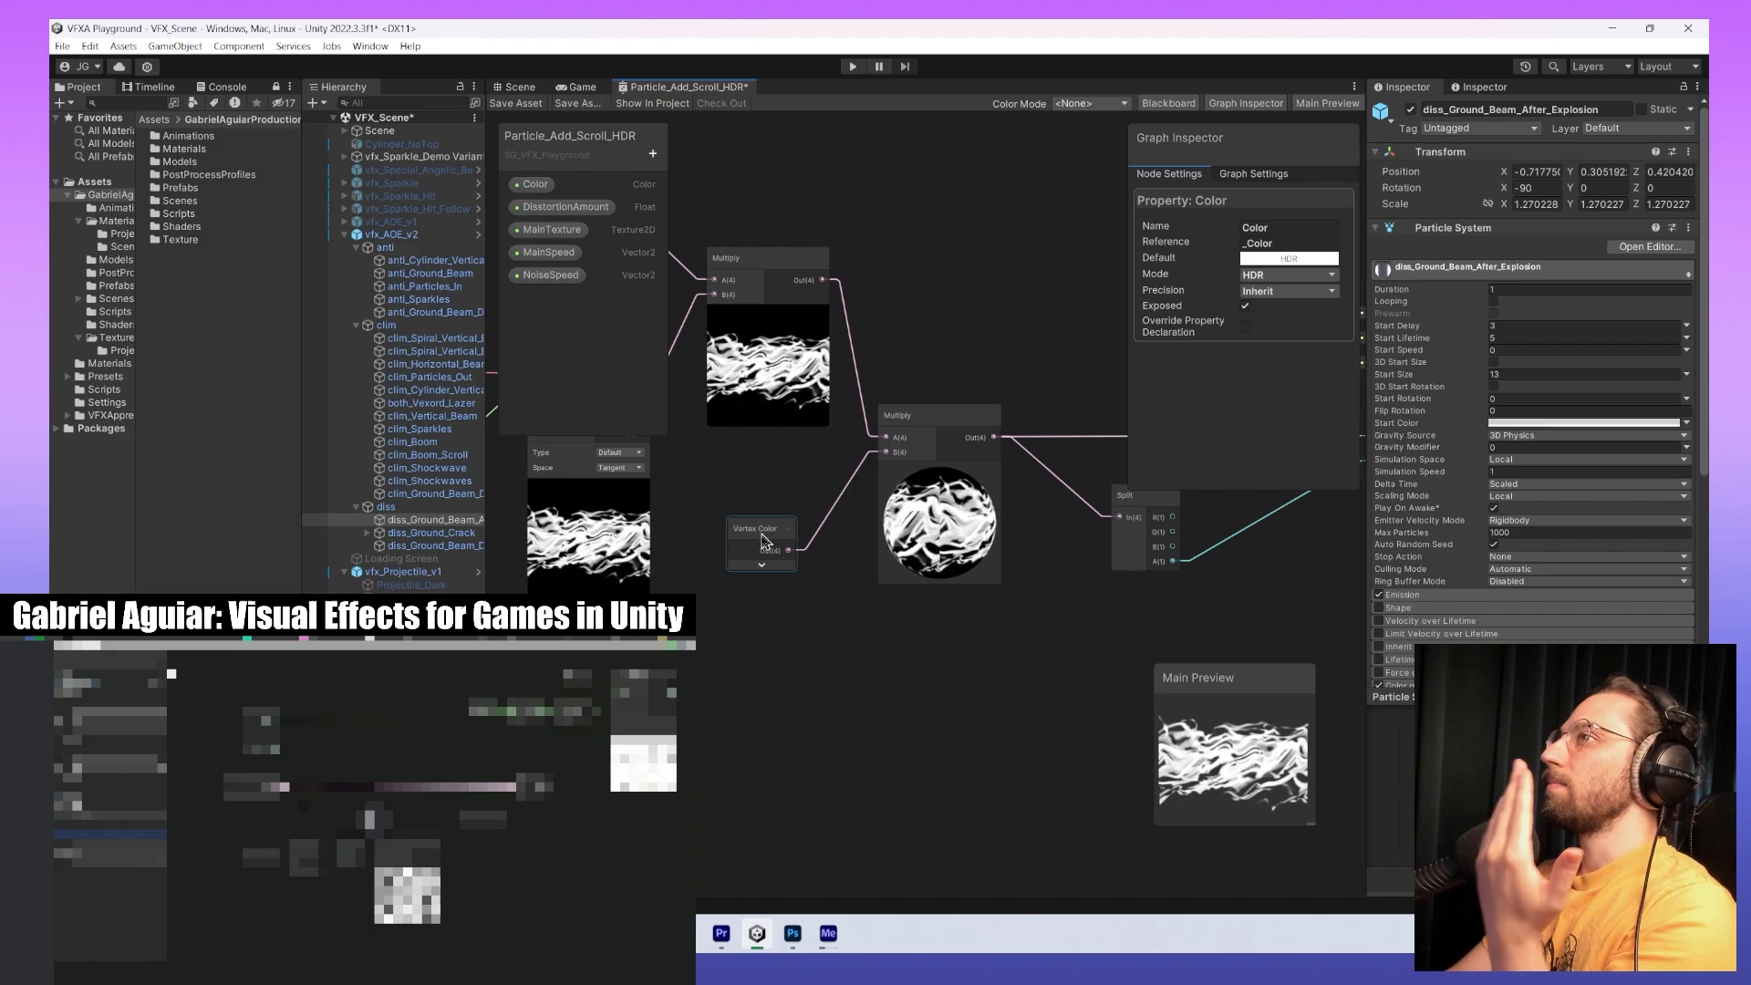
left_click(754, 545)
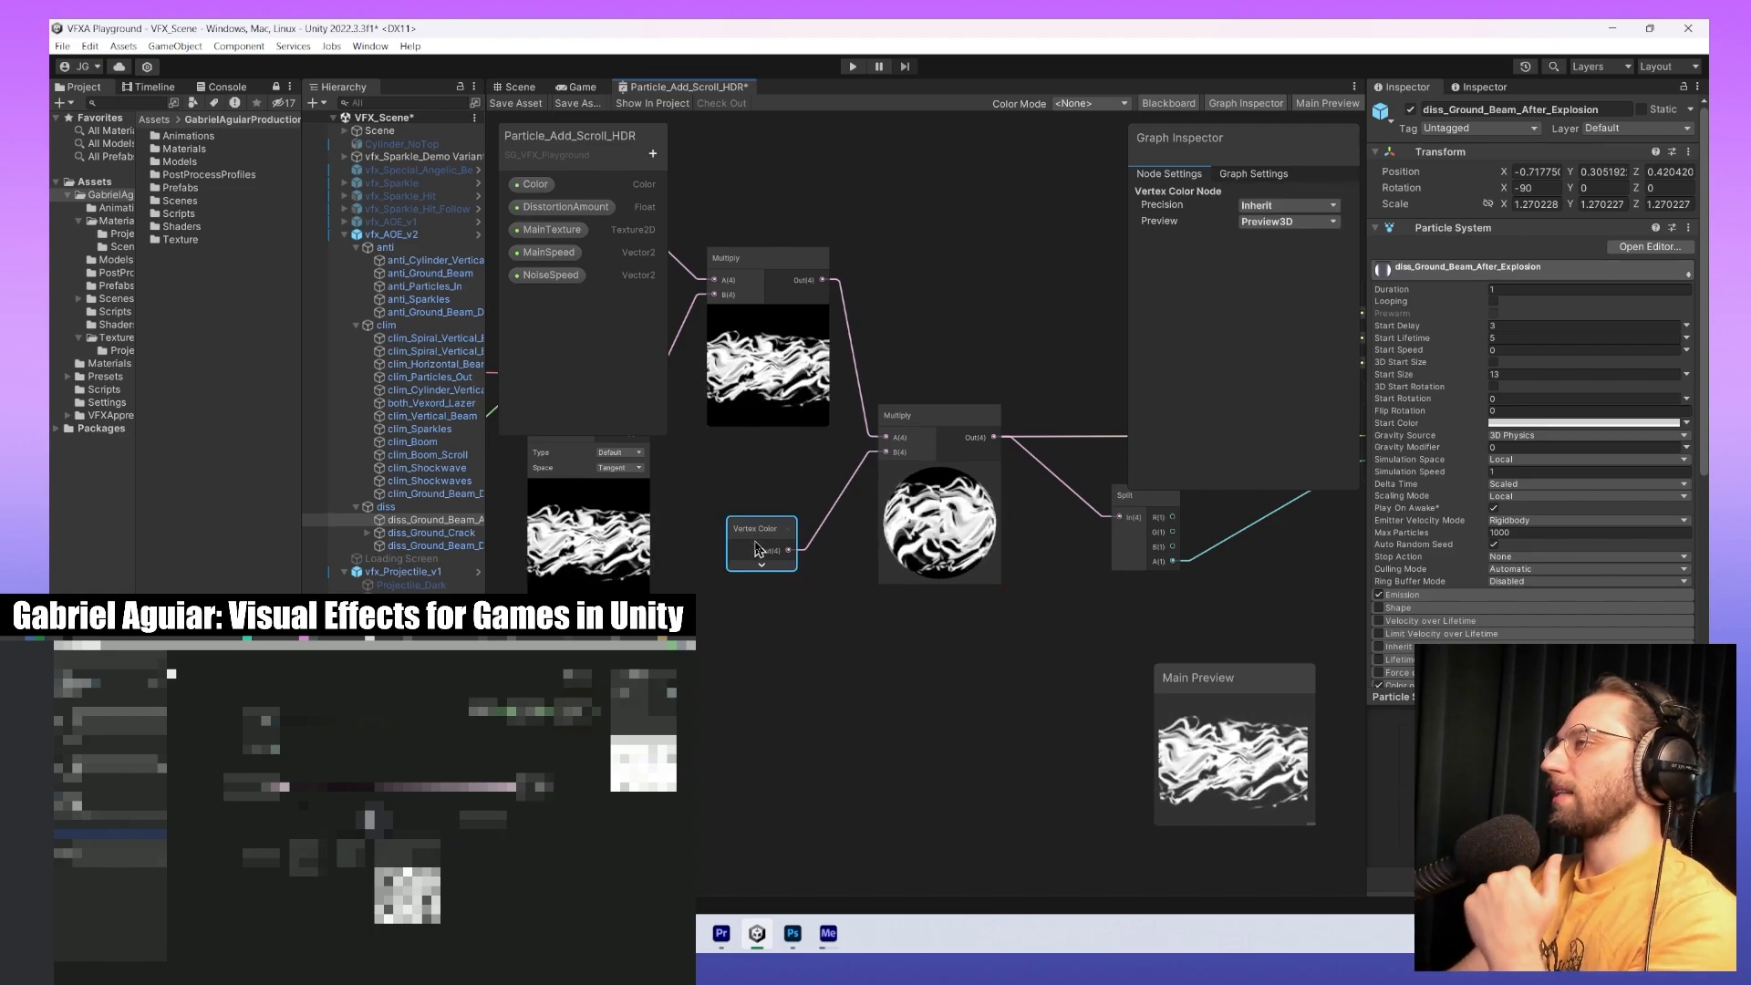
middle_click_drag(1016, 587, 839, 641)
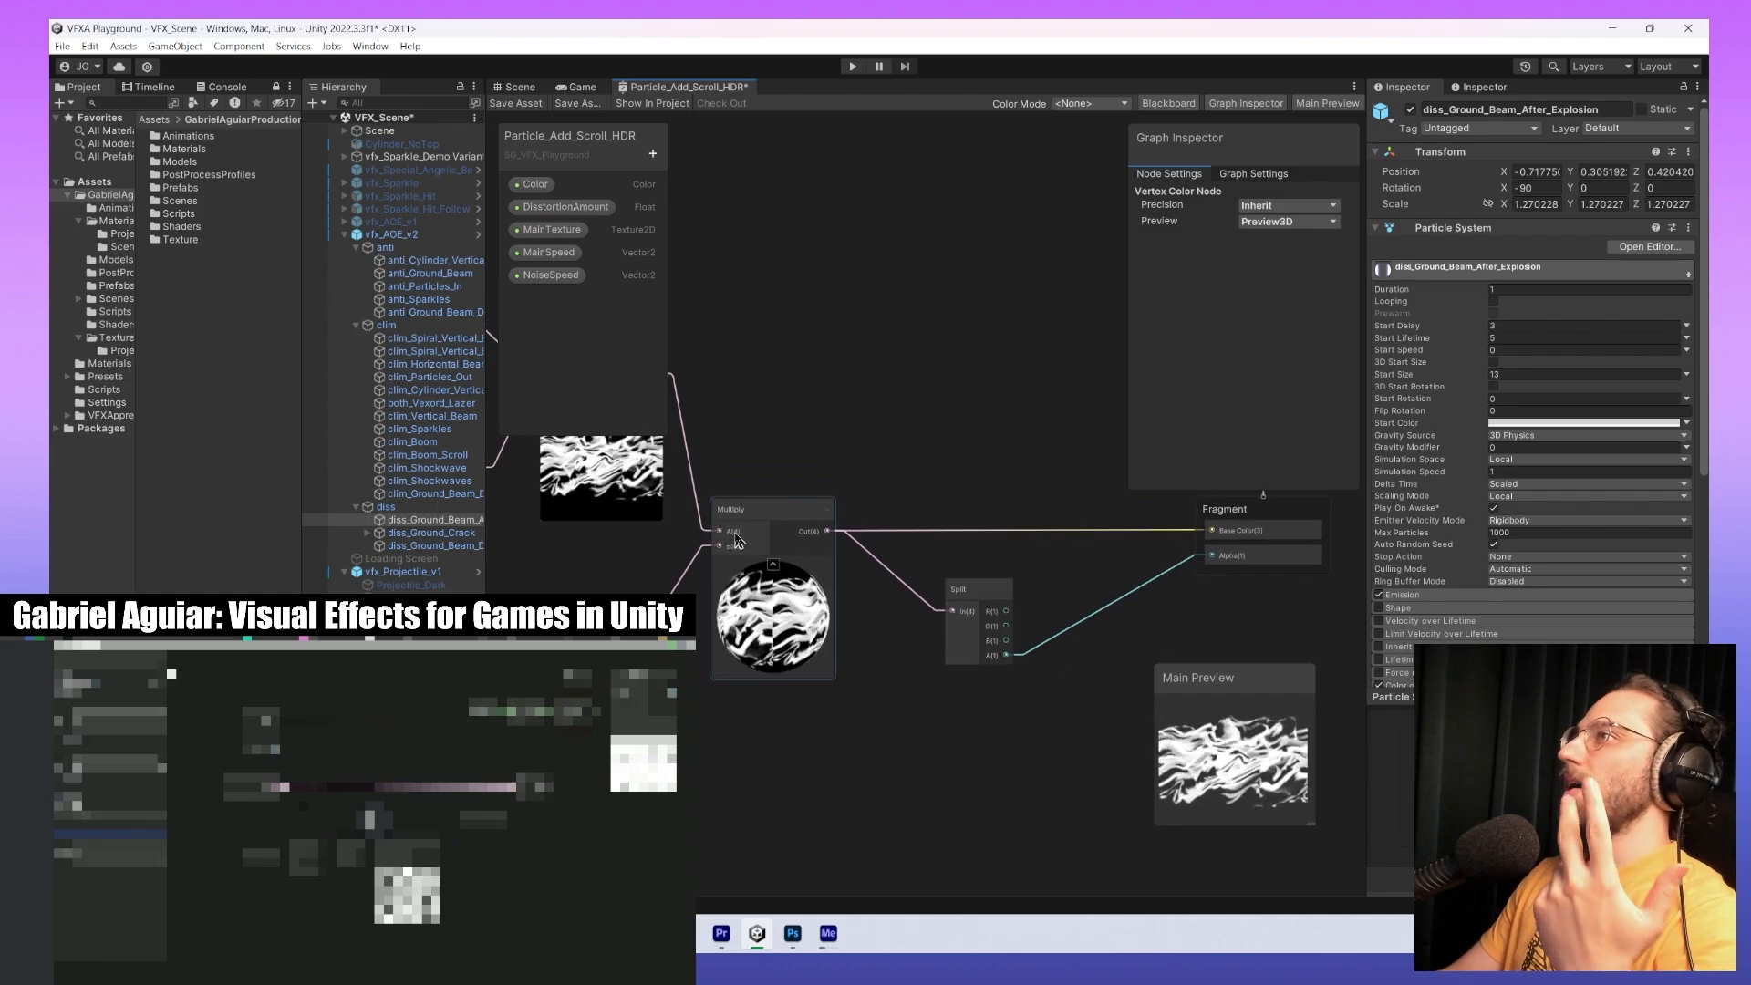
left_click(835, 550)
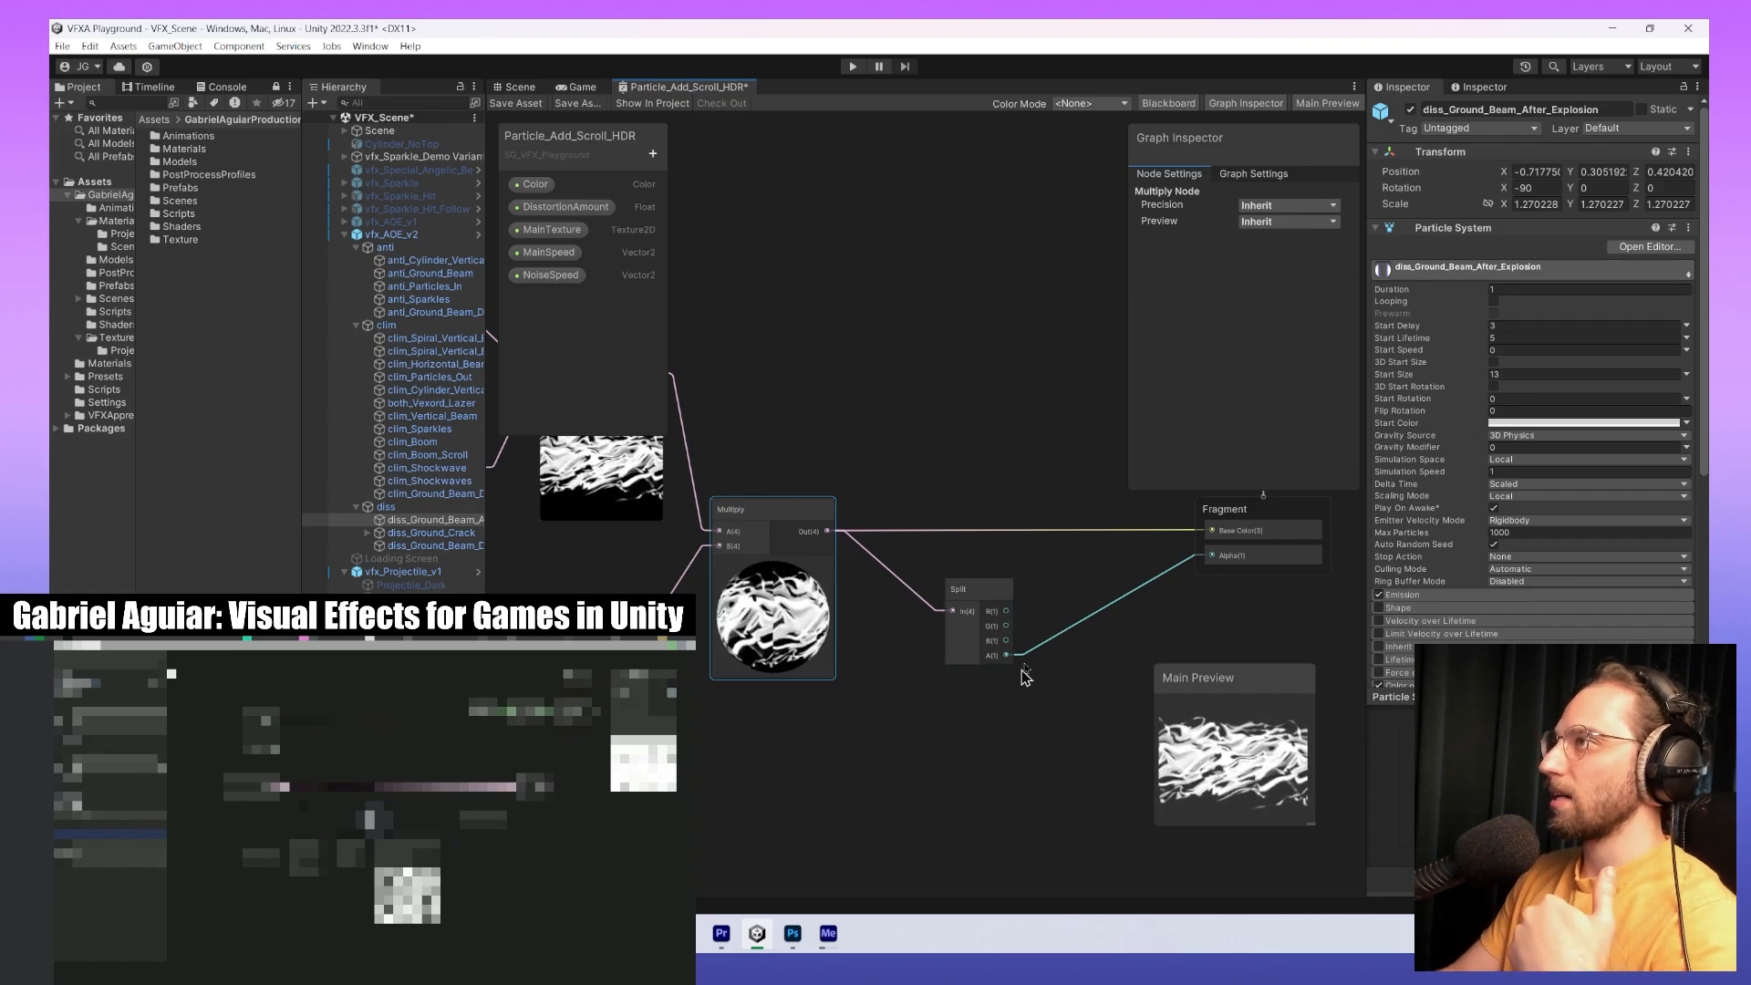
scroll(1154, 599, "down", 5)
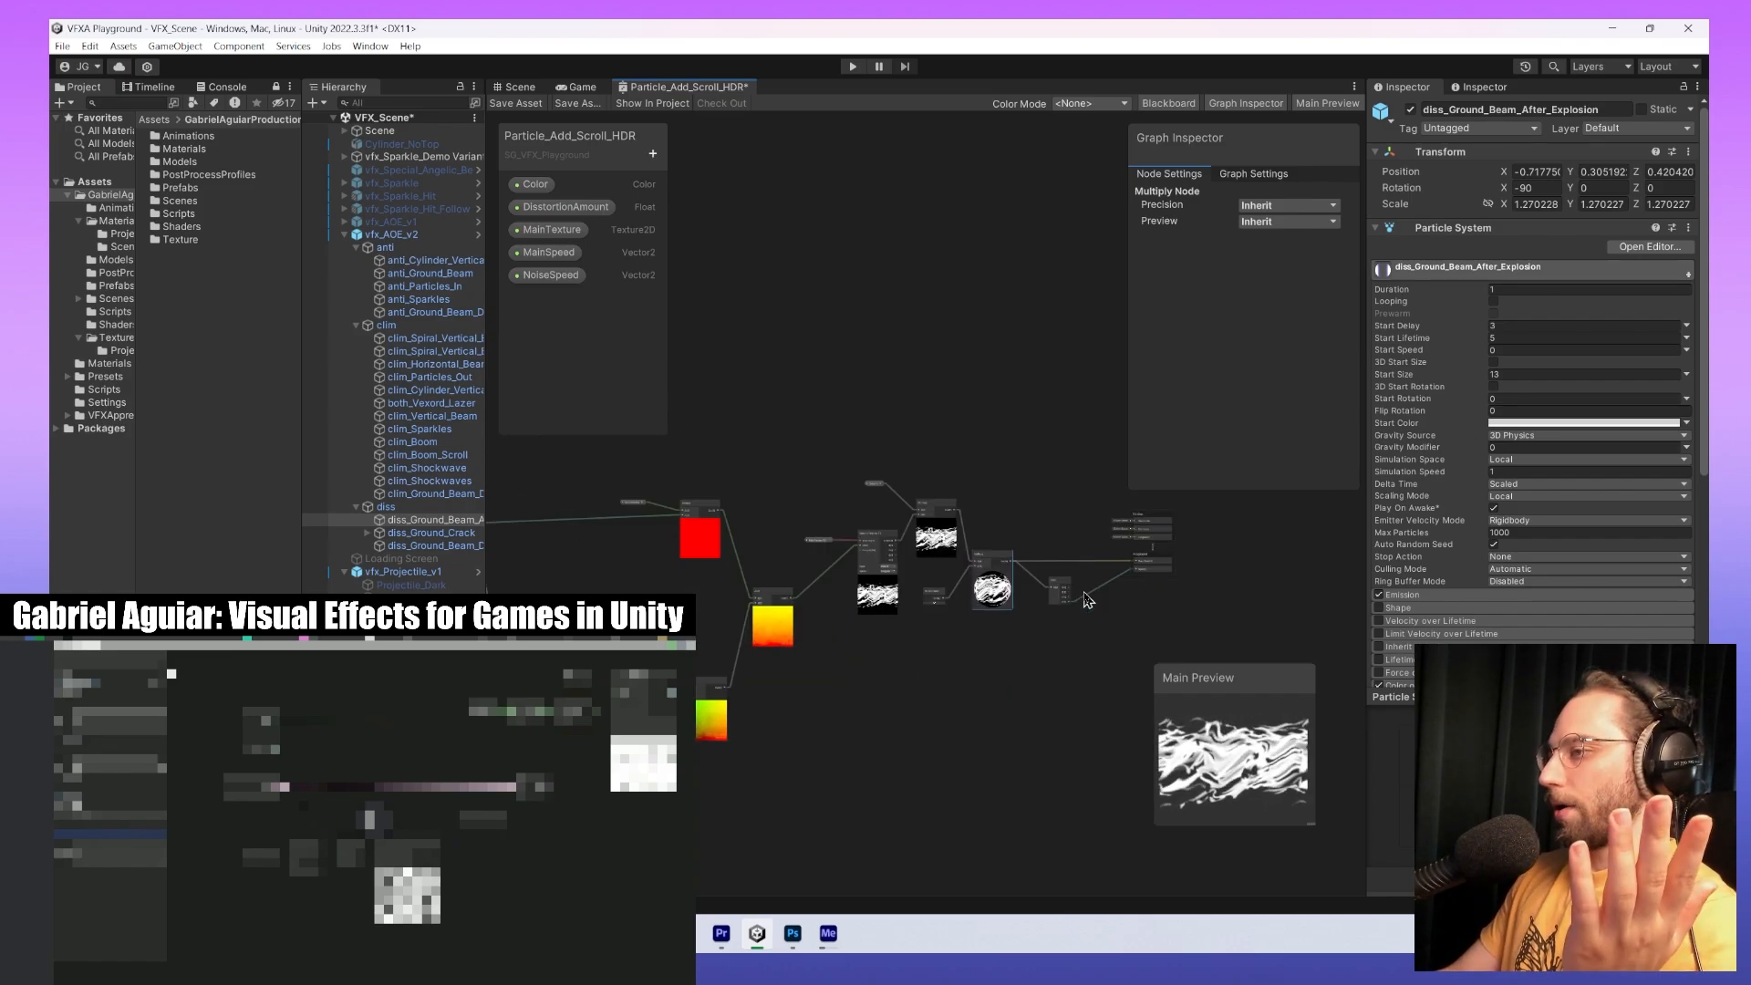
scroll(1073, 599, "up", 5)
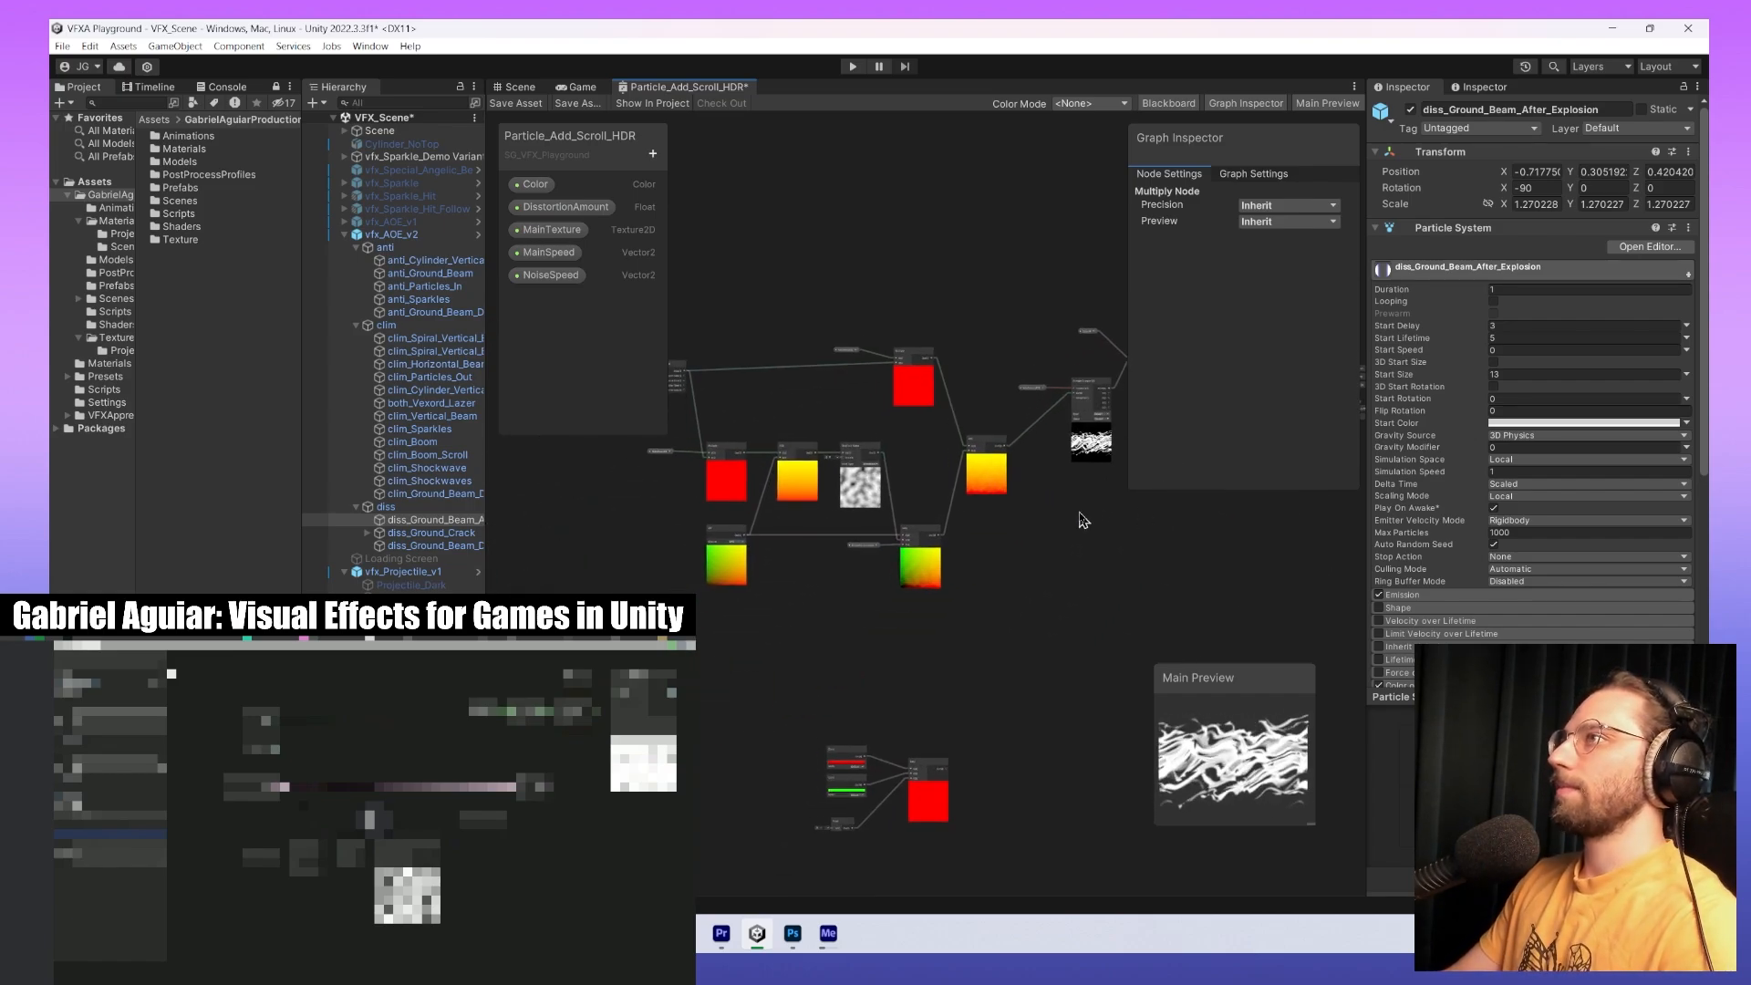
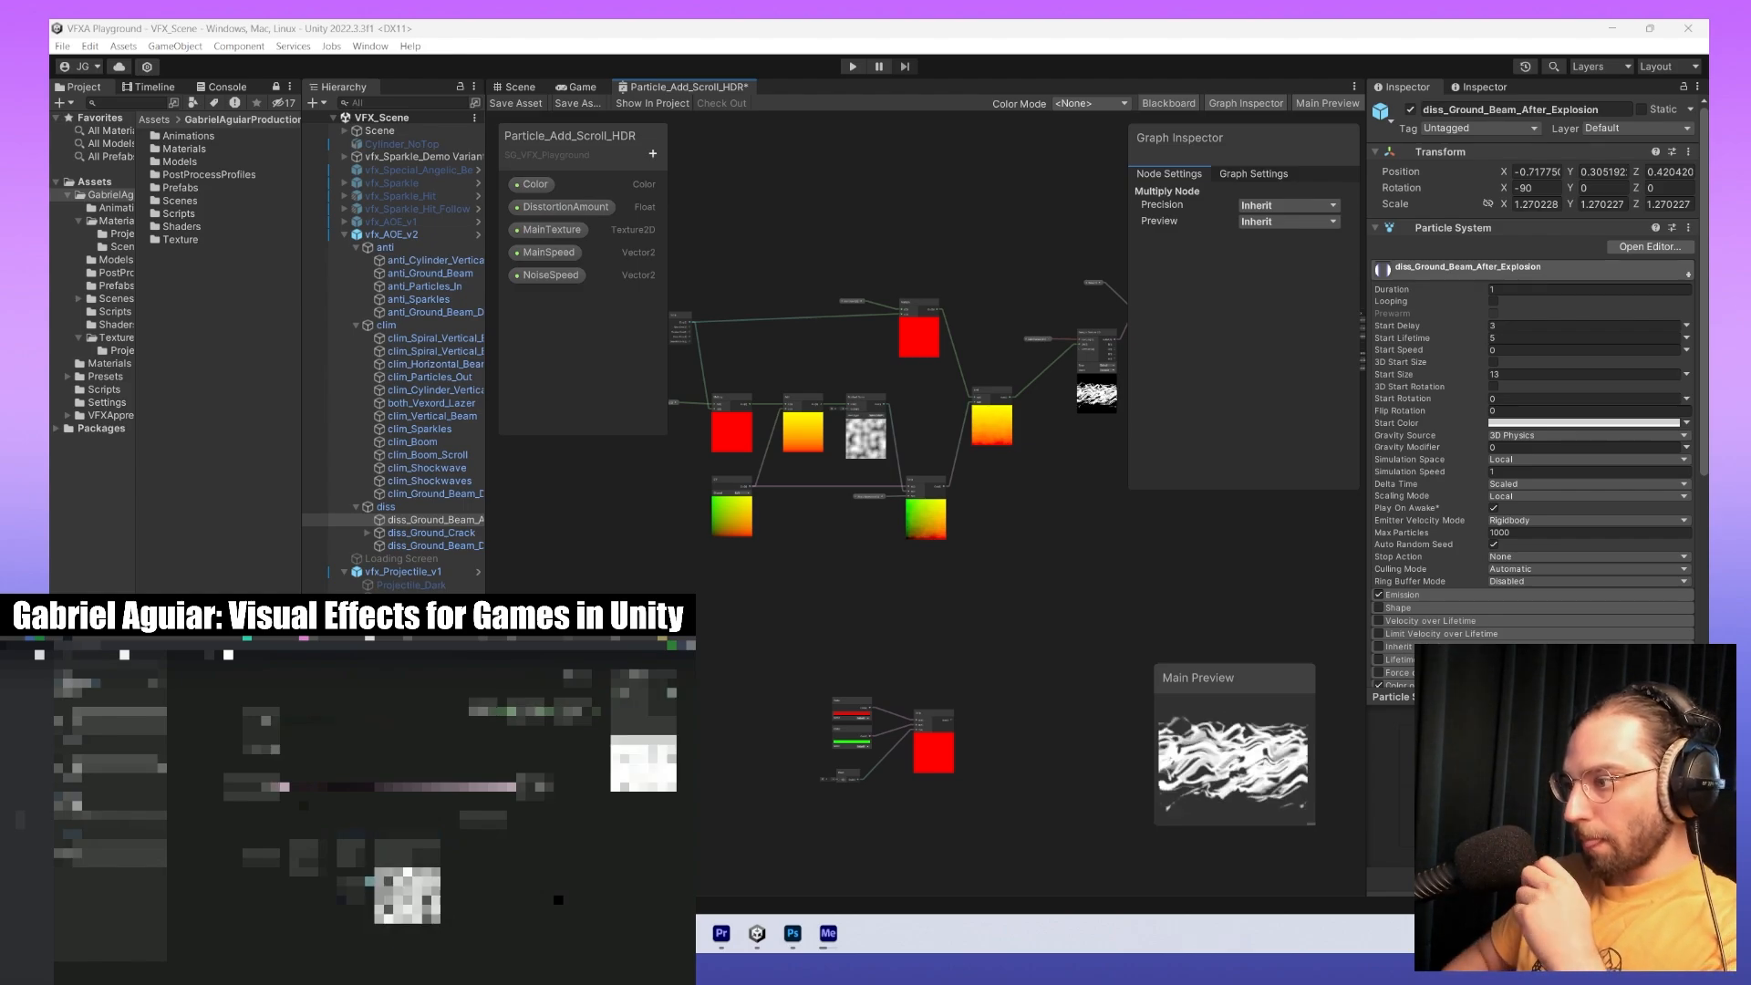
Add a Float property named NoiseScale to the shader graph for controlling the Gradient Noise scale.
scroll(1031, 500, "up", 8)
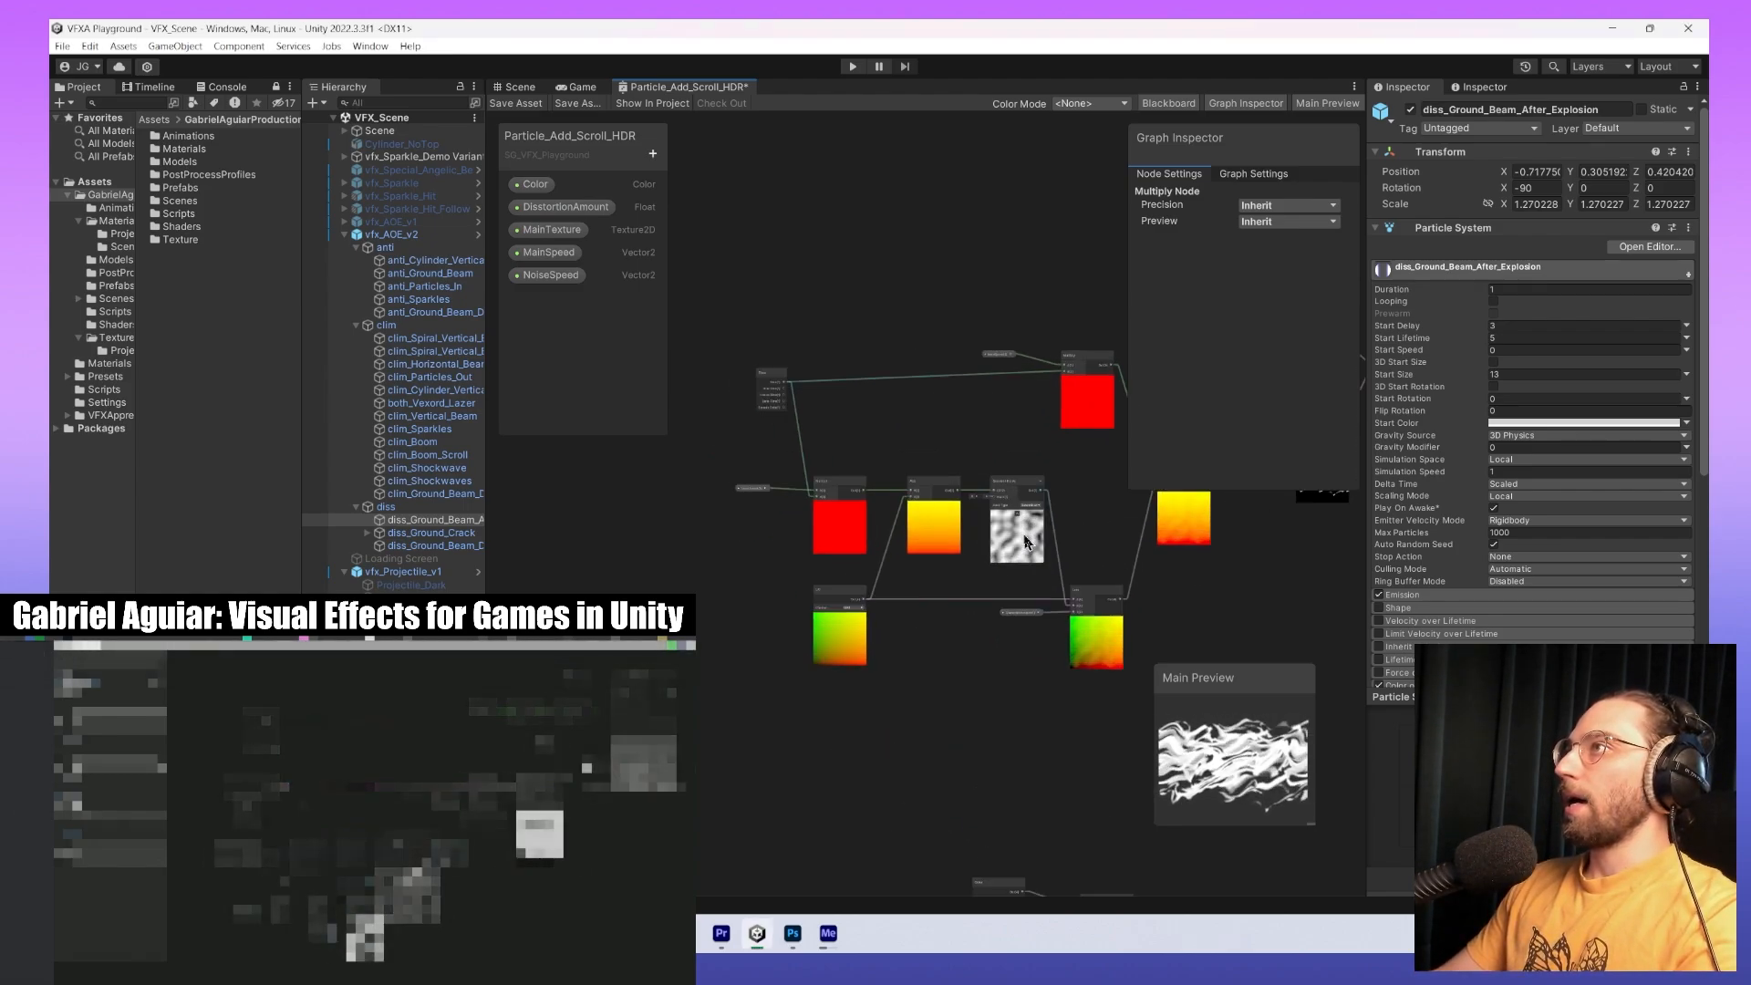
middle_click_drag(993, 511, 908, 562)
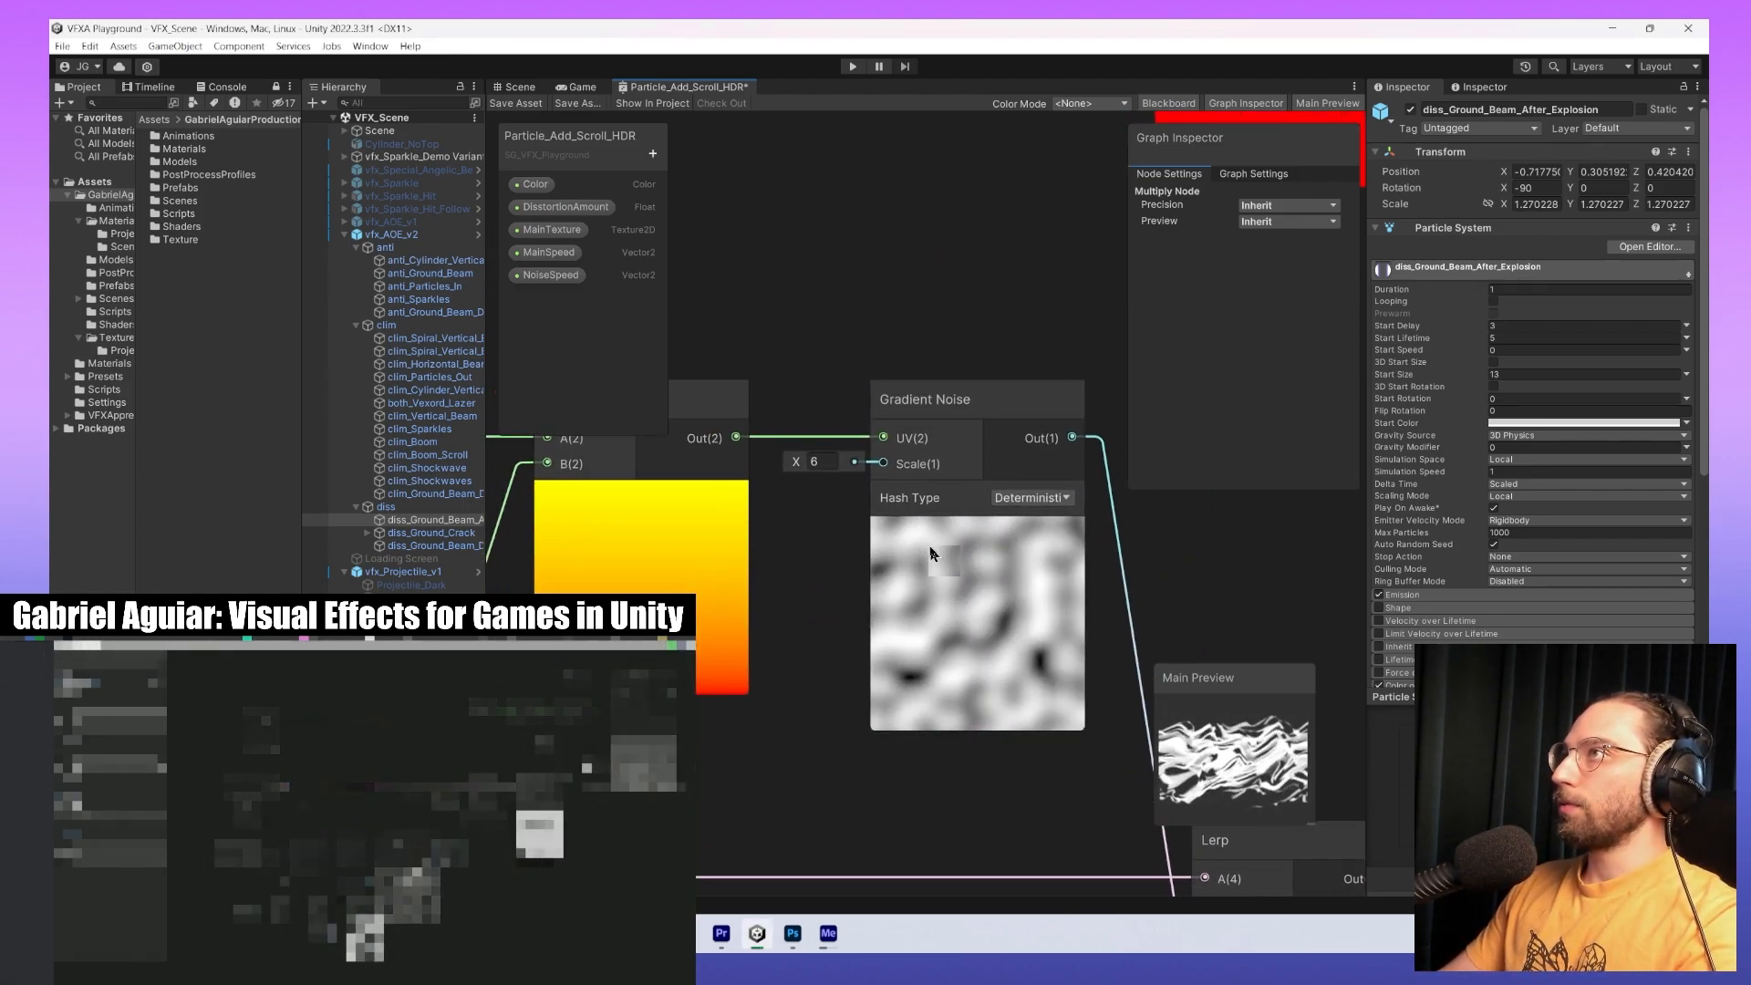
left_click(963, 522)
left_click(653, 155)
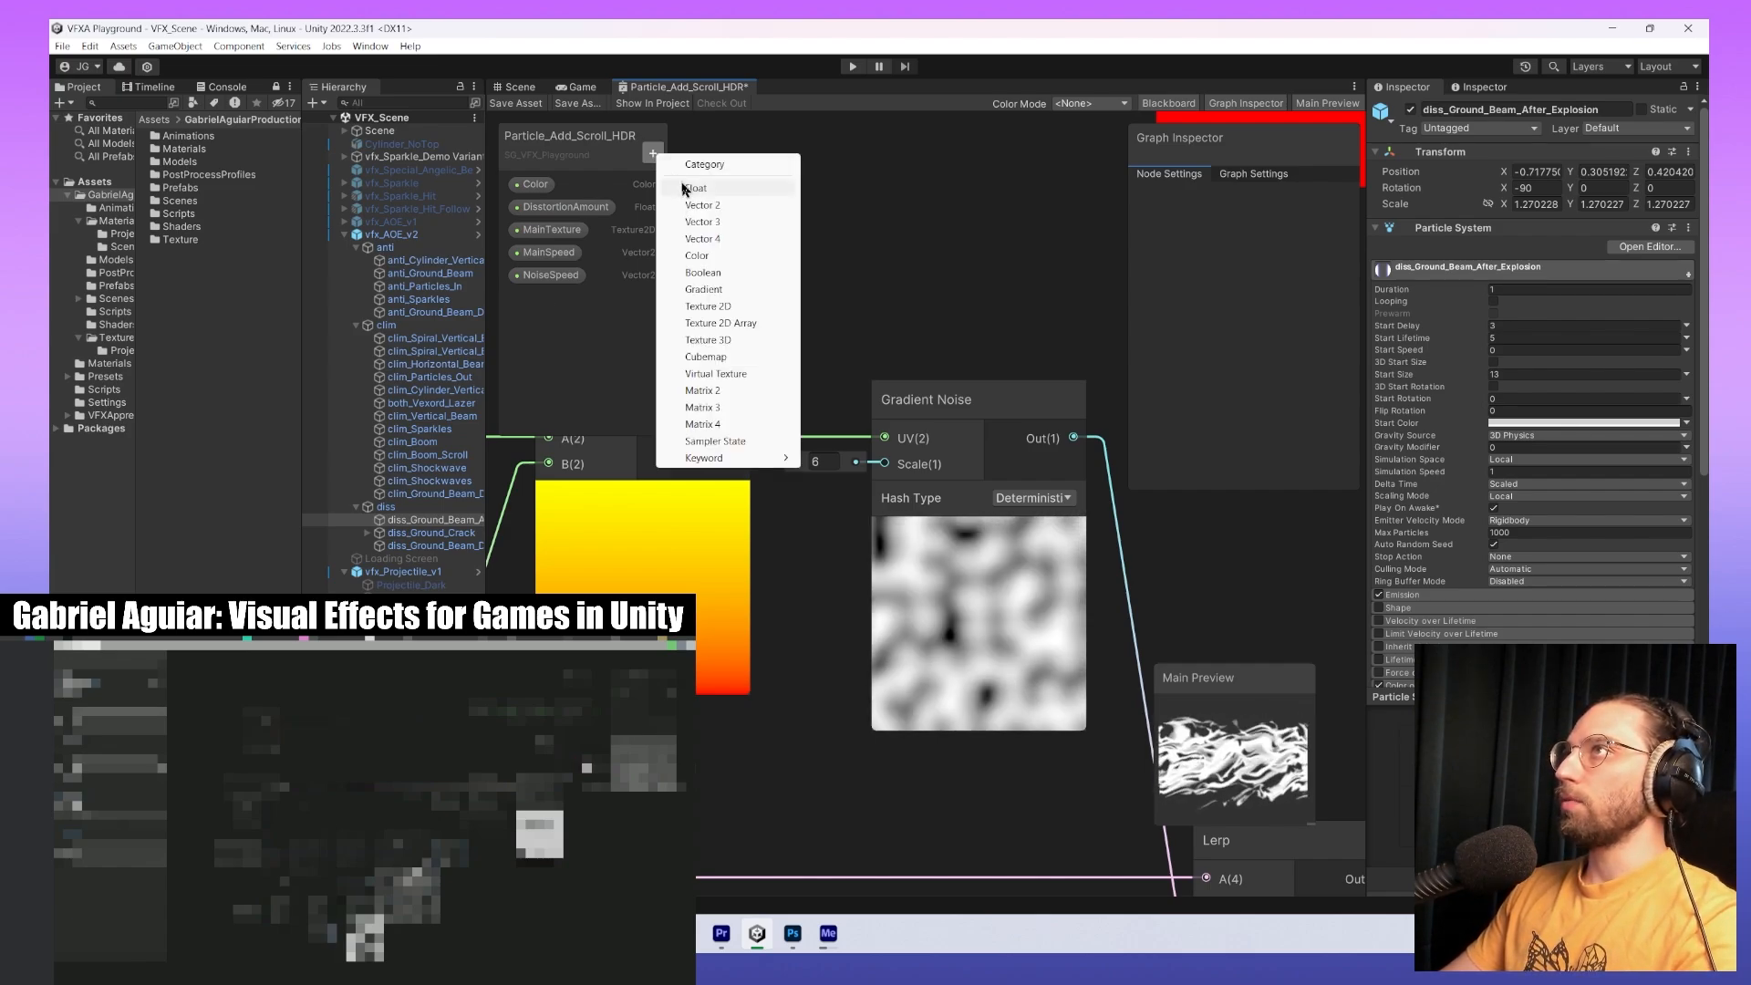
left_click(686, 188)
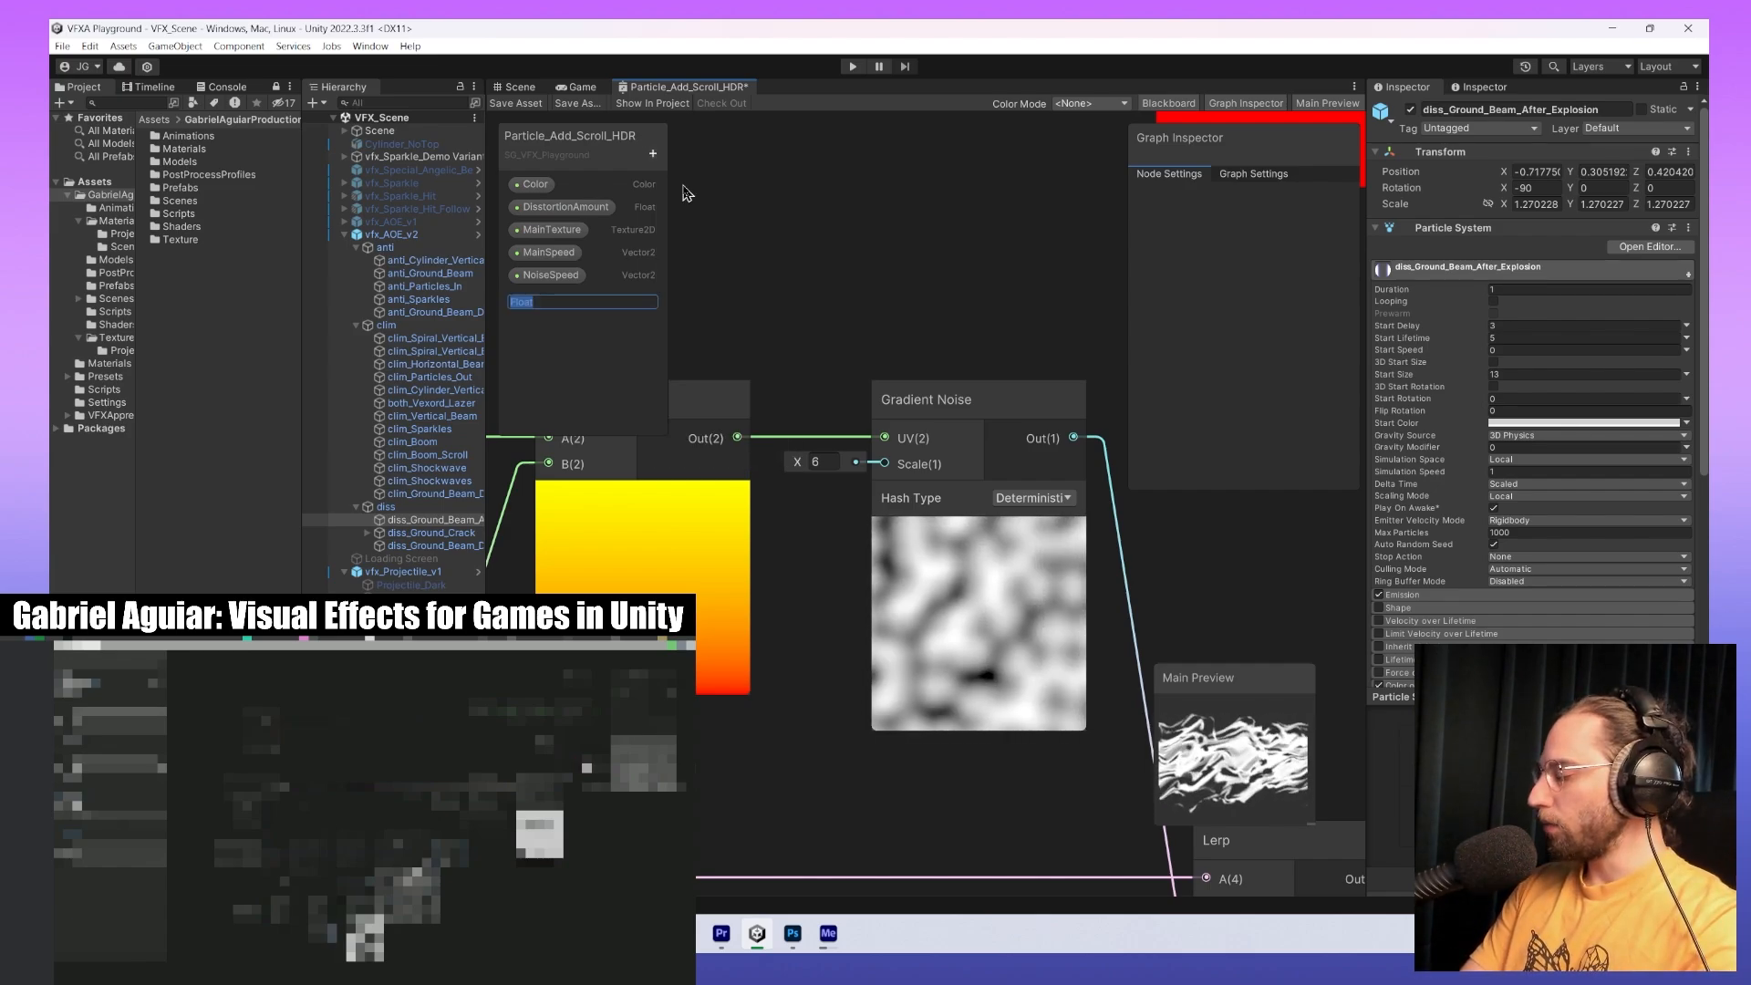
type("Noise")
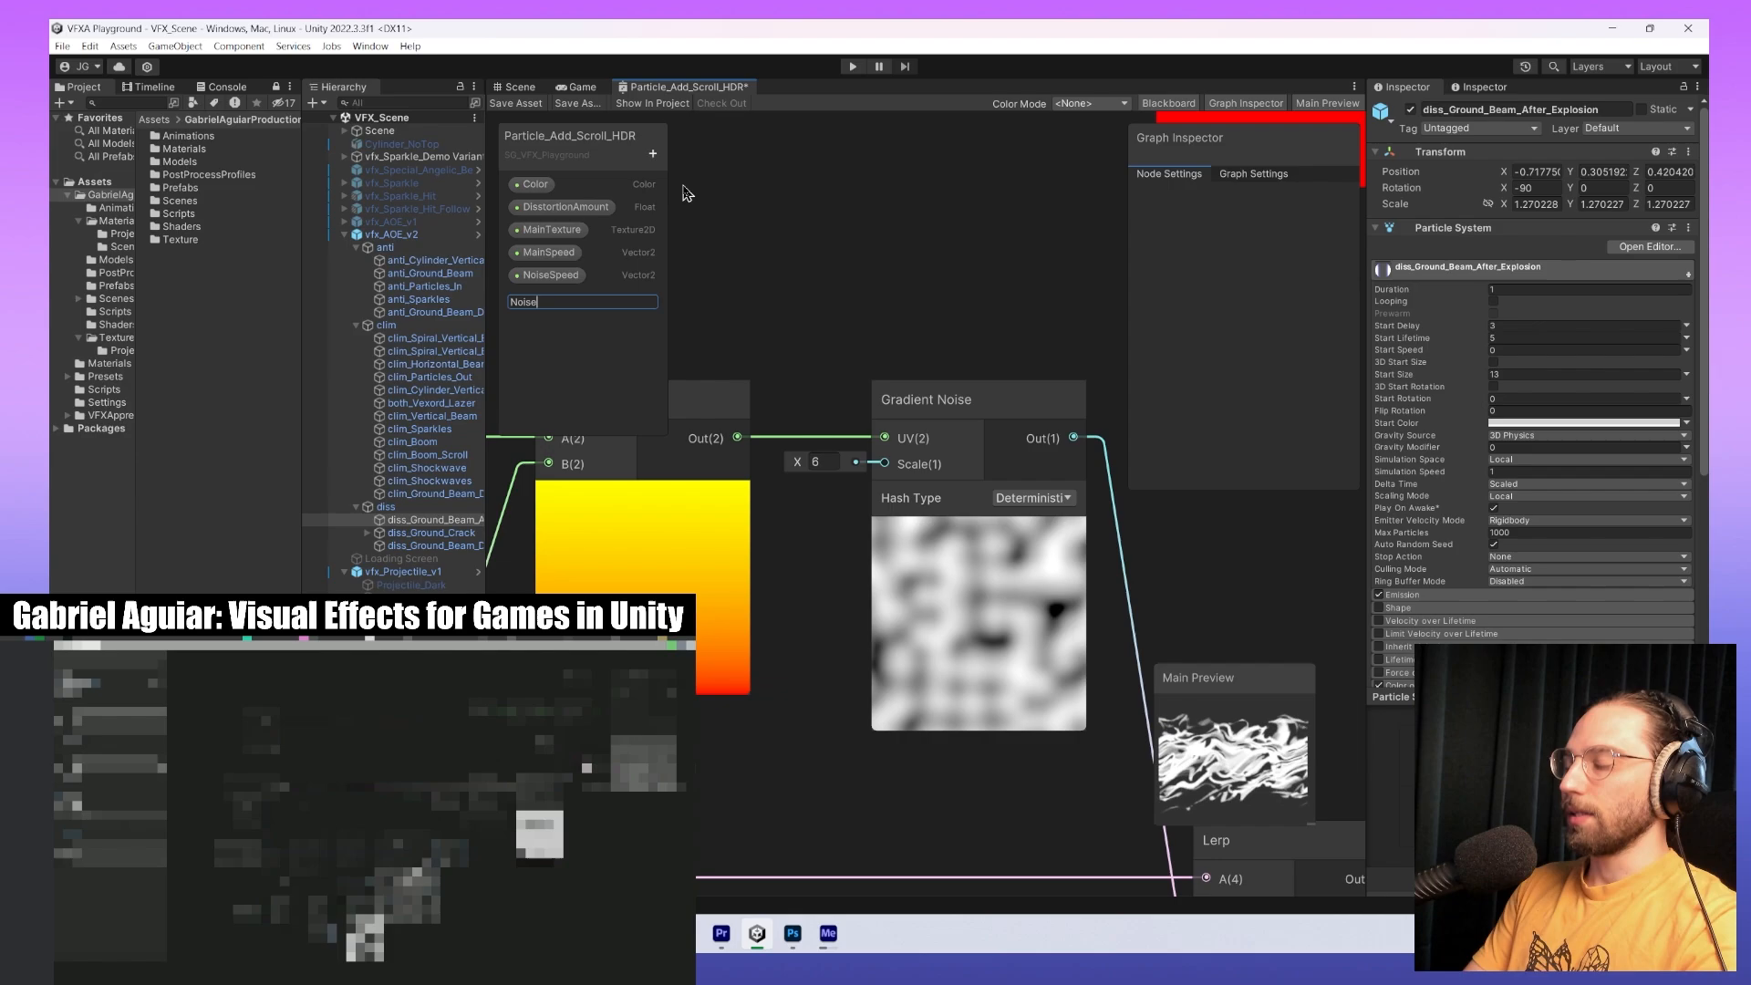
type(" Scale")
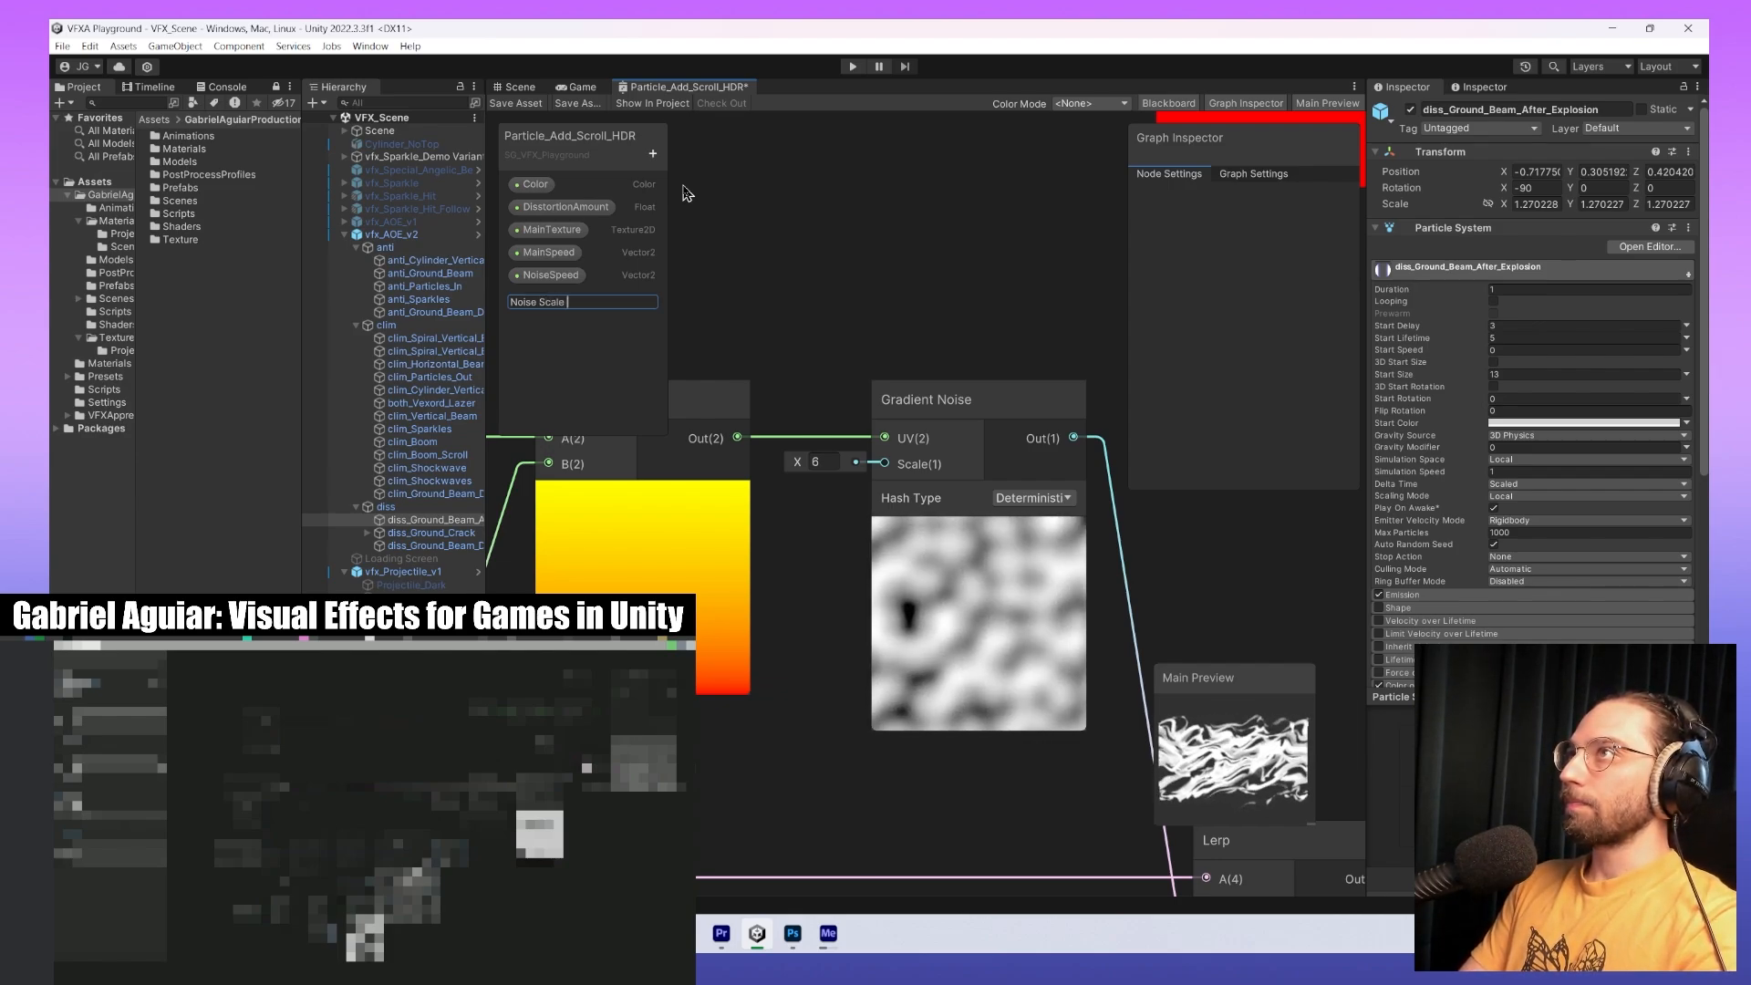
key("Return")
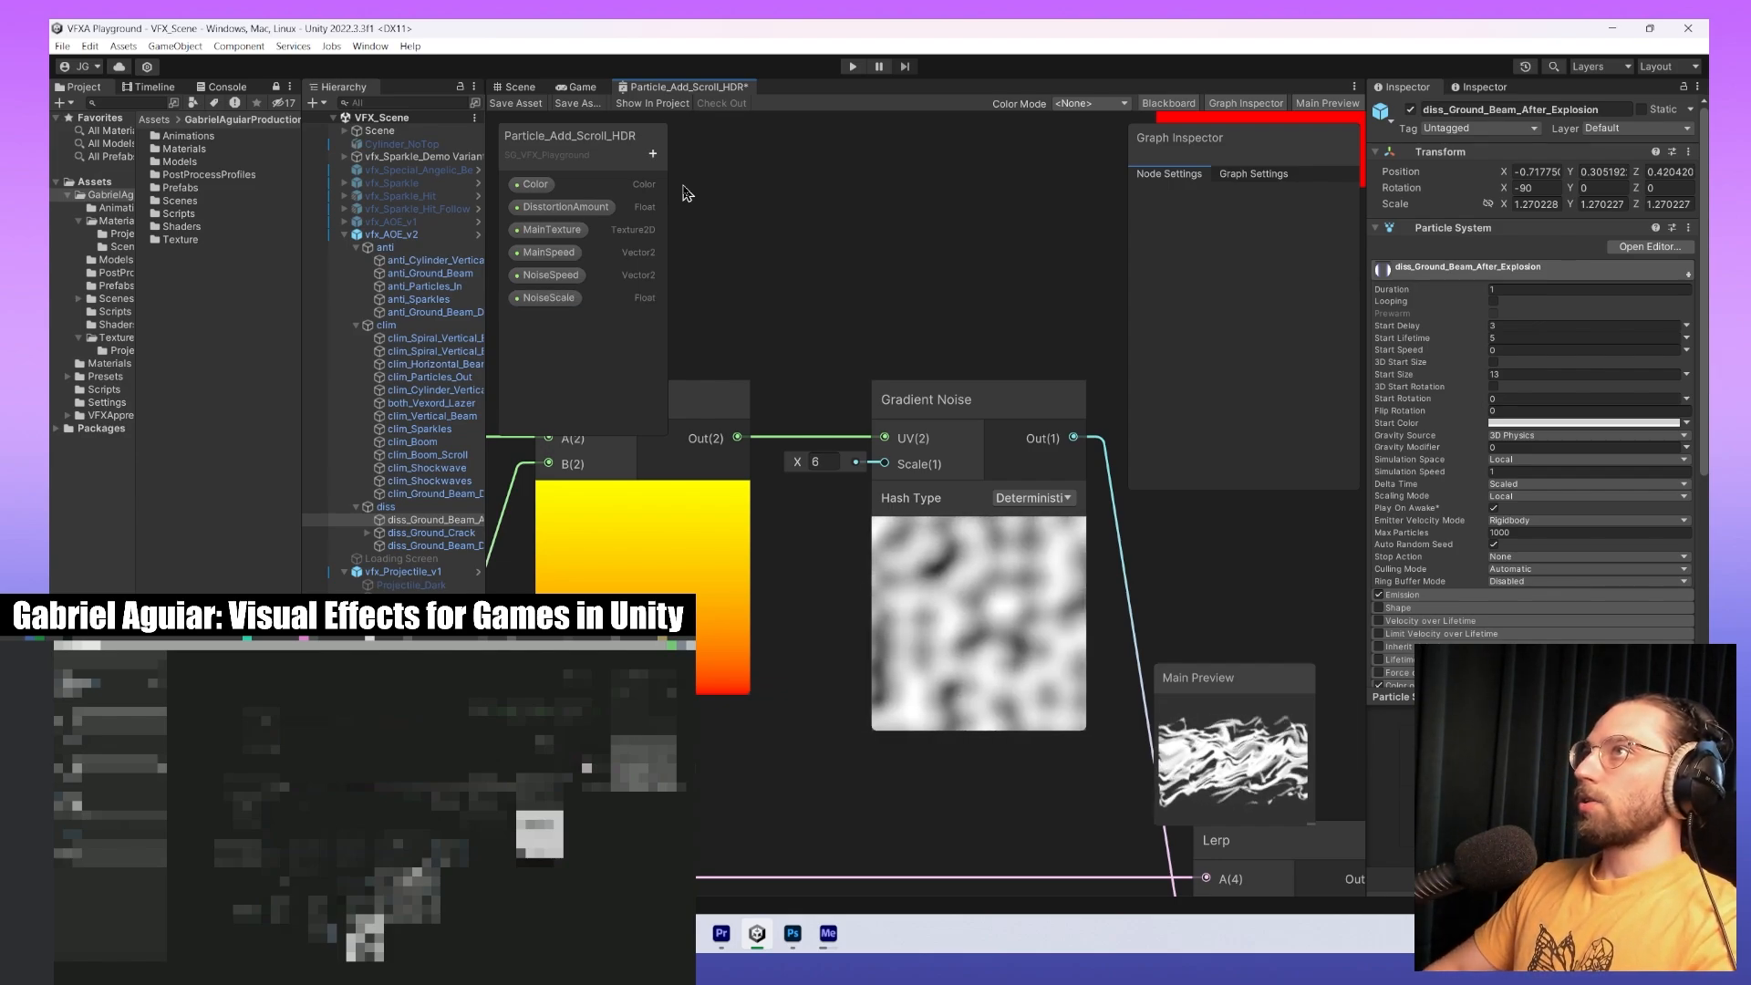
Feed NoiseScale, with a default of 6, into the Gradient Noise node's Scale input and save the shader graph.
left_click_drag(548, 297, 885, 463)
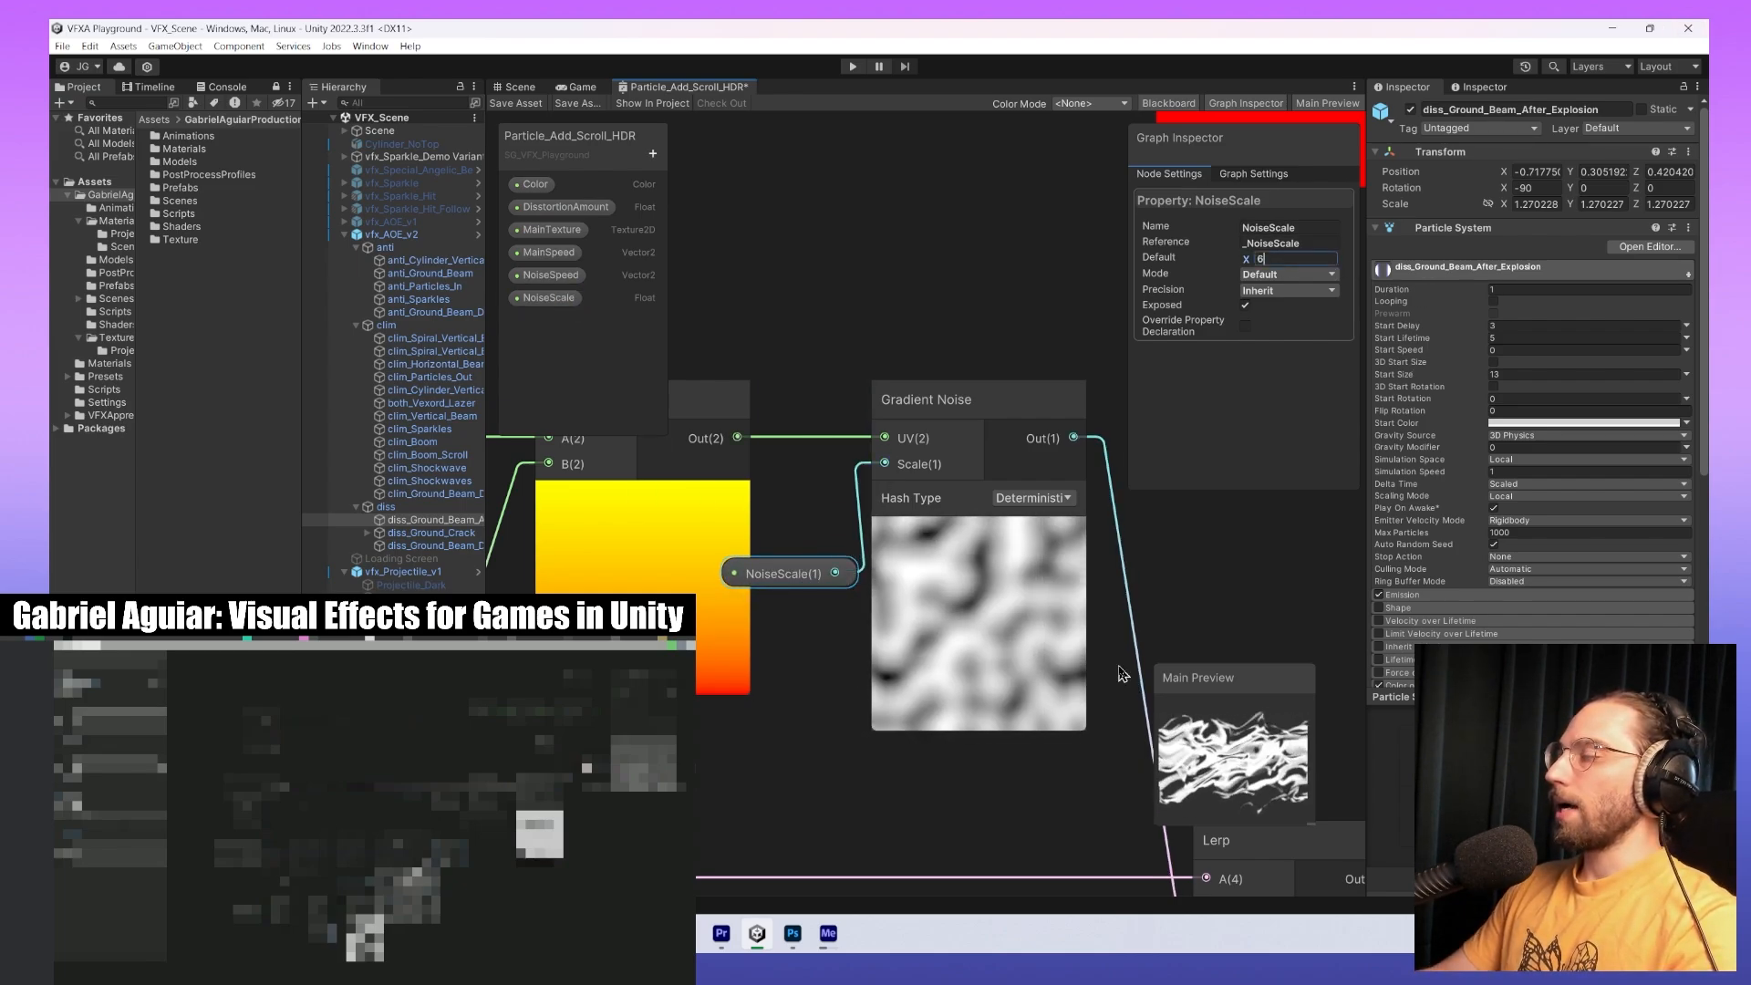
left_click_drag(969, 401, 1047, 400)
left_click_drag(774, 581, 835, 481)
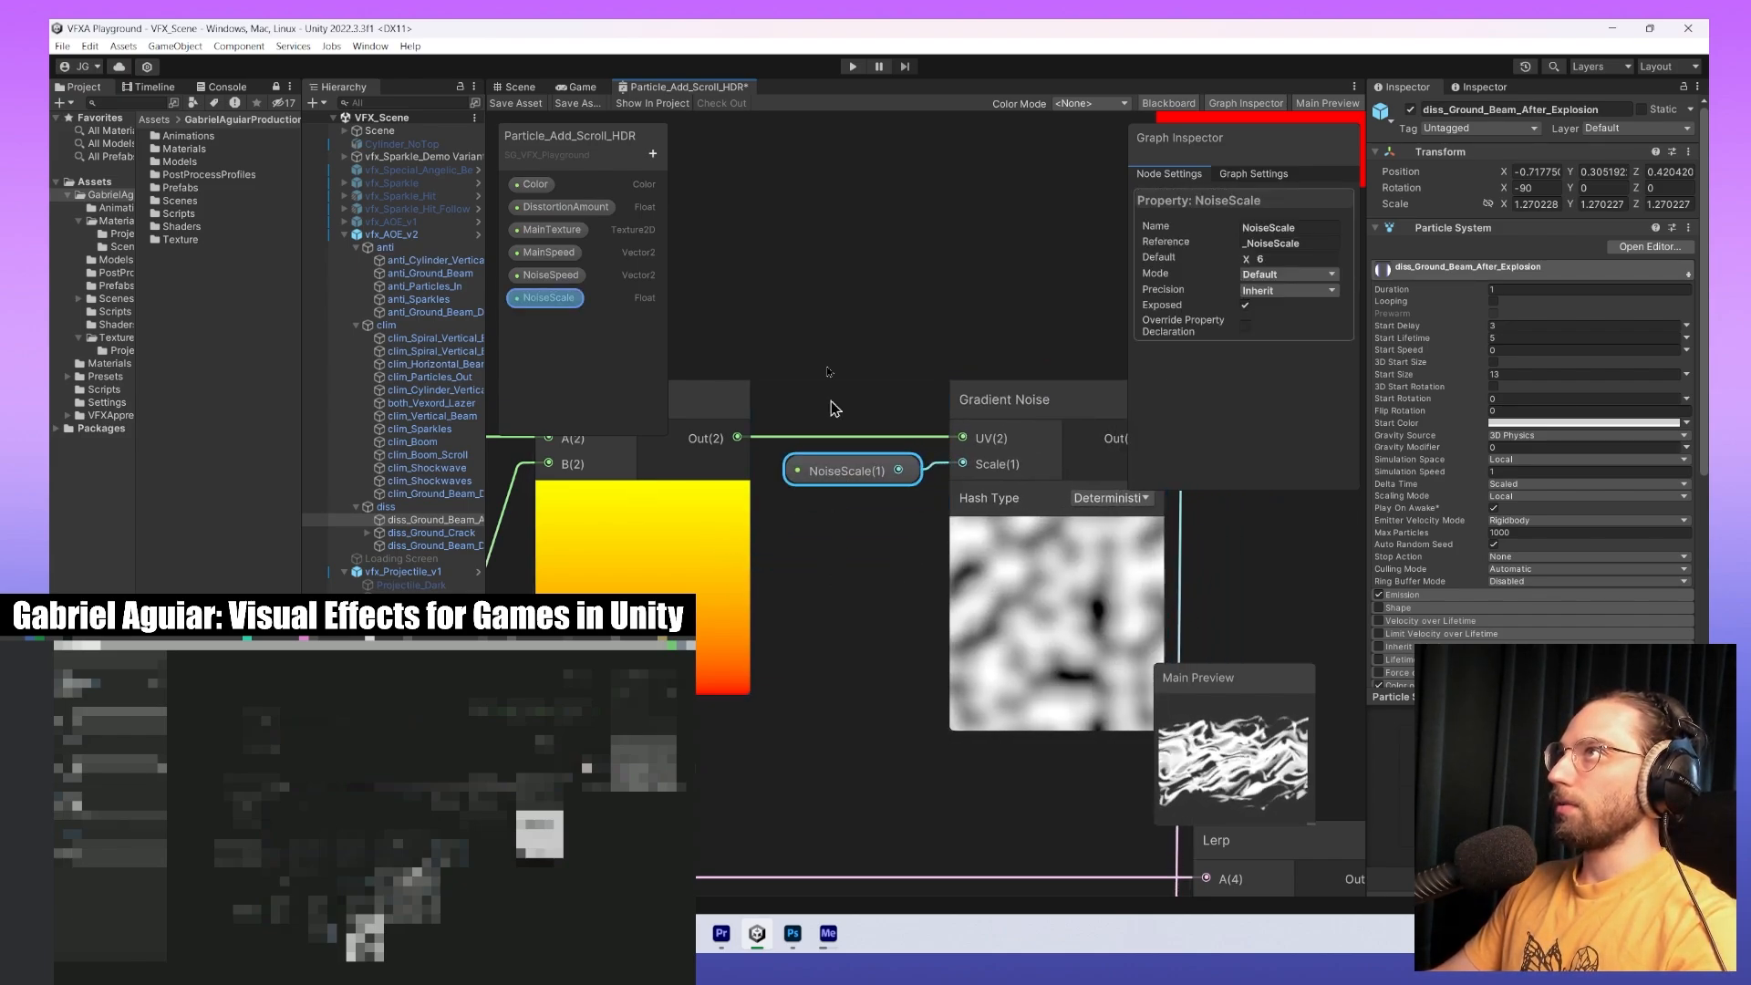
left_click(517, 103)
Select vfx_AOE_v2 in the scene and examine its beam and ground effect from several angles.
left_click(518, 88)
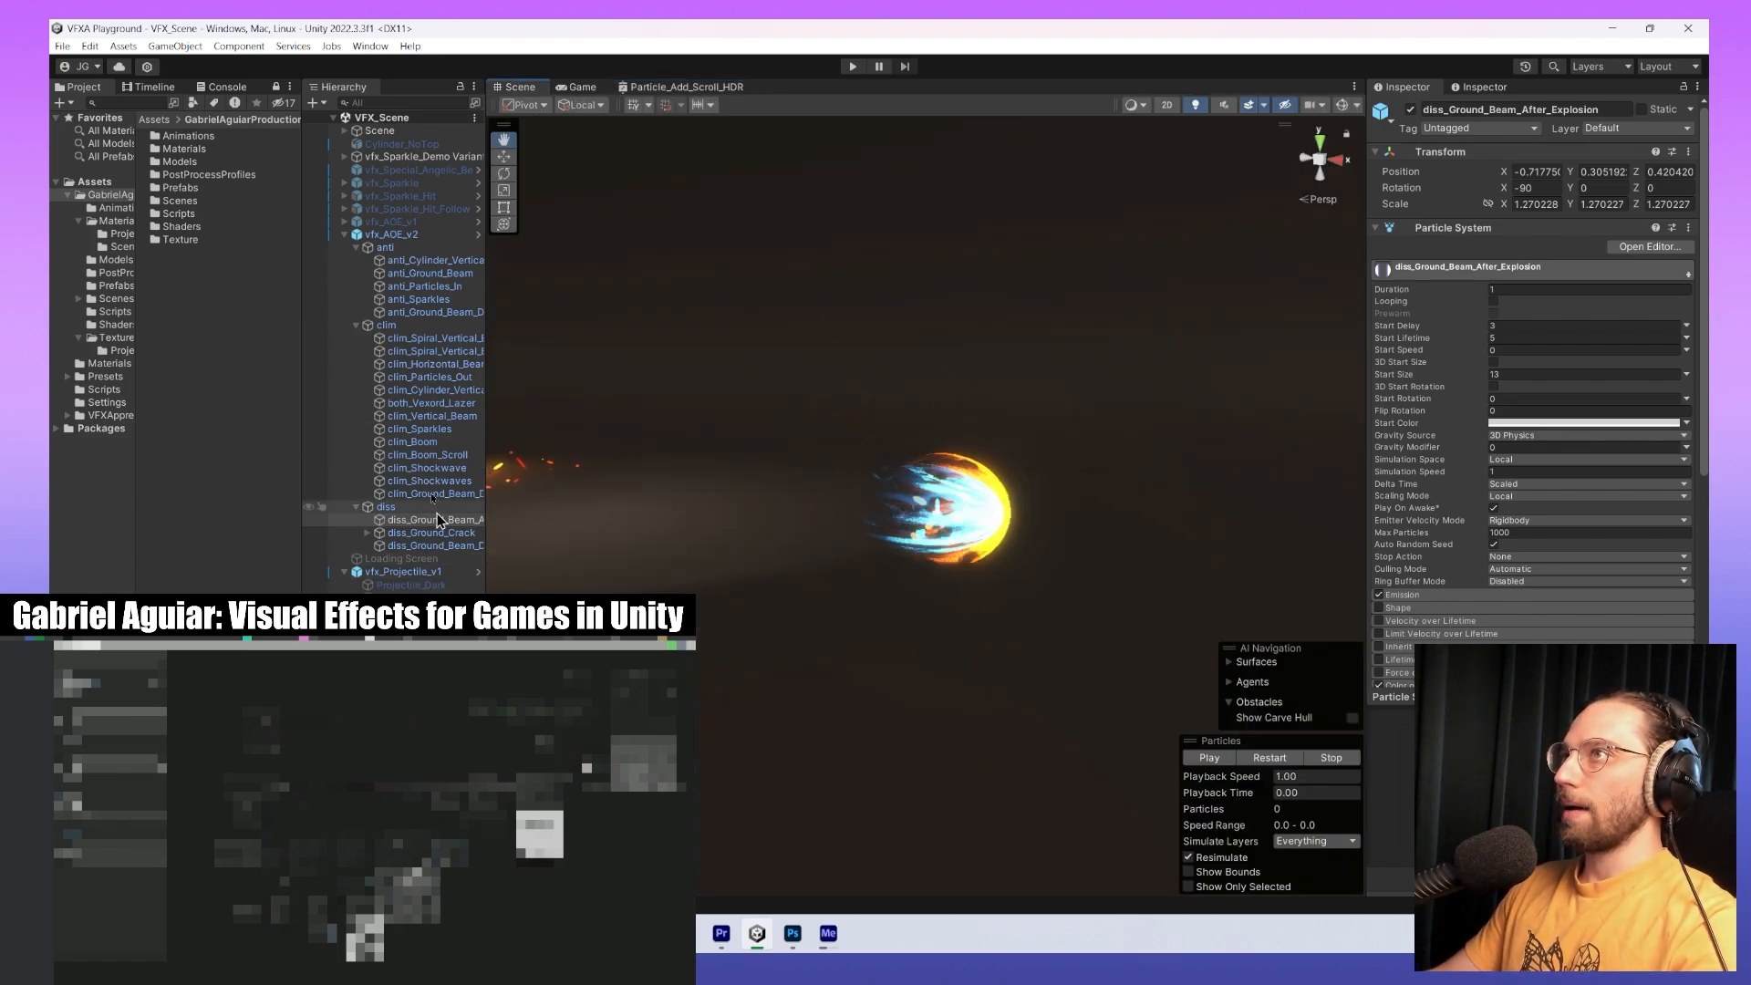
left_click(385, 248)
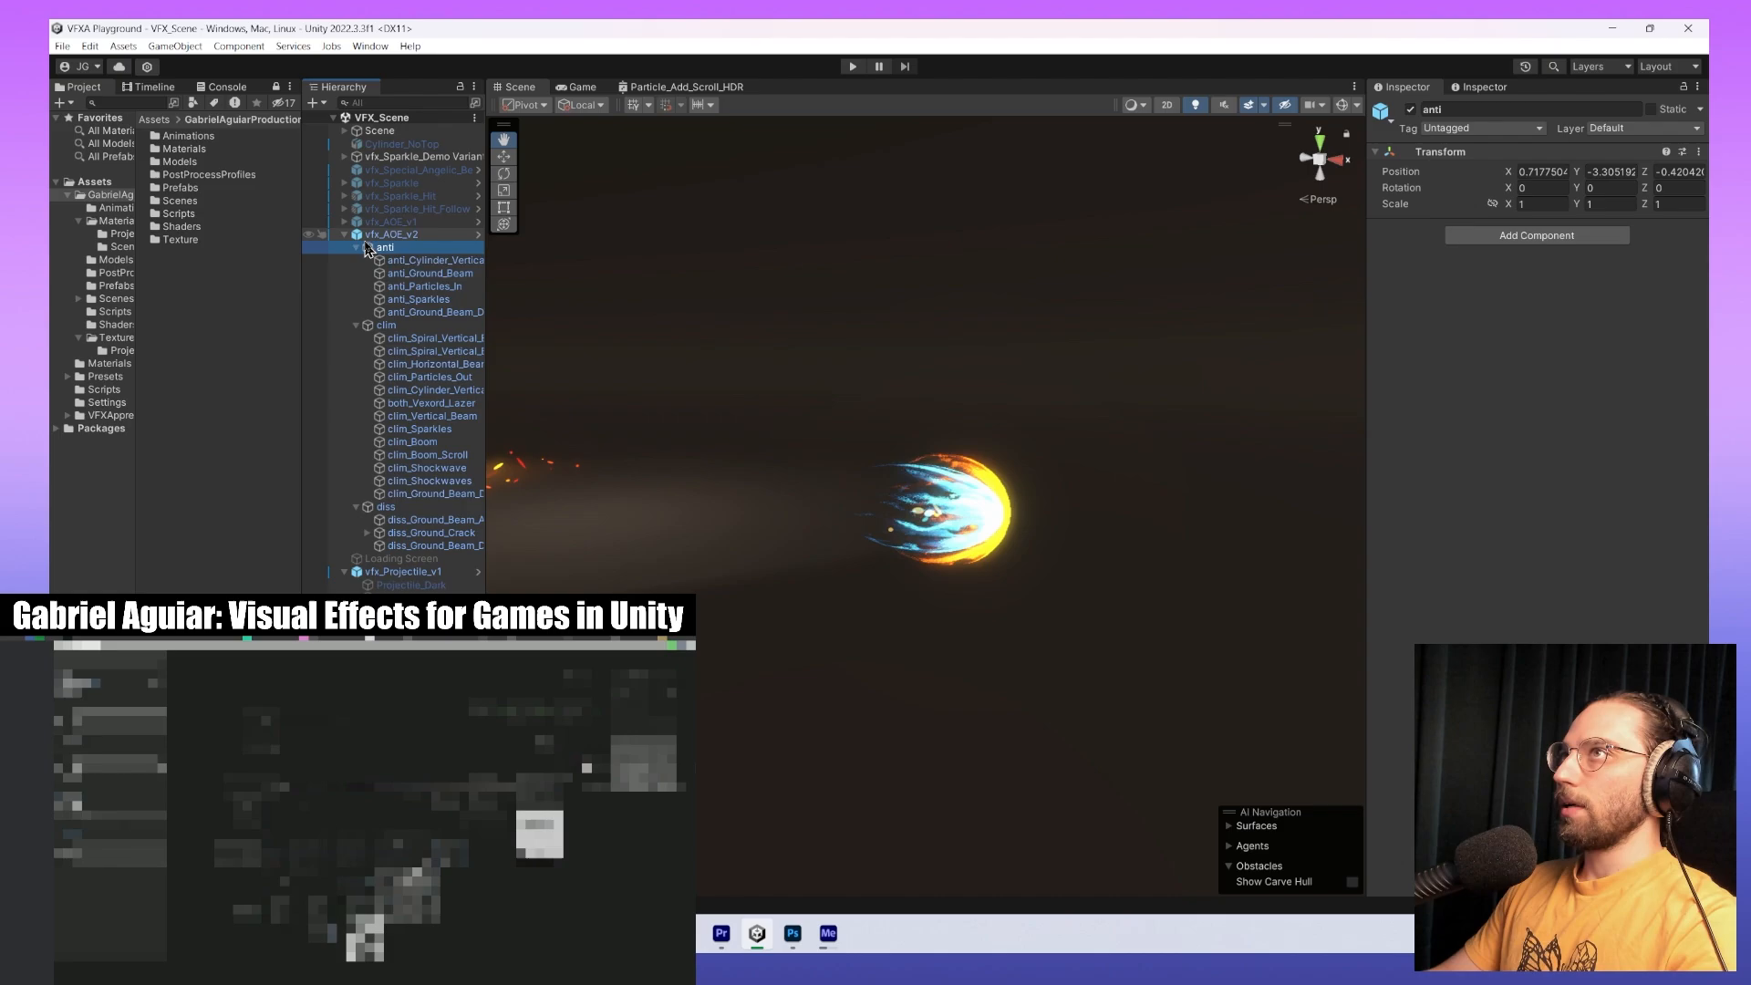
left_click(391, 234)
mouse_move(789, 506)
right_mouse_down()
mouse_move(879, 614)
mouse_move(922, 624)
mouse_move(925, 591)
right_mouse_up()
key("s")
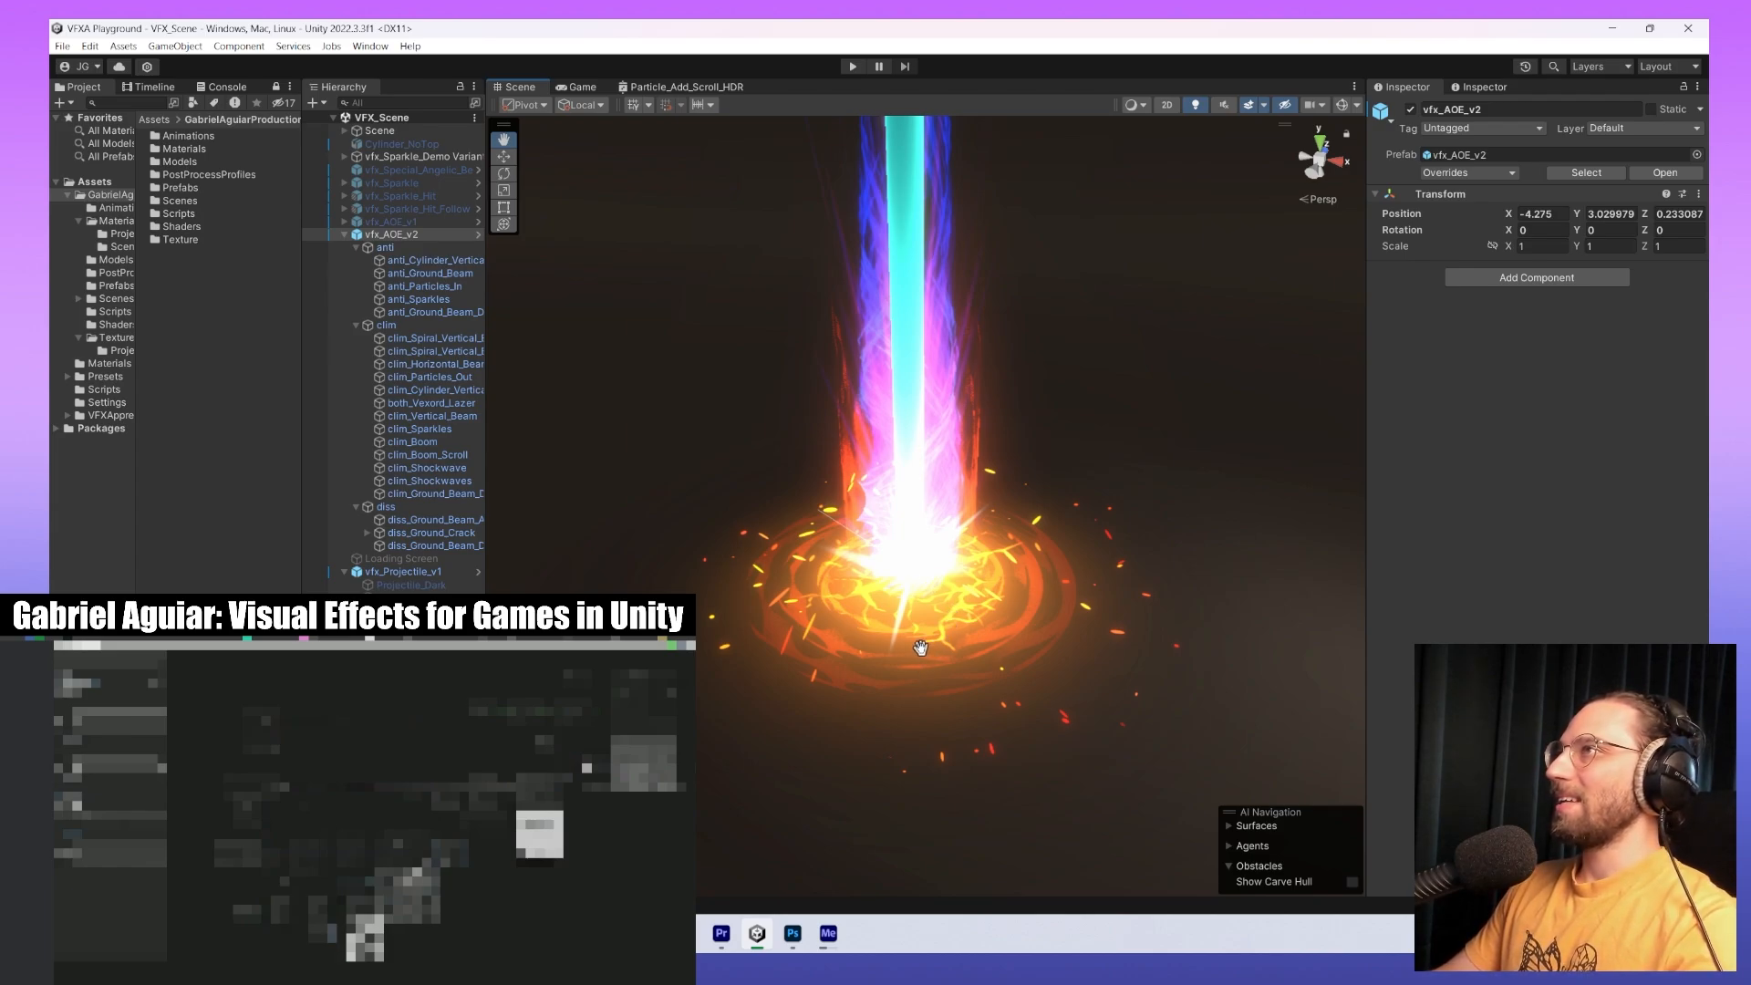
middle_click_drag(920, 648, 906, 609)
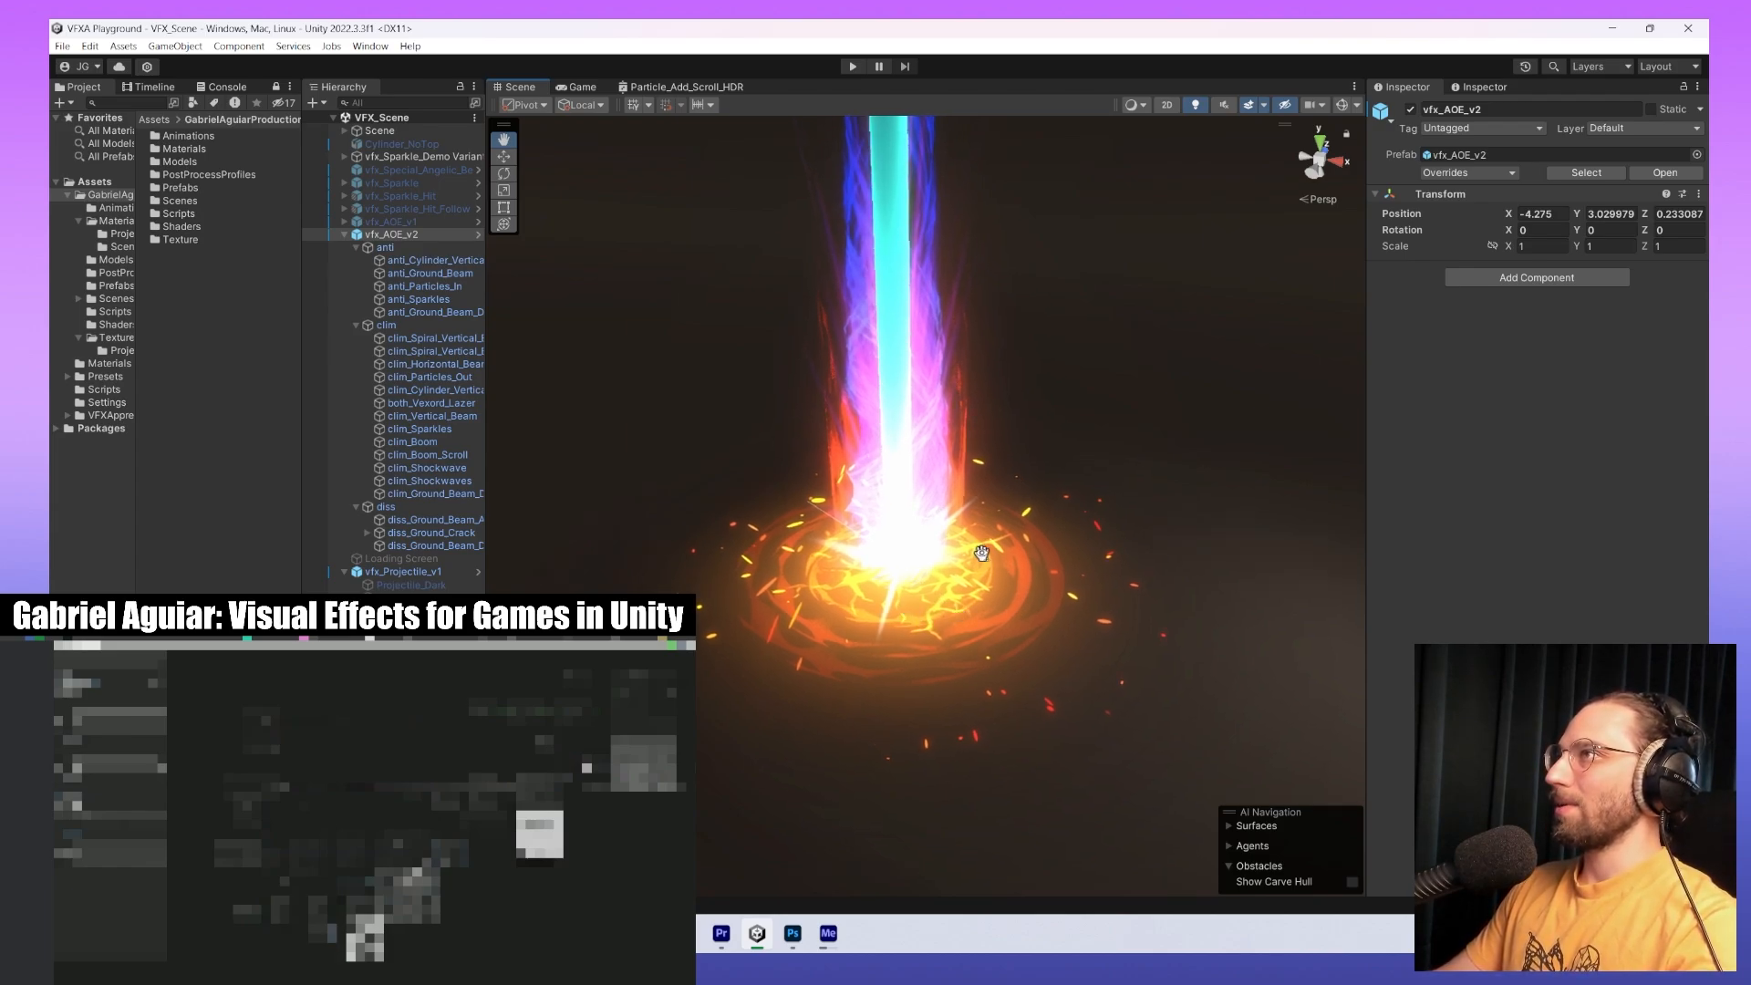
right_click_drag(981, 553, 994, 516)
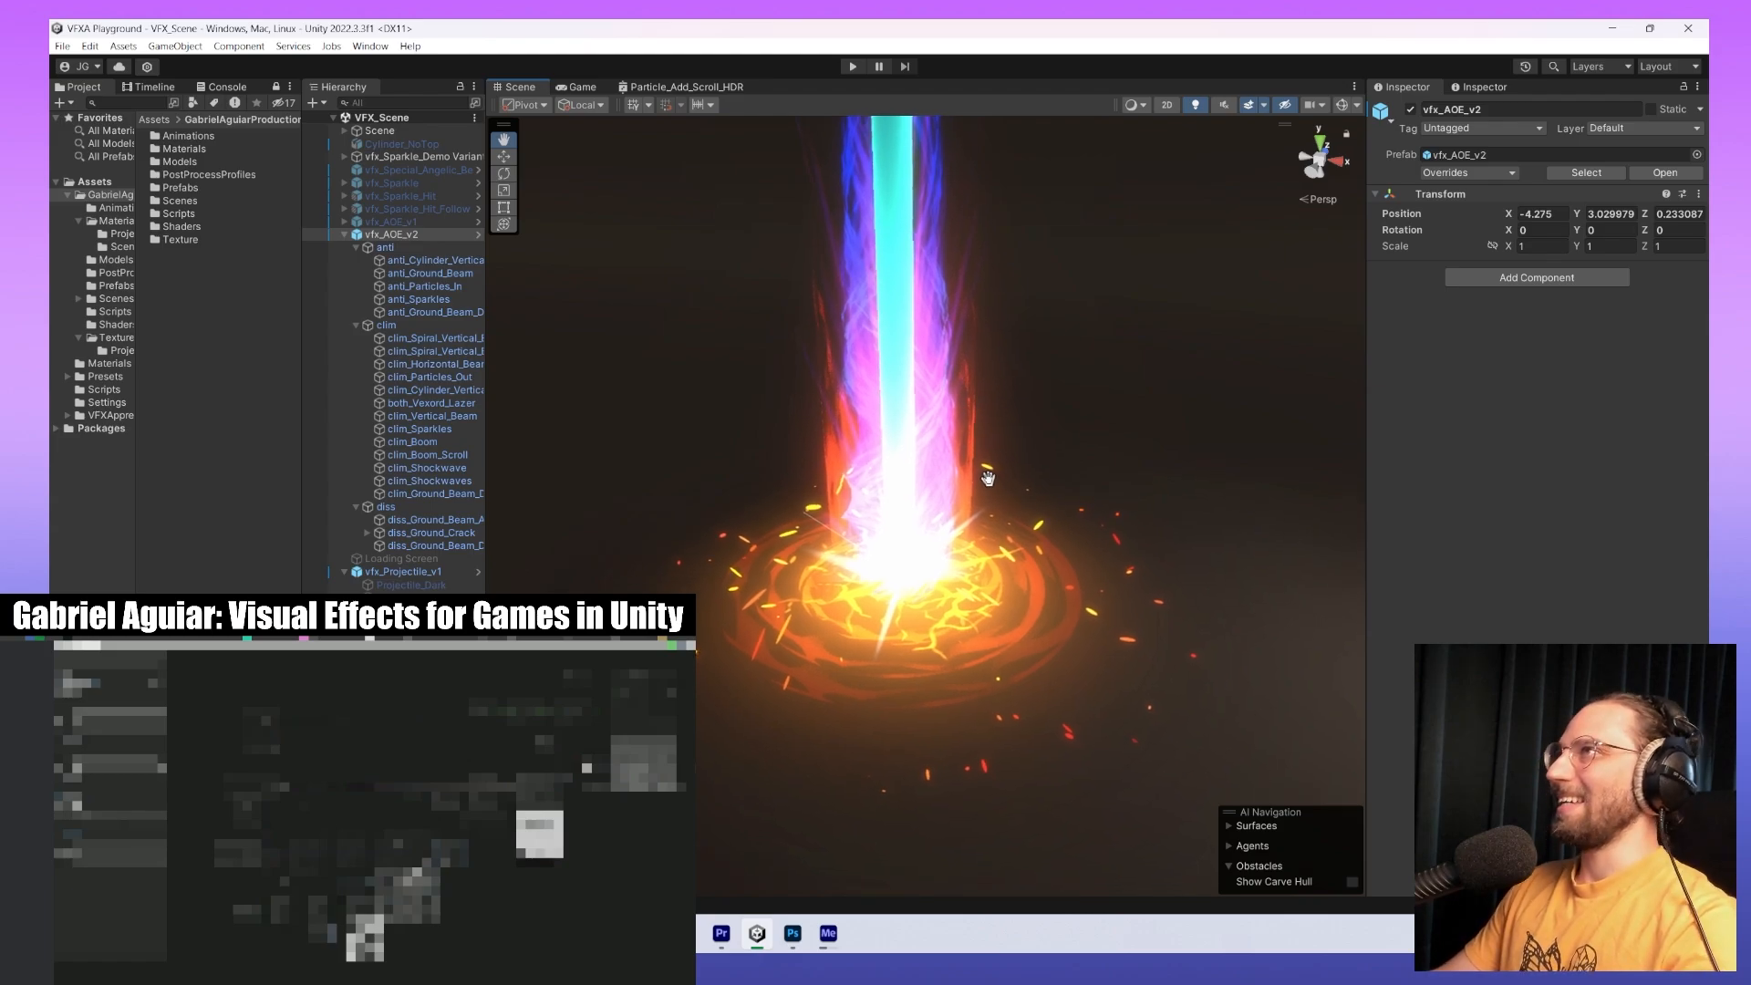
scroll(991, 597, "down", 2)
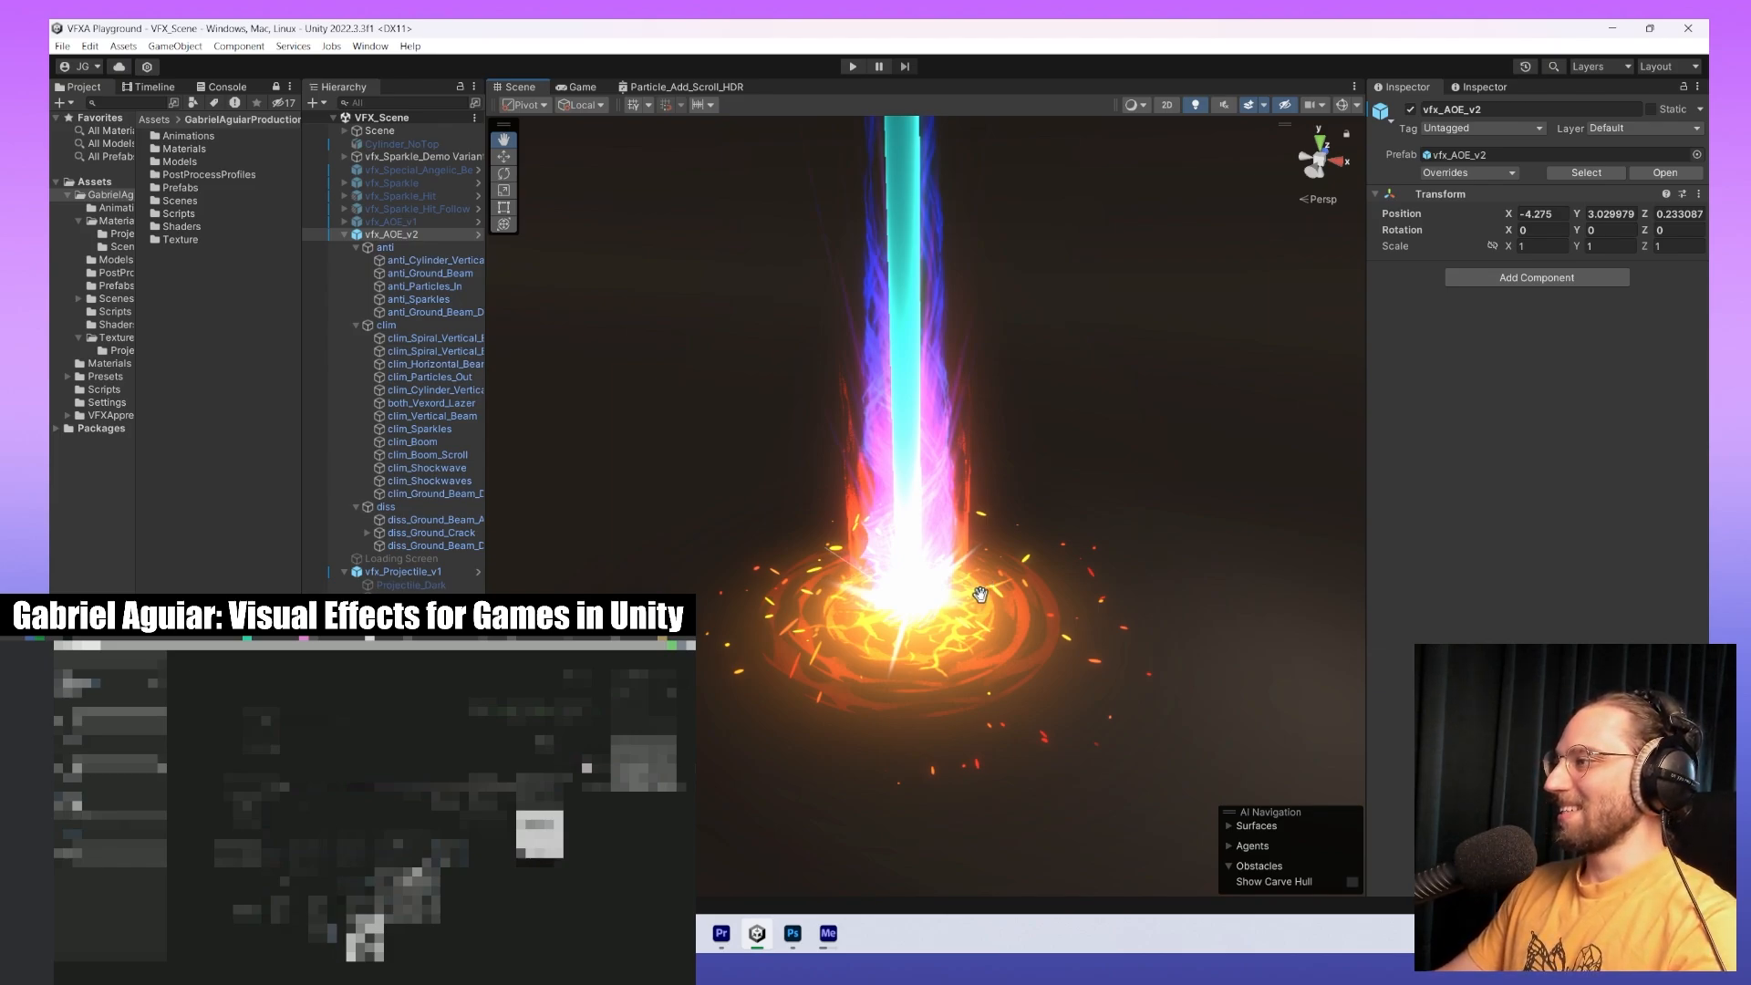
Bring the fire projectile back into view in the scene and collapse vfx_AOE_v2's child objects.
left_click_drag(980, 594, 928, 512)
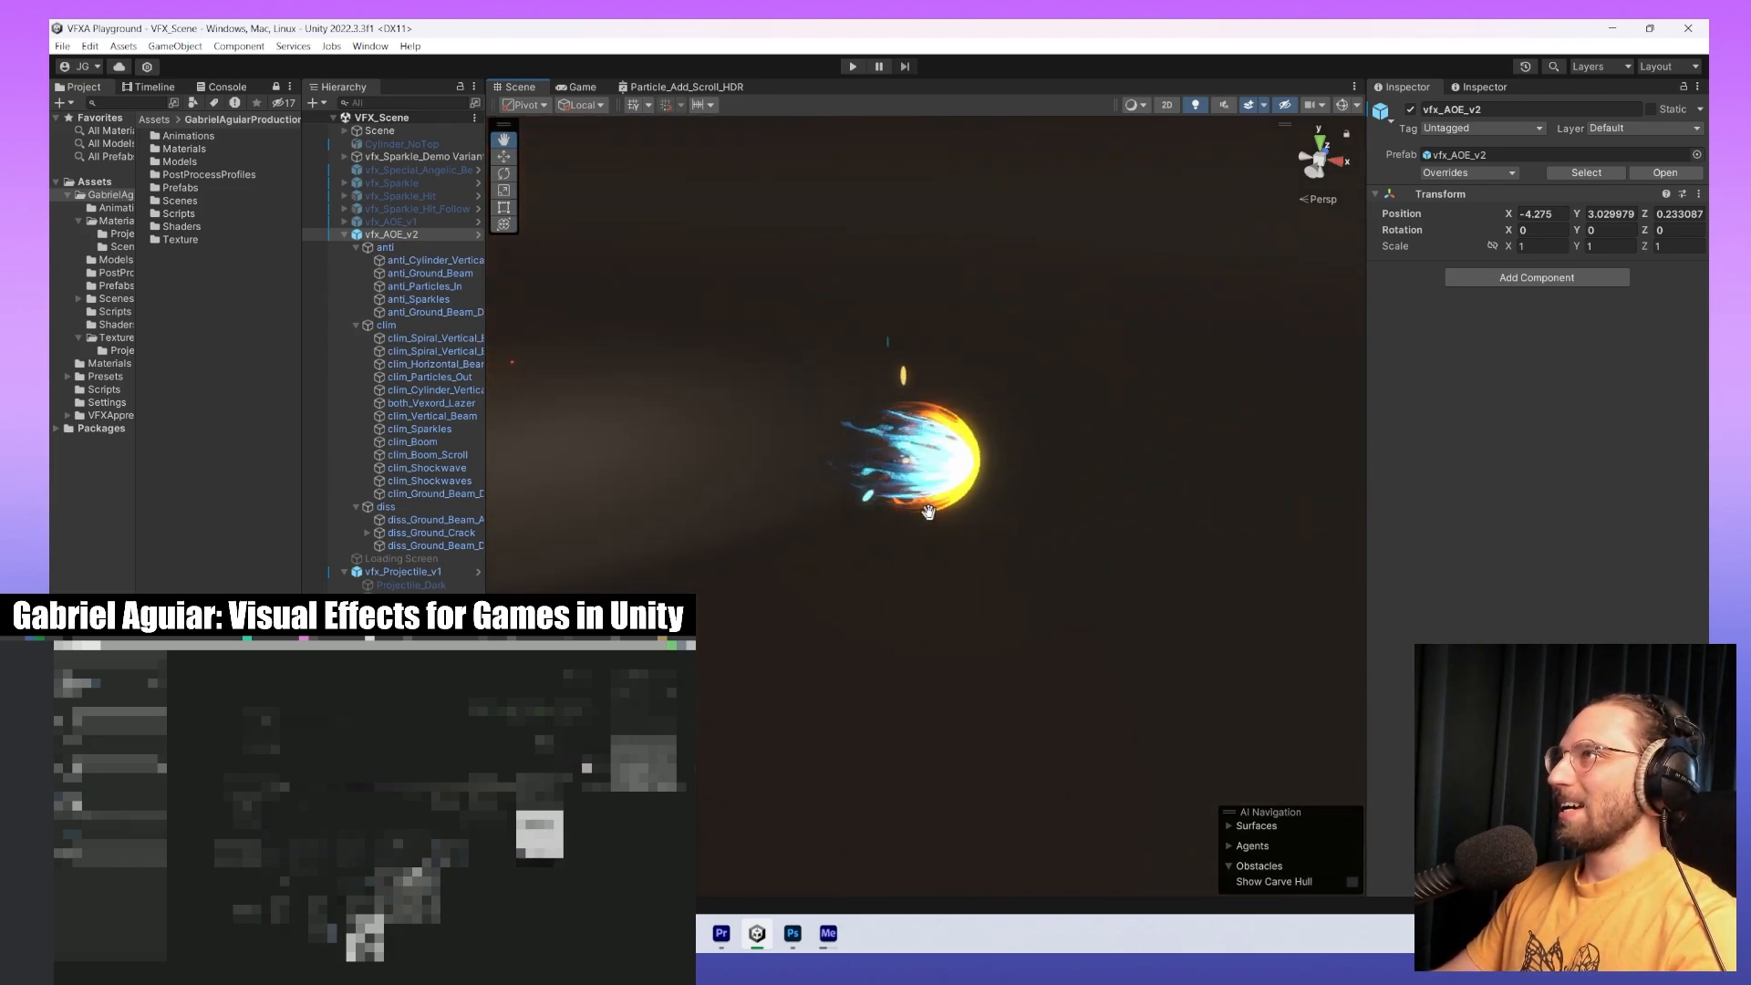
left_click(344, 234)
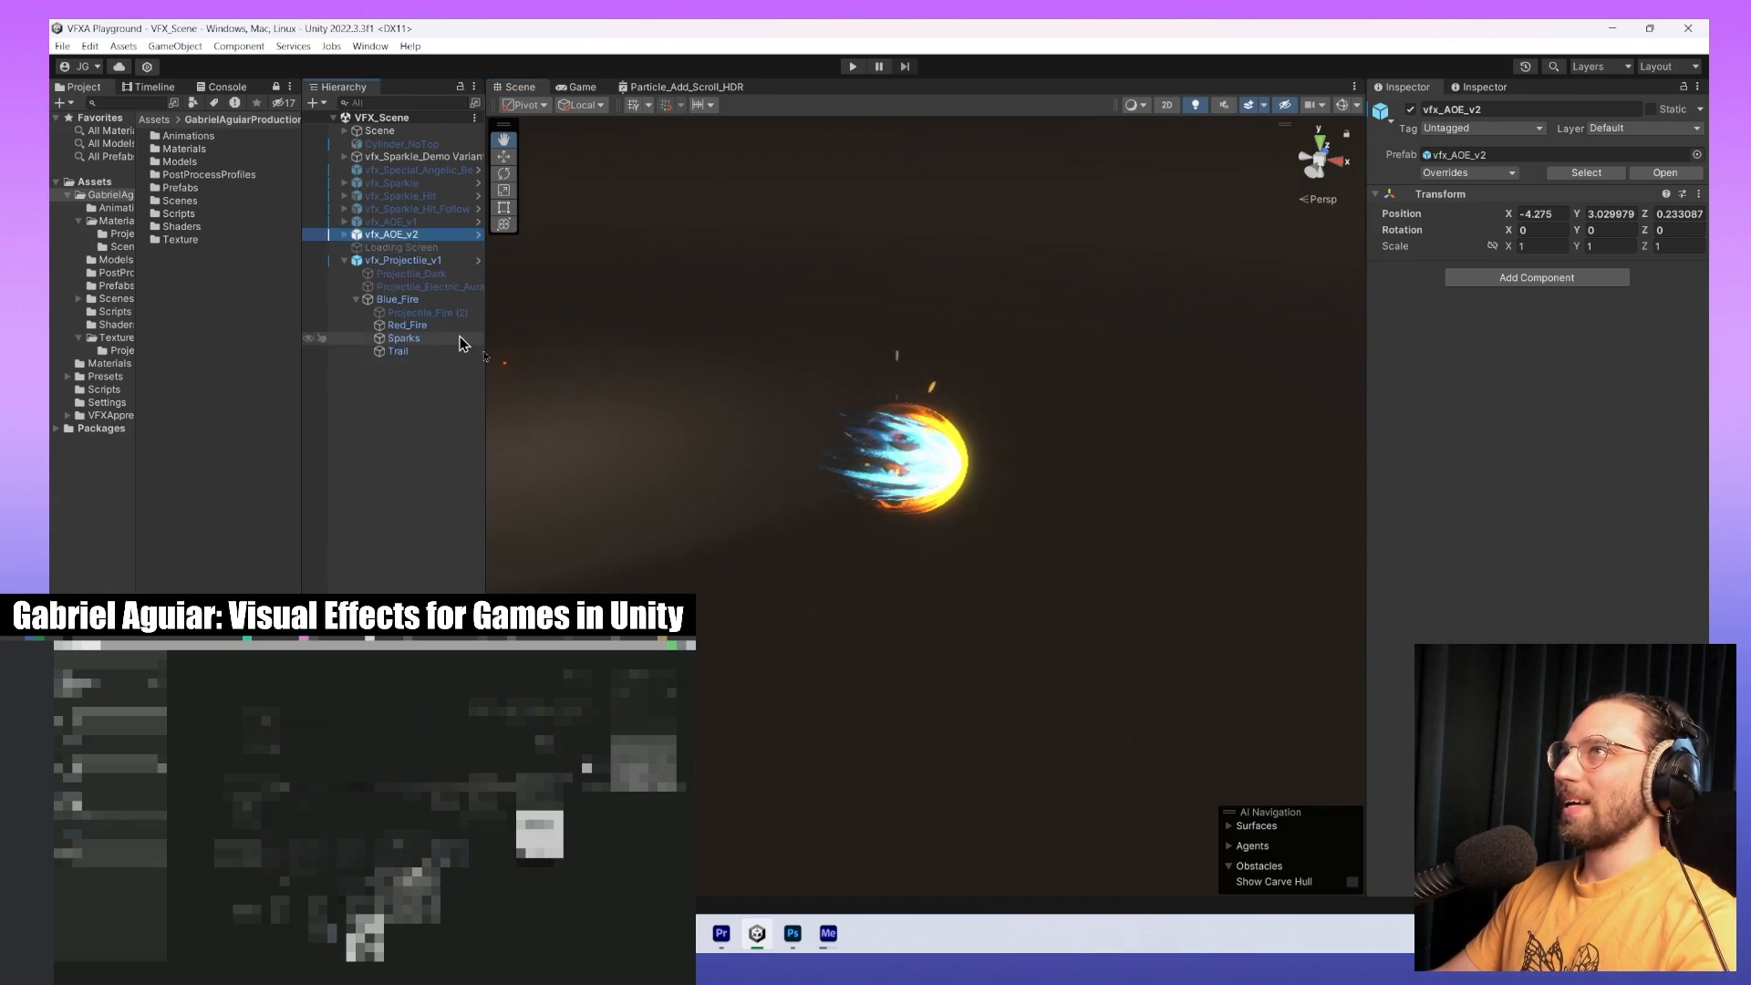
Move Blue_Fire forward along its X axis to about 10.96 to draw out its trail.
left_click(417, 300)
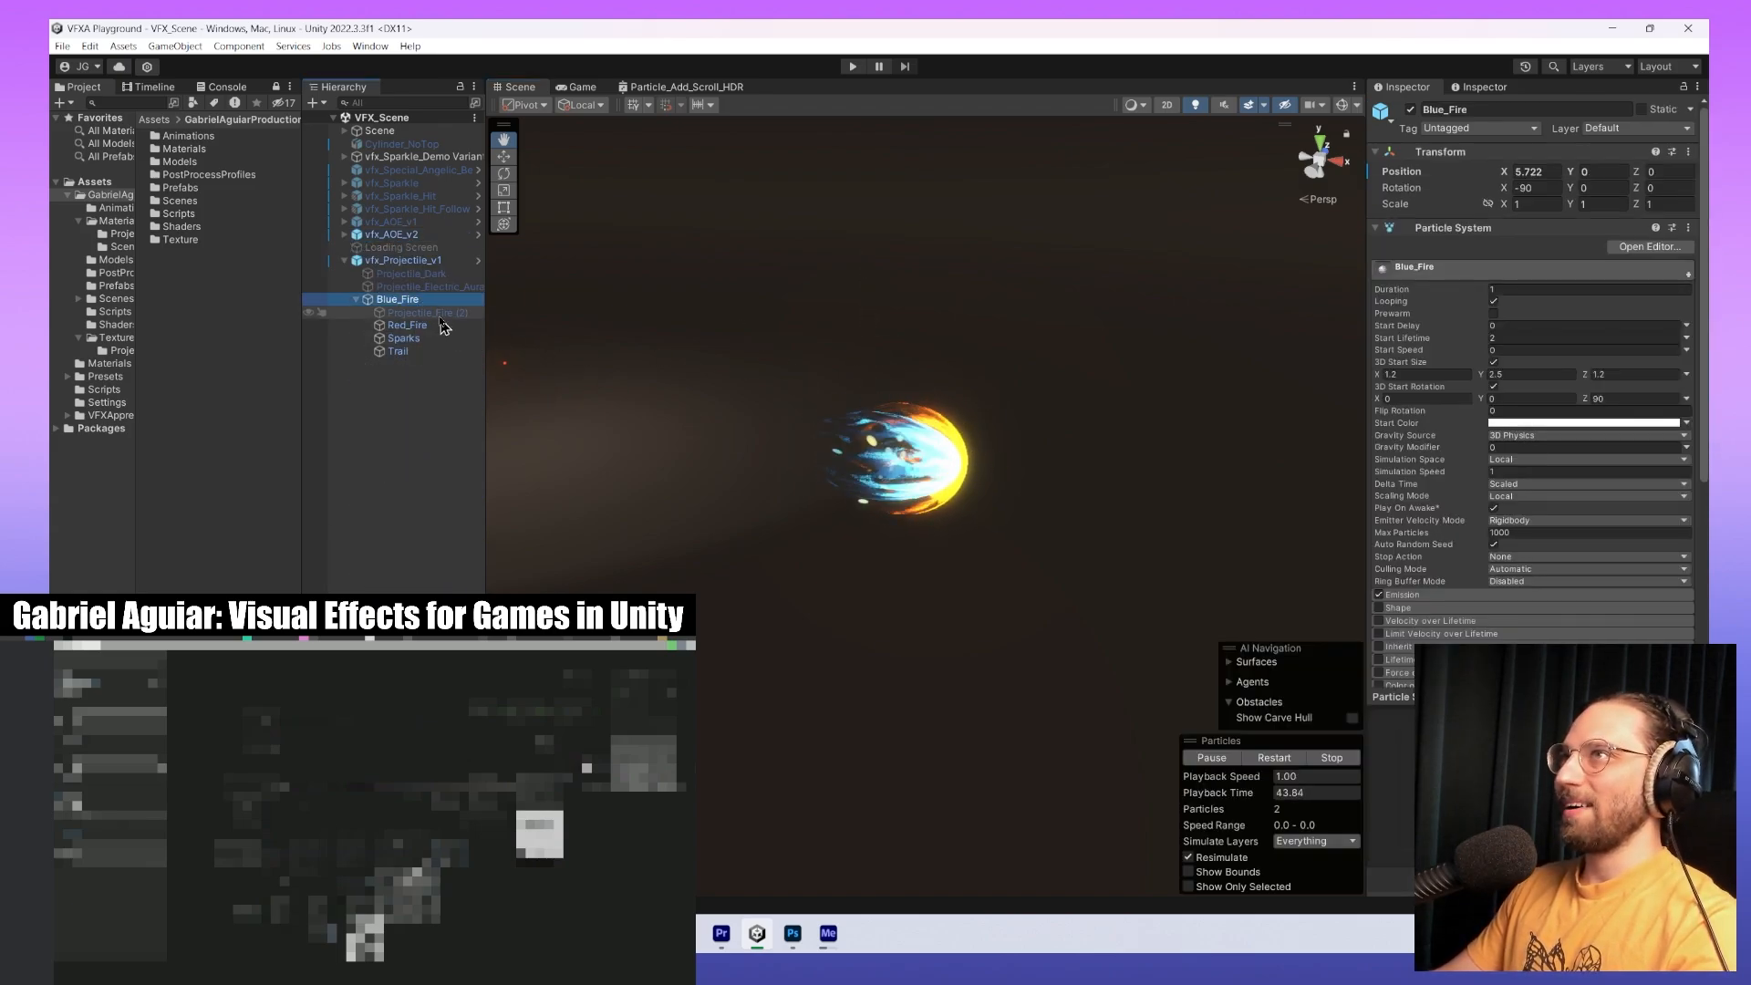
key("w")
left_click_drag(960, 466, 1388, 539)
middle_click_drag(1190, 515, 921, 476)
left_click_drag(921, 514, 994, 538, "alt")
scroll(1007, 544, "up", 3)
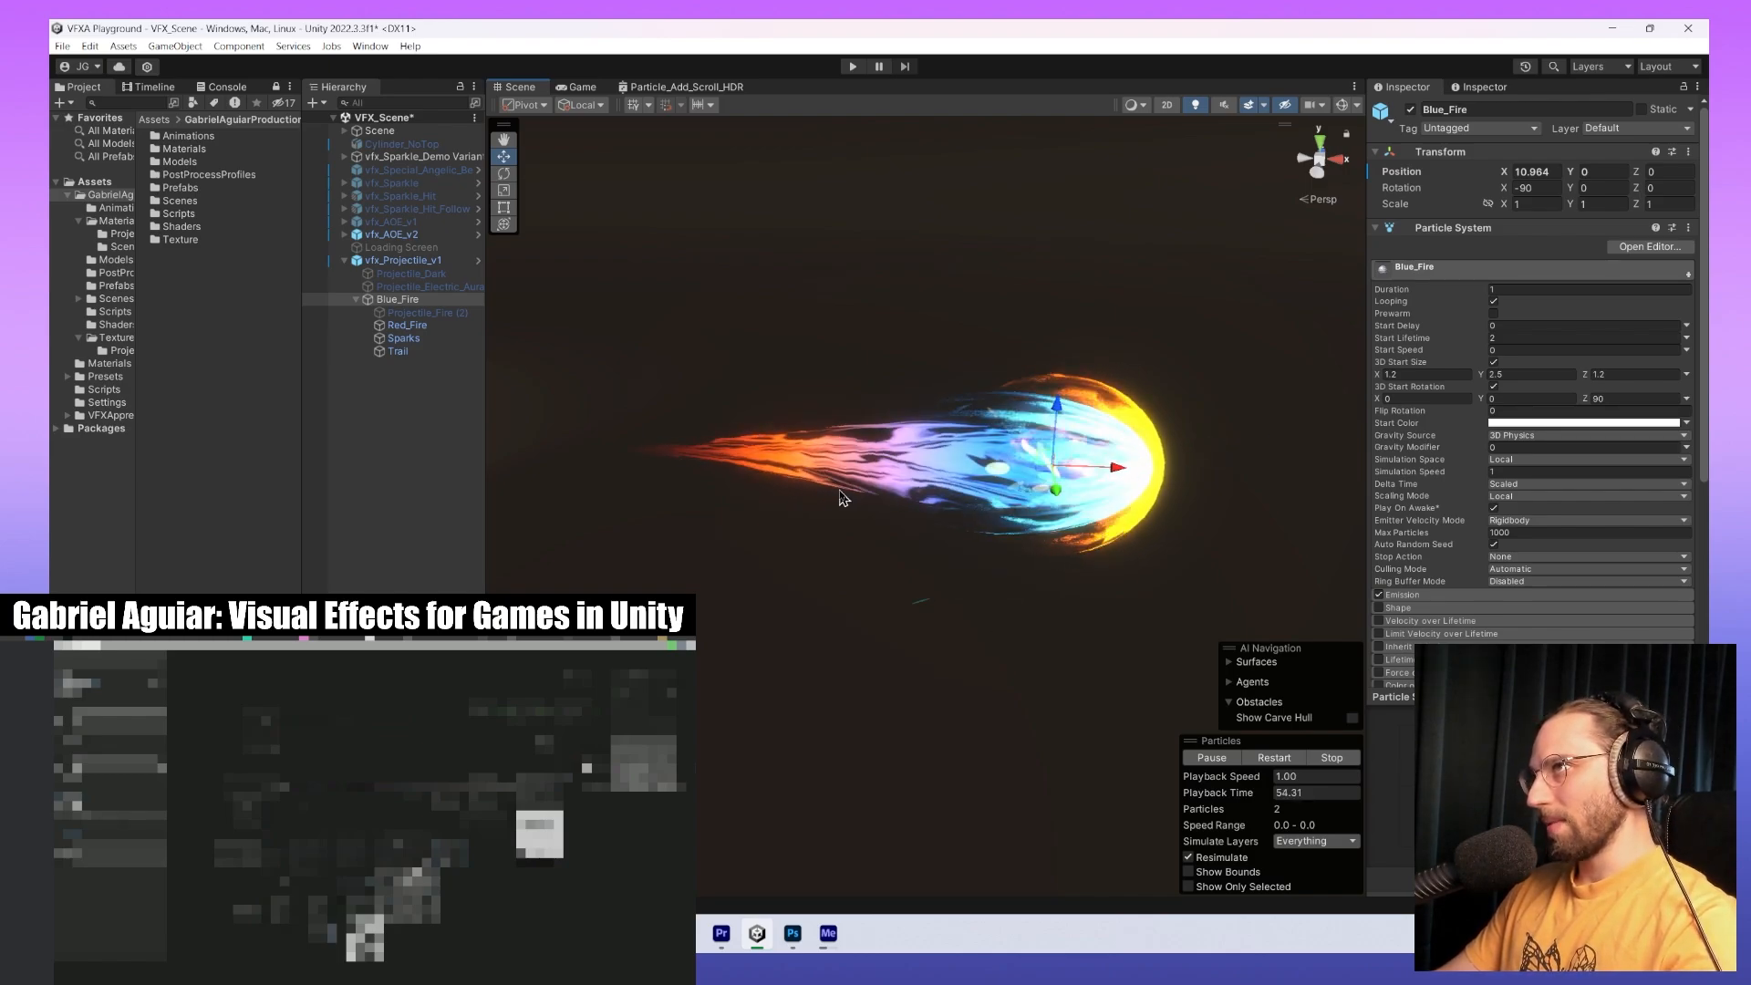
Move Blue_Fire back to about X 4.5 and forward again to about X 16.05 to test its trail.
left_click_drag(1115, 467, 438, 418)
middle_click_drag(722, 483, 1224, 504)
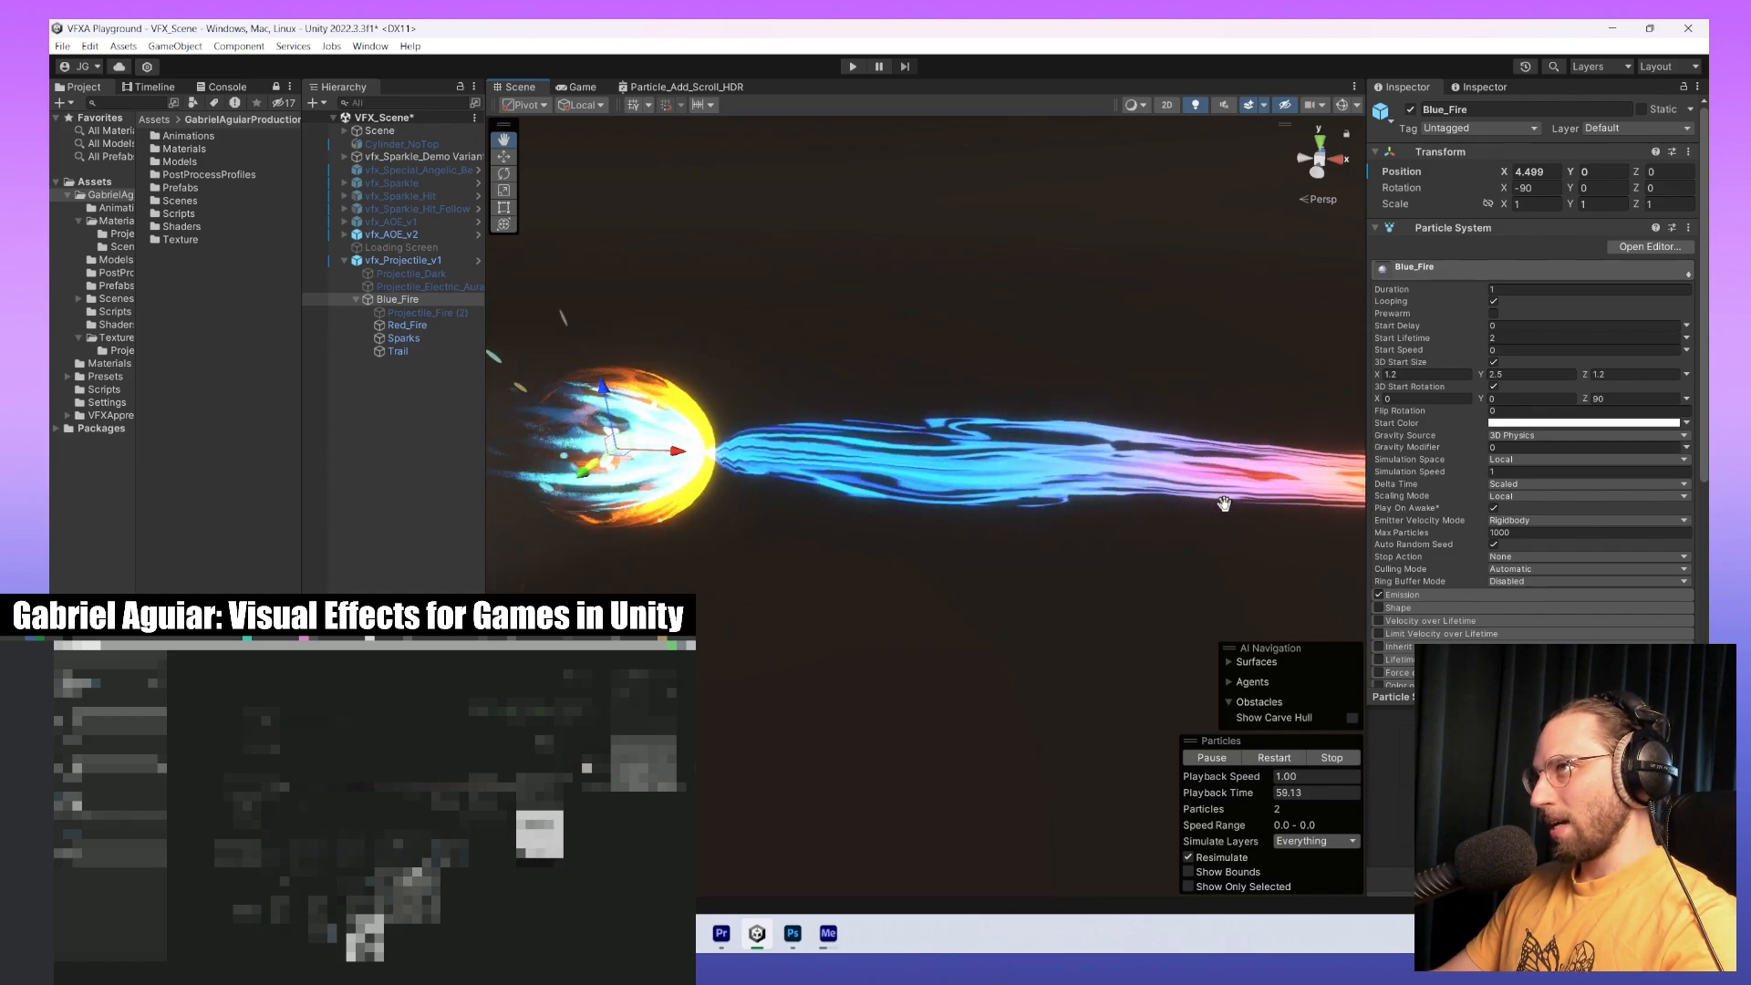
scroll(727, 567, "down", 5)
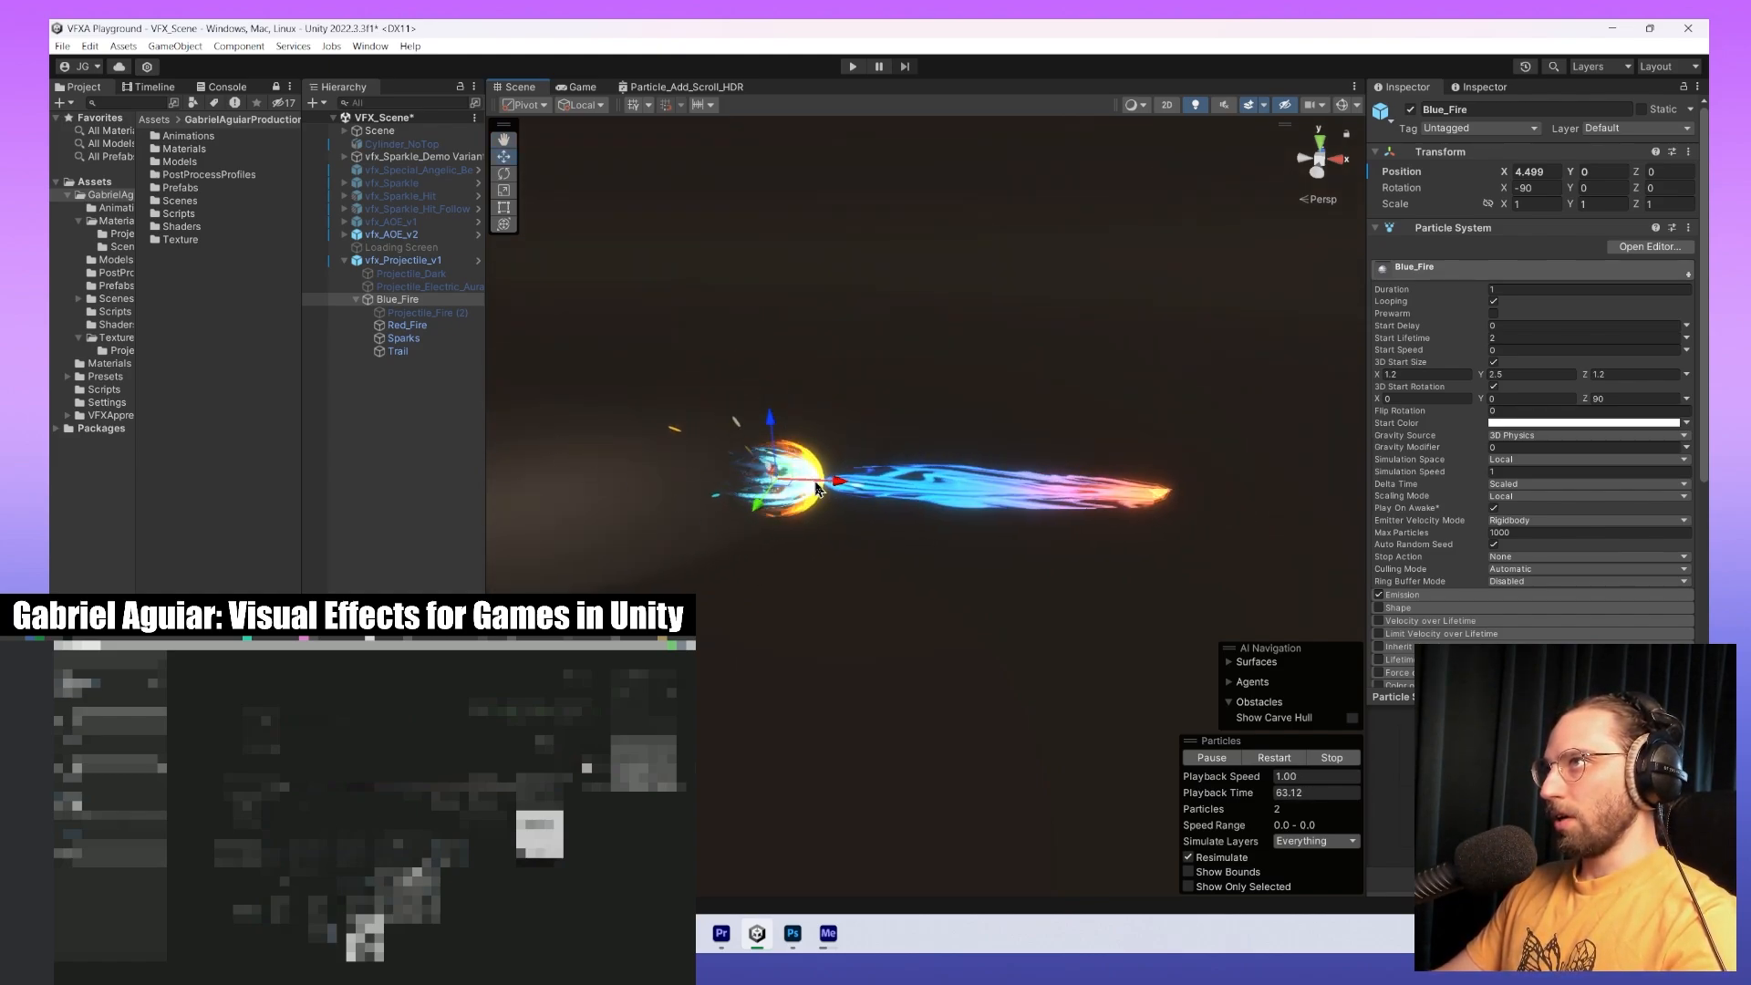
left_click_drag(830, 482, 1386, 500)
middle_click_drag(1042, 497, 715, 466)
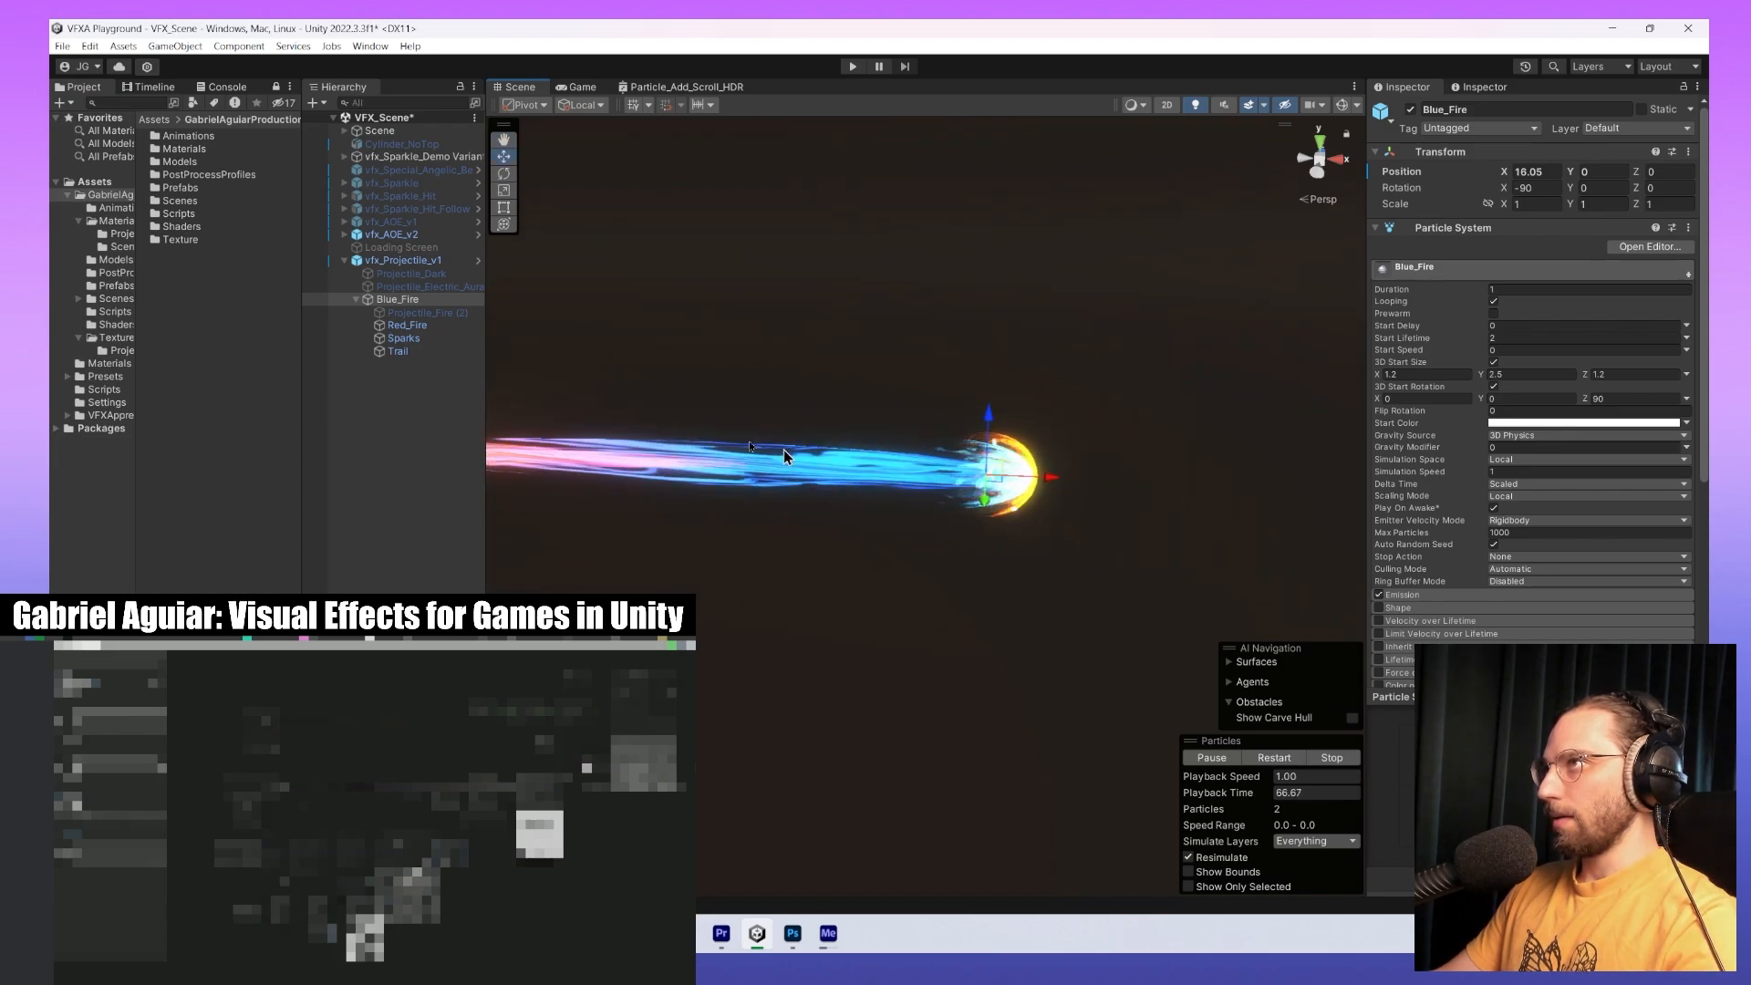
scroll(836, 496, "up", 2)
Clear the drawn trail by setting the Trail object's Time to 0 and restoring it to 1000.
left_click(404, 339)
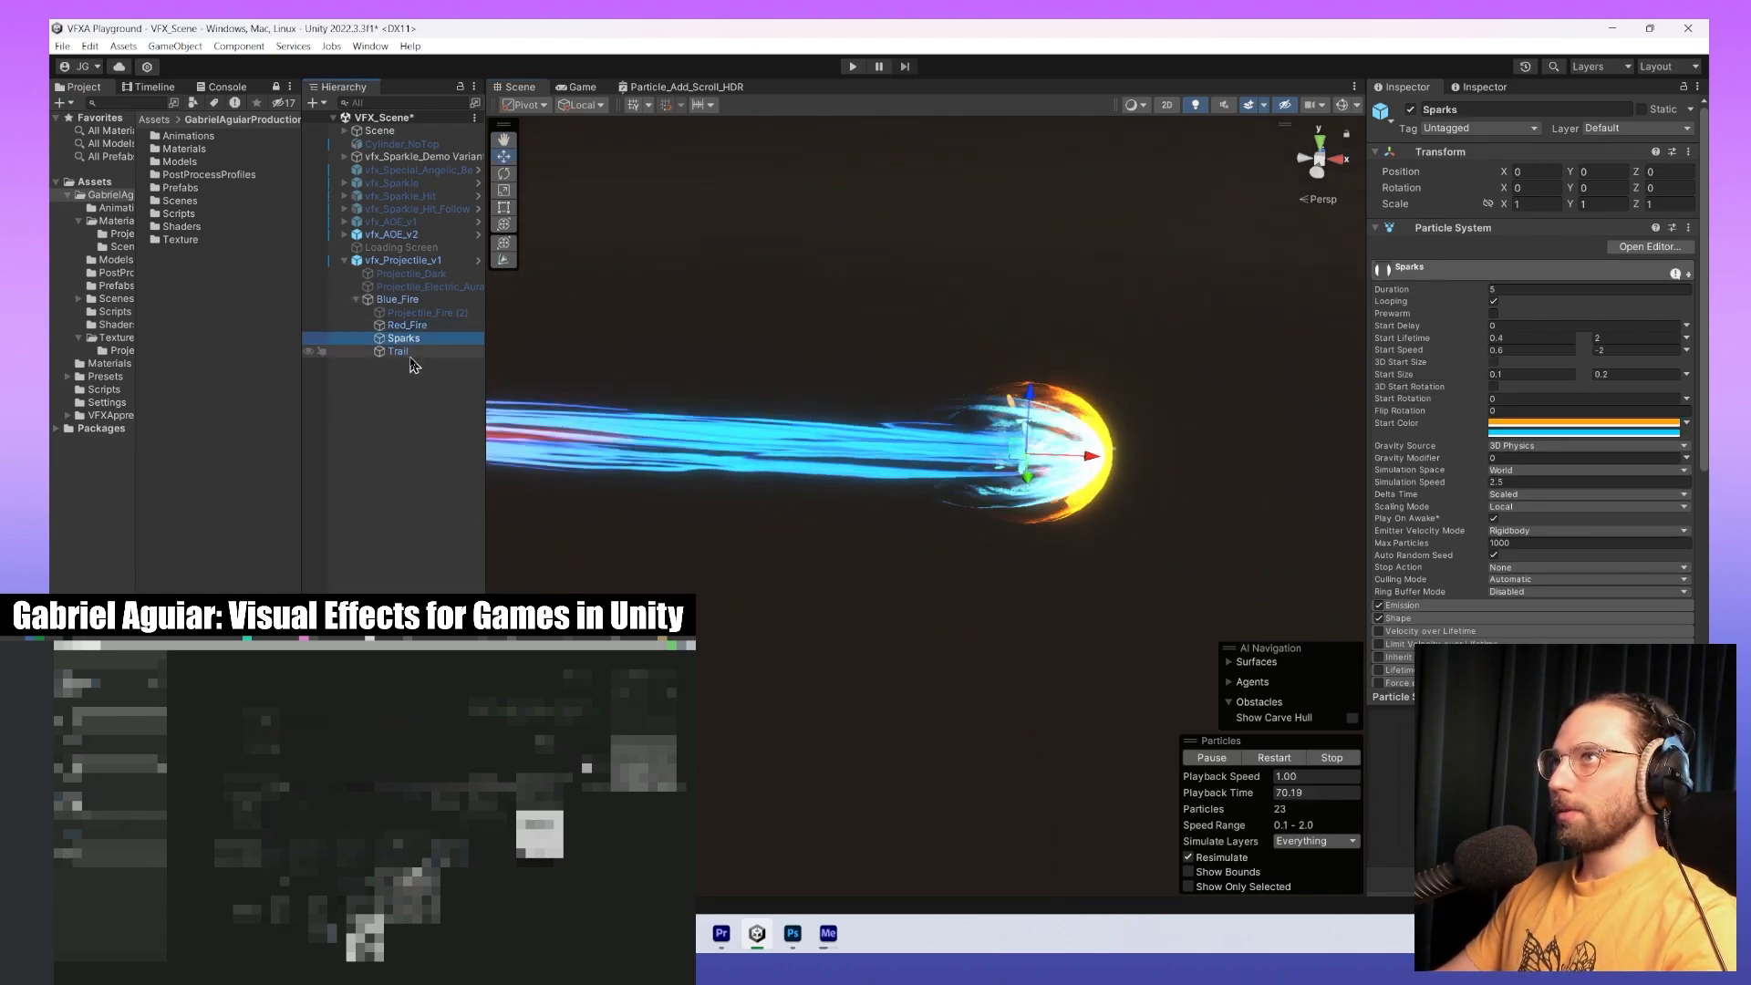
left_click(398, 353)
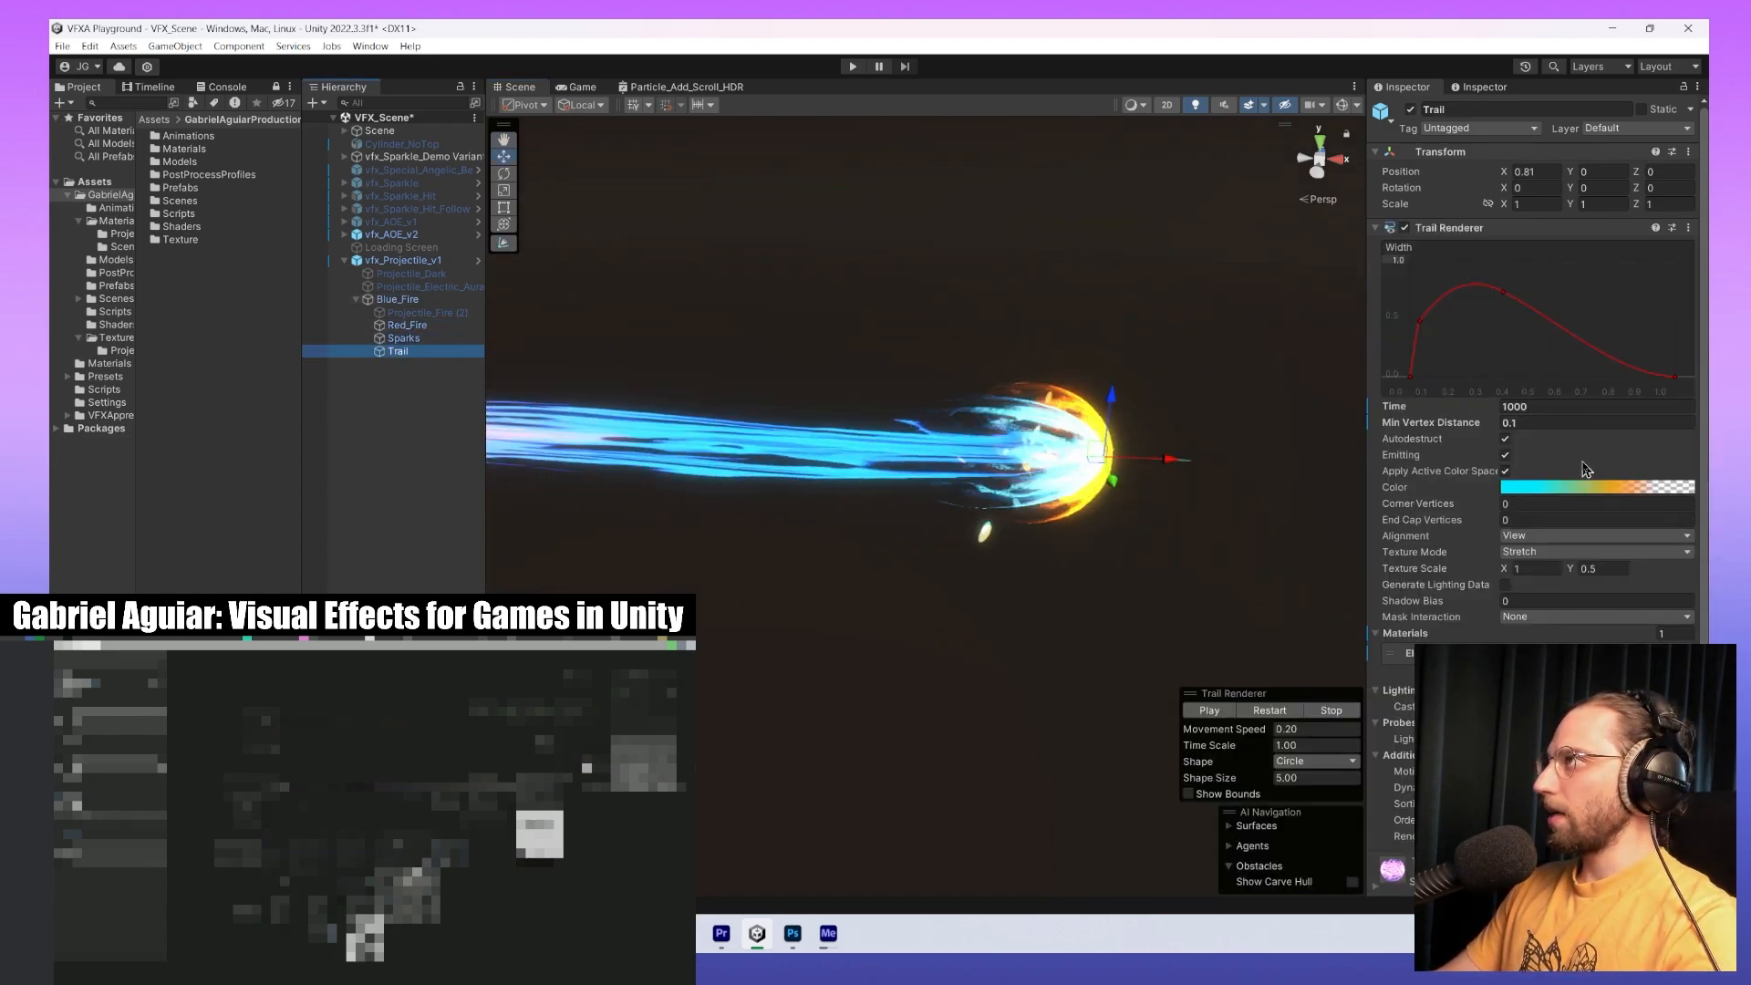
left_click(1521, 406)
type("0")
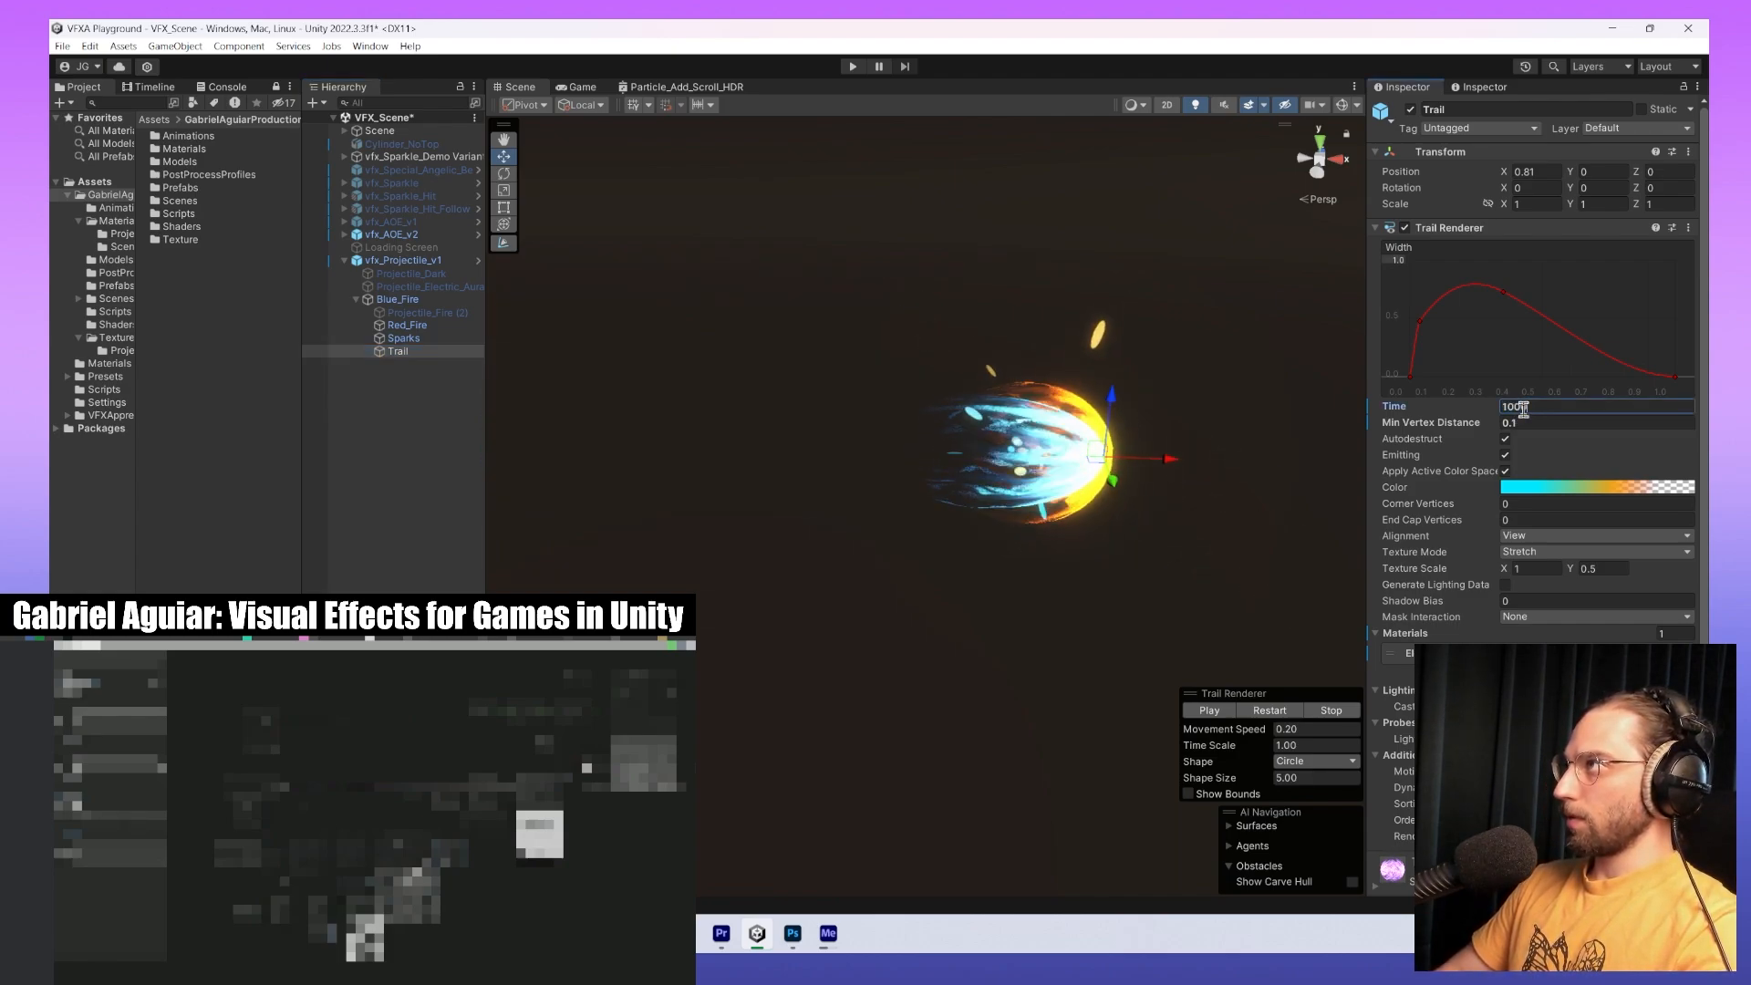
Move Blue_Fire forward to about X 21.99 and frame its newly drawn trail.
left_click(401, 301)
scroll(670, 480, "up", 5)
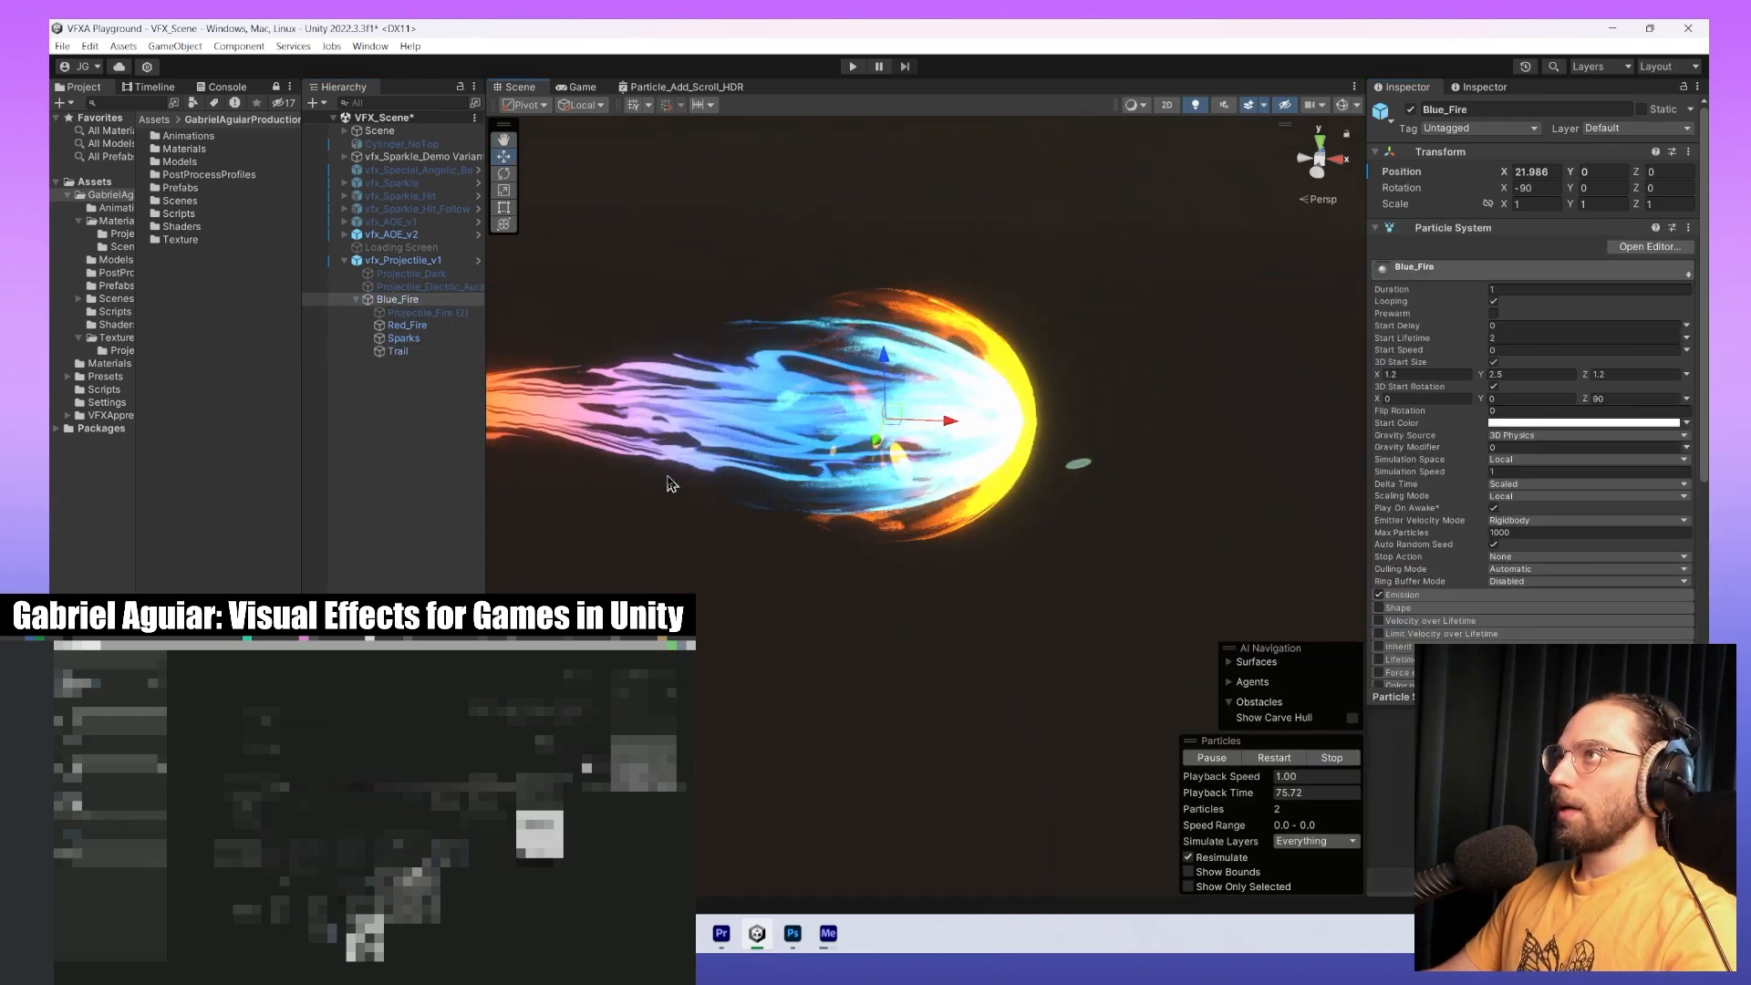
middle_click_drag(670, 480, 951, 529)
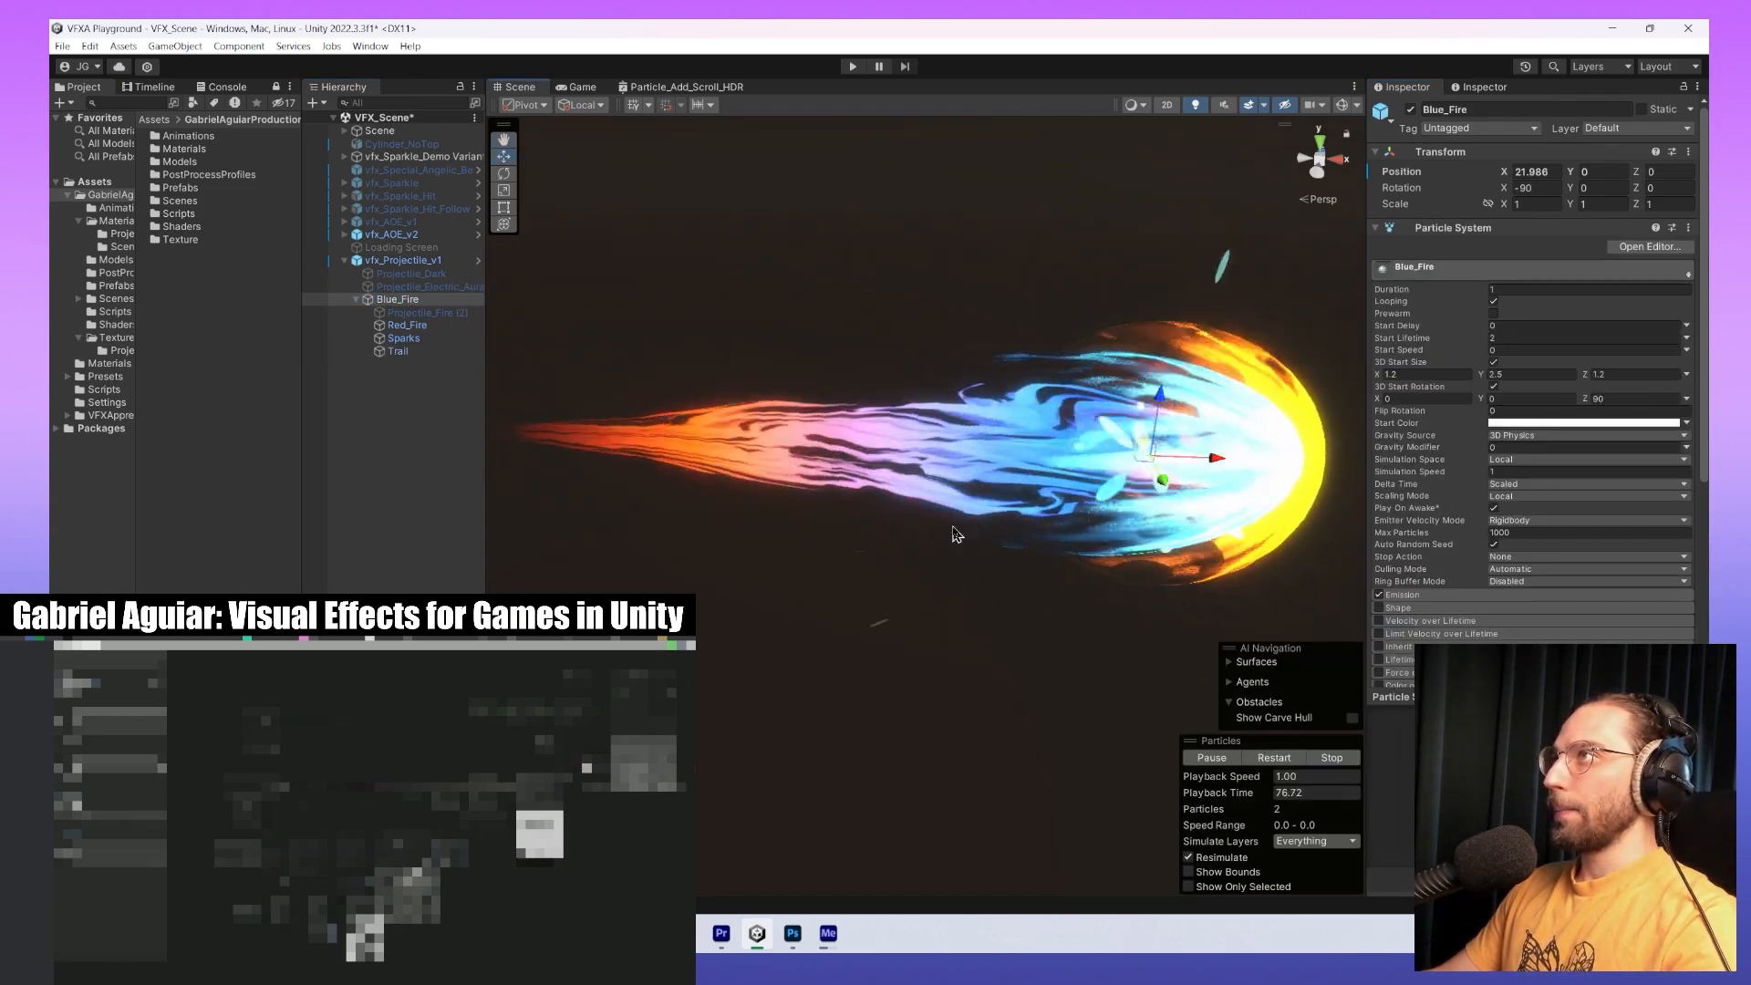
Examine the Trail object's renderer settings and its Trail_Scroll_01 material, and the trail from another angle.
left_click(428, 352)
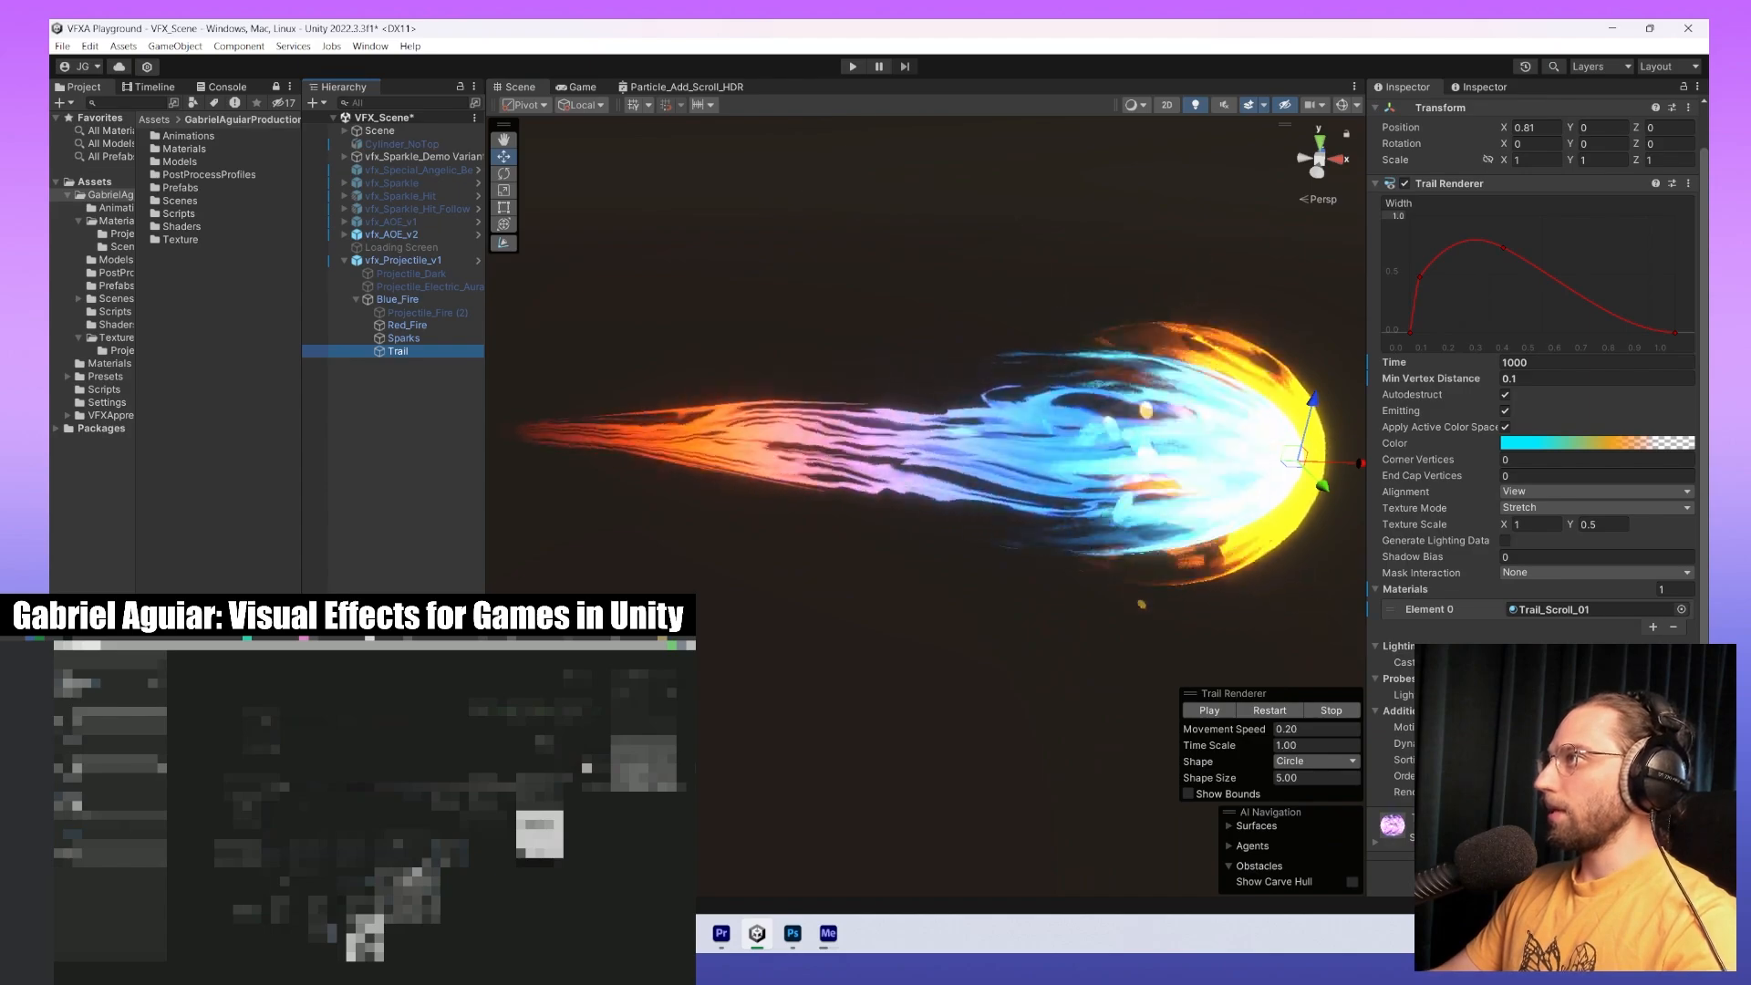
scroll(1532, 365, "down", 5)
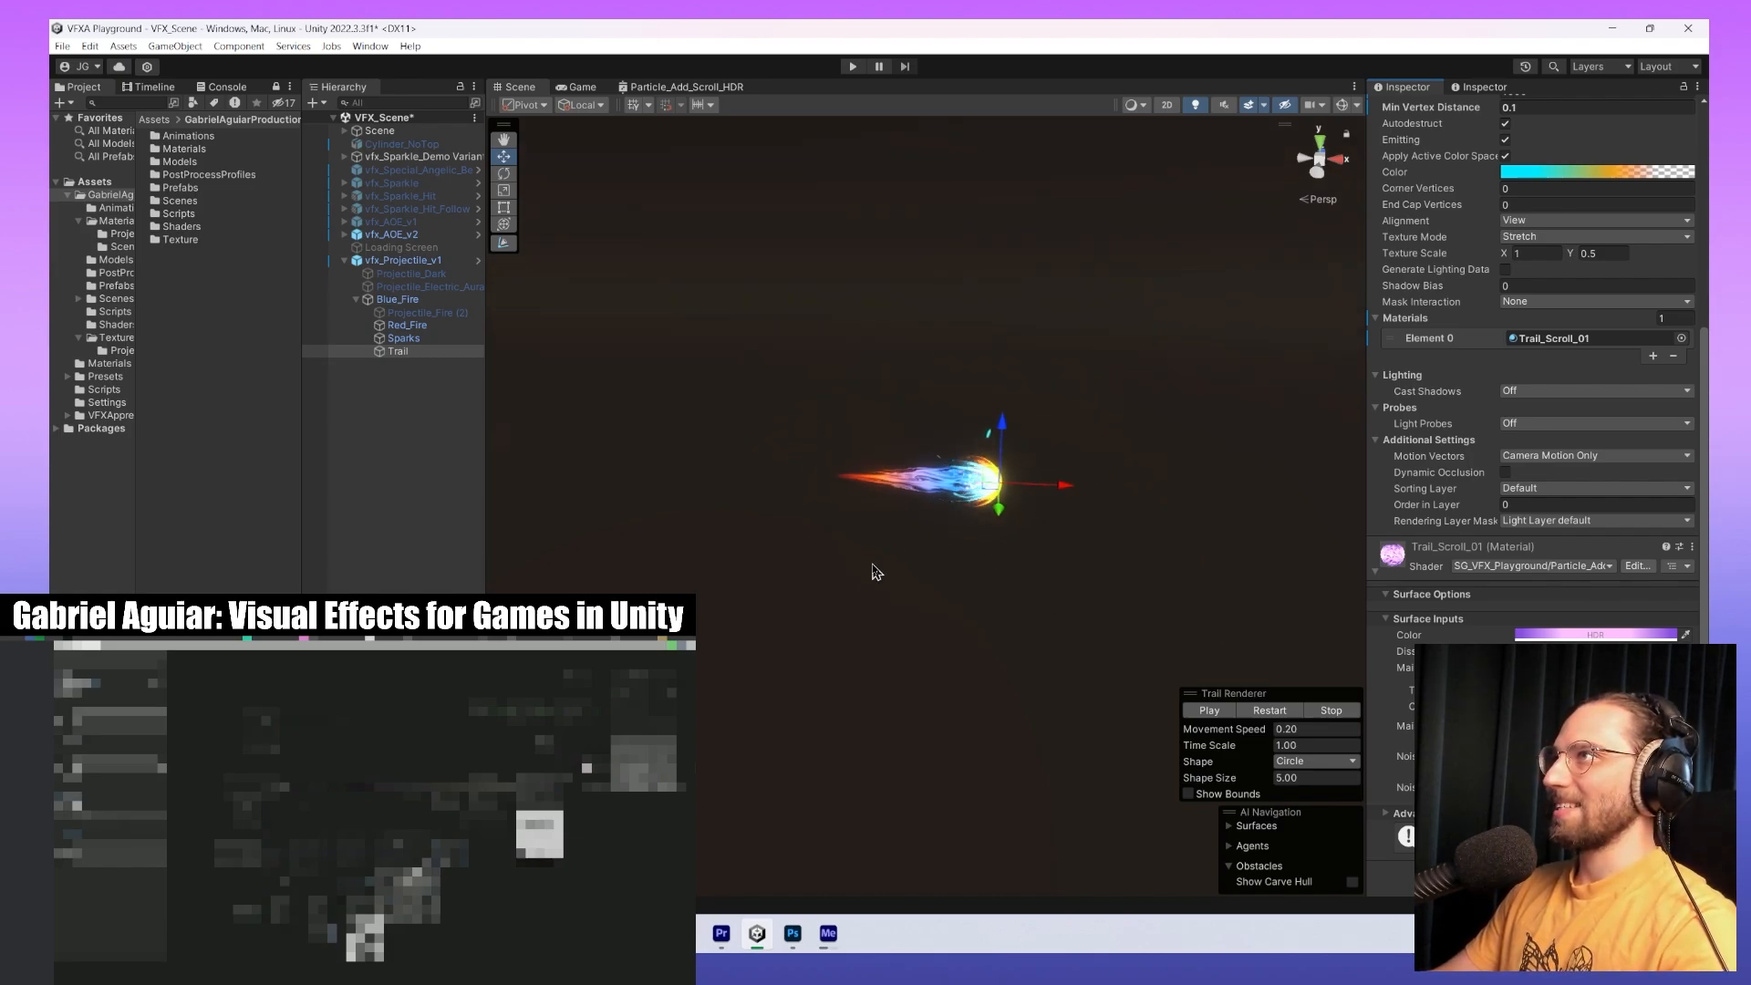
left_click_drag(873, 565, 1075, 468, "alt")
scroll(1043, 495, "up", 4)
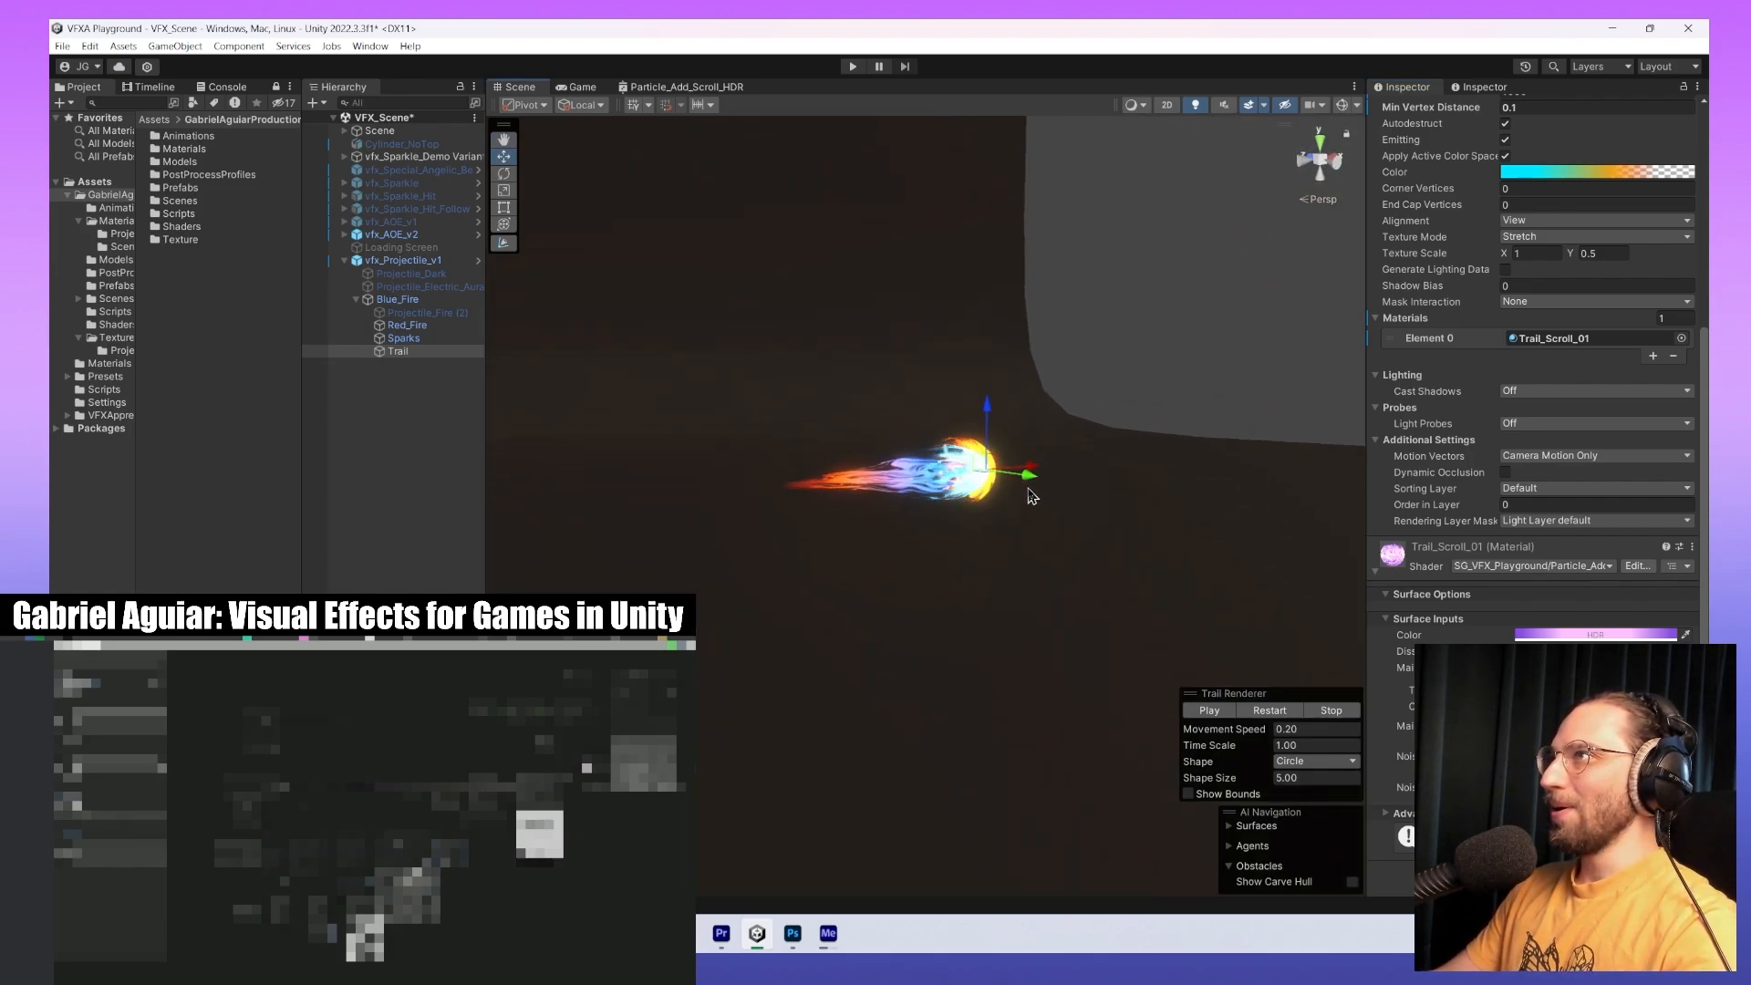
scroll(1028, 490, "up", 4)
Raise vfx_Projectile_v1 to about Y 1.77 and inspect how the trail bends behind the fireball.
left_click(453, 264)
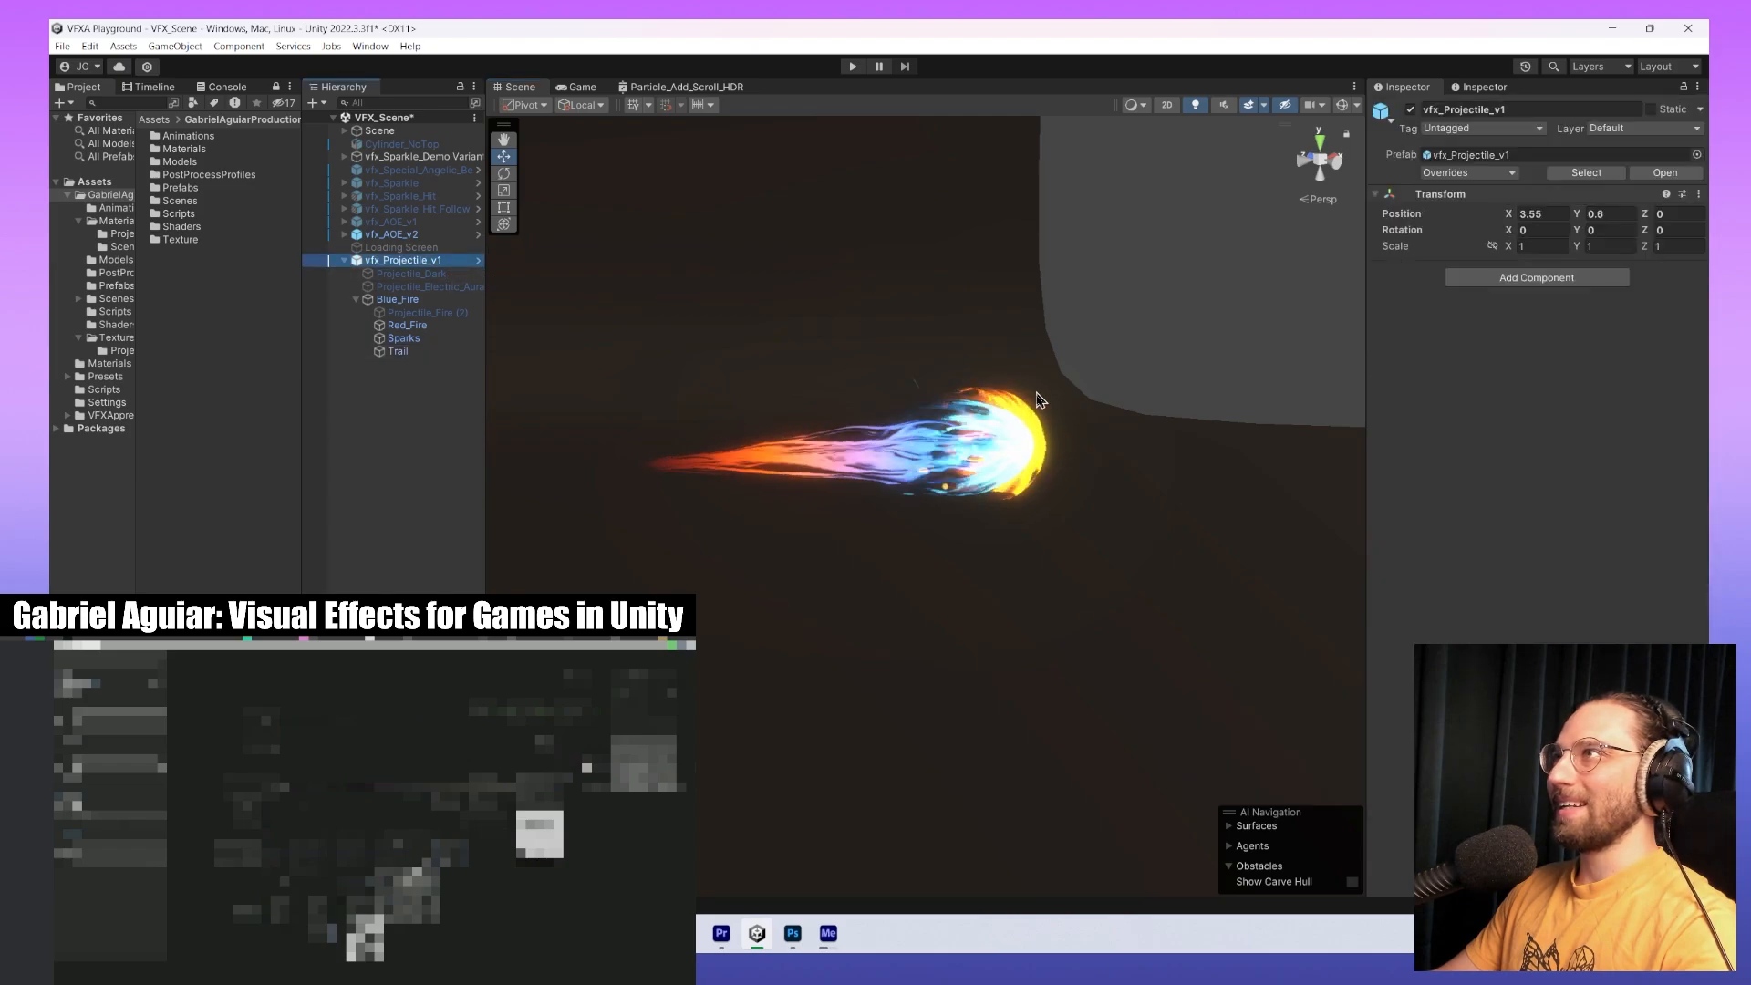
scroll(1058, 402, "down", 5)
scroll(821, 511, "down", 4)
middle_click_drag(769, 523, 1046, 496)
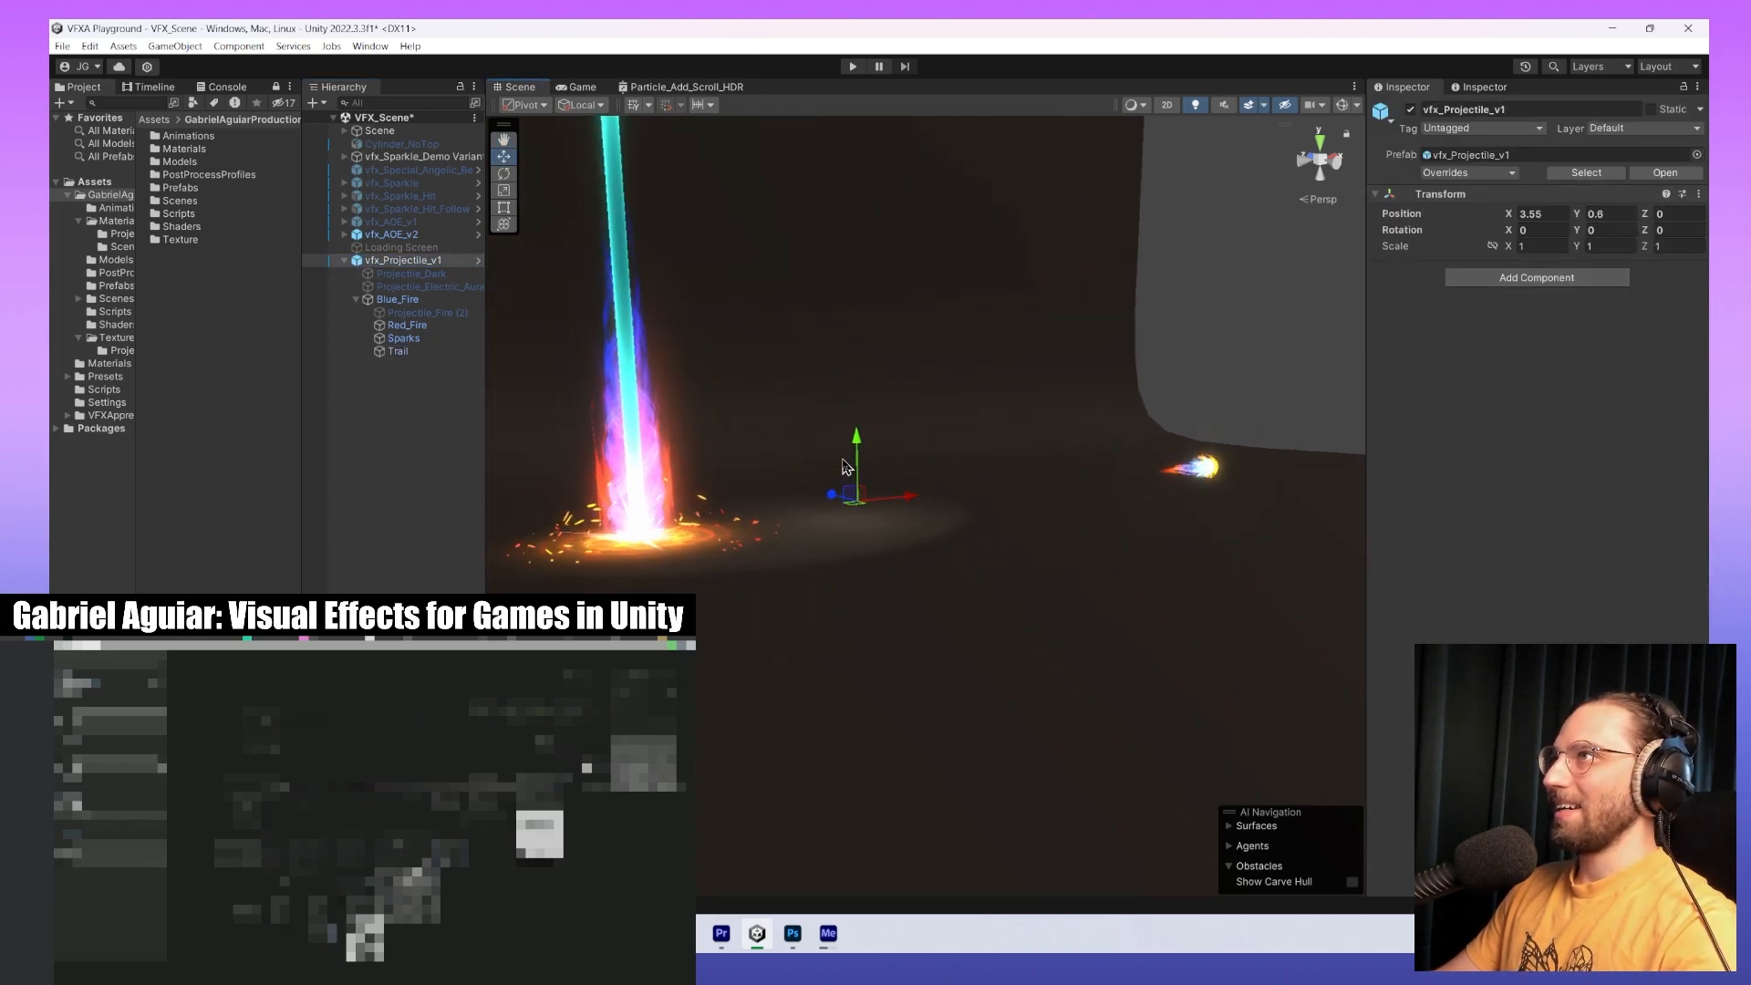
left_click_drag(858, 448, 857, 438)
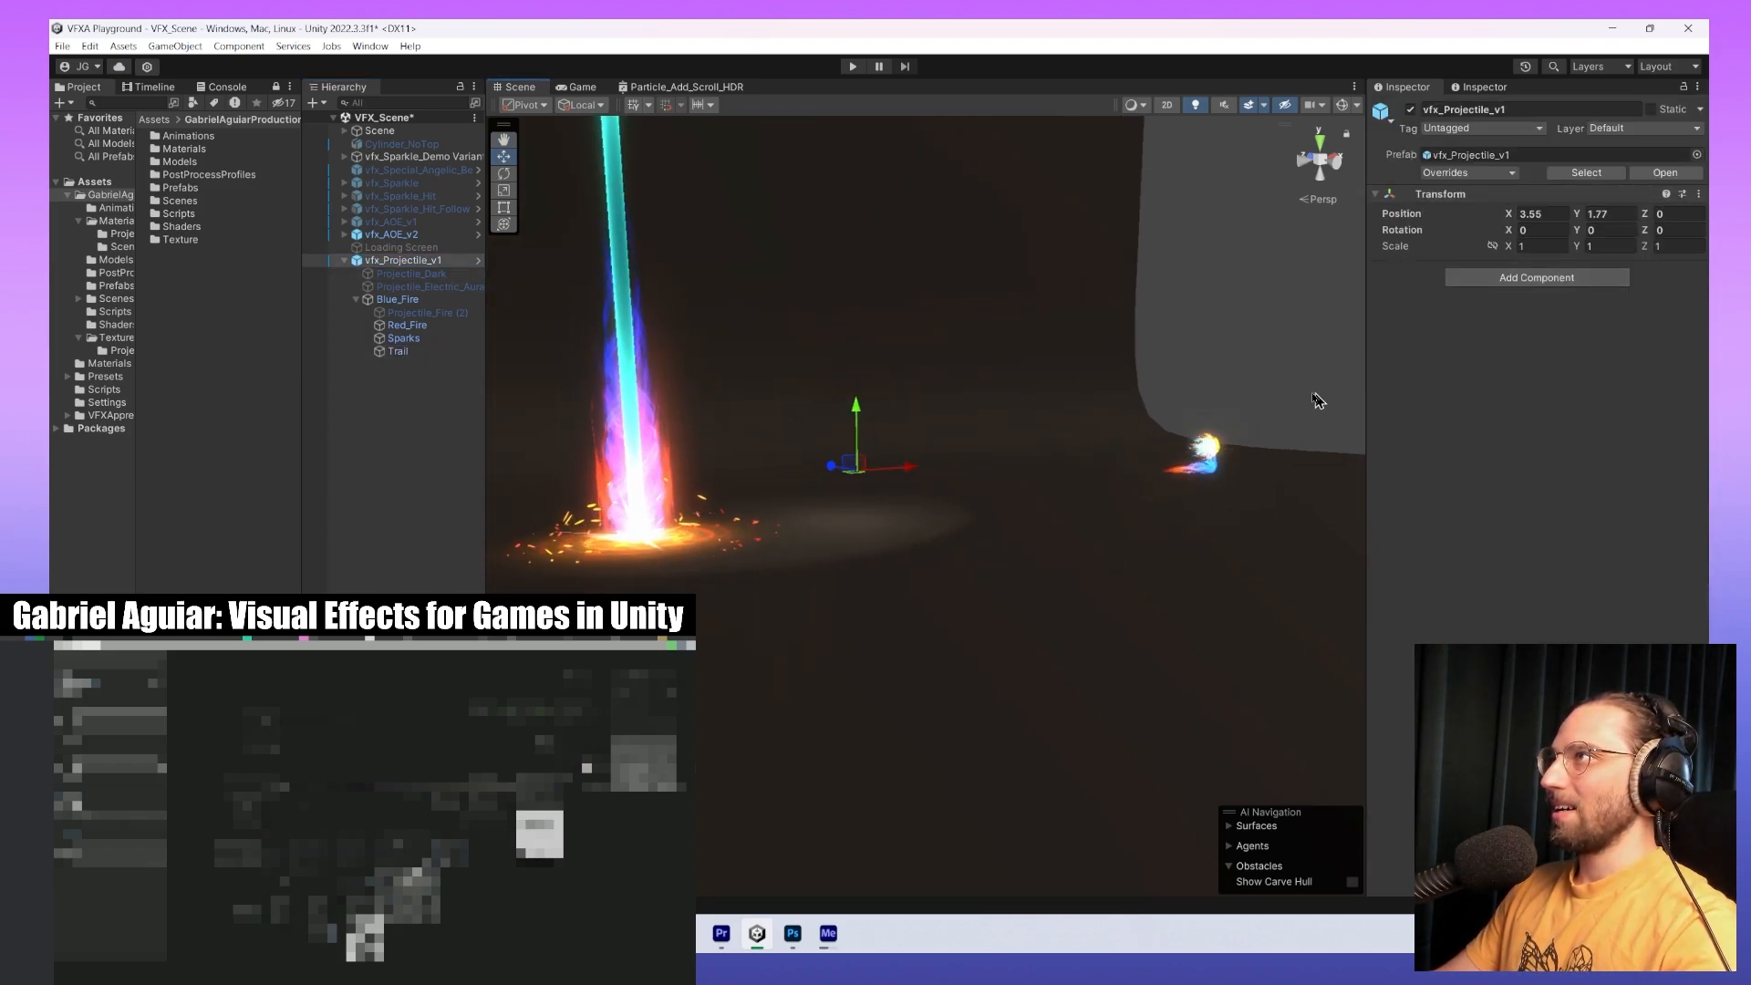
scroll(1295, 399, "up", 4)
middle_click_drag(1258, 401, 880, 493)
scroll(946, 588, "up", 4)
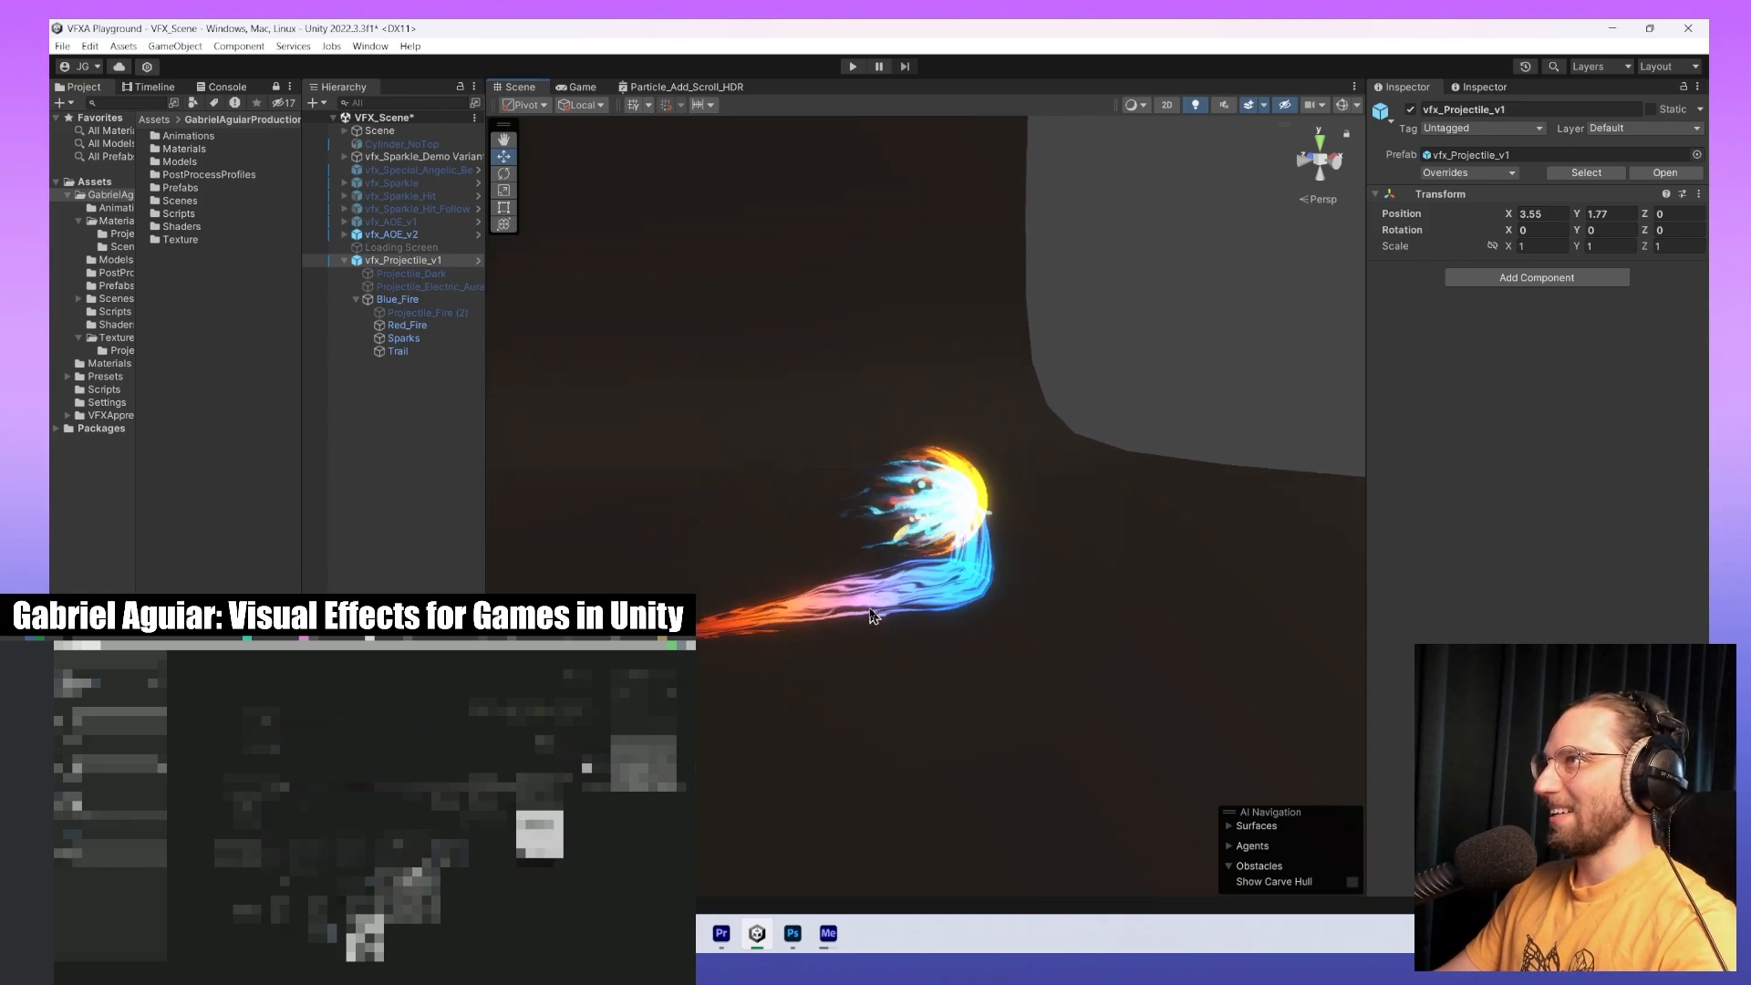
scroll(875, 557, "down", 5)
middle_click_drag(800, 550, 1020, 549)
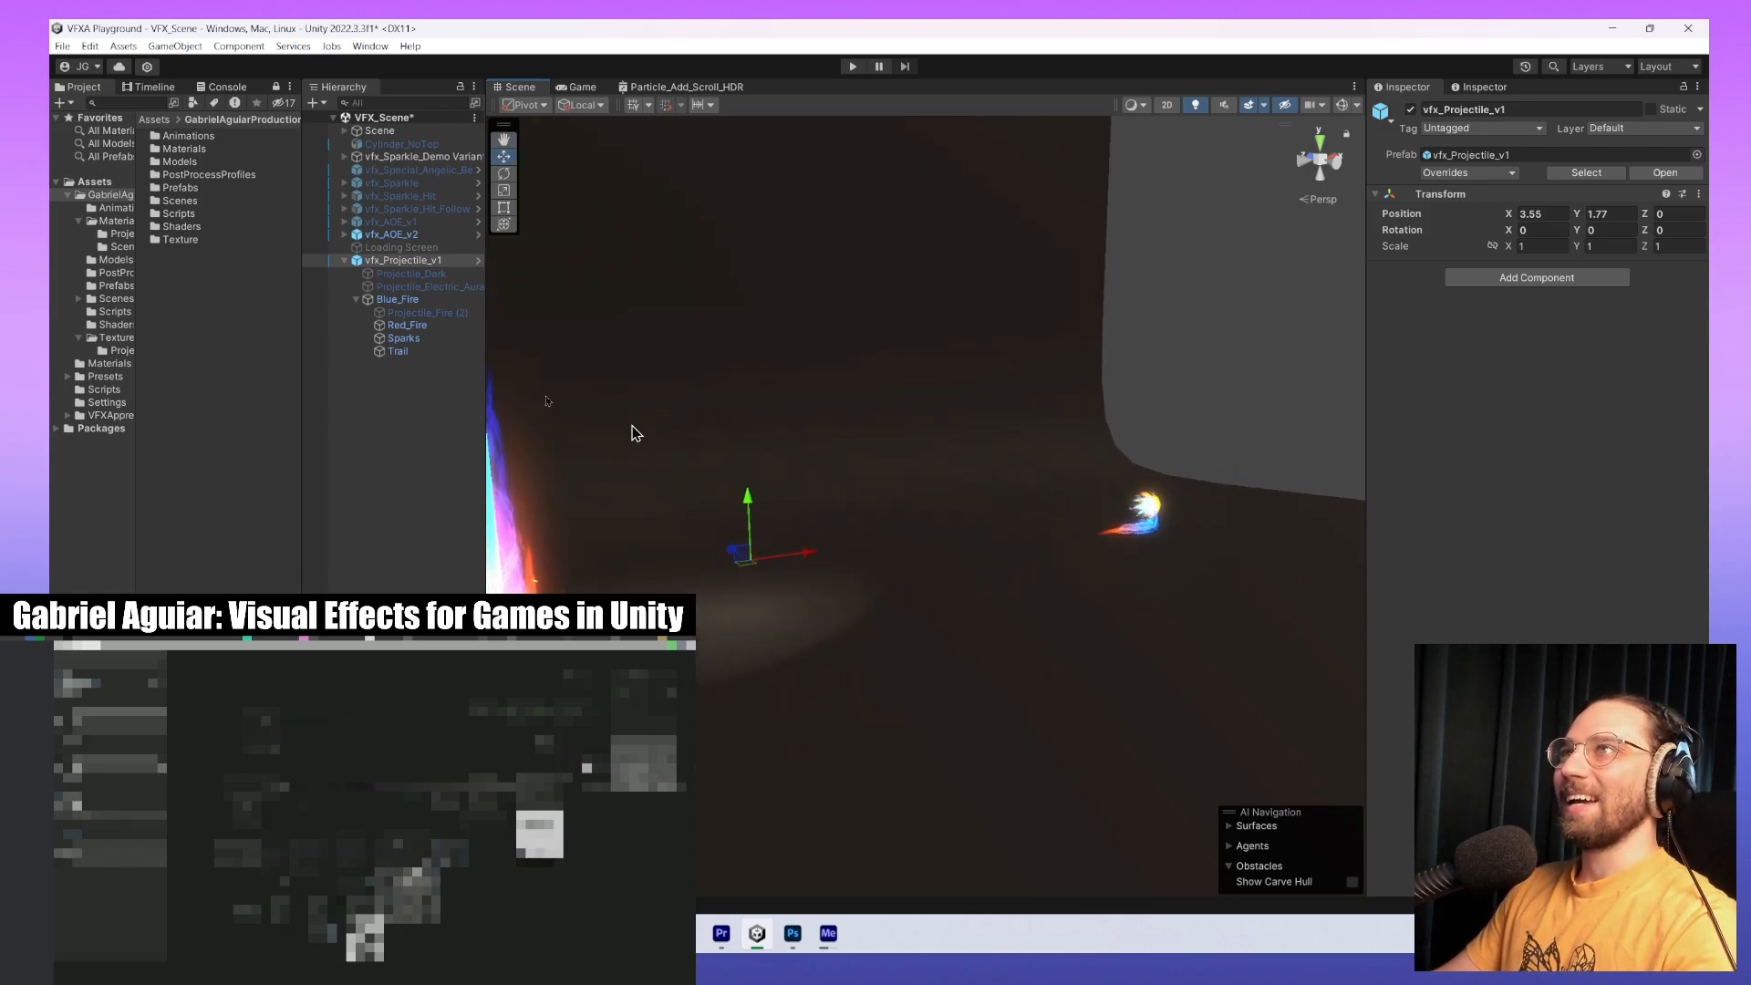
Set Blue_Fire's X position to 0 and bring the fireball back into view.
left_click(424, 300)
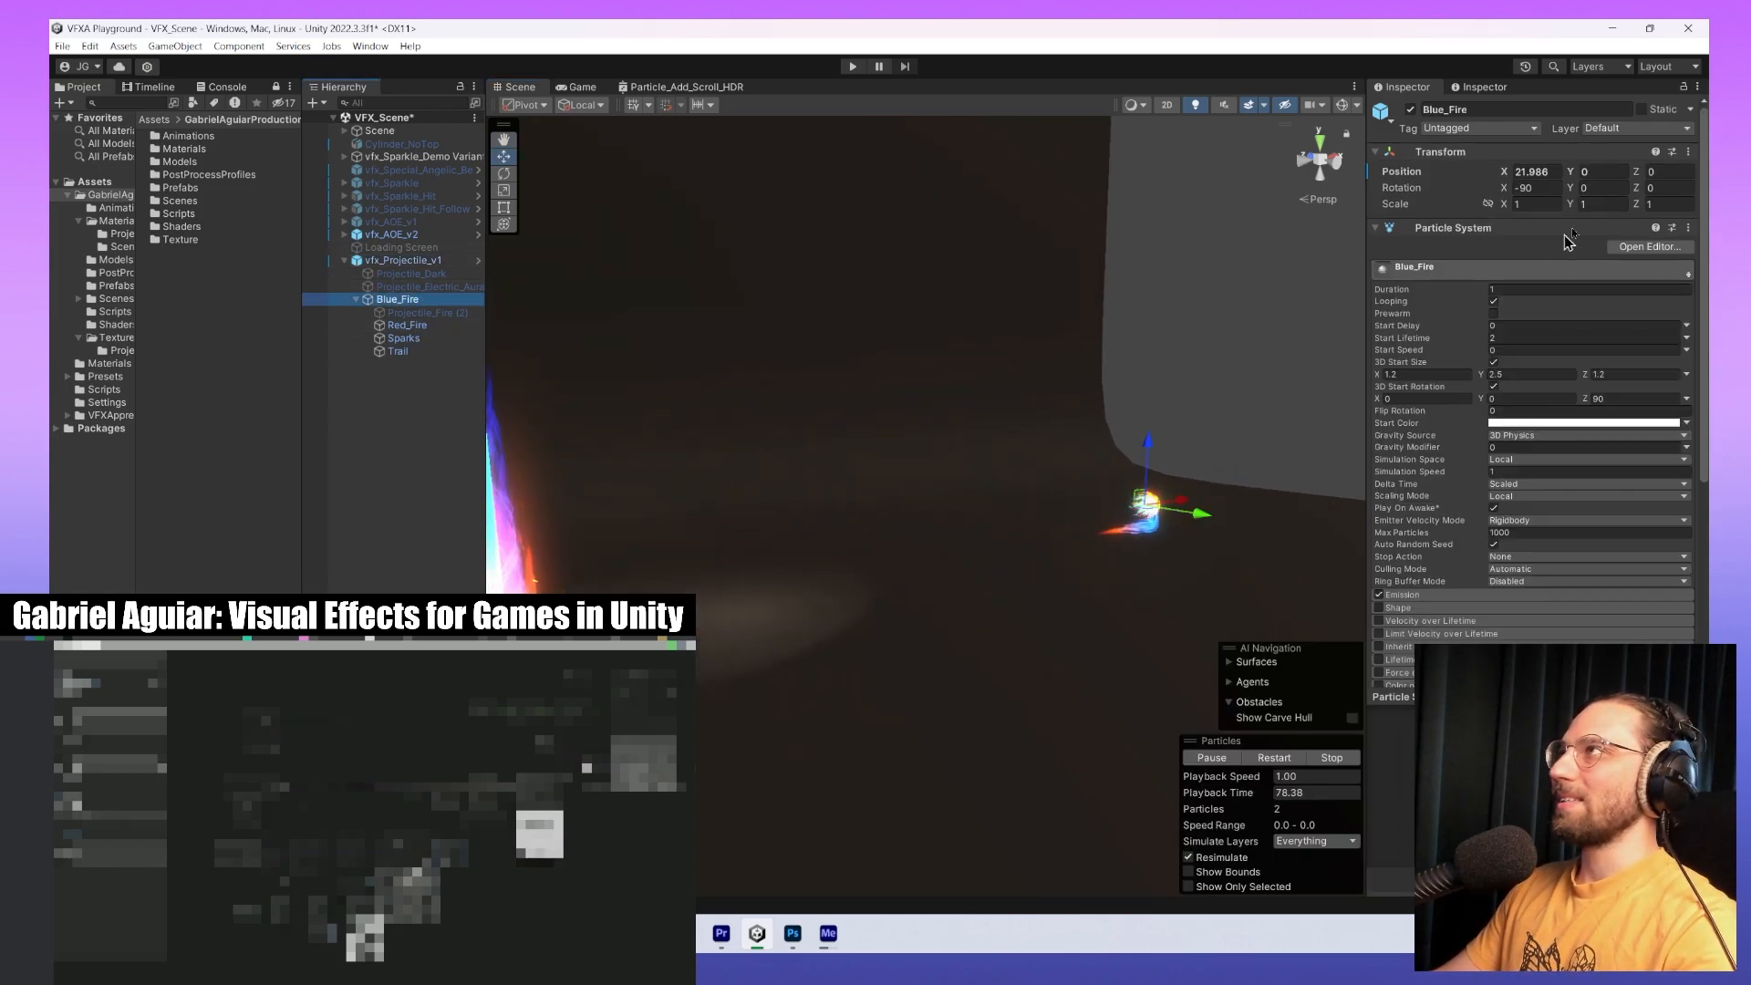
left_click(1547, 170)
type("0")
scroll(912, 592, "up", 5)
scroll(759, 675, "up", 3)
middle_click_drag(760, 675, 922, 645)
scroll(922, 645, "down", 4)
mouse_move(922, 645)
left_mouse_down("alt")
mouse_move(1011, 624)
mouse_move(941, 651)
left_mouse_up("alt")
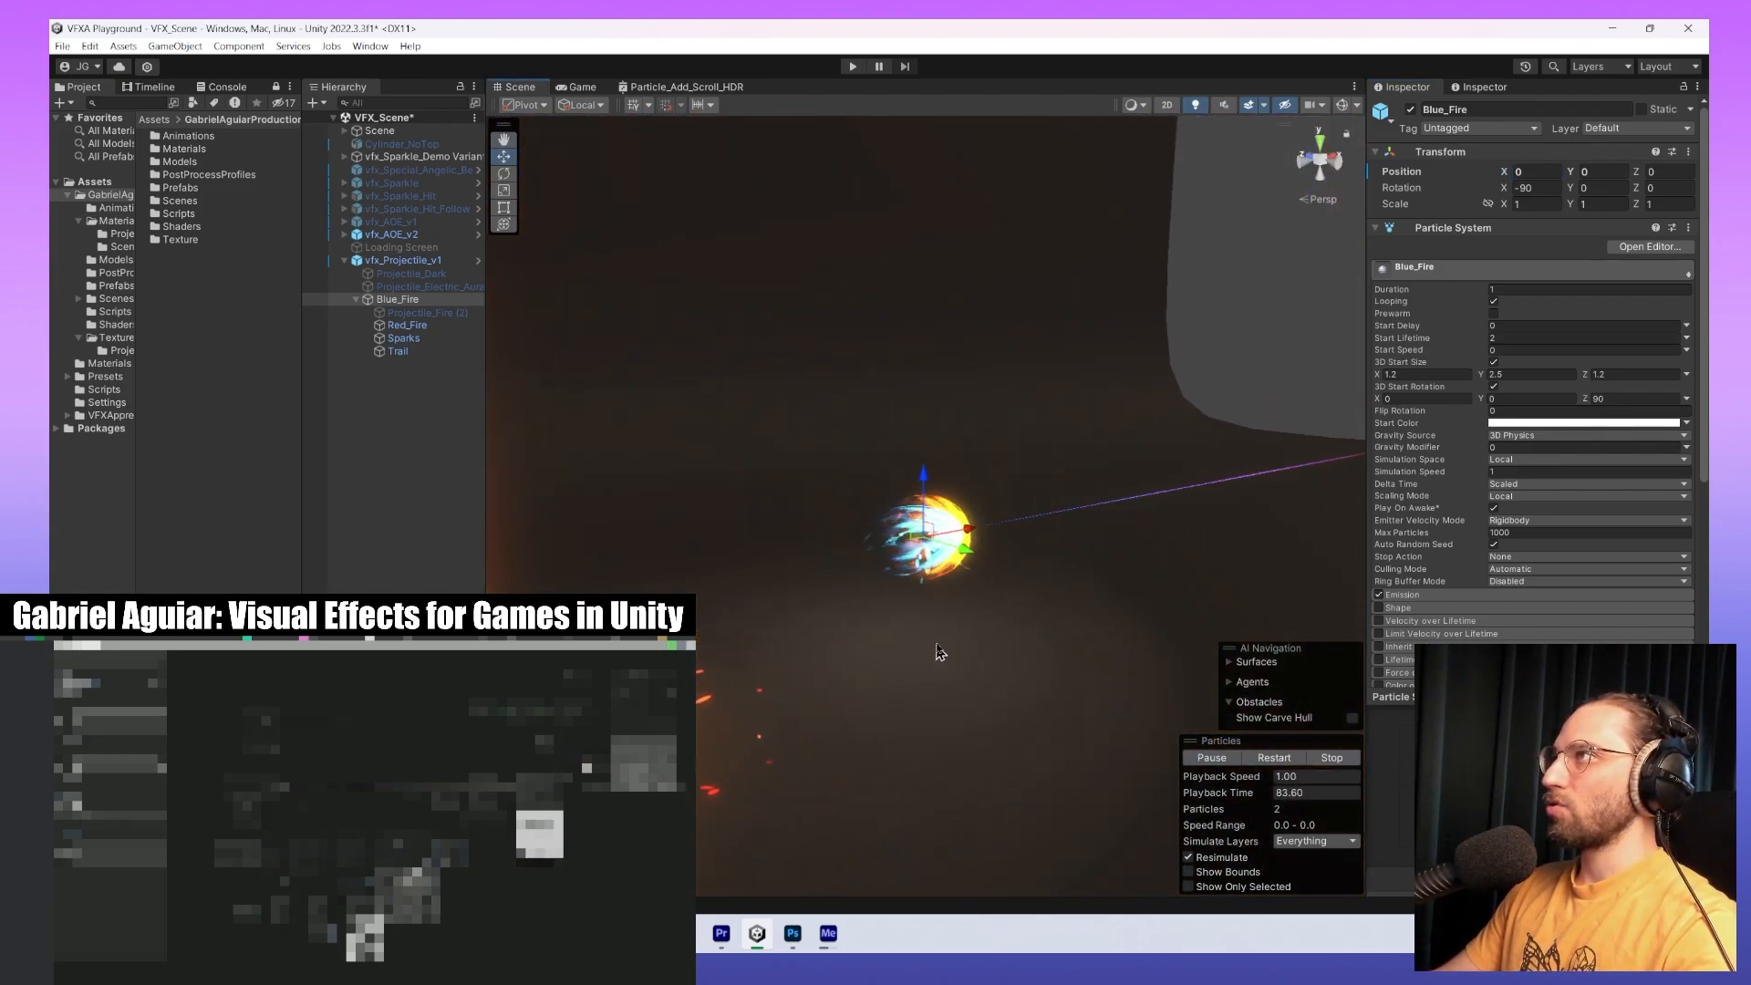
Clear the Trail object's drawn trail by setting its Time to 0 and entering a long duration again.
left_click(400, 351)
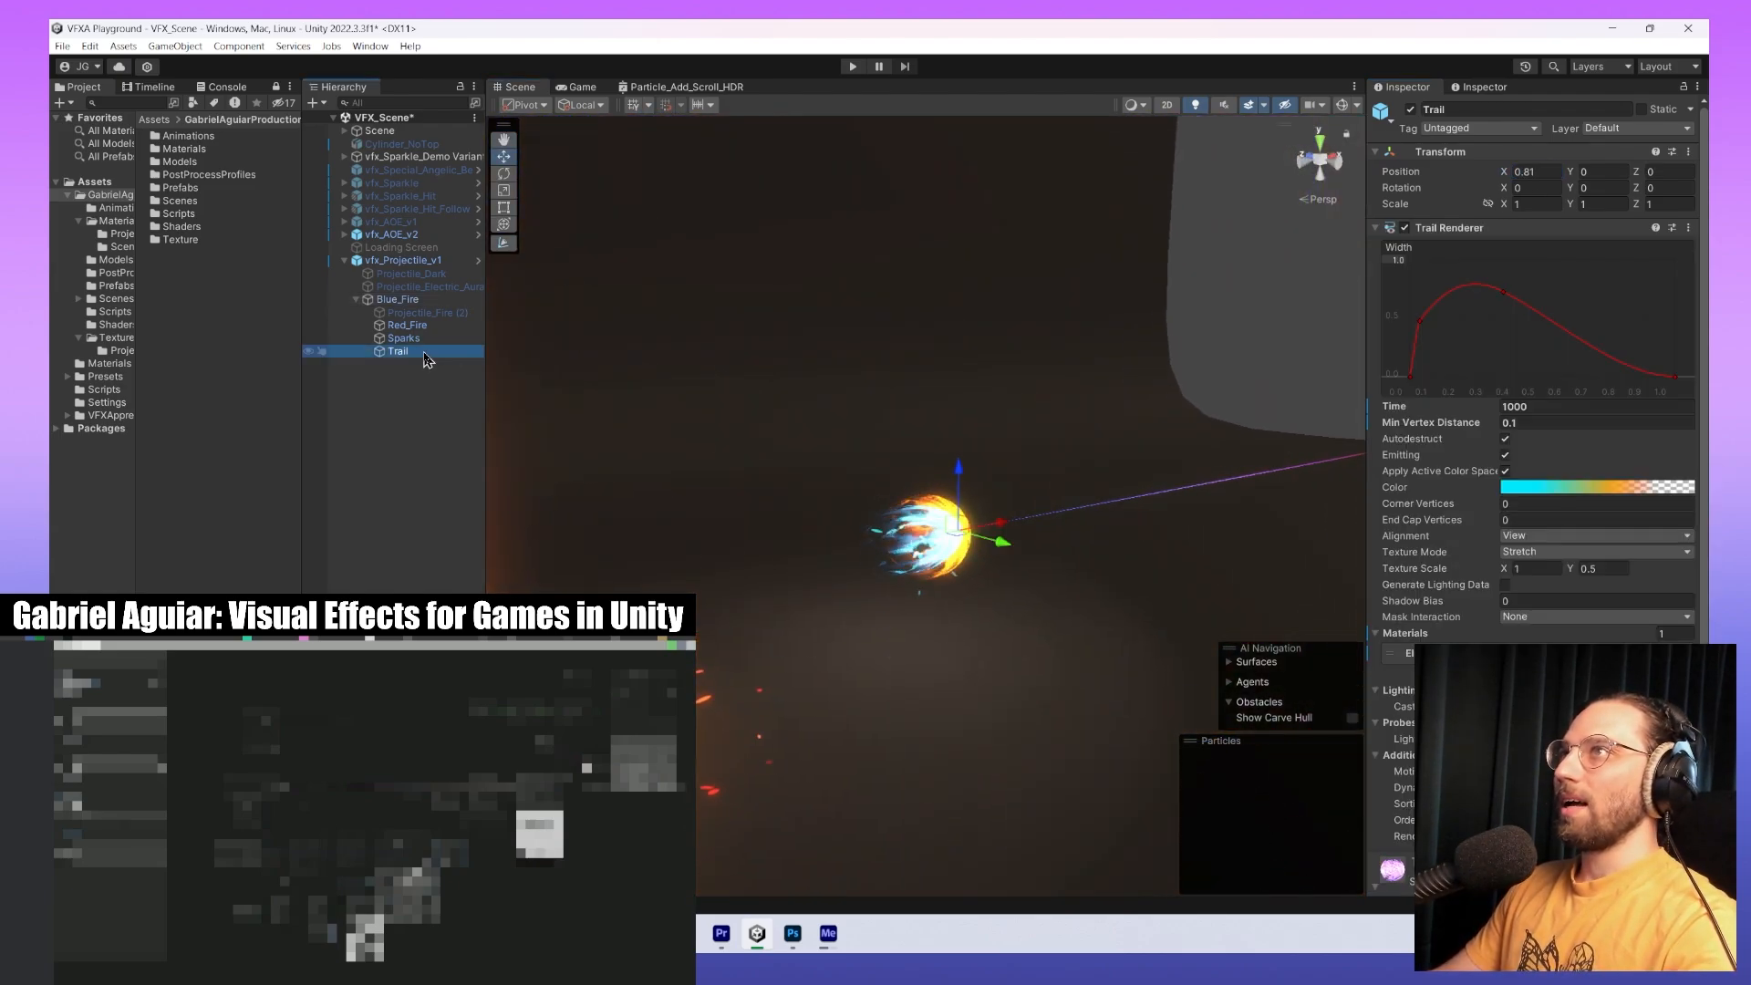
left_click(1560, 407)
type("0")
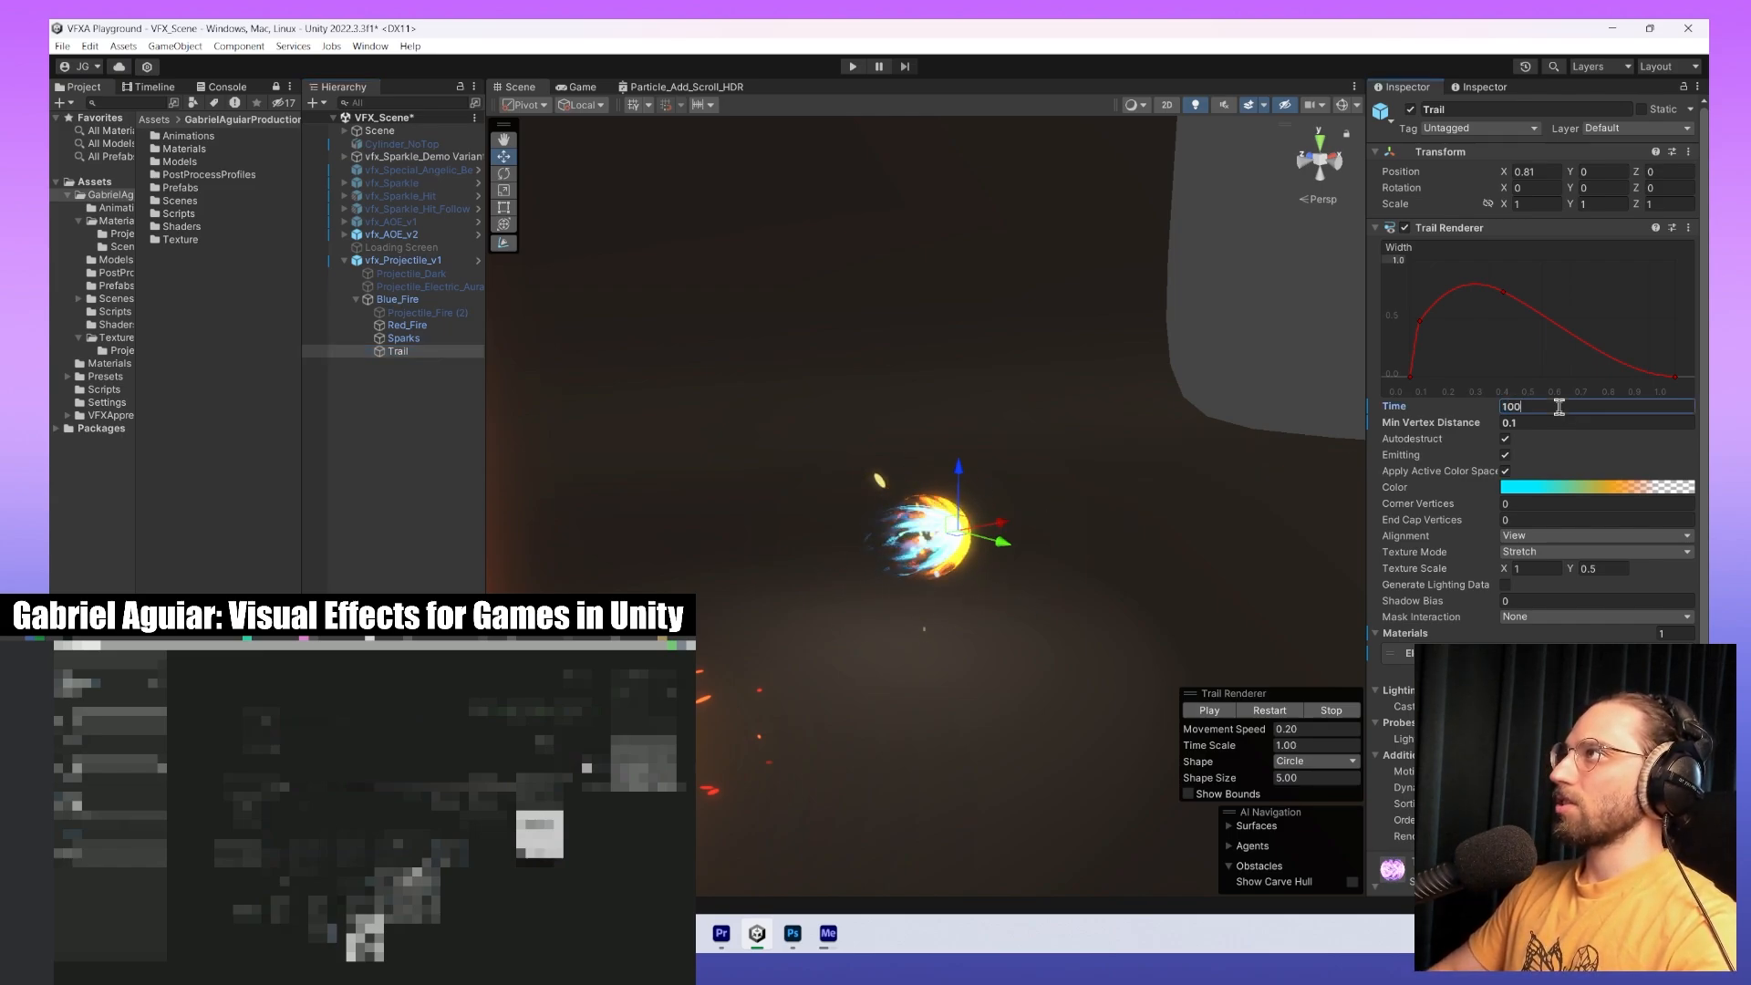
Deactivate the vfx_AOE_v2 object in the scene.
left_click(456, 262)
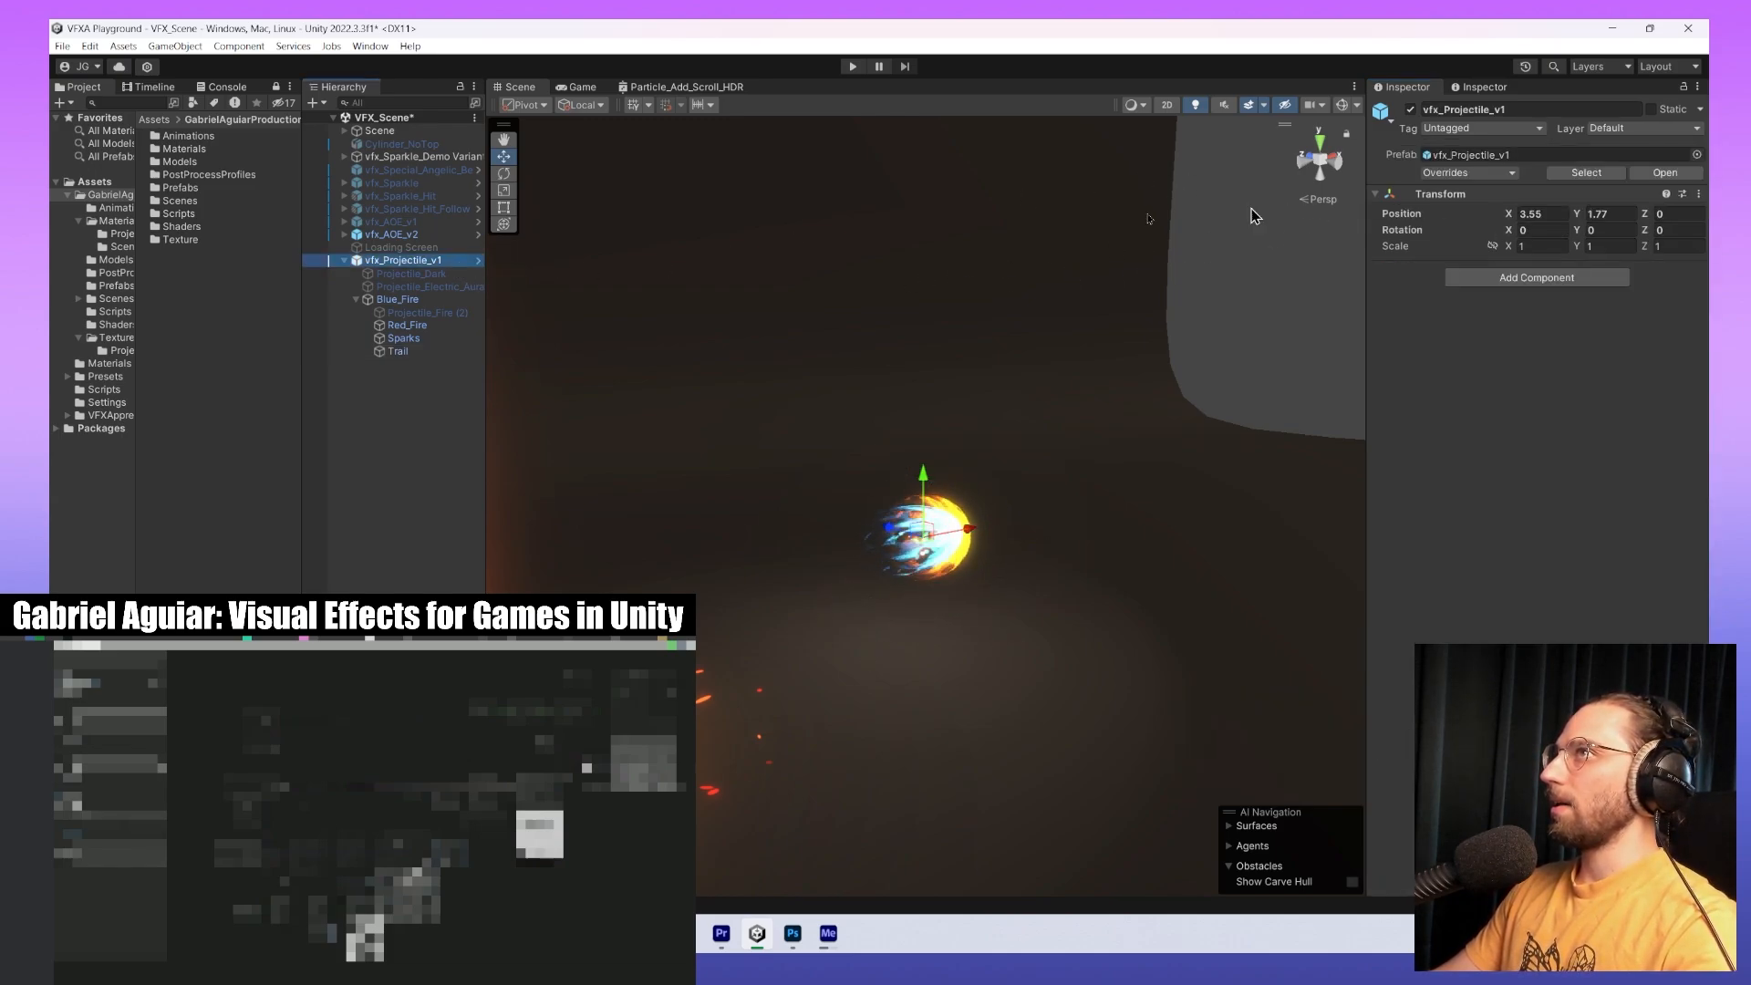
left_click(417, 224)
left_click(417, 235)
left_click(1411, 109)
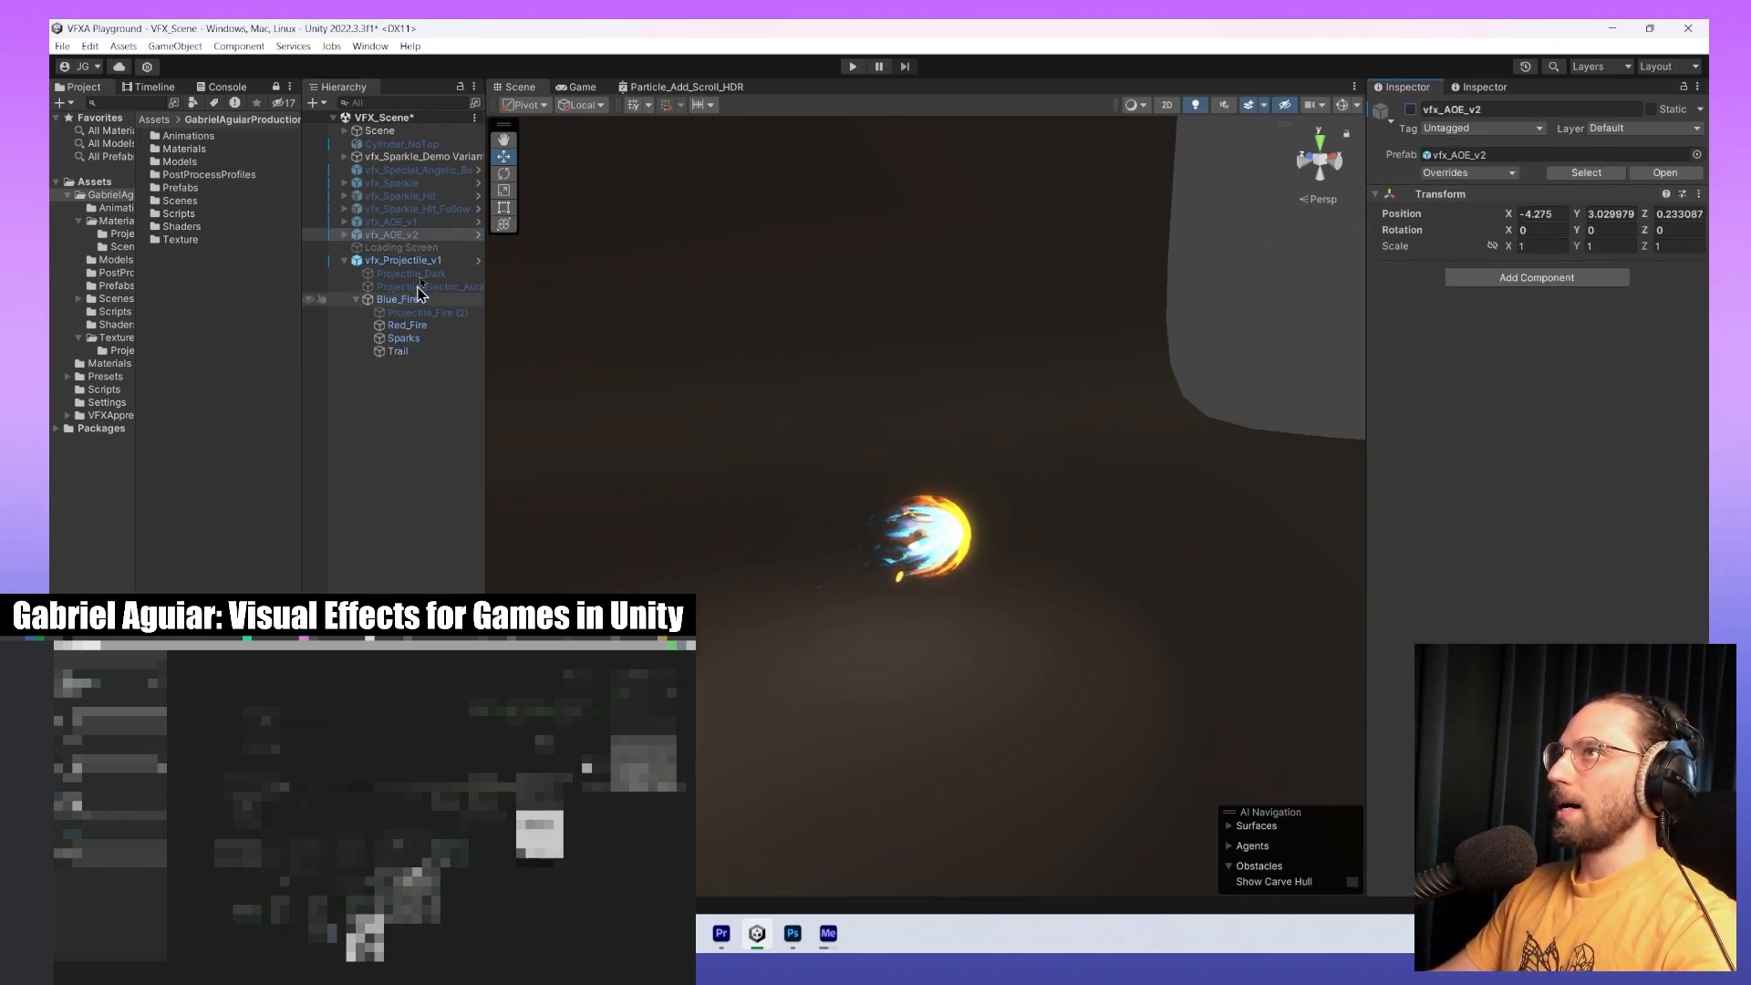
Move Blue_Fire along its X axis to about 7.72 and inspect the trail up close and from afar.
left_click(399, 299)
scroll(1080, 589, "up", 5)
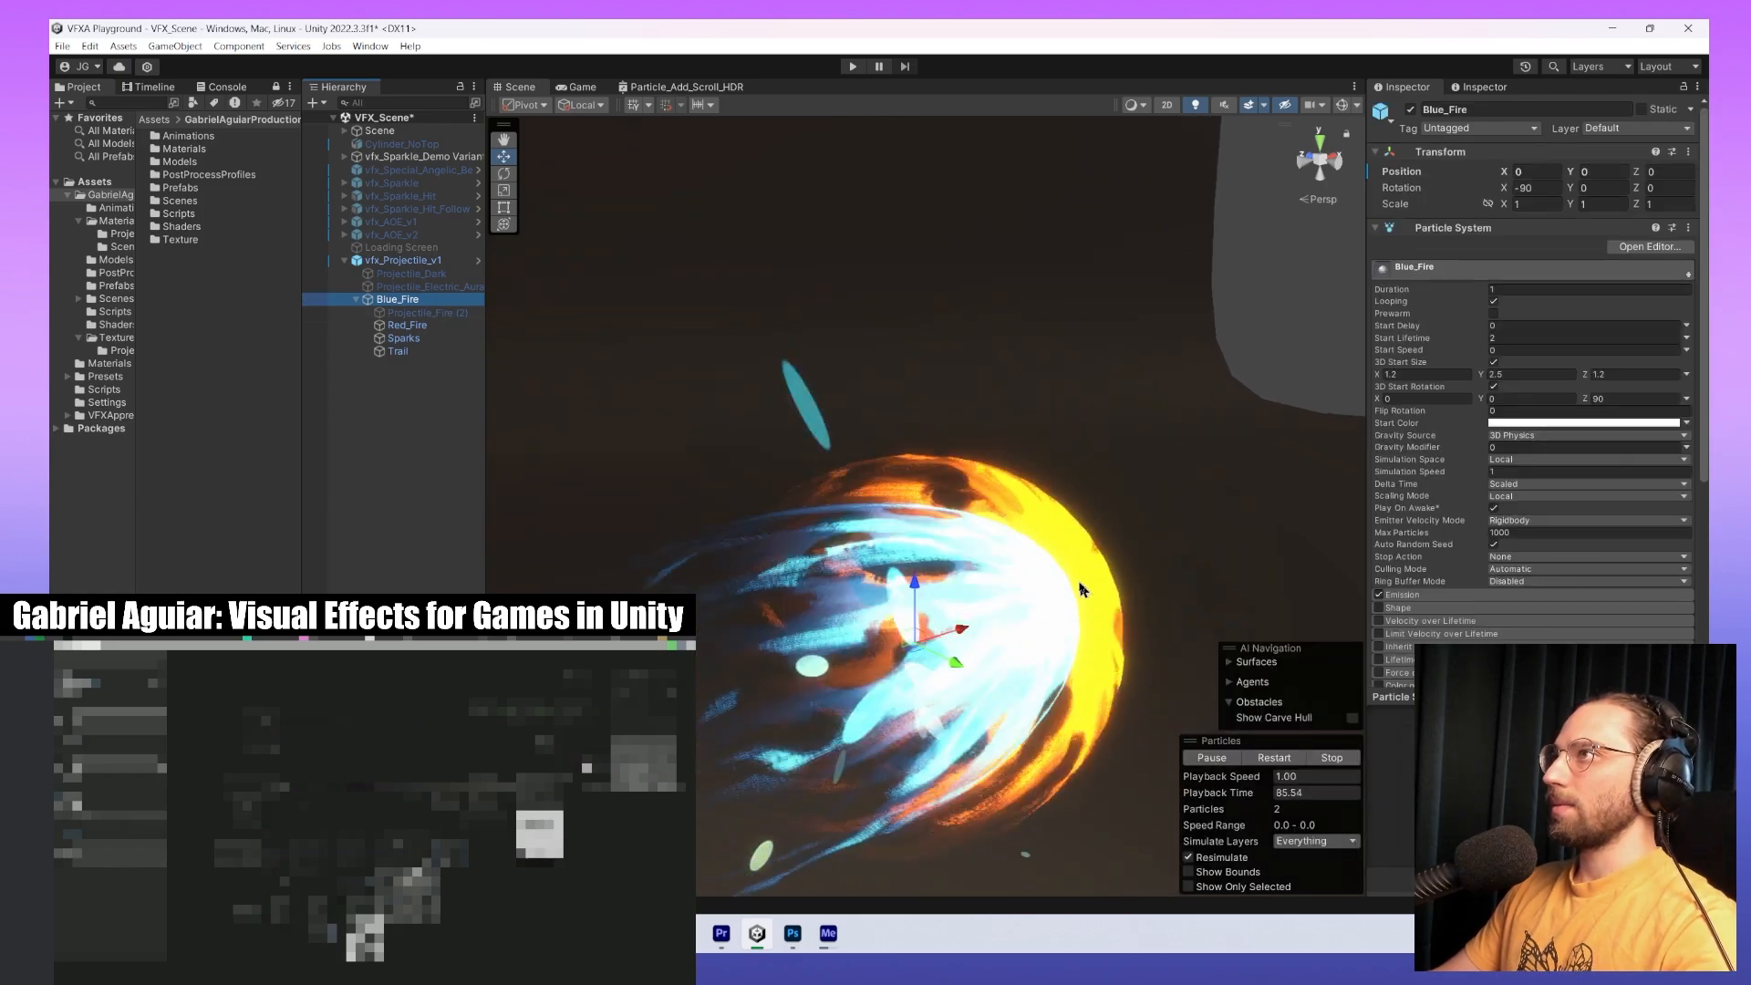
scroll(1081, 588, "down", 5)
left_click_drag(1081, 588, 758, 641, "alt")
middle_click_drag(758, 641, 918, 614)
left_click_drag(871, 518, 1076, 502)
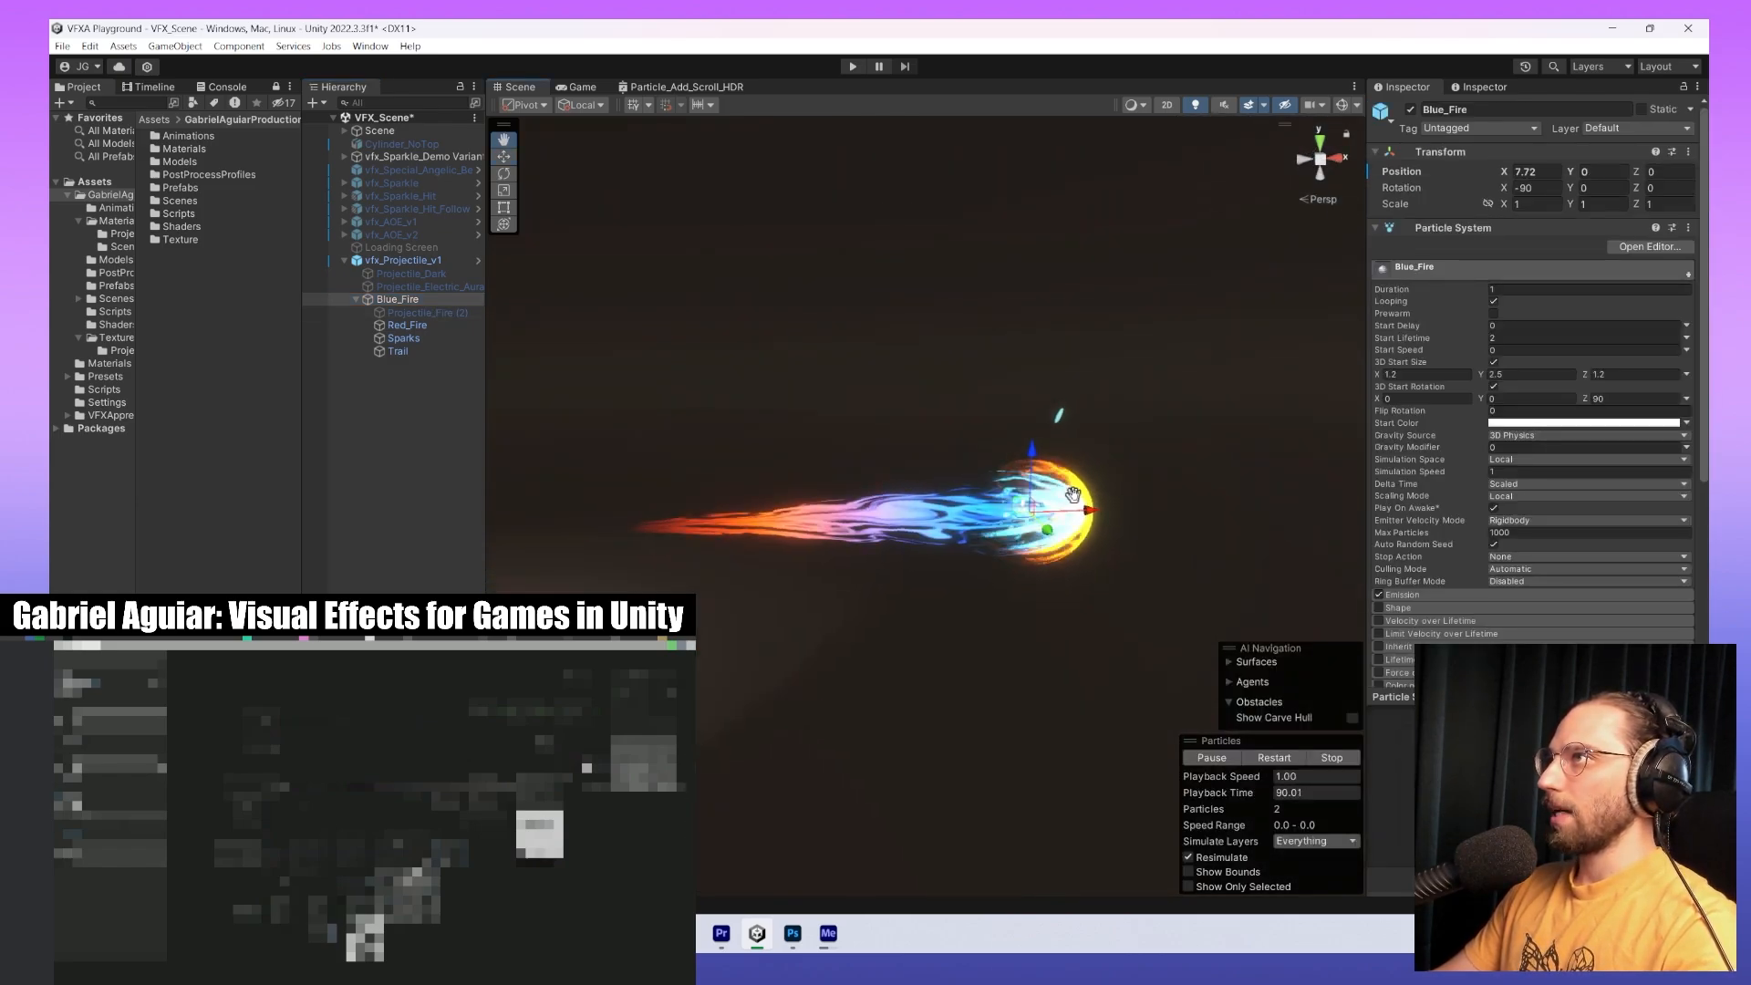
scroll(1099, 583, "up", 5)
scroll(1134, 595, "down", 10)
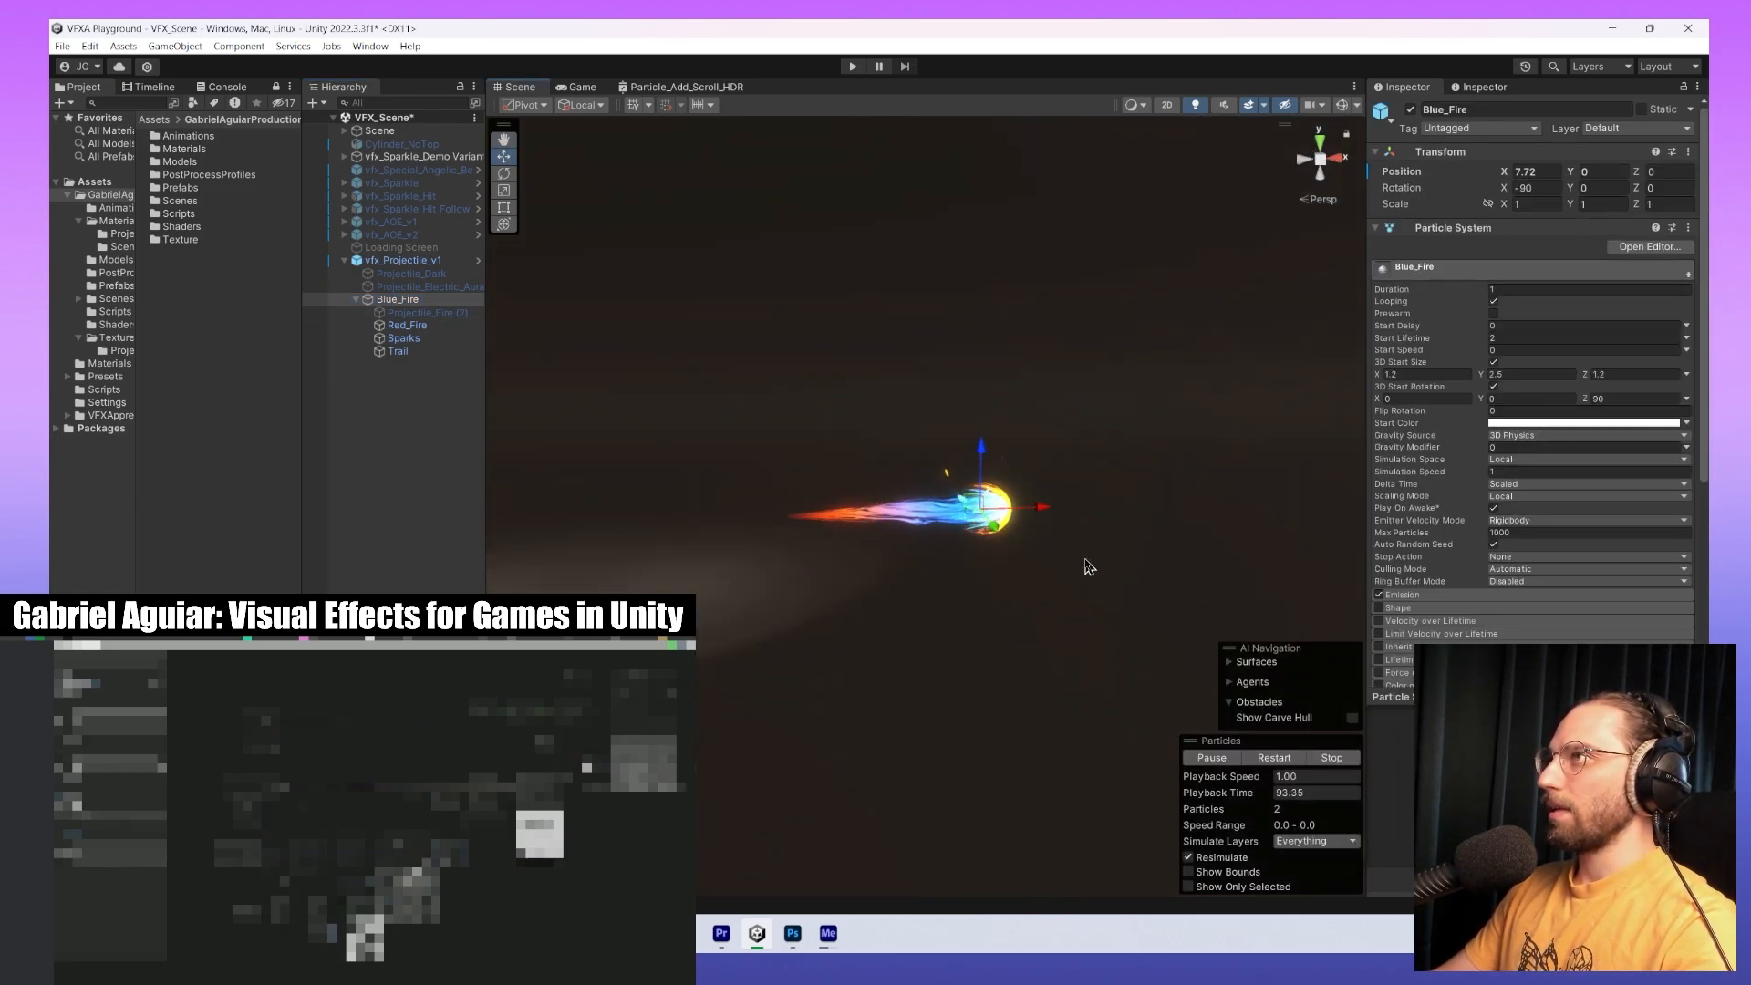
Move Blue_Fire to about X 17.15 to stretch its trail and save the scene.
middle_click_drag(1085, 562, 986, 546)
left_click_drag(942, 494, 1254, 502)
scroll(1253, 512, "up", 5)
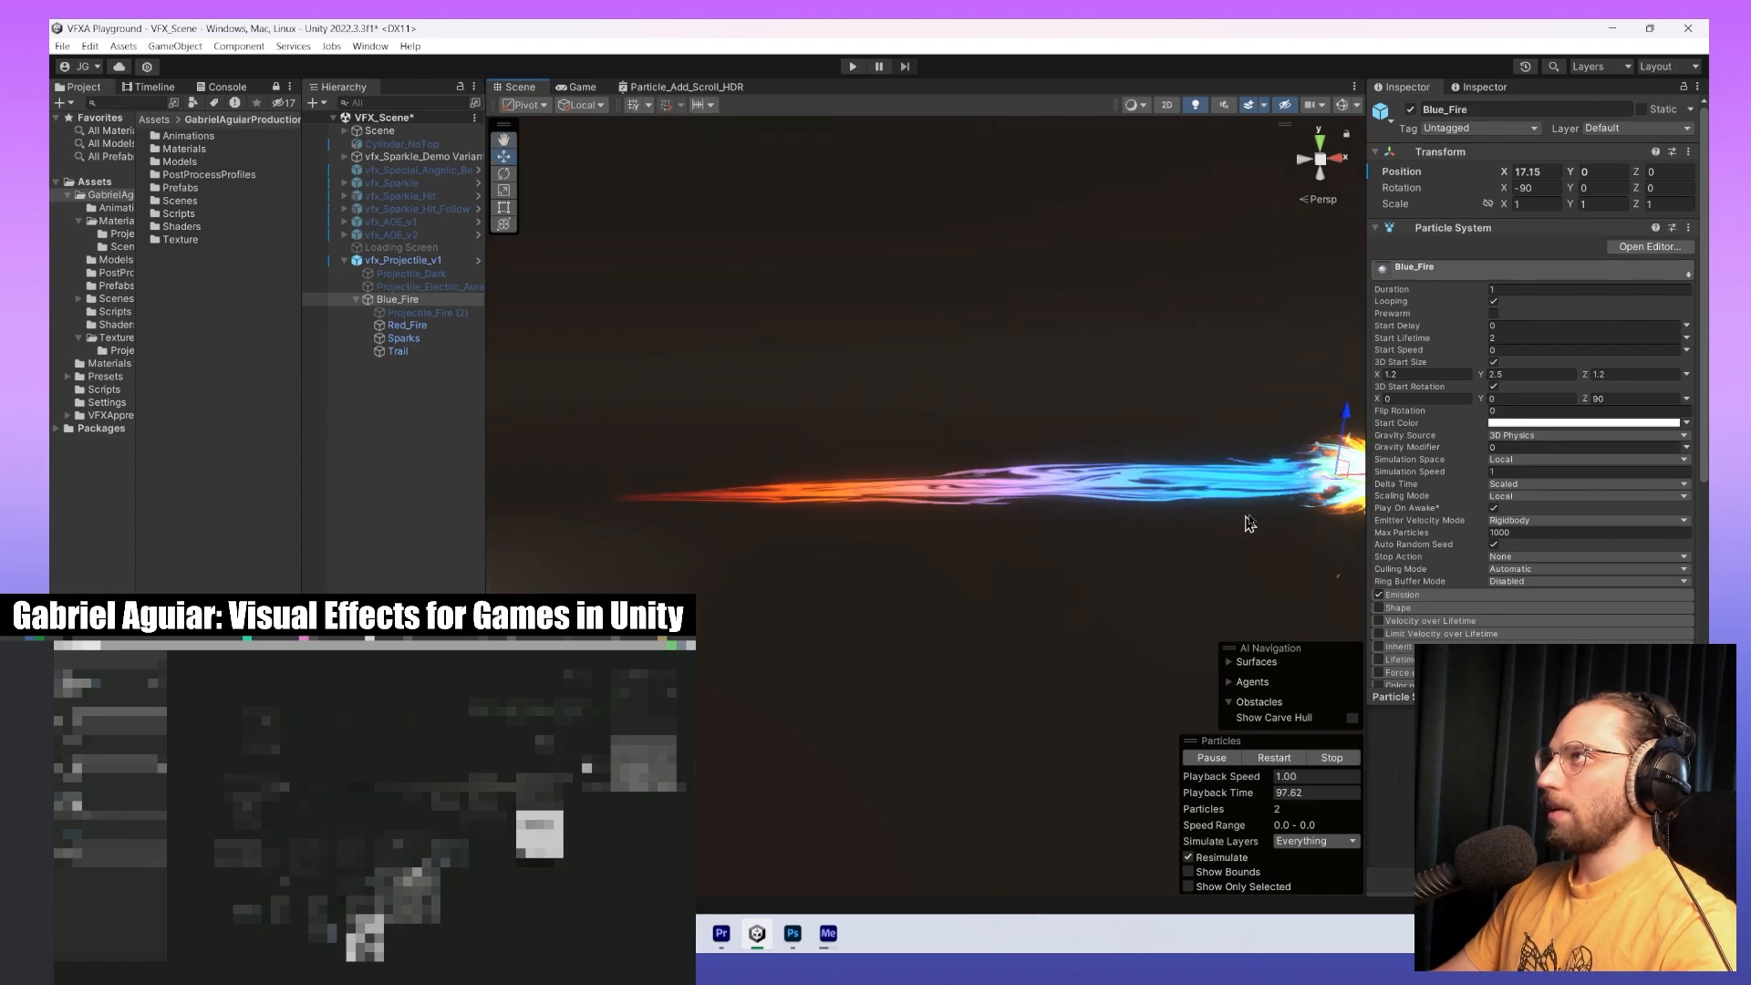
middle_click_drag(1249, 523, 1196, 545)
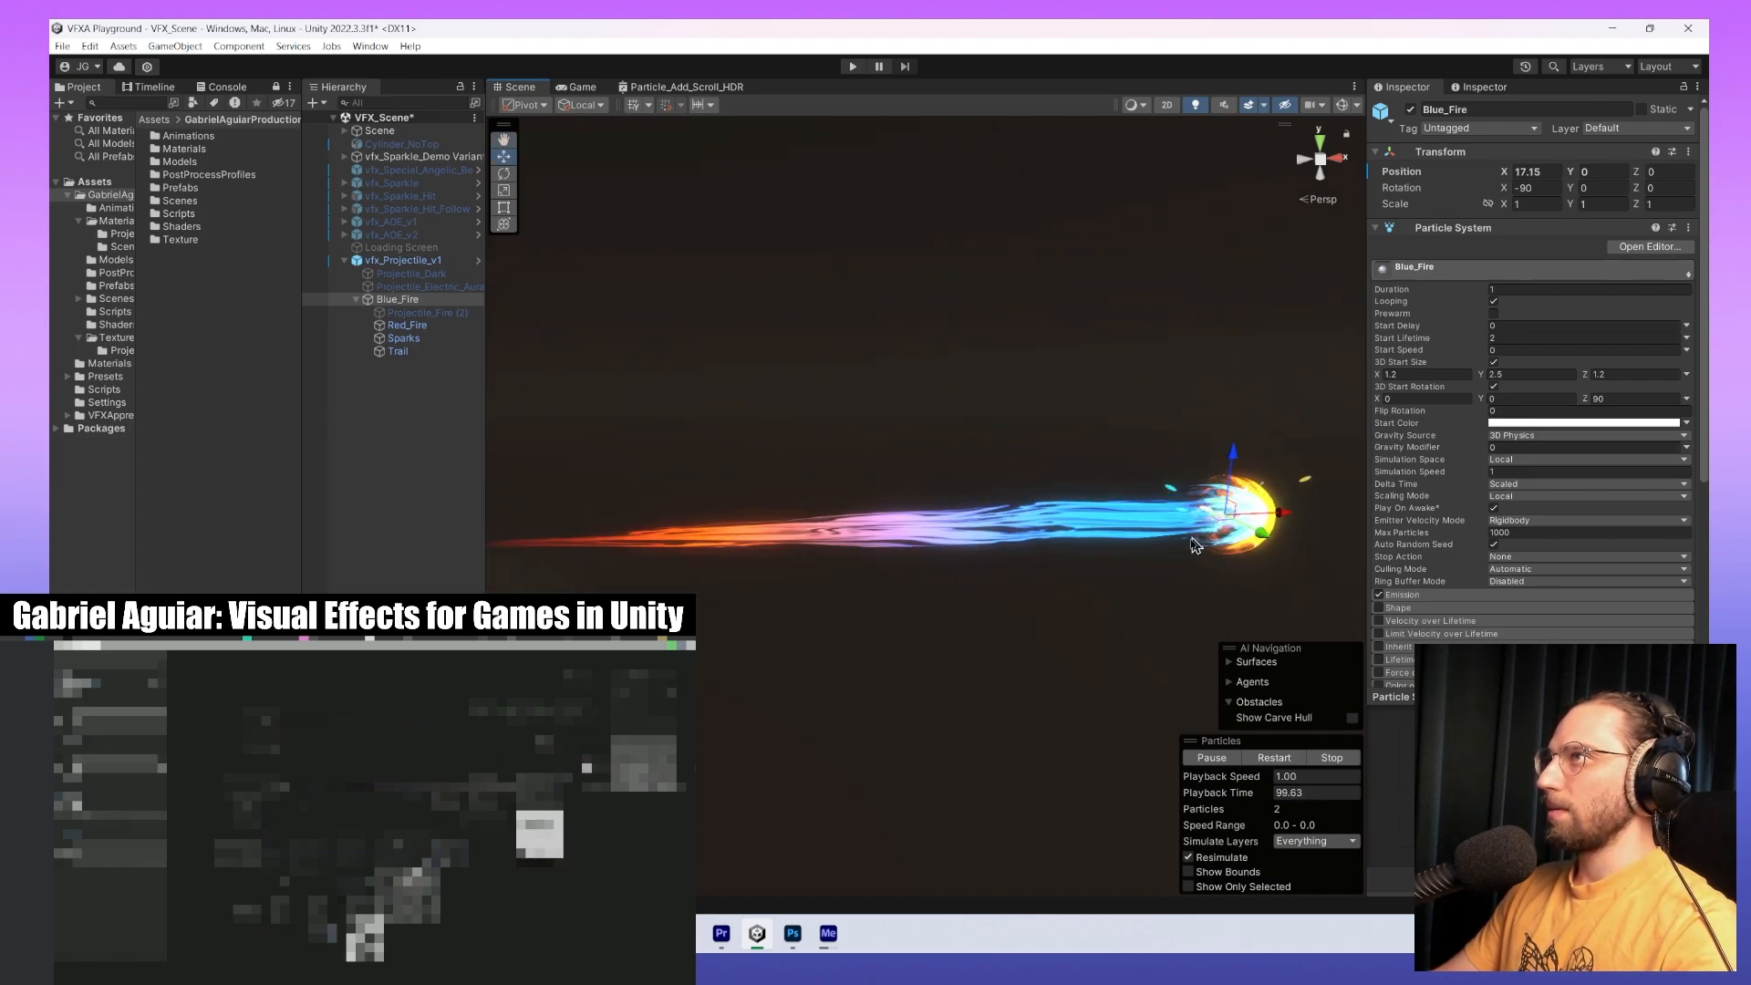
scroll(1113, 575, "up", 3)
key("ctrl+s")
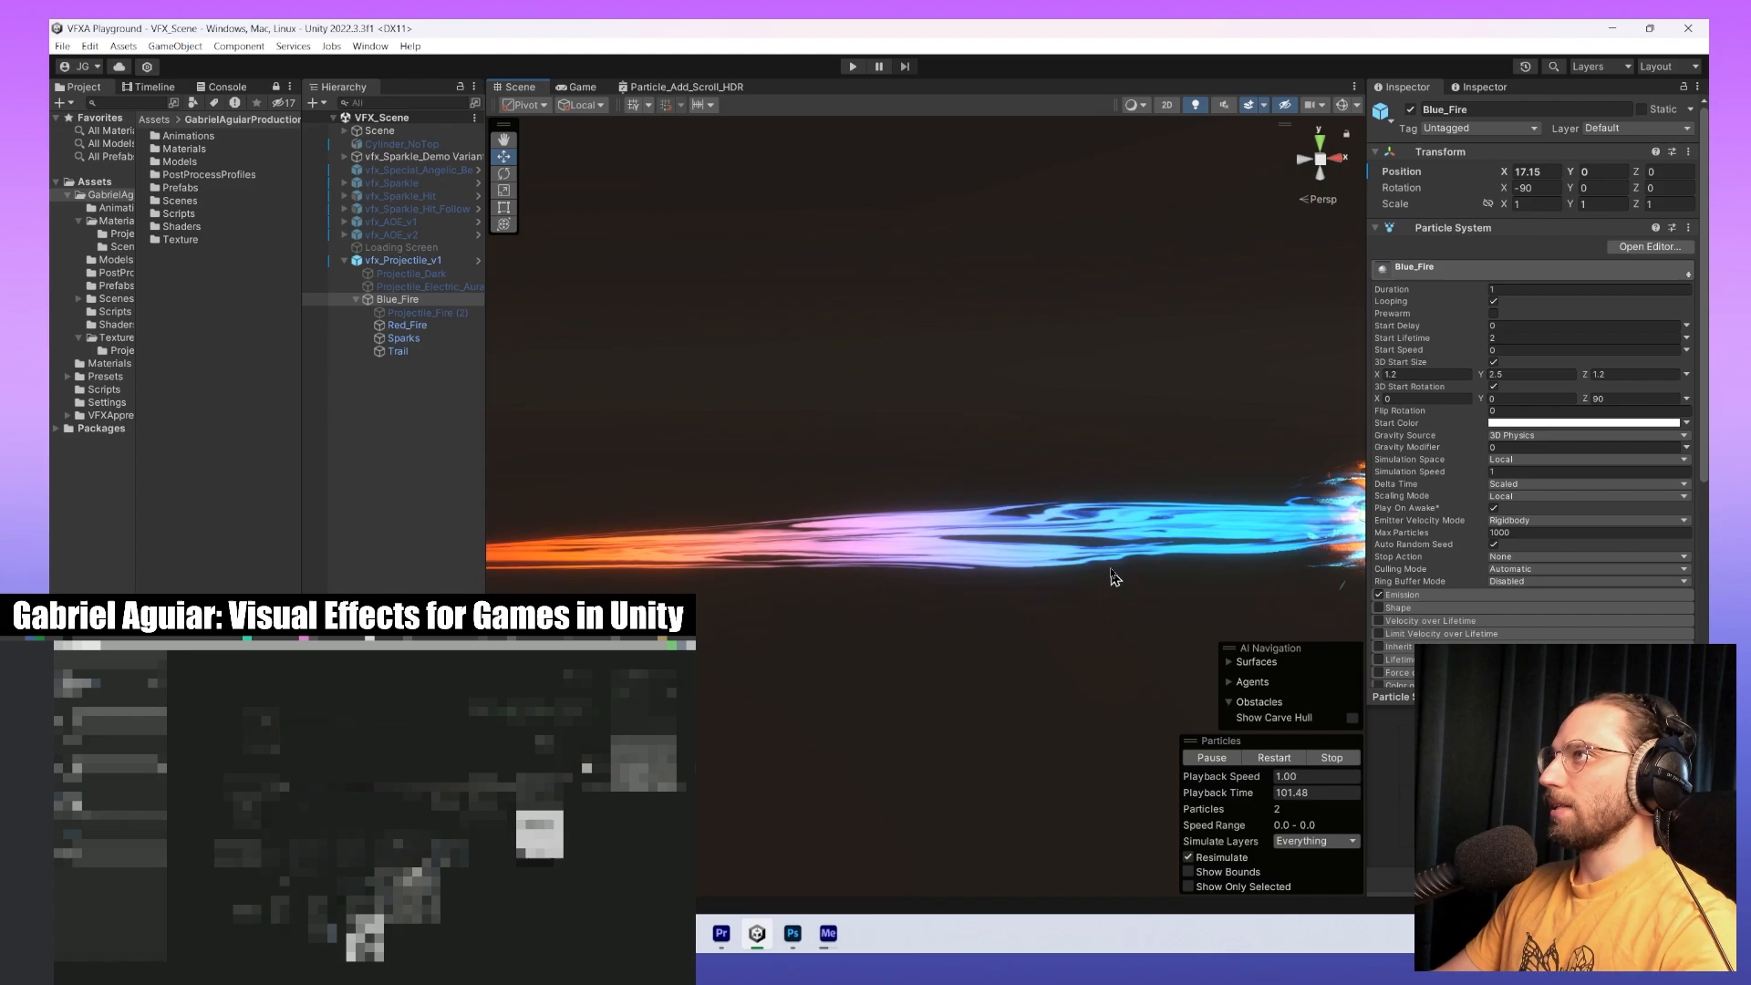
Clear the stretched trail by setting the Trail object's Time to 0, and set it back up to 100.
scroll(1110, 575, "down", 3)
left_click_drag(1092, 594, 1173, 528, "alt")
mouse_move(1173, 528)
middle_mouse_down()
mouse_move(1144, 538)
mouse_move(1213, 493)
mouse_move(1208, 515)
mouse_move(1149, 545)
middle_mouse_up()
left_click(1297, 293)
left_click(1161, 500)
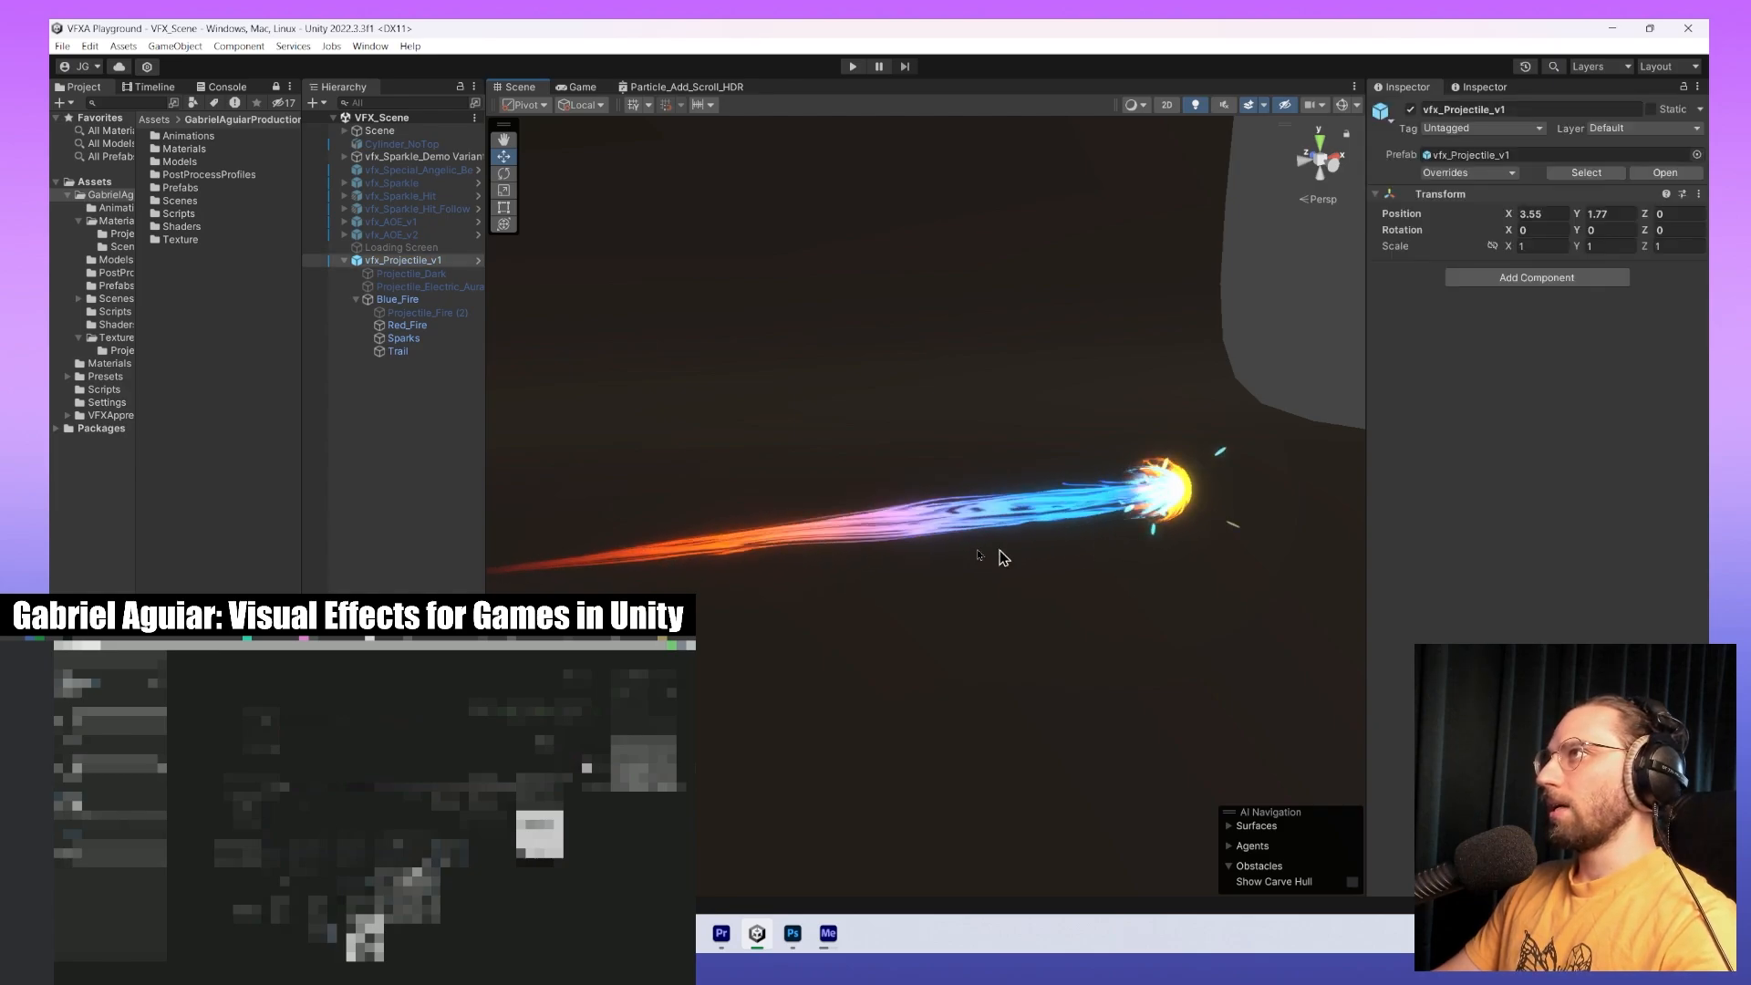
left_click(438, 353)
left_click(1547, 409)
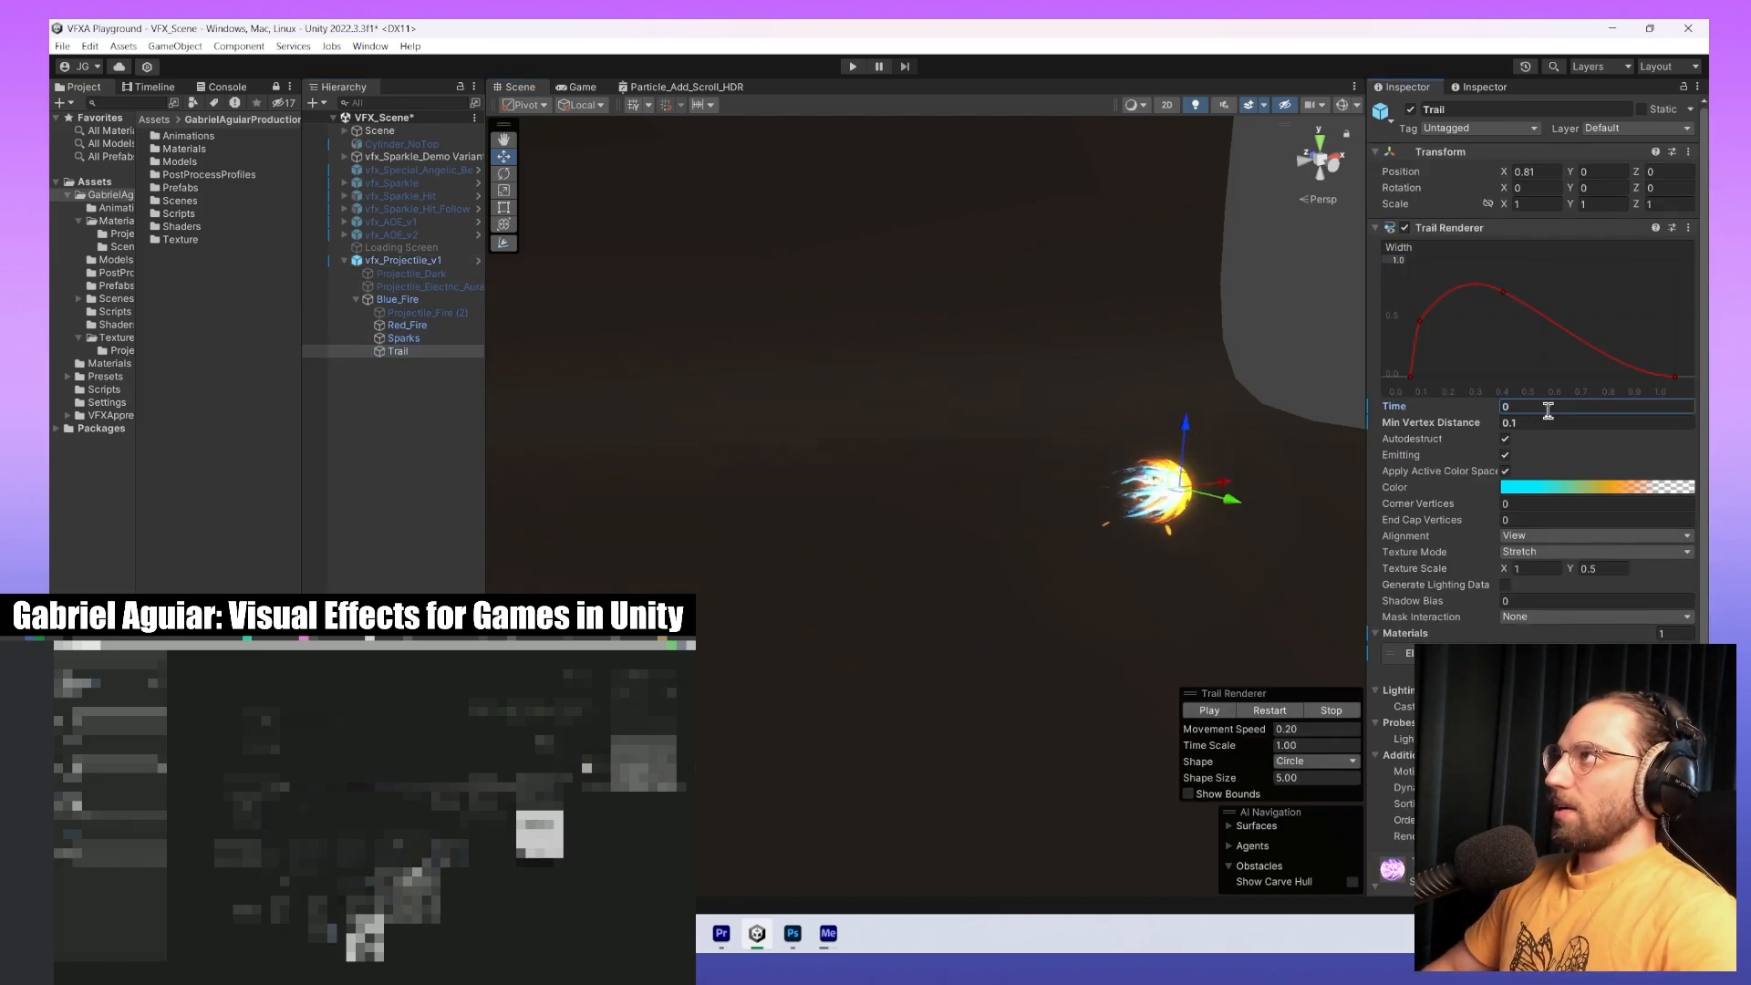
key("ctrl+a")
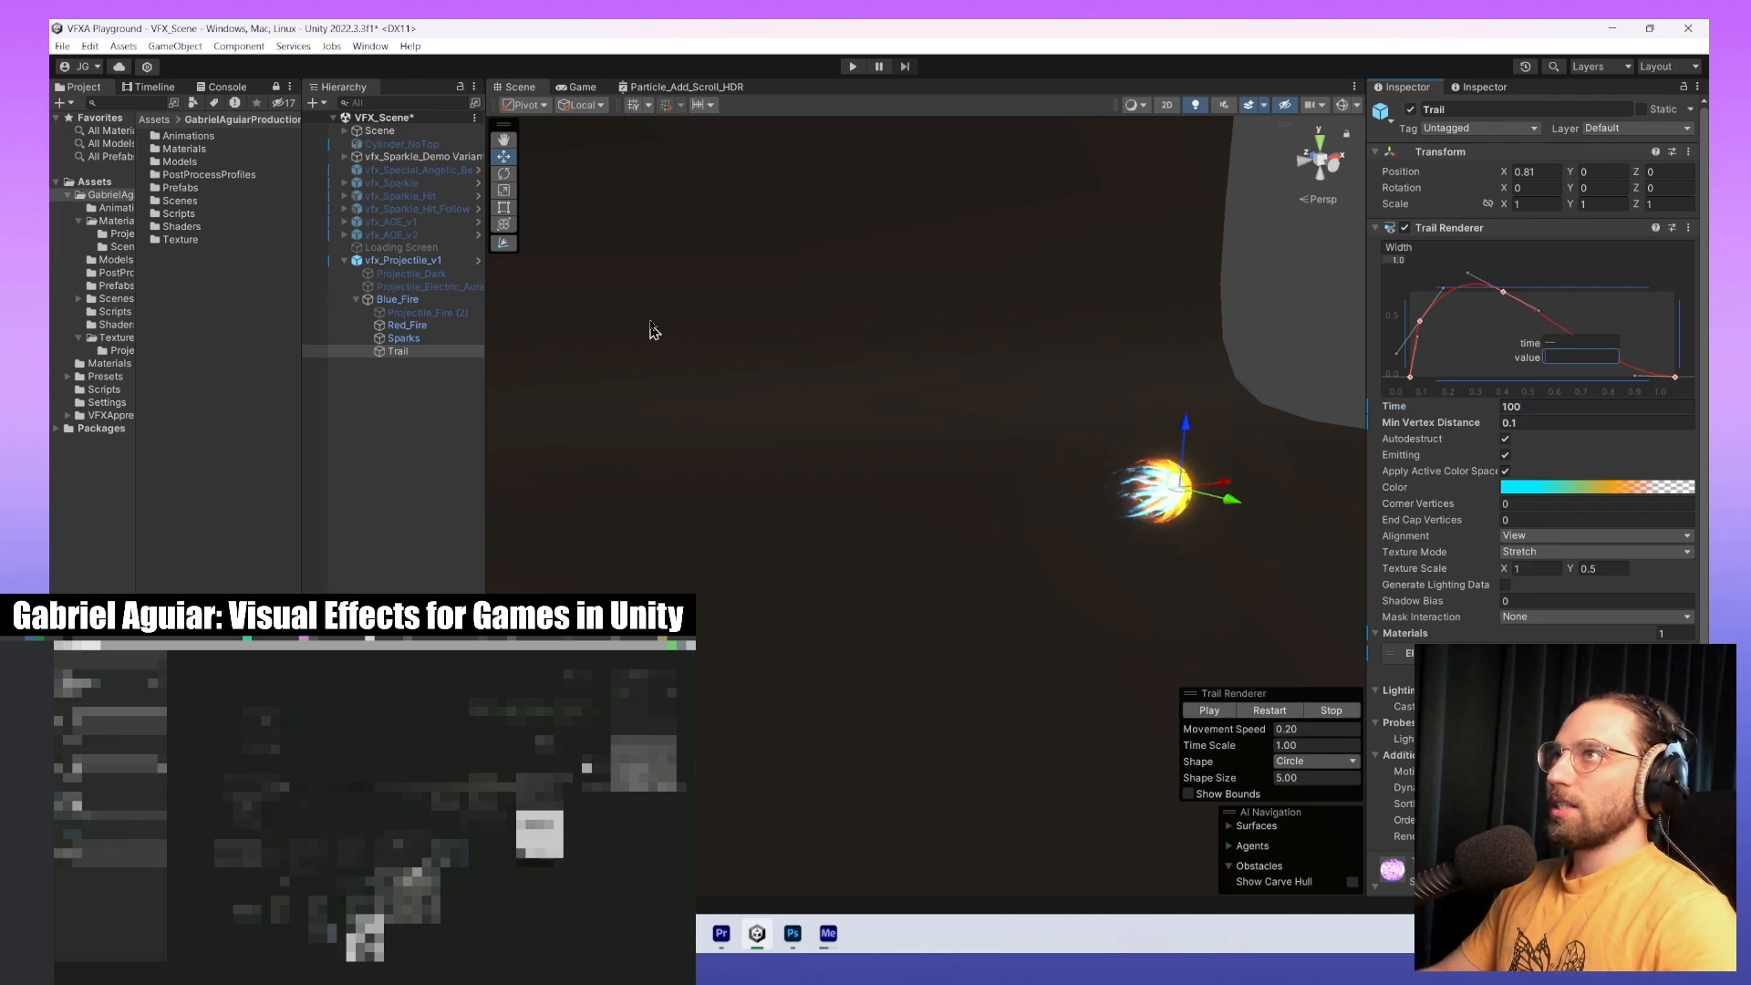
Move Blue_Fire forward to about X 24.43 to draw a short new trail behind the fireball.
left_click(397, 299)
left_click_drag(1198, 489, 1276, 484)
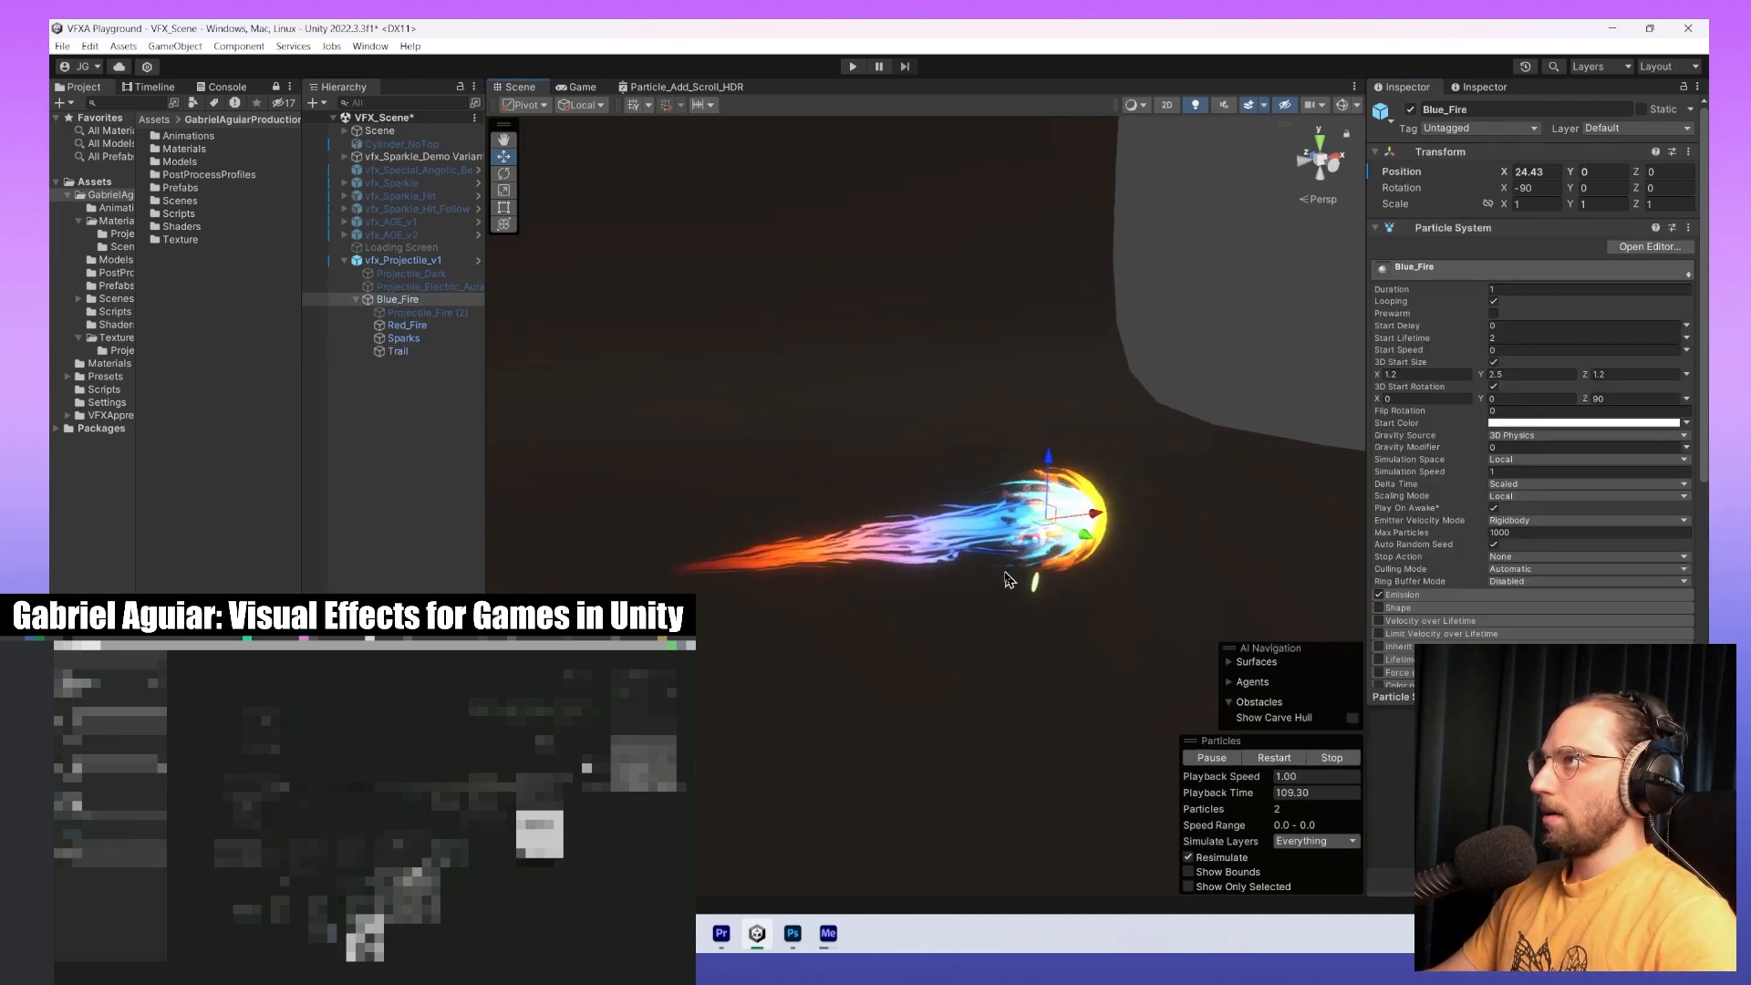
scroll(1049, 620, "up", 3)
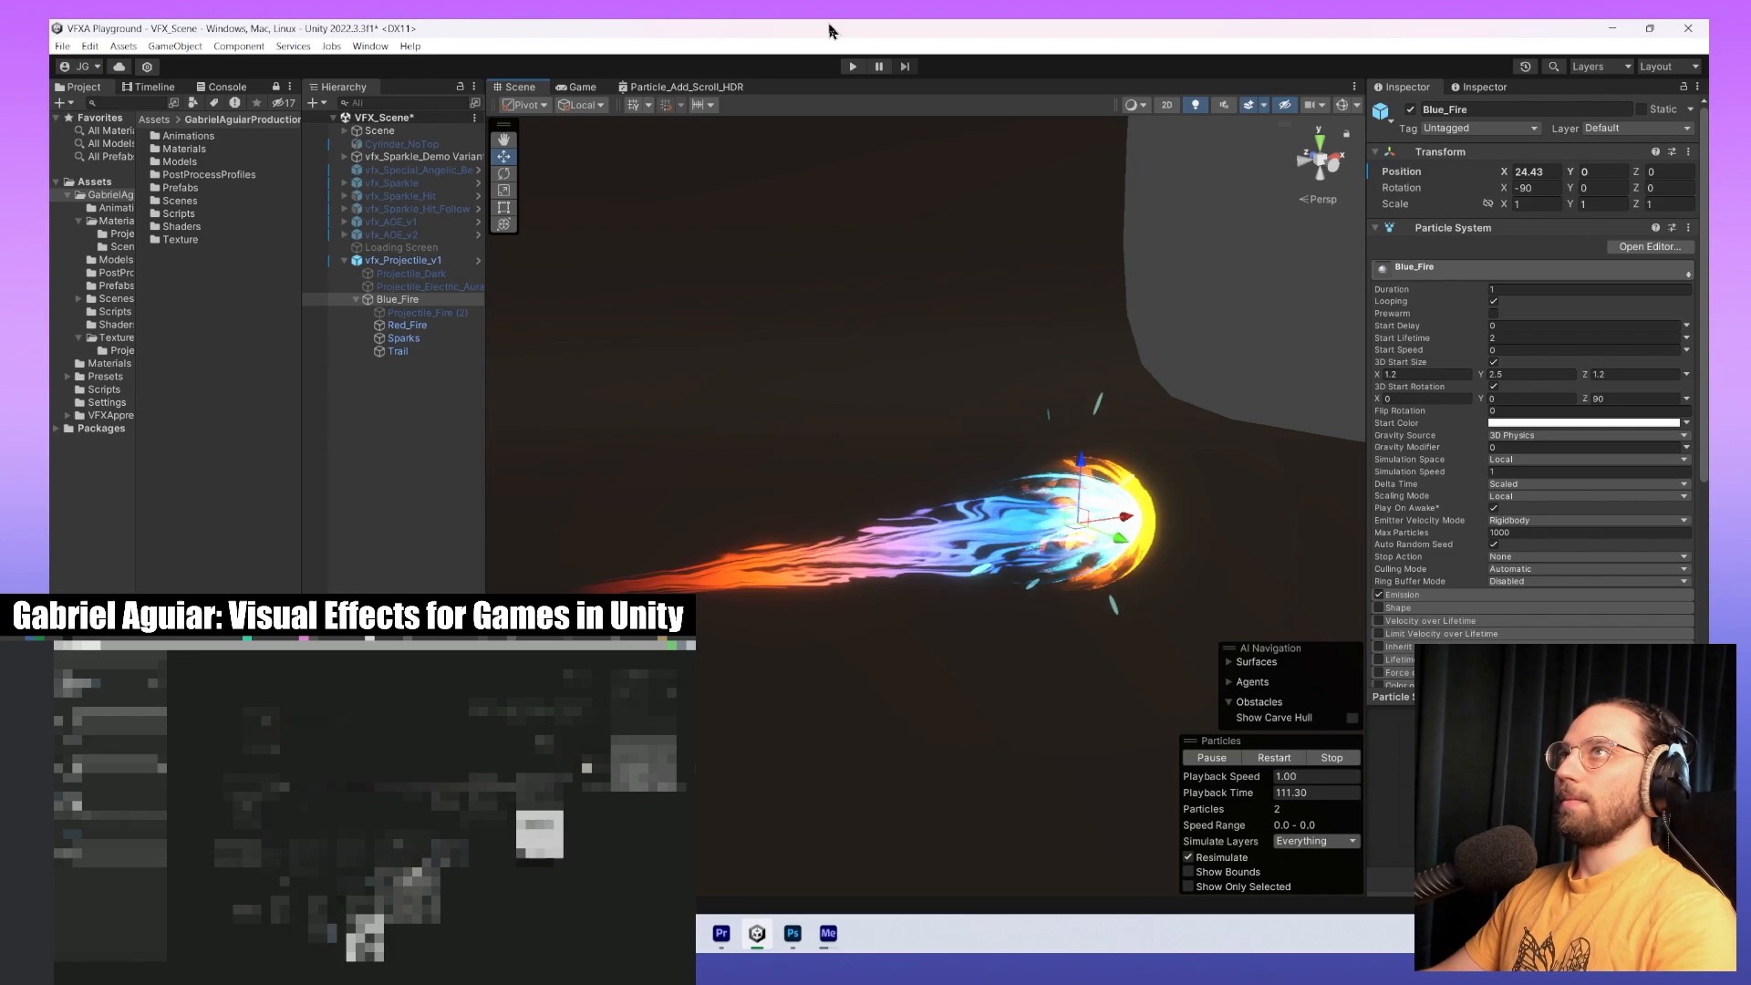
Compare the fireball with the reference image in Photoshop's Navigator, return to Unity and view the fireball from another angle.
left_click_drag(829, 26, 875, 948)
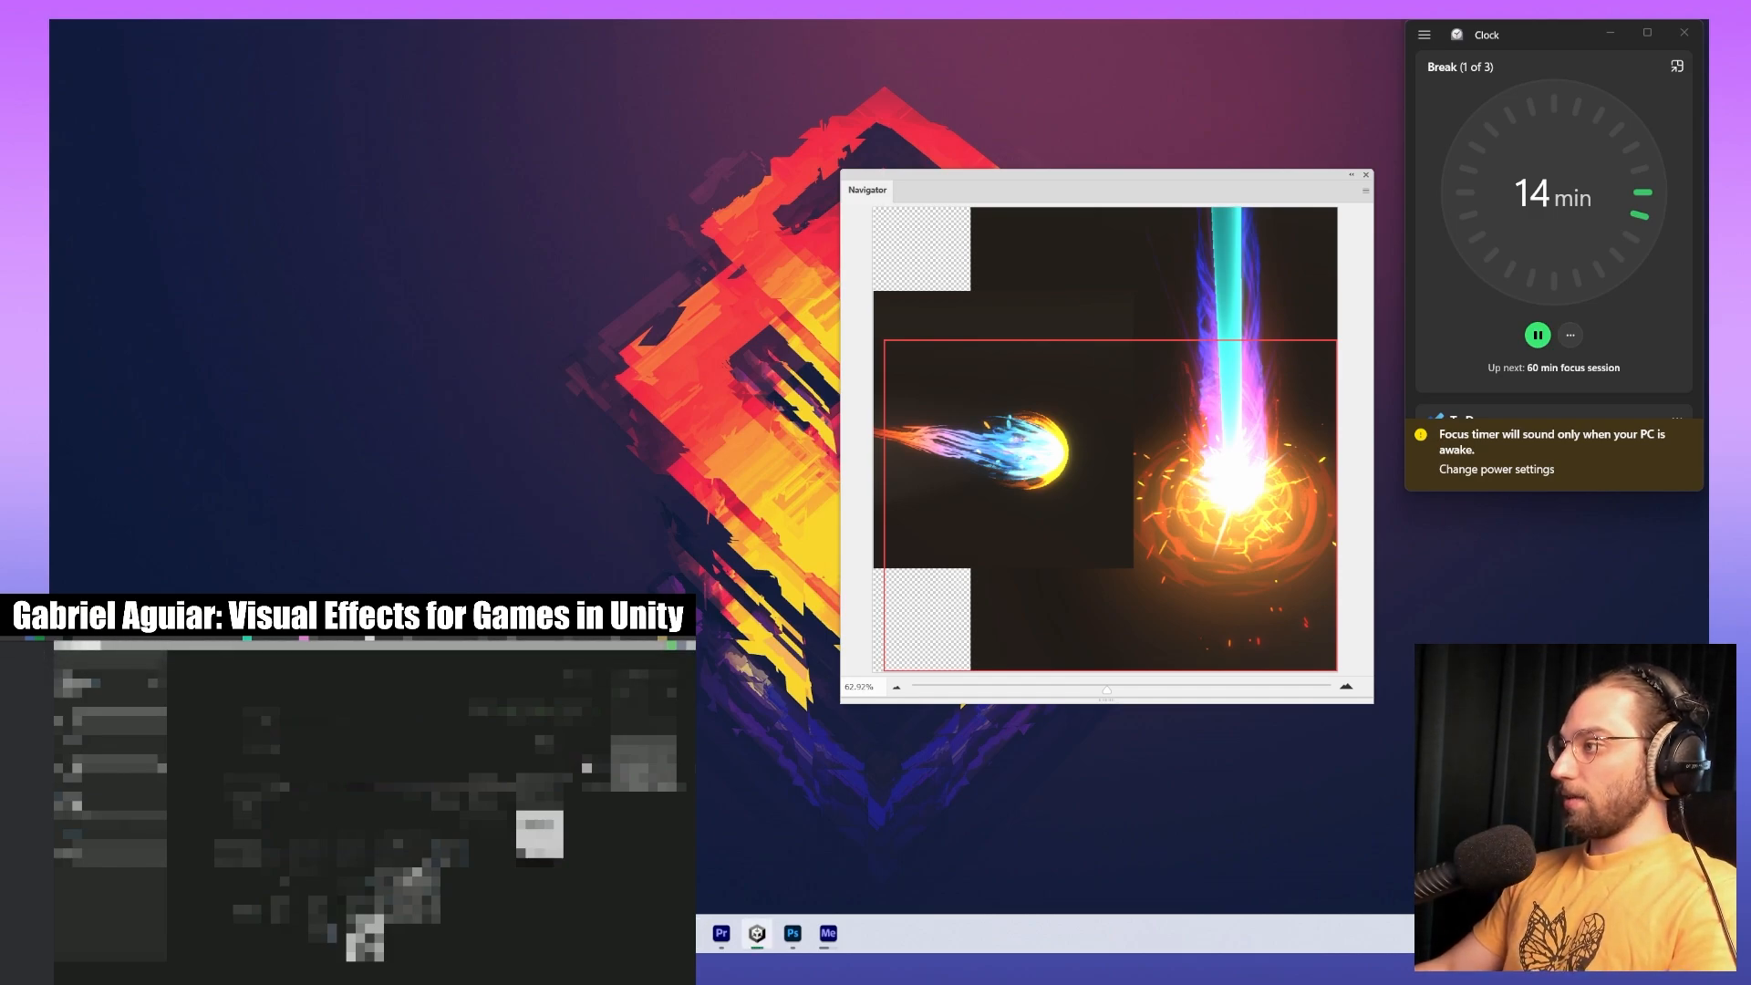
left_click_drag(1204, 423, 102, 178)
double_click(103, 179)
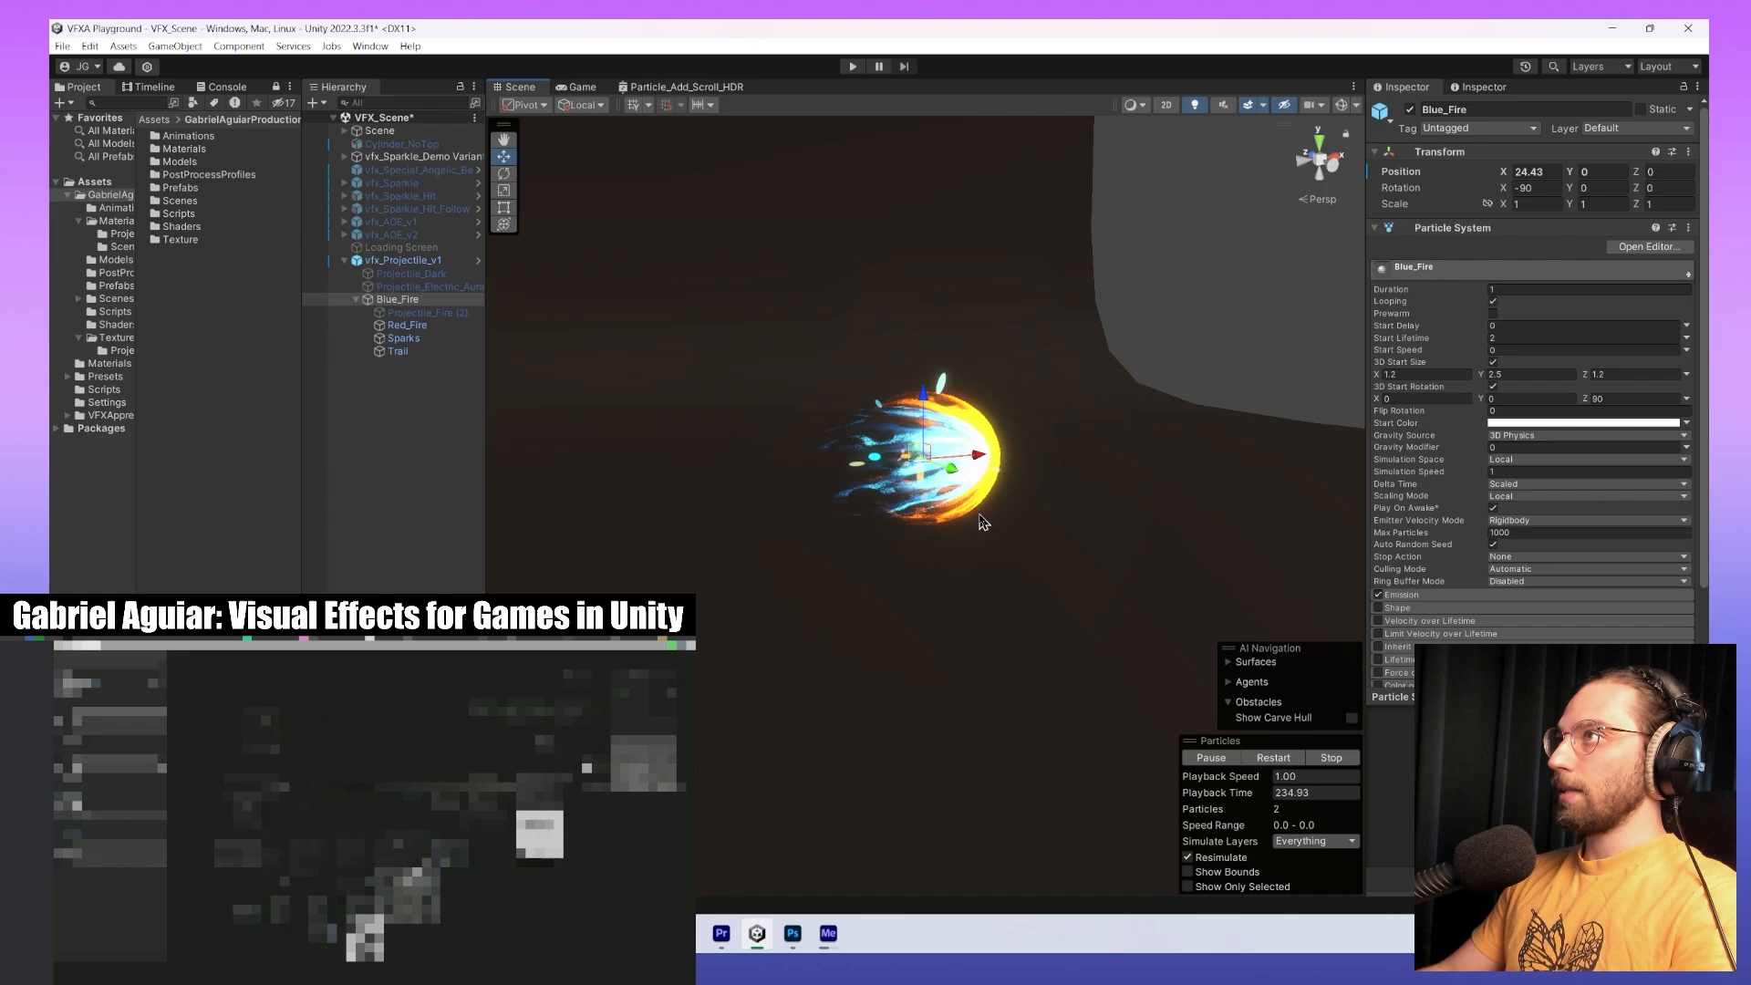
left_click_drag(1010, 477, 915, 554, "alt")
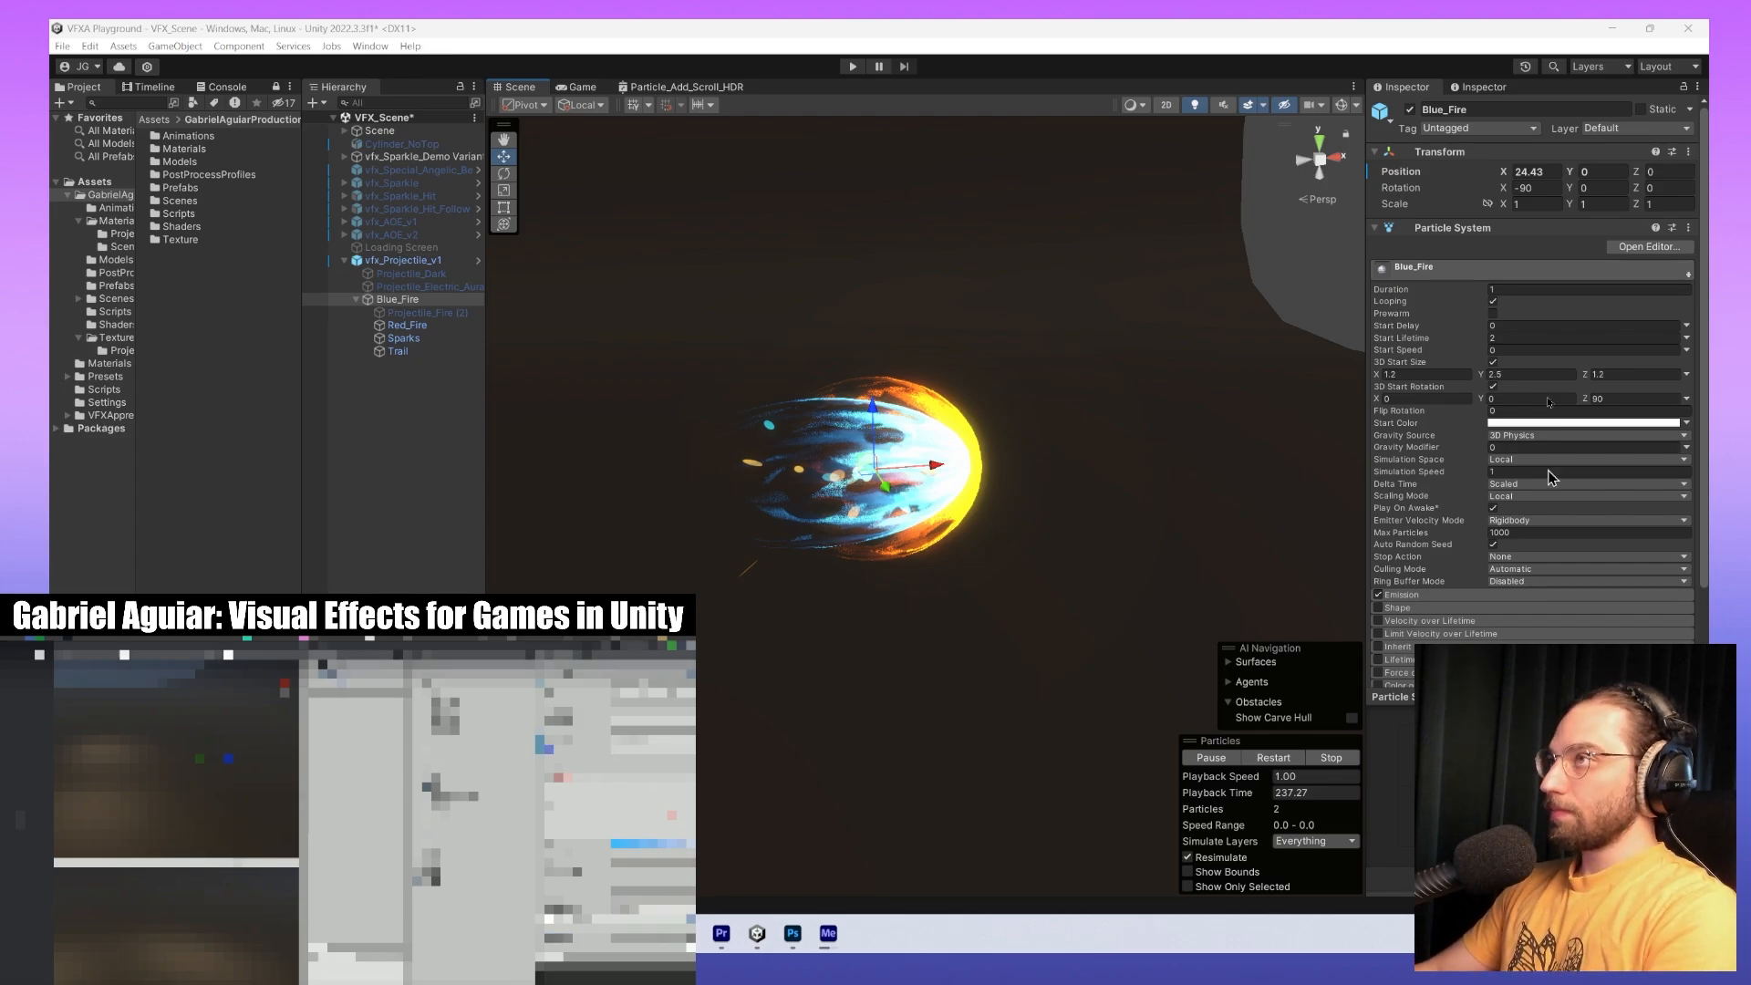
Set the Time of the Trail object's Trail Renderer to 0.7.
left_click(398, 351)
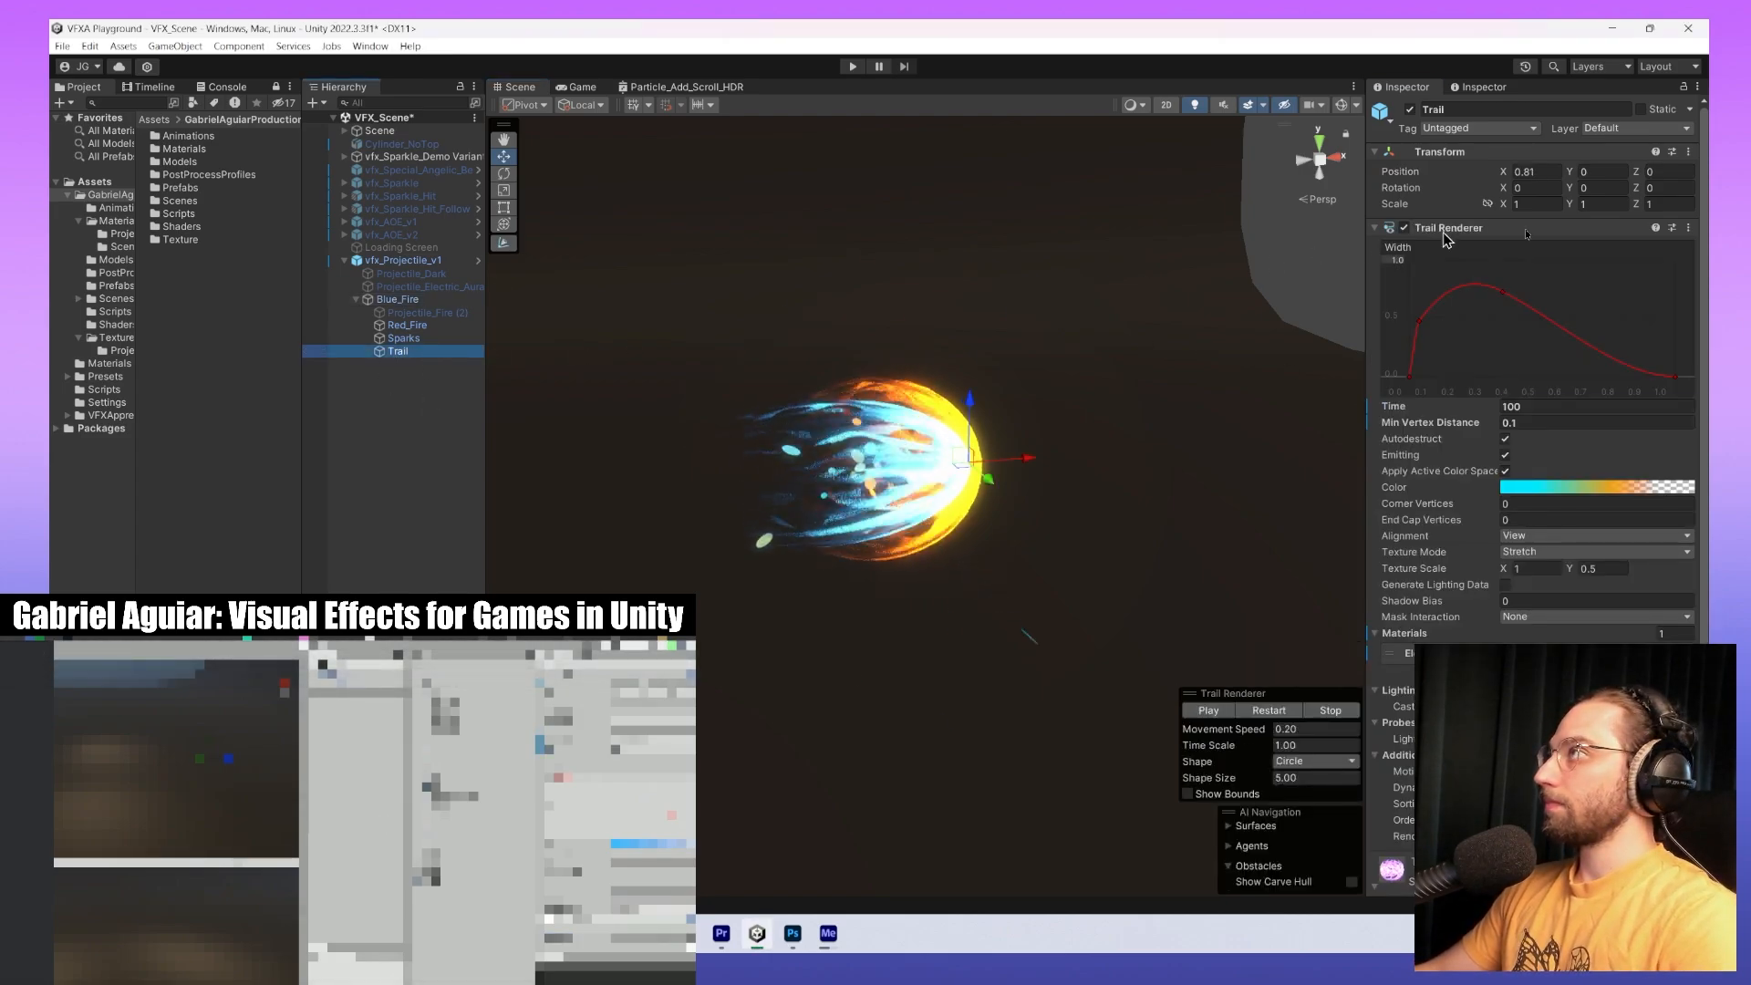
left_click(1553, 407)
type("0.7")
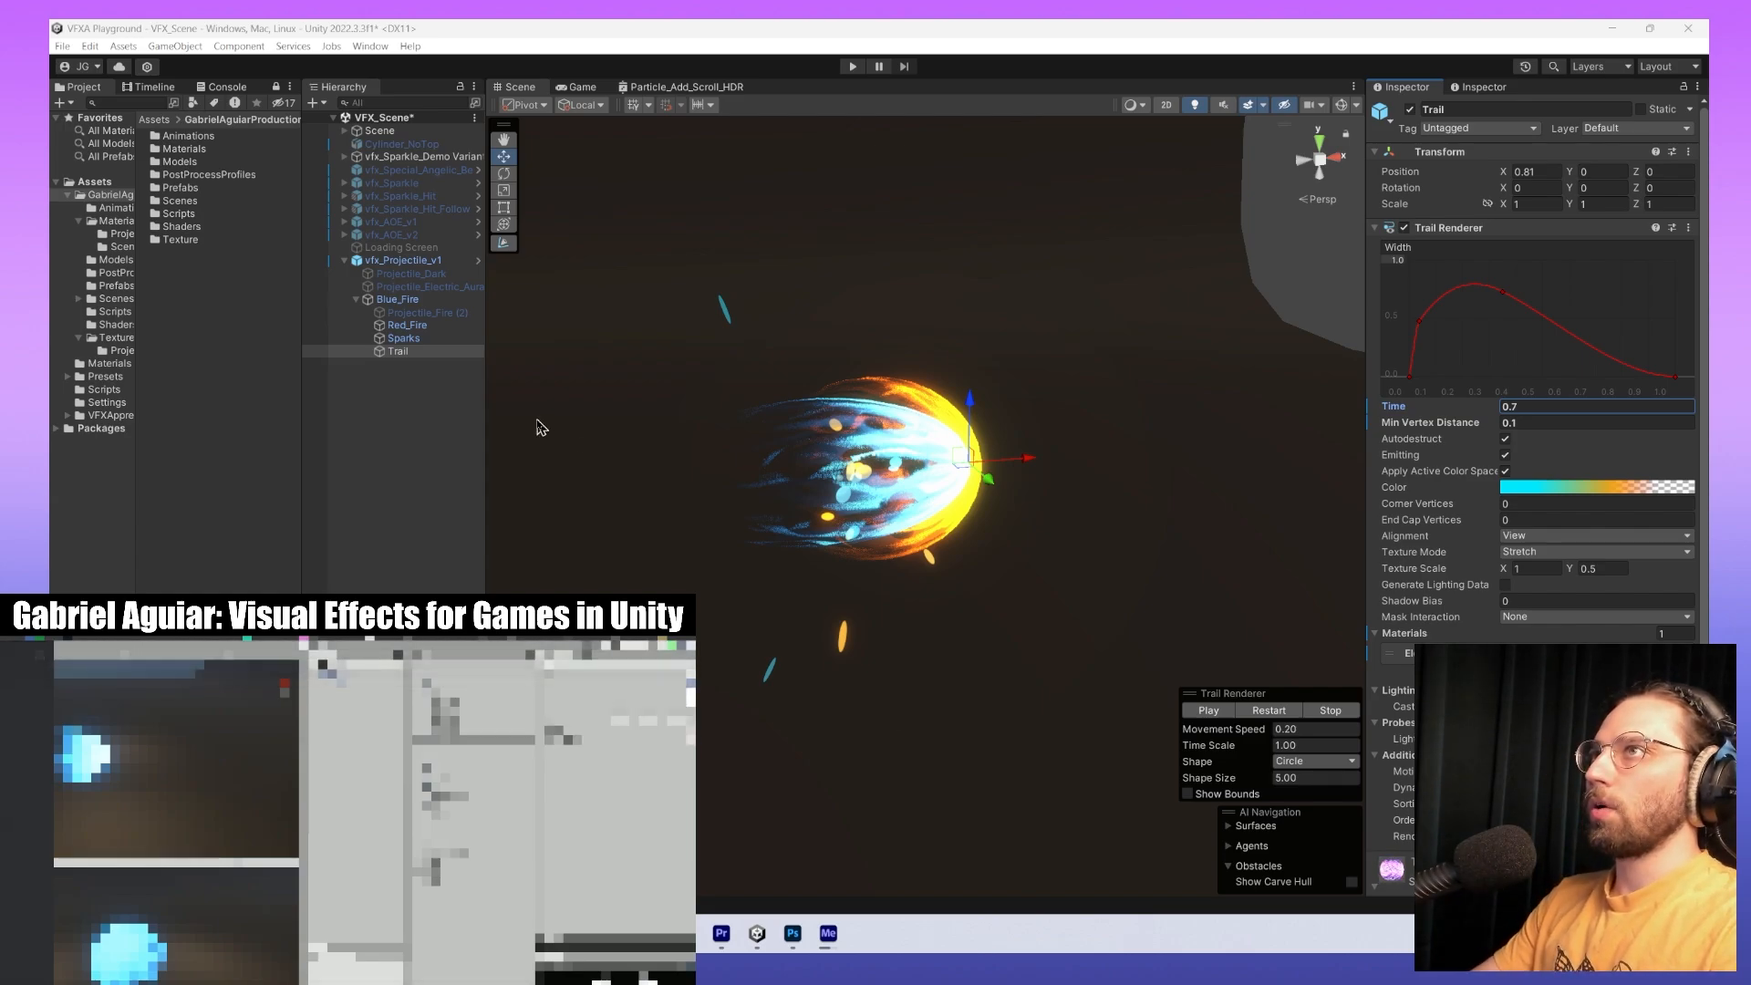
Examine the fireball up close and look up the material and shader that Red_Fire uses.
middle_click_drag(847, 437, 838, 477)
left_click_drag(838, 477, 642, 510, "alt")
middle_click_drag(642, 510, 735, 494)
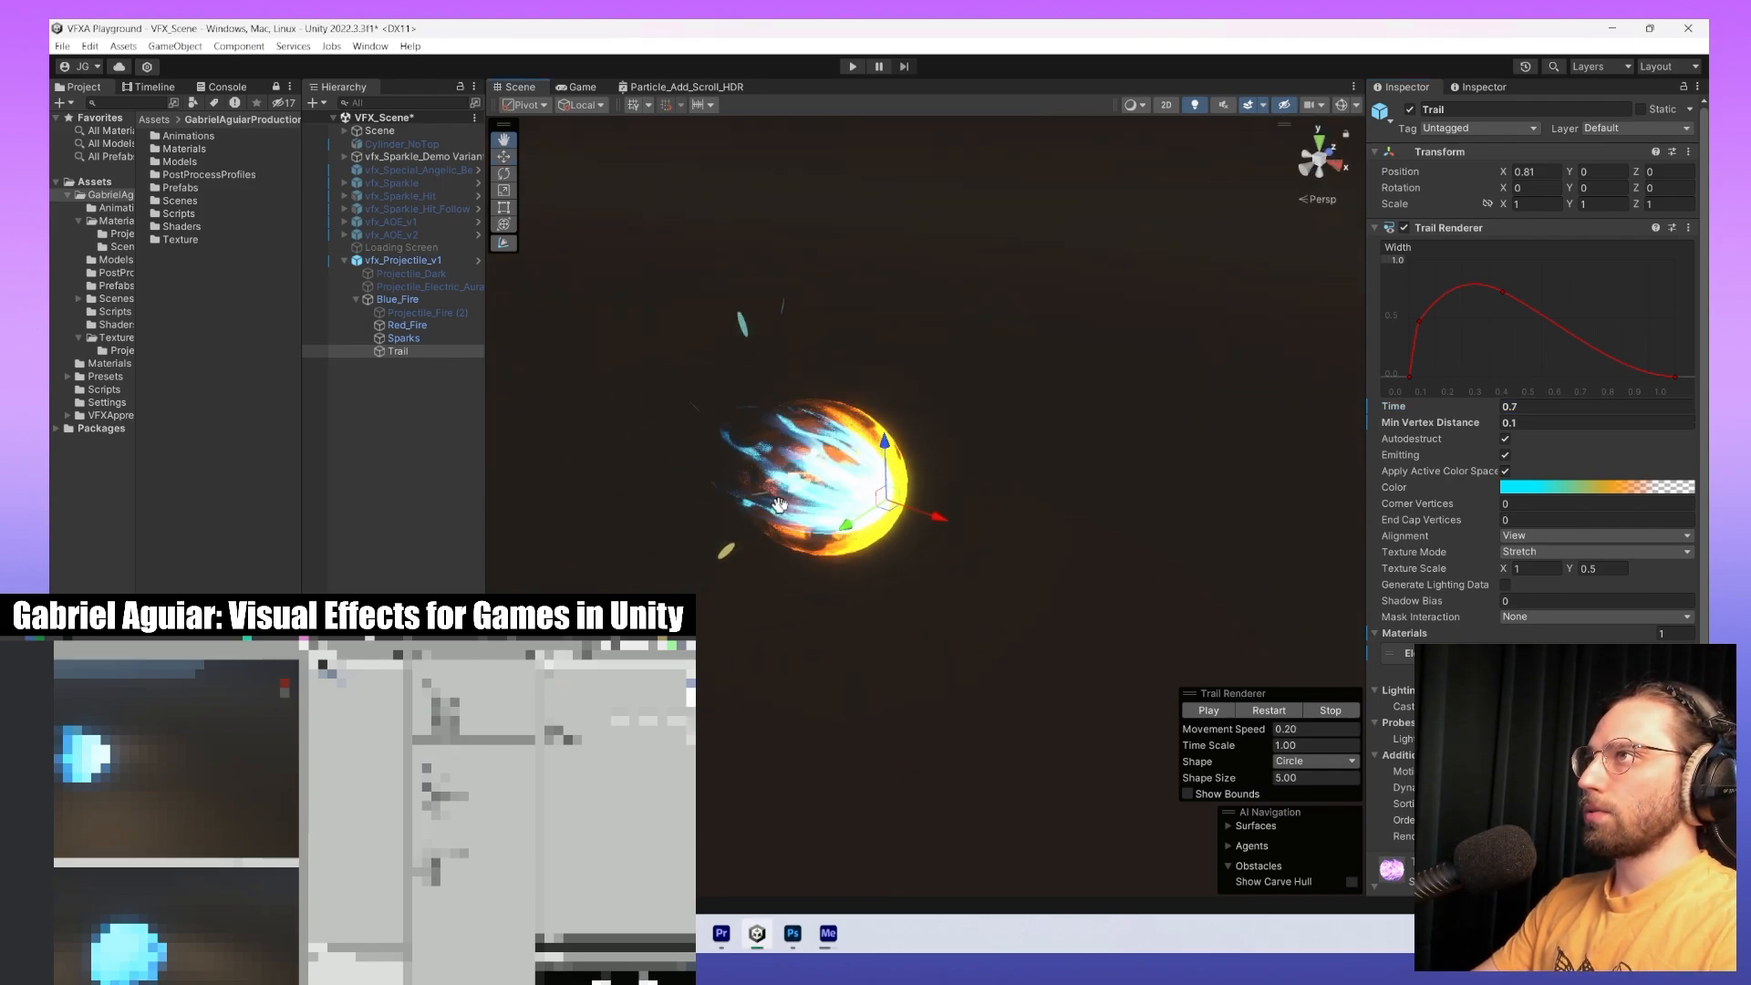
scroll(735, 493, "up", 7)
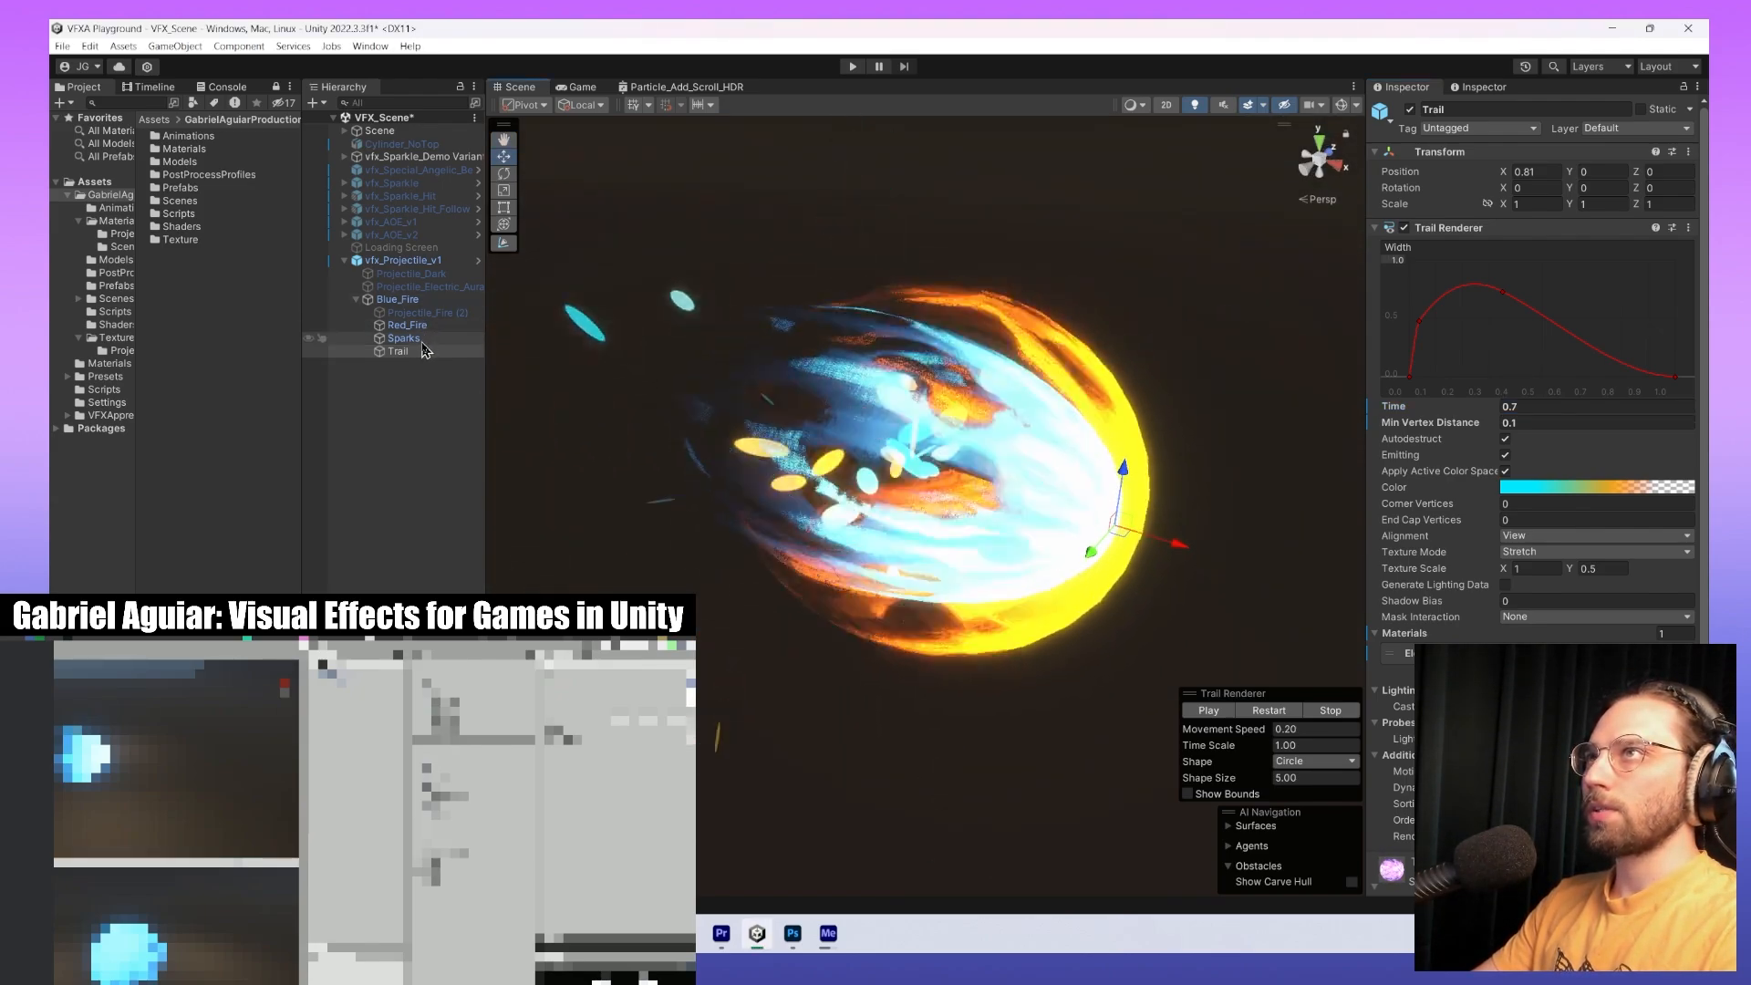
left_click(407, 326)
scroll(1438, 636, "down", 5)
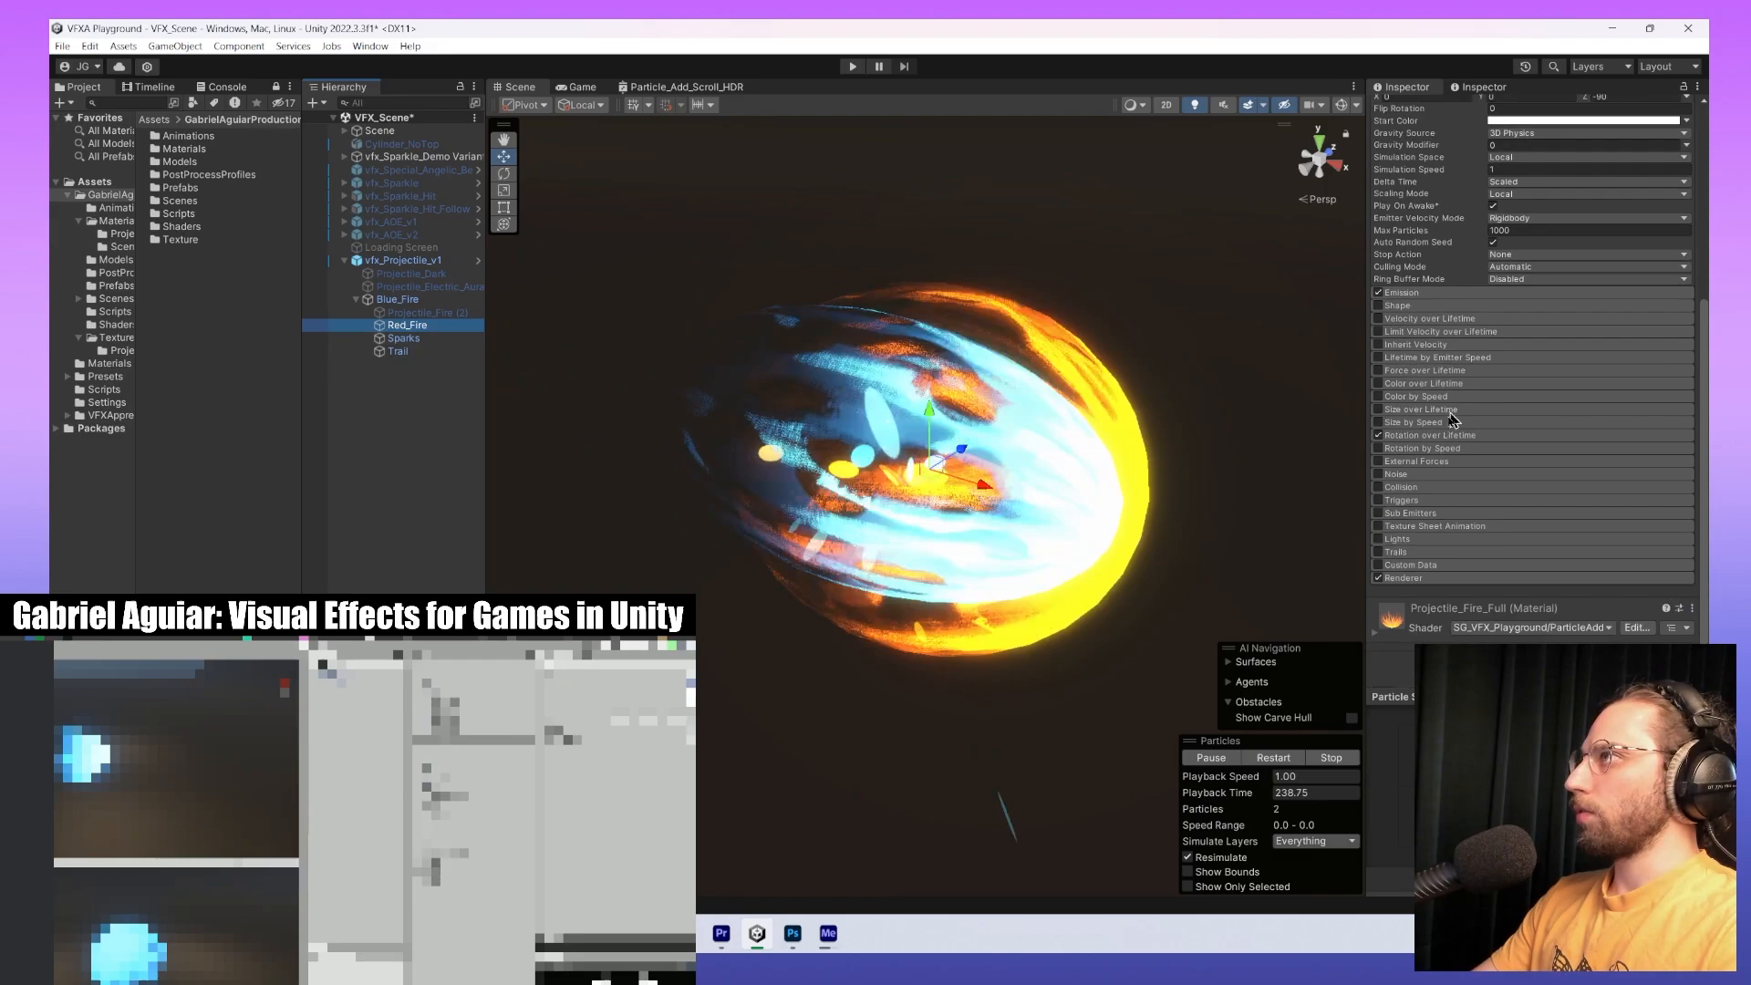
left_click(1637, 628)
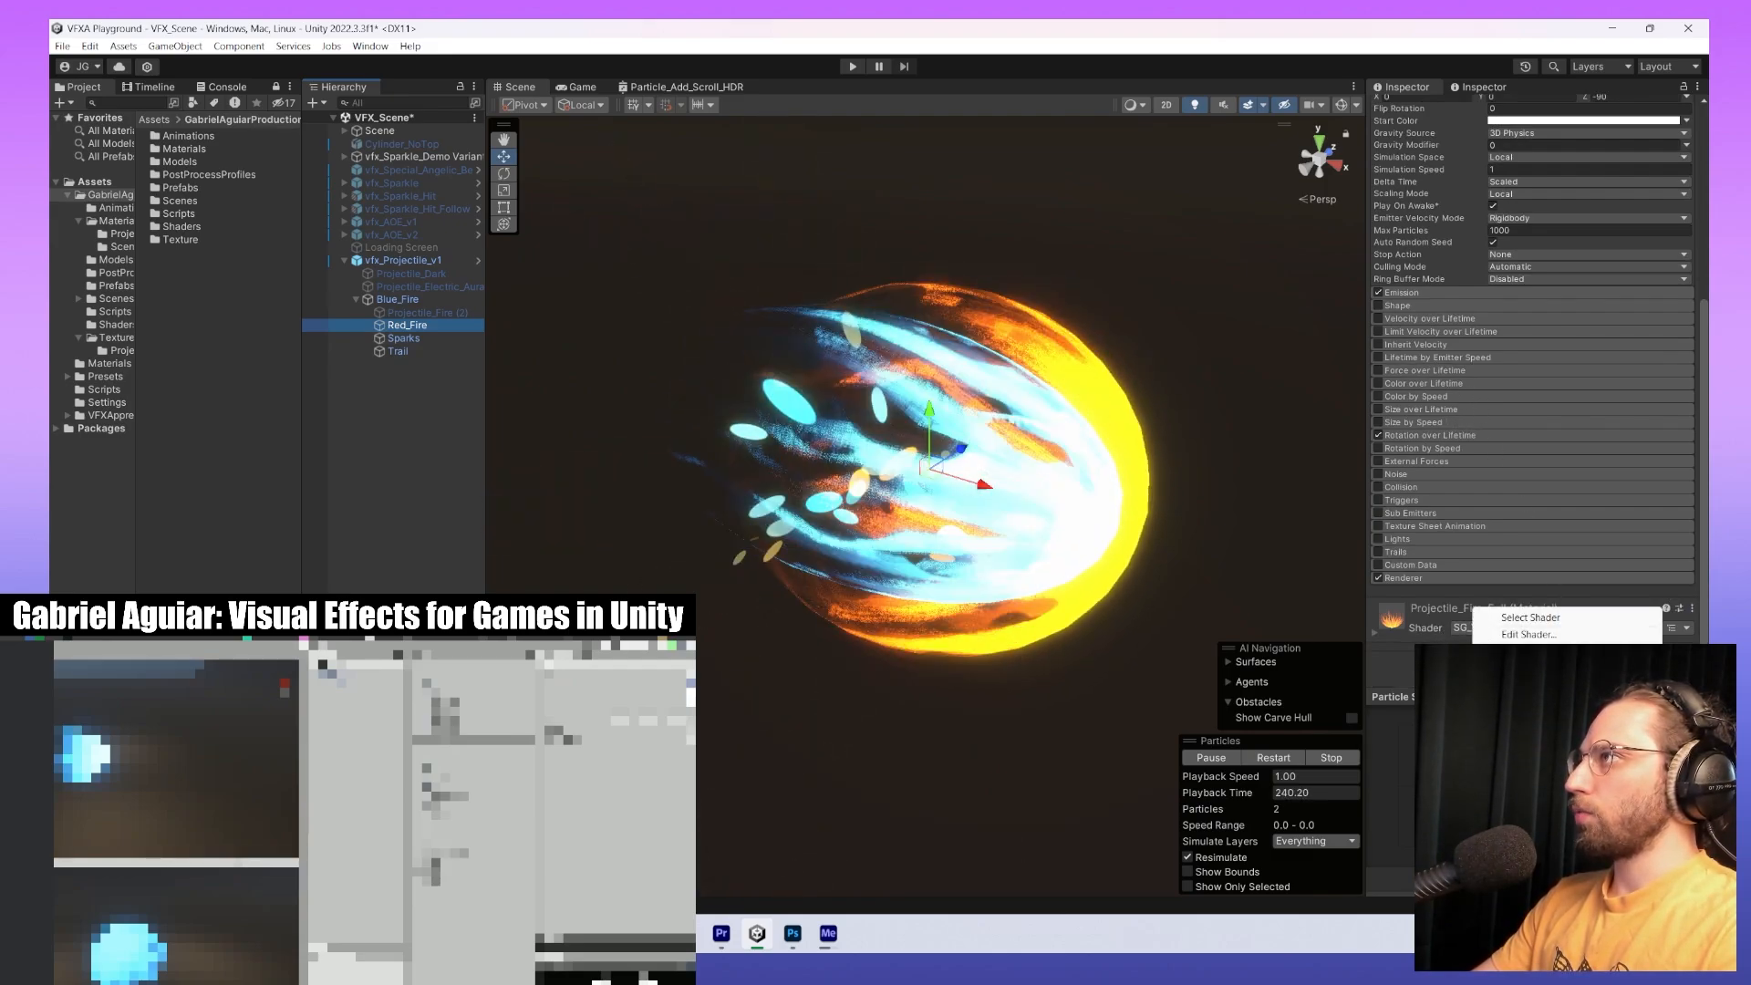
left_click(1531, 618)
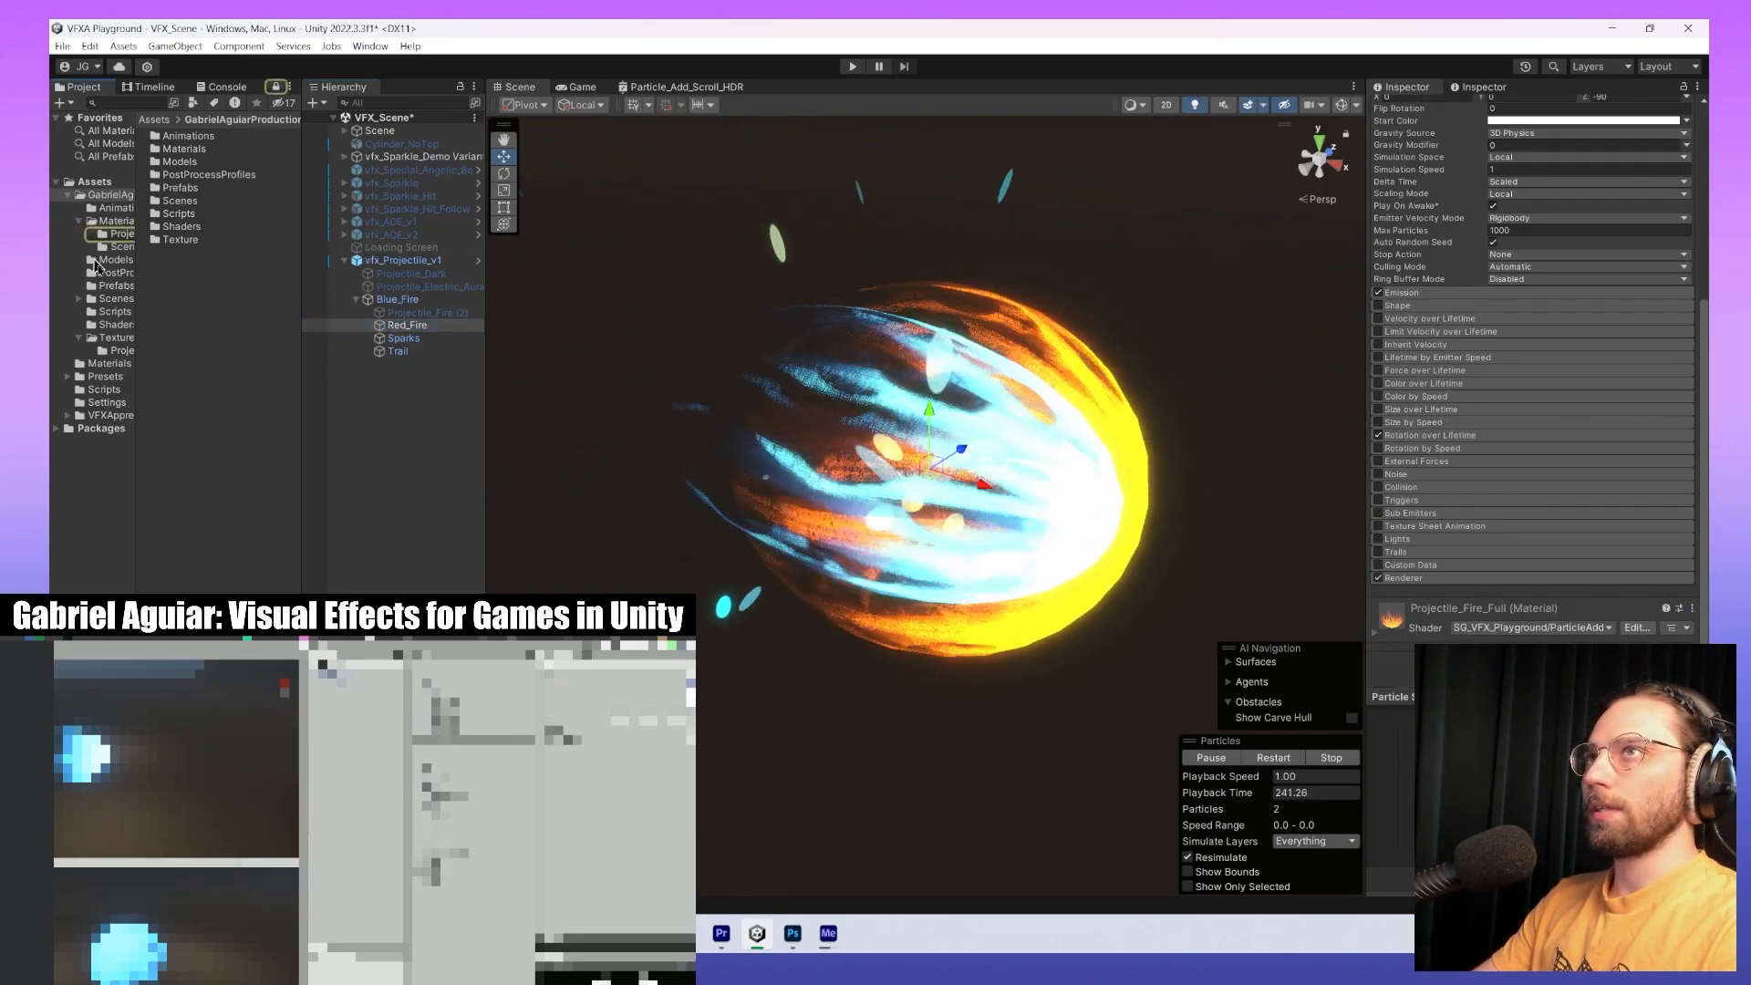
Duplicate the Projectile_Fire_Full material in the Materials/Projectile folder and rename the copy Projectile_Fire_Full_Scroll.
left_click_drag(137, 307, 106, 308)
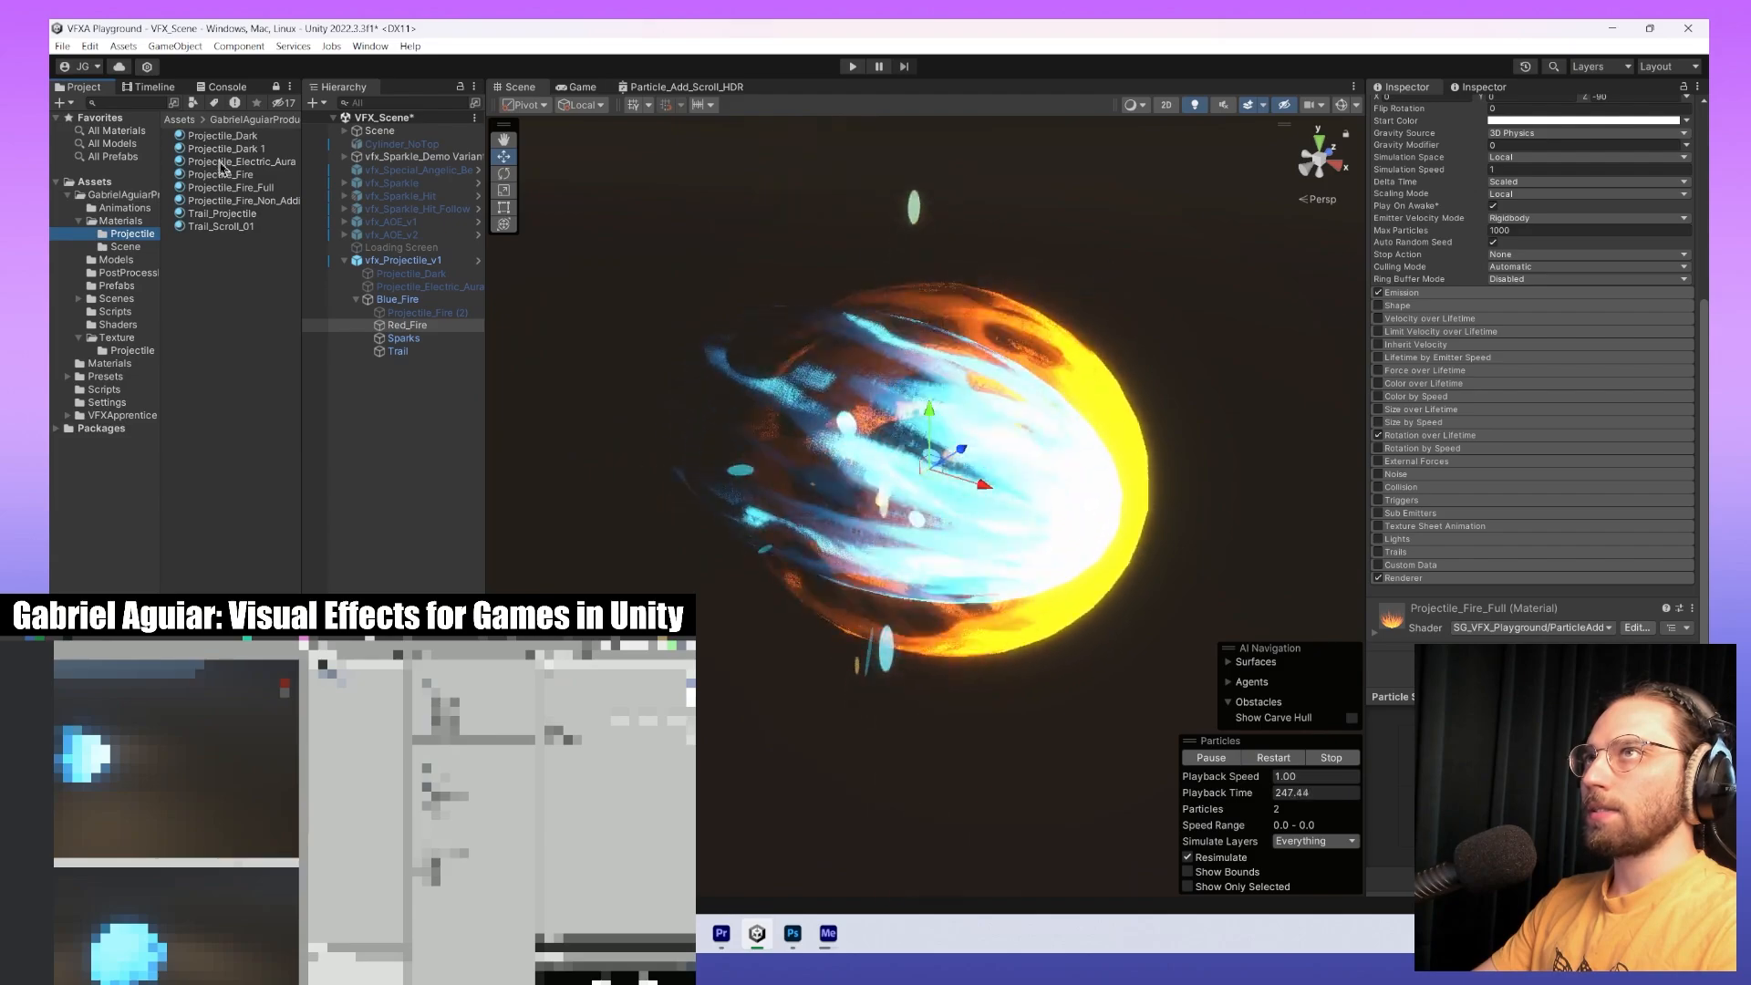
scroll(219, 172, "up", 3, "ctrl")
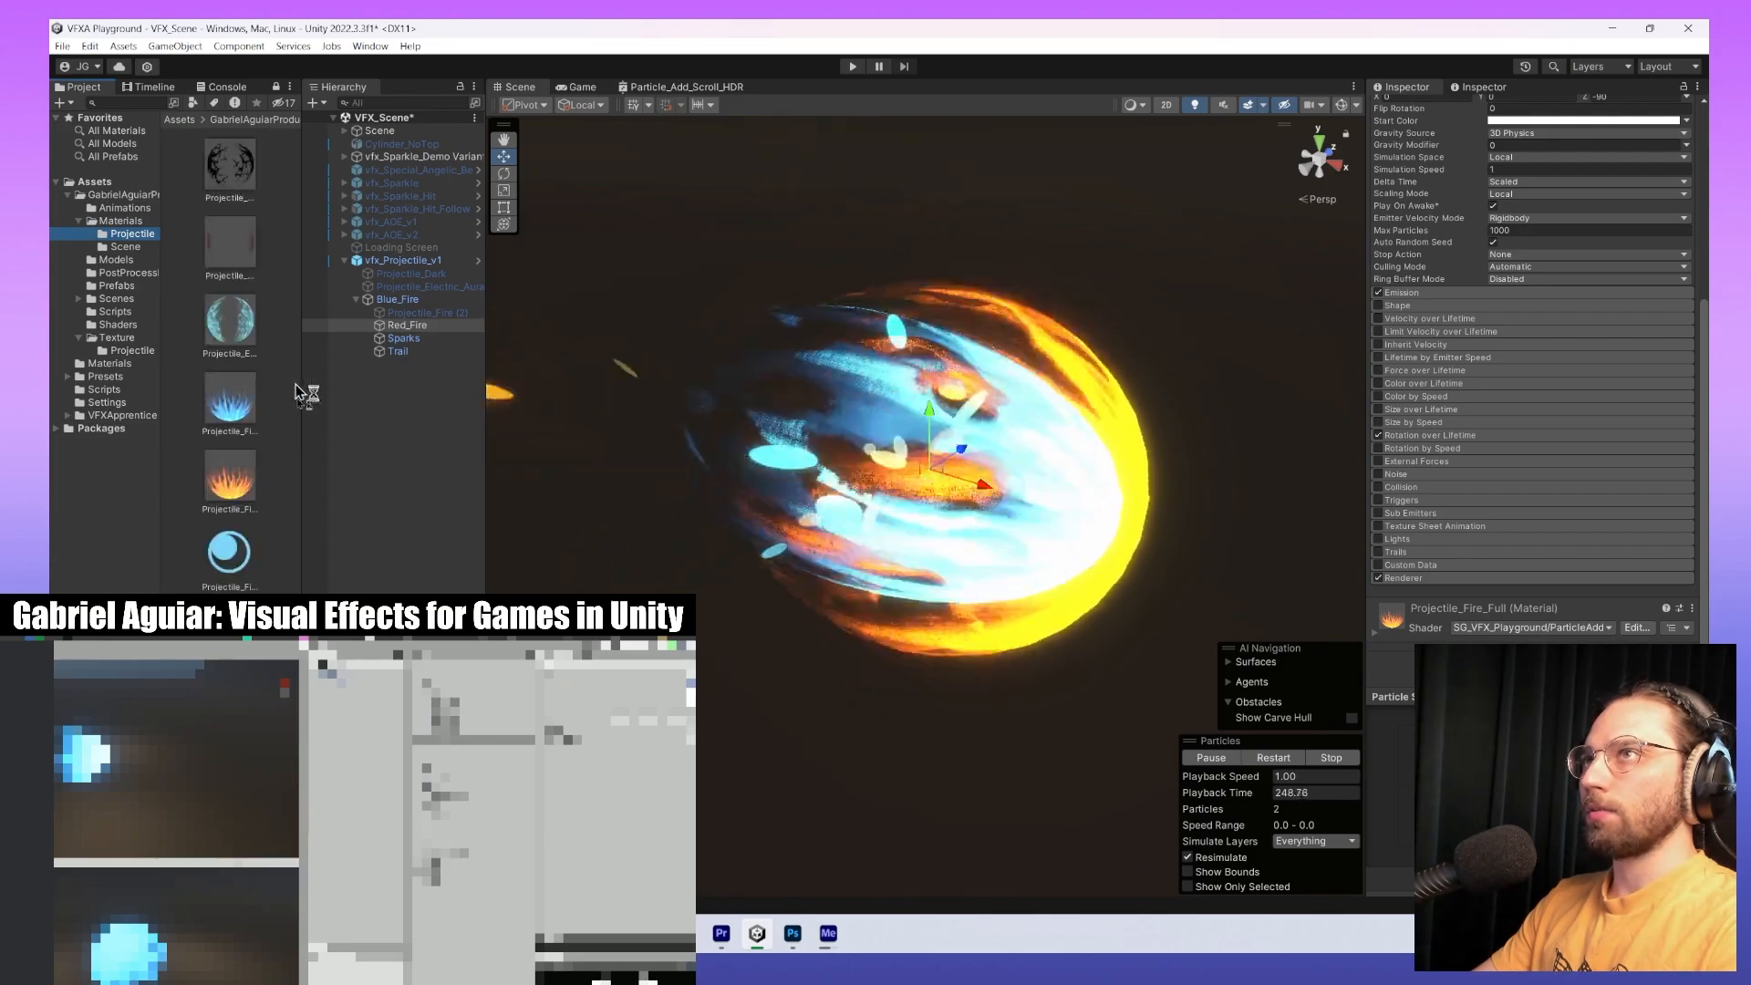
left_click(230, 478)
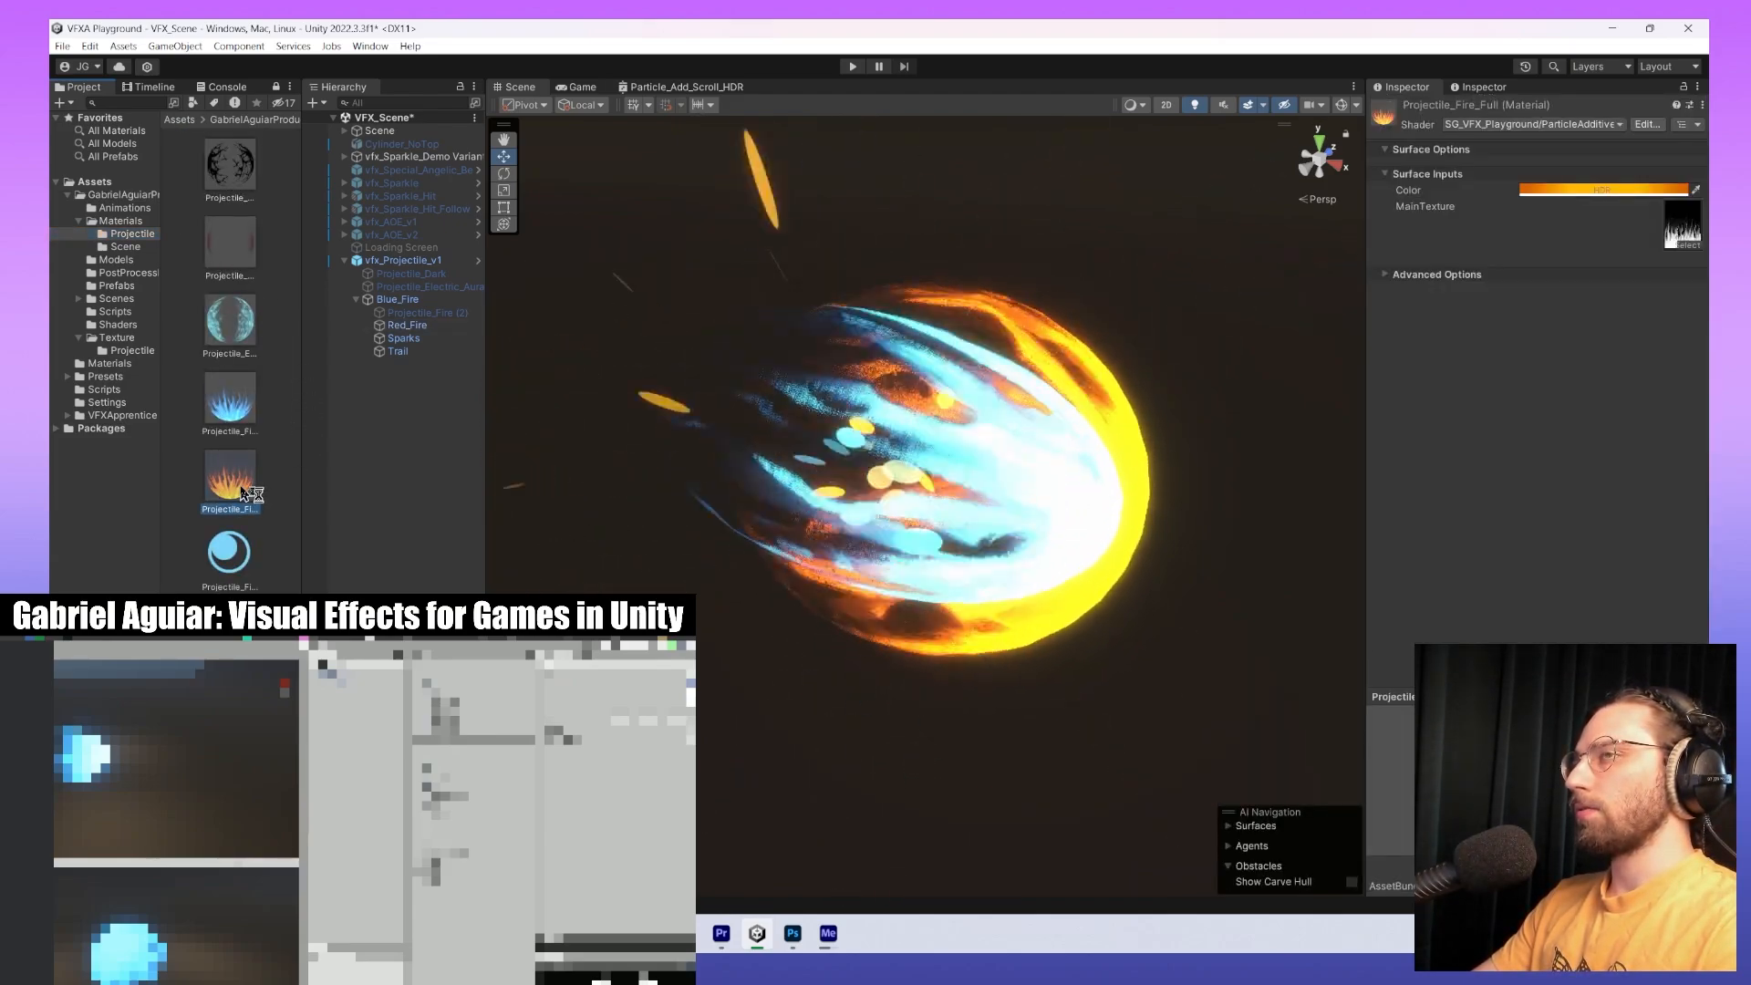
left_click(261, 583)
left_click(264, 586)
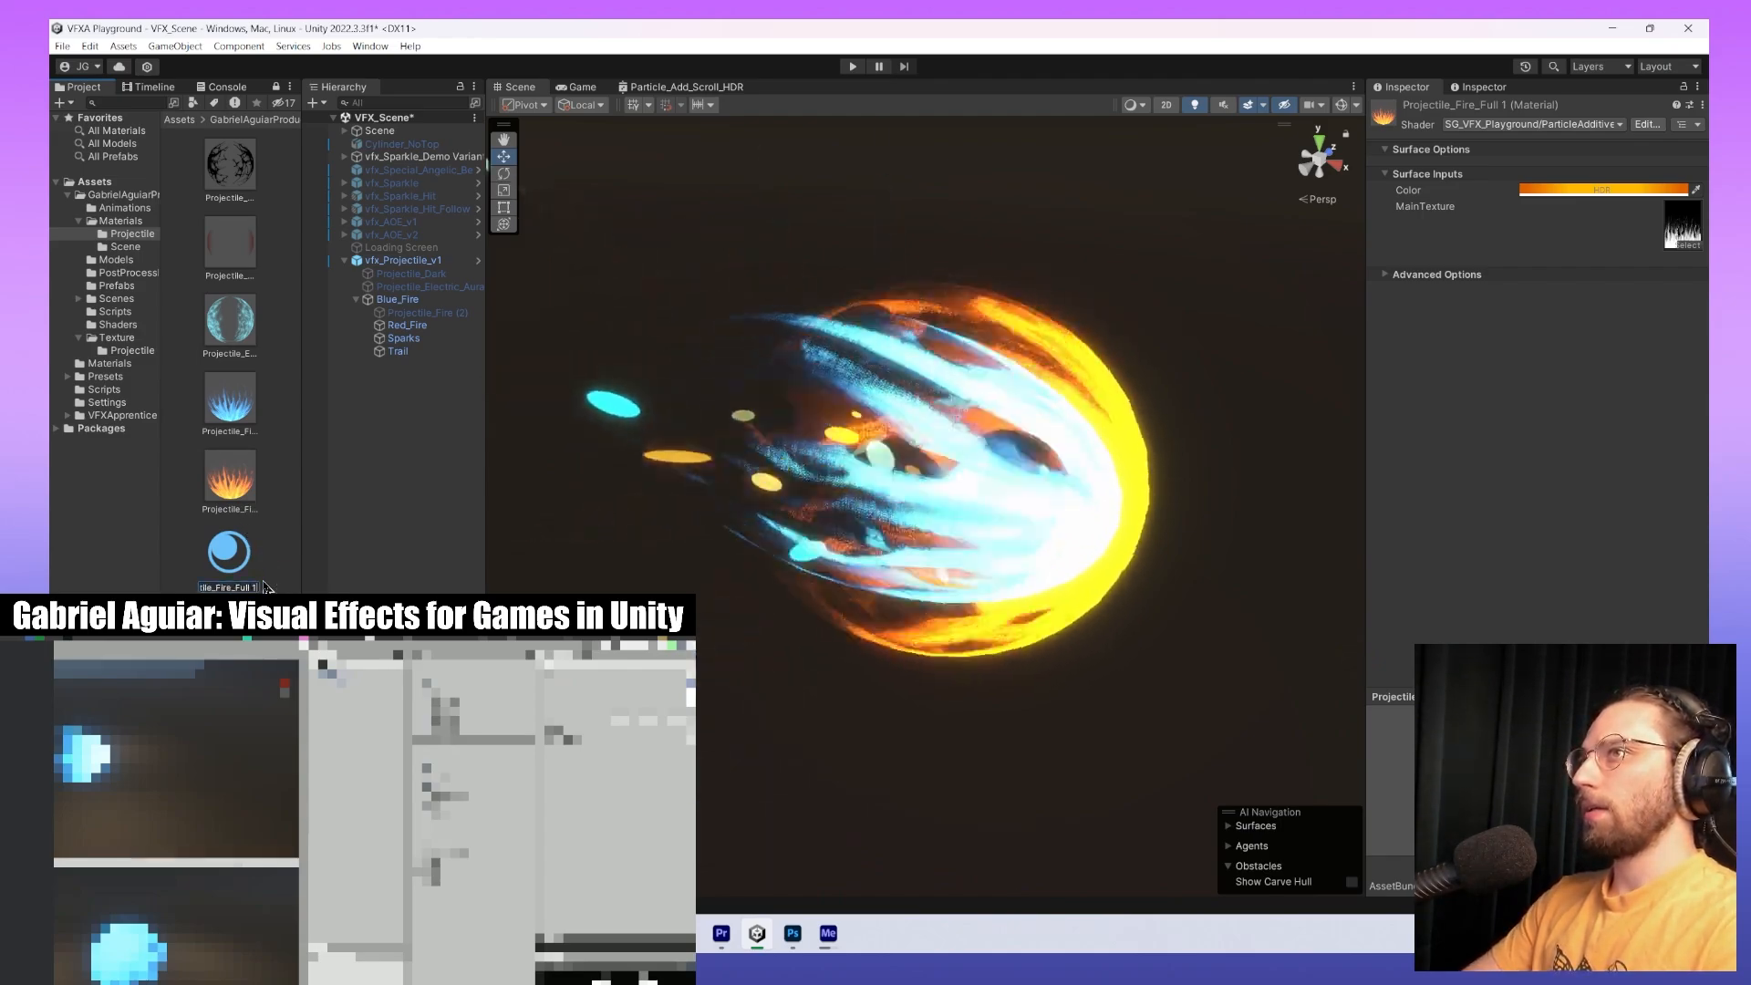
type("_Scr")
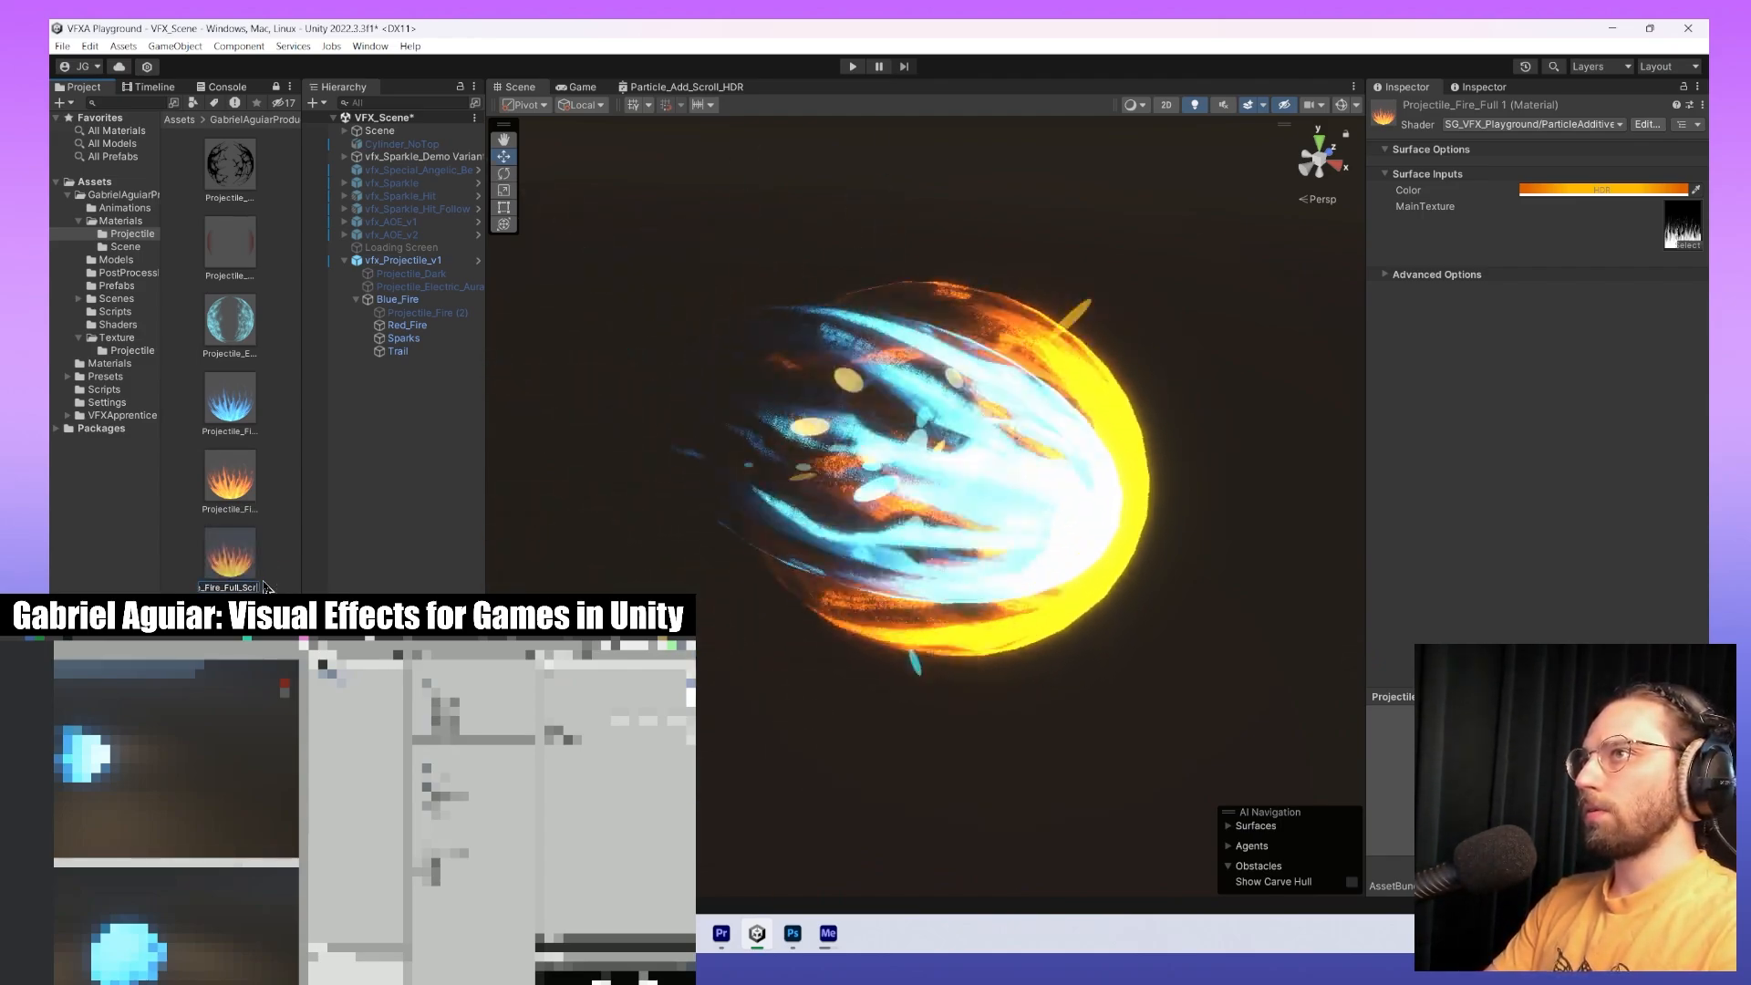
type("oll")
key("Return")
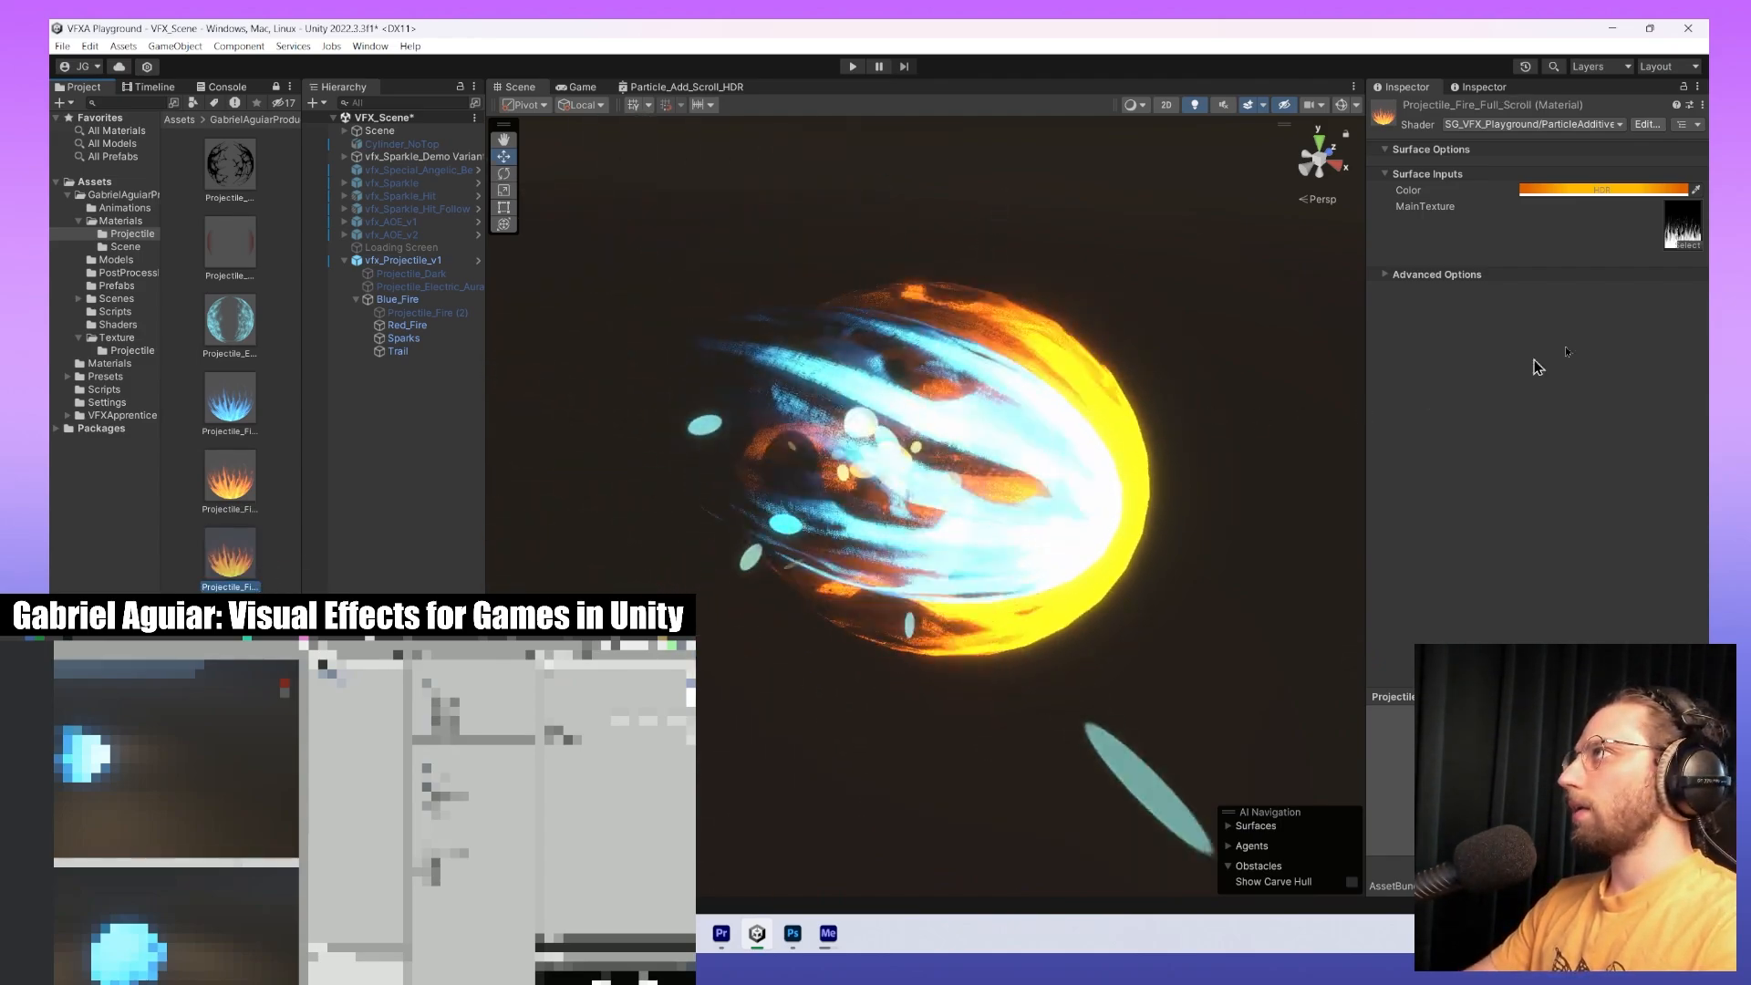
Assign the SG_VFX_Playground/Particle_Add_Scroll_HDR shader to the Projectile_Fire_Full_Scroll material.
left_click(1592, 126)
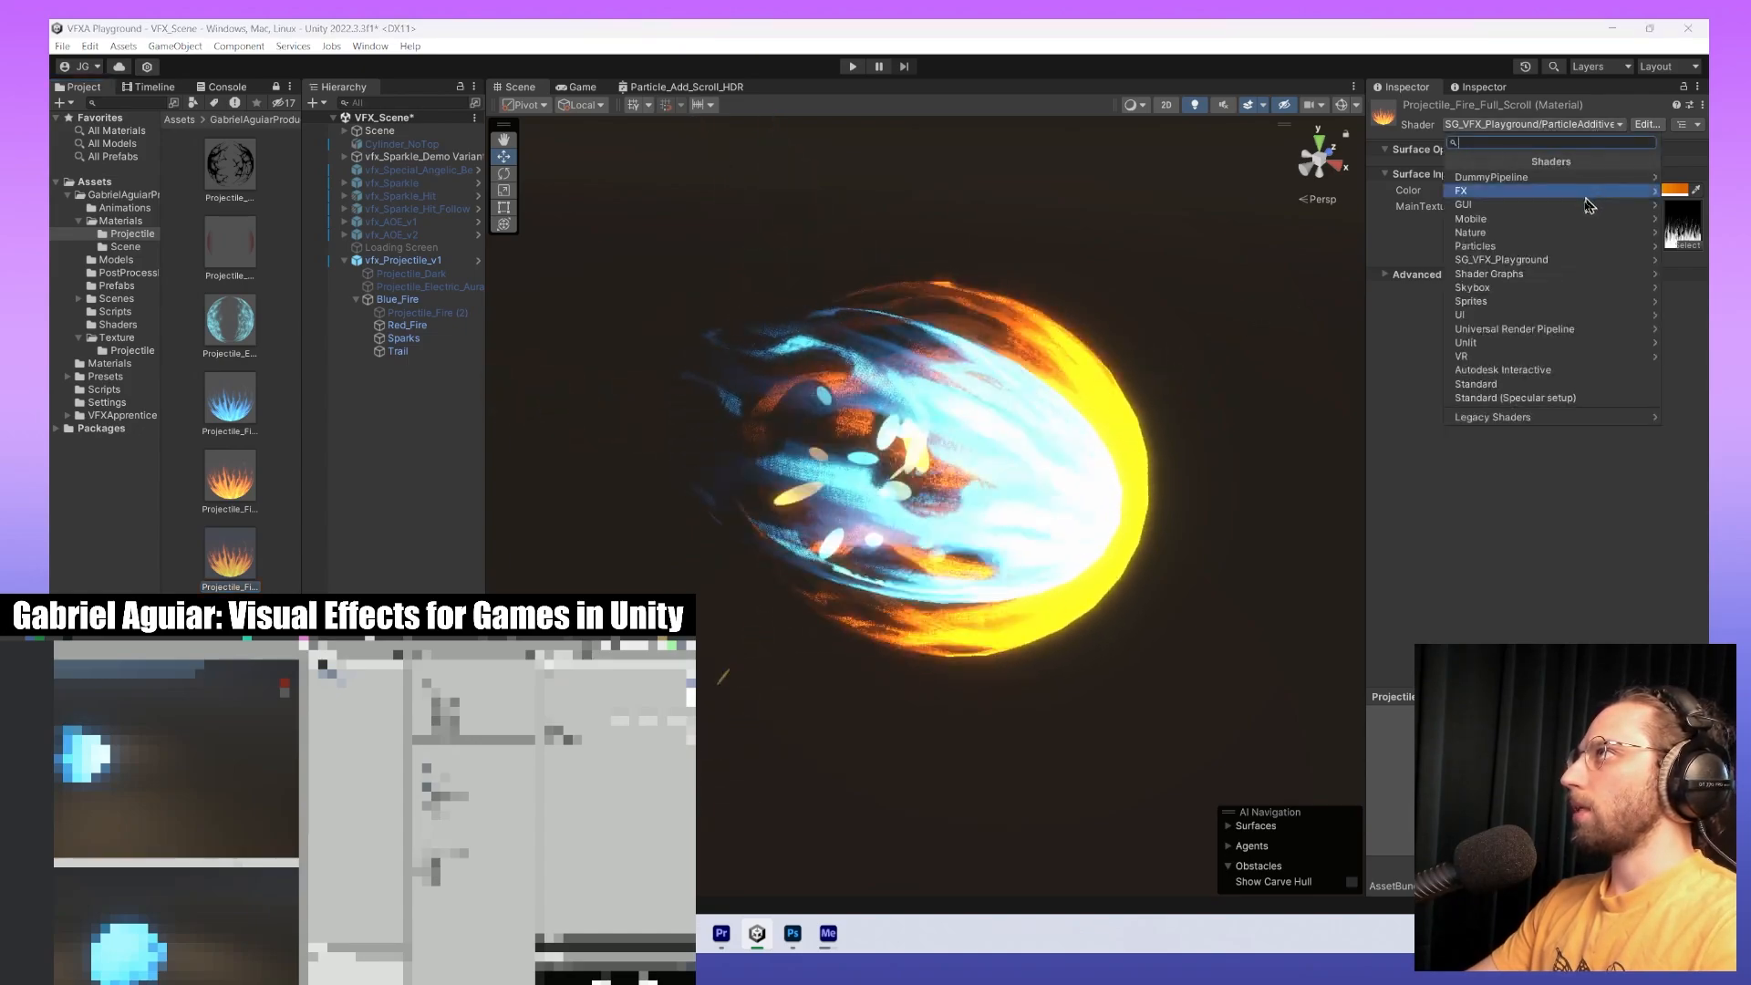
left_click(1567, 262)
left_click(687, 87)
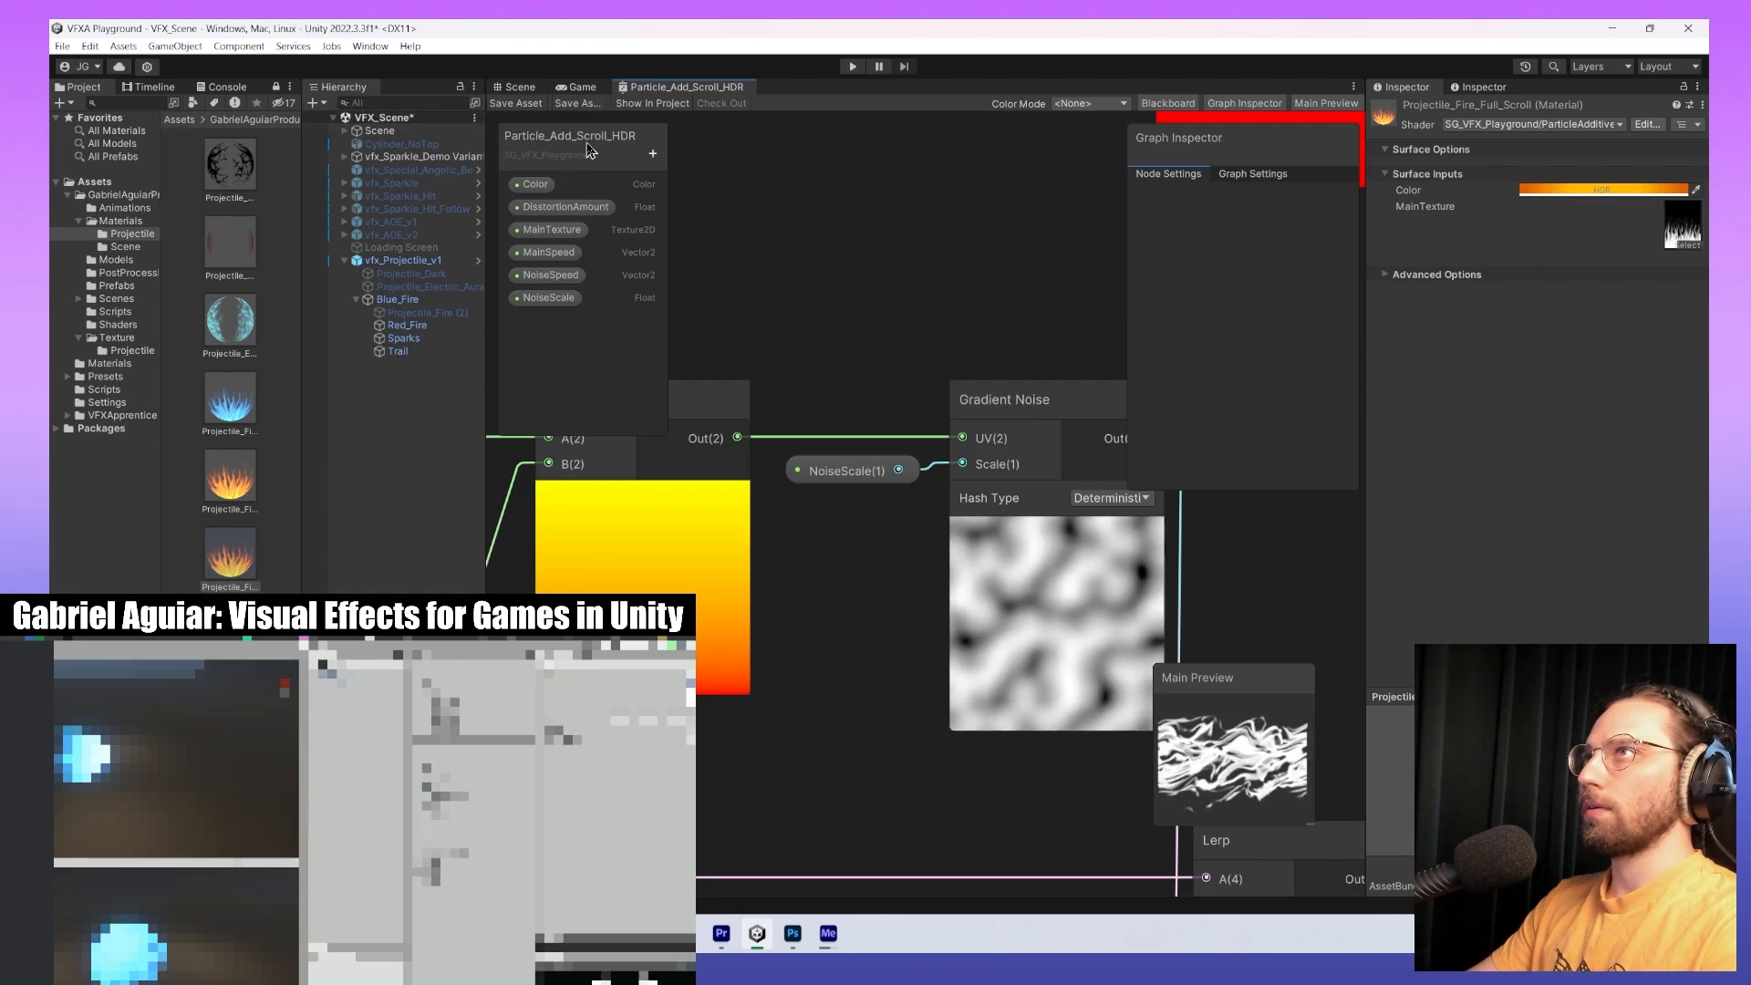
left_click(518, 87)
left_click(1542, 124)
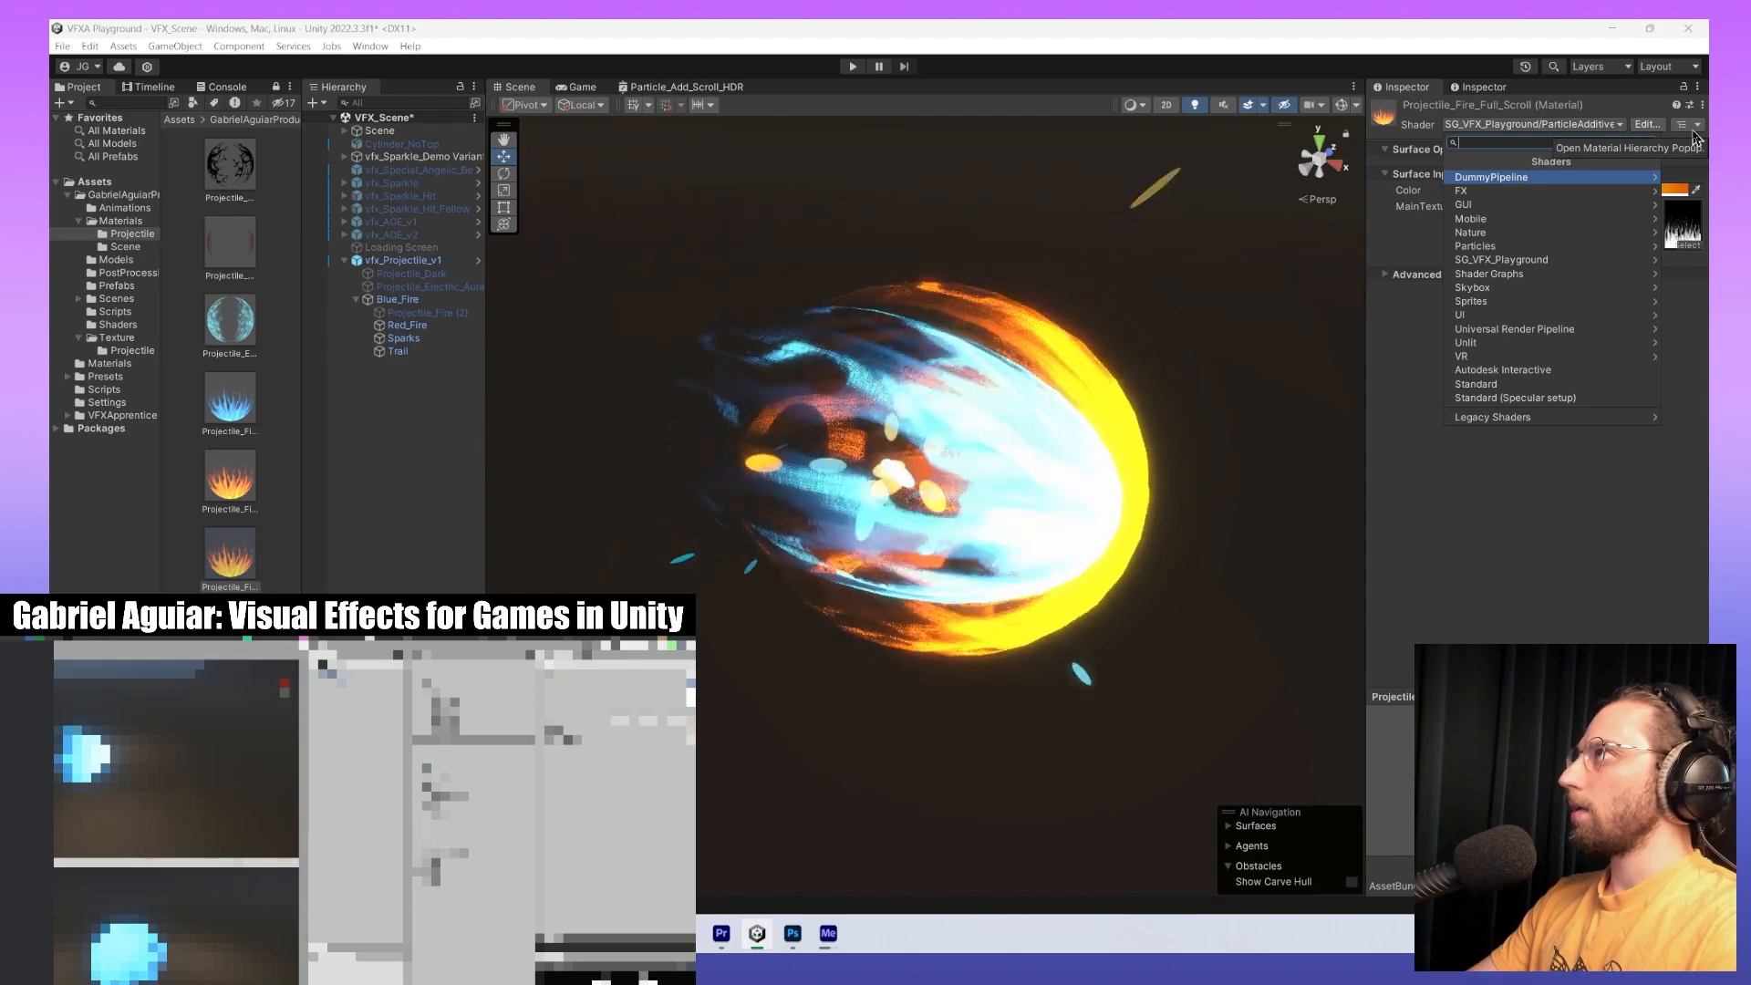
left_click(1639, 540)
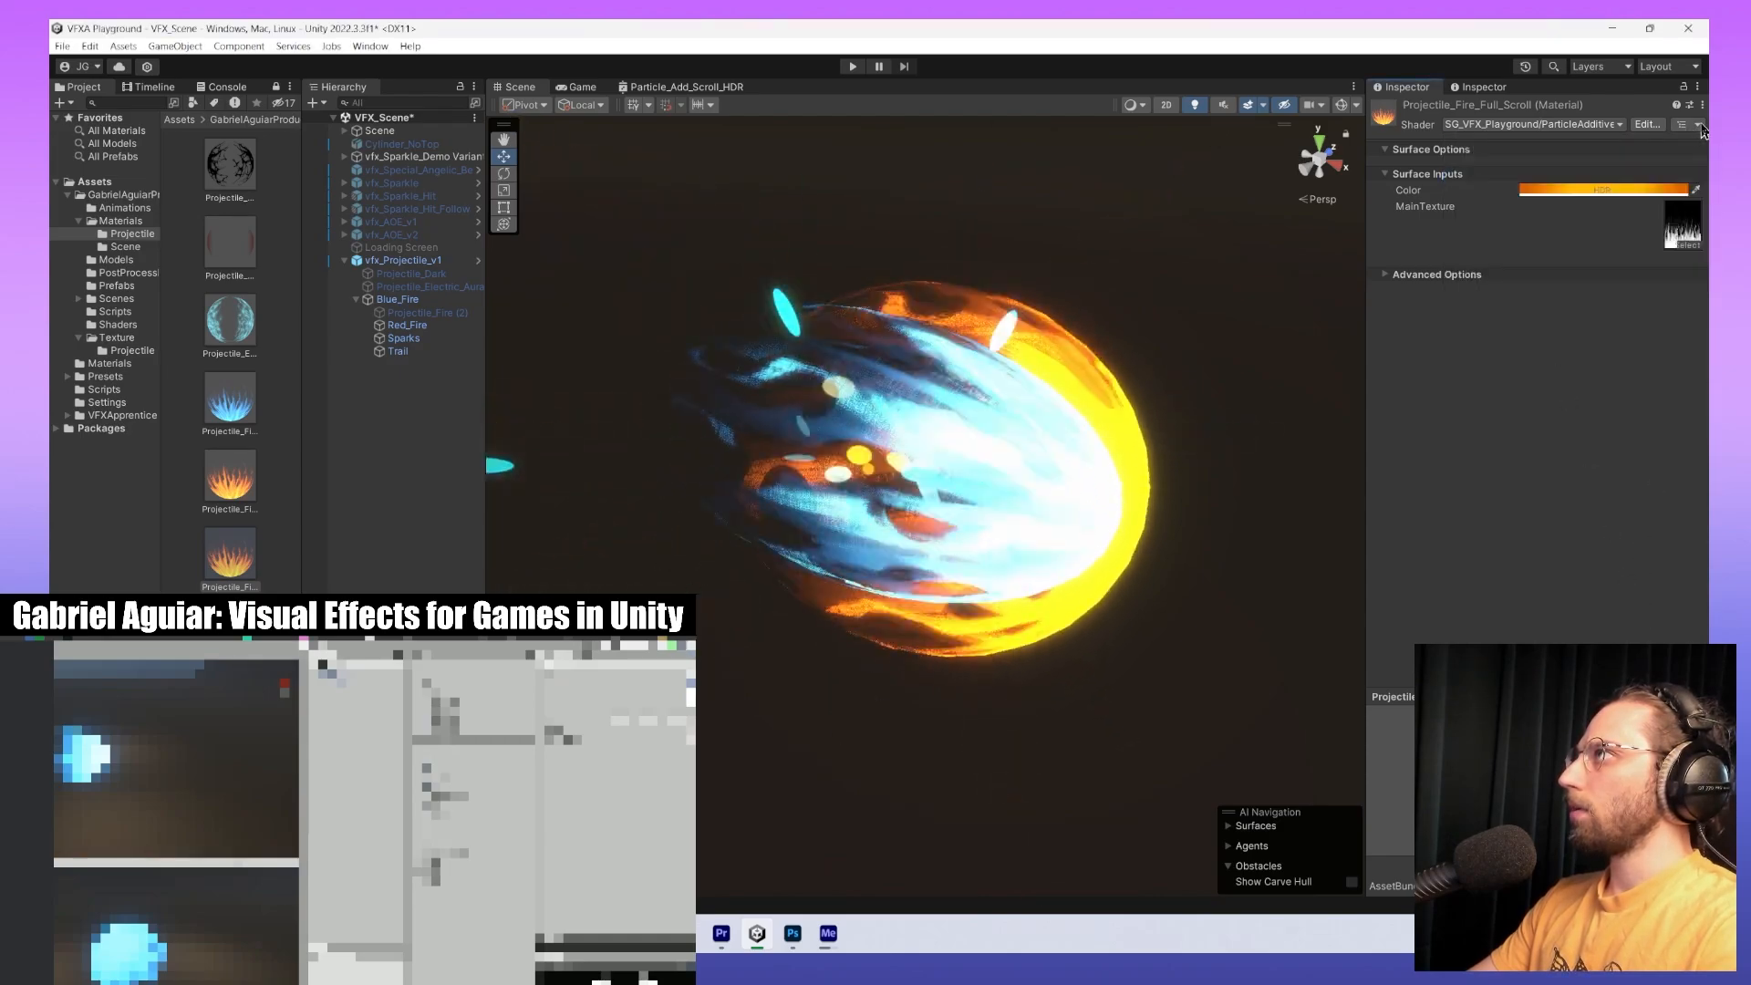
left_click(1579, 130)
left_click(1551, 251)
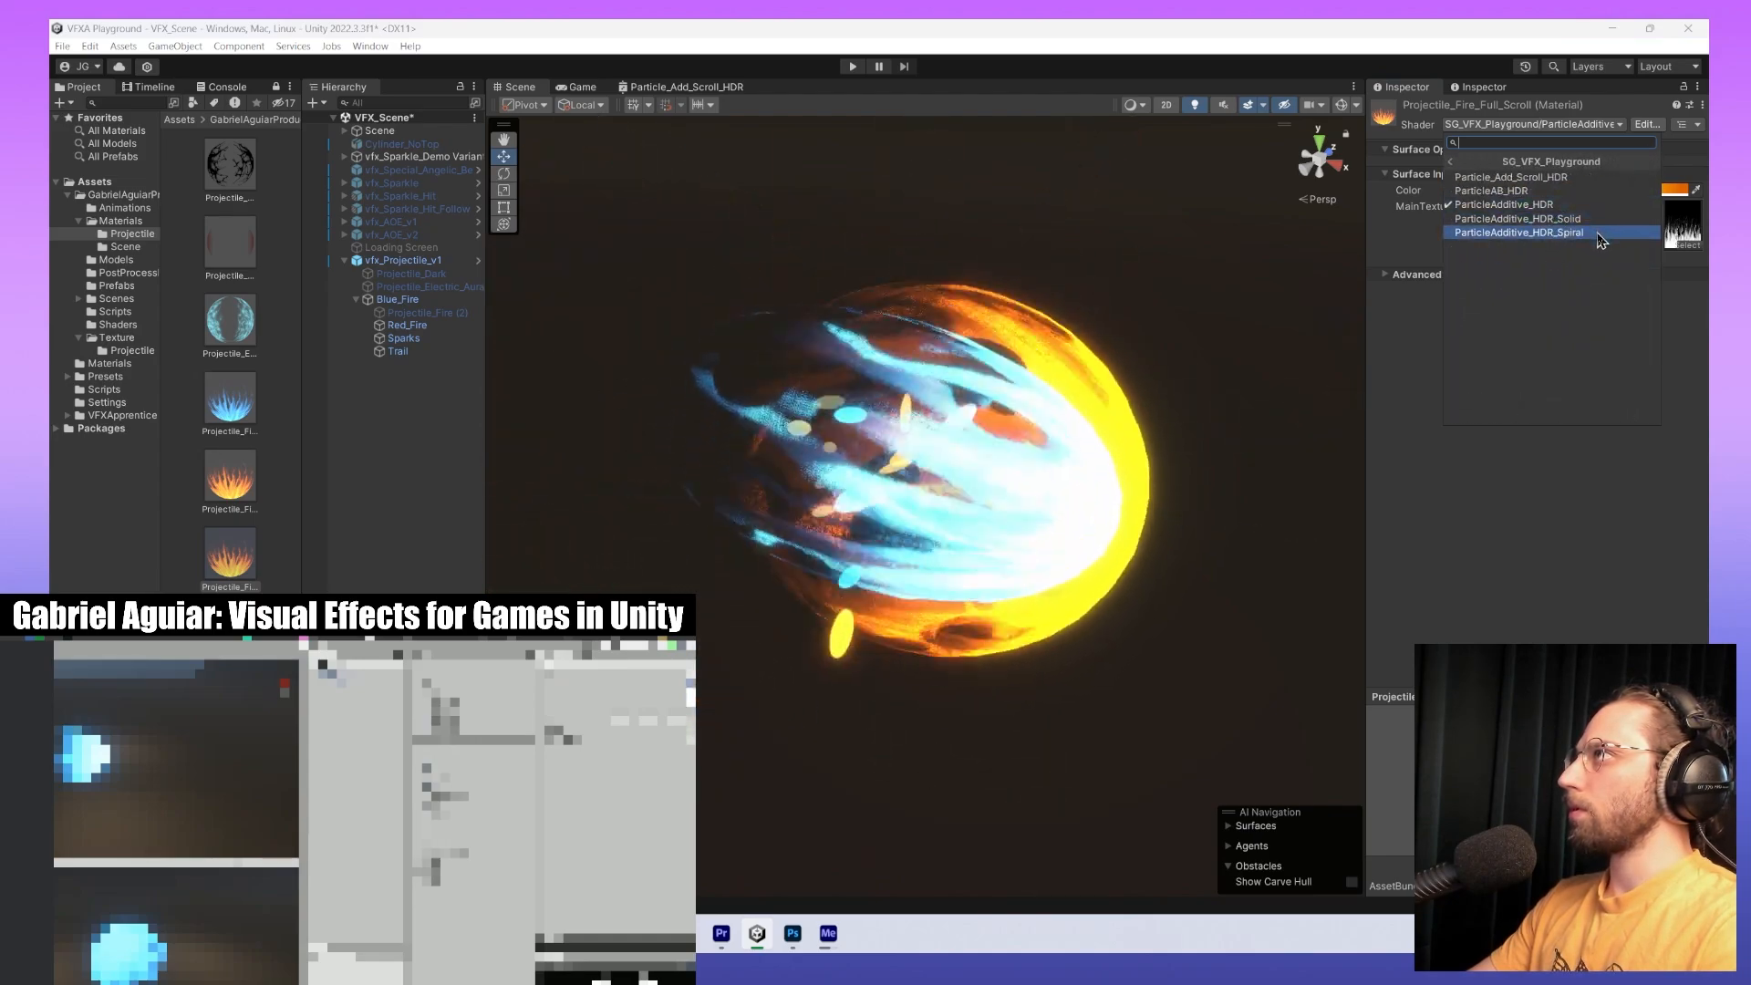
left_click(1596, 178)
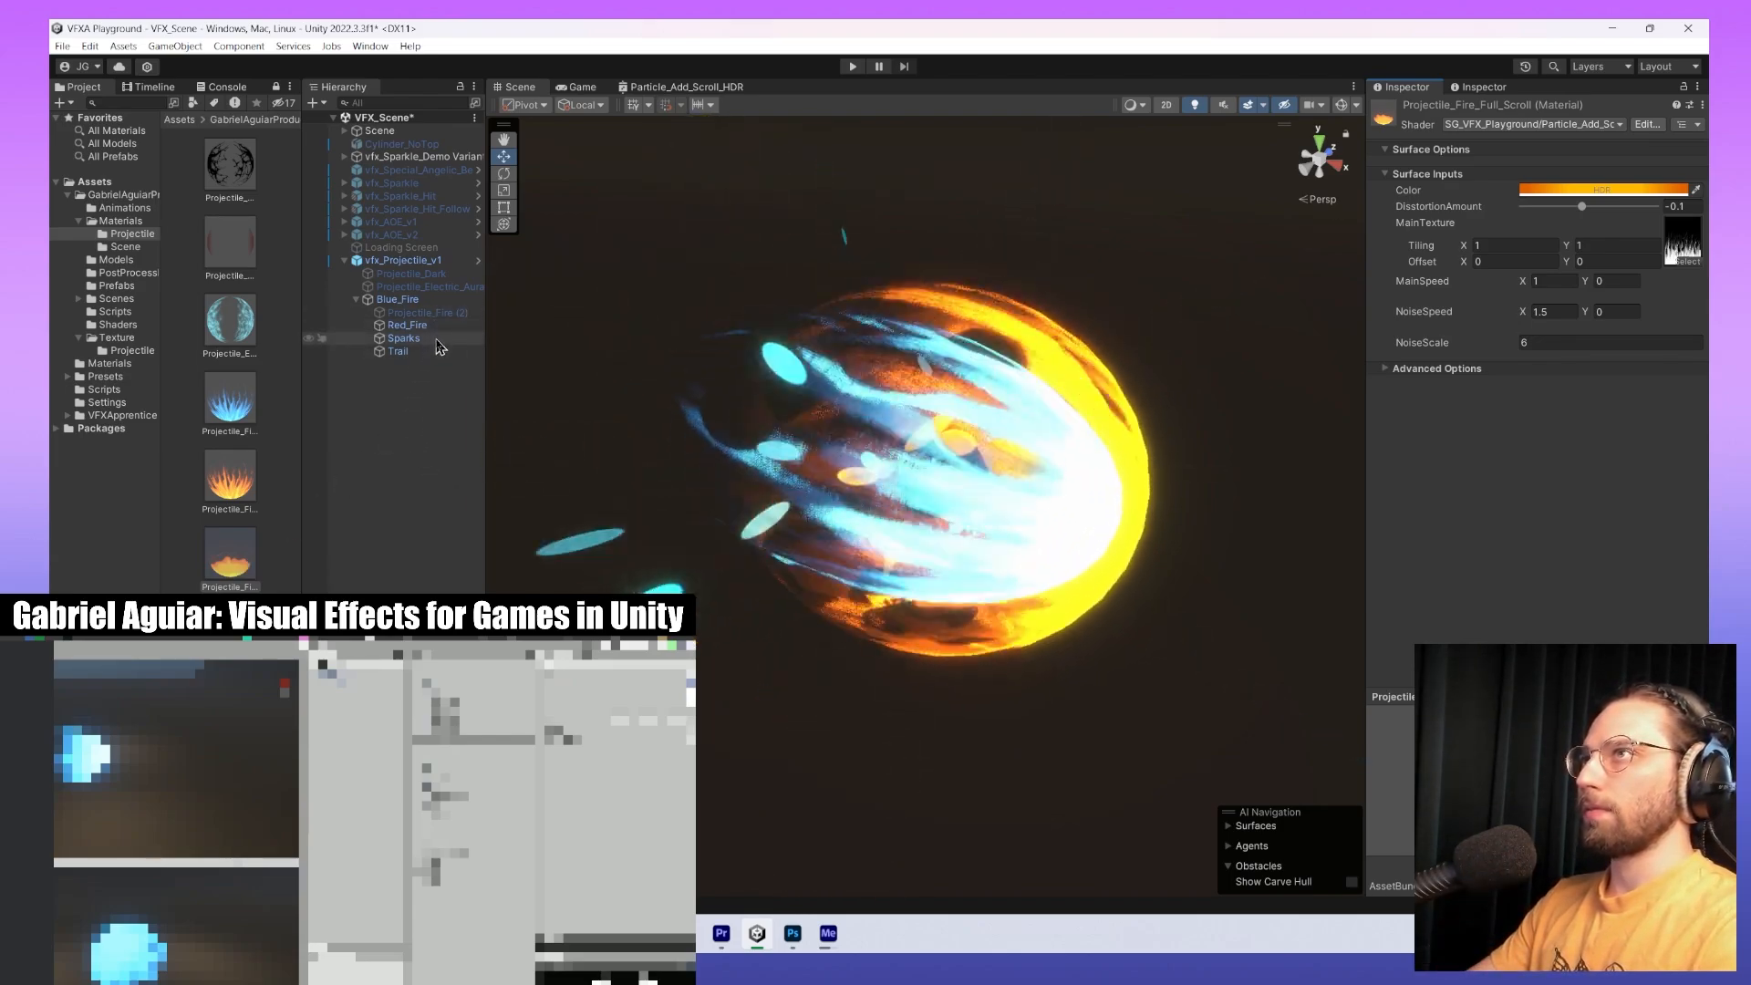
Set the Pivot Y in Red_Fire's Renderer module to about 3.79 to separate its sphere from the blue fire.
left_click(276, 87)
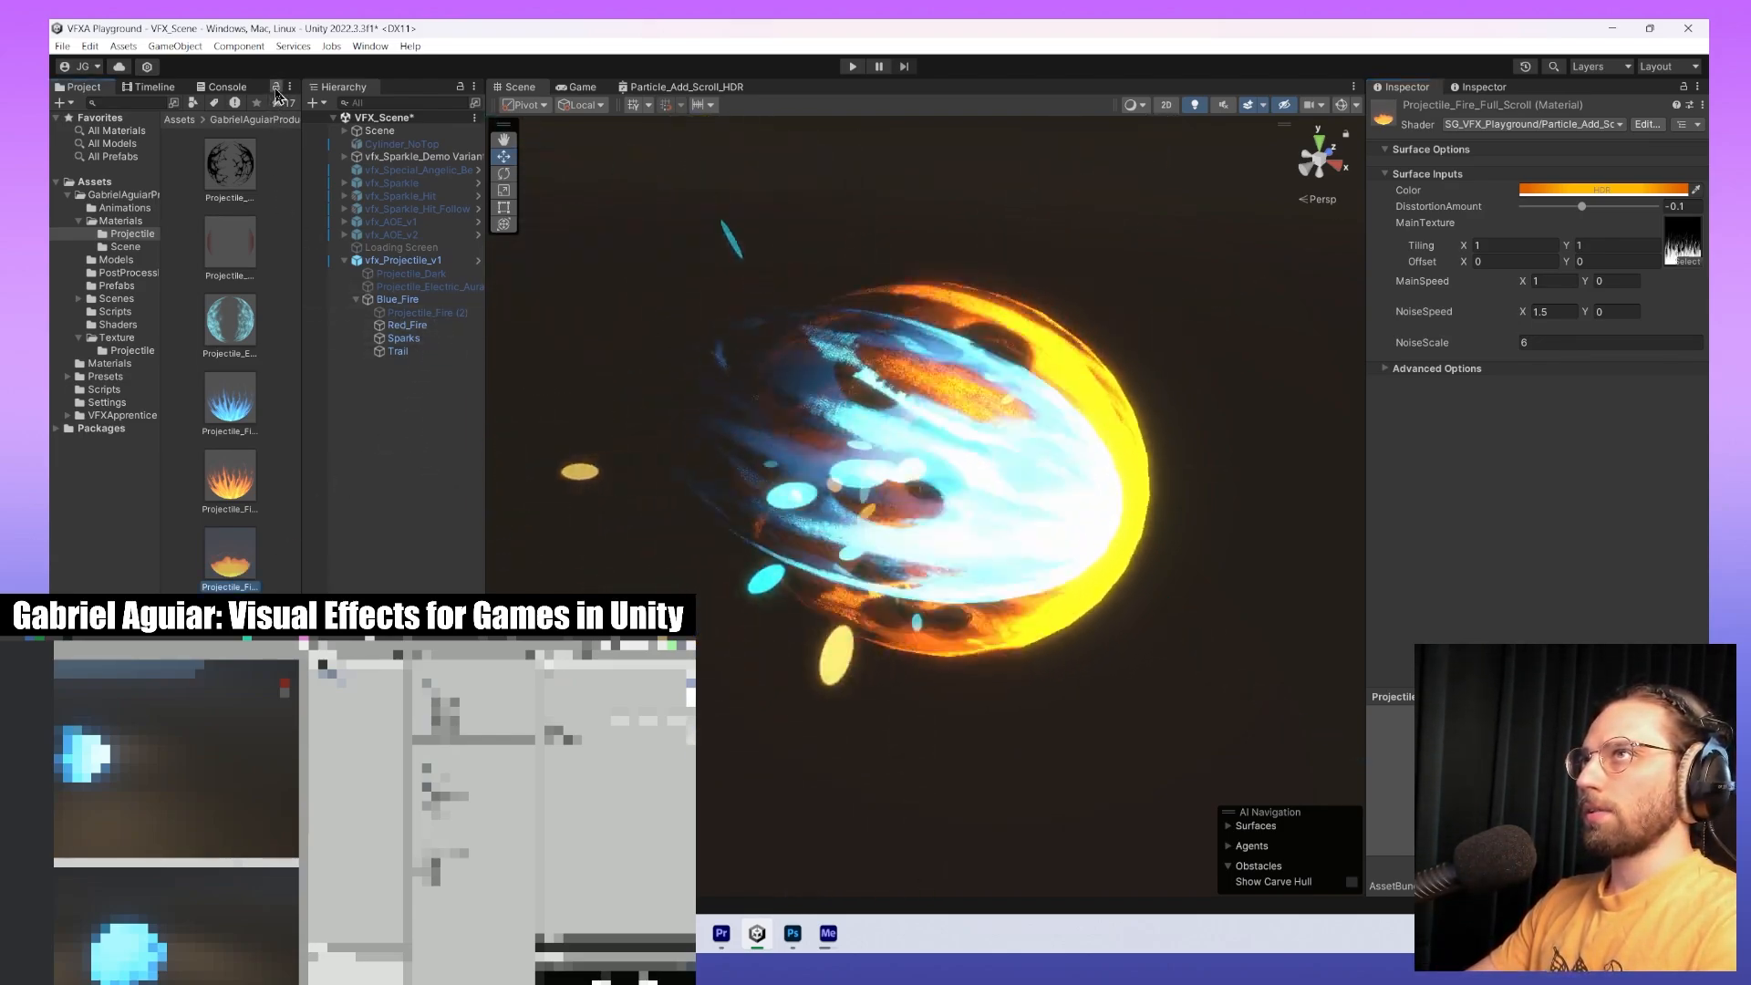
left_click(425, 328)
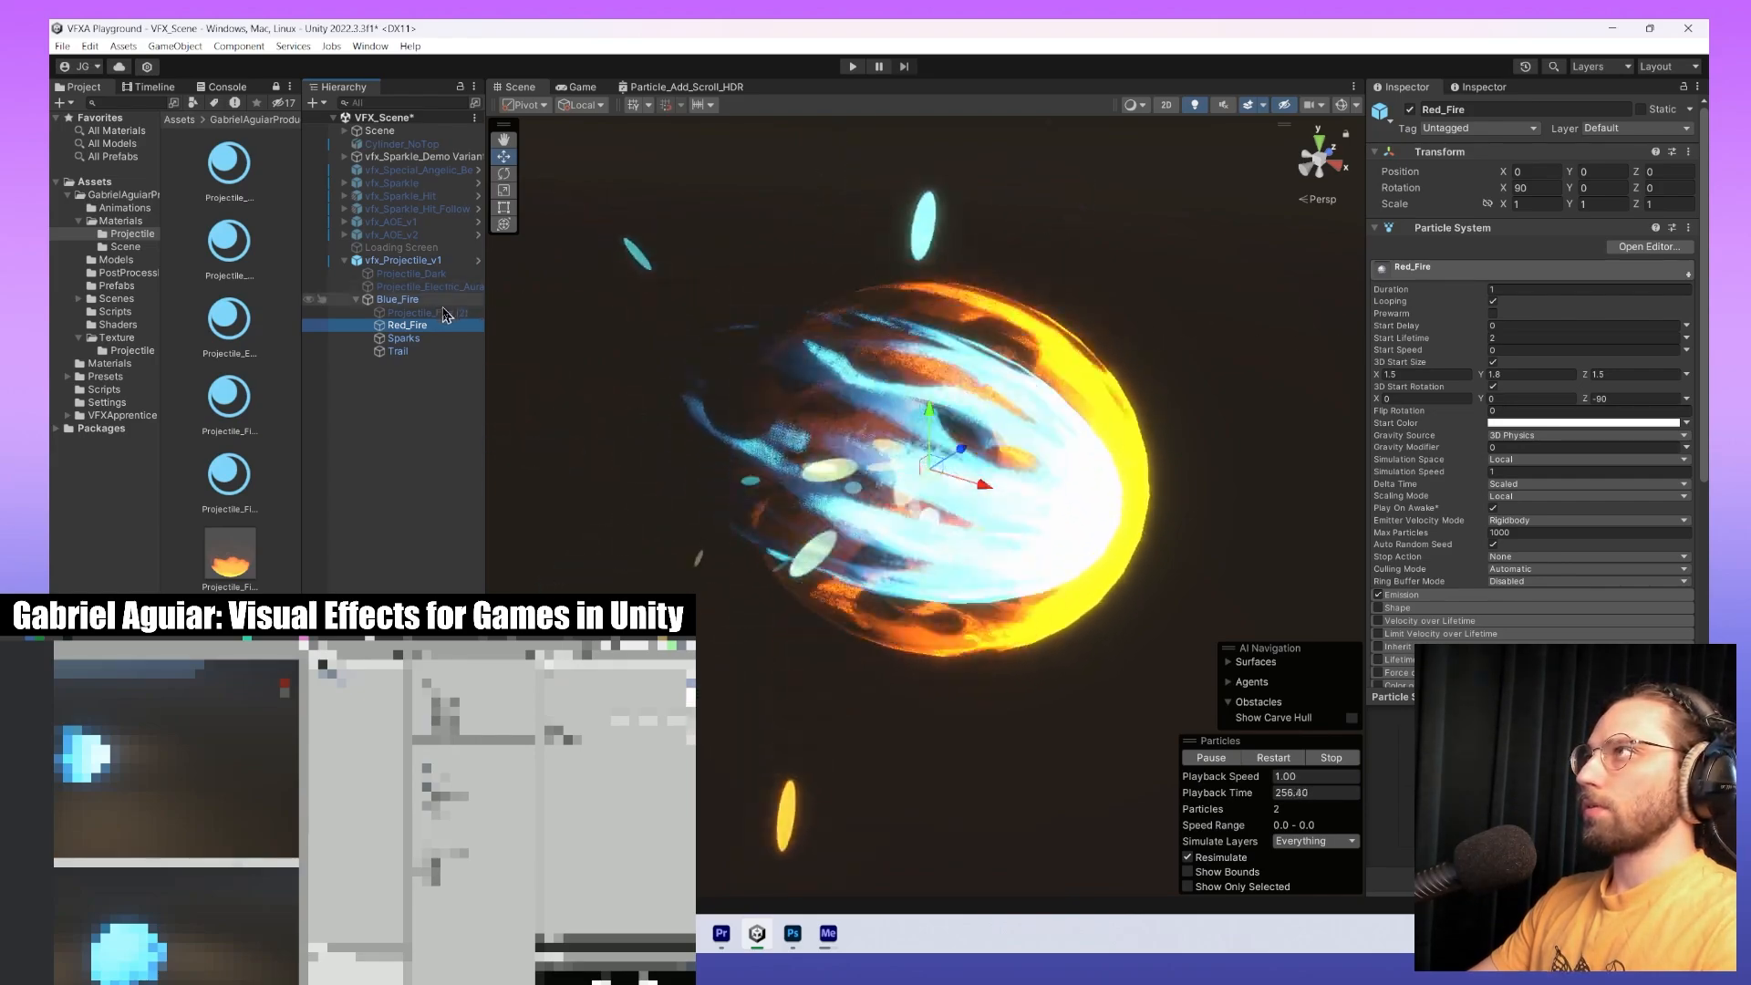
scroll(1427, 547, "down", 5)
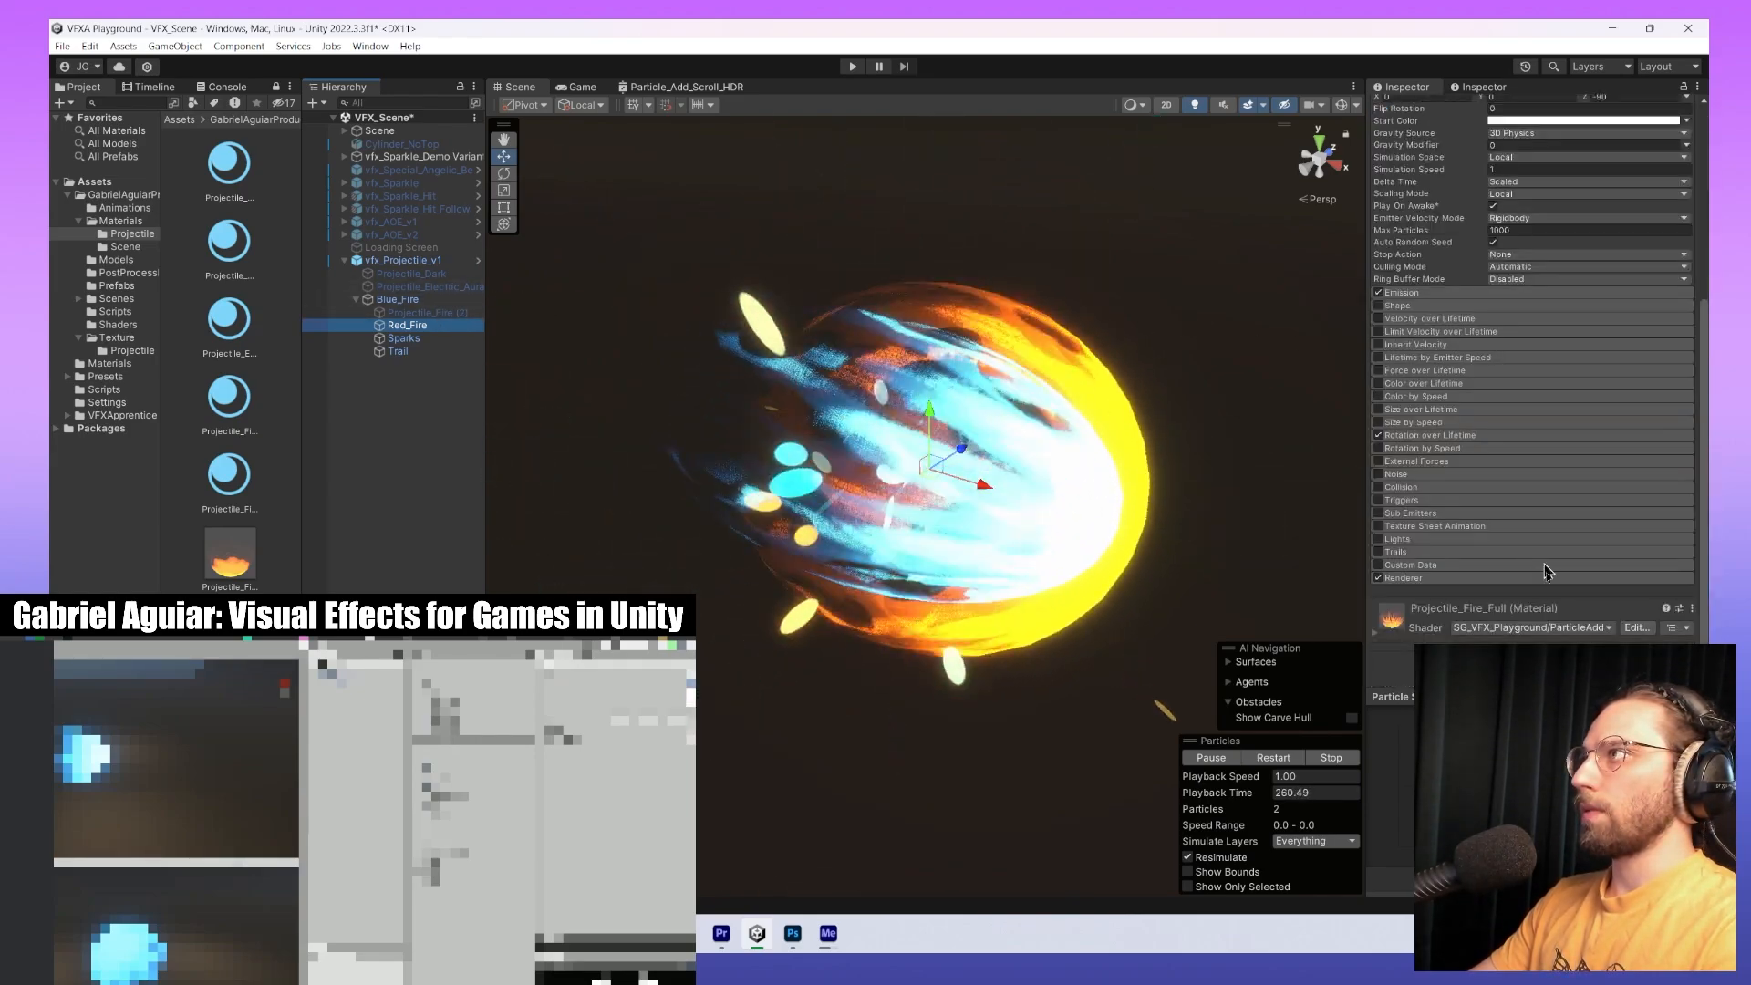
left_click(1423, 580)
scroll(1427, 583, "down", 4)
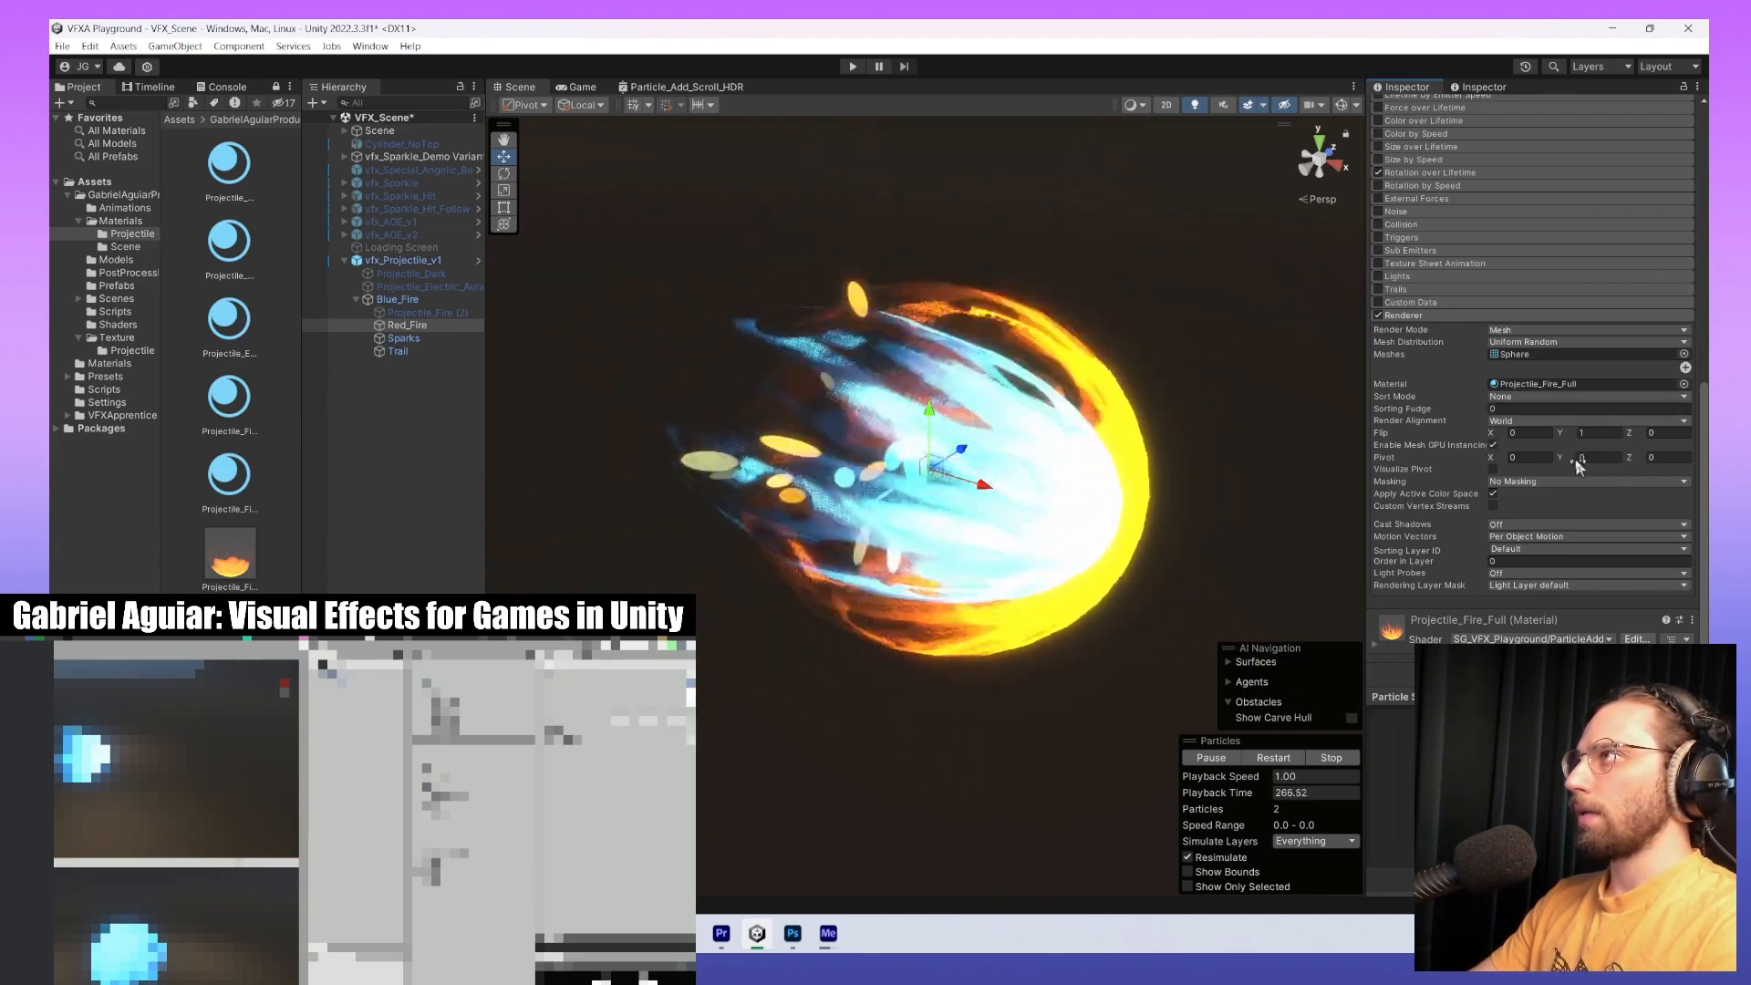
left_click_drag(1563, 459, 1662, 458)
middle_click_drag(791, 786, 1332, 889)
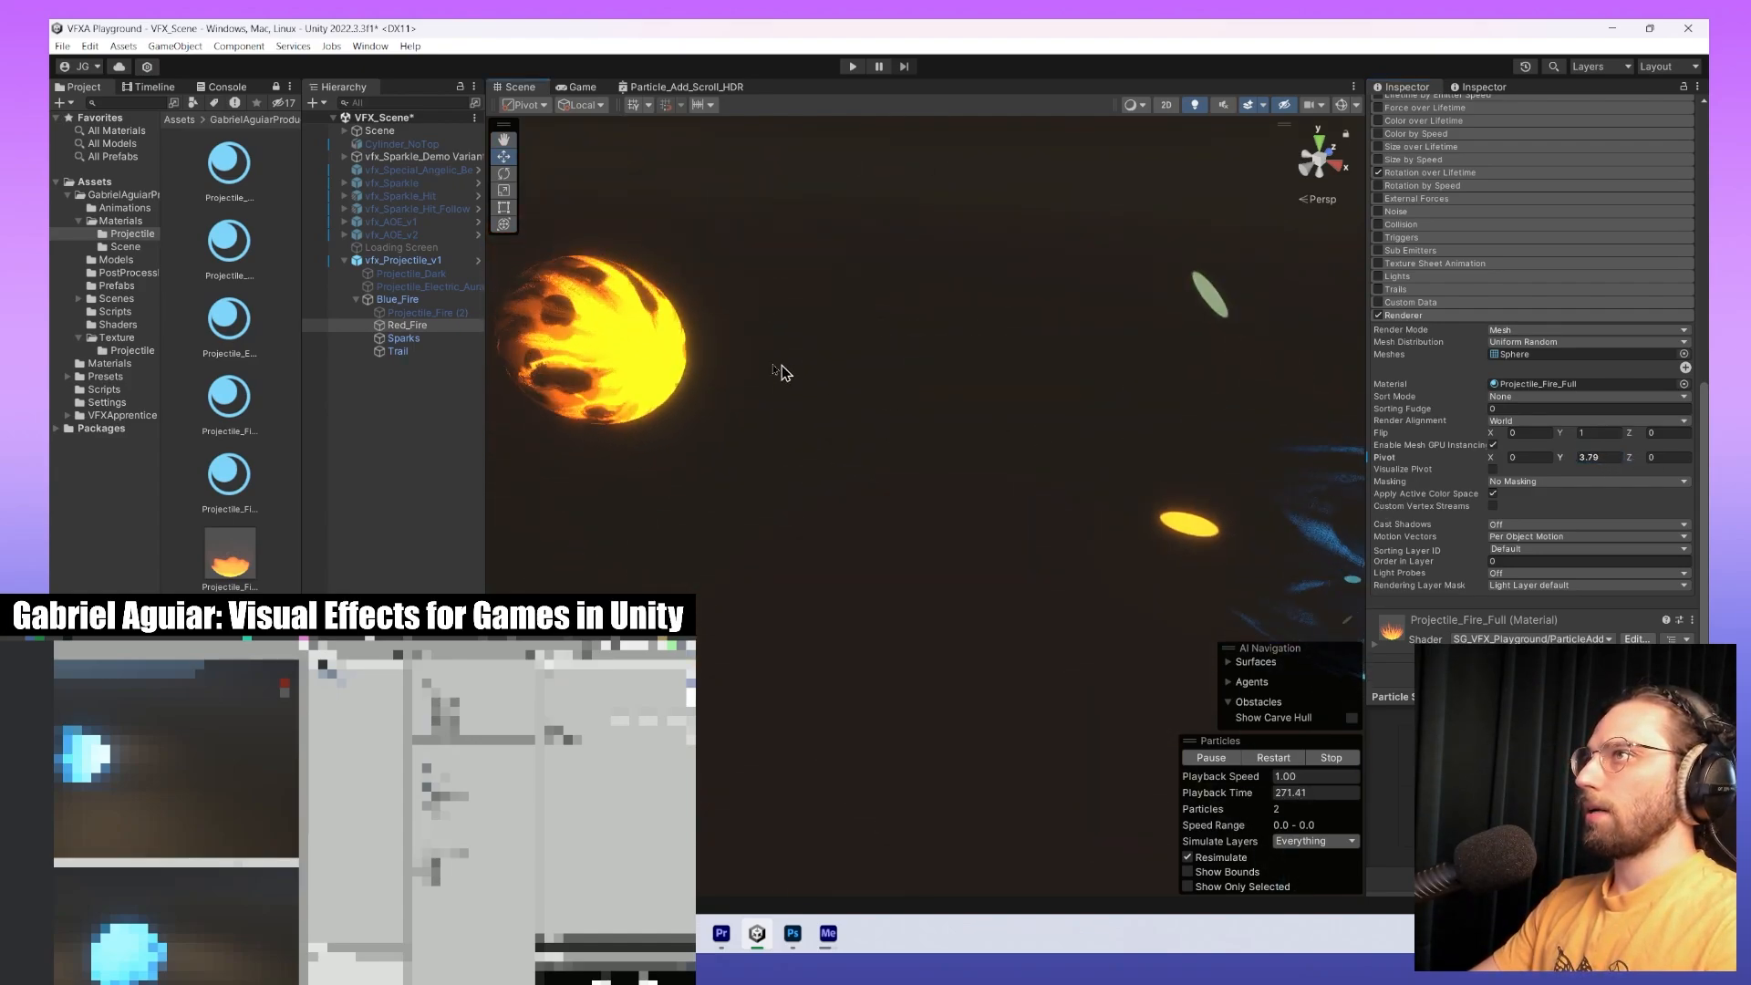
middle_click_drag(772, 428, 931, 518)
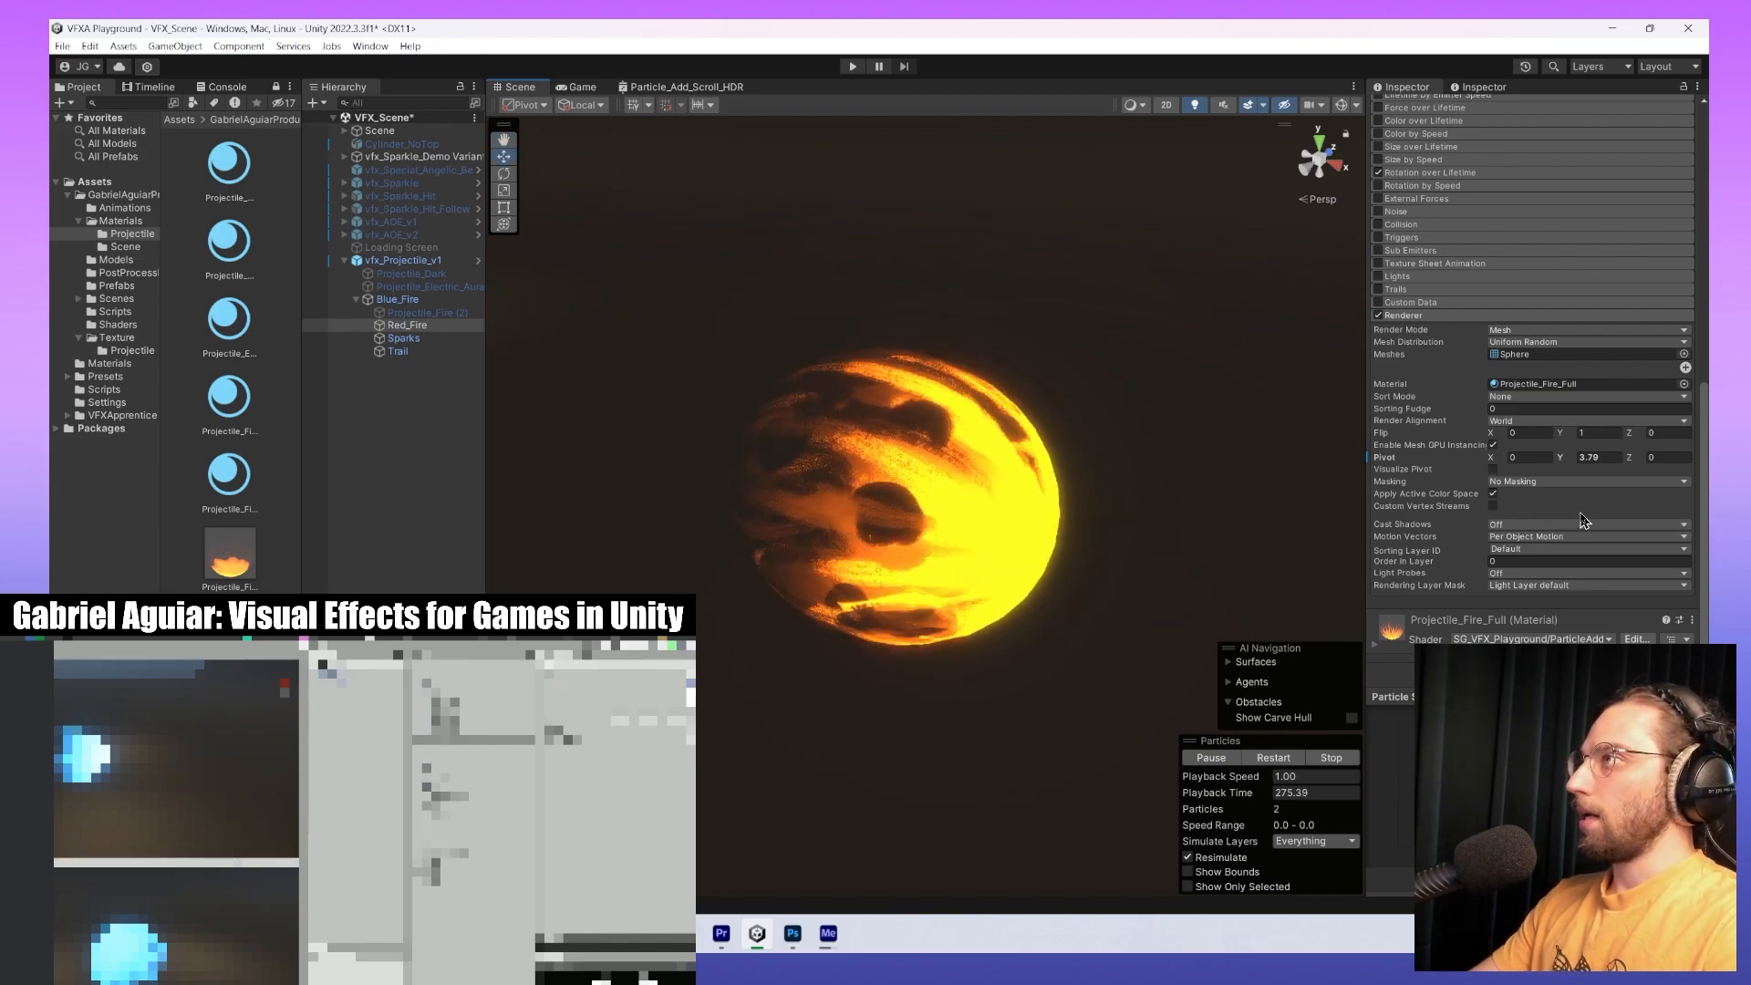
Assign Projectile_Fire_Full_Scroll as the material in Red_Fire's Renderer module and restart the particle preview.
scroll(1585, 520, "down", 1)
left_click(1379, 638)
scroll(1486, 609, "down", 4)
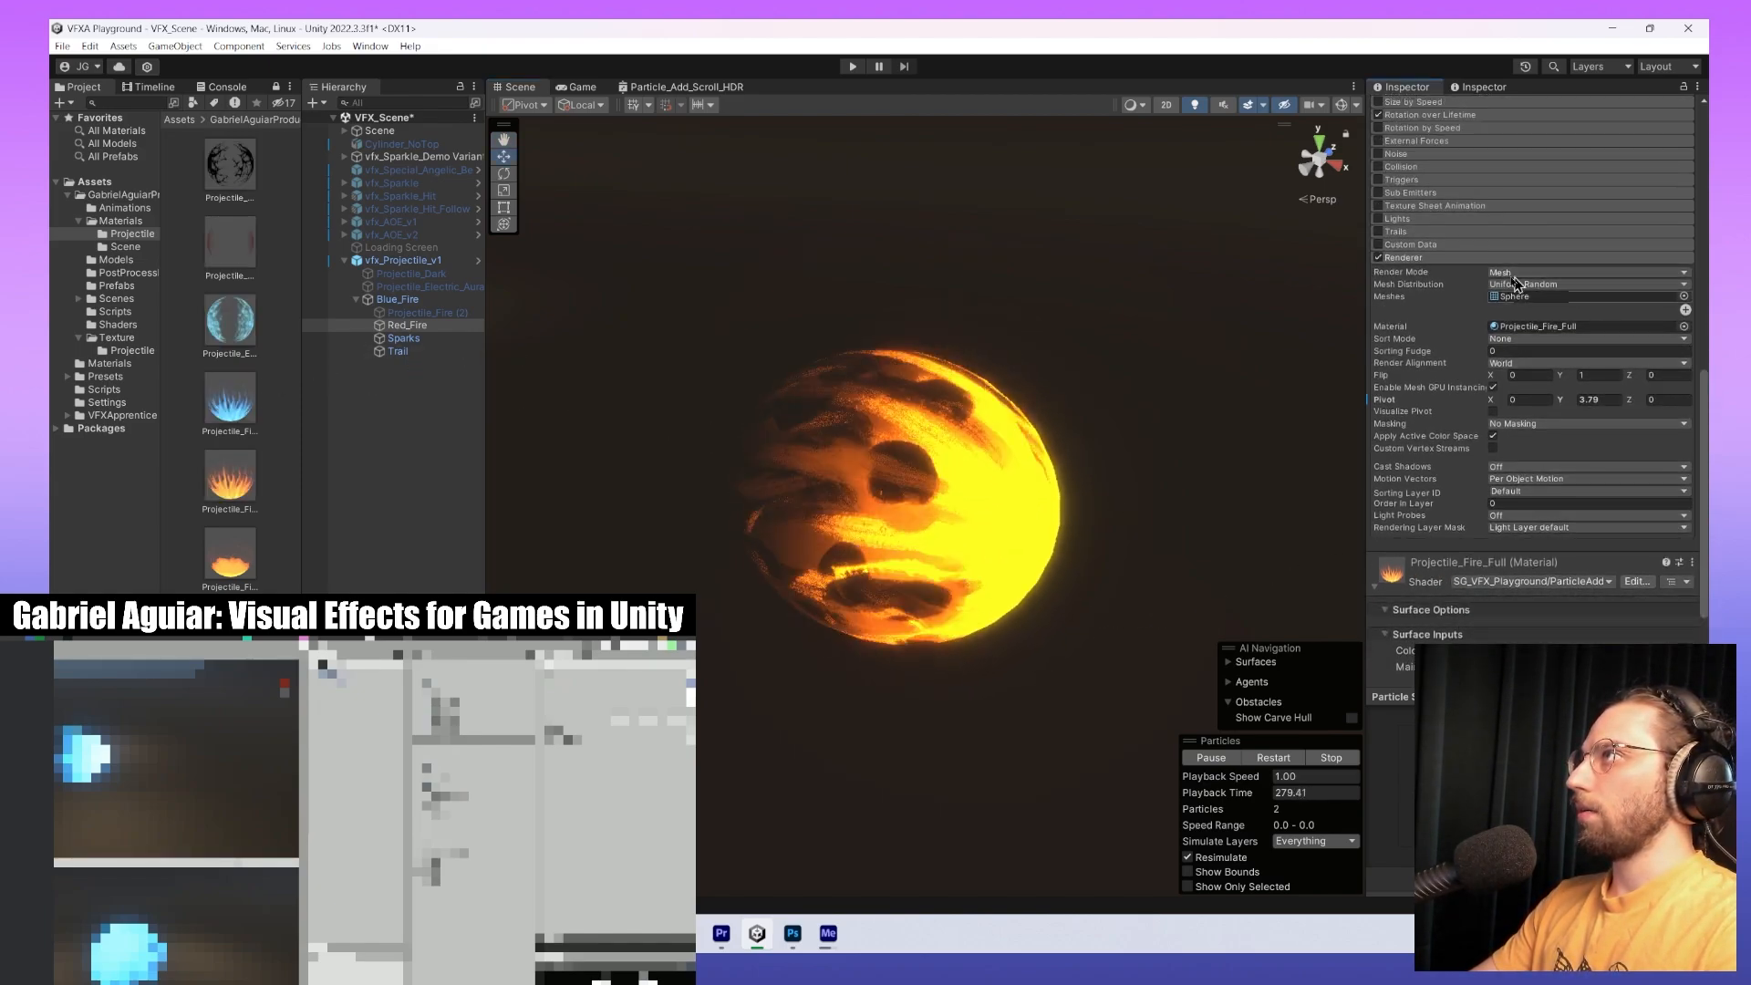
left_click_drag(251, 562, 1585, 377)
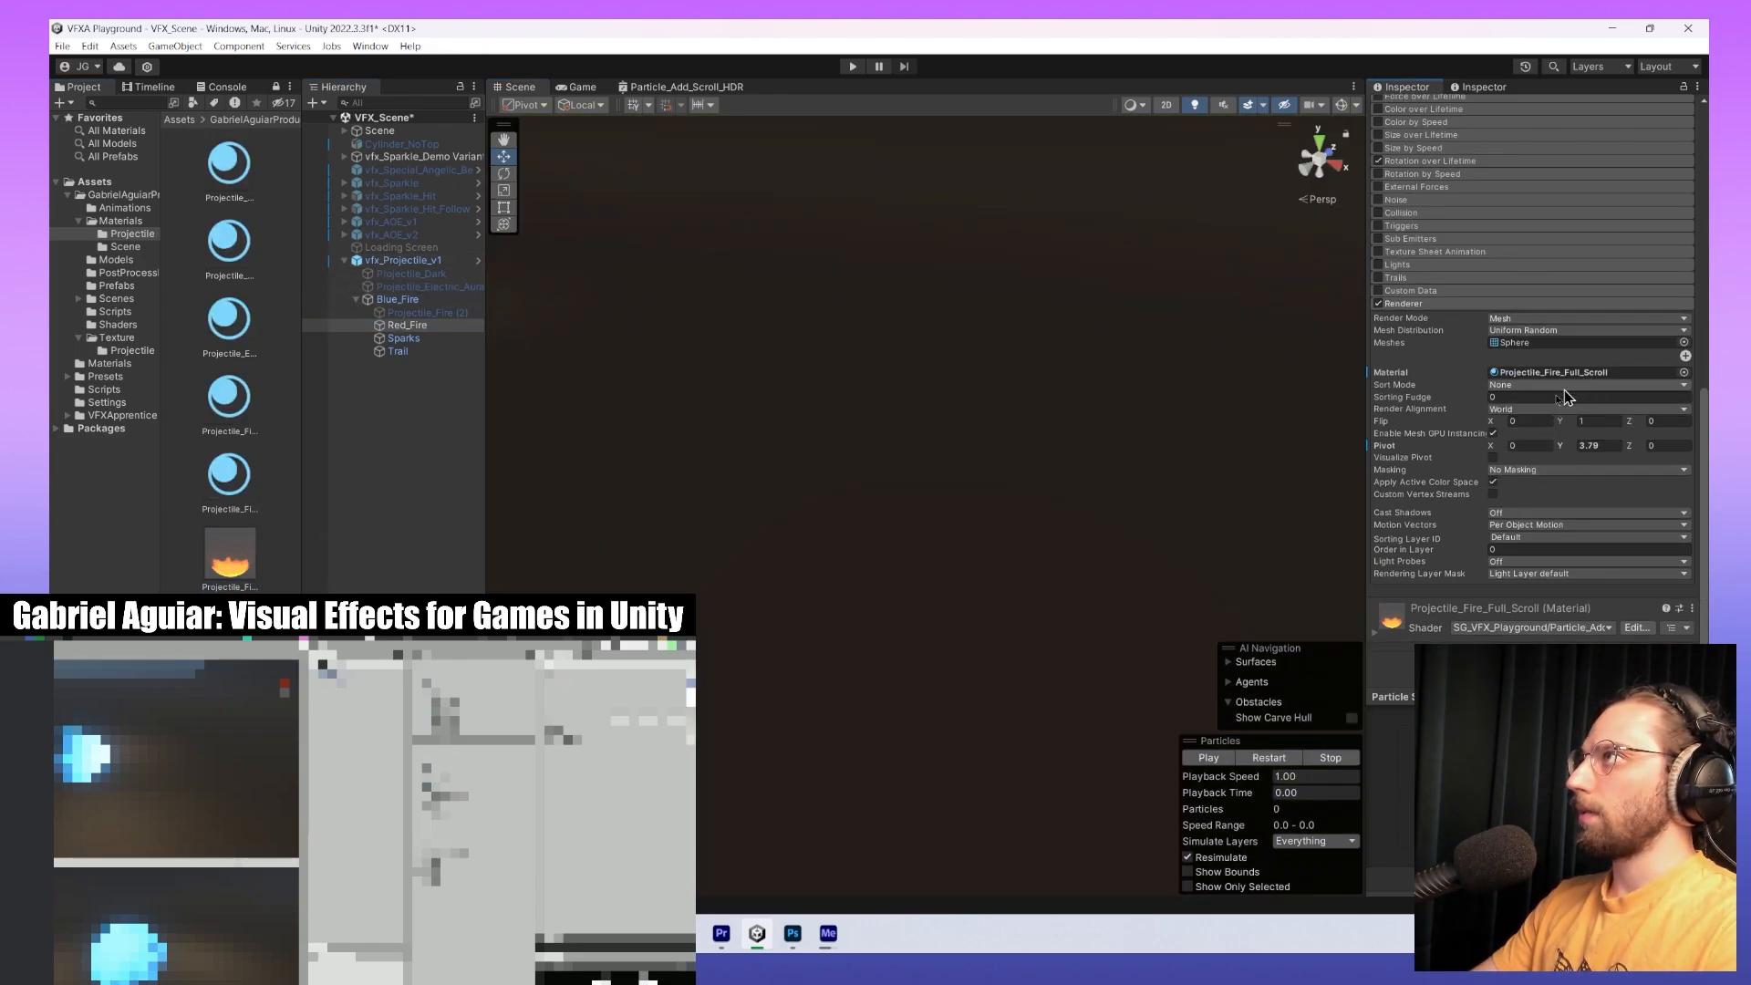
left_click(1269, 758)
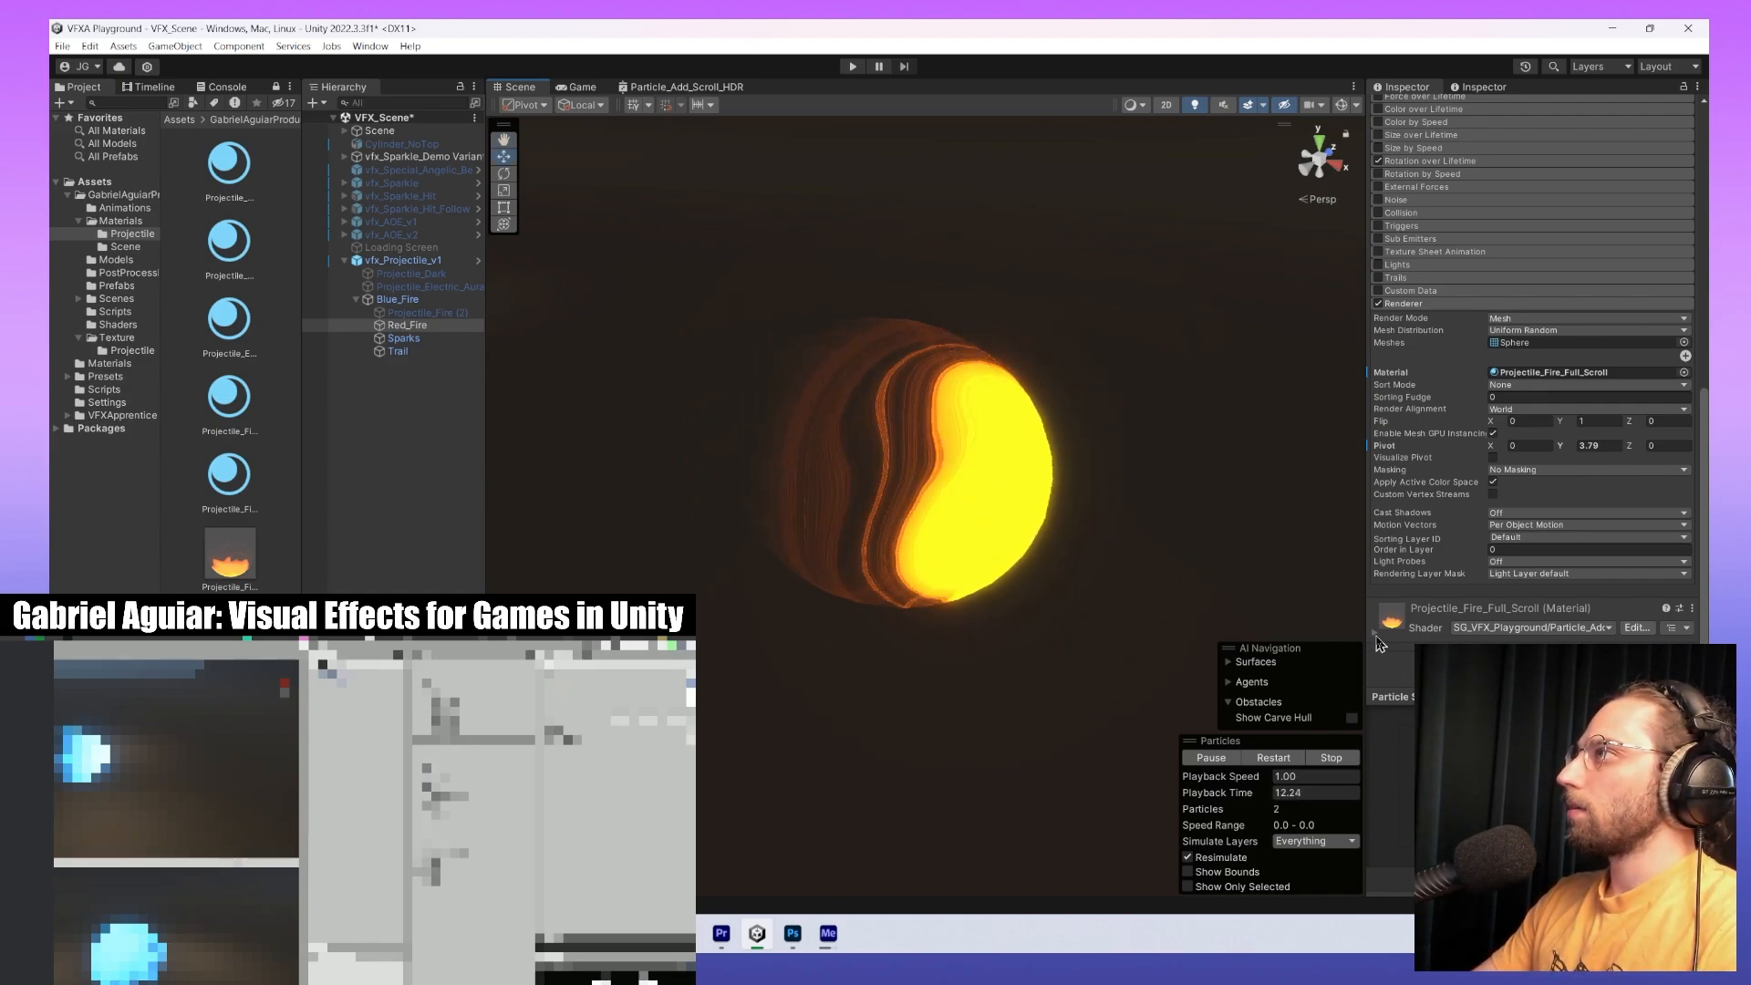
Set the Projectile_Fire_Full_Scroll material's NoiseSpeed to X 1, Y 1 and its MainSpeed to X 0, Y 1.
left_click(1375, 634)
scroll(1501, 614, "down", 3)
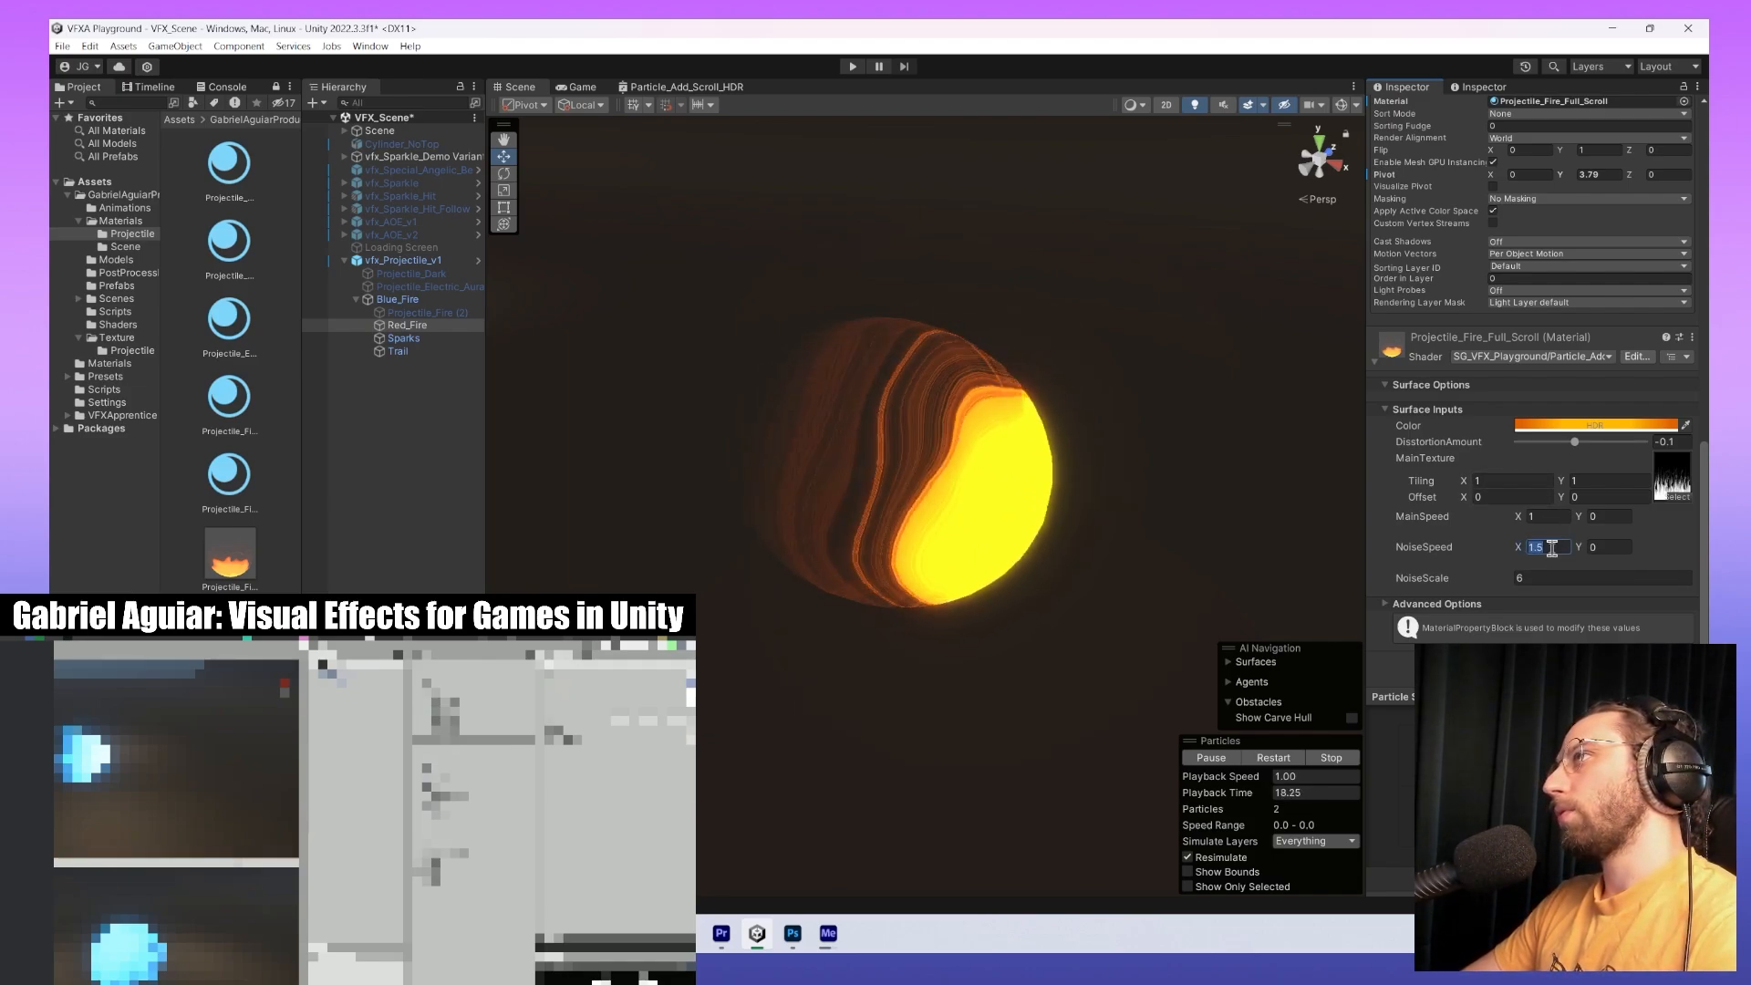
key("Tab")
type("1")
left_click(1605, 518)
type("1")
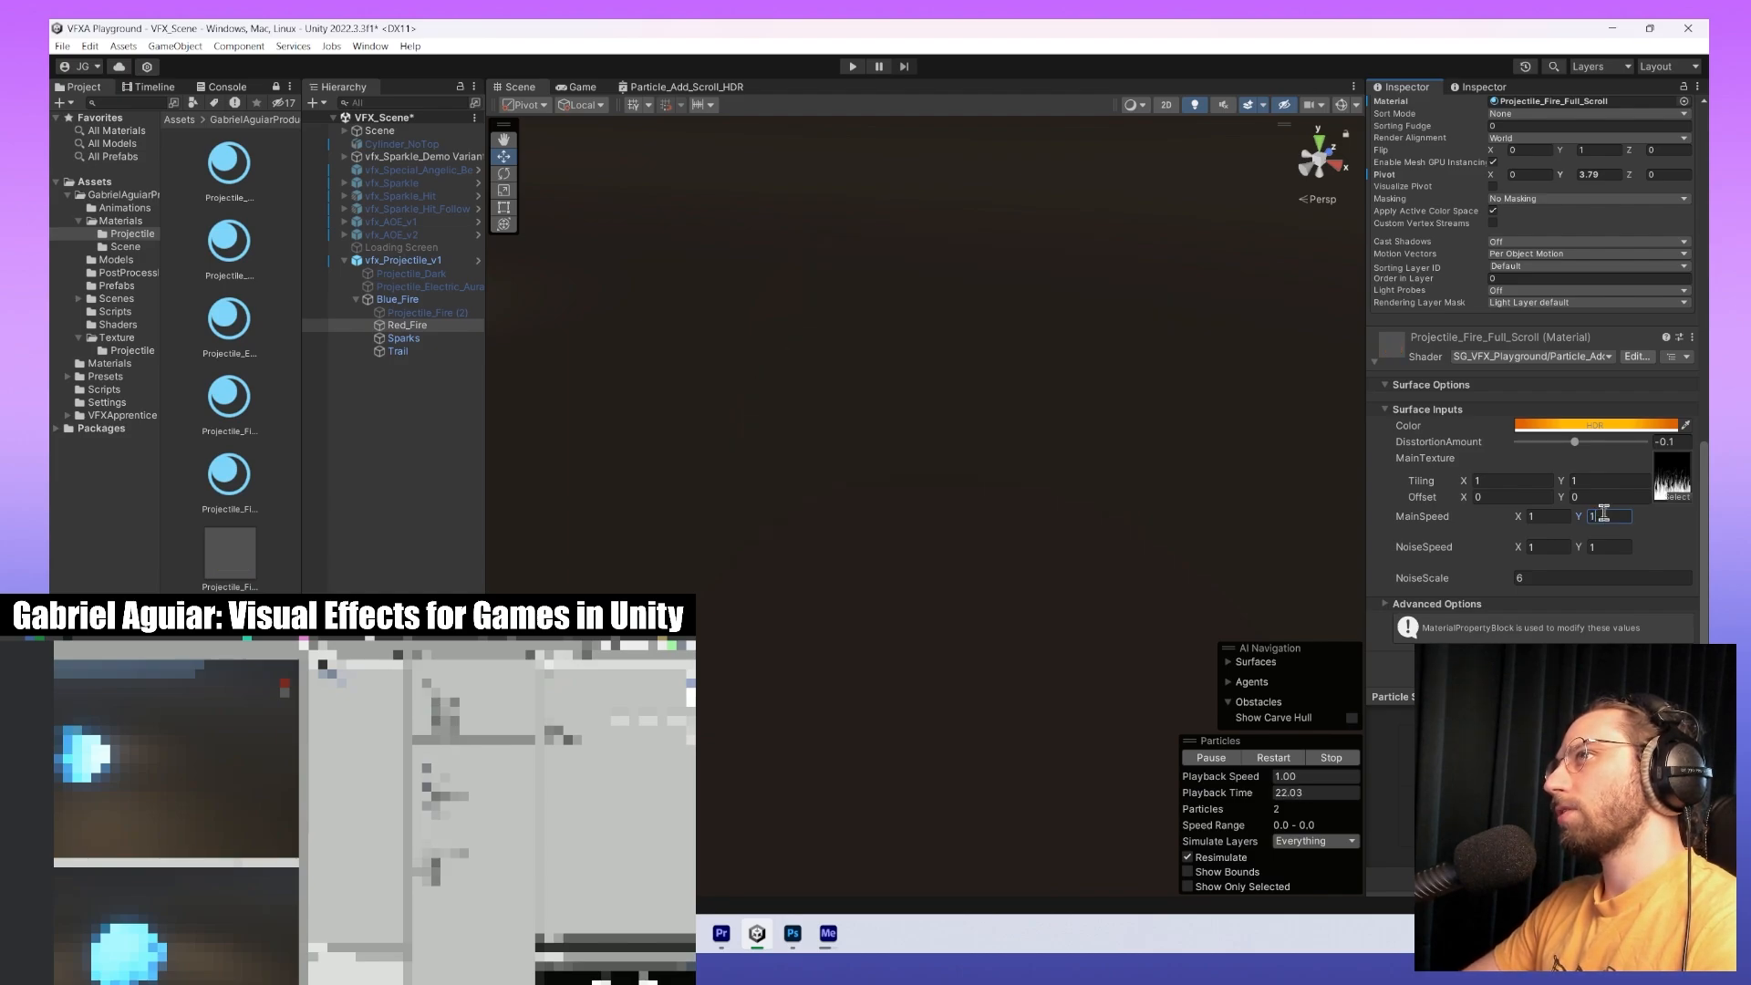
key("Return")
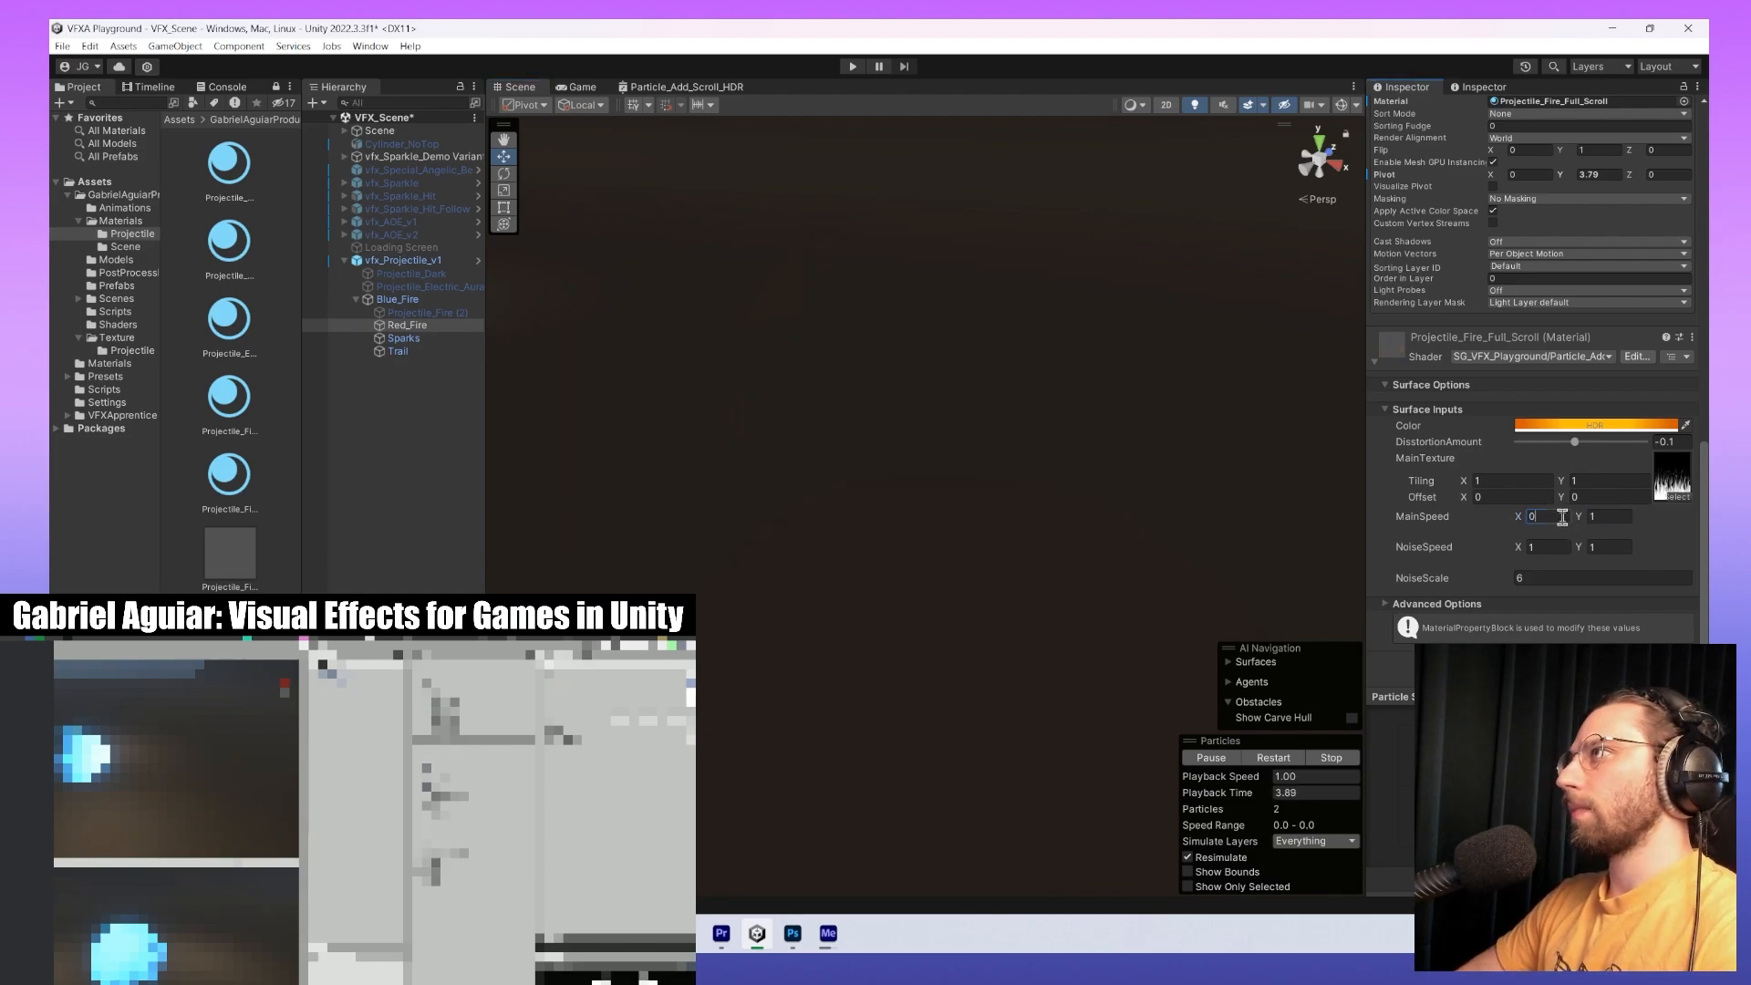
Set the Projectile_Fire_Full_Scroll material's MainSpeed to X 0.5, Y 0 and its NoiseSpeed to 0.5 on both axes.
key("Tab")
type("0.5")
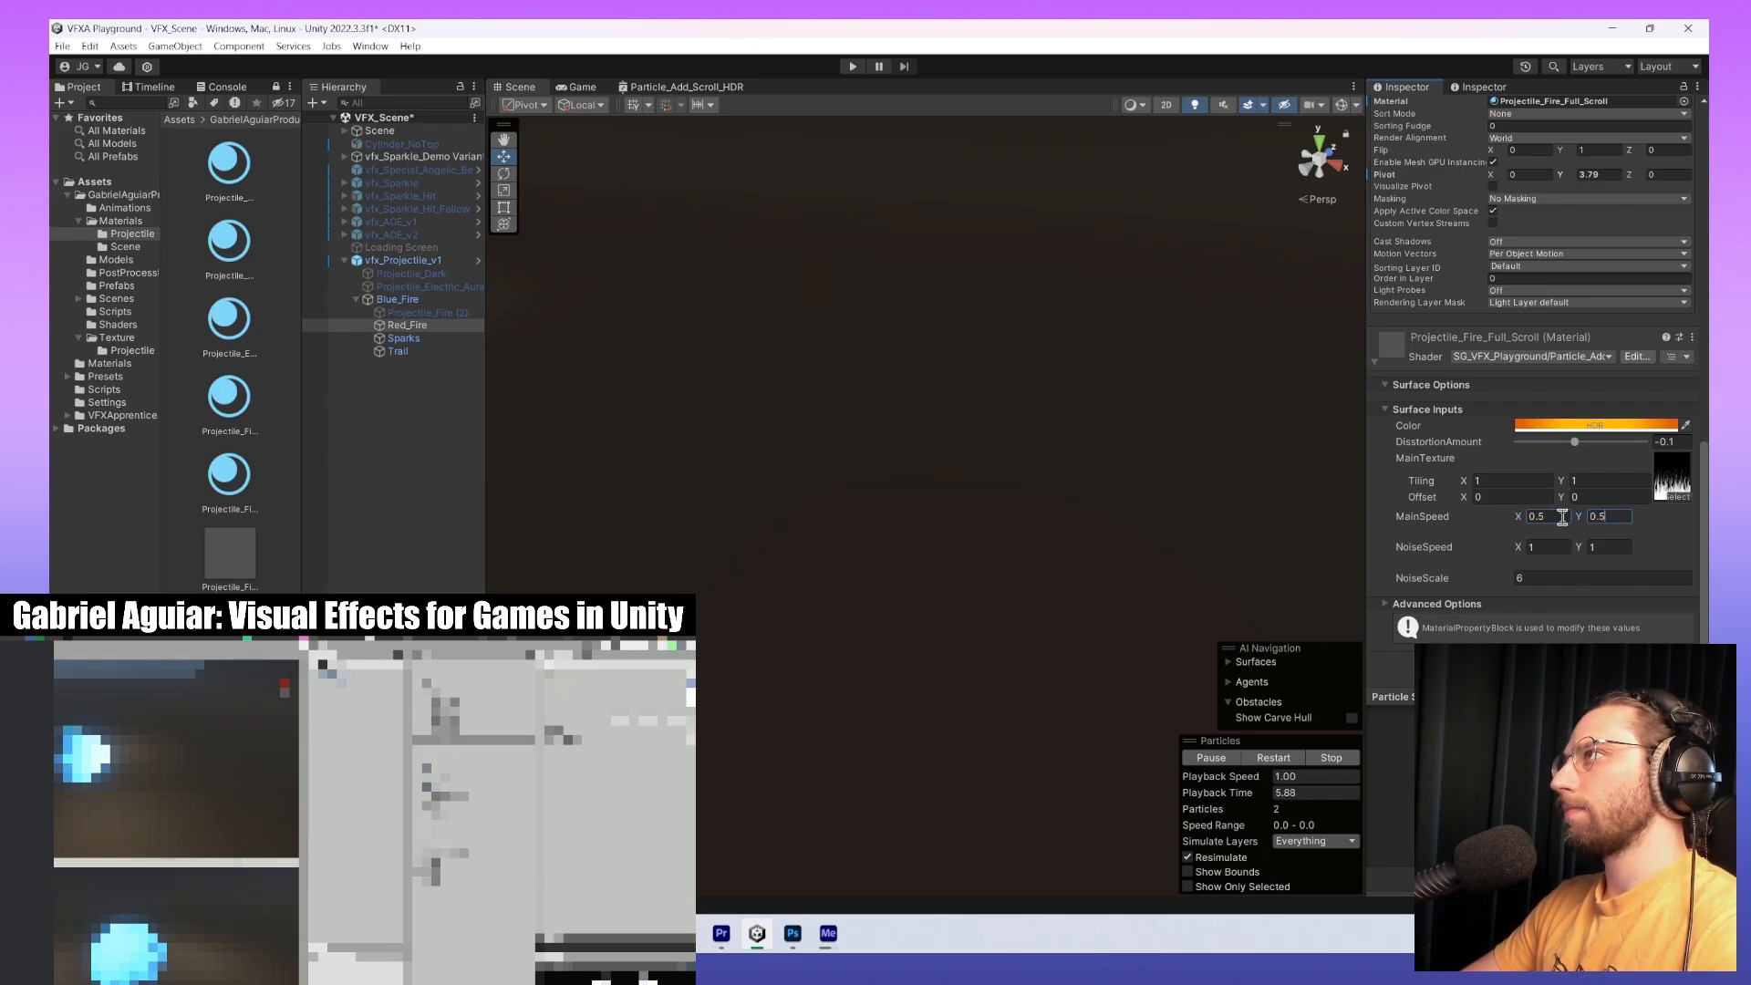
type("0")
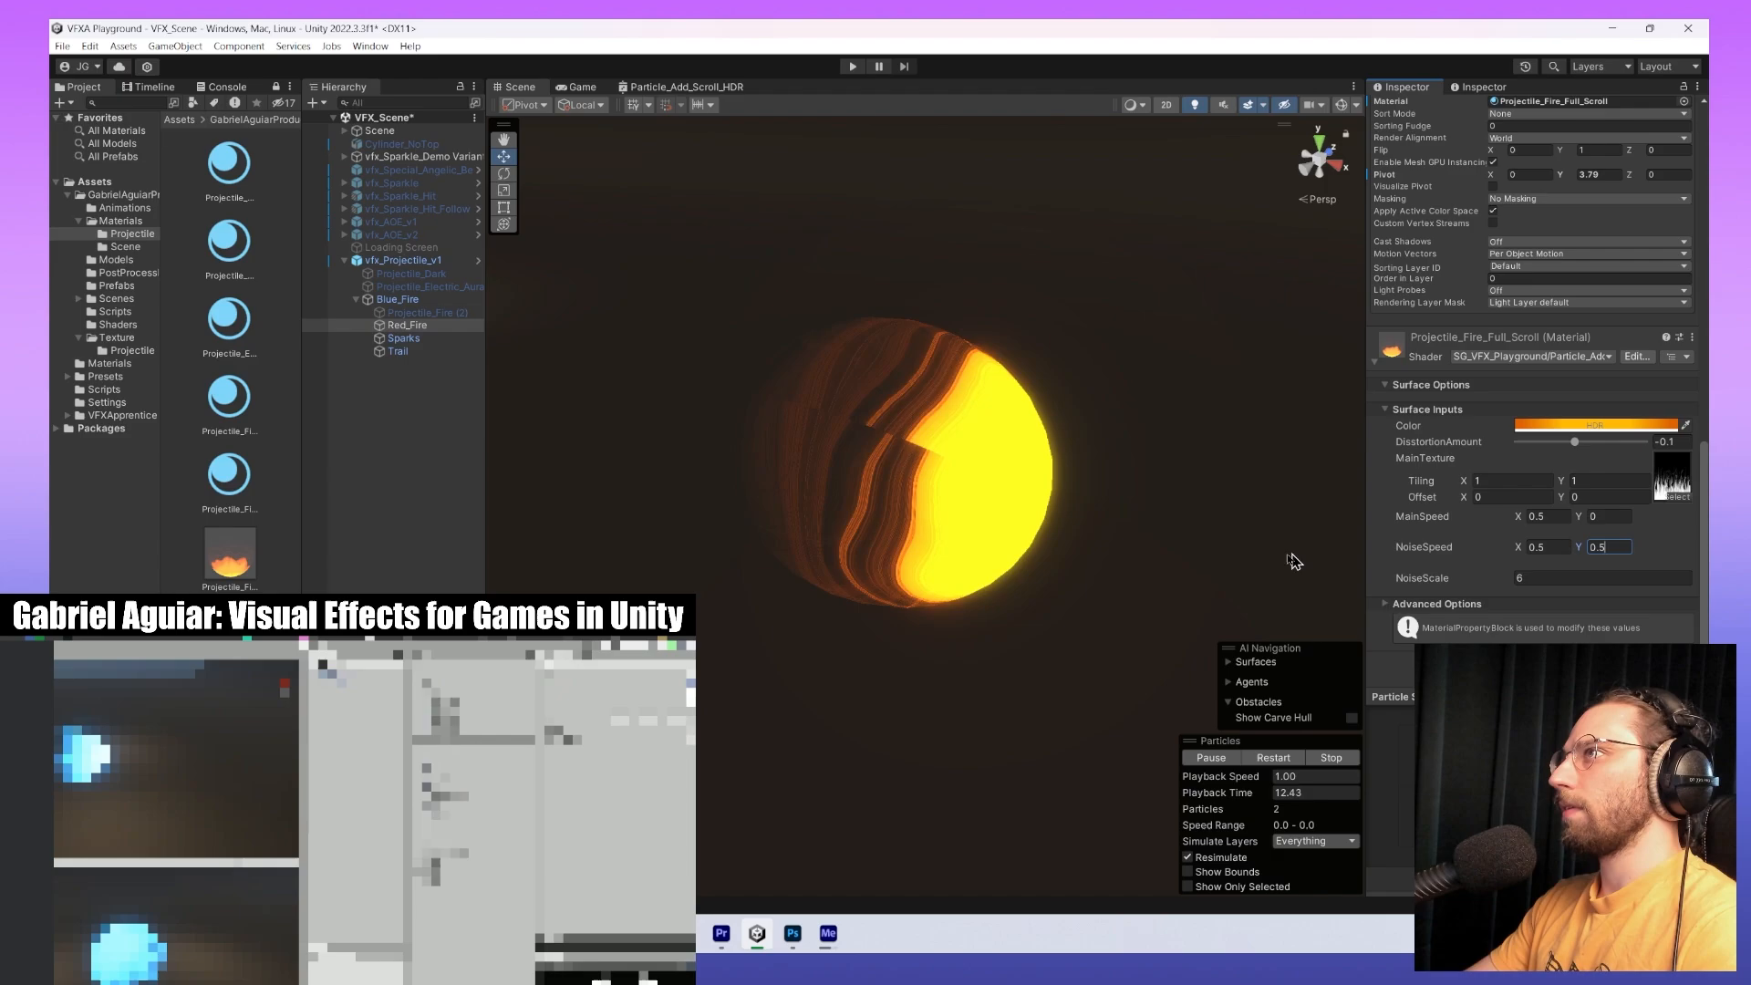
right_click_drag(1226, 570, 1127, 577)
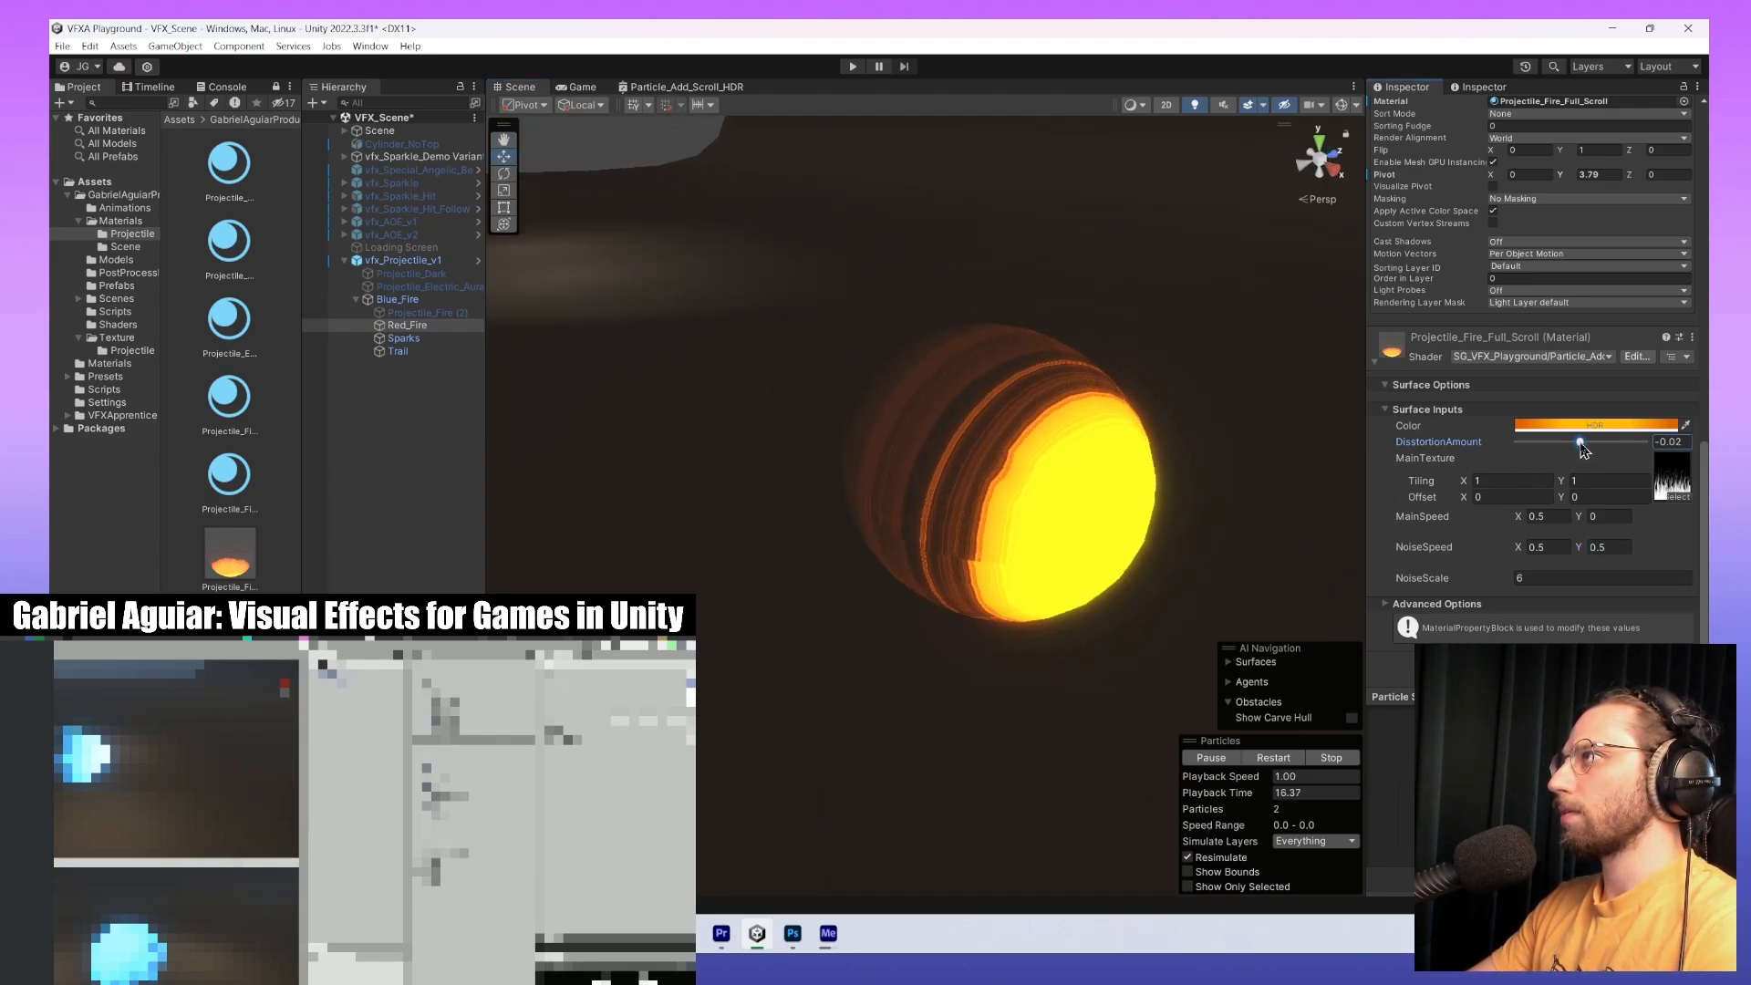
Set the fire material's DistortionAmount to -0.11 and its NoiseScale to 39.
mouse_move(1581, 447)
left_mouse_down()
mouse_move(1527, 452)
mouse_move(1565, 456)
left_mouse_up()
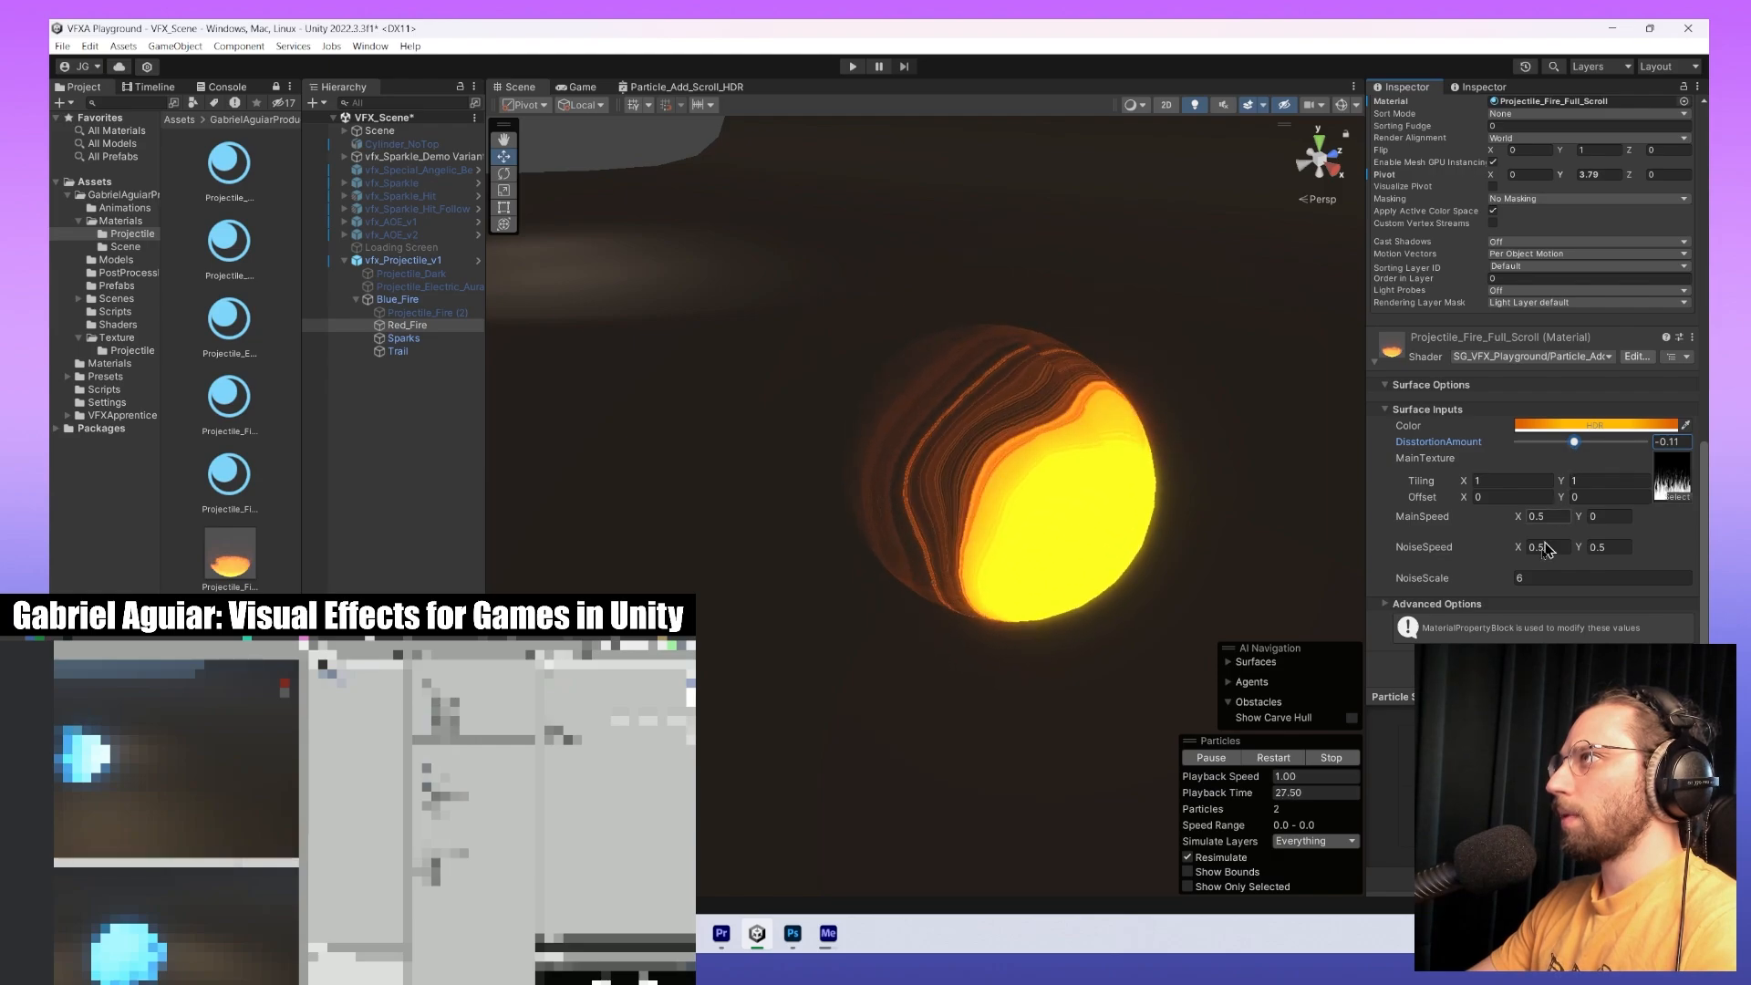
left_click(1549, 577)
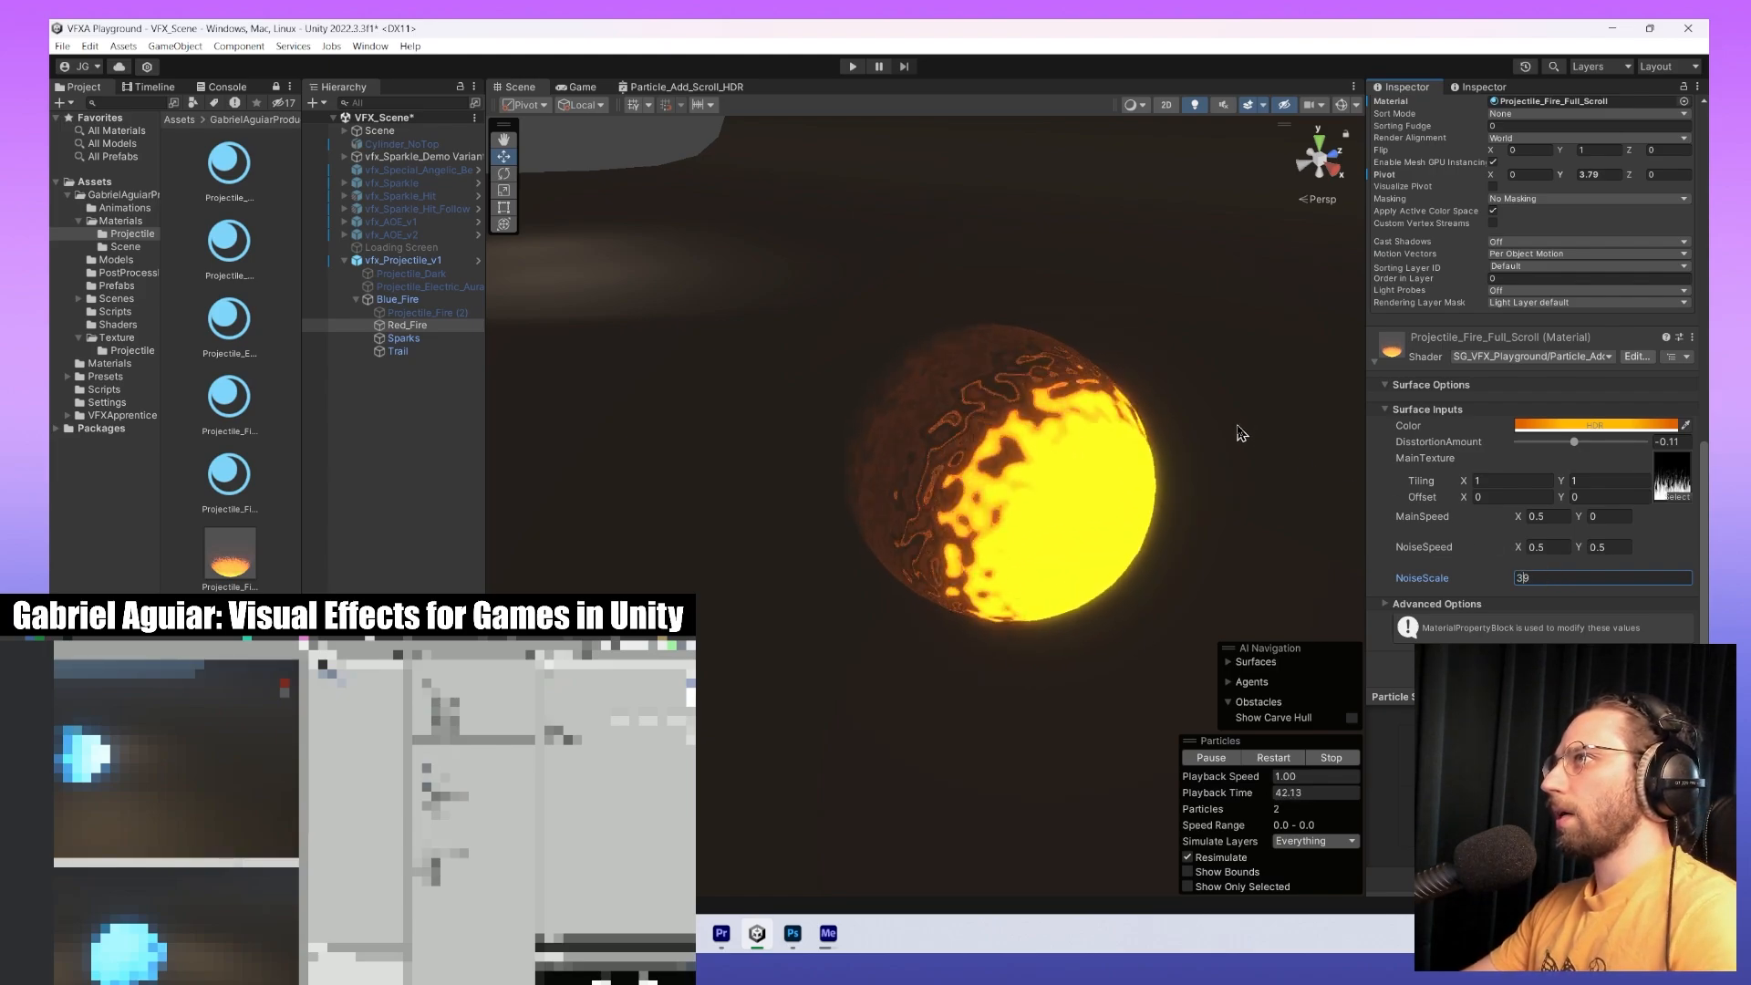
key("Return")
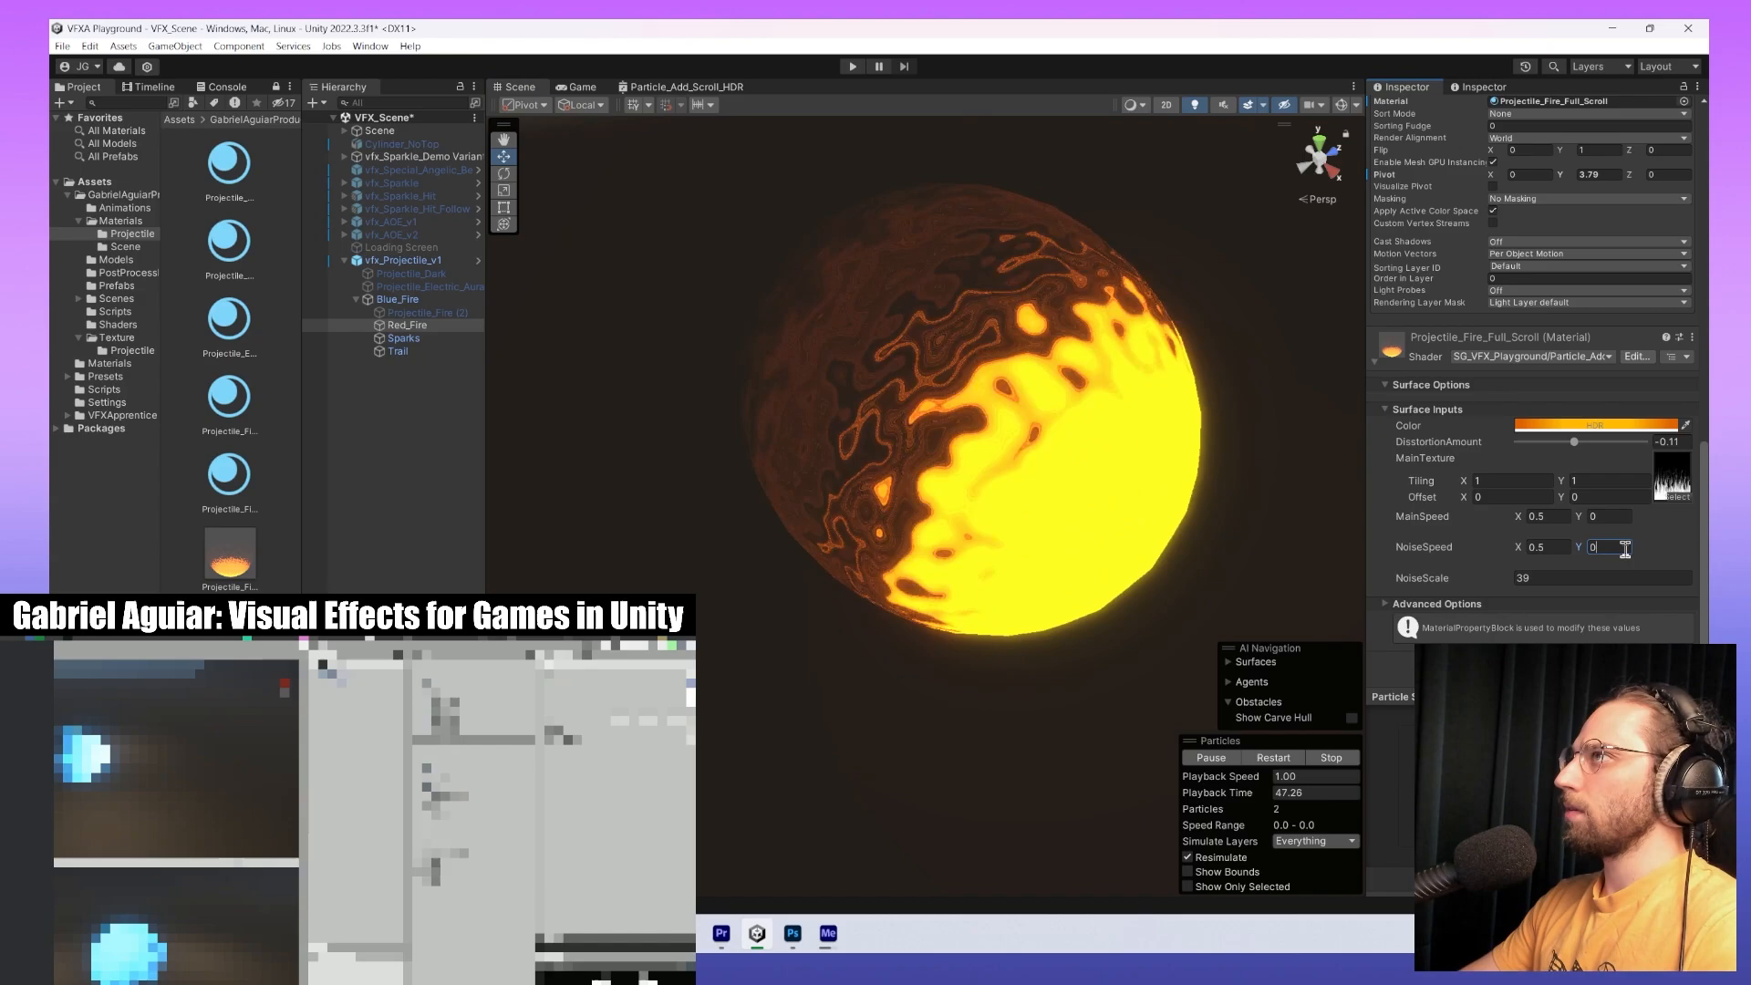
Set the material's NoiseSpeed to X 1, Y 0 and disable Rotation over Lifetime on the Red_Fire particle system.
left_click(1548, 546)
type("1")
scroll(1532, 511, "up", 10)
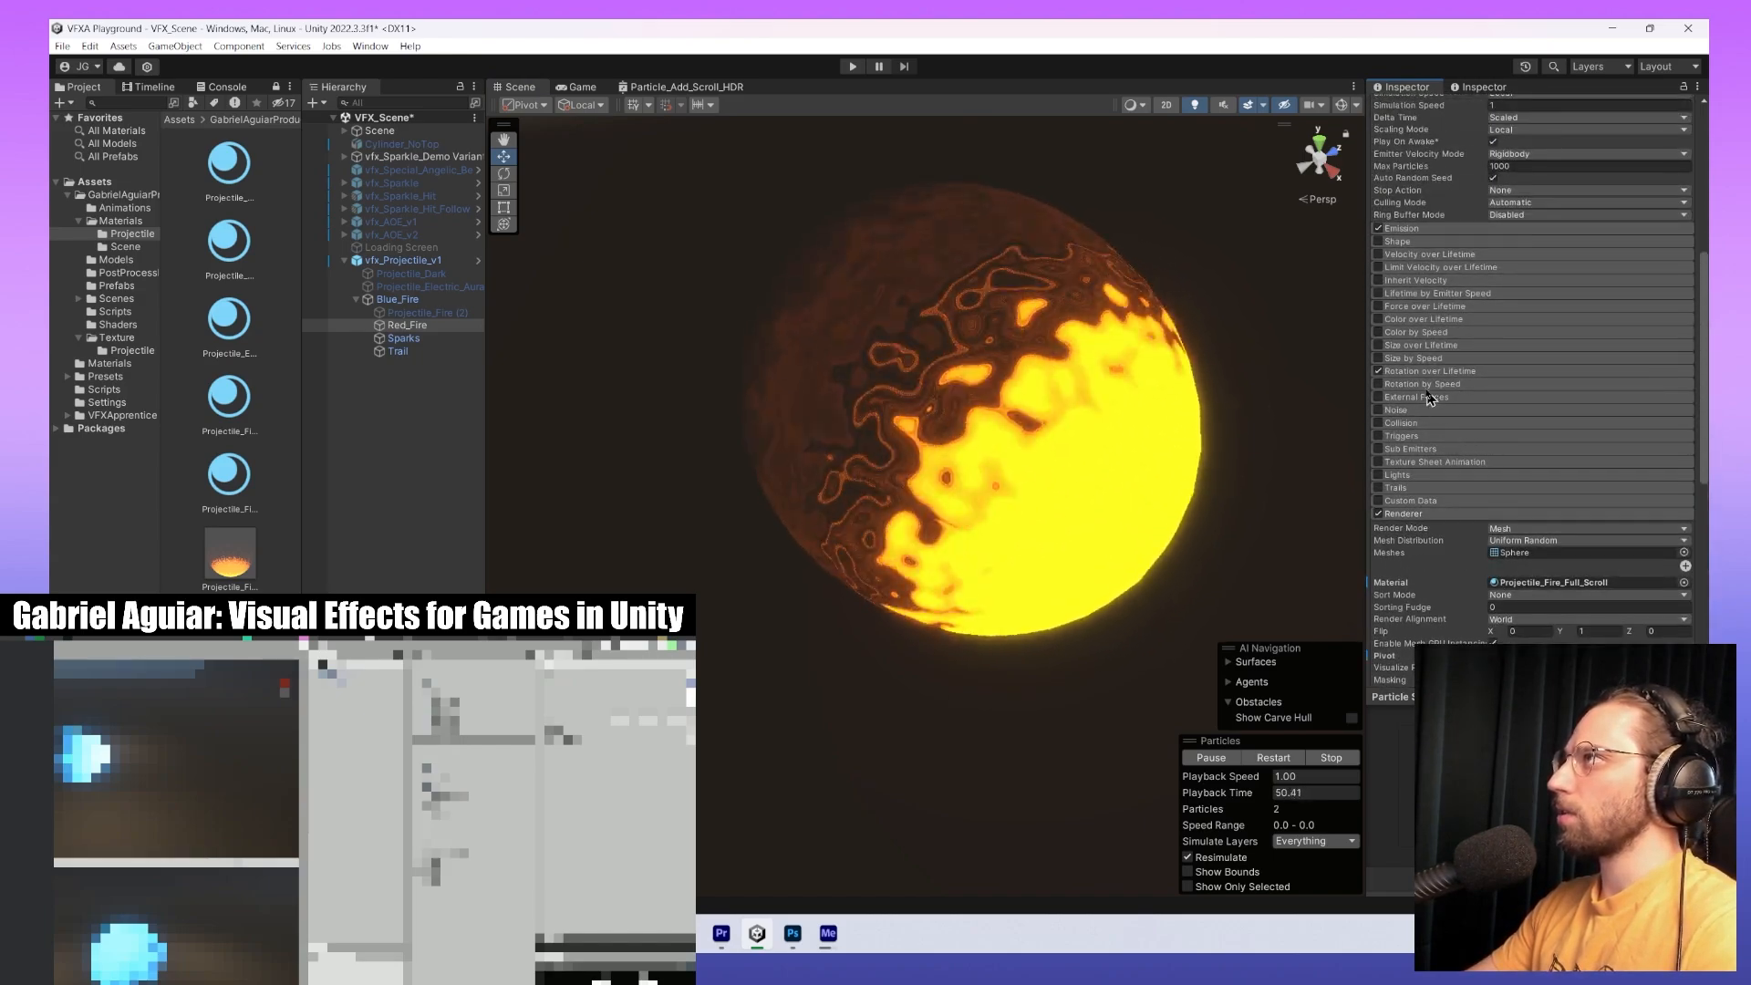
left_click(1379, 371)
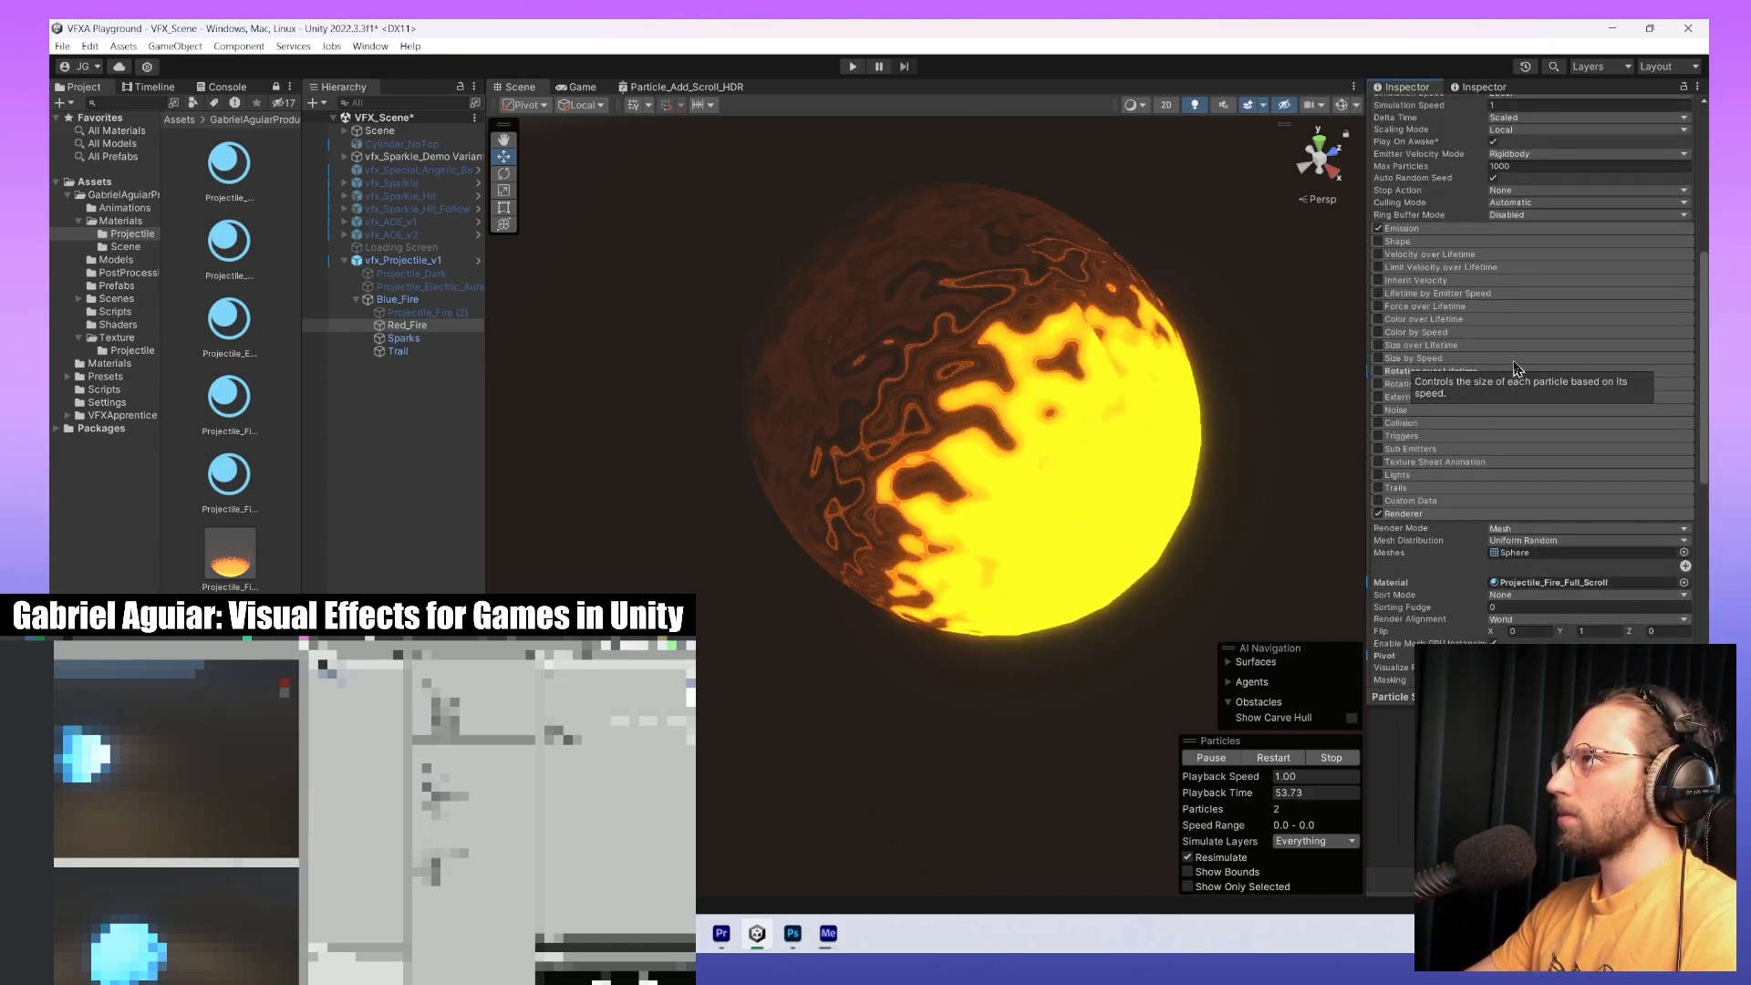
scroll(1517, 368, "up", 5)
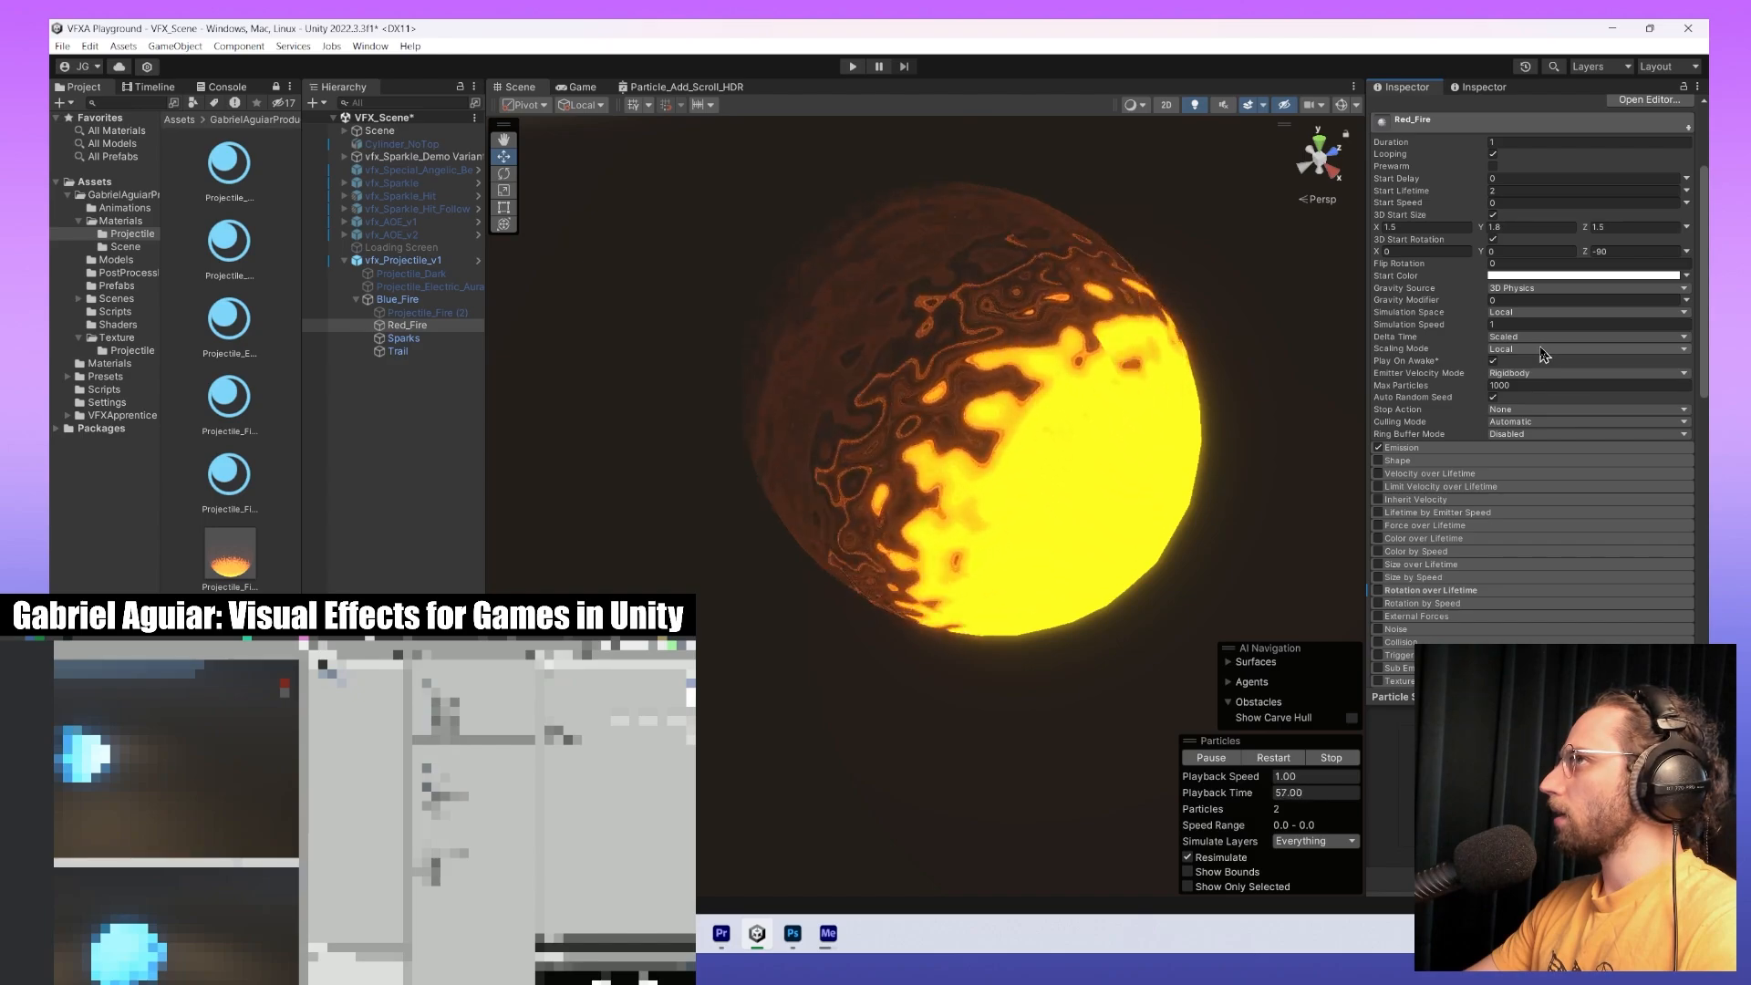
Set MainSpeed X to 0.1, NoiseSpeed to 0.1 on both axes, and DistortionAmount to 0.15 in the fire material.
scroll(1541, 353, "down", 13)
middle_click_drag(1139, 492, 945, 549)
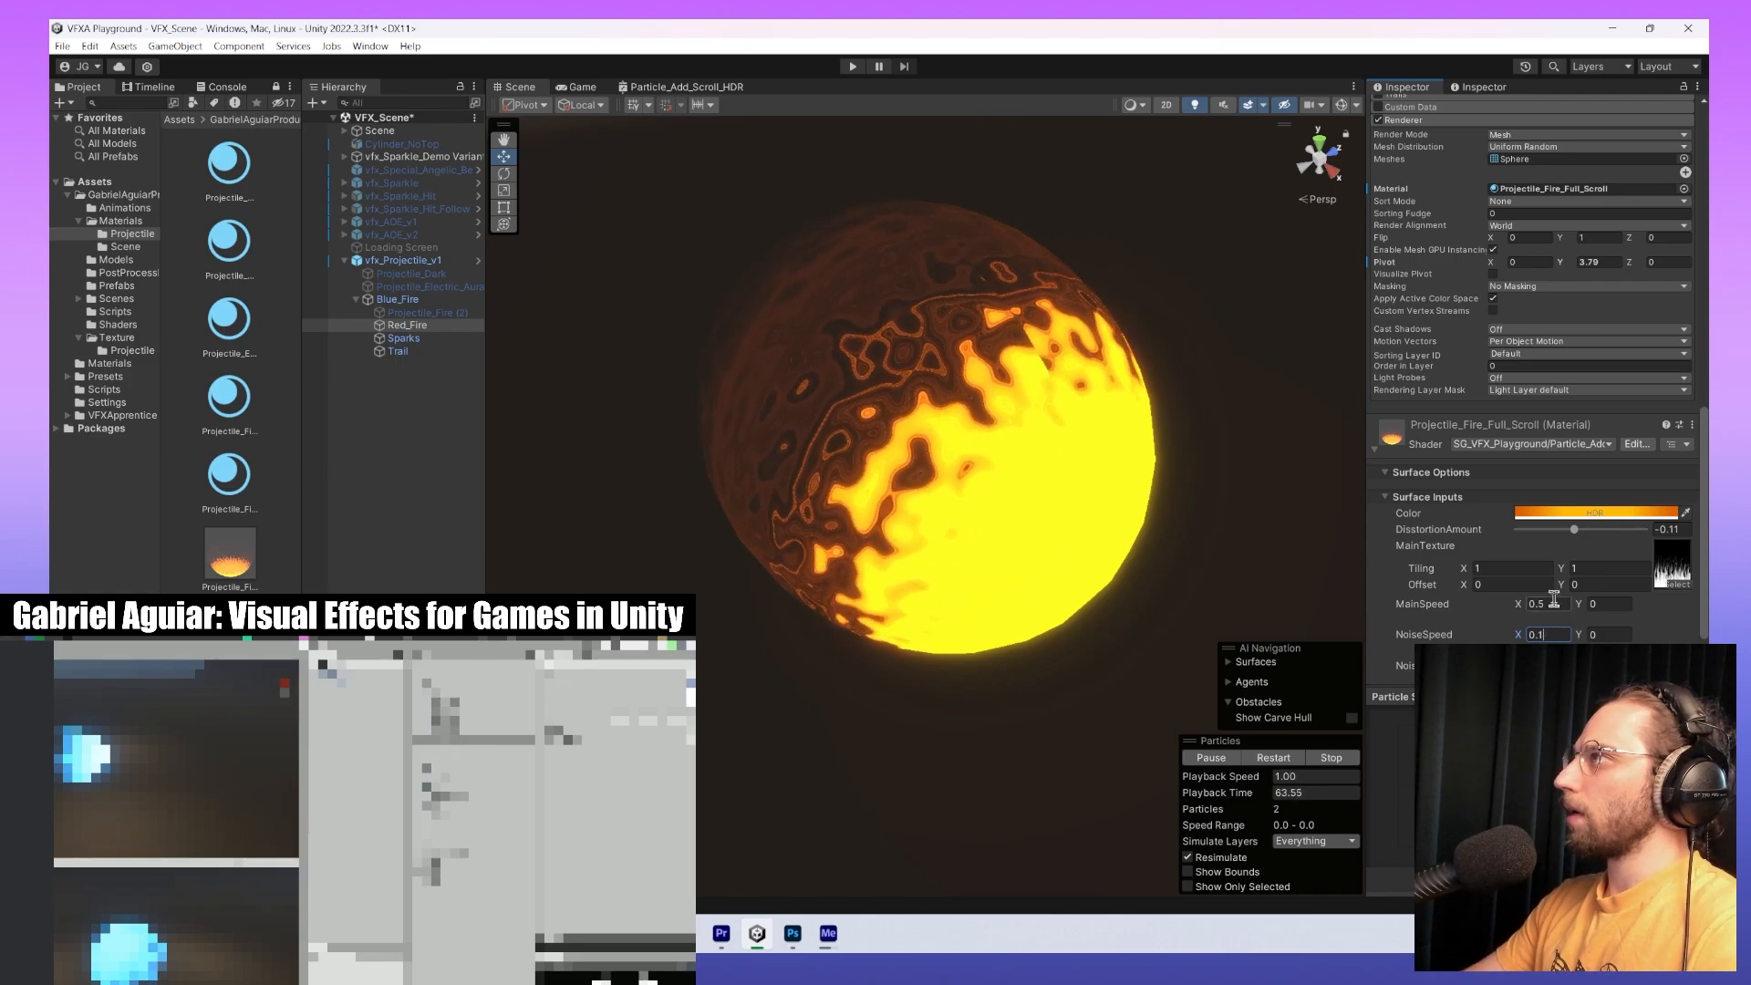
type("0.1")
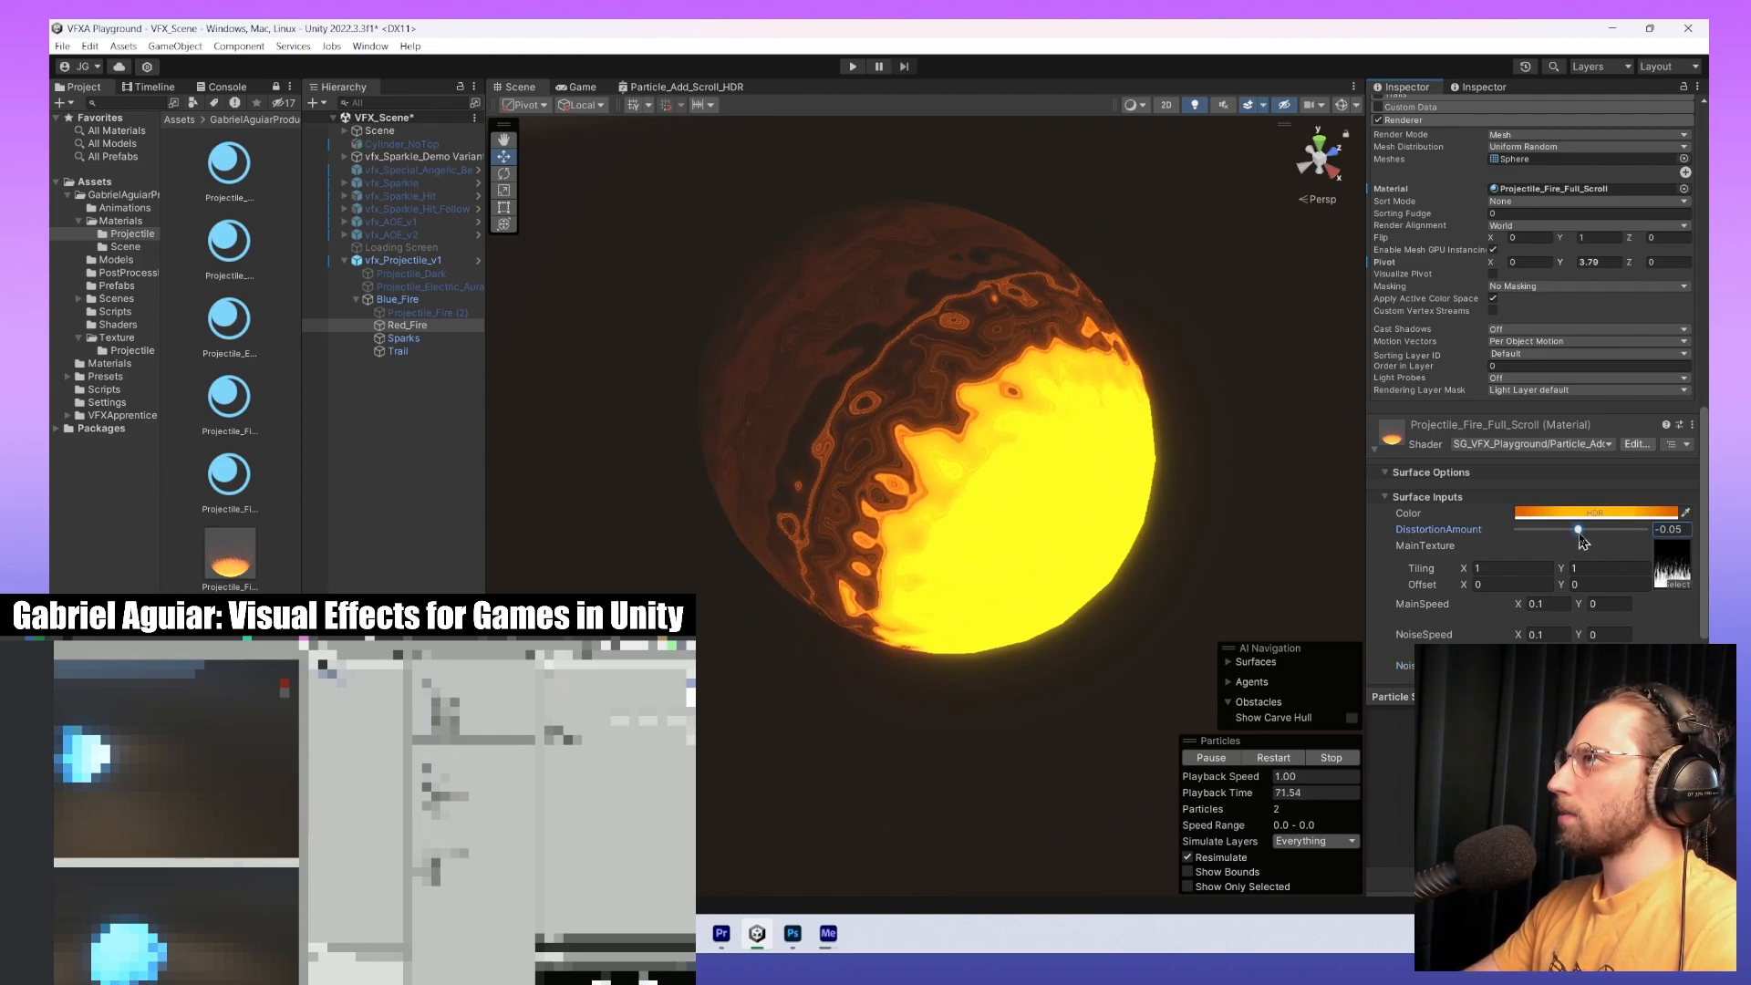
mouse_move(1583, 540)
left_mouse_down()
mouse_move(1548, 540)
mouse_move(1594, 540)
left_mouse_up()
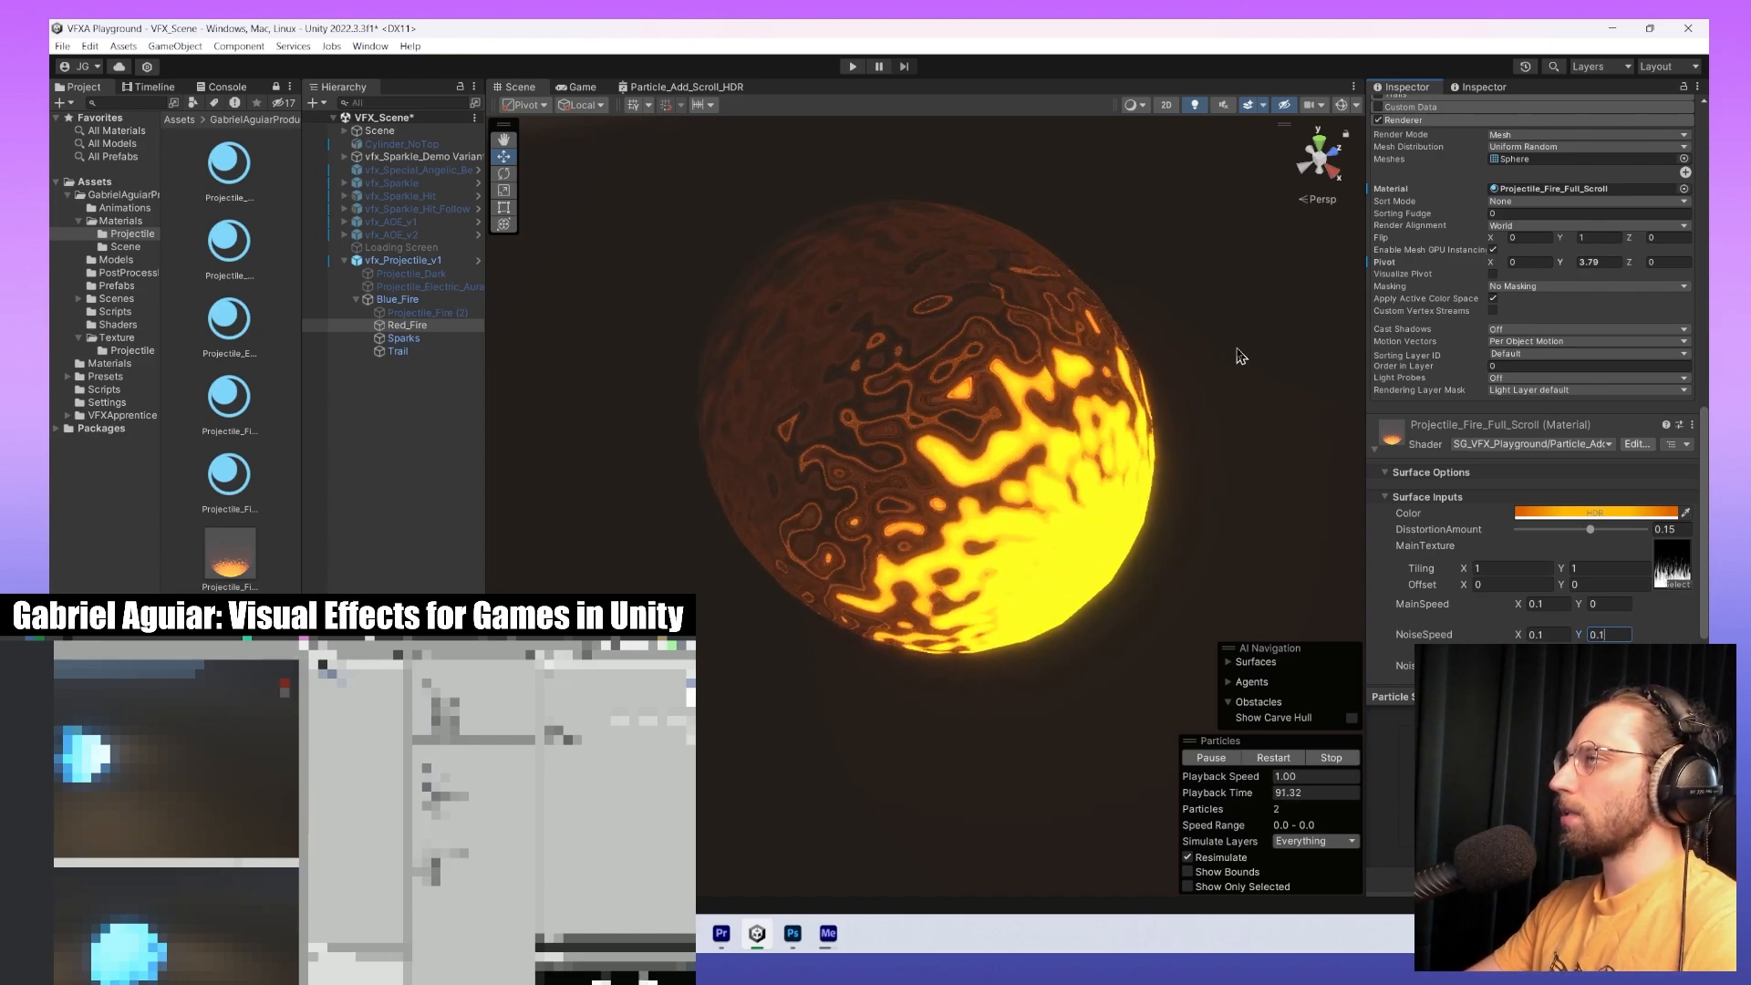
right_click_drag(1177, 551, 928, 118)
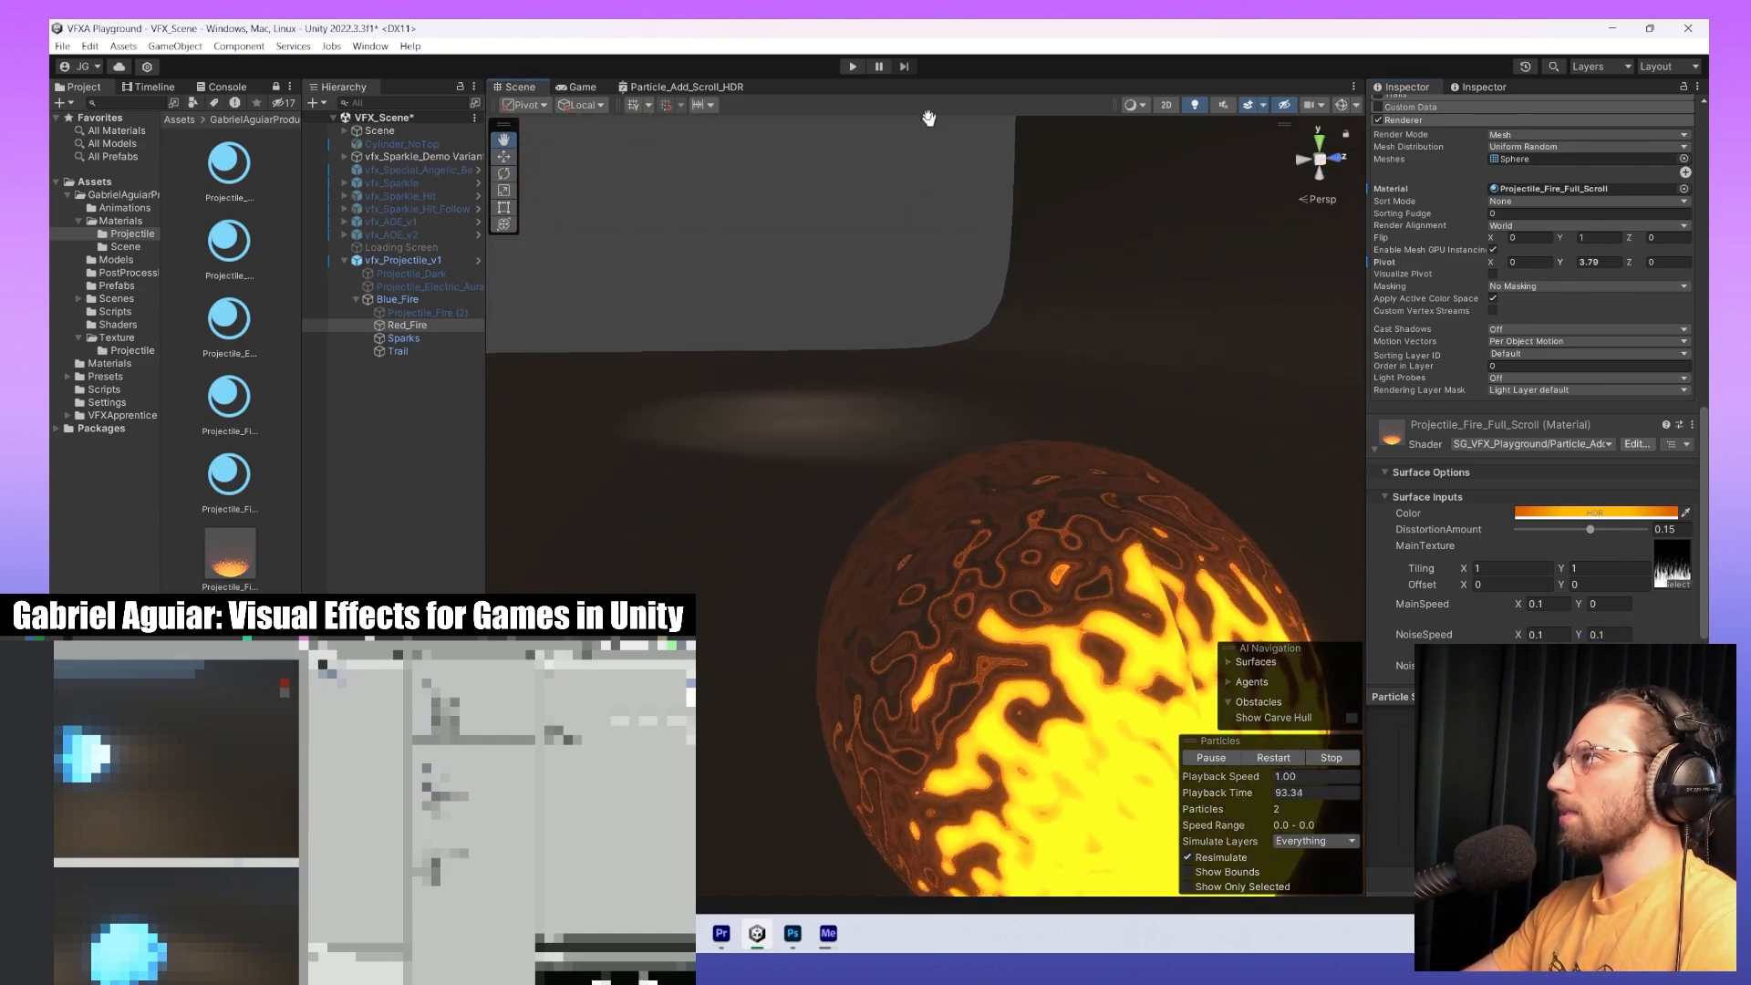
Set the fire material's DistortionAmount to 0.01 and inspect the sphere from several angles and distances.
left_click(1680, 529)
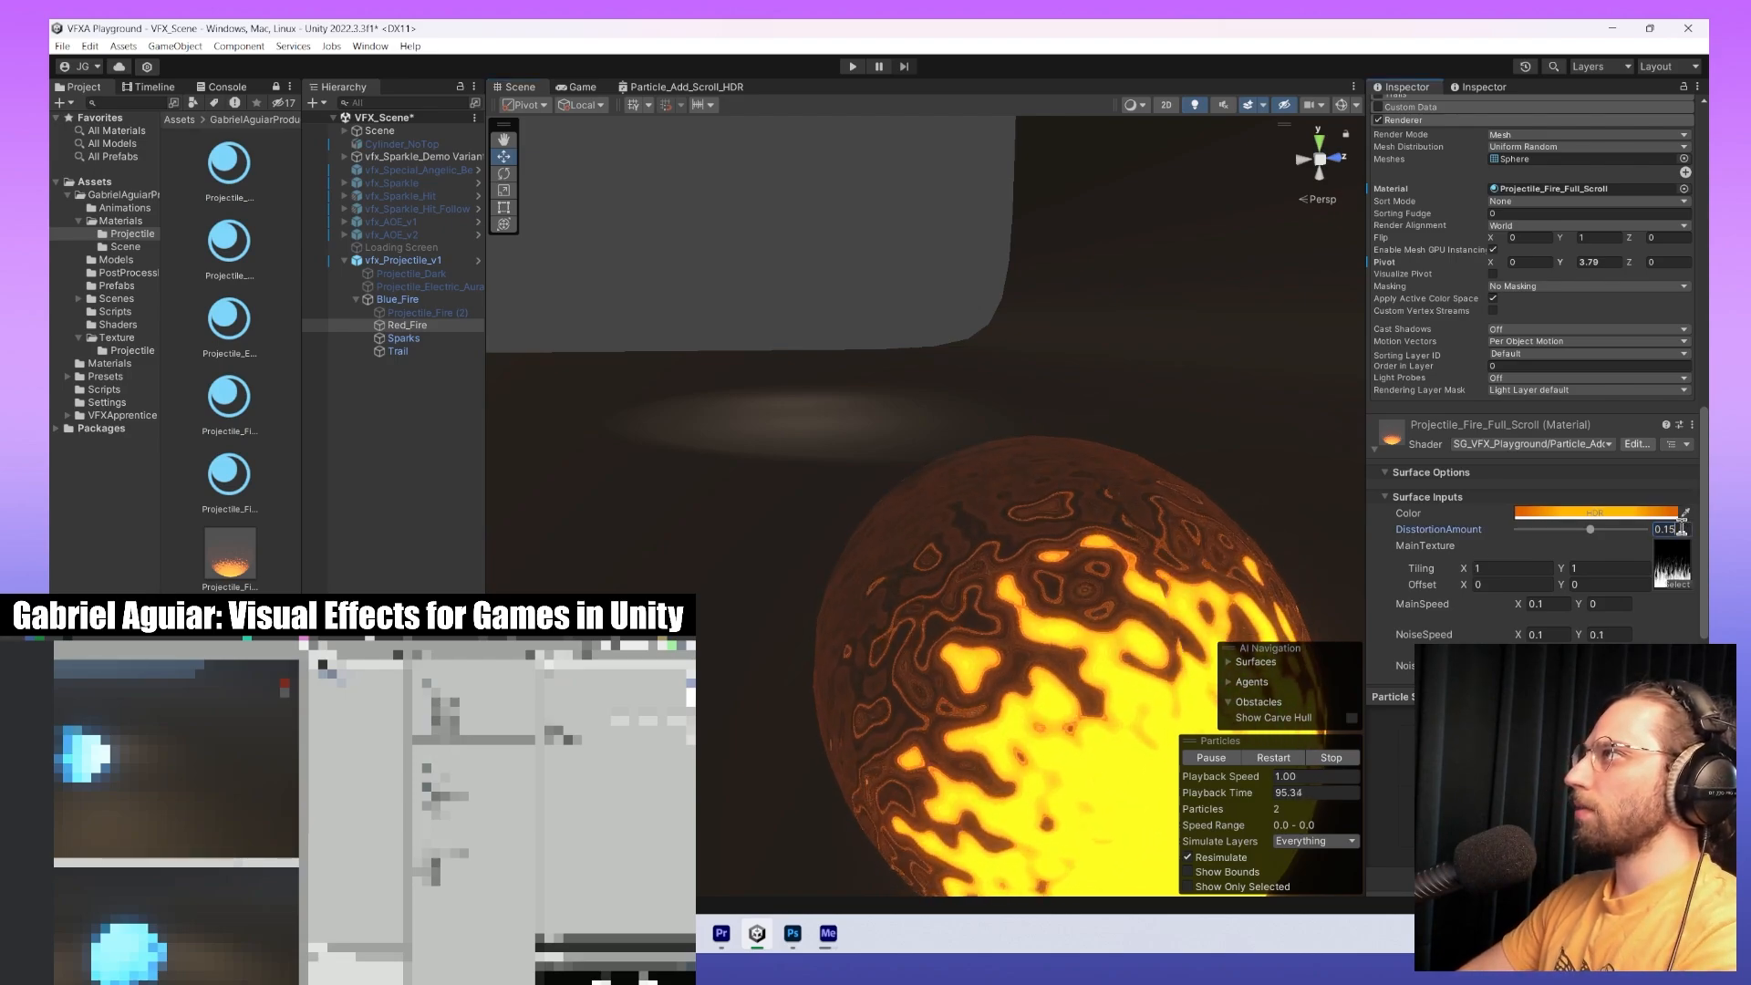
type("0.01")
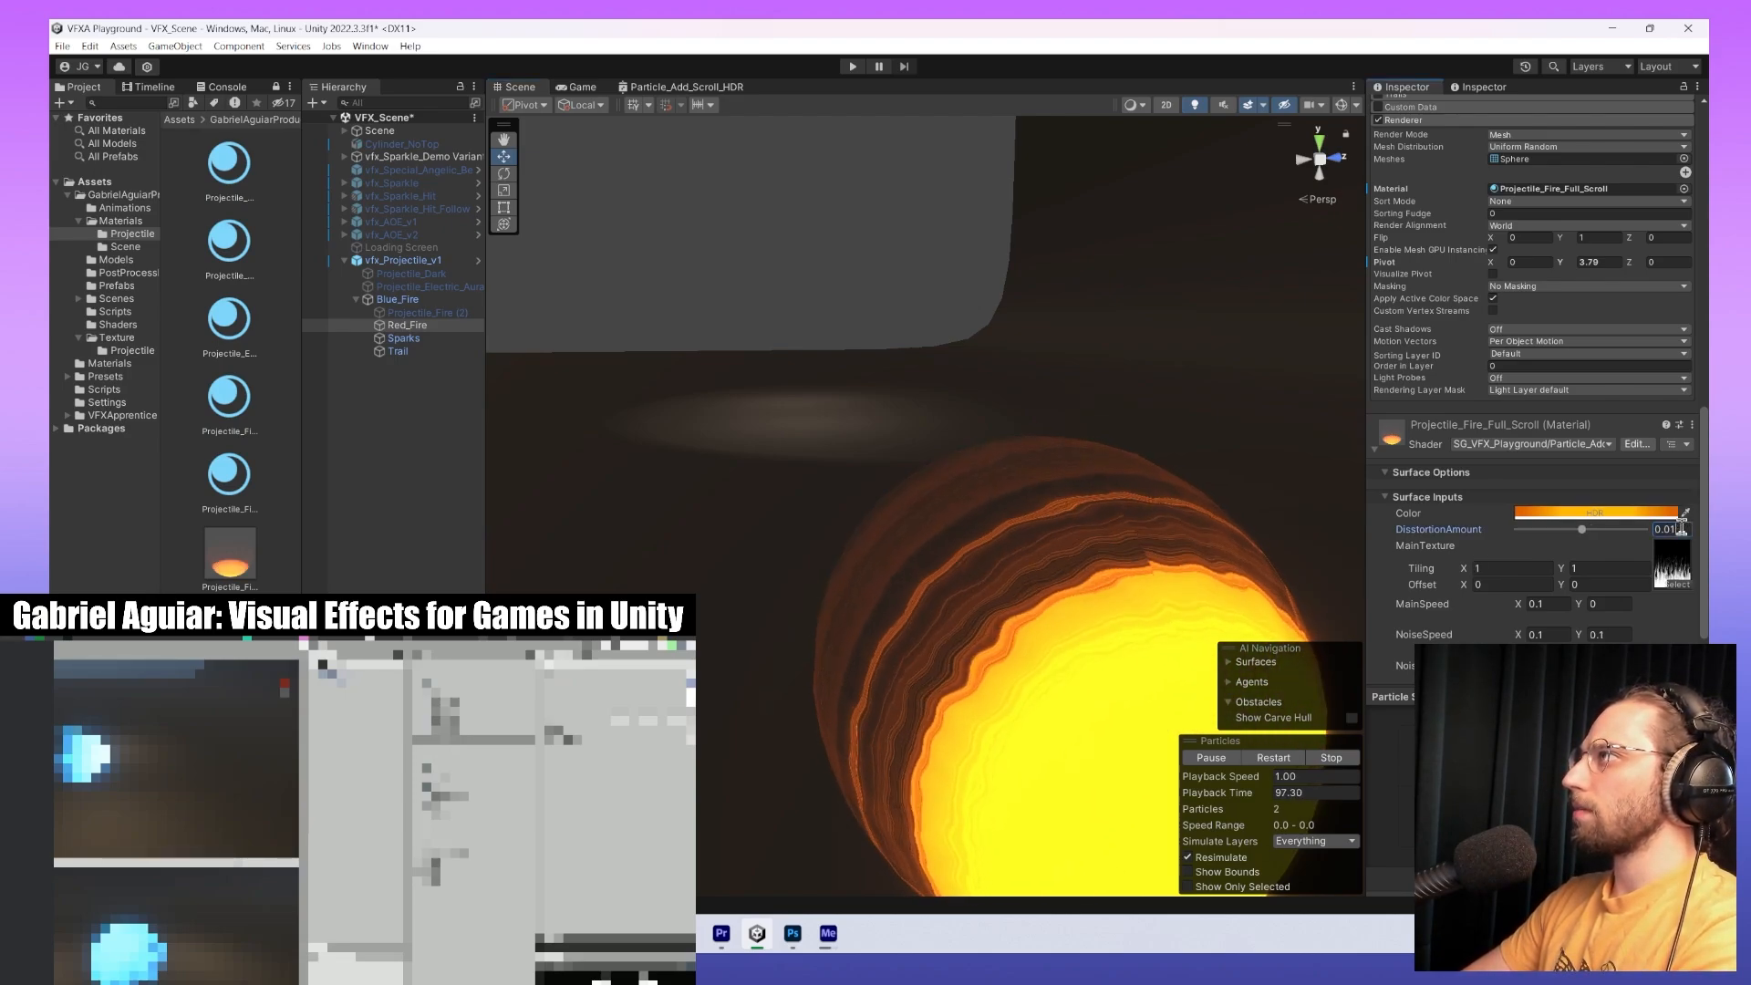
right_click_drag(1213, 593, 1188, 532)
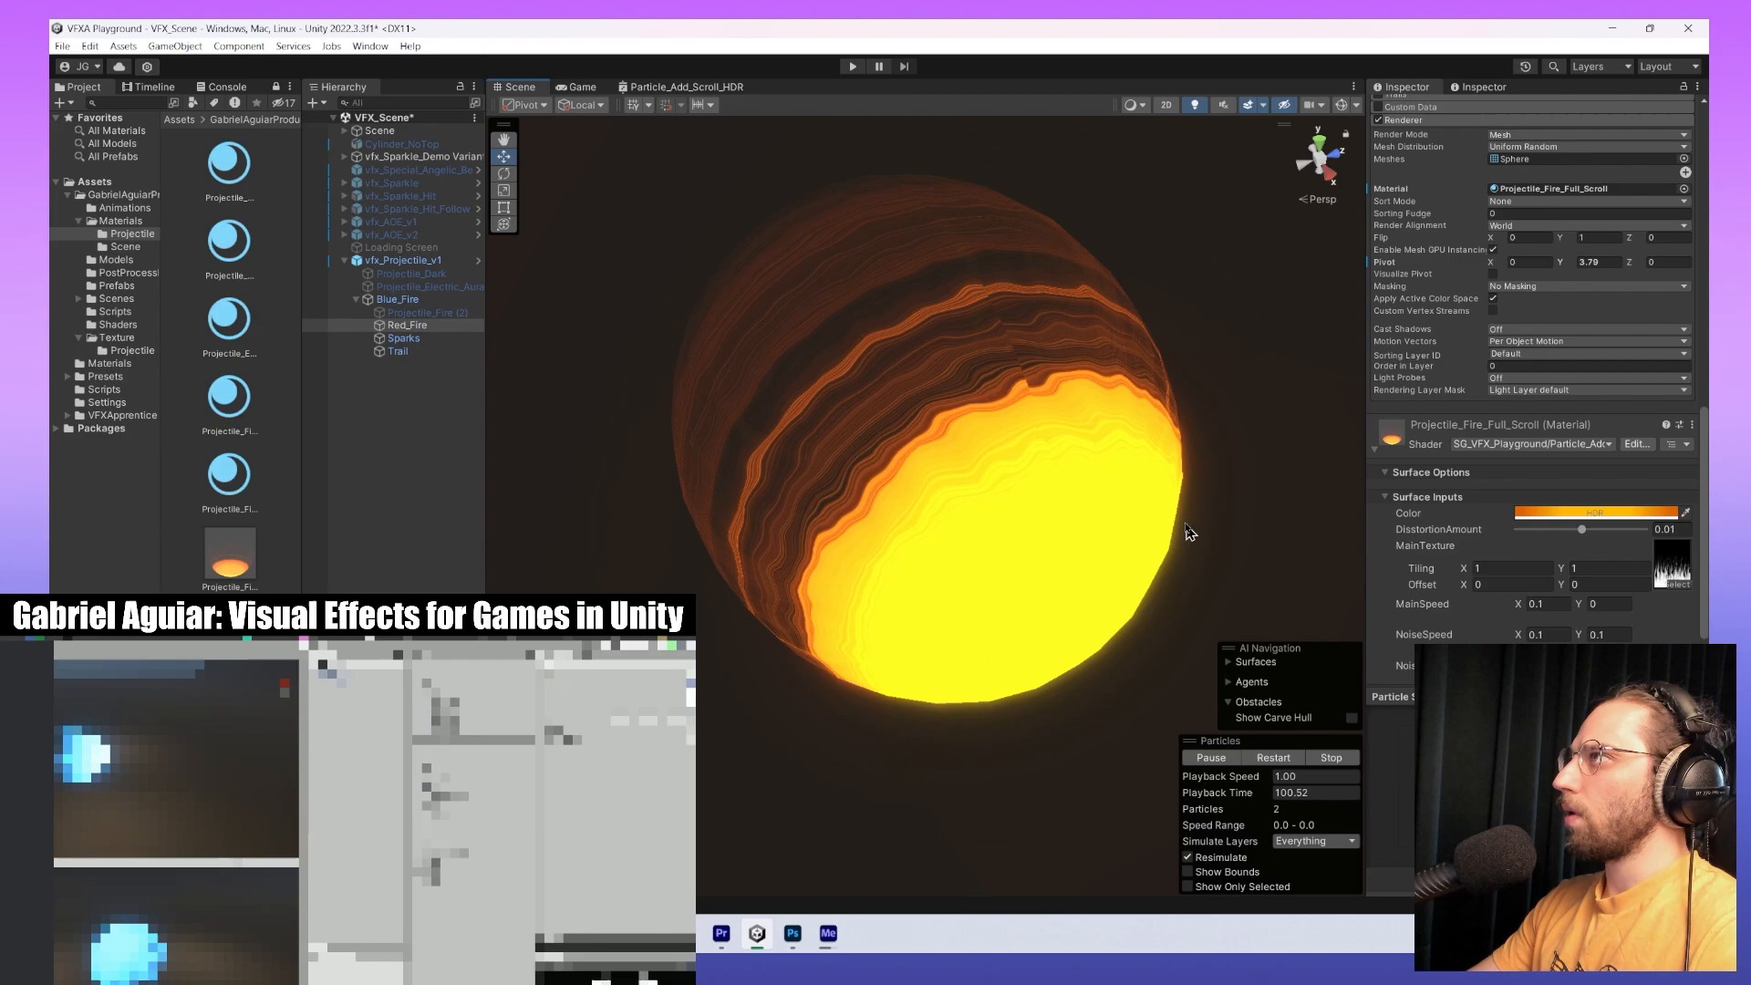
left_click_drag(1189, 532, 1442, 380, "alt")
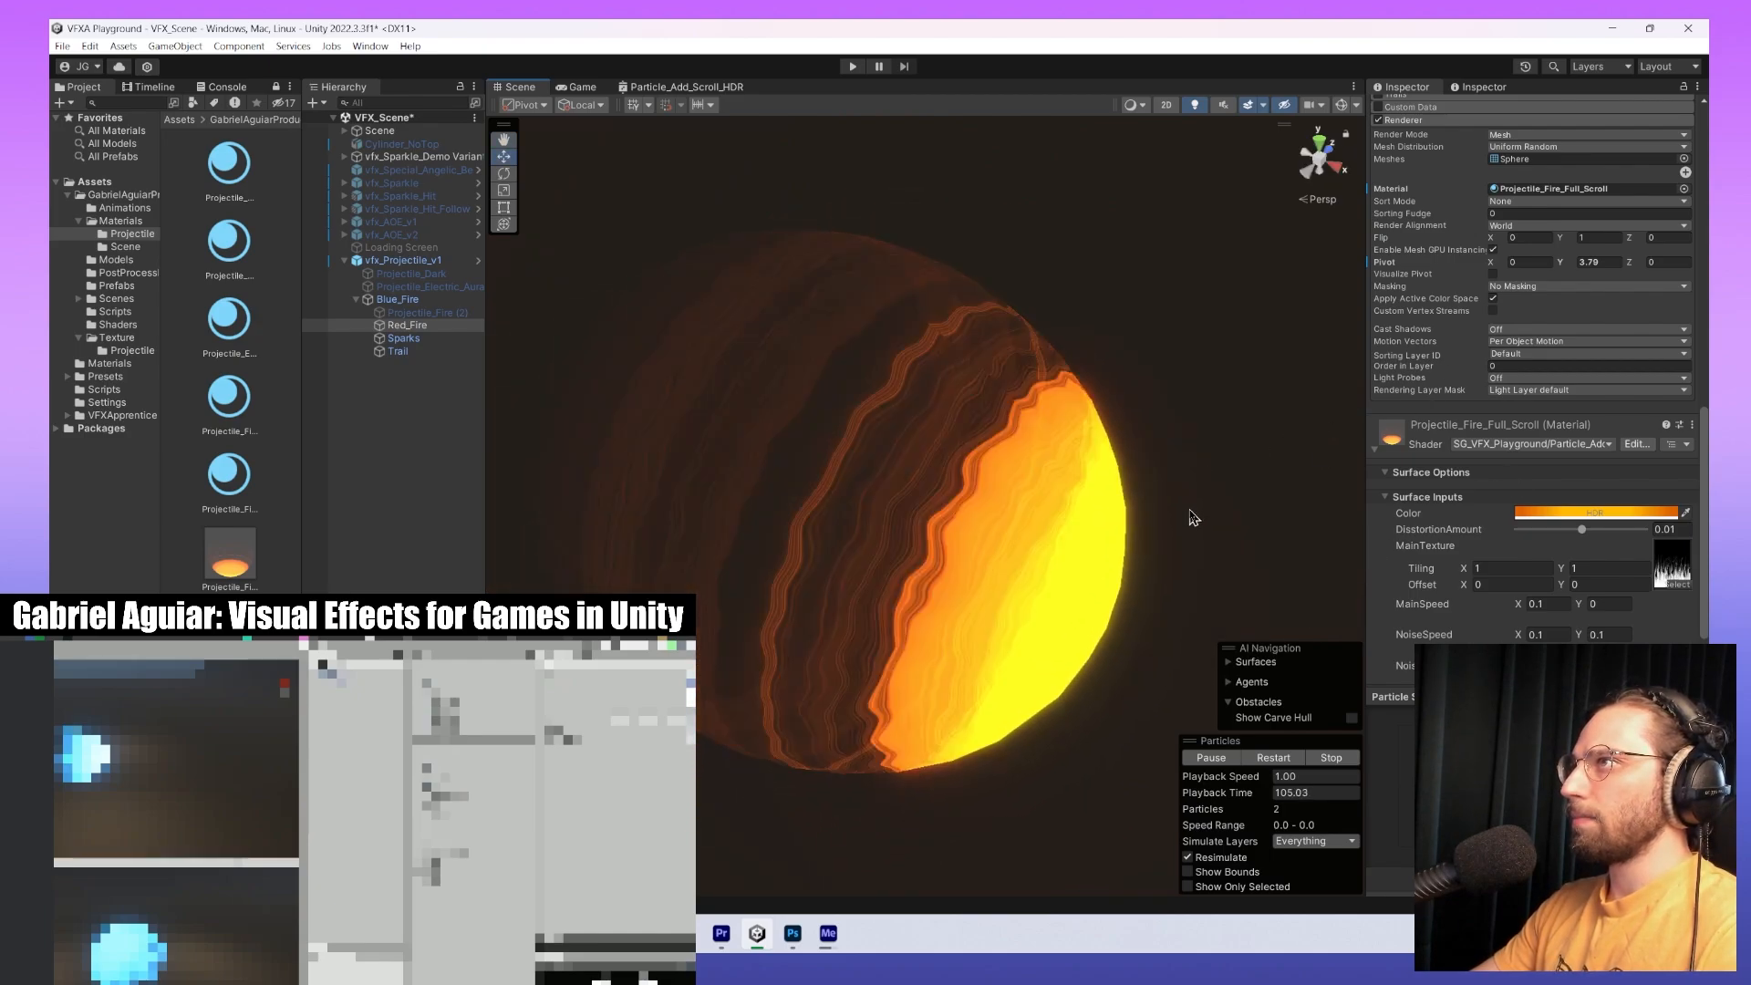
scroll(1194, 518, "down", 5)
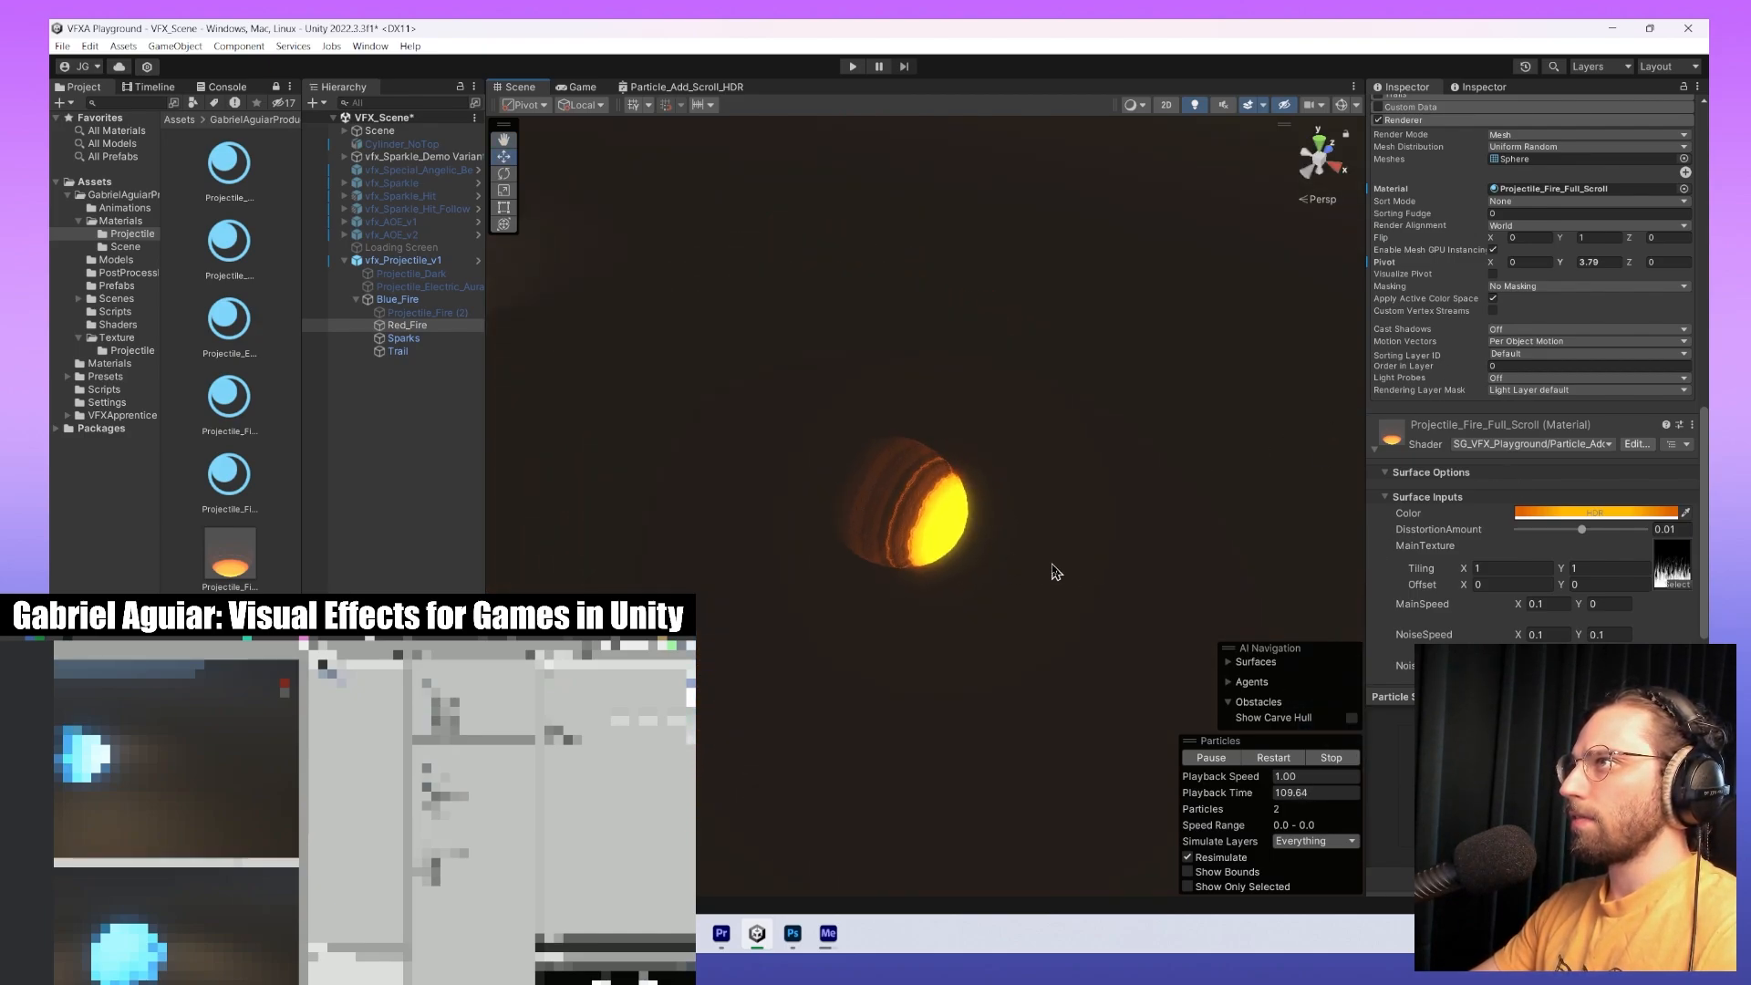
left_click_drag(789, 493, 828, 673, "alt")
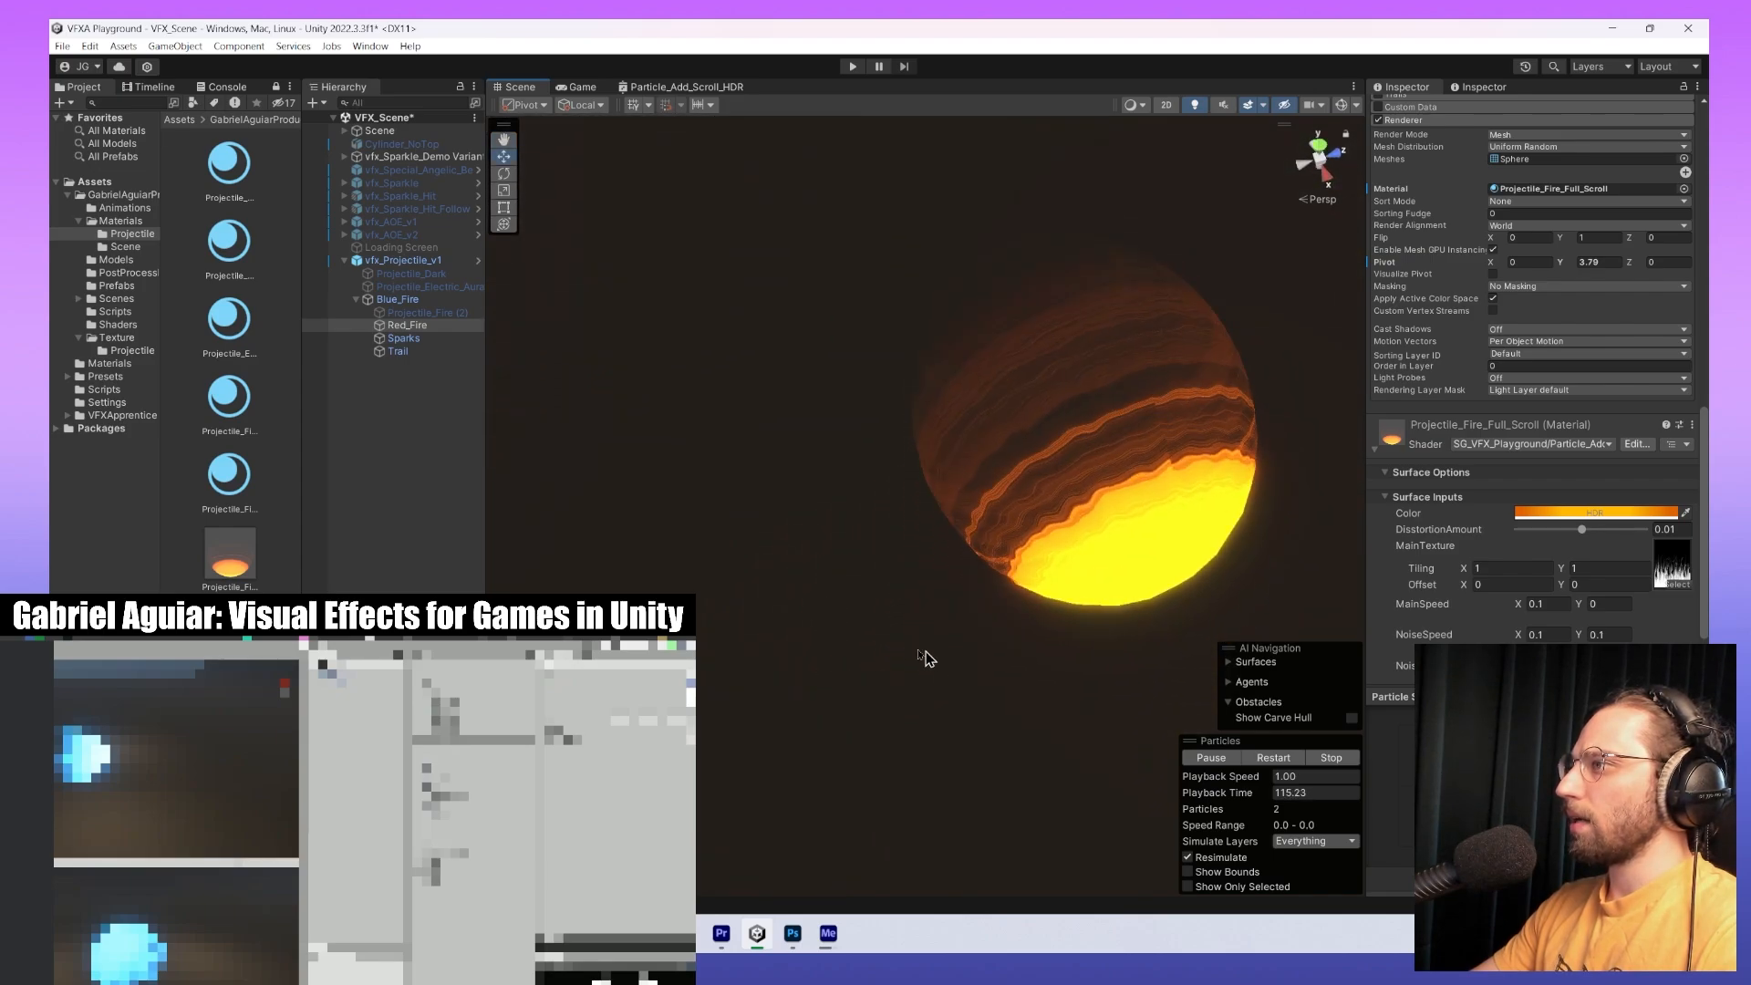
Try a DistortionAmount of 10 on the fire material and bring it down to 0.2.
middle_click_drag(926, 661, 696, 679)
left_click(1684, 527)
type("0")
key("Return")
type("1")
key("Return")
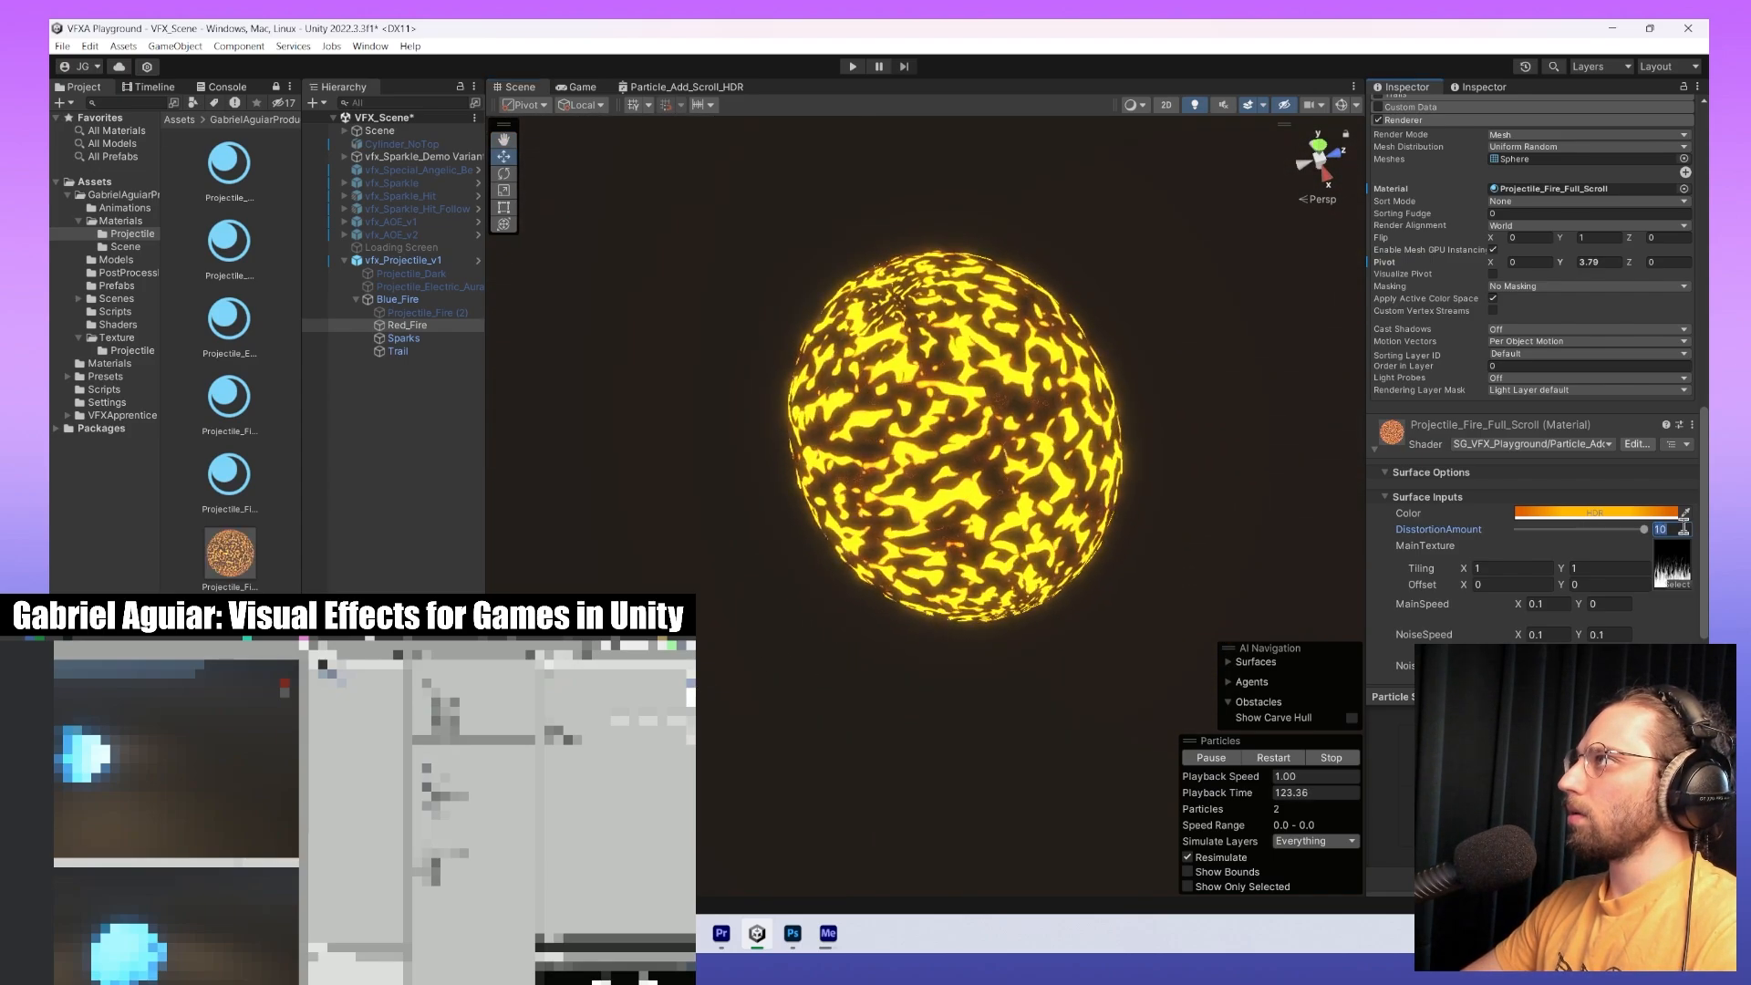
type("0.2")
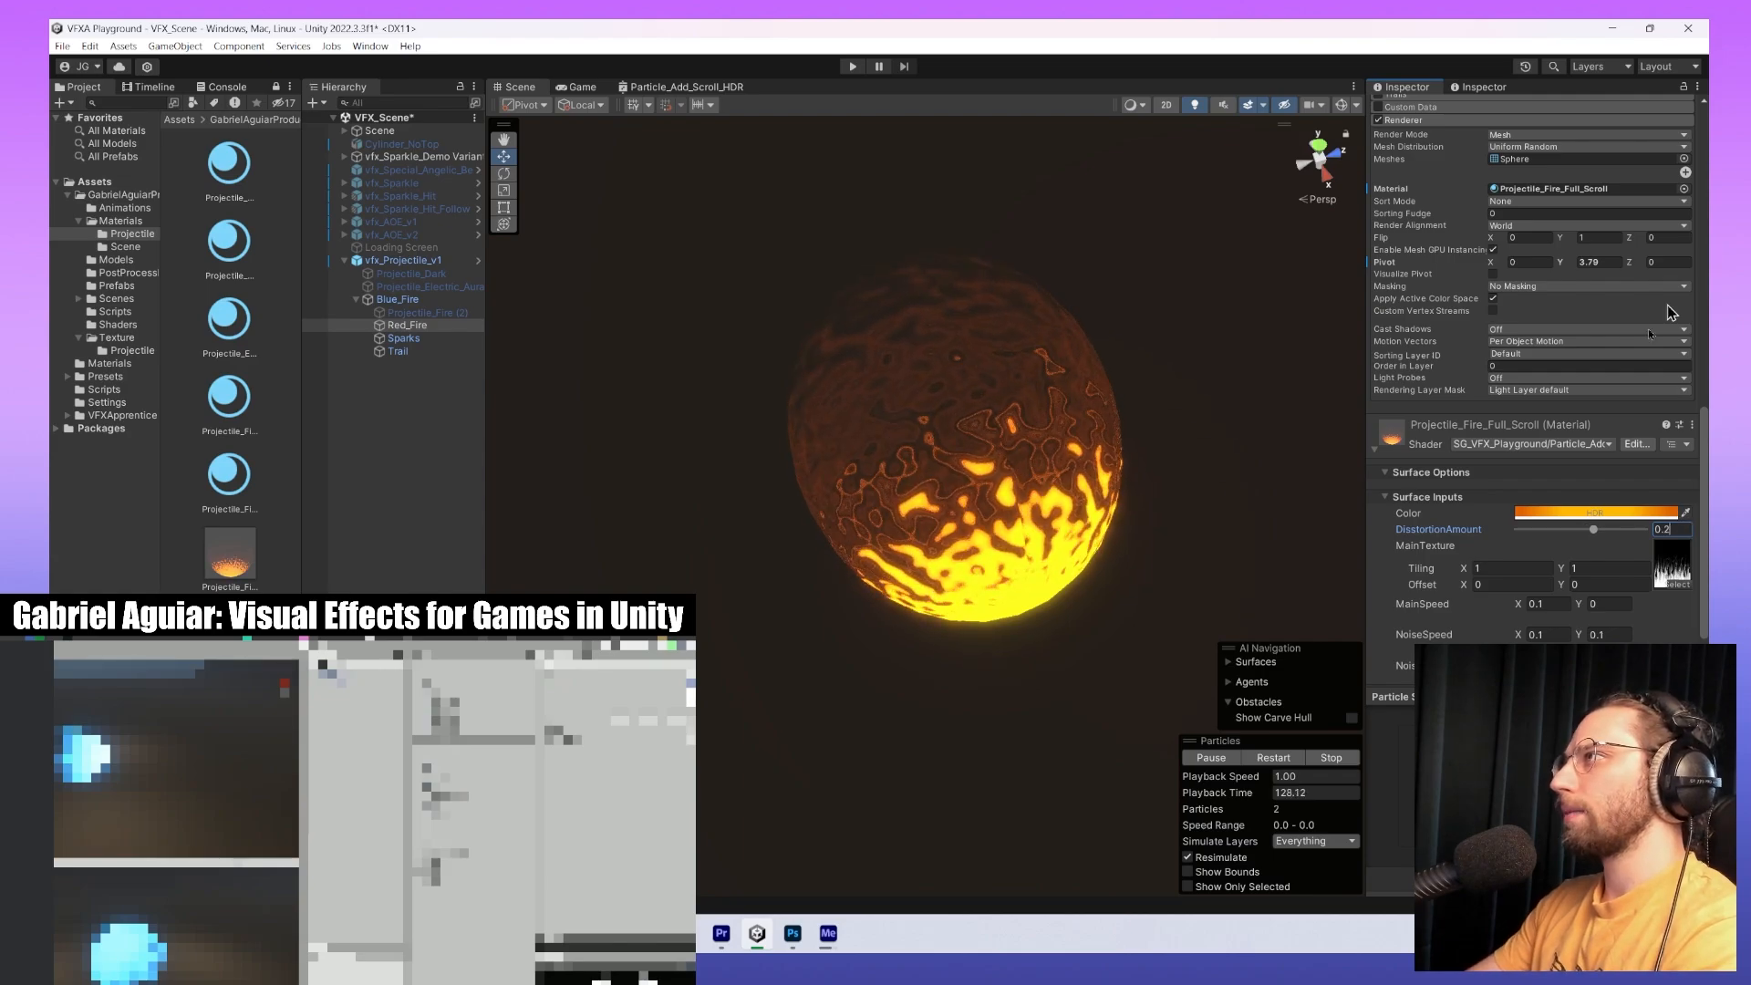
Try a main texture tiling of 2 on both axes and lower DistortionAmount to 0.06.
left_click(1533, 569)
type("2")
key("Tab")
type("2")
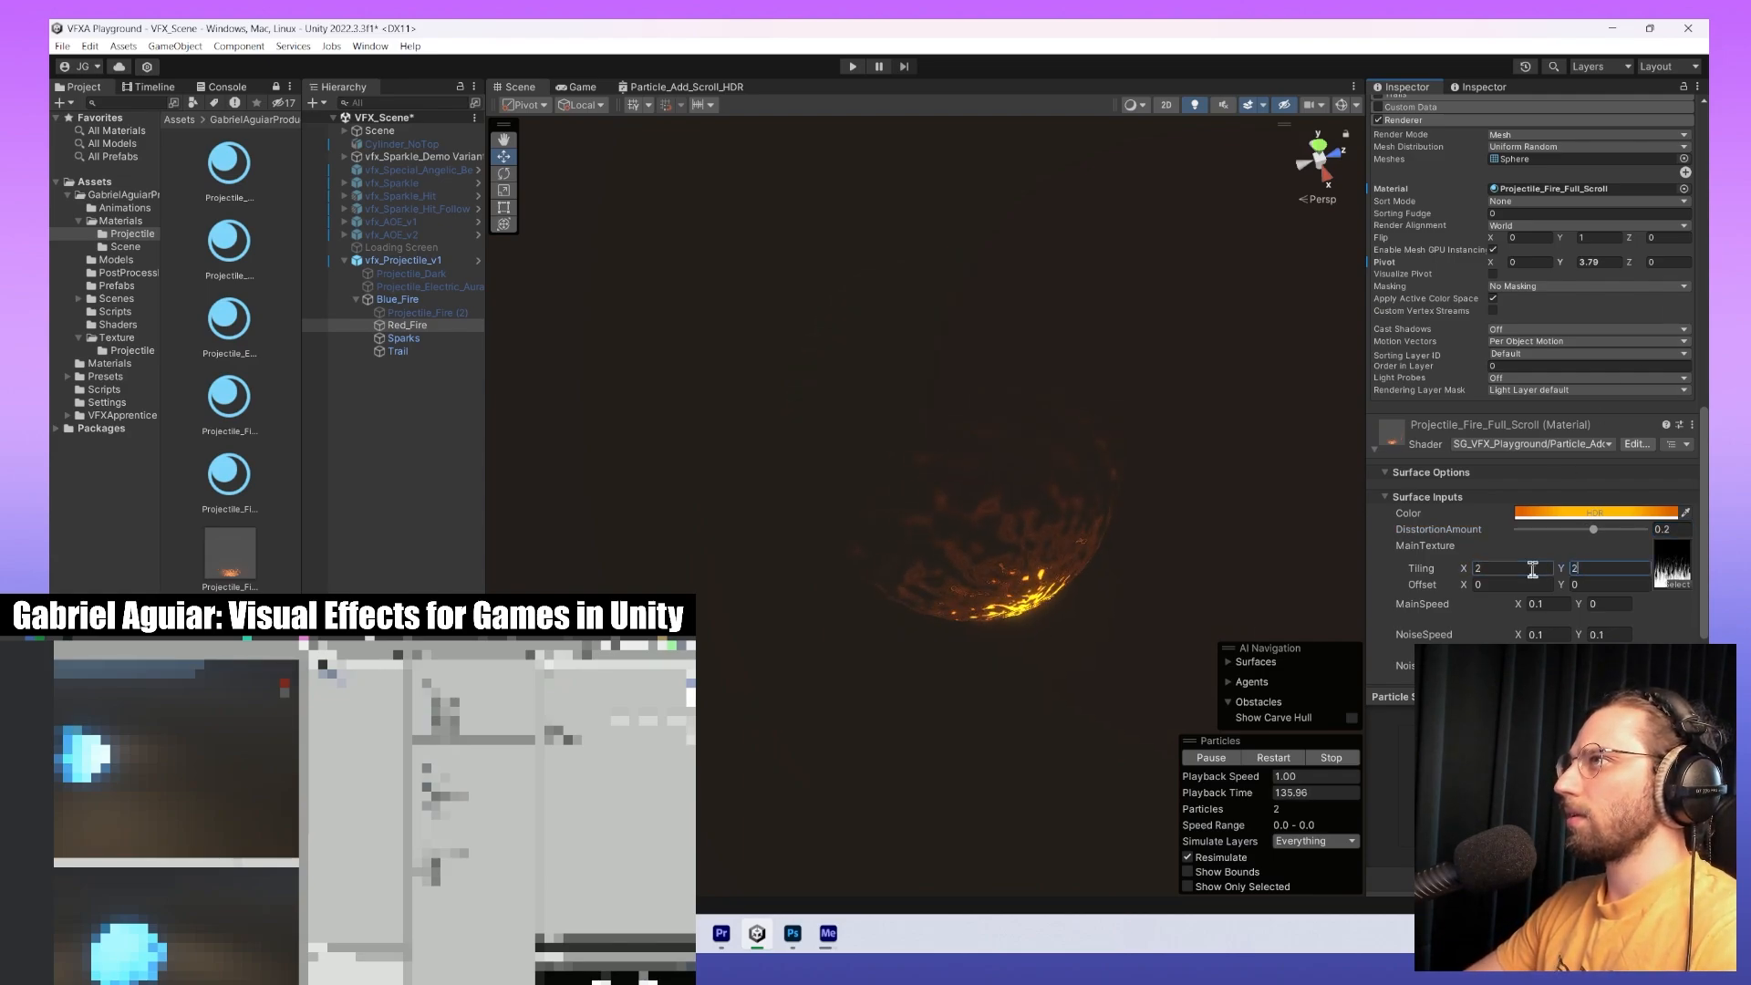
left_click_drag(1030, 568, 1072, 424, "alt")
middle_click_drag(1075, 489, 1063, 309)
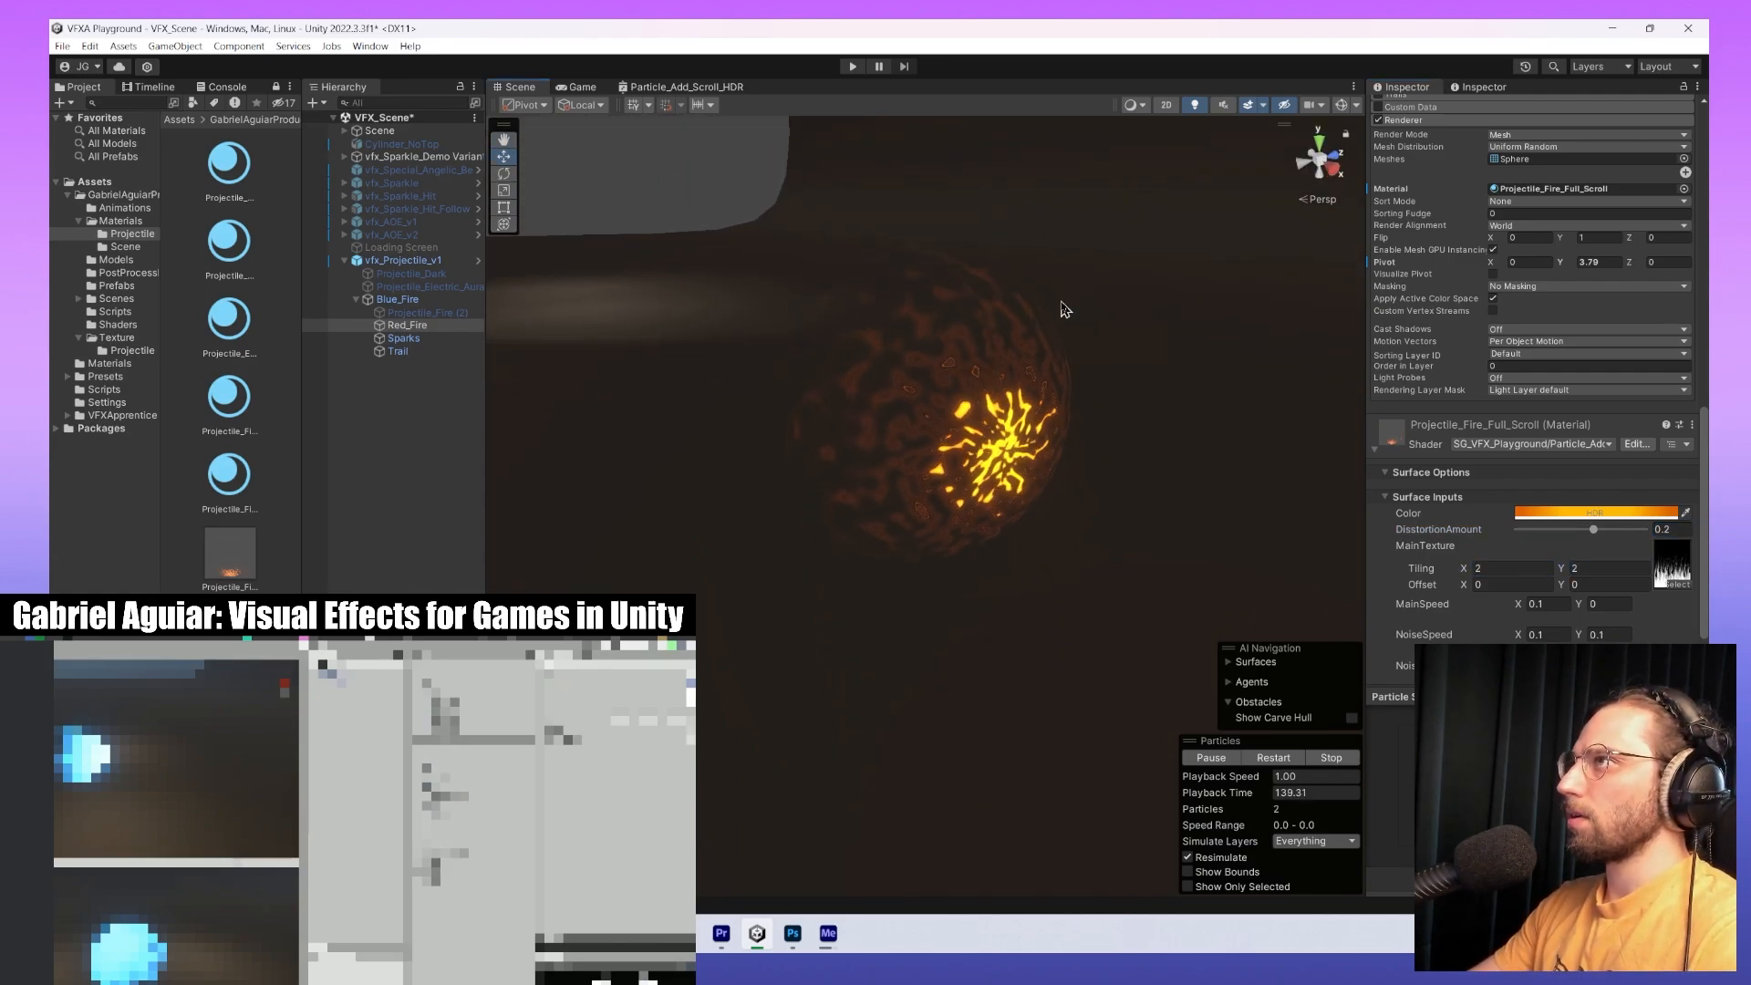
scroll(1004, 466, "up", 5)
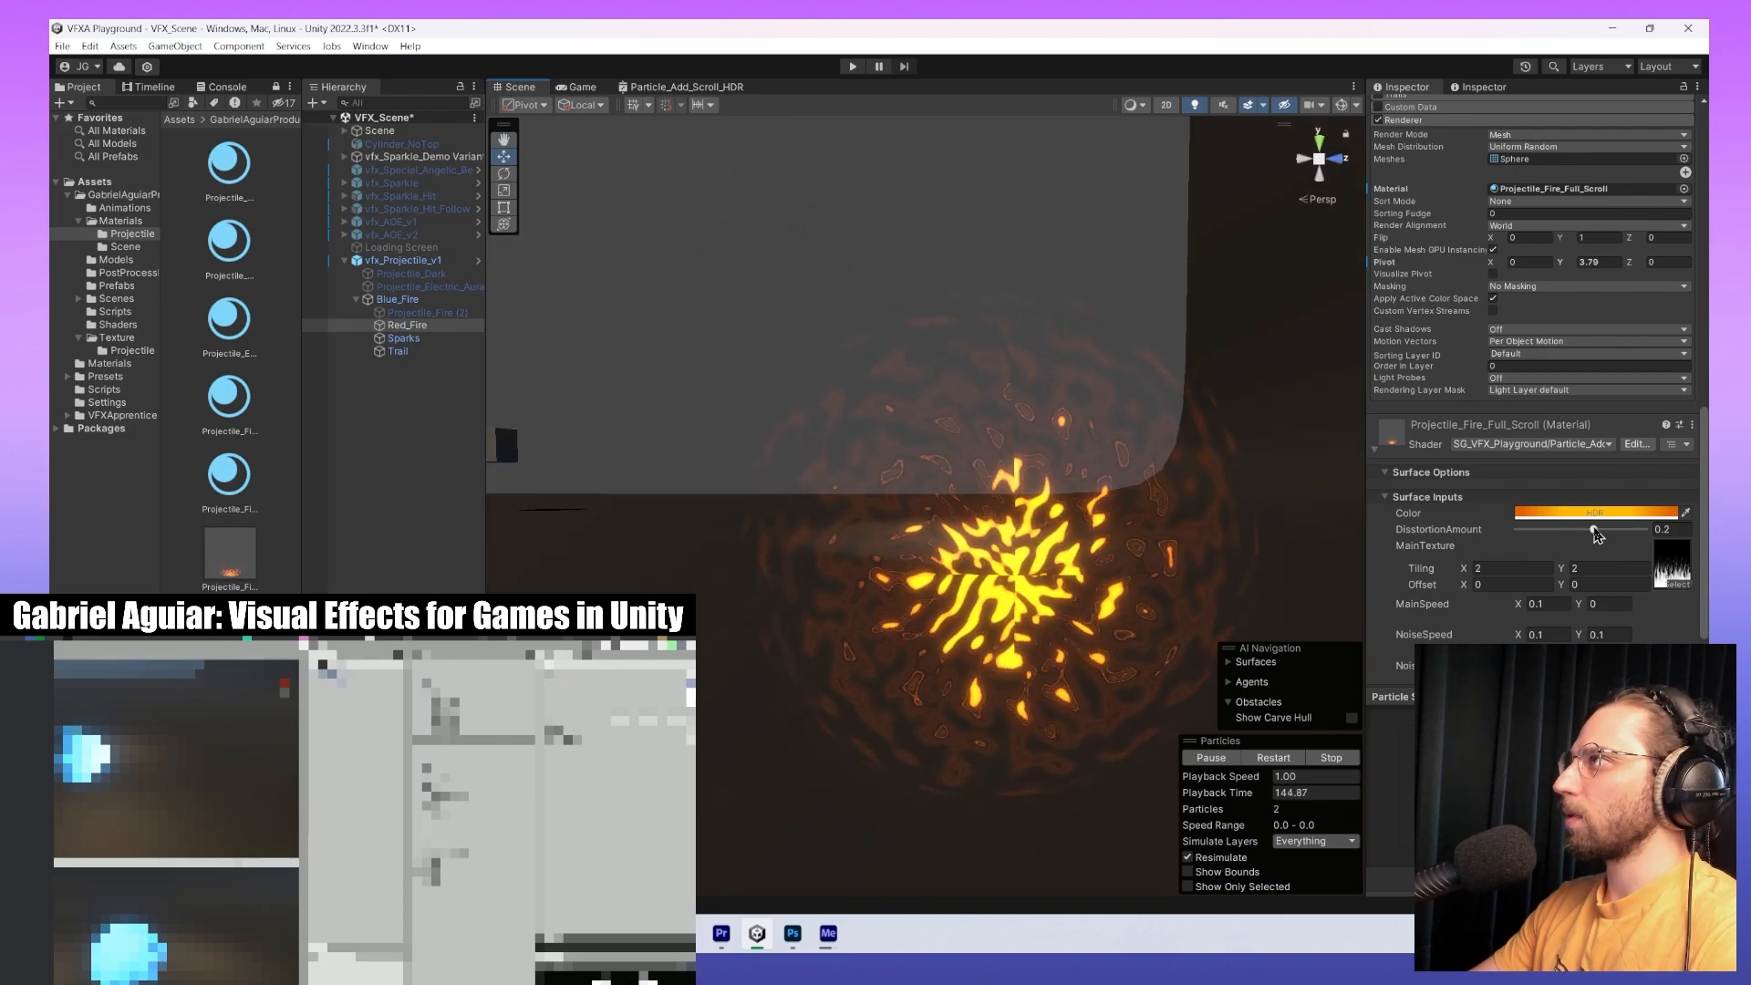
mouse_move(1597, 530)
left_mouse_down()
mouse_move(1619, 534)
mouse_move(1549, 540)
mouse_move(1591, 545)
left_mouse_up()
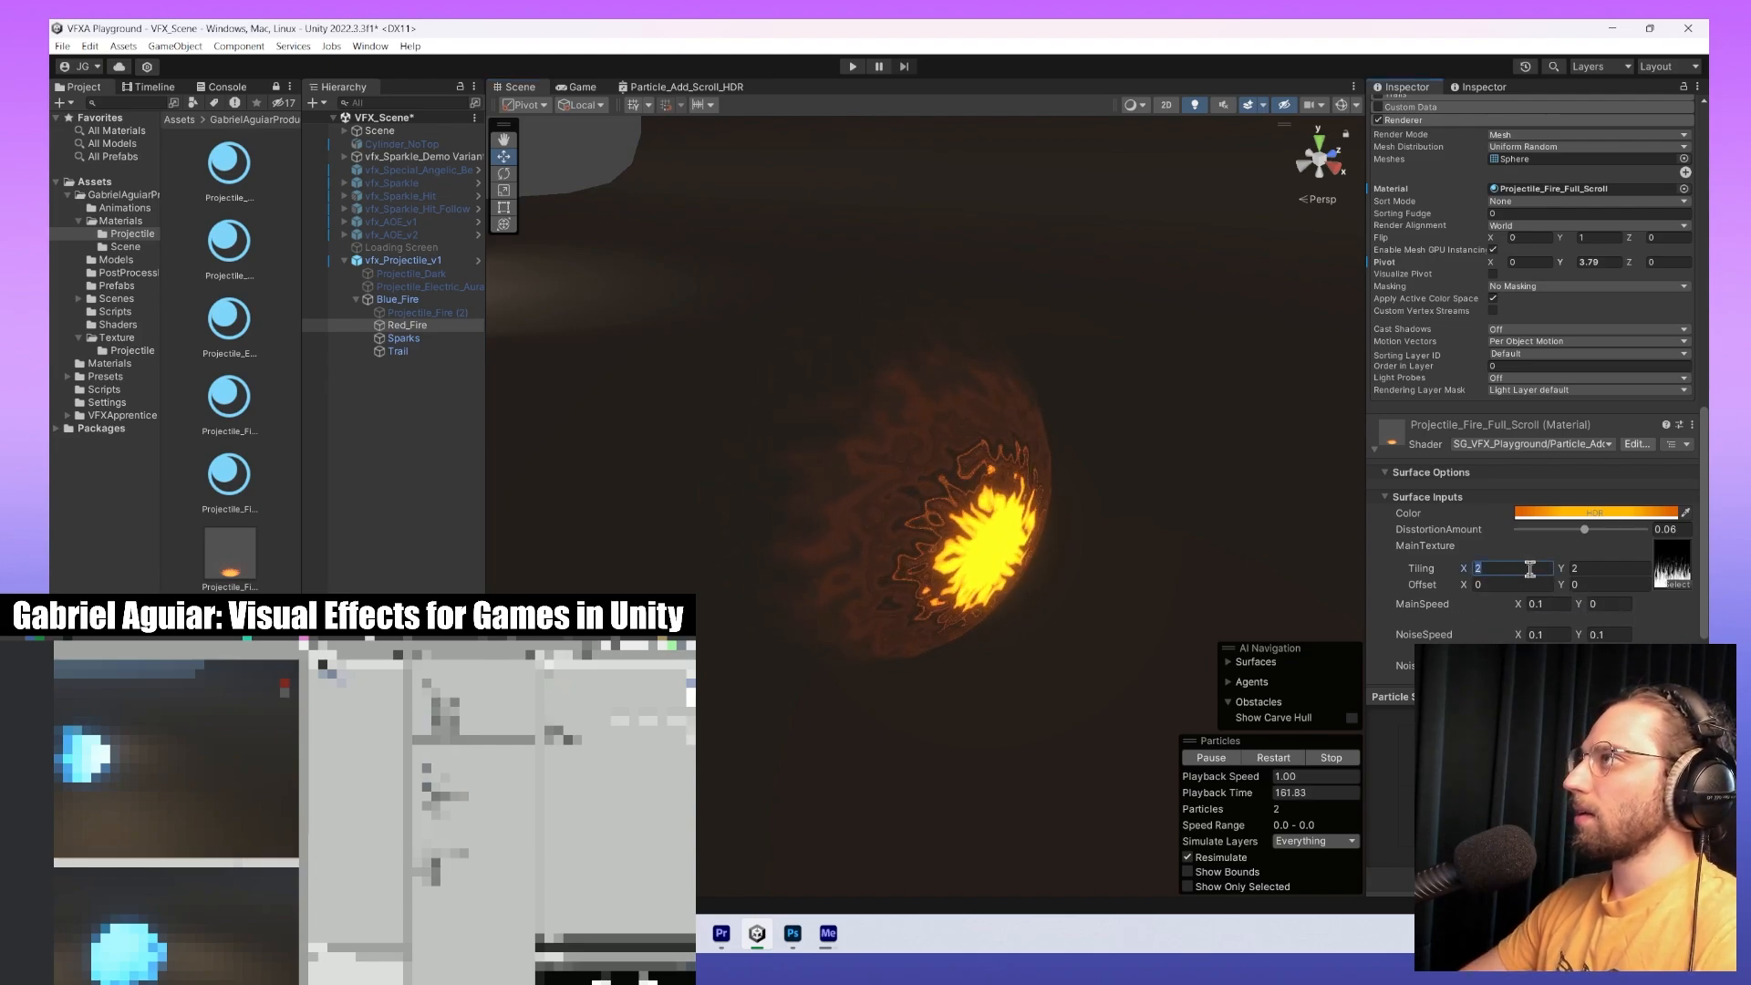
Try a main texture tiling of 20 on both axes and return it to 1 on both axes.
type("20")
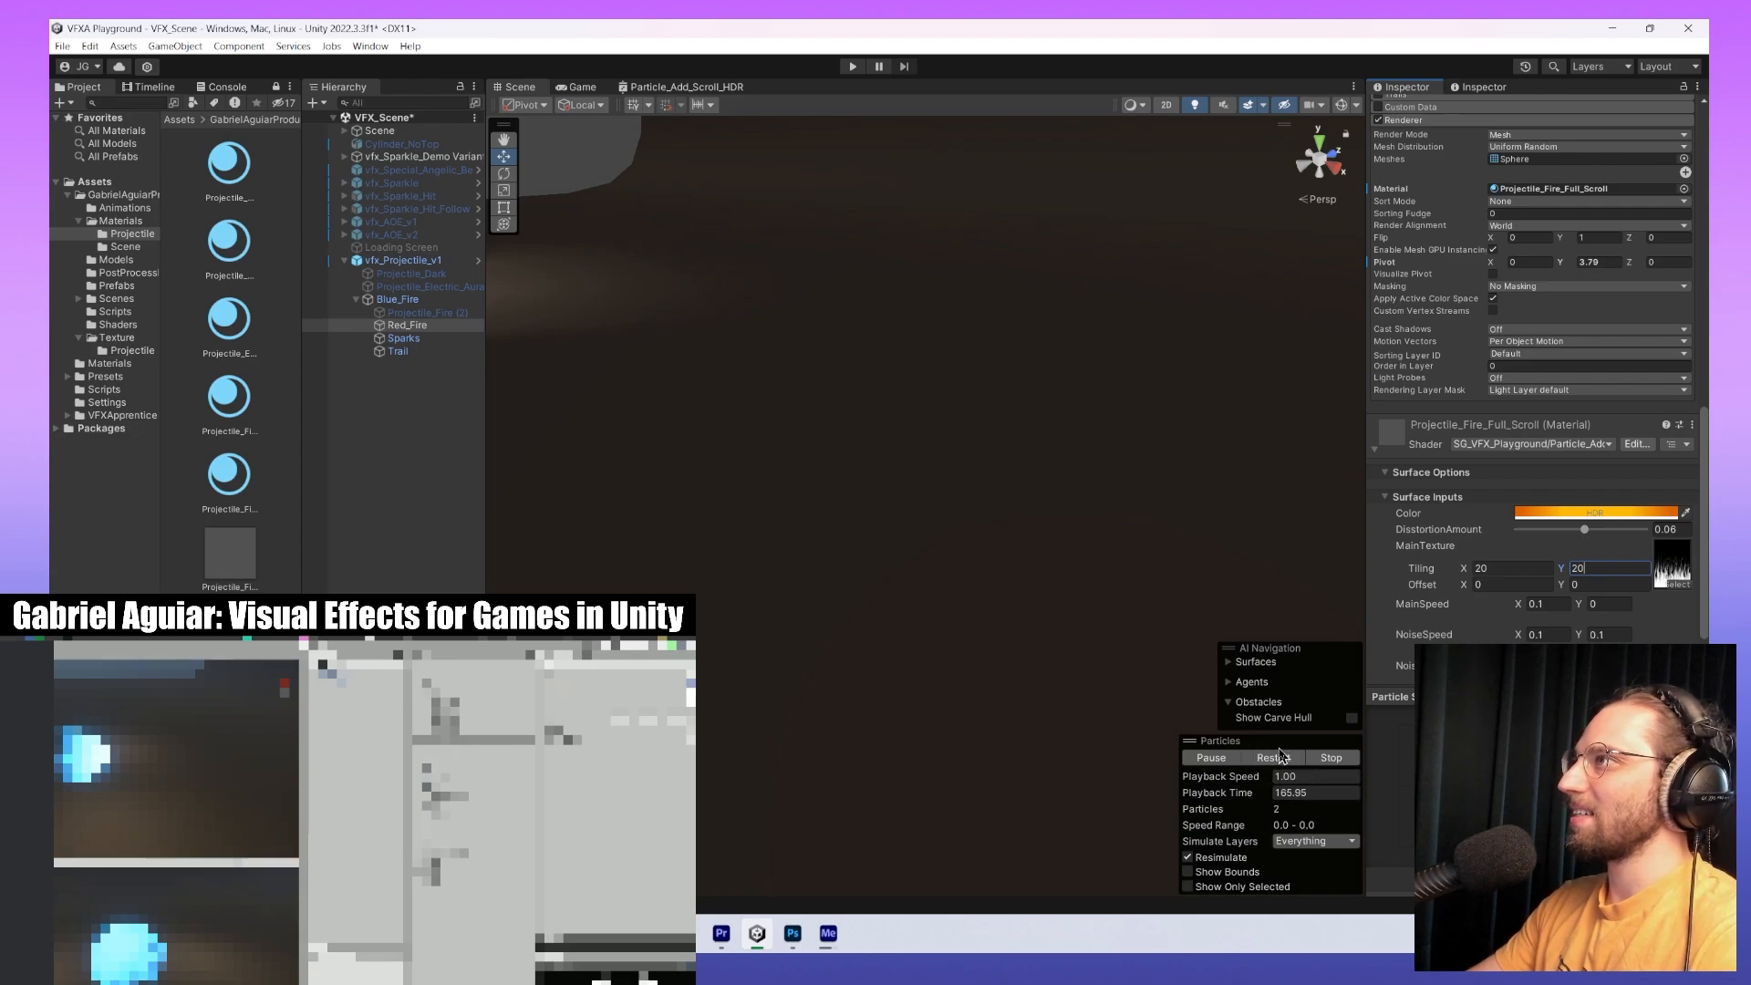
key("Return")
type("1")
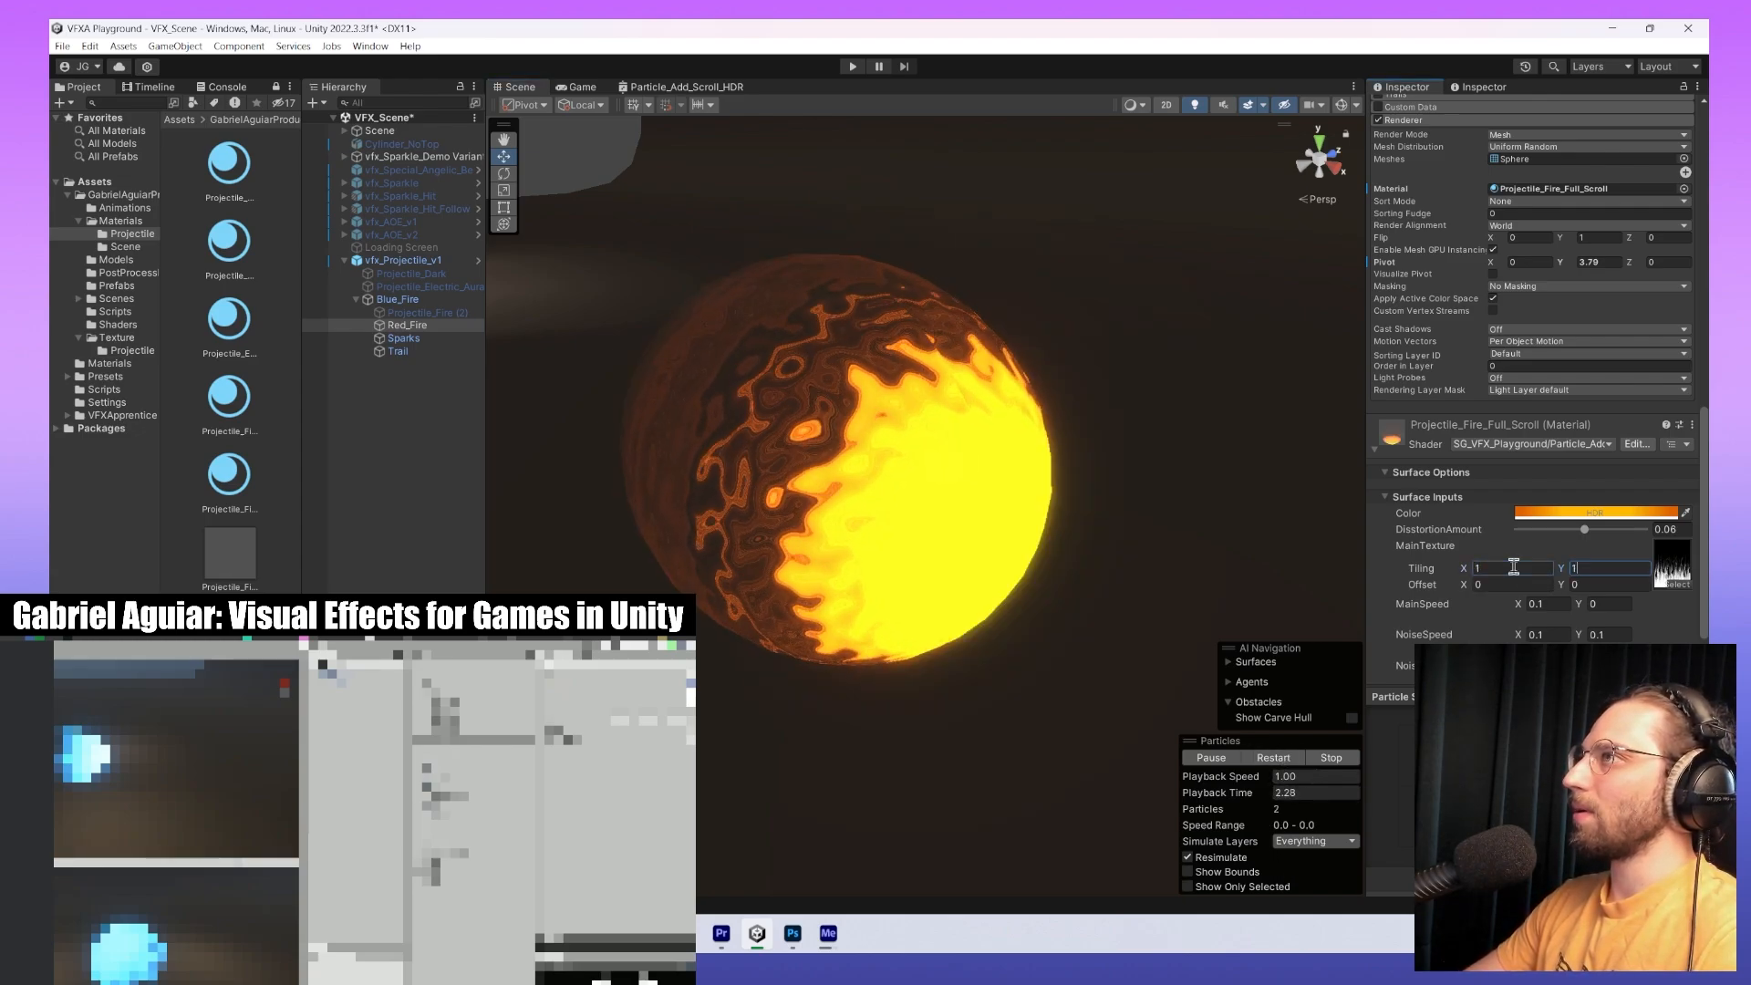
left_click_drag(1277, 575, 1365, 672, "alt")
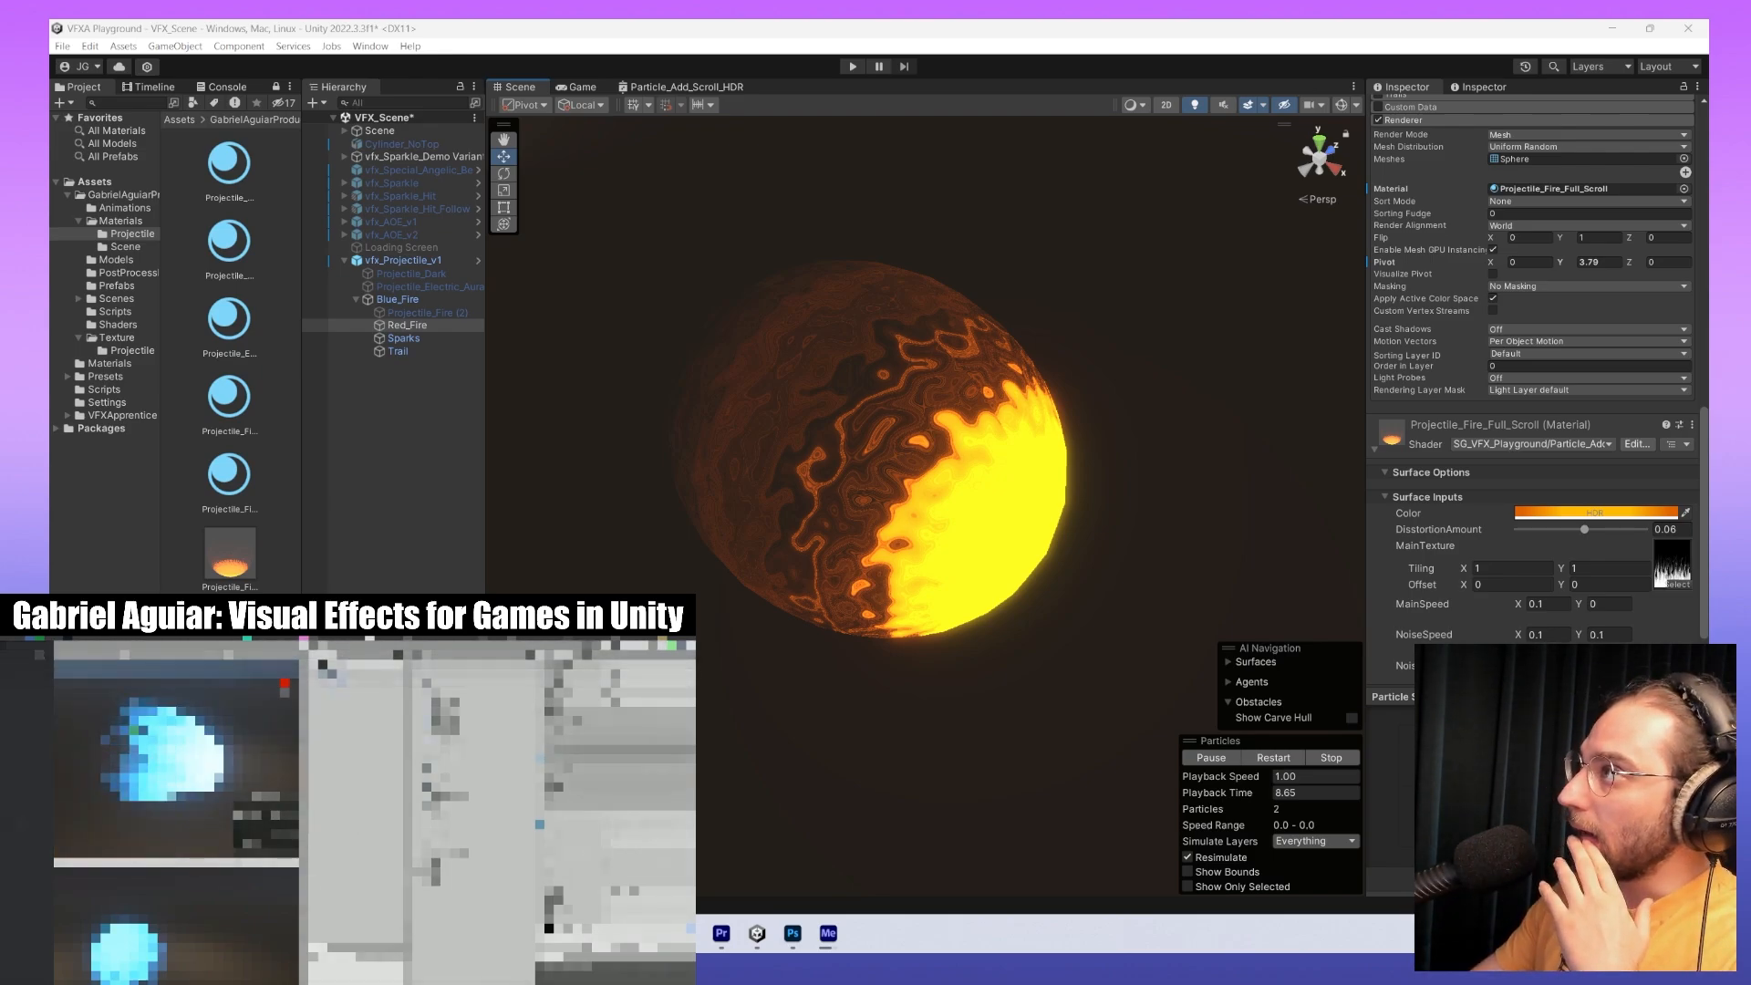
Stop the main texture scroll by setting MainSpeed X to 0, and slow NoiseSpeed X to 0.01.
left_click(1550, 604)
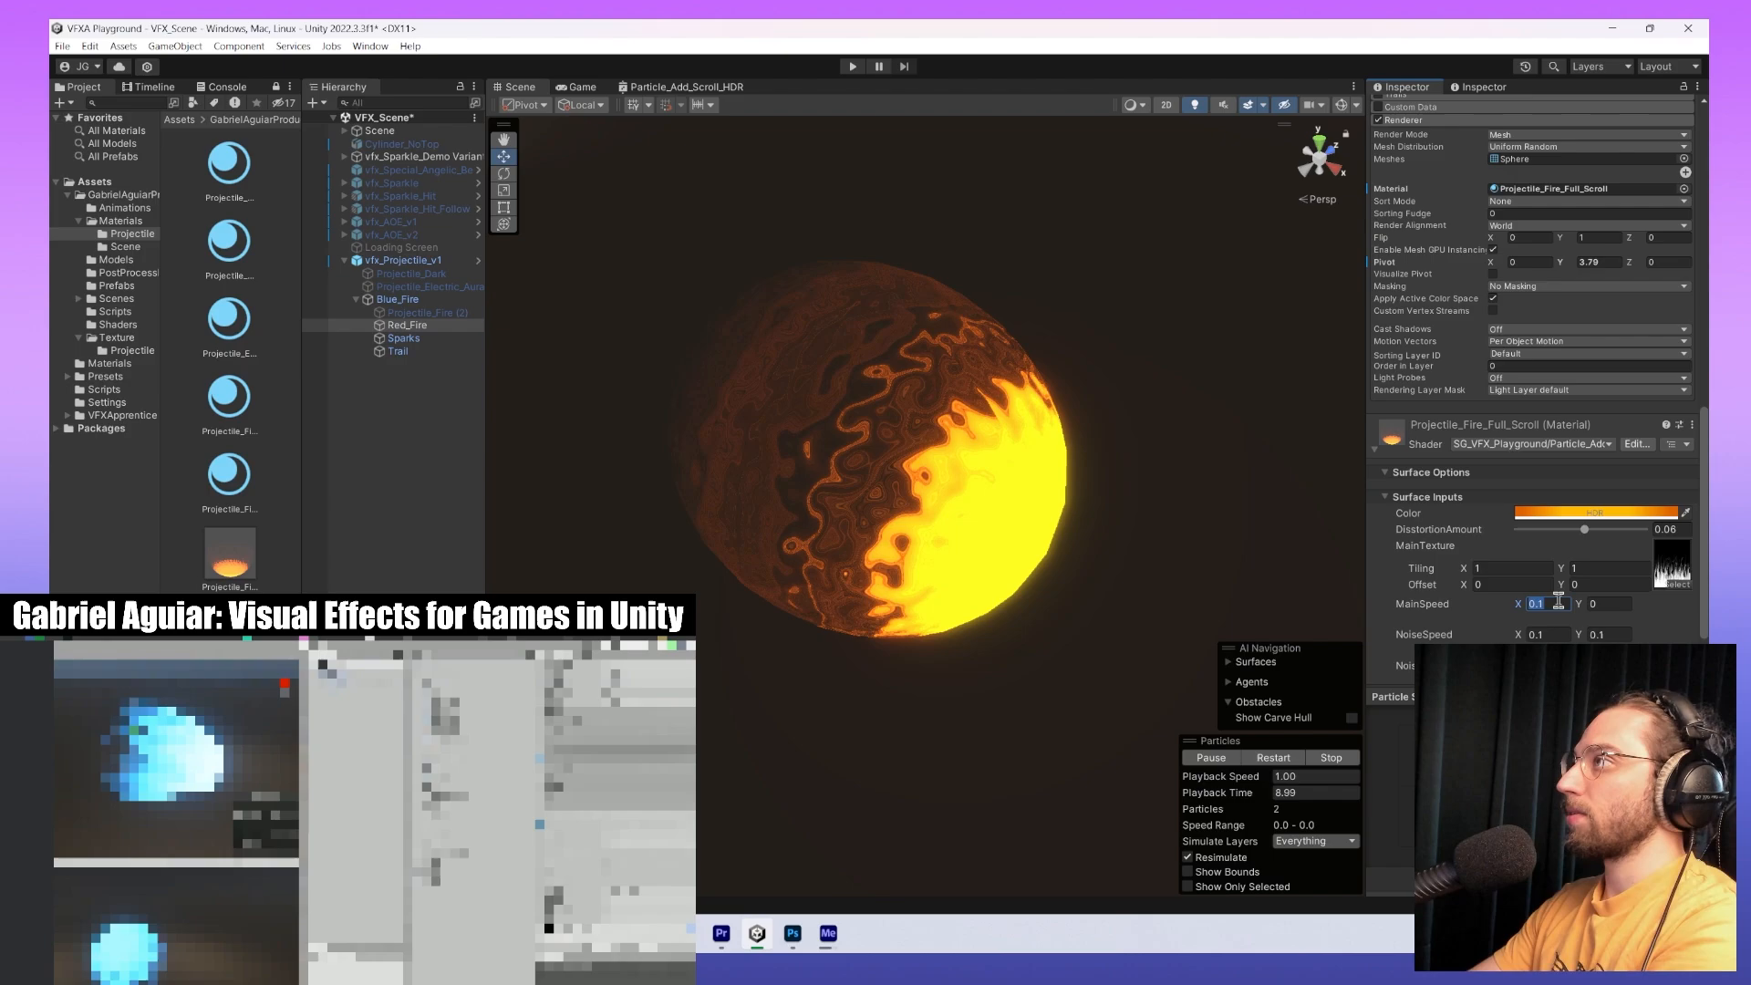
type("0")
left_click(1550, 635)
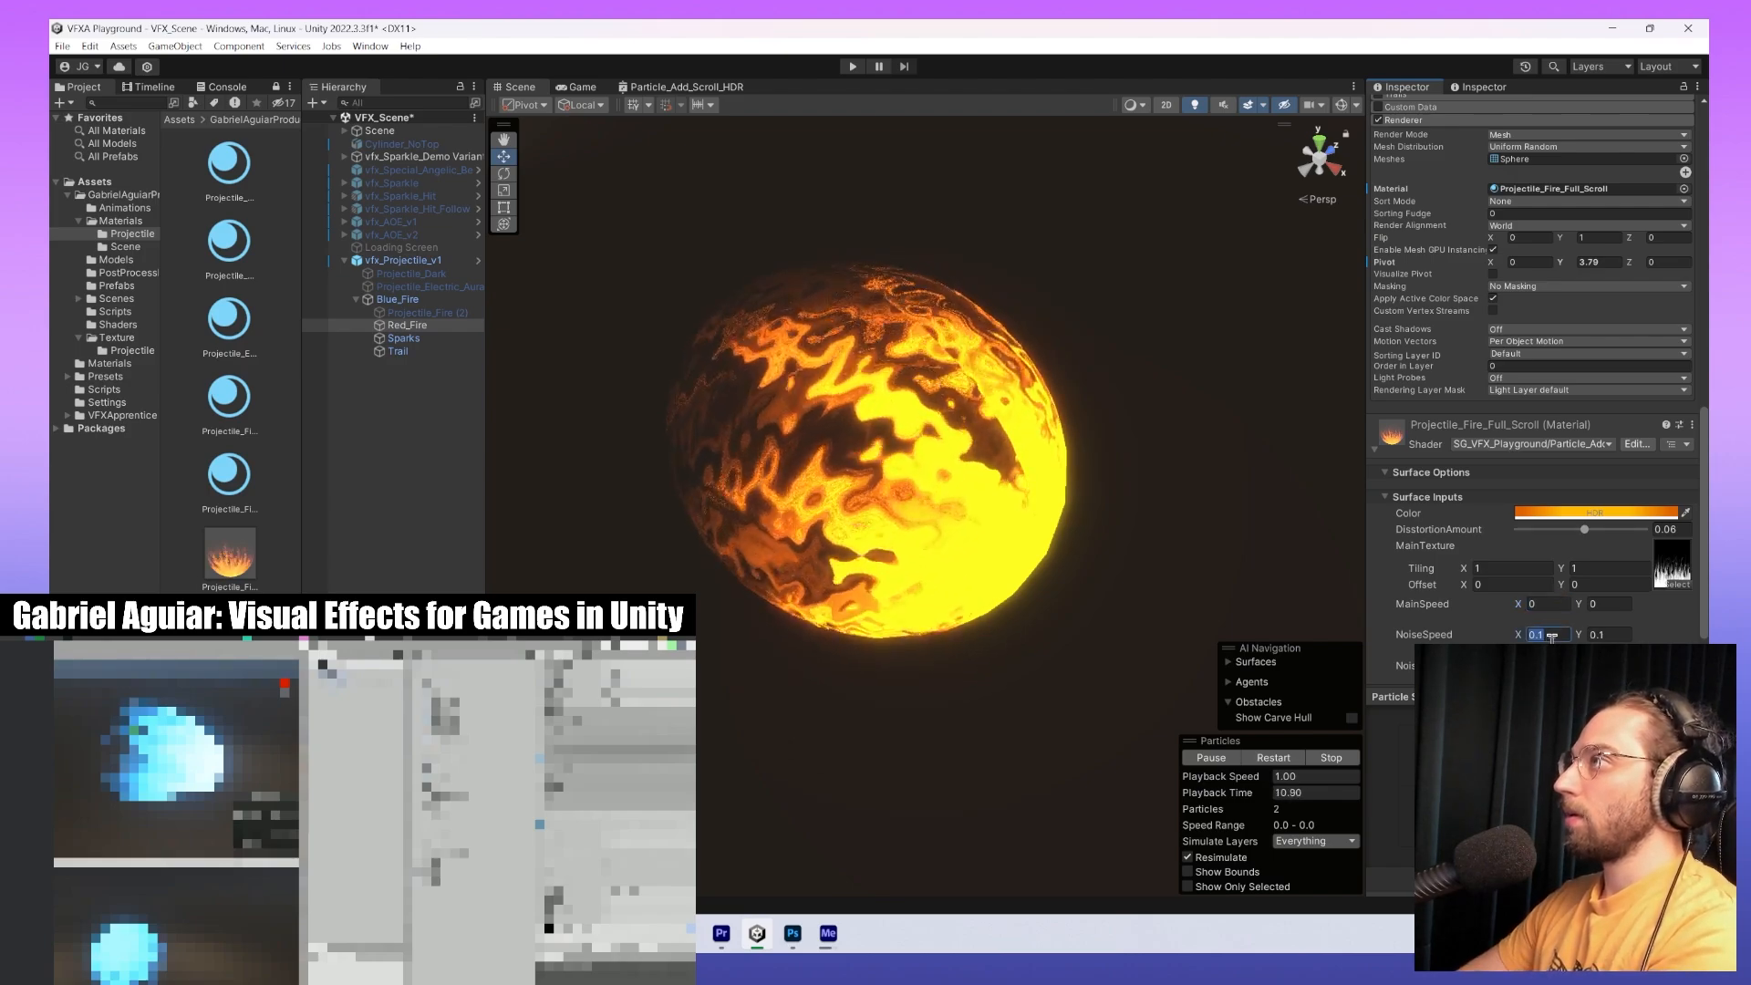
type("0.3")
key("BackSpace")
type("2")
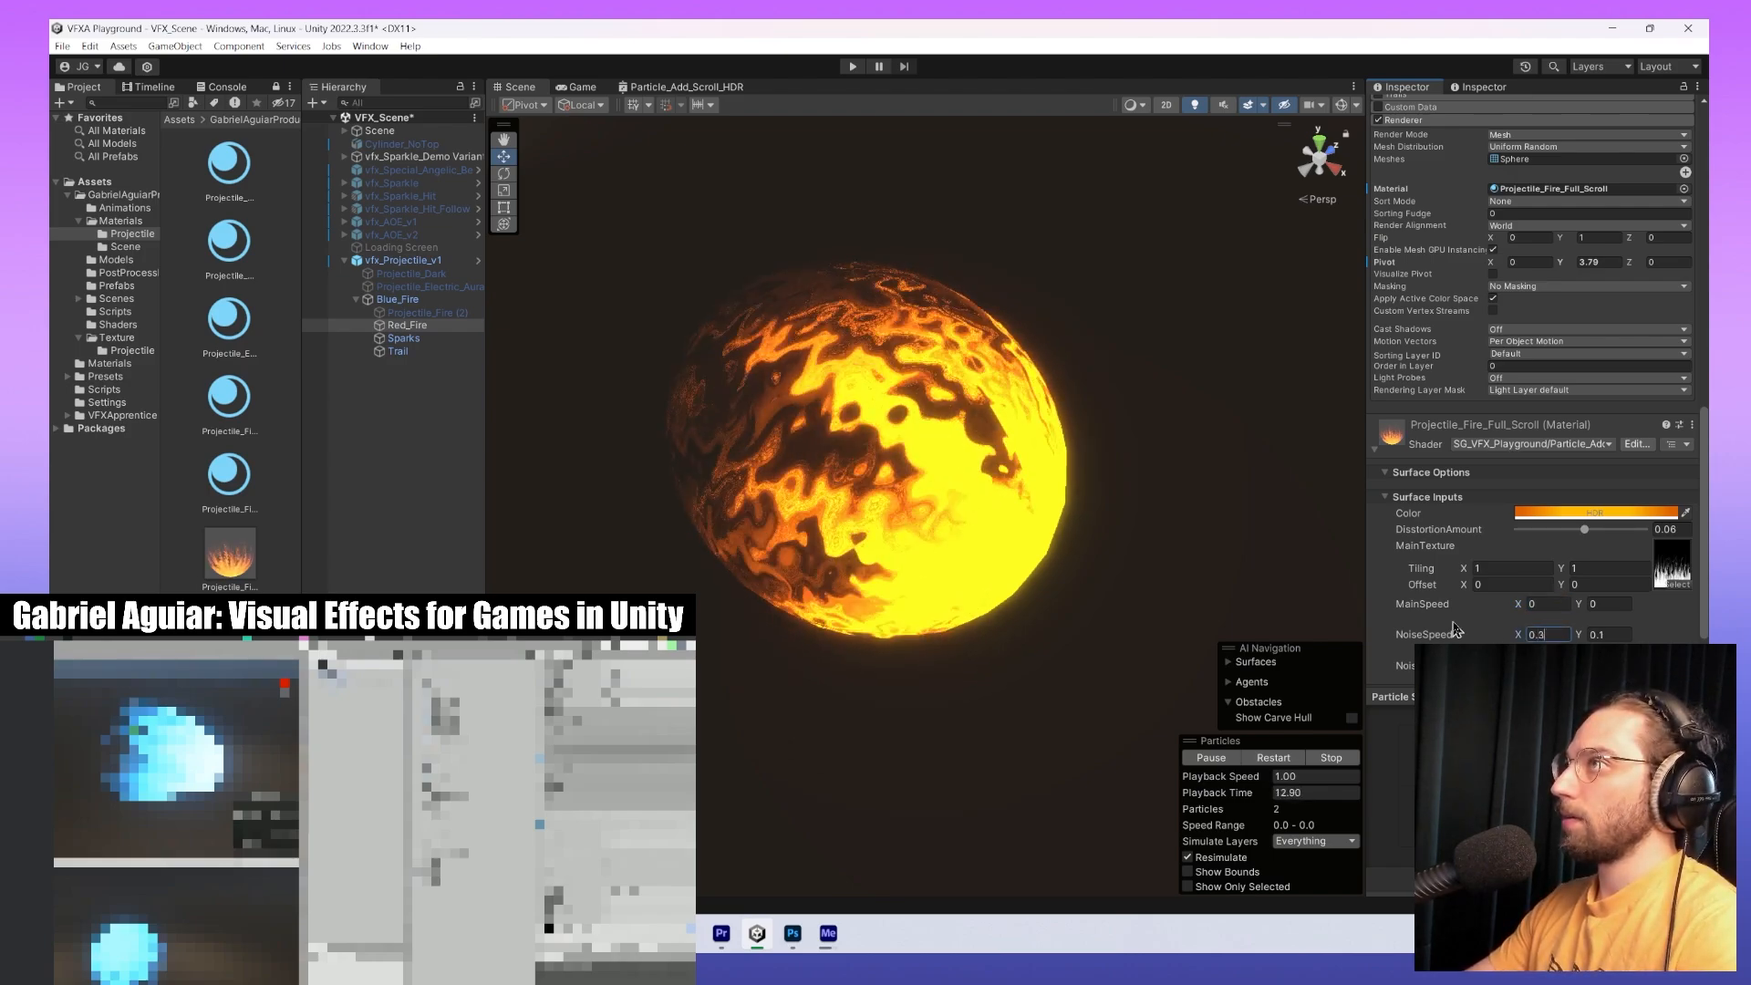
key("BackSpace")
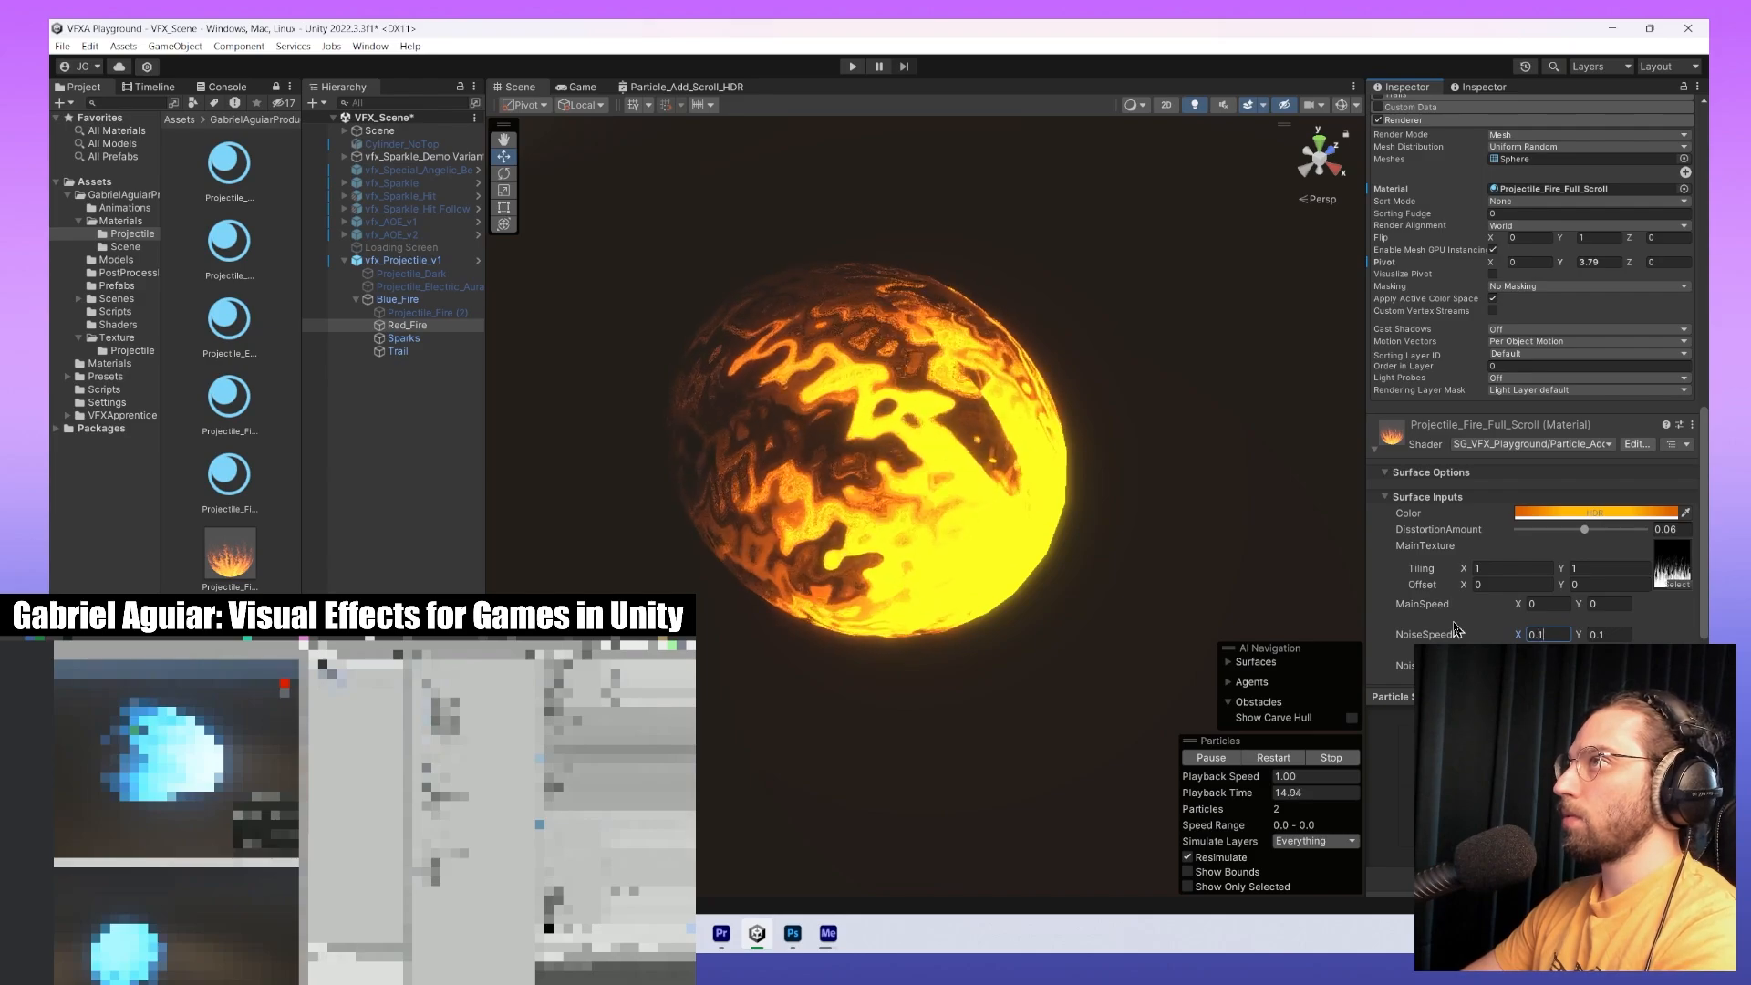
type("01")
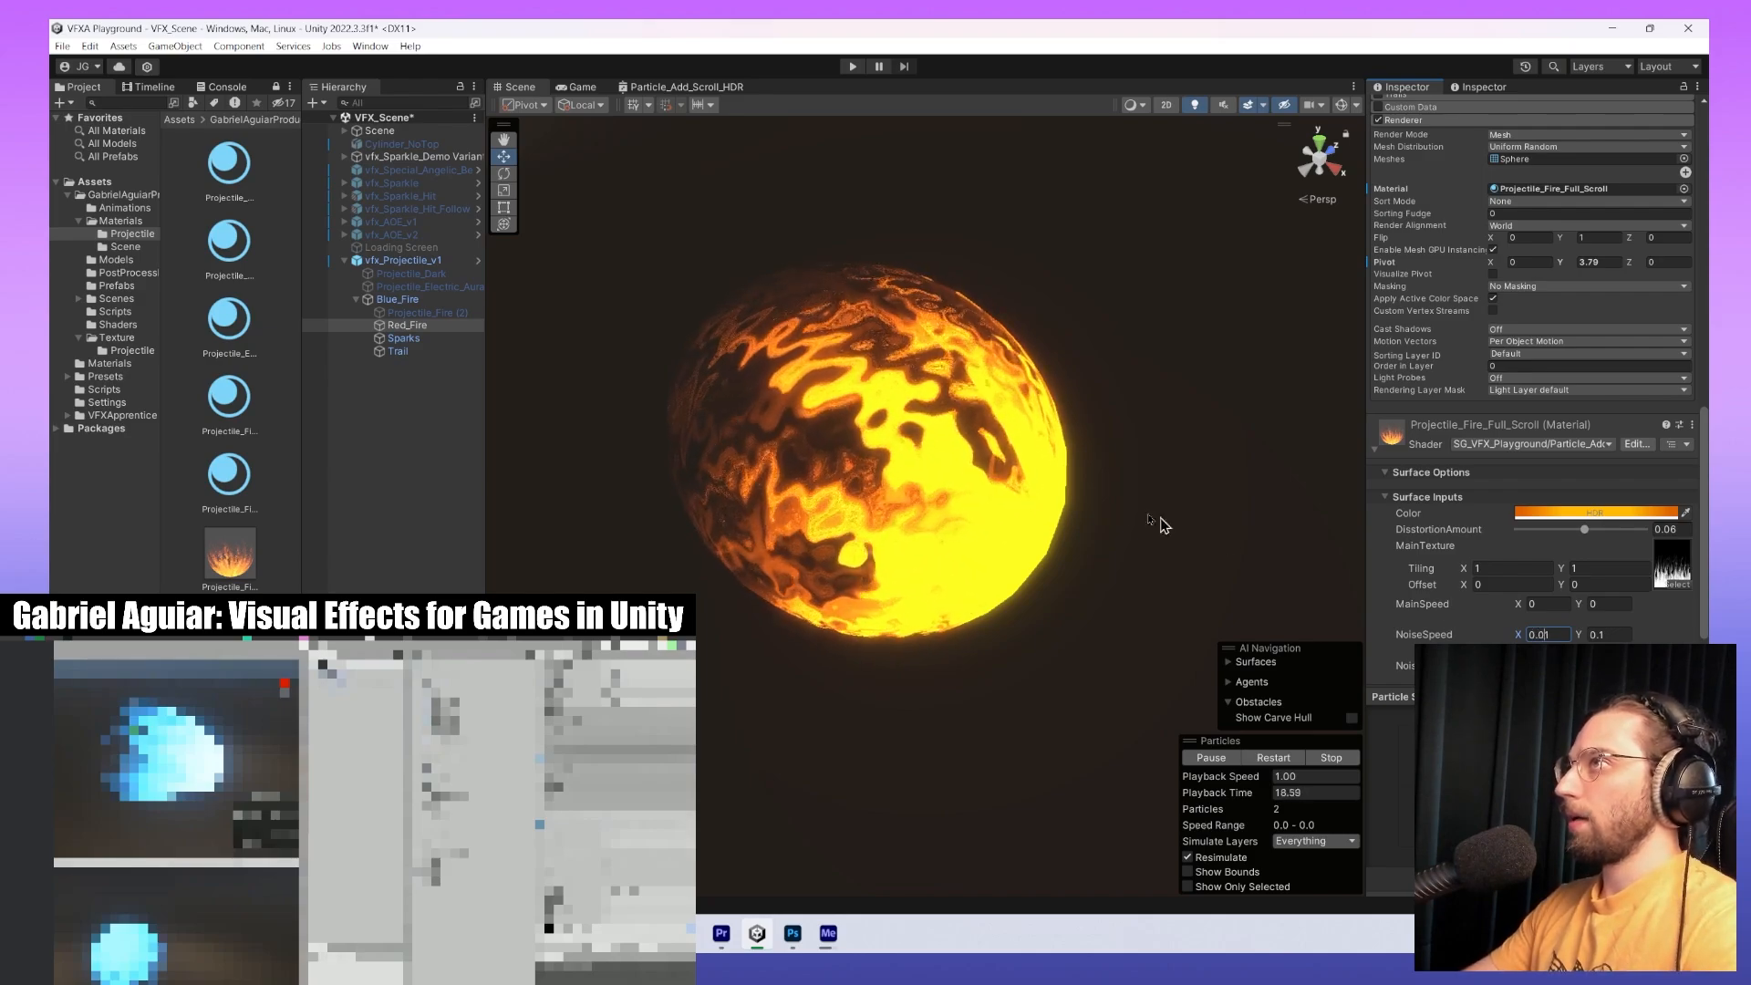
Set NoiseSpeed to X 0.4, Y 0 and DistortionAmount to 0.04, and check the fireball from the front.
left_click_drag(889, 632, 1035, 625, "alt")
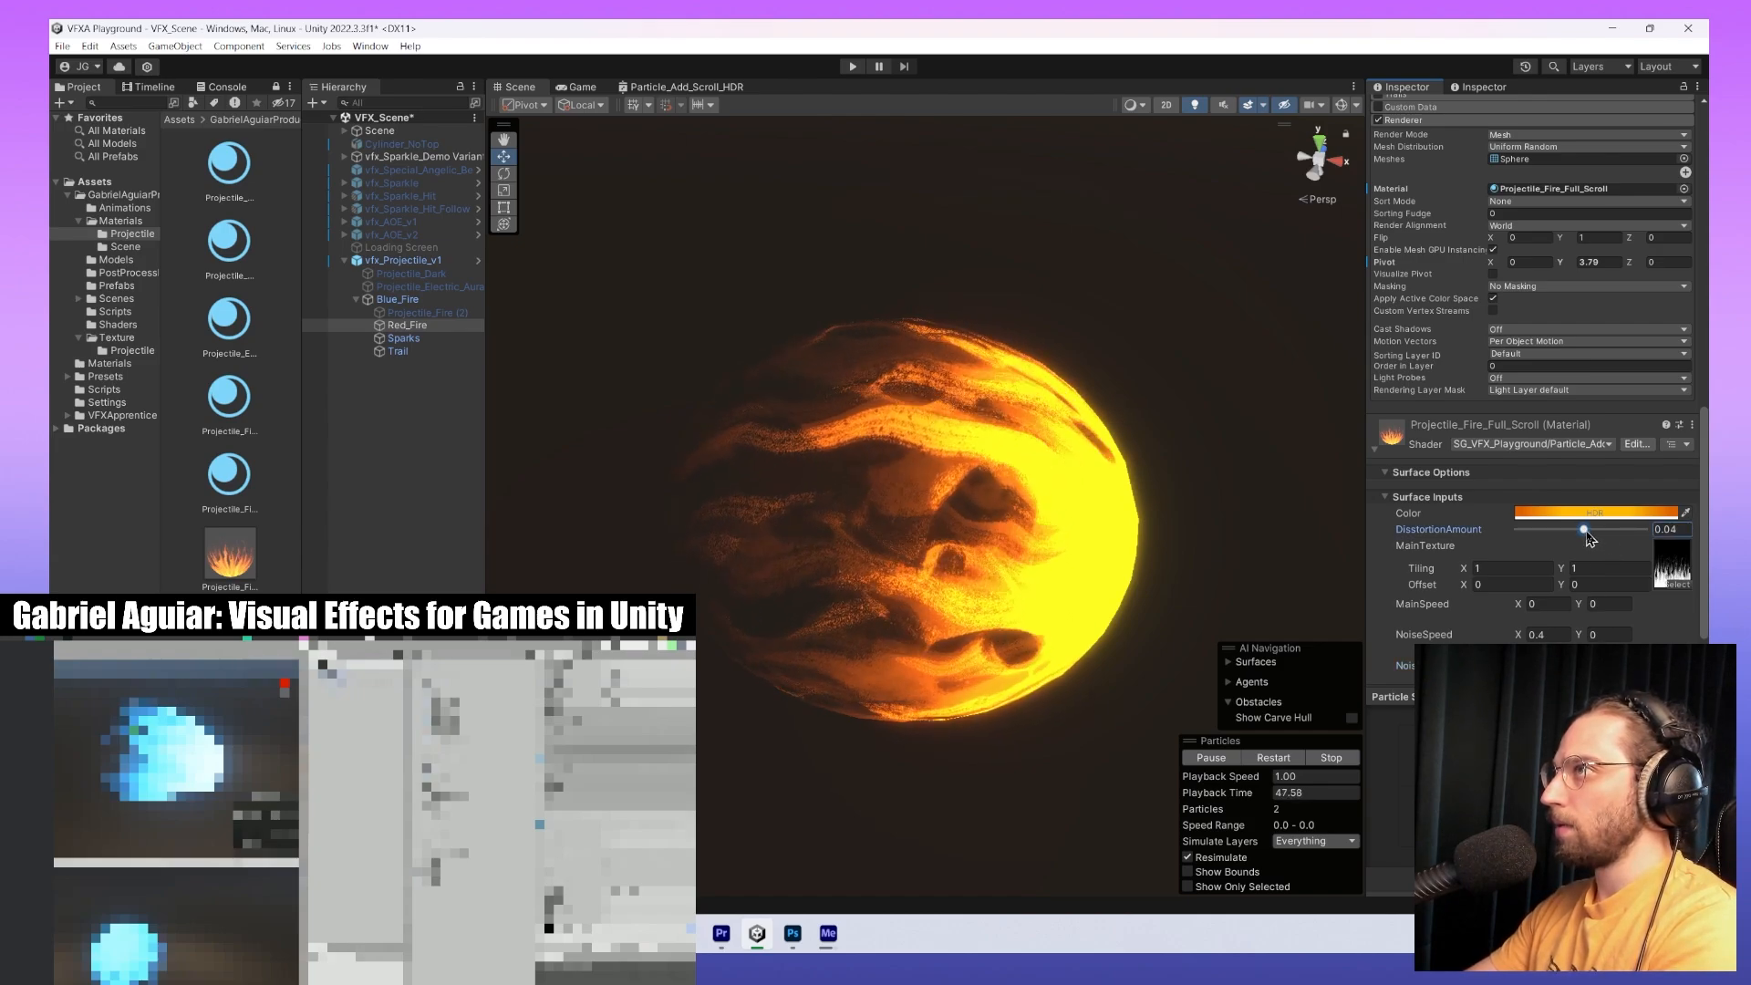
scroll(912, 545, "down", 2)
left_click_drag(1257, 623, 954, 540, "alt")
middle_click_drag(1045, 638, 948, 572)
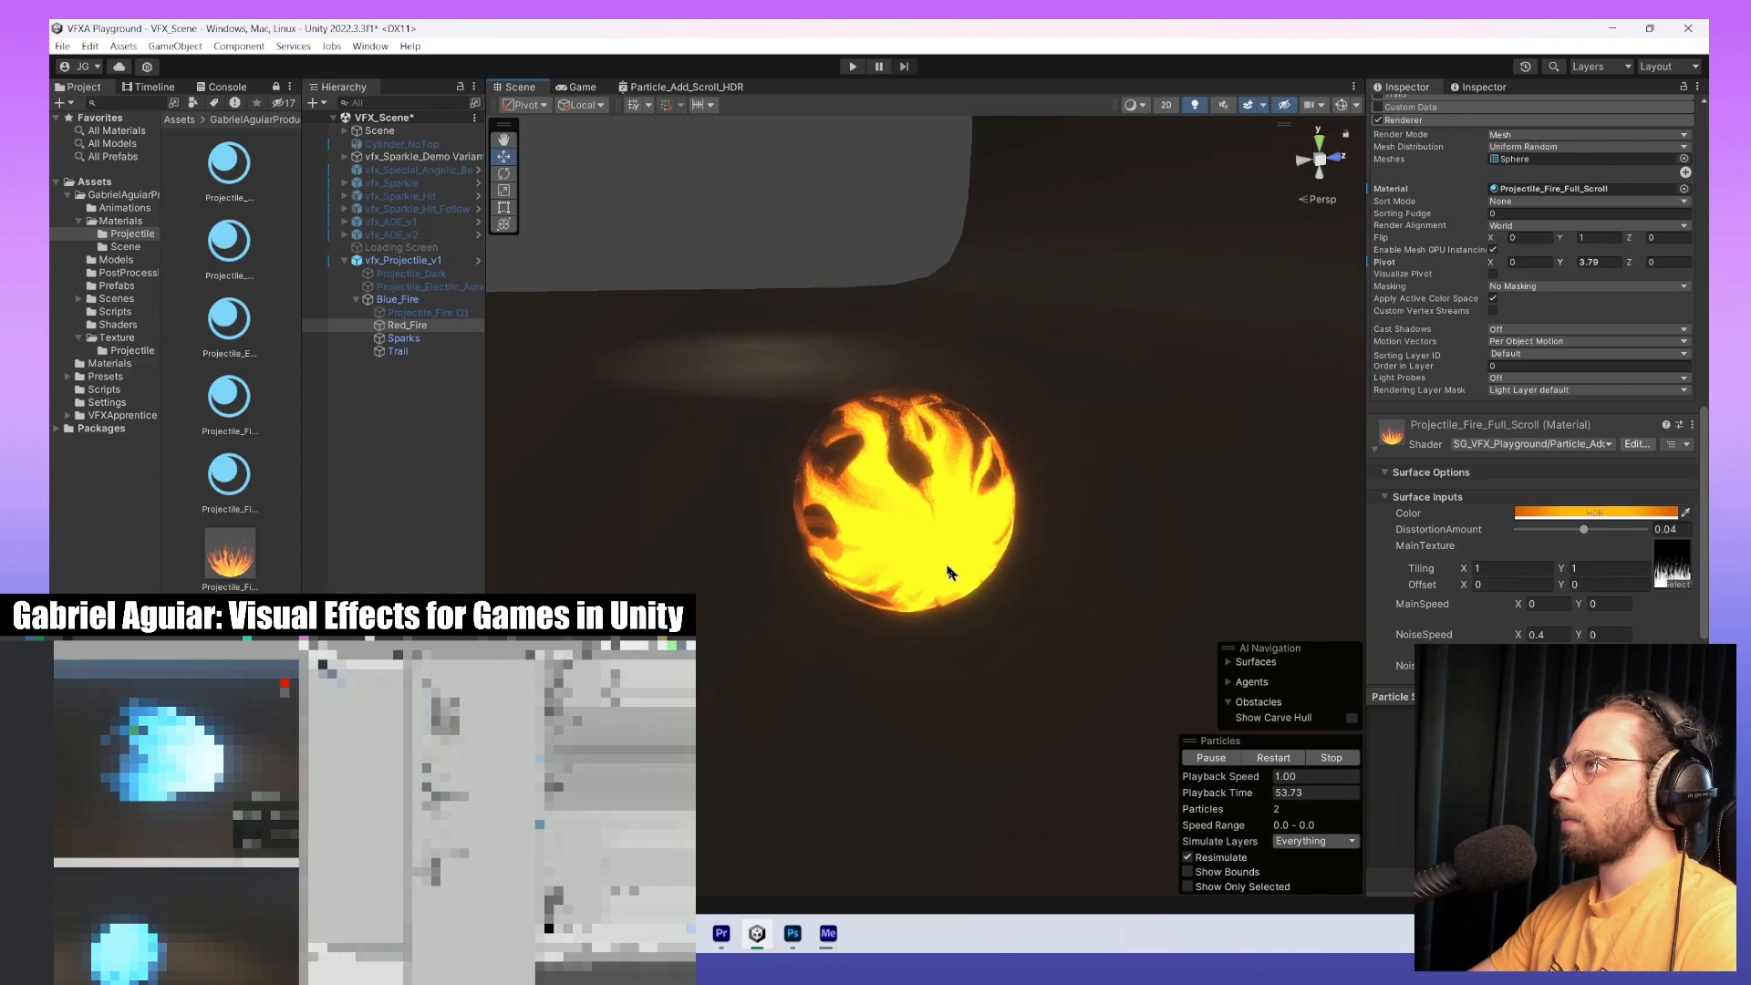
Open the Rotation over Lifetime module of the Red_Fire particle system.
left_click_drag(875, 544, 988, 531, "alt")
left_click_drag(1702, 481, 1701, 311)
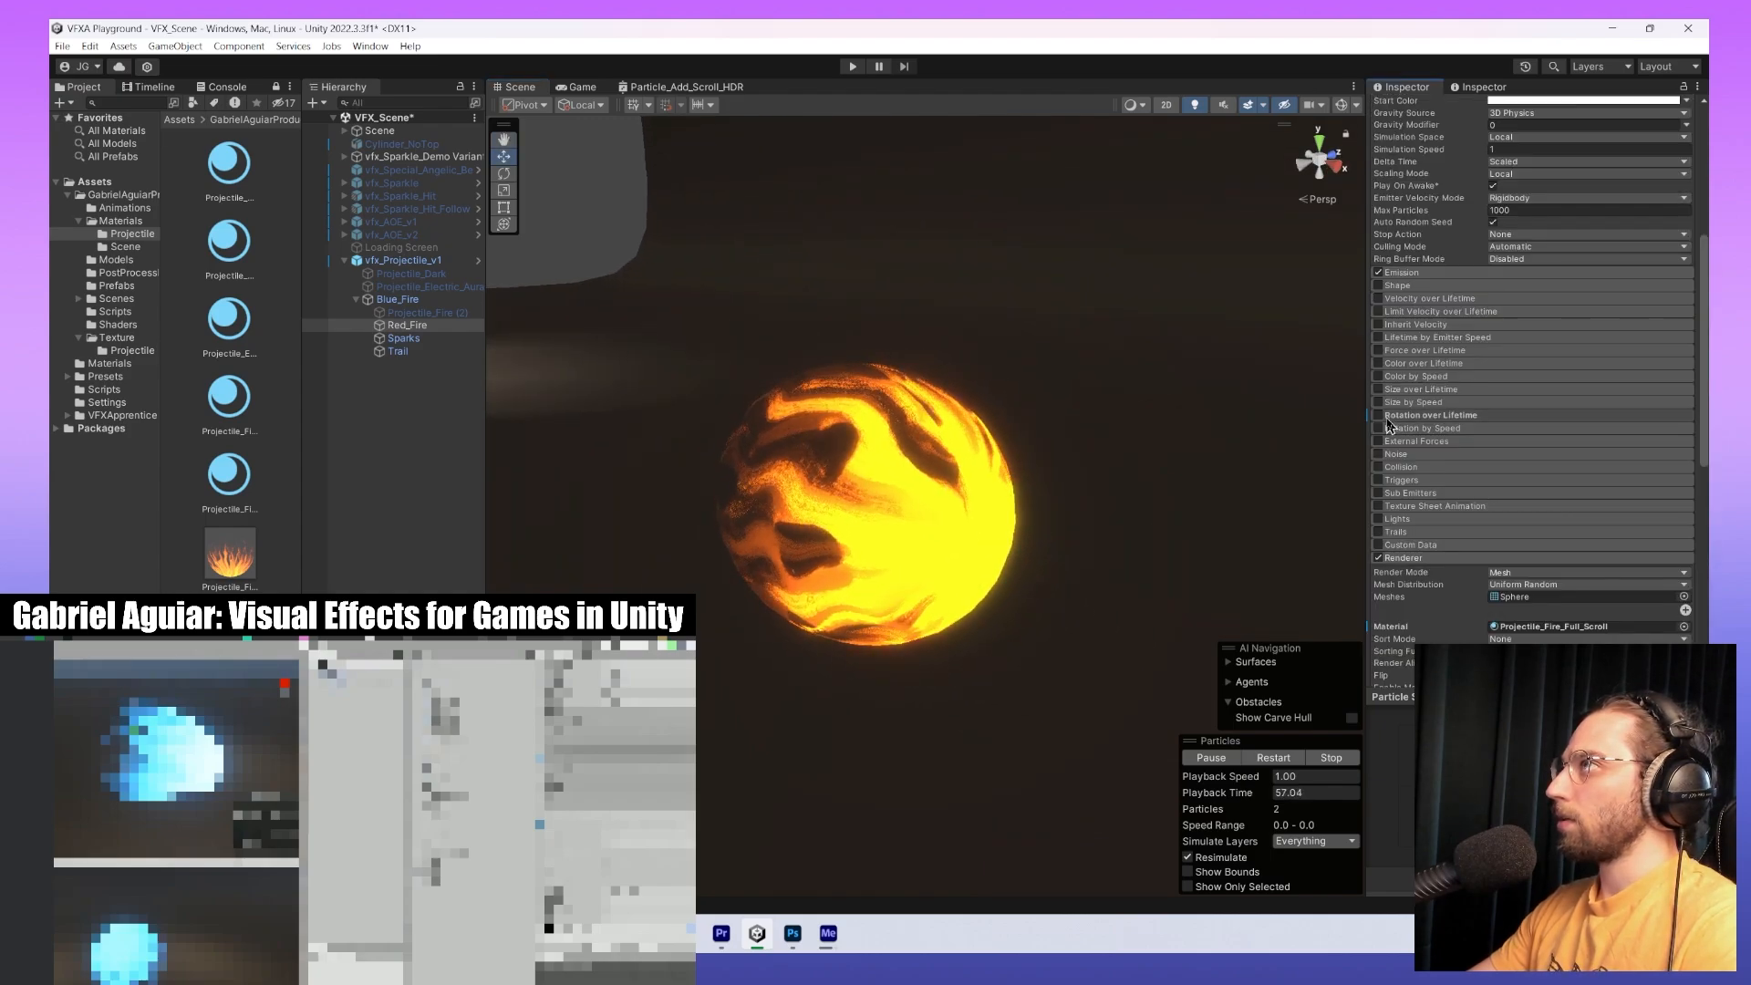
left_click(1386, 418)
scroll(1521, 534, "down", 10)
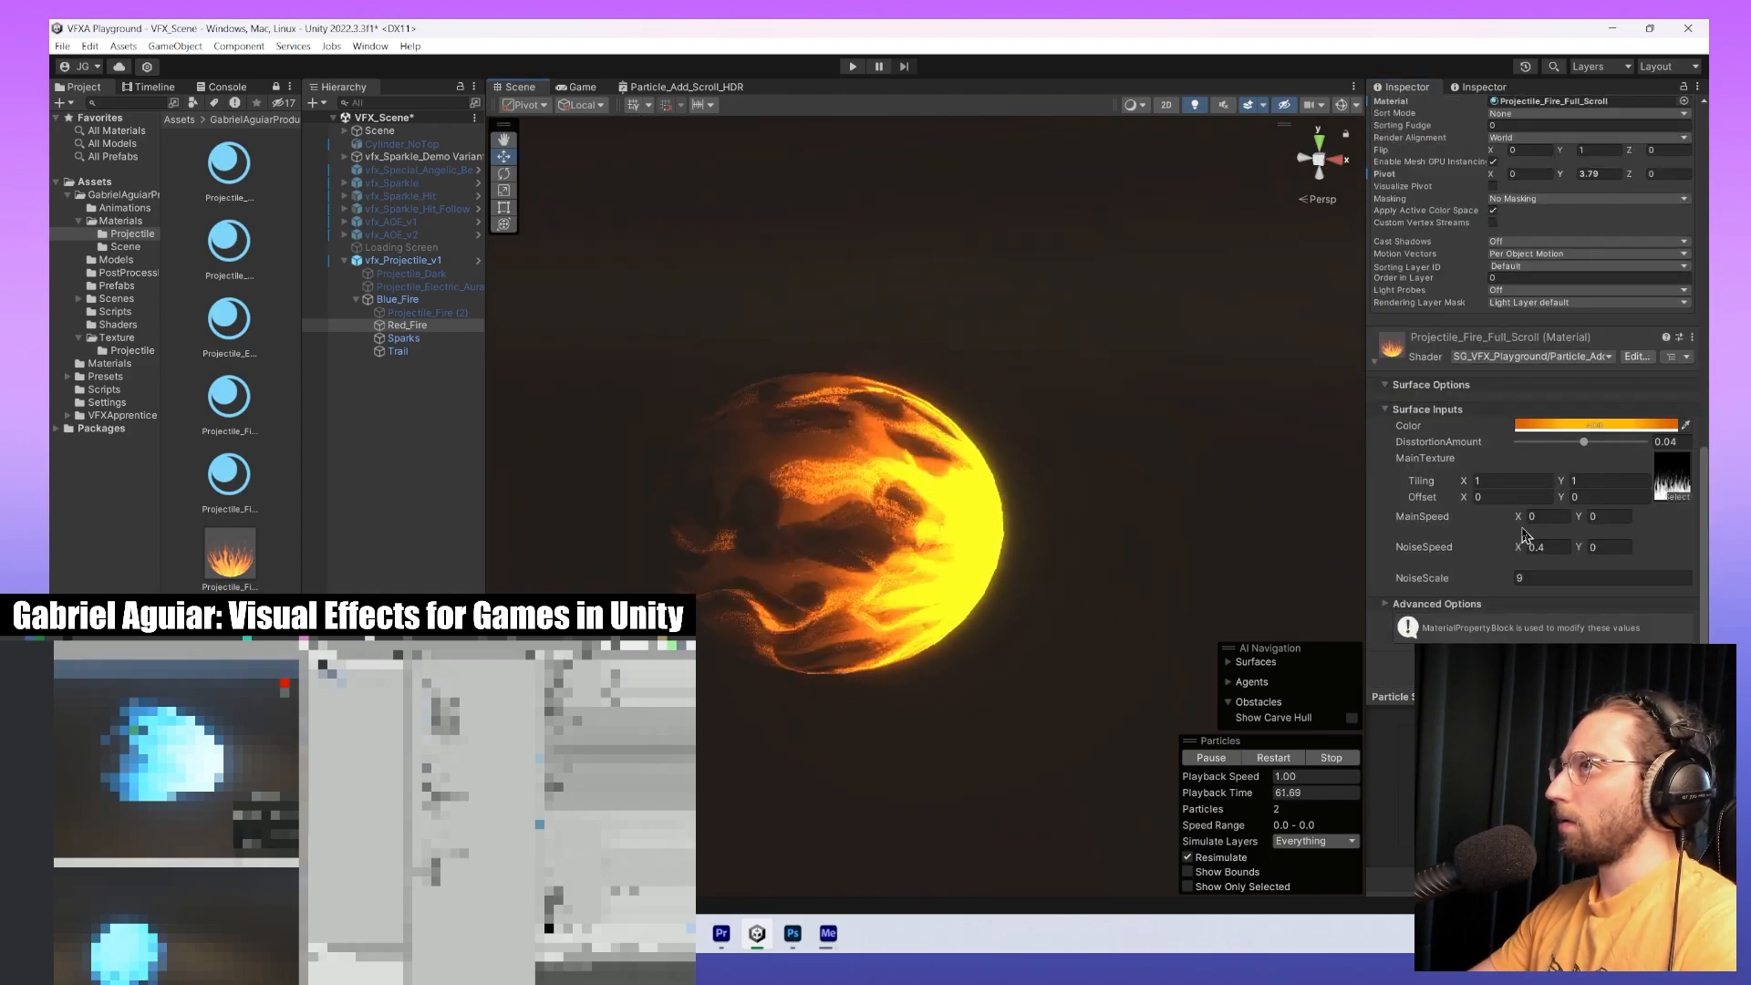
Try a NoiseScale of 6, return it to 9, and raise the fire material's DistortionAmount to 0.09.
left_click(1541, 578)
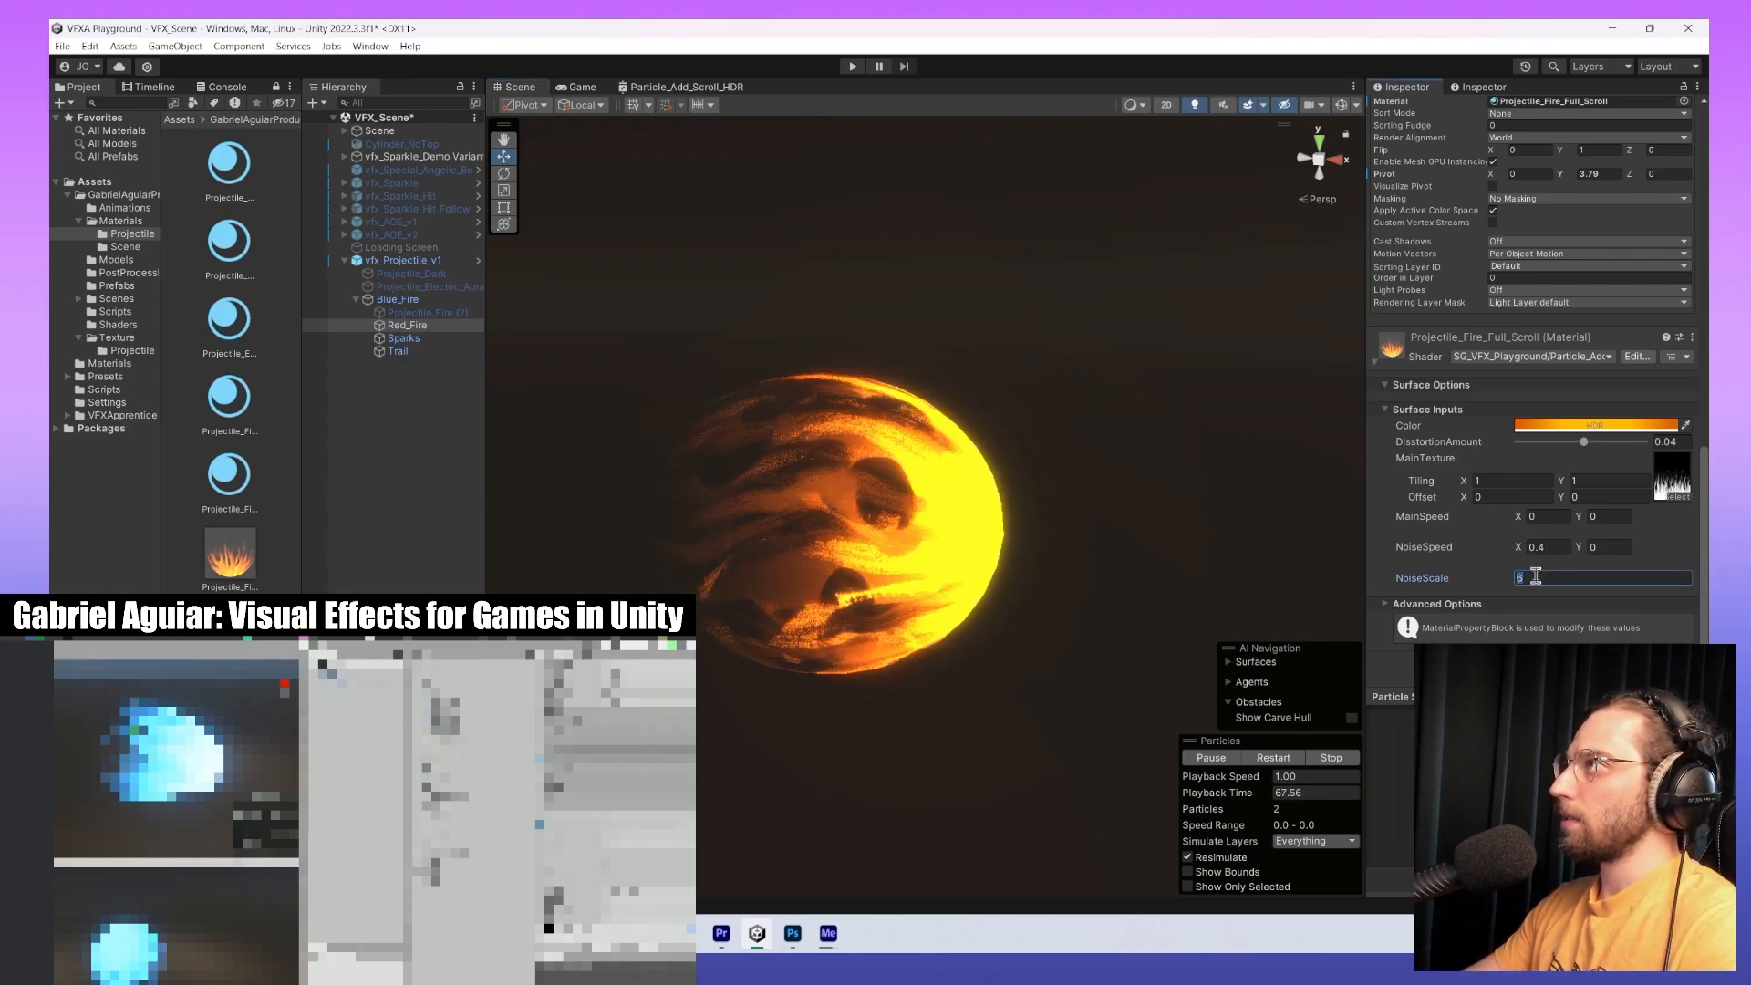
type("9")
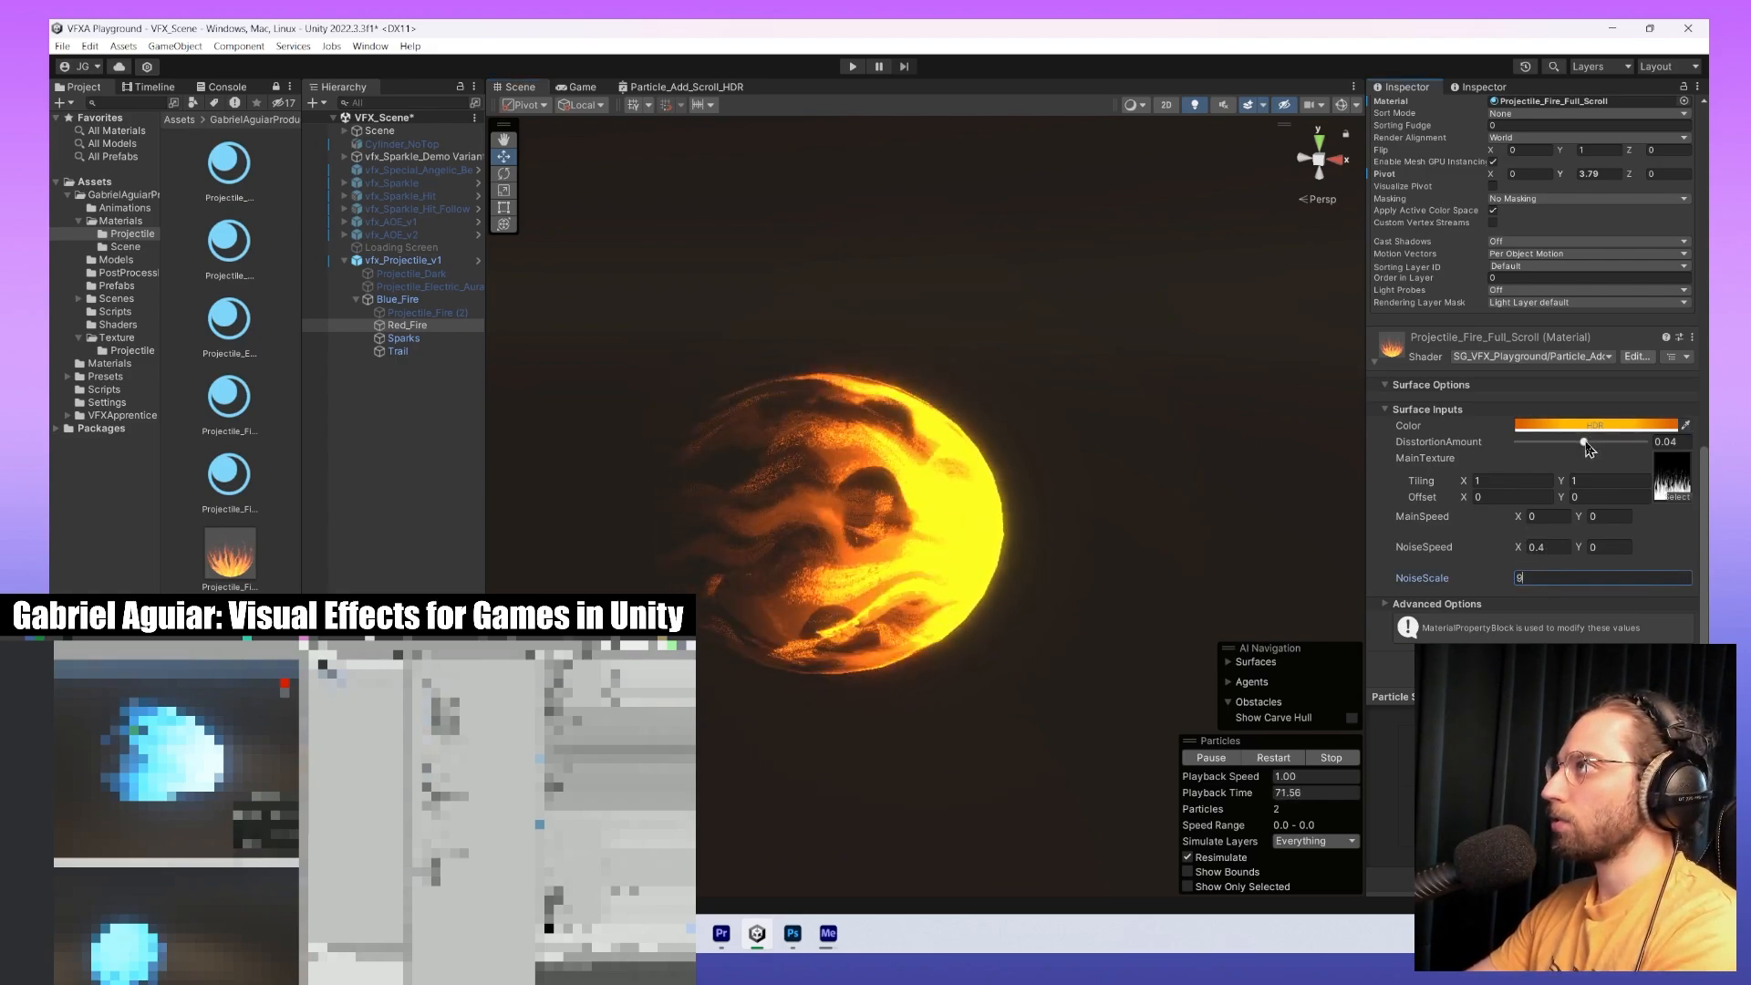
left_click(1586, 443)
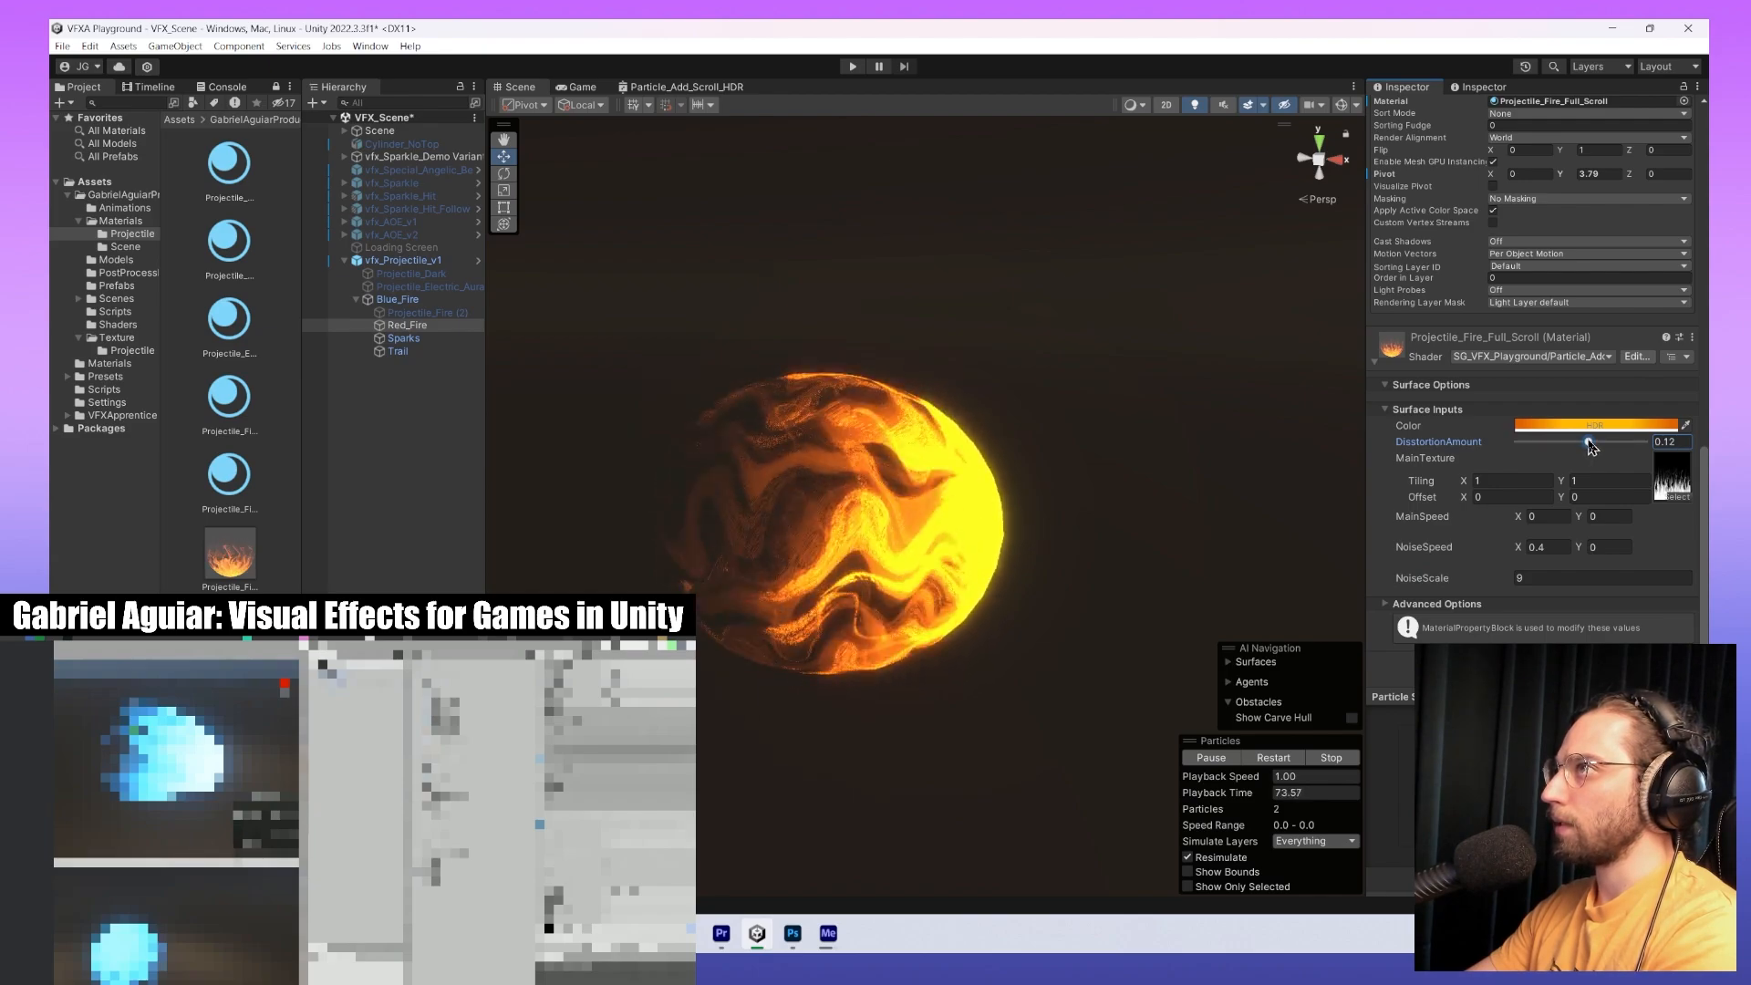
Set Red_Fire's Duration and Start Lifetime to 0.9 and its X Rotation over Lifetime to 361.
scroll(1587, 445, "up", 6)
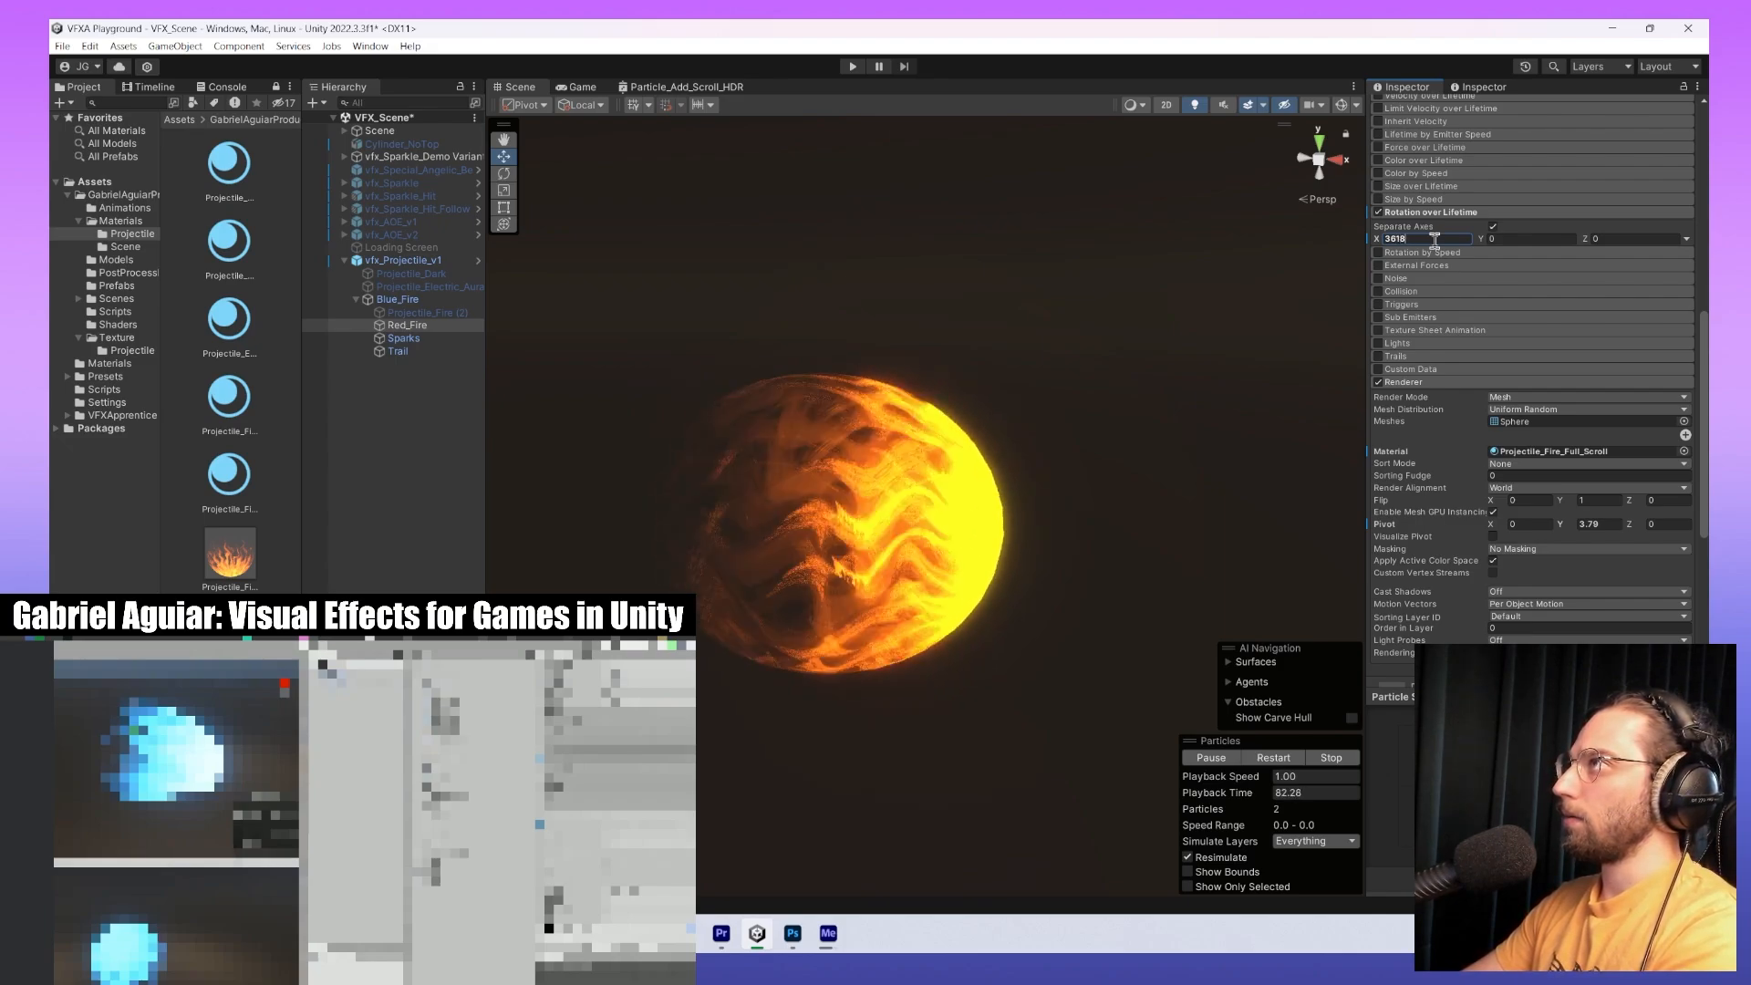
scroll(1519, 326, "up", 9)
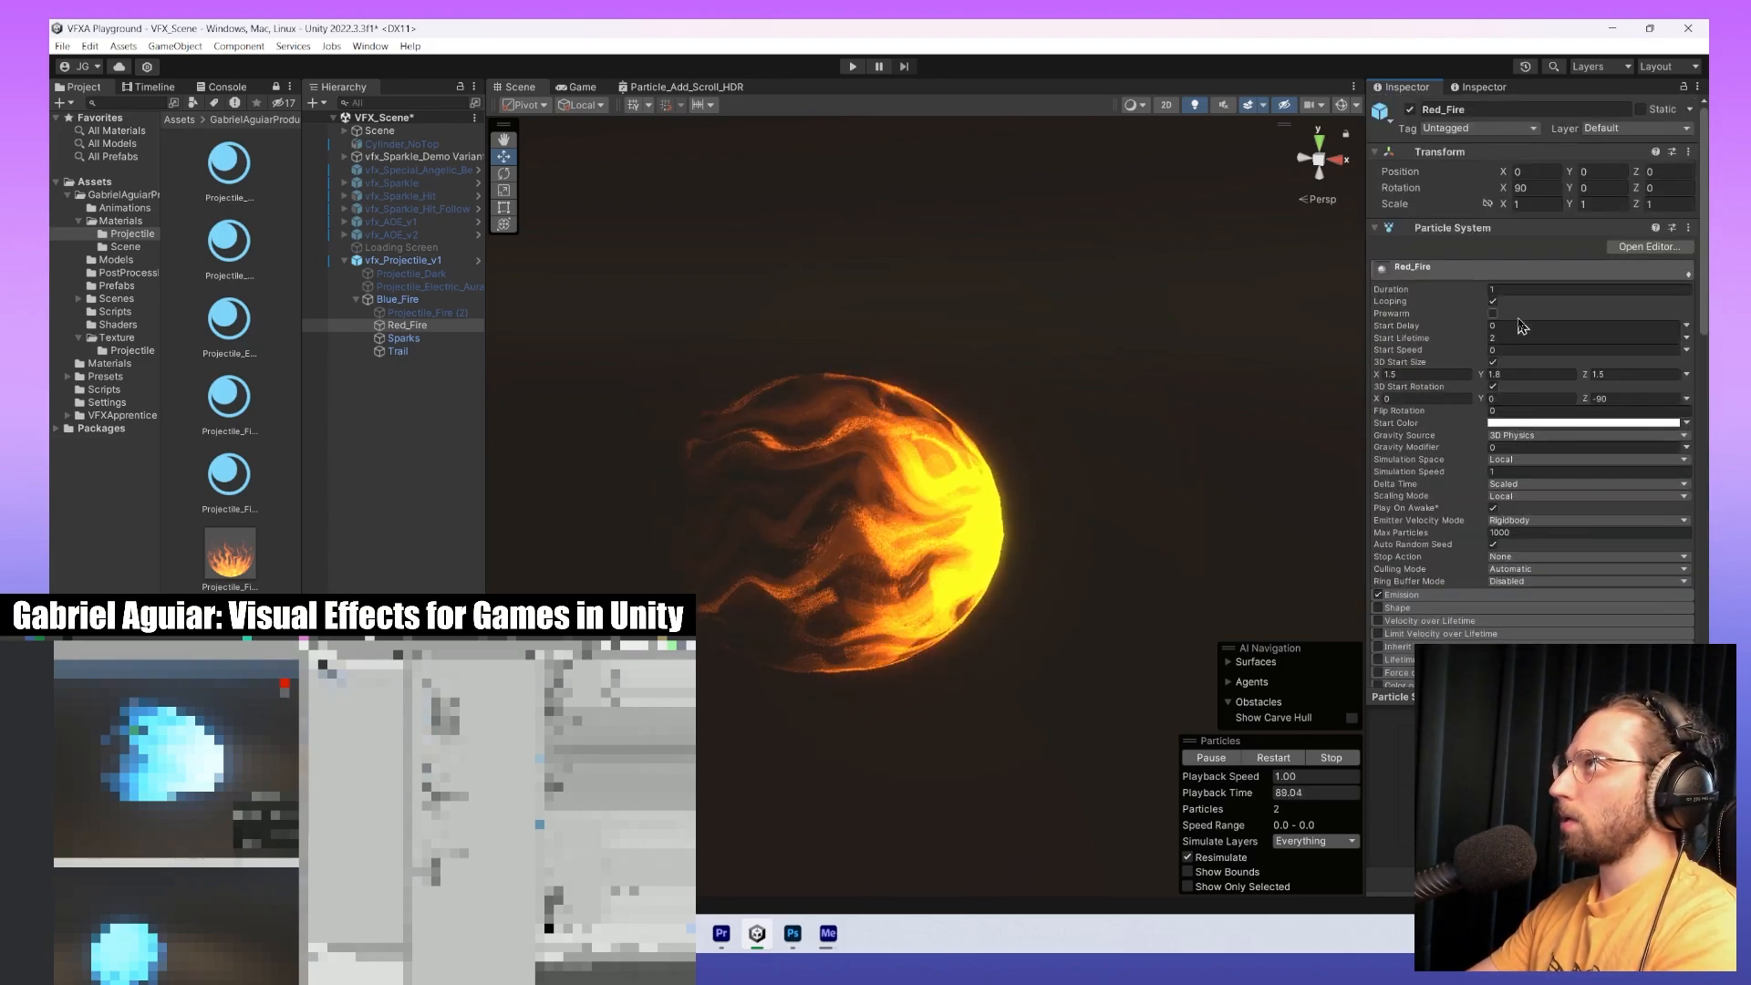
type("0.9")
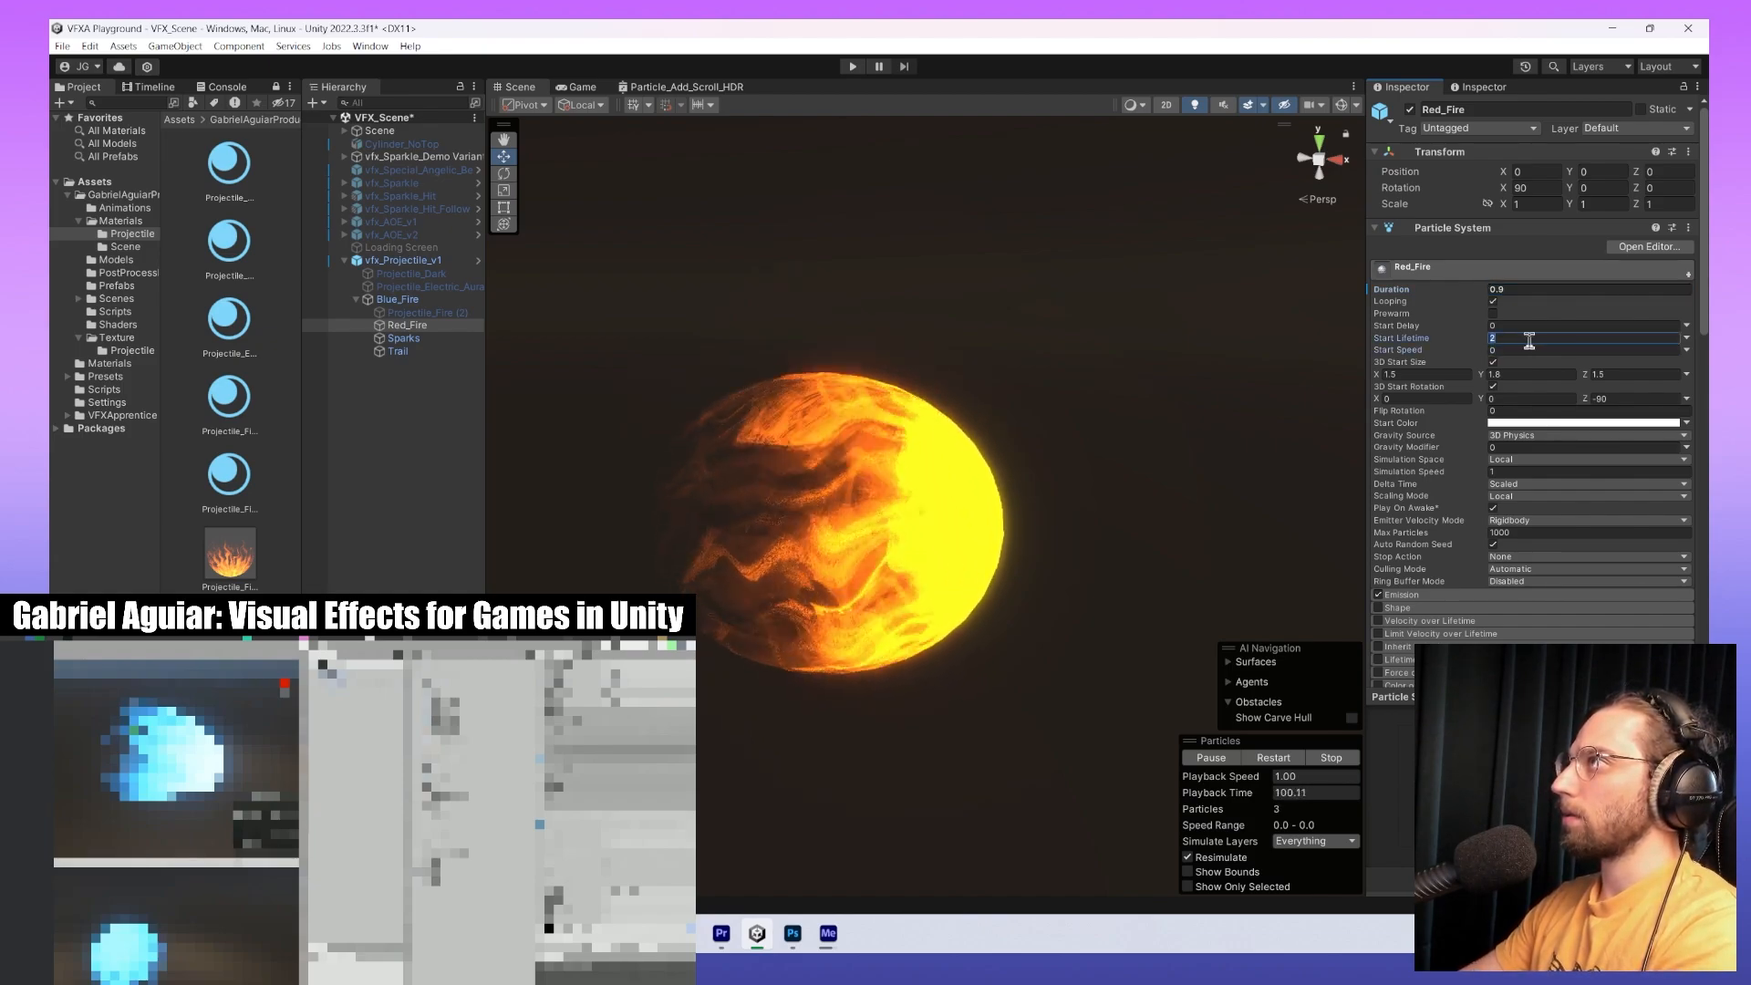
right_click_drag(1157, 504, 1055, 489)
scroll(1581, 486, "down", 8)
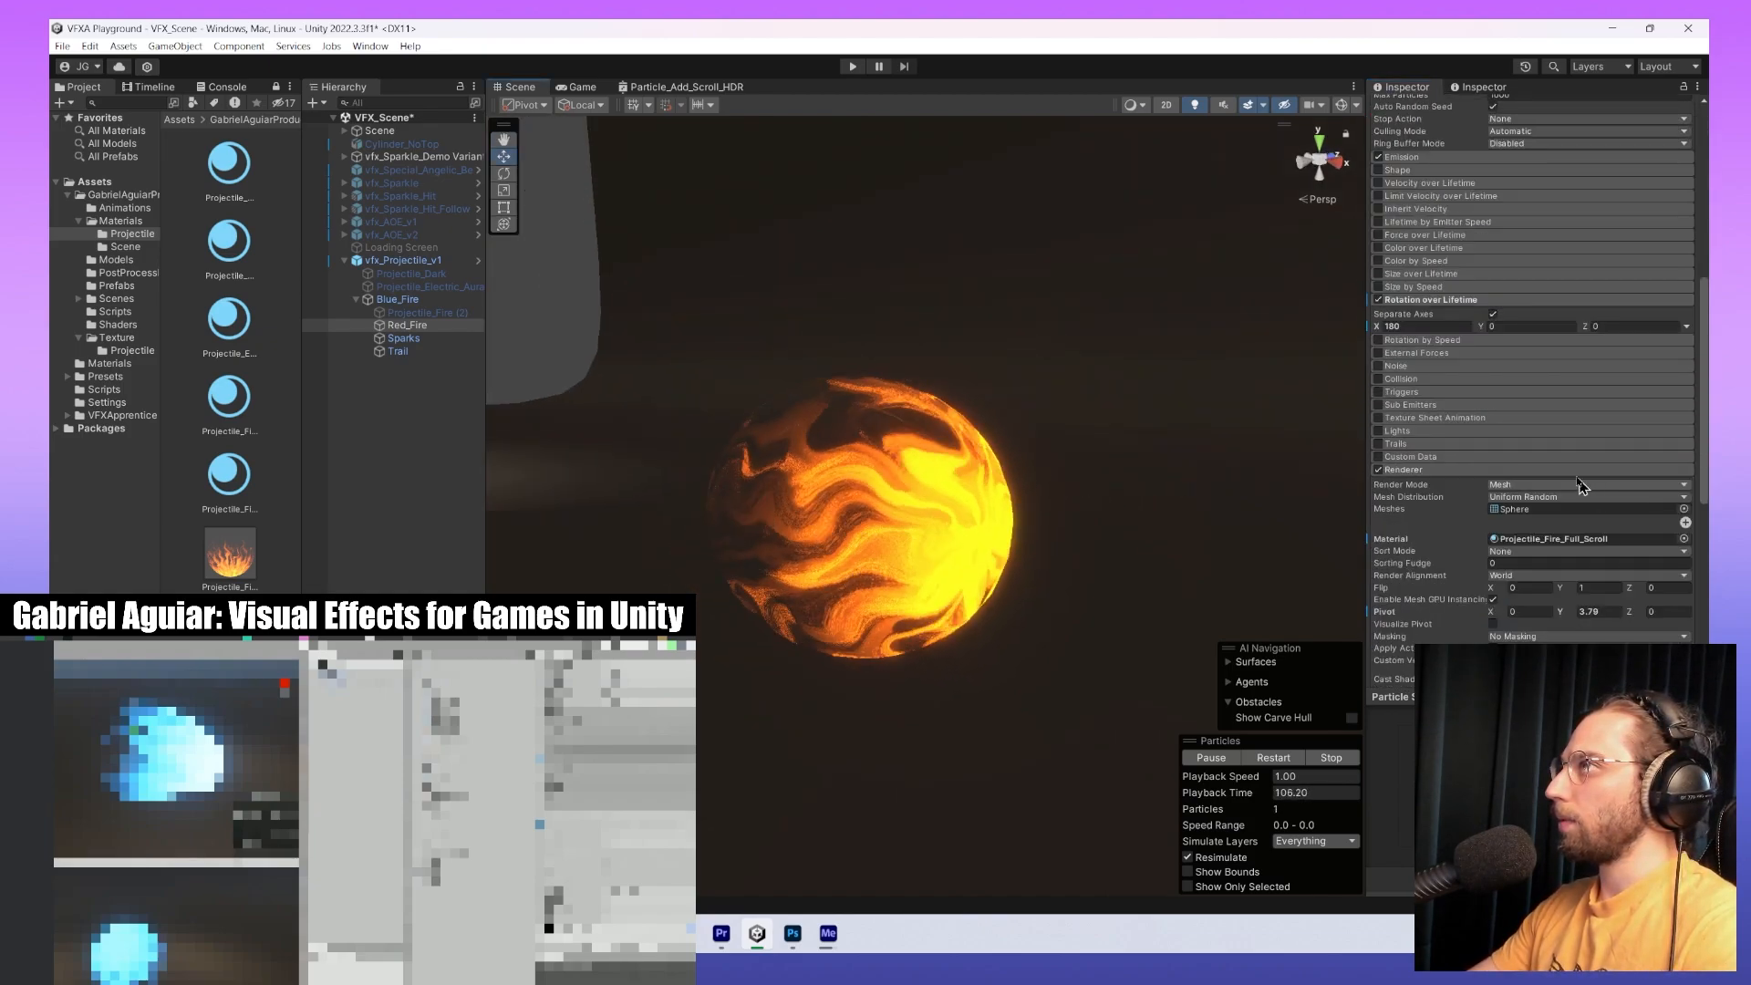
scroll(1526, 430, "down", 1)
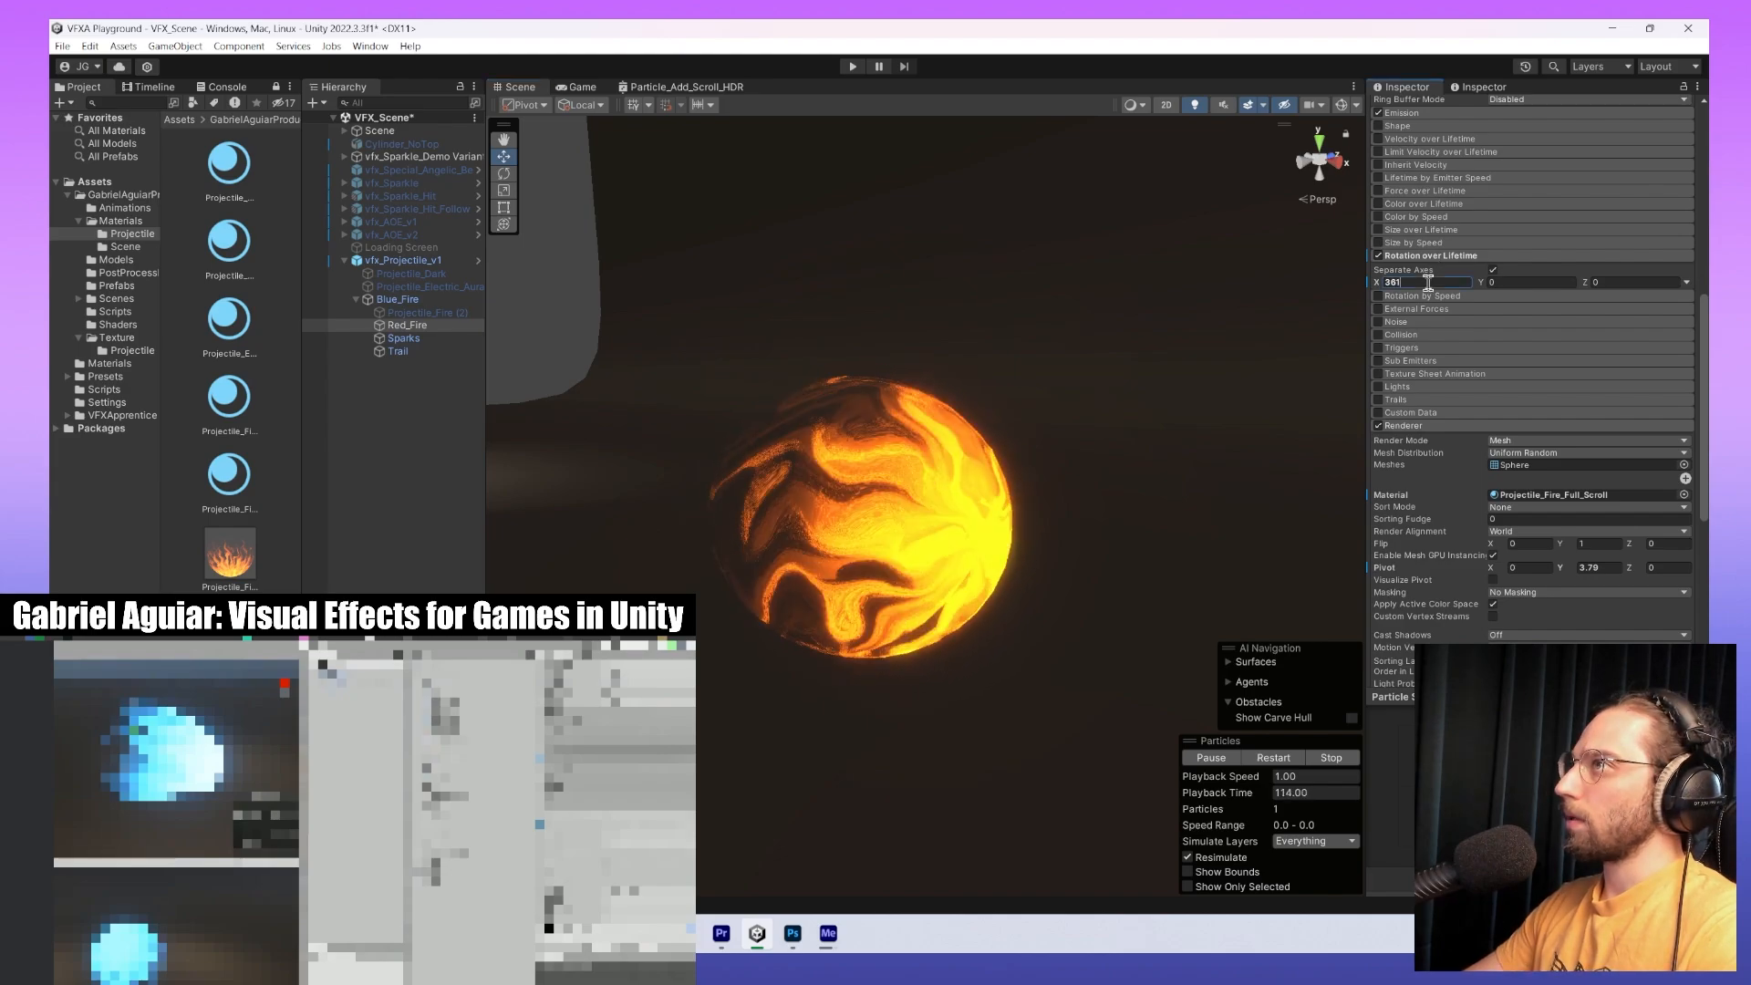
Open Red_Fire's Emission module and set both Duration and Start Lifetime to 1.
scroll(1543, 330, "up", 10)
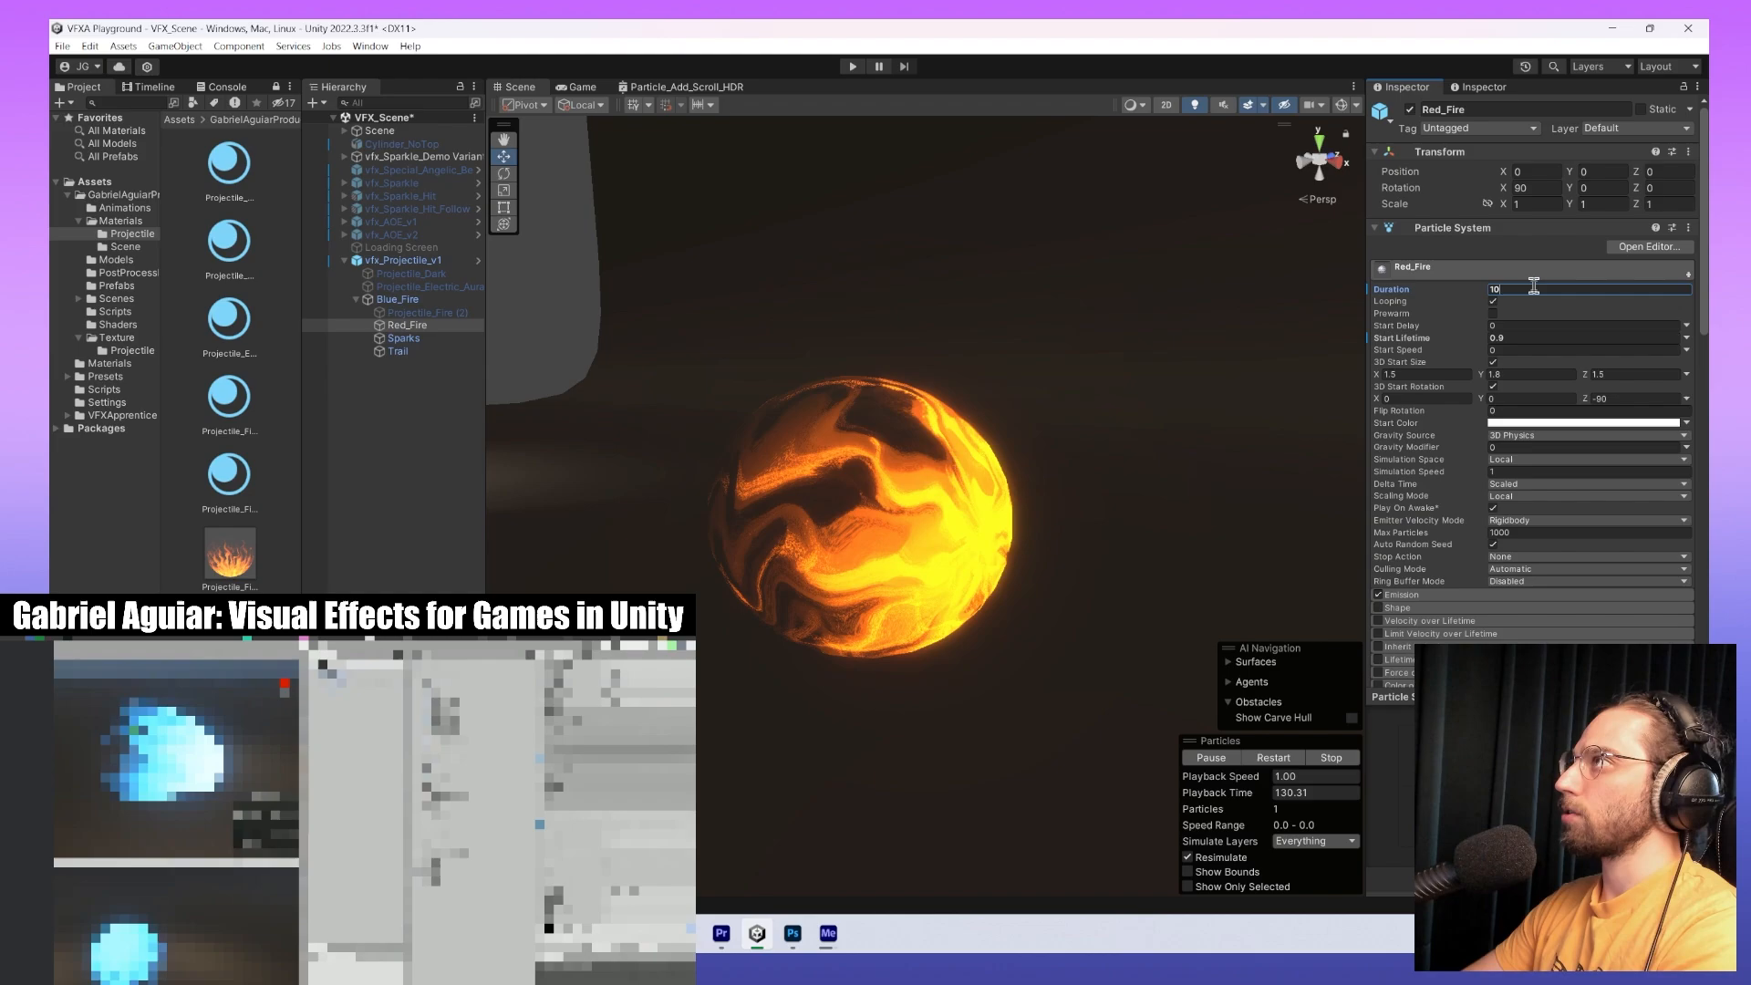
left_click(1438, 597)
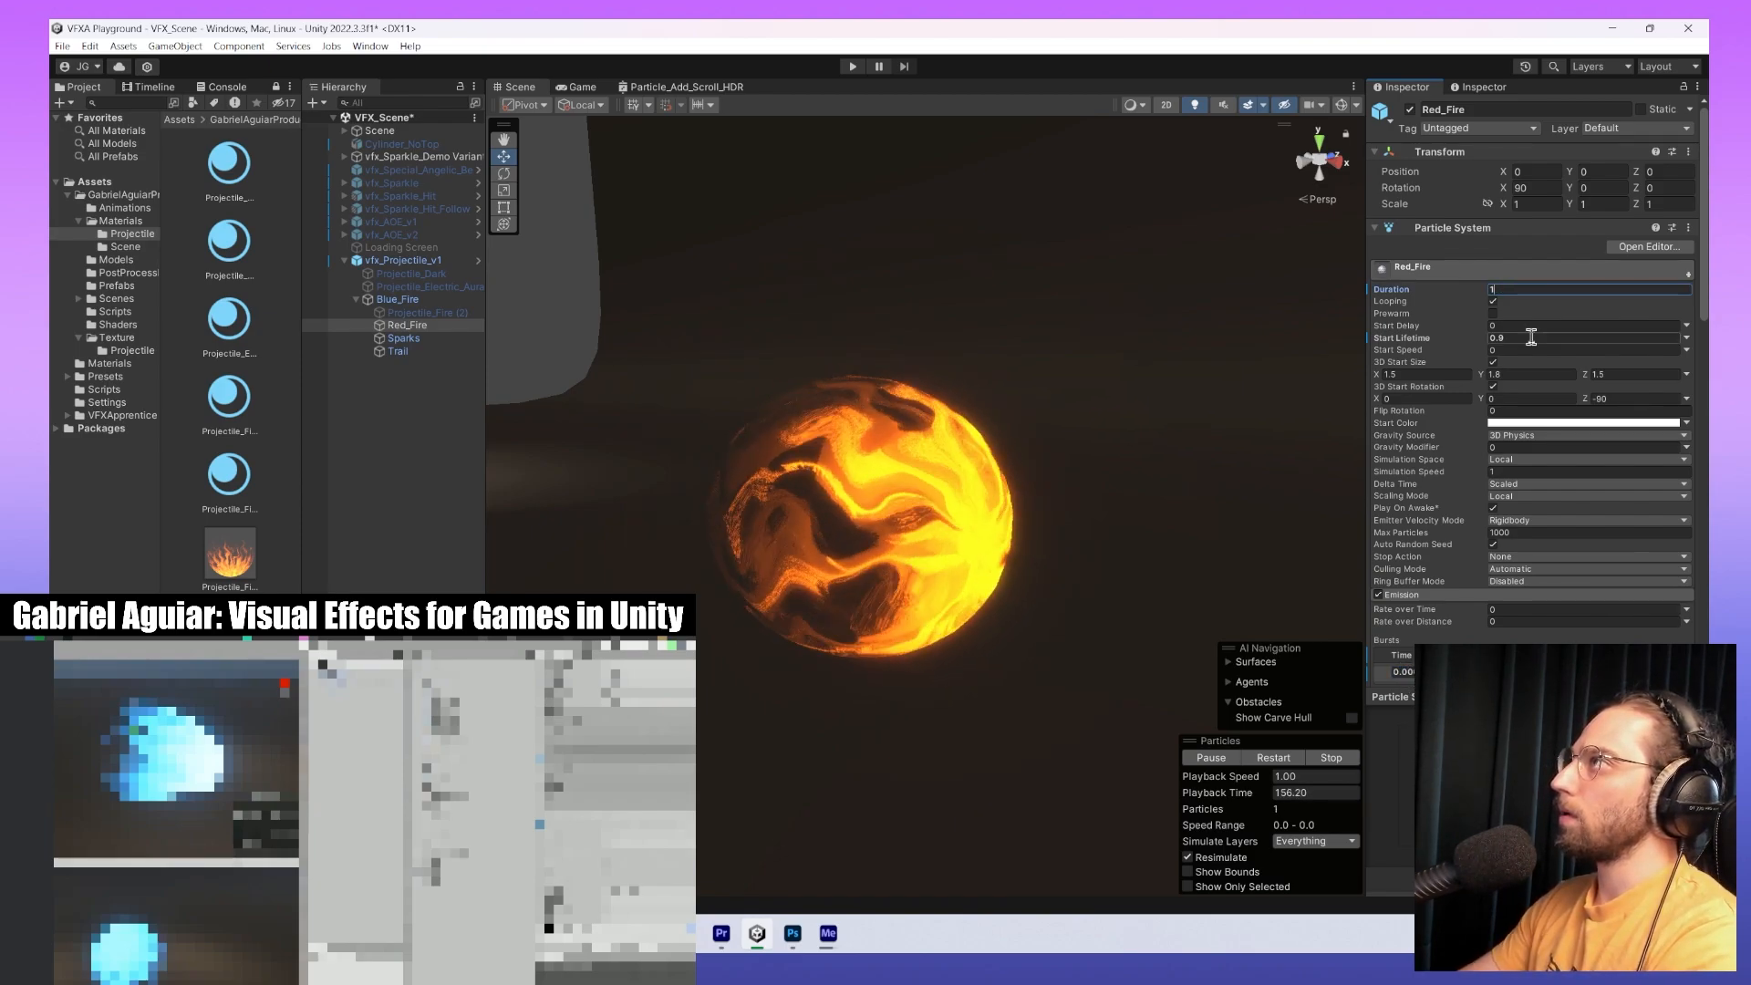
left_click_drag(821, 593, 931, 678, "alt")
Reset the Y value of Red_Fire's renderer Pivot to 0.
scroll(1565, 381, "down", 15)
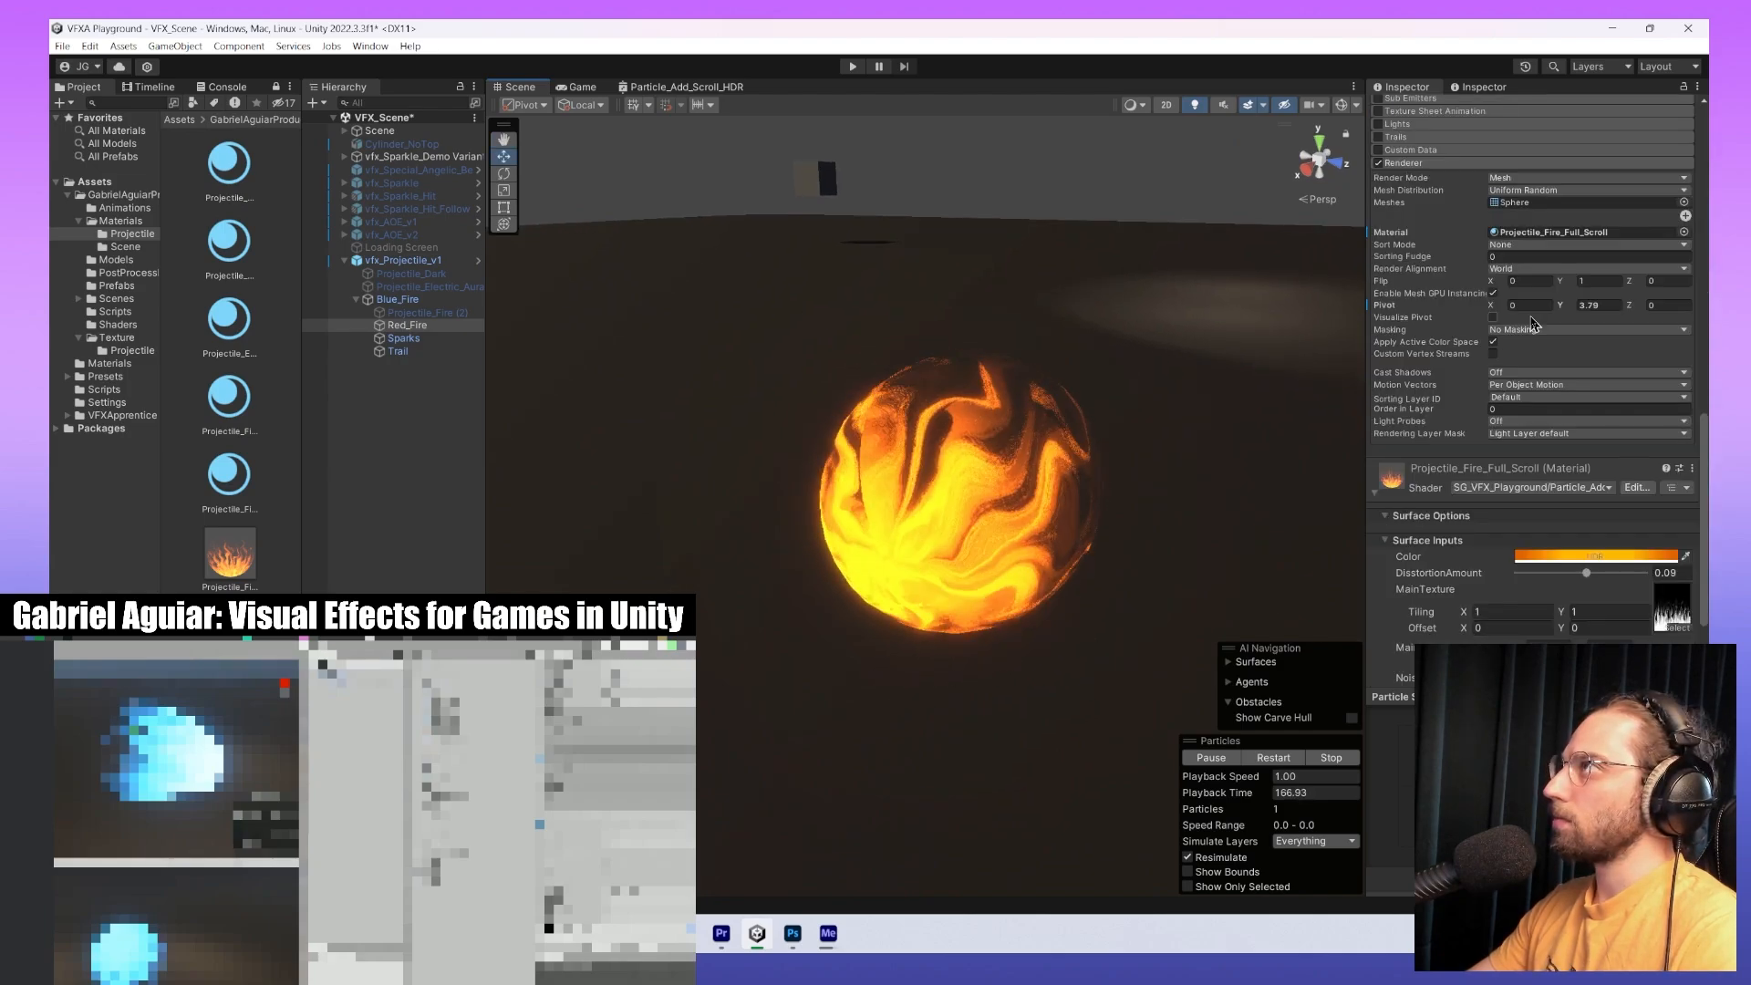
type("0")
key("Return")
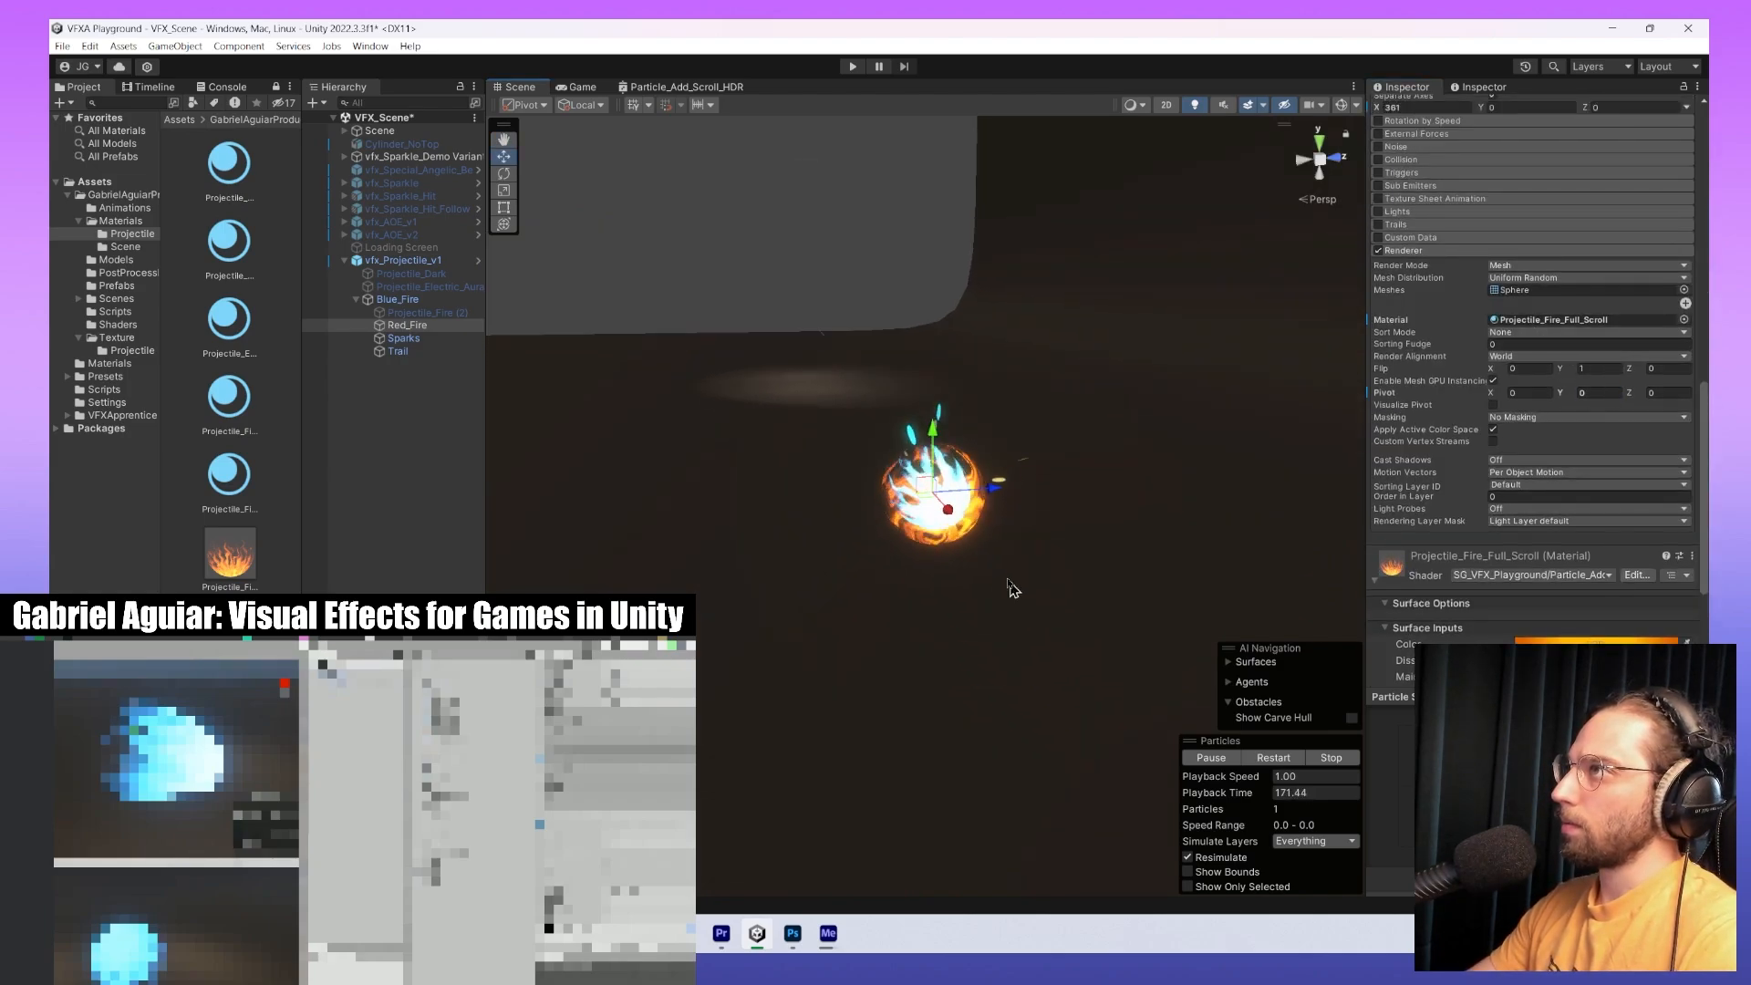
Try 0.9 for Red_Fire's Duration, and set both Duration and Start Lifetime to 0.99.
scroll(1561, 420, "up", 15)
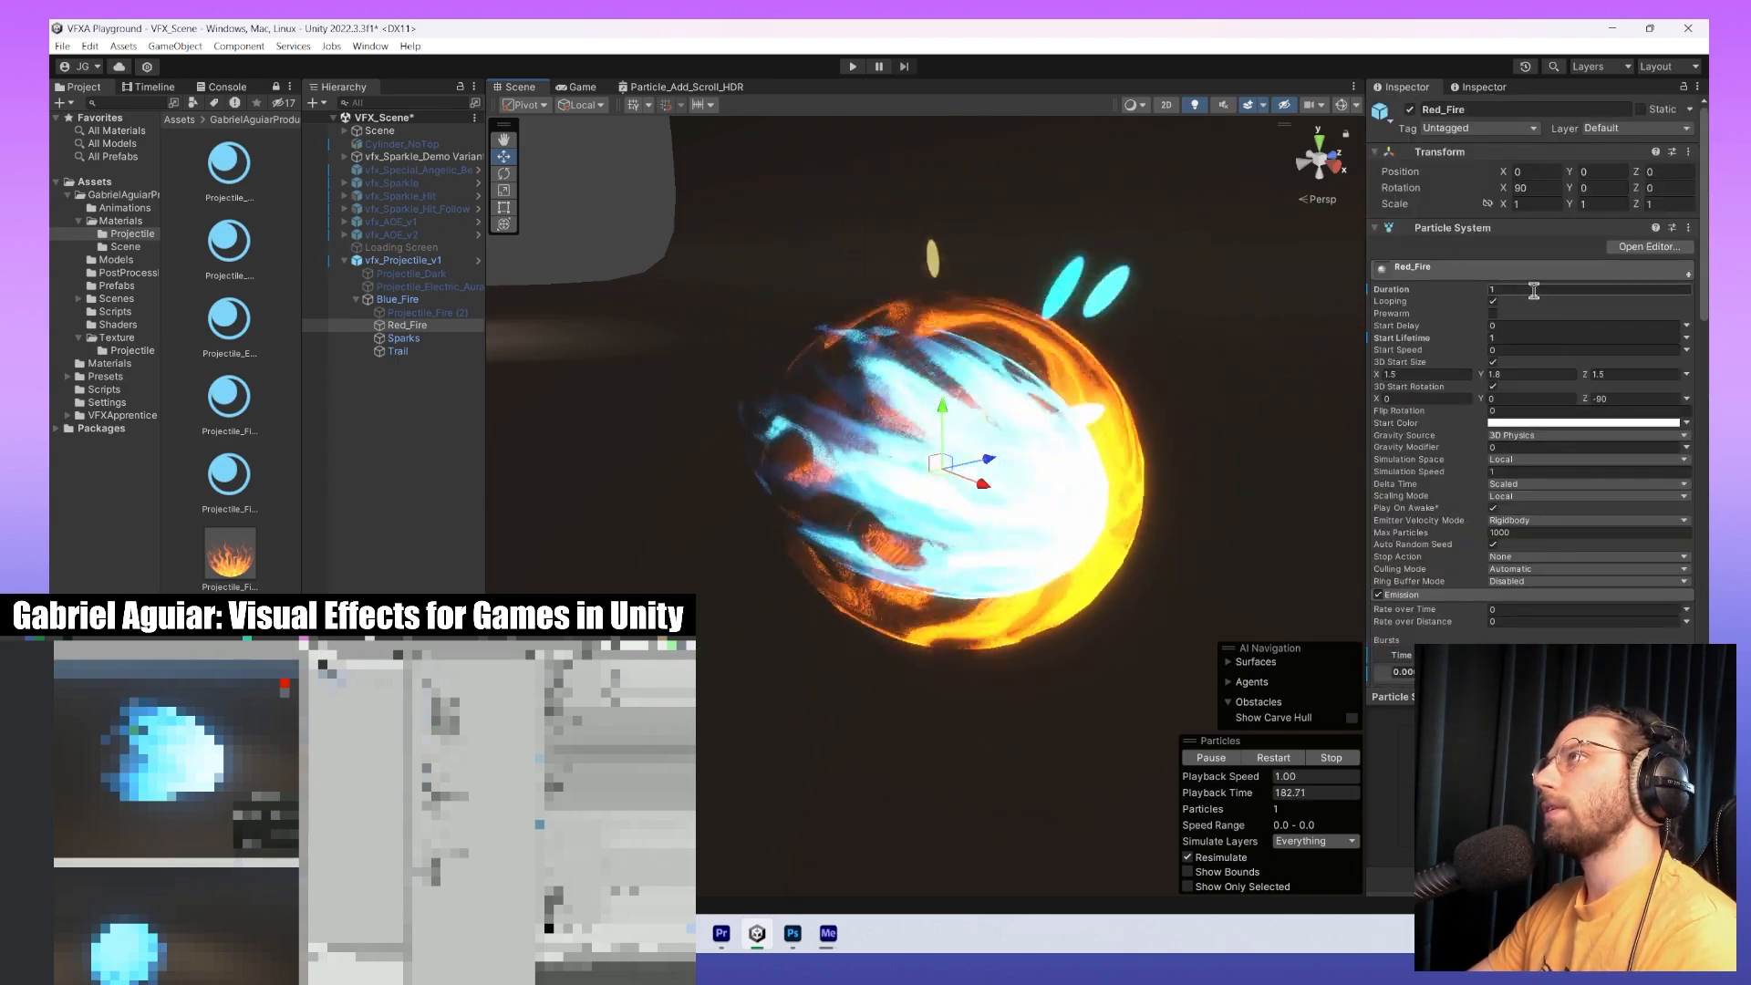
type("0.9")
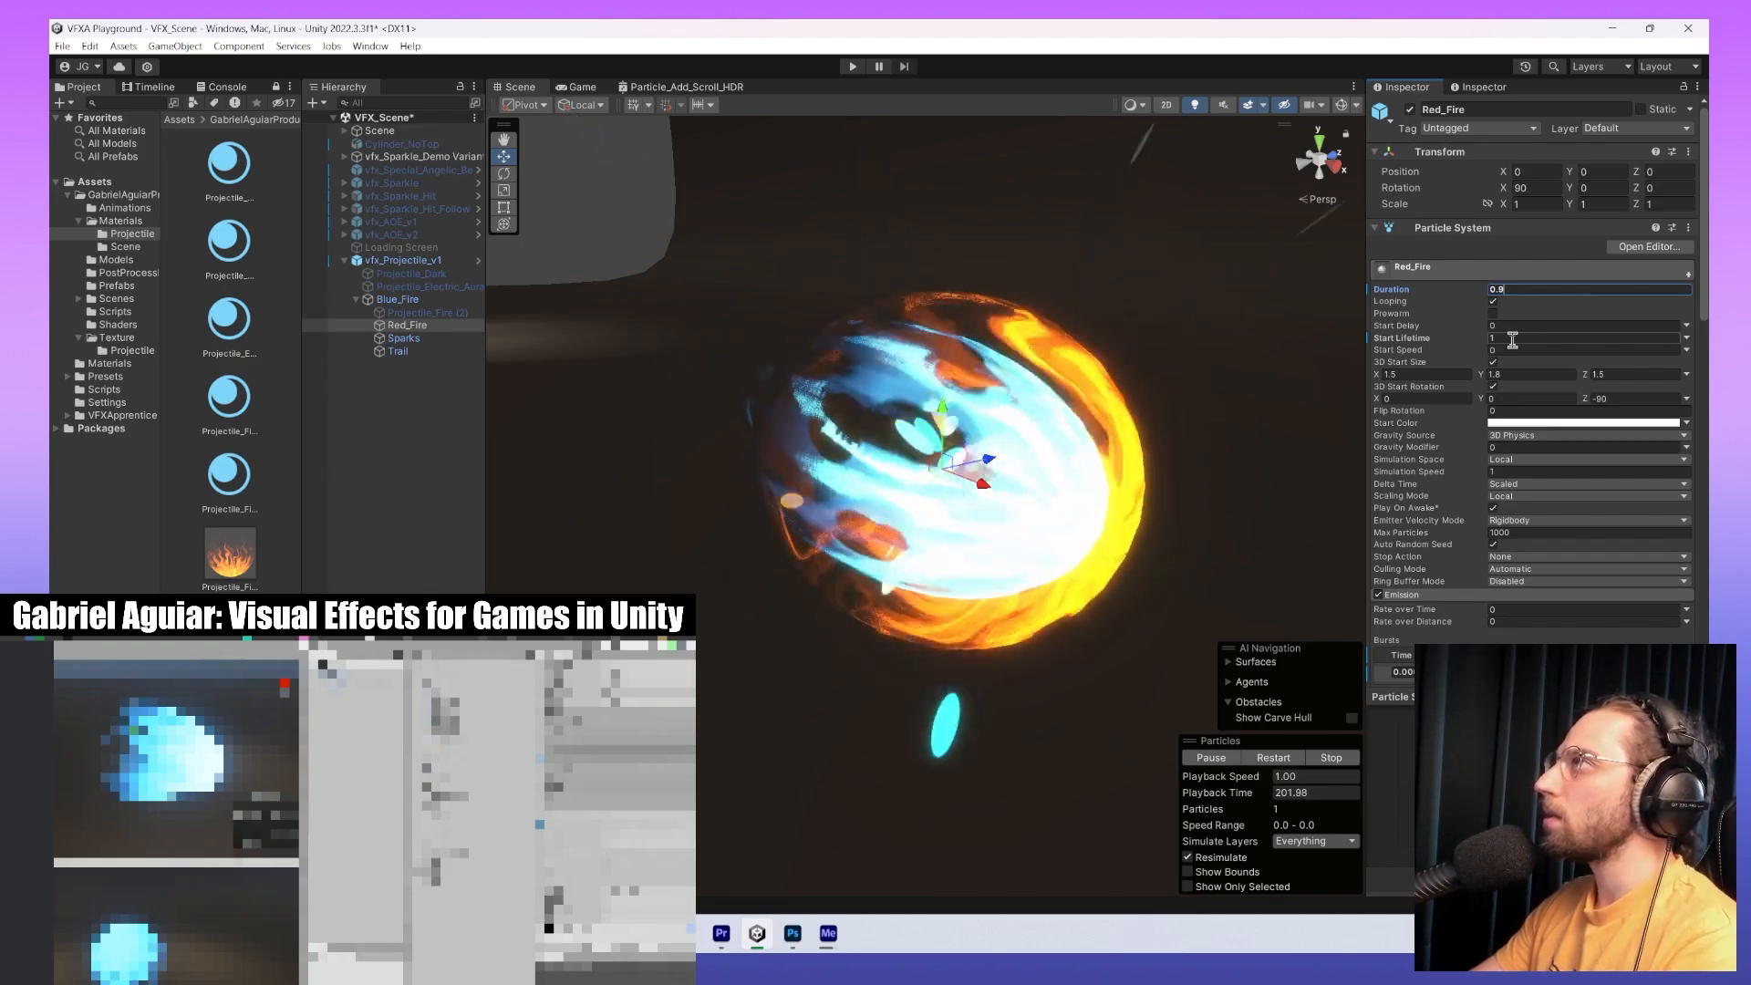
left_click(1509, 292)
type("0.99")
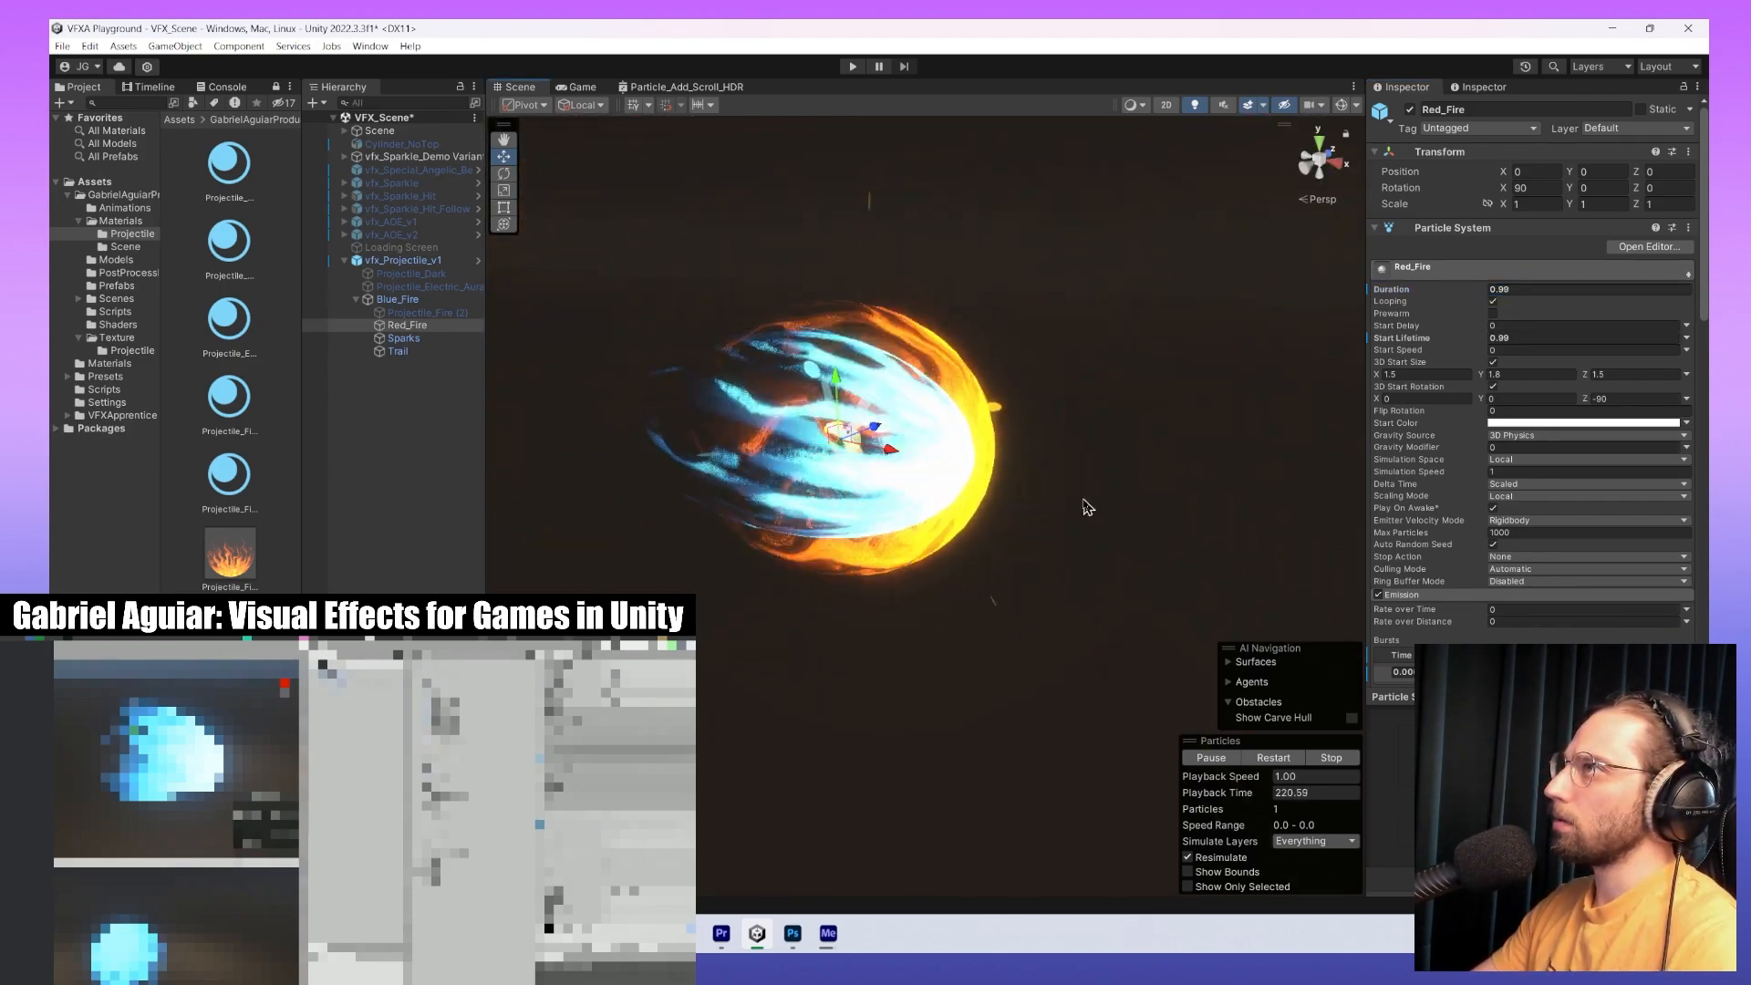
middle_click_drag(1005, 431, 1134, 538)
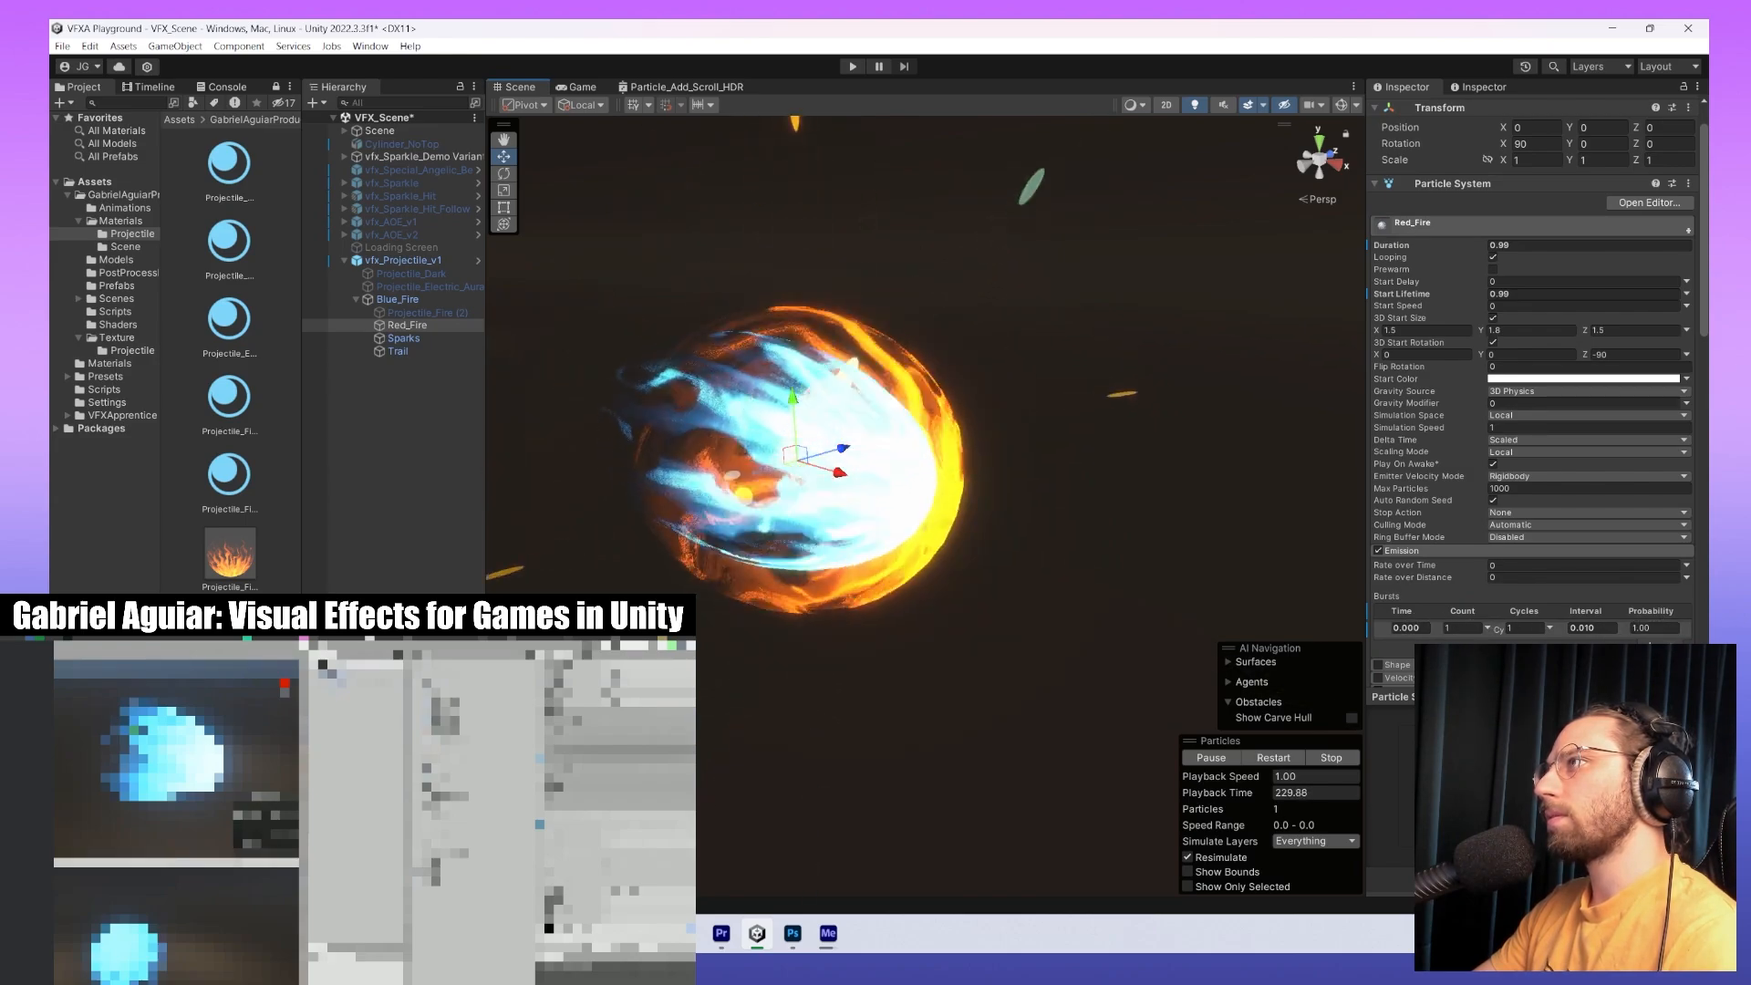
Remove the burst from Red_Fire's emission and set Rate over Time to 1.
left_click(1651, 642)
left_click(1629, 566)
type("1")
key("Return")
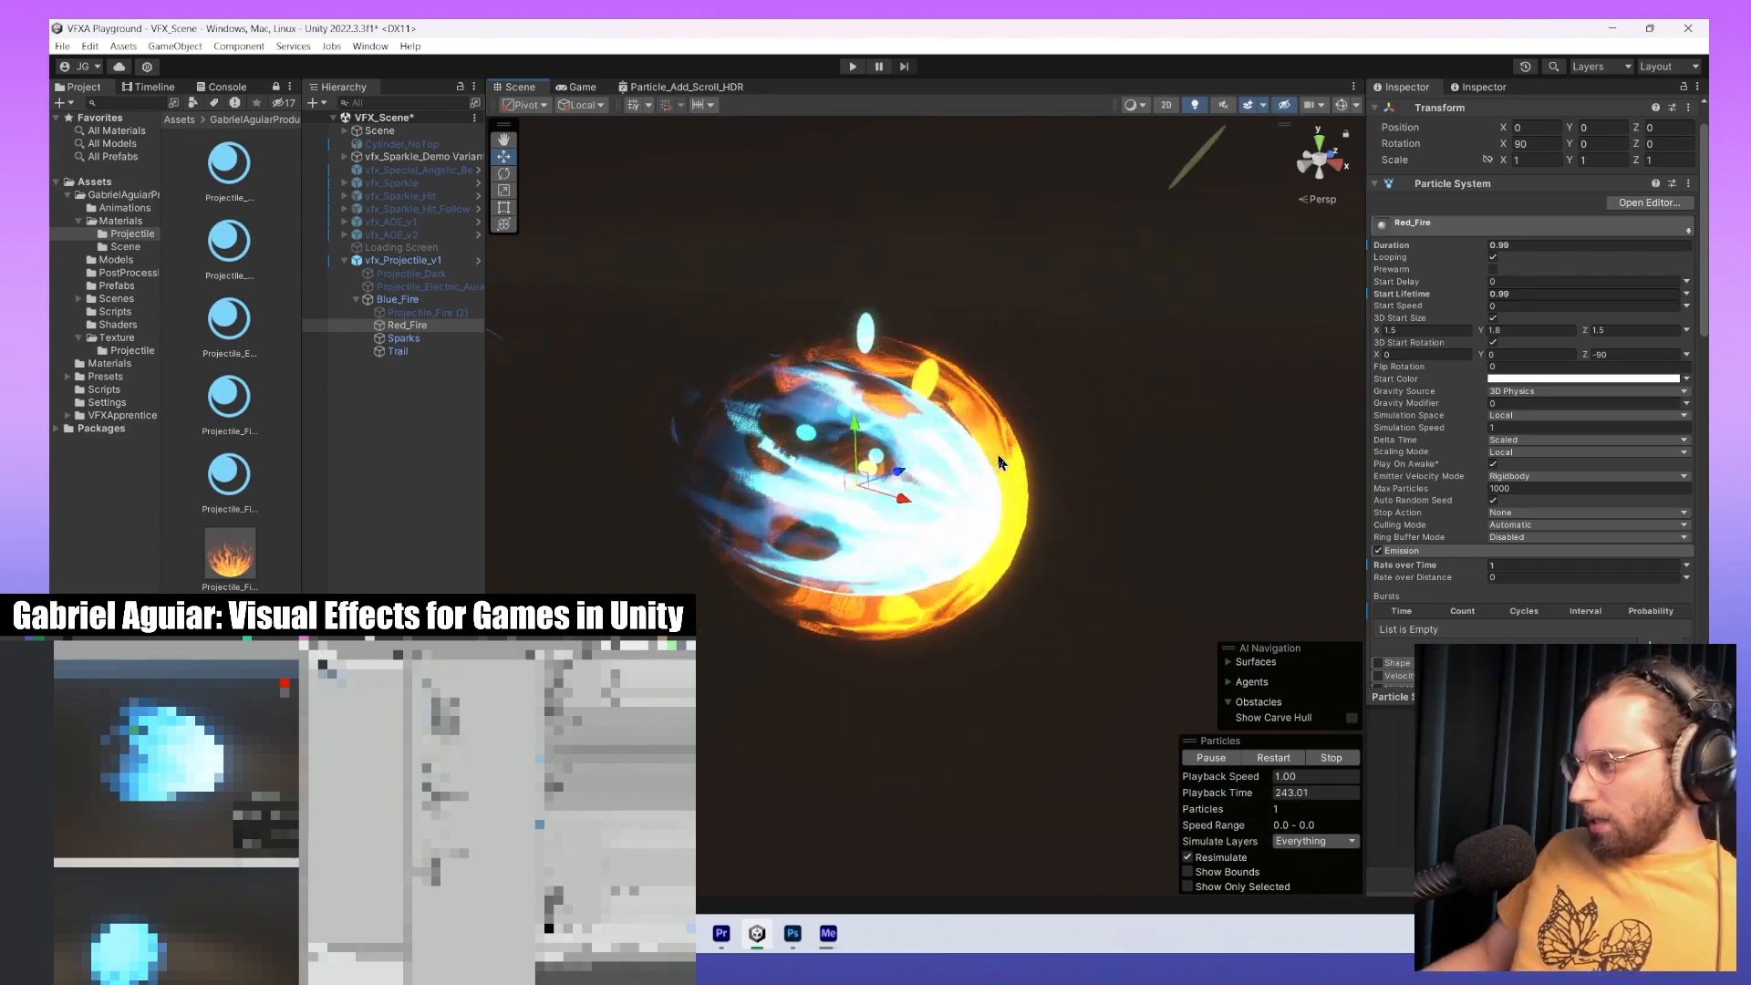
Set Red_Fire's Duration and Start Lifetime to 1.
left_click(1539, 244)
type("1")
left_click(1539, 294)
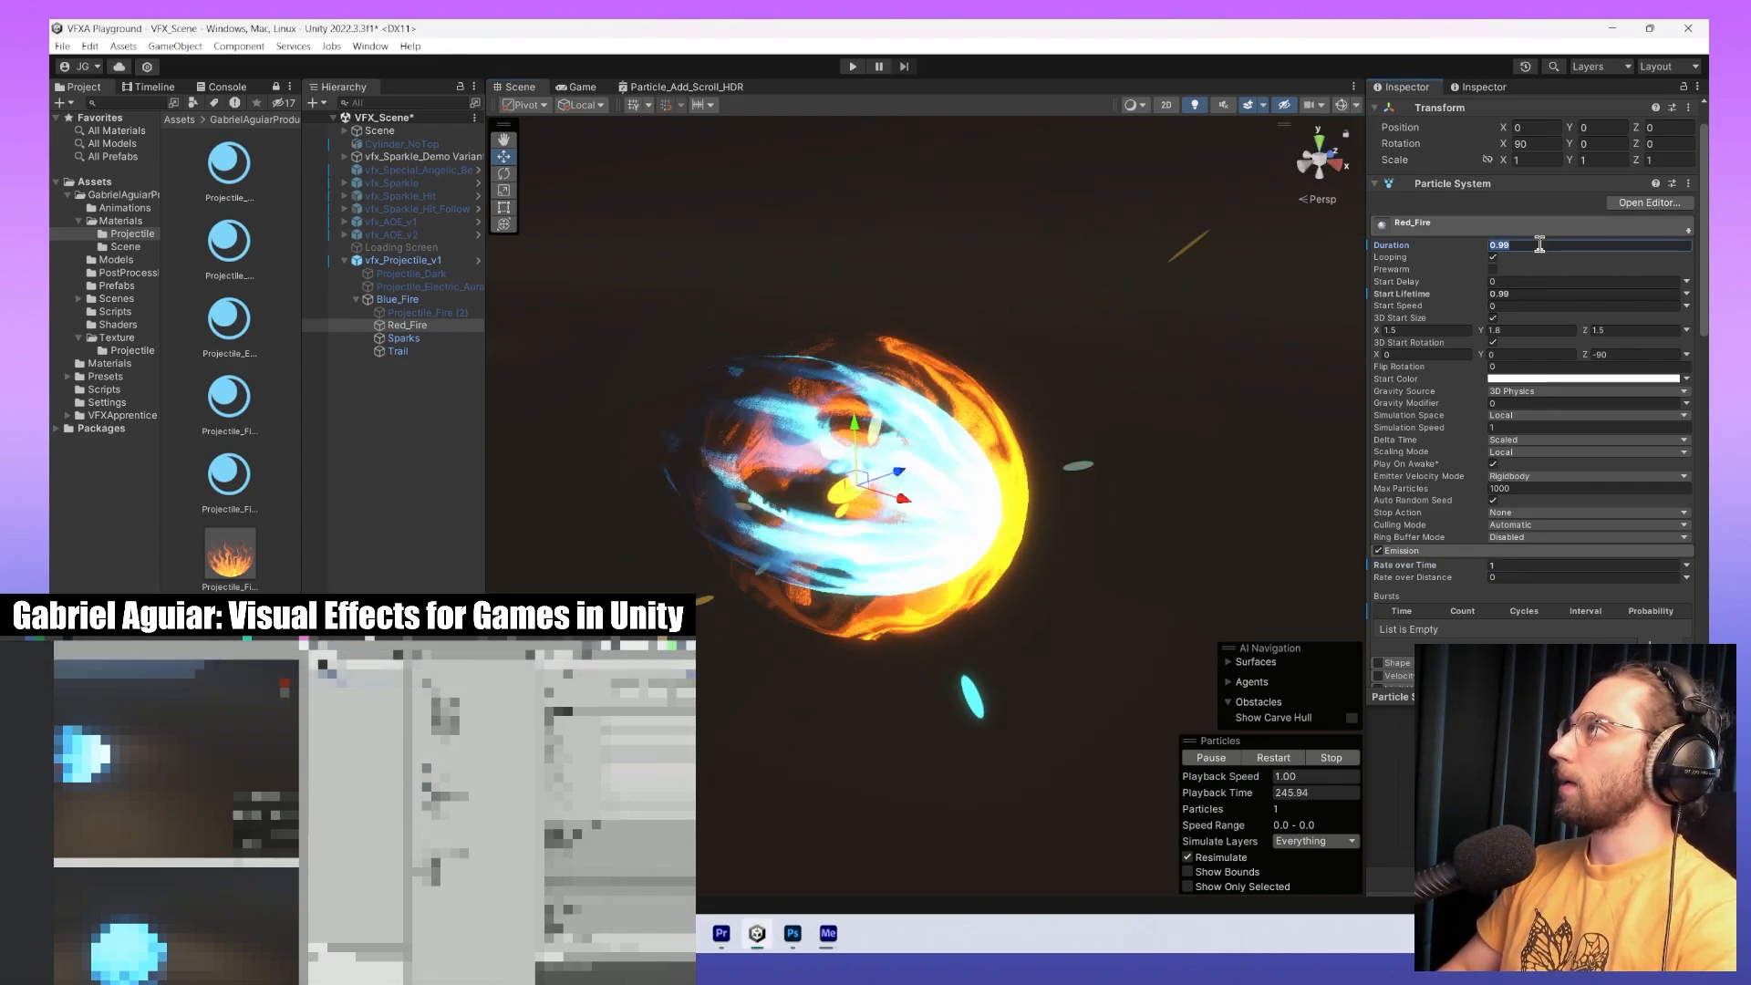
type("1")
scroll(1098, 591, "up", 4)
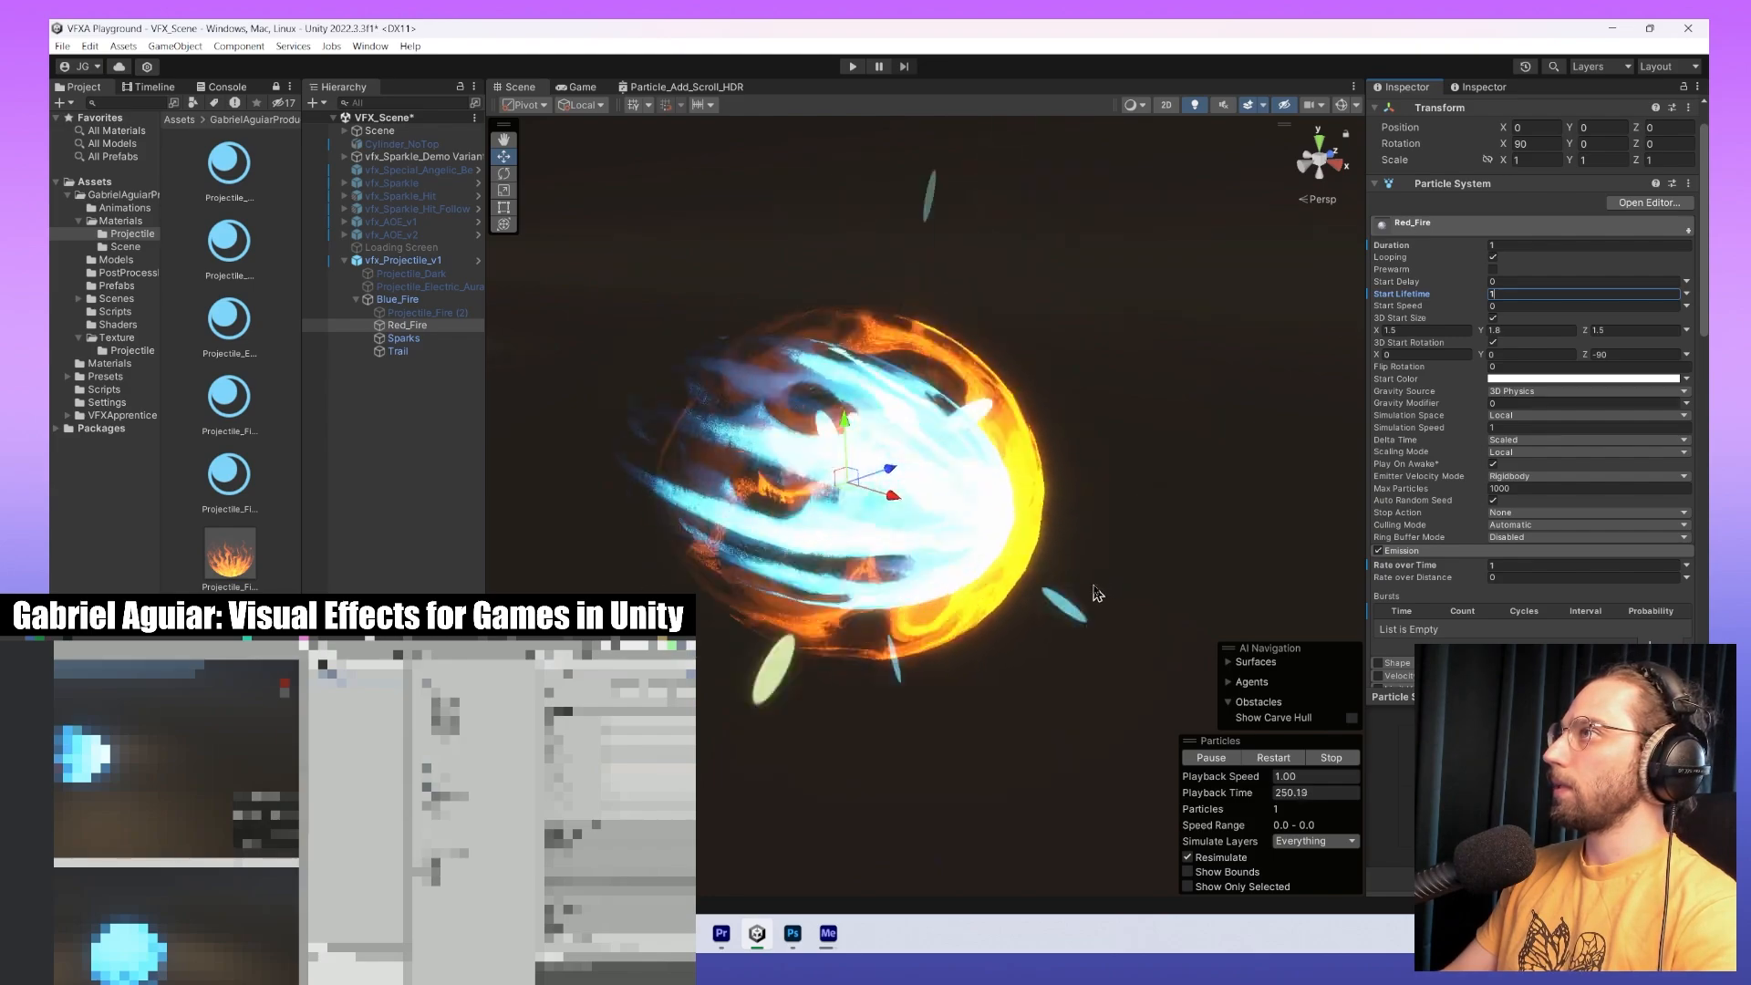
Examine the combined blue and red fireball up close from several angles.
left_click_drag(1098, 594, 1085, 587, "alt")
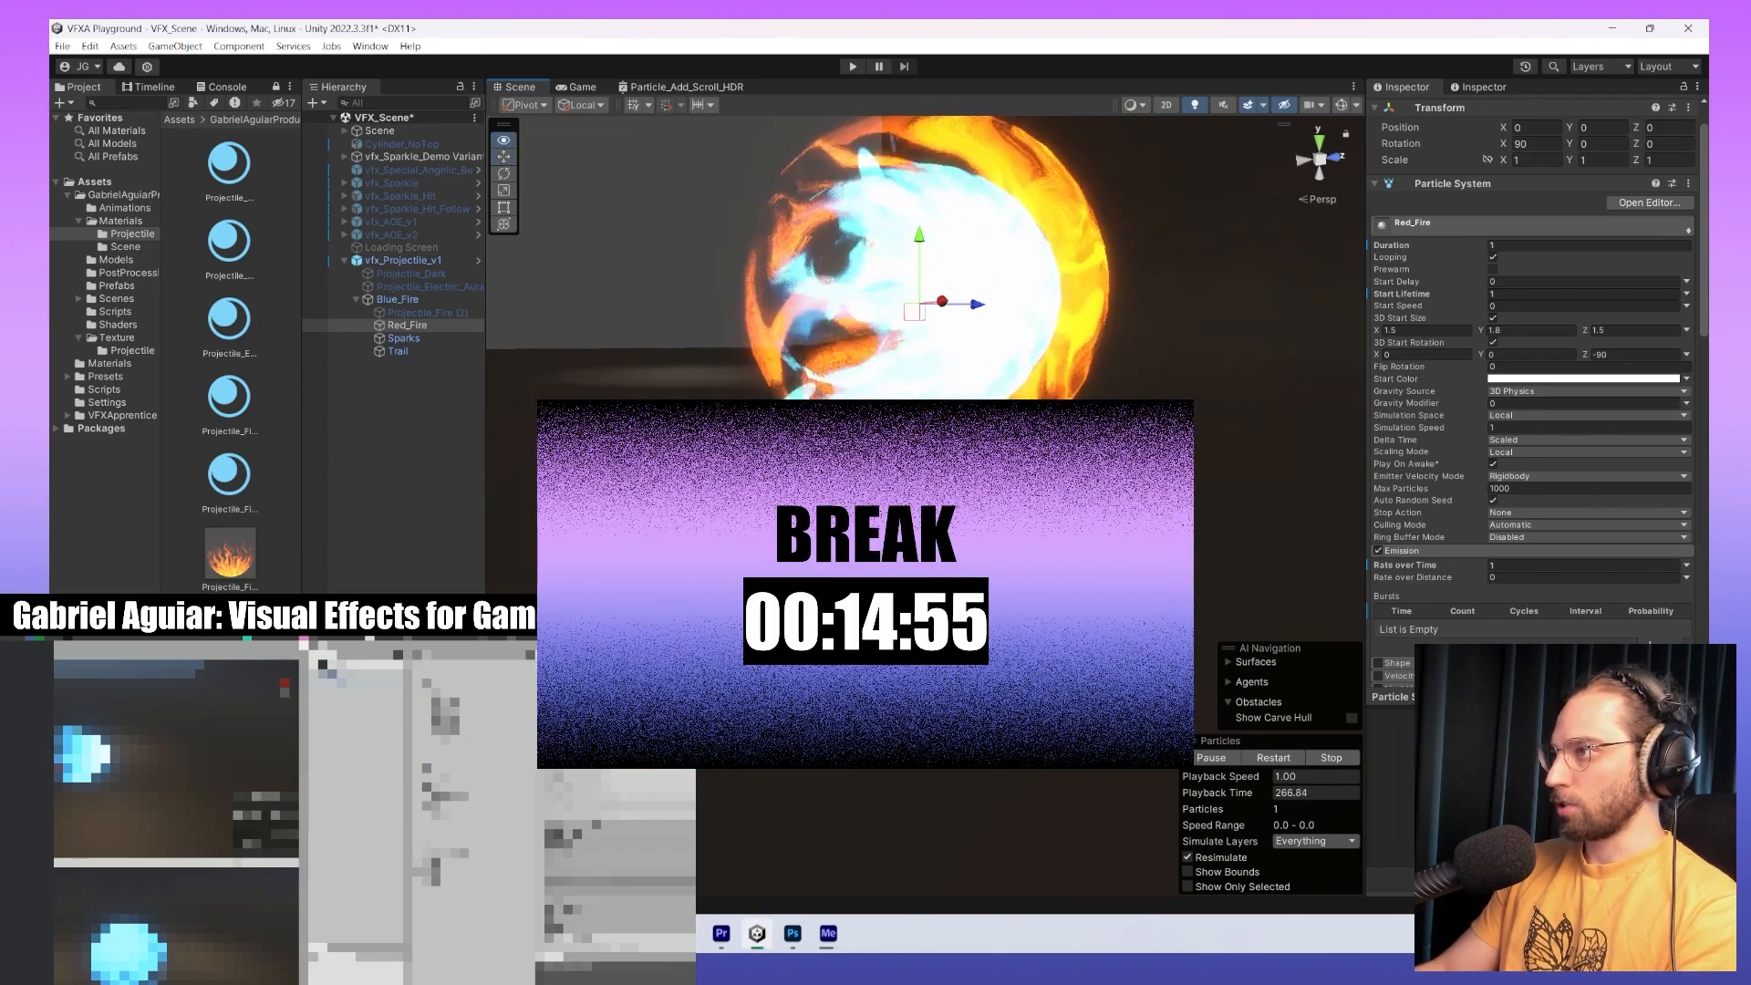
left_click_drag(921, 383, 1140, 374, "alt")
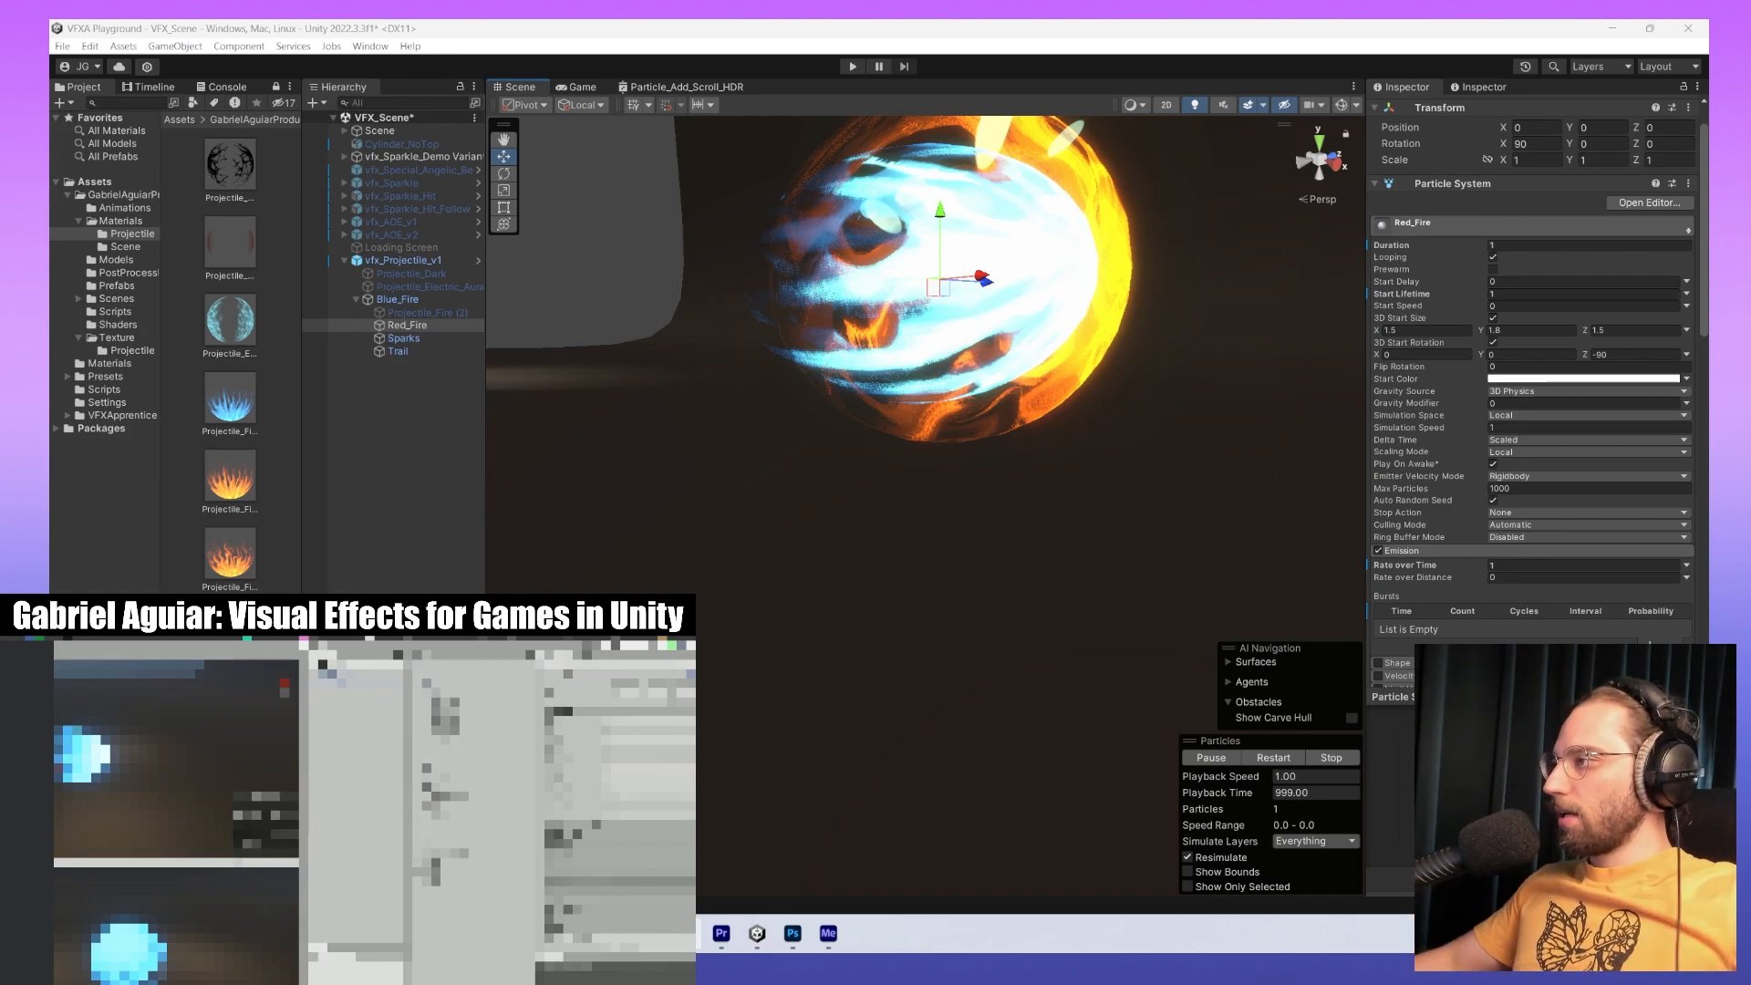
middle_click_drag(890, 255, 811, 479)
mouse_move(811, 479)
left_mouse_down("alt")
mouse_move(957, 497)
mouse_move(812, 476)
left_mouse_up("alt")
scroll(812, 476, "up", 3)
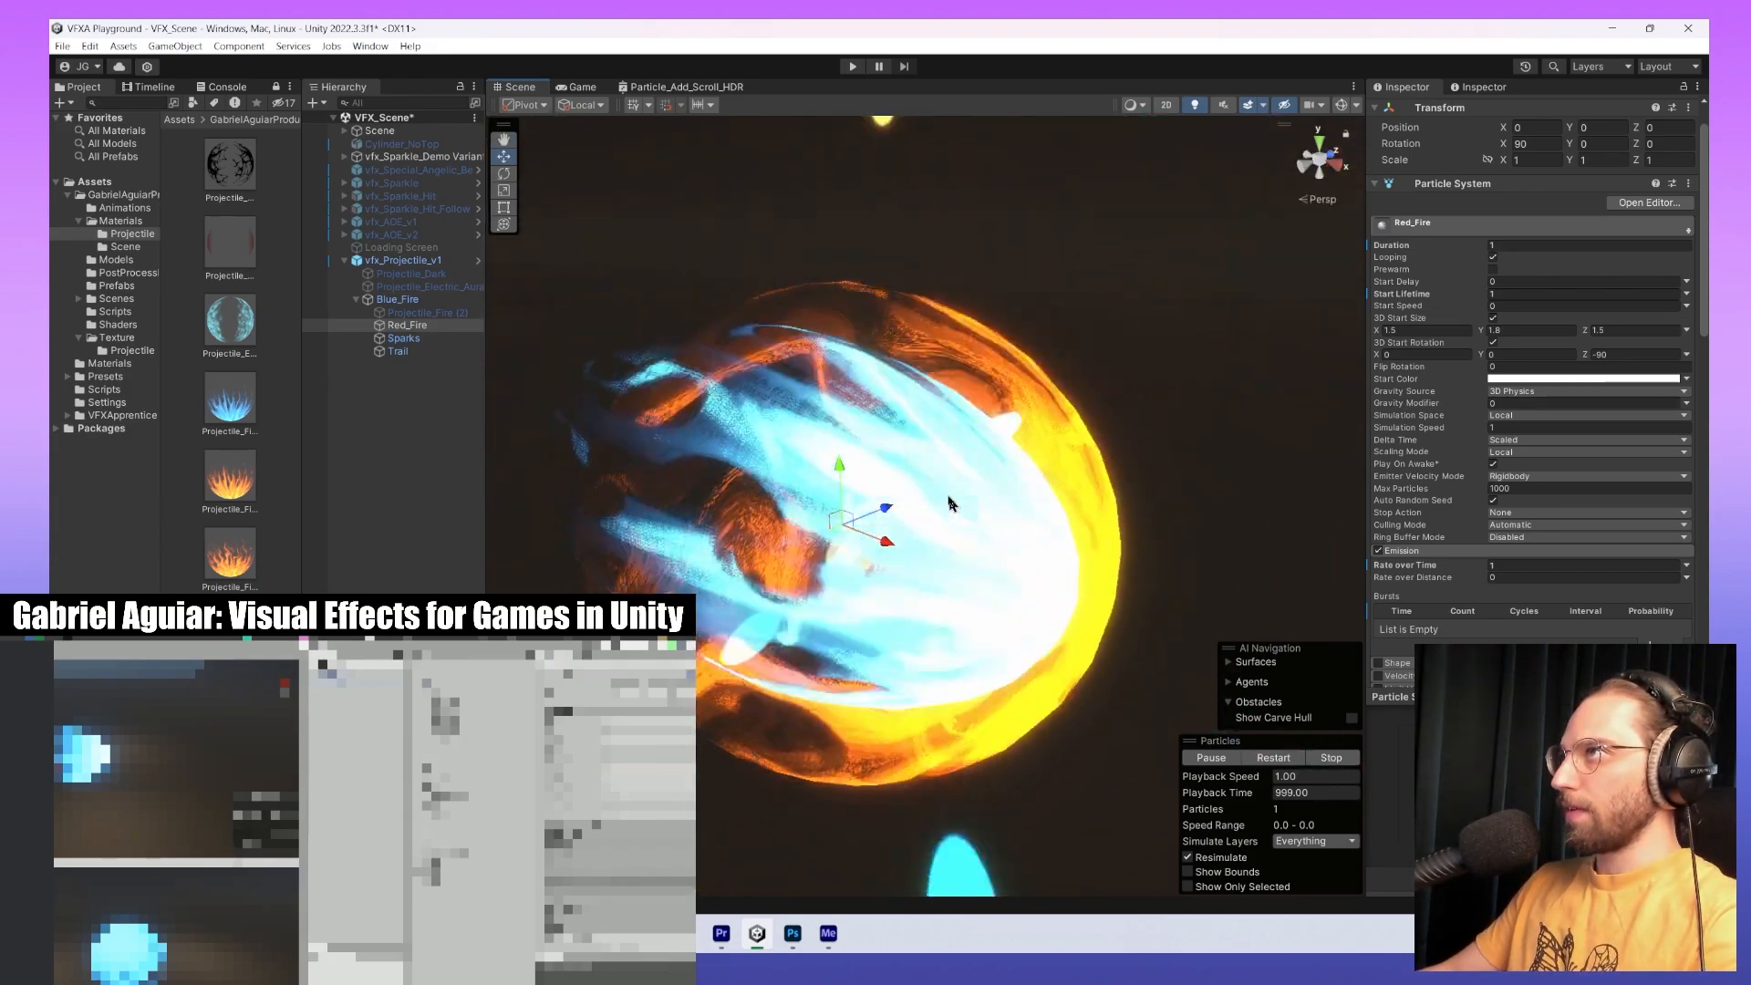
middle_click_drag(718, 458, 803, 444)
scroll(803, 443, "down", 3)
Shift Red_Fire's renderer Pivot Y to about -0.93 to separate the red sphere from the blue fireball.
scroll(1525, 384, "down", 15)
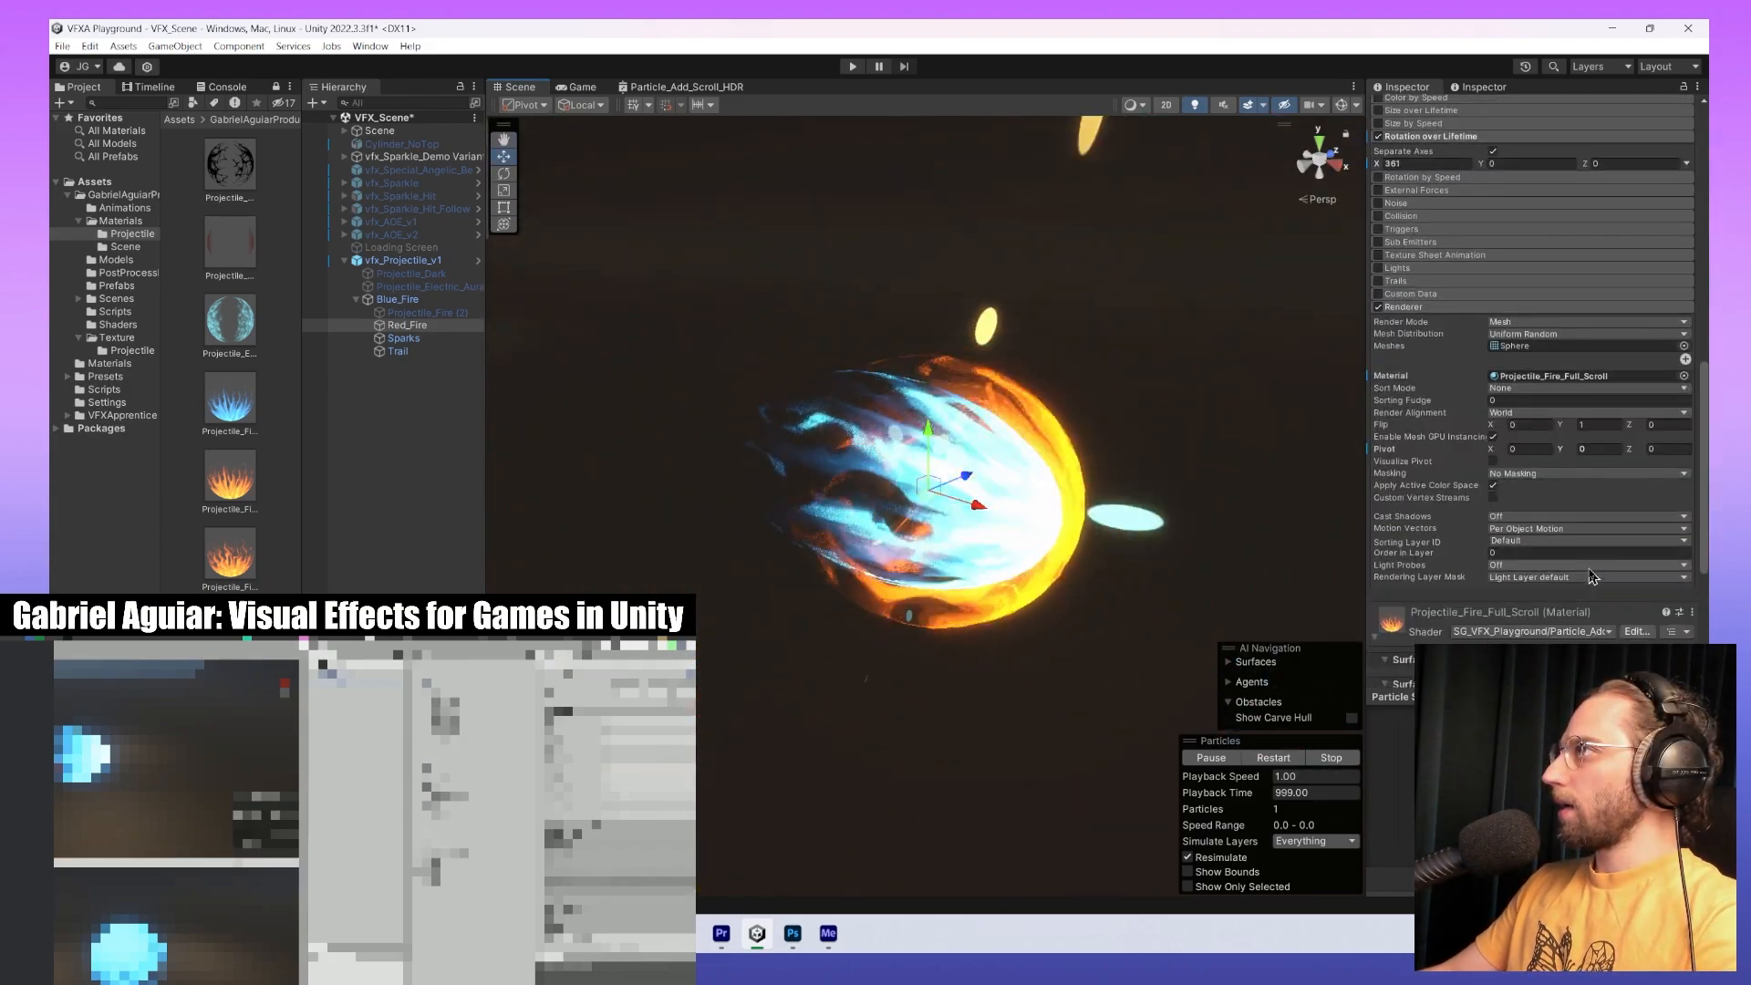
scroll(1525, 383, "up", 3)
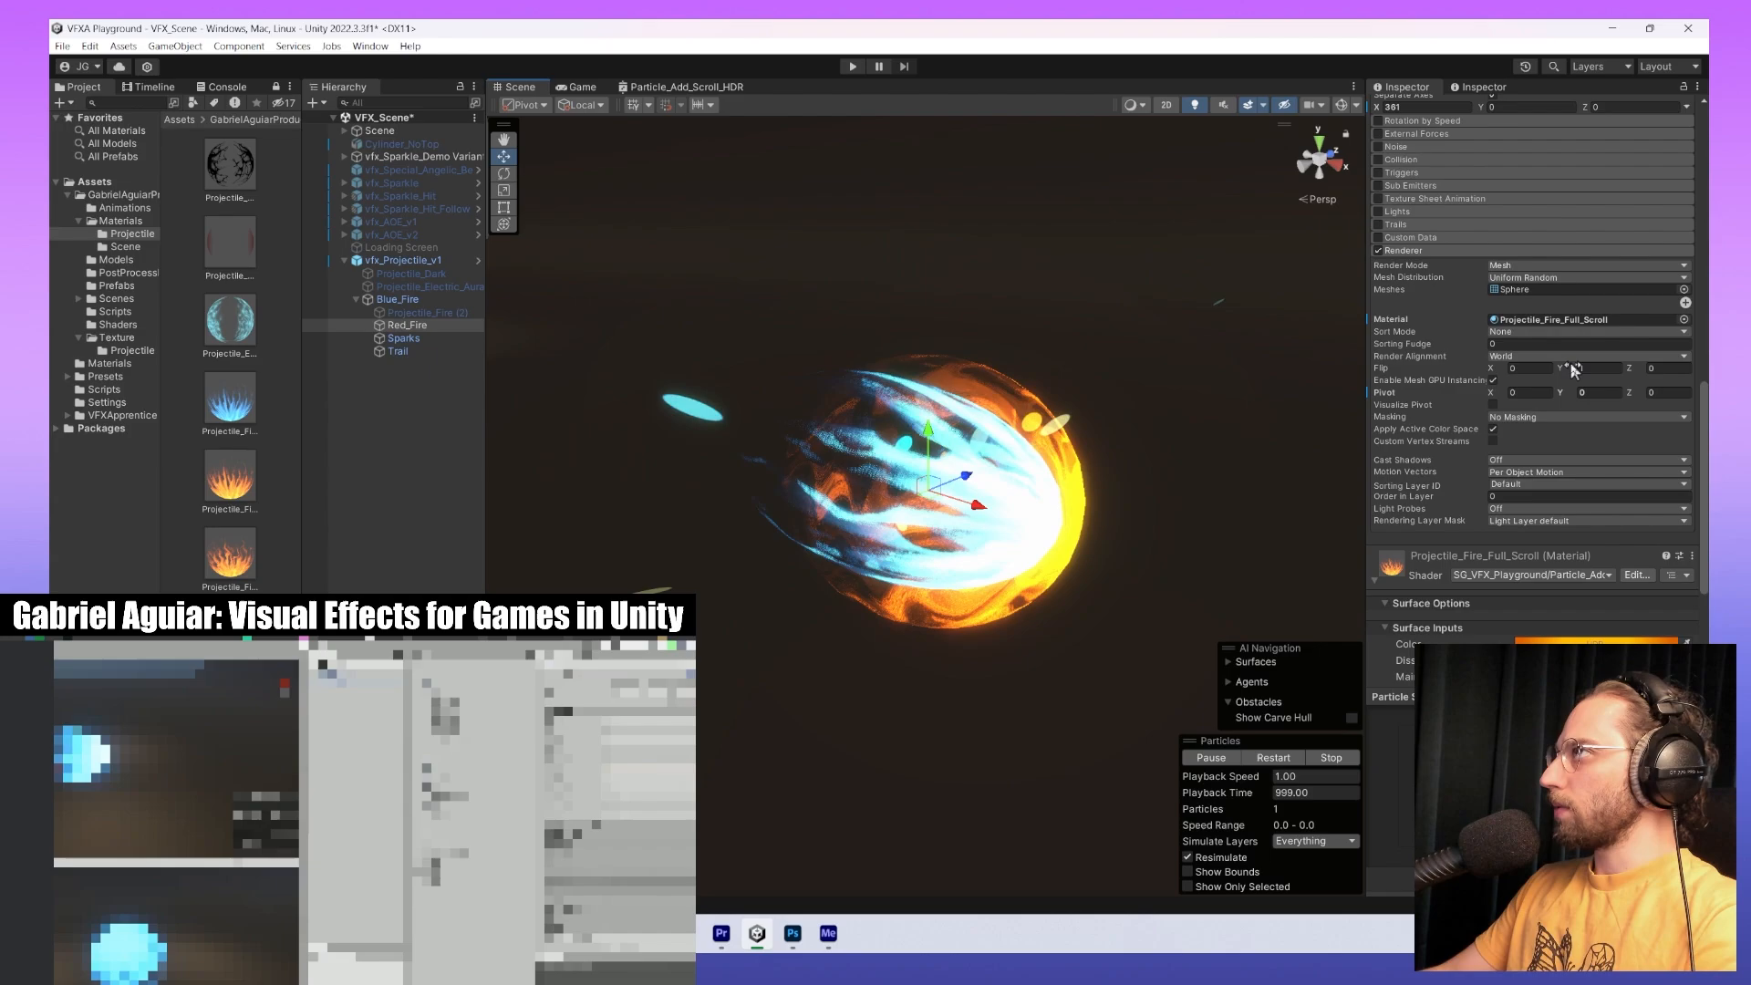
left_click_drag(1561, 392, 1537, 394)
middle_click_drag(1247, 404, 1130, 395)
left_click_drag(1040, 581, 1141, 618, "alt")
middle_click_drag(1141, 617, 1094, 567)
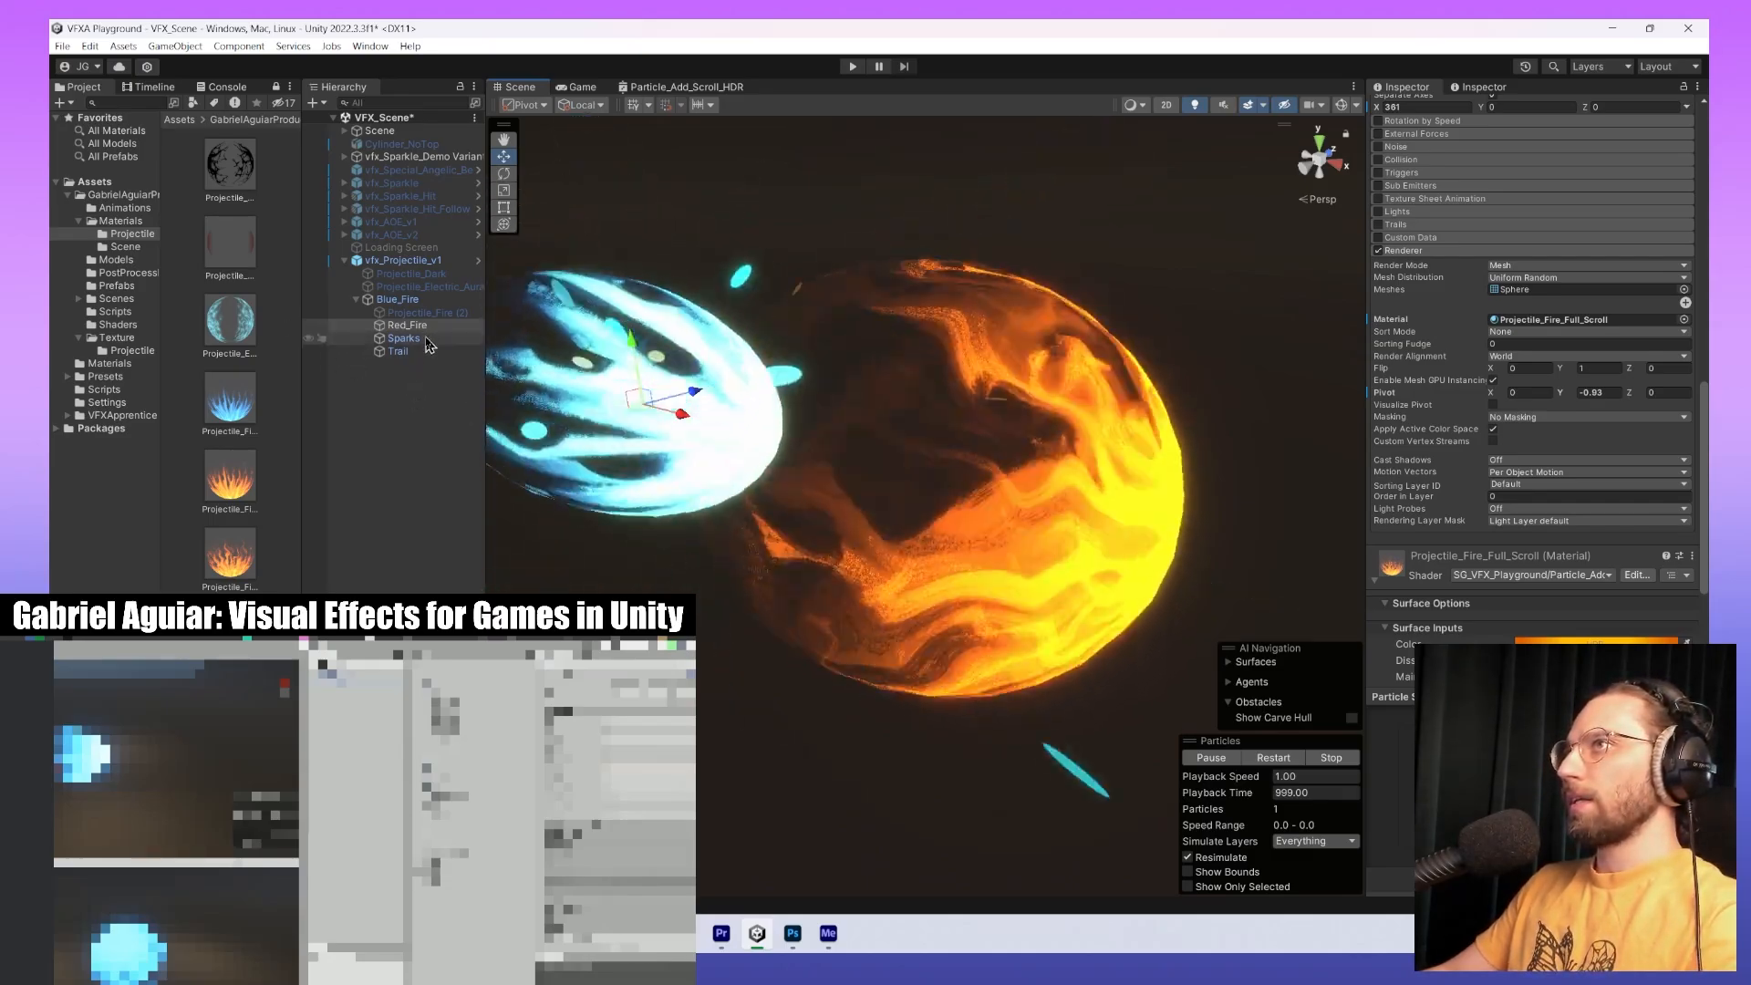
Try MainSpeed X values of 1 and 0.02 on the fire material and return it to 0.
scroll(1557, 531, "down", 5)
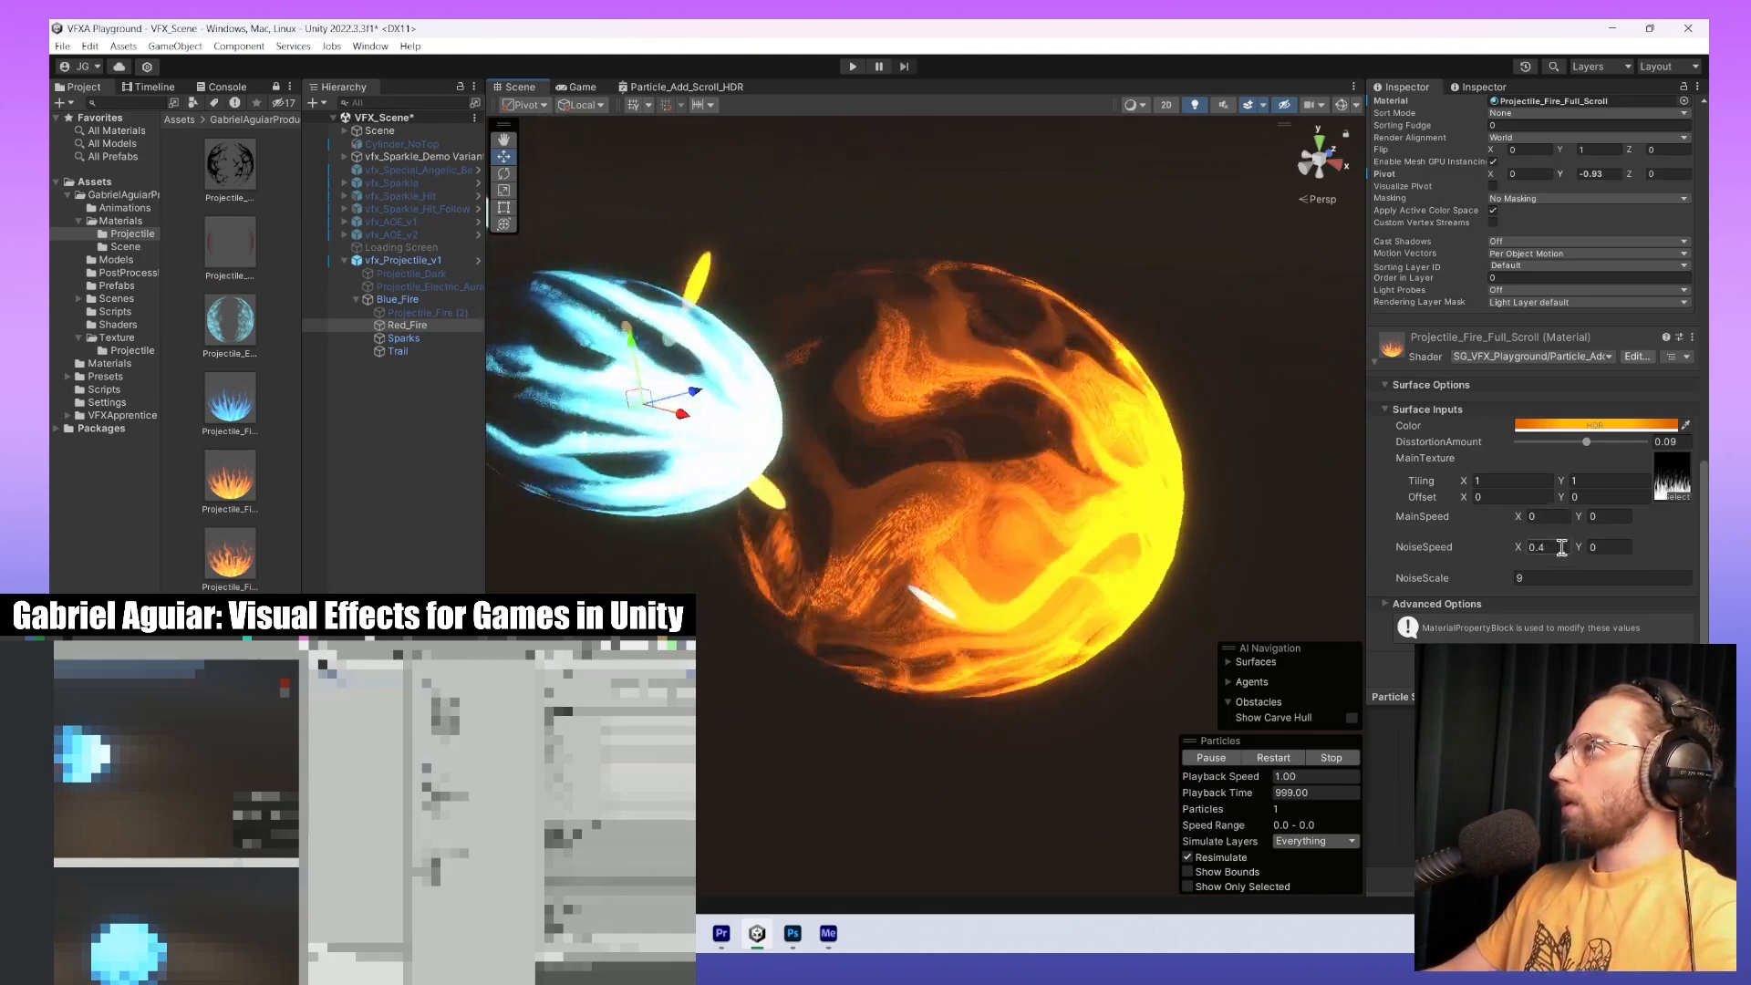
left_click(1557, 517)
type("1")
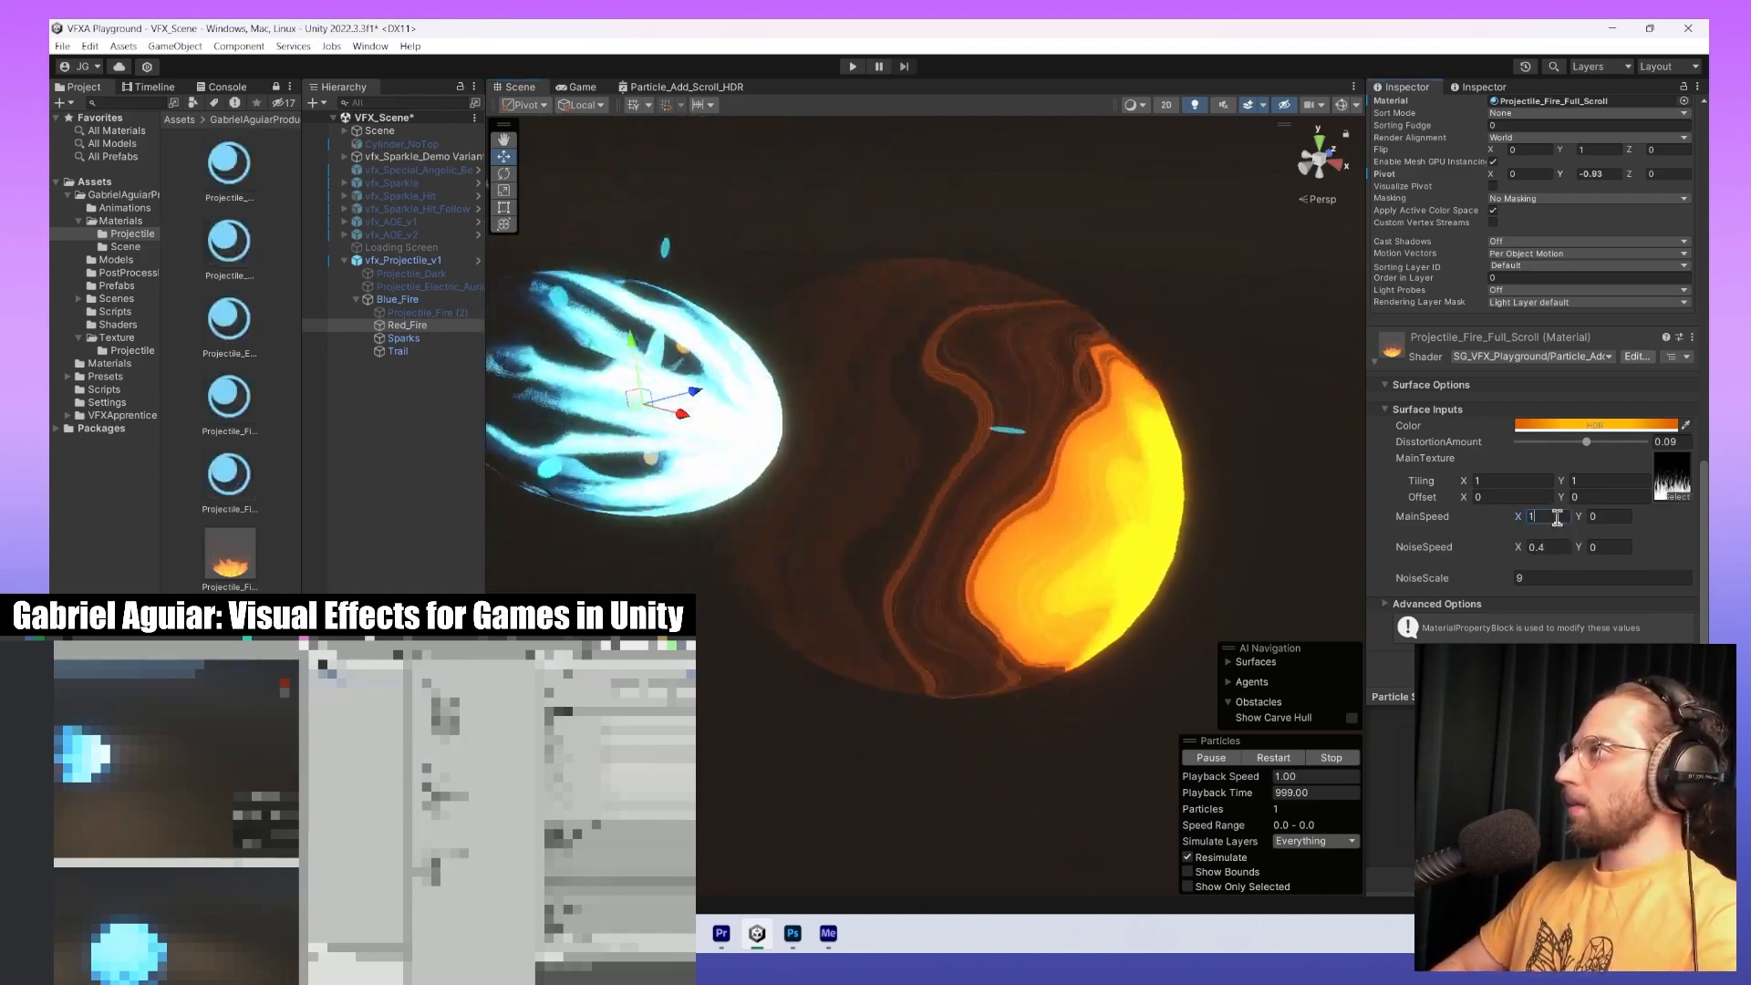
key("BackSpace")
type("0.02")
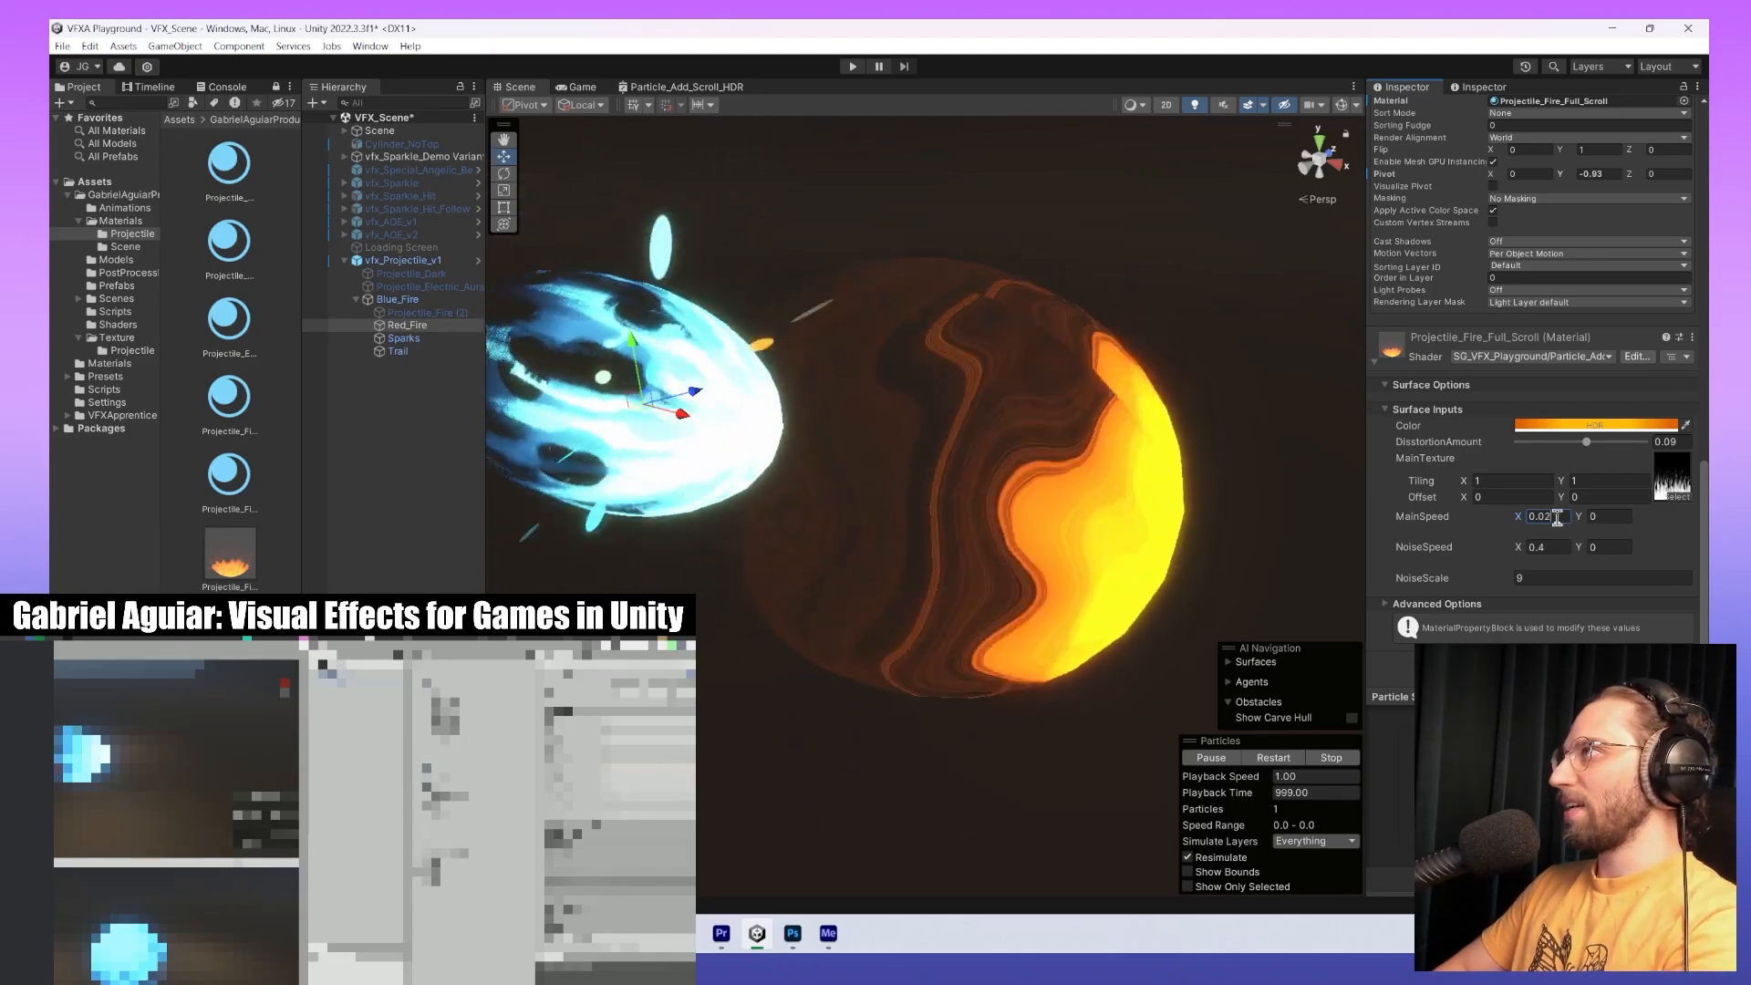
key("Tab")
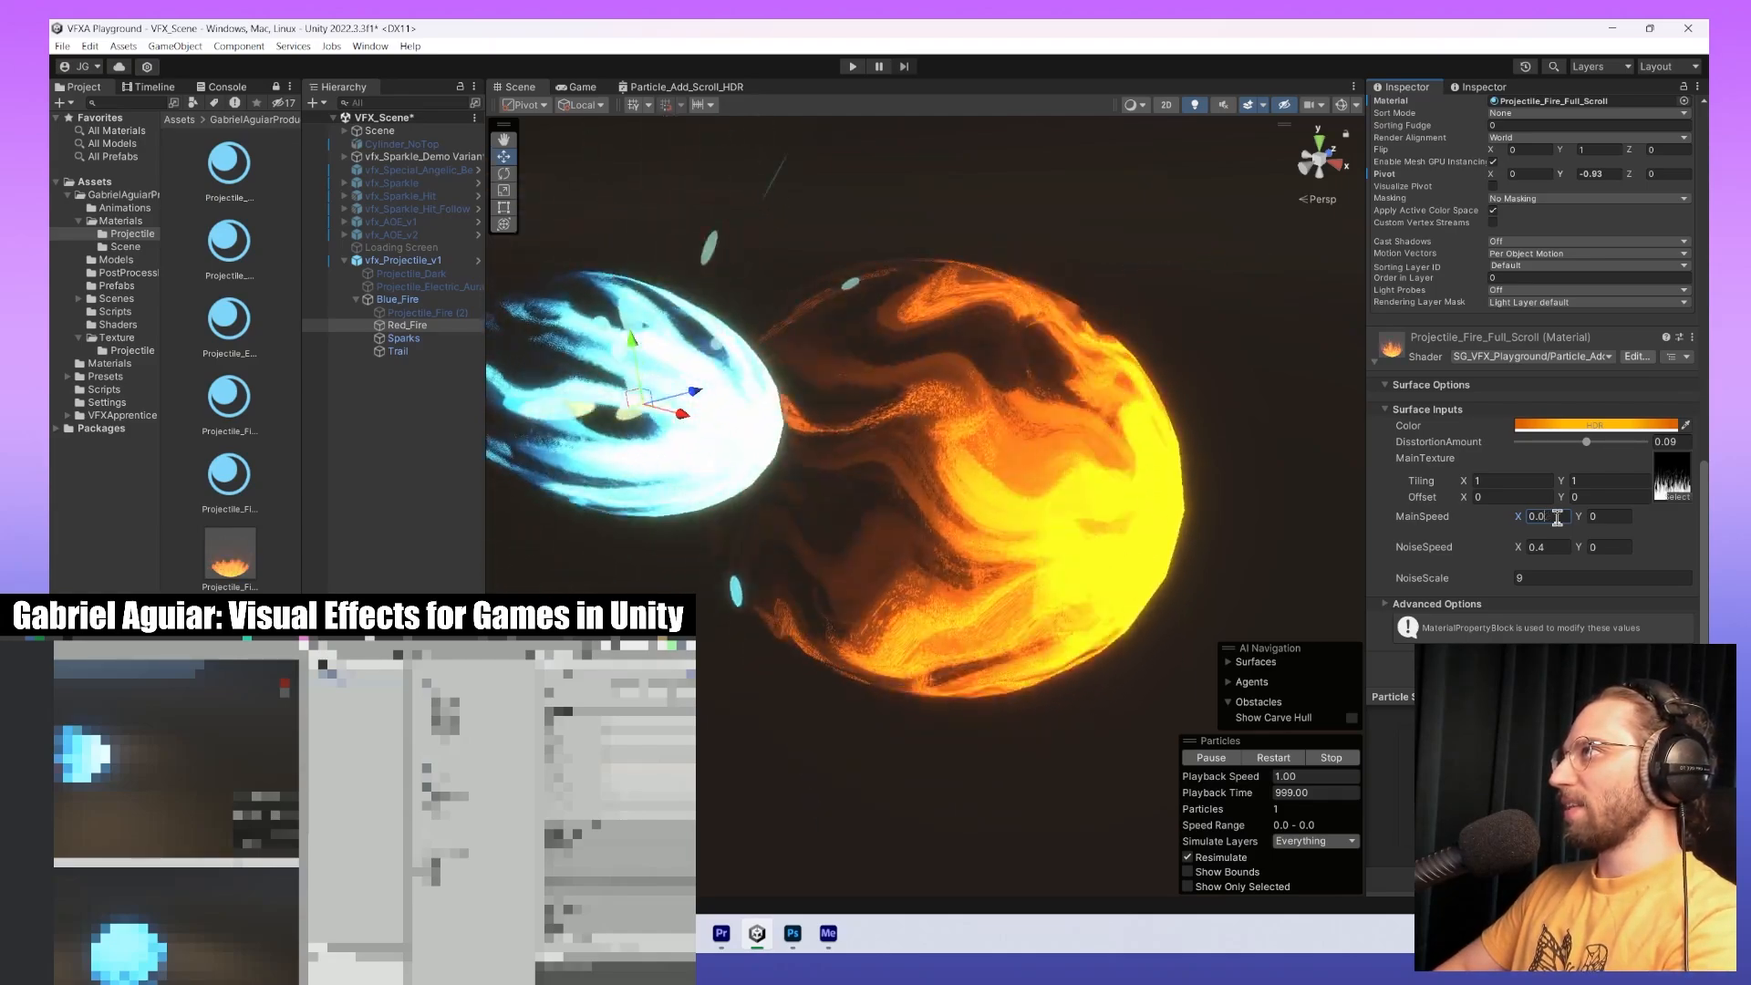
Try a MainSpeed Y of 1 on the fire material and return it to 0.
type("0.1")
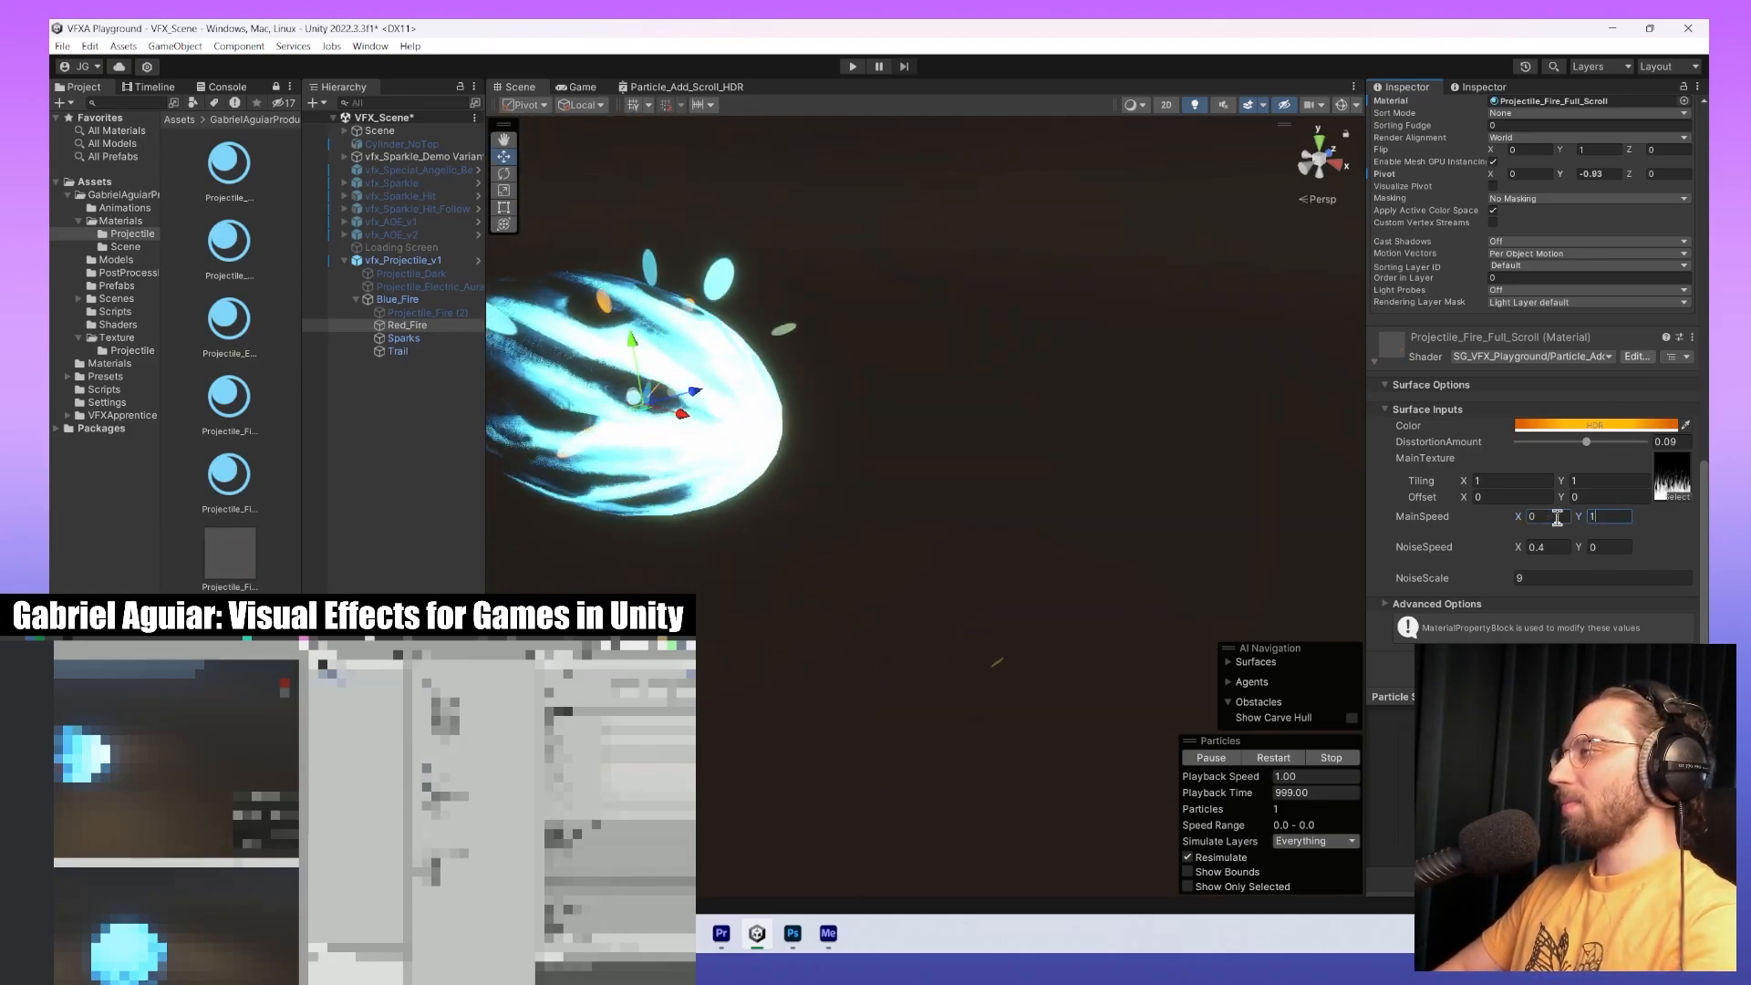
key("BackSpace")
key("BackSpace")
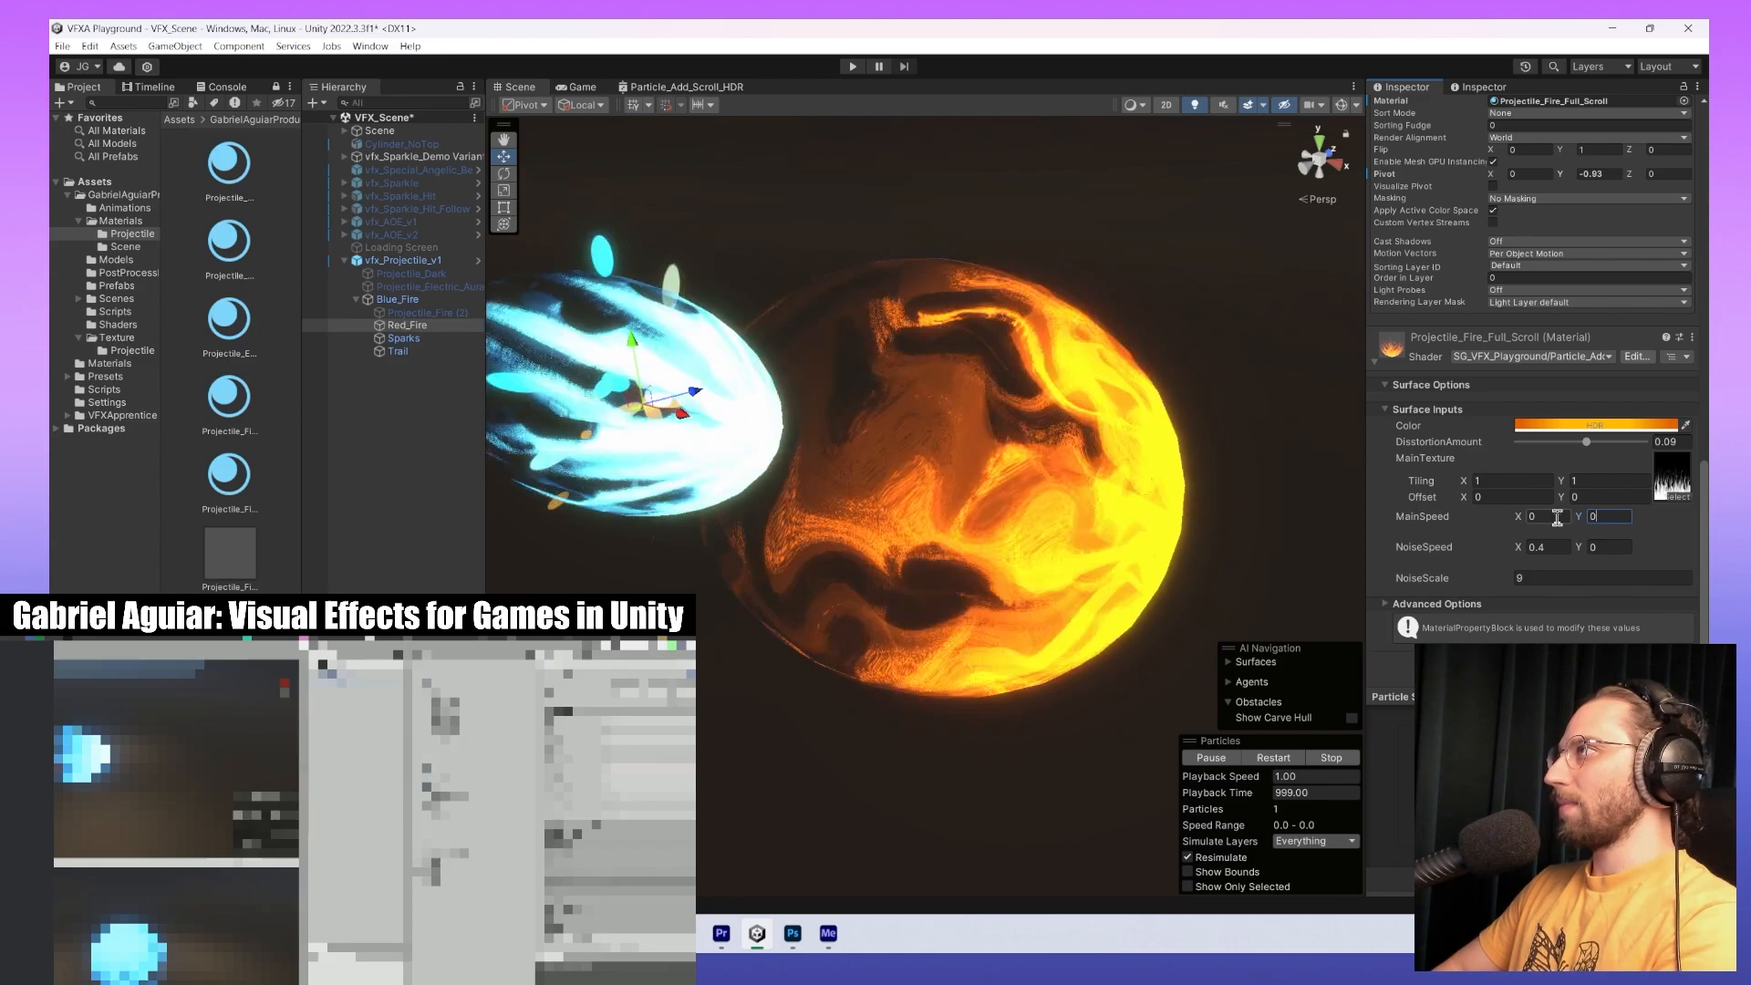
key("Tab")
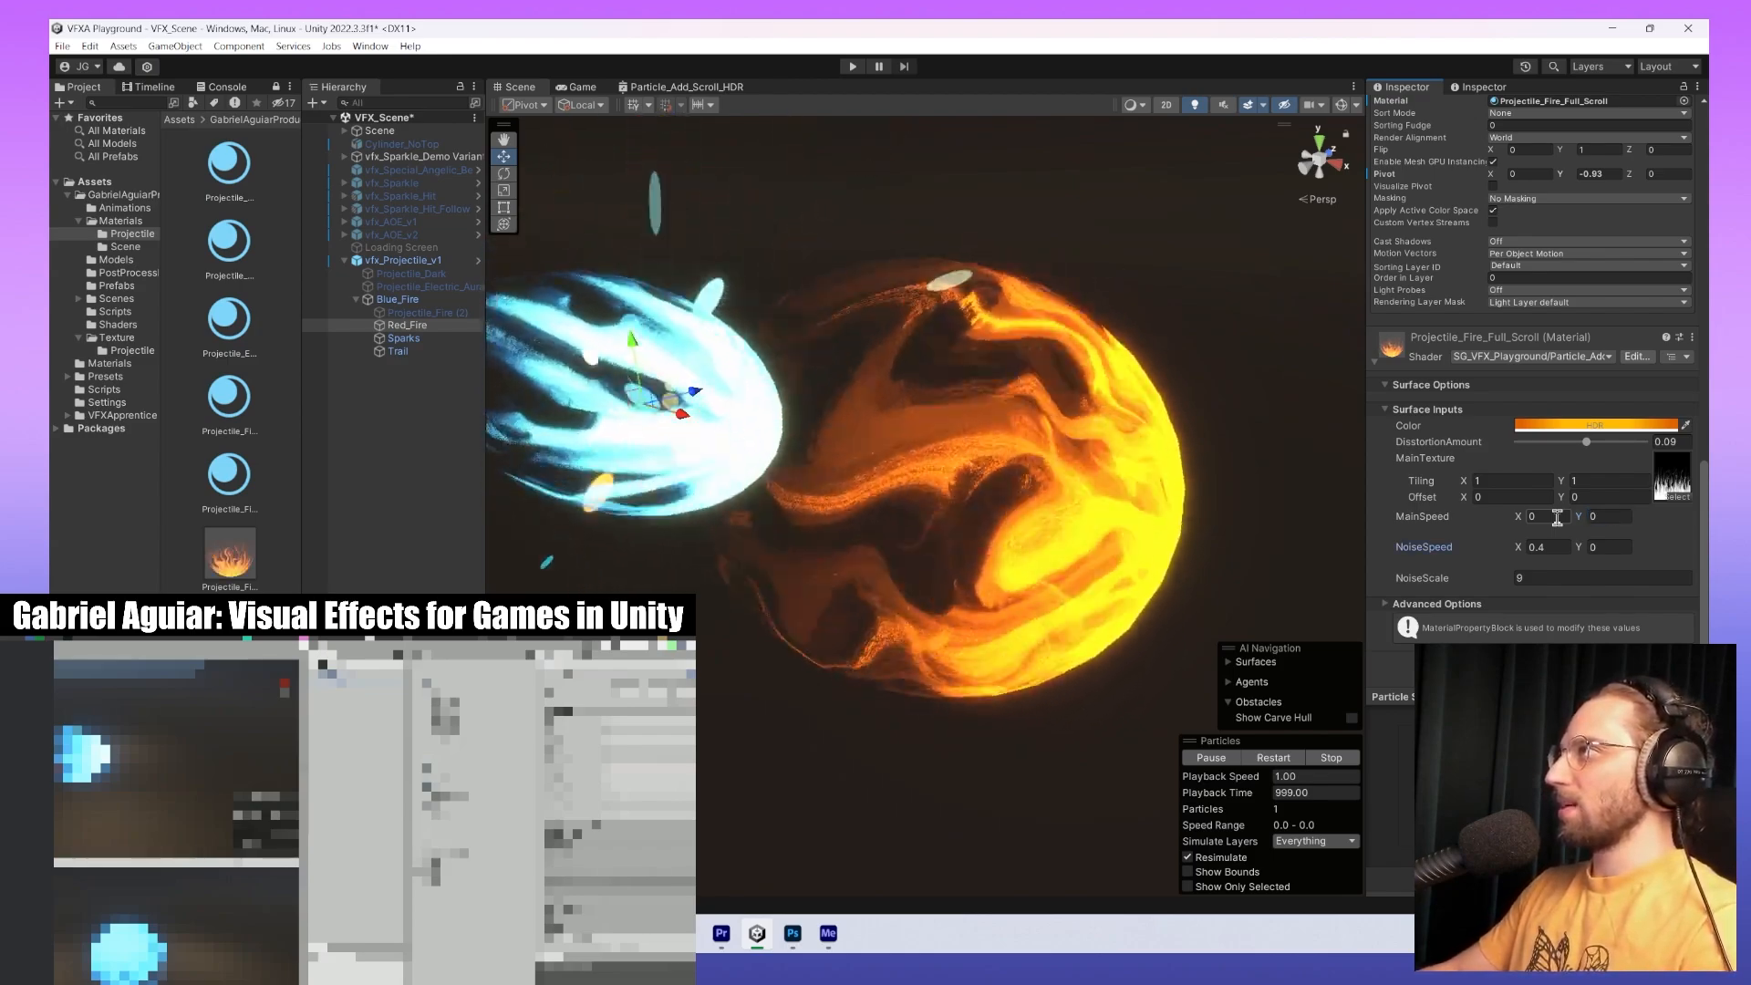
Set the fire material's NoiseSpeed Y to -1 after trying 0.1.
left_click(1604, 547)
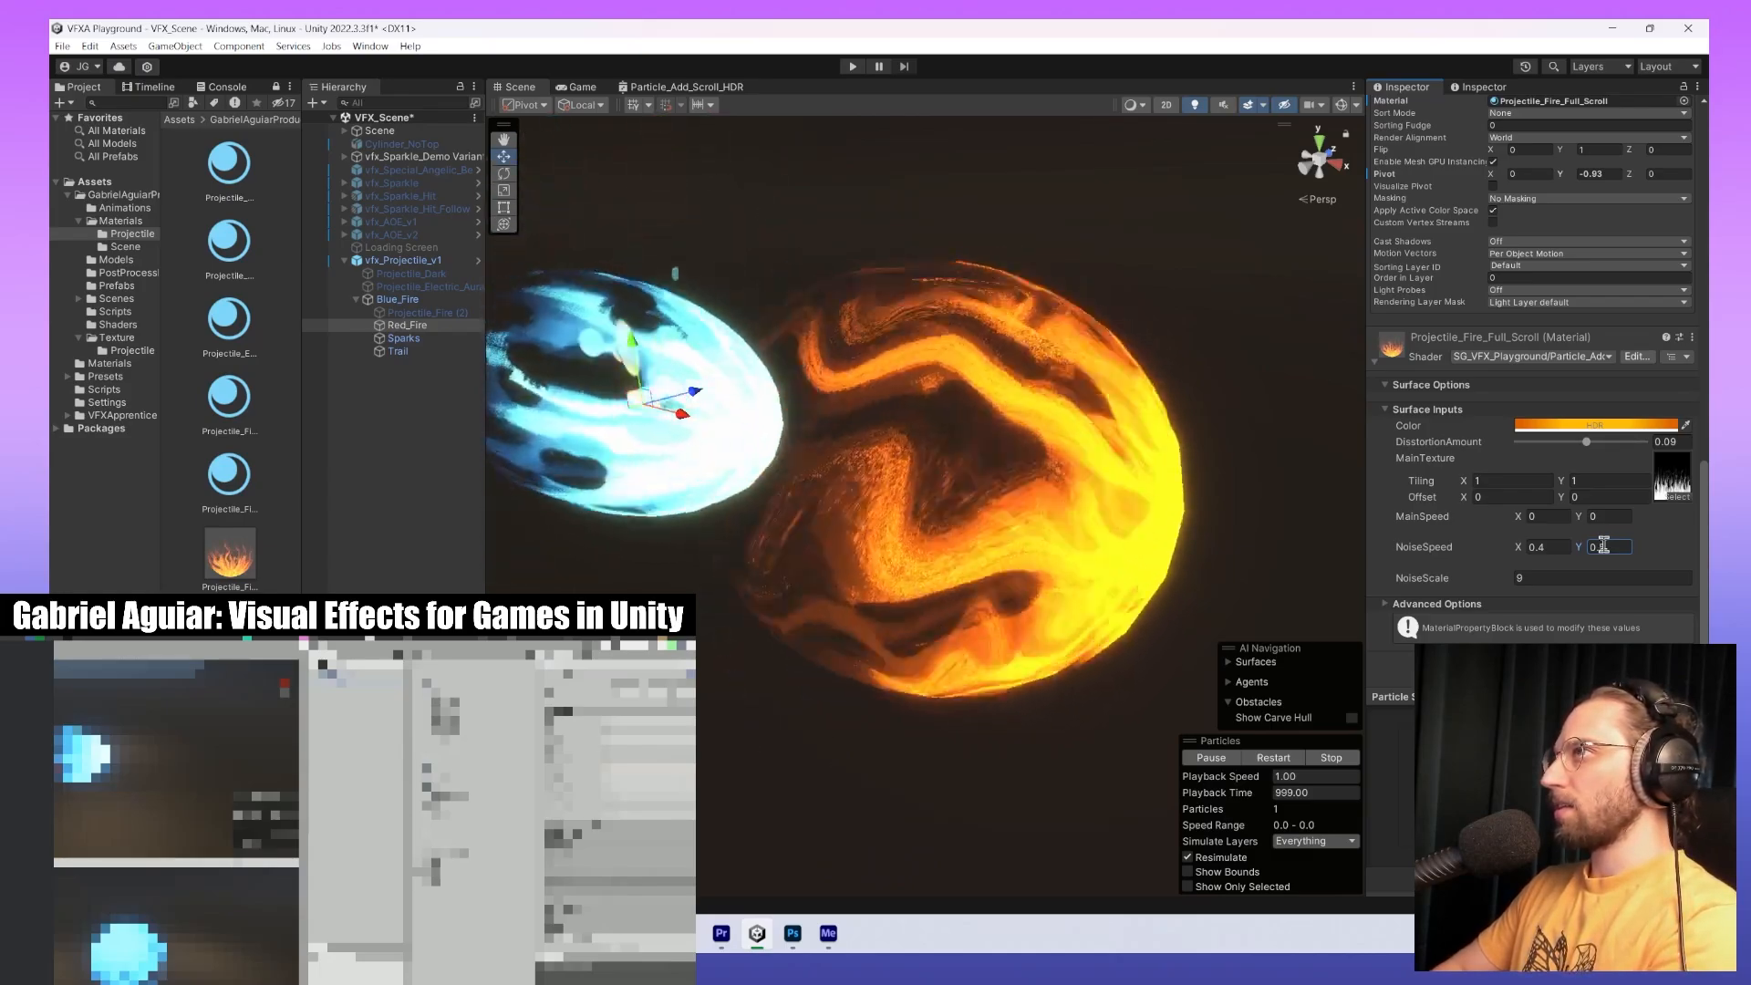
type("0.1")
scroll(1610, 551, "up", 5)
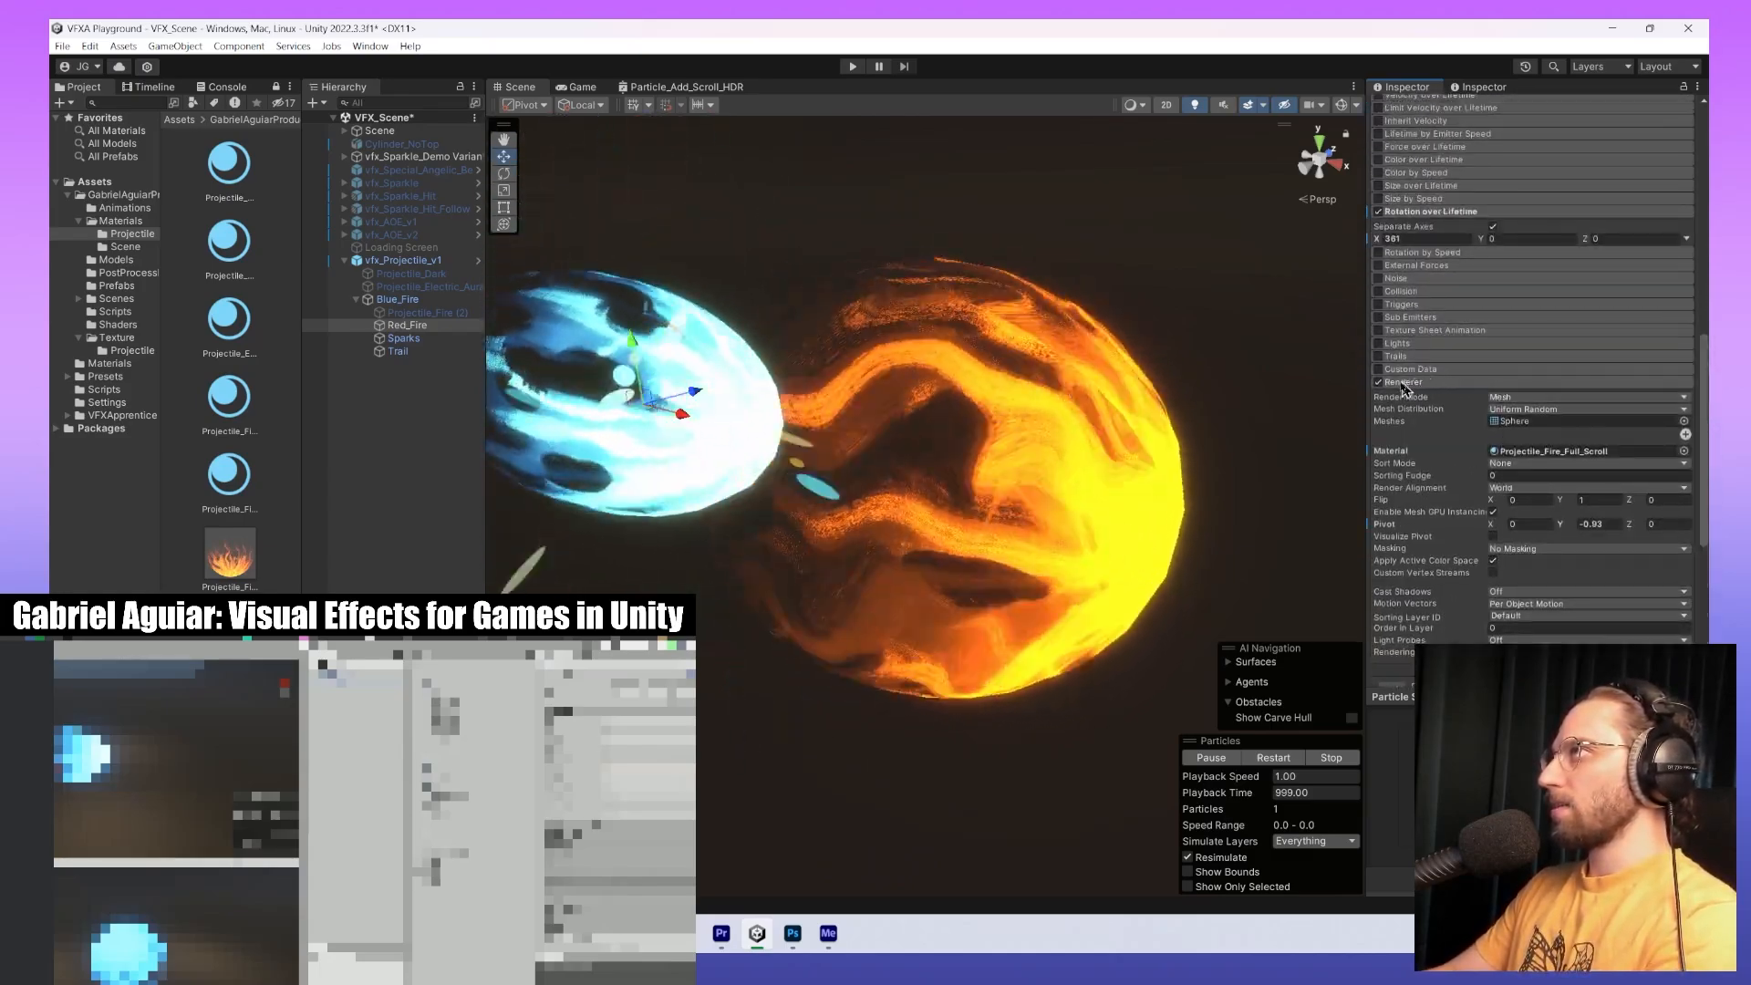
scroll(1403, 388, "up", 3)
scroll(1386, 348, "down", 10)
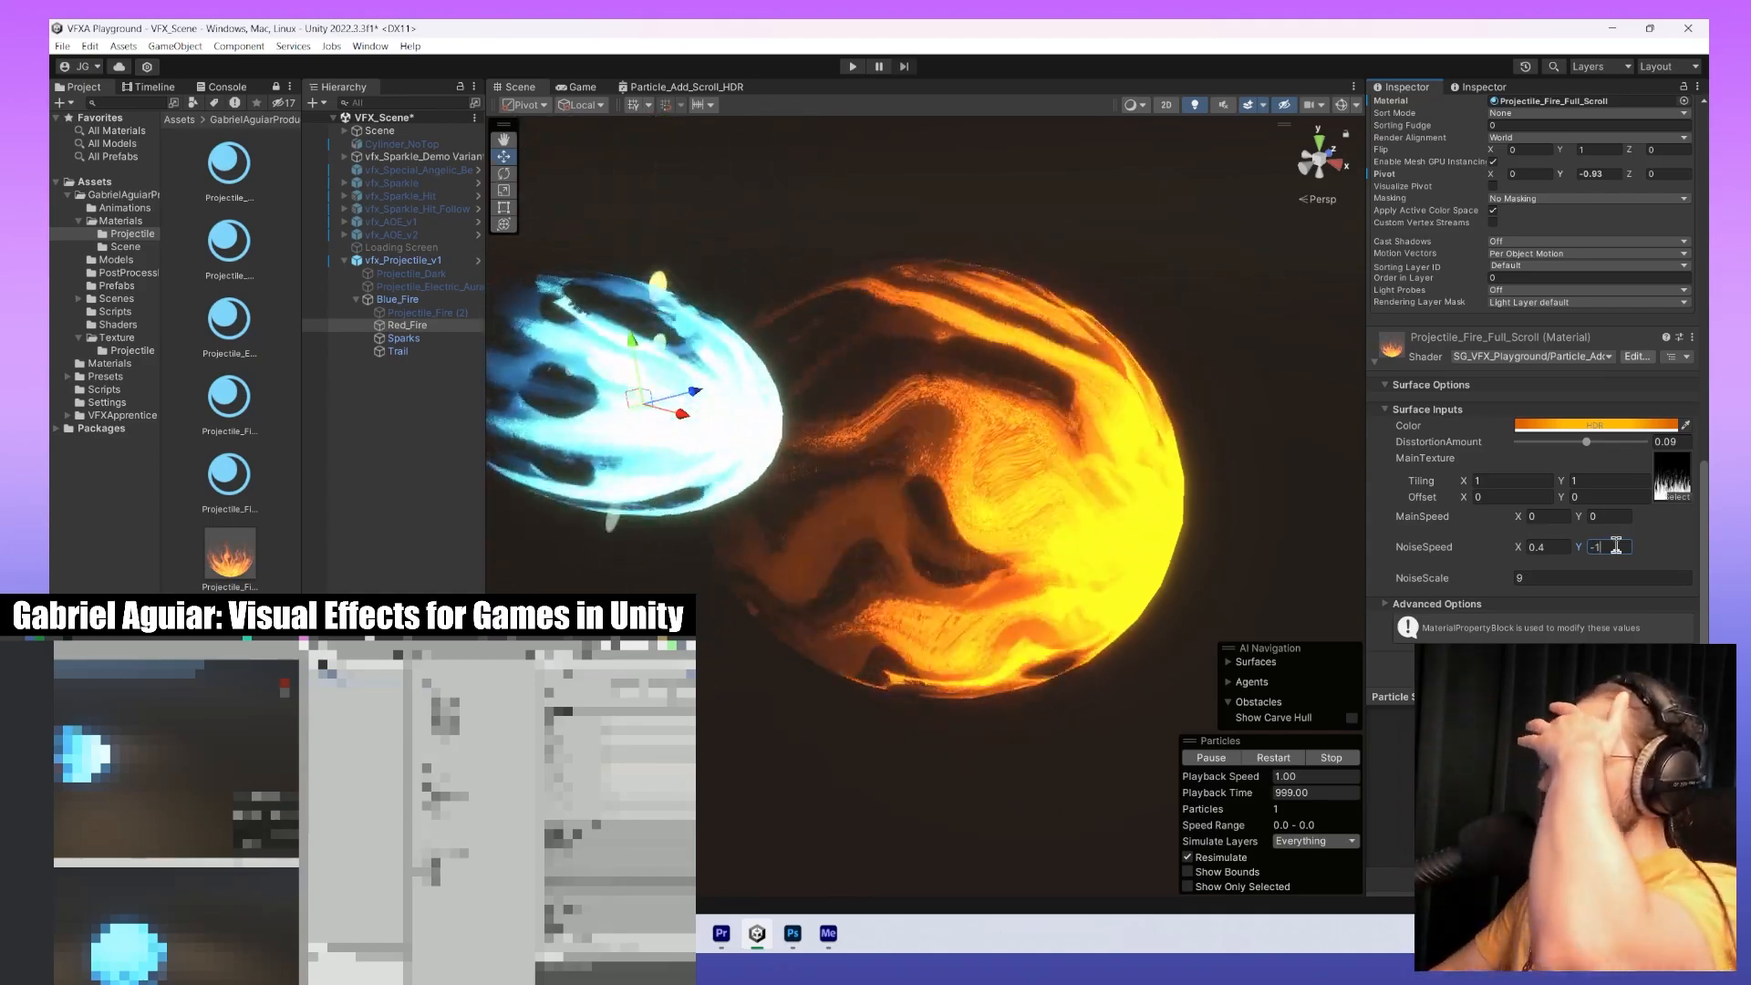
Set the fire material's NoiseSpeed X to 0.3 and its NoiseScale to 6.
left_click(1556, 547)
type("0.5")
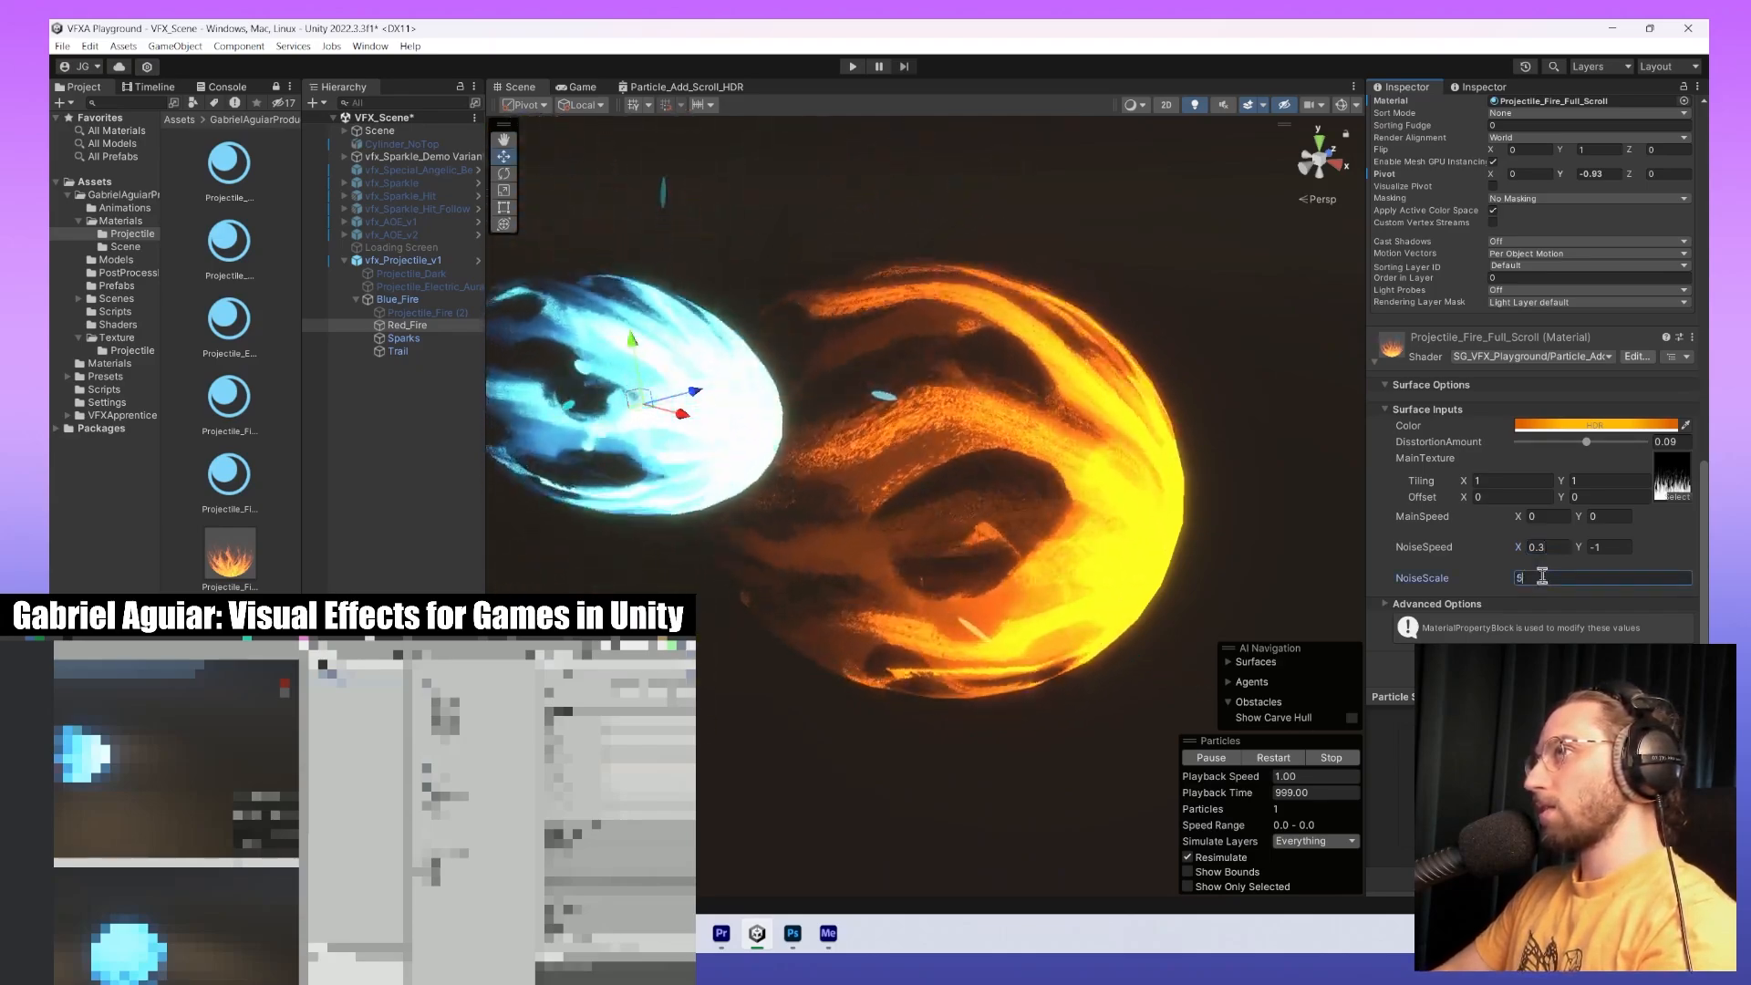
key("BackSpace")
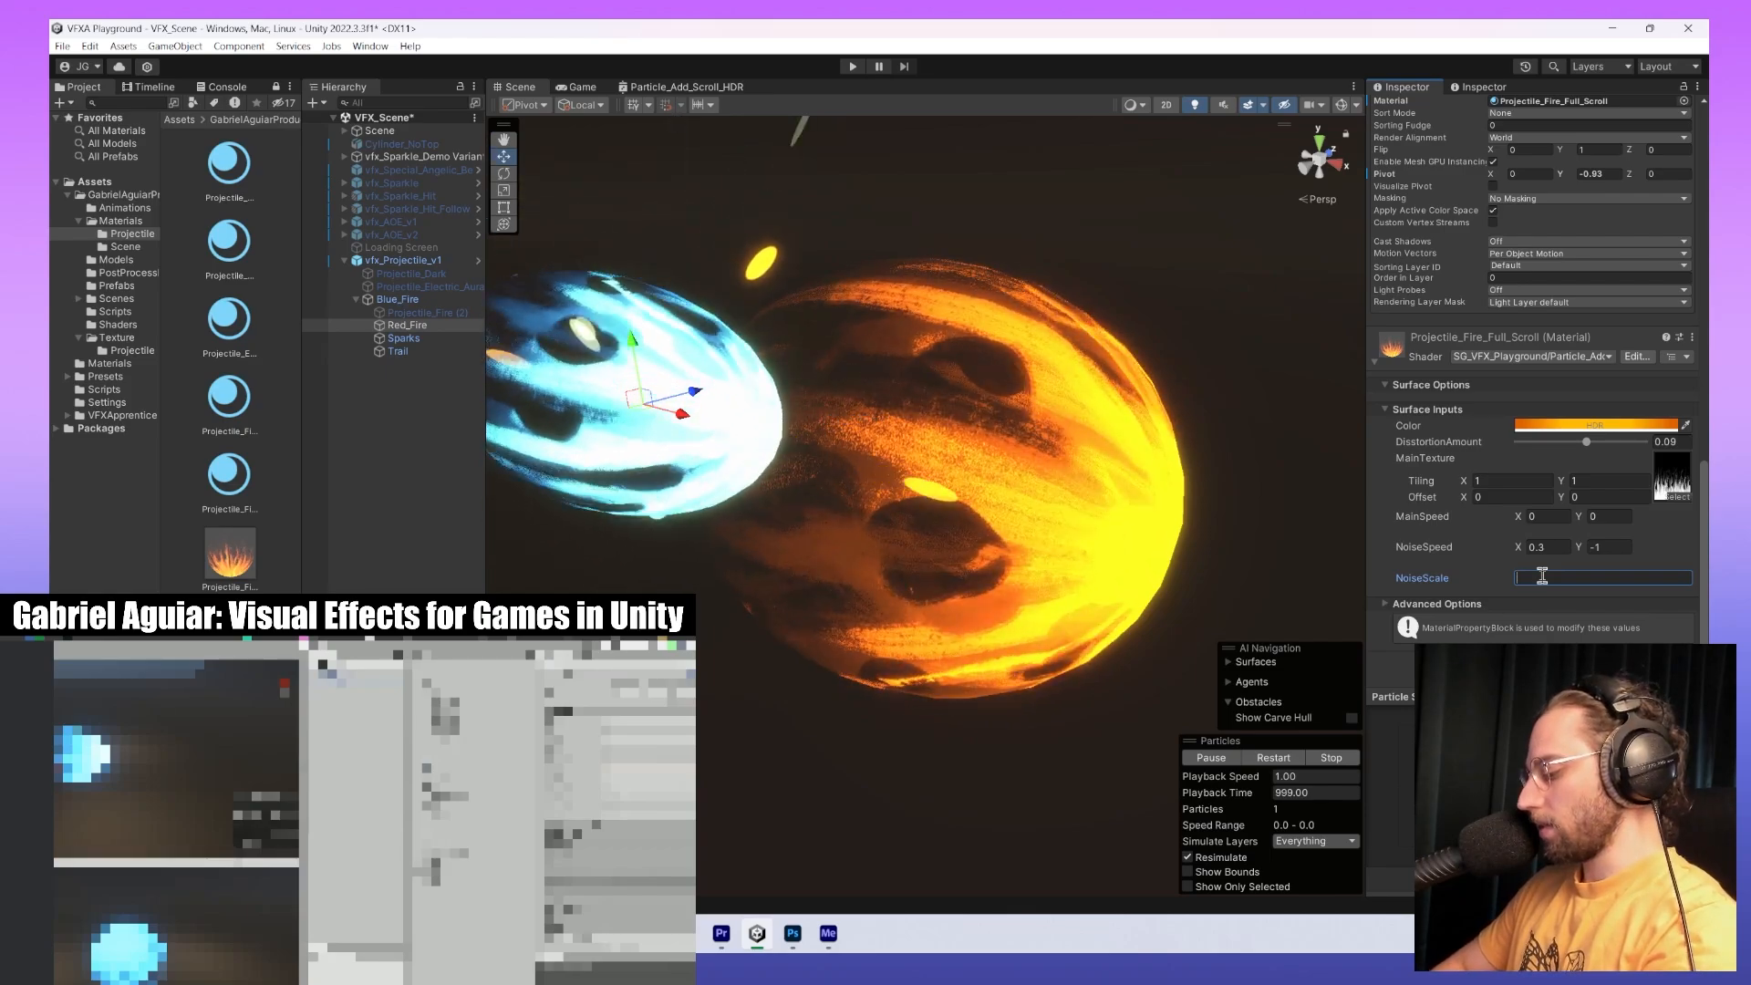
Try a Rotation over Lifetime X value of 180 on Red_Fire.
scroll(1423, 456, "up", 10)
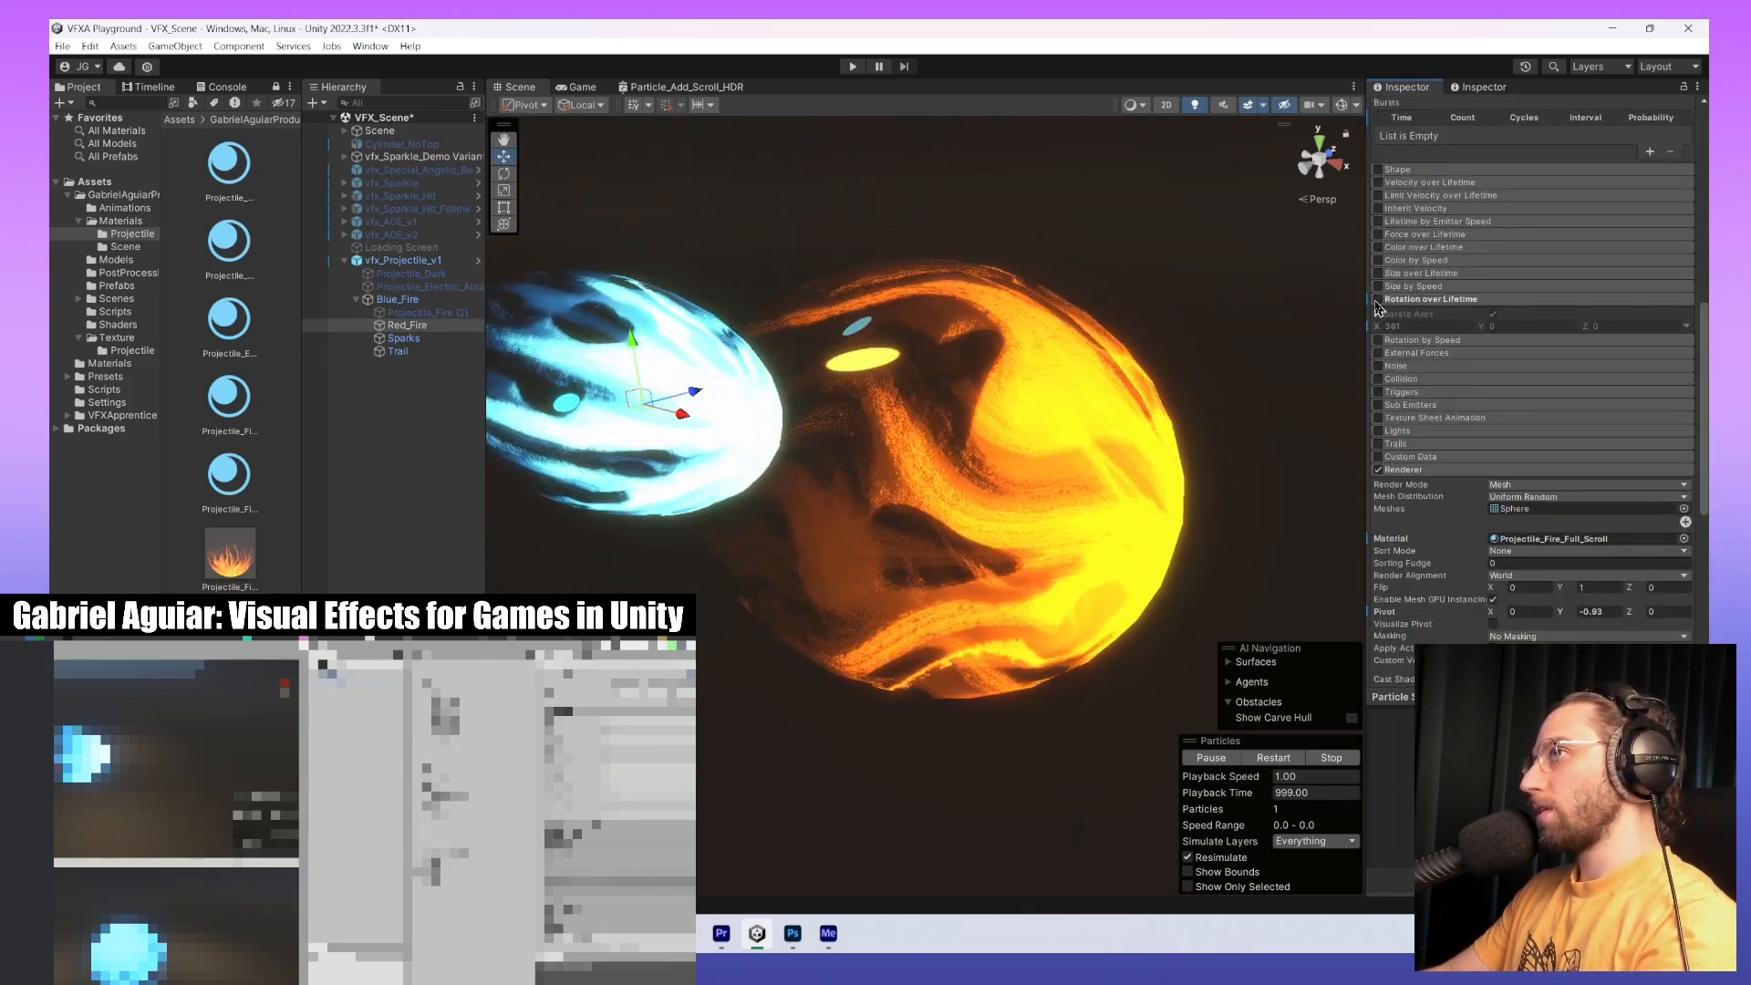
left_click(1416, 326)
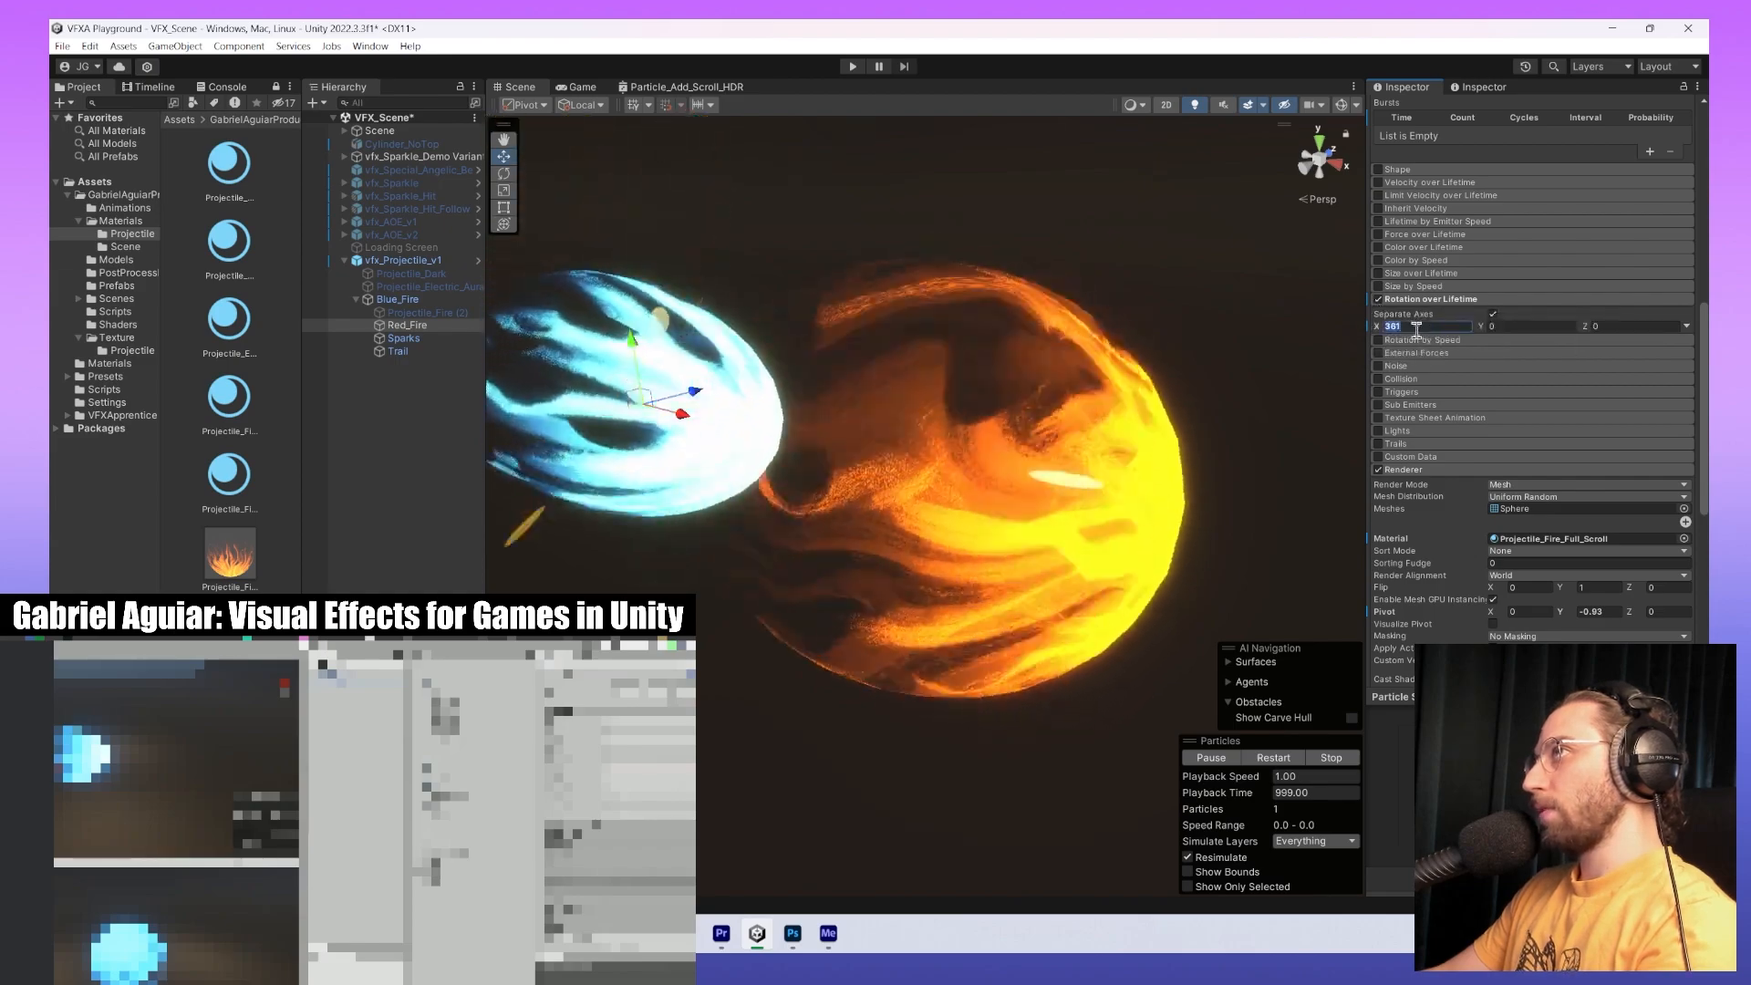
type("46")
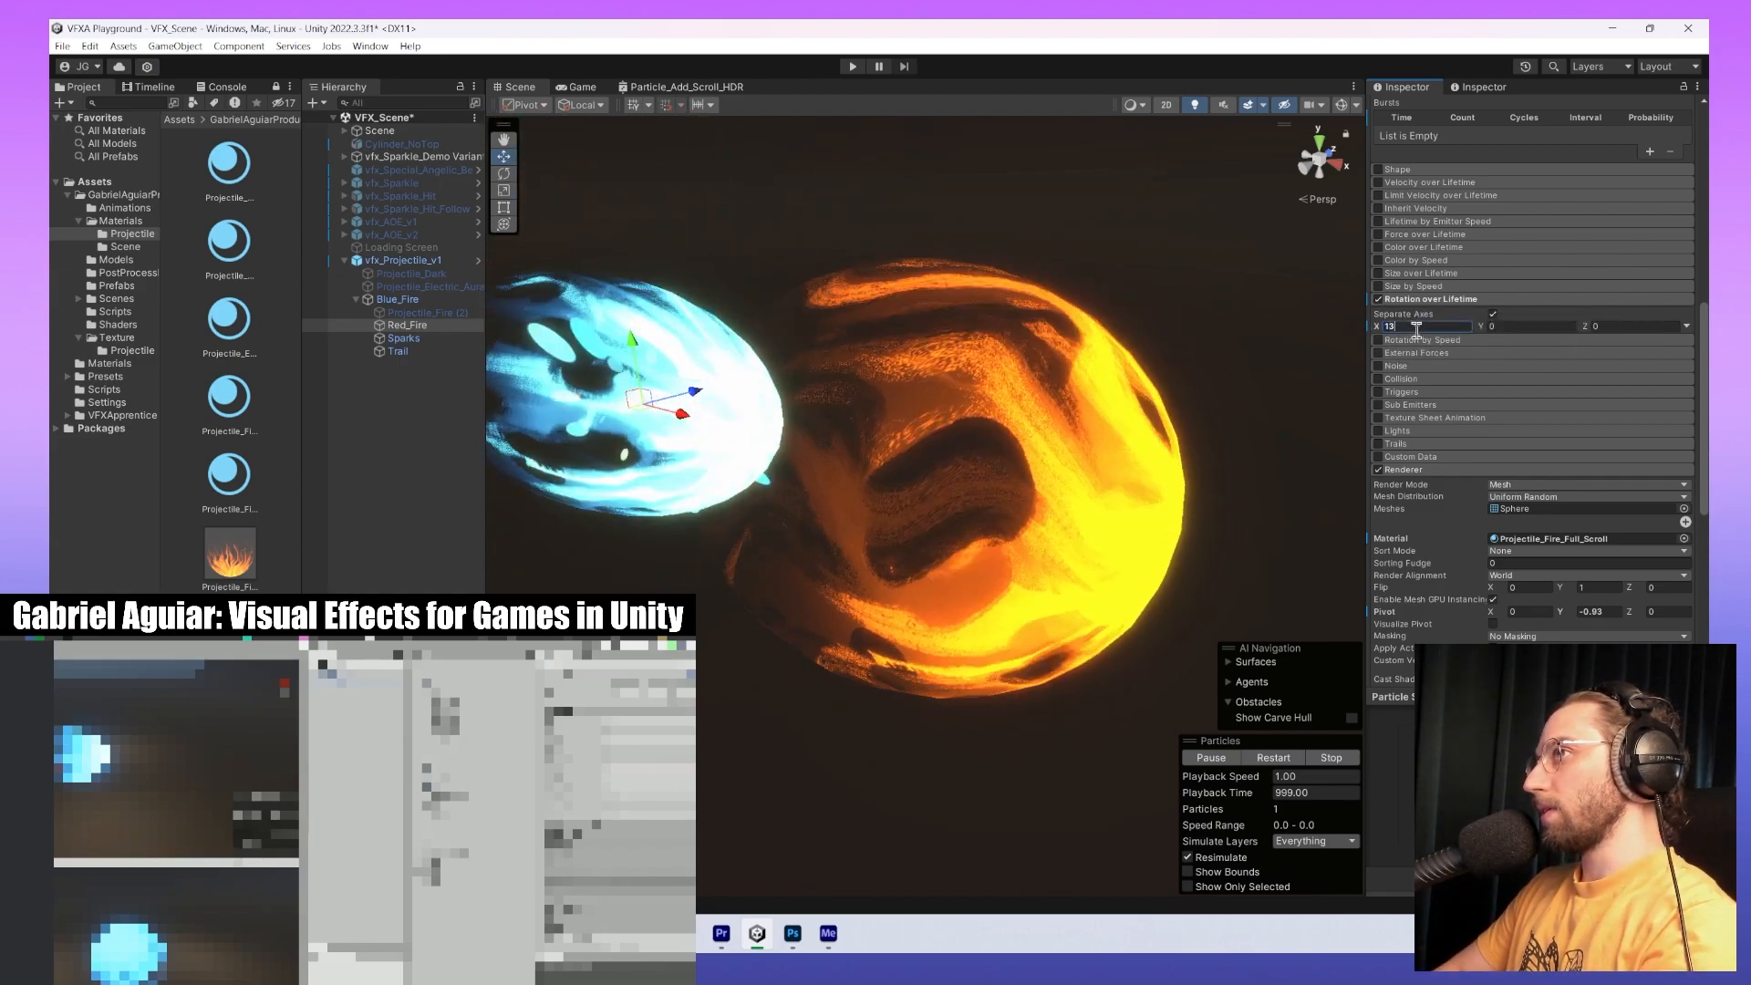
key("BackSpace")
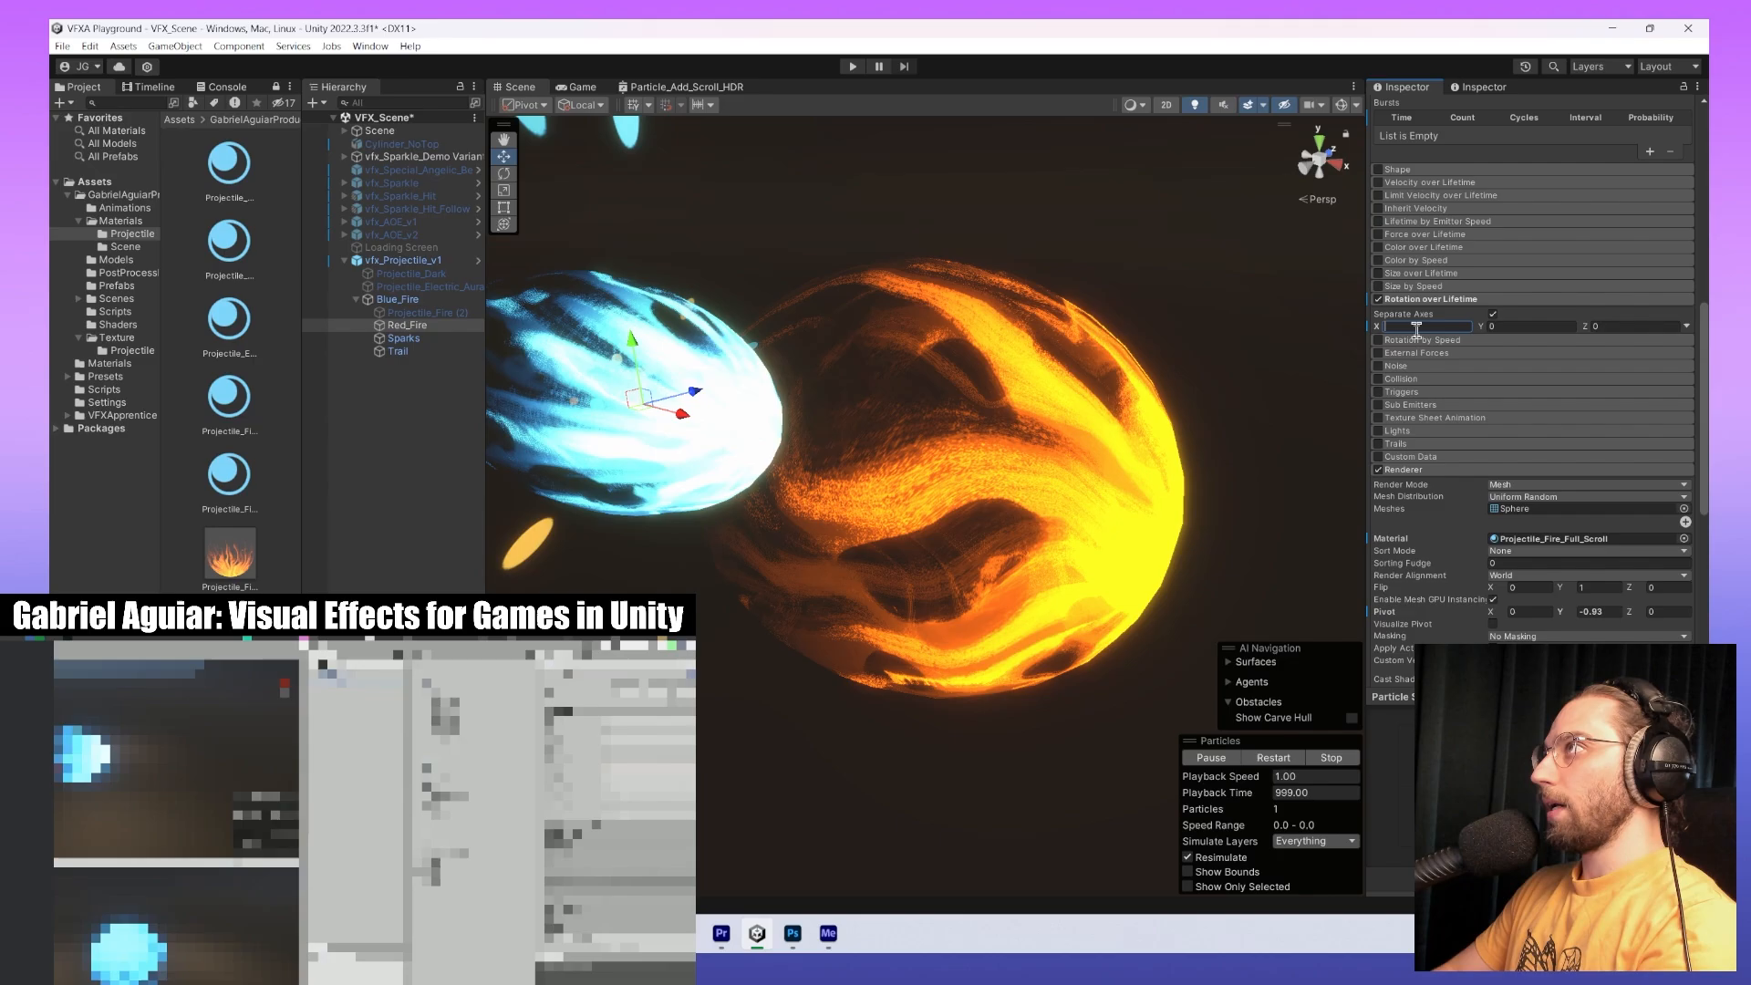
type("180")
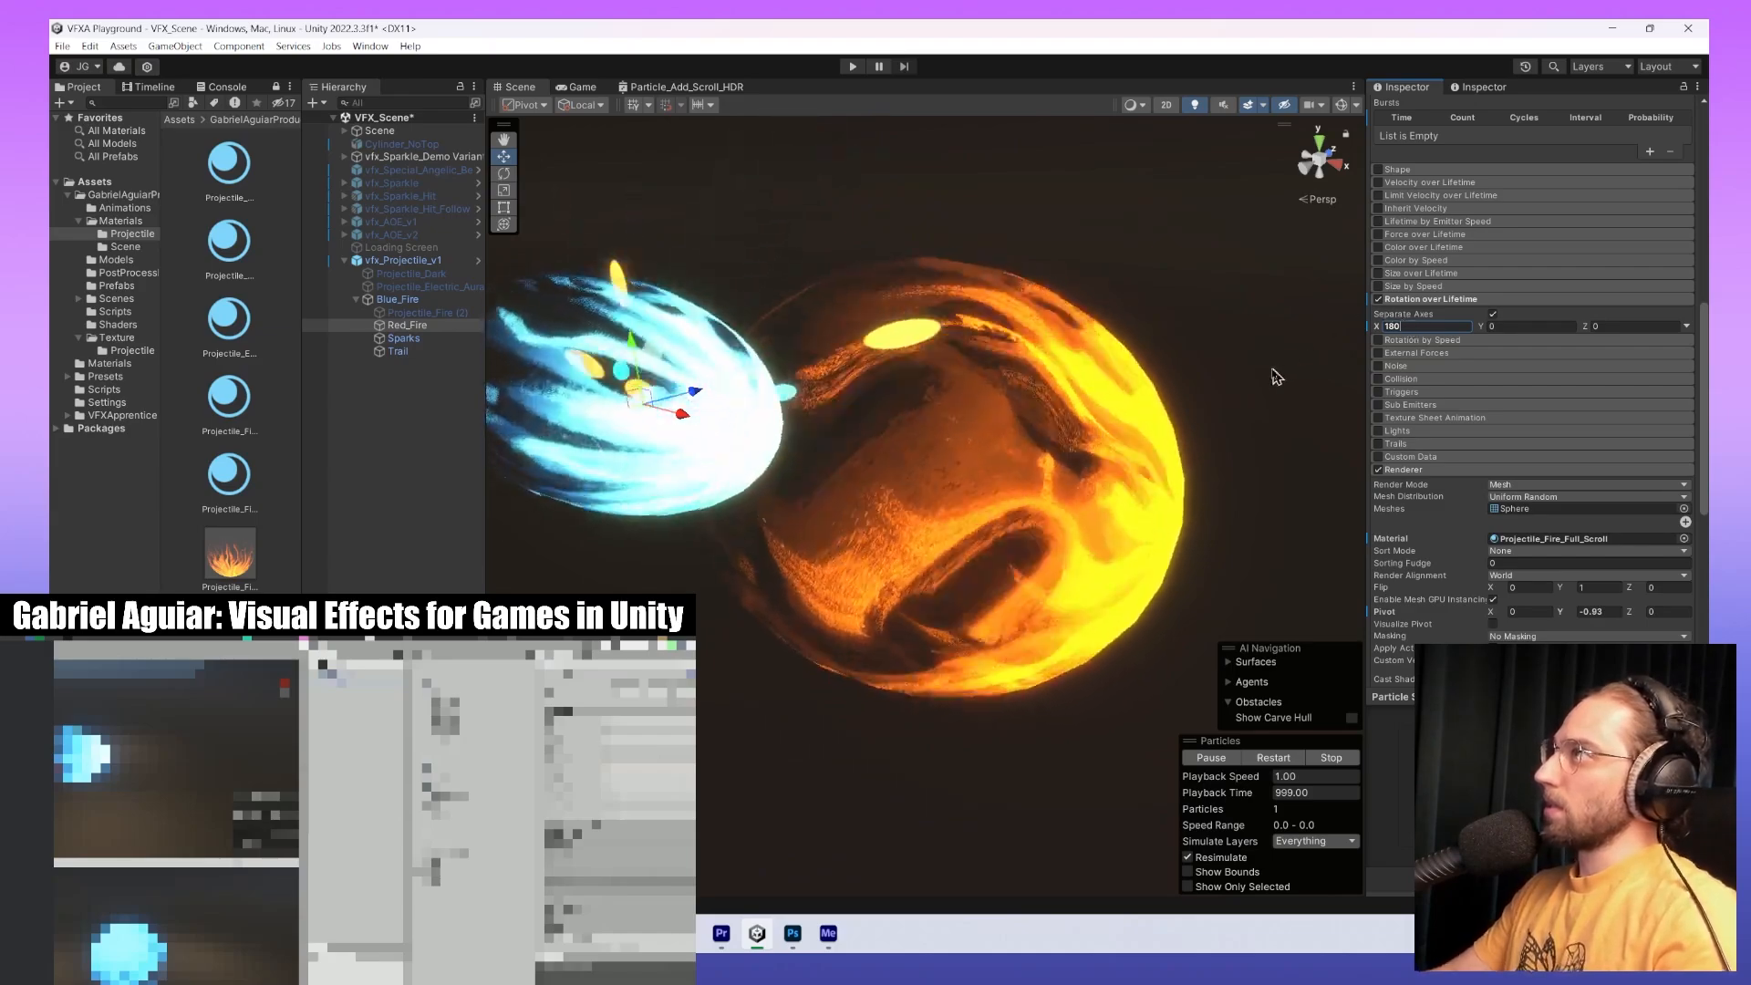
key("Return")
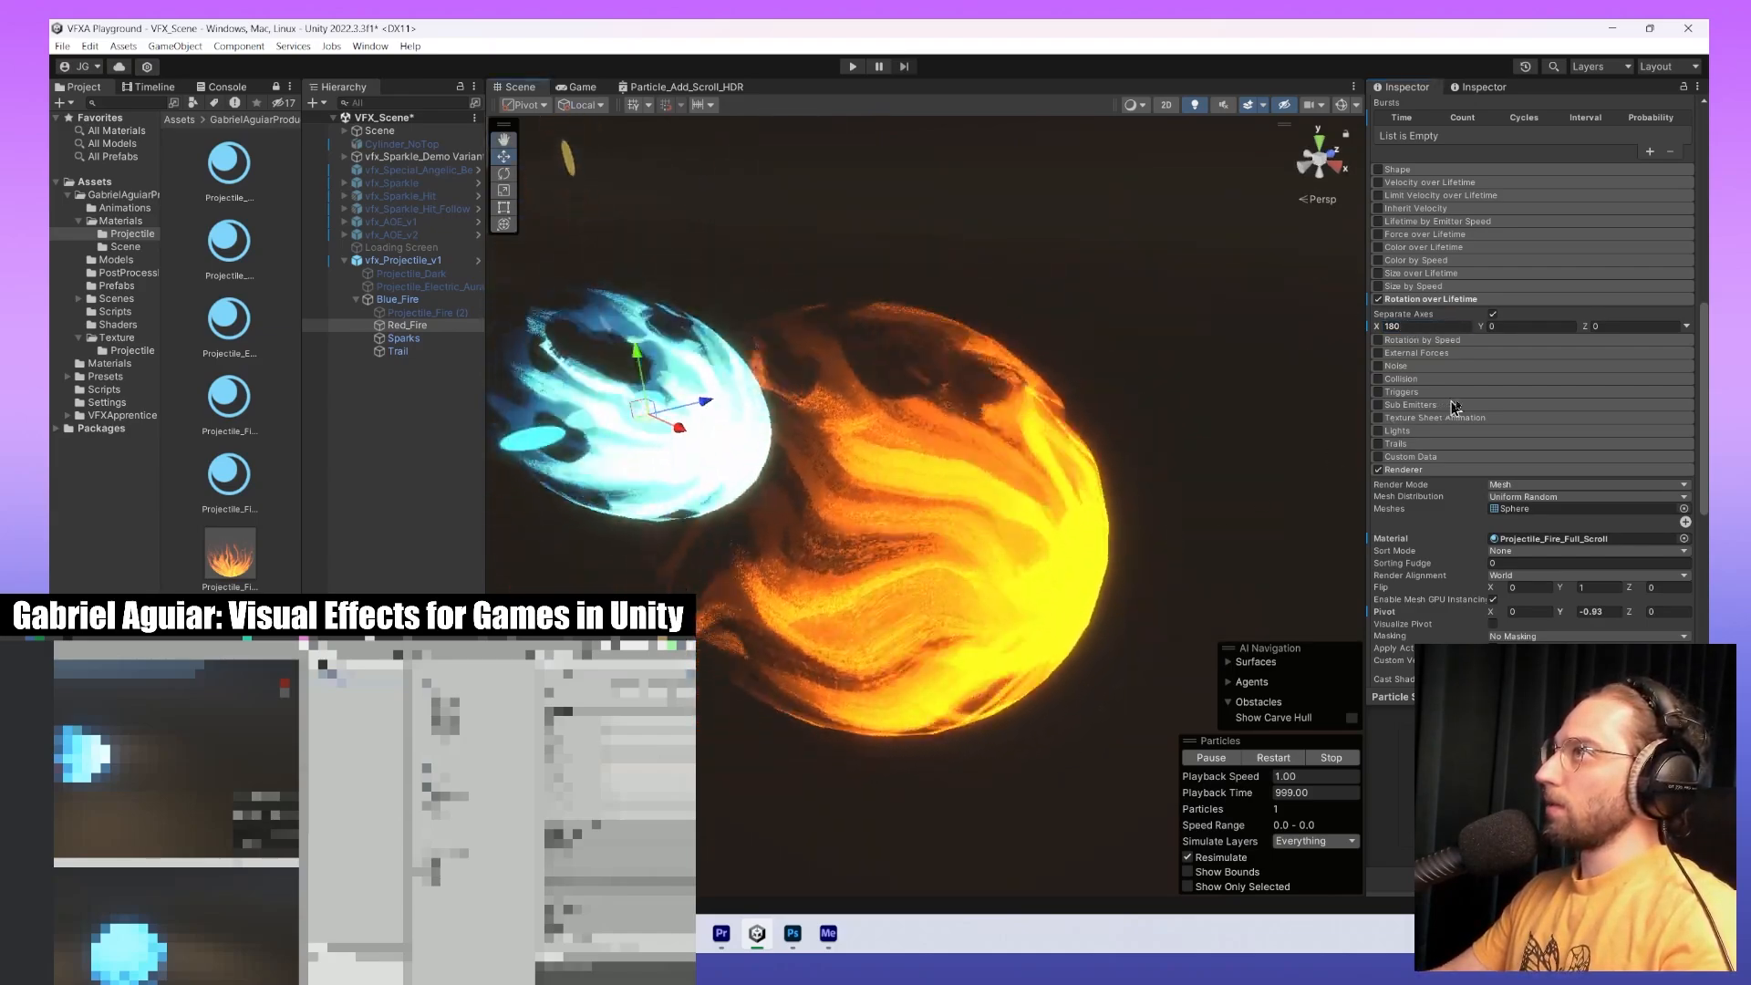
Set Red_Fire's Rotation over Lifetime X to 360.
left_click(1430, 326)
type("360")
key("Return")
scroll(1291, 383, "down", 5)
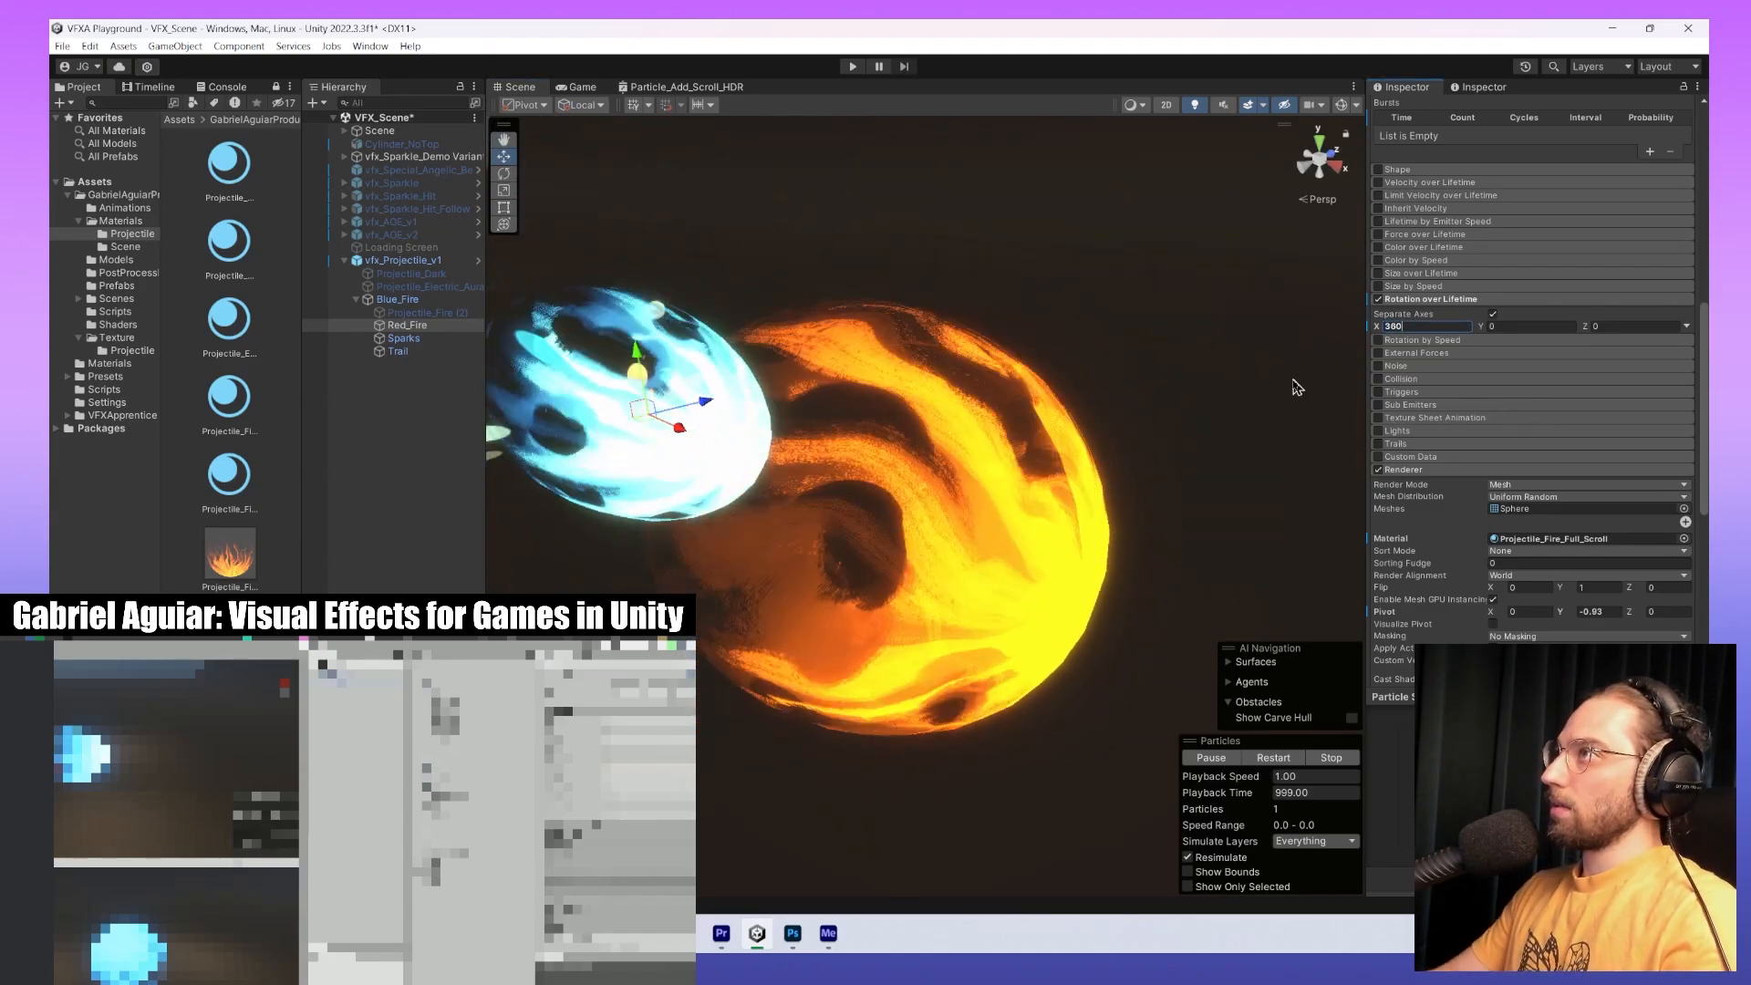
Try a NoiseSpeed Y of -2 on the fire material.
middle_click_drag(1174, 595, 1160, 543)
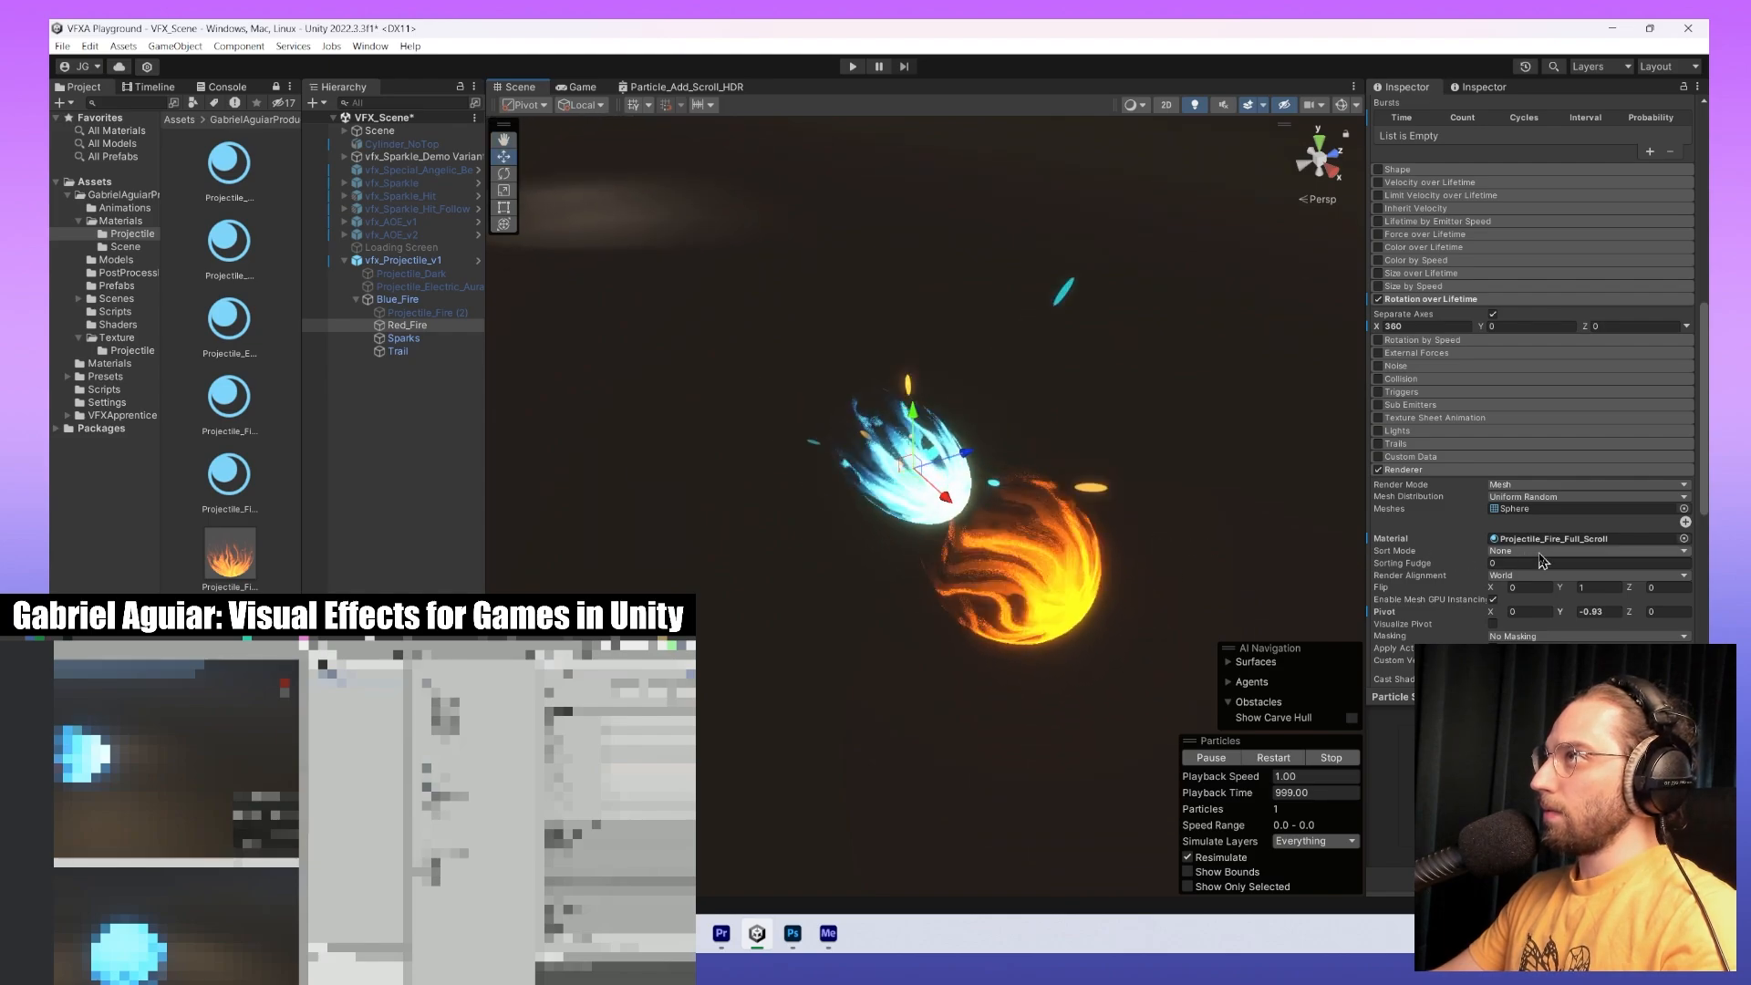
scroll(1532, 383, "down", 1)
scroll(1173, 595, "up", 4)
scroll(1532, 383, "down", 4)
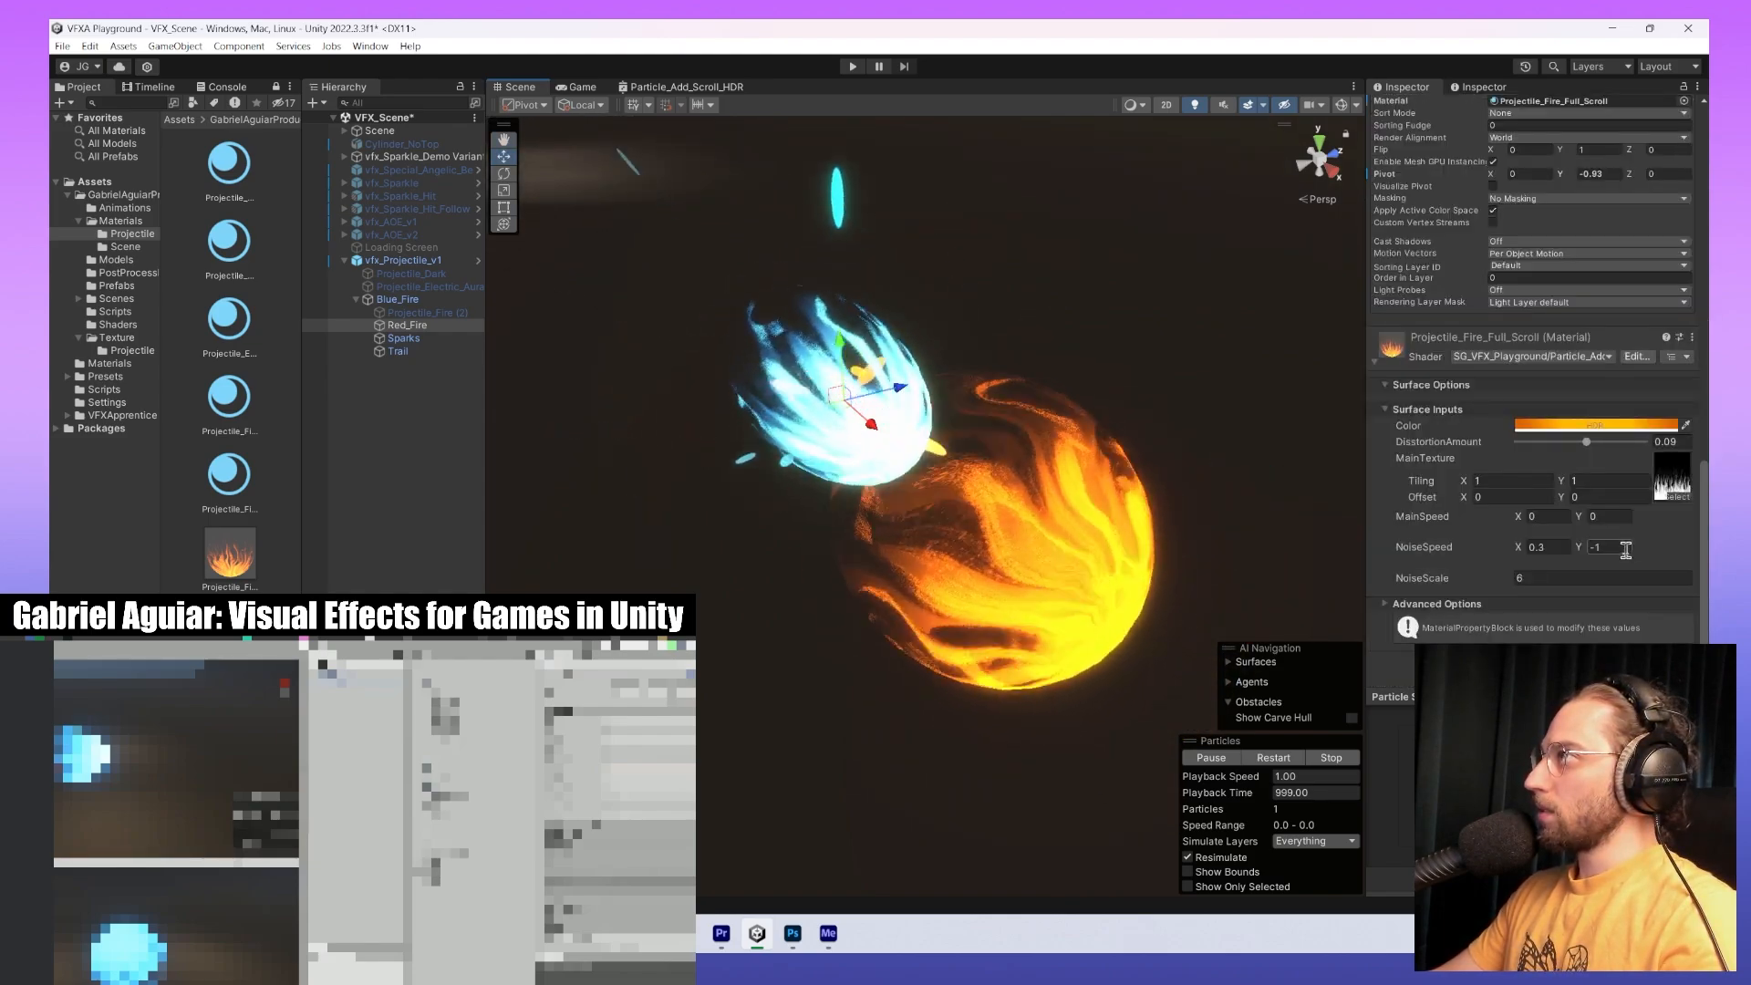
left_click(1609, 546)
type("-1")
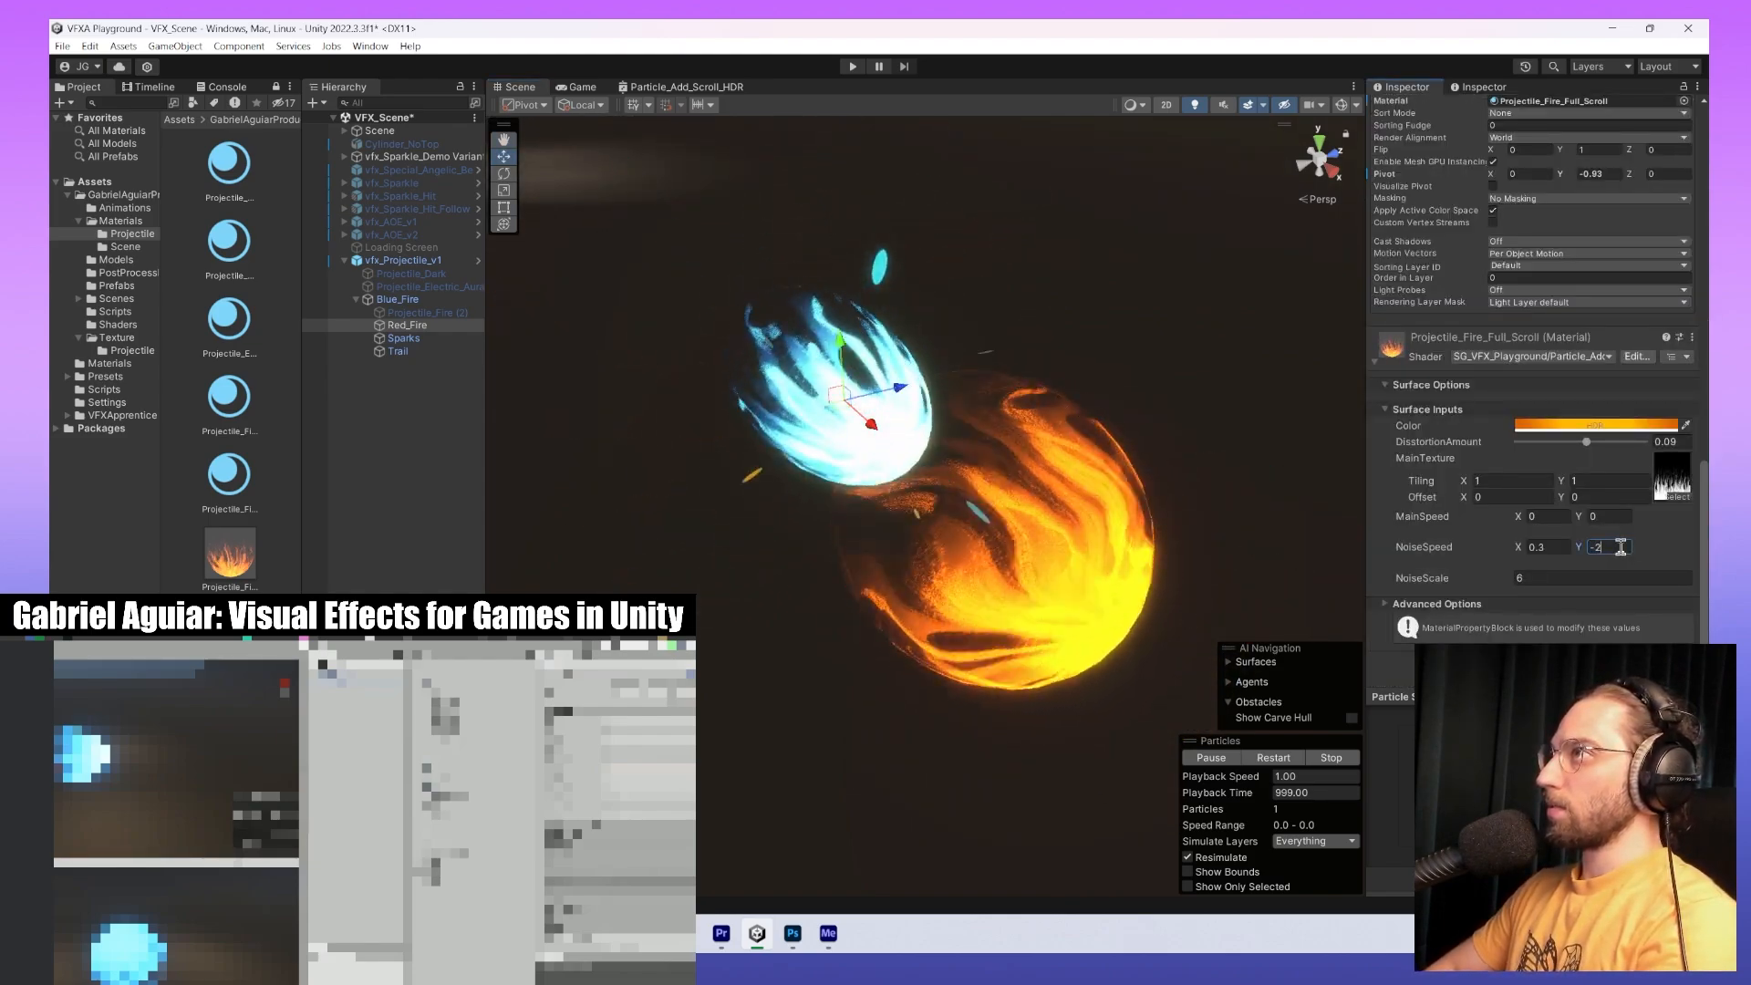
key("BackSpace")
type("2")
key("BackSpace")
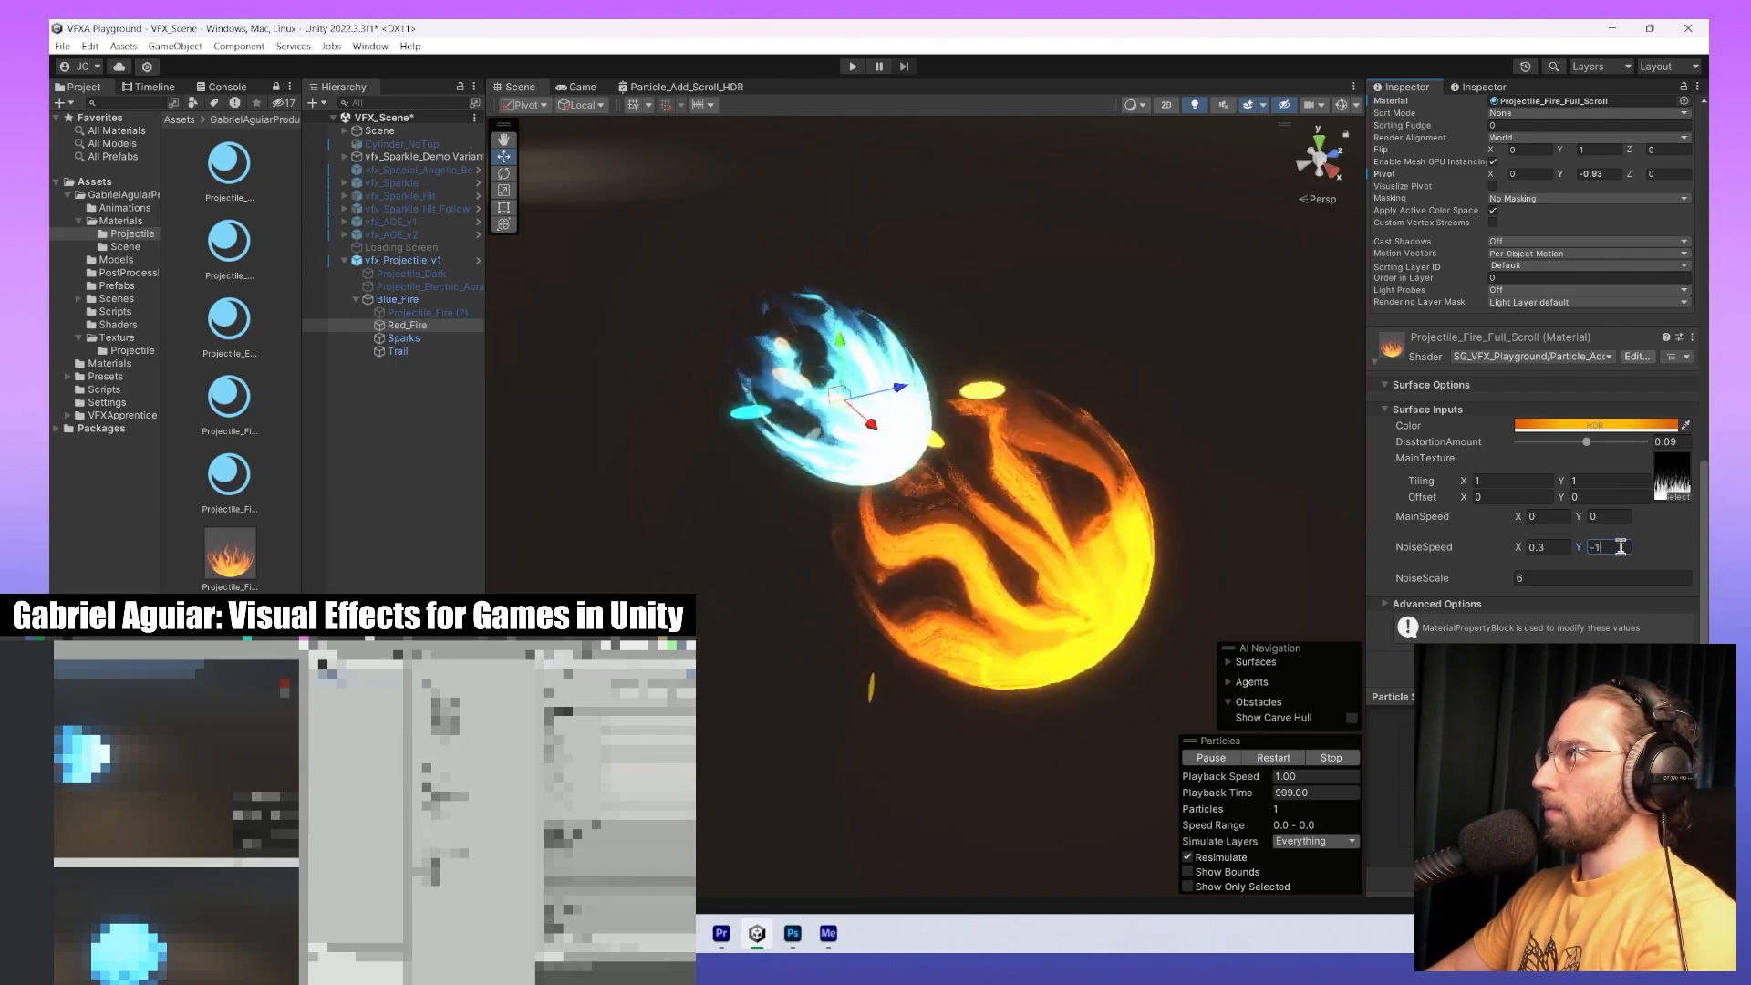
Set the fire material's NoiseSpeed Y to -1.4 after comparing it with -1.5.
type("1.4")
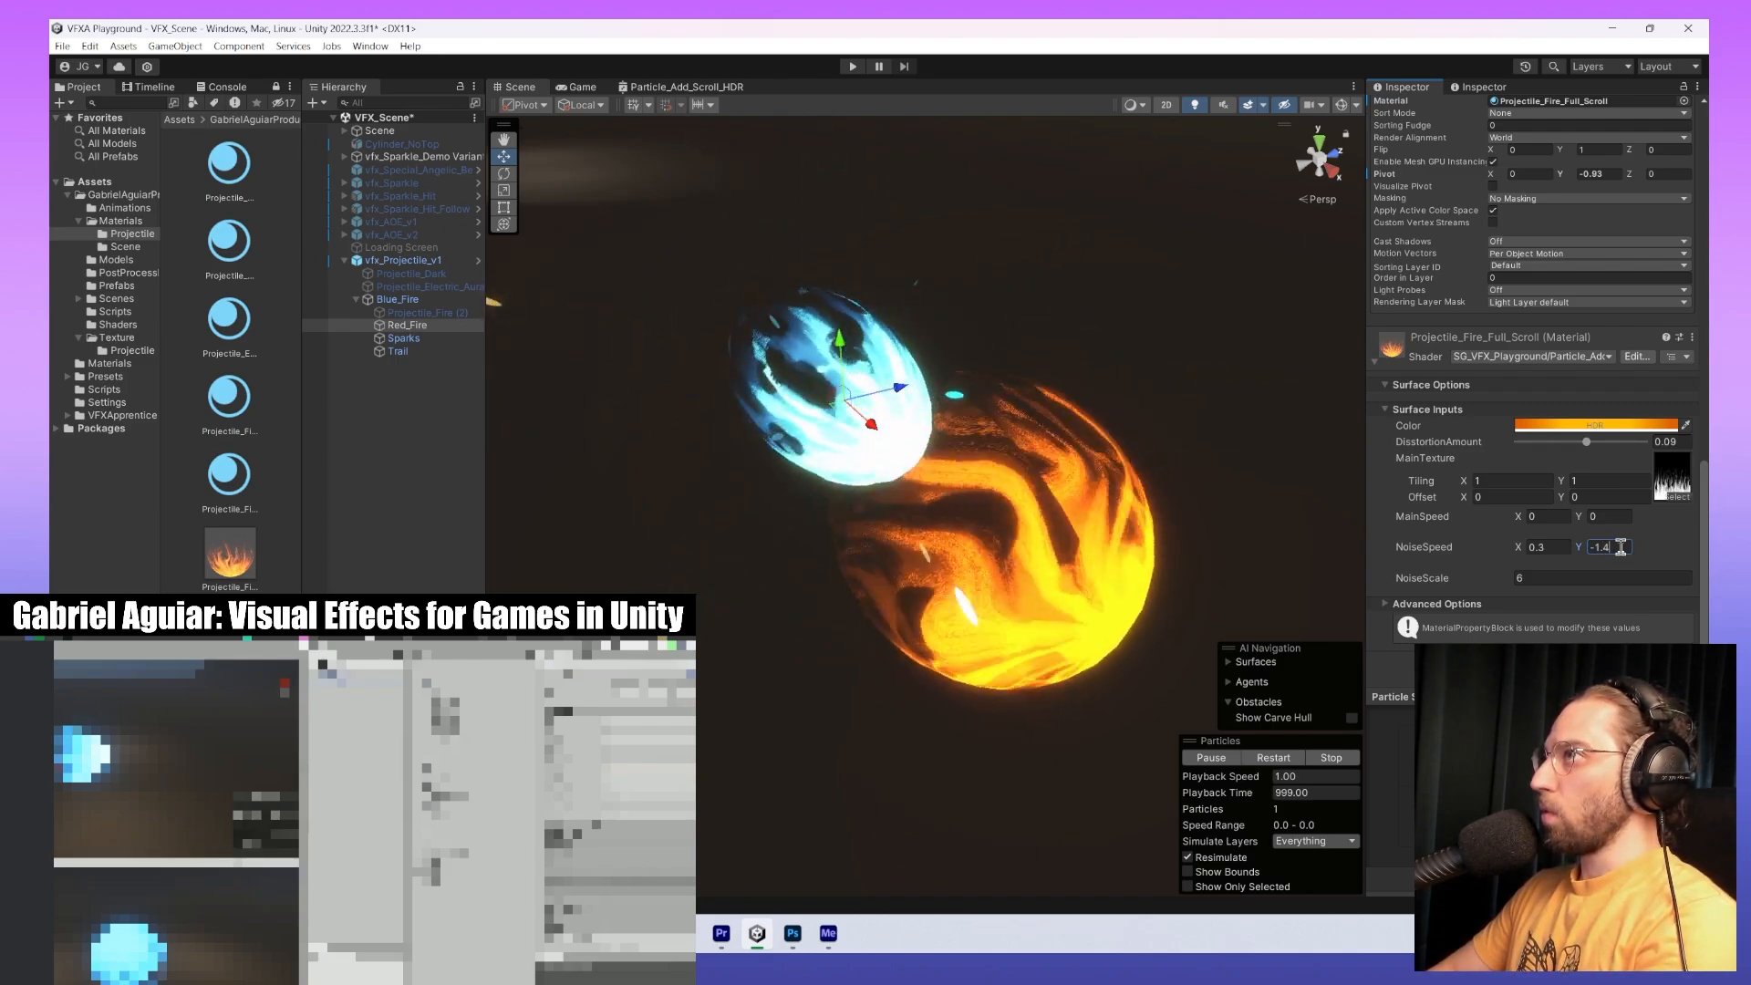
key("BackSpace")
type("5")
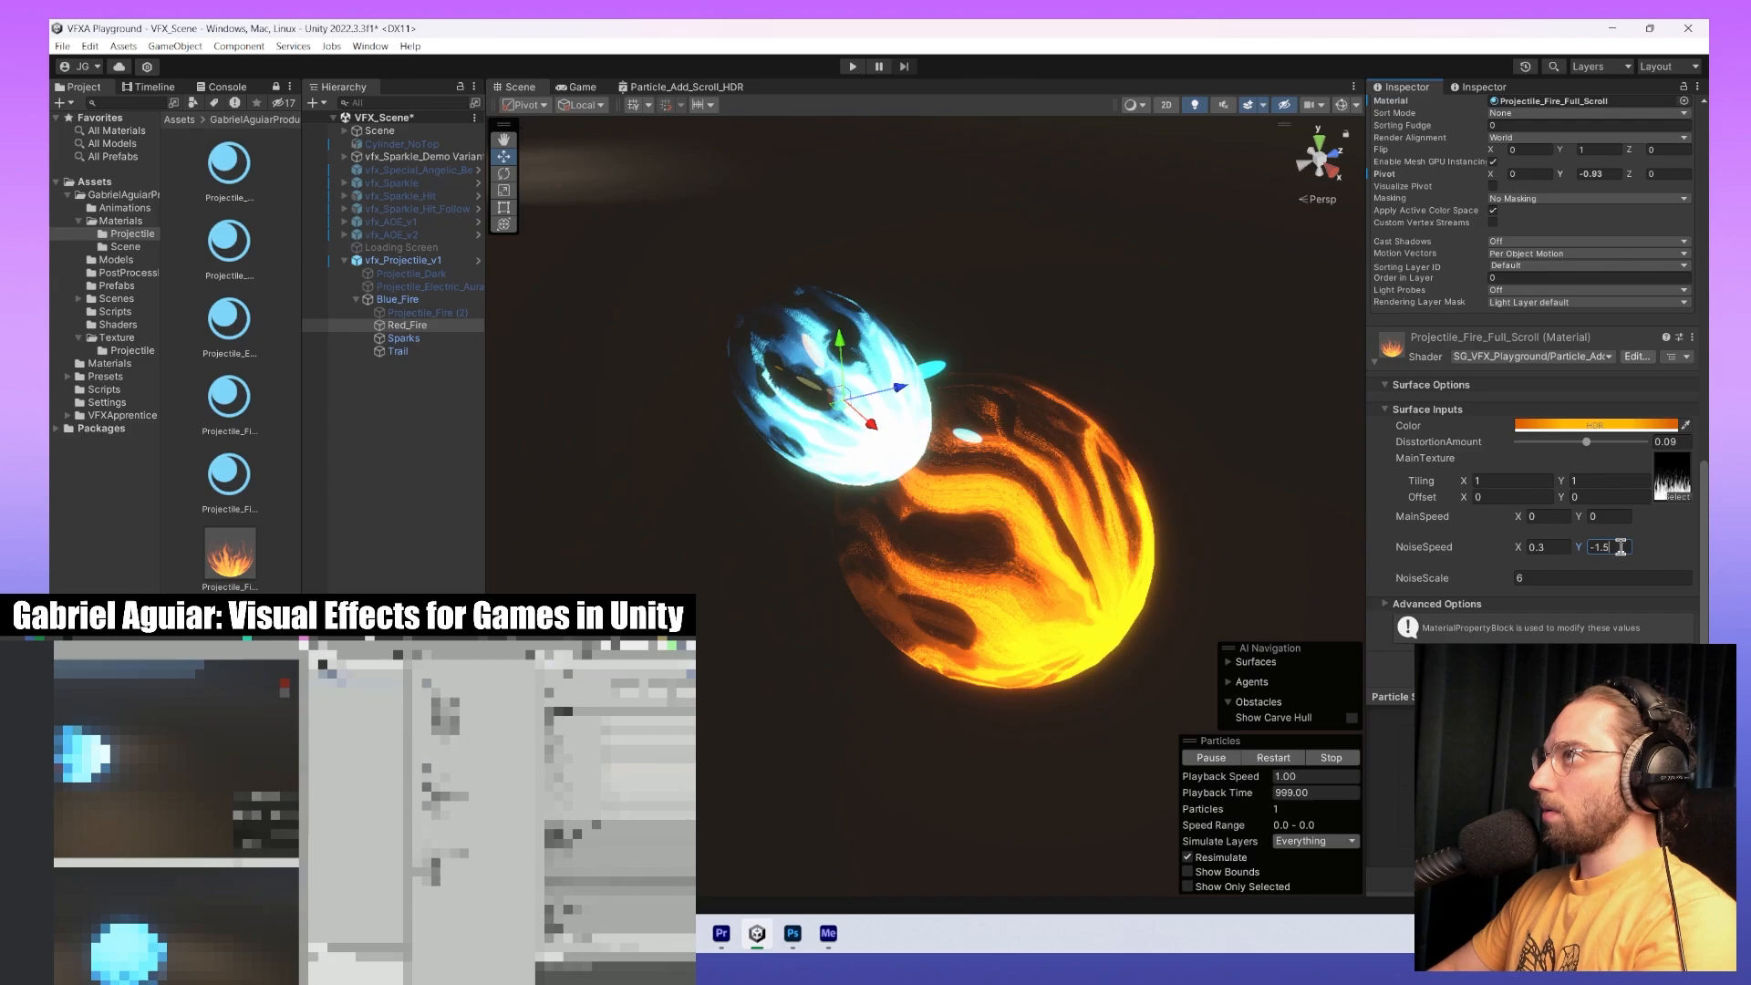
key("BackSpace")
type("4")
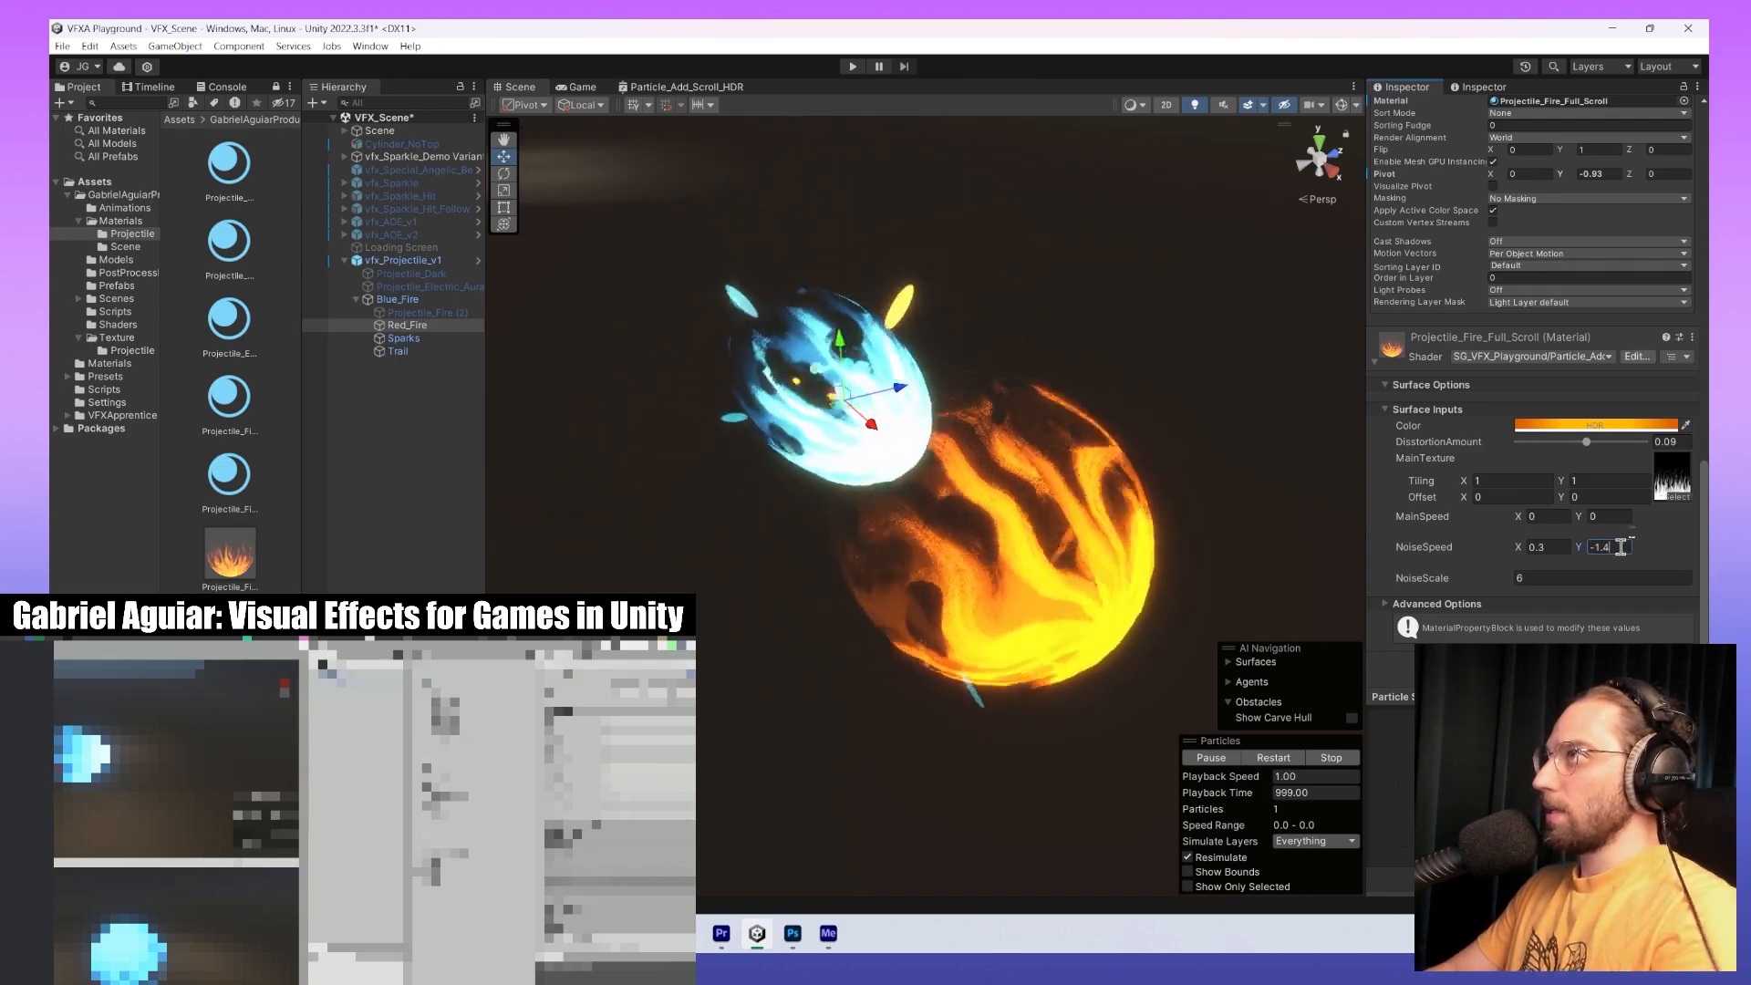
key("Return")
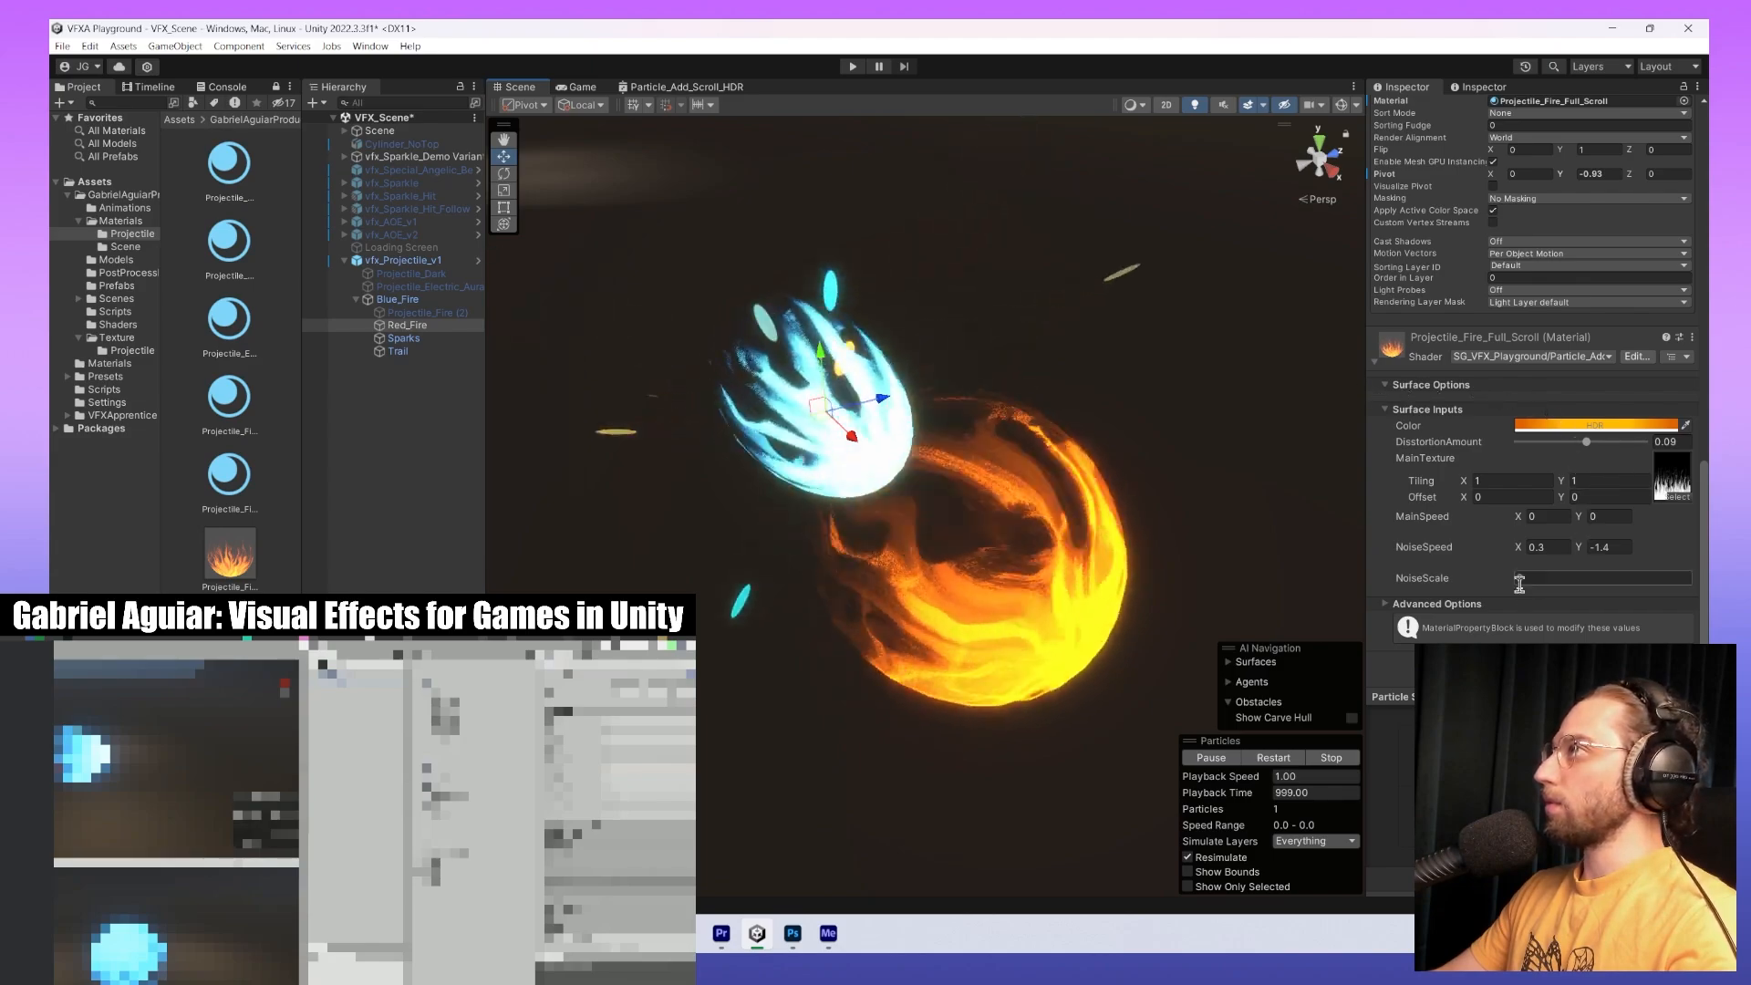
Reset Red_Fire's renderer Pivot Y to 0 so the red sphere surrounds the blue fireball again.
scroll(1551, 392, "up", 5)
left_click(1611, 394)
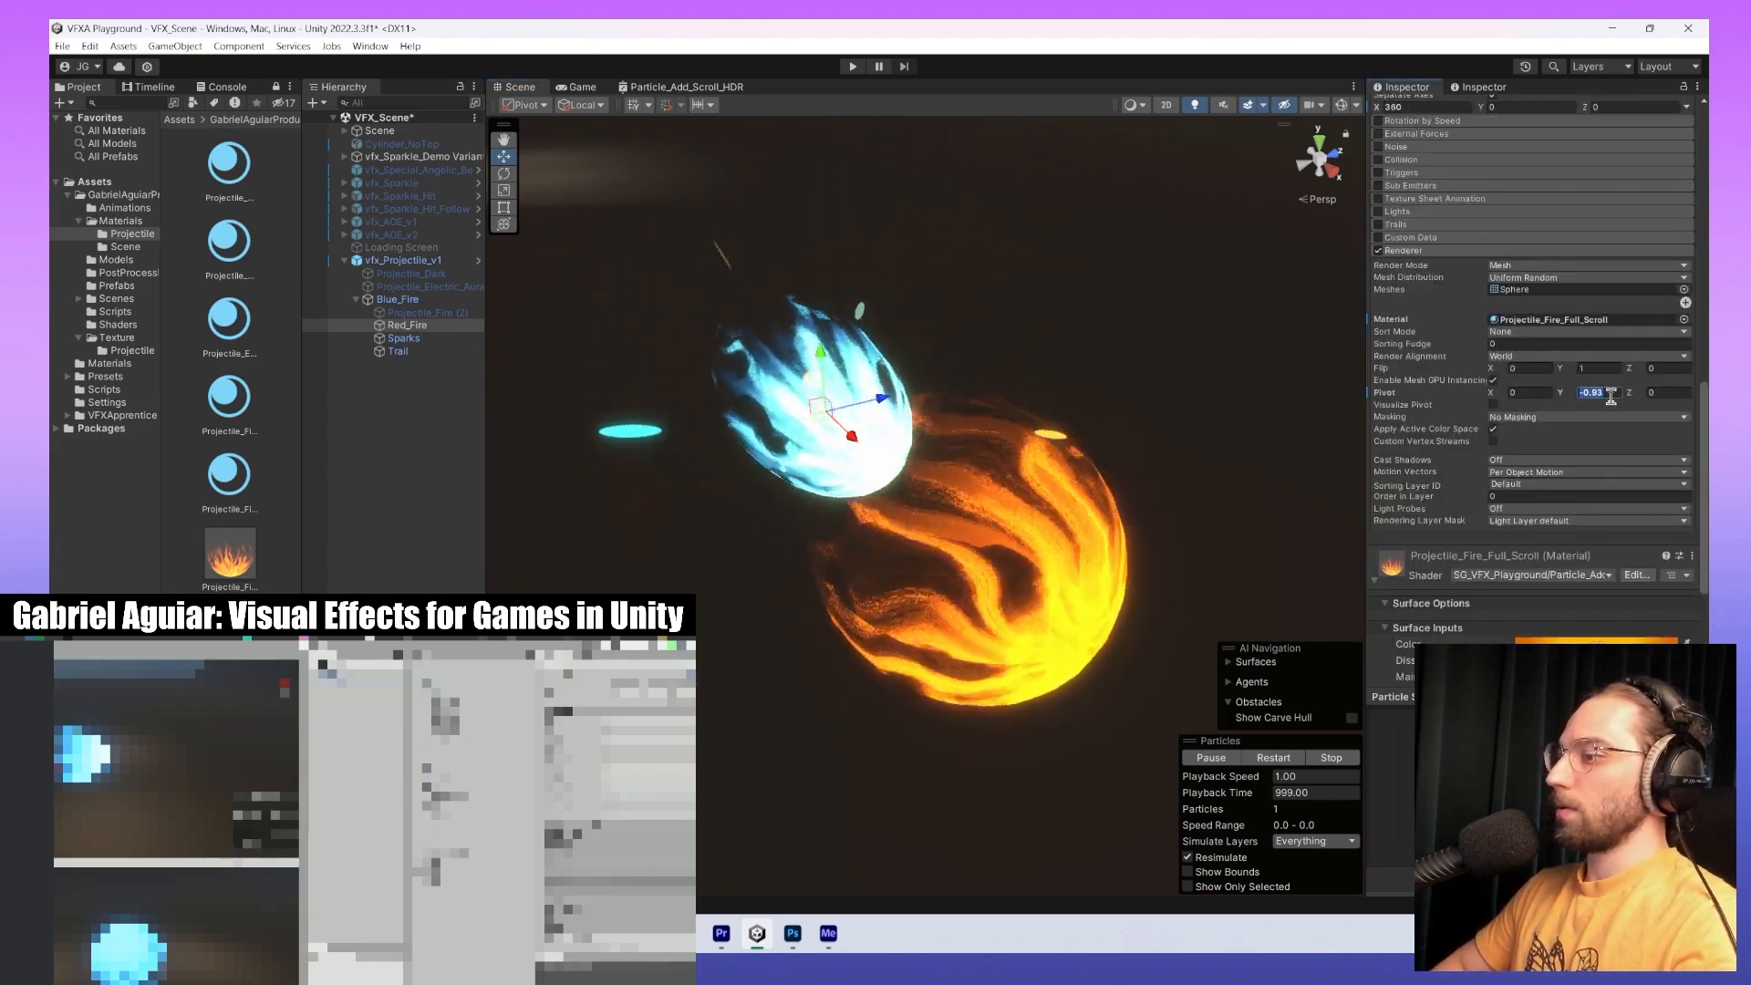
type("0")
key("Return")
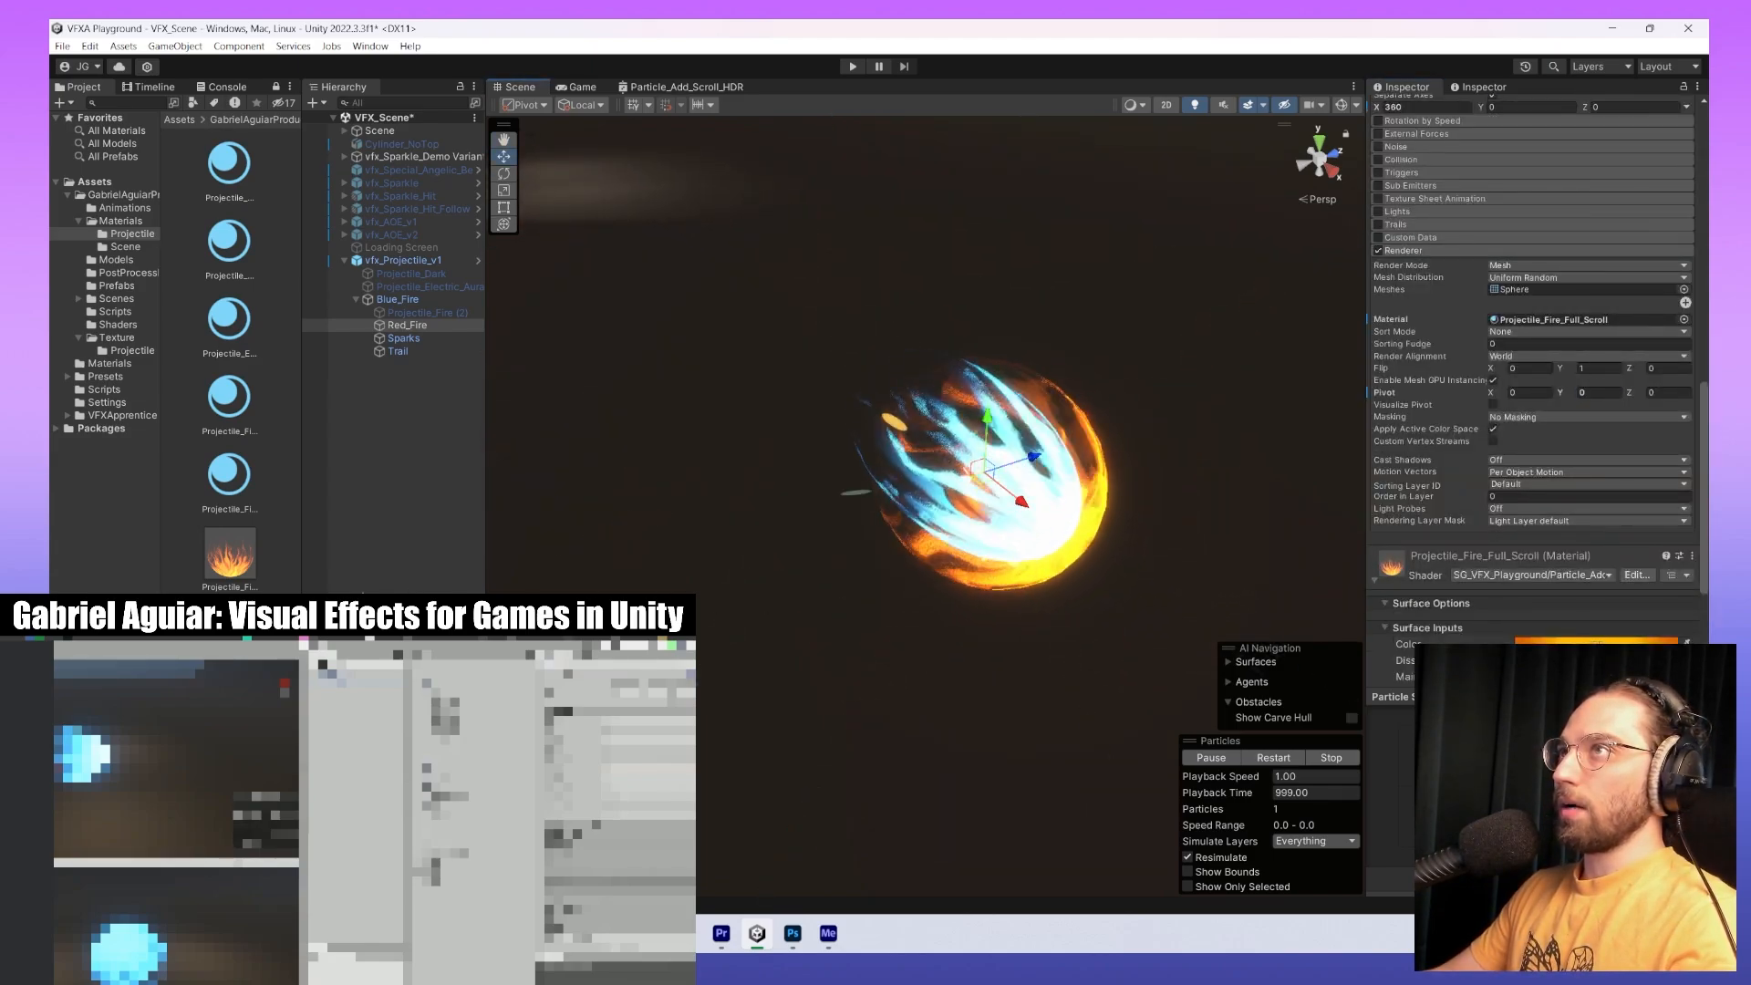
Capture the fire material's Surface Inputs with Snipping Tool, shrink the snip window and place it over the scene as a reference.
left_click(415, 327)
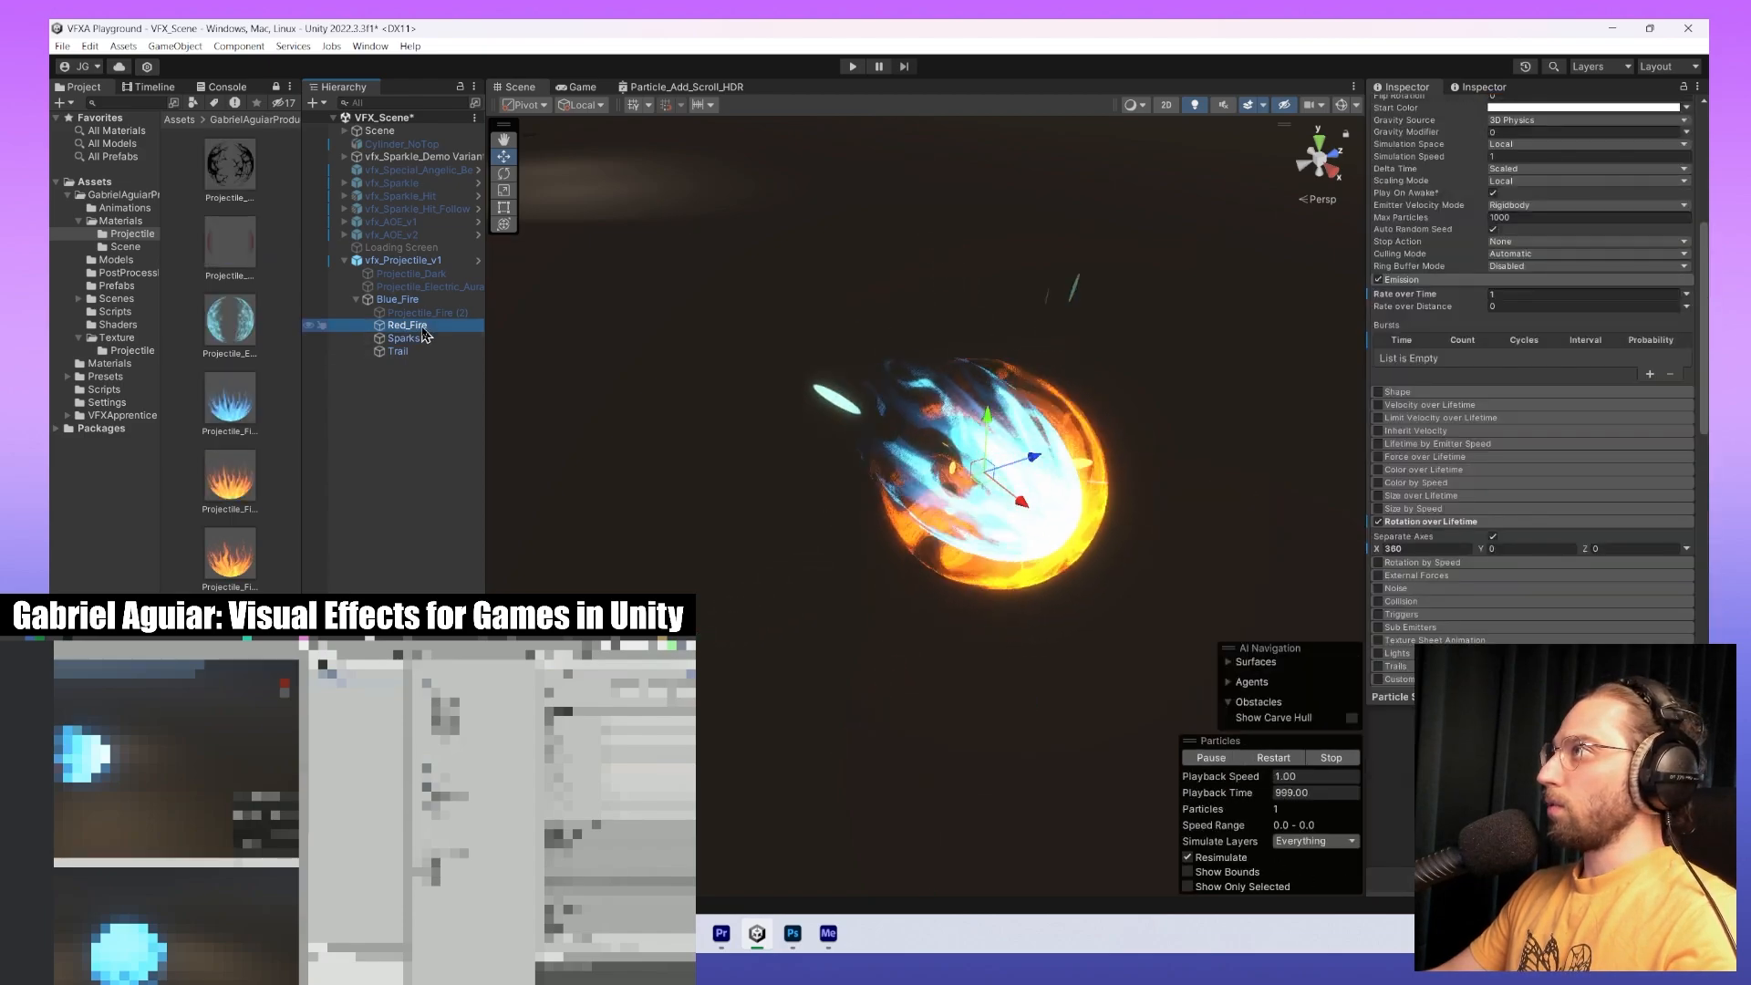
scroll(1532, 456, "down", 10)
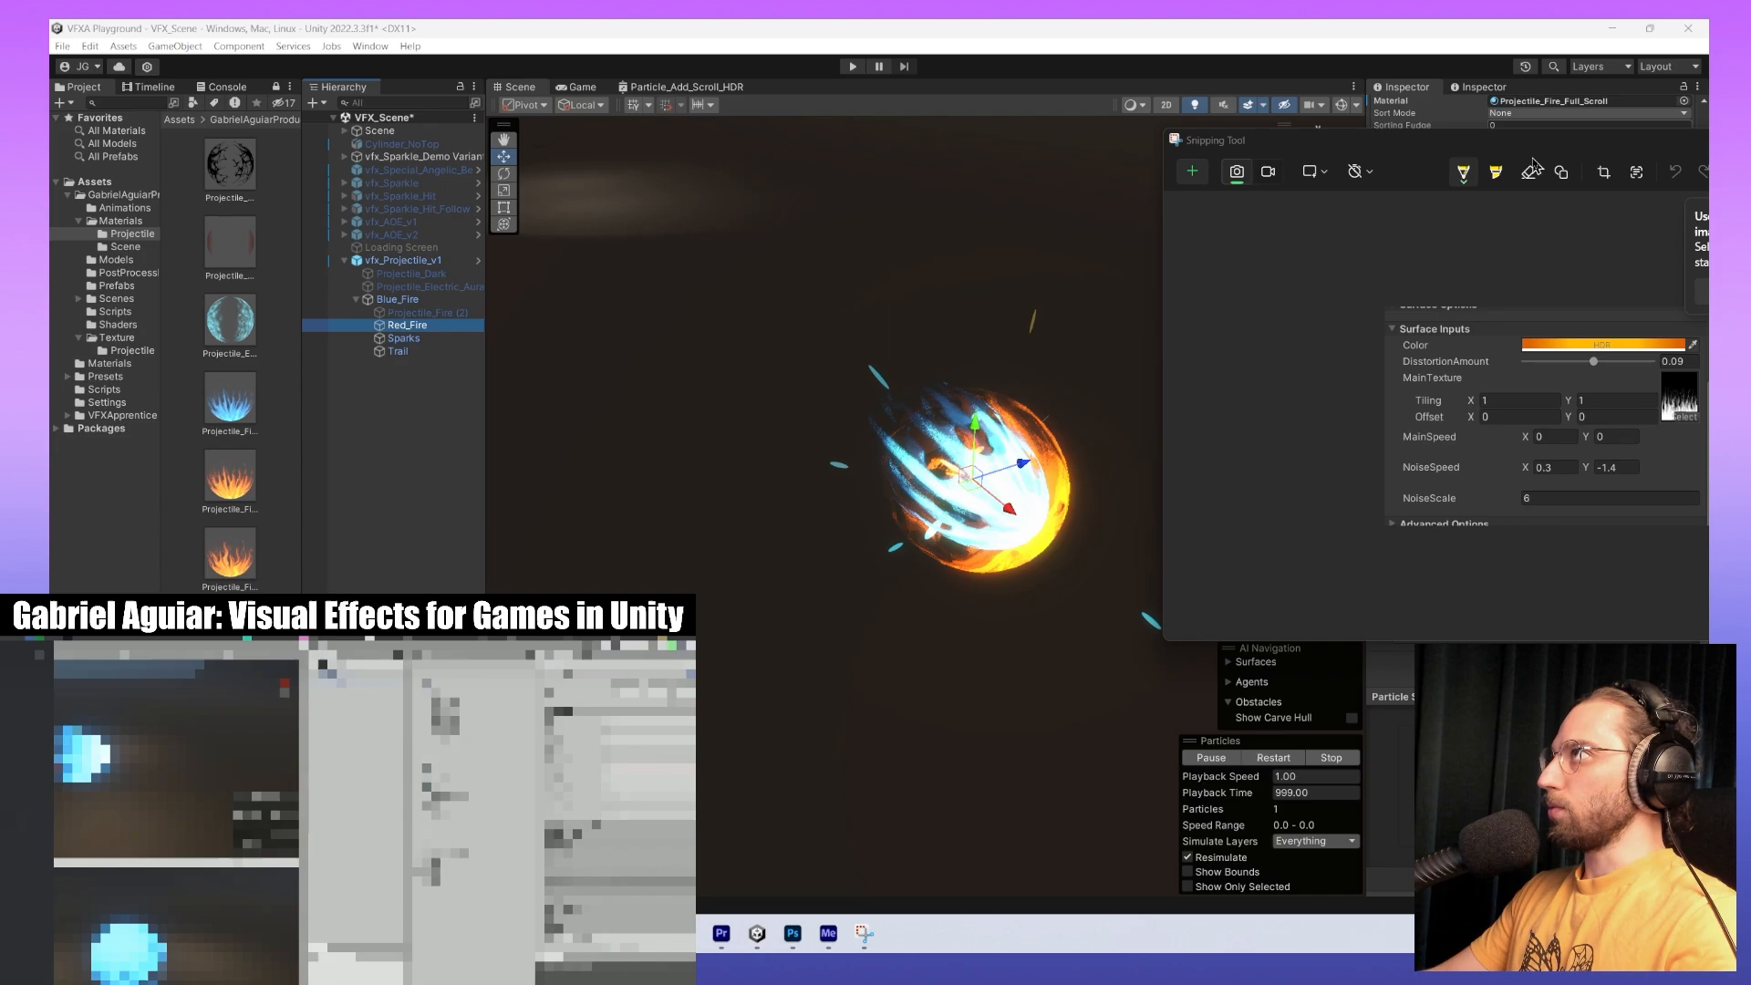
left_click_drag(1534, 159, 1119, 330)
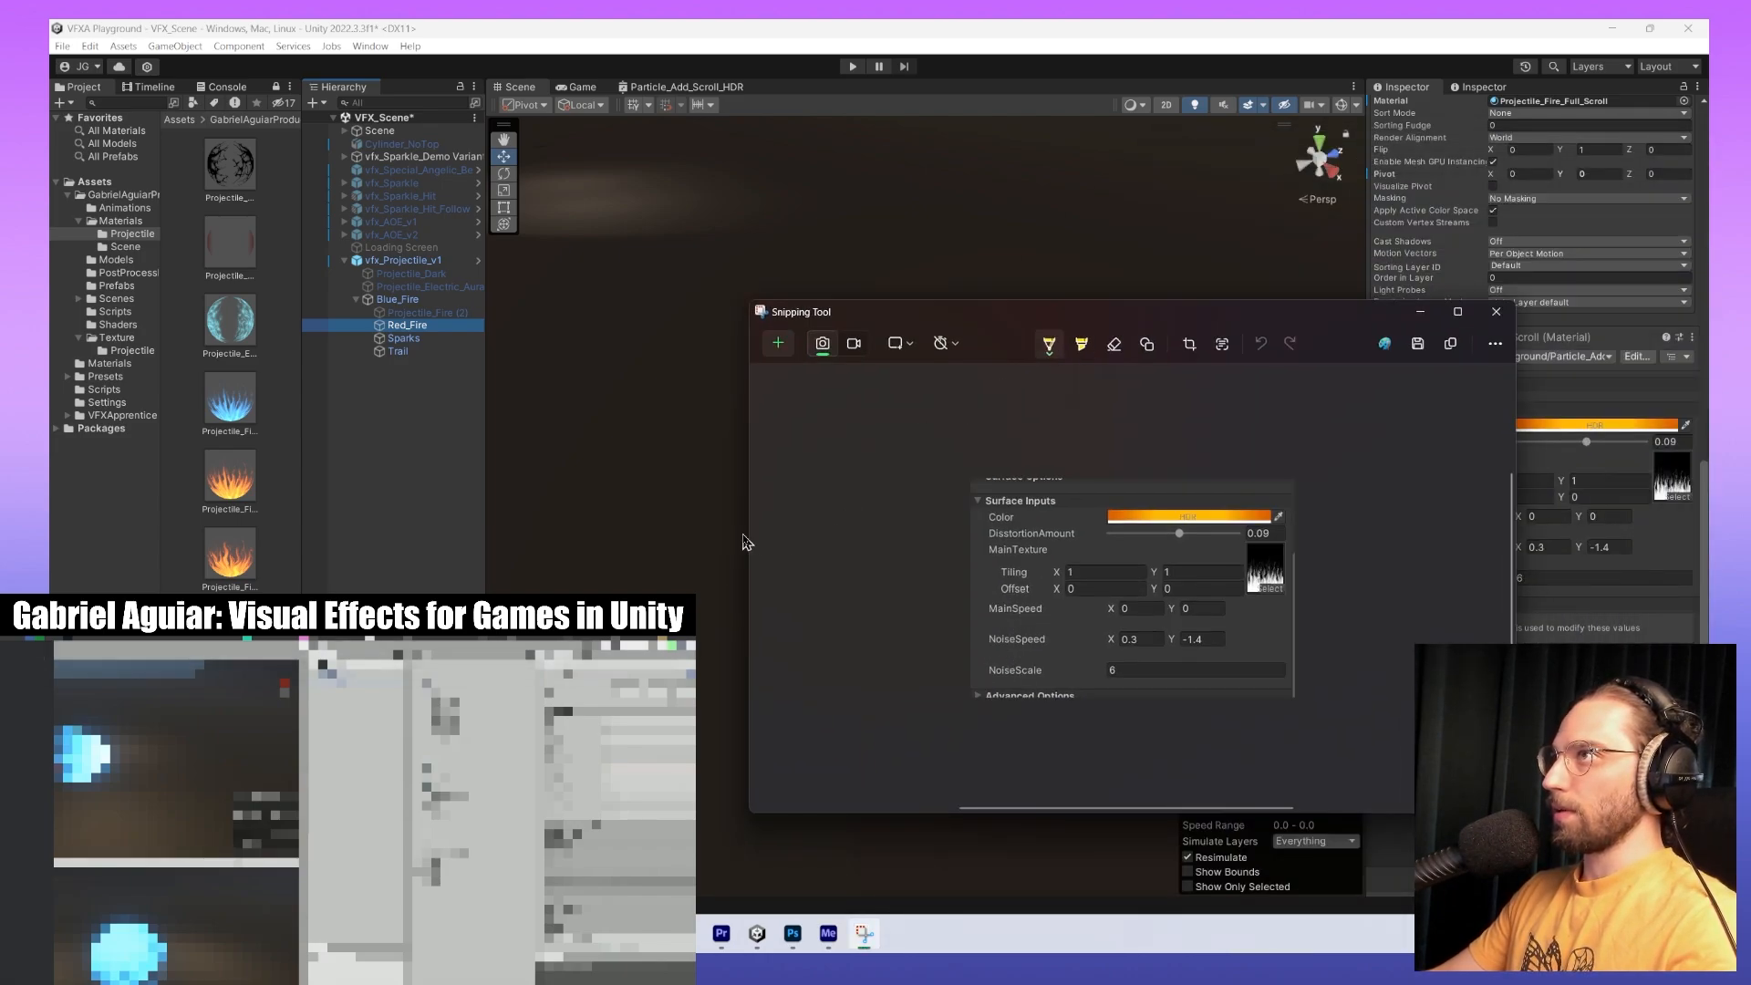
left_click_drag(747, 554, 1111, 554)
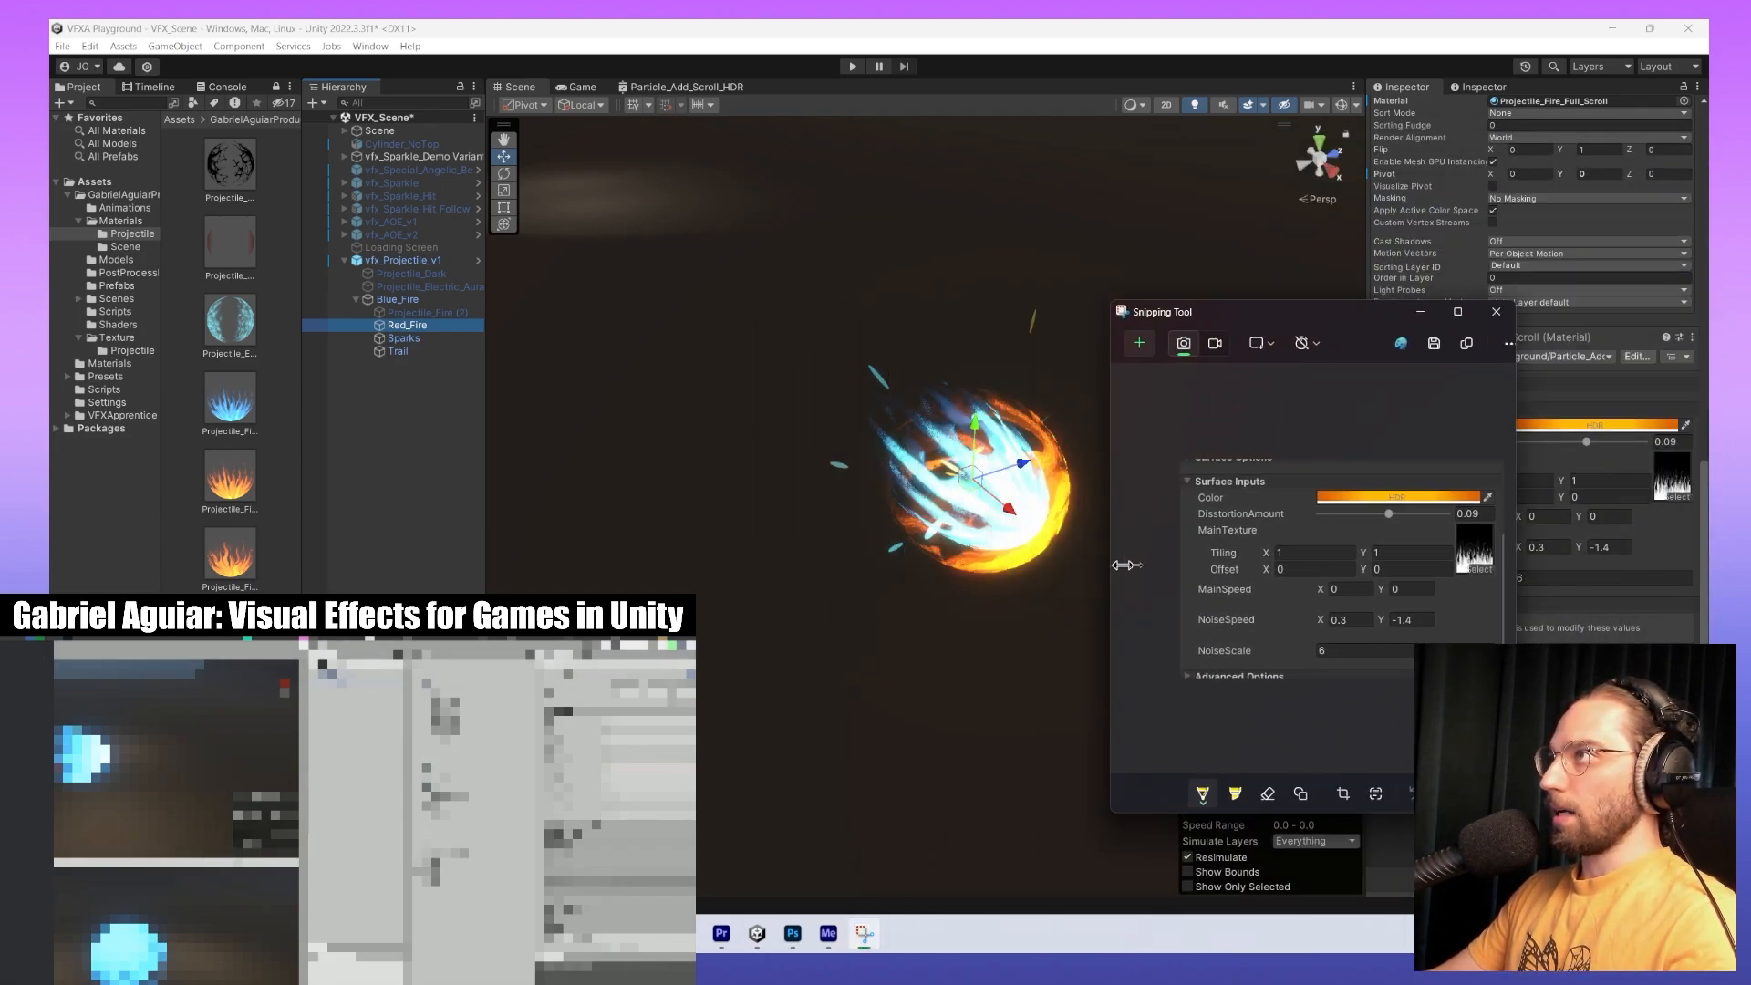
left_click_drag(1371, 821, 1370, 669)
key("super+shift+s")
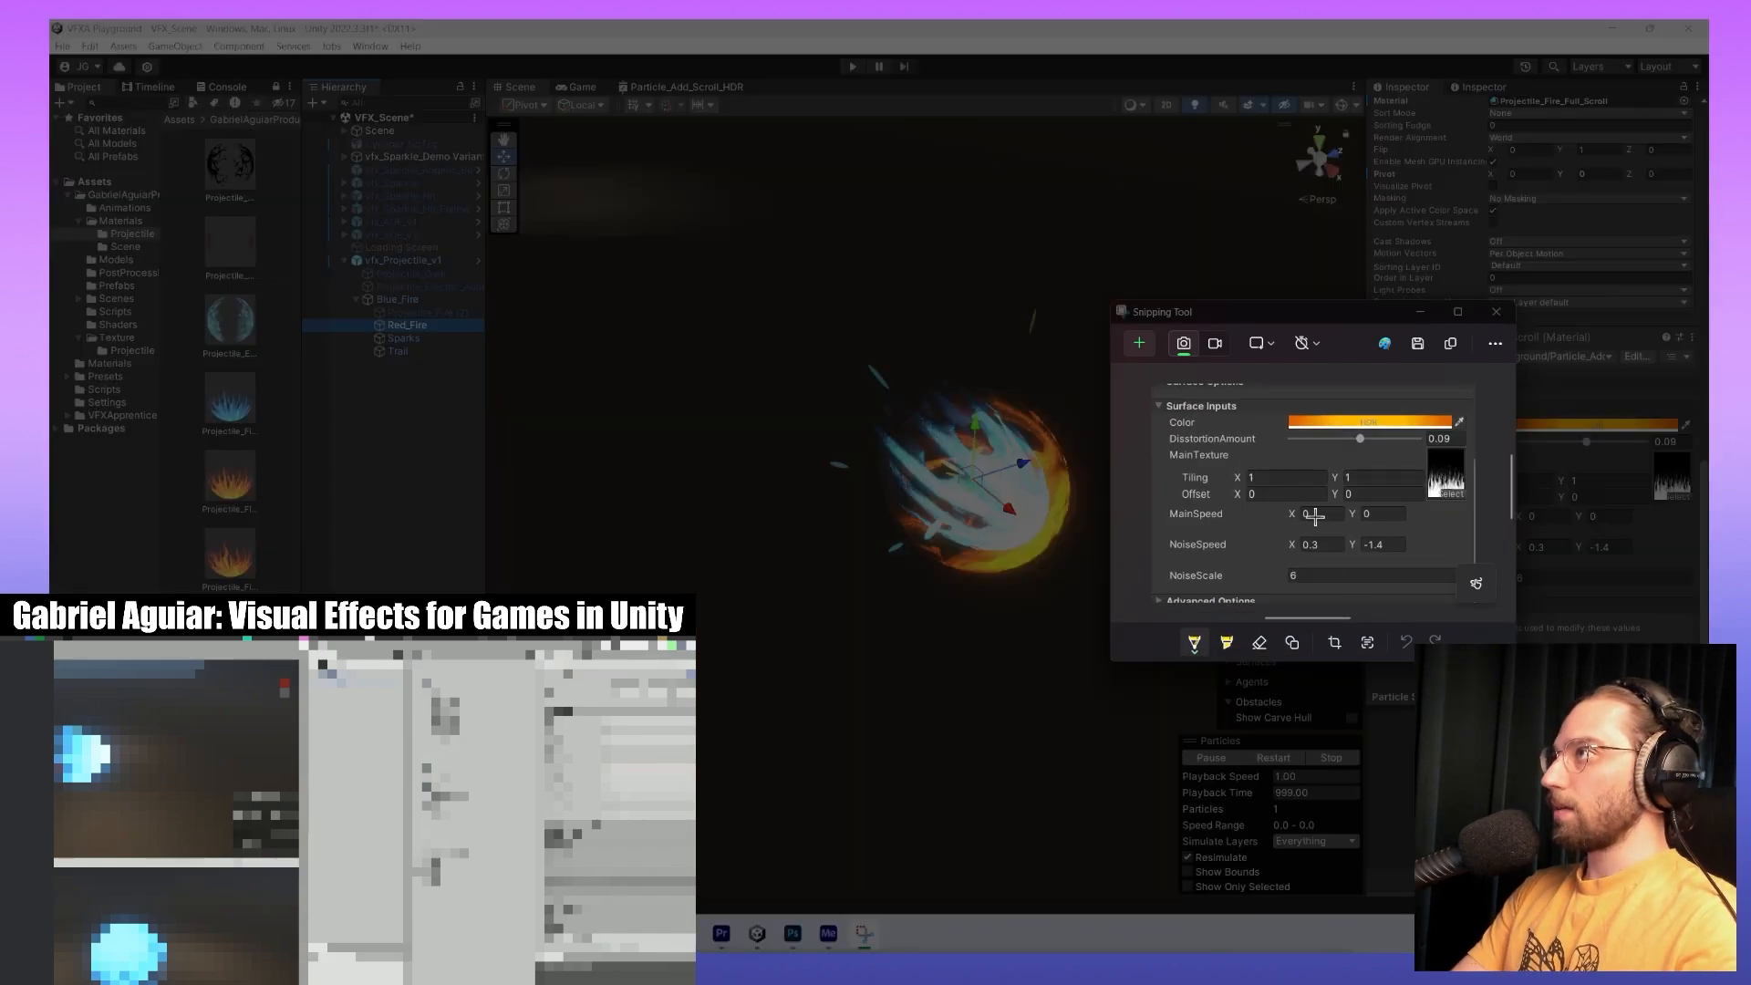
key("Escape")
left_click_drag(1323, 320, 1317, 328)
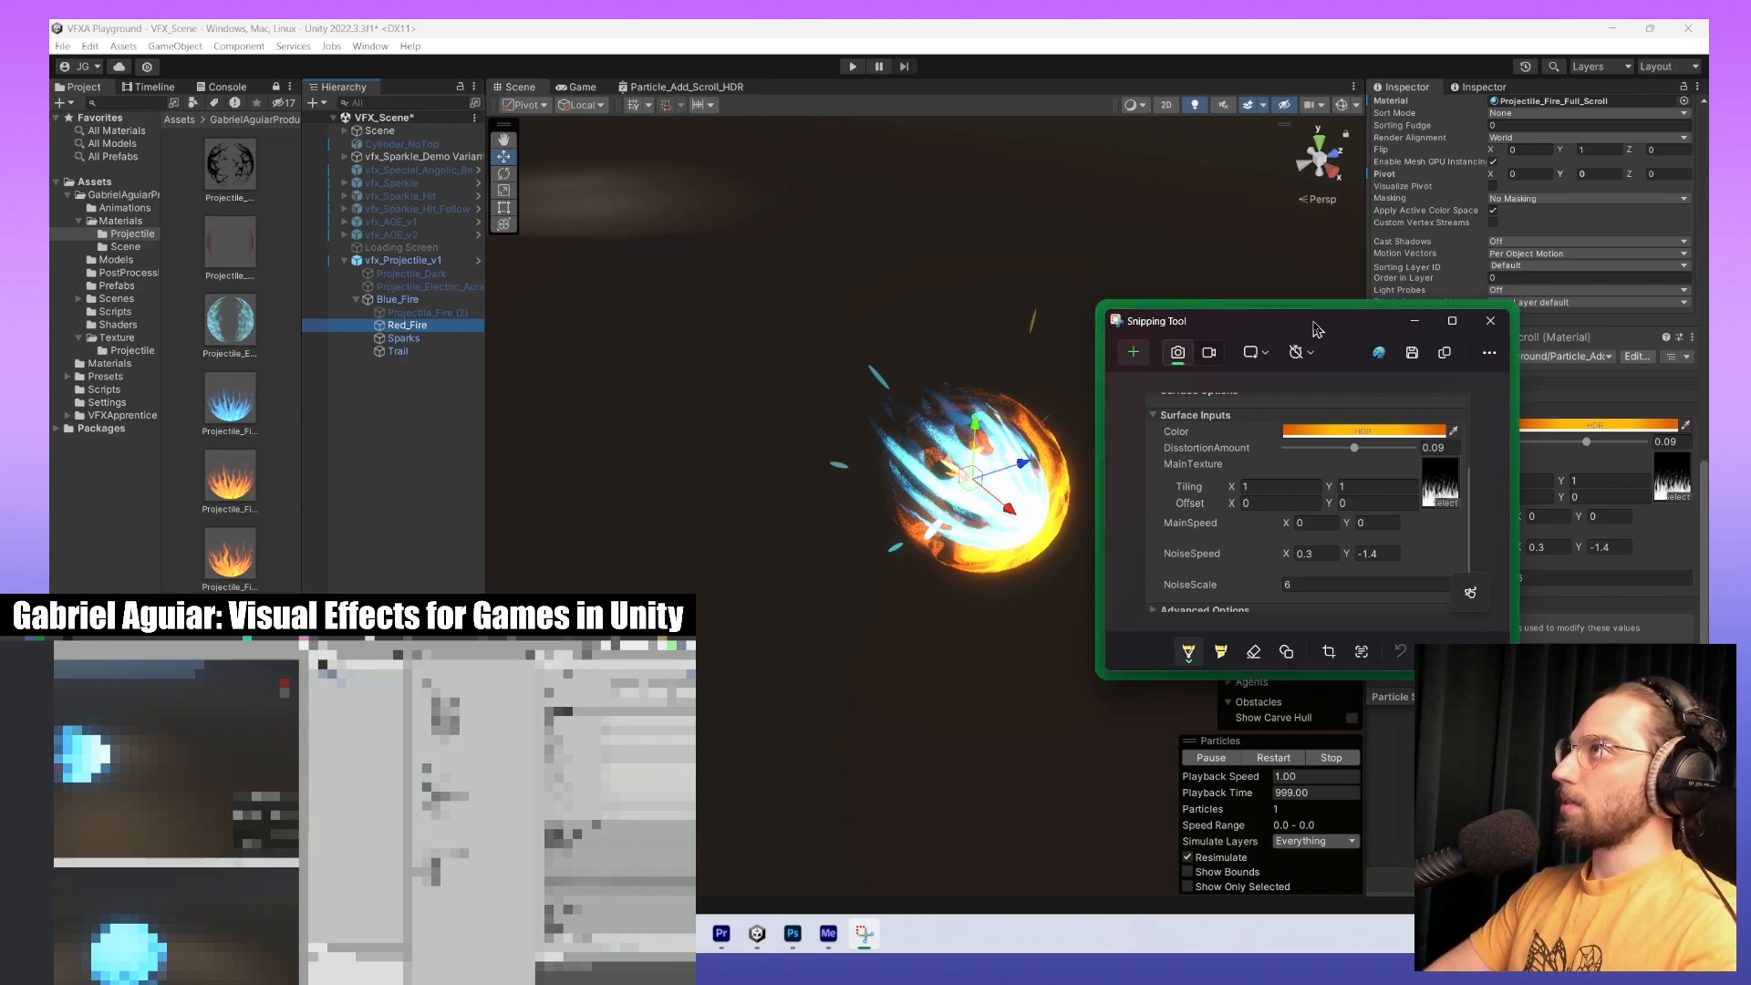
left_click_drag(1317, 328, 1160, 139)
middle_click_drag(978, 497, 866, 580)
scroll(777, 488, "up", 5)
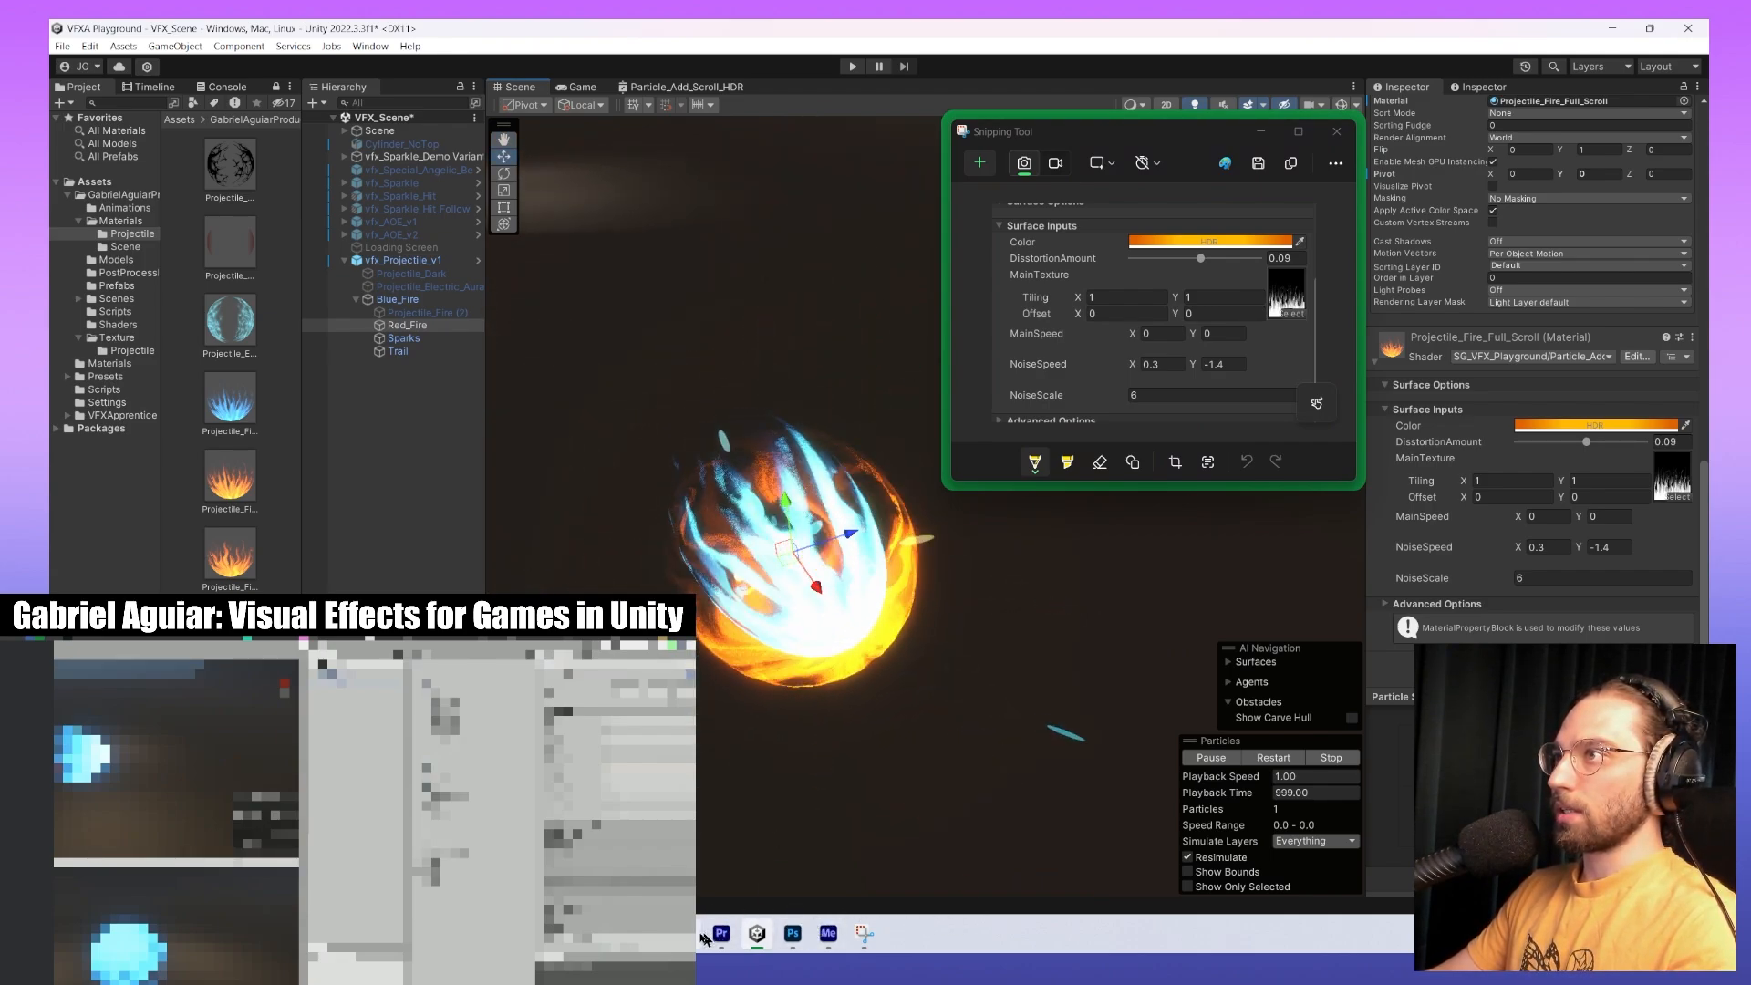
mouse_move(686, 934)
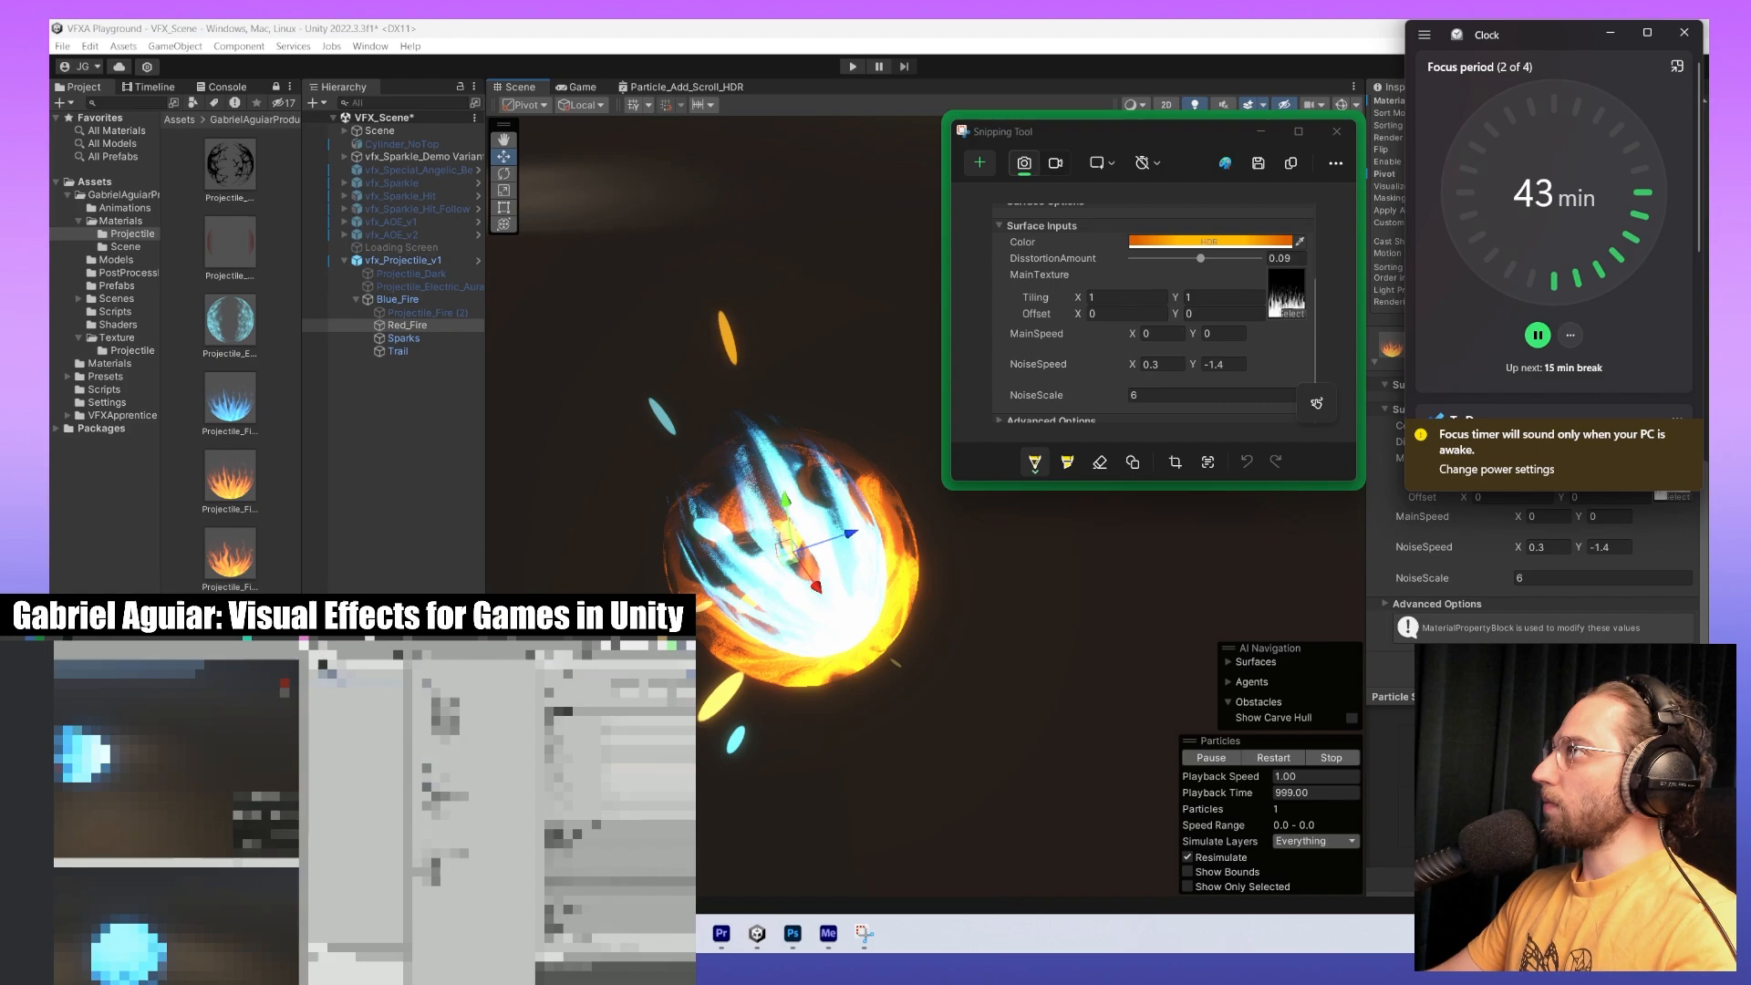
left_click(798, 473)
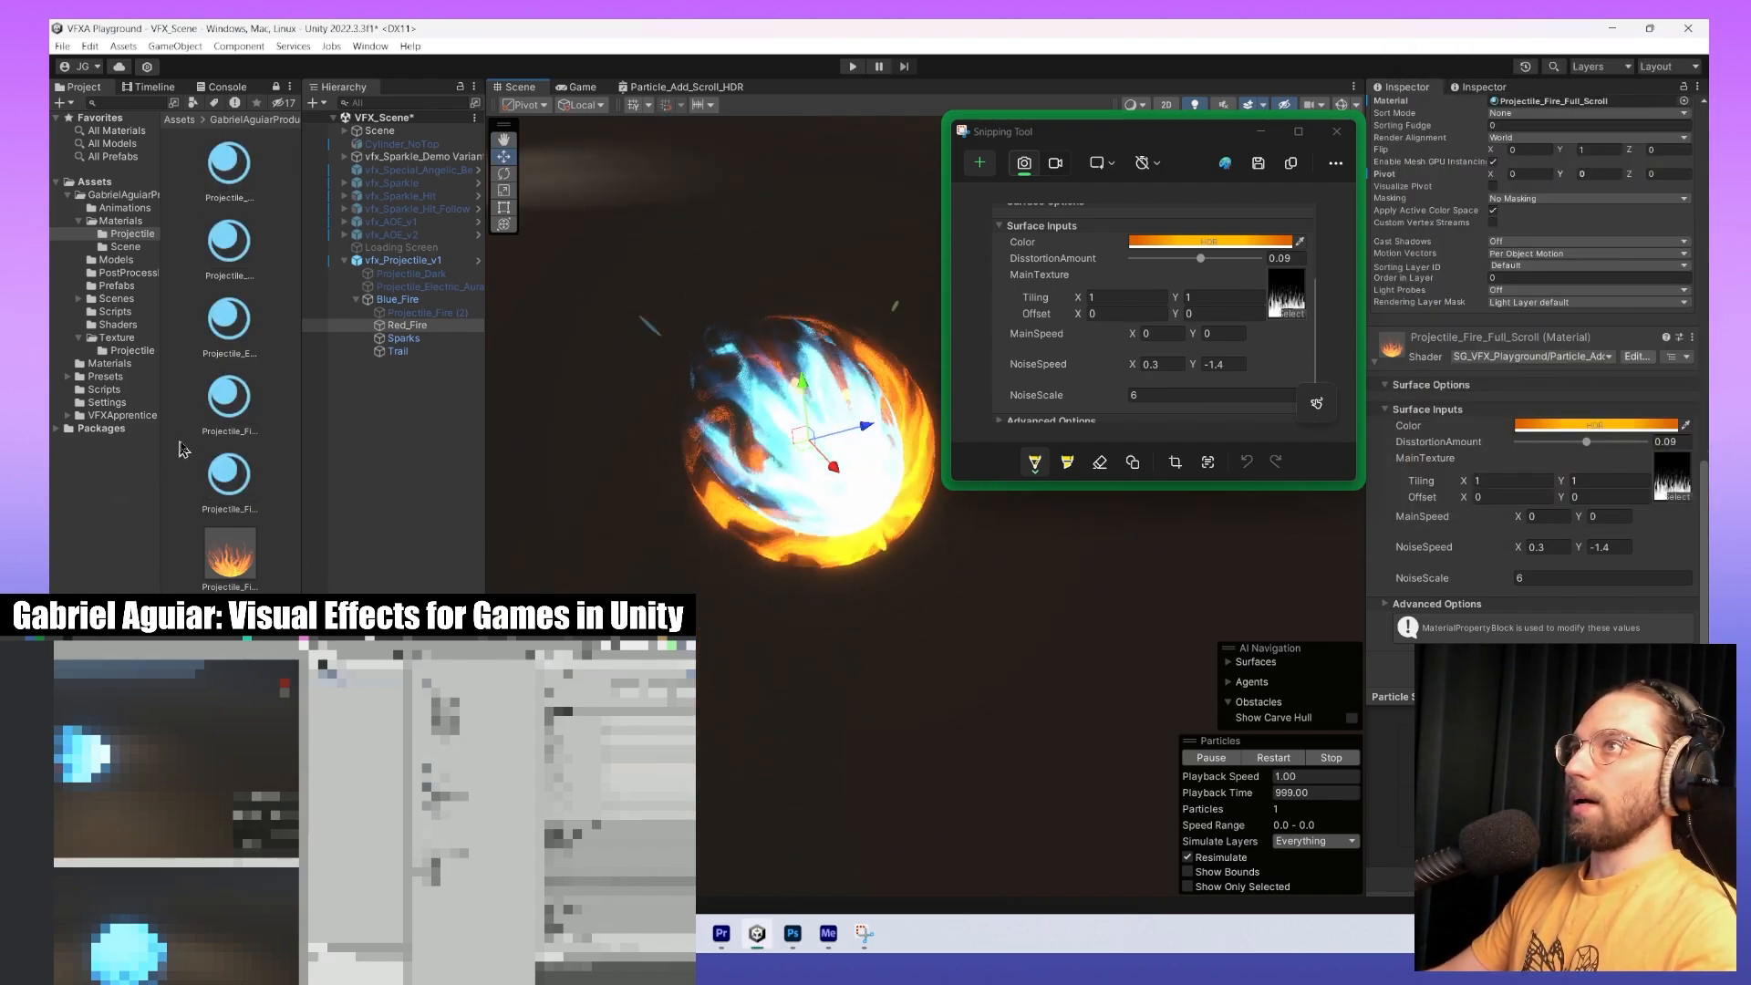
Duplicate the blue Projectile_Fire material and name the copy Projectile_Fire_Scrol.
left_click(241, 413)
key("ctrl+d")
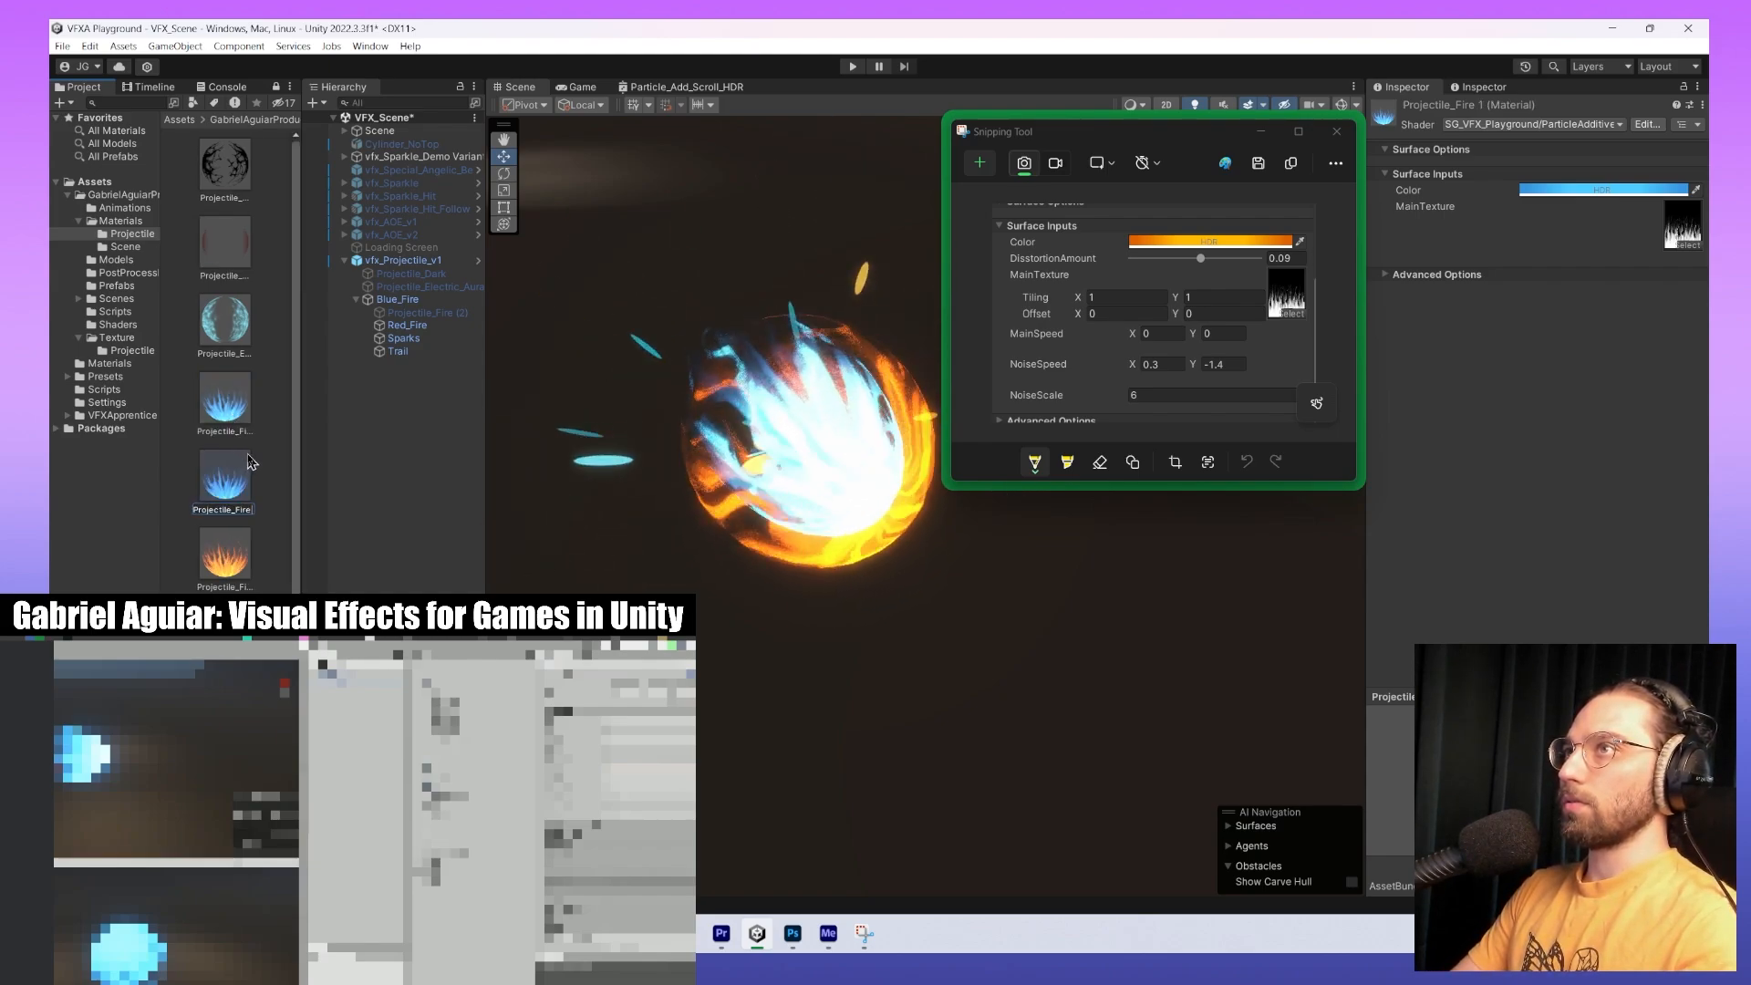
type("_Scroll")
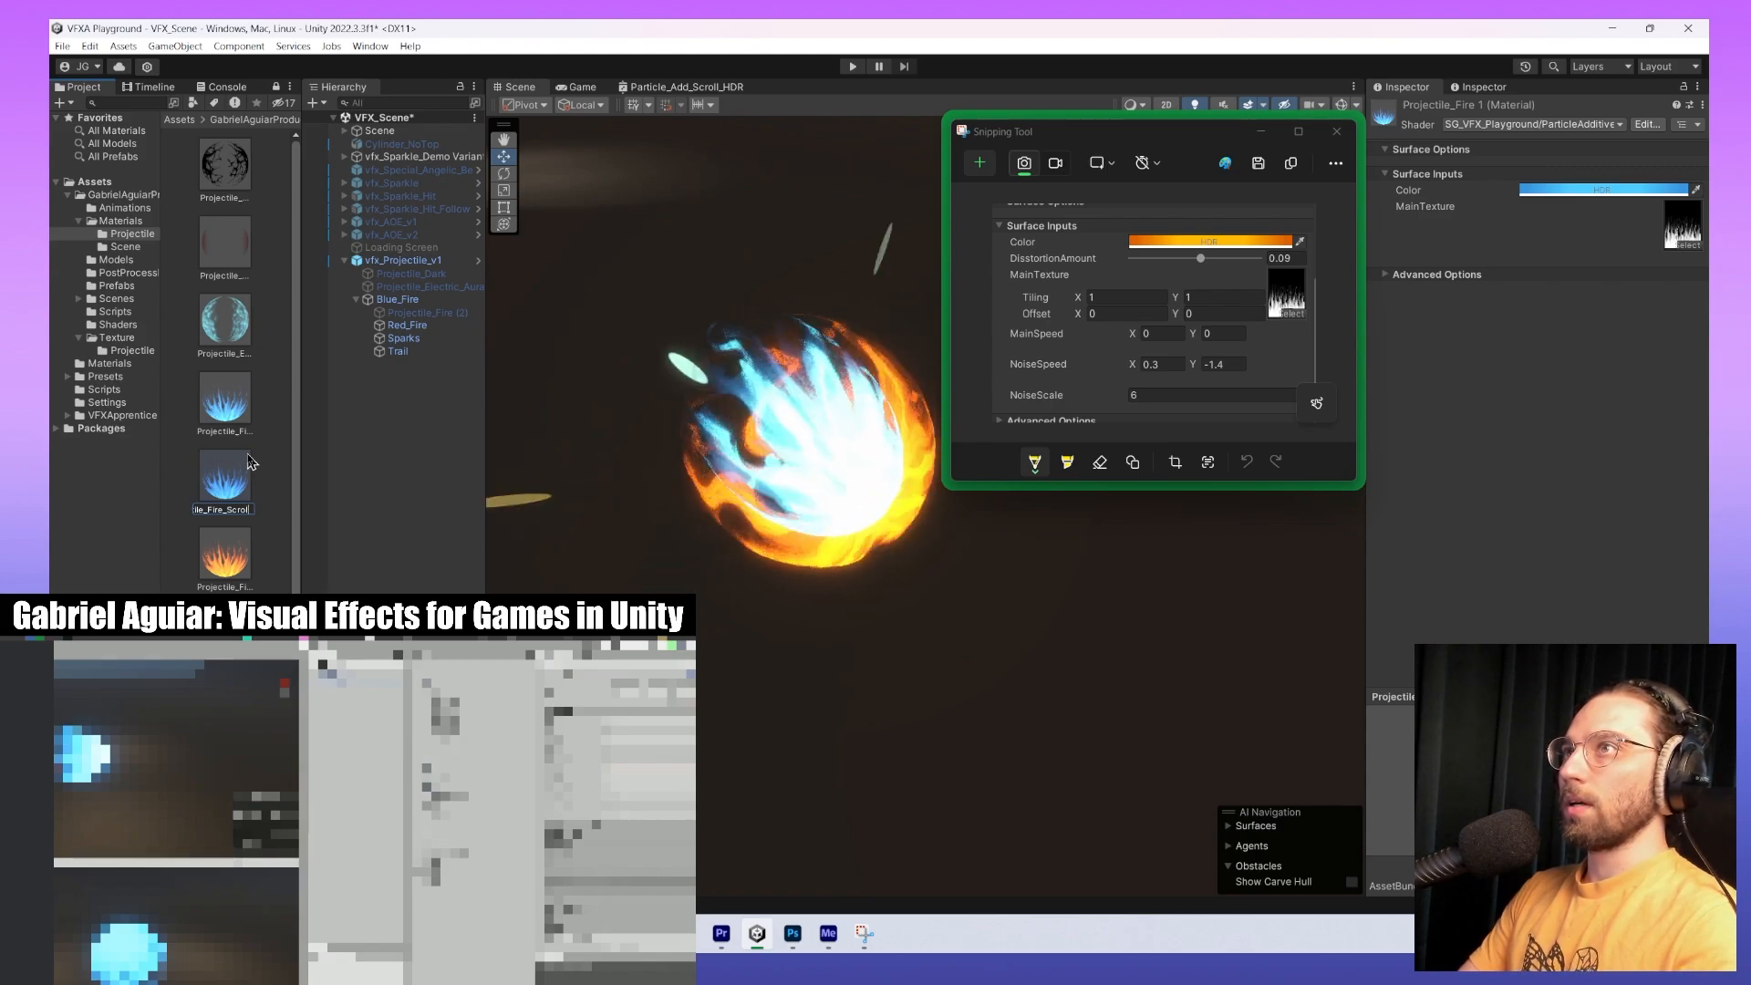
key("Return")
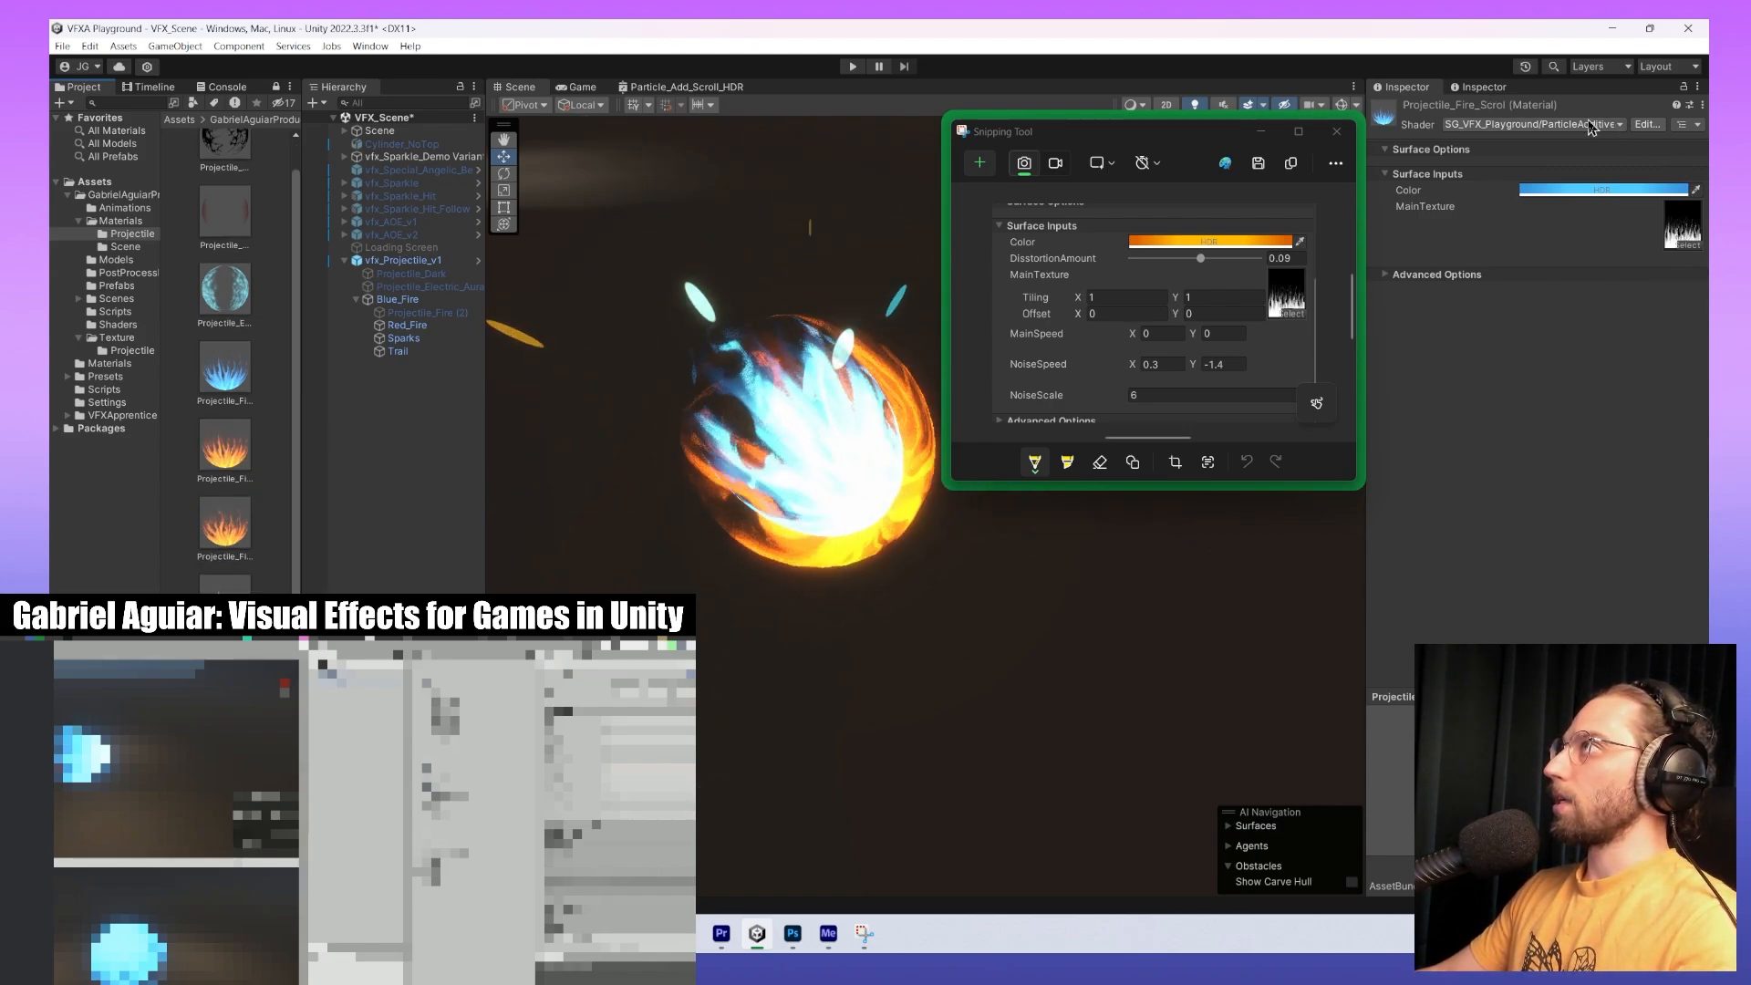
Switch the Projectile_Fire_Scrol material's shader to SG_VFX_Playground/Particle_Add_Scroll_HDR.
left_click(1532, 124)
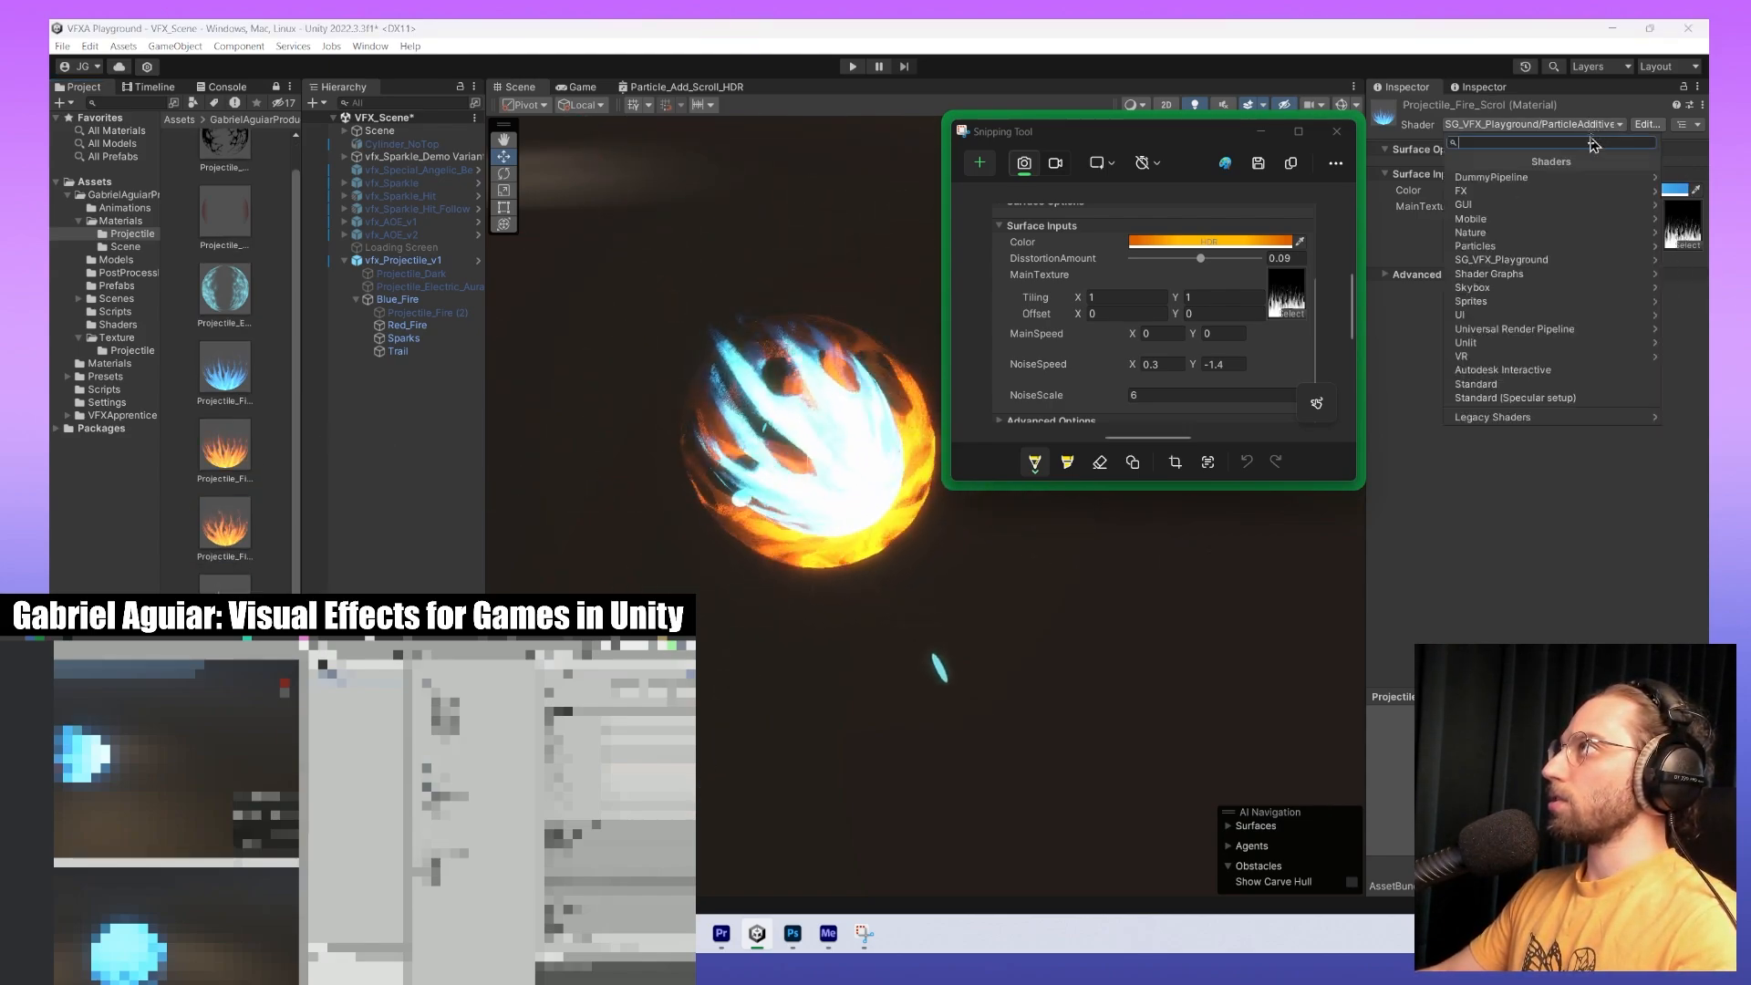
left_click(1590, 263)
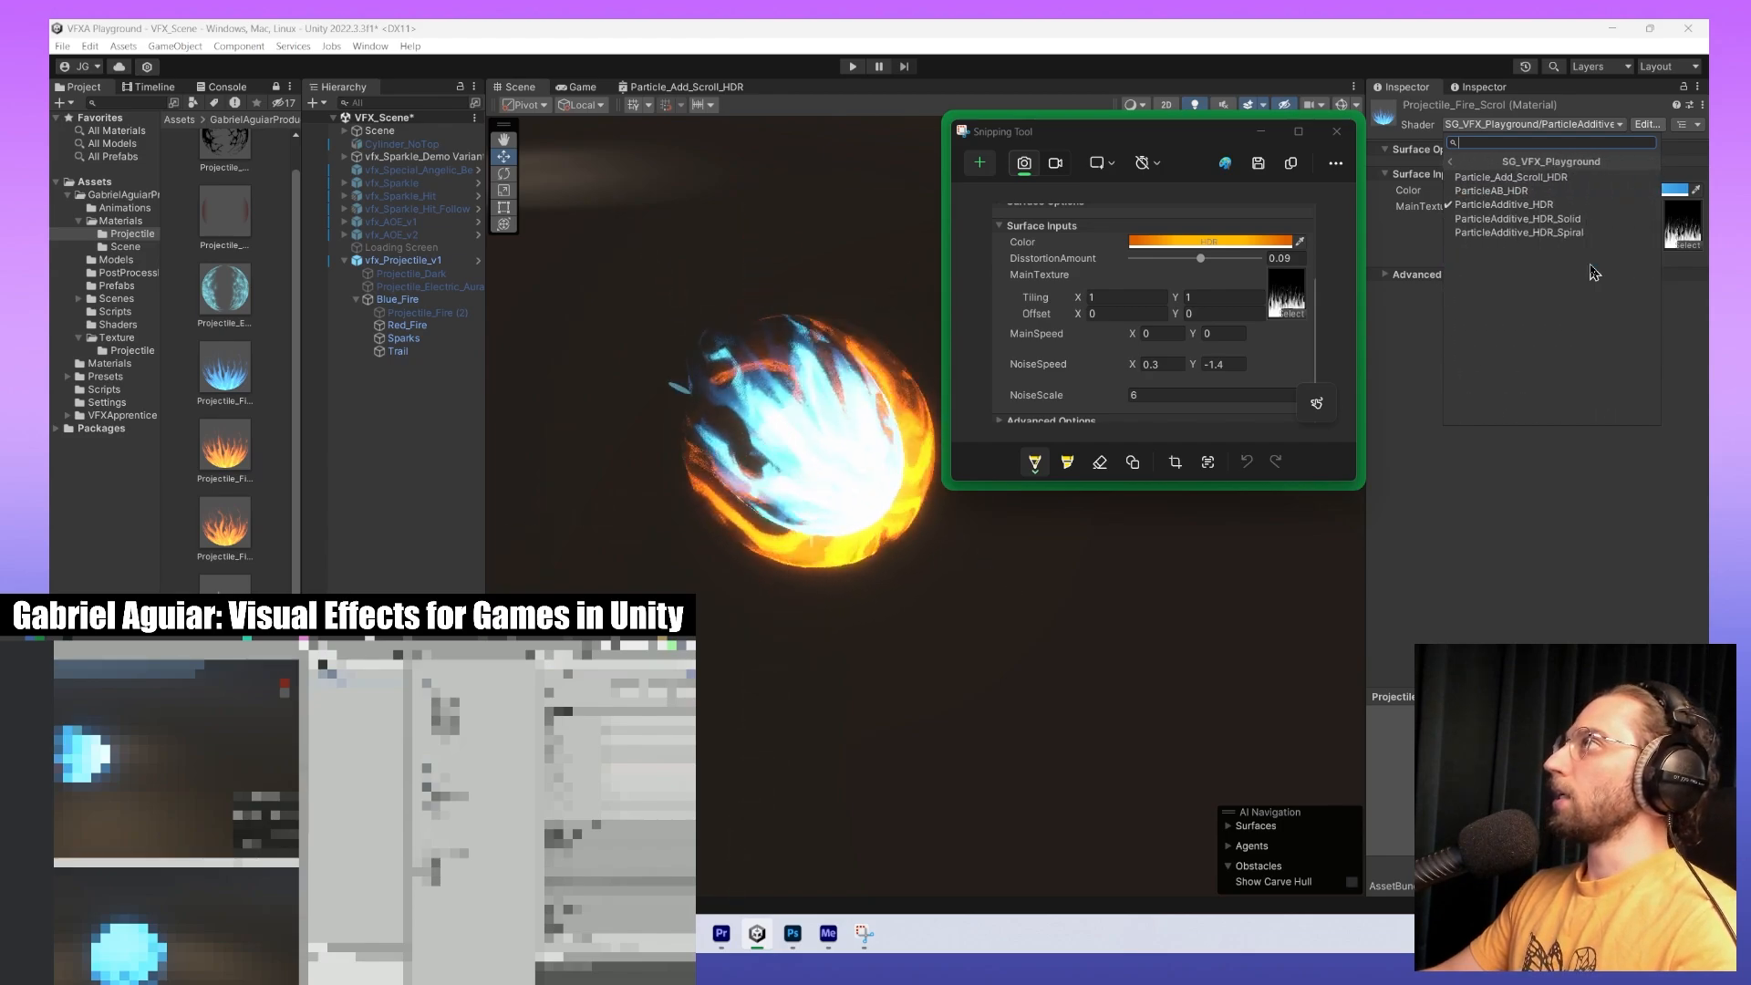
left_click(1584, 177)
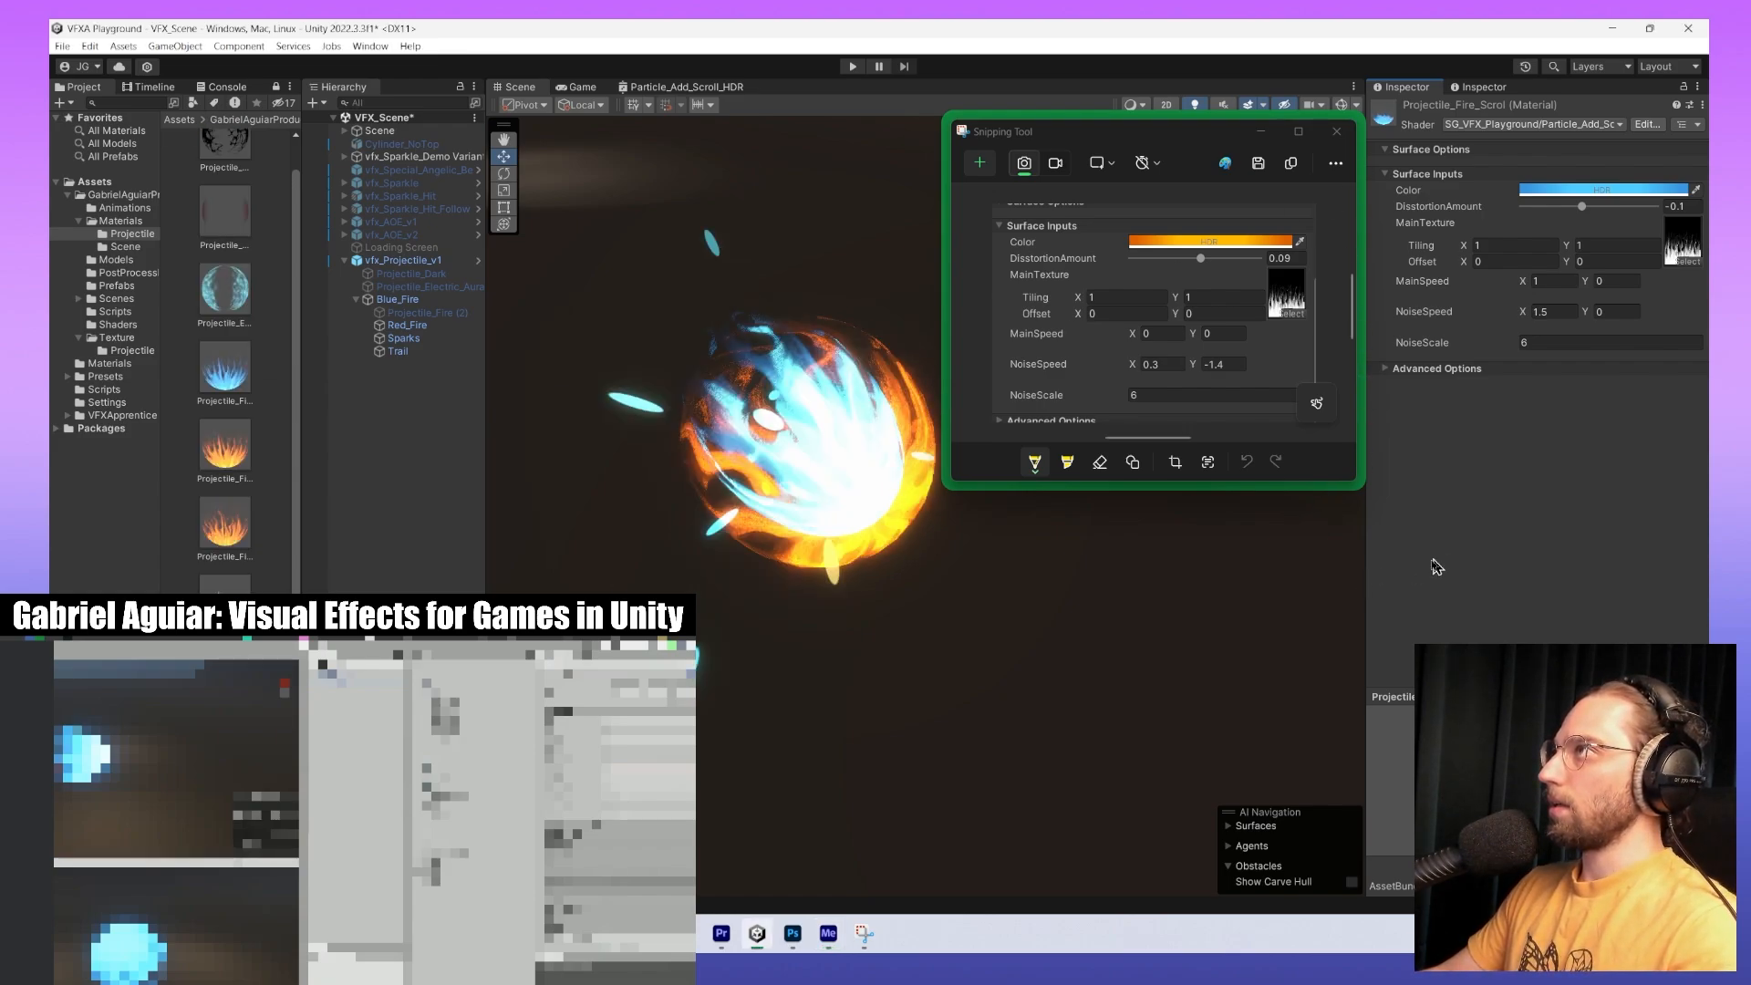
mouse_move(1058, 624)
middle_mouse_down()
mouse_move(1012, 649)
mouse_move(1063, 630)
middle_mouse_up()
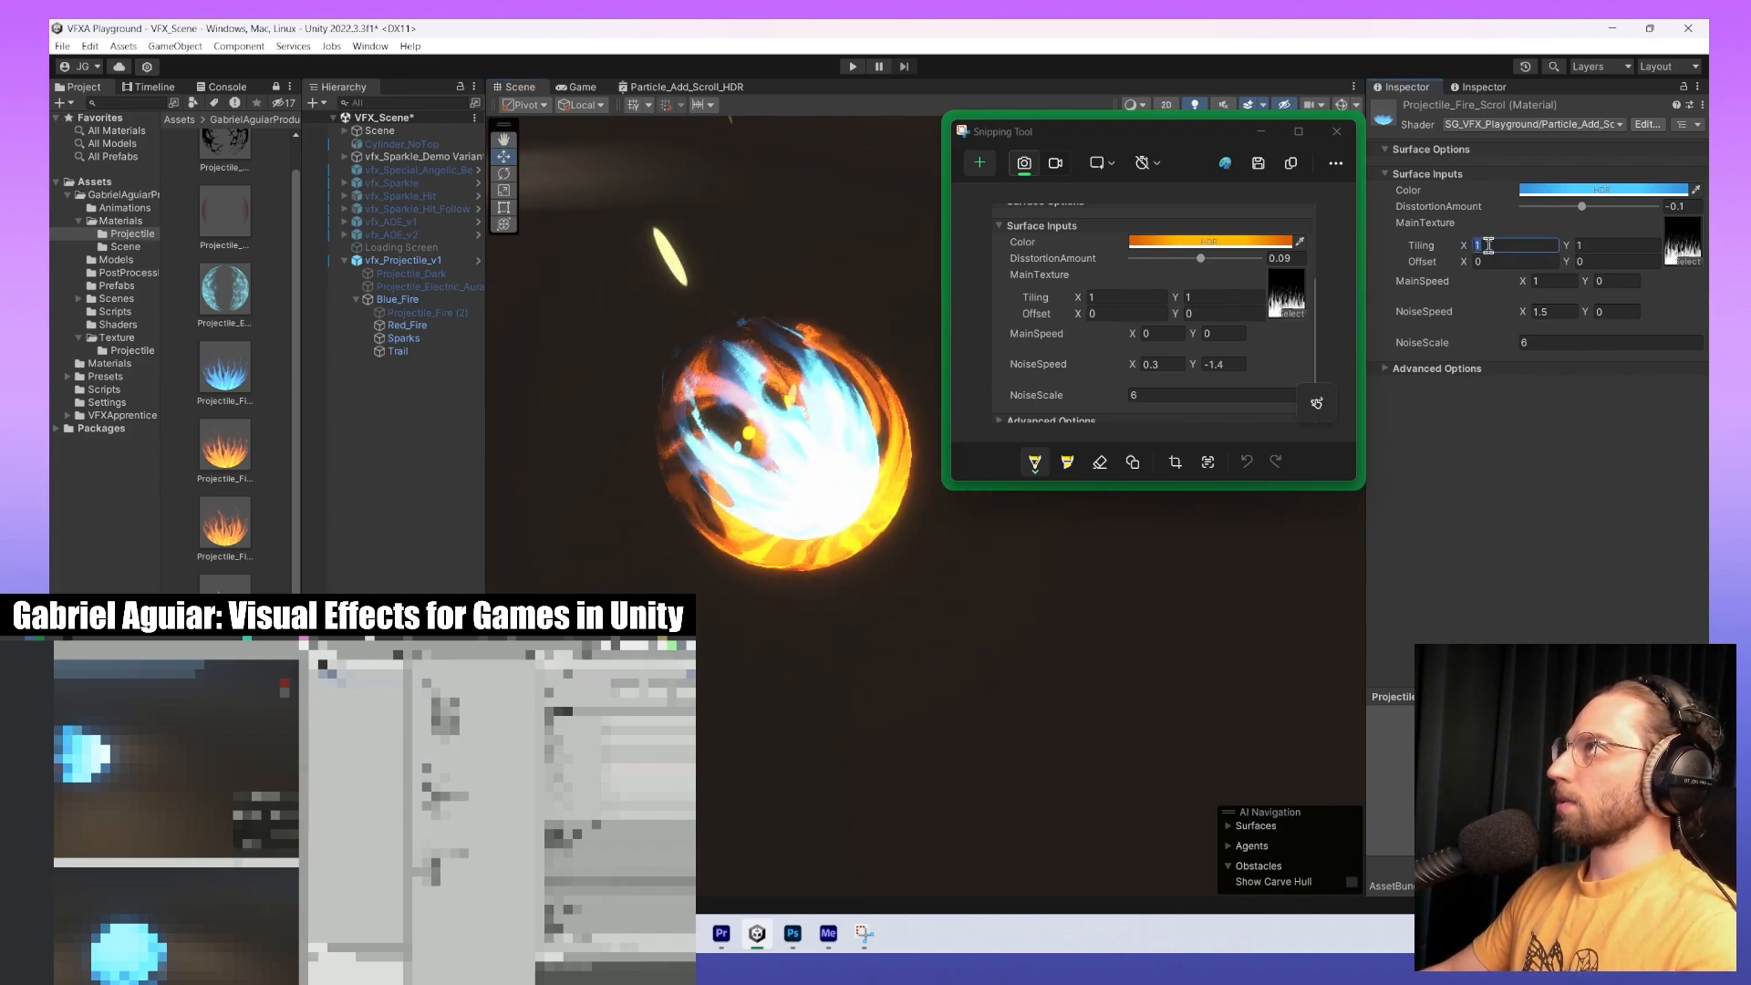
Match the material's inputs to the reference snip: DisstortionAmount 0.09, MainSpeed X 0, NoiseSpeed X 0.3 and Y -1.4; close the snip.
left_click(1677, 206)
type("0.")
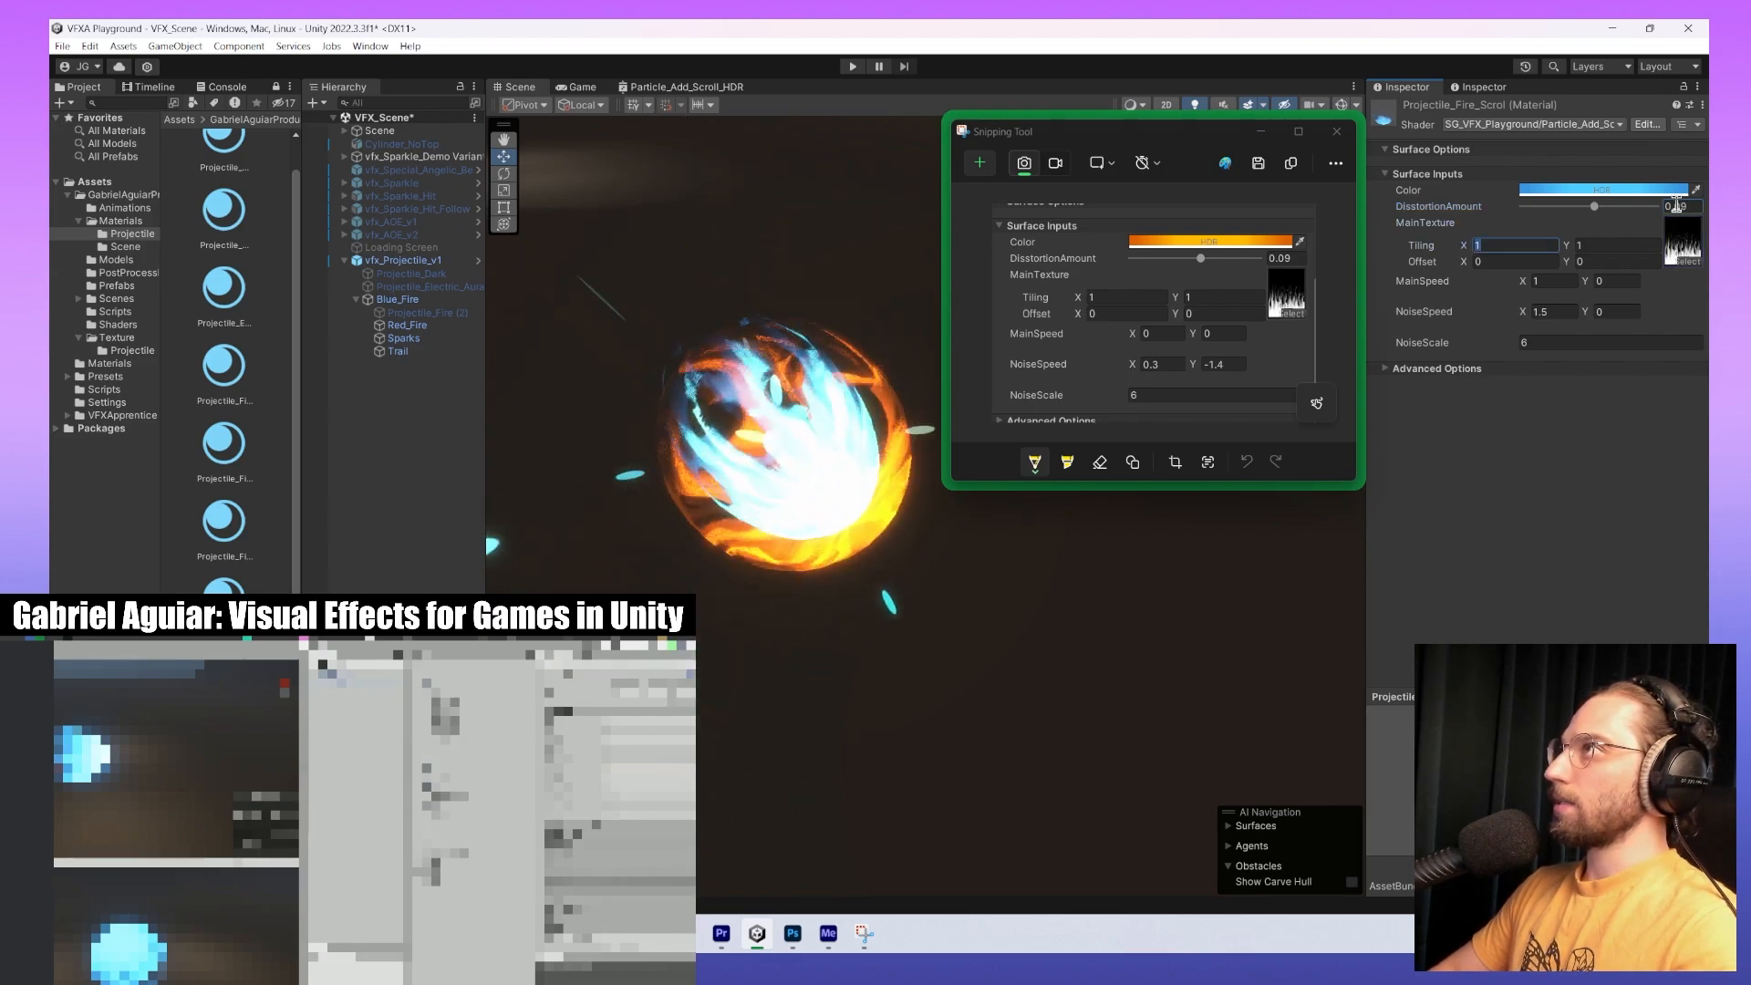
key("Tab")
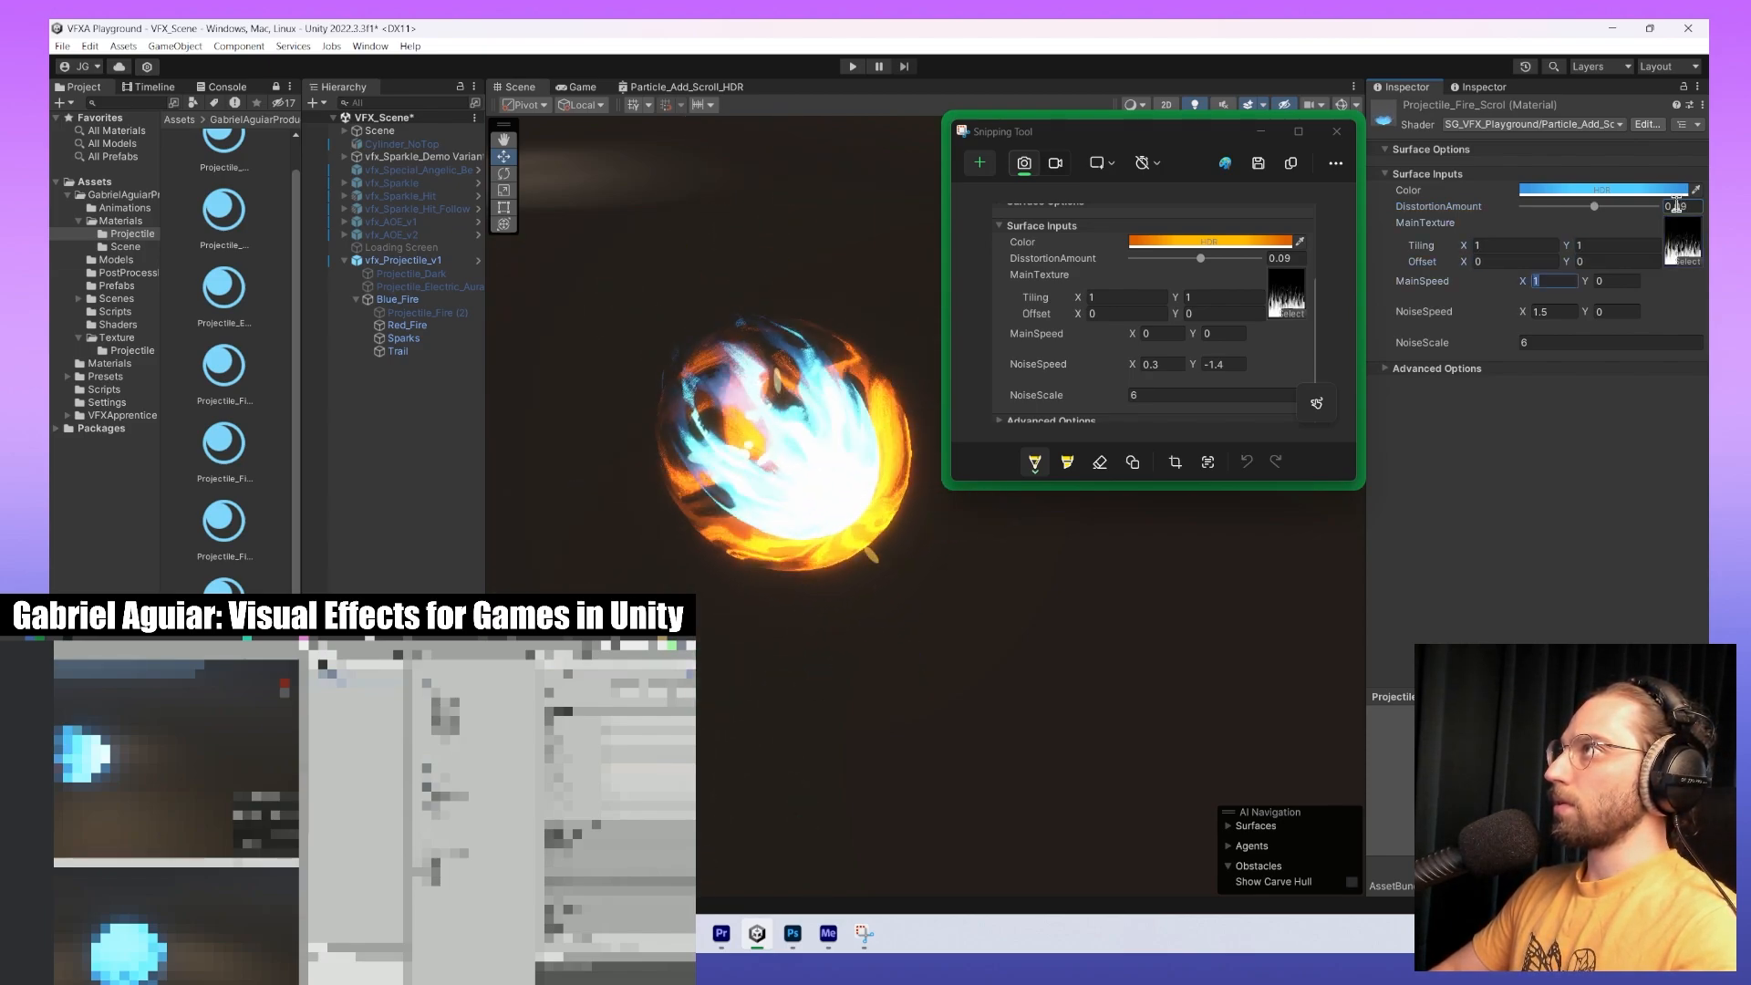
type("0")
key("Tab")
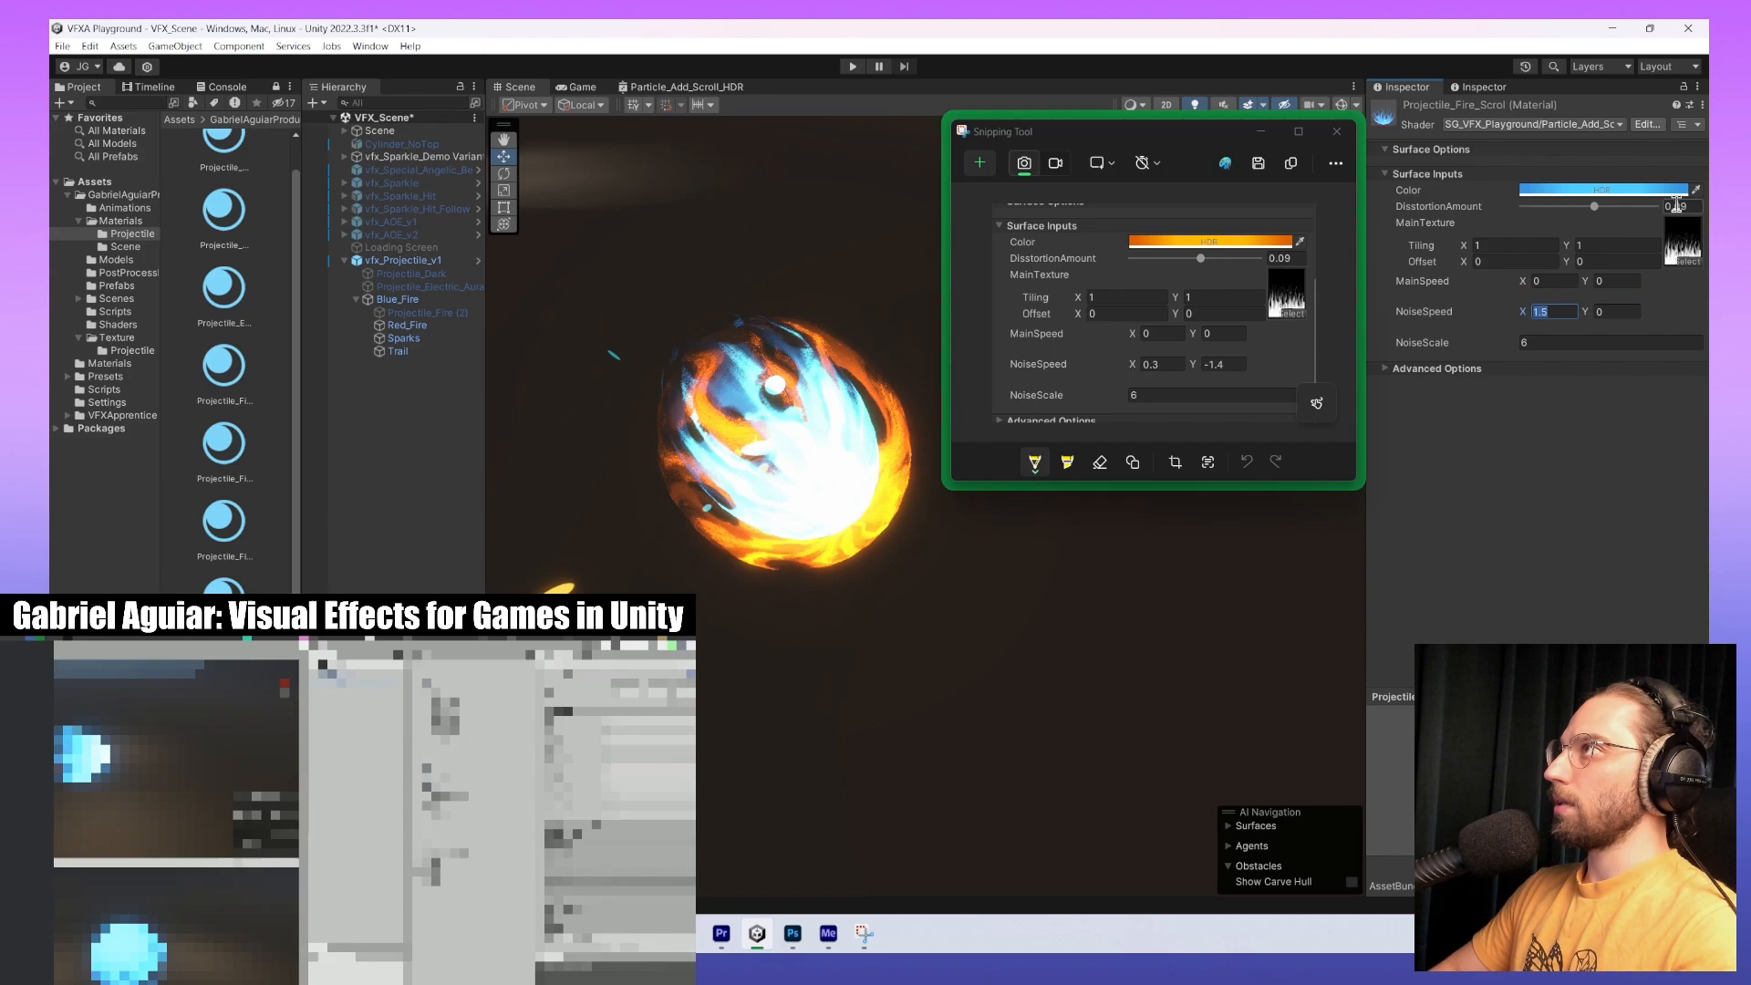
key("BackSpace")
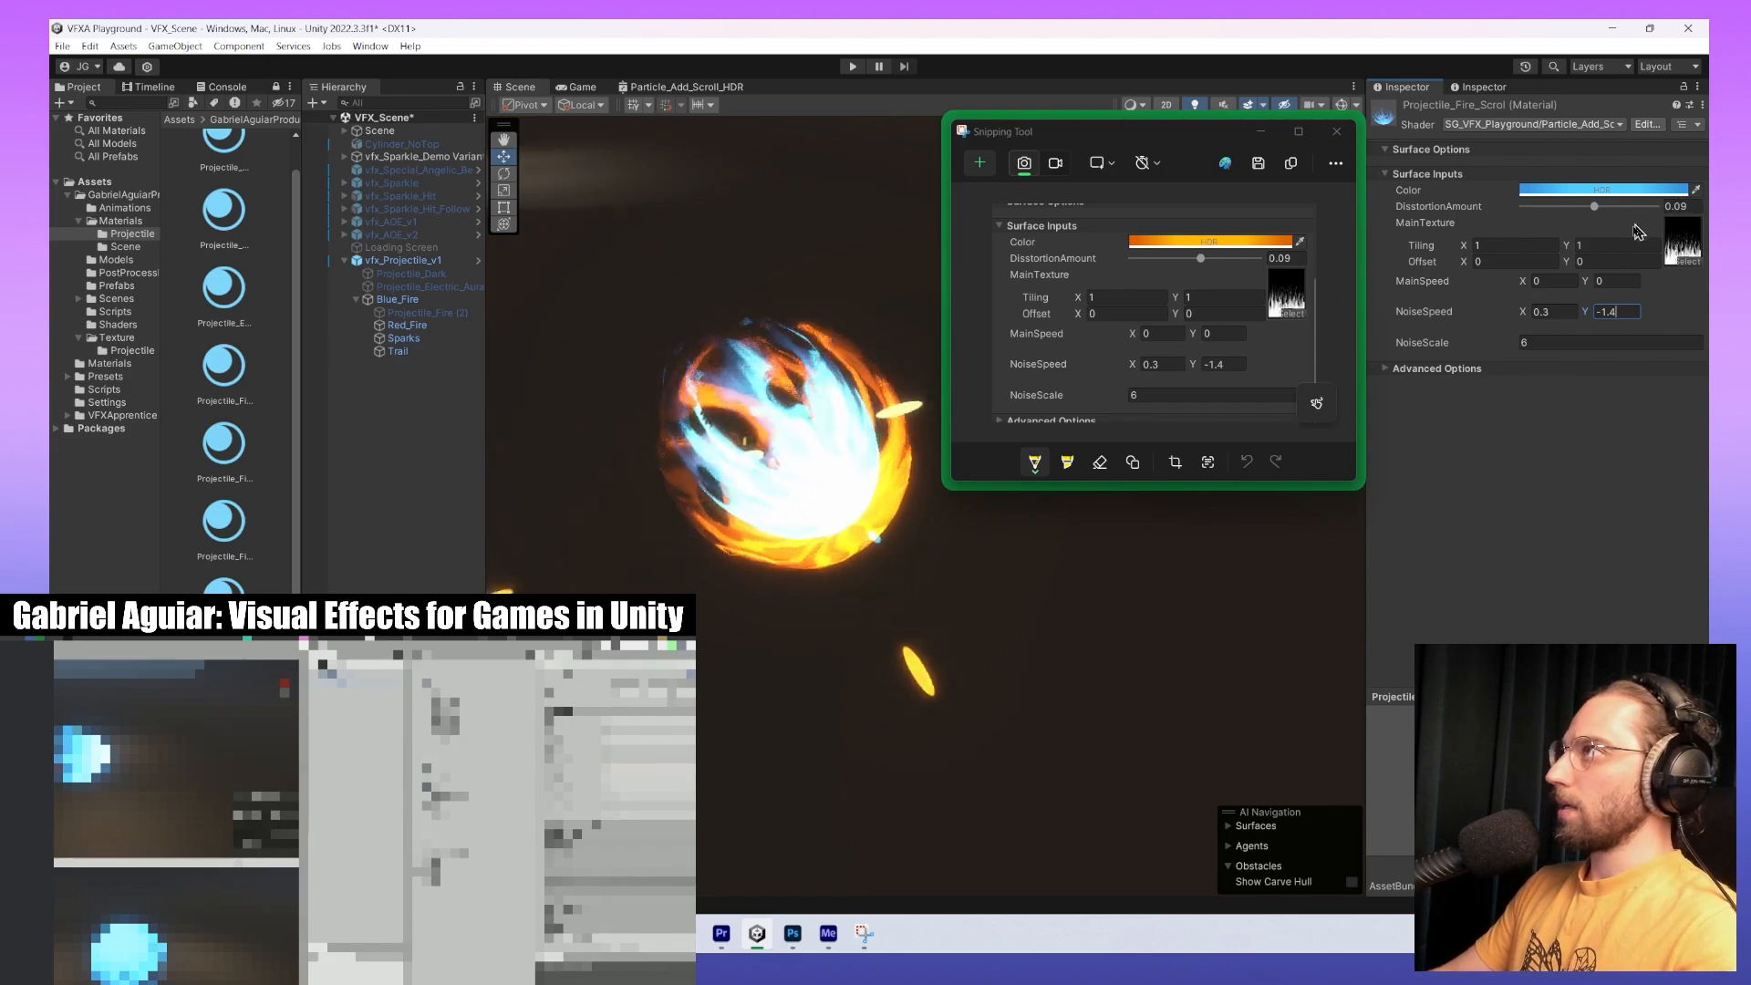
left_click_drag(994, 687, 1048, 584, "alt")
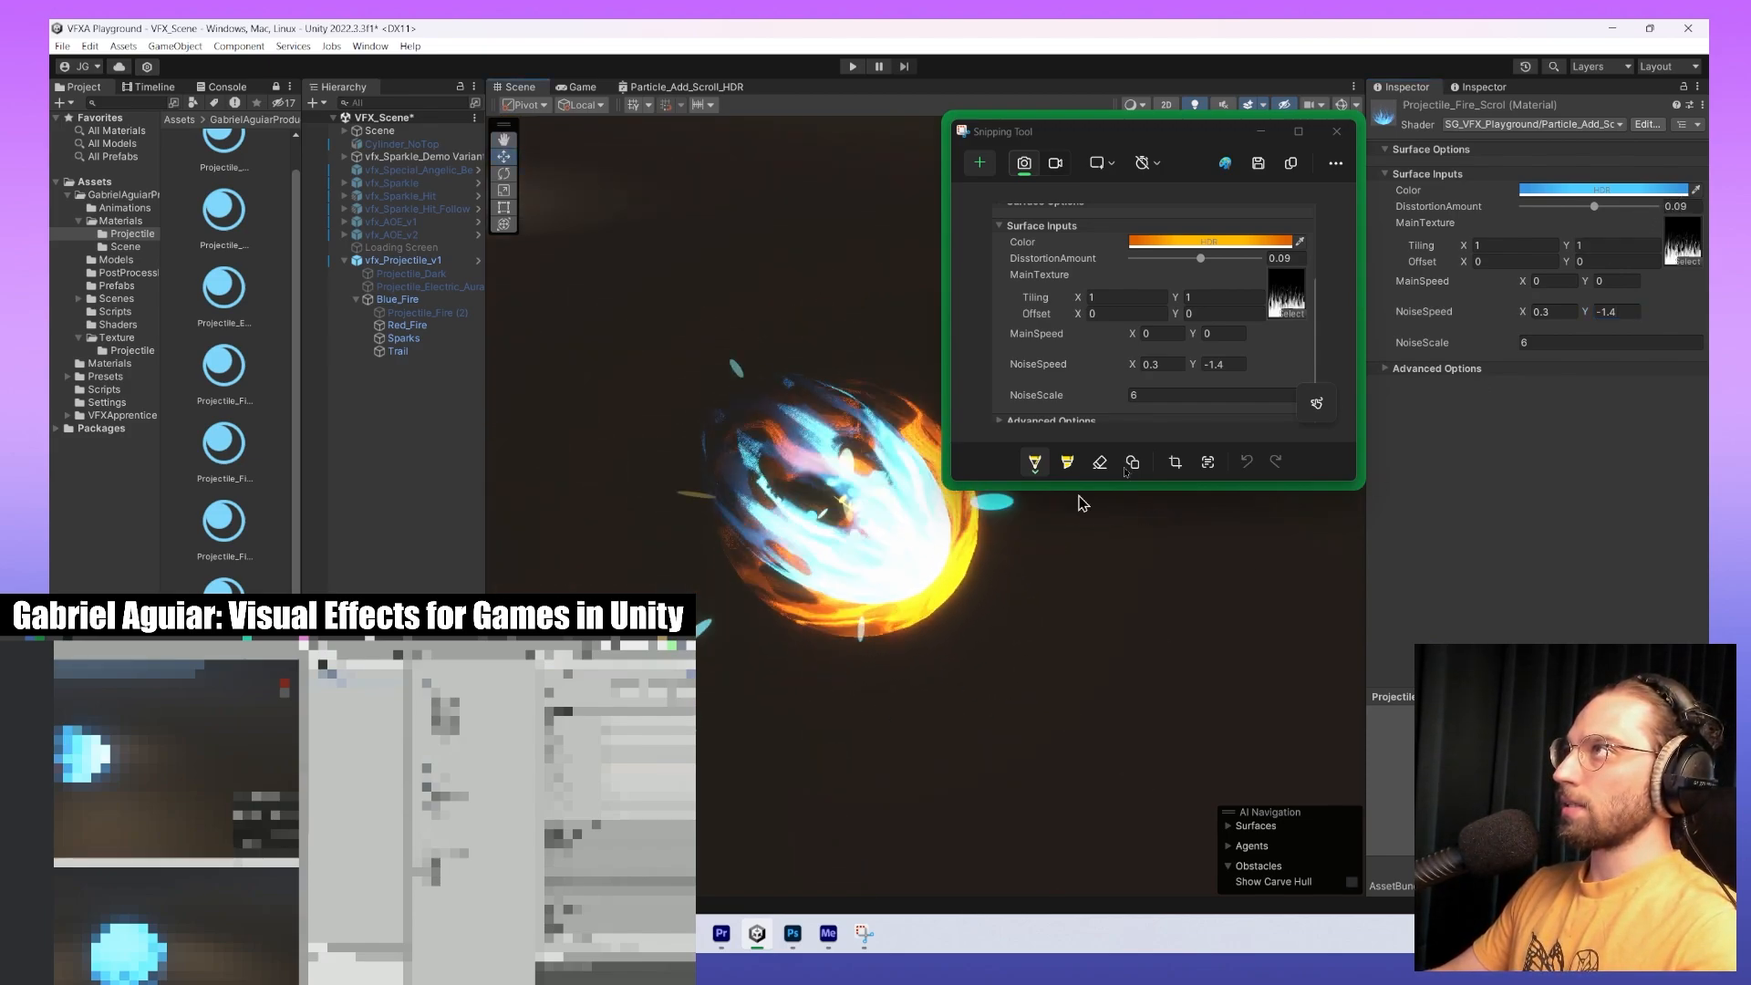
left_click(1337, 131)
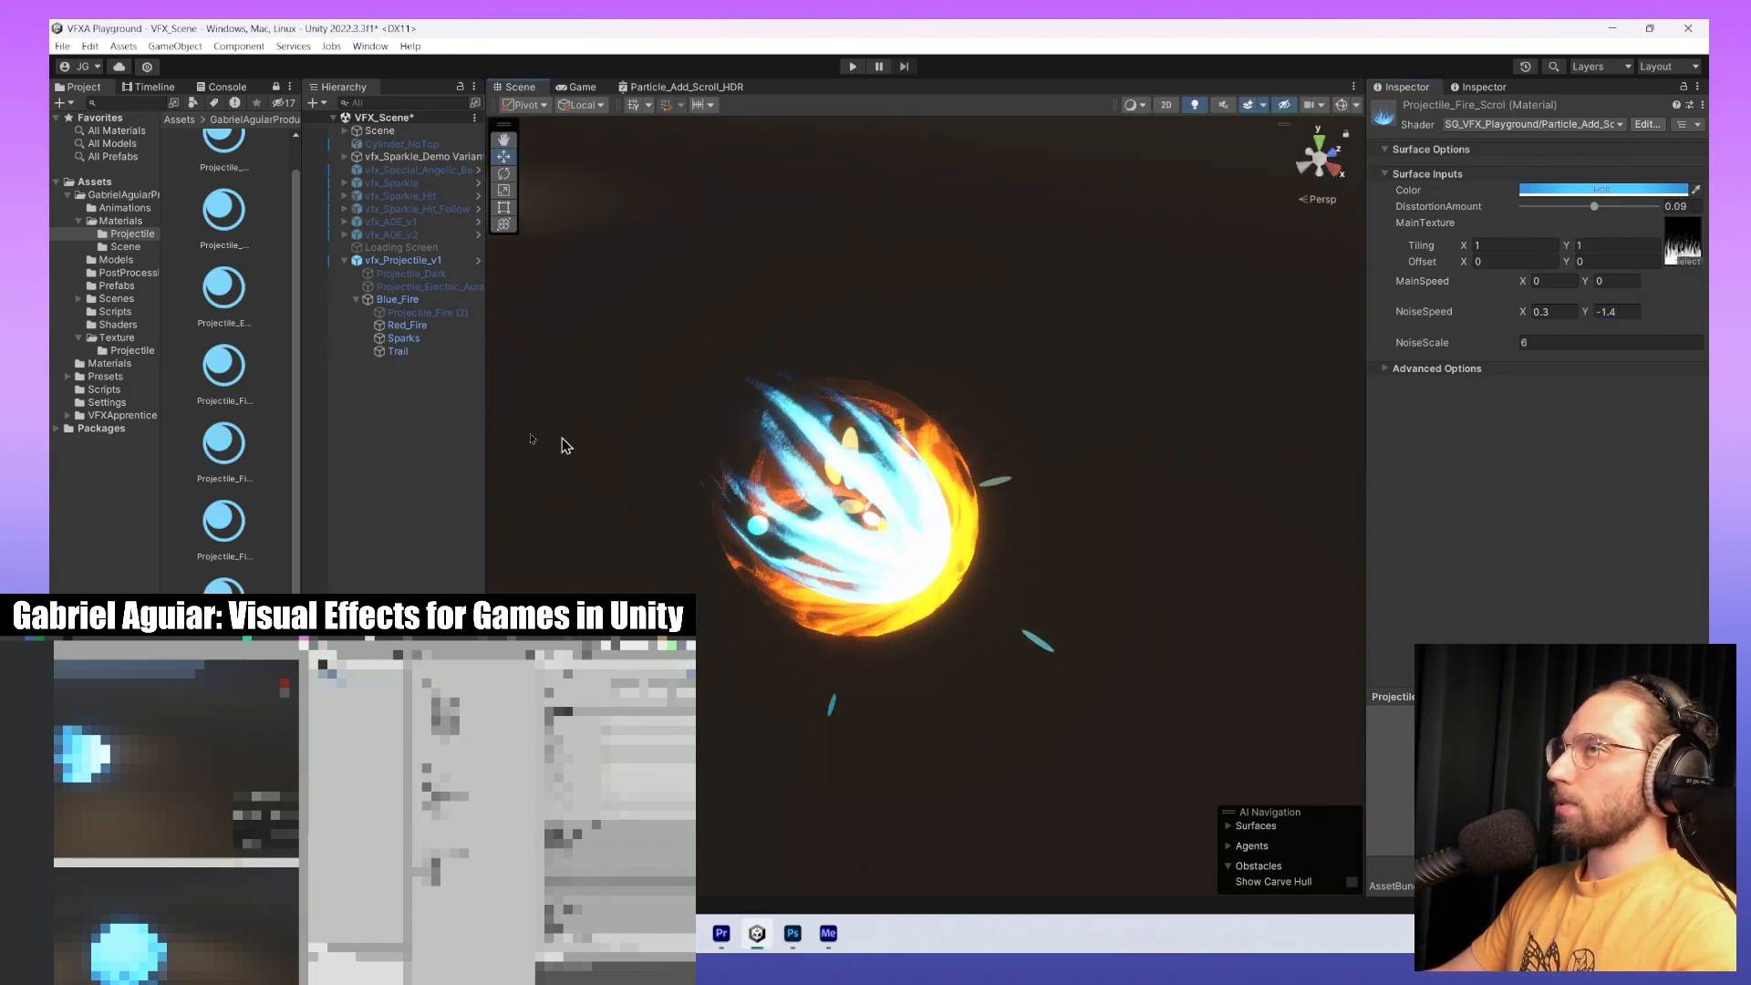
Assign Projectile_Fire_Scrol as Blue_Fire's renderer material and restart the particle preview.
left_click(417, 304)
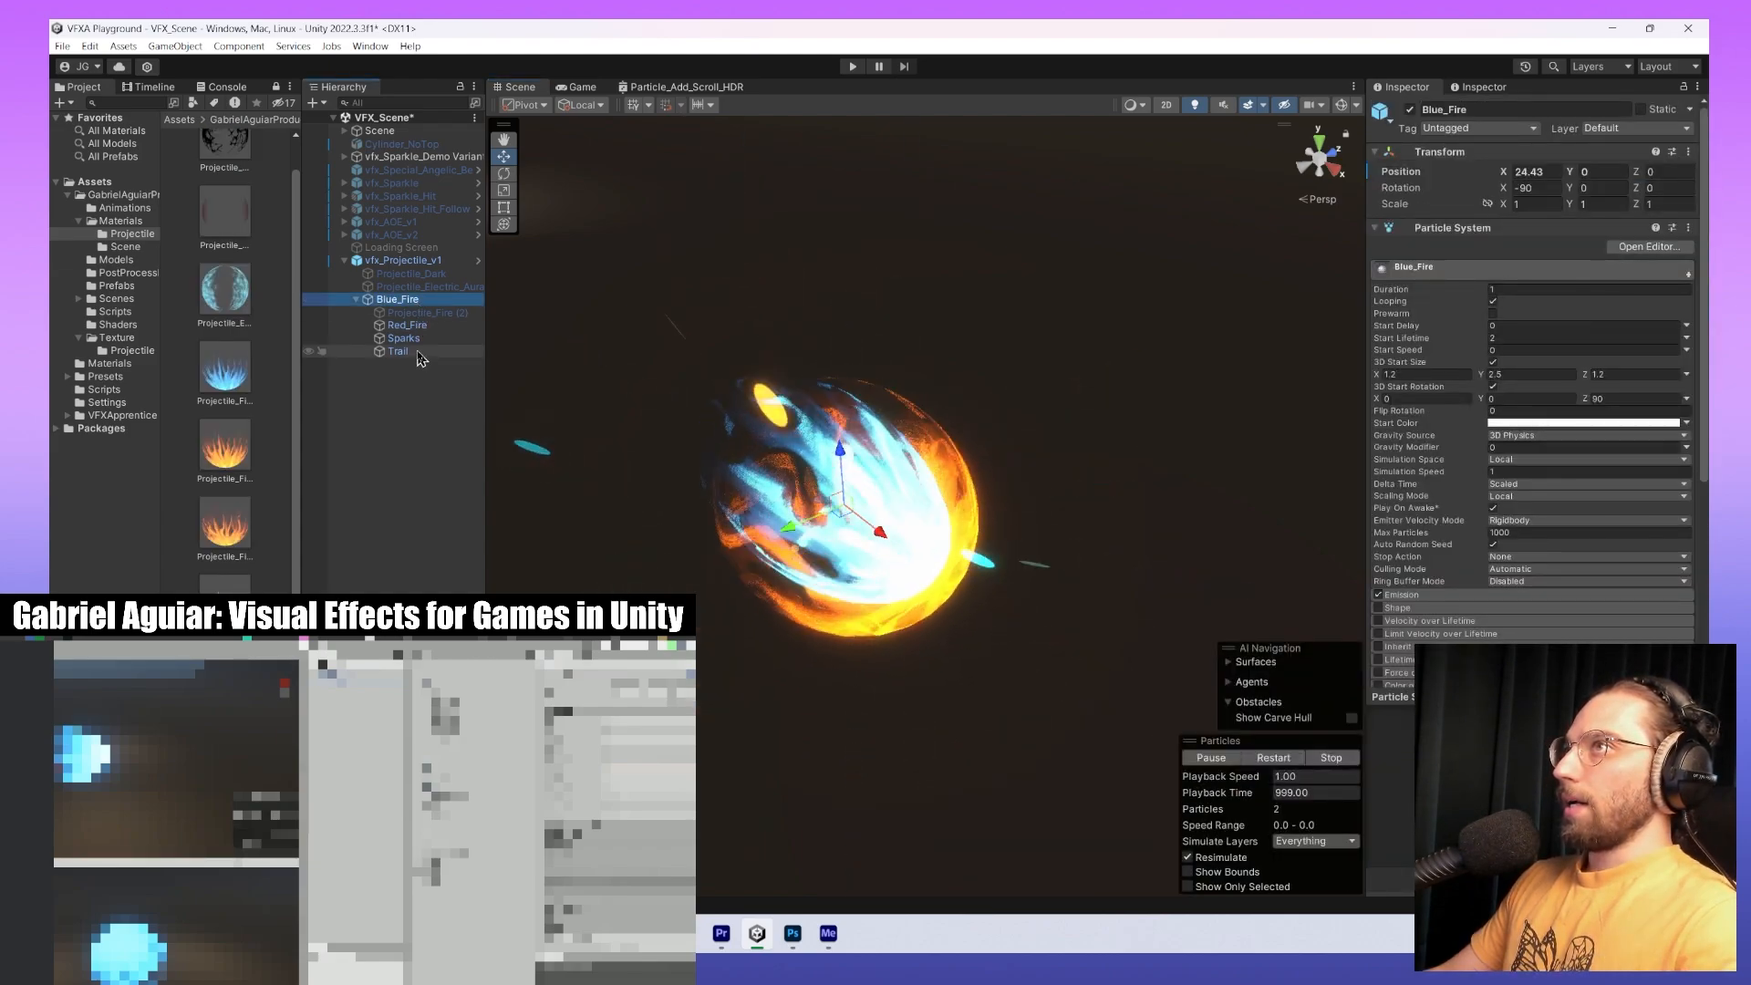
scroll(1570, 442, "down", 5)
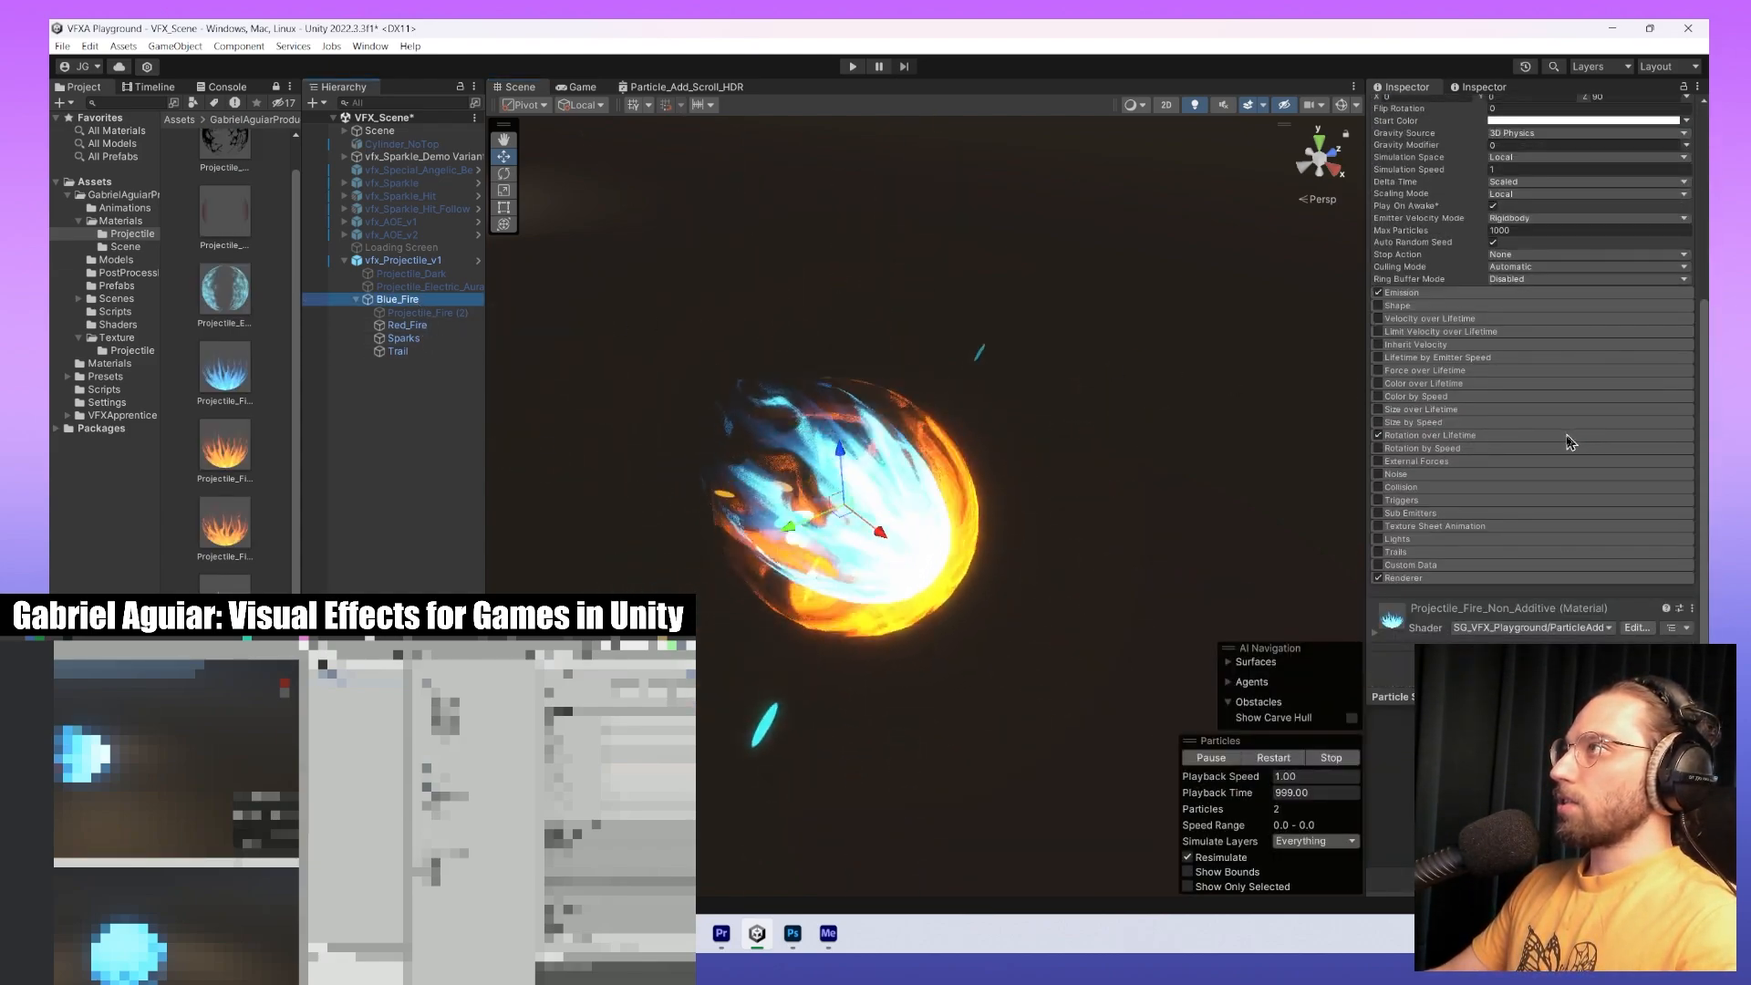
left_click(1423, 580)
scroll(1423, 583, "down", 3)
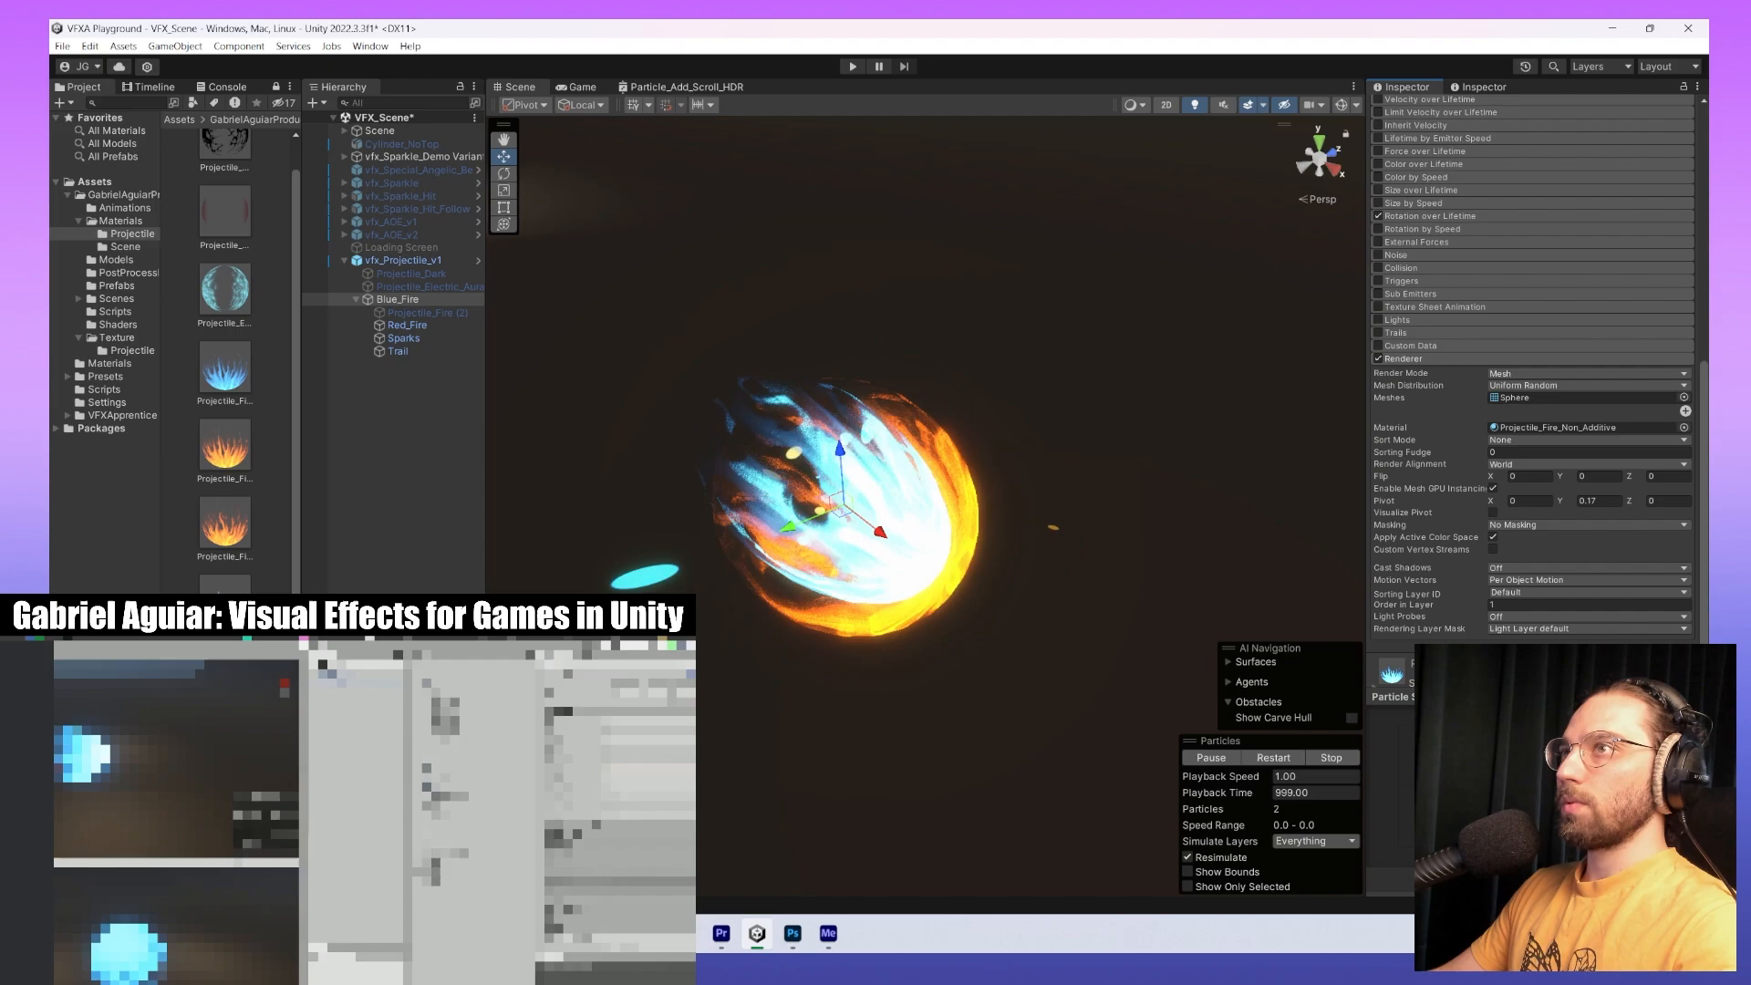
left_click(1622, 427)
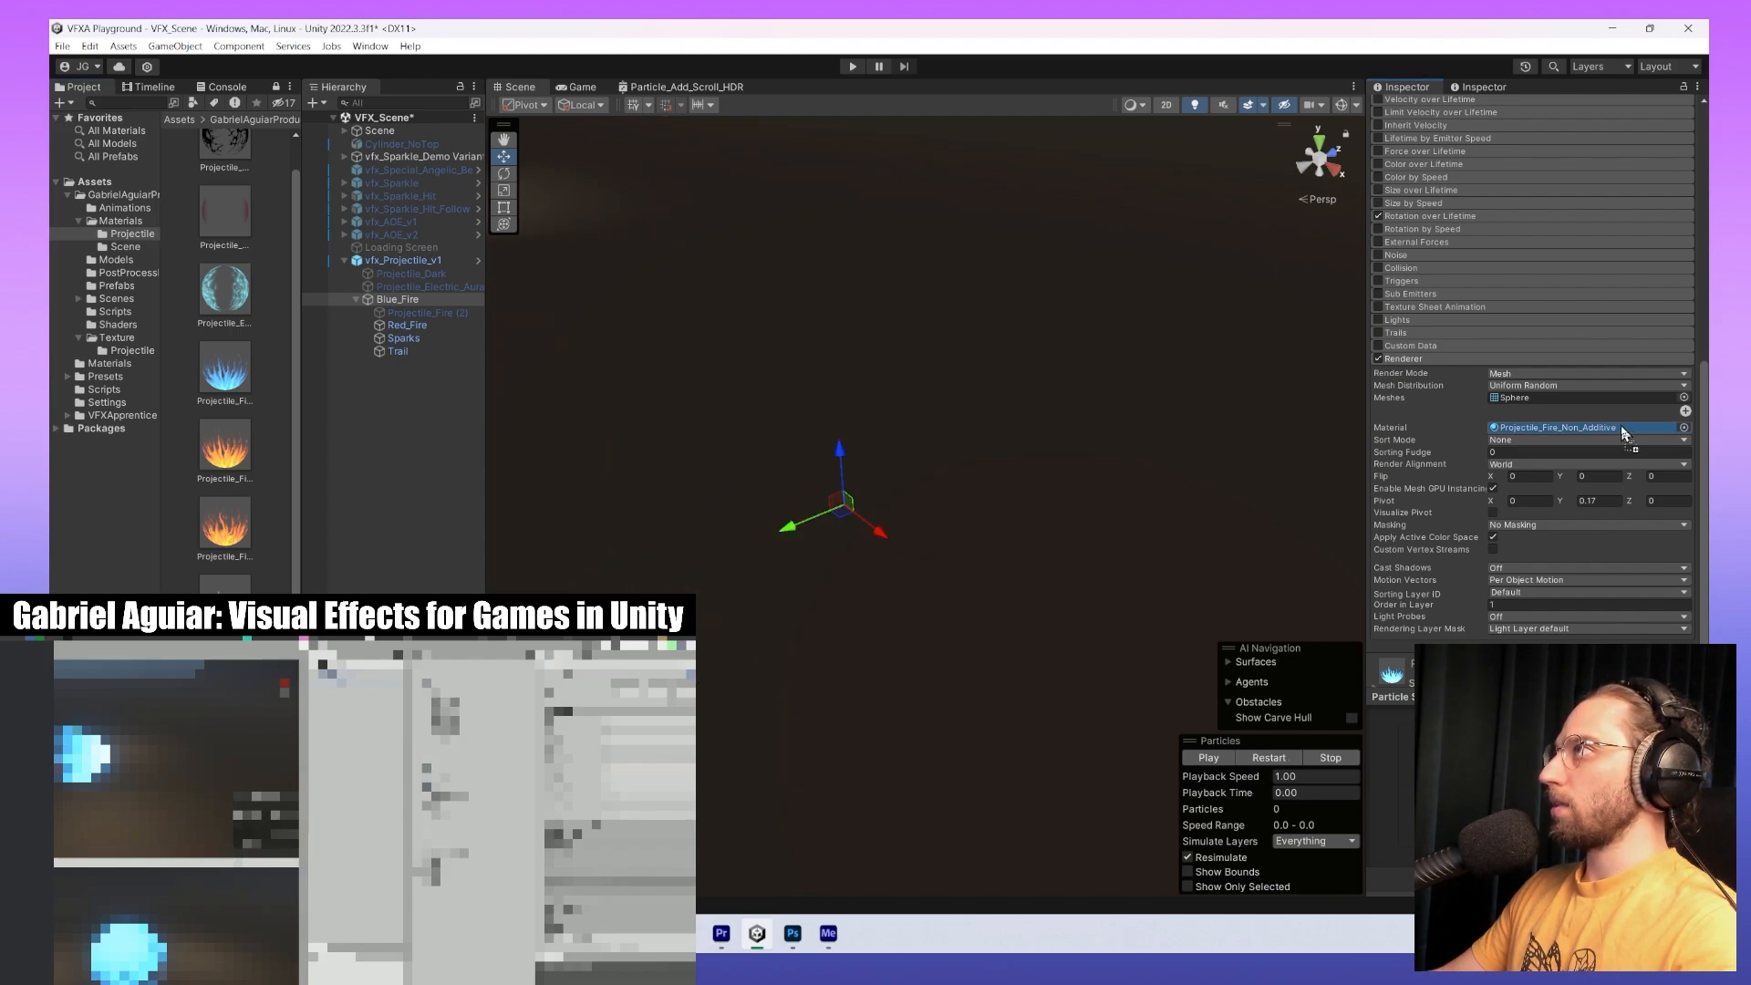
left_click_drag(1621, 432, 1619, 428)
left_click(1277, 760)
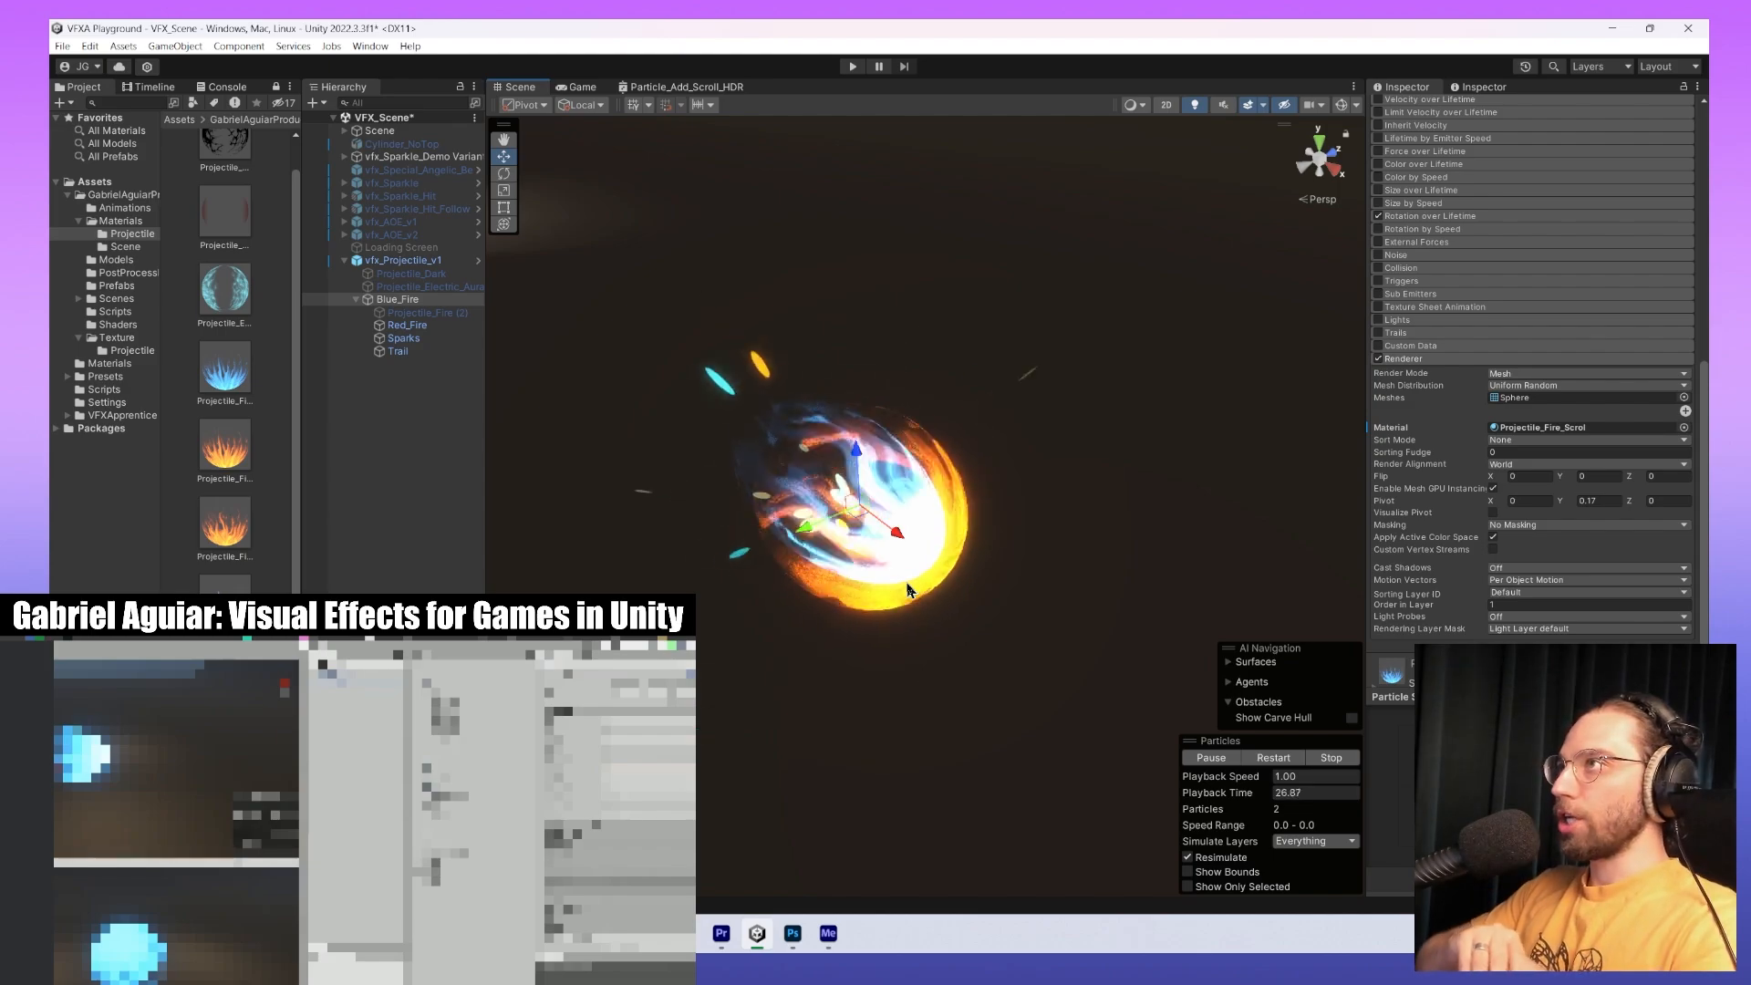
Move the red sphere off the blue fire by setting Red_Fire's renderer Pivot Y to 1 after trying 2.
left_click(428, 301)
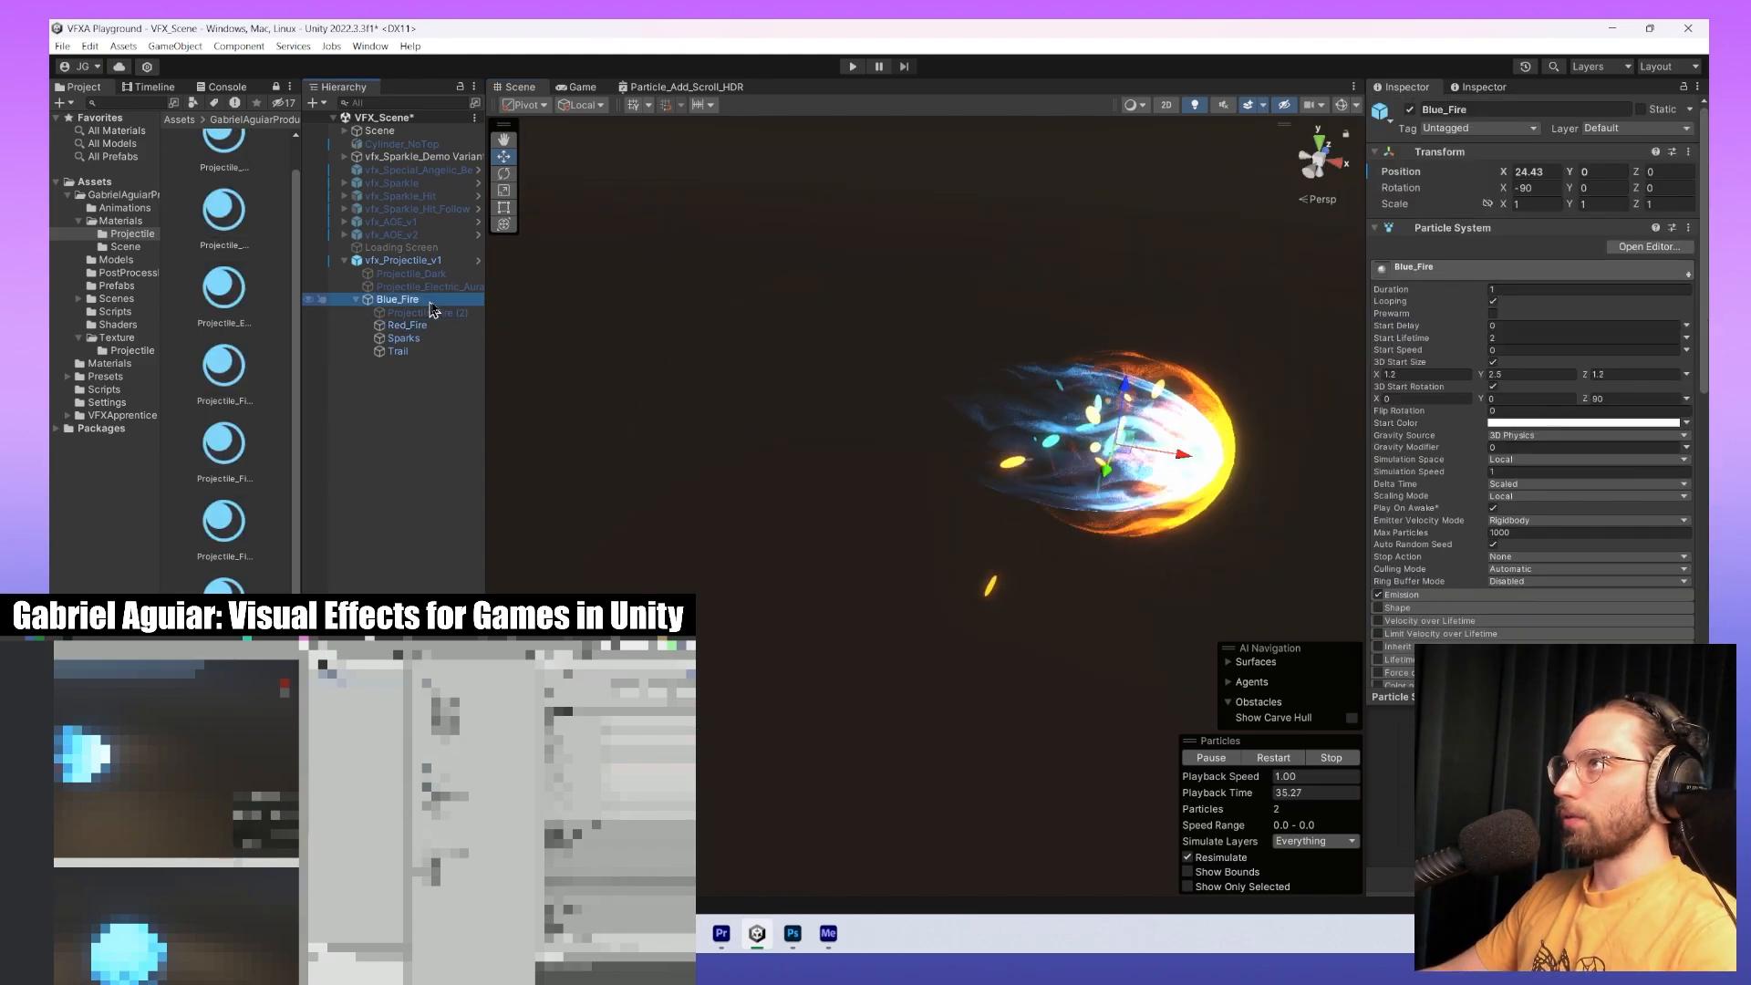
scroll(921, 502, "up", 5)
middle_click_drag(830, 511, 985, 515)
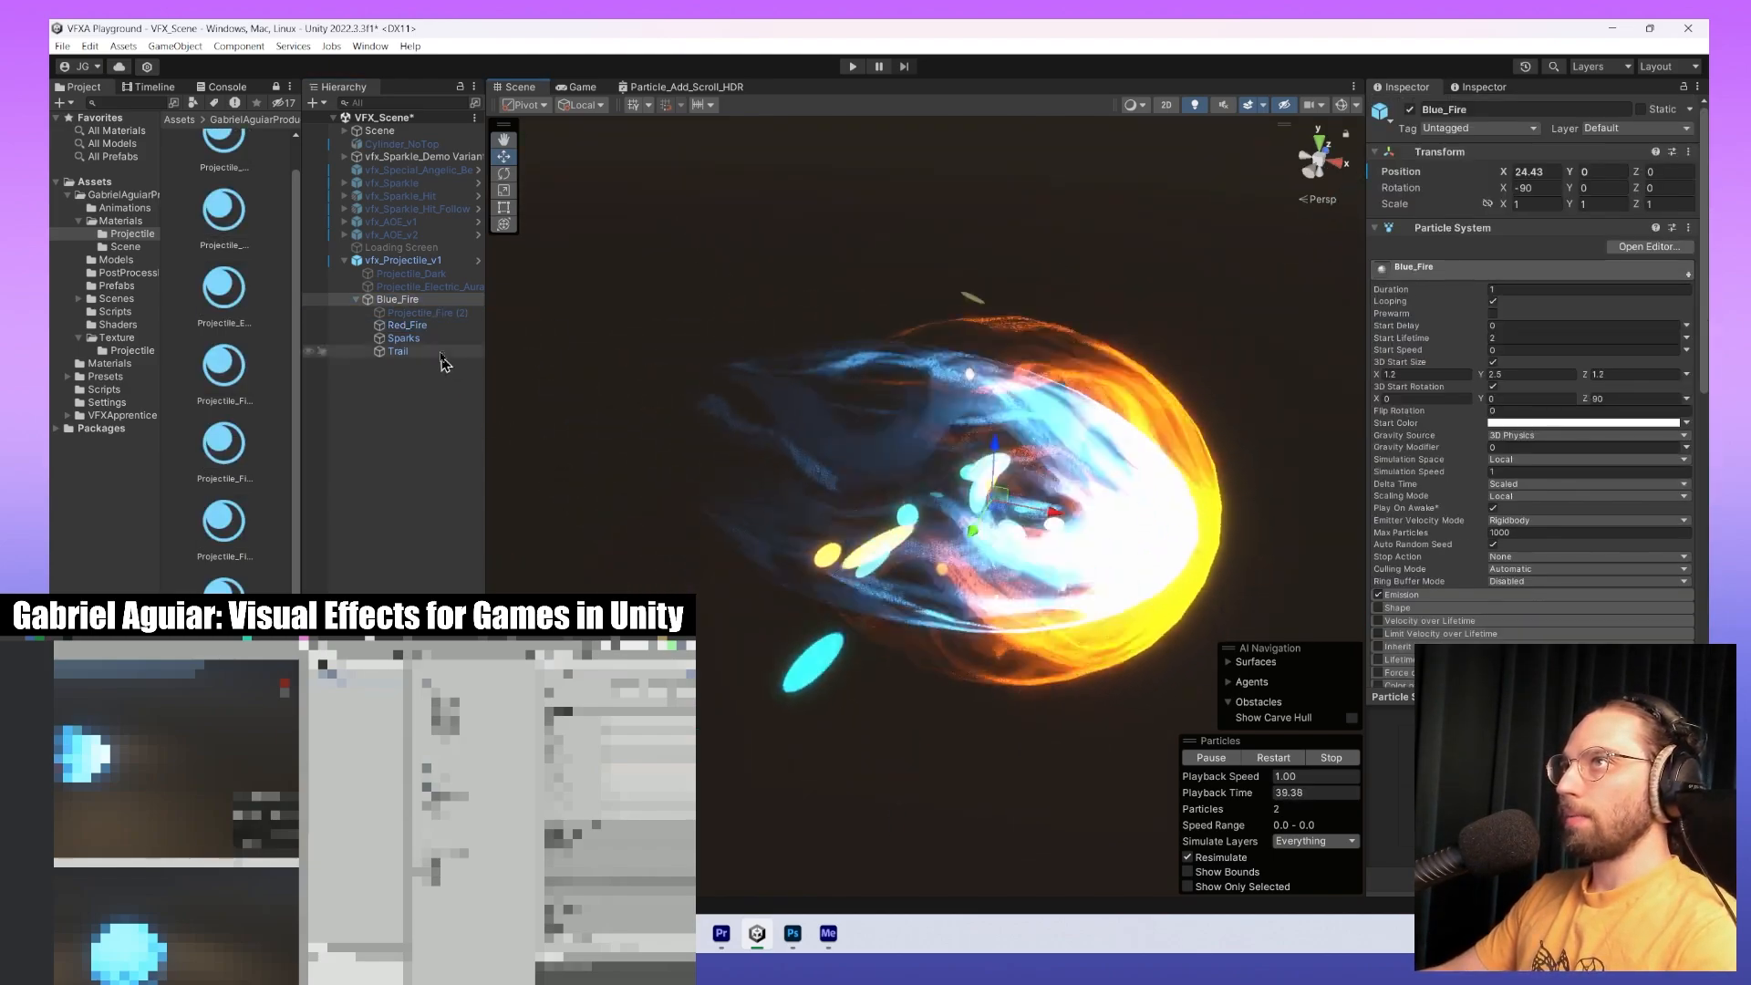
left_click(407, 325)
scroll(1551, 410, "down", 15)
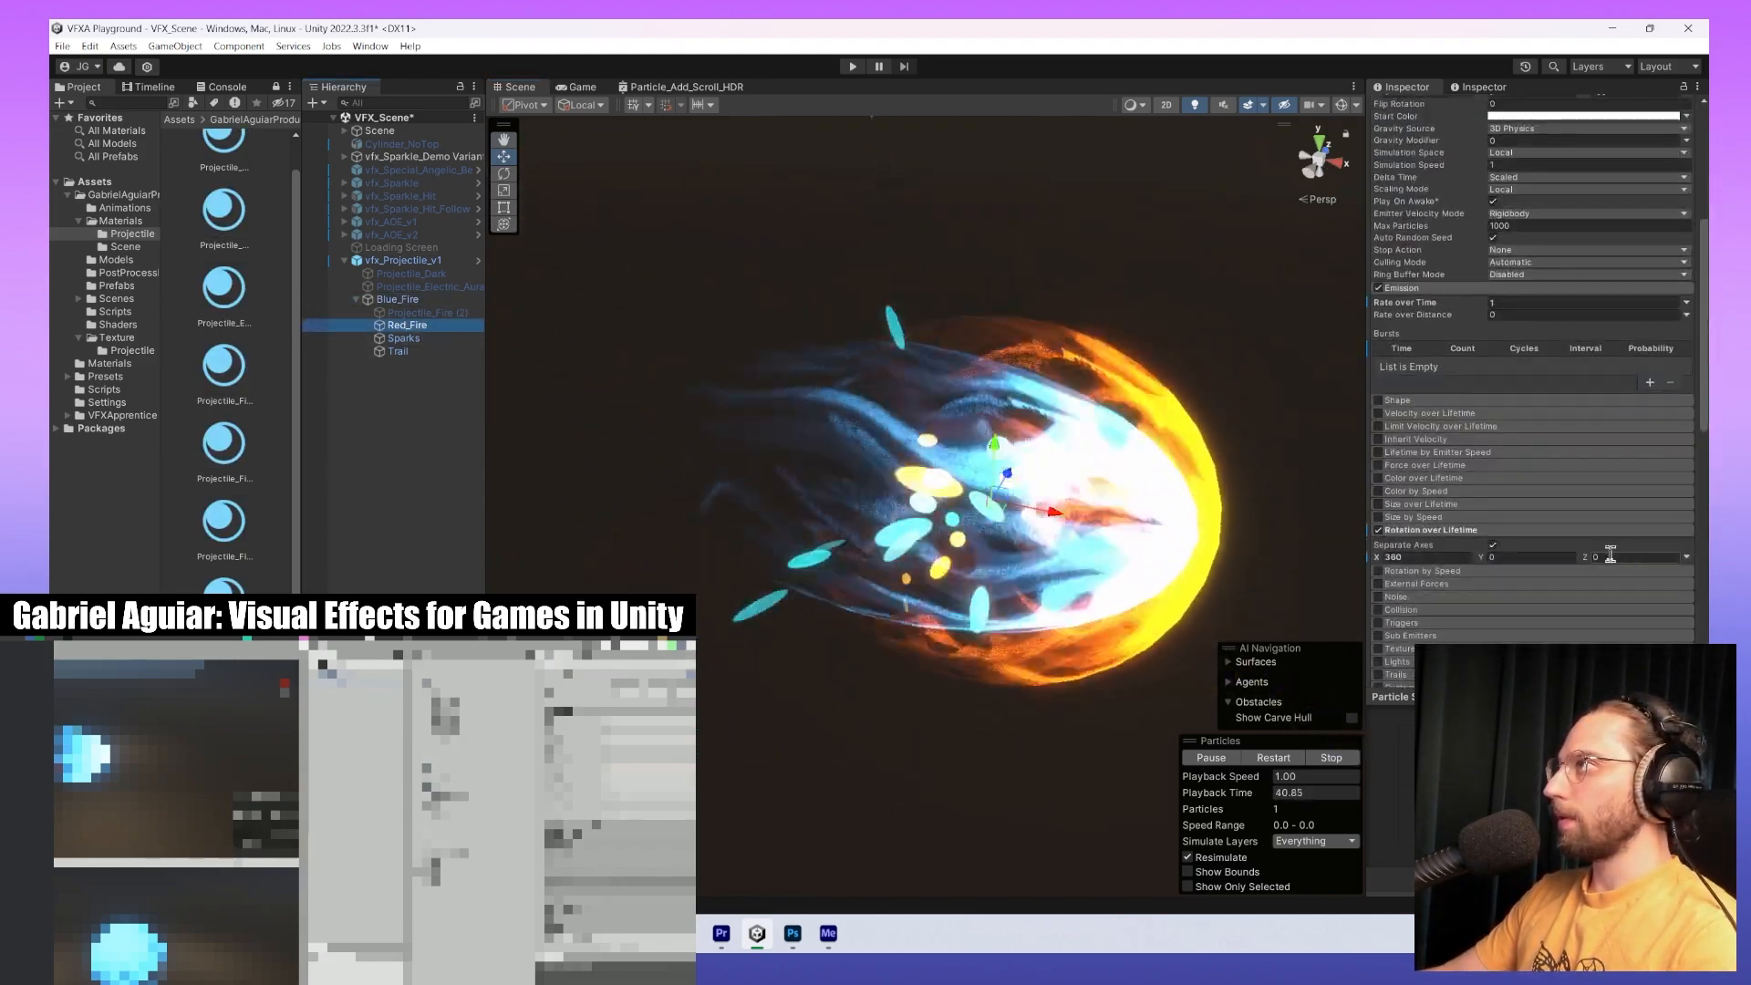
left_click(1613, 547)
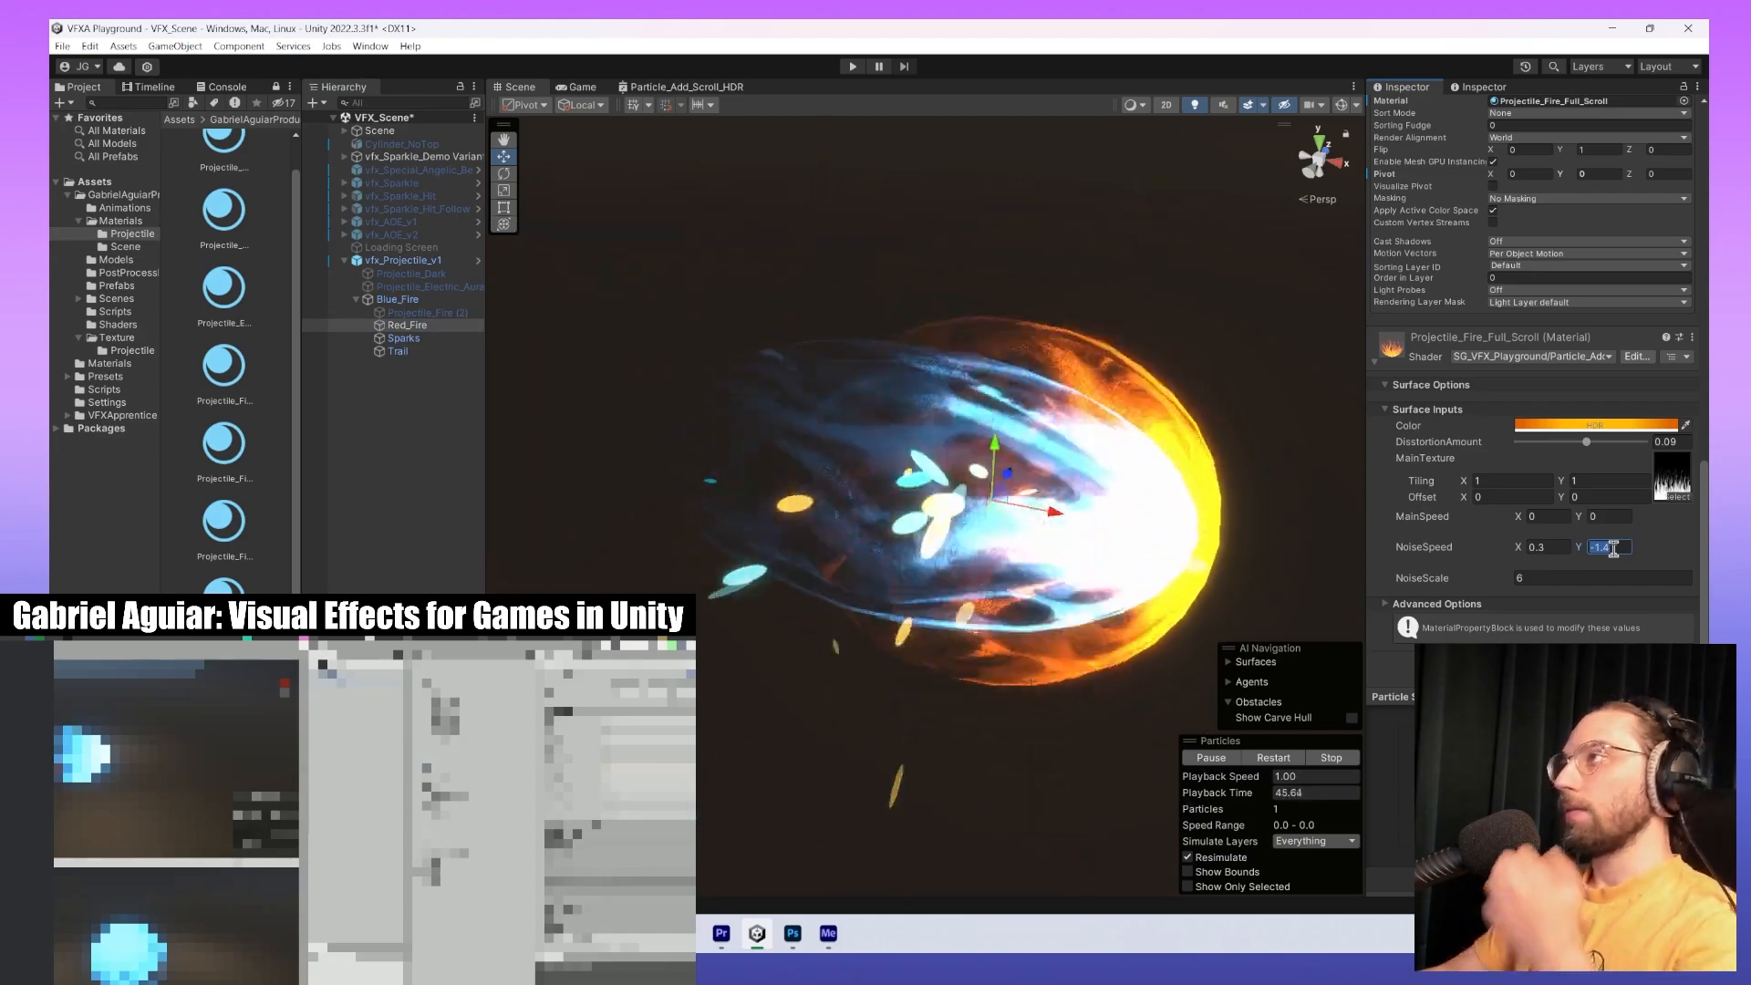
scroll(1609, 542, "up", 5)
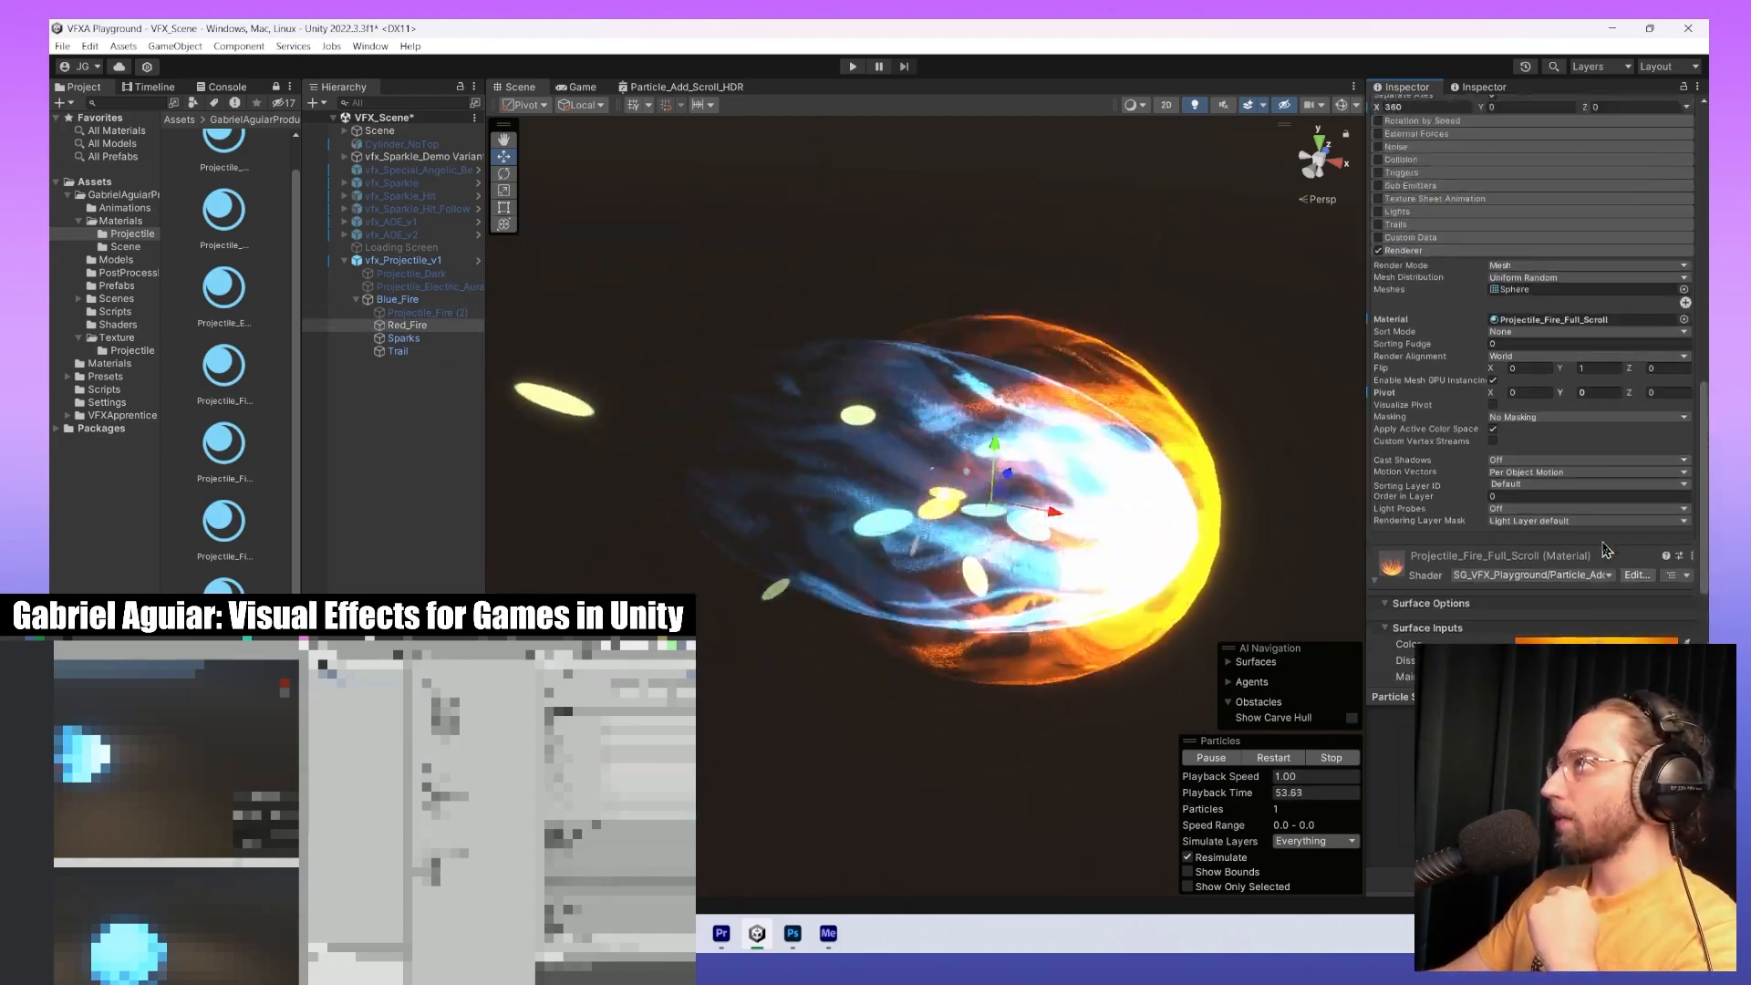
left_click(1605, 392)
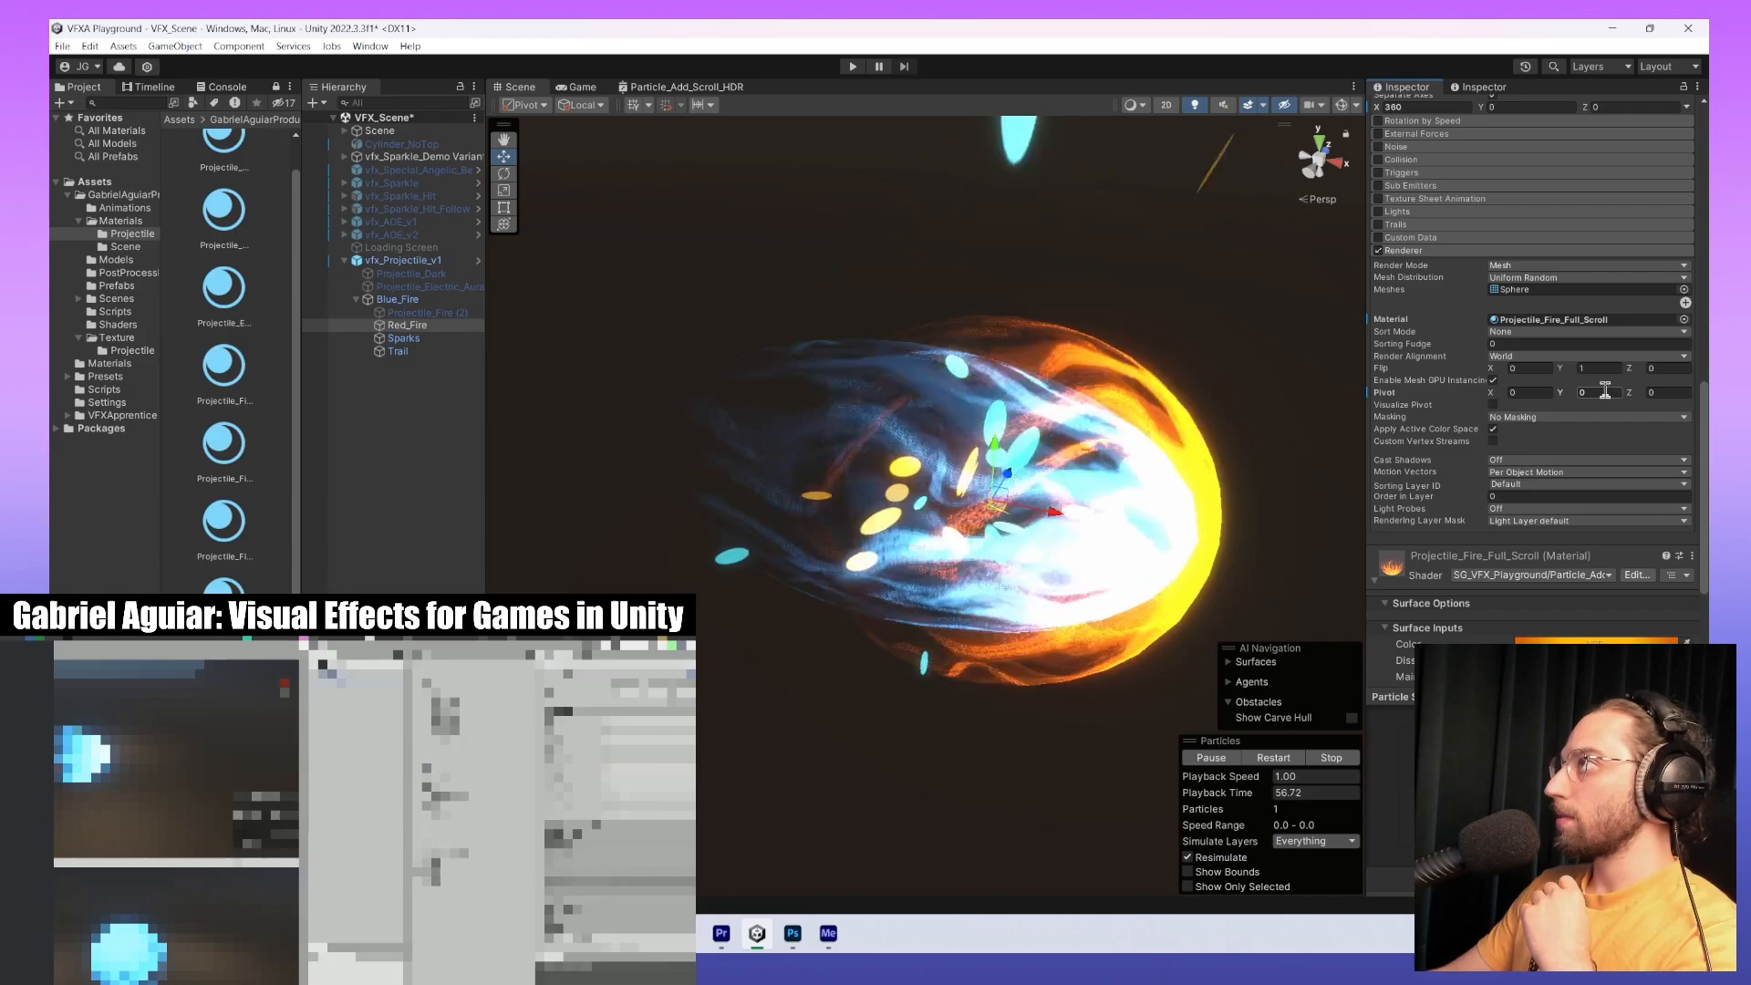
type("0")
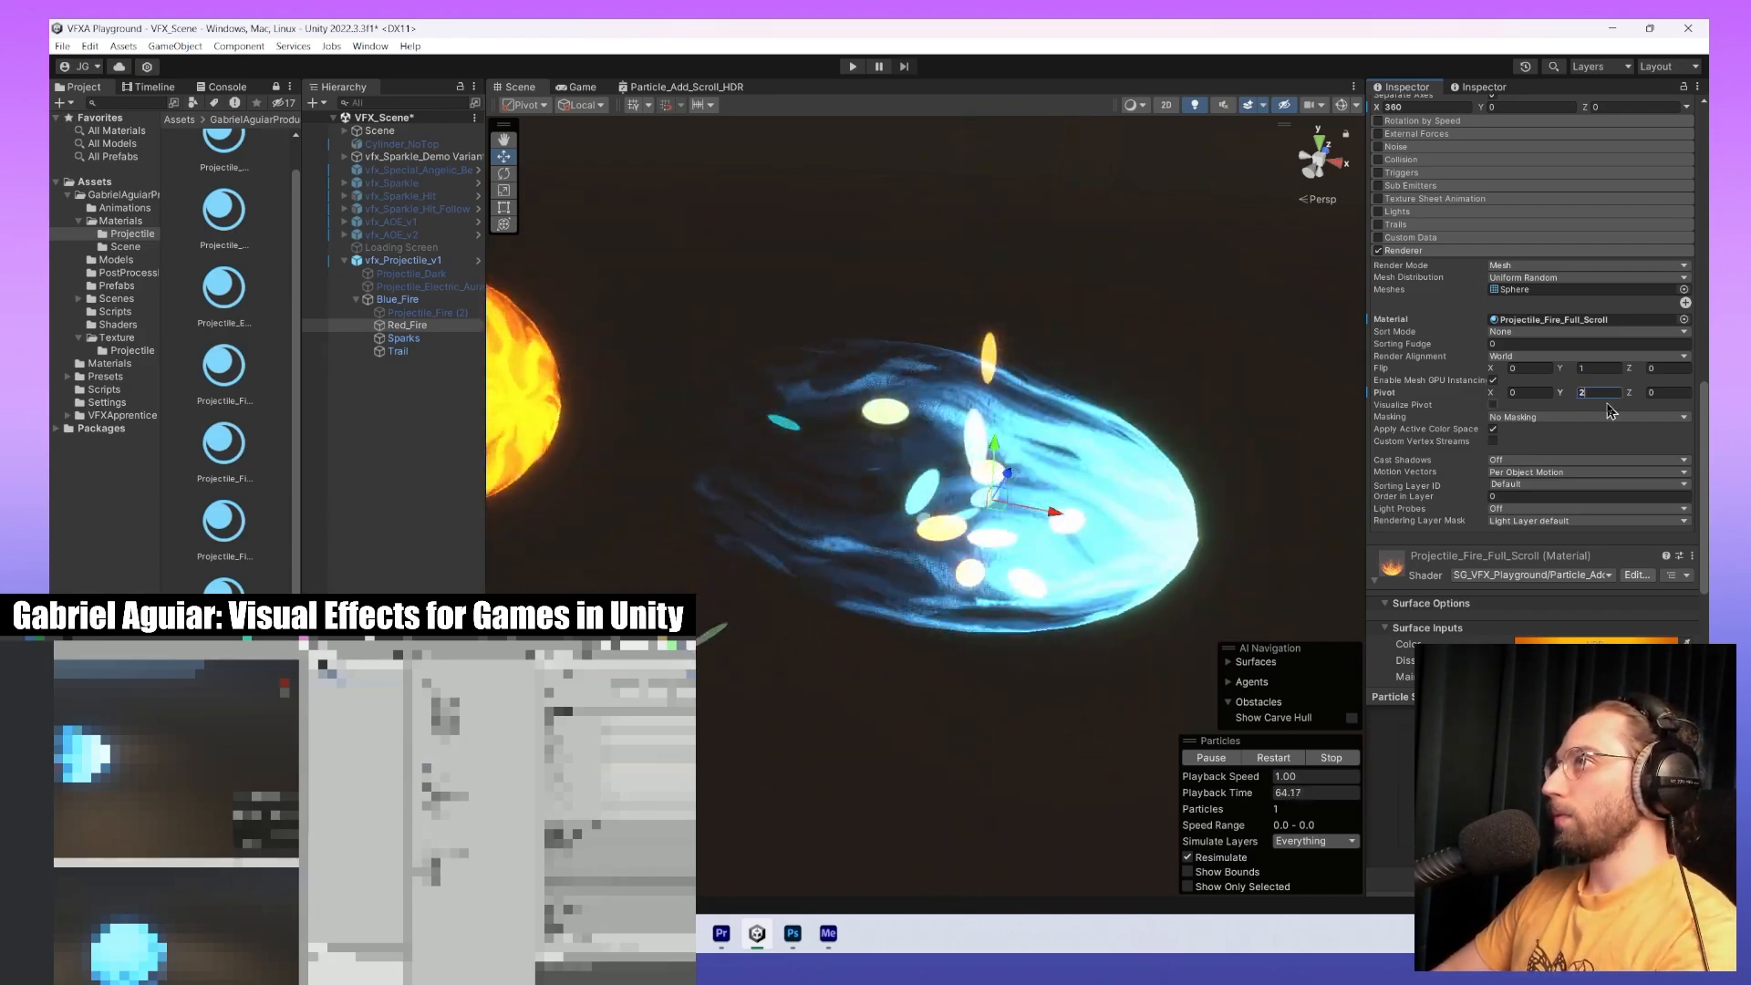
type("1")
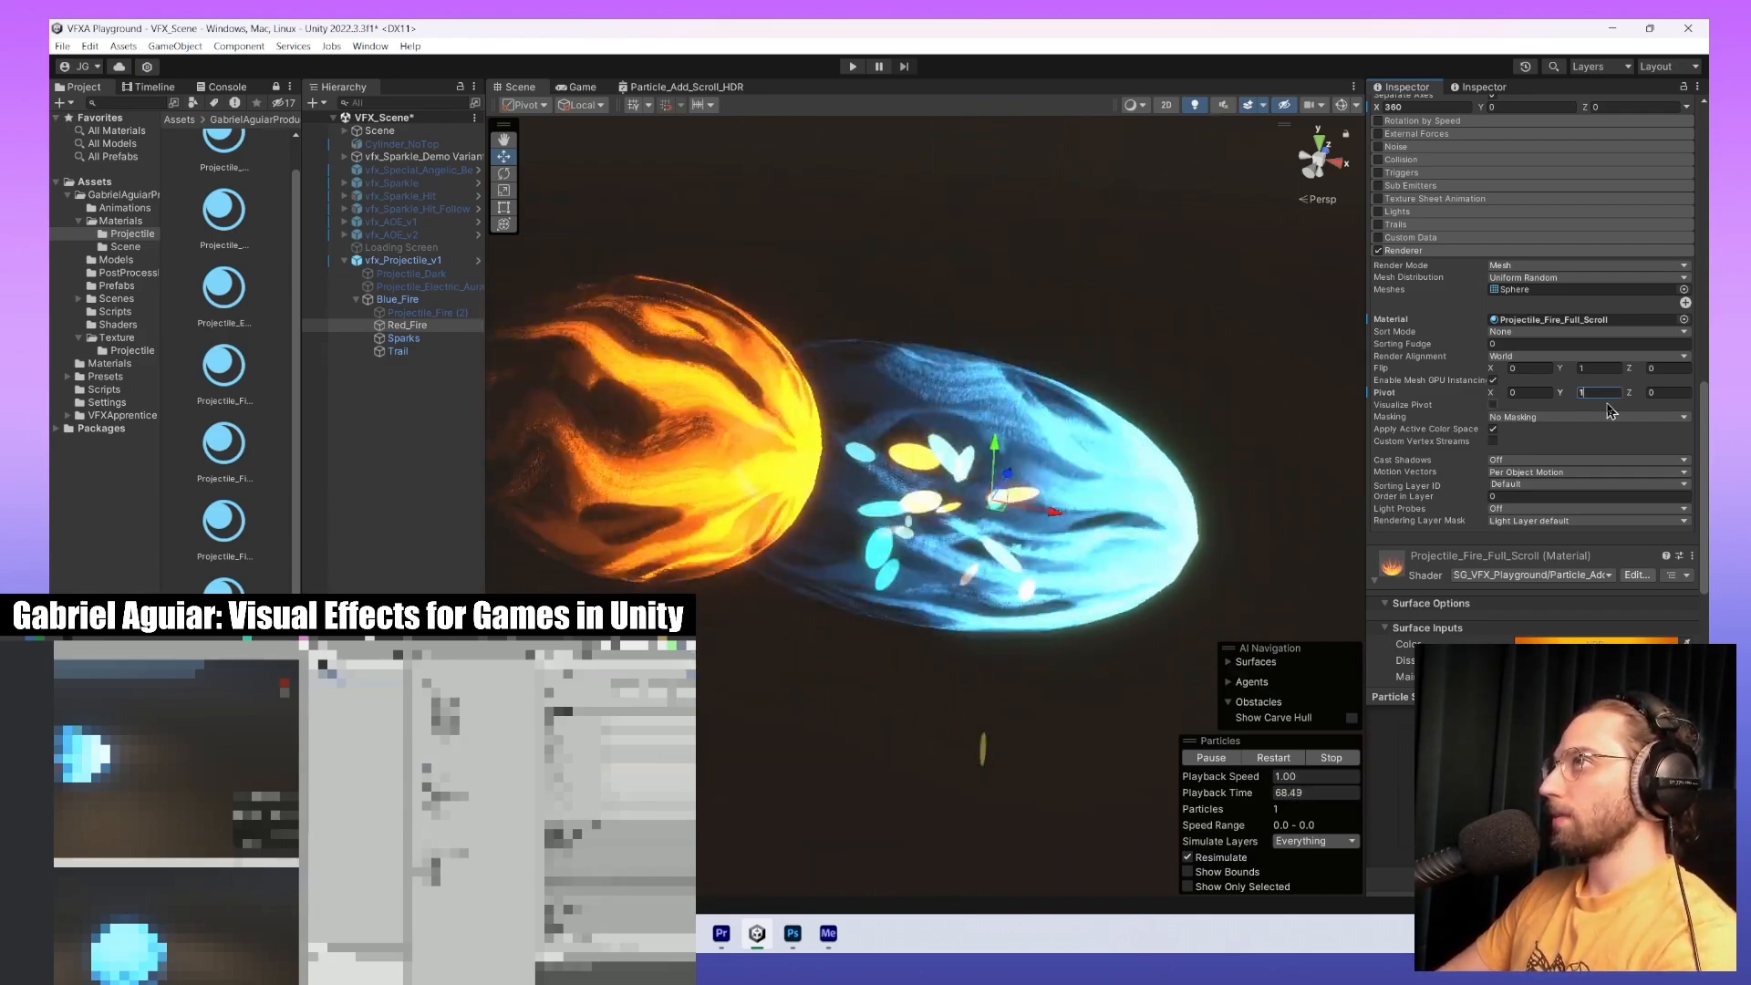
Compare the separated red and blue fires from several angles and review Red_Fire's main, emission and rotation settings.
middle_click_drag(1215, 488, 1157, 450)
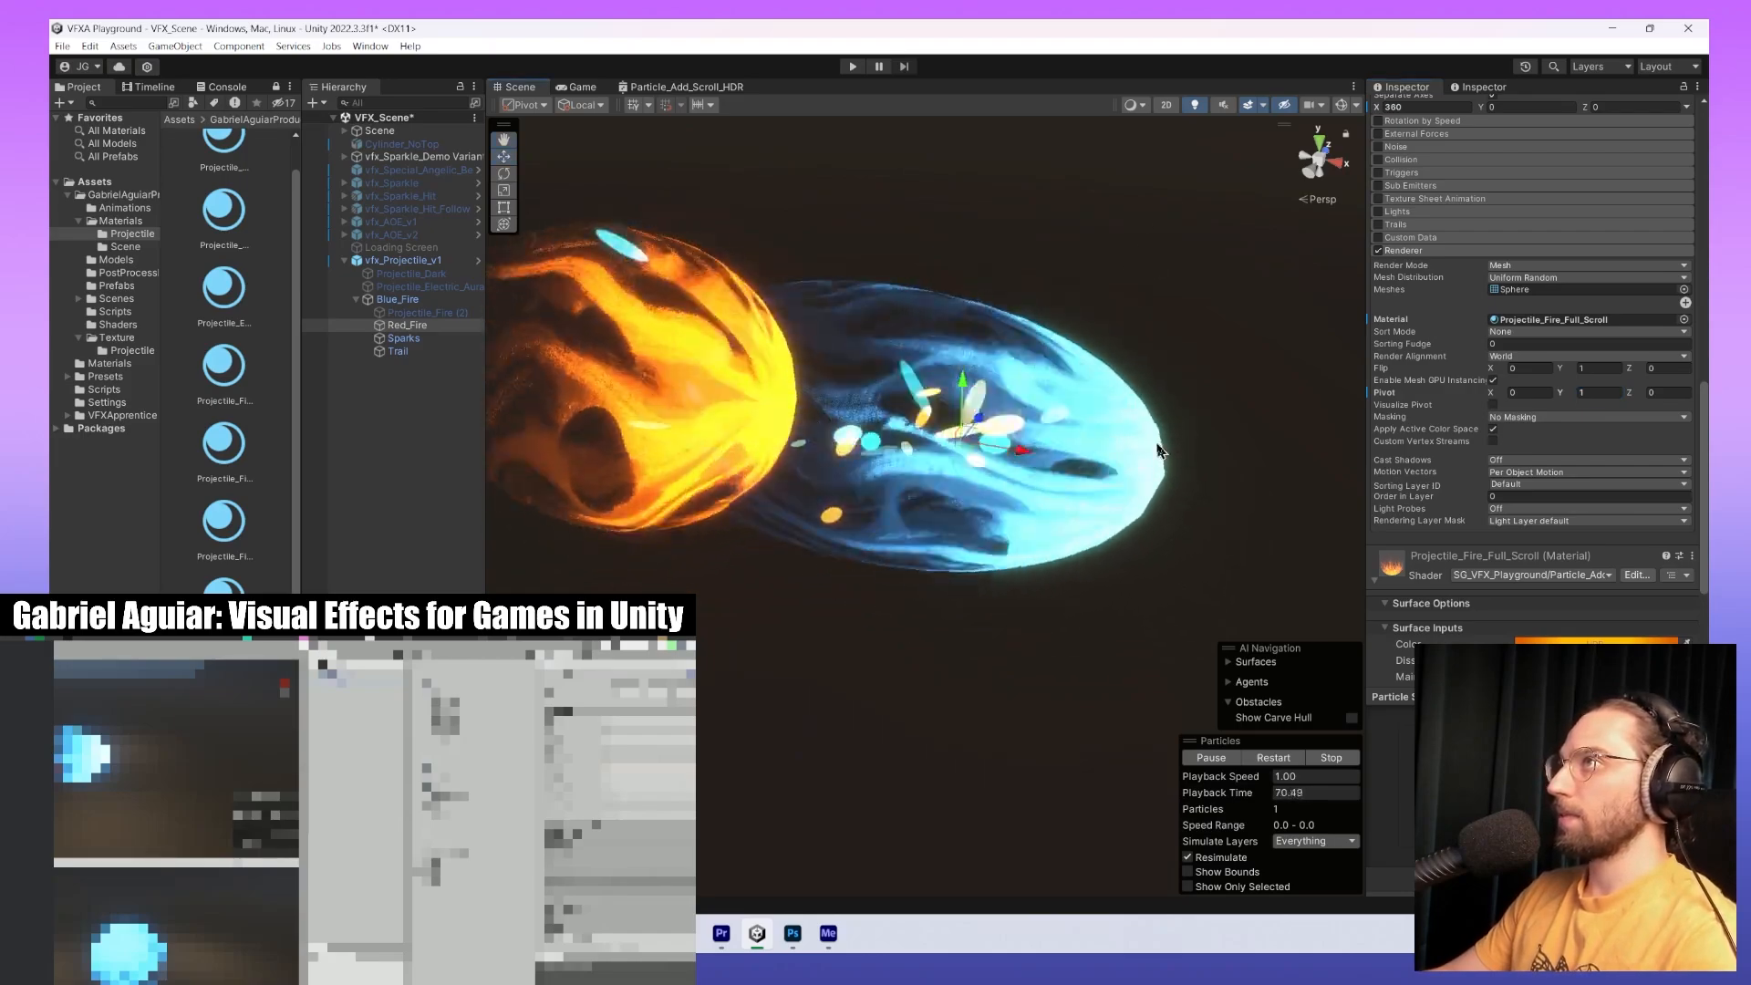
left_click_drag(1157, 449, 884, 473, "alt")
middle_click_drag(884, 474, 984, 489)
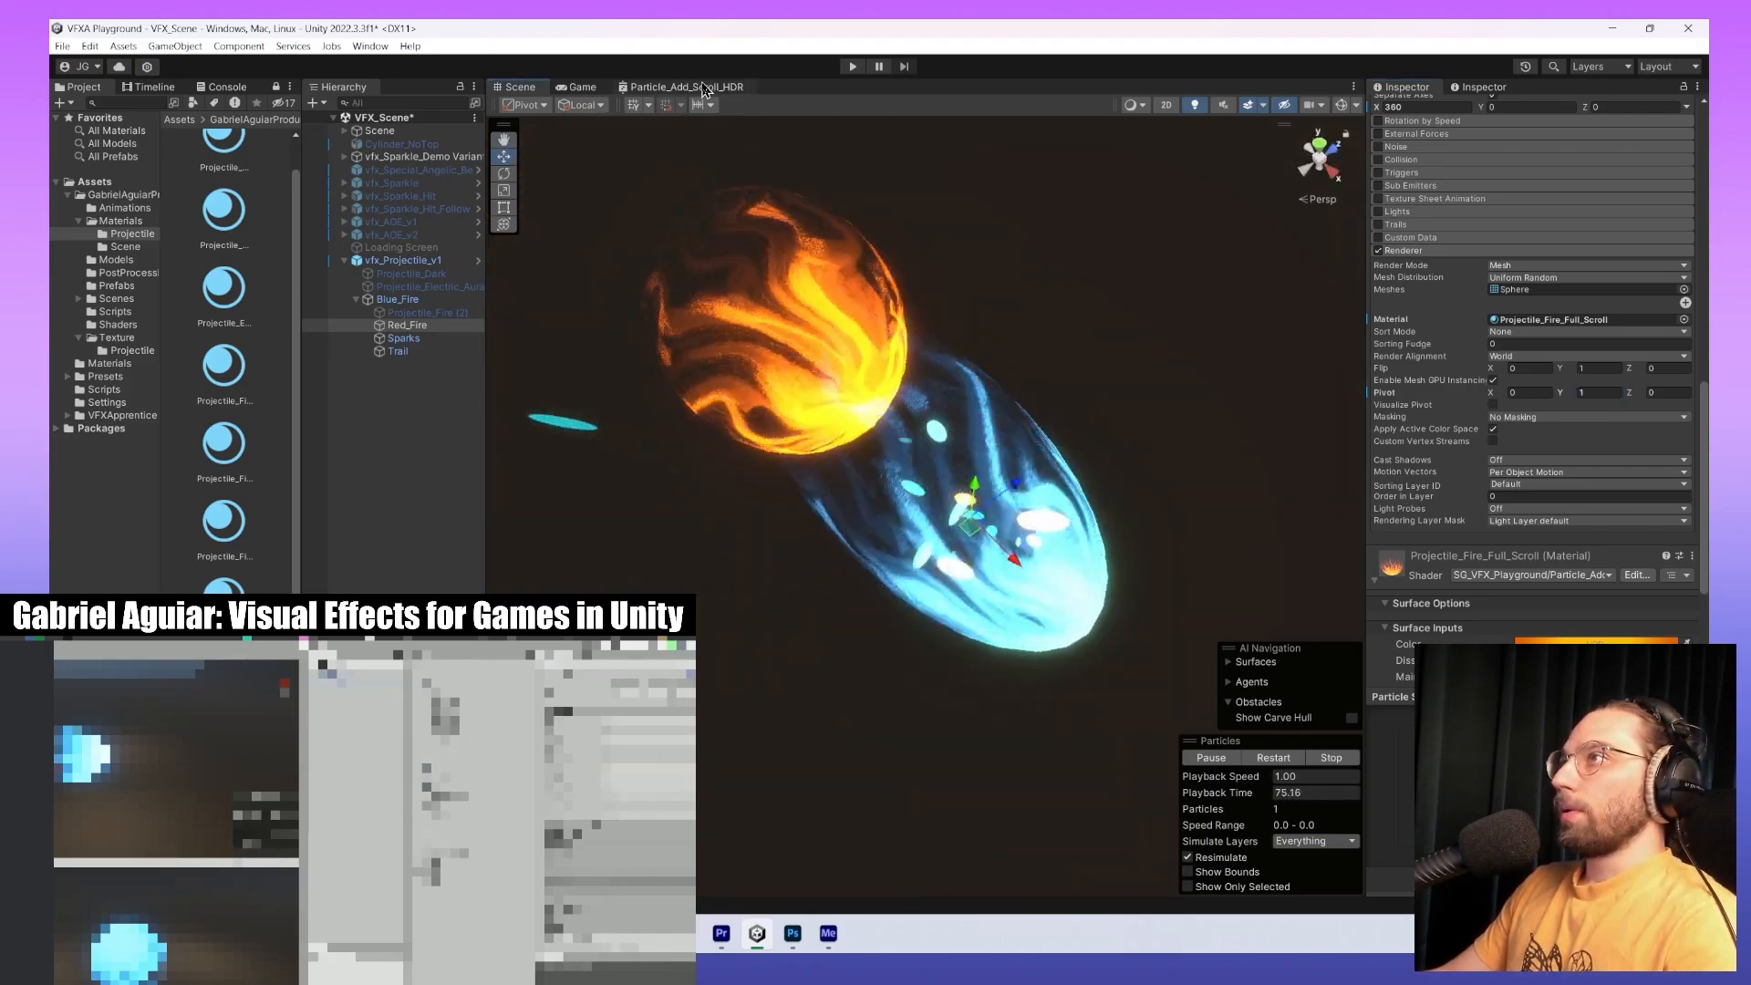
left_click_drag(797, 731, 858, 678, "alt")
middle_click_drag(1177, 611, 1106, 649)
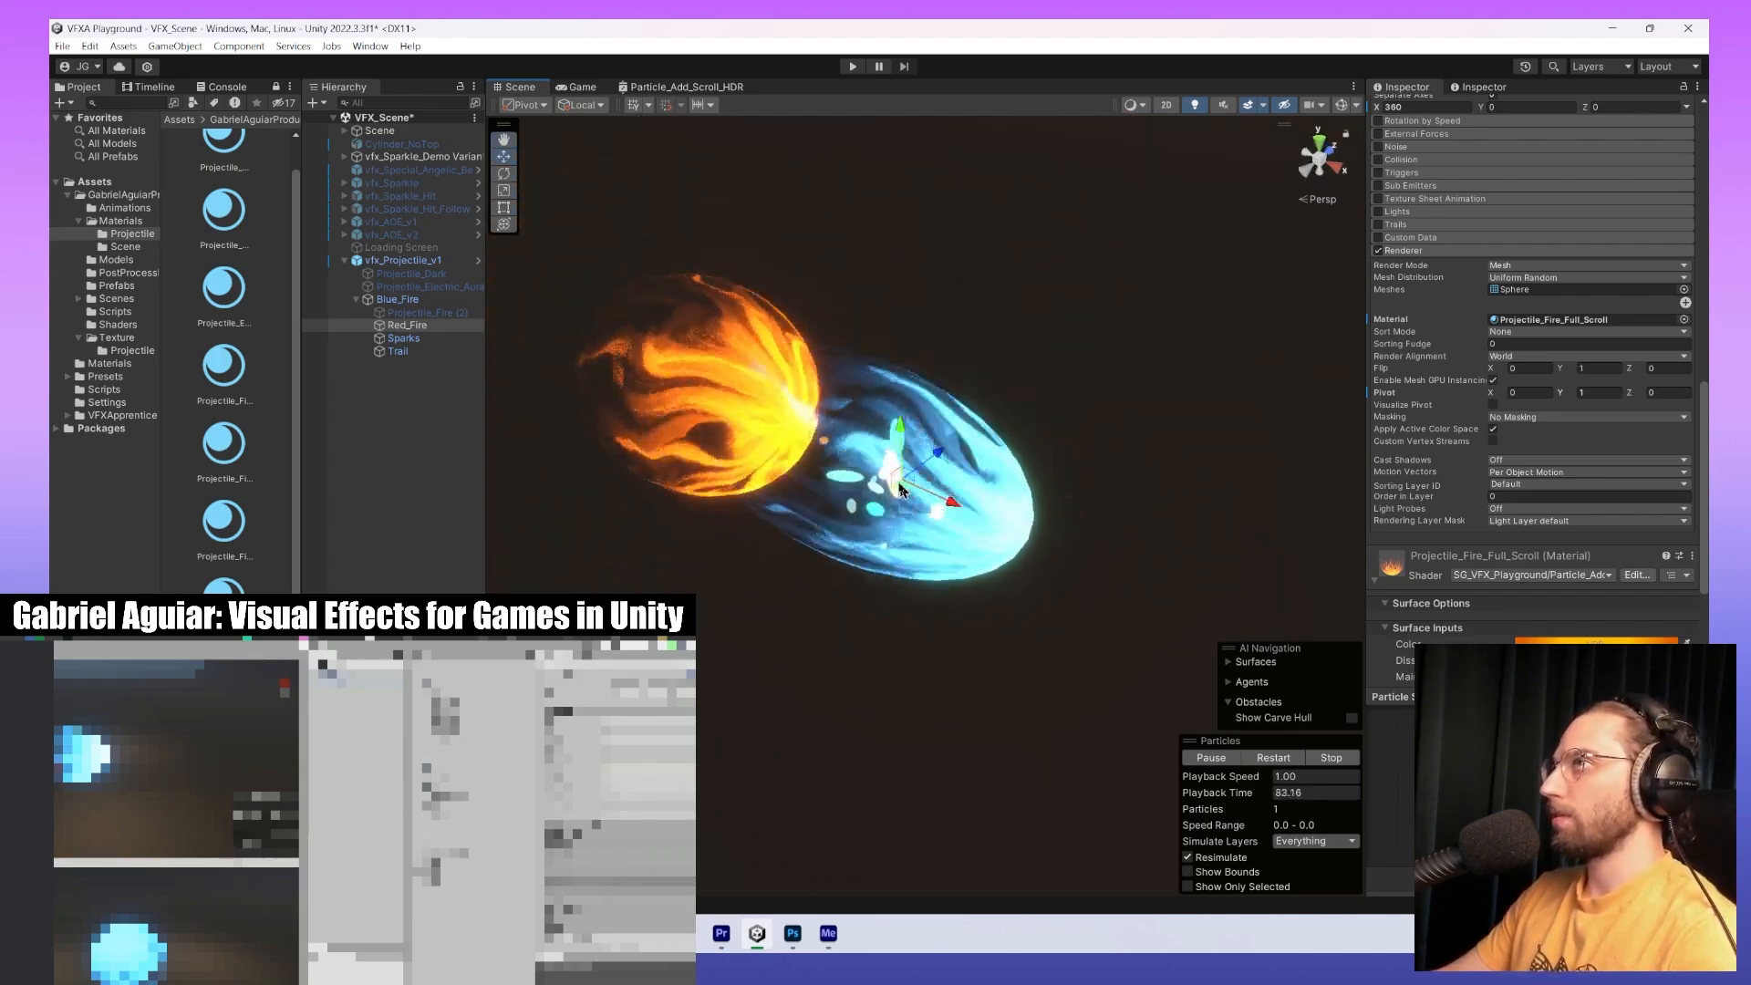
scroll(1539, 329, "up", 15)
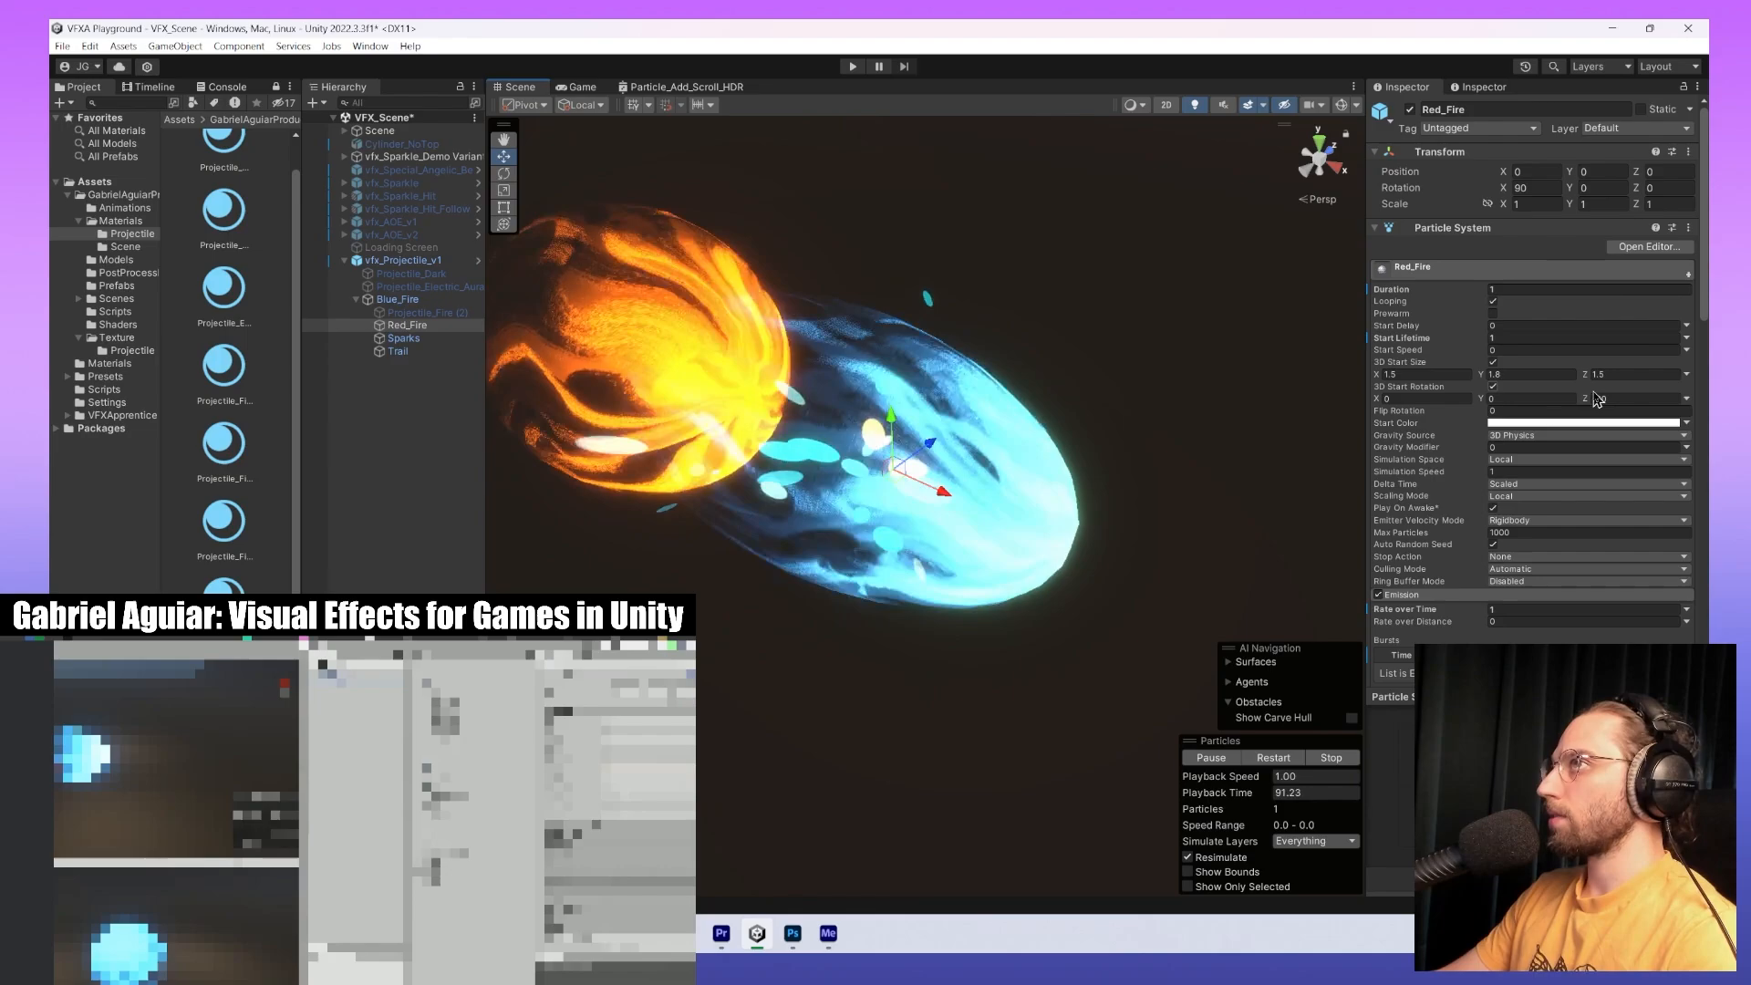
scroll(1598, 401, "down", 5)
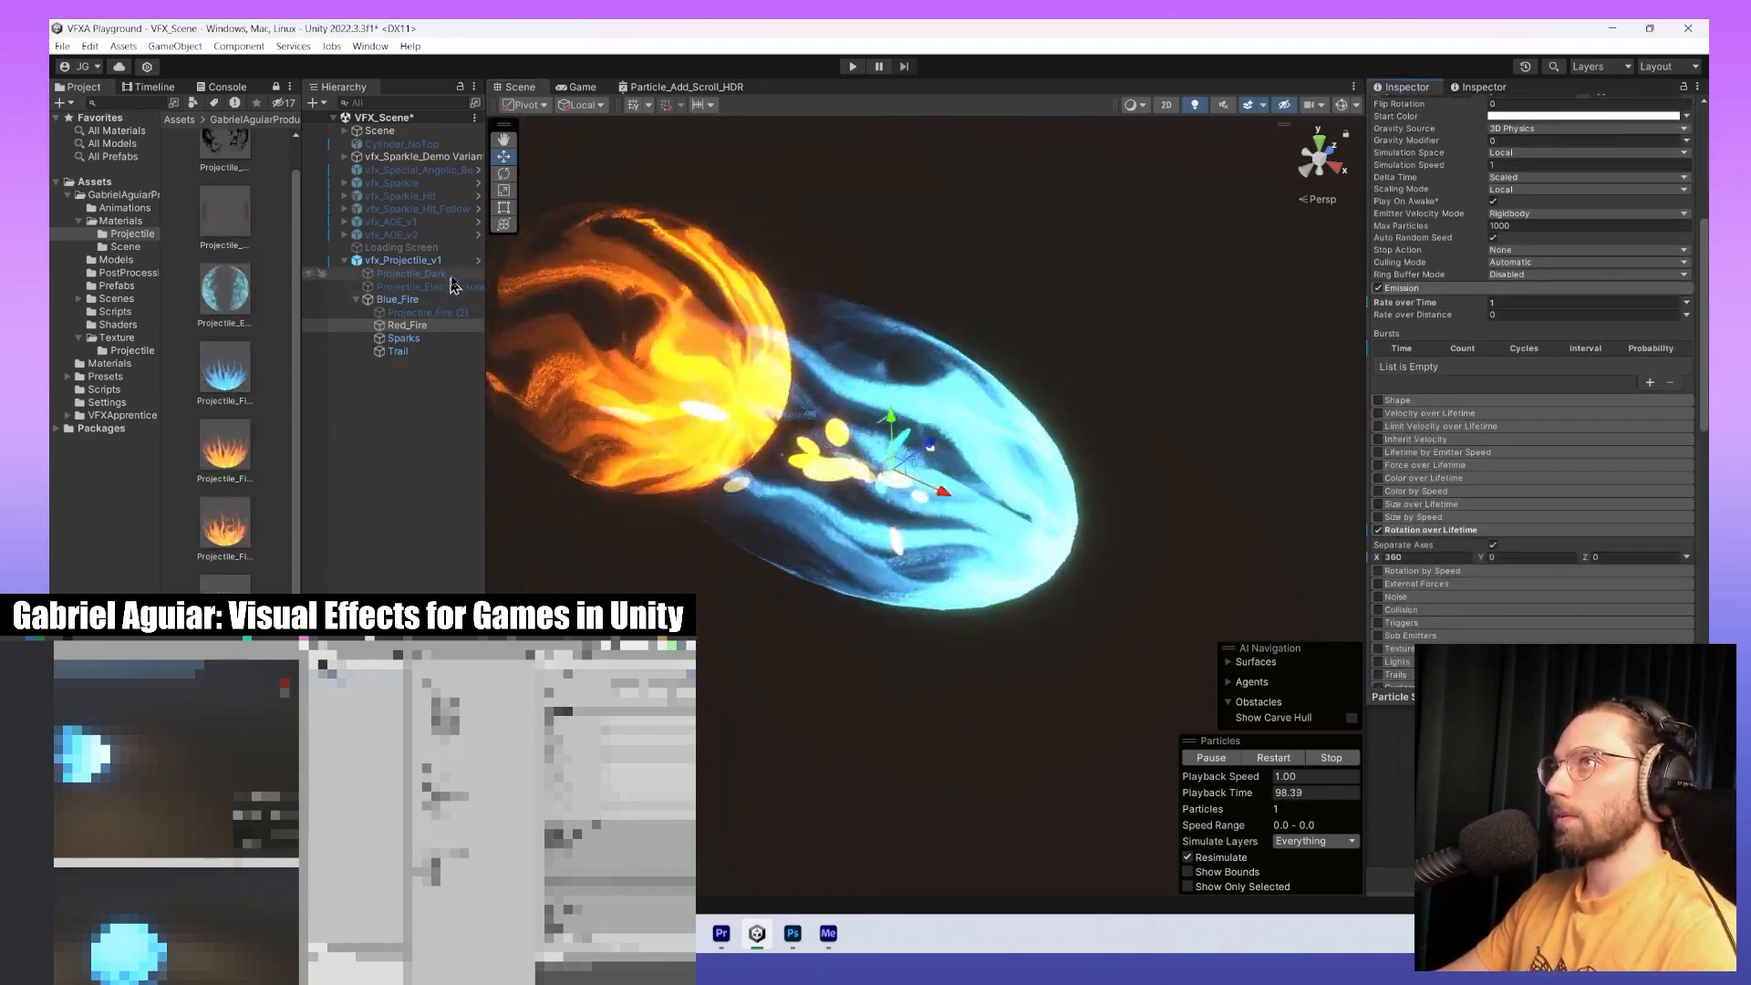
Set Blue_Fire's Start Lifetime to 1.
left_click(398, 299)
scroll(1587, 440, "up", 5)
left_click(1515, 339)
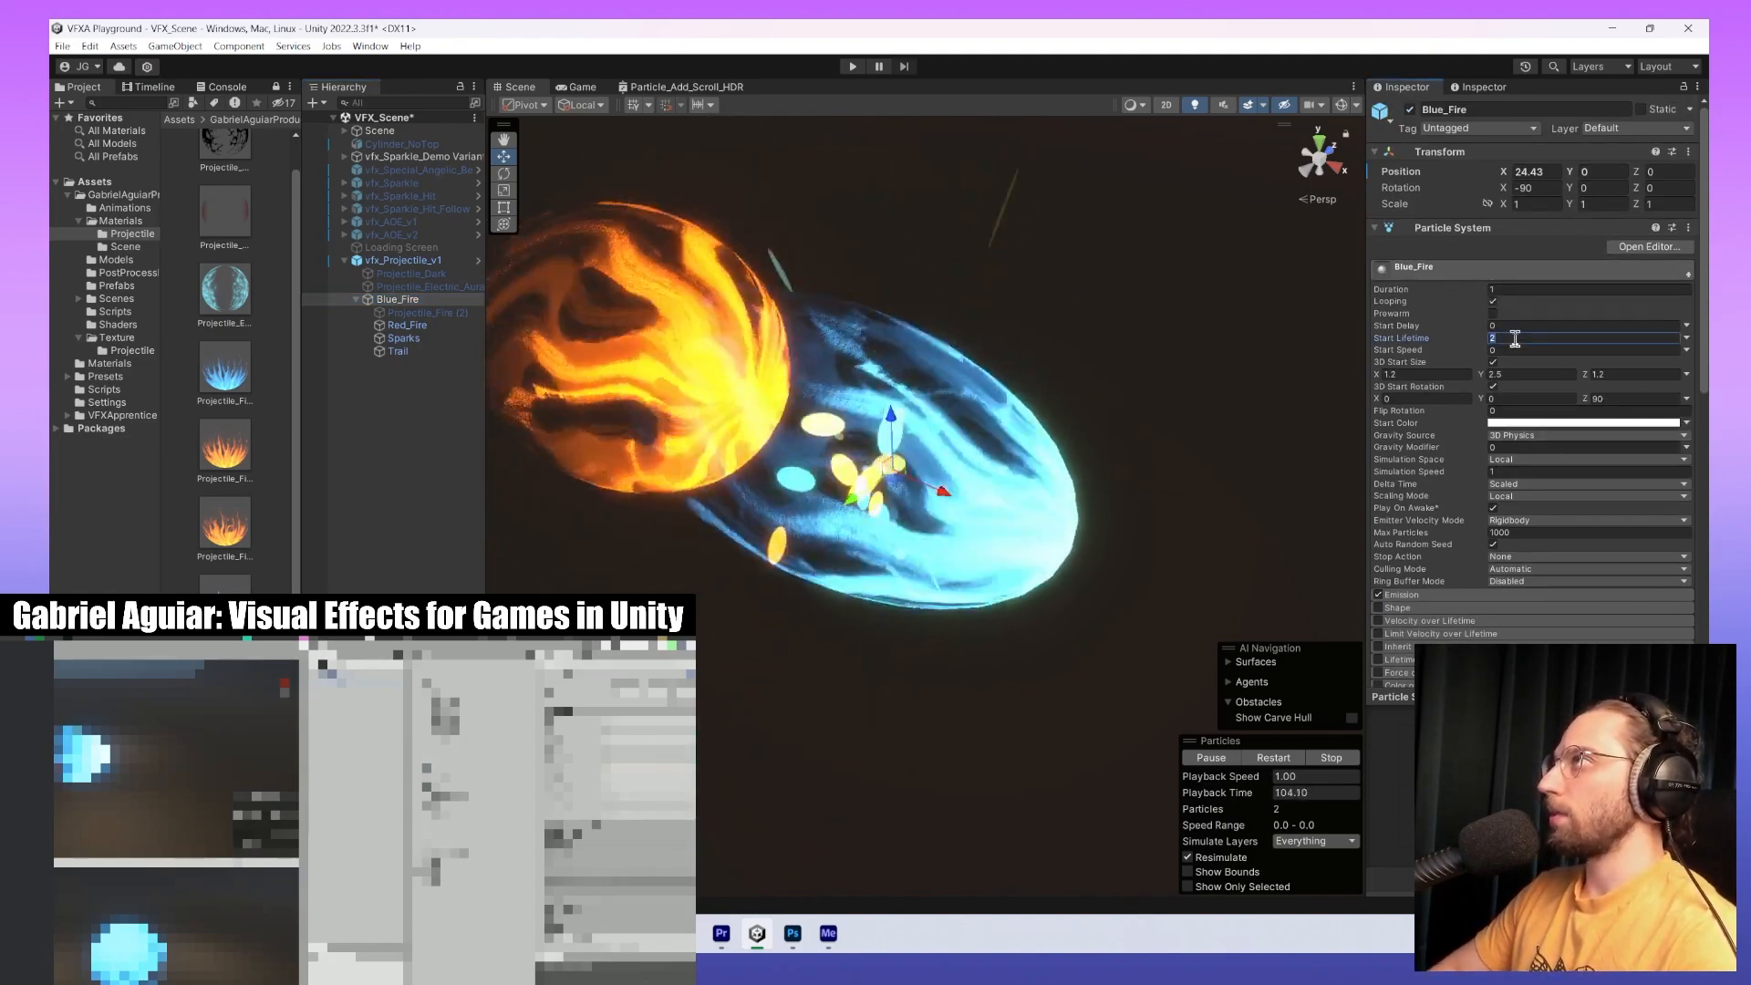
type("1")
Remove the burst from Blue_Fire's Emission and set its Rate over Time to 1.
scroll(1520, 337, "down", 4)
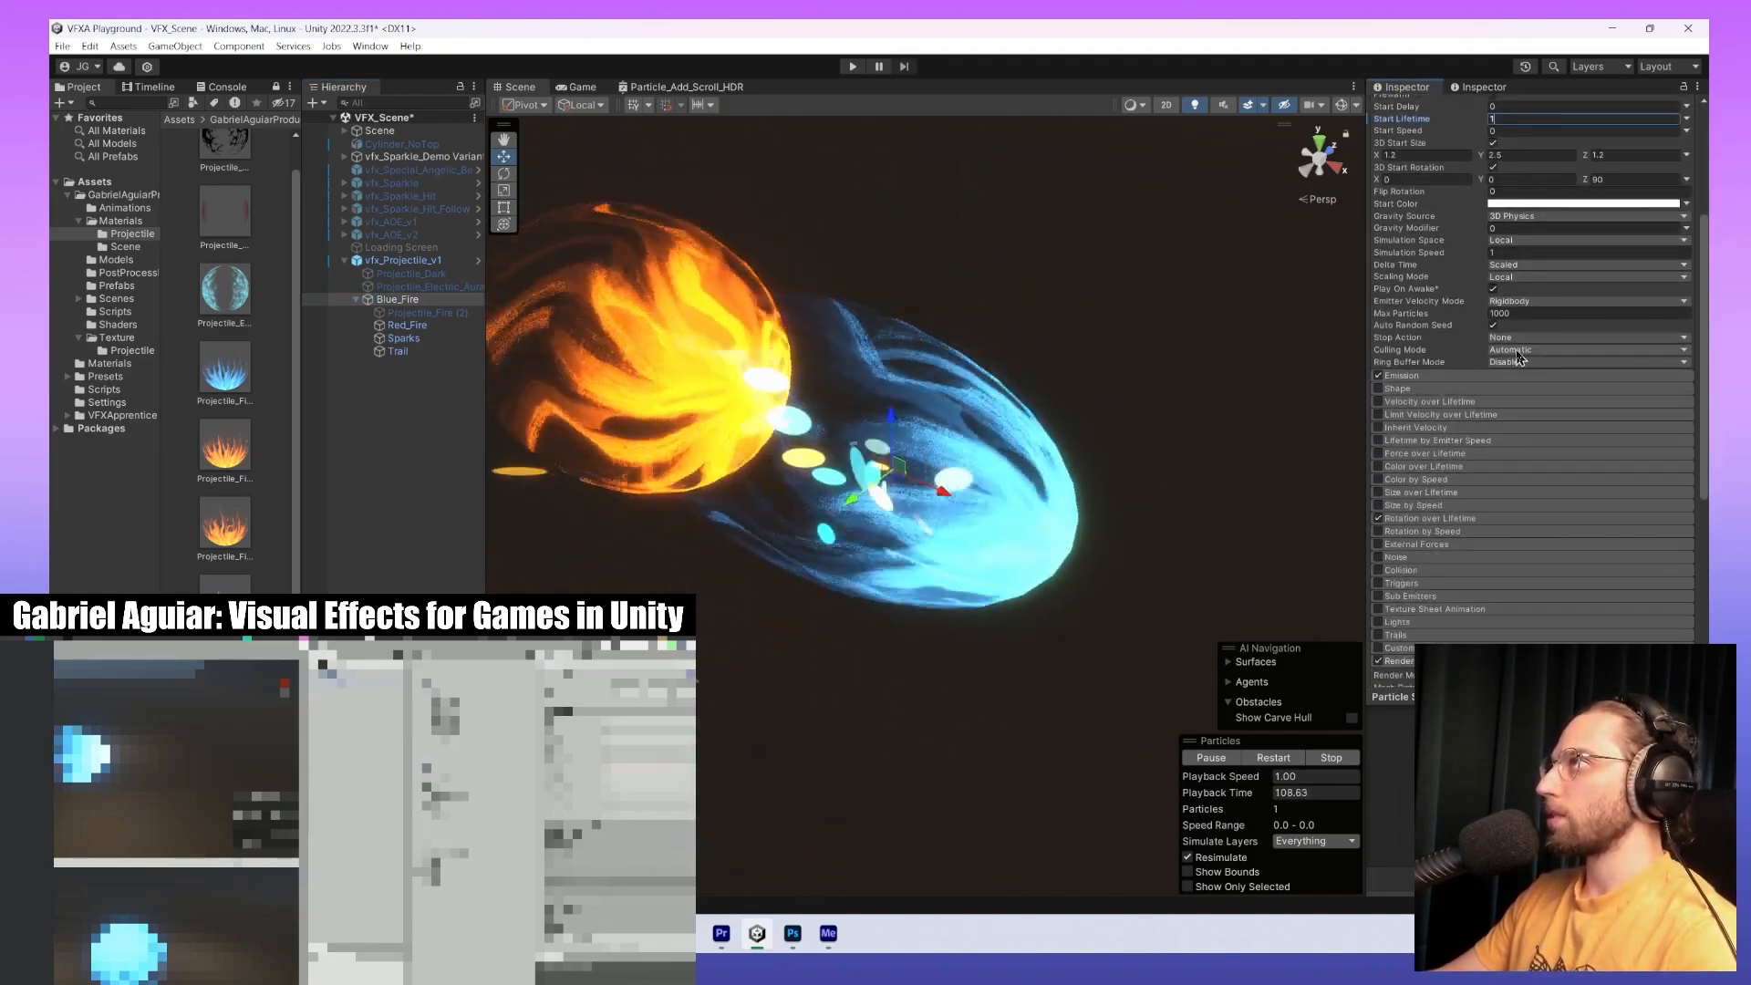
left_click(1440, 377)
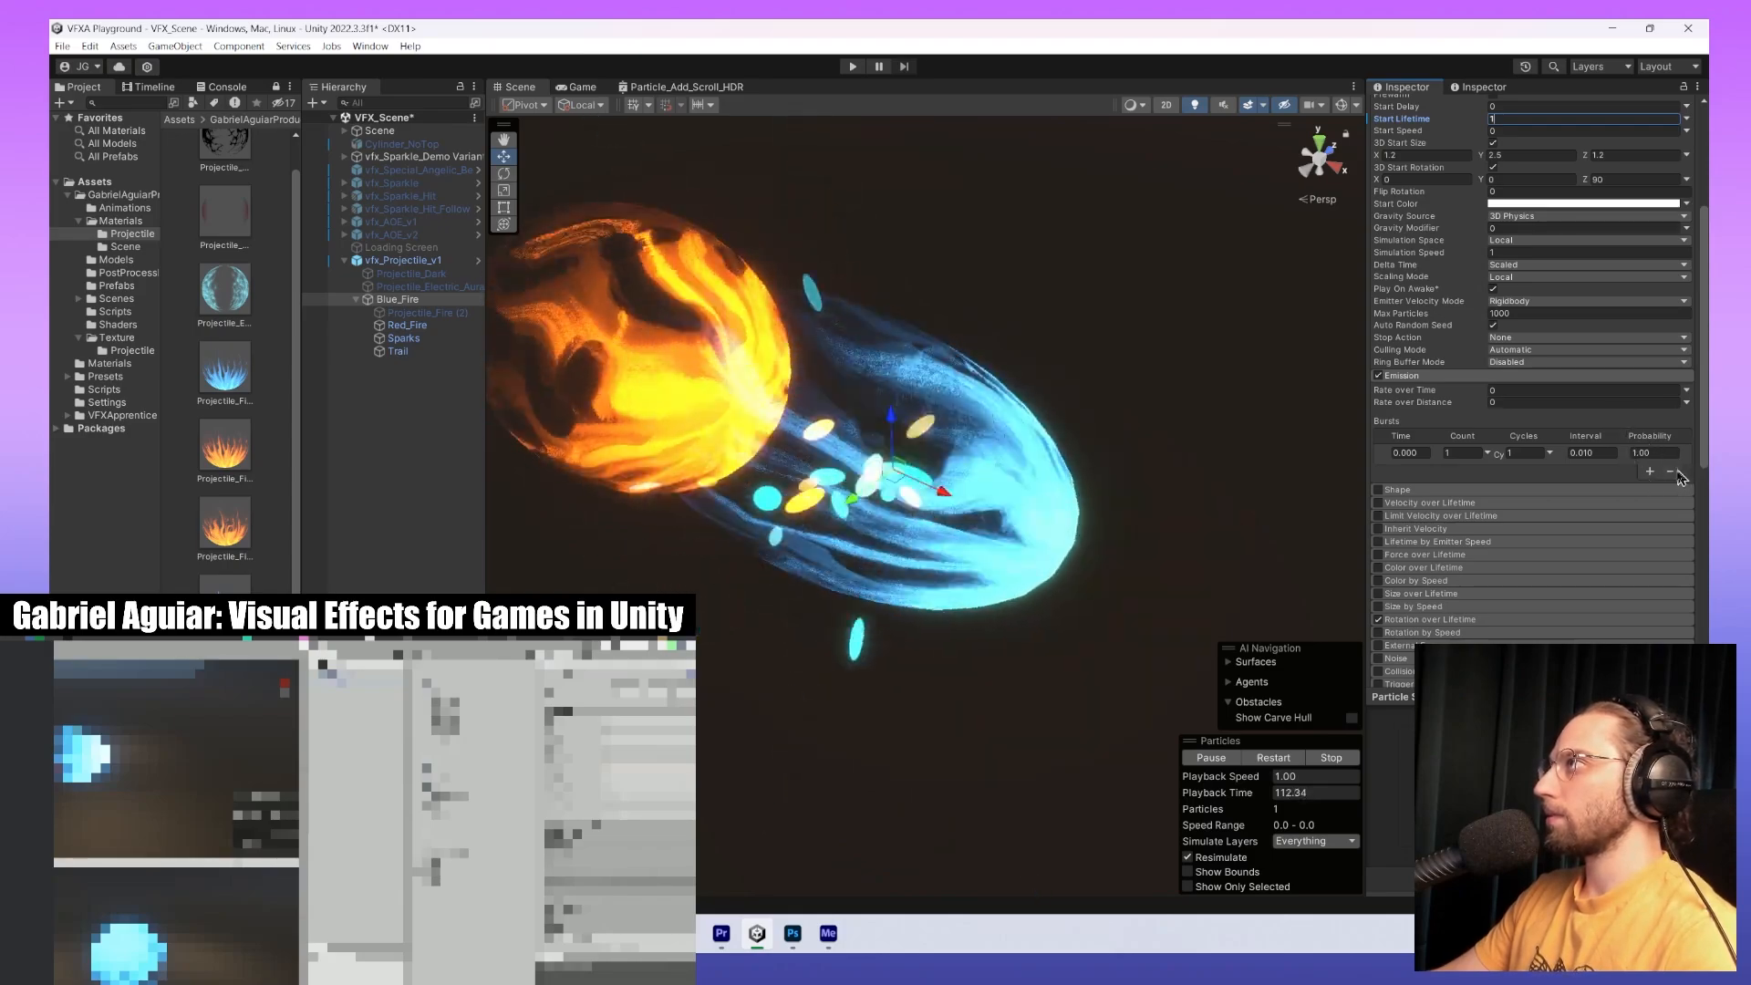
left_click(1670, 470)
type("1")
Set Blue_Fire's Rotation over Lifetime X to 360.
scroll(1459, 401, "down", 2)
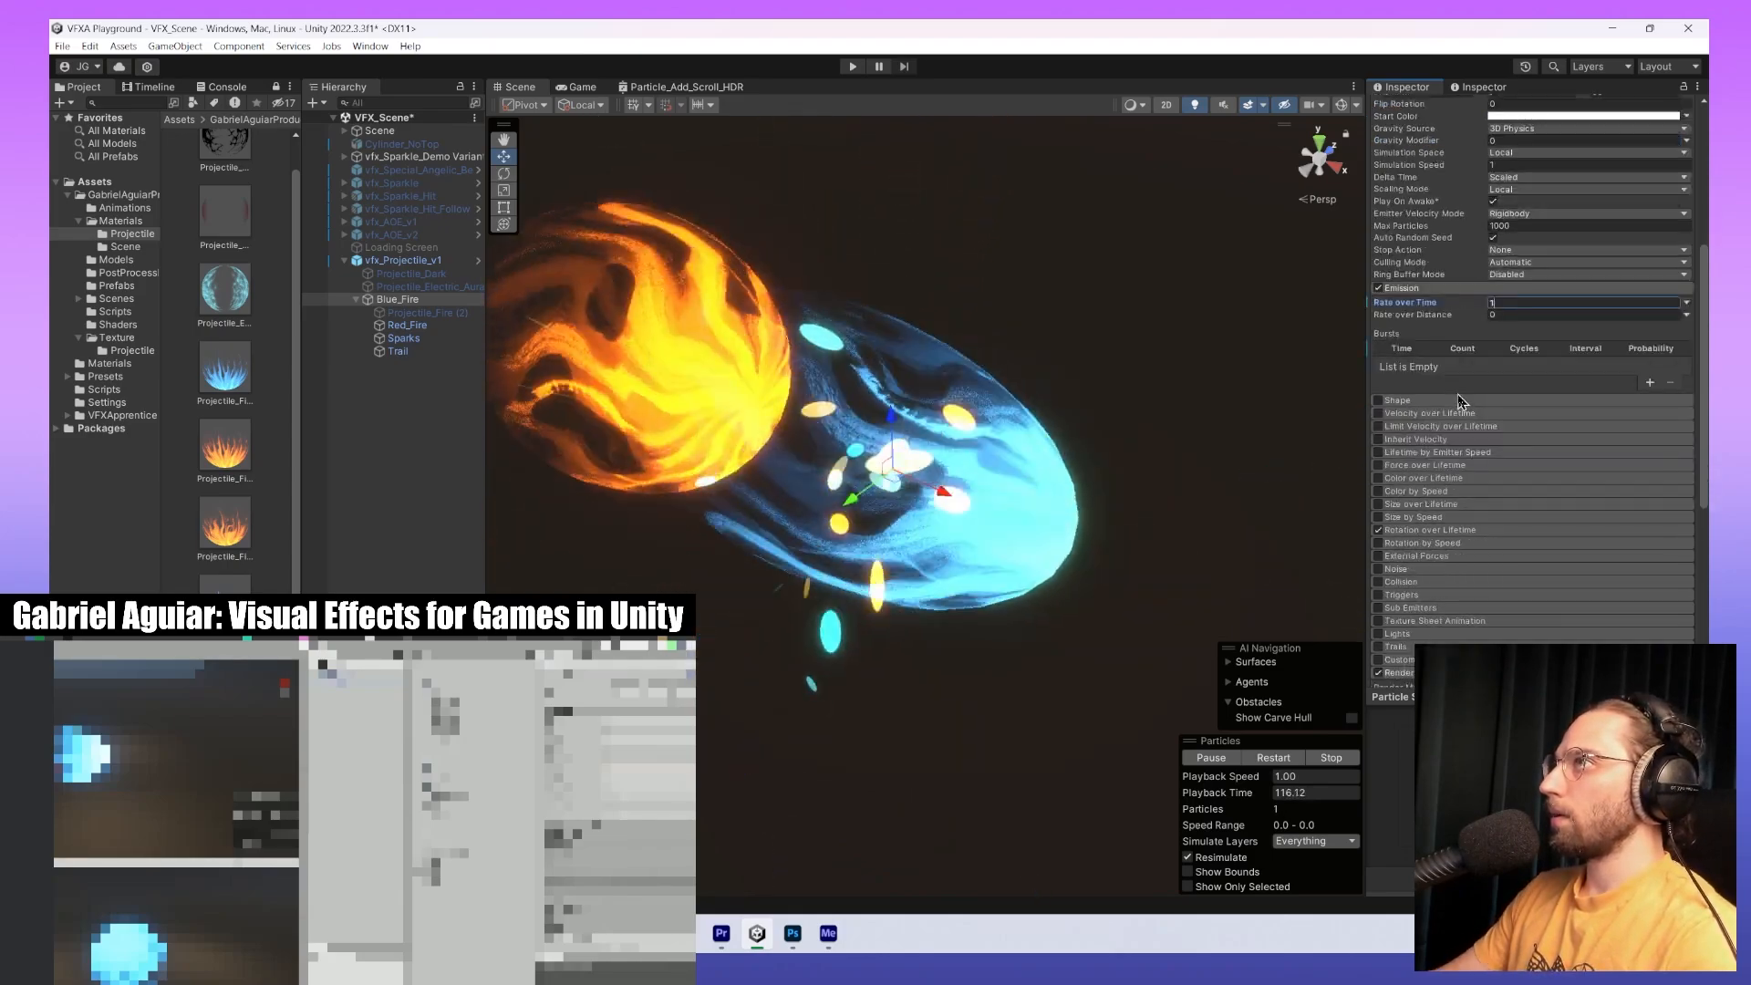
left_click(1404, 531)
left_click(1431, 557)
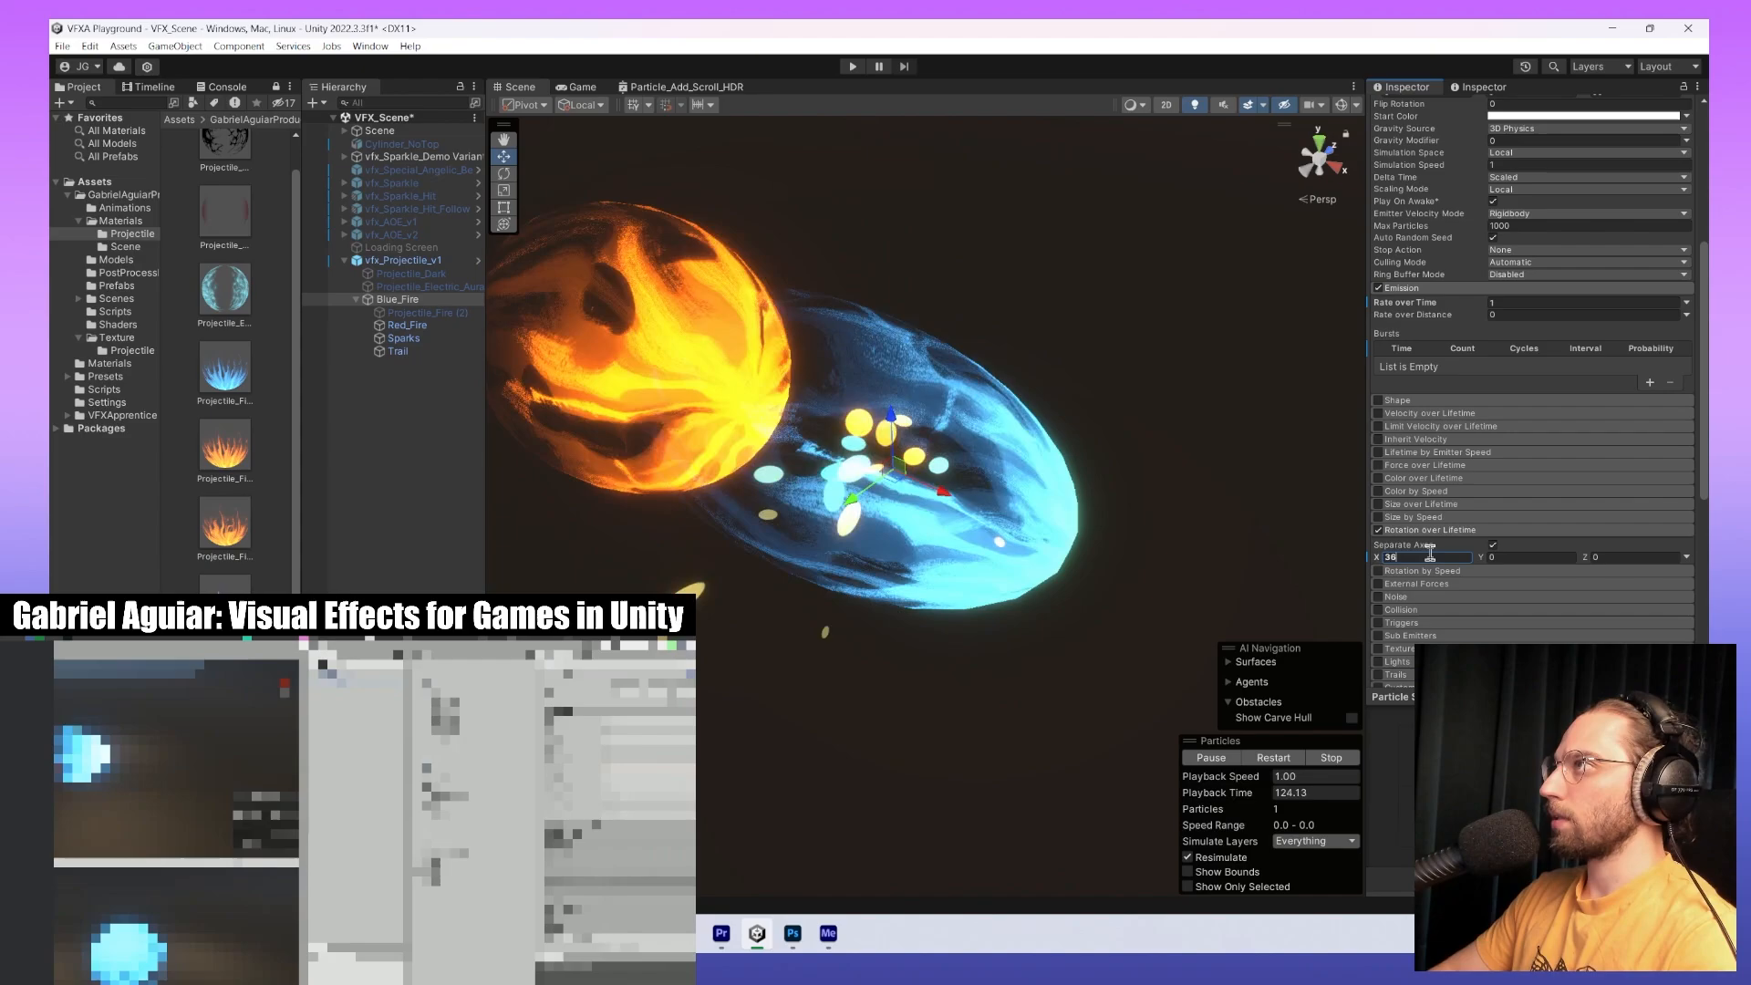
Review Blue_Fire's Renderer pivot, Rotation over Lifetime and material speed and noise settings.
scroll(1430, 553, "down", 3)
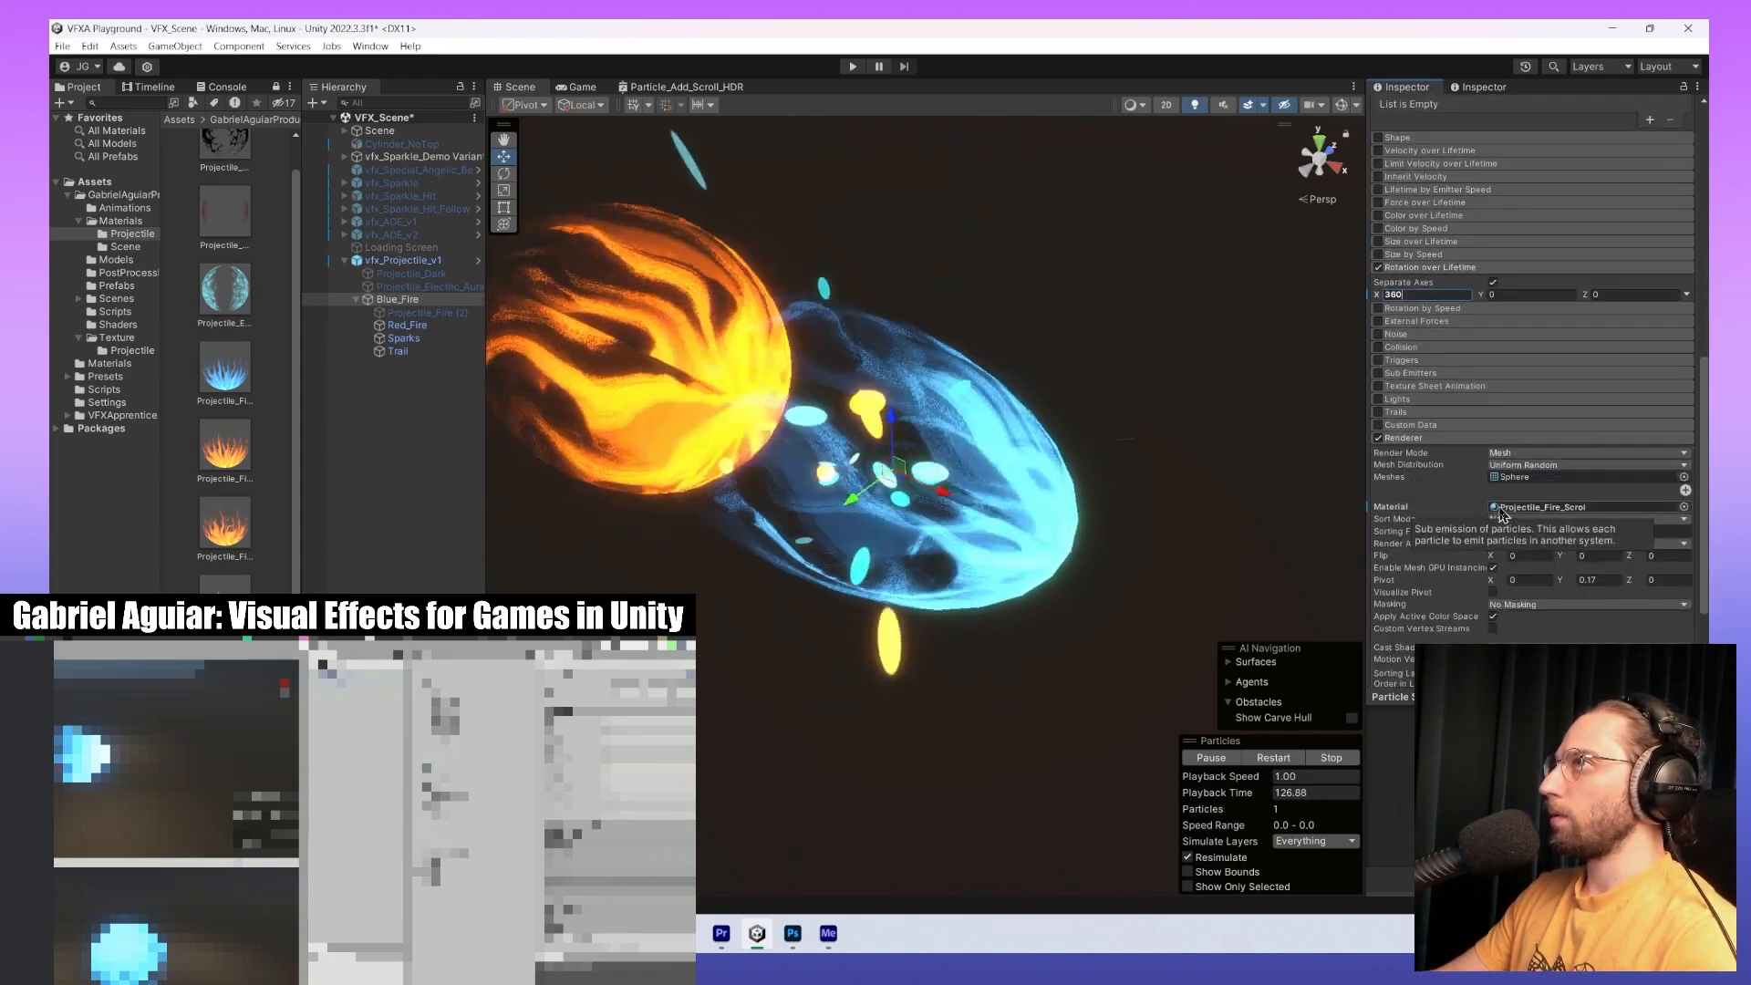
left_click(1600, 580)
scroll(1607, 571, "down", 1)
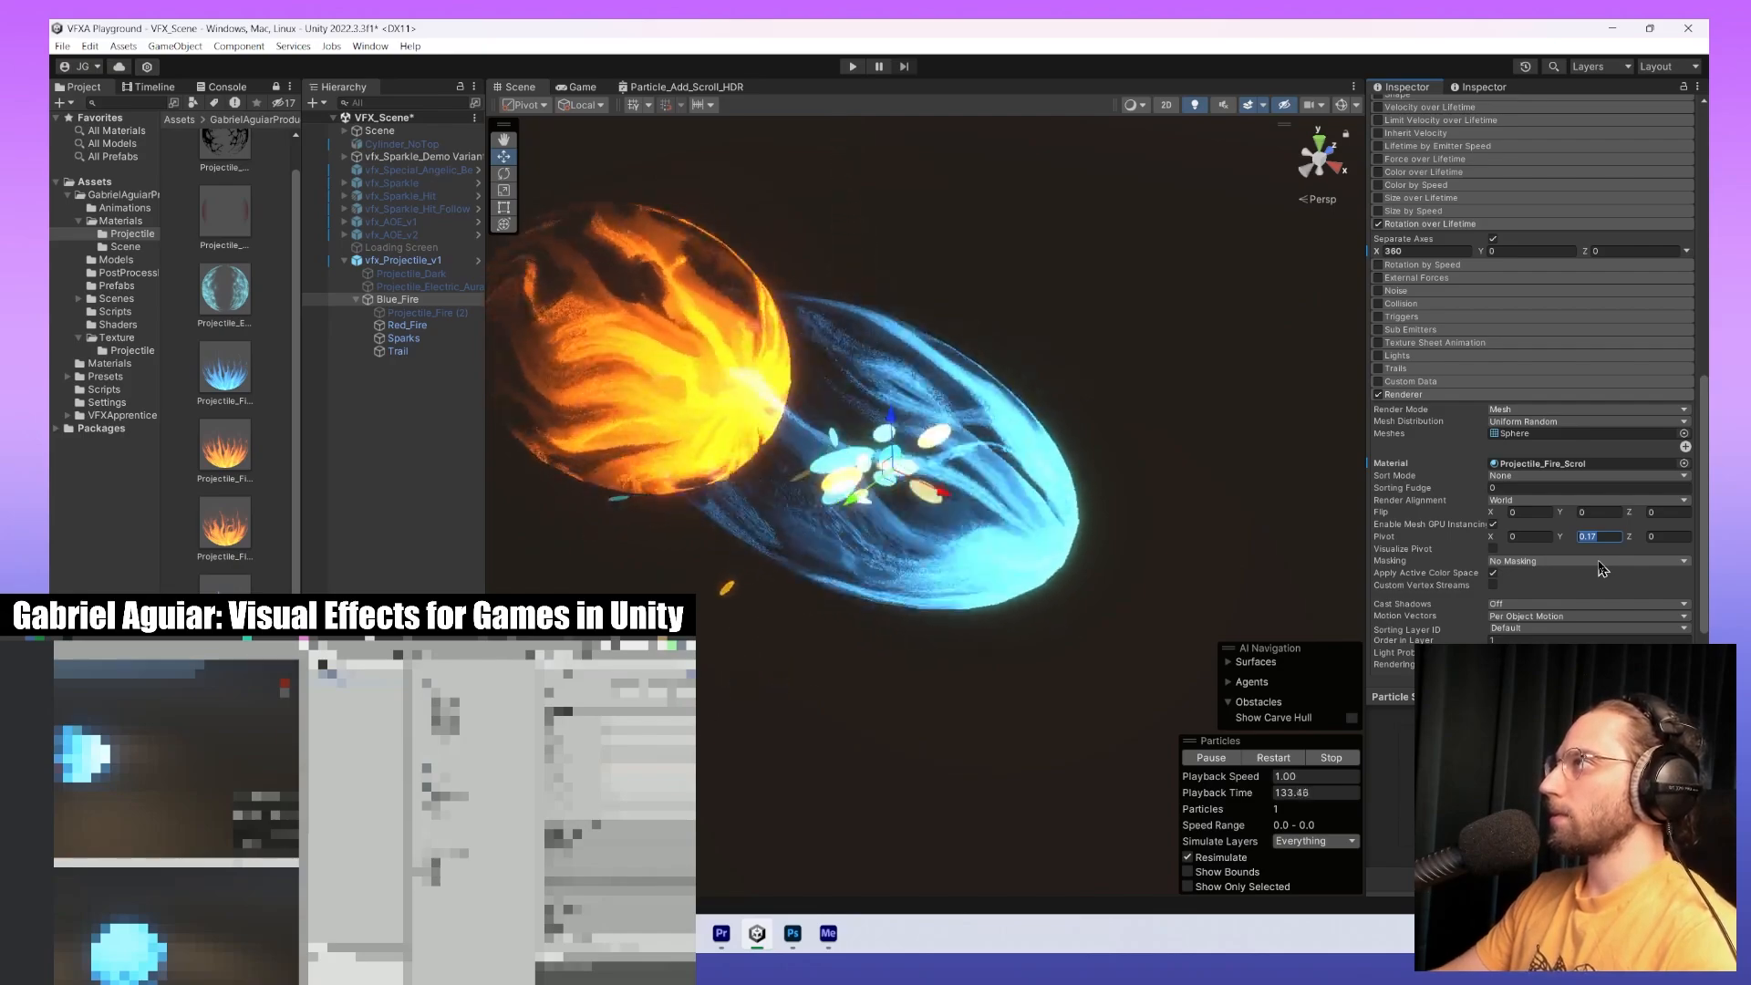
scroll(1600, 565, "down", 2)
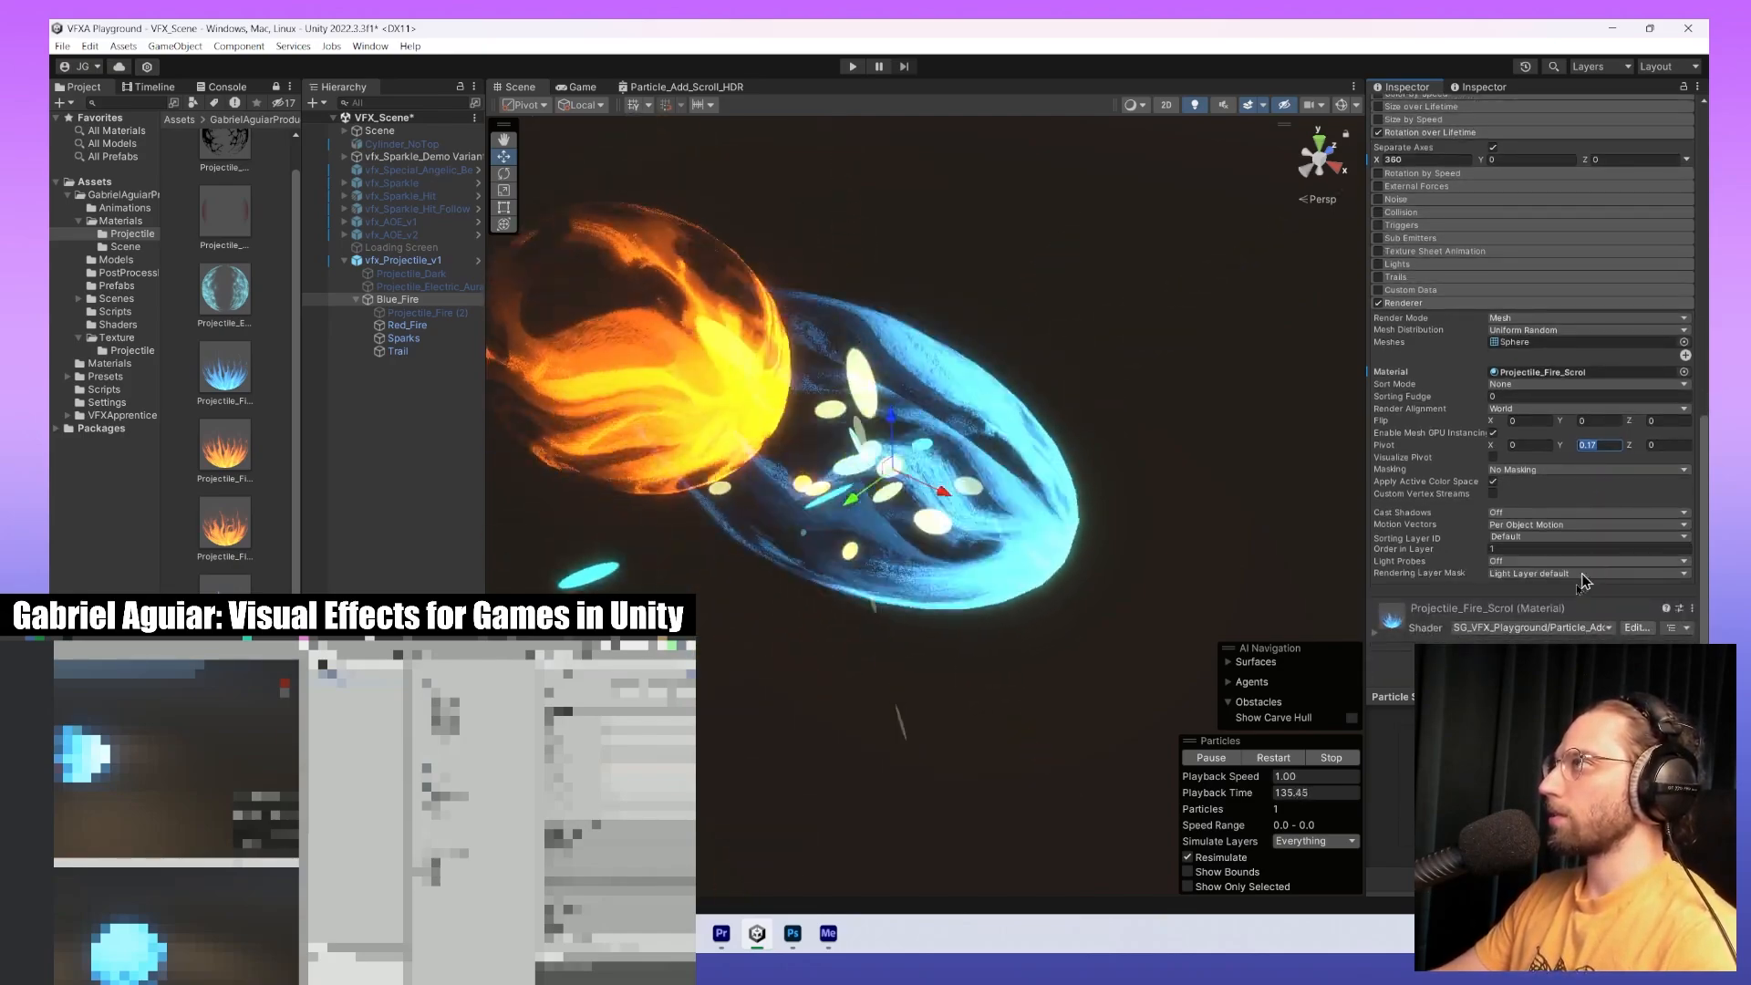
scroll(1519, 603, "down", 3)
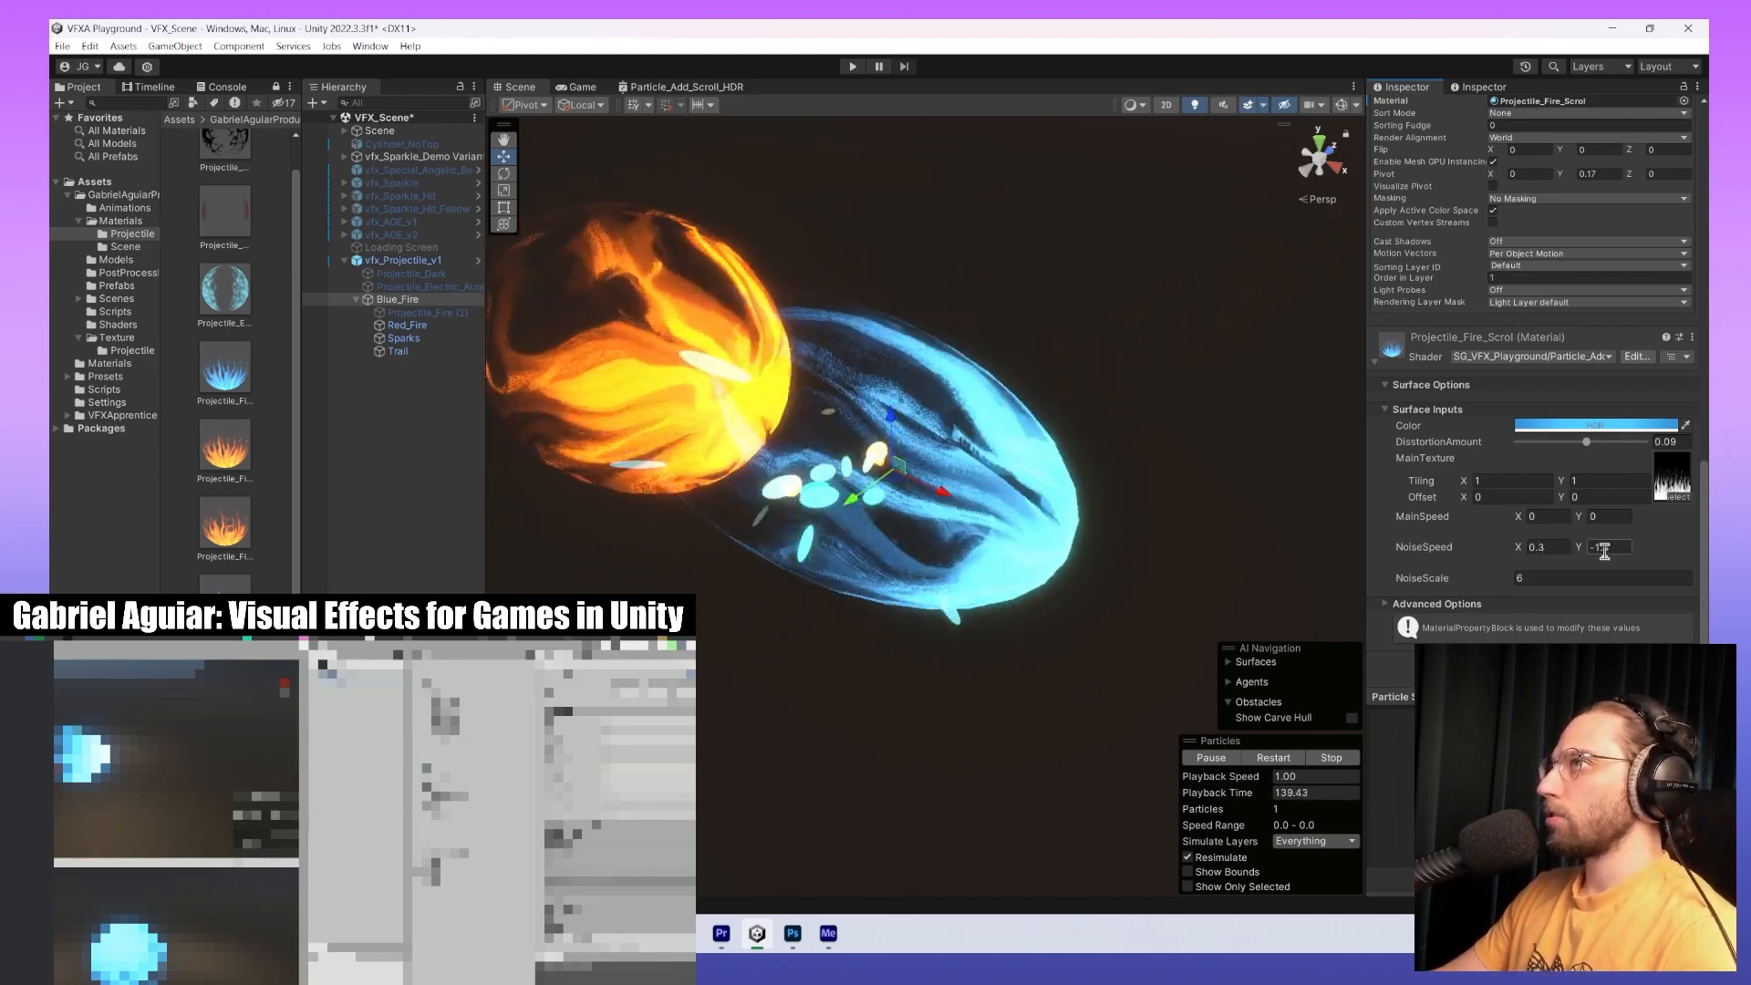
scroll(1579, 478, "up", 6)
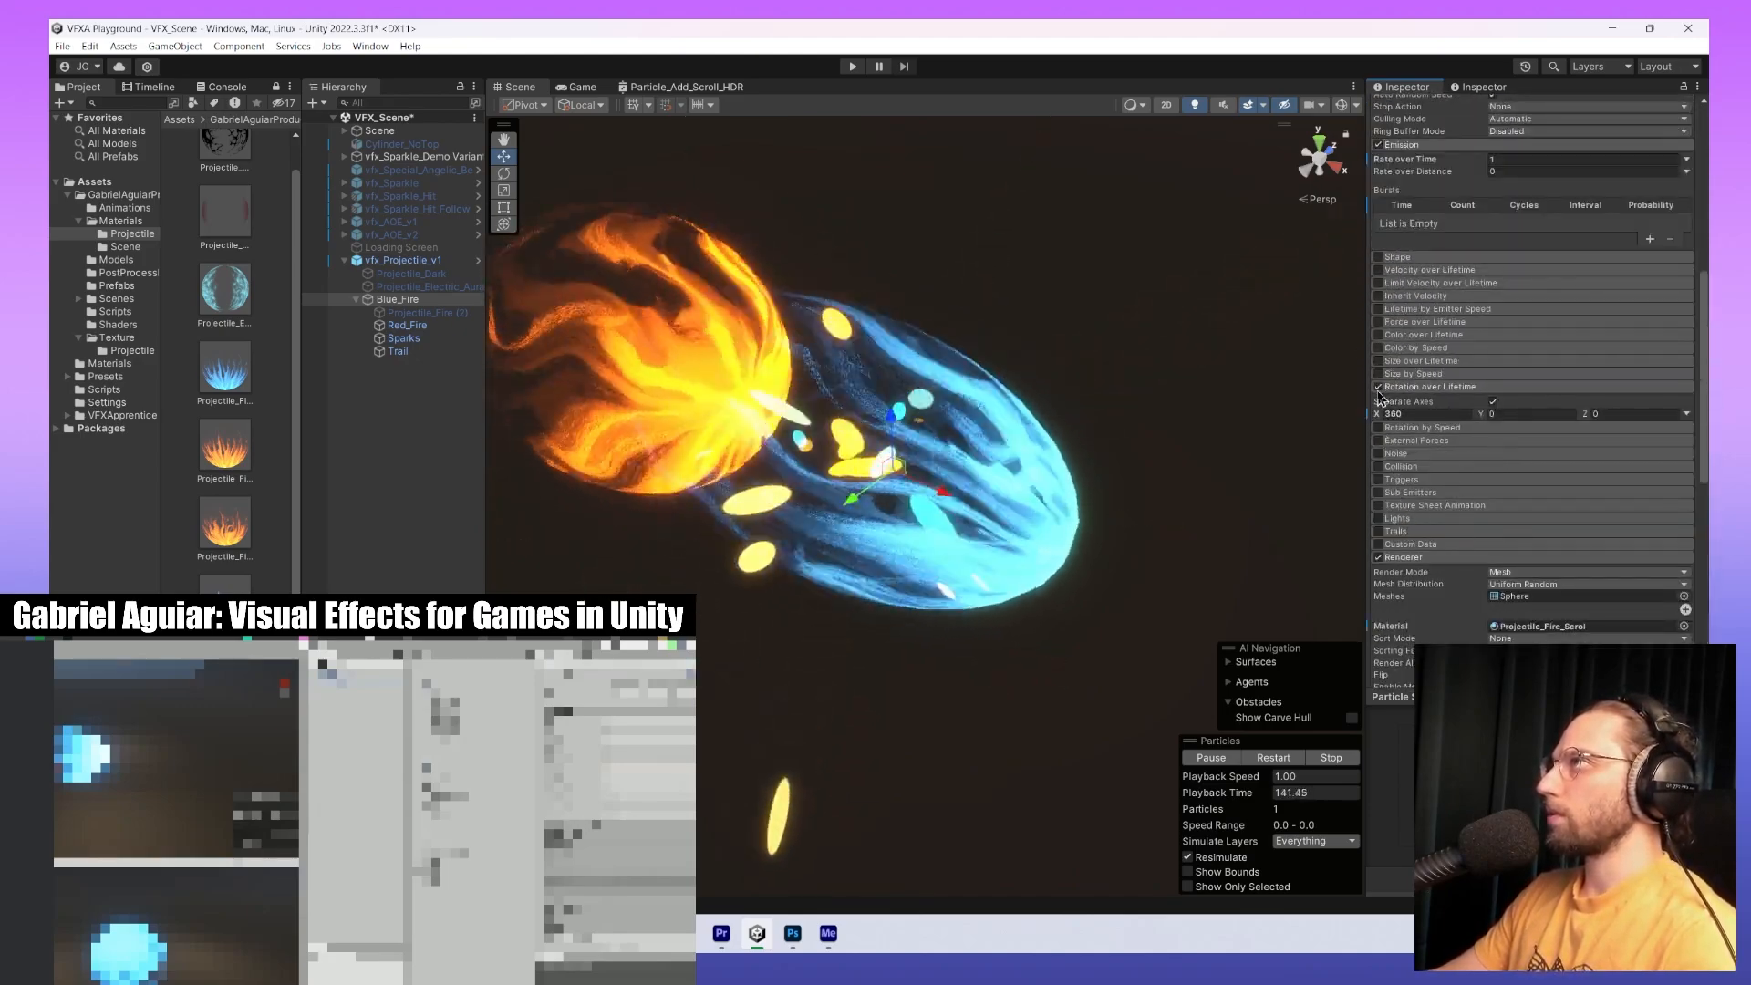
scroll(1651, 490, "down", 6)
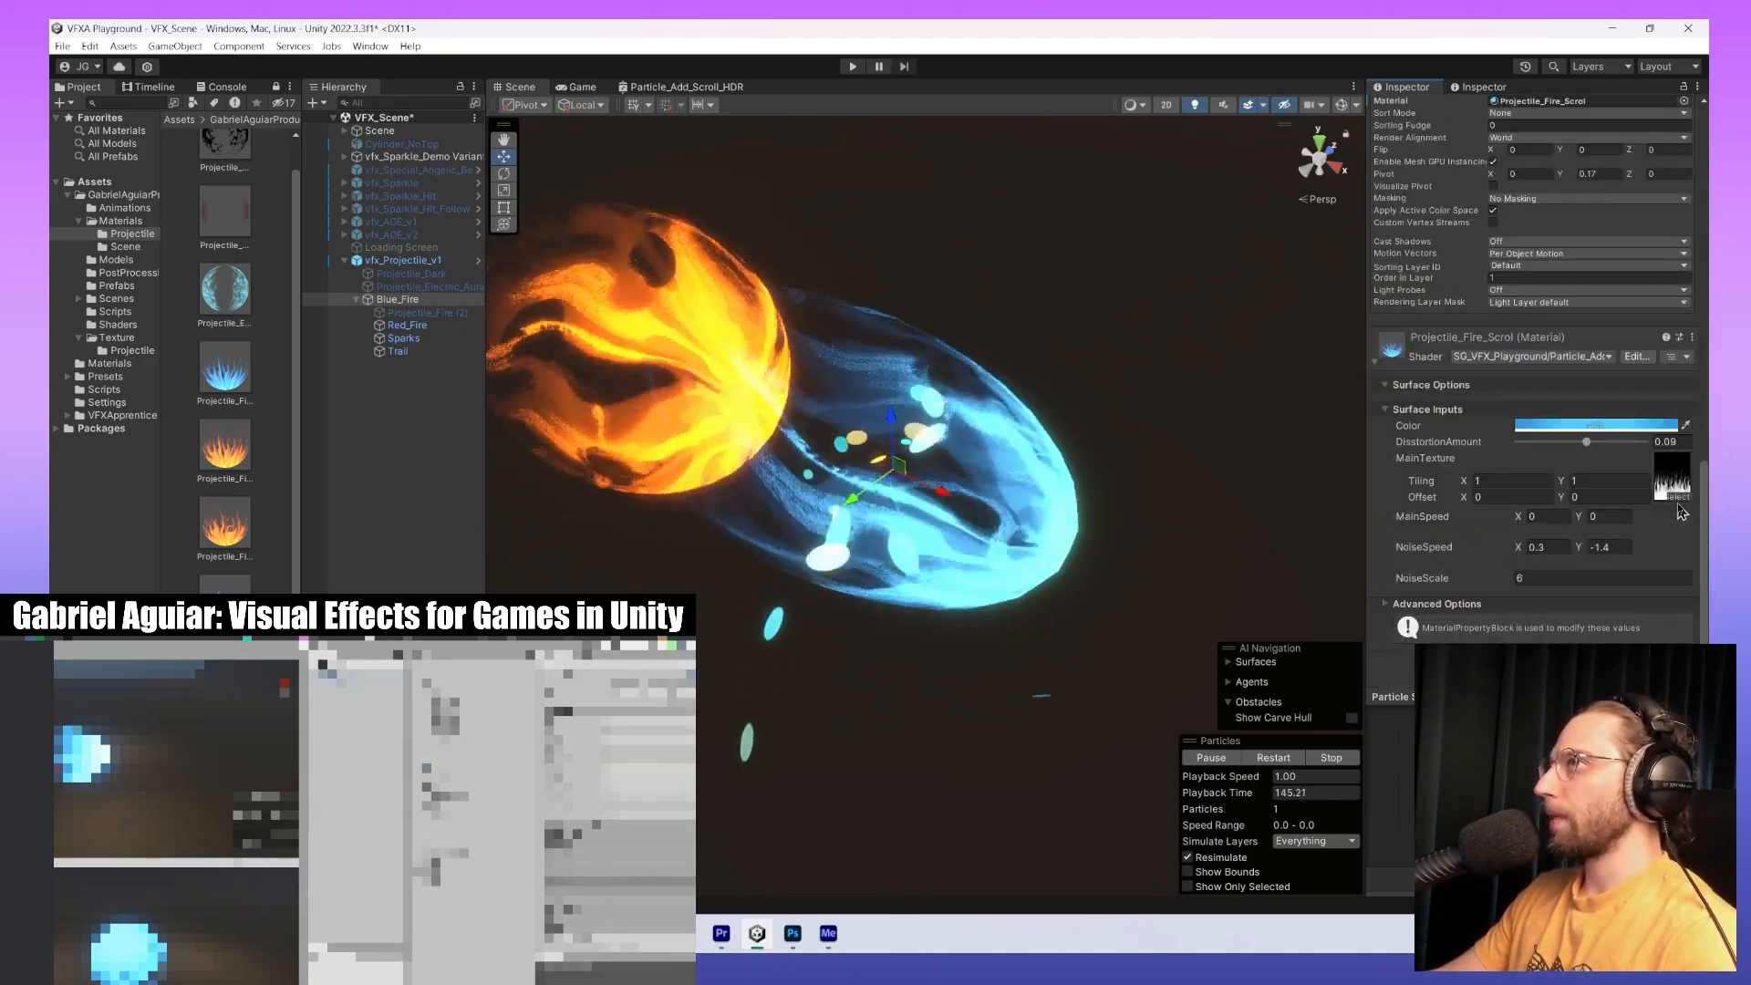
Set the DistortionAmount of Blue_Fire's scrolling material to 0.18.
left_click_drag(936, 586, 1008, 419, "alt")
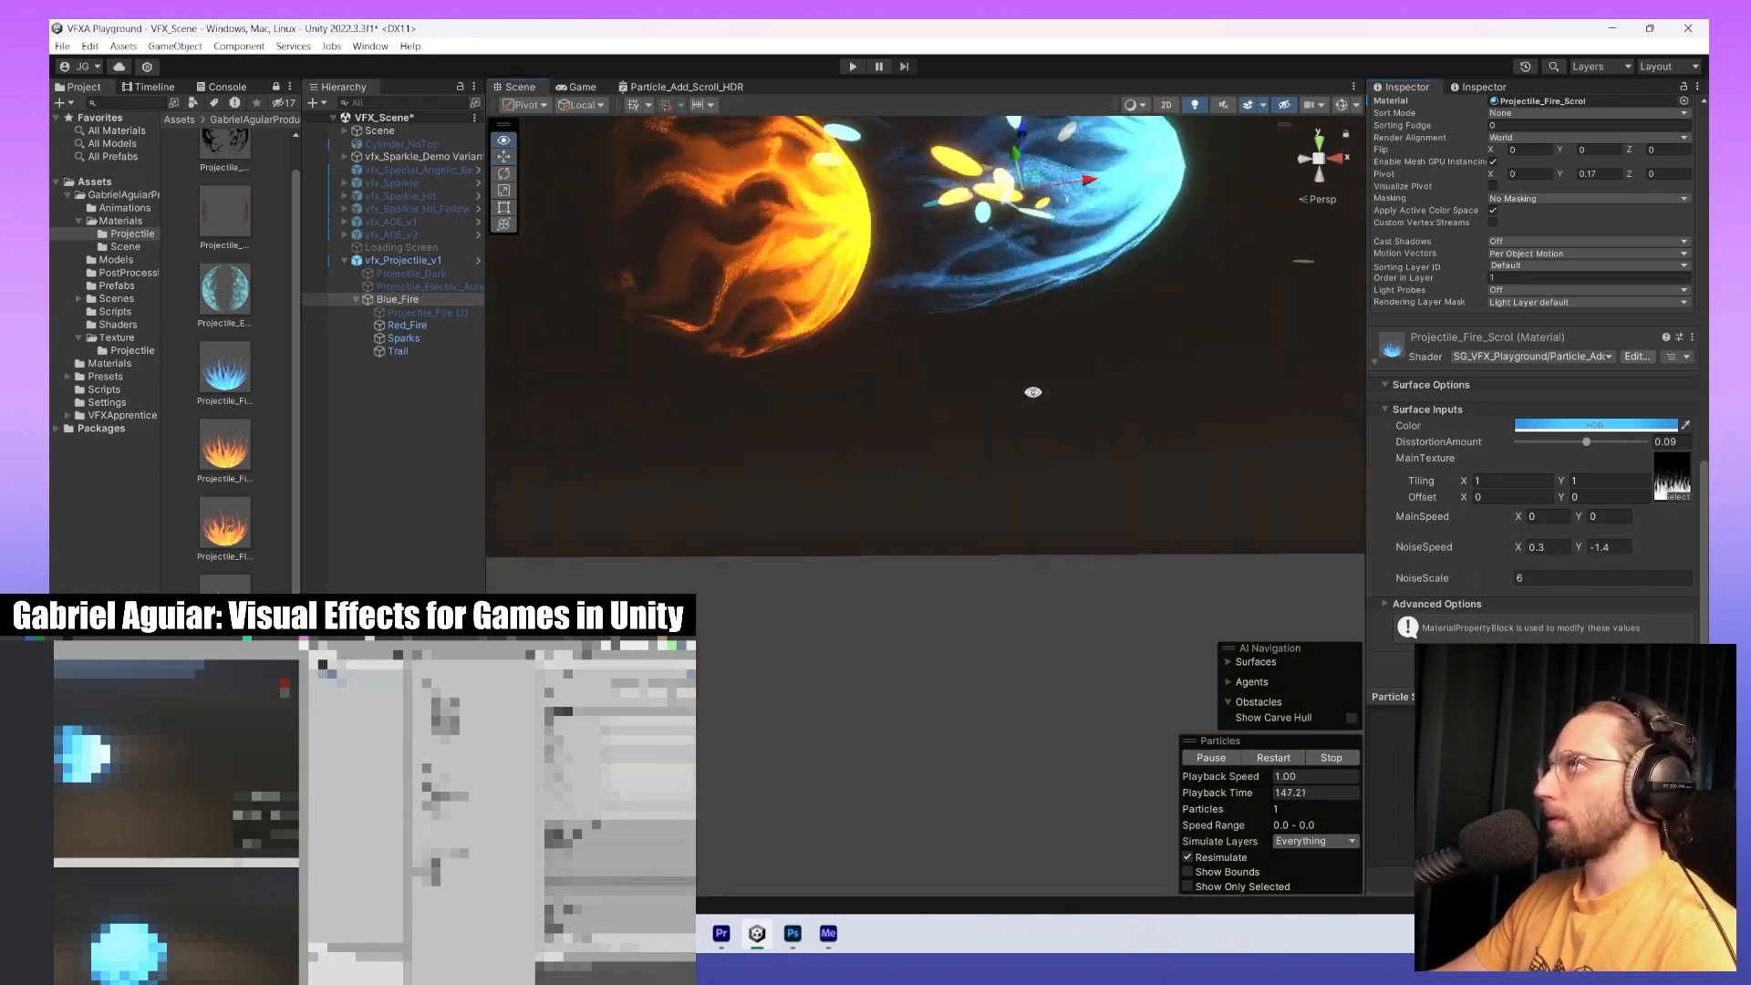
key("f")
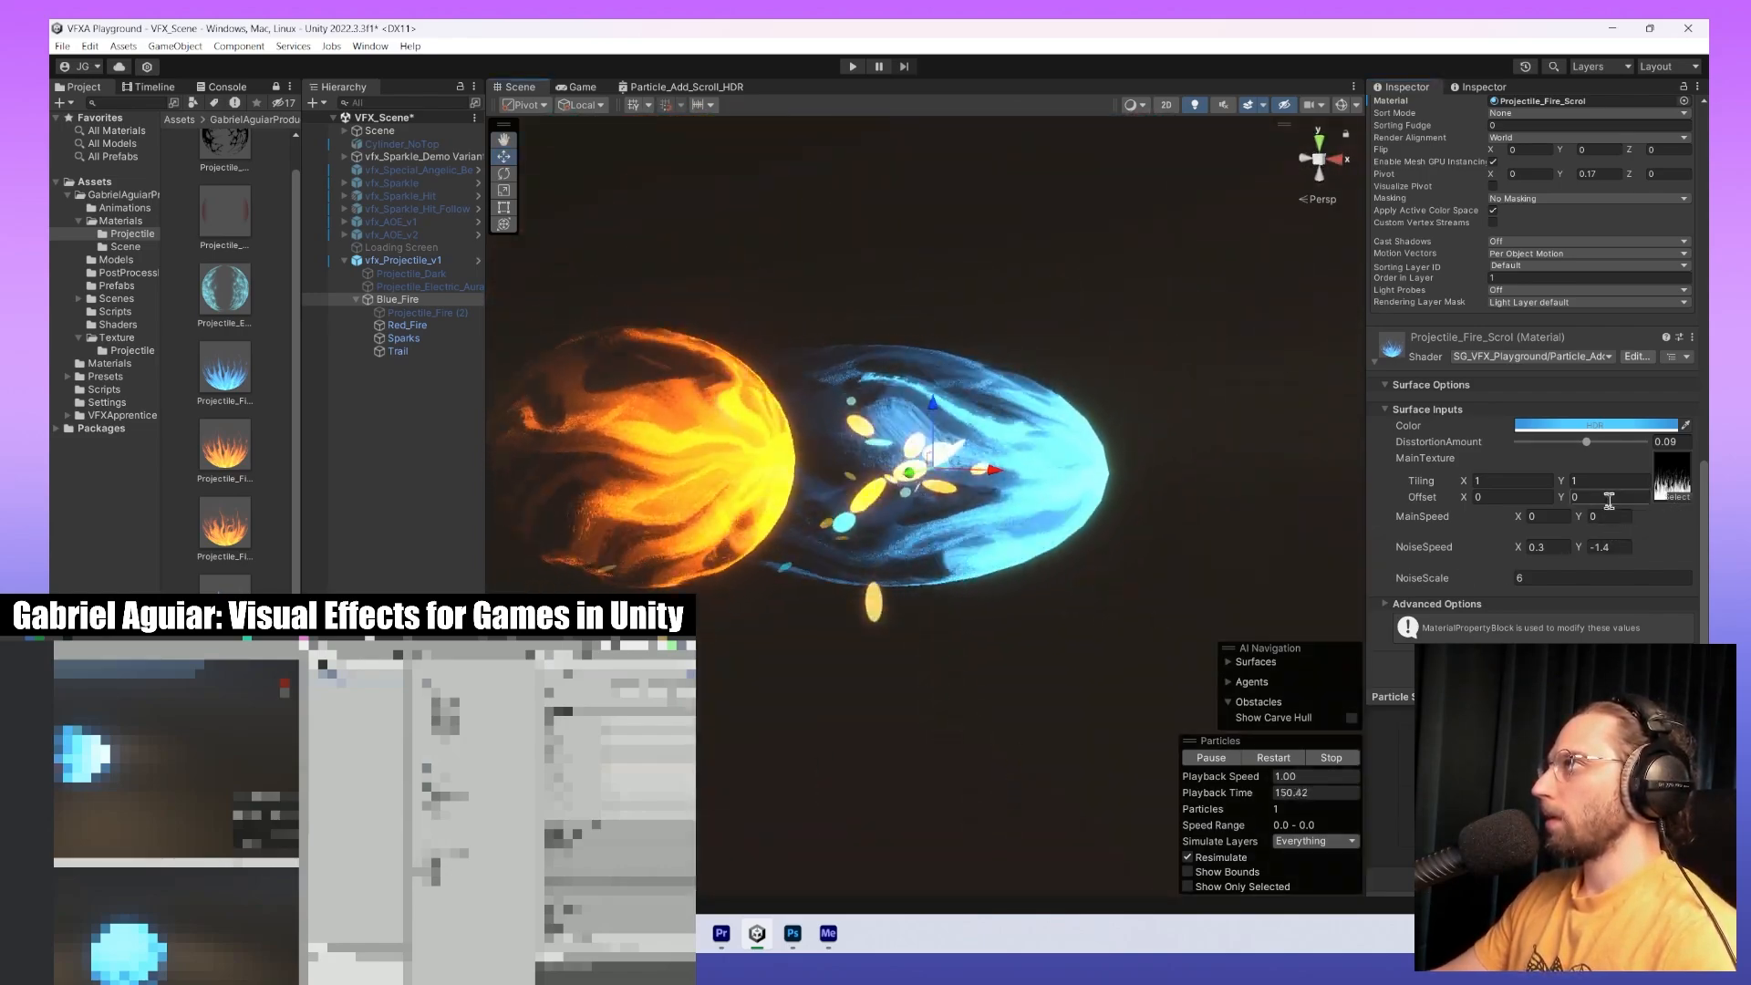
left_click_drag(1595, 452, 1589, 446)
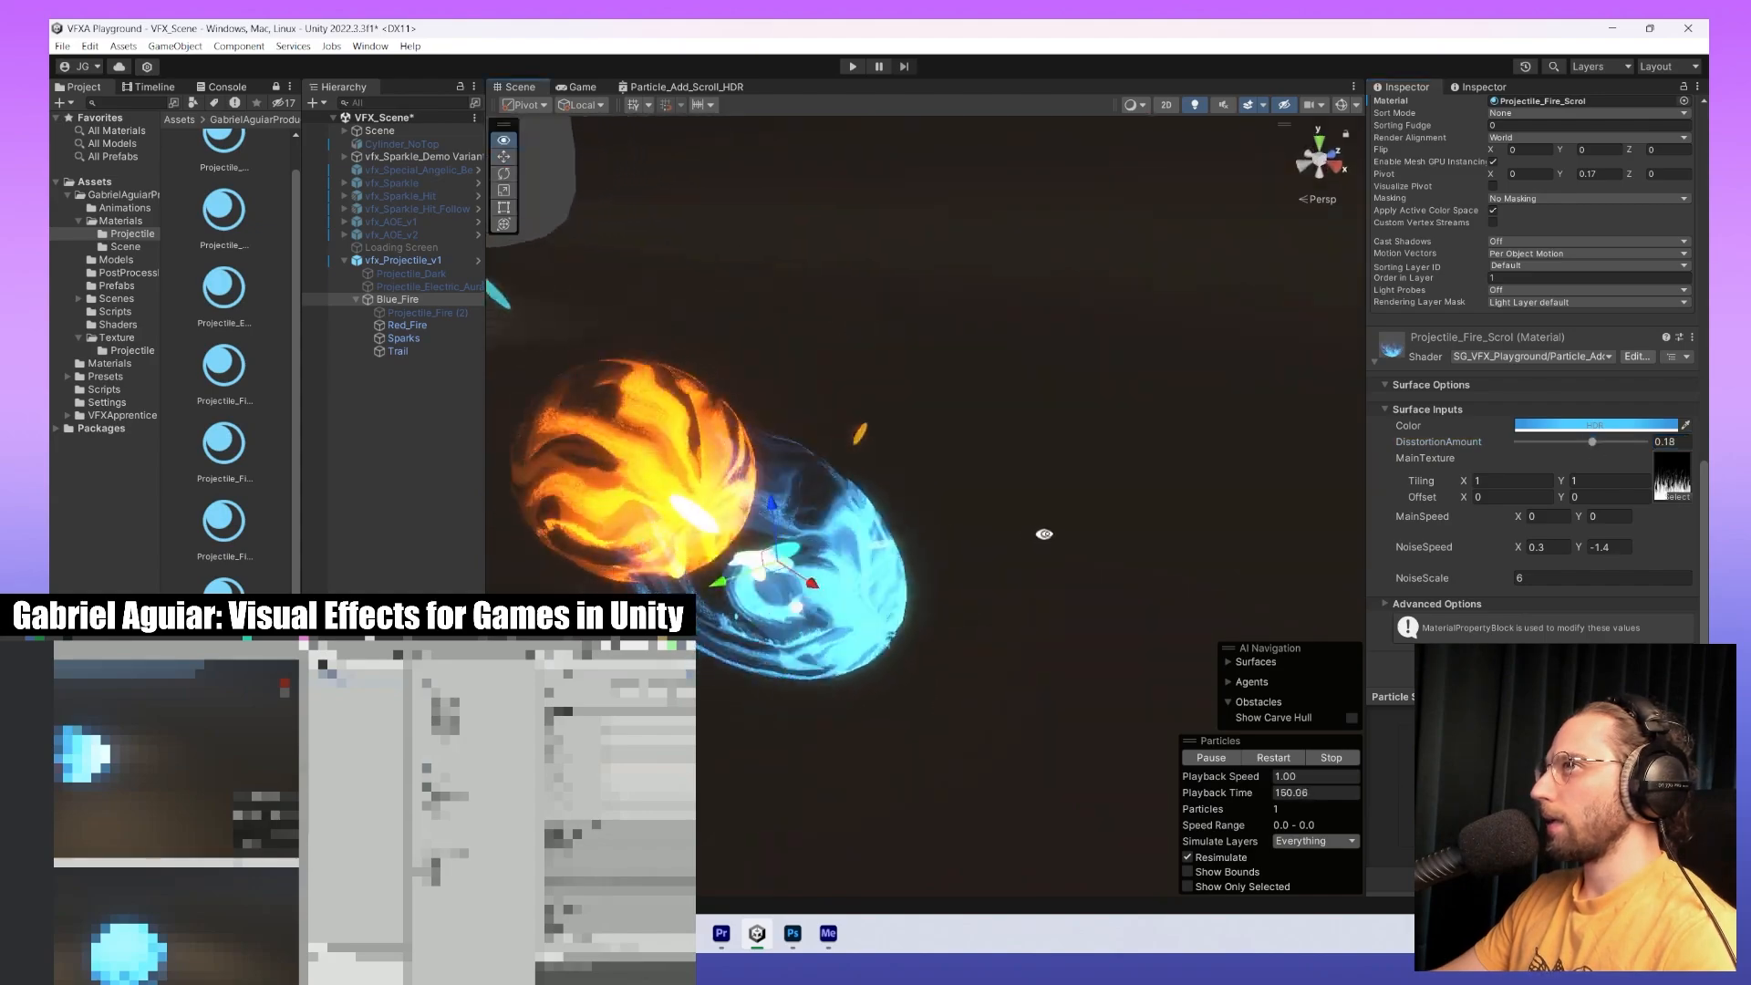
Toggle Blue_Fire's Rotation over Lifetime off and back on to compare its effect on the flames.
scroll(1613, 456, "up", 4)
scroll(1613, 456, "up", 4)
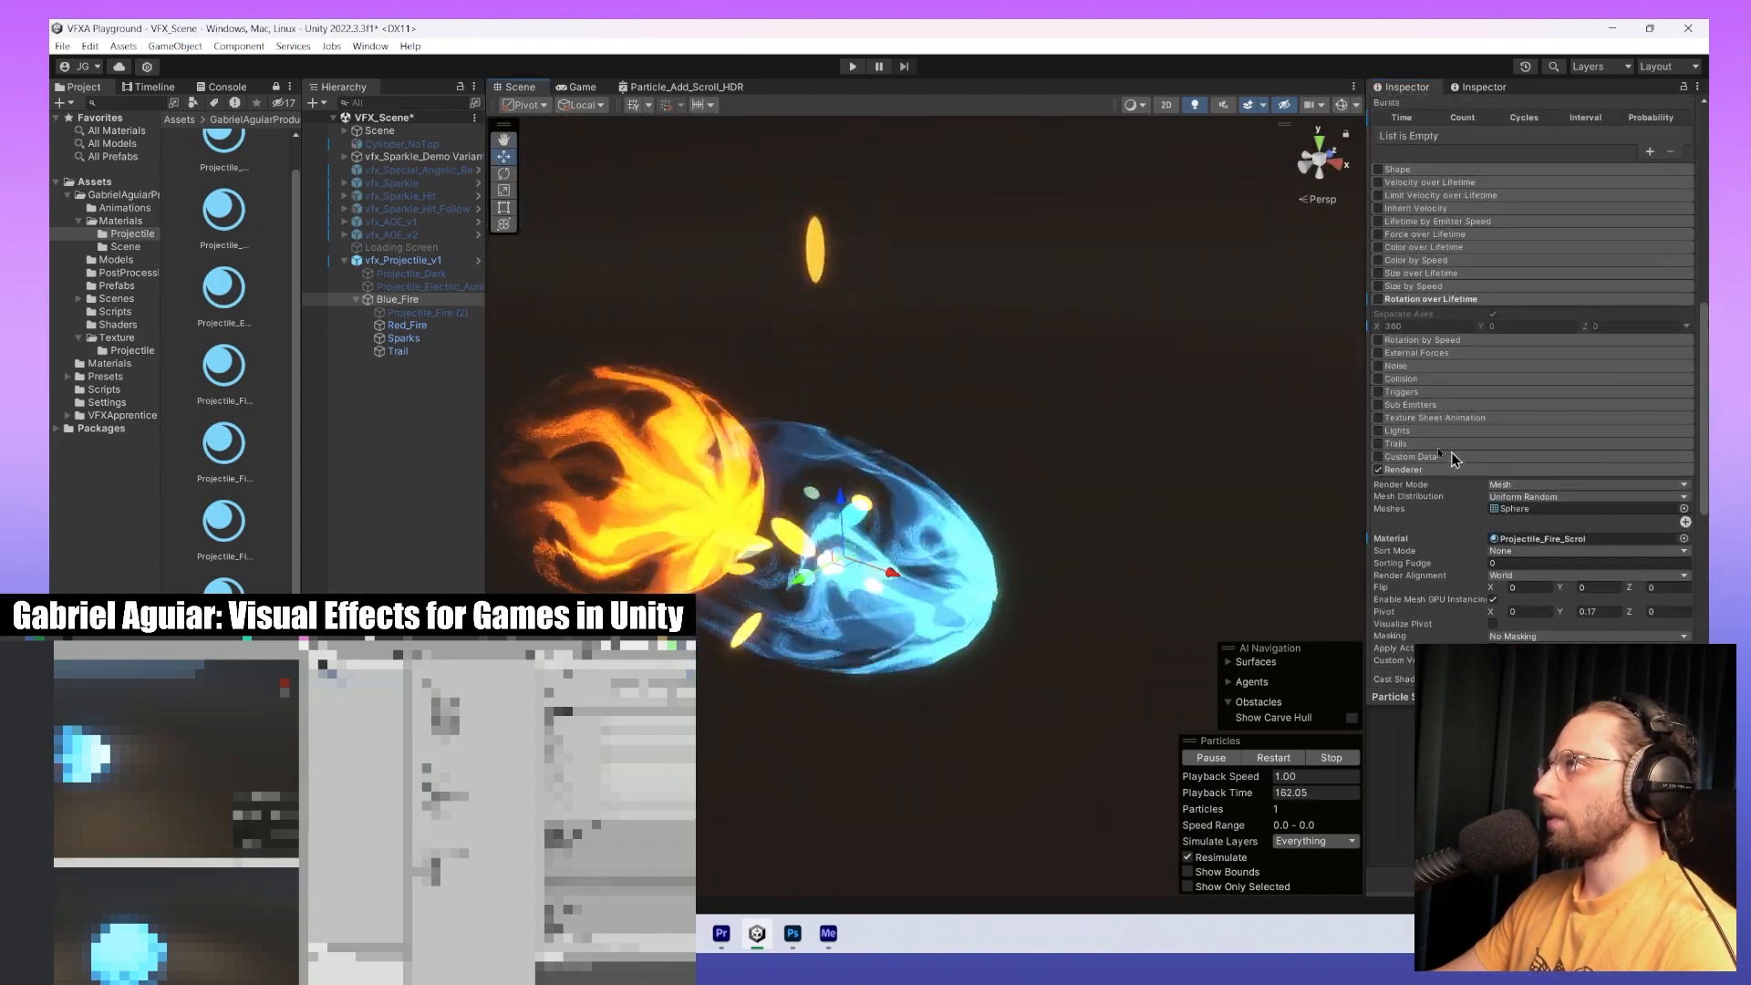
scroll(1144, 484, "down", 3)
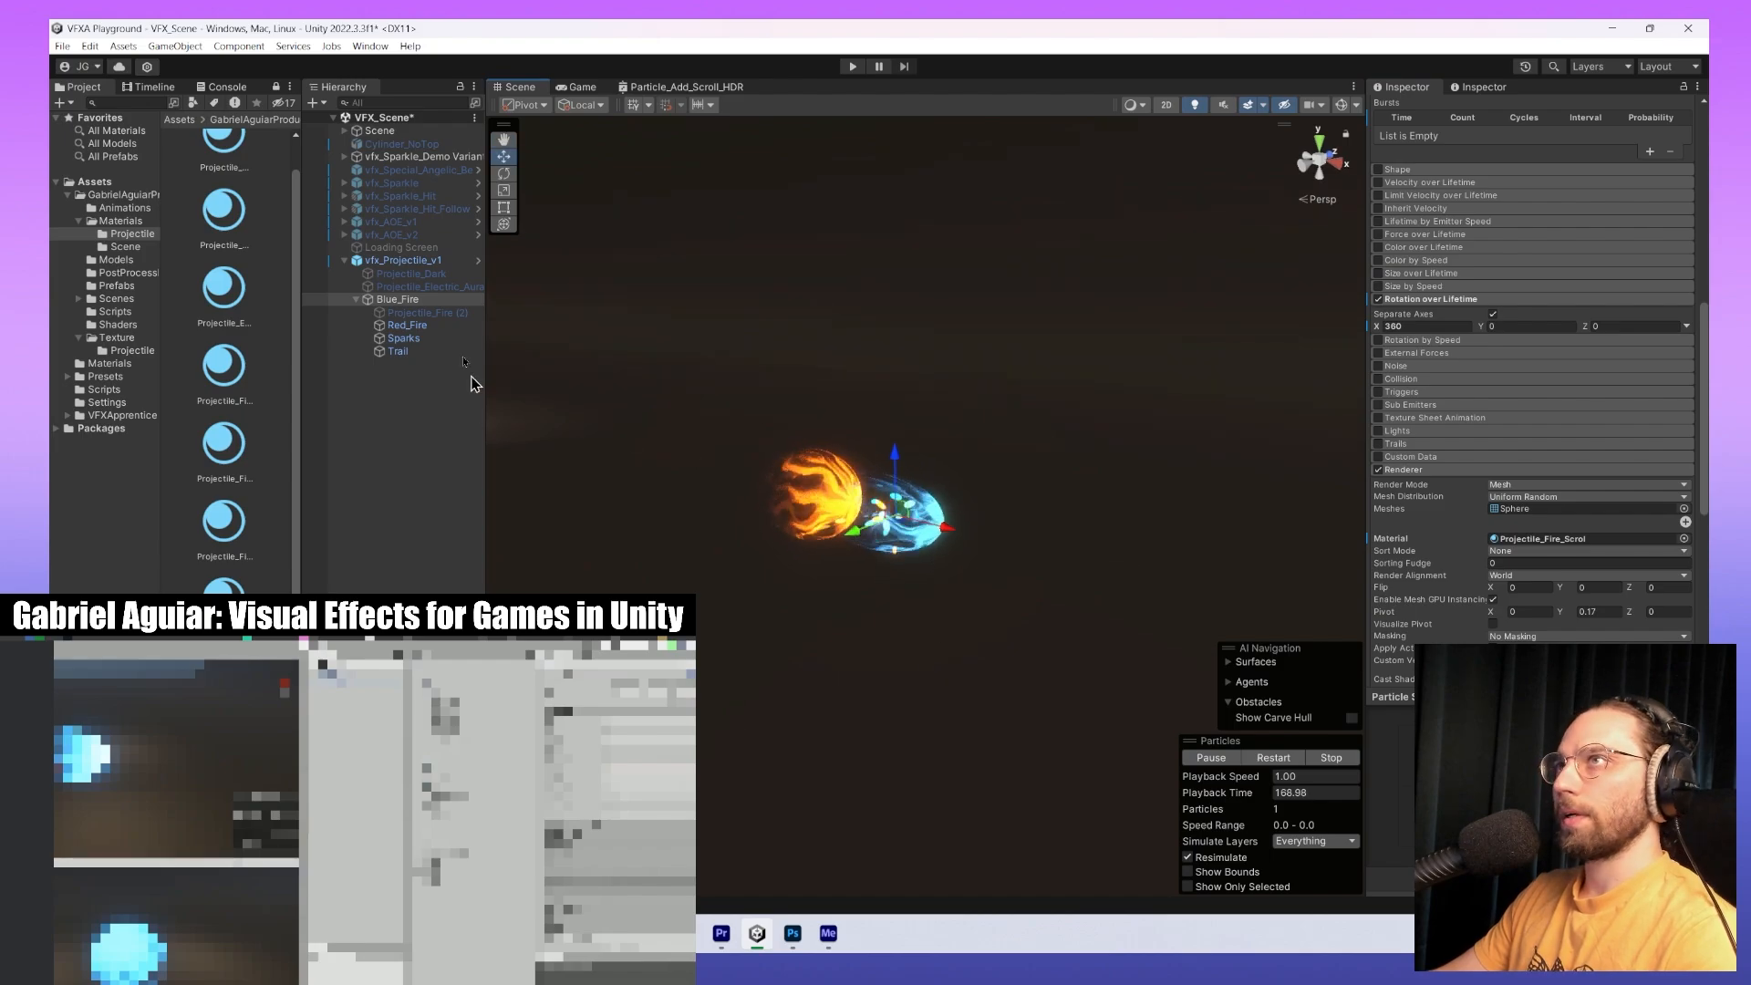
Compare the emission, rotation, Renderer and material settings of Red_Fire with those of Blue_Fire.
left_click(408, 327)
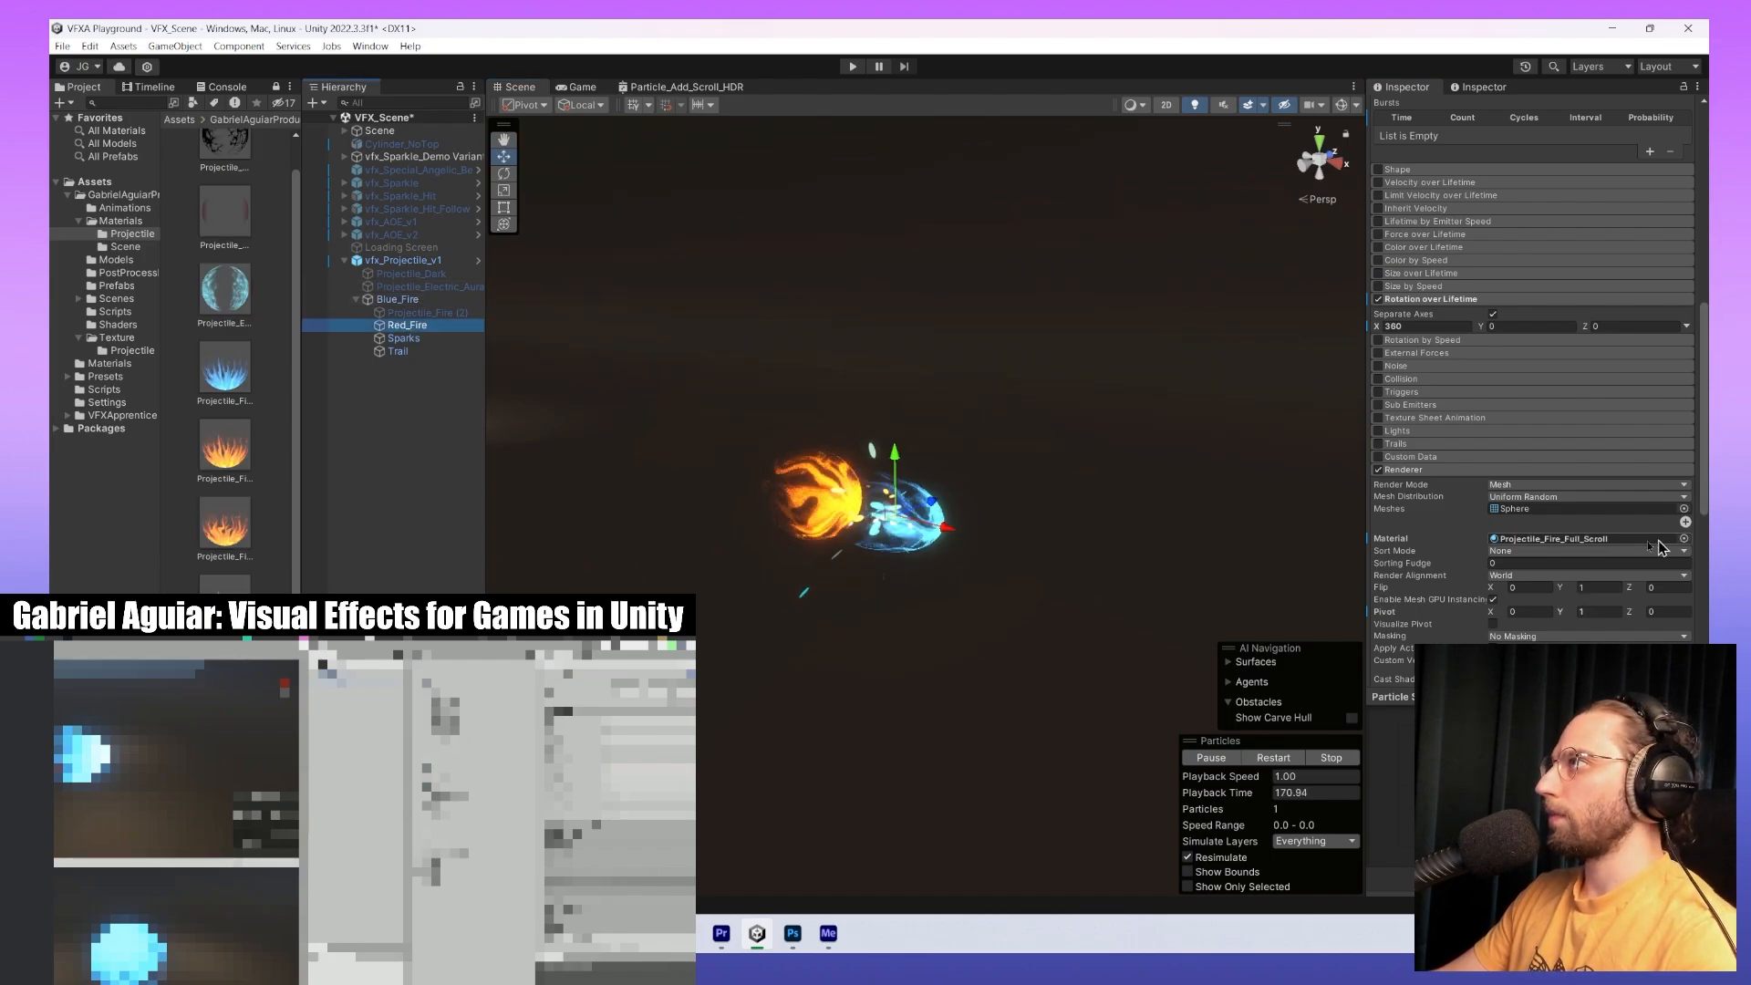
scroll(1642, 549, "down", 10)
scroll(1495, 509, "up", 12)
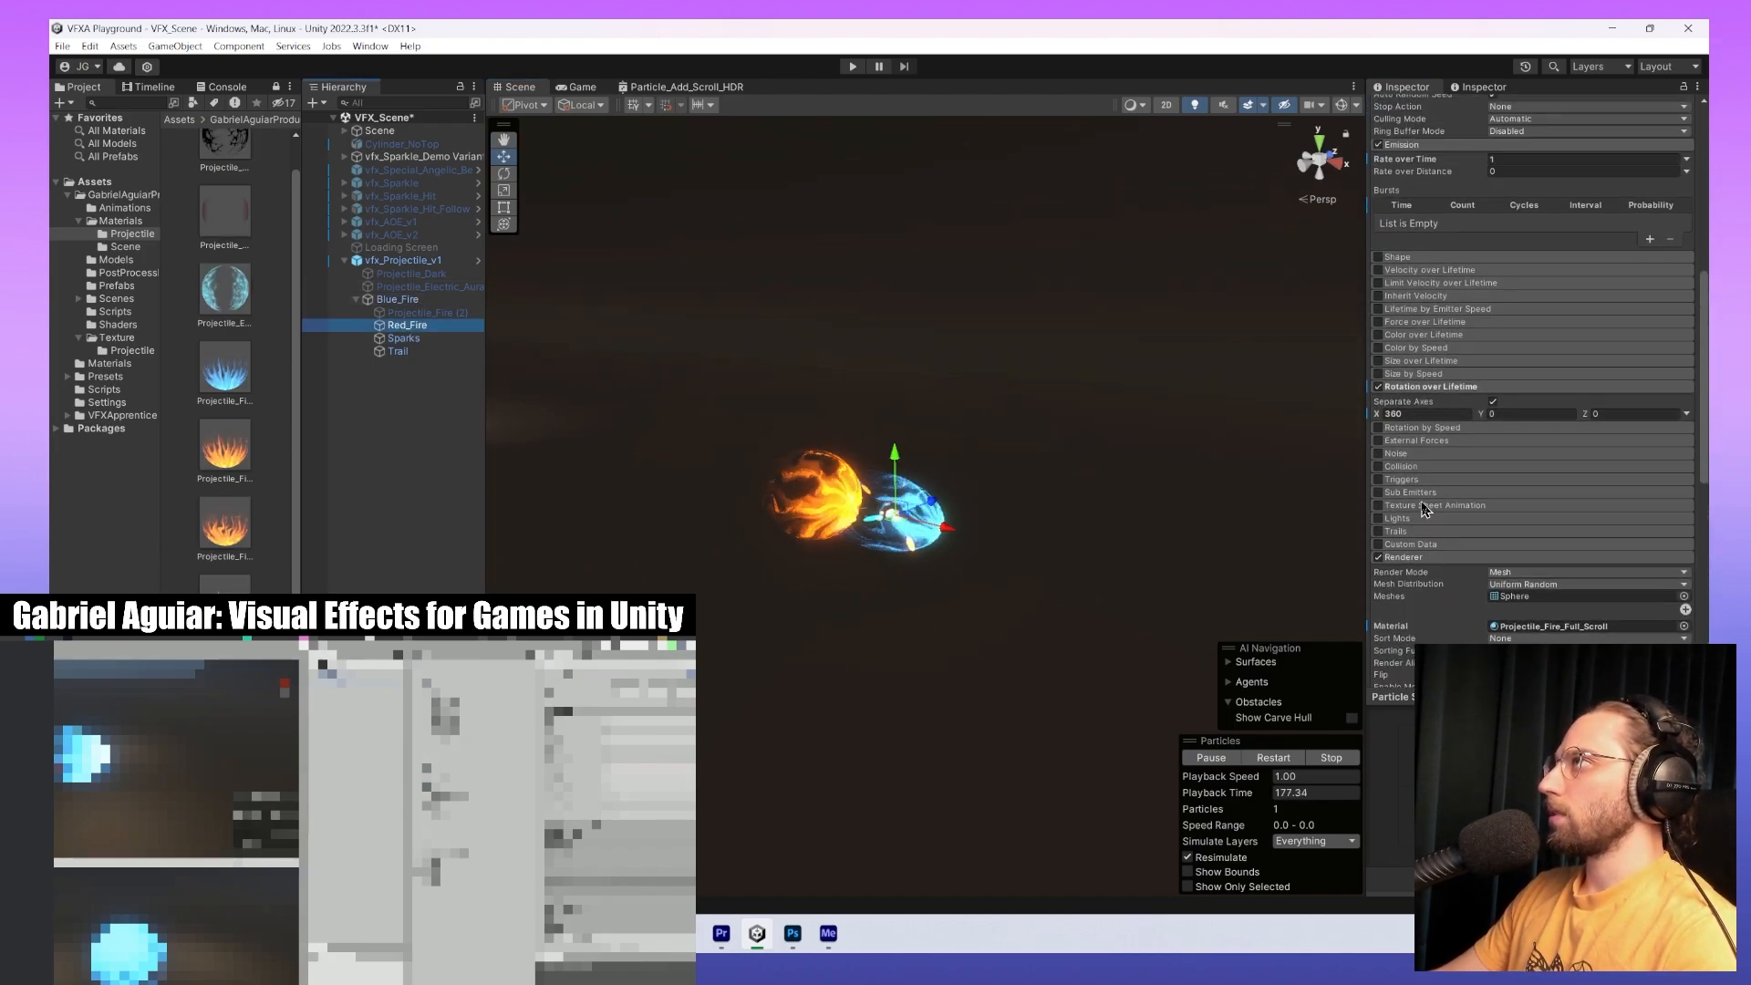
scroll(1444, 438, "down", 10)
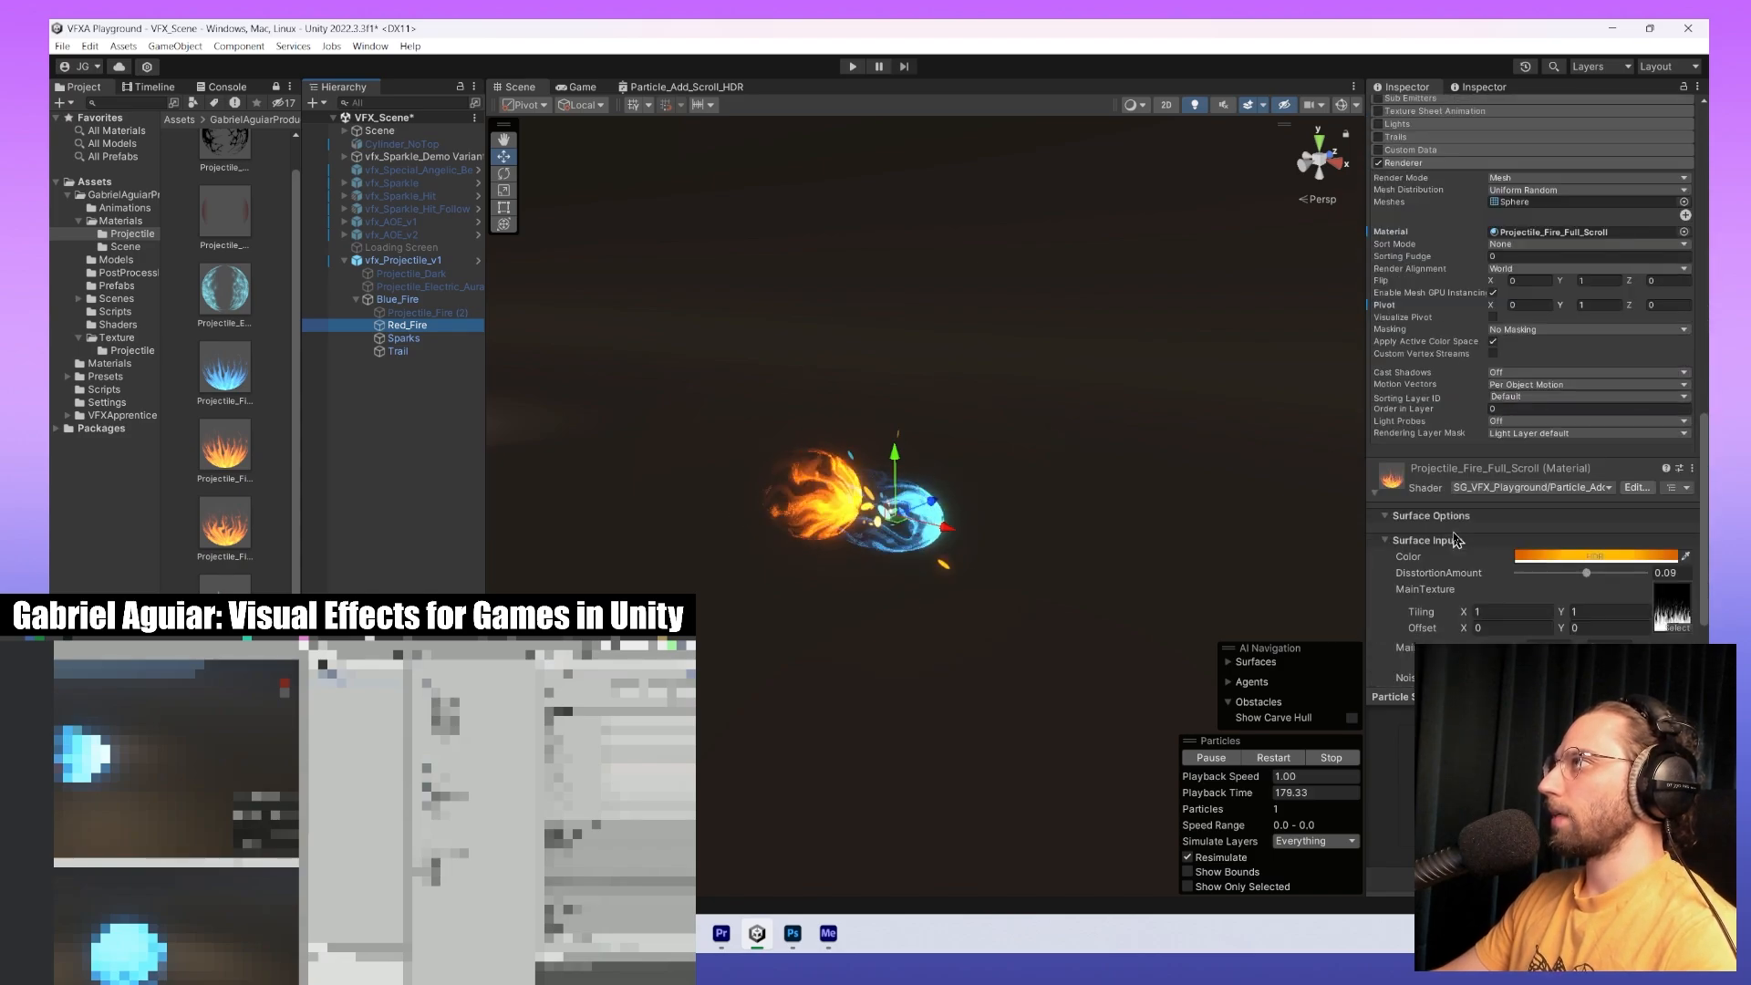
scroll(1556, 408, "up", 6)
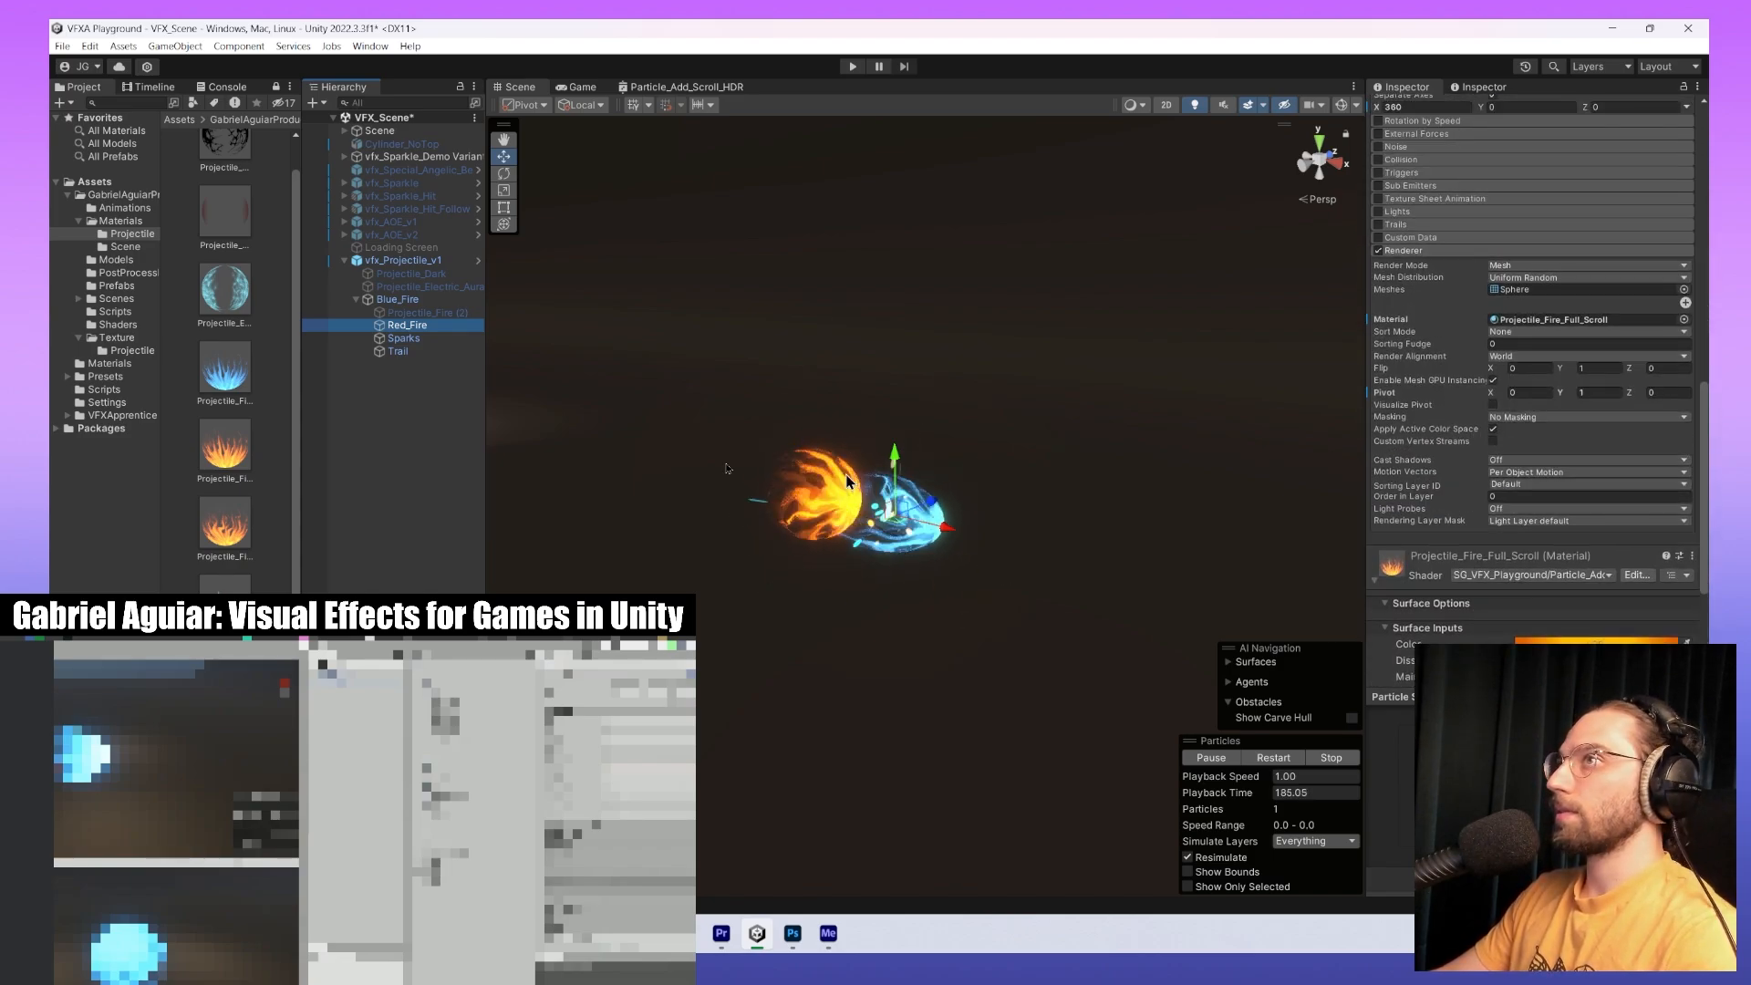
left_click(397, 299)
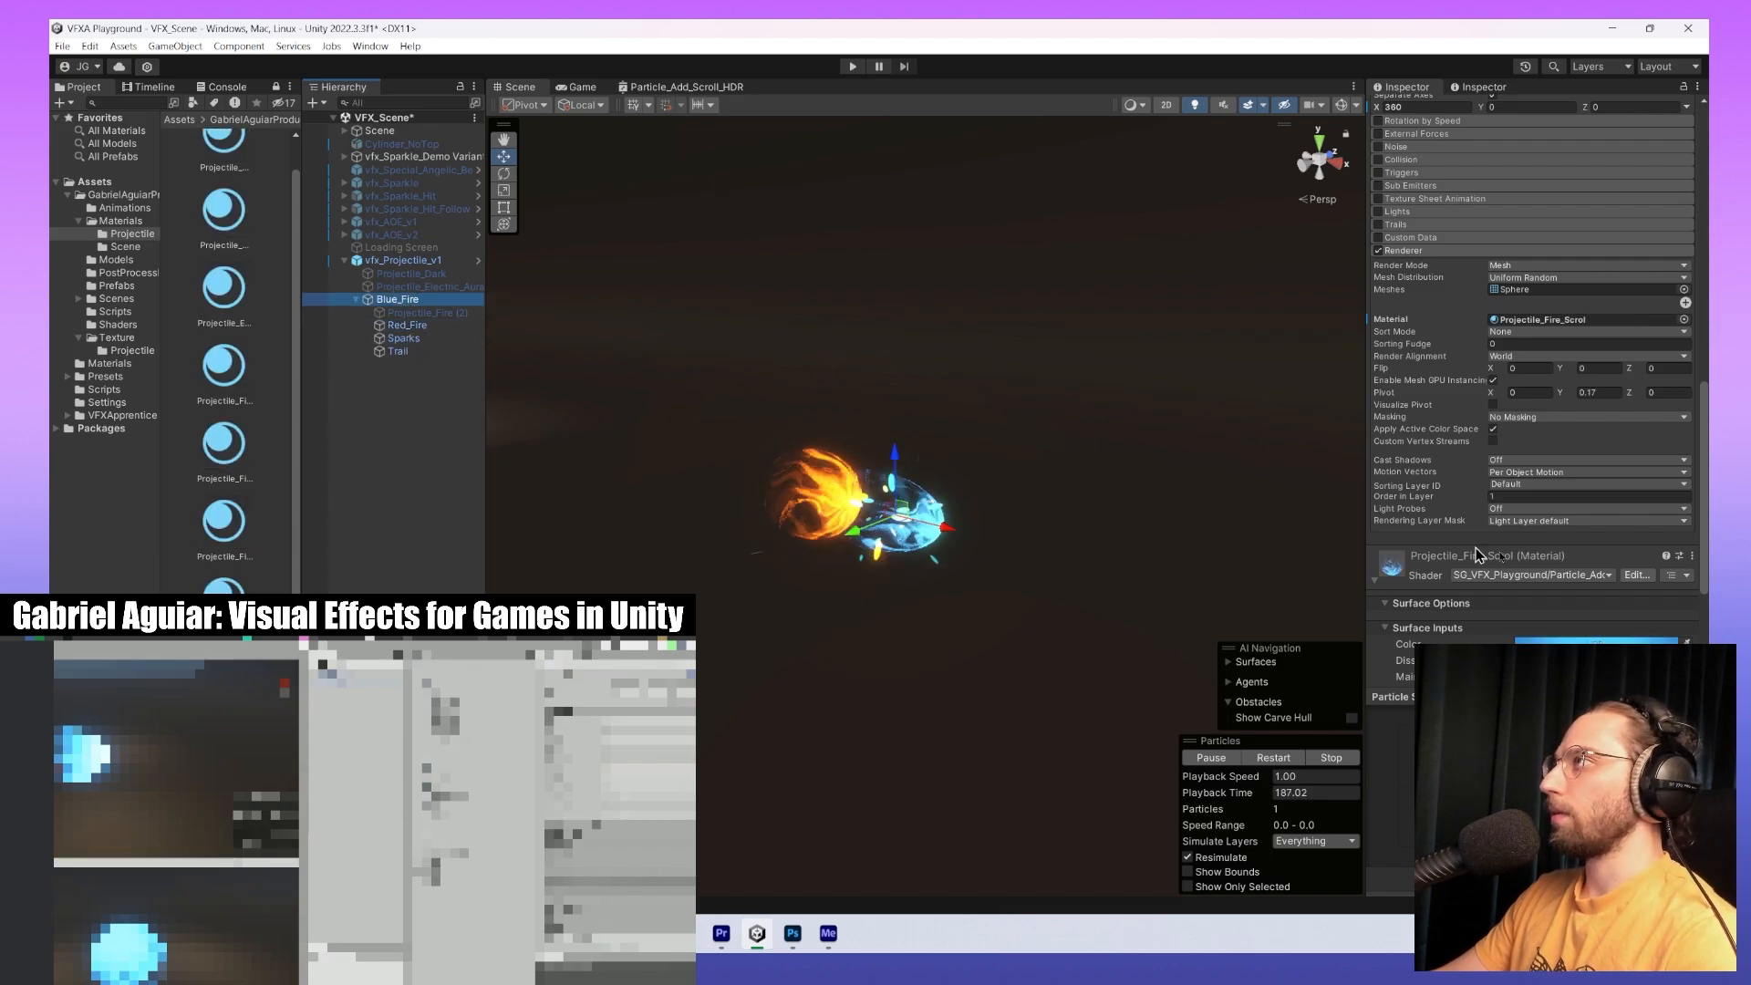
key("Down")
key("Down")
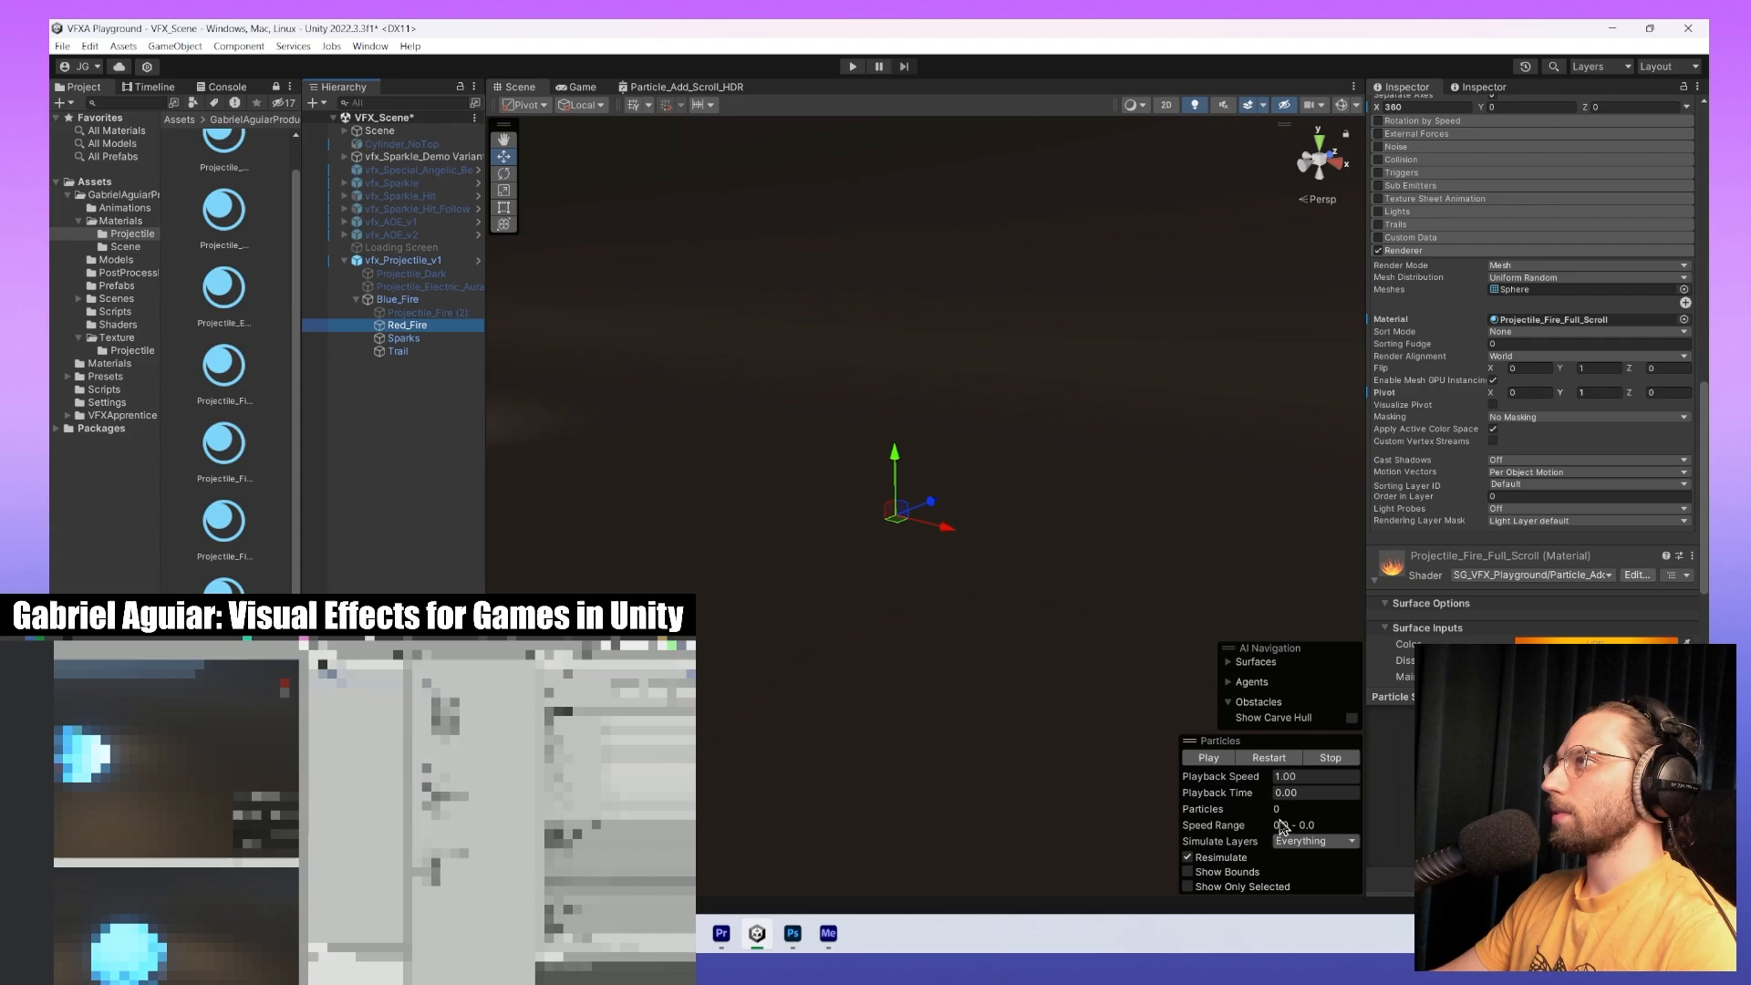
Restart the particle preview and check Red_Fire's Renderer settings against its offset from the blue flame.
left_click(1269, 758)
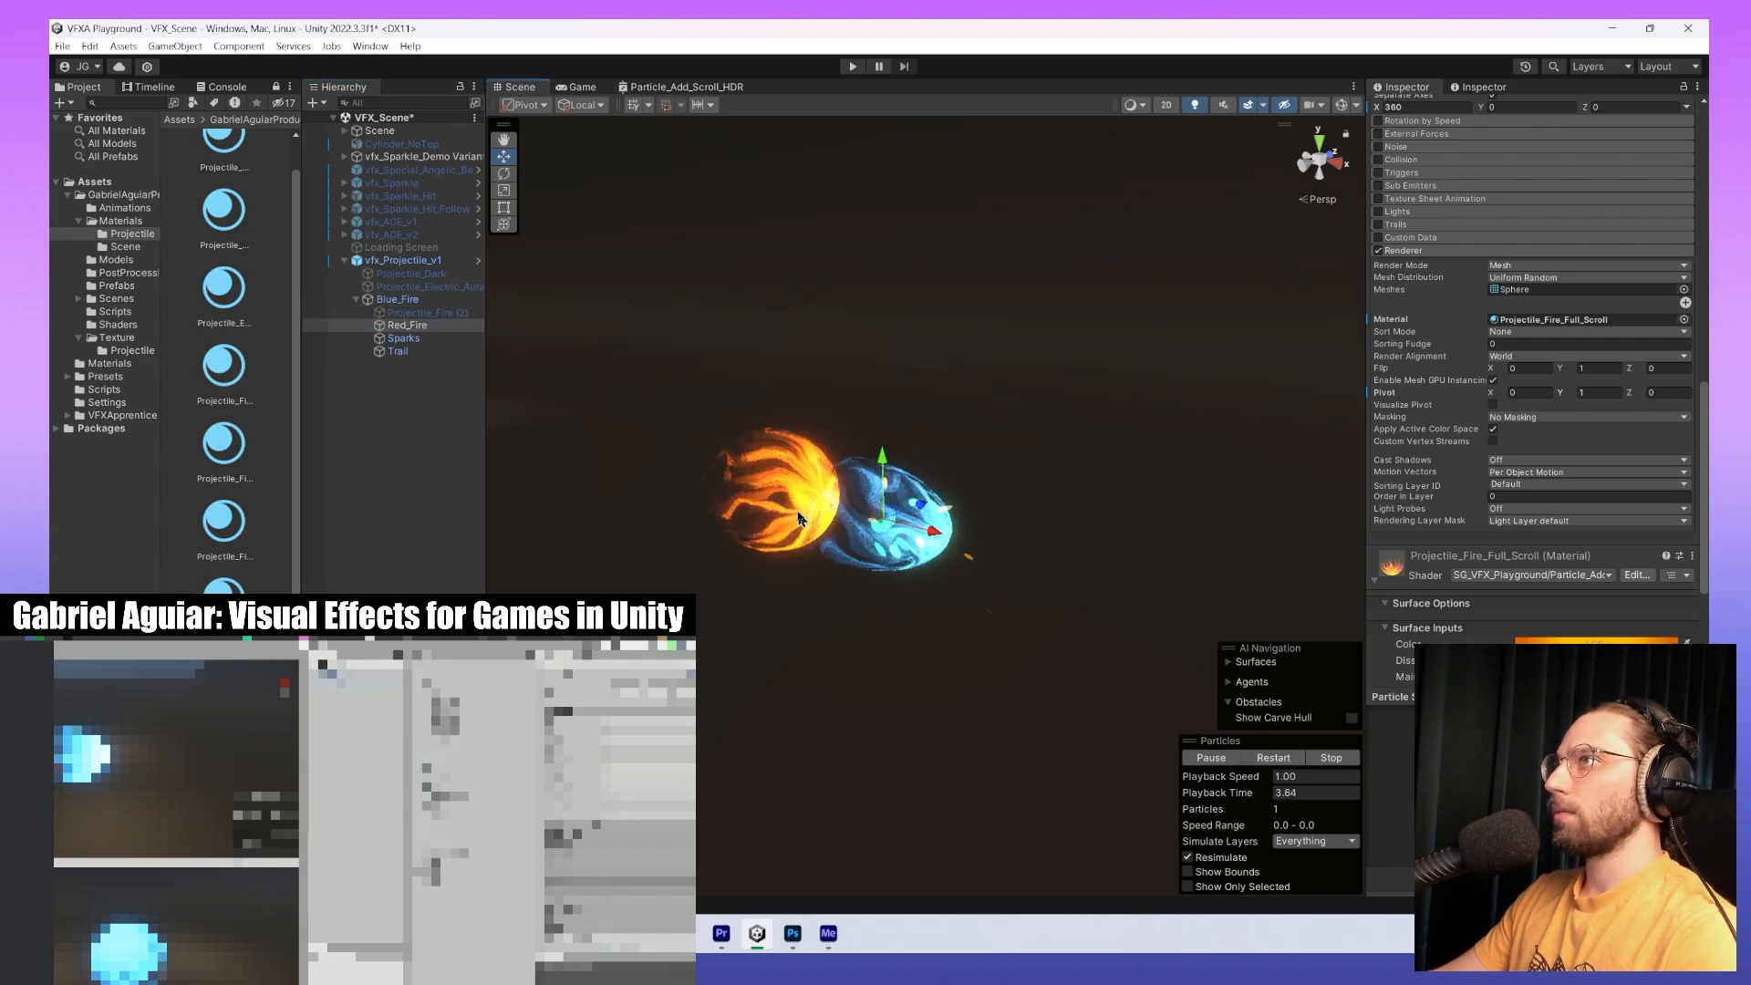
left_click(844, 525)
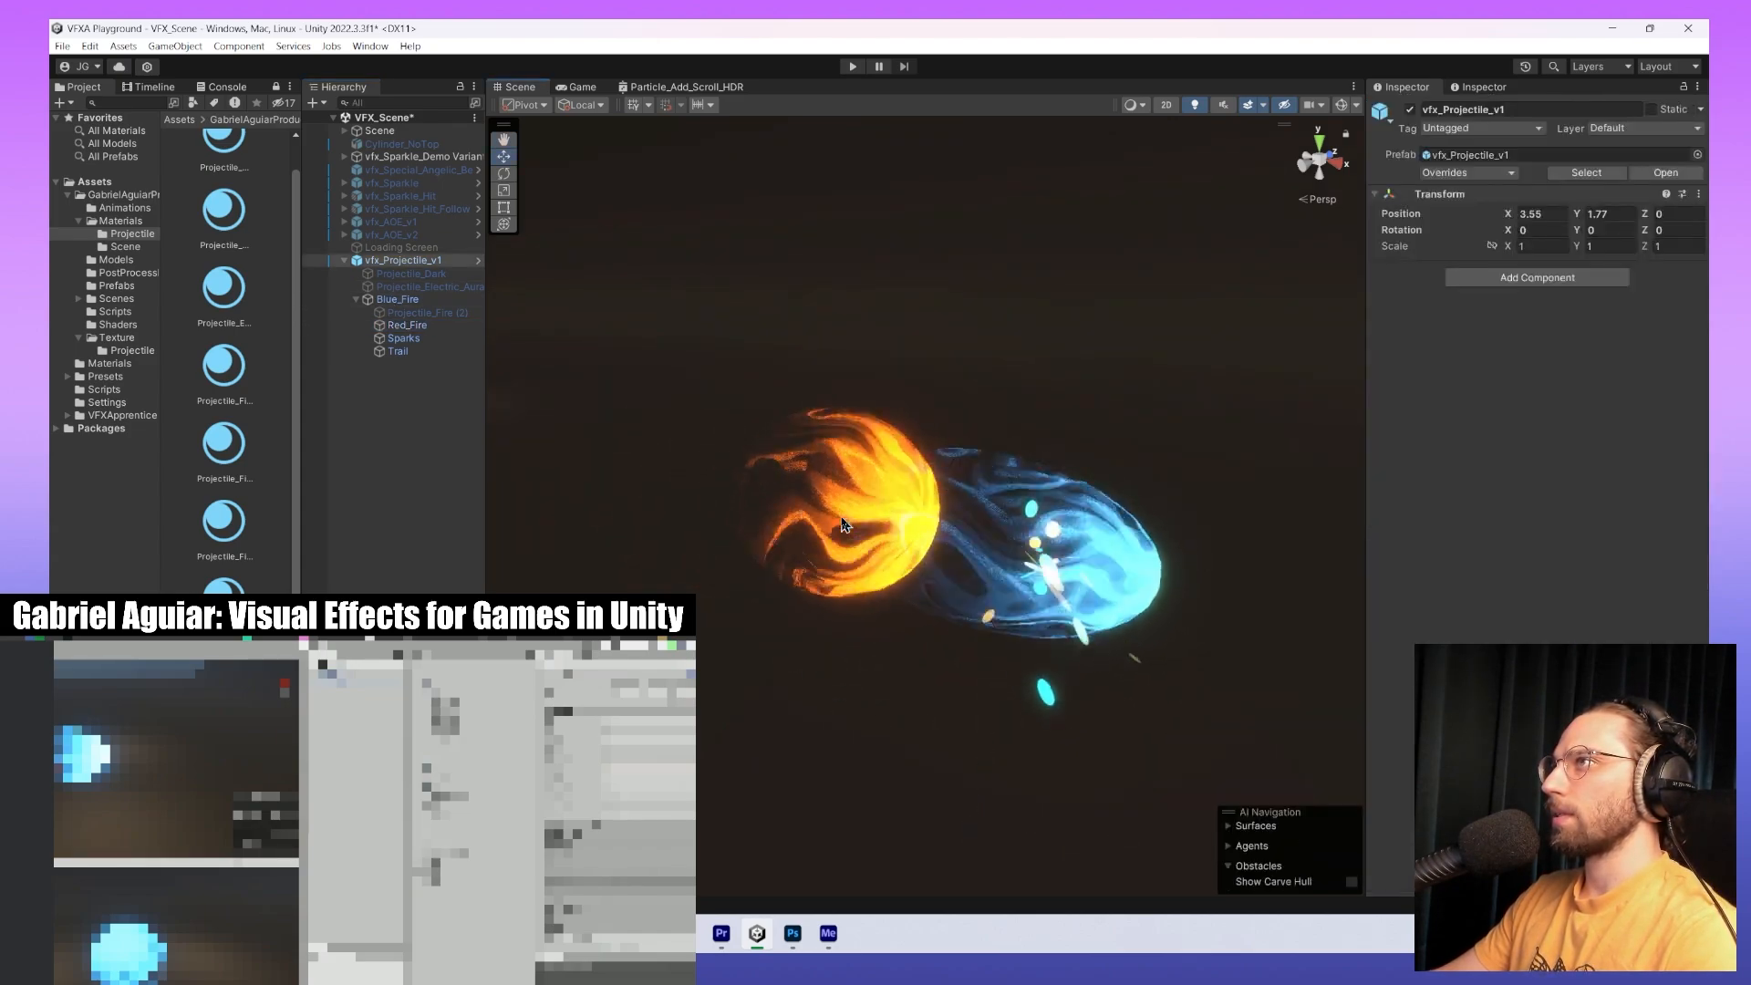
left_click(807, 478)
scroll(1634, 553, "down", 10)
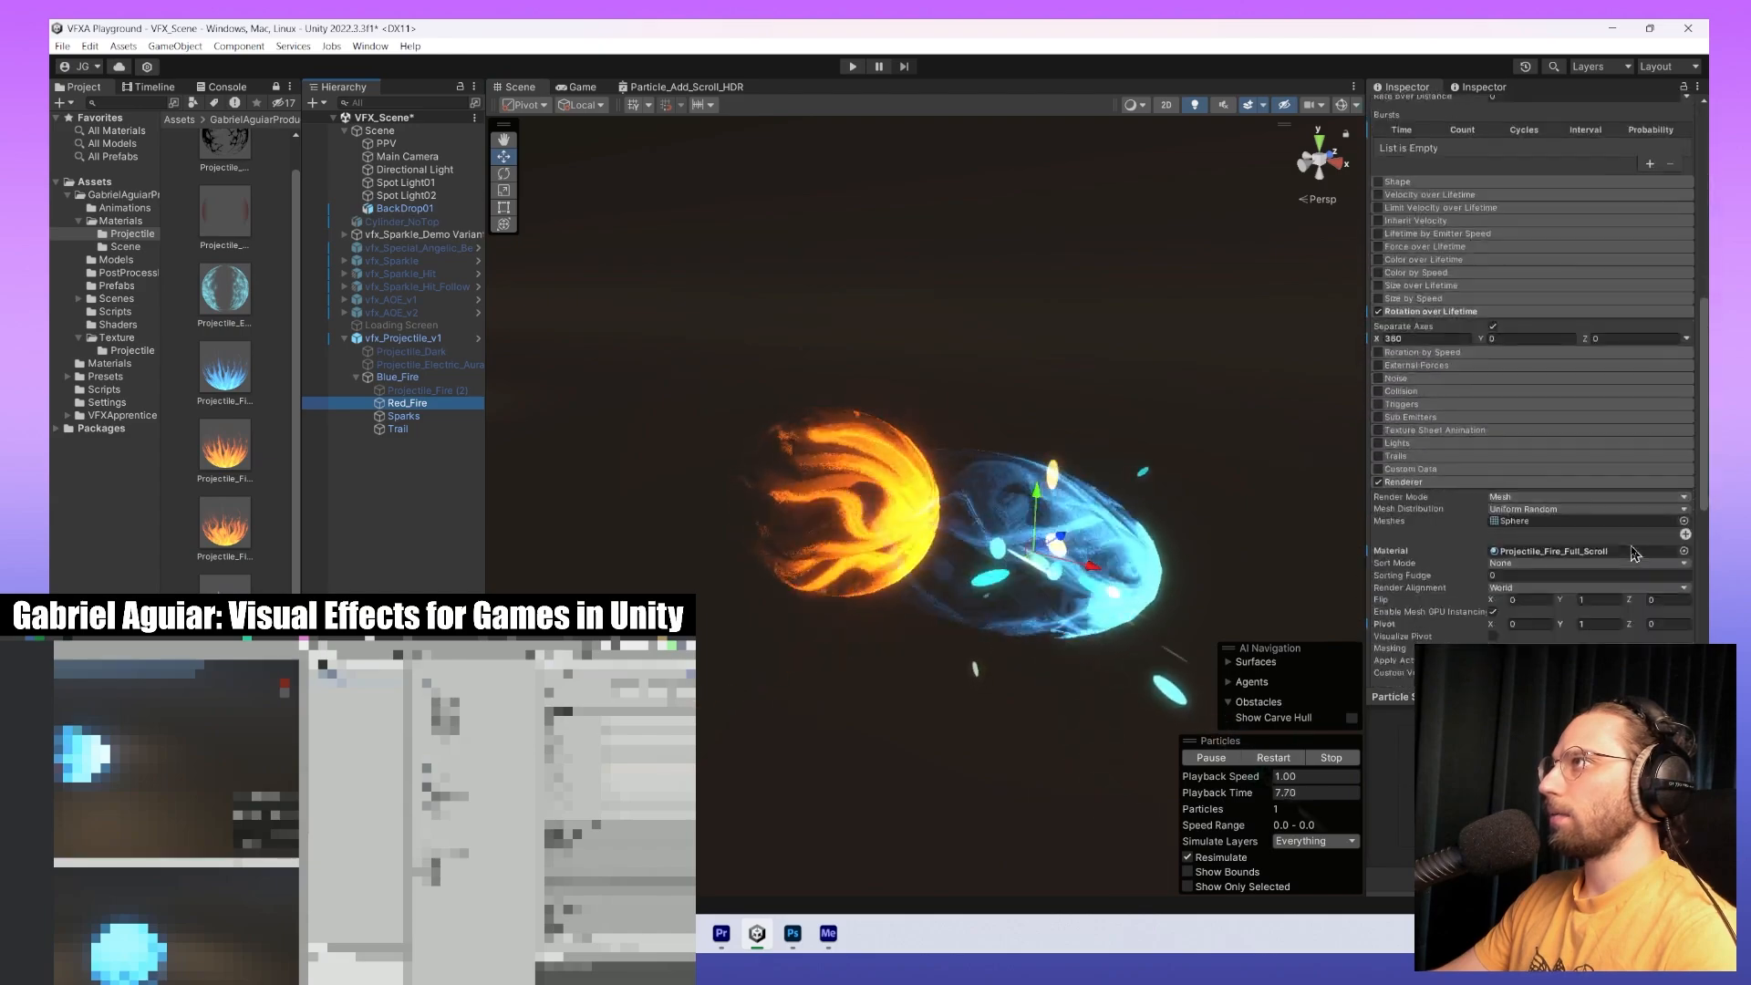
scroll(1633, 553, "down", 5)
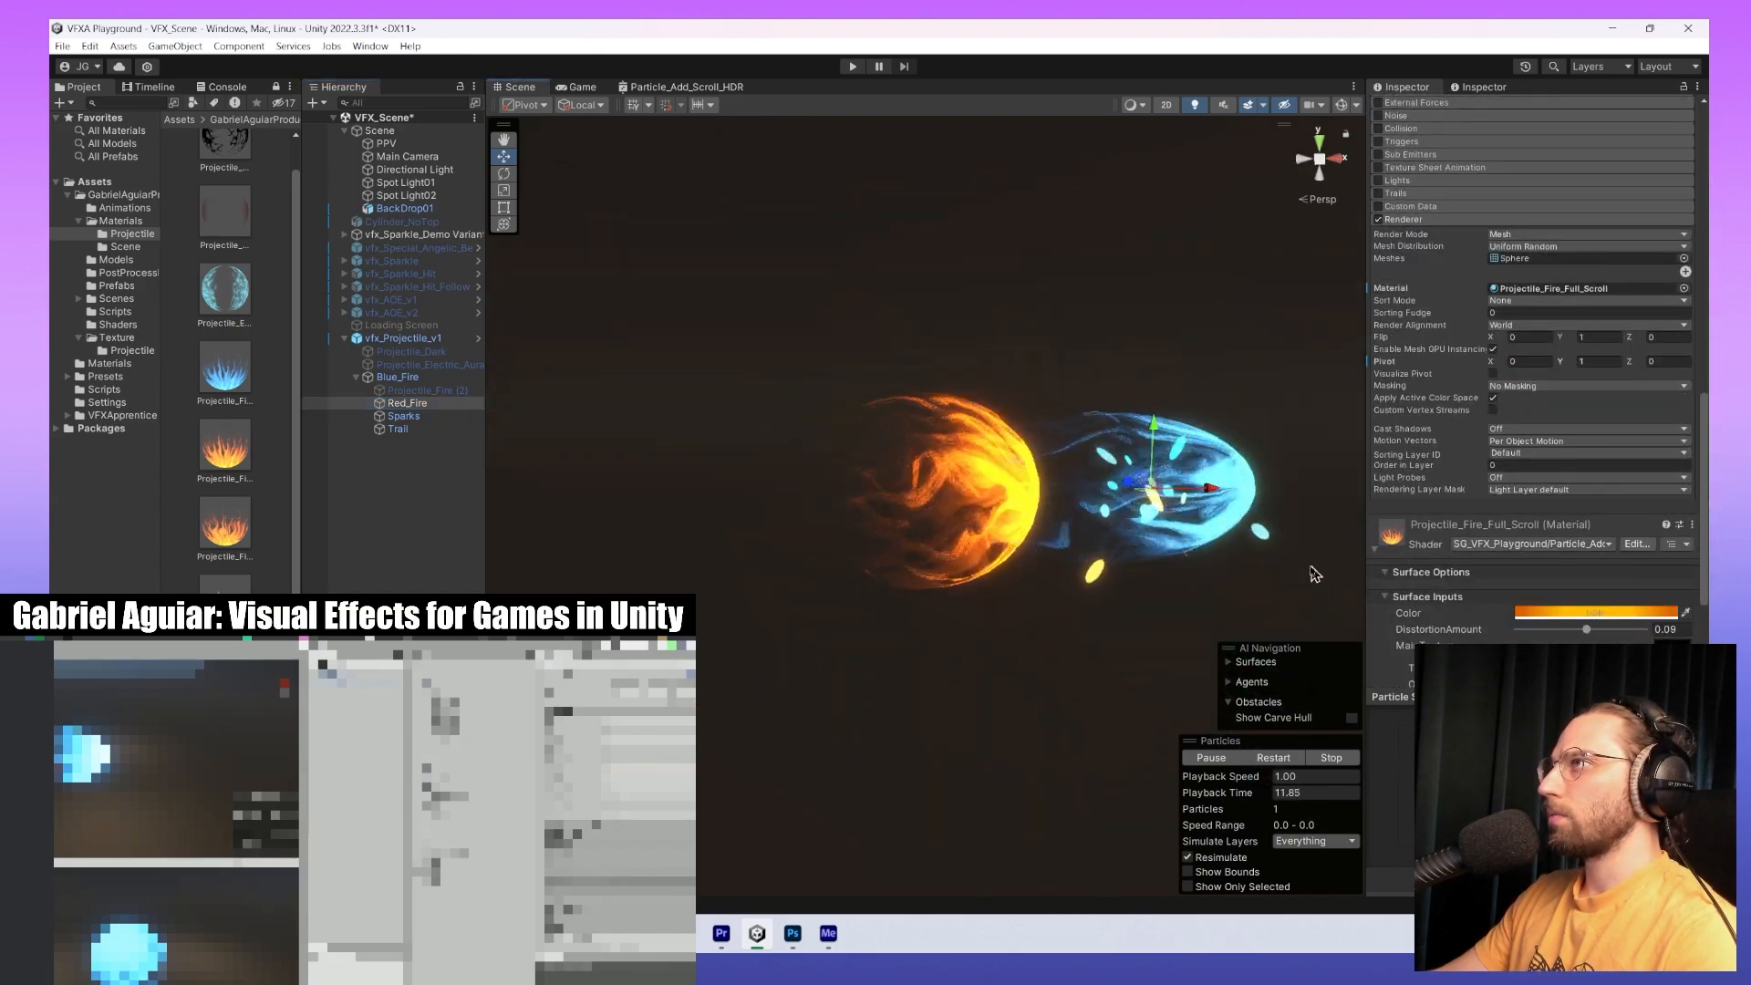
Check Blue_Fire's Renderer pivot and set Red_Fire's Pivot Y to 0.
left_click(1140, 584)
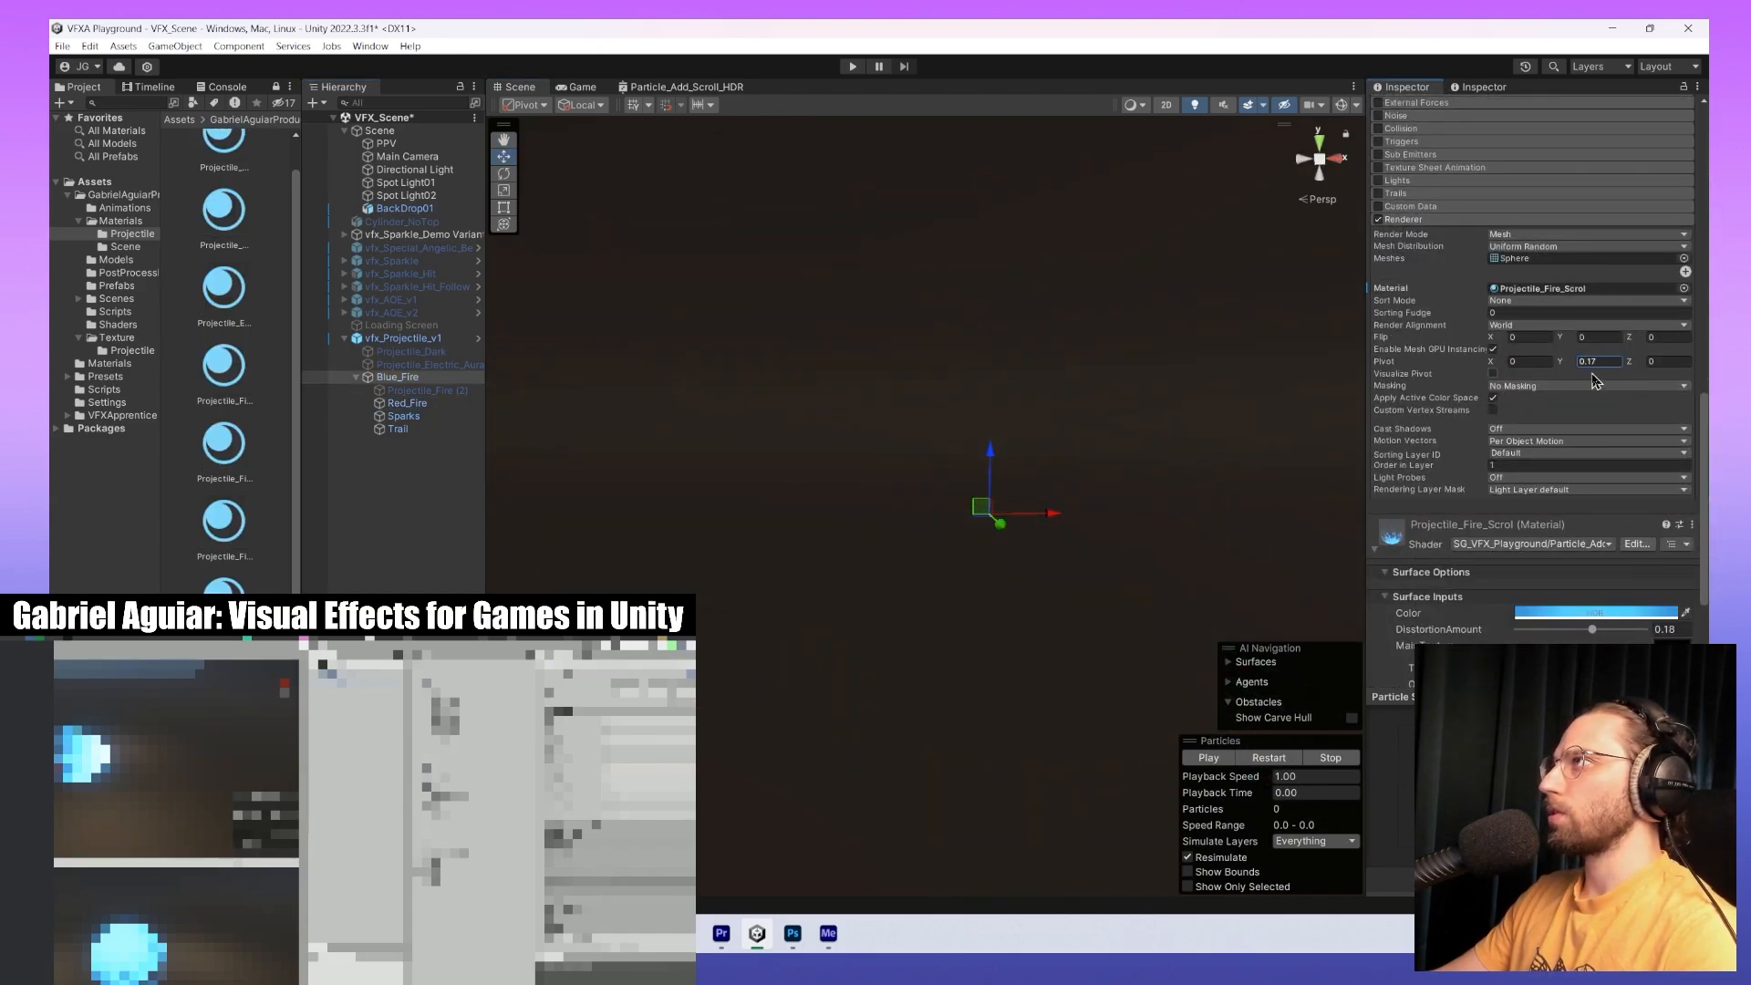
left_click(407, 403)
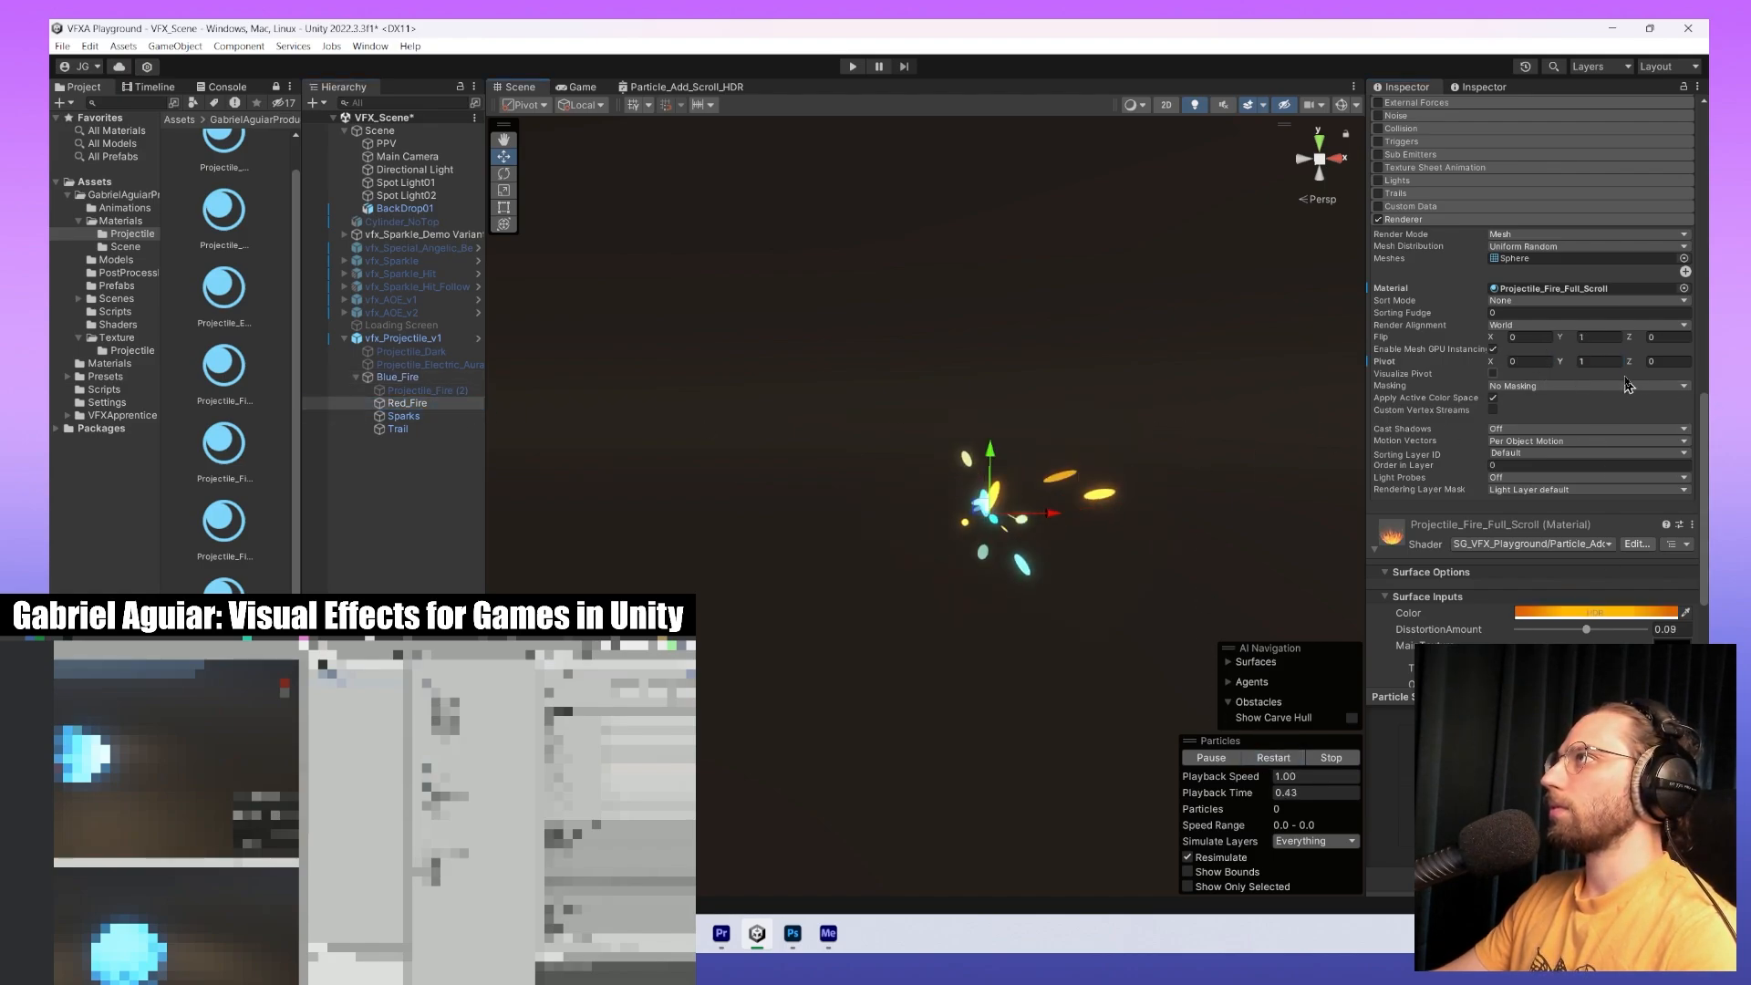
left_click(1600, 361)
type("0")
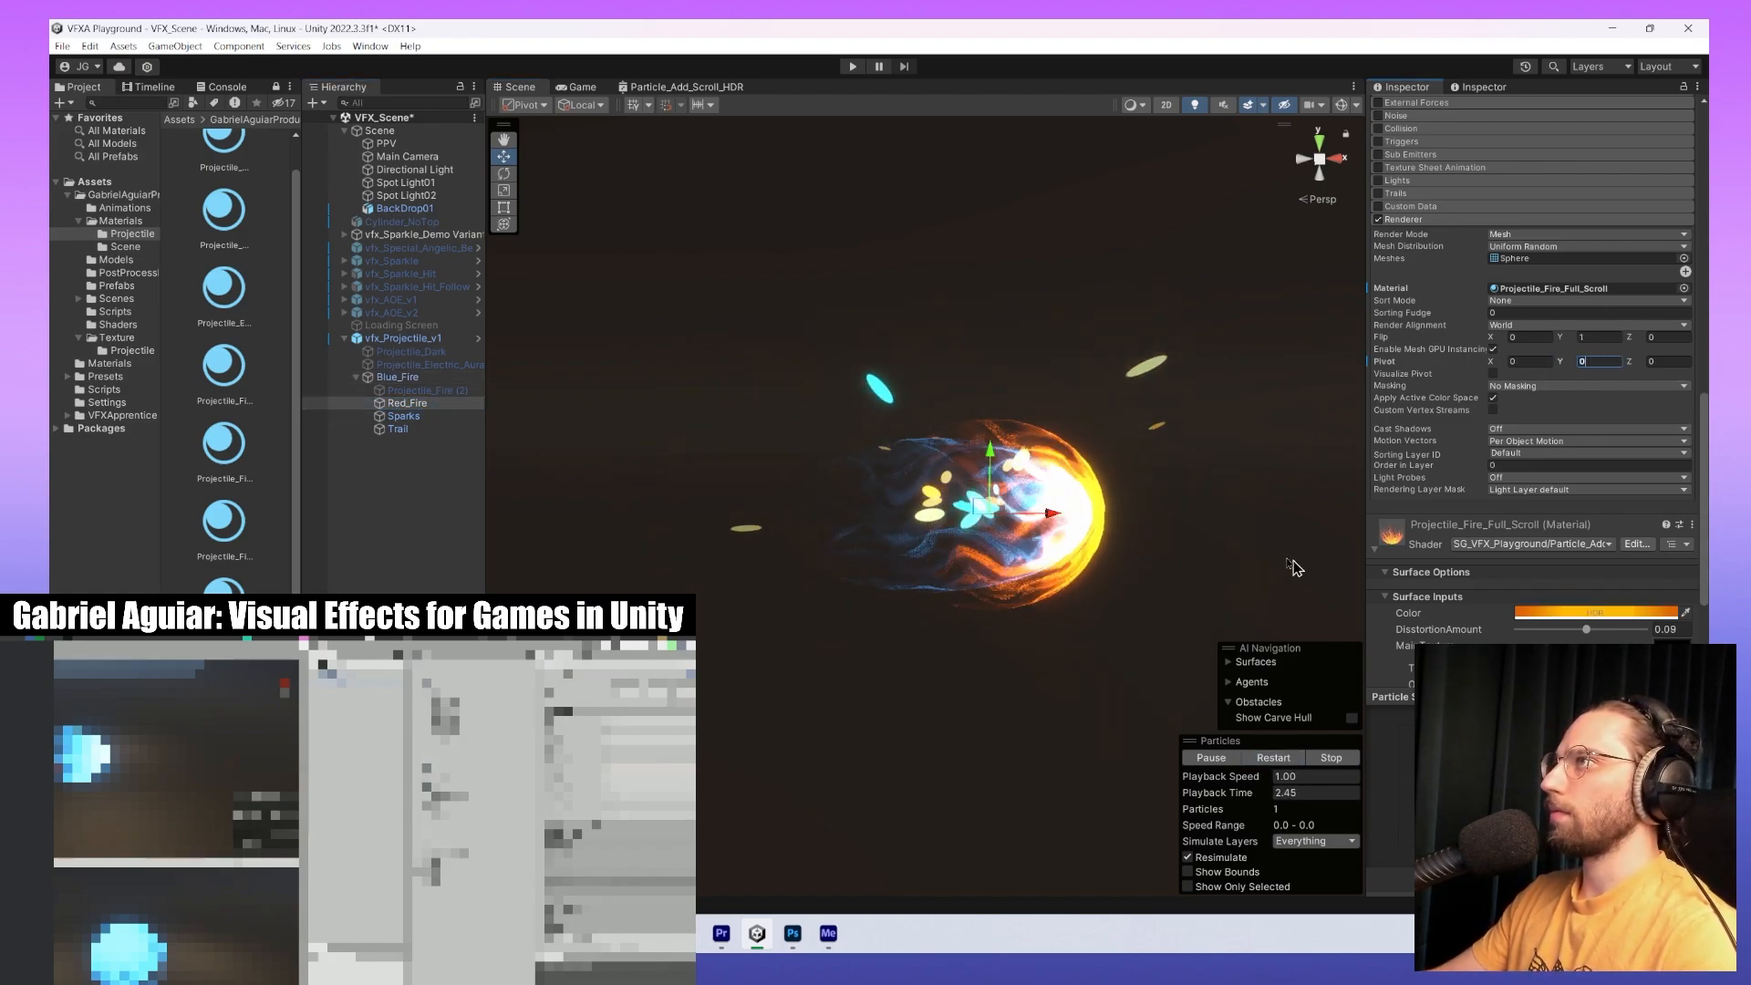
Set the Trail's Time to 0.7 in its Trail Renderer.
left_click_drag(1295, 567, 1321, 504, "alt")
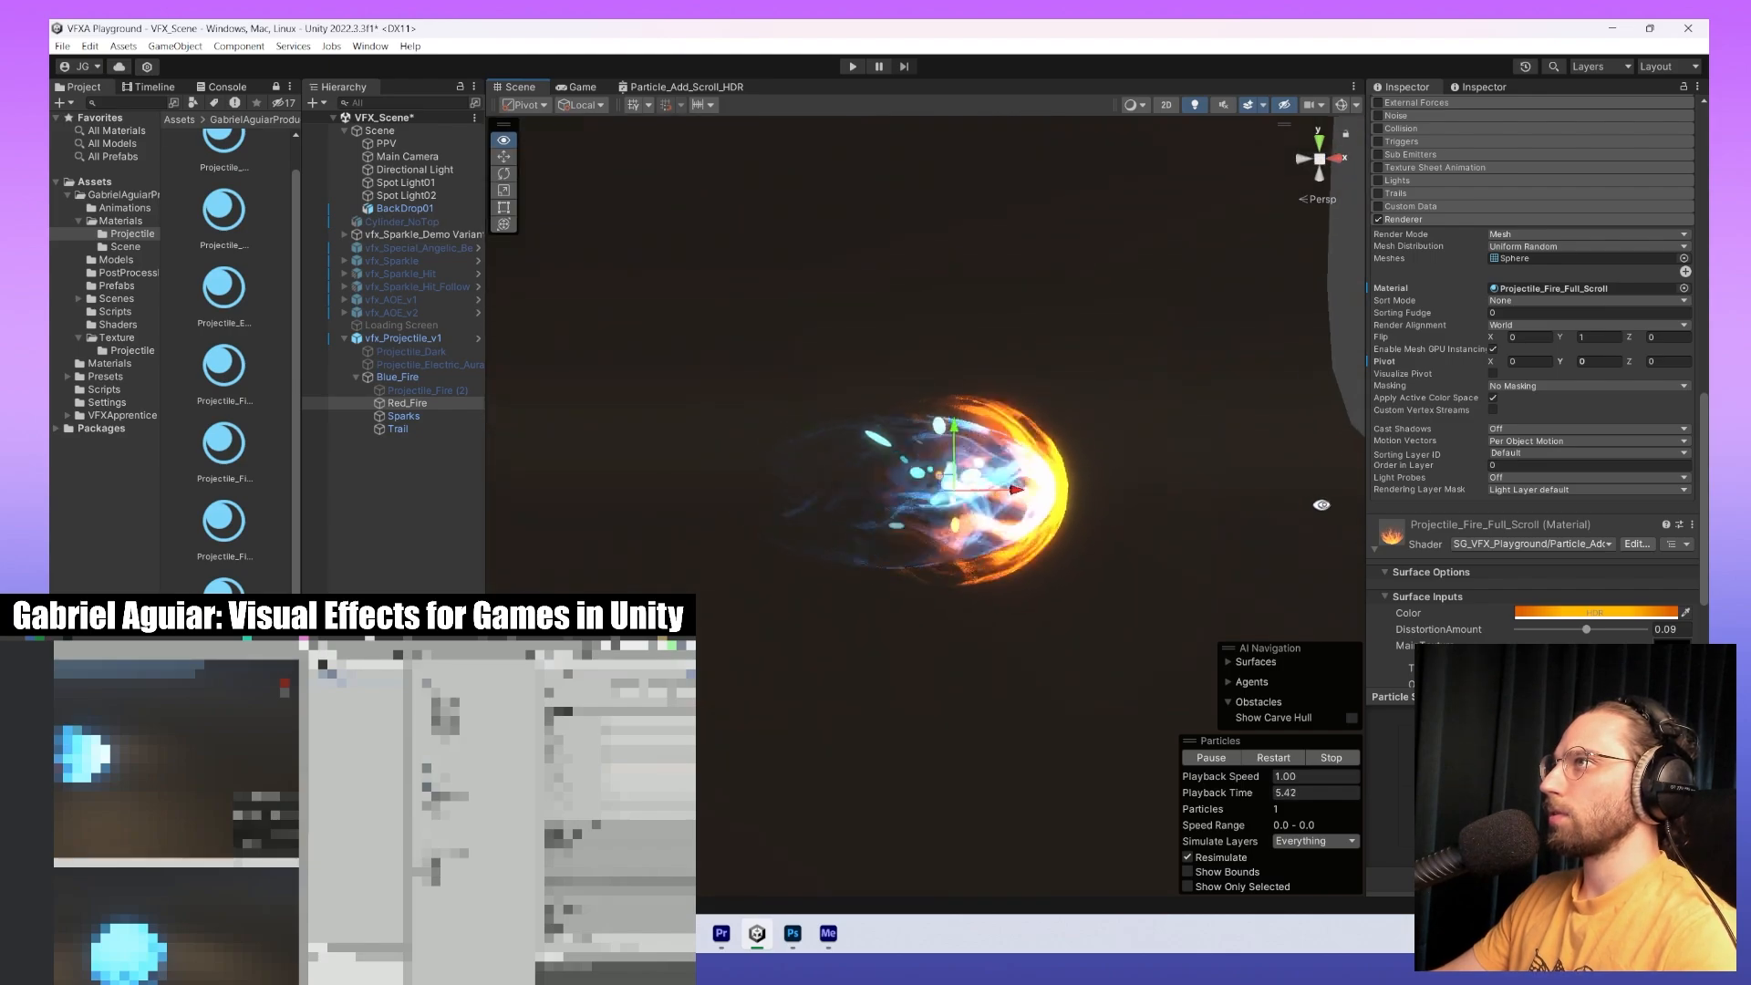
left_click(398, 429)
left_click(1550, 399)
type("0.7")
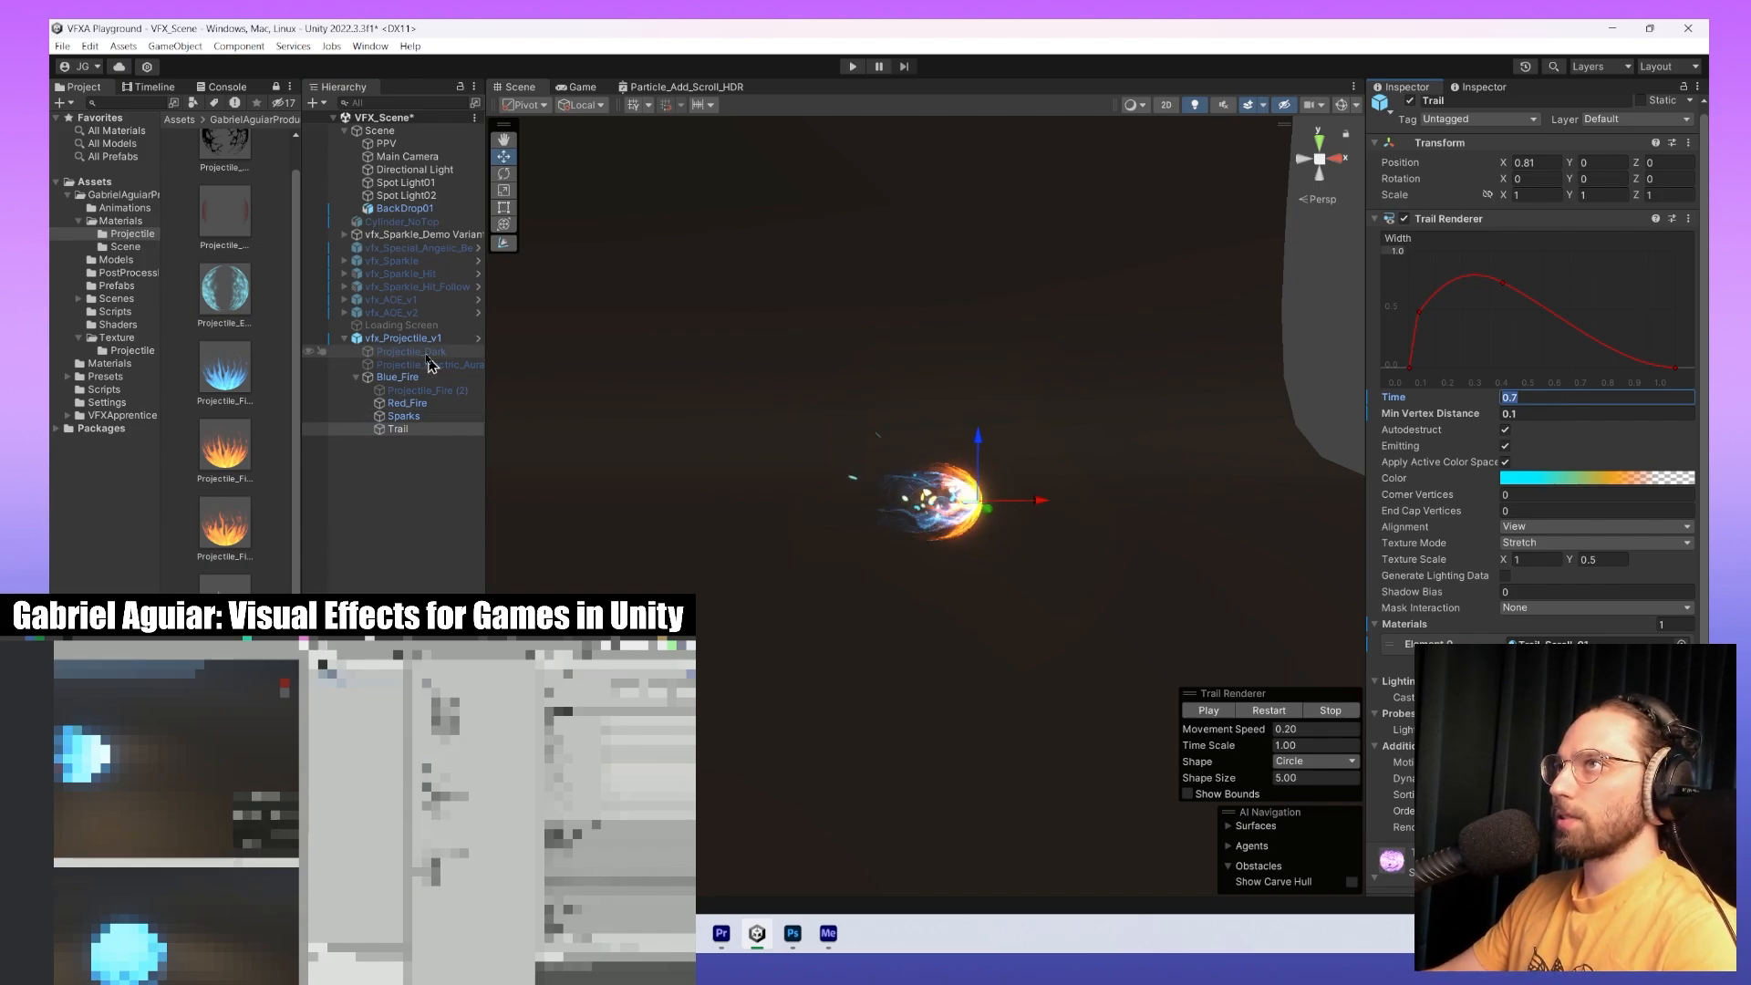
Set the Sparks' Start Size range to 0.05 and 0.1.
left_click(403, 416)
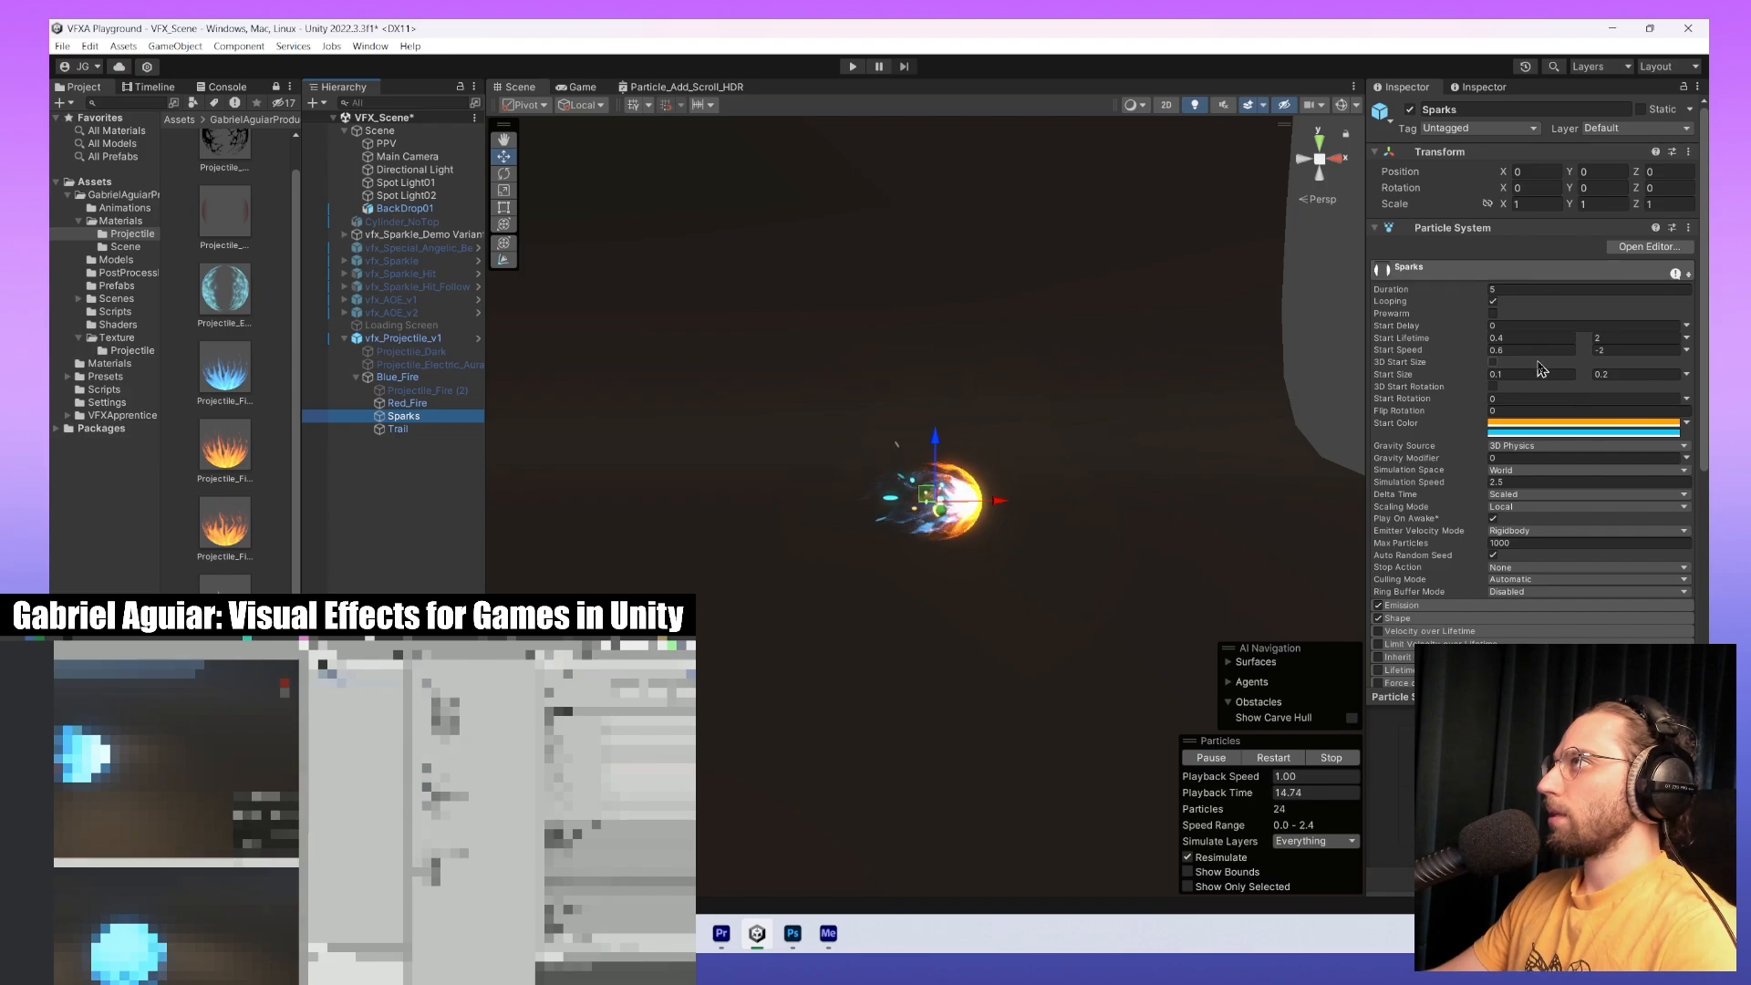
left_click(1543, 374)
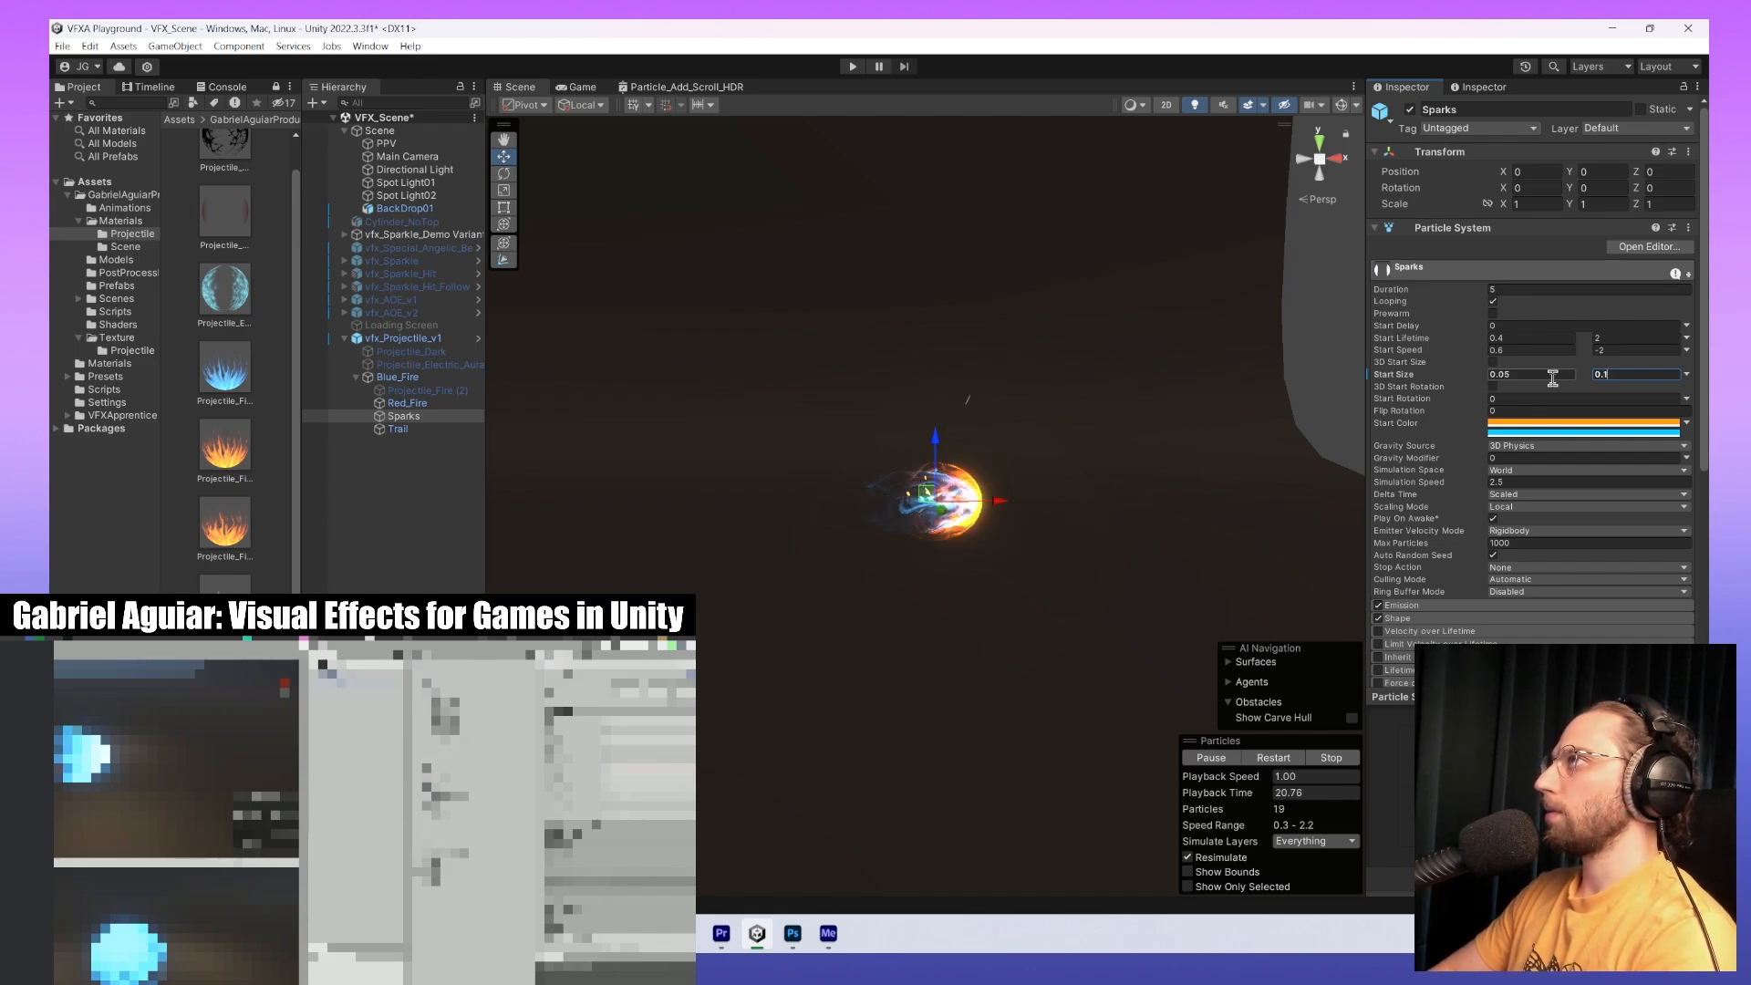
Move Blue_Fire along the X axis to preview the flames, sparks and trail in motion.
left_click(398, 377)
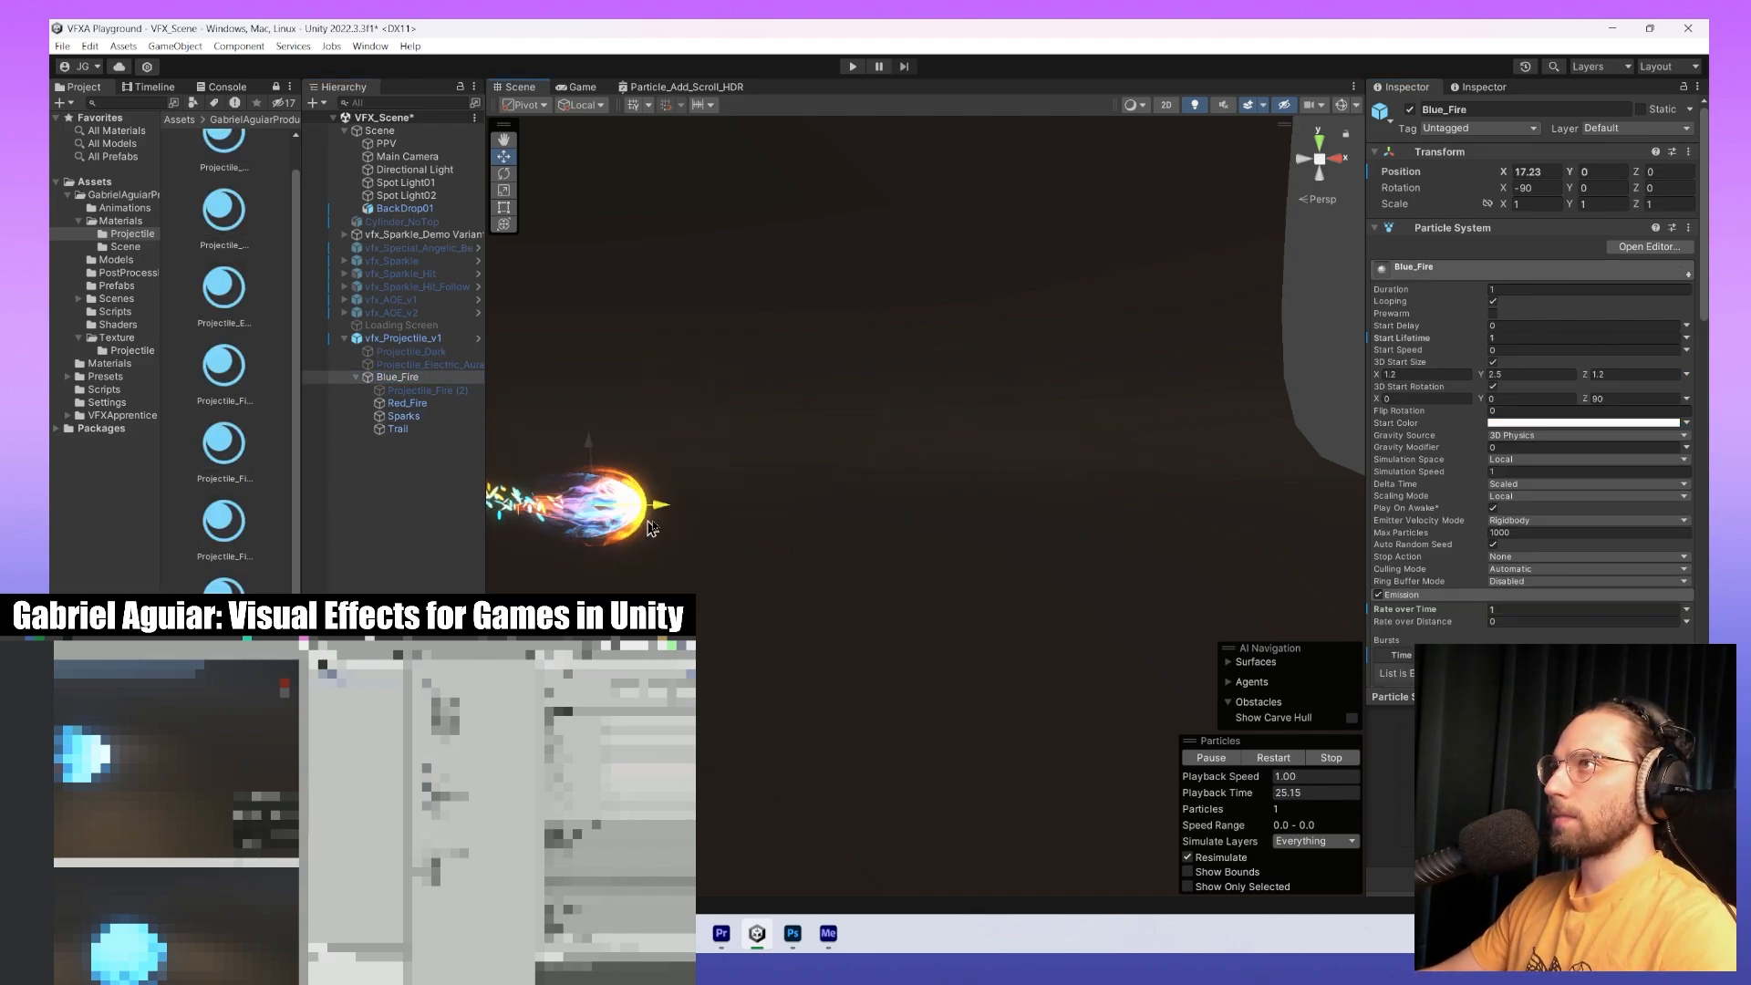
left_click_drag(753, 607, 732, 533)
left_click_drag(1235, 535, 1036, 653, "alt")
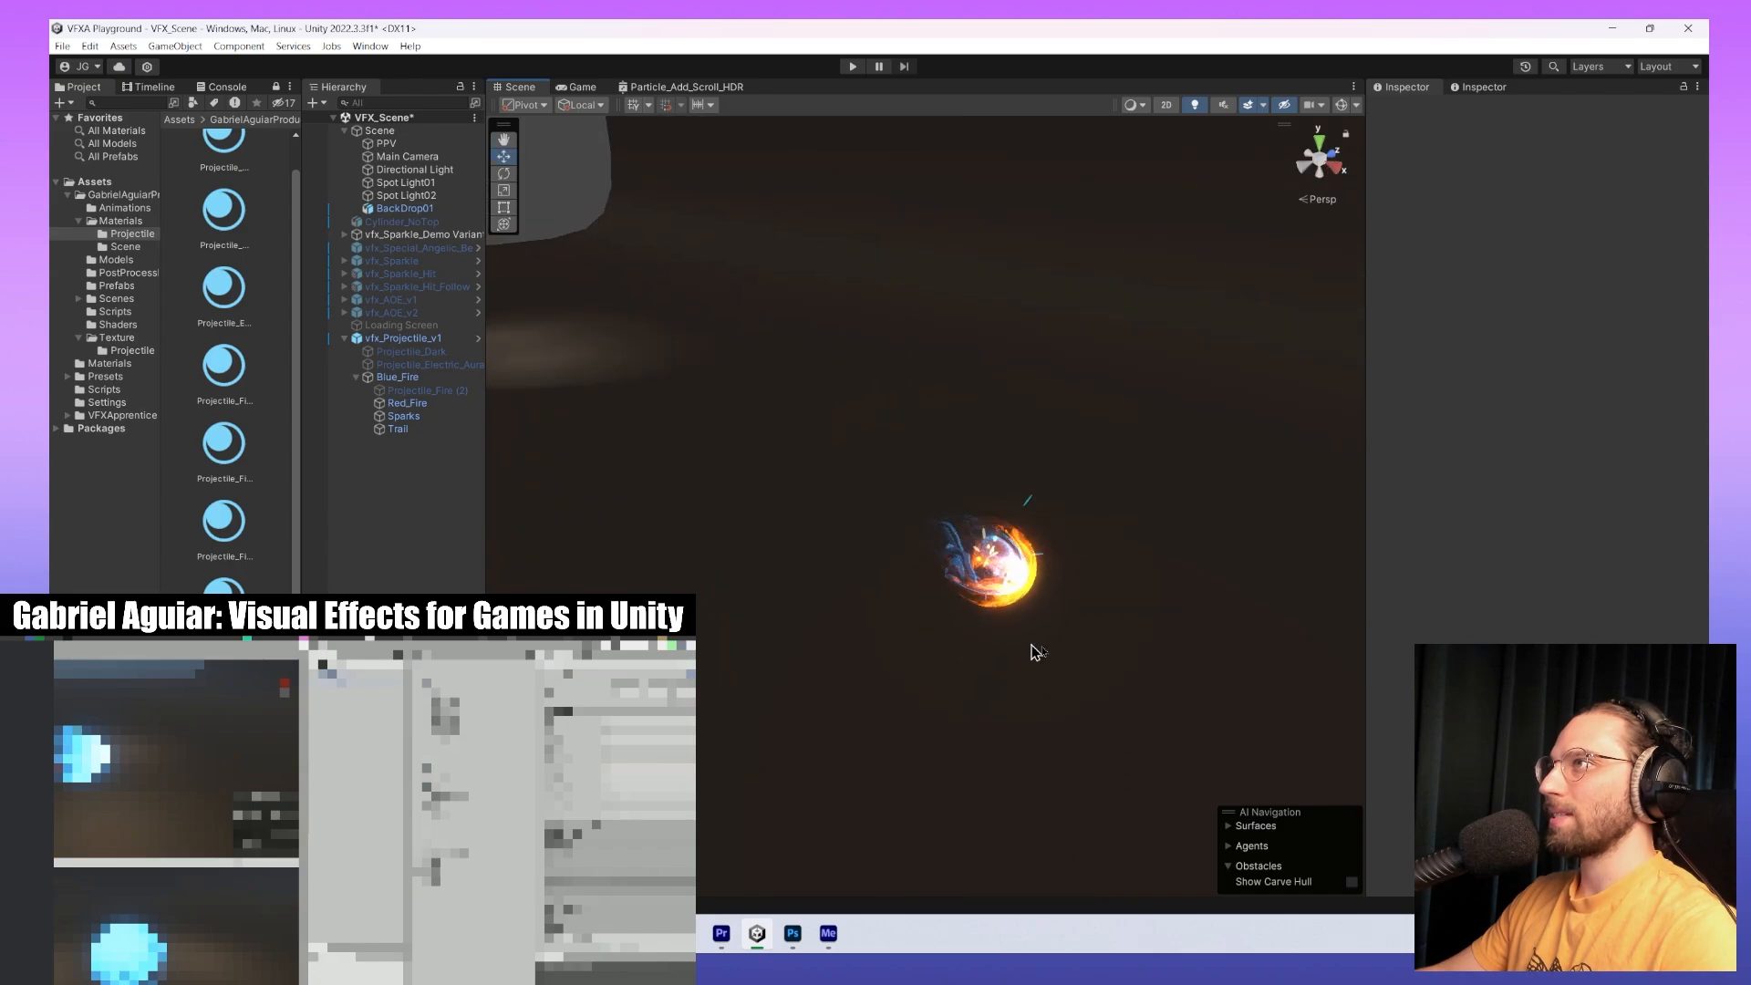
Set Blue_Fire's Position X to 0 and frame the projectile from the side.
left_click(398, 377)
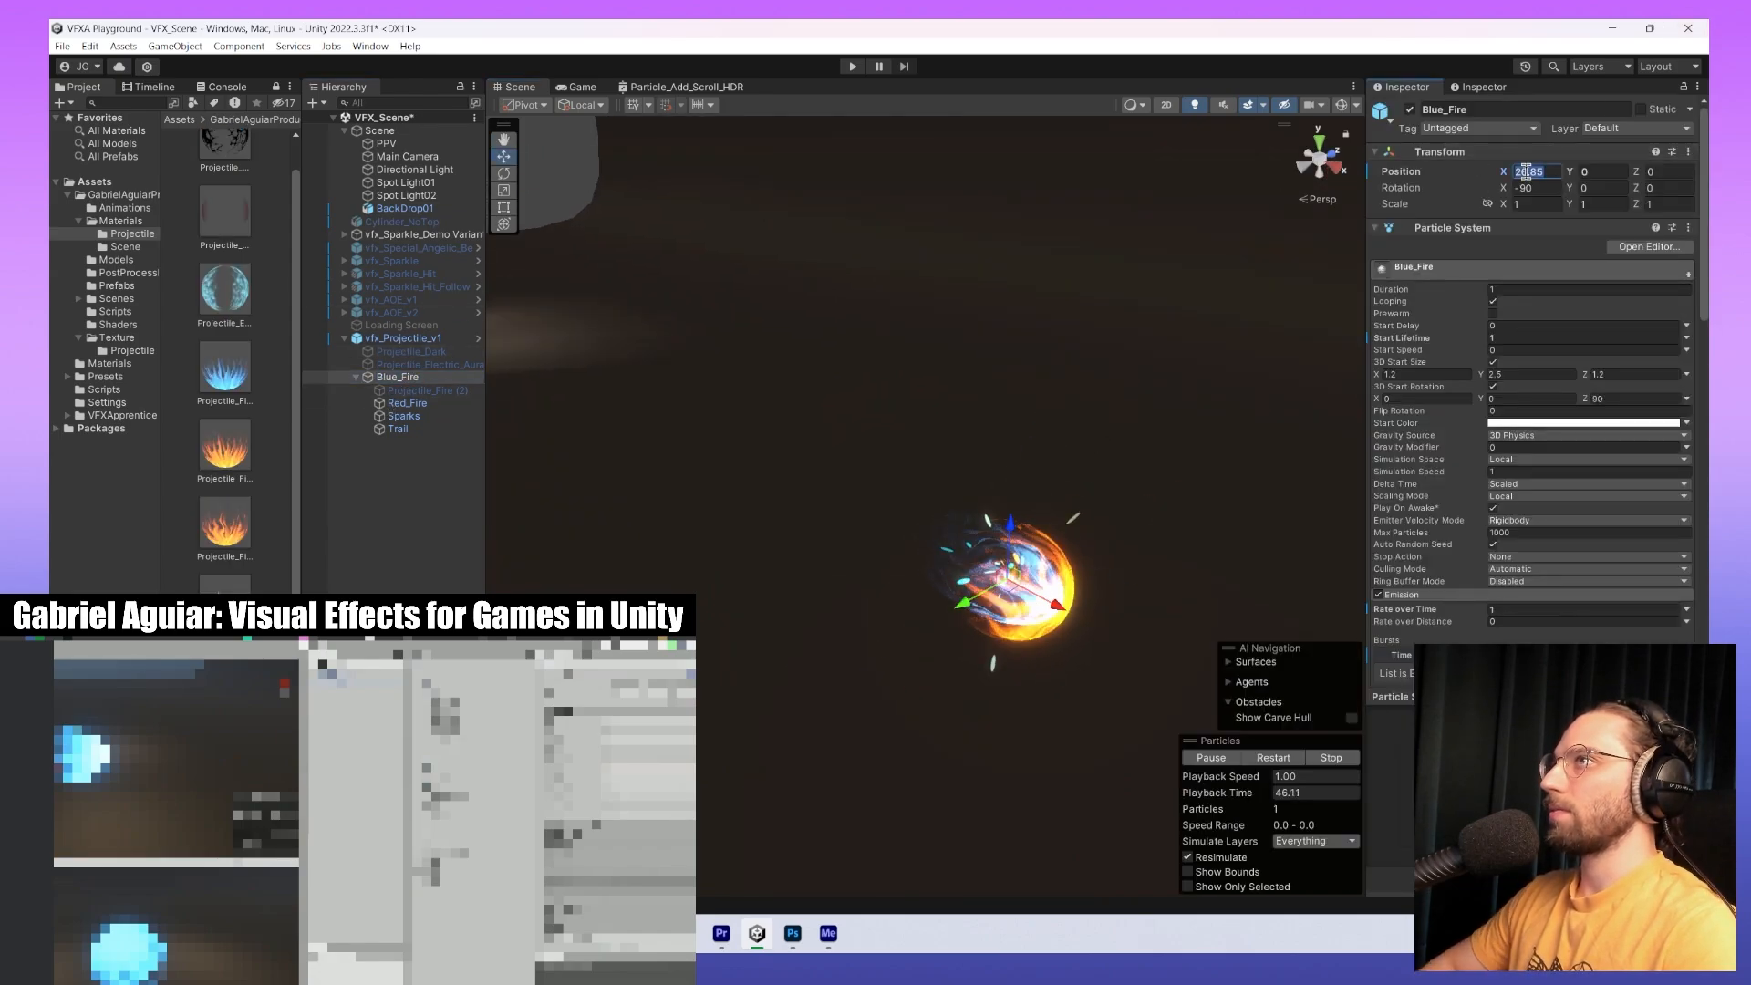
type("0")
middle_click(938, 516)
key("f")
left_click_drag(769, 537, 988, 523, "alt")
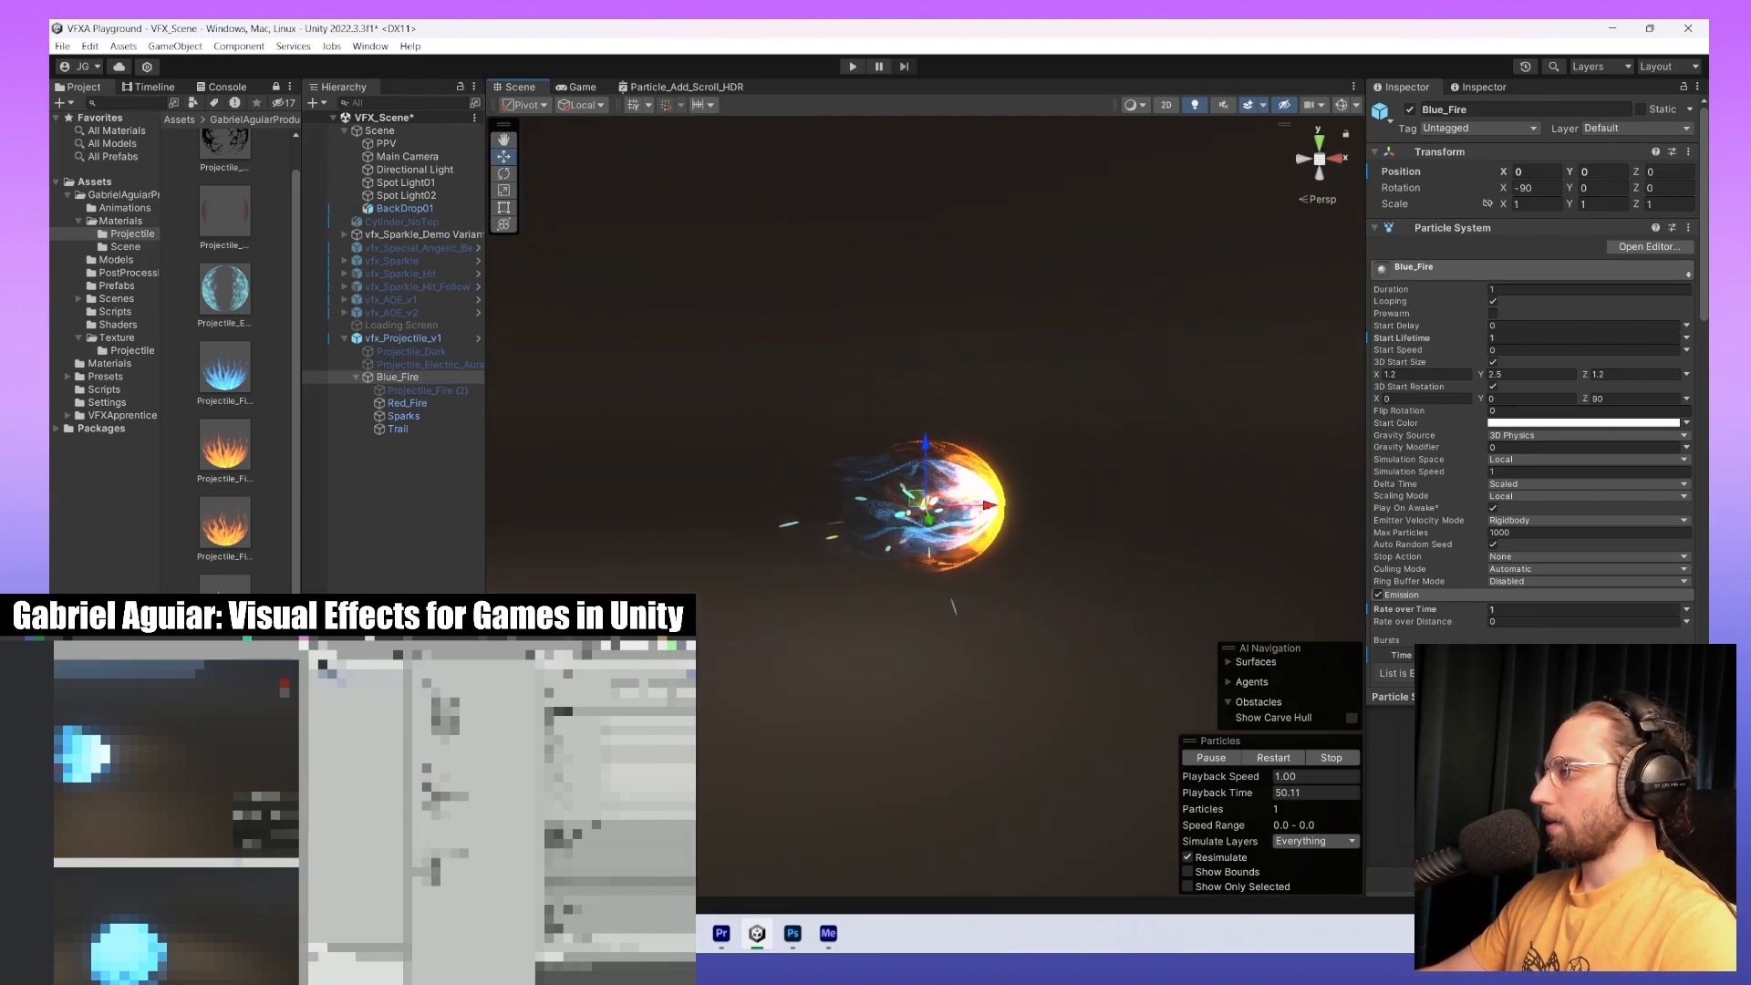
Apply all overrides on vfx_Projectile_v1 to its prefab.
left_click(404, 337)
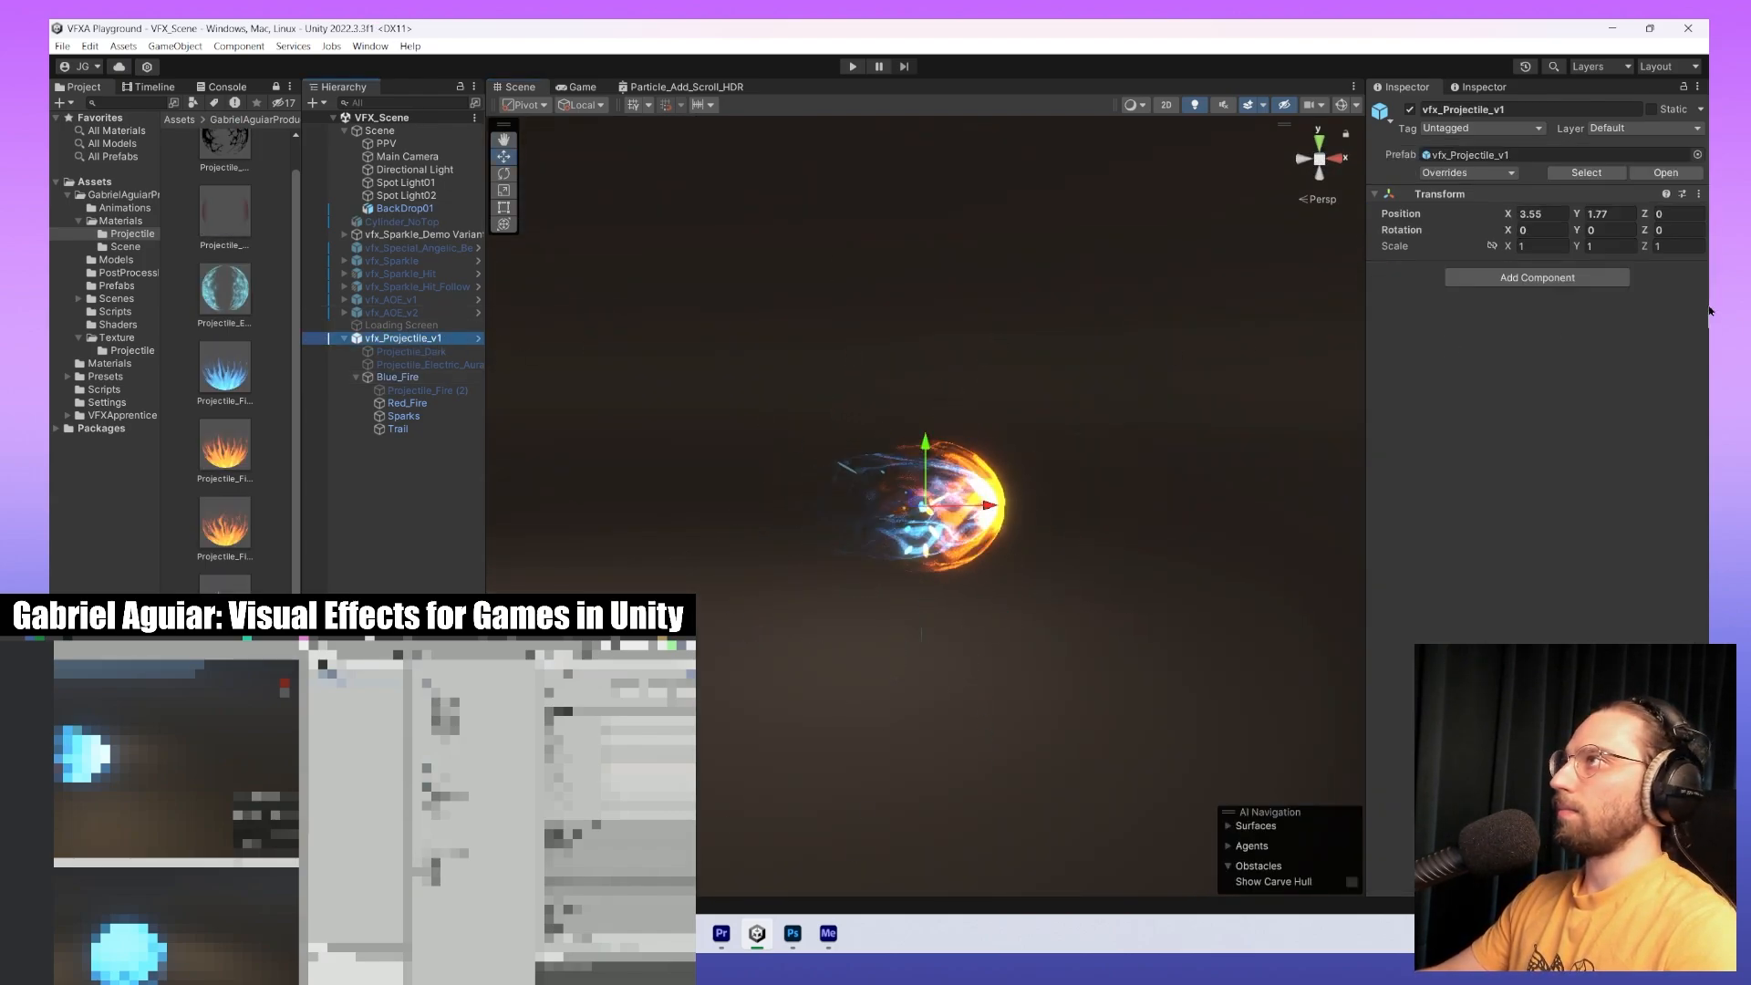
left_click(1468, 172)
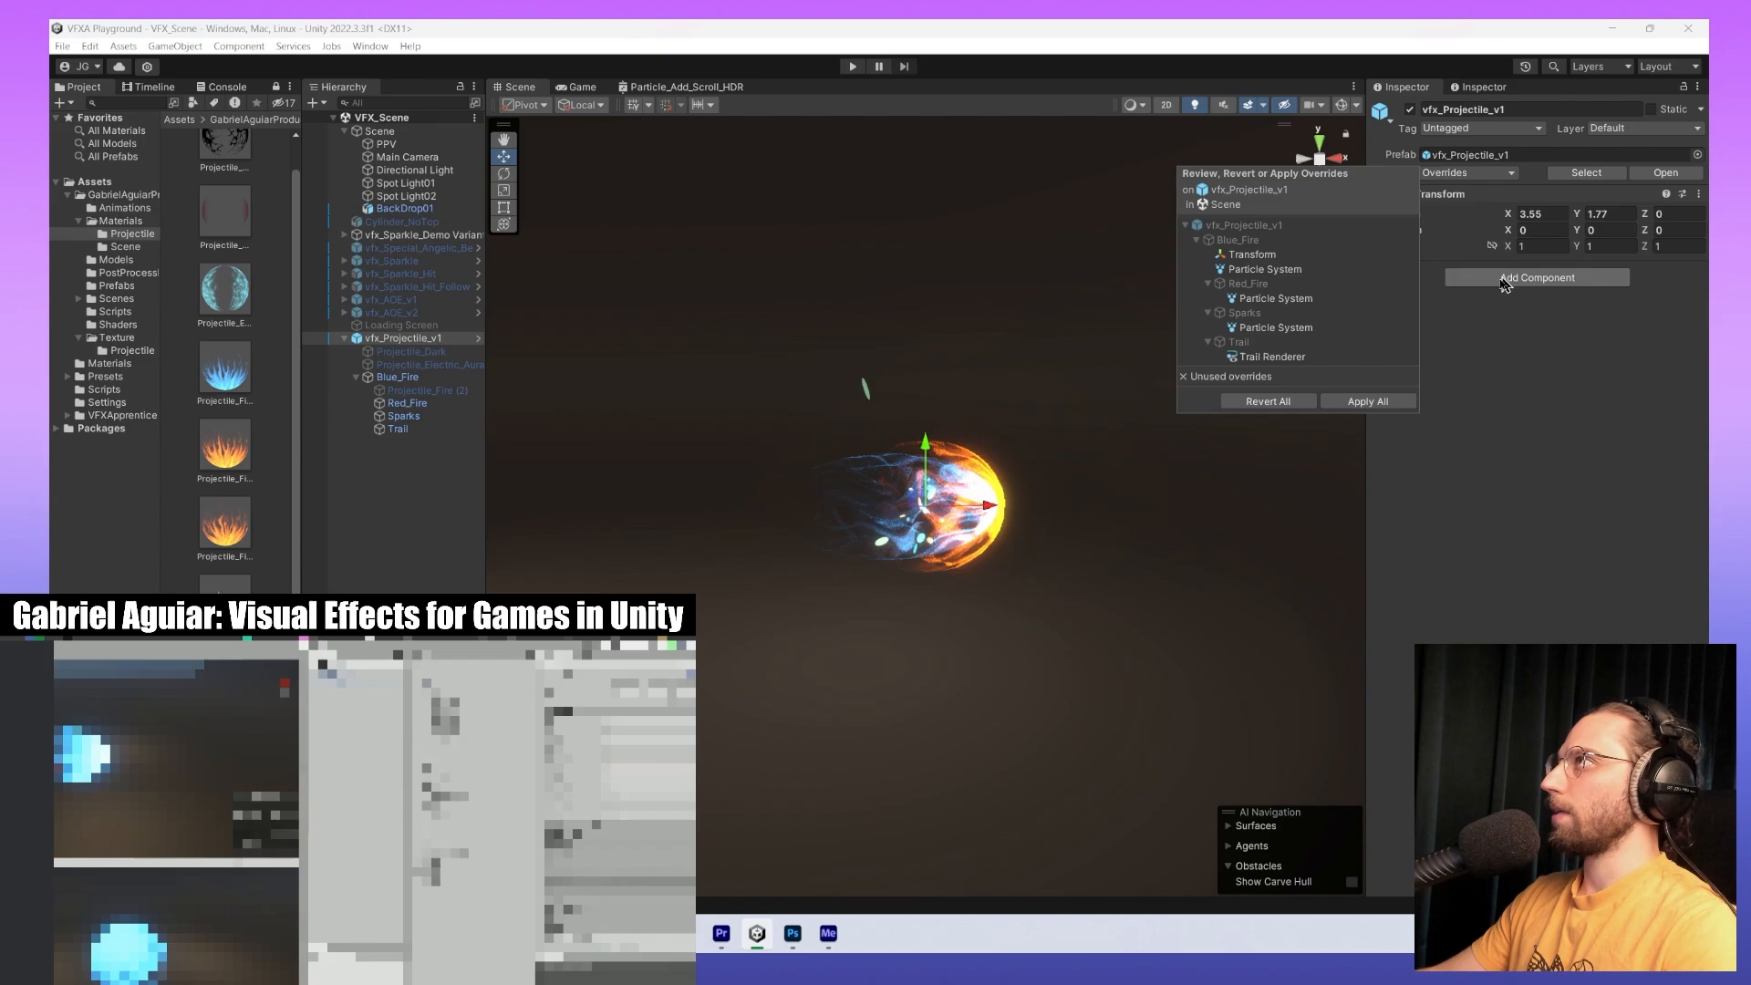
left_click(1395, 402)
left_click(401, 340)
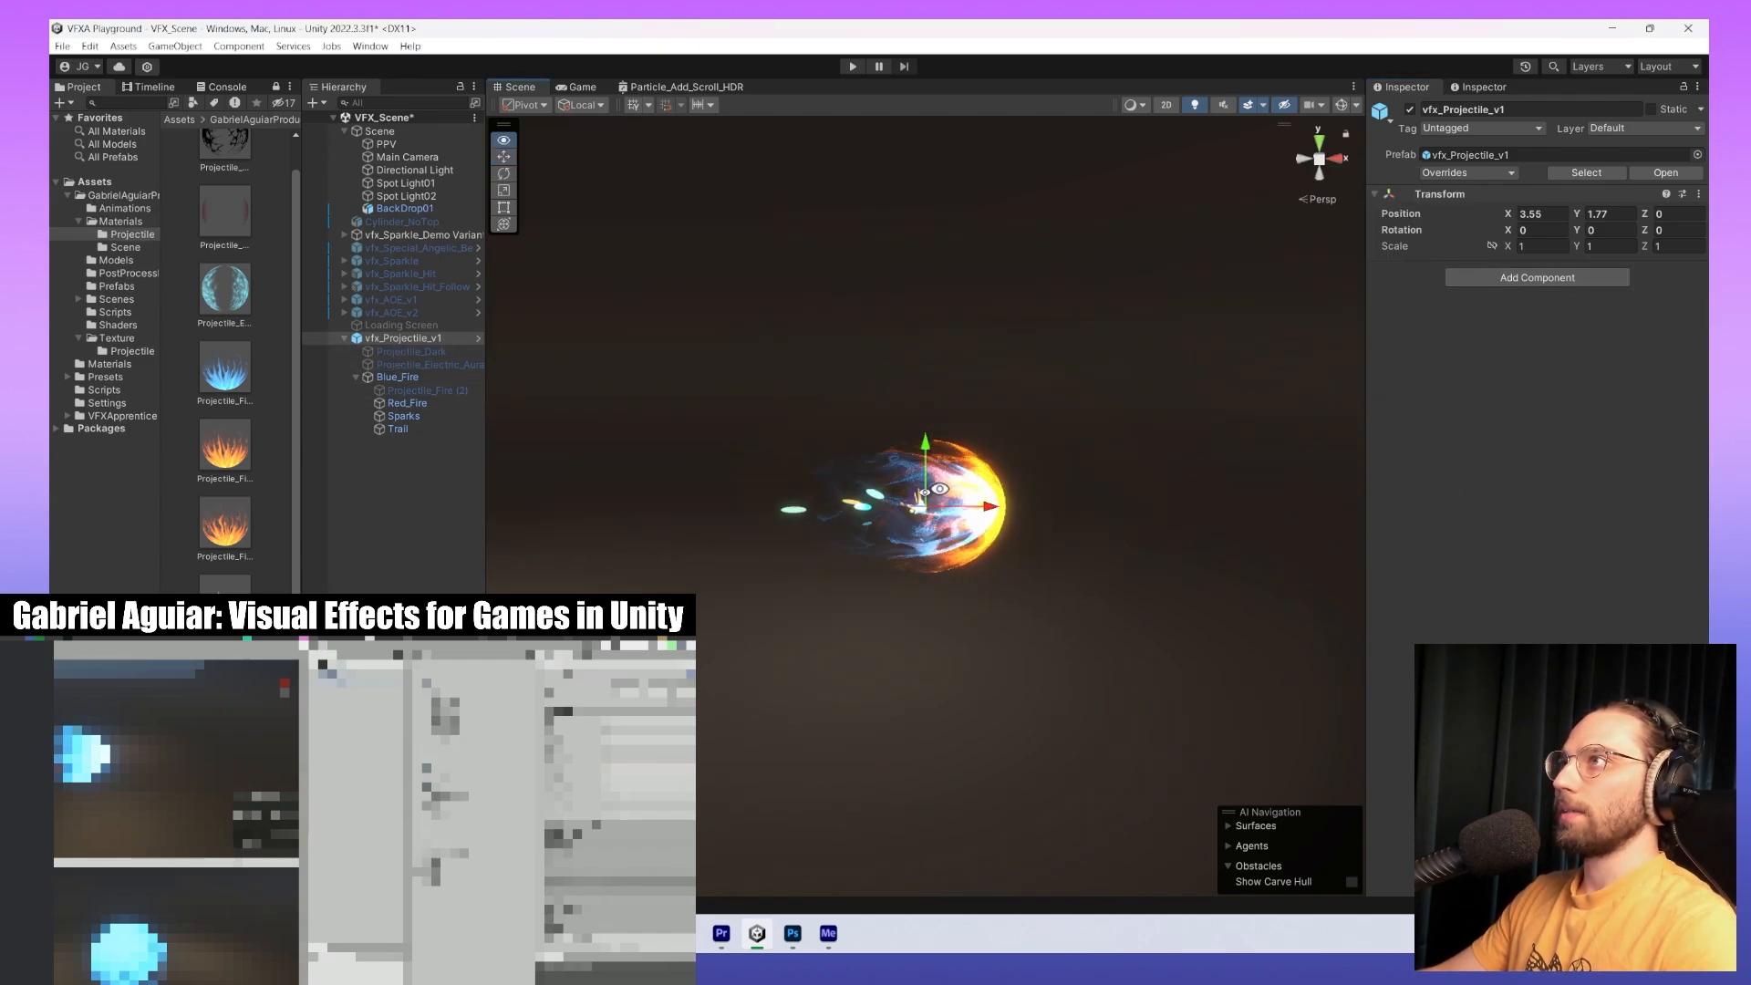
left_click_drag(857, 474, 721, 520, "alt")
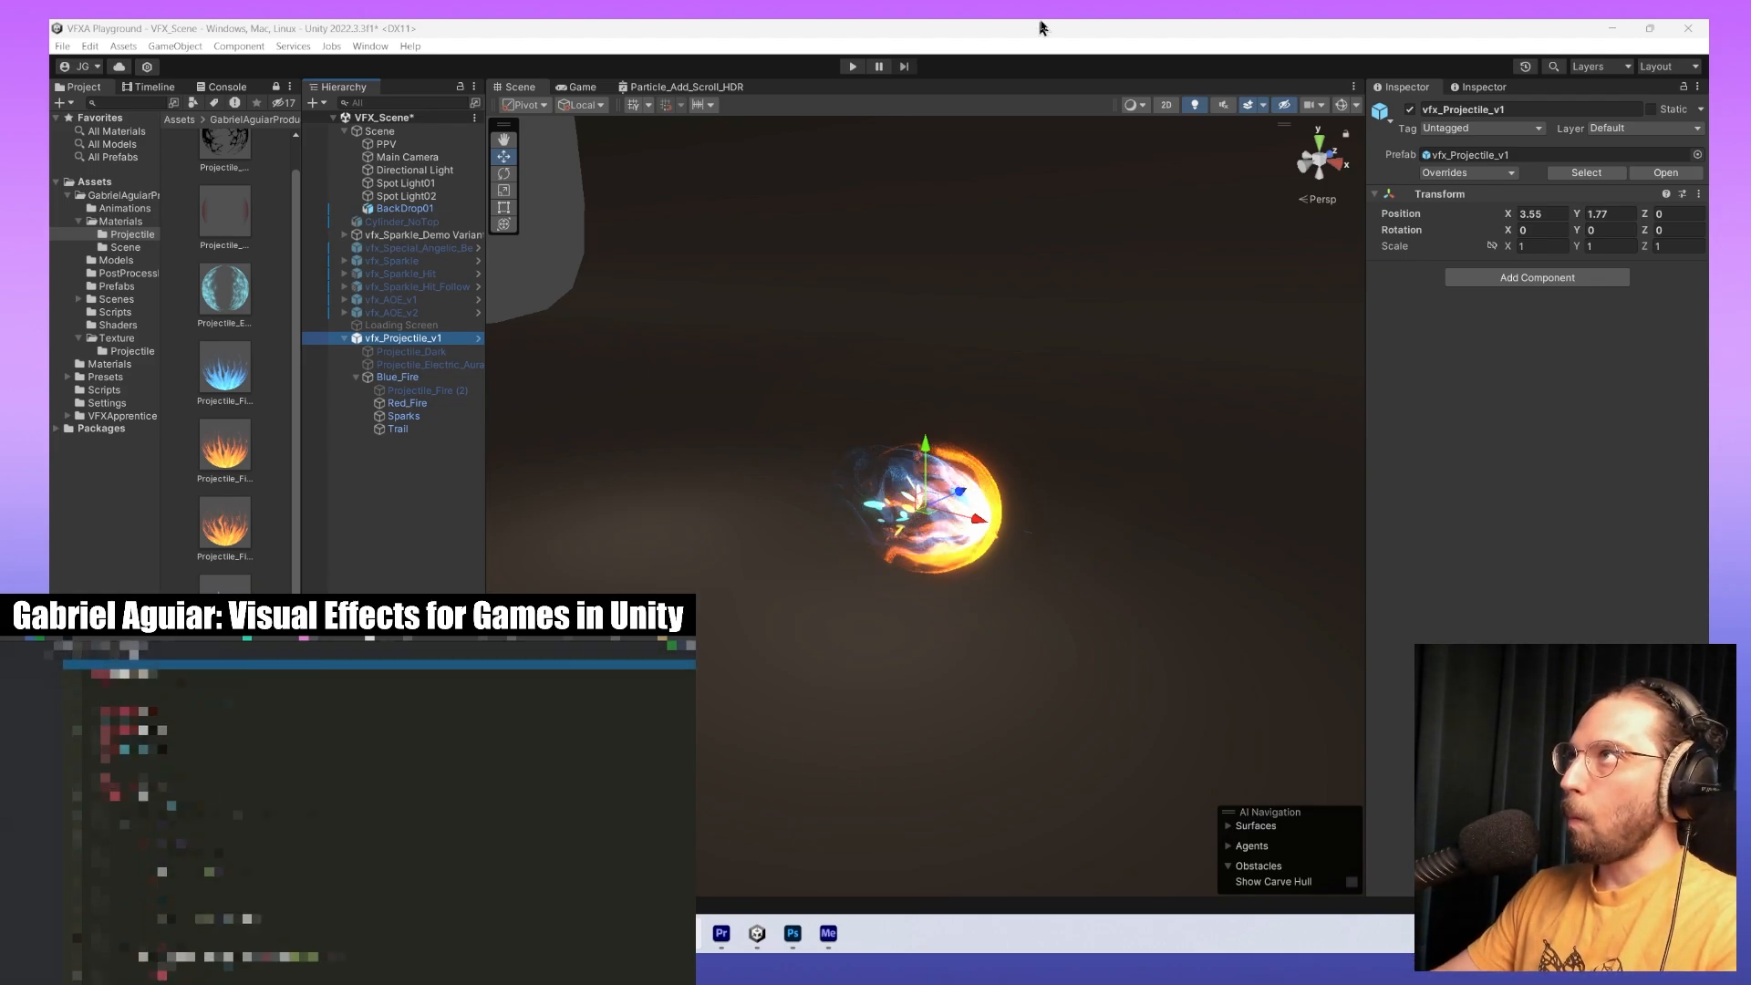
scroll(1030, 611, "up", 3)
scroll(1001, 618, "up", 2)
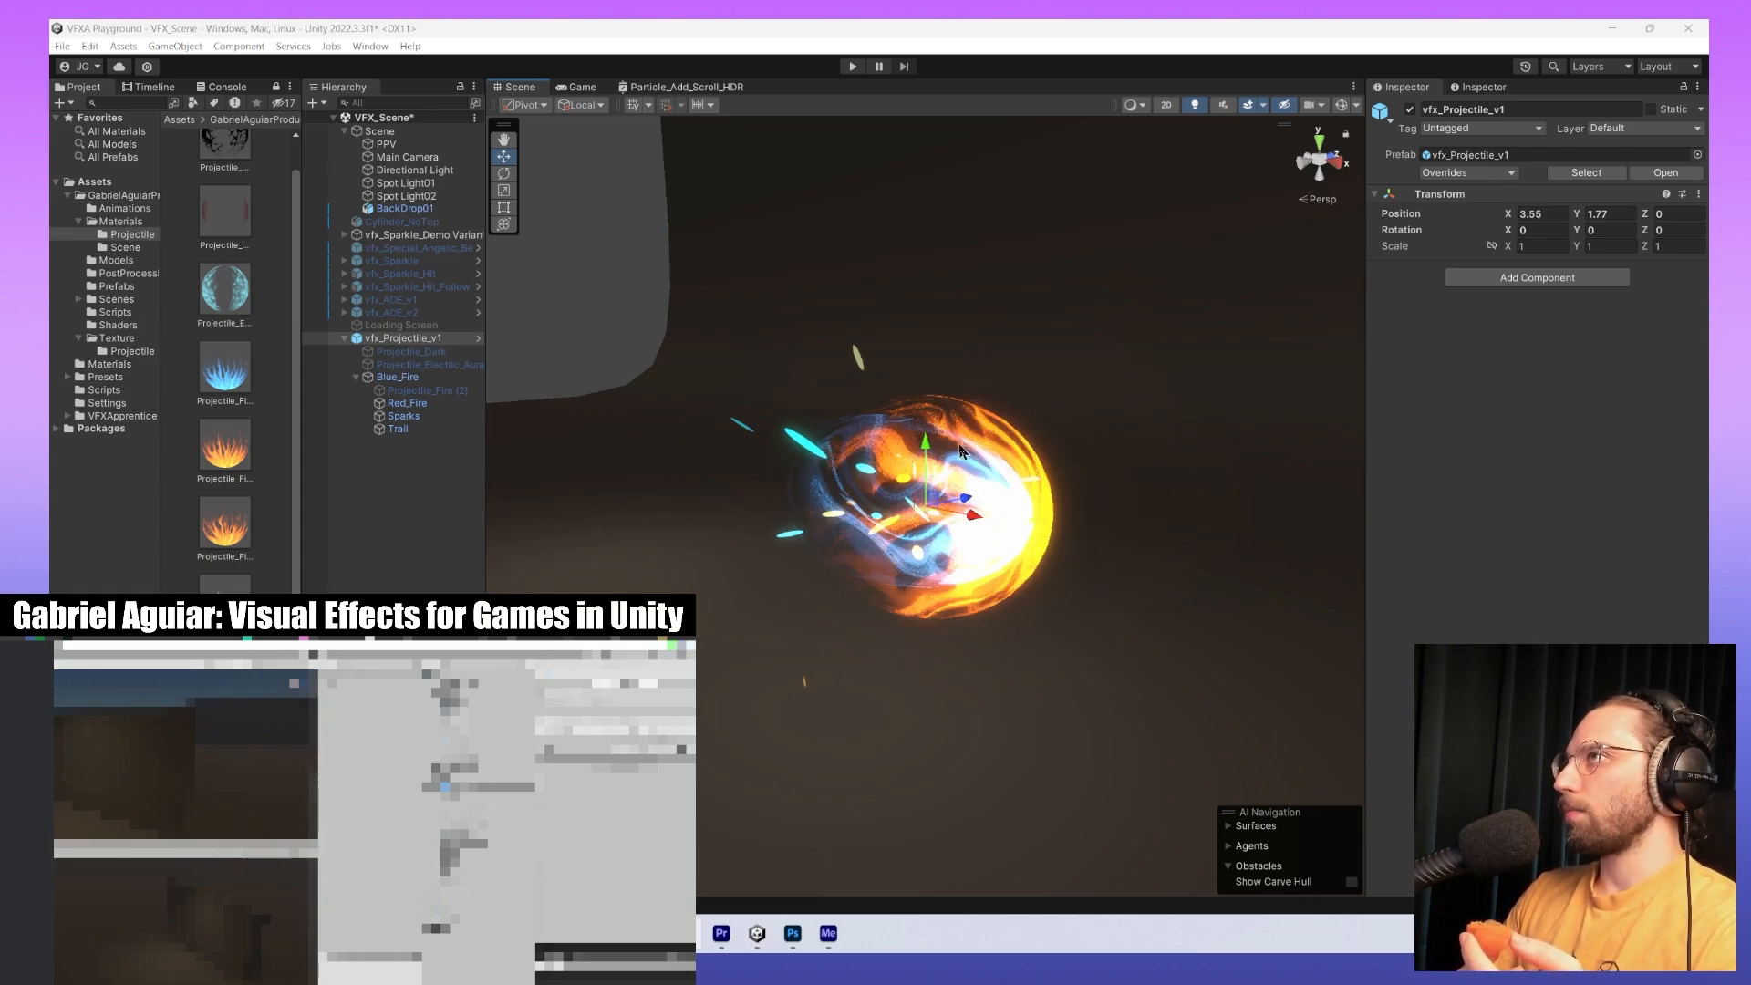
left_click(1131, 29)
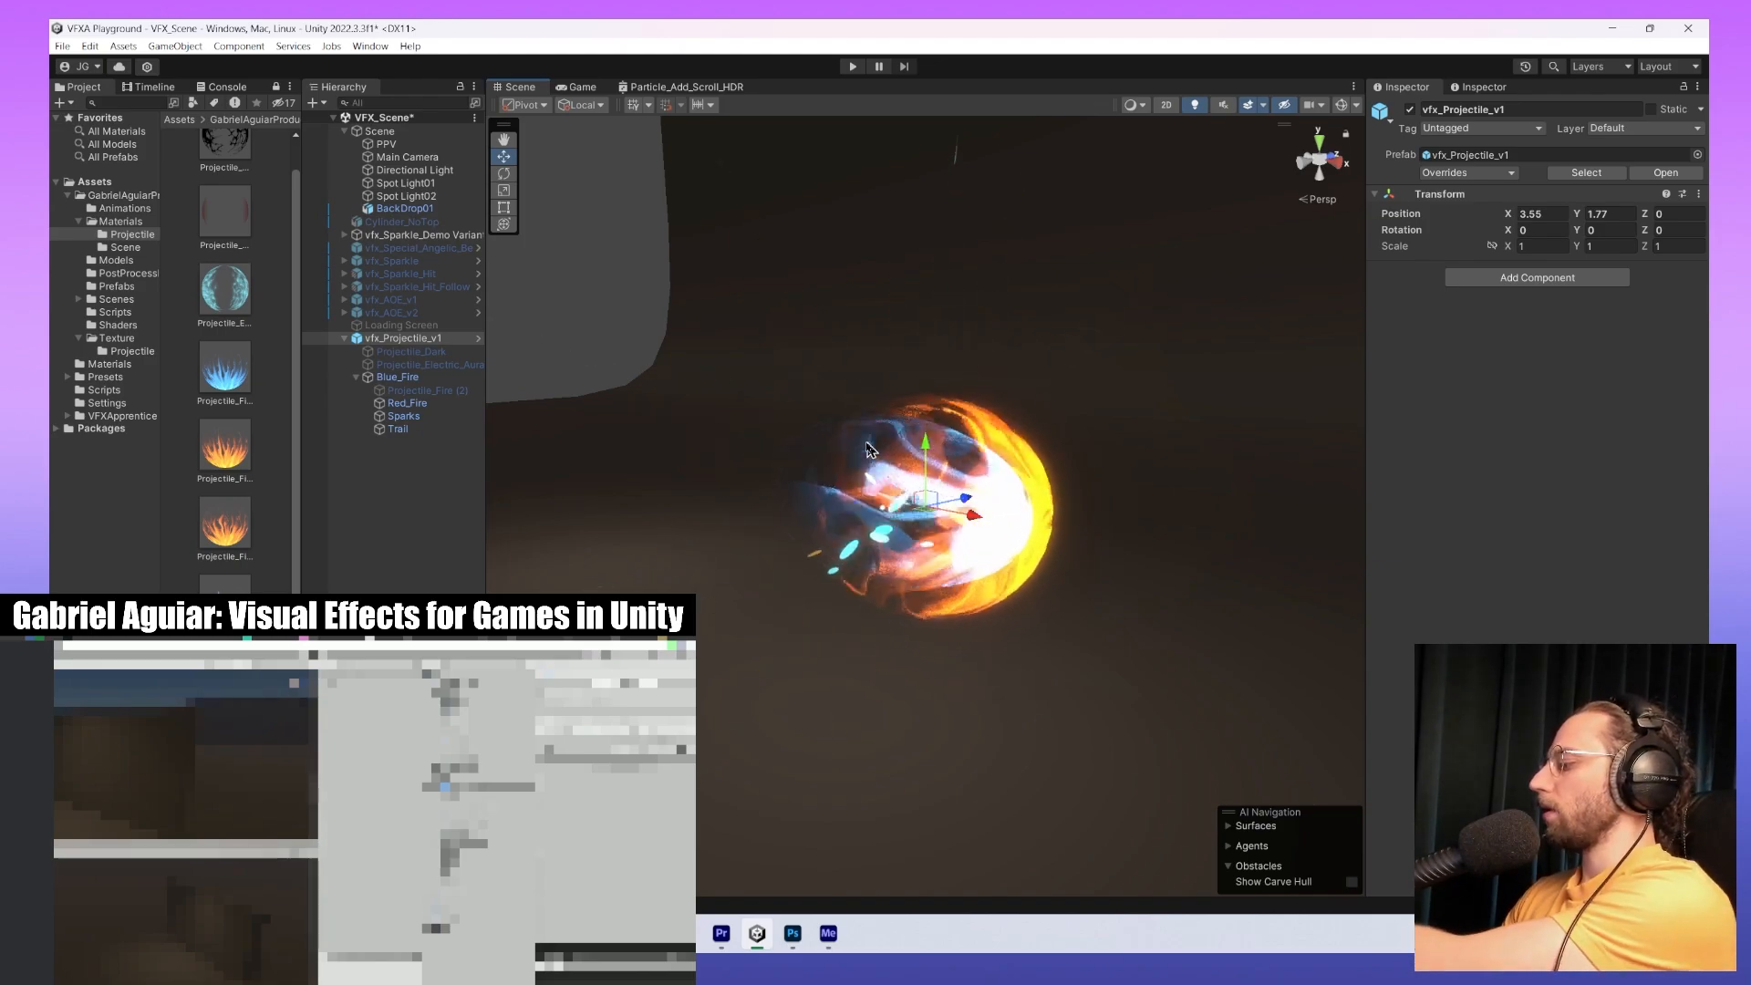
left_click_drag(850, 448, 882, 519, "alt")
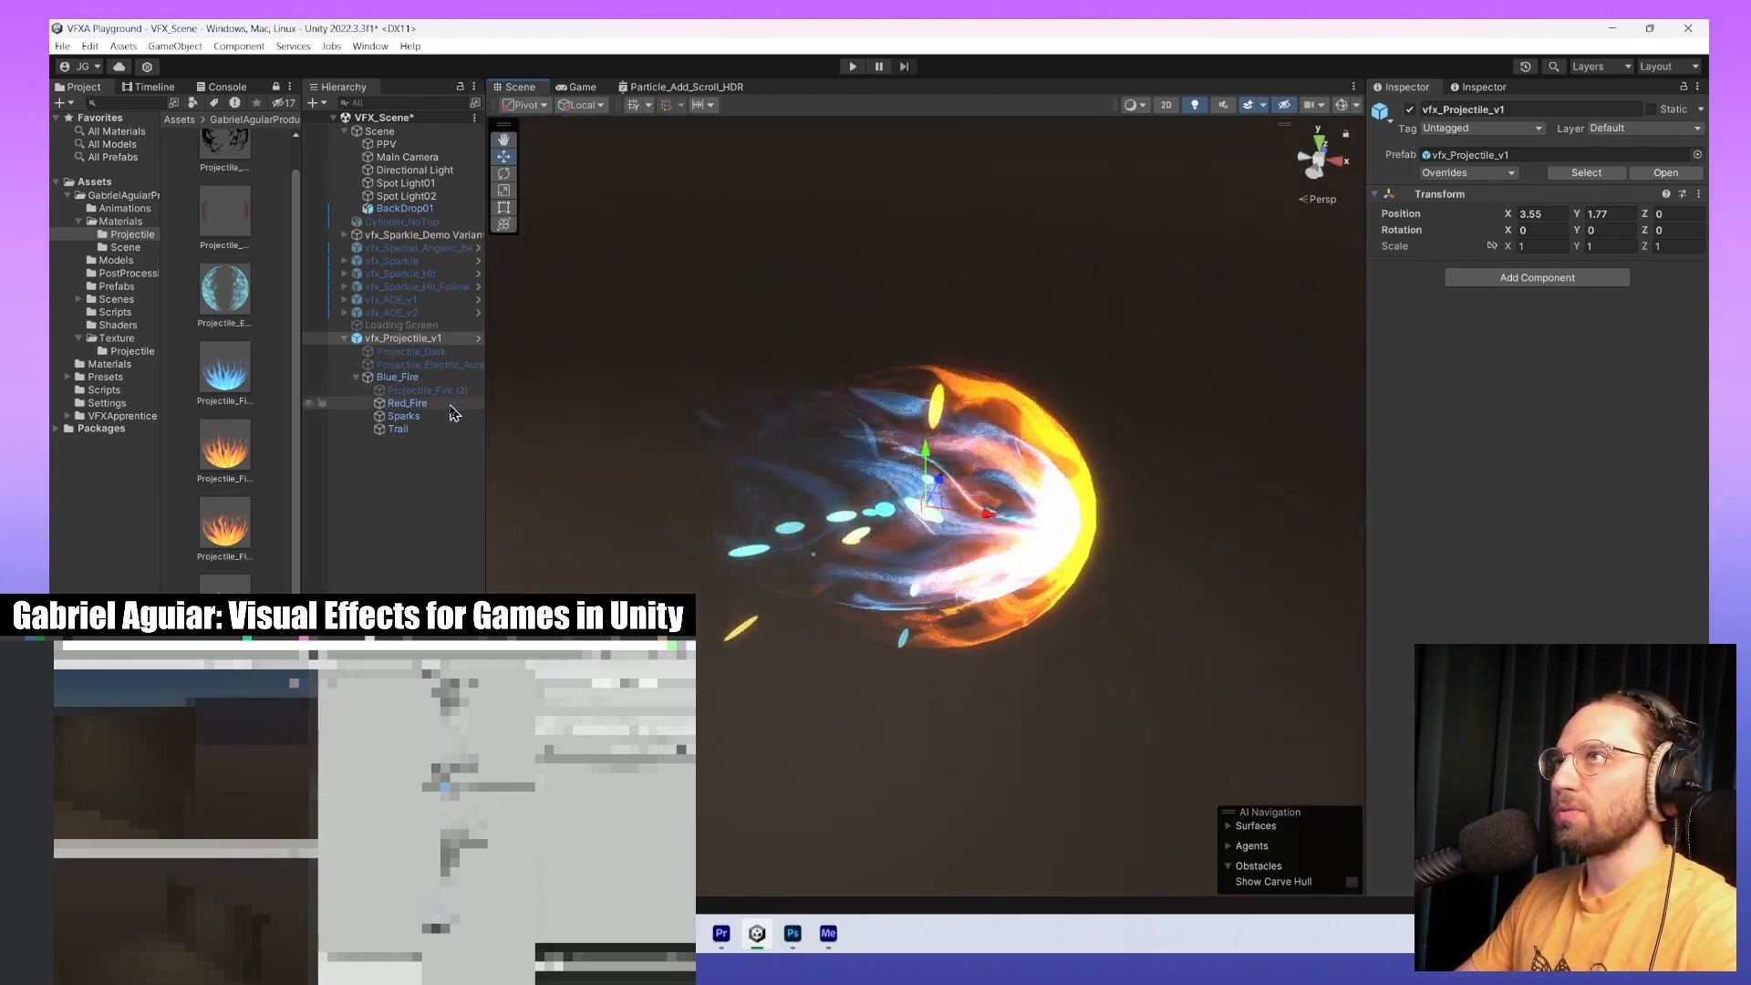
Set the distortion amount of Blue_Fire's scrolling fire material to 0.15.
left_click(398, 377)
left_click(1669, 441)
type("0.15")
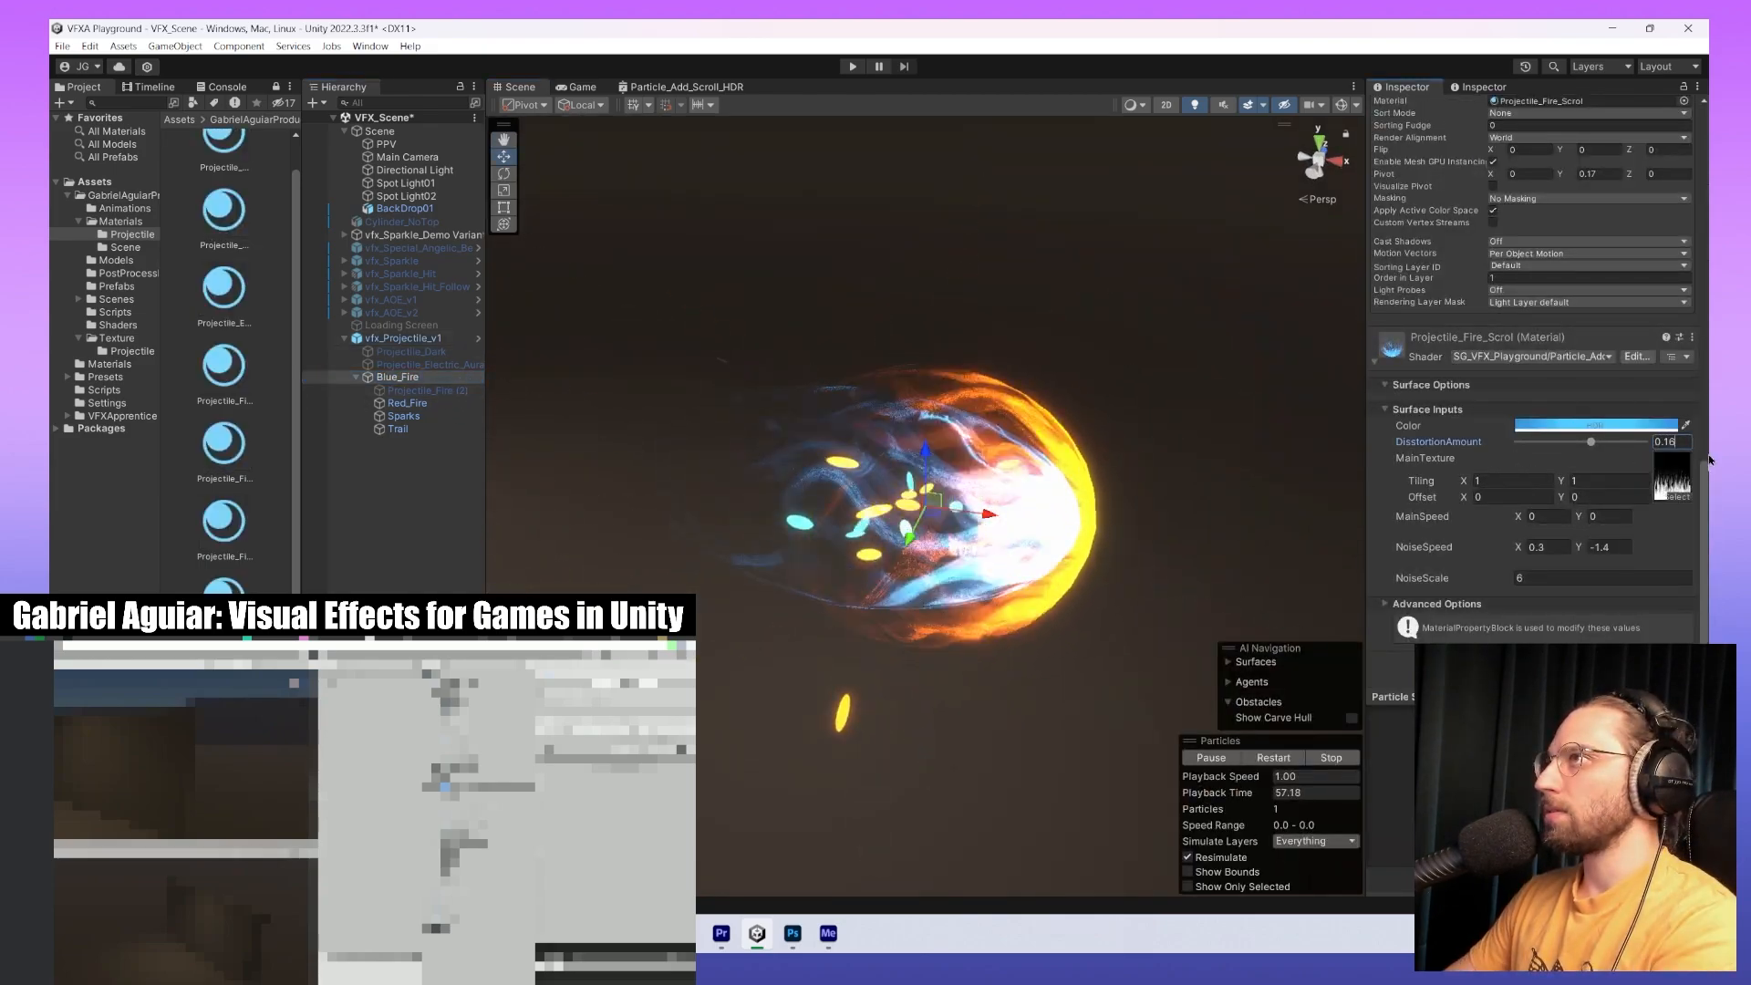
key("BackSpace")
type("6")
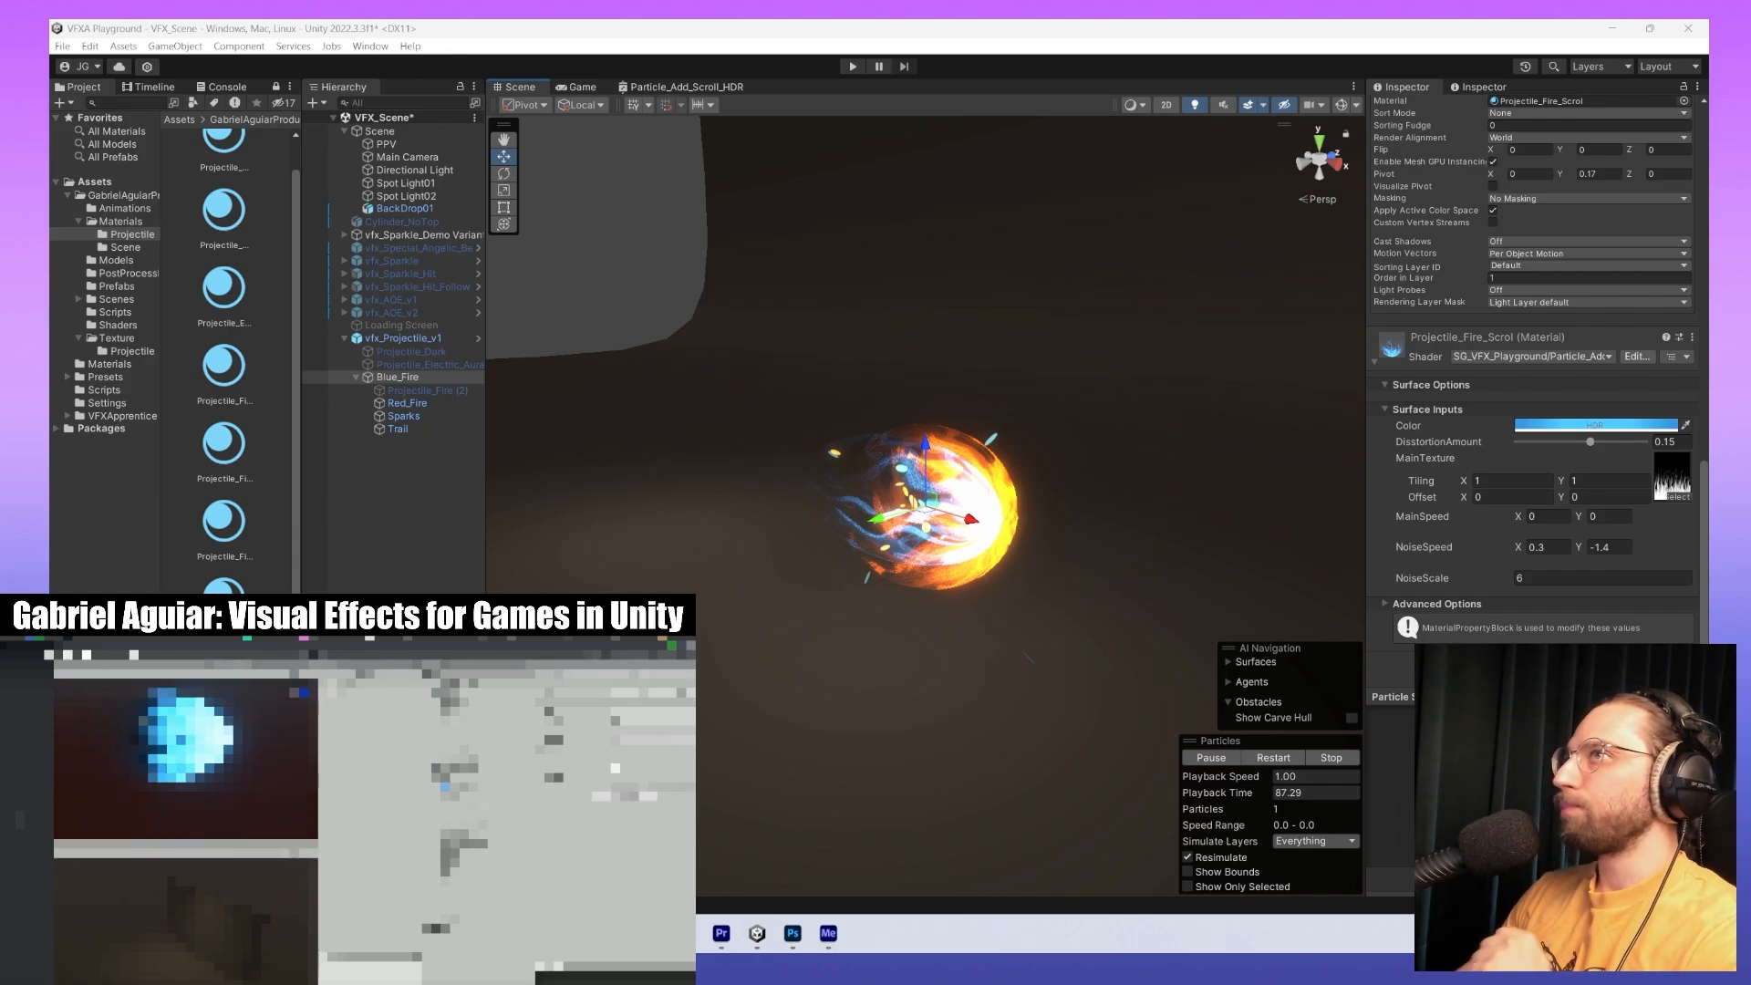
Try to move Red_Fire, Sparks and Trail out of Blue_Fire in the scene's prefab instance.
left_click(406, 338)
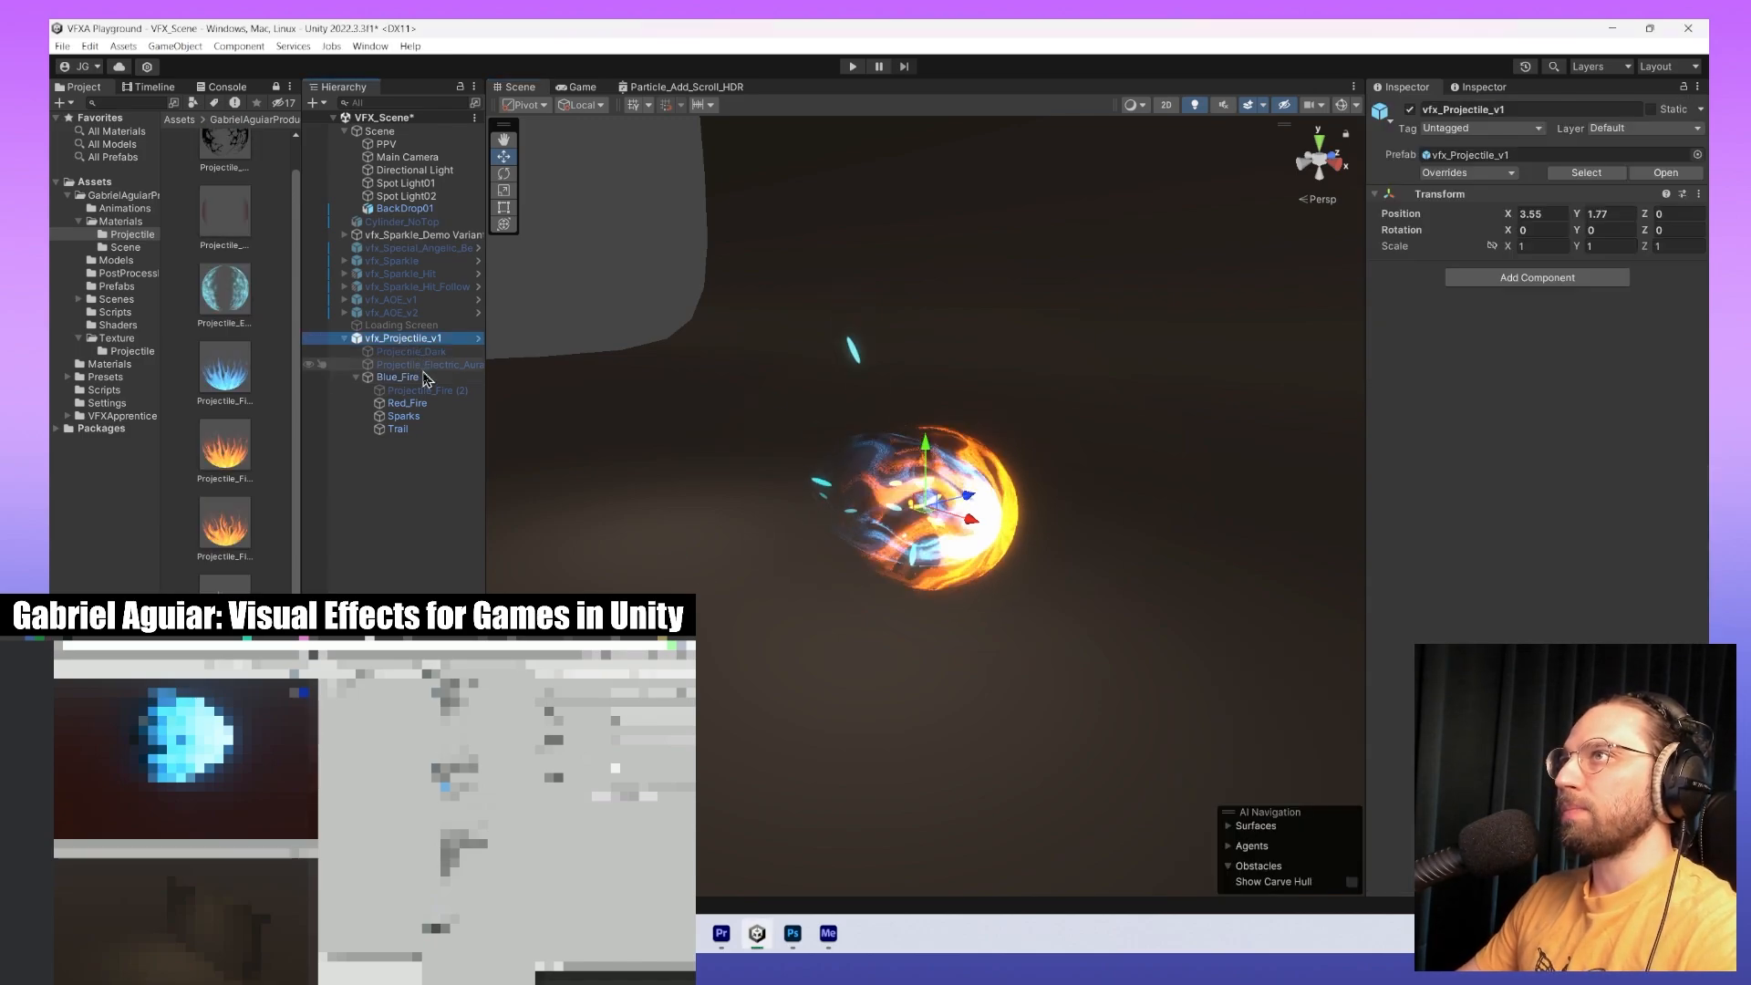
left_click(408, 403)
left_click(401, 429, "shift")
left_click_drag(416, 403, 410, 371)
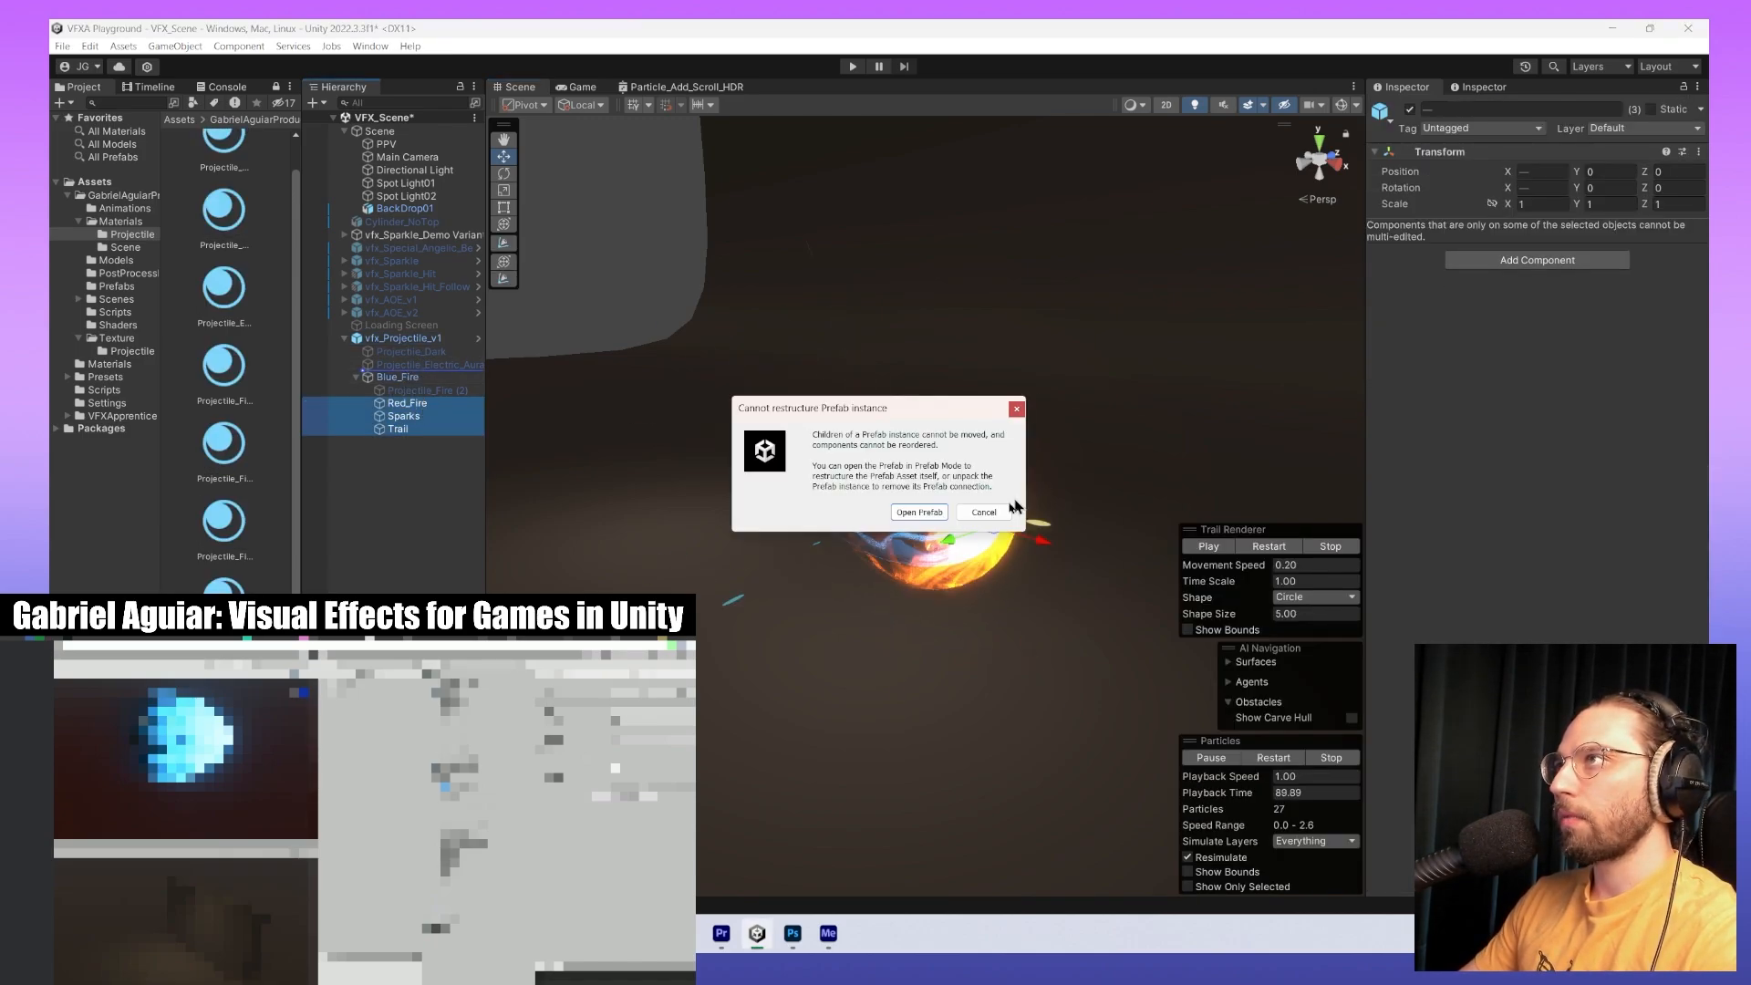
left_click(983, 512)
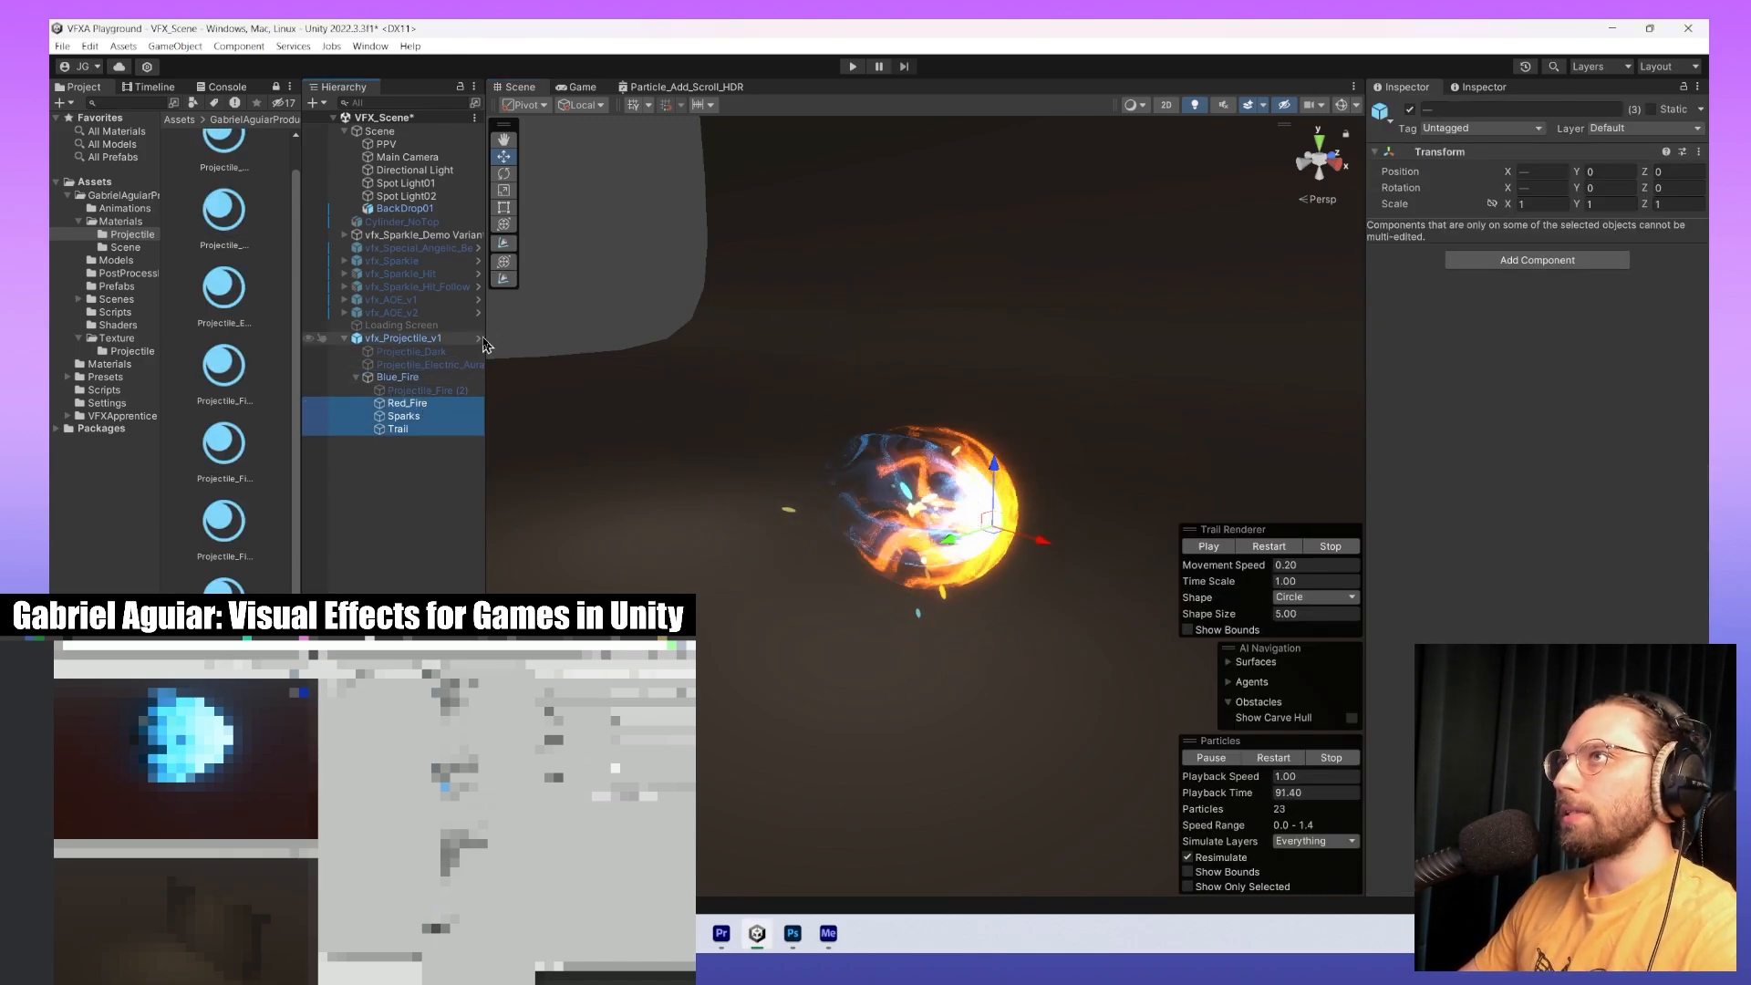
Open the vfx_Projectile_v1 prefab for editing and delete the disabled Projectile_Fire (2) under Blue_Fire.
left_click(477, 339)
left_click(404, 204, "shift")
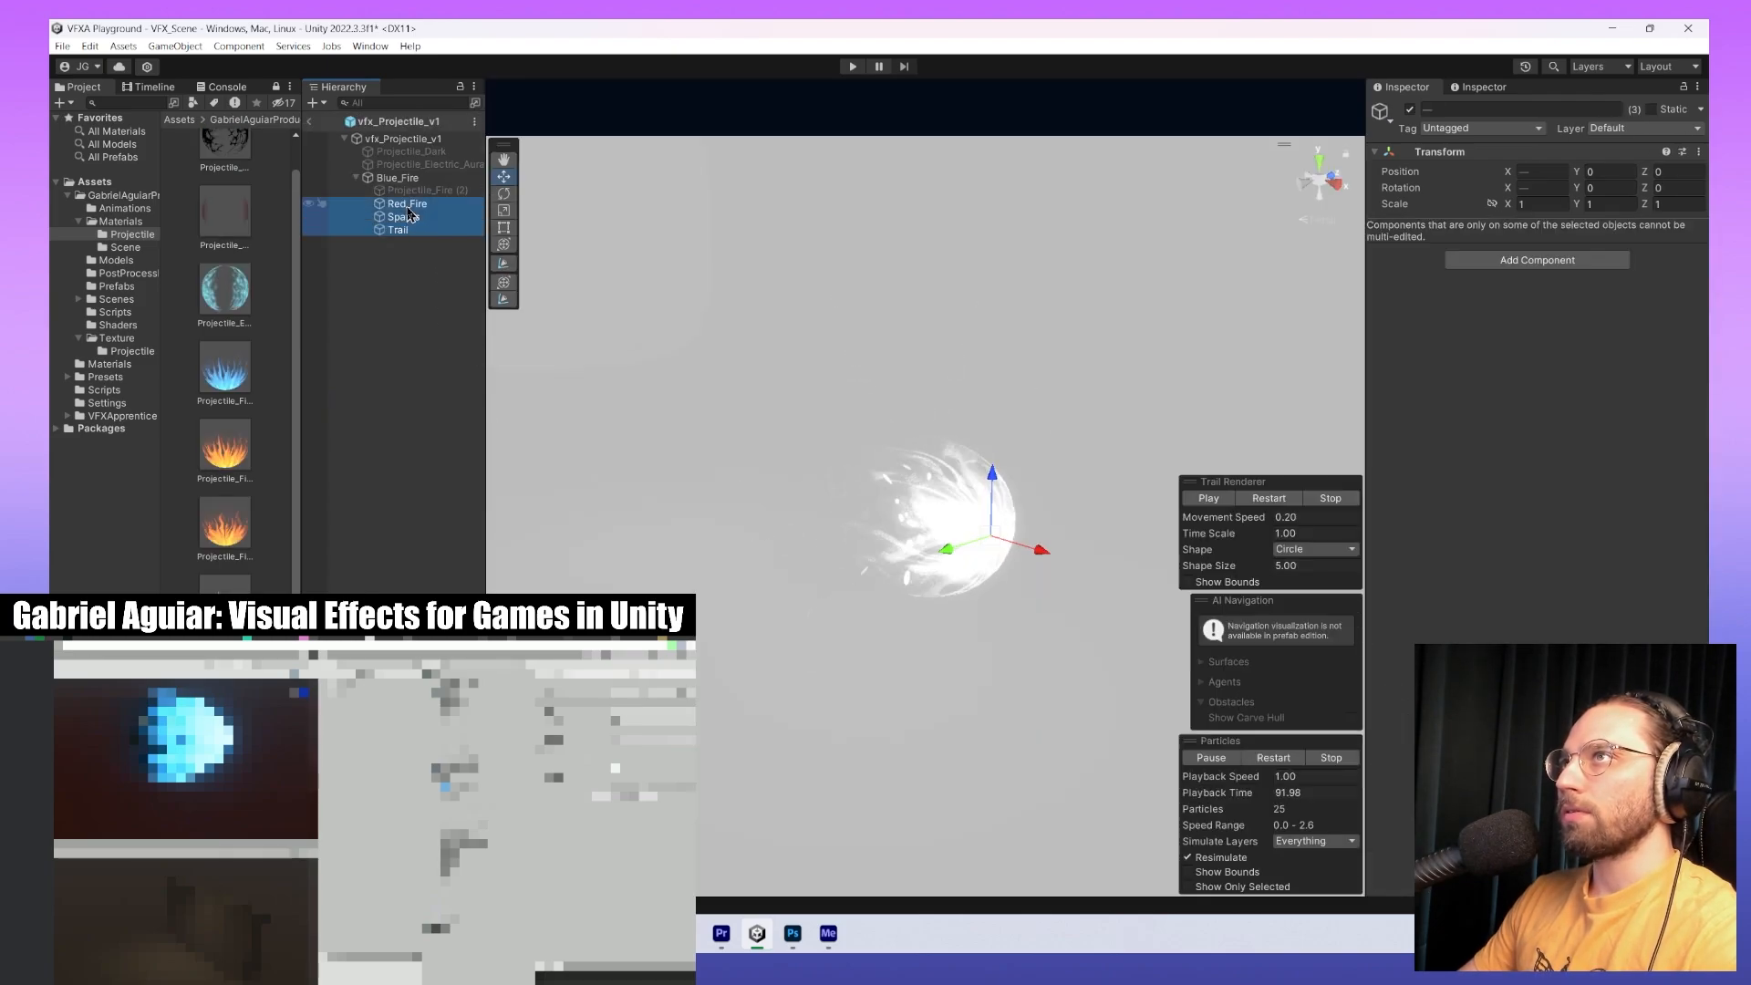
mouse_move(417, 219)
left_mouse_down()
mouse_move(414, 241)
mouse_move(406, 176)
mouse_move(410, 223)
left_mouse_up()
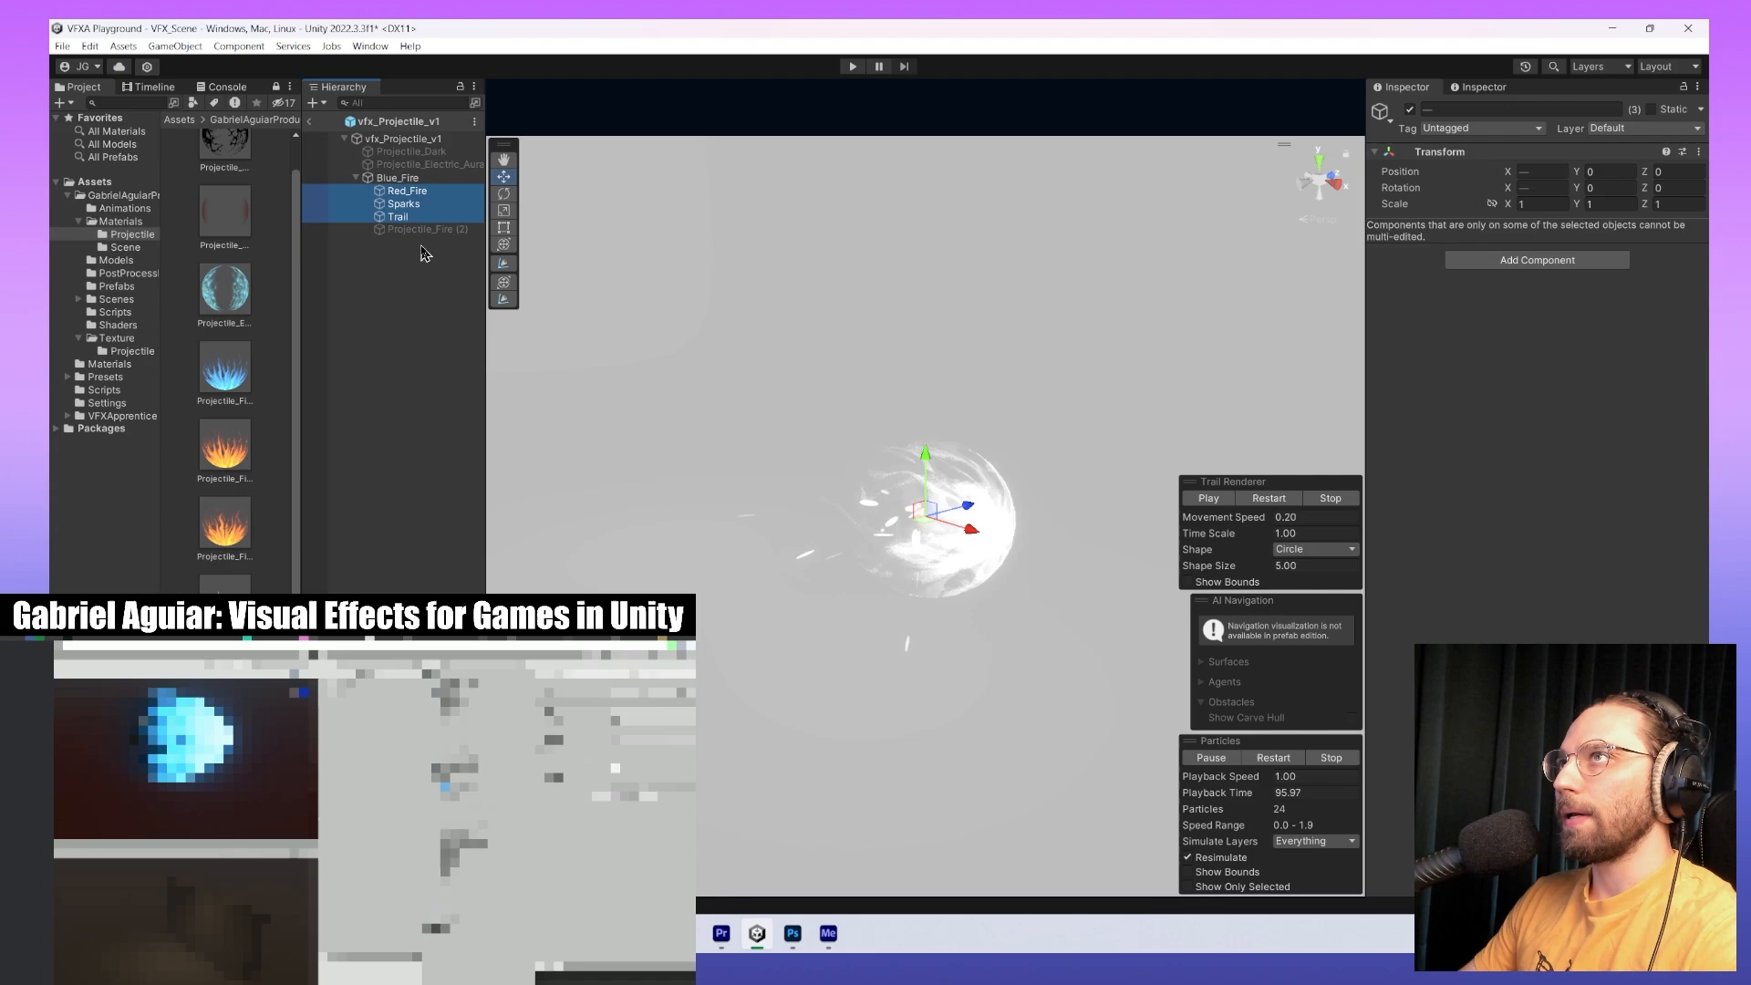
left_click(411, 229)
key("Delete")
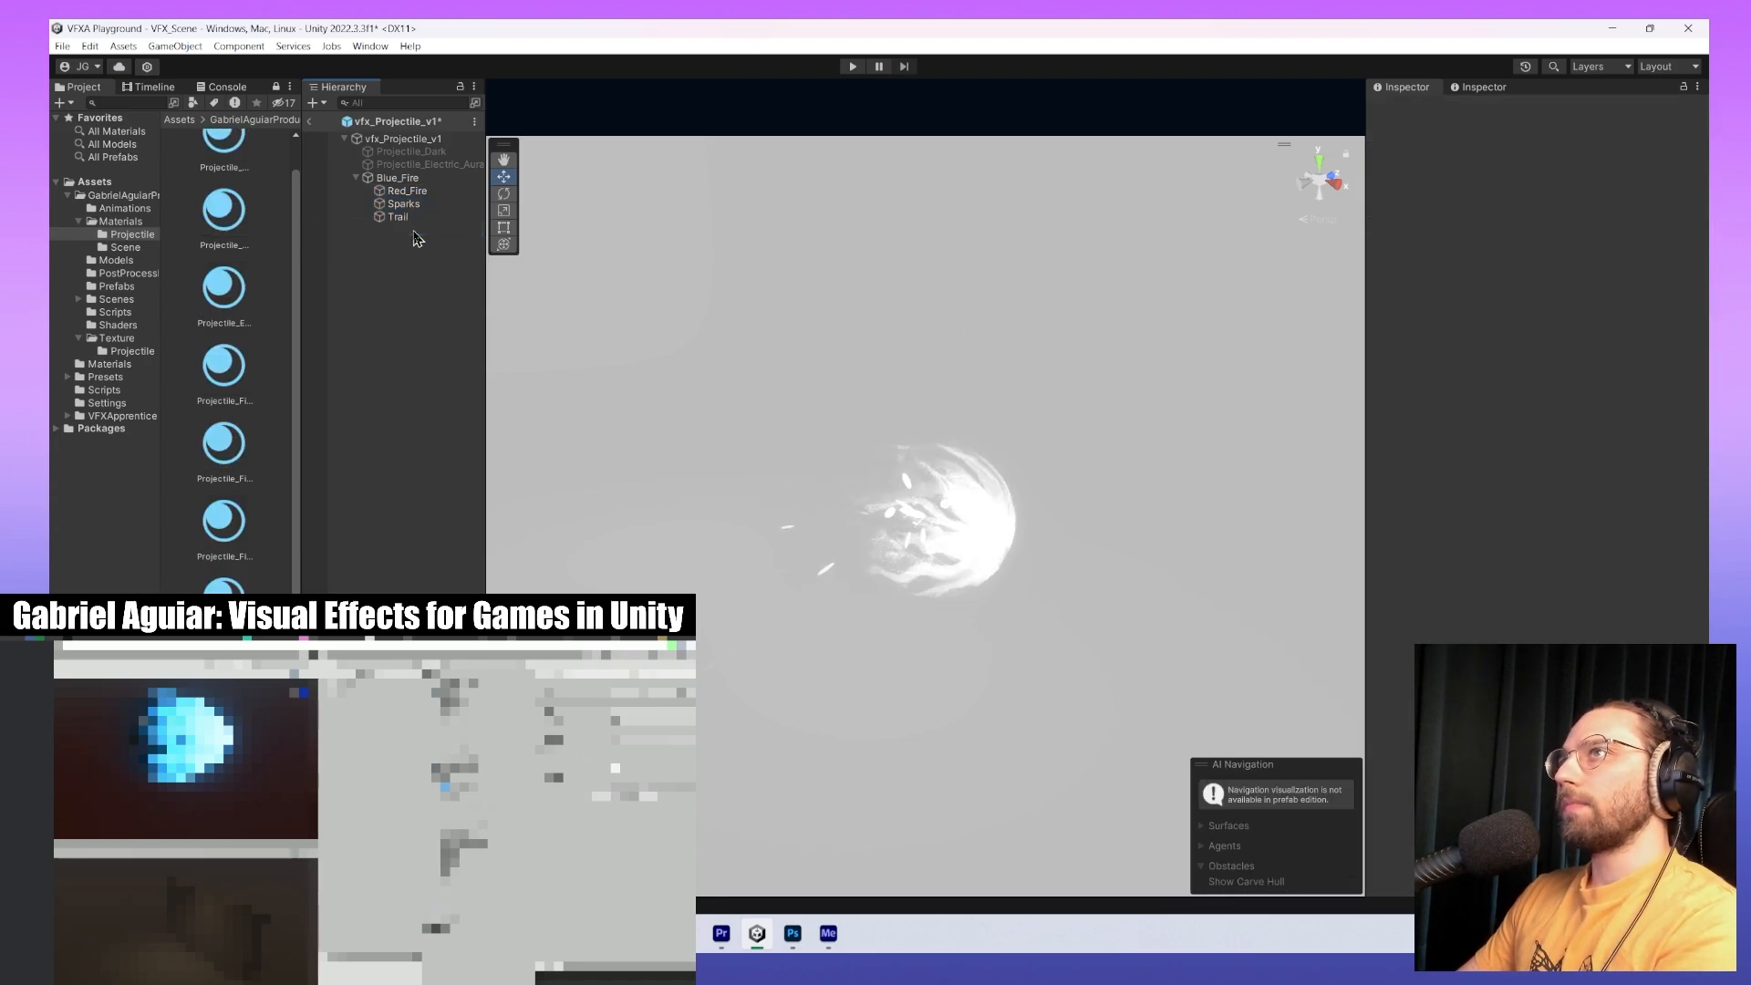
Move Red_Fire, Sparks and Trail out of Blue_Fire so they sit directly under vfx_Projectile_v1.
left_click(397, 190)
left_click(400, 217, "shift")
left_click_drag(400, 217, 402, 173)
left_click_drag(404, 239, 407, 224)
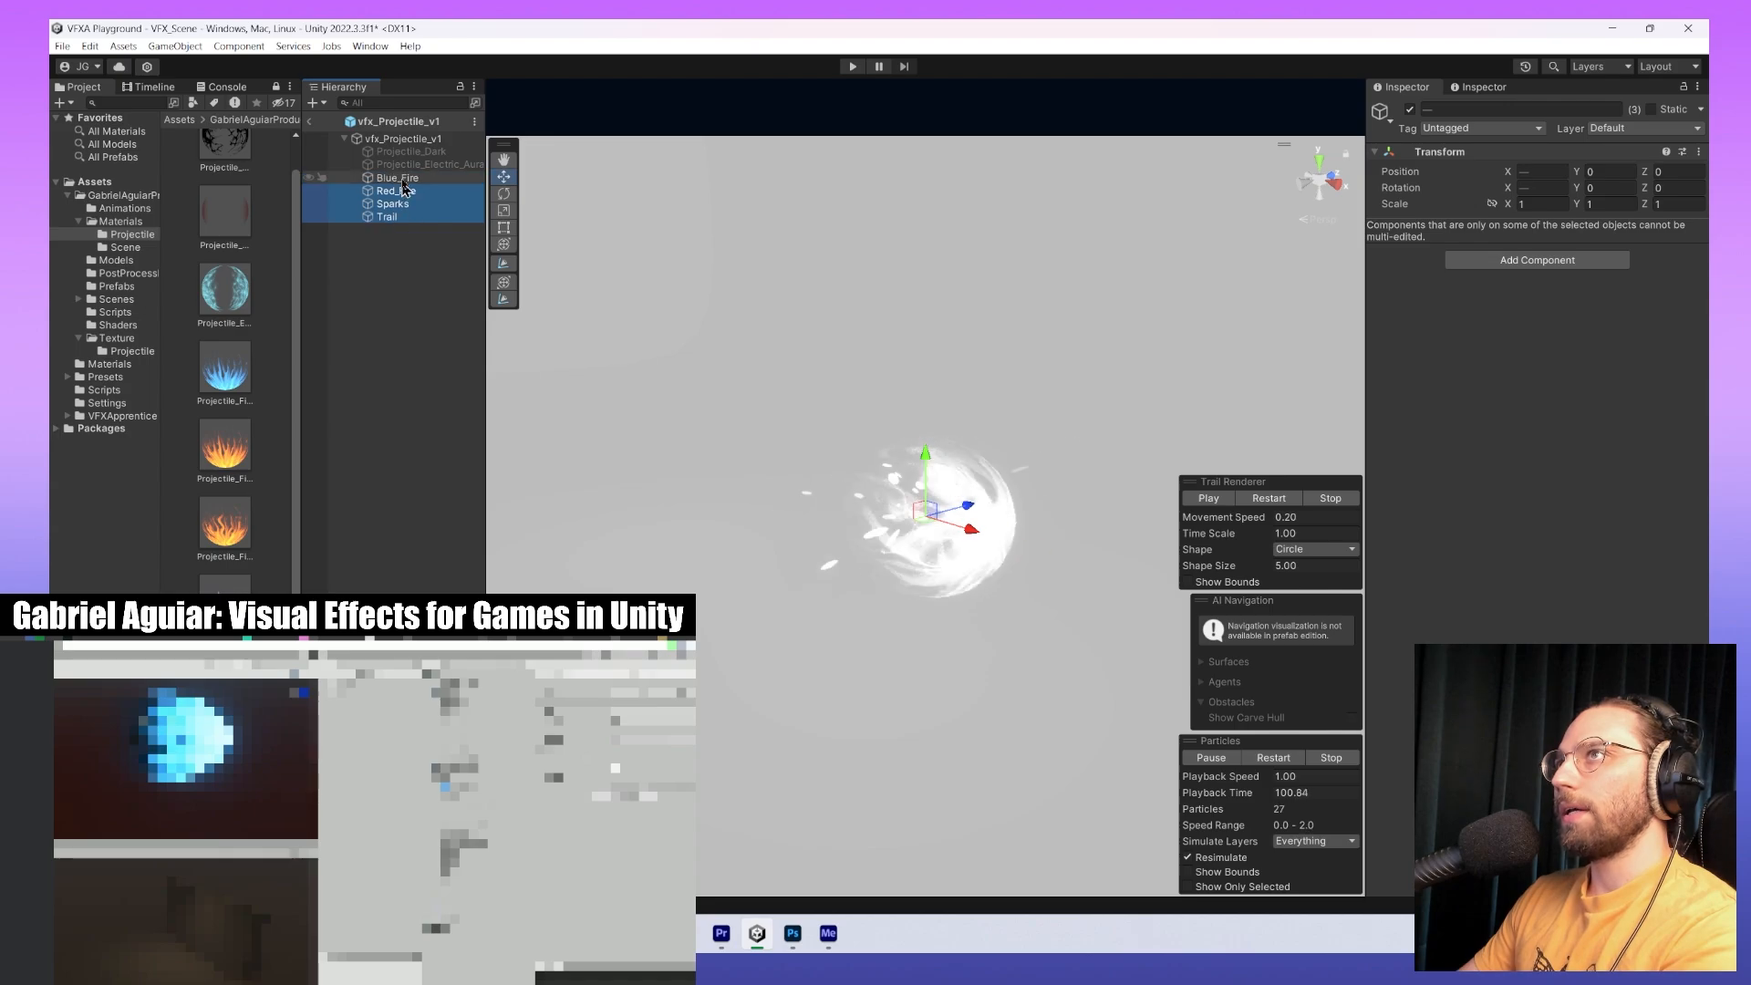
Delete the disabled Projectile_Dark and Projectile_Electric_Aura objects and return from the prefab to the scene.
left_click(404, 153)
key("Delete")
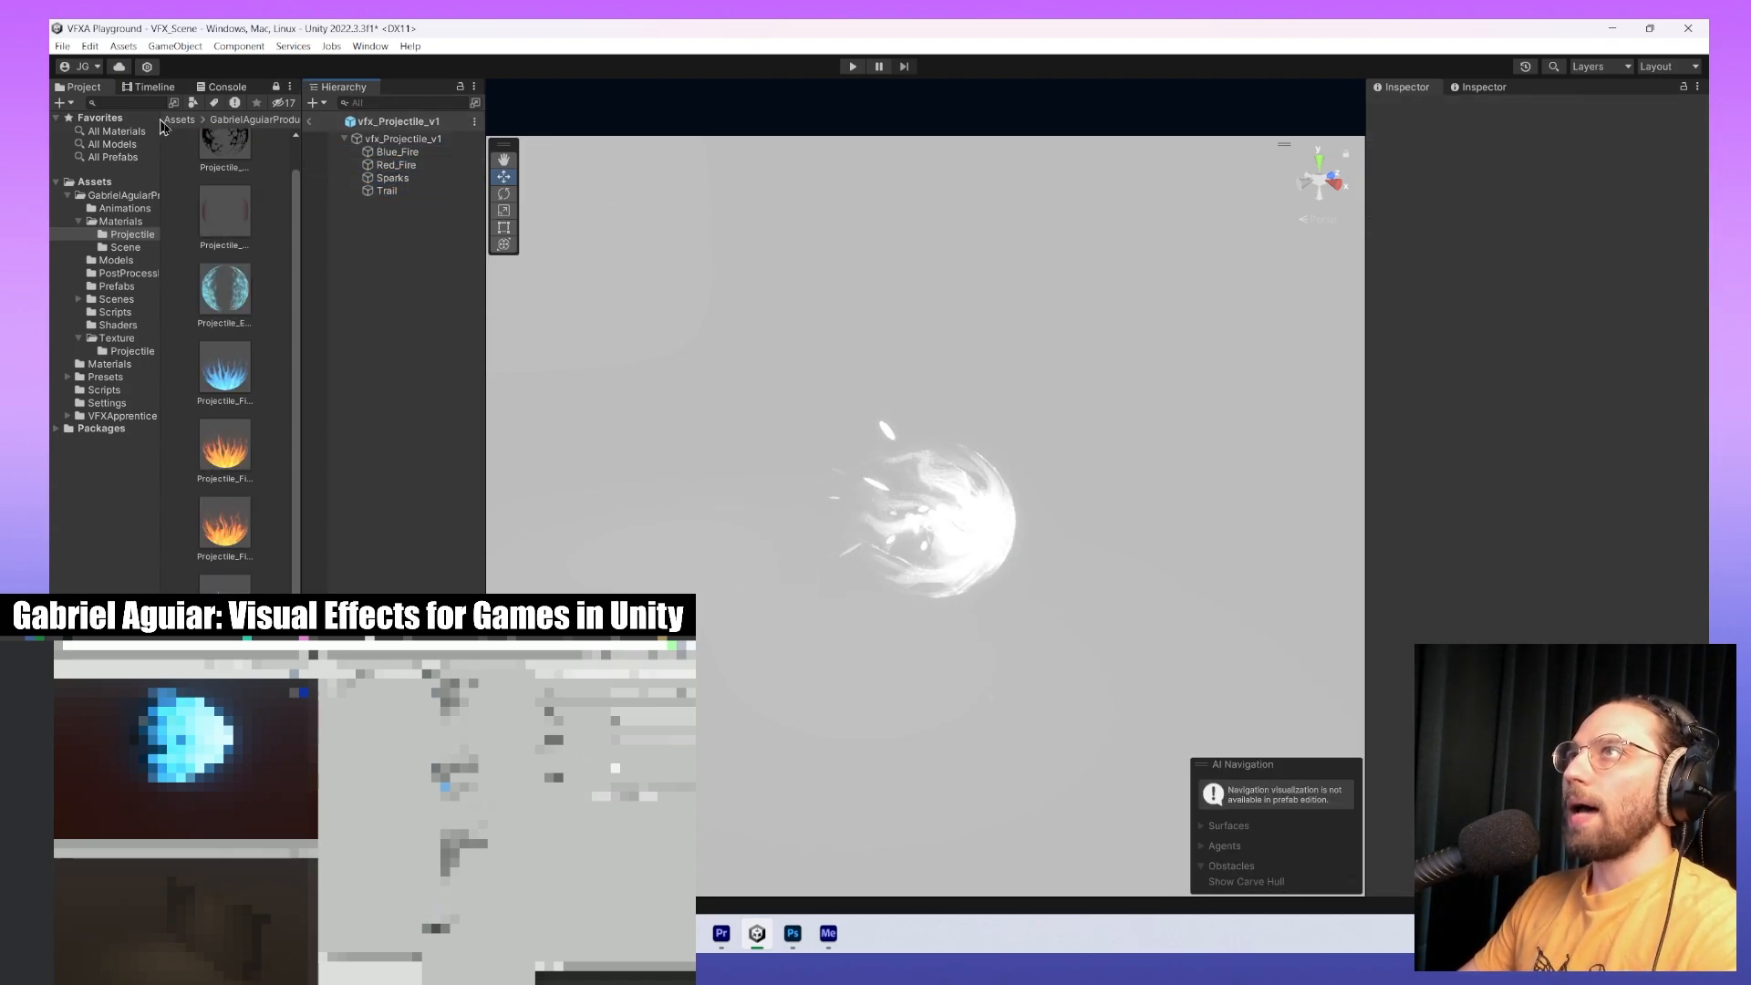
left_click(310, 121)
Move vfx_Projectile_v1 along the X axis to about 6.28 to preview the regrouped effect in motion.
left_click(402, 339)
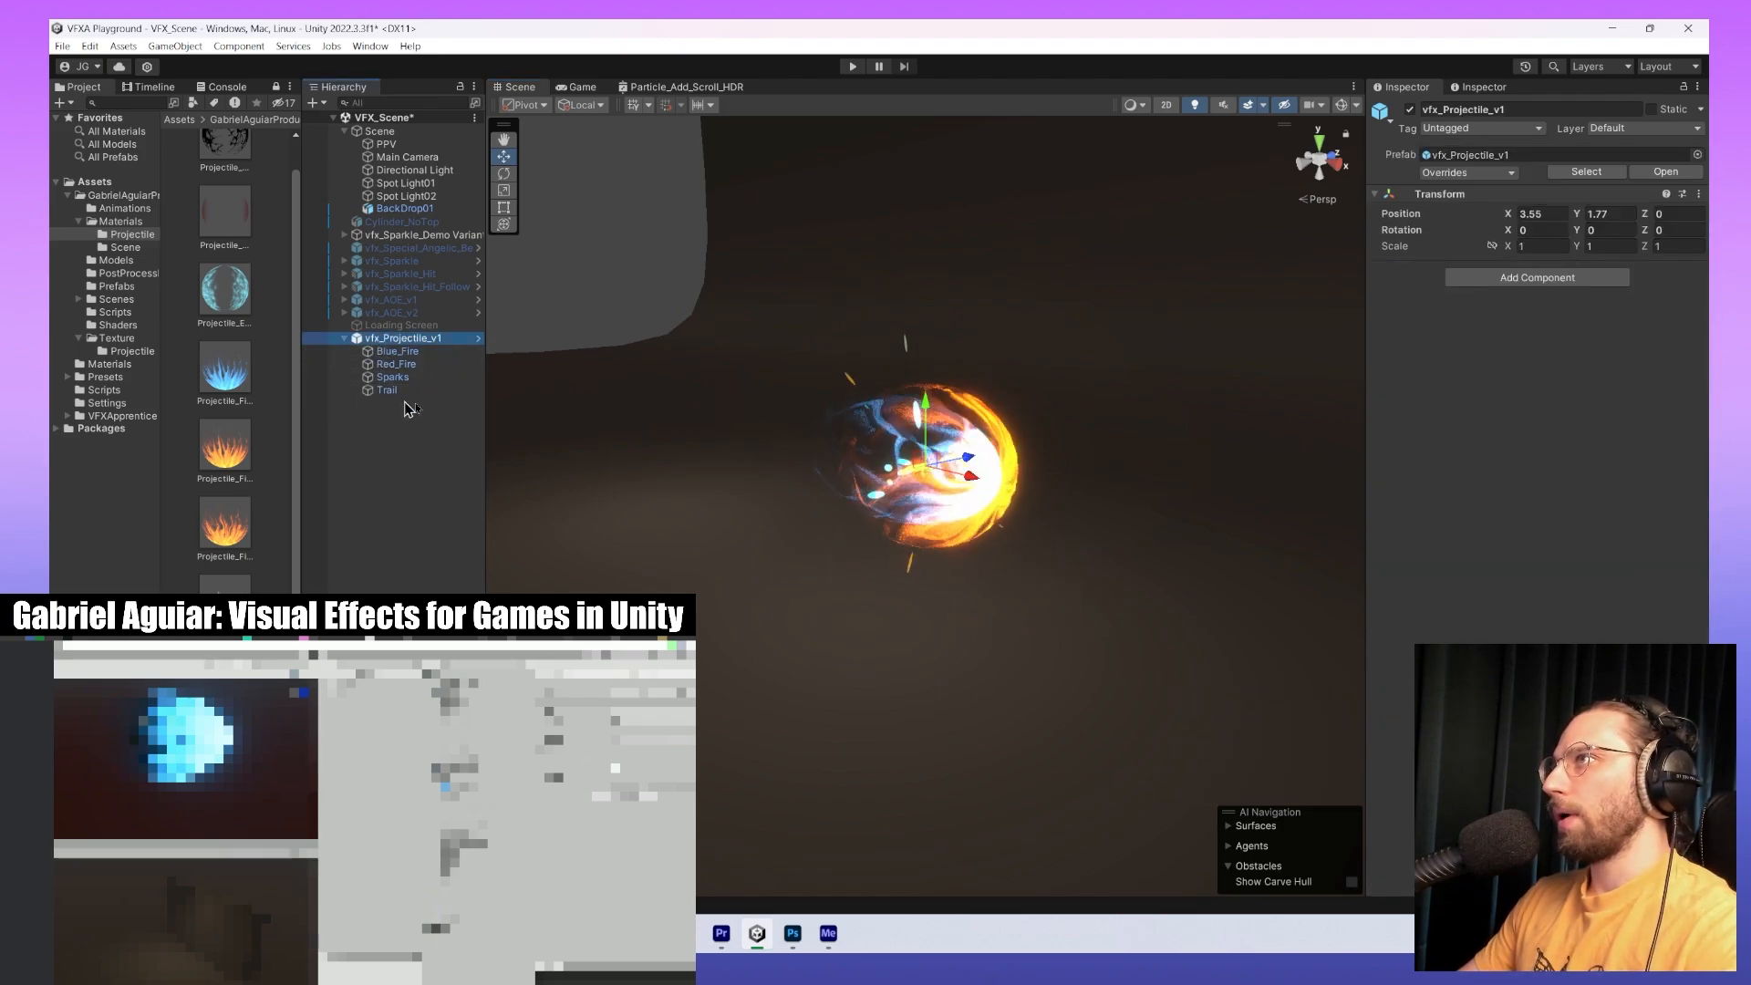
left_click_drag(991, 497, 1281, 553)
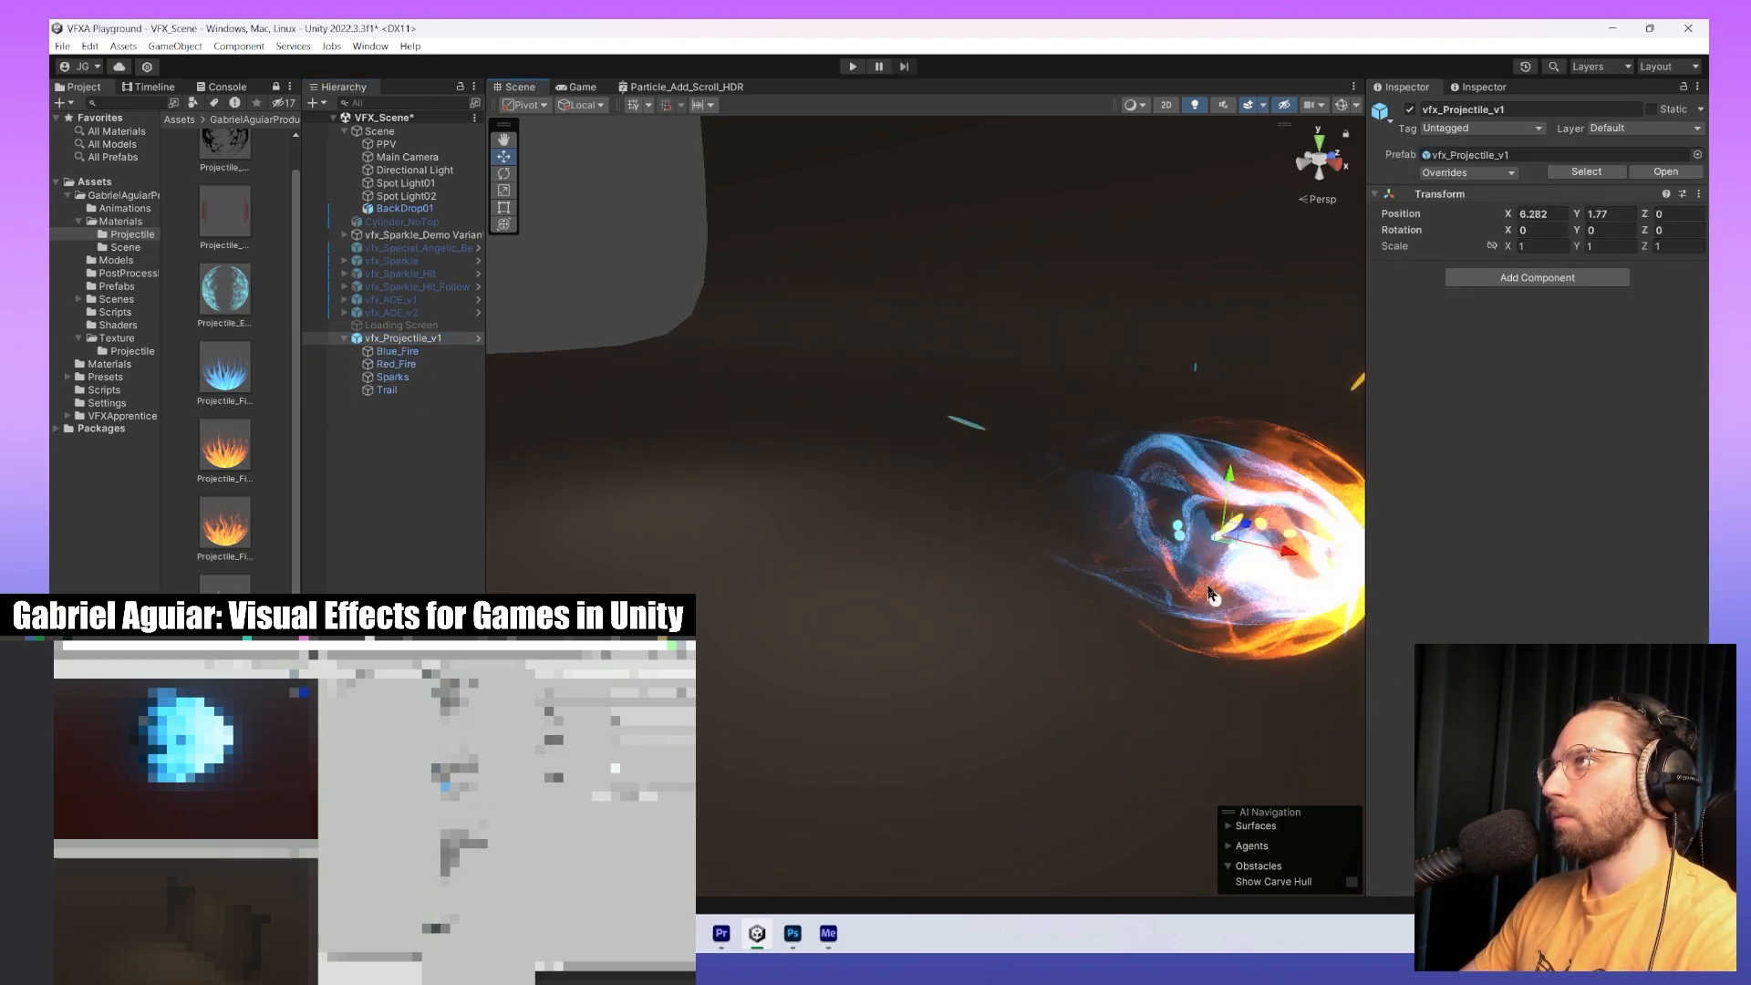
middle_click_drag(1182, 572, 862, 591)
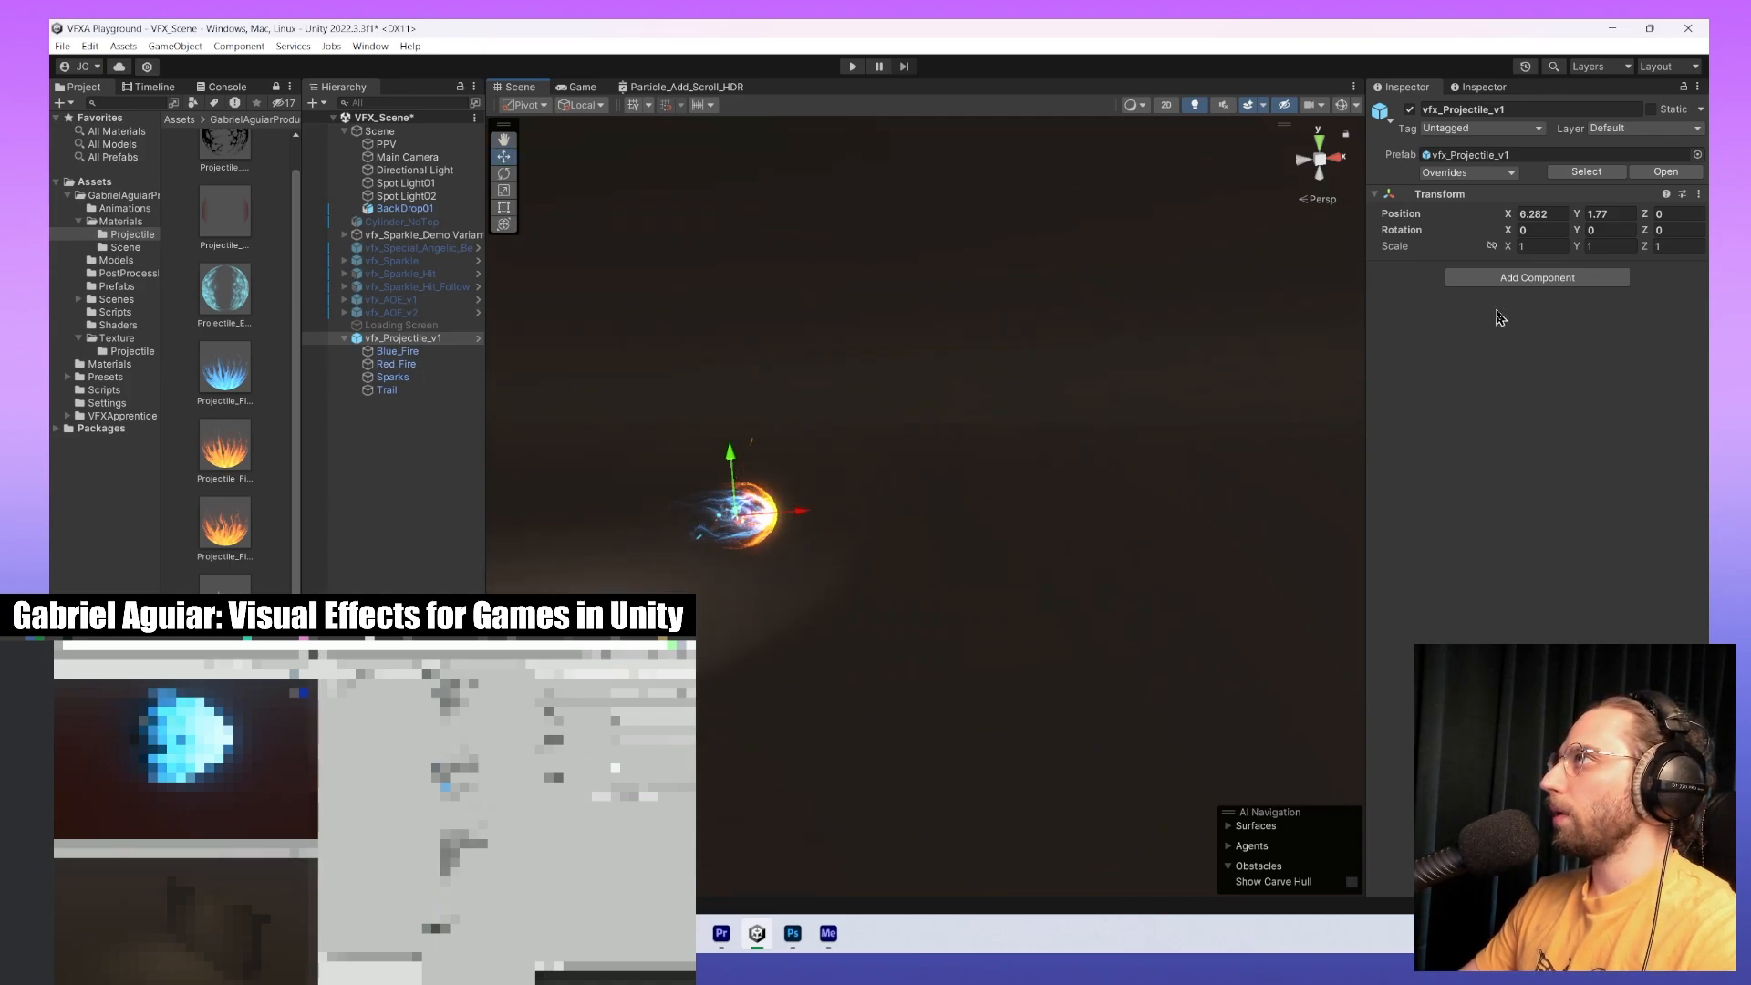
Add a Sphere Collider component to vfx_Projectile_v1.
left_click(1537, 277)
type("co")
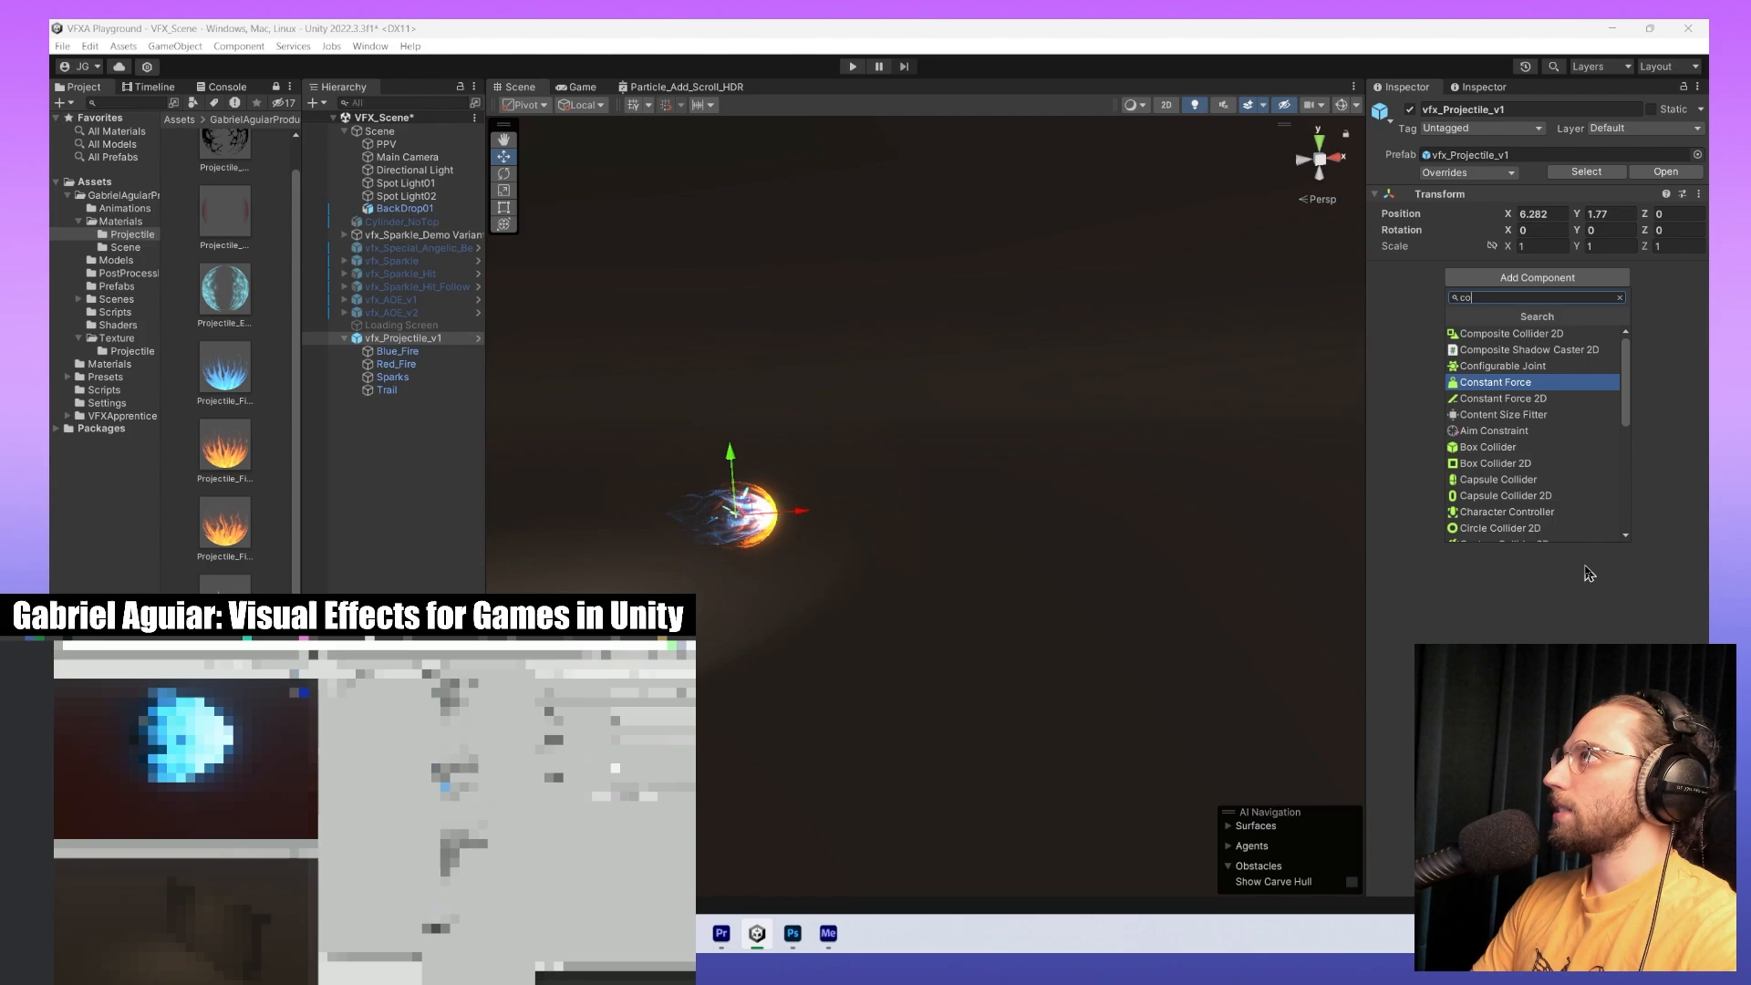
type("llider")
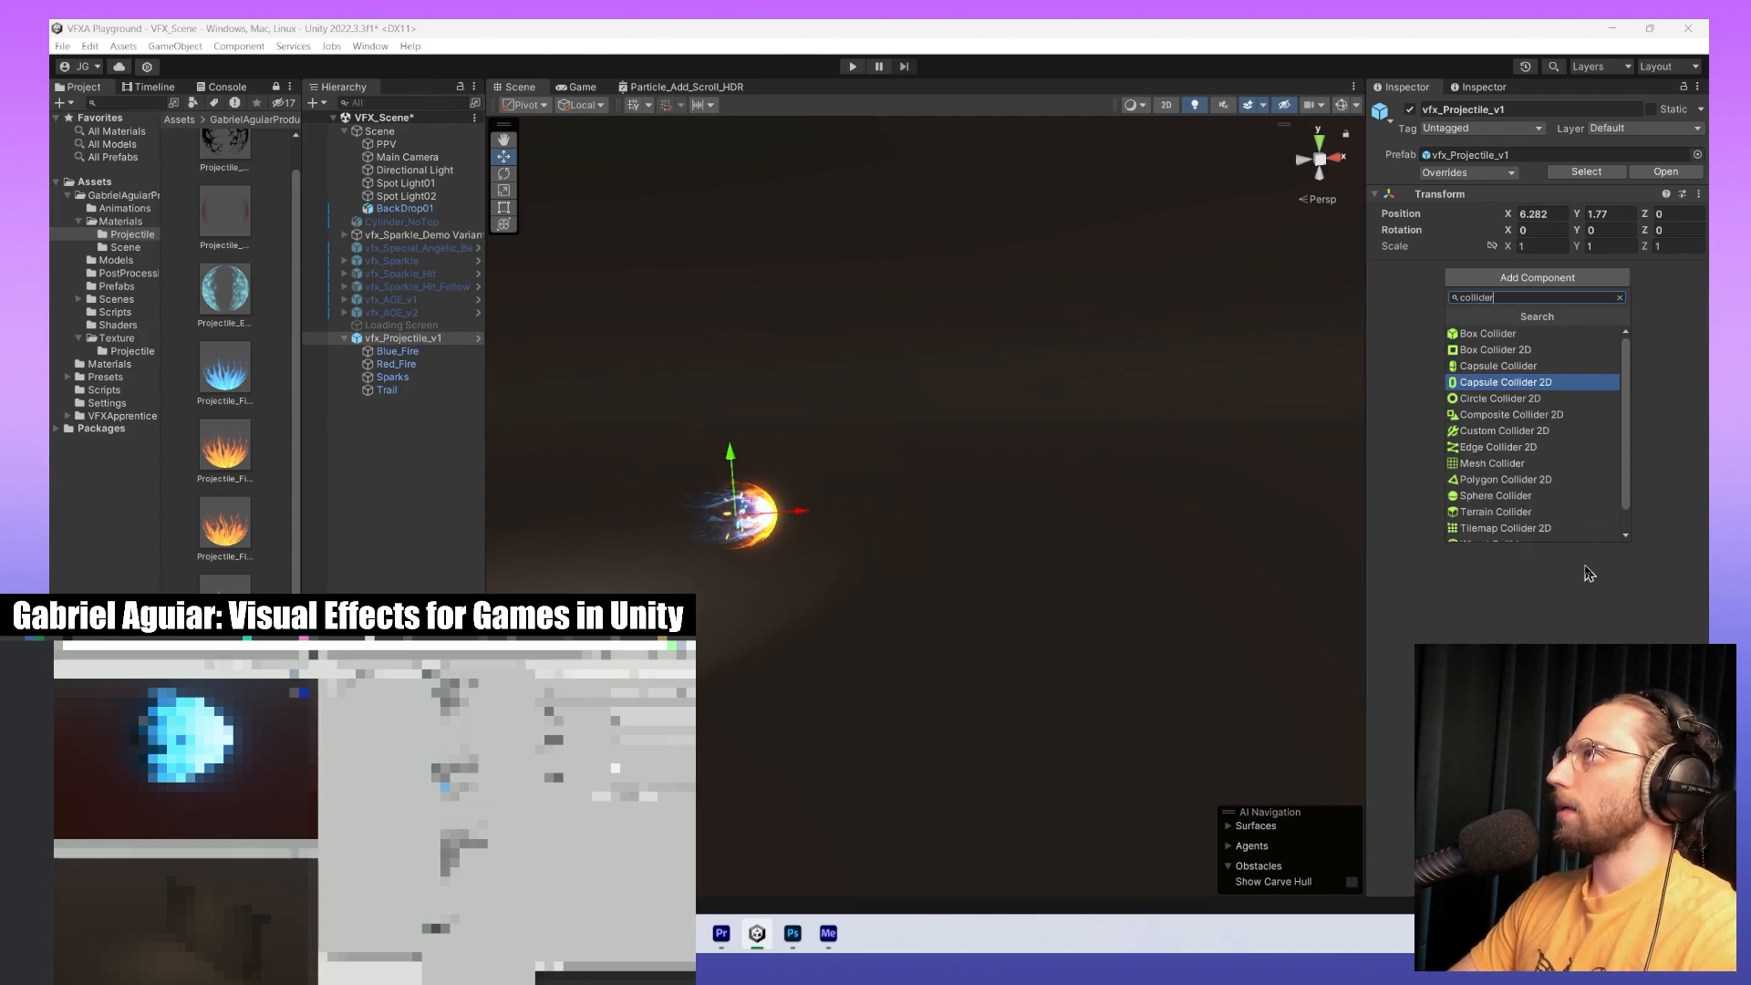
key("Up")
key("Down")
key("Up")
key("Down")
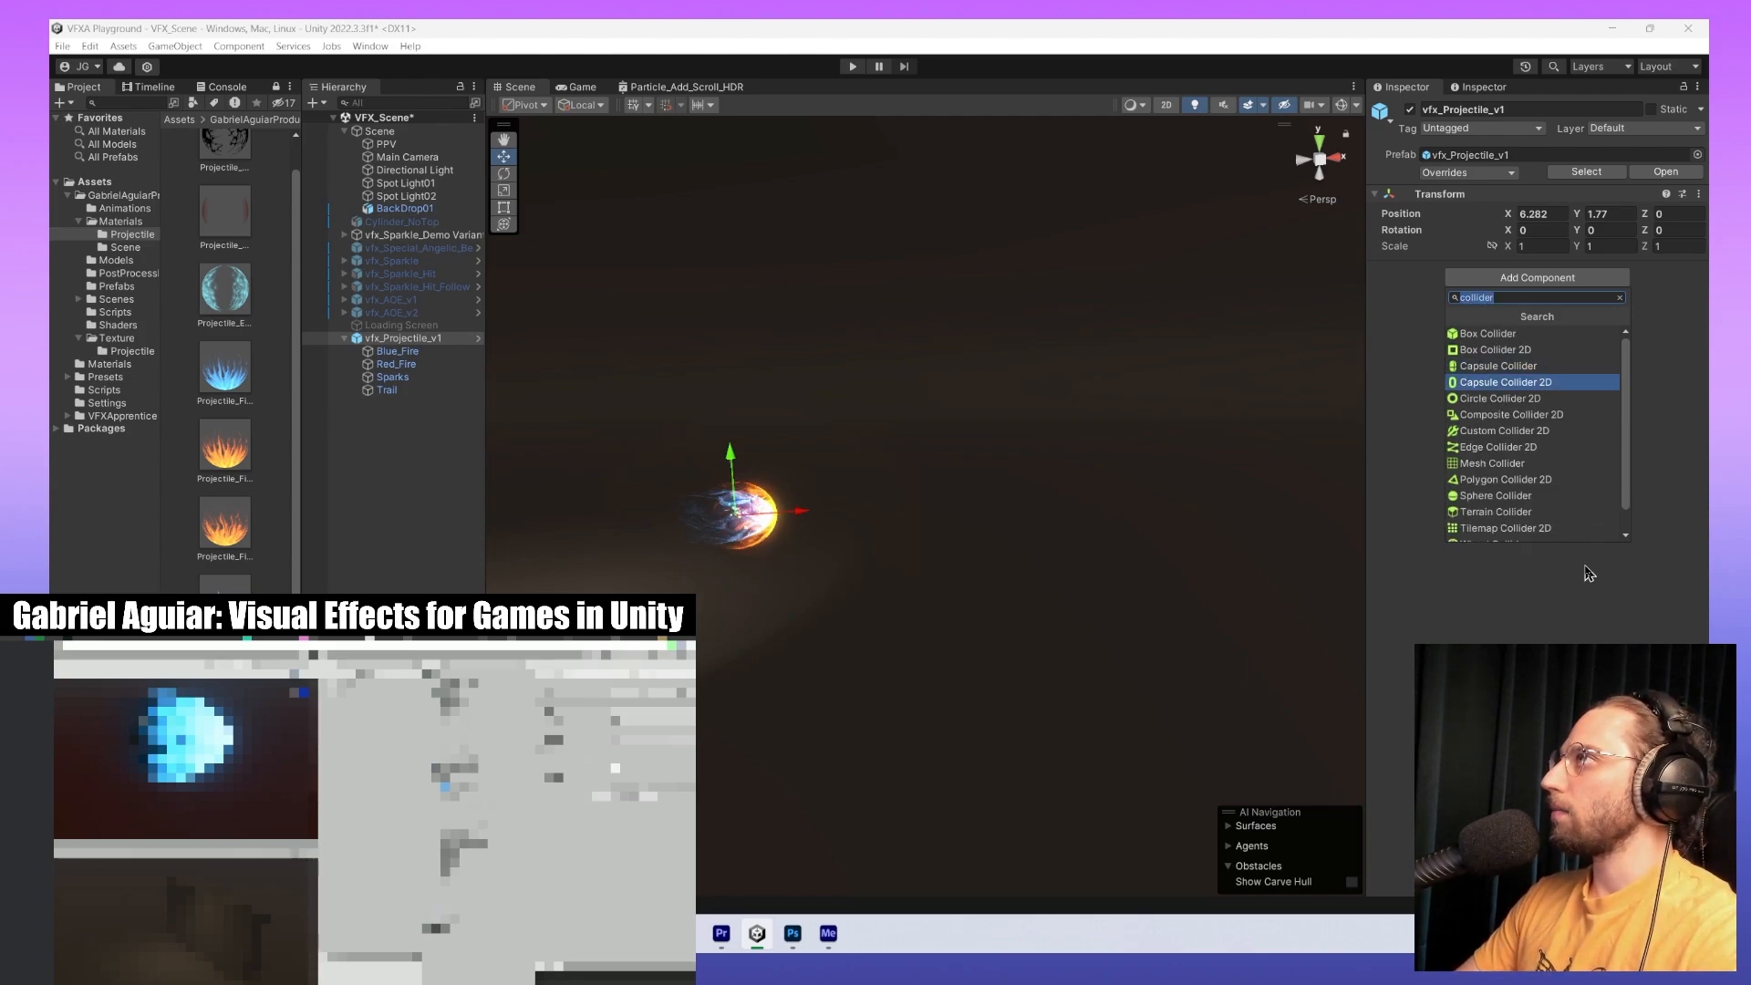
key("Down")
key("Down")
key("Down")
key("Down")
key("Down")
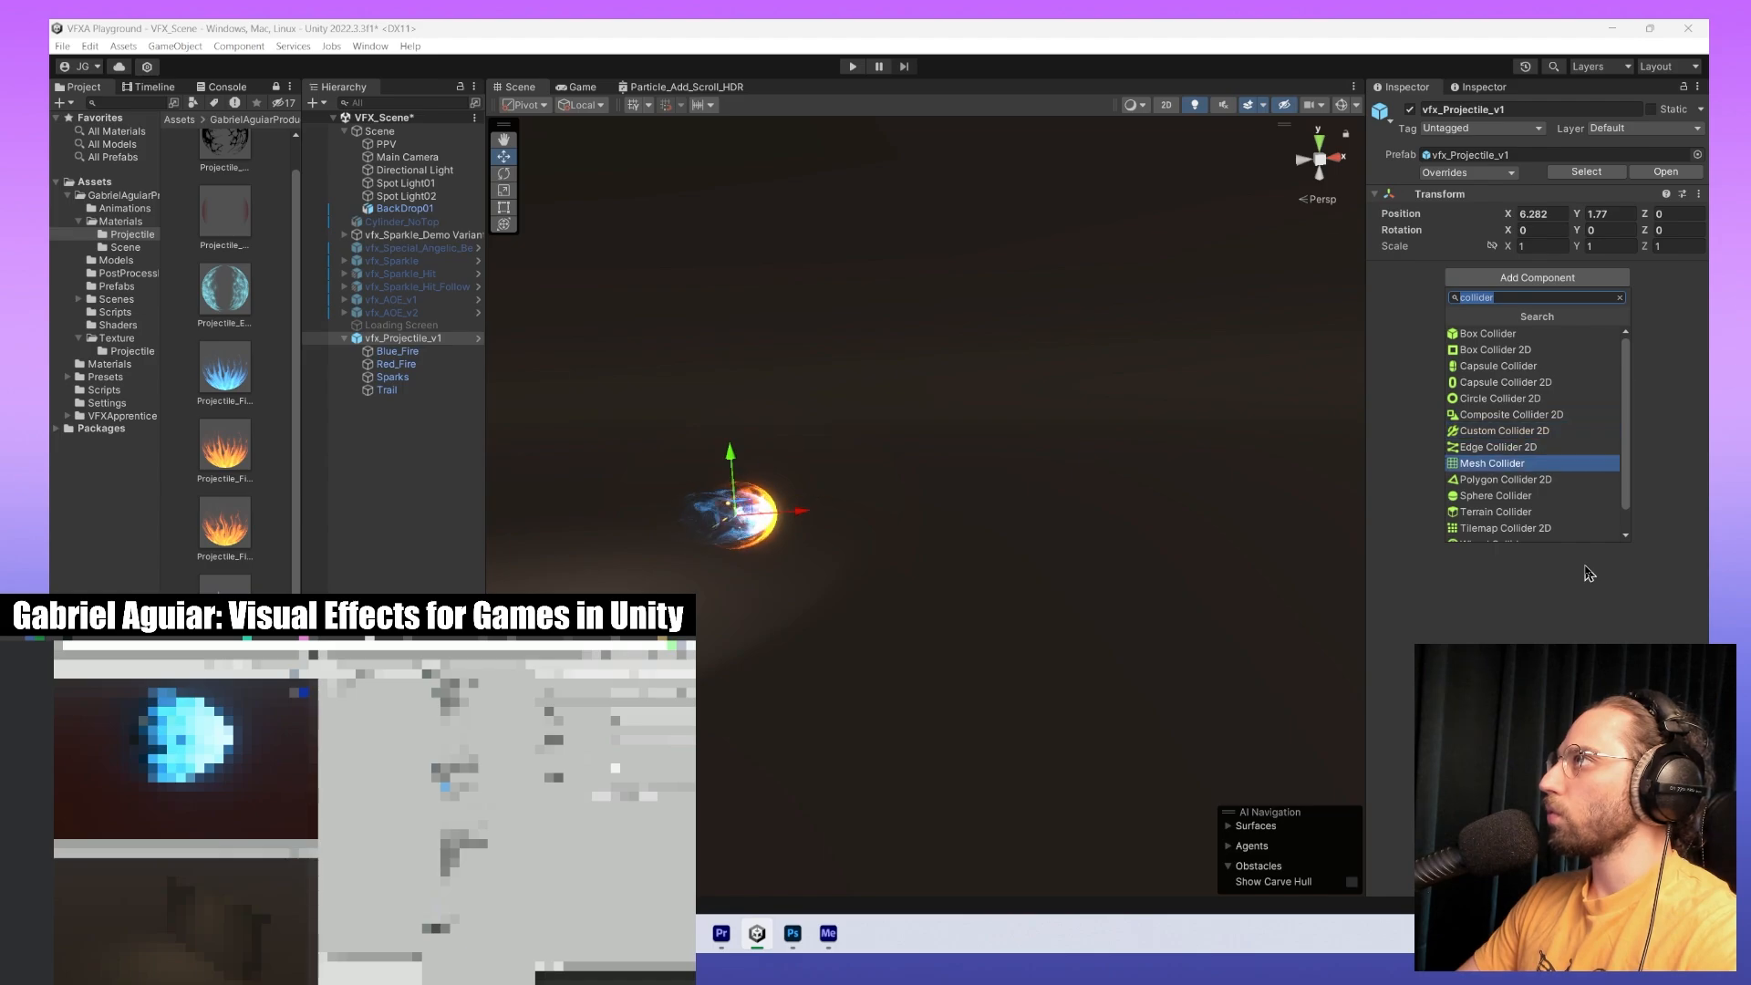
key("Down")
key("Down")
key("Down")
key("Up")
key("Return")
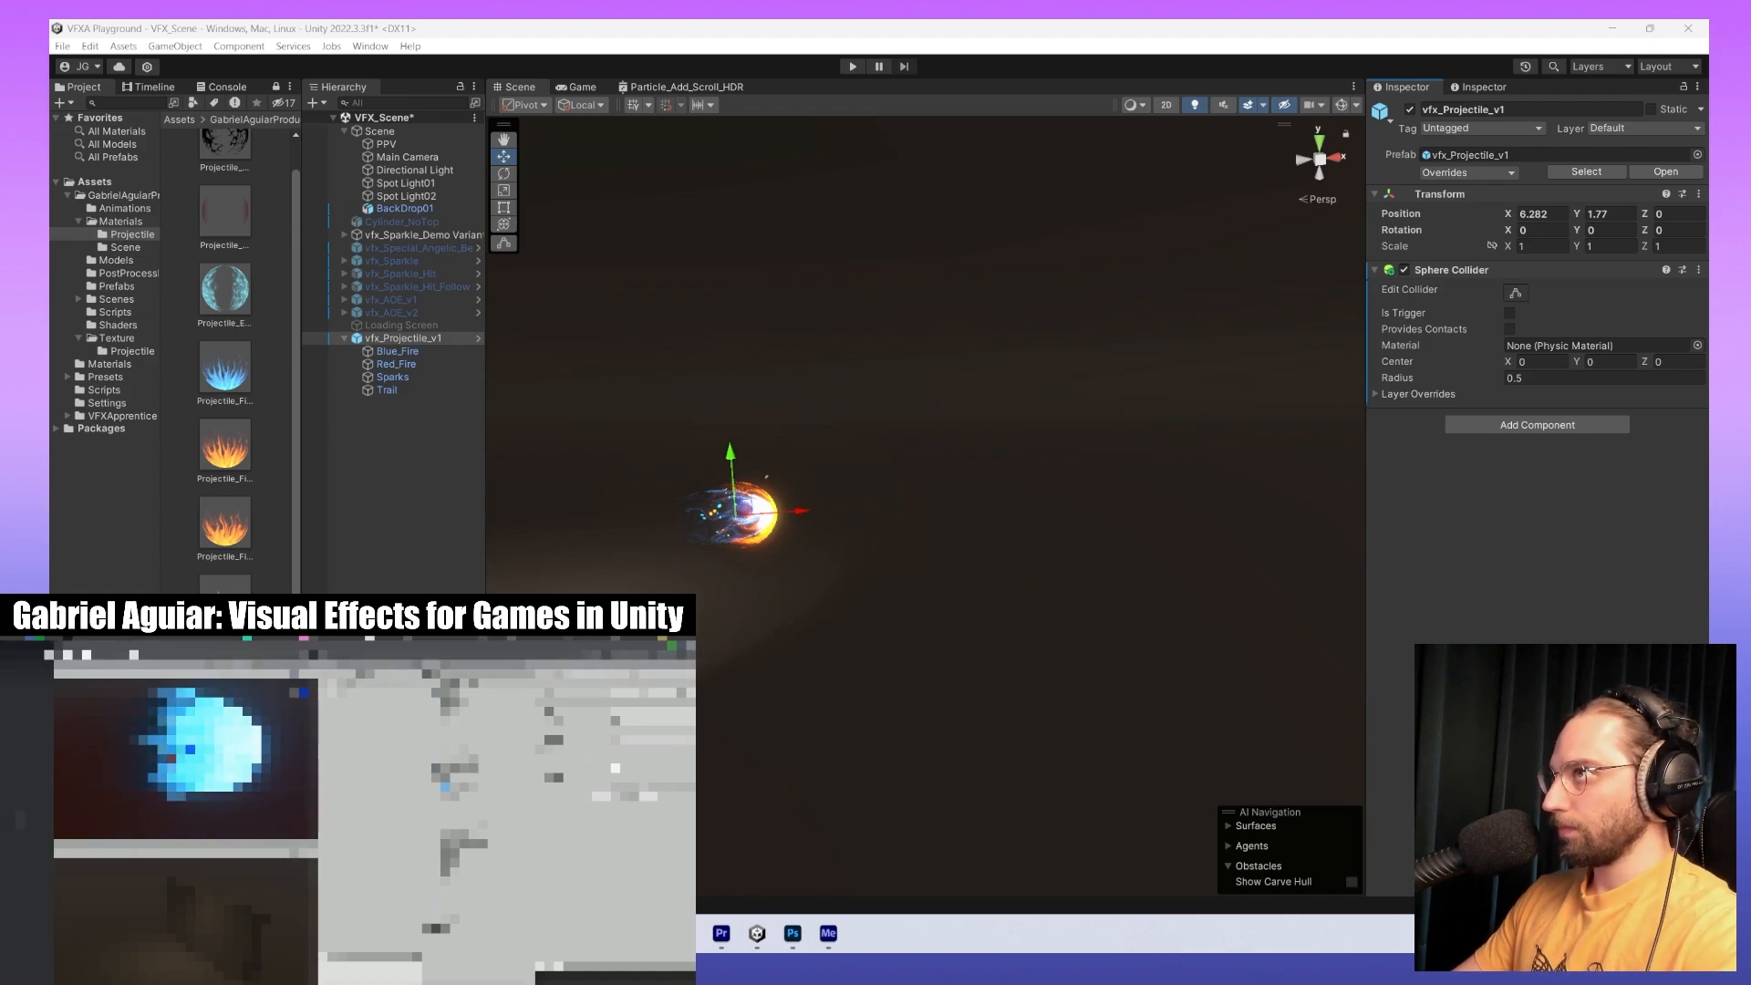
Frame the projectile with gizmos shown and enlarge the Sphere Collider's radius to 0.92 around the flames.
key("f")
key("f")
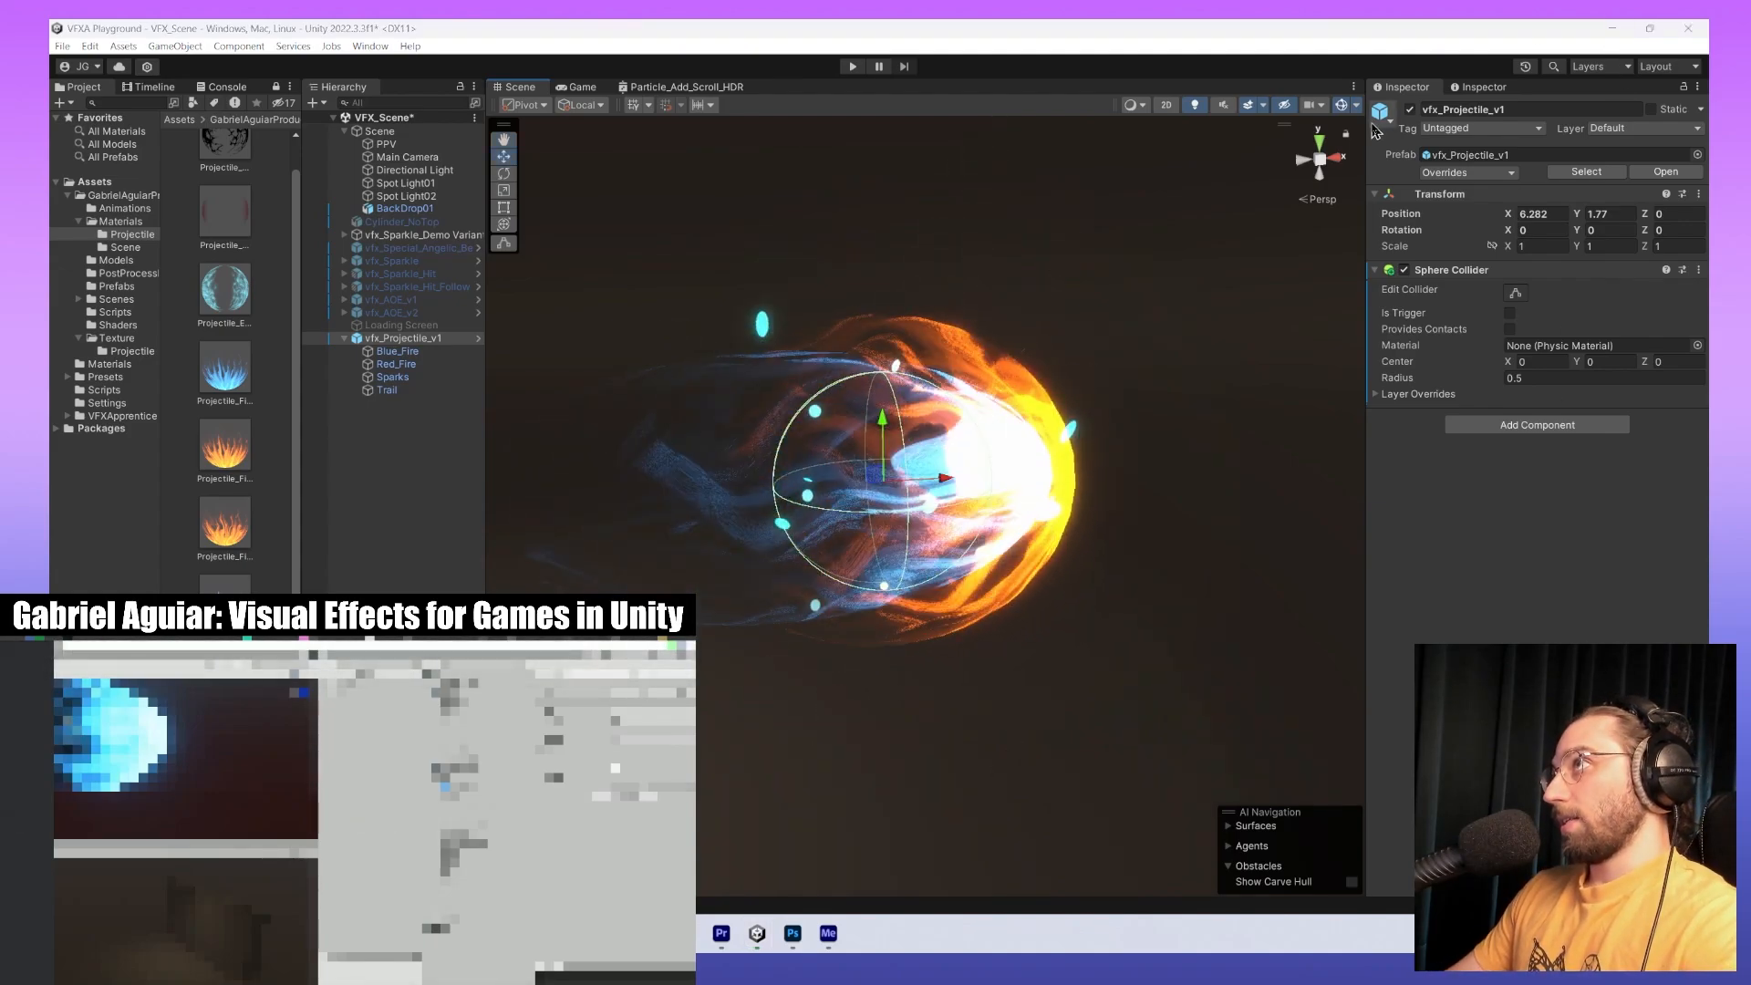
left_click(1341, 105)
left_click(1340, 104)
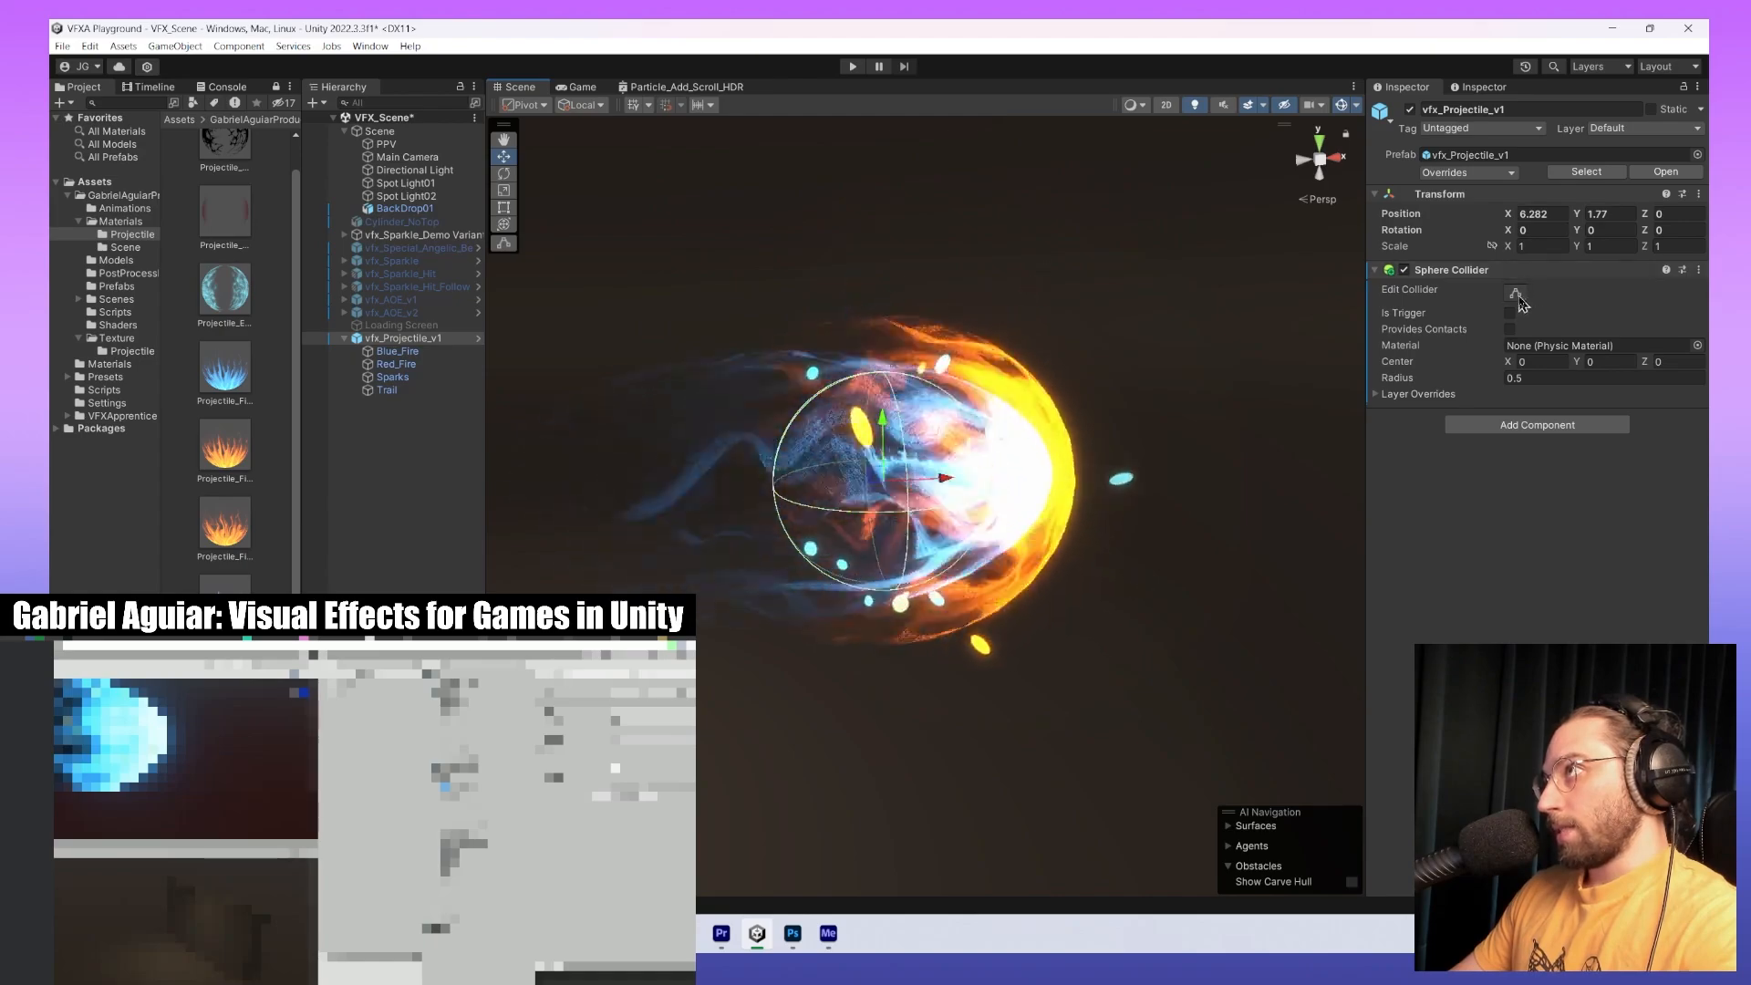
left_click_drag(1047, 486, 1022, 462, "alt")
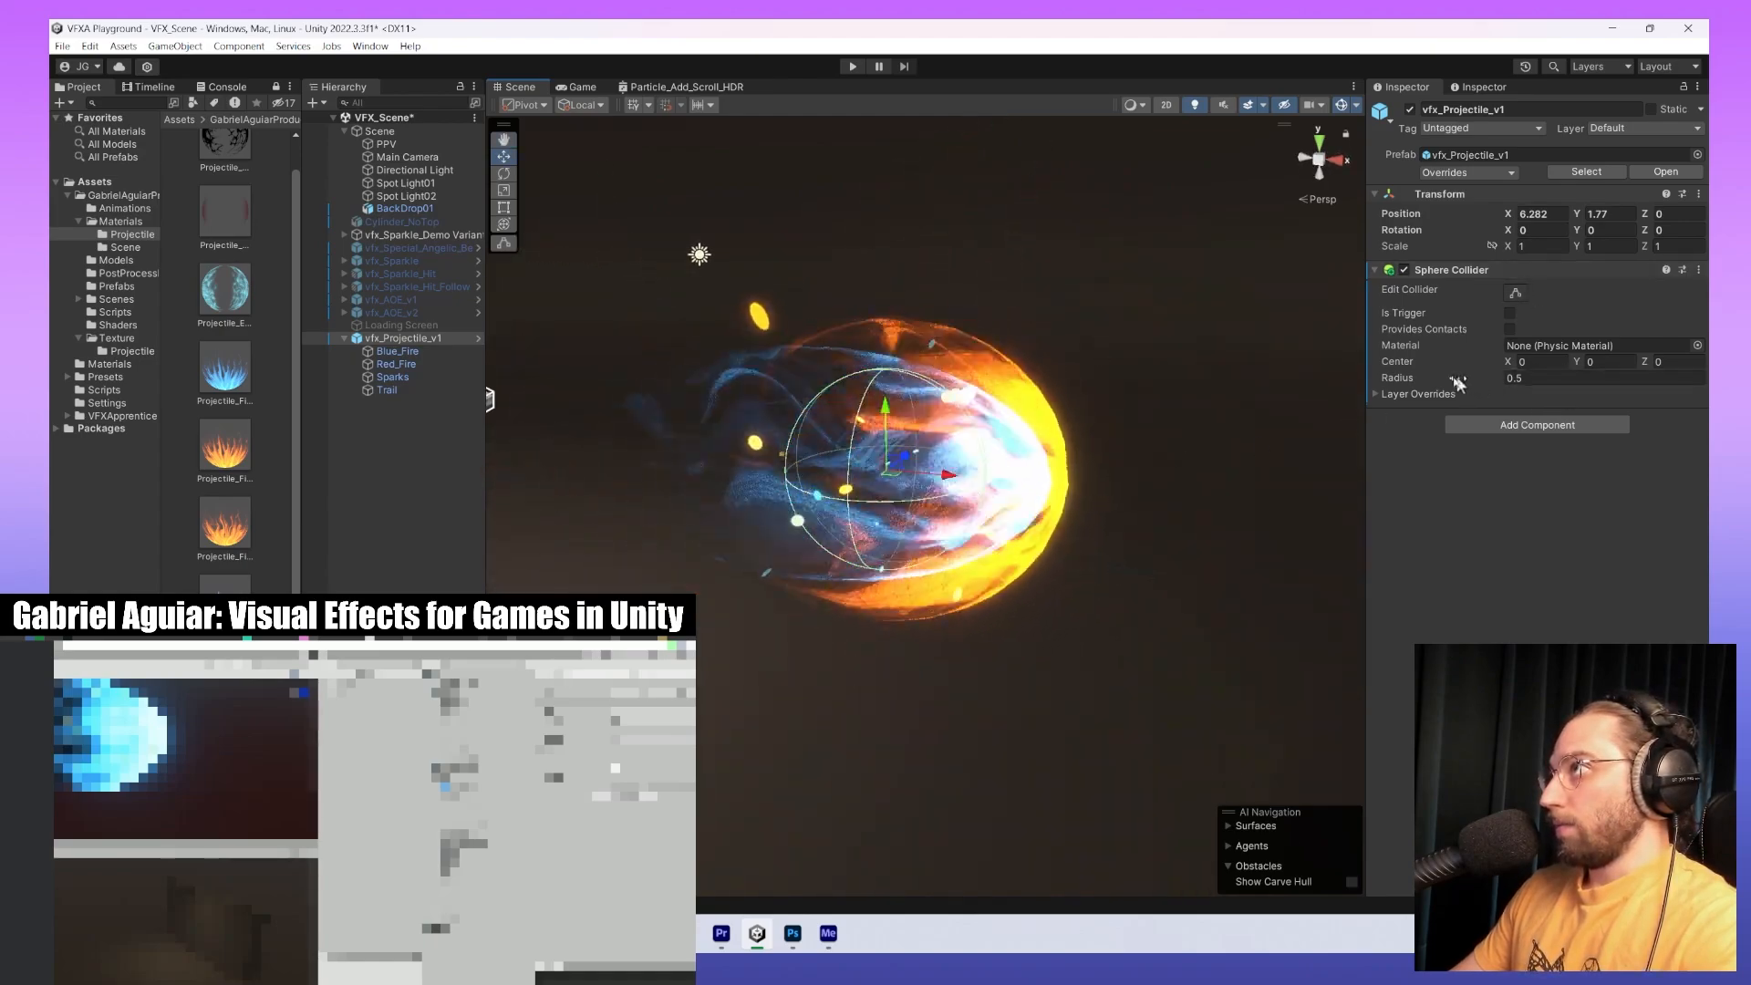
left_click_drag(1396, 387, 1408, 378)
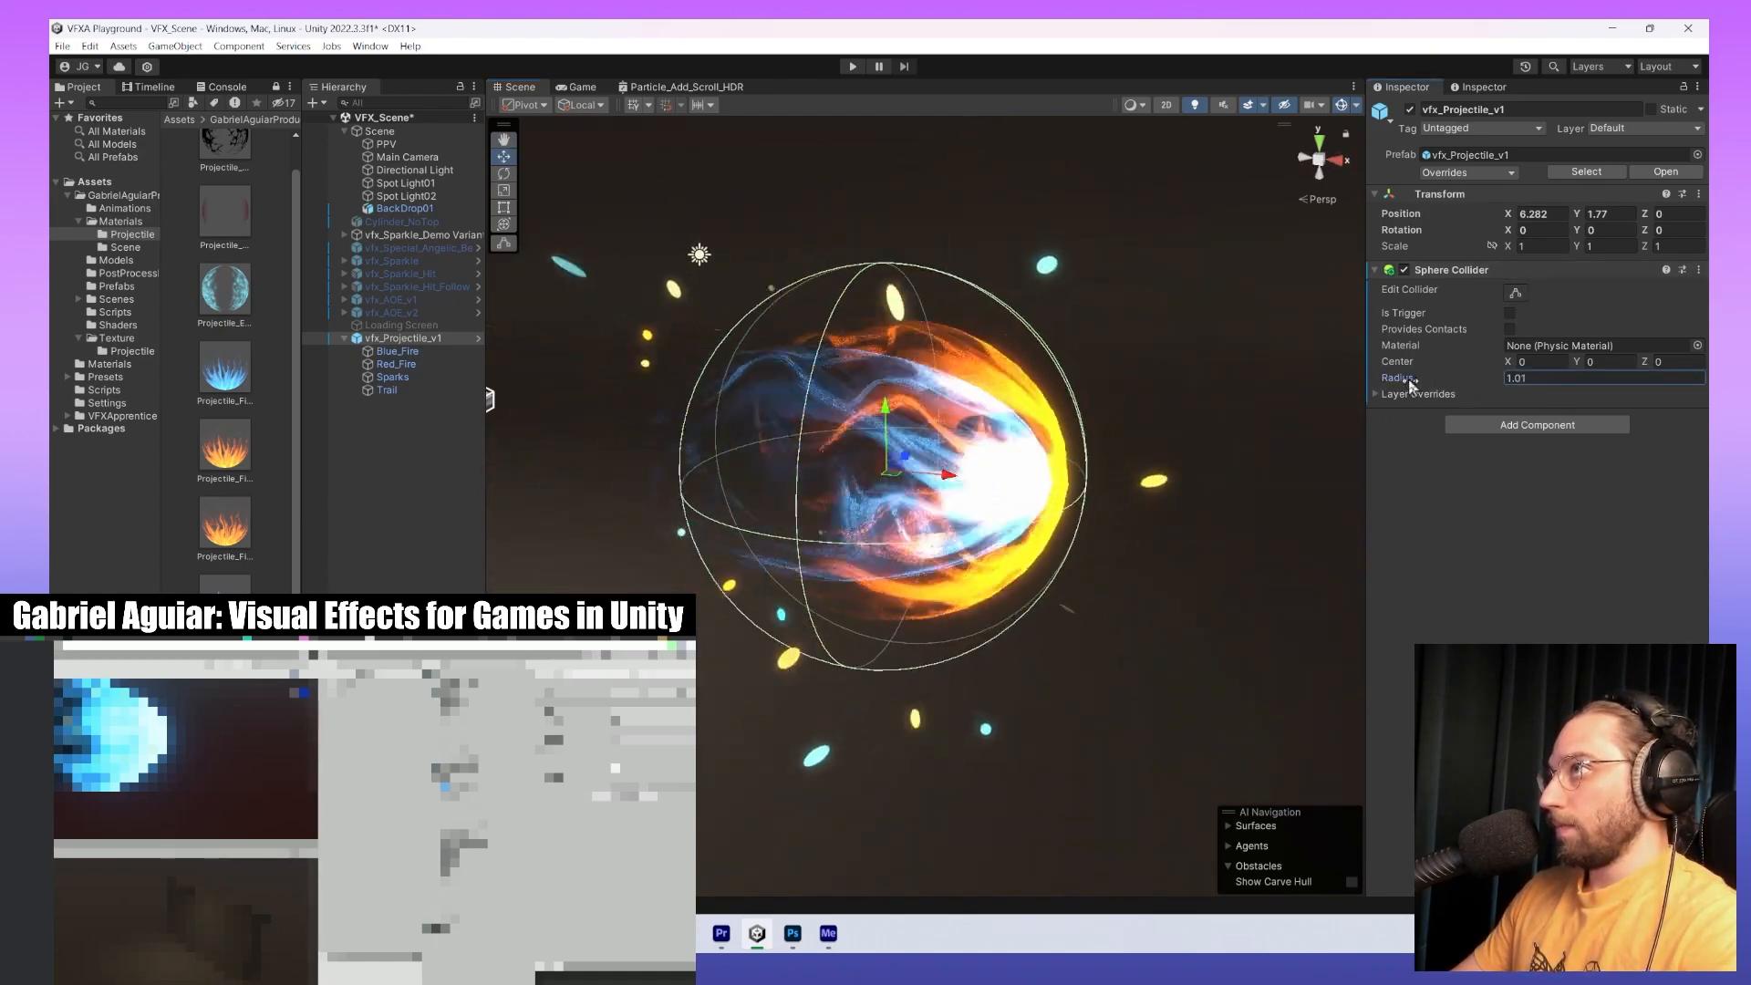
Compare the collider with the flames from the back and right views, and shift the projectile along X to about 6.23.
left_click(1325, 161)
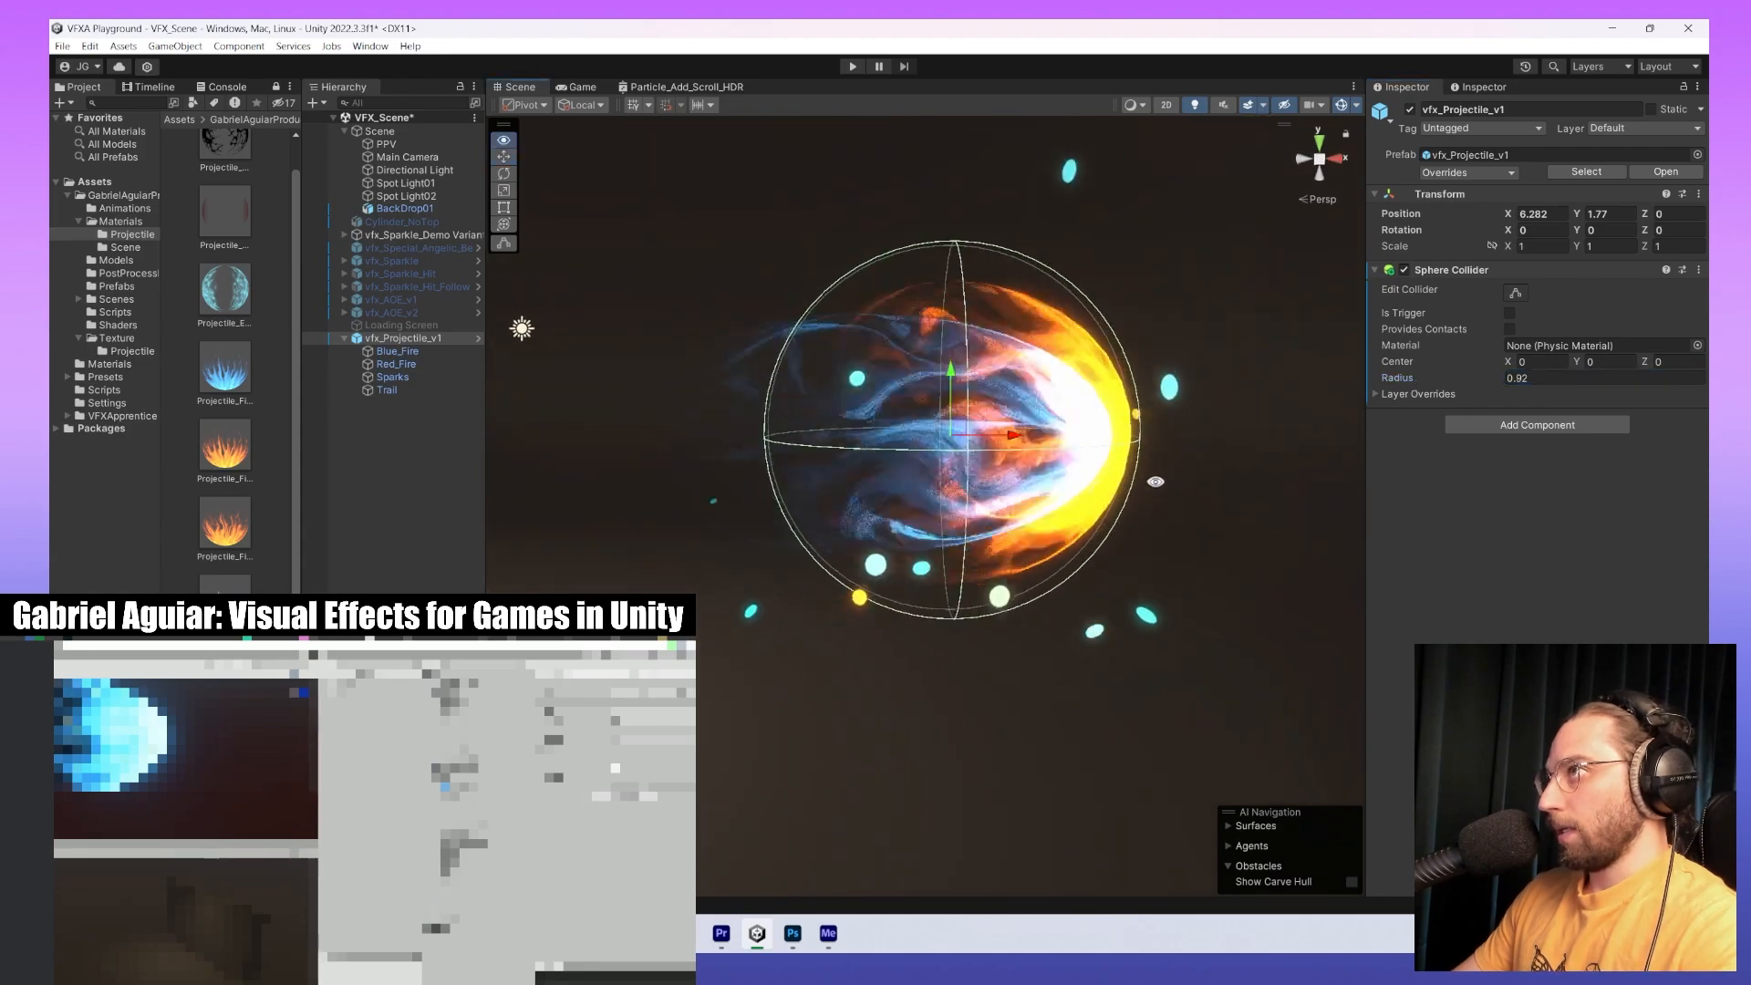
left_click(1328, 163)
left_click(1330, 163)
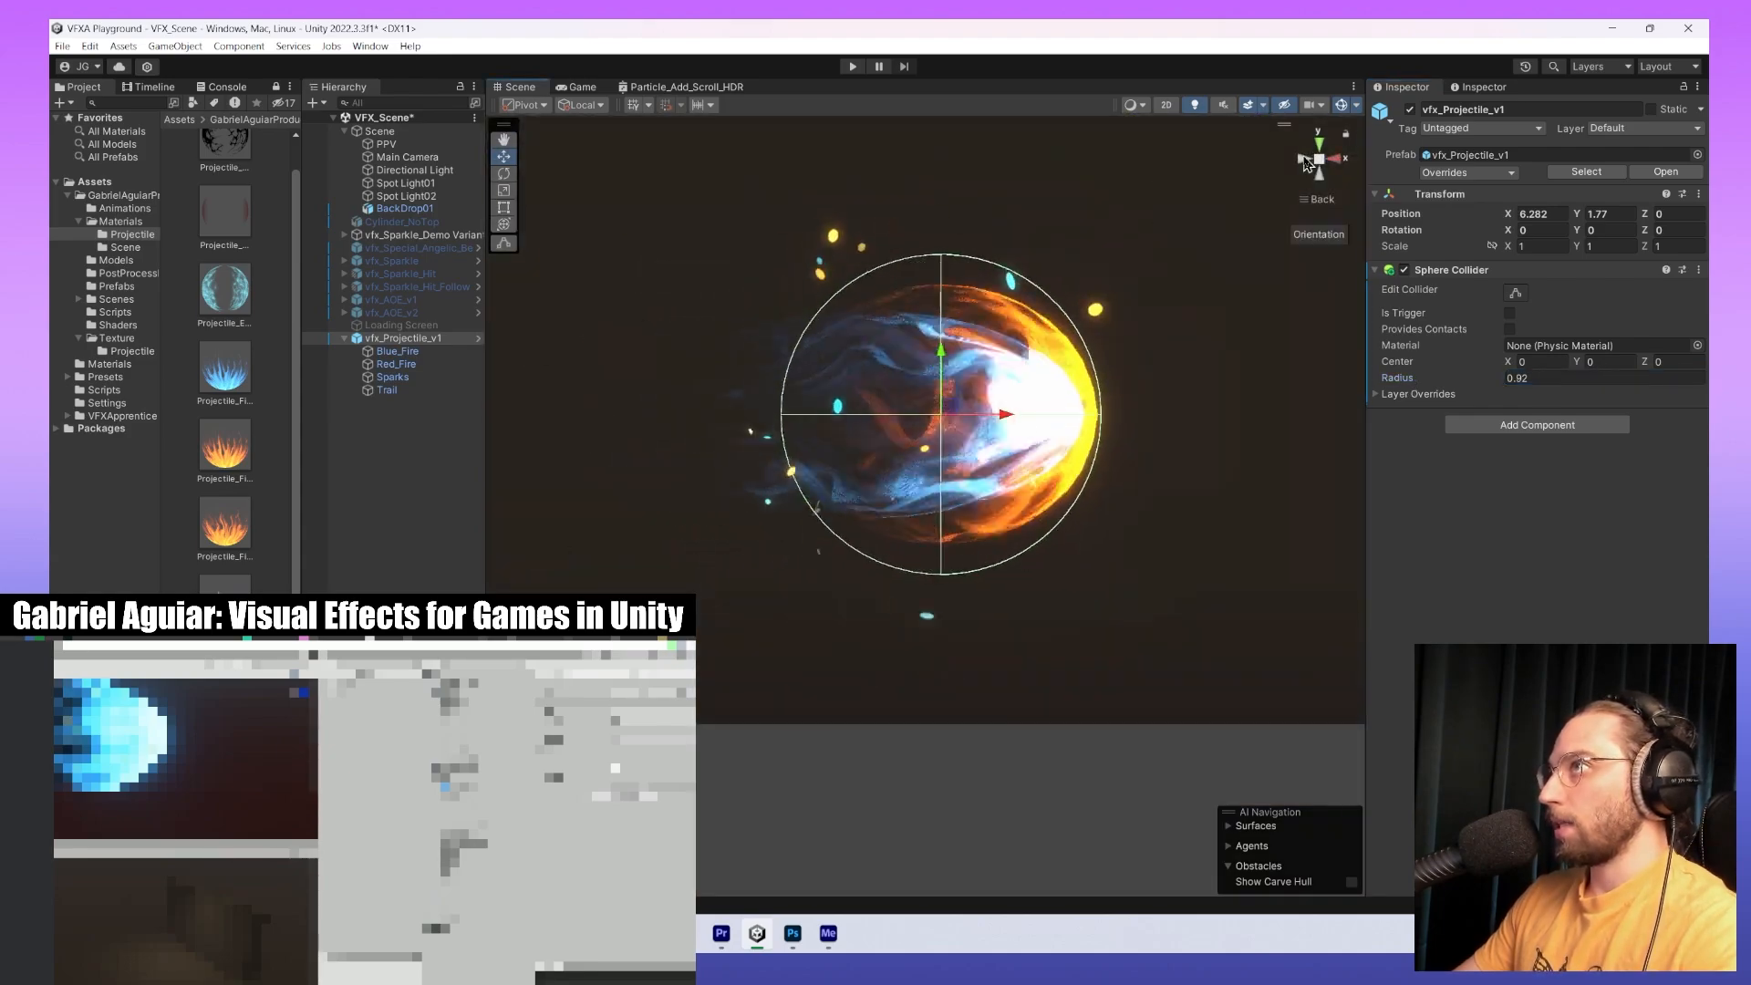
left_click(1333, 164)
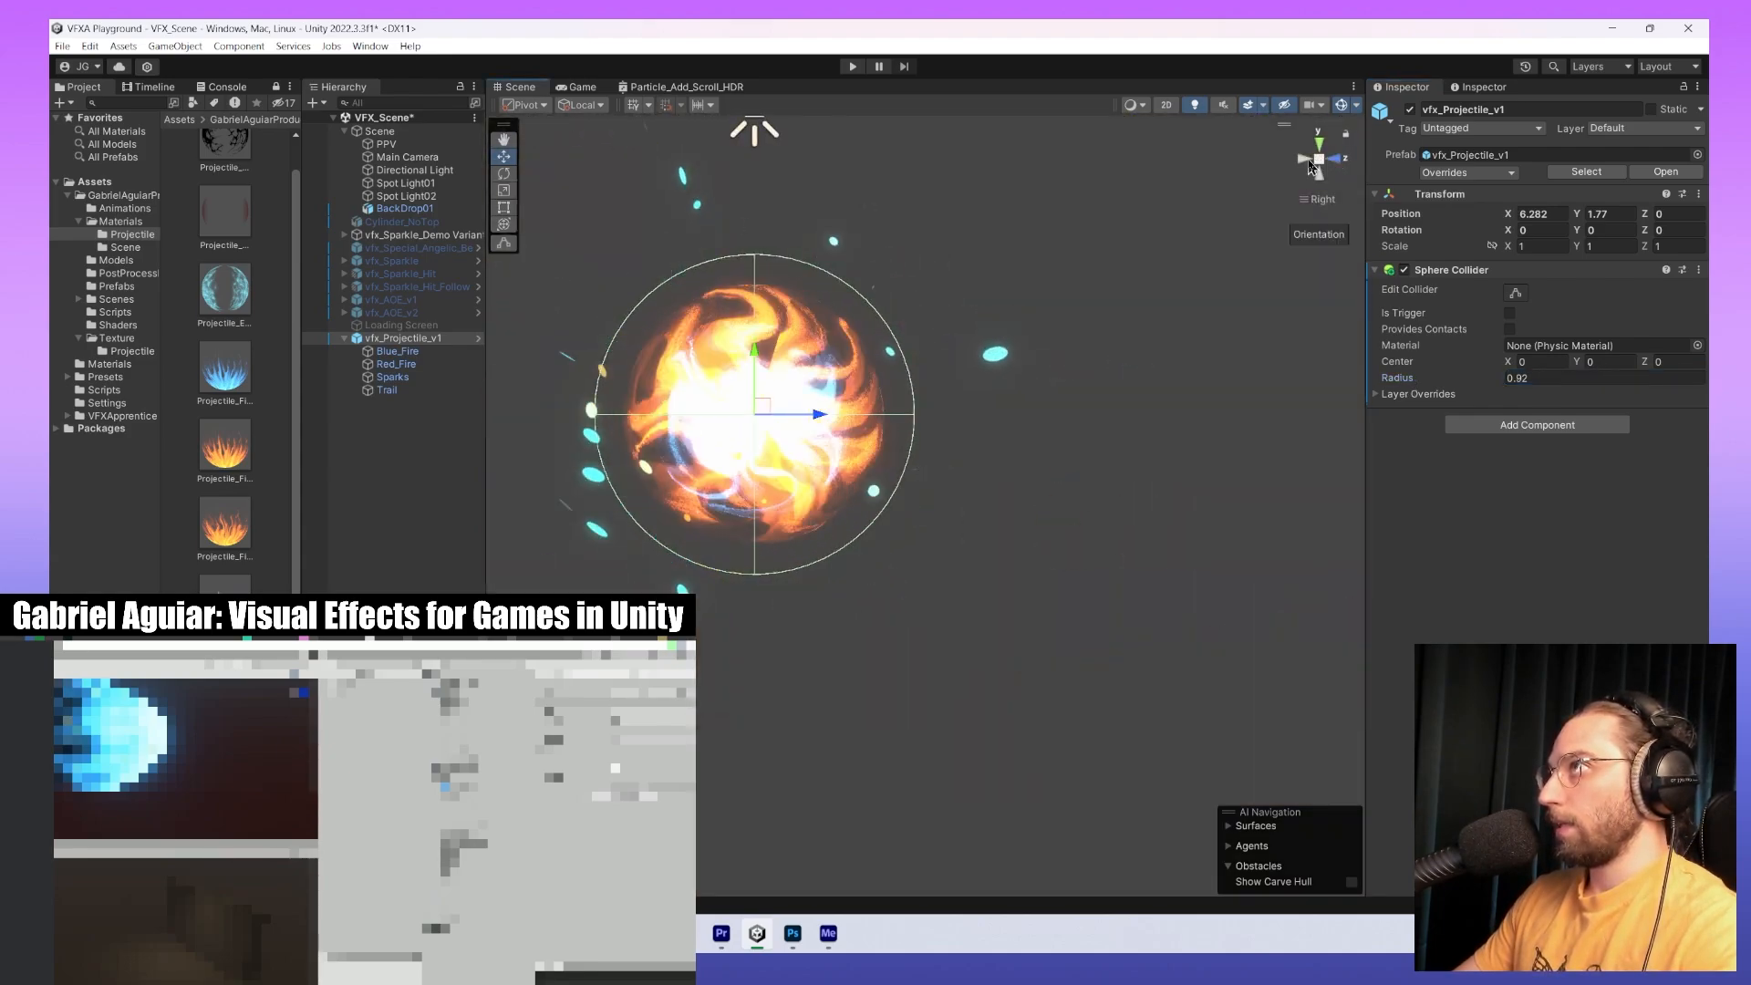
left_click(1334, 160)
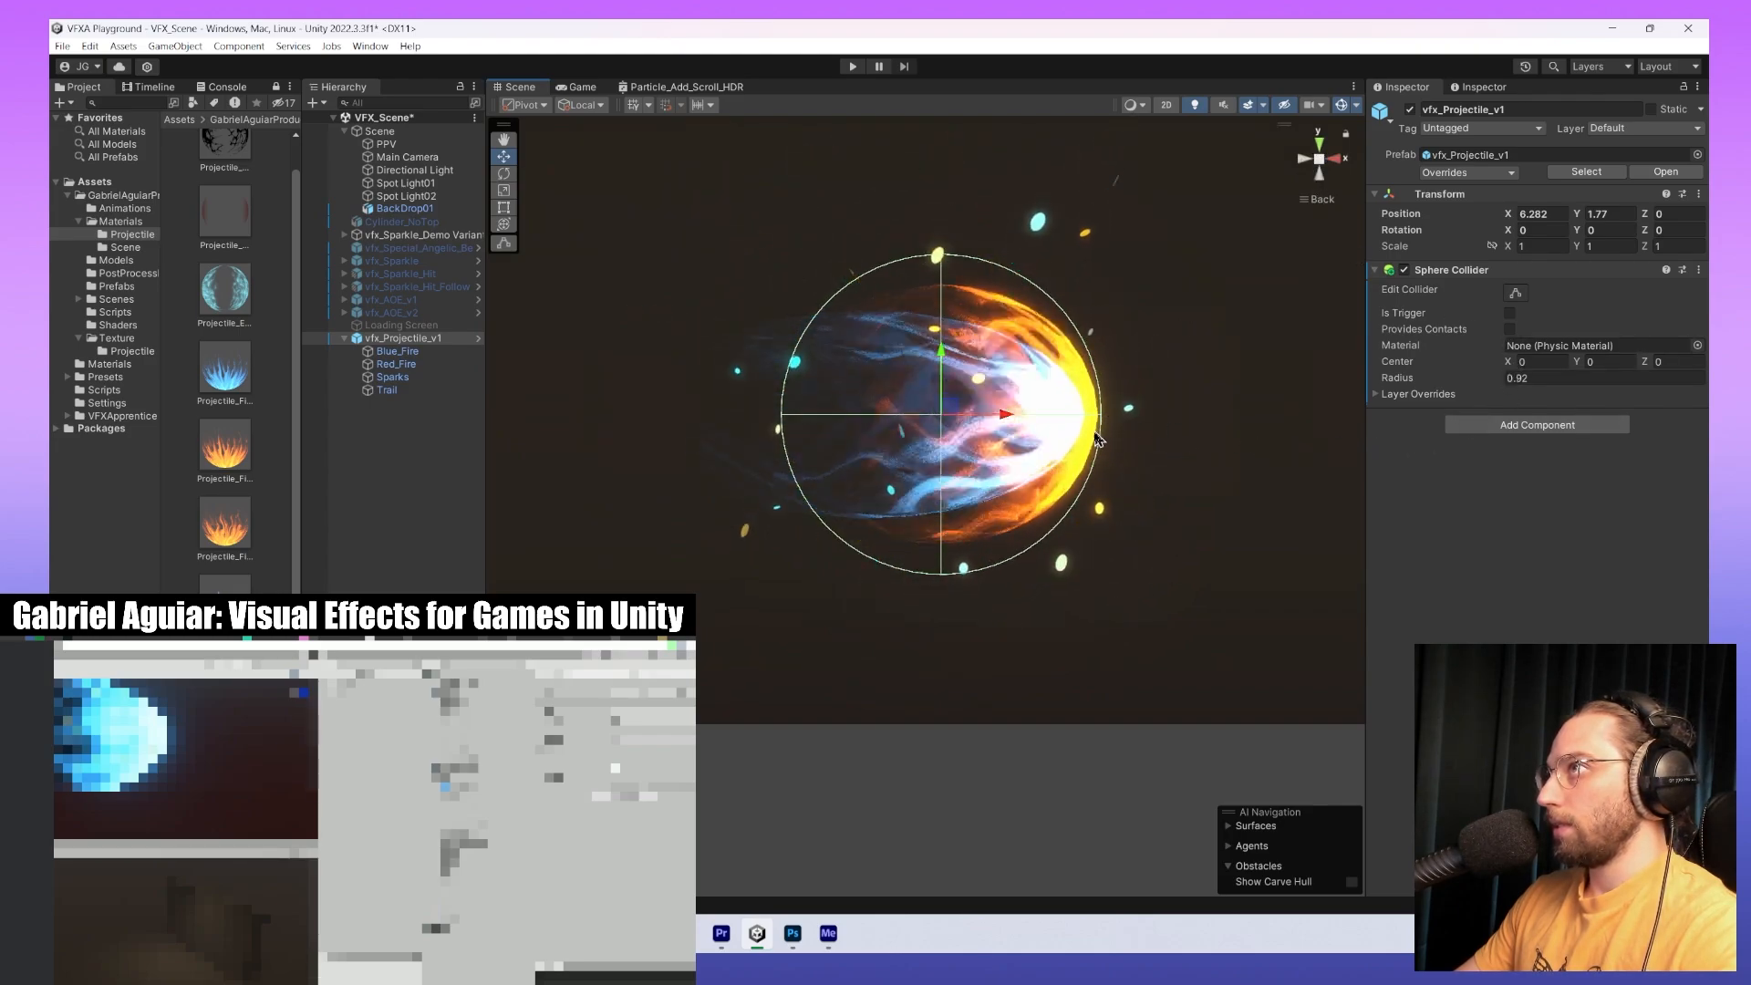
left_click_drag(1000, 422, 996, 417)
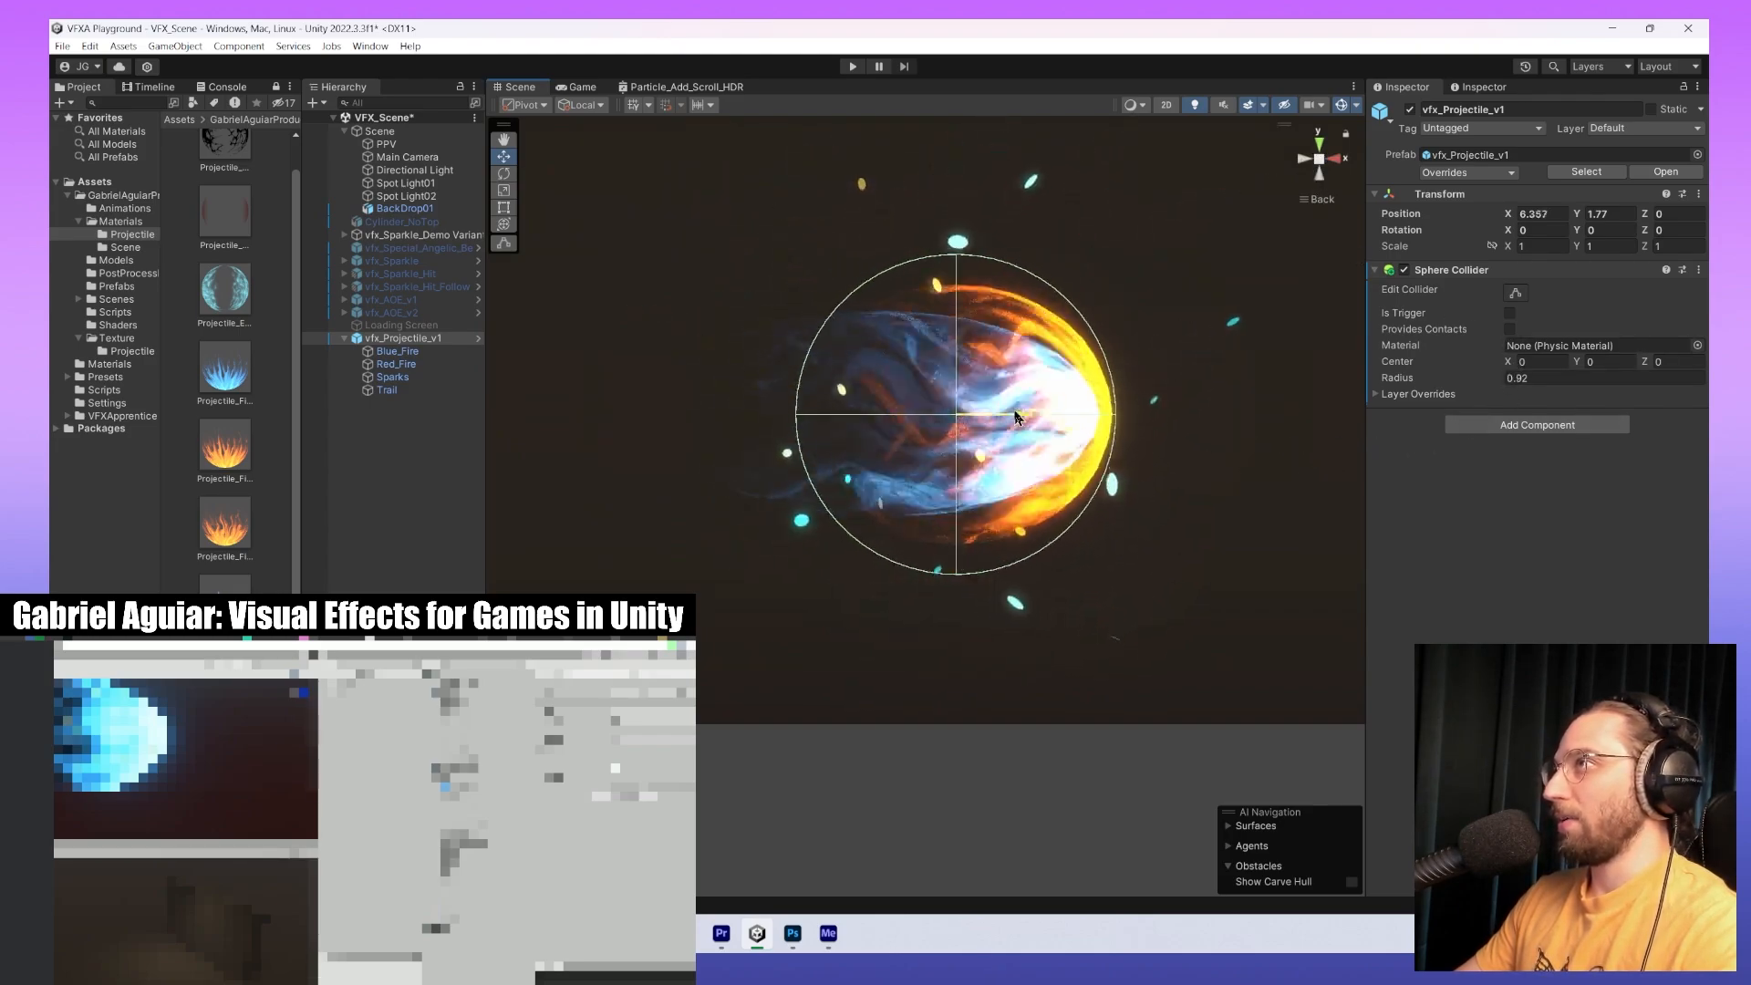
Set the Sphere Collider's radius to 0.98 and check its fit in perspective view.
left_click(1530, 377)
type("0.98")
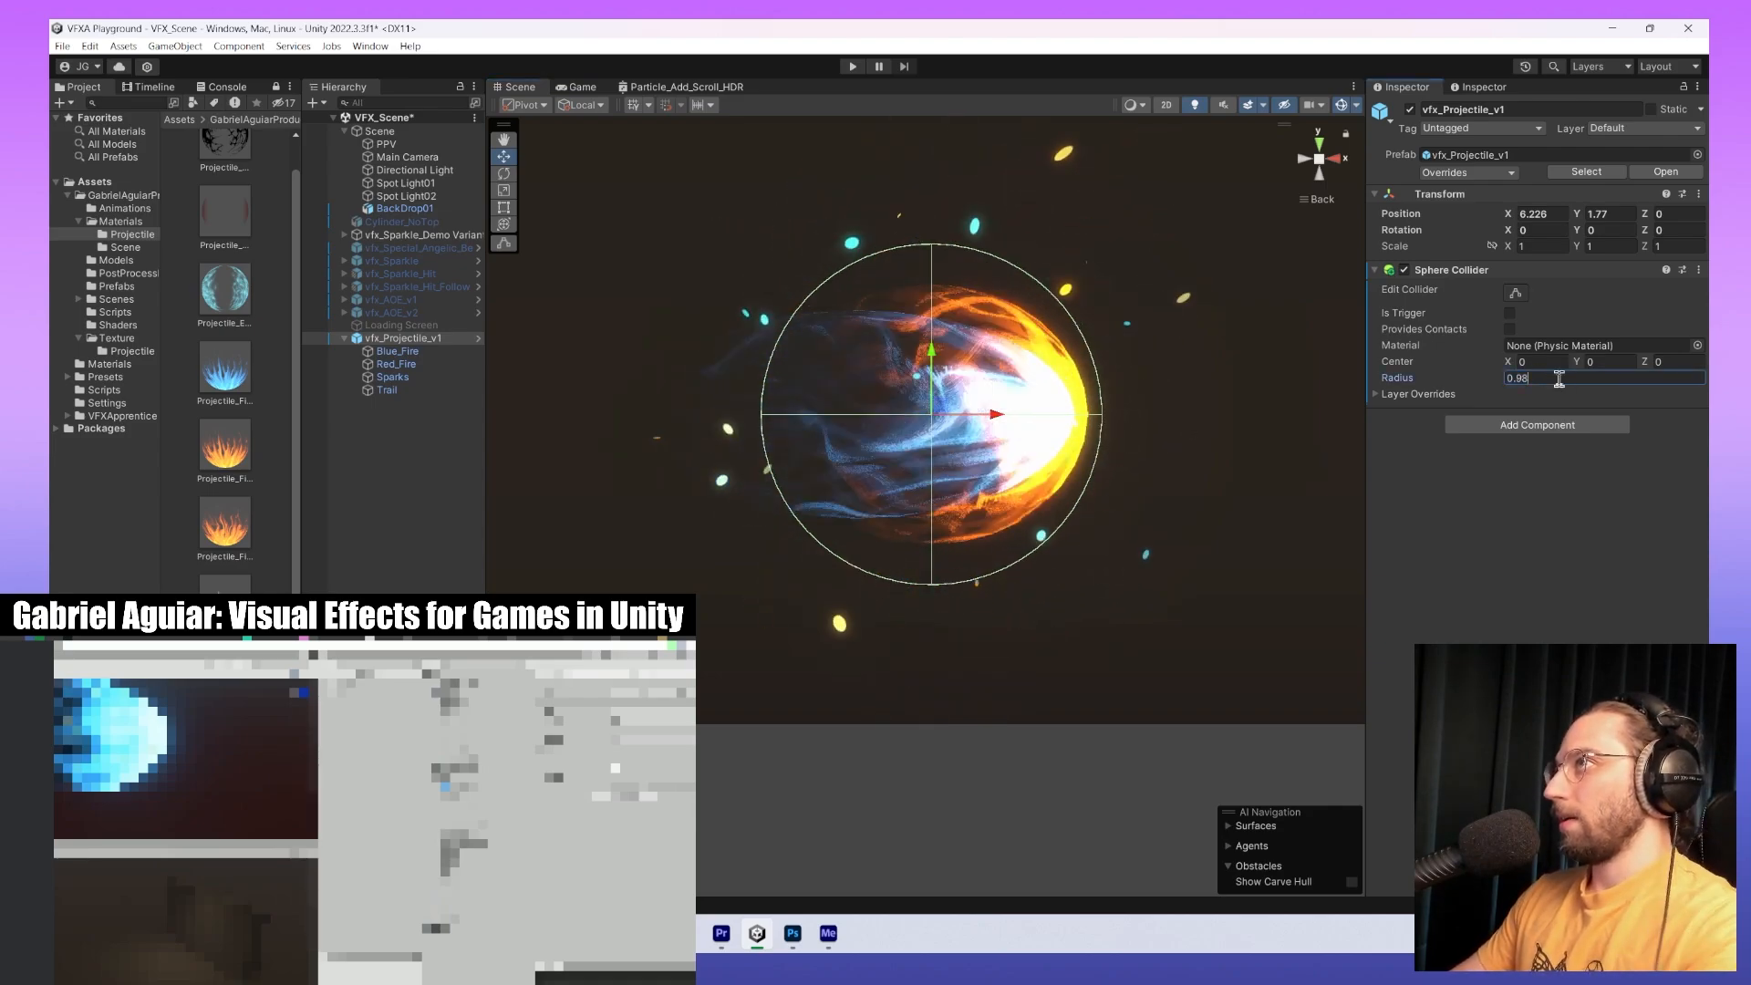
left_click_drag(1154, 429, 1049, 493, "alt")
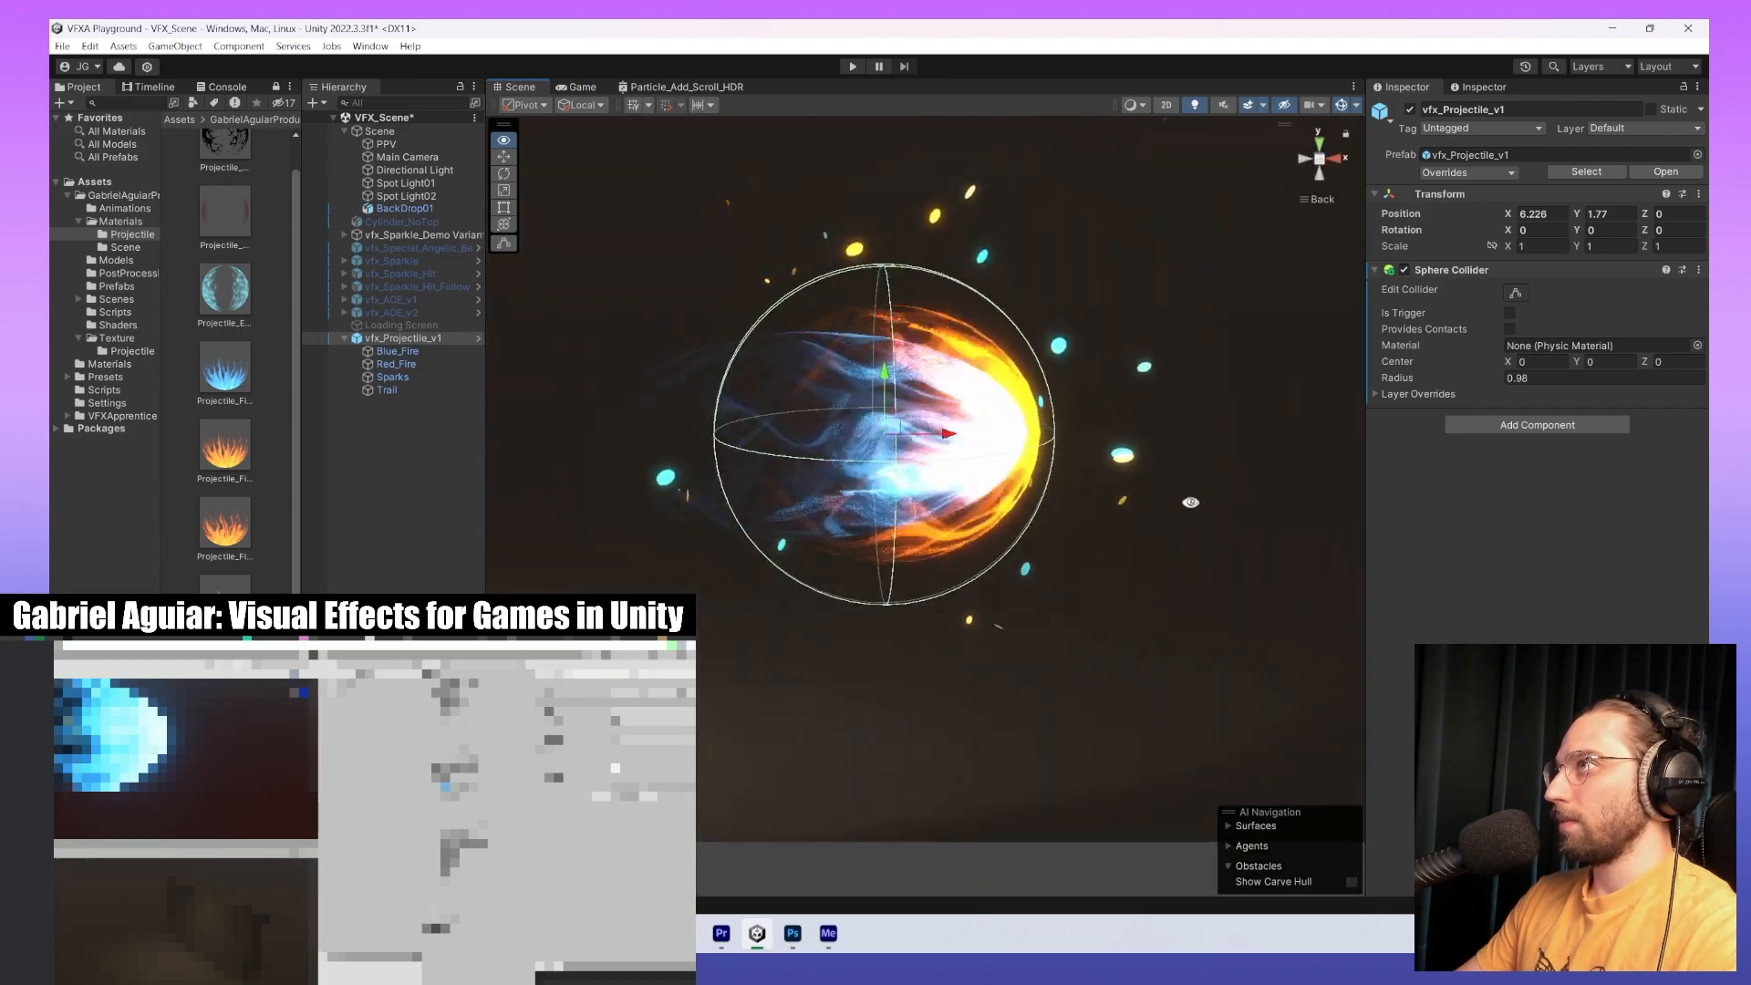
left_click(1322, 199)
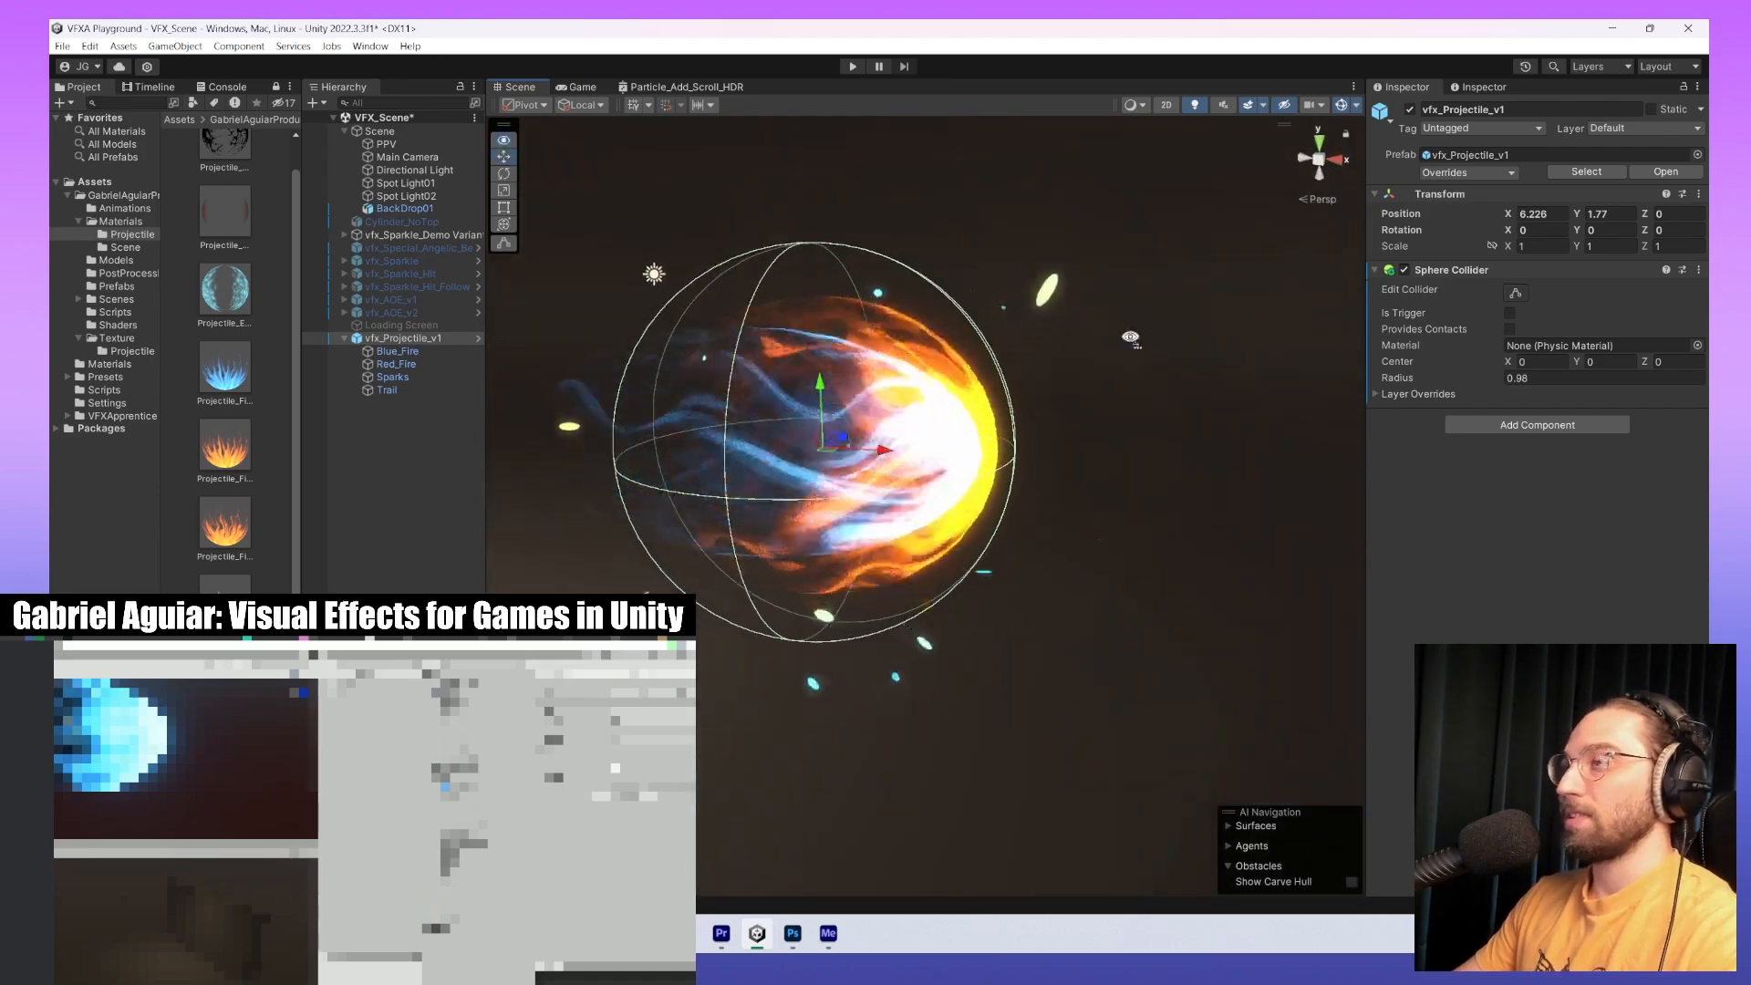
left_click_drag(1185, 328, 1136, 347, "alt")
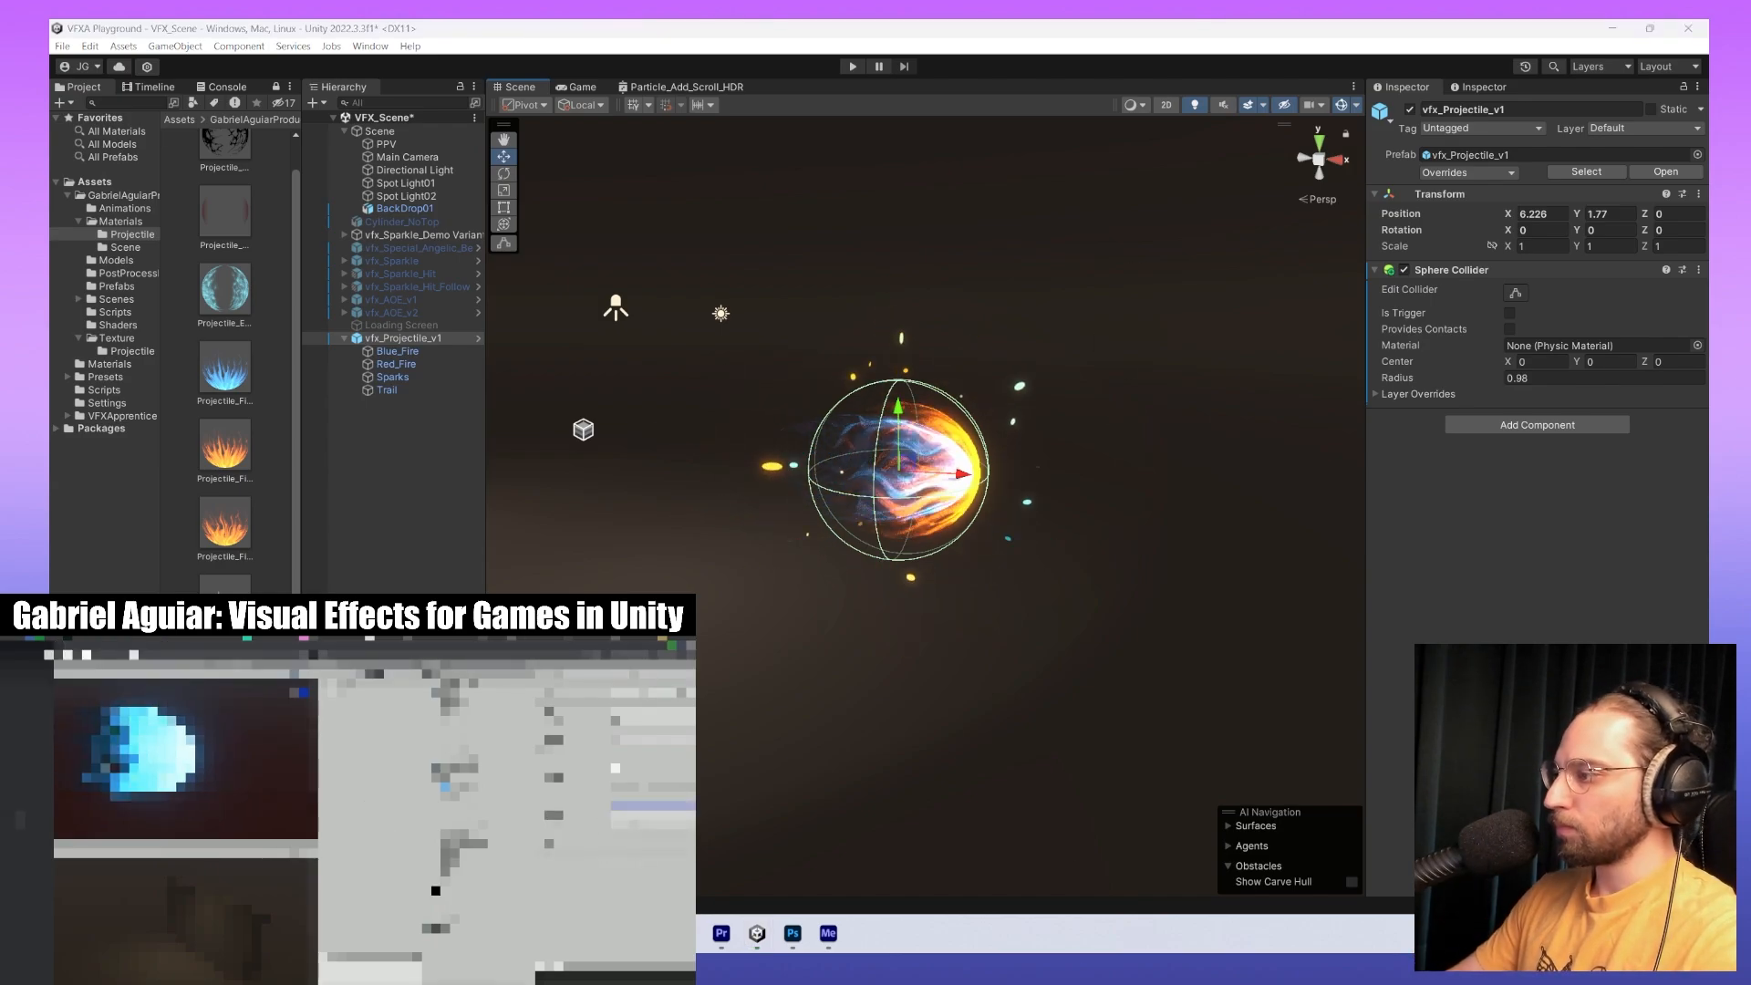
Add the Projectile Move Script component to vfx_Projectile_v1.
left_click(1550, 431)
type("projecr")
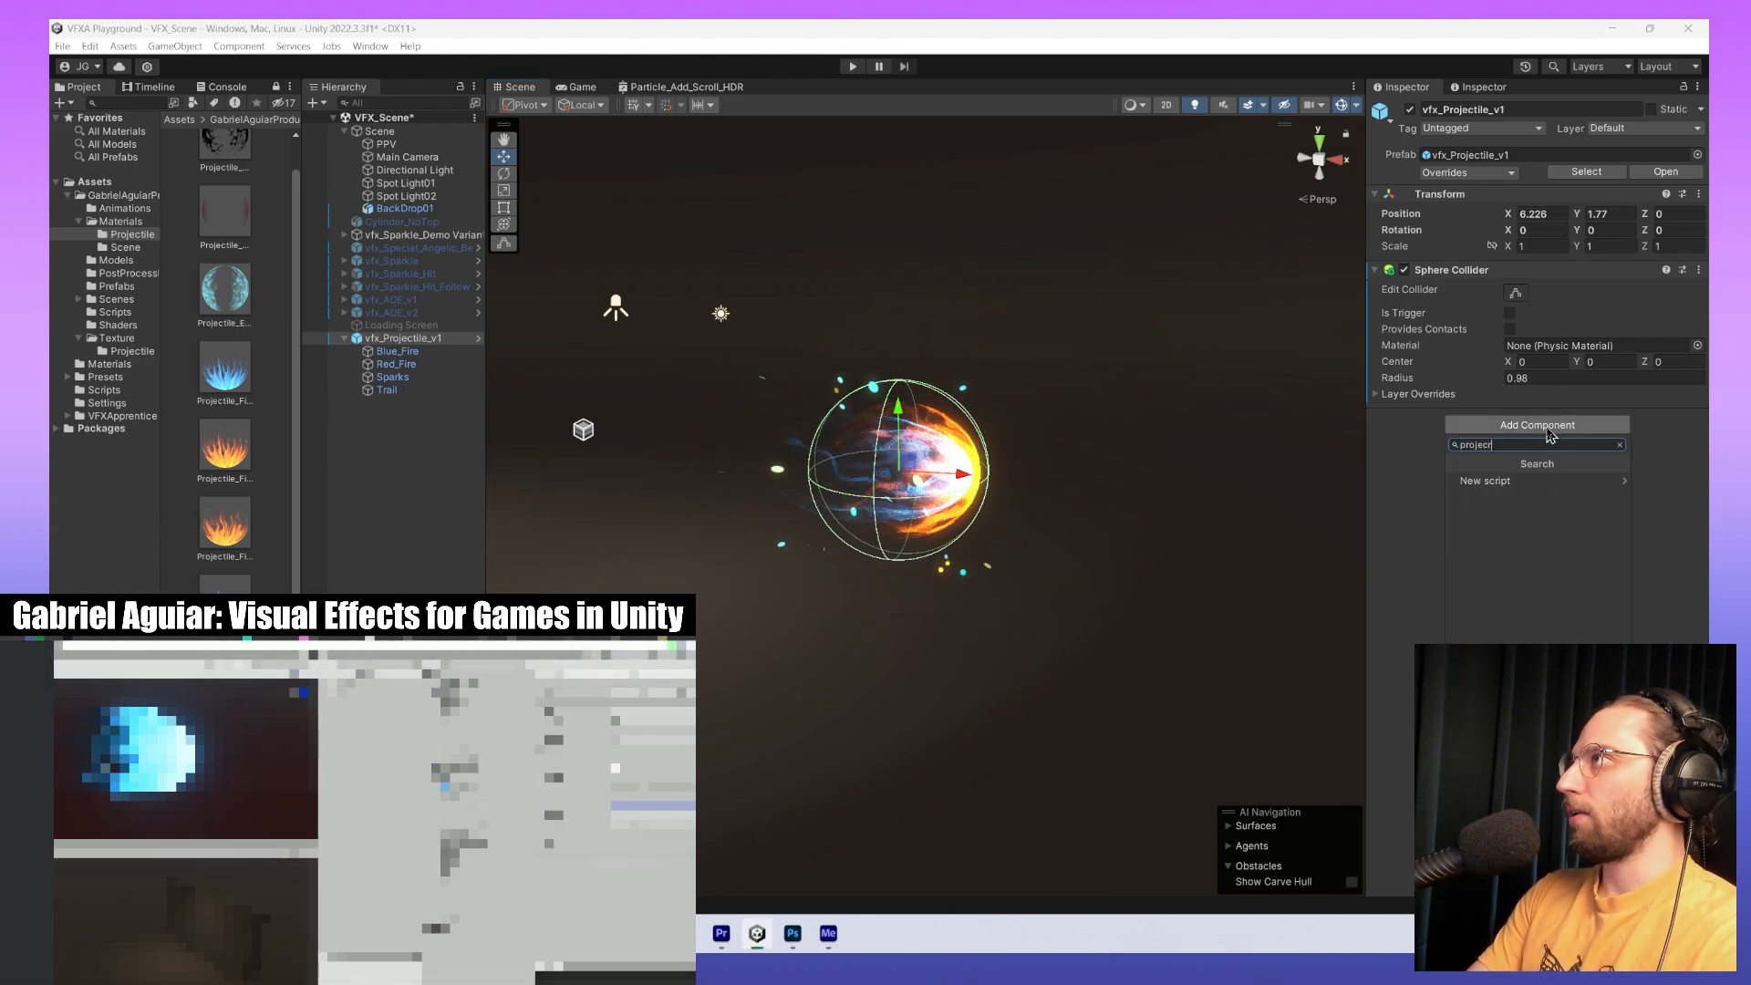
key("BackSpace")
type("tile")
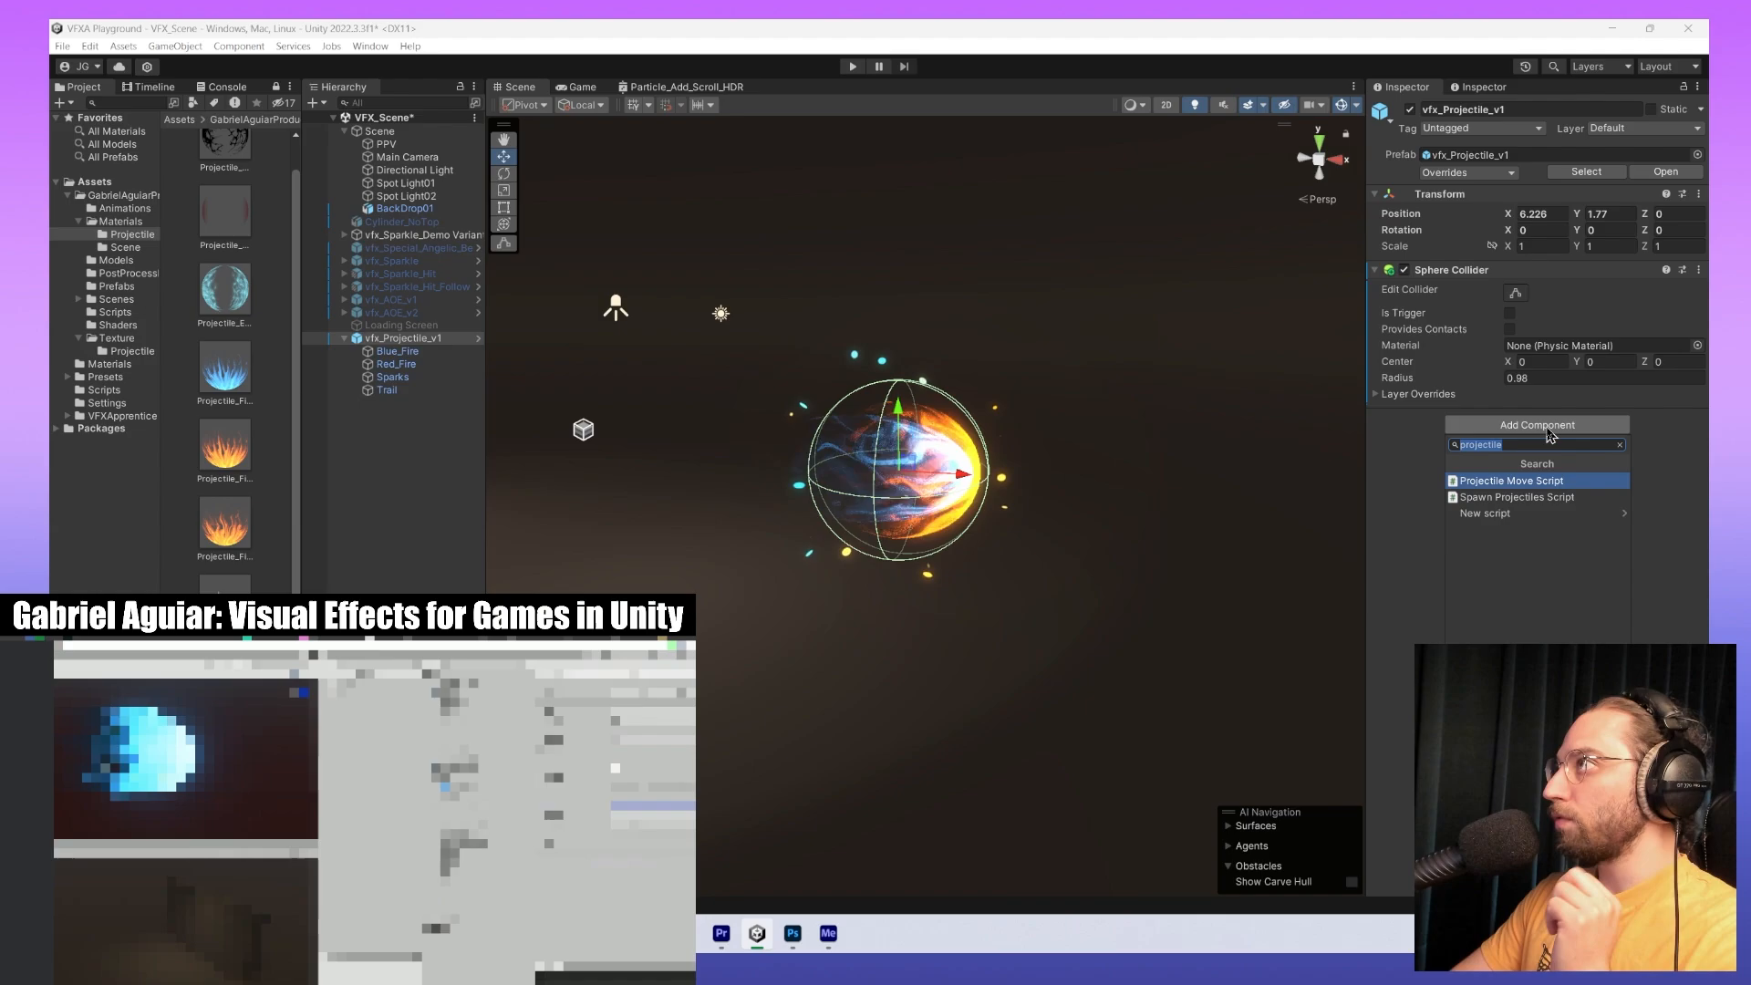
key("Return")
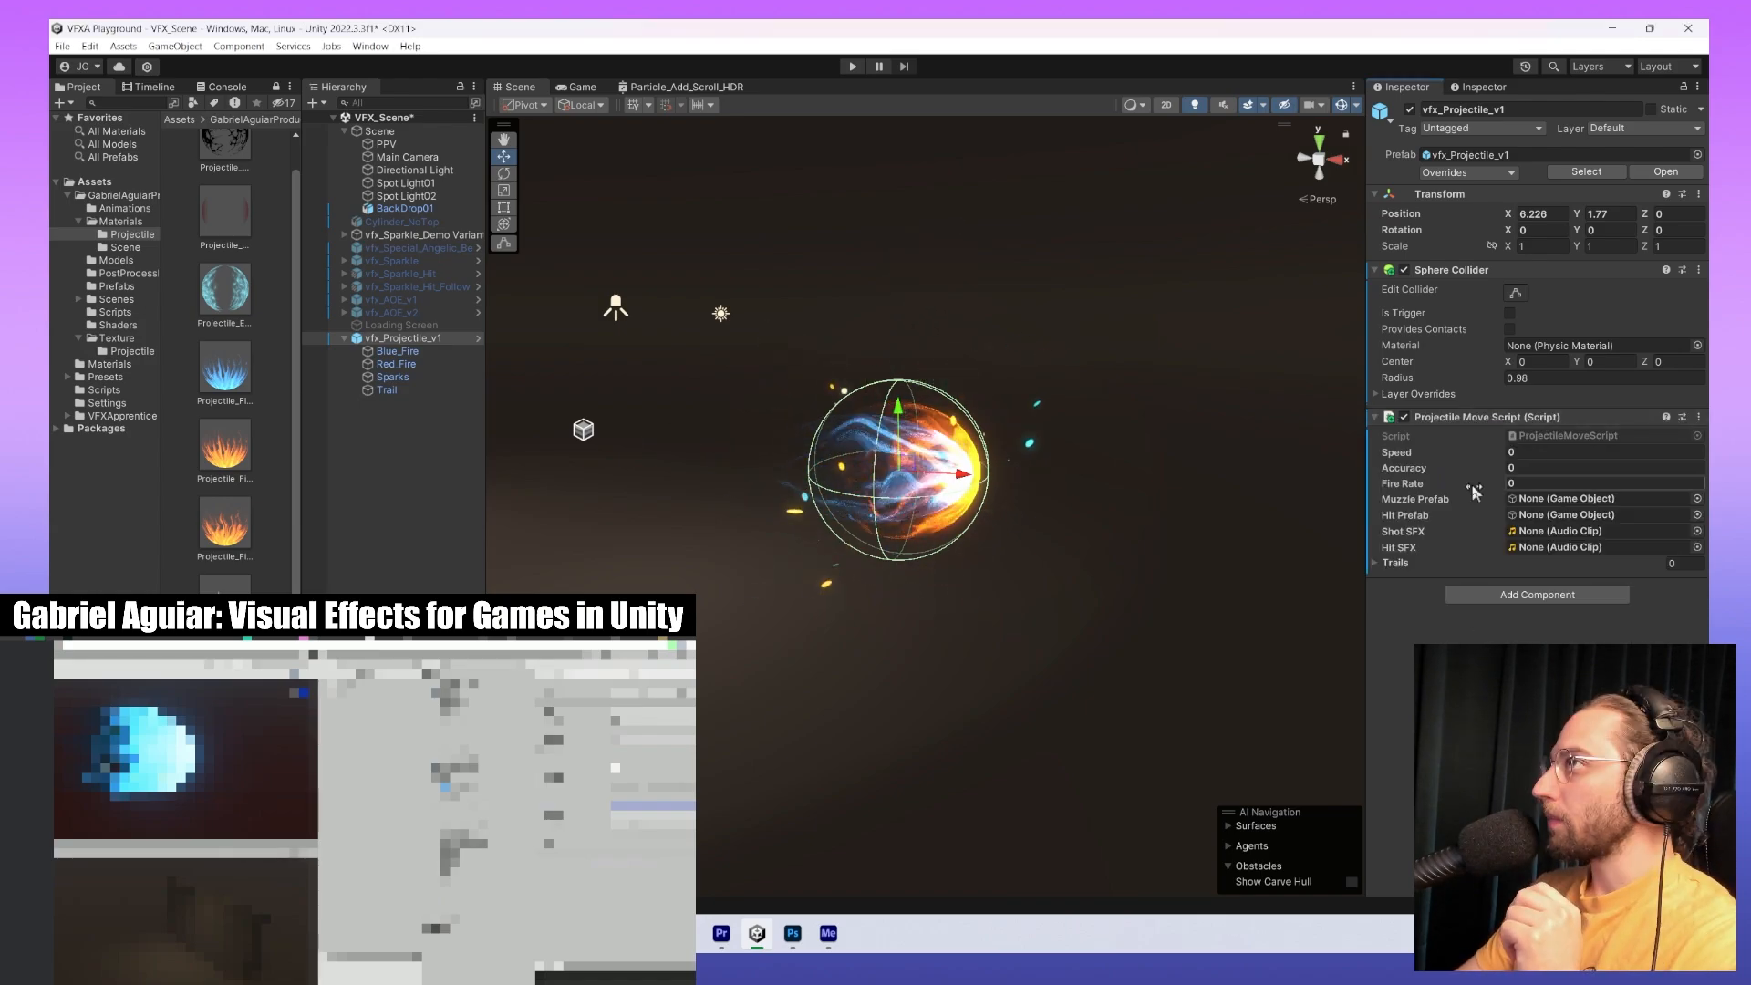
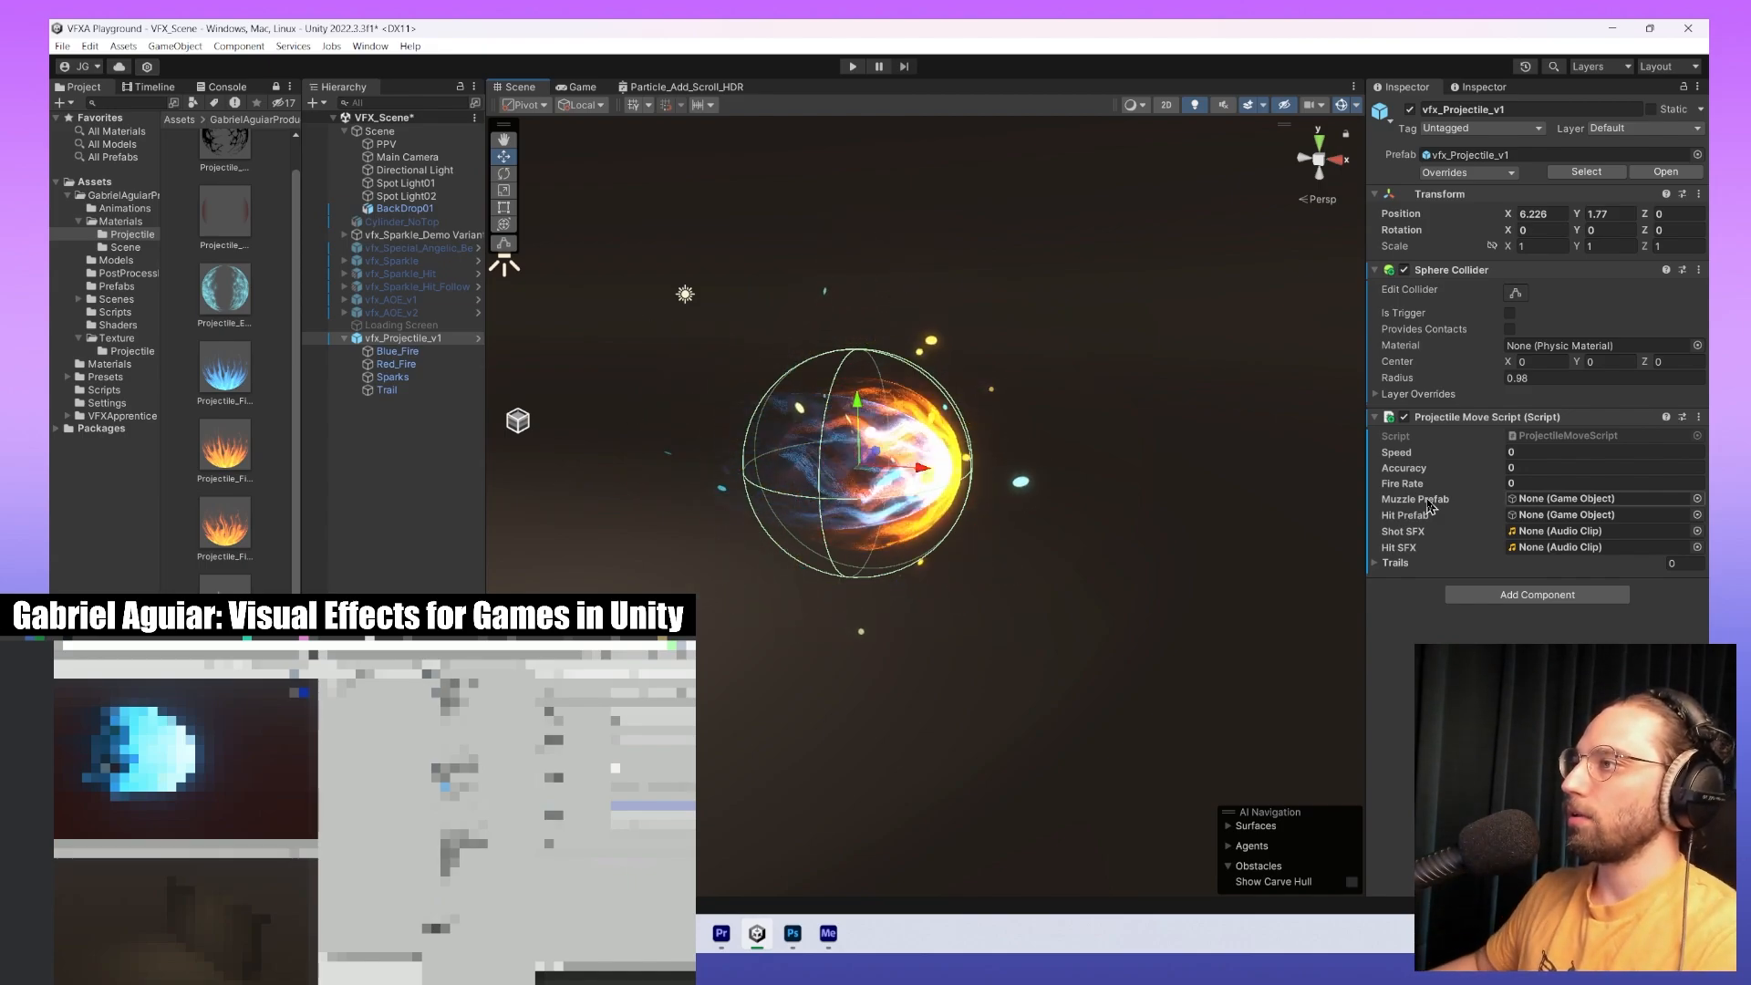
Configure the Projectile Move Script with a Speed of 15, an Accuracy of 100 and a Fire Rate of 1.
middle_click_drag(1029, 496, 1060, 406)
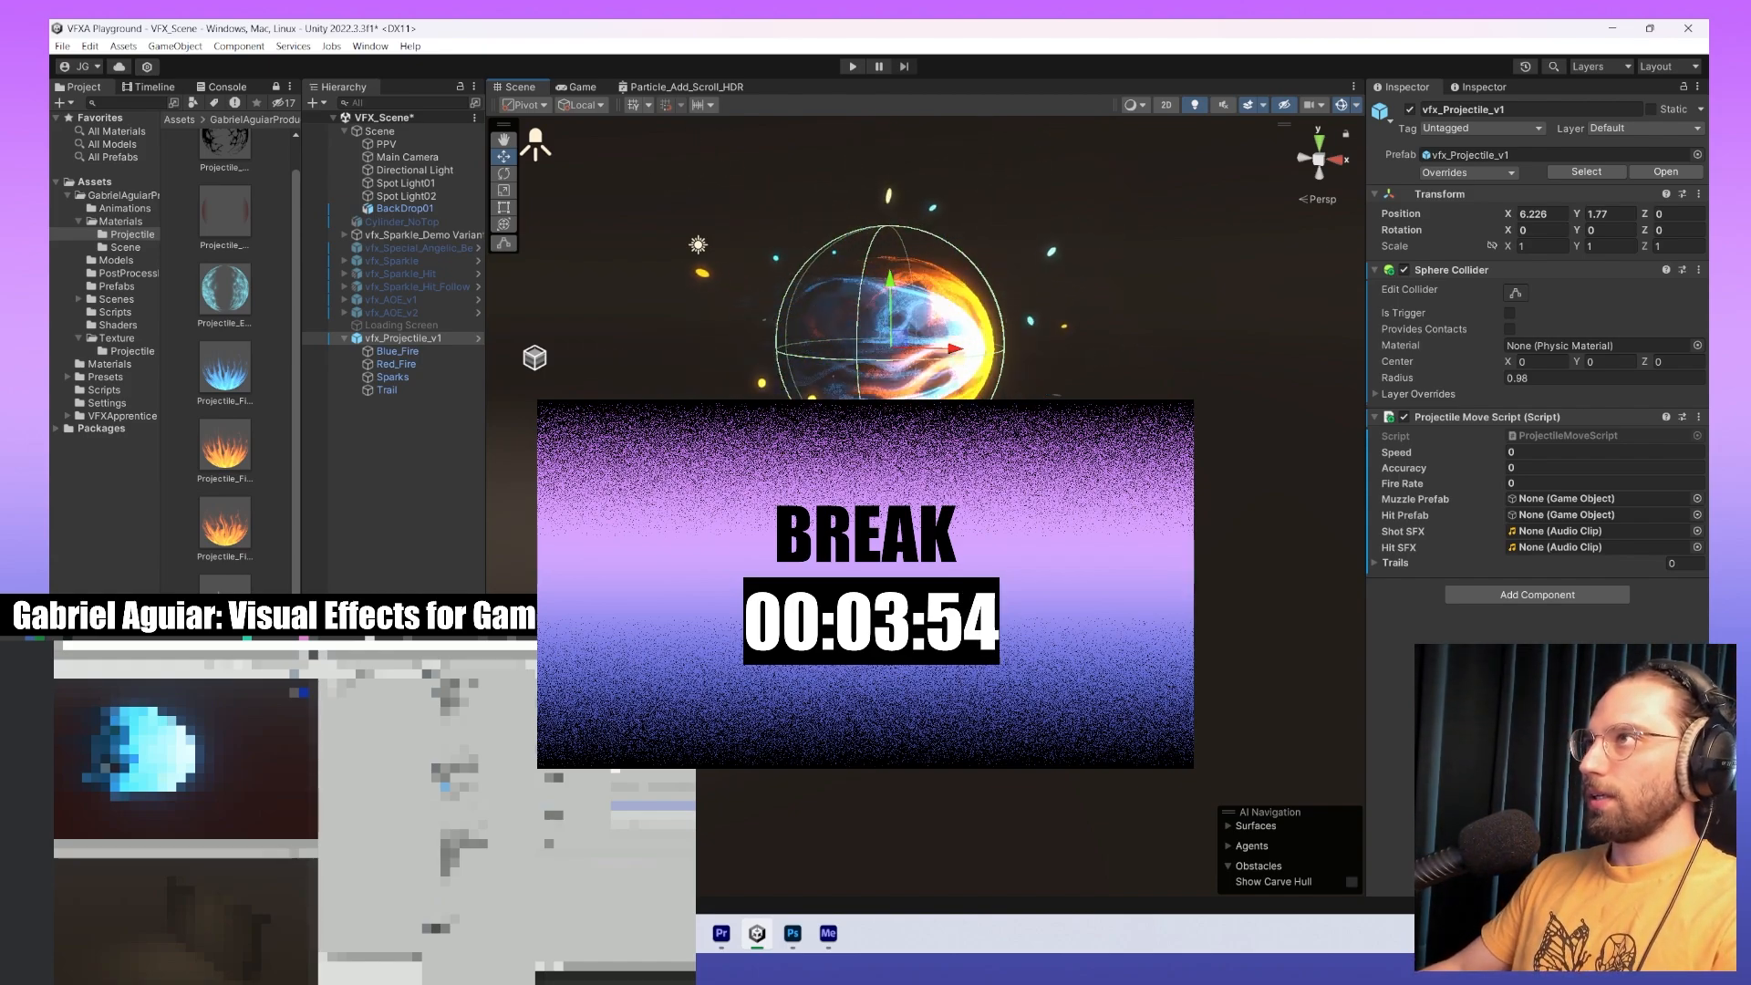
middle_click_drag(940, 257, 954, 288)
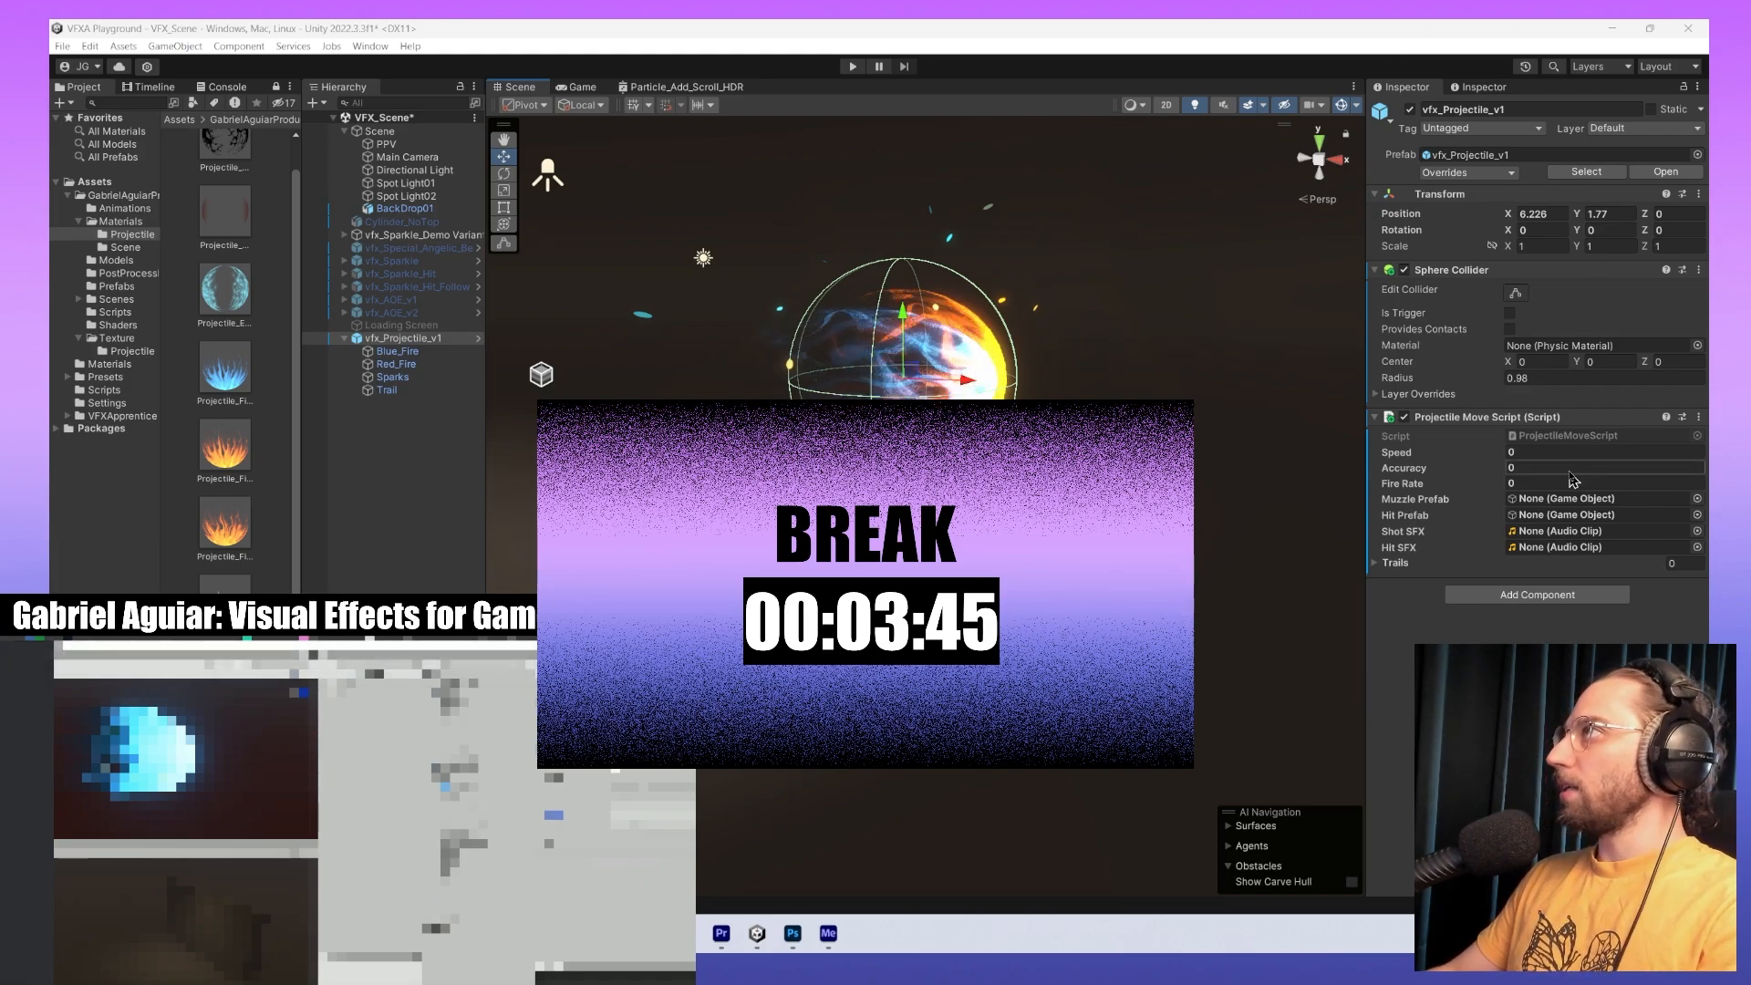
left_click(1554, 455)
type("15")
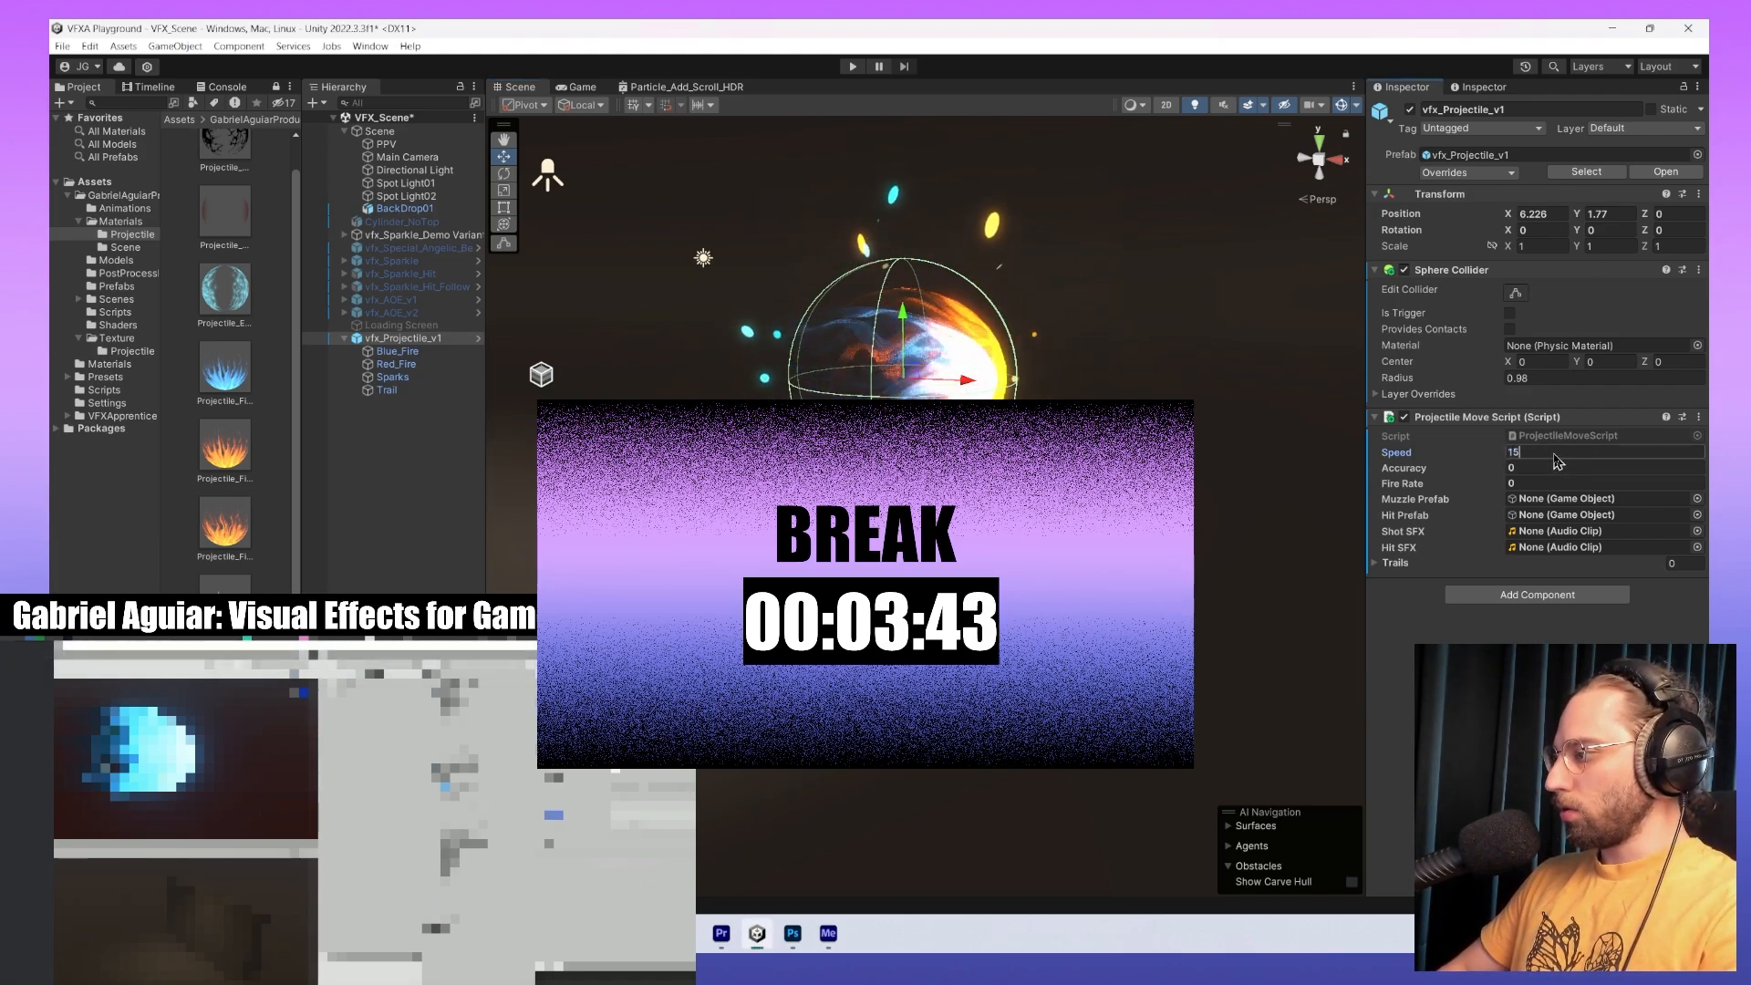
key("Tab")
type("100")
key("Tab")
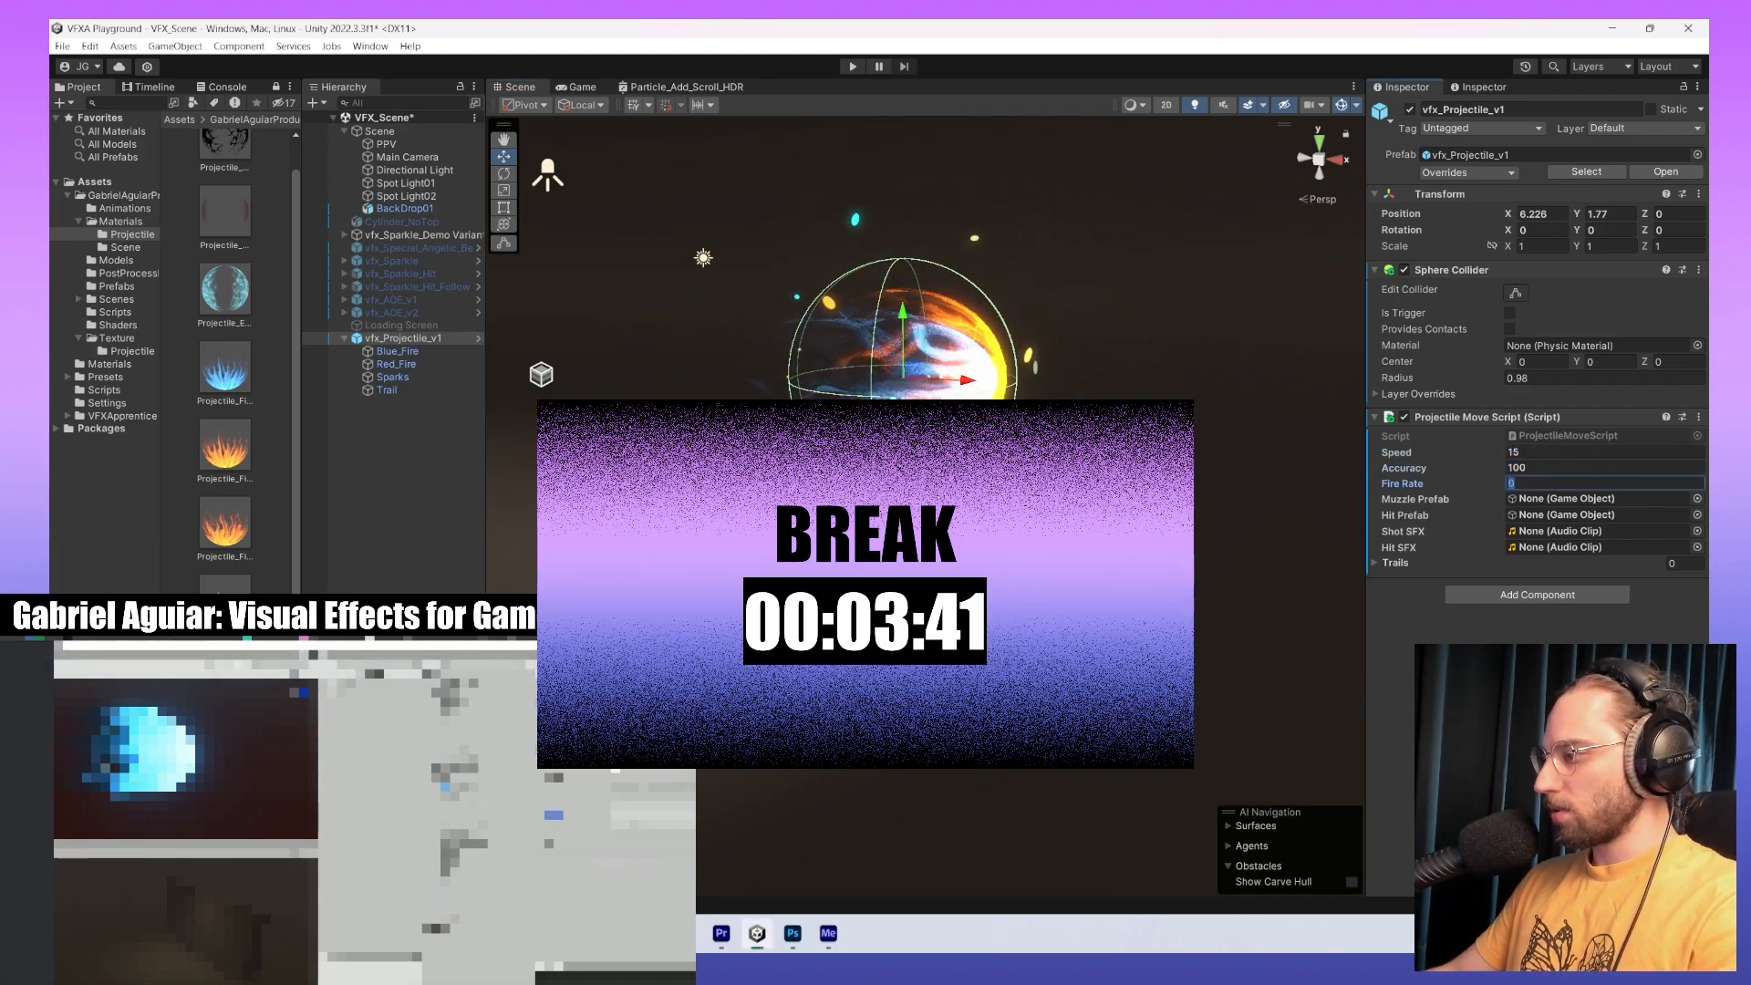
type("1")
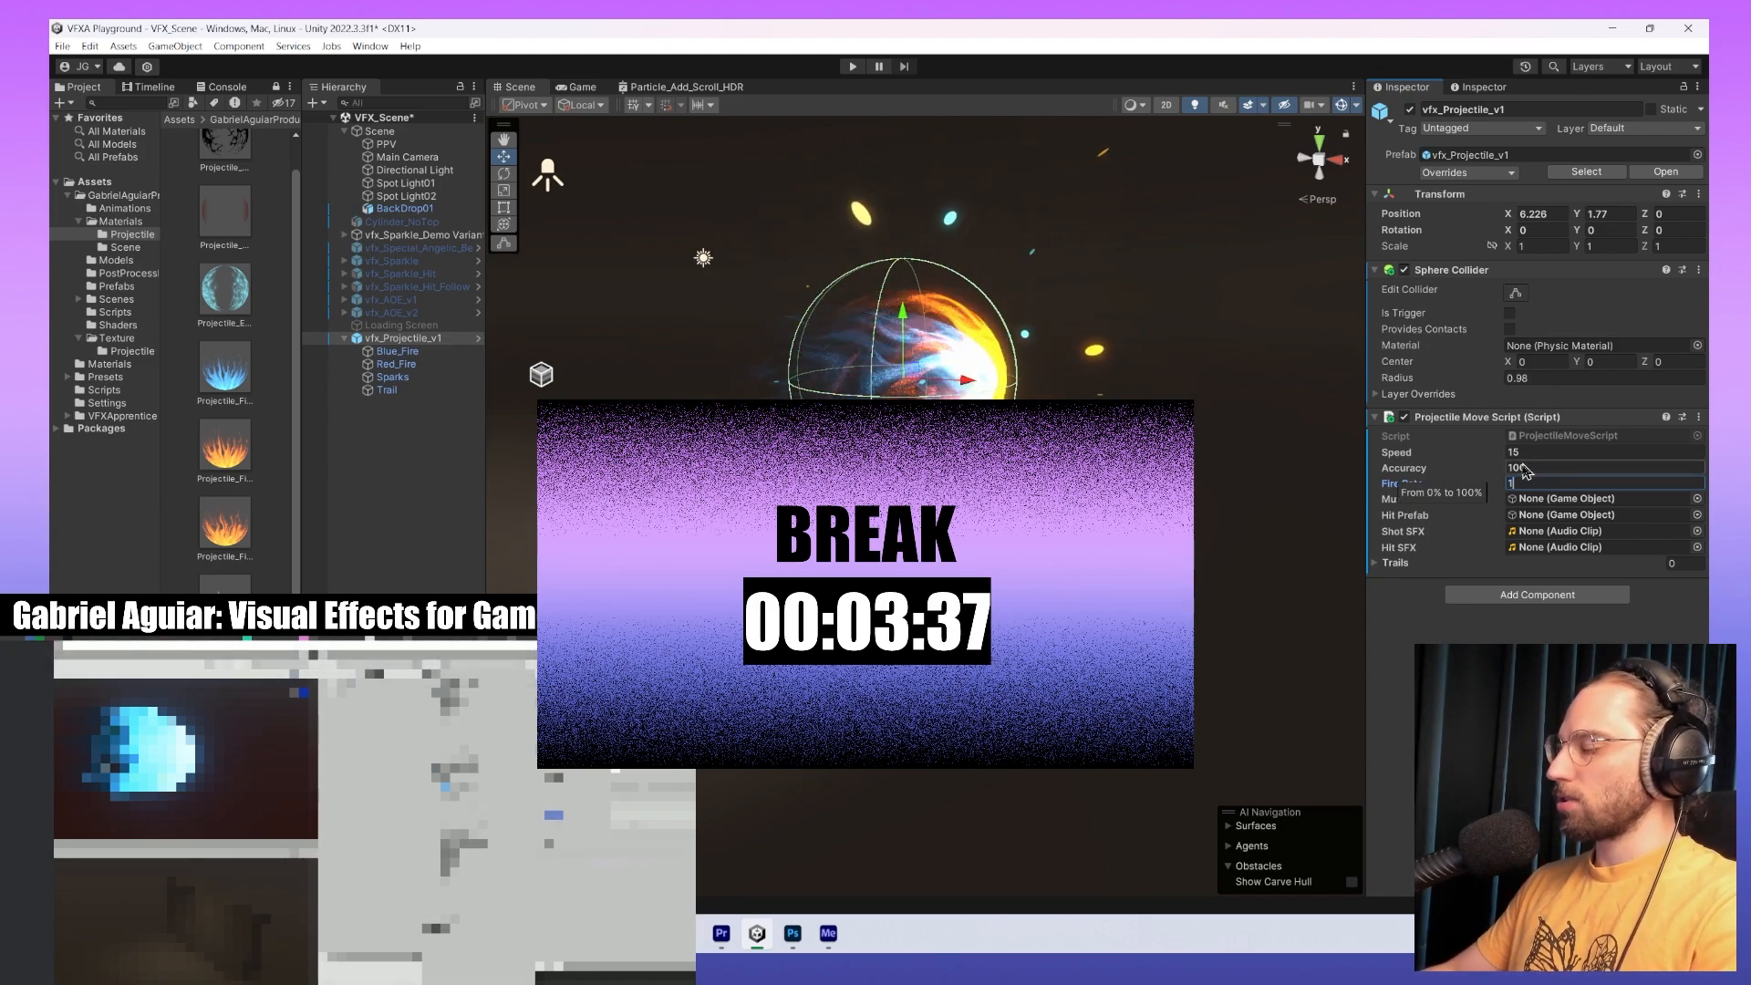
key("alt+Tab")
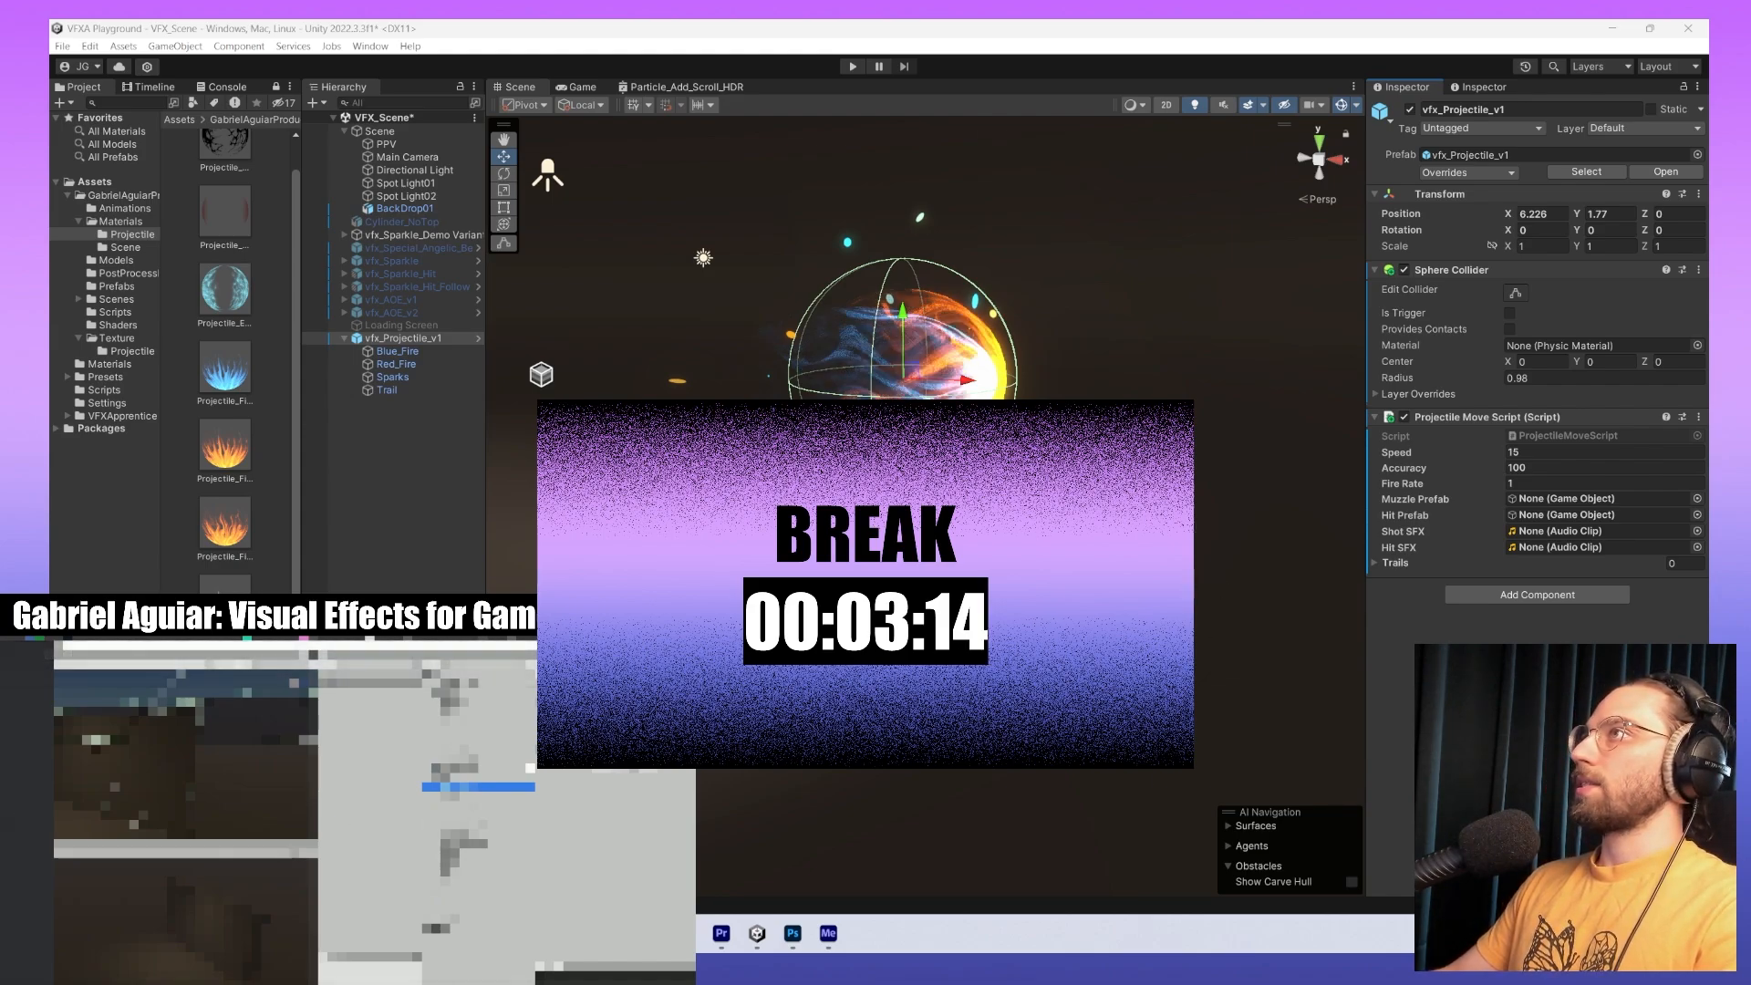
Save the VFX_Scene scene and the whole project.
middle_click_drag(1193, 546, 1223, 617)
key("ctrl+s")
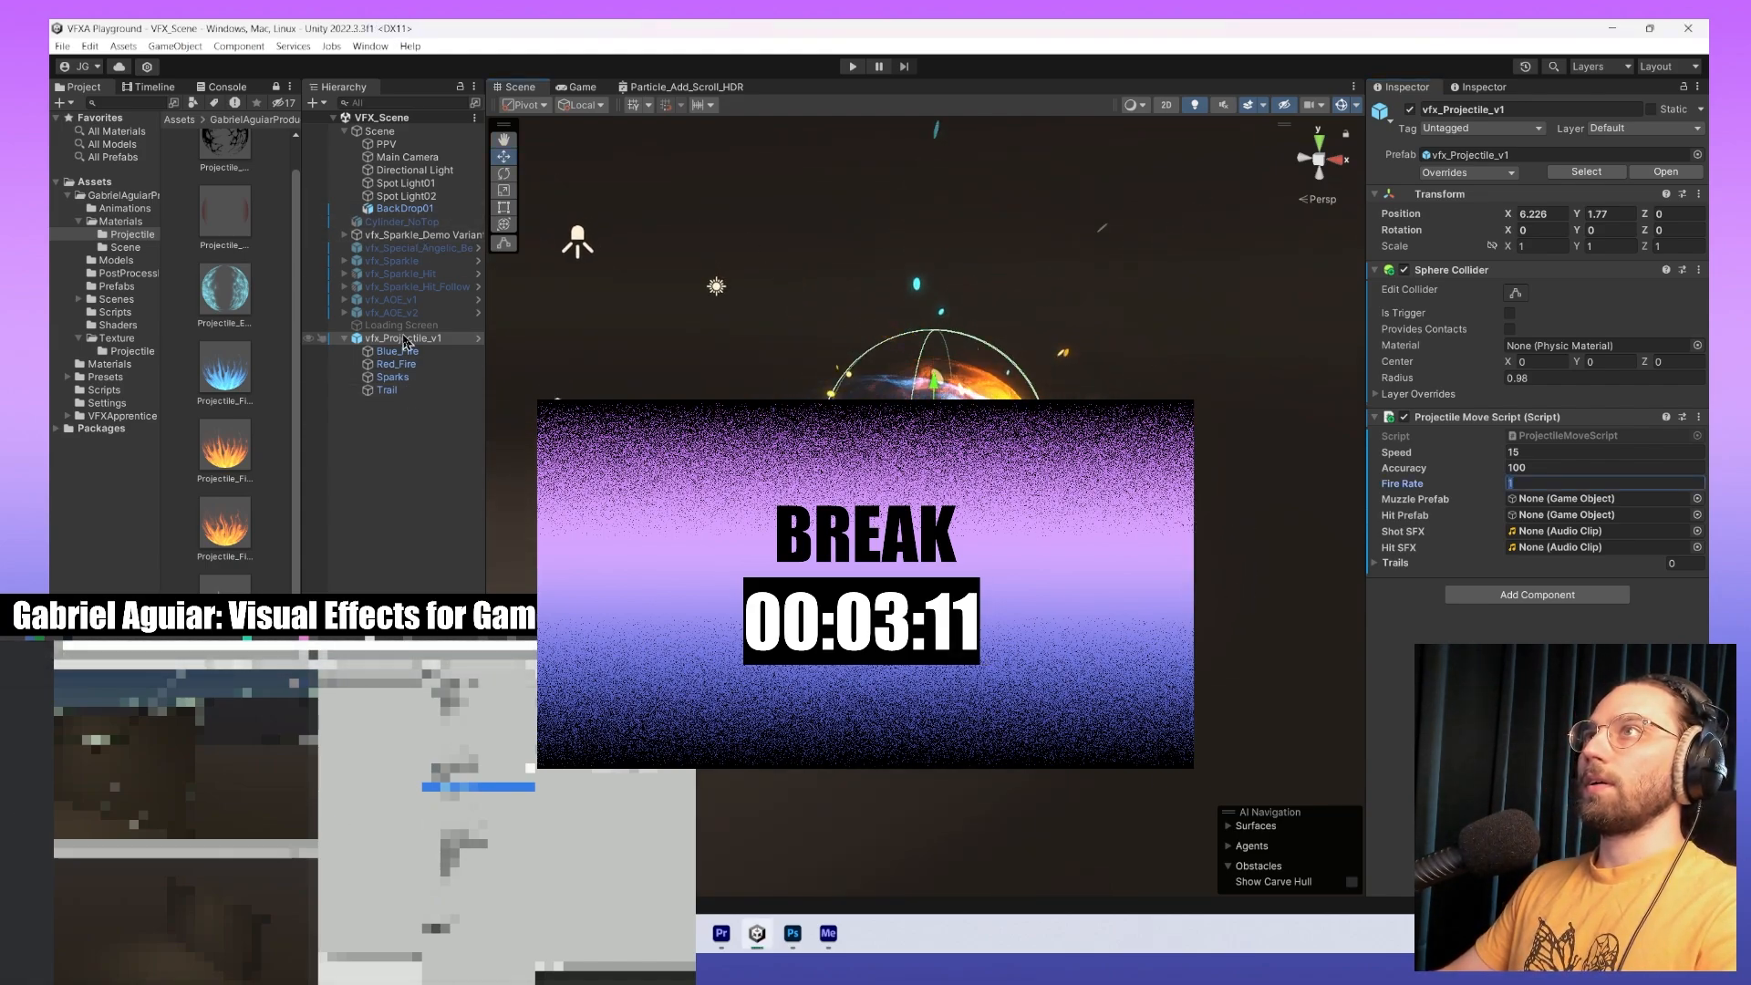
left_click(63, 45)
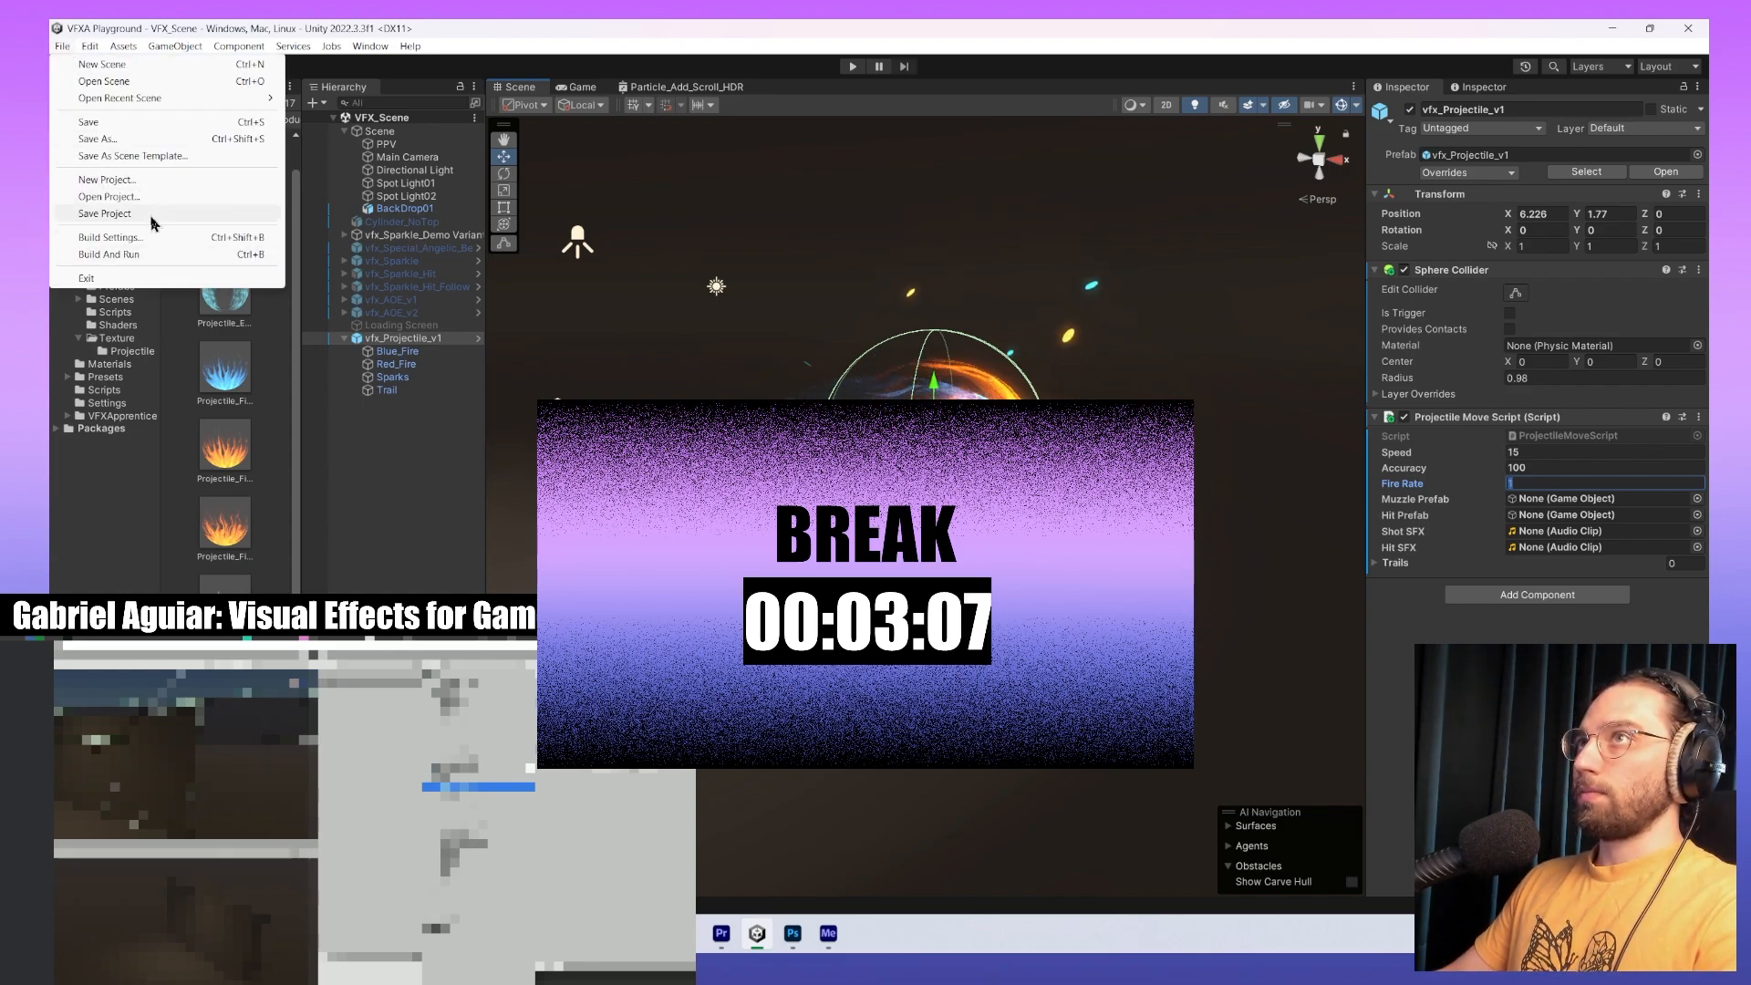
left_click(149, 215)
Find the Projectiles01_Demo scene in the project's Scenes folder and open it.
right_click_drag(947, 360, 700, 377)
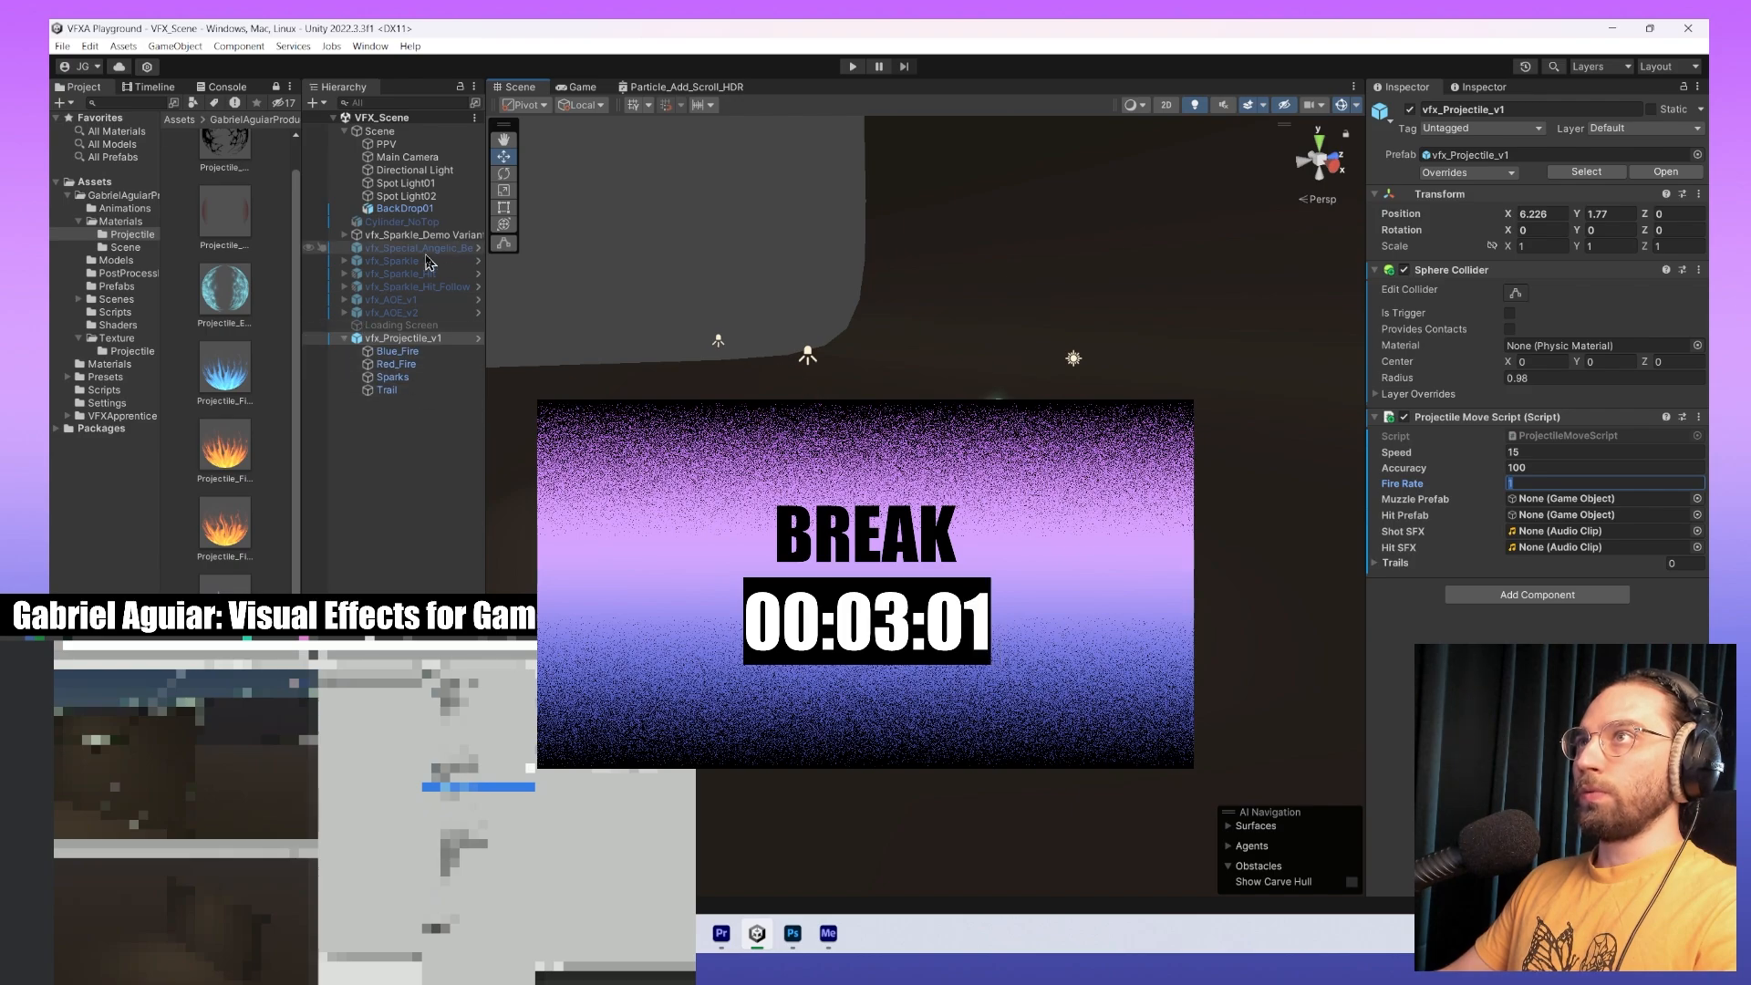
left_click(114, 250)
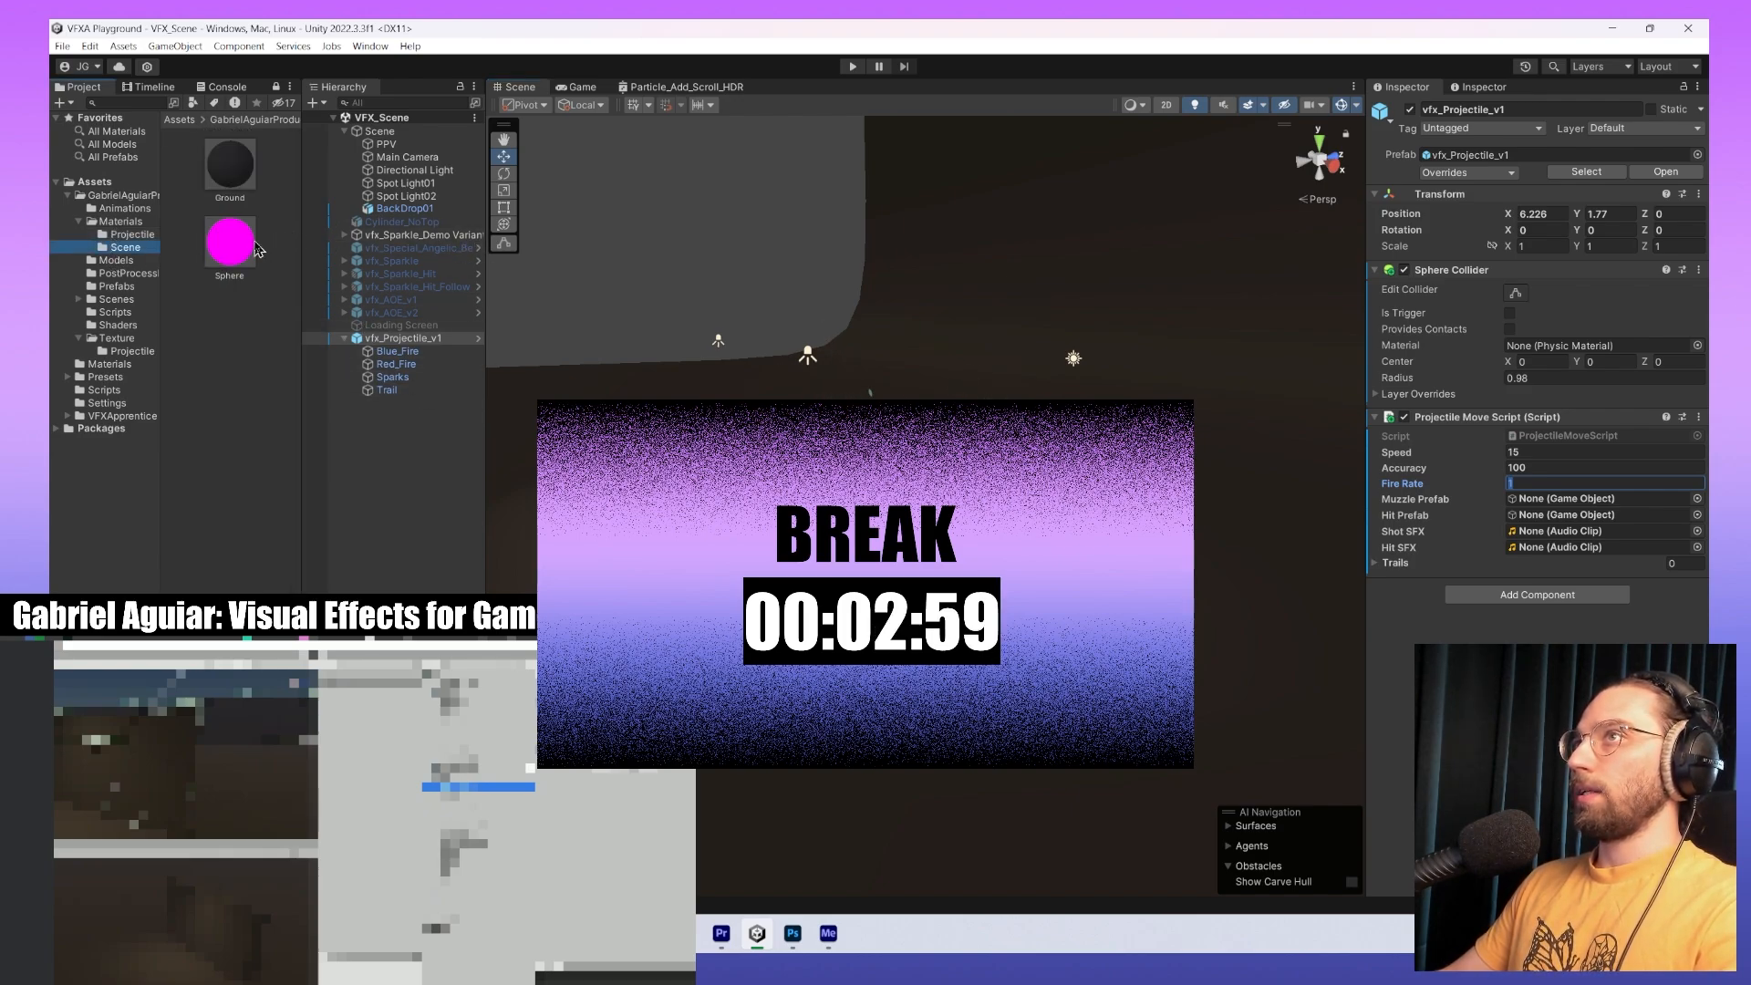
key("Down")
key("Down")
key("Down")
key("Down")
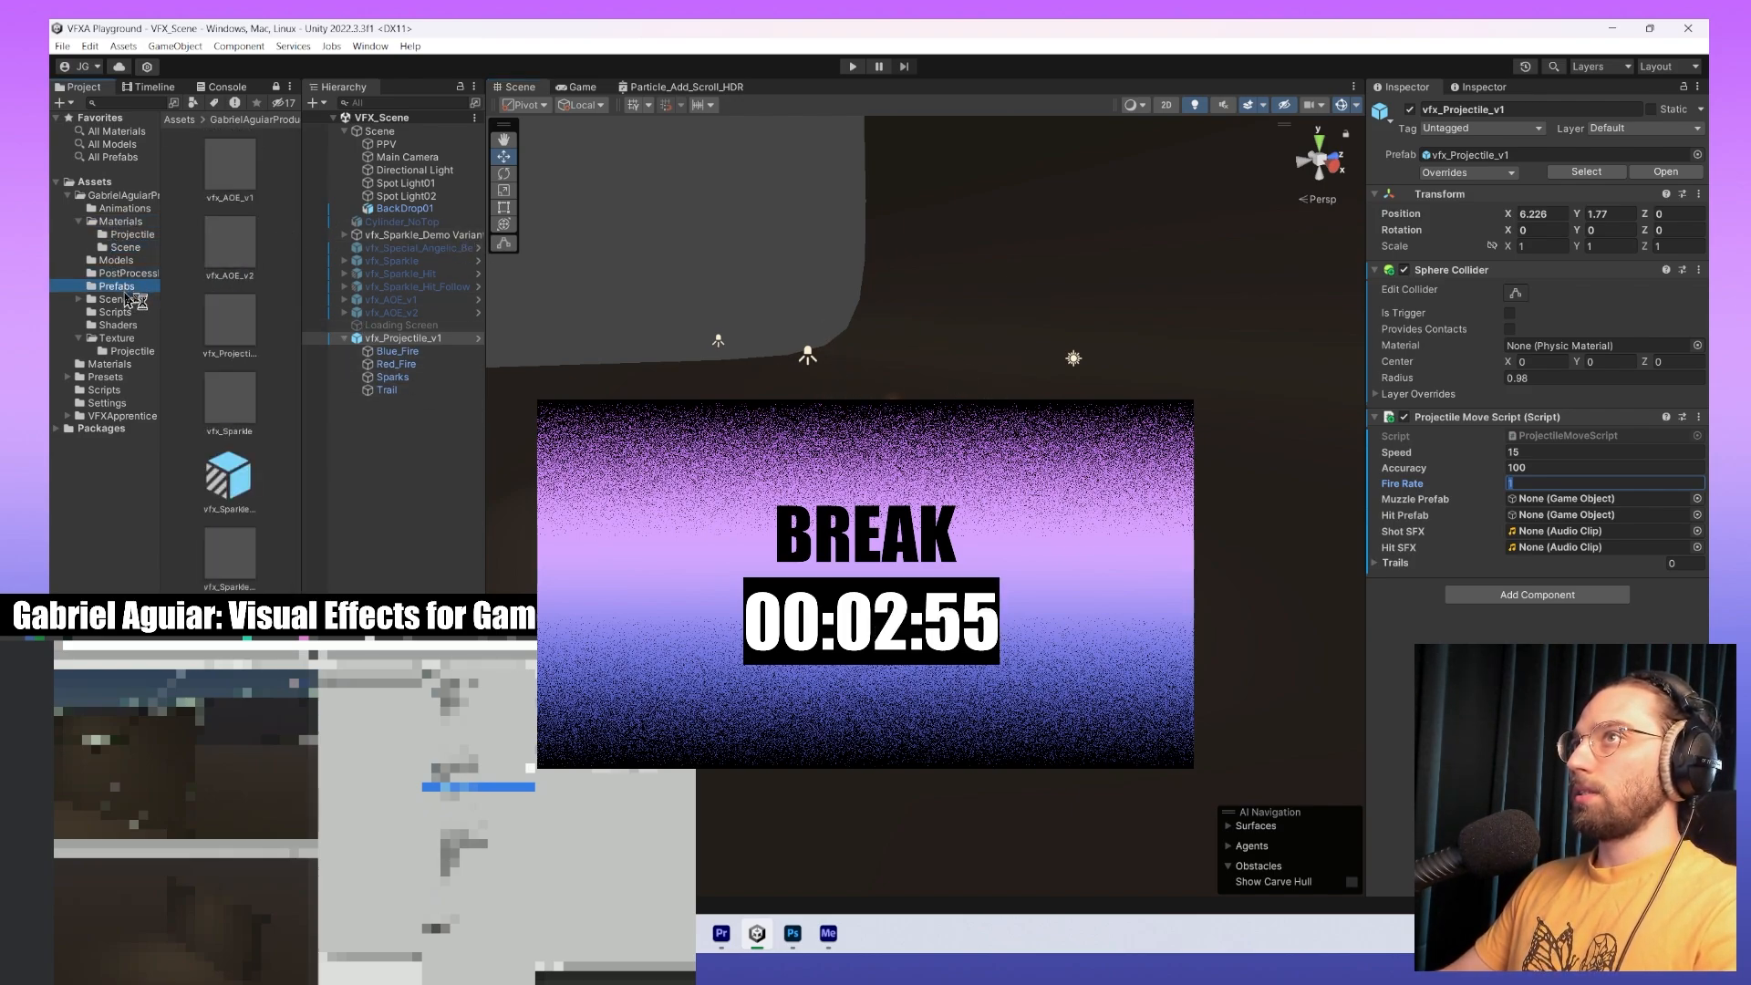
double_click(244, 262)
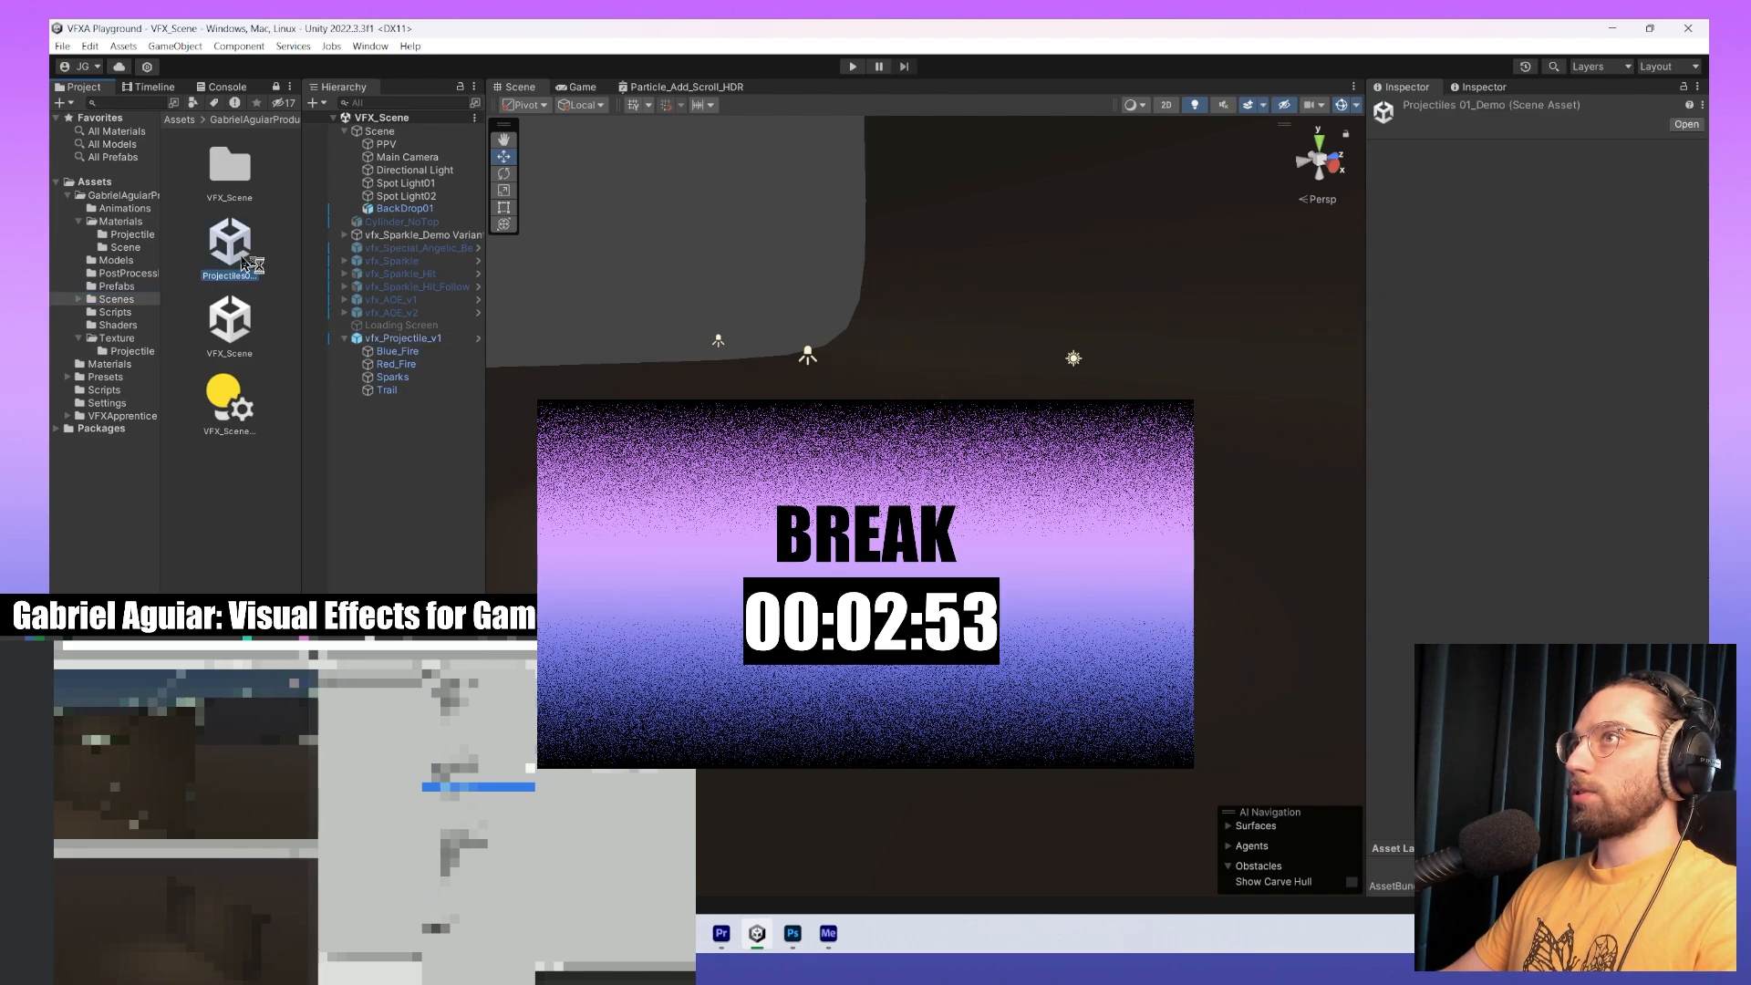
Assign the Universal Render Pipeline/Lit shader to Sphere_A's material and check the sphere within the demo scene.
left_click_drag(1131, 584, 657, 602, "alt")
left_click(629, 625)
left_click(1378, 528)
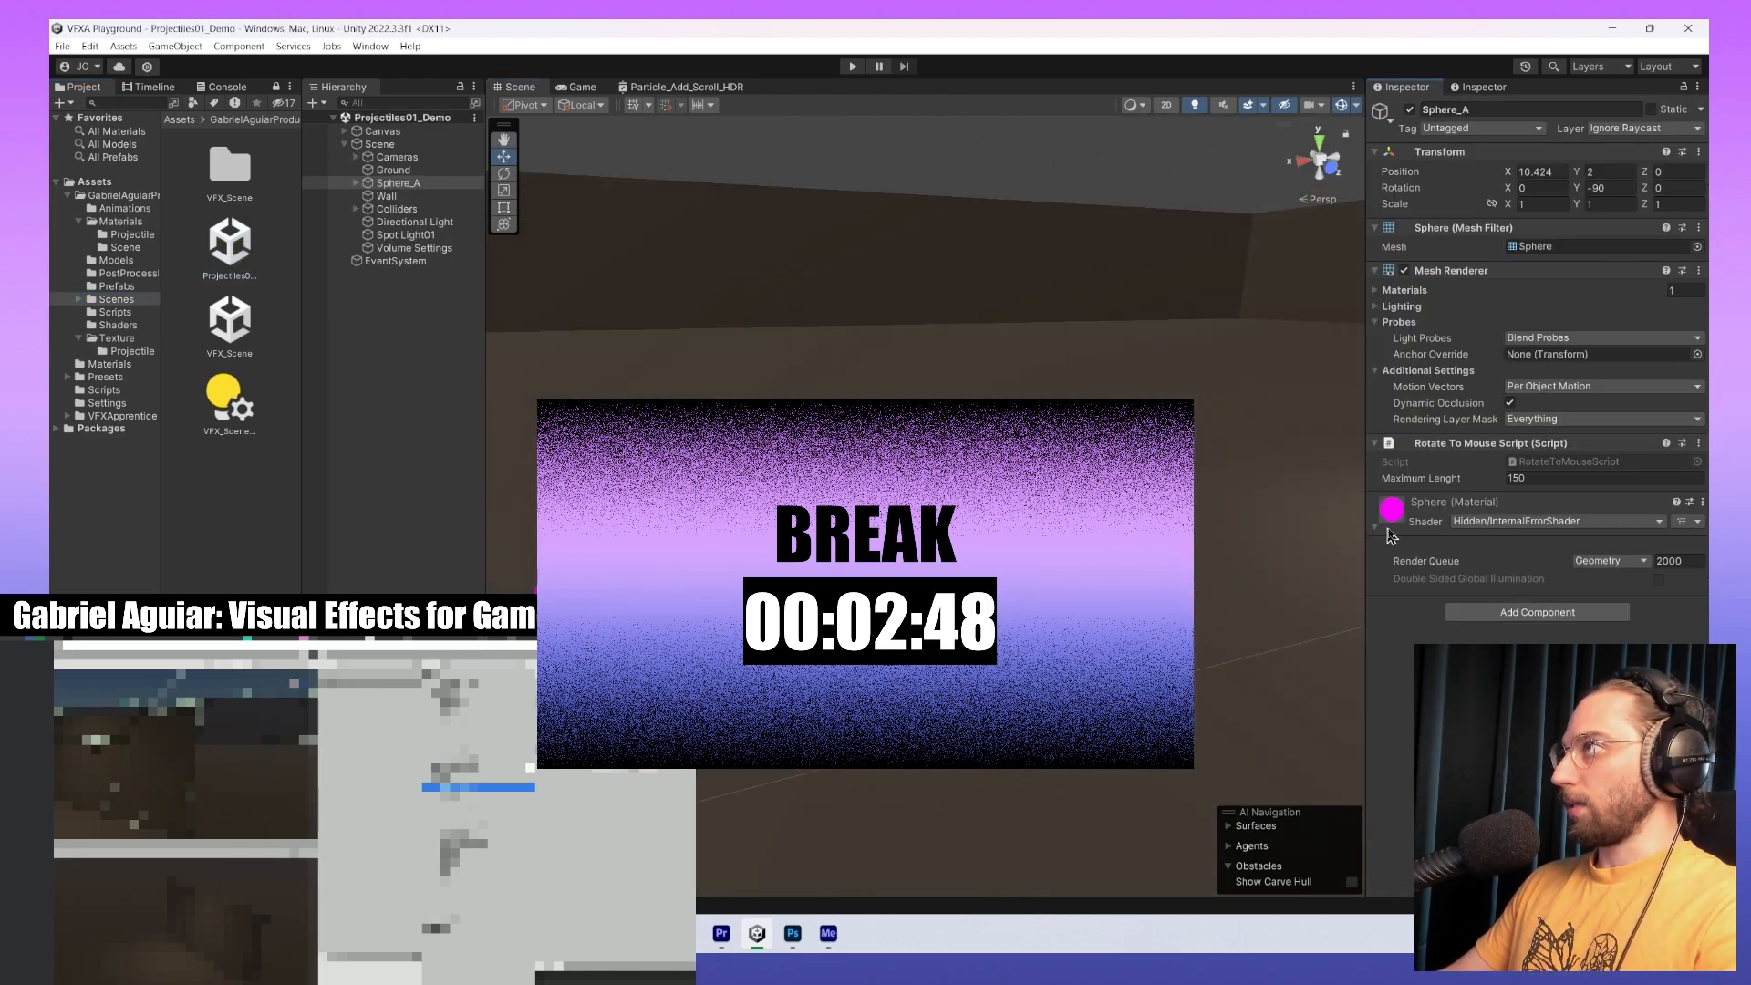
left_click(1555, 521)
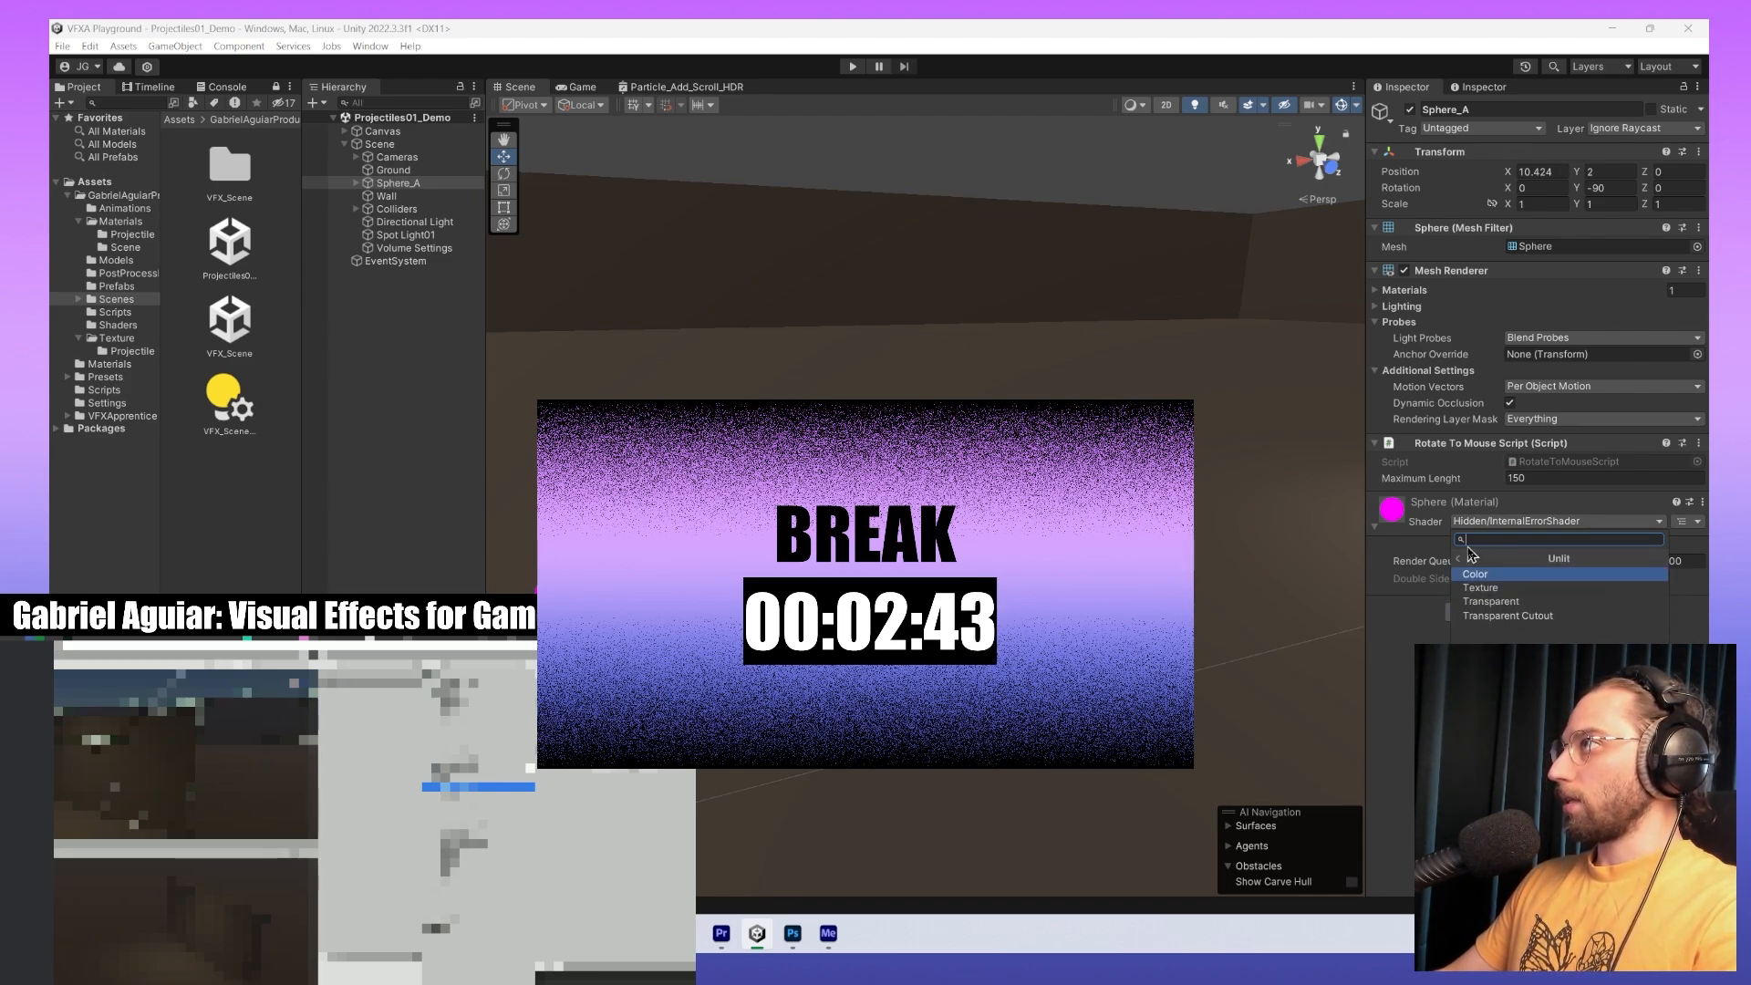
left_click(1466, 574)
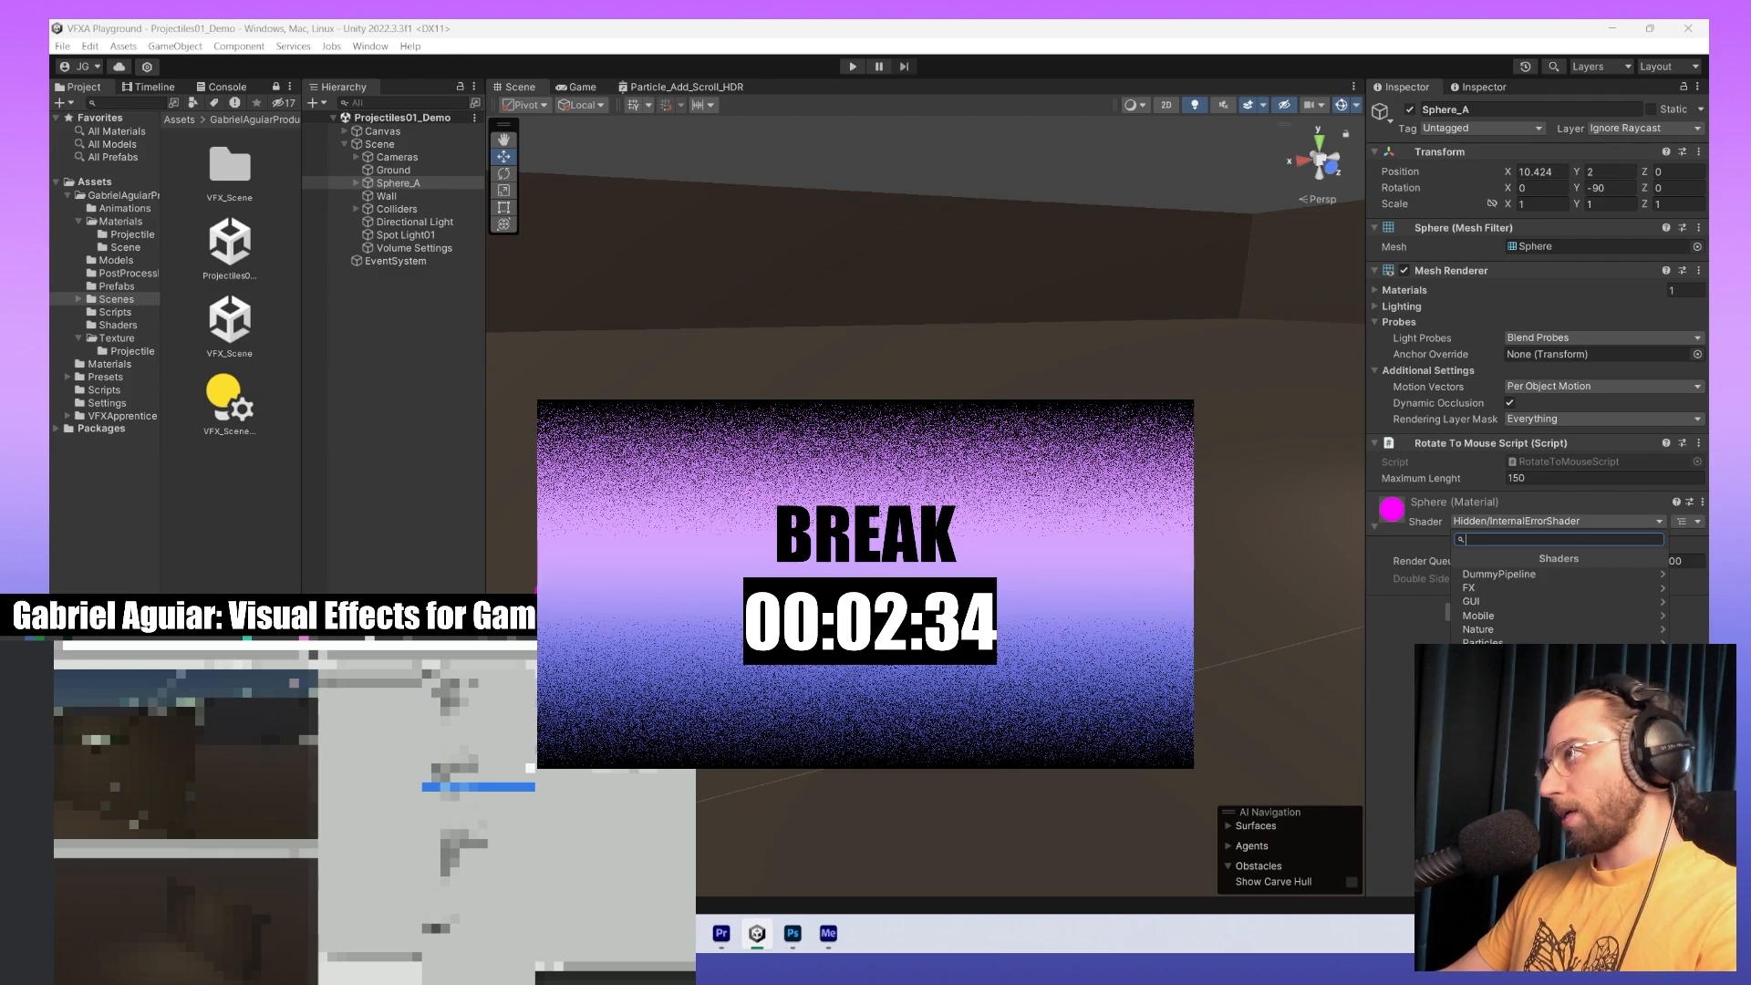
left_click(1537, 725)
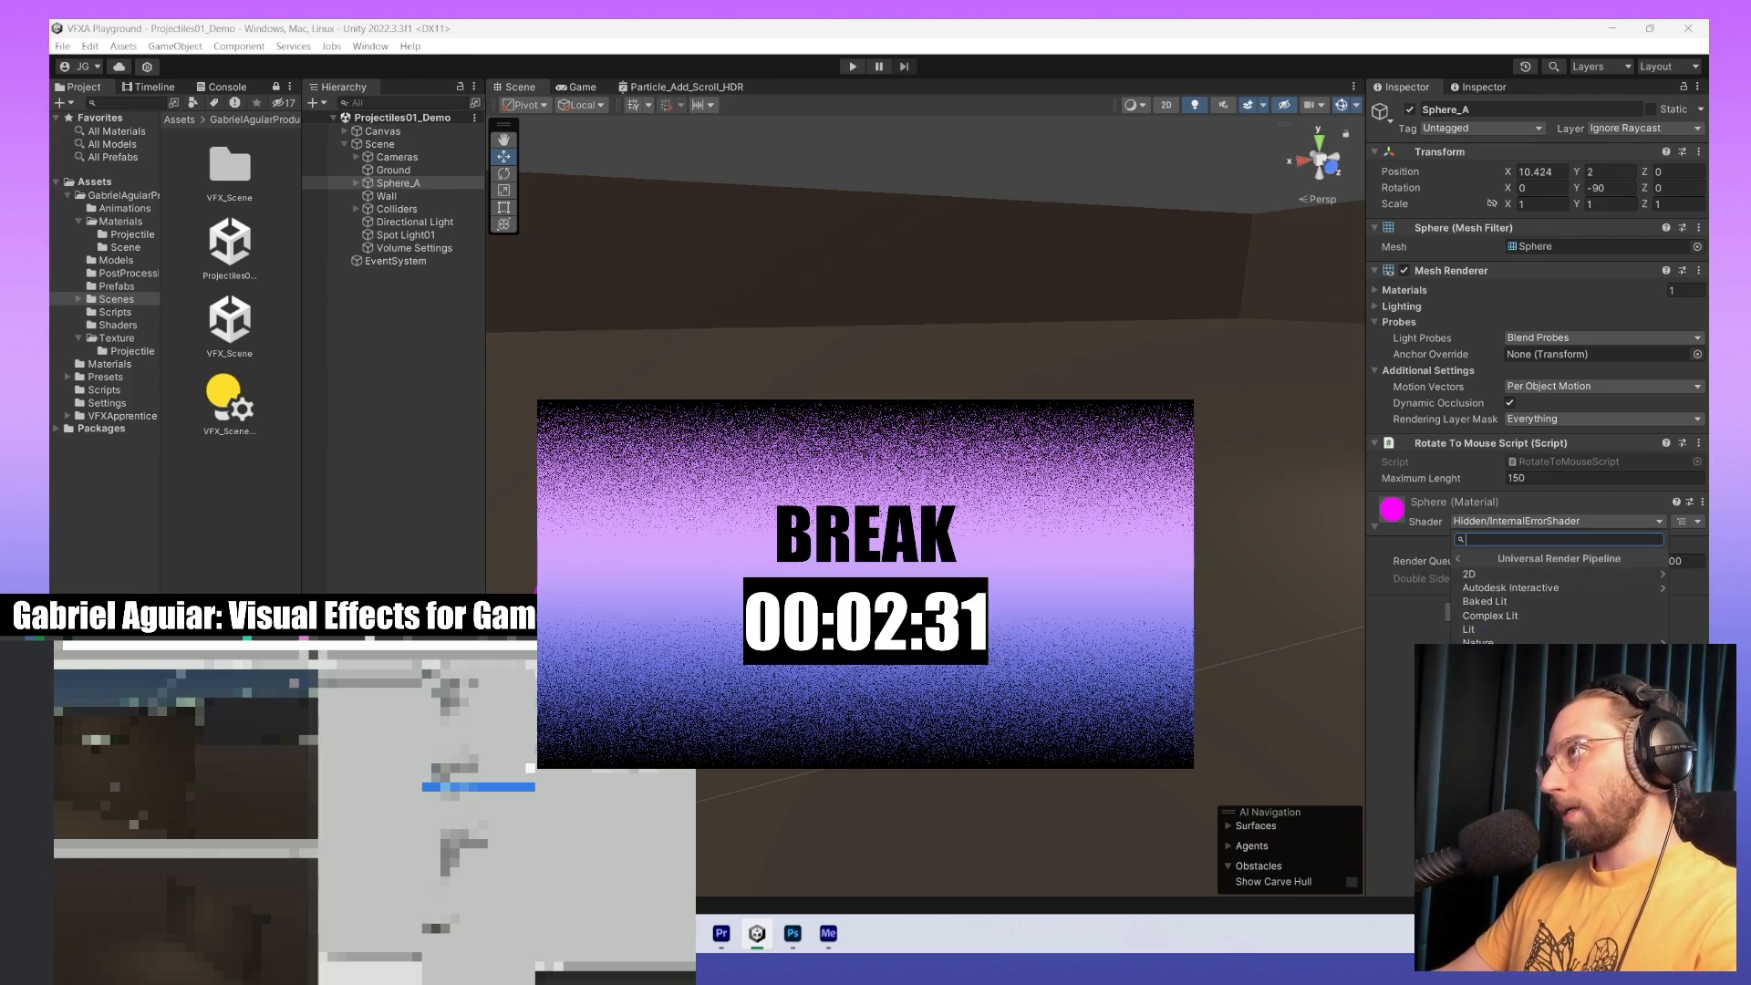
left_click(1470, 630)
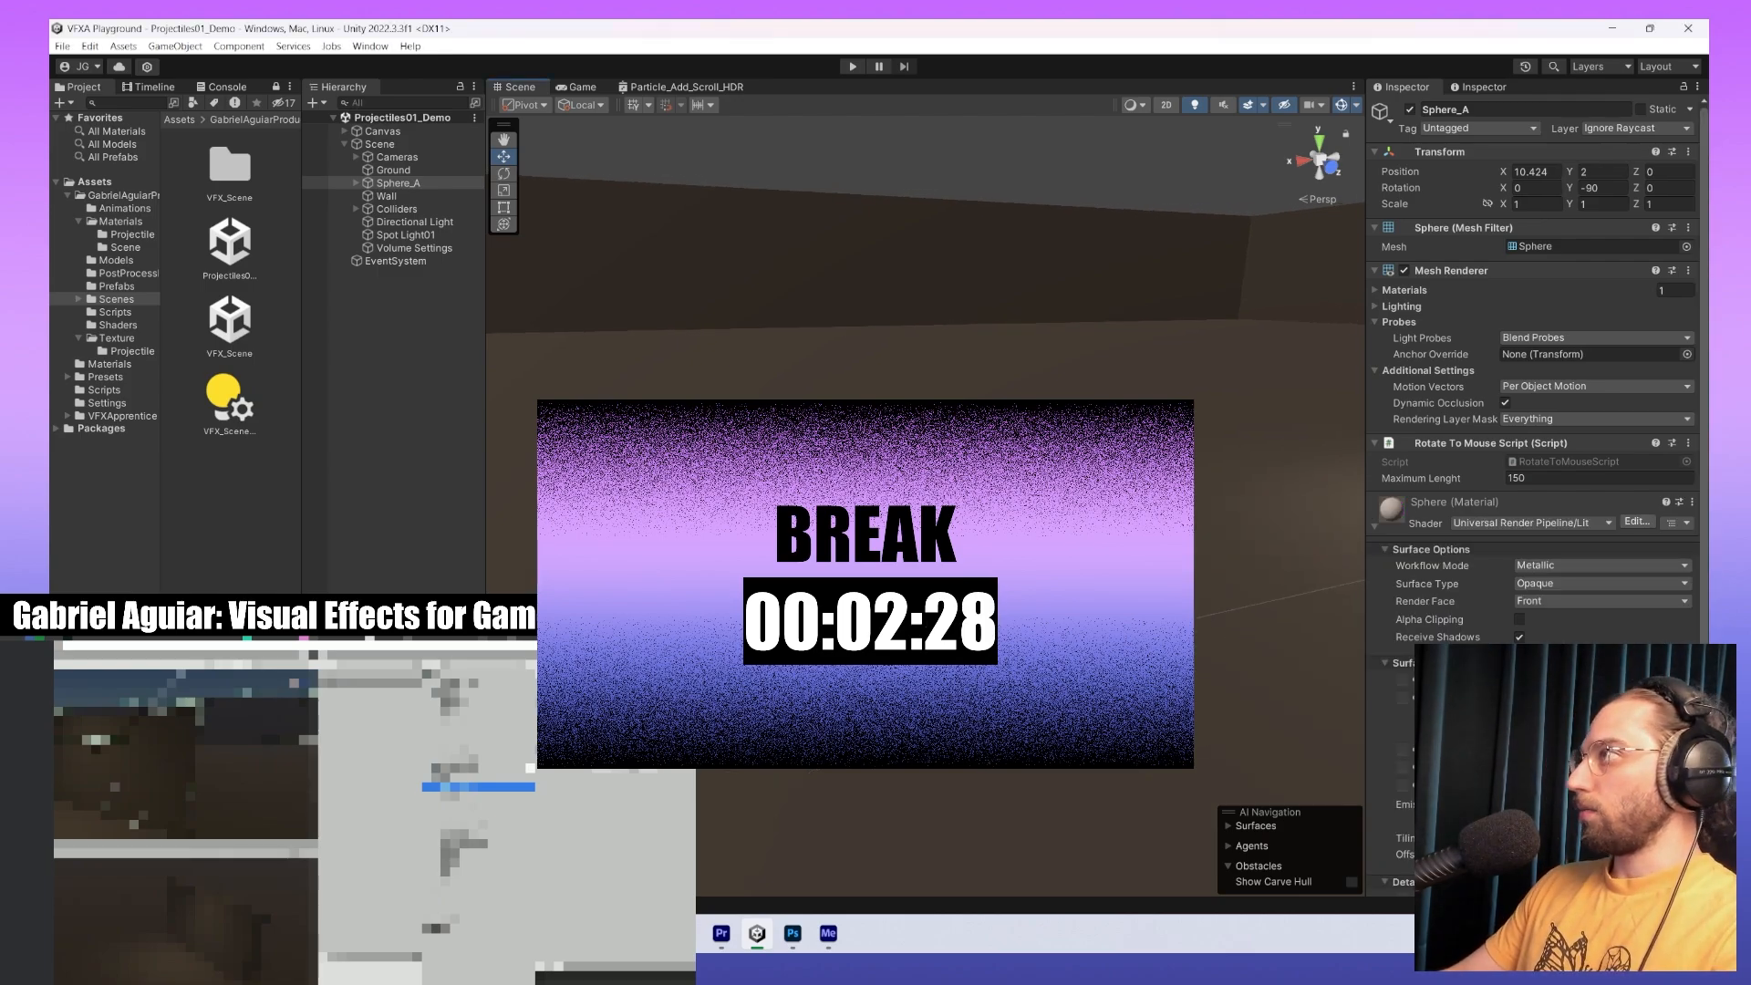
key("alt")
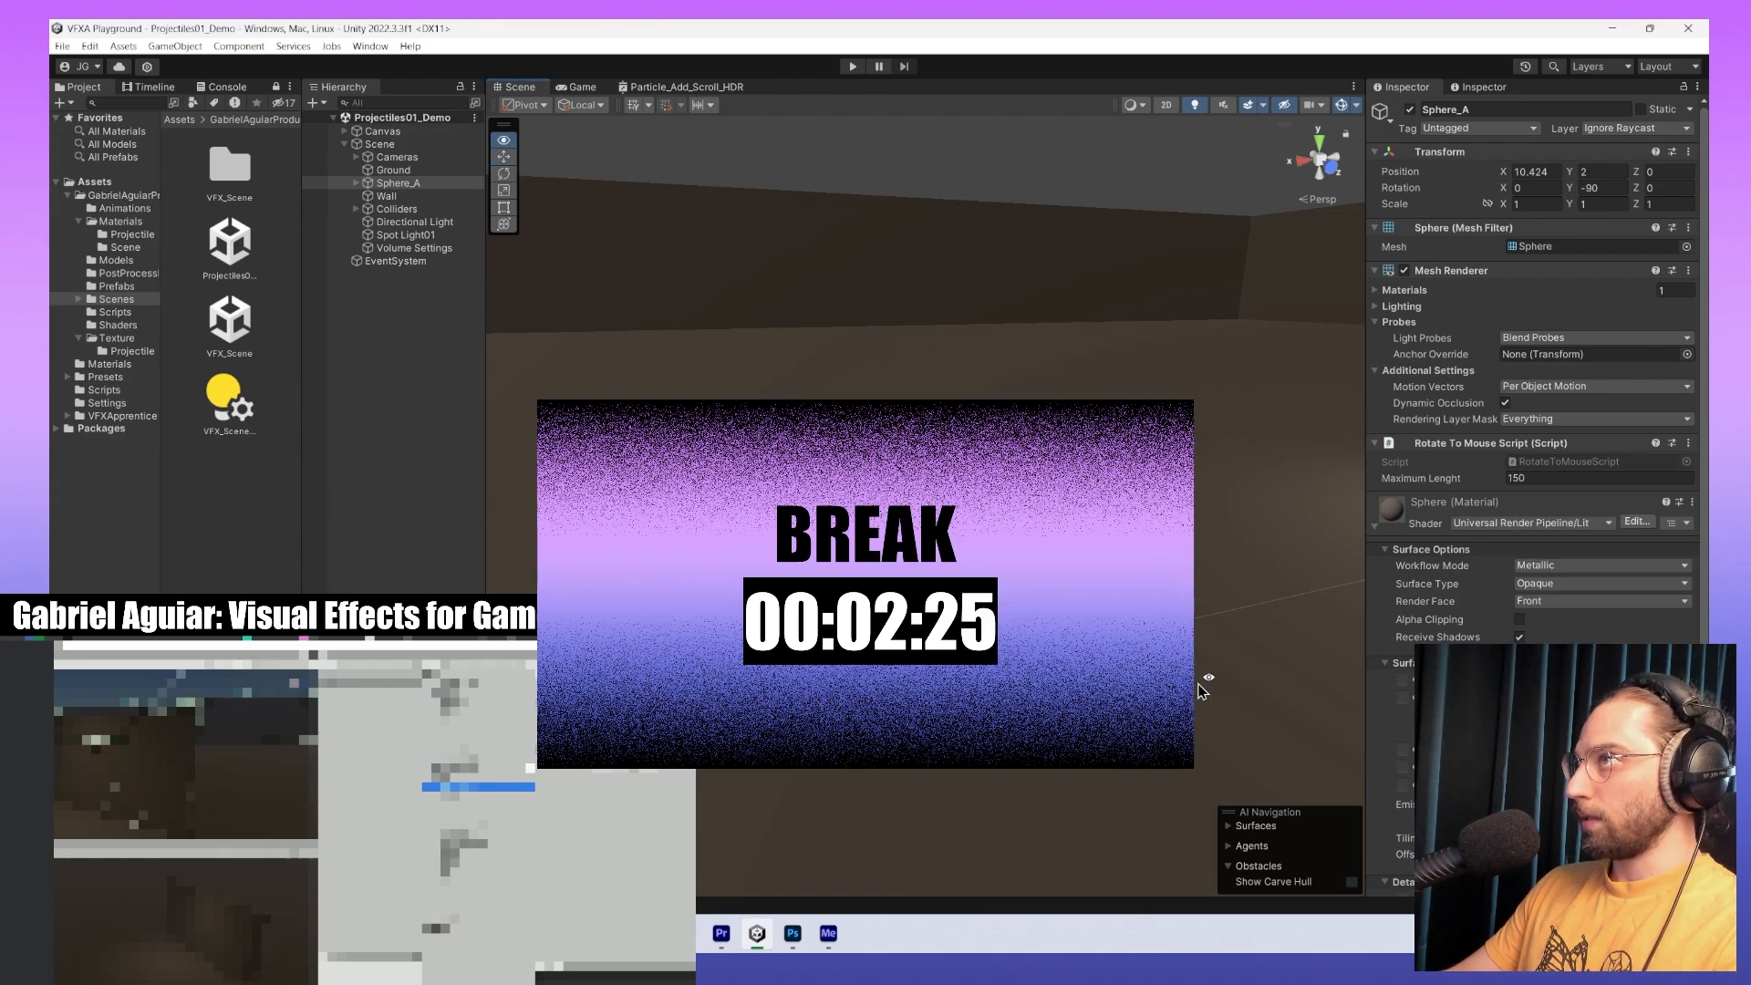
left_click_drag(1200, 690, 1067, 584, "alt")
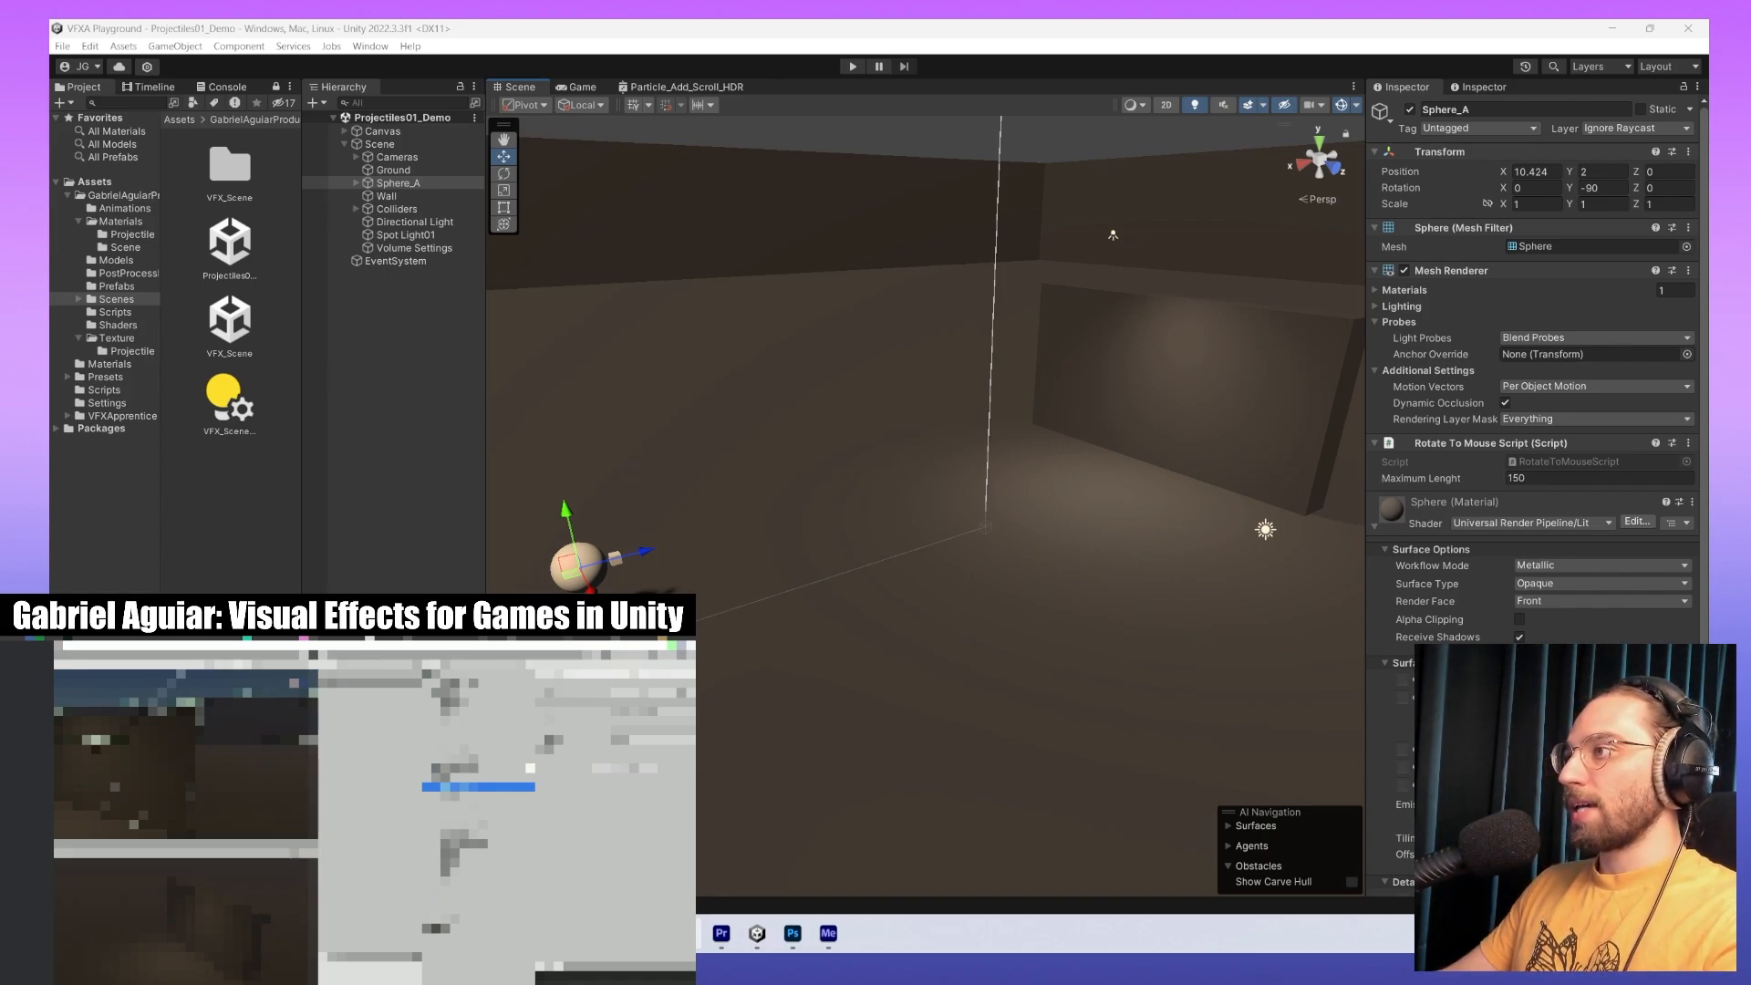
left_click_drag(1120, 476, 1157, 494, "alt")
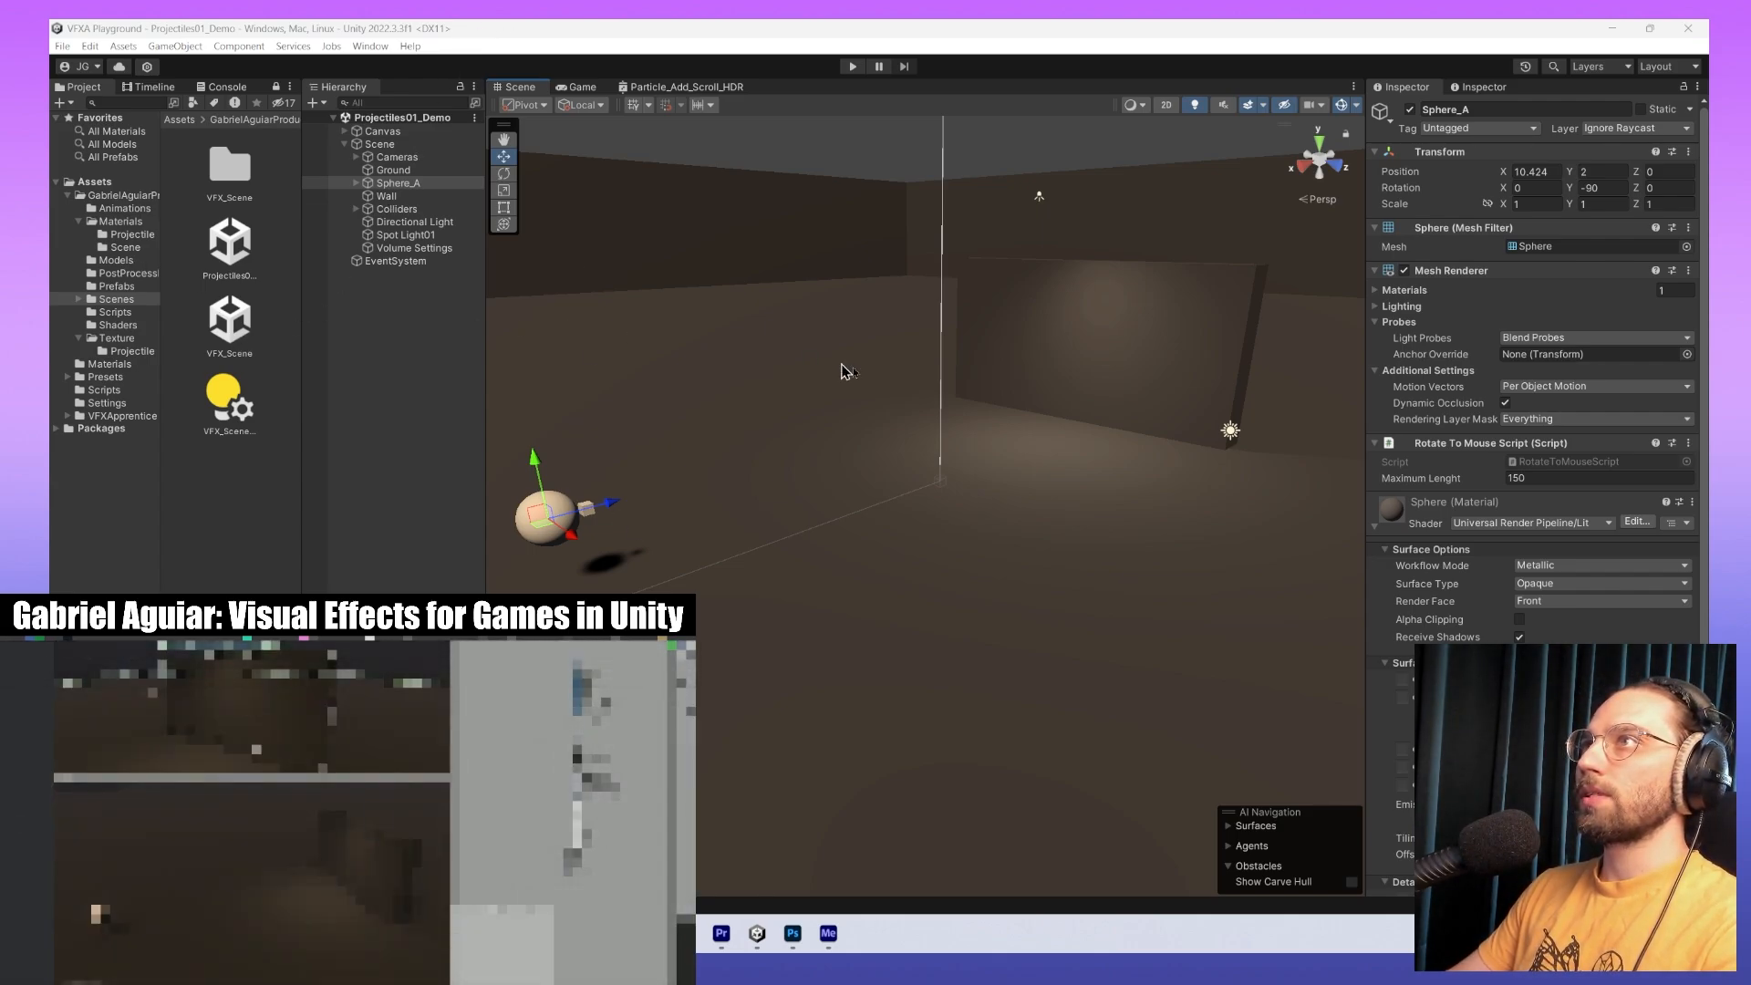
right_click_drag(840, 369, 146, 303)
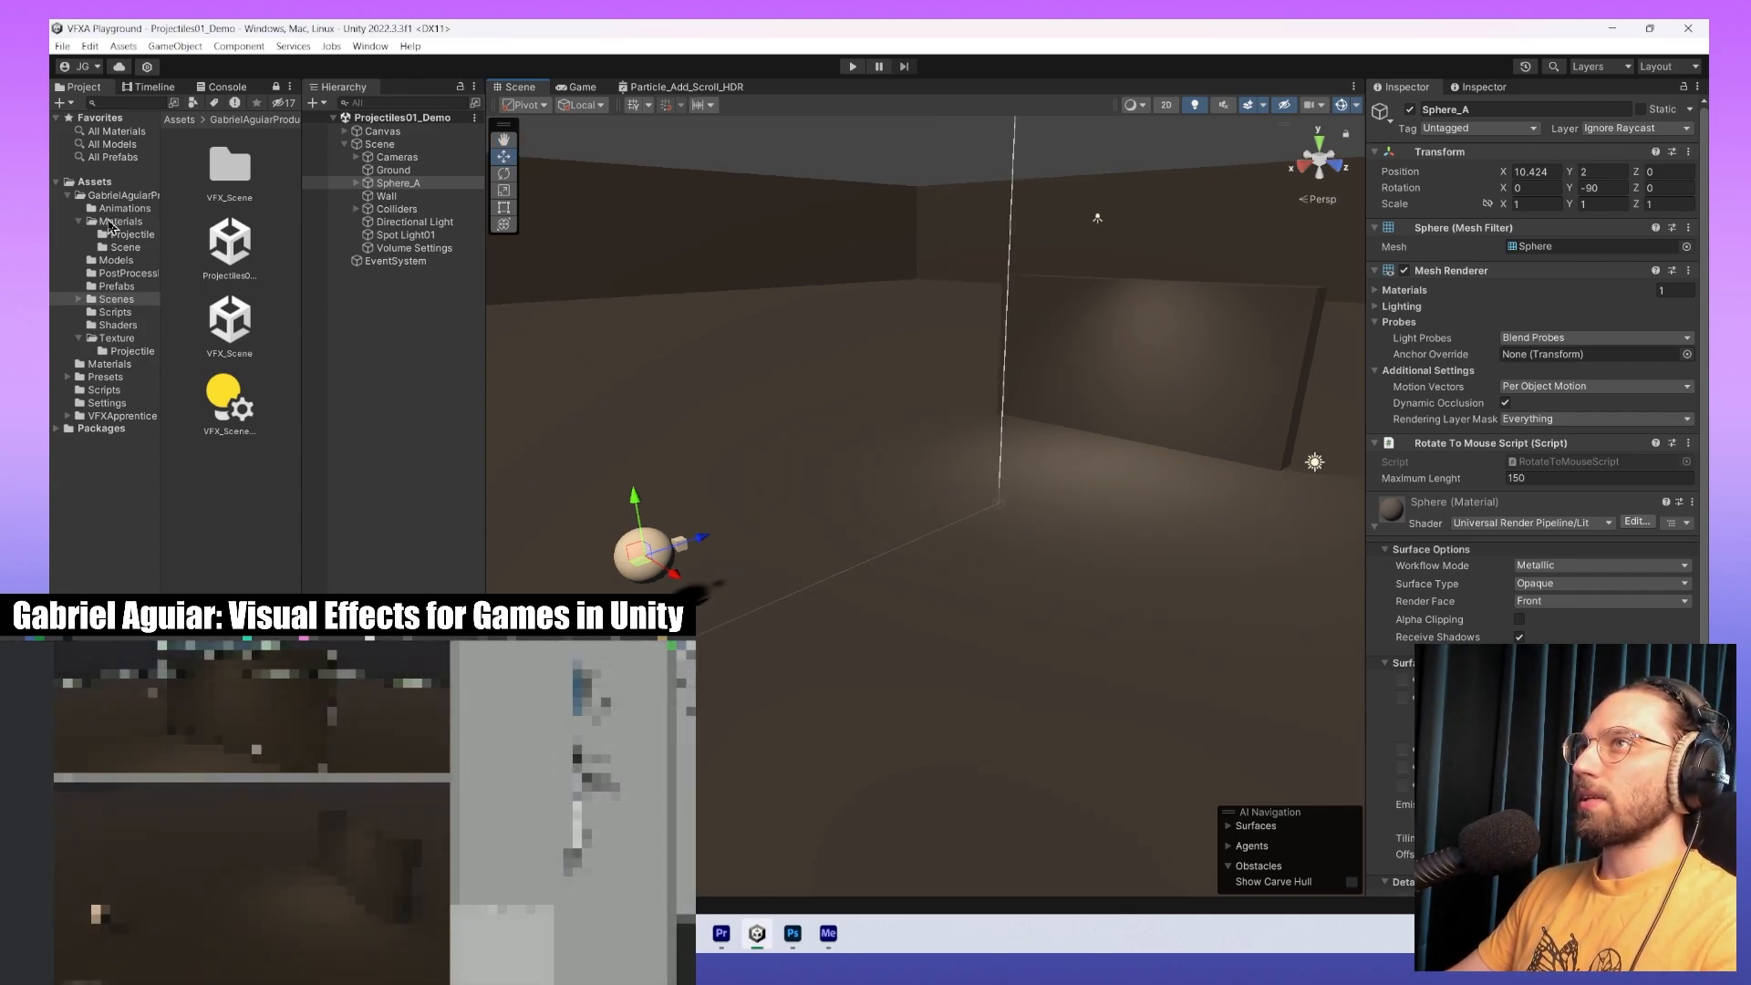
Reopen VFX_Scene and apply all overrides on vfx_Projectile_v1 to its prefab.
double_click(244, 345)
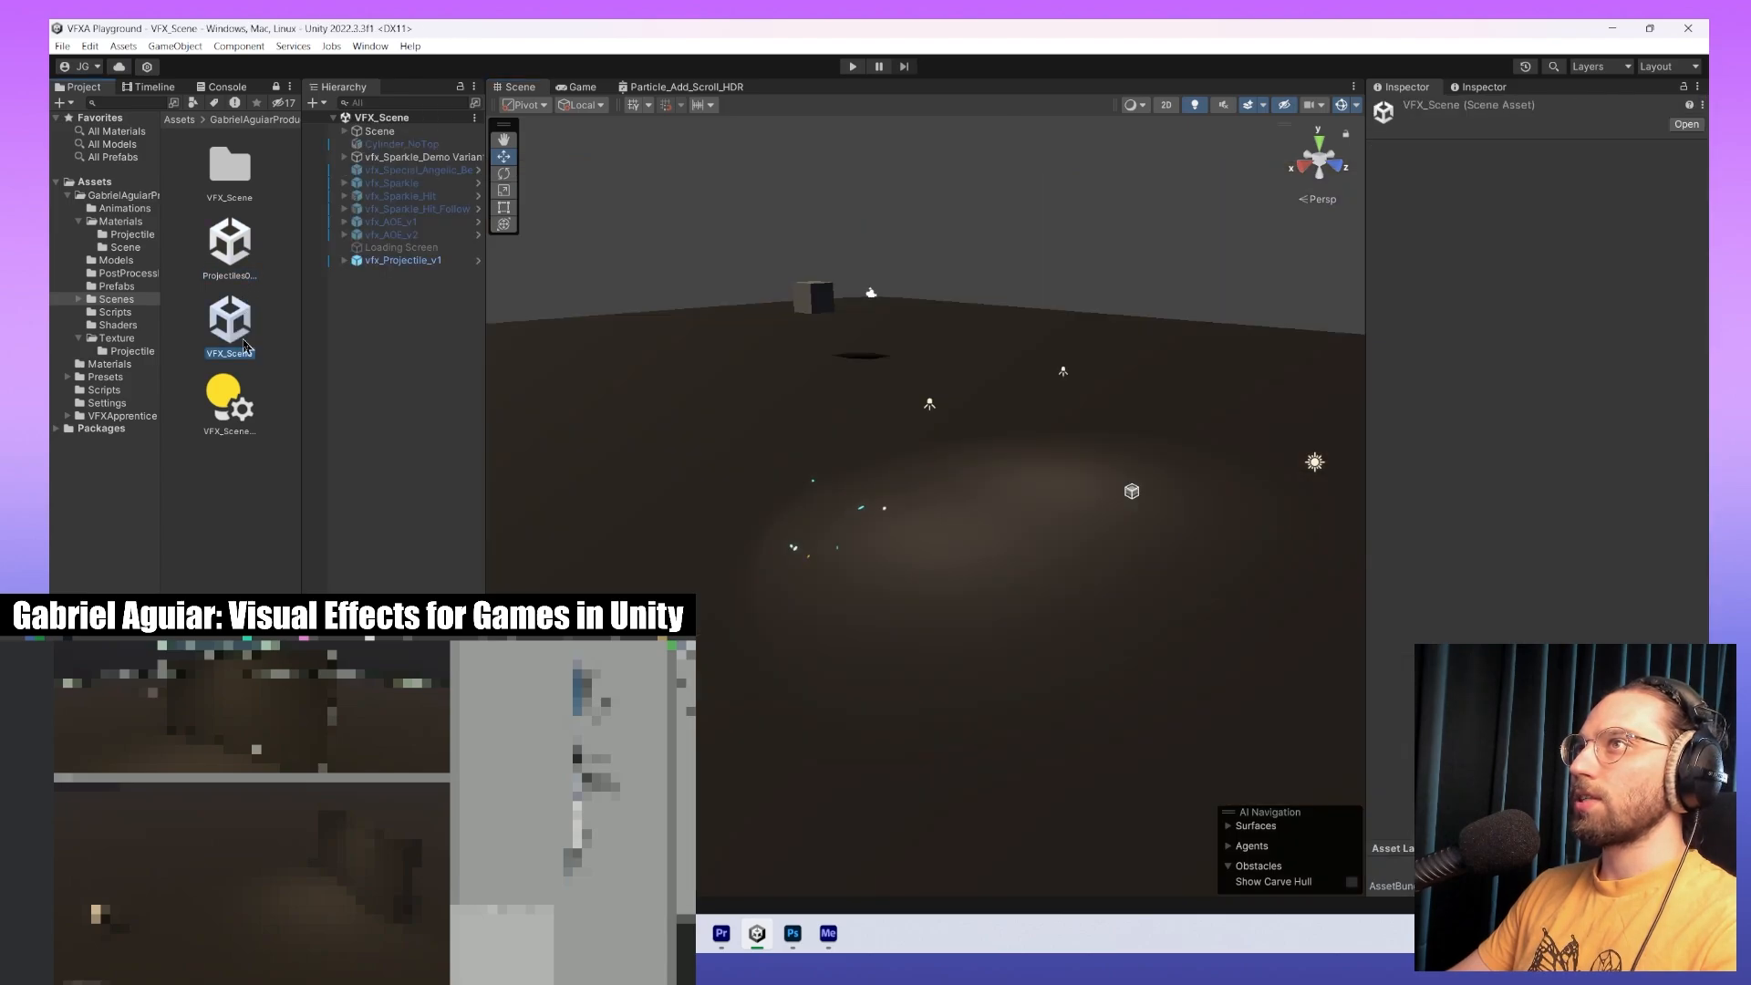
left_click_drag(938, 461, 1268, 492, "alt")
left_click(719, 579)
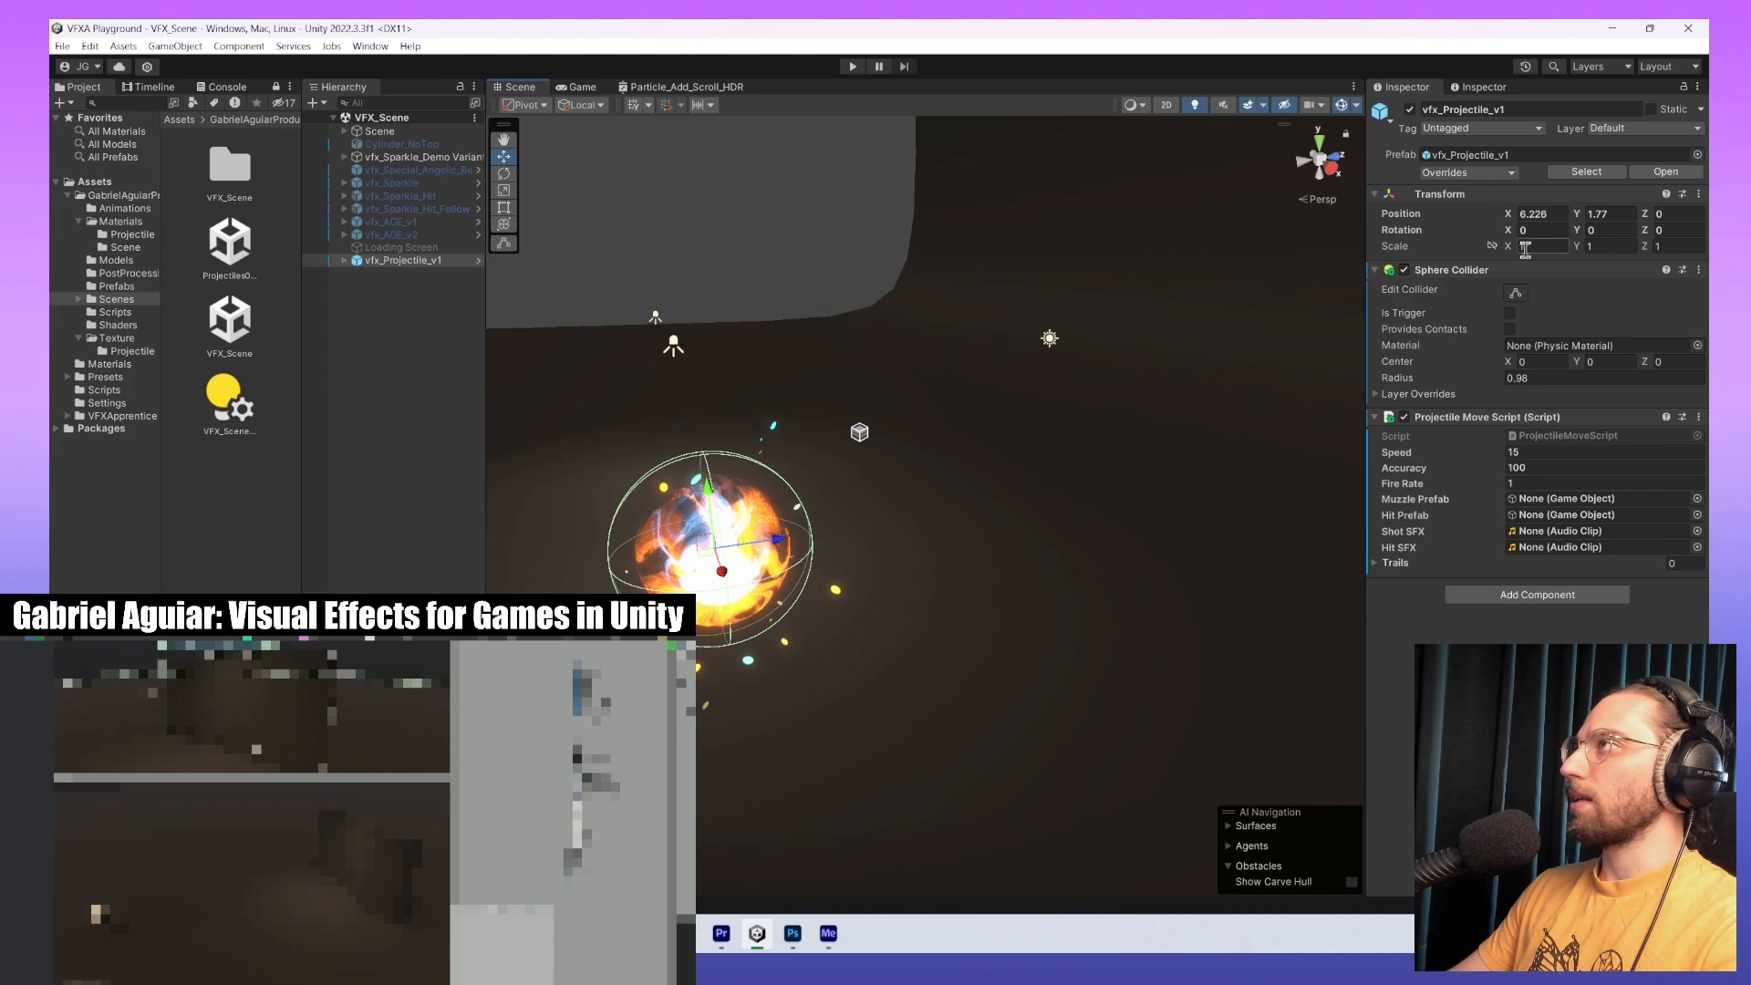
left_click(1487, 157)
left_click(1489, 172)
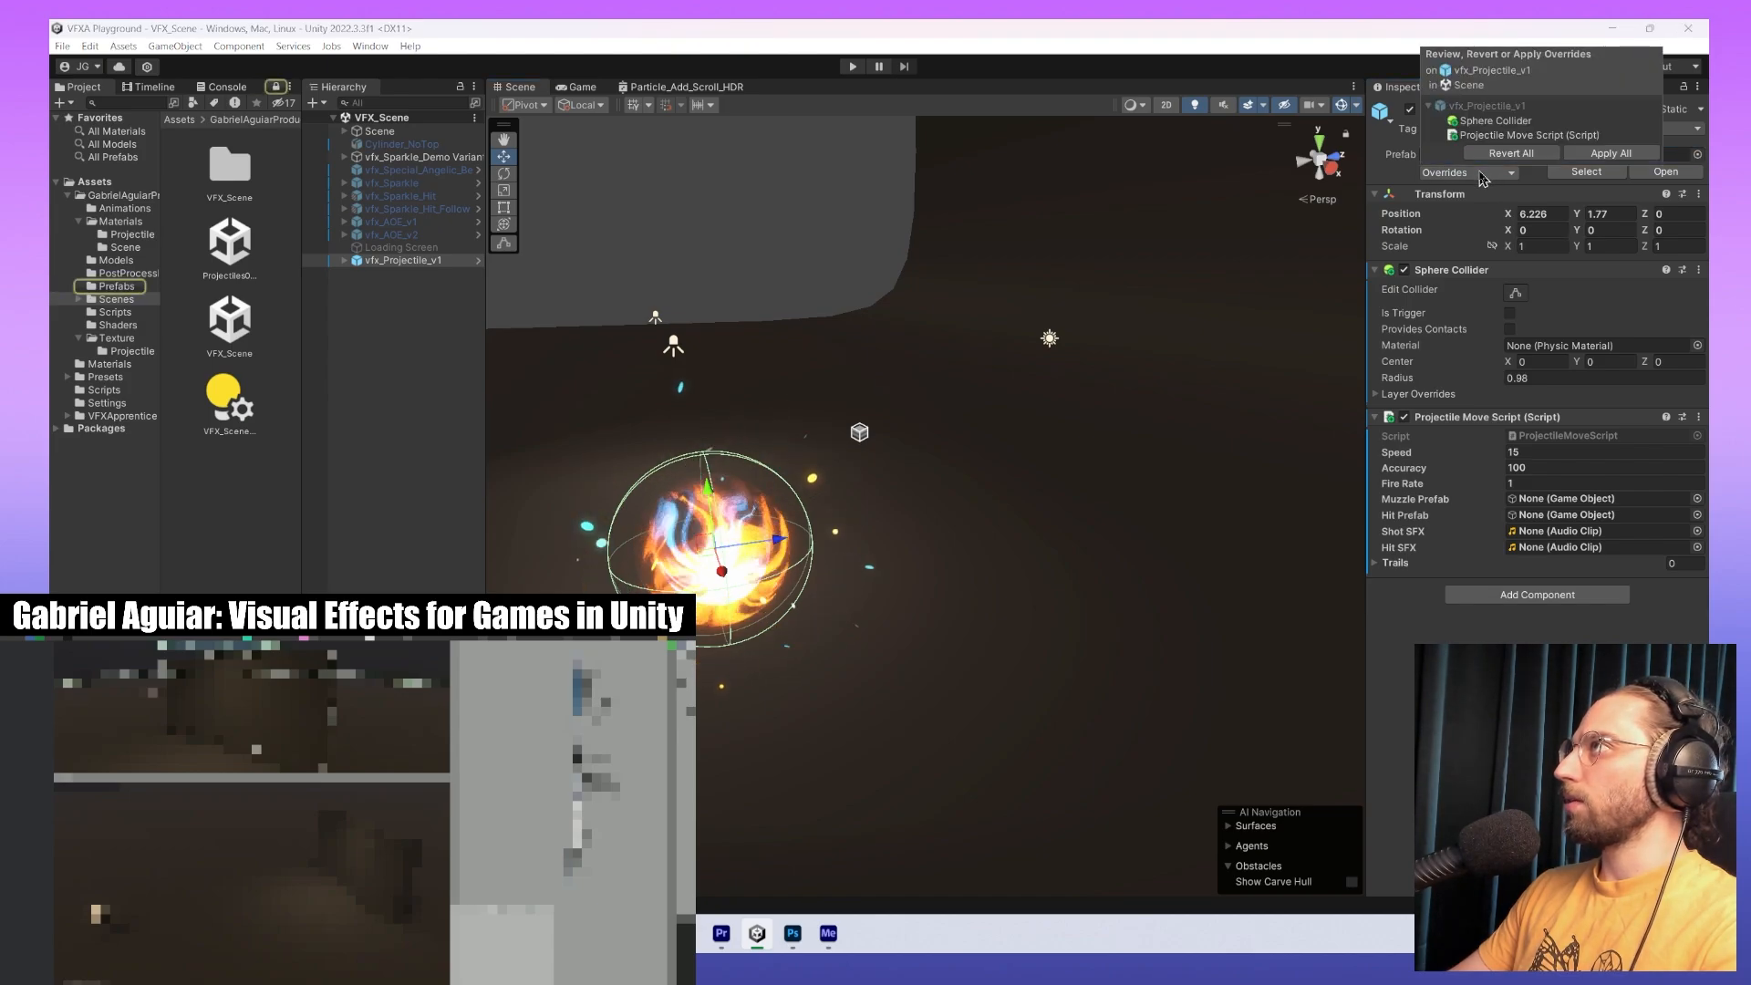
left_click(1574, 159)
Examine the projectile's flames, sparks and sphere collider up close and from different angles, with the object selected and deselected.
left_click_drag(775, 565, 1031, 518, "alt")
middle_click_drag(765, 646, 1085, 411)
middle_click_drag(1158, 355, 1004, 508)
left_click_drag(1004, 508, 1114, 496, "alt")
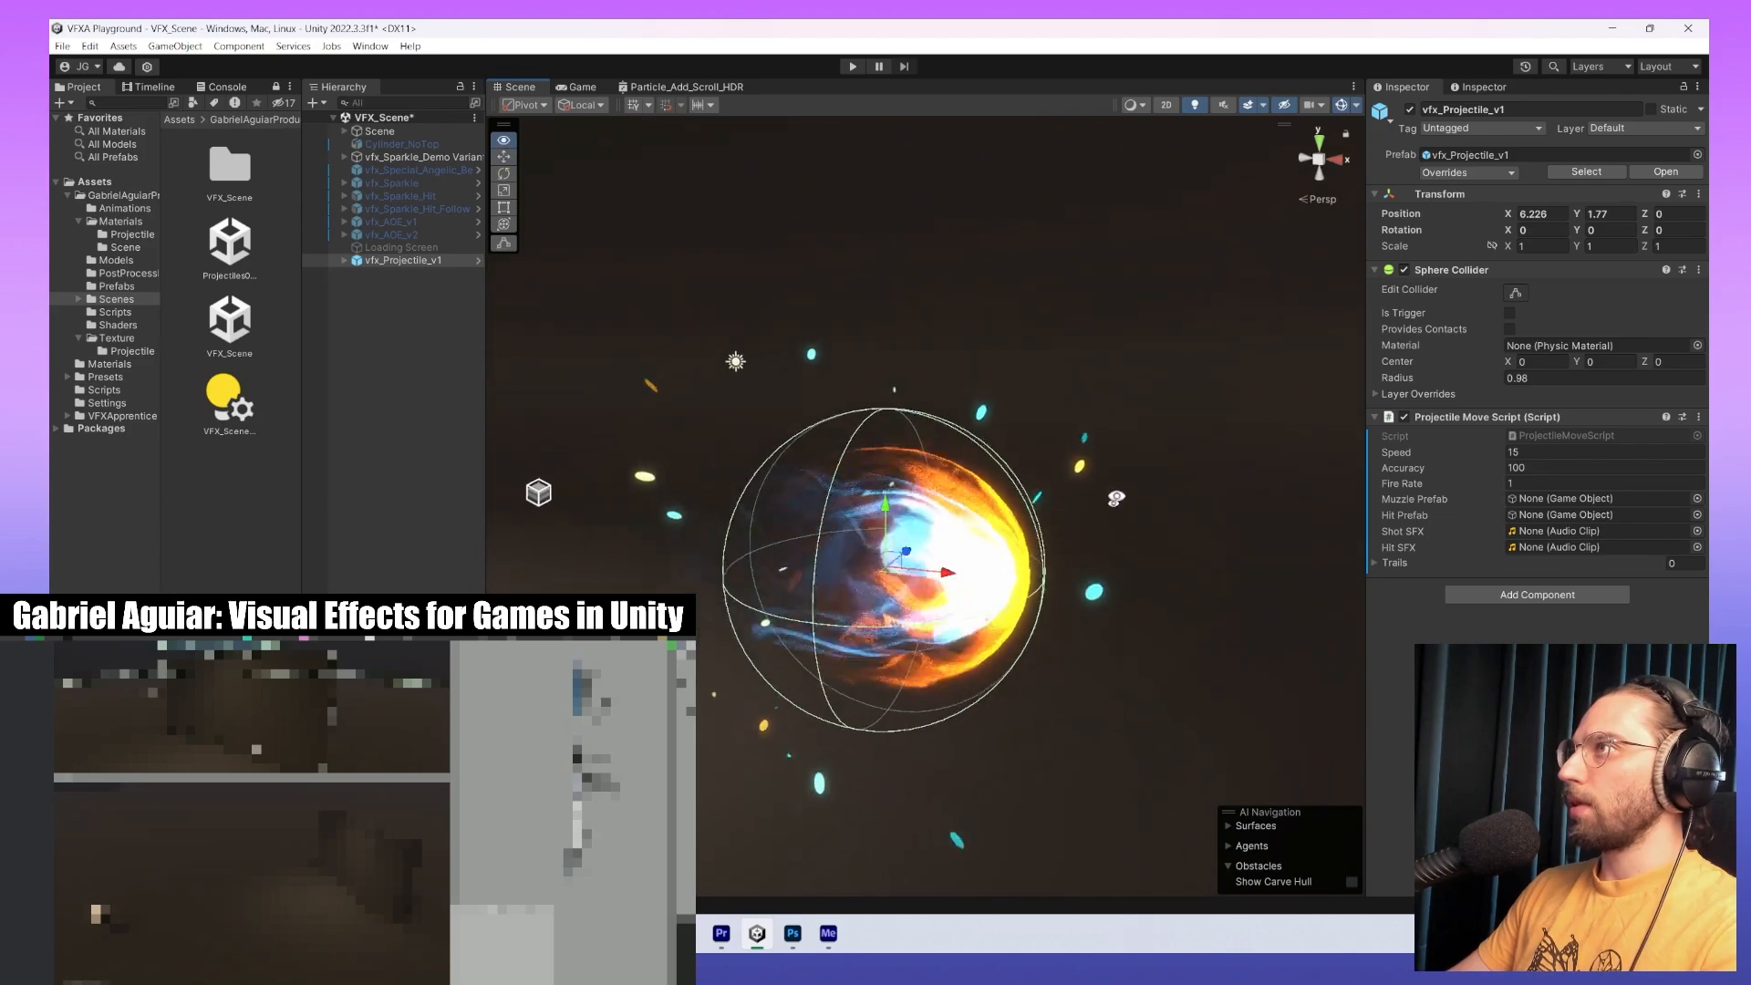
middle_click_drag(1090, 601, 1110, 485)
scroll(1022, 497, "up", 5)
middle_click_drag(1120, 412, 1072, 503)
left_click(516, 273)
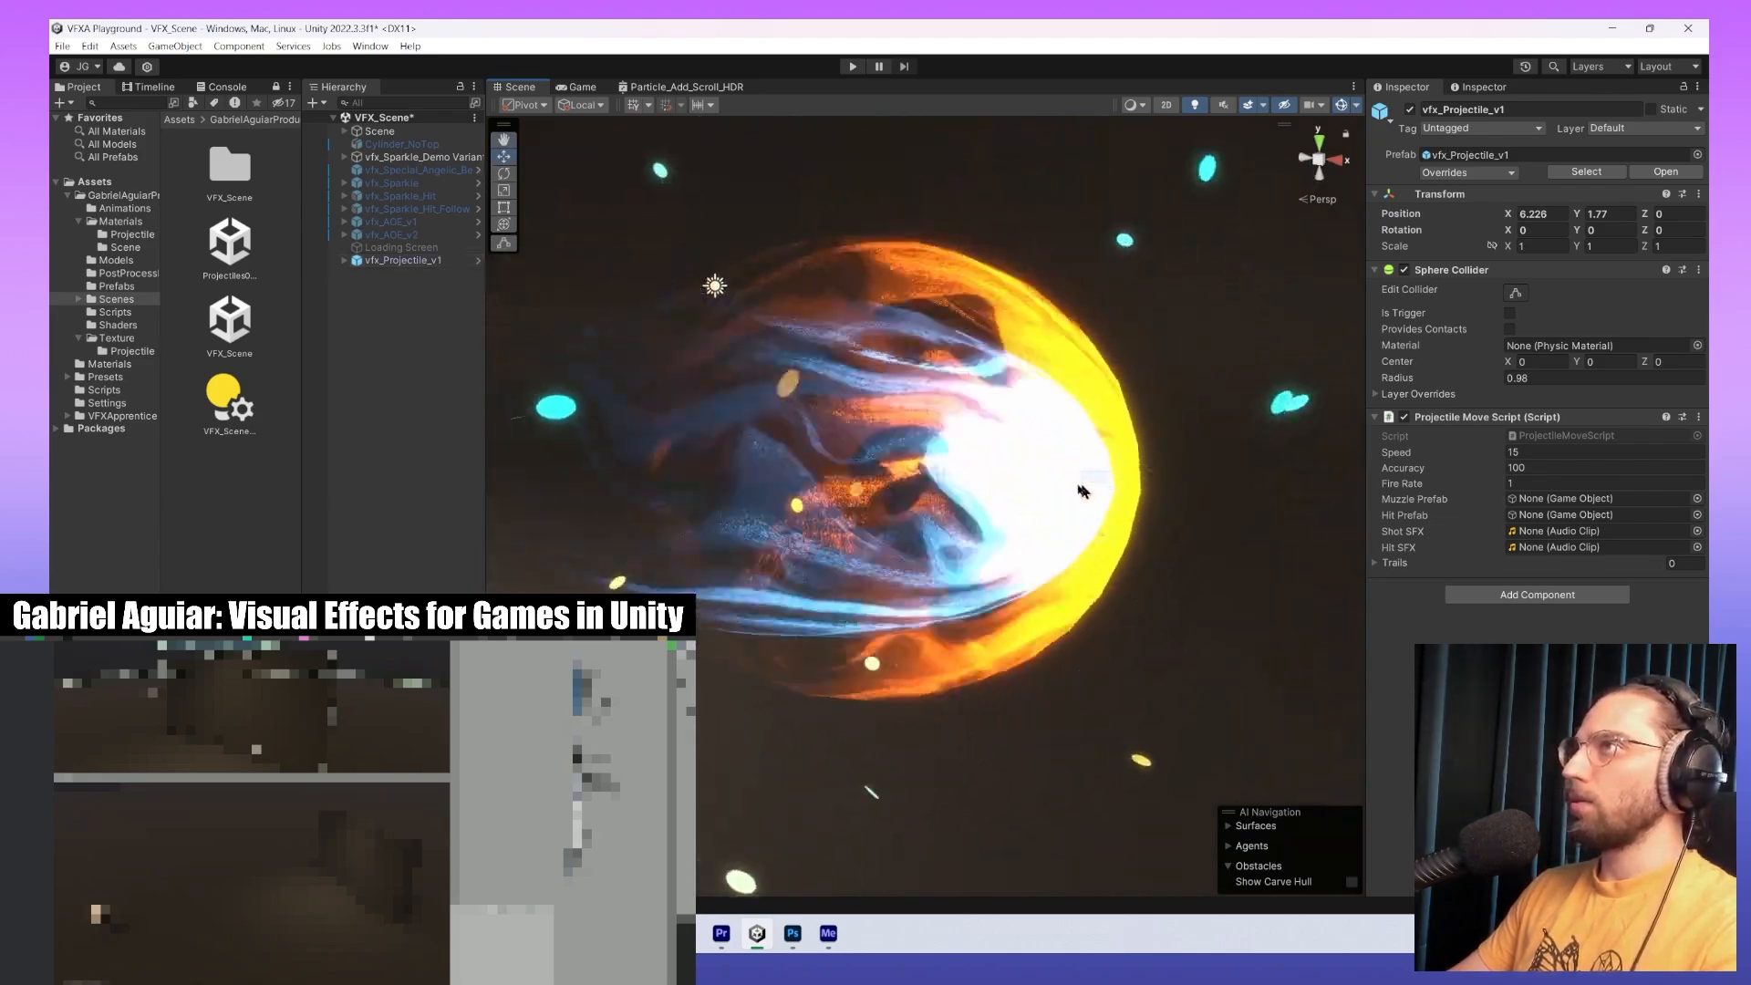
left_click(404, 261)
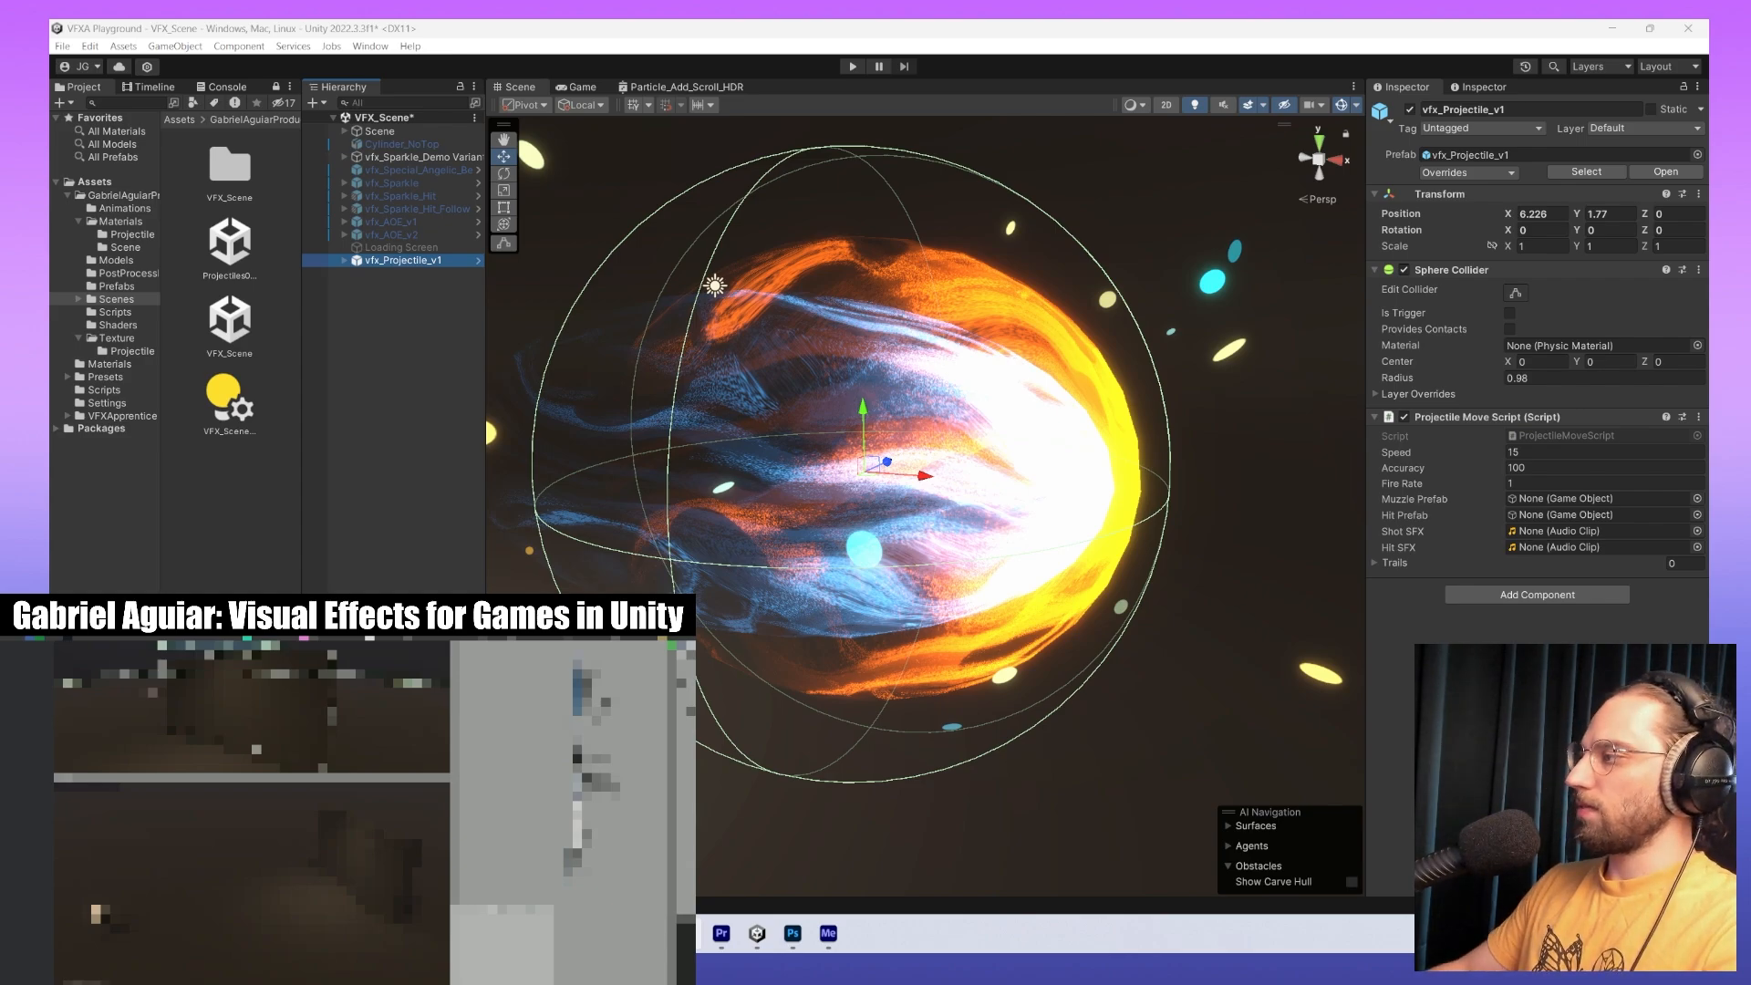
scroll(811, 495, "down", 5)
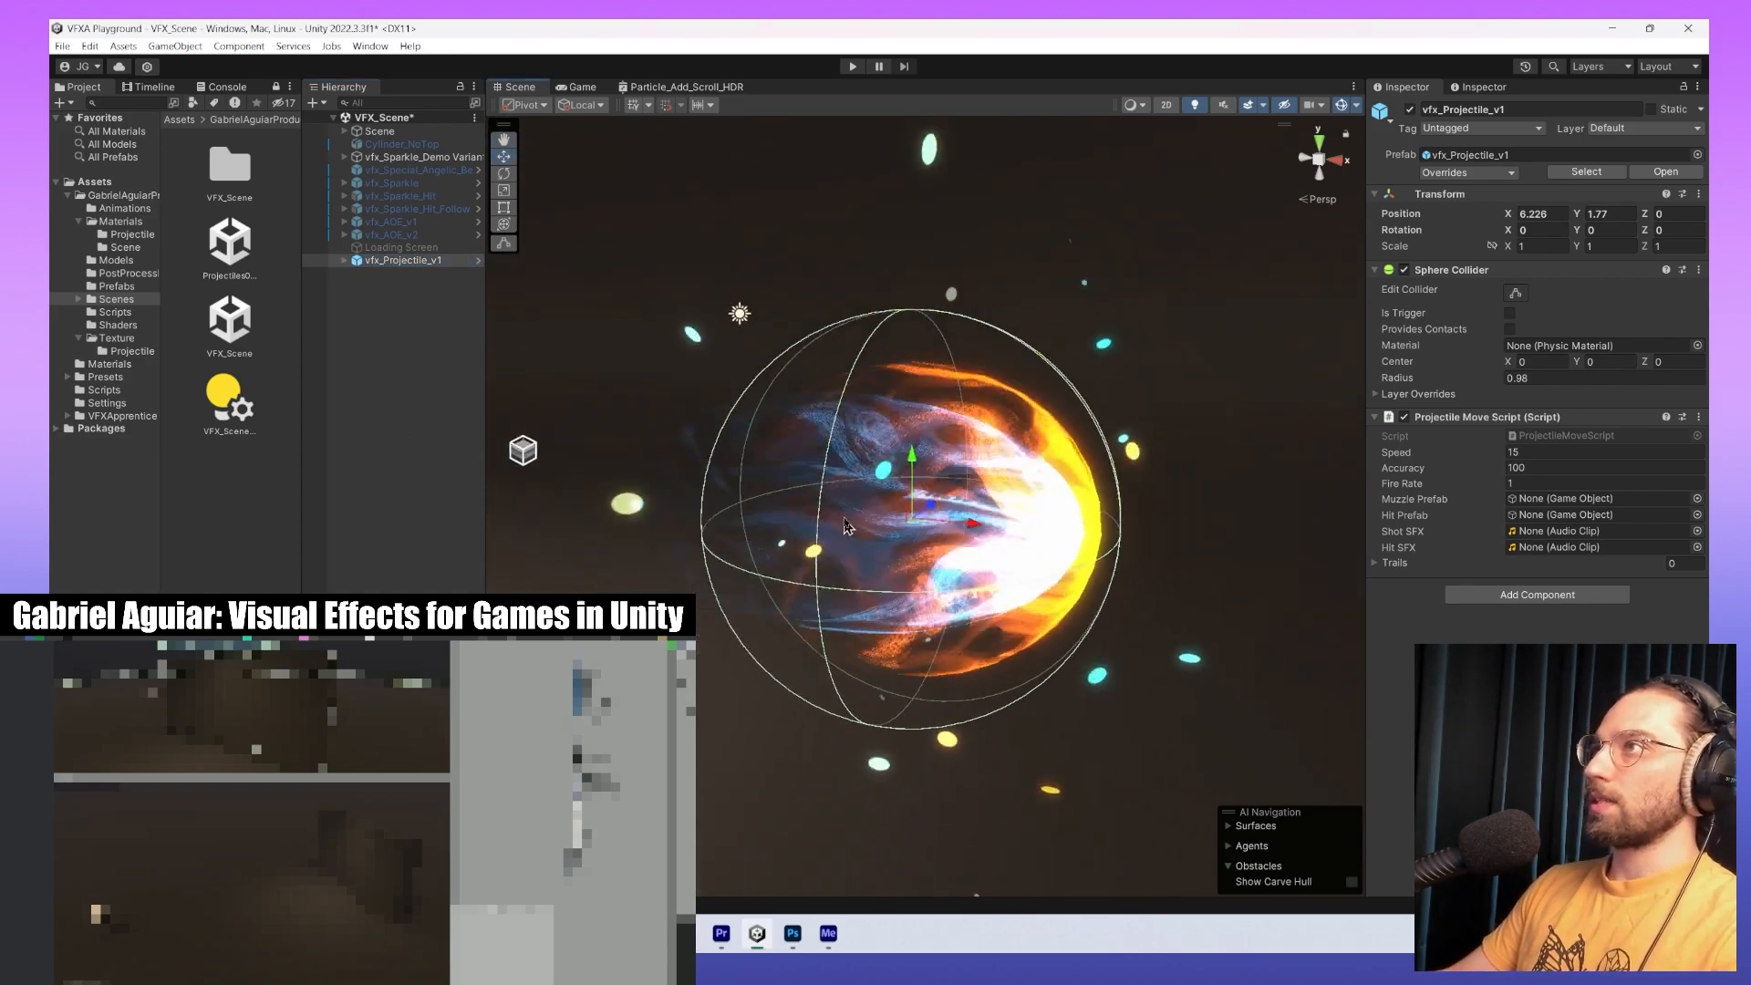
left_click_drag(811, 495, 752, 549, "alt")
middle_click_drag(752, 550, 861, 532)
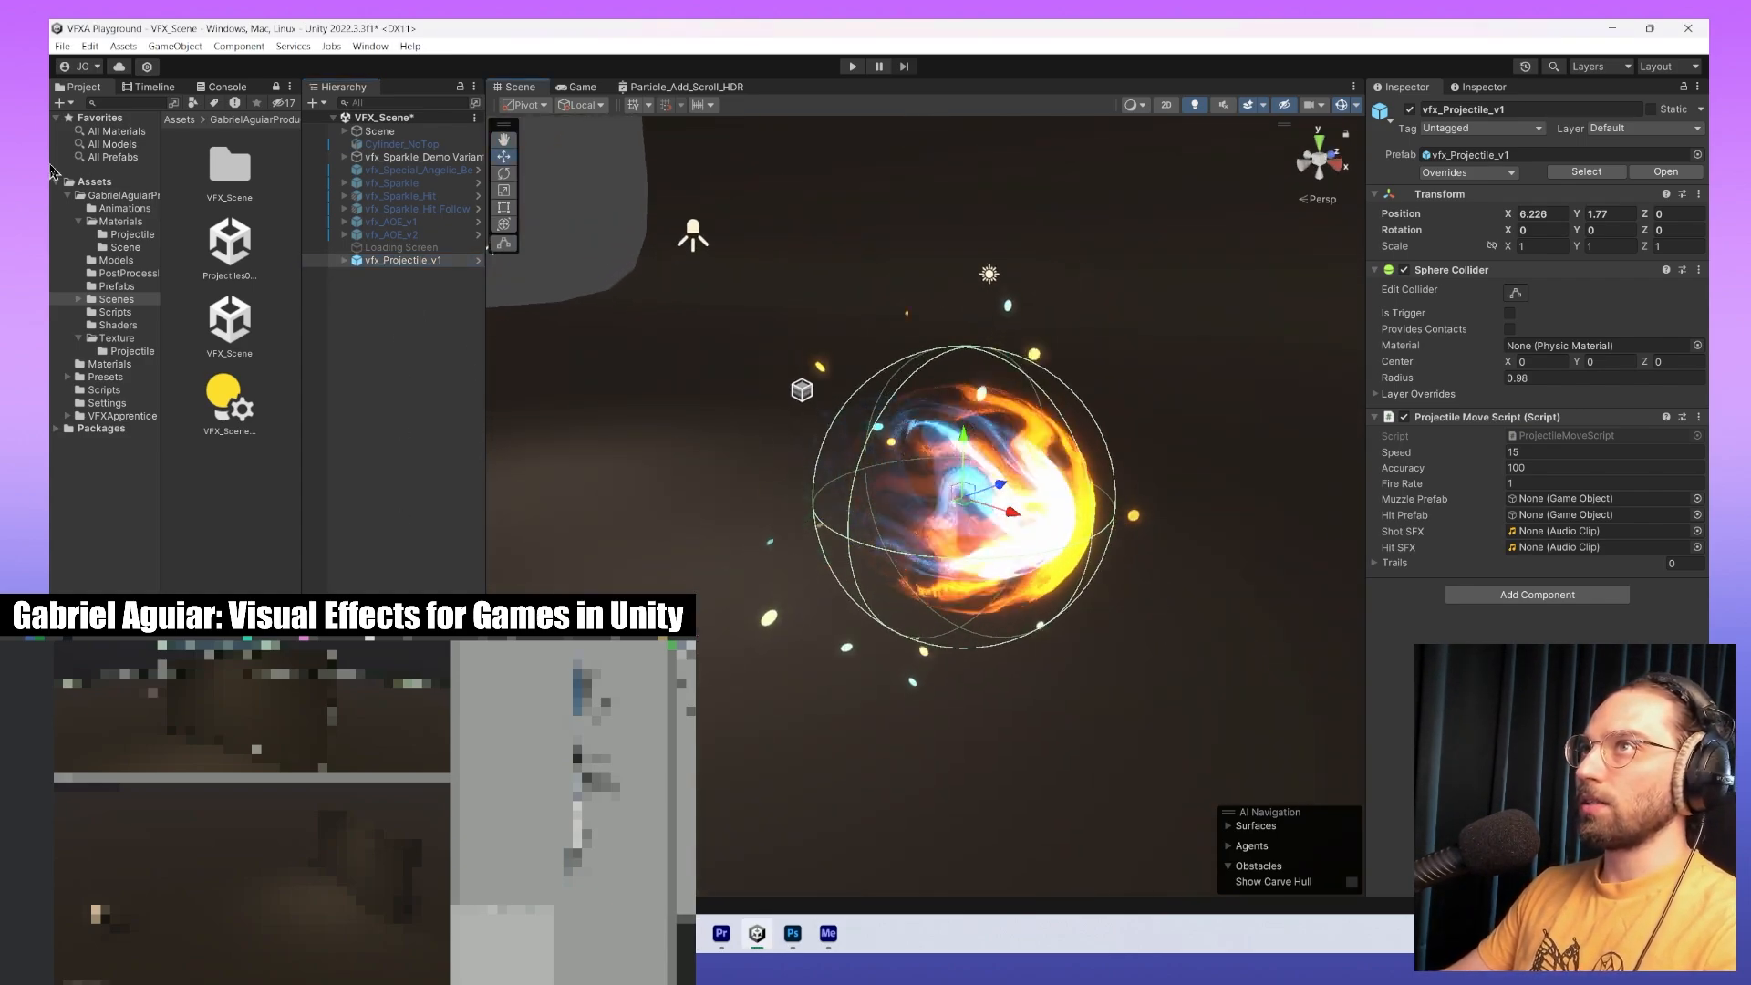
Find the Projectile_Fire_Non_Additive material in the Materials/Projectile folder and select it.
left_click(132, 235)
left_click(128, 247)
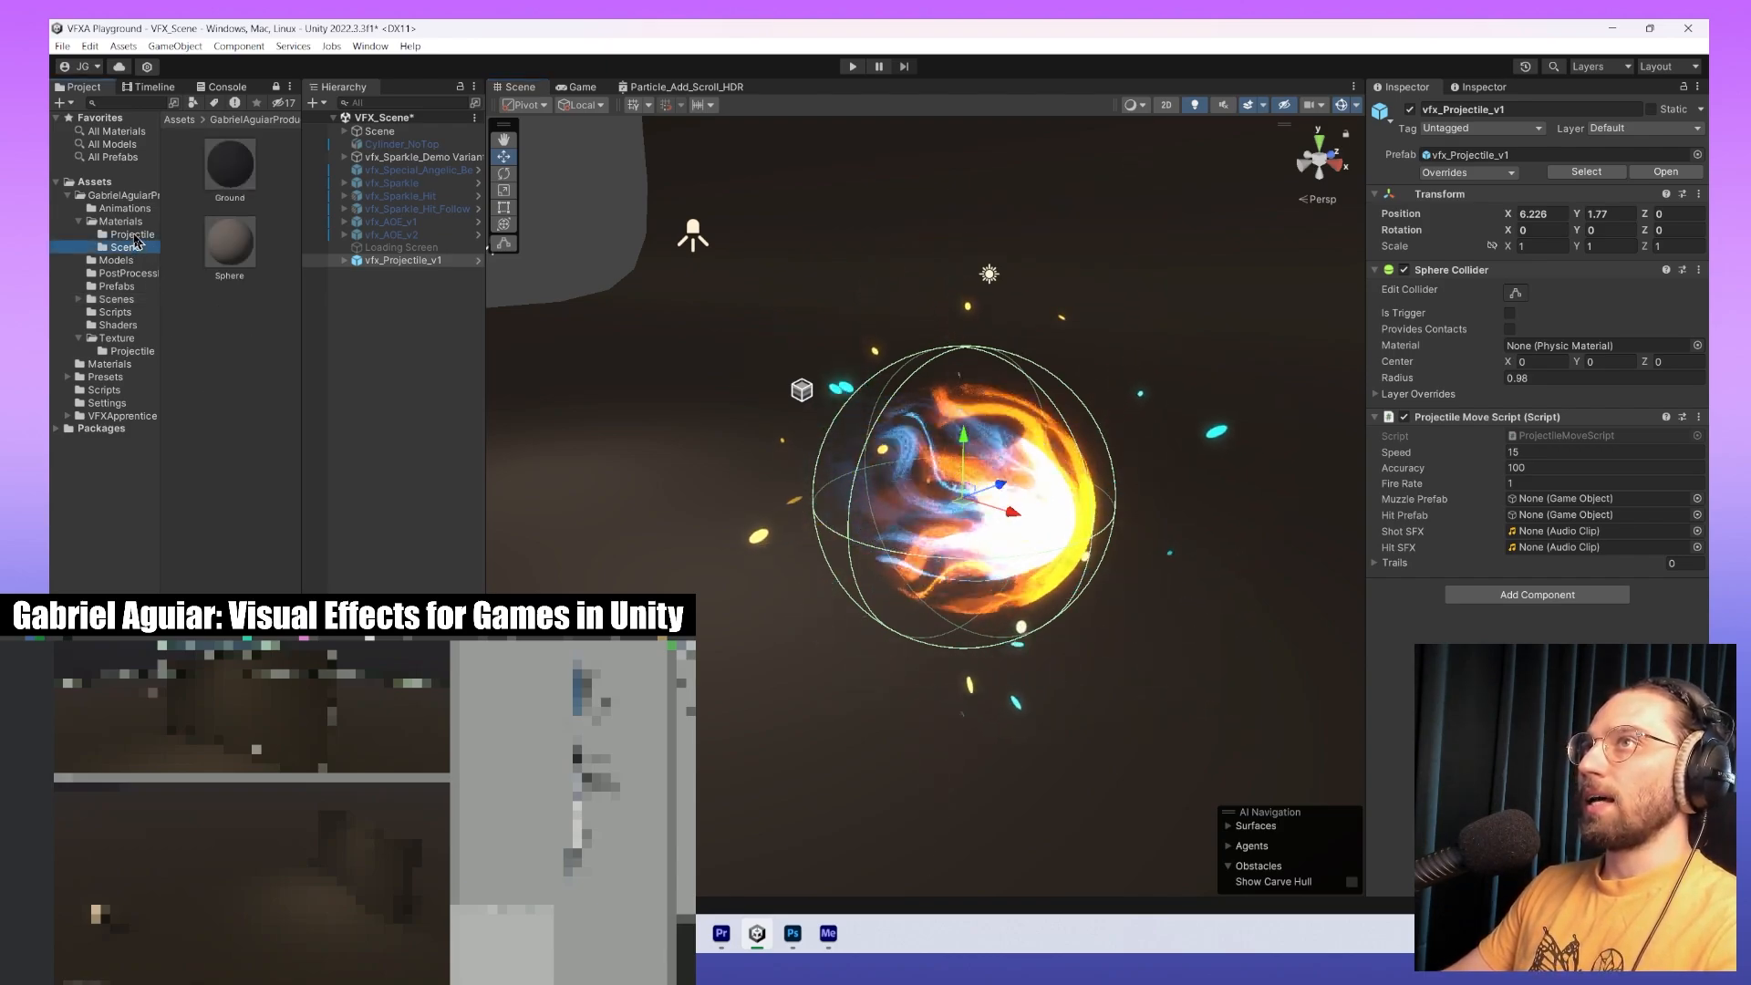
left_click(121, 222)
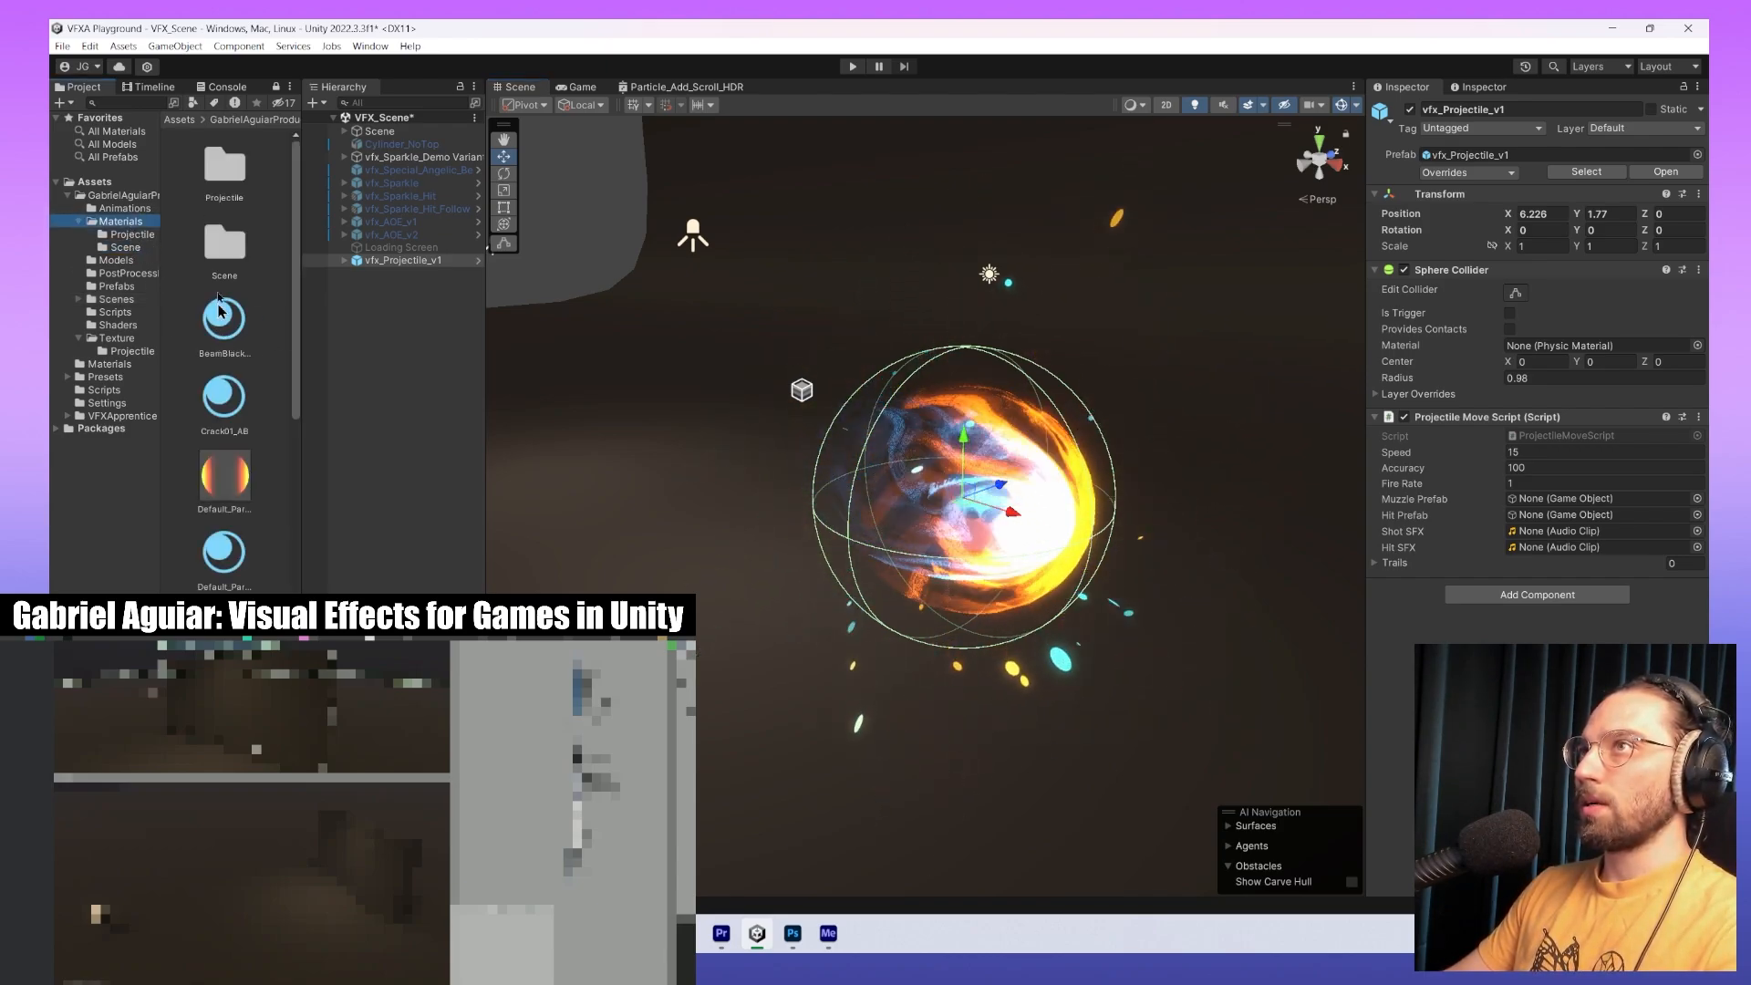
left_click(221, 178)
double_click(222, 173)
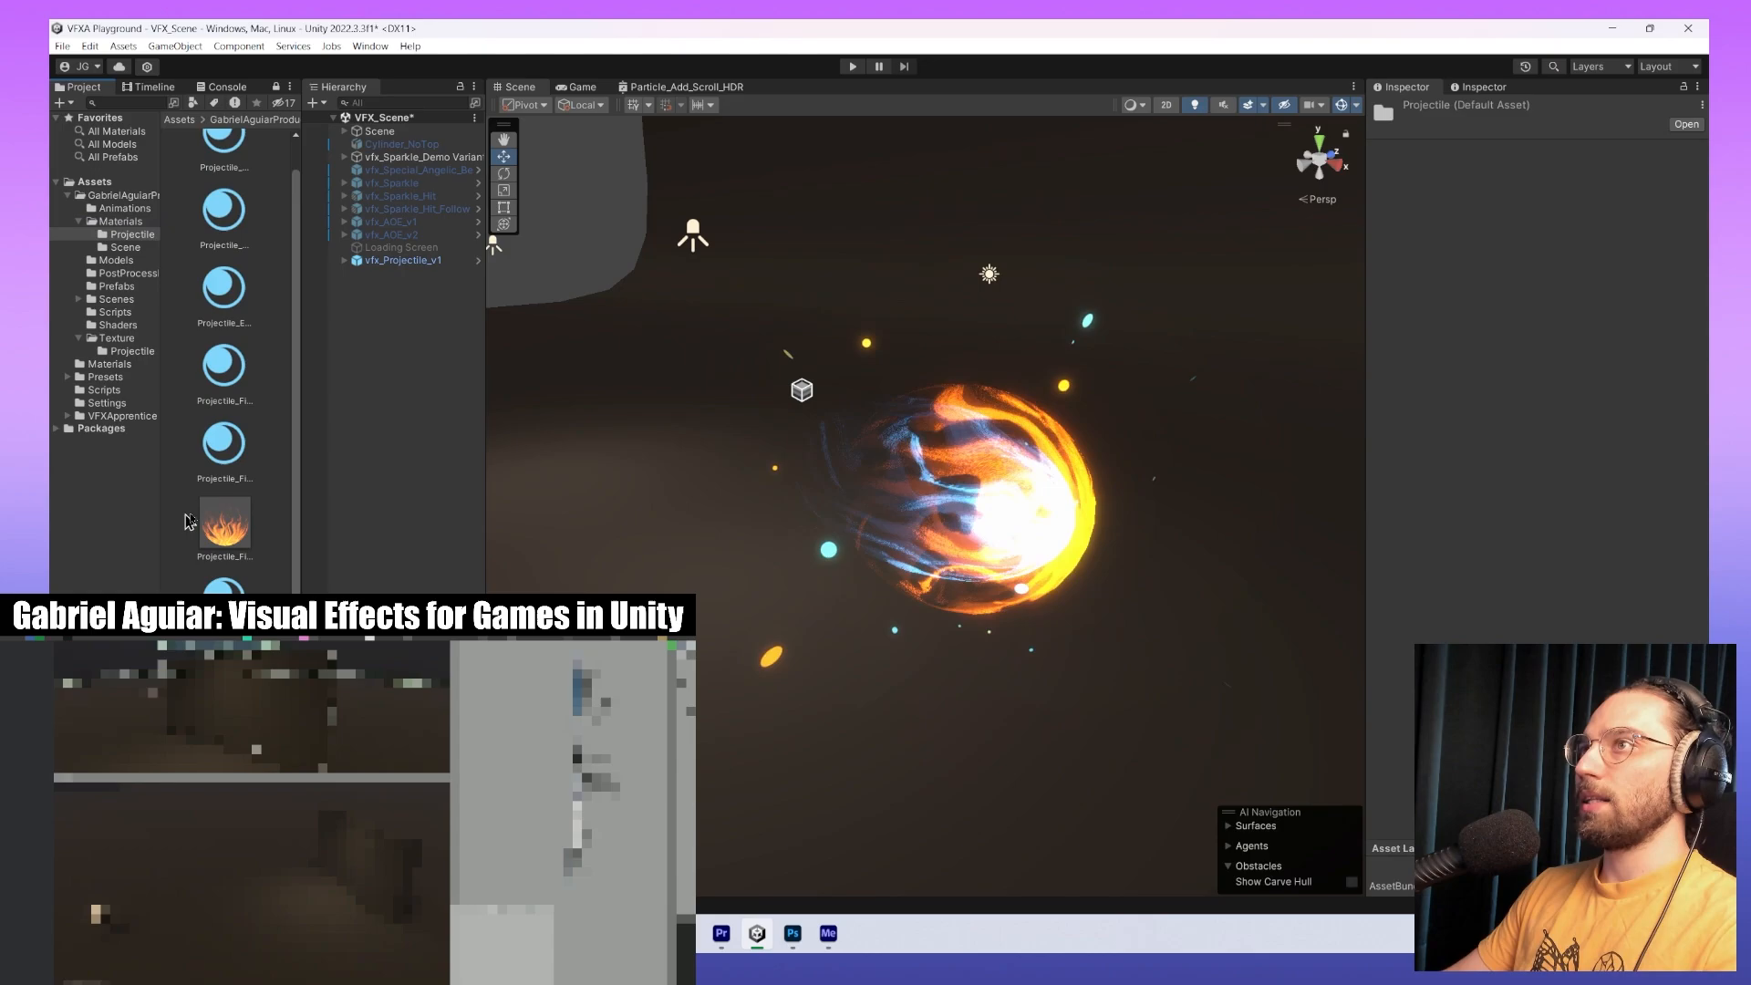
left_click(236, 554)
left_click(224, 613)
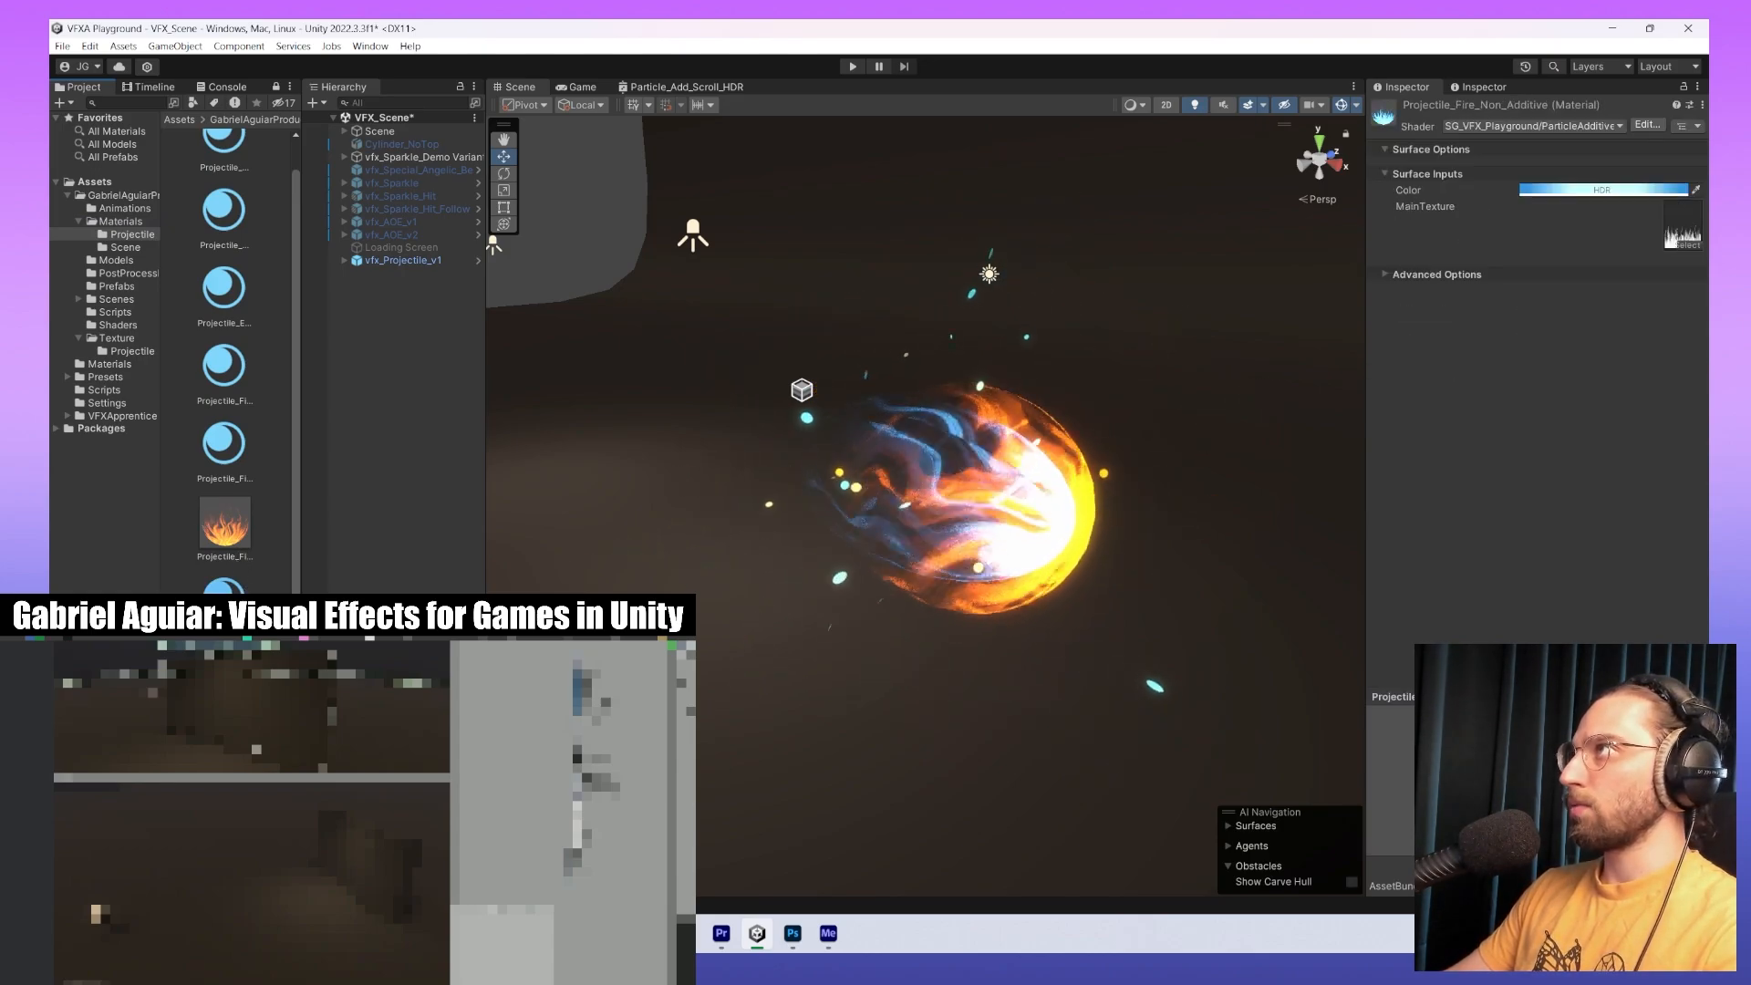
Widen the Inspector, open the ParticleAdditive_HDR_Spiral shader graph used by the selected material, and view its output nodes.
left_click(1597, 128)
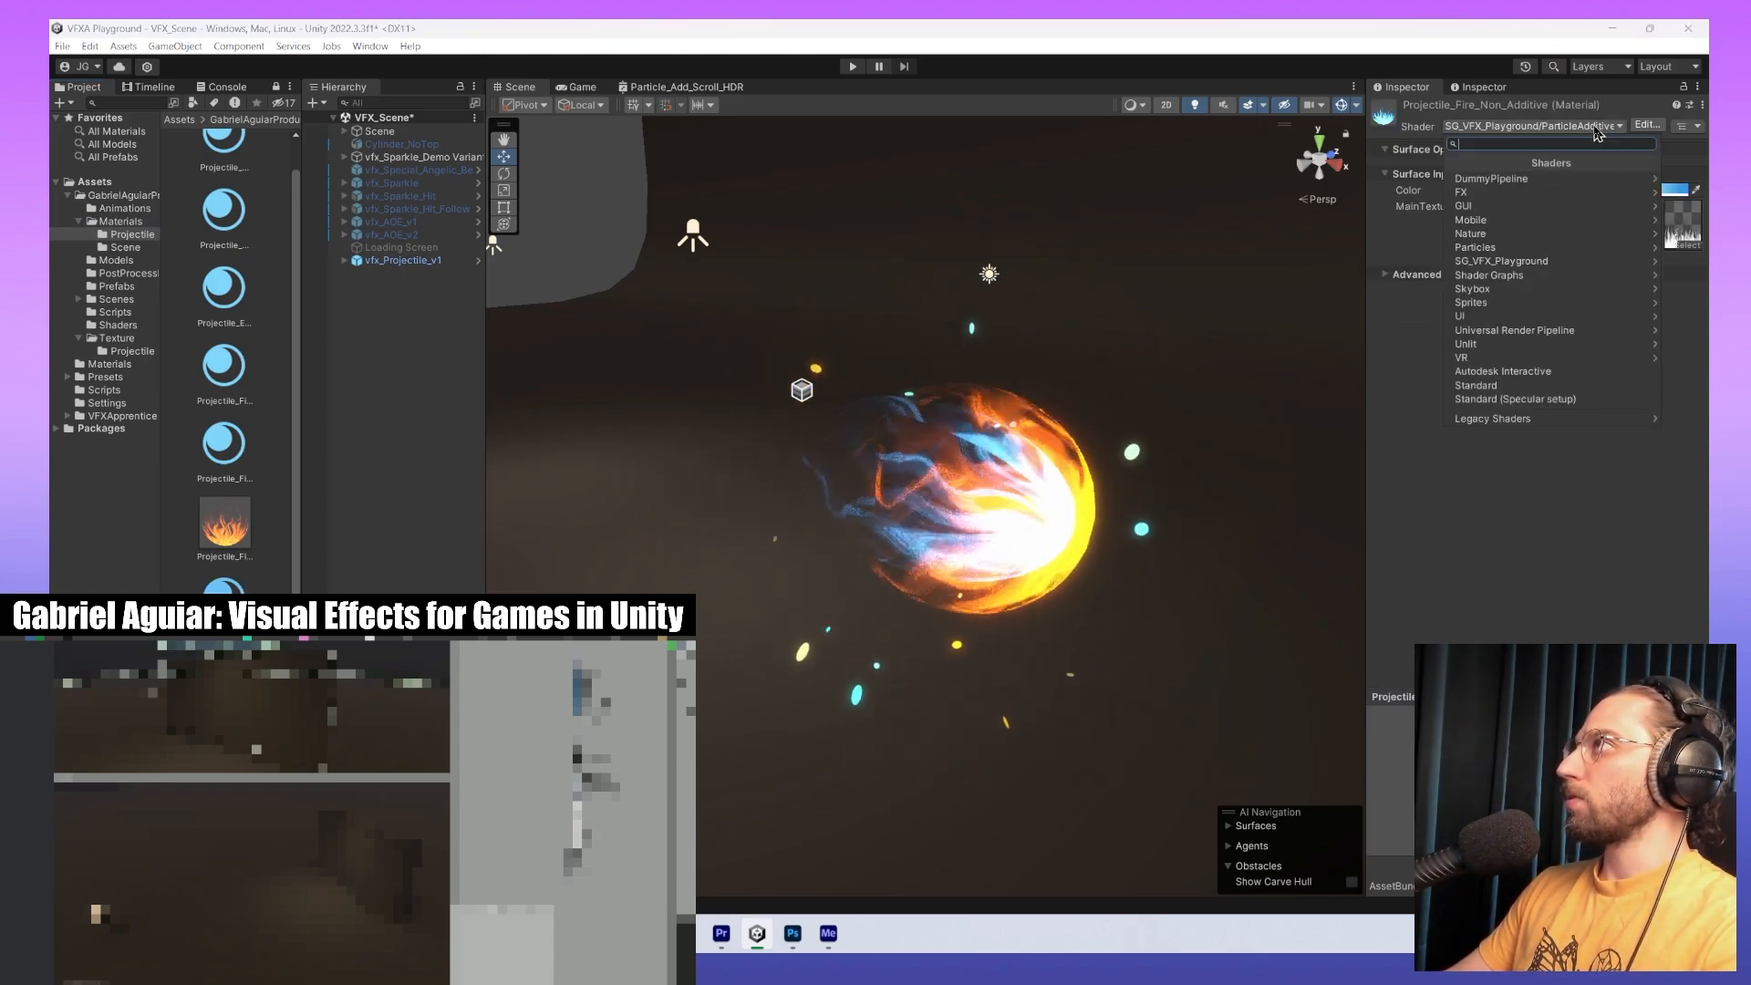
left_click(1430, 255)
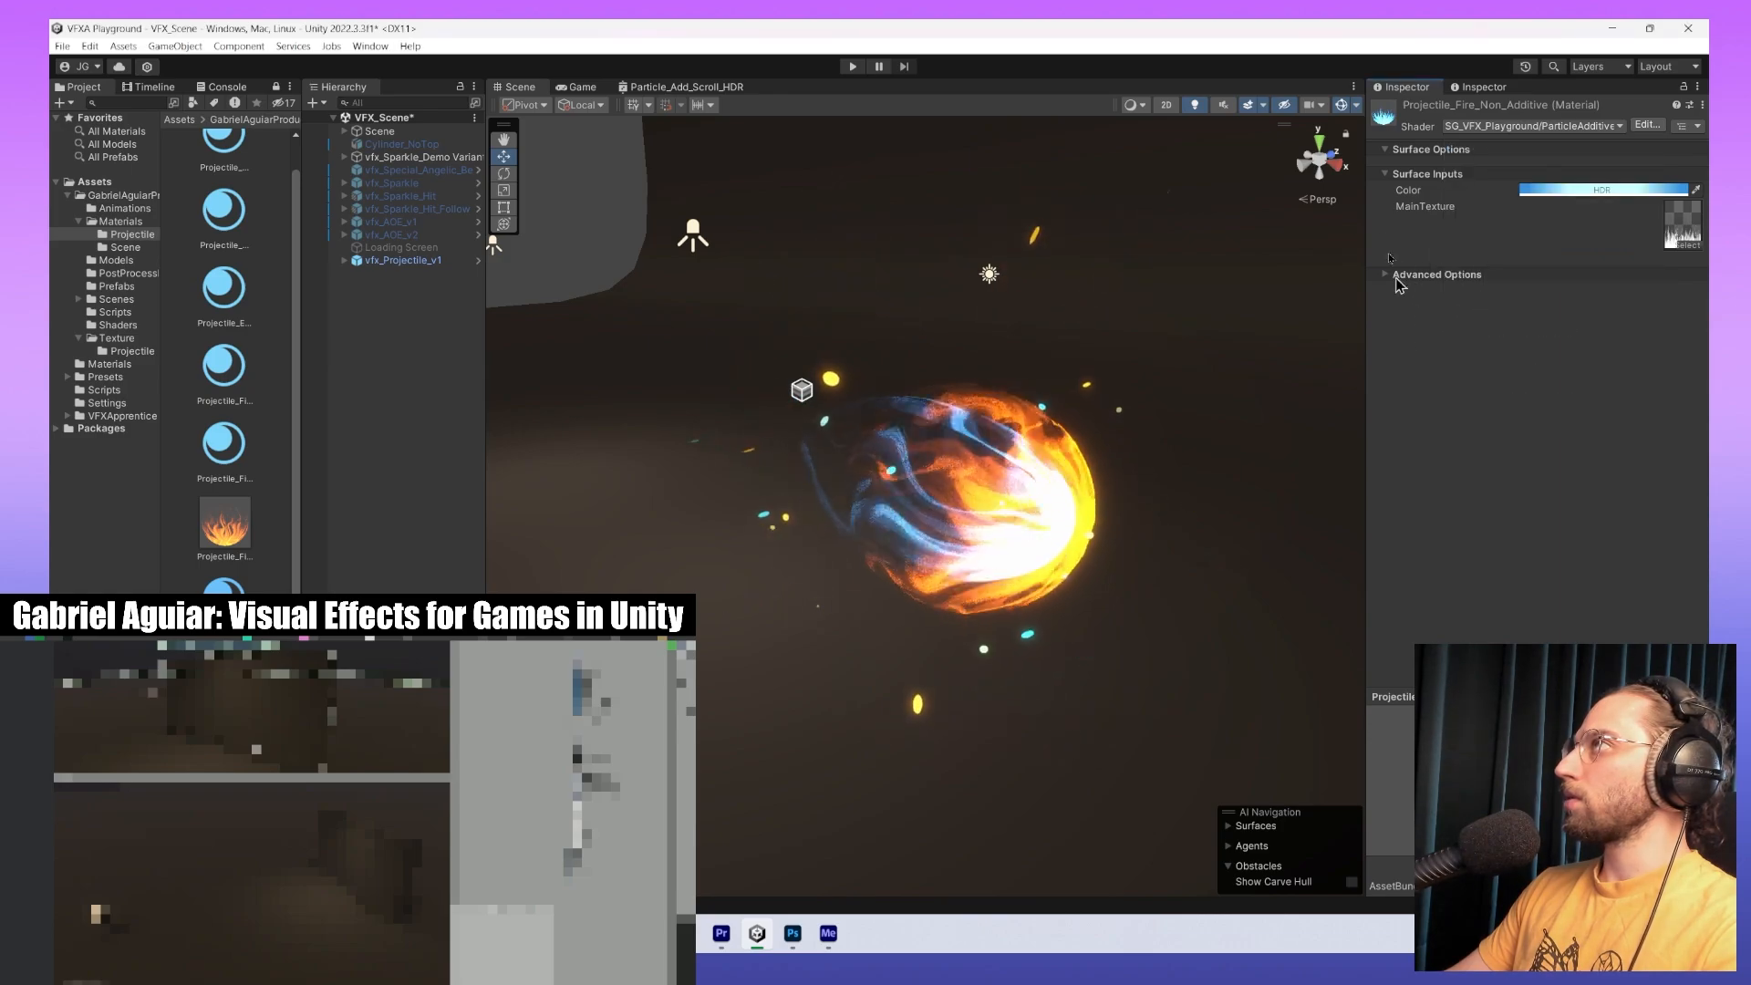
left_click_drag(1367, 252, 1273, 271)
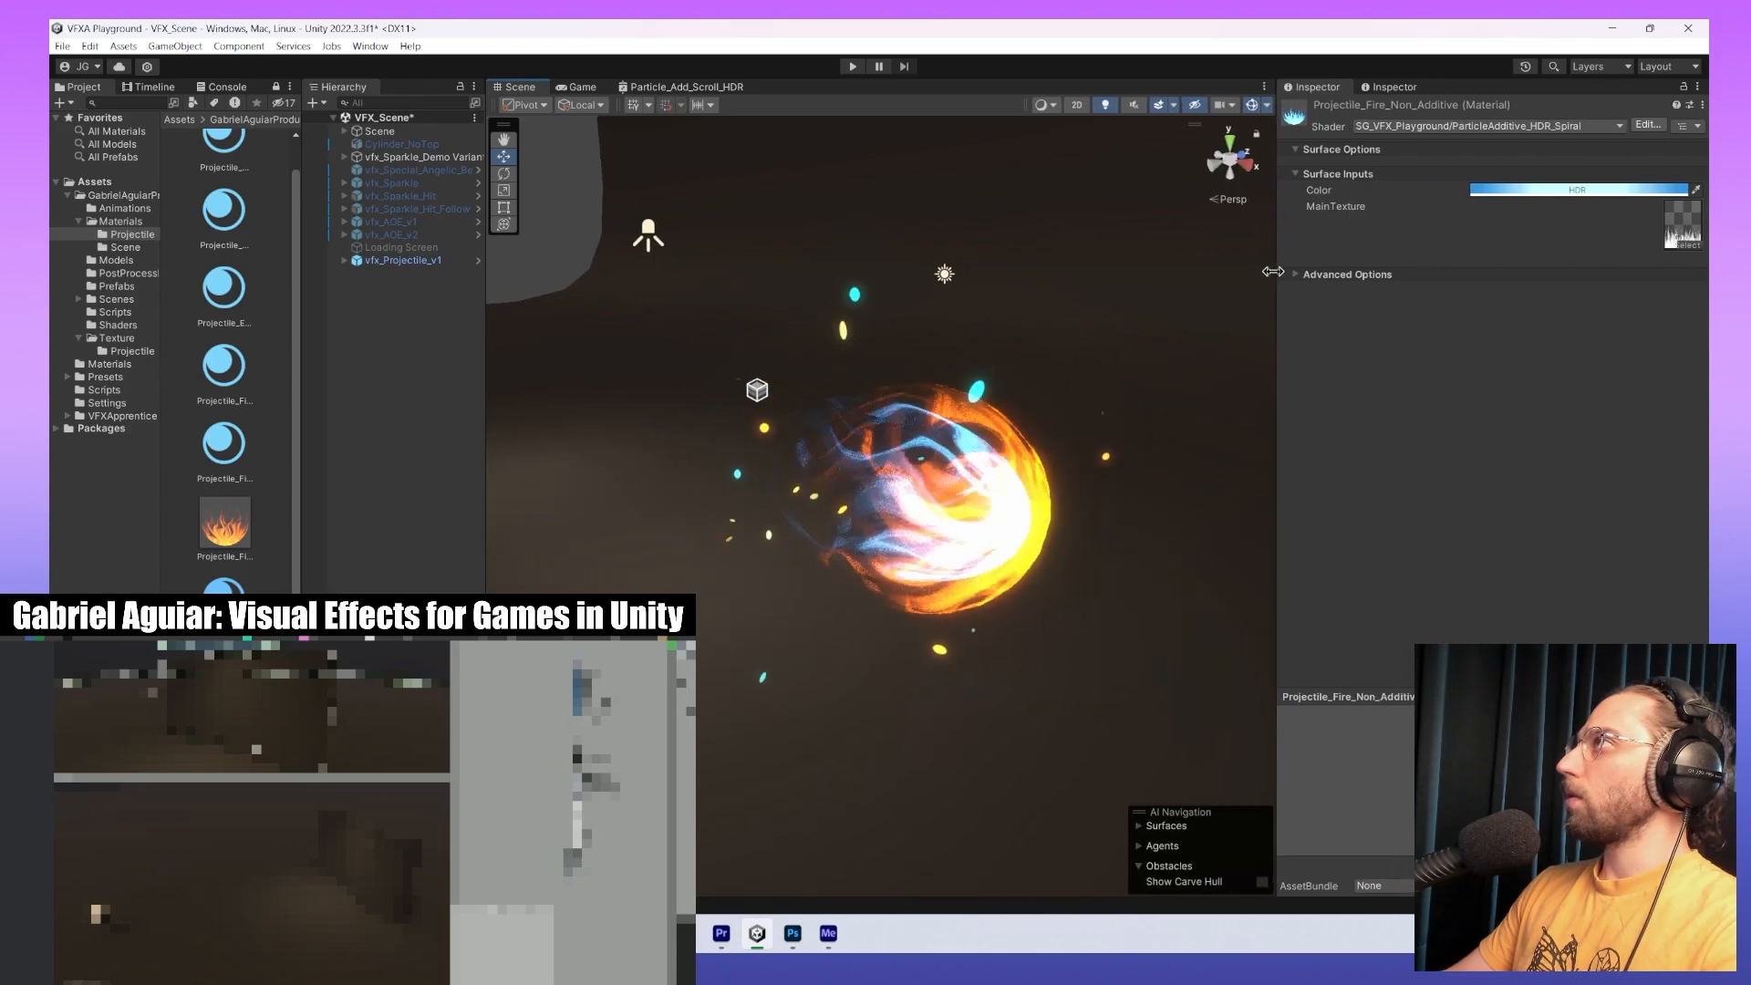
left_click(1550, 128)
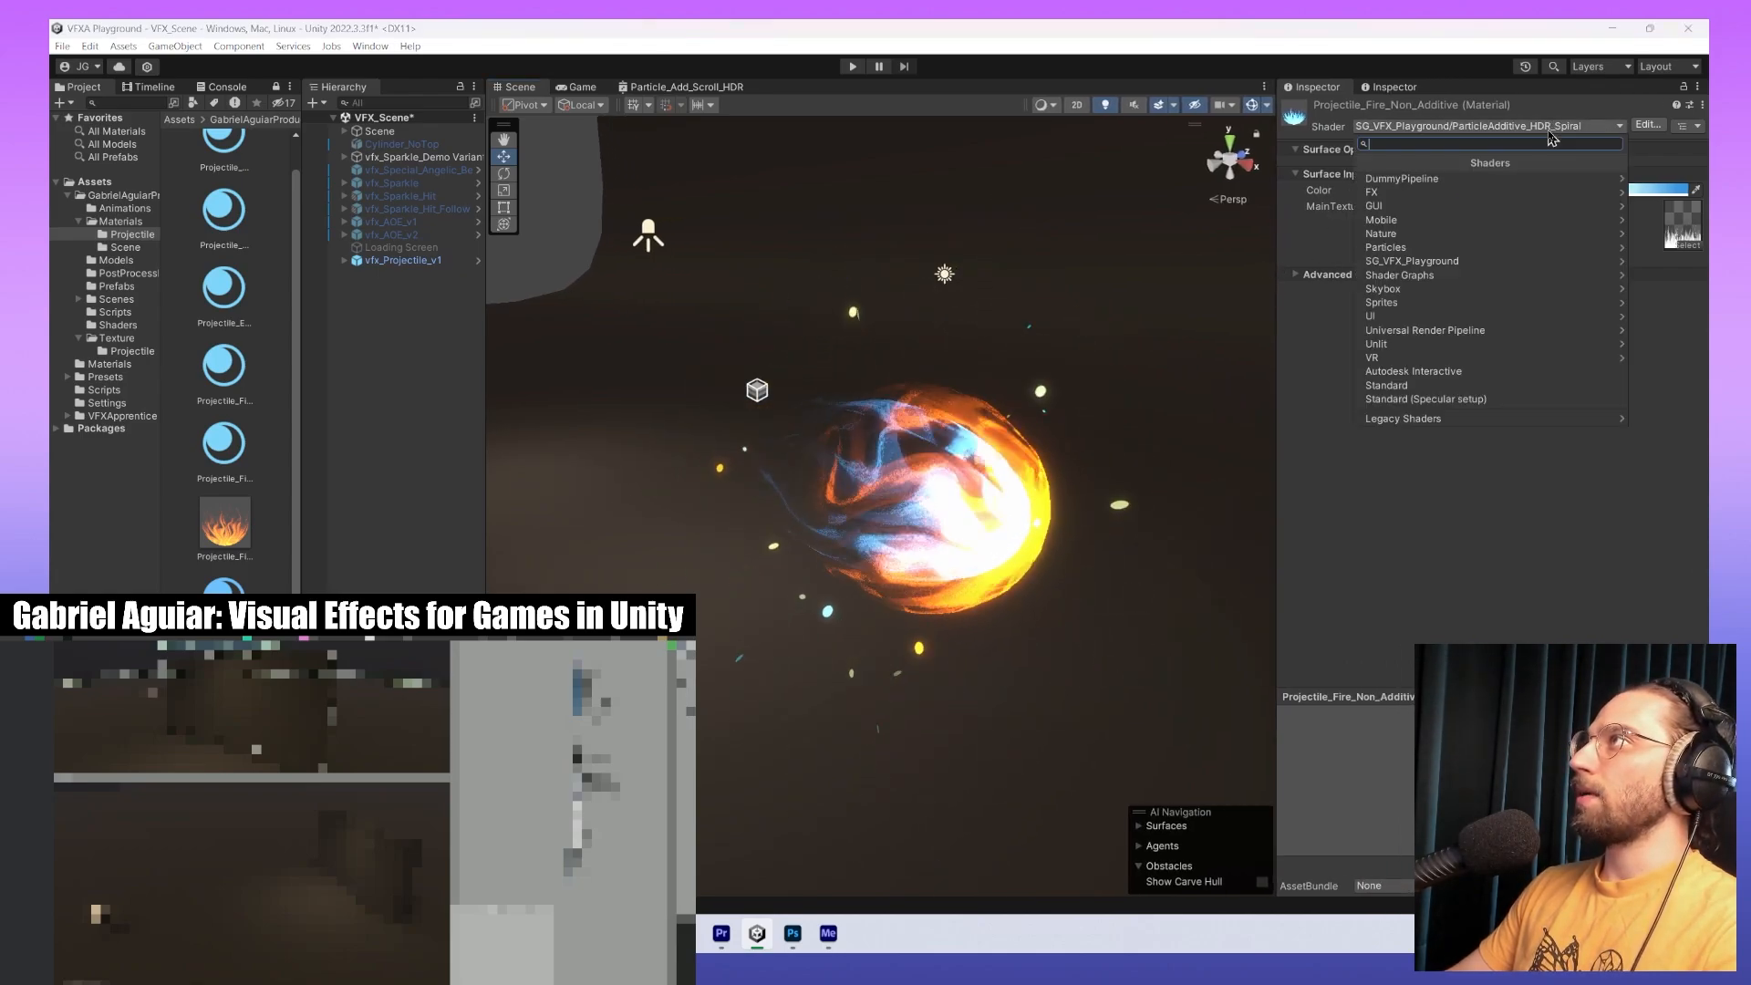
right_click(1573, 103)
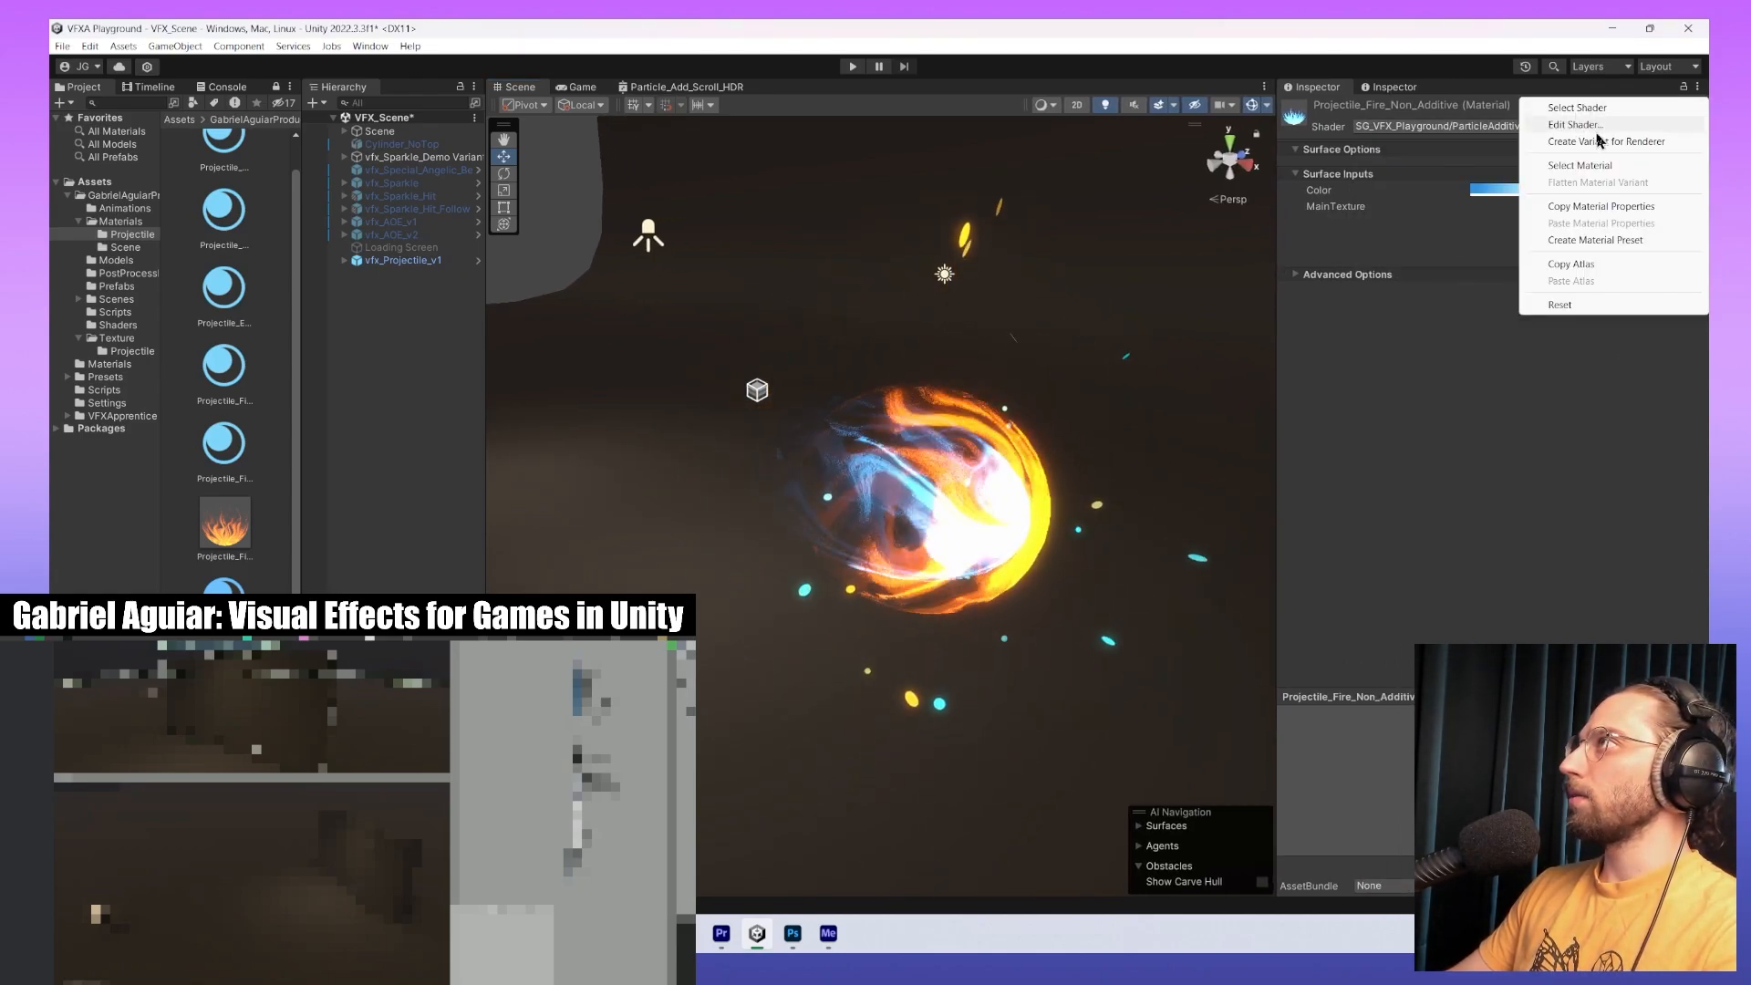
left_click(1615, 126)
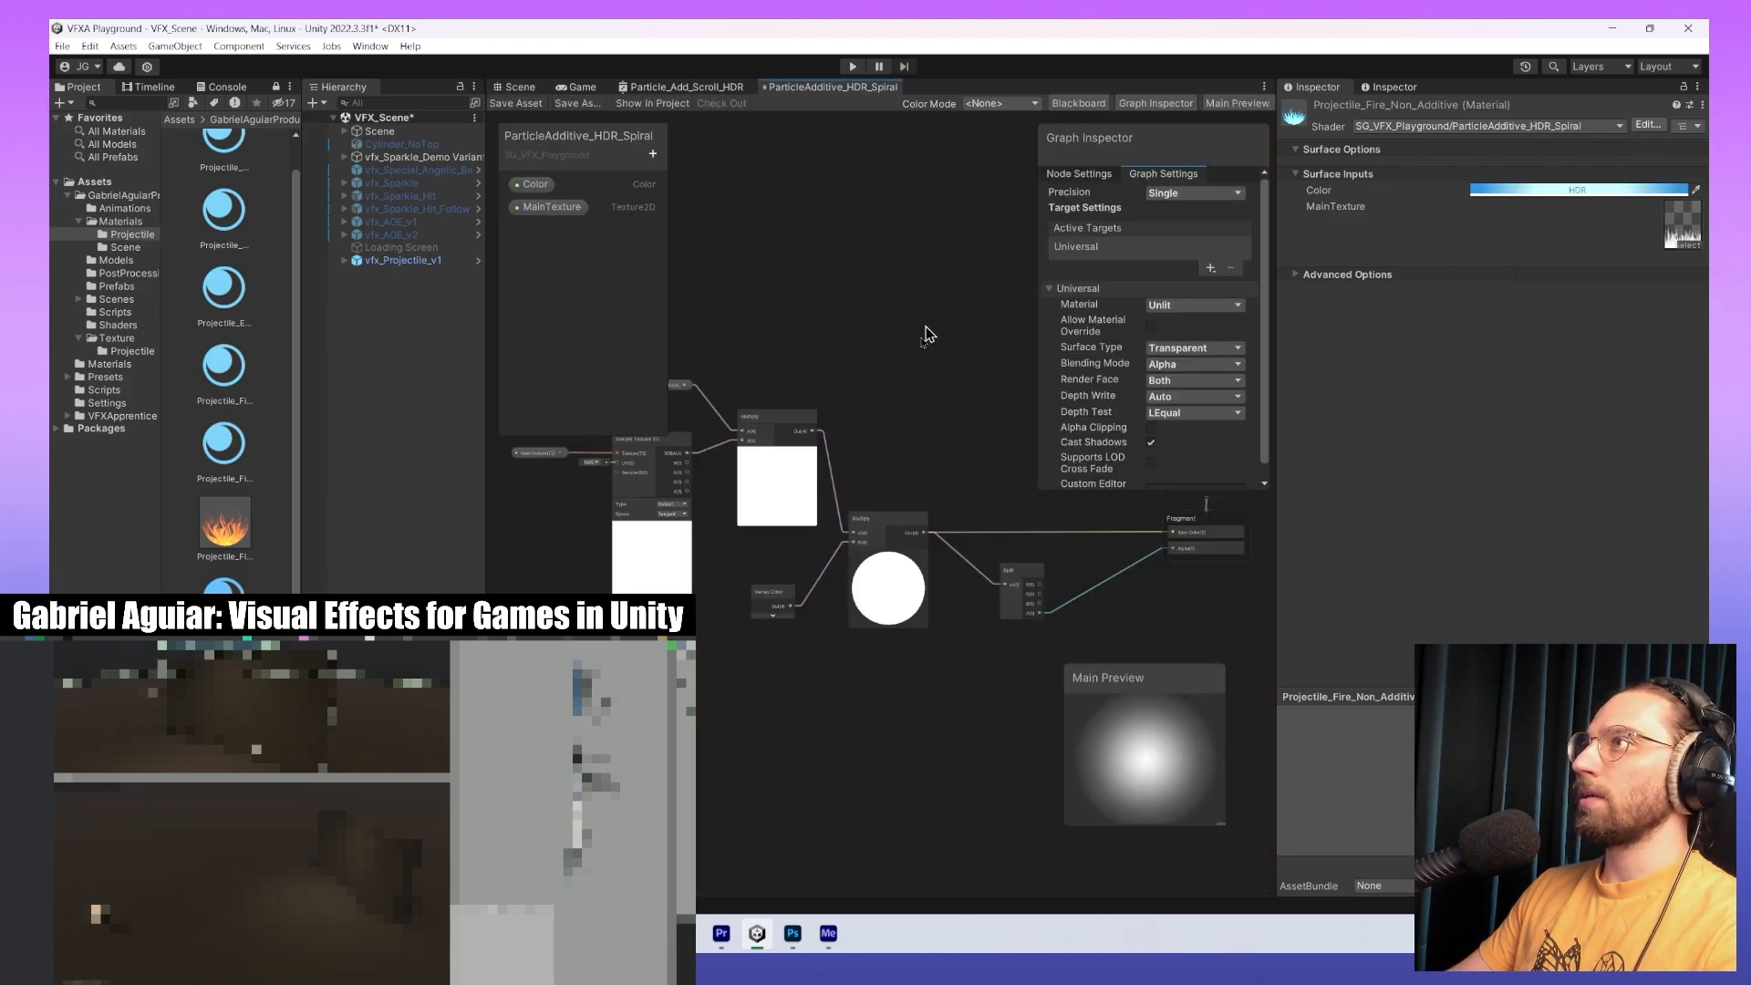
middle_click_drag(924, 344, 686, 310)
middle_click_drag(806, 360, 710, 386)
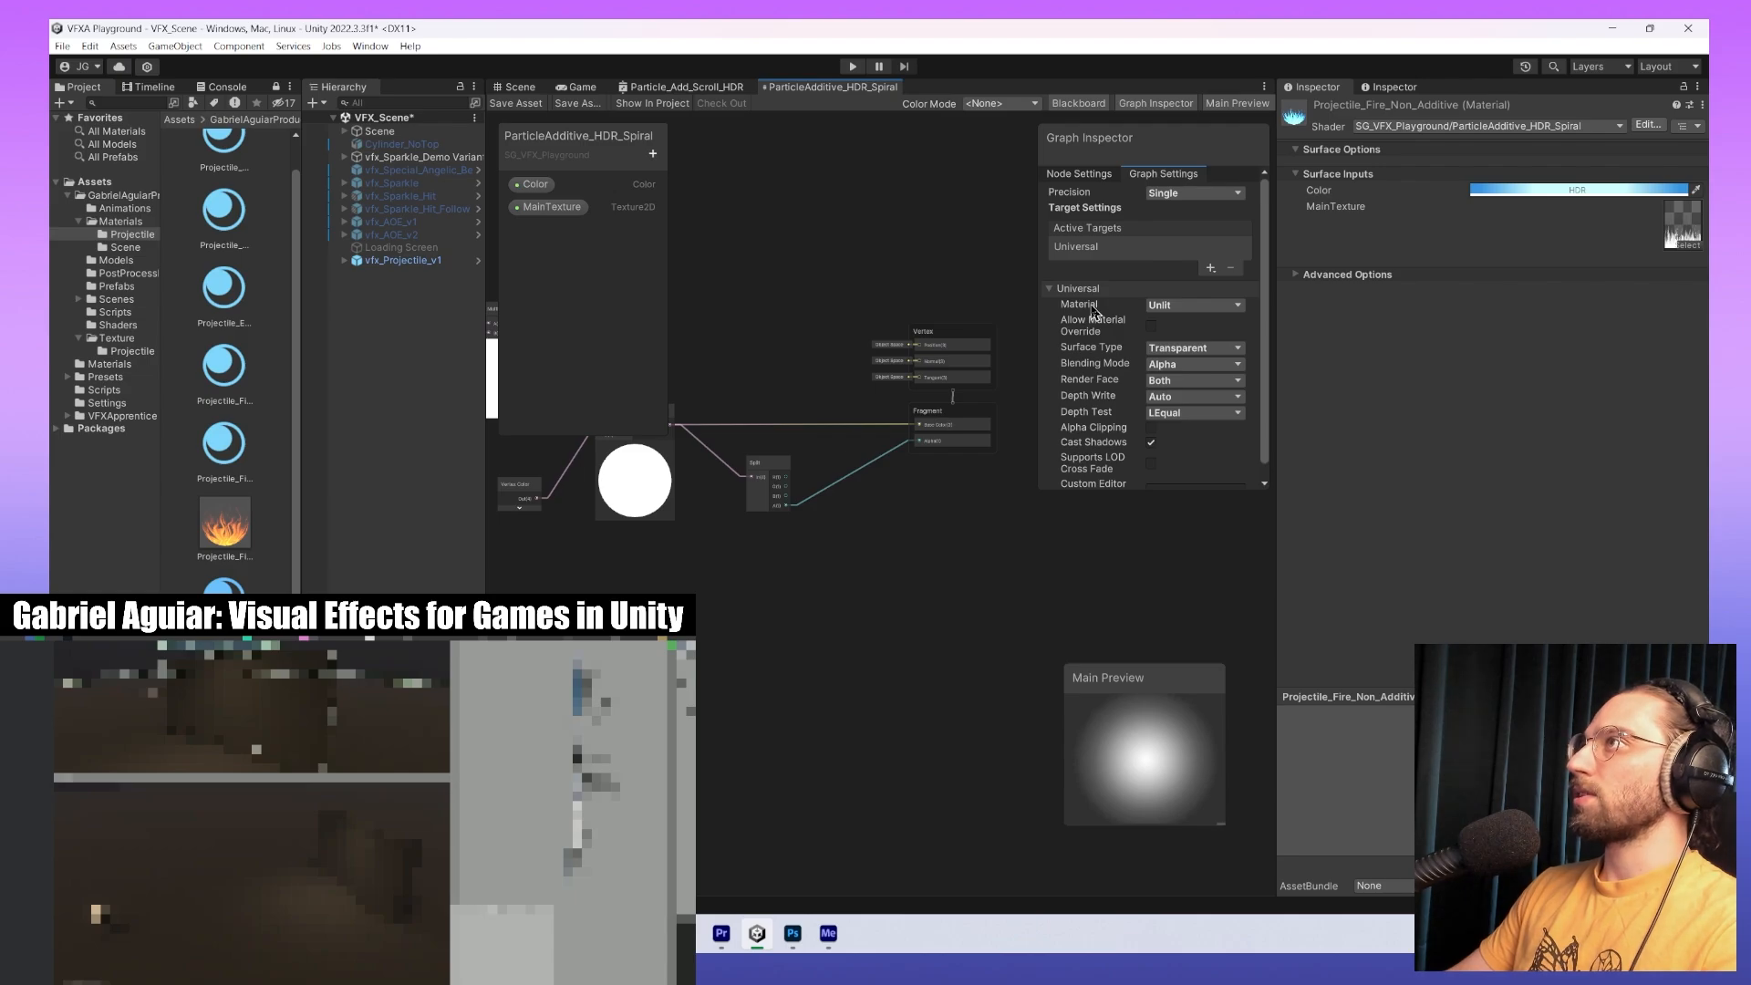
Detach the Particle_Add_Scroll_HDR and ParticleAdditive_HDR_Spiral graphs into separate windows and arrange them side by side.
left_click_drag(694, 86, 973, 958)
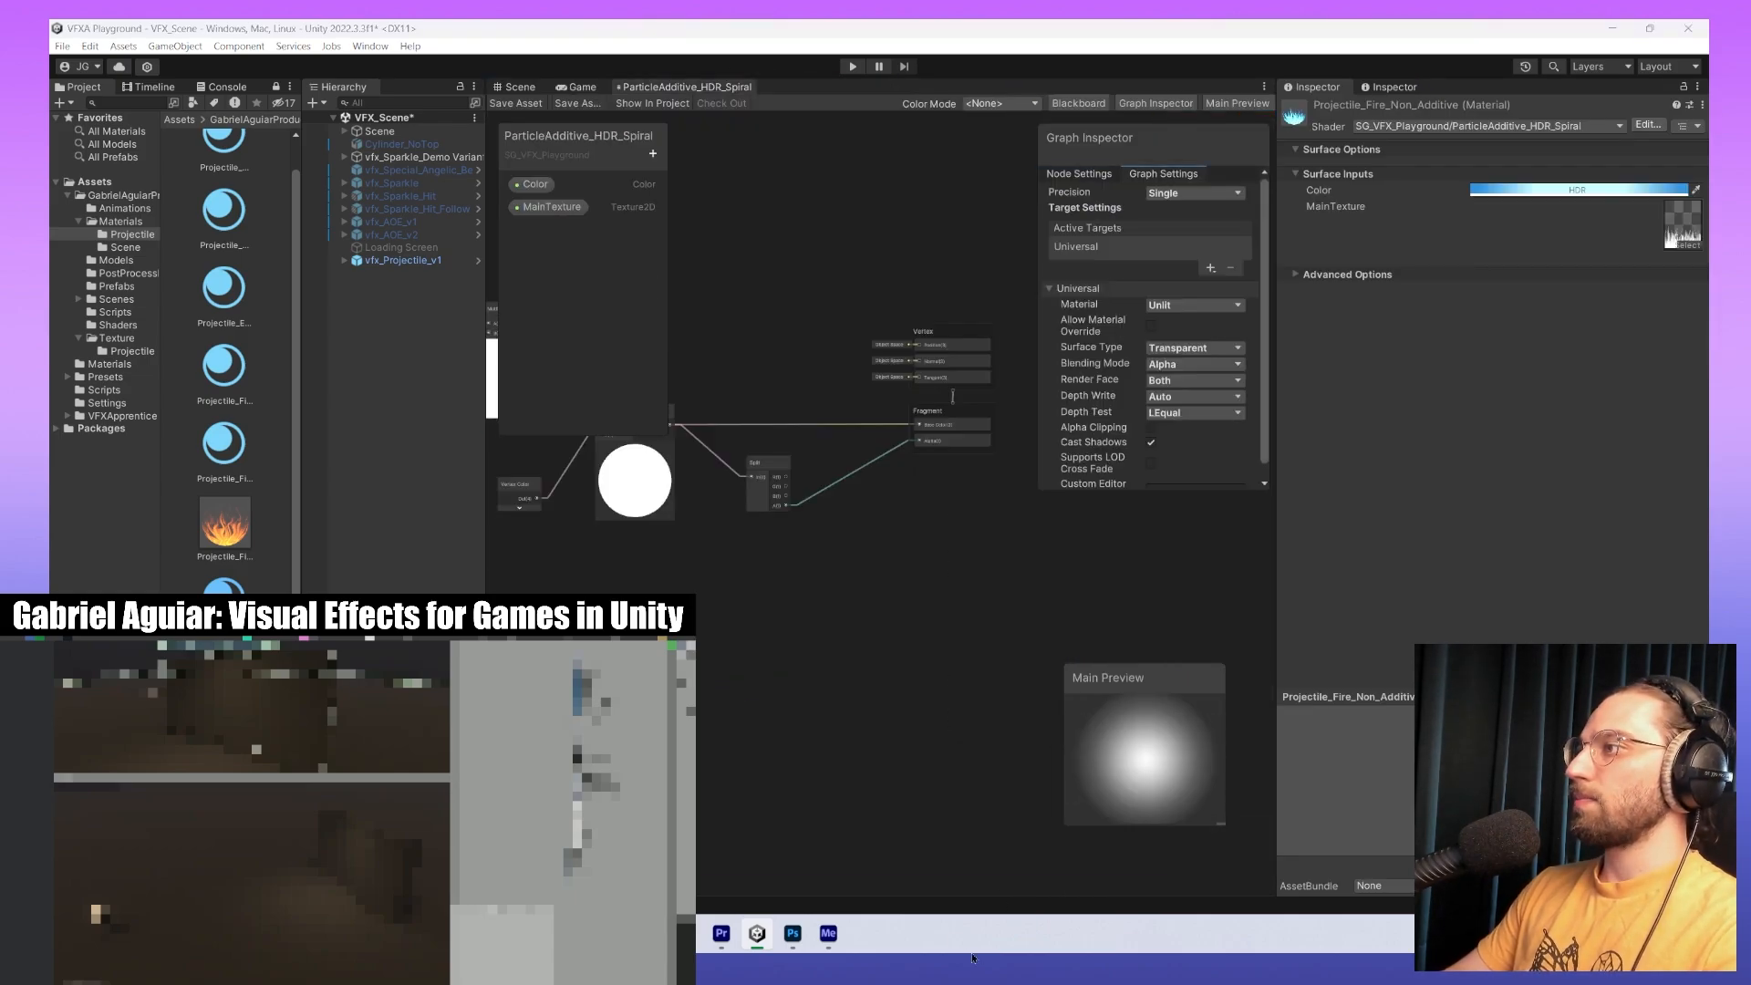
left_click_drag(701, 87, 779, 962)
left_click_drag(985, 952, 1295, 36)
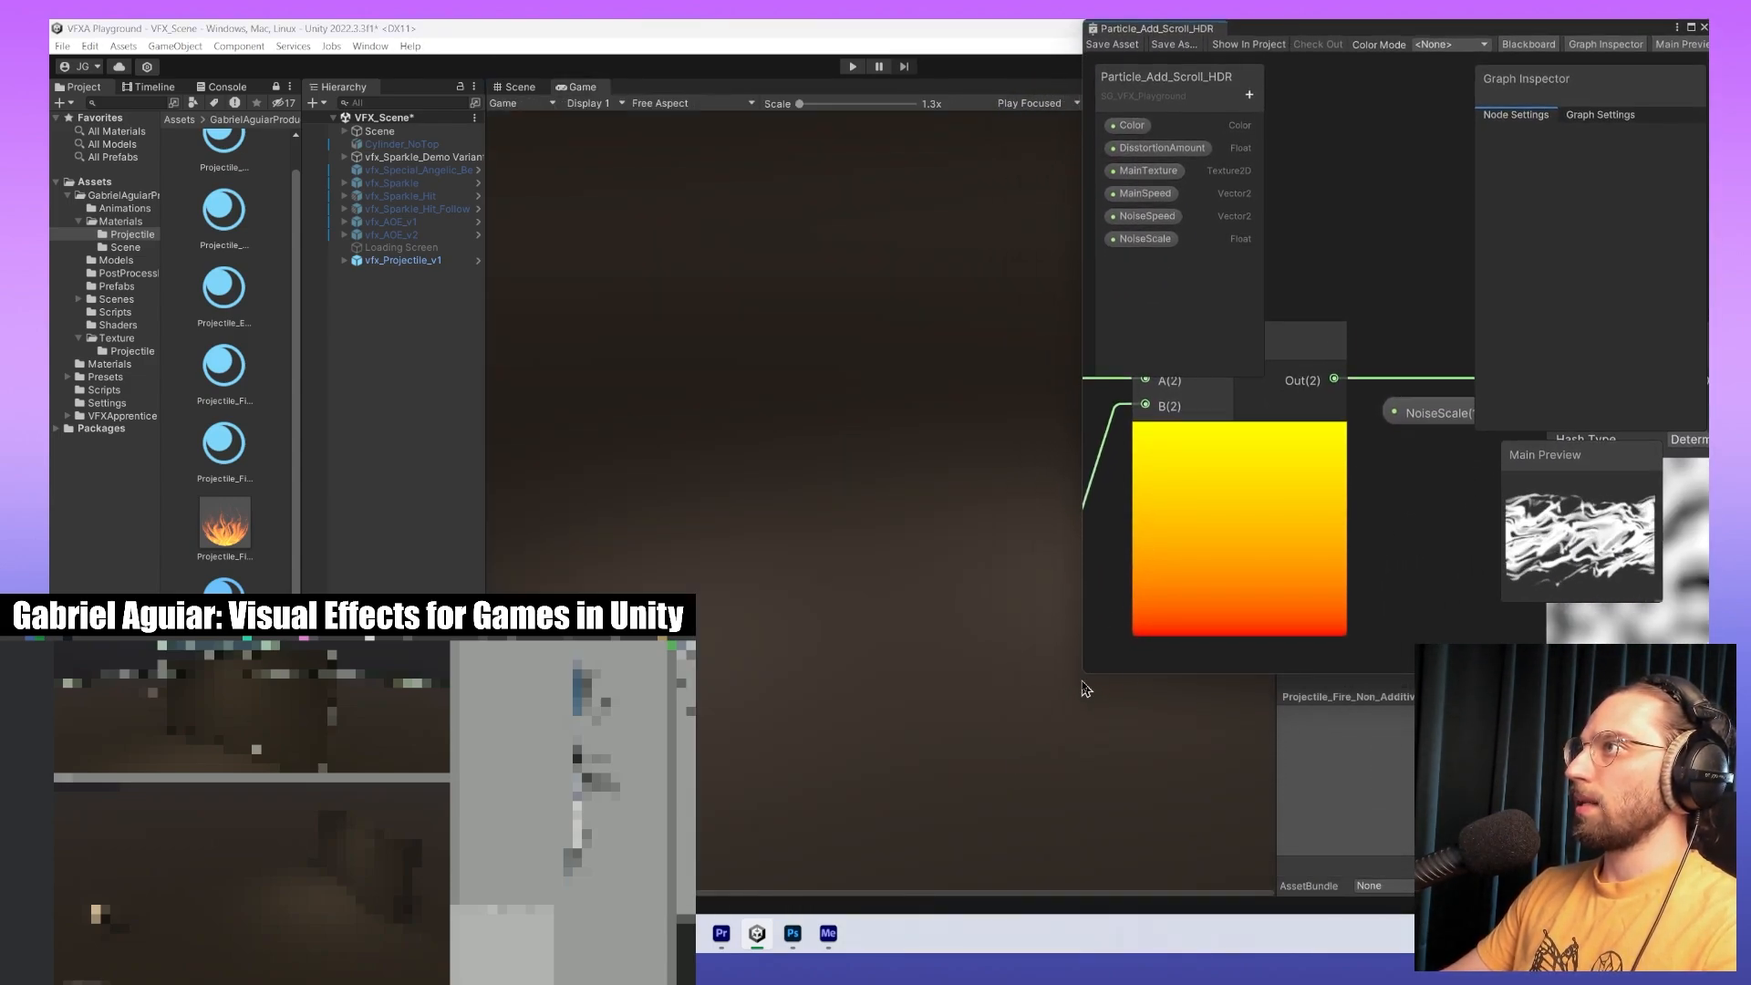
left_click_drag(1085, 672, 825, 910)
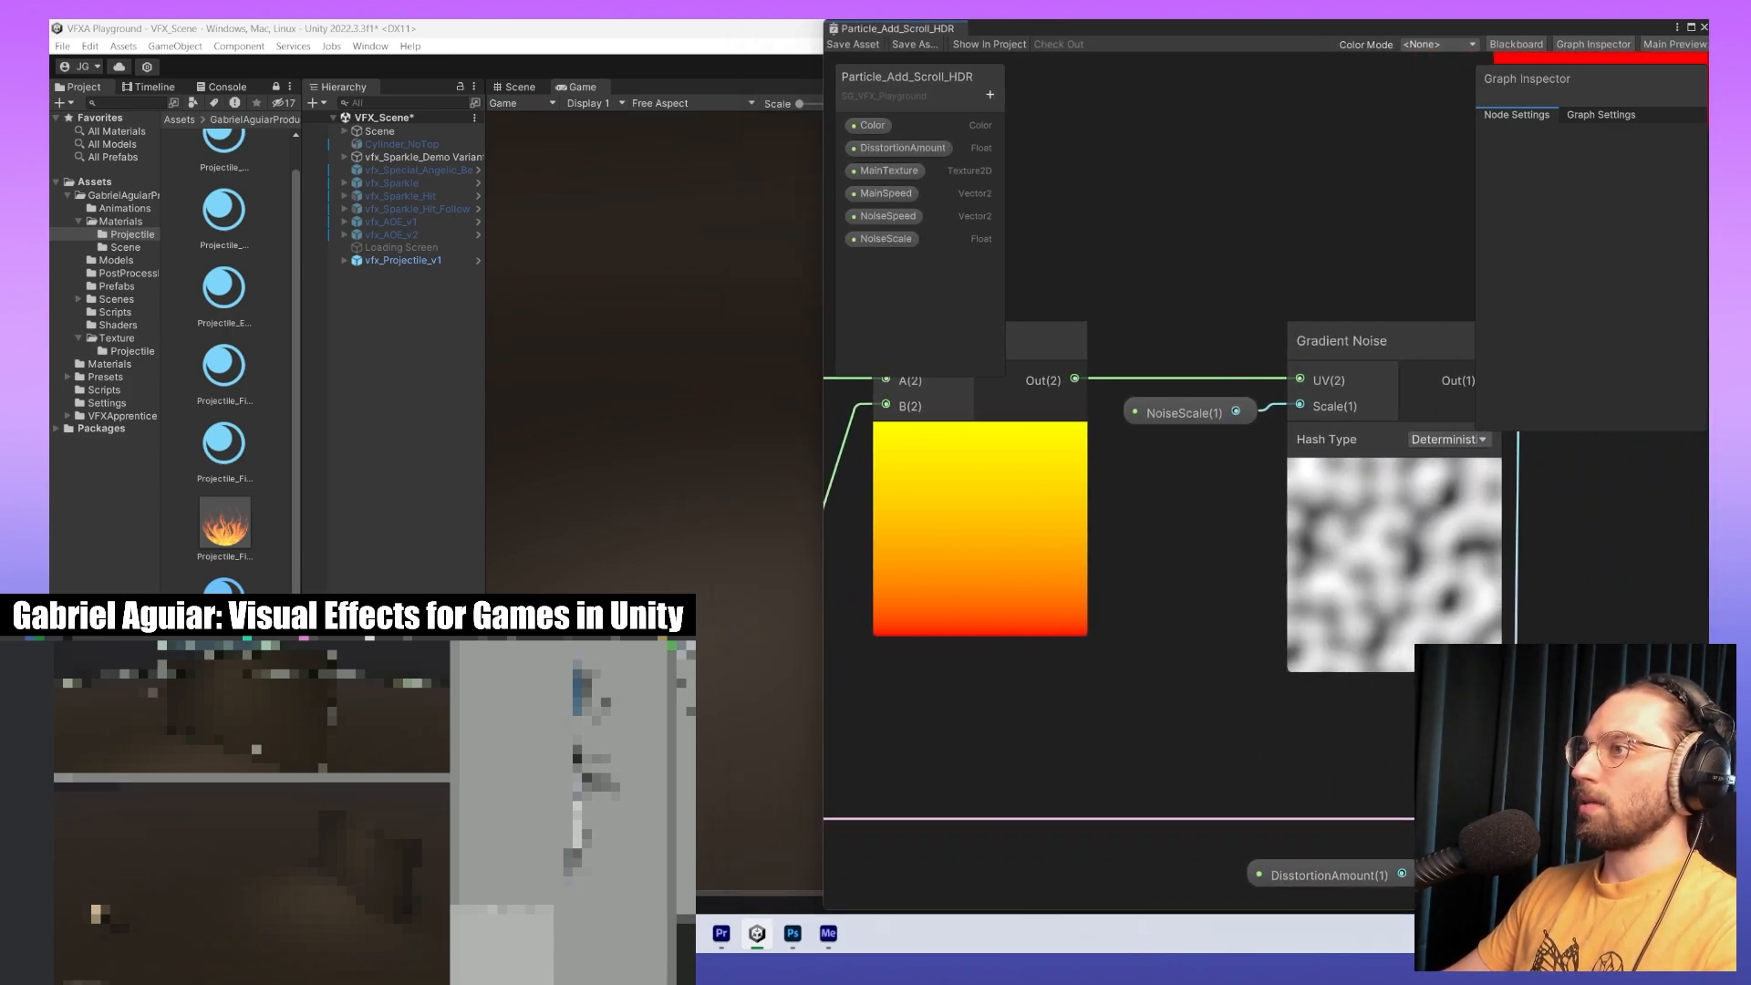
left_click_drag(401, 583, 544, 34)
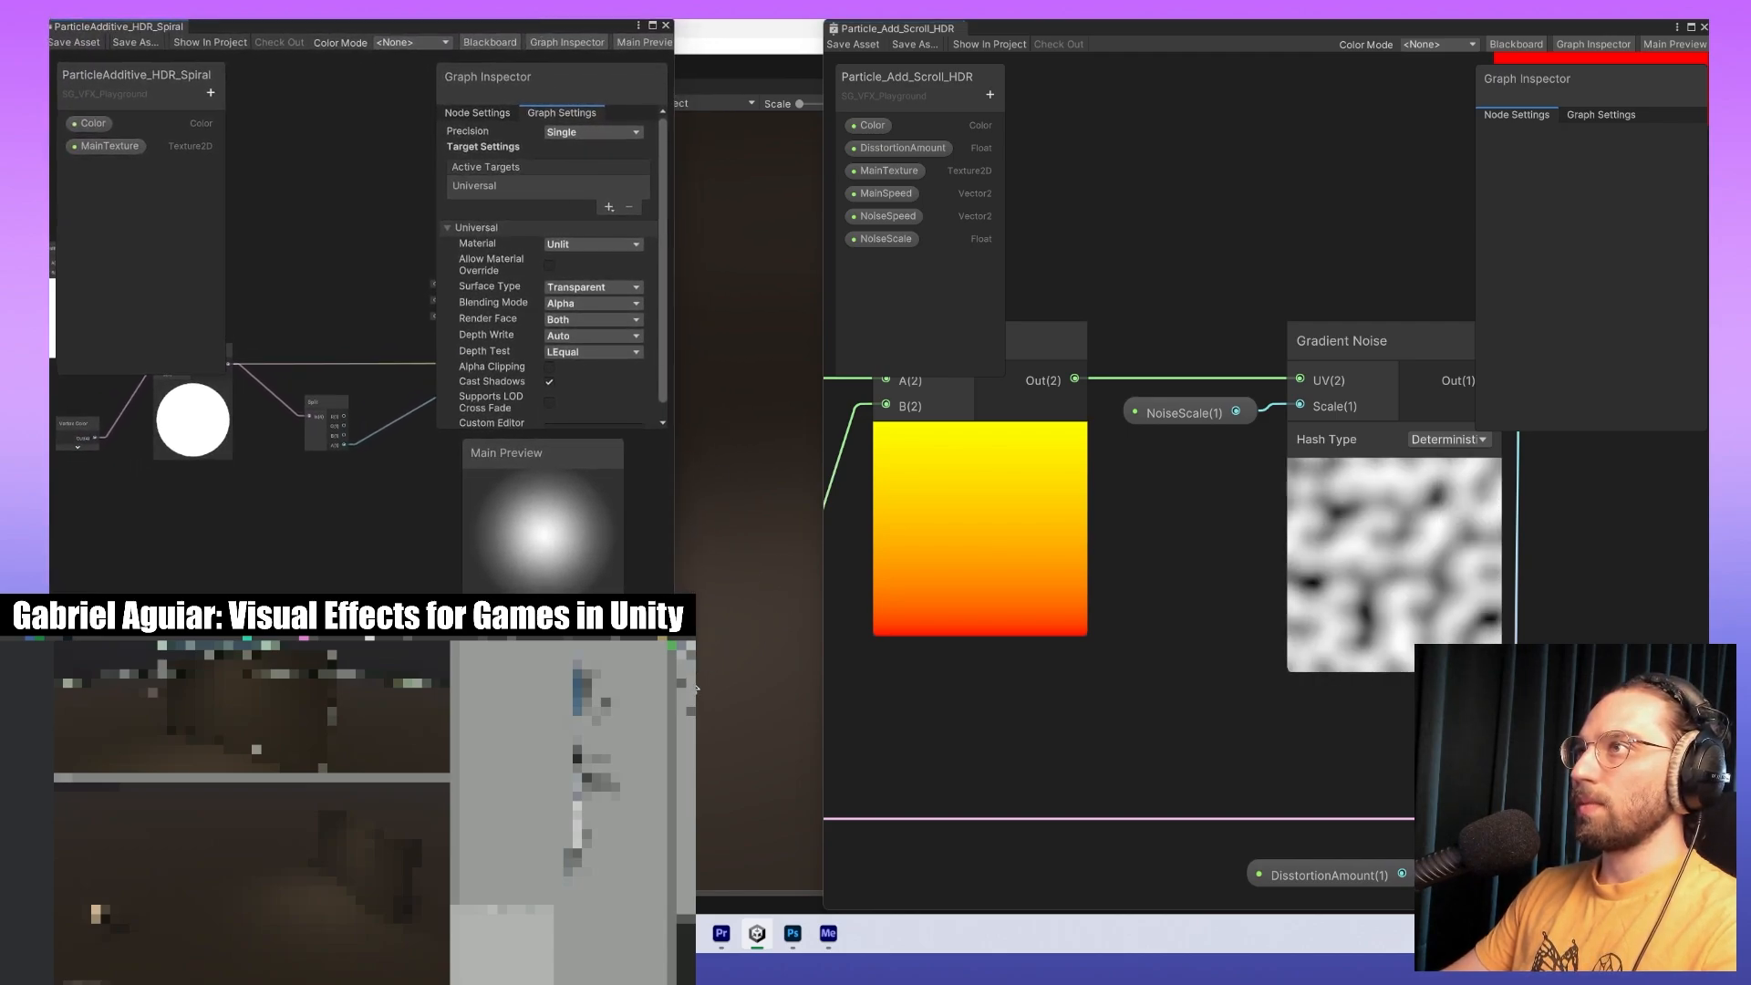
left_click_drag(684, 638, 874, 906)
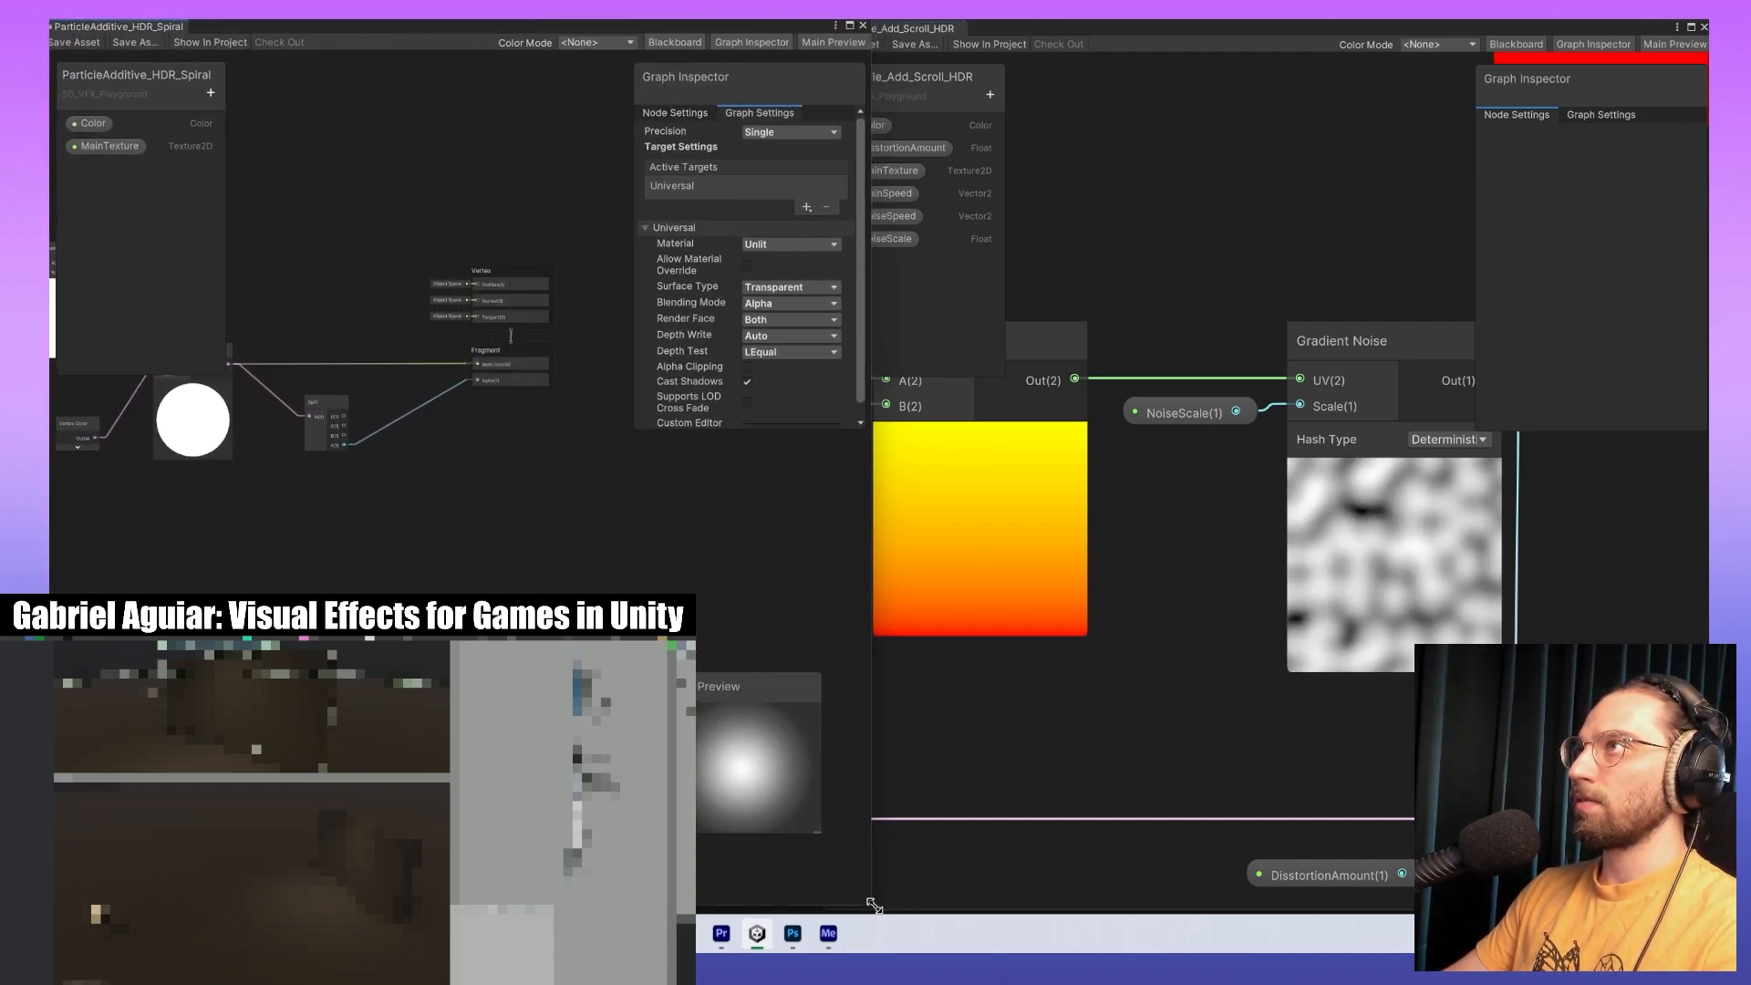
left_click(942, 786)
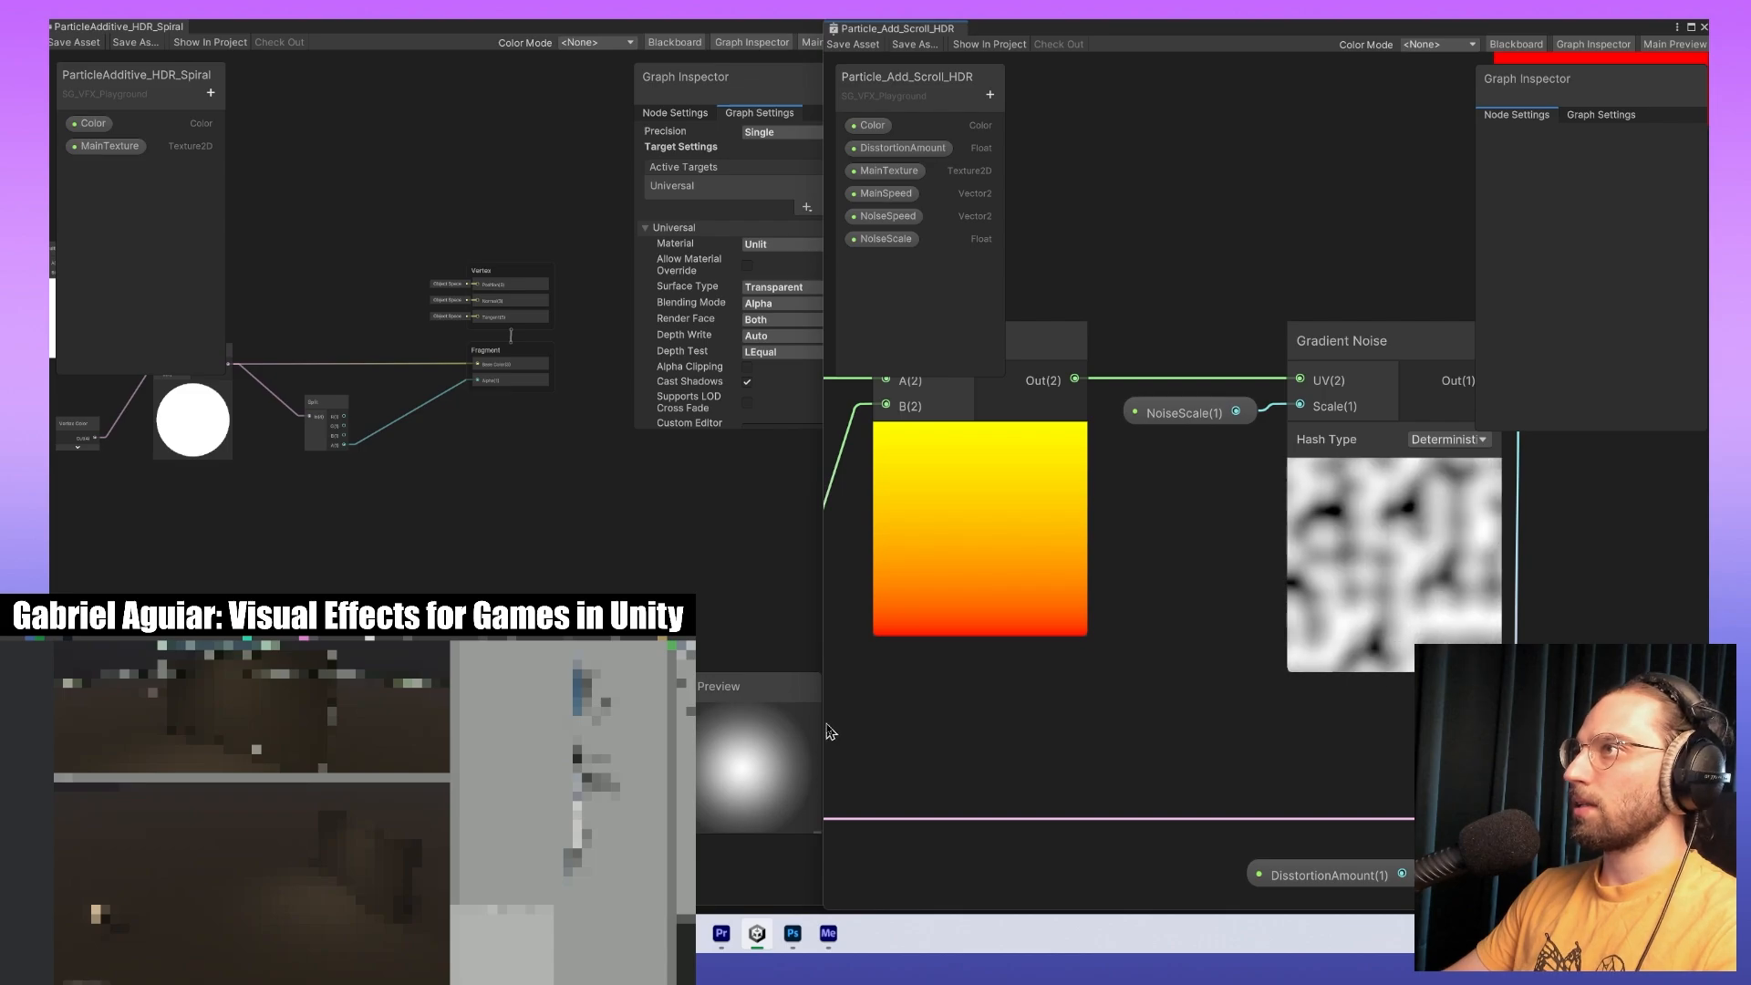
left_click_drag(825, 727, 867, 728)
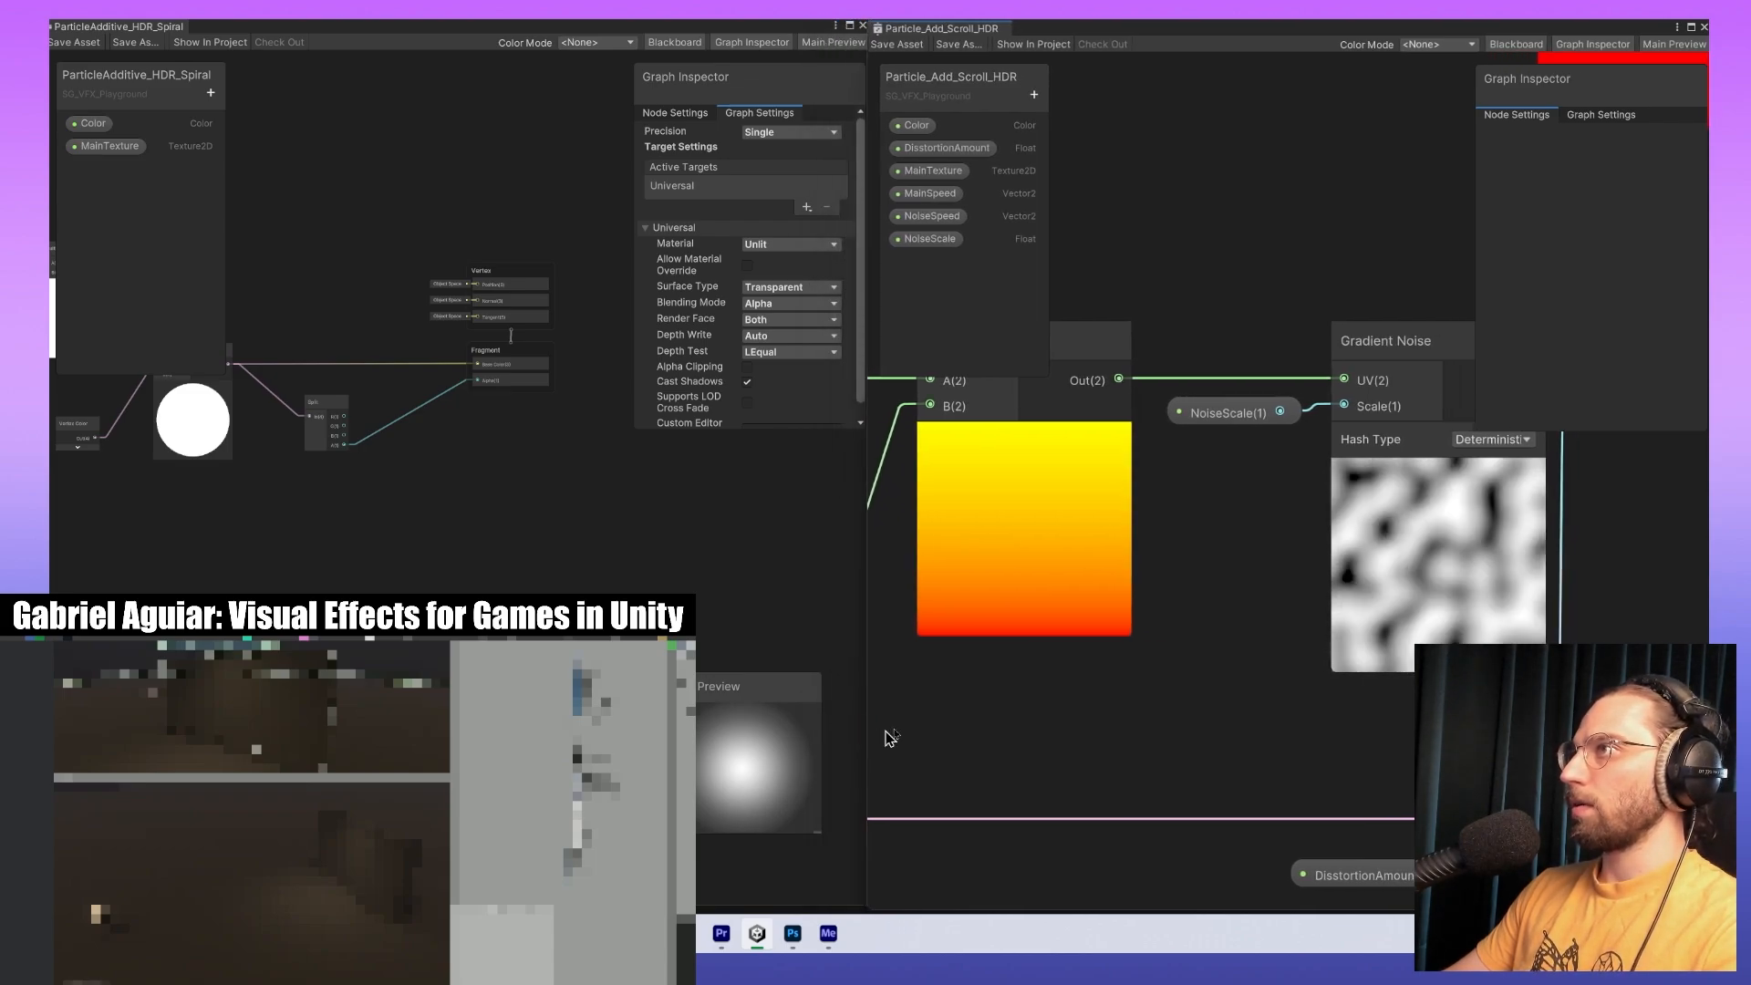
Compare the node network and graph settings of Particle_Add_Scroll_HDR with the spiral graph, then move both graph windows out of the way.
scroll(1012, 730, "down", 4)
scroll(1072, 704, "down", 1)
middle_click_drag(1208, 712, 1255, 636)
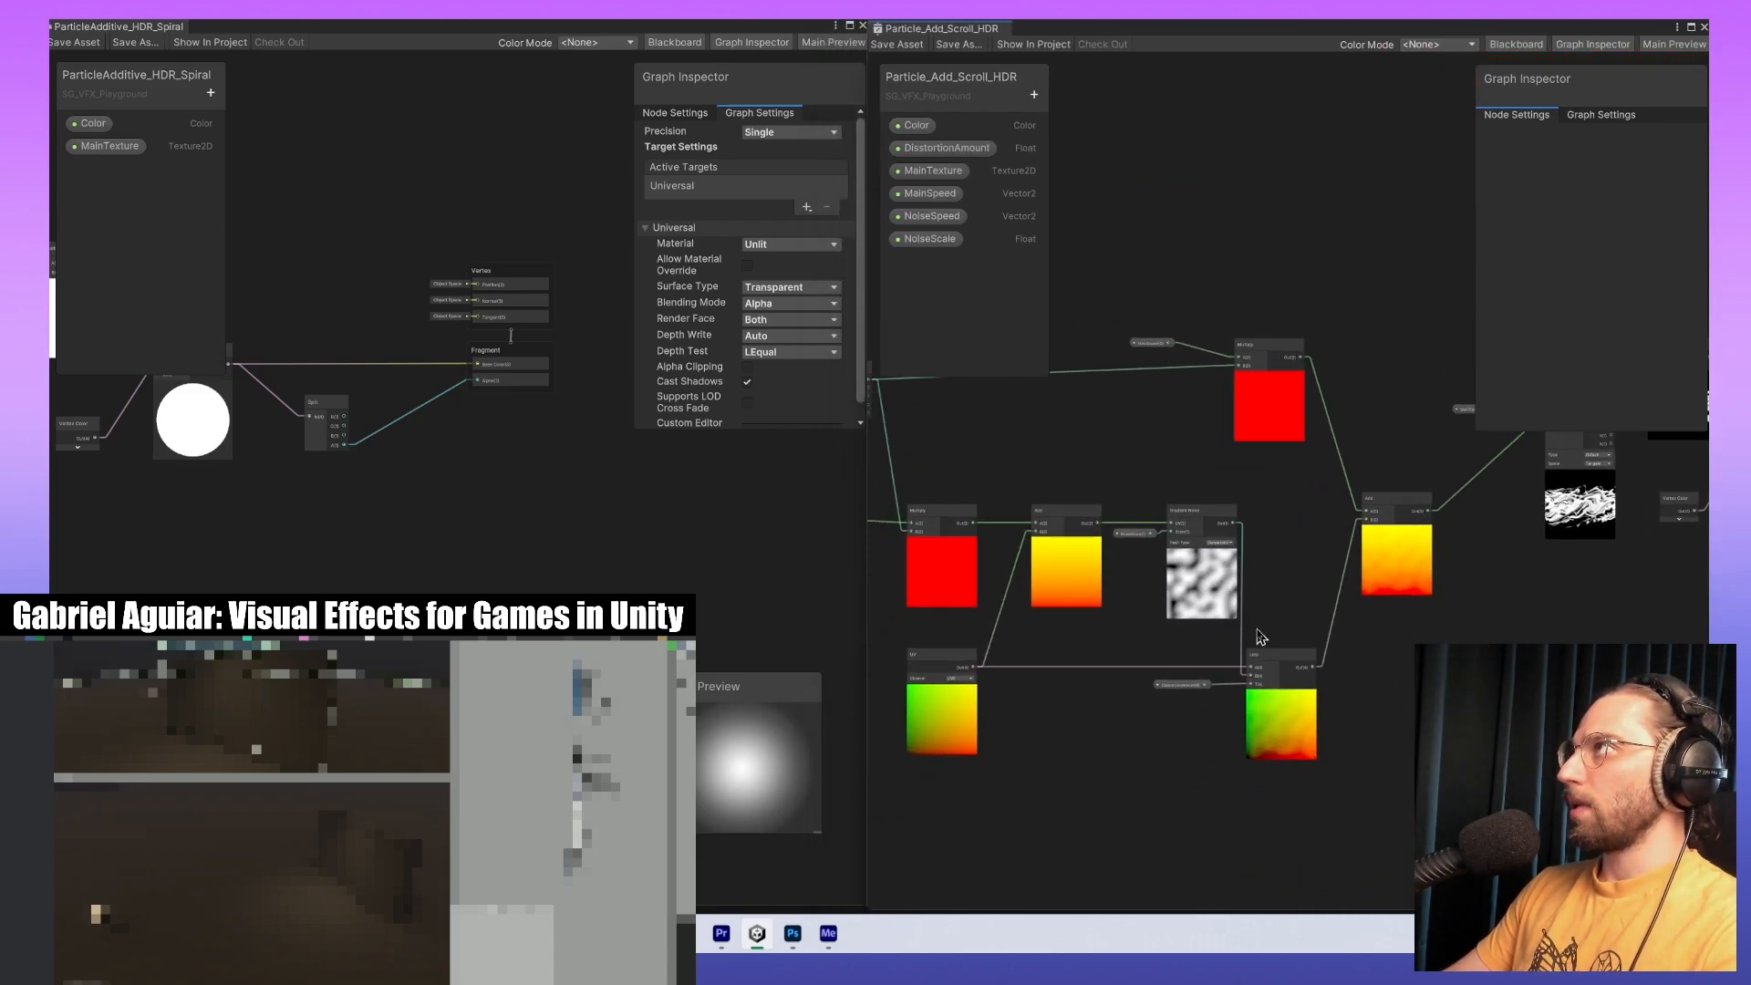
scroll(1256, 637, "down", 2)
left_click(1601, 115)
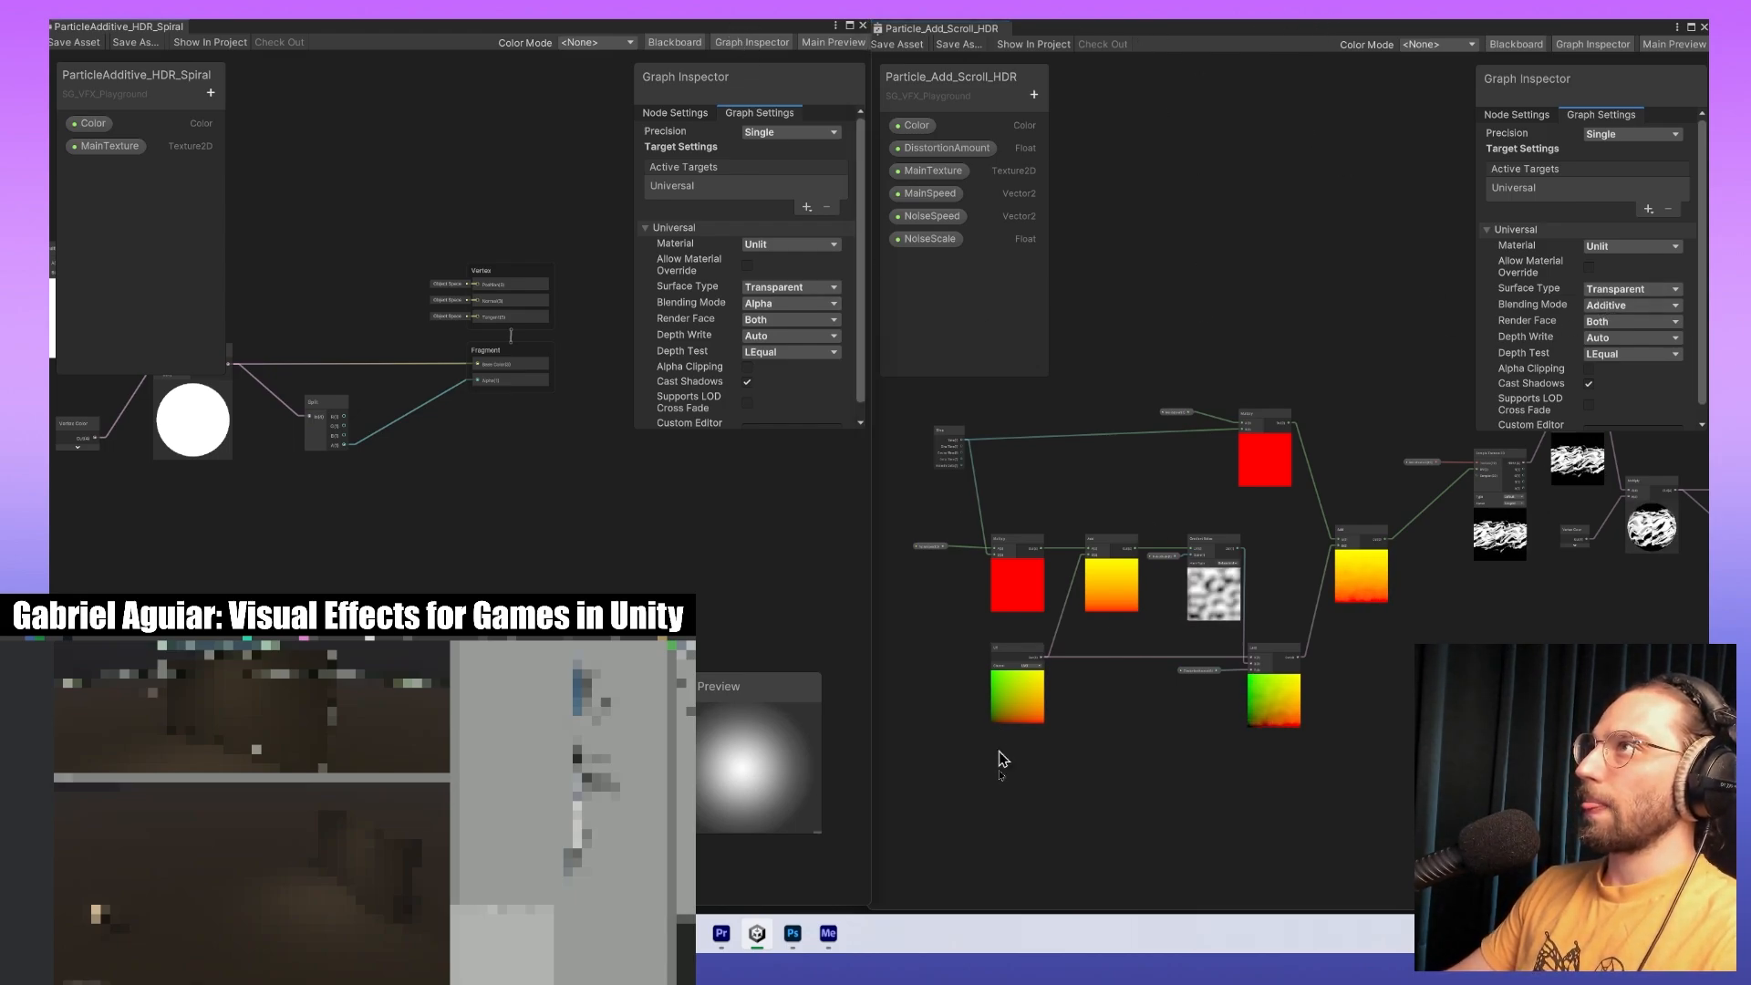
left_click_drag(693, 24, 894, 948)
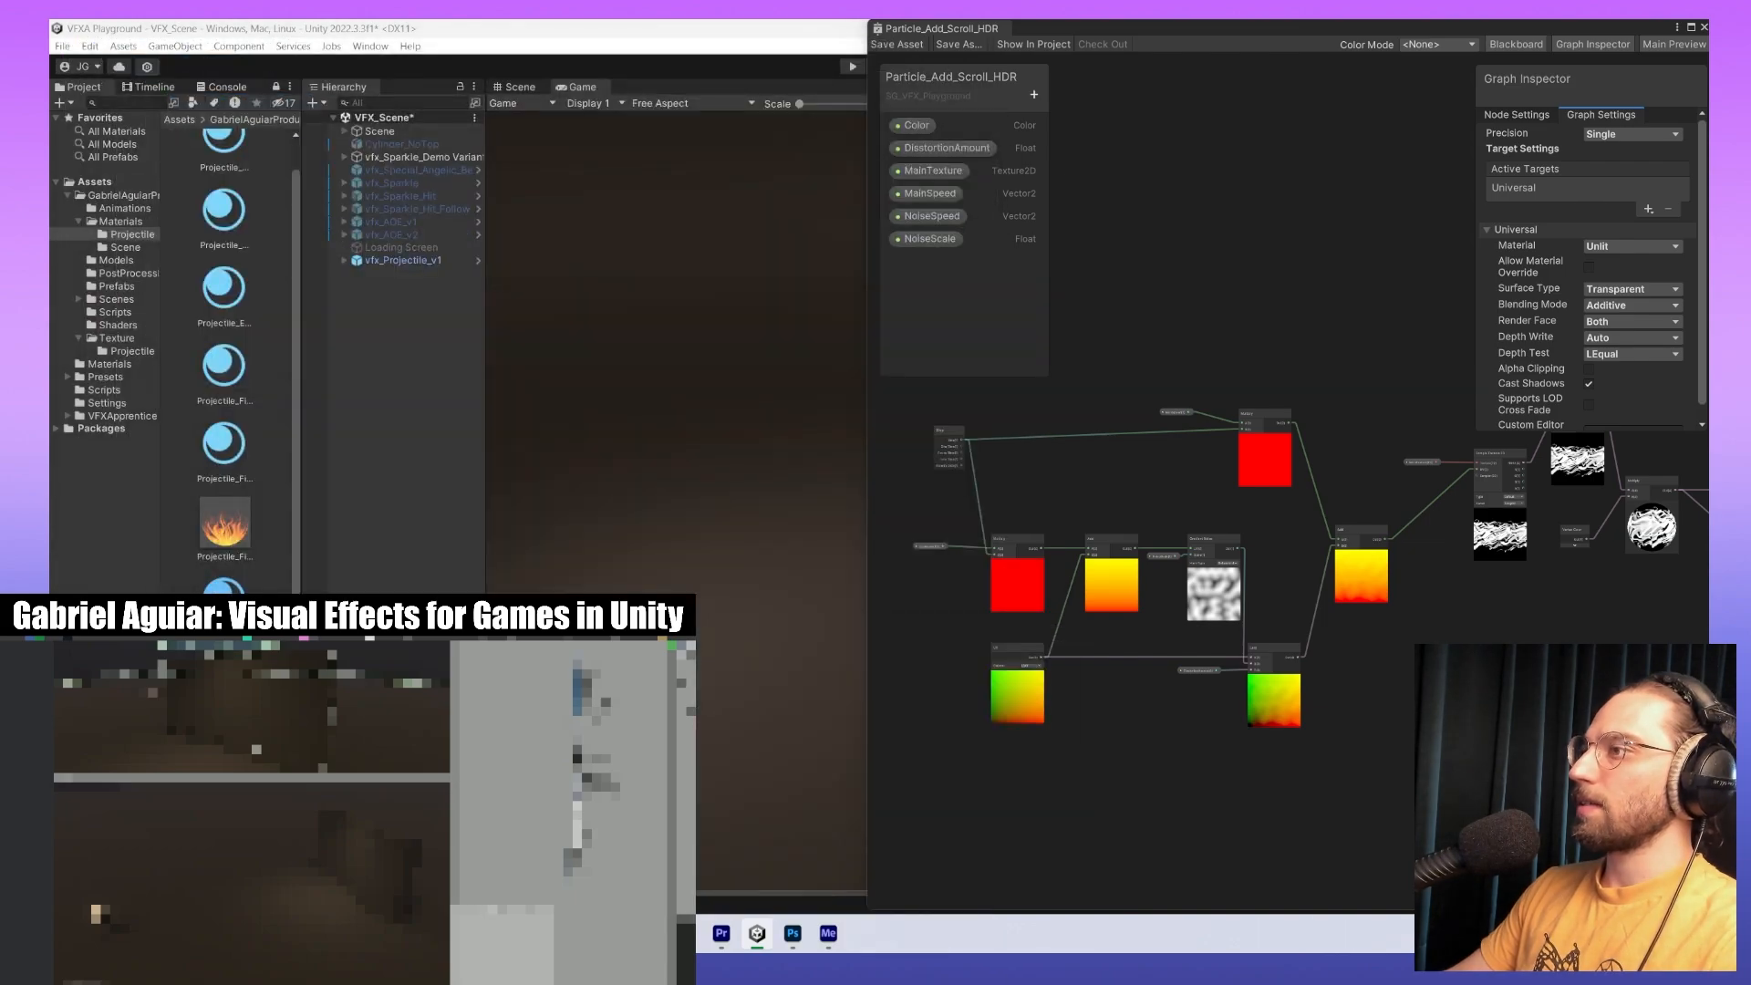
left_click_drag(1049, 28, 1231, 948)
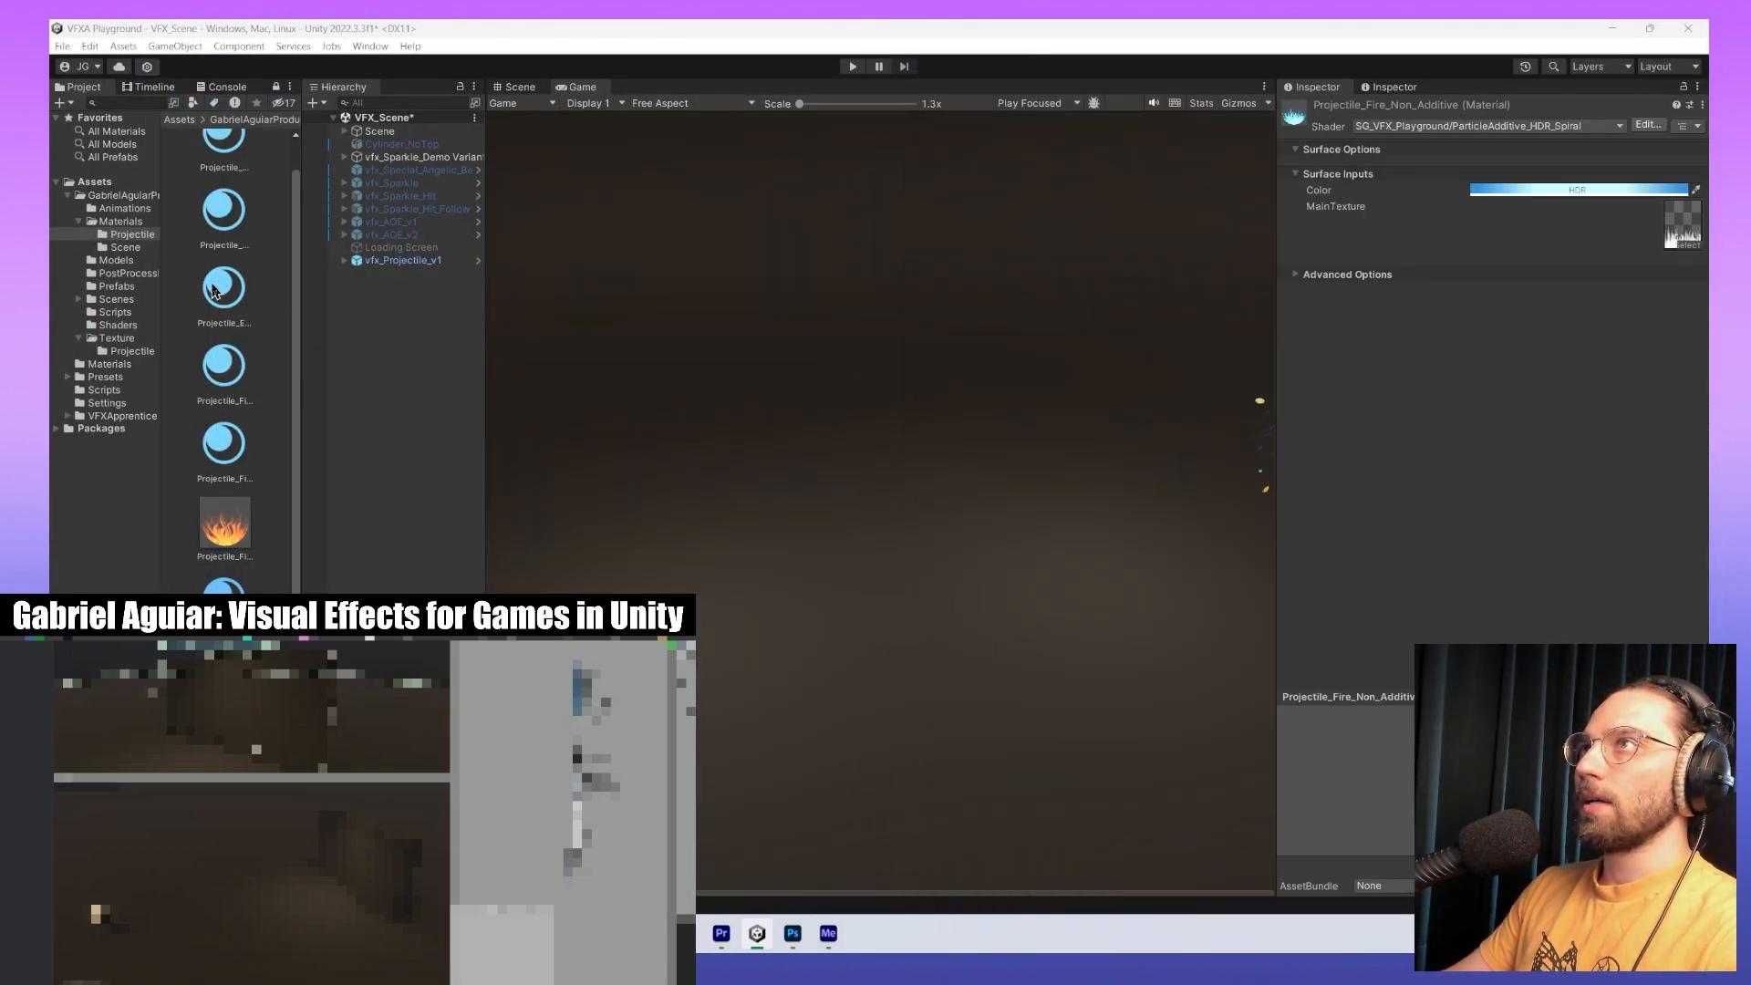
Duplicate the Particle_Add_Scroll_HDR shader in the Shaders folder as Particle_Alpha_Scroll_HDR.
scroll(224, 320, "up", 1)
left_click(186, 120)
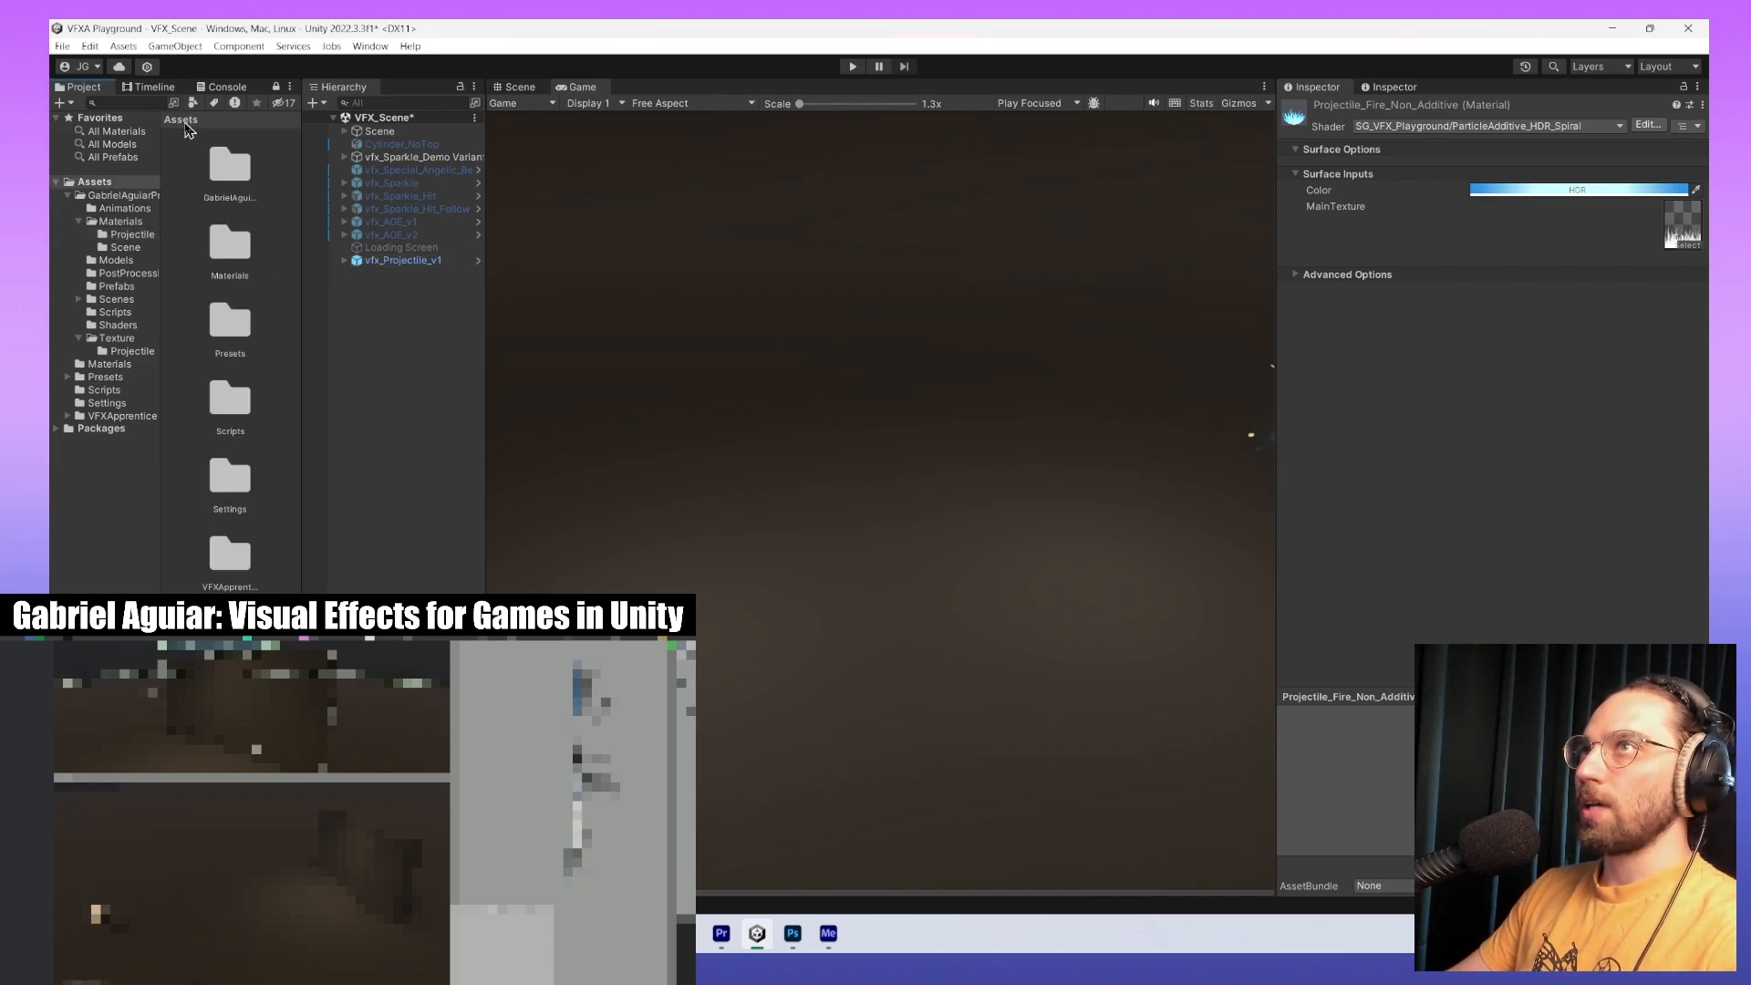
left_click(124, 208)
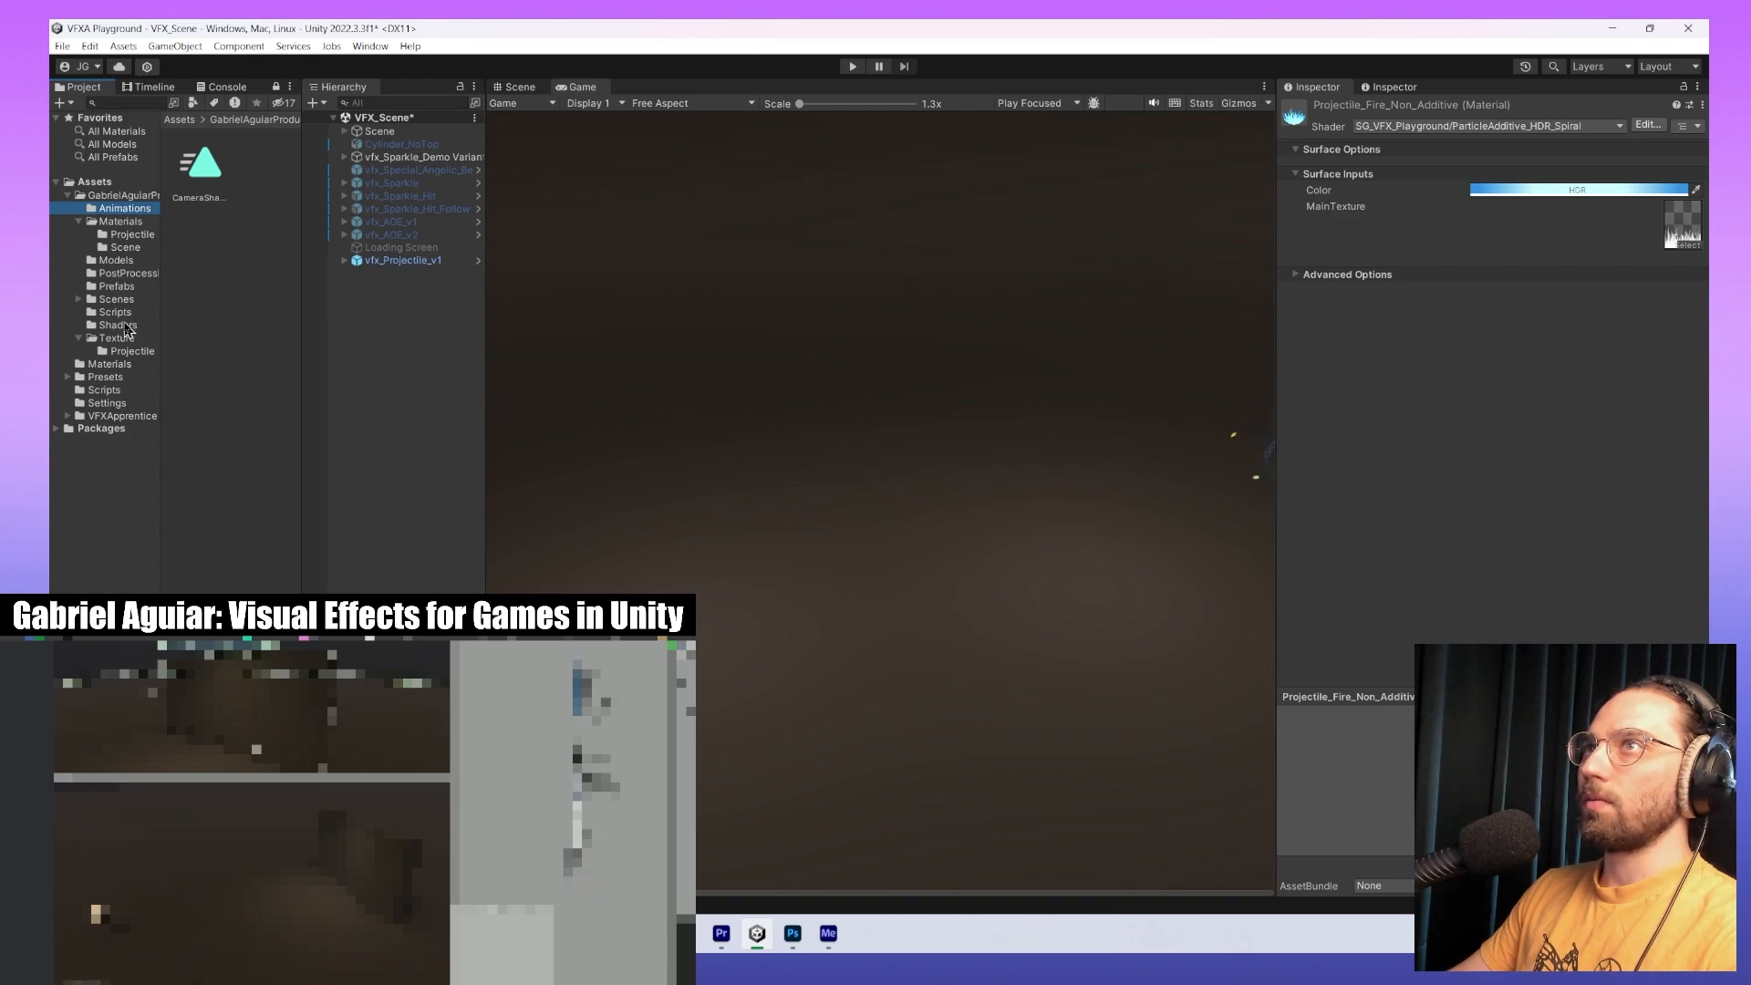
left_click(118, 326)
scroll(241, 203, "down", 3, "ctrl")
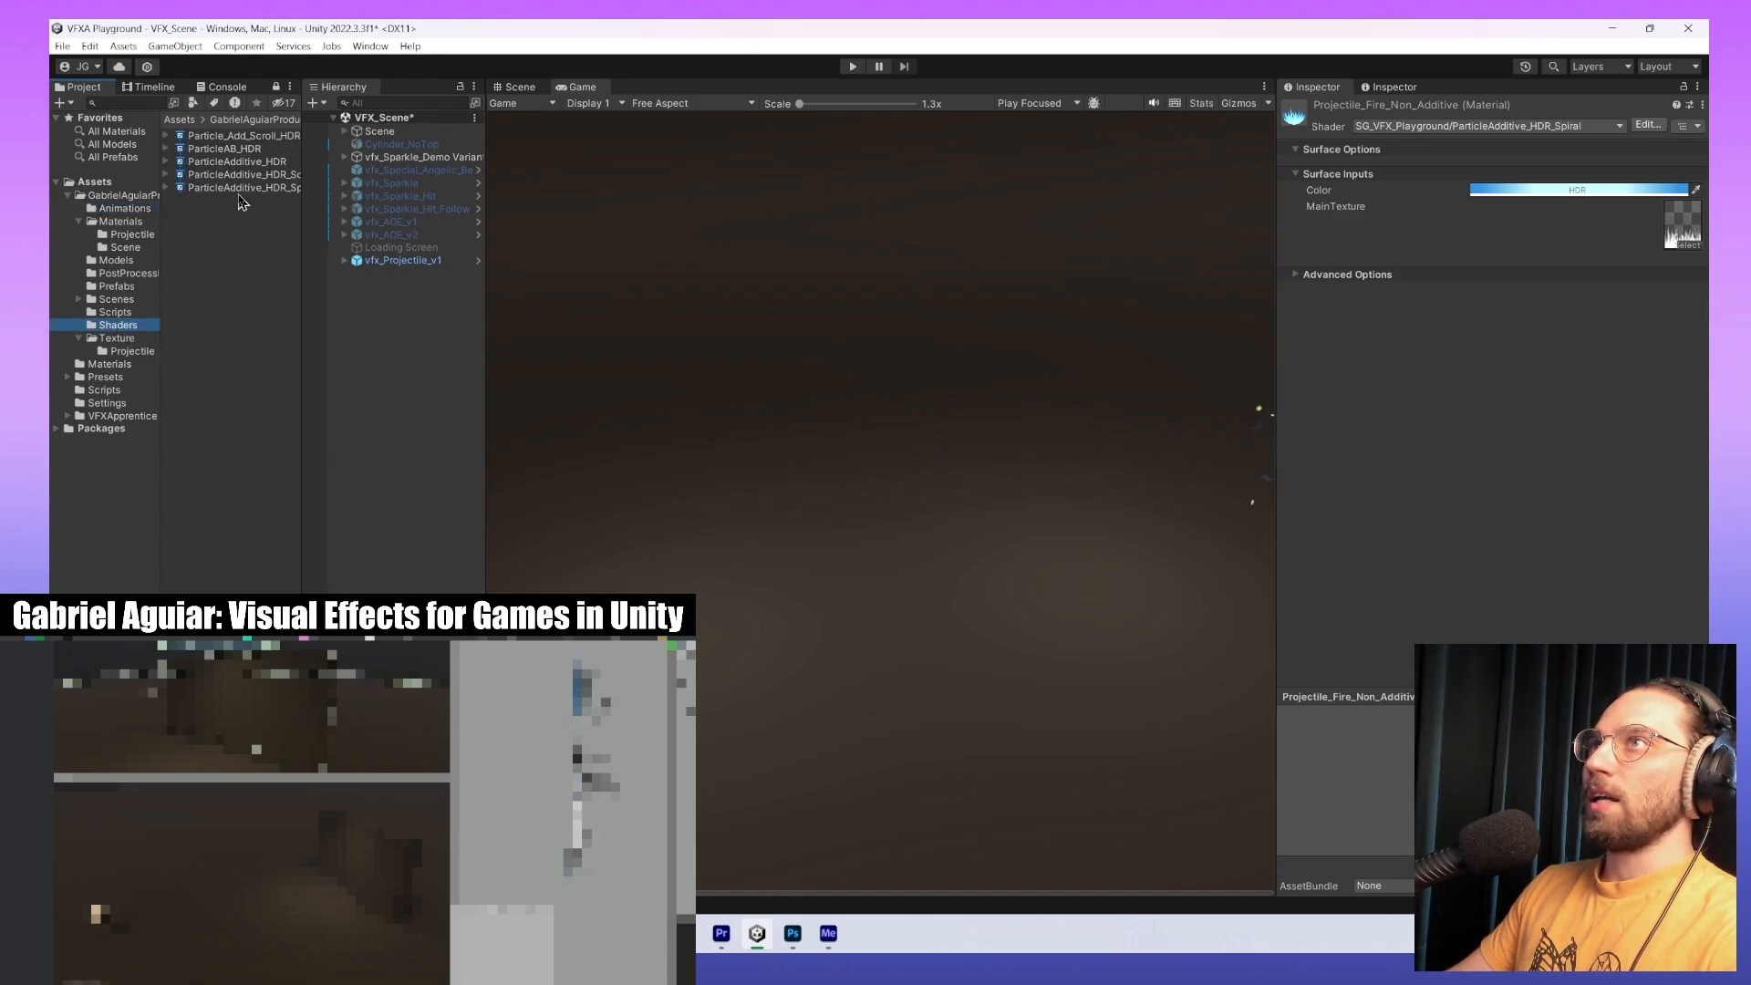
left_click_drag(301, 210, 367, 232)
left_click(295, 136)
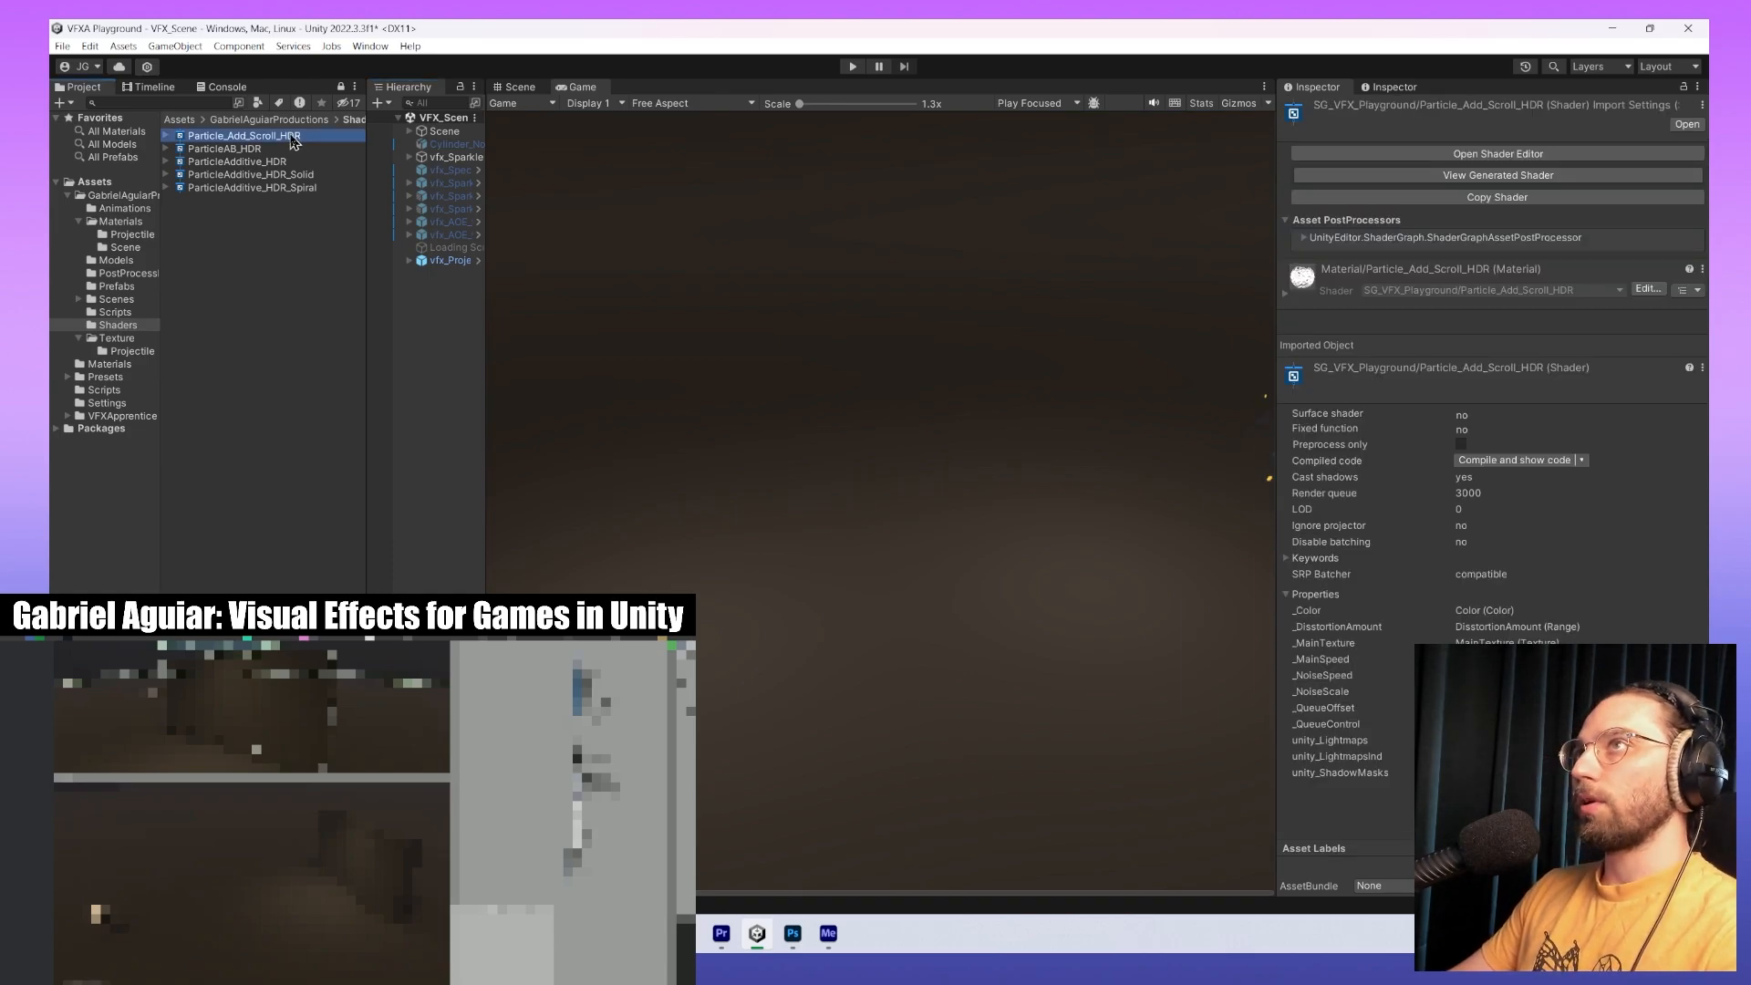
key("ctrl+d")
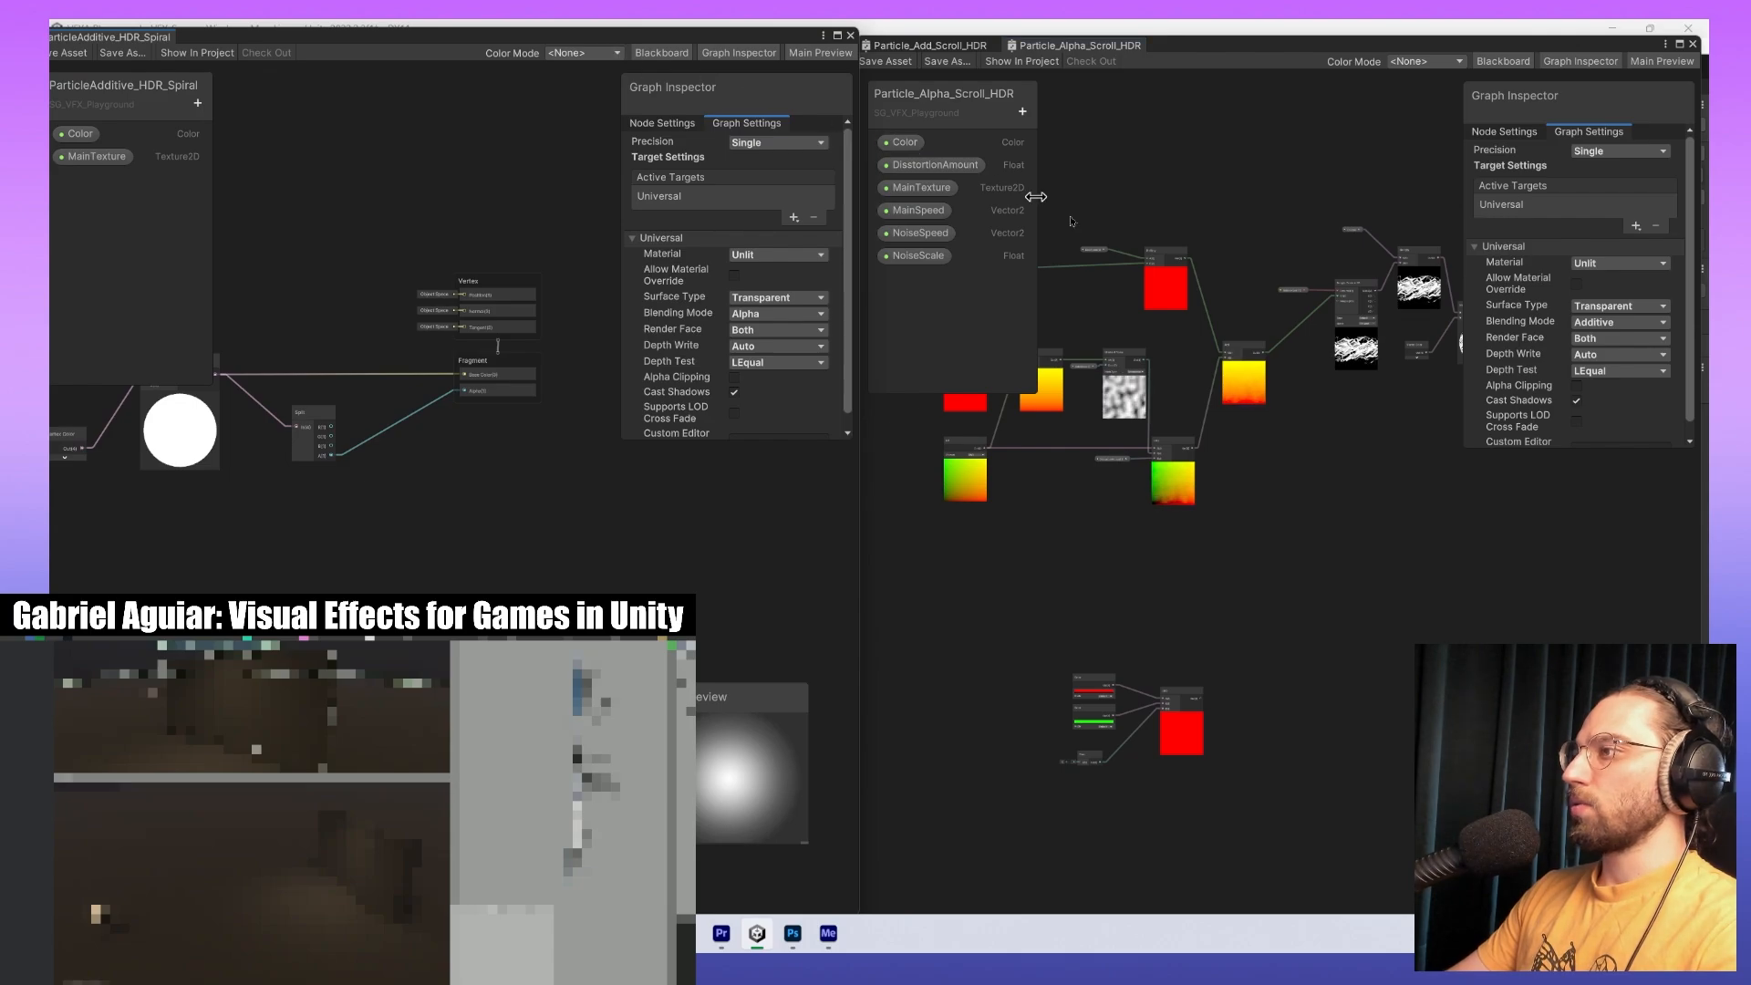
Set the Particle_Alpha_Scroll_HDR graph's blending mode to Alpha and save the asset.
middle_click_drag(1384, 402, 1284, 378)
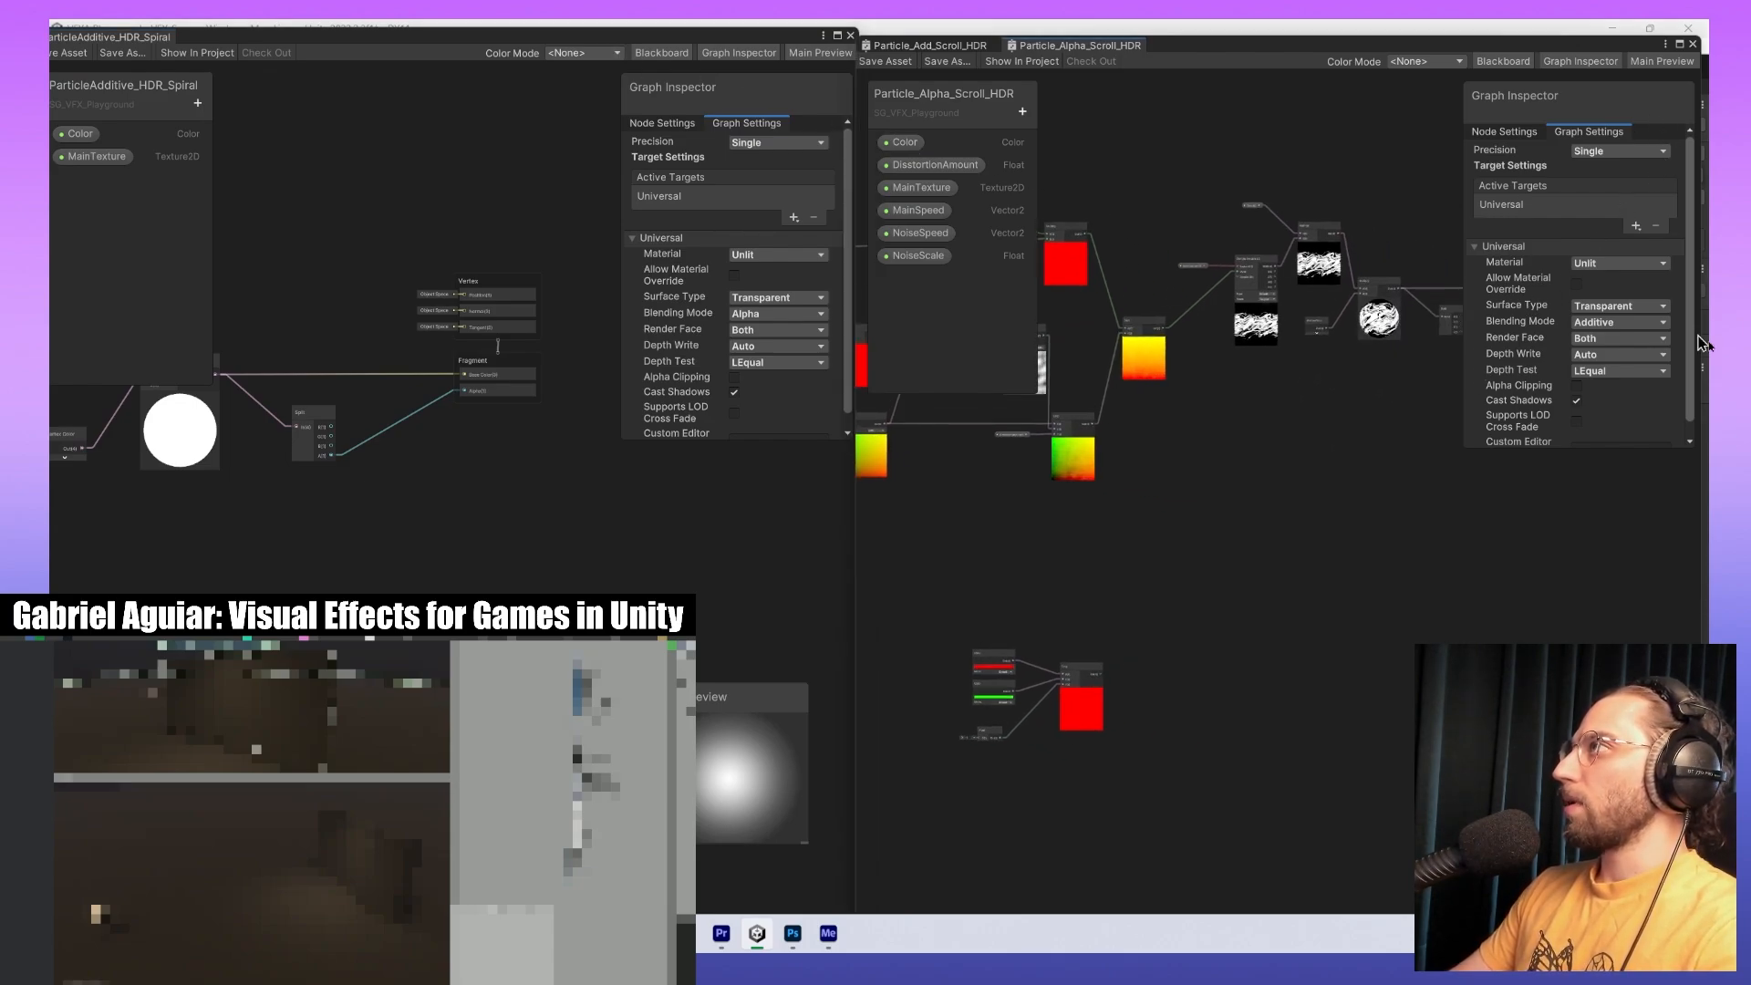
left_click(1631, 324)
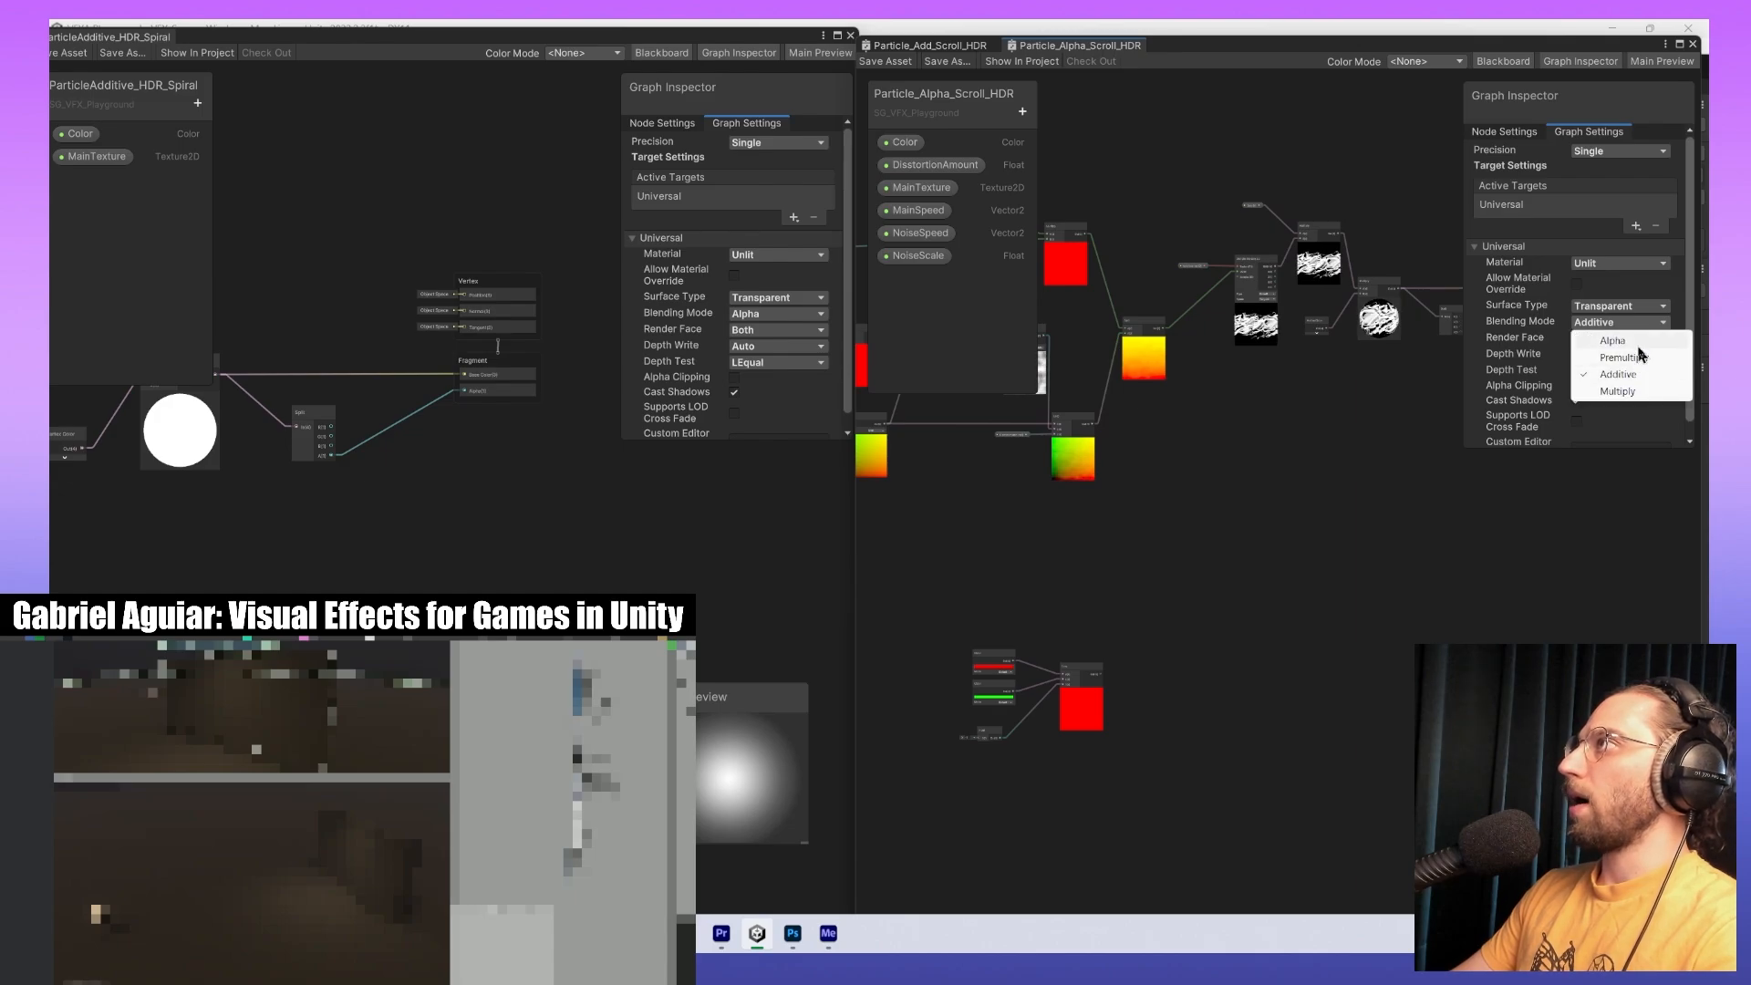
left_click(1637, 340)
key("ctrl+s")
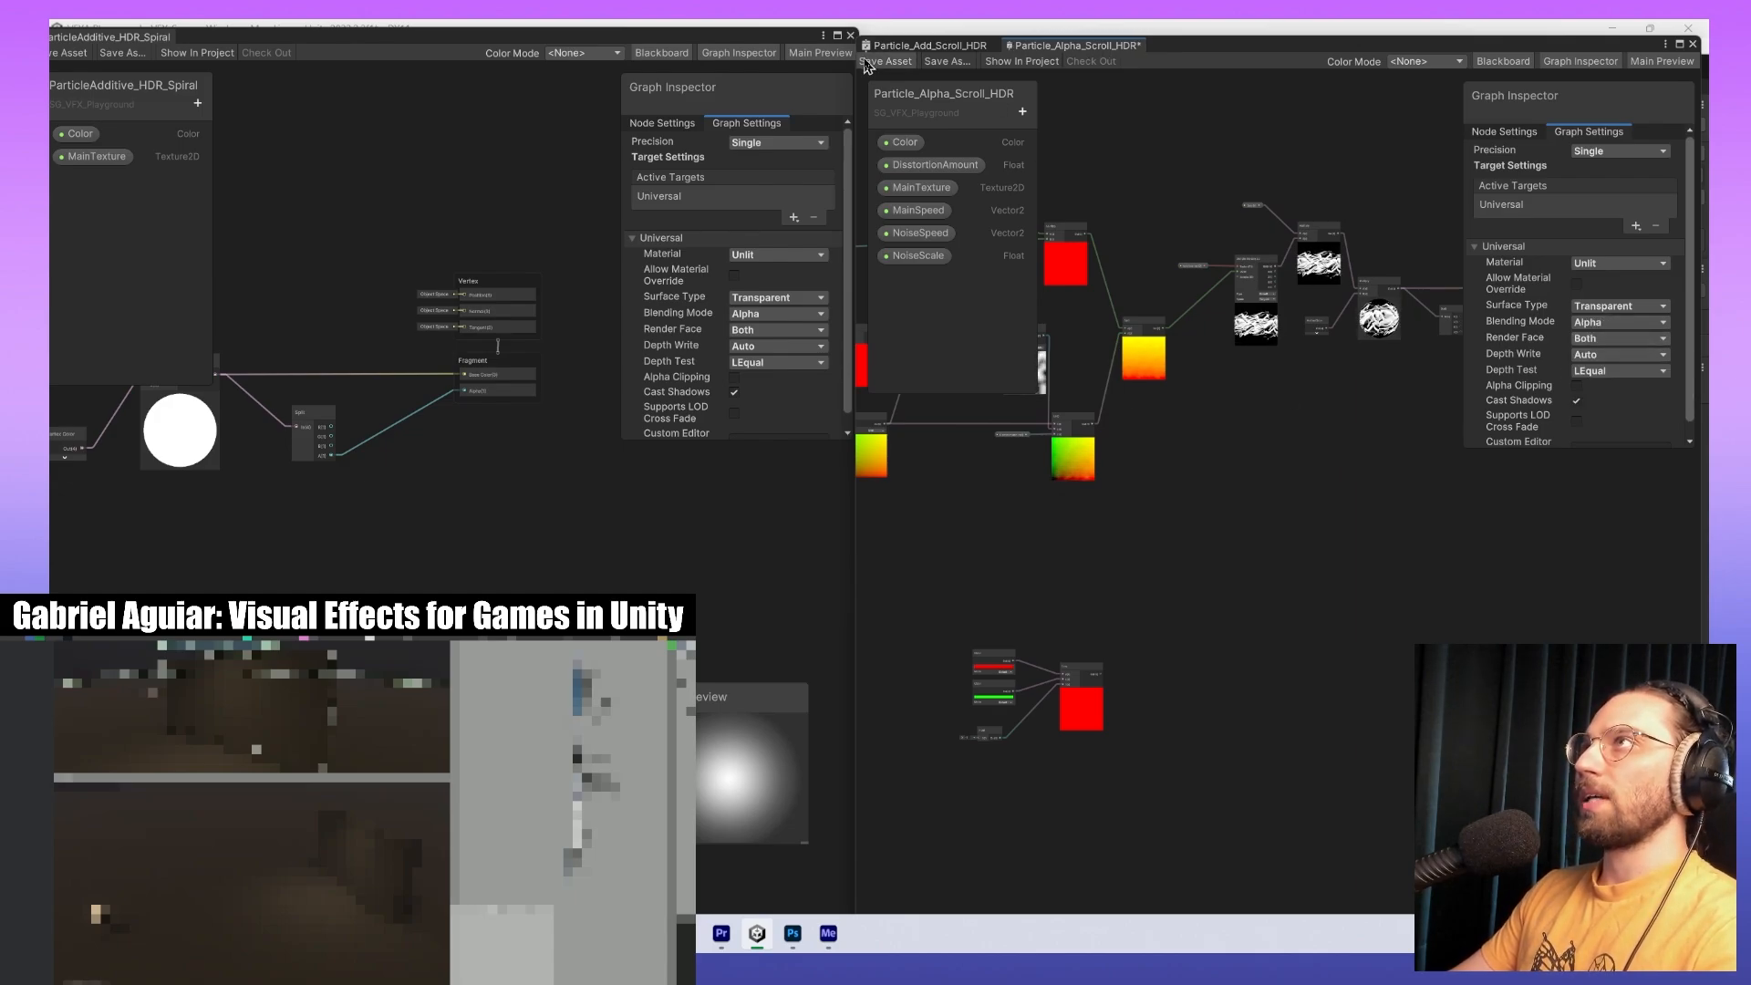
Move the spiral graph window out of the way and close the window holding the two scroll shader graphs.
left_click_drag(391, 38, 525, 211)
left_click(987, 208)
left_click_drag(1192, 47, 1194, 59)
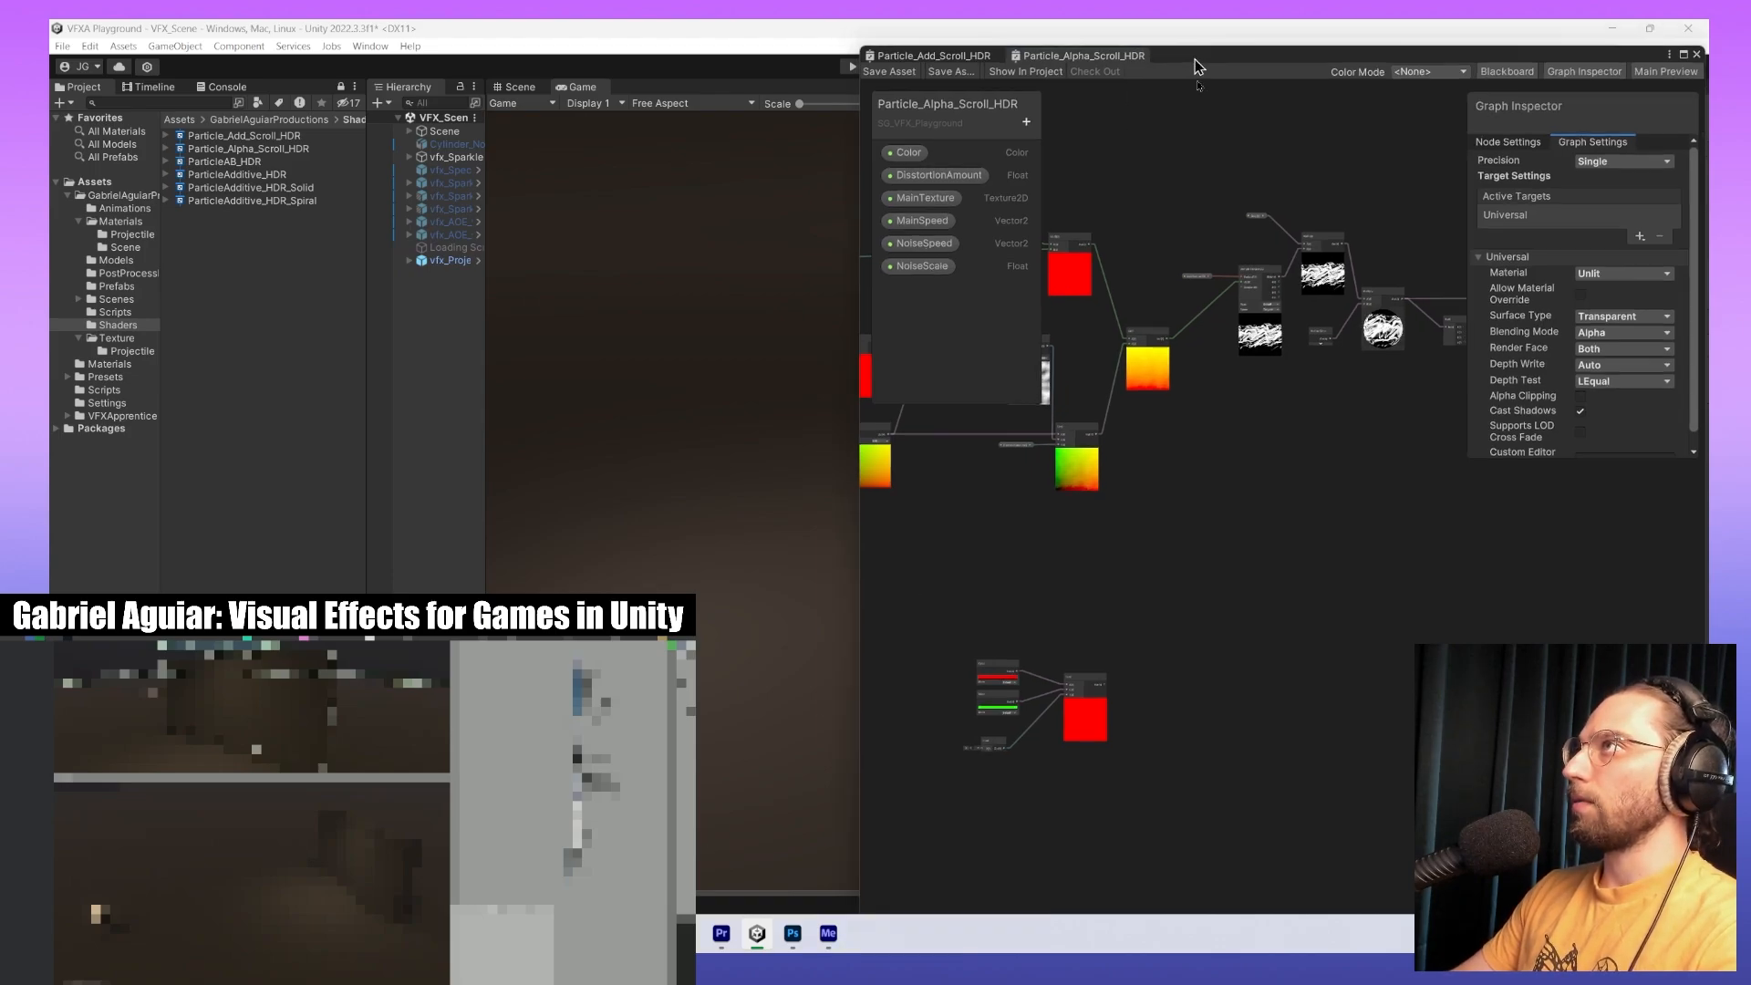
left_click(1695, 55)
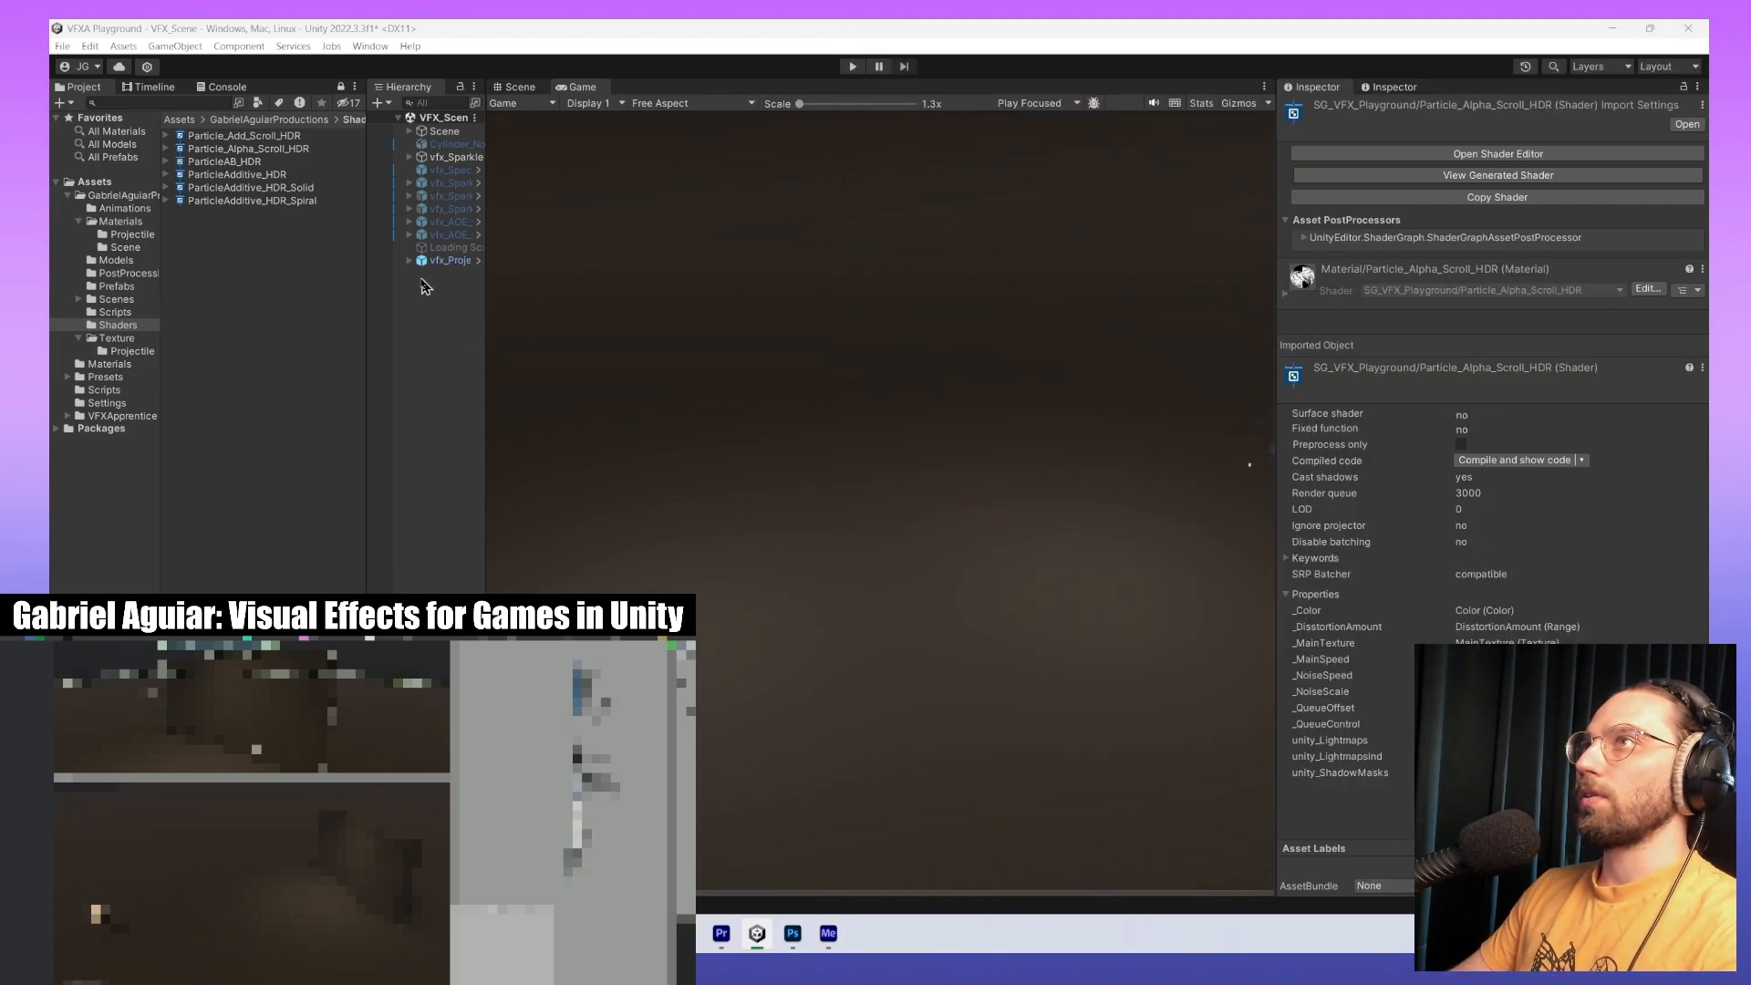
Open the Projectile materials folder under GabrielAguiarProductions and enlarge the asset thumbnails.
left_click_drag(367, 266, 338, 266)
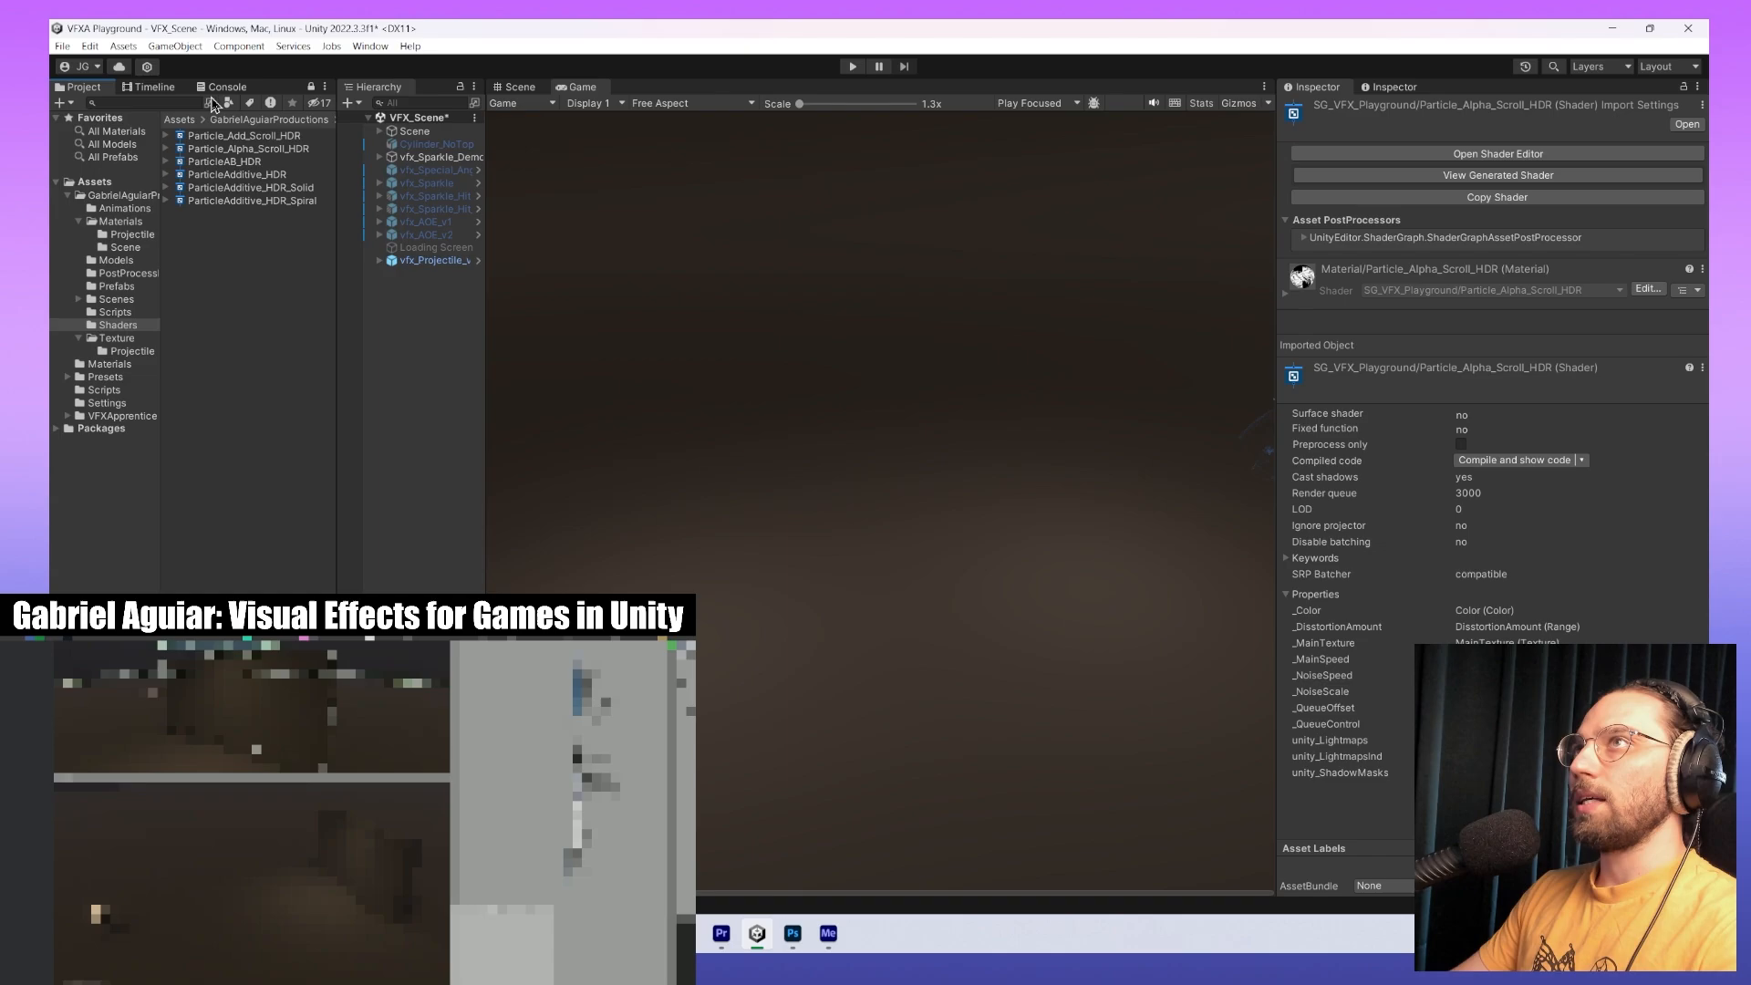
left_click(179, 120)
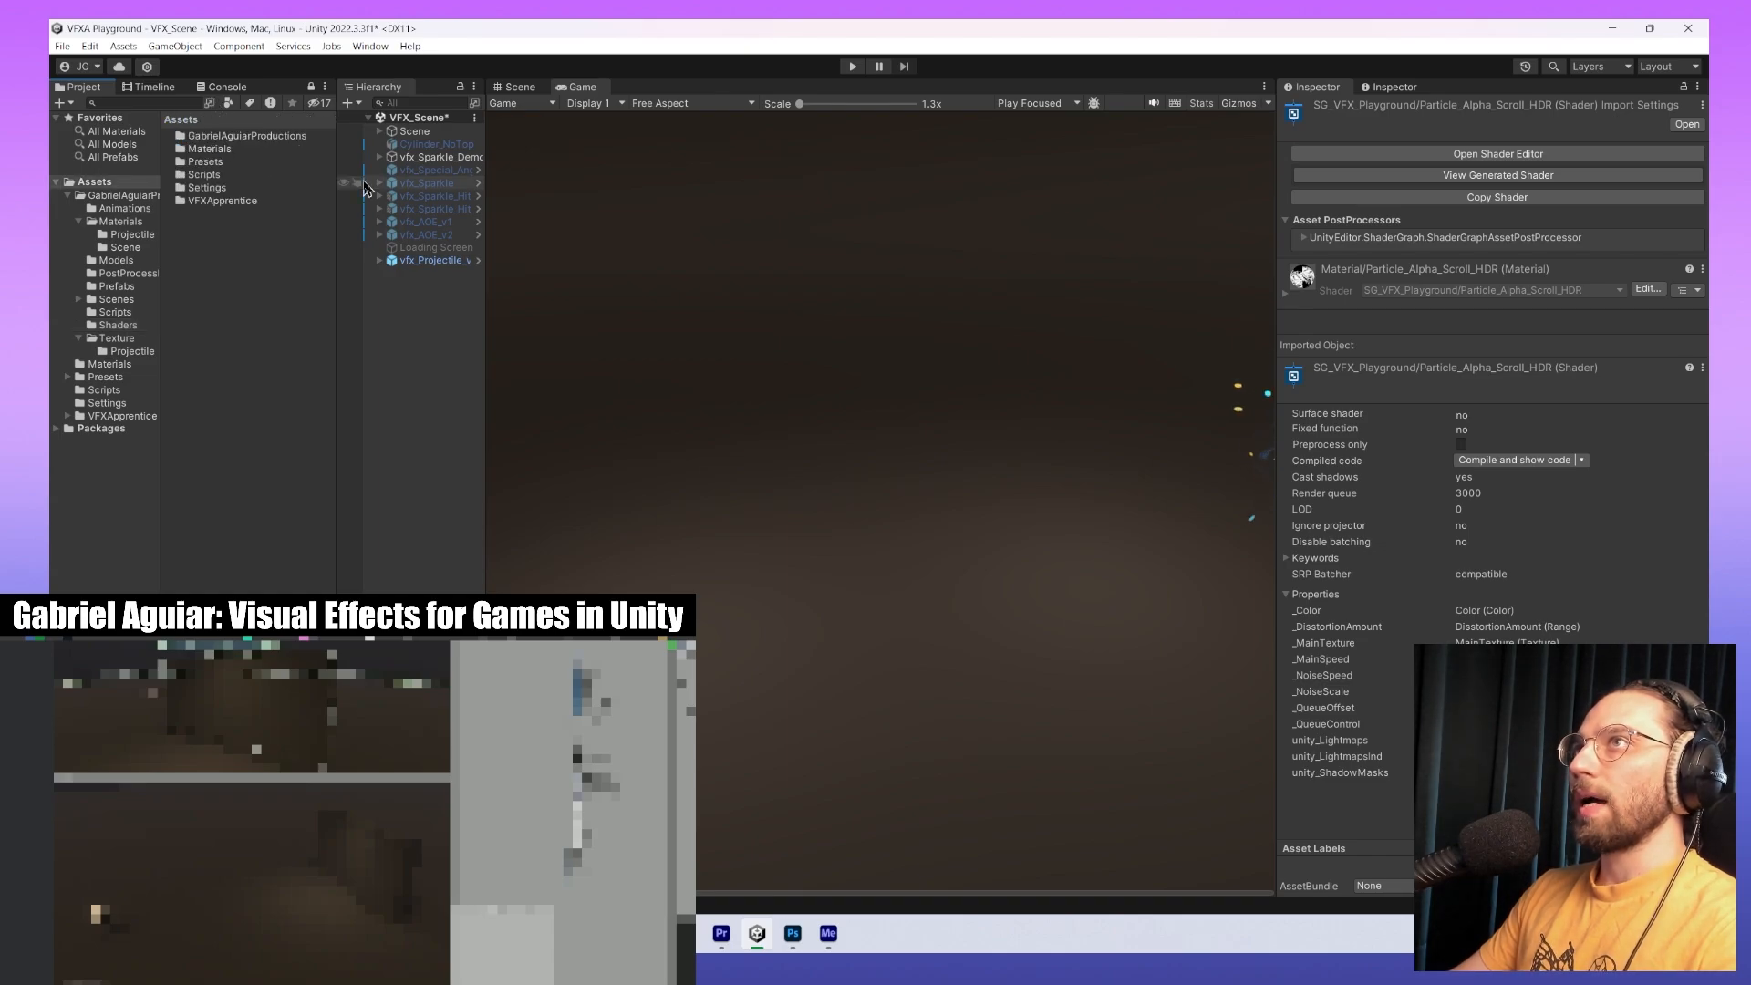
double_click(229, 153)
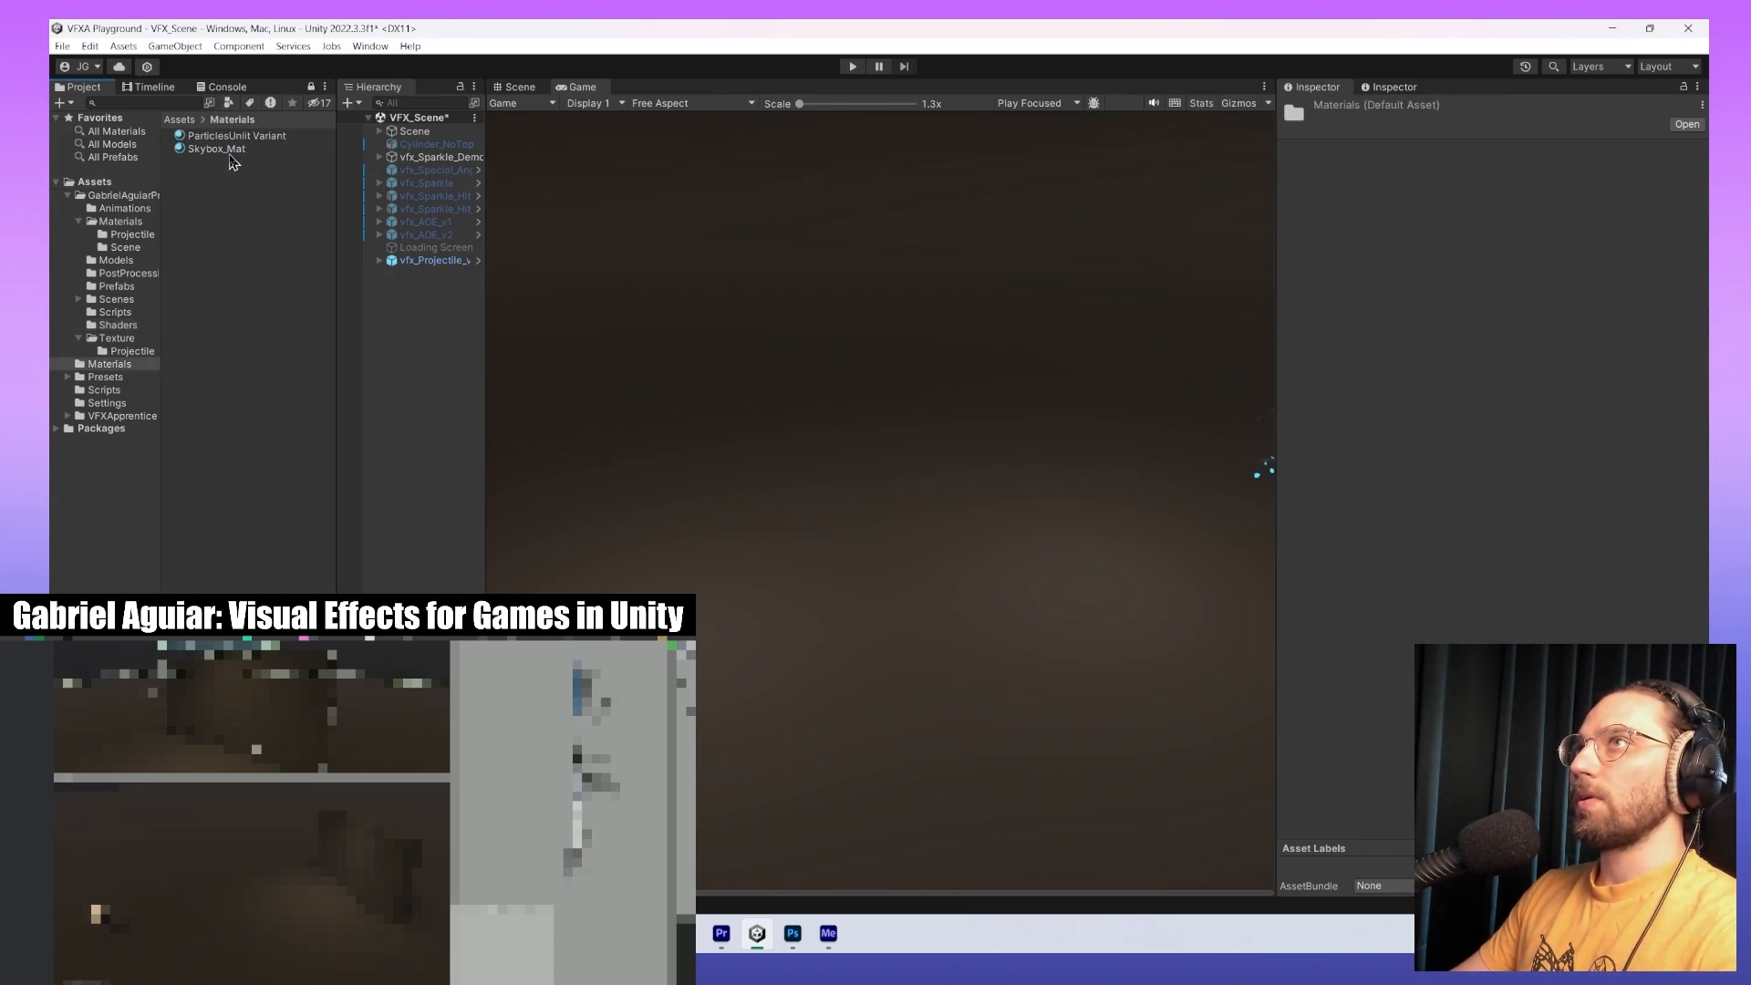
left_click(101, 196)
double_click(201, 152)
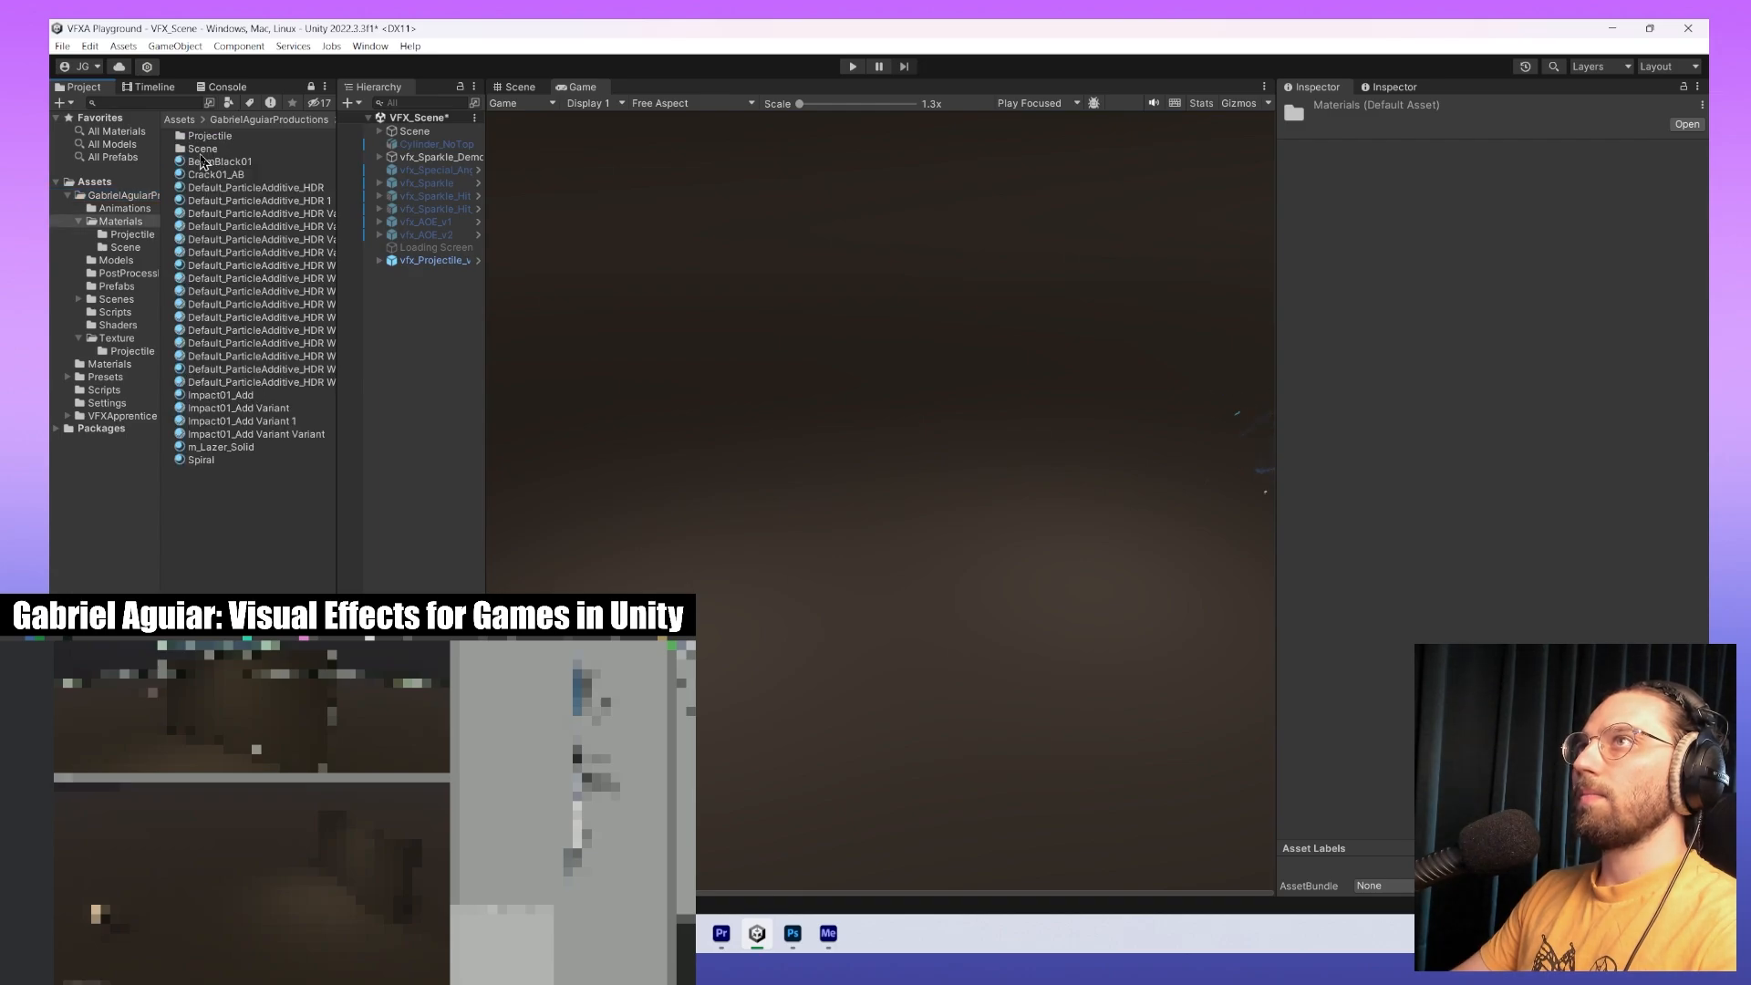
double_click(216, 141)
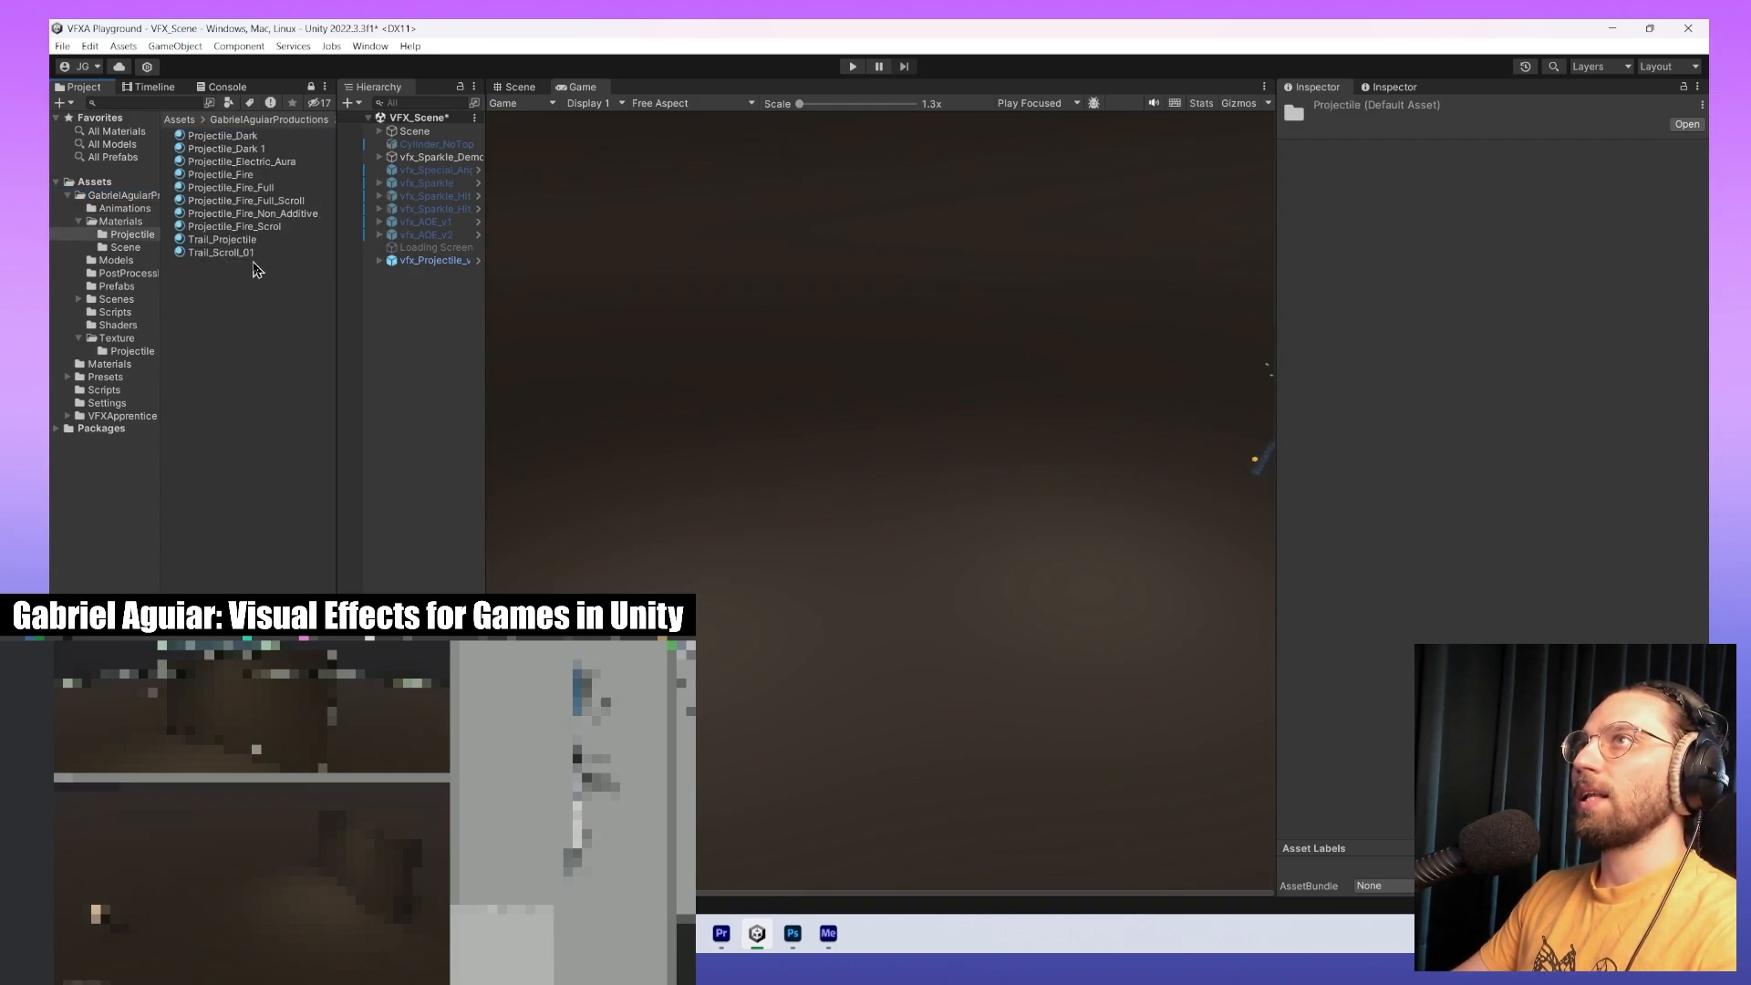
scroll(274, 374, "up", 5, "ctrl")
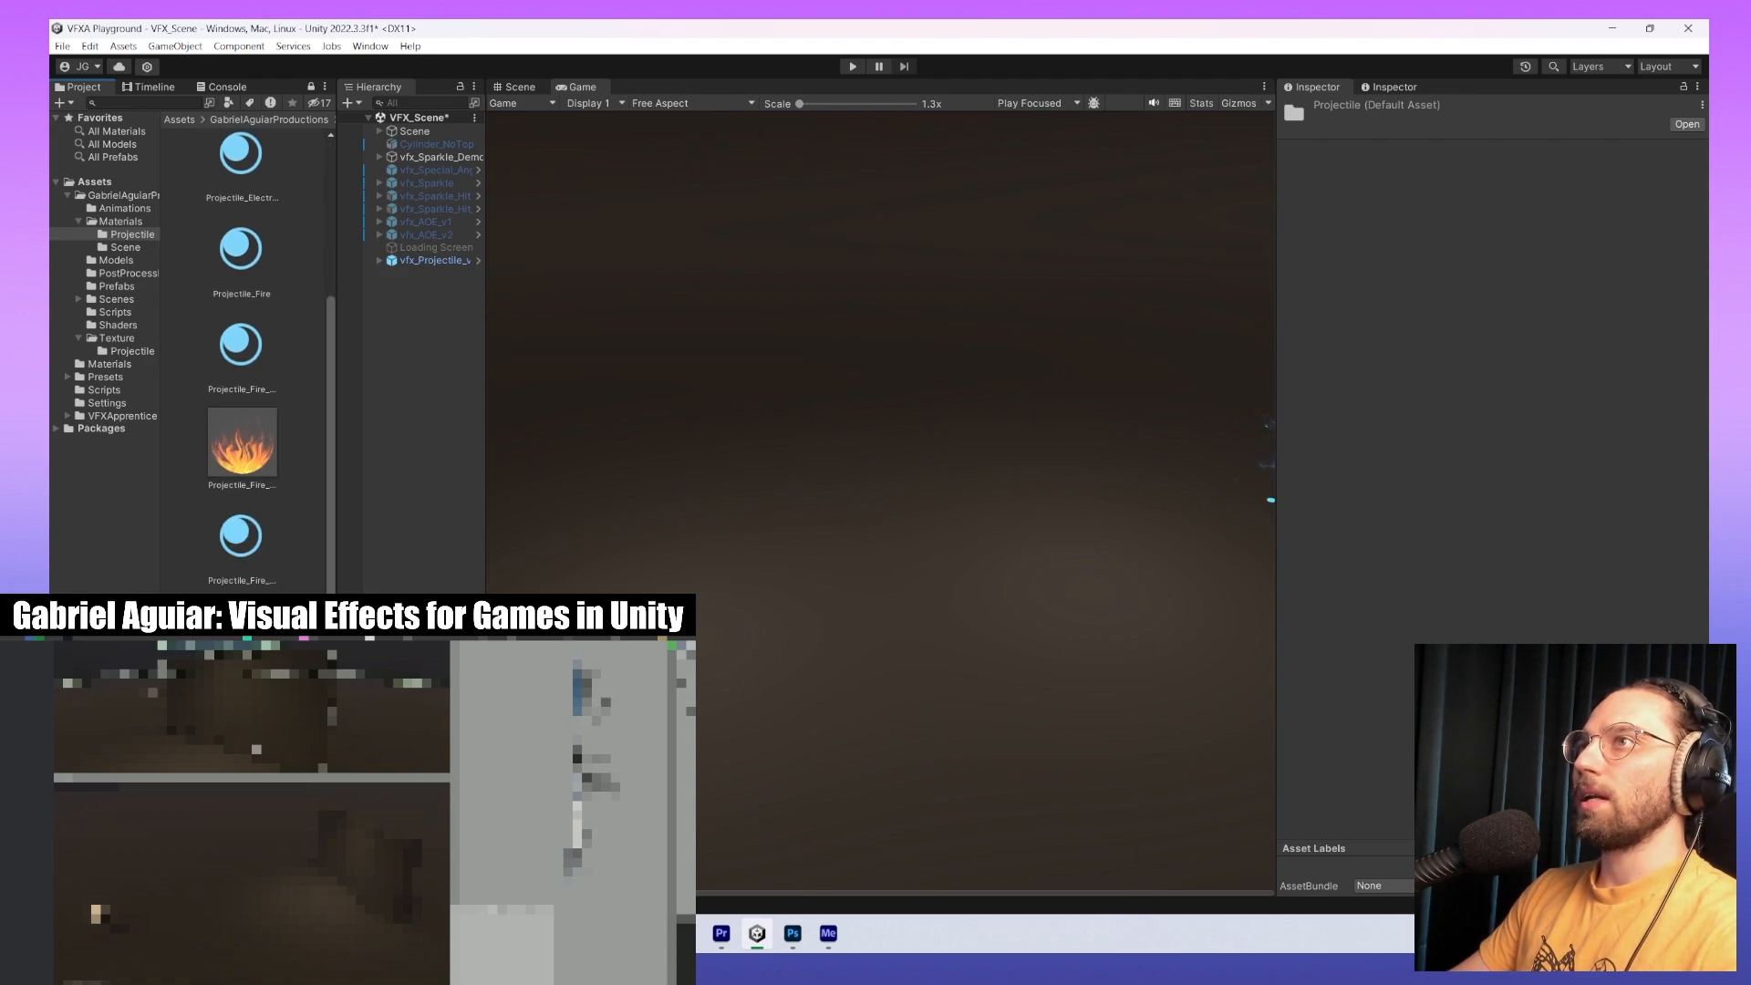
Duplicate the Projectile_Fire_Scrol material as Projectile_Fire_Scrol_Alpha and set its shader to SG_VFX_Playground/Particle_Alpha_Scroll_HDR.
left_click(241, 536)
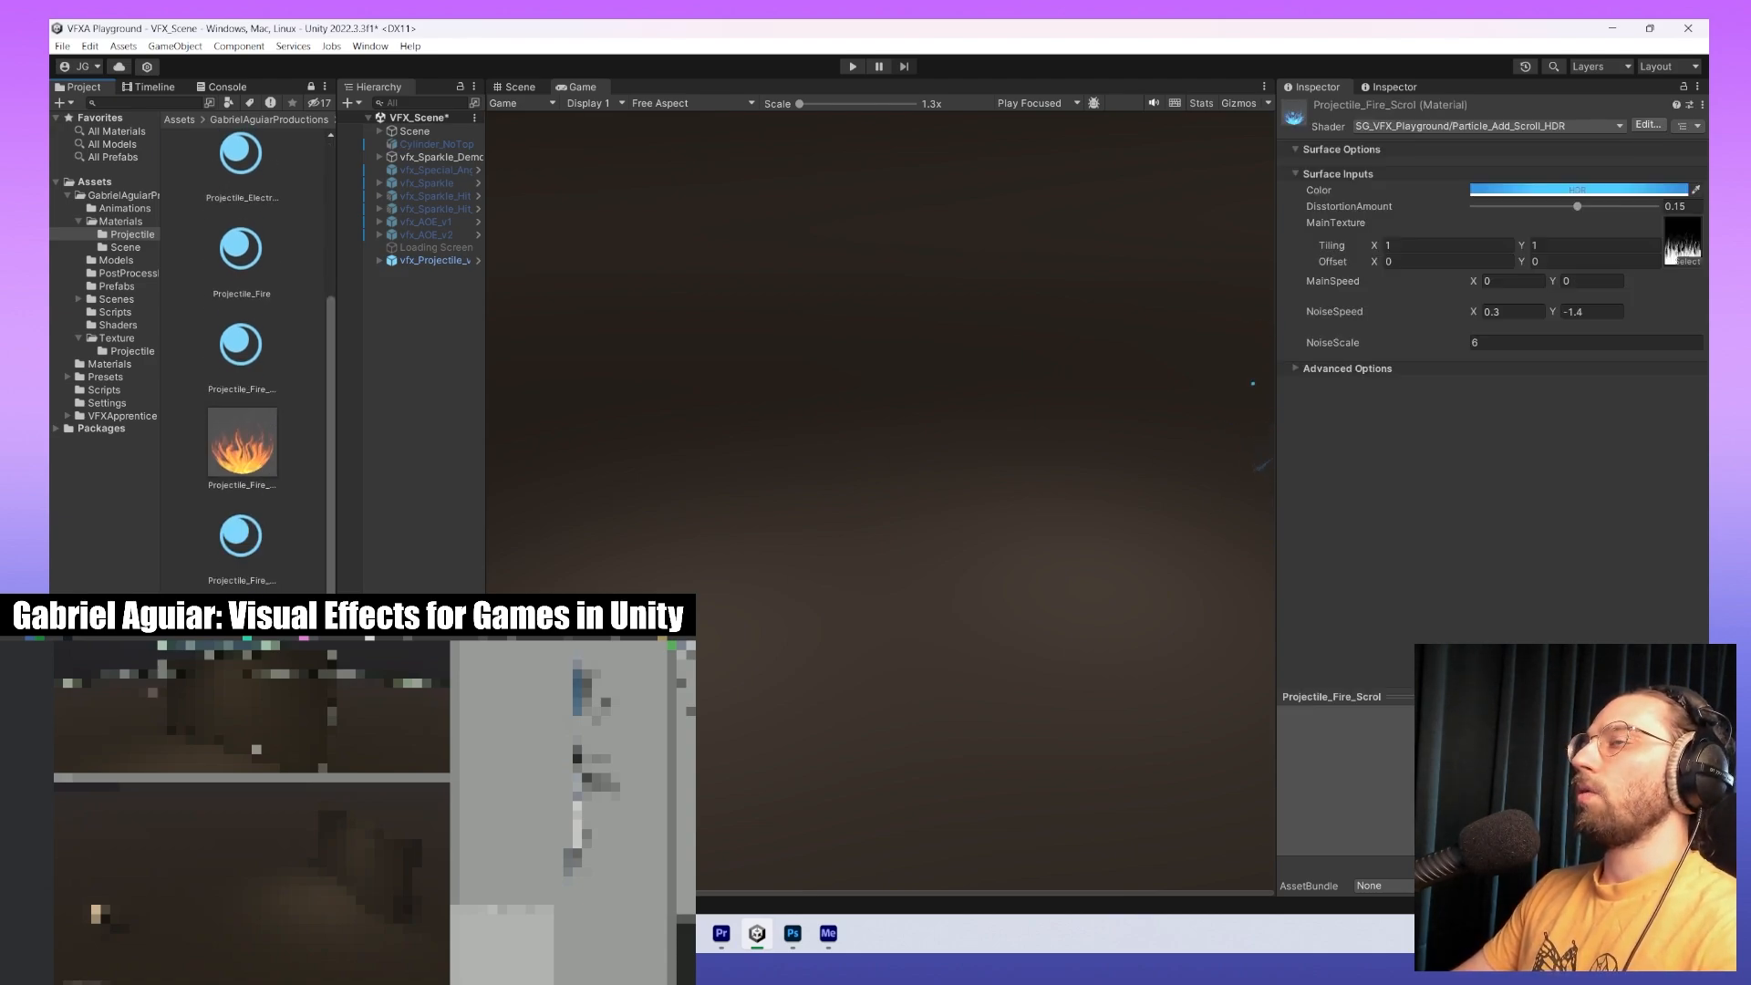
scroll(242, 356, "down", 1)
left_click(241, 824)
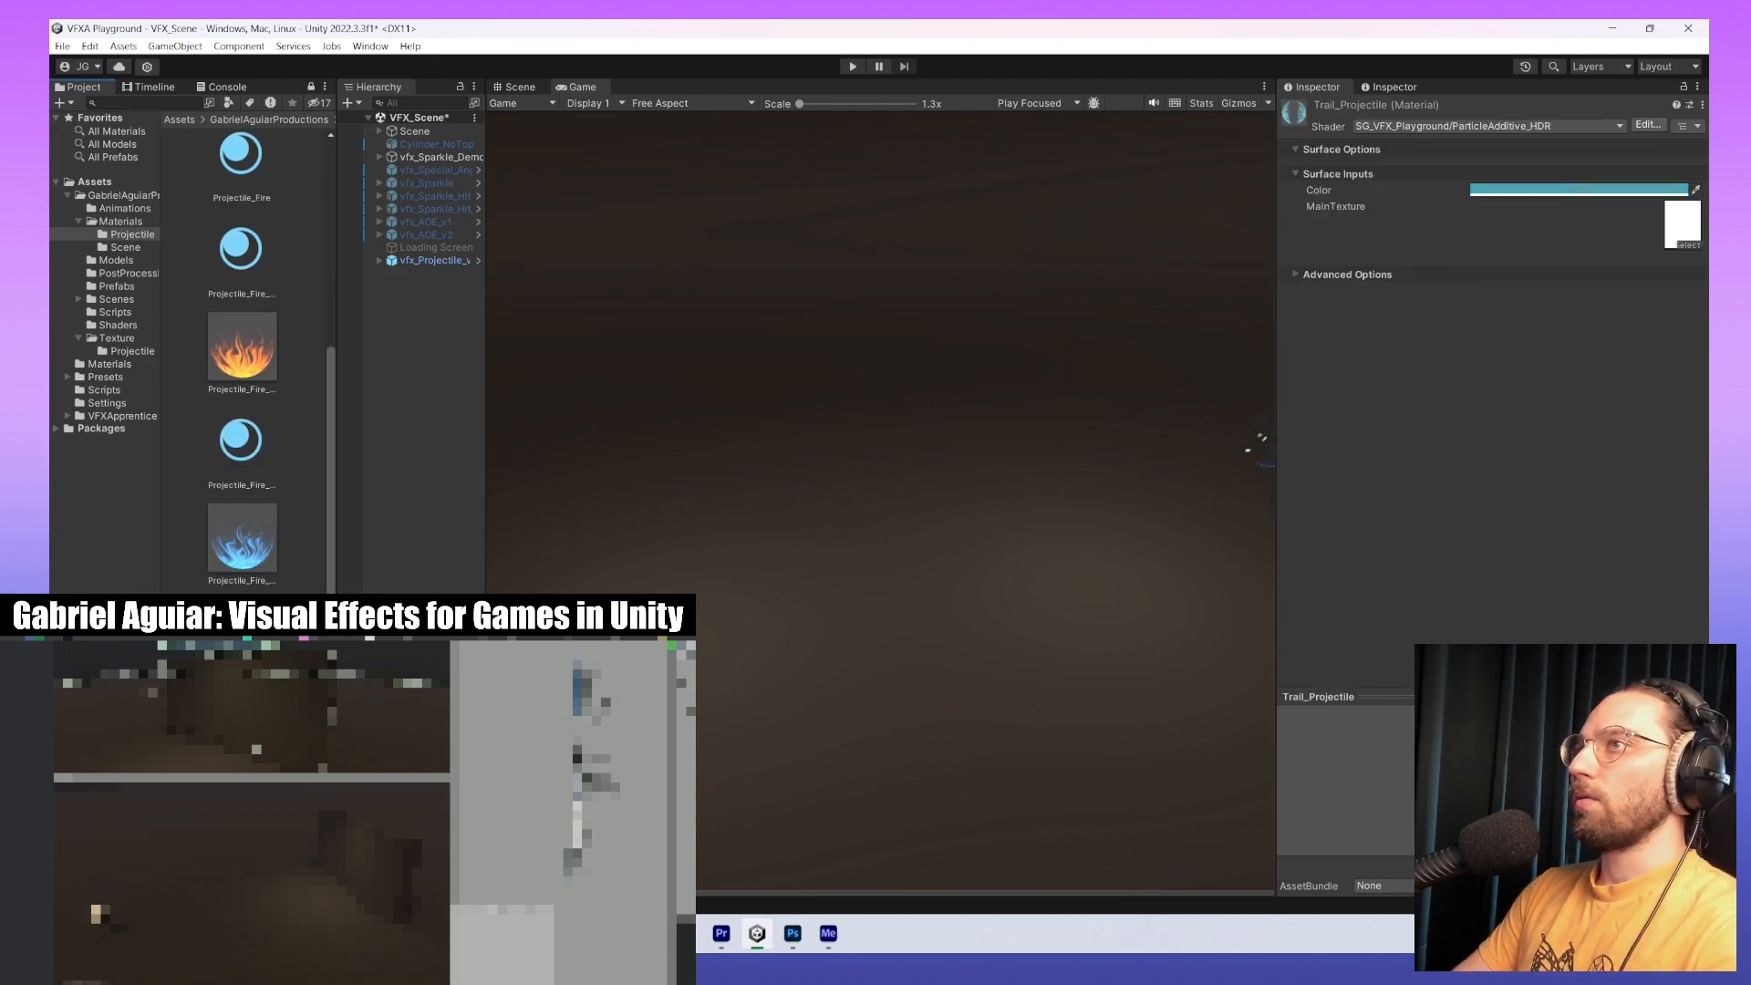
left_click(241, 730)
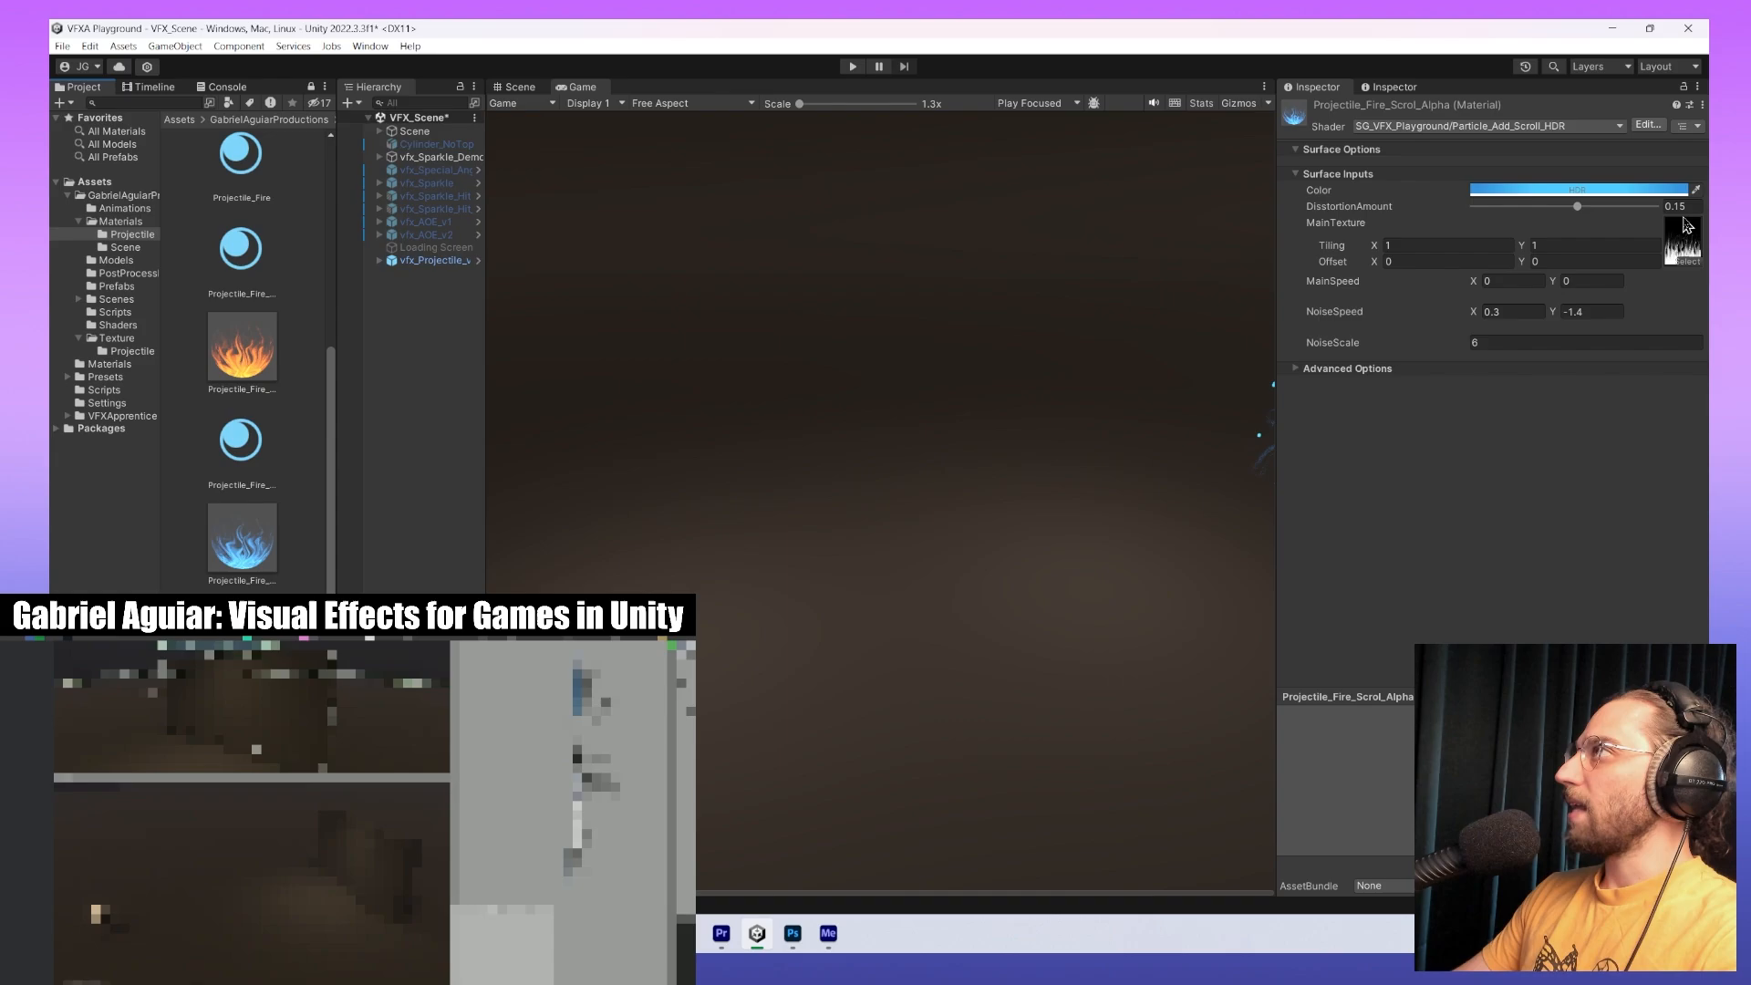
left_click(1607, 127)
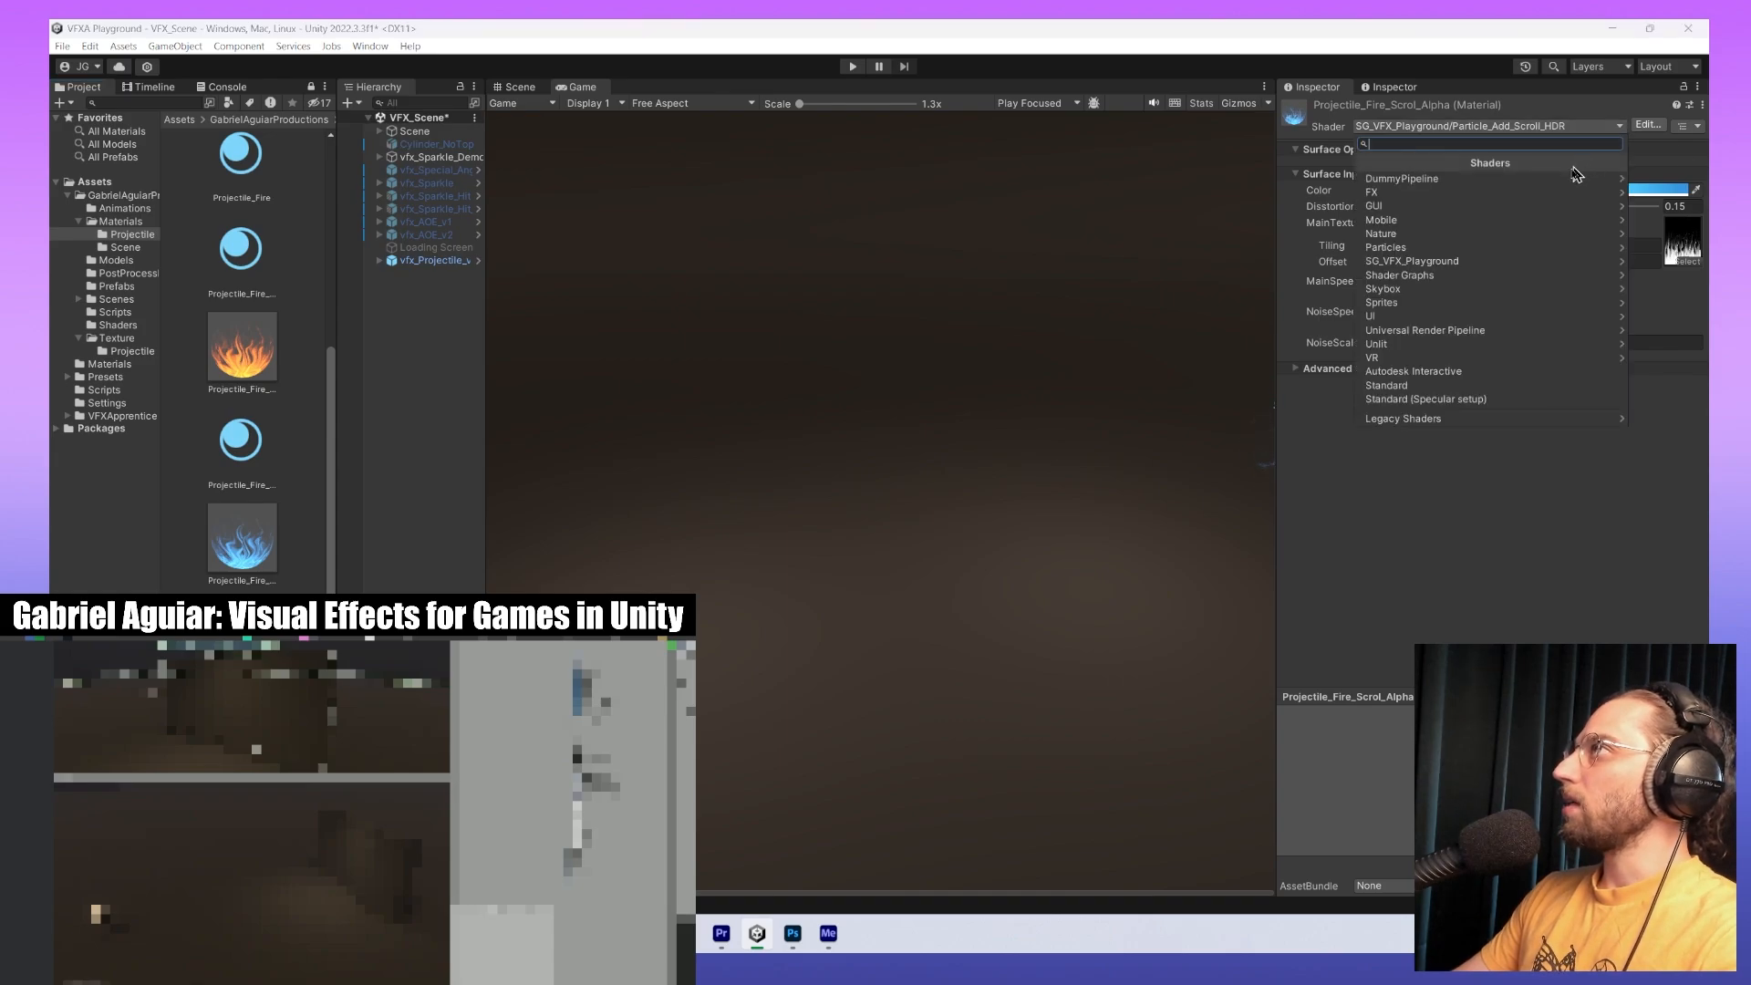
left_click(1444, 261)
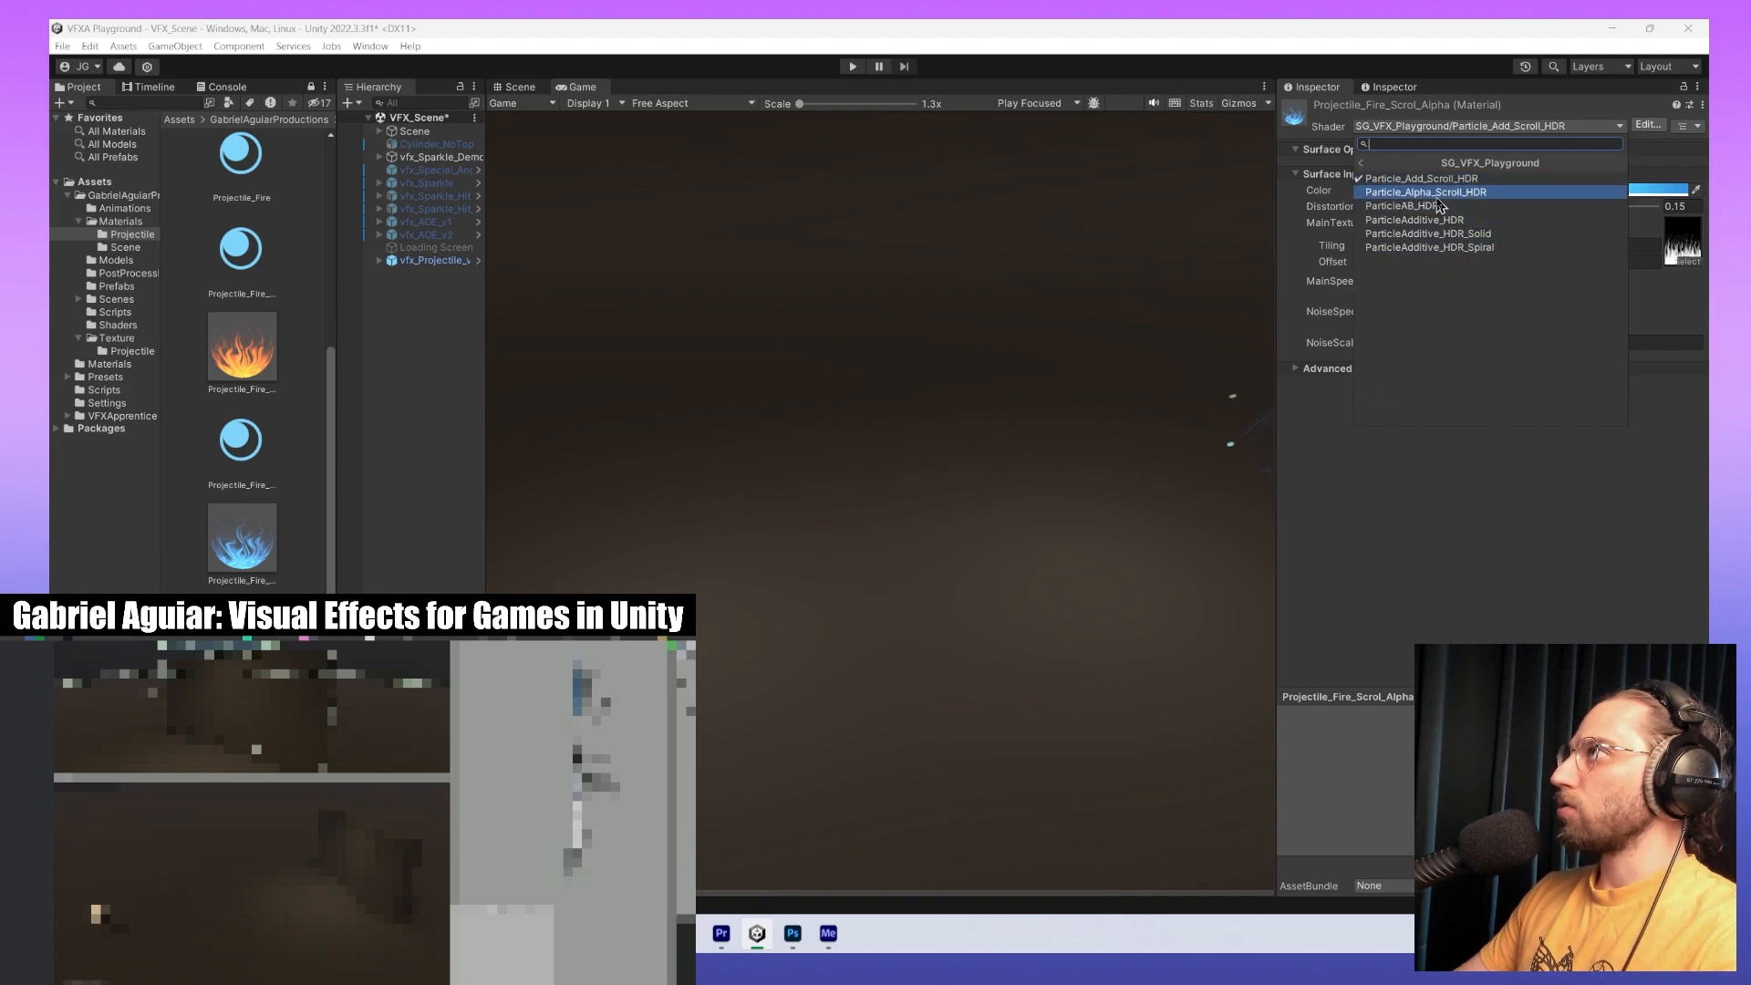
left_click(1420, 194)
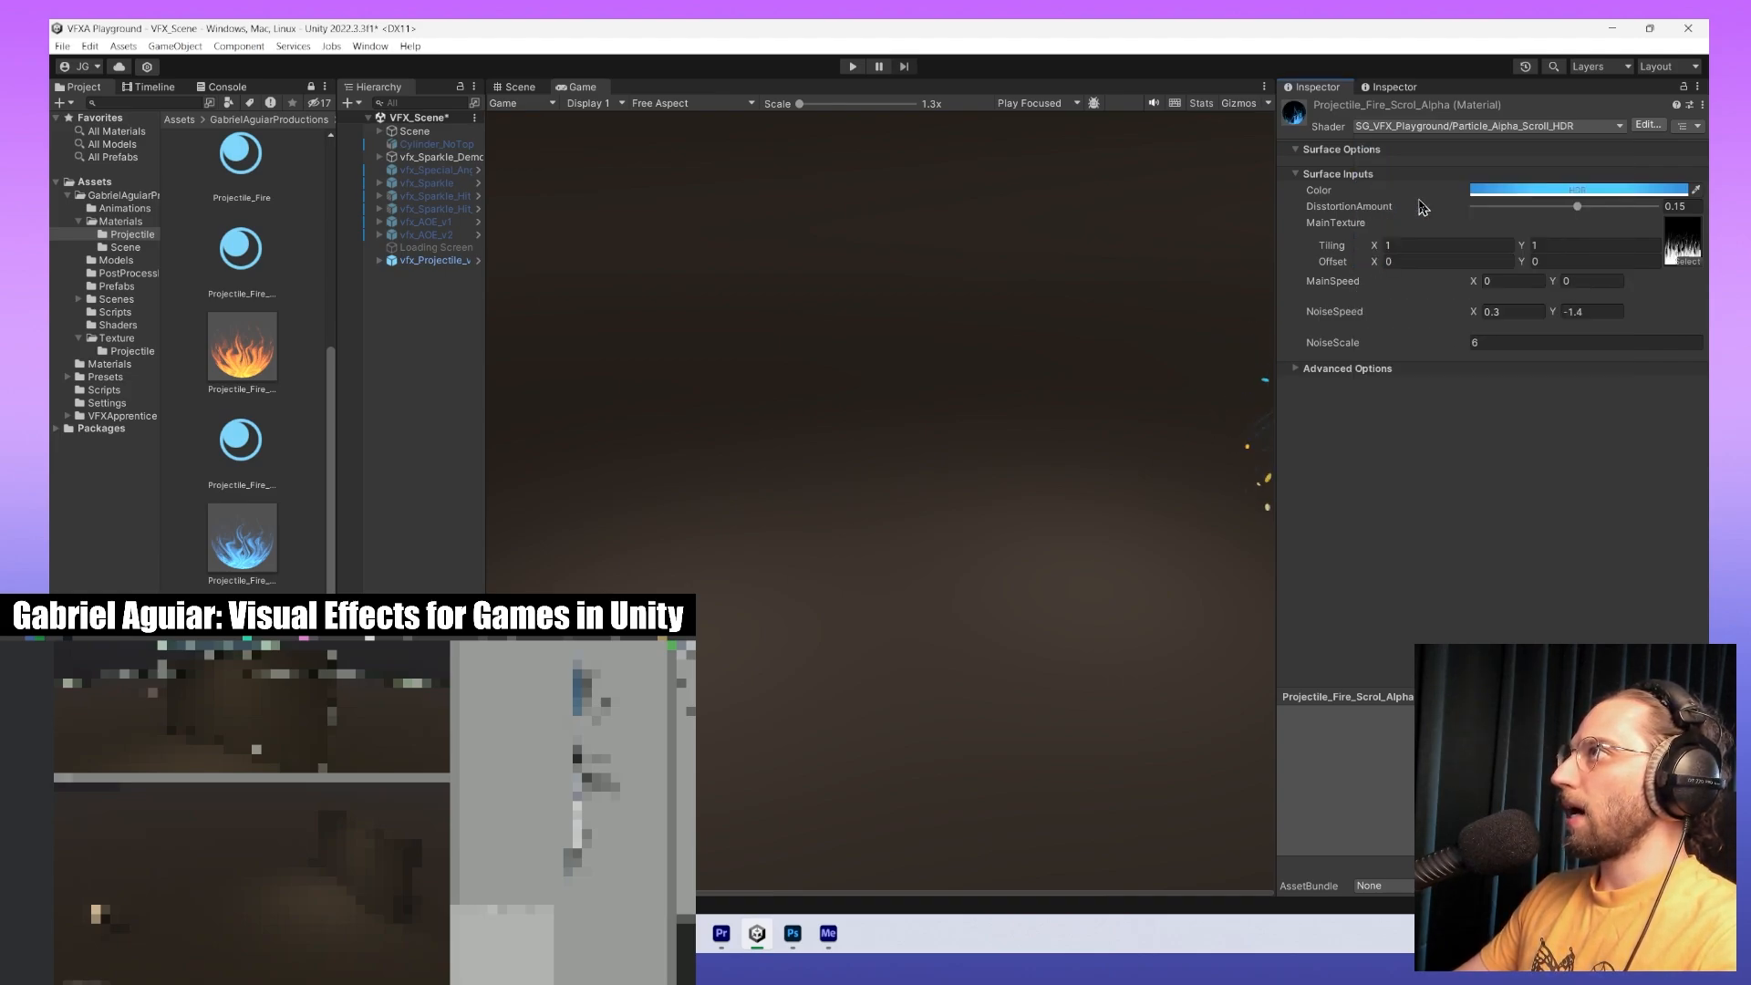
Assign Projectile_Fire_Scrol_Alpha as the renderer material of vfx_Projectile_v1's Blue_Fire particle system and inspect the fireball in the Scene view.
left_click(382, 264)
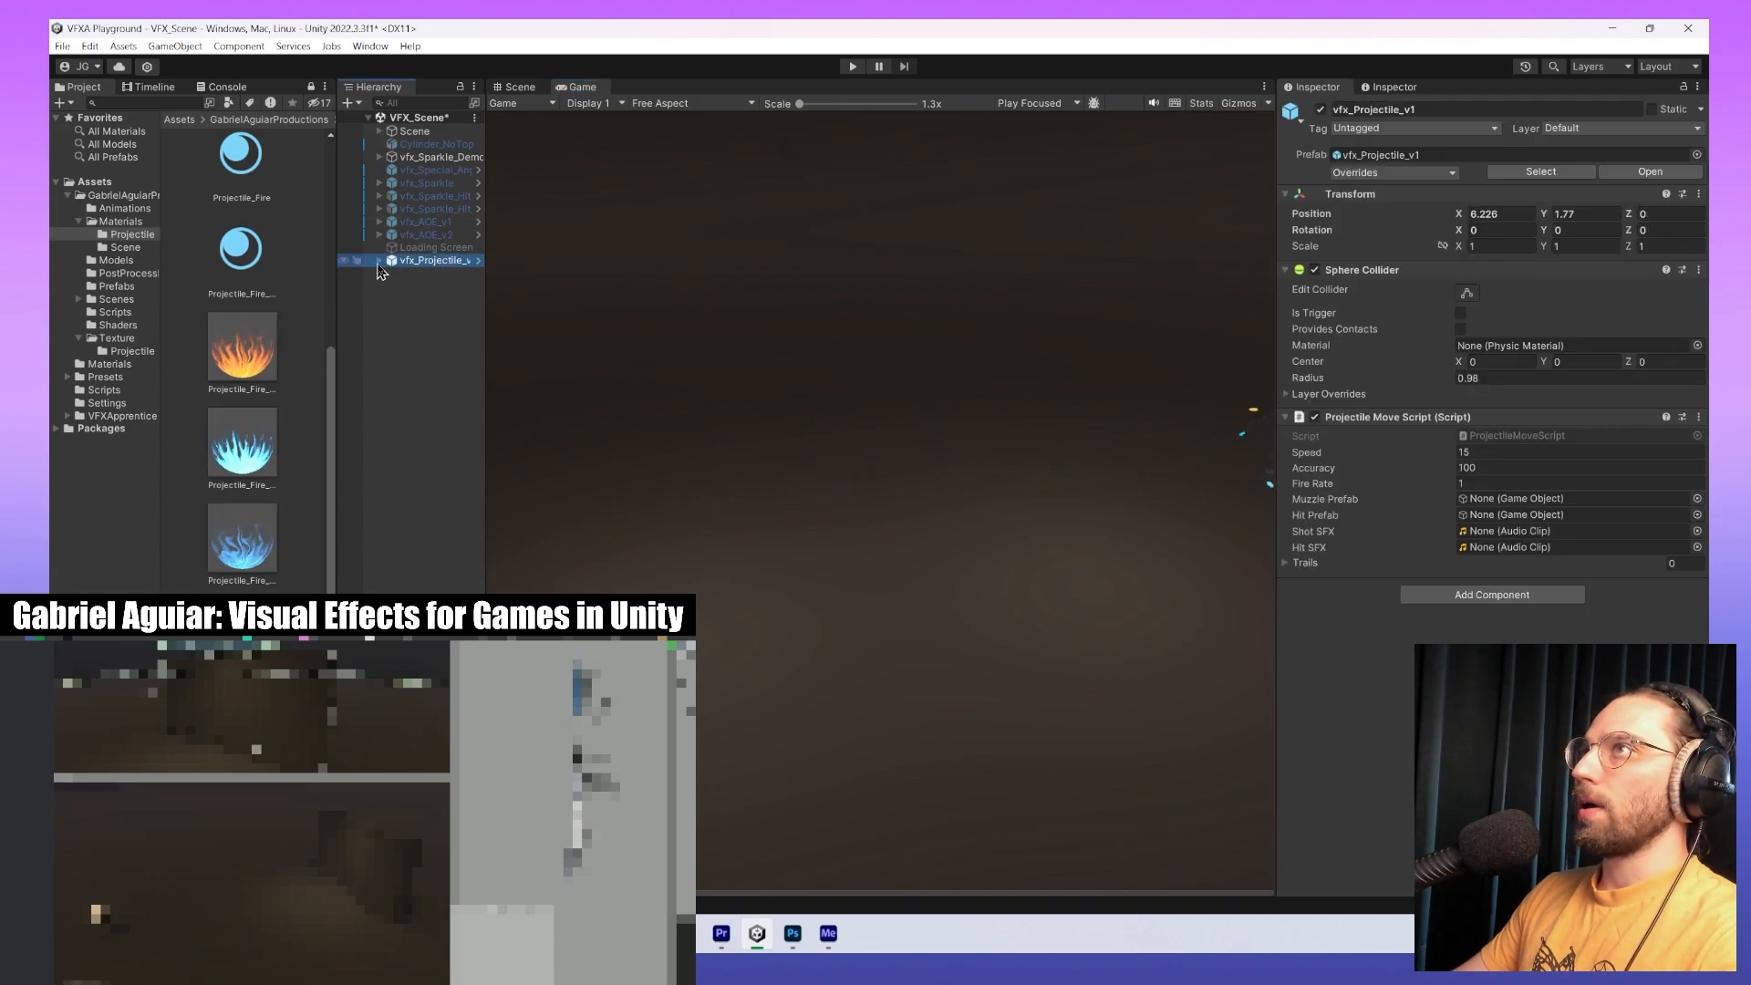
left_click(380, 262)
left_click(437, 275)
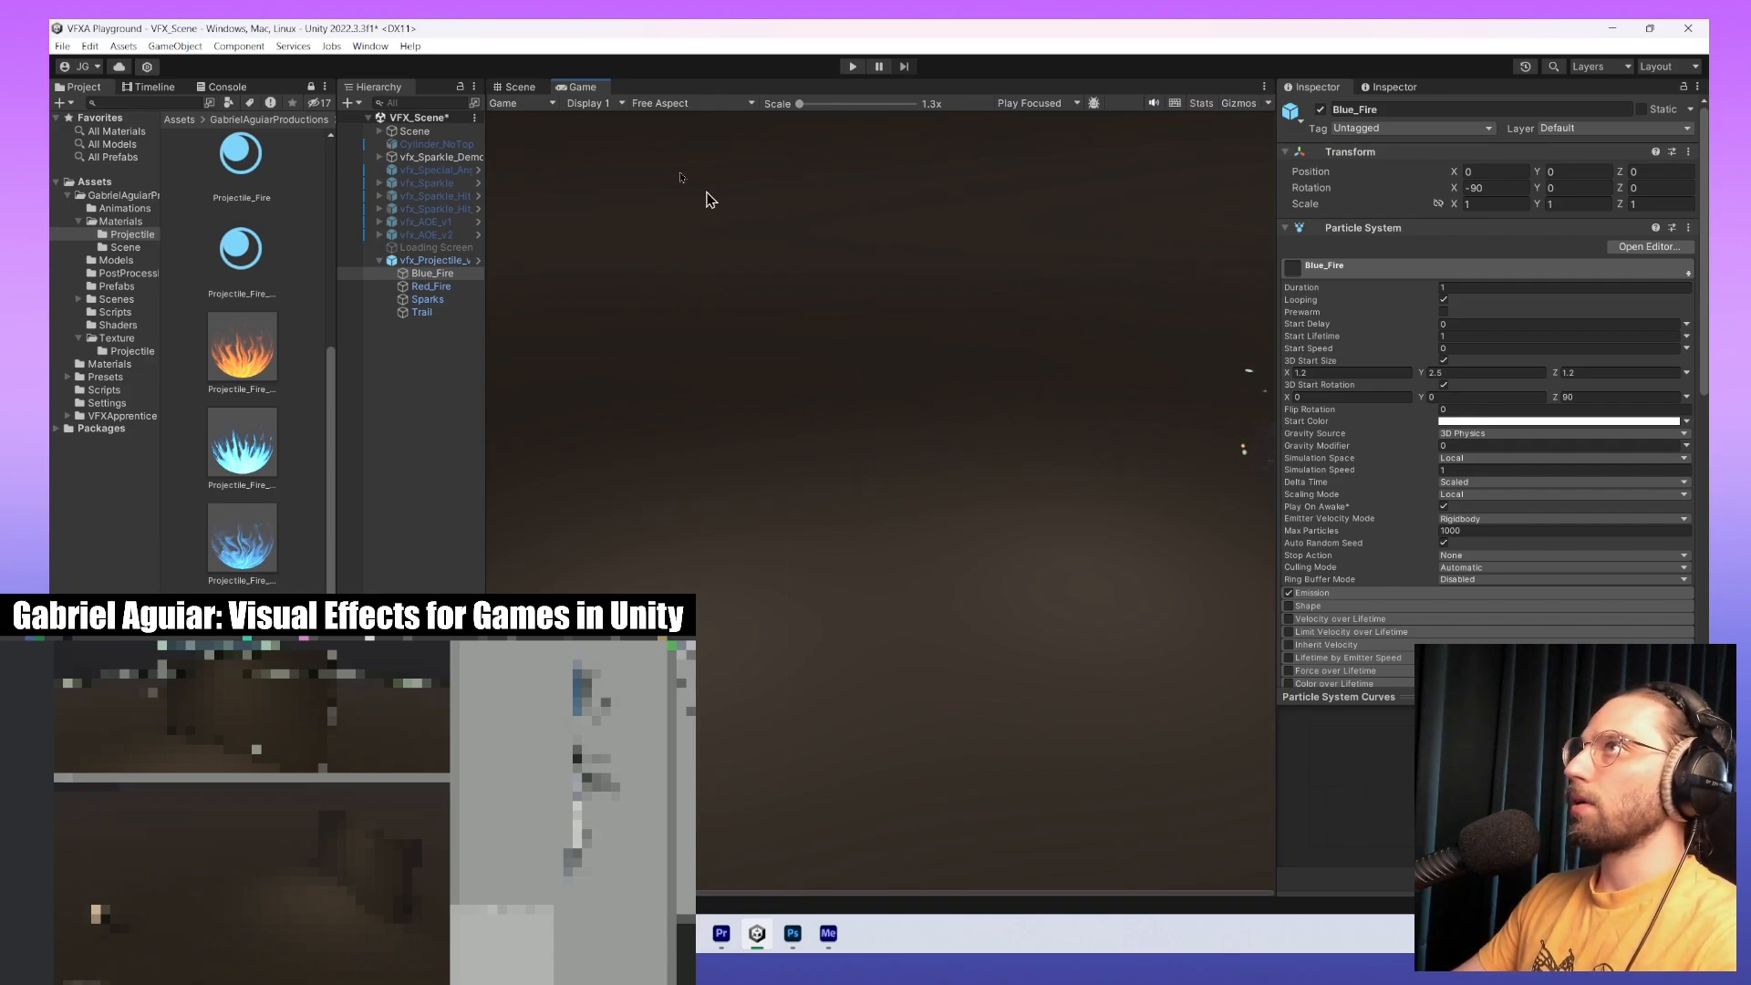
left_click(517, 86)
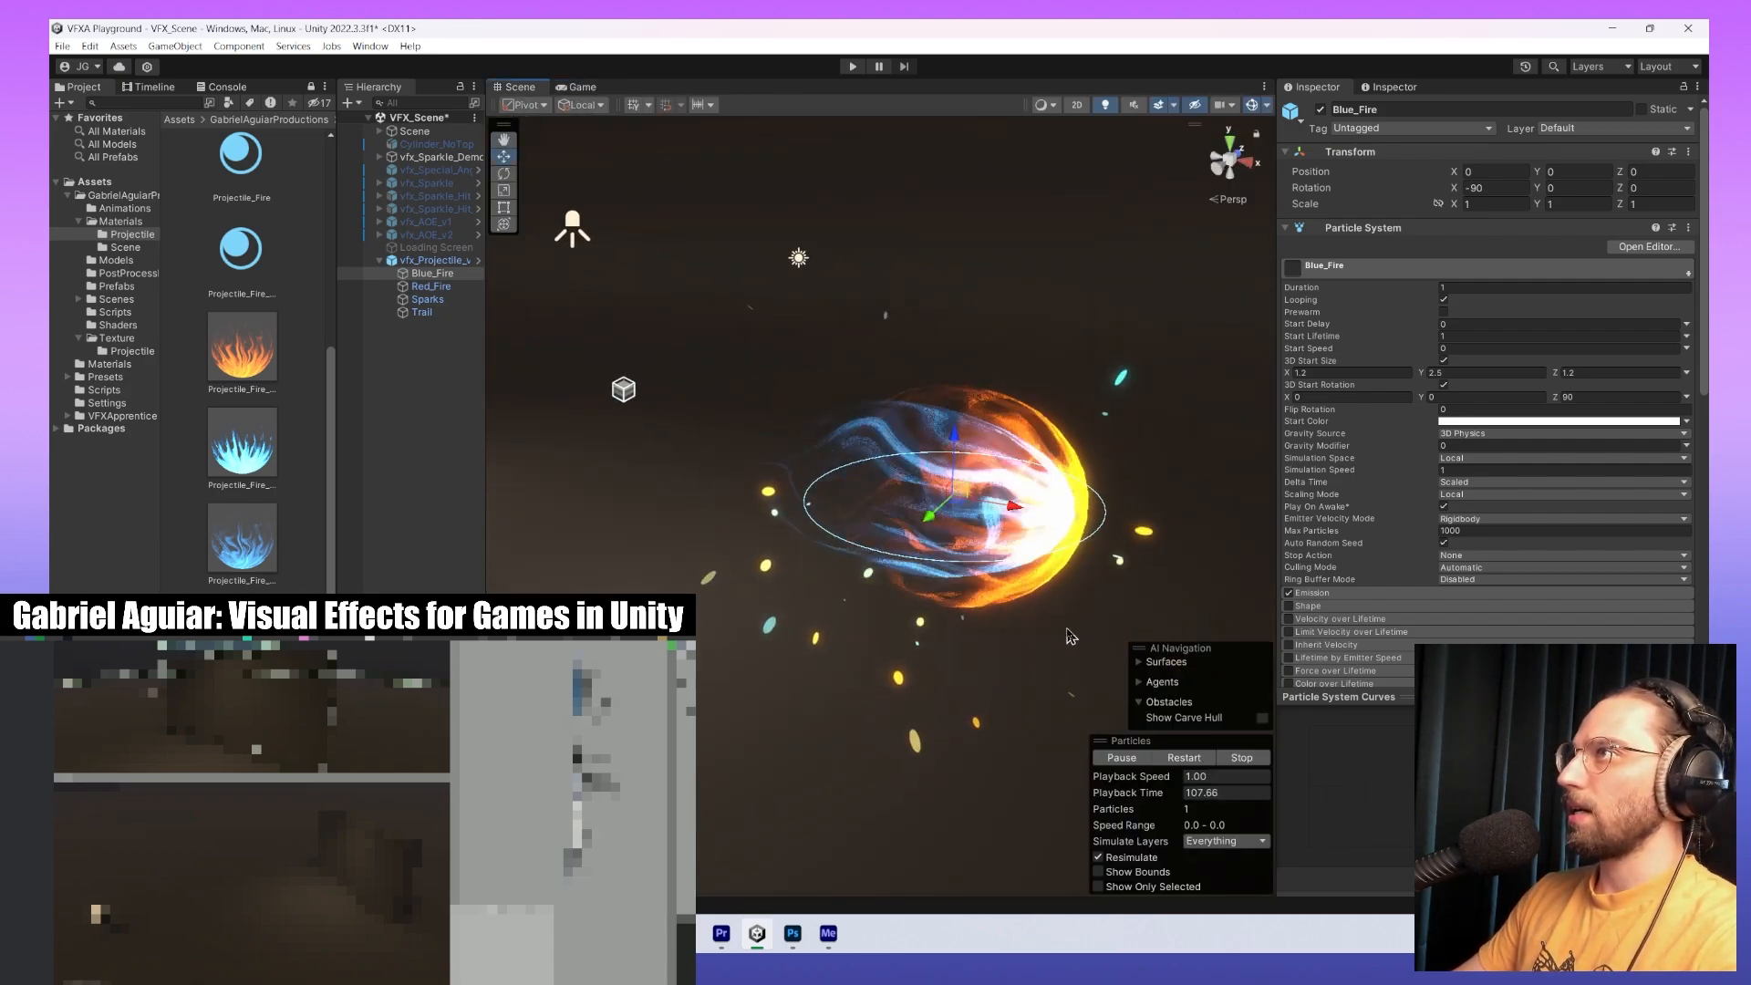
scroll(1428, 529, "down", 10)
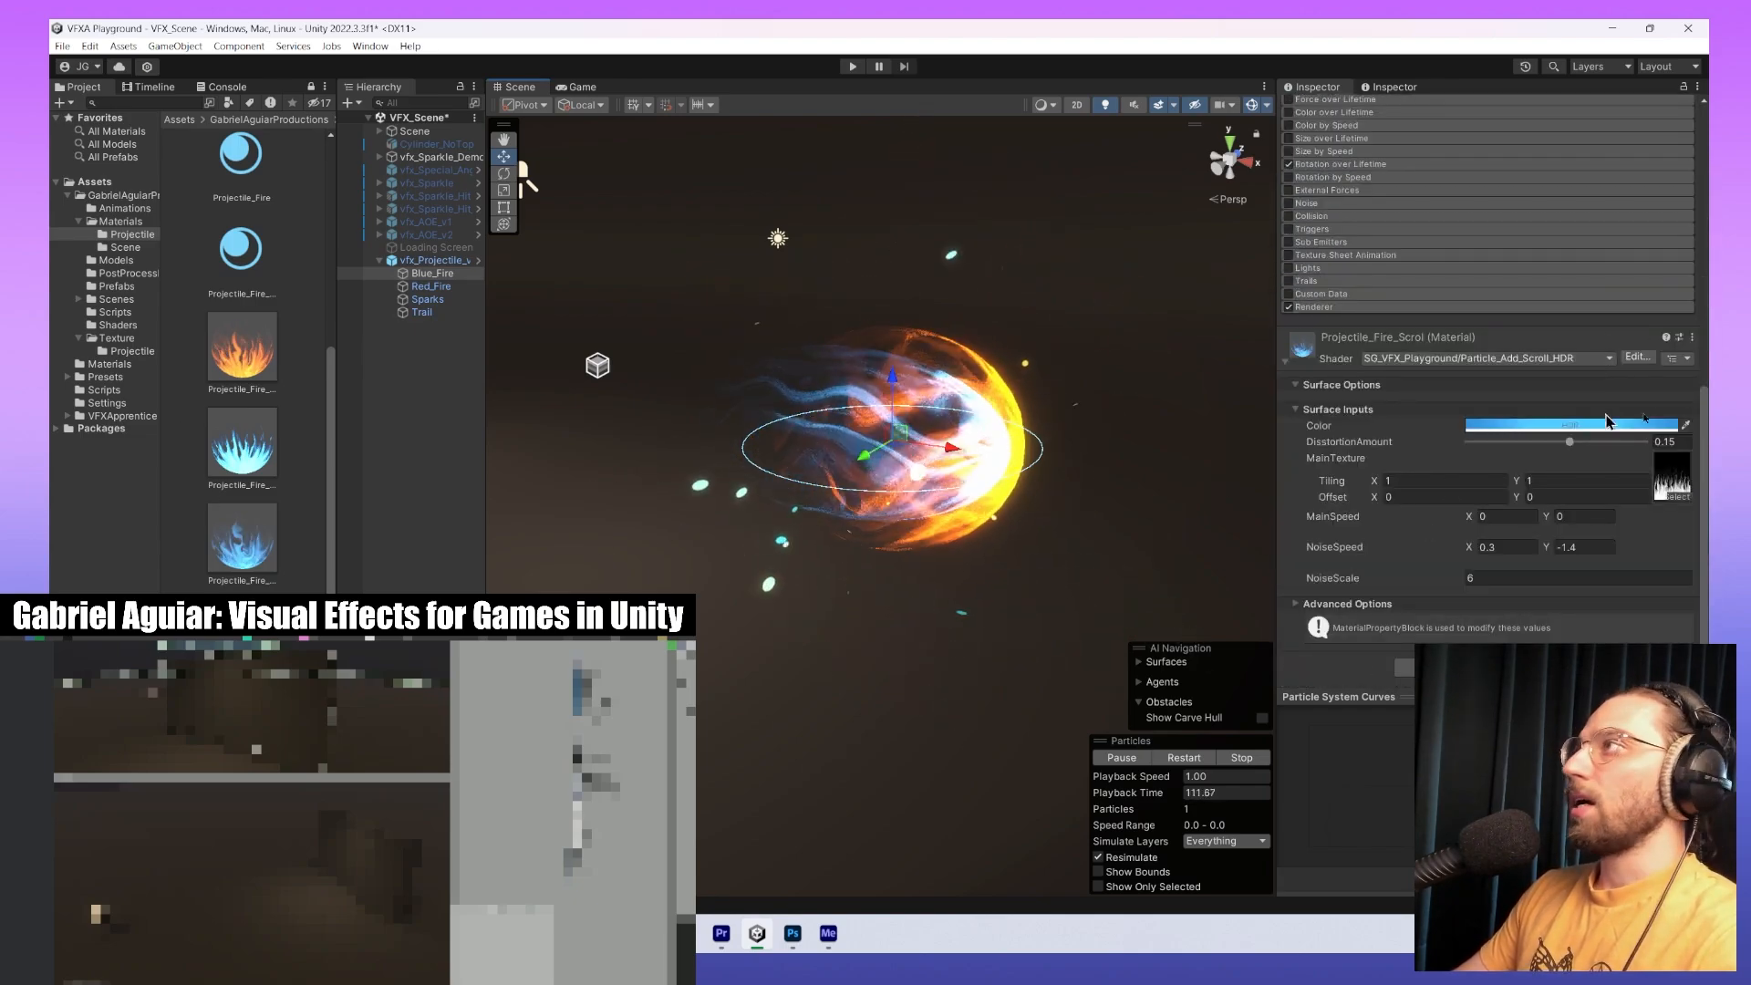
scroll(1665, 444, "up", 4)
scroll(1666, 443, "down", 2)
left_click(1605, 446)
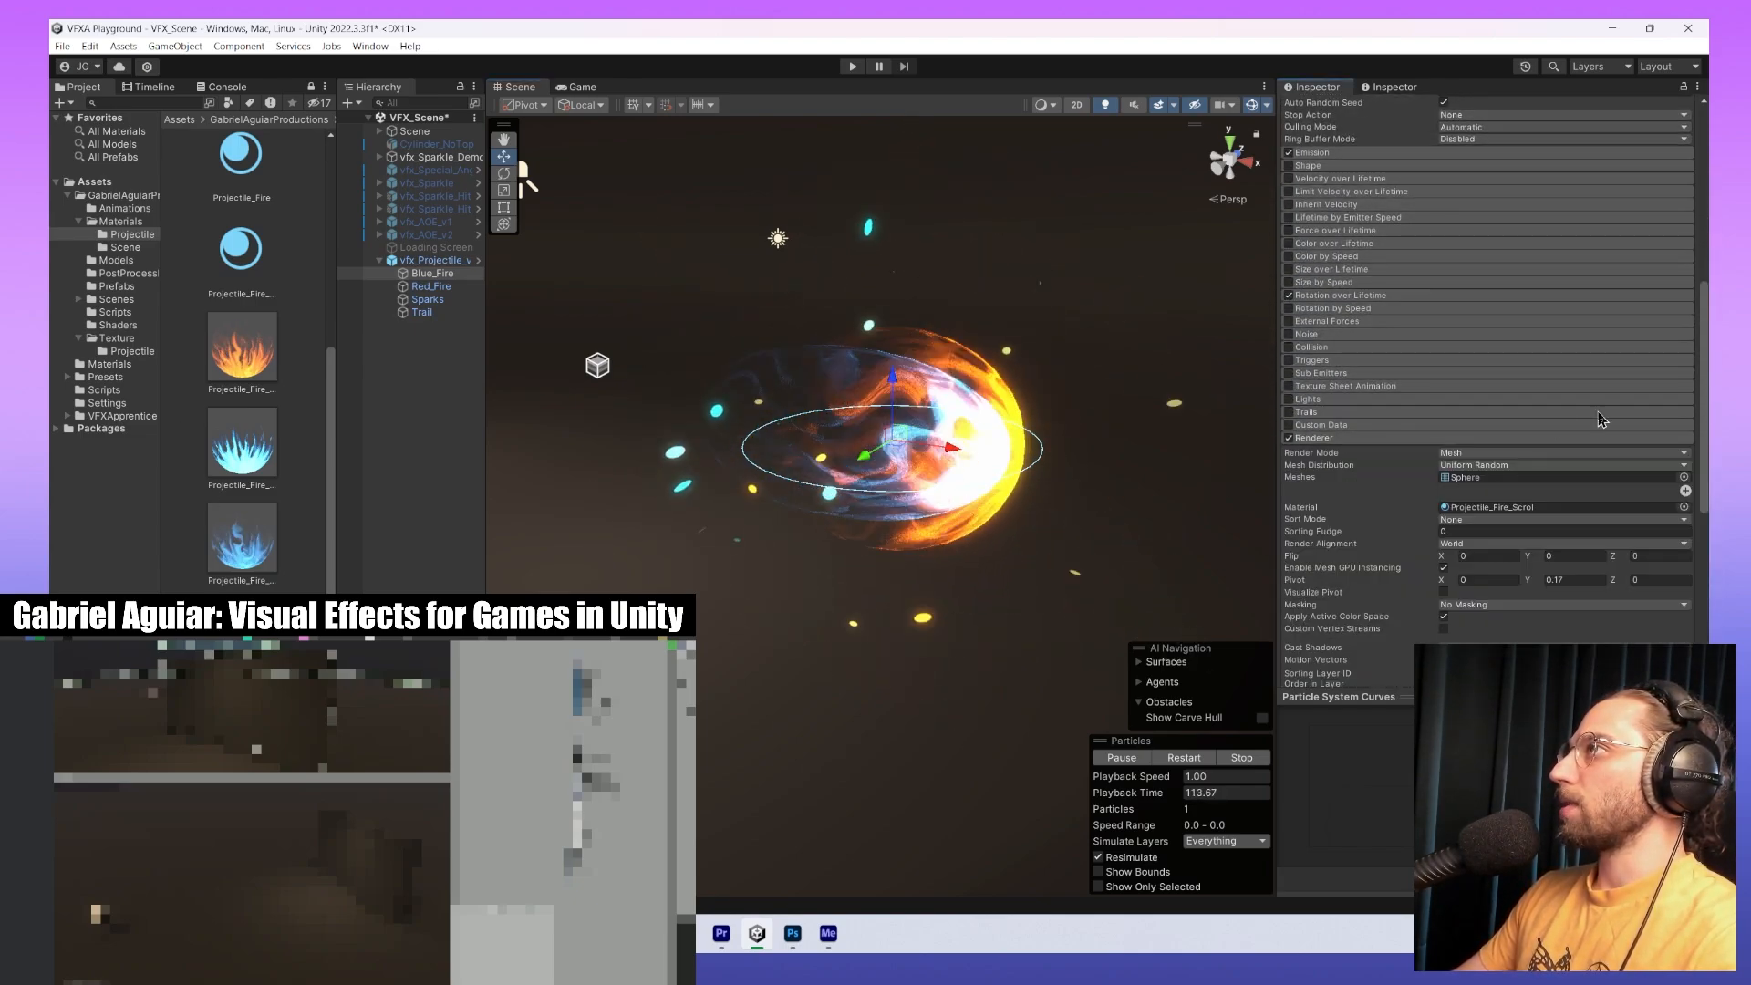
scroll(1596, 415, "down", 3)
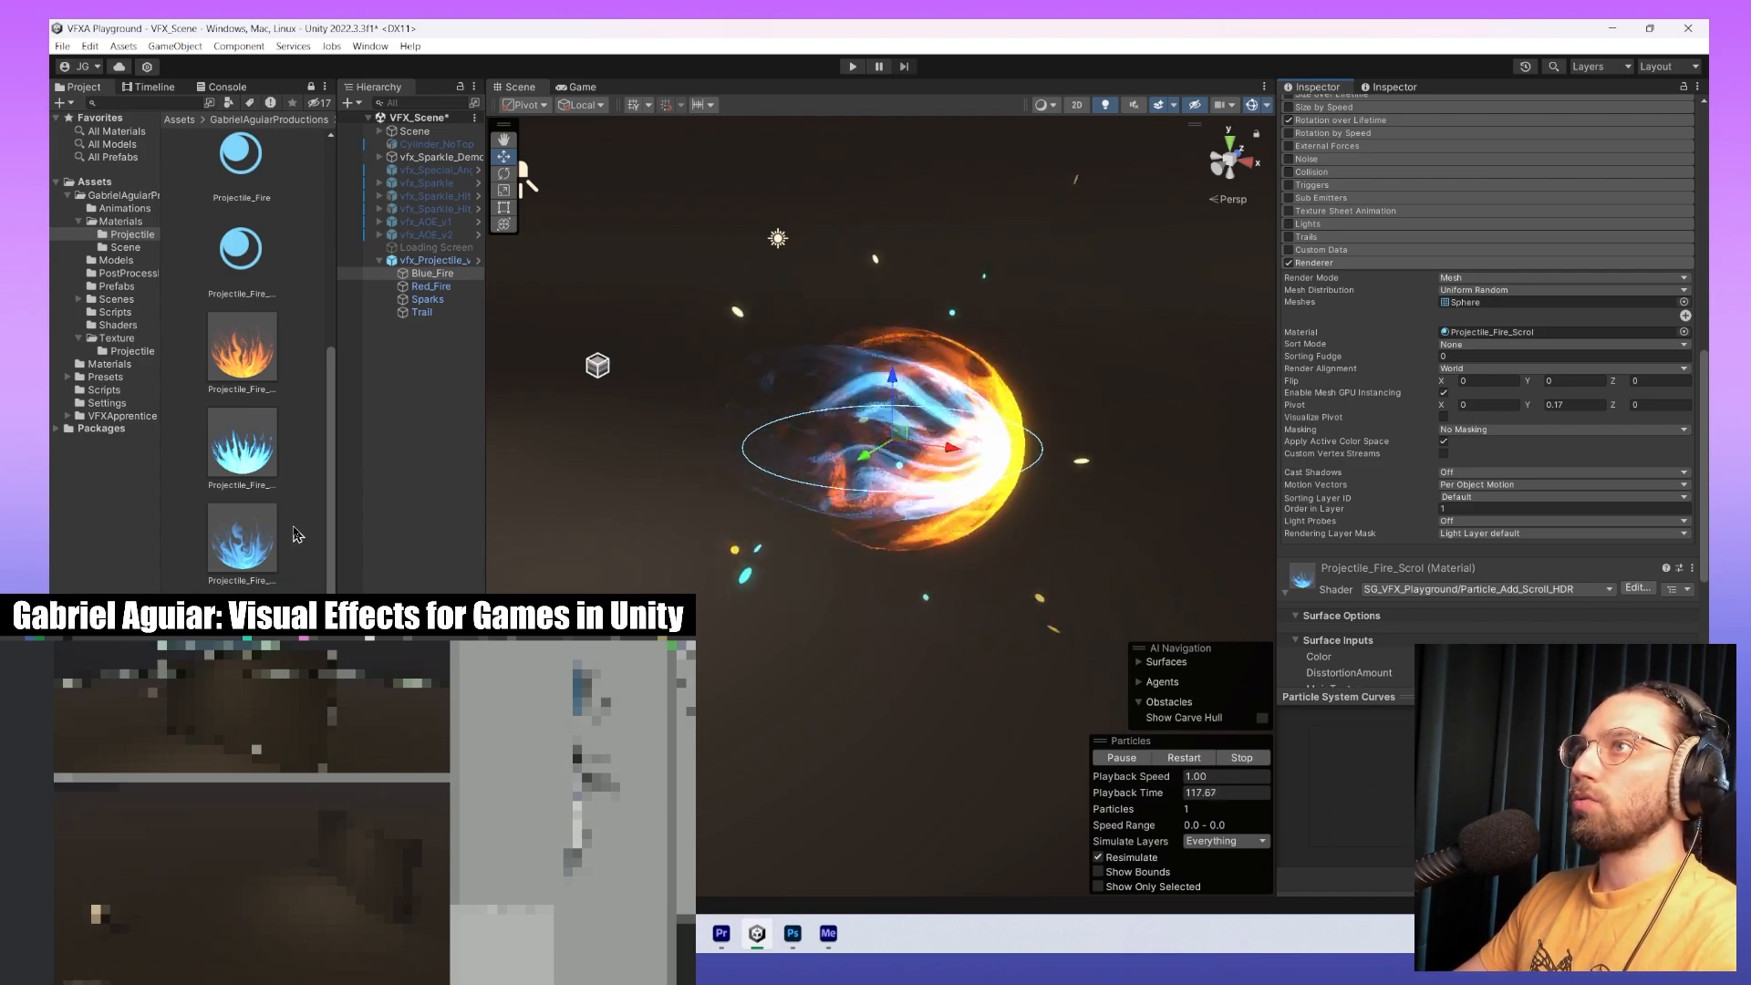
left_click_drag(241, 250, 1604, 337)
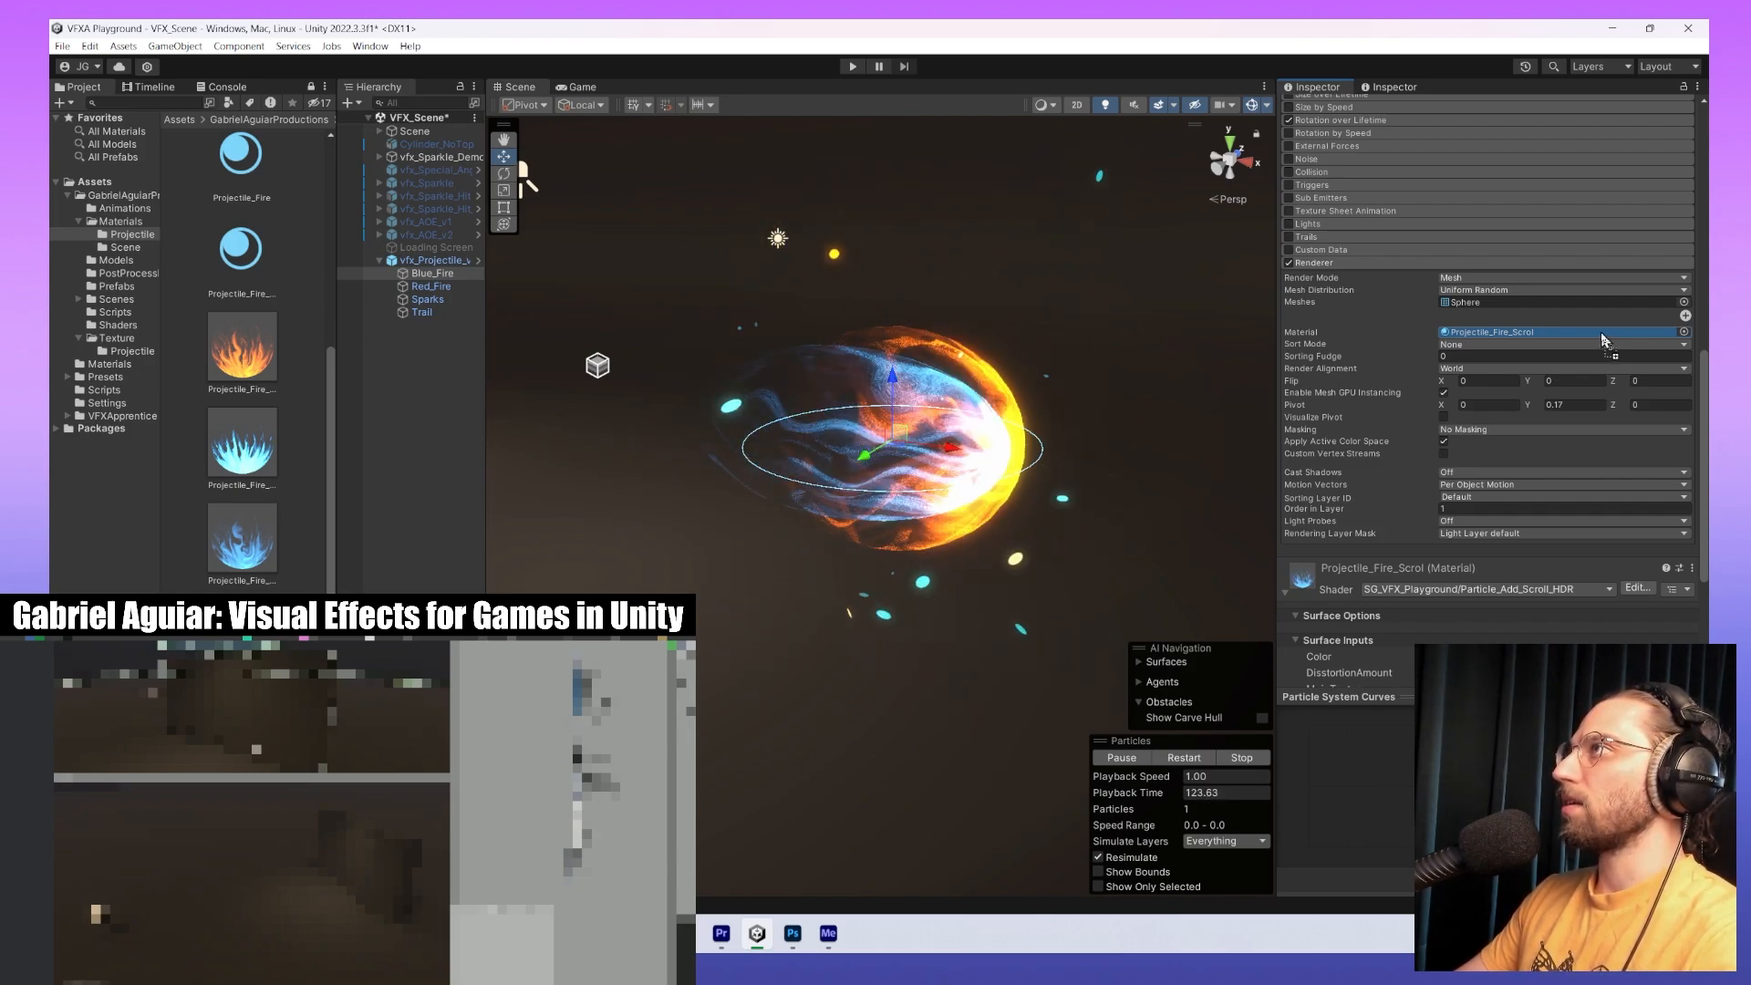
left_click_drag(1605, 340, 1605, 341)
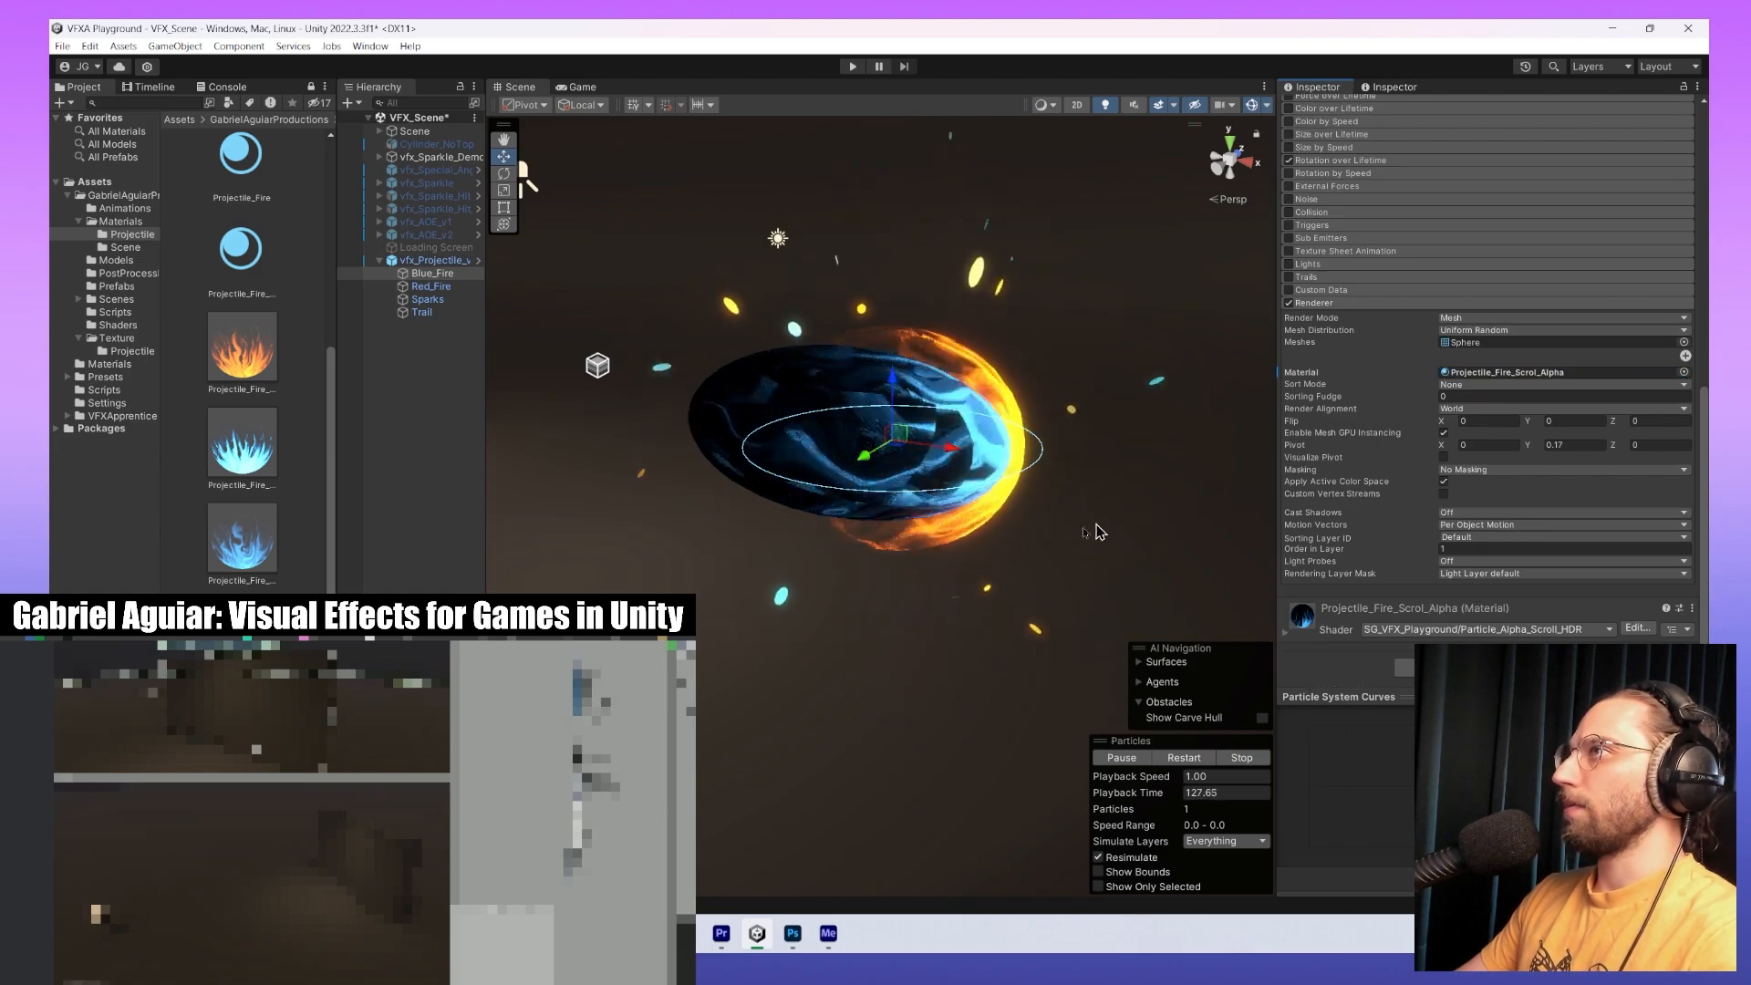
left_click_drag(1069, 523, 995, 527, "alt")
middle_click_drag(994, 527, 1097, 454)
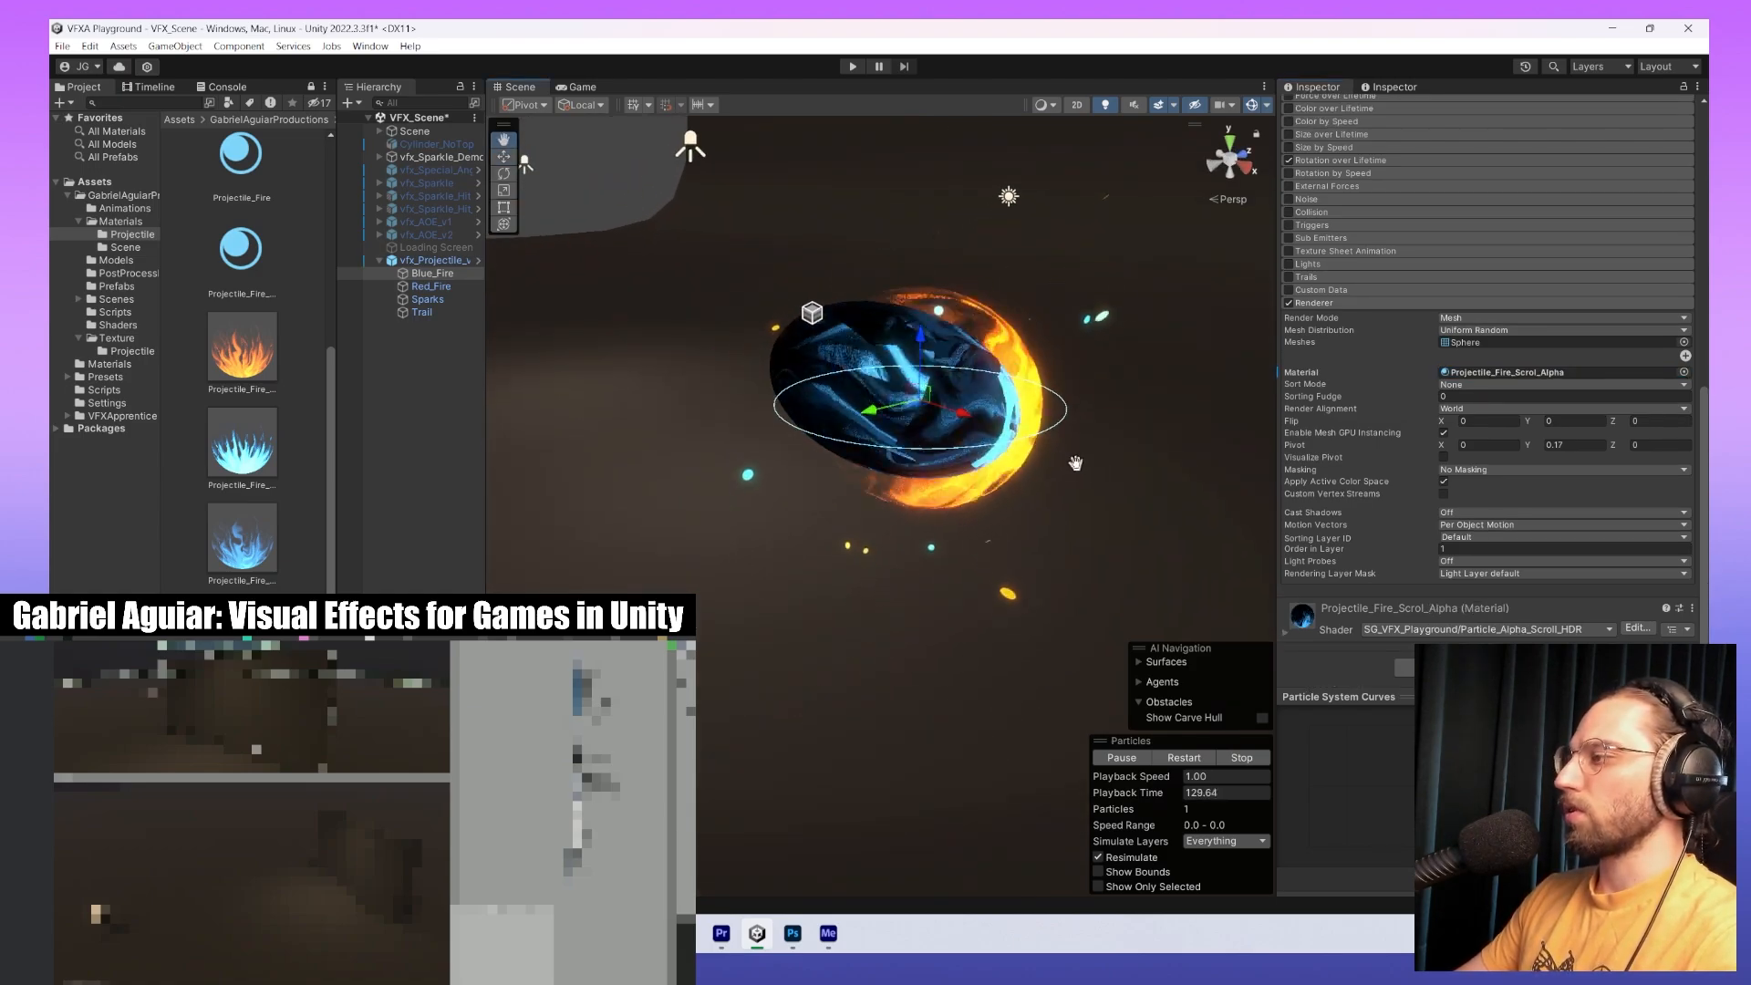
Bring the Particle_Alpha_Scroll_HDR graph window into view to review its nodes and settings, then move it away.
left_click_drag(1215, 949, 1263, 61)
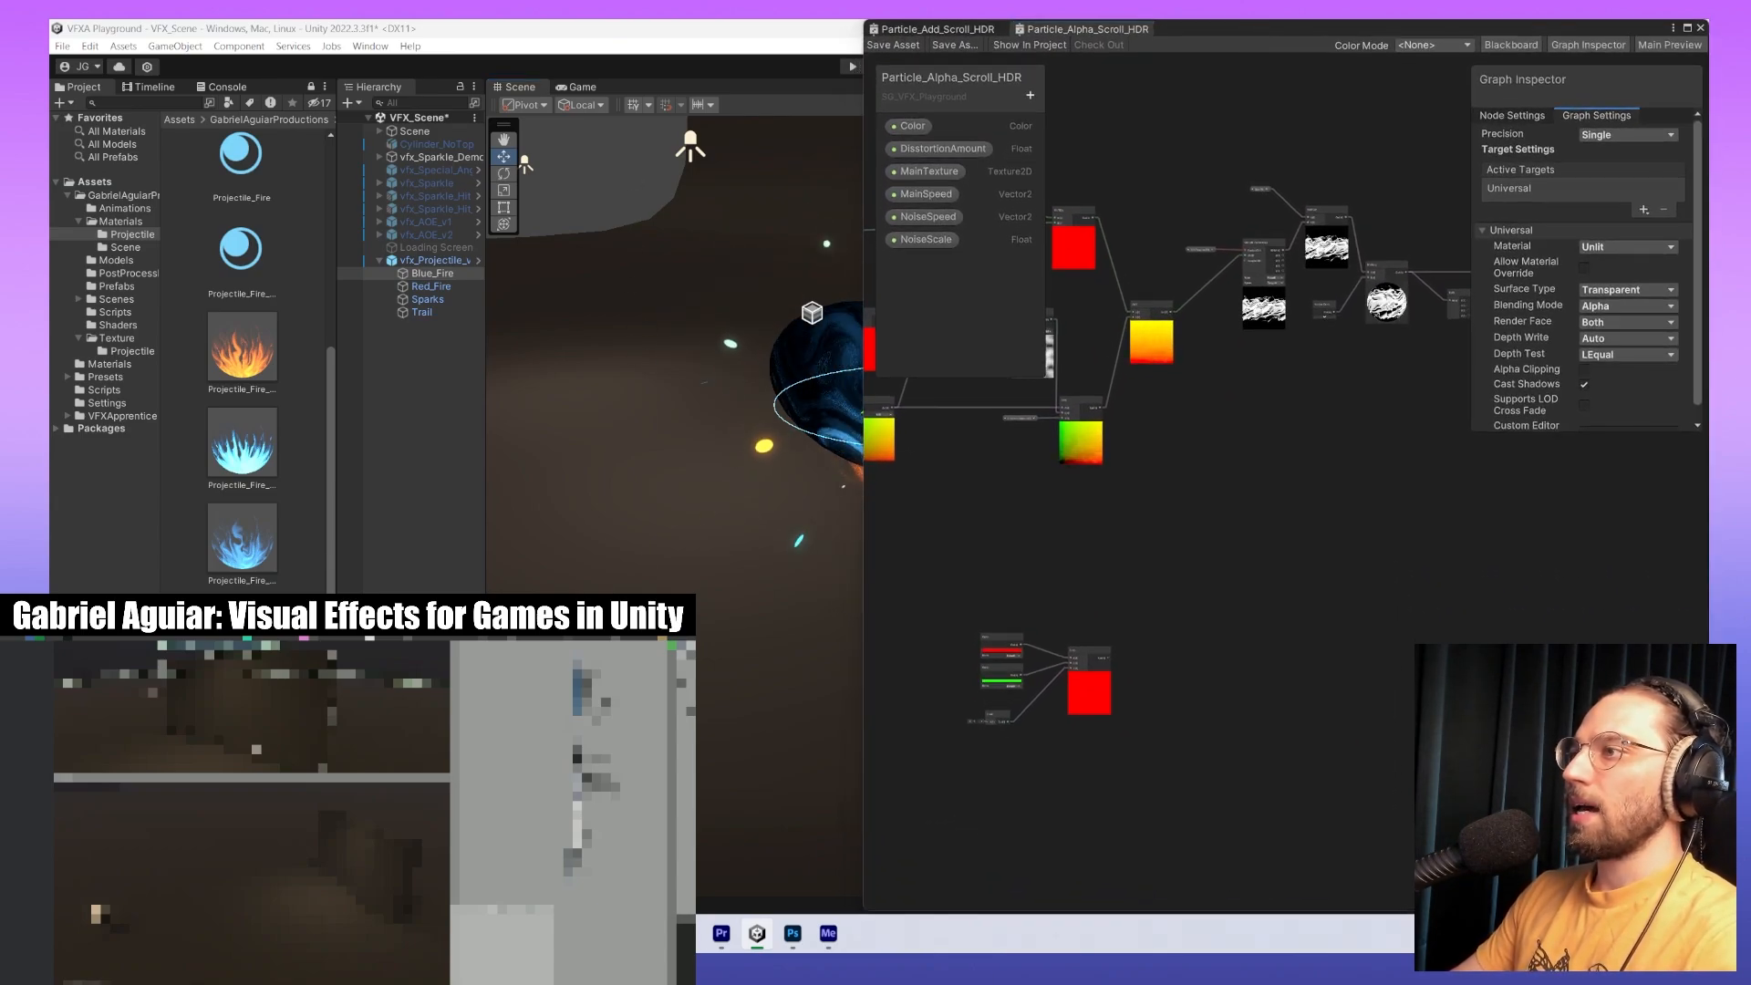
mouse_move(743, 948)
left_mouse_down()
mouse_move(640, 35)
mouse_move(743, 950)
left_mouse_up()
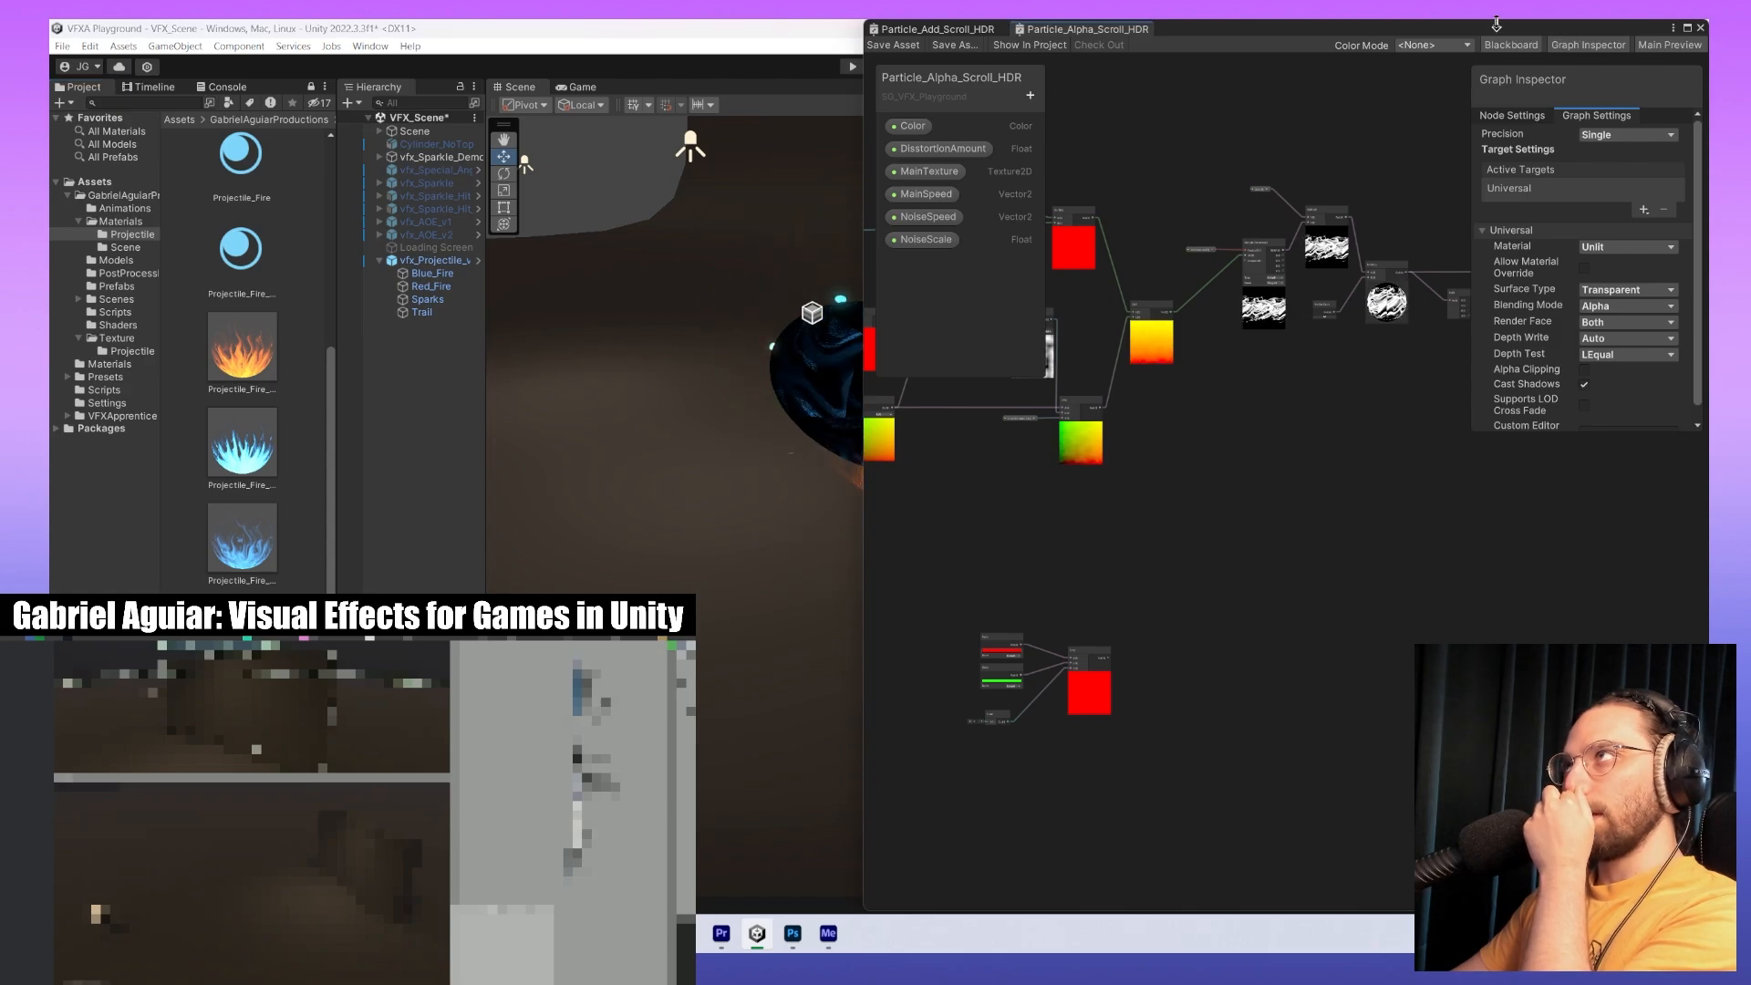
left_click_drag(1497, 29, 1509, 950)
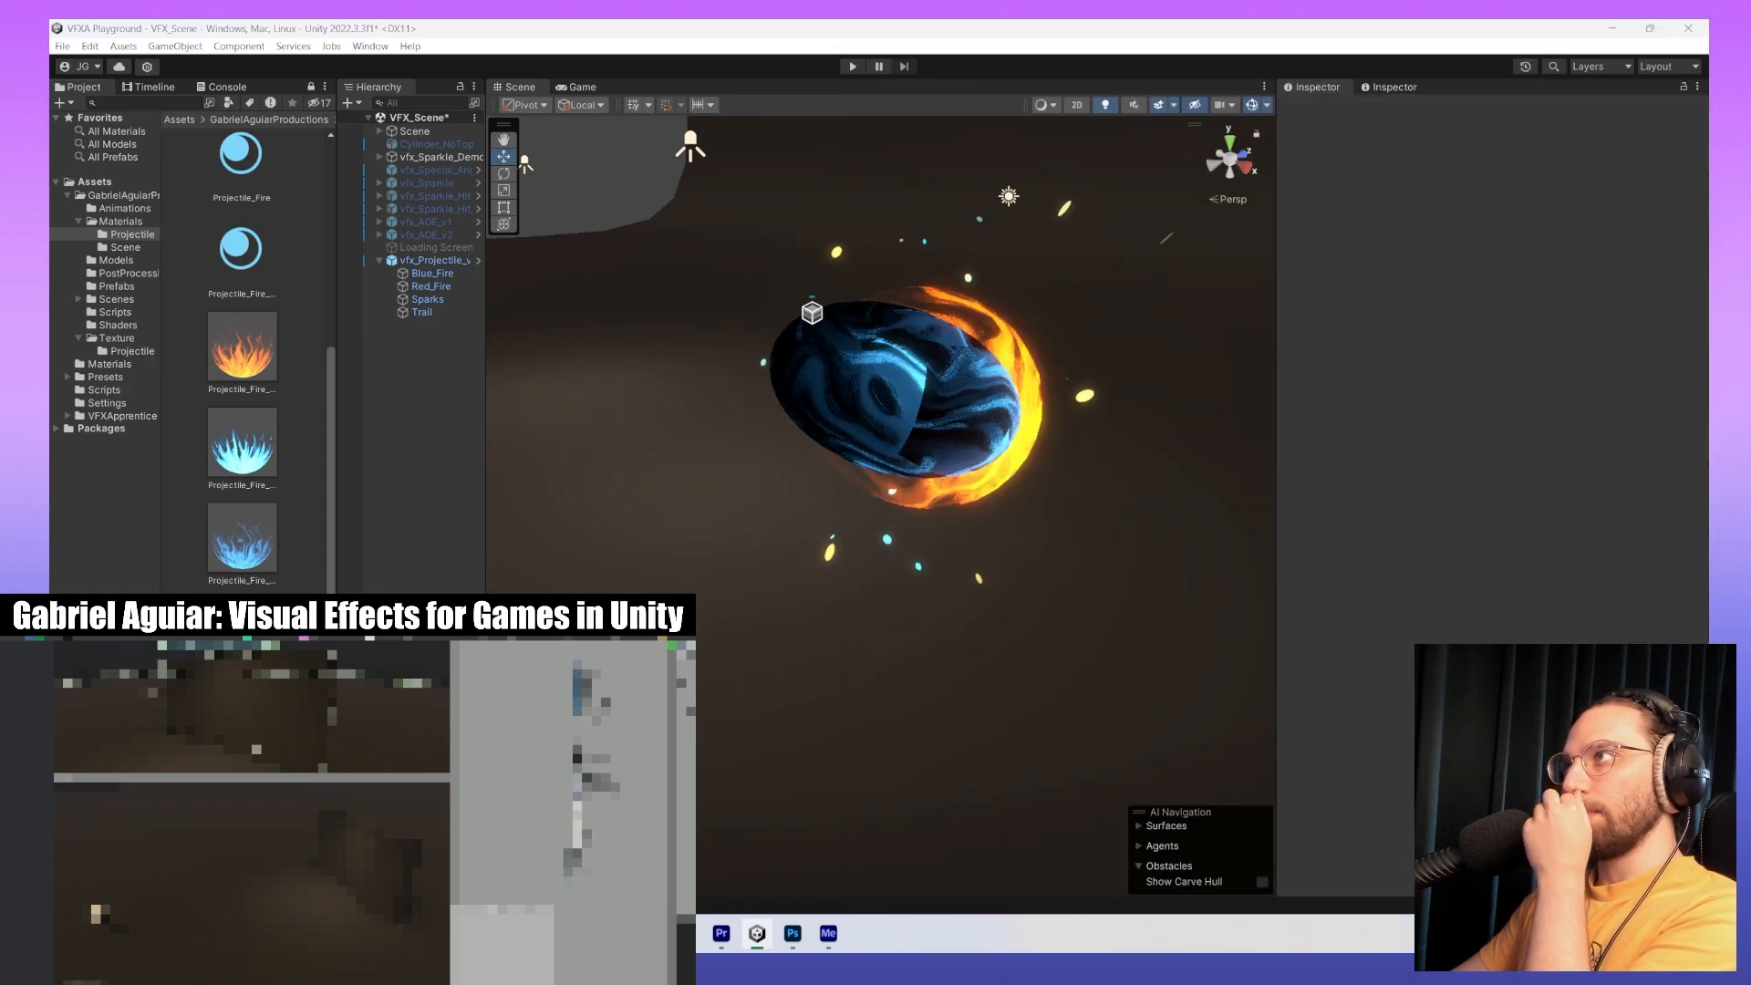
Assign the Projectile_Fire_Non_Additive material to the Blue_Fire renderer and restart the particle playback to inspect the blue flames.
left_click(242, 442)
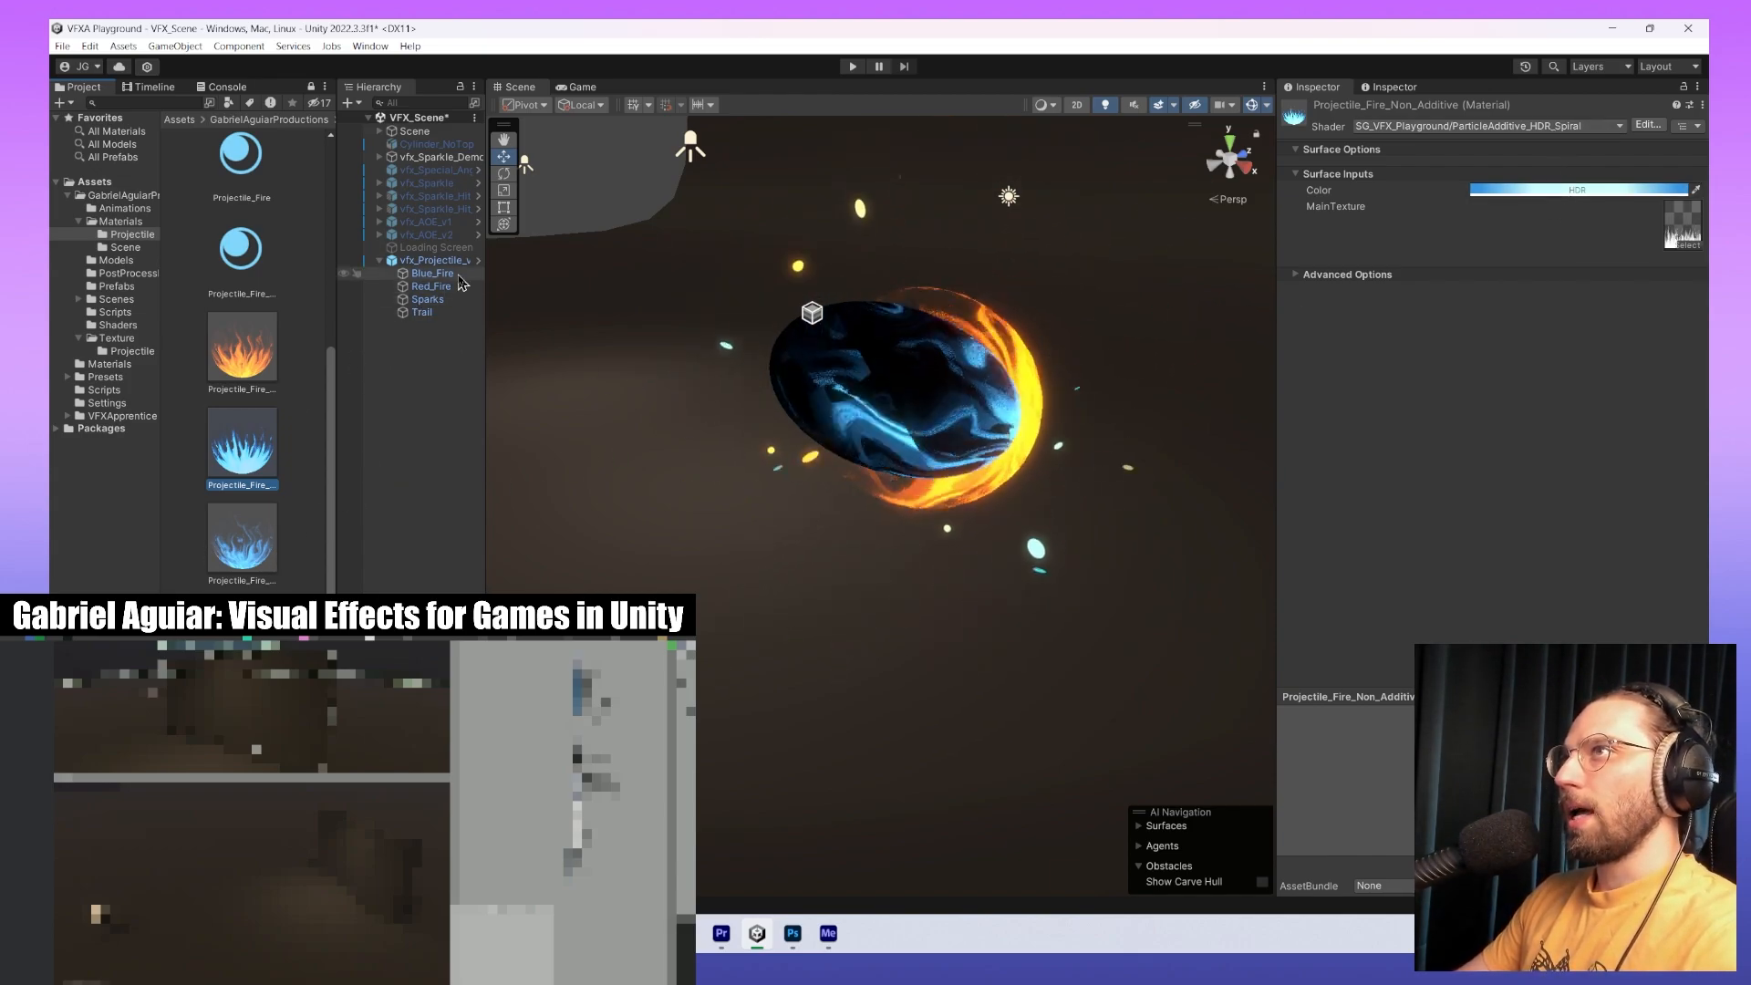
left_click(431, 273)
left_click_drag(246, 453, 1551, 424)
scroll(1550, 456, "down", 11)
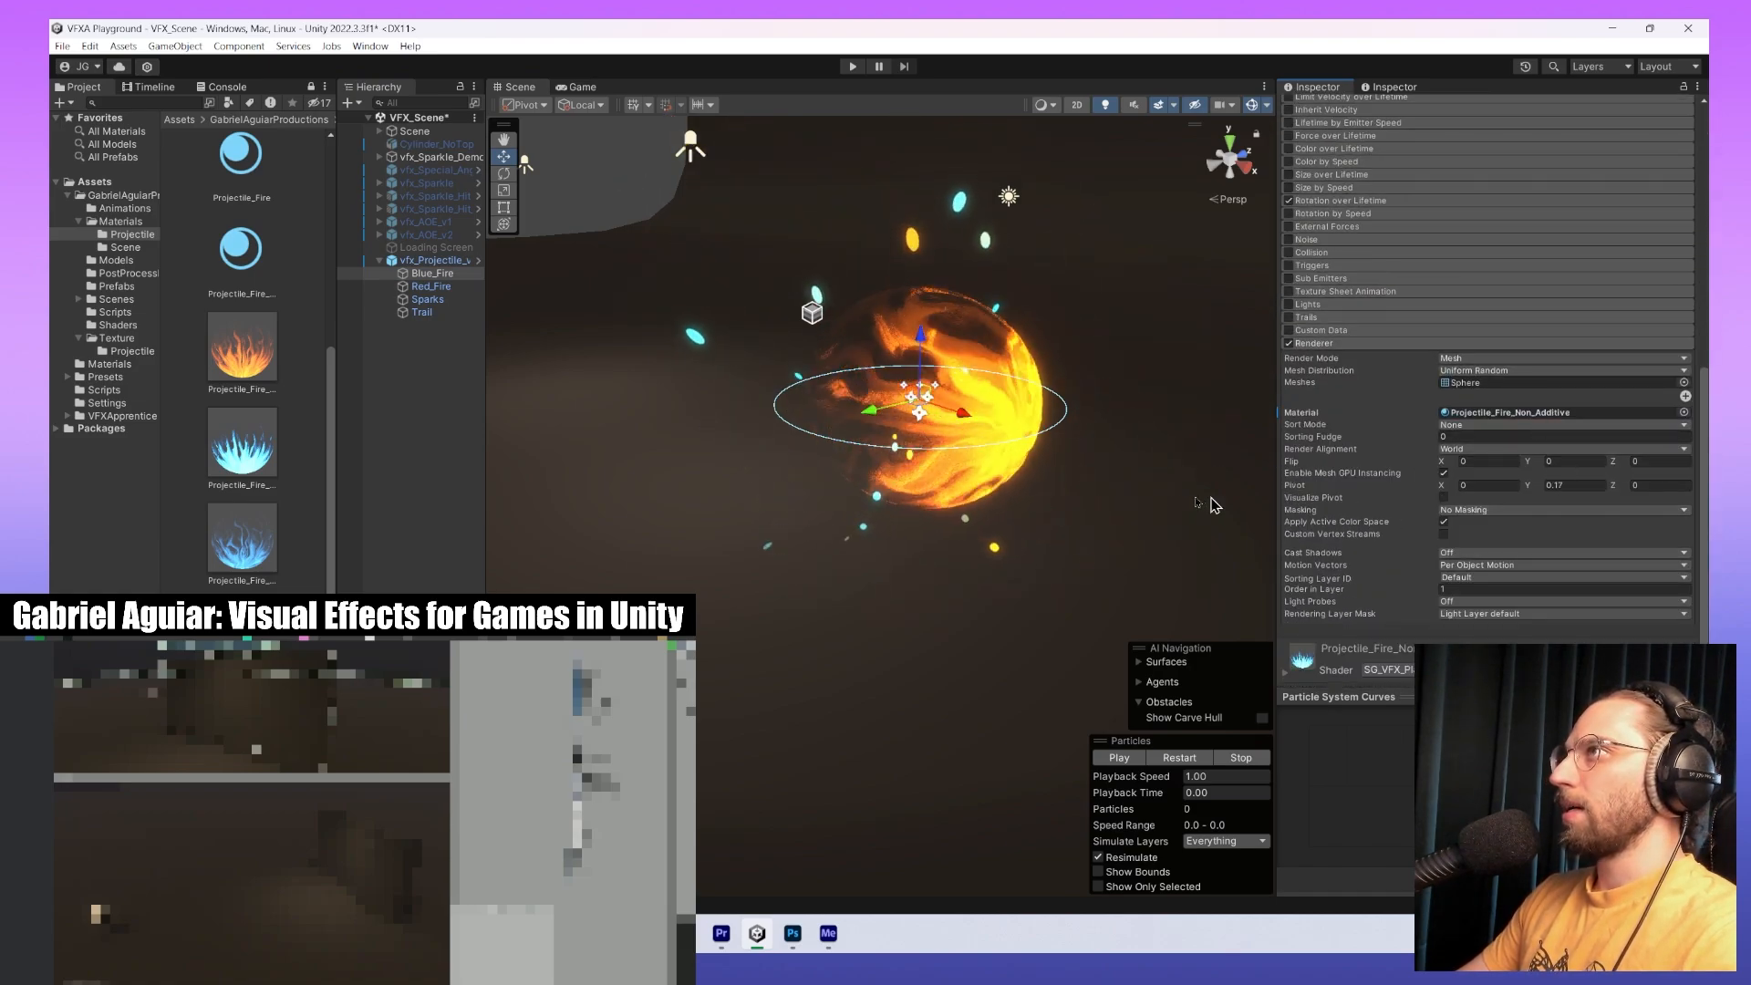
left_click(1184, 758)
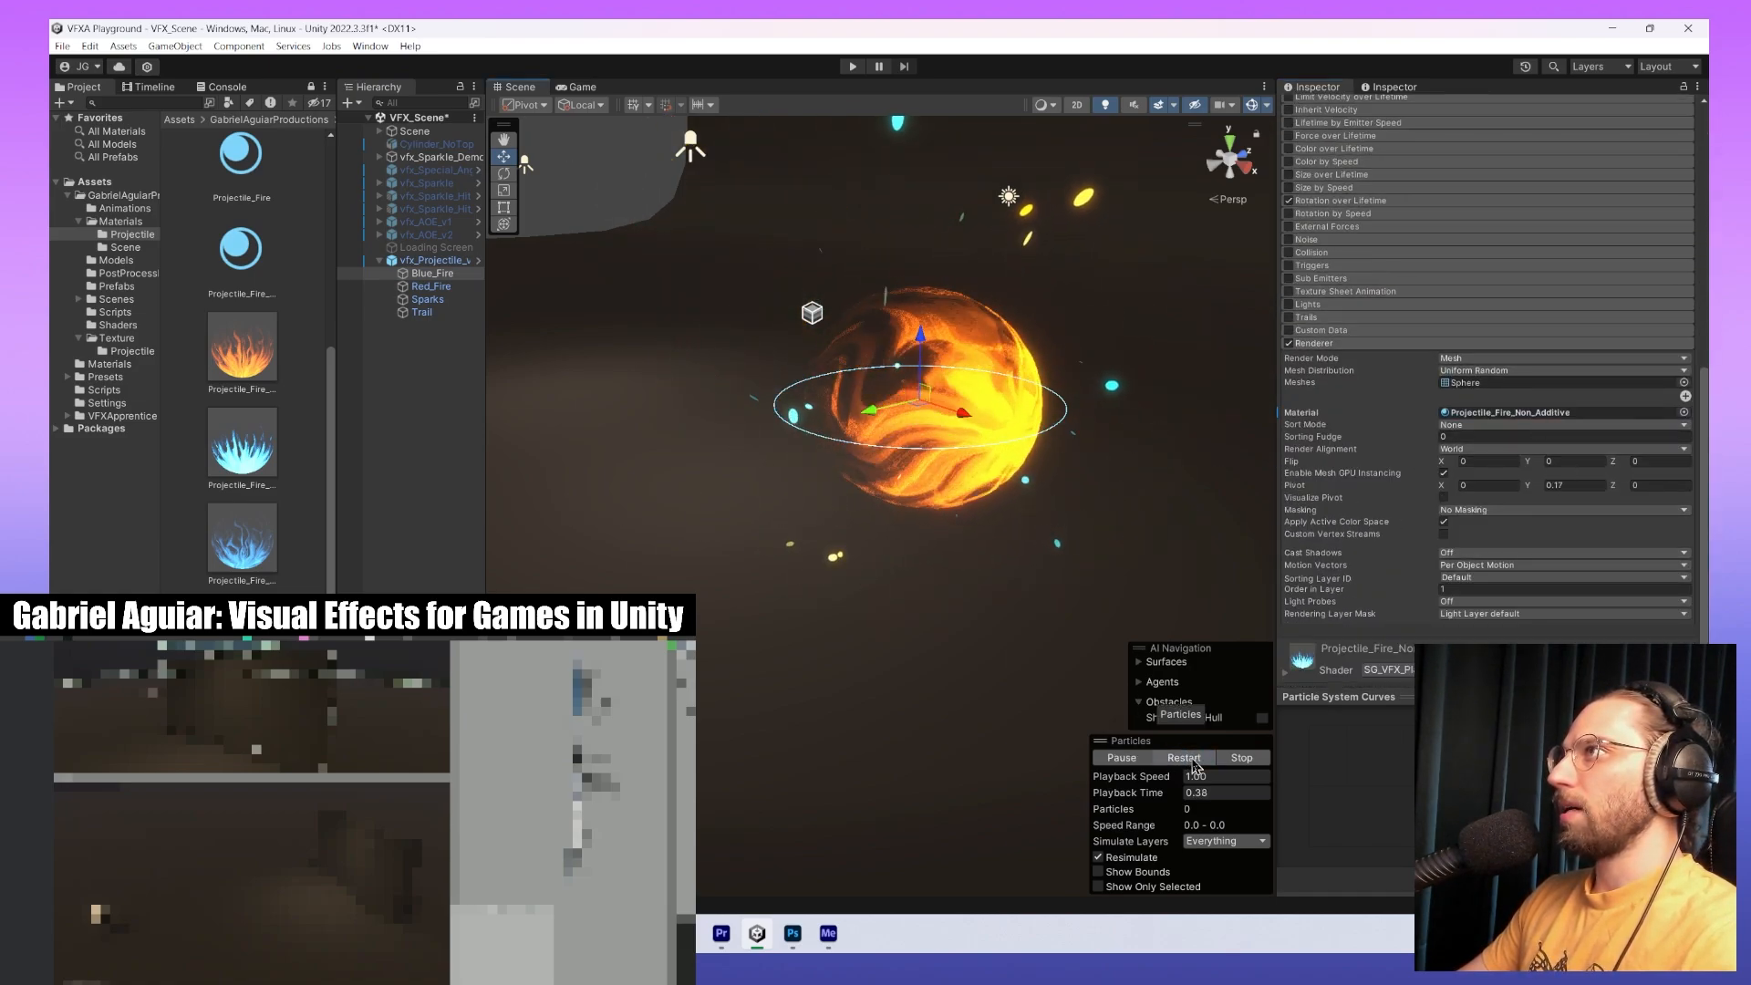
mouse_move(898, 545)
left_mouse_down("alt")
mouse_move(1068, 559)
mouse_move(1181, 528)
mouse_move(449, 559)
mouse_move(921, 553)
left_mouse_up("alt")
scroll(1587, 411, "down", 2)
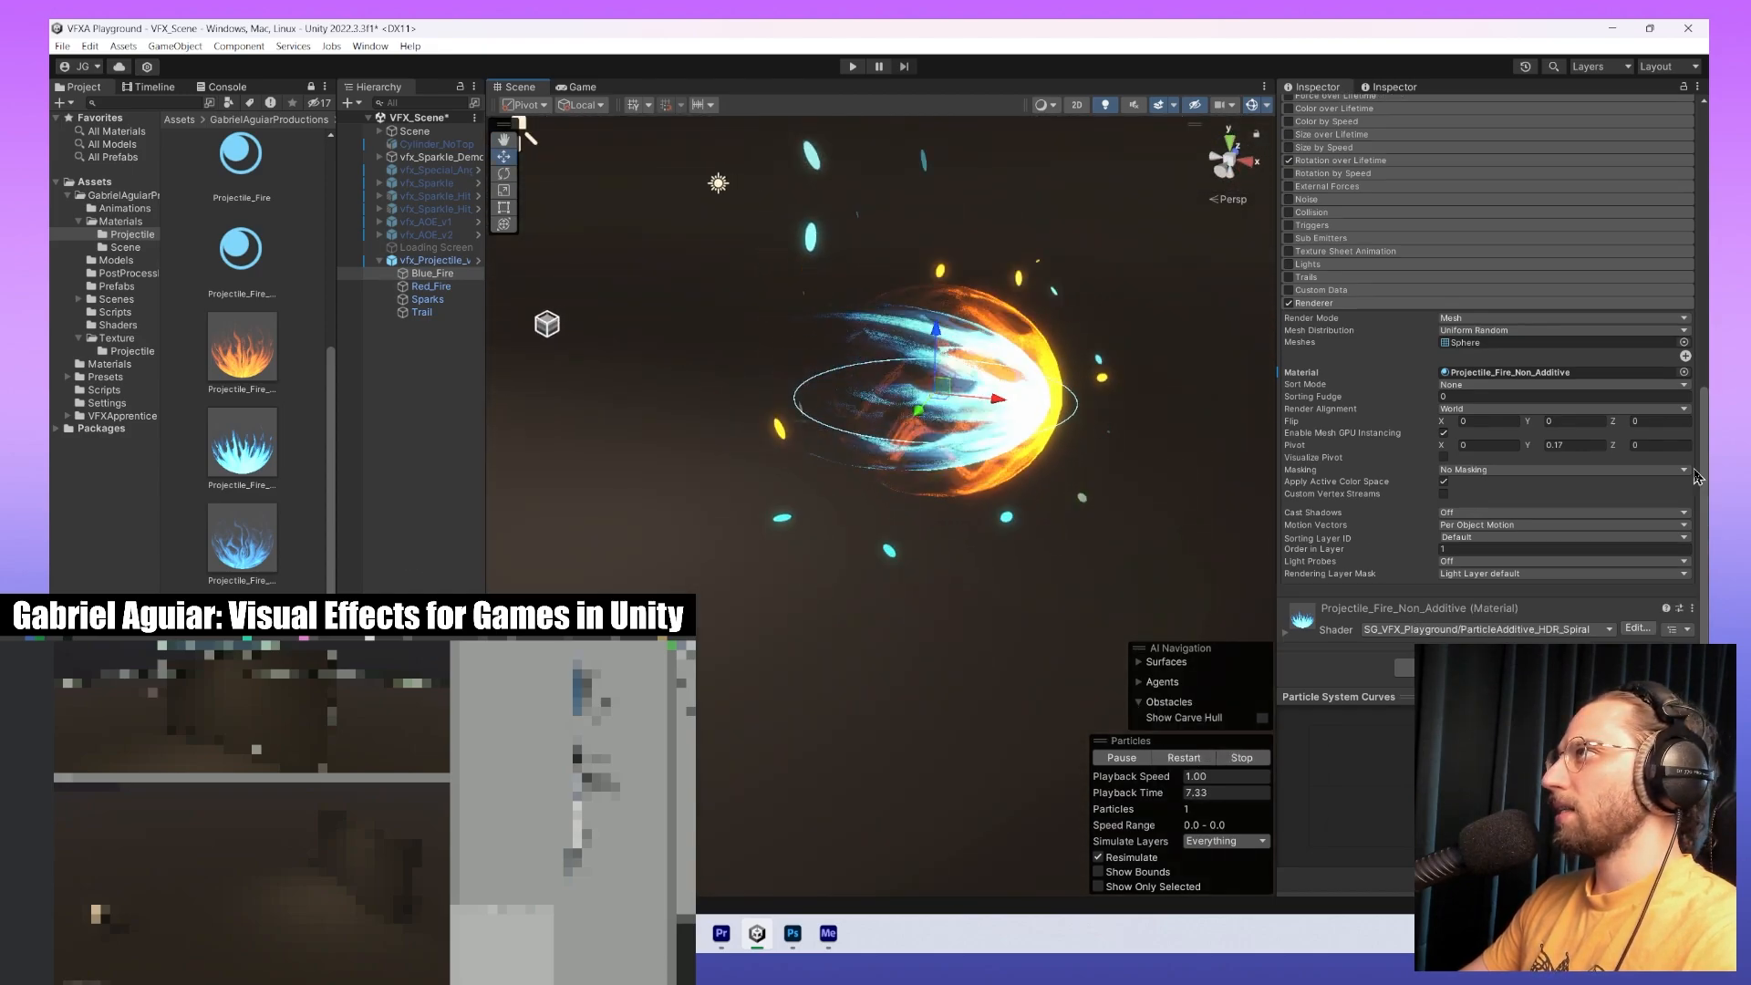
Shift the HDR color of the Projectile_Fire_Non_Additive material to a more saturated cyan-blue and check the flames in the Scene view.
scroll(1624, 542, "down", 4)
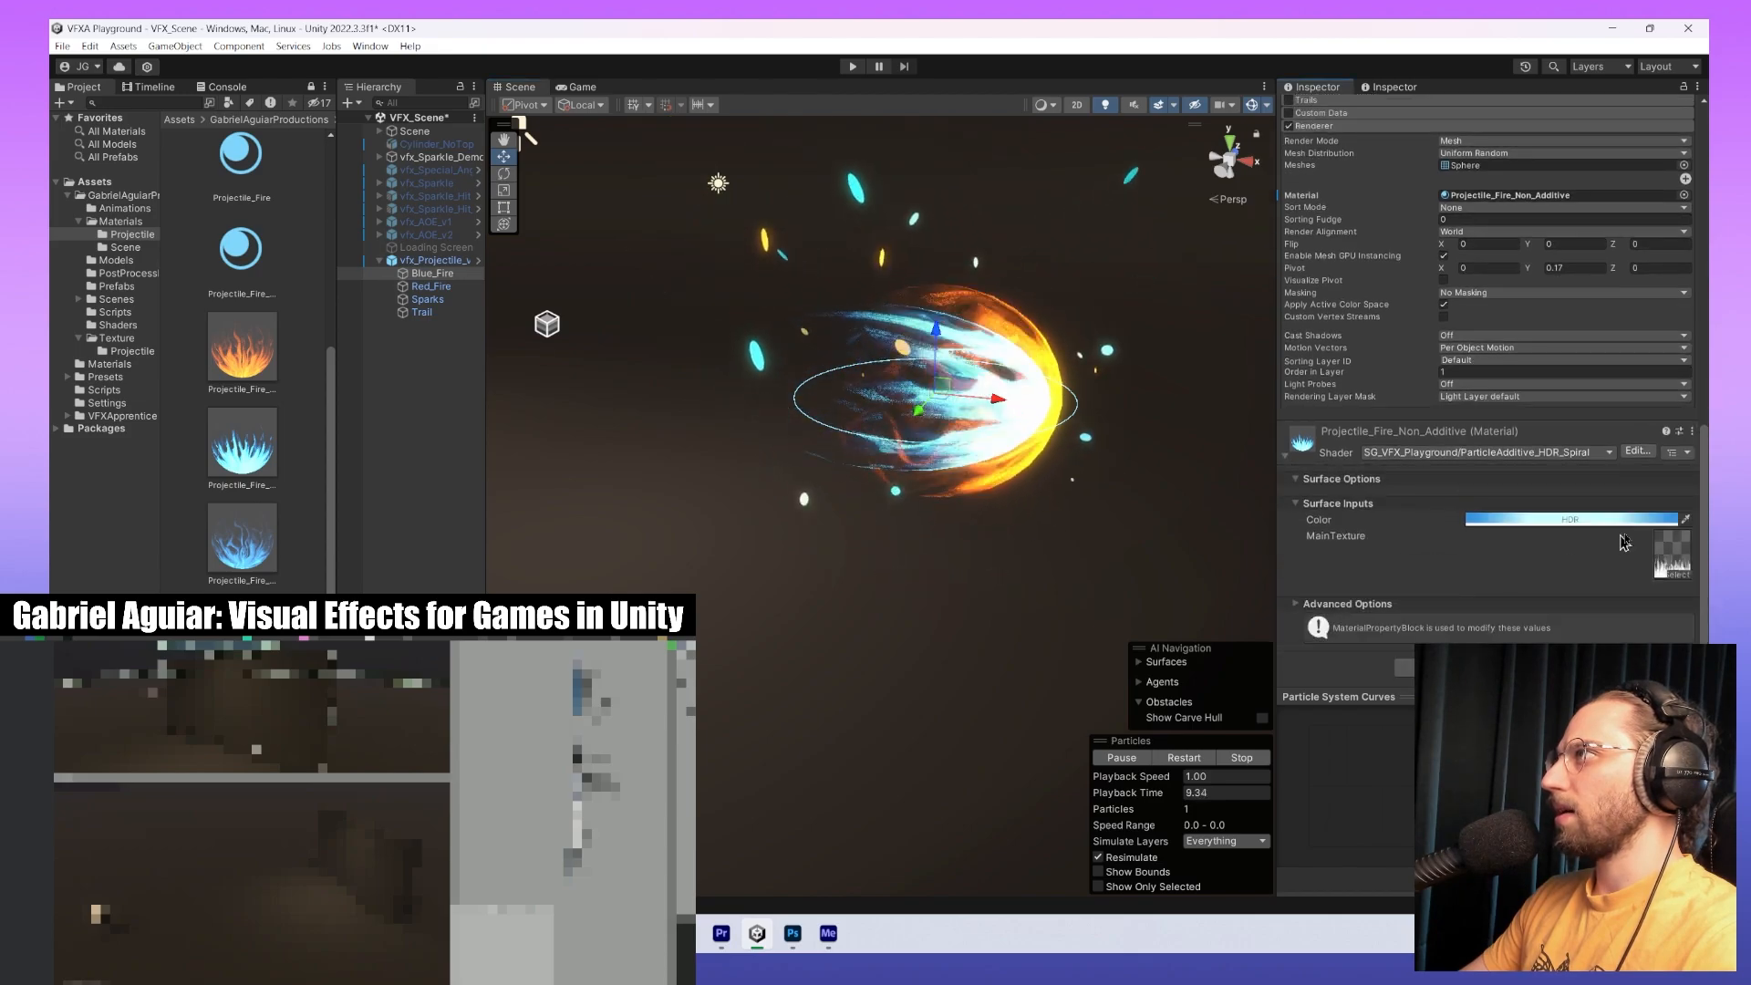
left_click(1639, 518)
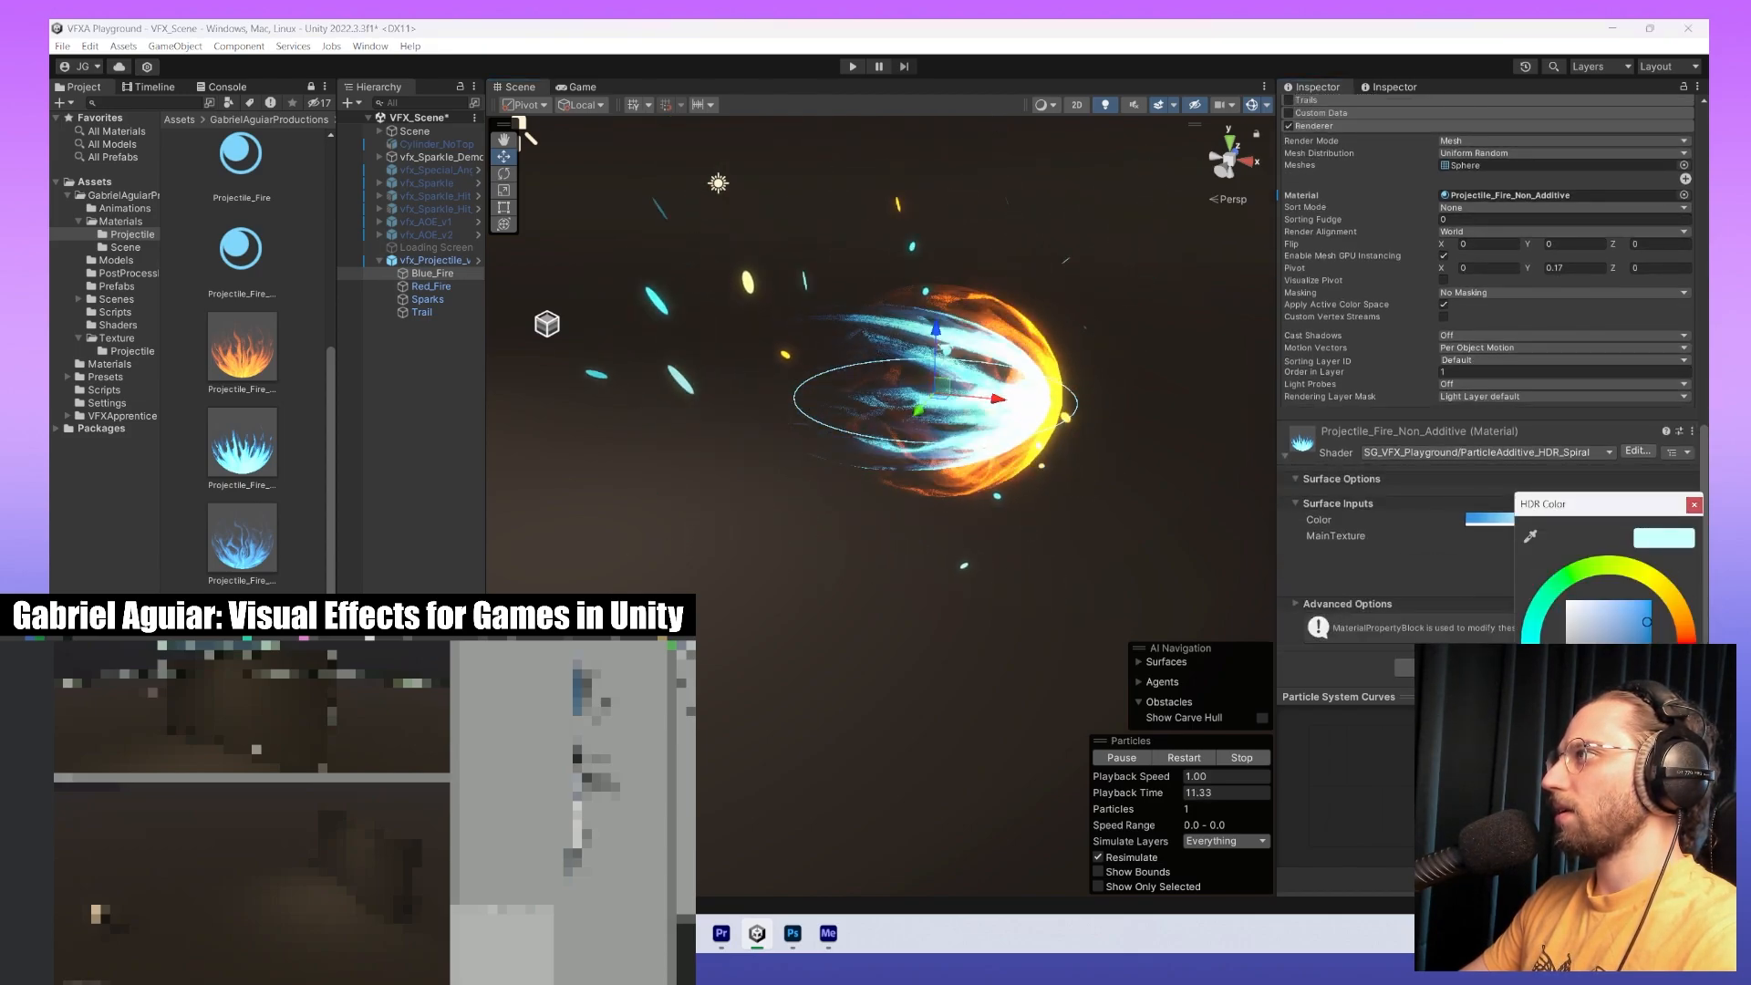
middle_click_drag(855, 273, 650, 286)
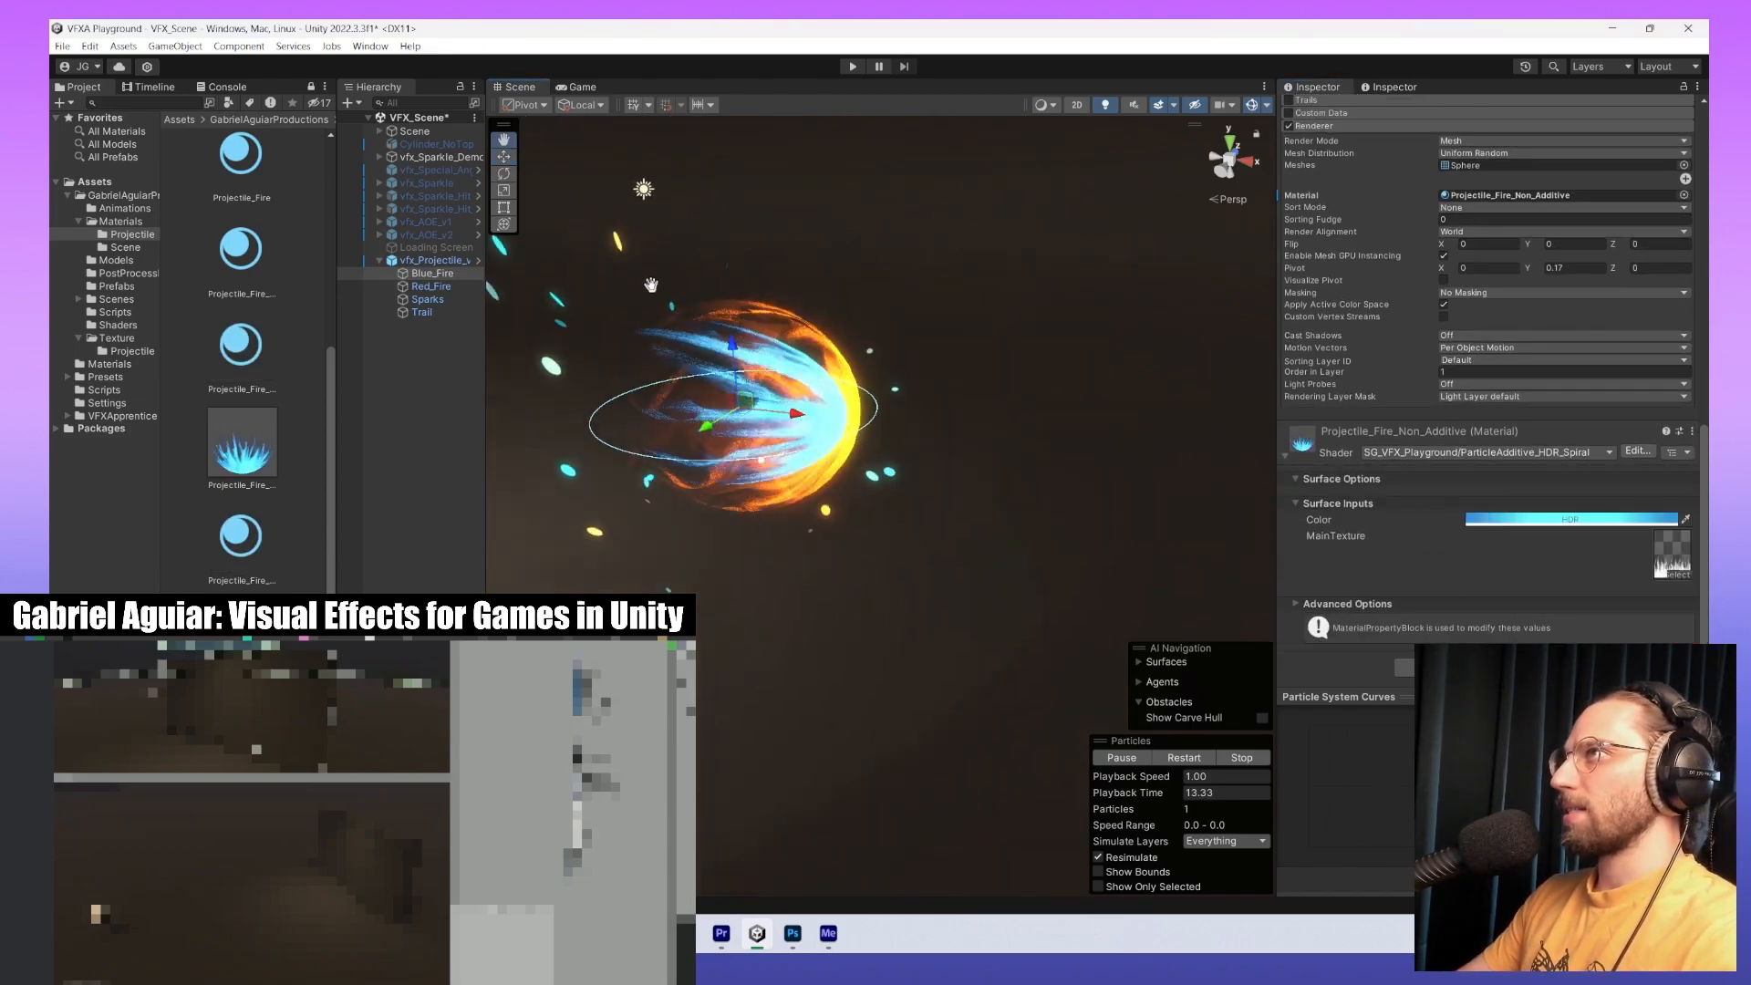
scroll(650, 286, "down", 3)
middle_click_drag(861, 463, 994, 498)
scroll(1038, 365, "up", 2)
scroll(1038, 364, "up", 2)
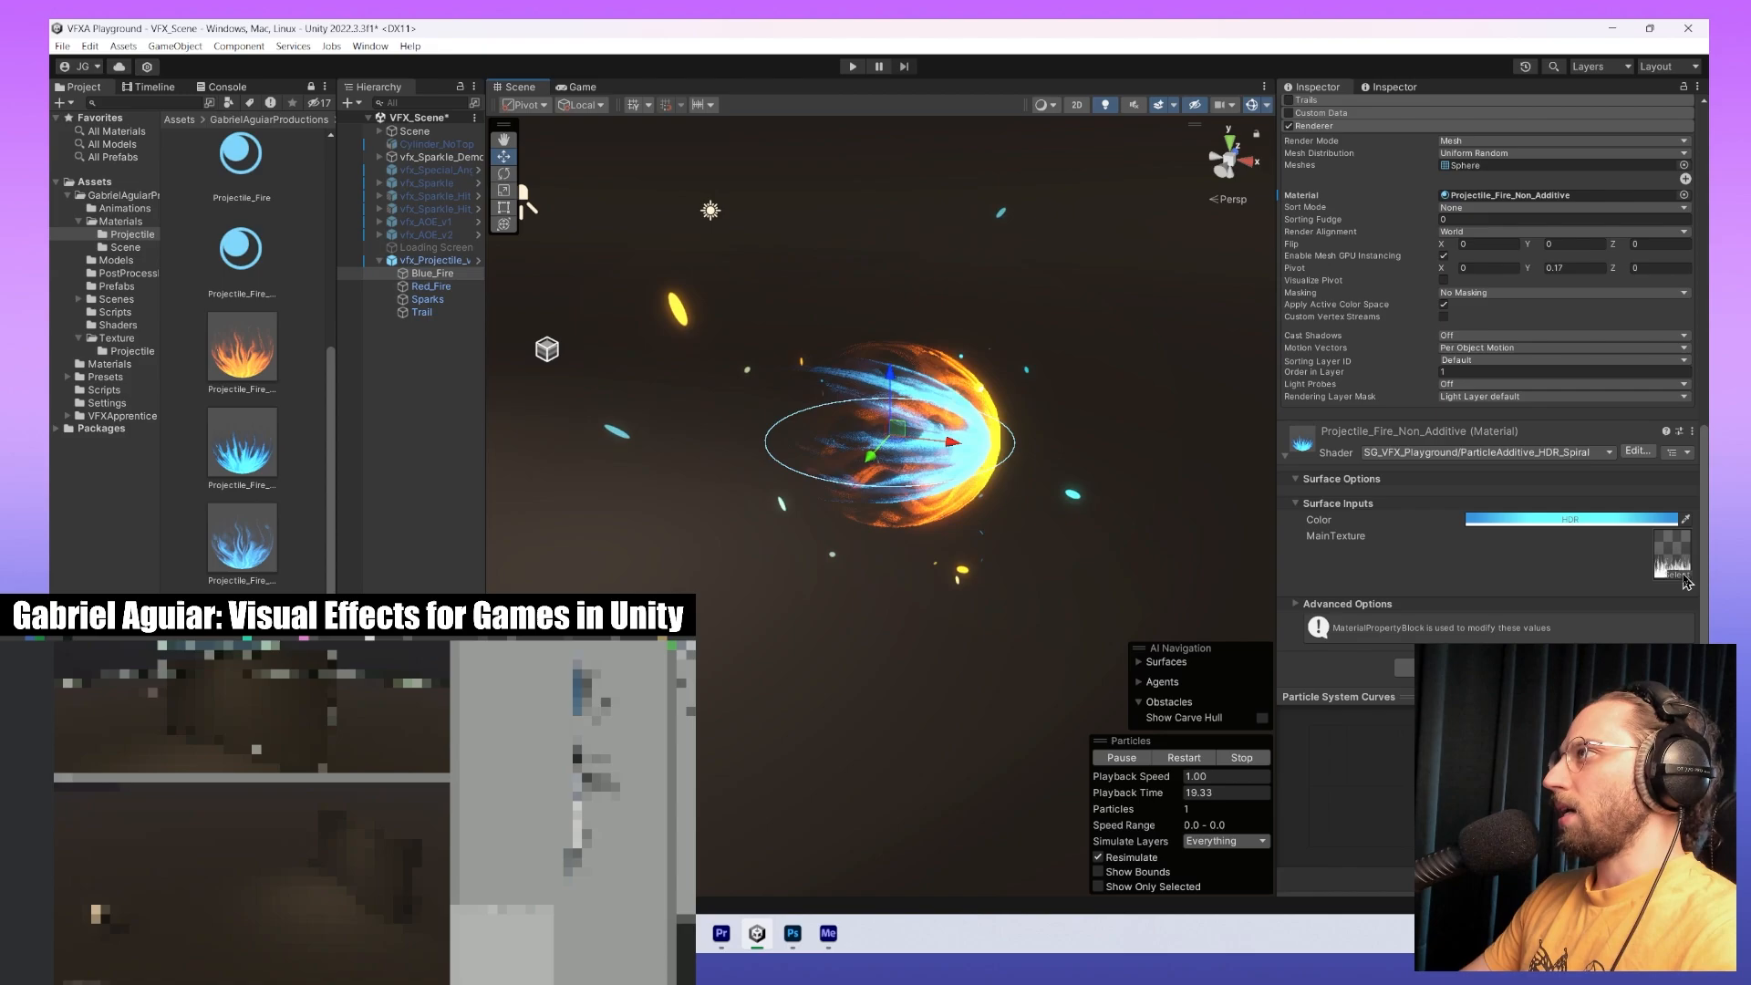
Switch the Blue_Fire renderer's material back to Projectile_Fire_Scrol_Alpha.
right_click(1671, 568)
left_click(1570, 563)
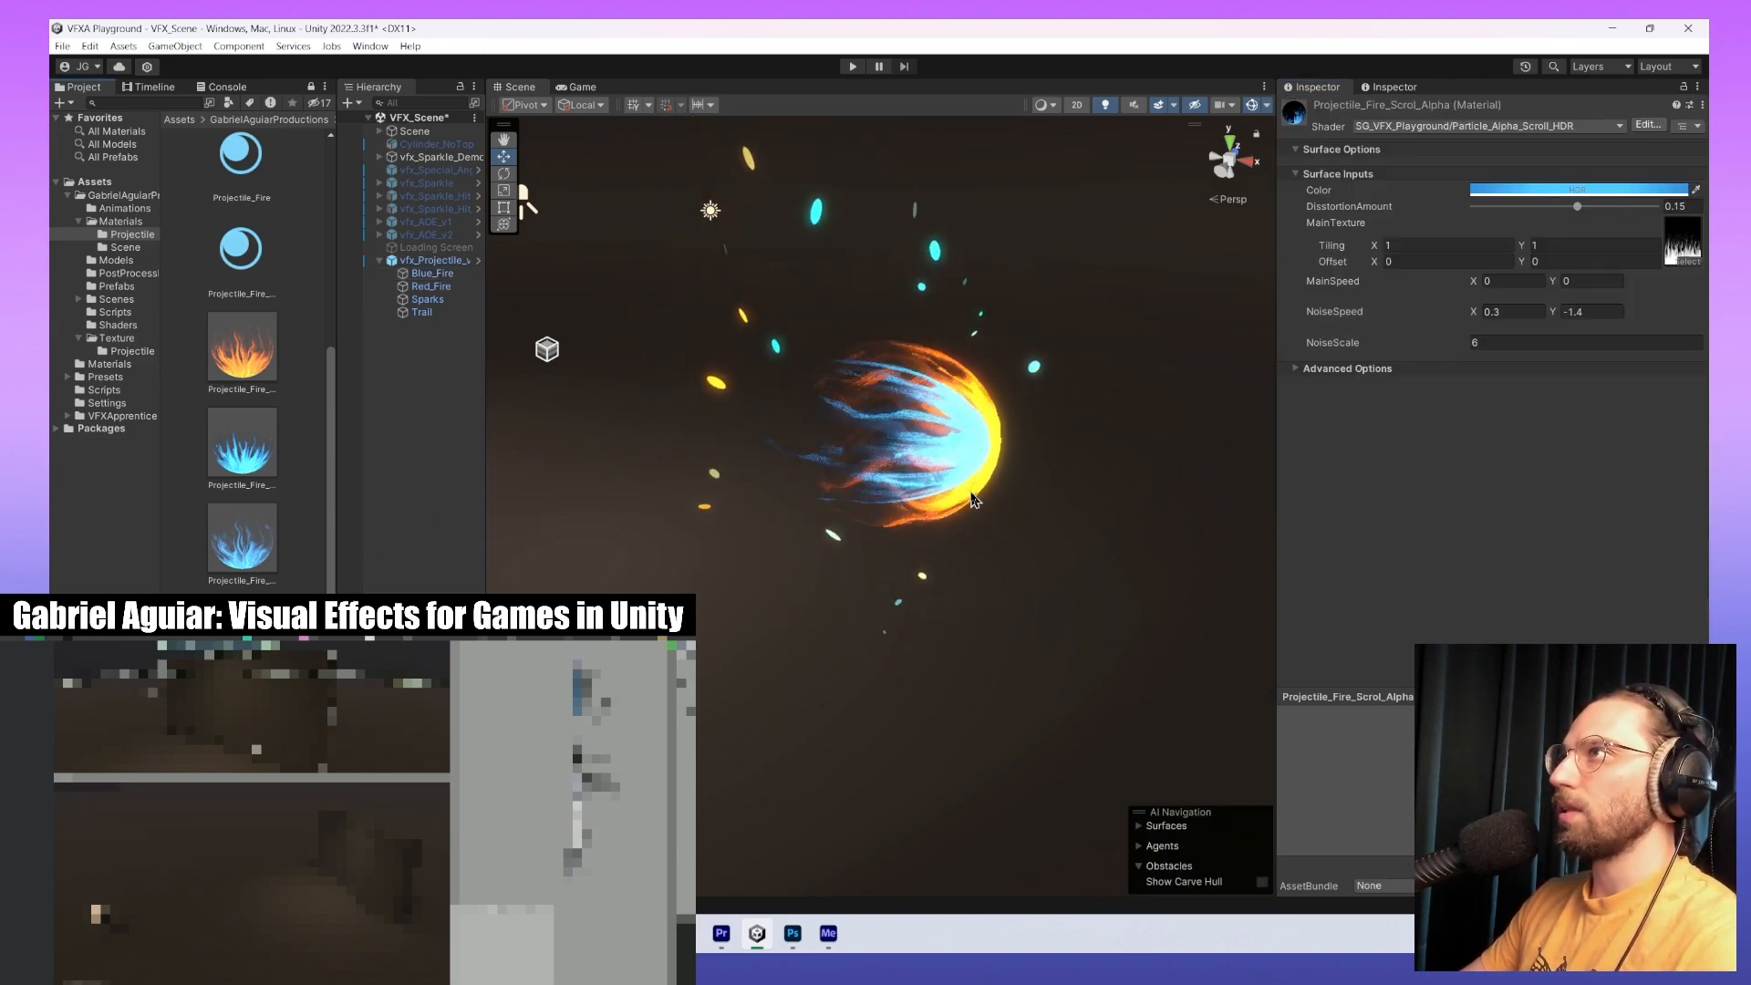
left_click(429, 274)
scroll(1342, 574, "down", 10)
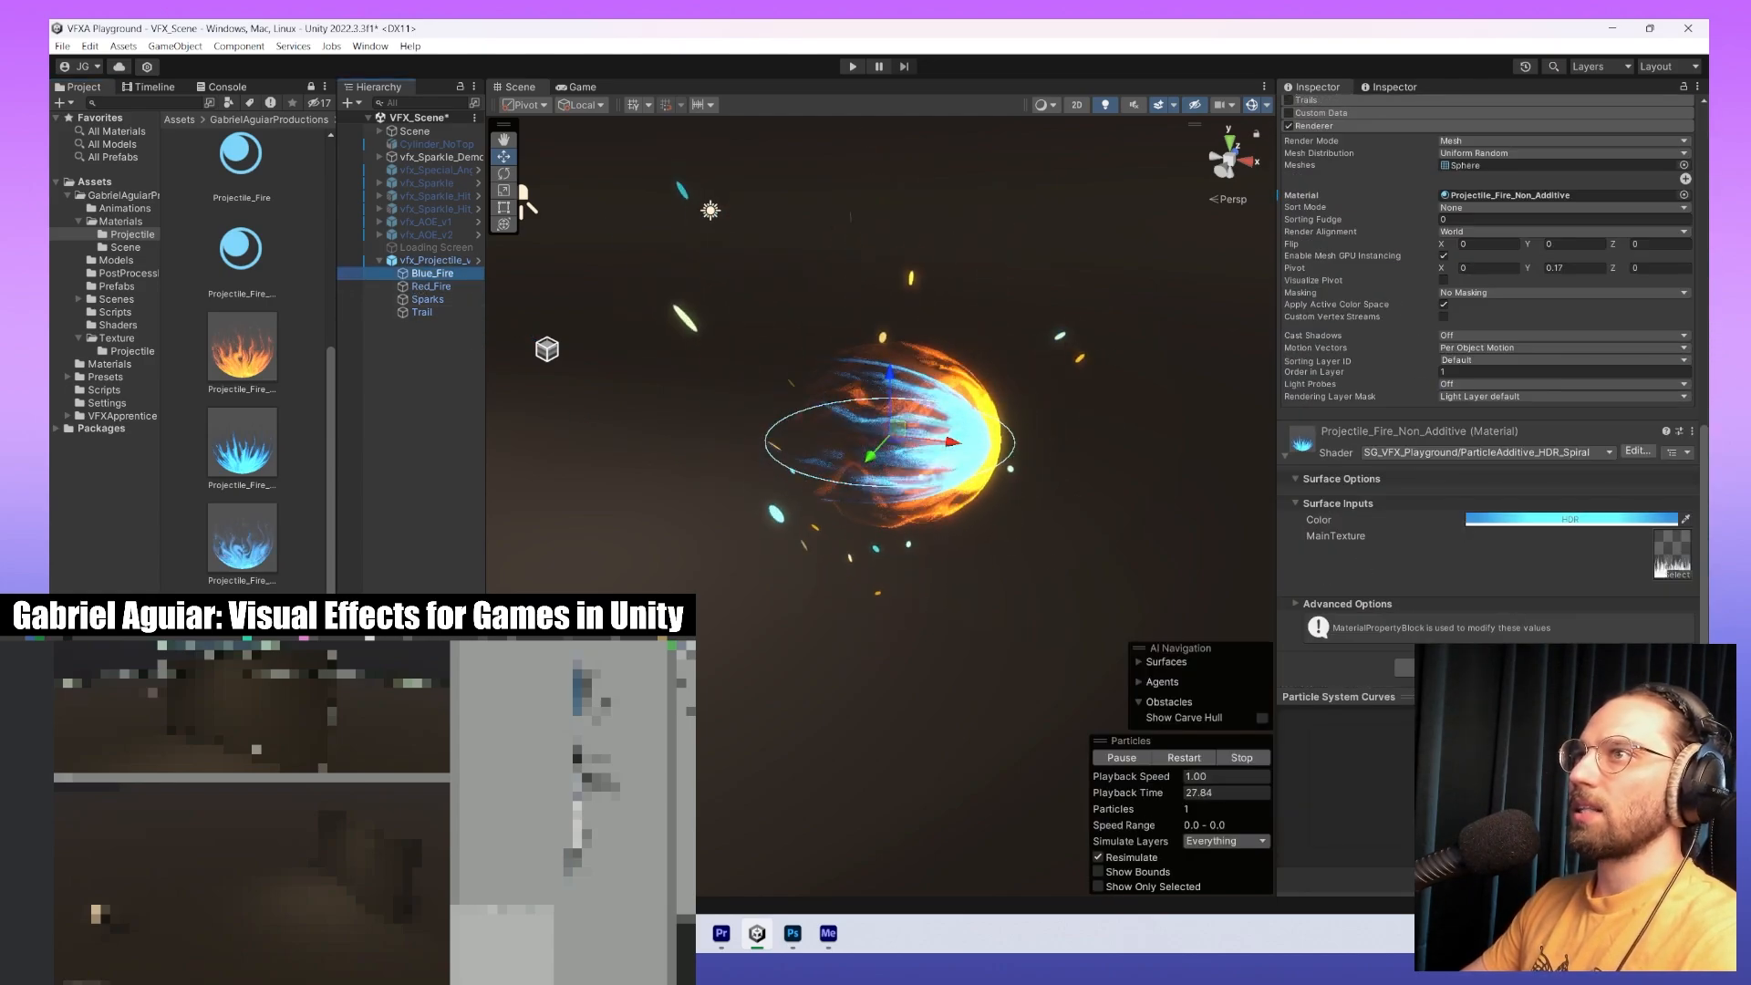
left_click_drag(242, 632, 1627, 196)
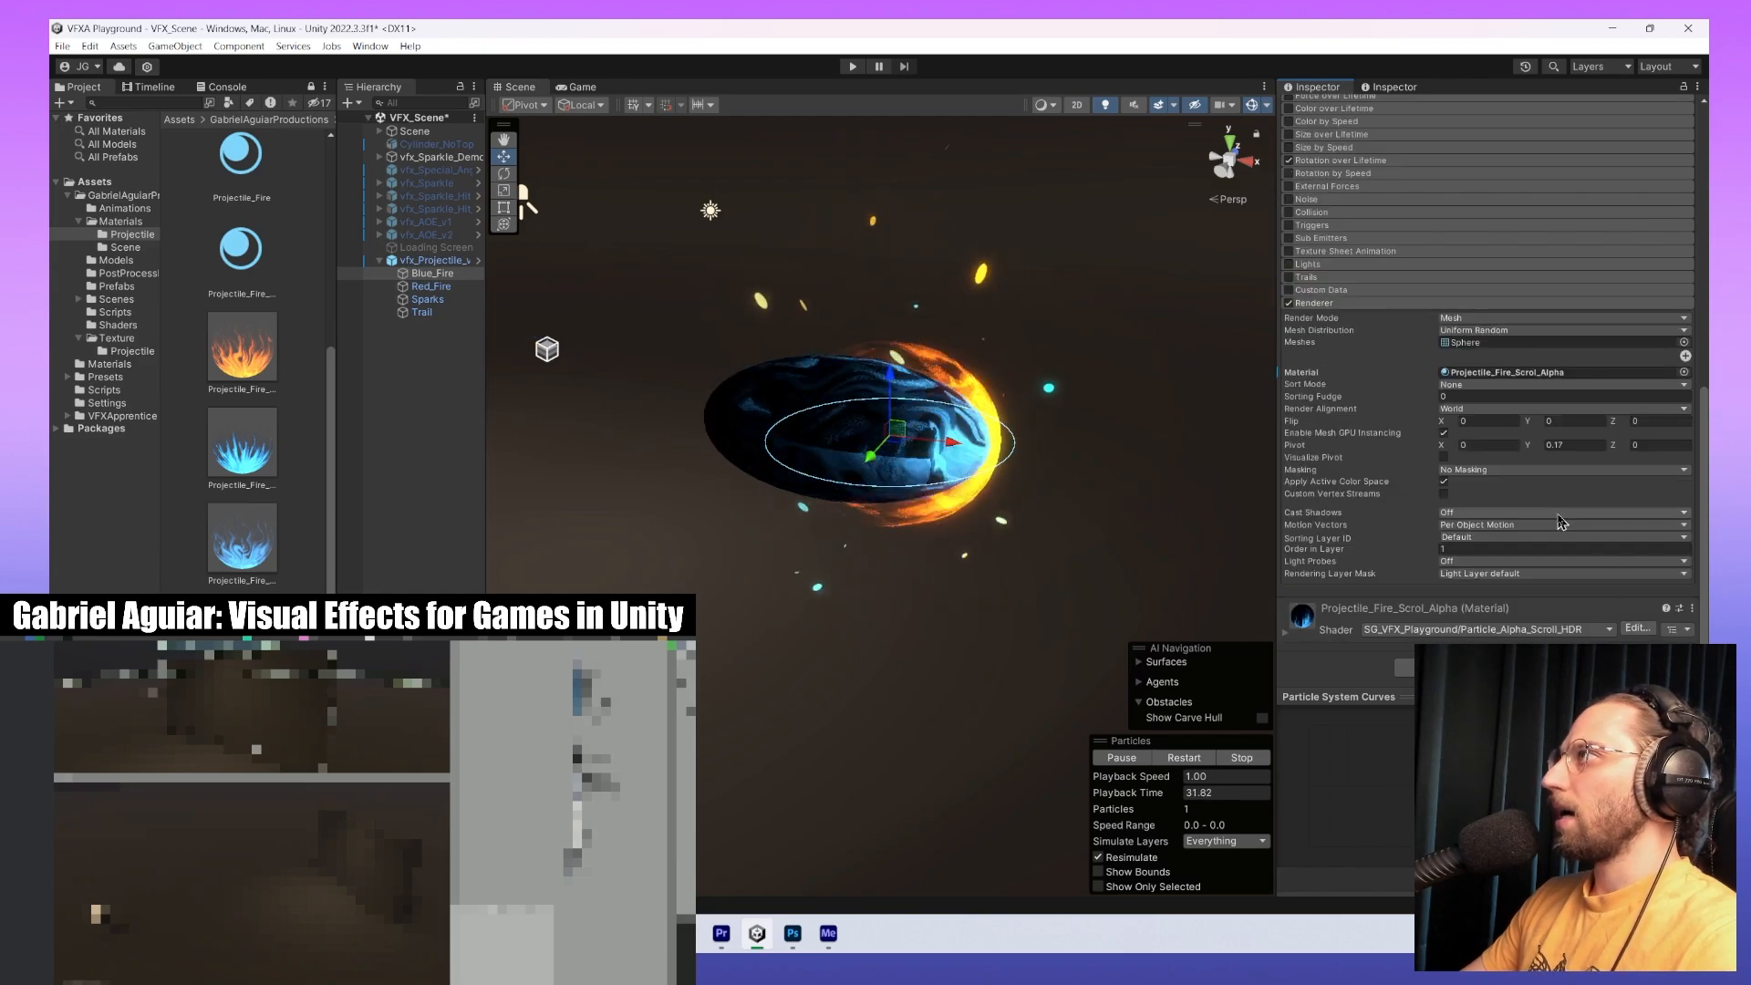
Expand the Projectile_Fire_Scrol_Alpha material and change its MainTexture to the transparent Projectile_Fire texture with the alpha background.
left_click(1286, 632)
scroll(1295, 634, "down", 5)
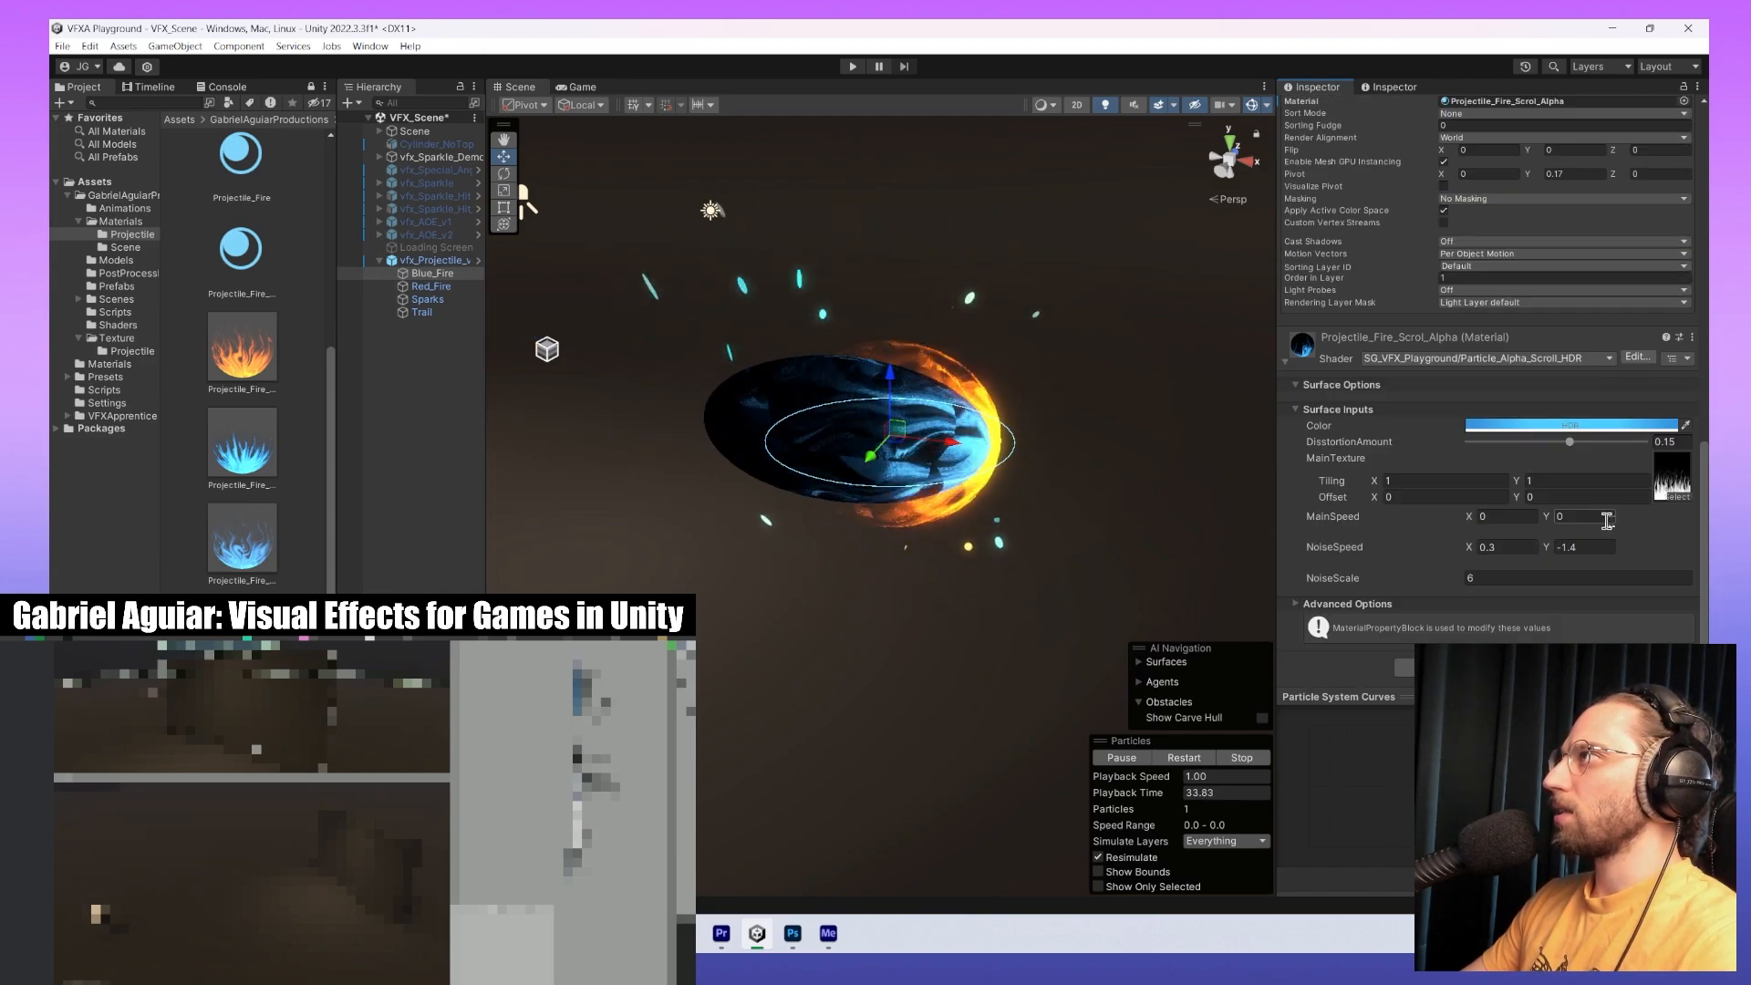
left_click(1681, 500)
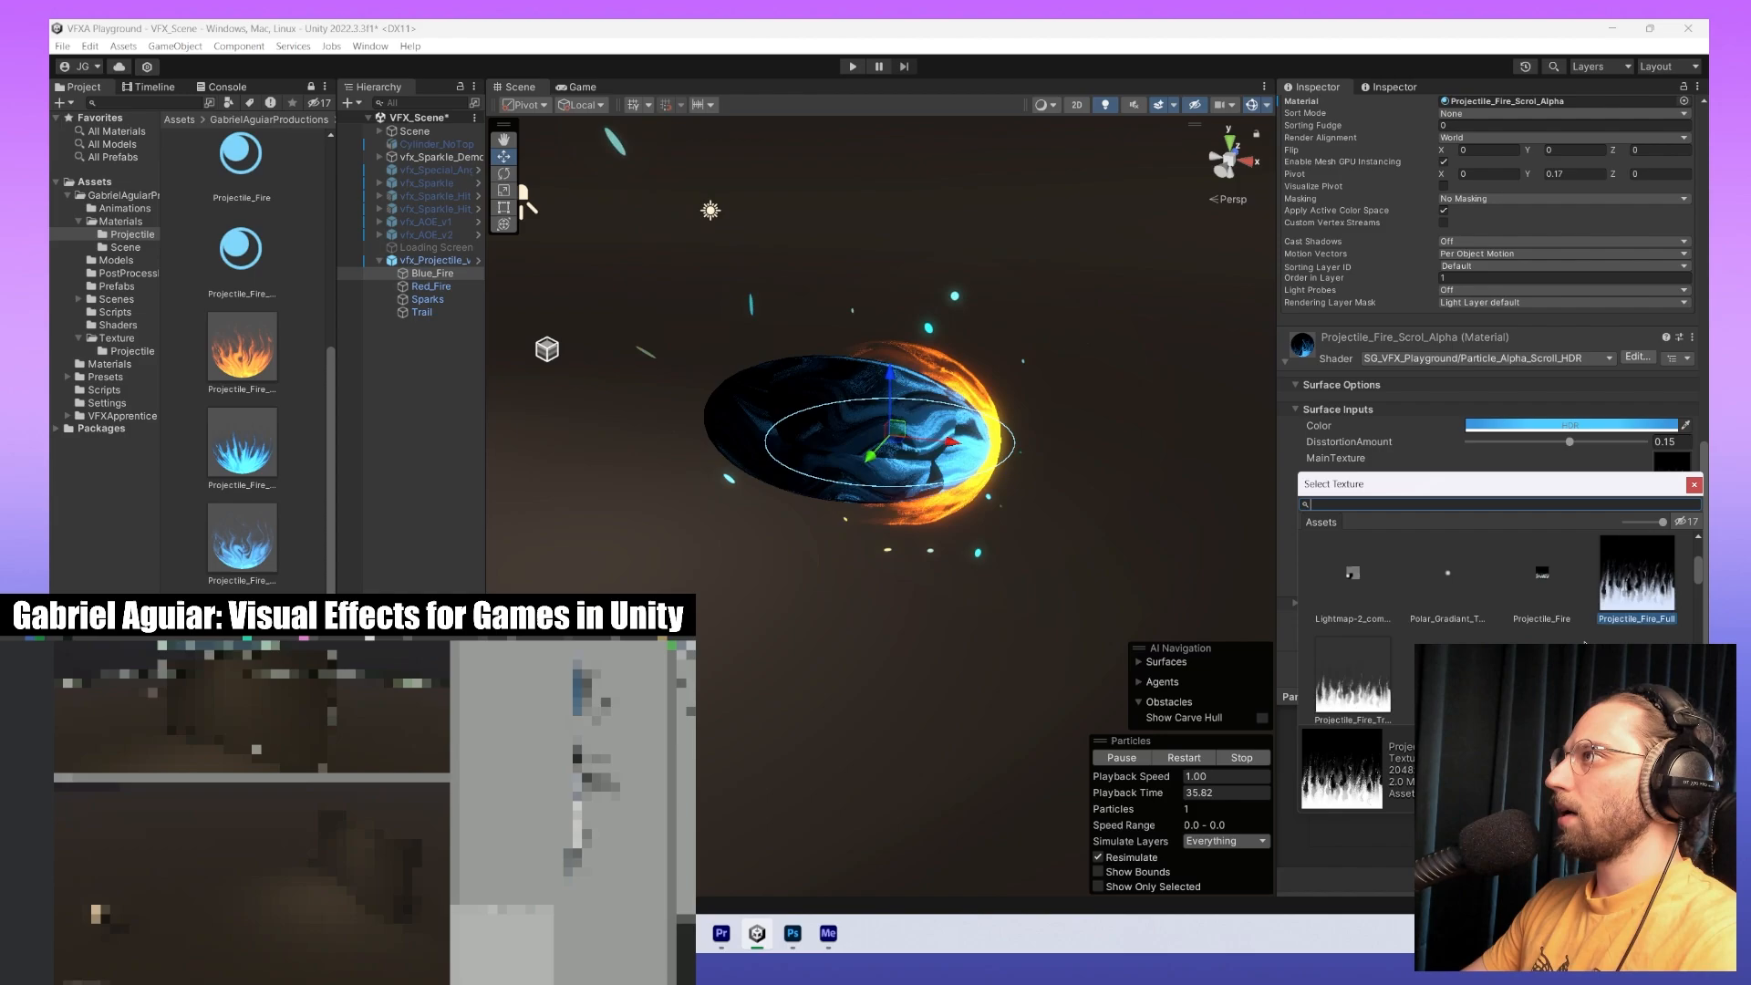
key("Right")
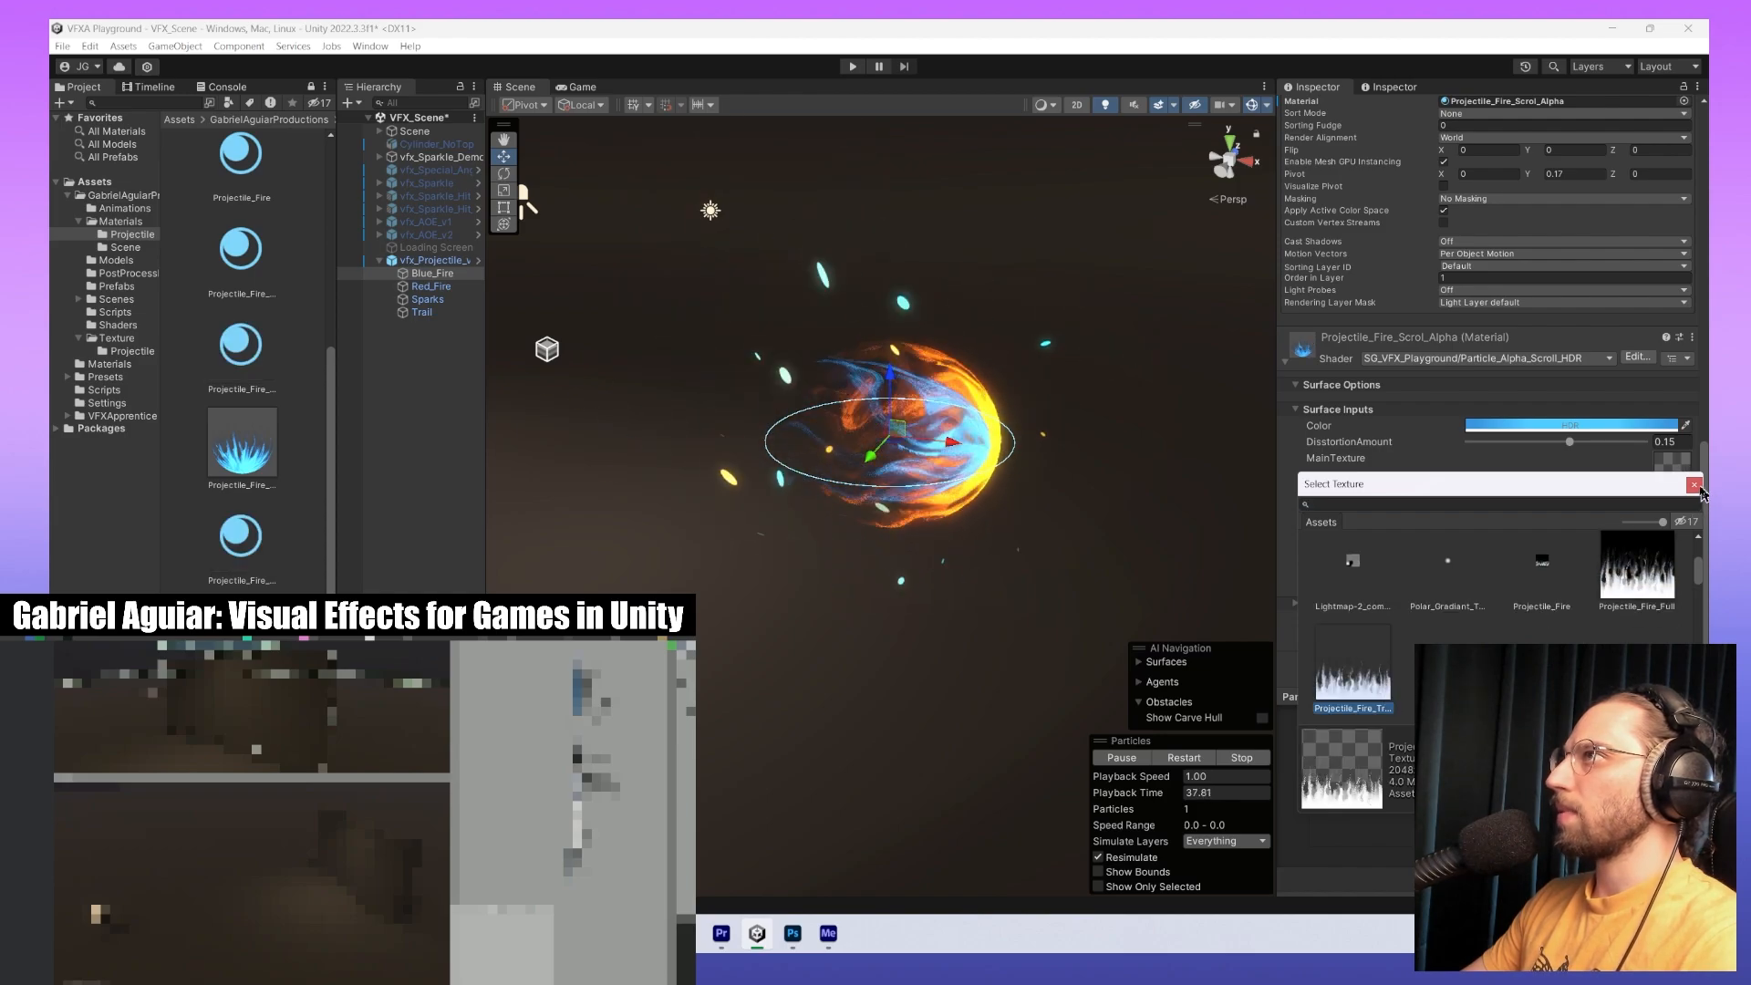
left_click(1694, 484)
Shift the HDR color of Projectile_Fire_Scrol_Alpha slightly toward lighter cyan and check the flames from several angles and distances.
left_click_drag(960, 490, 1653, 456, "alt")
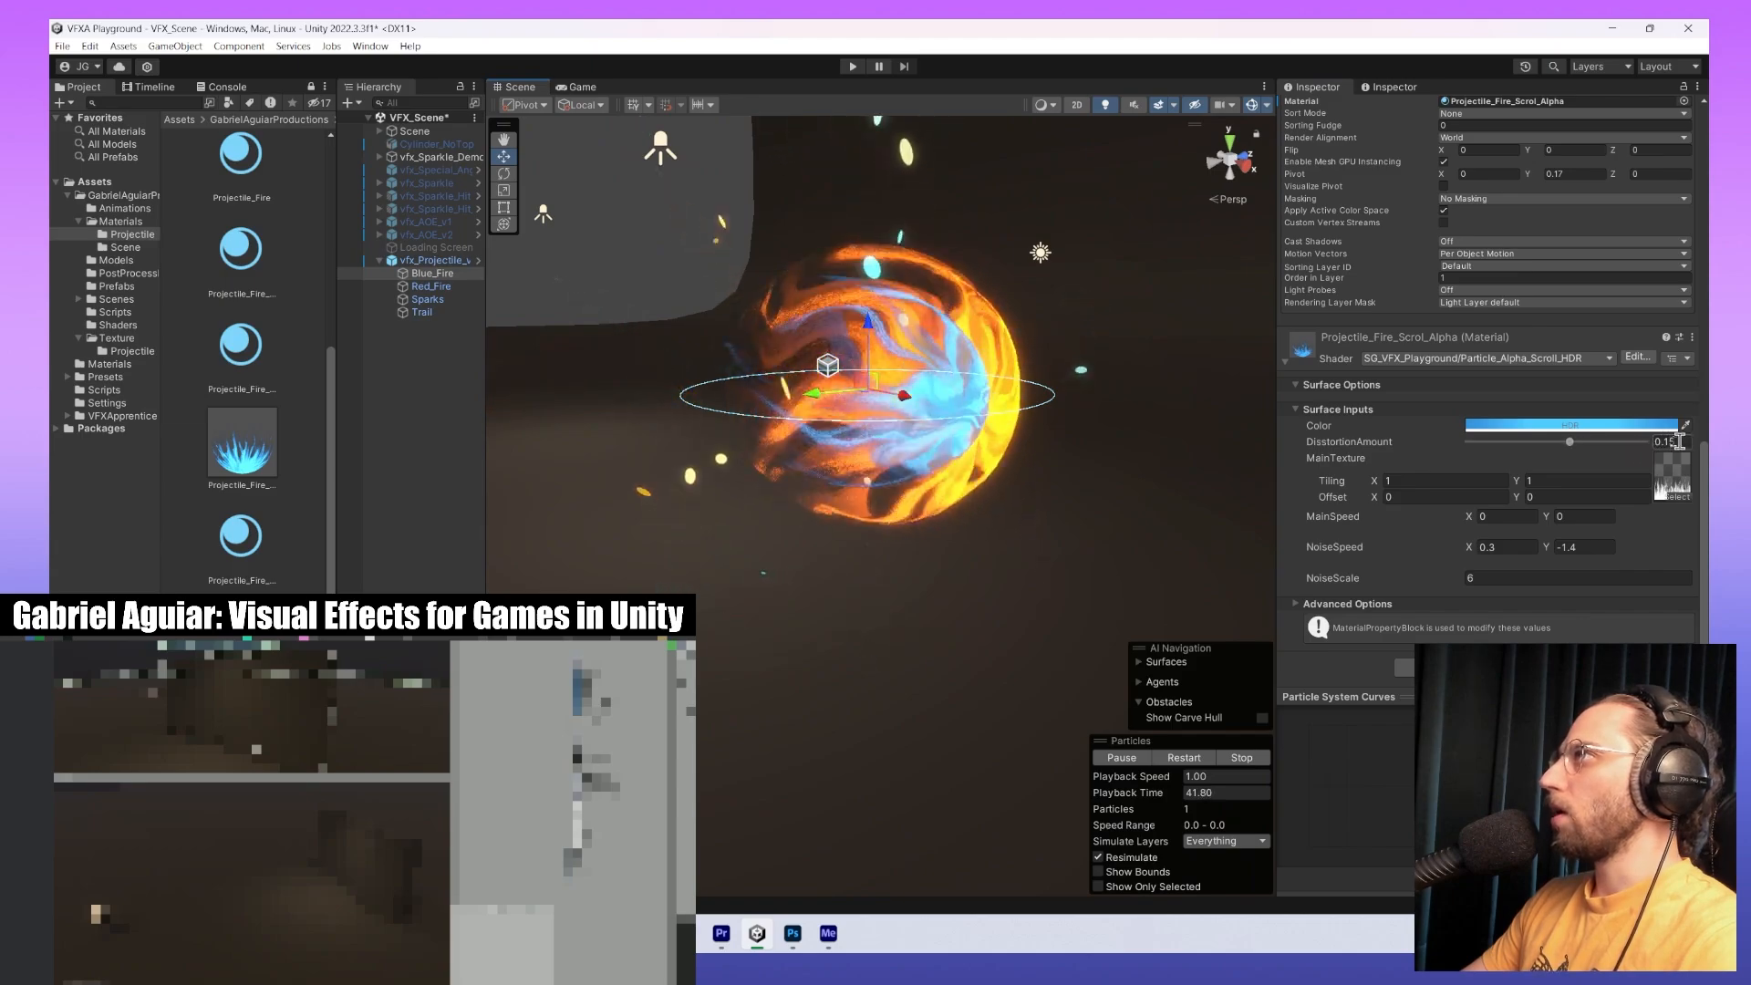
left_click(1633, 425)
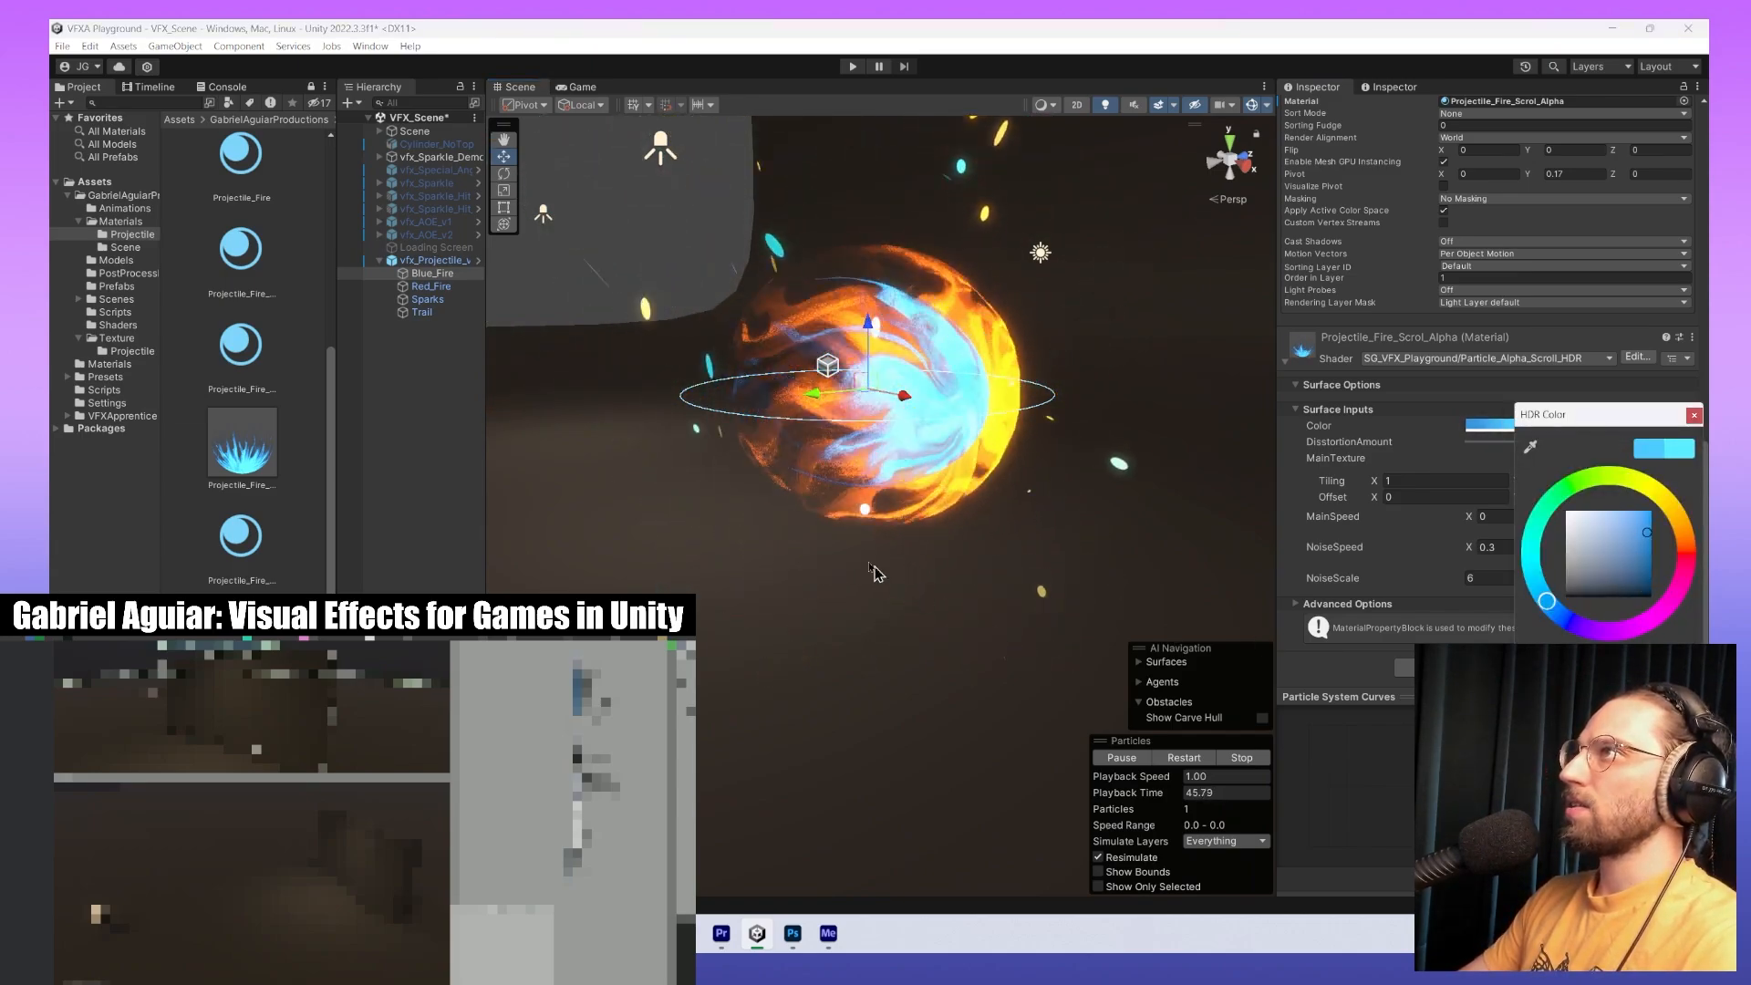
left_click_drag(967, 510, 739, 723, "alt")
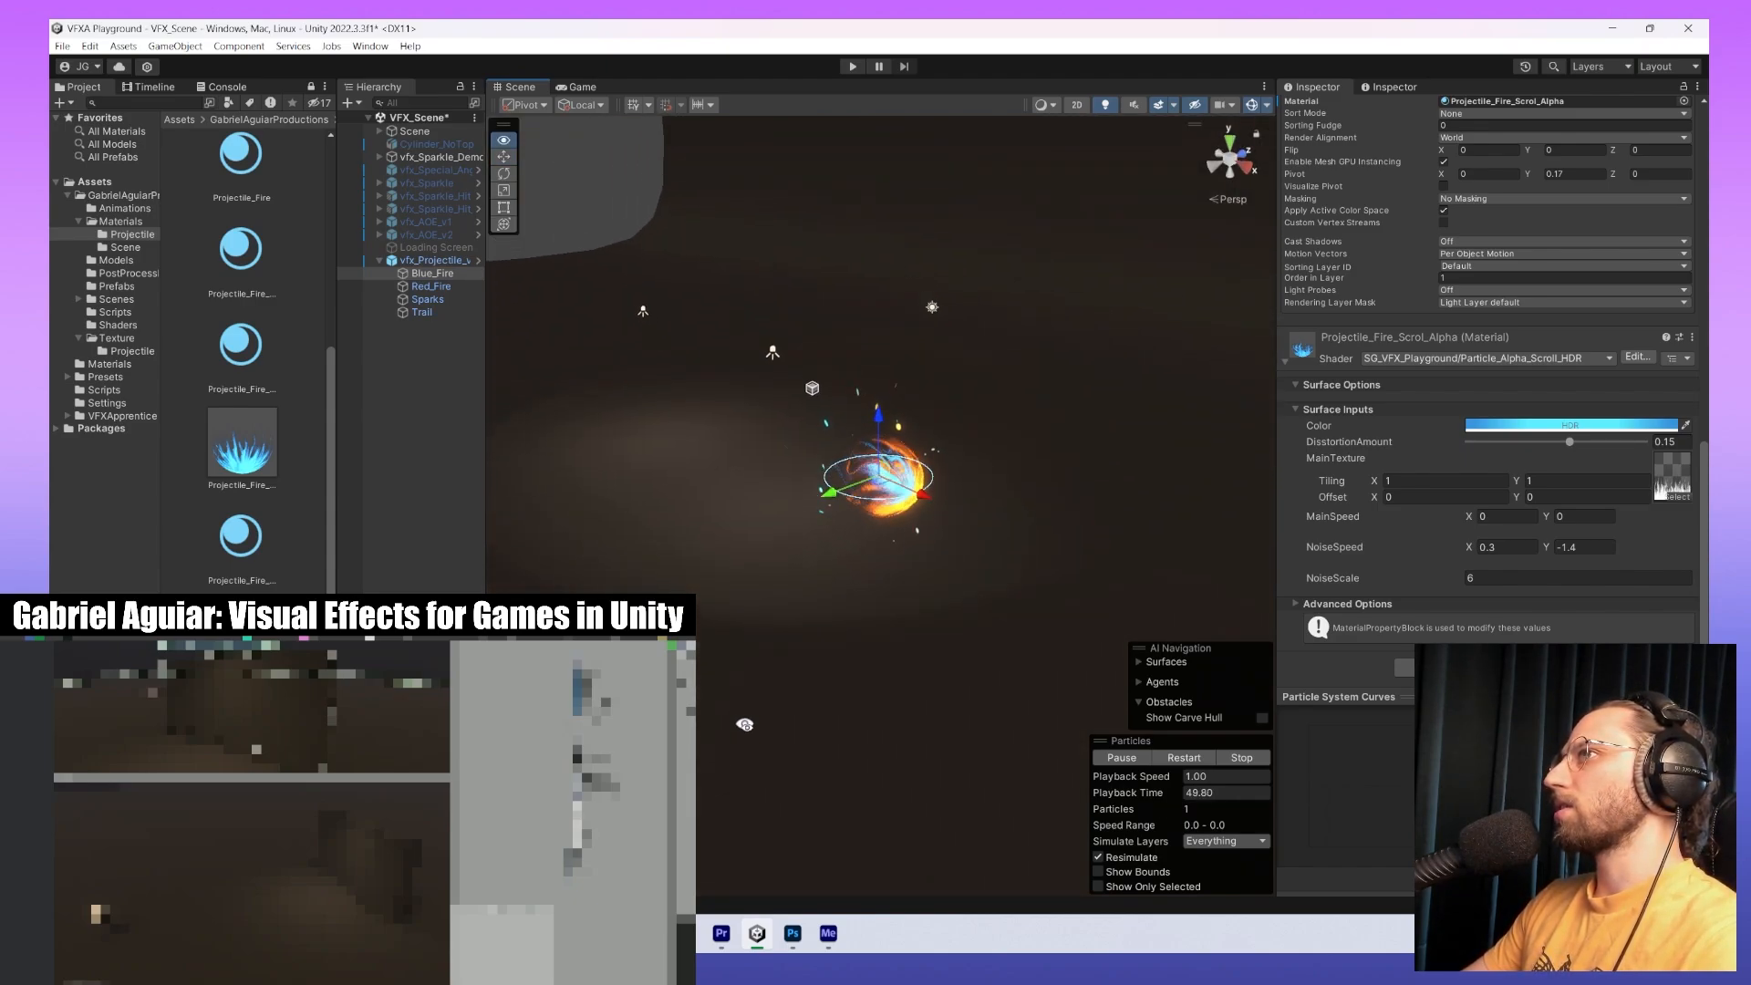
scroll(915, 517, "up", 4)
left_click_drag(915, 518, 1237, 448, "alt")
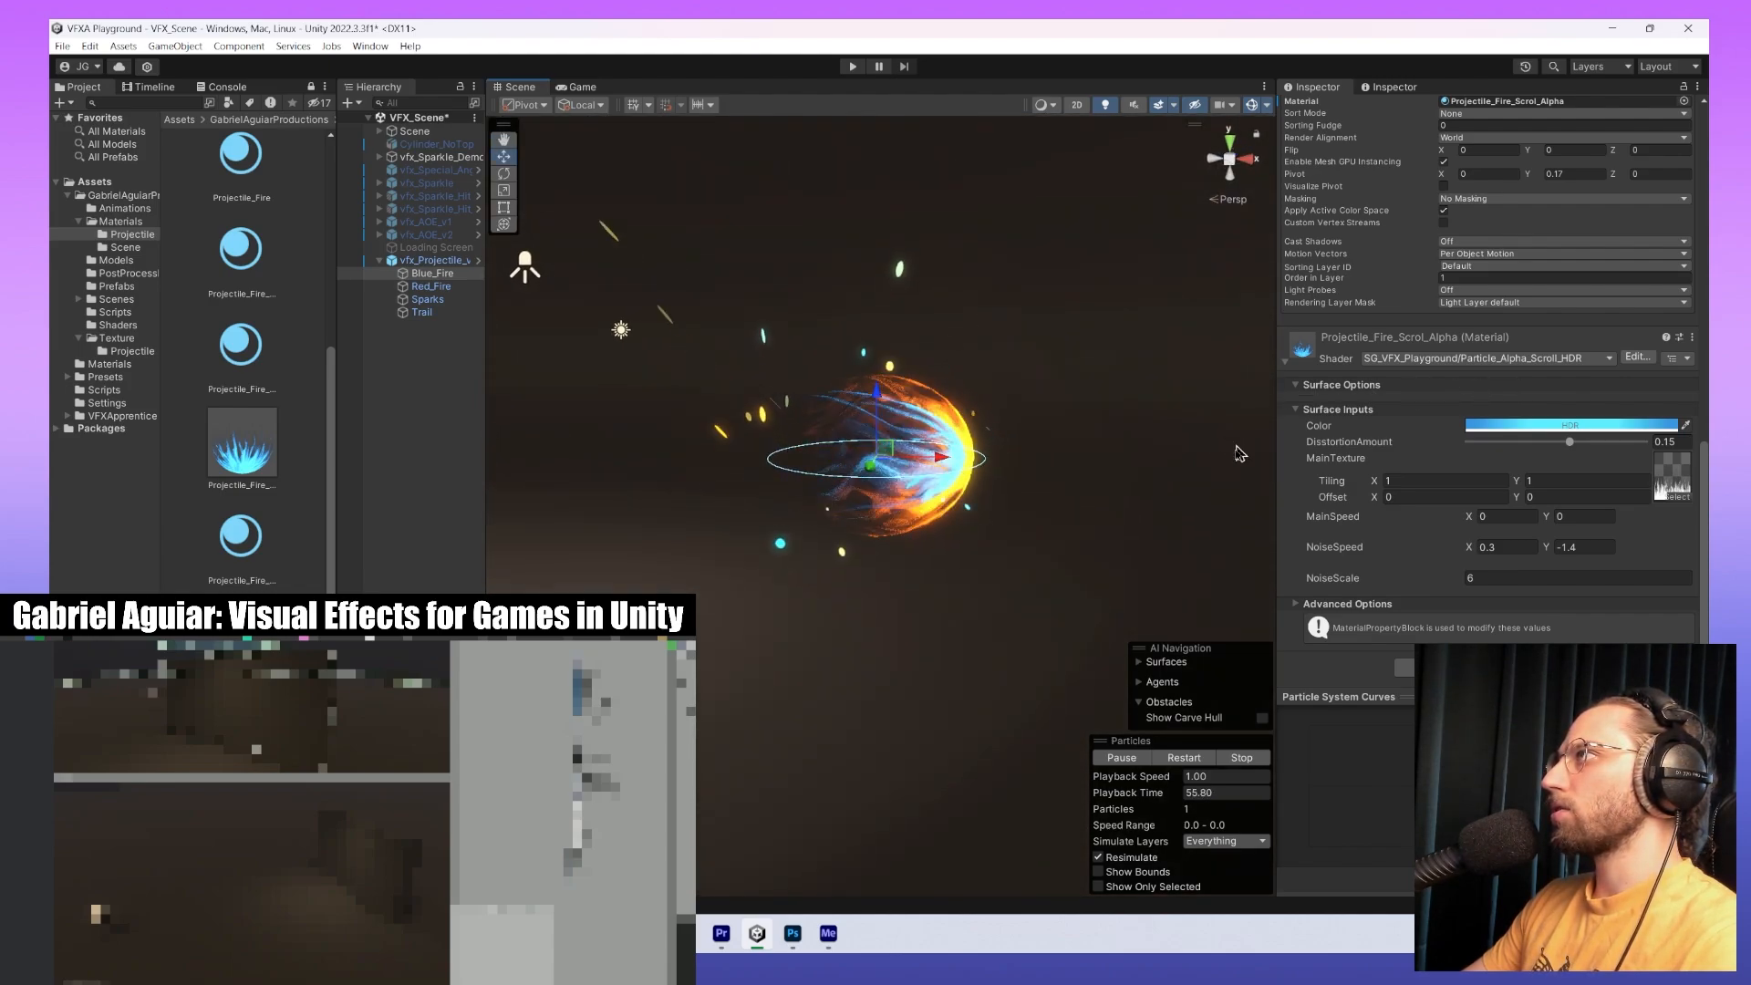
left_click(1628, 428)
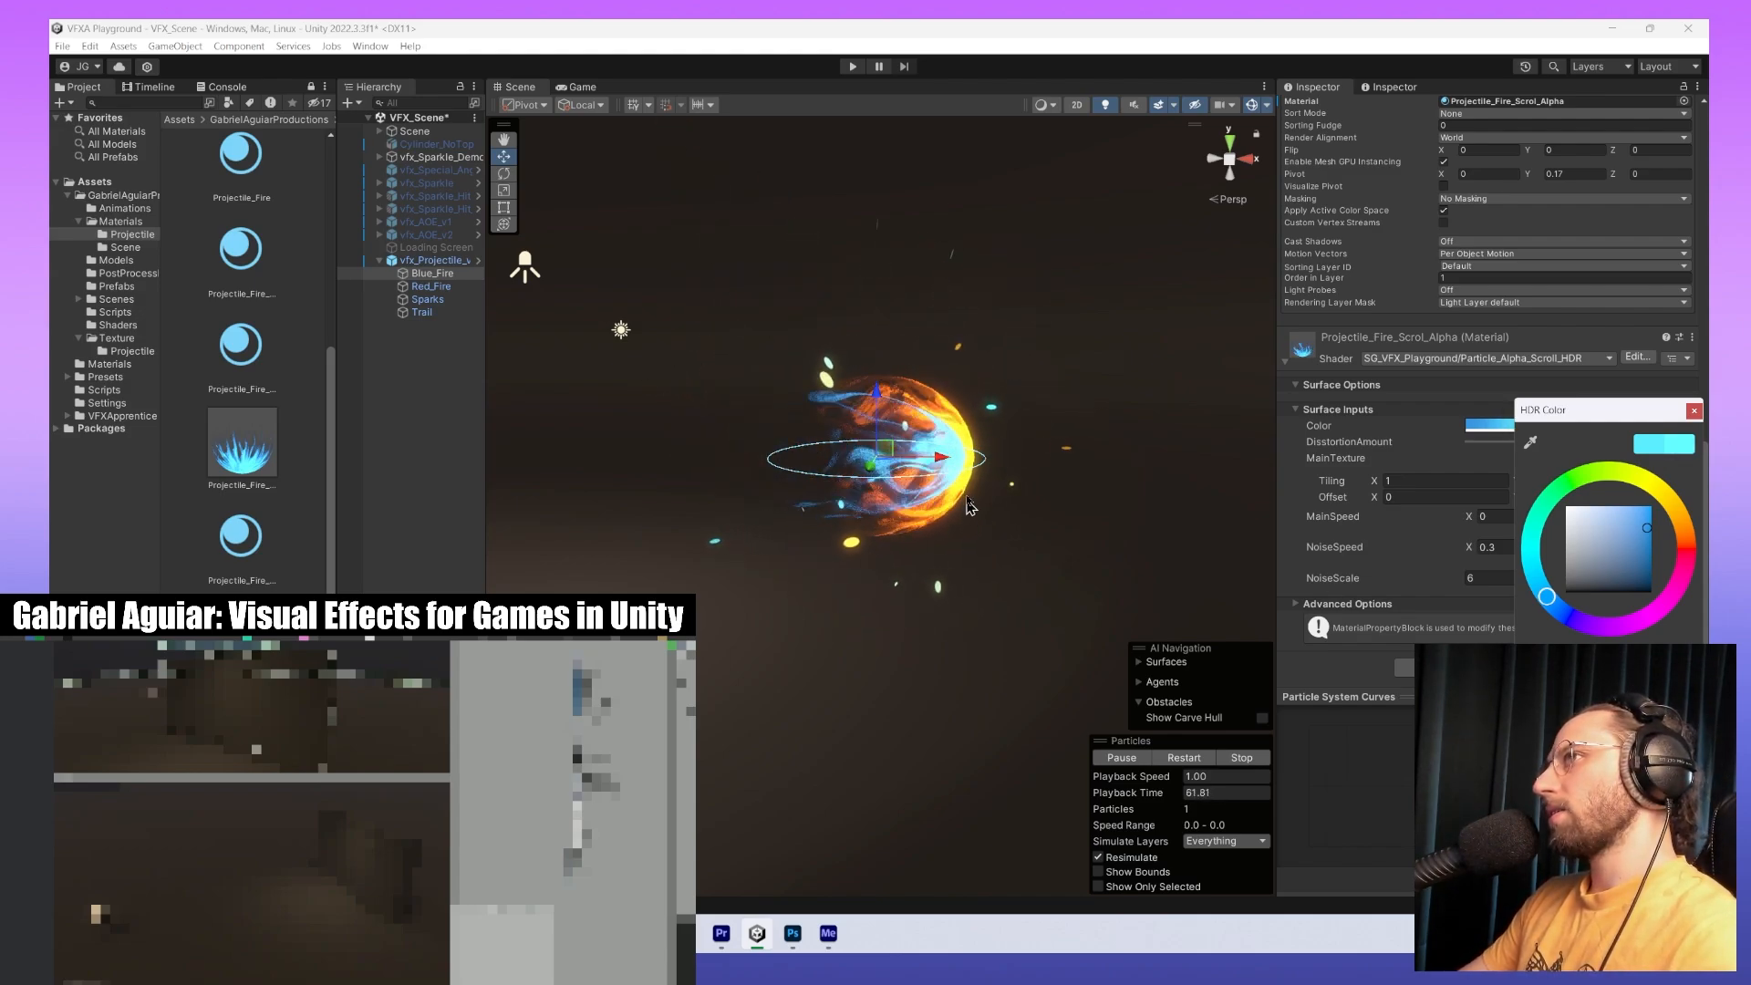
left_click_drag(949, 383, 1505, 484, "alt")
Select vfx_Projectile_v1, move it along the X axis to 17.31, and save the scene.
left_click(916, 427)
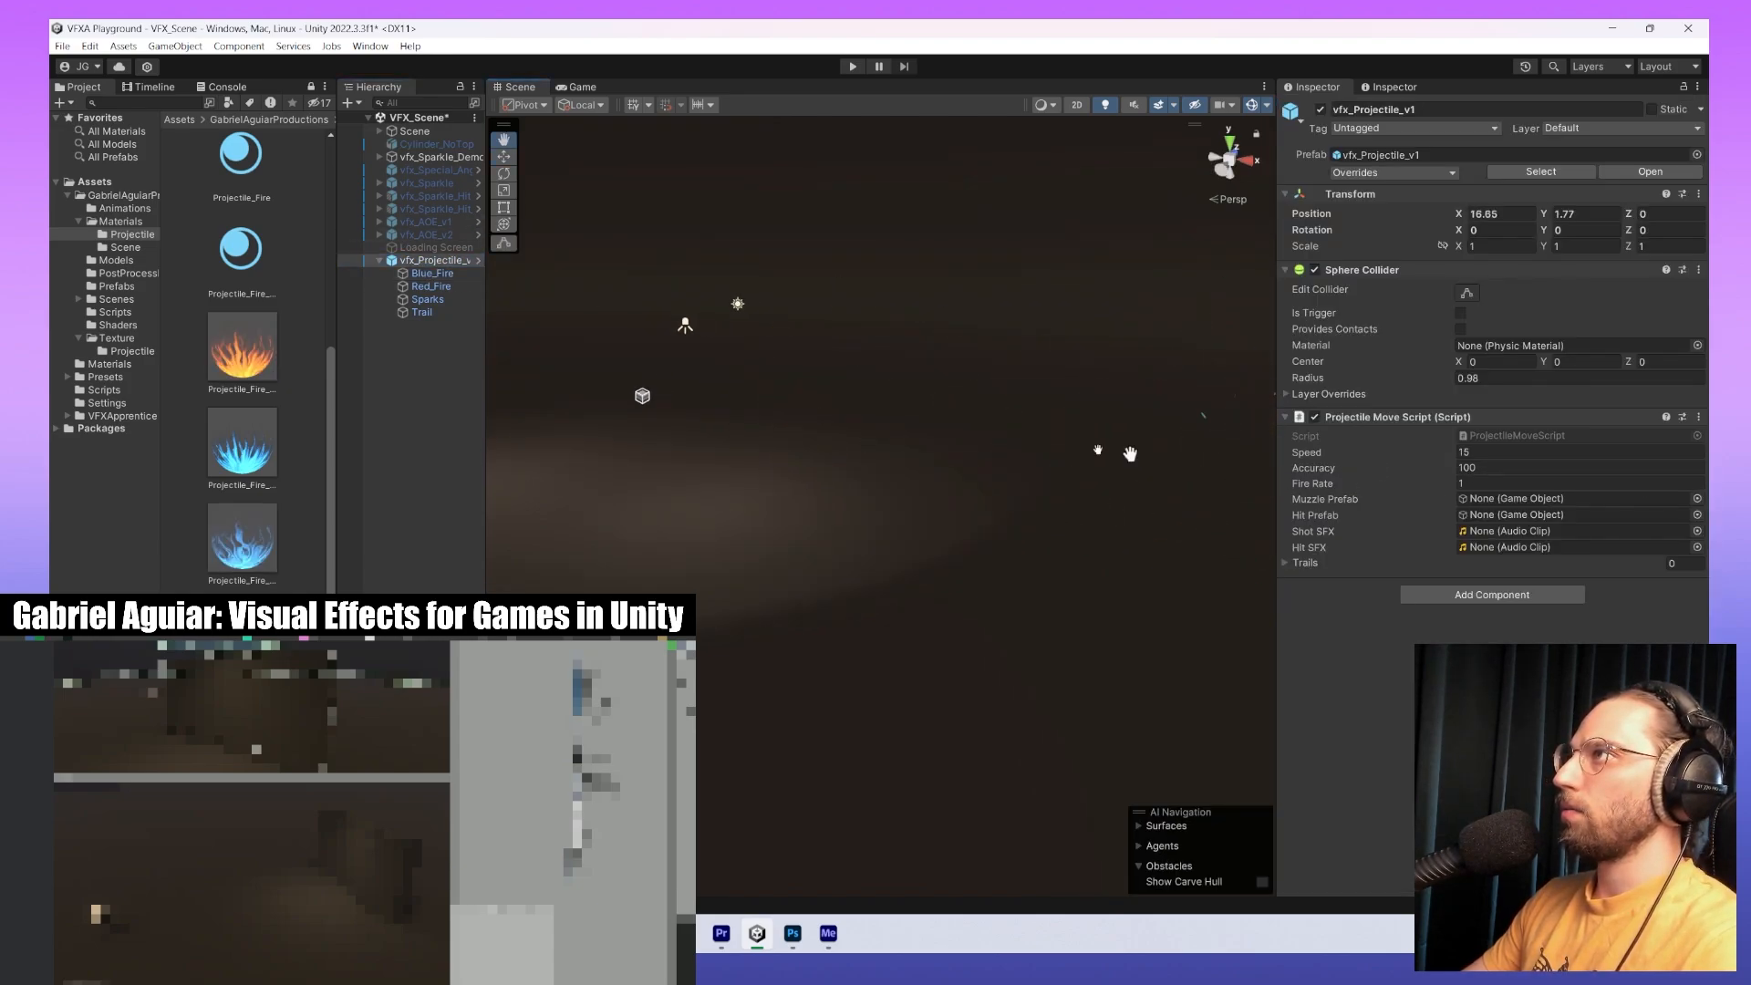
key("f")
left_click_drag(793, 427, 1156, 493)
key("ctrl+z")
scroll(918, 474, "down", 3)
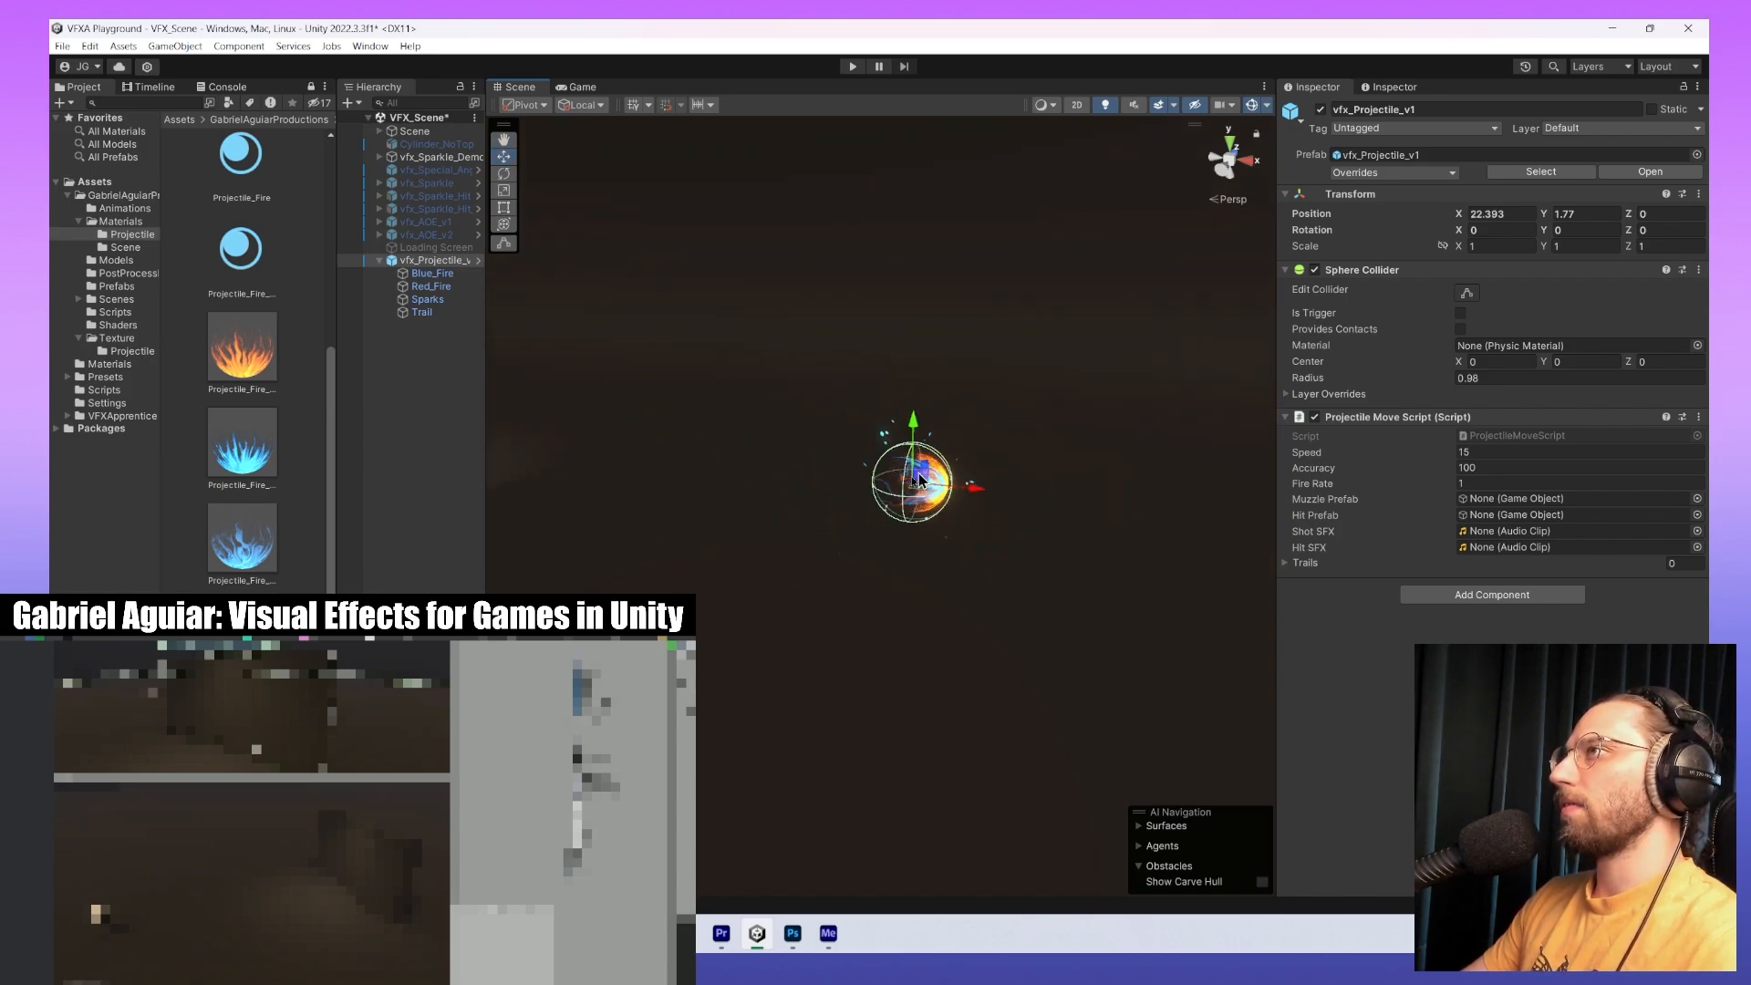
left_click_drag(1111, 487, 1135, 504)
key("ctrl+s")
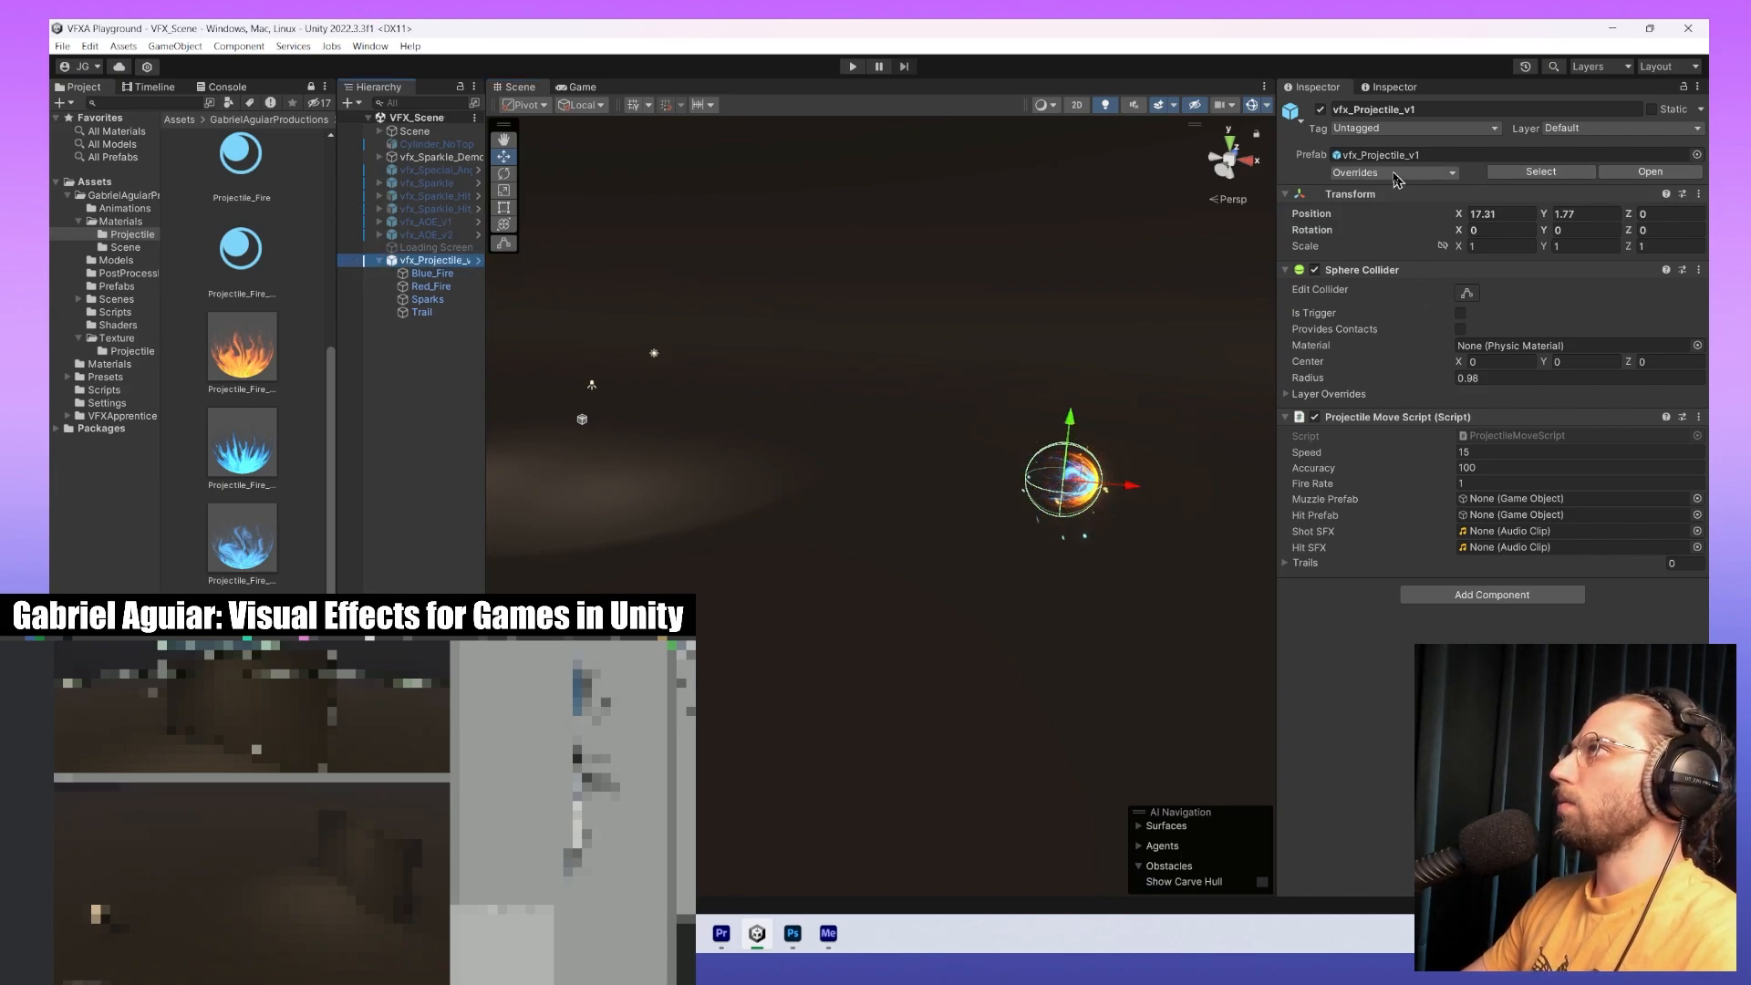
Apply all overrides of vfx_Projectile_v1 to its prefab and save VFX_Scene.
left_click(1446, 172)
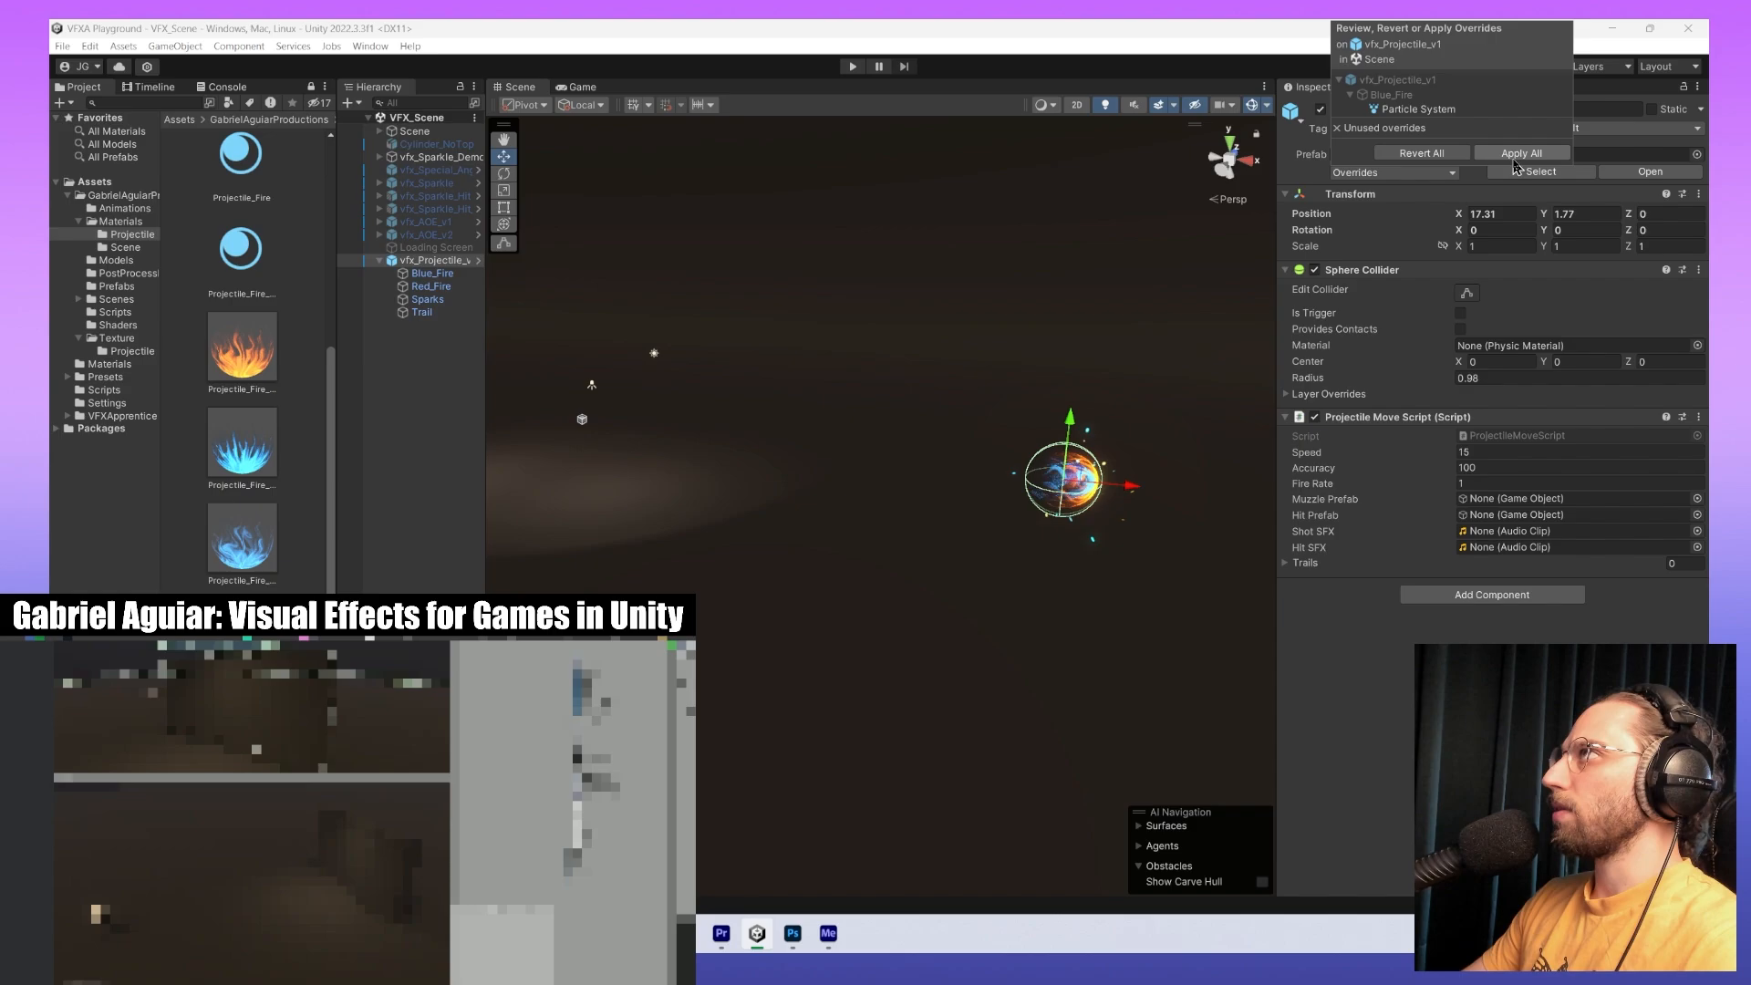
left_click(1463, 154)
middle_click_drag(974, 540, 860, 508)
key("ctrl+s")
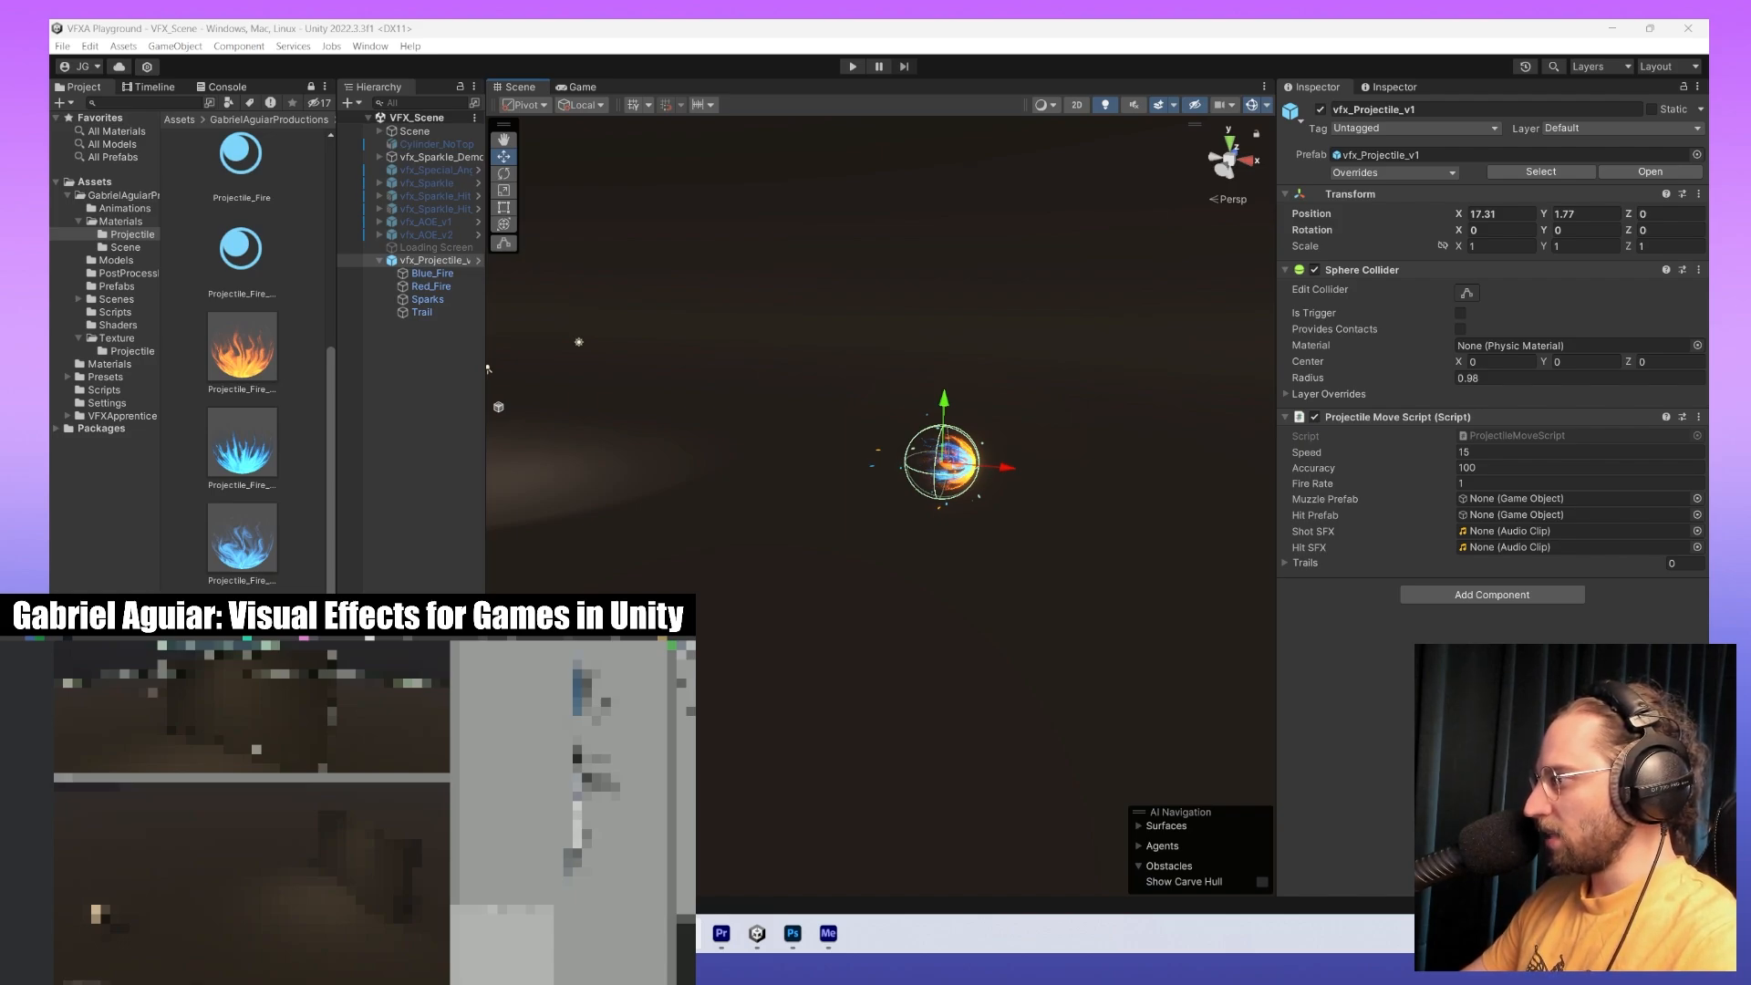
middle_click_drag(1012, 512, 853, 517)
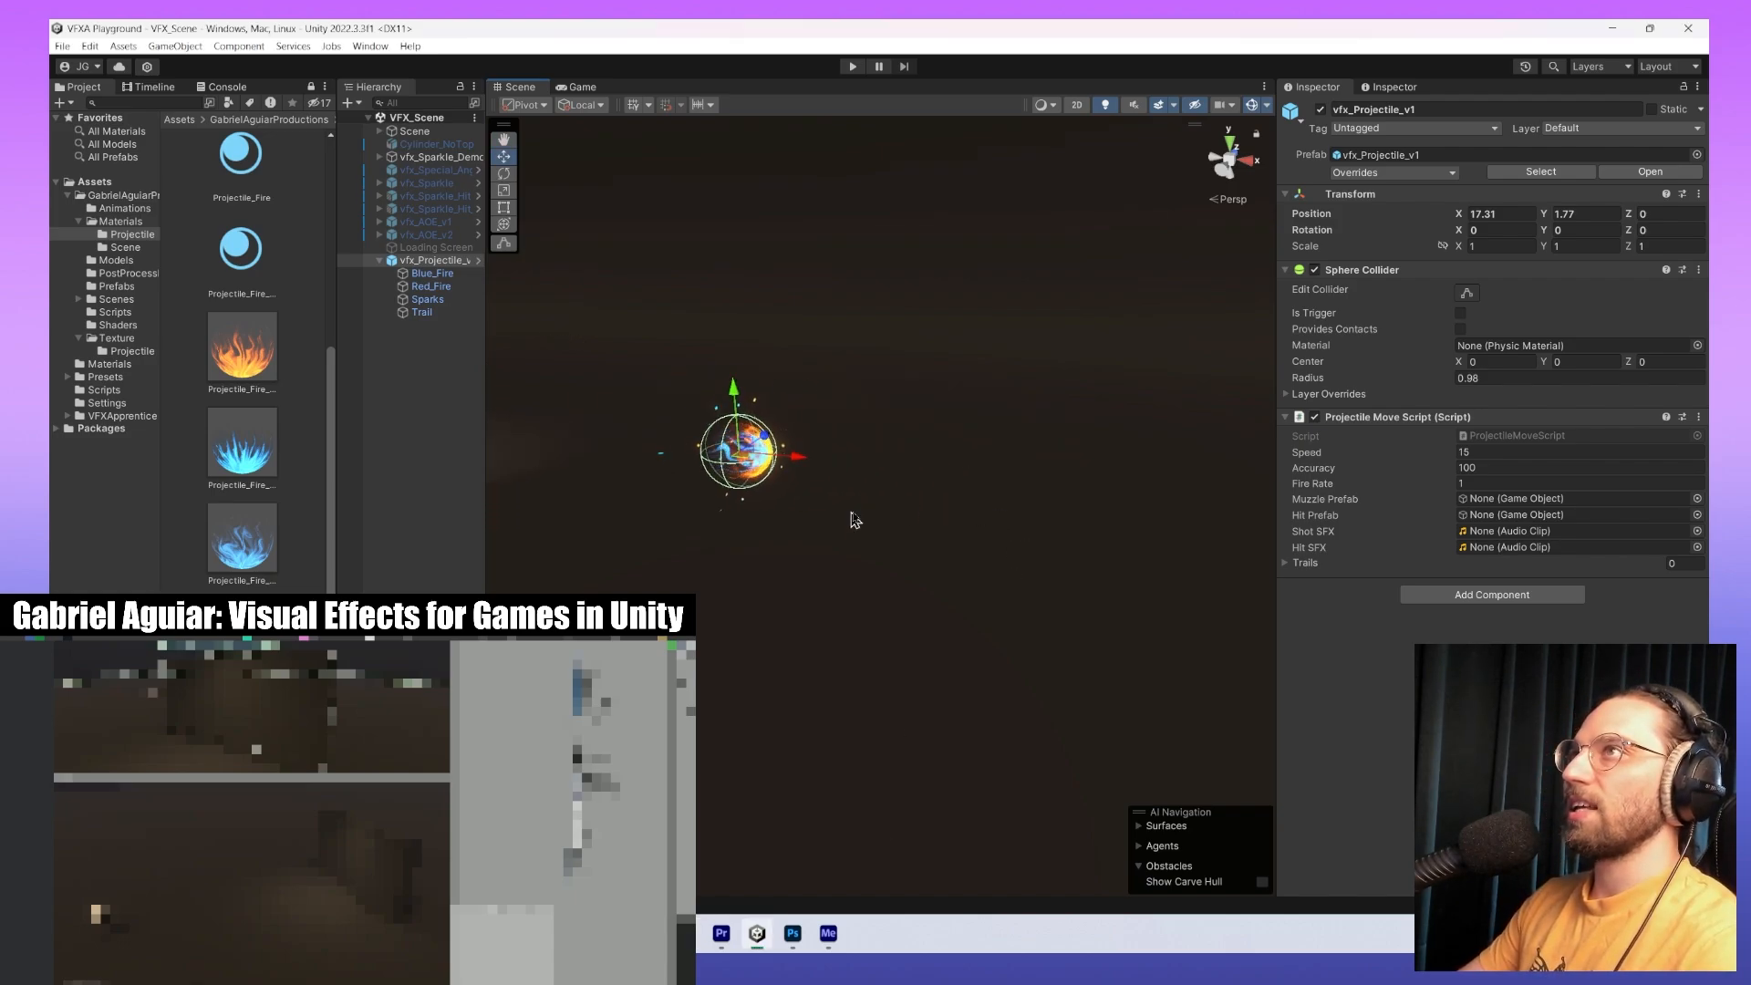
Open the Projectiles01_Demo scene from the Scenes folder and frame Sphere_A to inspect its surroundings.
left_click(125, 247)
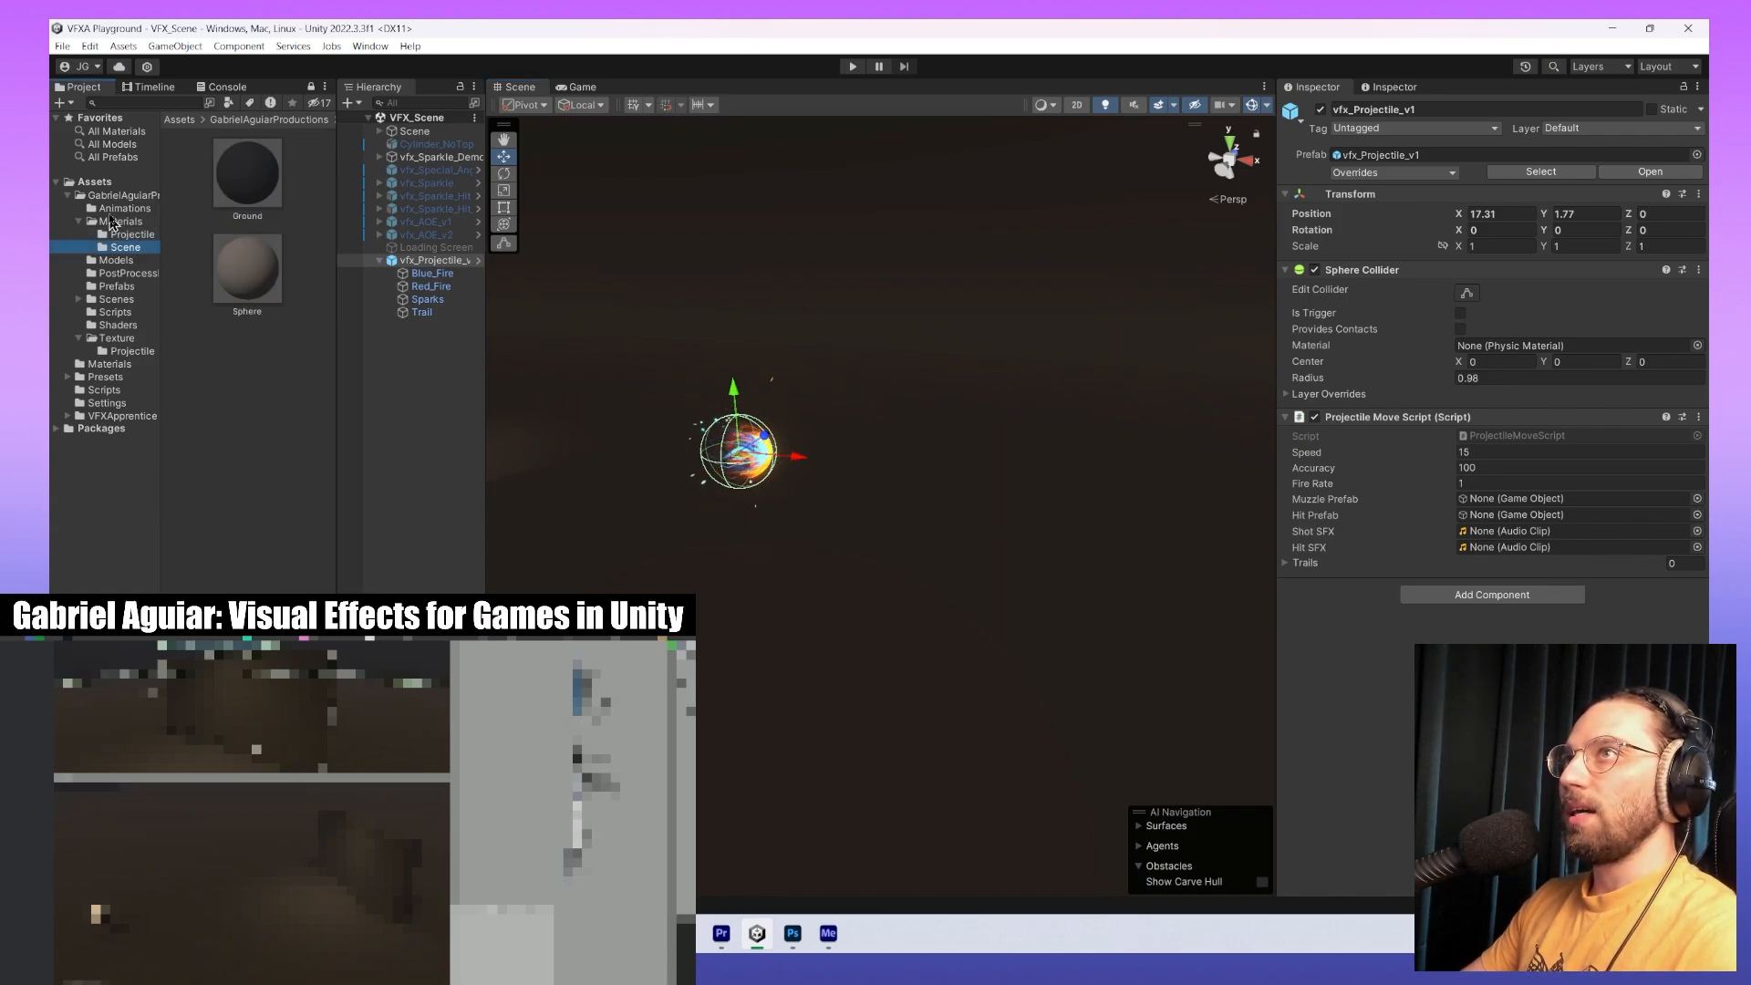
left_click(119, 300)
double_click(249, 278)
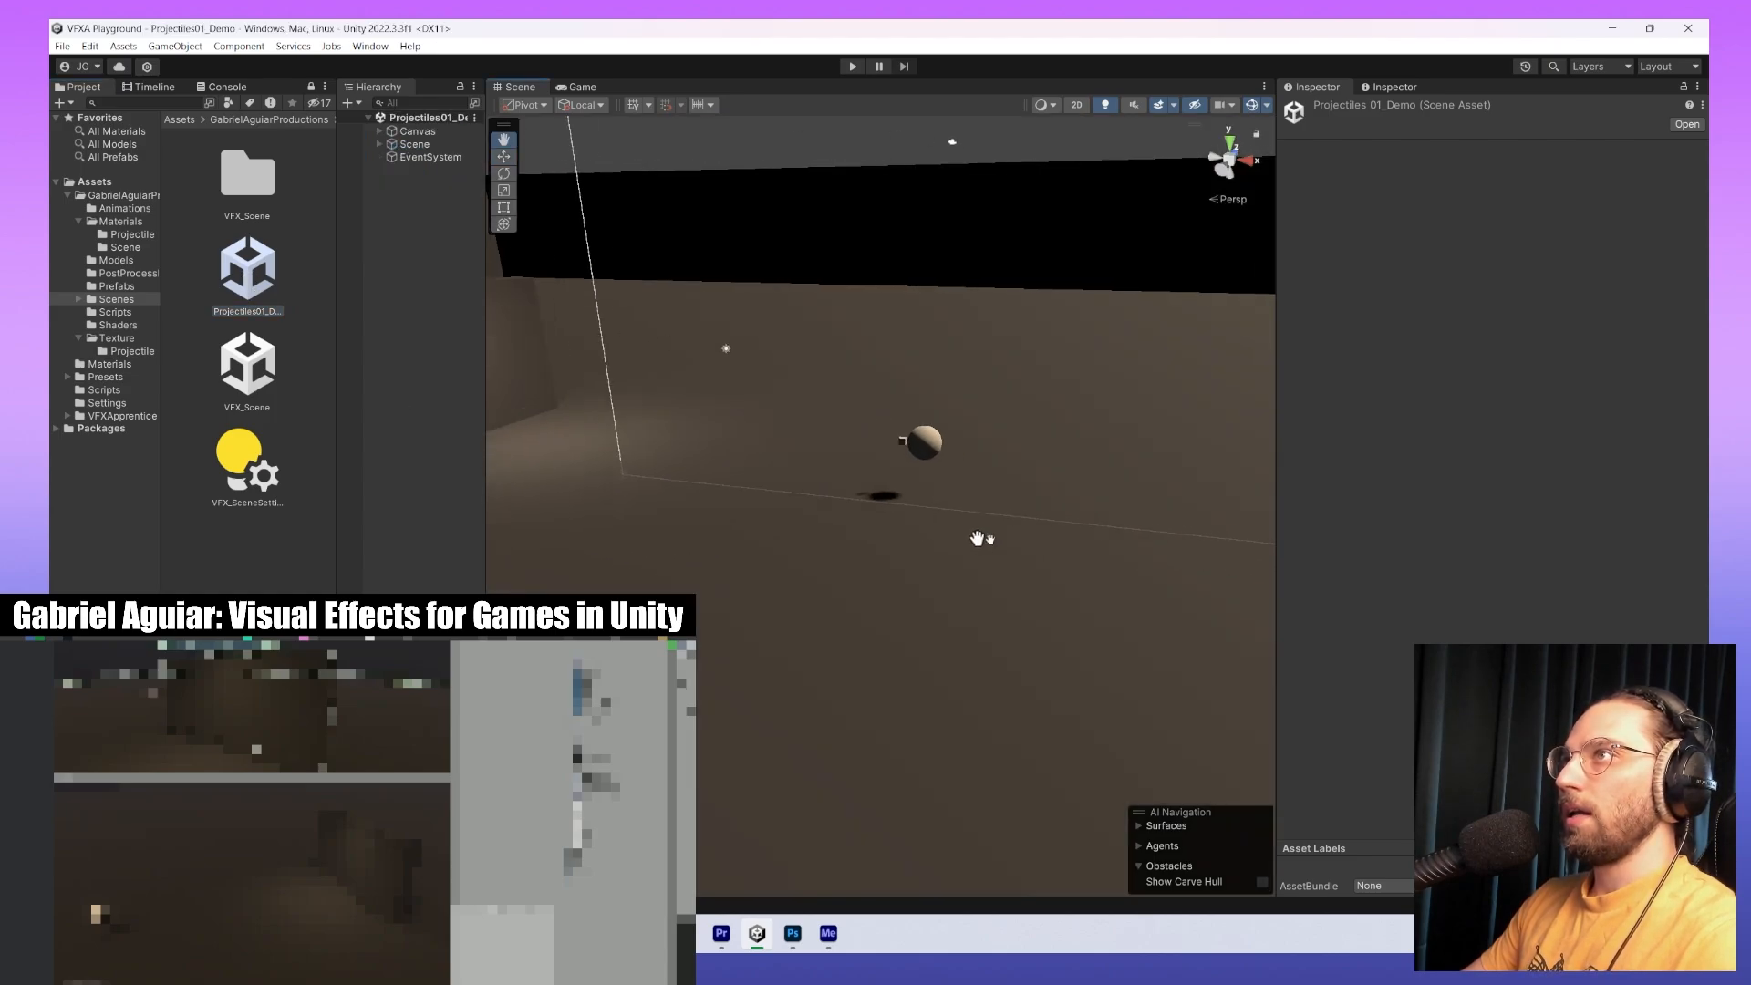
left_click(953, 461)
key("f")
left_click_drag(1022, 476, 493, 475, "alt")
scroll(825, 422, "down", 8)
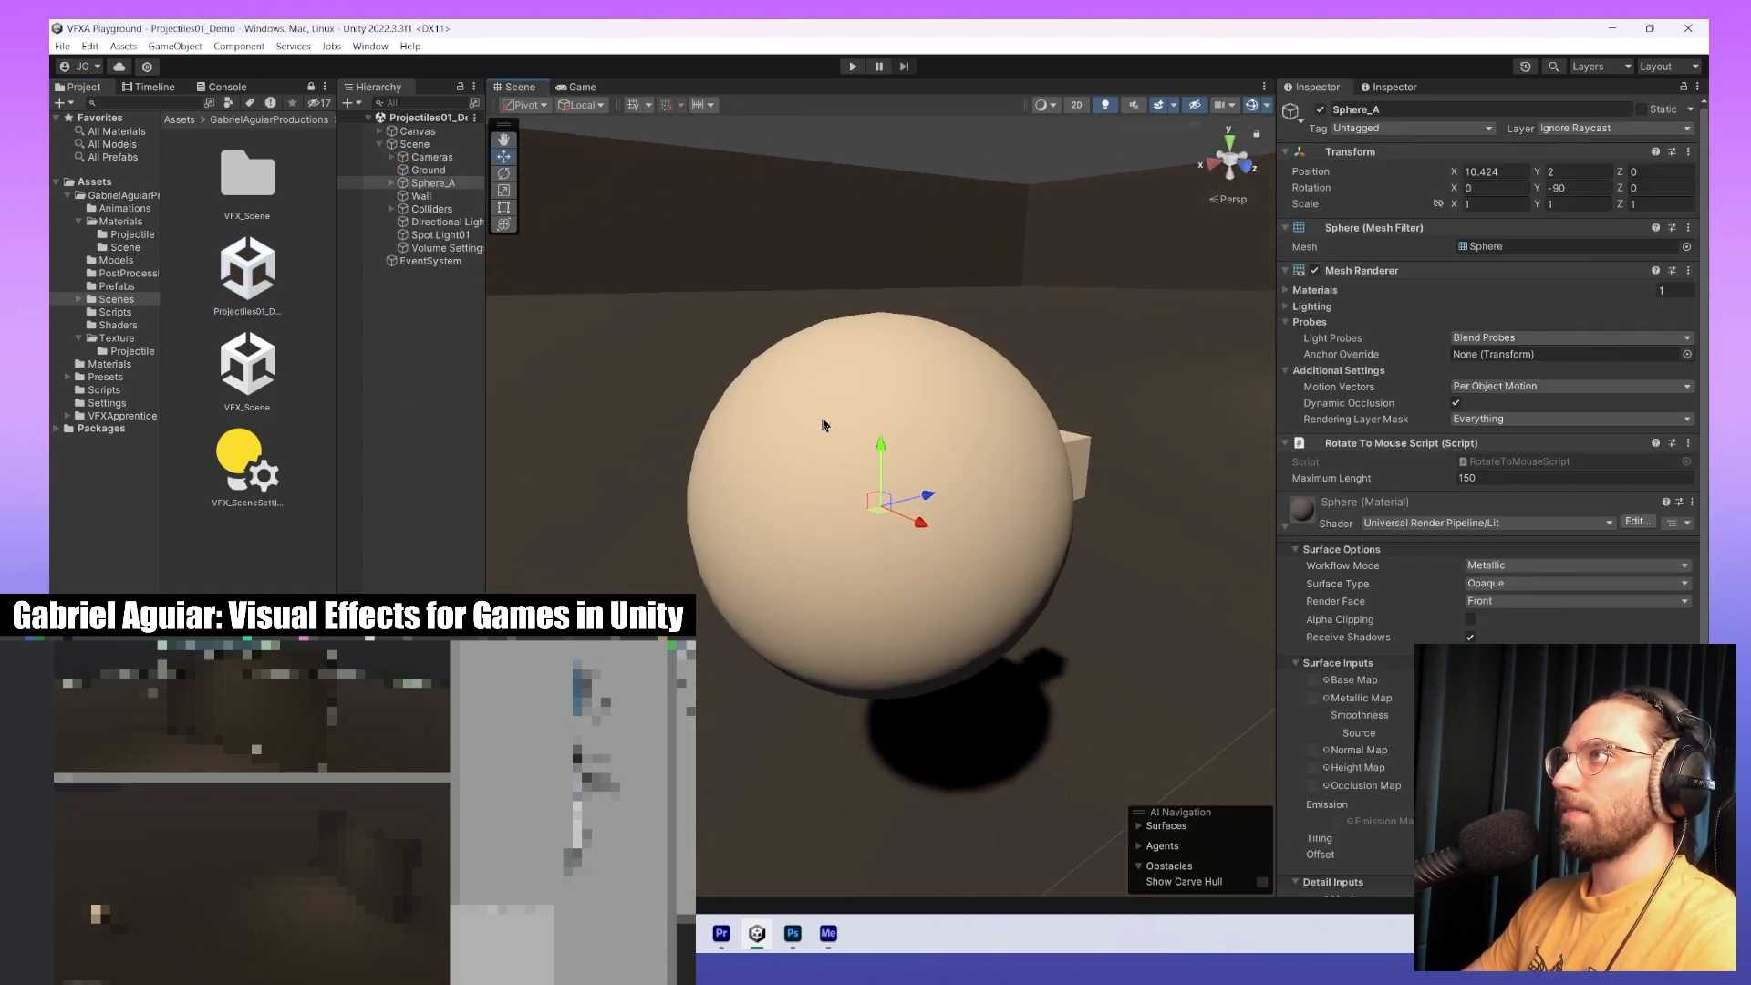
middle_click_drag(1021, 424, 758, 463)
scroll(758, 465, "down", 5)
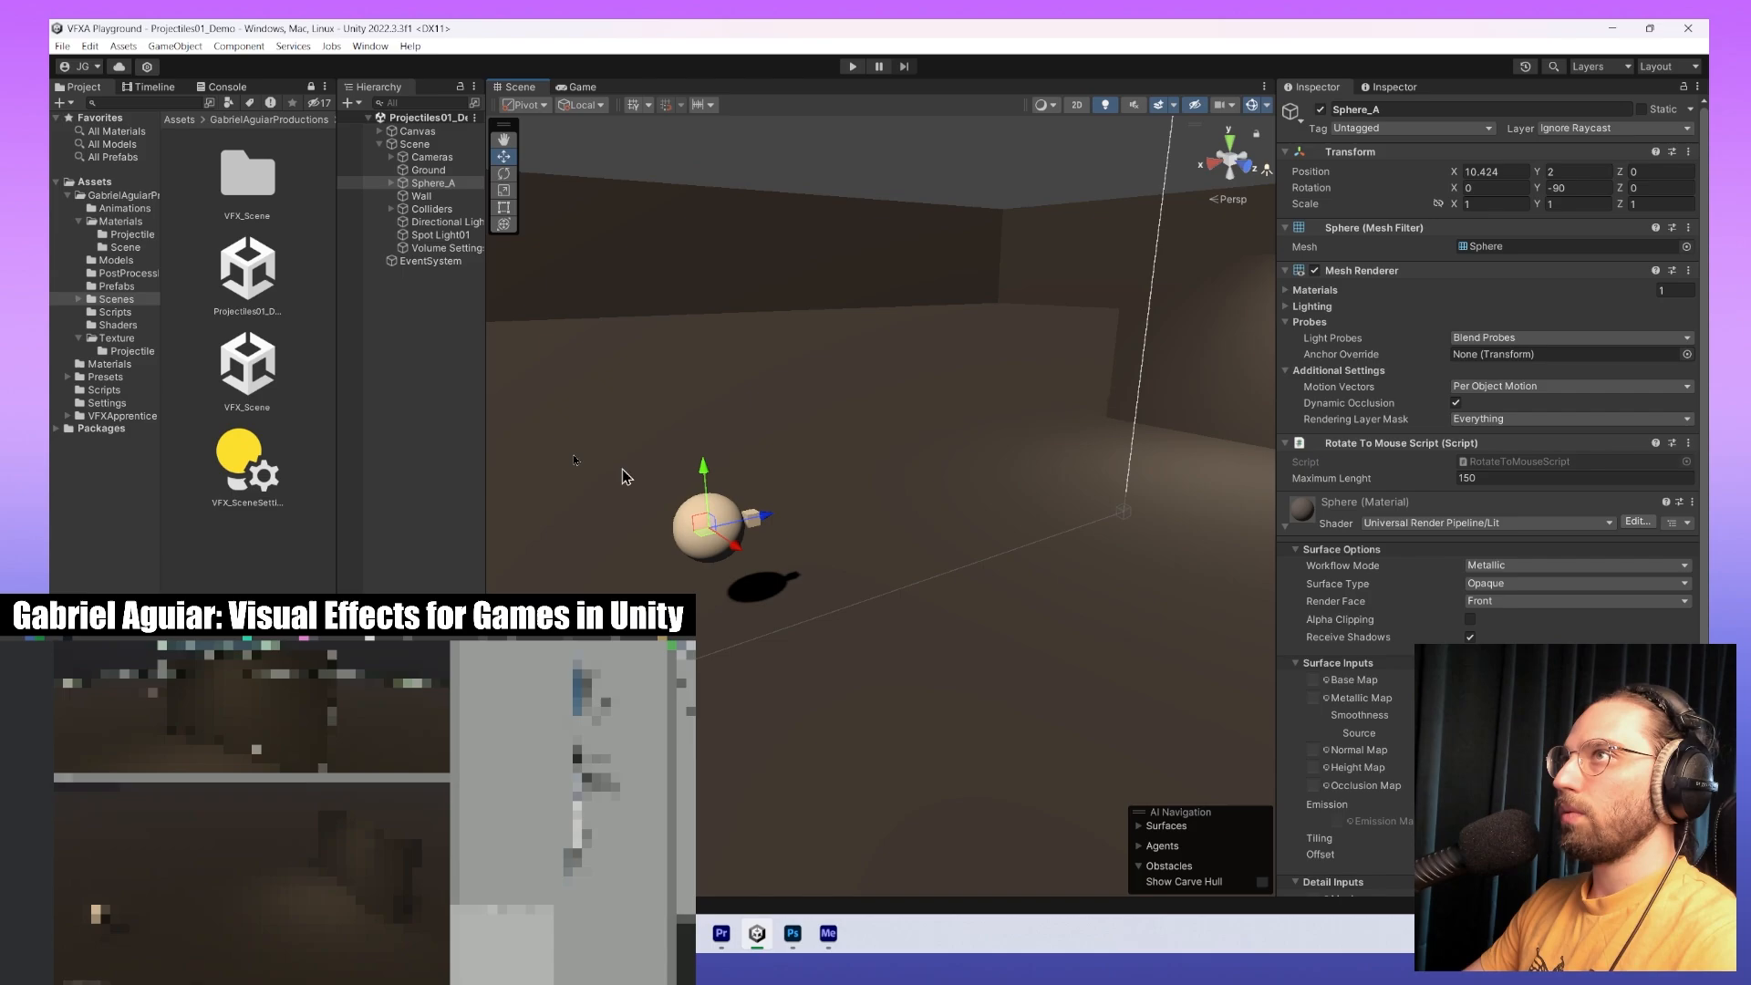
Add the vfx_Projectile_v1 prefab to the Projectiles01_Demo hierarchy and widen the hierarchy area so full object names fit.
left_click(117, 286)
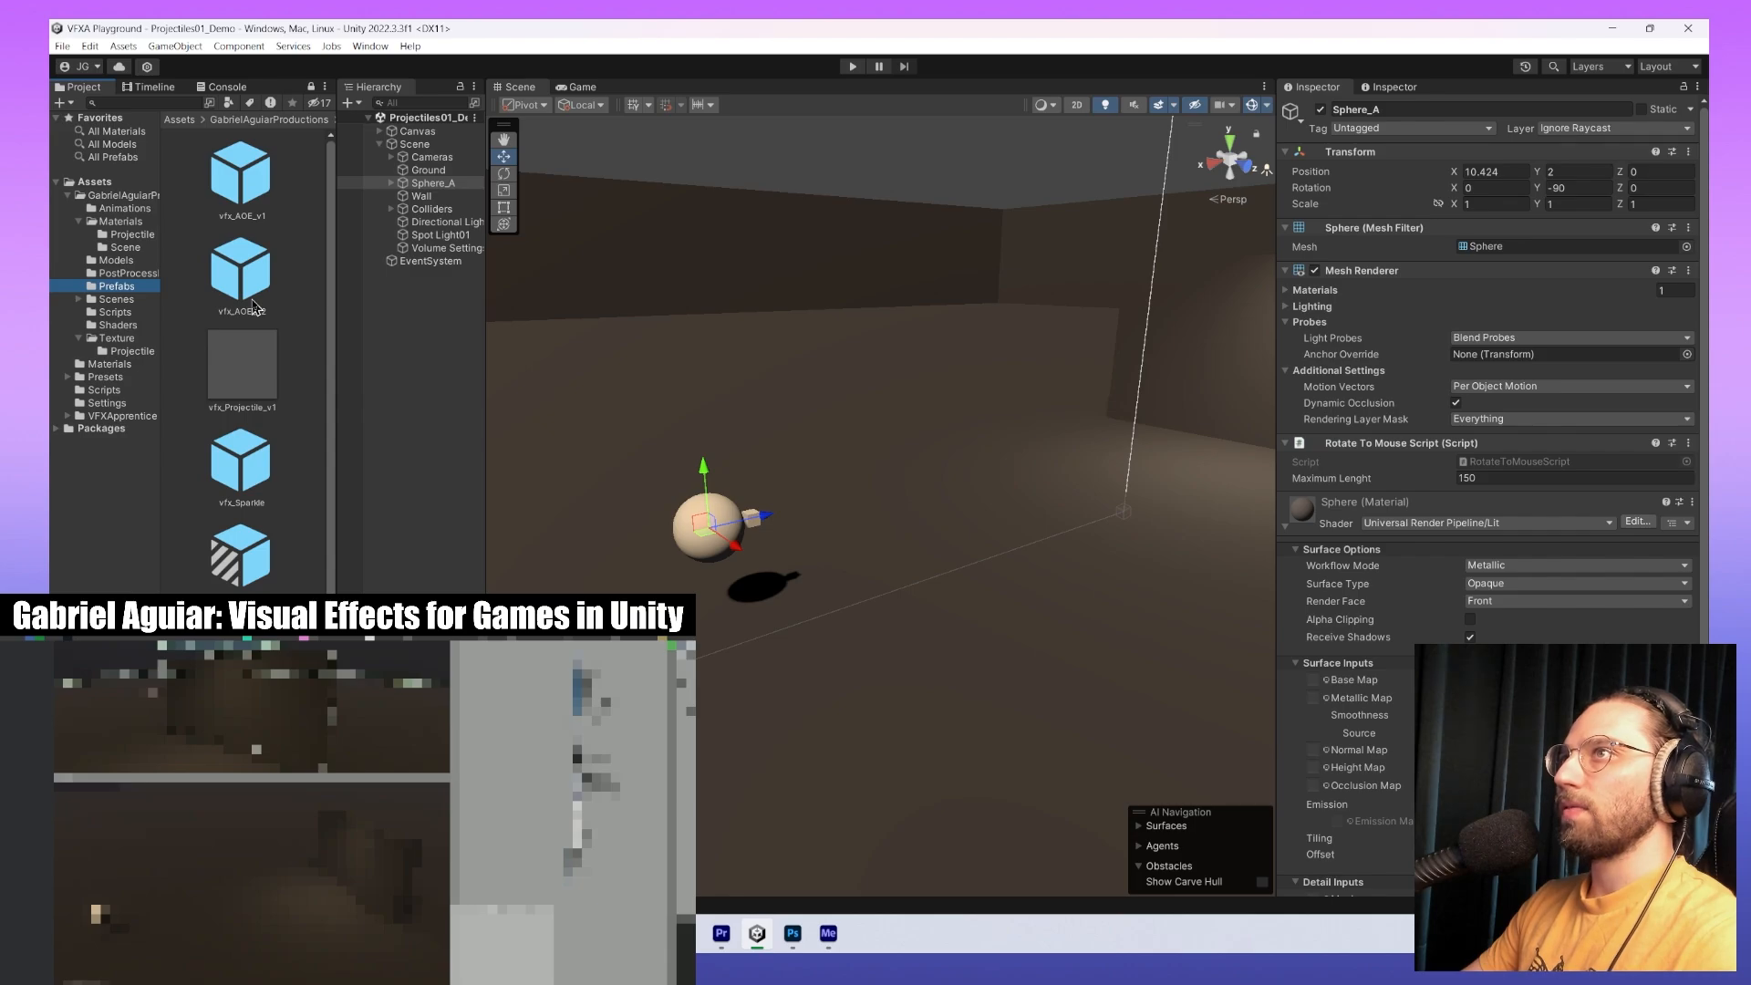
left_click_drag(228, 410, 443, 367)
middle_click_drag(1046, 388, 1036, 575)
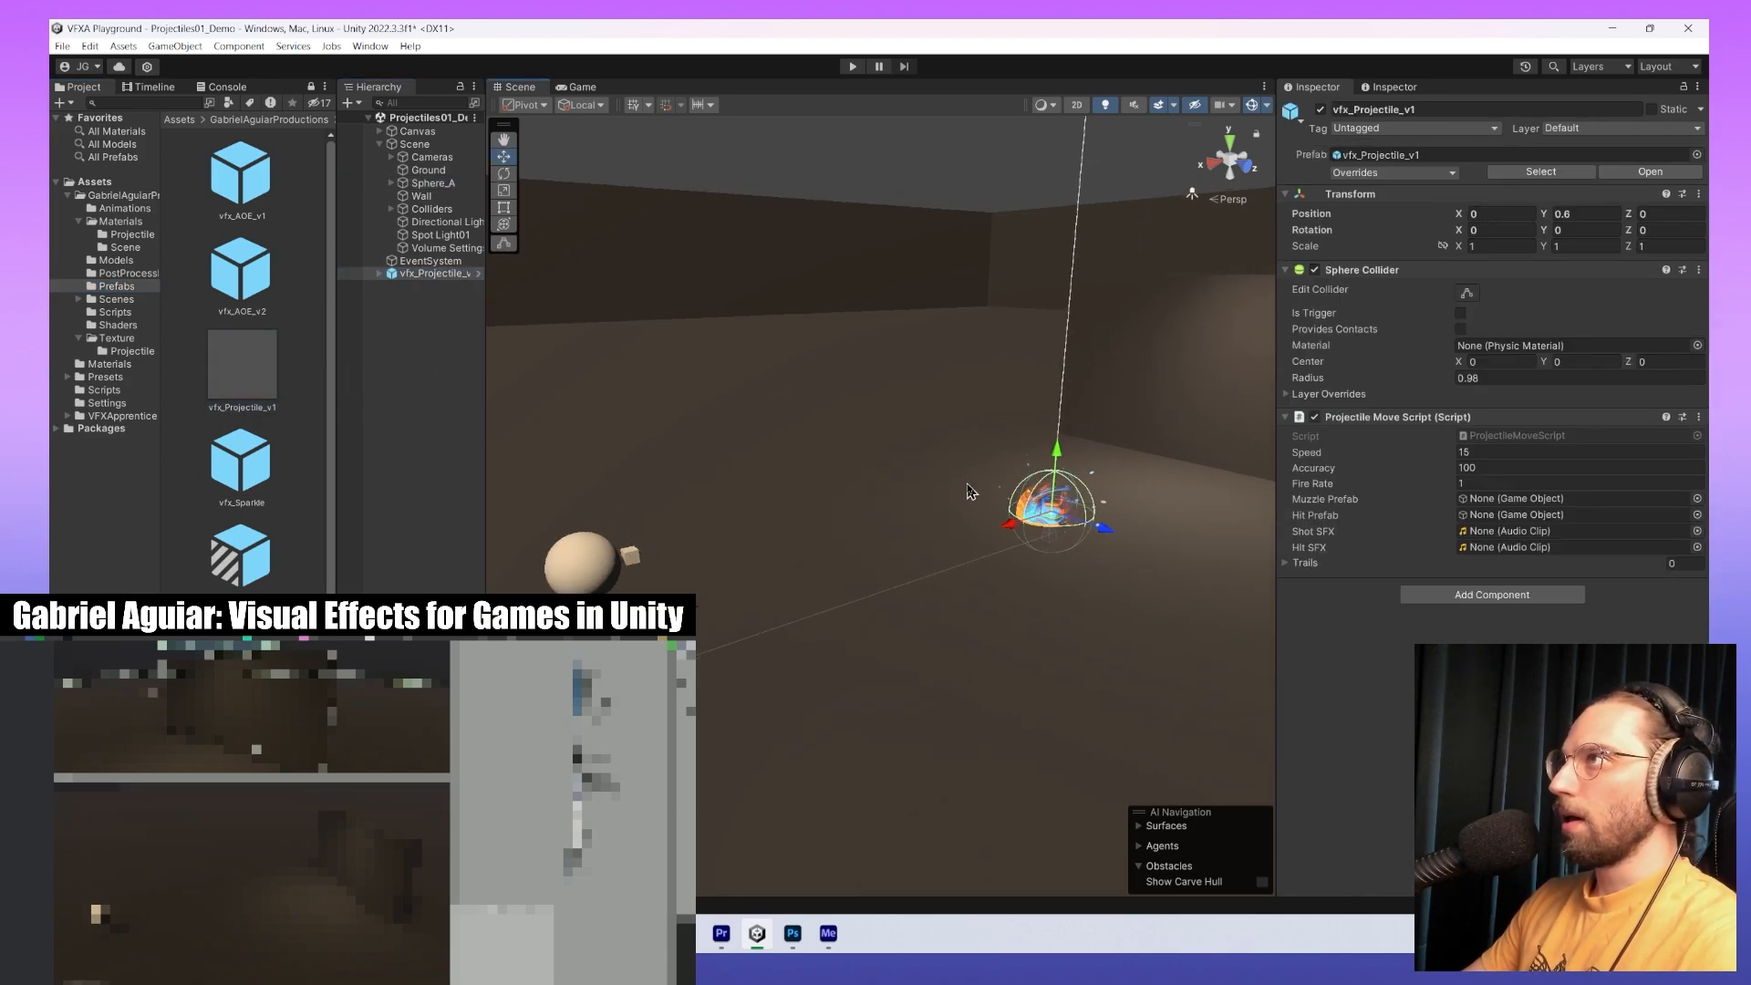
scroll(1029, 583, "down", 3)
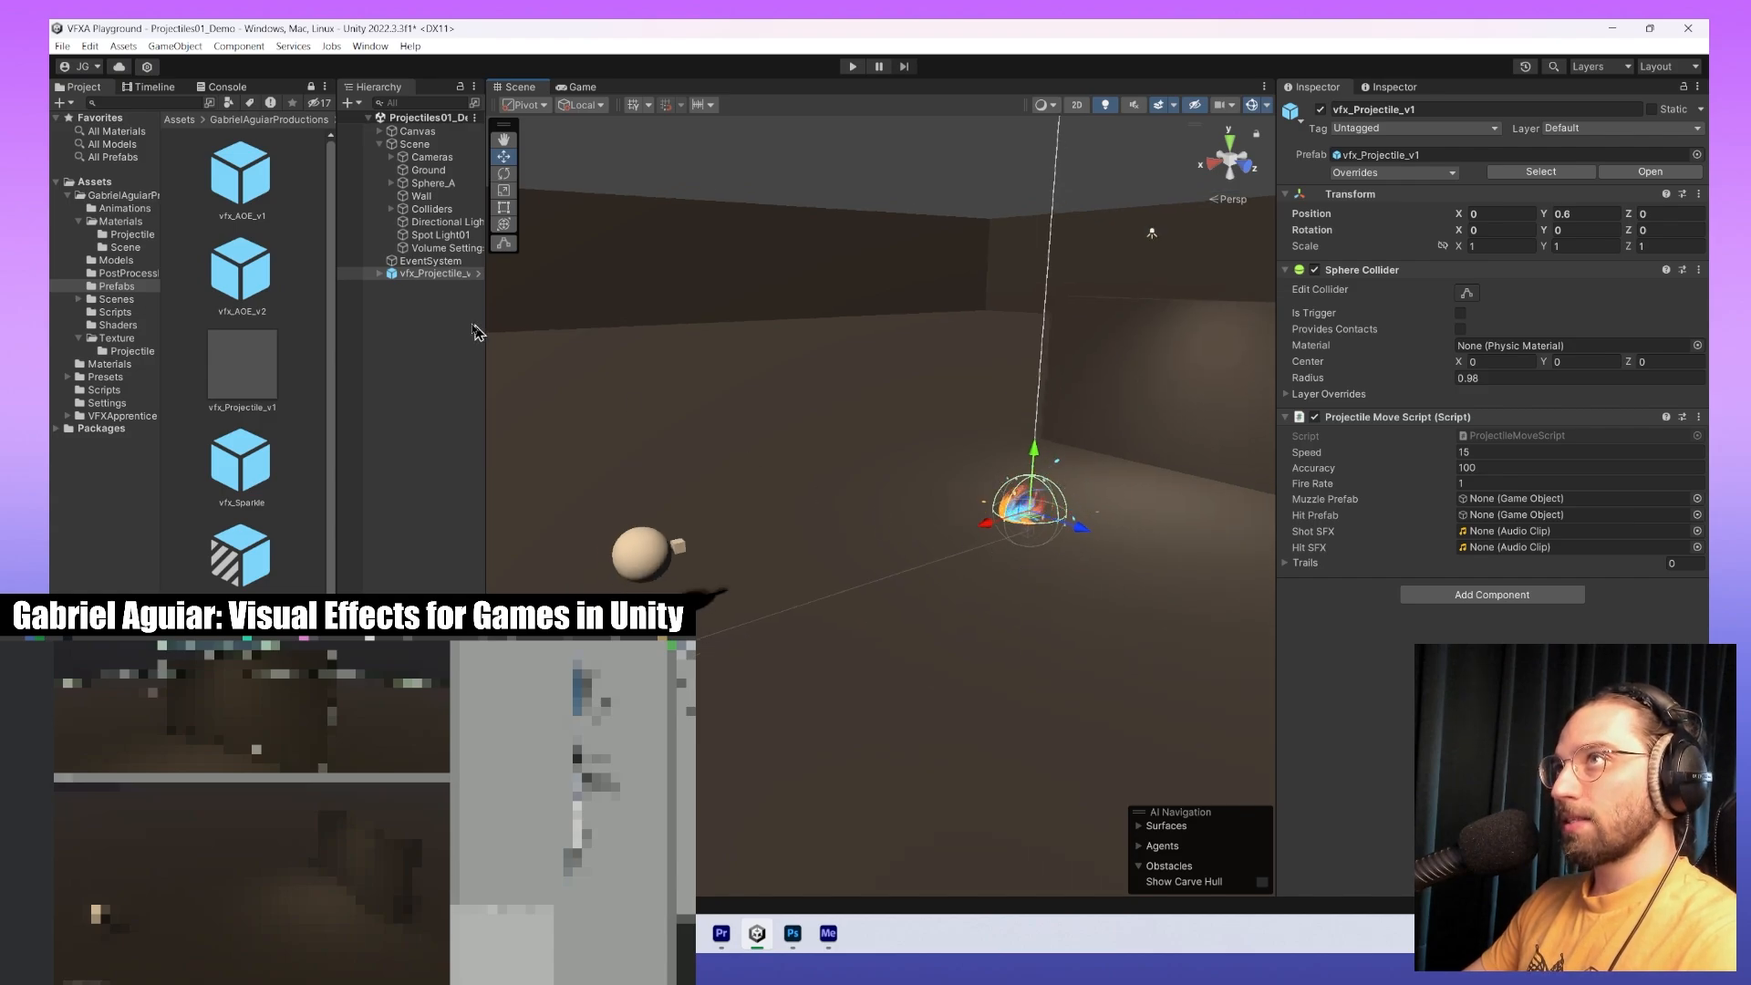
scroll(609, 503, "down", 1)
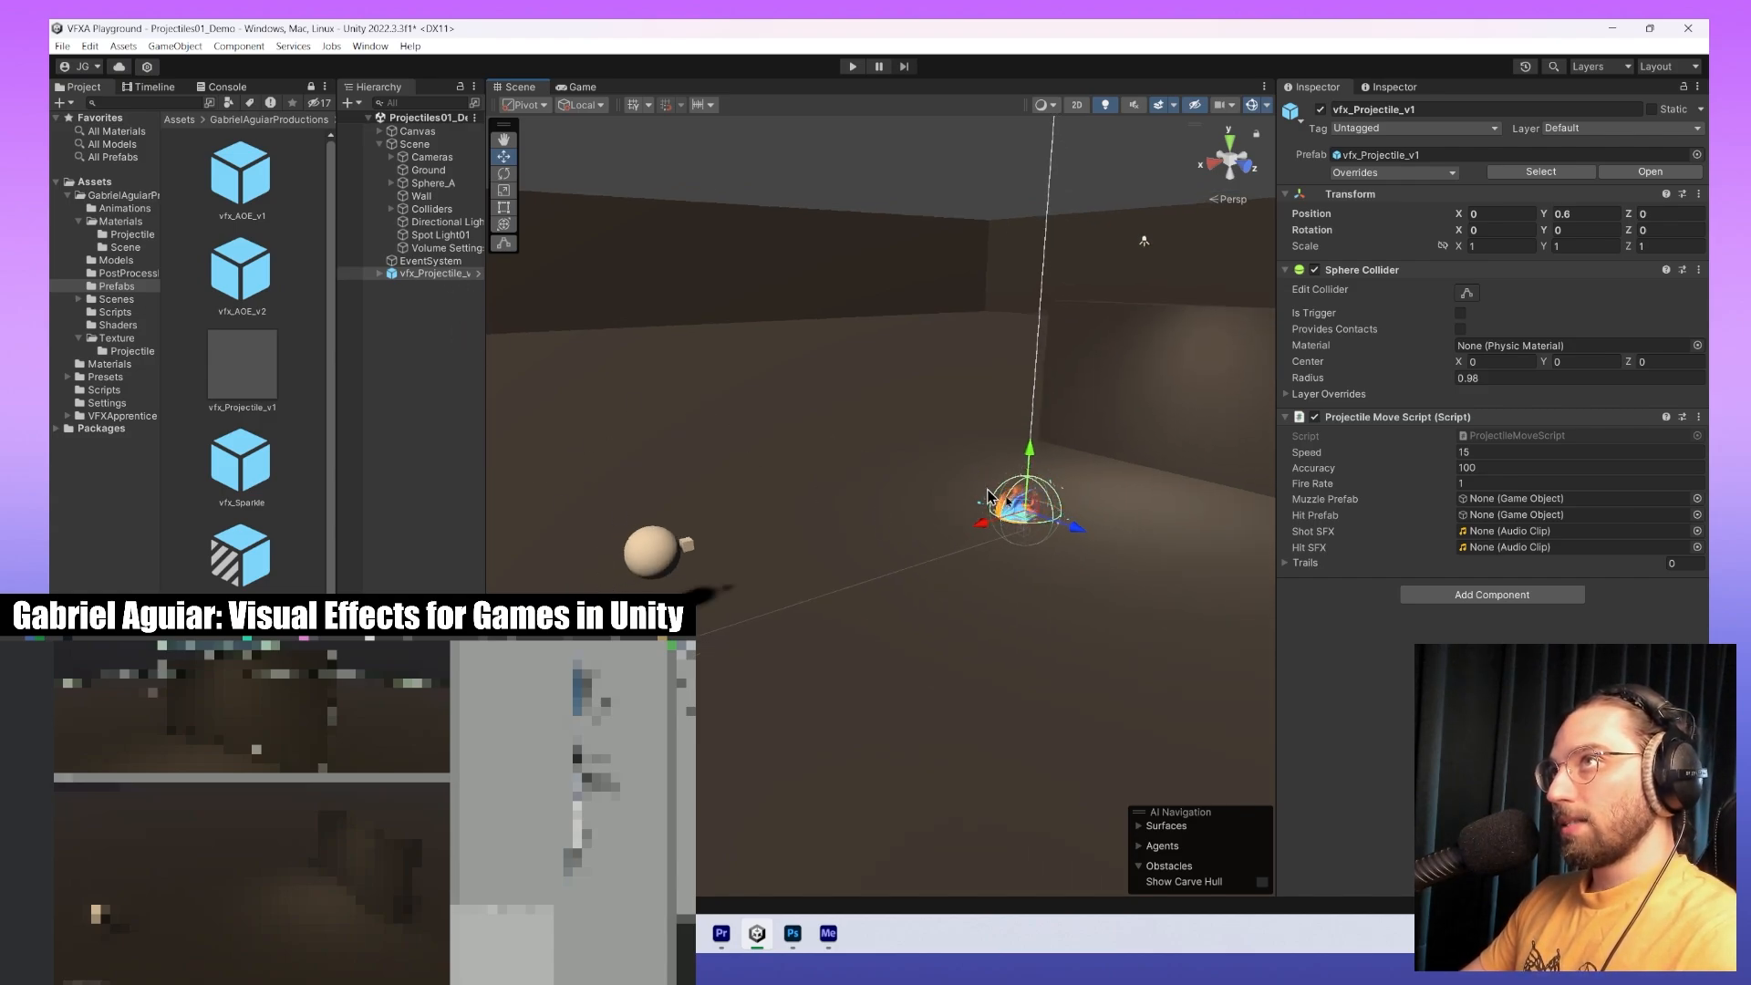
middle_click_drag(1111, 540, 1020, 551)
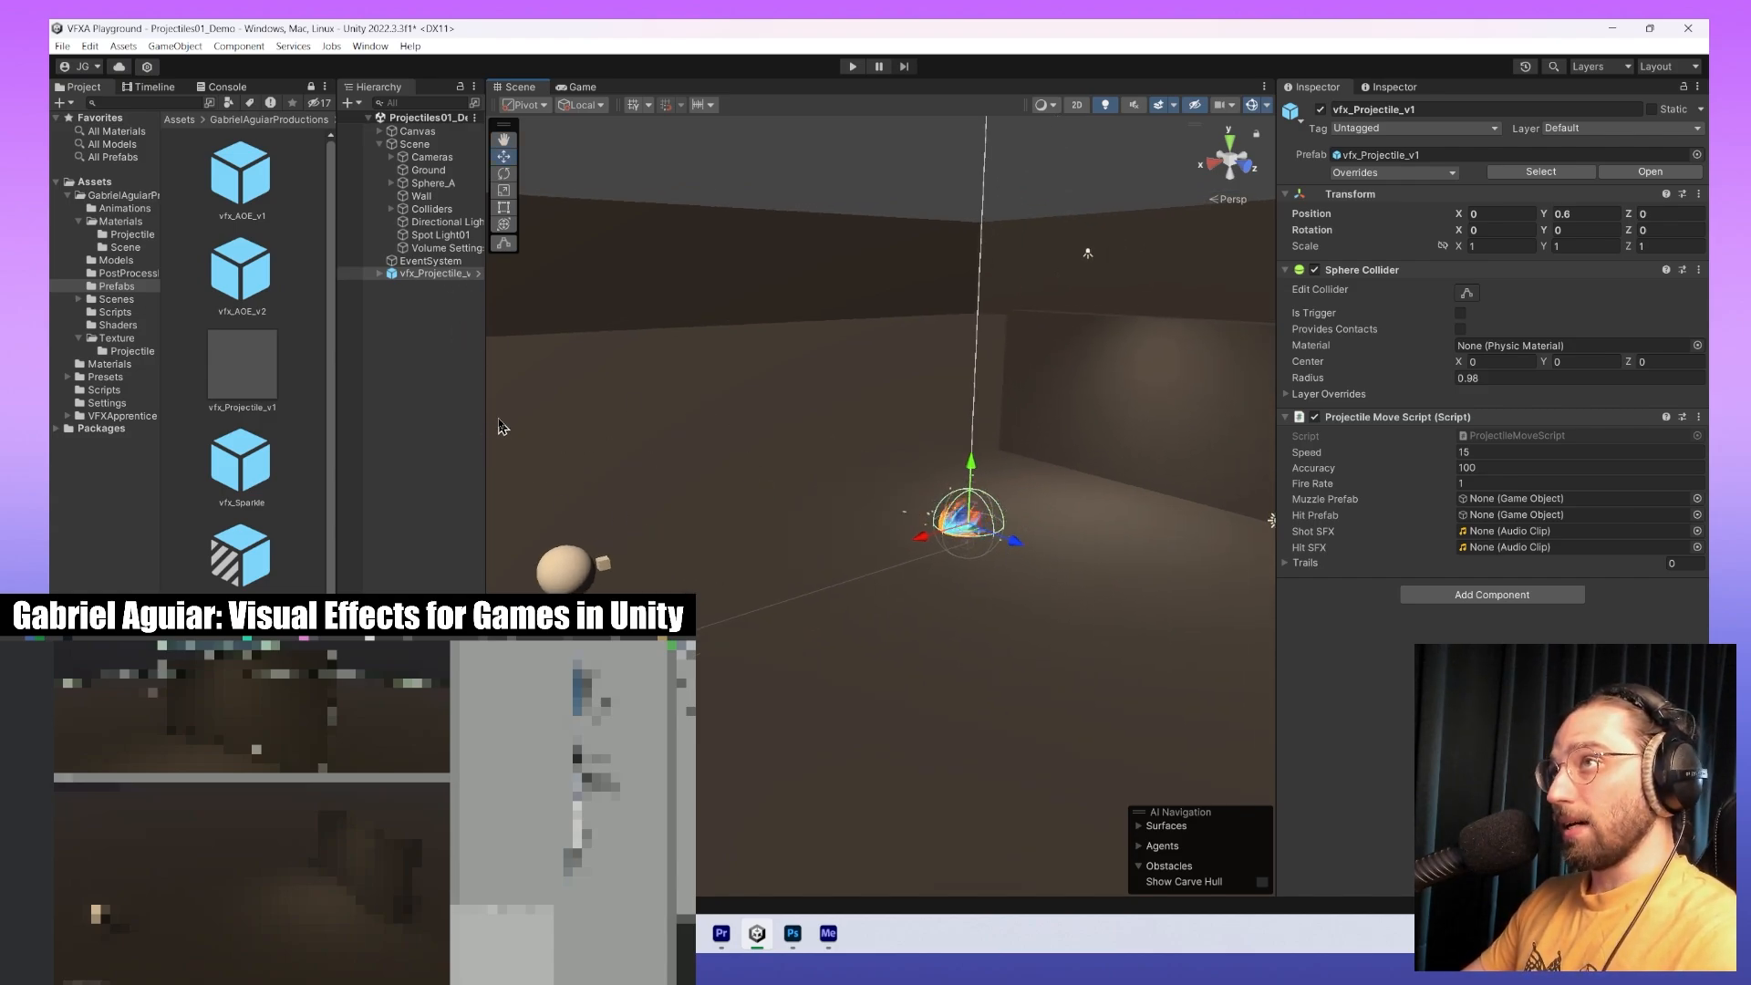
left_click_drag(488, 414, 550, 416)
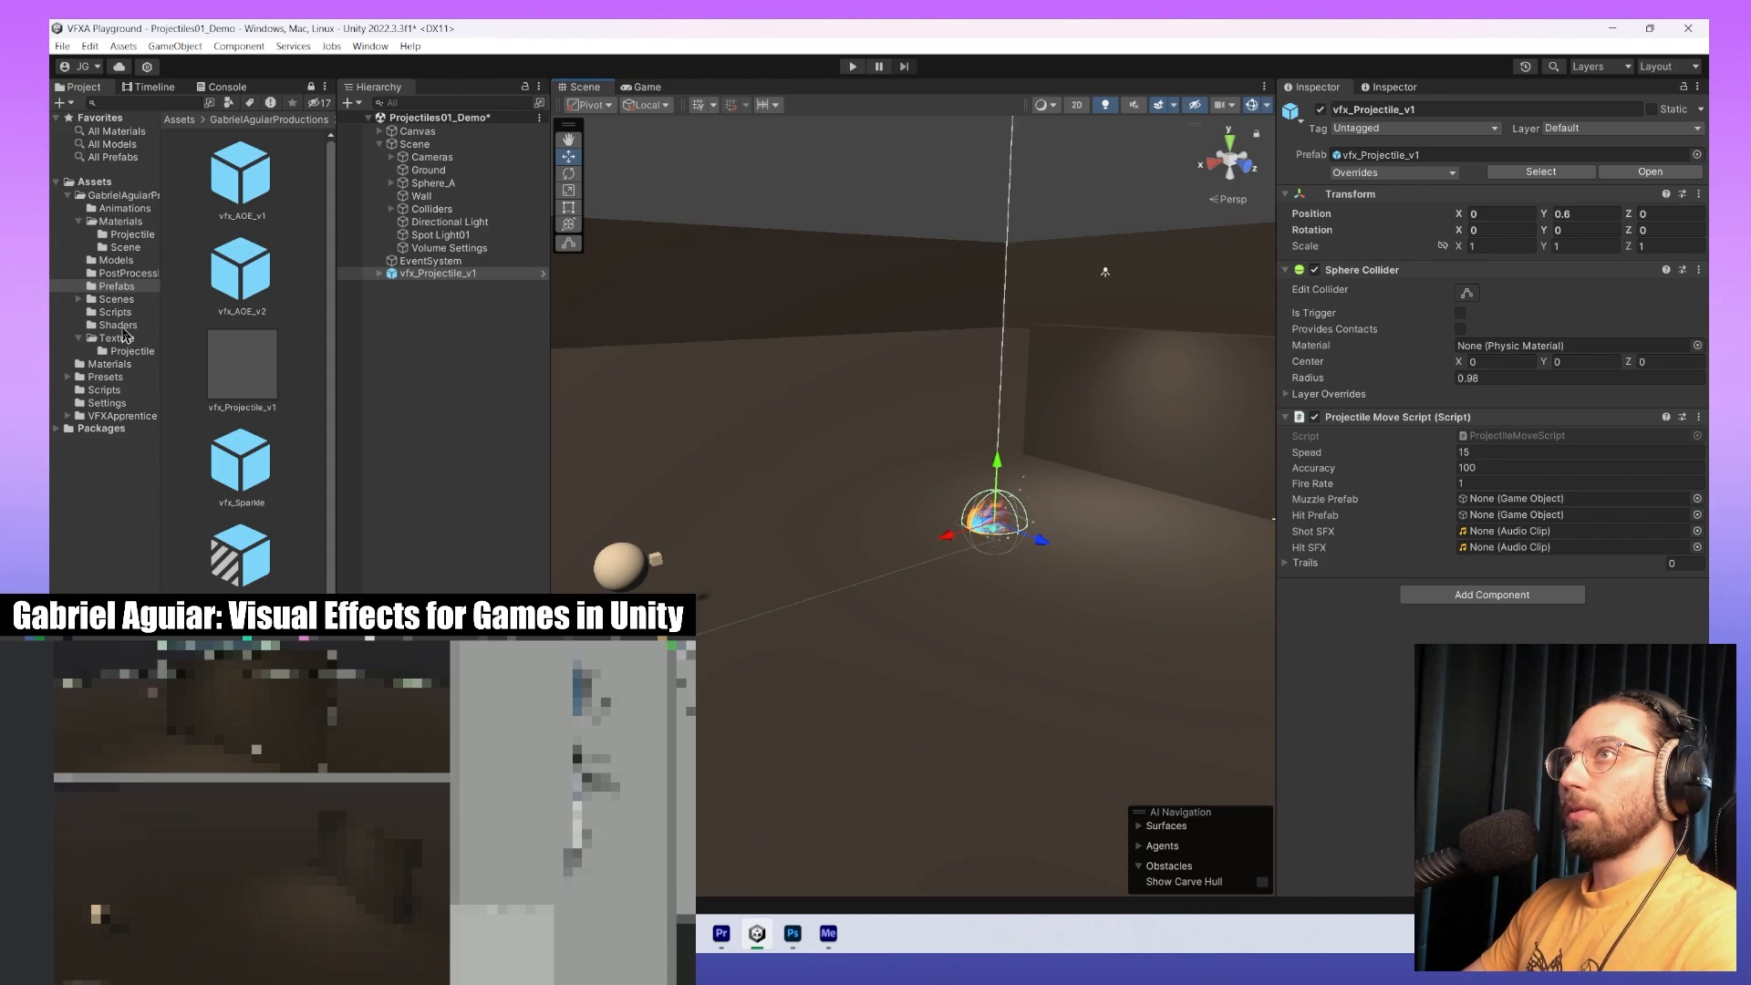
Reopen VFX_Scene from the Scenes folder, saving the changes made in Projectiles01_Demo.
left_click(117, 300)
left_click(261, 386)
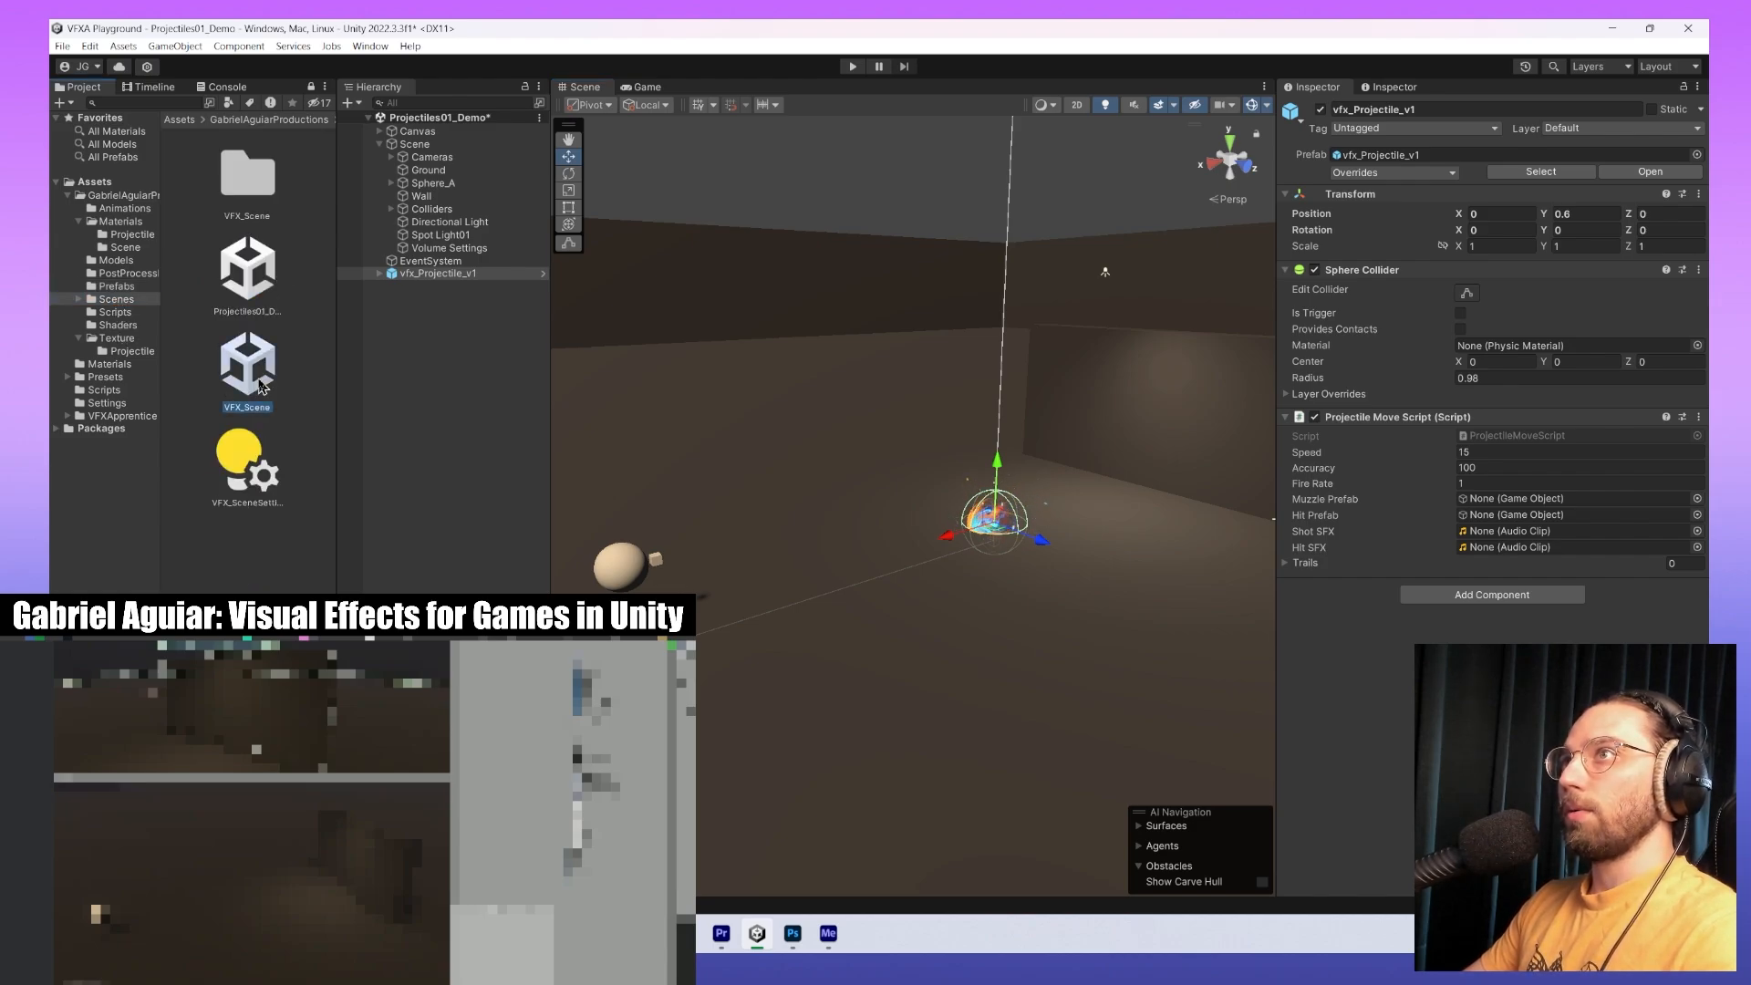
double_click(253, 386)
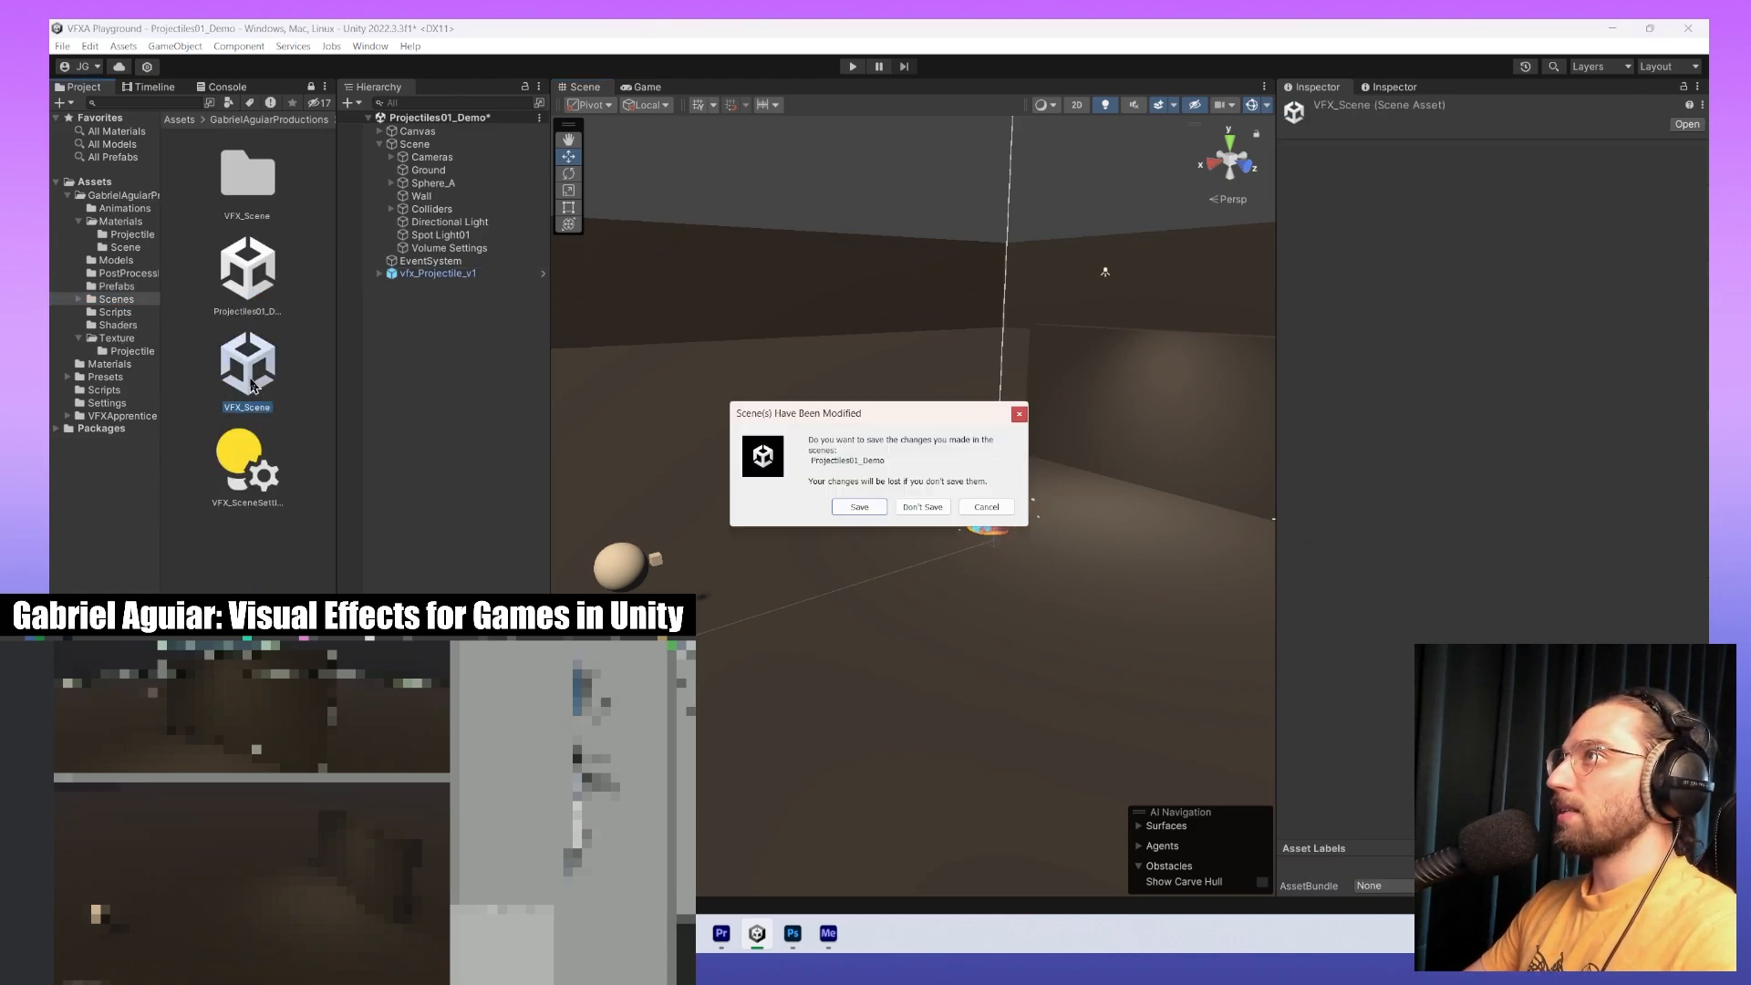
left_click(858, 509)
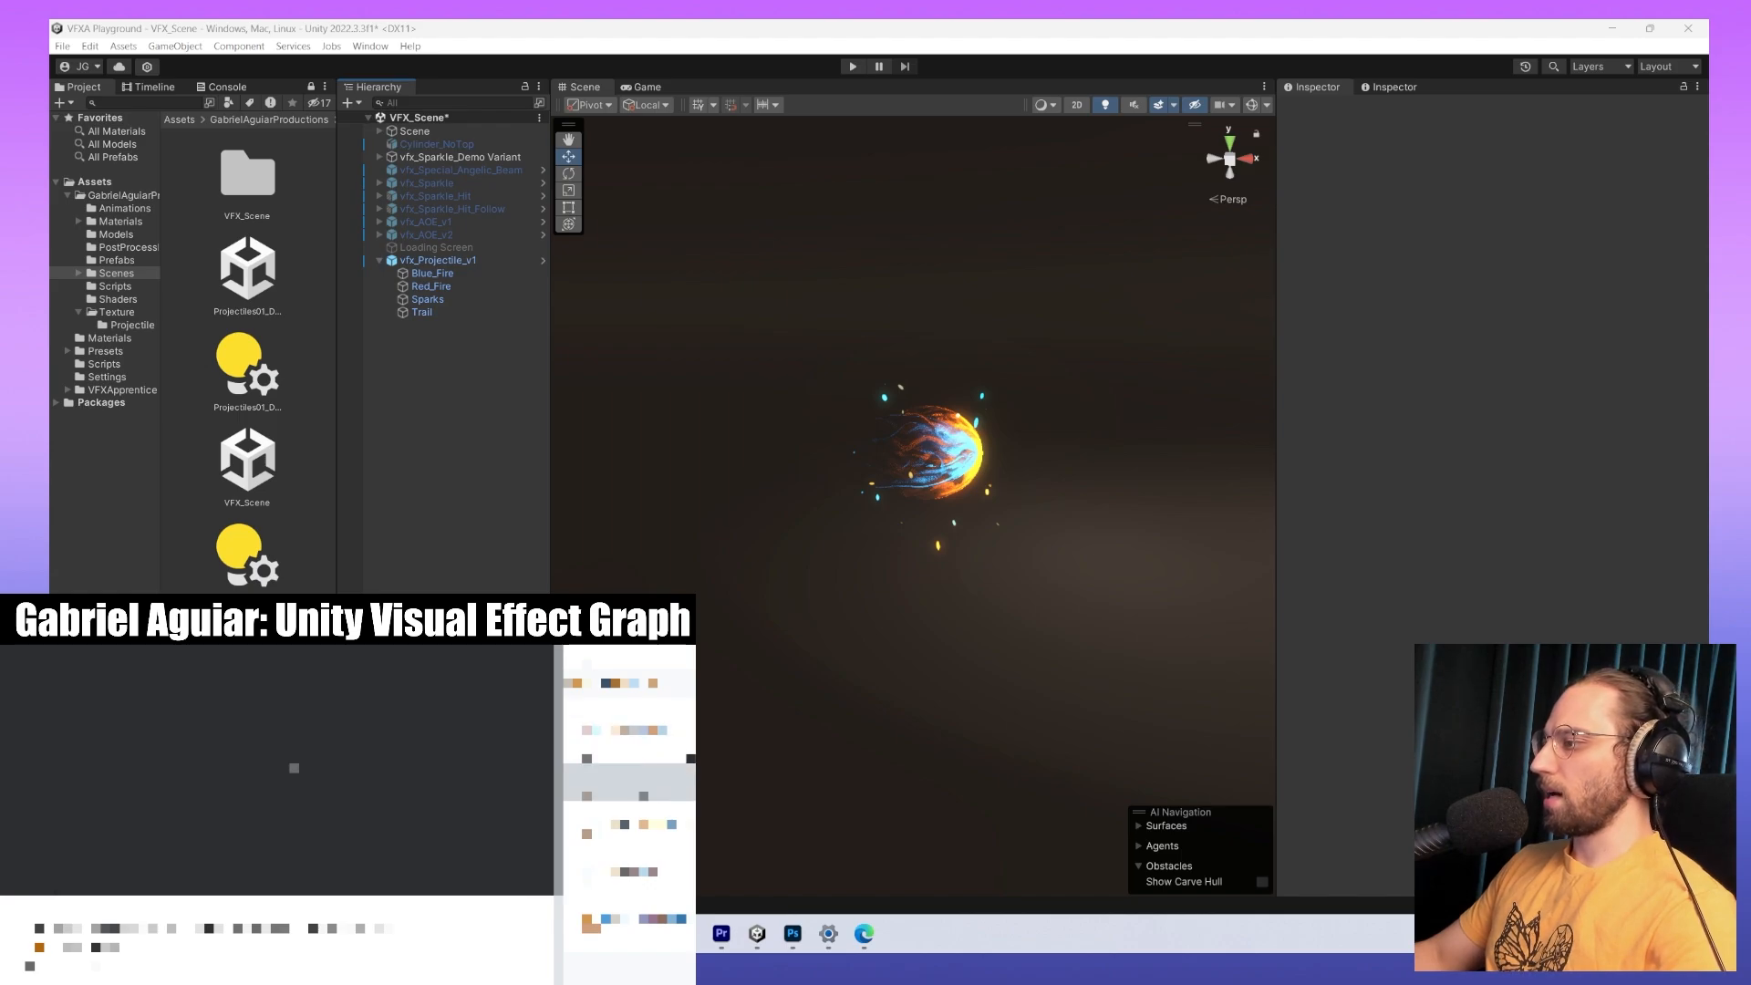
Save VFX_Scene.
left_click(1087, 37)
key("ctrl+s")
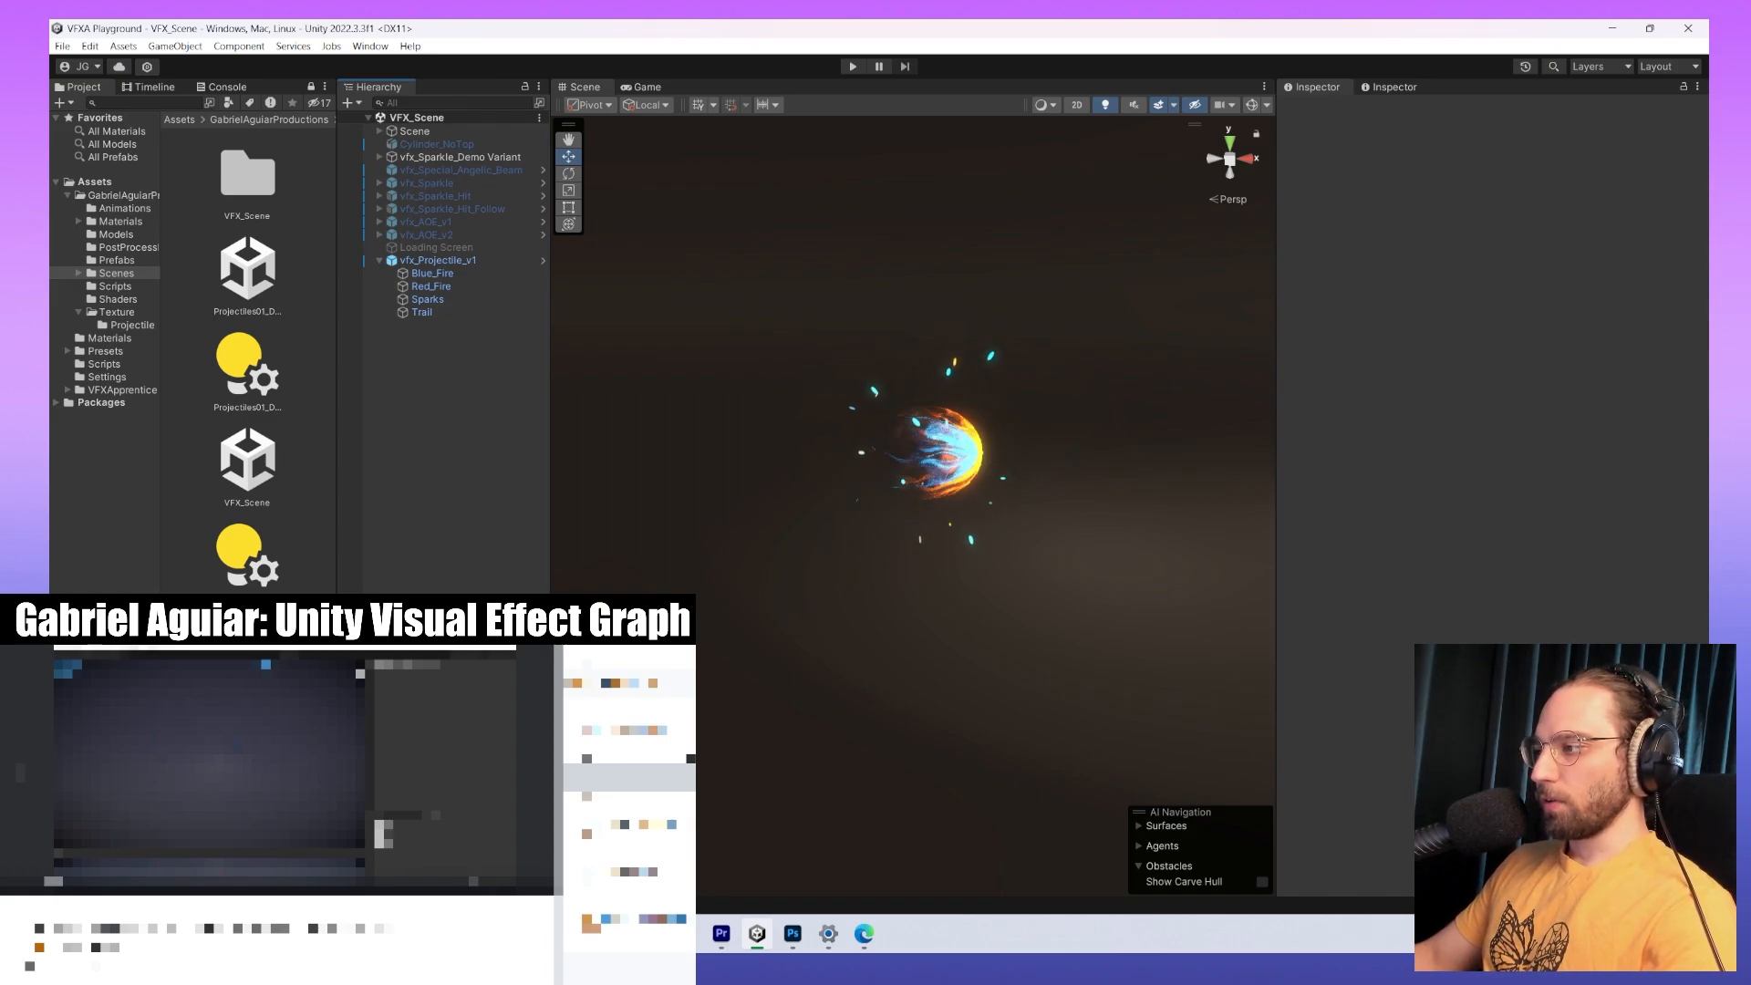
left_click(284, 773)
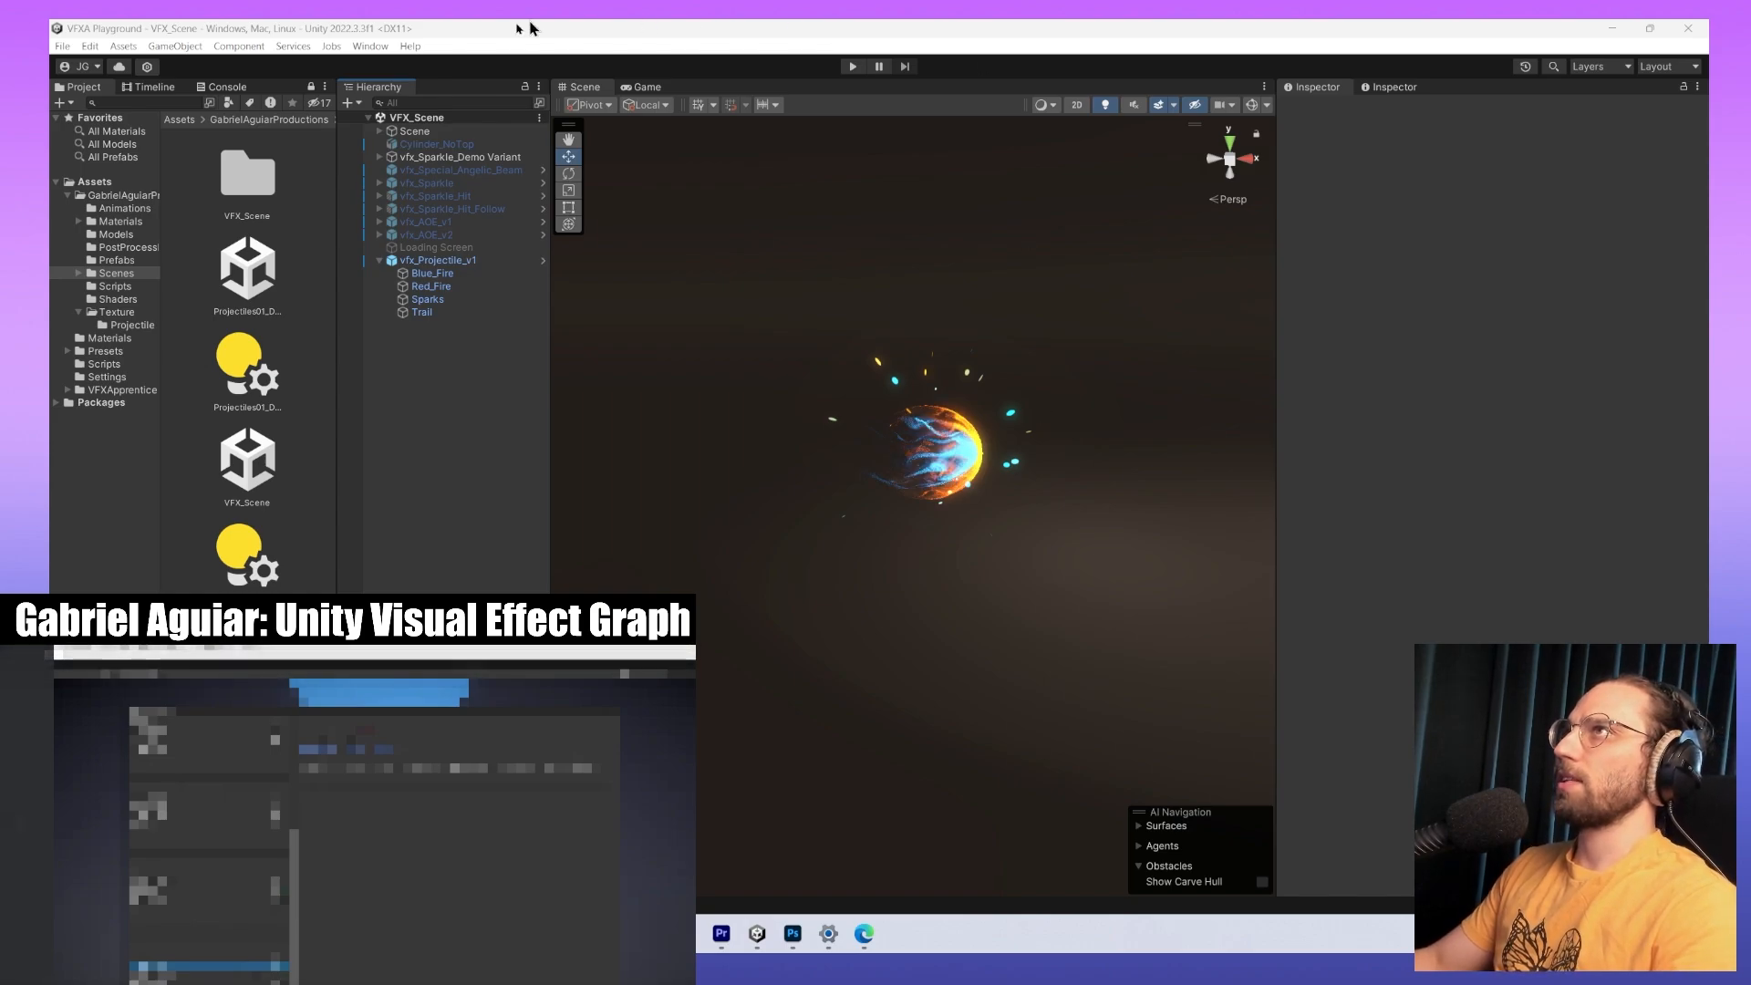
Open the Package Manager.
left_click(370, 47)
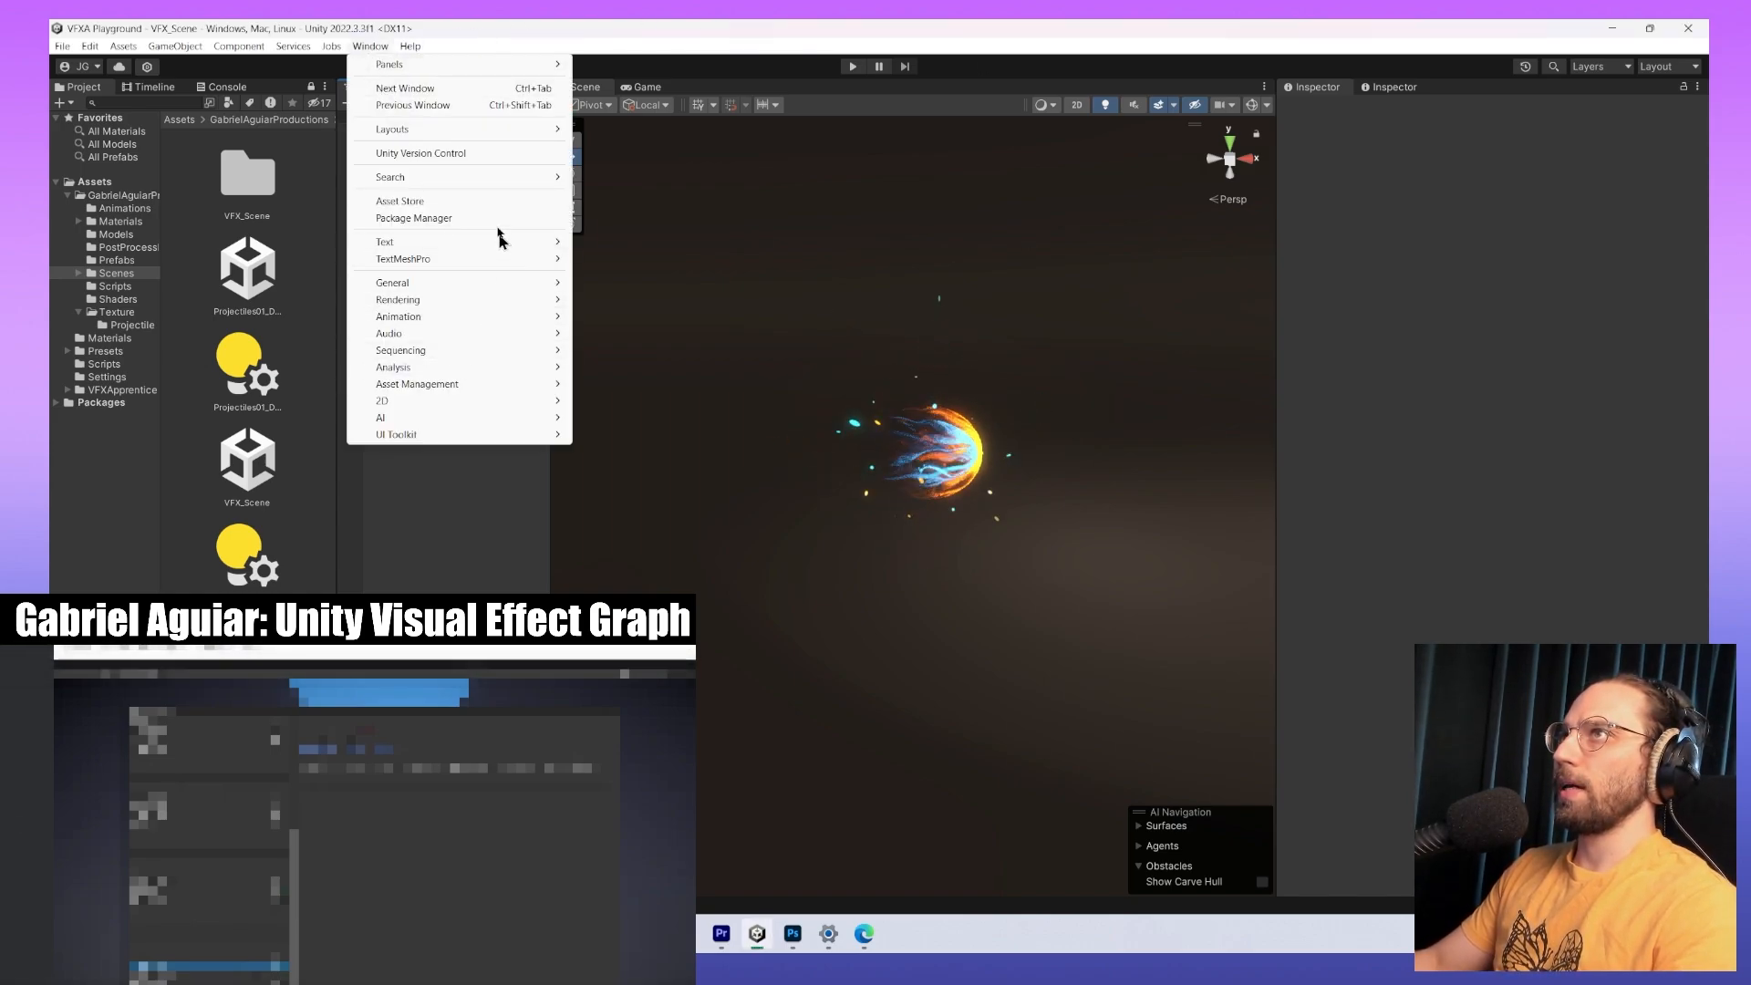
mouse_move(339, 52)
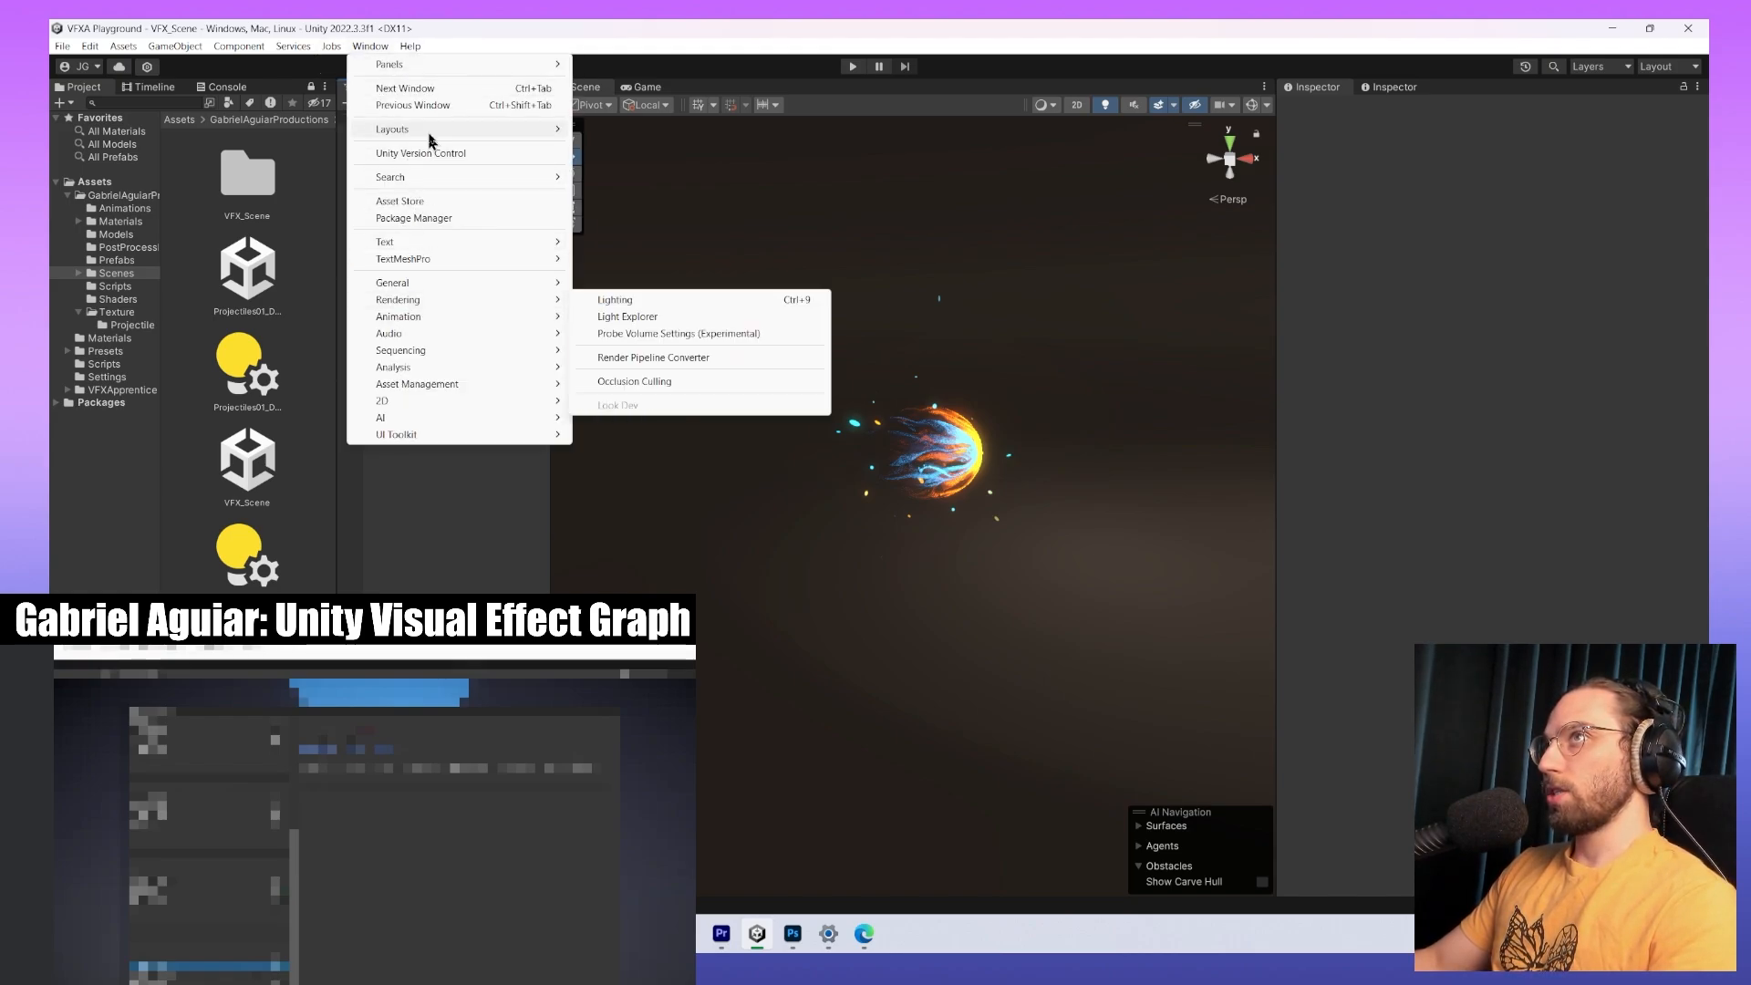
left_click(446, 219)
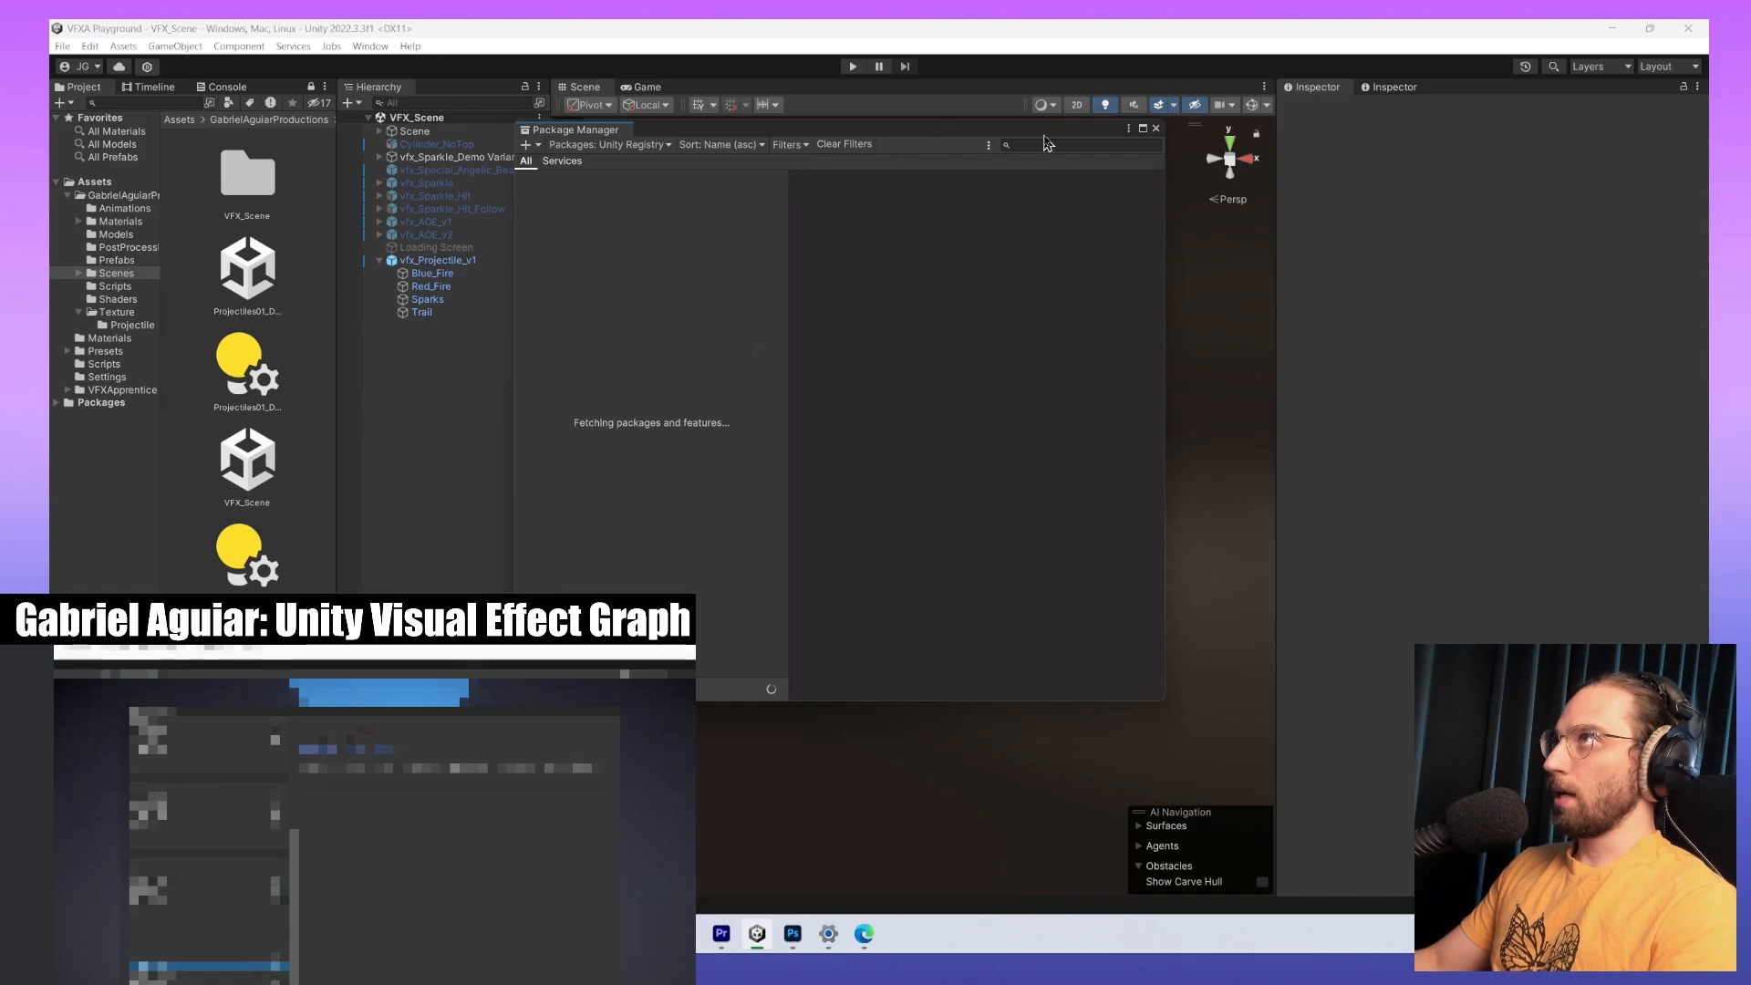
Show the Built-in packages, clear the package search, and switch the list back to the Unity Registry.
left_click(620, 145)
left_click(590, 229)
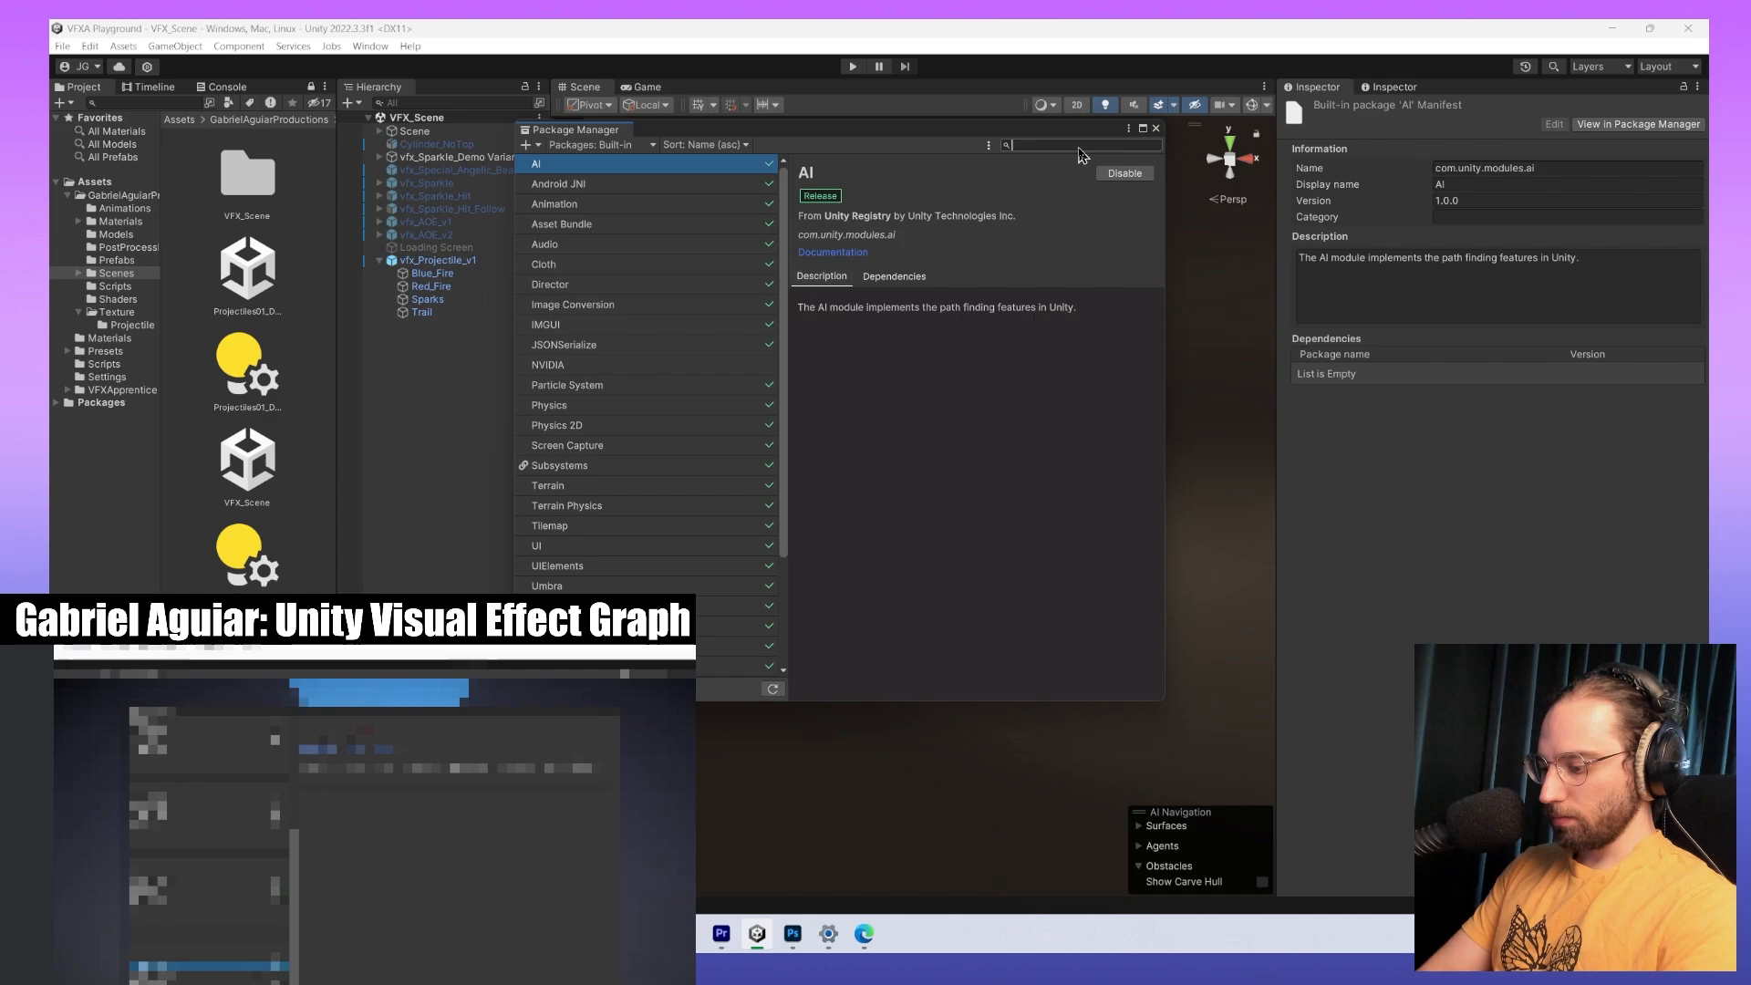
key("BackSpace")
key("BackSpace")
key("BackSpace")
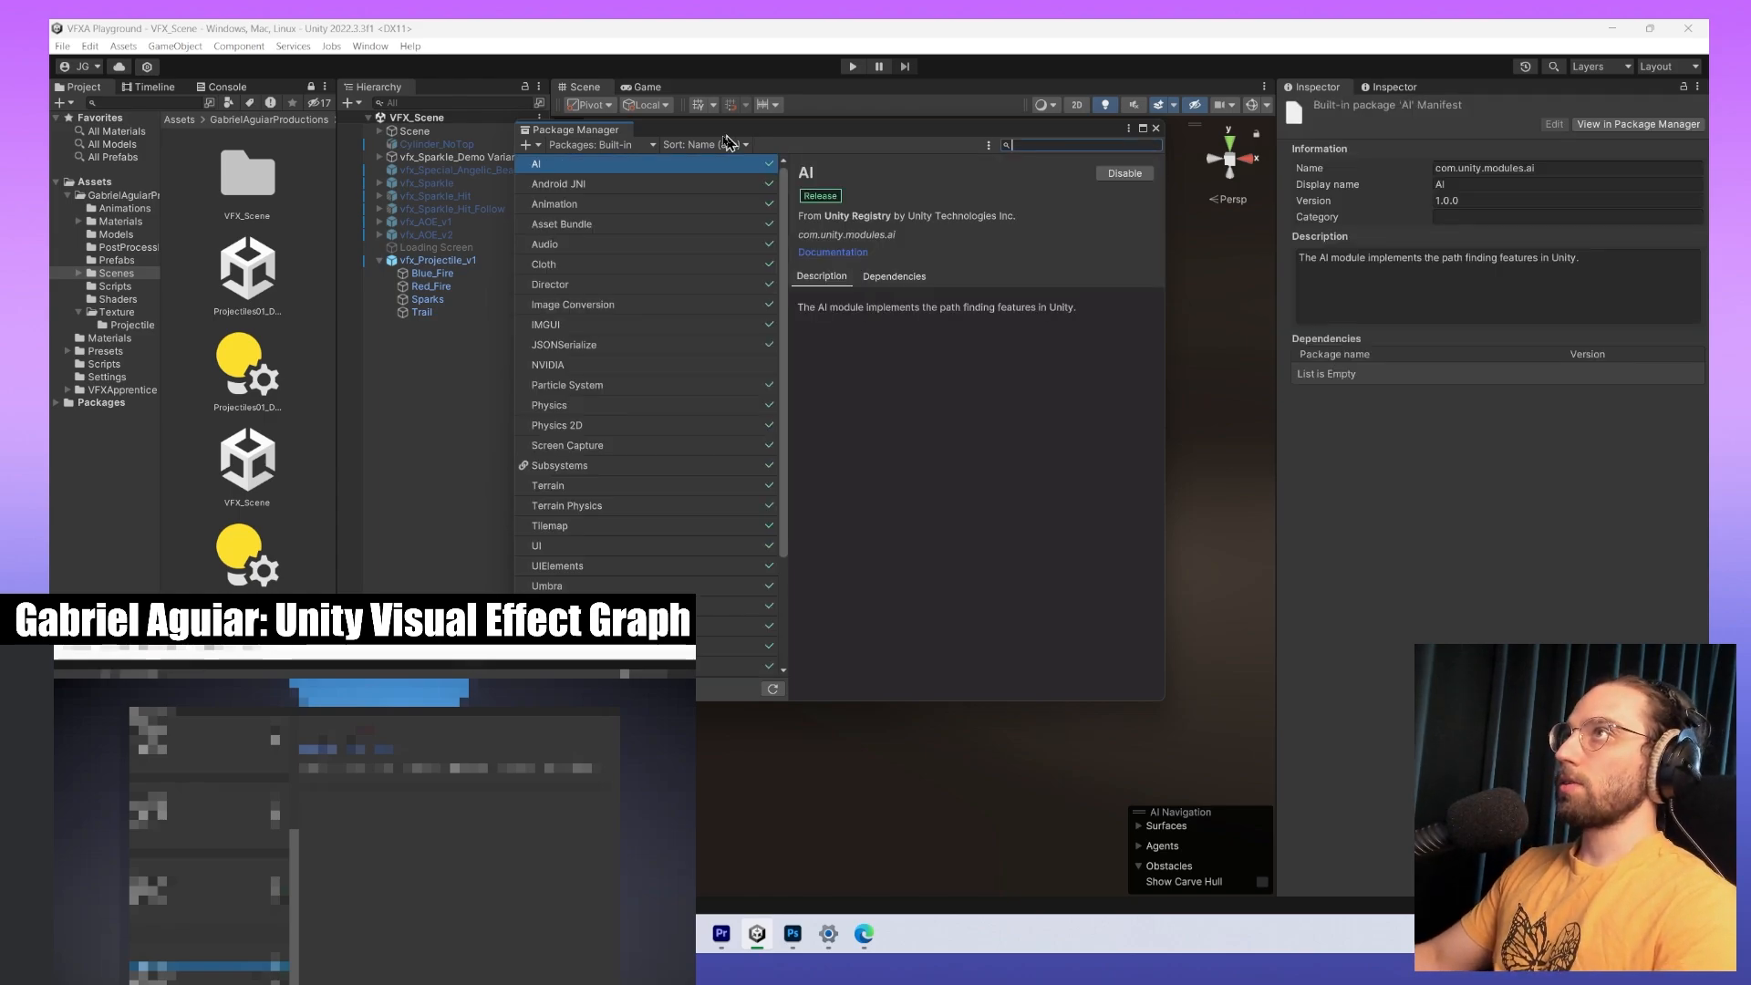
left_click(600, 145)
left_click(631, 167)
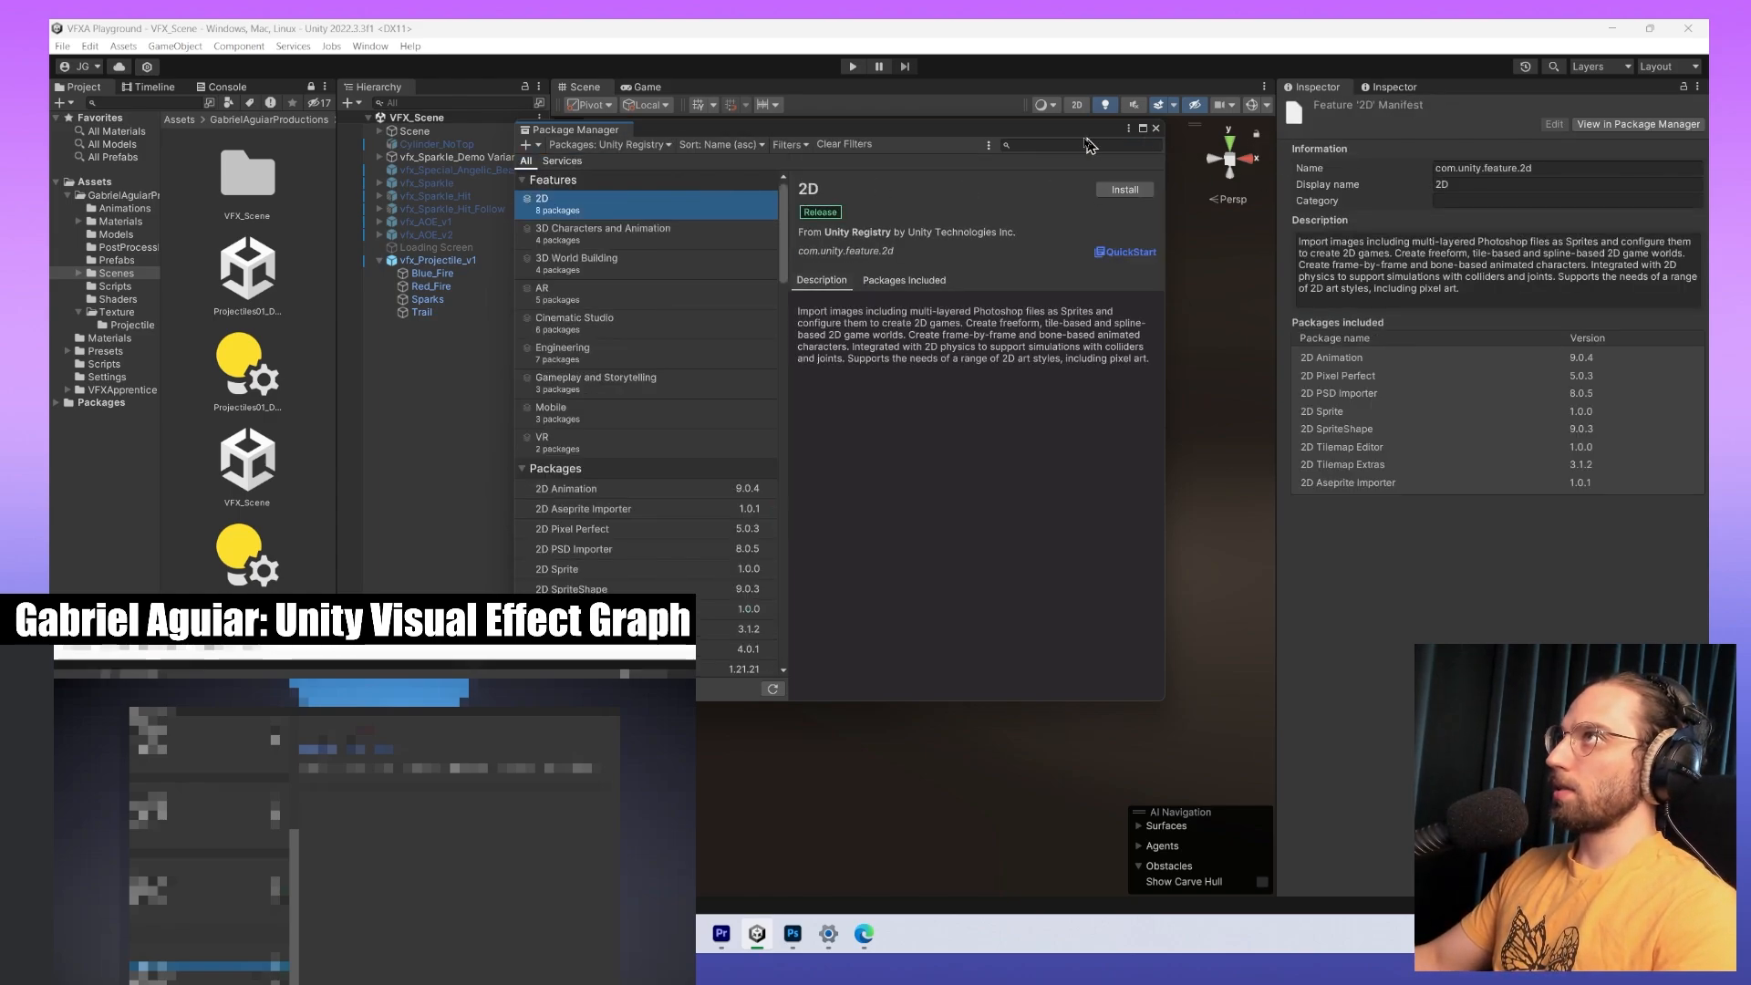
Search the Unity Registry for "visual effect", install the Visual Effect Graph package, and close the Package Manager.
left_click(1080, 146)
type("visual")
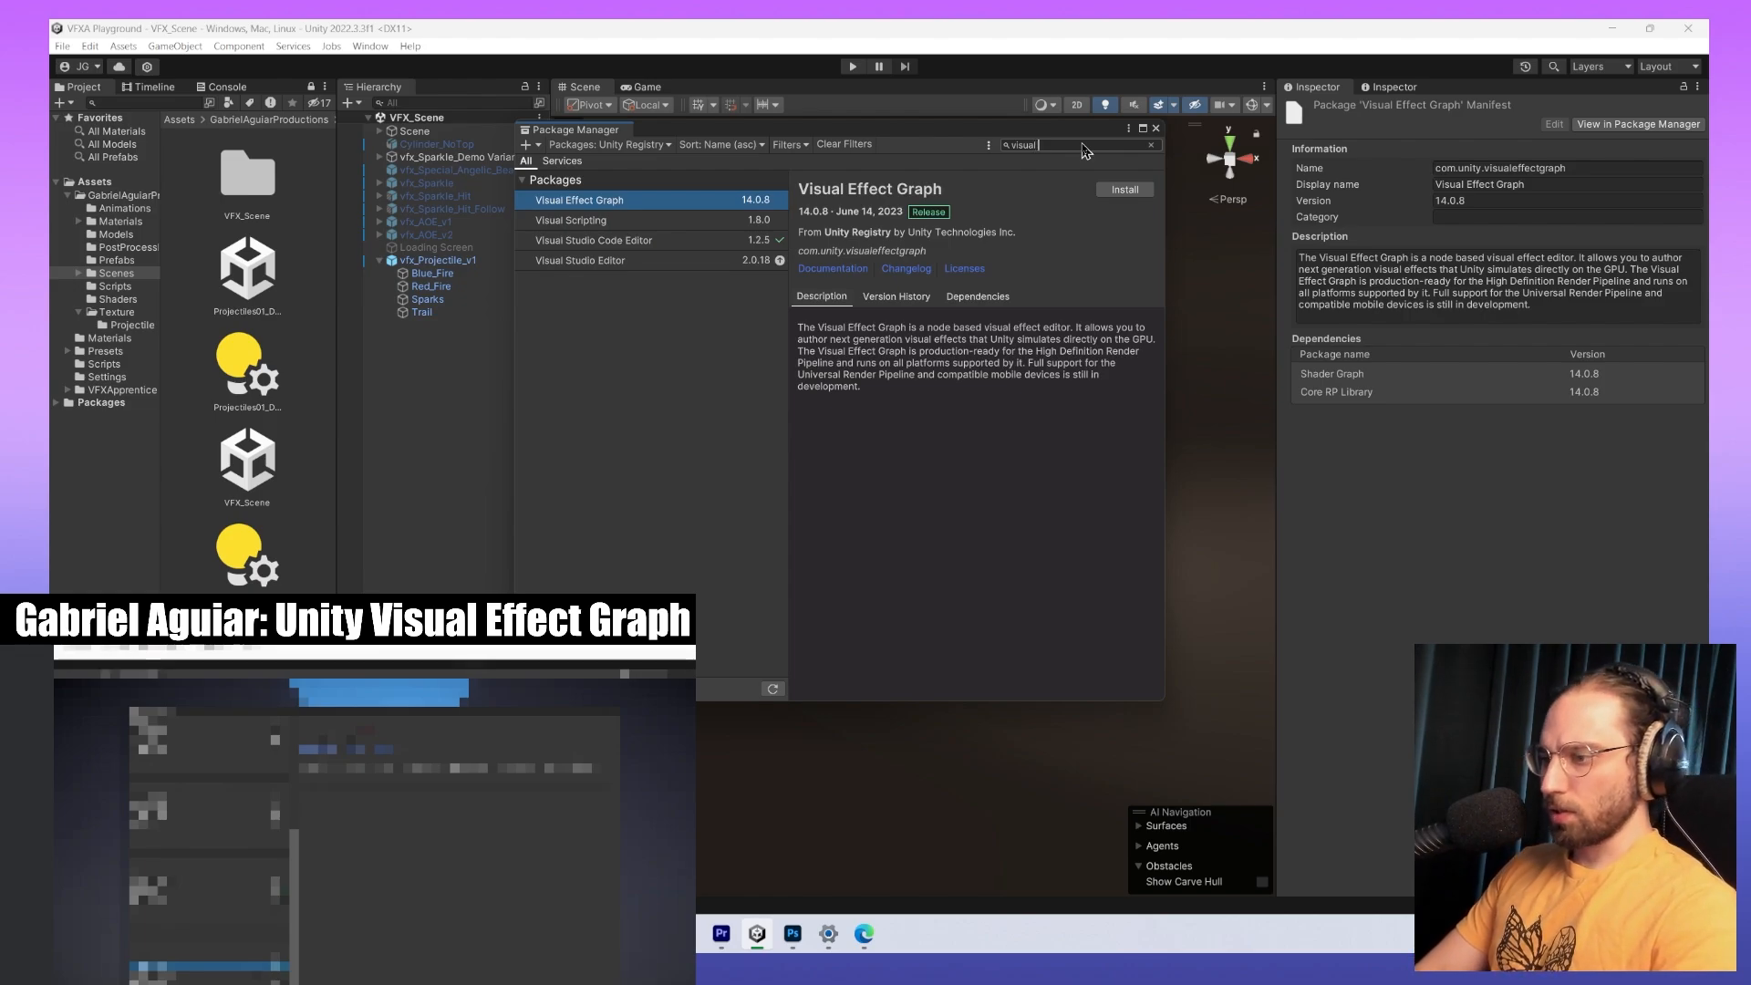
type(" eff")
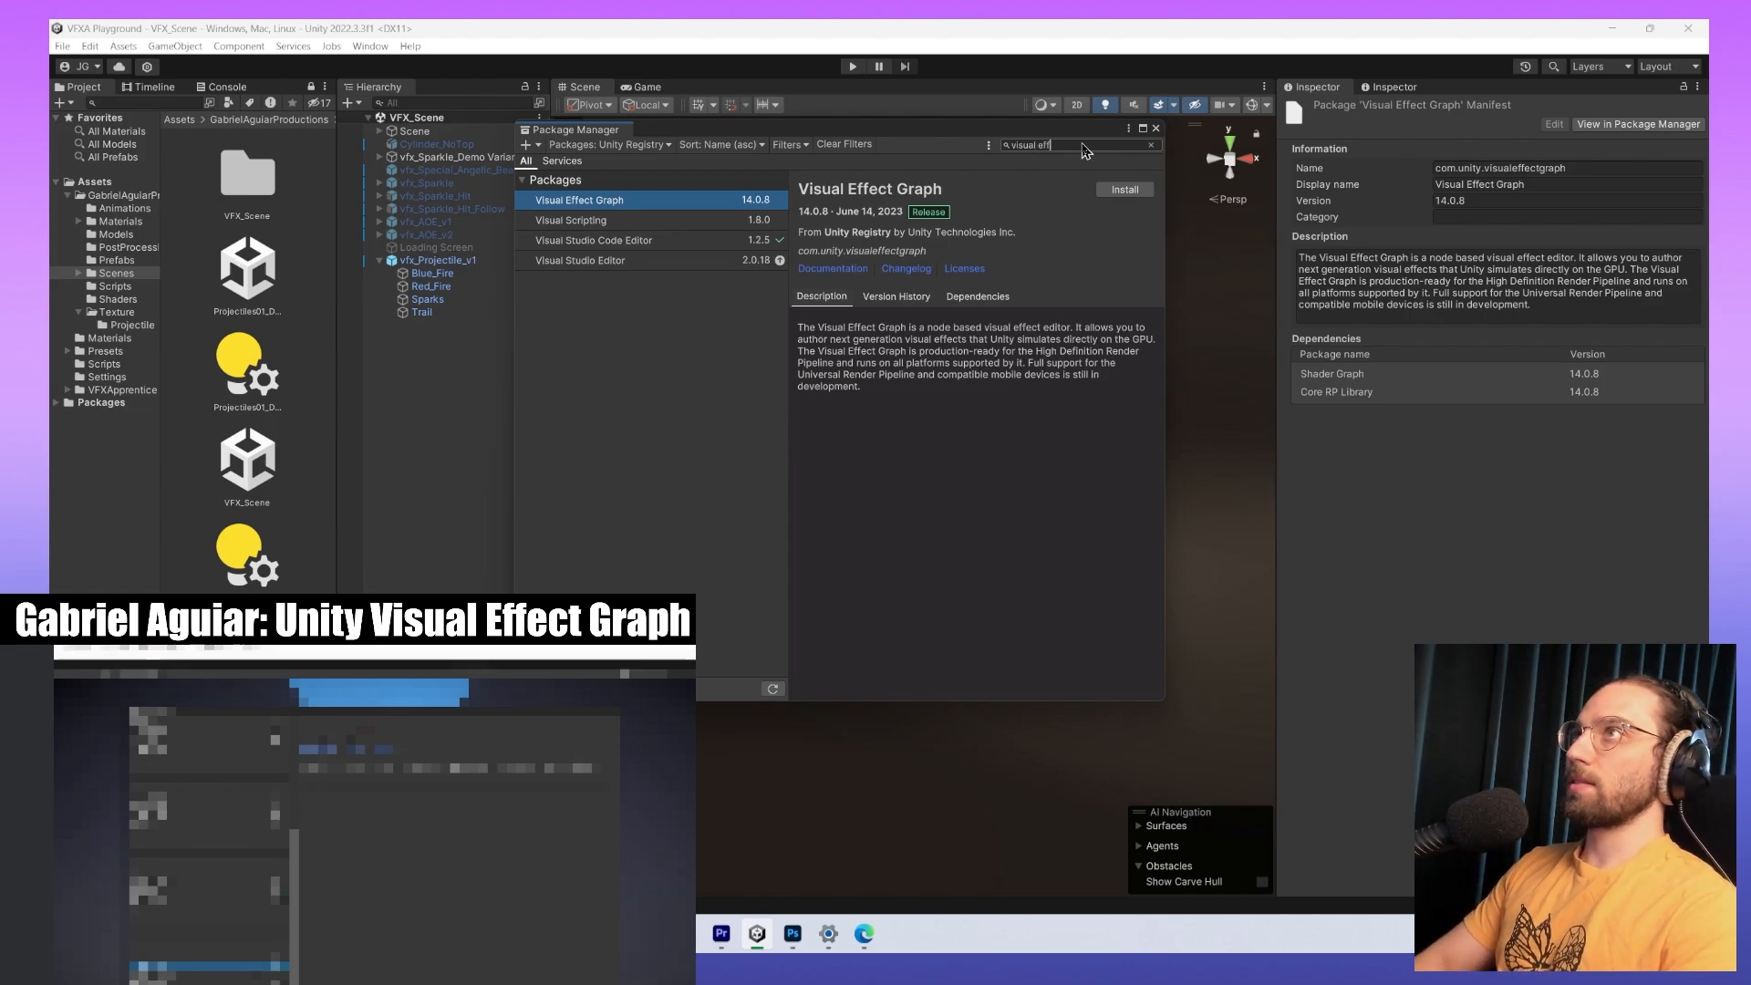
type("ect")
left_click(1124, 190)
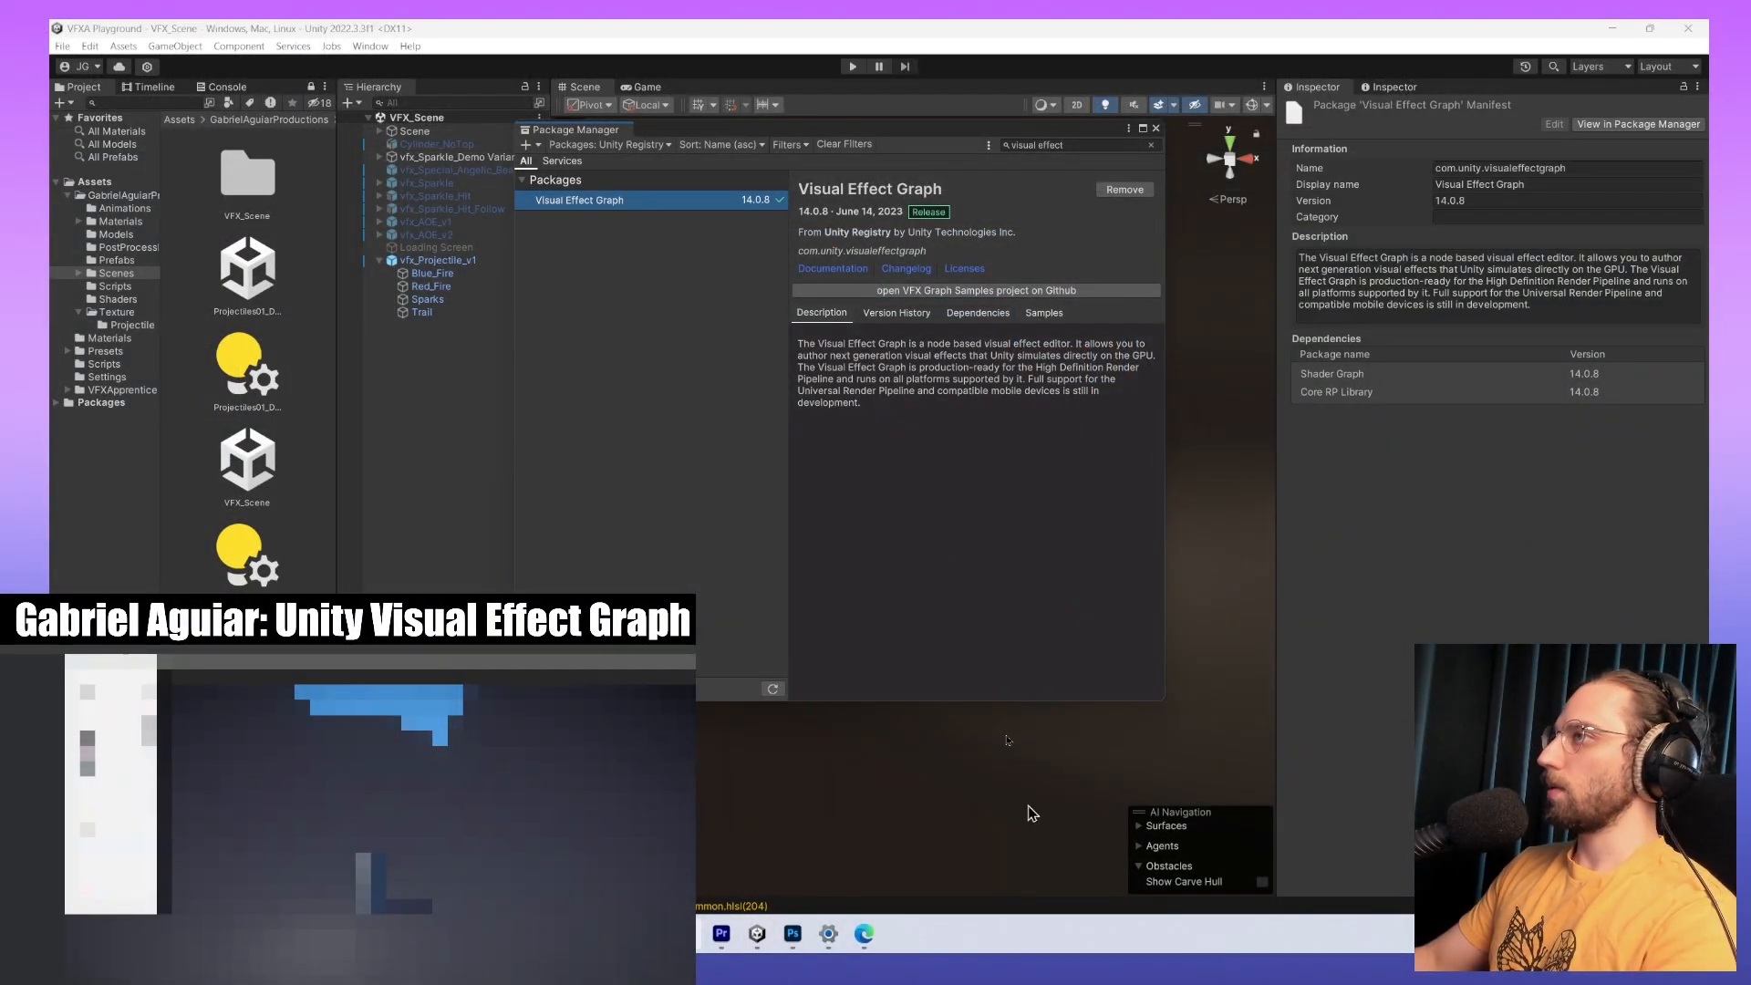
left_click(1155, 127)
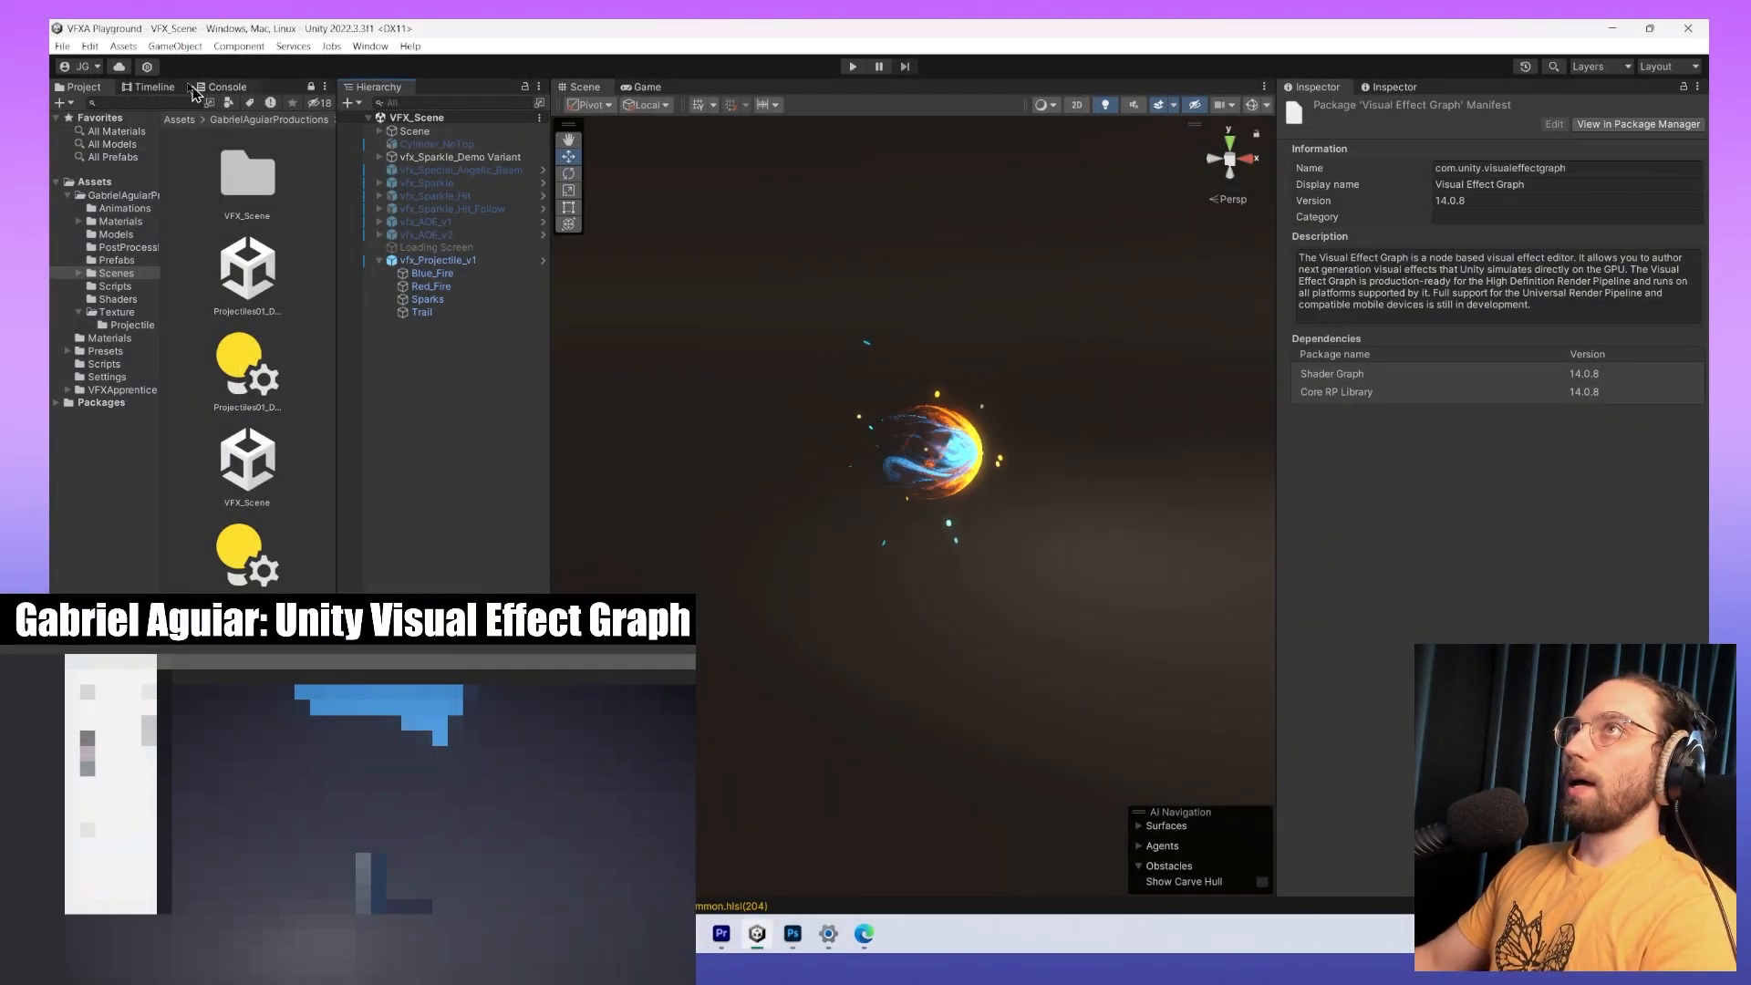
Review the VFX and Version Control pages of the Project Settings, and close the settings window.
left_click(89, 46)
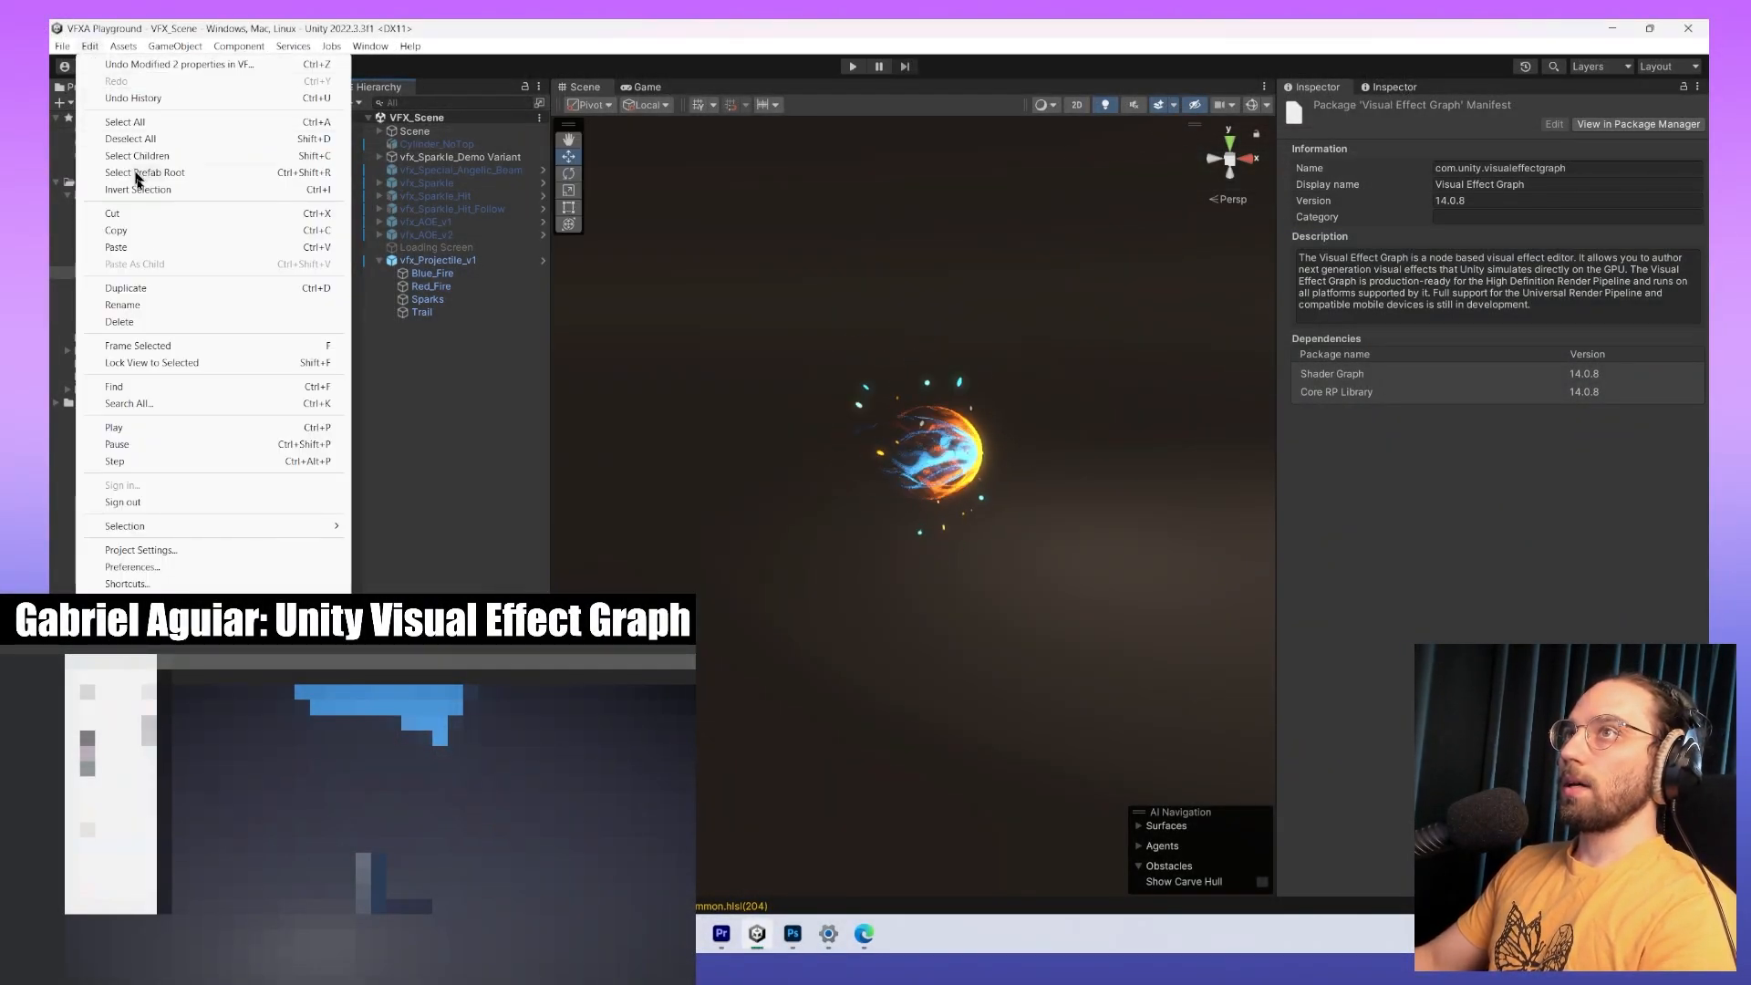
left_click(227, 551)
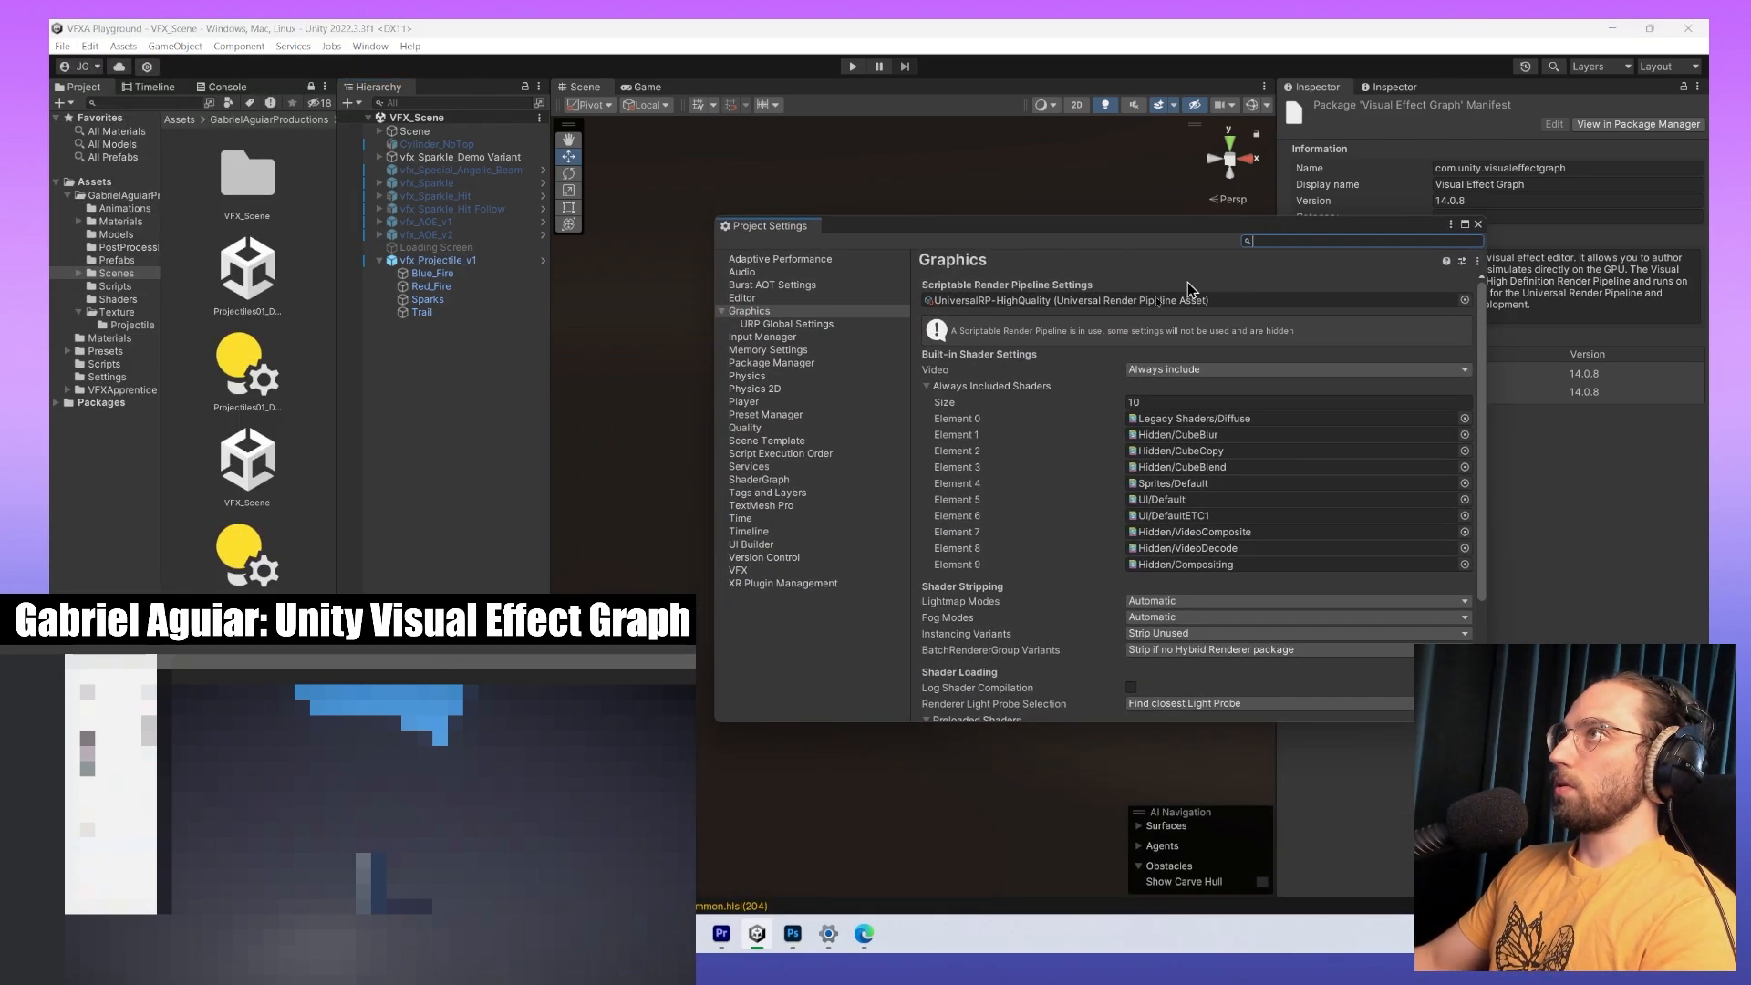
left_click(761, 572)
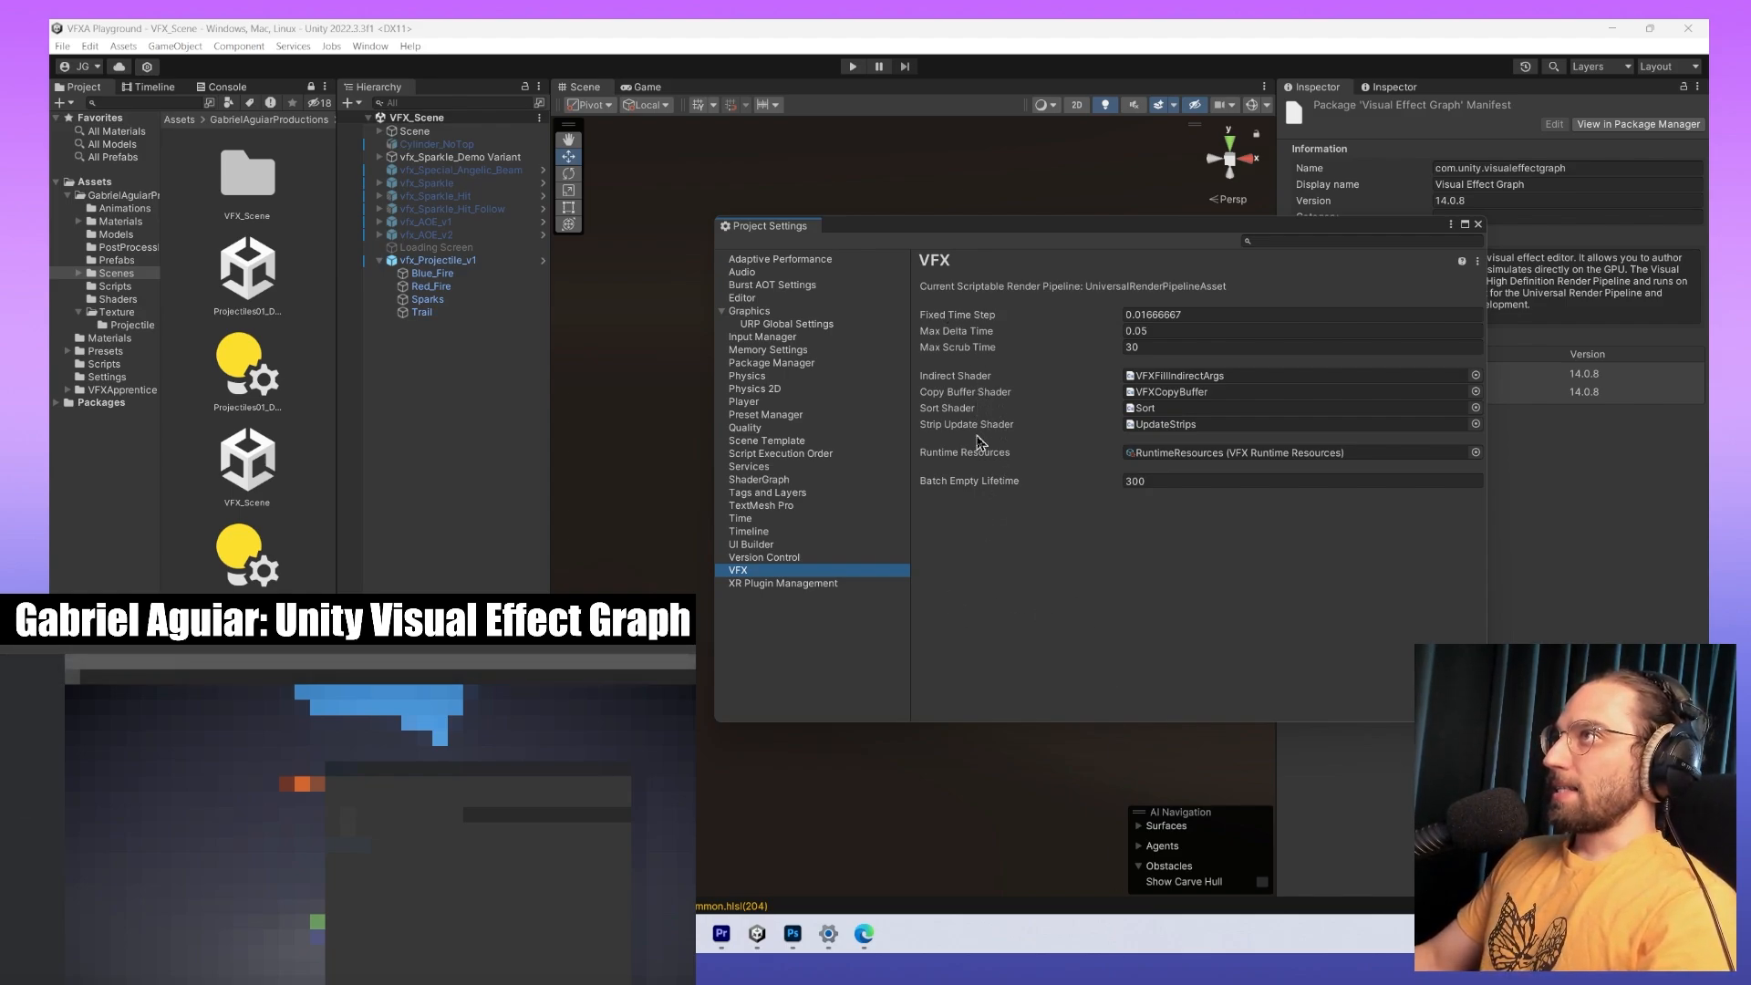
left_click(783, 558)
left_click(780, 571)
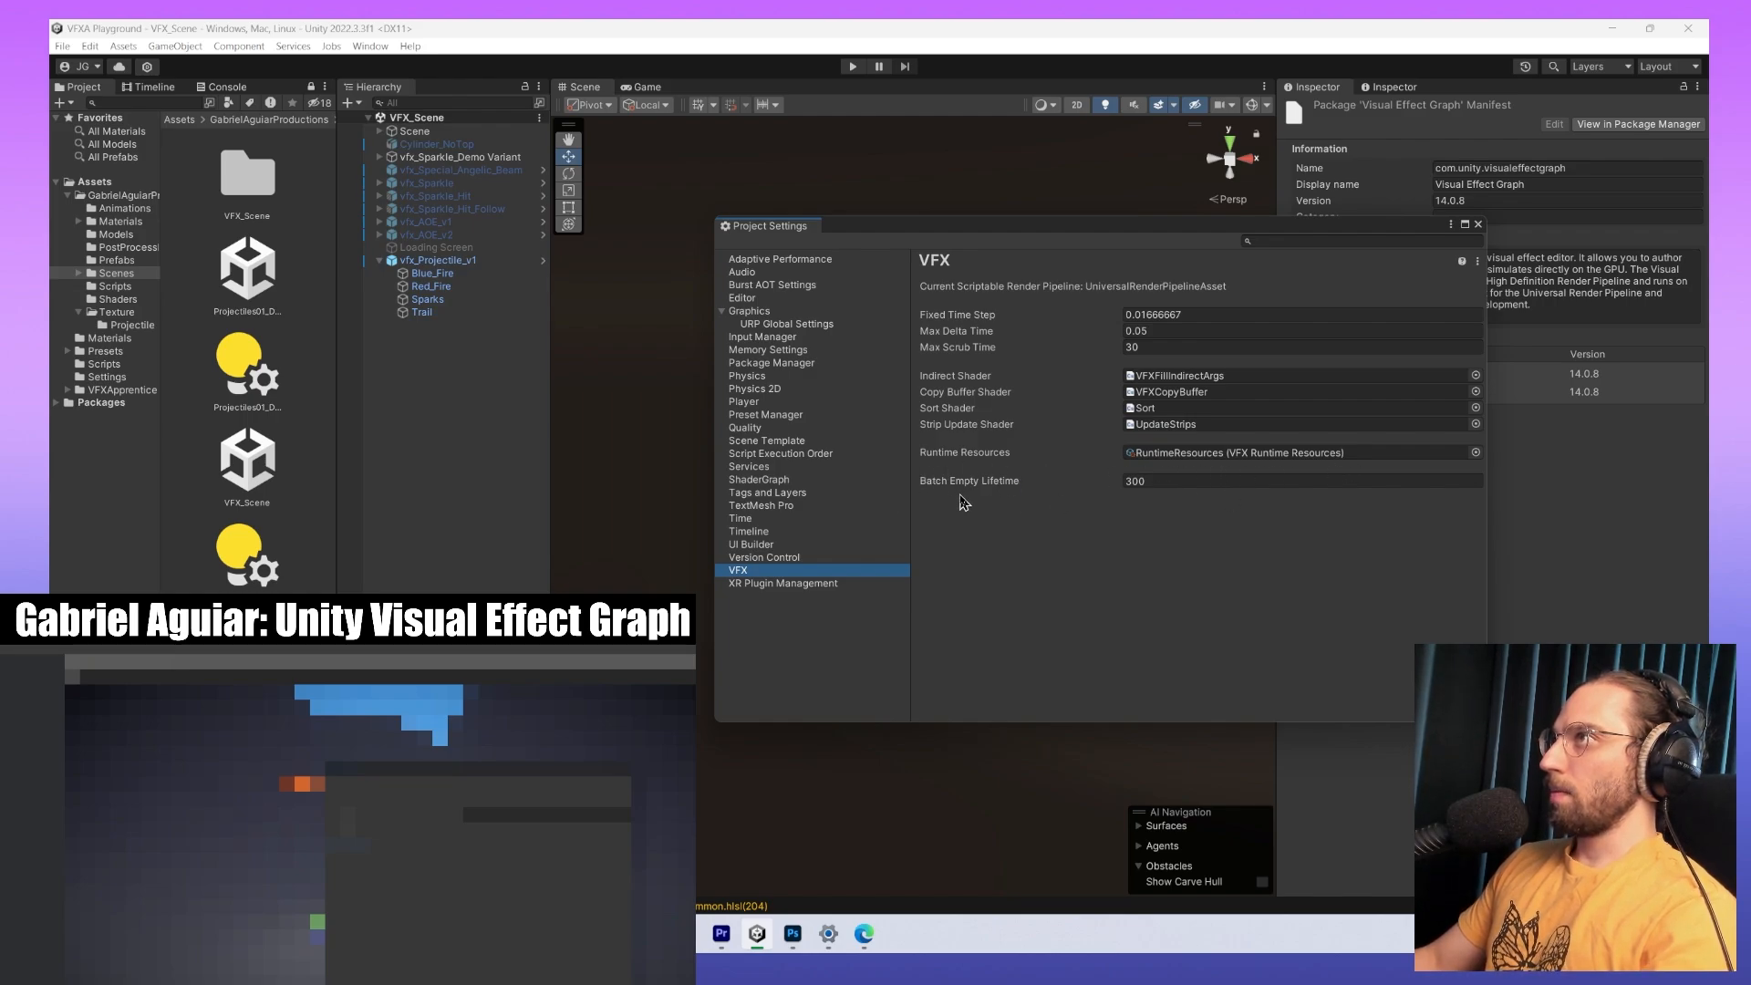
left_click(764, 557)
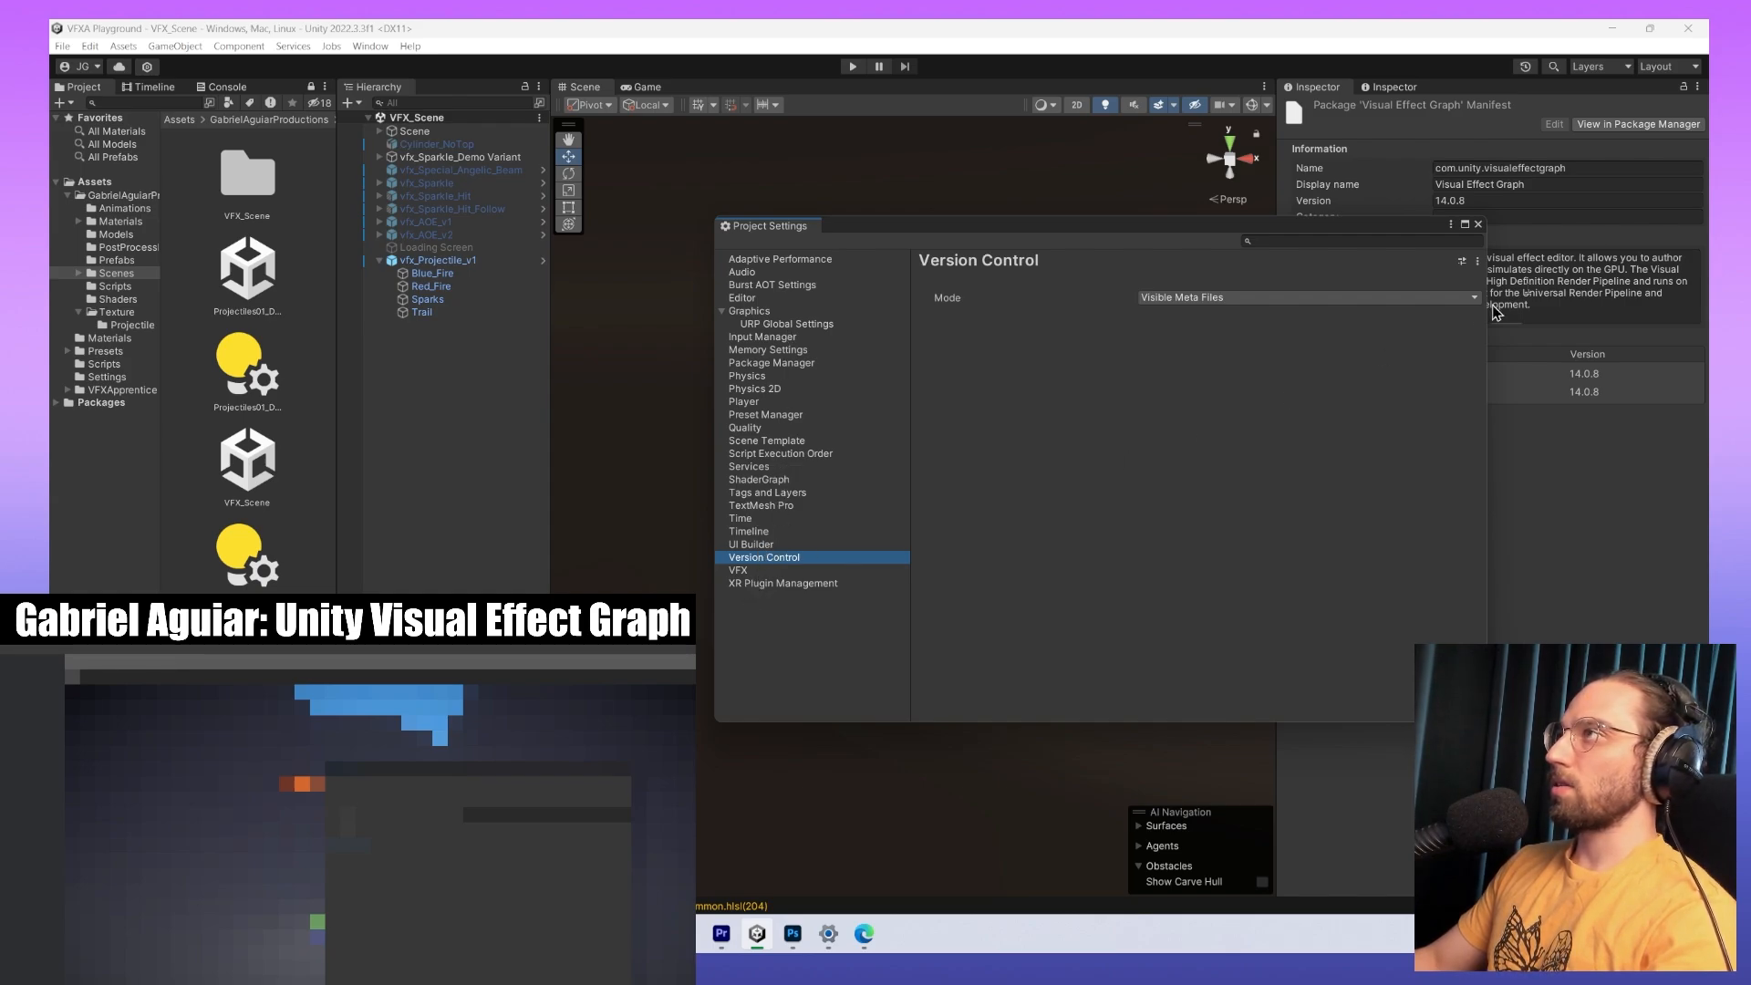
left_click(1478, 225)
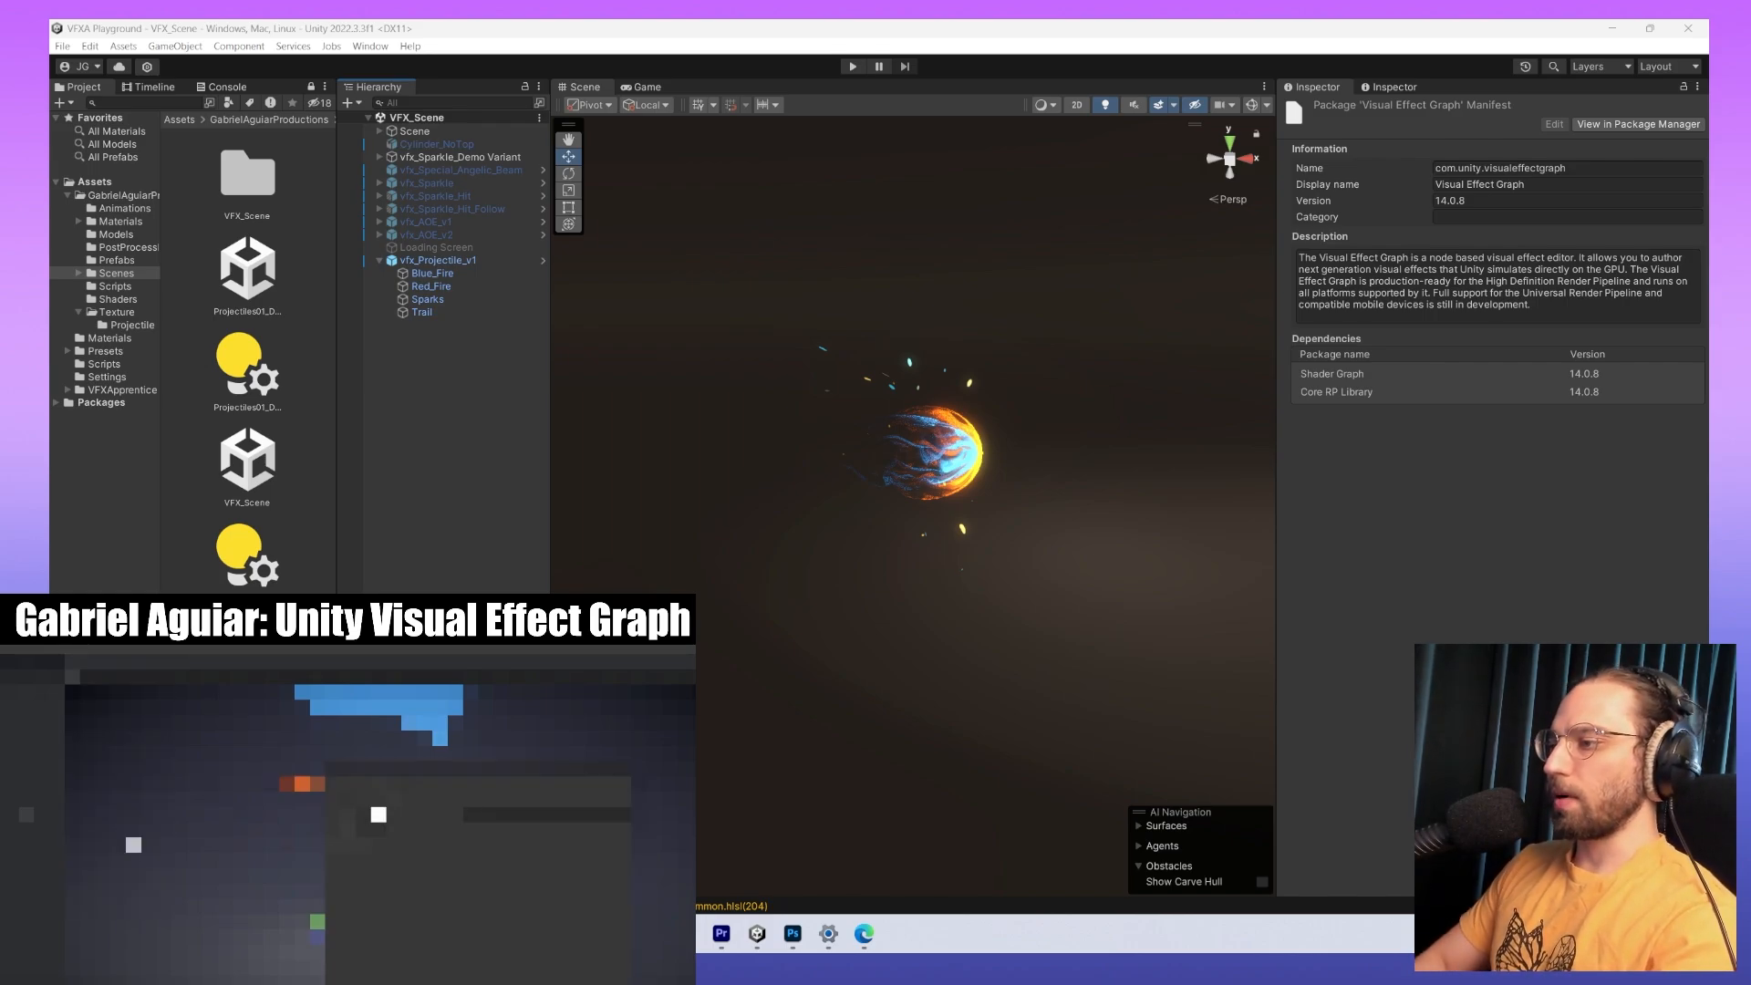
Enable Experimental Operators/Blocks in the Visual Effects preferences and close the Preferences window.
left_click(90, 46)
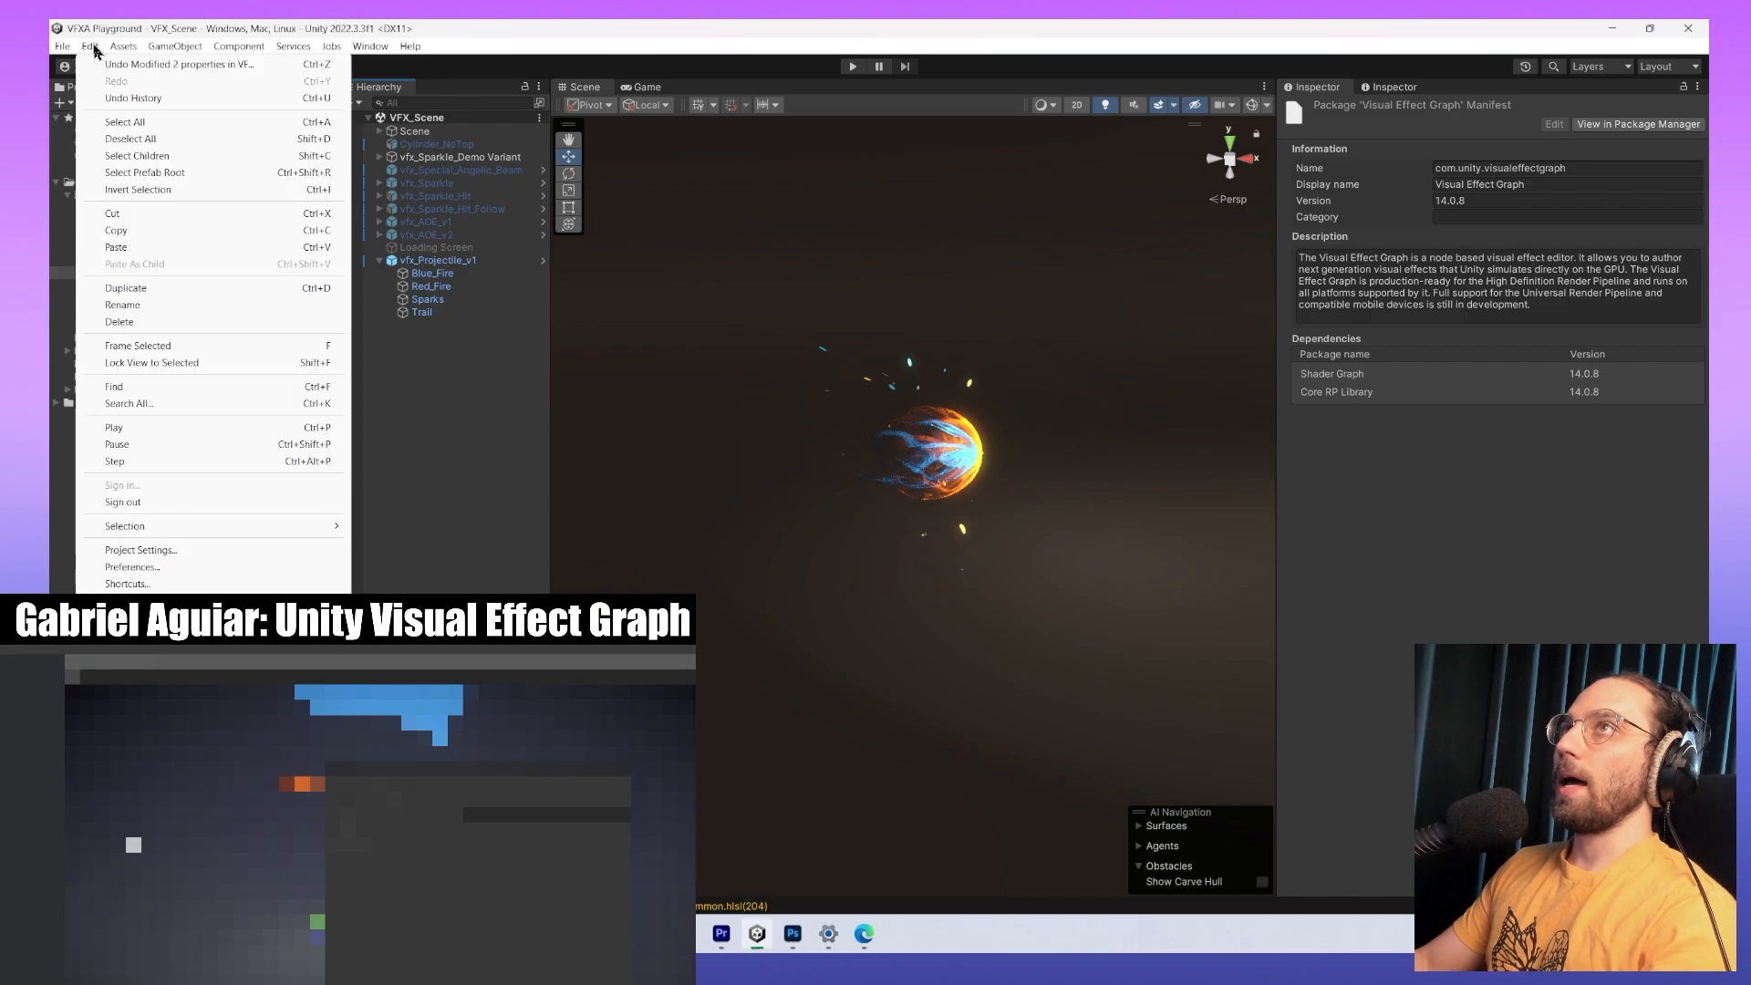
left_click(215, 571)
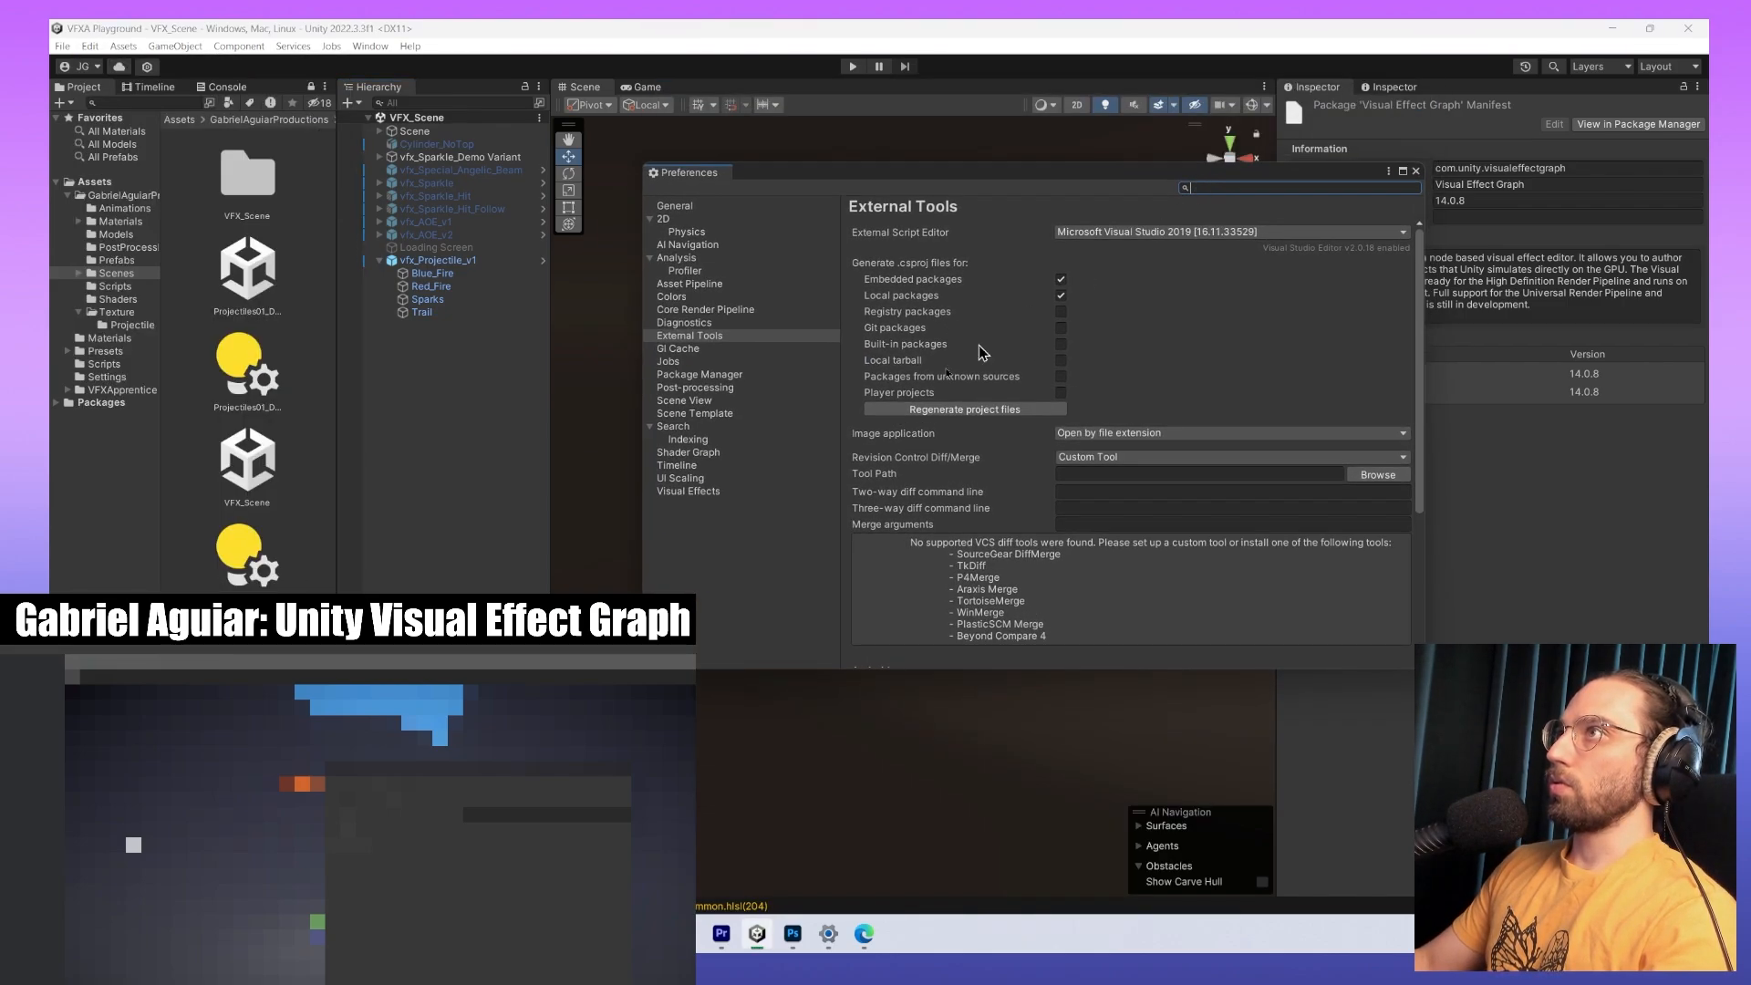
left_click(689, 492)
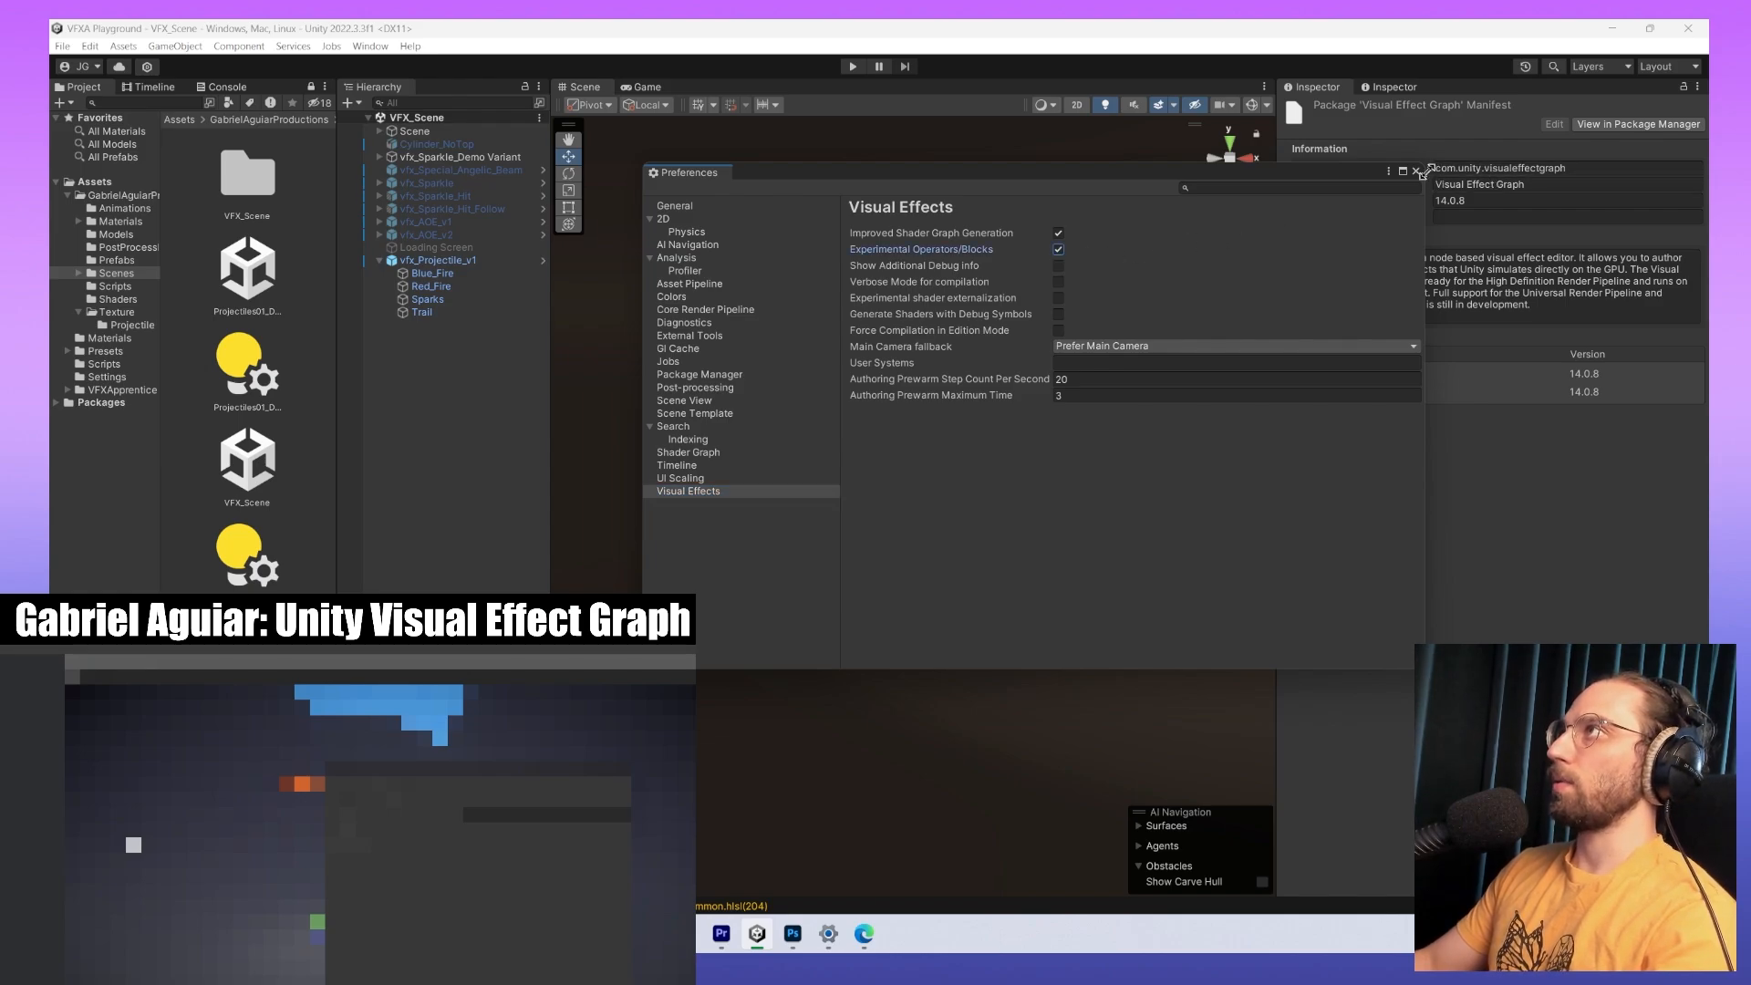
left_click(1420, 179)
Locate the UniversalRP-HighQuality asset assigned in the Graphics project settings and select it in the Settings folder to show its properties.
left_click(89, 45)
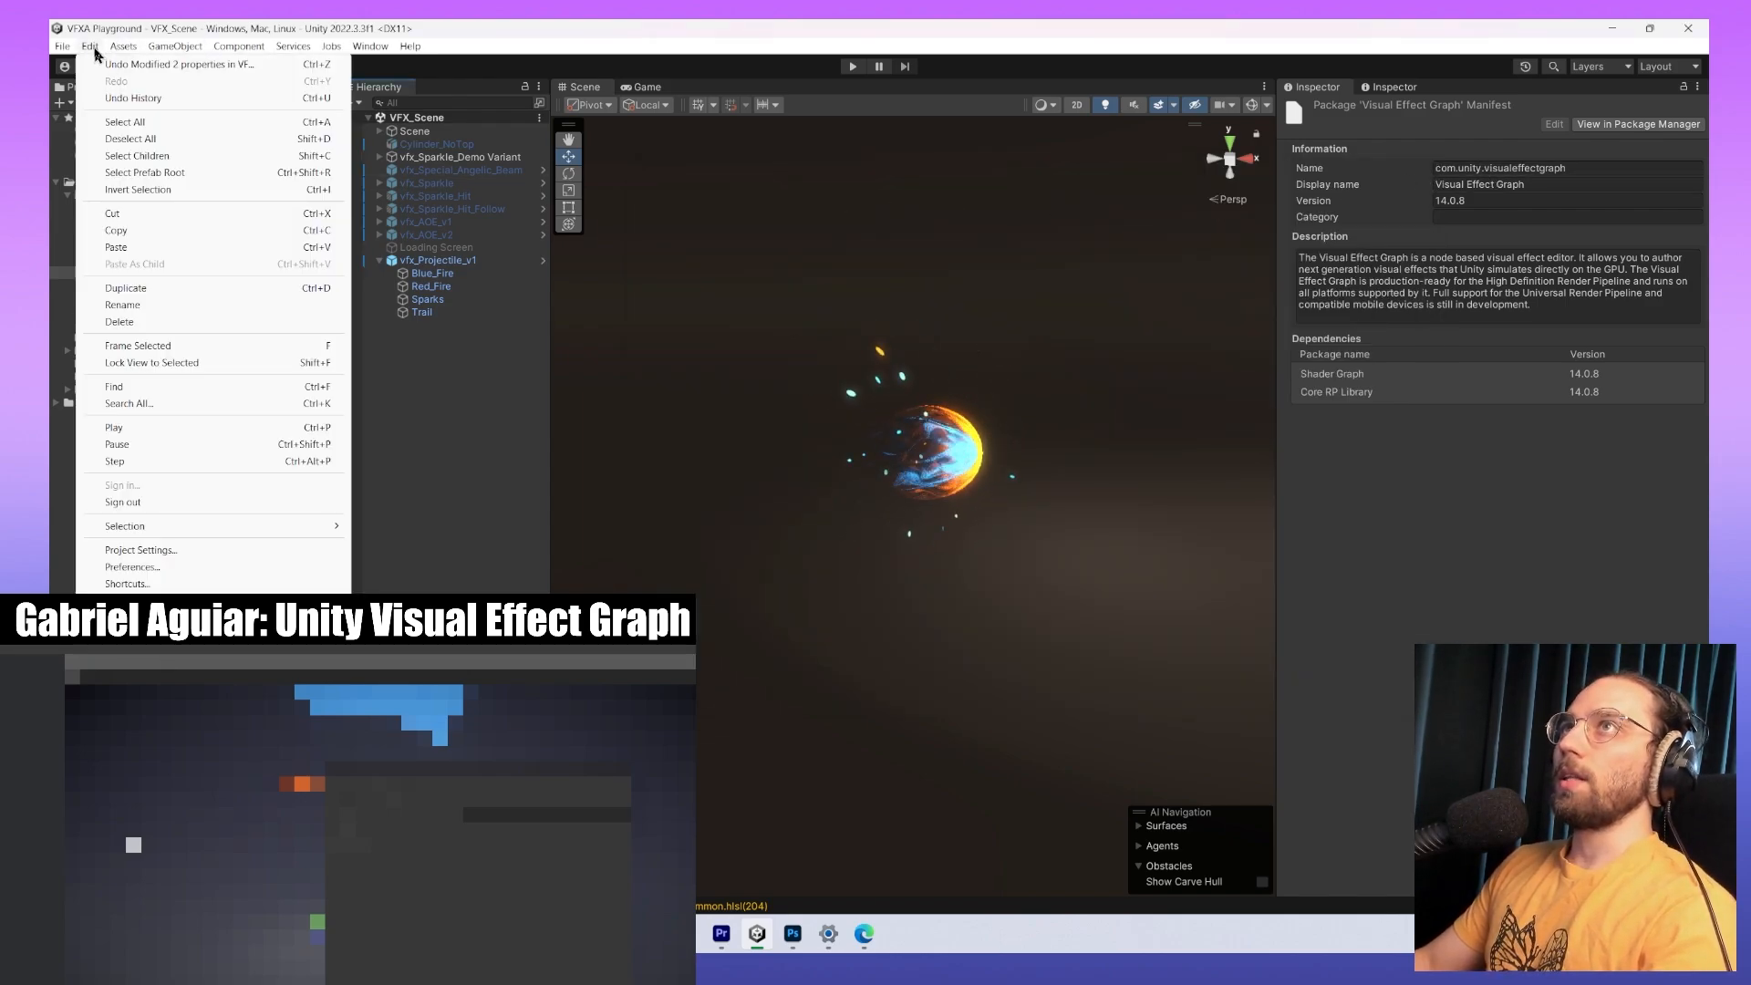
left_click(225, 556)
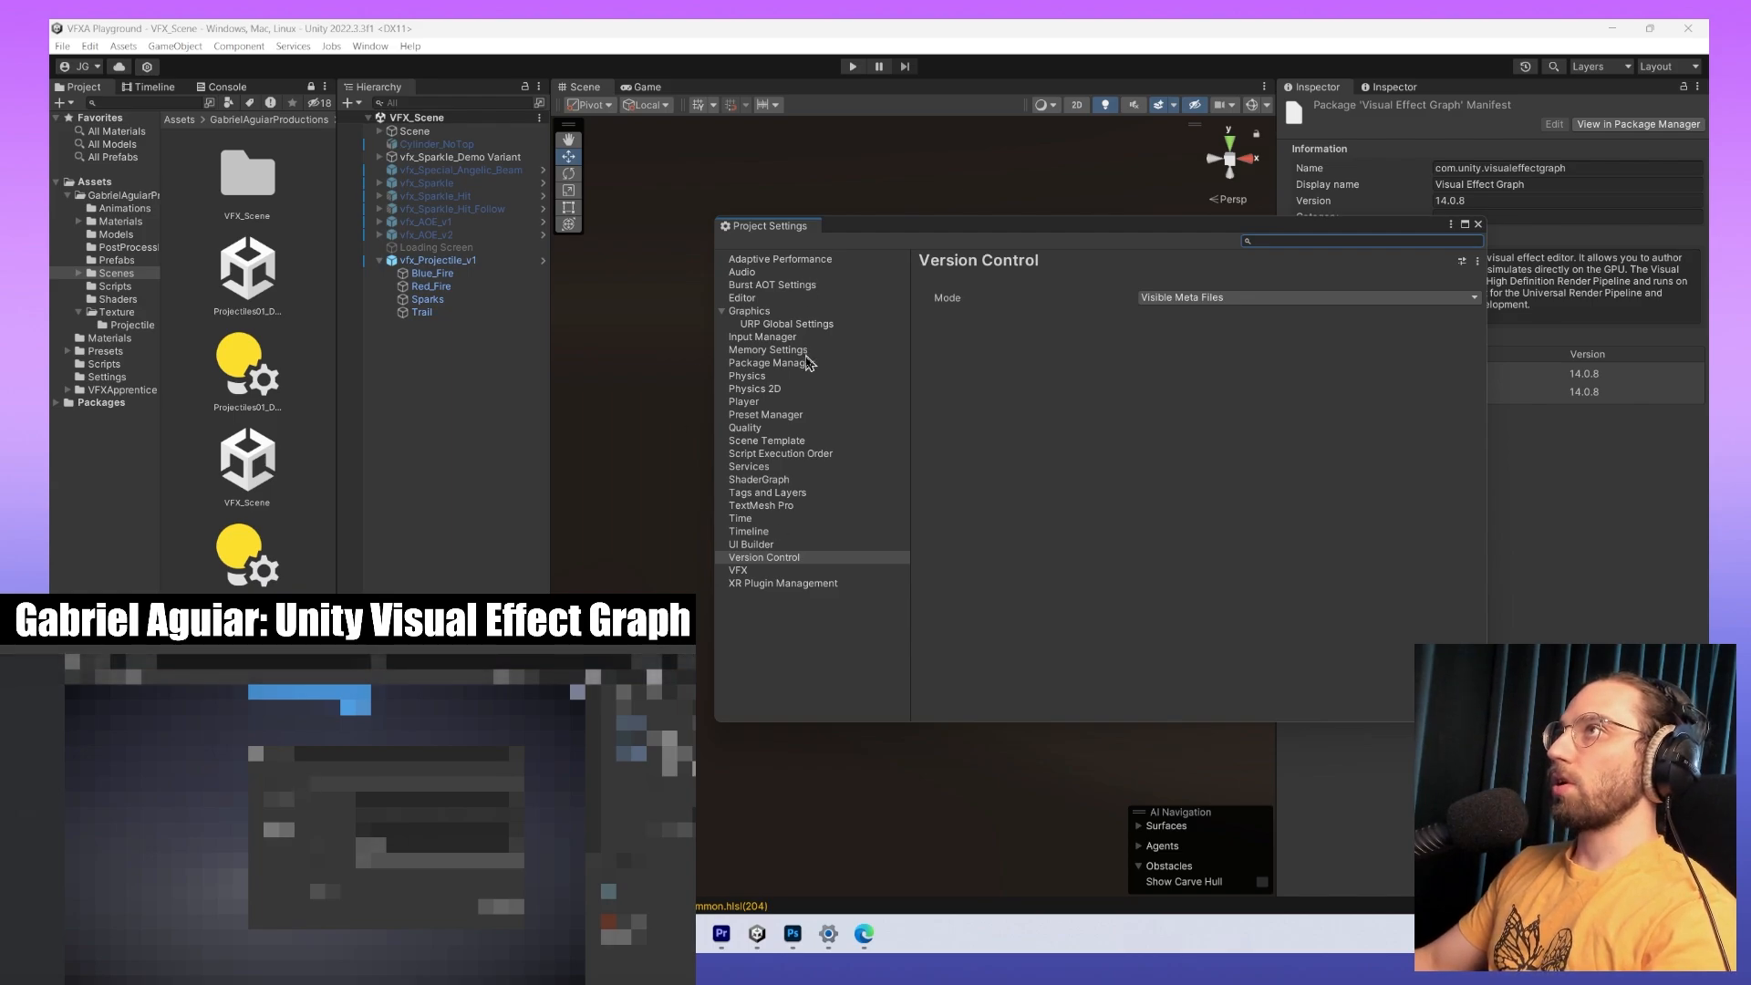
left_click(767, 315)
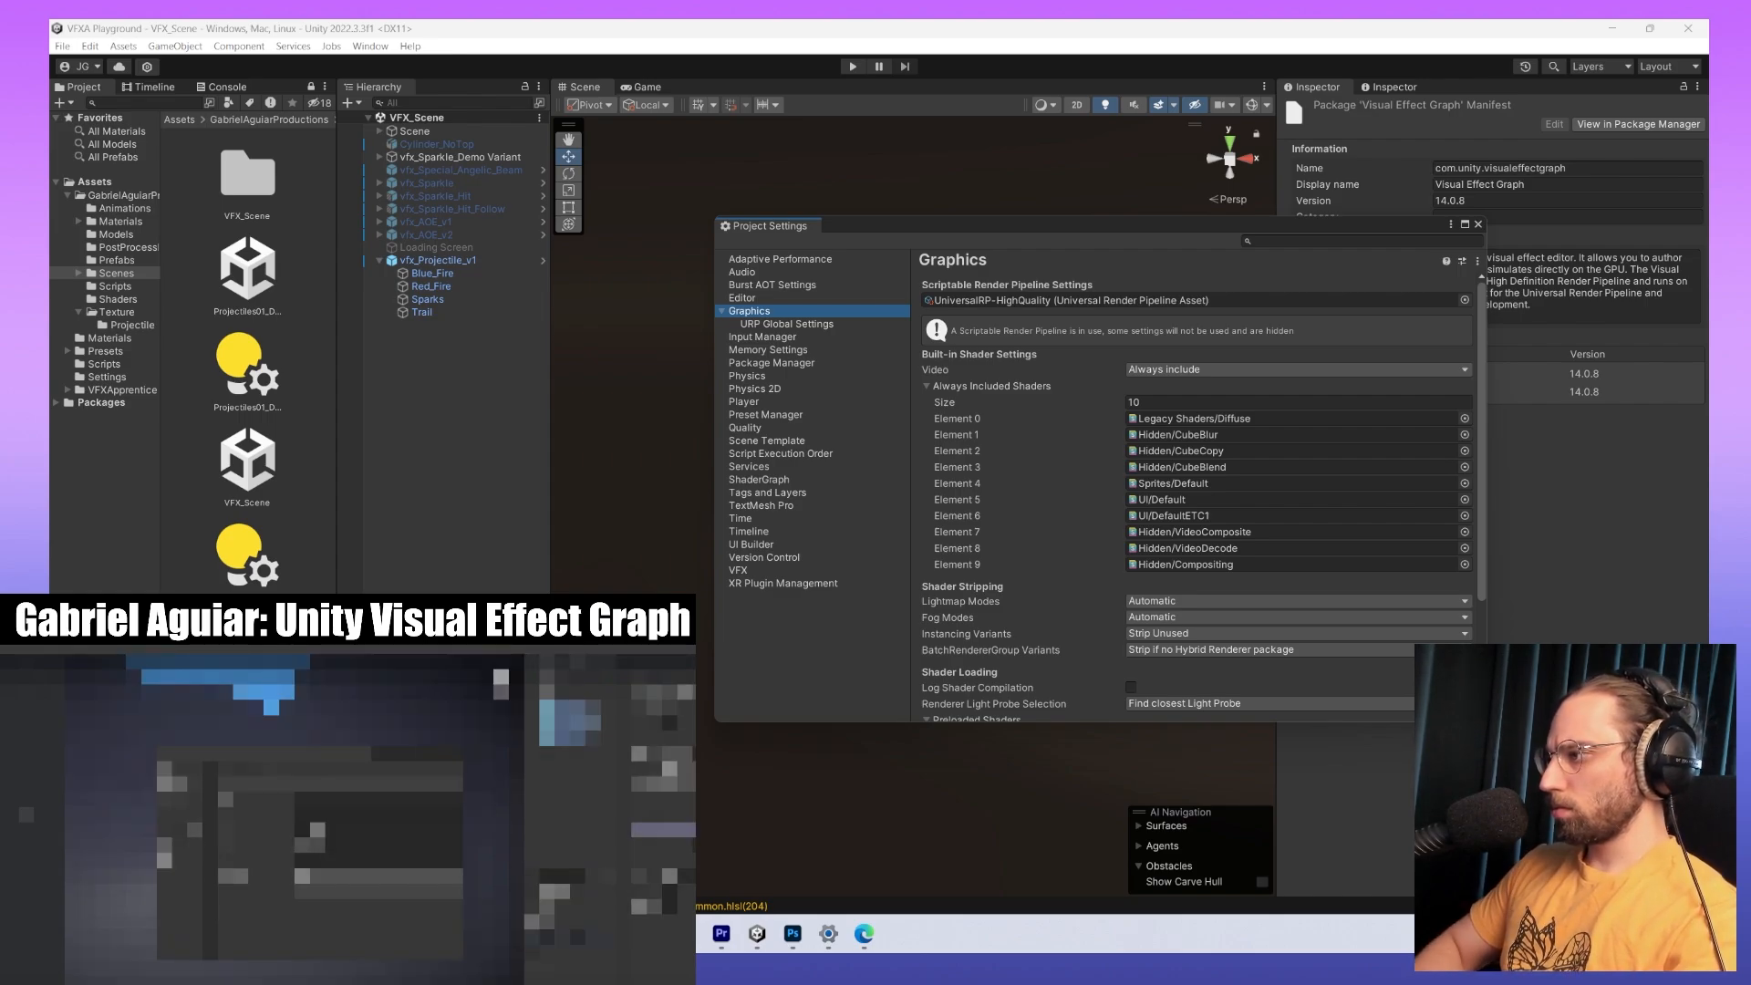
right_click(1181, 309)
left_click(1092, 304)
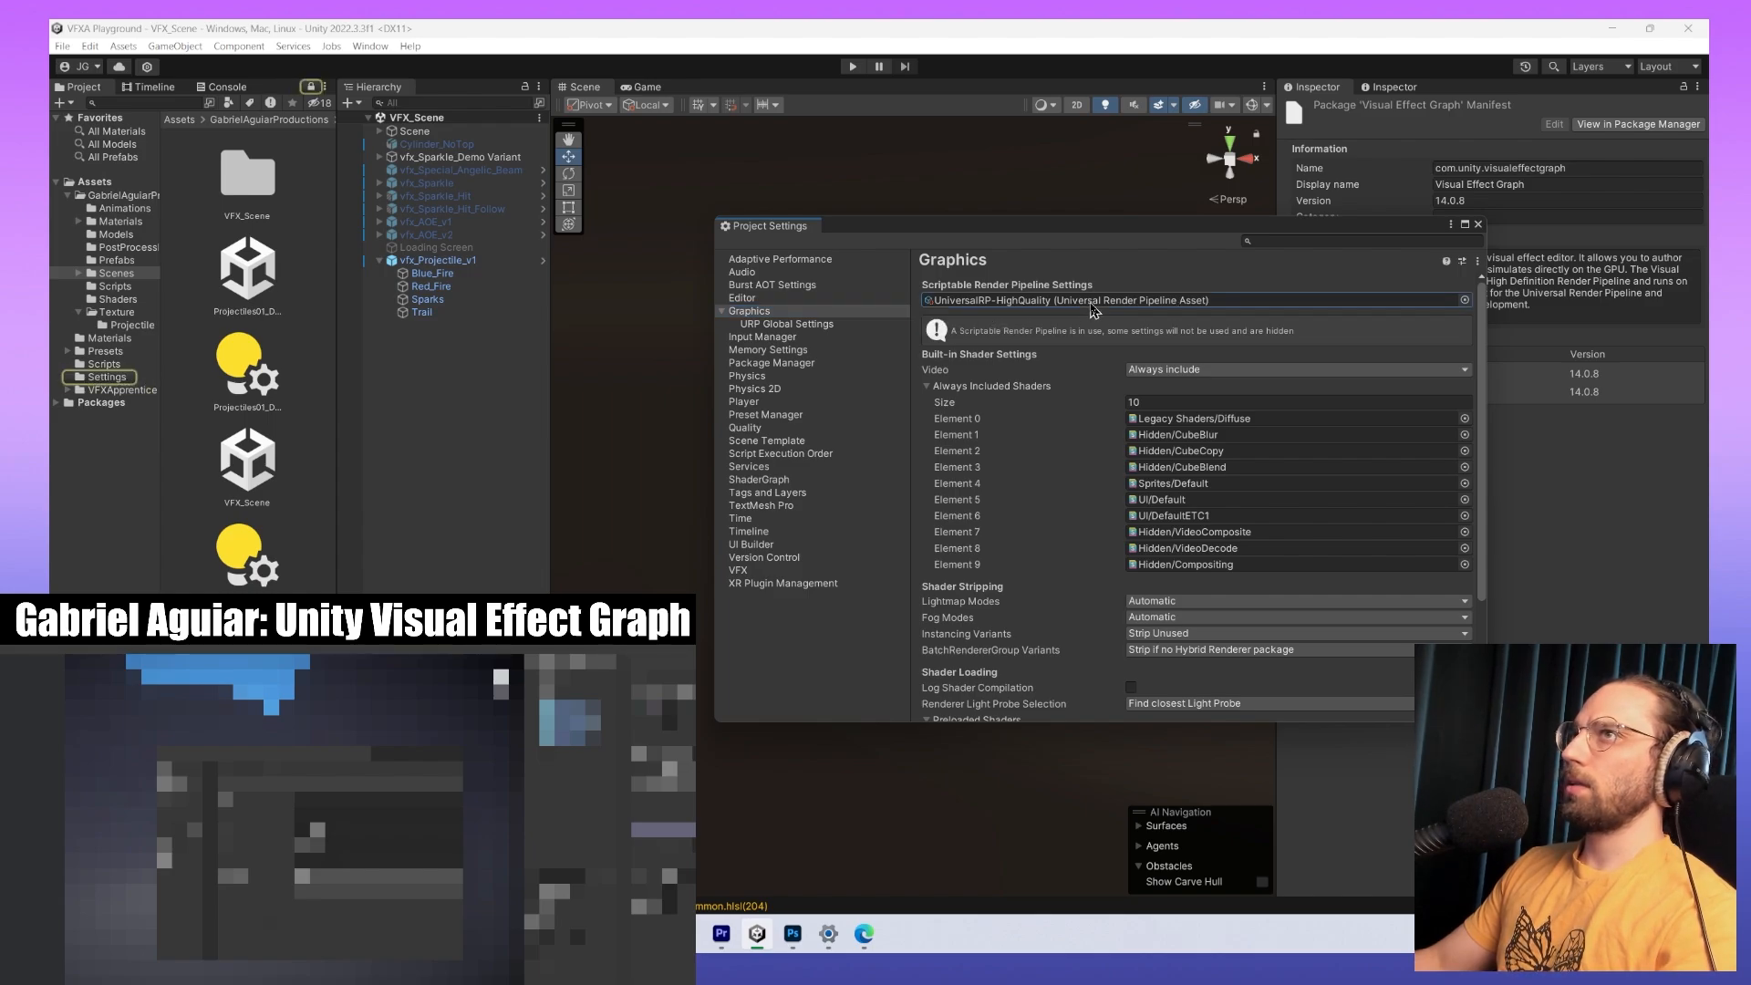
left_click(79, 380)
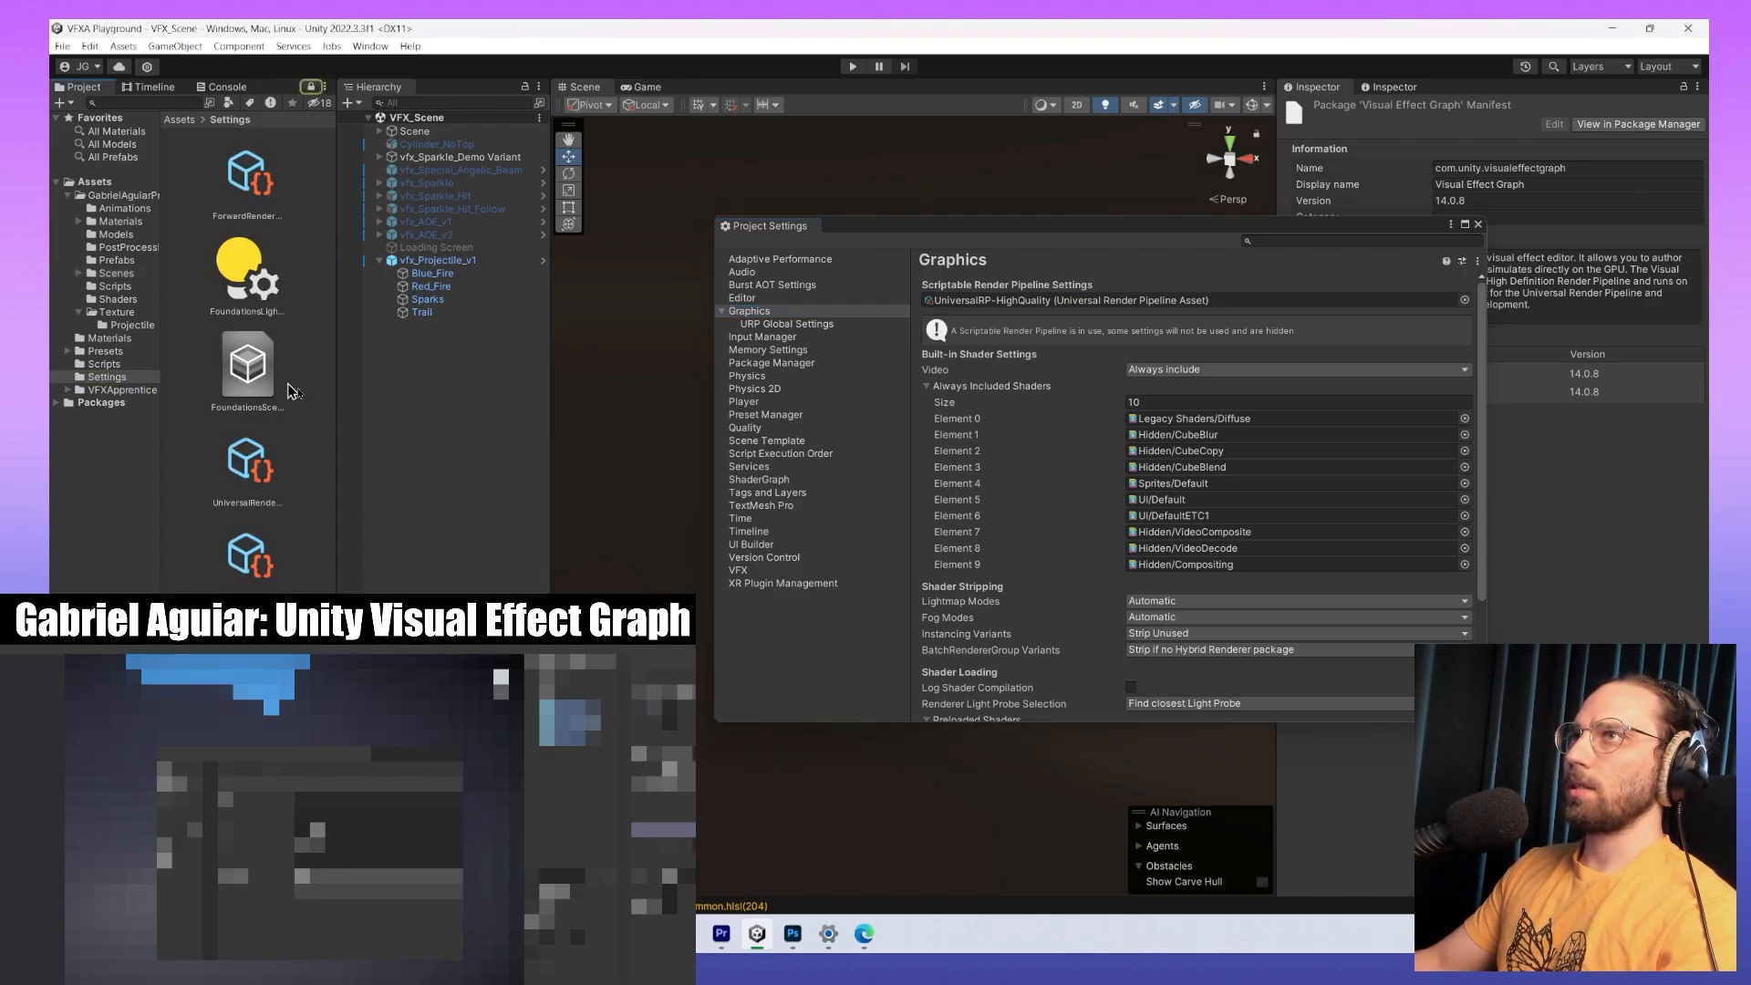
left_click(1190, 300)
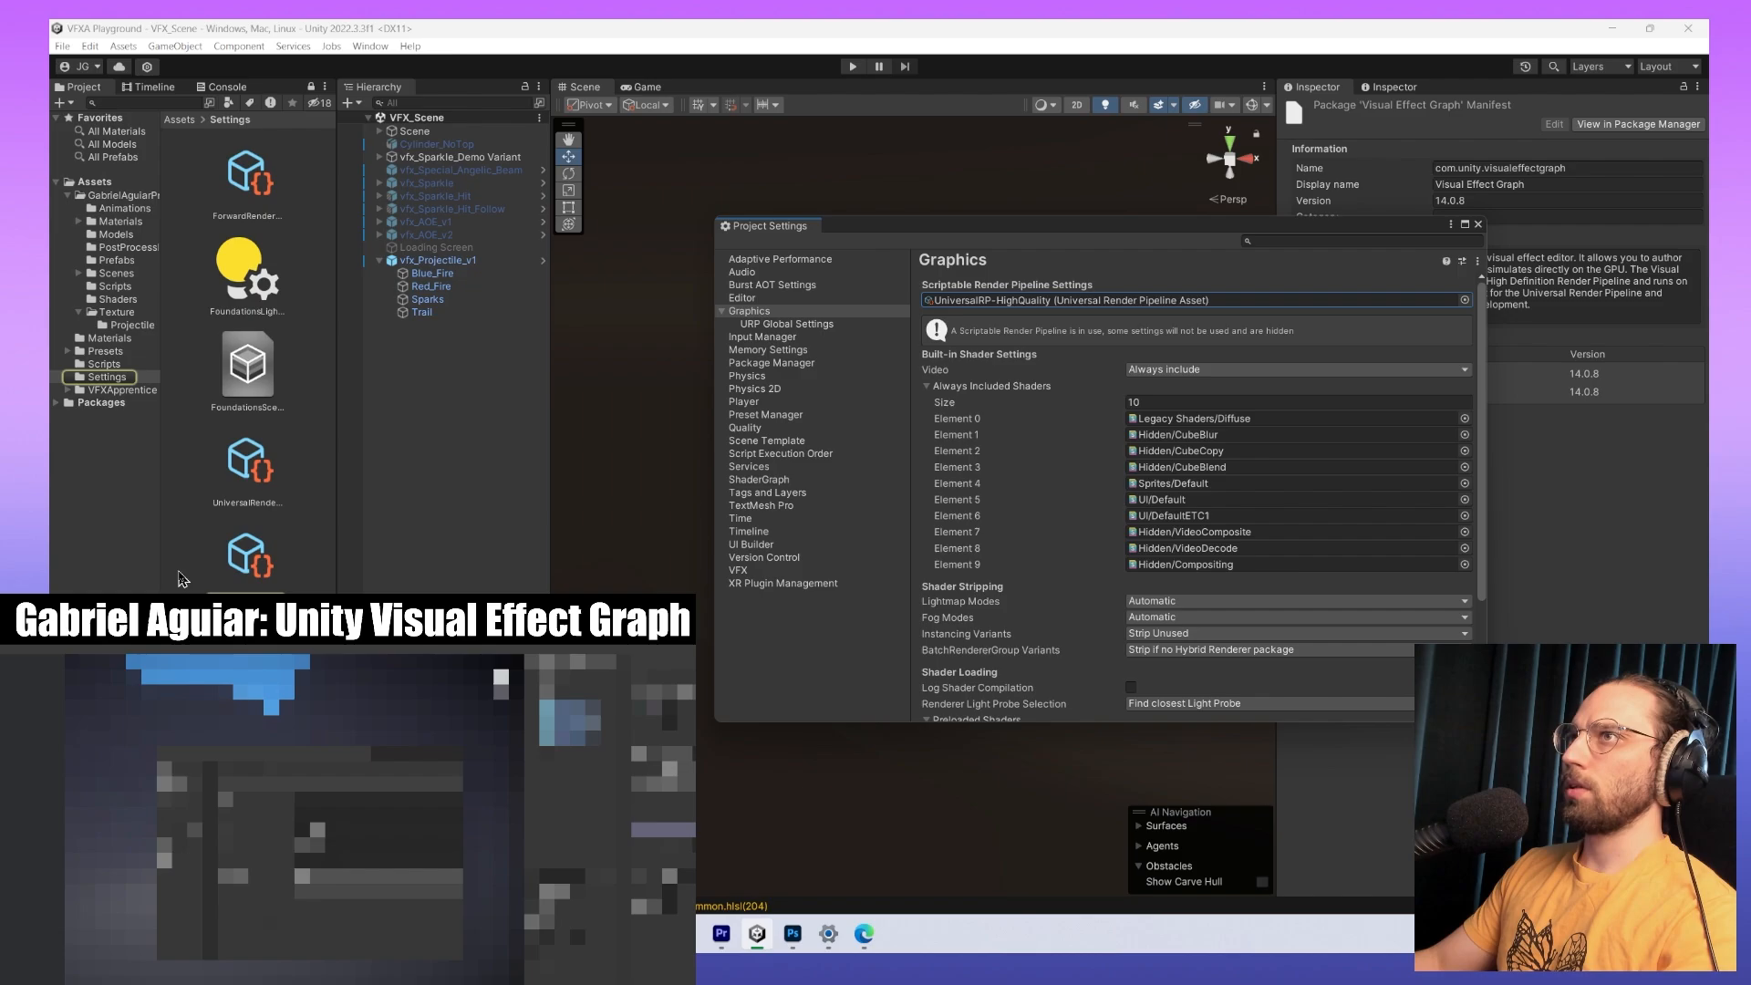
left_click(248, 560)
left_click_drag(1325, 231, 1097, 157)
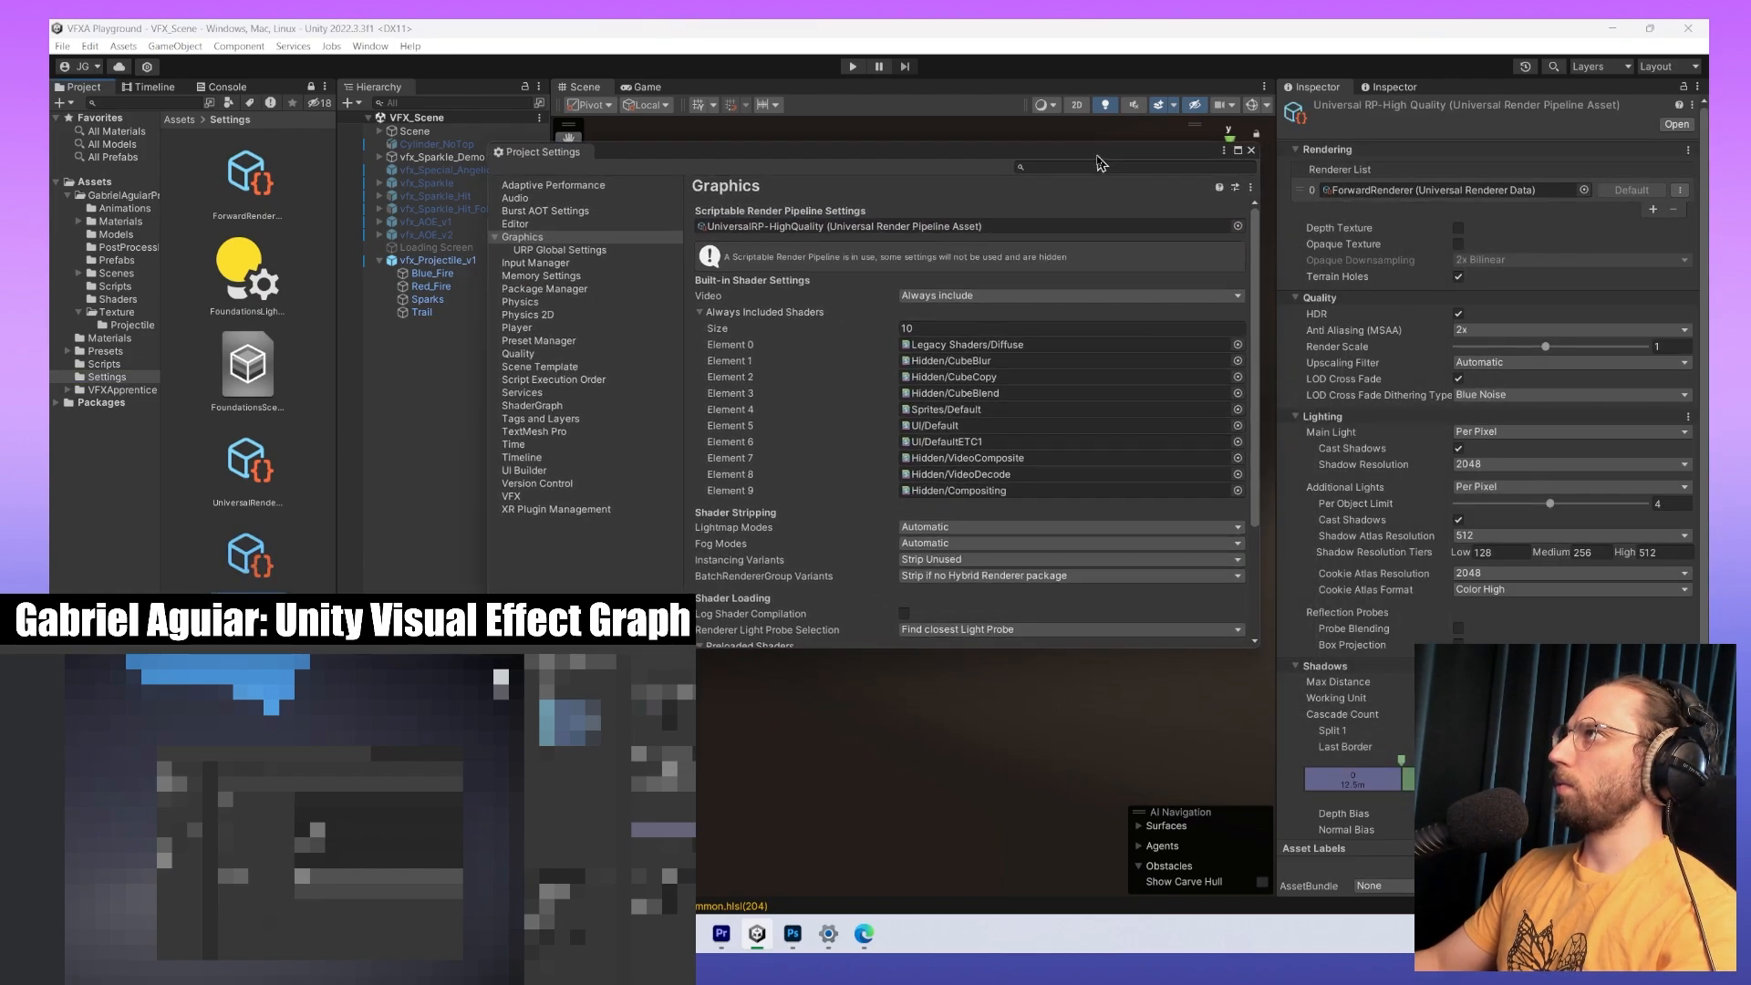
Enable Depth Texture and Opaque Texture on the pipeline asset, set Opaque Downsampling to 4x Bilinear, and close the Project Settings.
left_click(1459, 228)
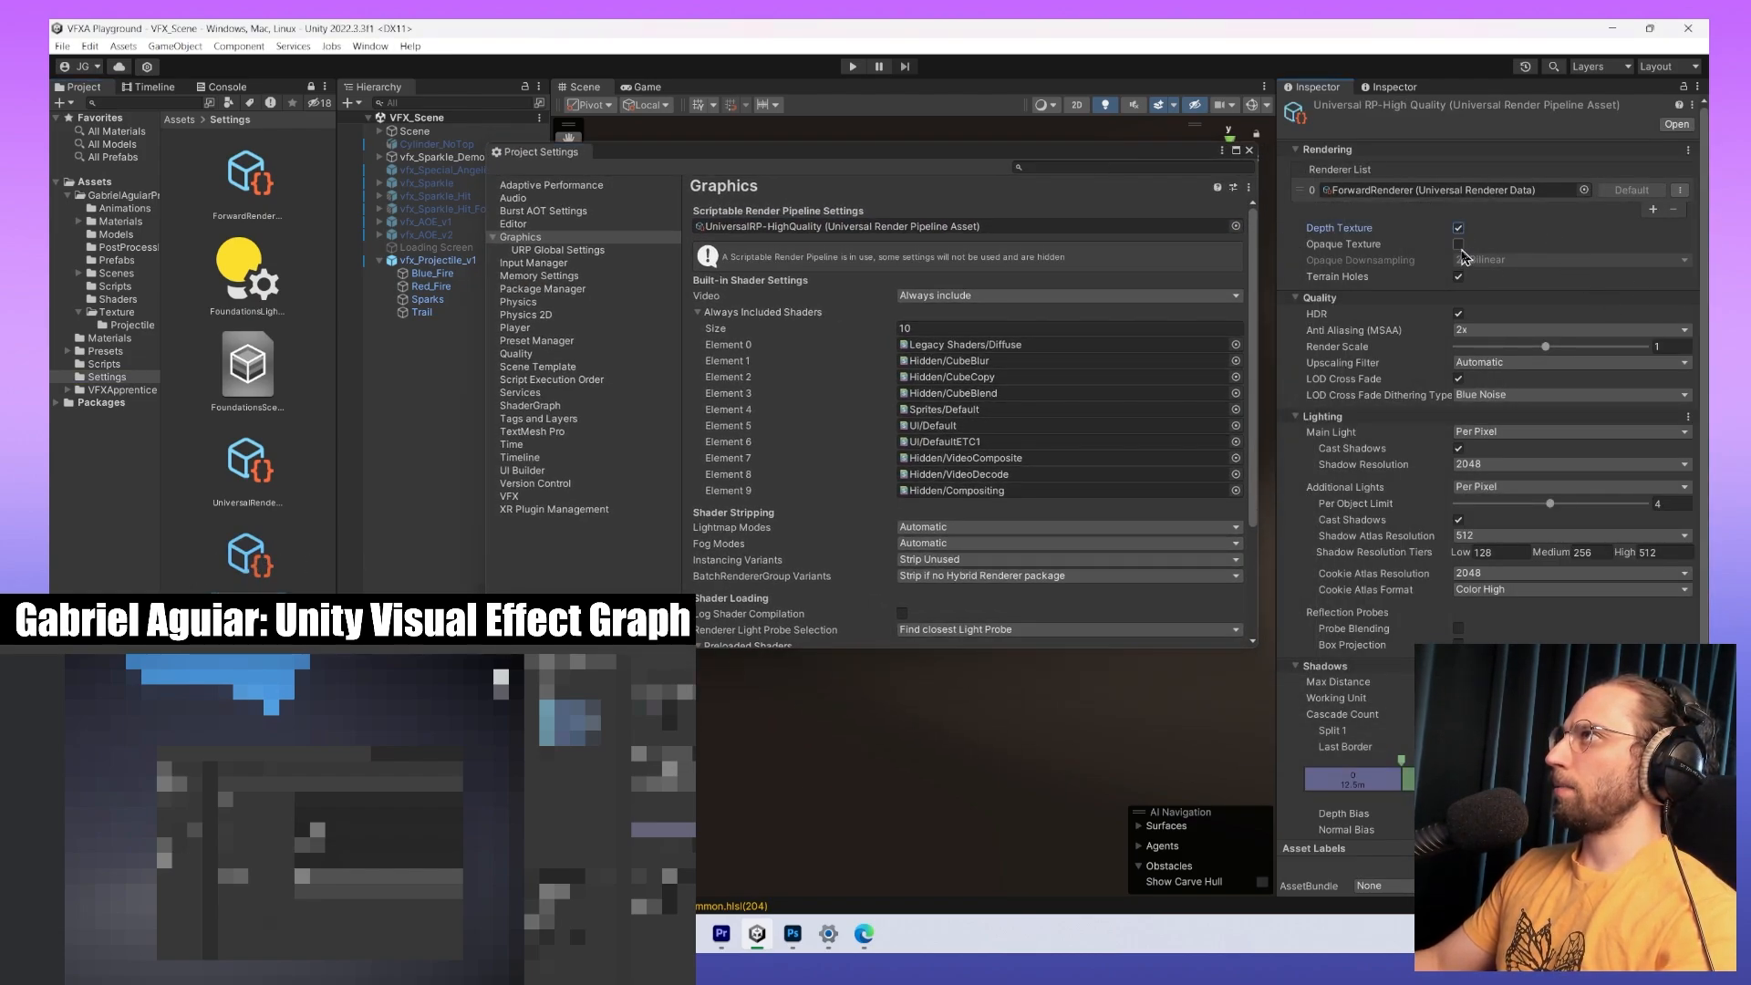
left_click(1458, 245)
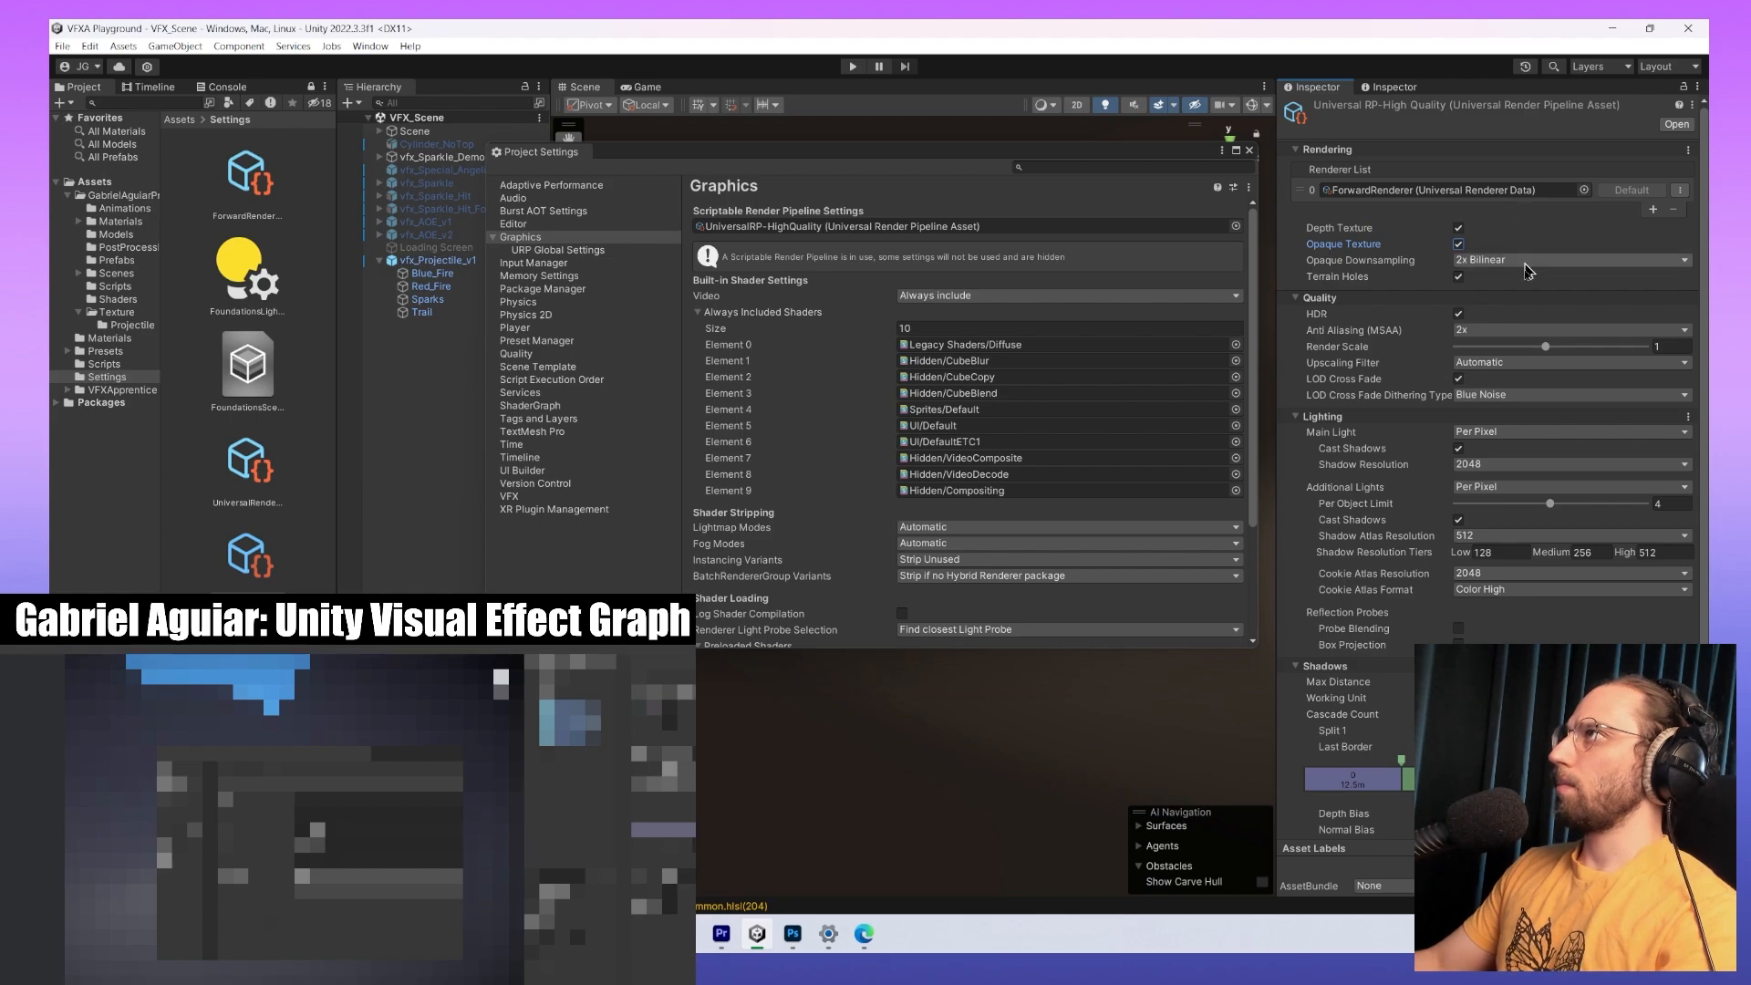
left_click(1523, 262)
left_click(1514, 312)
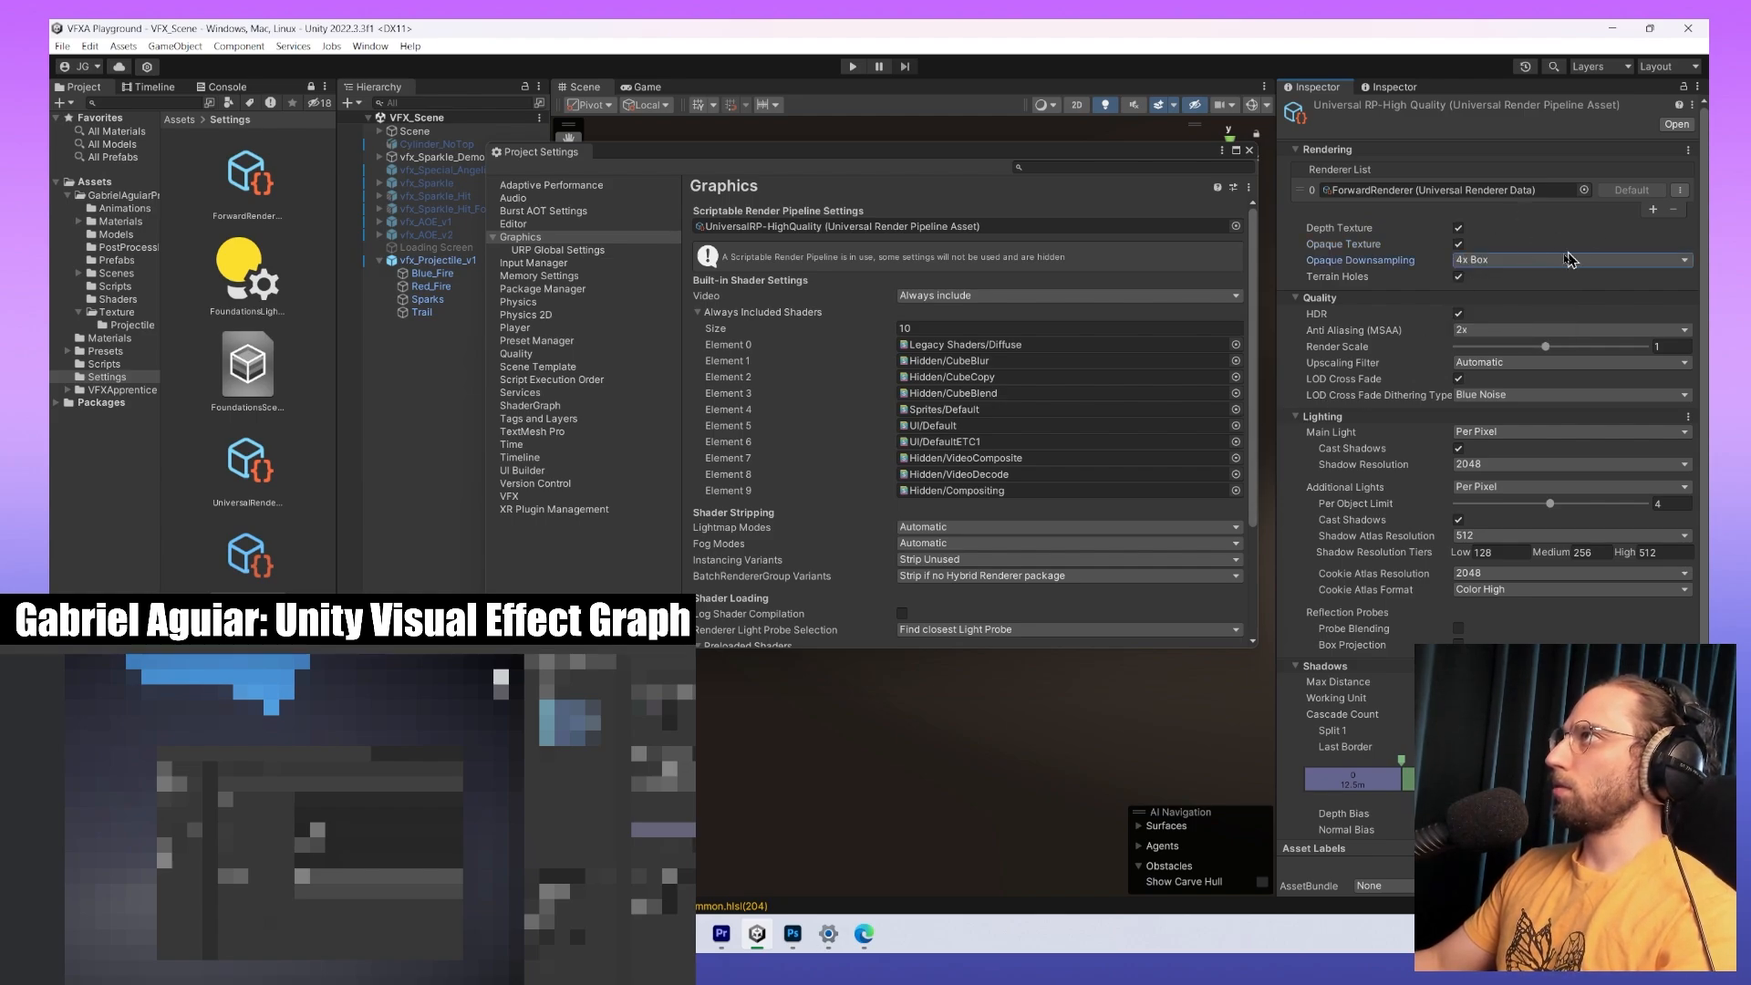
left_click(1571, 261)
left_click(1511, 329)
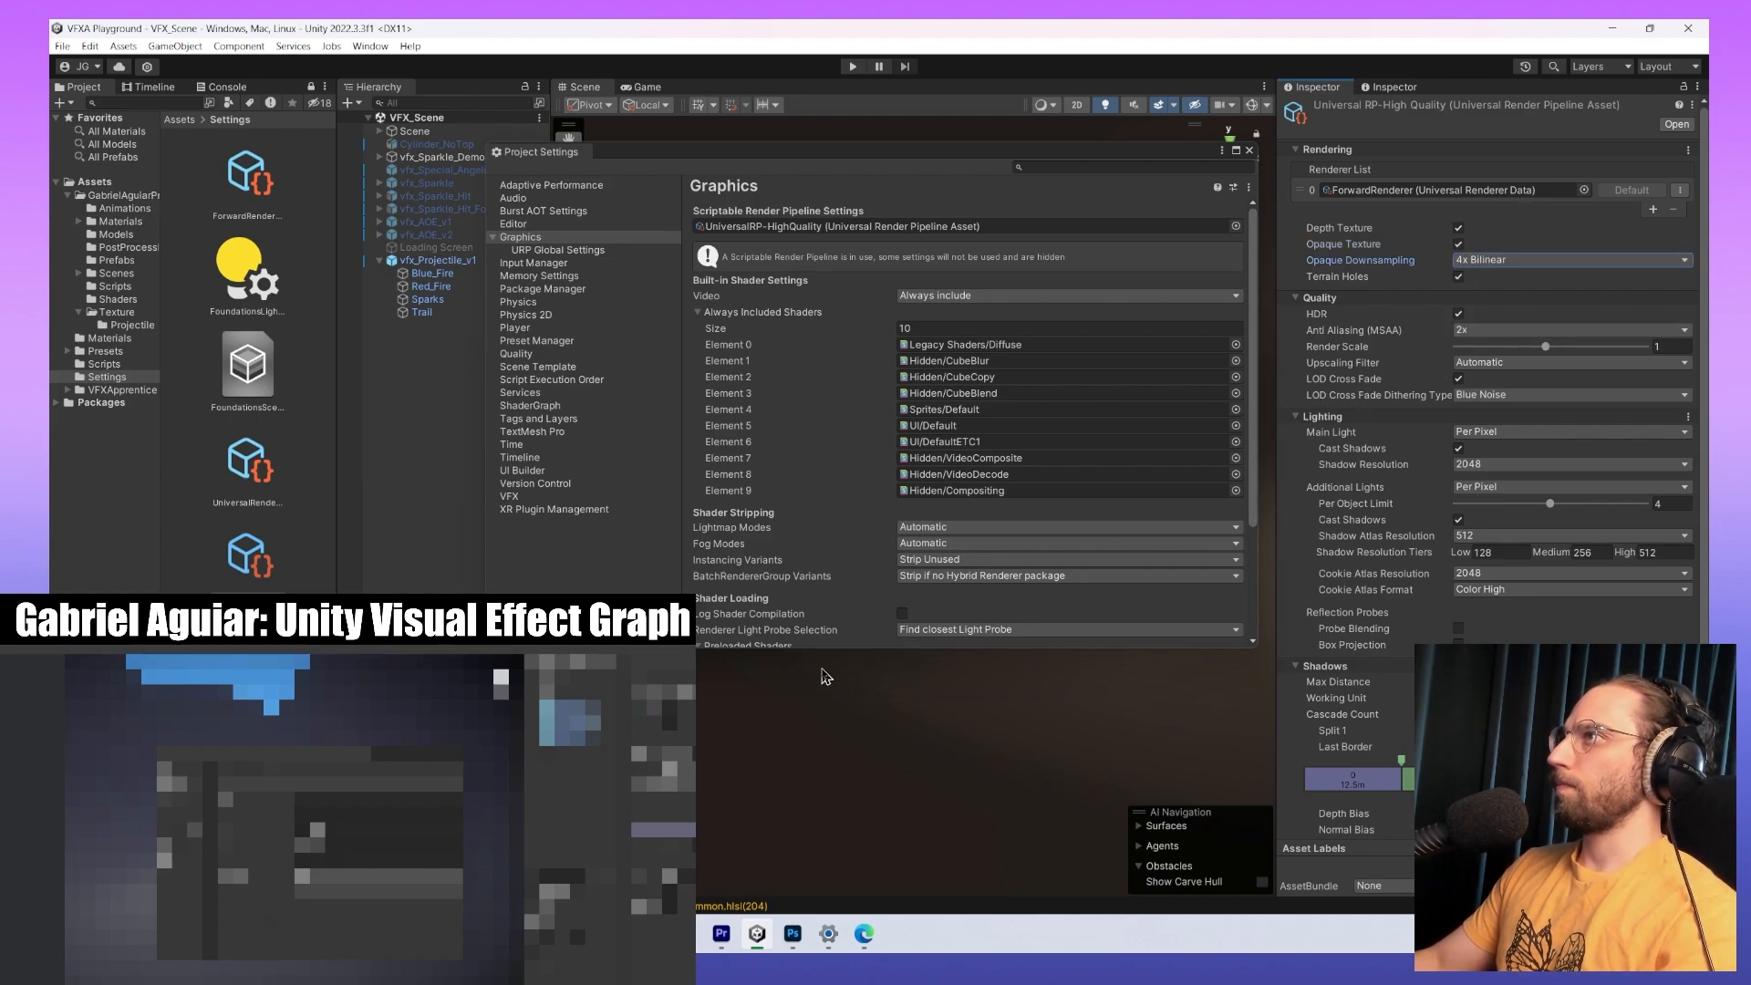
left_click(1101, 748)
left_click(1249, 150)
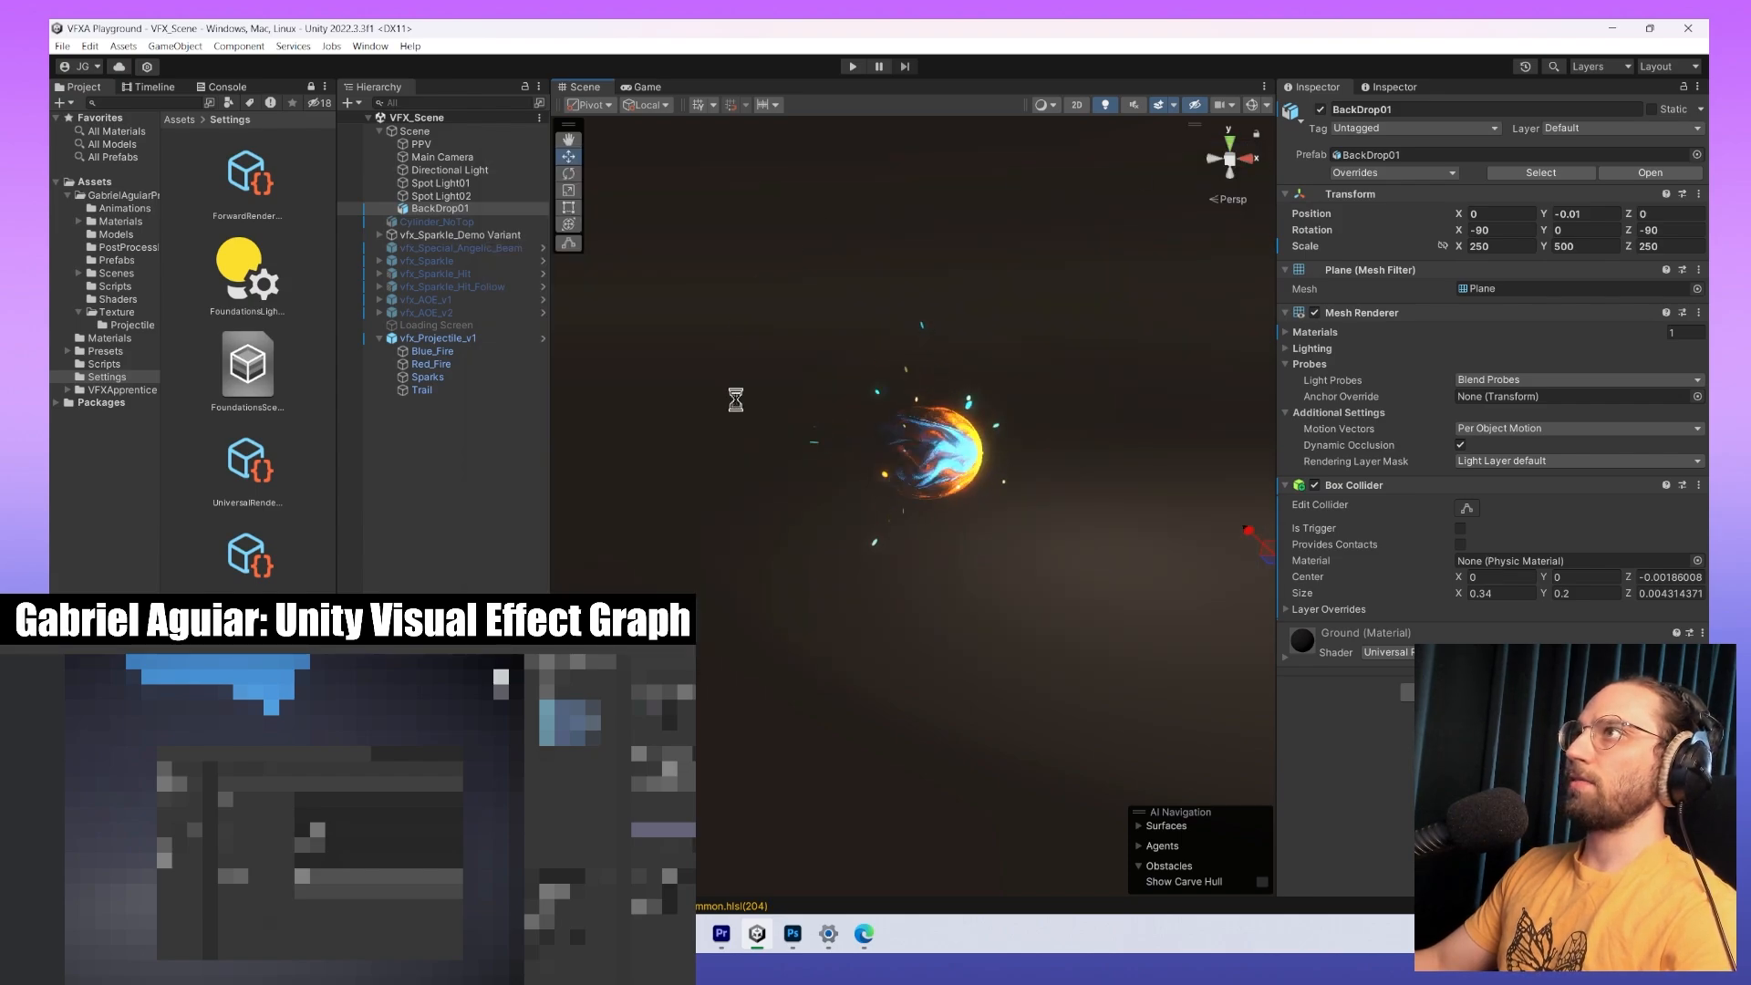
left_click(62, 46)
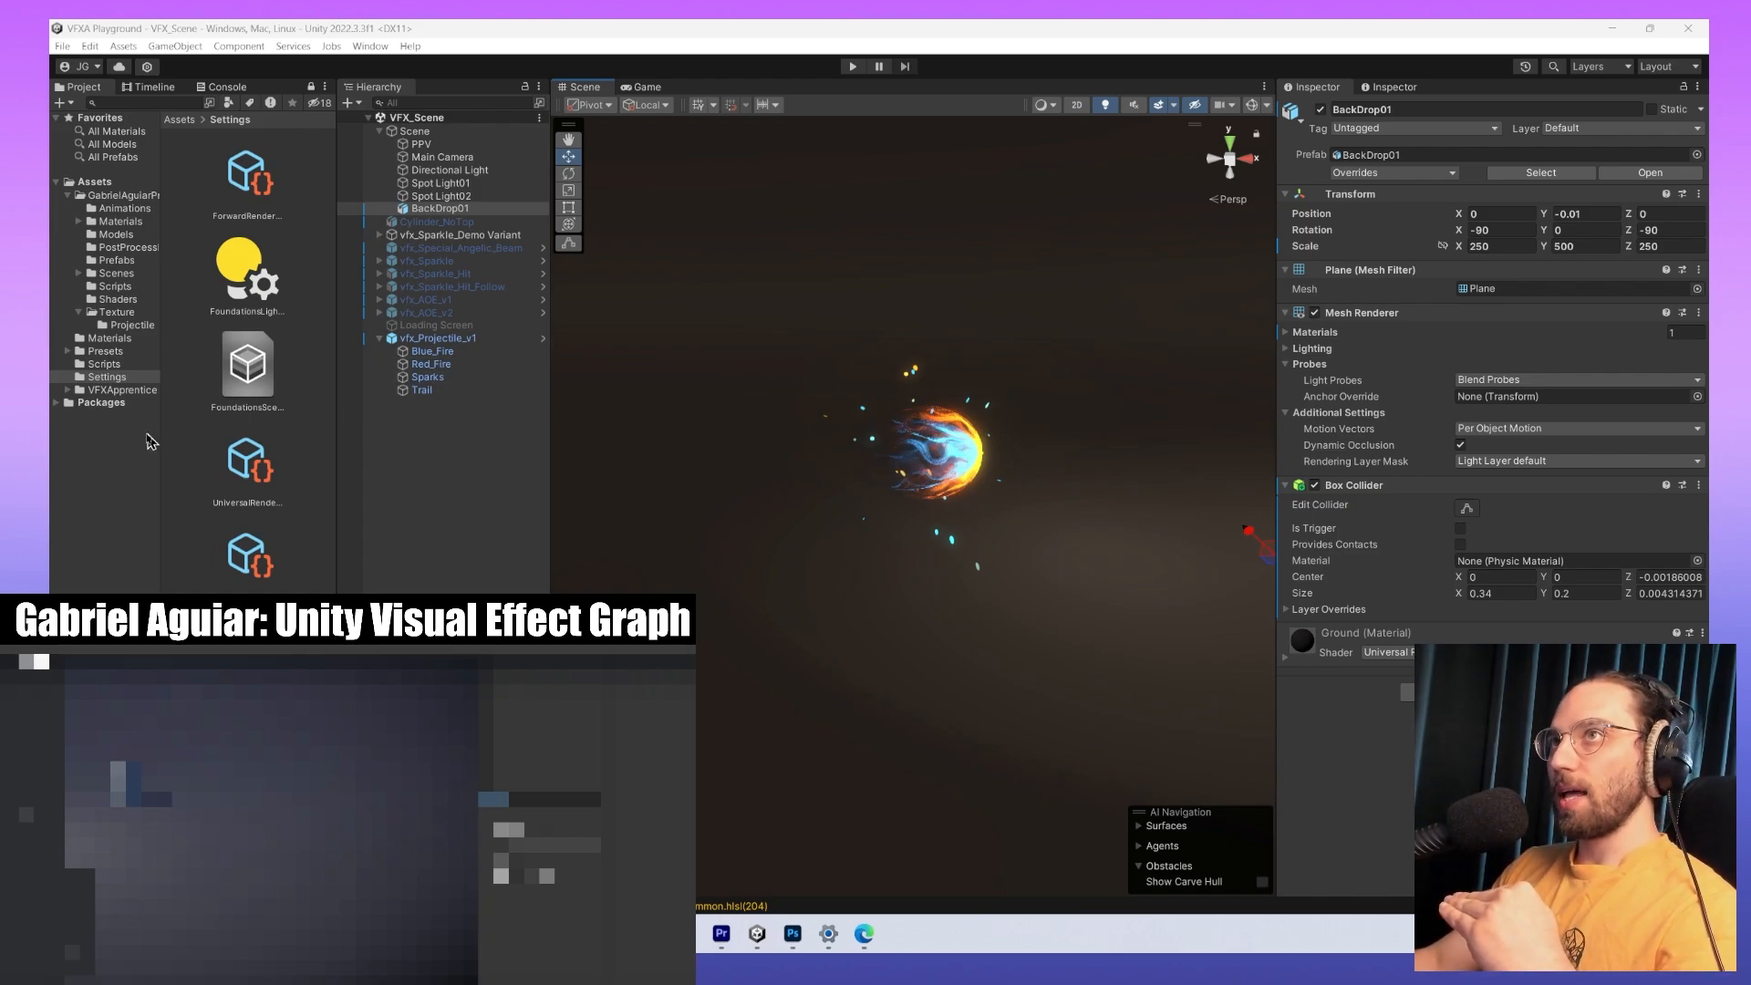
Switch the Project window to the One Column Layout and collapse the Materials folder under GabrielAguiarProductions.
left_click_drag(161, 457, 213, 457)
left_click(117, 260)
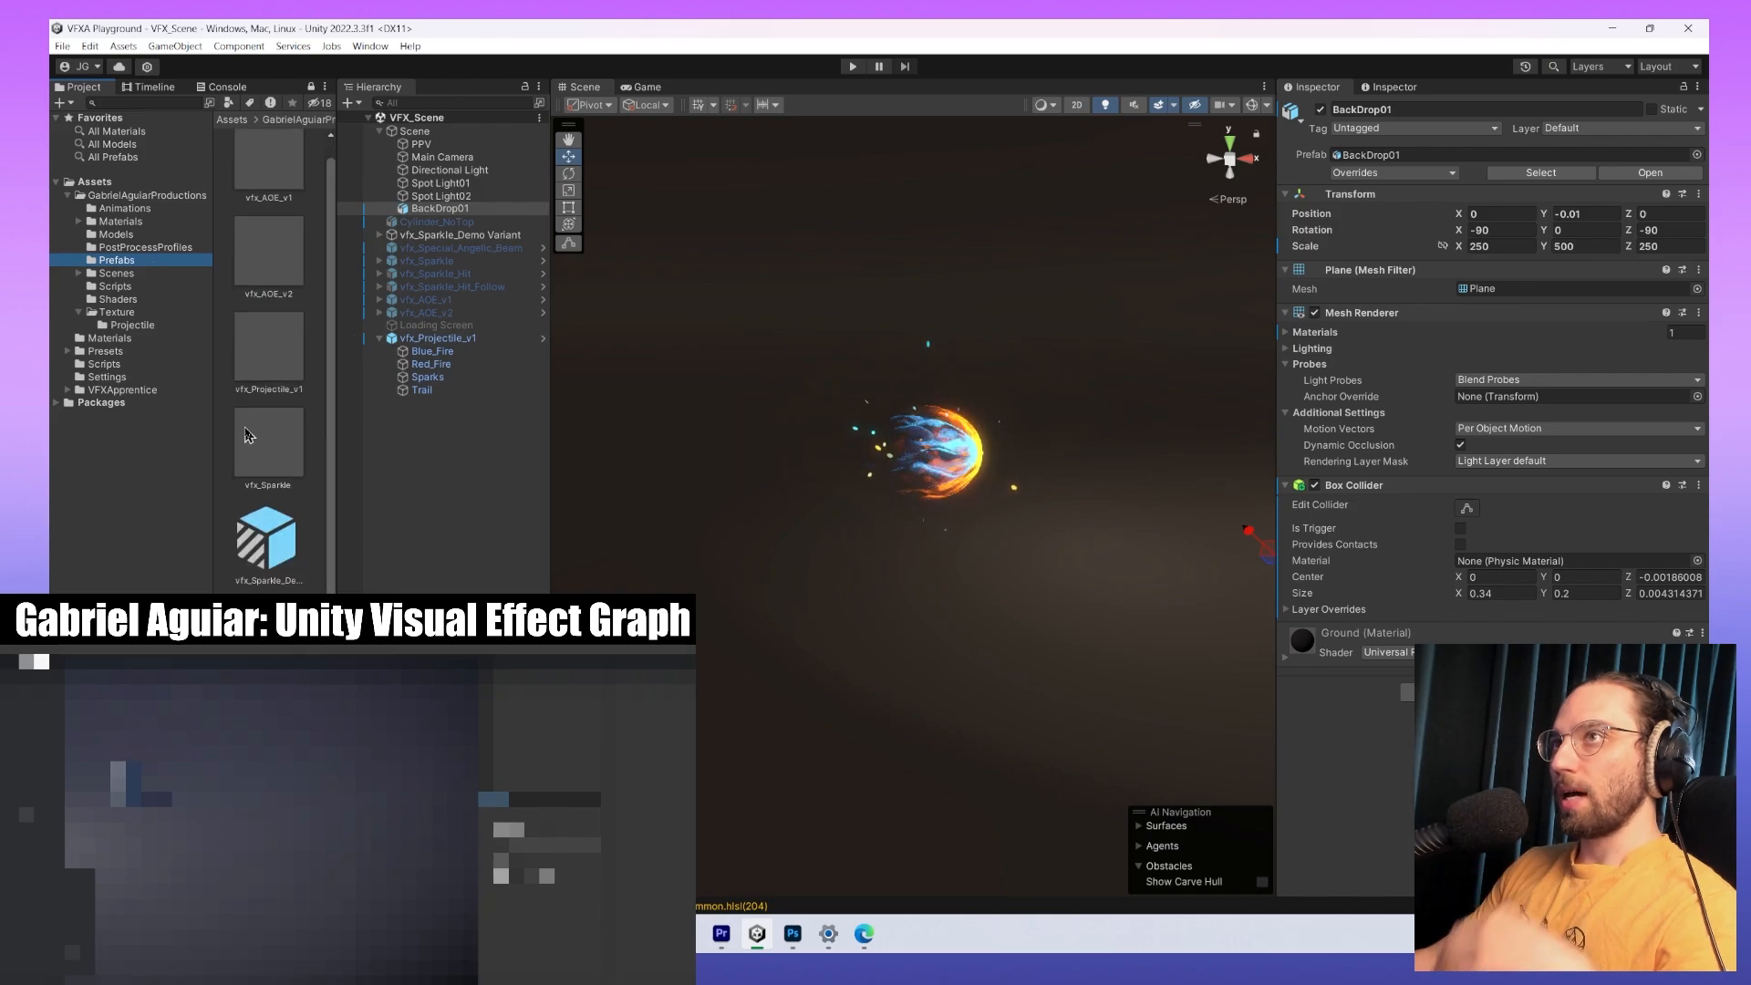
scroll(262, 437, "down", 5, "ctrl")
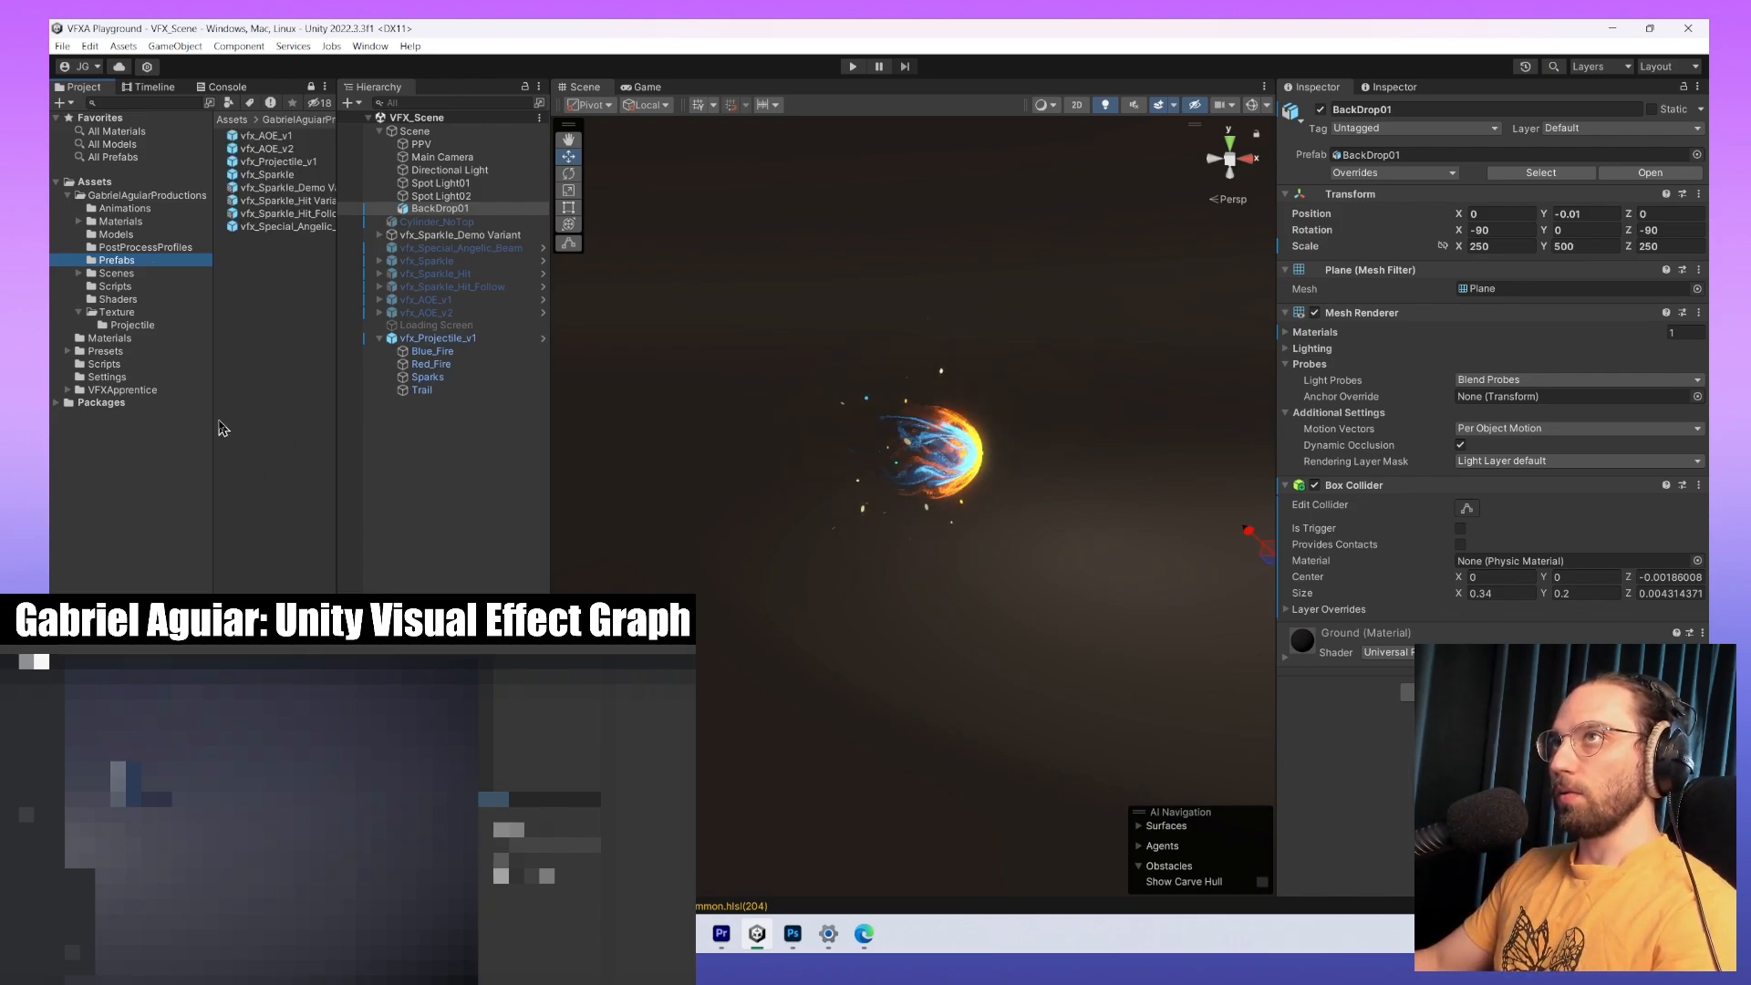
left_click(325, 87)
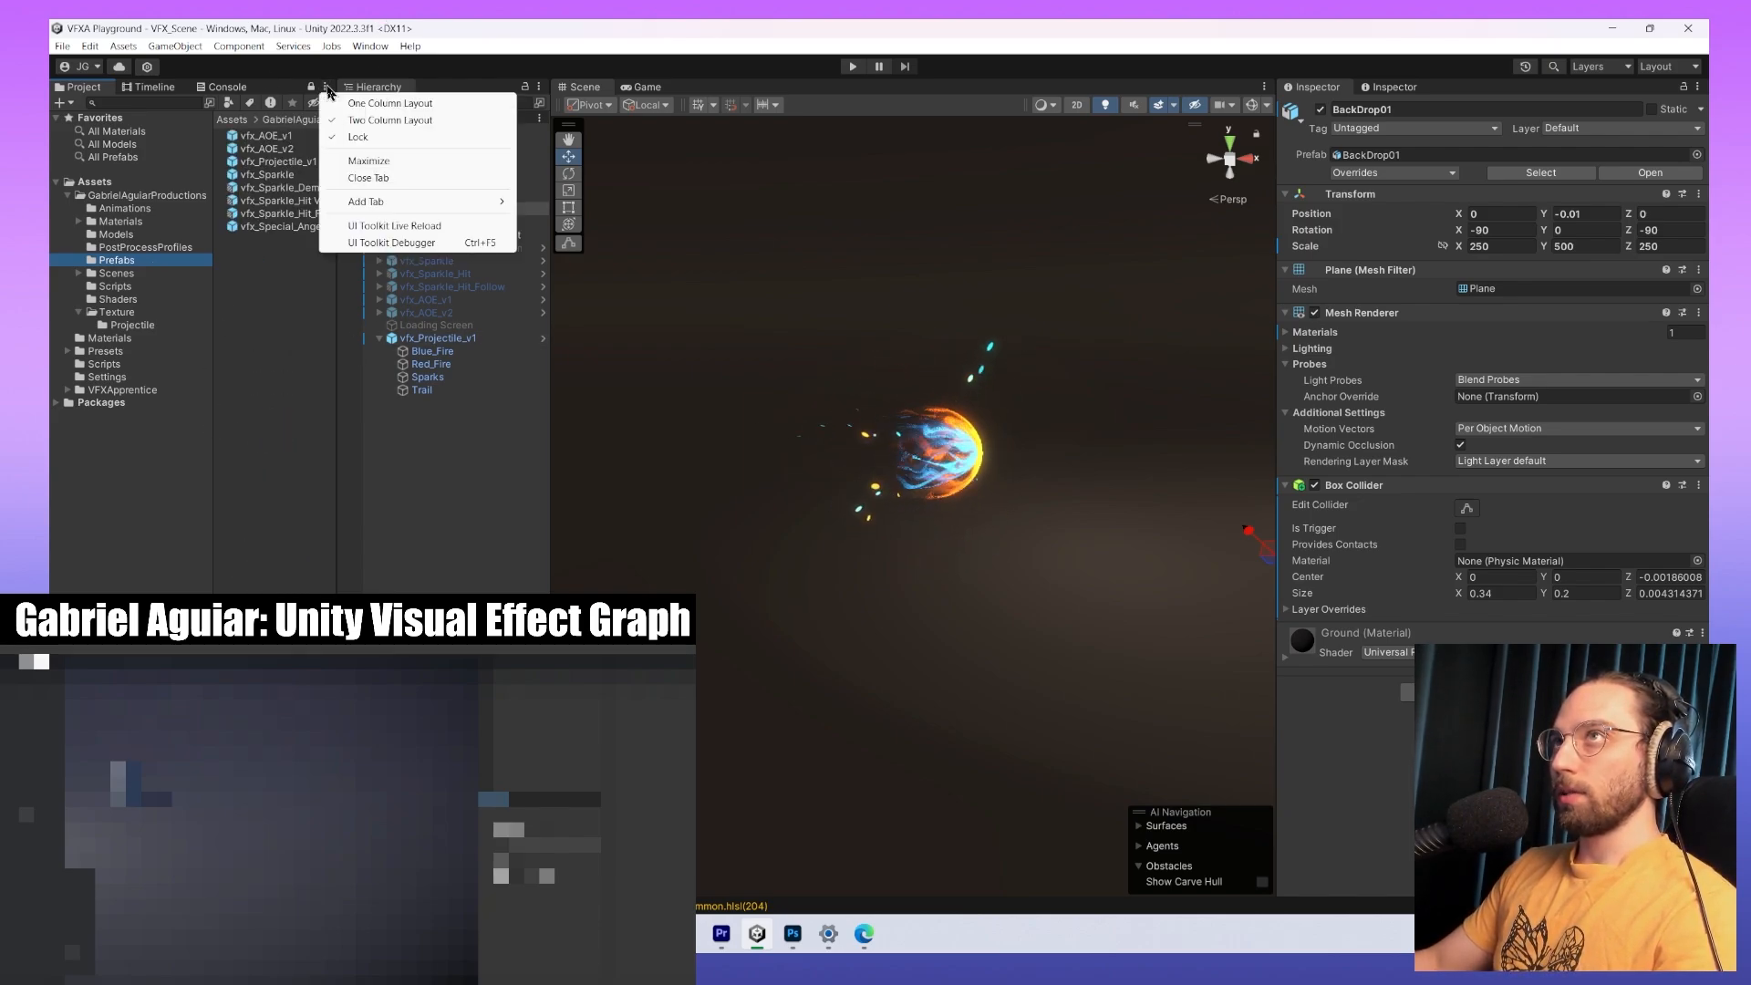
left_click(374, 103)
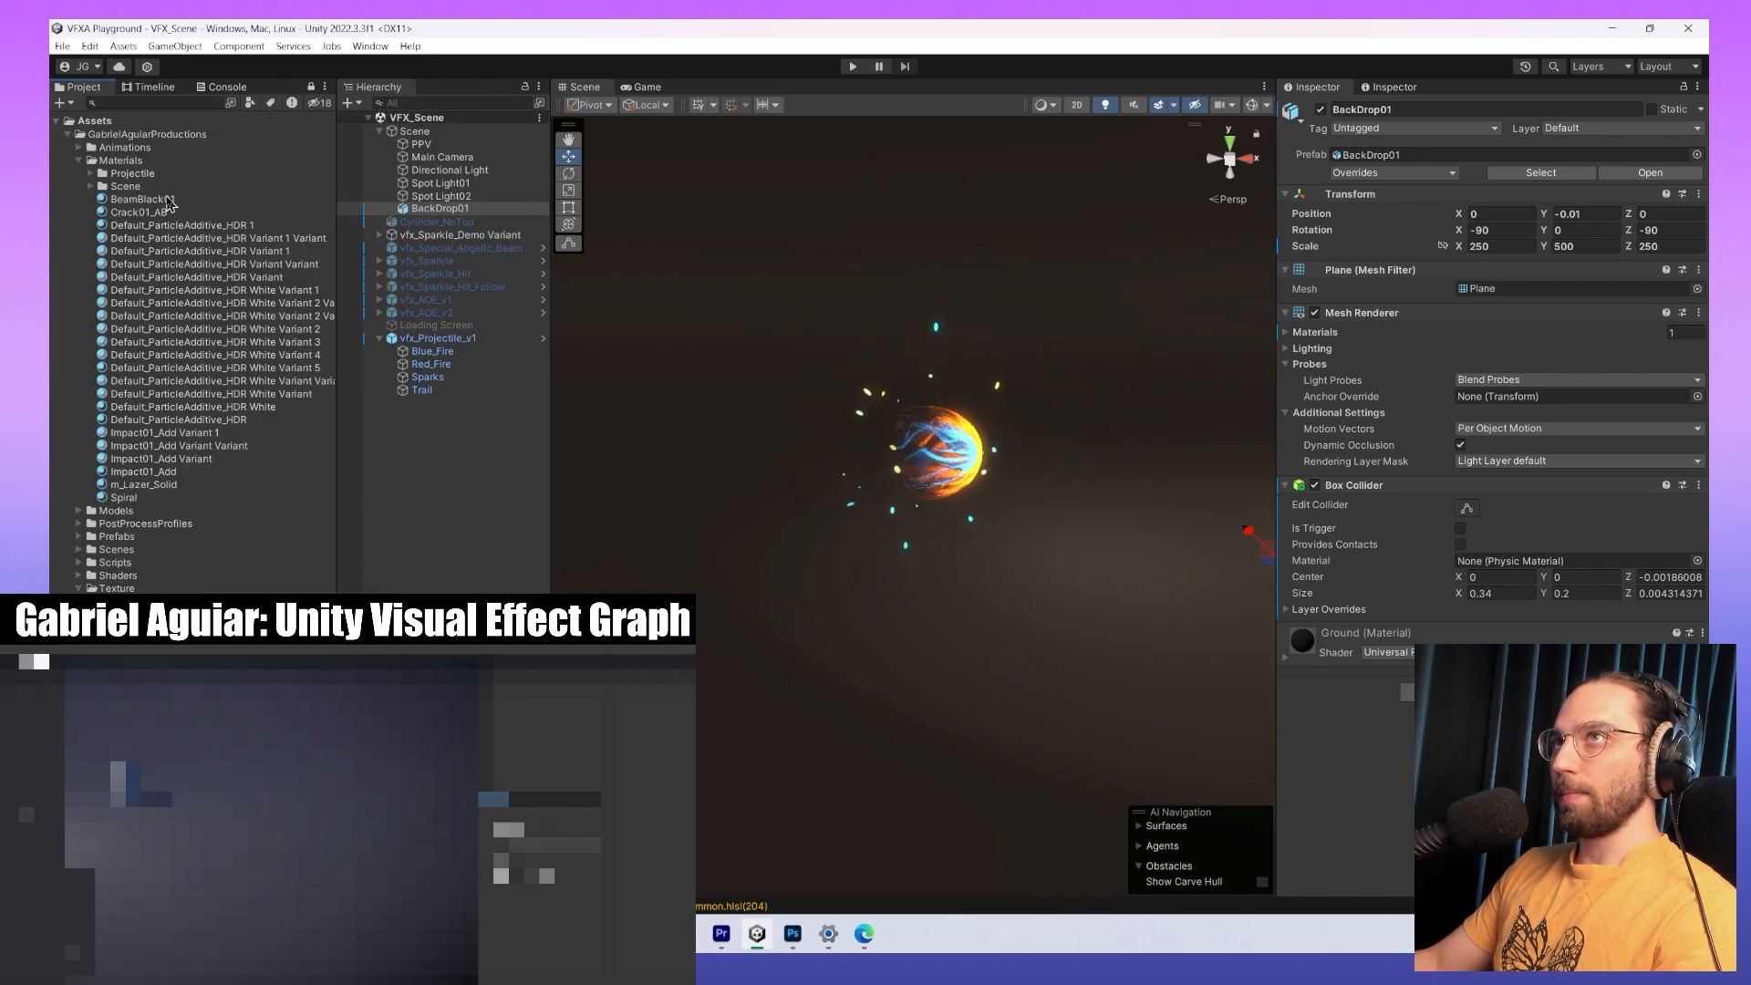
left_click(80, 161)
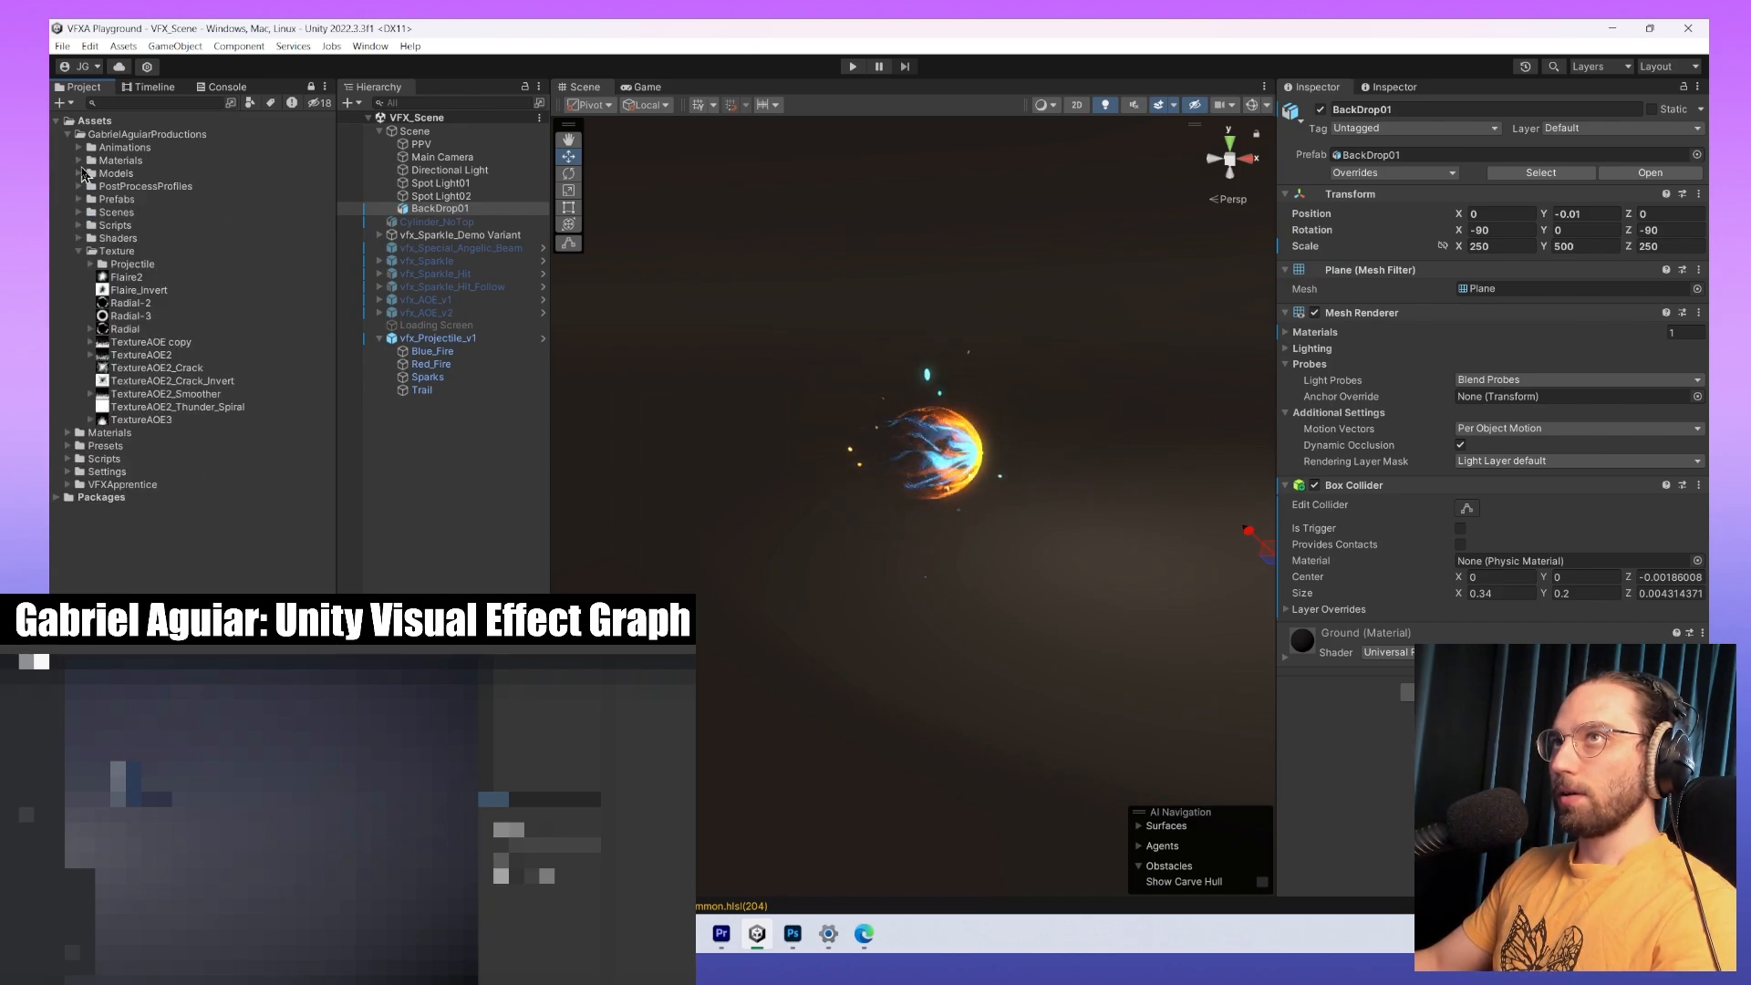
Expand the GabrielAguiarProductions Prefabs folder and create a subfolder in it named VFX Graph.
left_click(110, 200)
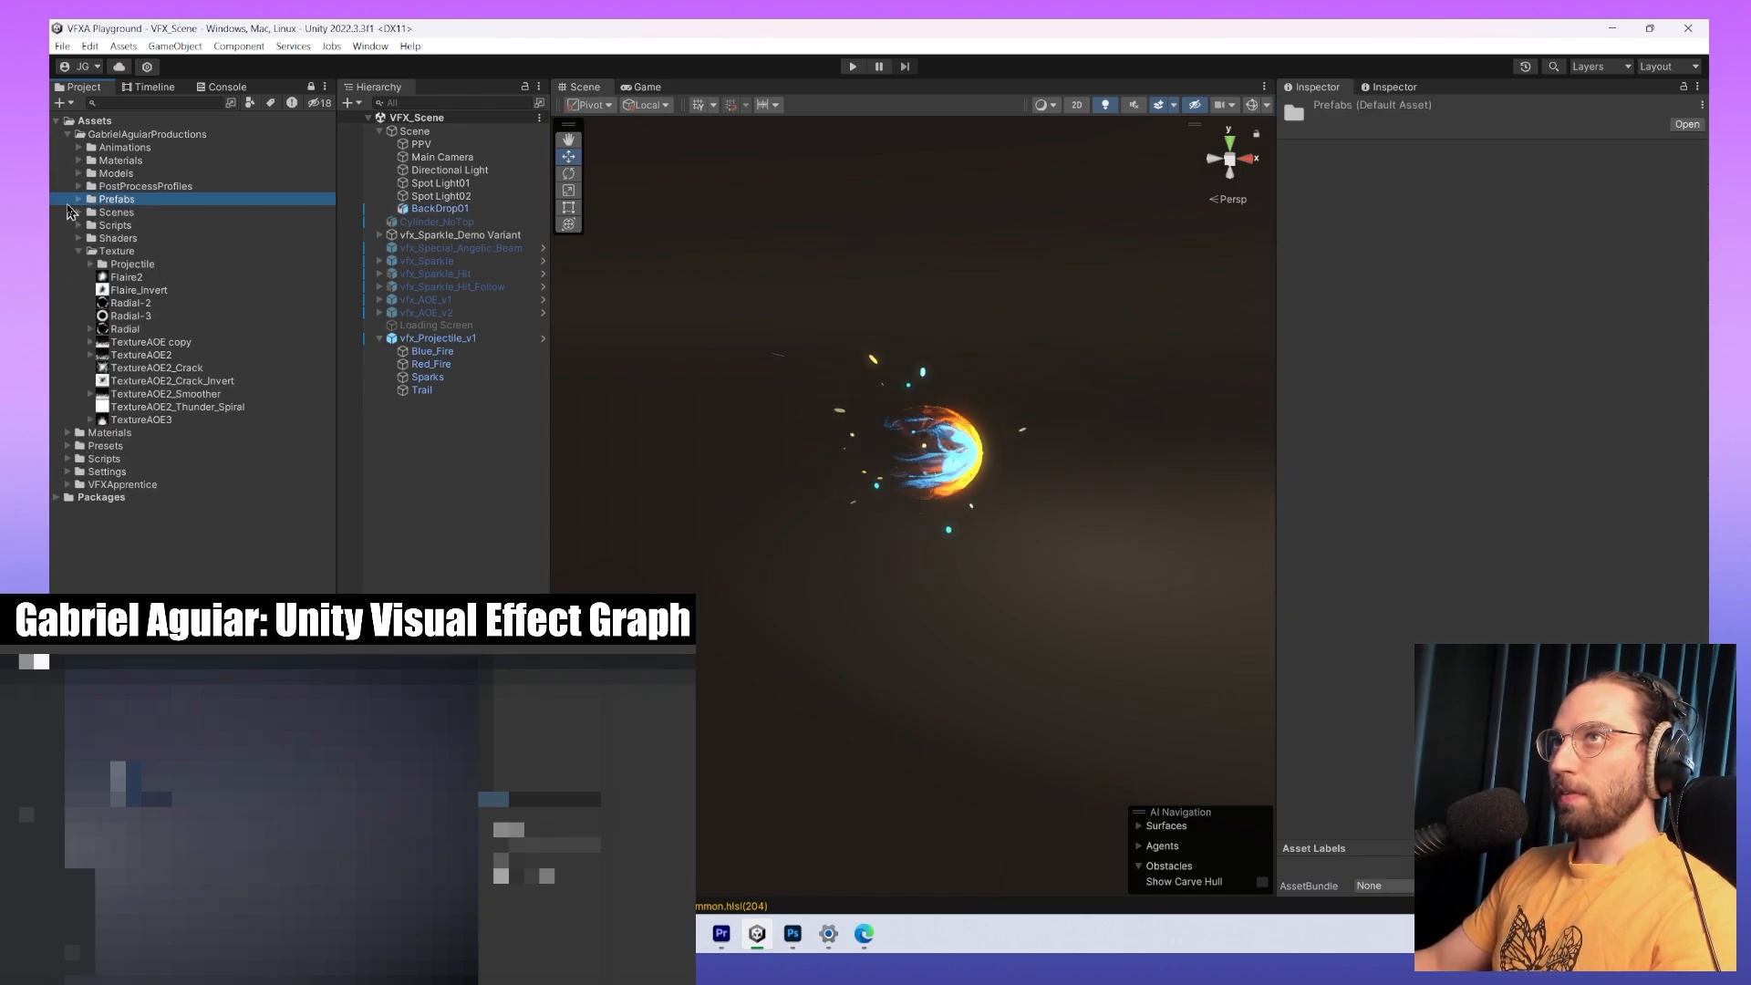
left_click(79, 200)
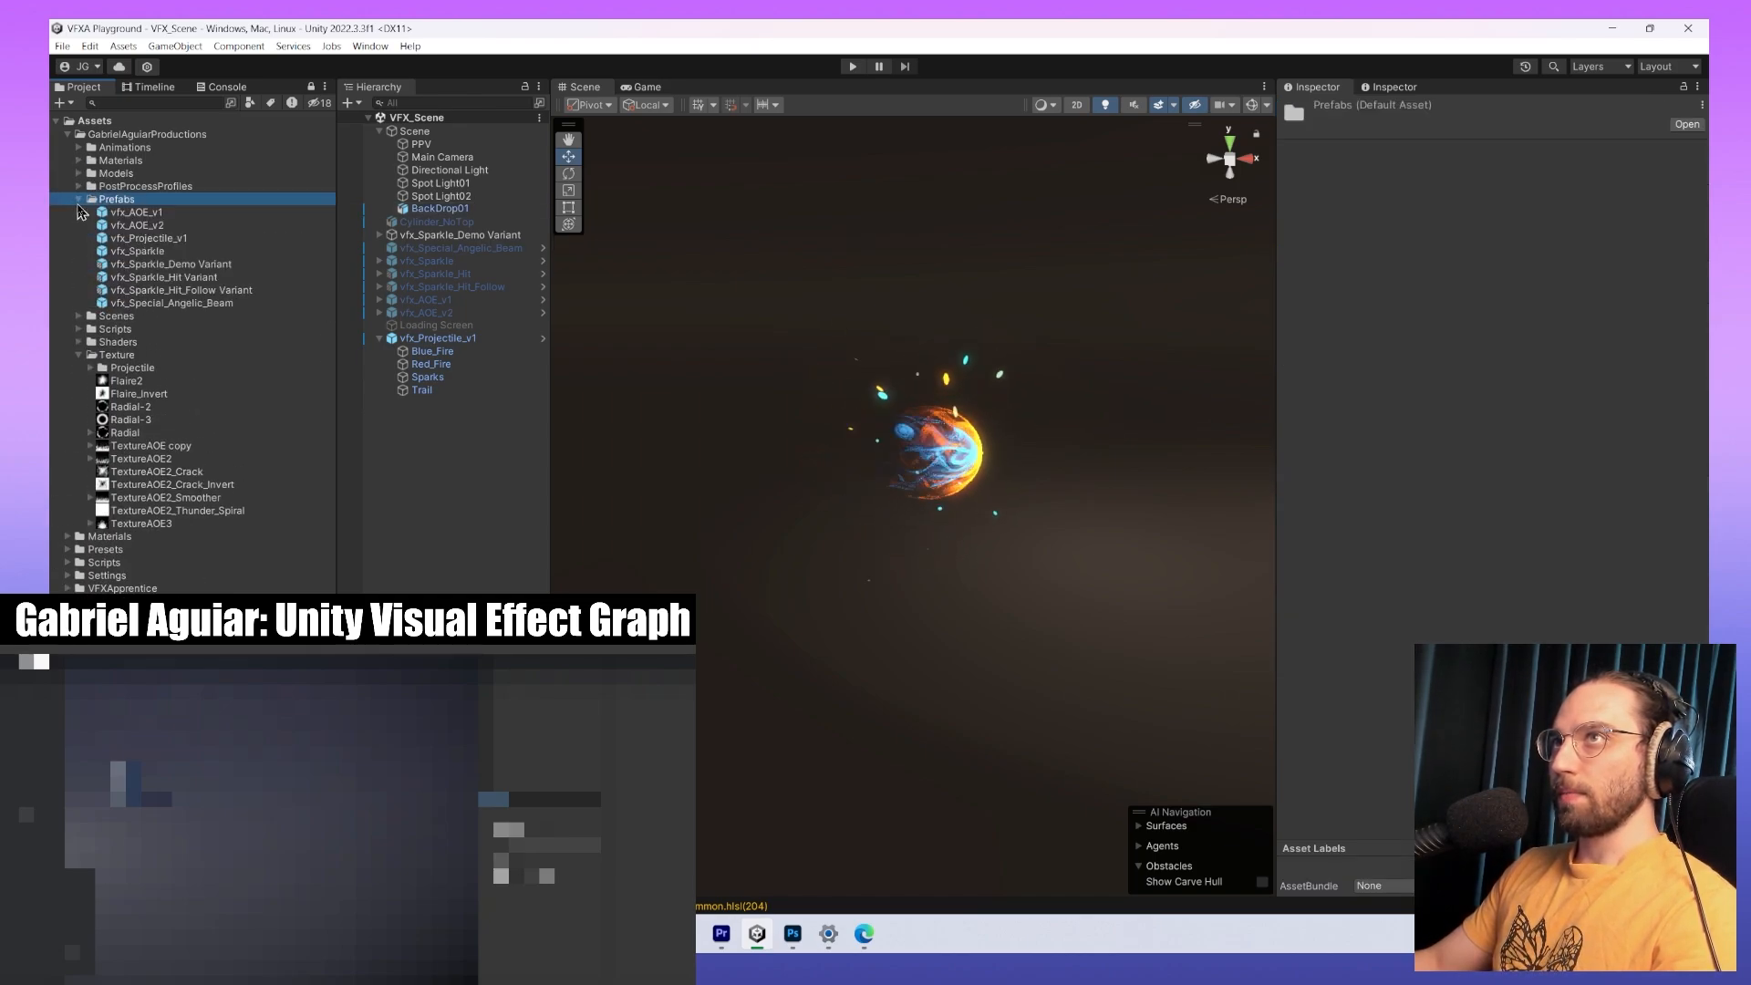
right_click(152, 202)
mouse_move(174, 213)
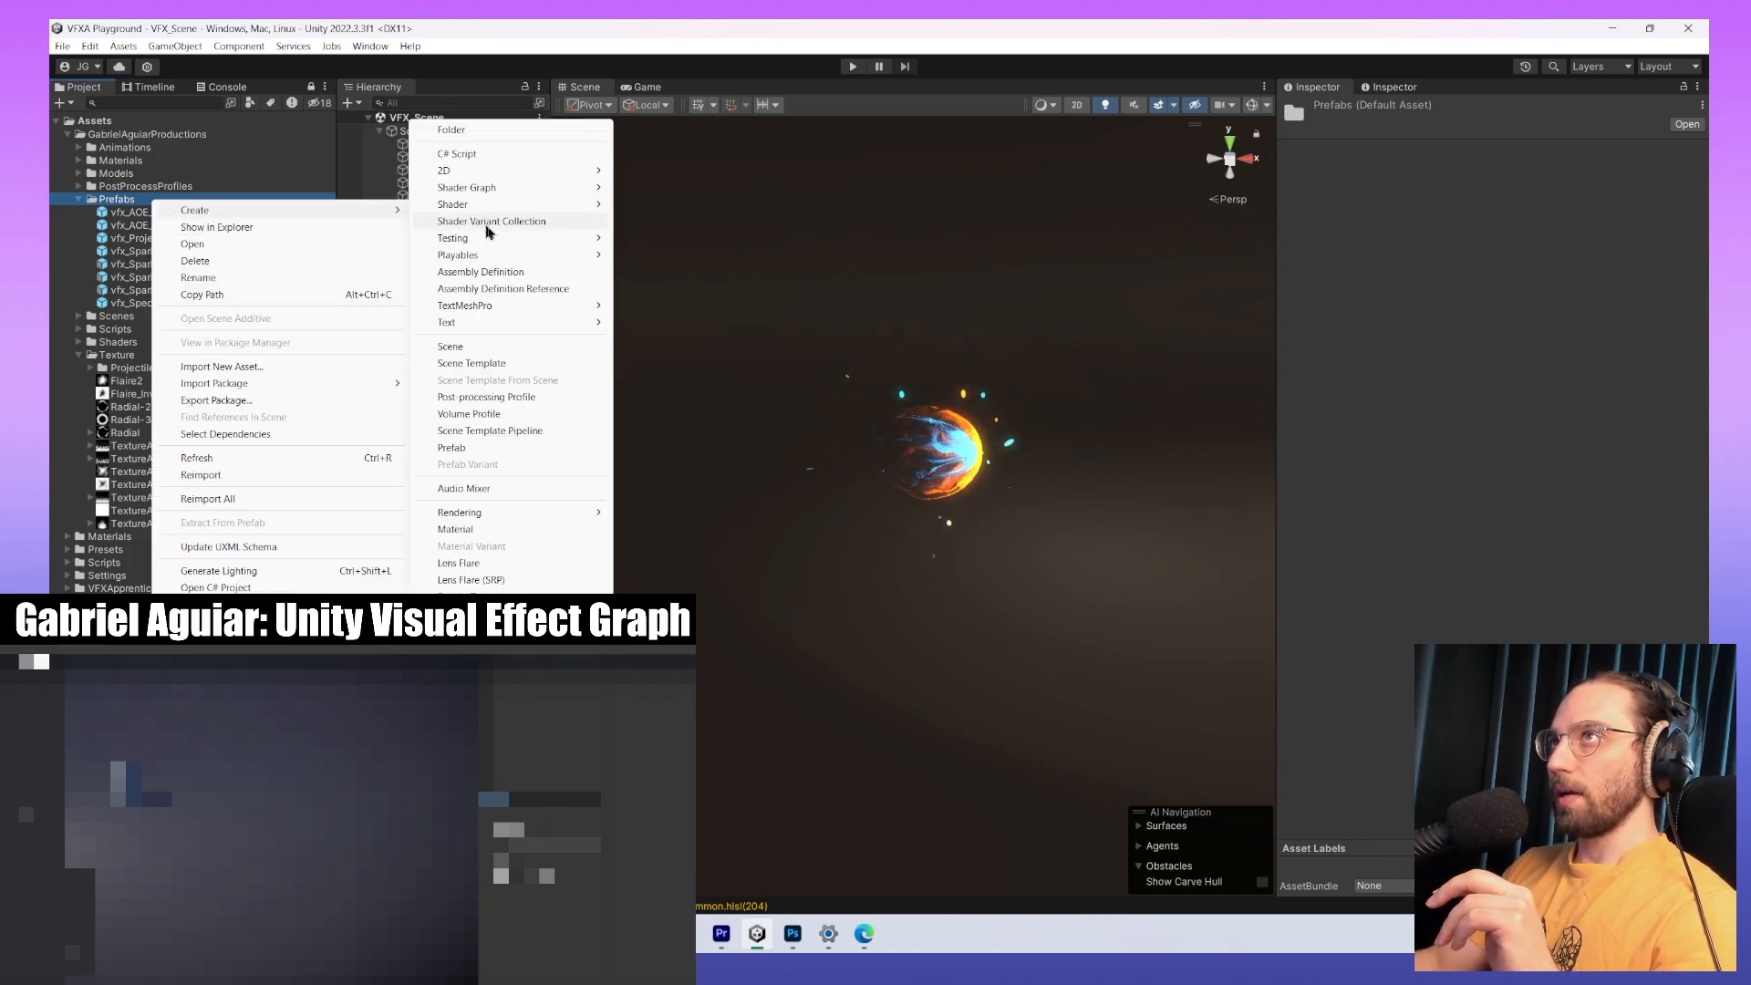
left_click(447, 129)
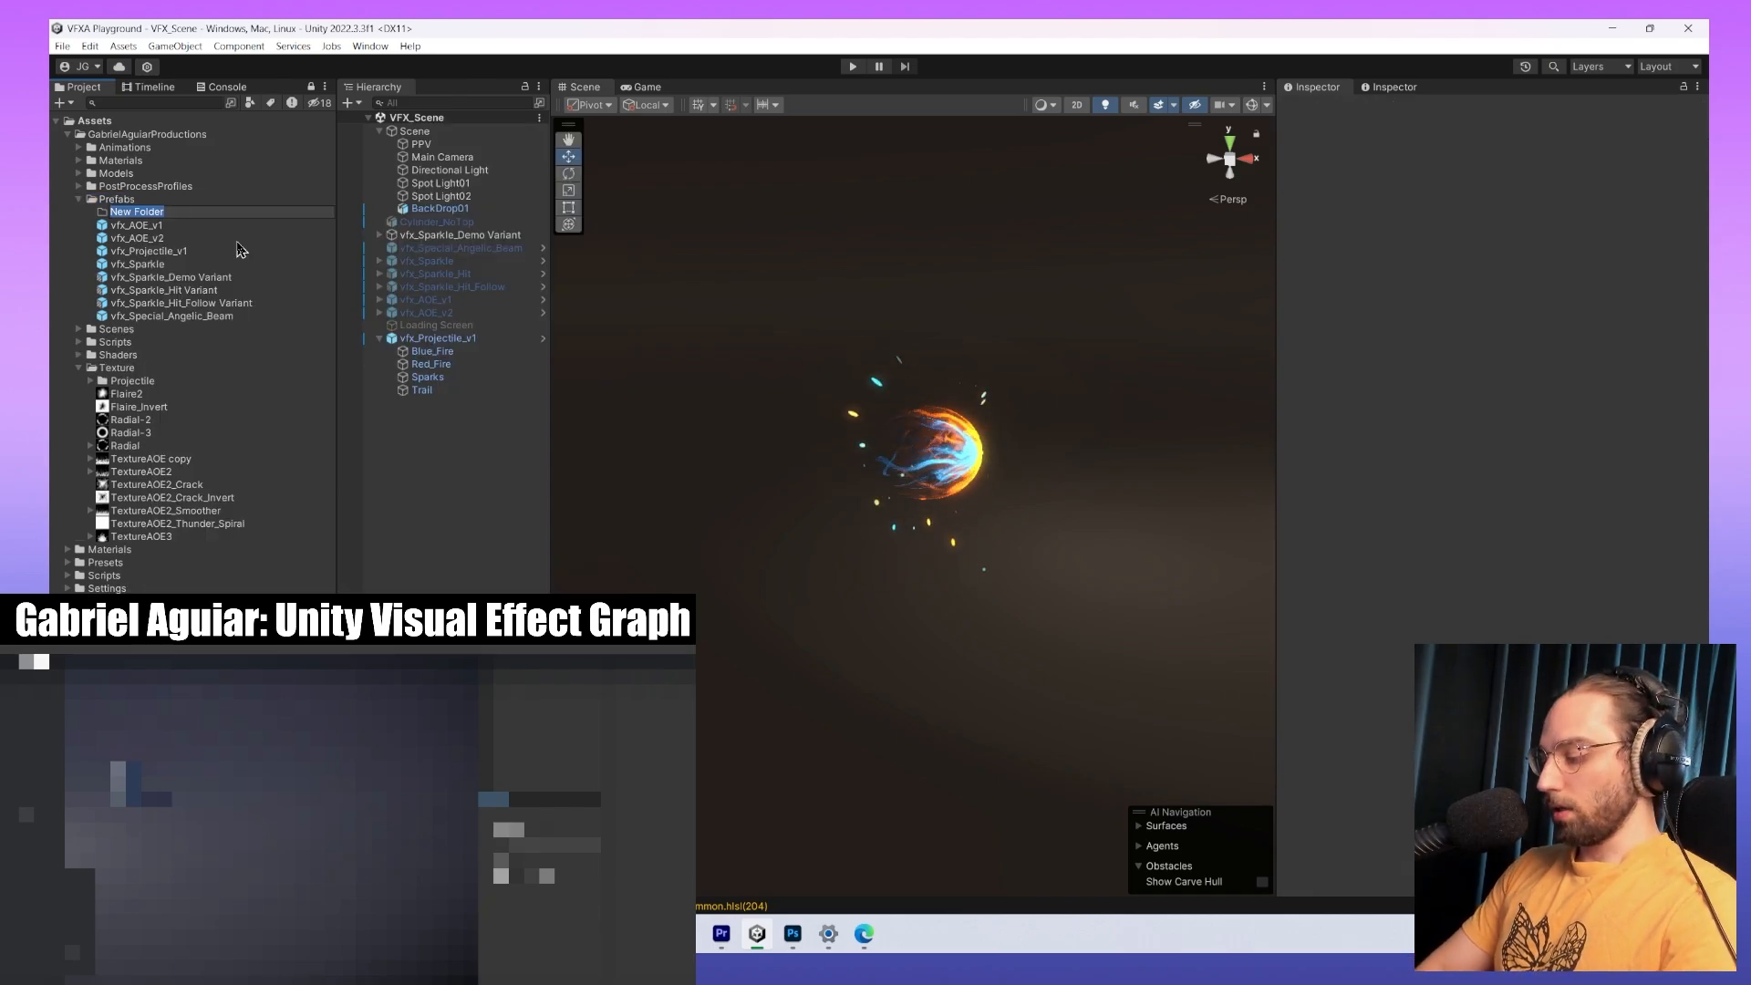
type("Sh")
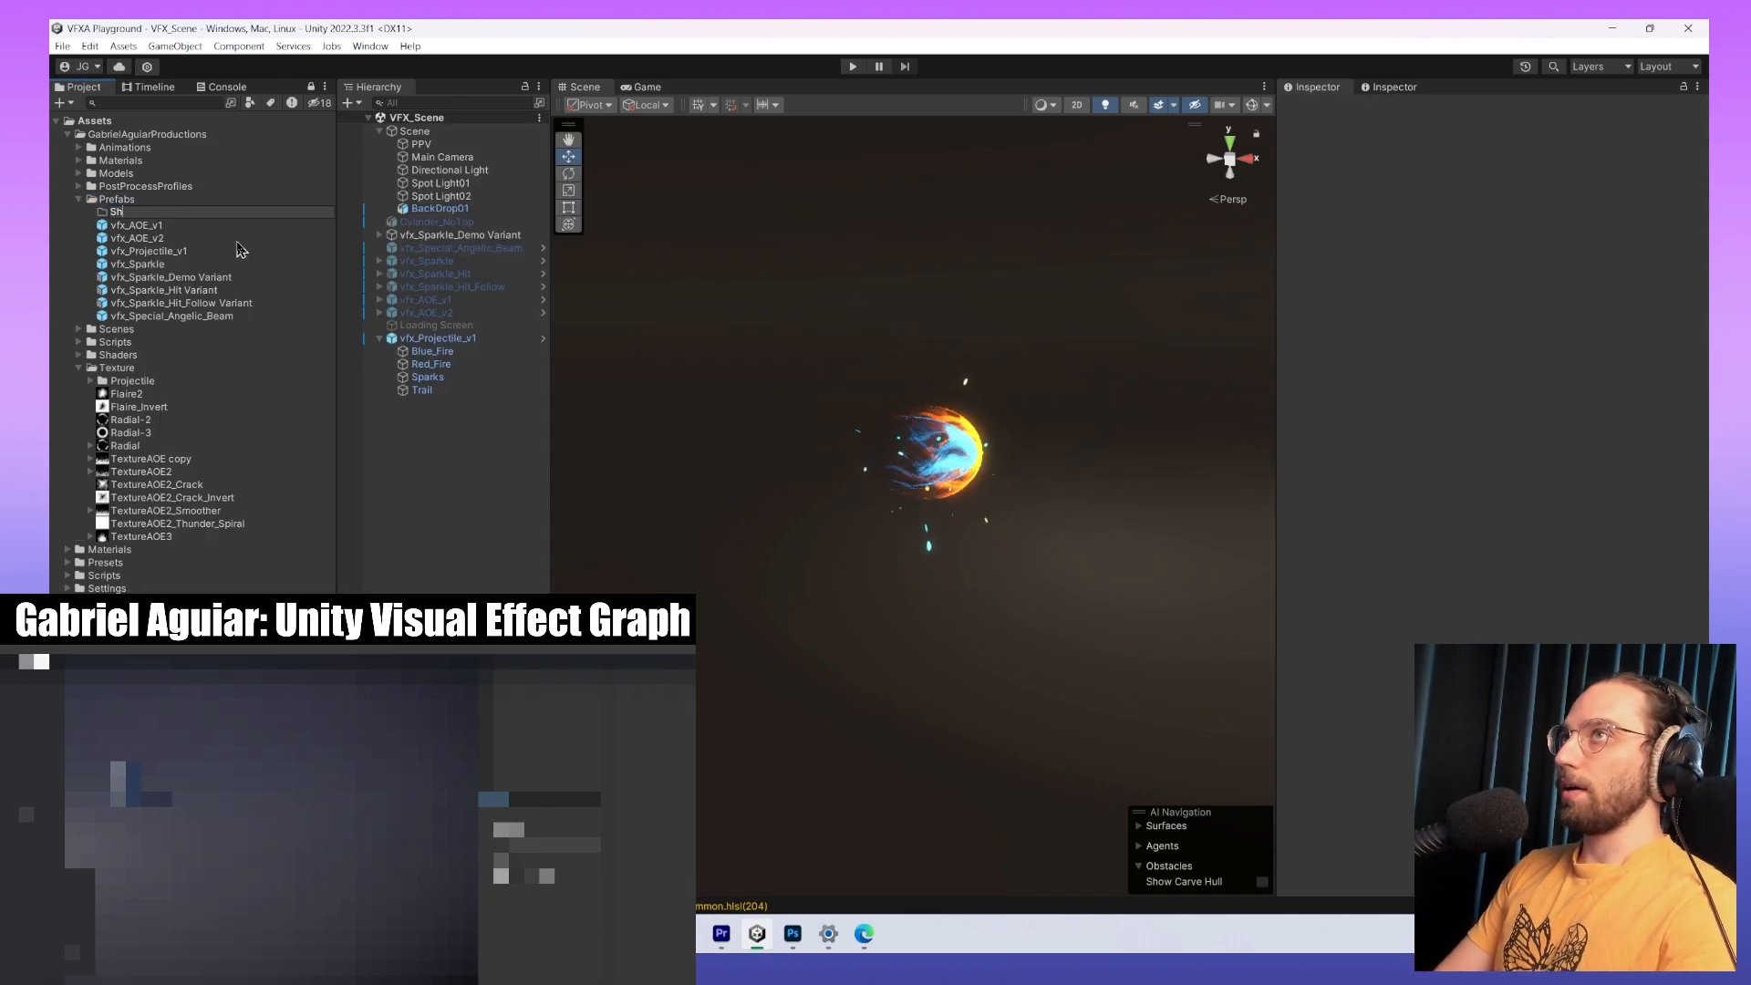
type("FX Grap")
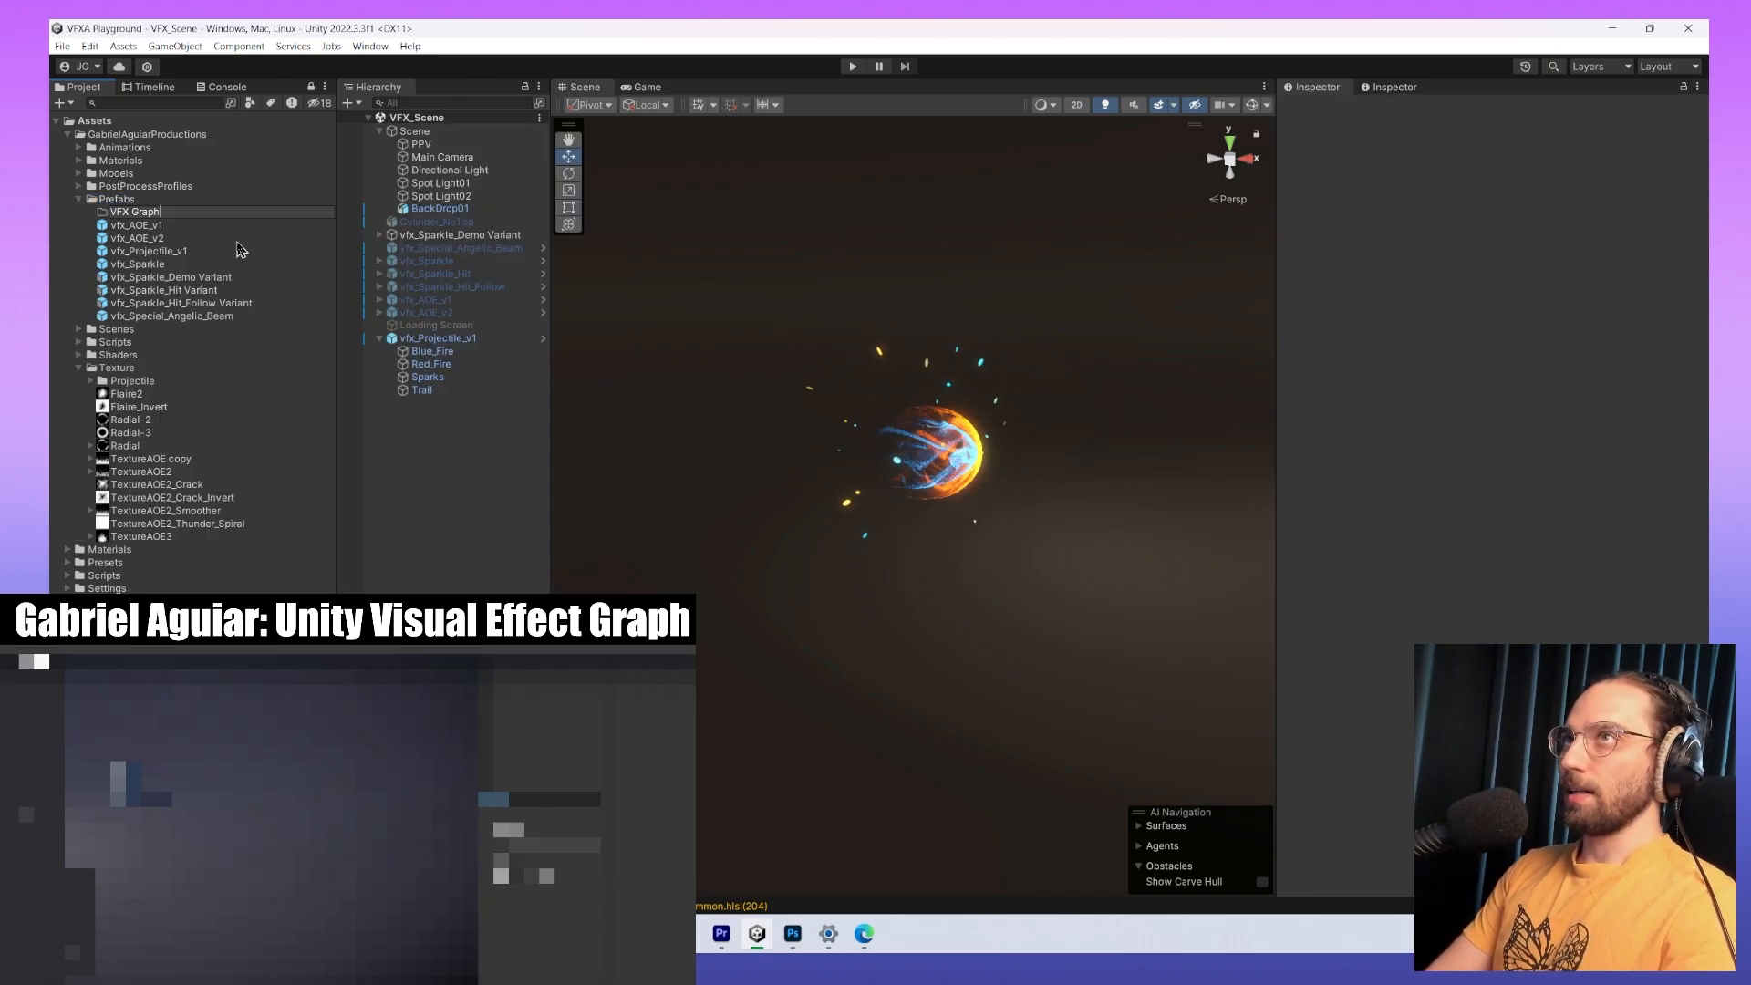
key("Return")
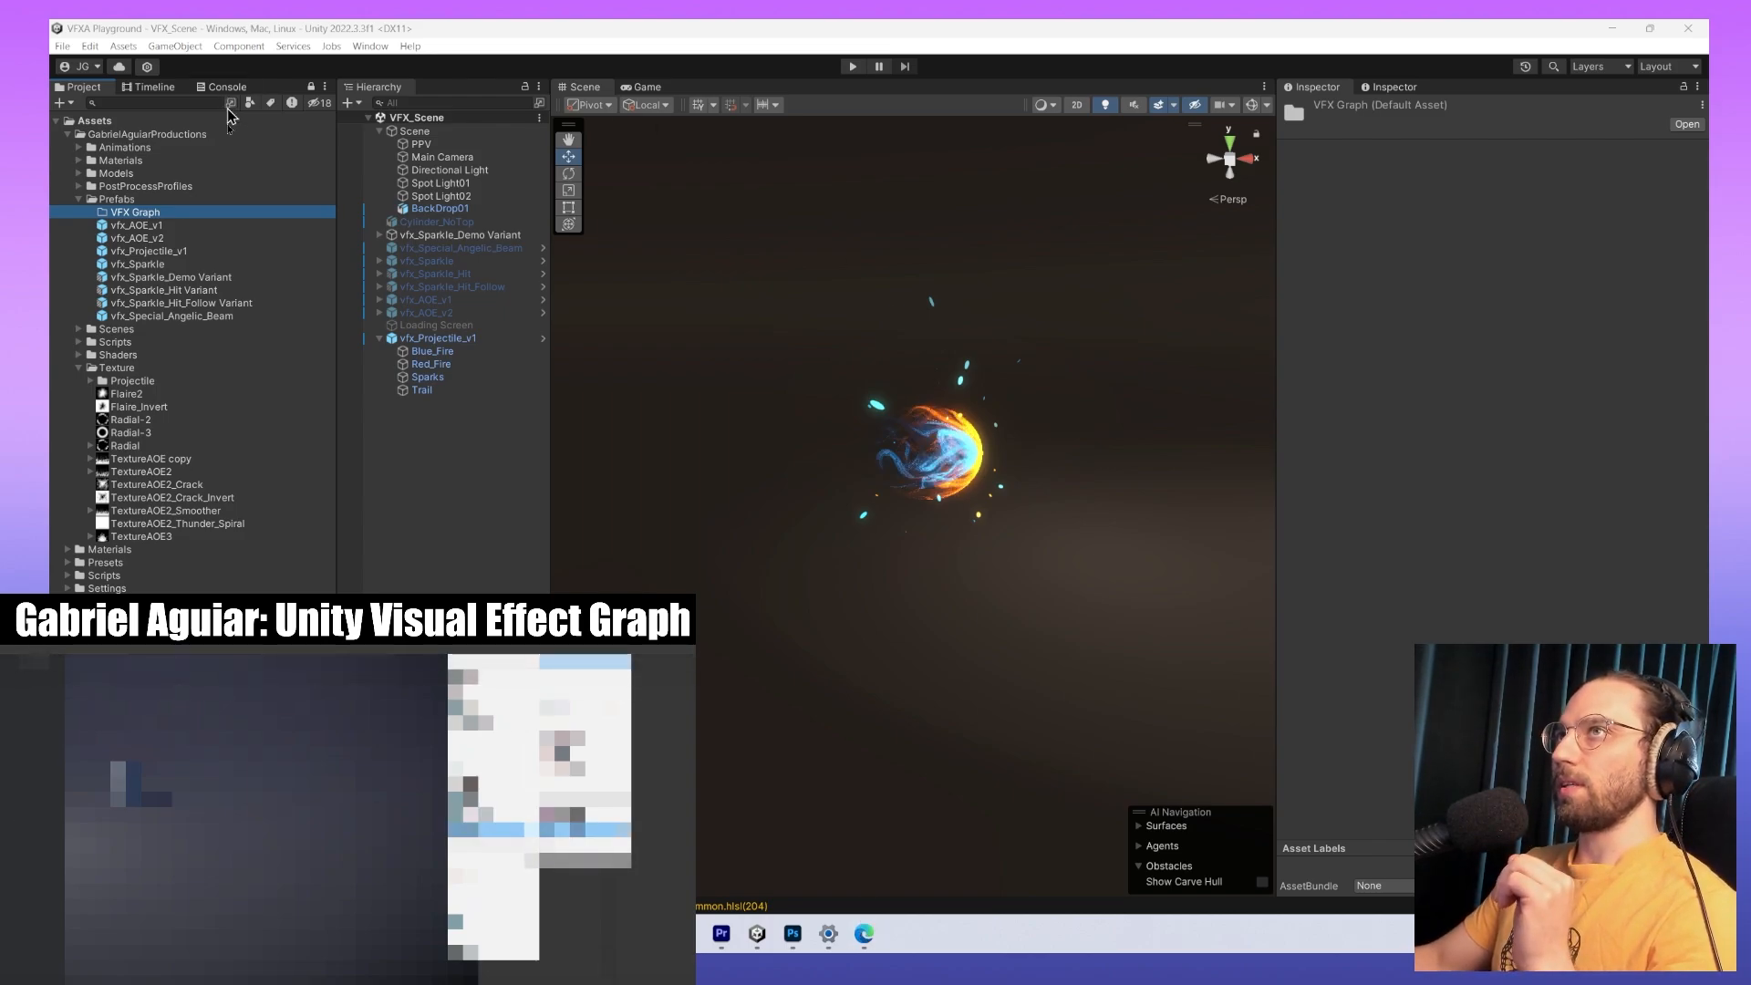
Create a new Visual Effect Graph asset inside the VFX Graph folder.
right_click(155, 215)
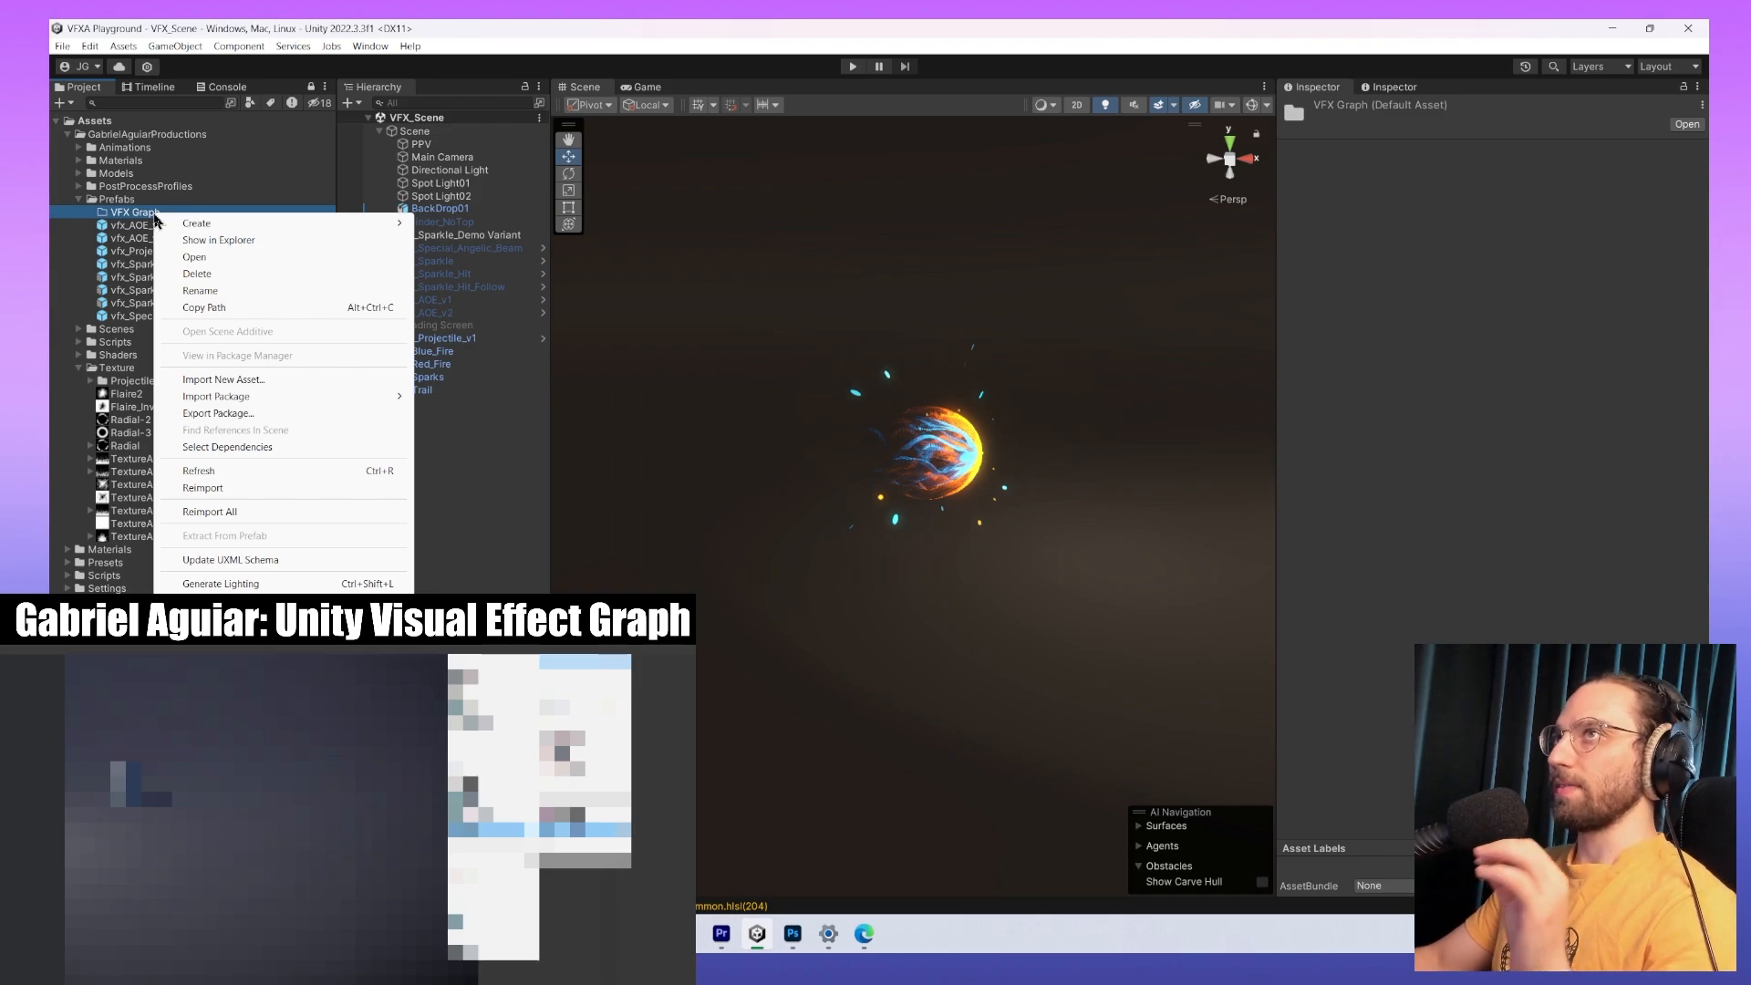
mouse_move(171, 228)
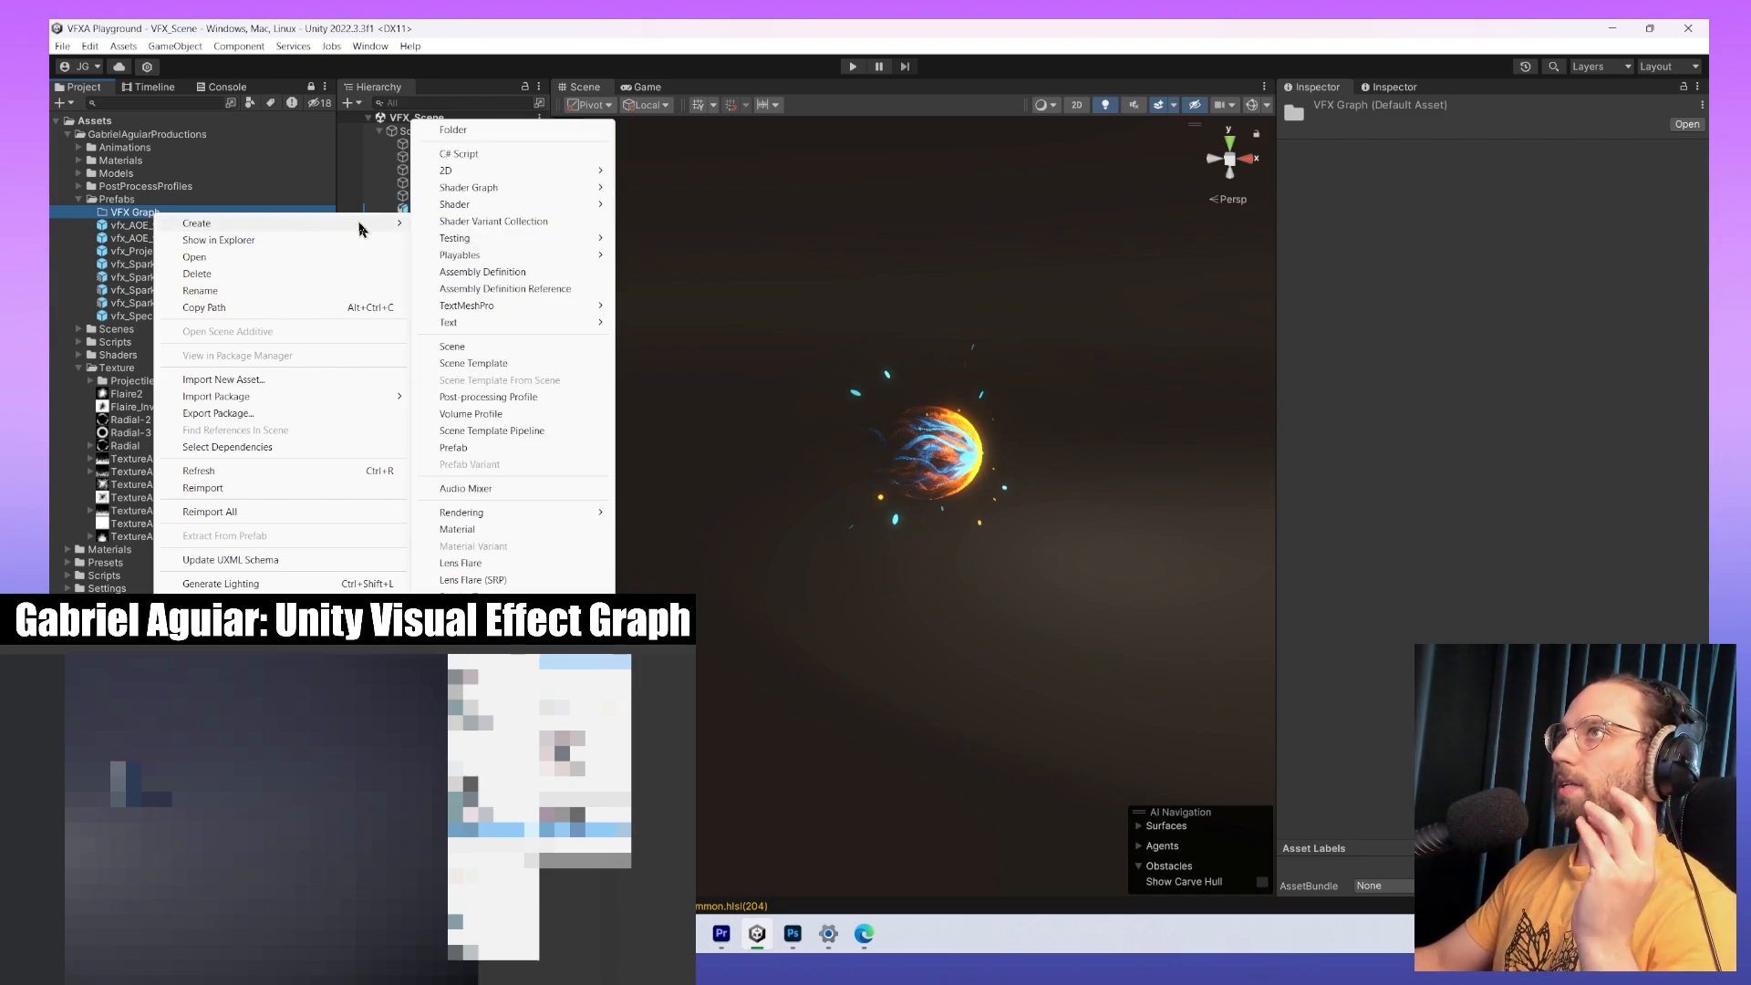
mouse_move(473, 244)
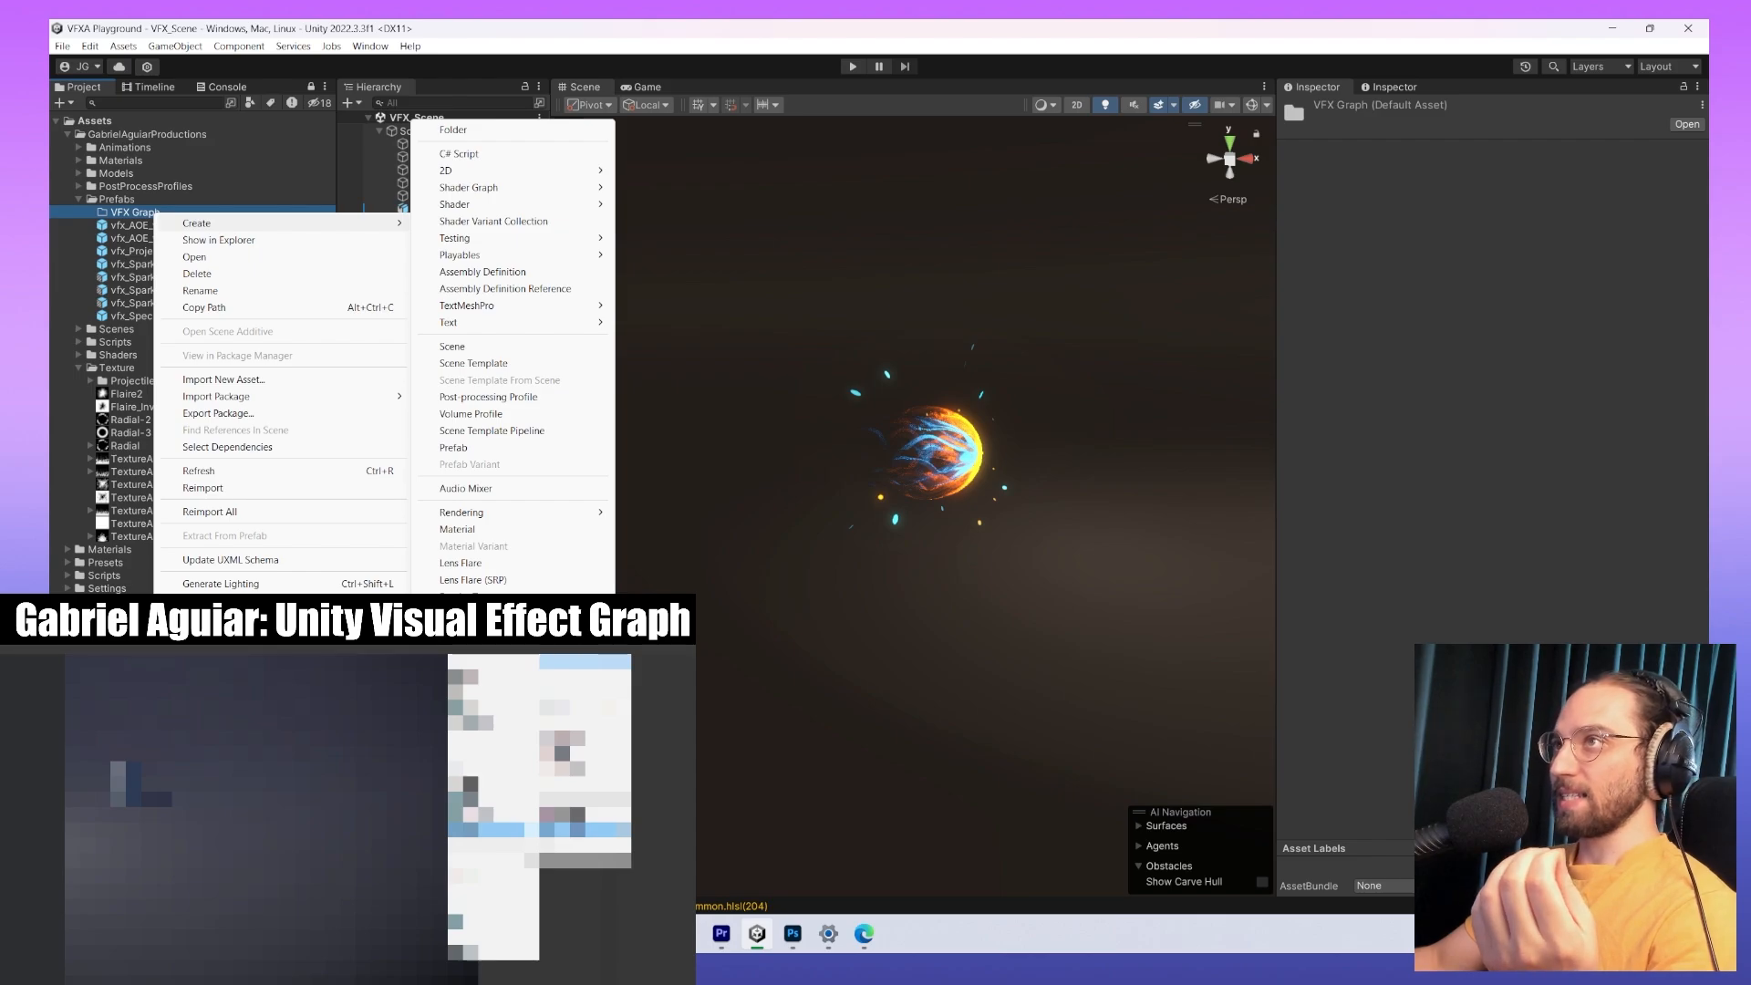
mouse_move(492, 648)
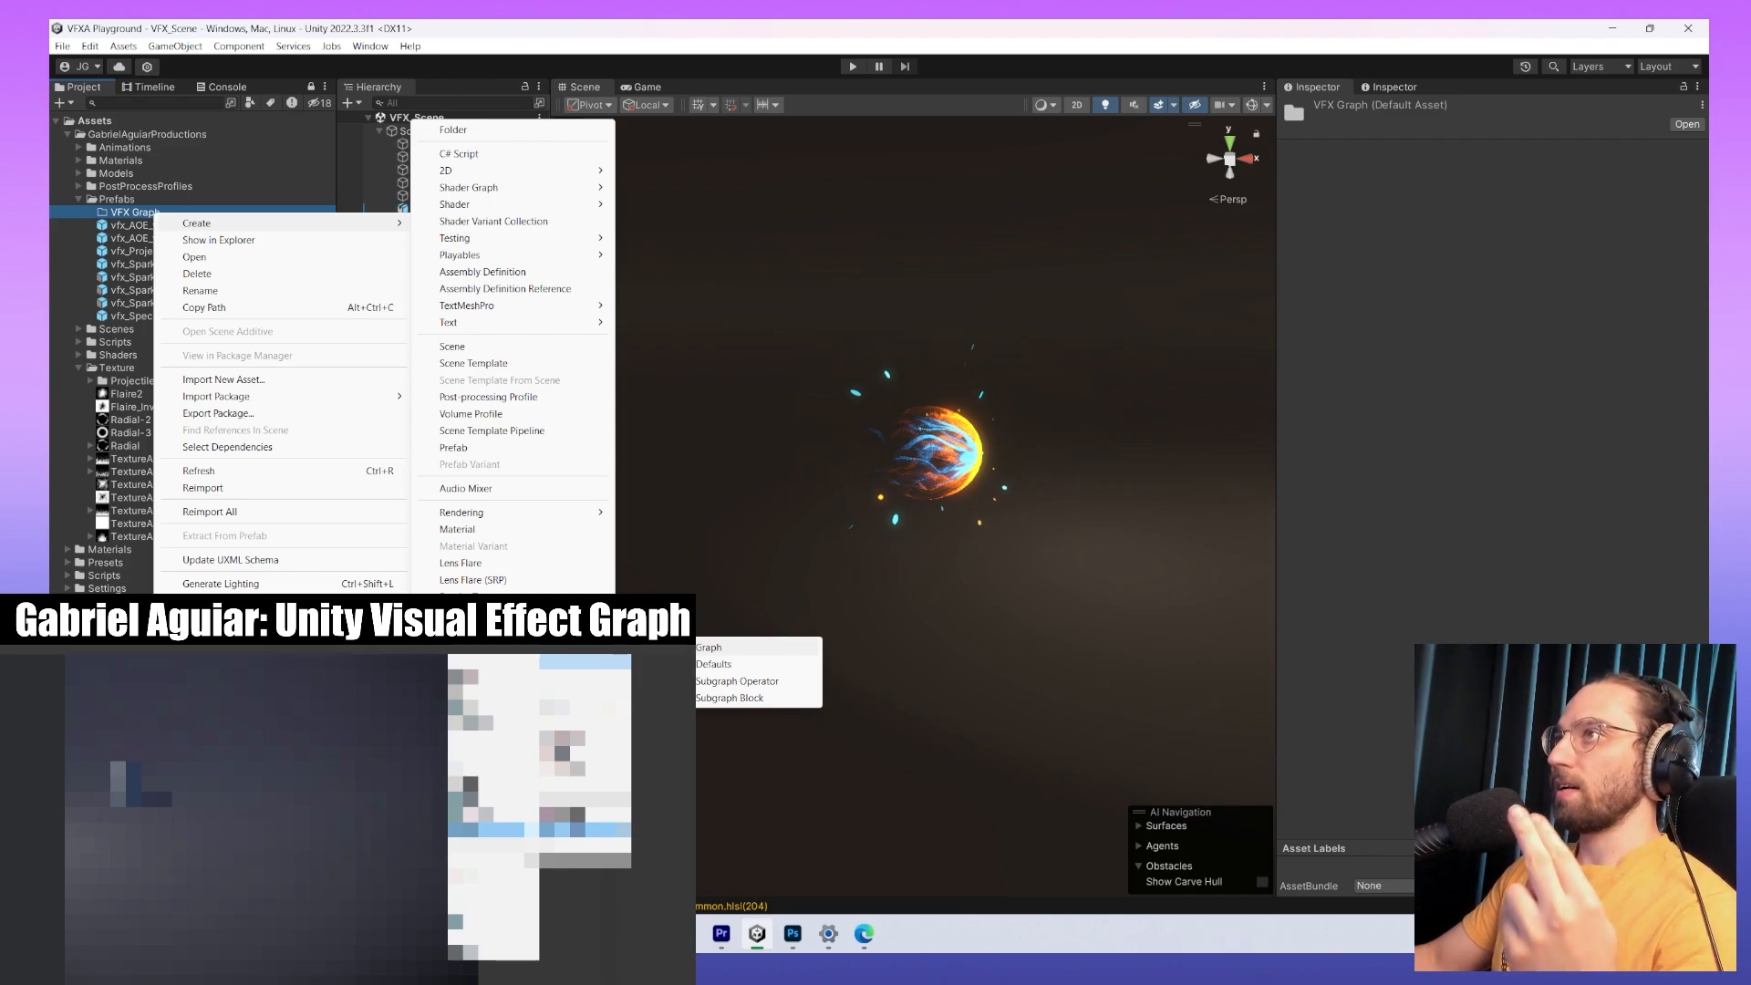
Create a new Visual Effect Graph asset in the VFX Graph folder and name it vfxgraph_Sparks.
left_click(720, 648)
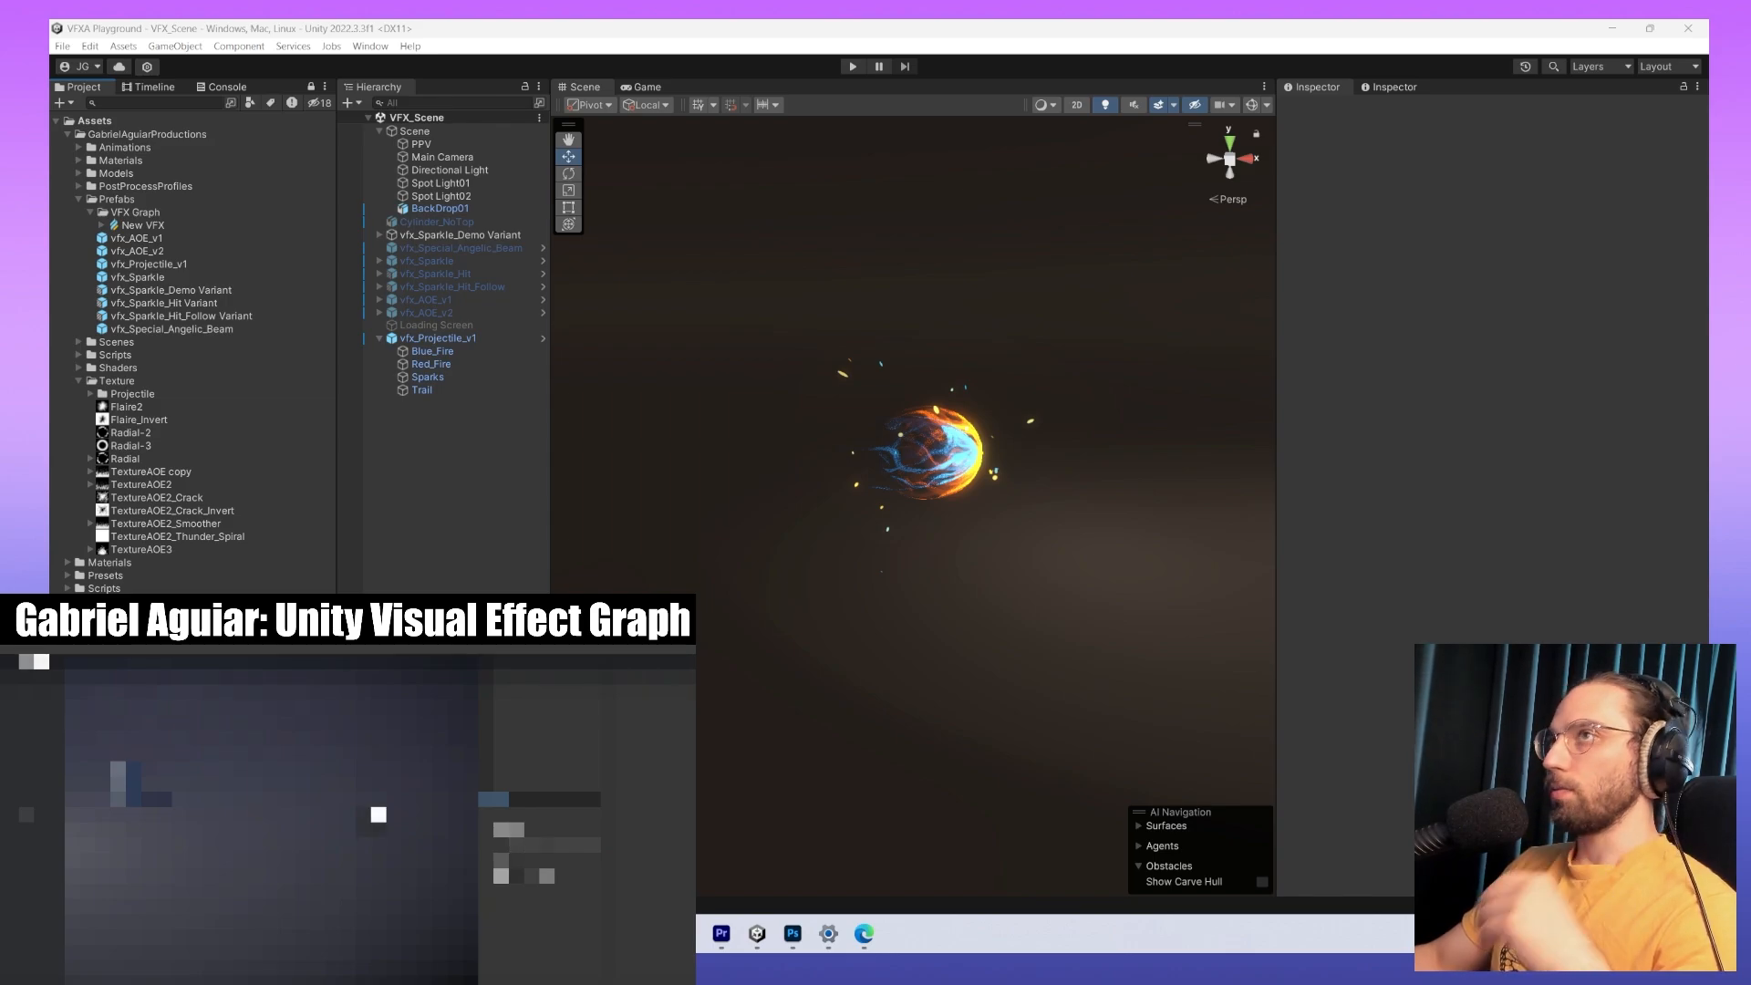
left_click(143, 224)
type("vfxgraph_")
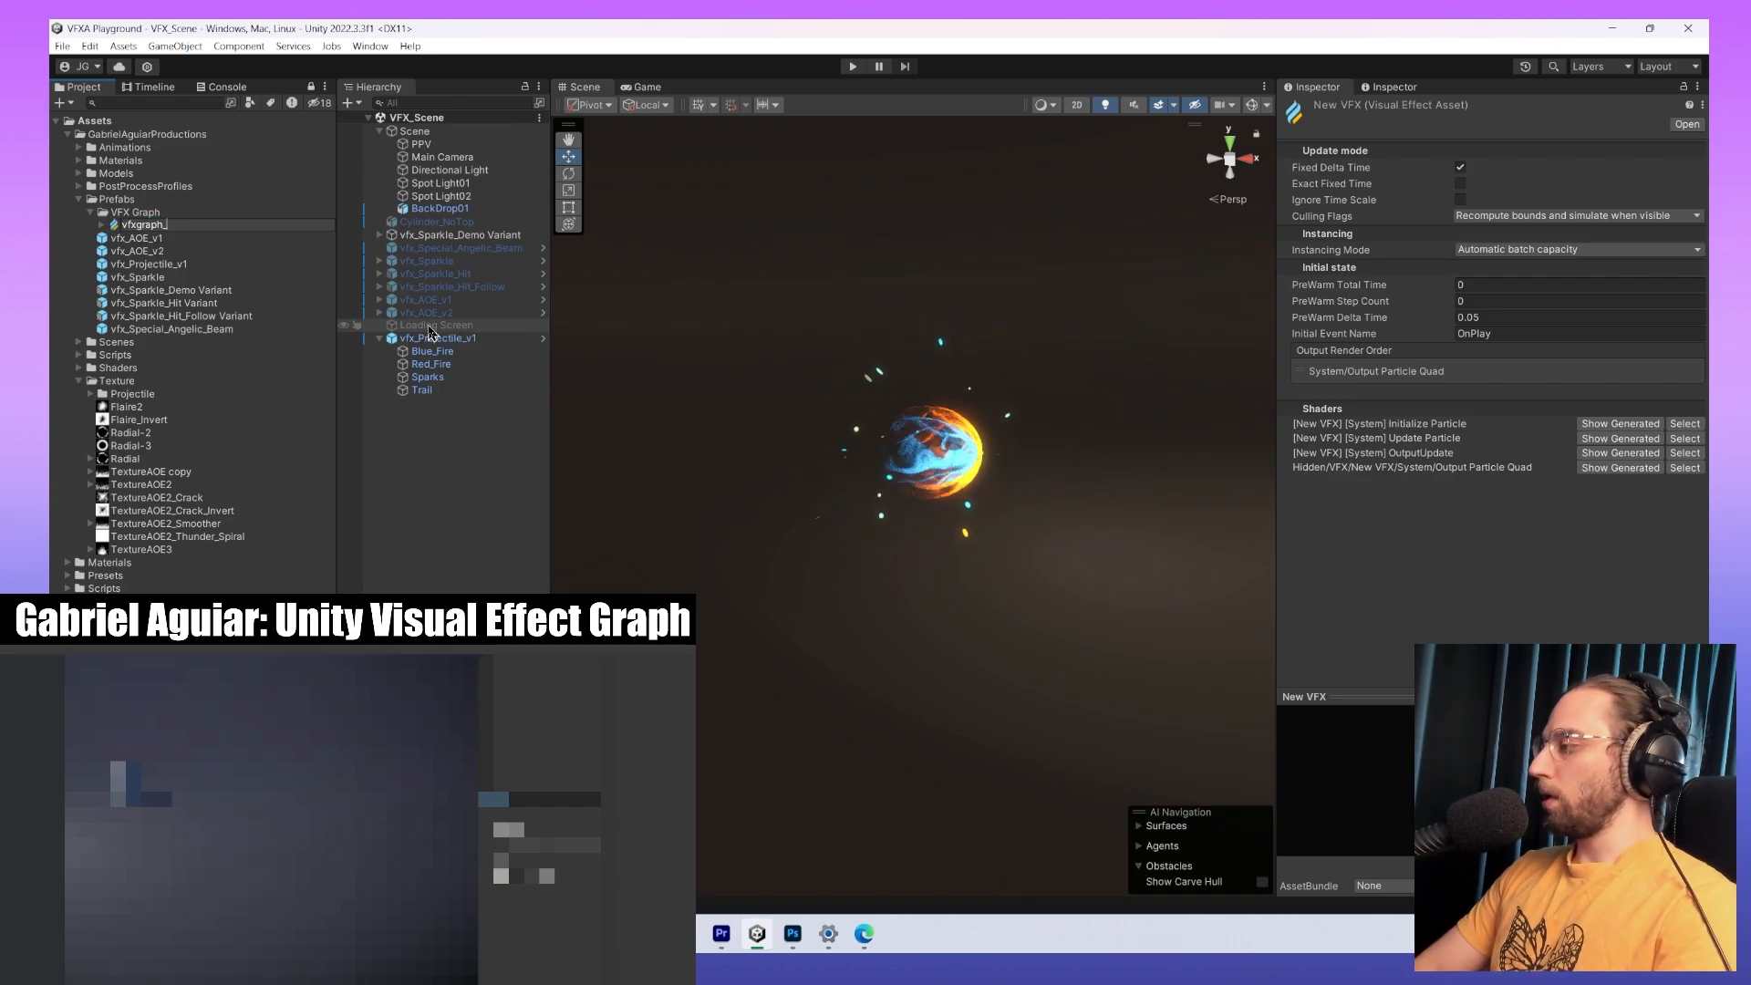
type("Sparks")
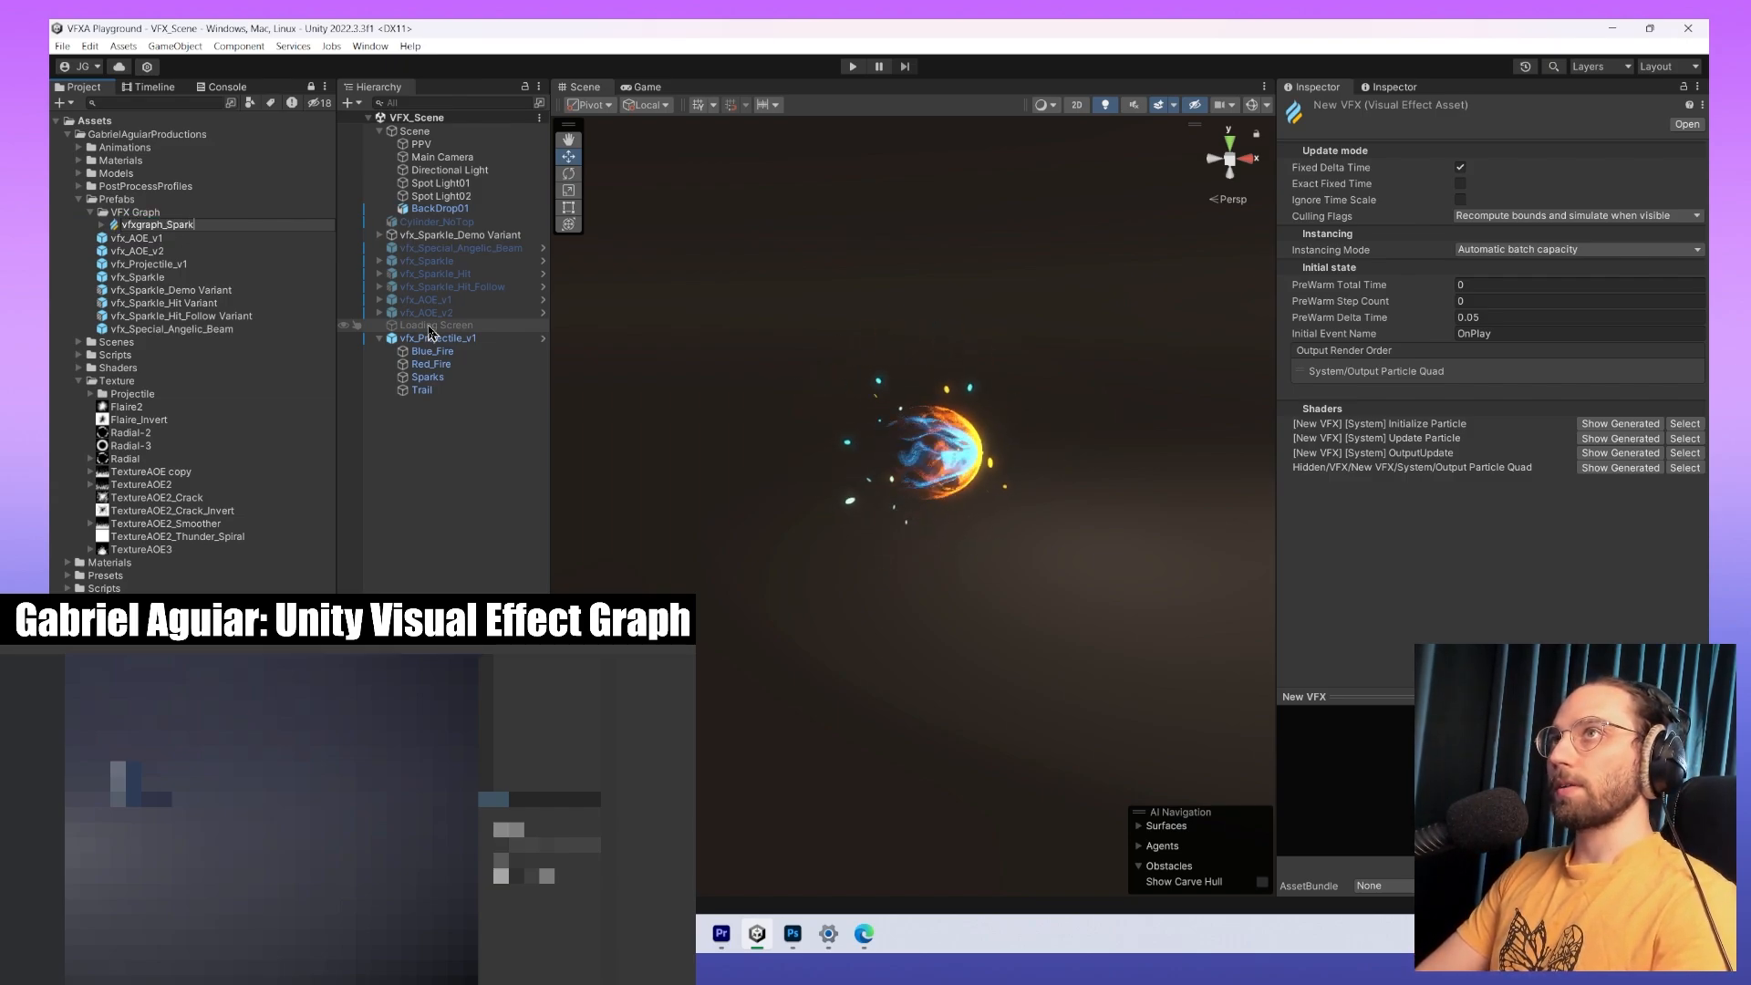
key("Return")
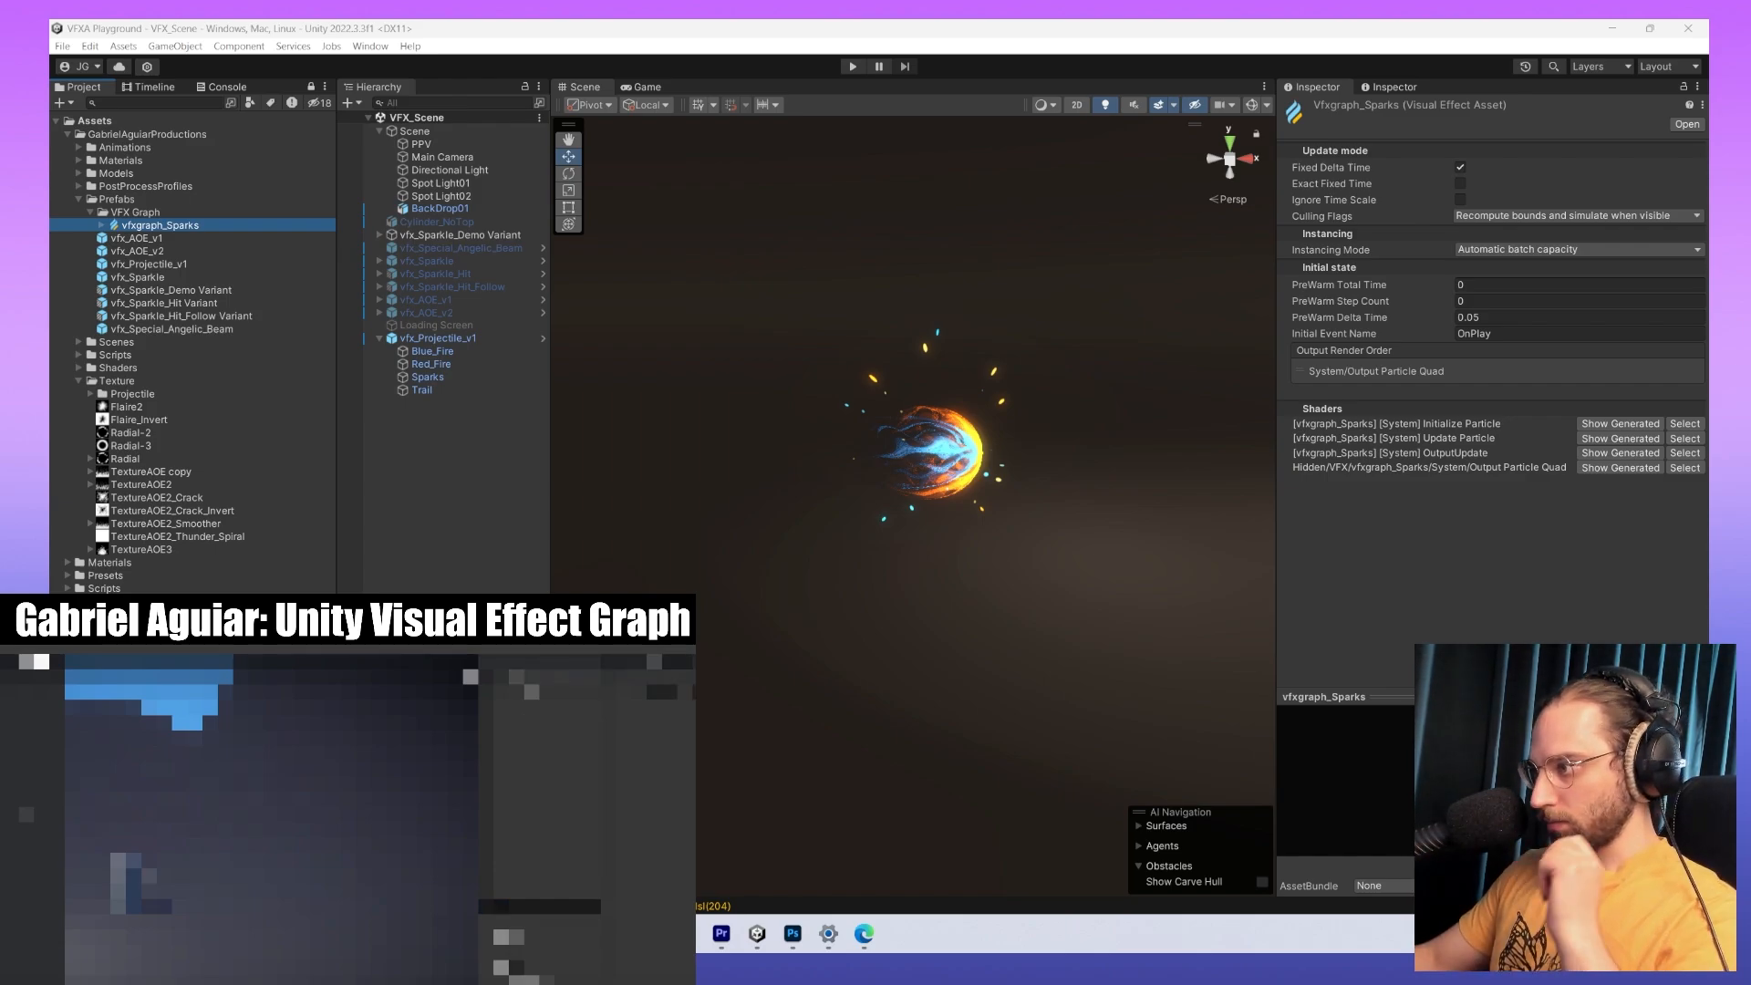
Deactivate the vfx_Projectile_v1 object in the scene.
left_click(438, 339)
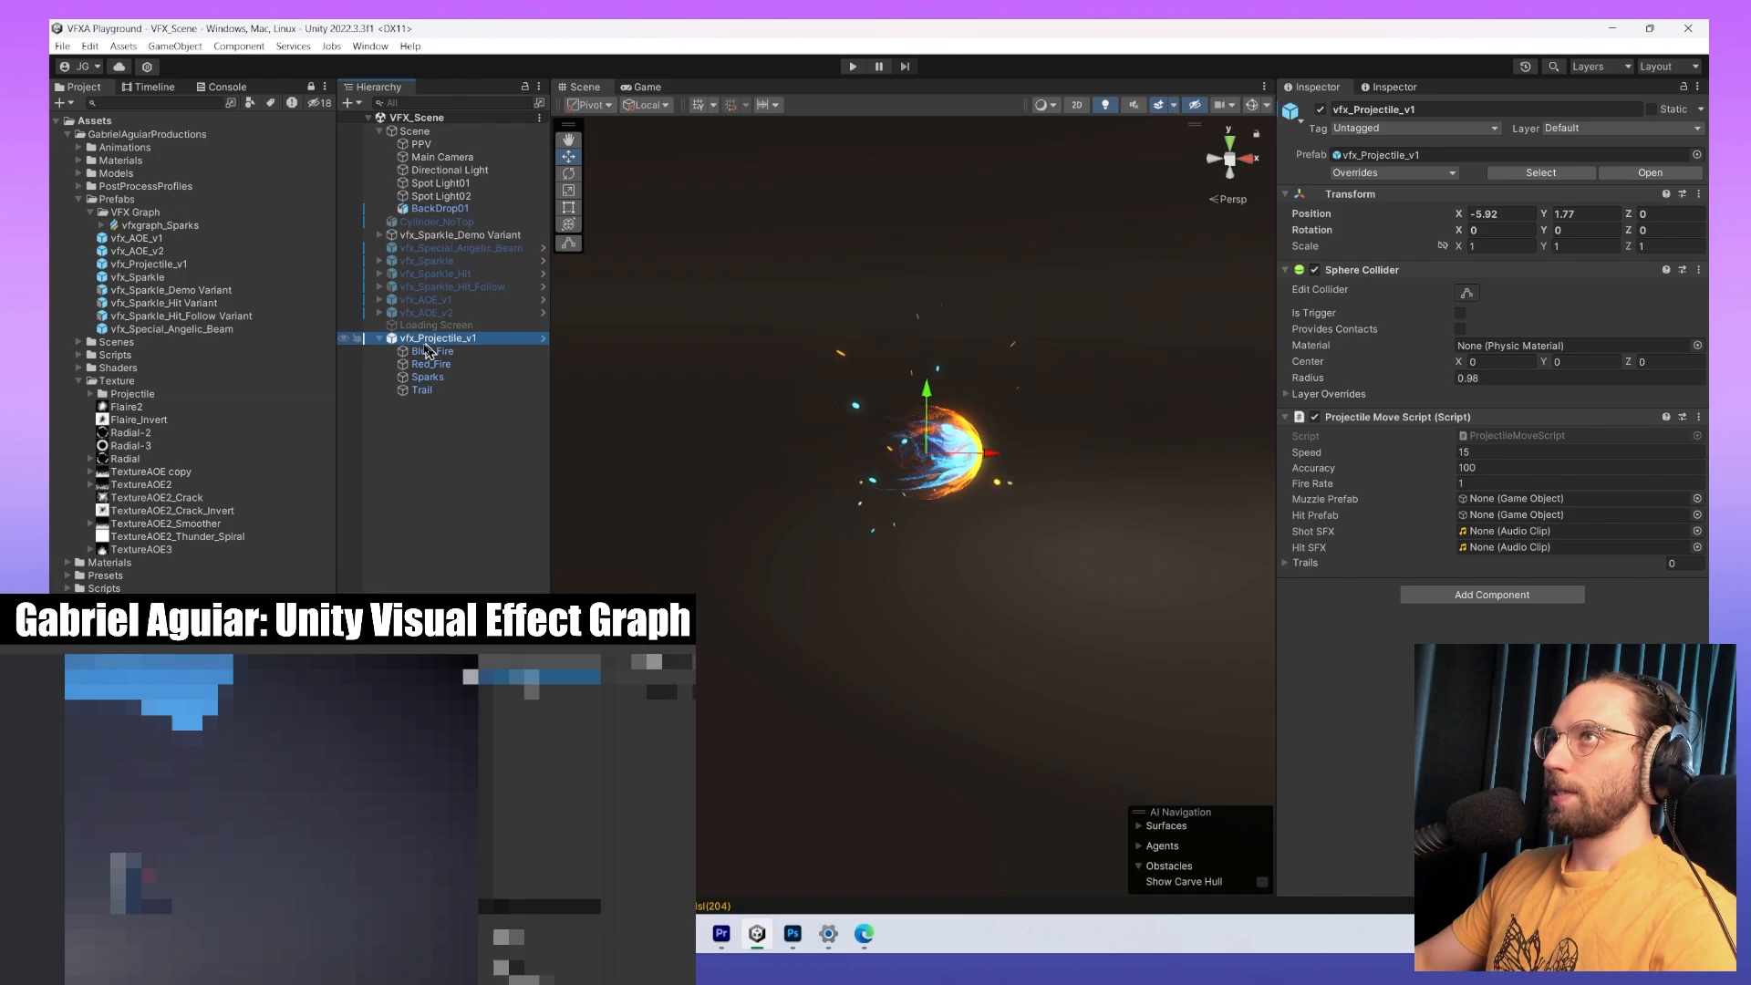
left_click(1321, 109)
left_click(441, 477)
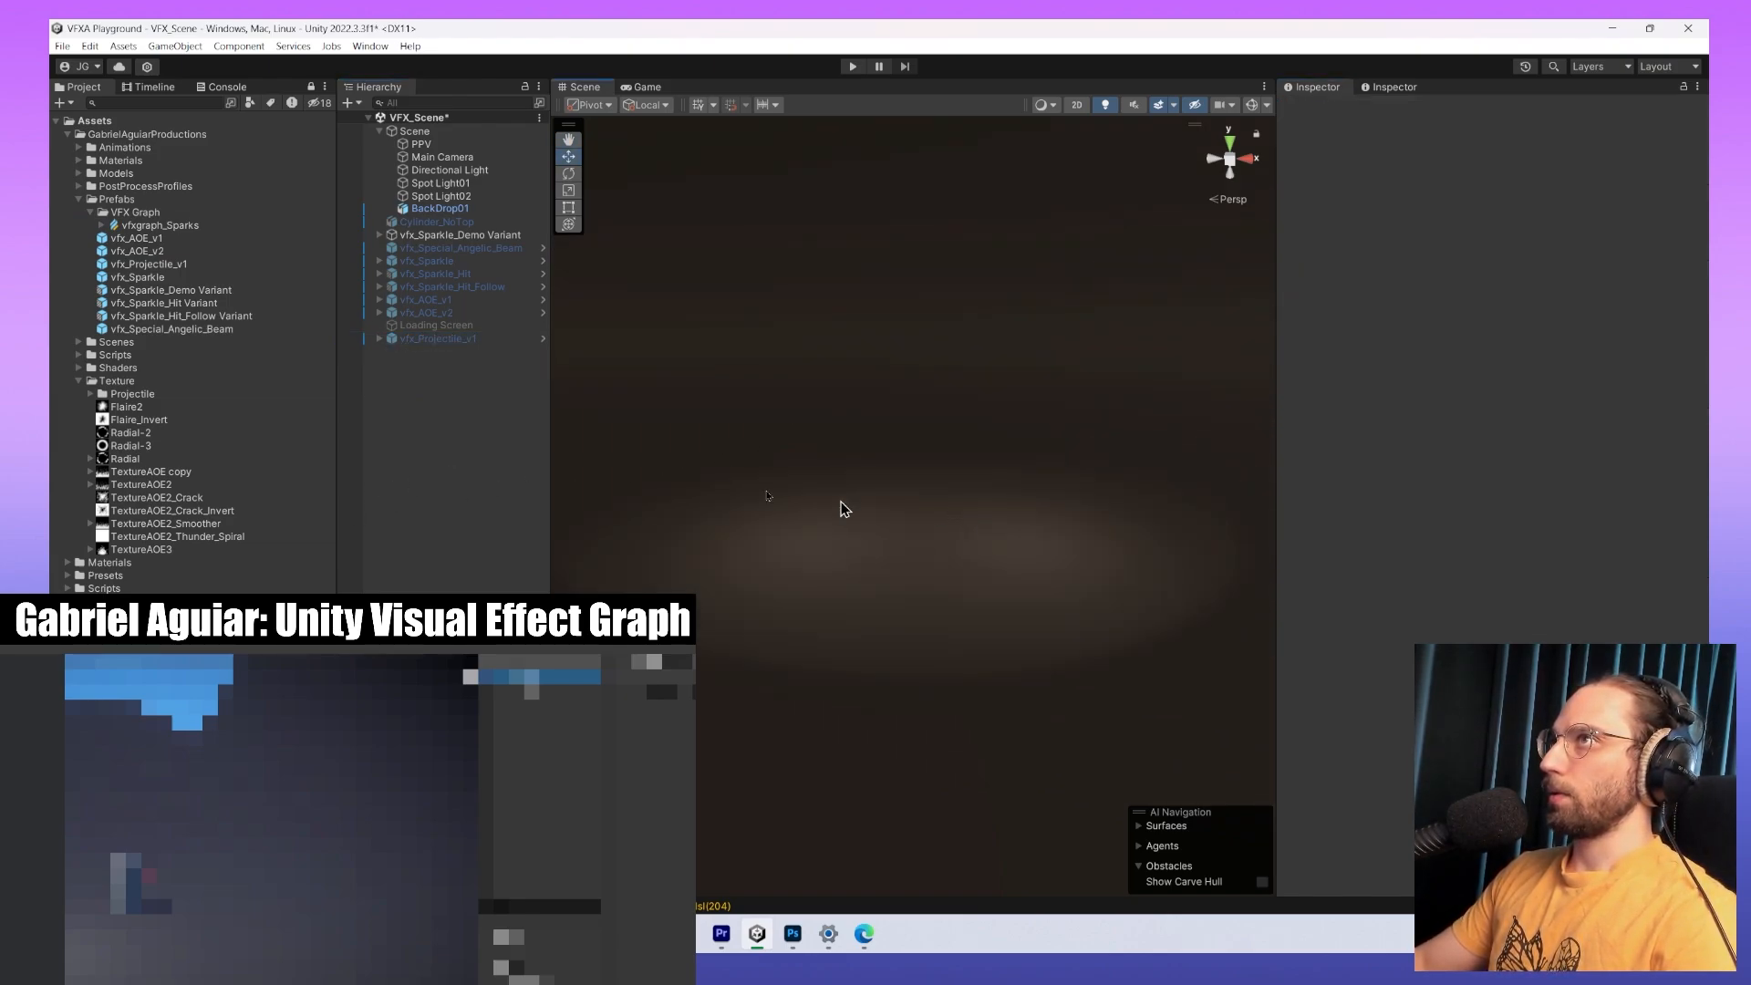
Create an empty GameObject at the scene root and name it vfx_SparkLoop.
right_click(459, 416)
left_click(513, 628)
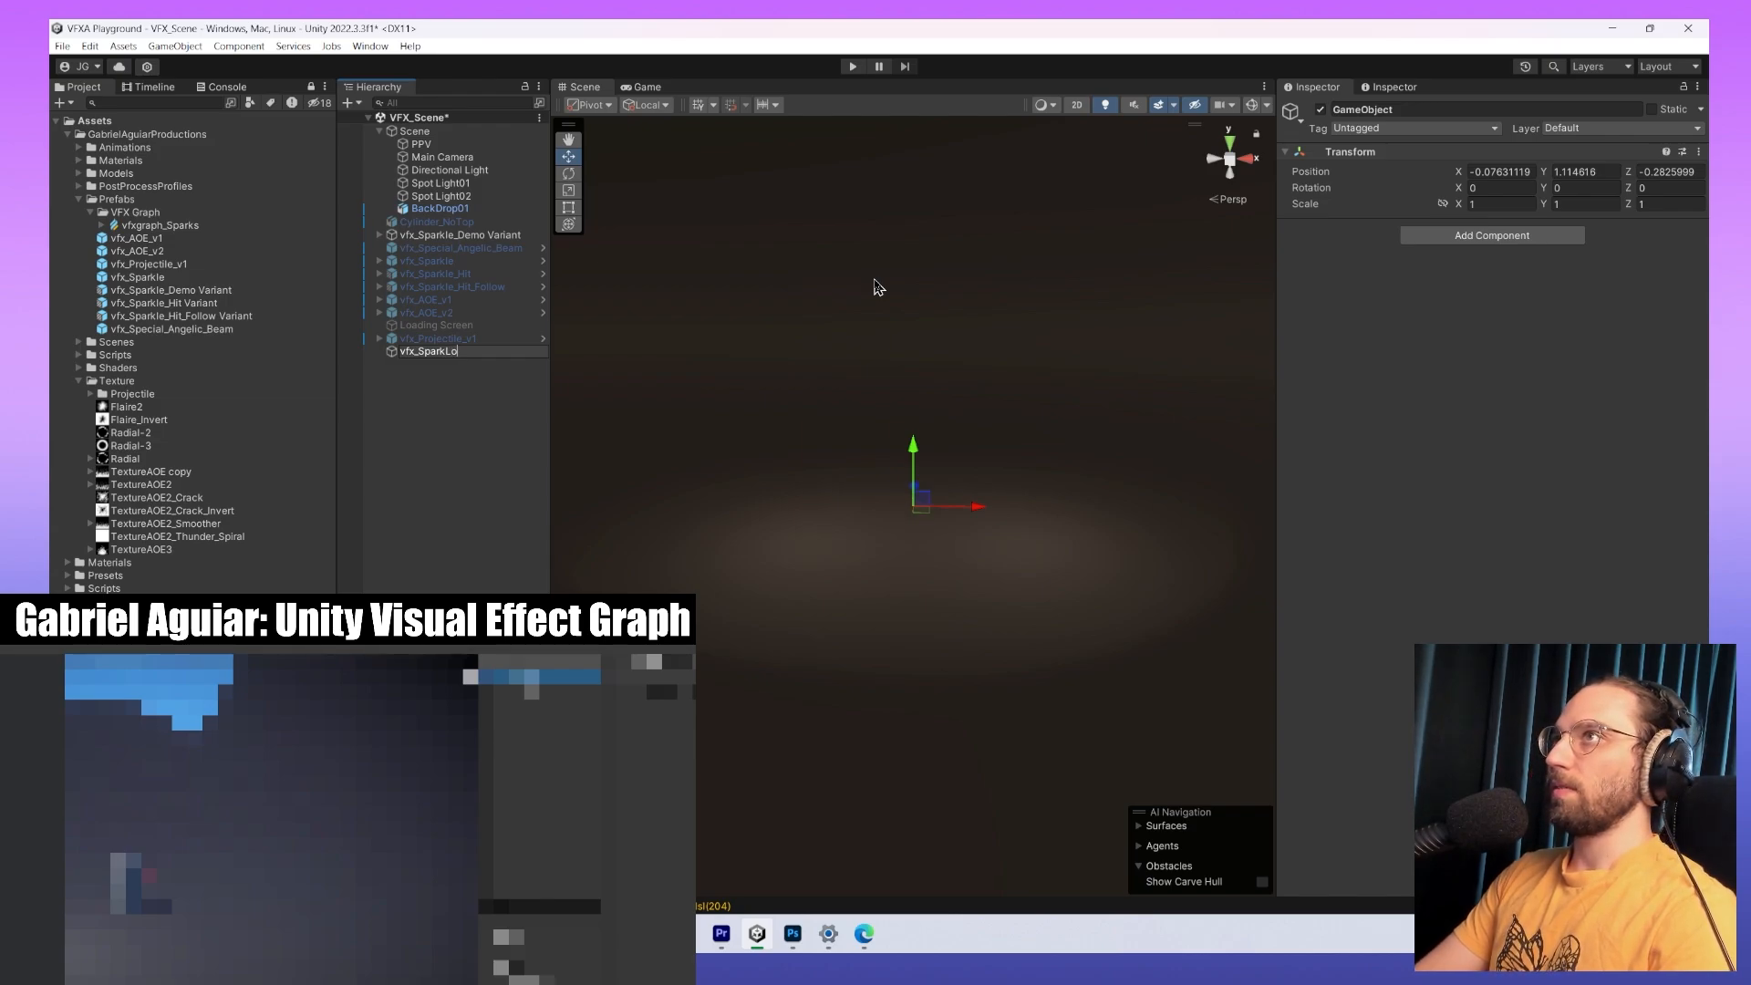
key("Return")
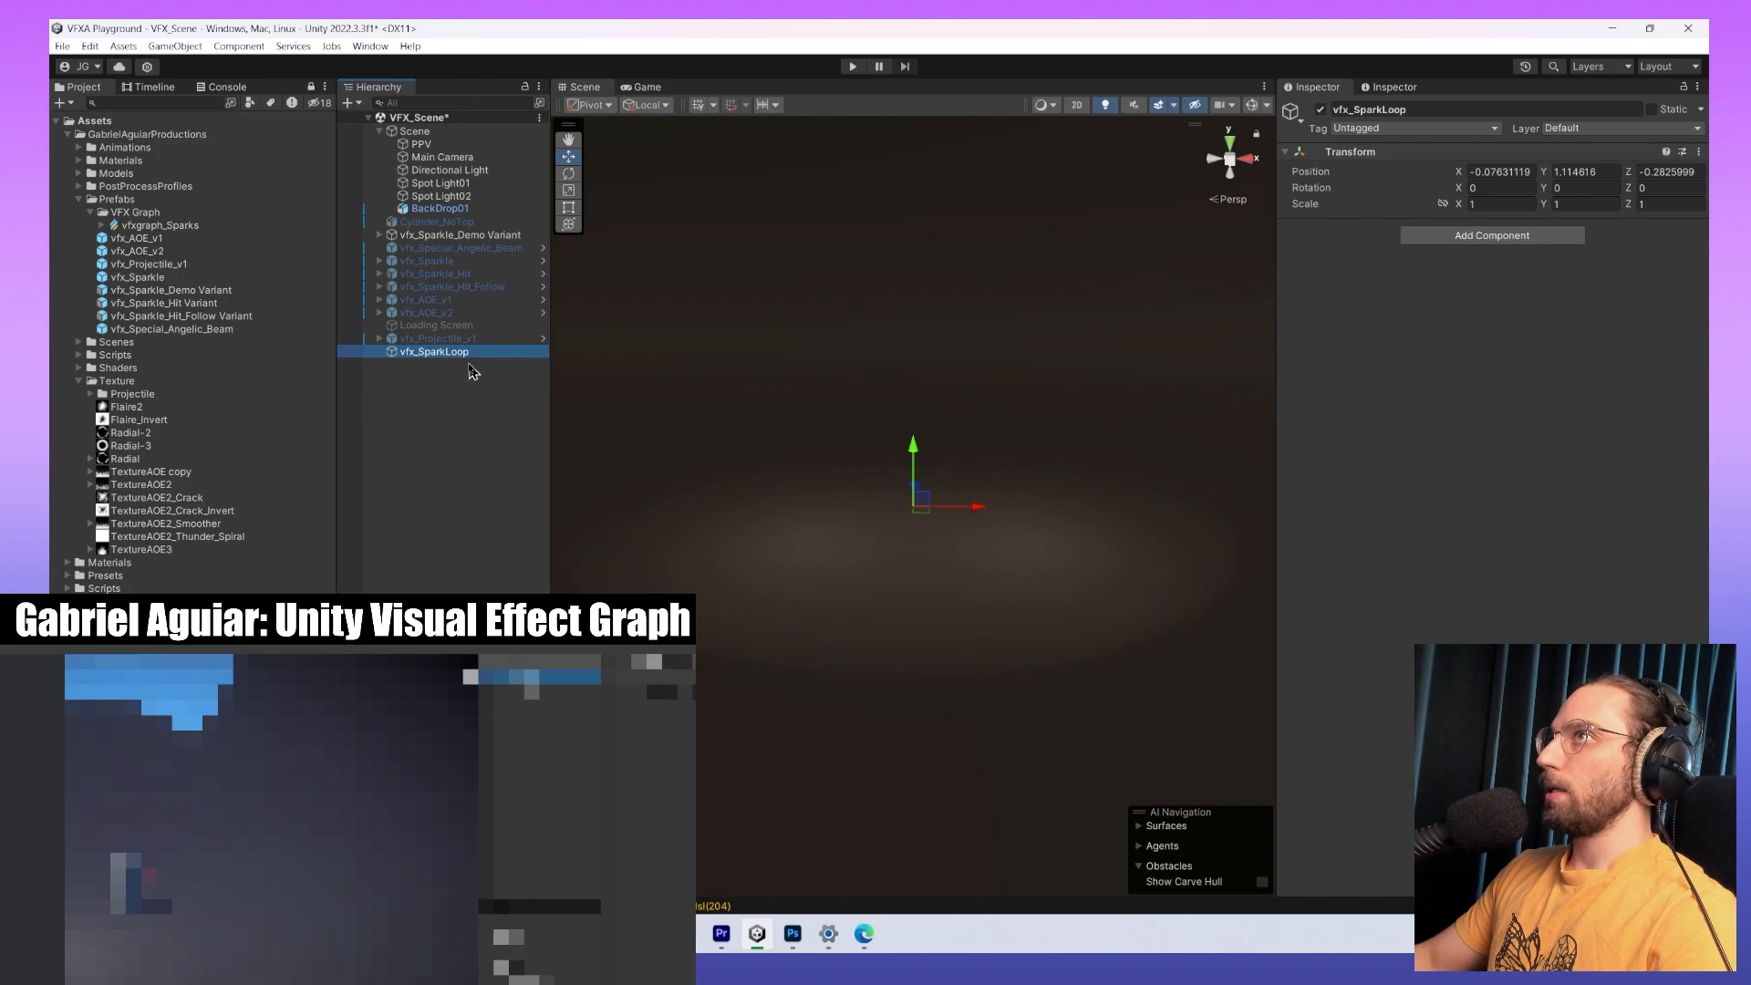
Set the position of vfx_SparkLoop to 0, 0, 0.
left_click(1530, 172)
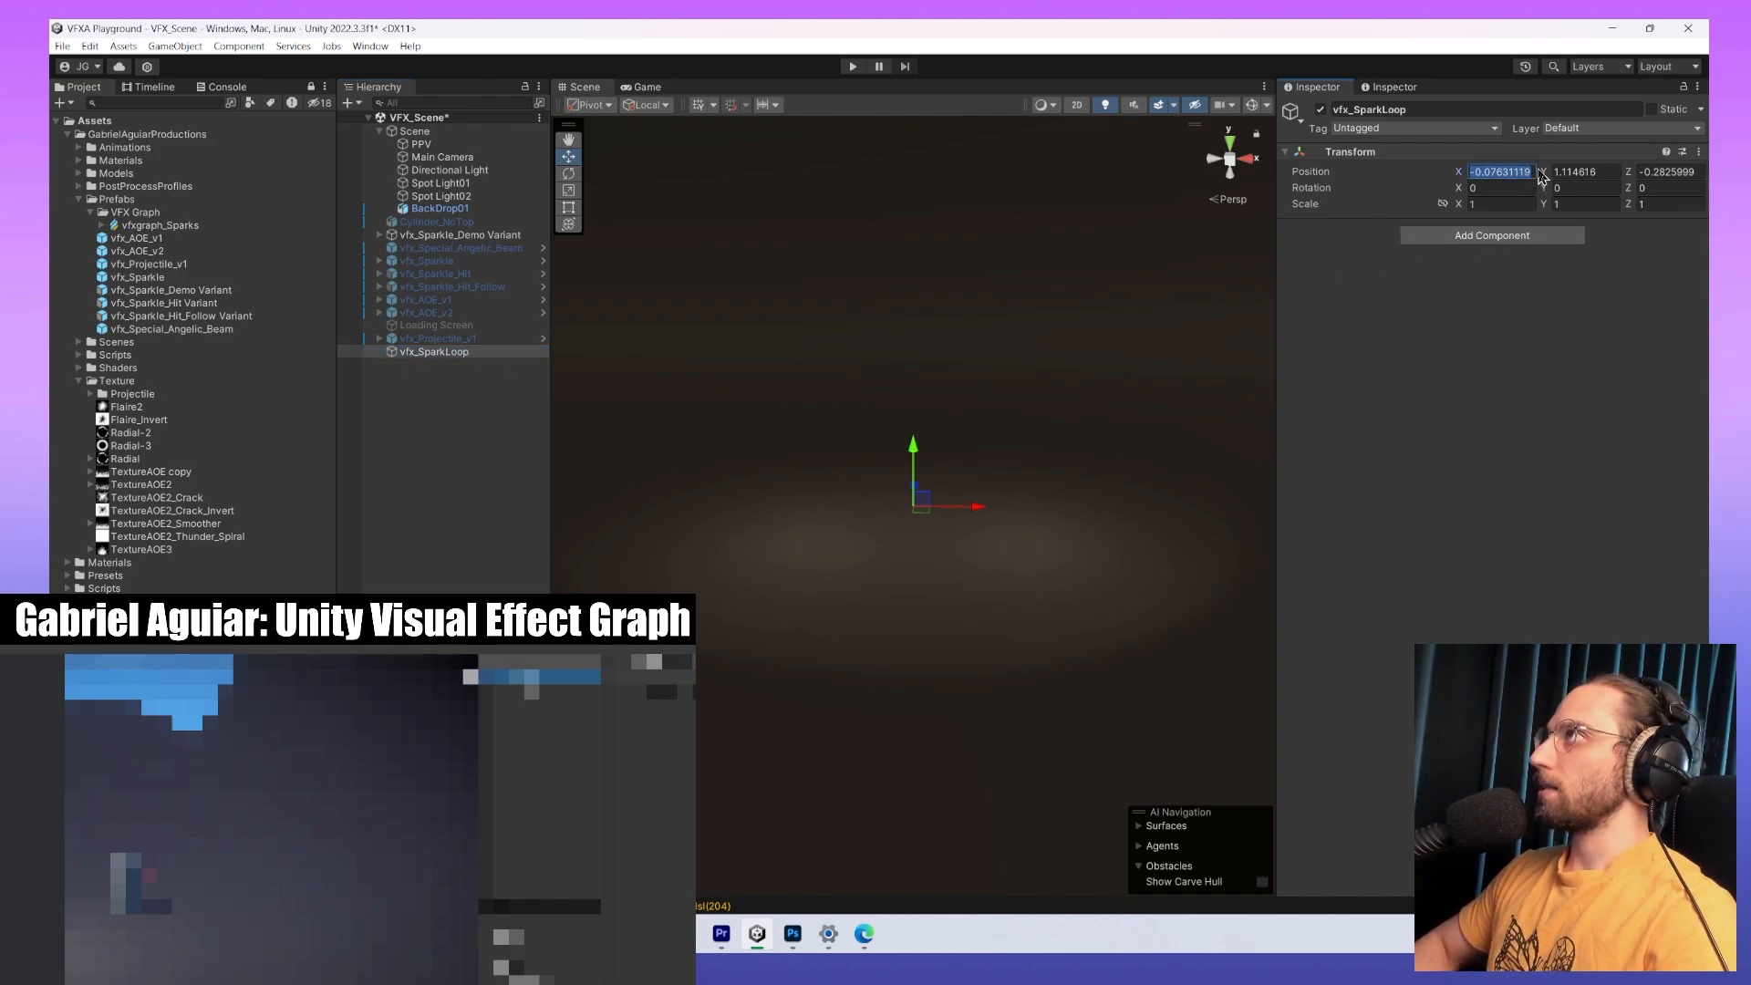
type("0")
key("Tab")
type("0")
key("Tab")
type("0")
middle_click_drag(1170, 573, 1098, 489)
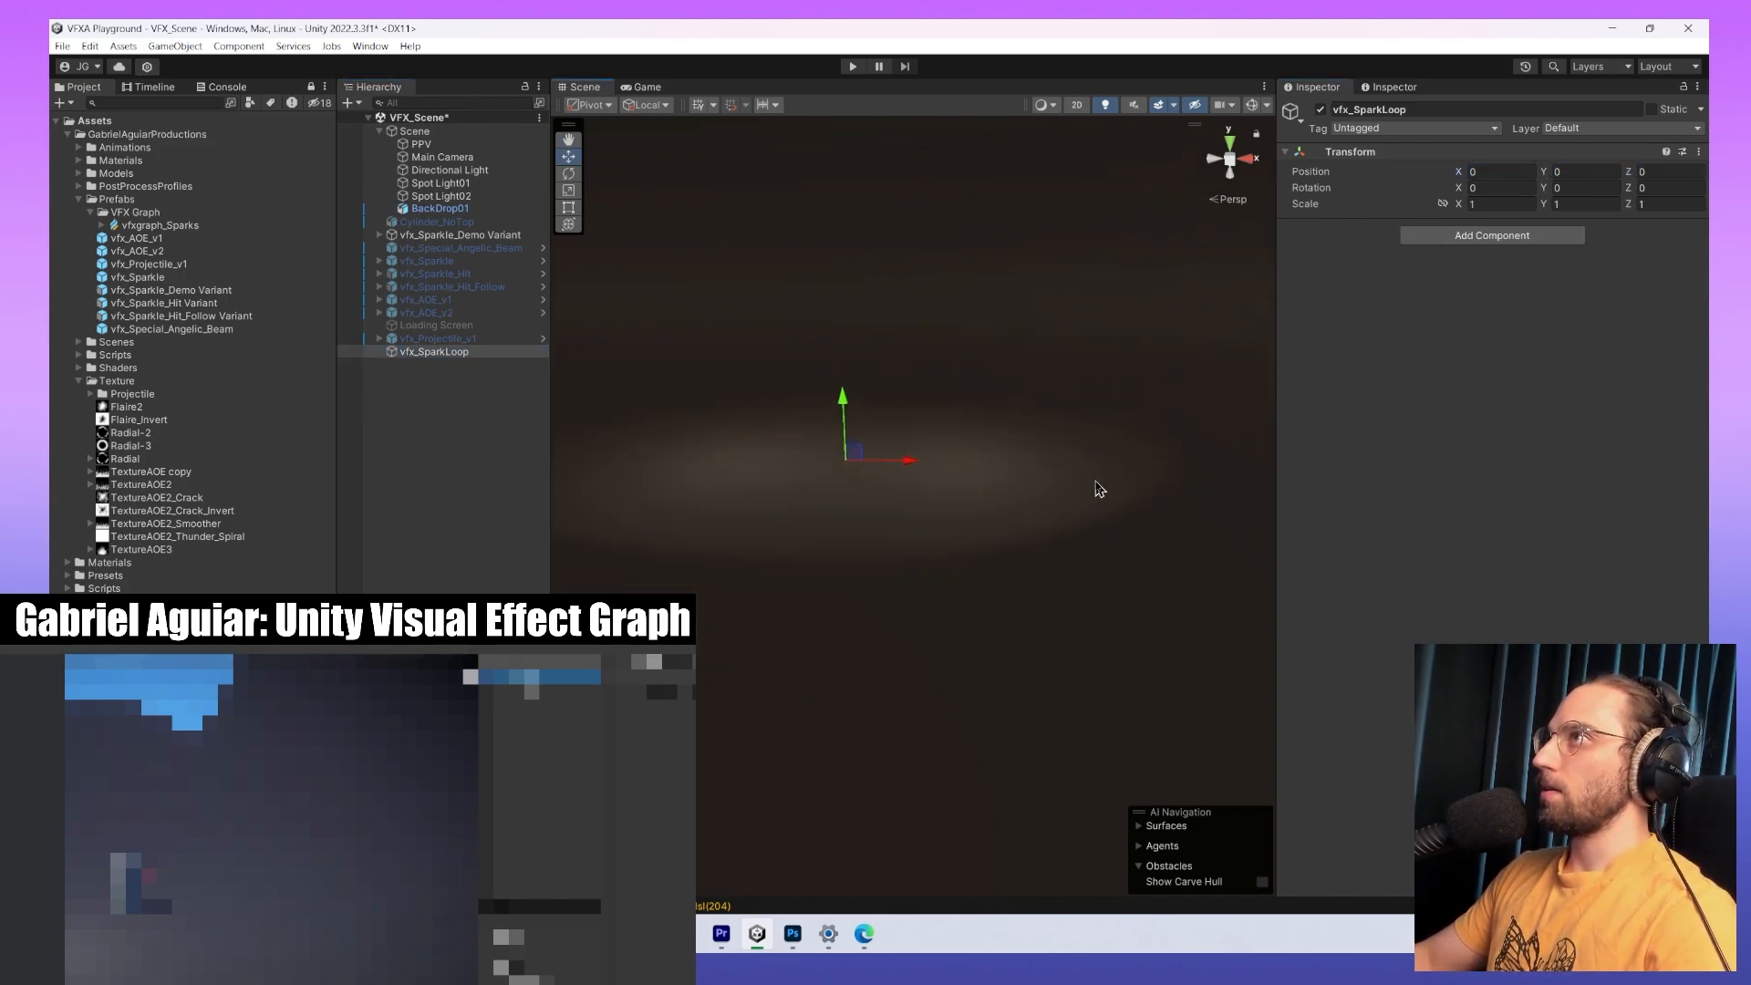
scroll(1098, 488, "up", 3)
middle_click_drag(872, 485, 1004, 539)
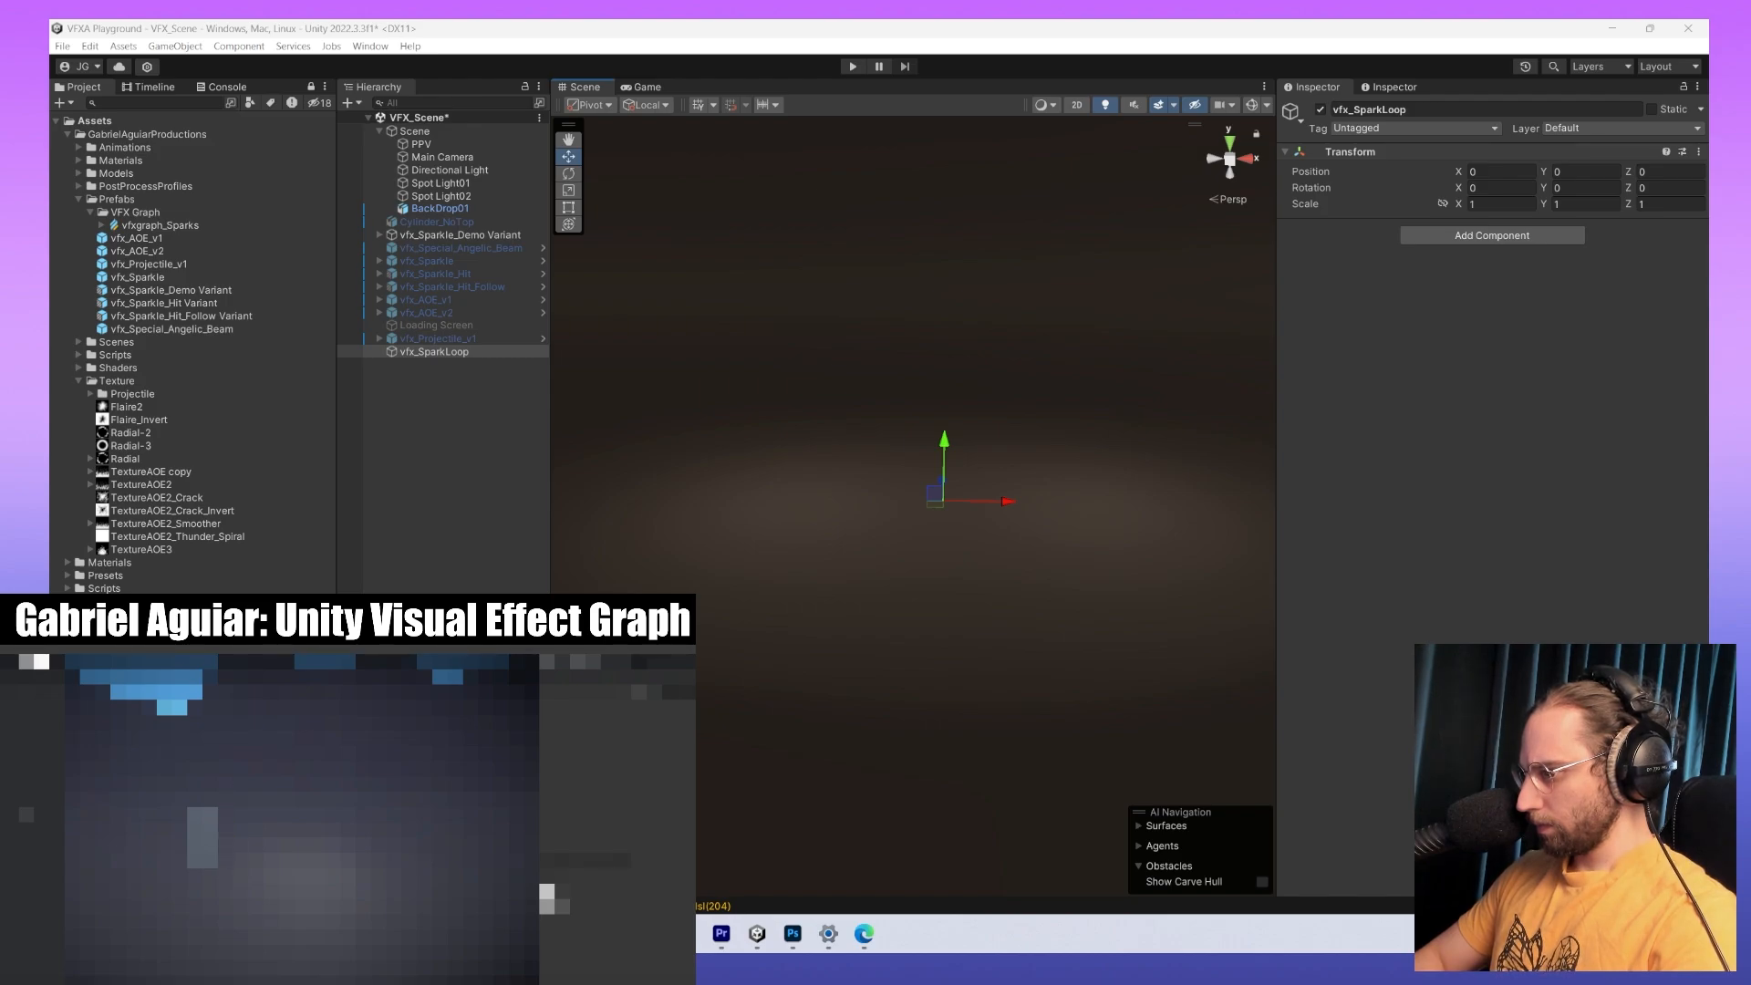
Add a 3D cube as a separate object at the root of the scene.
left_click(406, 461)
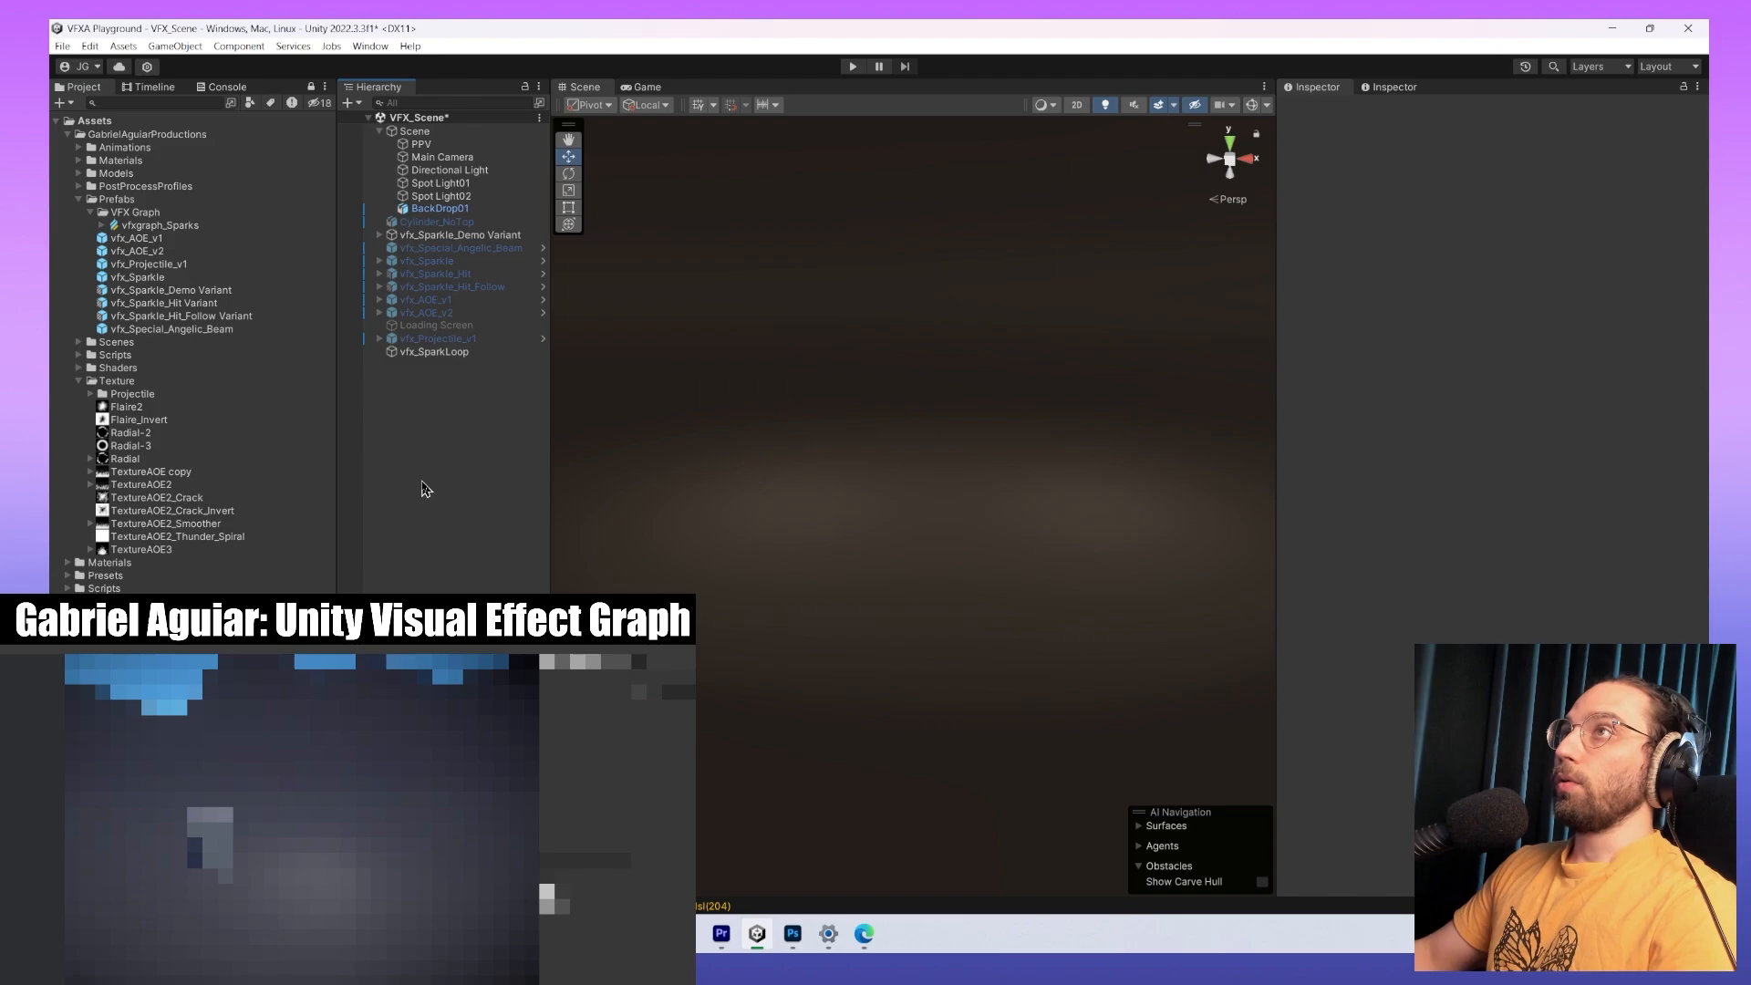
right_click(439, 417)
mouse_move(547, 656)
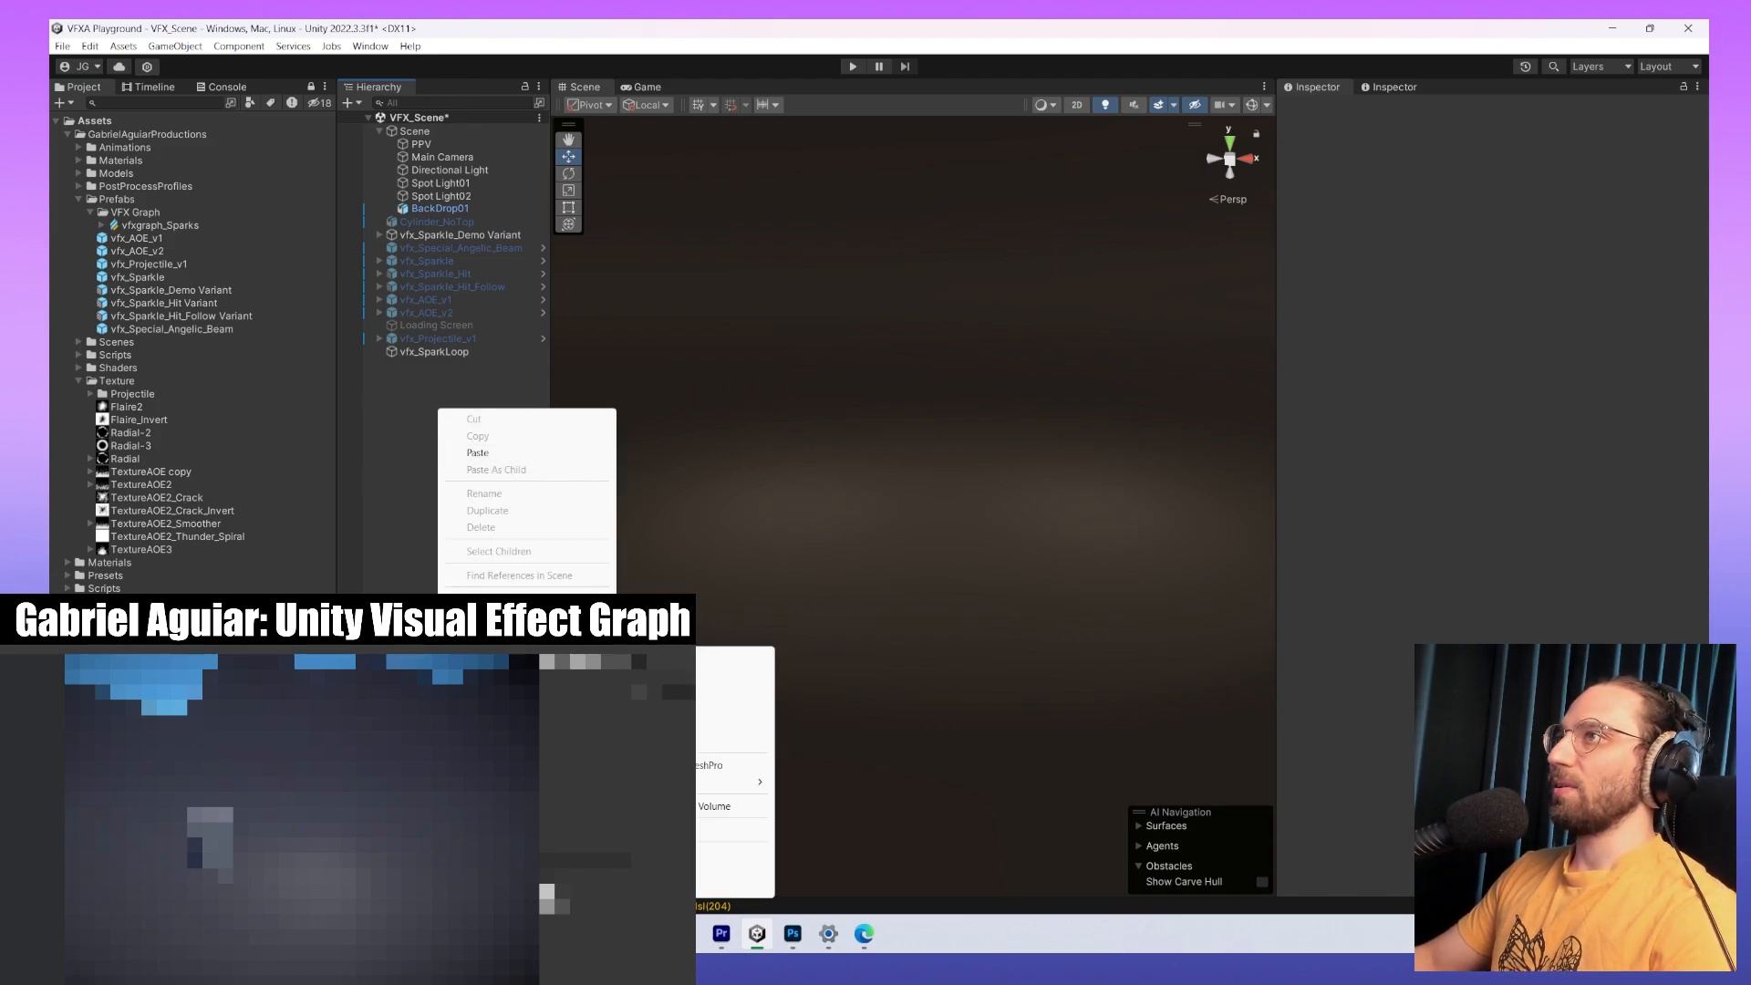
left_click(714, 670)
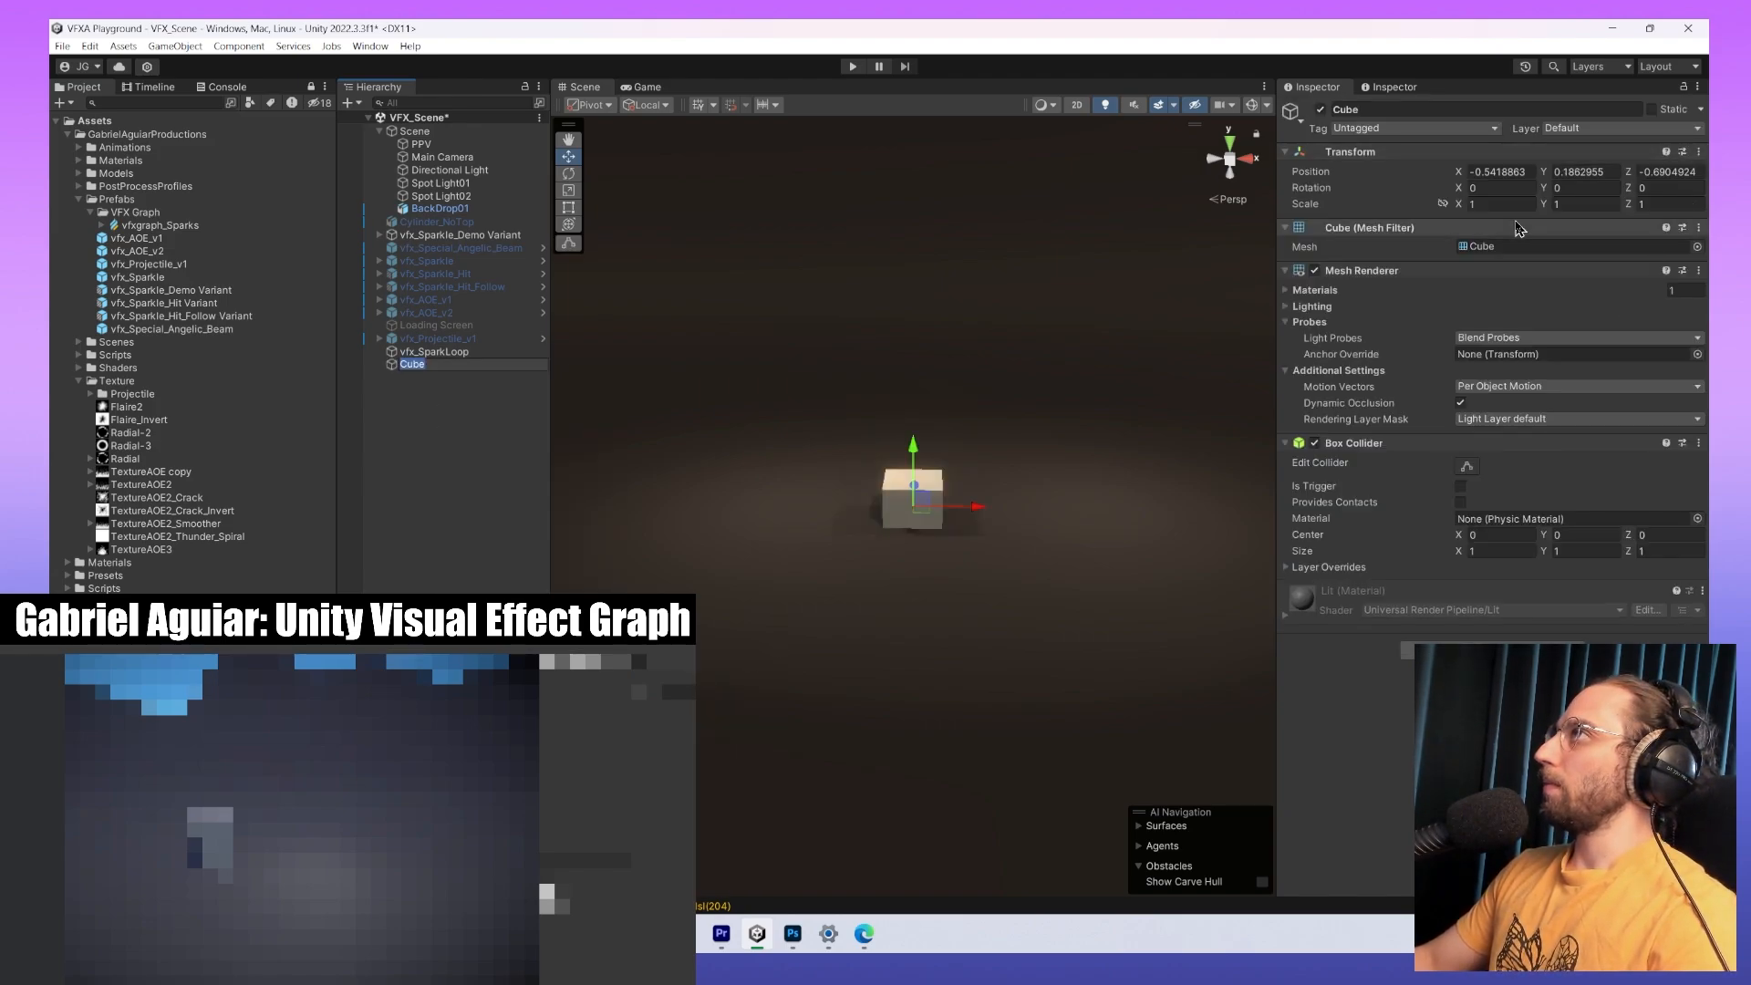
Scale the cube to 1.8 on Y and raise it to Y position 0.85 so it stands on the floor.
left_click(1230, 161)
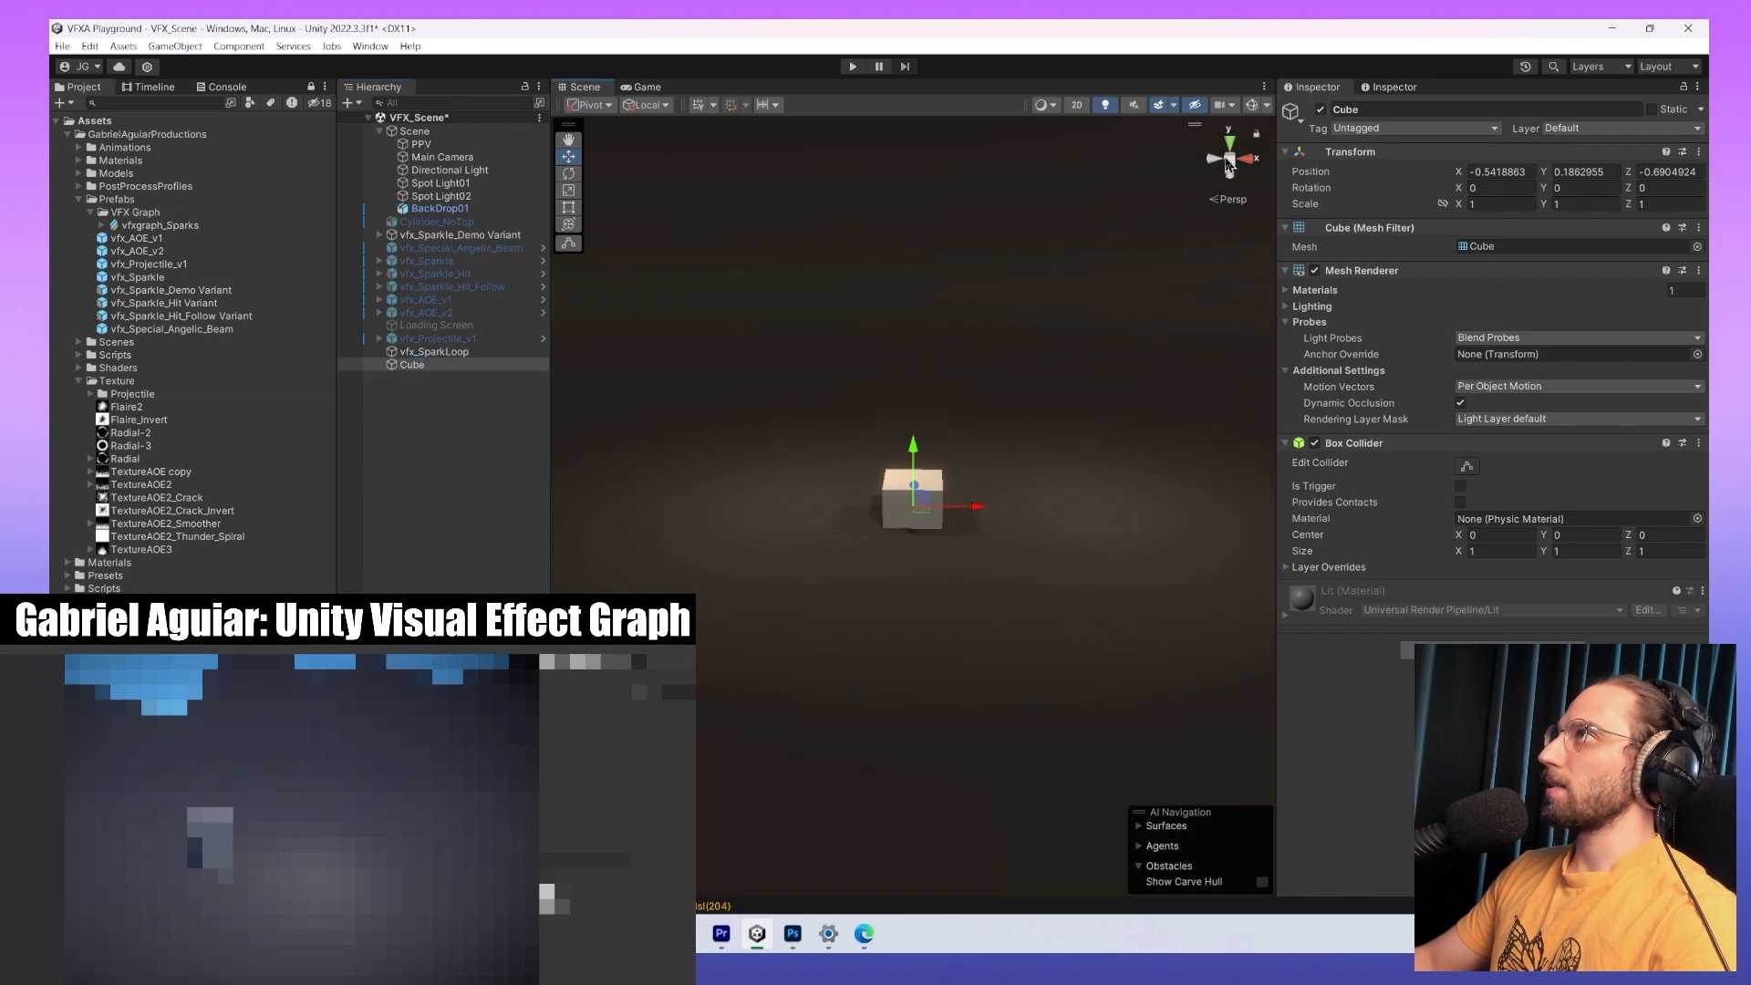
left_click(1246, 162)
left_click_drag(914, 473, 1086, 530, "ctrl")
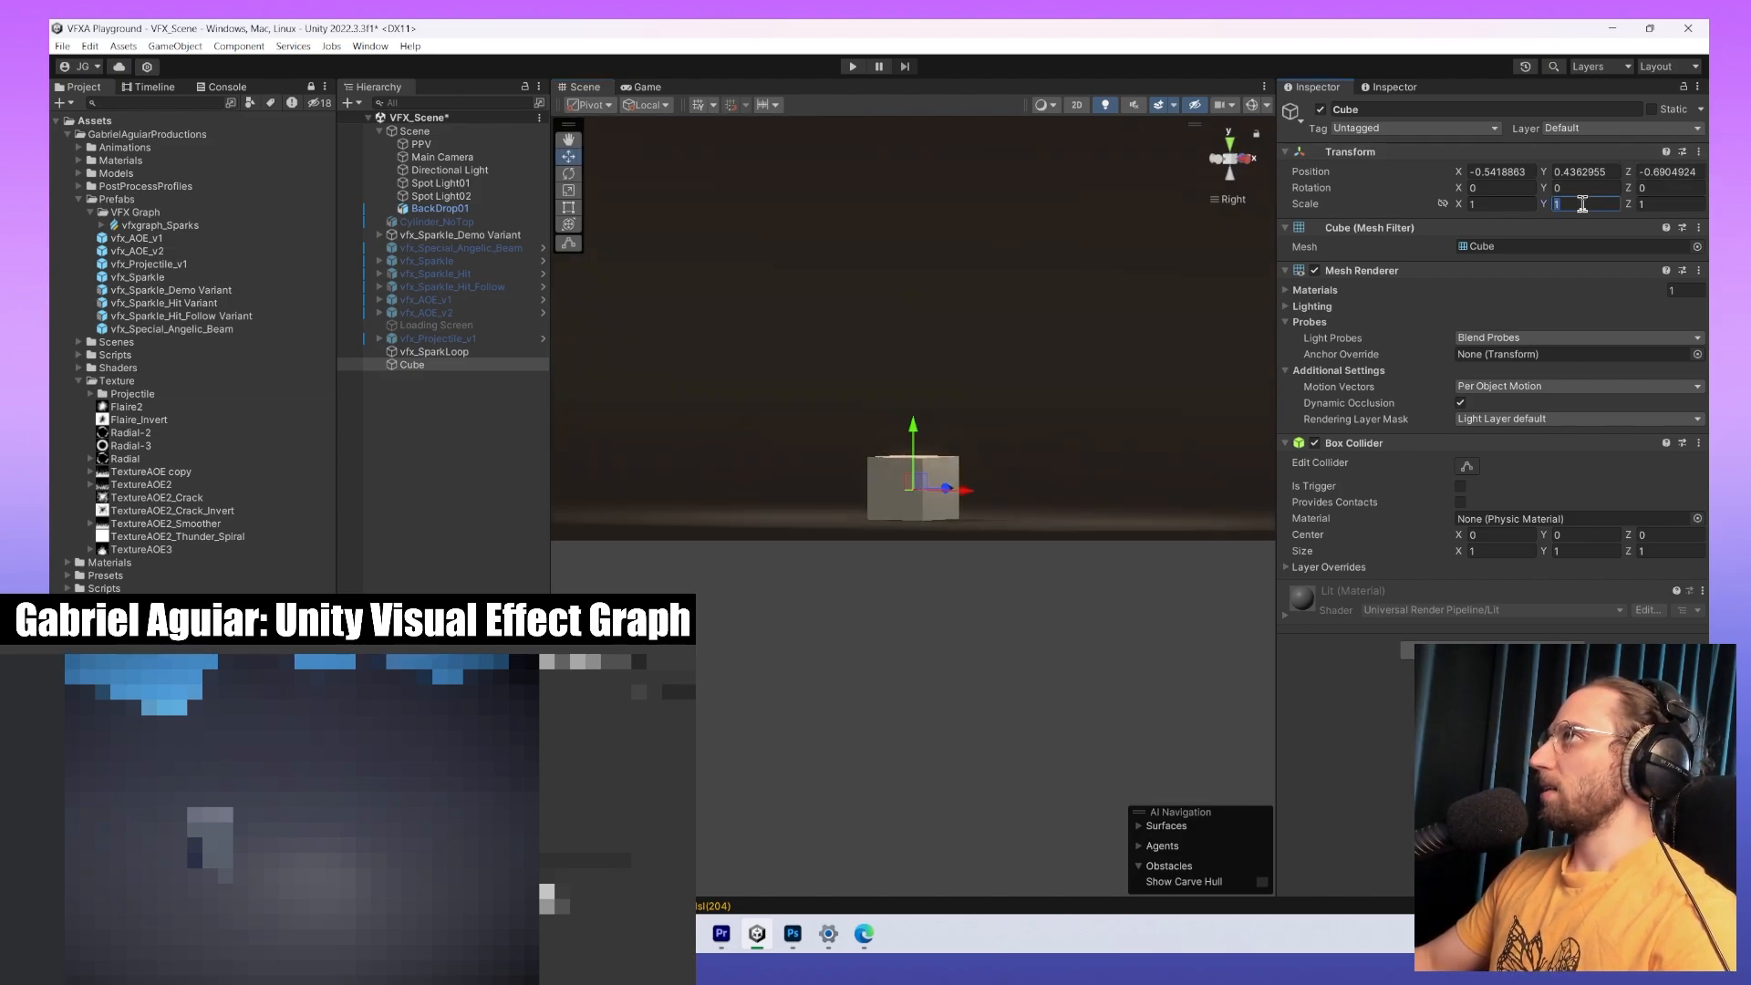
type("2")
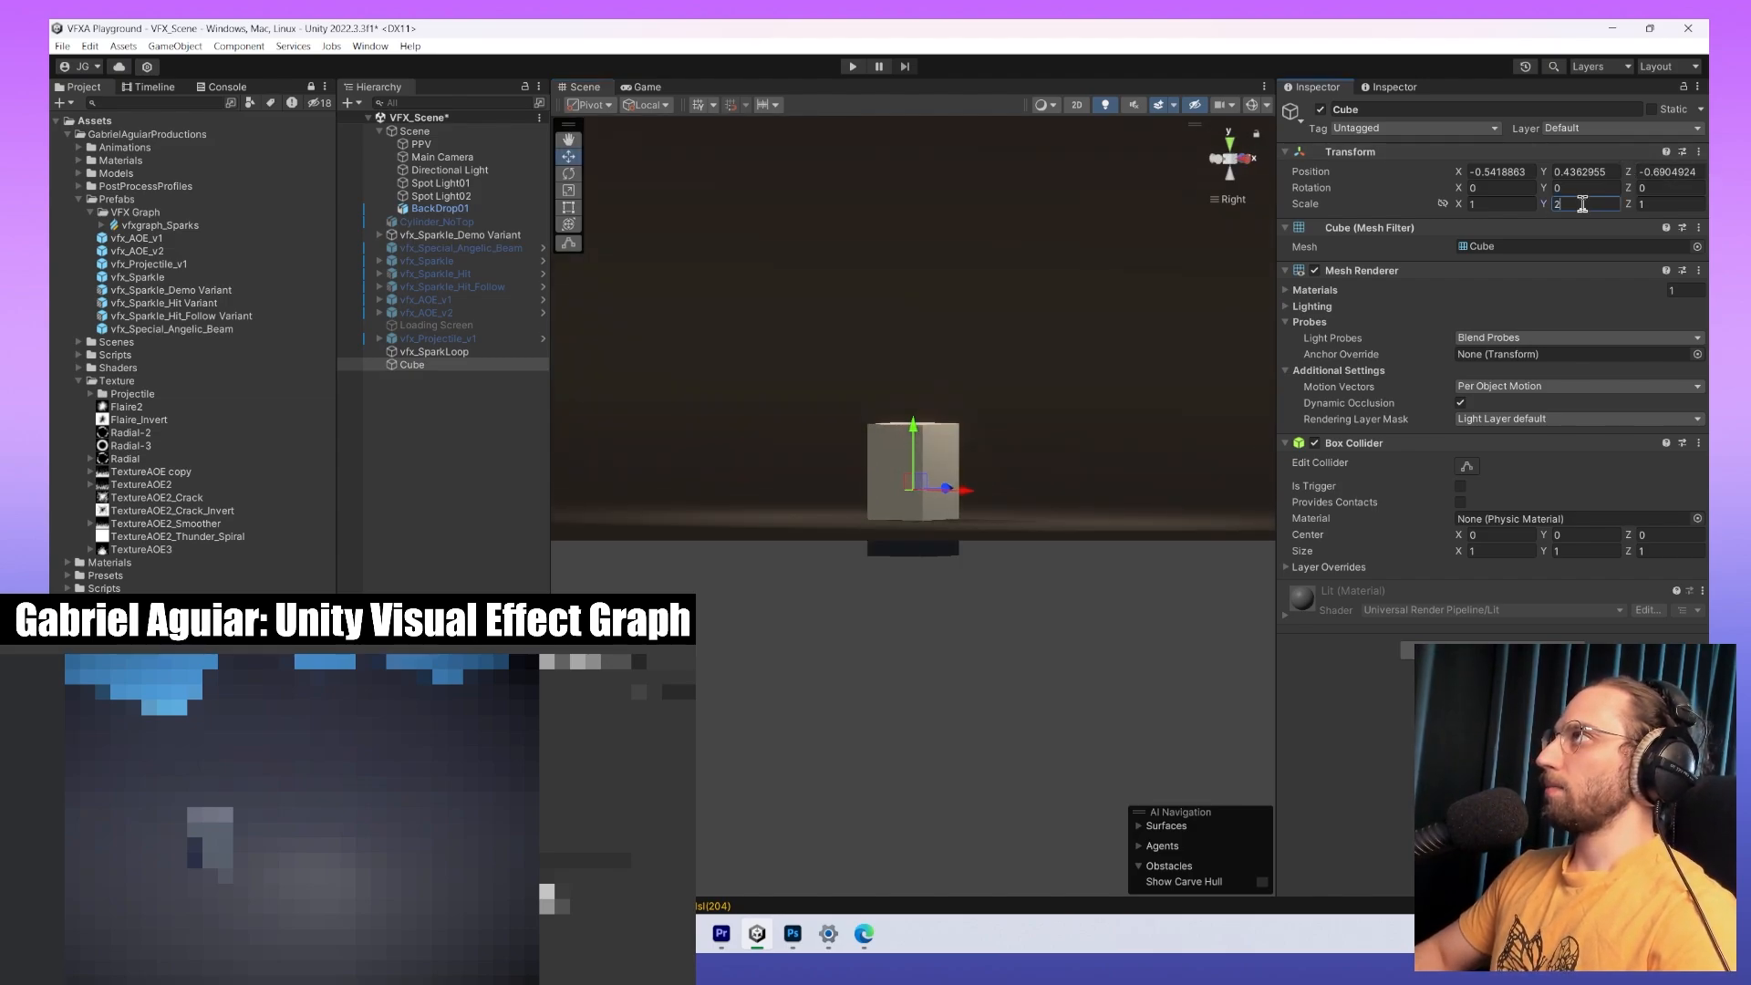
type("1.8")
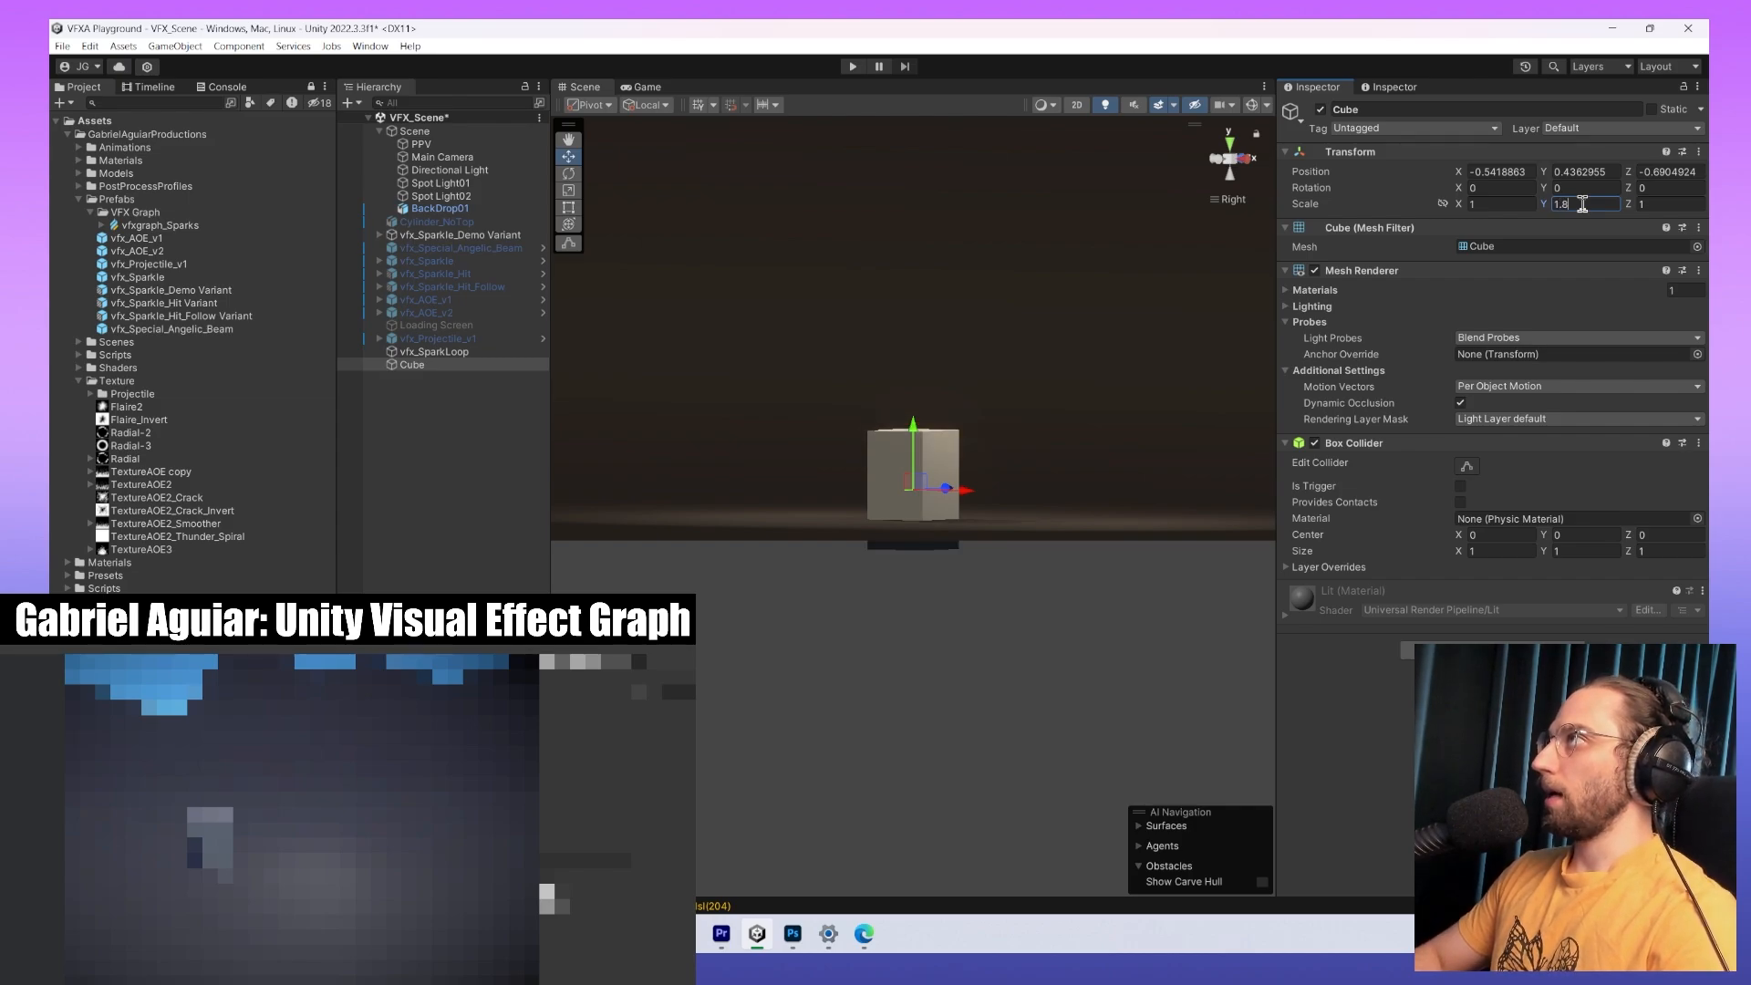
left_click_drag(914, 449, 914, 420)
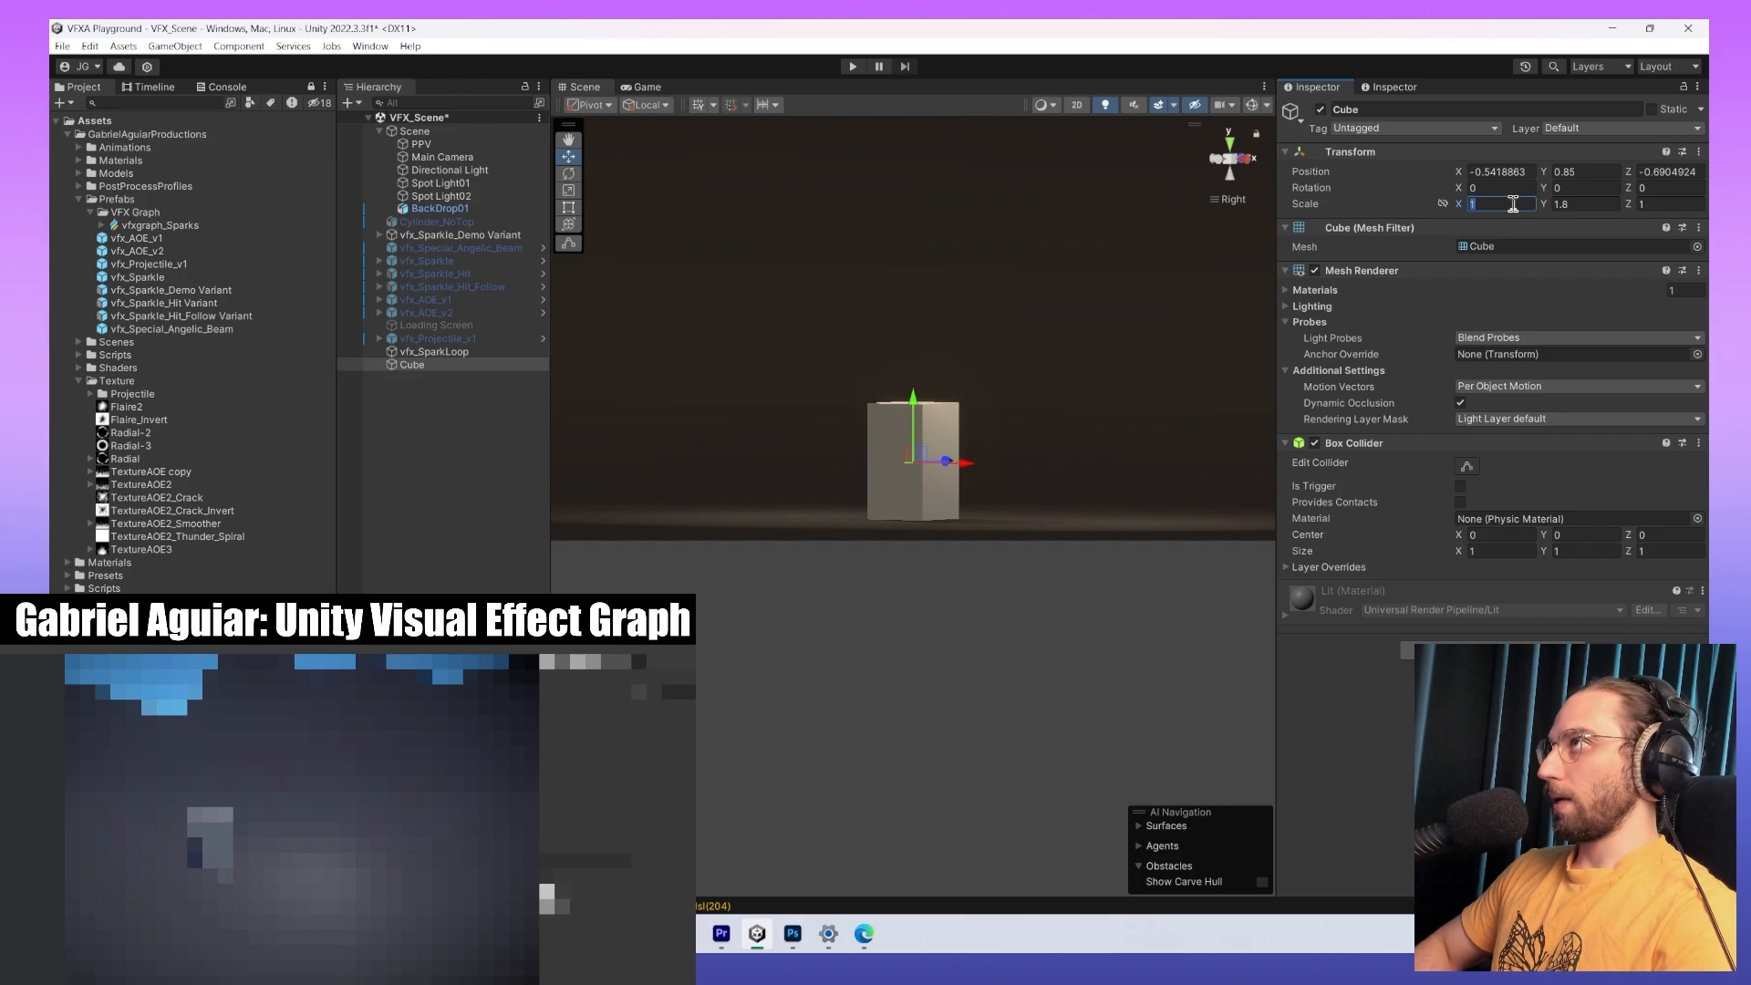
Narrow the cube into a pillar by setting its X and Z scale to 0.4.
type("0.")
key("Tab")
key("Tab")
type("0.3")
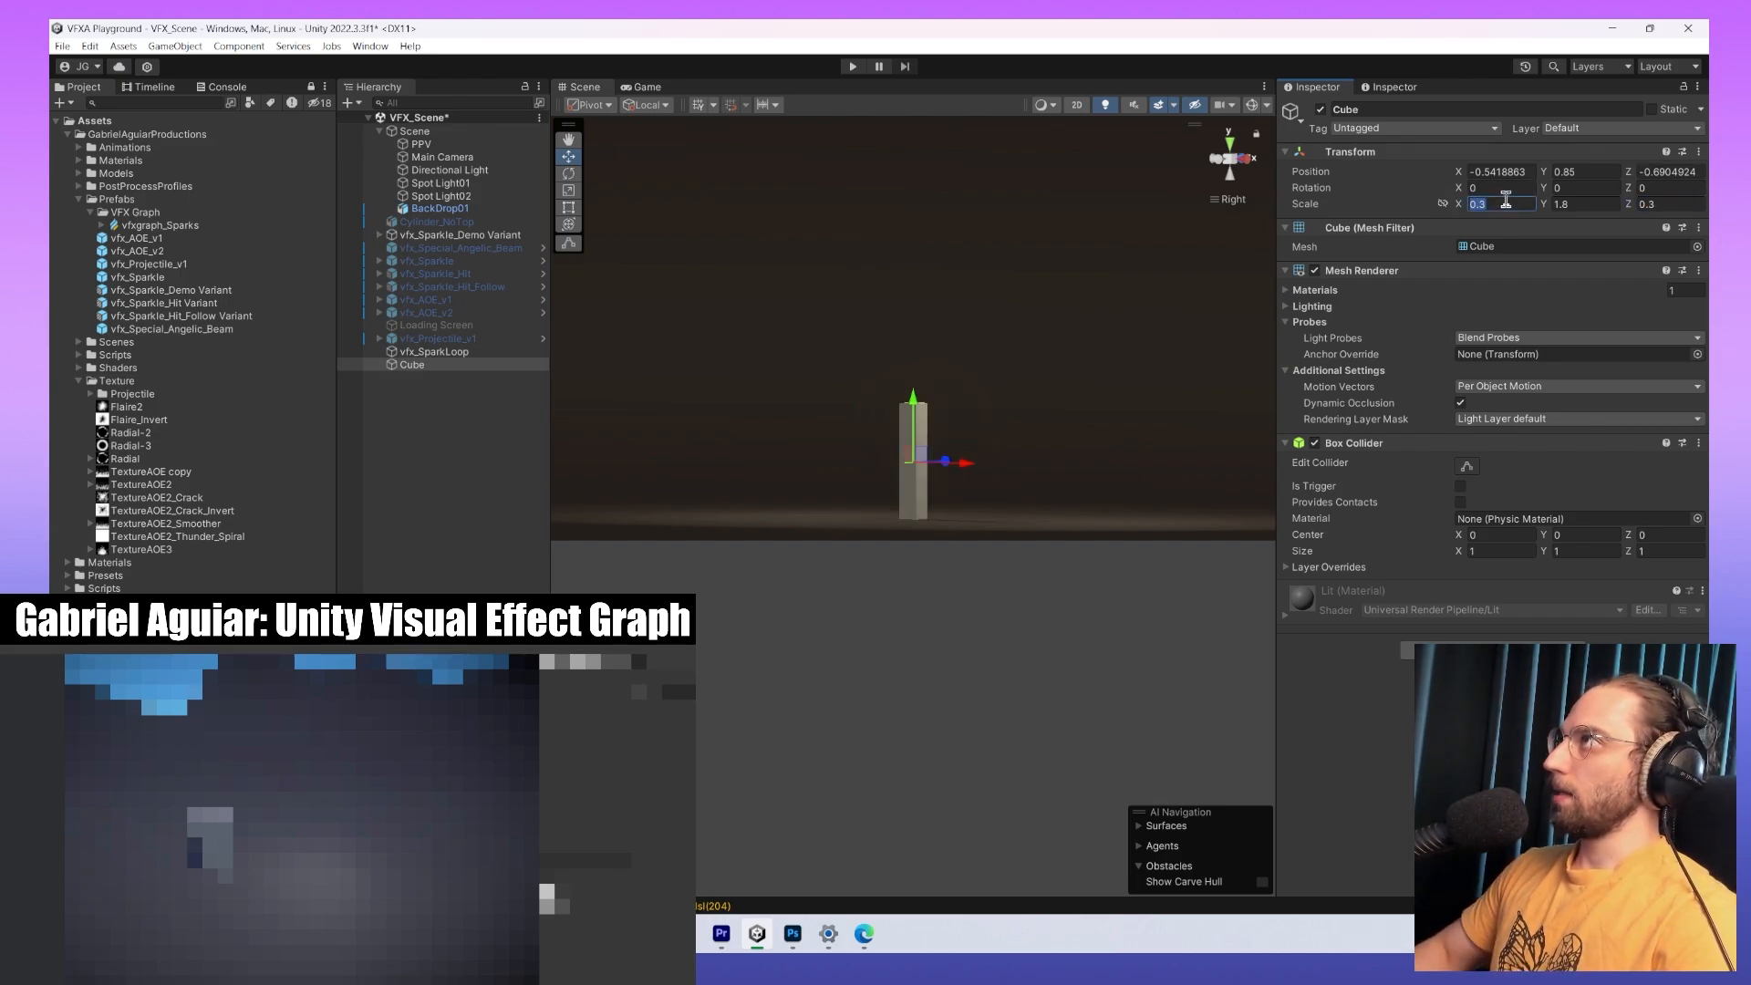
type("0.4")
key("Tab")
key("Tab")
type("0.4")
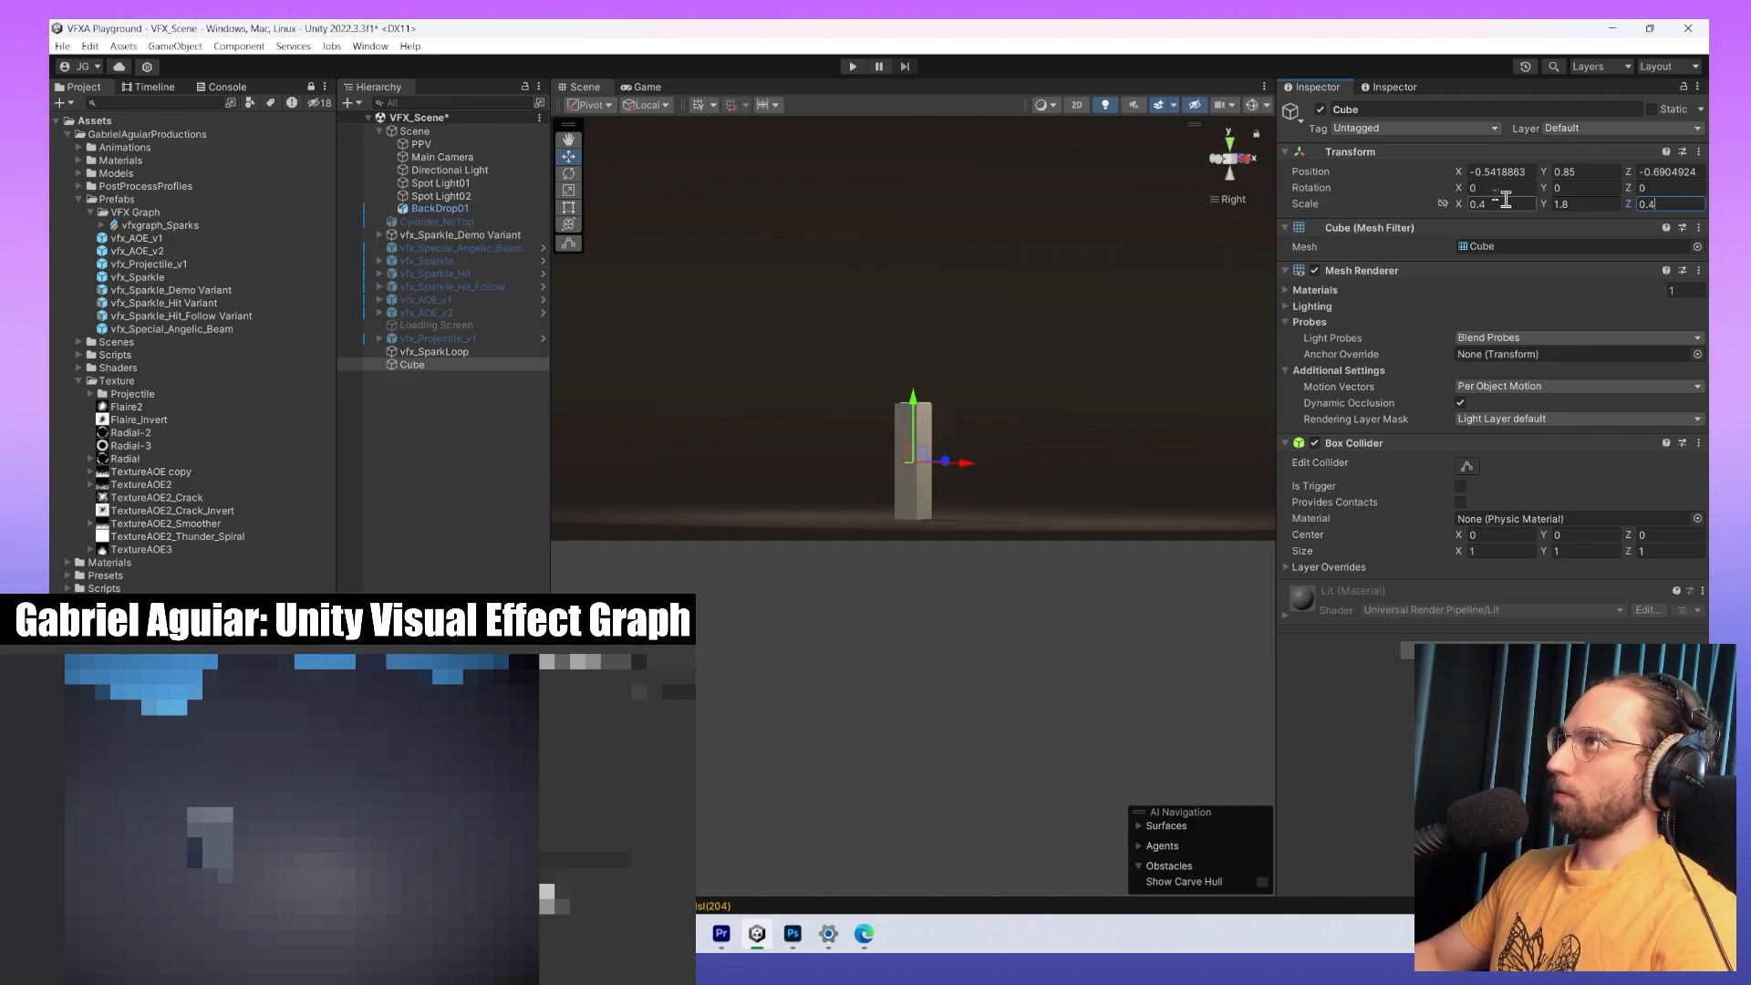
Shift the cube along the X axis to position -1.6.
left_click_drag(959, 442, 1173, 416, "alt")
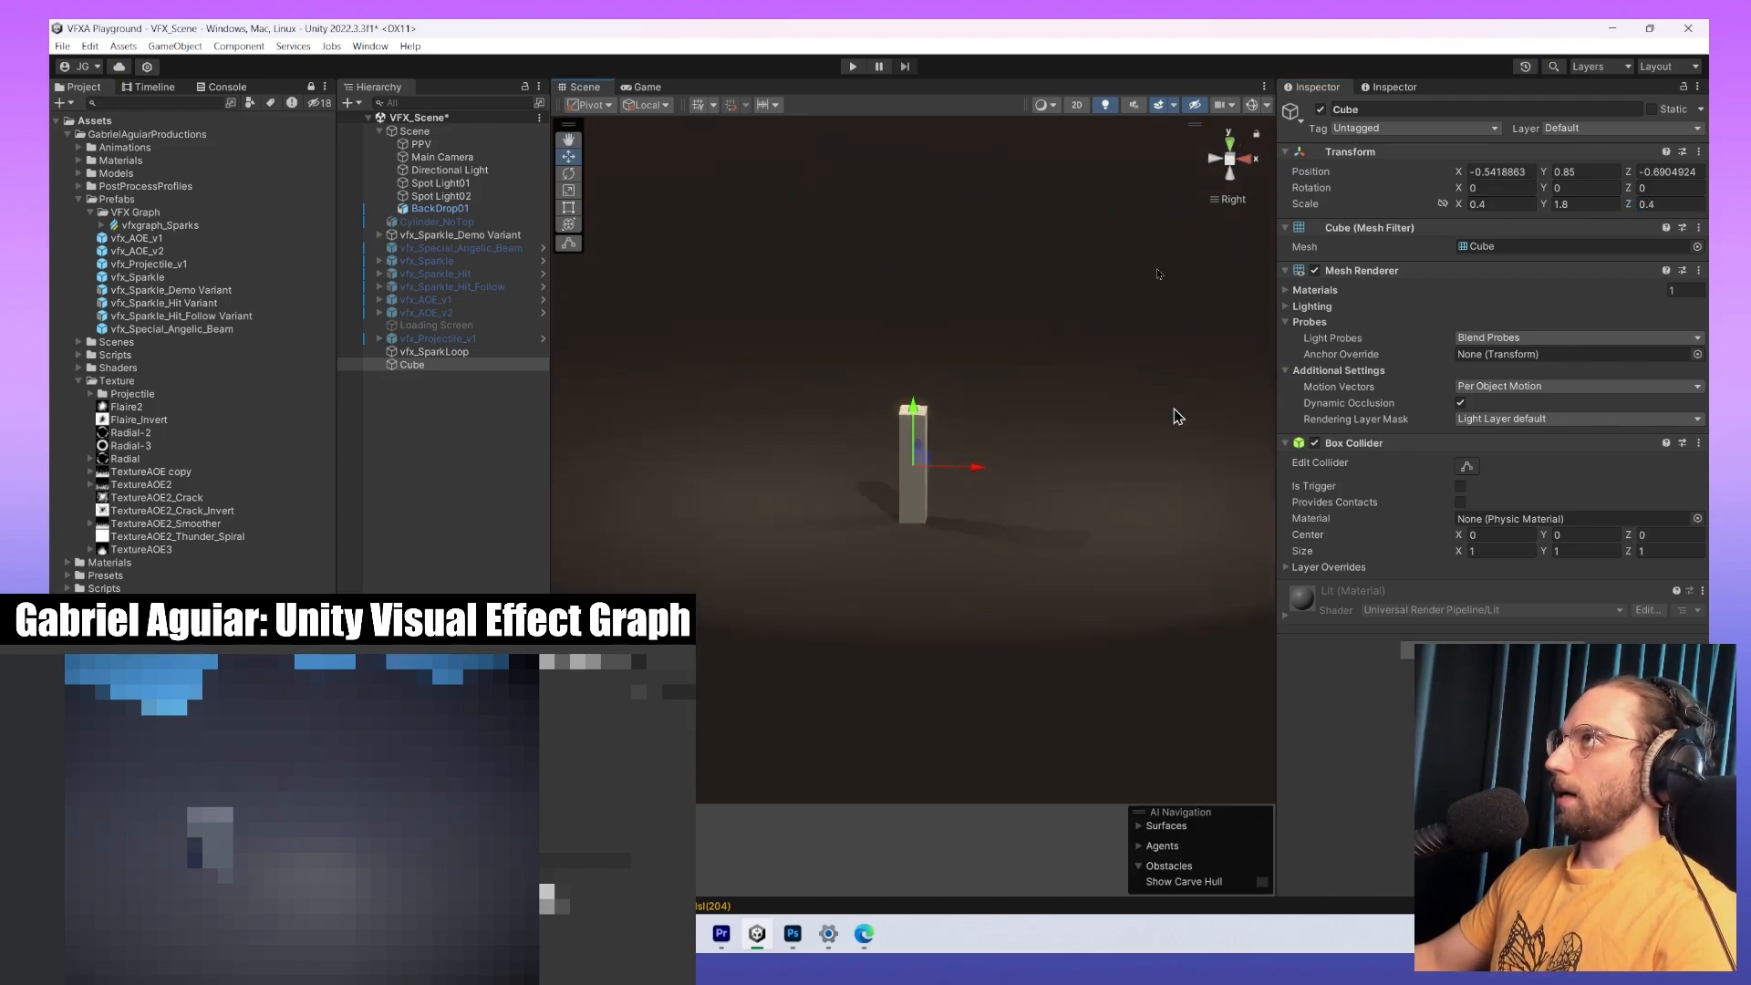
left_click(1229, 171)
scroll(1161, 391, "up", 5)
left_click_drag(988, 599, 1016, 496, "alt")
scroll(1016, 496, "down", 6)
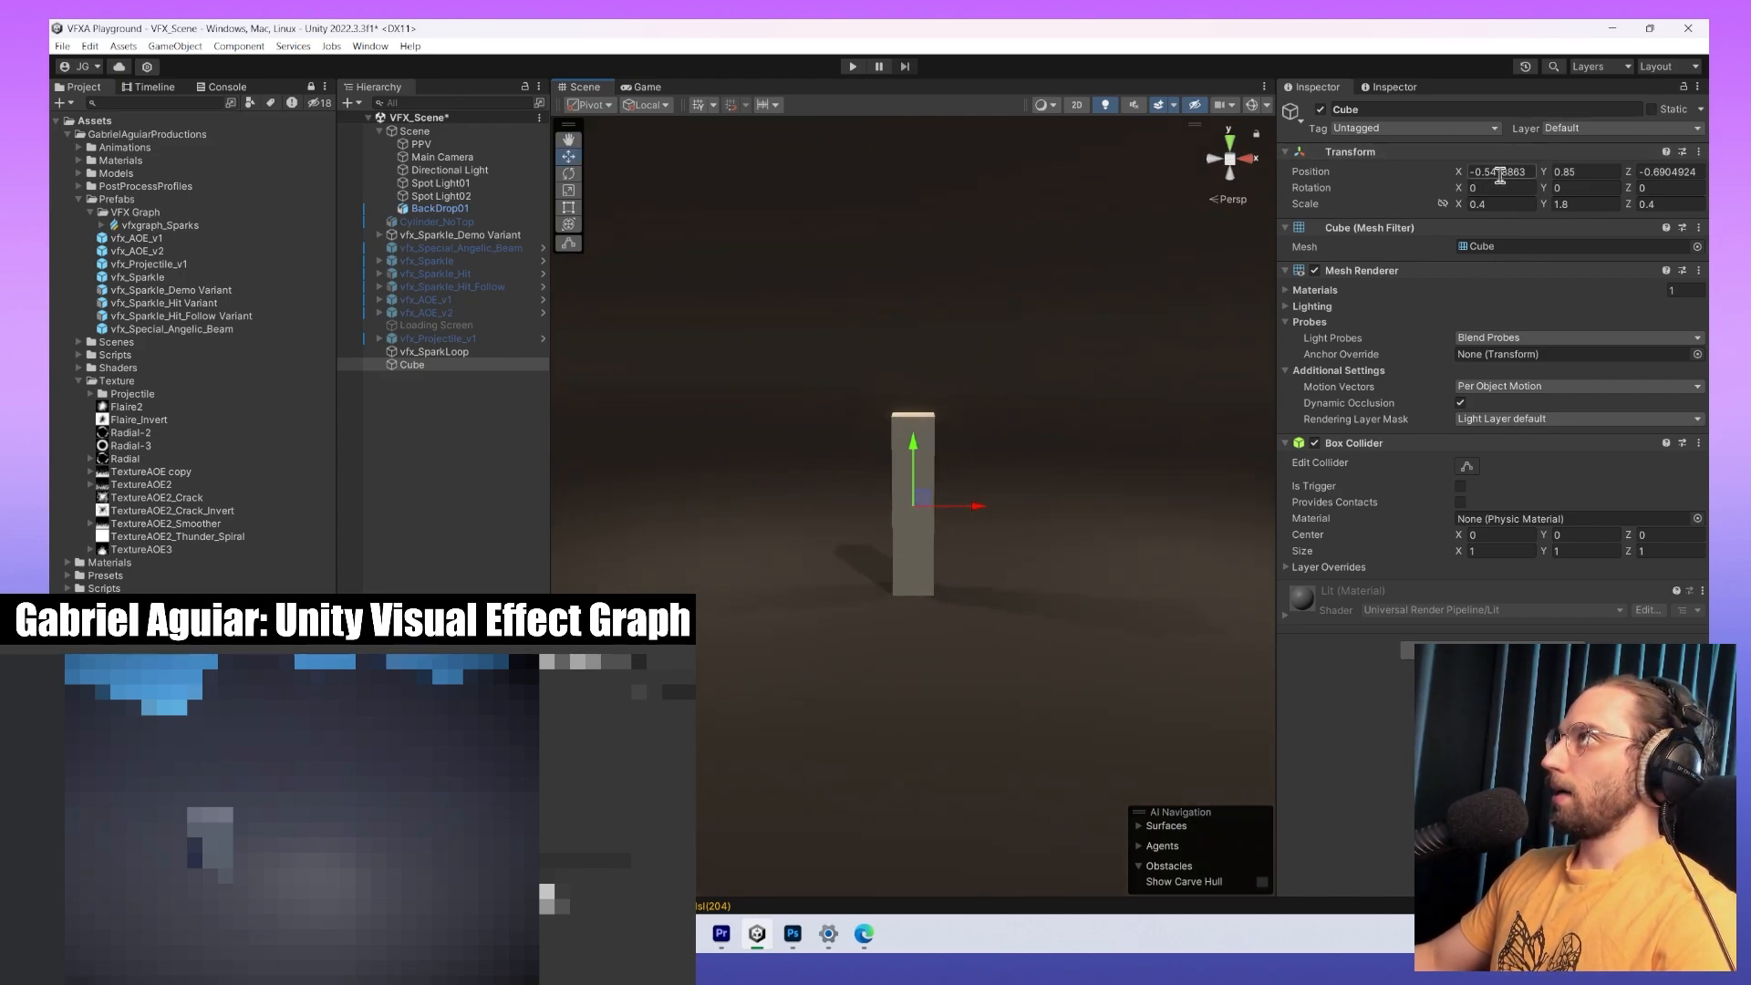
left_click_drag(1456, 172, 1430, 178)
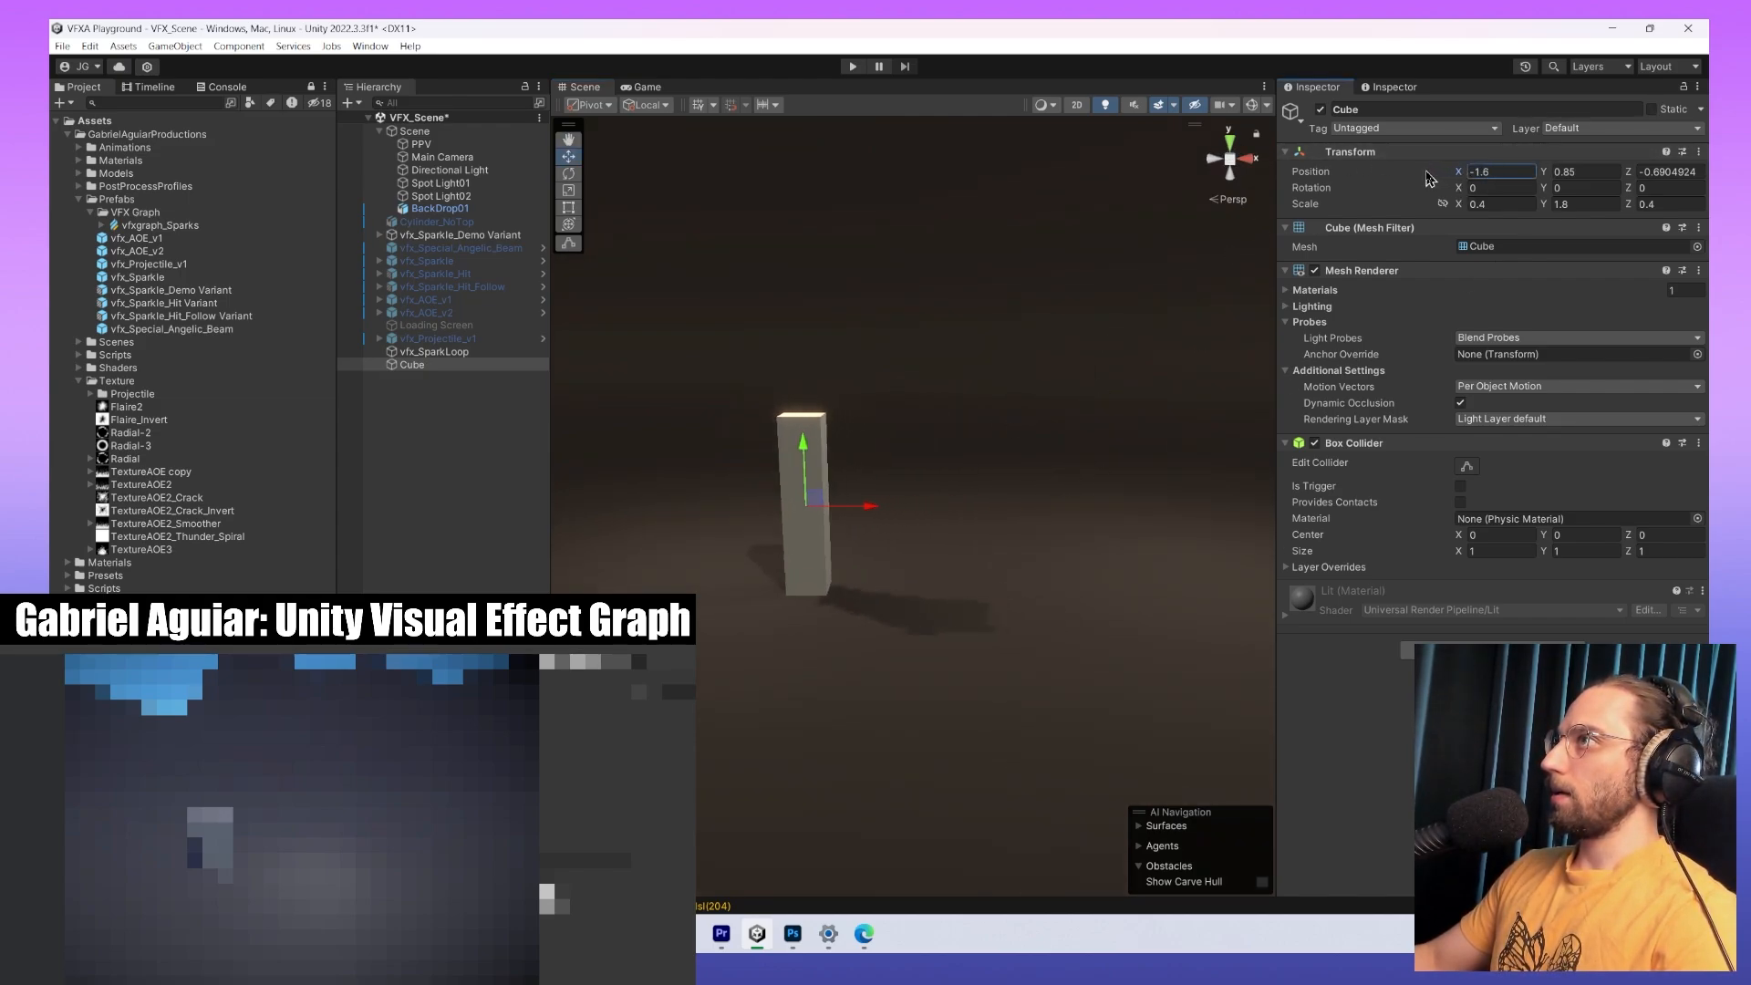
Move vfx_SparkLoop to the upper part of the pillar, at about X -1.489, Y 1.373, Z -0.663.
left_click(475, 352)
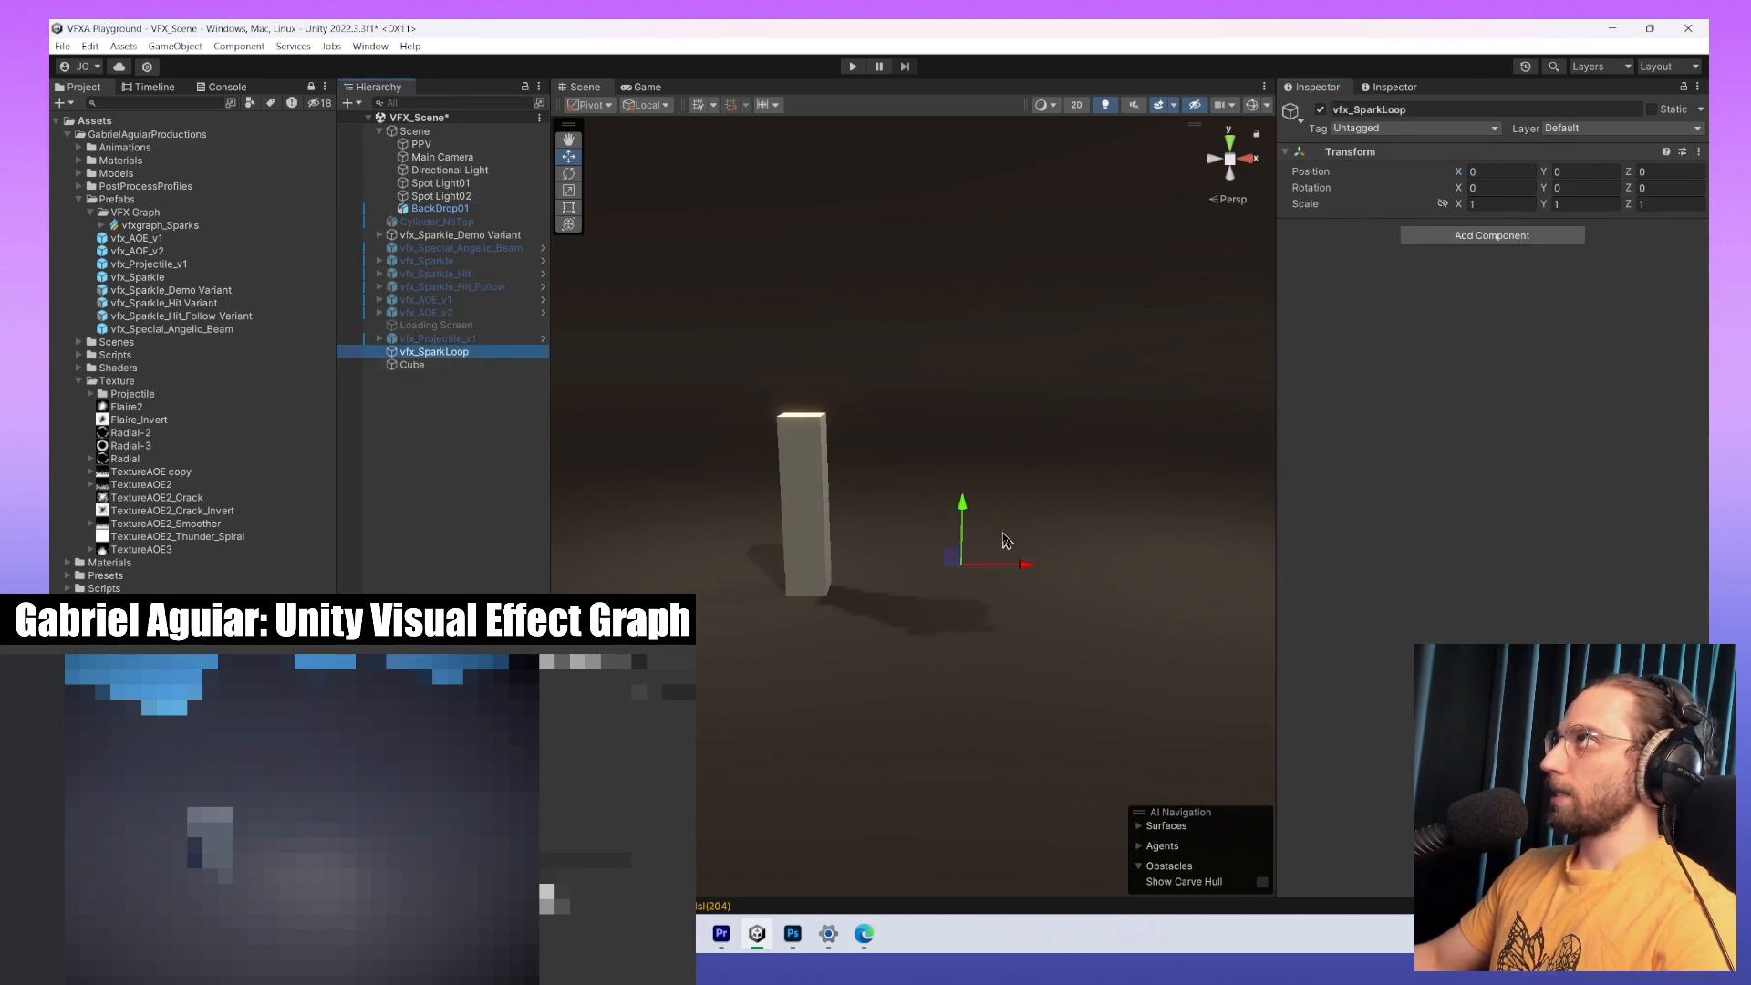
left_click_drag(1037, 579, 1020, 570)
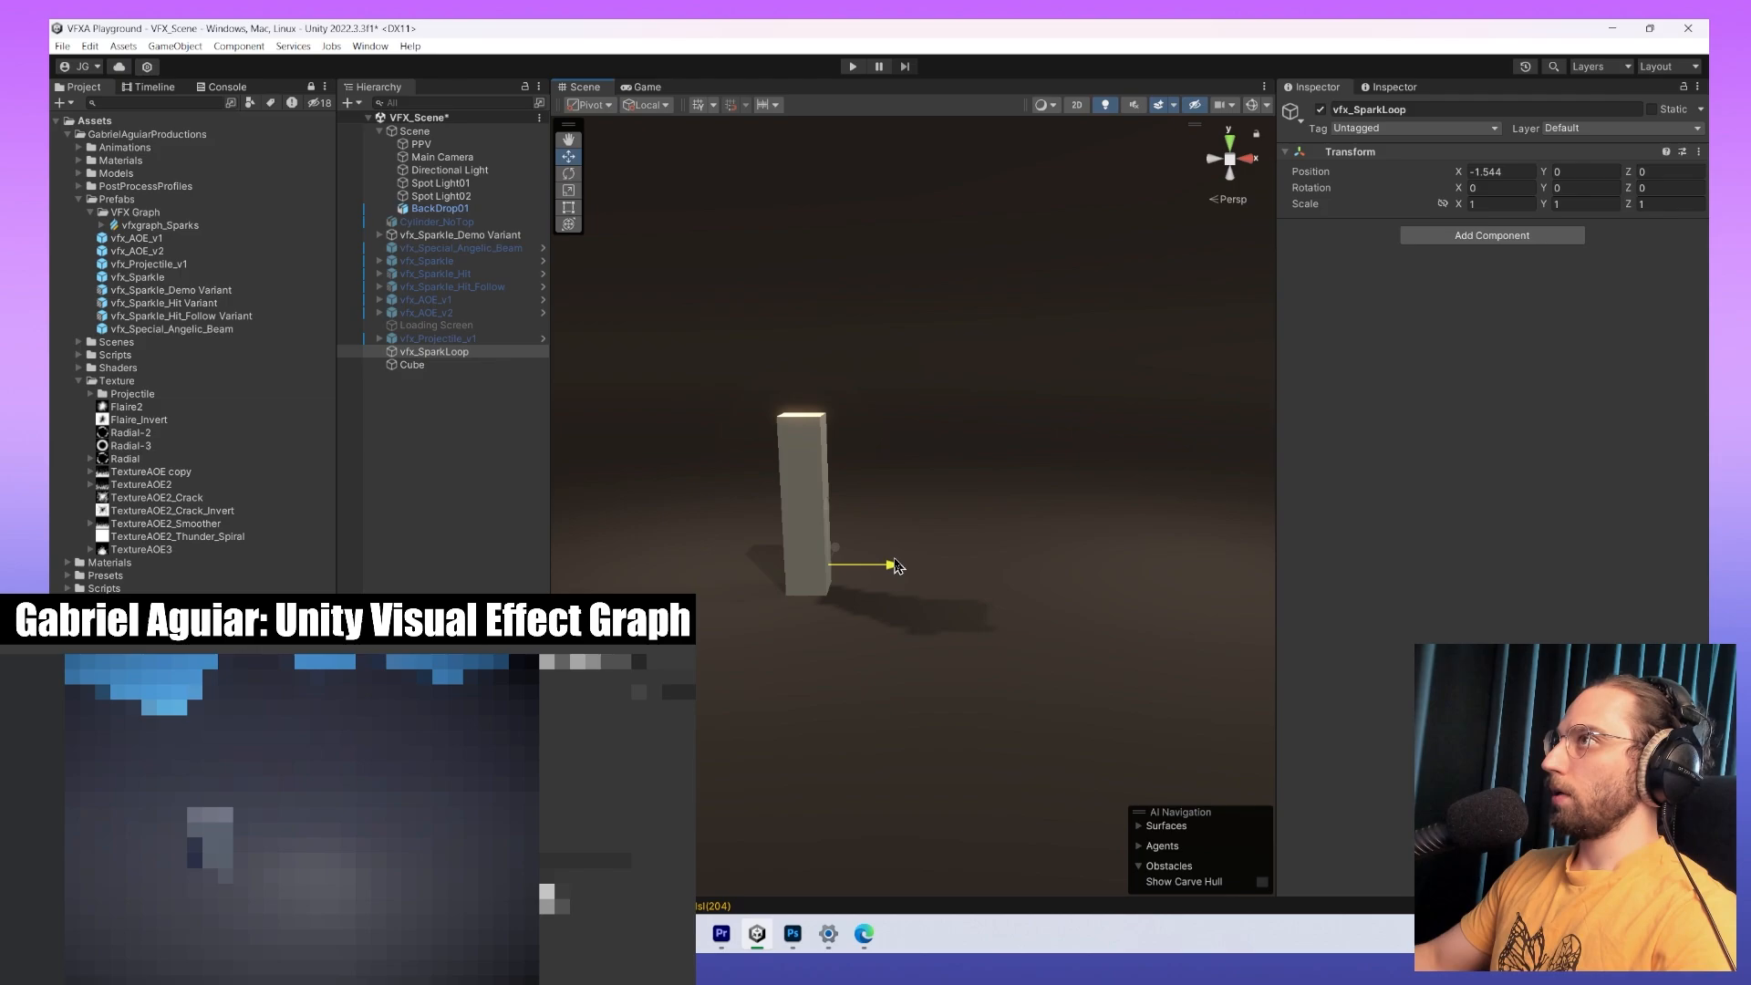
left_click_drag(832, 509, 825, 402)
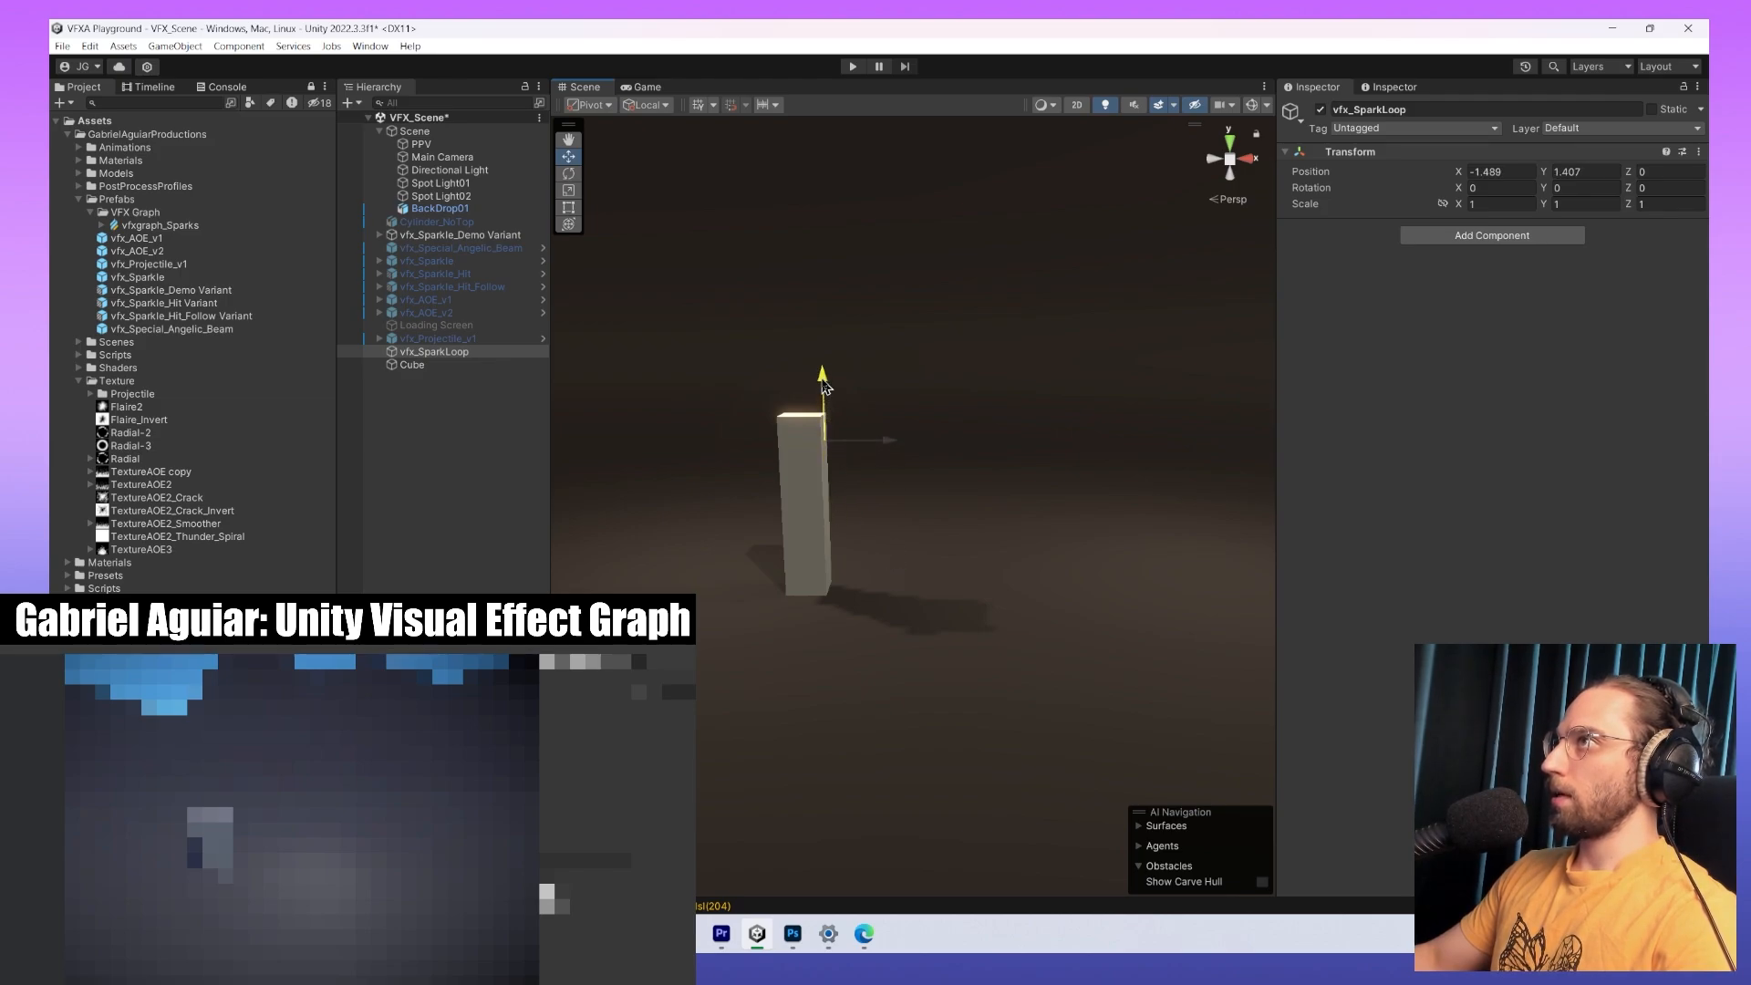
left_click_drag(904, 488, 967, 419, "alt")
left_click_drag(966, 420, 907, 474, "alt")
left_click_drag(996, 625, 1211, 616, "alt")
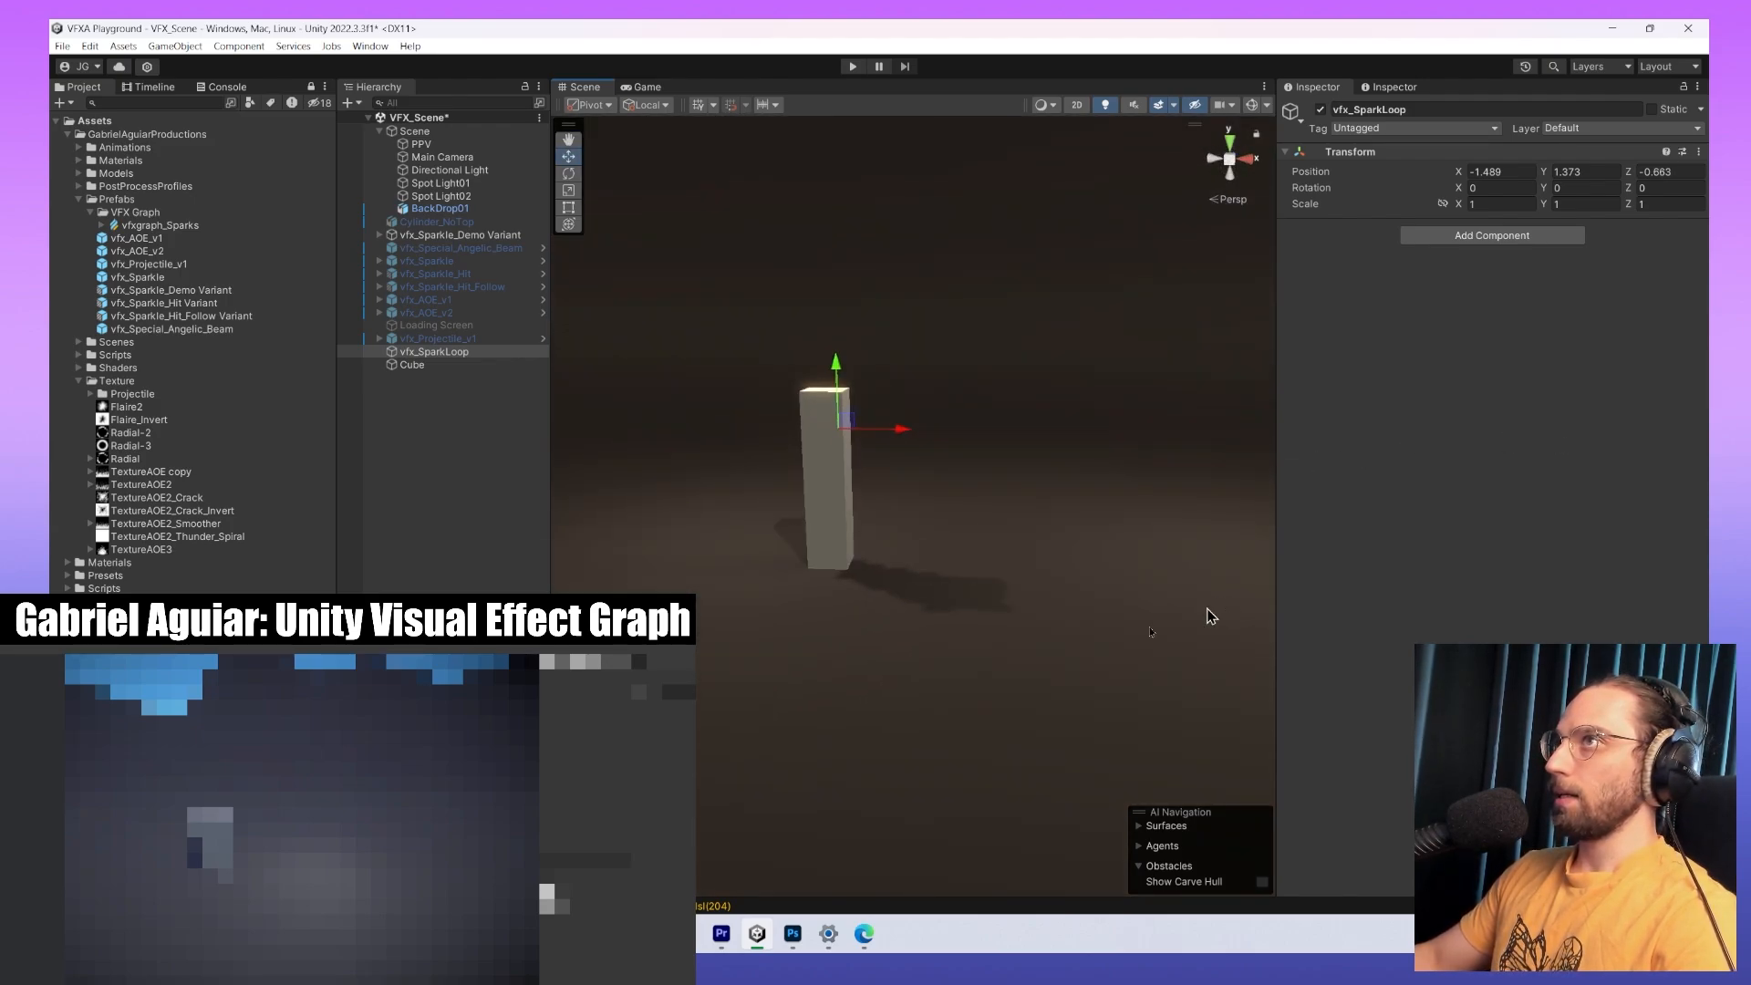
Add the vfxgraph_Sparks asset as a child of vfx_SparkLoop and reset its transform.
left_click(78, 381)
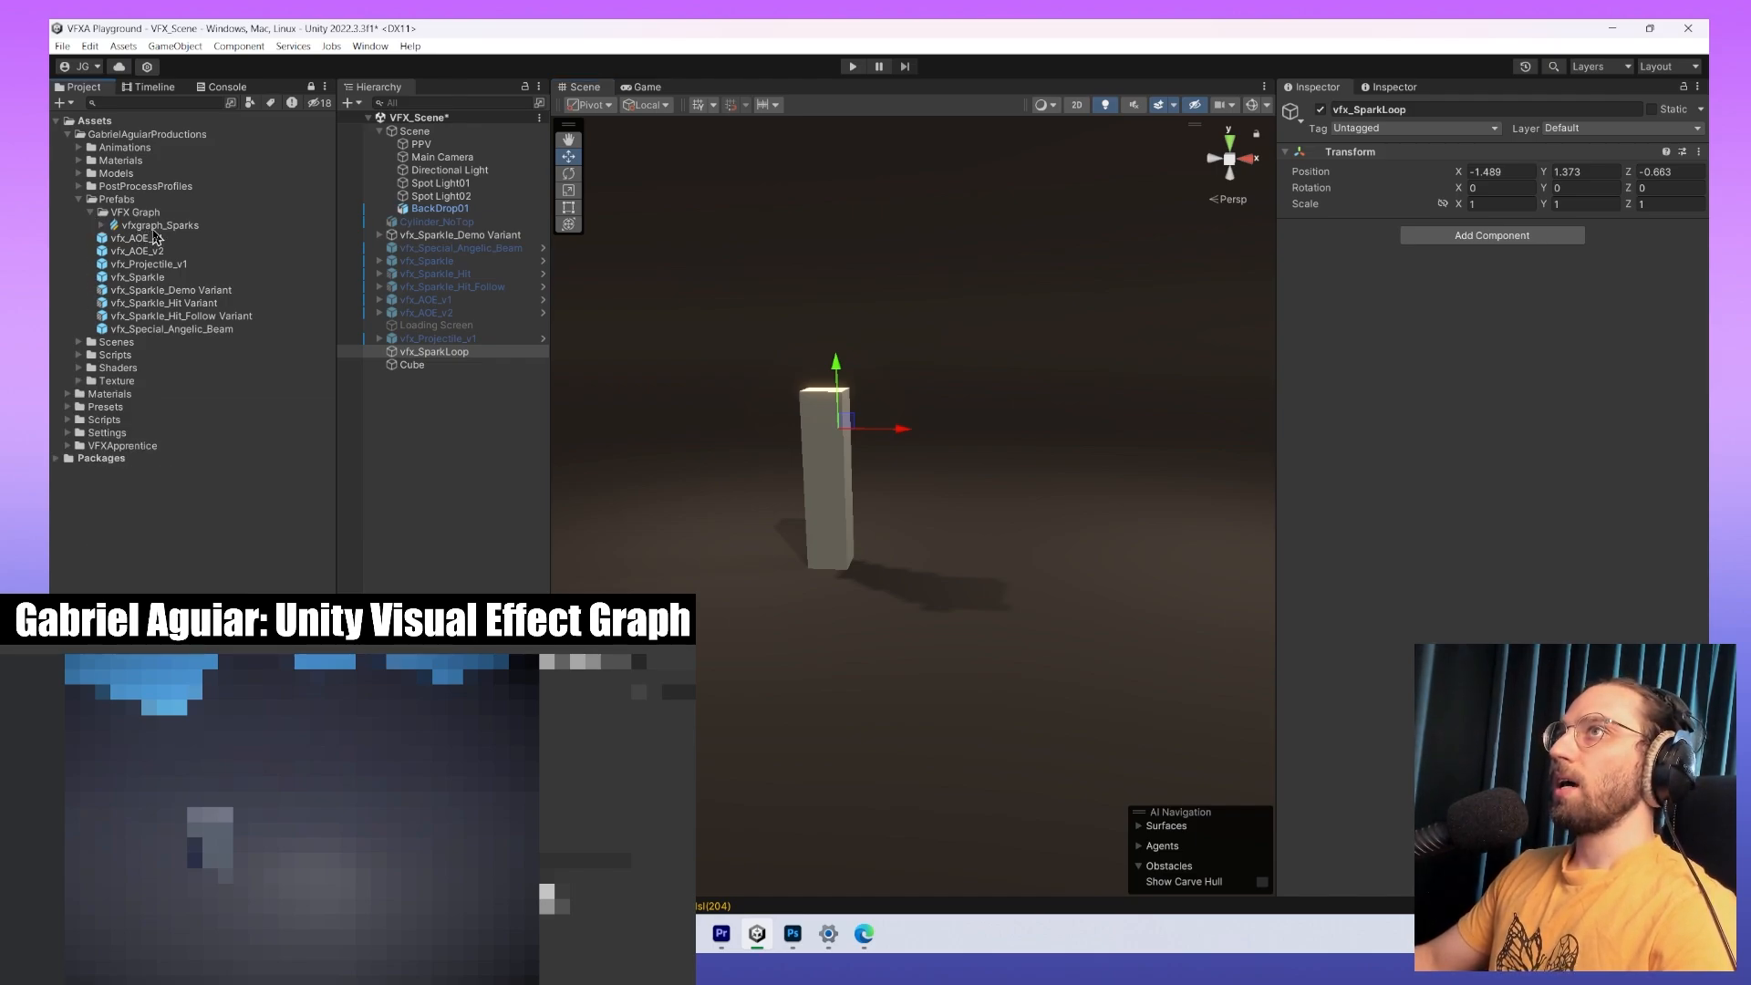
left_click_drag(155, 229, 467, 356)
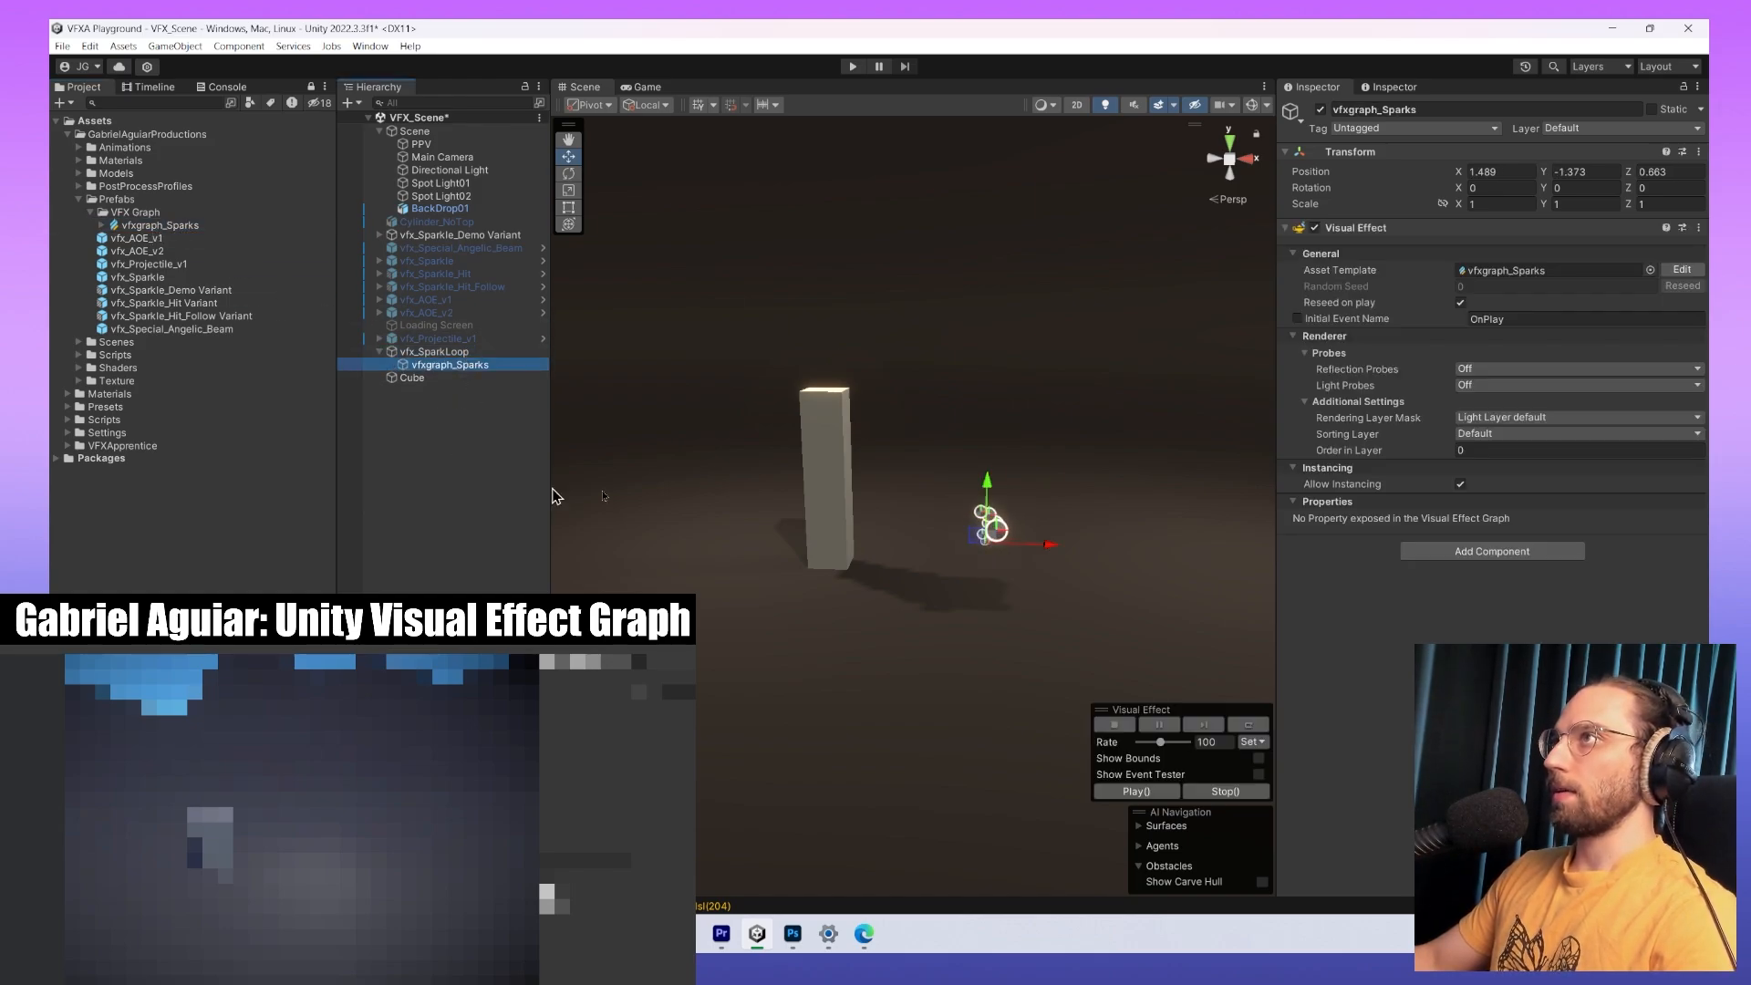
left_click(1698, 152)
left_click(1564, 164)
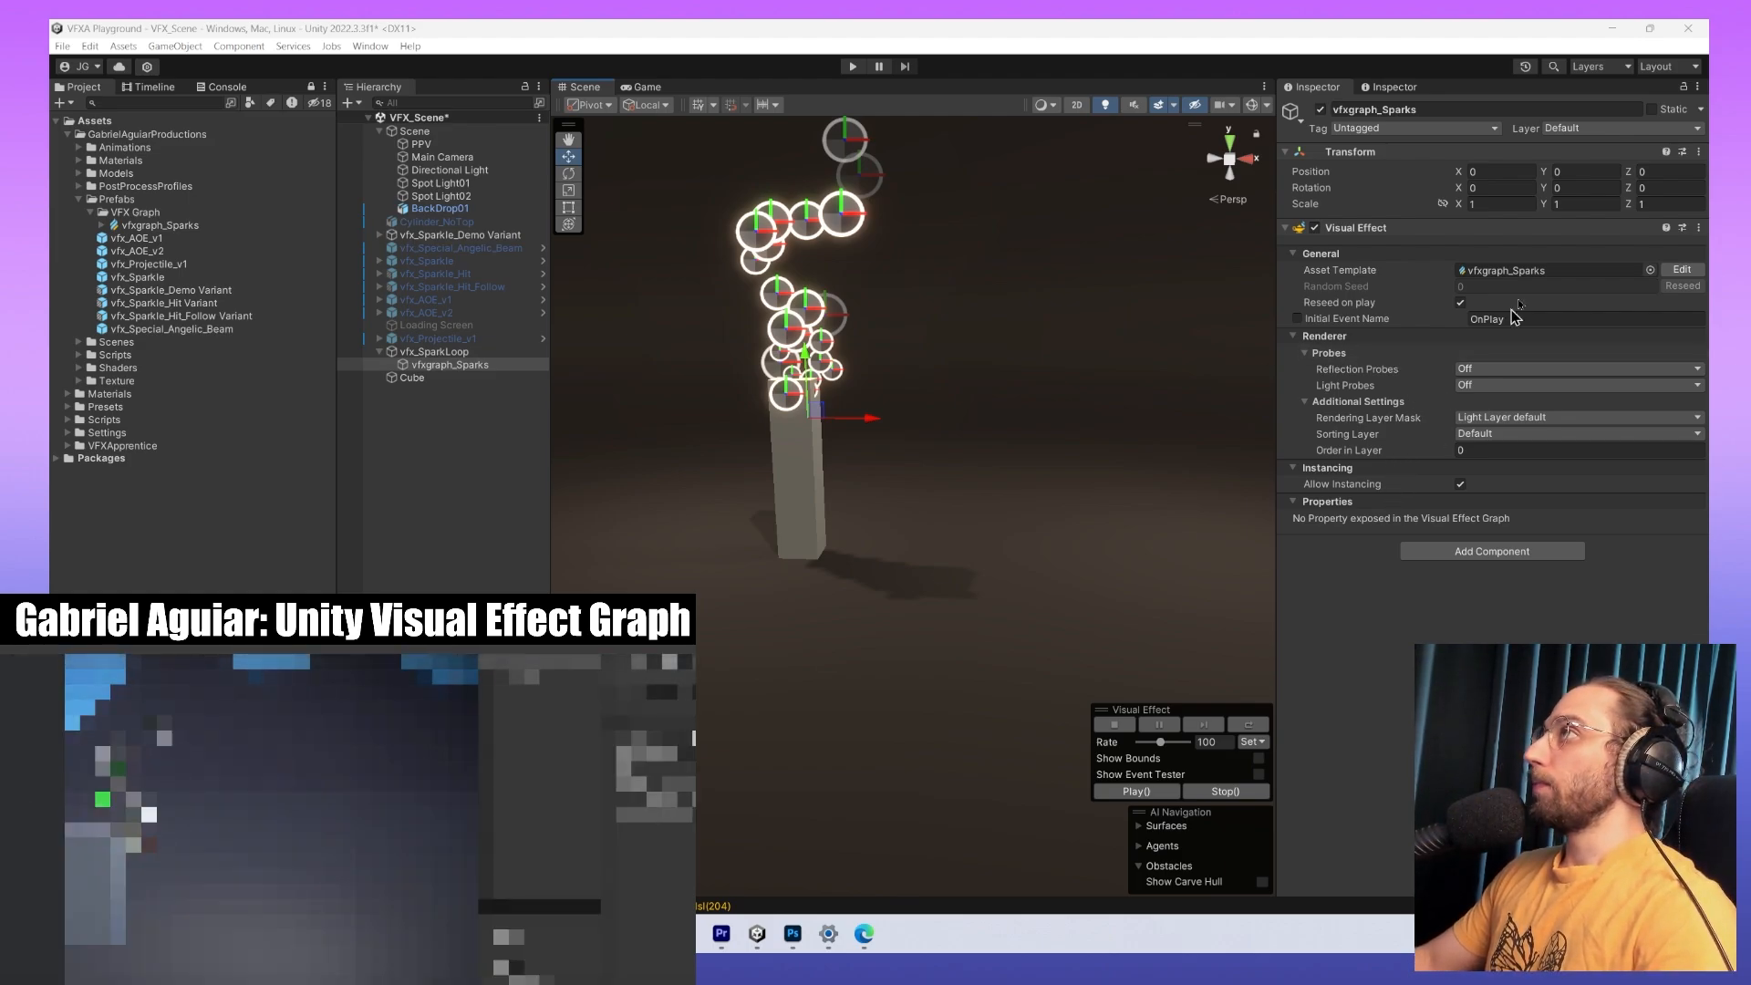
Open the vfxgraph_Sparks graph for editing, move its blackboard away from the nodes and select the Constant Spawn Rate block.
left_click(465, 366)
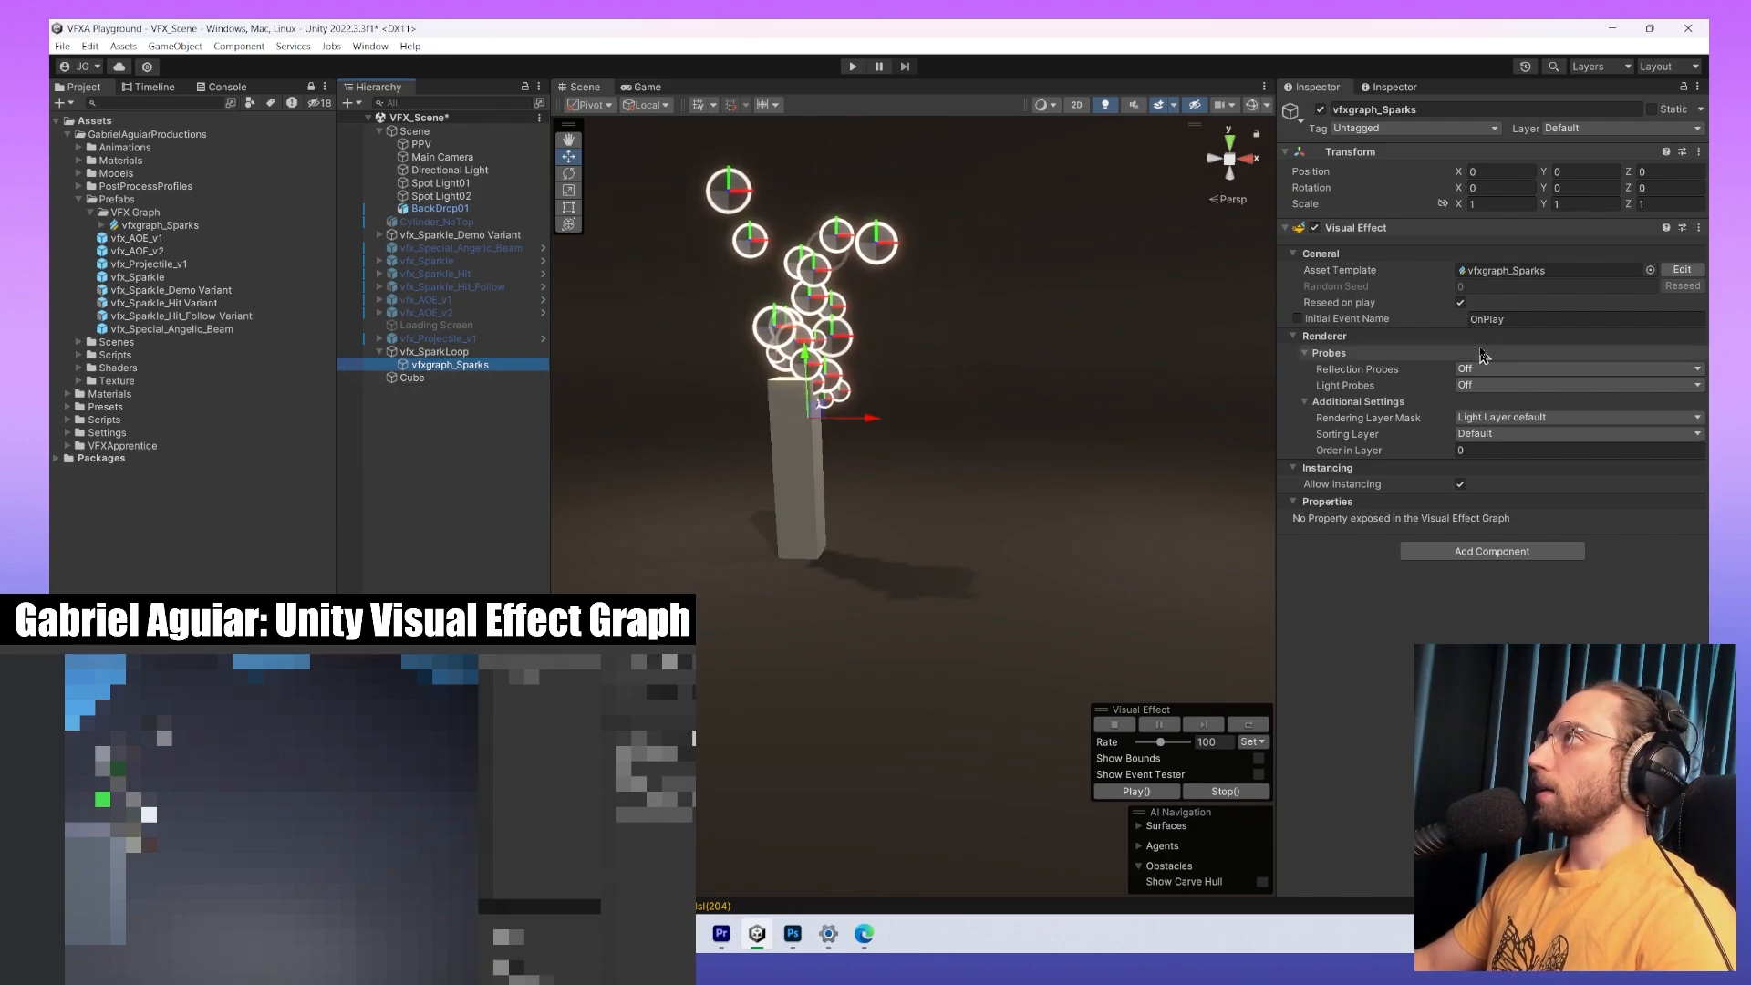
left_click(1681, 270)
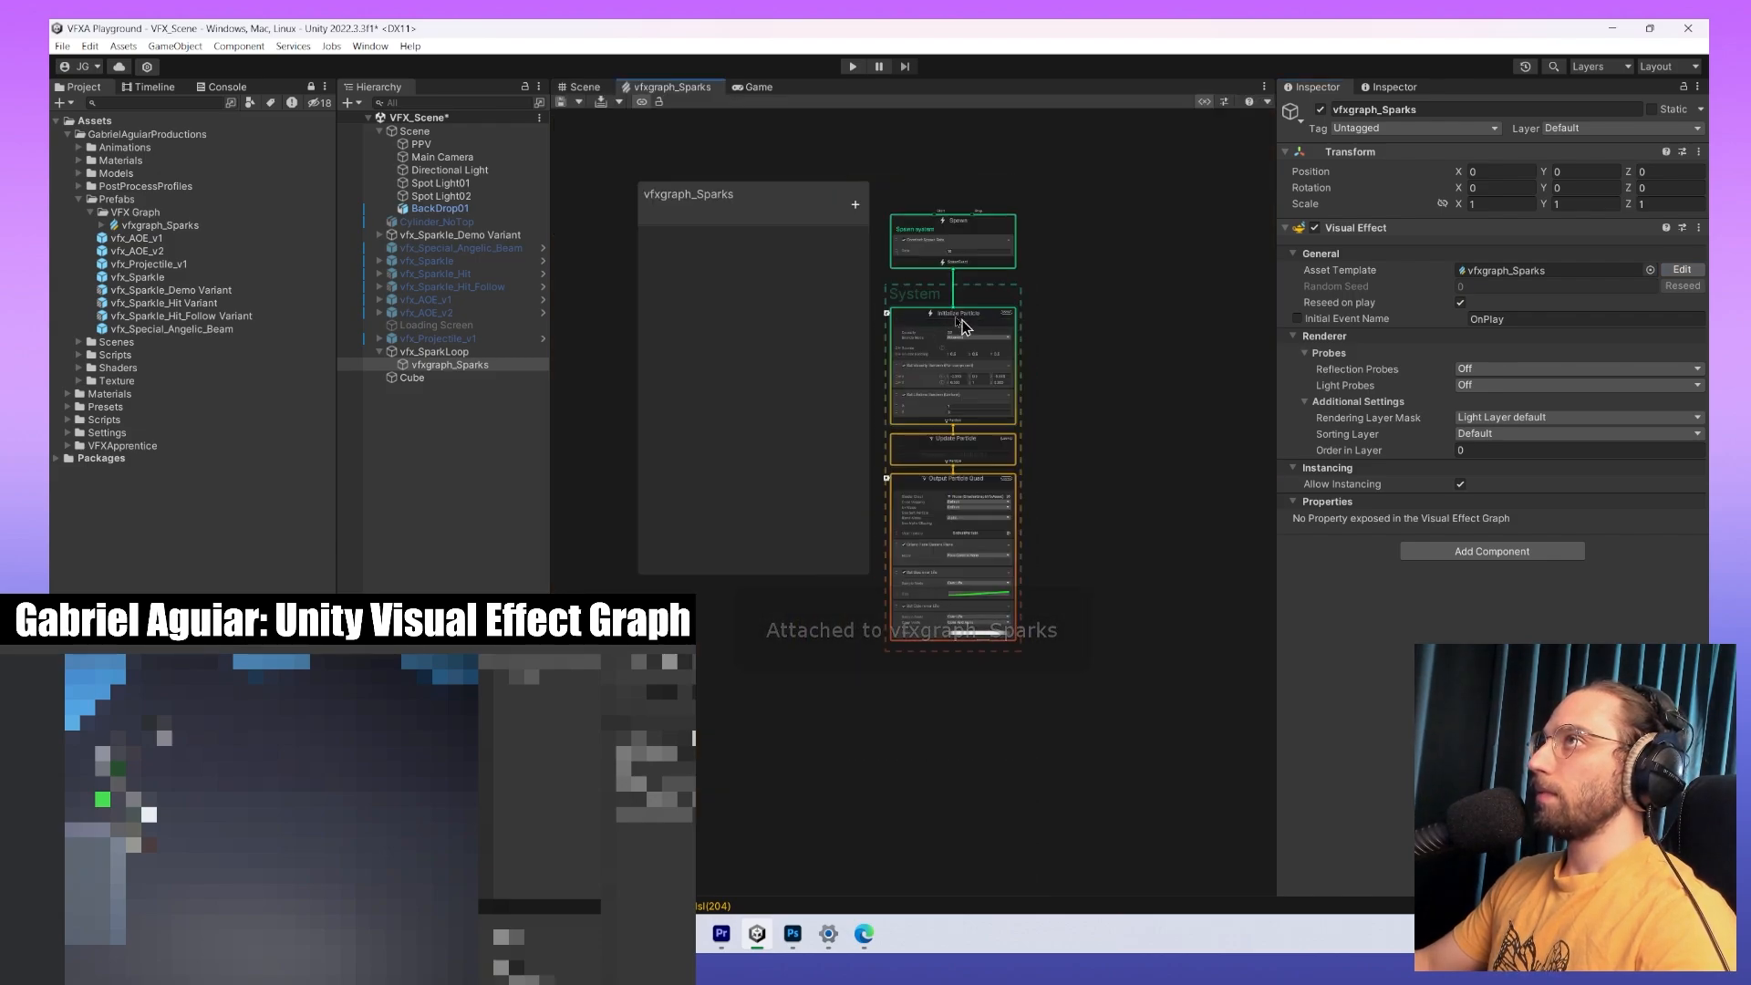
left_click_drag(737, 200, 639, 145)
scroll(912, 228, "up", 6)
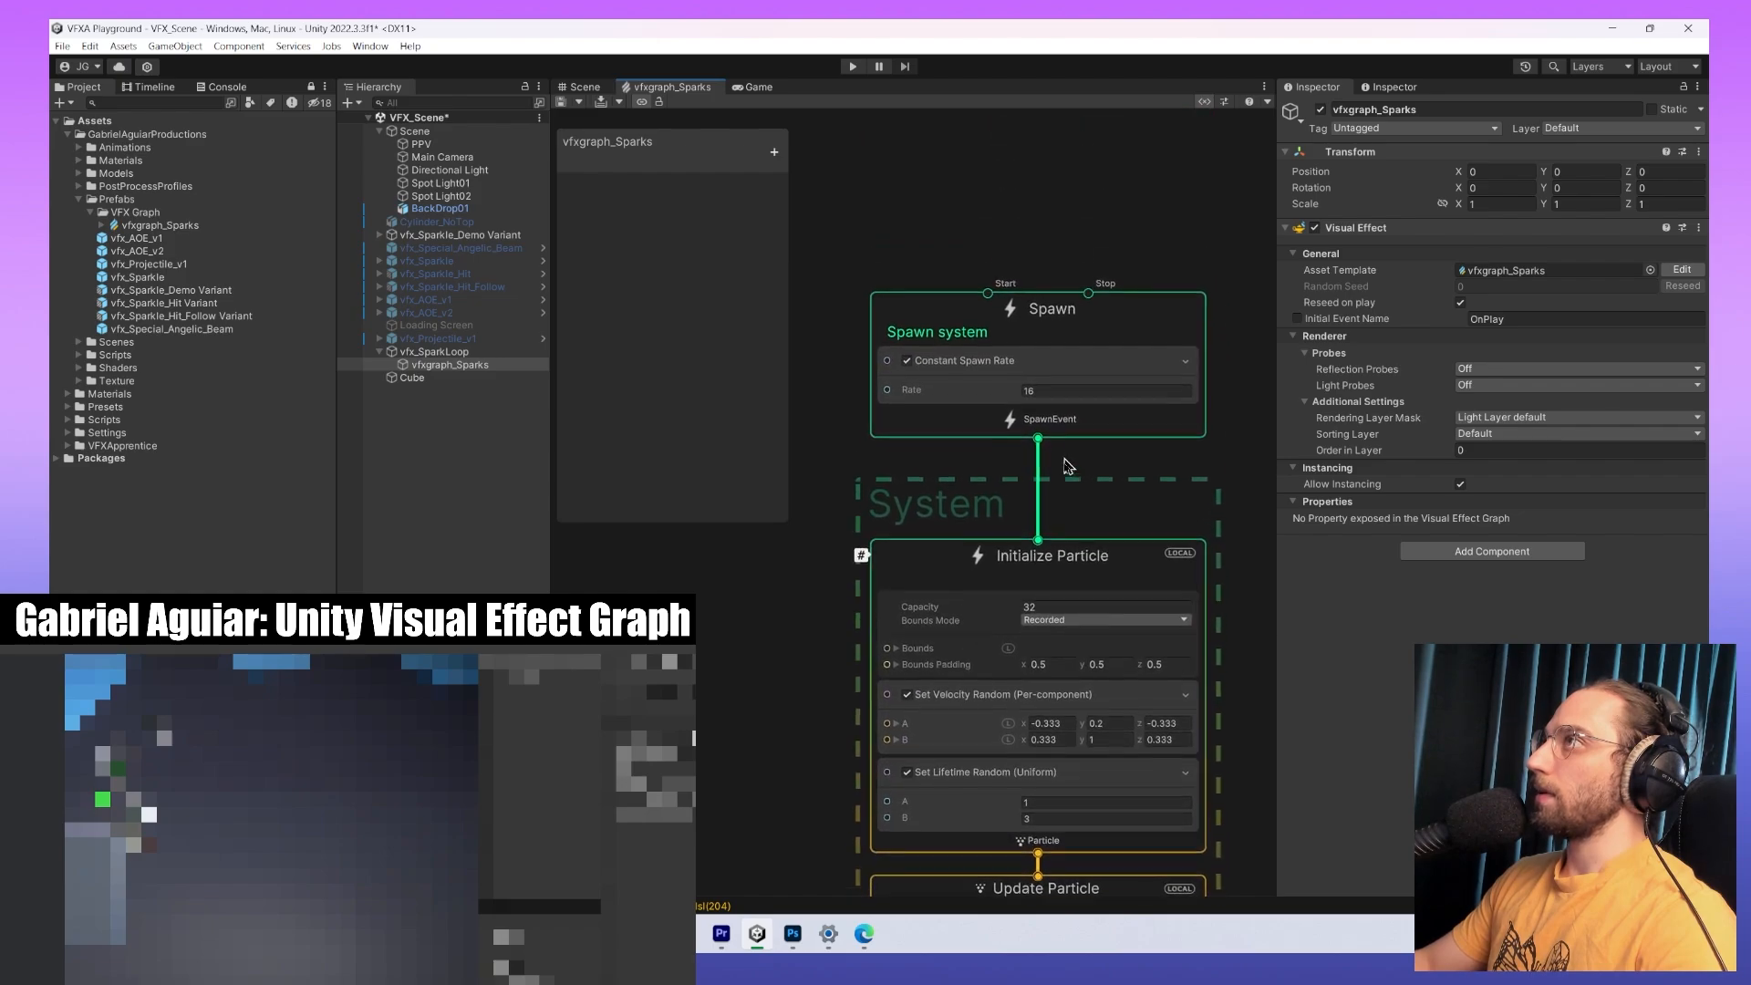
left_click(953, 428)
scroll(934, 477, "down", 5)
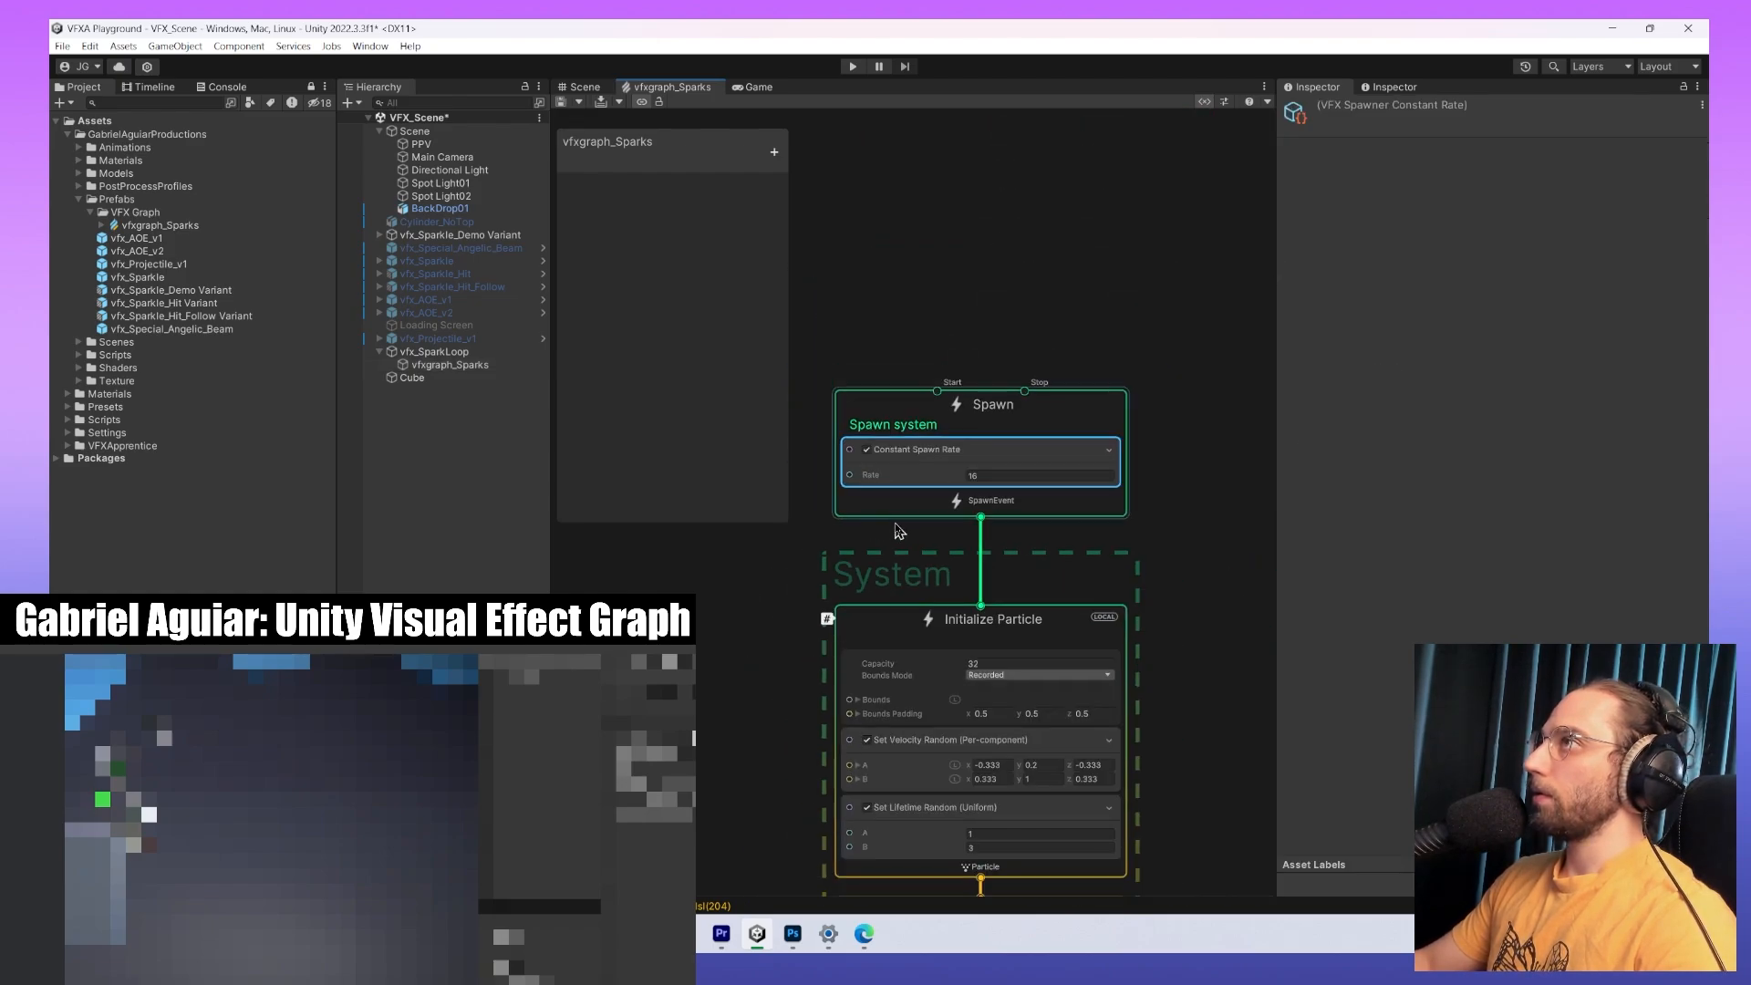
Examine the Spawn, Initialize Particle, Update Particle and Output Particle Quad contexts of the vfxgraph_Sparks graph.
middle_click_drag(912, 500, 972, 285)
middle_click_drag(945, 419, 948, 494)
scroll(947, 490, "down", 1)
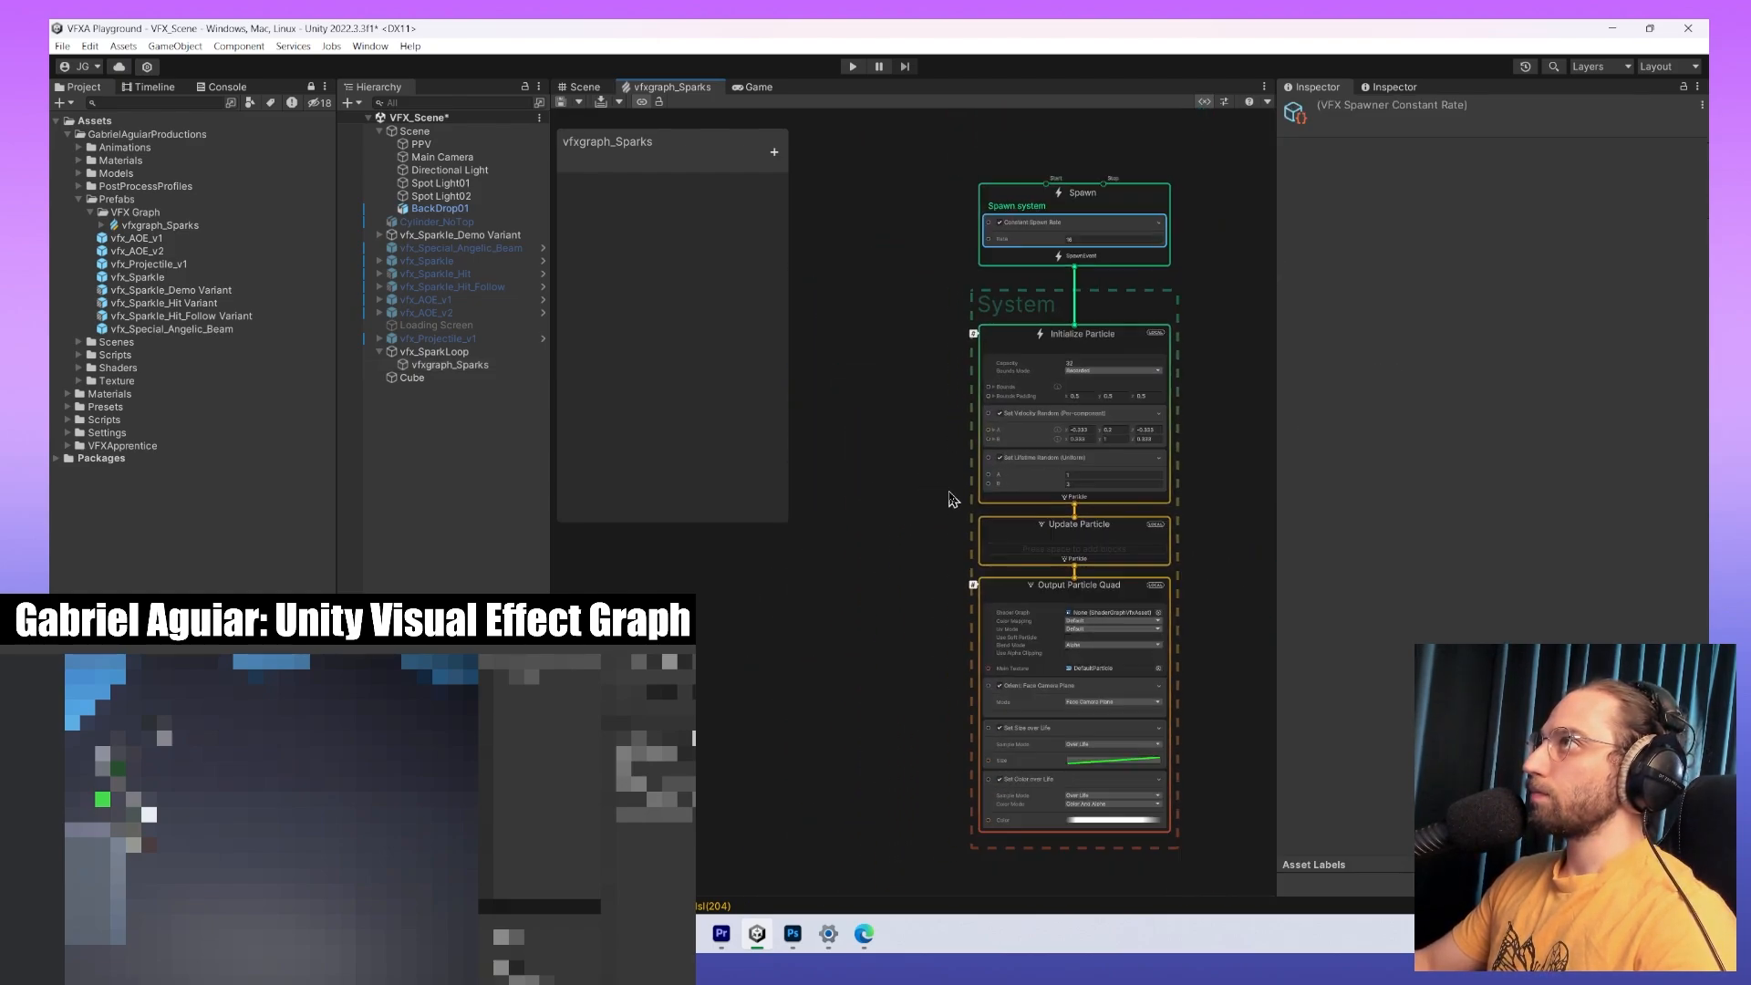
left_click(937, 470)
scroll(941, 477, "up", 4)
left_click(1021, 557)
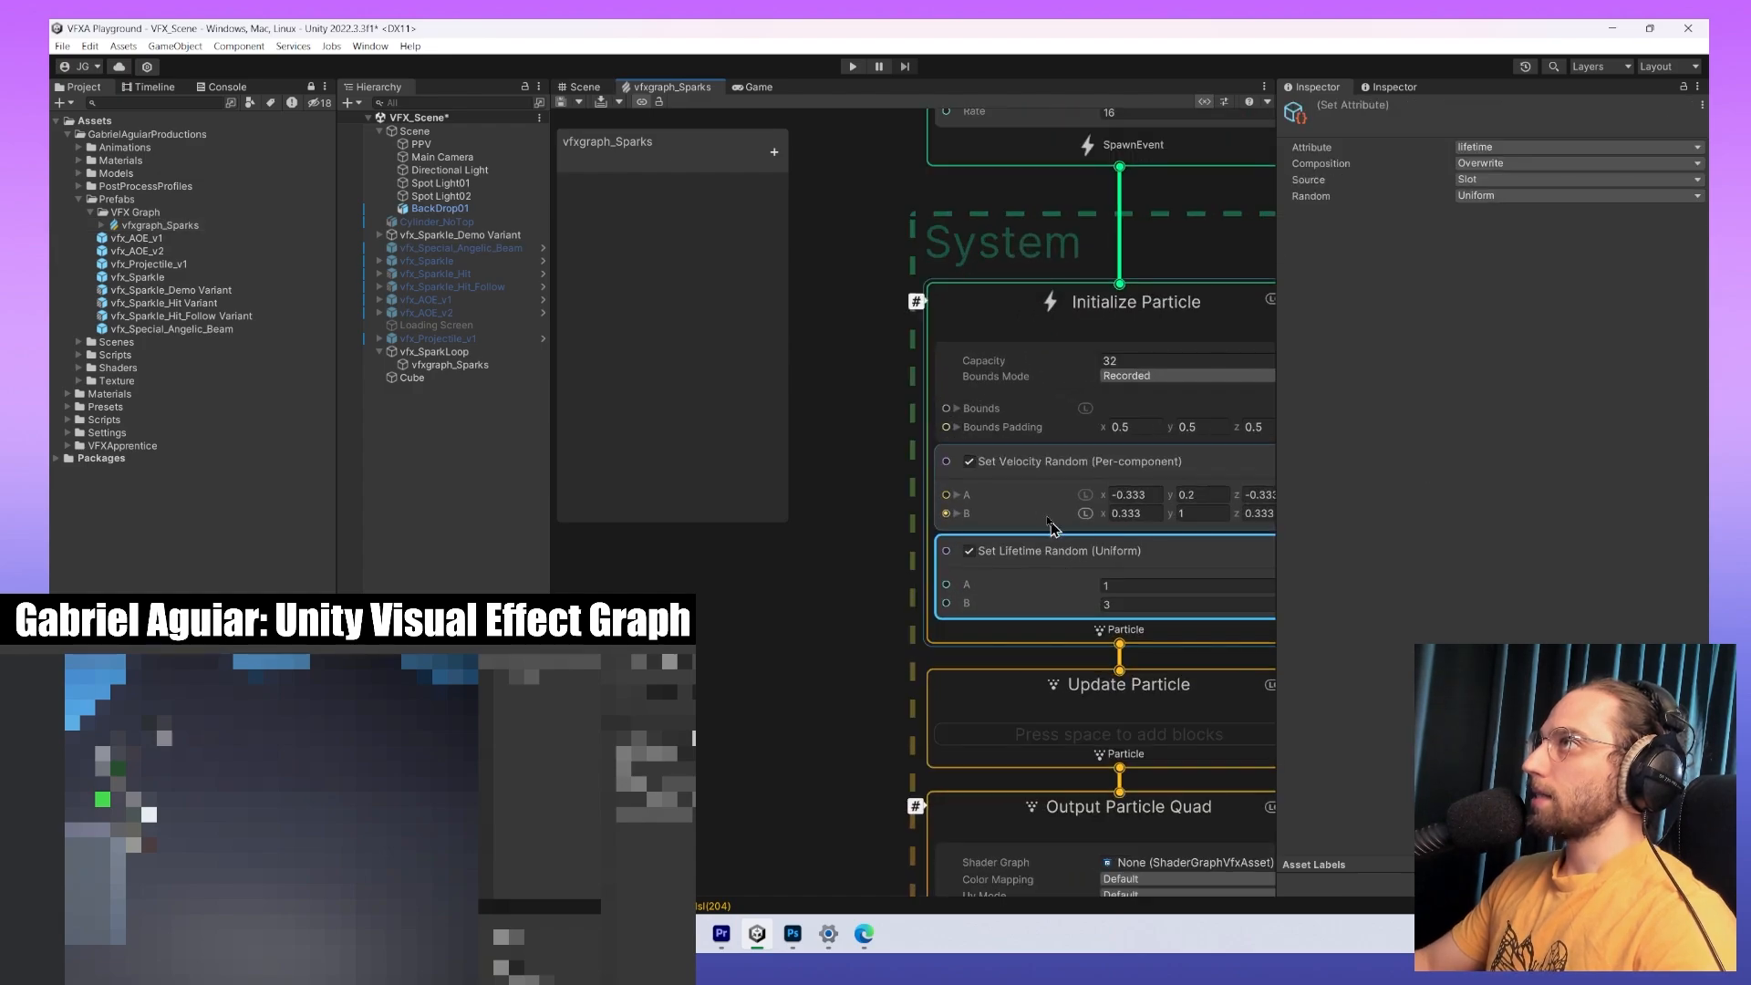
scroll(803, 579, "down", 2)
middle_click_drag(849, 642, 848, 400)
scroll(831, 565, "down", 1)
middle_click_drag(824, 592, 834, 406)
middle_click_drag(866, 520, 888, 807)
middle_click_drag(933, 546, 923, 773)
middle_click_drag(920, 536, 910, 644)
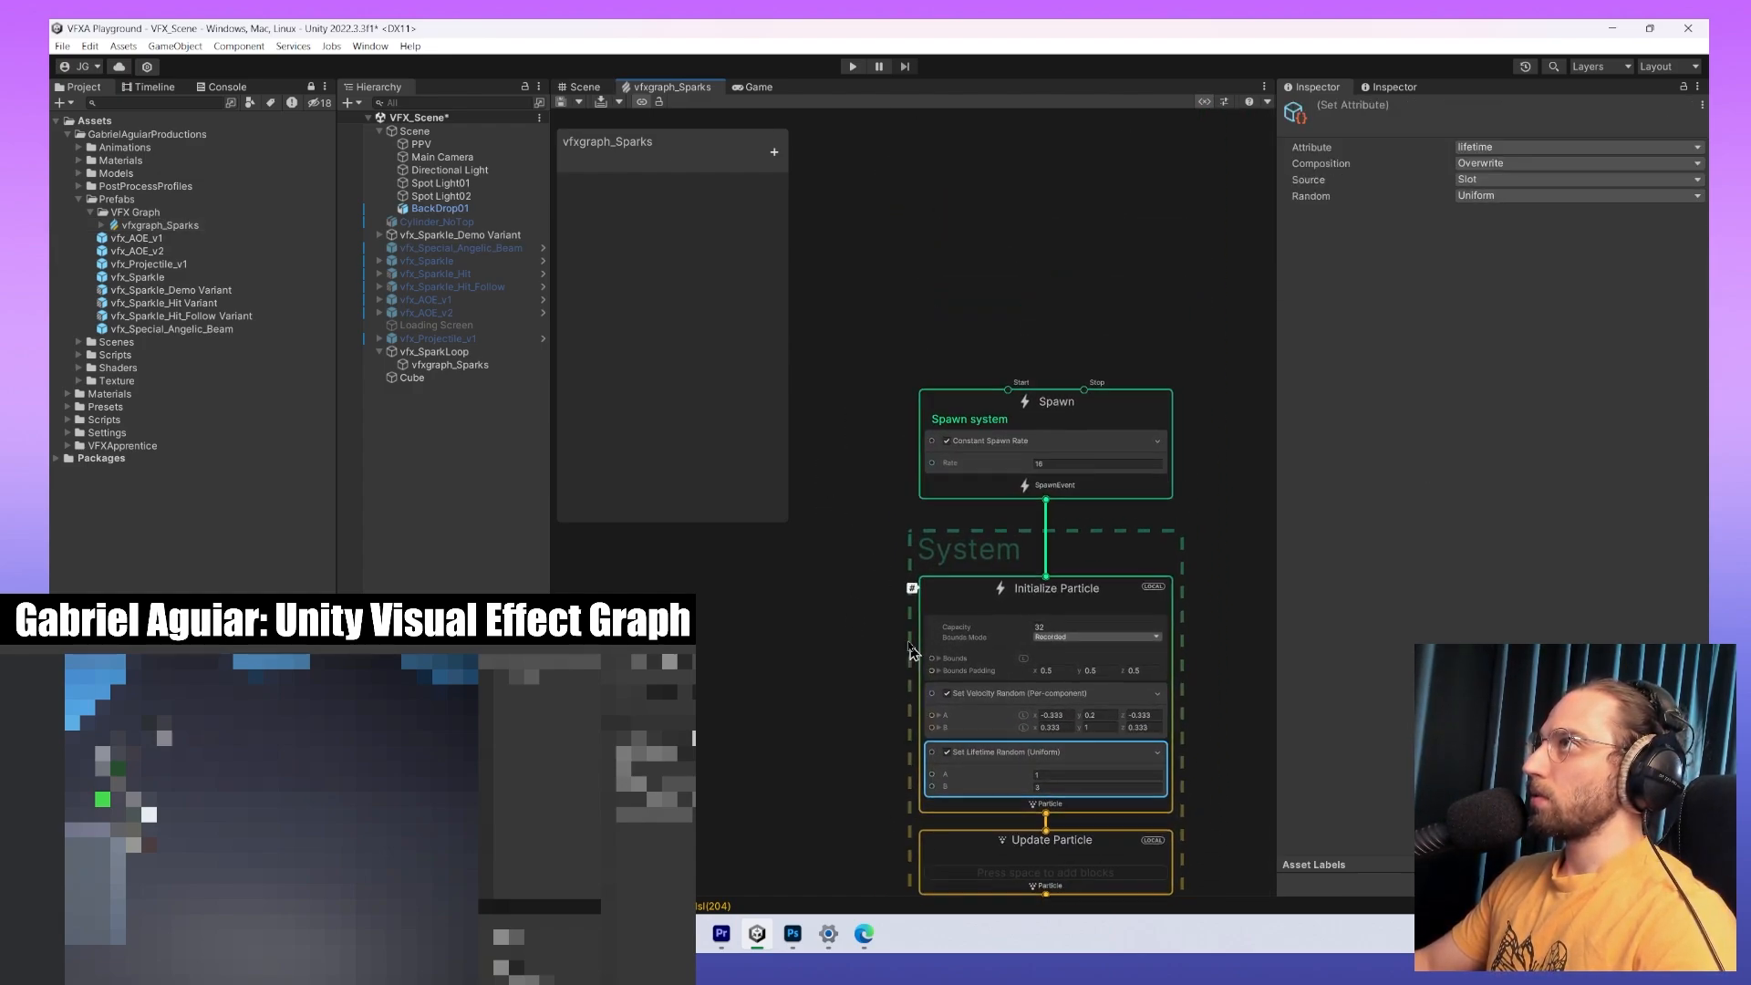
scroll(890, 551, "up", 3)
middle_click_drag(890, 551, 784, 533)
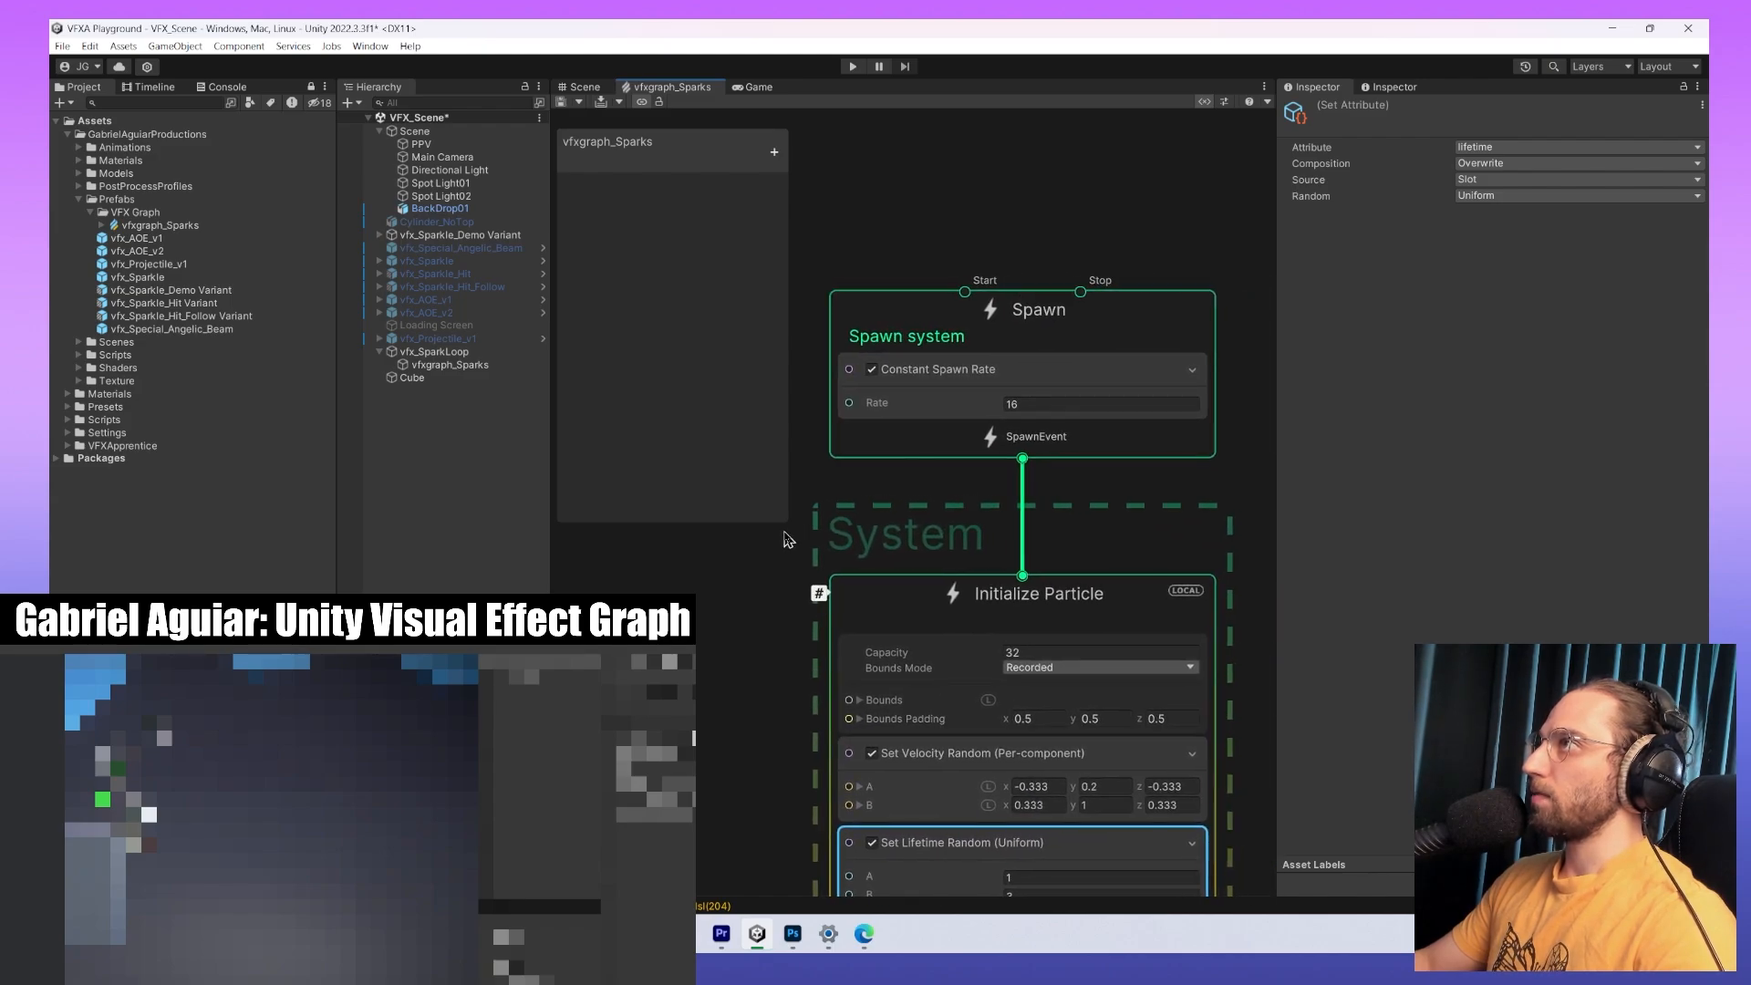
scroll(768, 550, "down", 3)
middle_click_drag(750, 839, 839, 655)
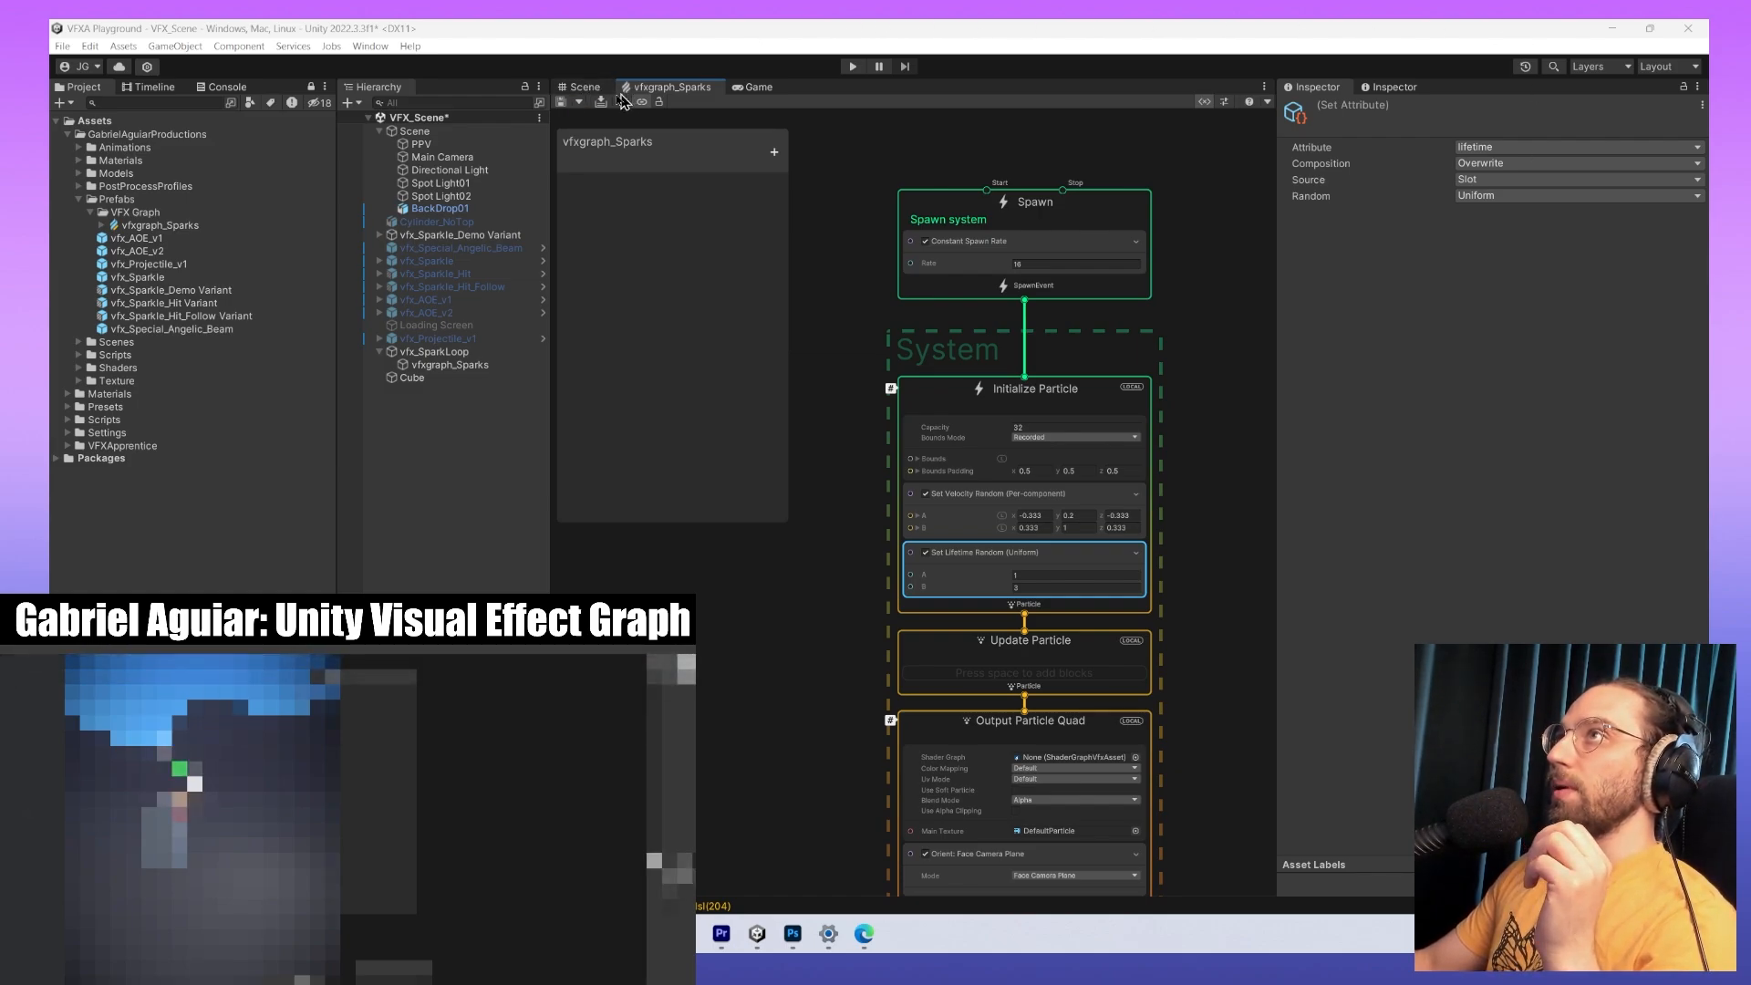
Stack the Hierarchy above the Project window and dock the vfxgraph_Sparks graph in its own column between the Scene view and the Inspector.
left_click_drag(379, 87, 146, 146)
left_click_drag(450, 386, 306, 394)
left_click_drag(427, 88, 1226, 232)
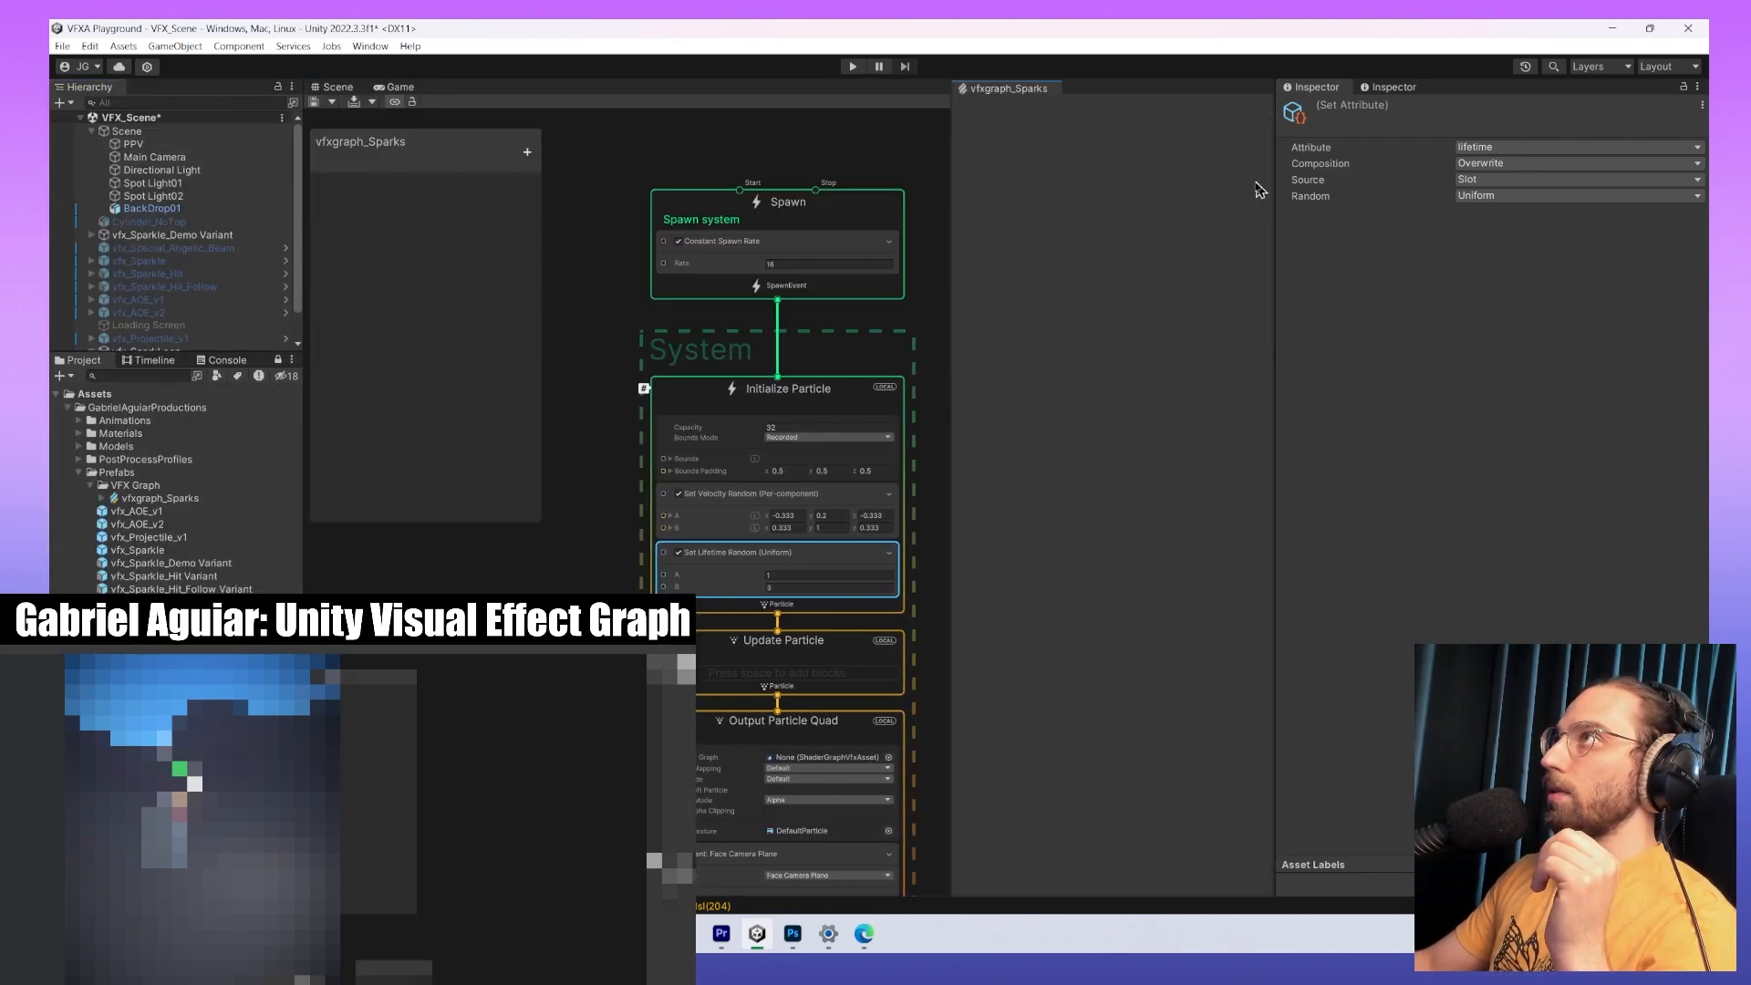
left_click_drag(953, 376, 789, 404)
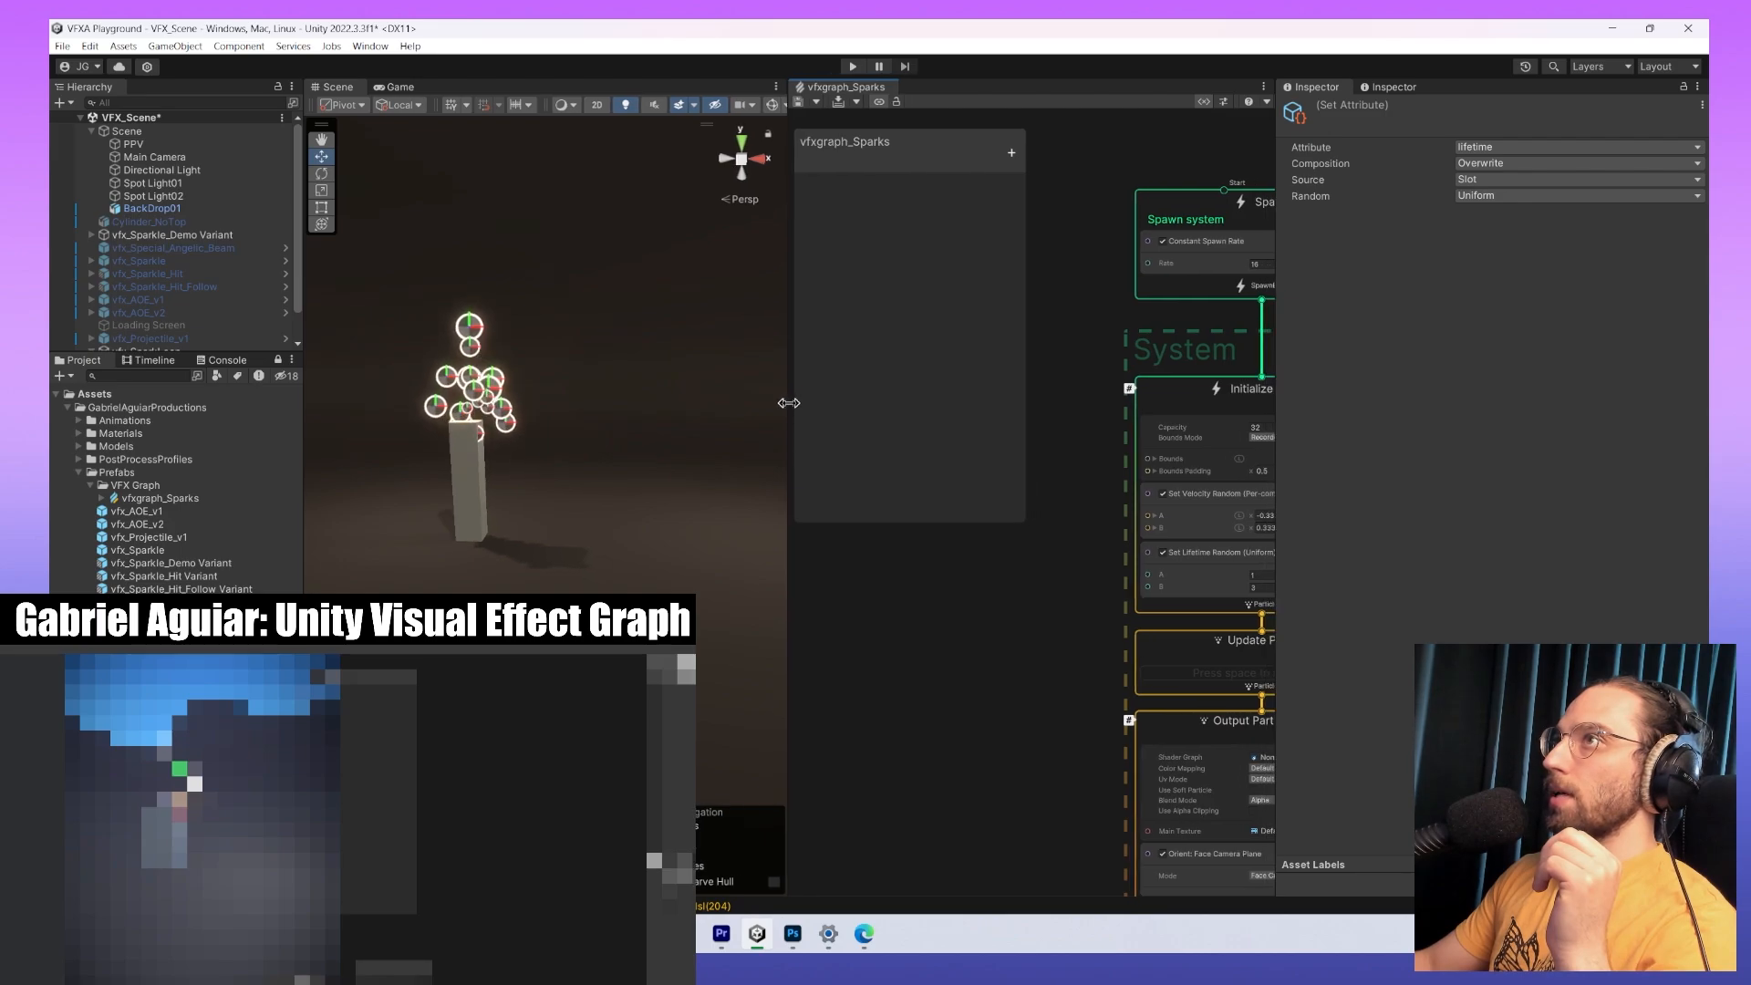
Narrow the Inspector column and the graph's blackboard to give the whole sparks node system more room.
scroll(812, 695, "down", 5)
middle_click_drag(947, 691, 1081, 531)
left_click_drag(1277, 457, 1426, 486)
left_click_drag(790, 686, 830, 683)
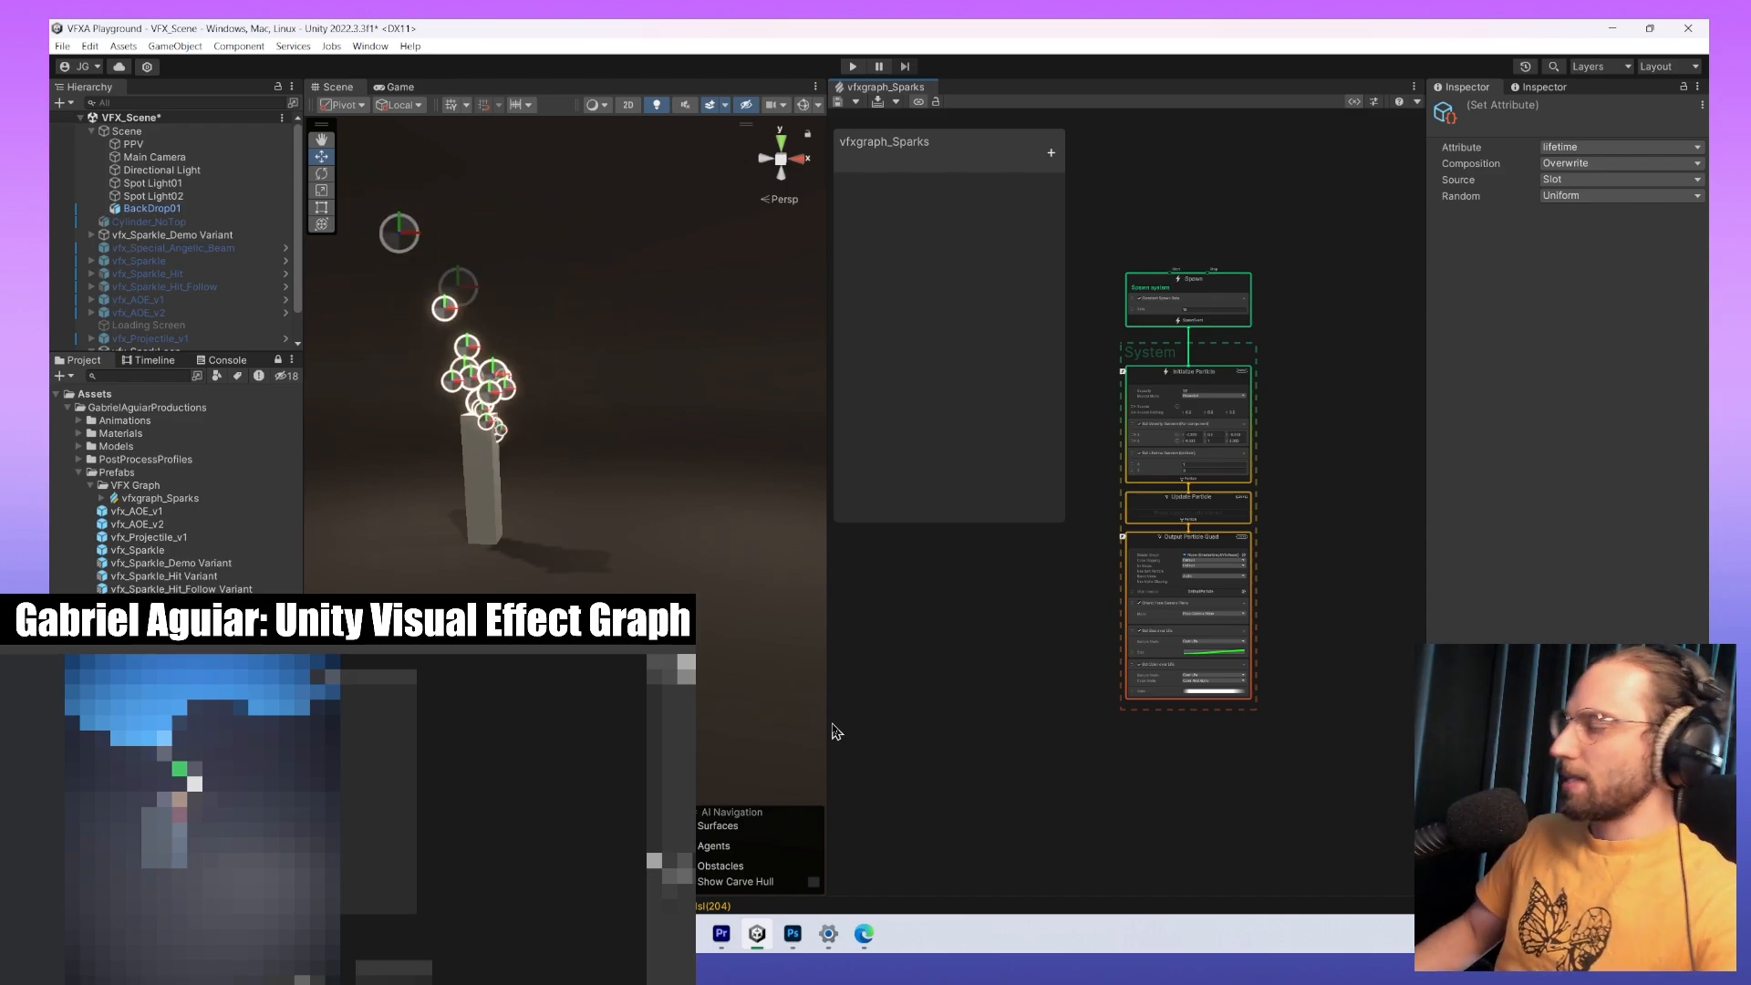
mouse_move(1426, 310)
left_mouse_down()
mouse_move(1495, 305)
mouse_move(1457, 309)
left_mouse_up()
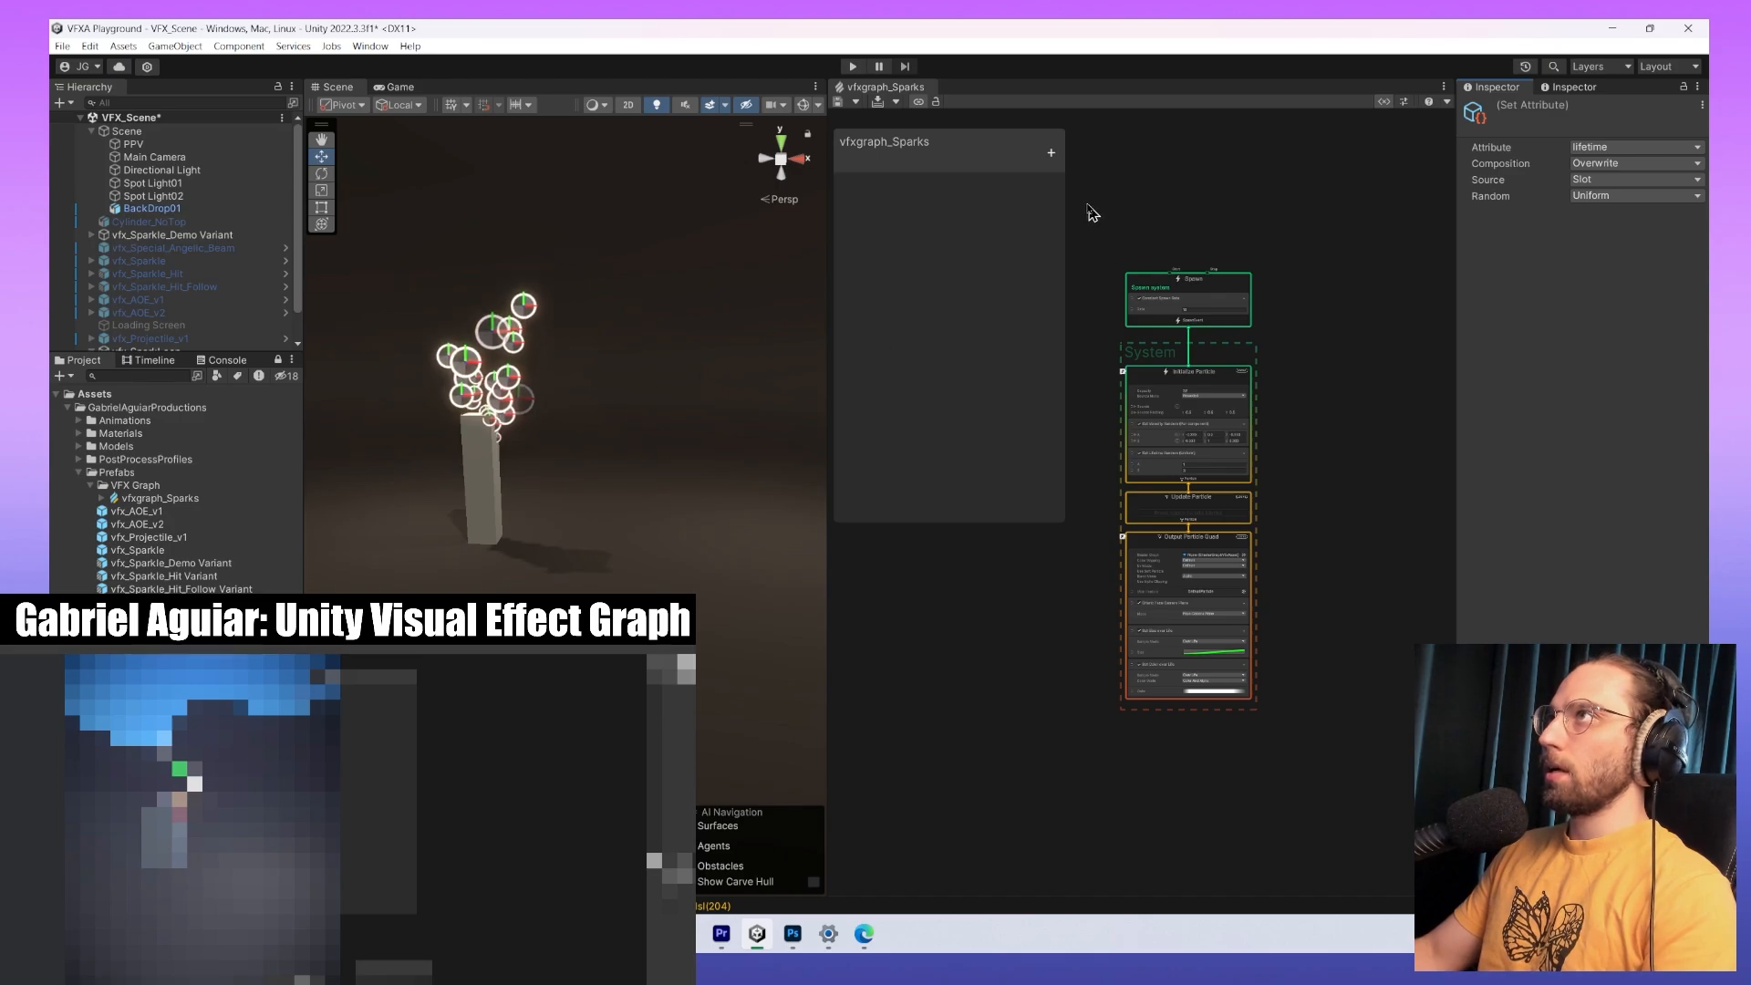
left_click_drag(1065, 201, 1009, 222)
middle_click_drag(999, 651, 997, 626)
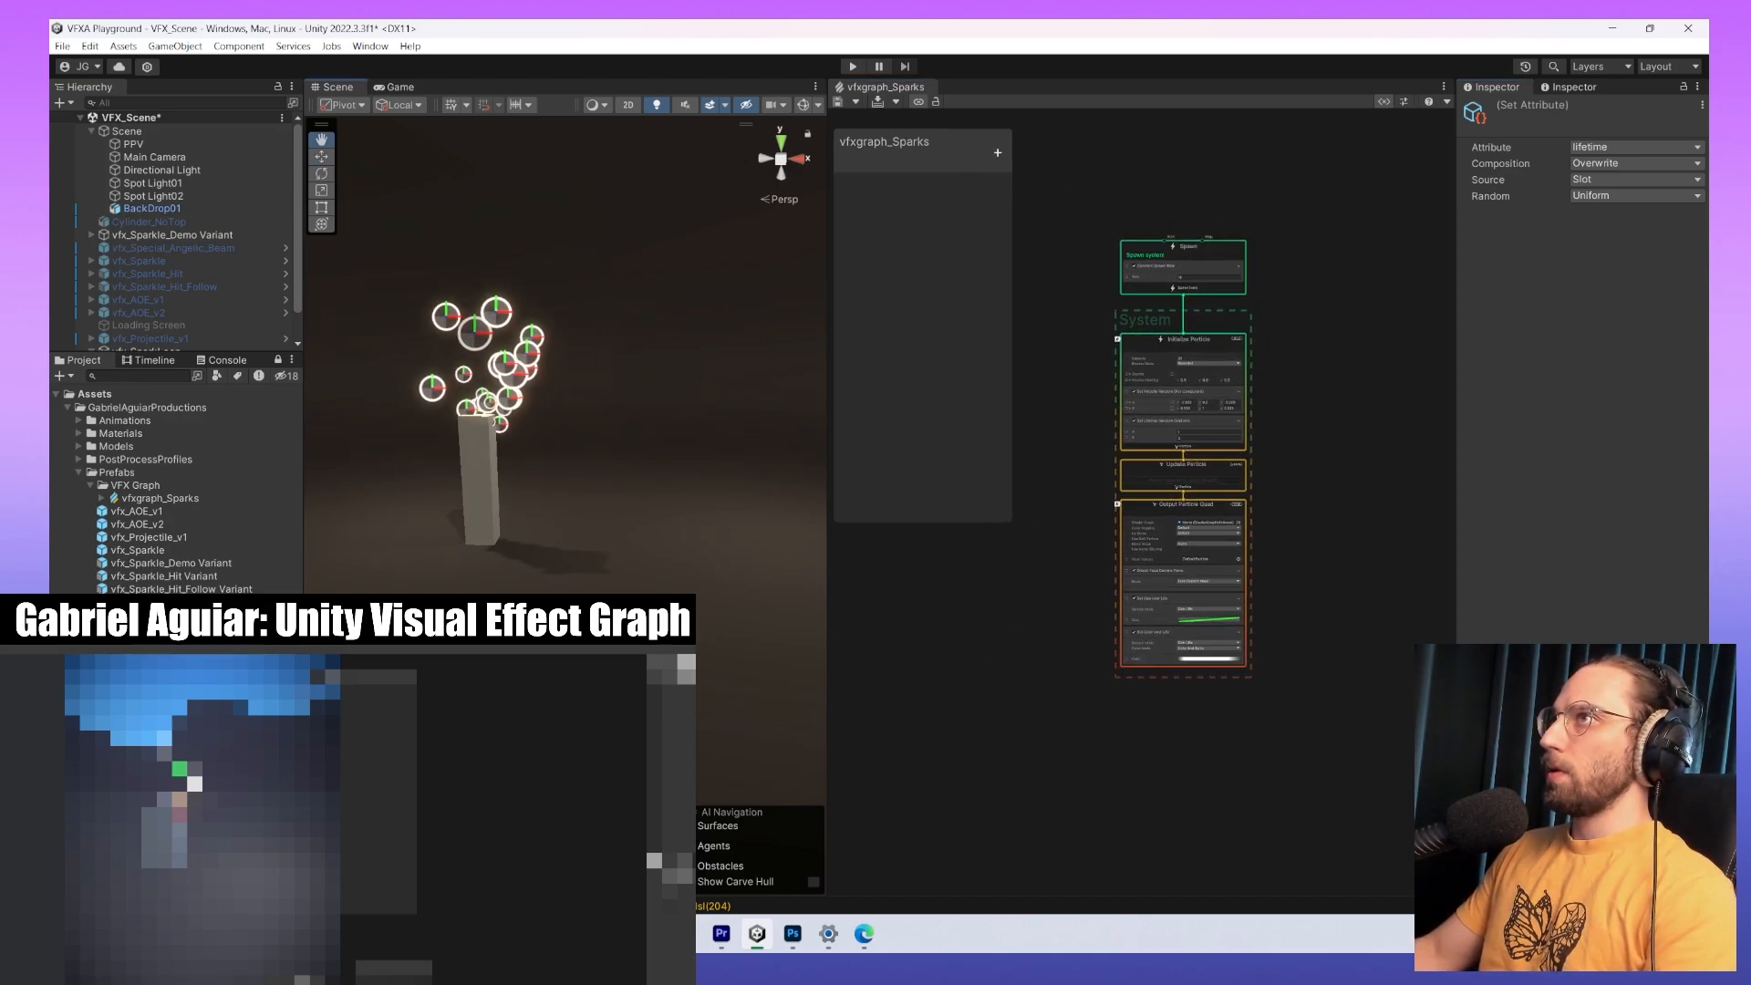
Frame the pillar and its particles closer in the Scene view and make the Hierarchy tall enough for its full object list.
scroll(480, 451, "up", 3)
middle_click_drag(469, 442, 579, 501)
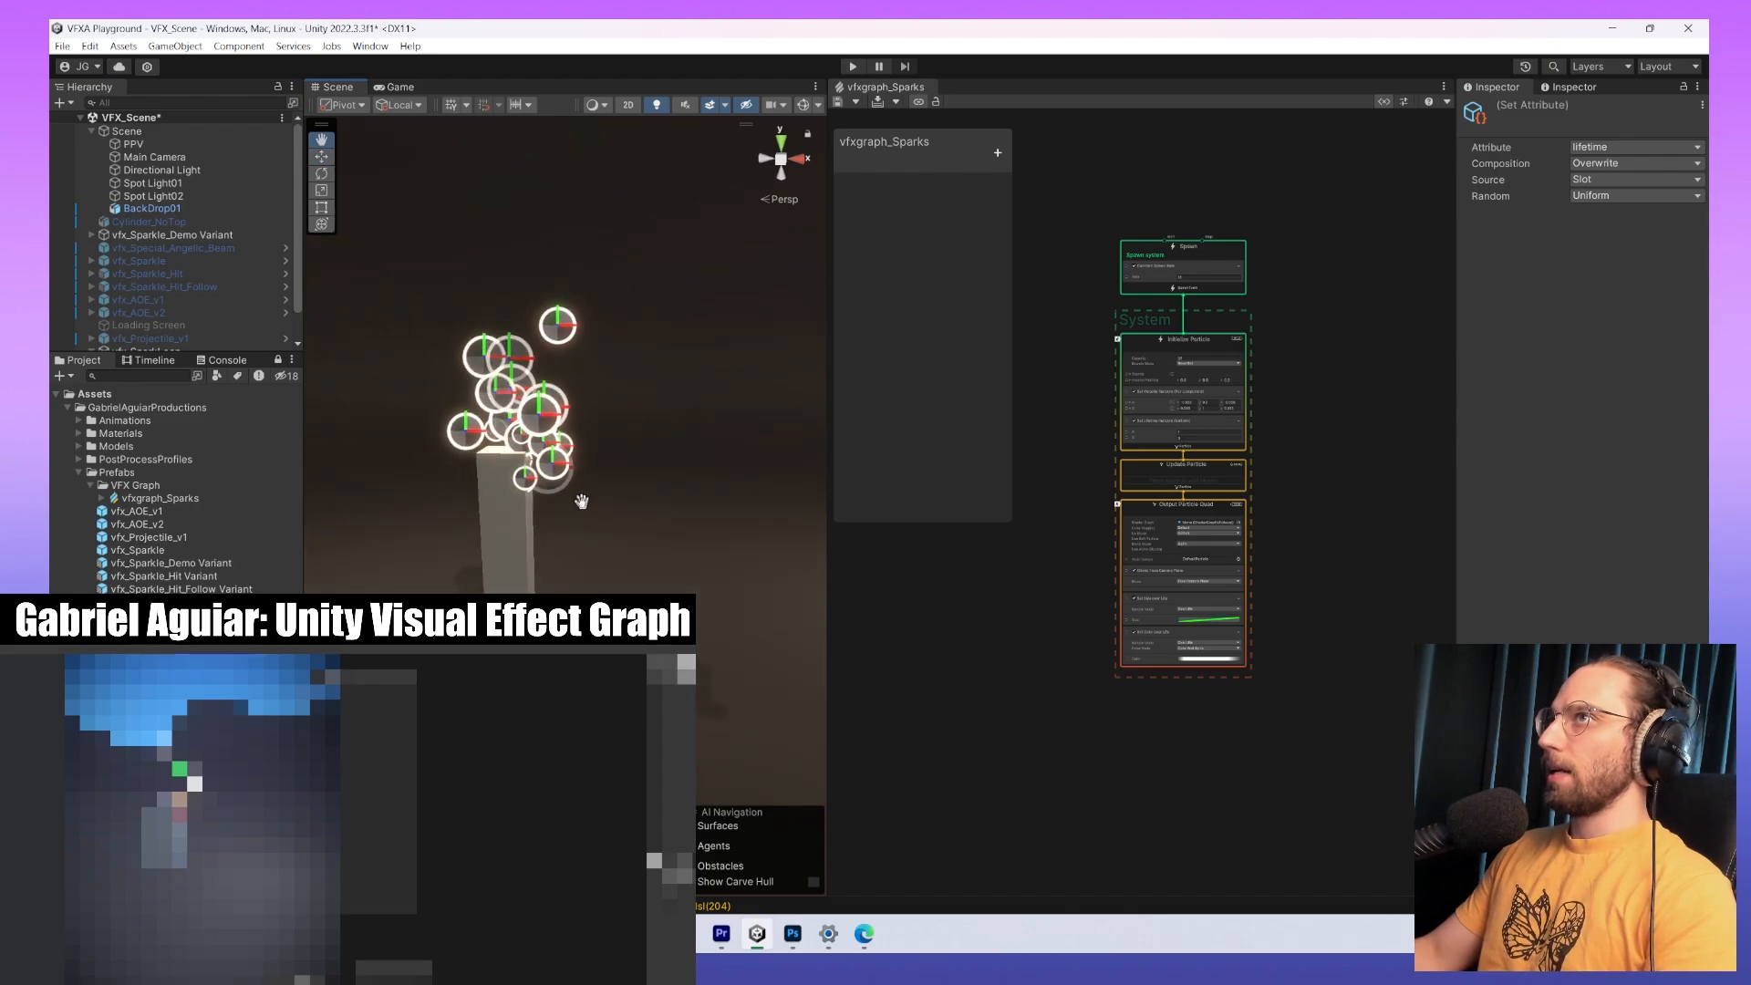
left_click_drag(171, 351, 255, 422)
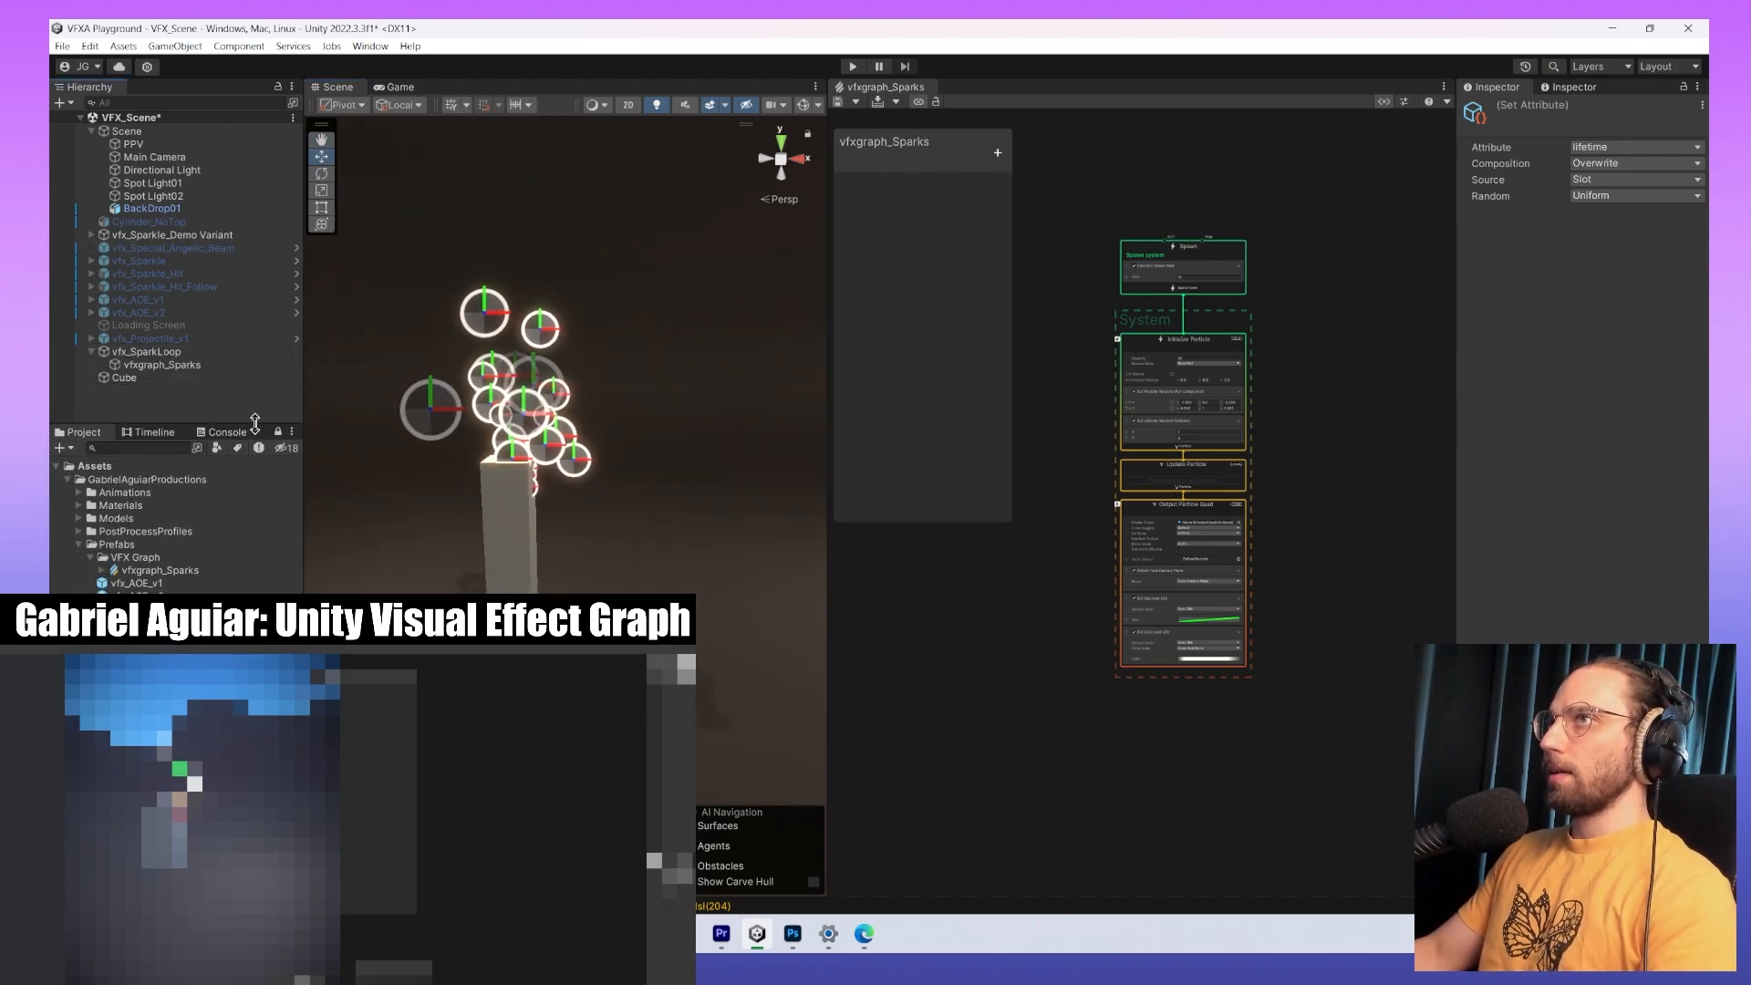
middle_click_drag(669, 570, 714, 530)
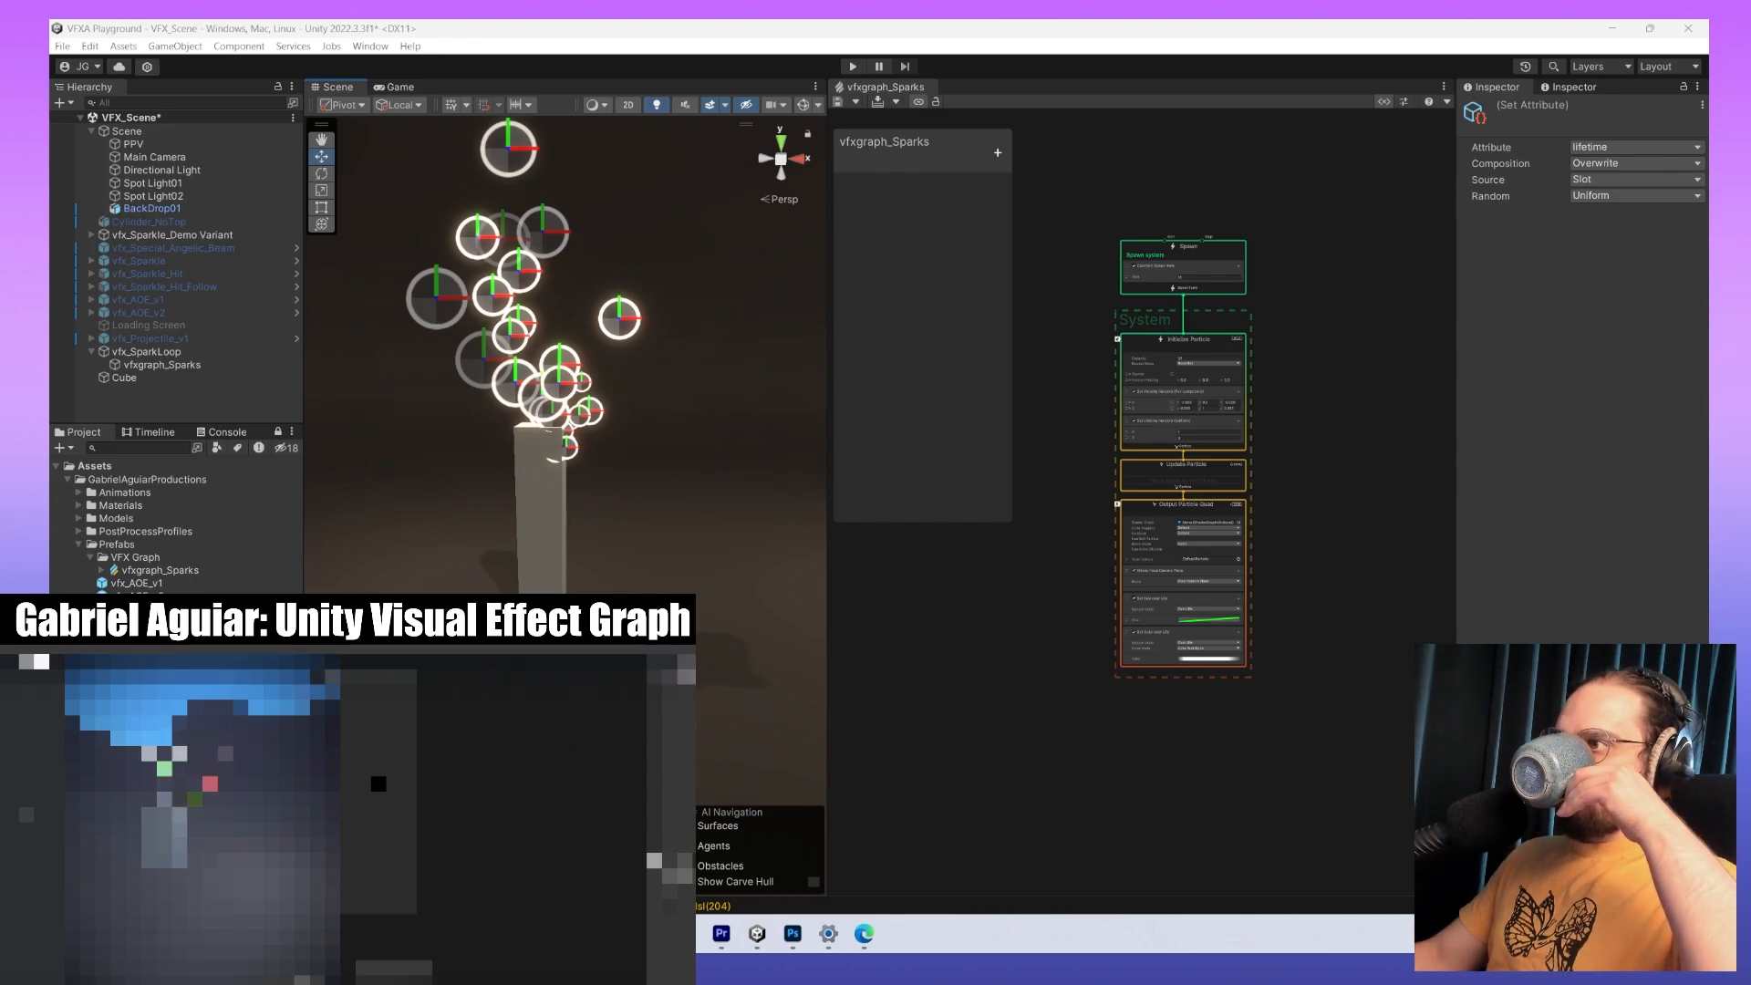
Save the current window arrangement as a layout named VFX Graph Workshop.
left_click(1692, 67)
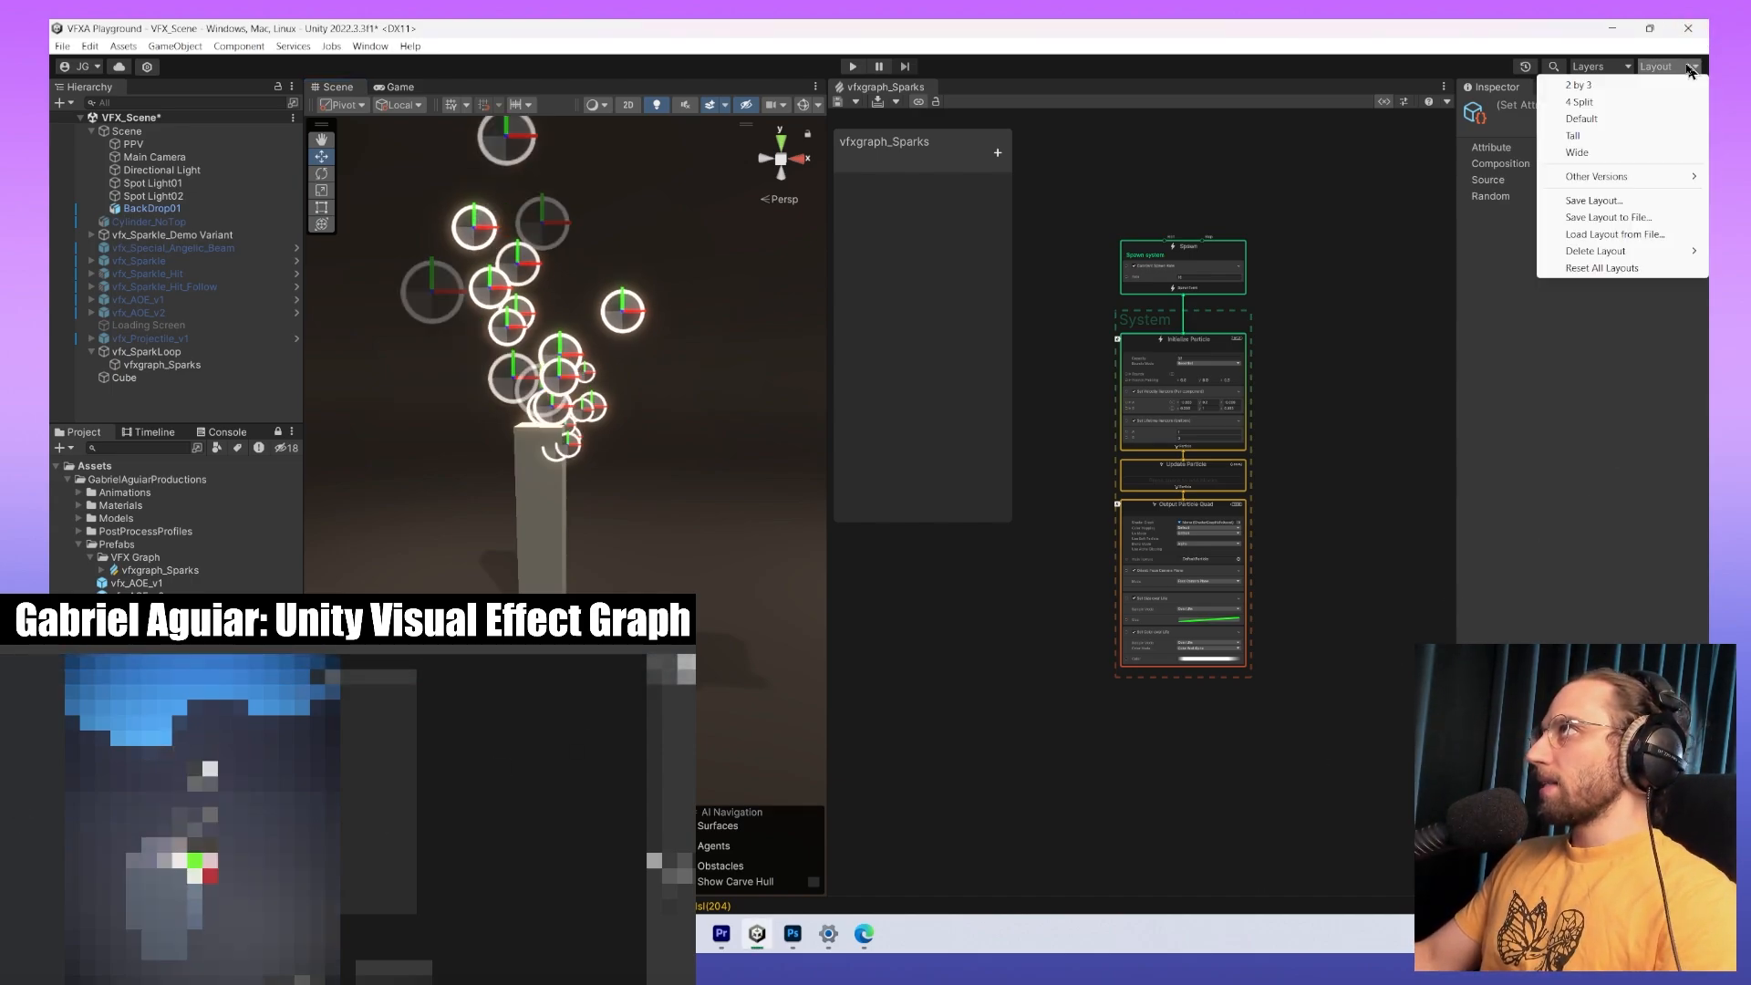
left_click(1621, 204)
type("VF")
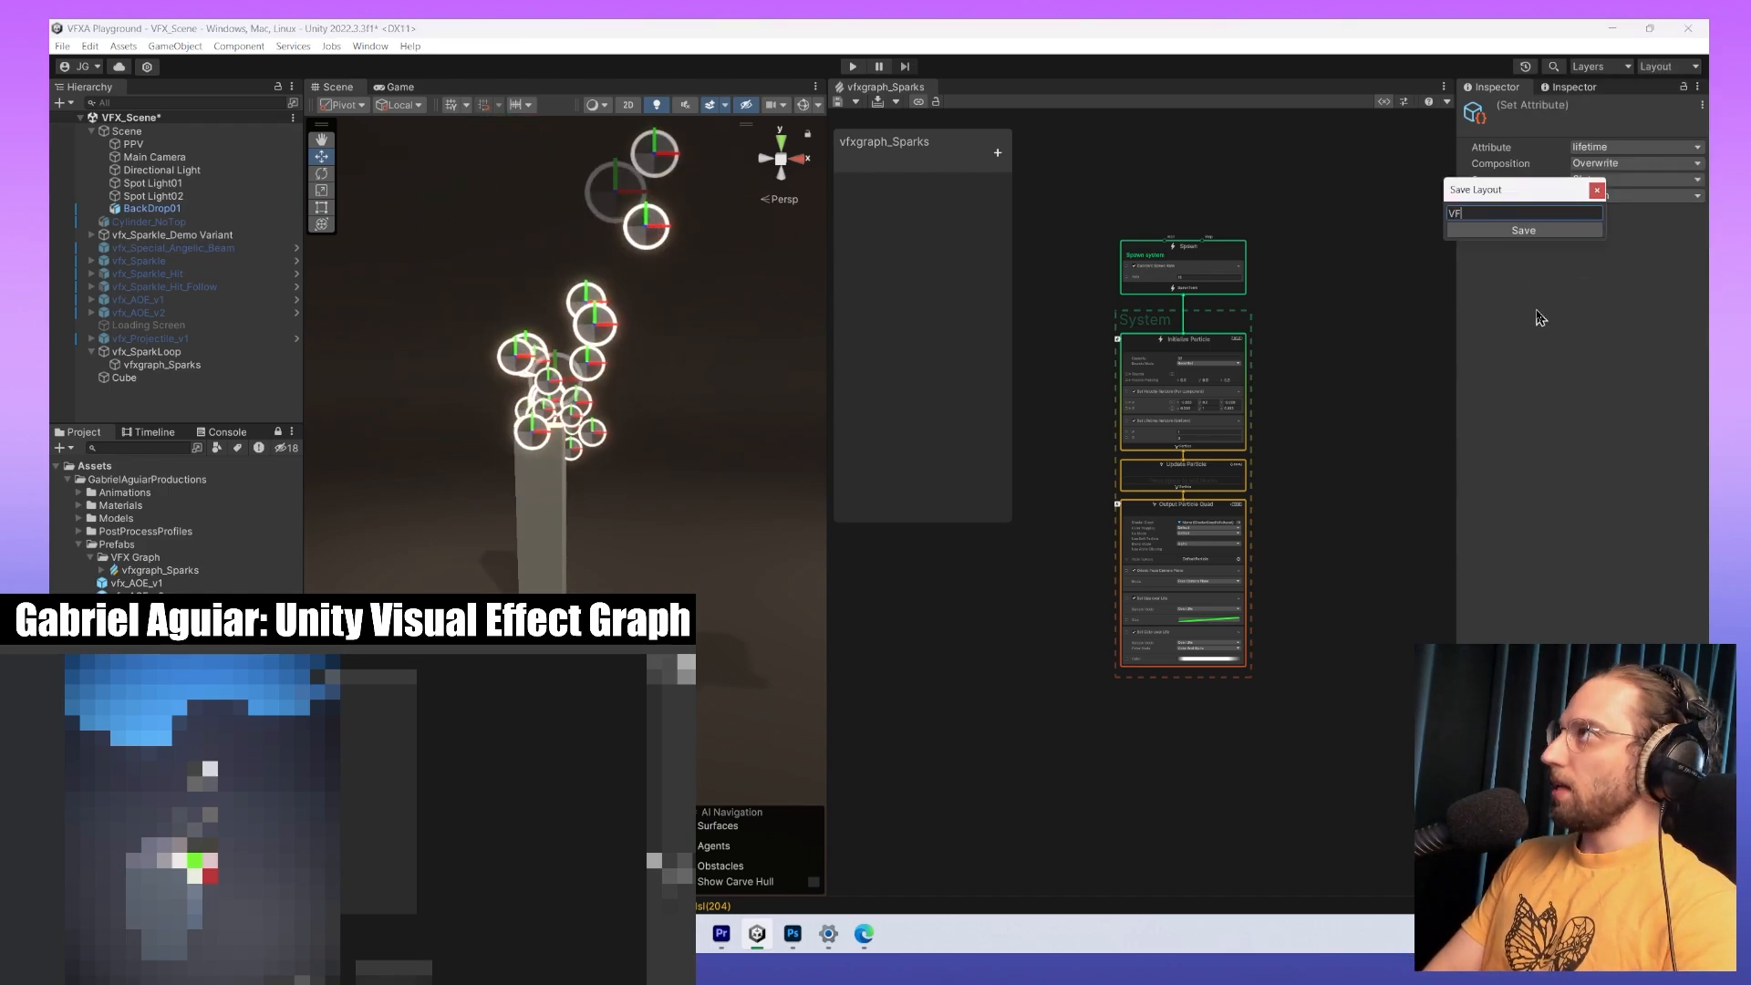
type("X Graph")
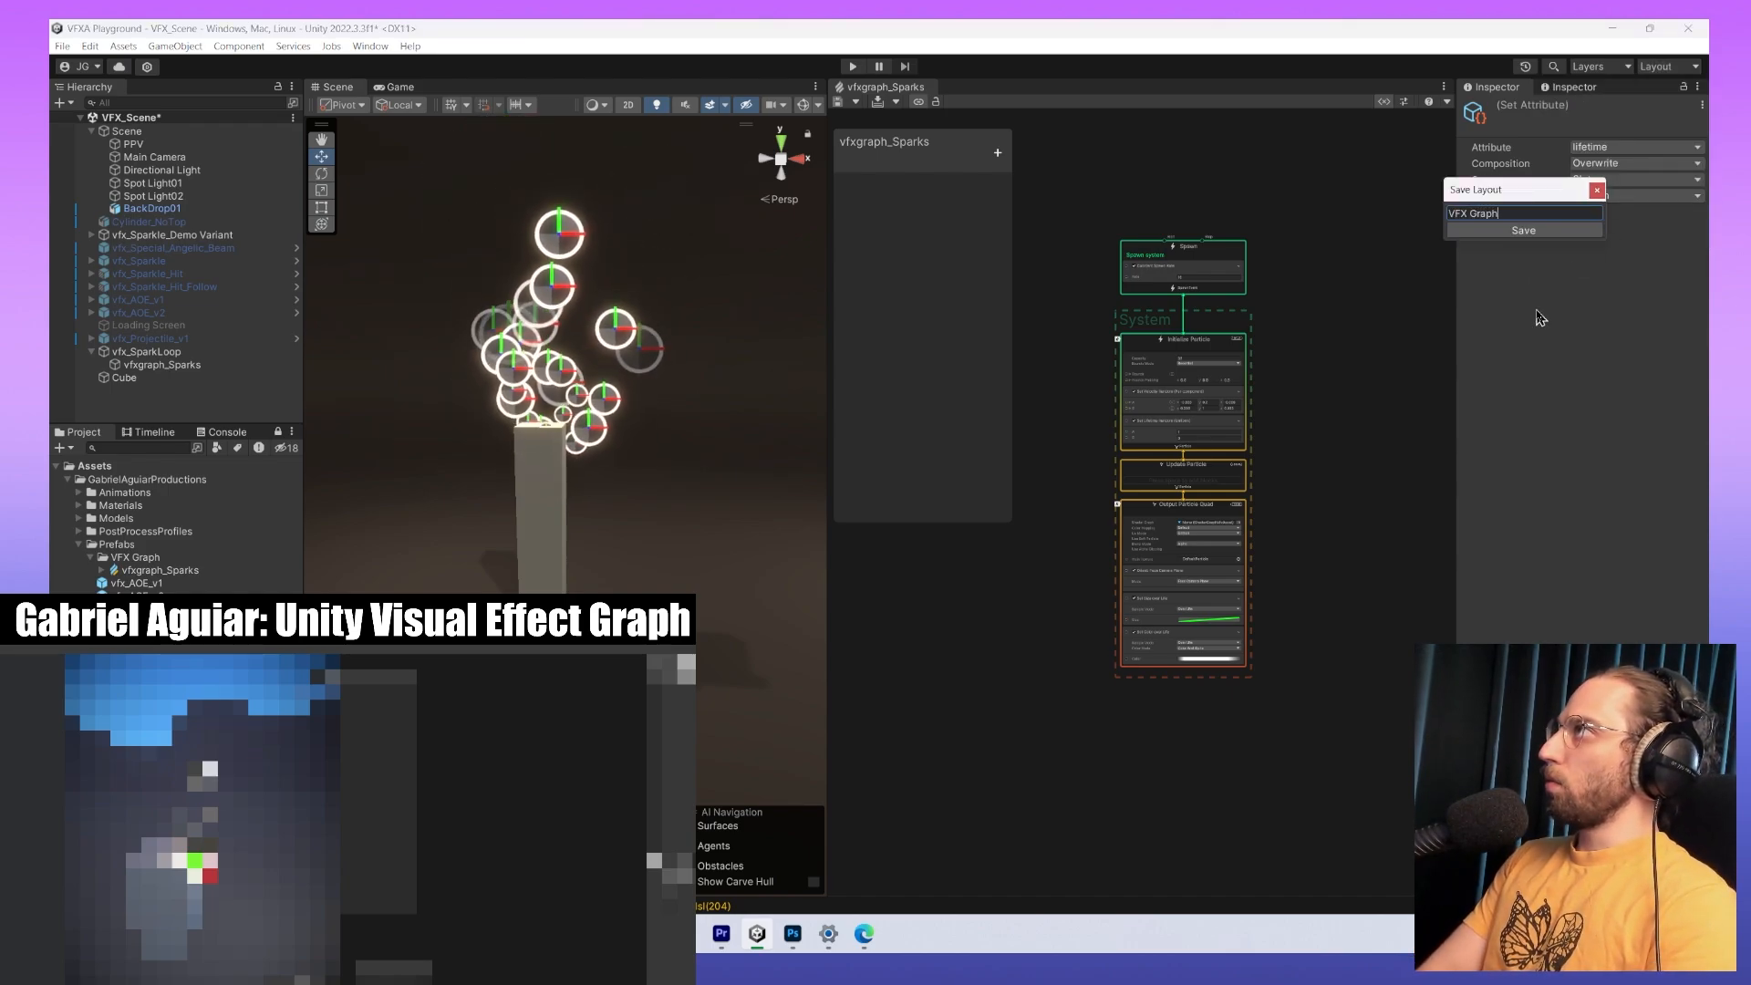
type(" Work")
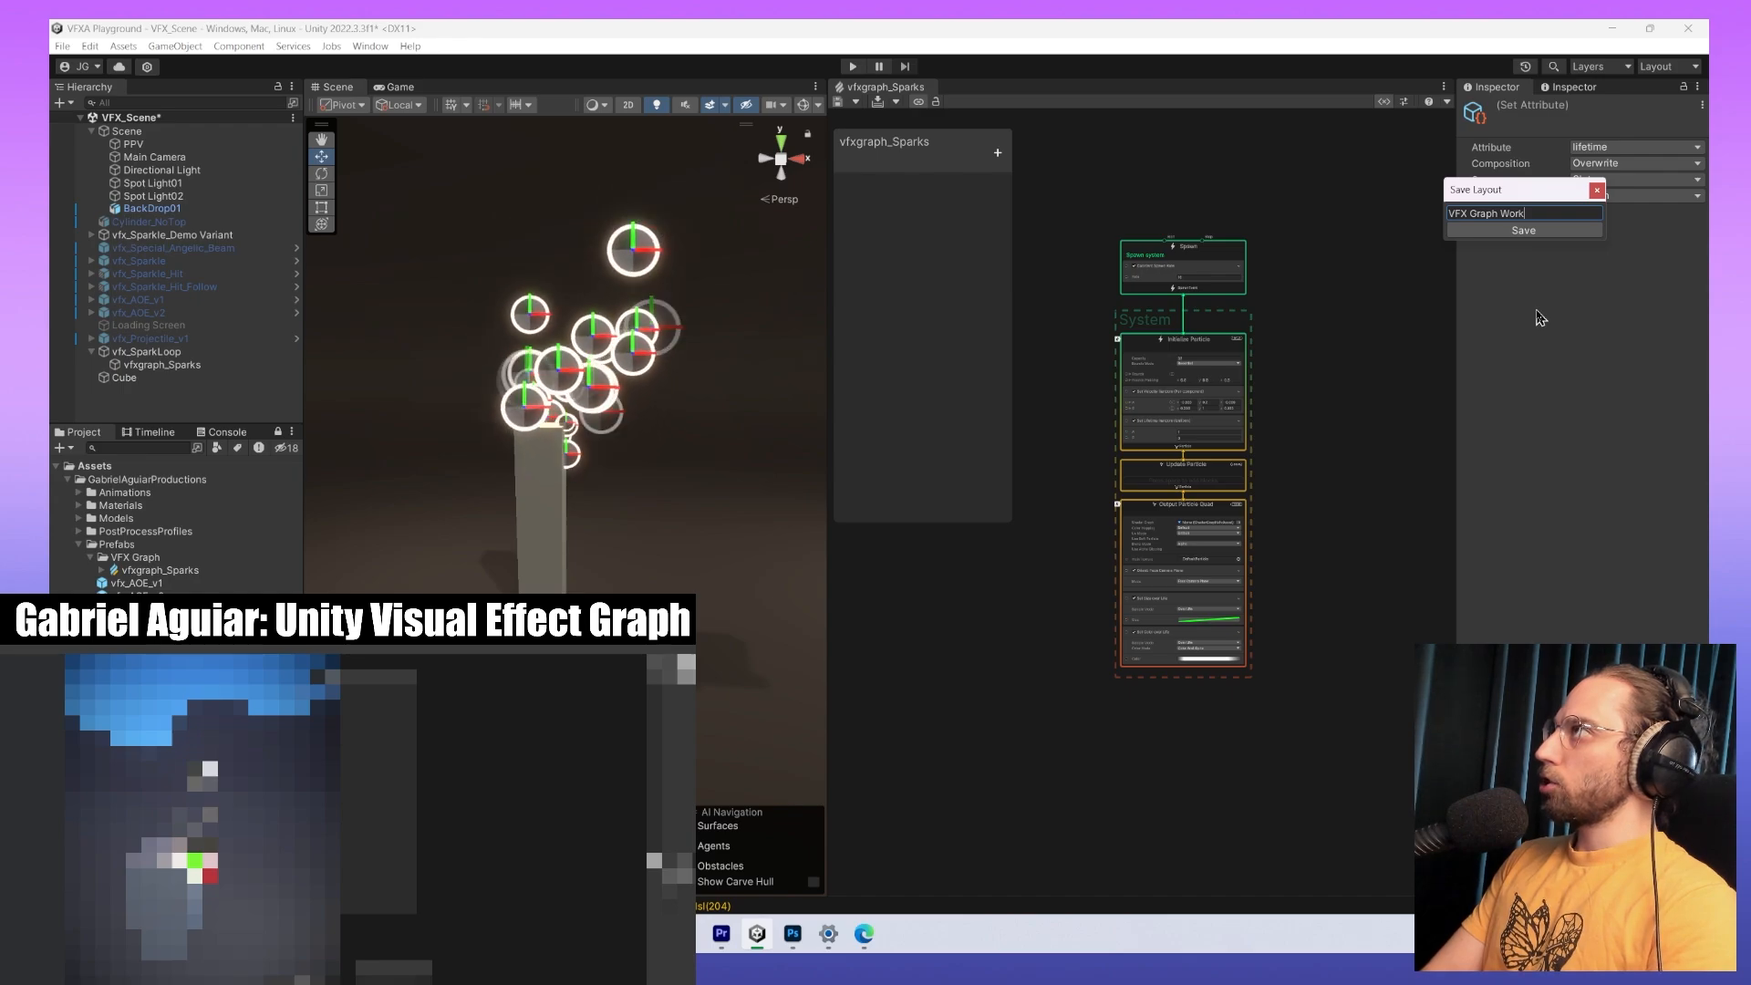
type("shop")
key("ctrl+a")
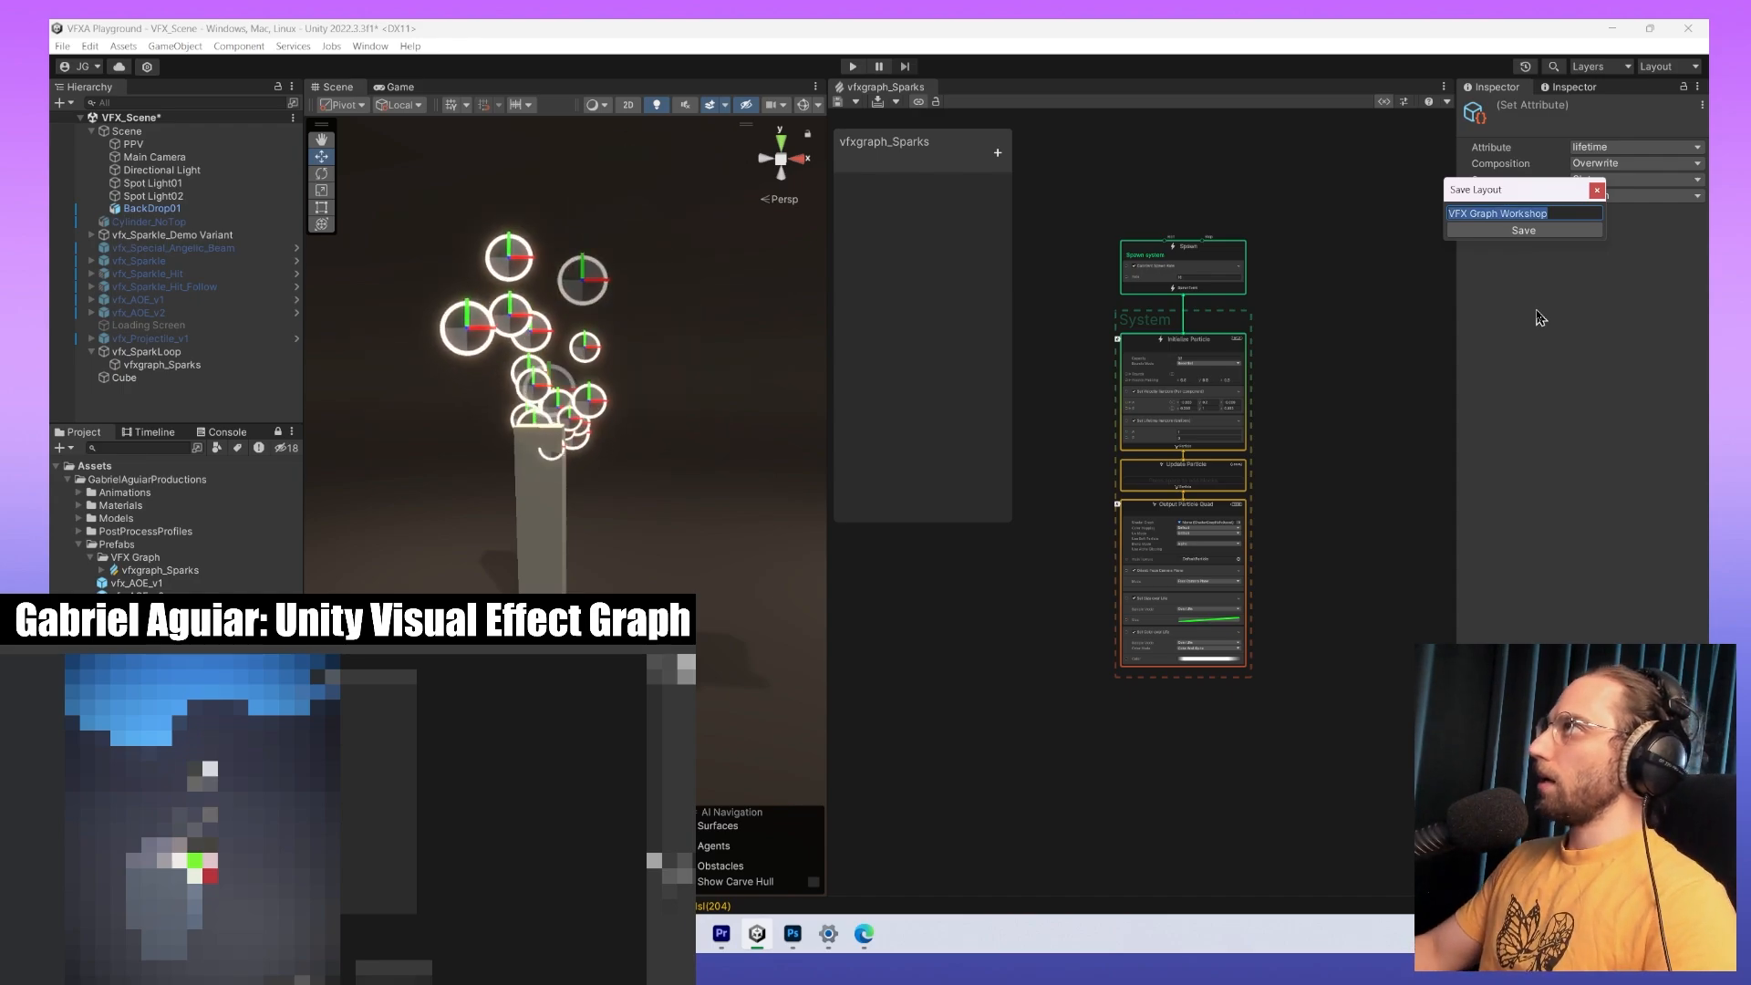
left_click(1551, 230)
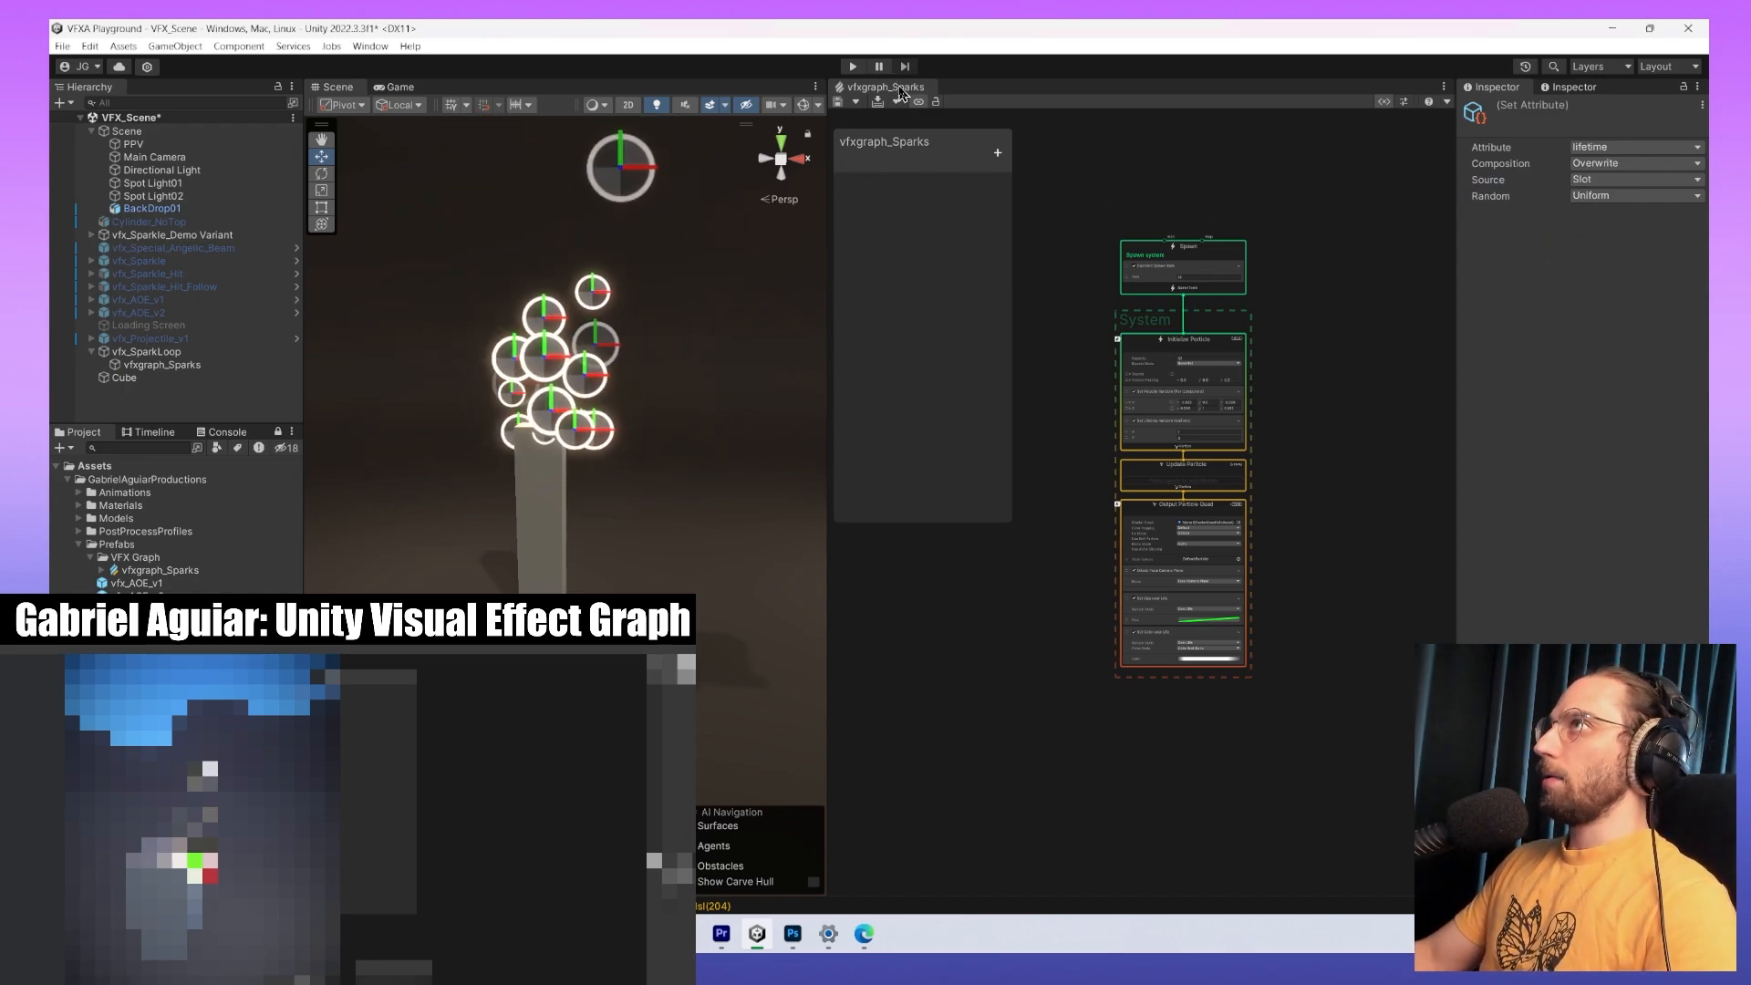
Undock and close the vfxgraph_Sparks graph window, and narrow the Inspector in favour of the Scene view.
left_click_drag(900, 93, 1234, 204)
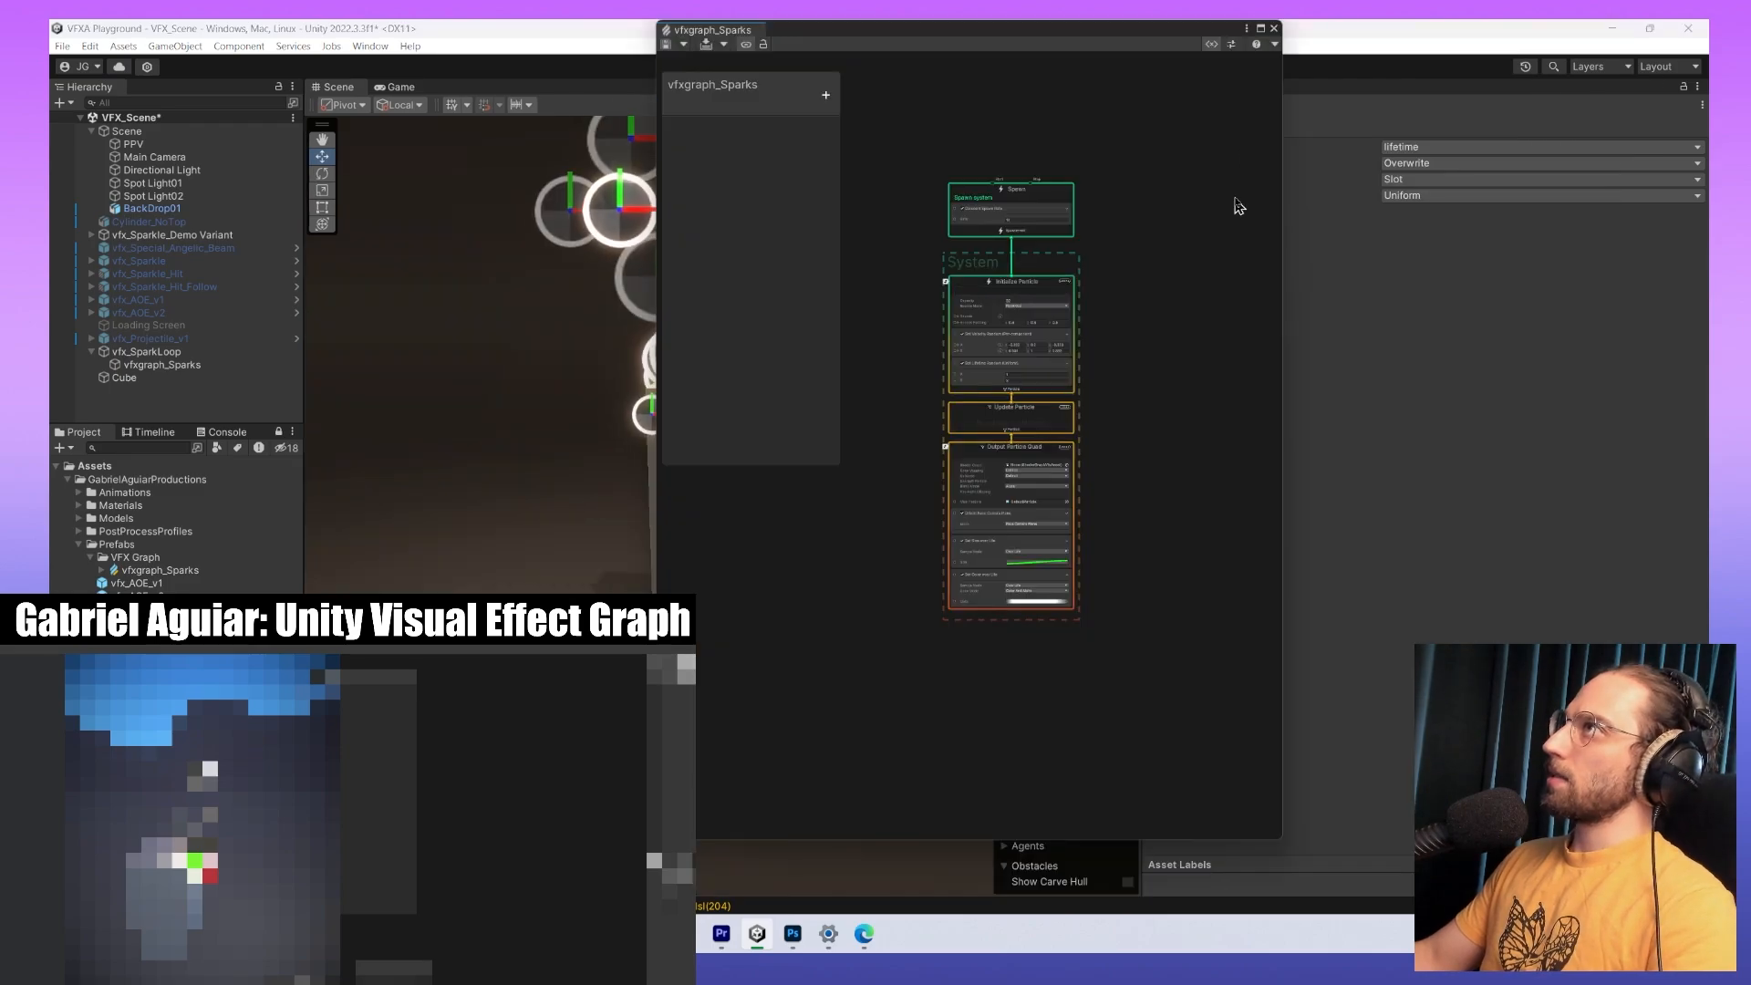
left_click(1274, 31)
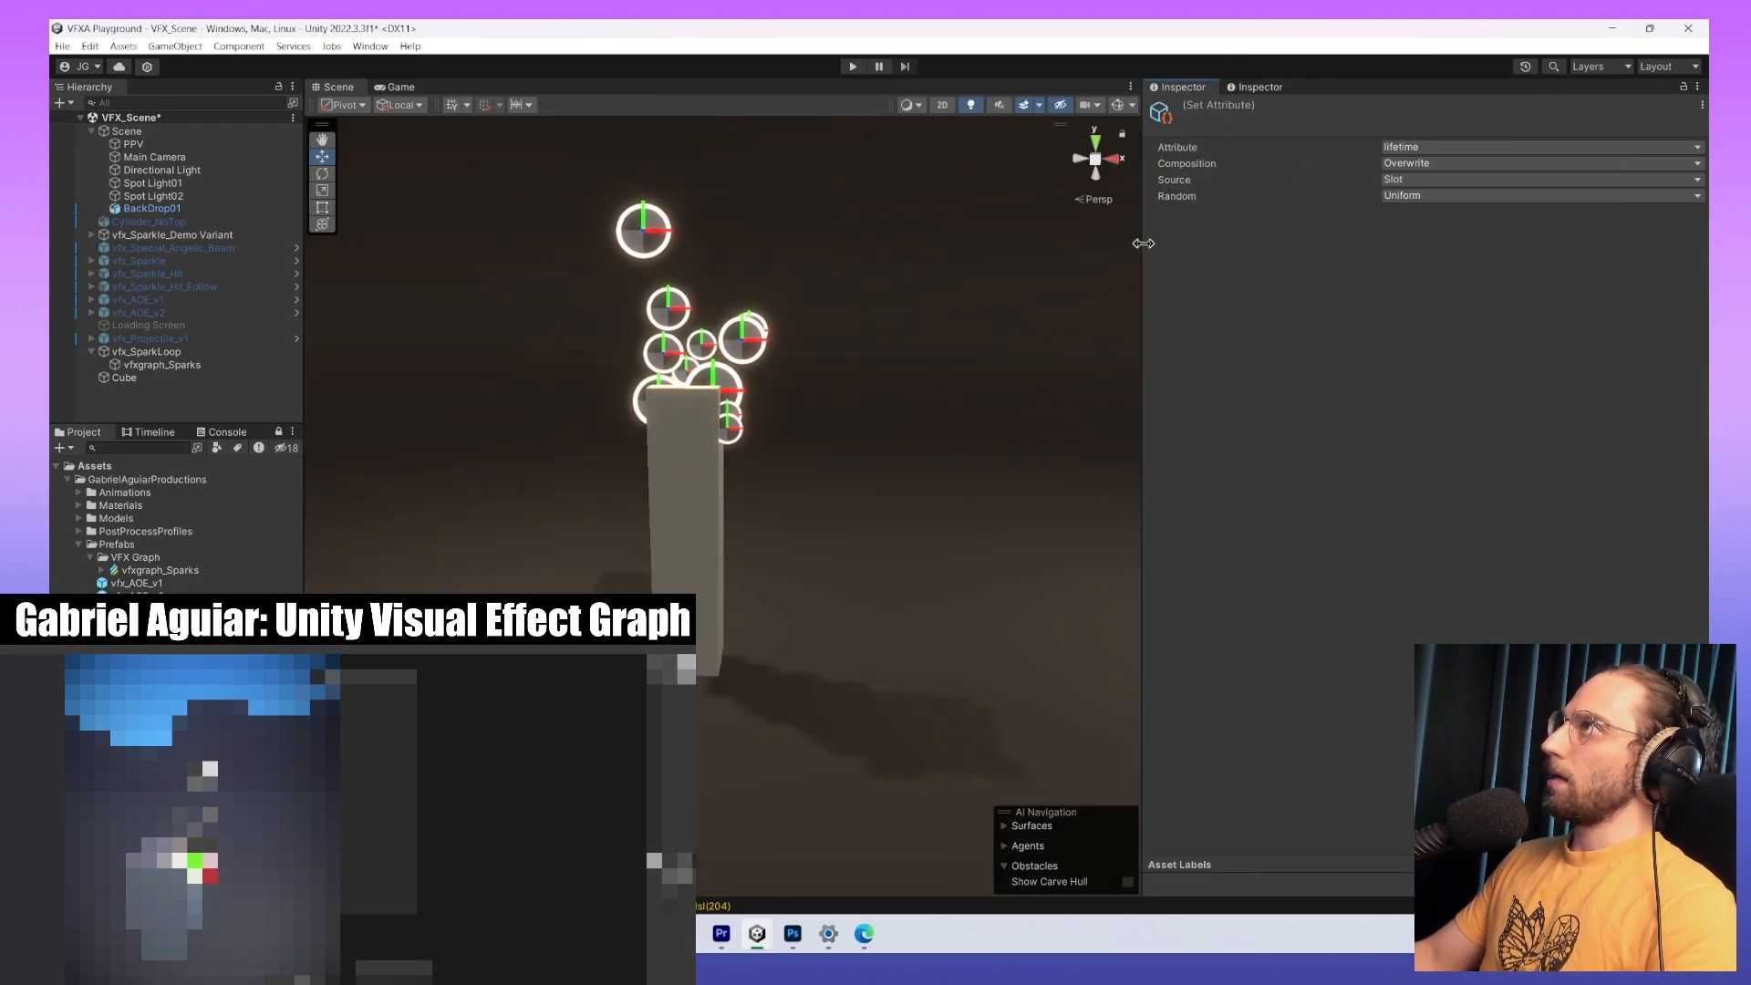
left_click_drag(1144, 244, 1331, 243)
Dock the Project window in its own column beside the Hierarchy, group Timeline and Console with it, and show the Project contents.
left_click_drag(305, 374, 329, 374)
left_click_drag(84, 432, 64, 274)
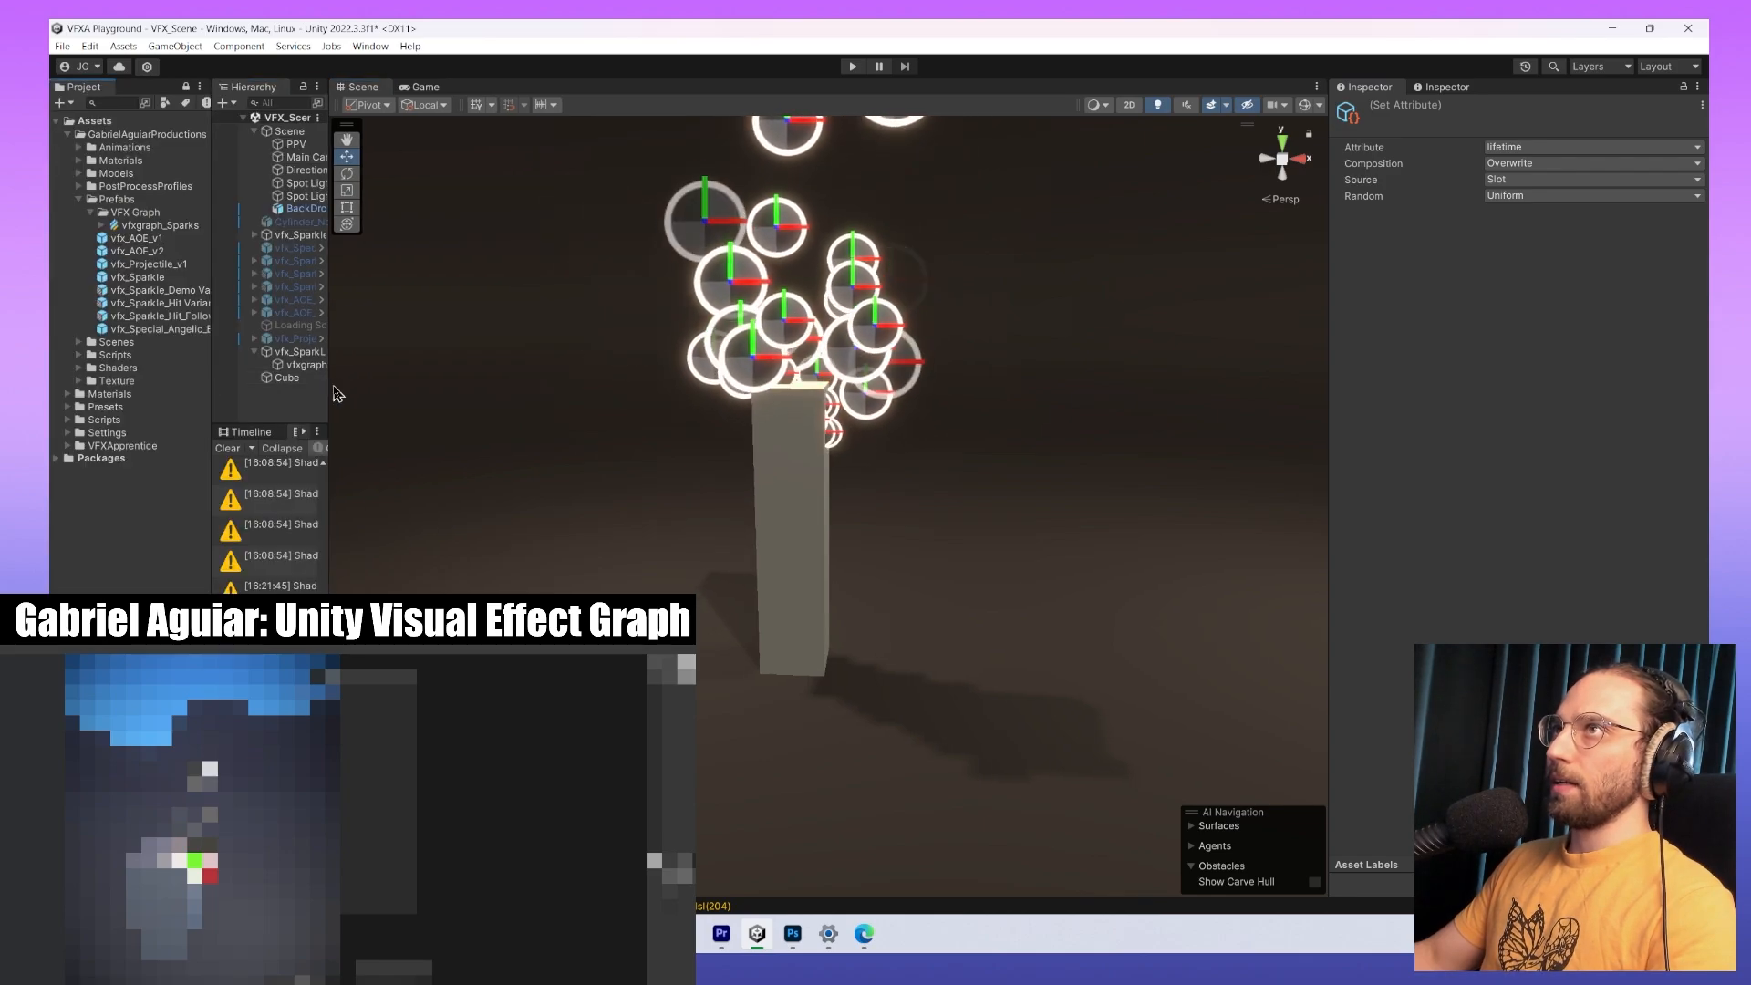
left_click_drag(330, 388, 571, 383)
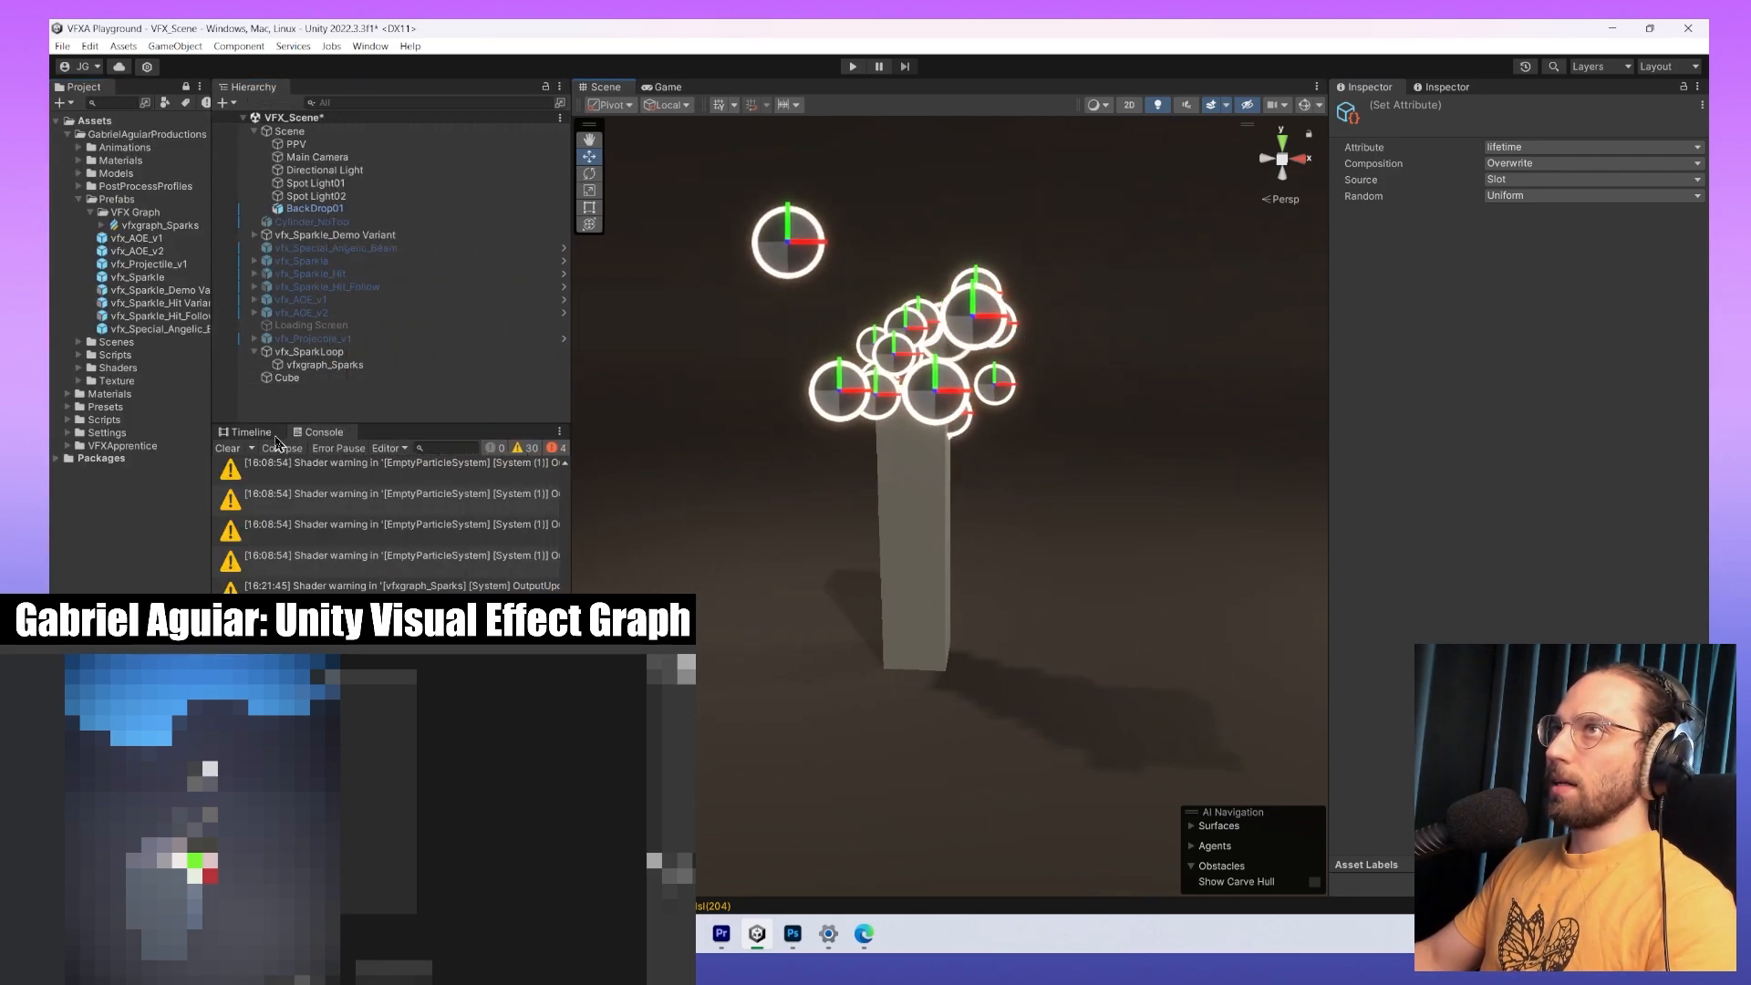
left_click_drag(251, 431, 150, 87)
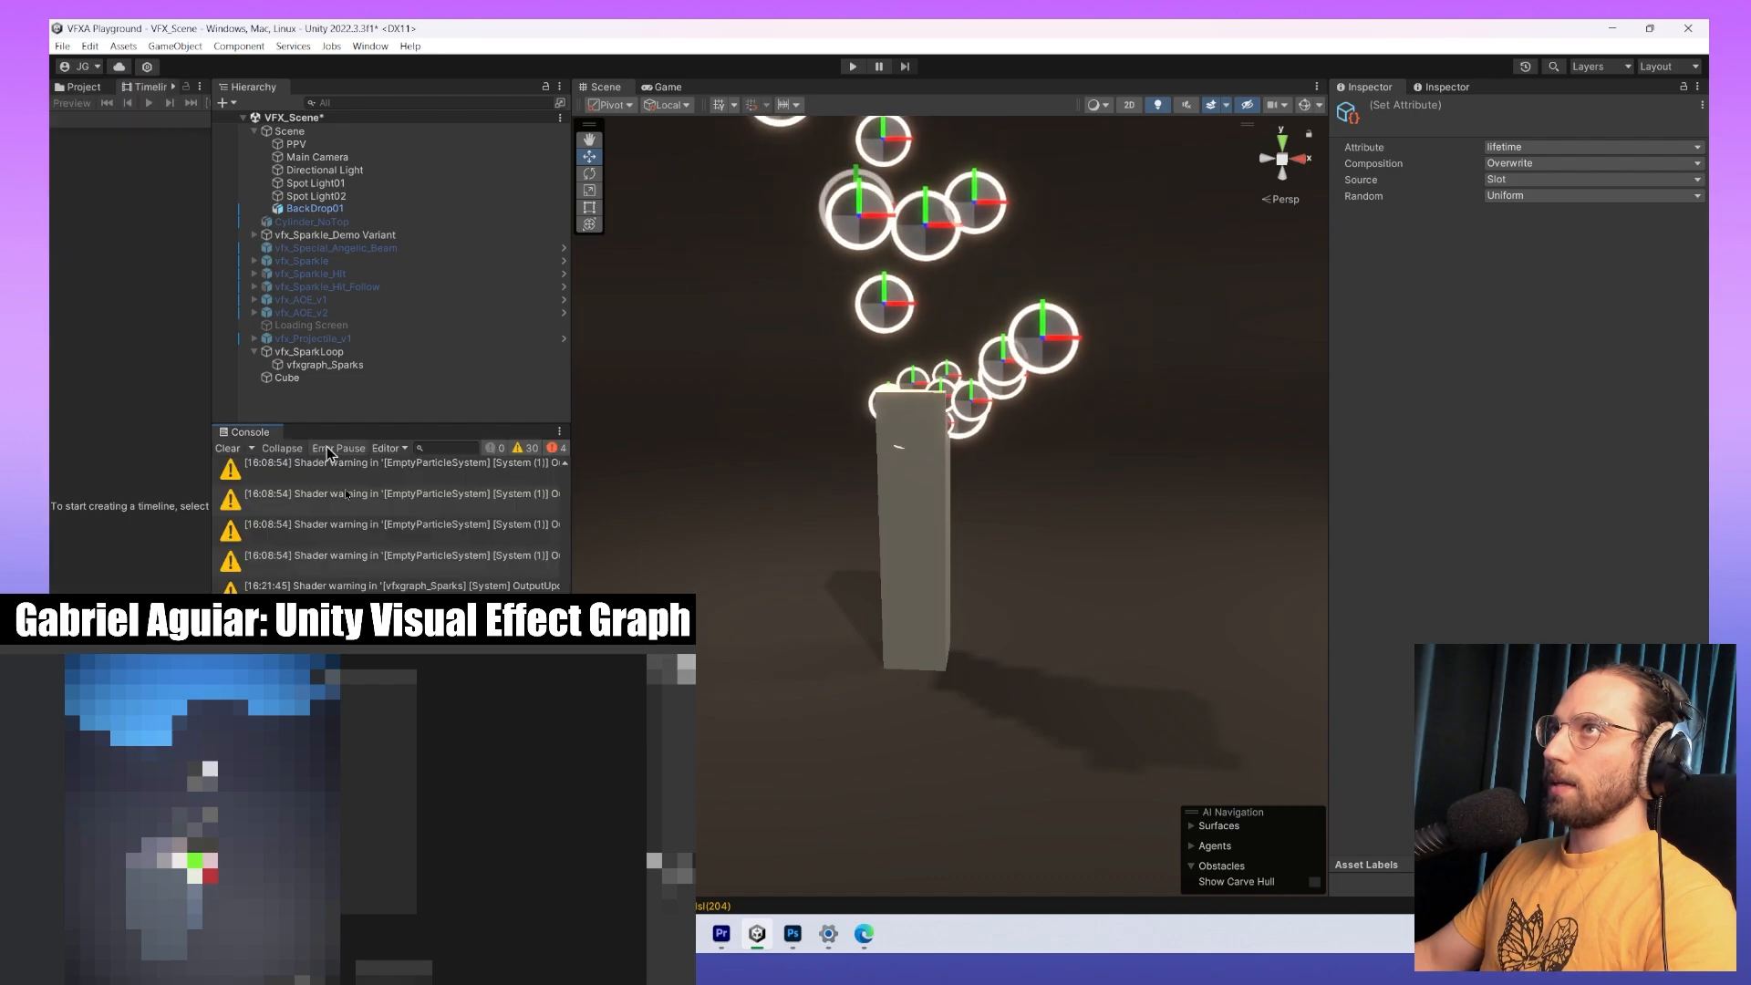
left_click_drag(248, 431, 187, 91)
left_click(82, 87)
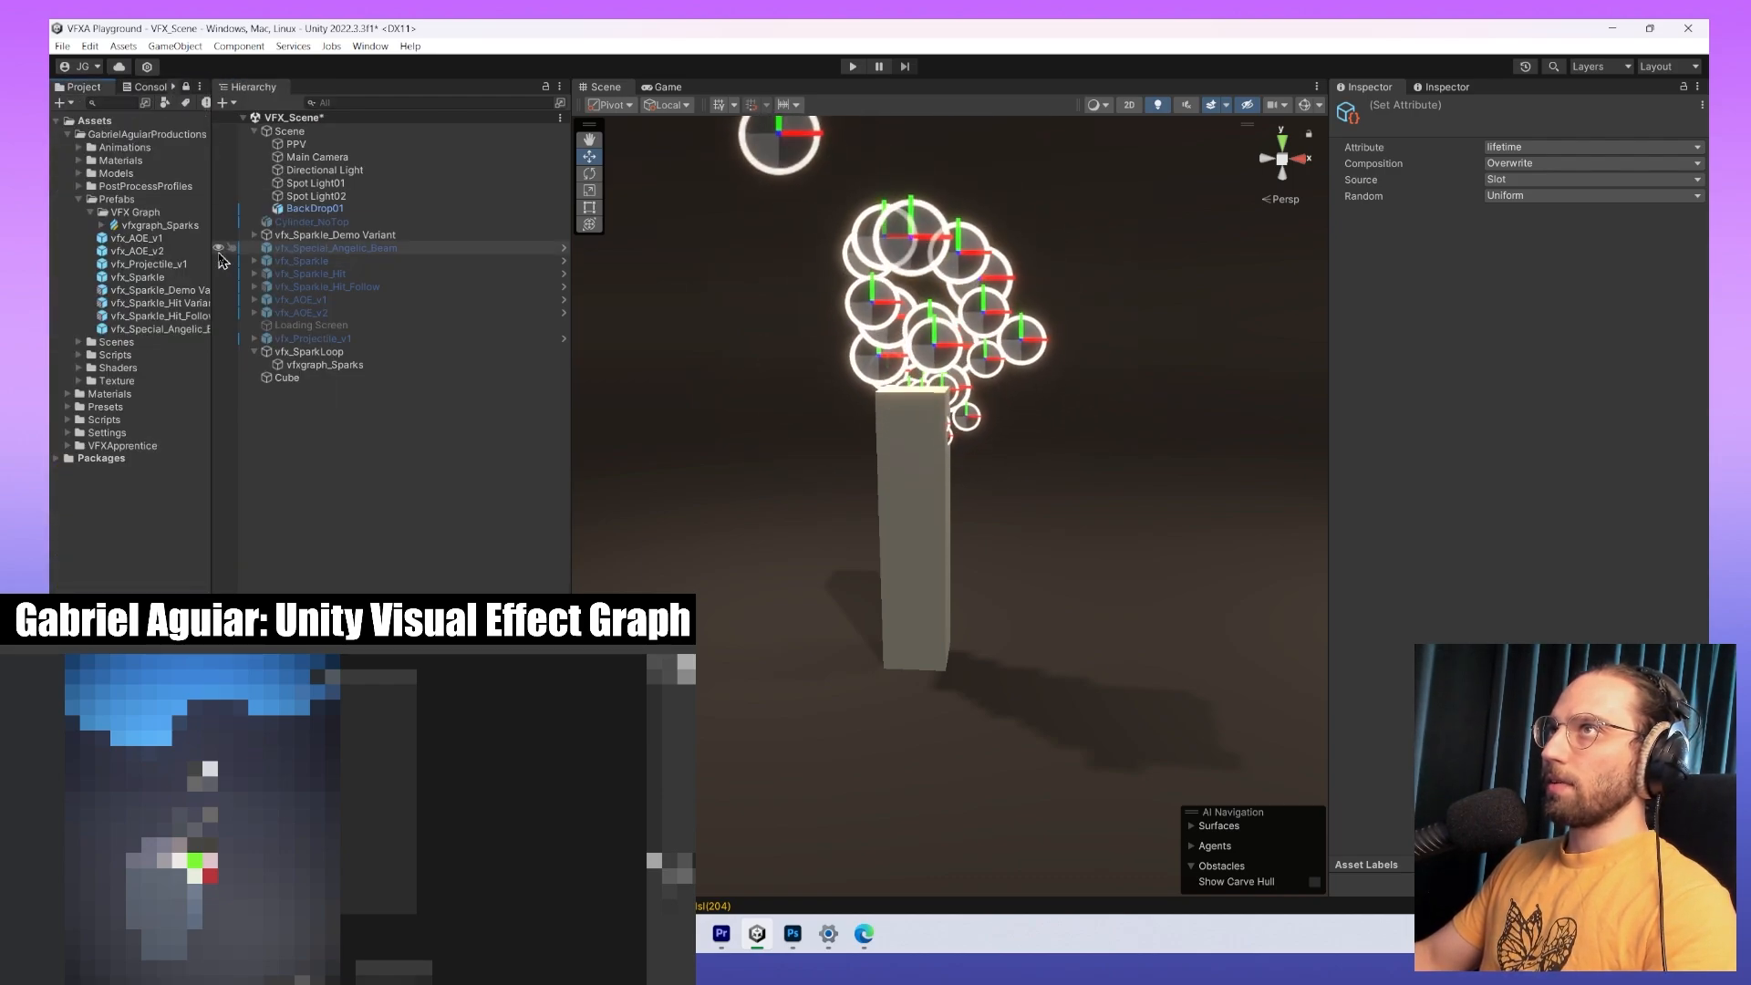
Resize the Project and Hierarchy columns so their names stay readable and the Scene view gets the remaining width.
left_click_drag(219, 256, 278, 265)
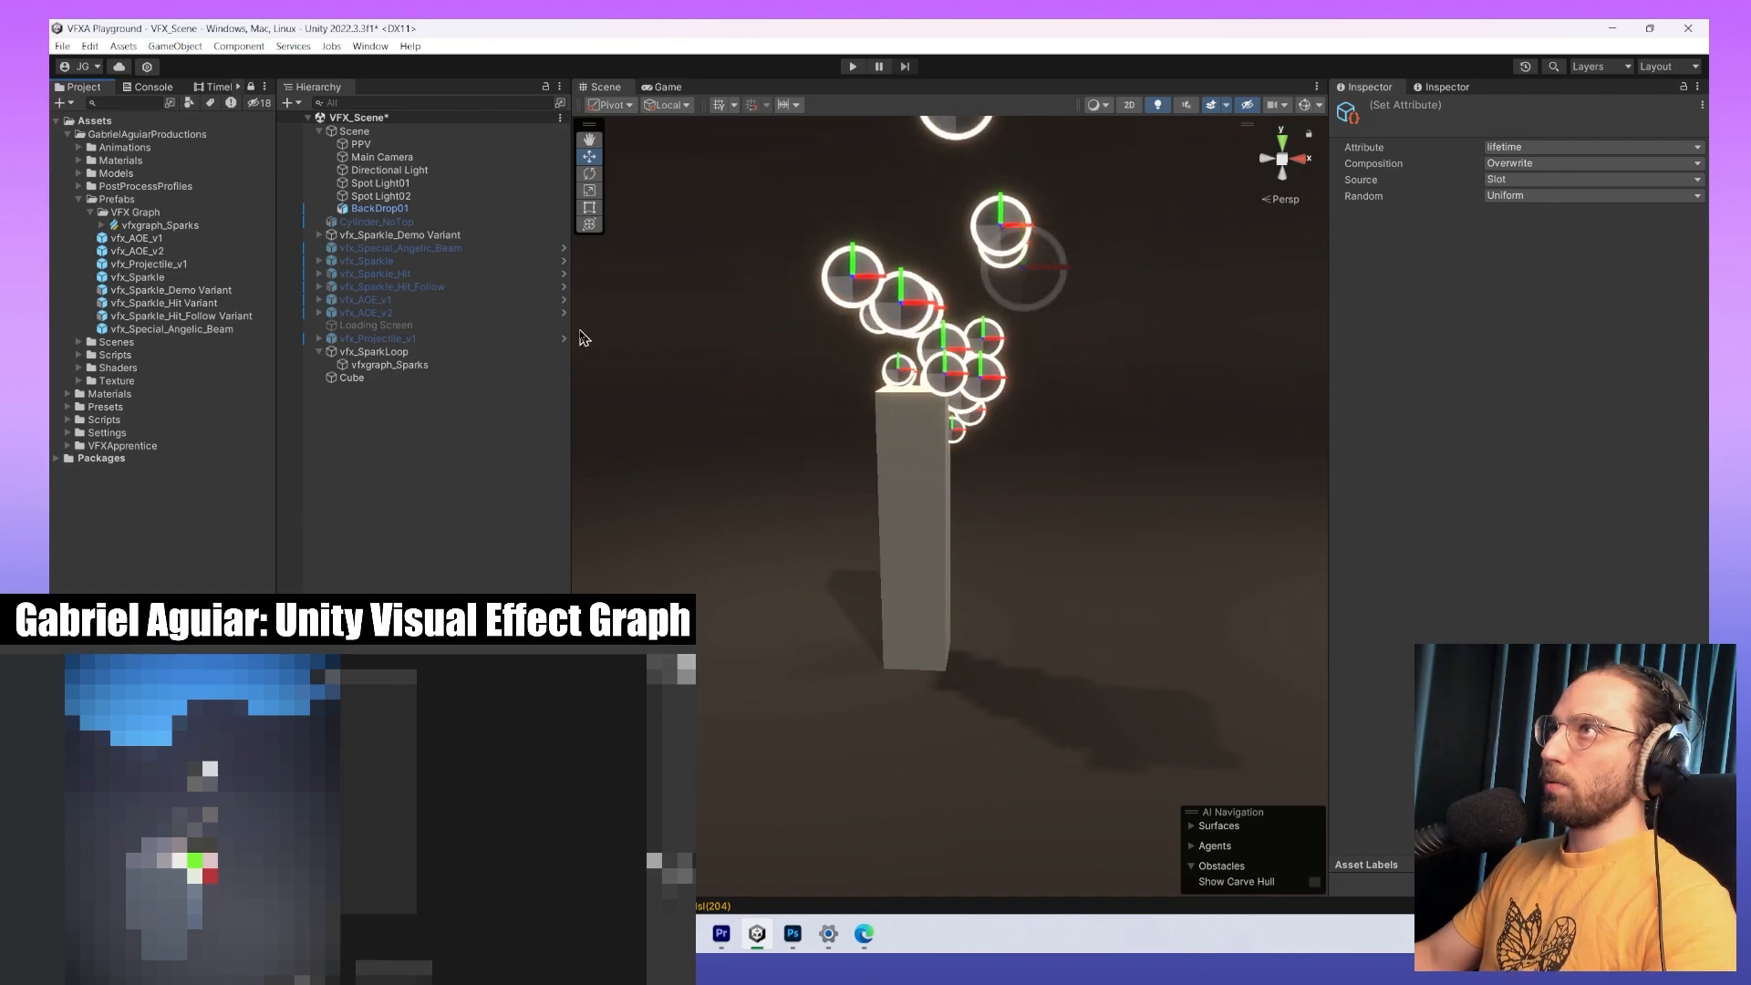
left_click_drag(572, 337, 473, 337)
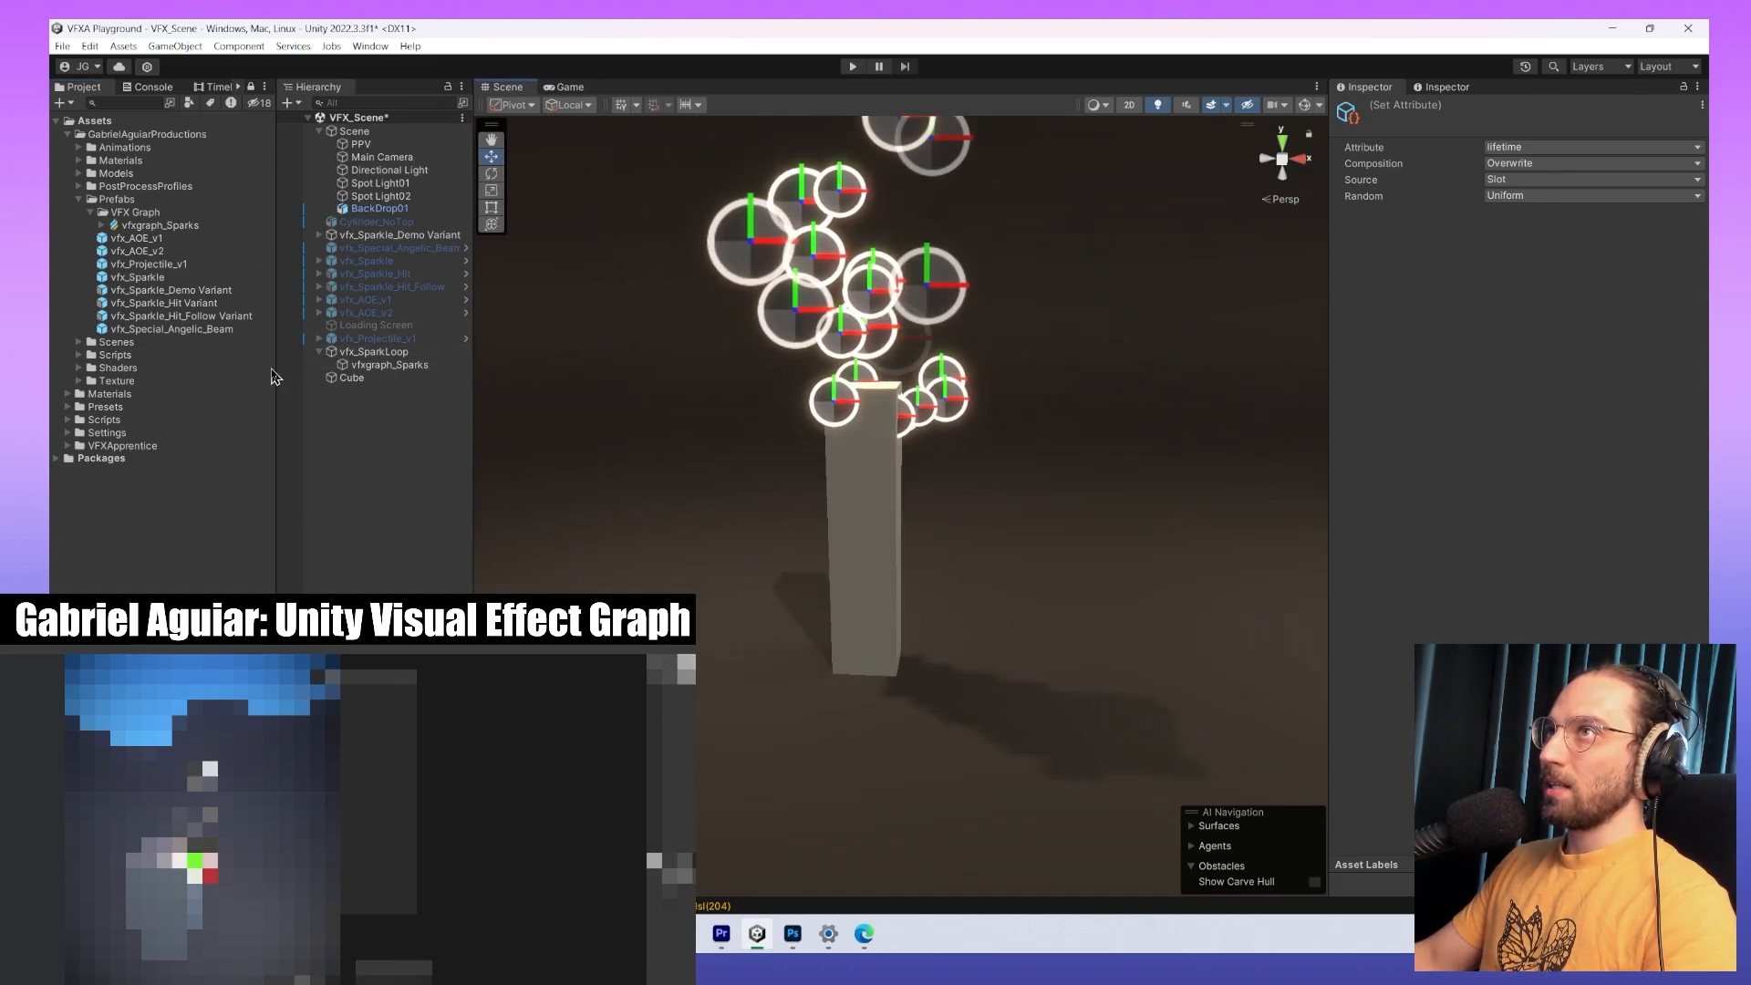
left_click_drag(274, 374, 265, 364)
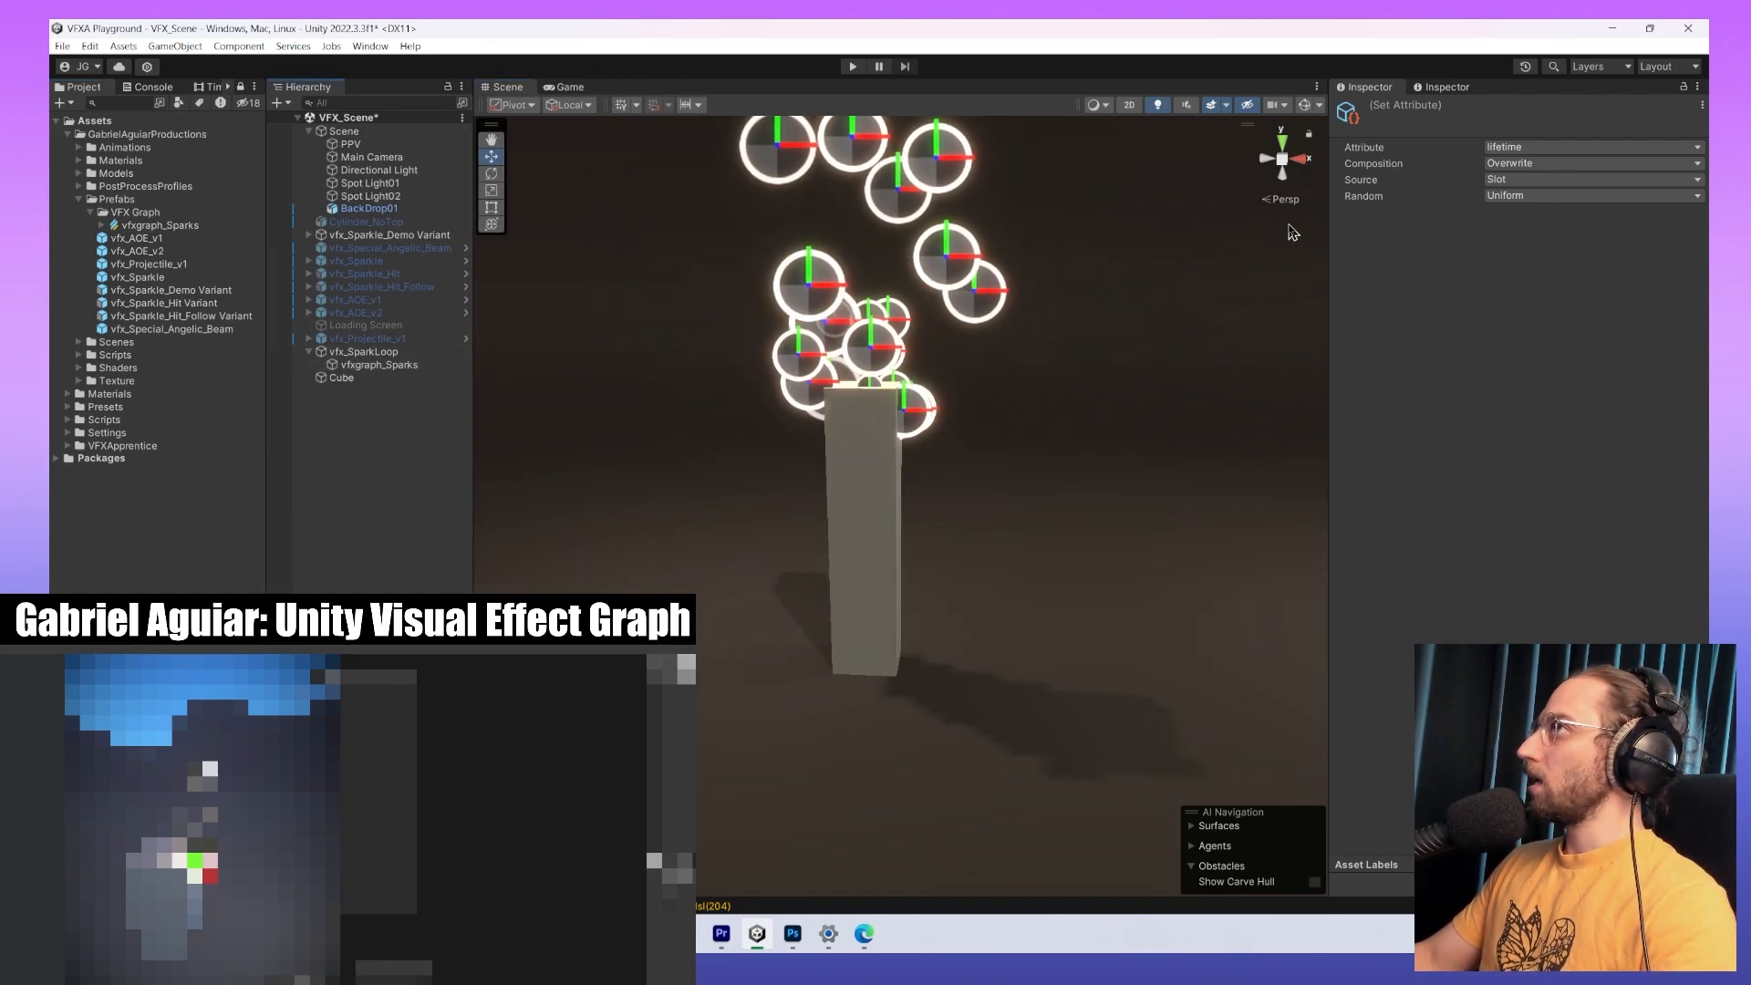
Save this graph-free window arrangement as a layout named VFX Particles Workshop.
left_click(1667, 67)
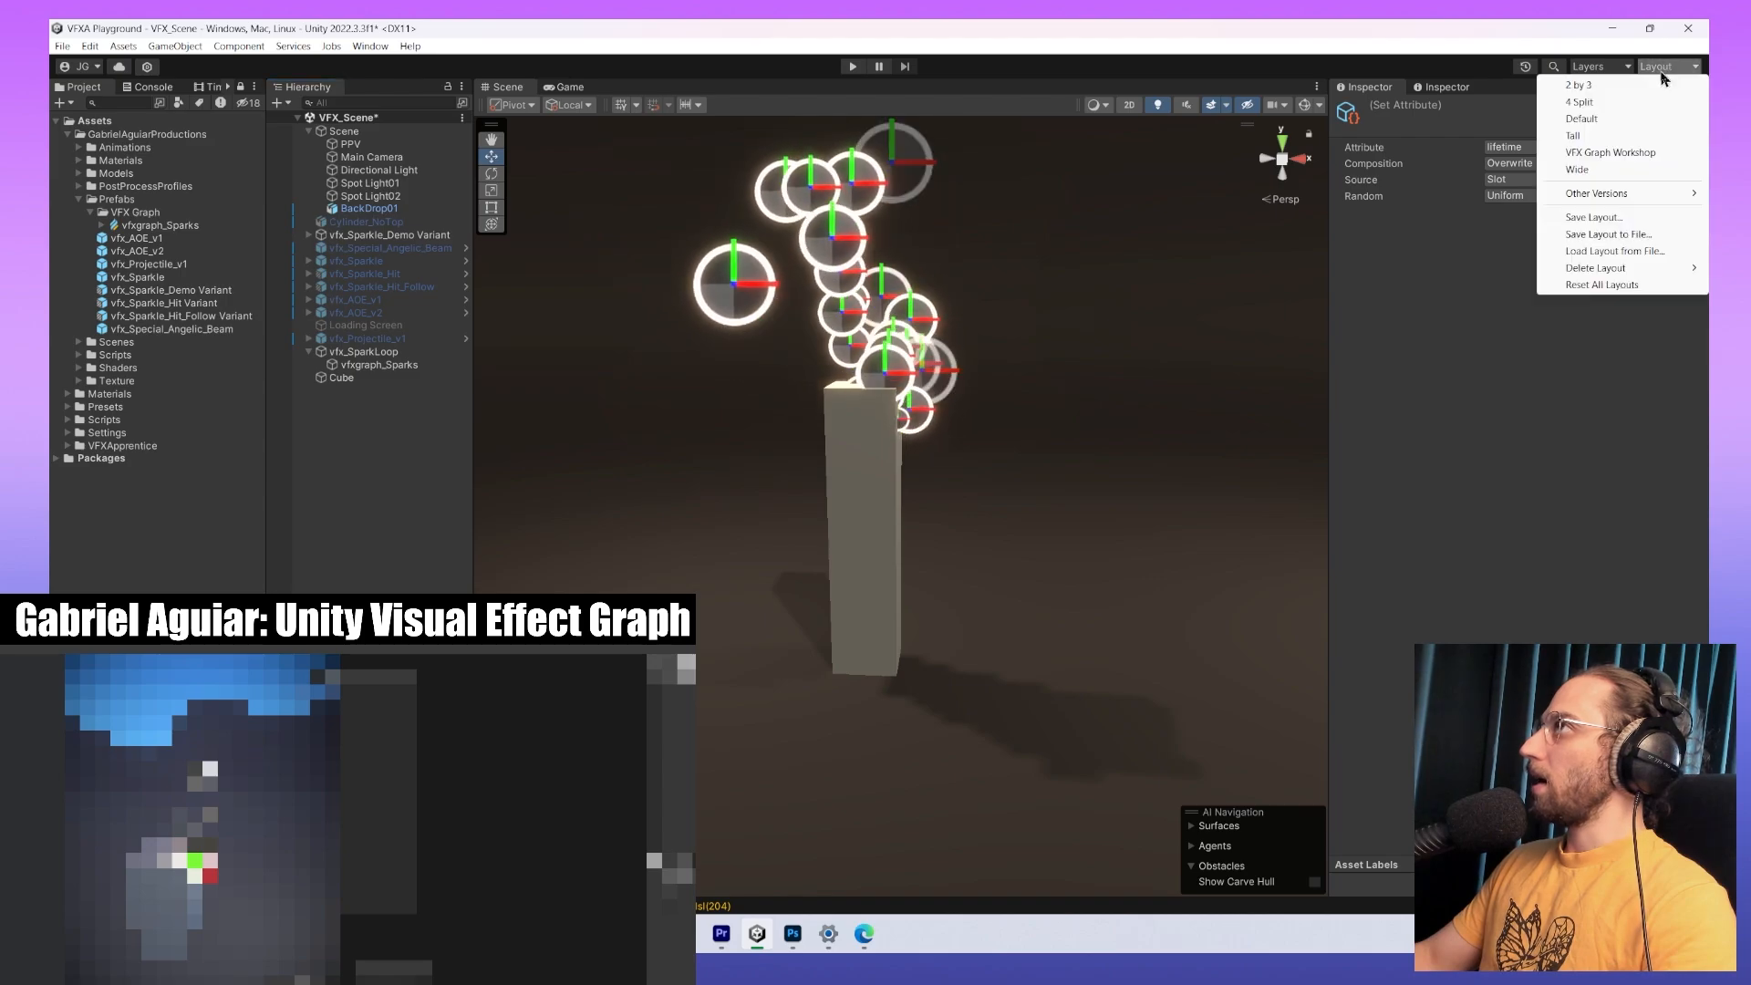
left_click(1638, 223)
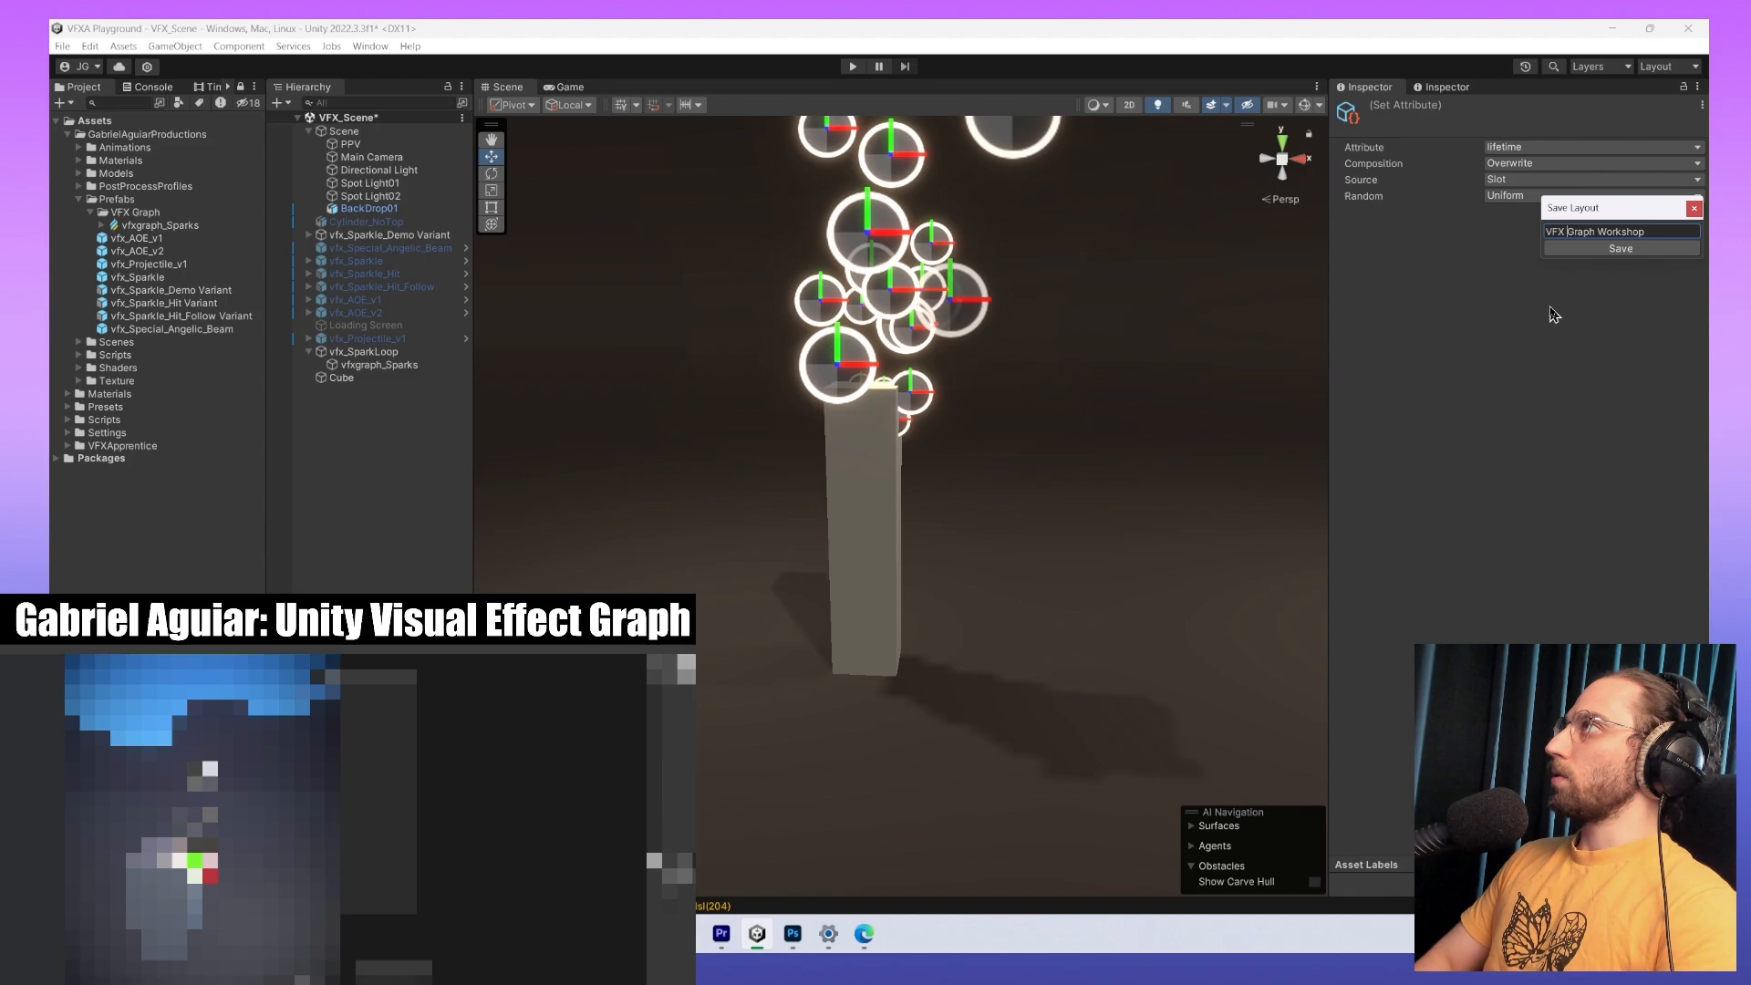
key("ctrl+shift+Right")
type("Particles")
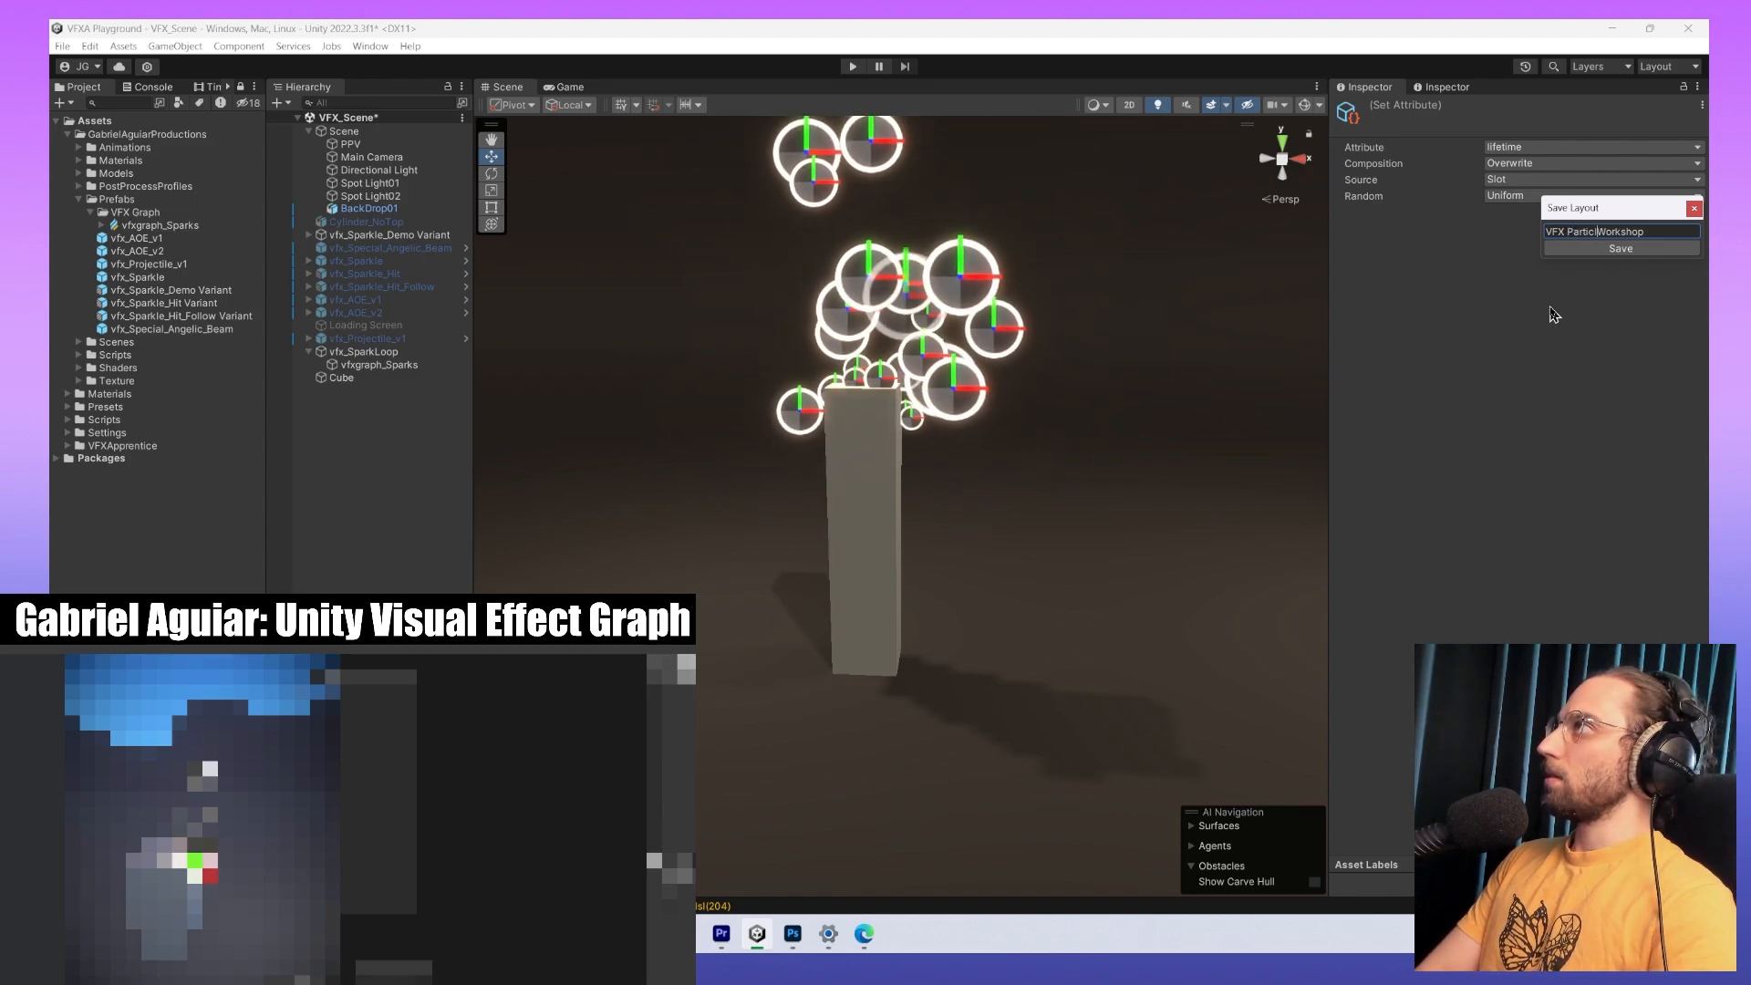
left_click(1641, 246)
Switch the editor to the saved VFX Graph Workshop layout and return to the vfxgraph_Sparks graph.
left_click(1665, 67)
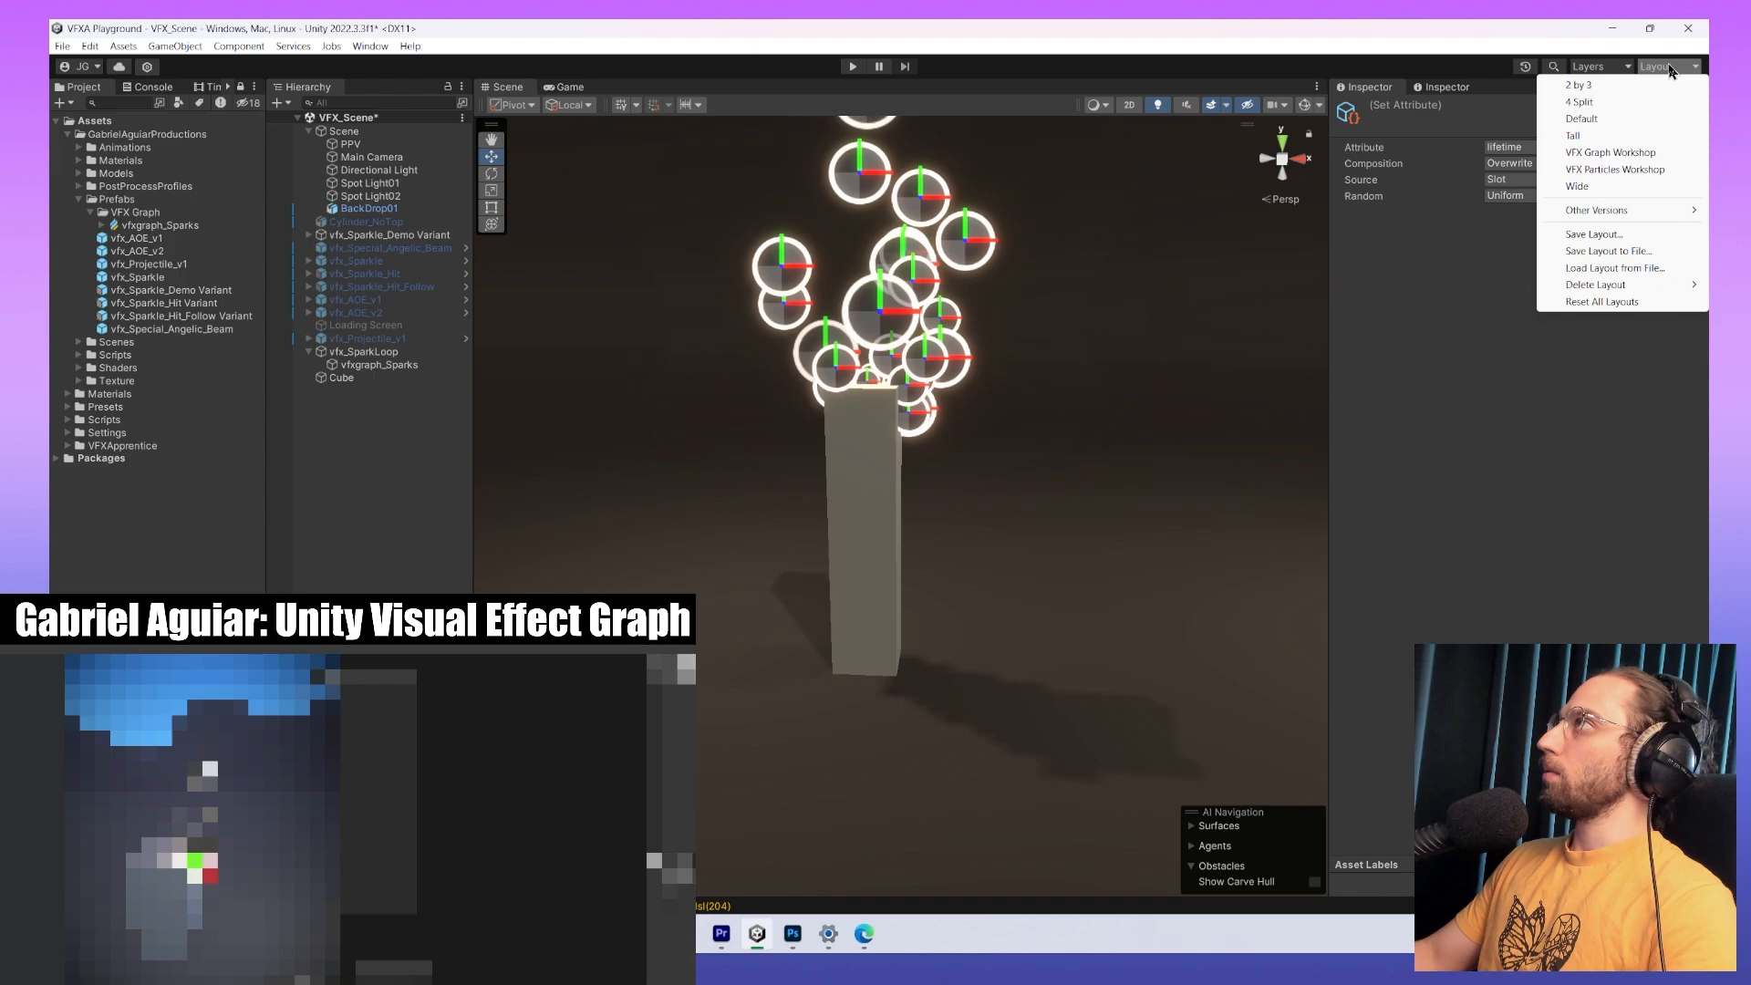
left_click(1640, 169)
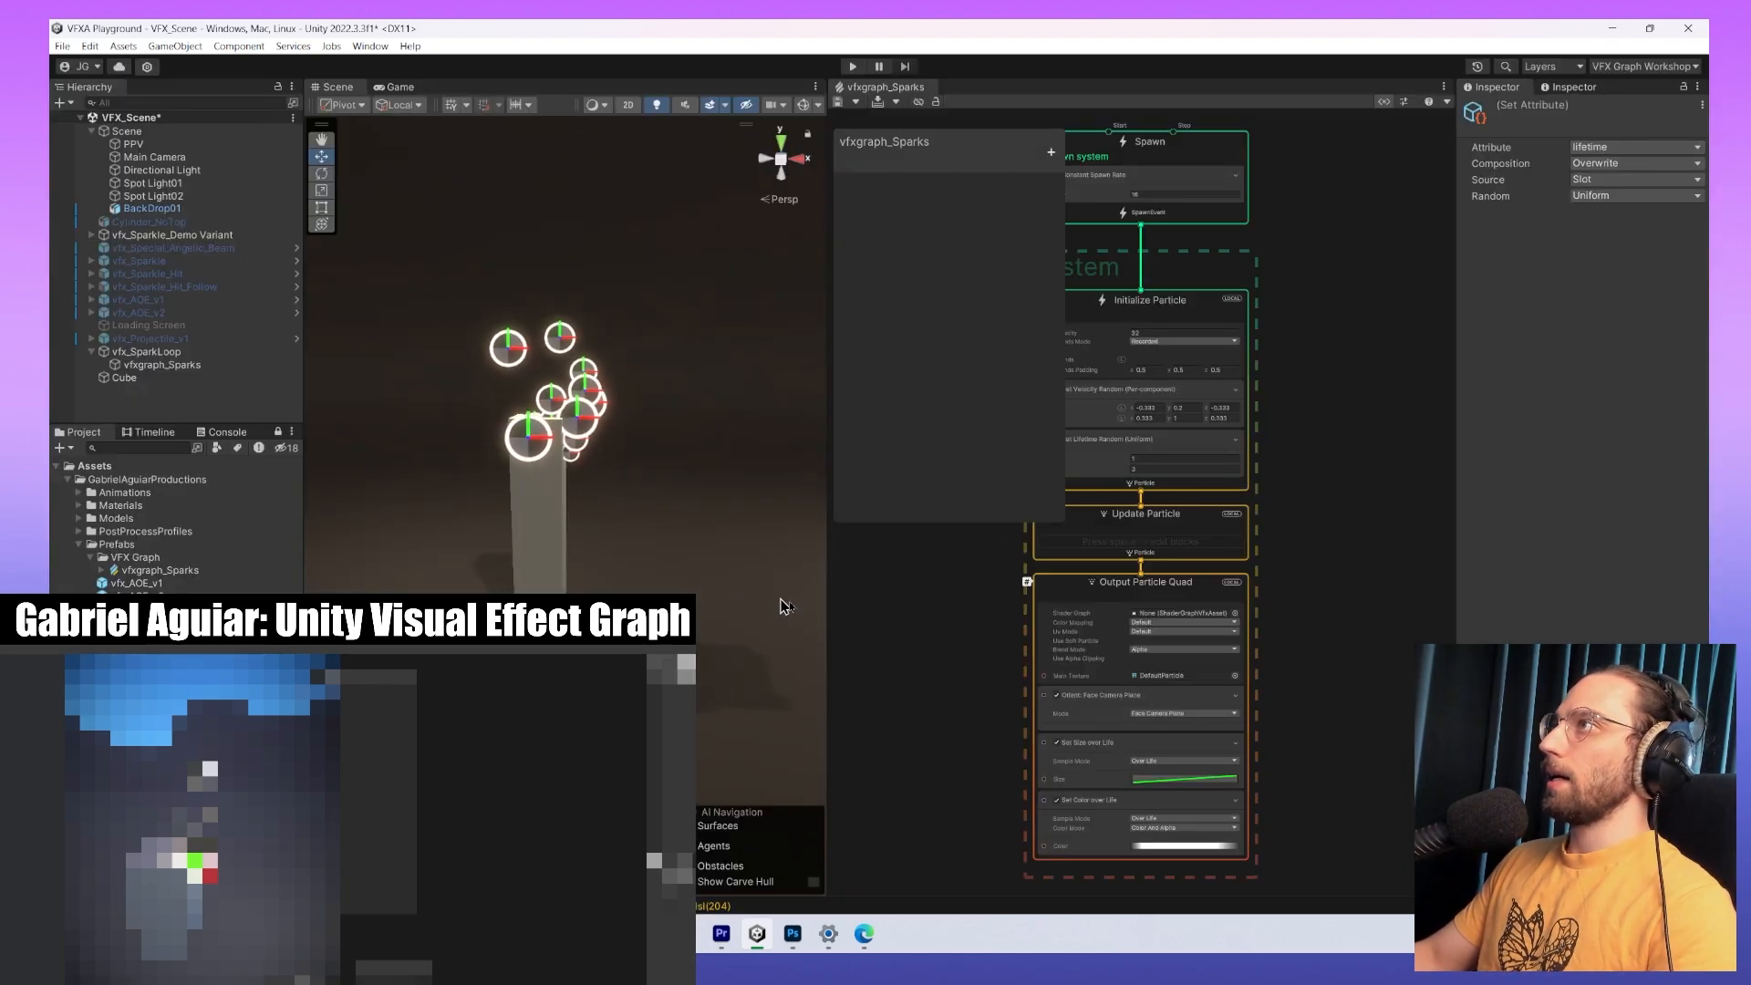
left_click(1302, 312)
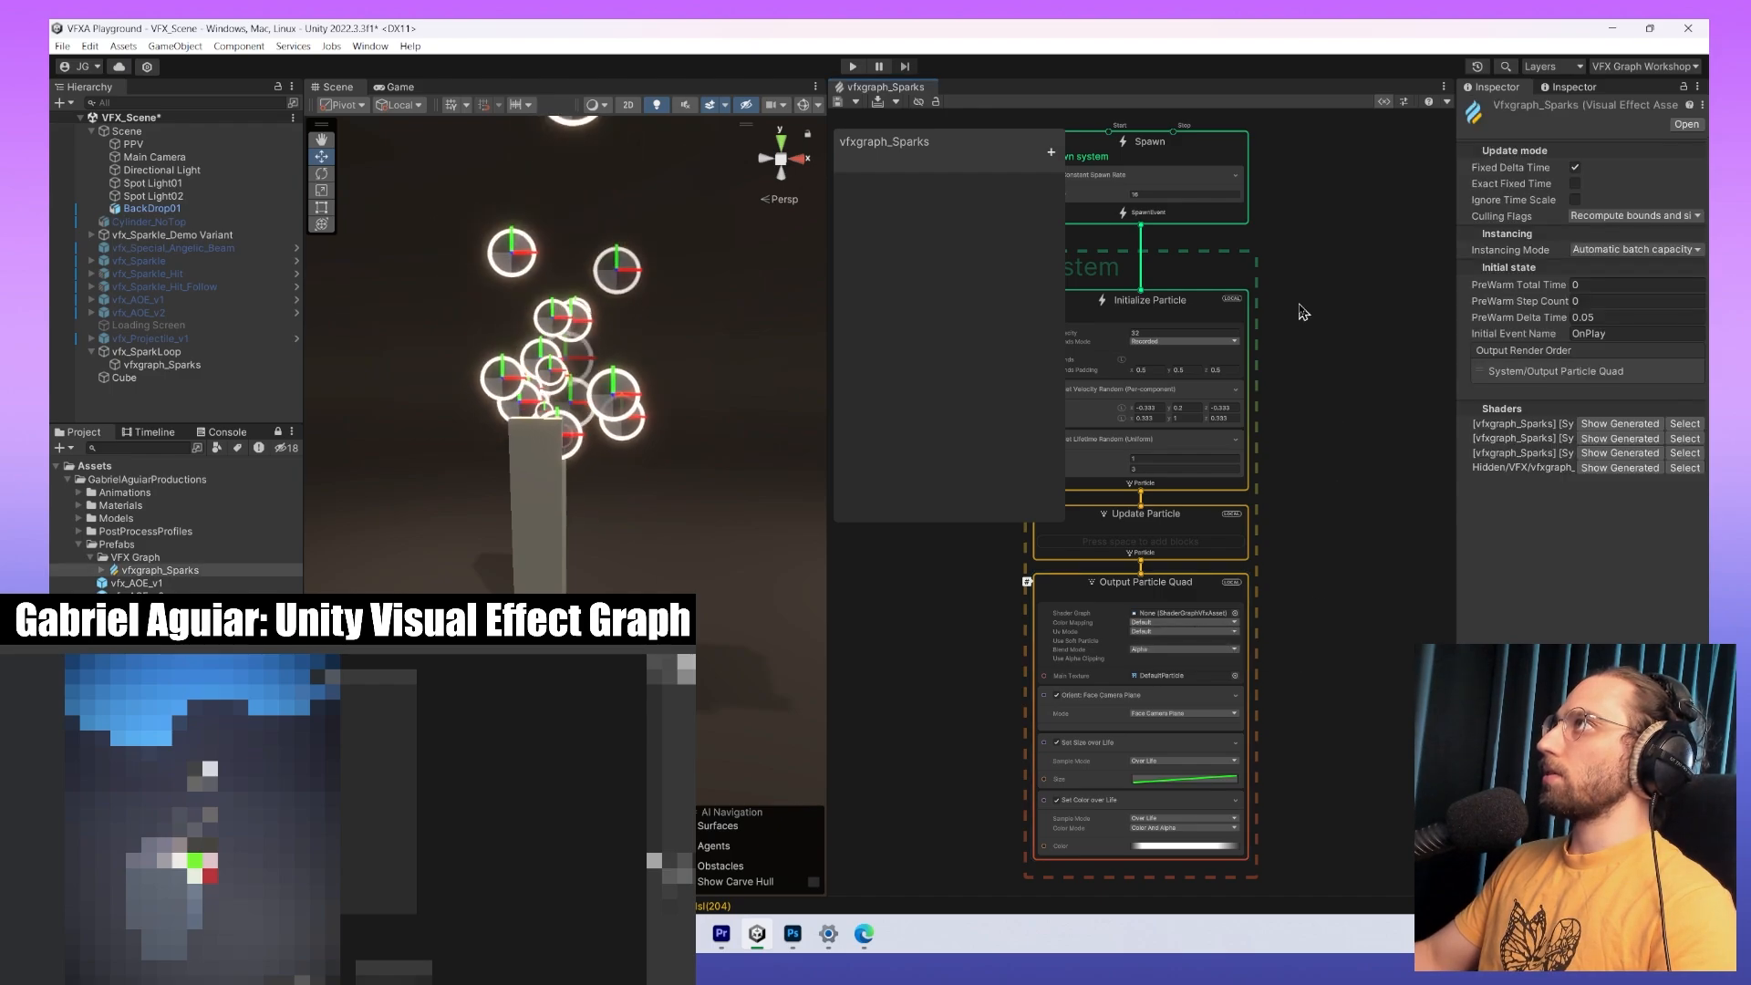
Narrow the Blackboard so it stops covering the Spawn node, and widen the Scene view slightly.
middle_click_drag(1303, 312, 1403, 405)
scroll(1307, 278, "up", 3)
left_click(1288, 290)
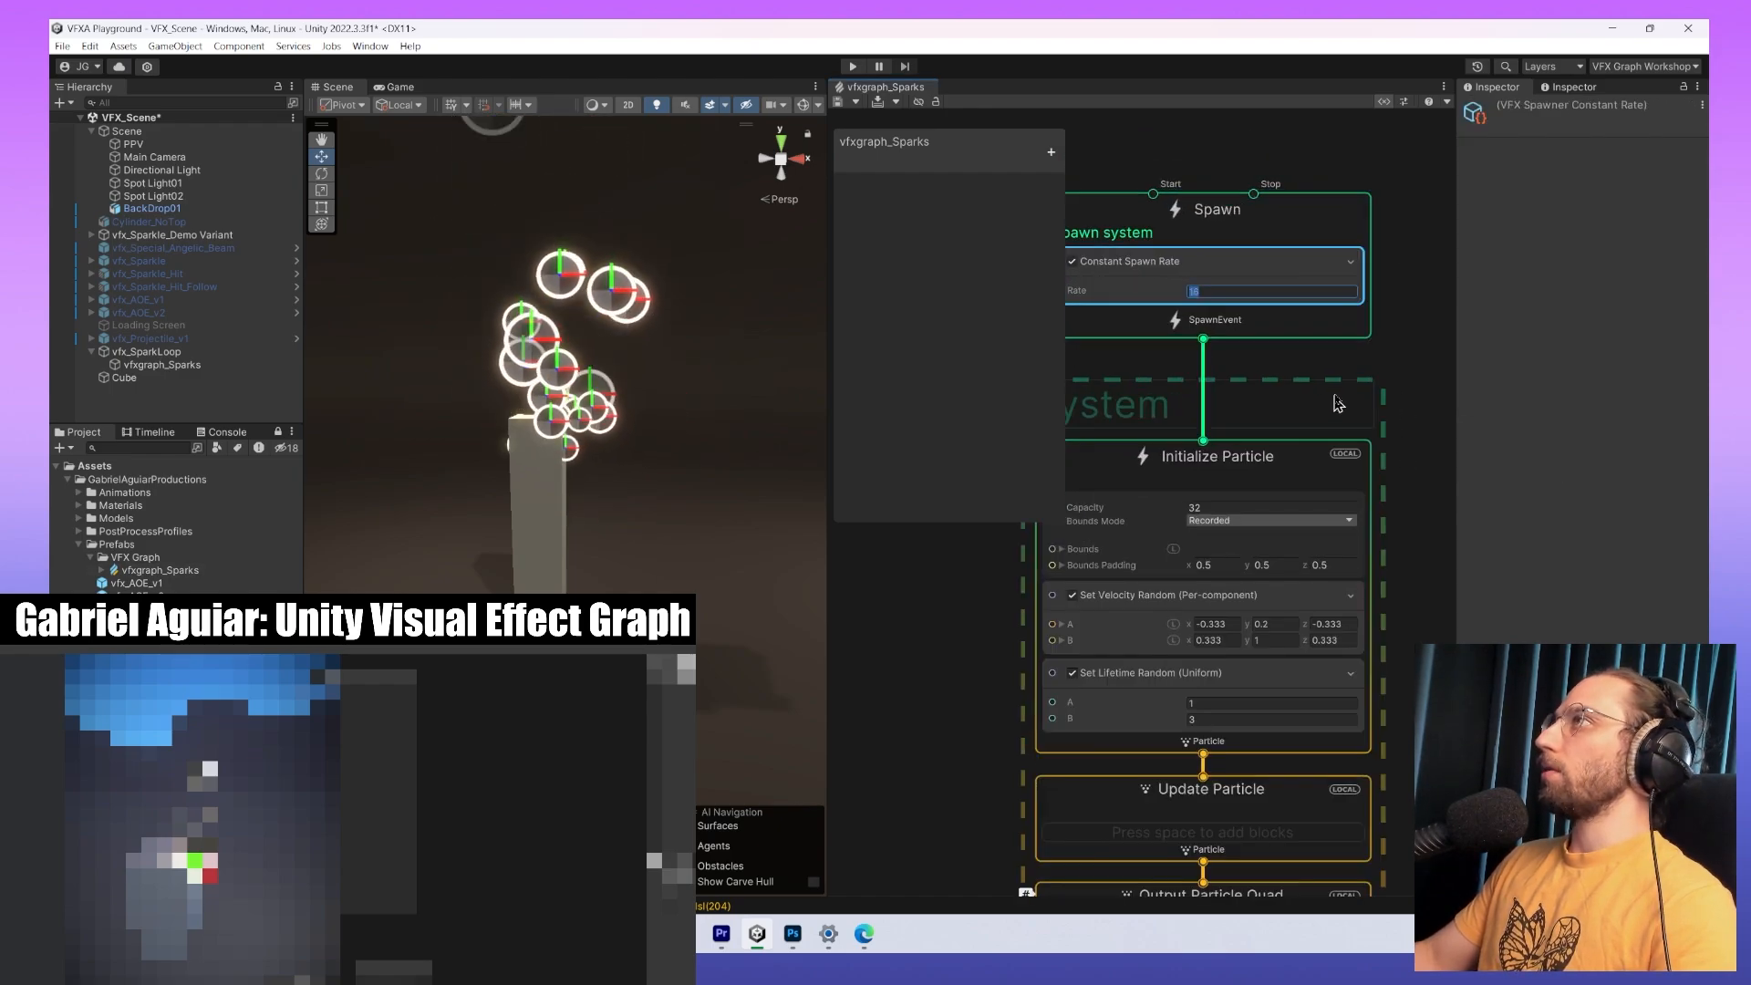
left_click(1386, 373)
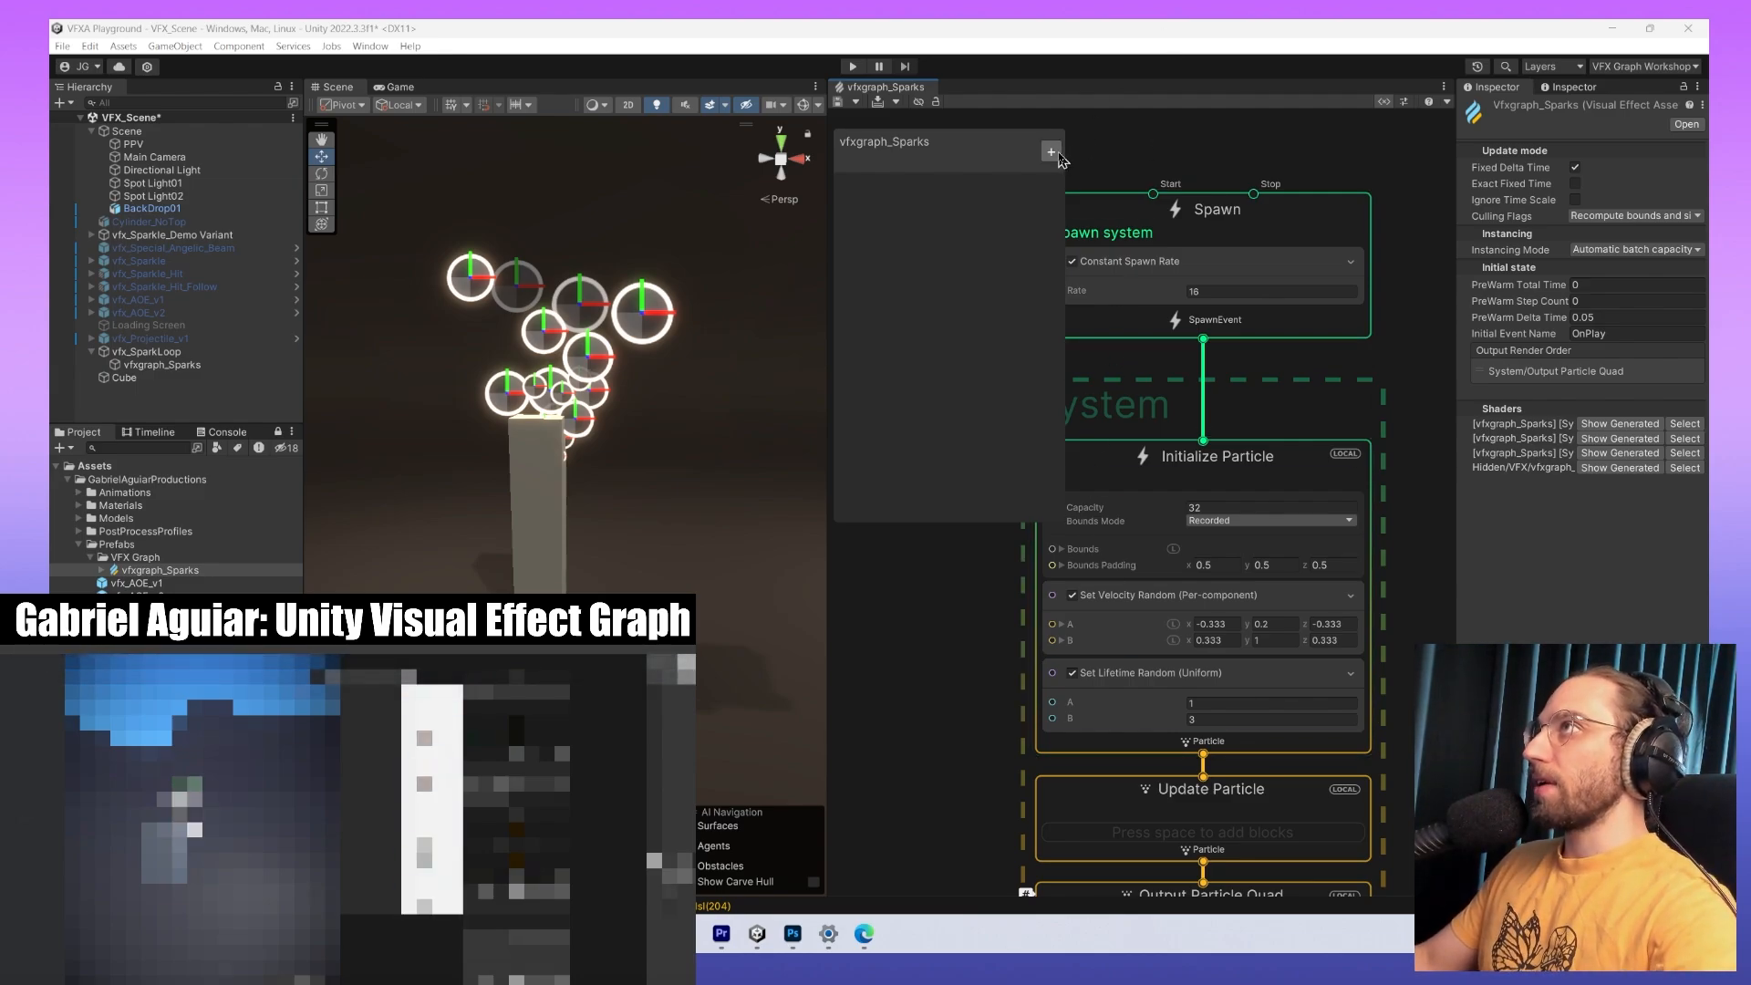
left_click_drag(1066, 188, 1003, 188)
left_click(988, 153)
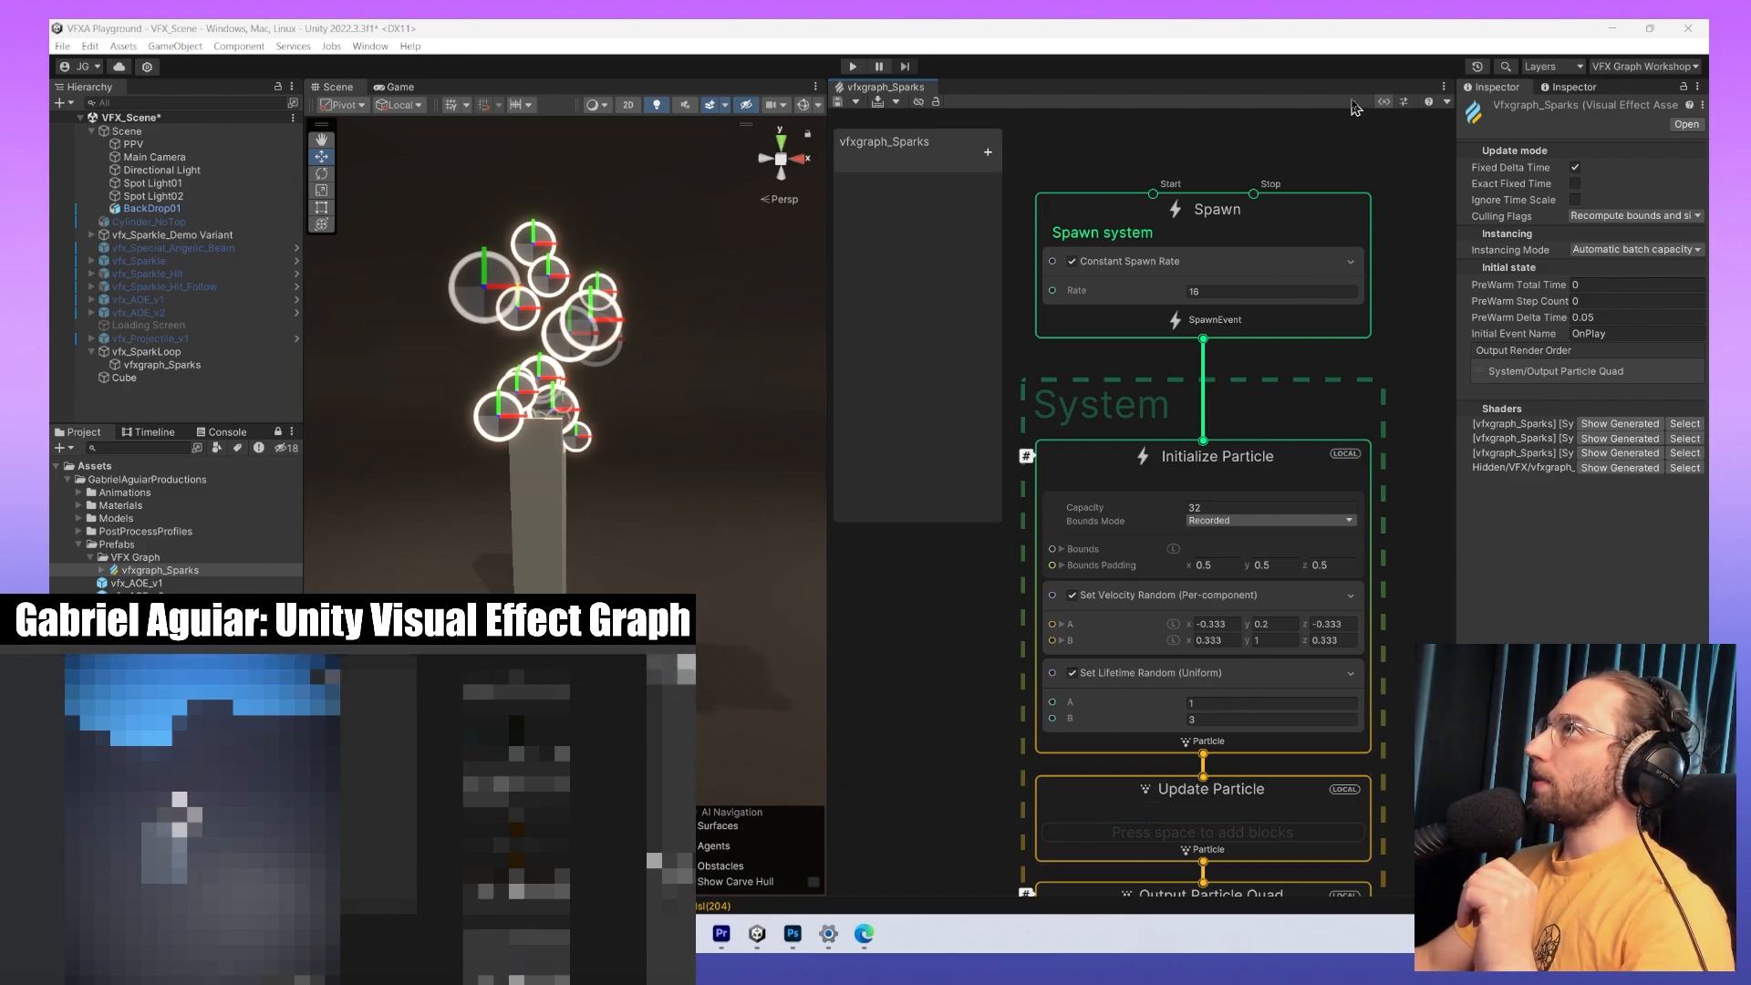
mouse_move(828, 197)
left_mouse_down()
mouse_move(768, 197)
mouse_move(859, 197)
mouse_move(835, 196)
left_mouse_up()
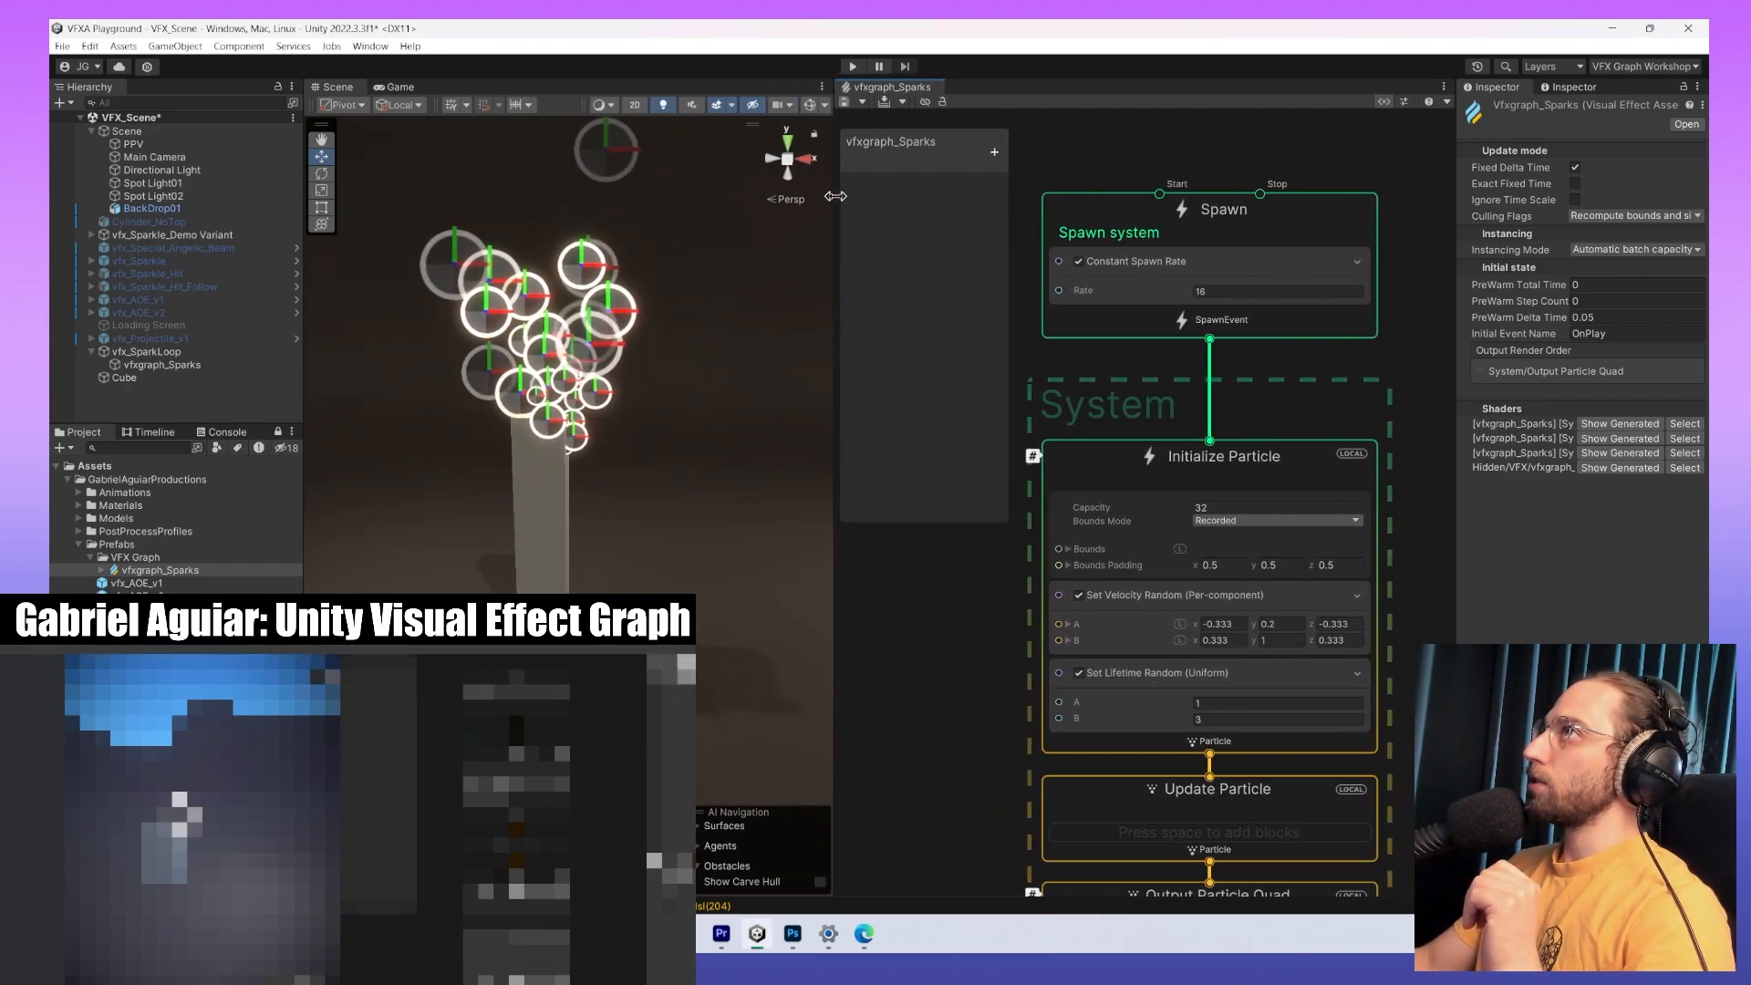
Hide the Blackboard in the graph window and bring it back.
left_click(1385, 103)
left_click(1390, 105)
left_click(1390, 105)
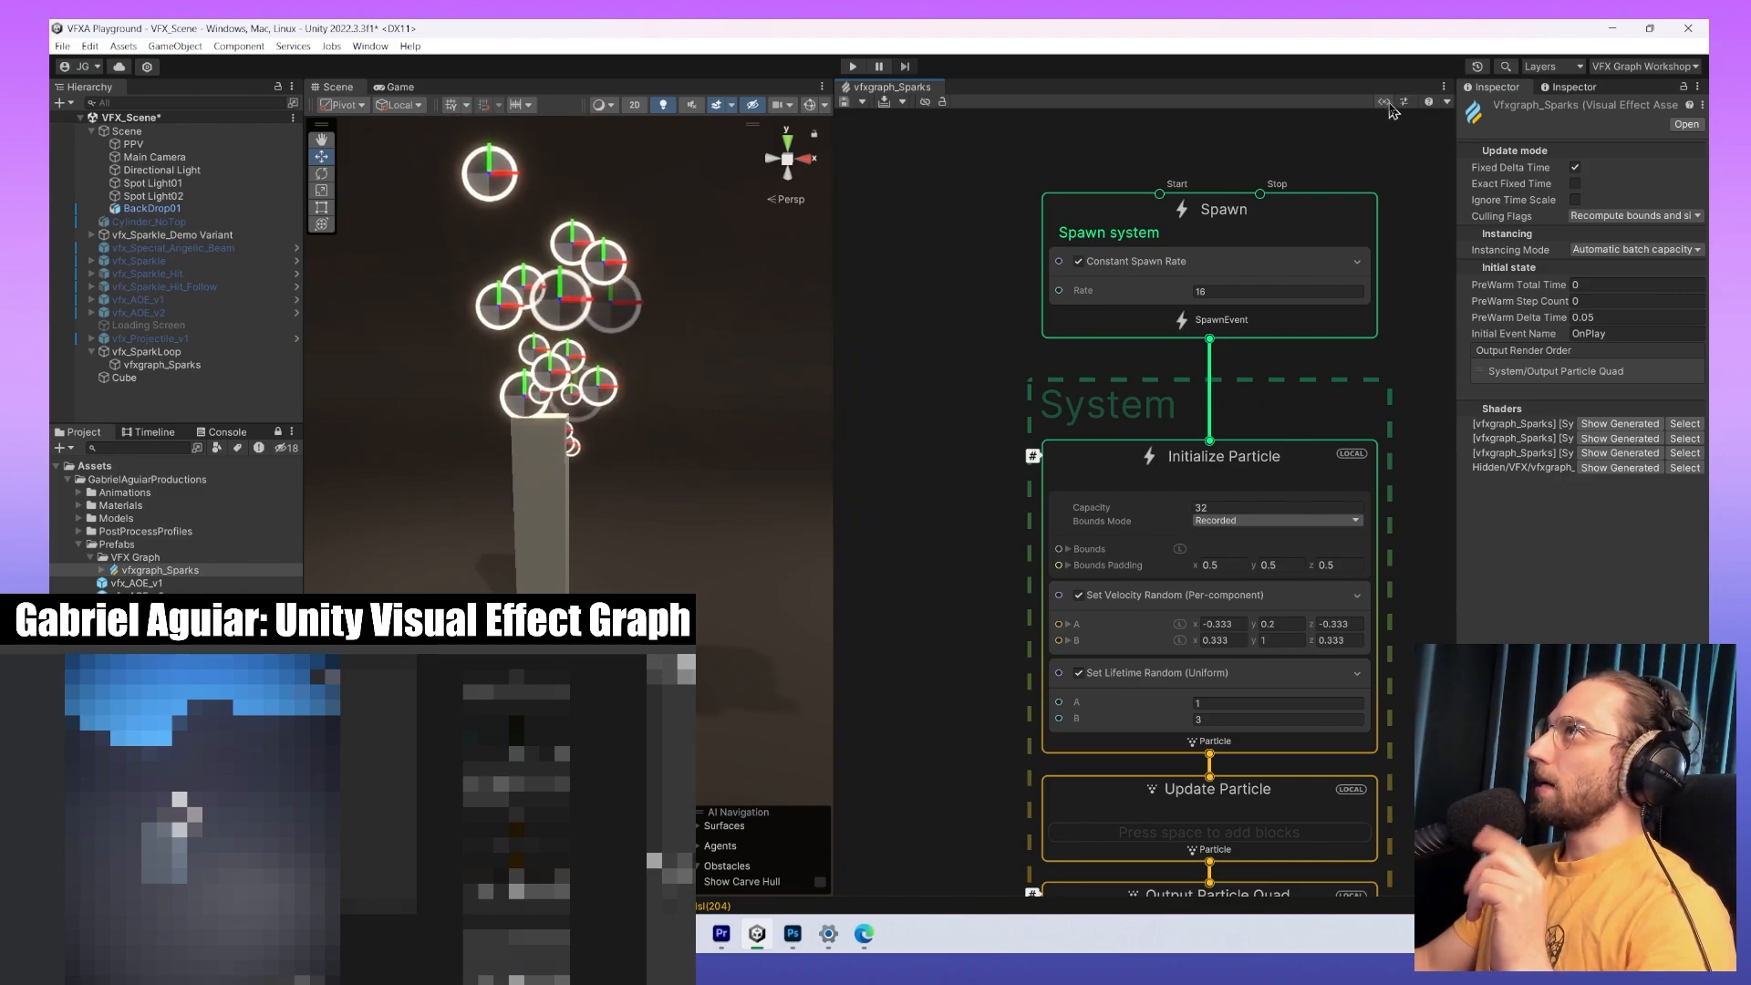
left_click(1390, 105)
left_click(1390, 105)
left_click(1390, 105)
Show the VFX Control window and move it below the Blackboard, off the Spawn node.
left_click(1405, 102)
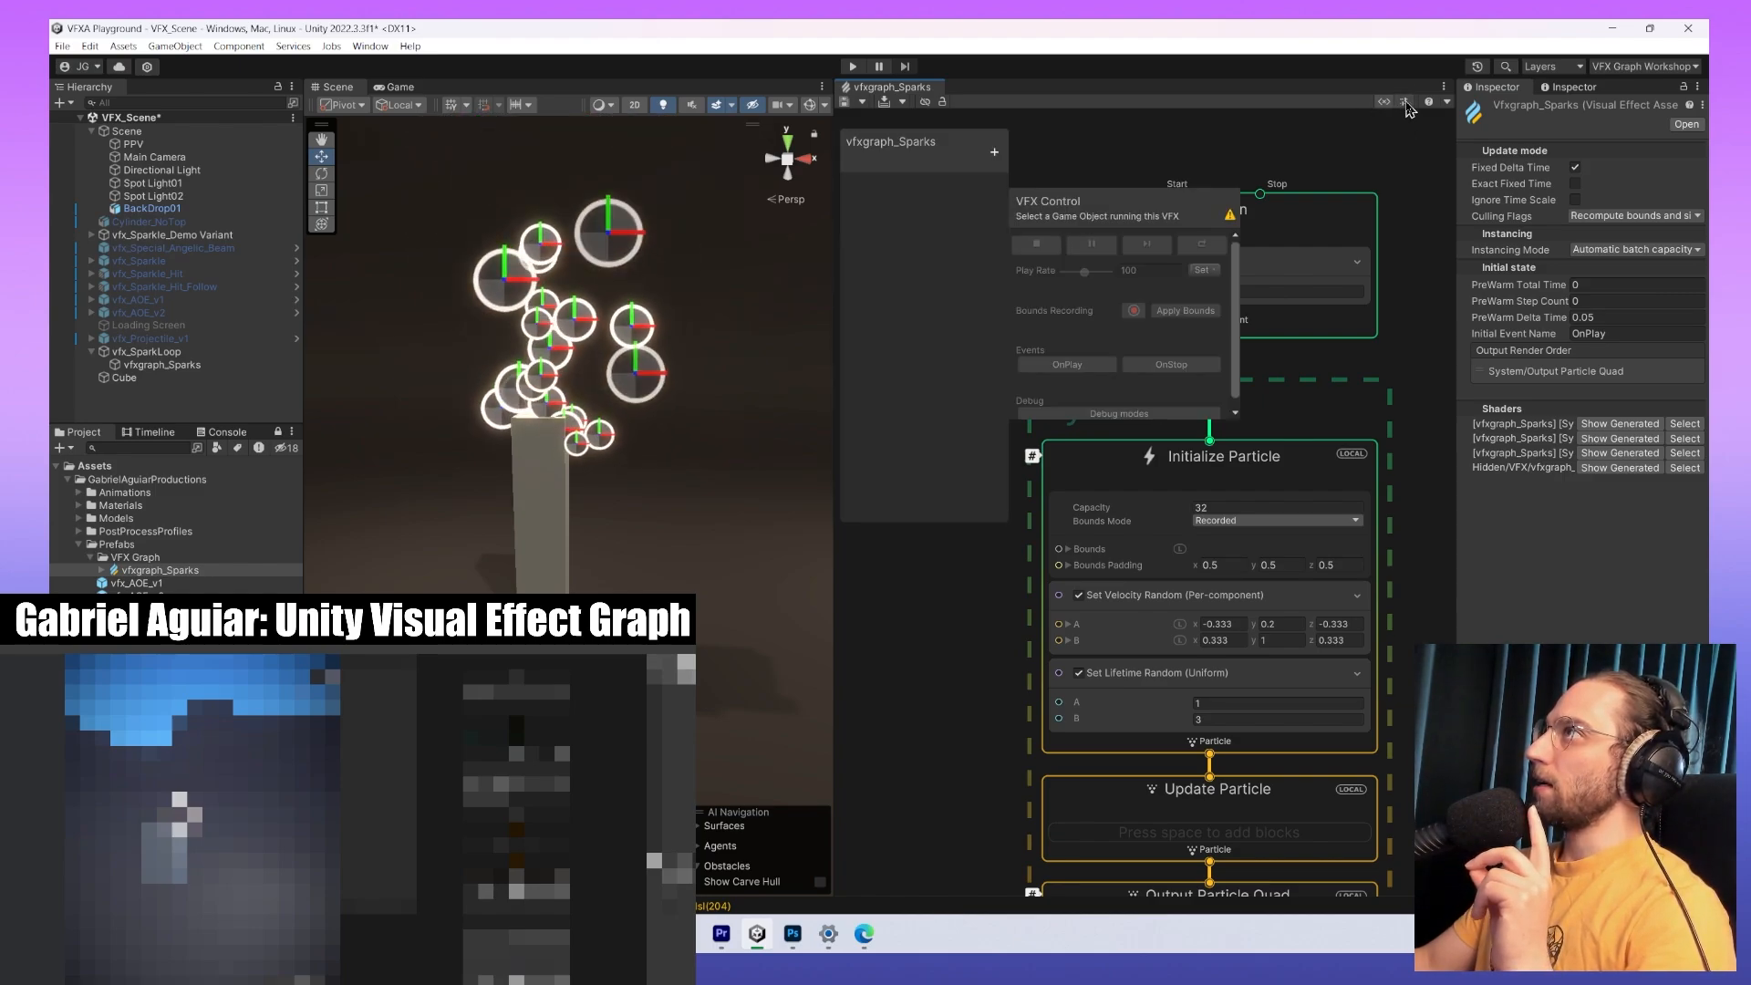
left_click(1405, 102)
left_click(1405, 102)
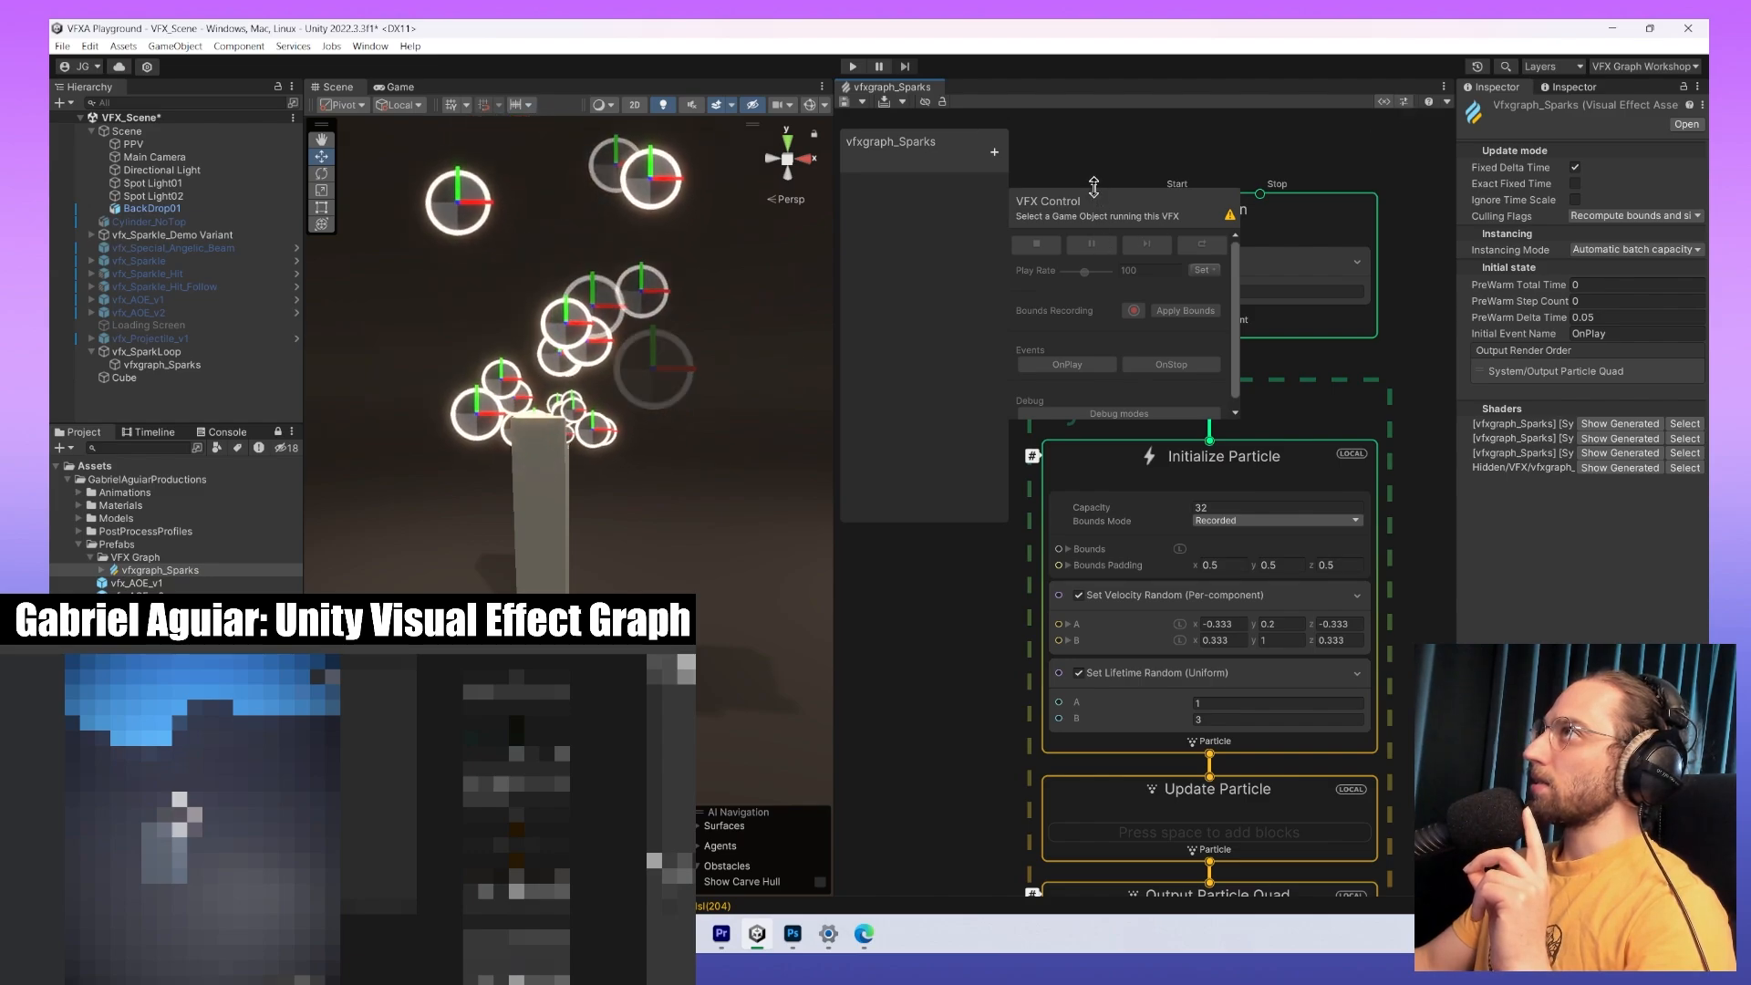
left_click_drag(1093, 186, 899, 689)
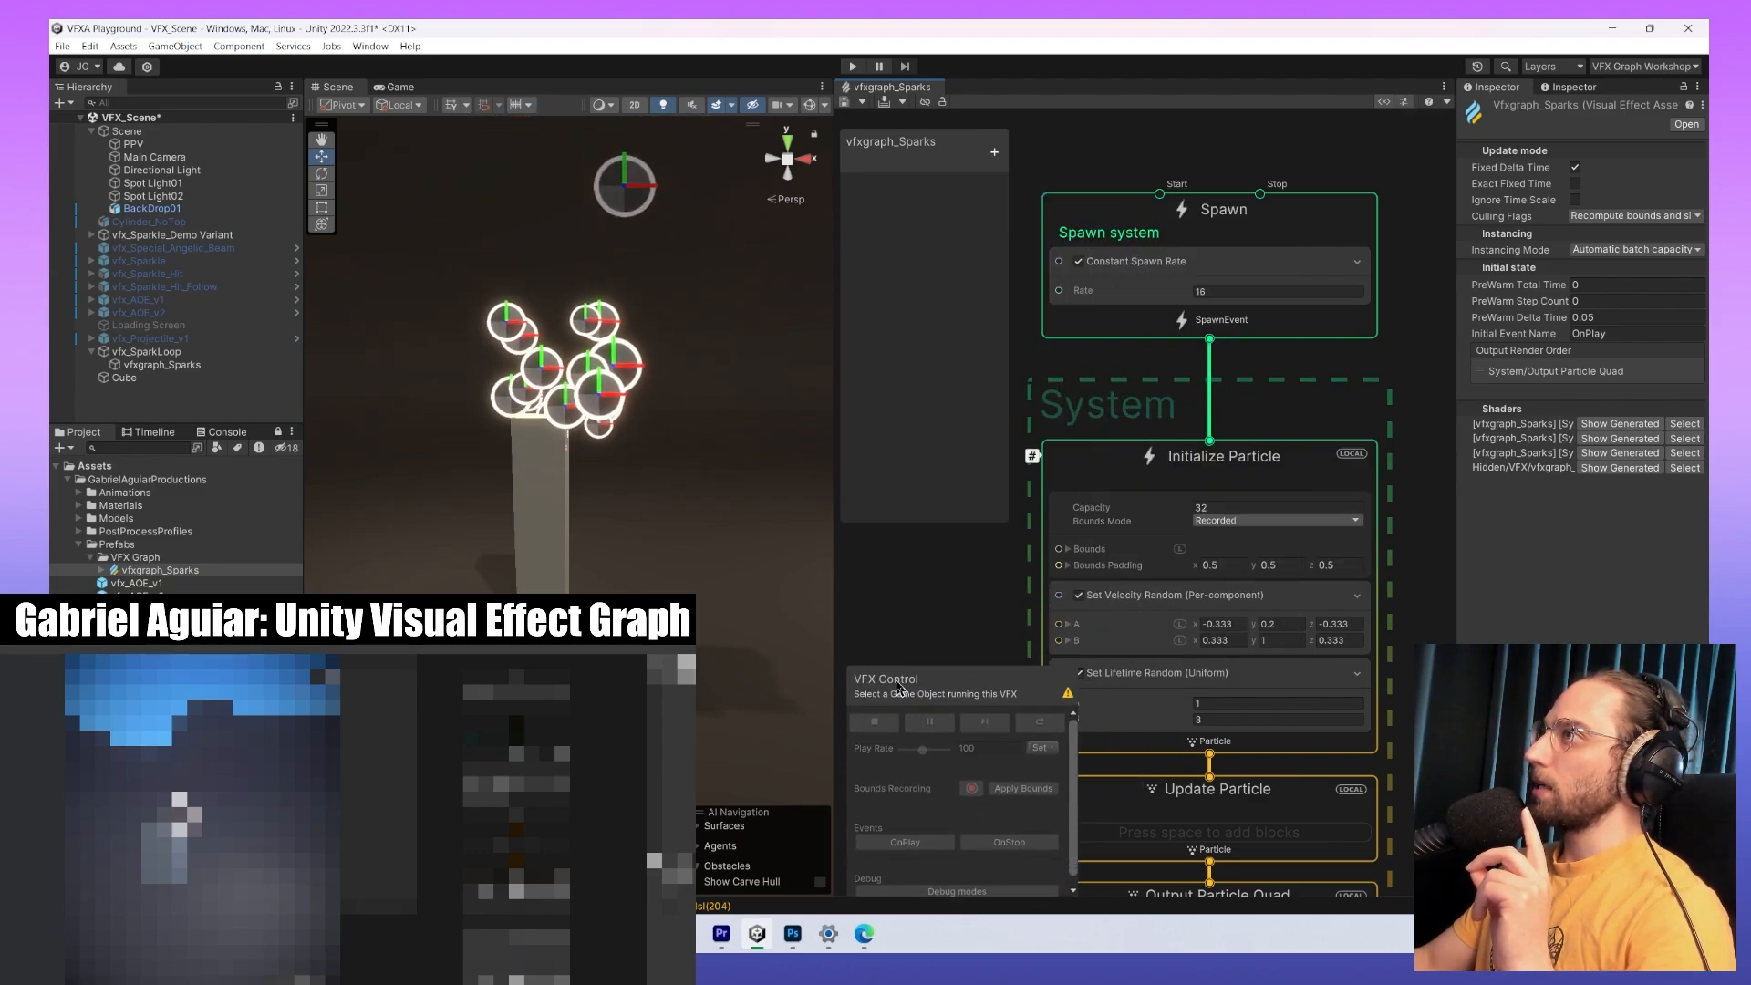
Hide both the VFX Control window and the Blackboard so only the graph nodes remain.
left_click(1404, 102)
left_click(1384, 102)
left_click(1383, 101)
left_click(1384, 102)
scroll(1265, 290, "down", 6)
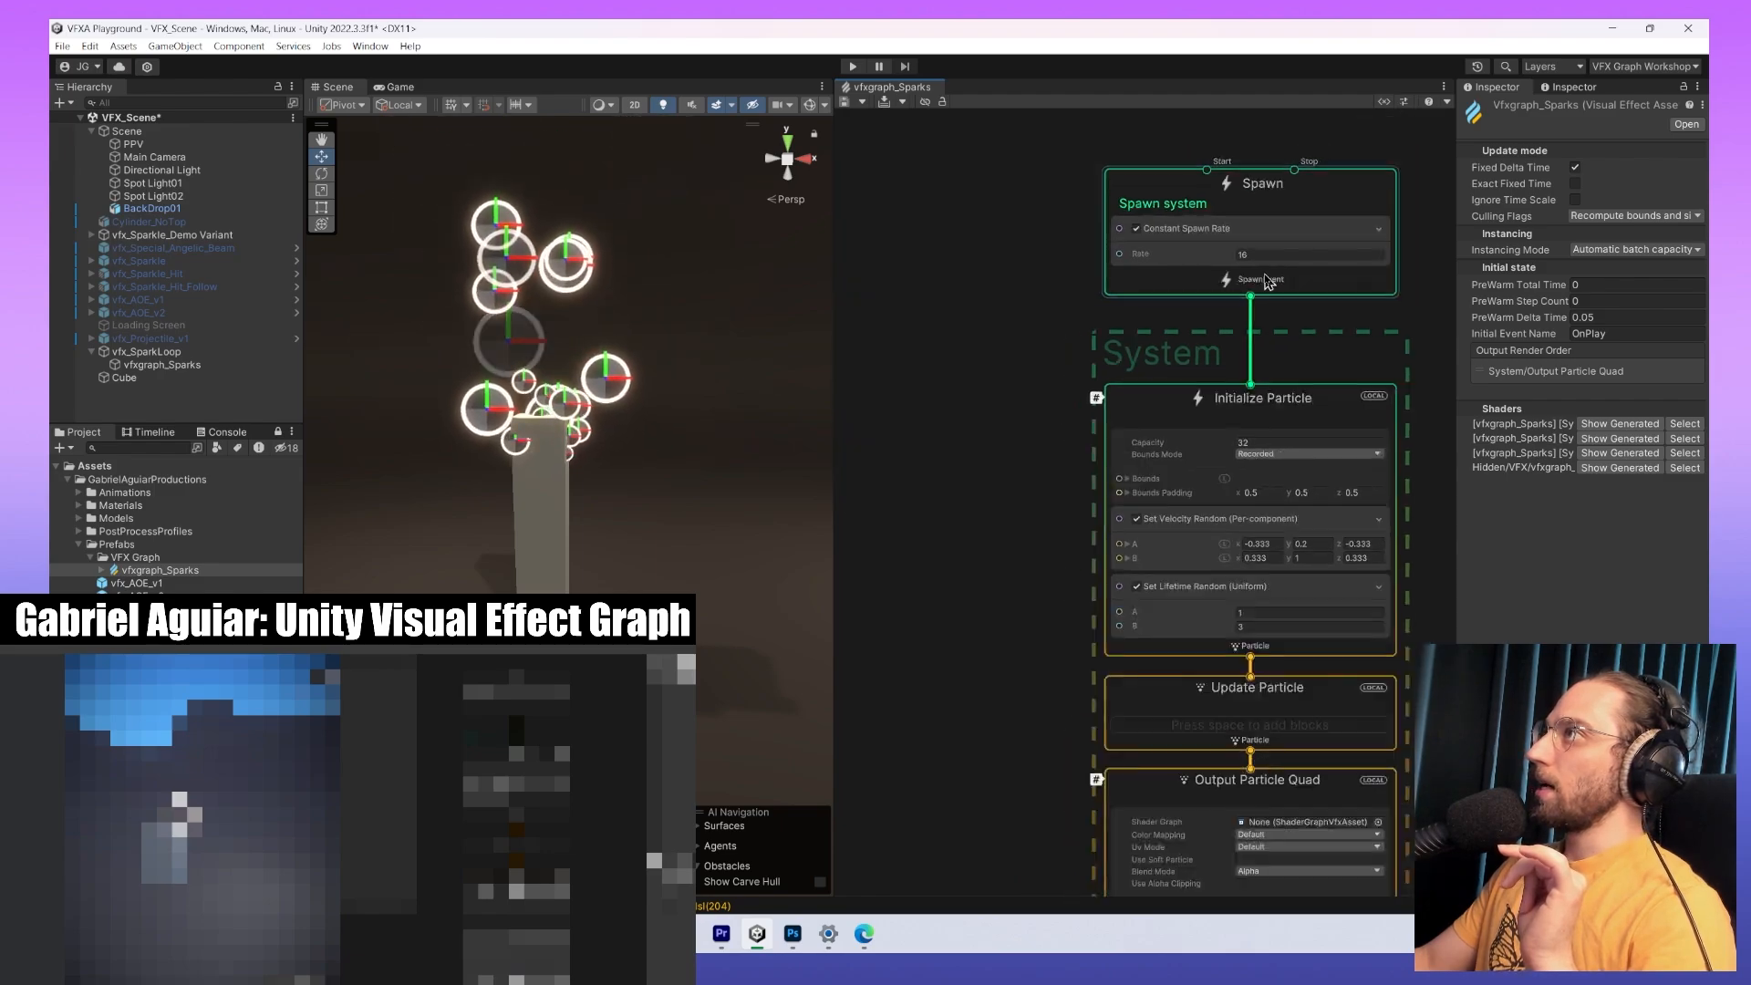
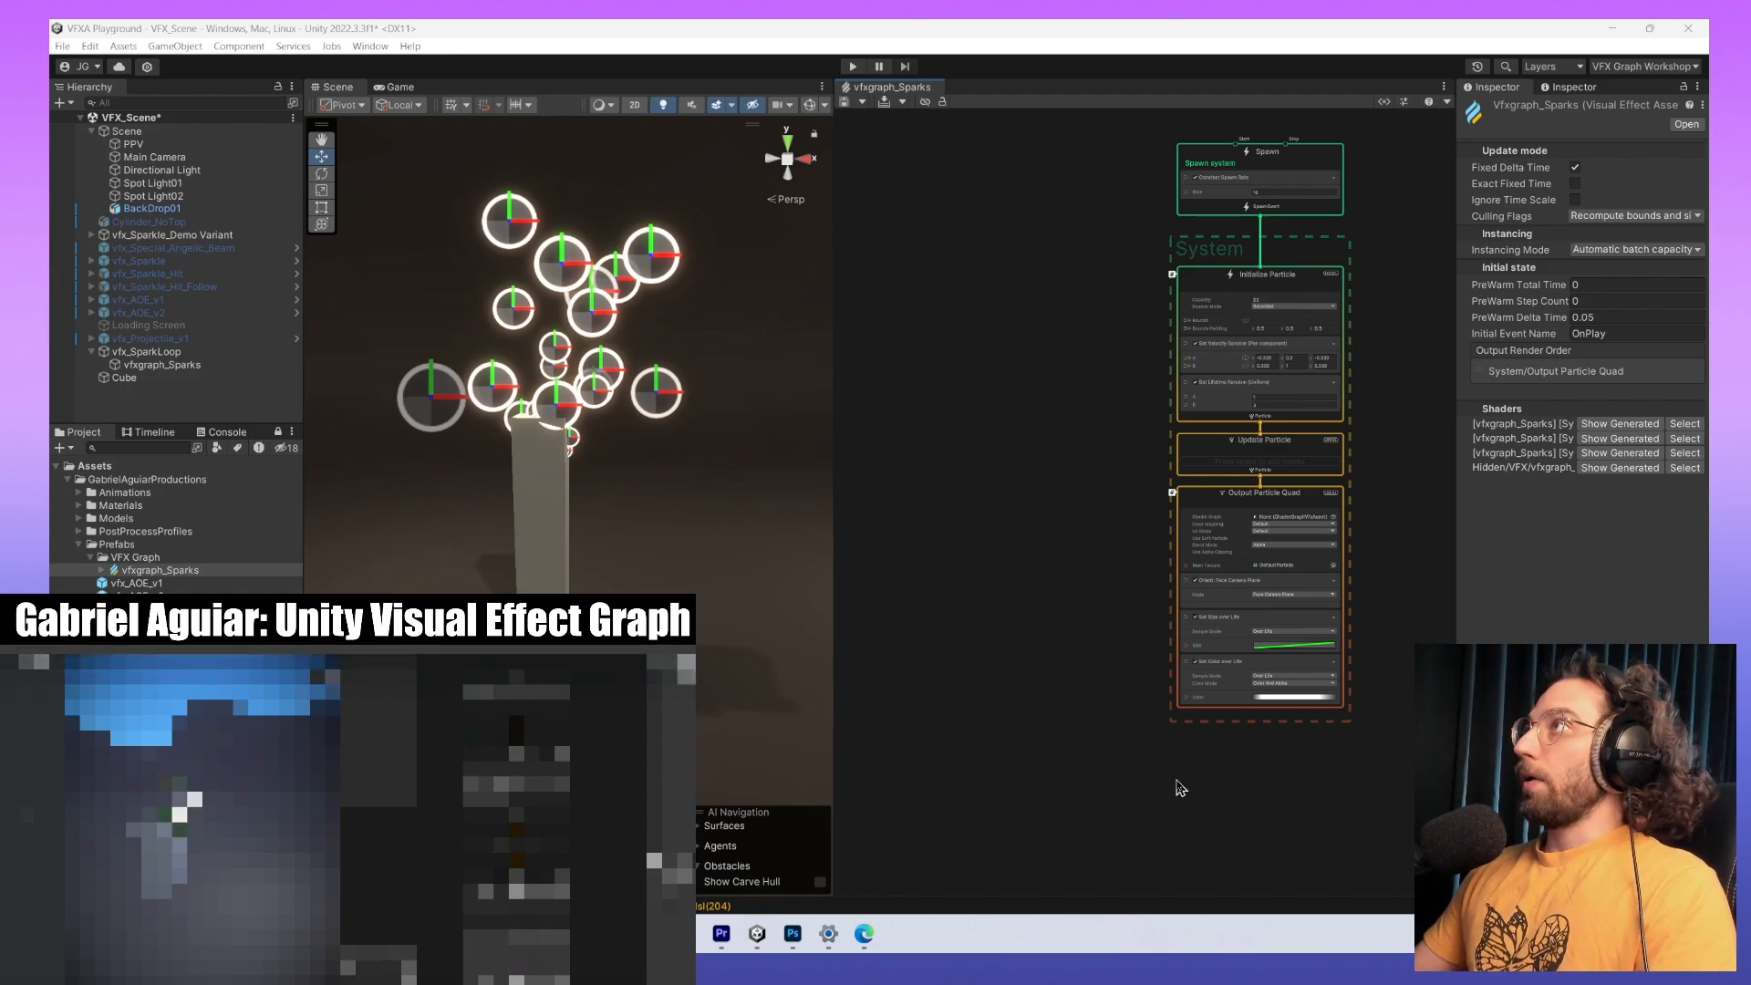
Display the VFX Control window and the Blackboard together beside the graph nodes.
left_click(1404, 104)
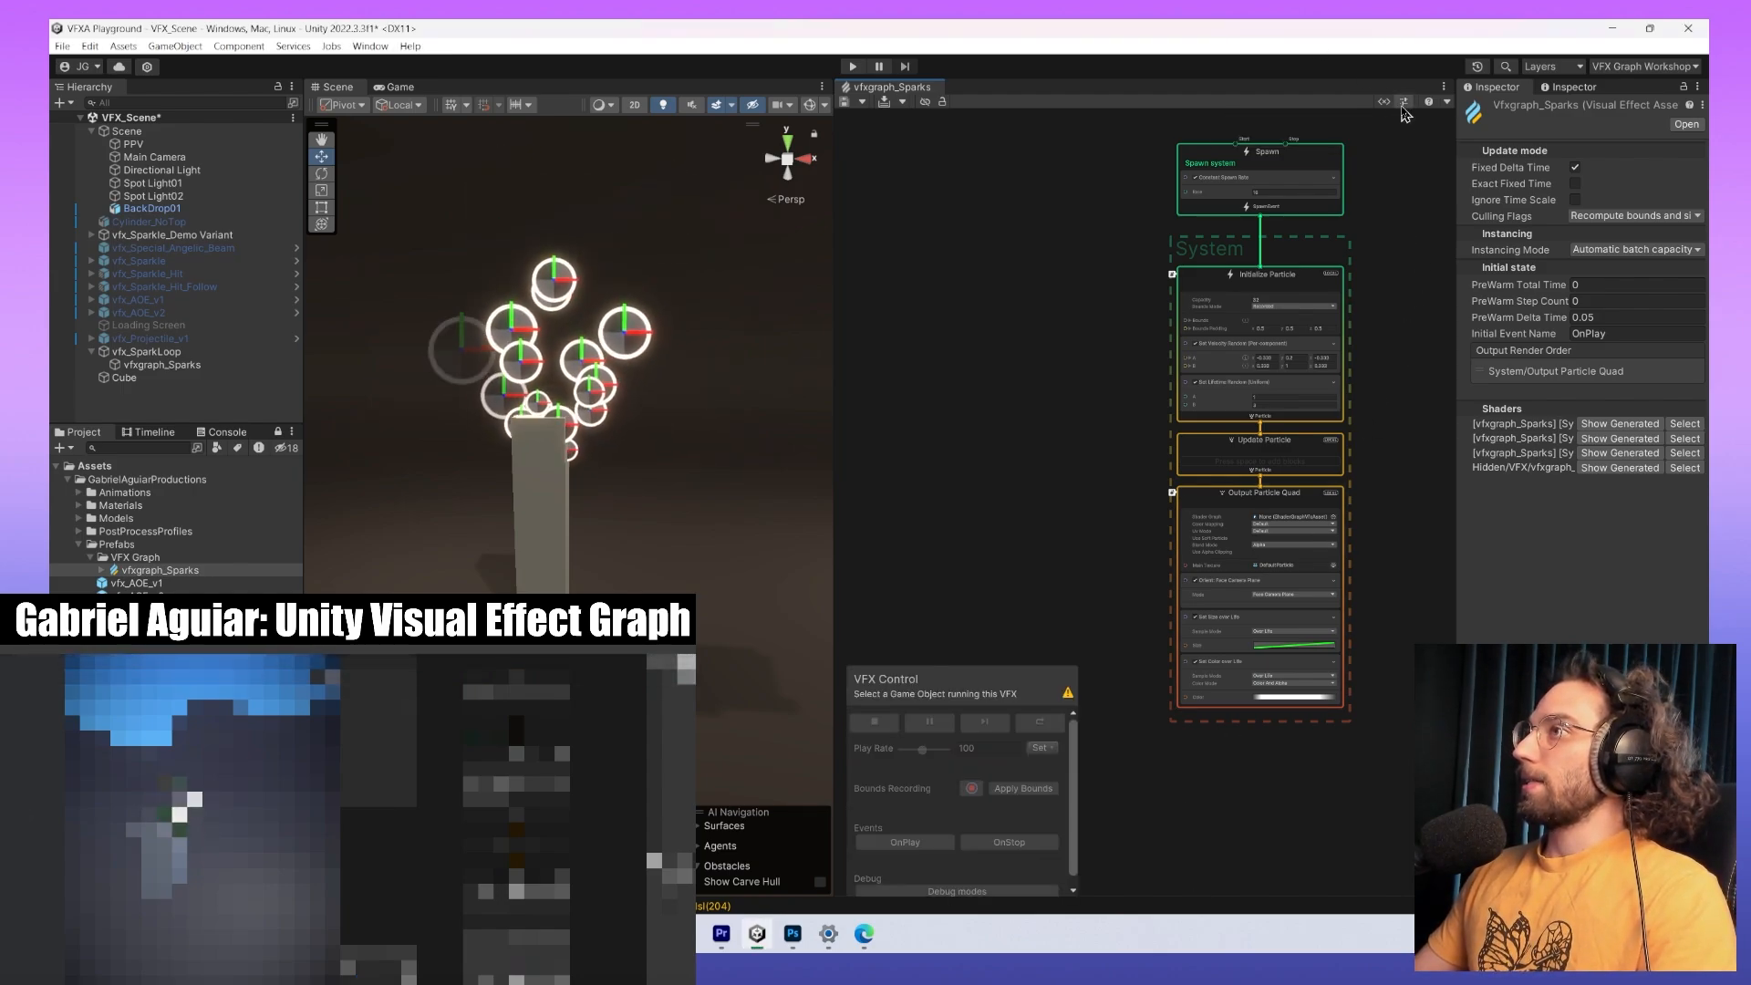
left_click(1405, 105)
left_click(1405, 104)
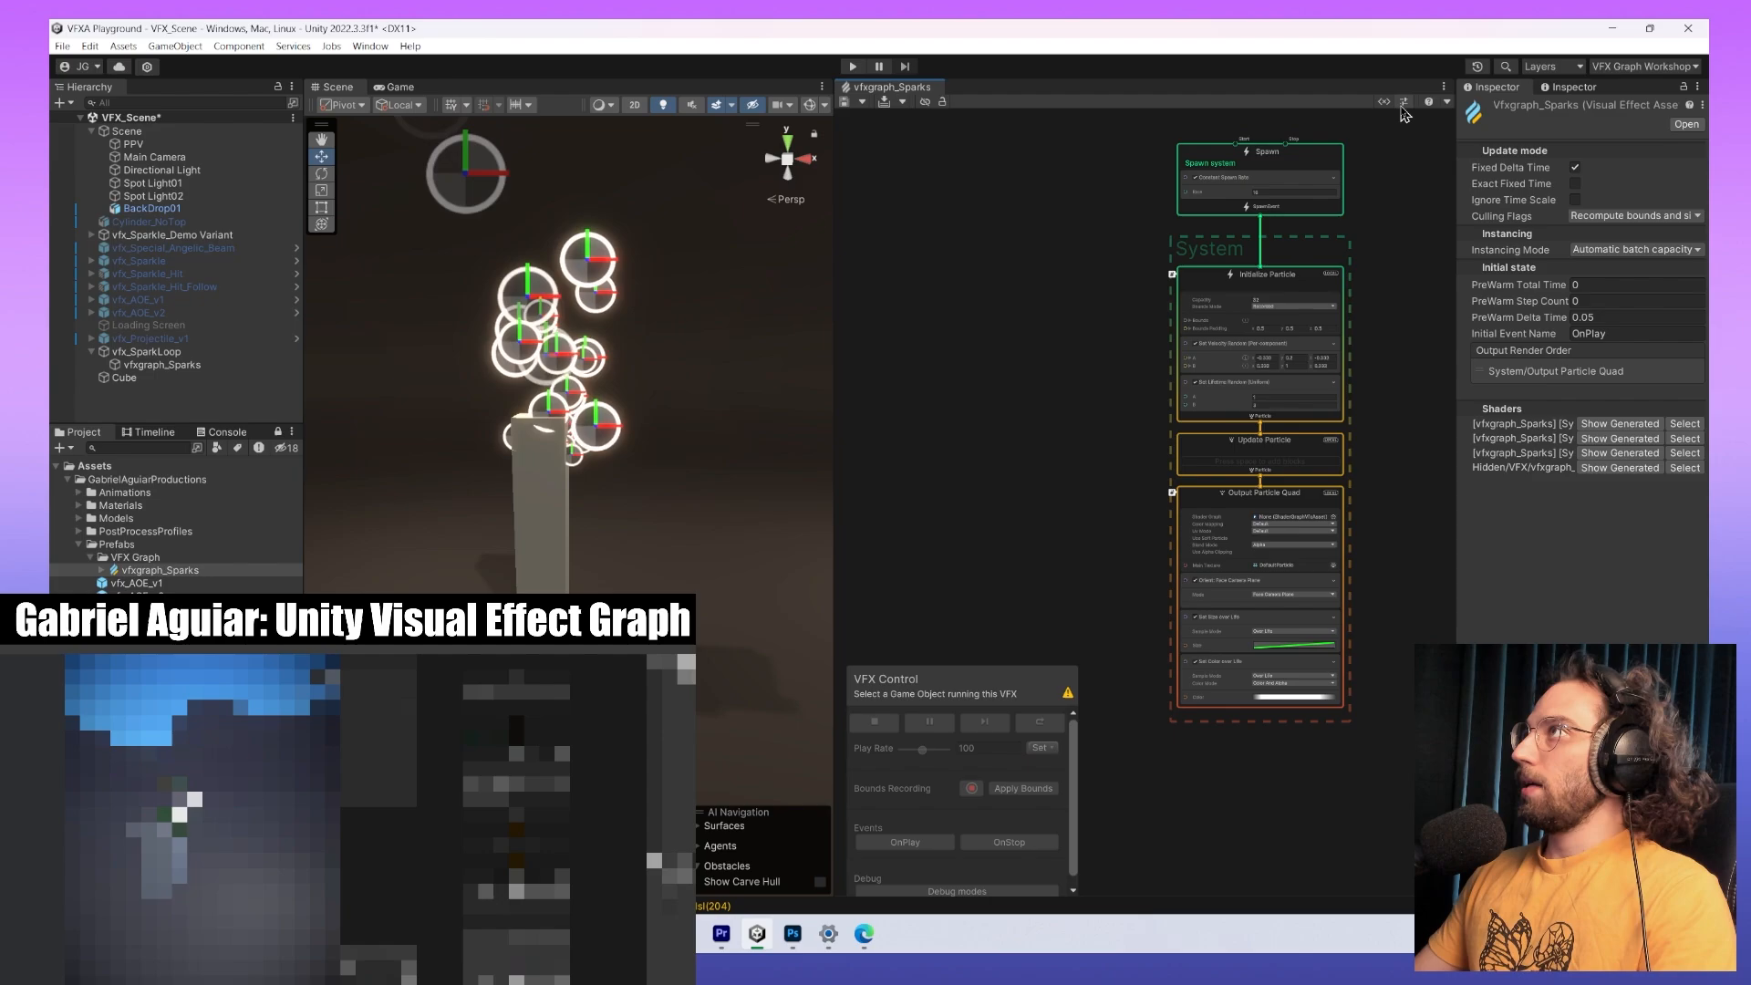
left_click(1404, 105)
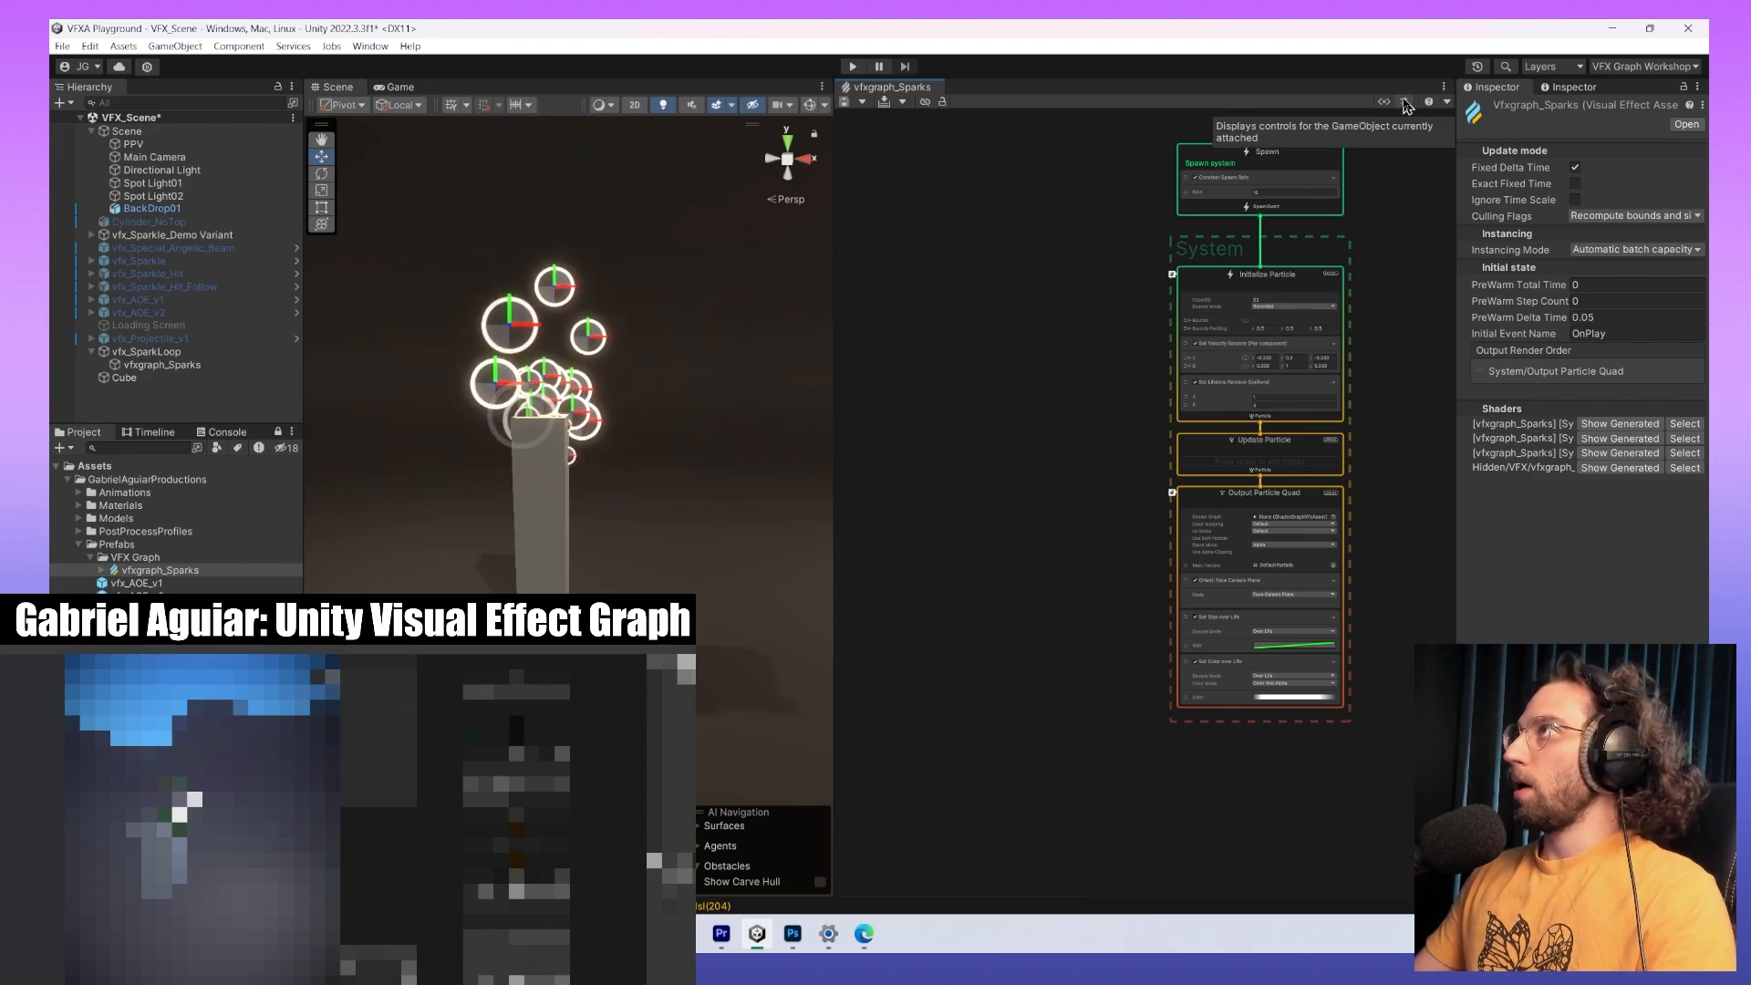
left_click(1405, 105)
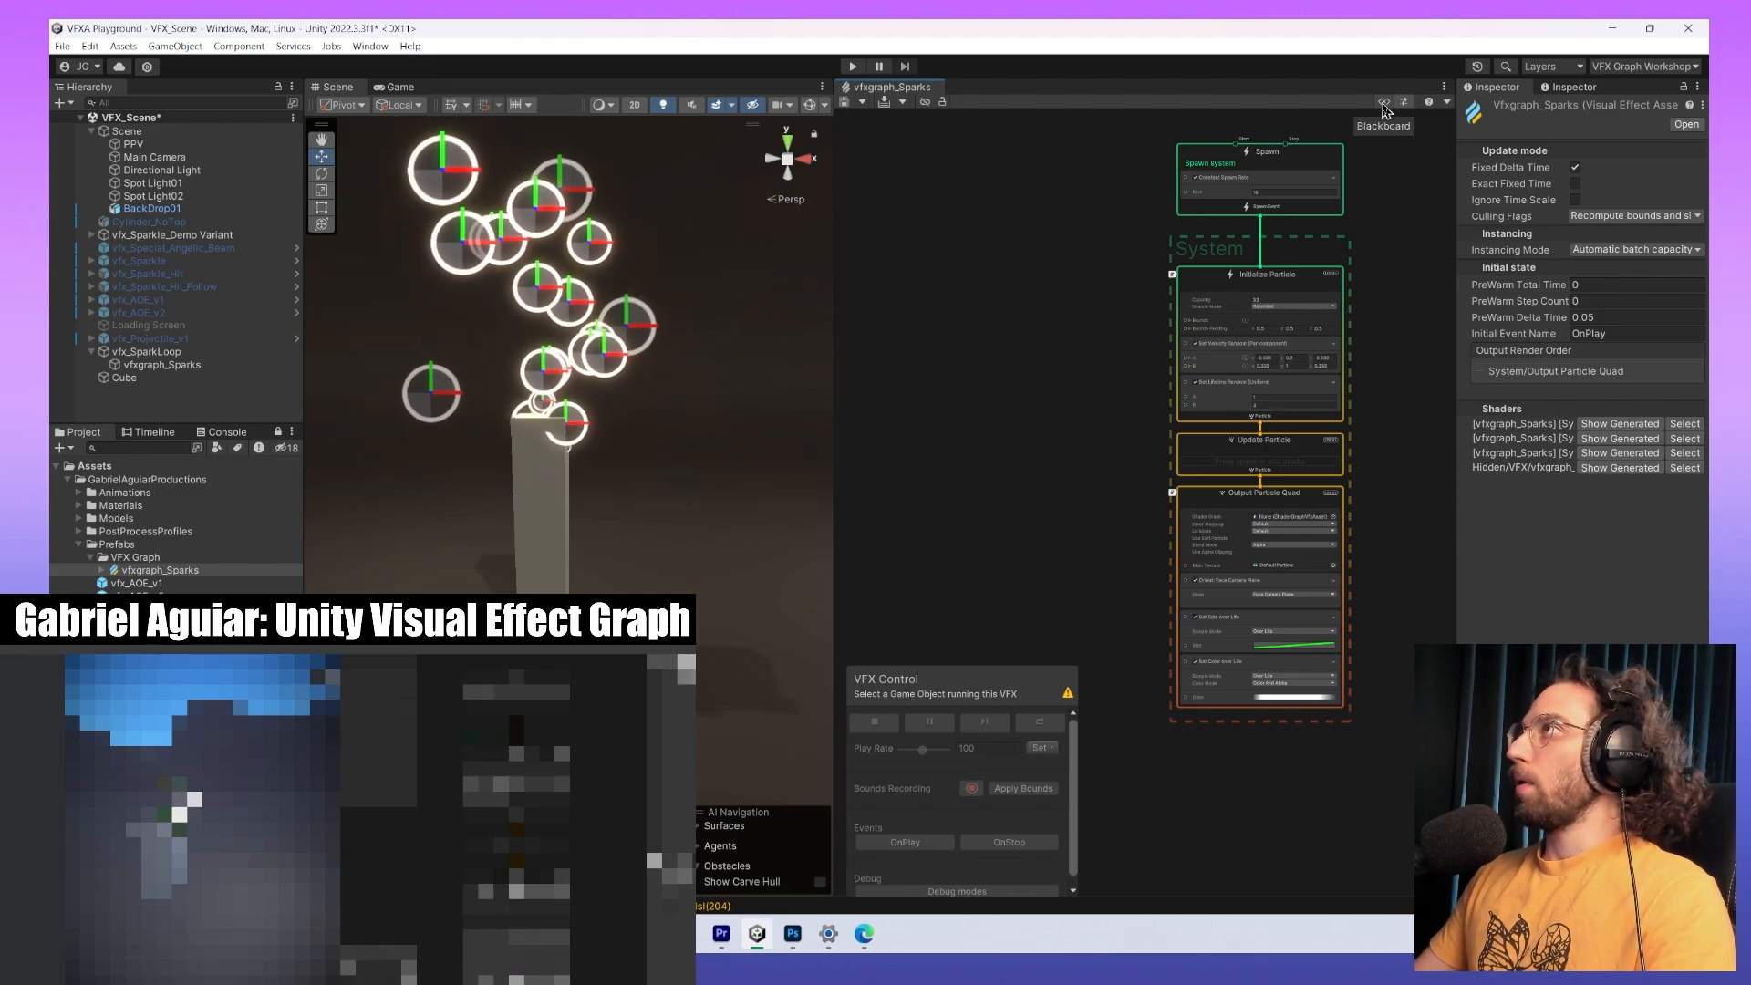
left_click(1383, 107)
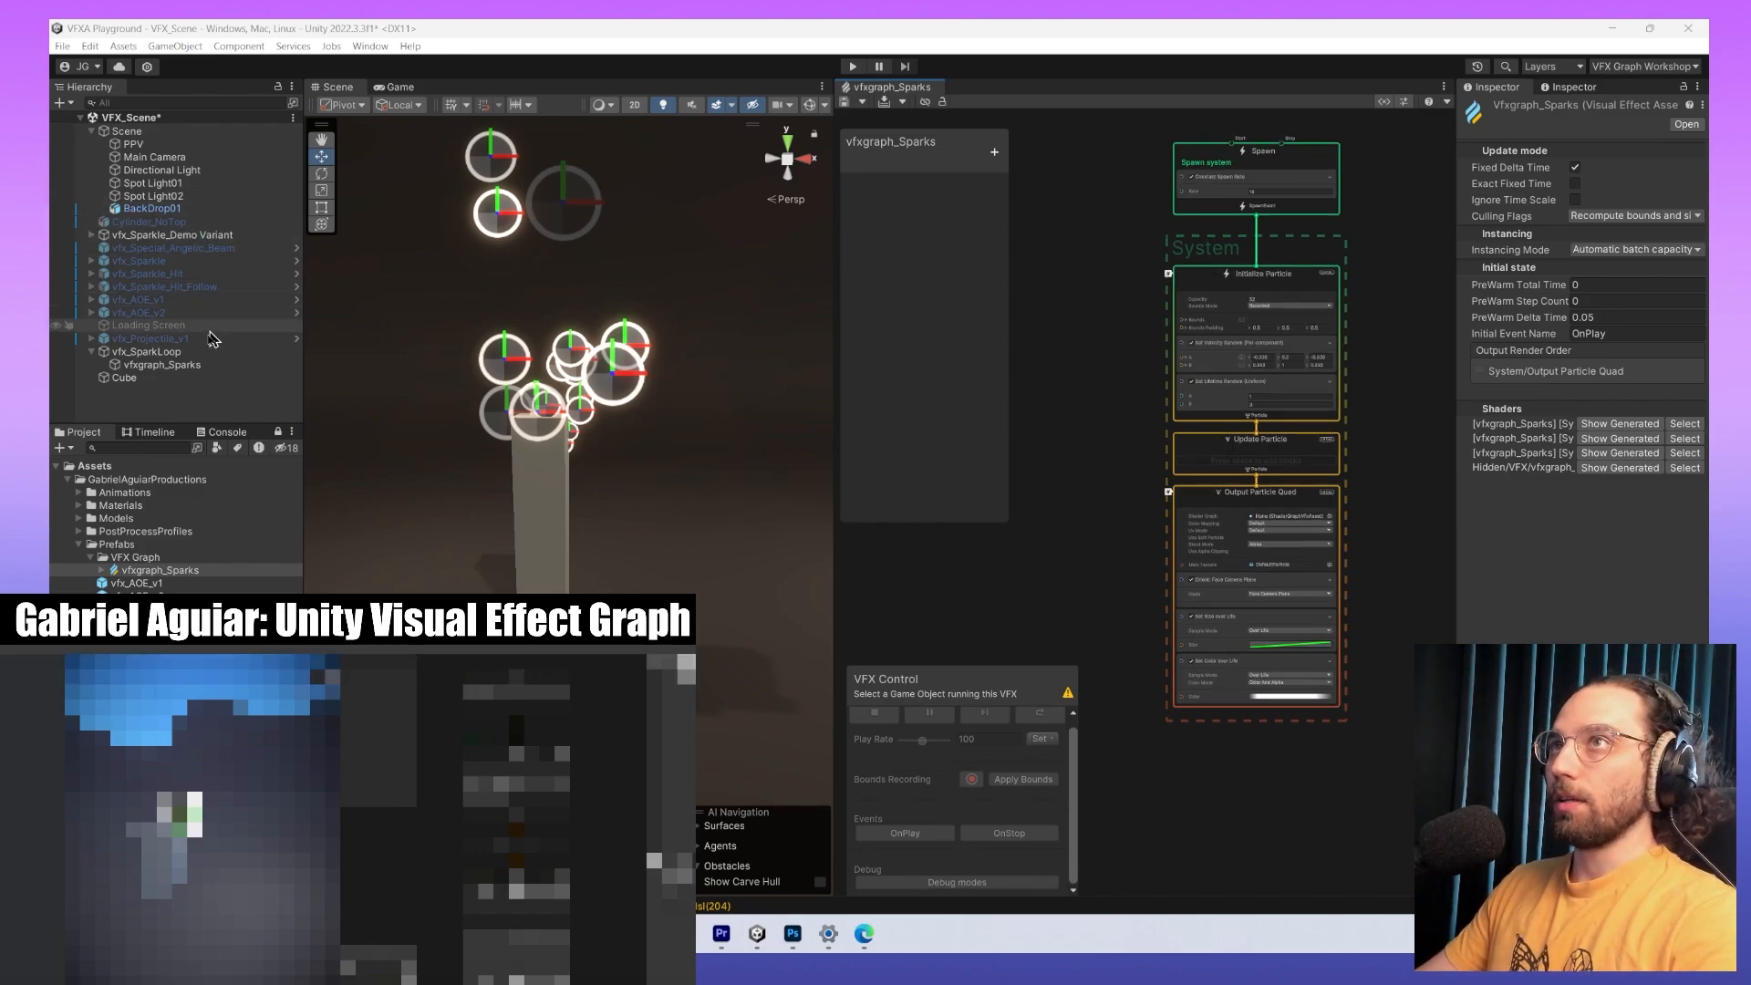
Select the vfxgraph_Sparks object under vfx_SparkLoop so the graph attaches to it, and keep all its nodes in view.
left_click(180, 365)
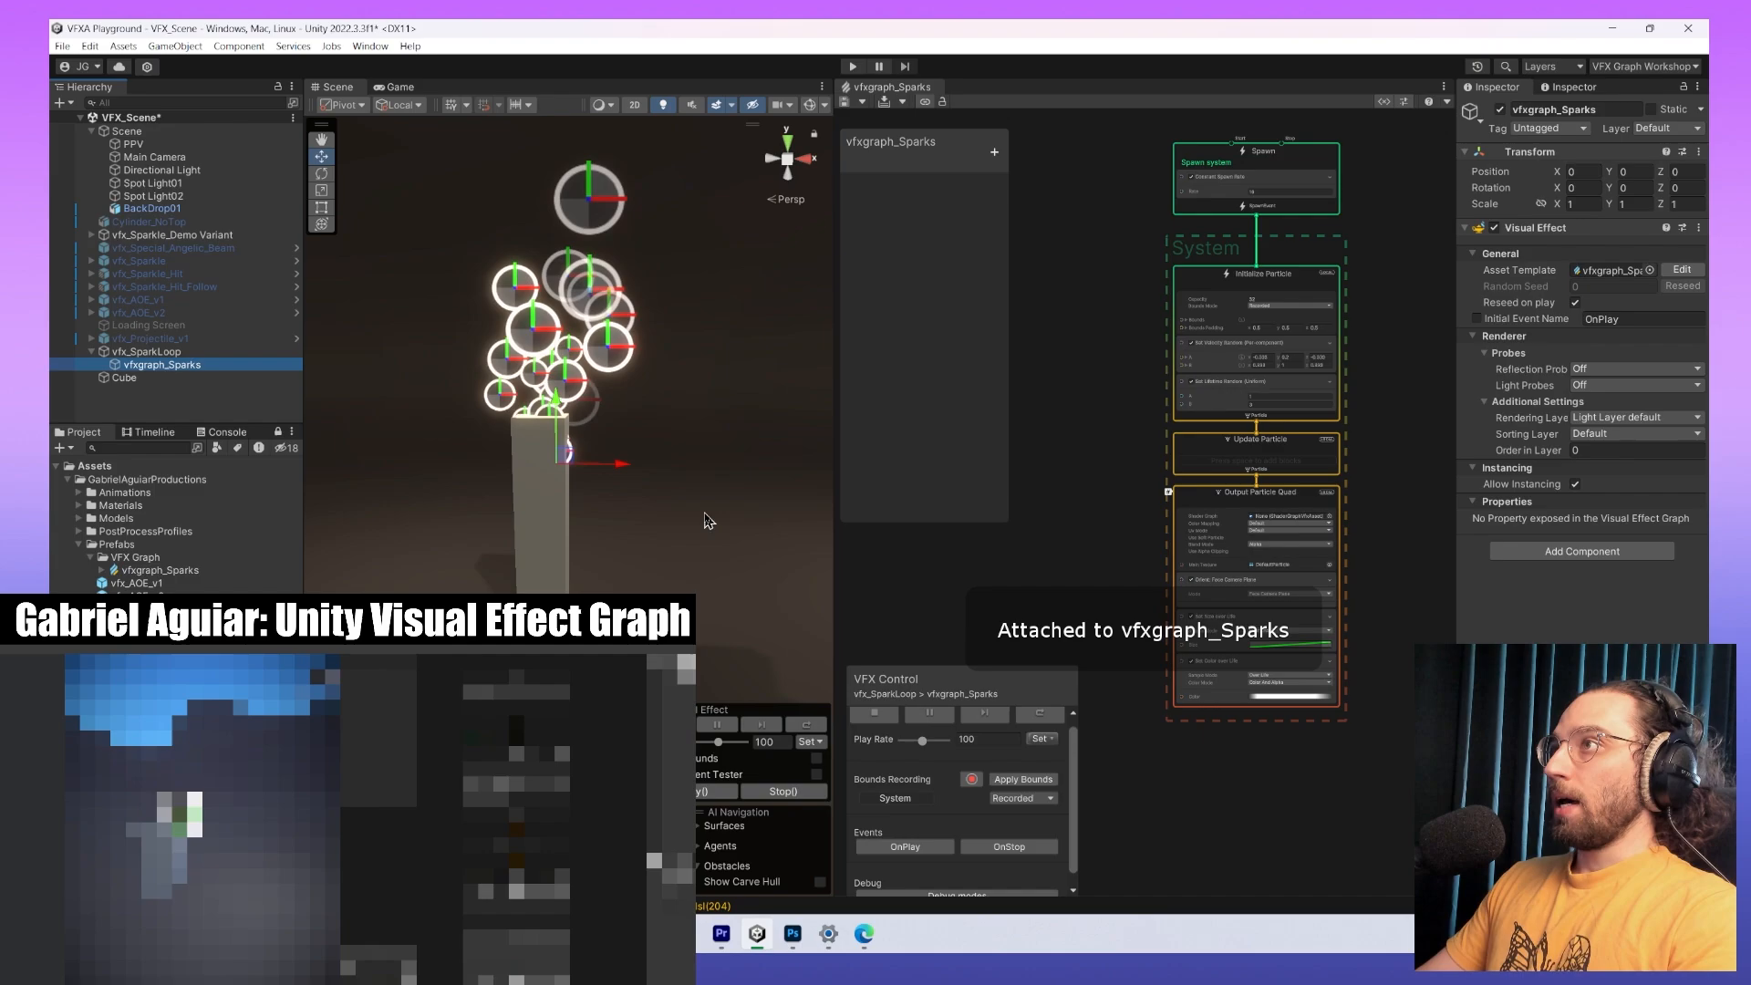
scroll(1051, 839, "up", 5)
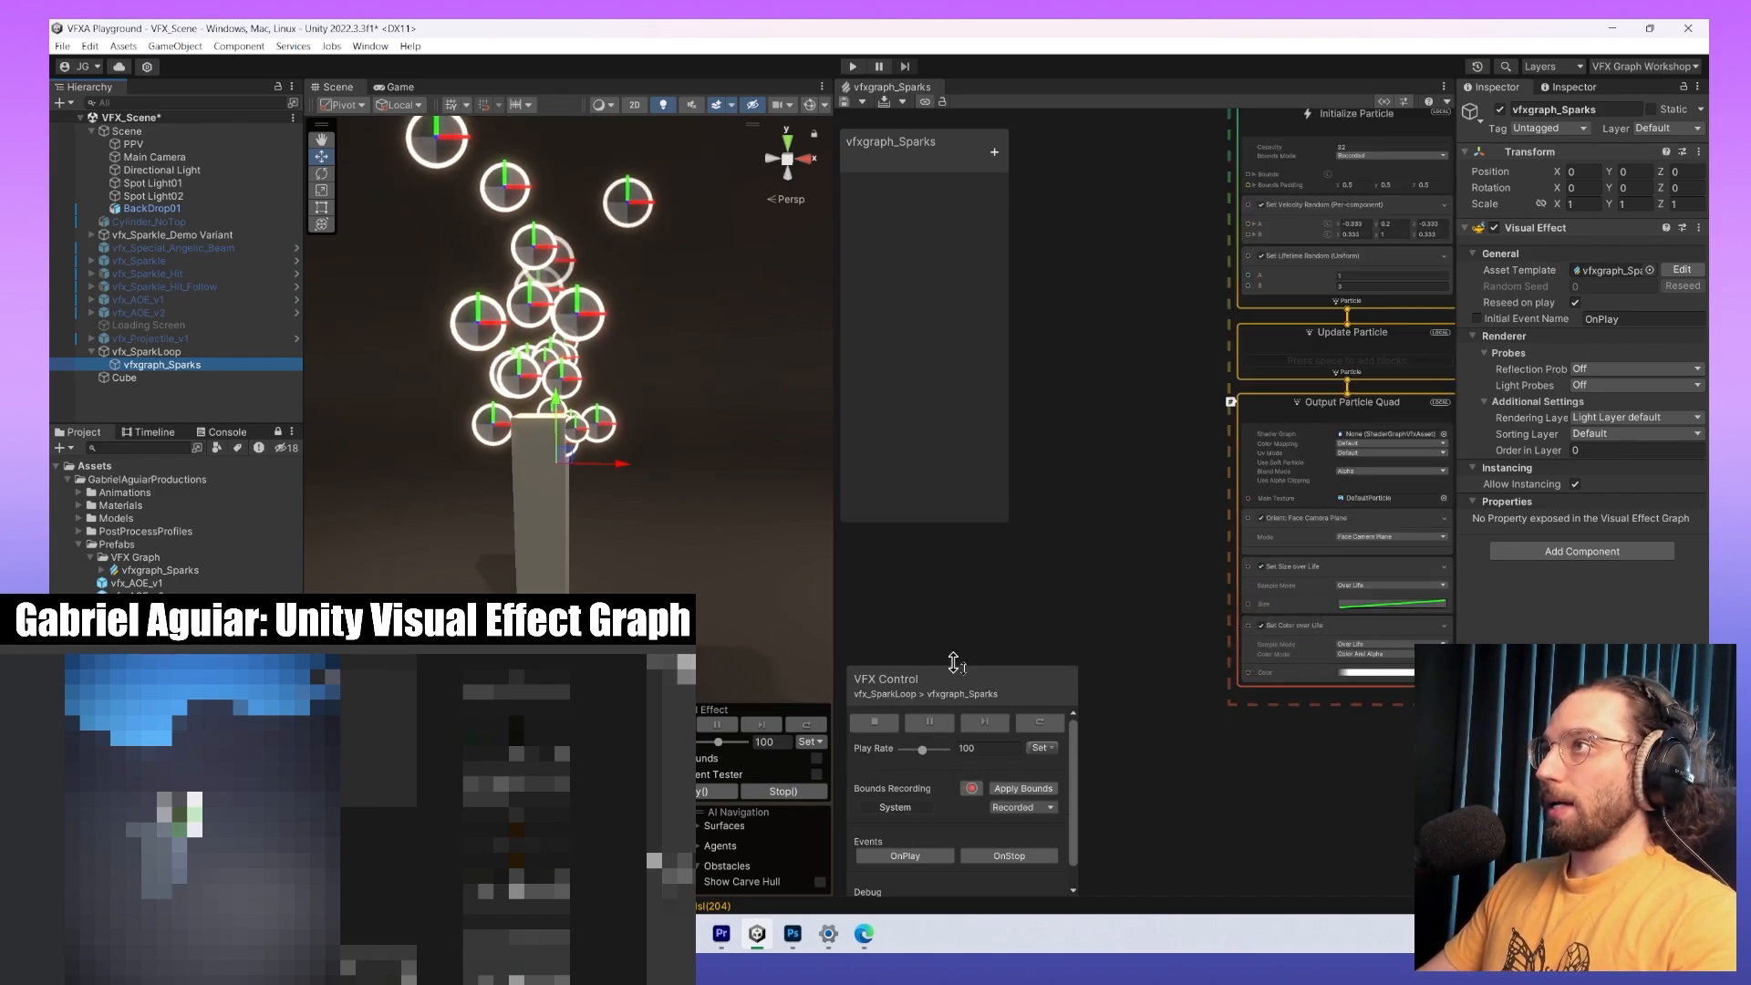
scroll(1161, 571, "down", 4)
middle_click_drag(1037, 664, 1068, 640)
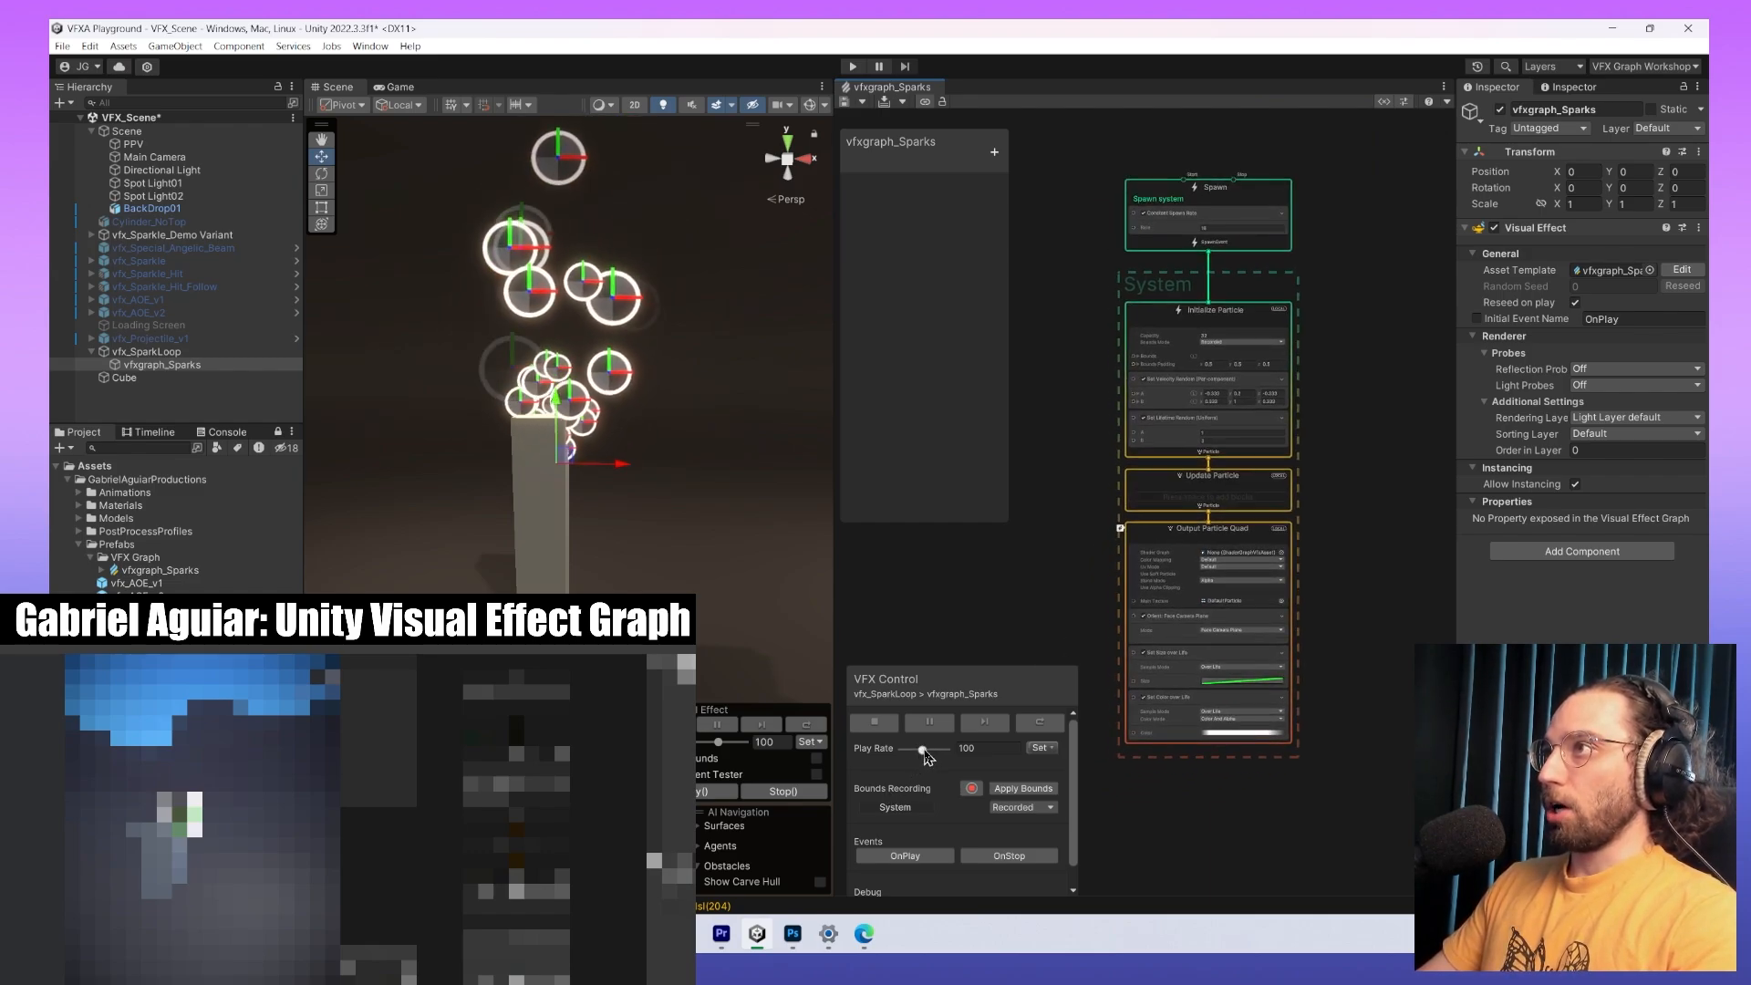
Try slowing the effect's play rate to 97 and set it back to 100.
mouse_move(924, 753)
left_mouse_down()
mouse_move(942, 759)
mouse_move(922, 757)
left_mouse_up()
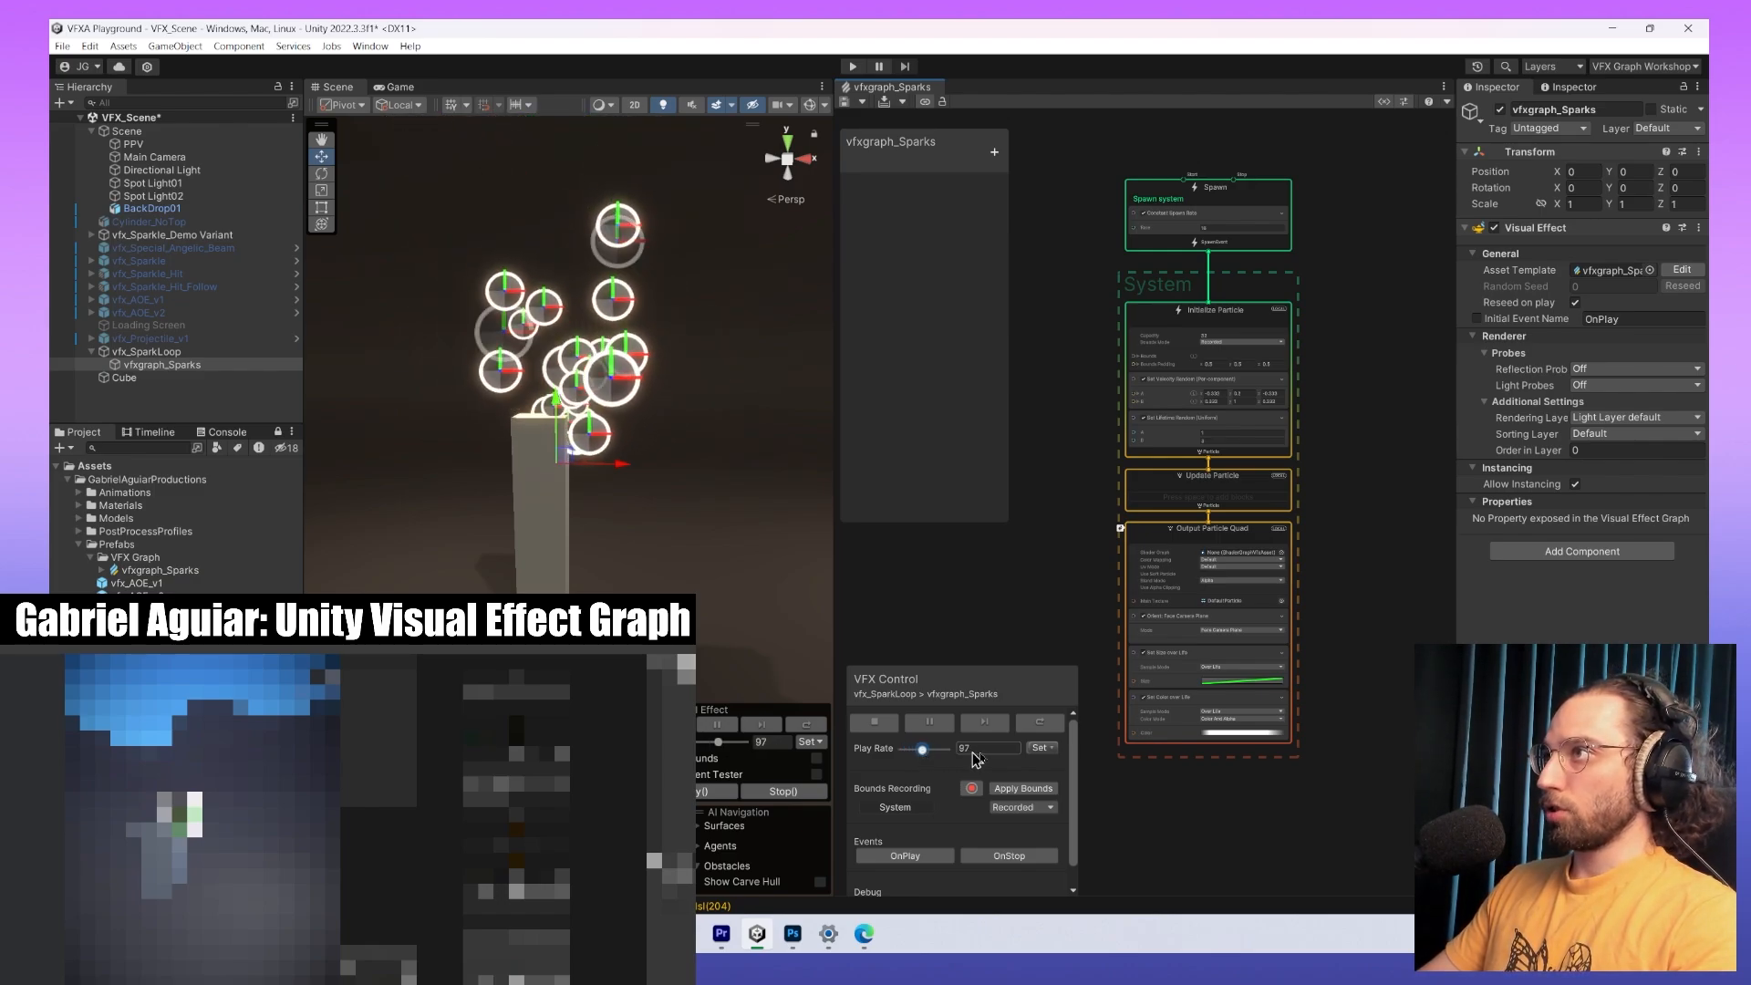
left_click(975, 753)
type("100")
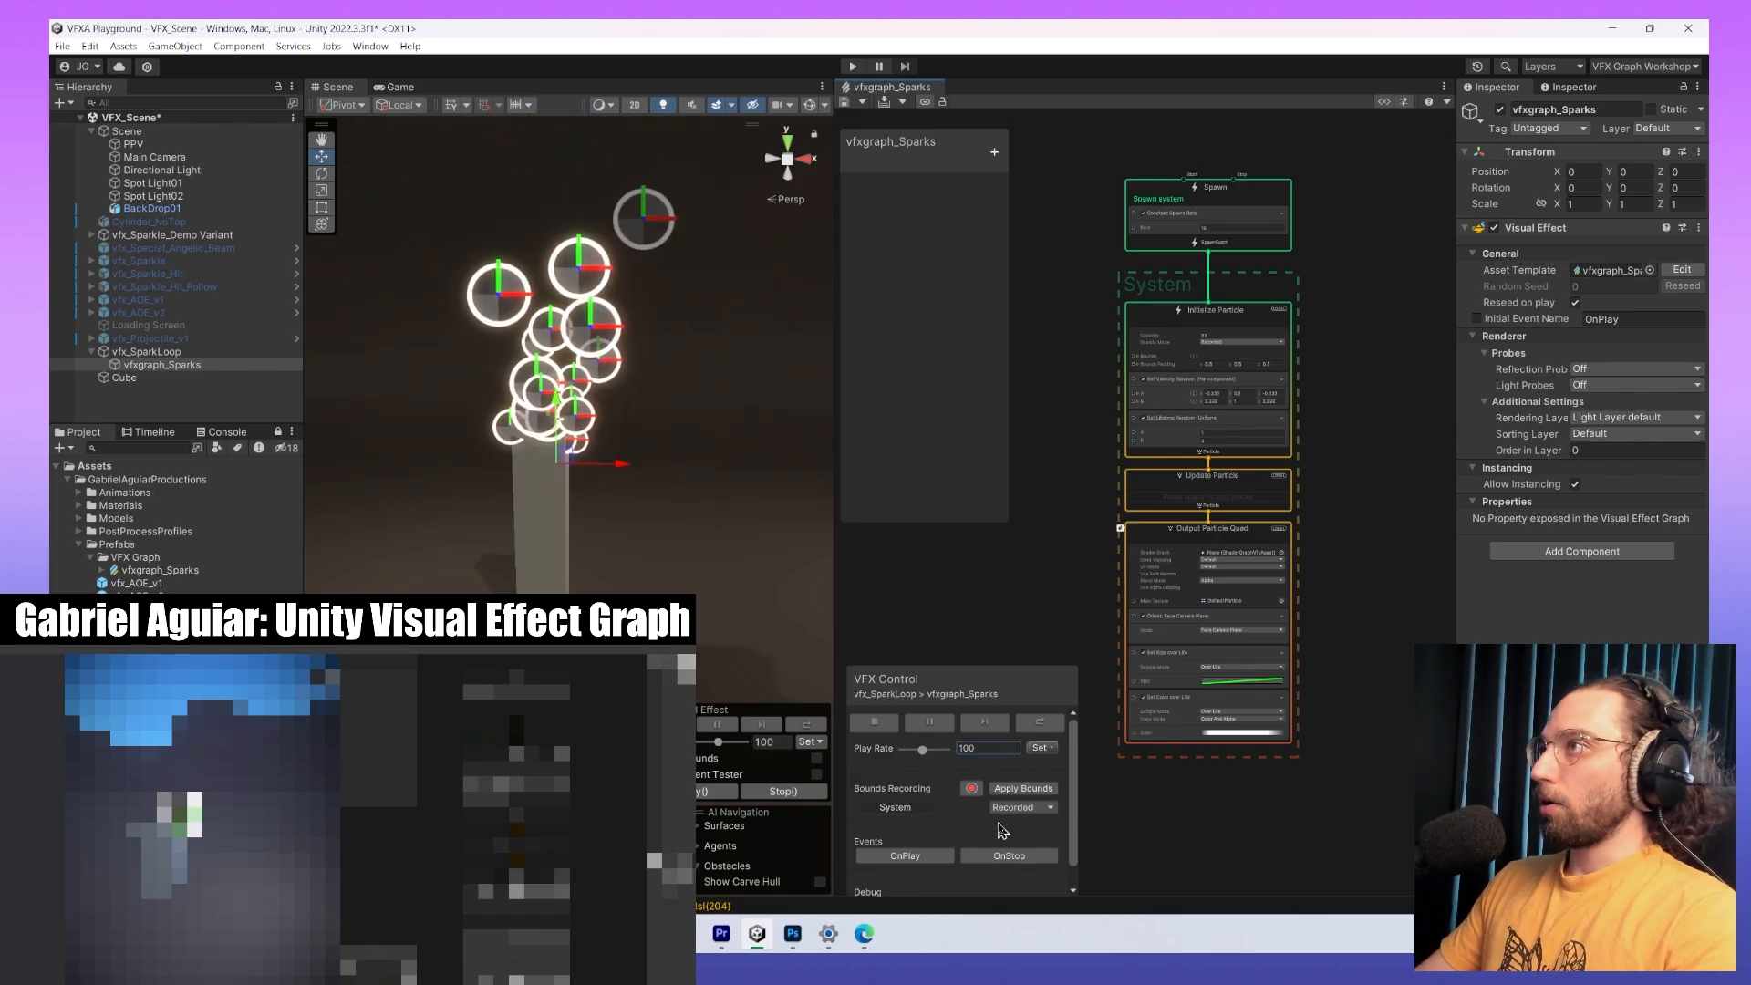
Test stopping, pausing, stepping and restarting the sparks effect from VFX Control, and leave it playing.
scroll(1000, 823, "up", 6)
scroll(1409, 568, "down", 2)
middle_click_drag(1282, 516, 1110, 724)
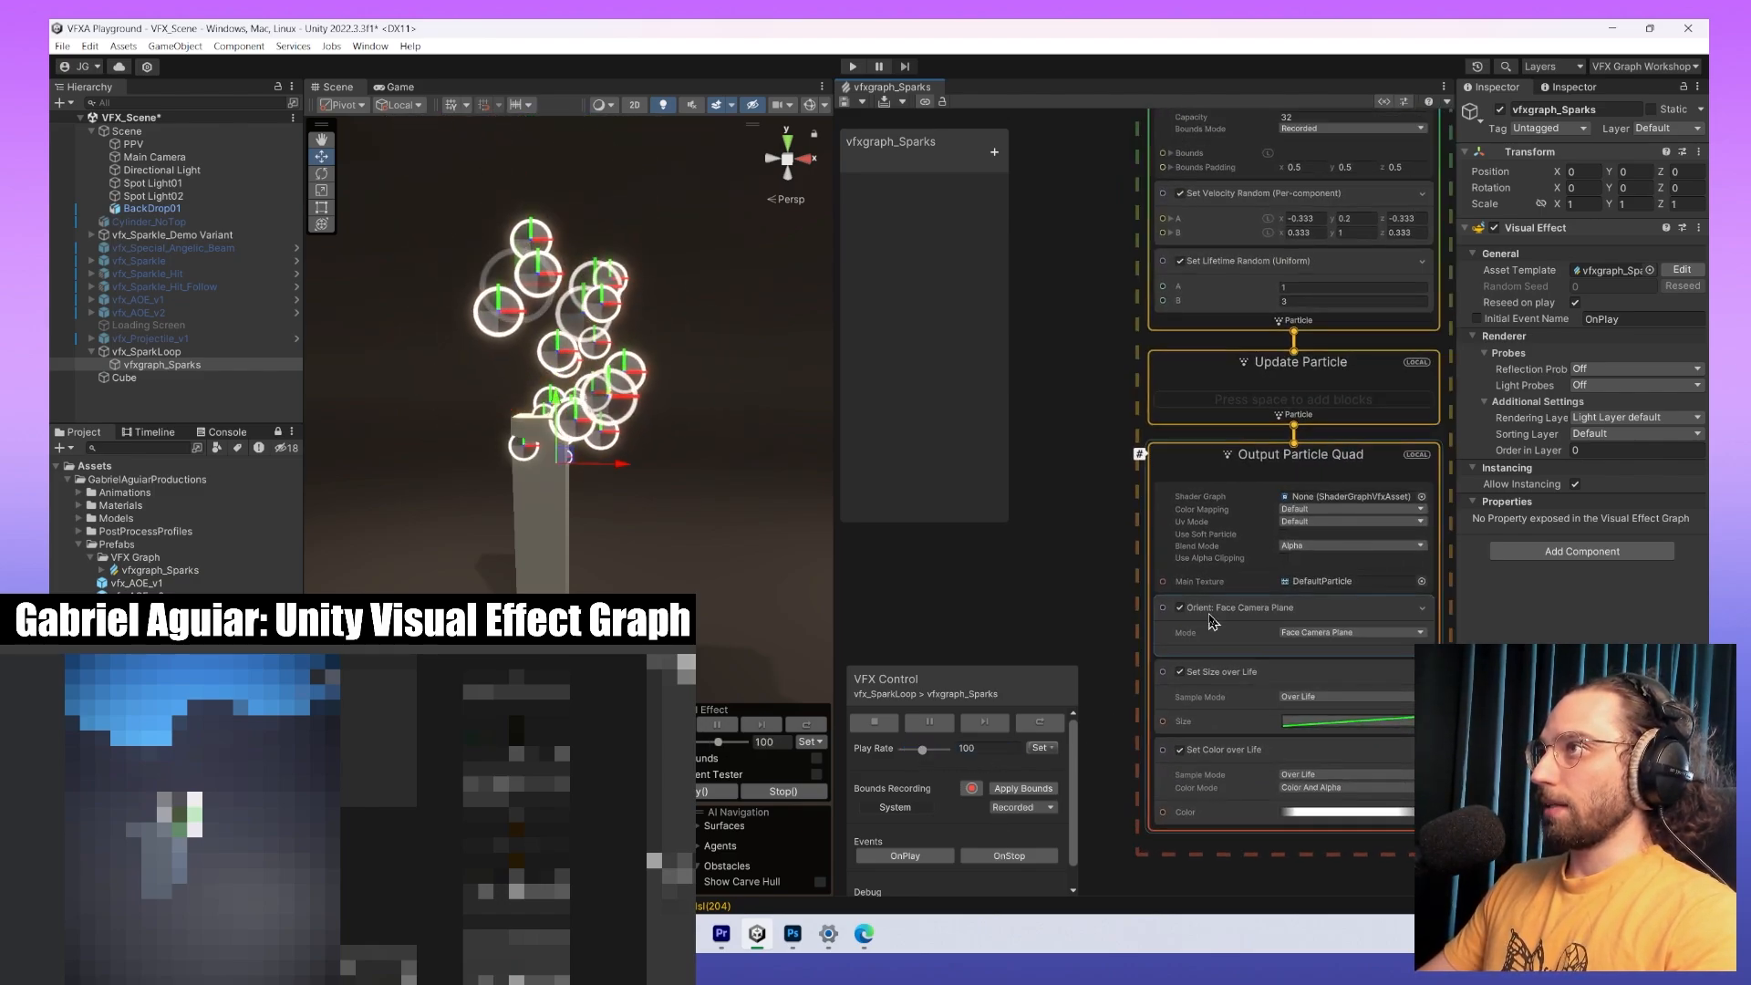
scroll(1212, 621, "down", 1)
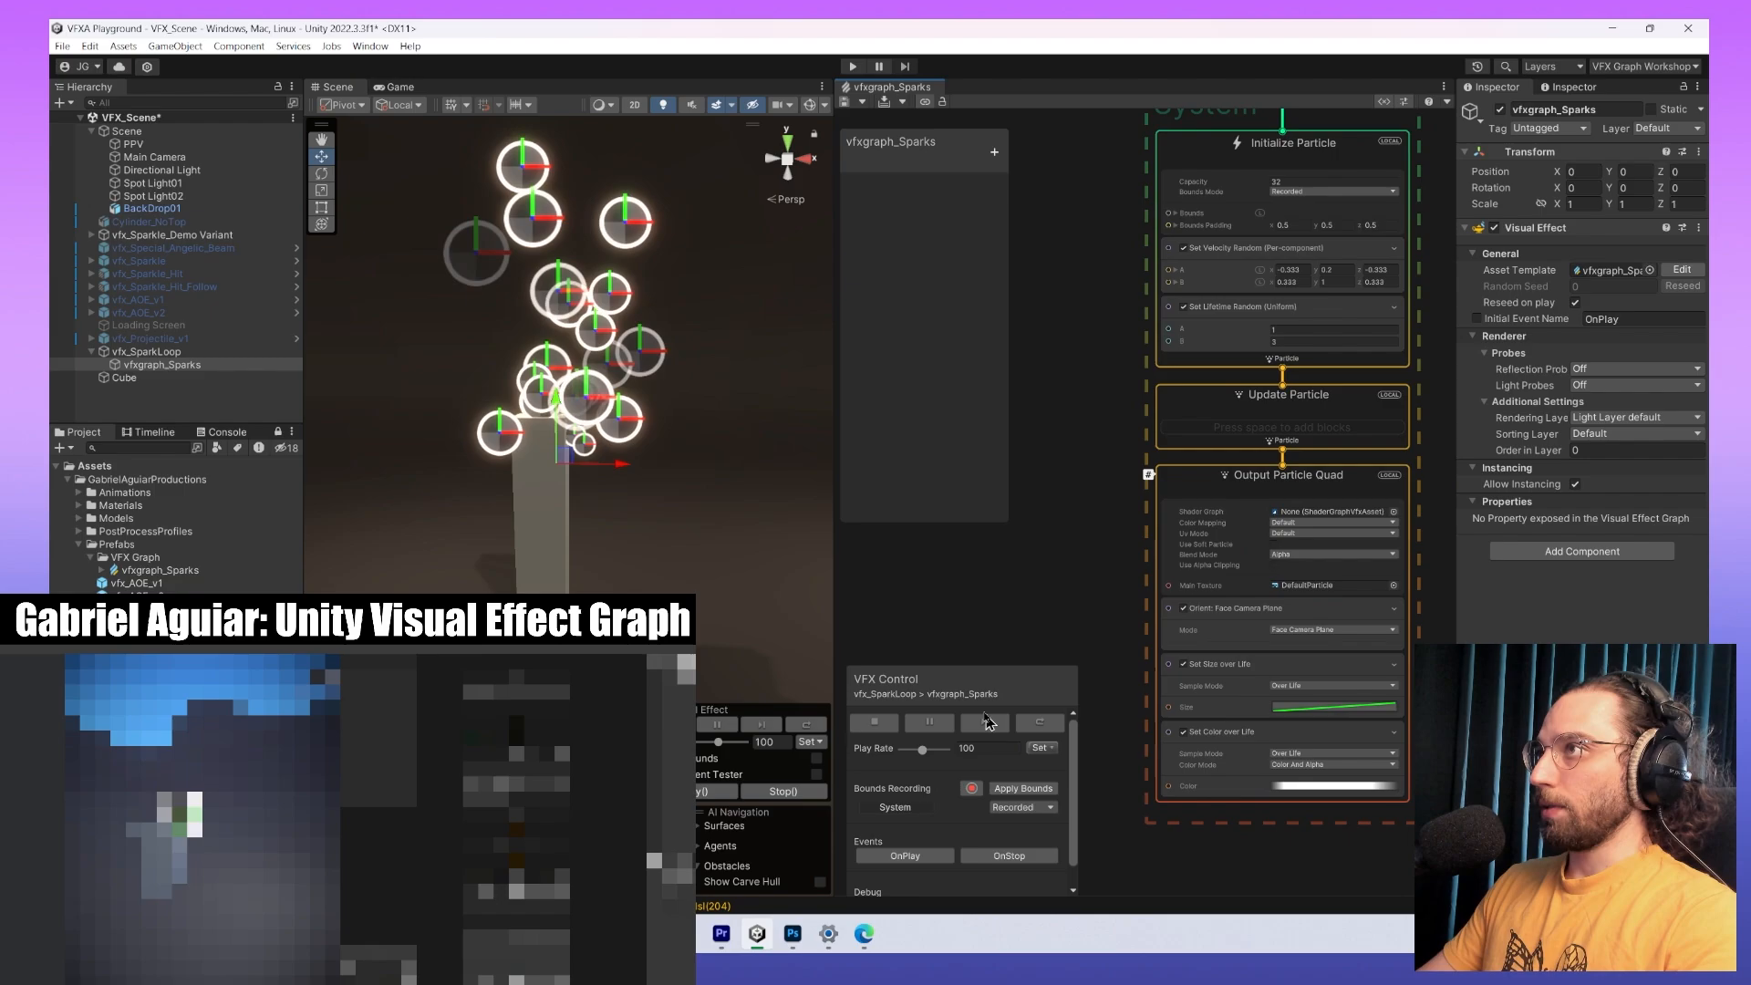
left_click(930, 726)
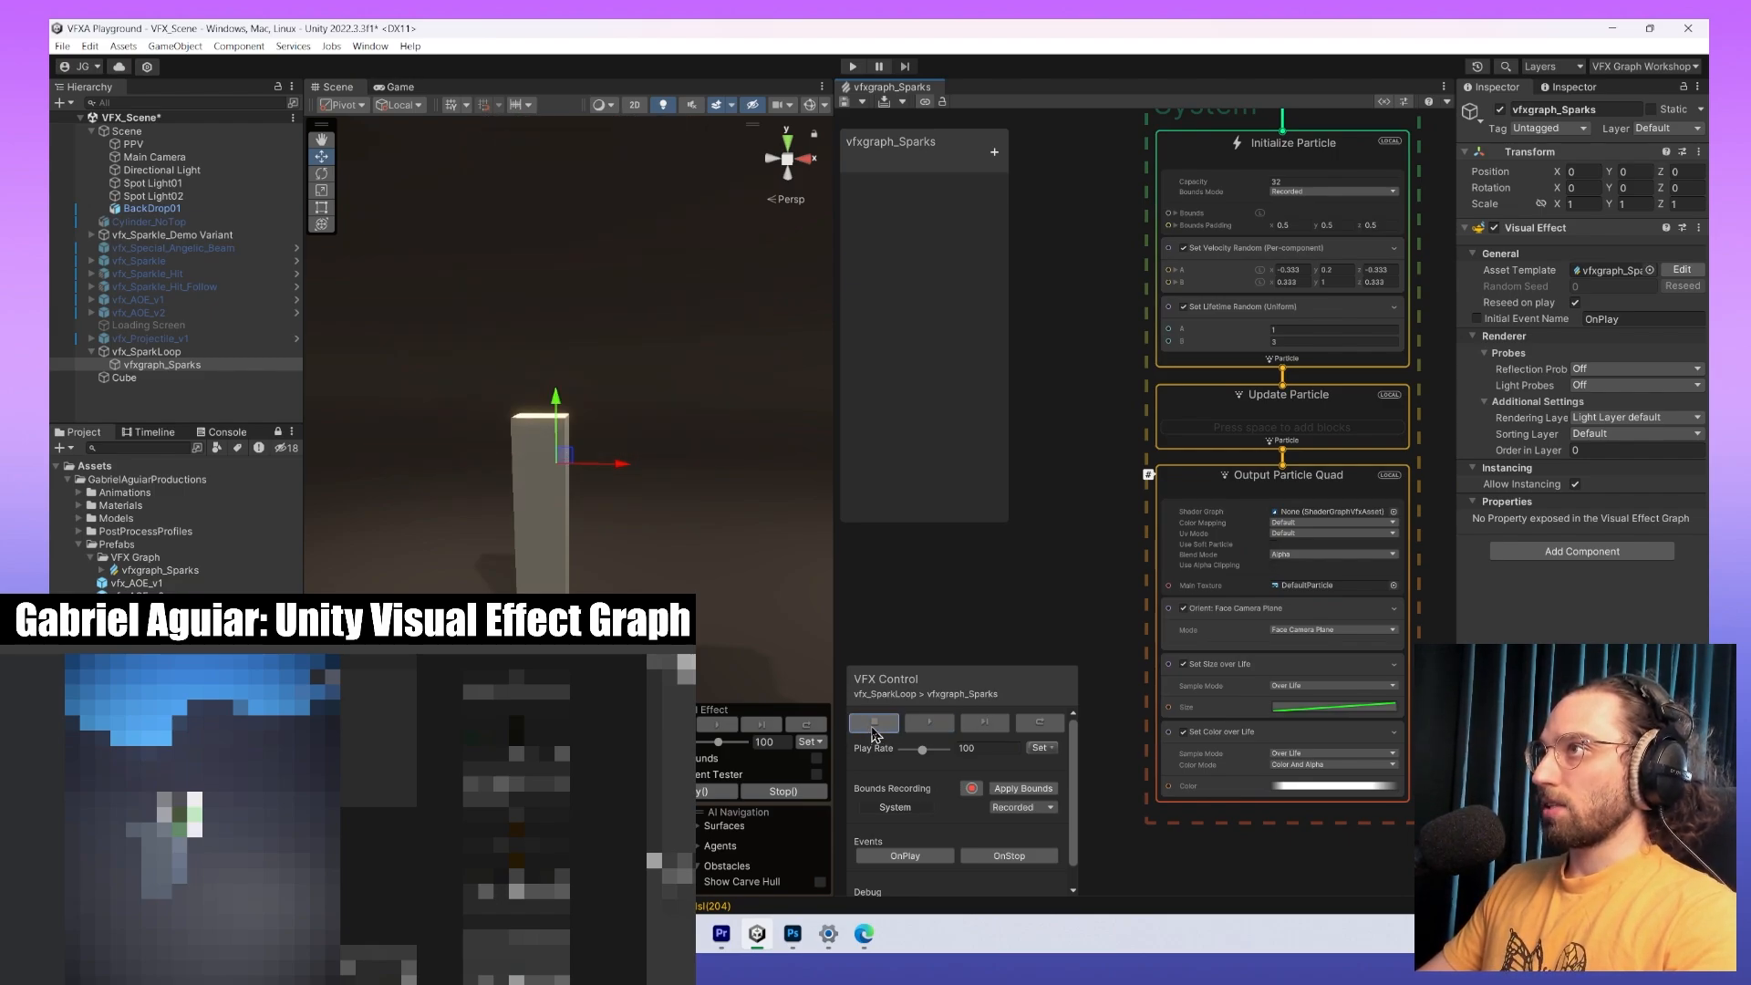
left_click(937, 727)
left_click(994, 731)
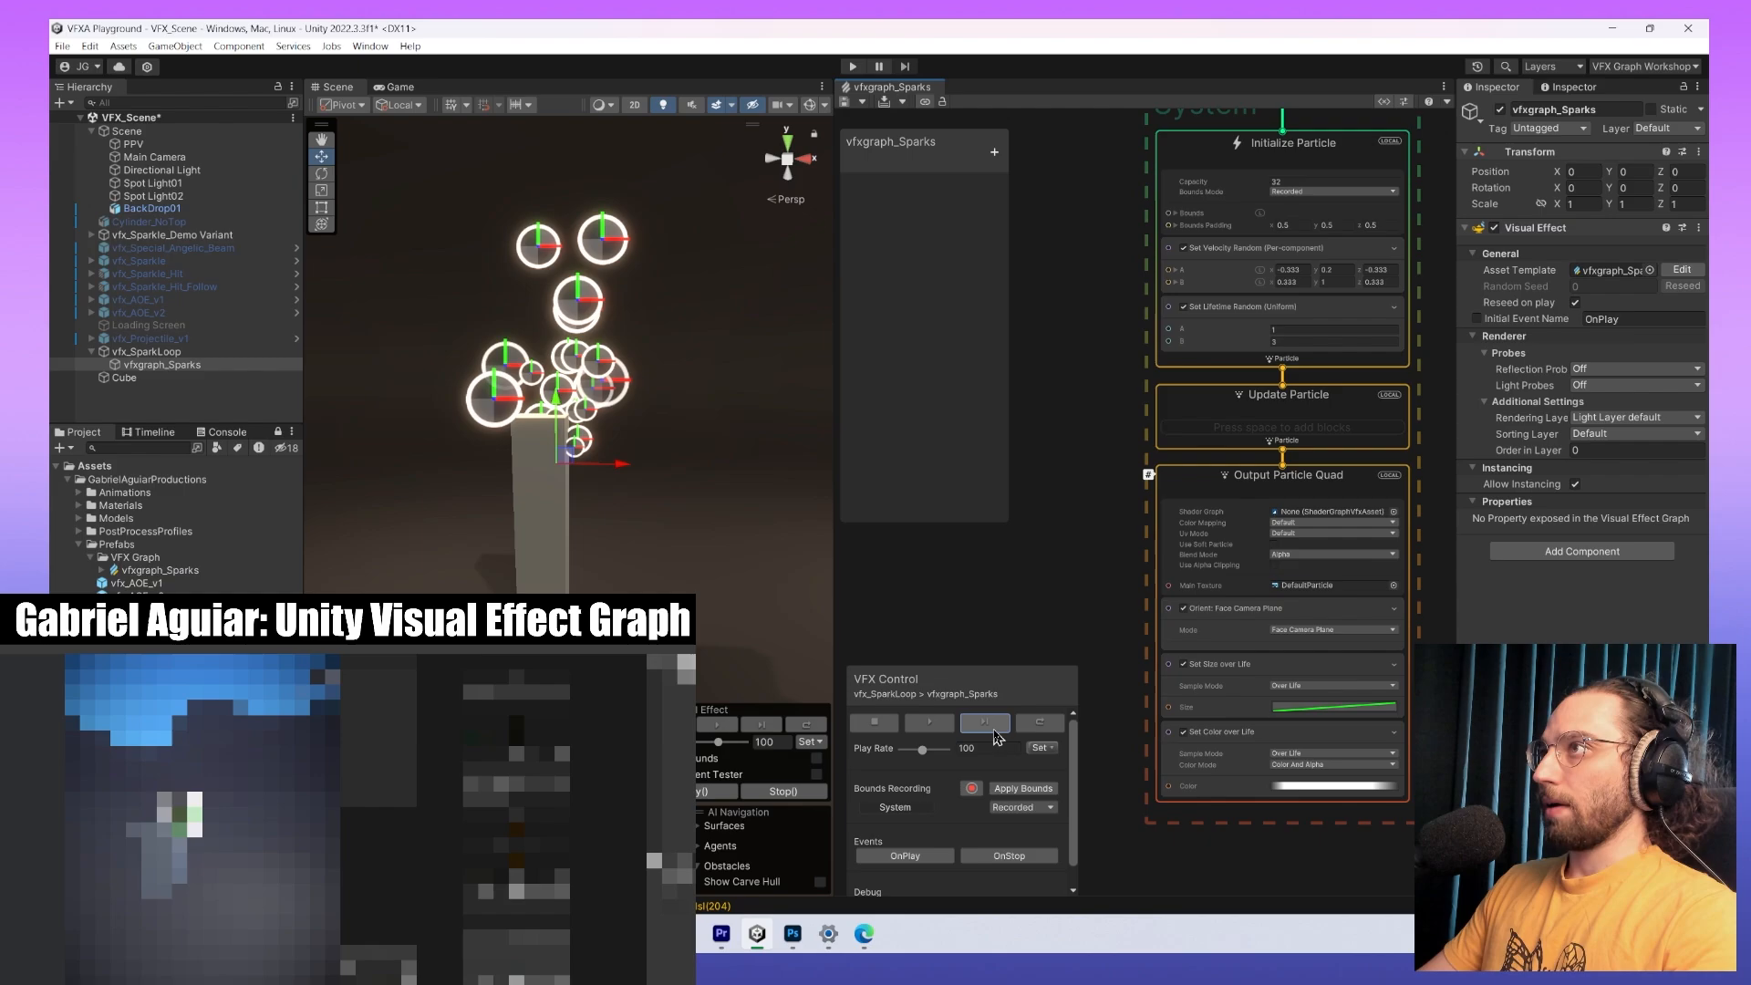
left_click(931, 723)
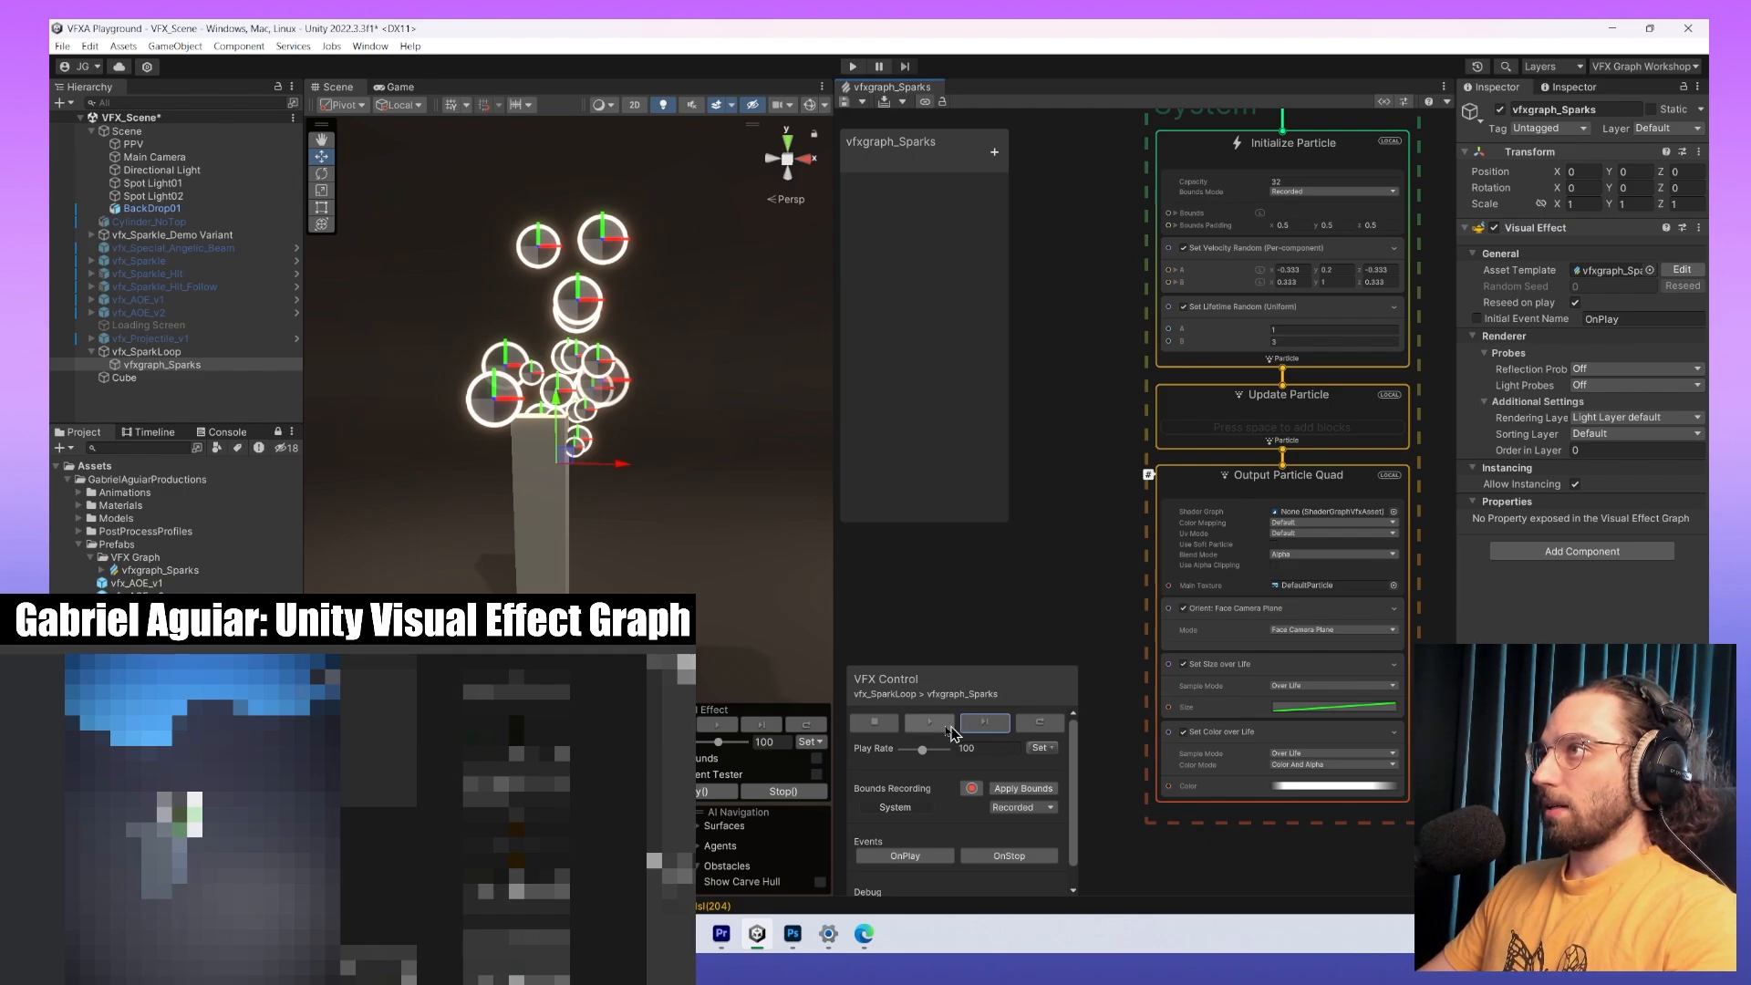
left_click(1040, 724)
left_click(1039, 723)
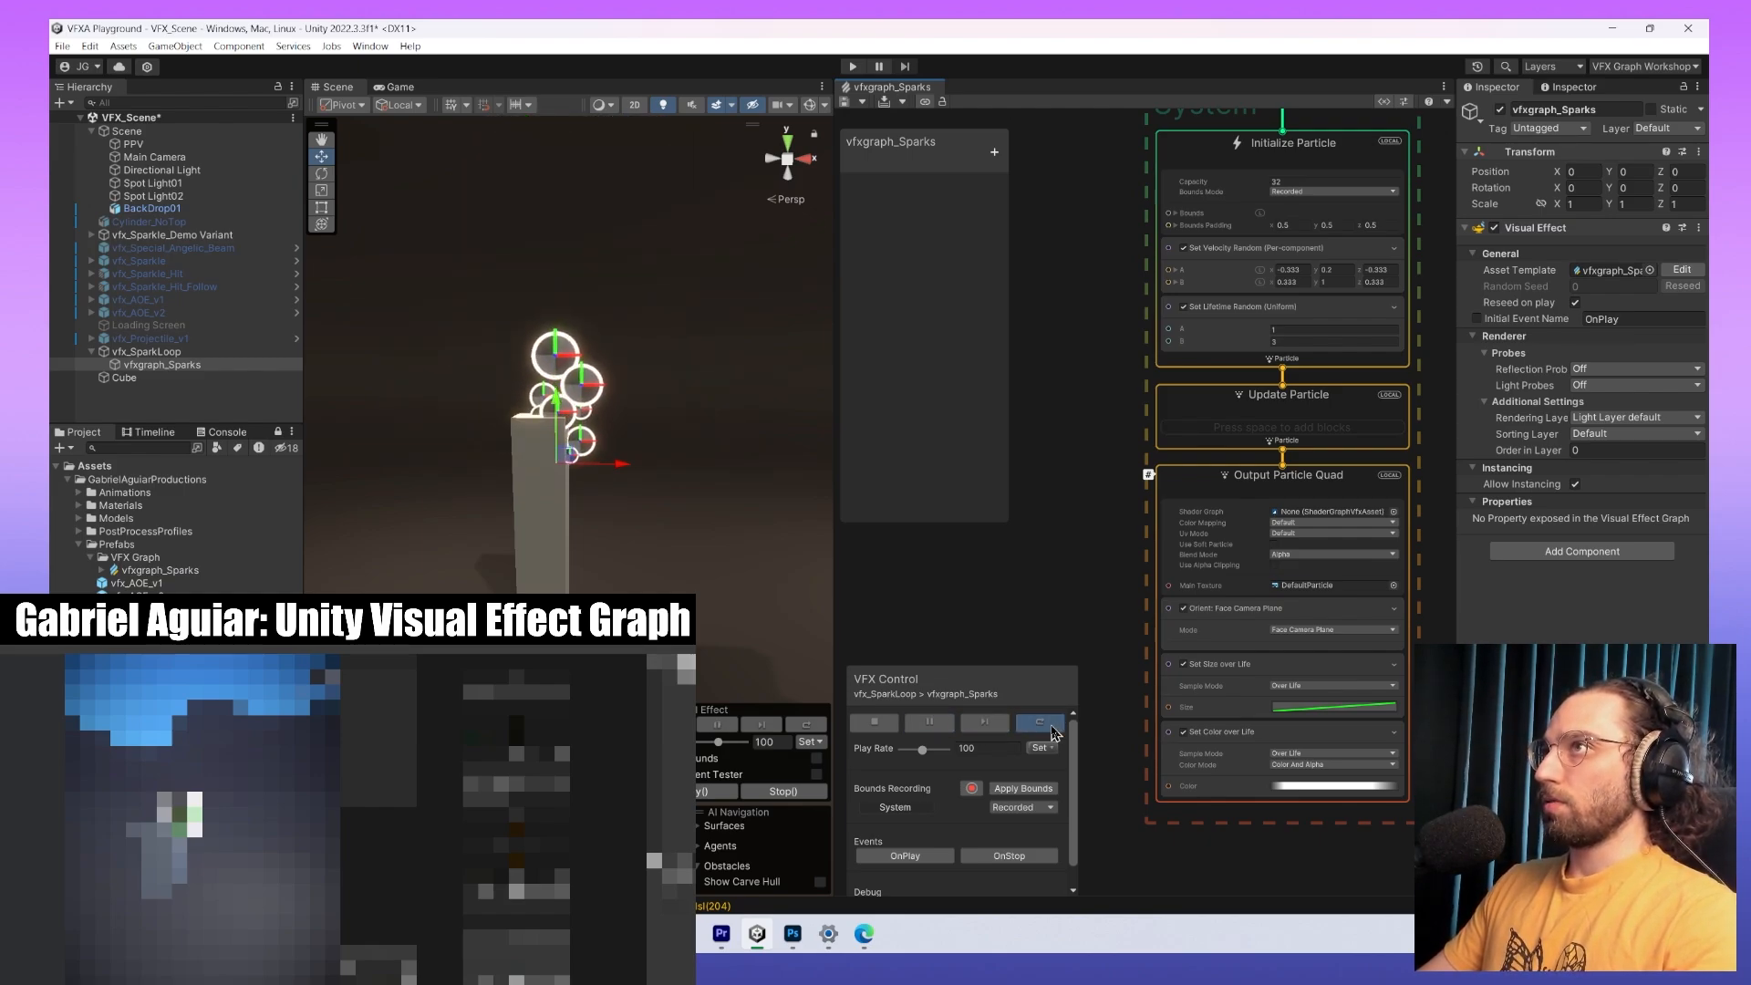
left_click(1044, 725)
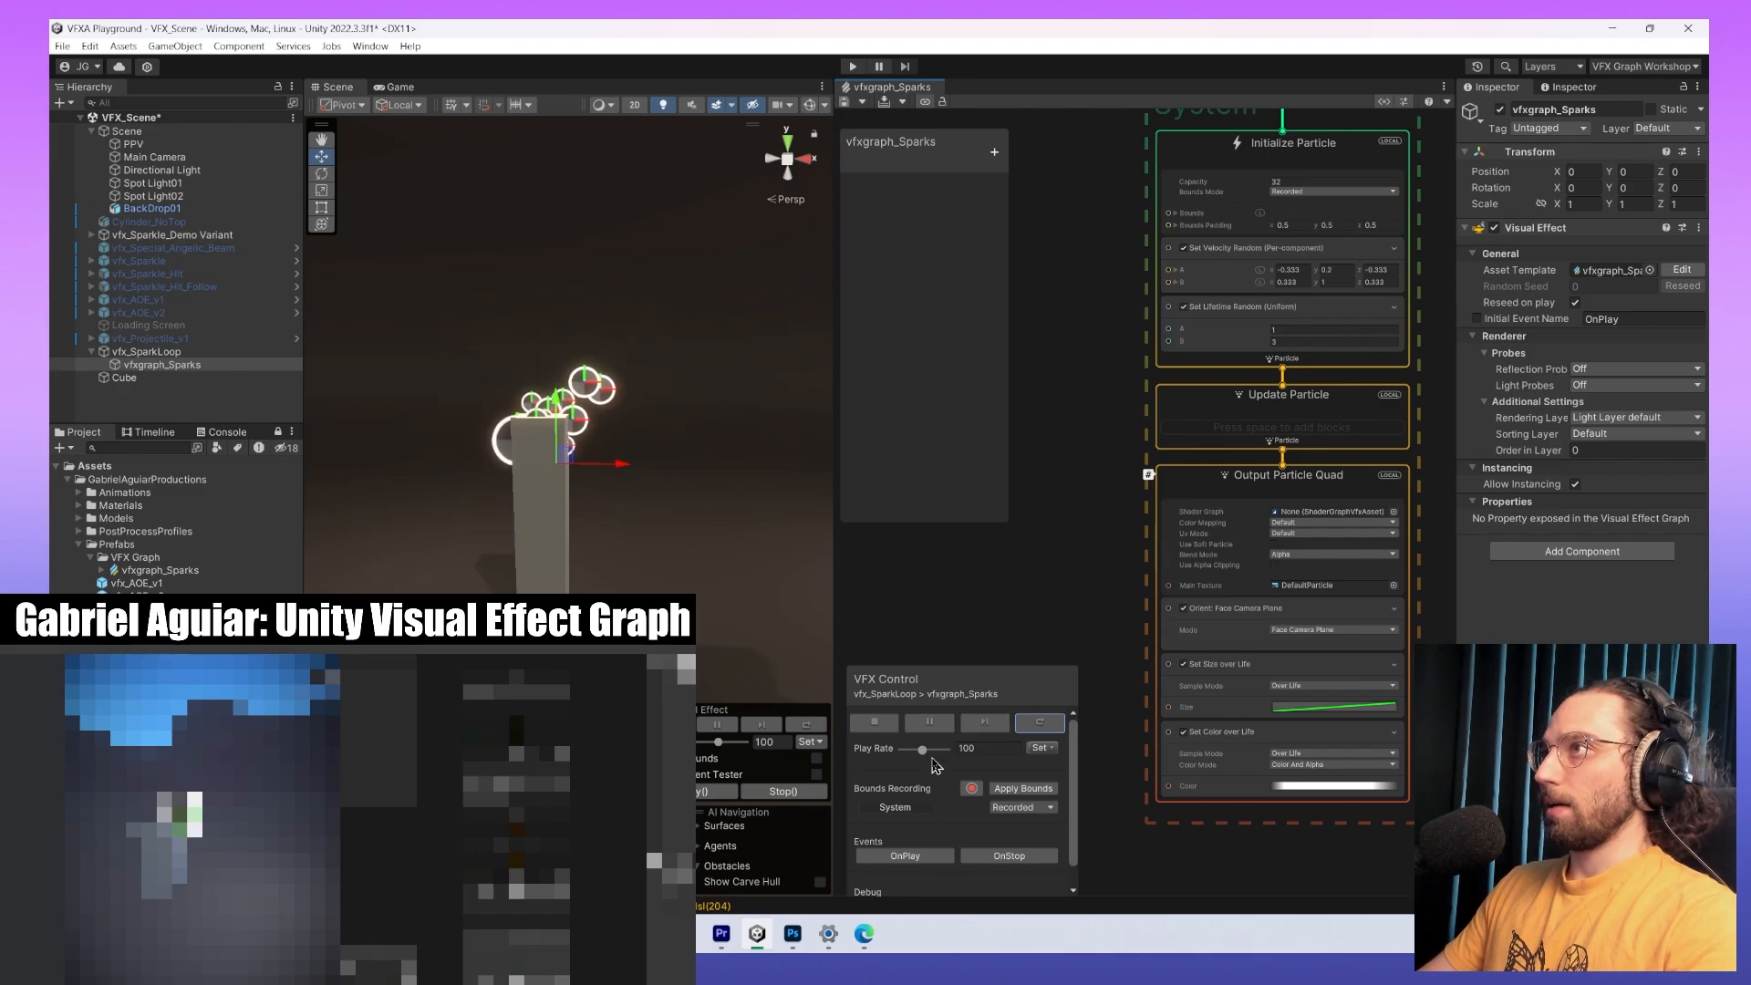
Check the Play Rate presets in VFX Control, and send the OnPlay and OnStop events to the sparks effect.
left_click(1040, 749)
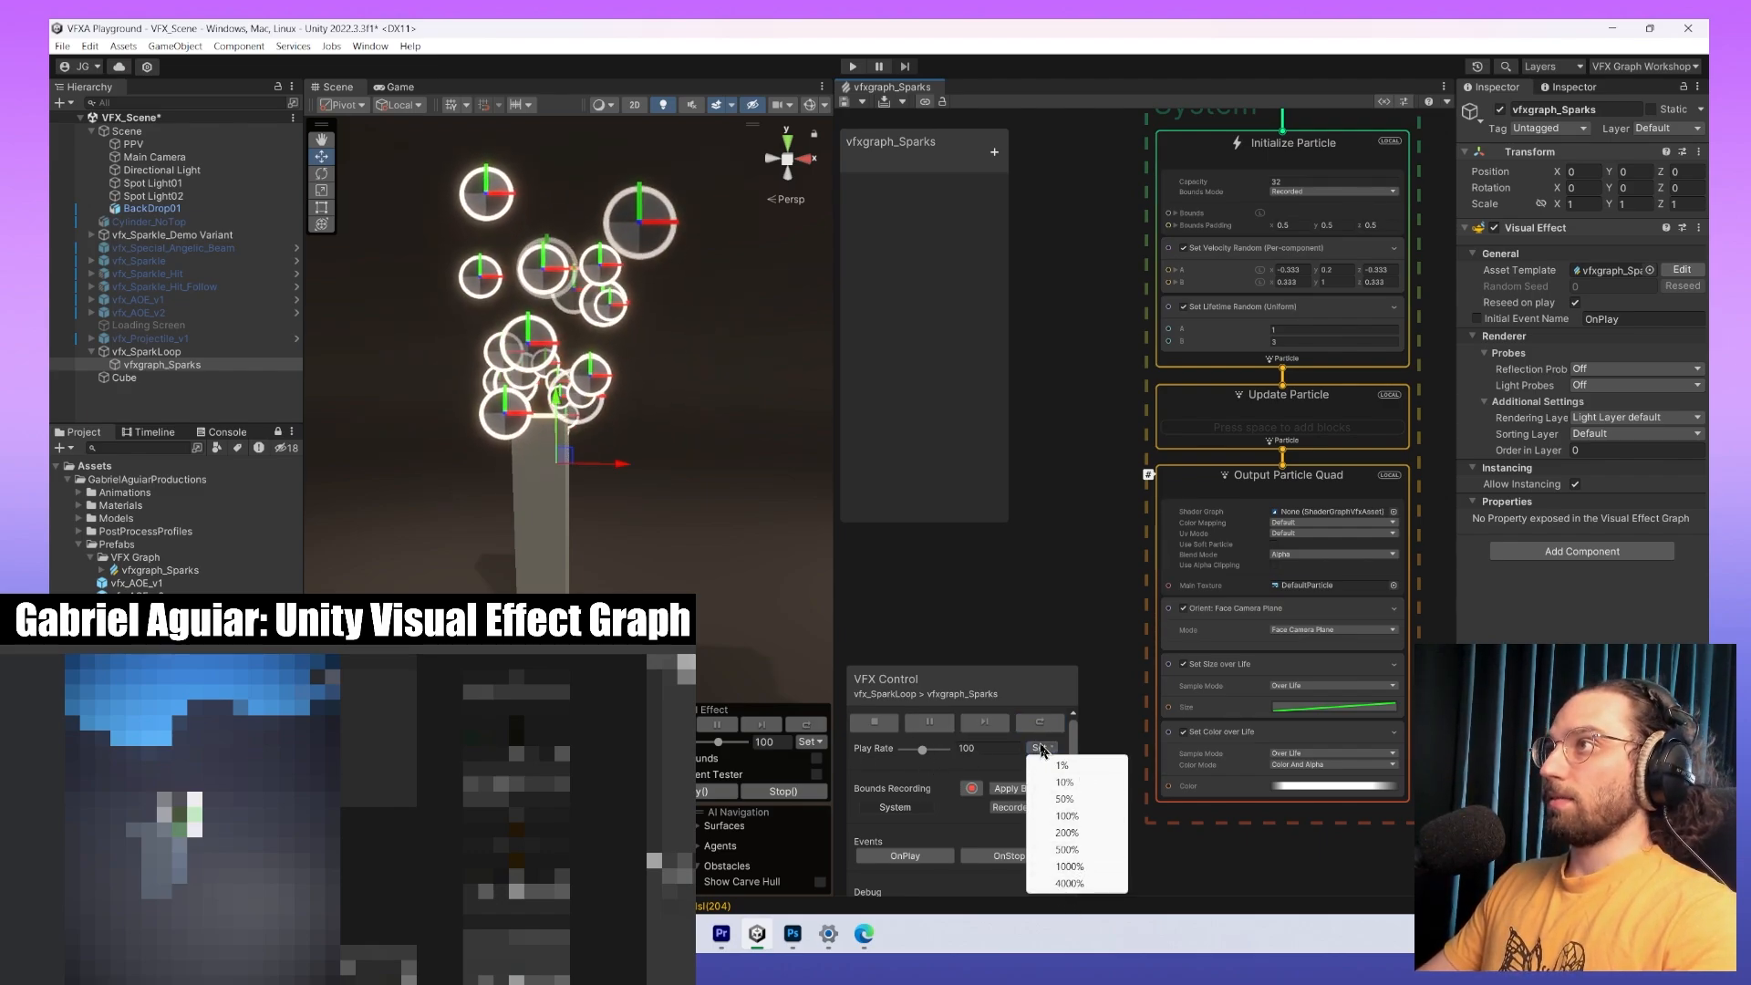
left_click(885, 795)
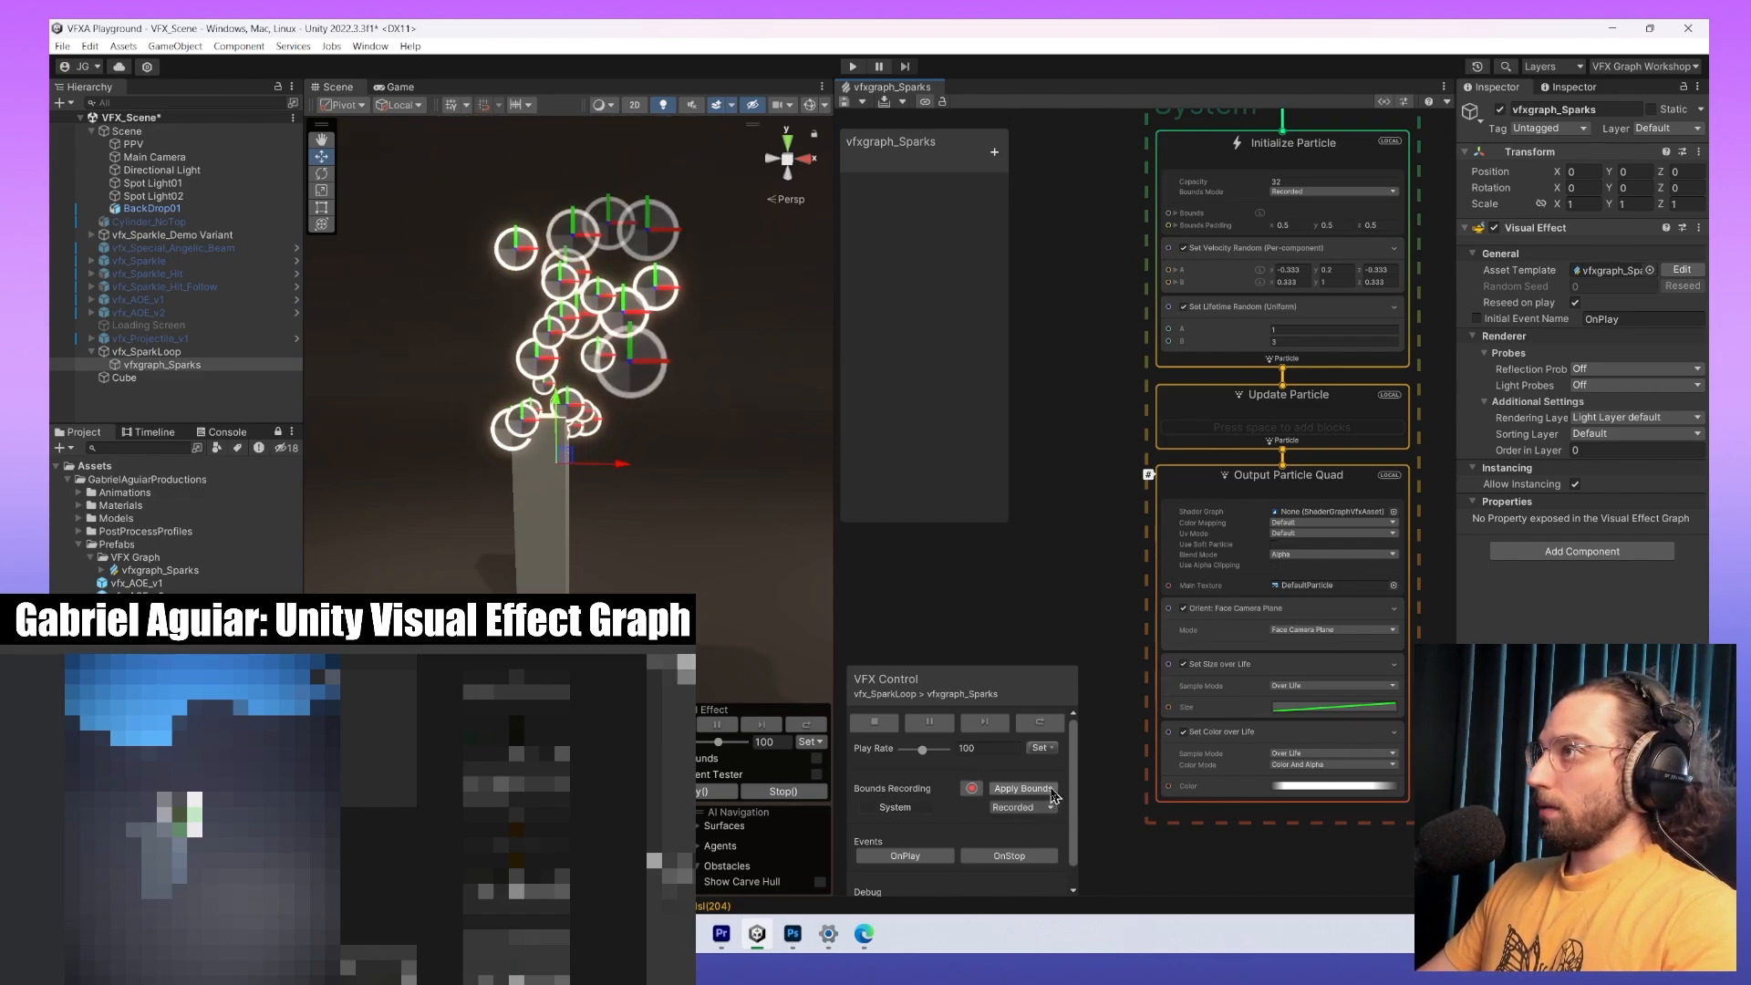
scroll(987, 820, "down", 3)
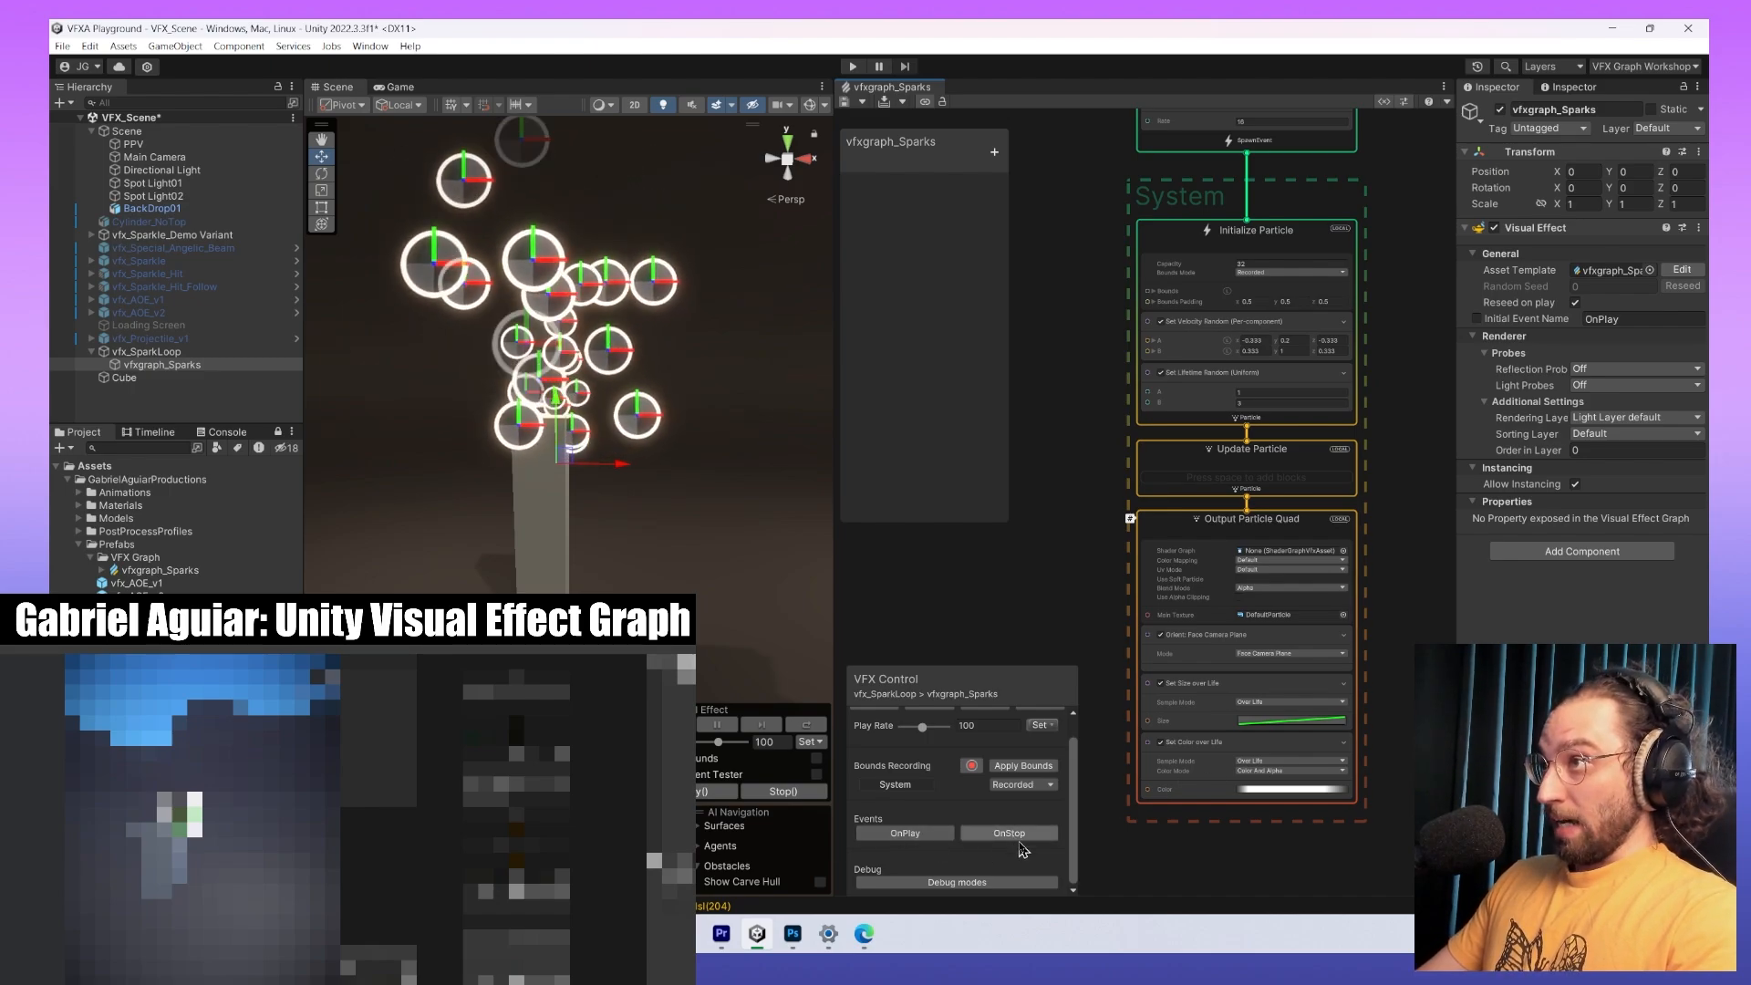
scroll(1021, 834, "down", 1)
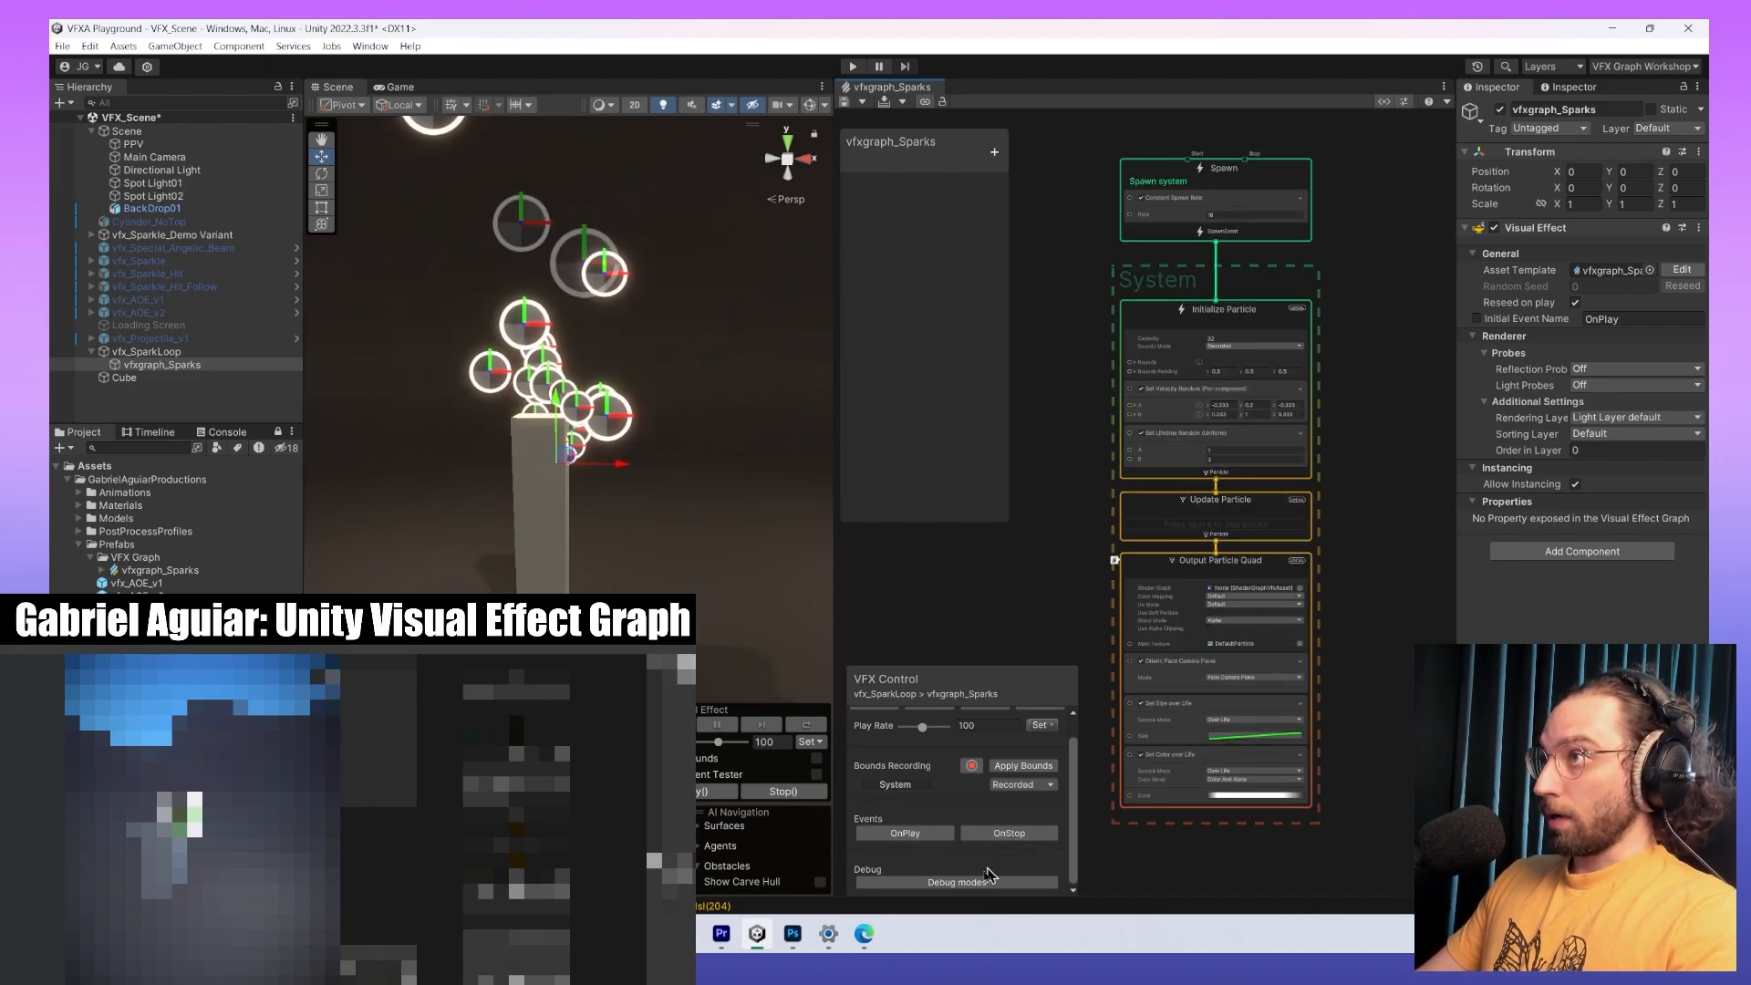
left_click(908, 833)
left_click(1007, 833)
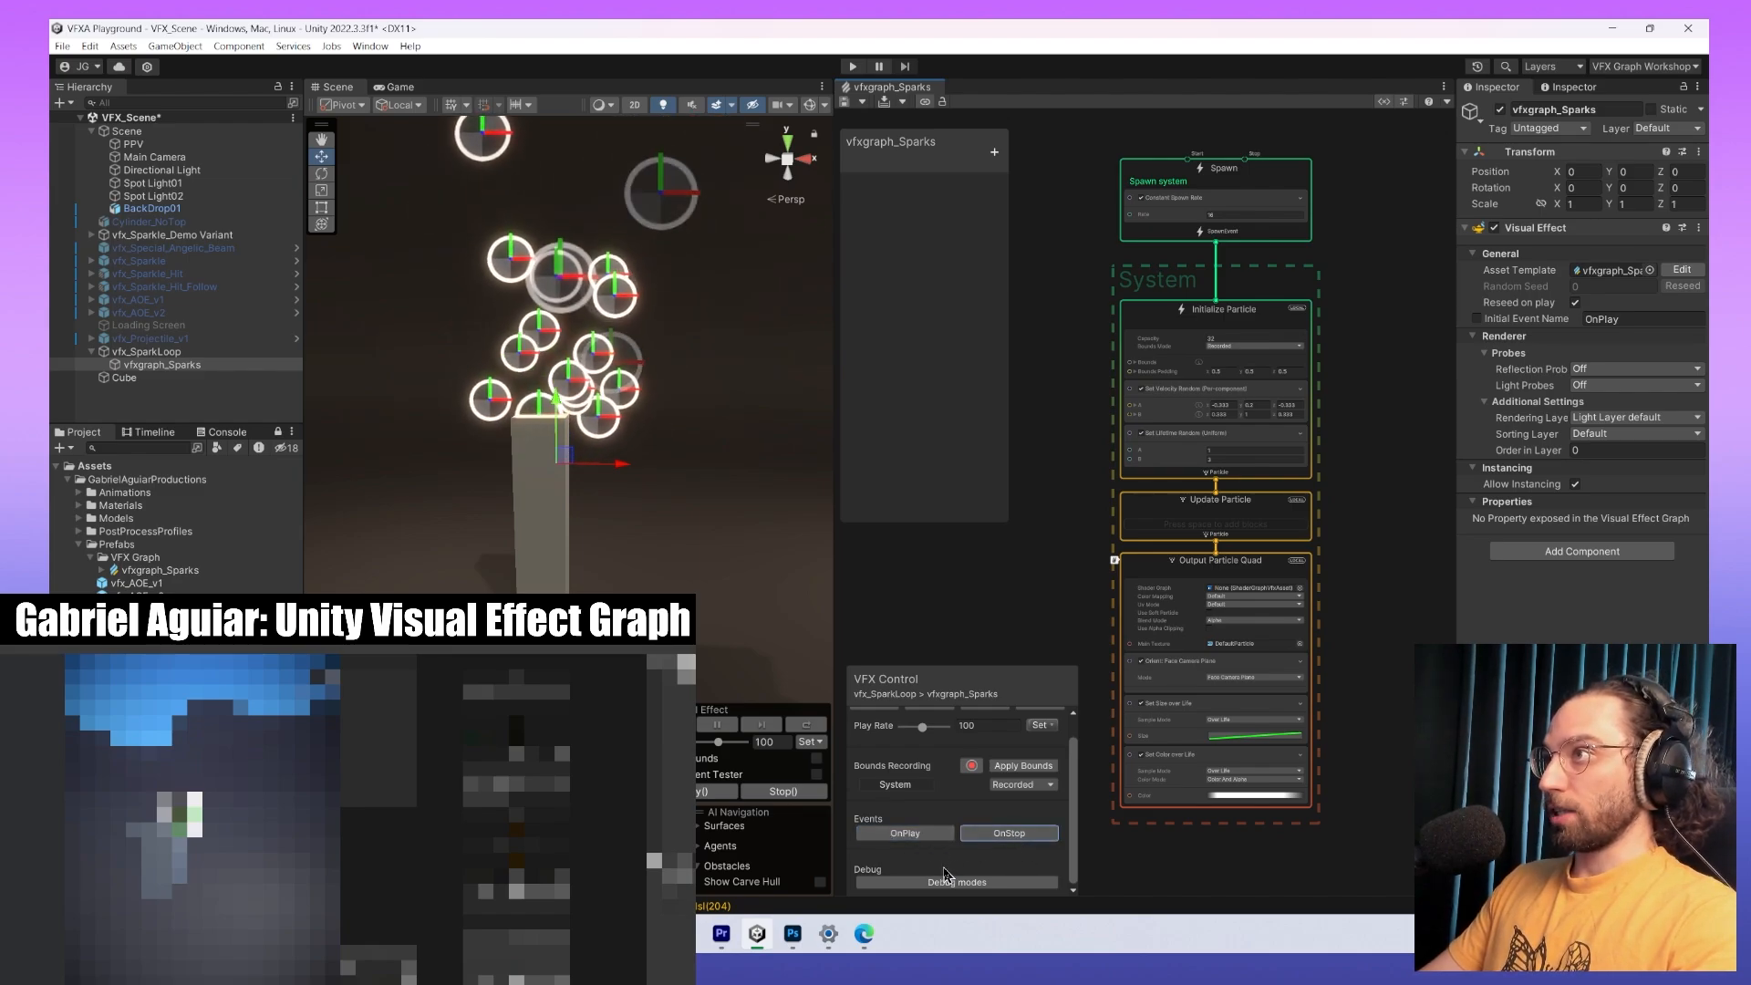
Check the debug modes offered in VFX Control without choosing one.
left_click(959, 882)
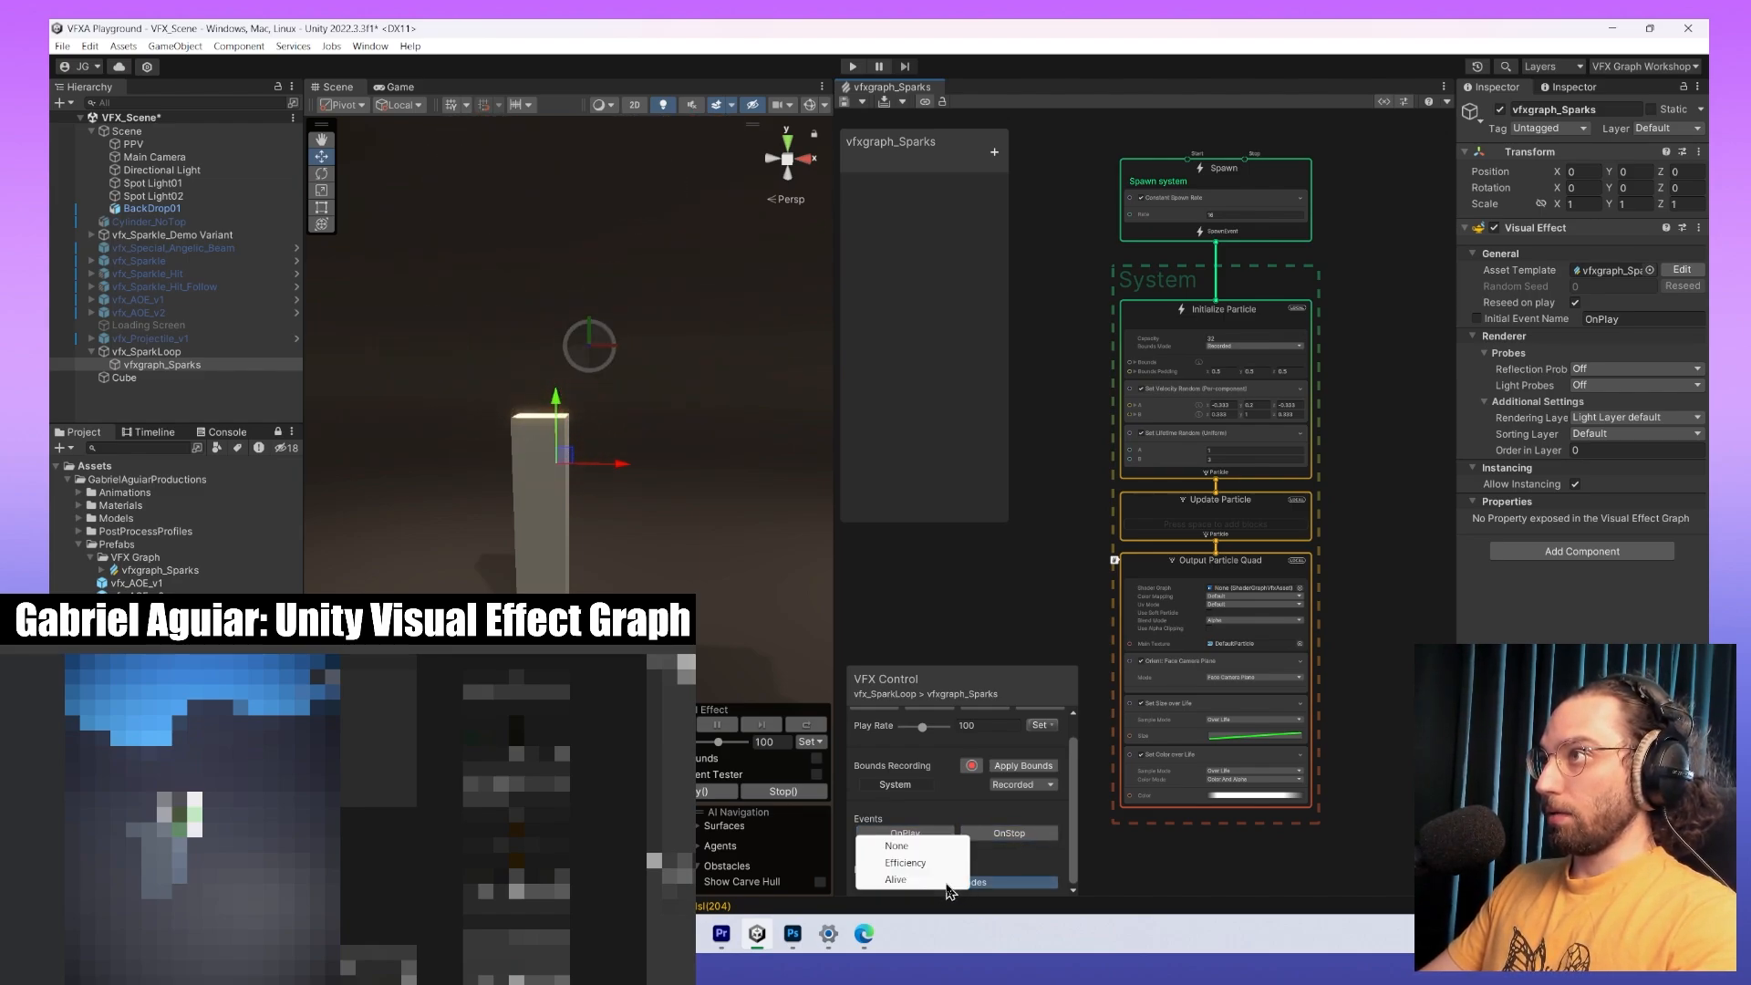
left_click(988, 864)
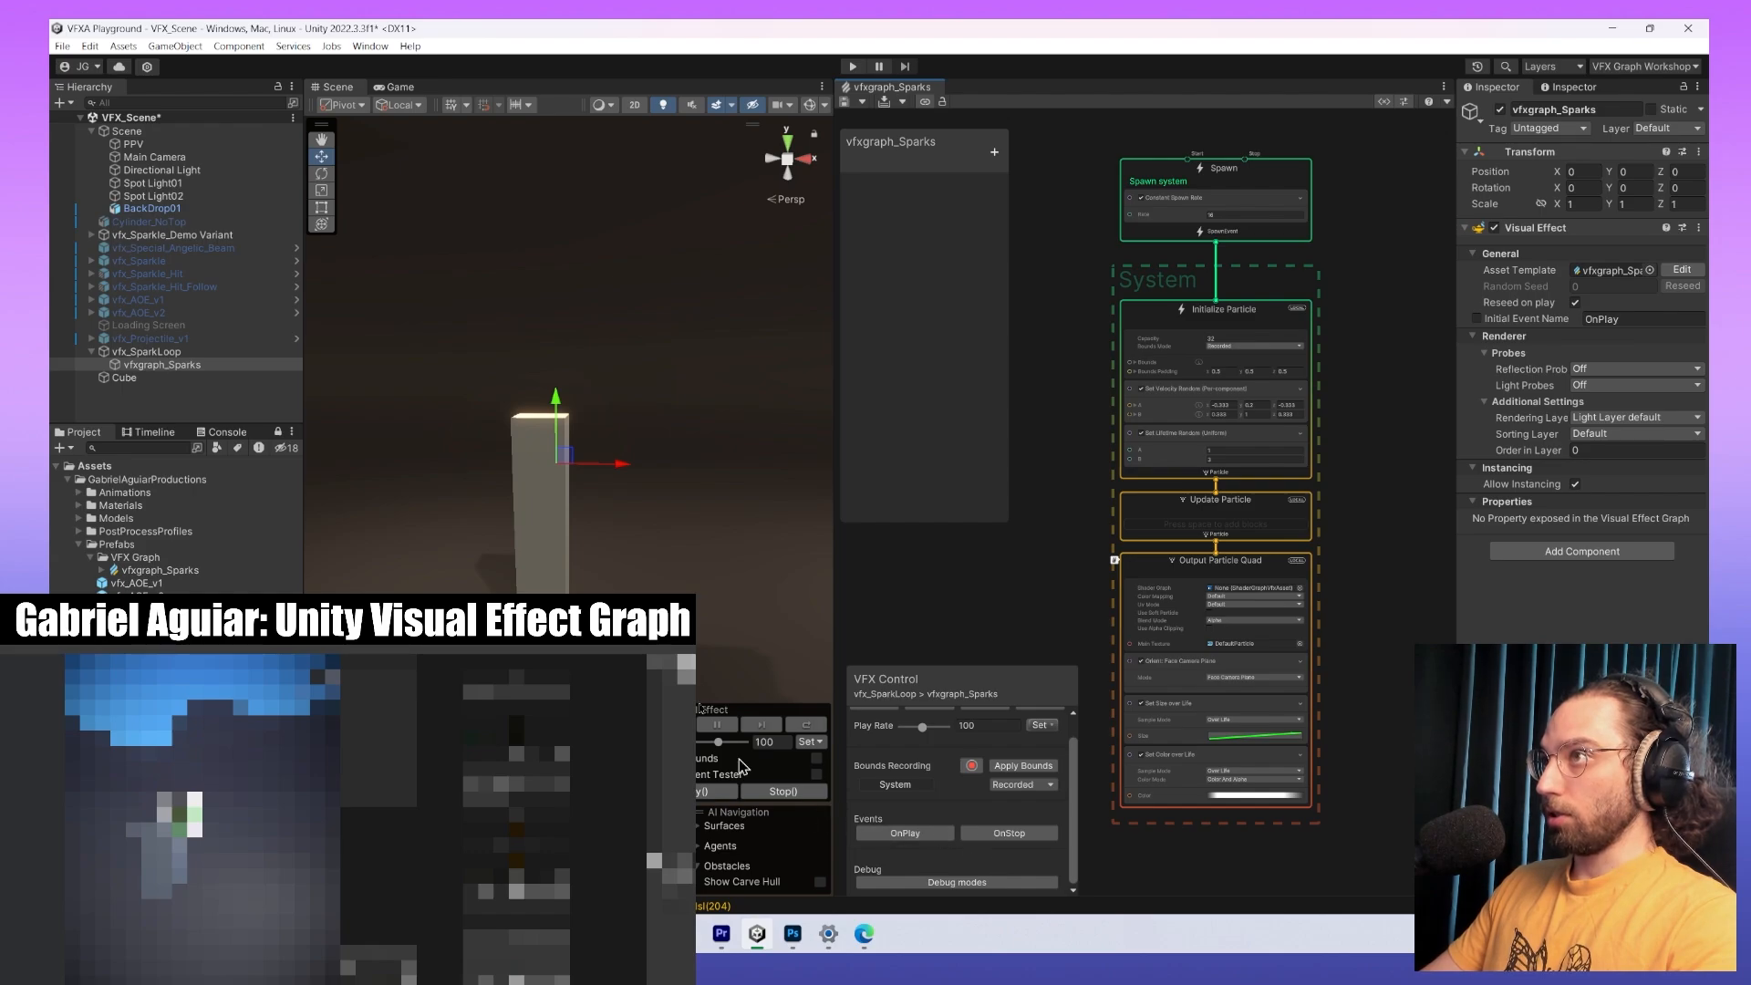
mouse_move(667, 500)
middle_mouse_down()
mouse_move(747, 511)
mouse_move(696, 484)
middle_mouse_up()
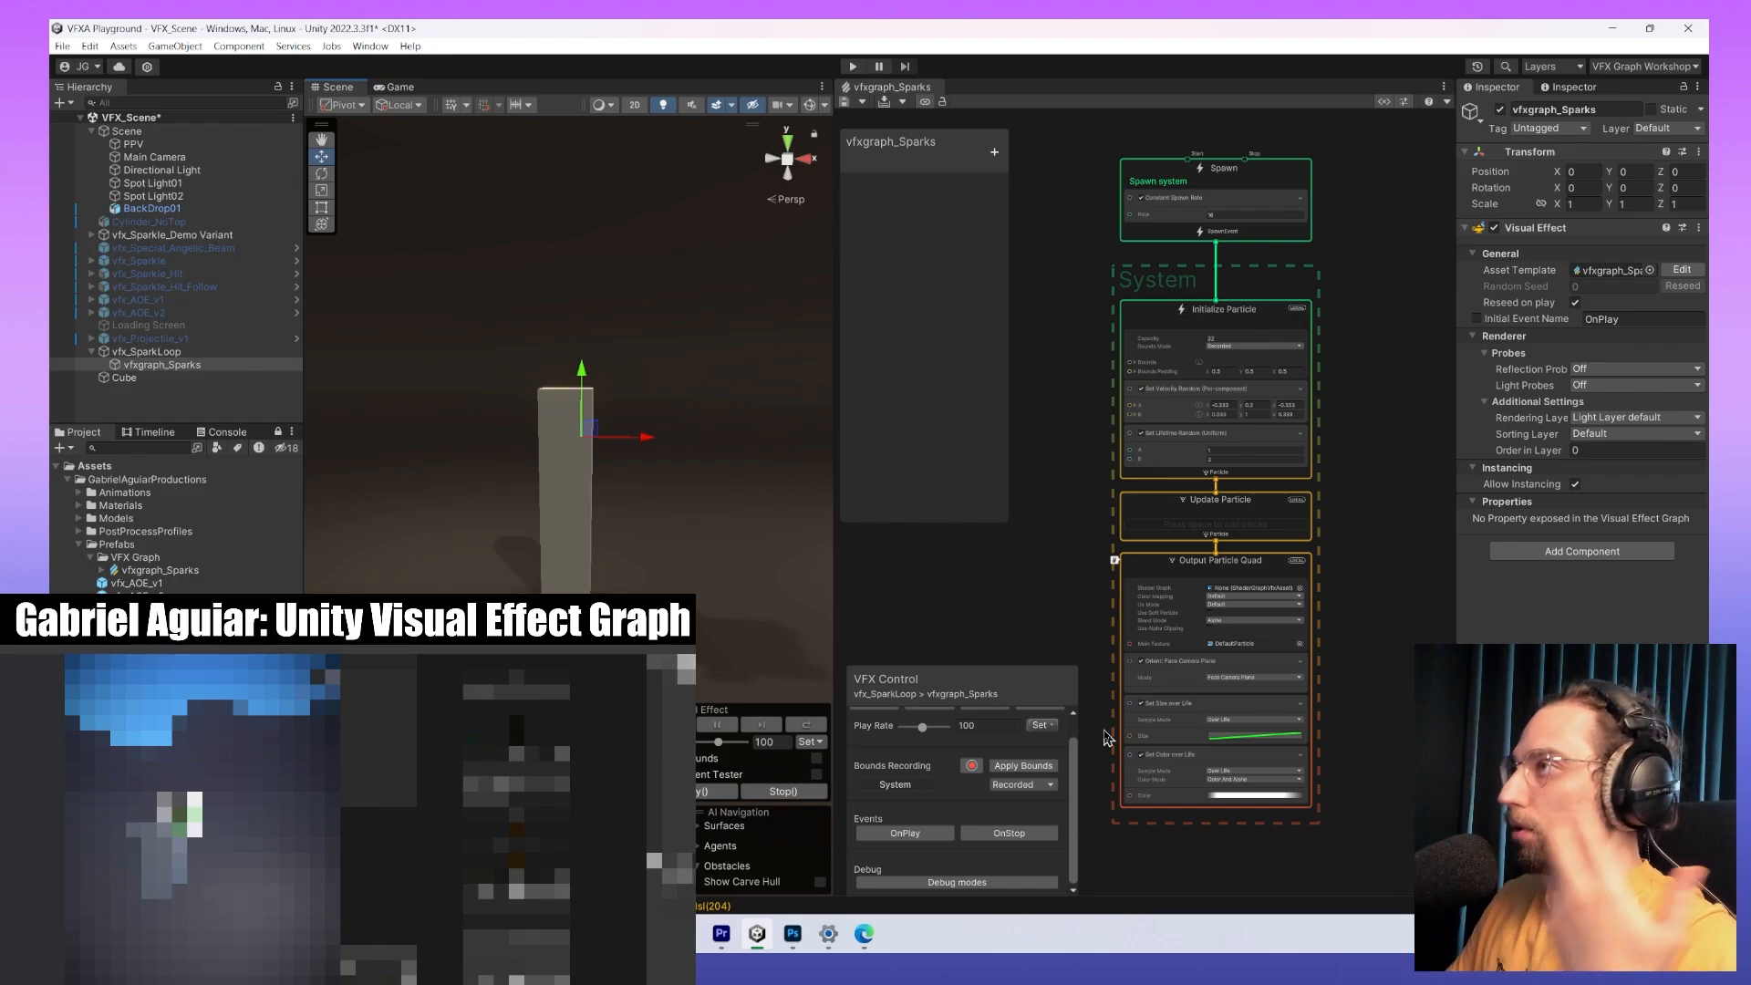
Inspect the settings of the Output Particle Quad context, and clear the selection.
scroll(1022, 767, "down", 3)
scroll(1164, 684, "up", 5)
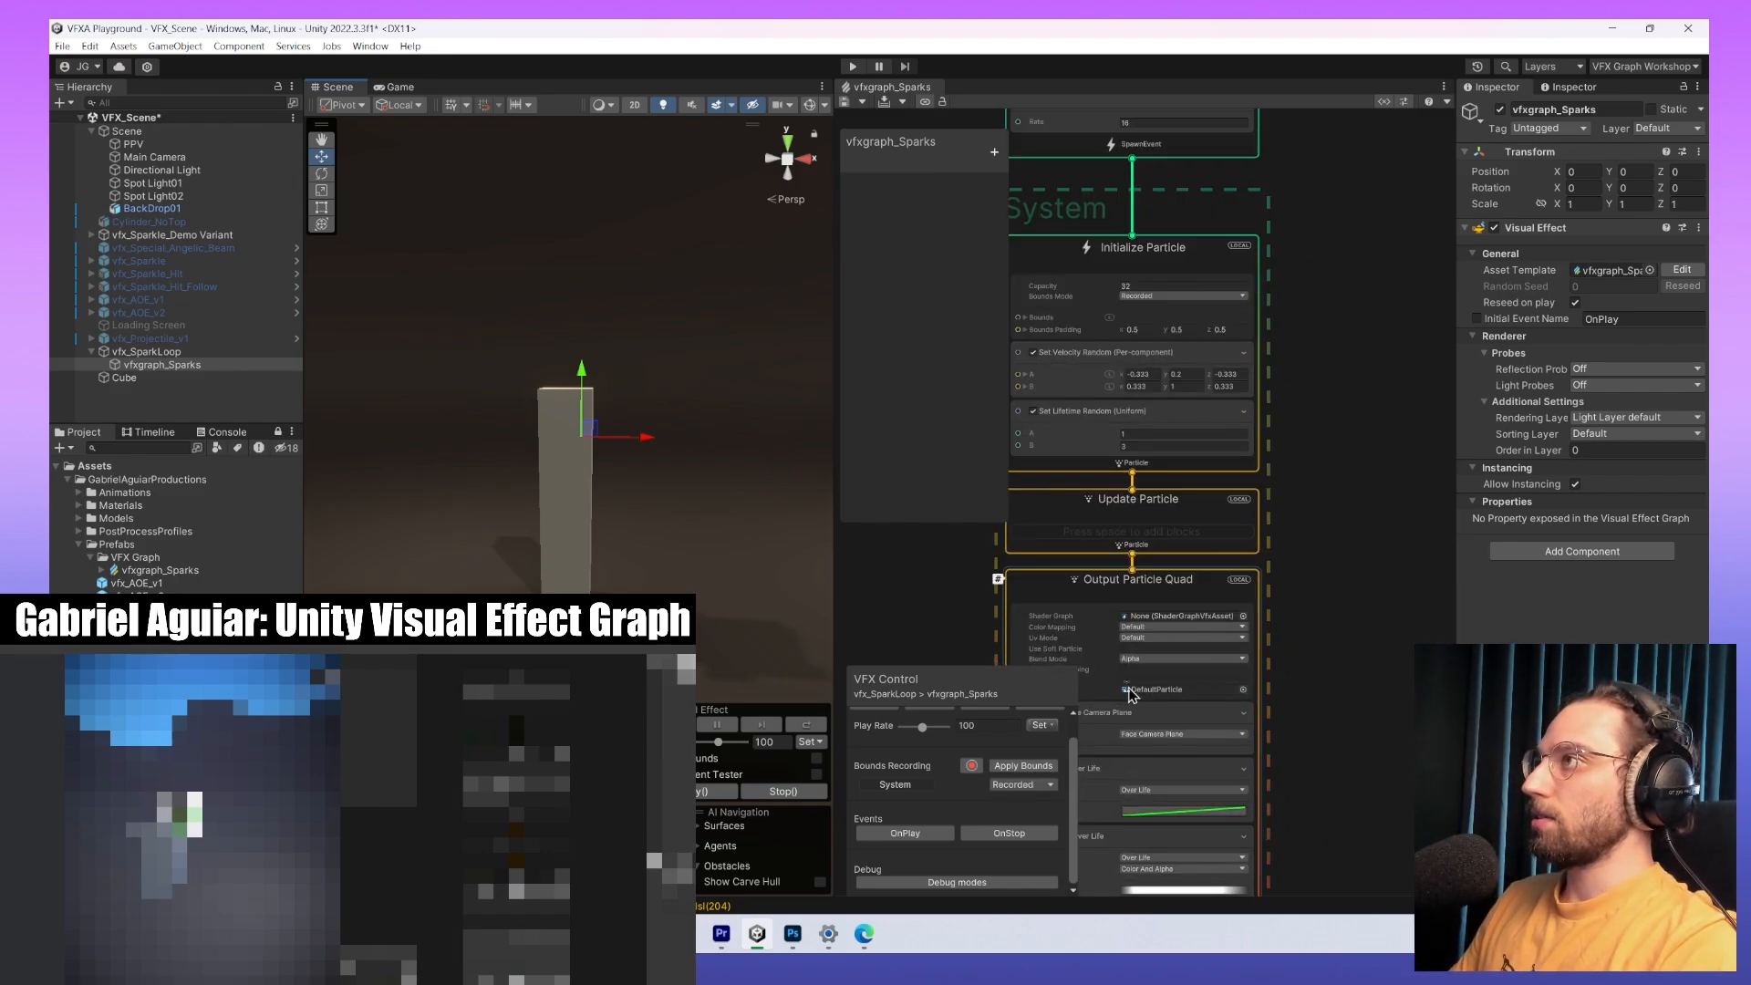
left_click(1131, 692)
left_click(1311, 620)
left_click(1046, 647)
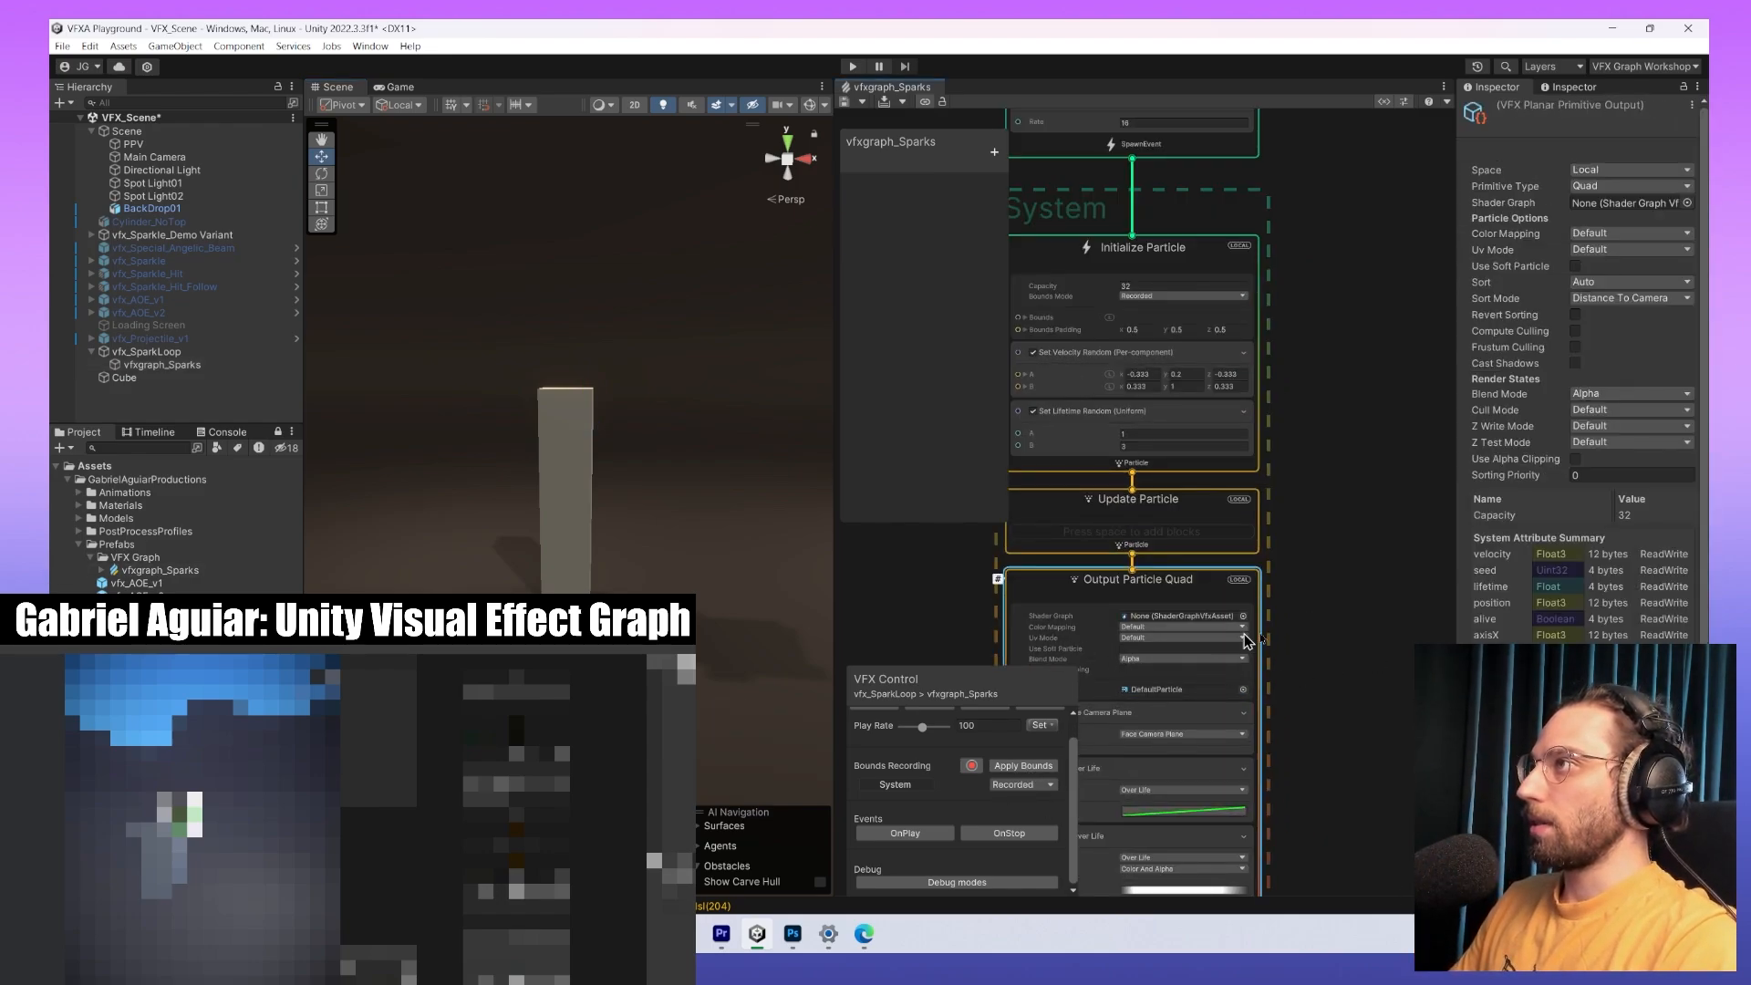
left_click(1366, 523)
middle_click_drag(1246, 520, 1276, 547)
scroll(1106, 633, "down", 5)
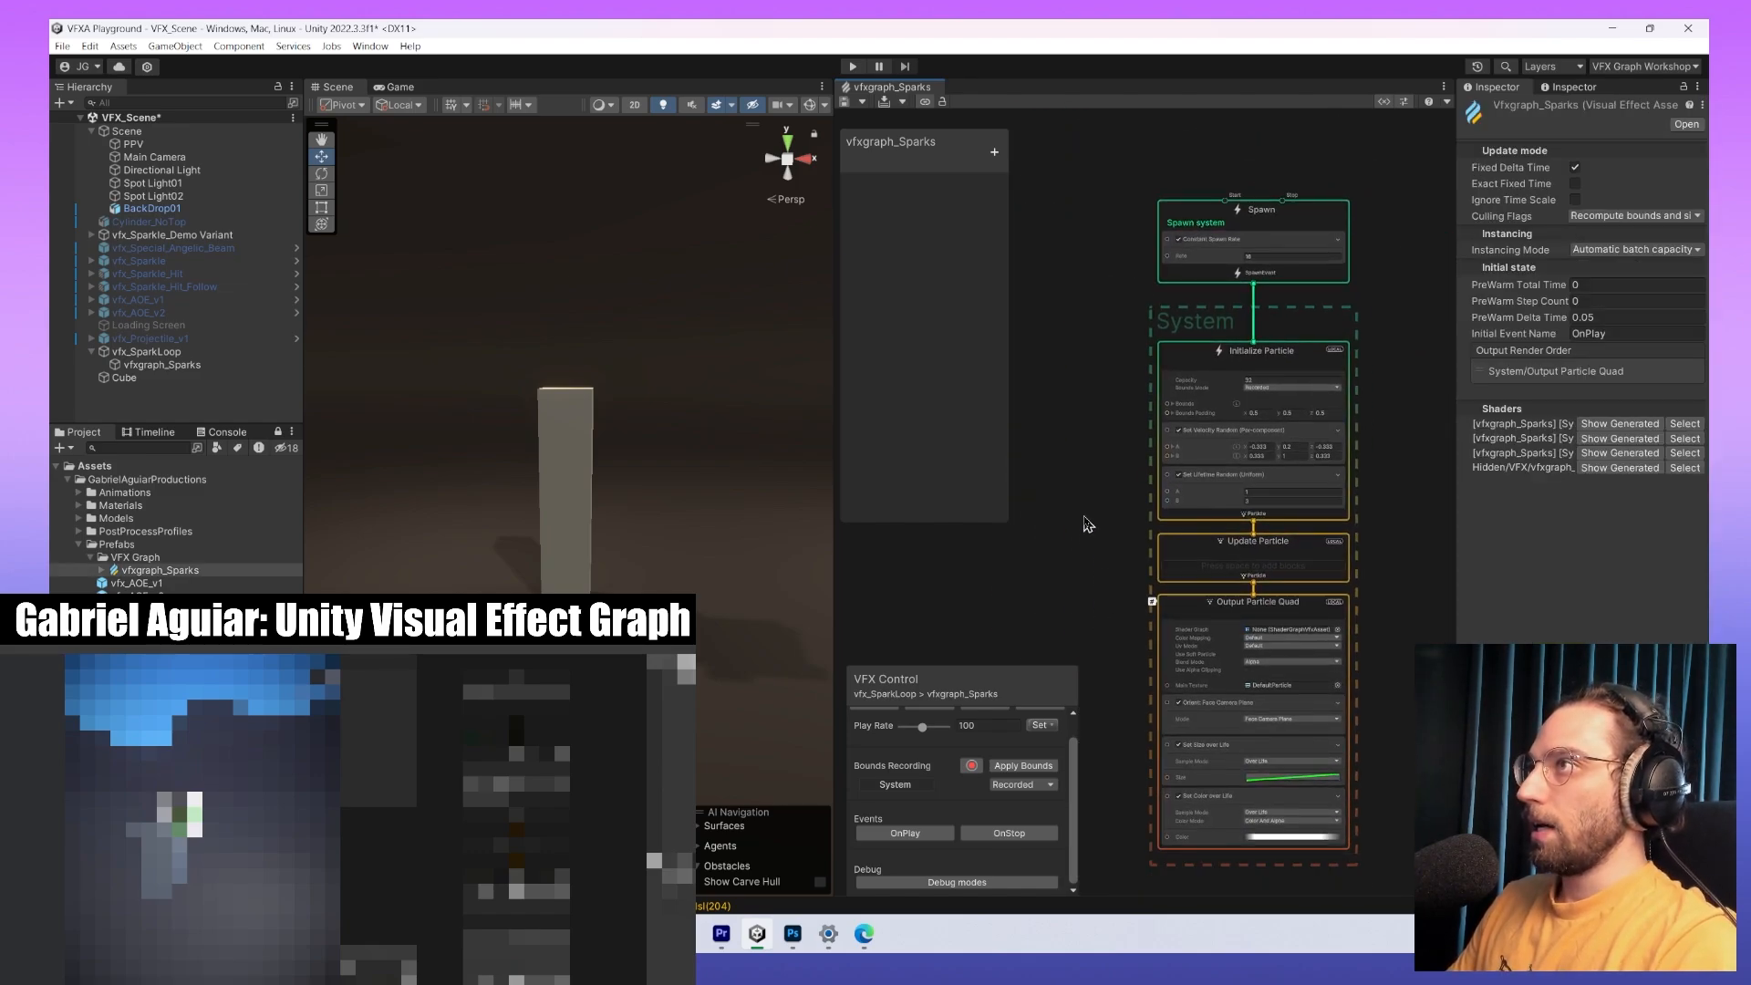
Start the sparks effect playing again from VFX Control.
scroll(975, 767, "up", 5)
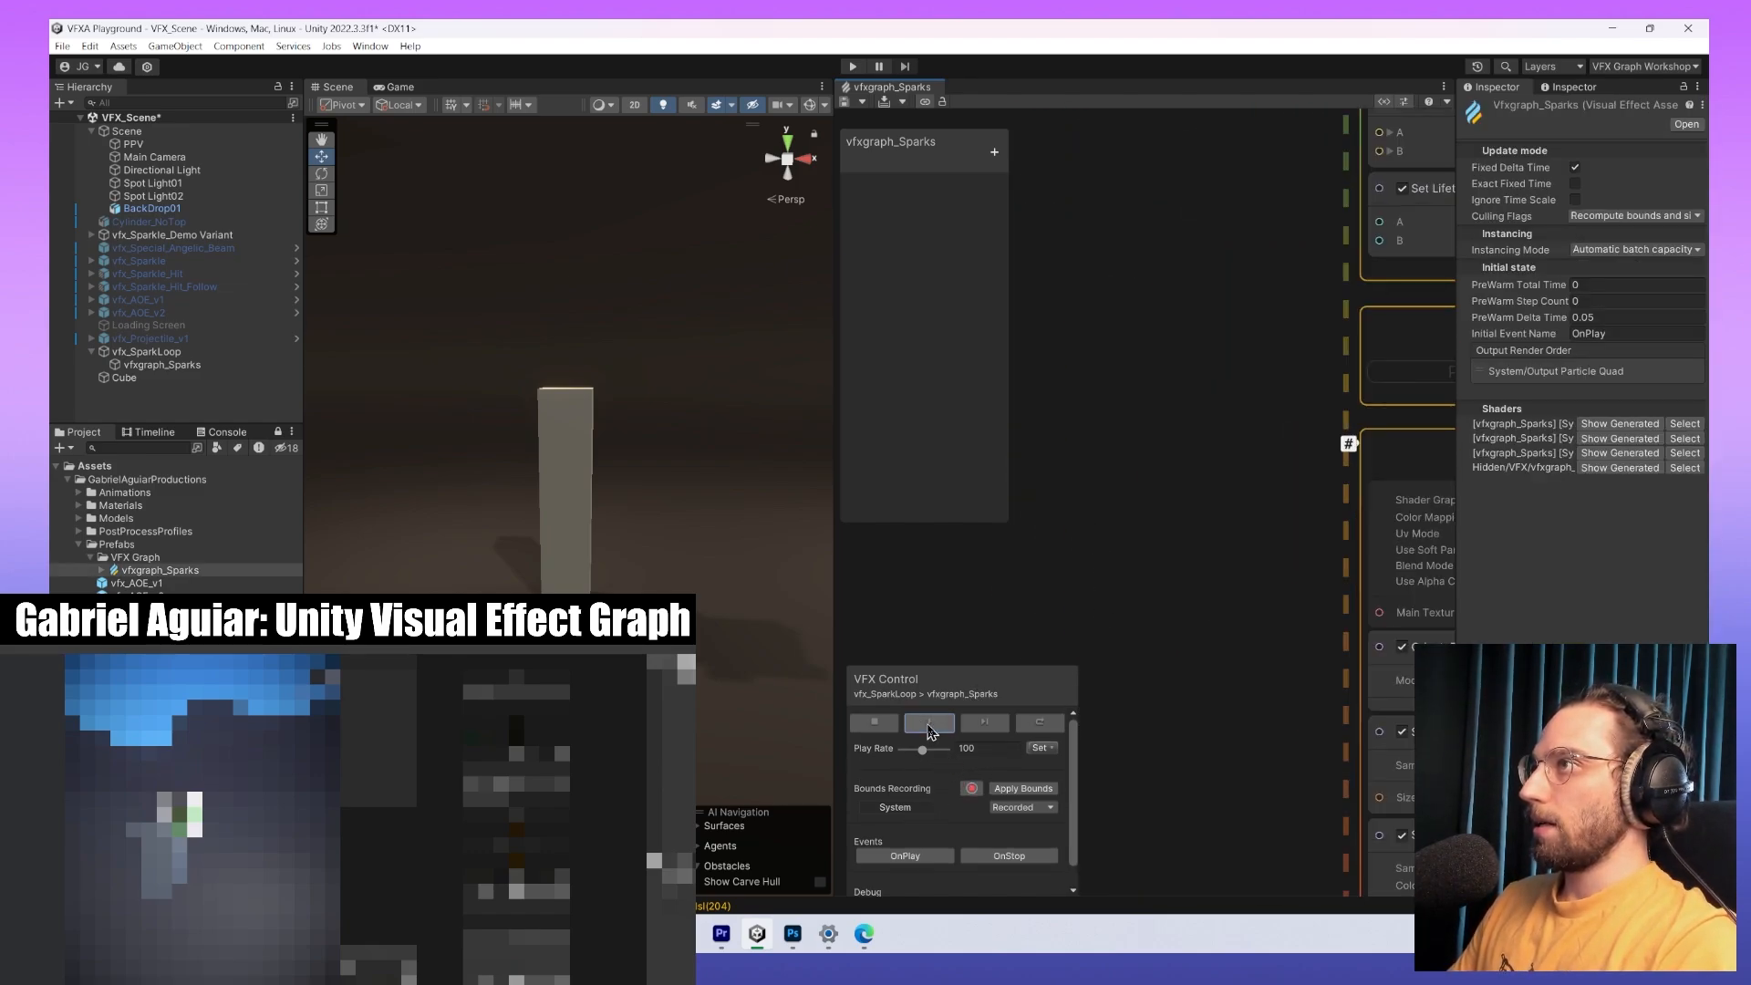
left_click(929, 722)
scroll(1186, 429, "down", 5)
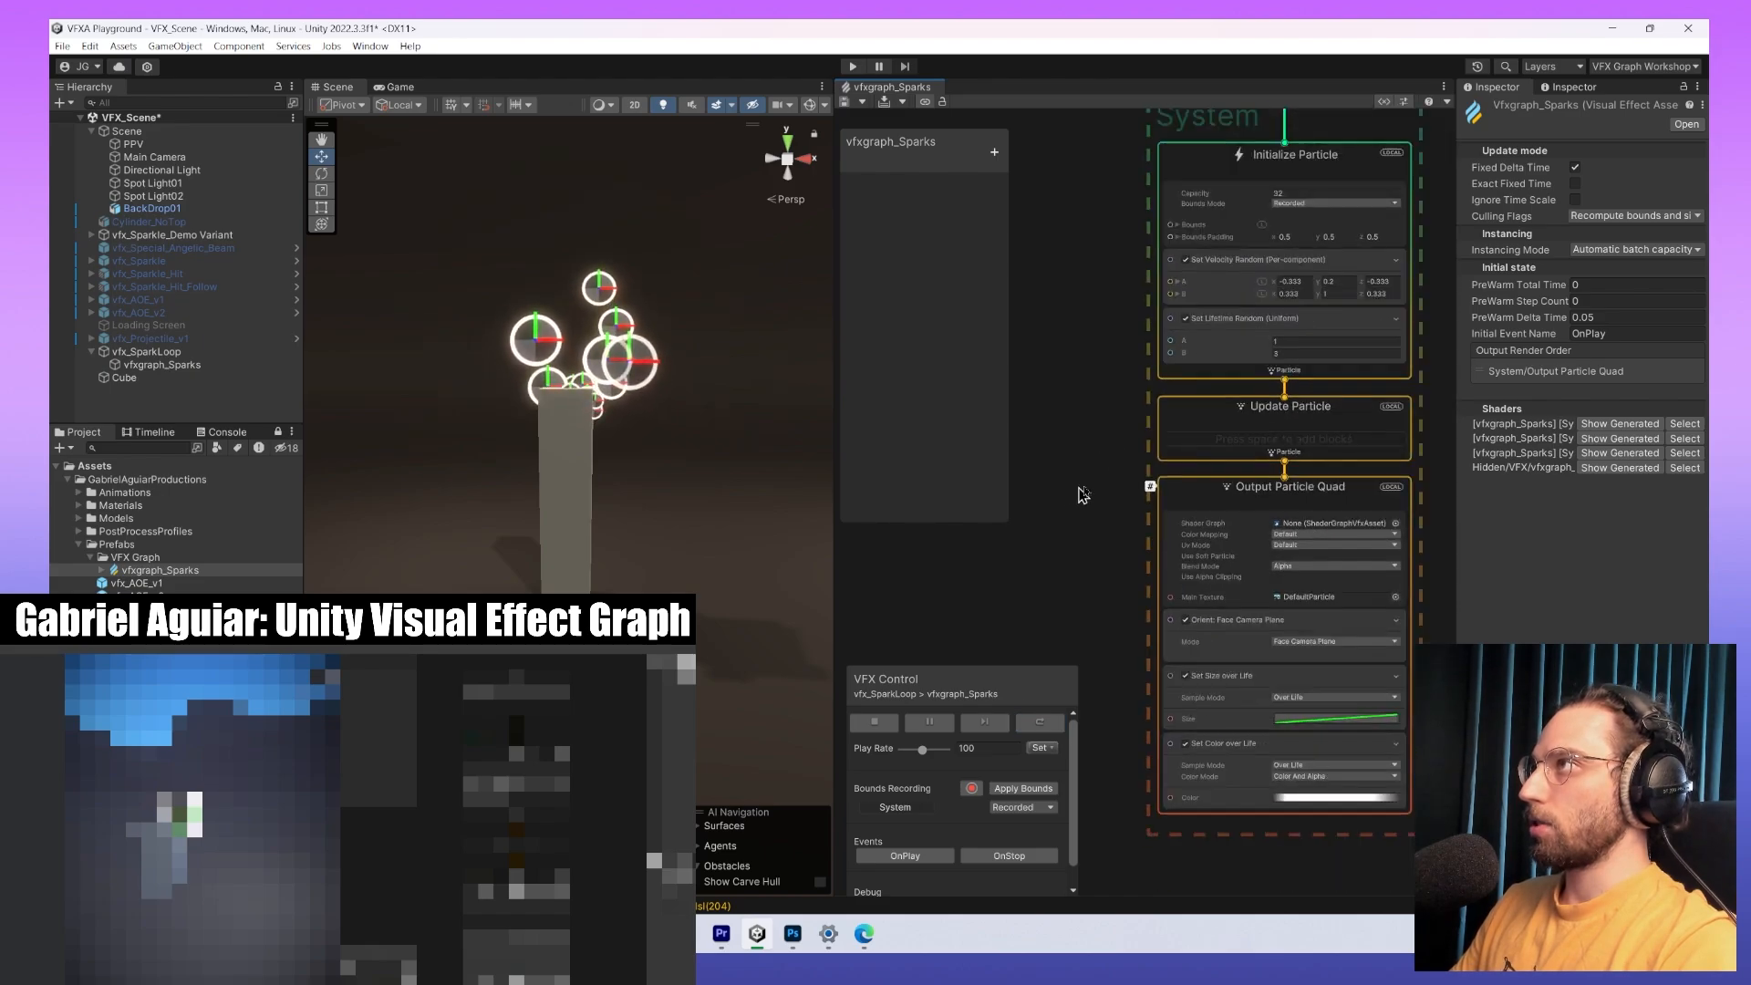
middle_click_drag(1094, 618, 1099, 641)
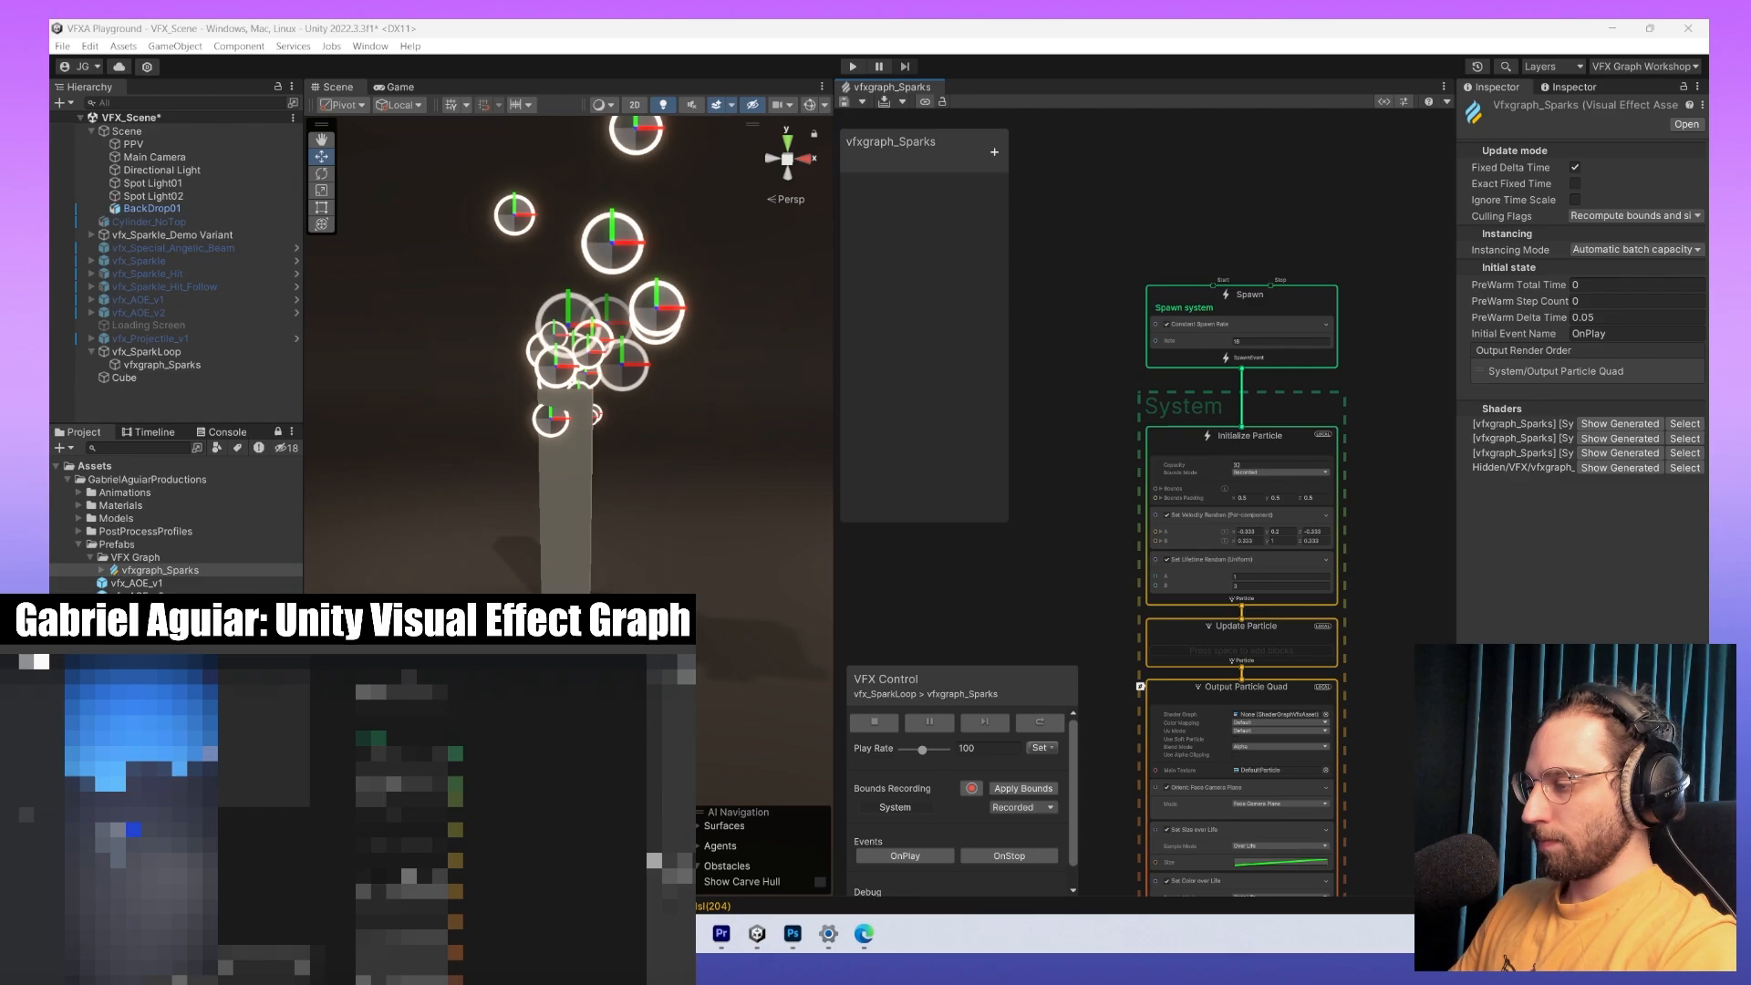
Examine how the Spawn context feeds the Initialize, Update and Output Particle contexts in the graph.
mouse_move(1373, 613)
middle_mouse_down()
mouse_move(1352, 422)
mouse_move(1356, 602)
middle_mouse_up()
scroll(1231, 408, "up", 2)
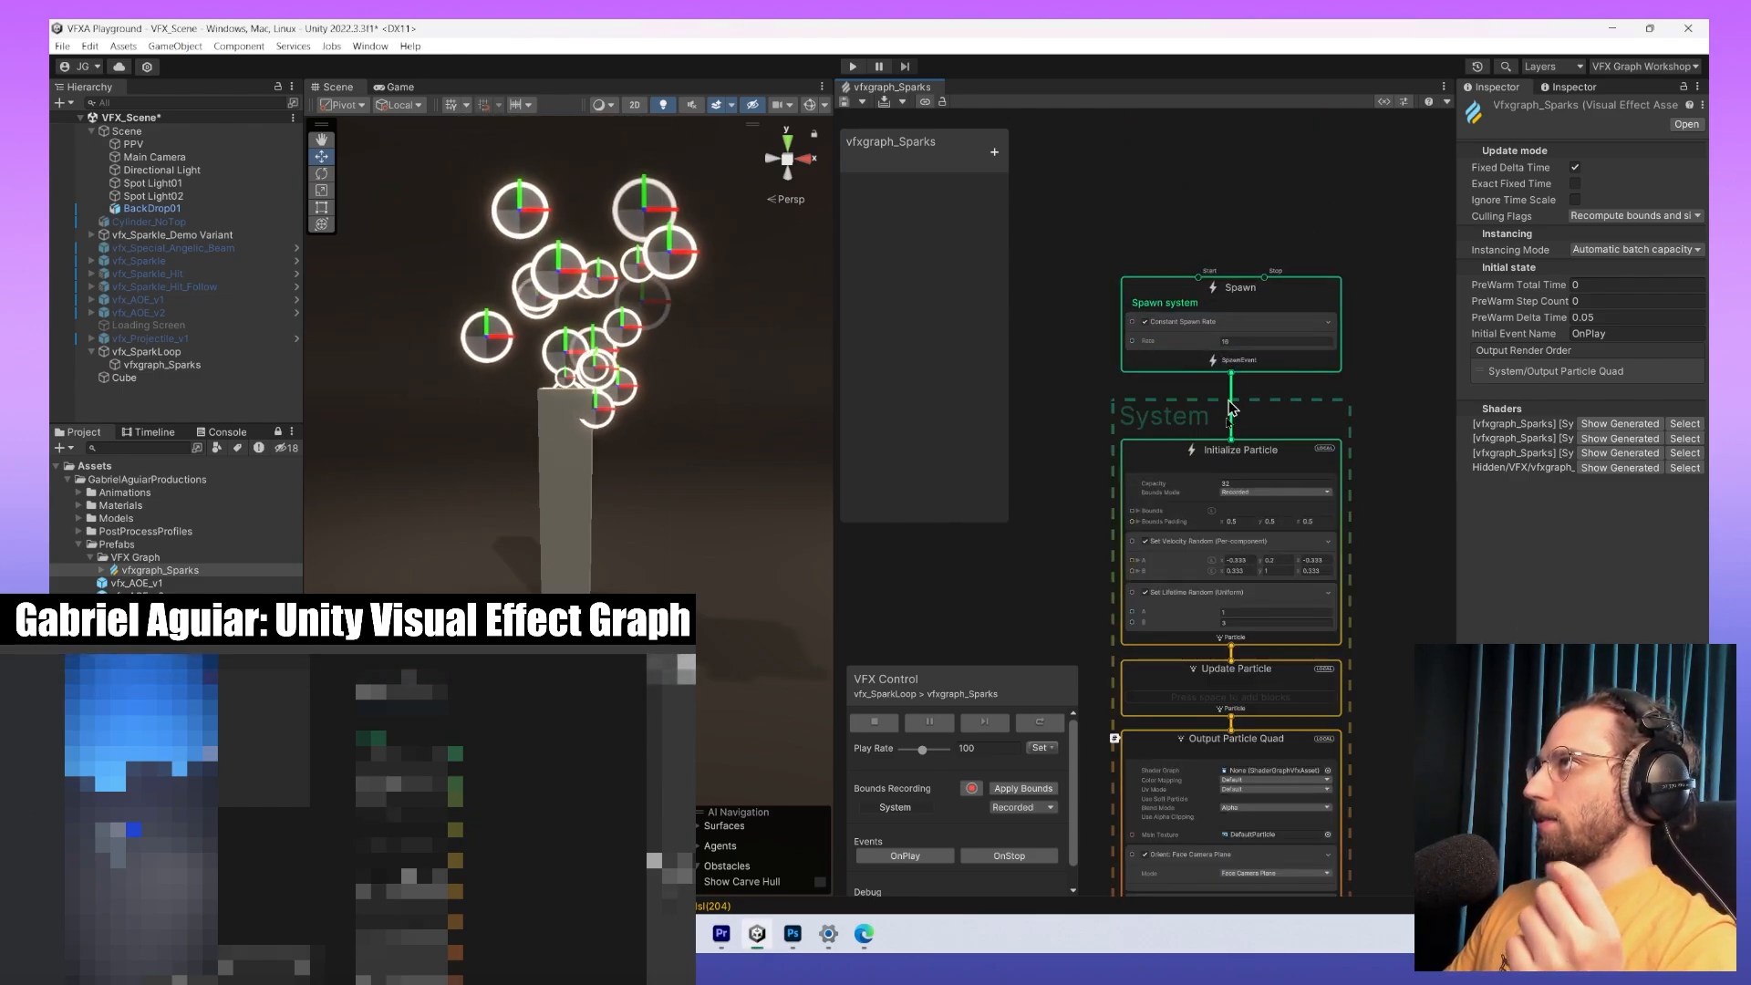
middle_click_drag(1419, 492, 1386, 182)
middle_click_drag(1318, 417, 1314, 782)
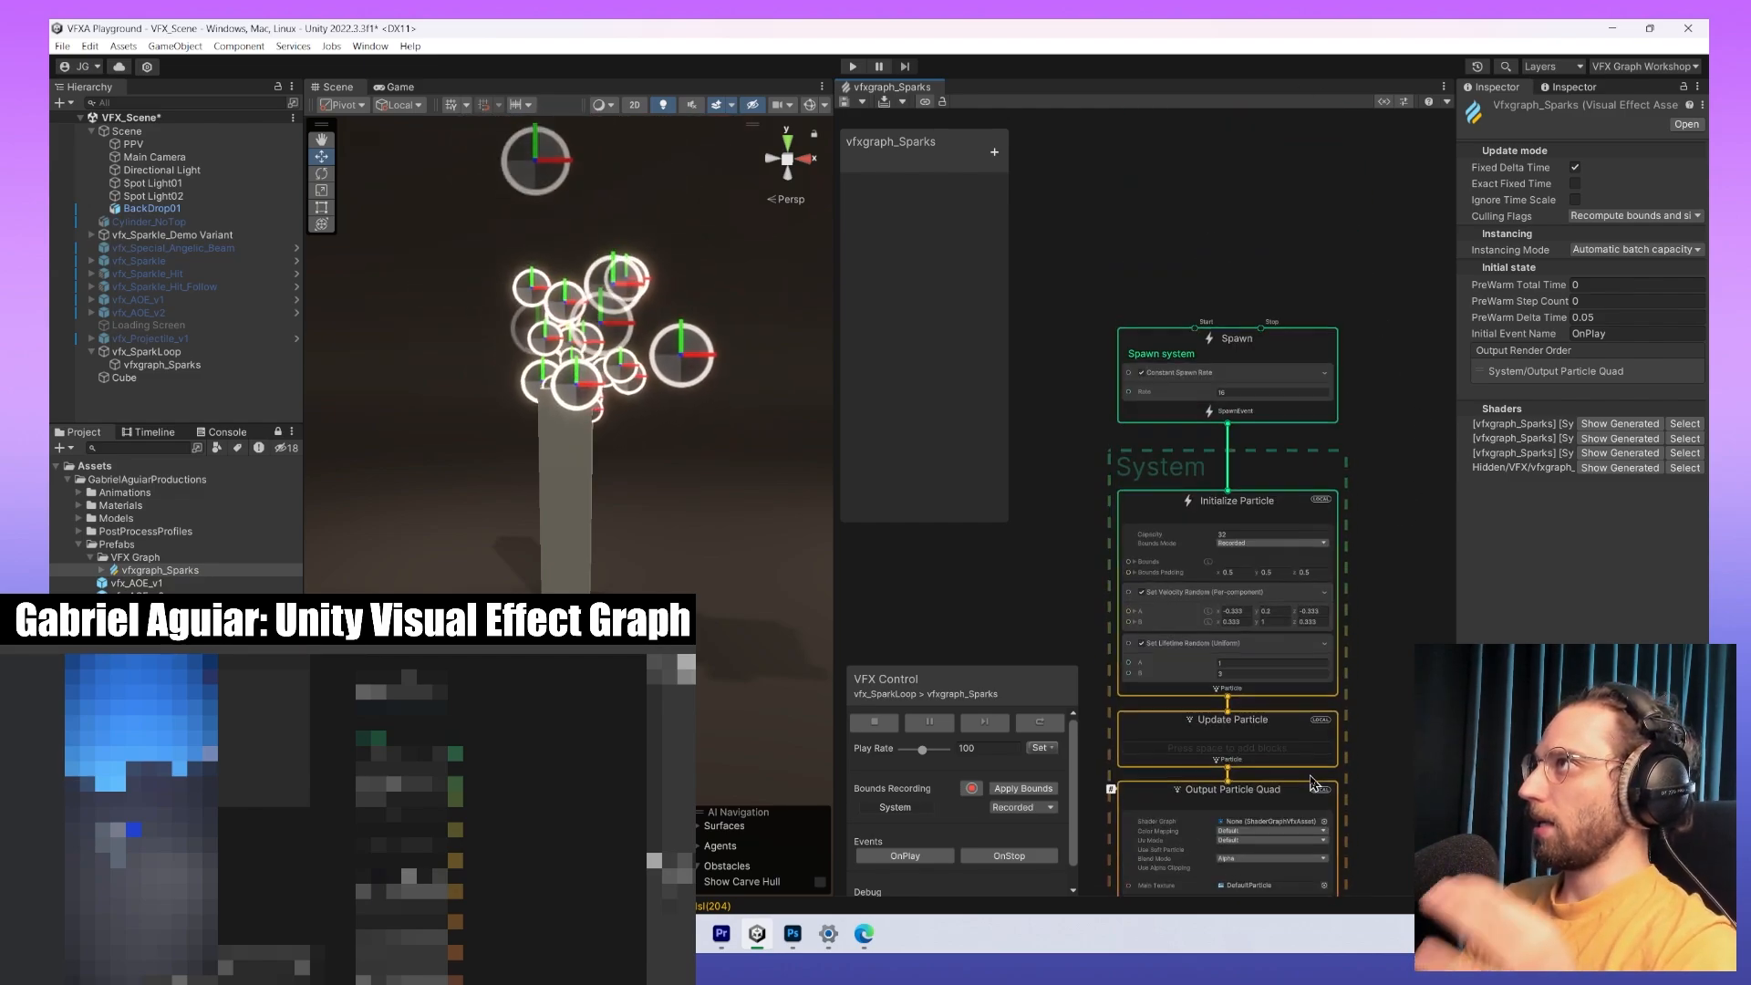
right_click(1341, 558)
left_click(1398, 421)
middle_click_drag(1404, 644, 1411, 539)
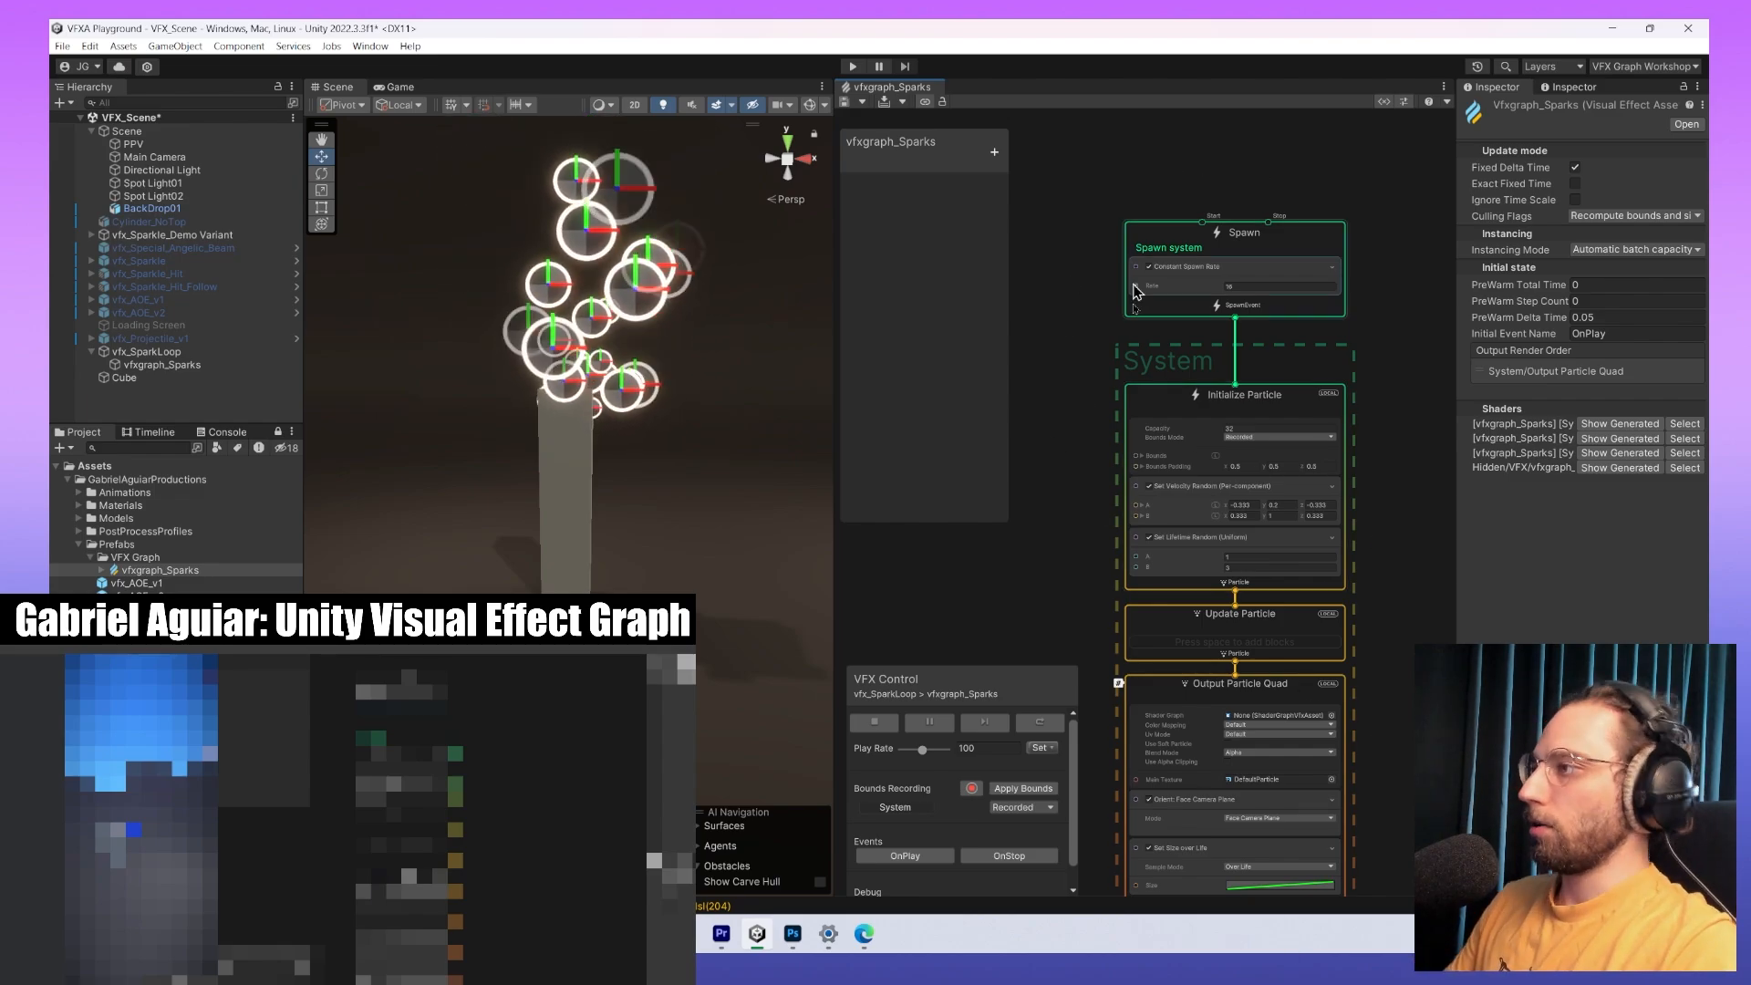
scroll(1360, 390, "up", 4)
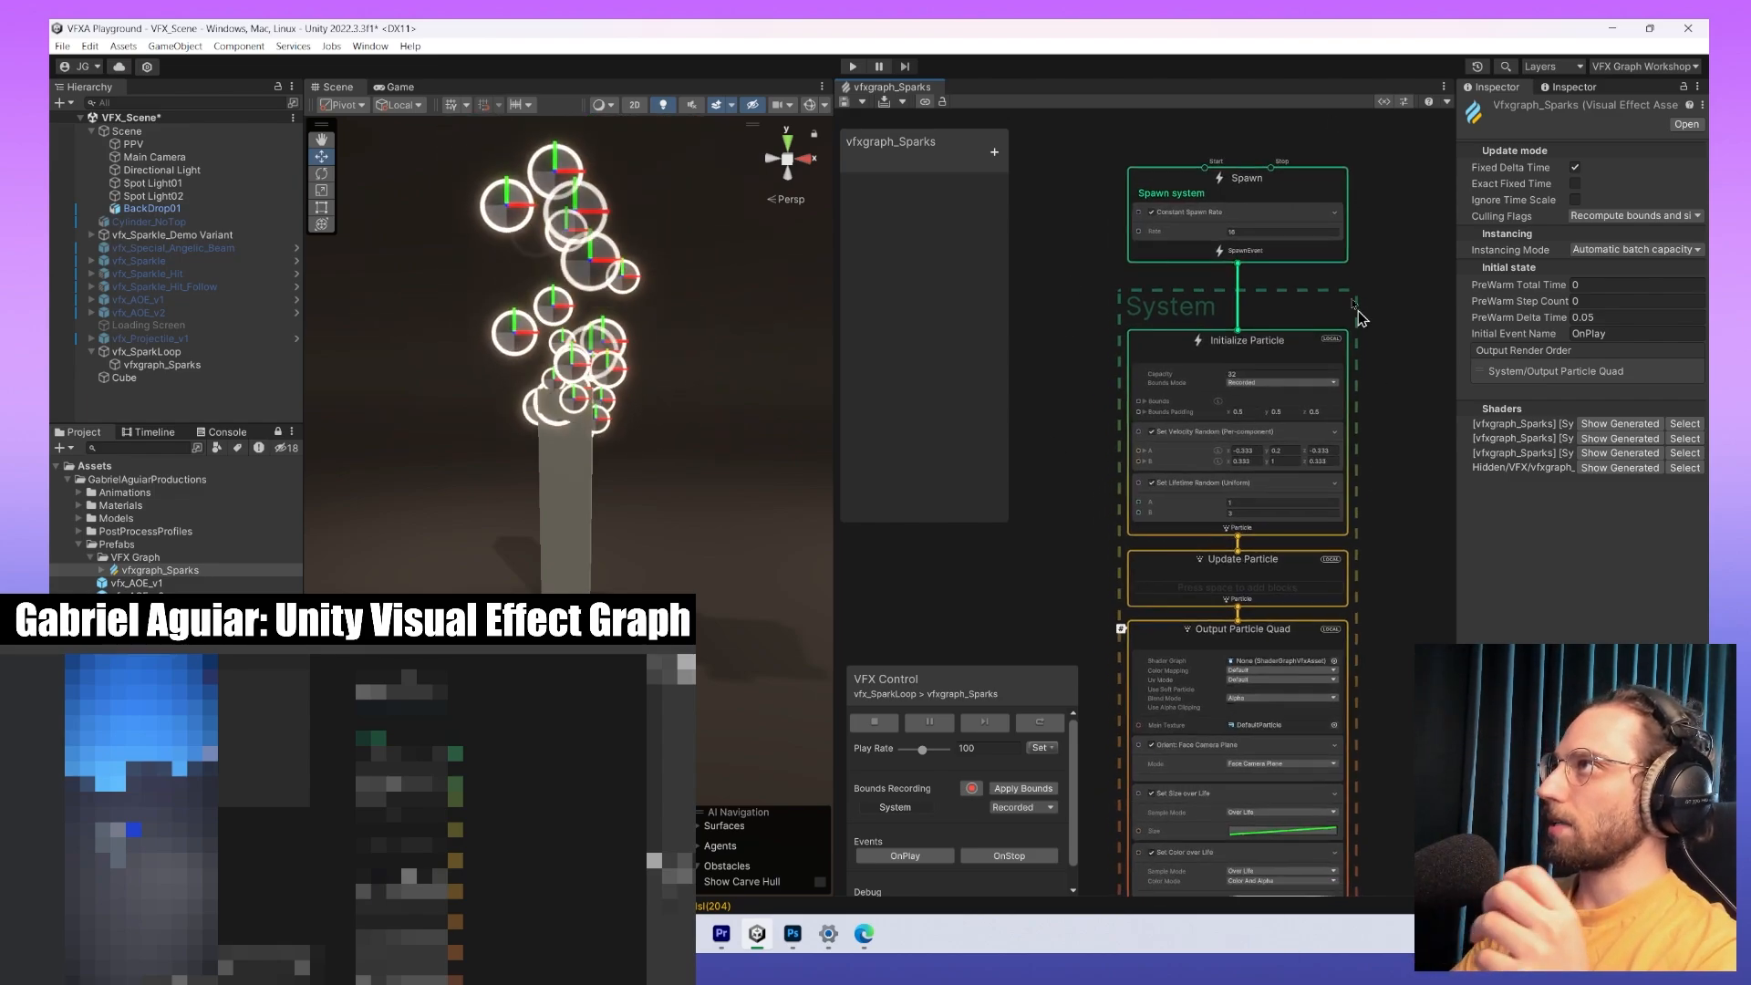
middle_click_drag(1288, 326, 1349, 383)
scroll(1349, 383, "down", 1)
Examine the Set Lifetime Random block and the Update Particle and Output Particle Quad contexts below it.
left_click(1259, 621)
middle_click_drag(1258, 621, 1213, 528)
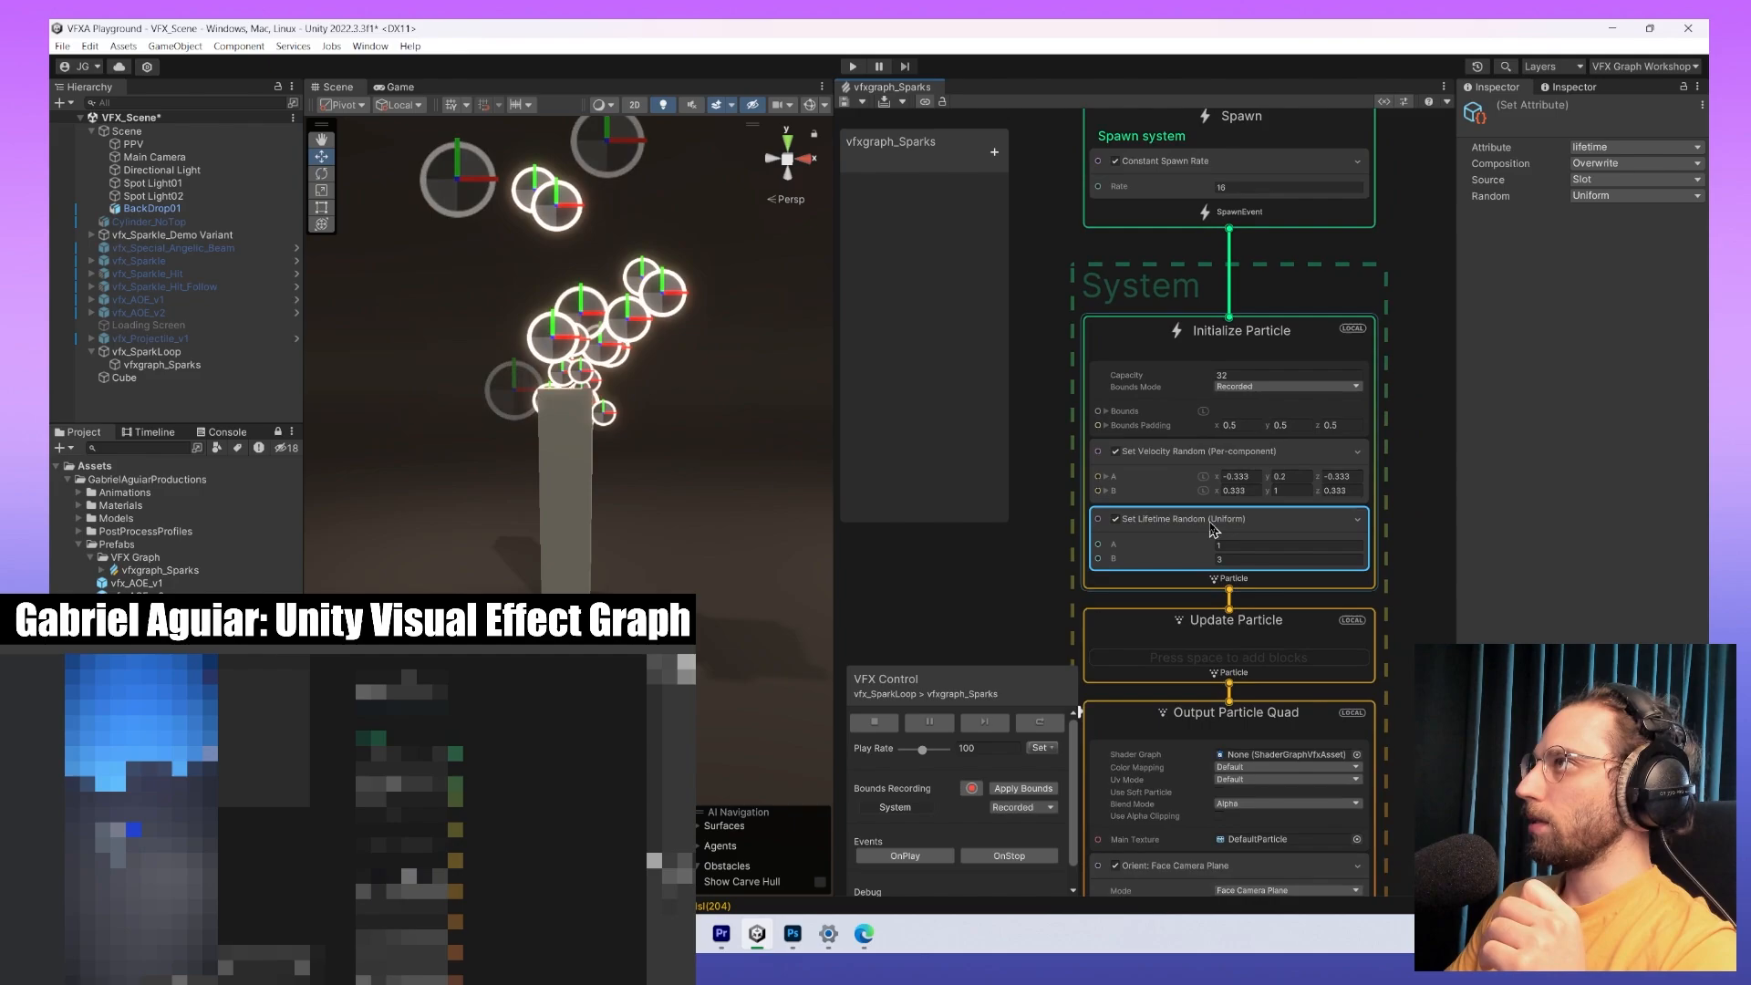
middle_click_drag(1250, 672, 1271, 458)
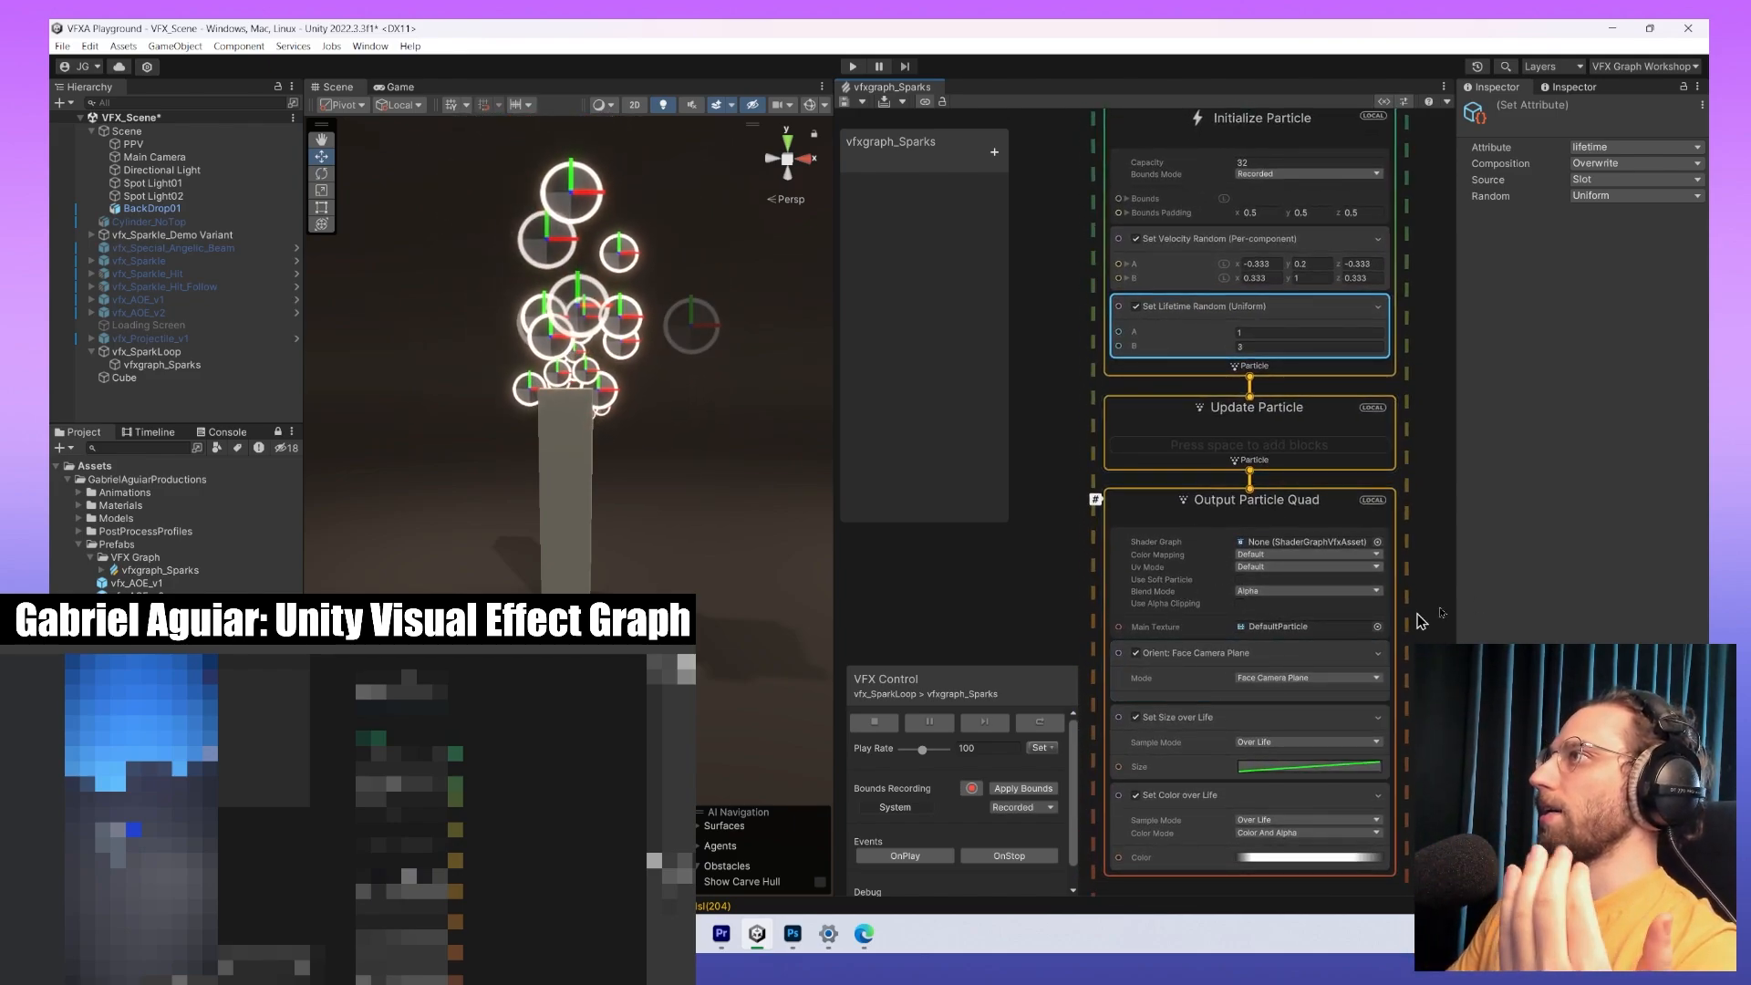
left_click(1368, 718)
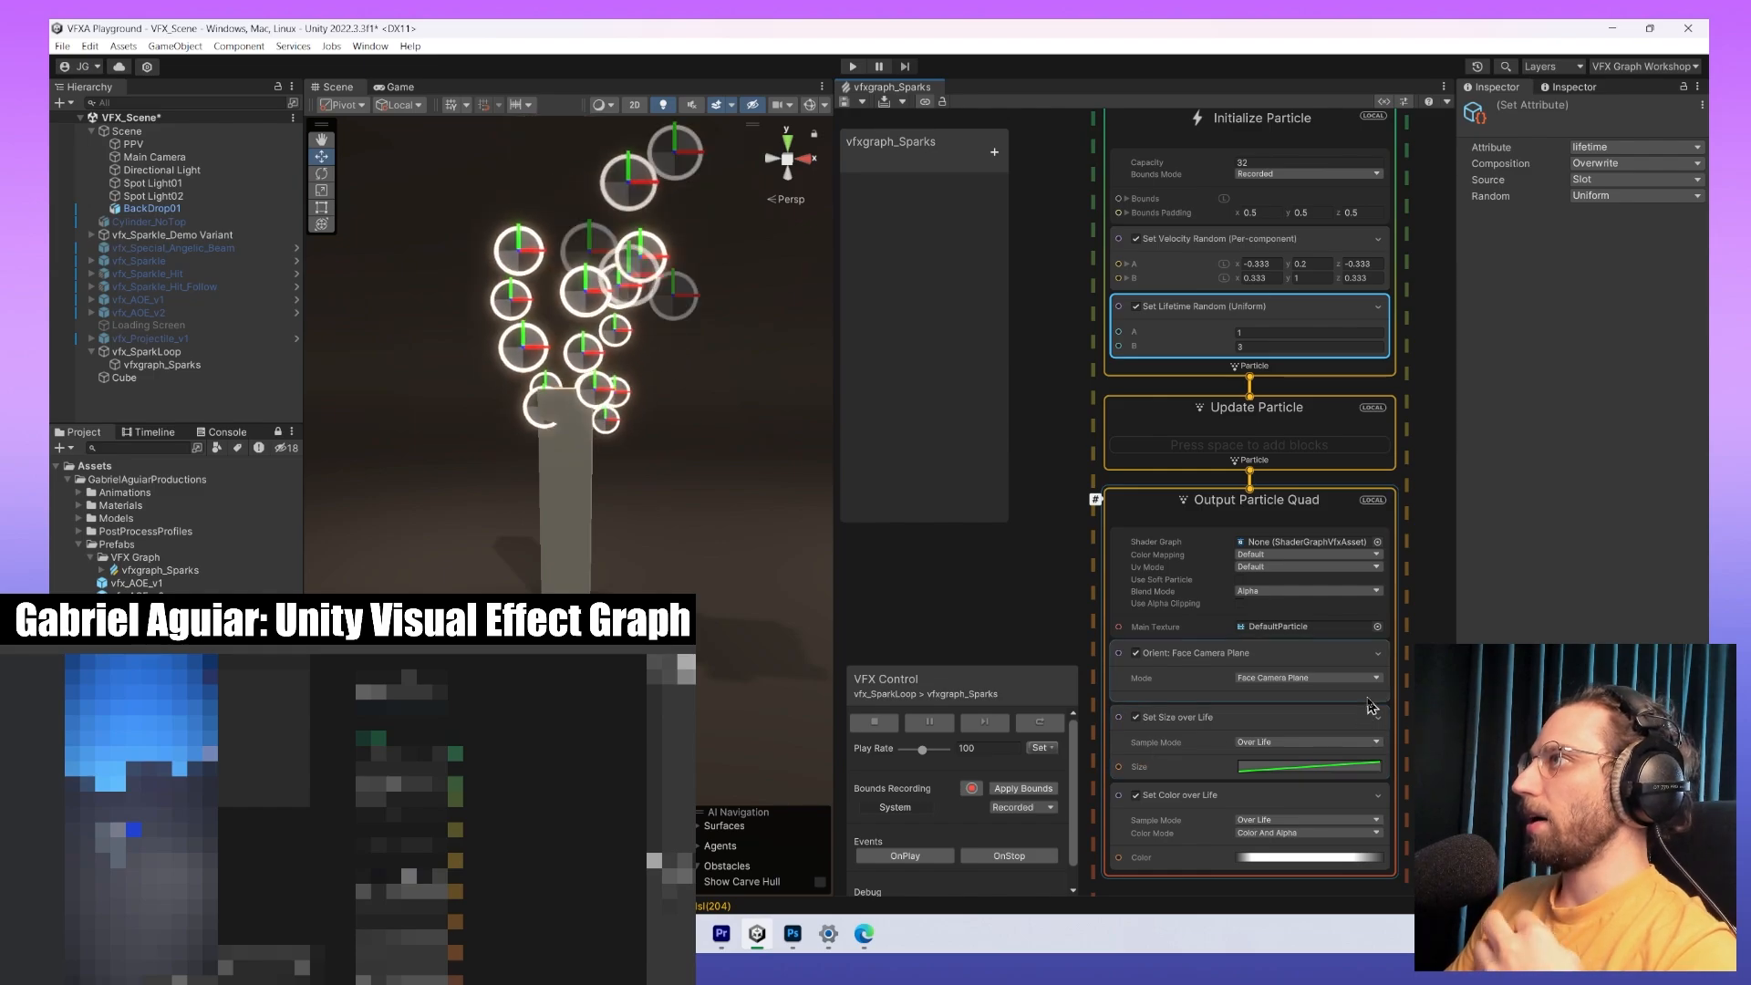
middle_click_drag(1371, 703, 1378, 770)
left_click(1433, 604)
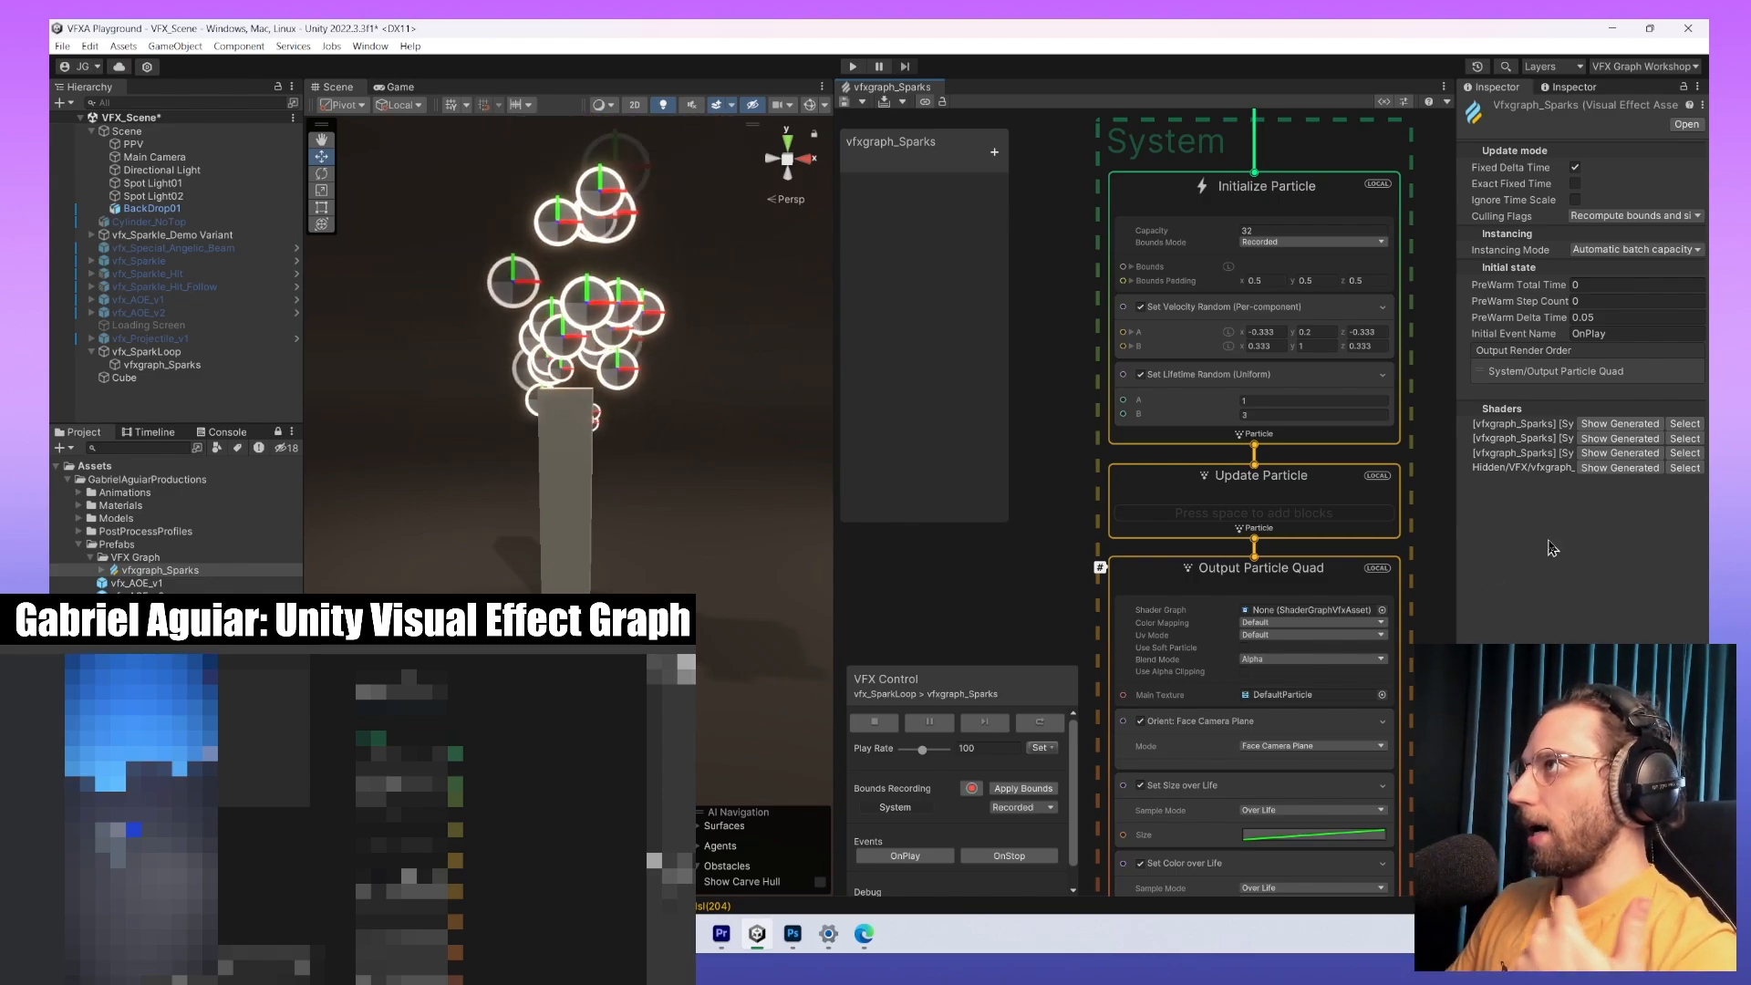
middle_click_drag(1433, 647, 1413, 619)
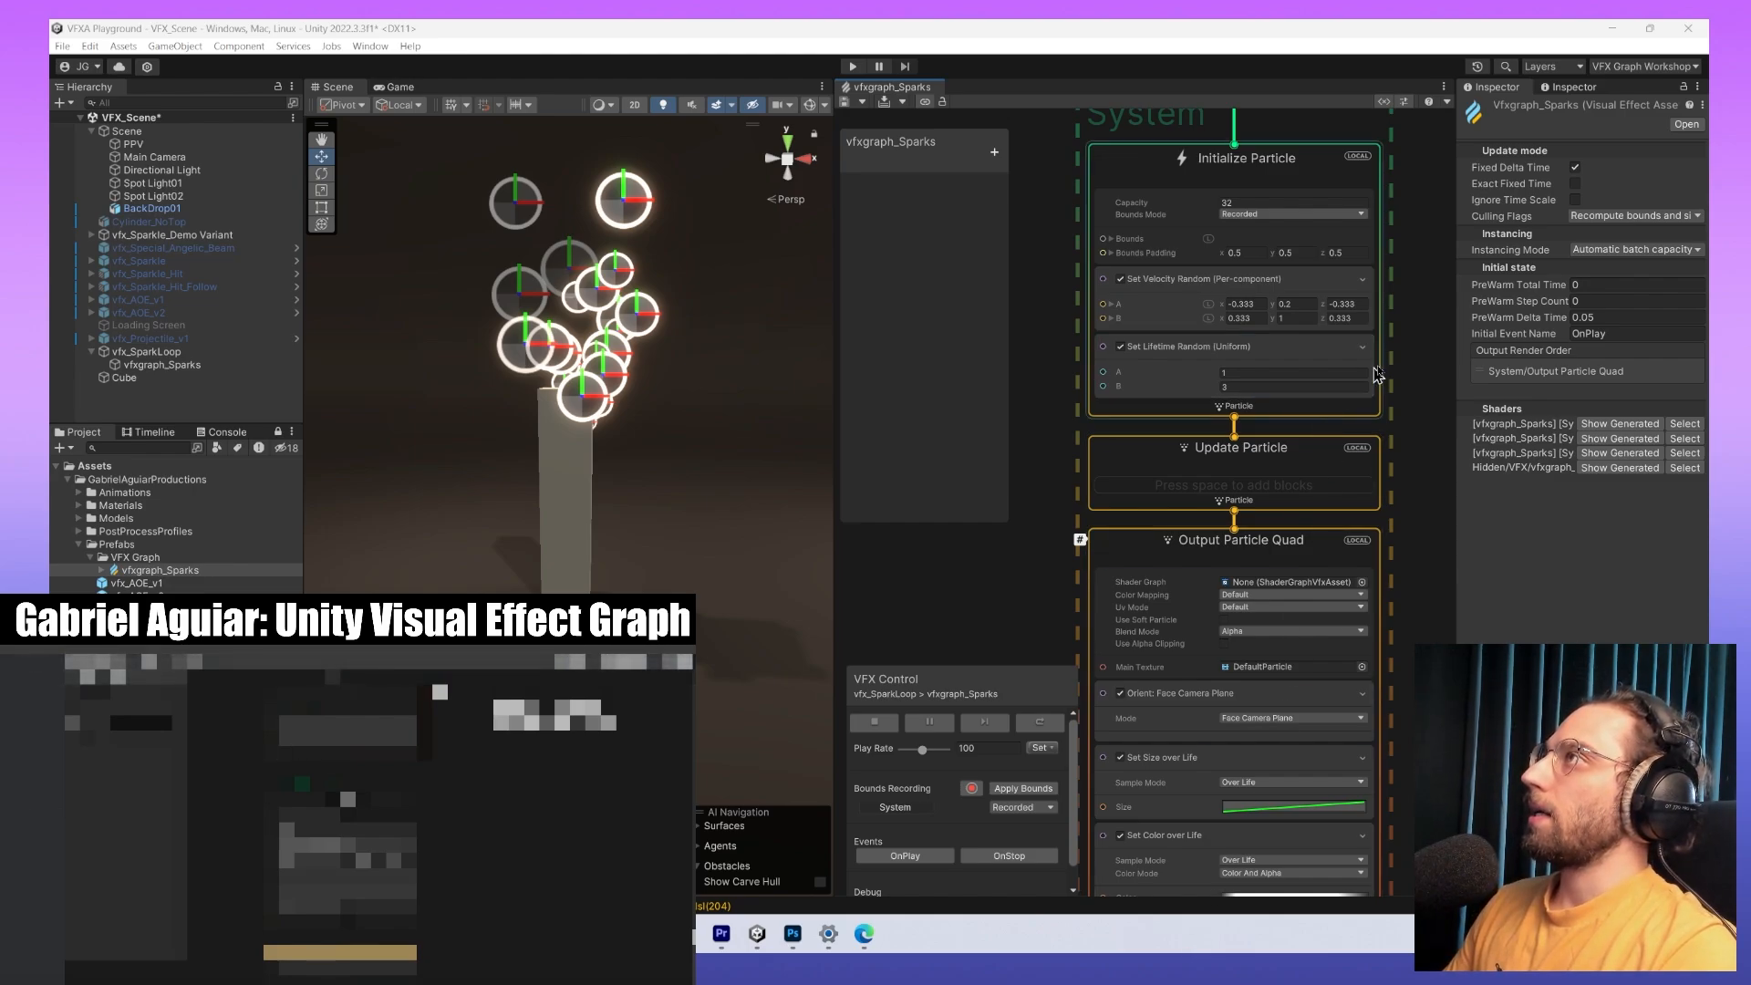
Compare the Spawn system's Constant Spawn Rate block with the contexts grouped inside the System frame.
middle_click_drag(1409, 380, 1371, 744)
middle_click_drag(1337, 519, 1356, 564)
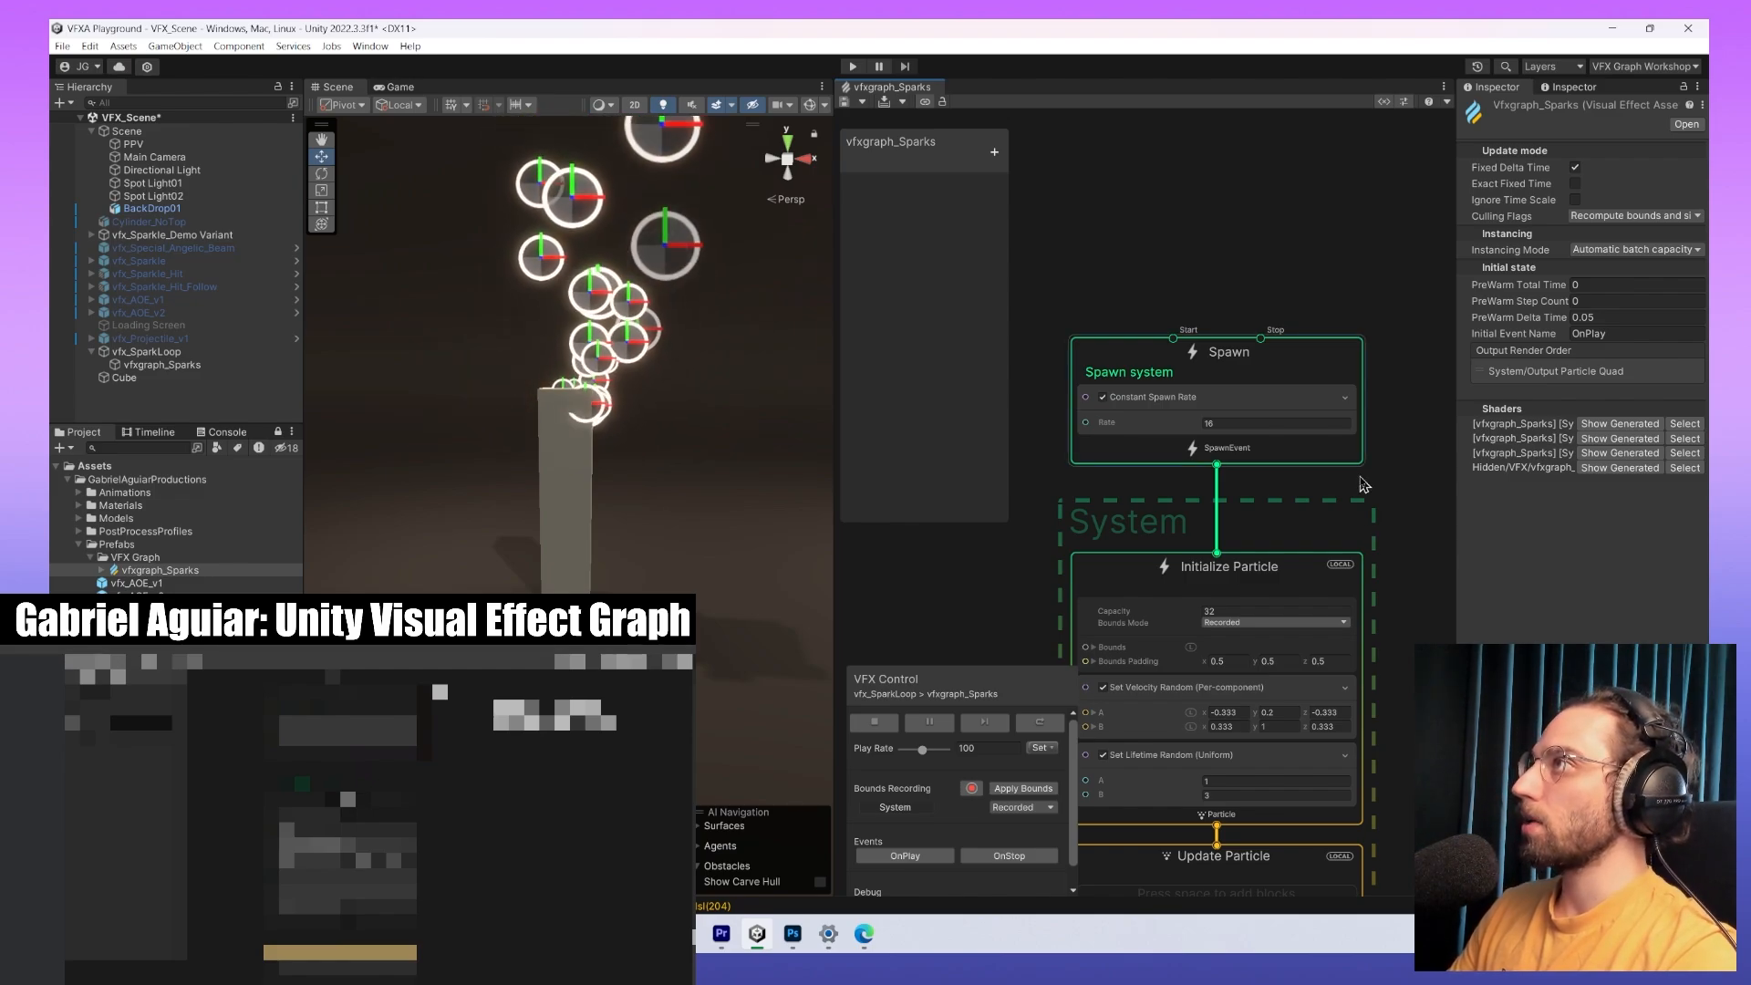
scroll(1382, 551, "up", 3)
middle_click_drag(1393, 392, 1384, 381)
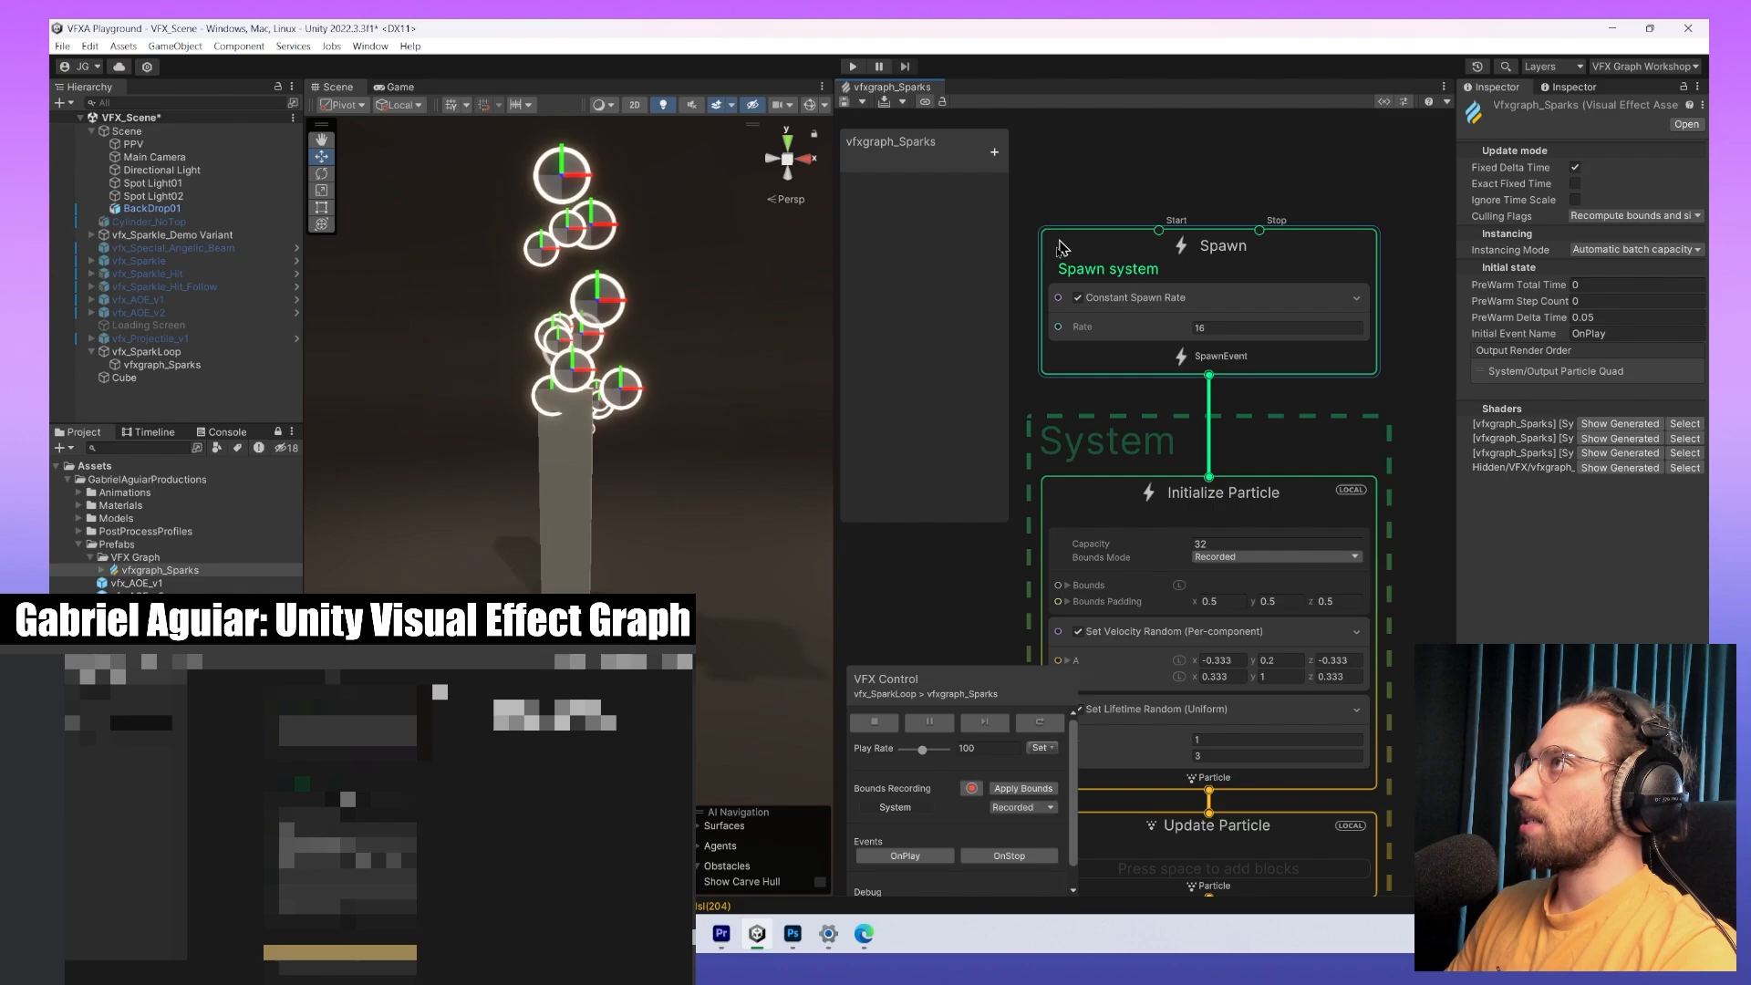
scroll(1111, 278, "down", 2)
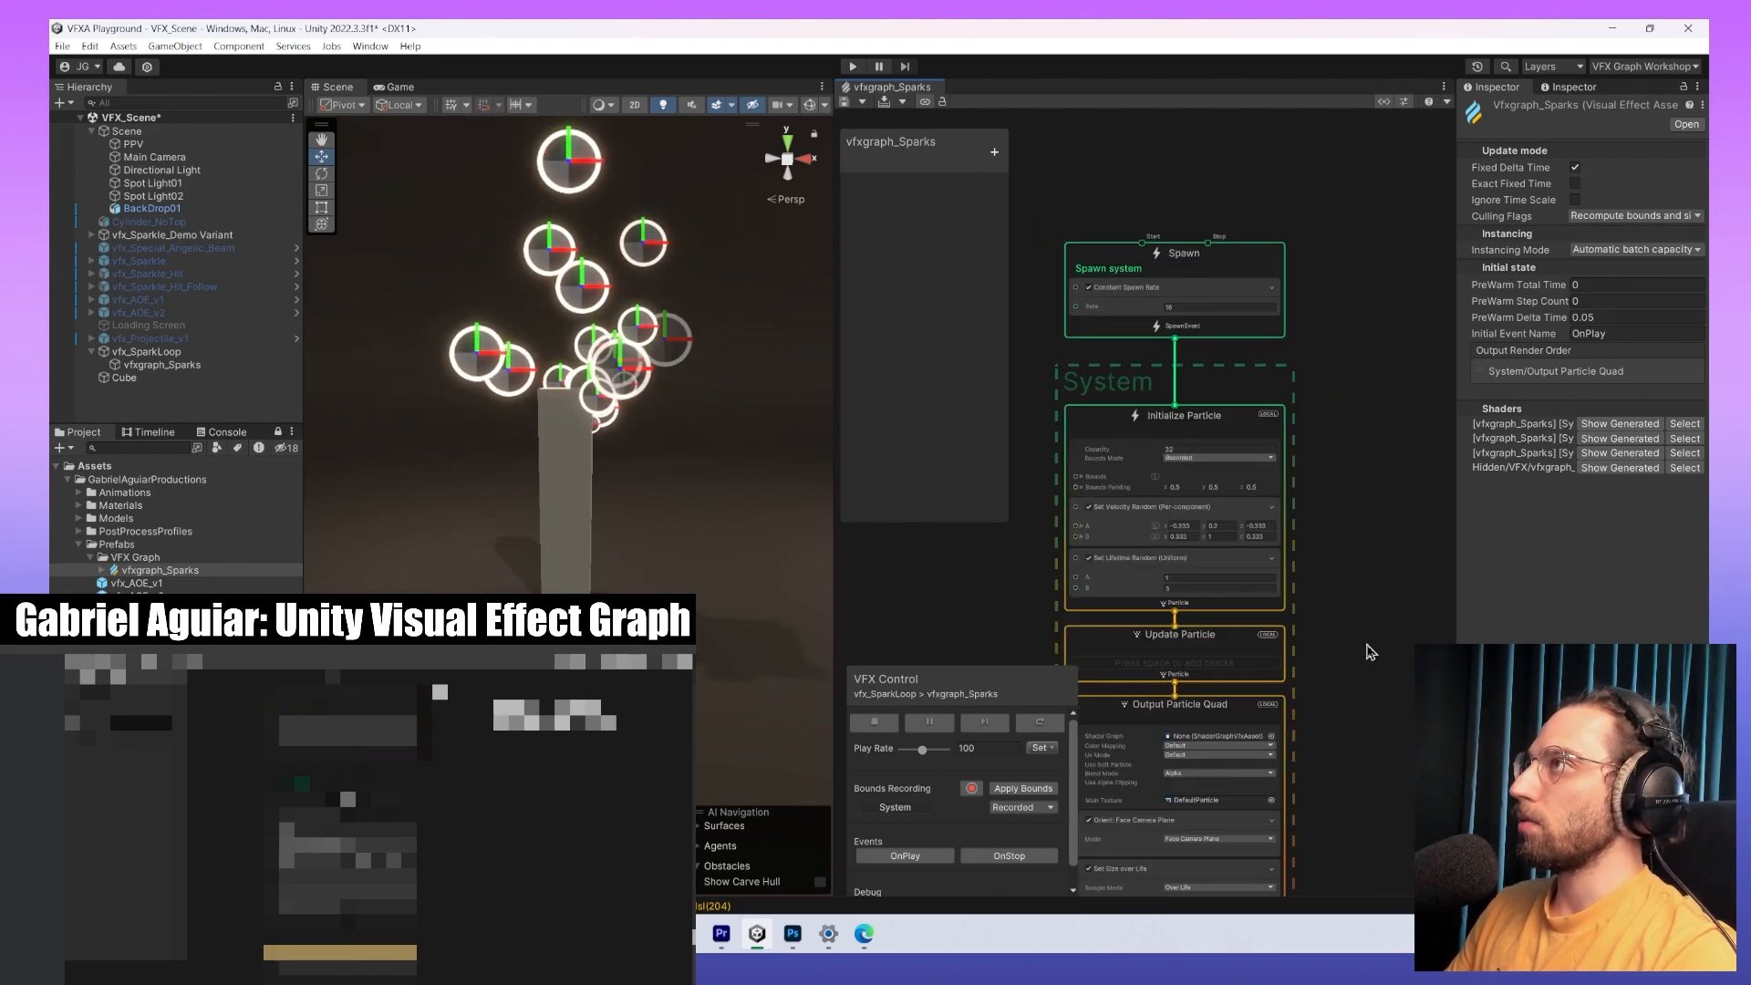
middle_click_drag(1370, 652, 1413, 761)
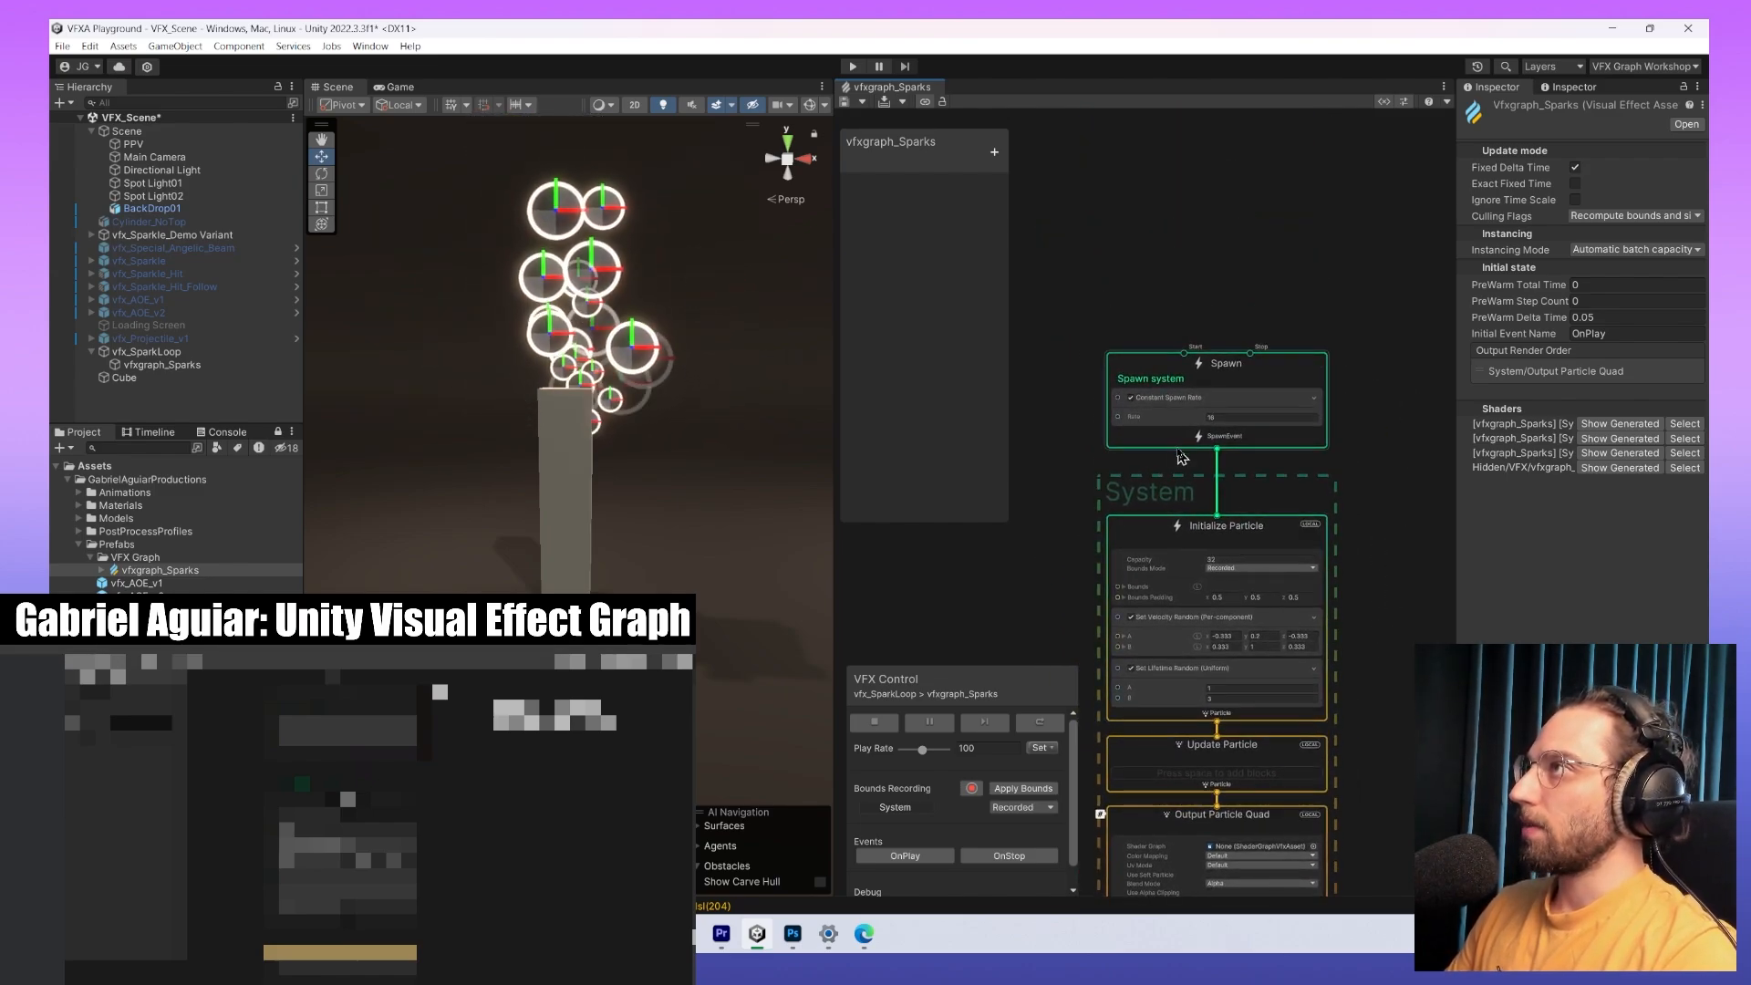
middle_click_drag(1198, 519, 1196, 328)
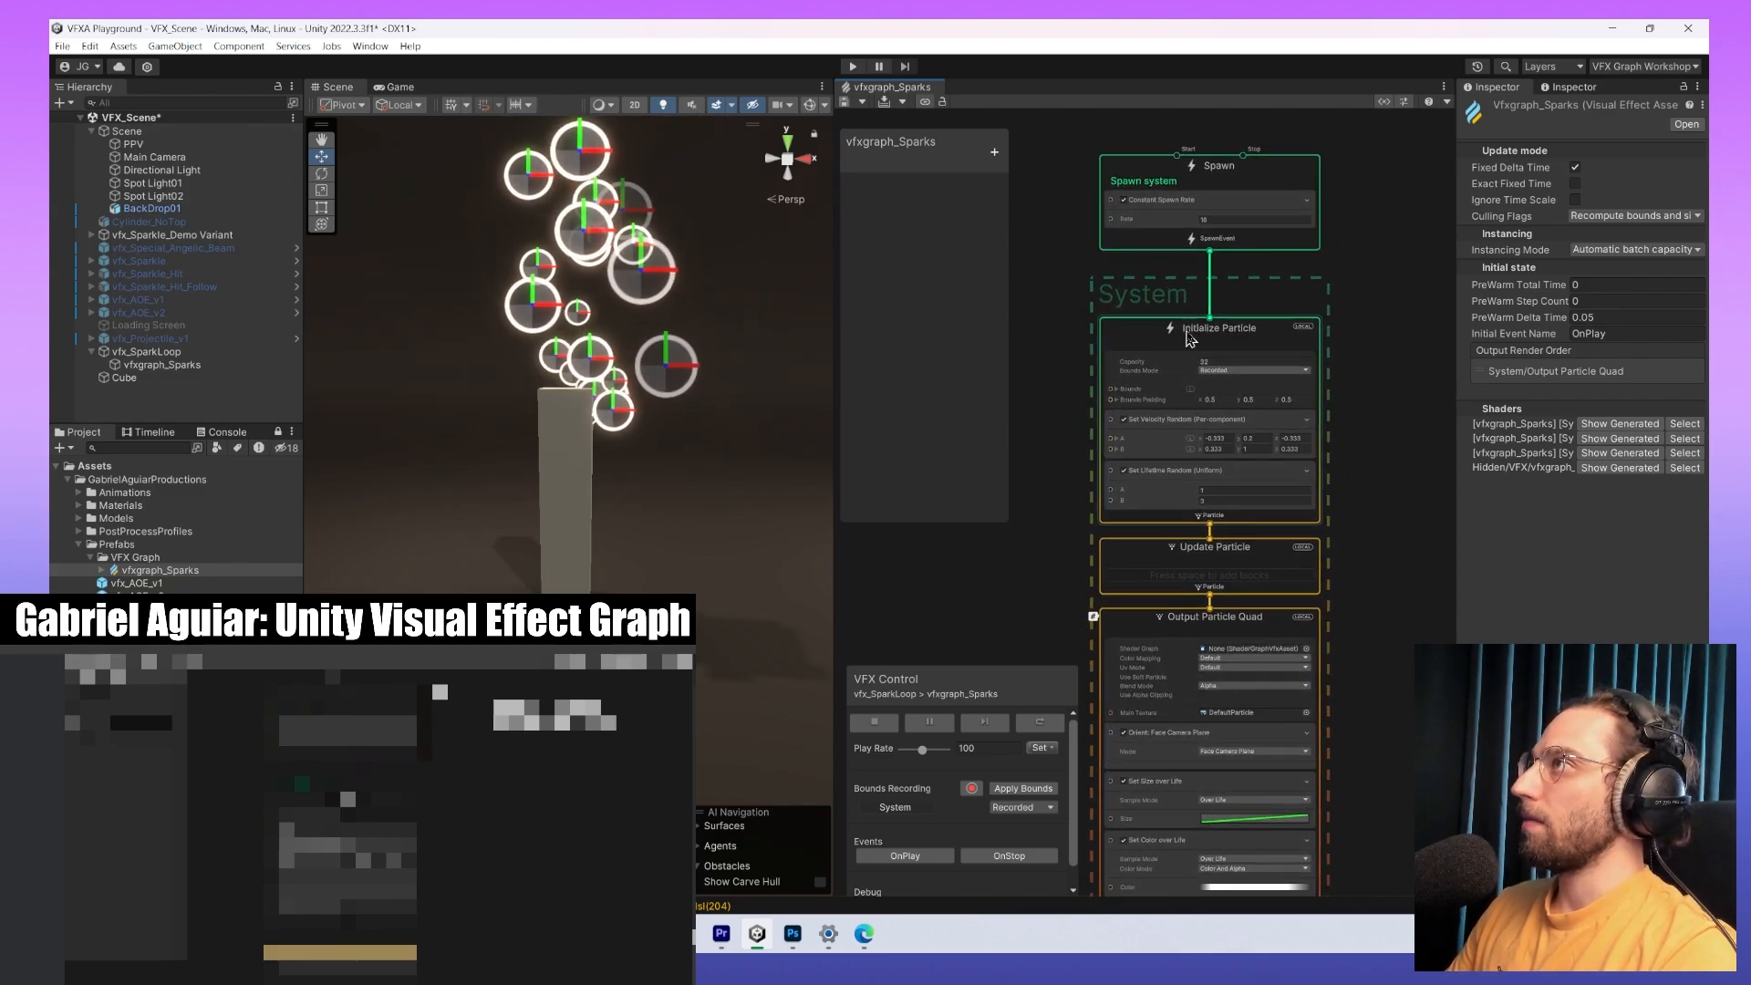
middle_click_drag(1137, 241, 1127, 341)
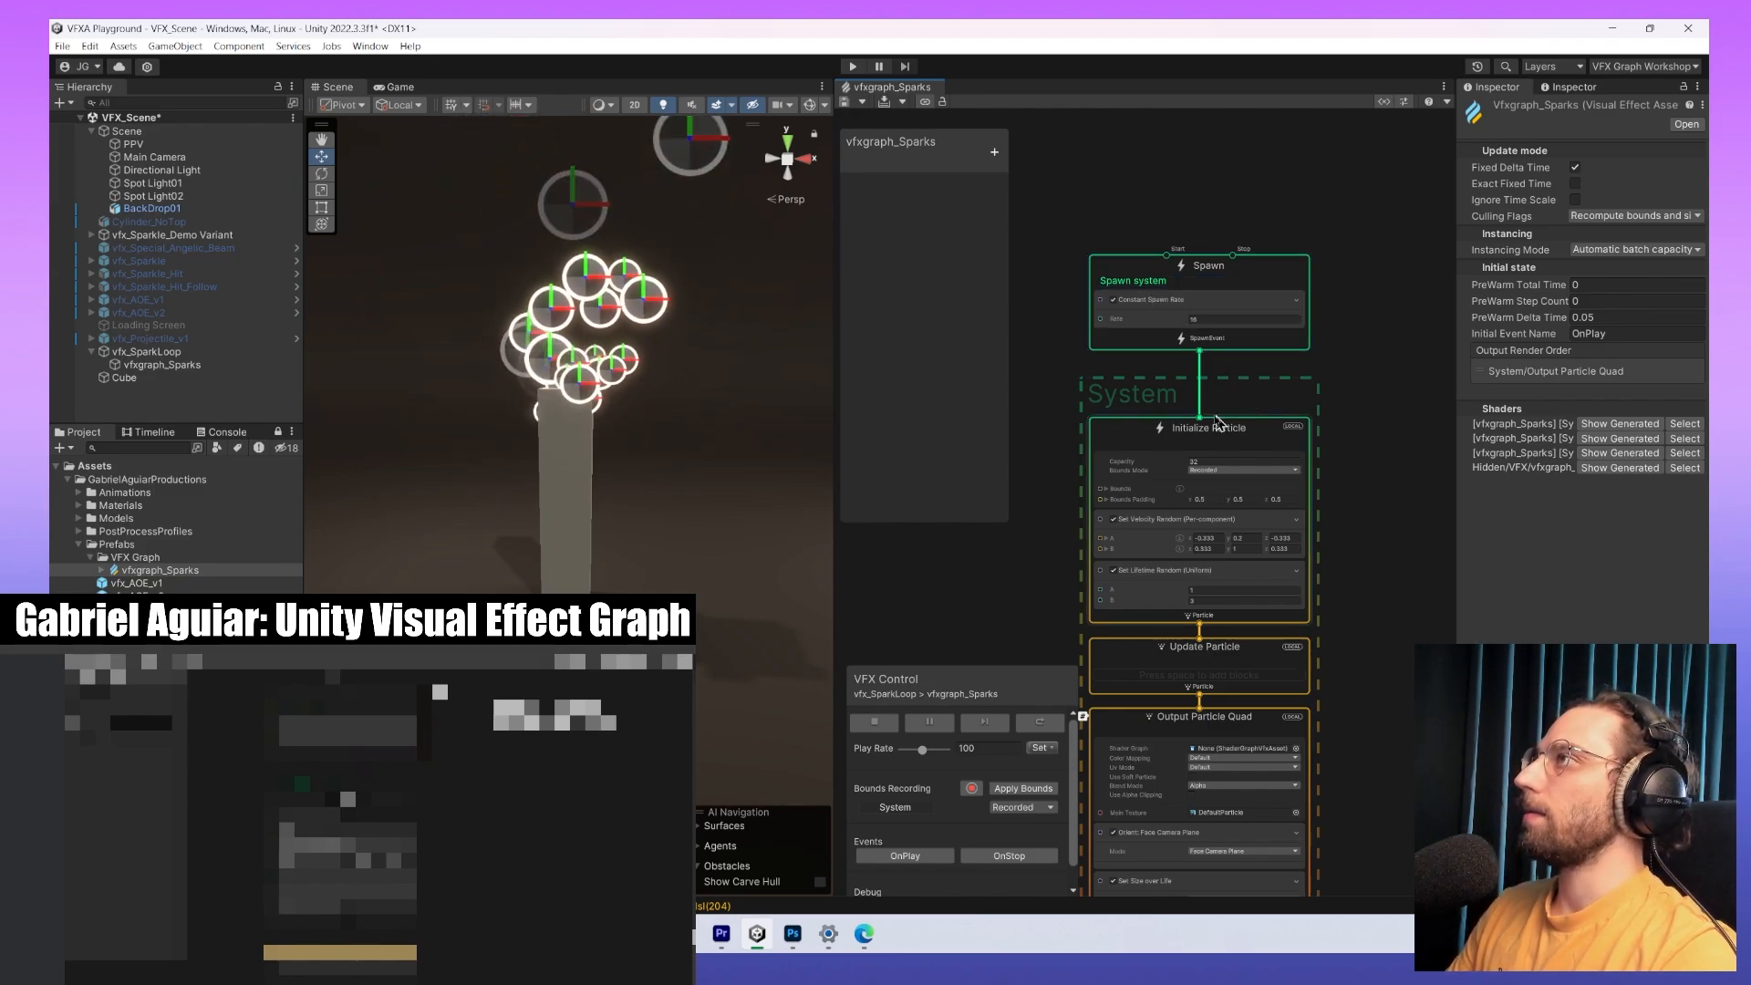
middle_click_drag(1216, 414, 1236, 295)
middle_click_drag(1087, 525, 1109, 367)
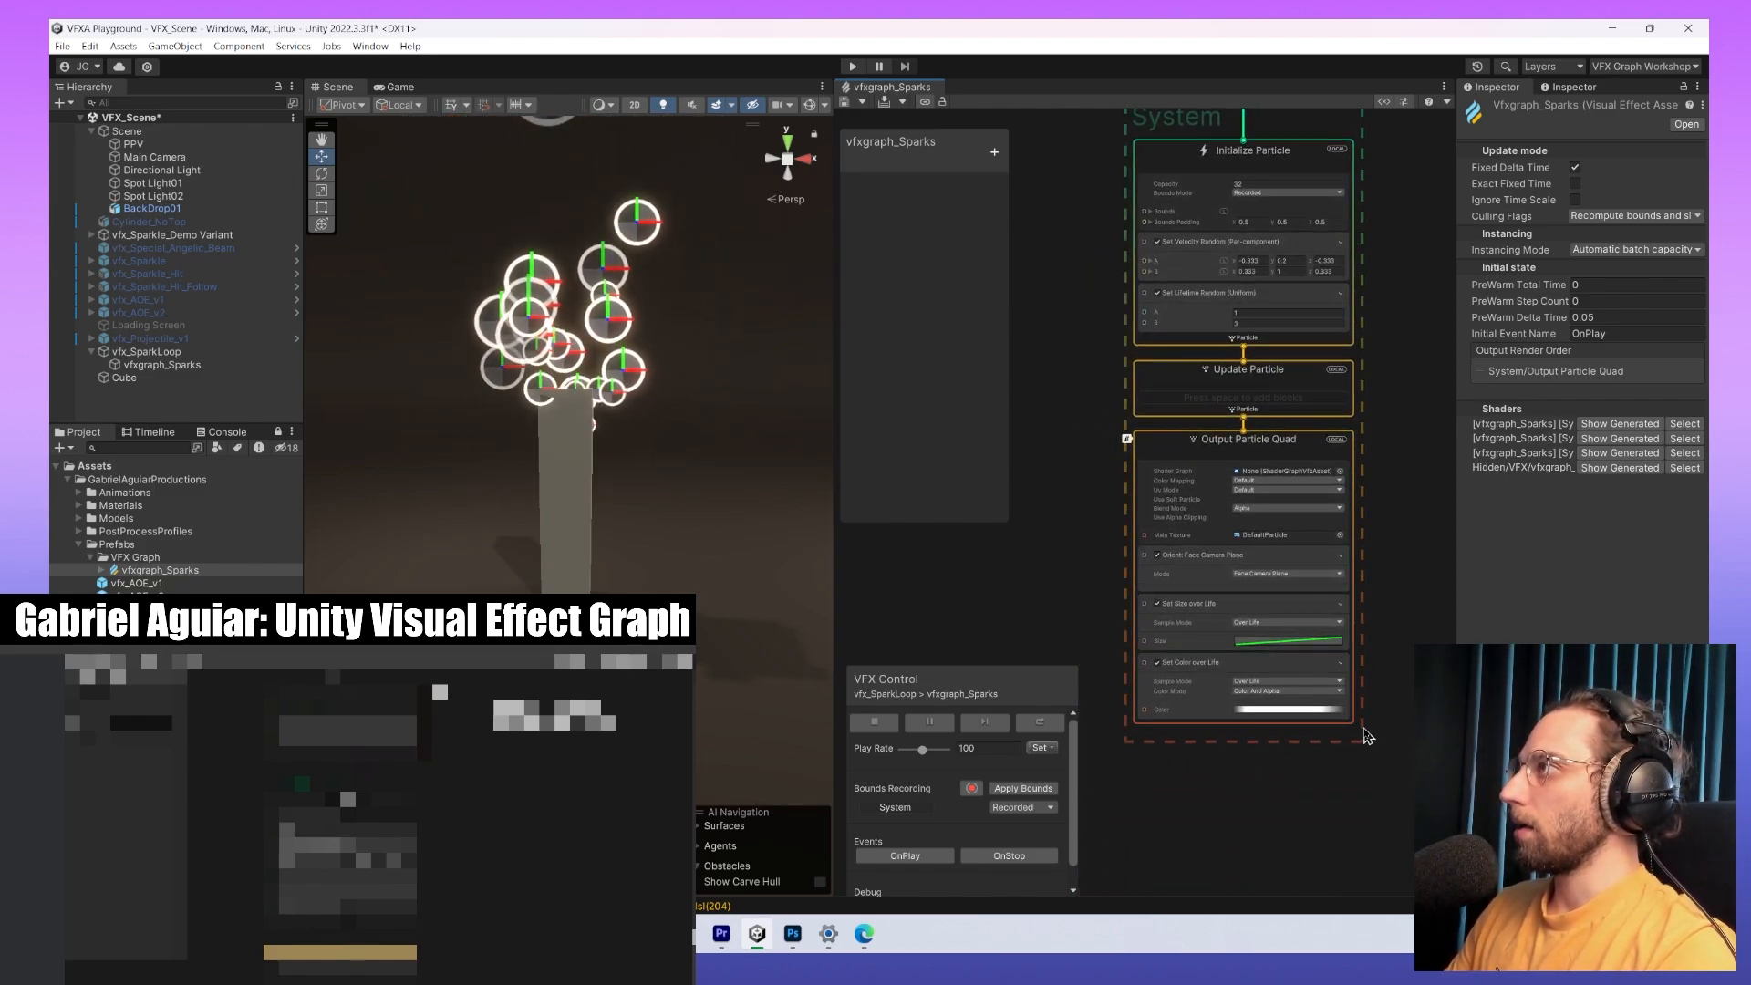
Frame the whole graph, try out editing the particle system's title, and set it back to System.
key("a")
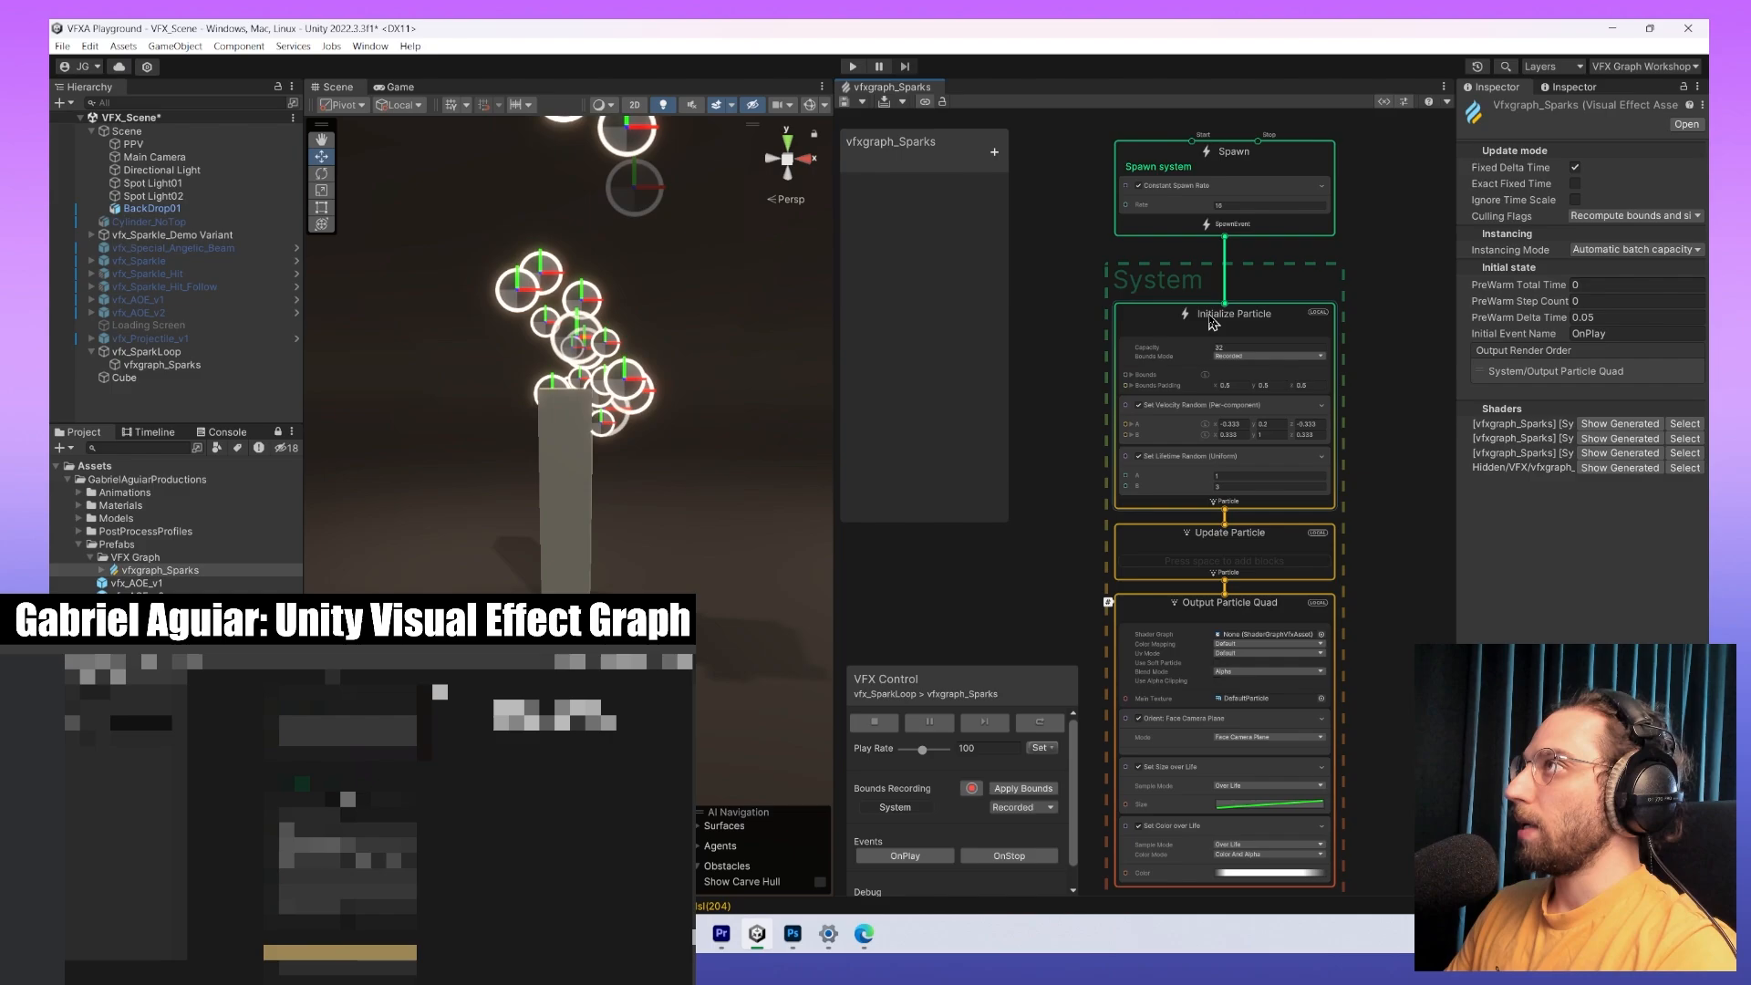
double_click(1132, 292)
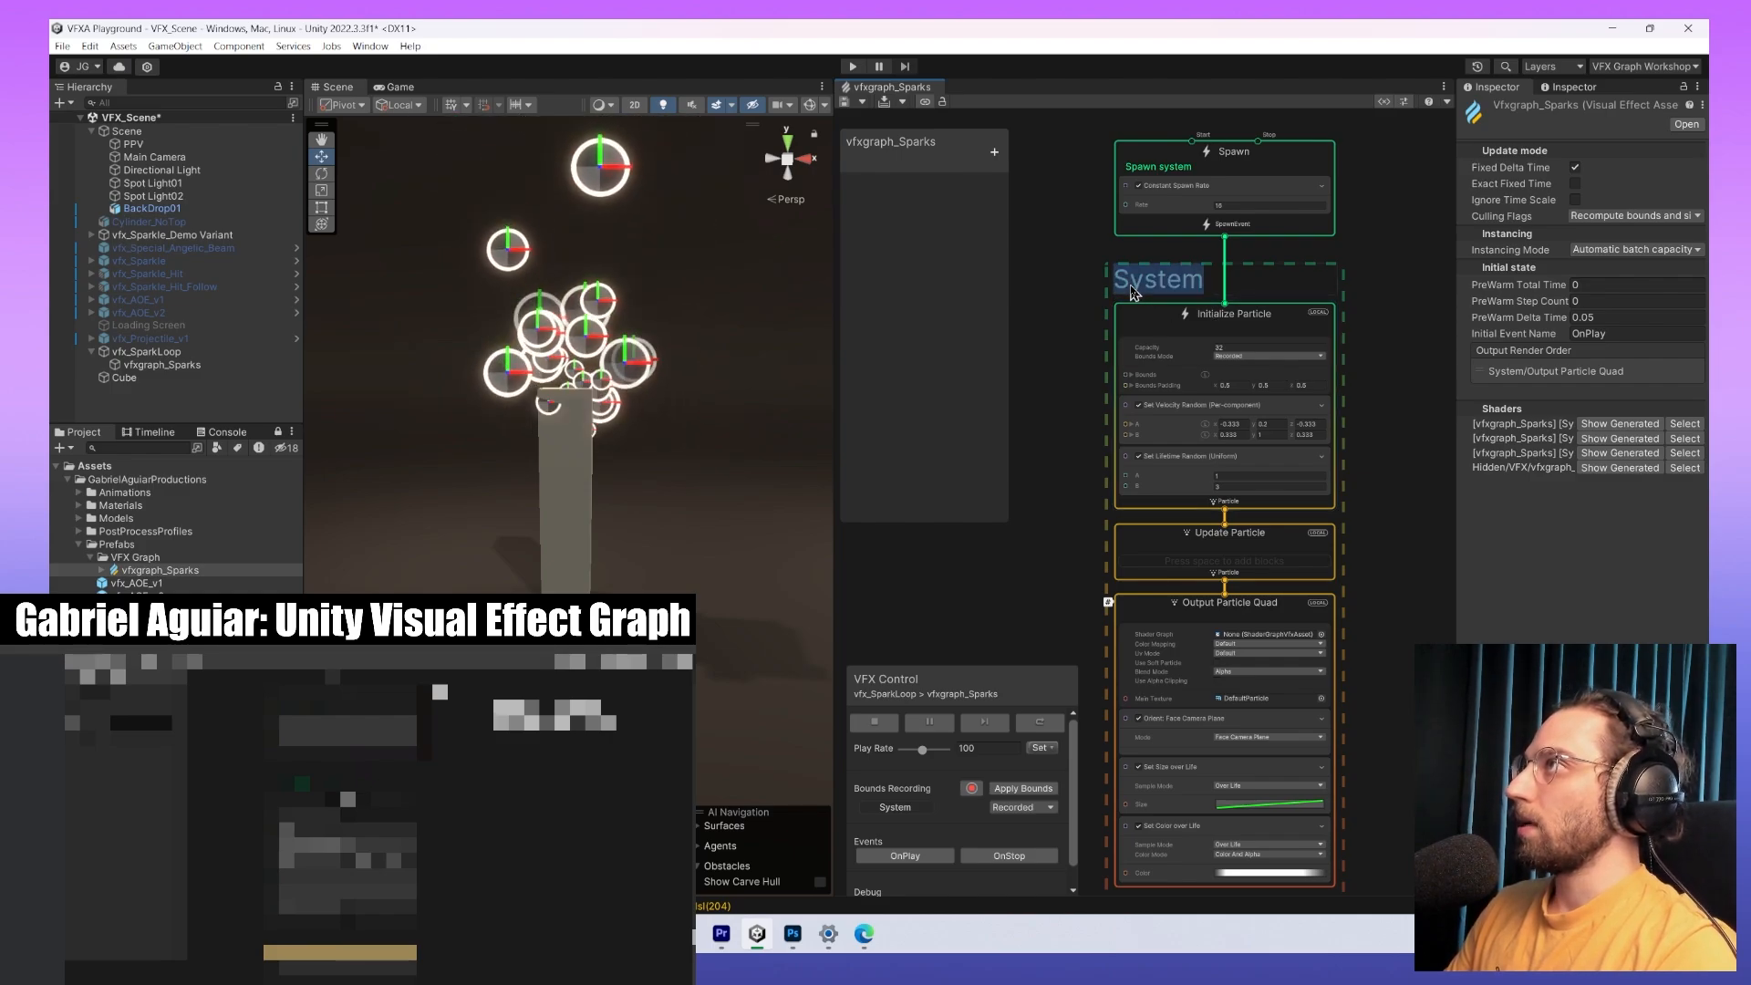
type("k")
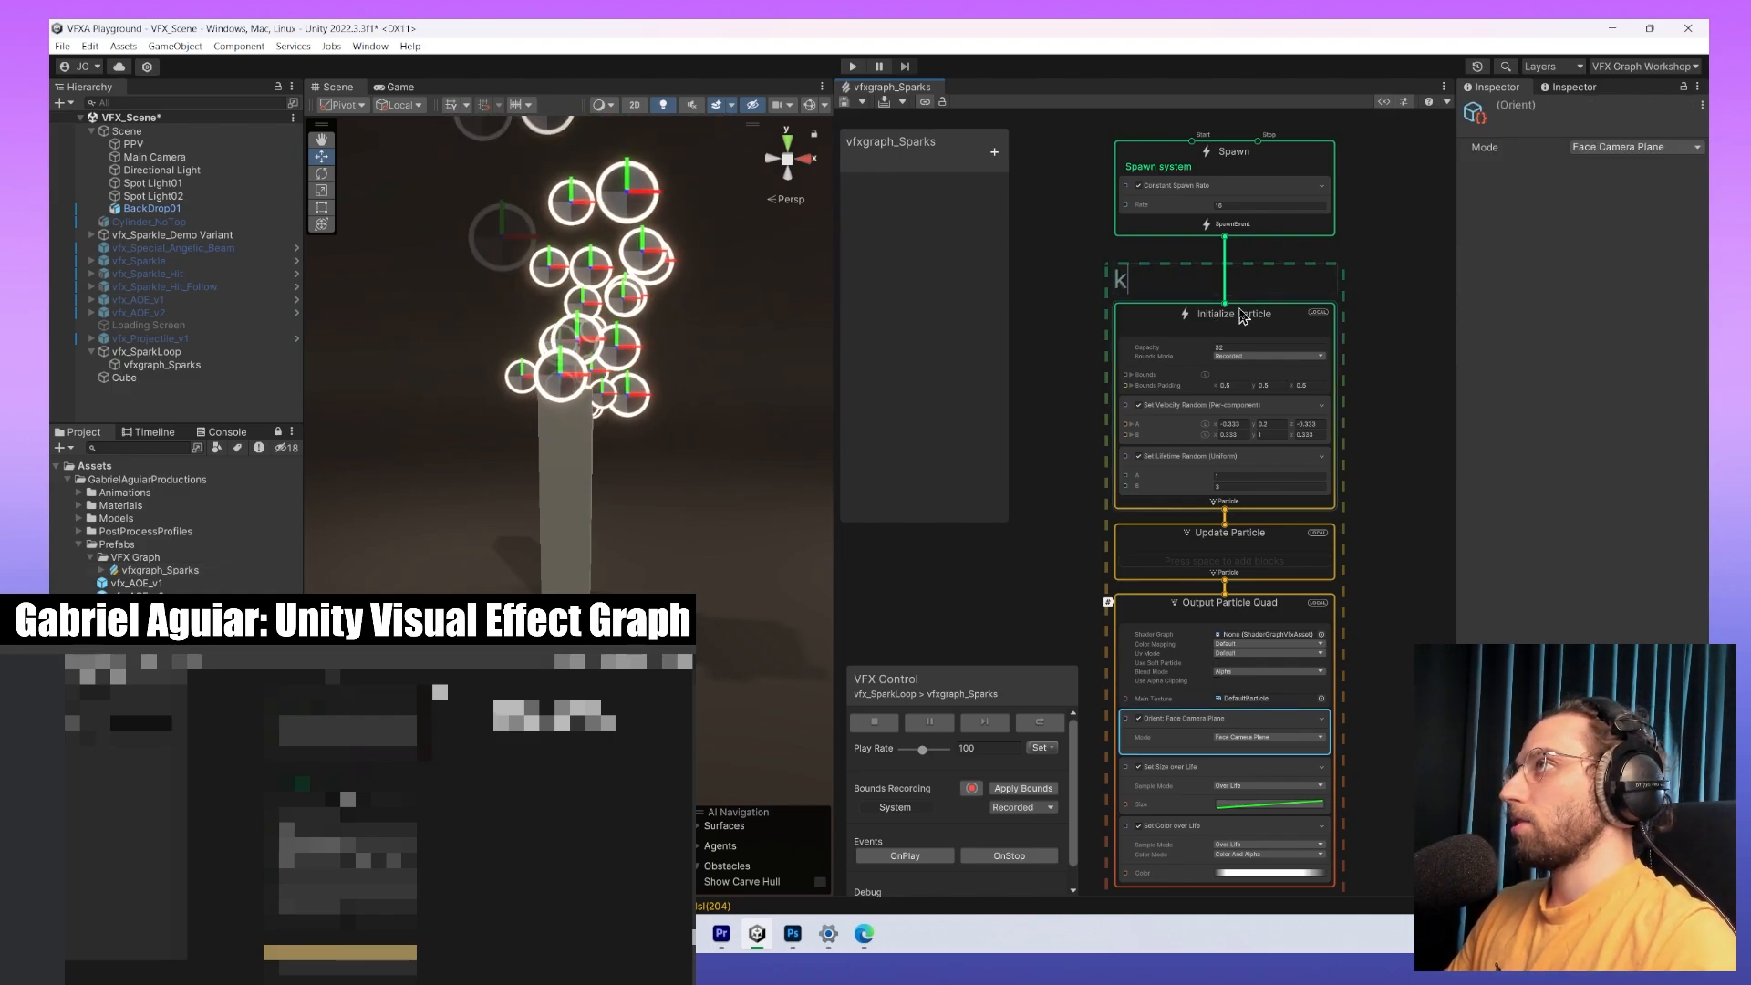
type("S")
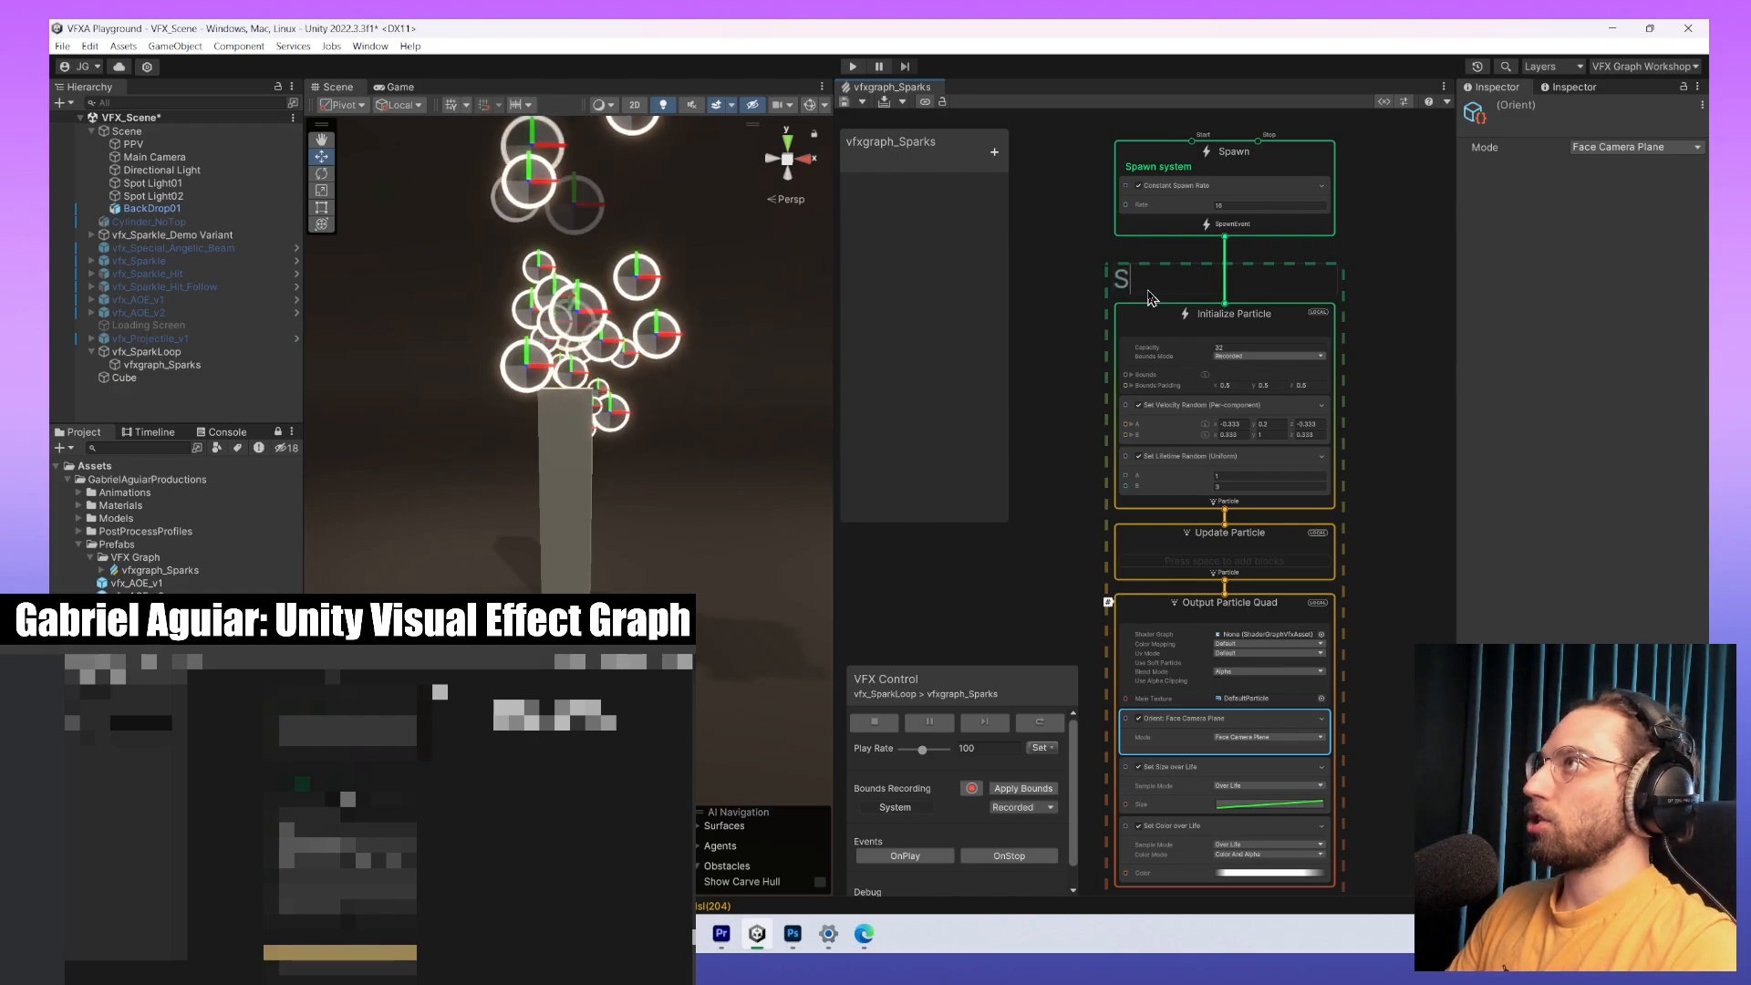
type("ystem")
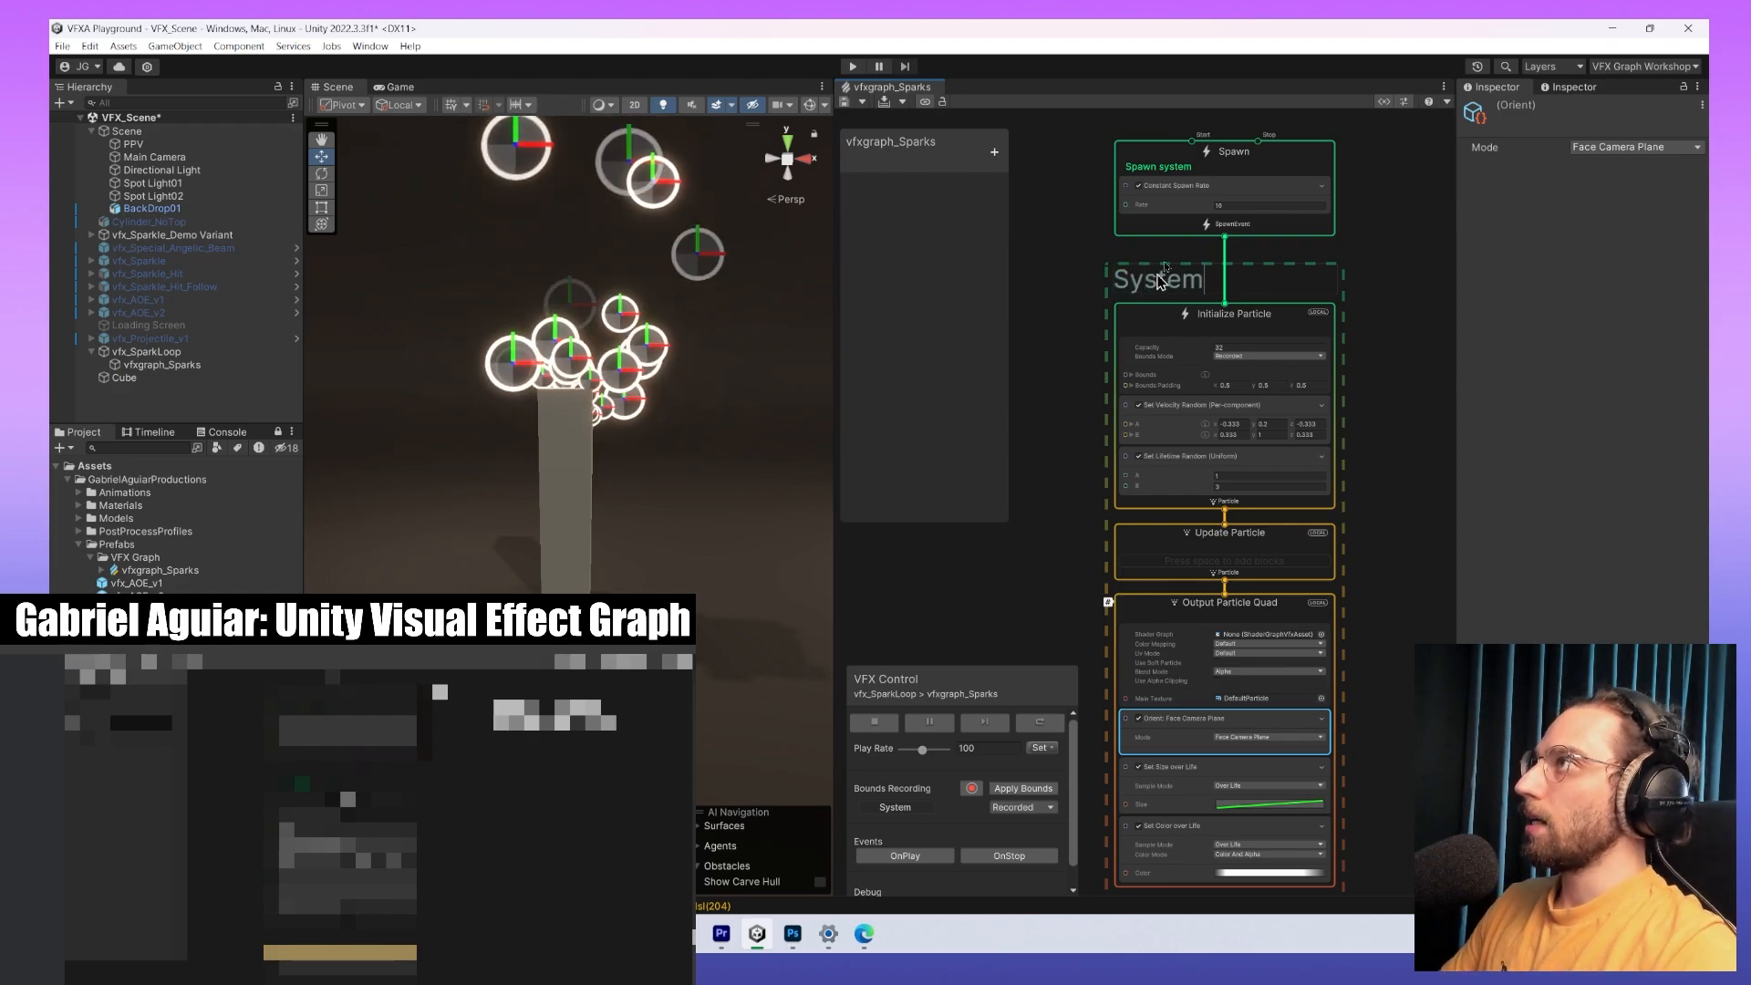
left_click(1387, 330)
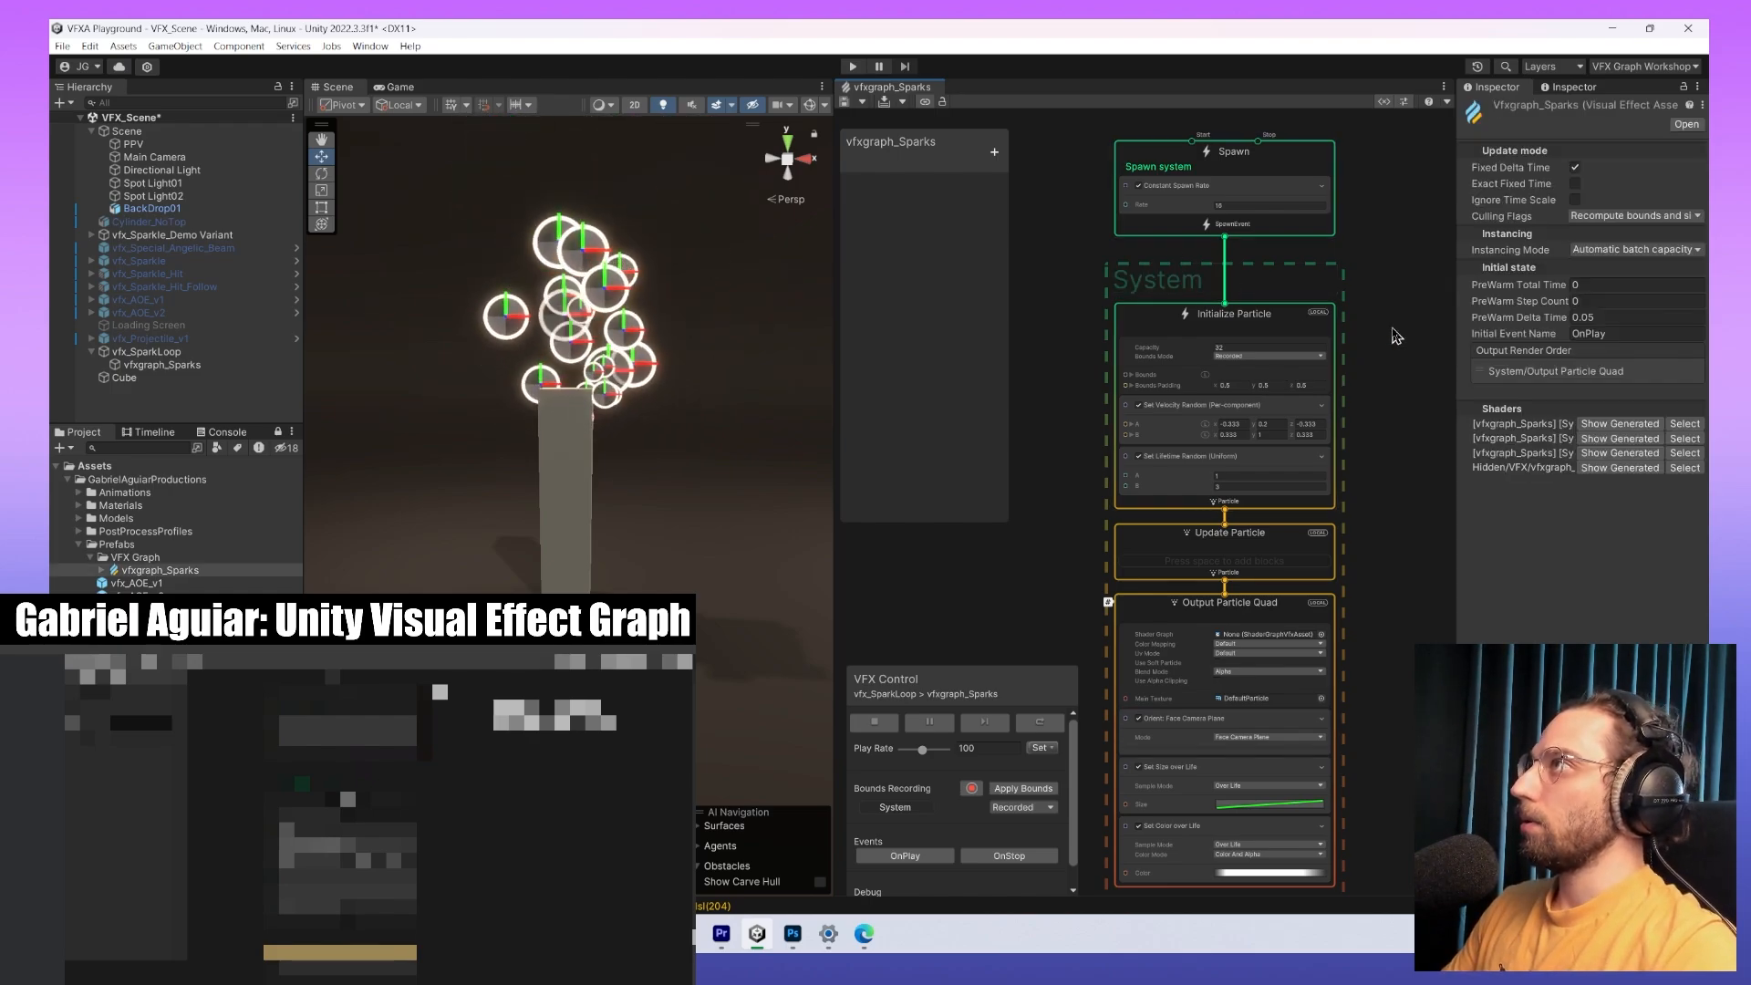
Set the rate of the Spawn system's Constant Spawn Rate block to 20, and raise it to 200.
scroll(1387, 330, "up", 3)
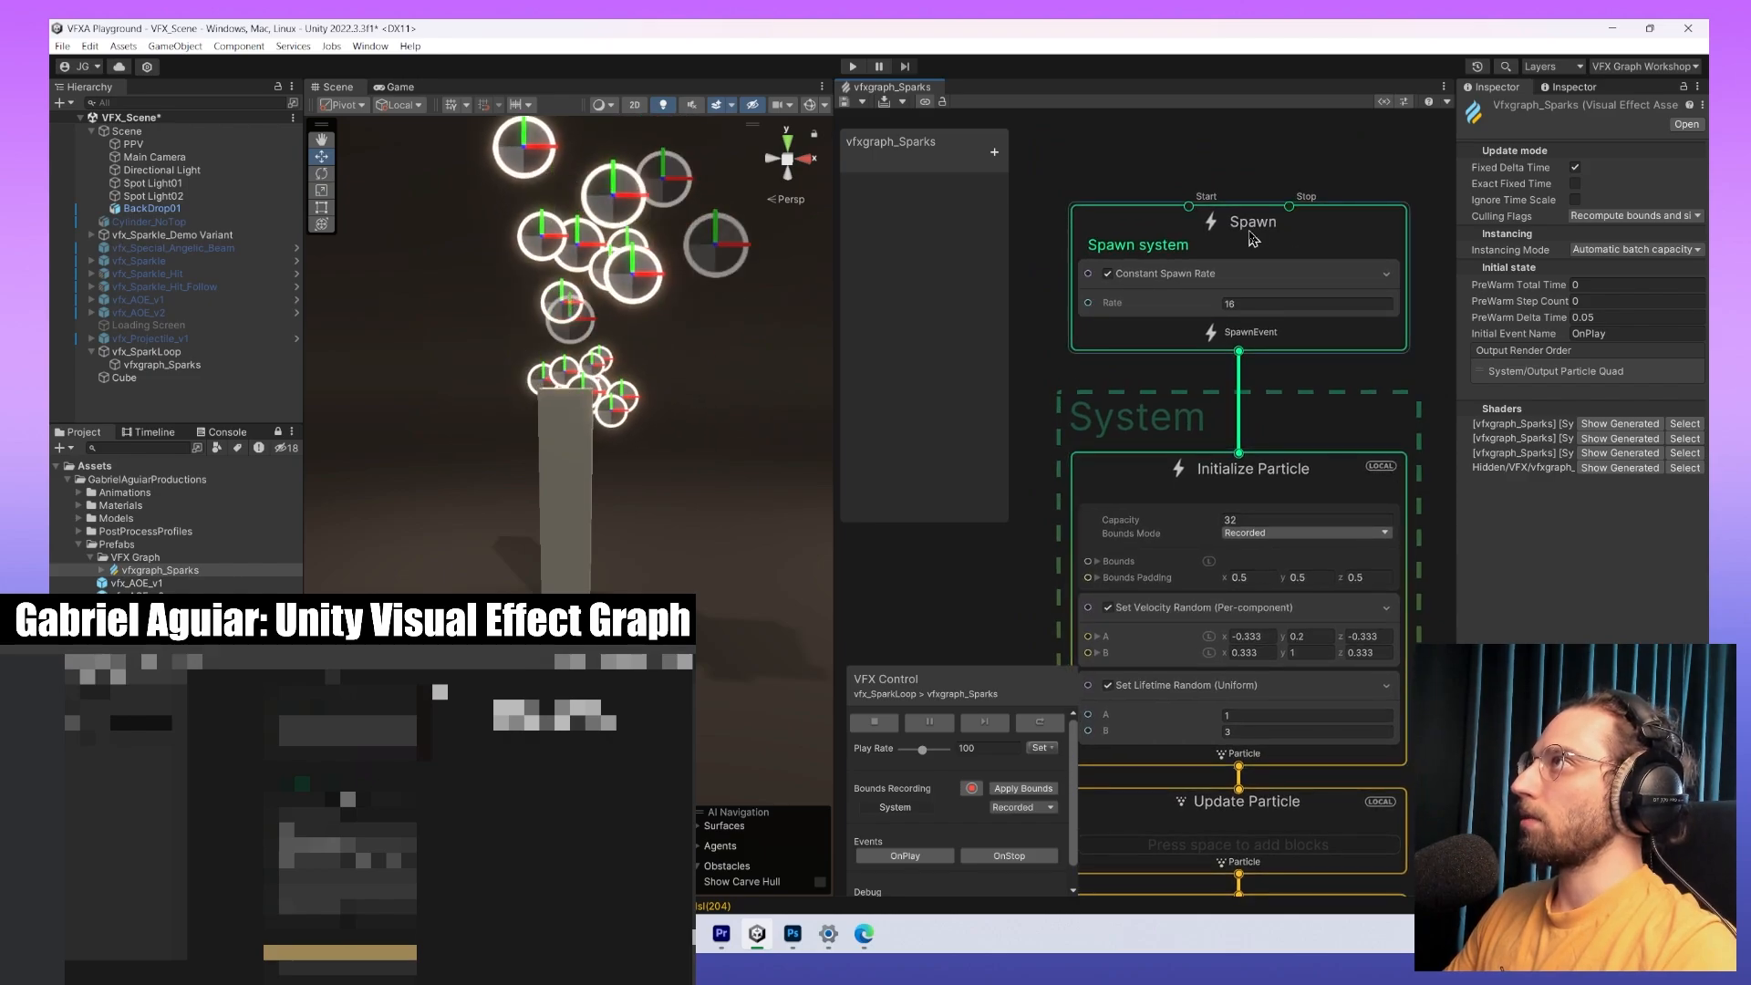
double_click(1251, 244)
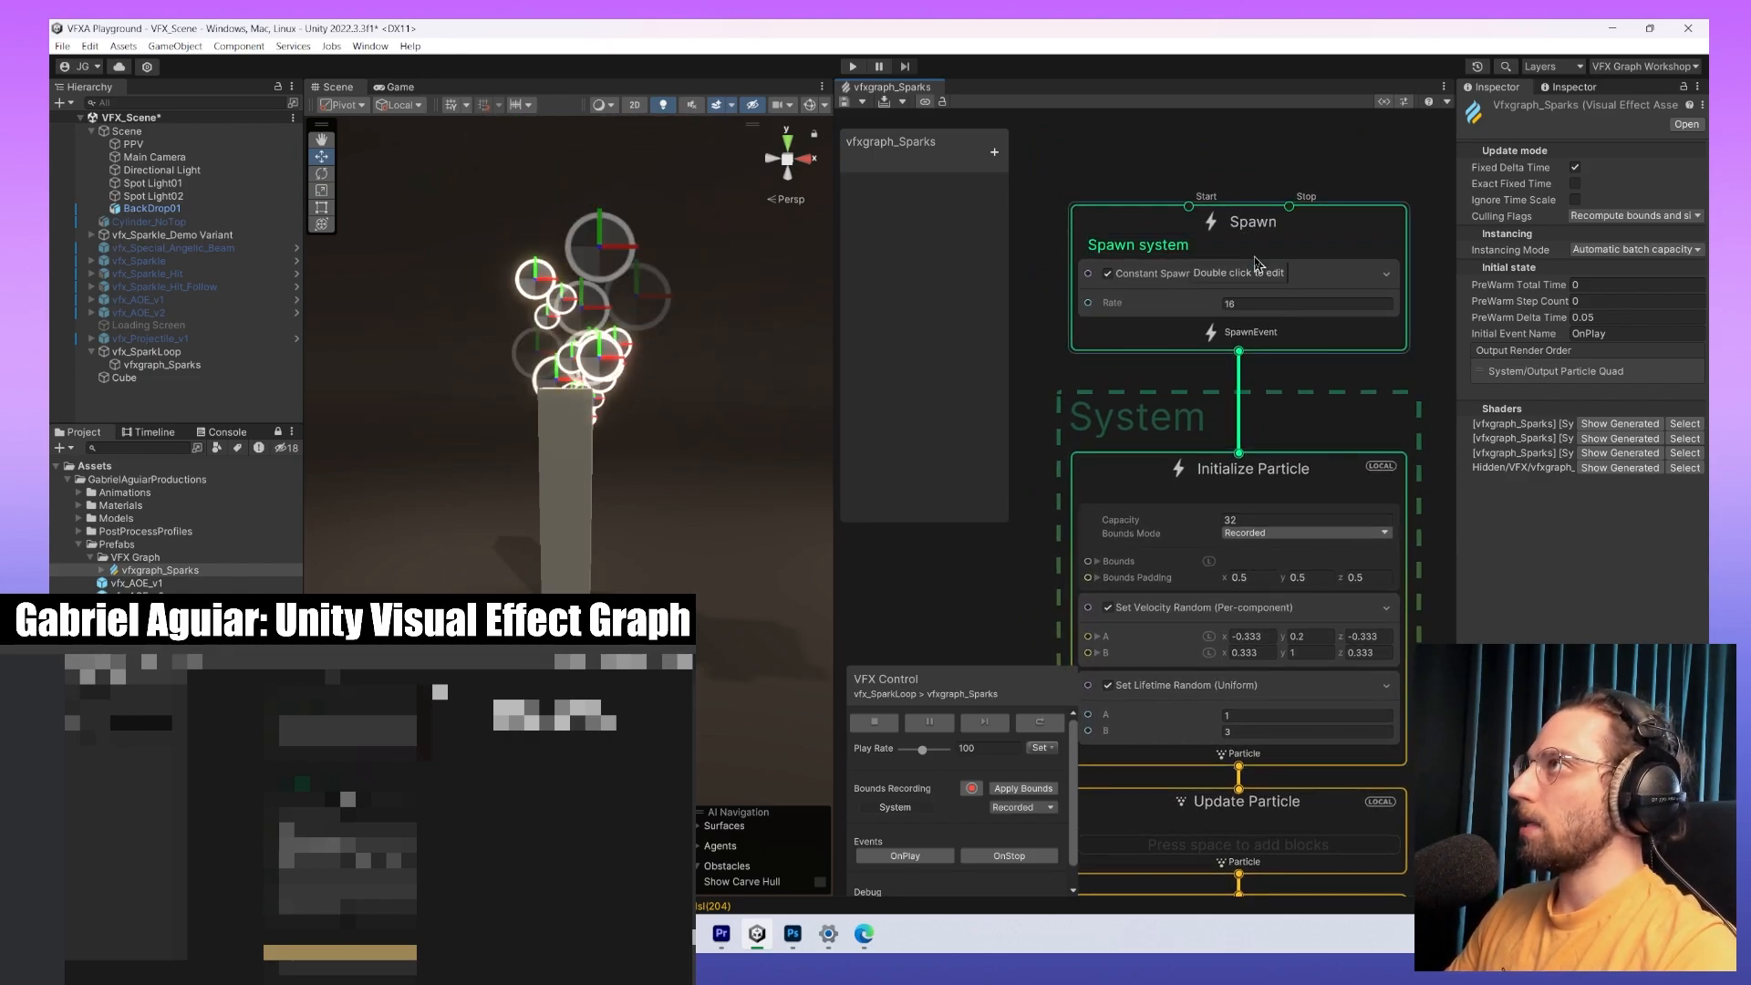
left_click(1186, 274)
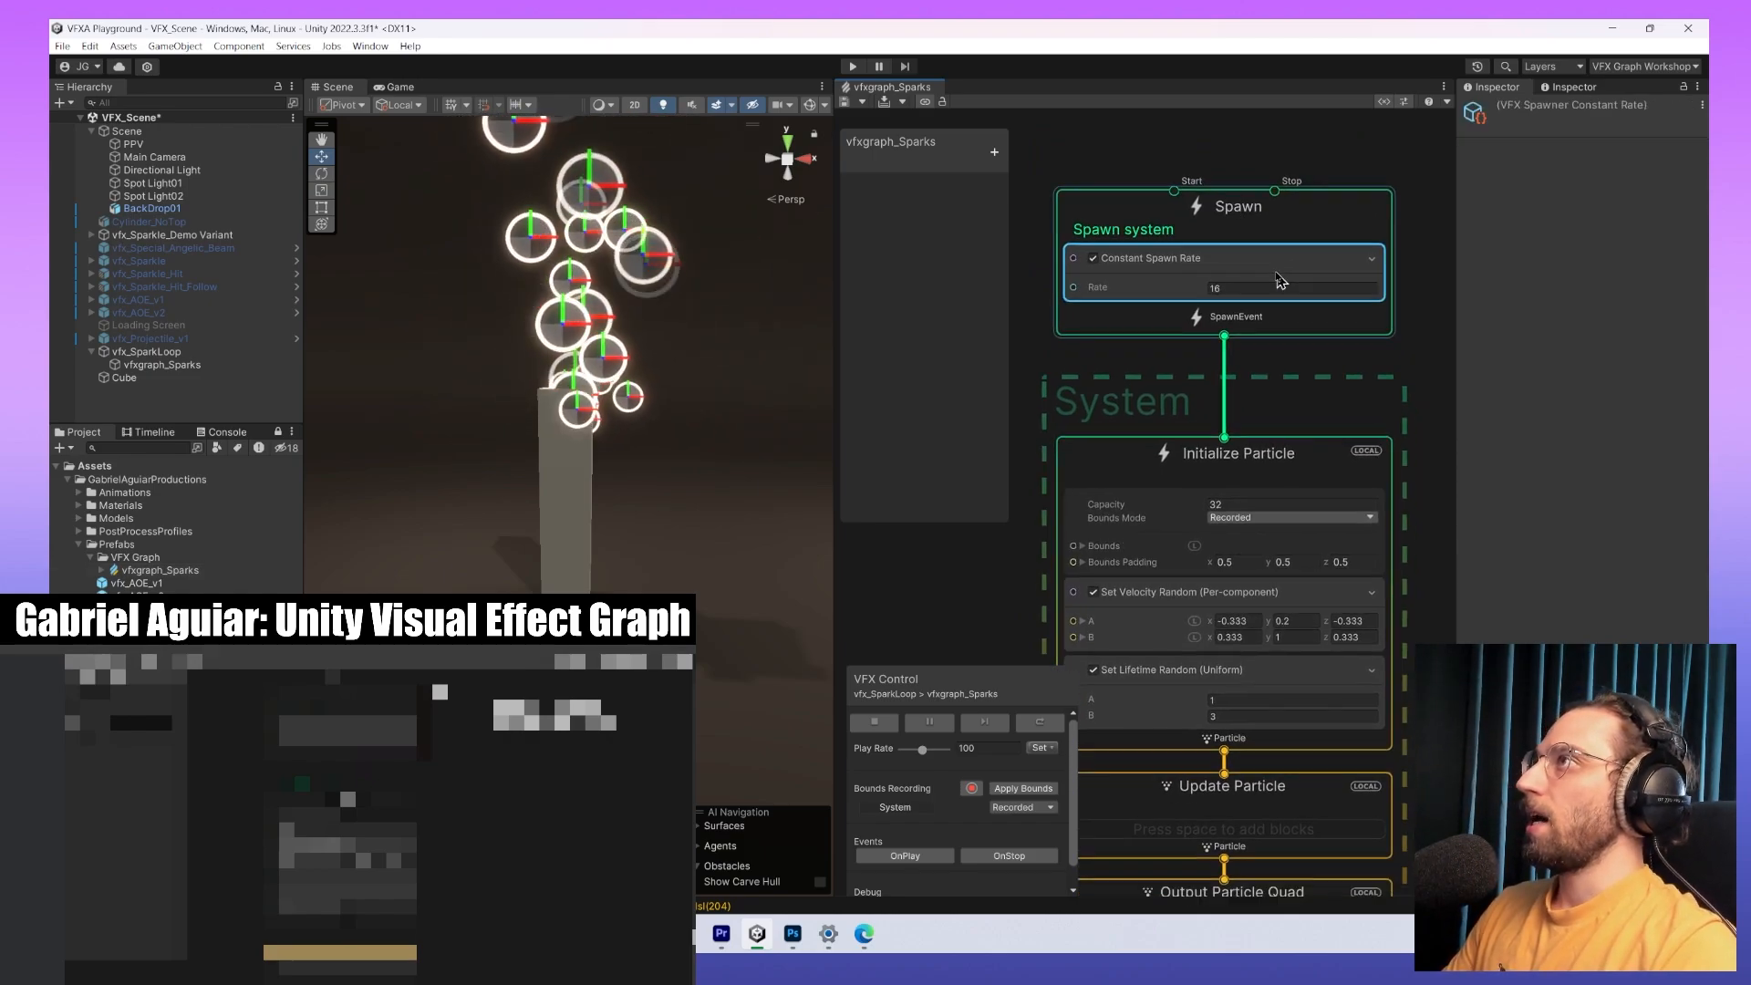
left_click(1213, 339)
type("16")
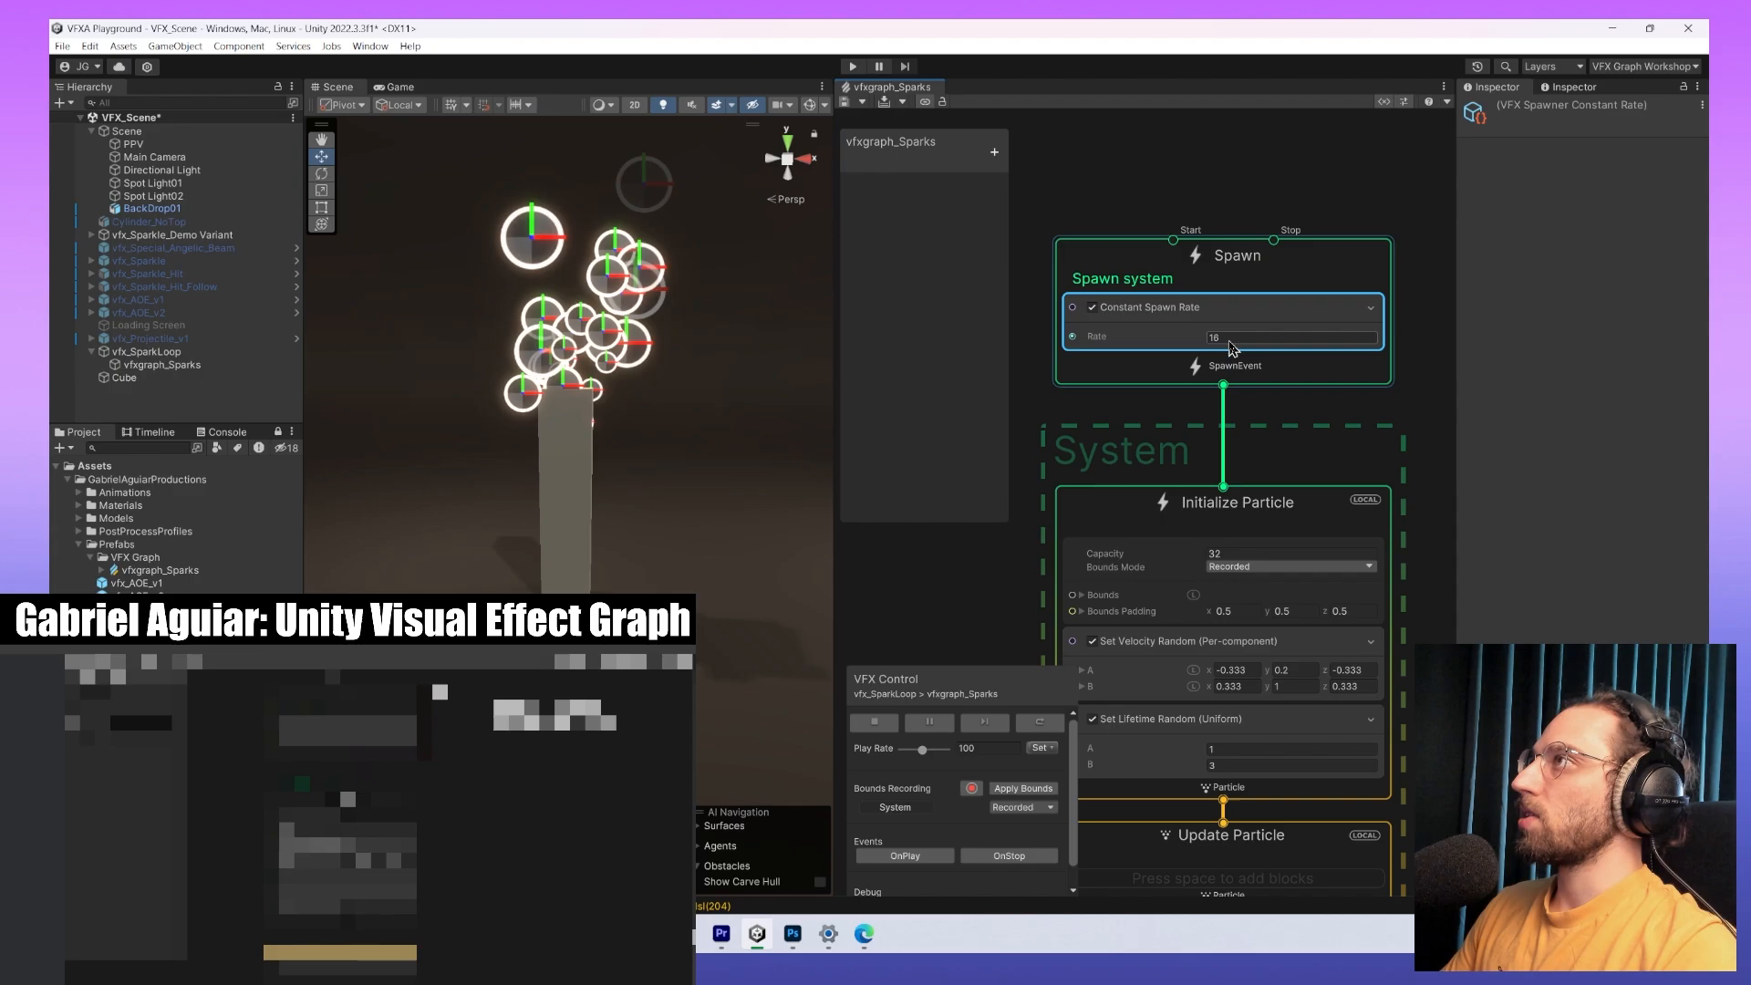
type("20")
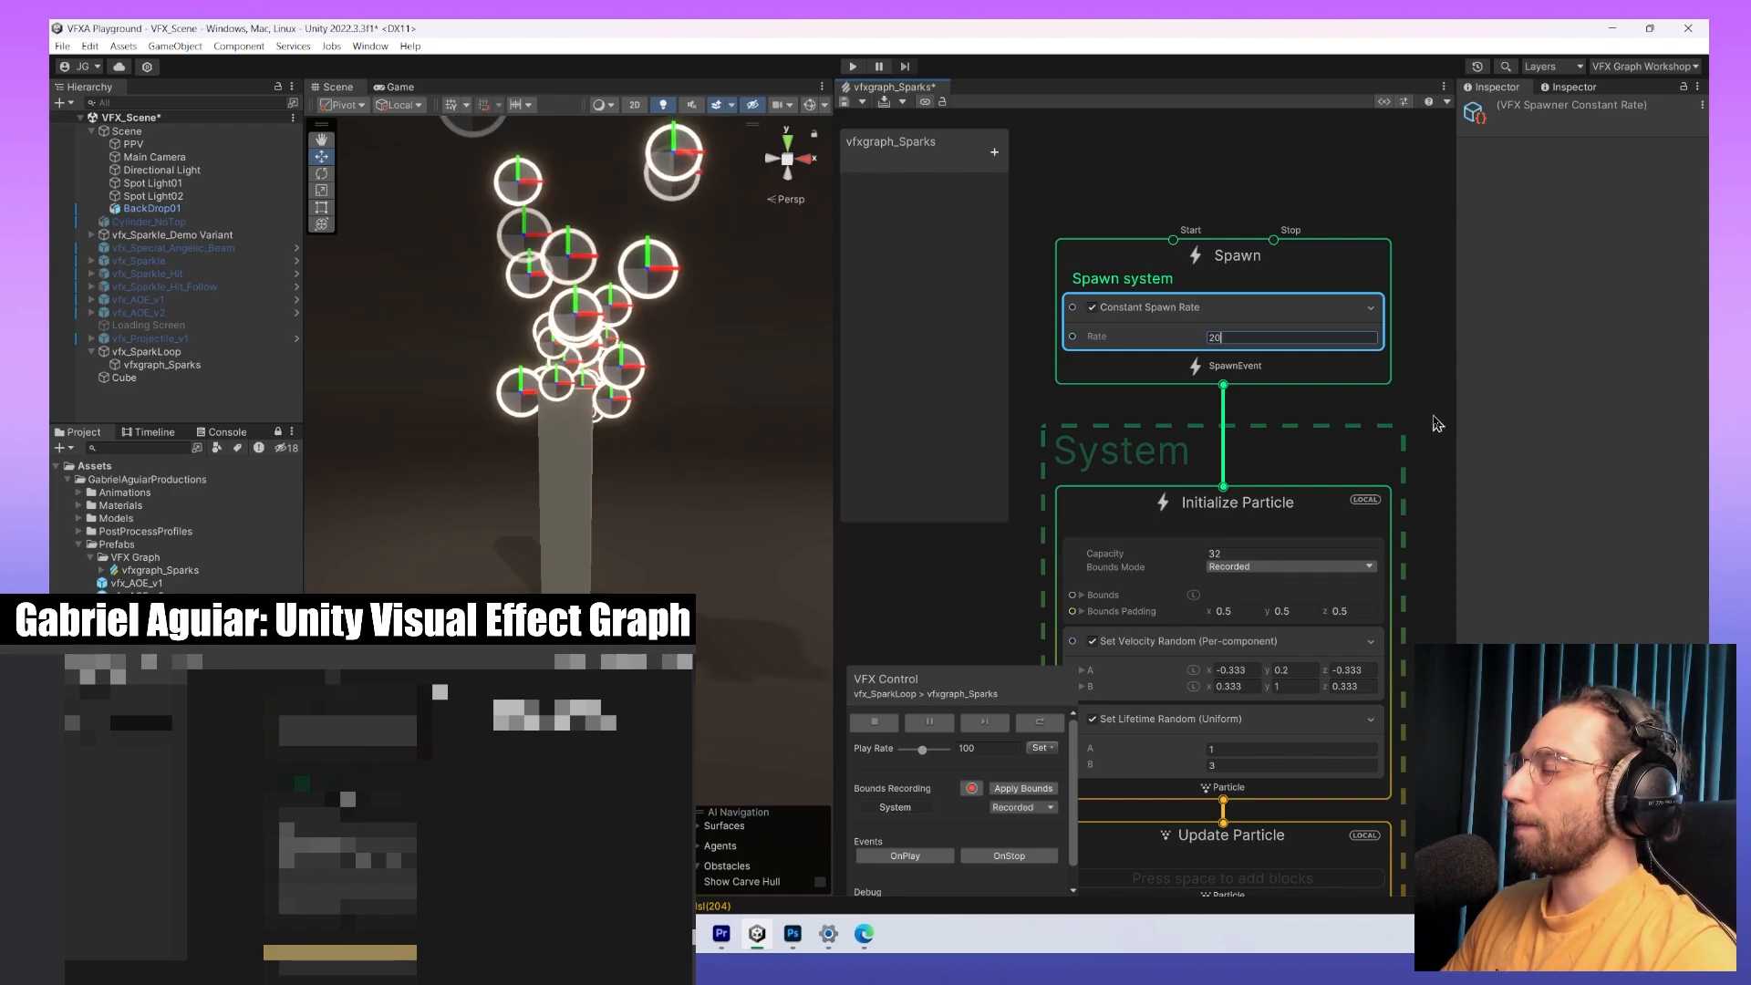
middle_click_drag(1438, 422, 1439, 269)
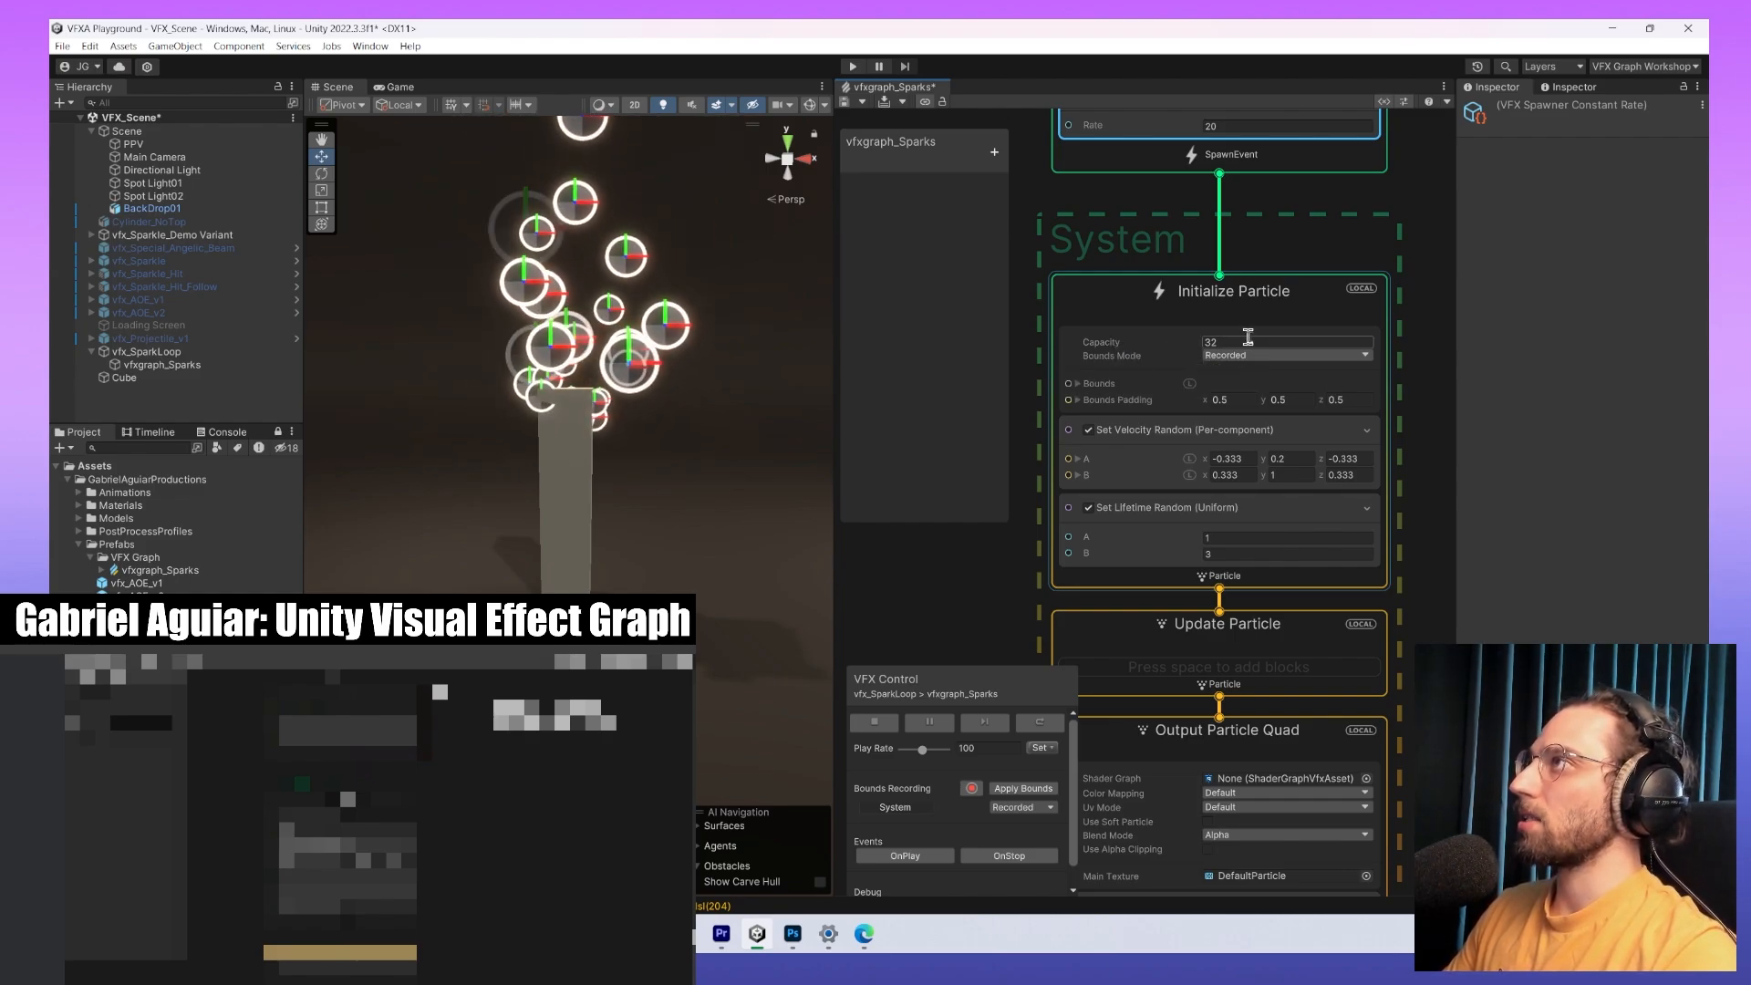
scroll(1253, 335, "up", 2)
scroll(1304, 324, "down", 3)
middle_click_drag(1381, 197, 1375, 265)
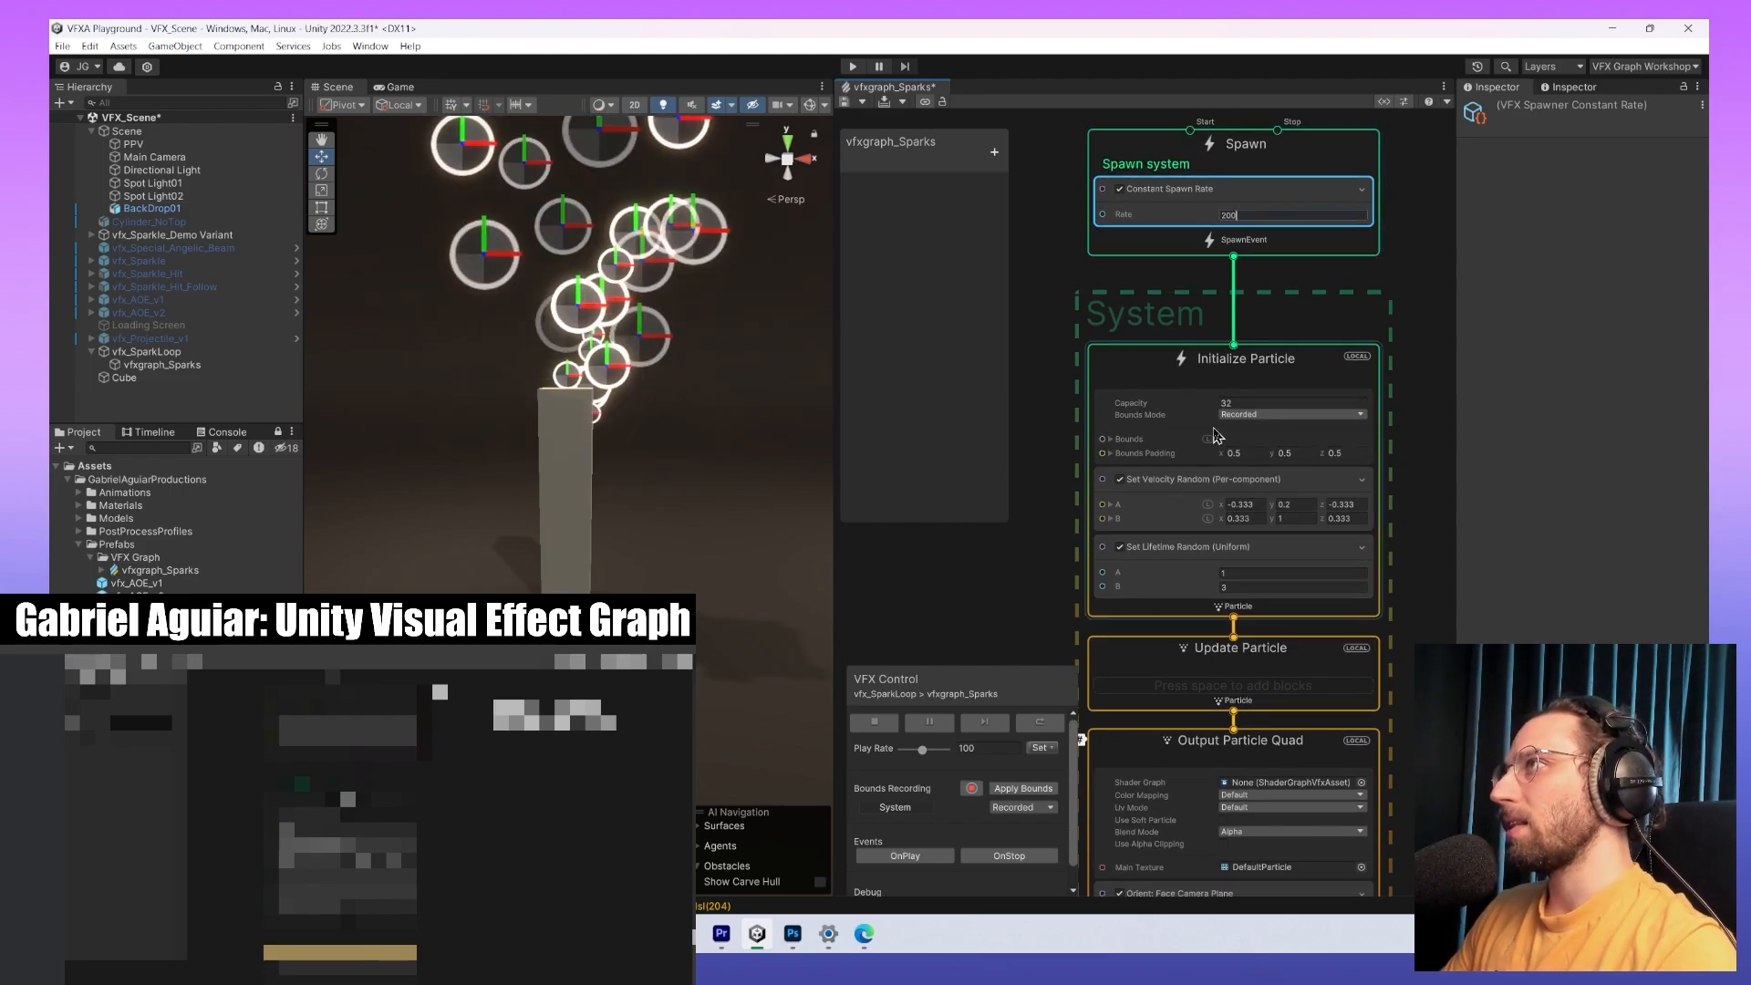
Try capacities of 200 and 2 in the Initialize Particle context, and set the capacity back to 32.
left_click(1261, 407)
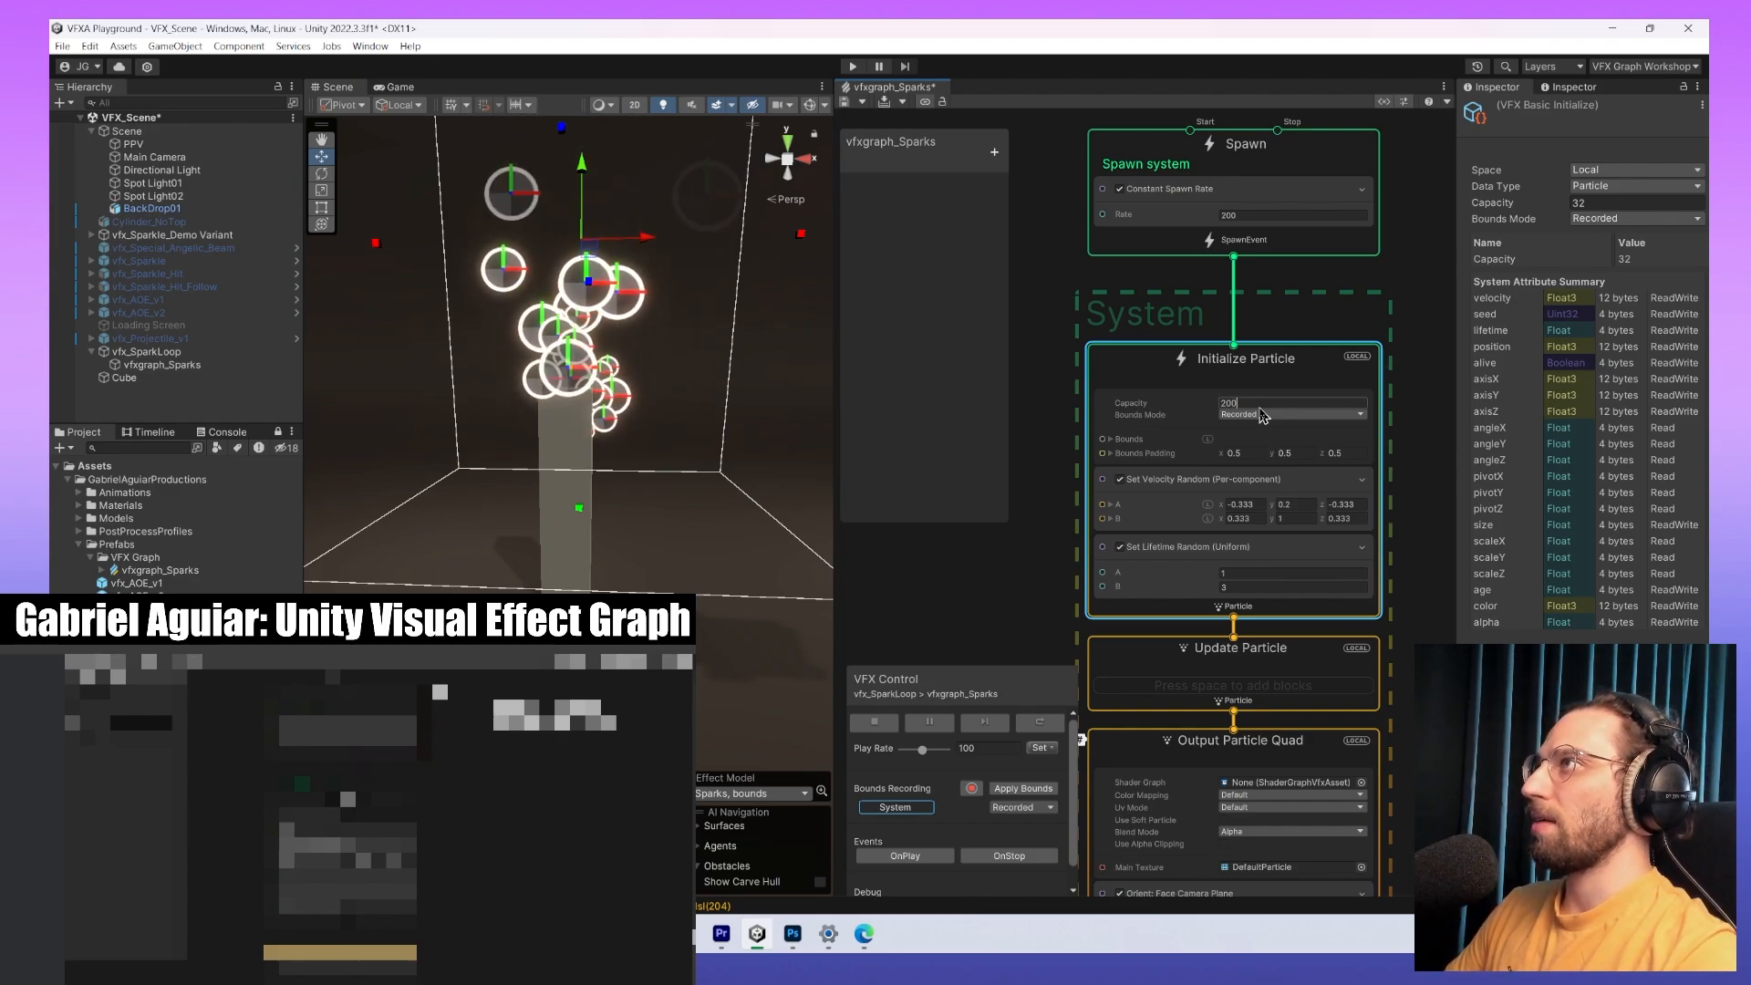
type("200")
key("Return")
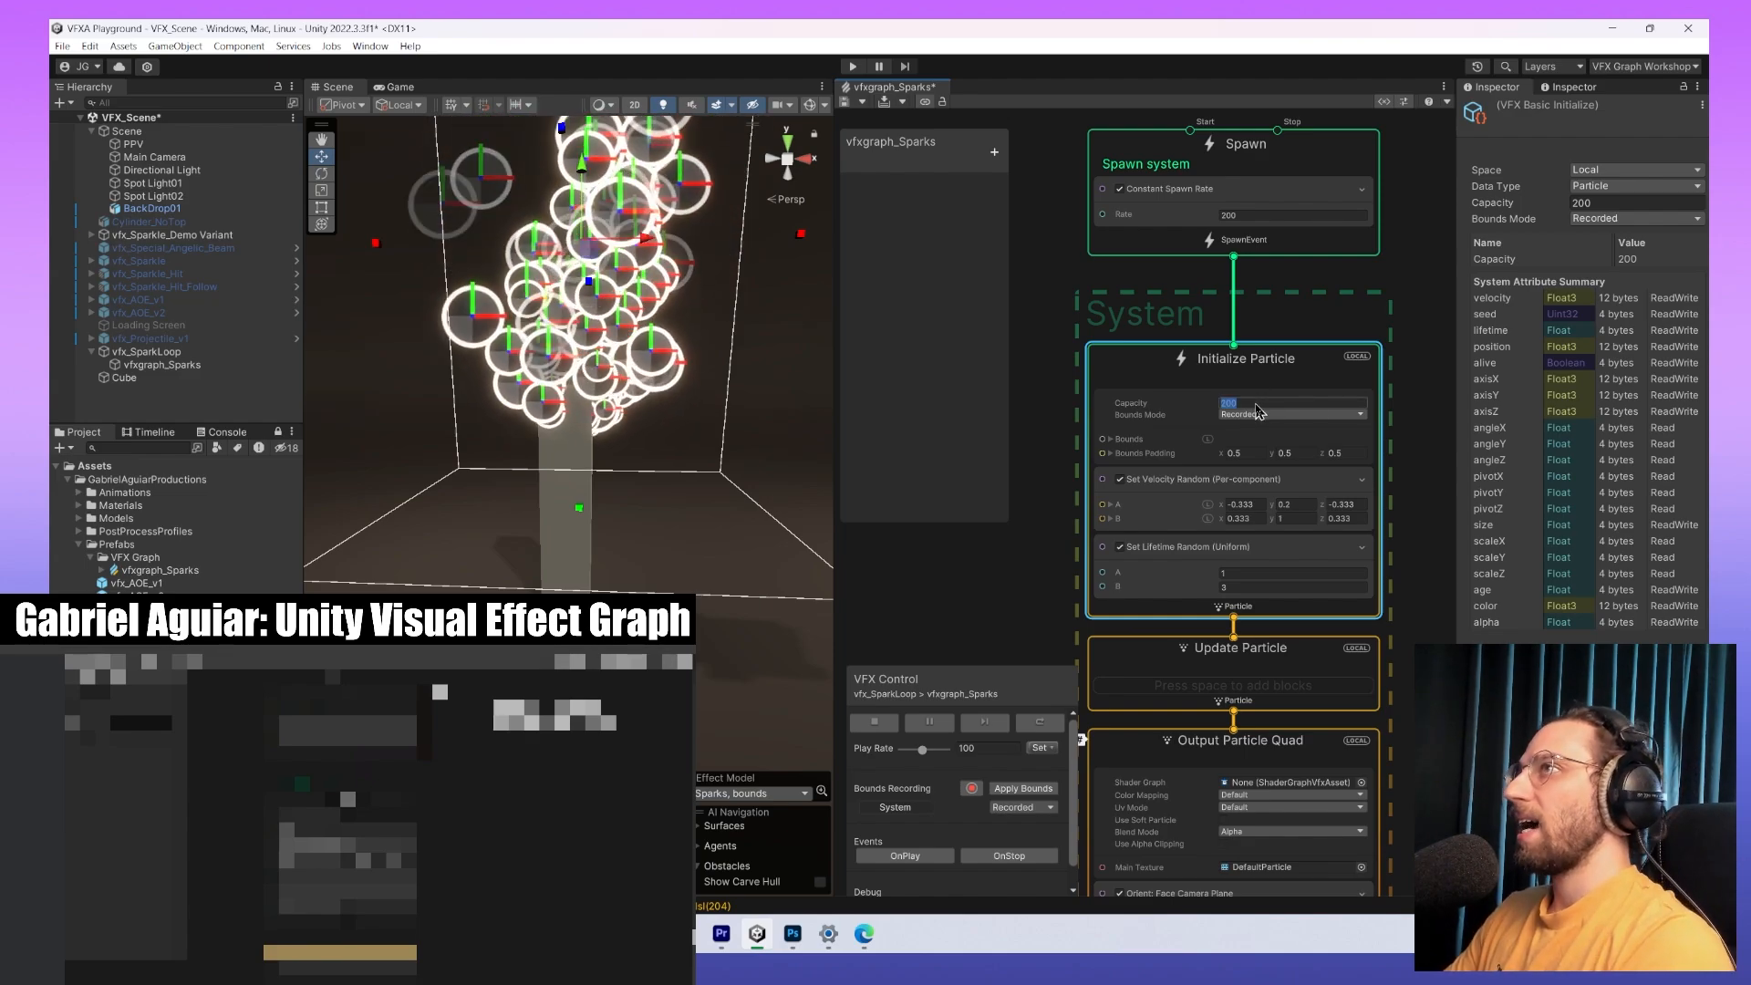
left_click(1256, 404)
type("2")
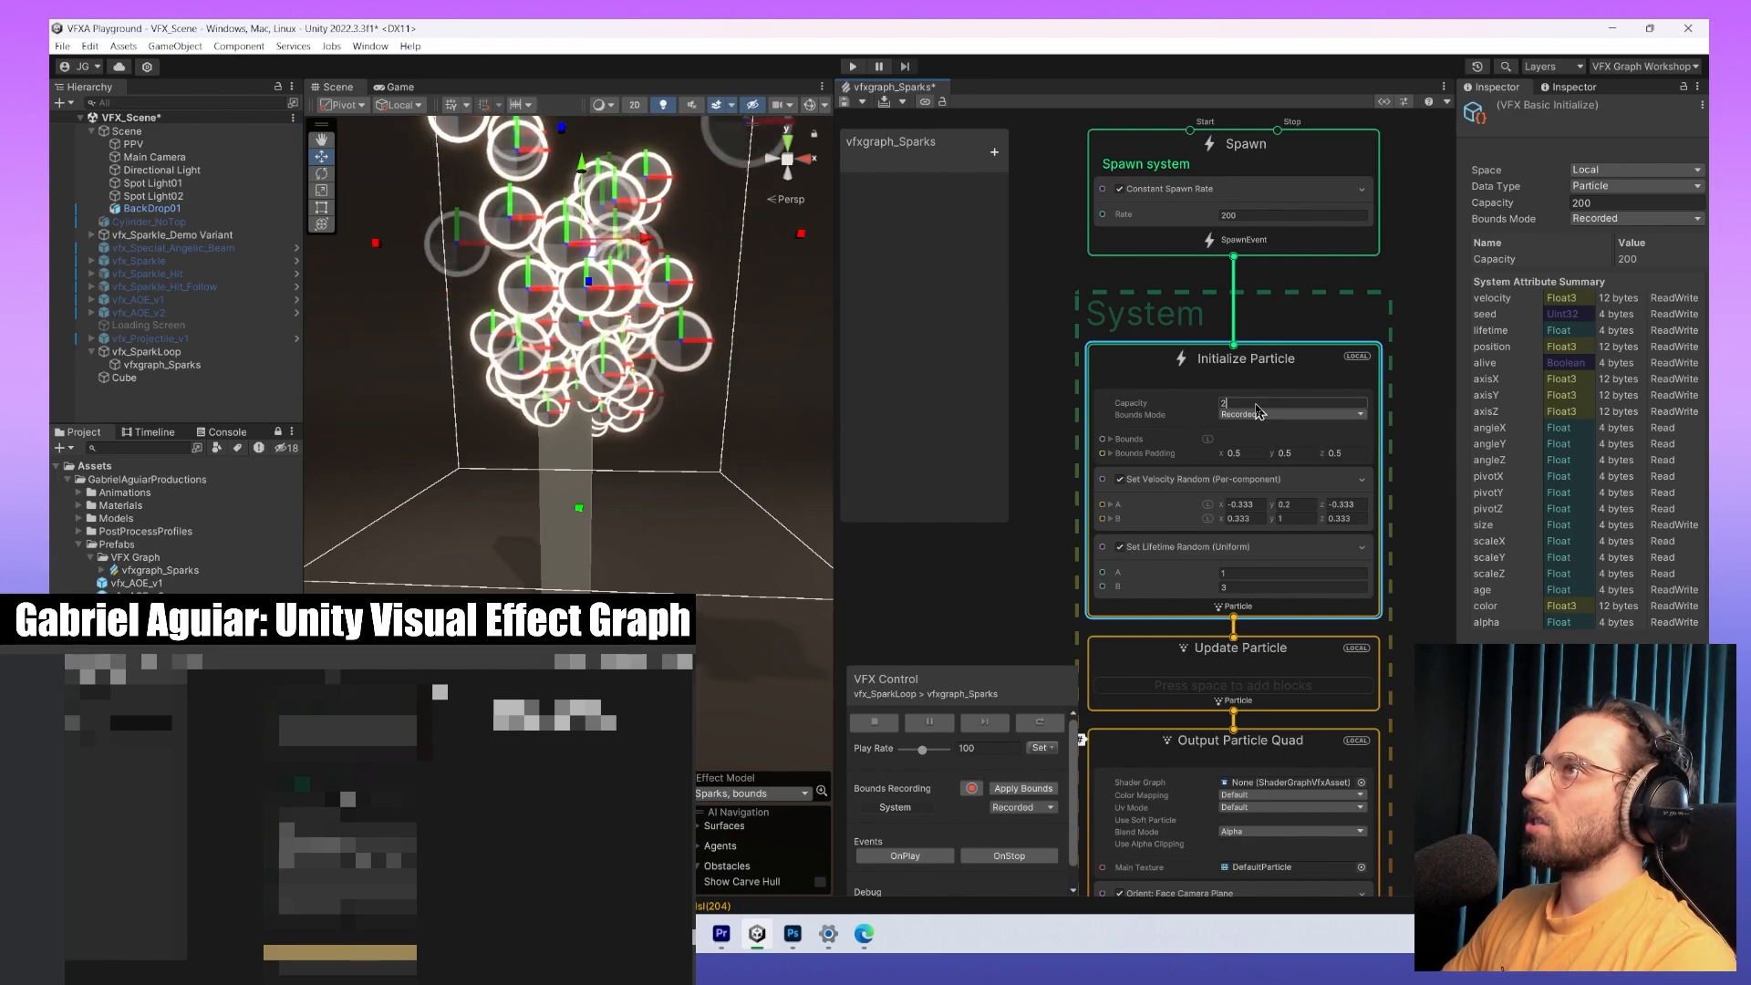
key("Return")
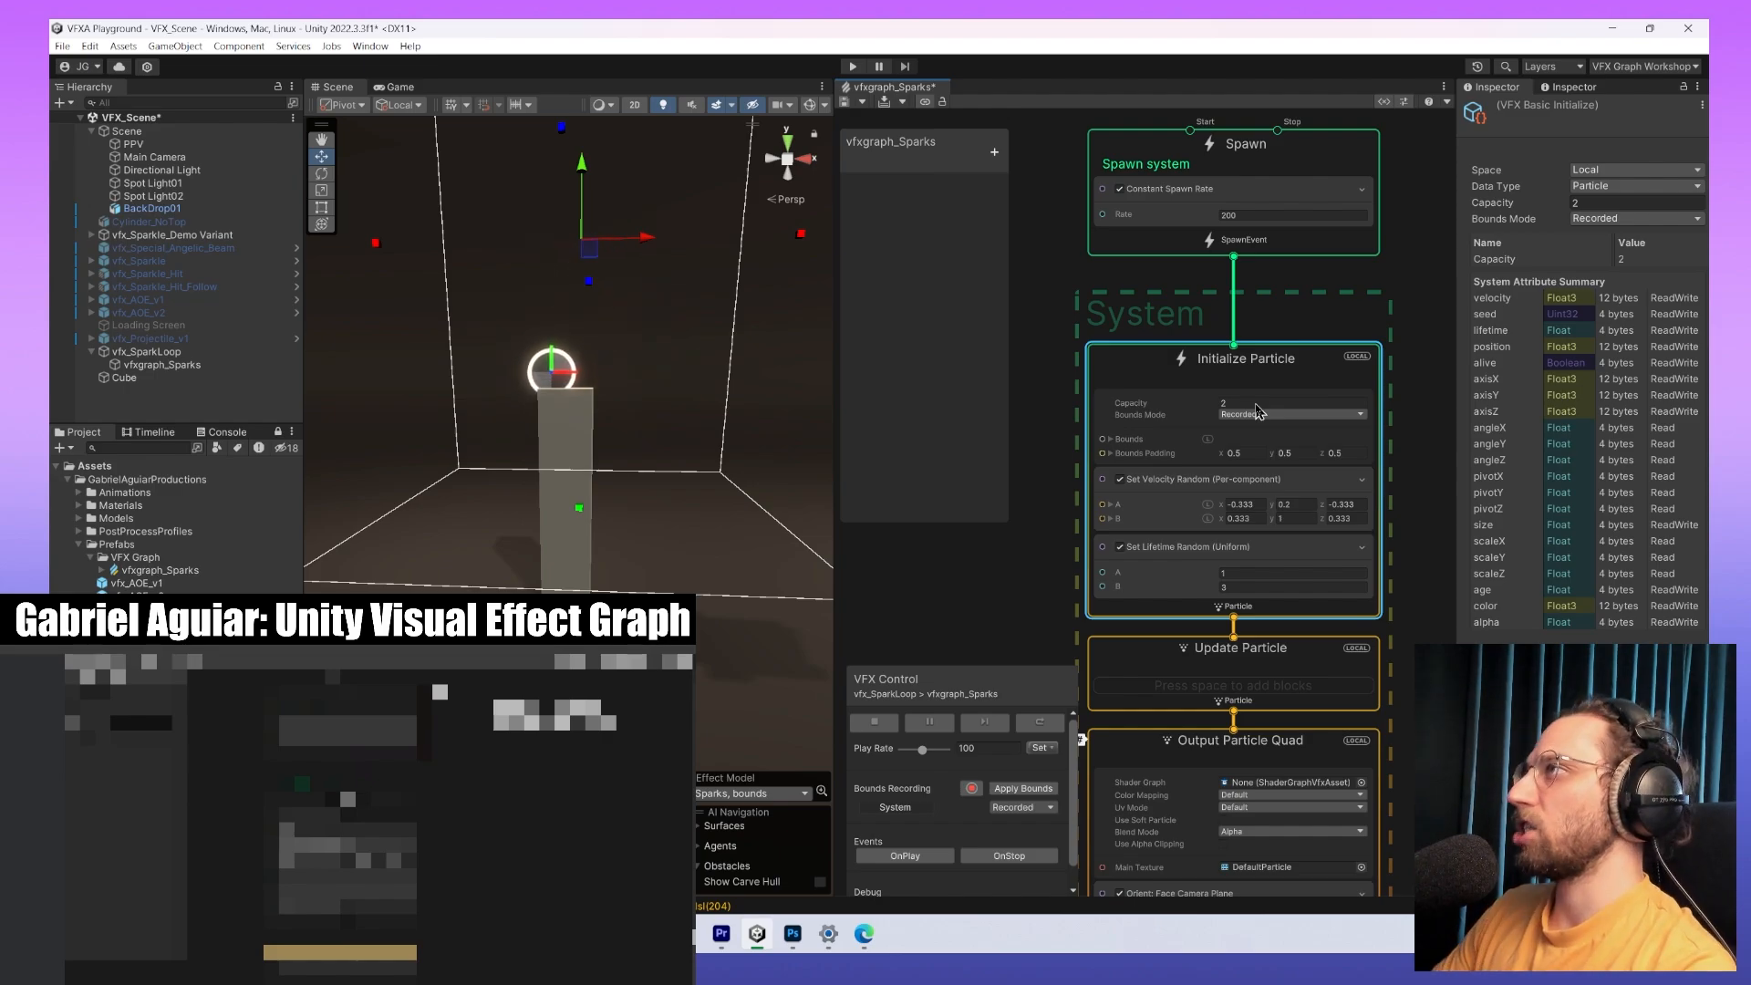
left_click(1257, 405)
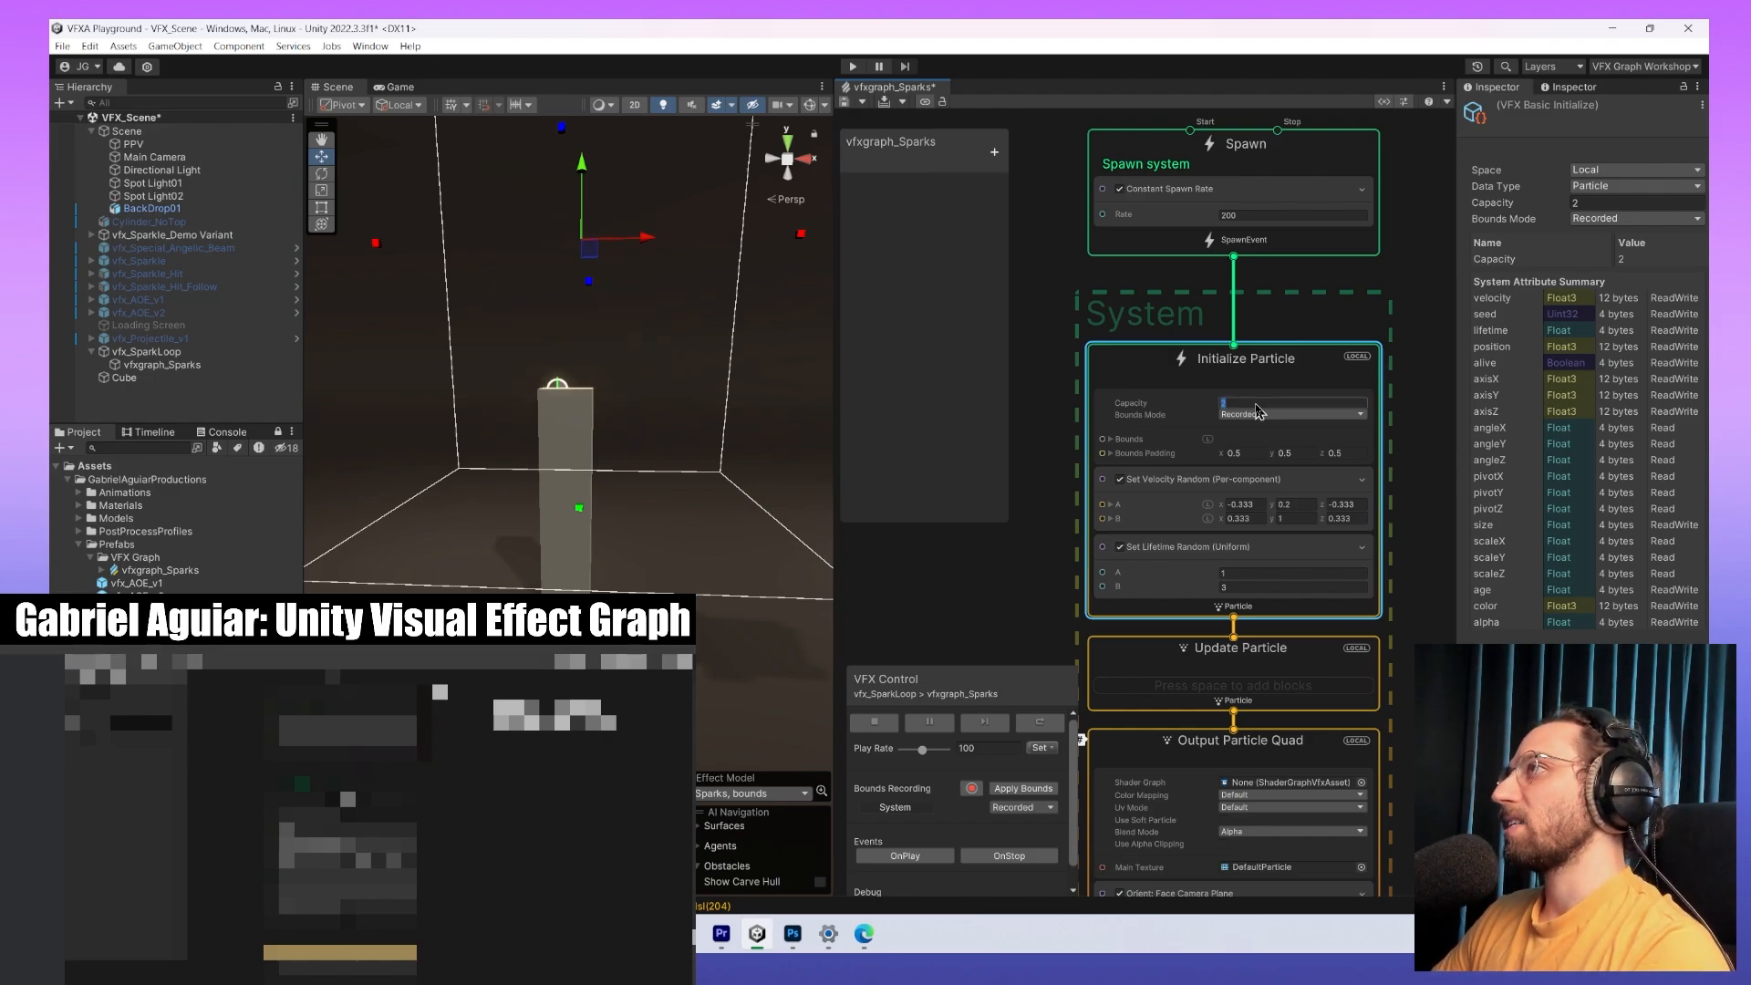
key("Return")
scroll(1190, 431, "up", 3)
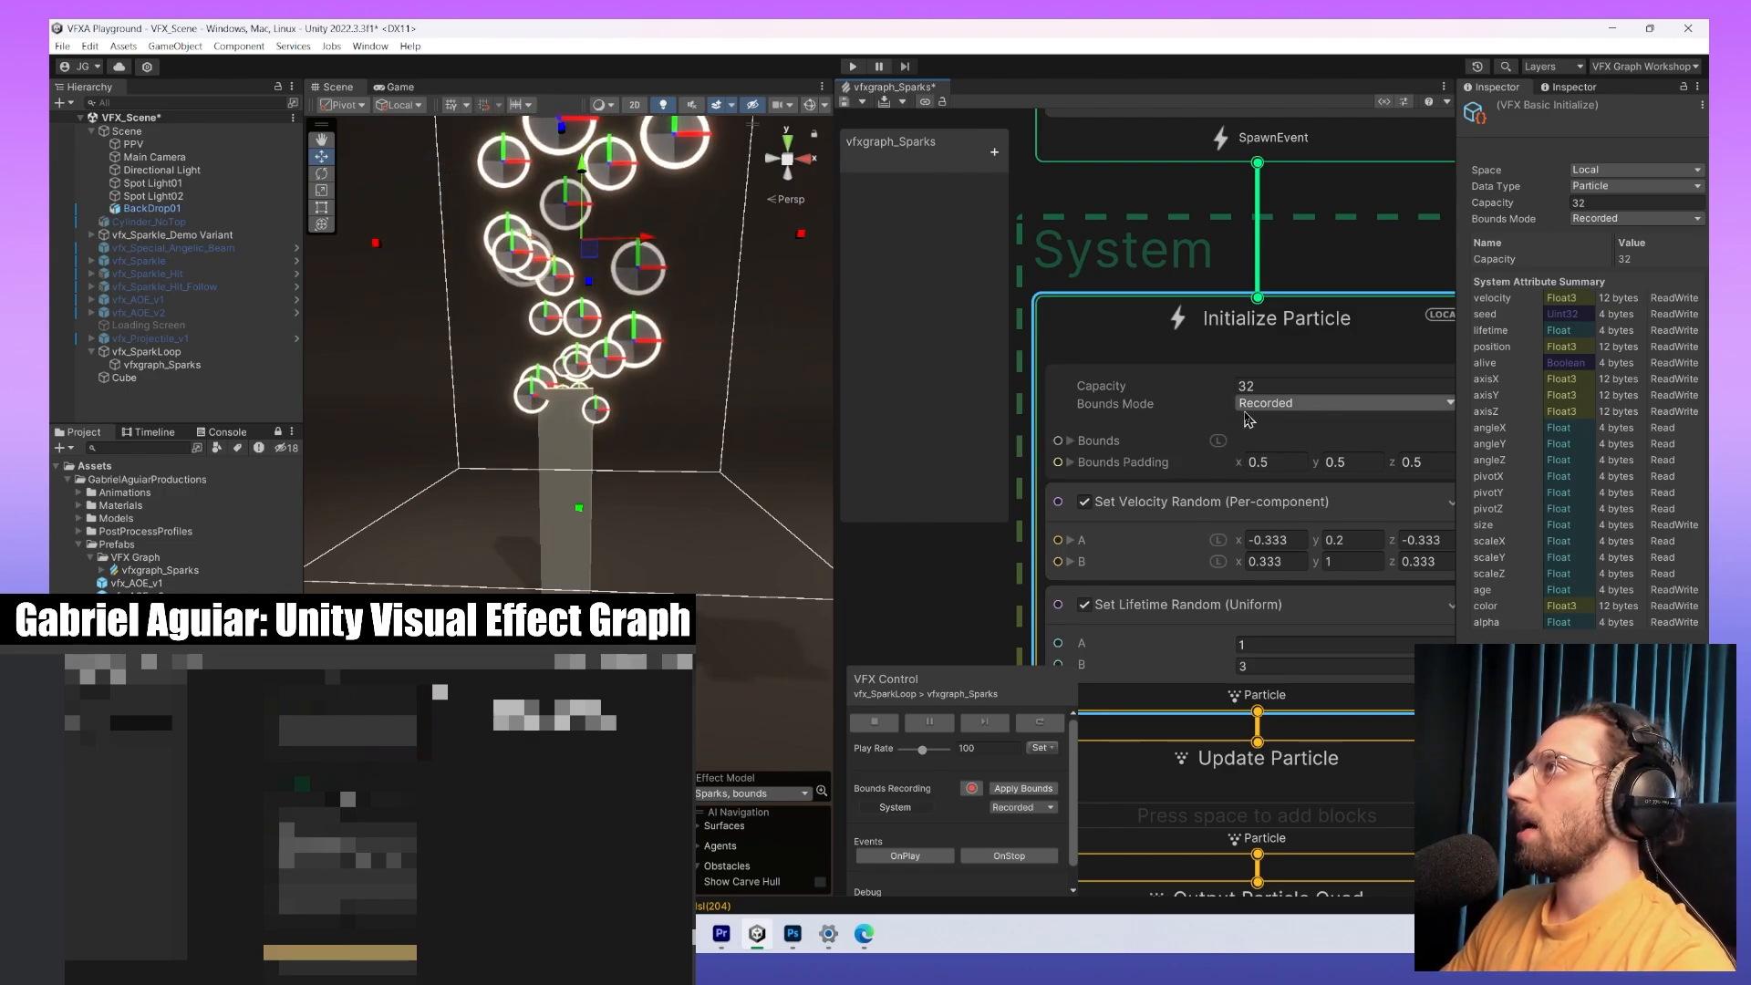
Try the Manual and Automatic bounds modes of the Initialize Particle context, and return the mode to Recorded.
left_click(1302, 405)
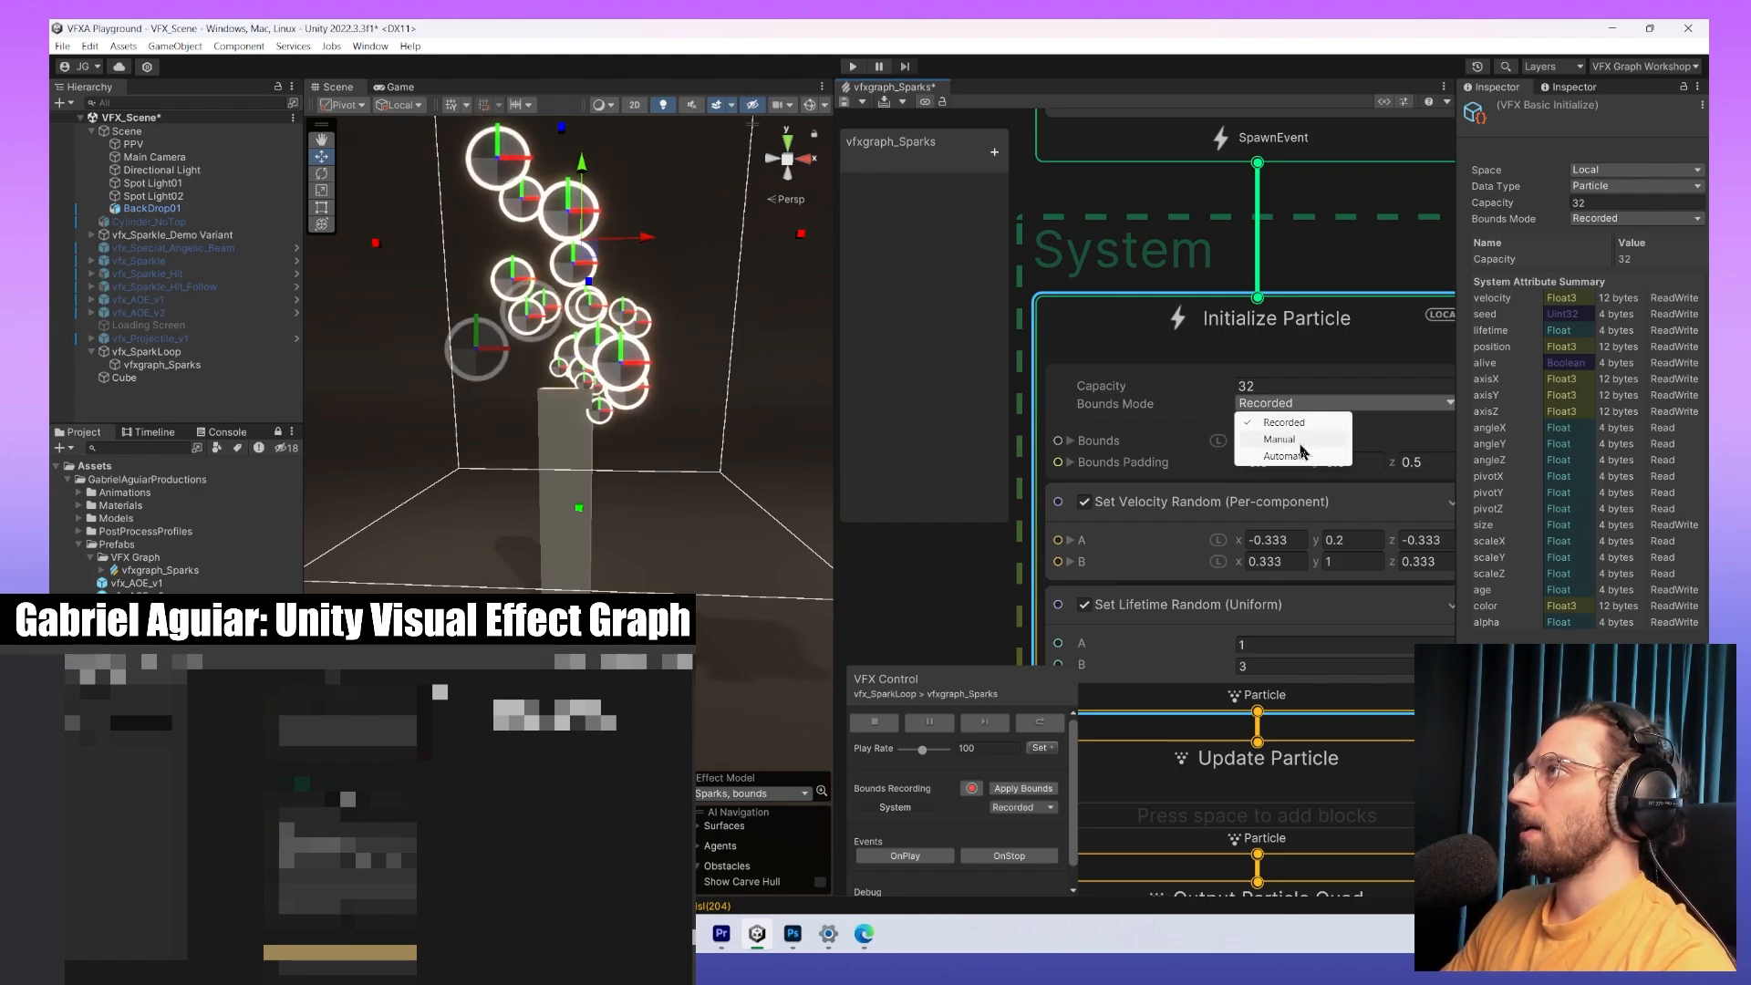
left_click(1300, 443)
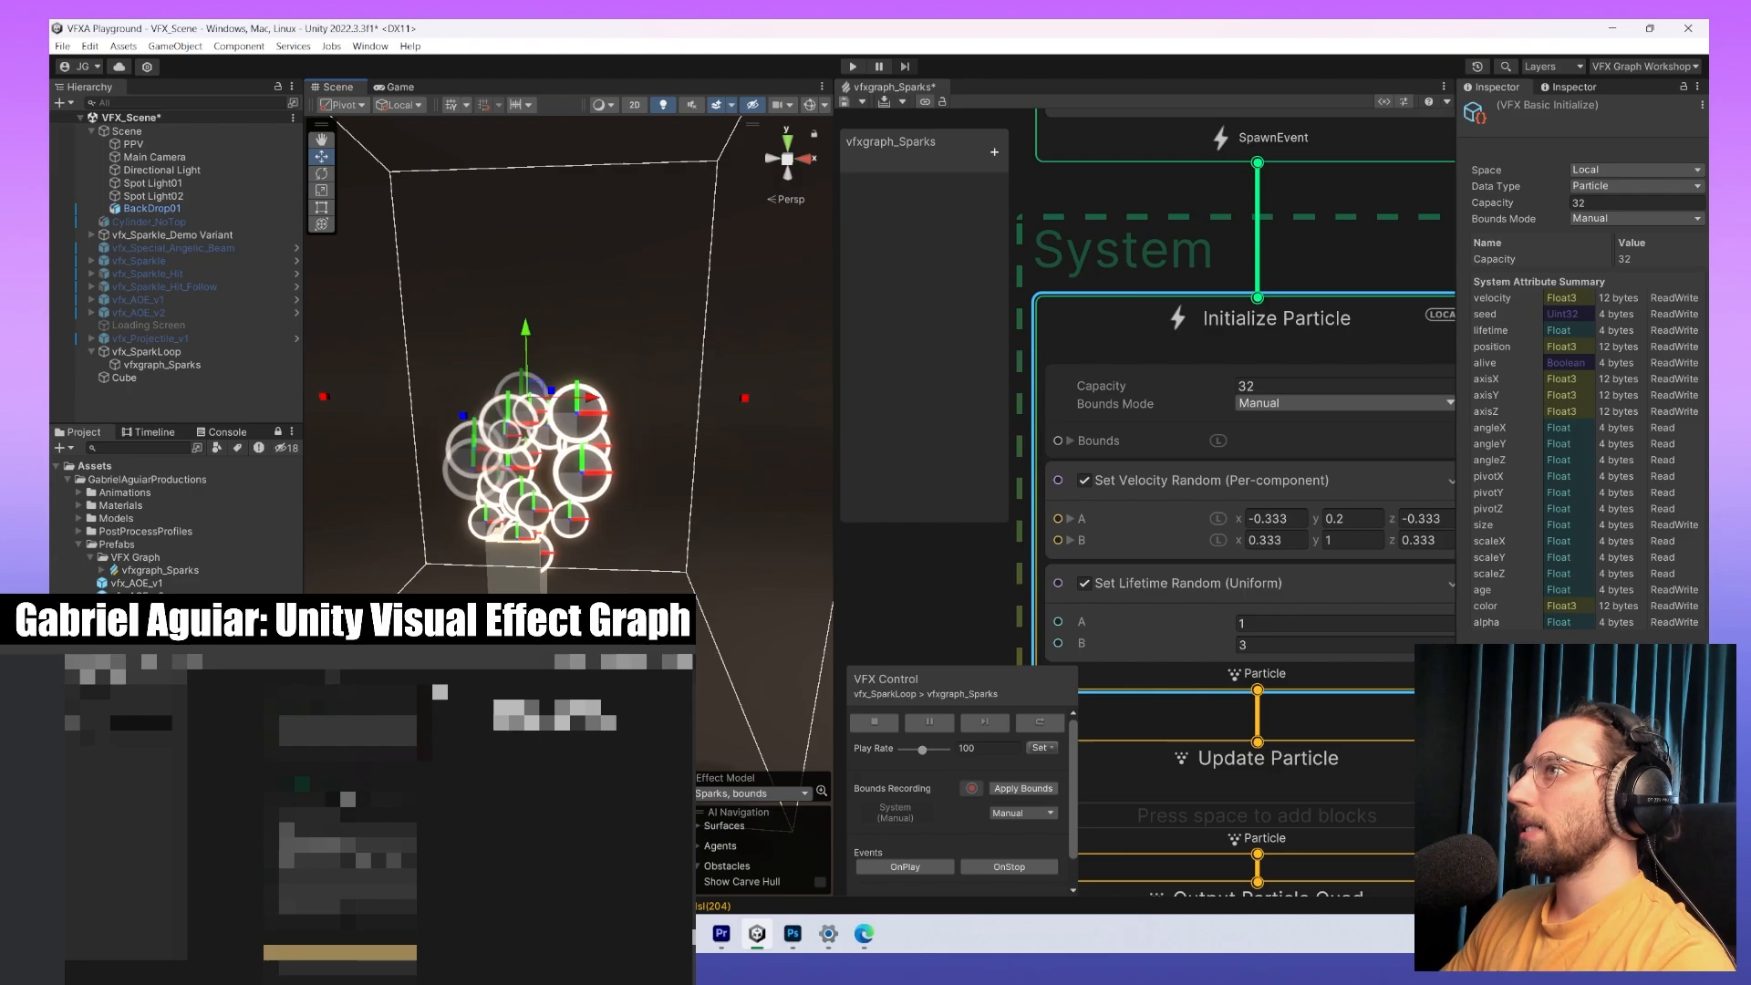
scroll(676, 427, "down", 3)
mouse_move(723, 415)
left_mouse_down()
mouse_move(600, 420)
mouse_move(524, 452)
mouse_move(698, 436)
left_mouse_up()
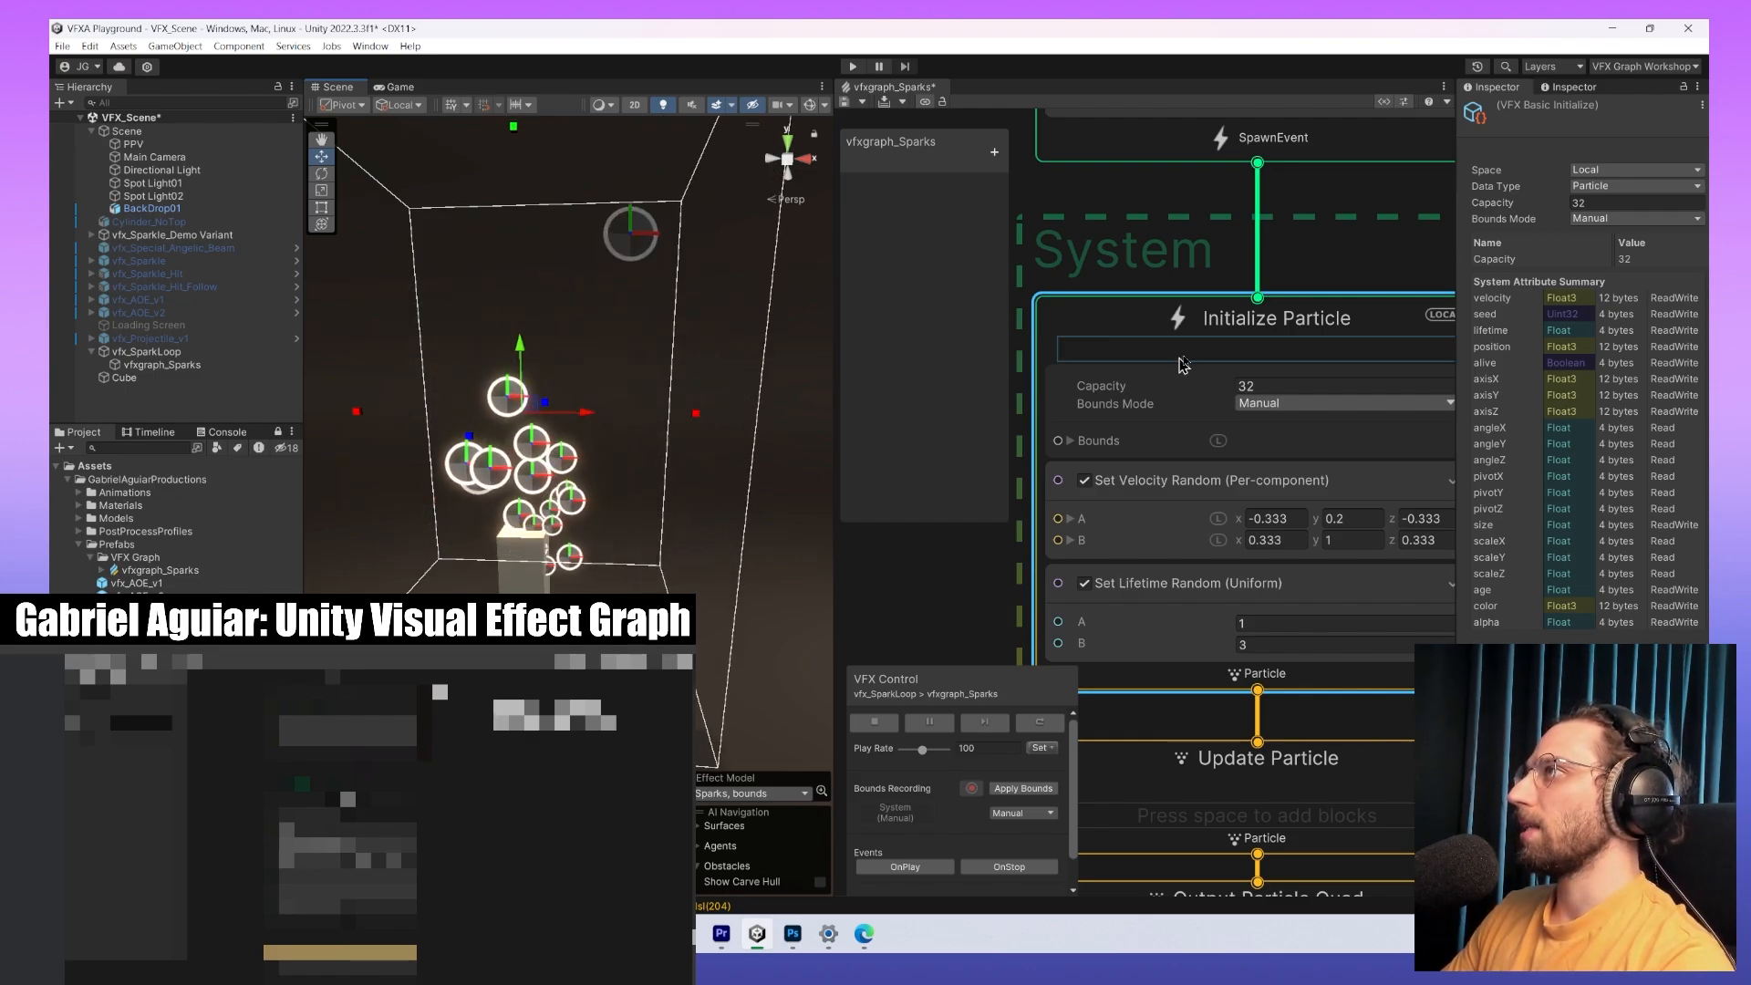
left_click(1314, 403)
left_click(1304, 456)
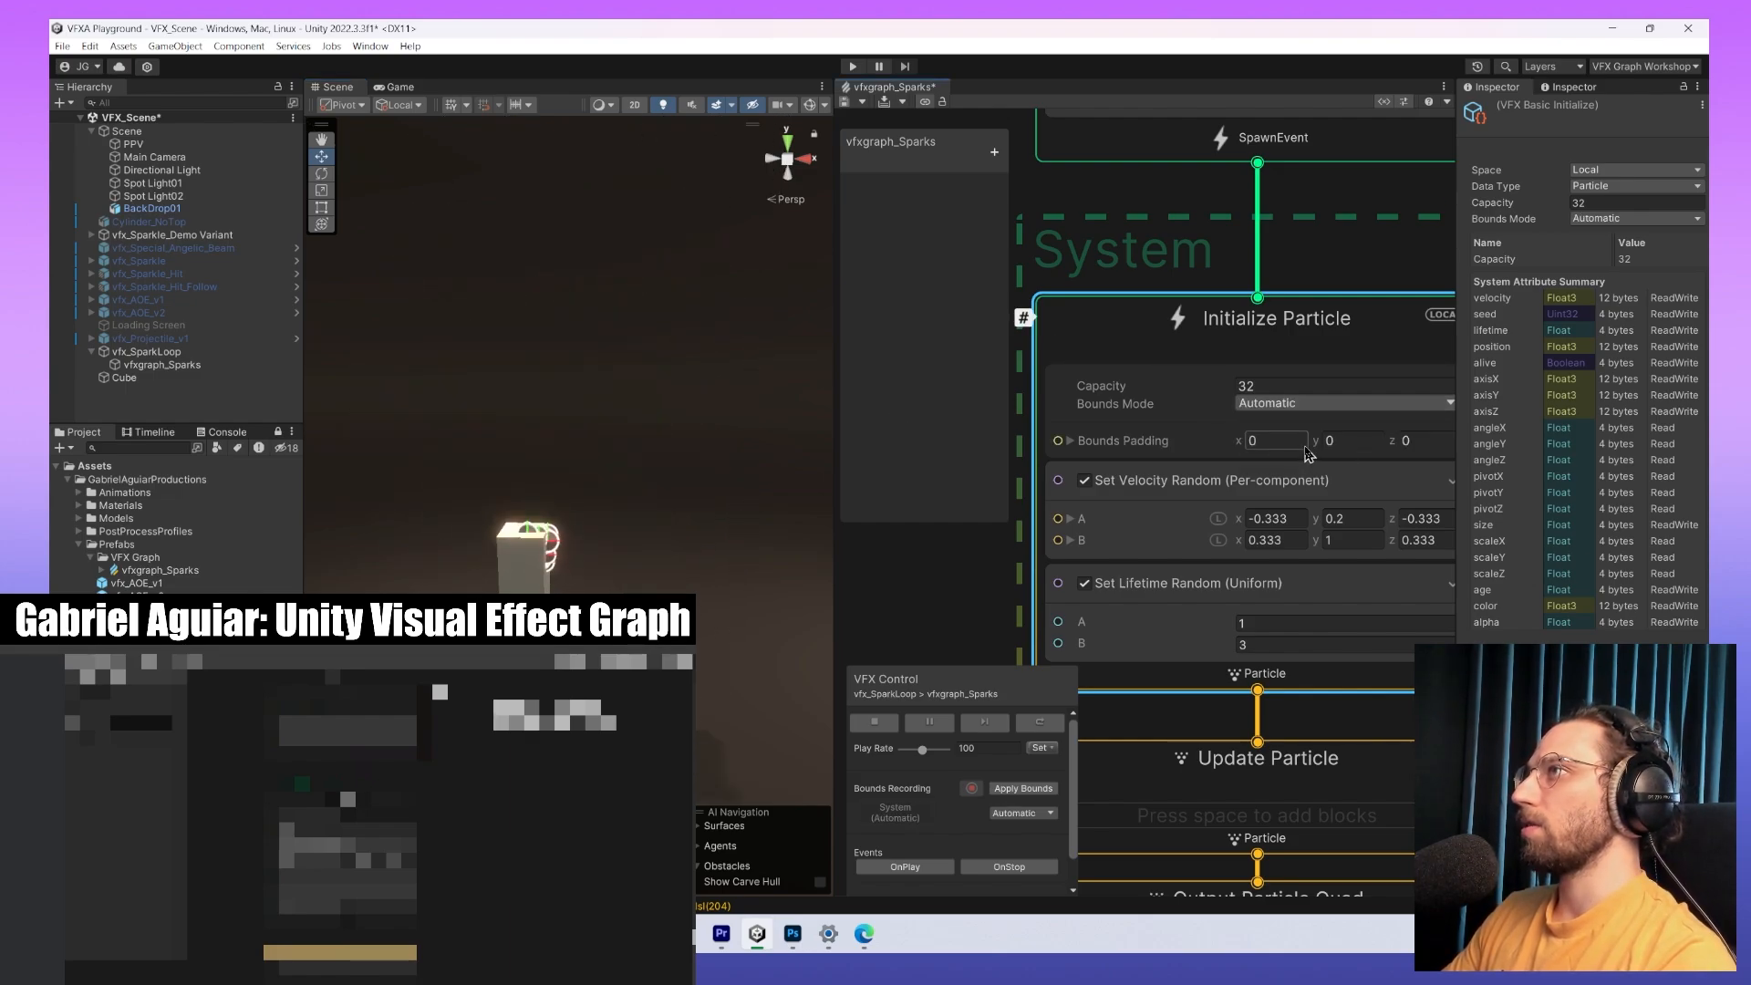
left_click(1308, 404)
left_click(1311, 432)
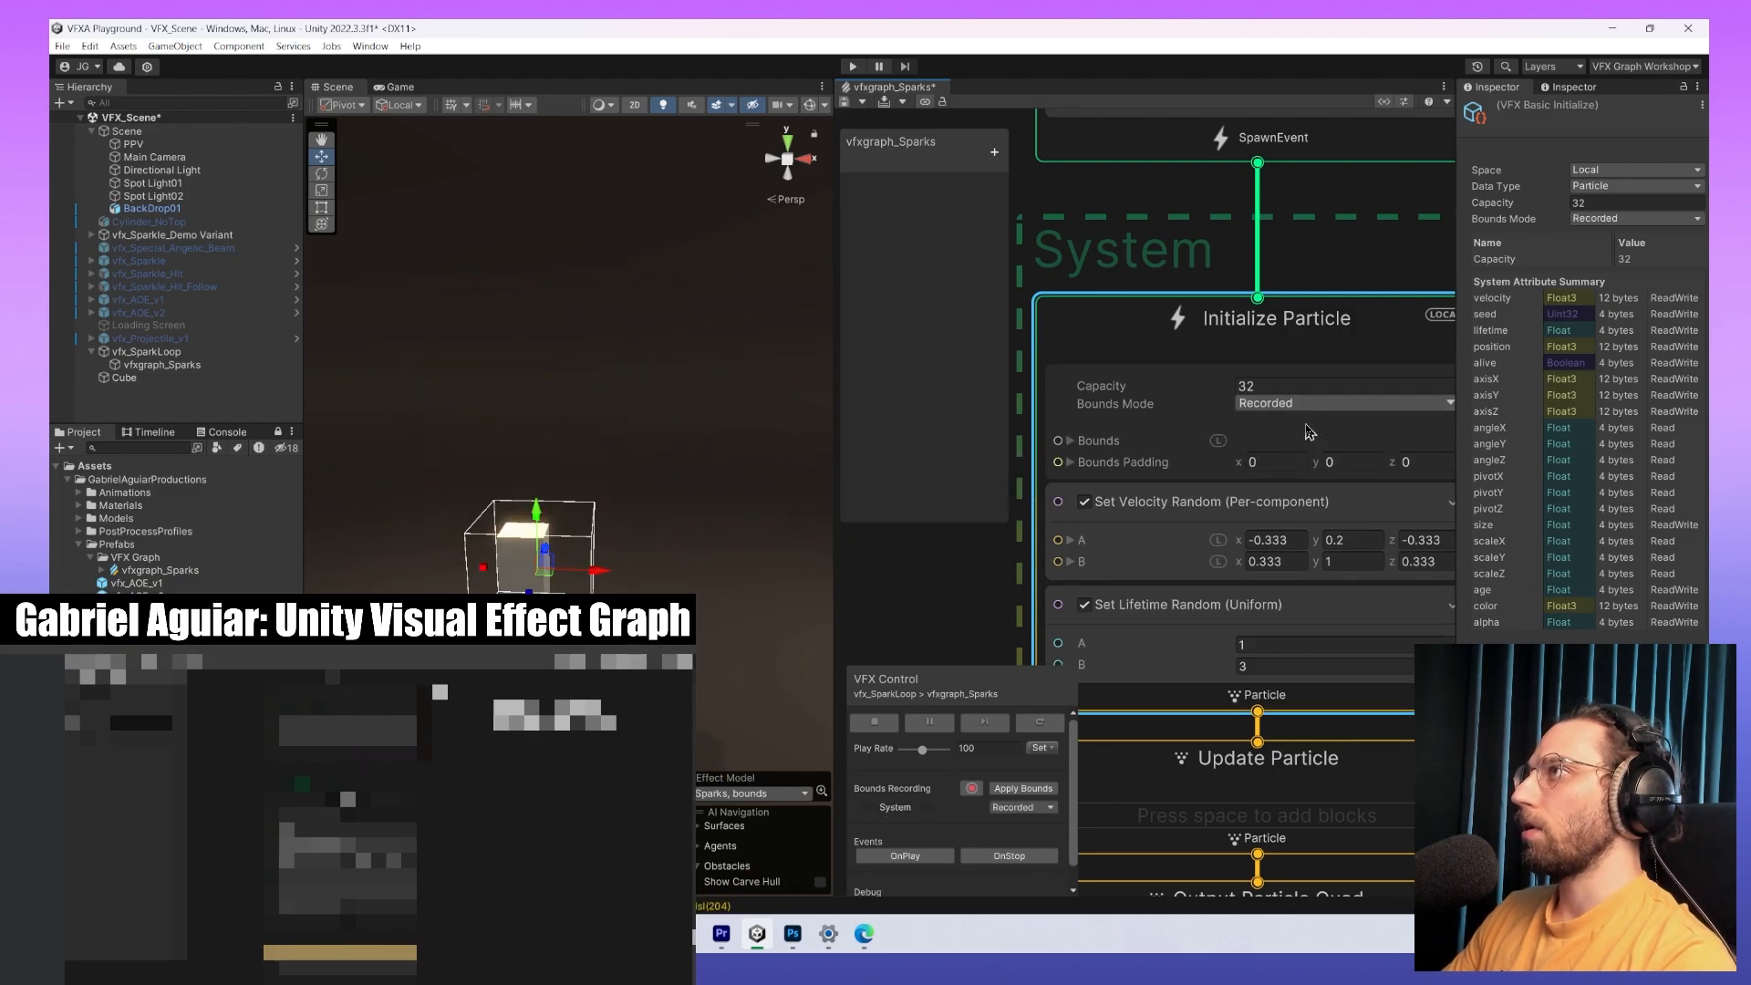
Inspect the recorded bounds around the pillar, check the space options for Bounds, and expand the Bounds Padding components.
scroll(576, 661, "up", 3)
middle_click_drag(576, 662, 660, 542)
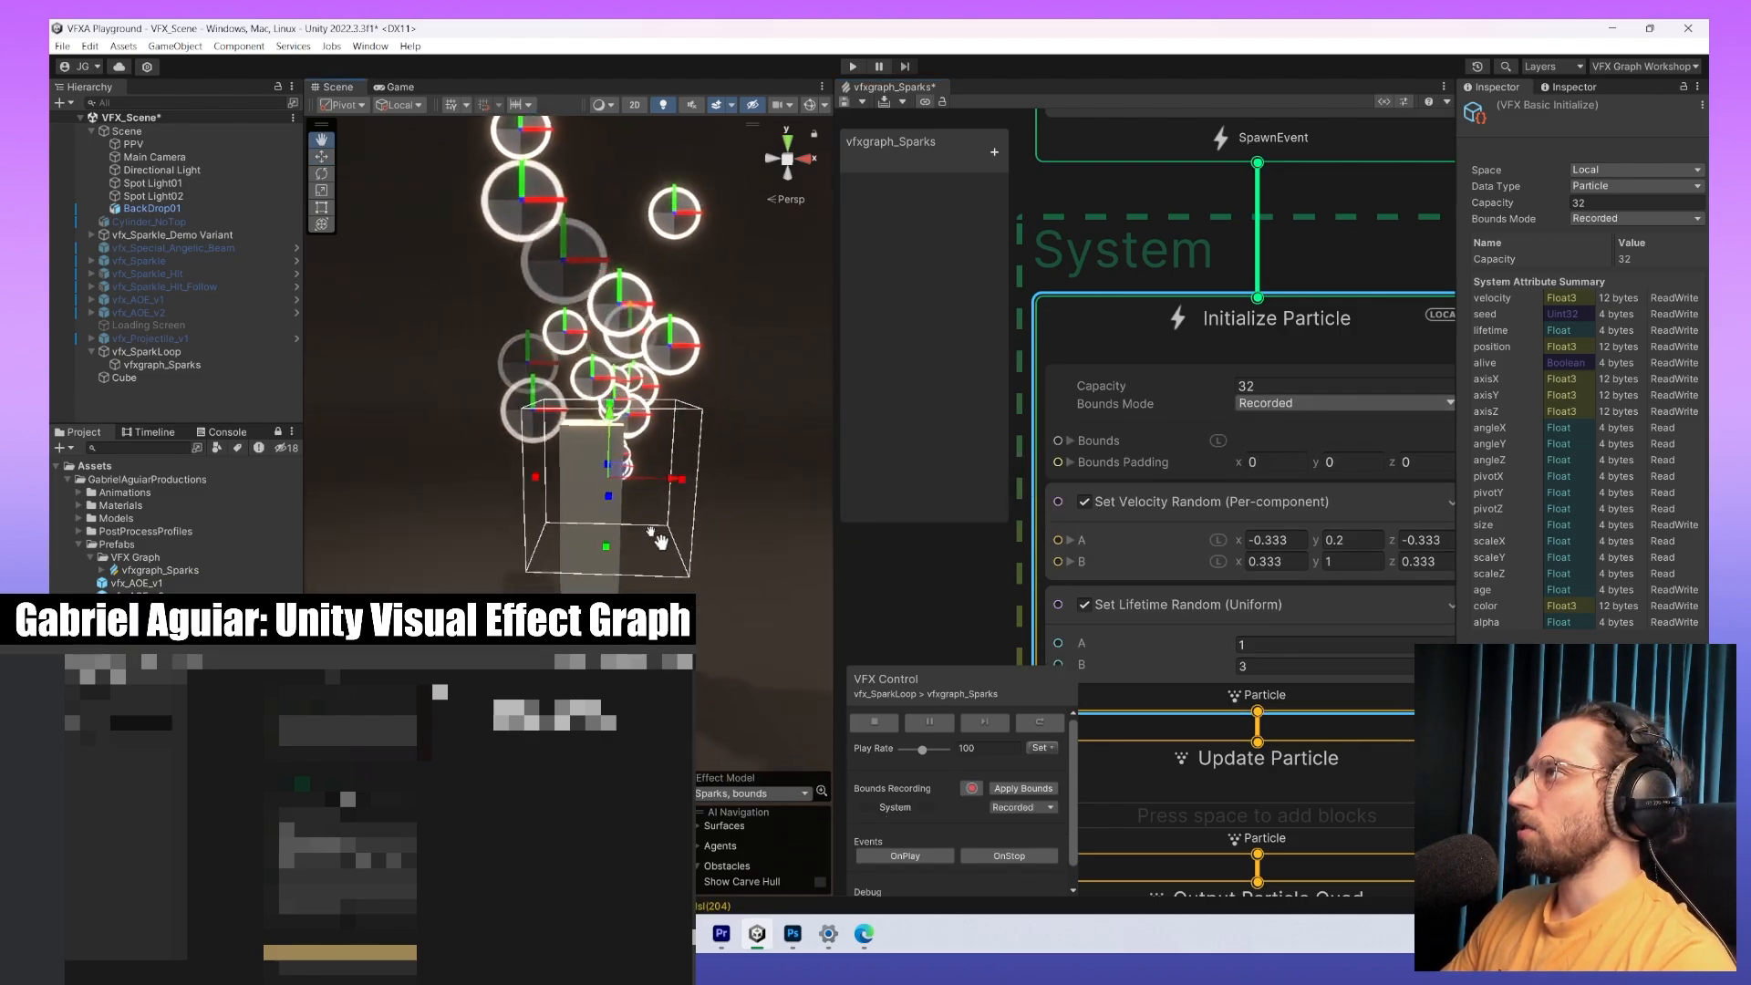
scroll(1259, 415, "down", 1)
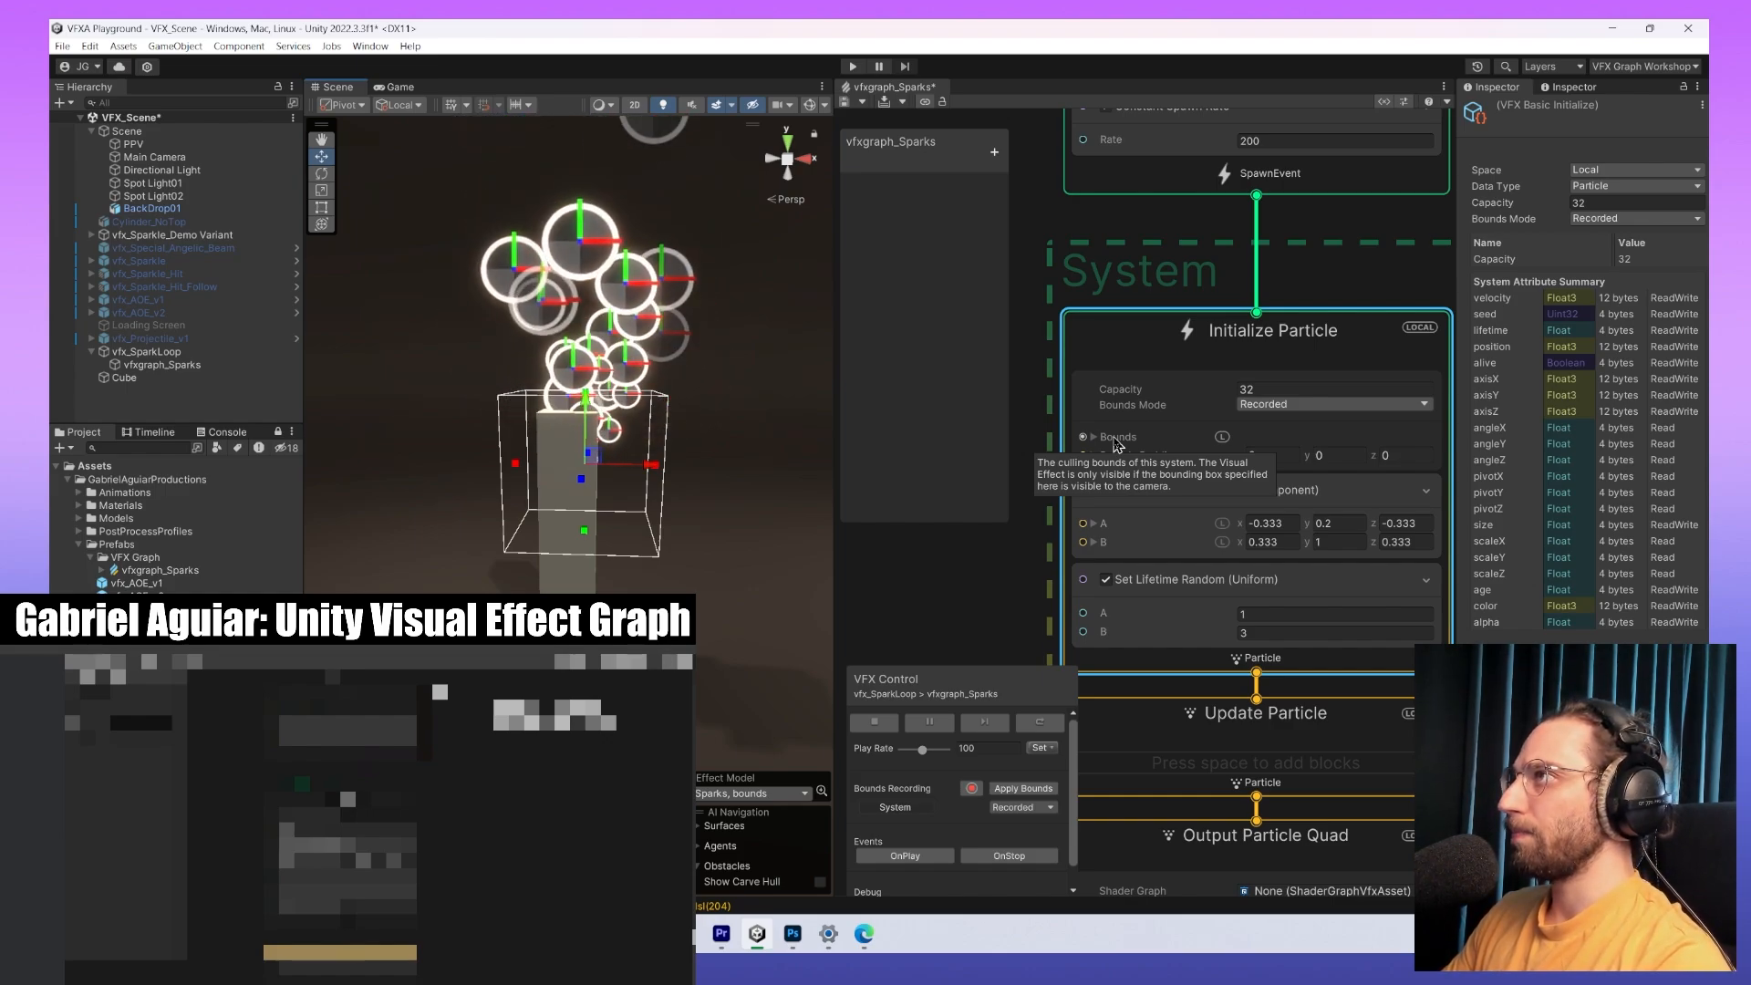
left_click(1223, 437)
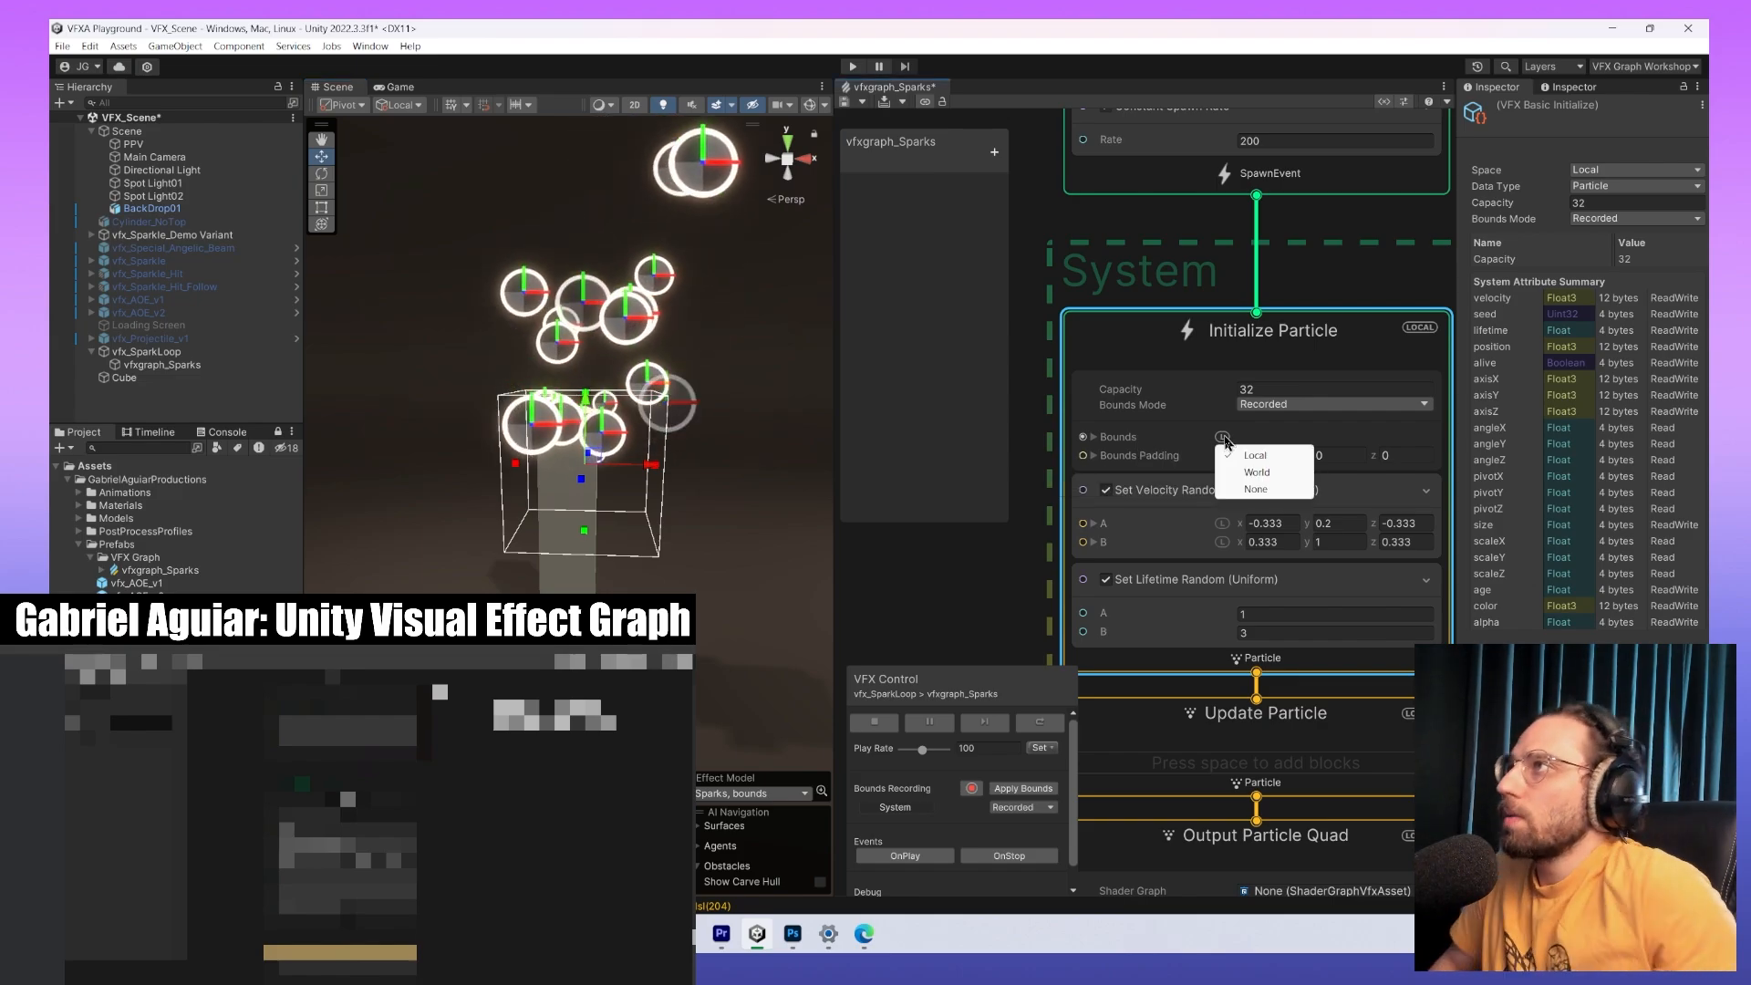
left_click(1099, 465)
left_click(1095, 458)
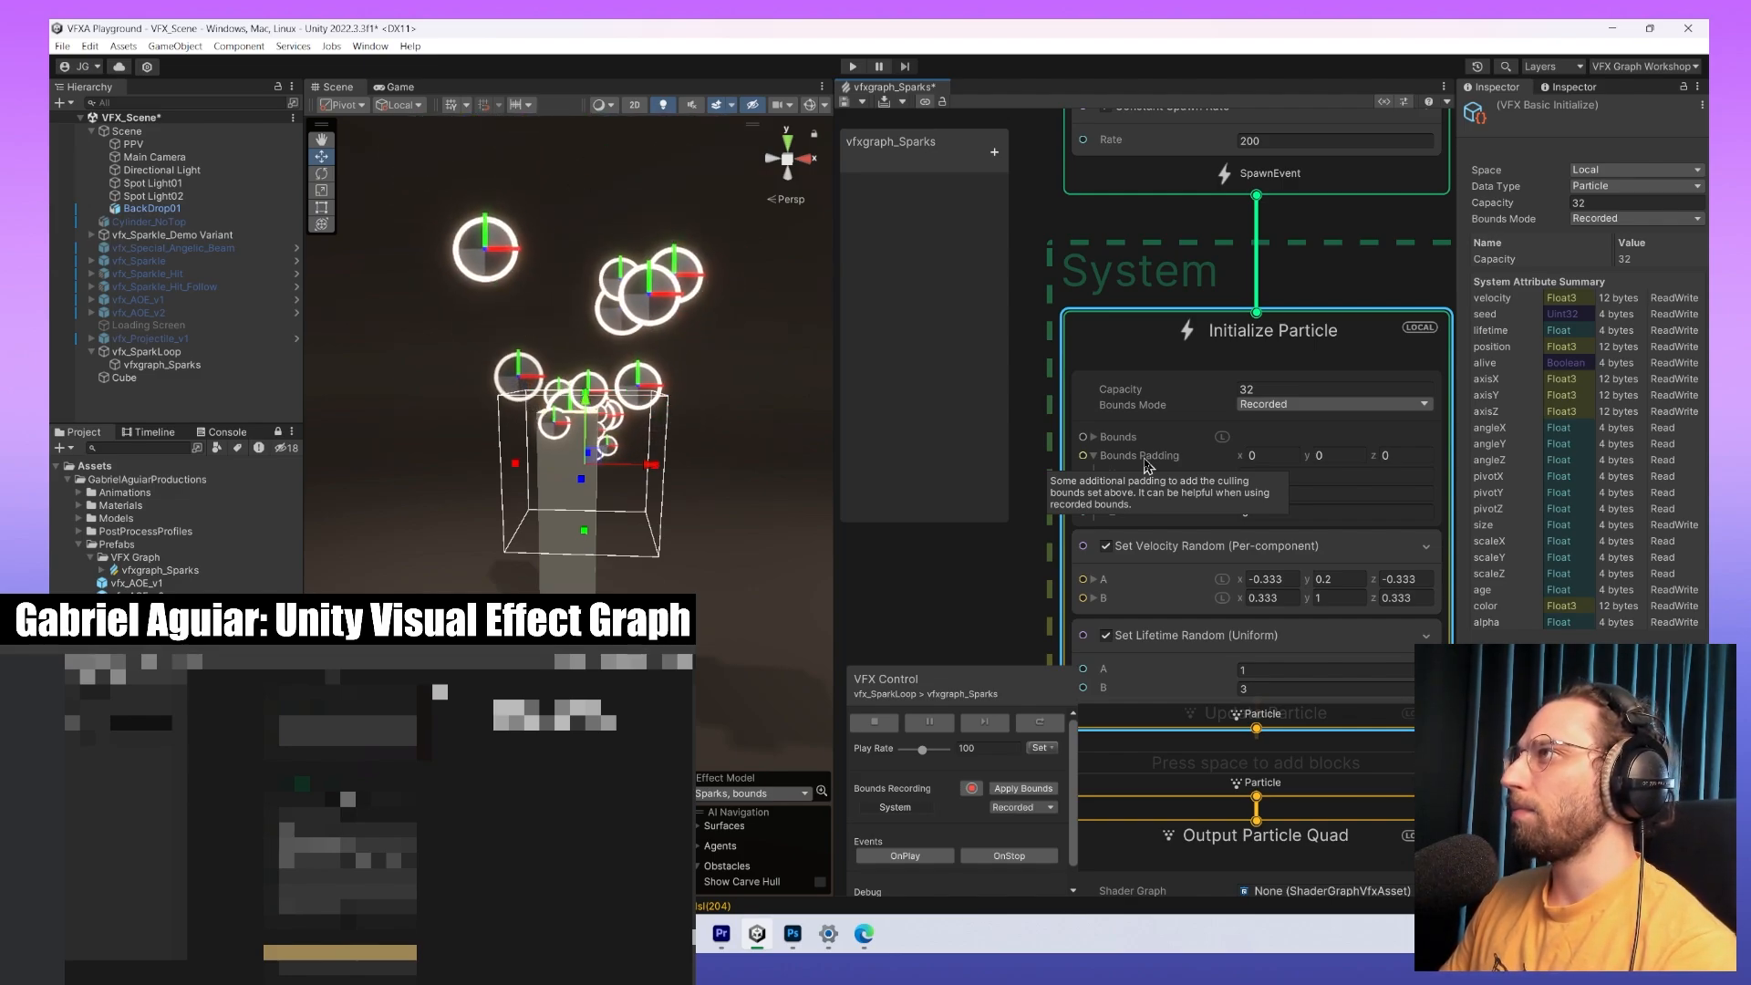
scroll(1147, 463, "up", 1)
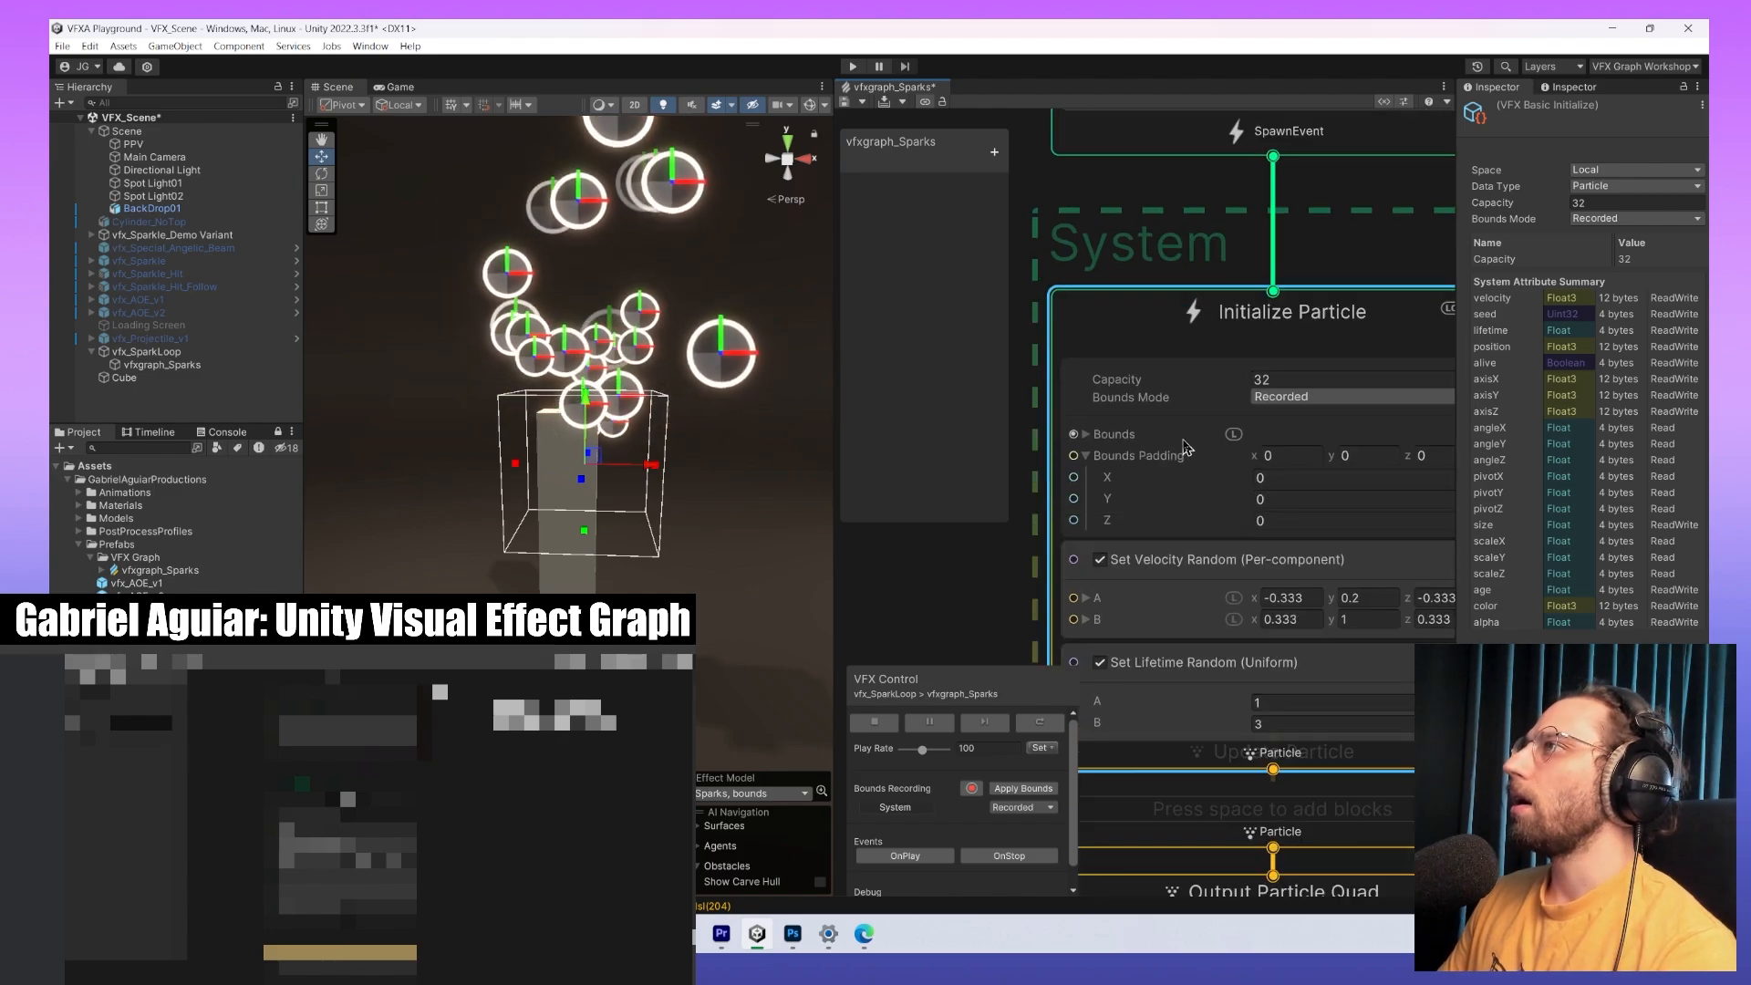
scroll(1179, 446, "down", 1)
Try extreme velocities in Set Velocity Random by setting A's x to 3 and y to 20.
left_click(1185, 547)
middle_click_drag(1186, 547, 1173, 386)
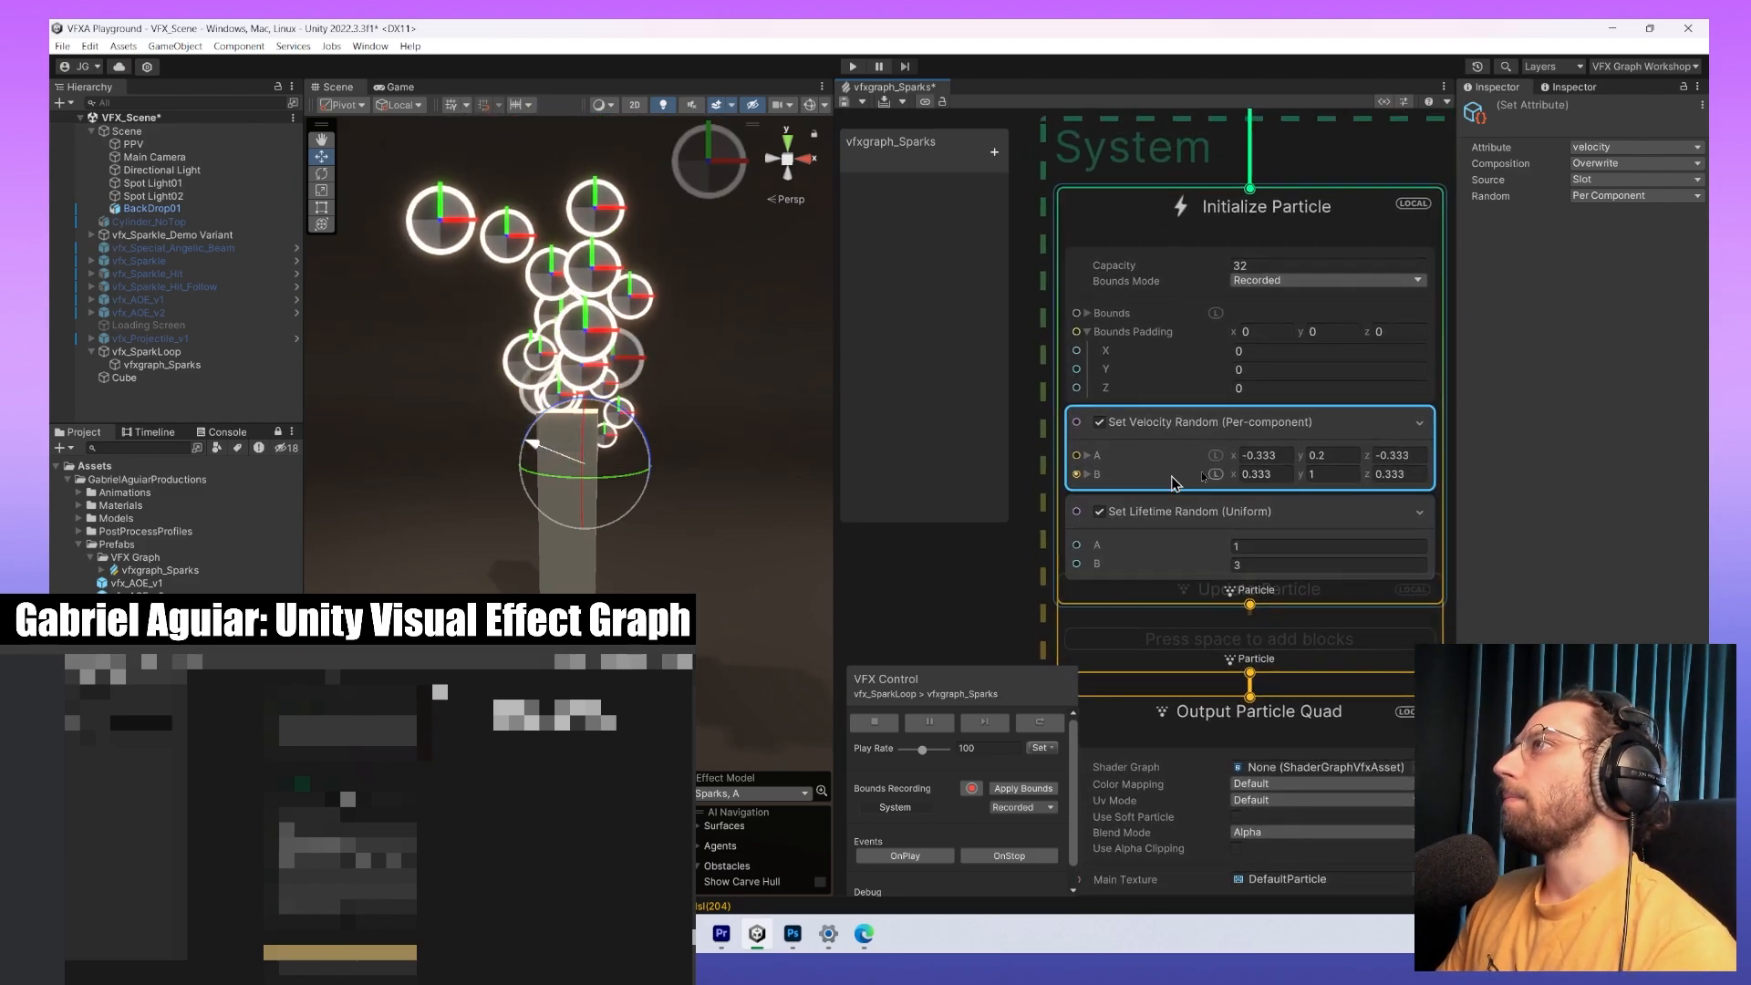
left_click(1276, 459)
type("3")
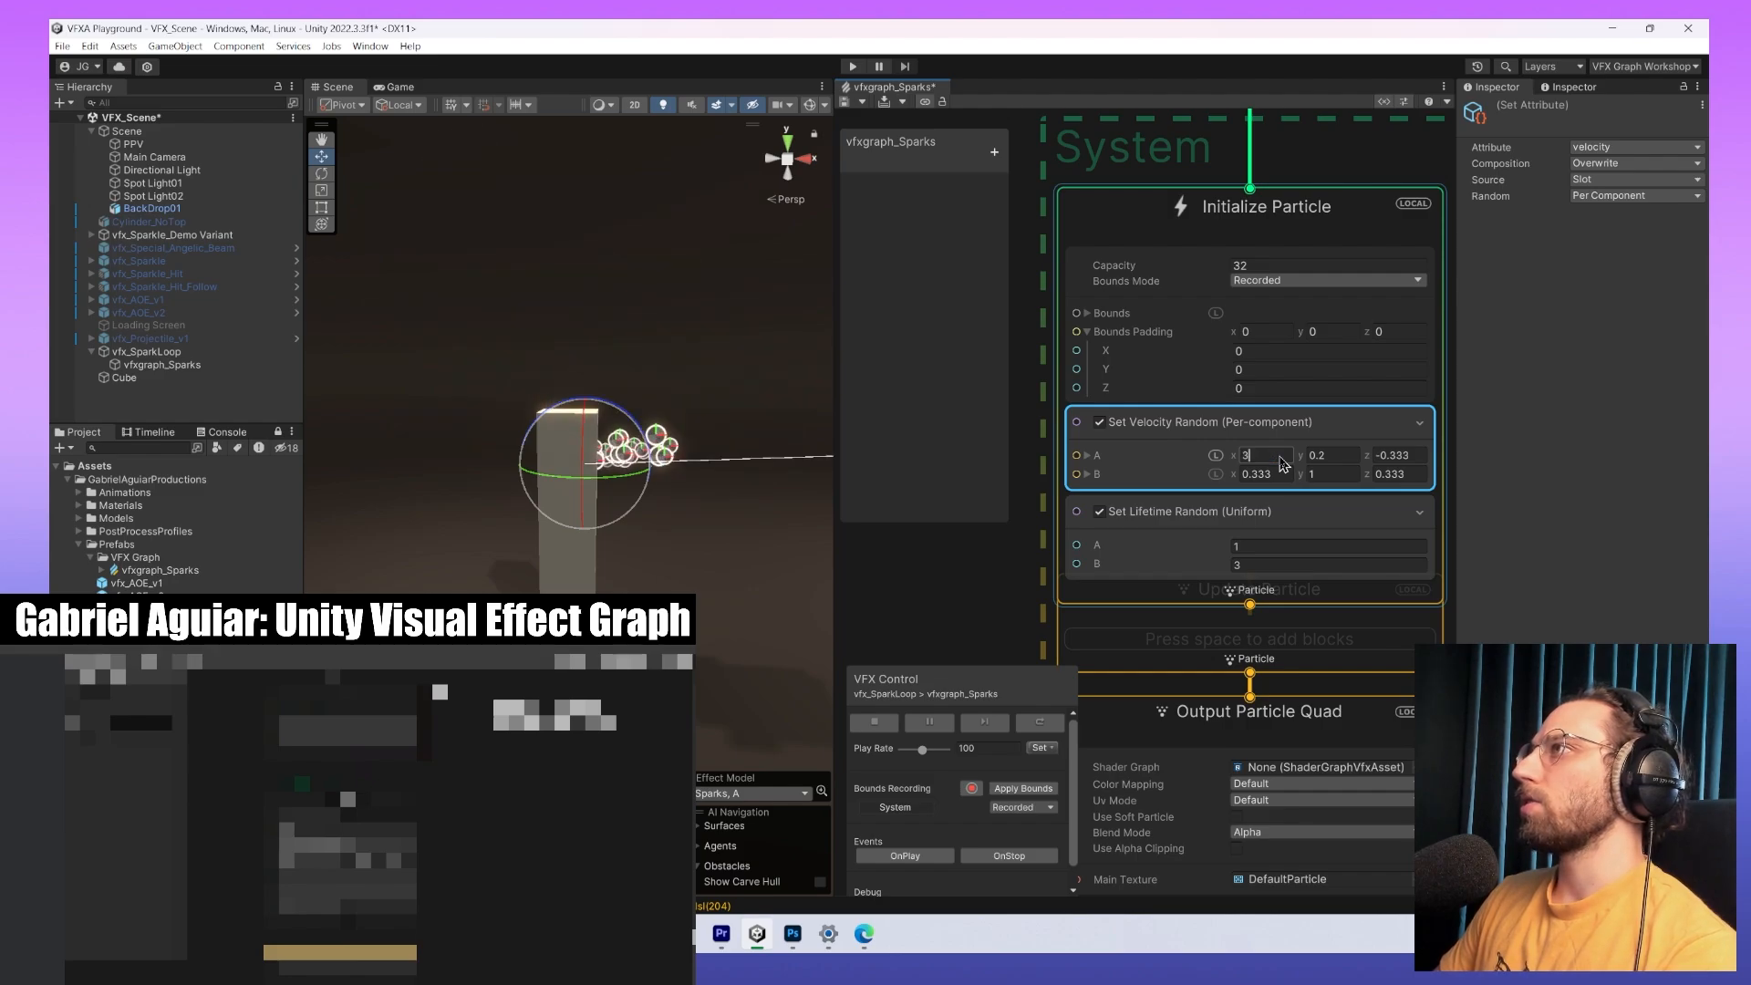
key("Return")
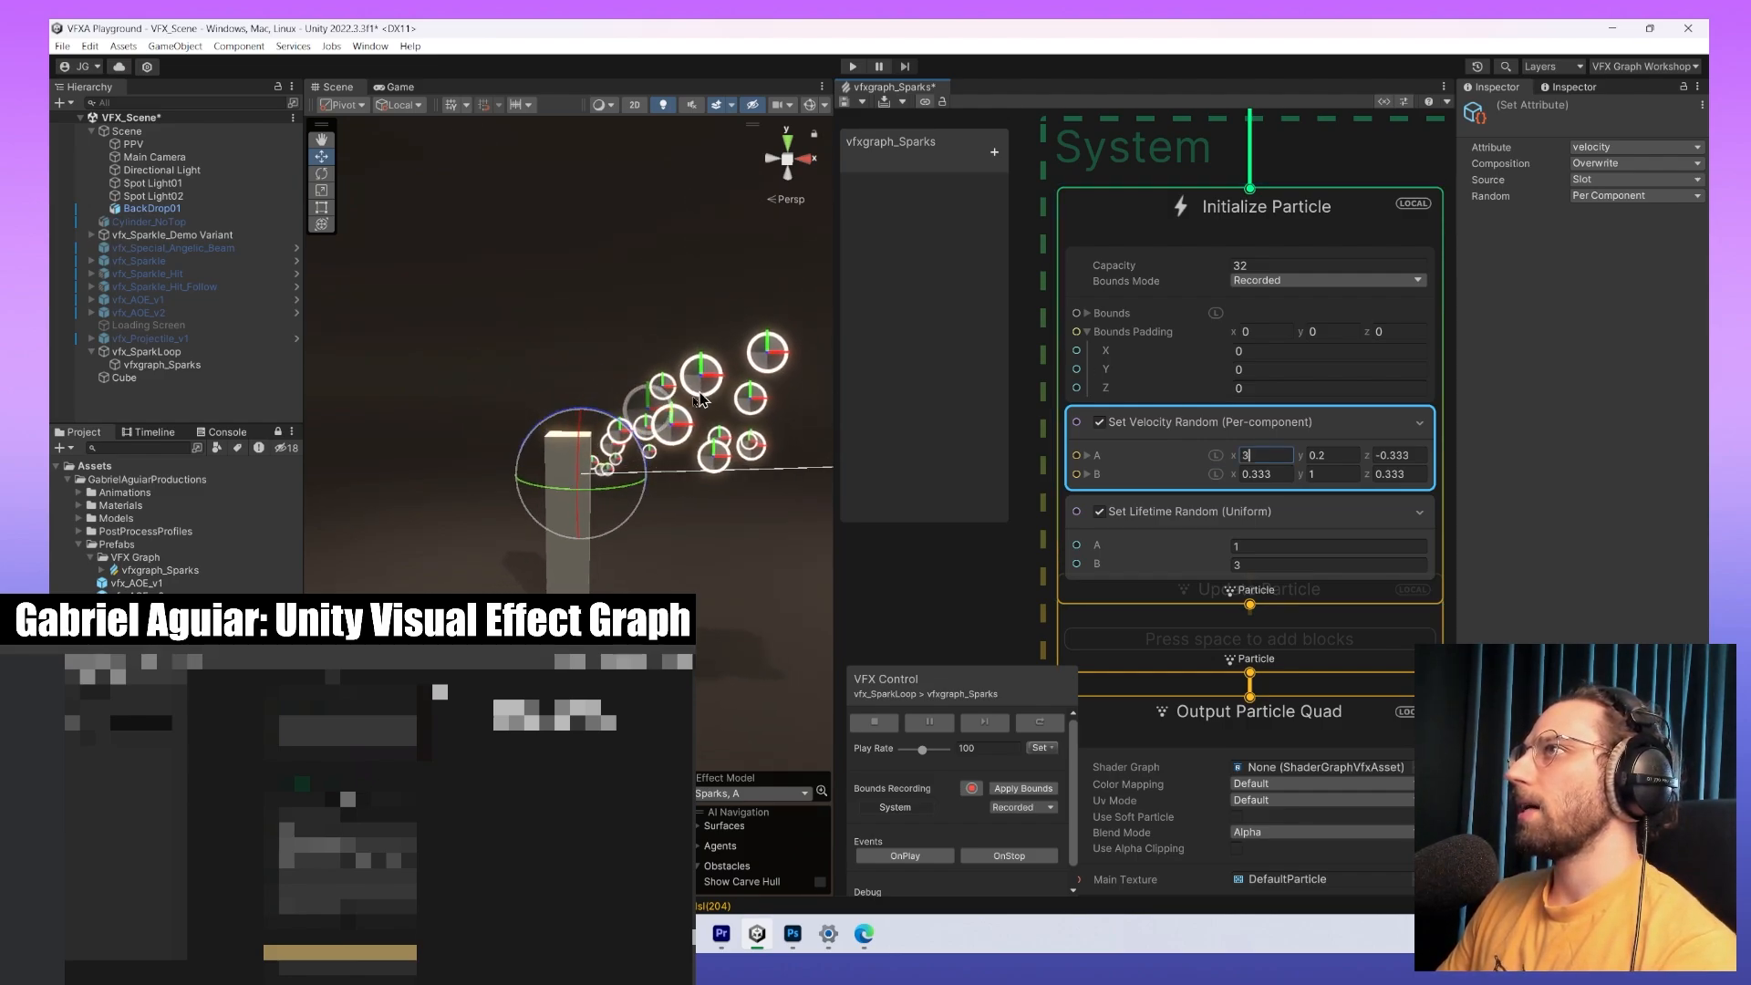
left_click(1333, 455)
type("20")
key("Return")
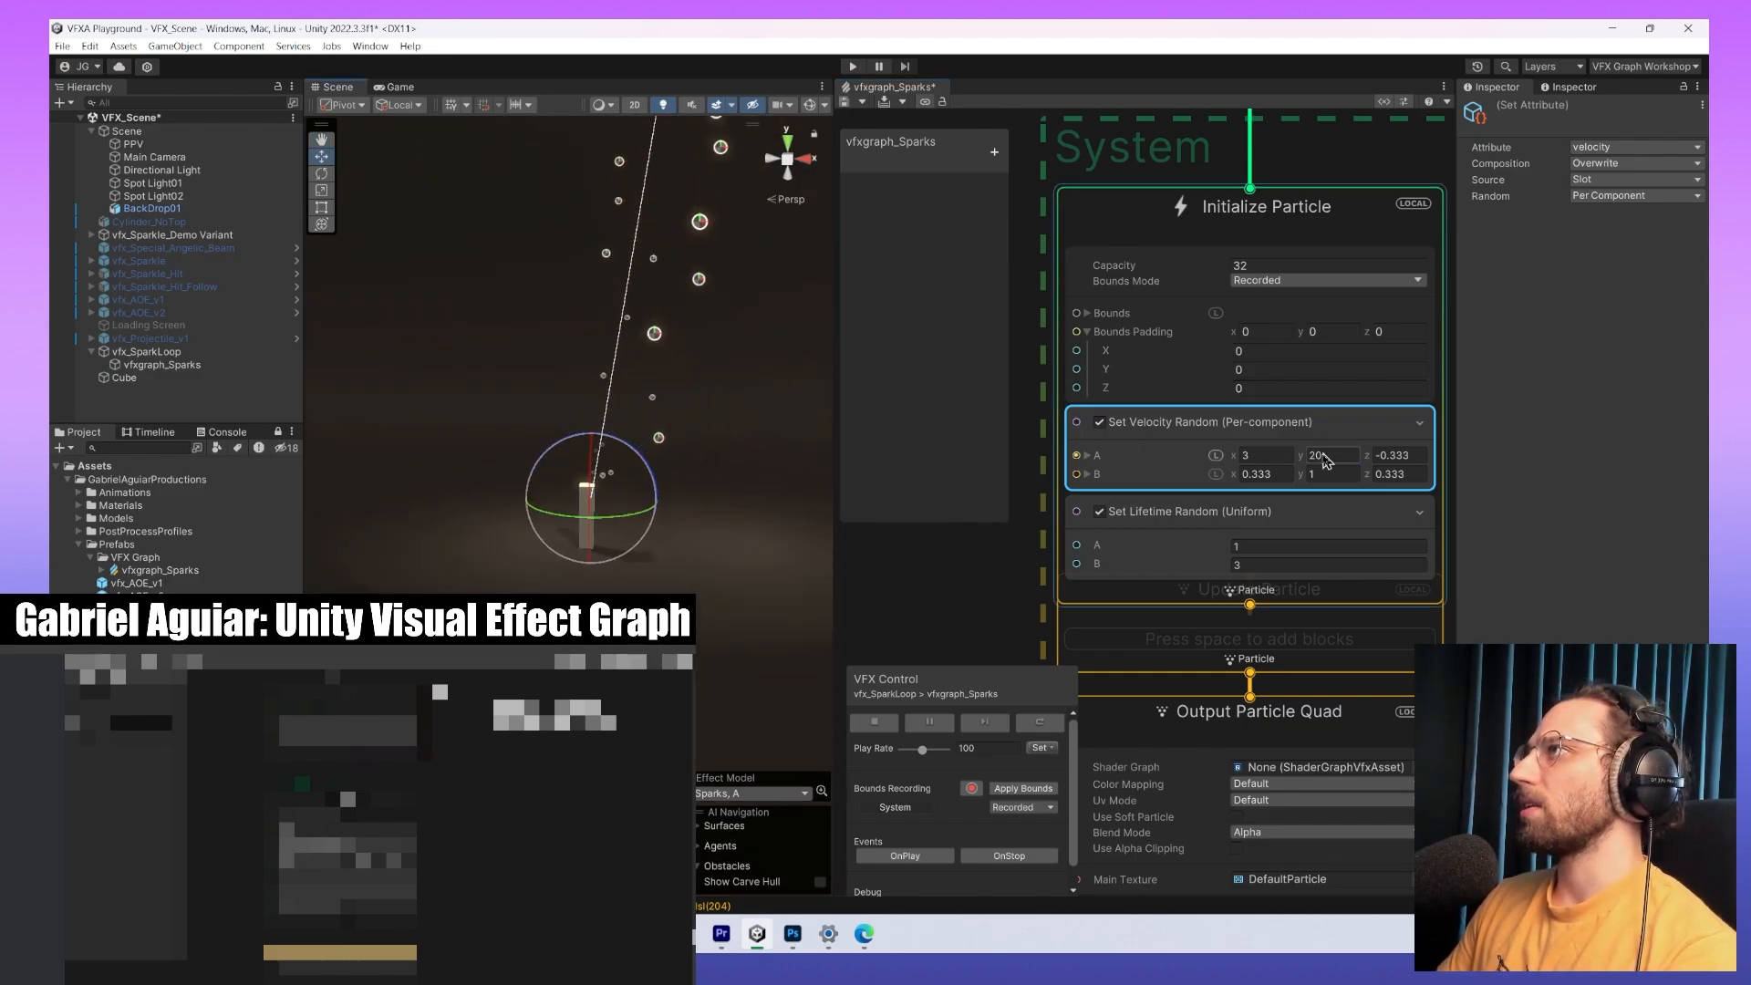
Set the A velocity of the Set Velocity Random block to 0.3 in x and 0.2 in y.
left_click(1263, 455)
type("0.3")
key("Tab")
type(".2")
key("Return")
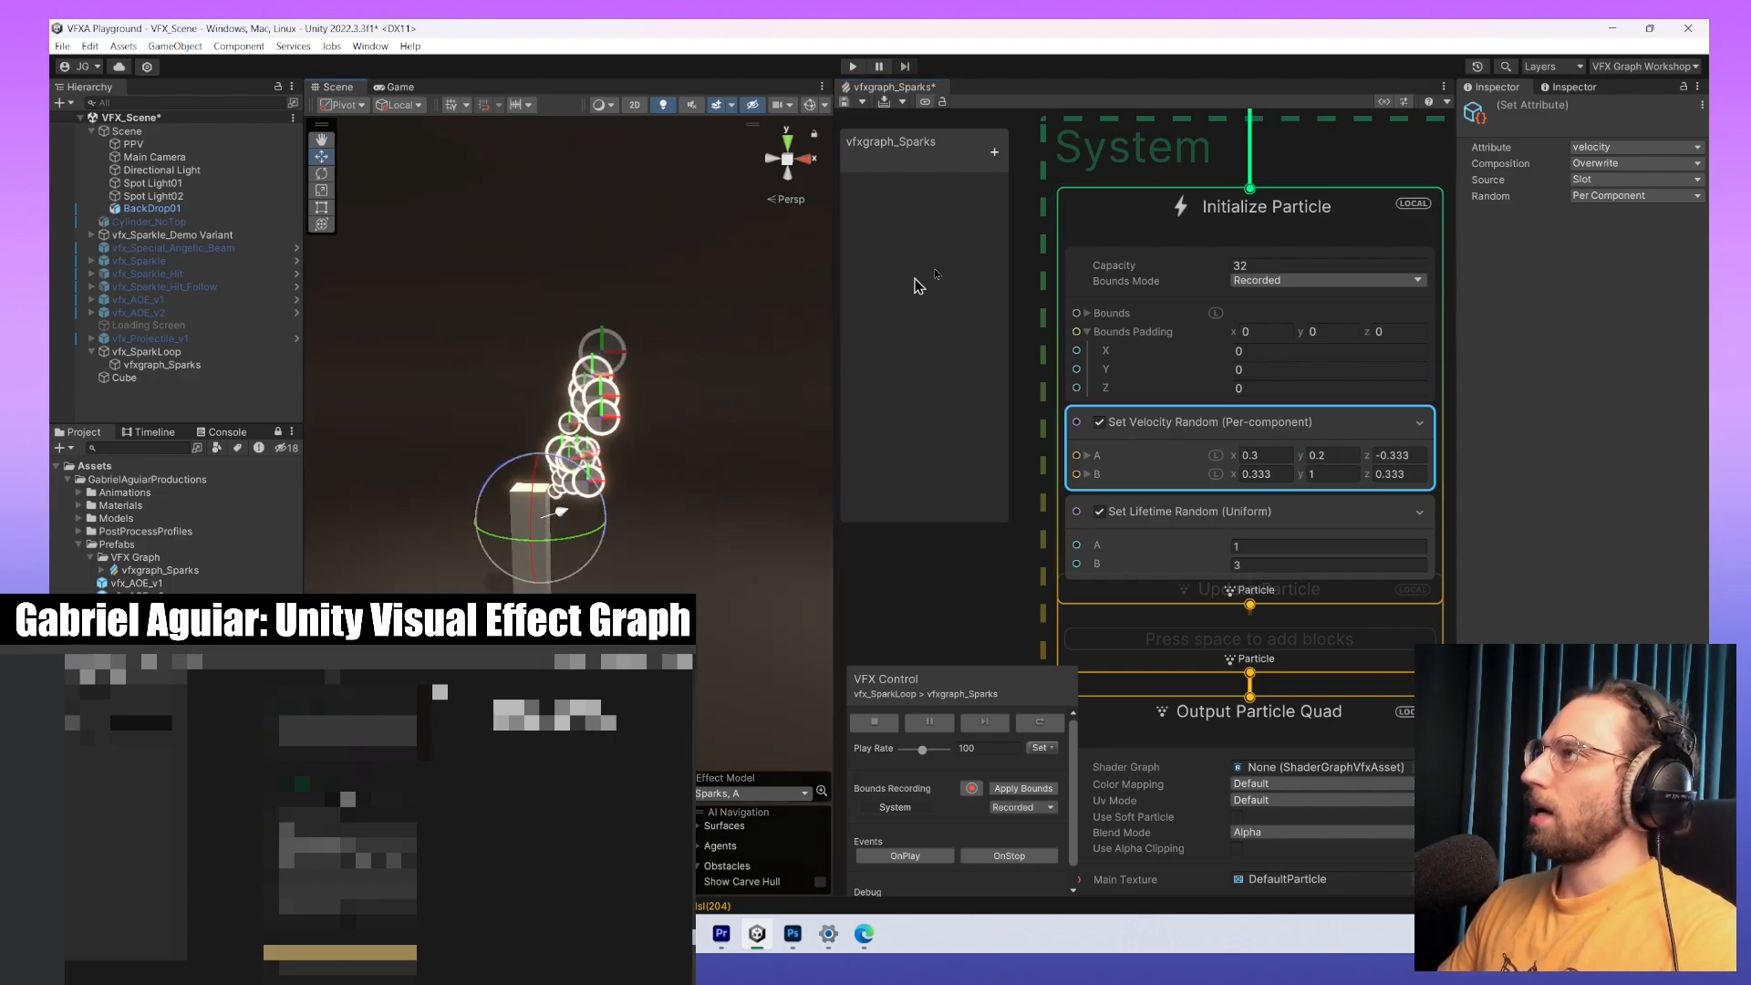
Examine the Set Velocity Random and Set Lifetime Random blocks and their link to the Update Particle context.
scroll(1167, 516, "up", 2)
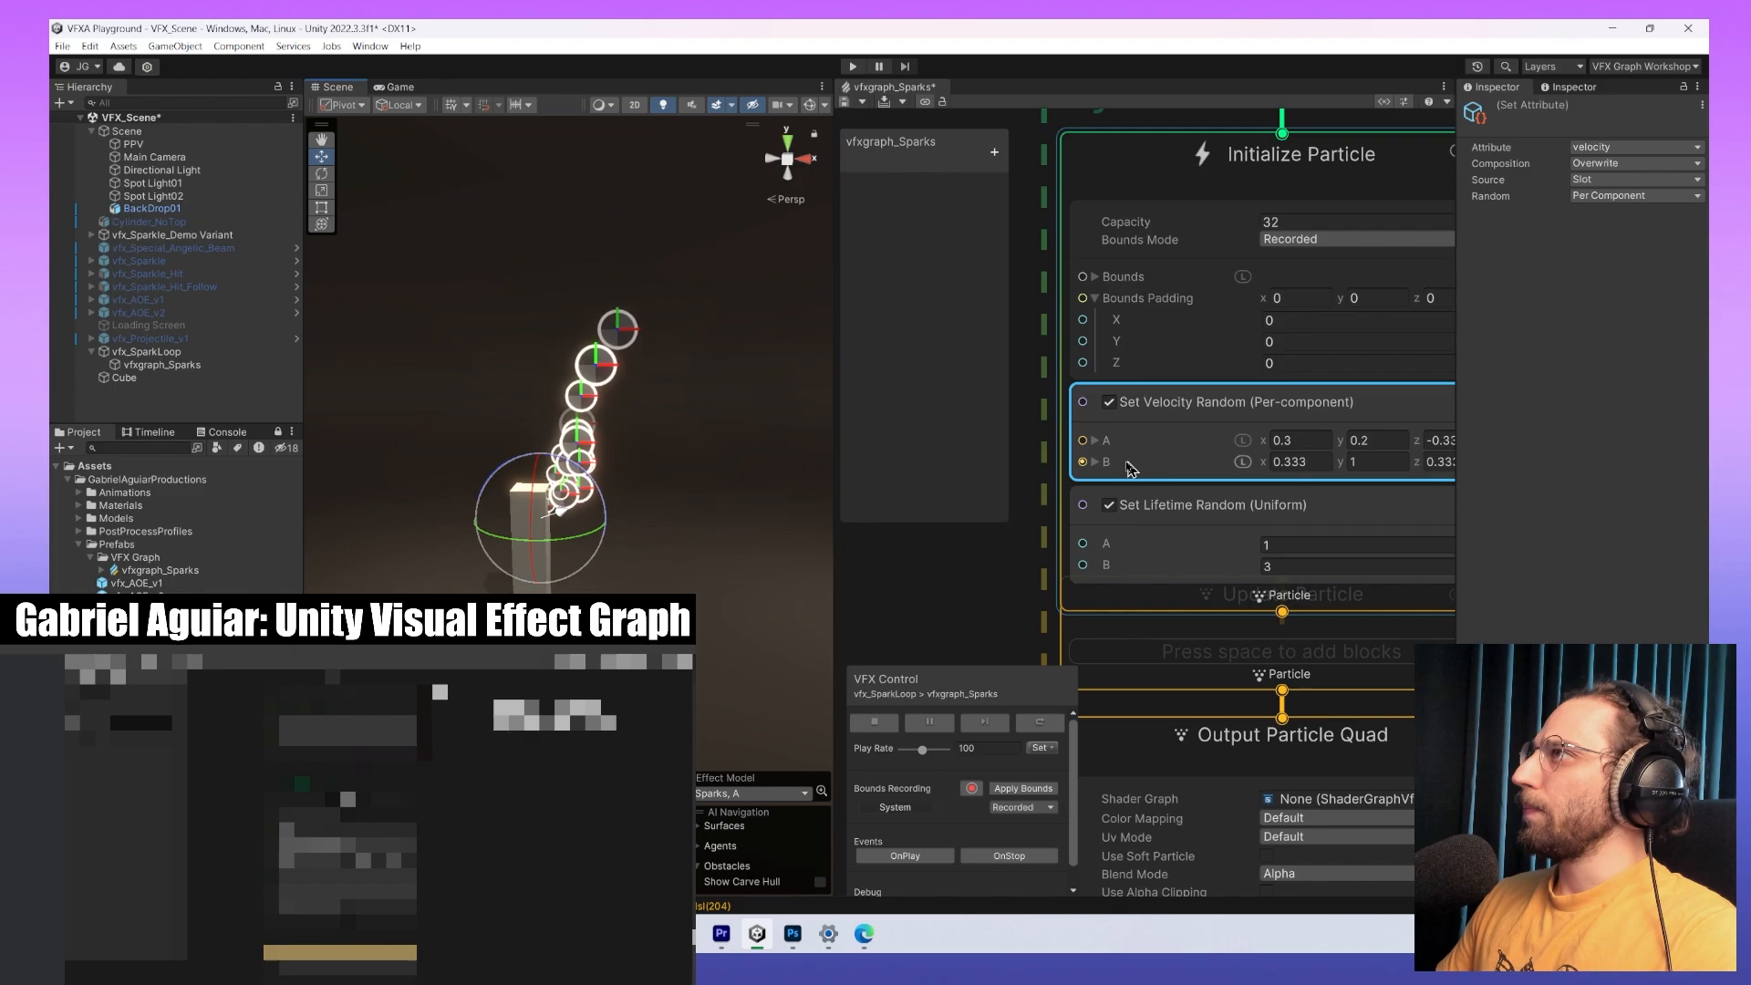
scroll(1340, 401, "down", 2)
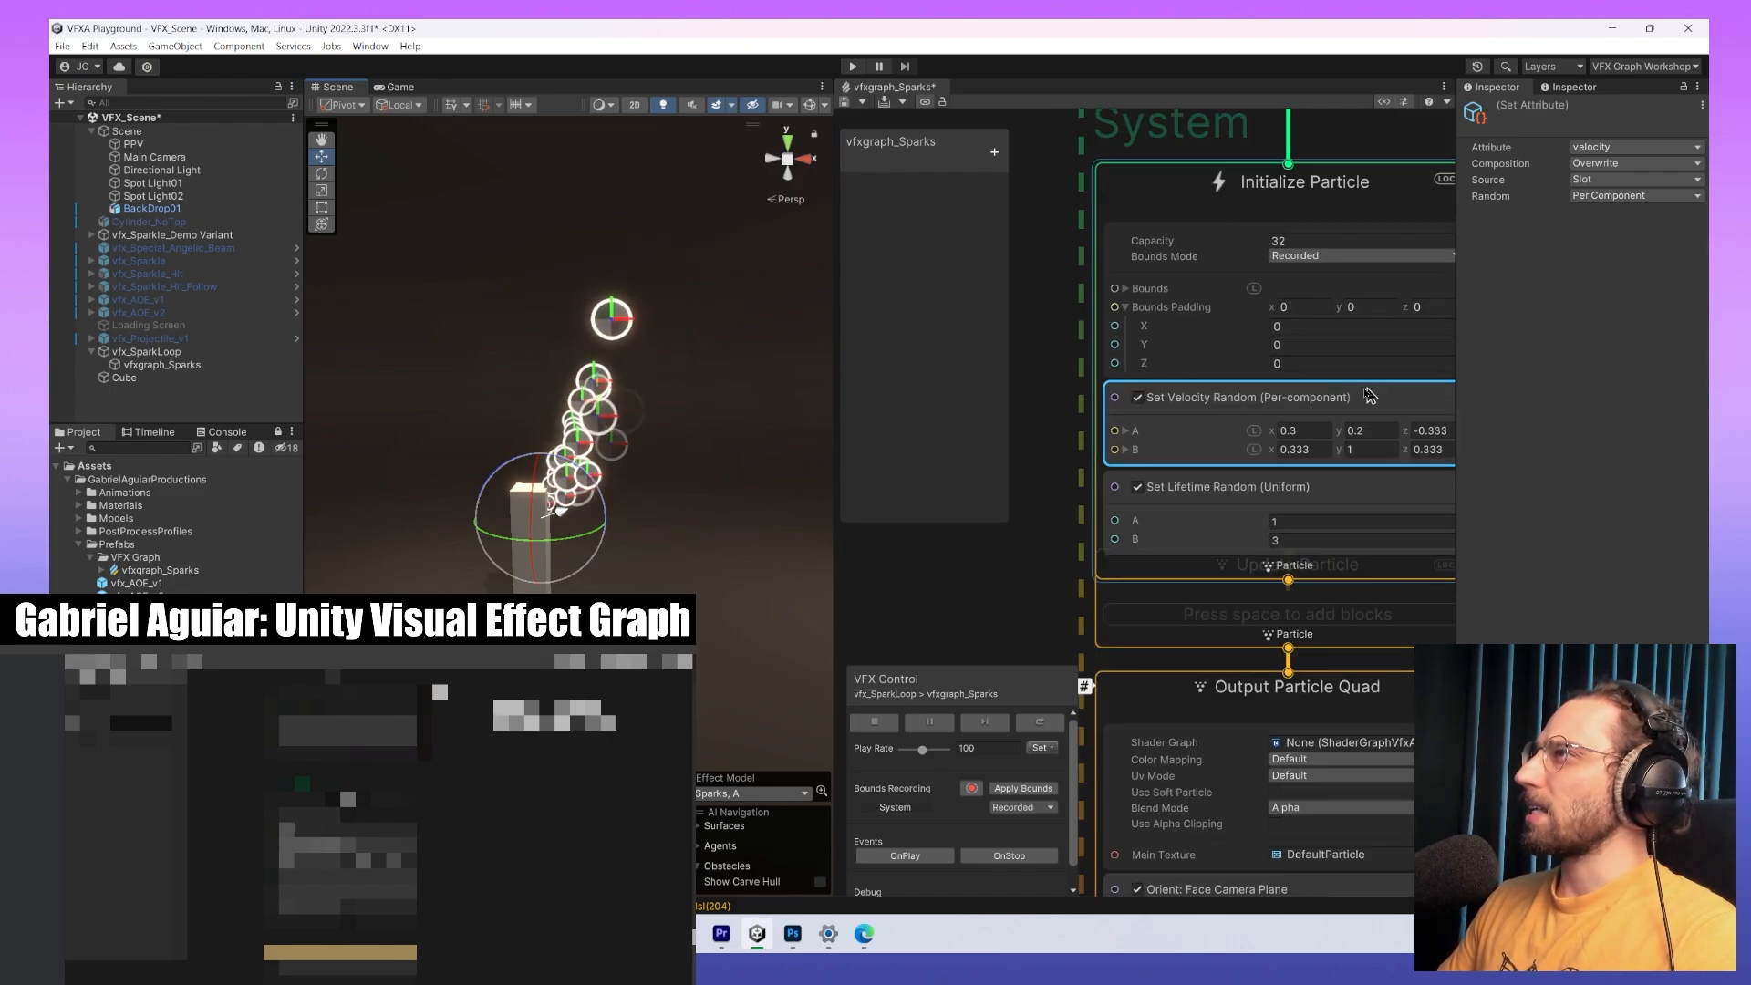
middle_click_drag(1256, 397, 1289, 379)
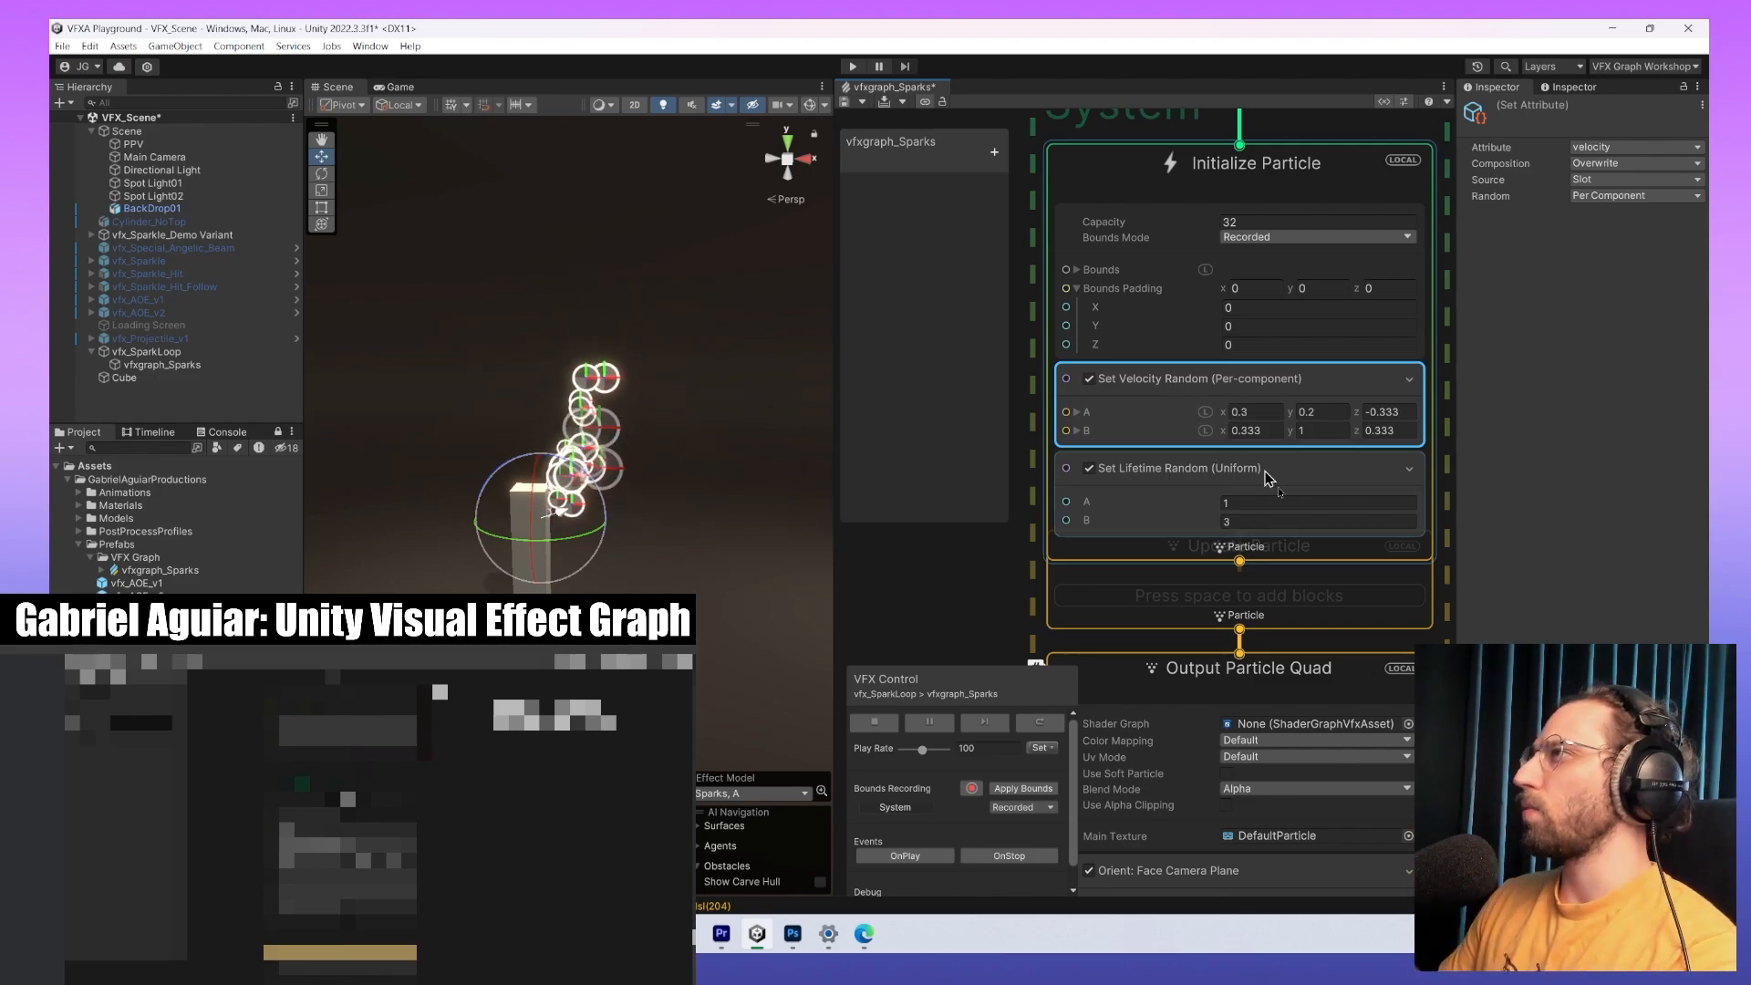
left_click(1026, 576)
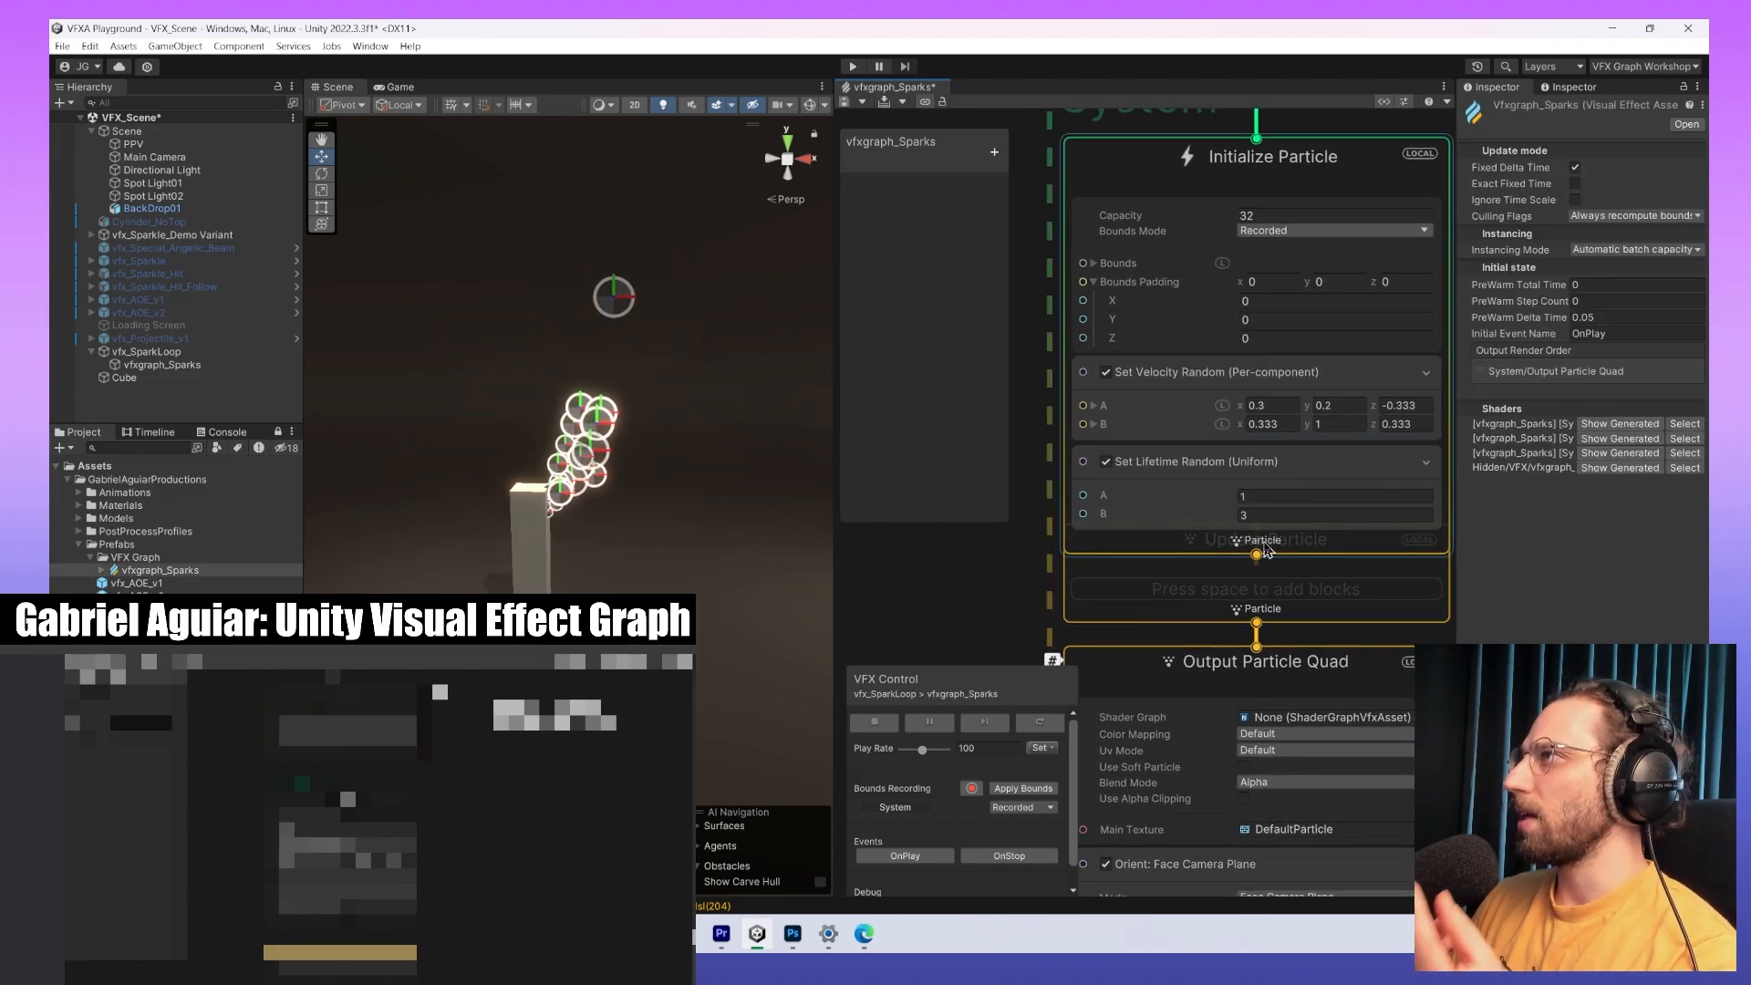
scroll(1277, 568, "up", 6)
scroll(1281, 569, "down", 6)
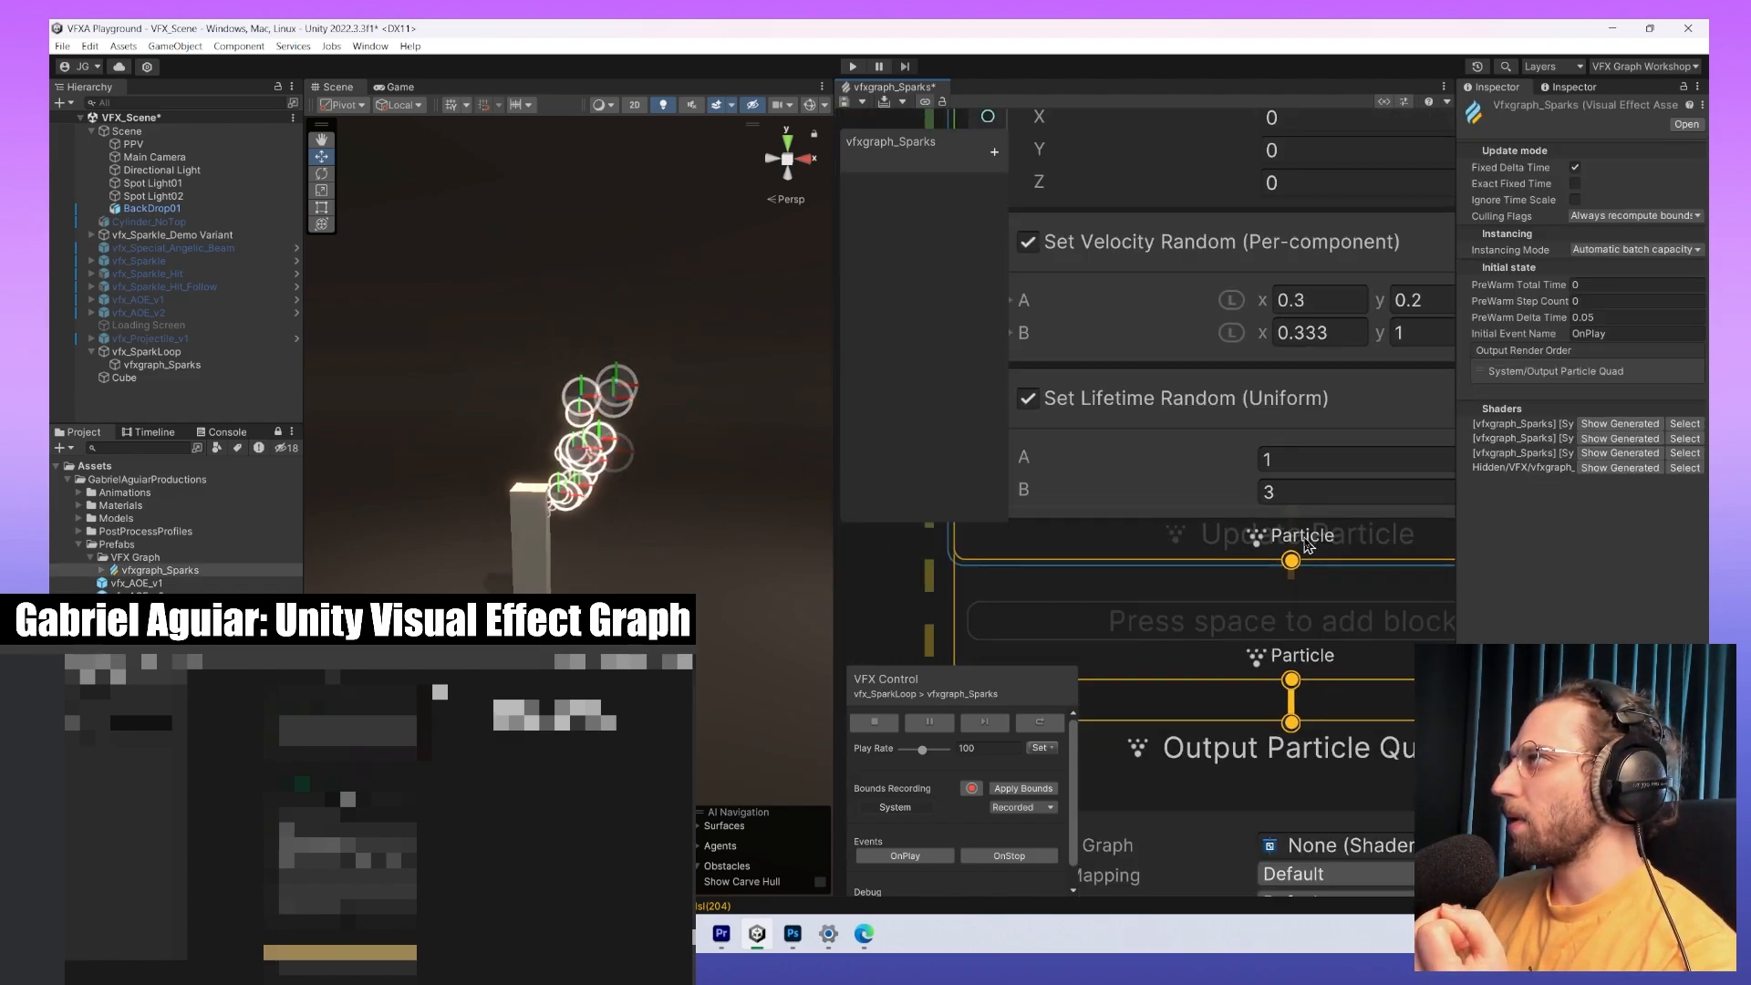
scroll(1274, 467, "down", 3)
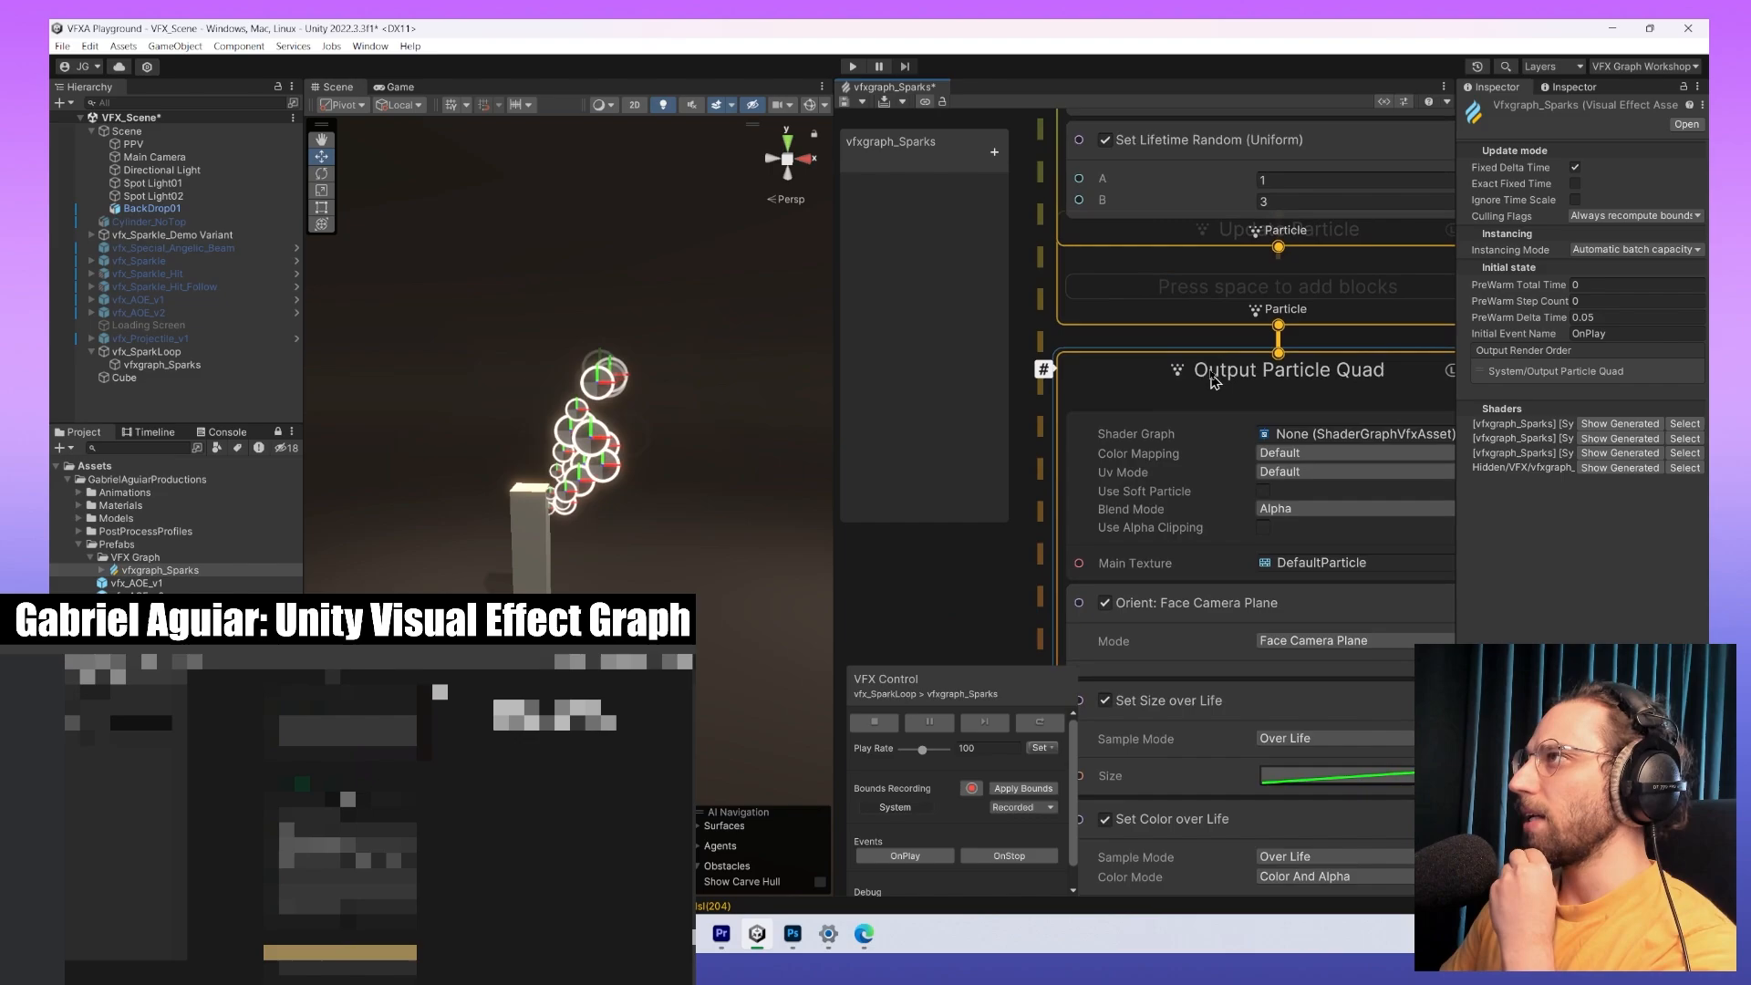
Examine the Output Particle Quad context with its Orient, Set Size over Life and Set Color over Life blocks.
middle_click_drag(1193, 340, 1158, 364)
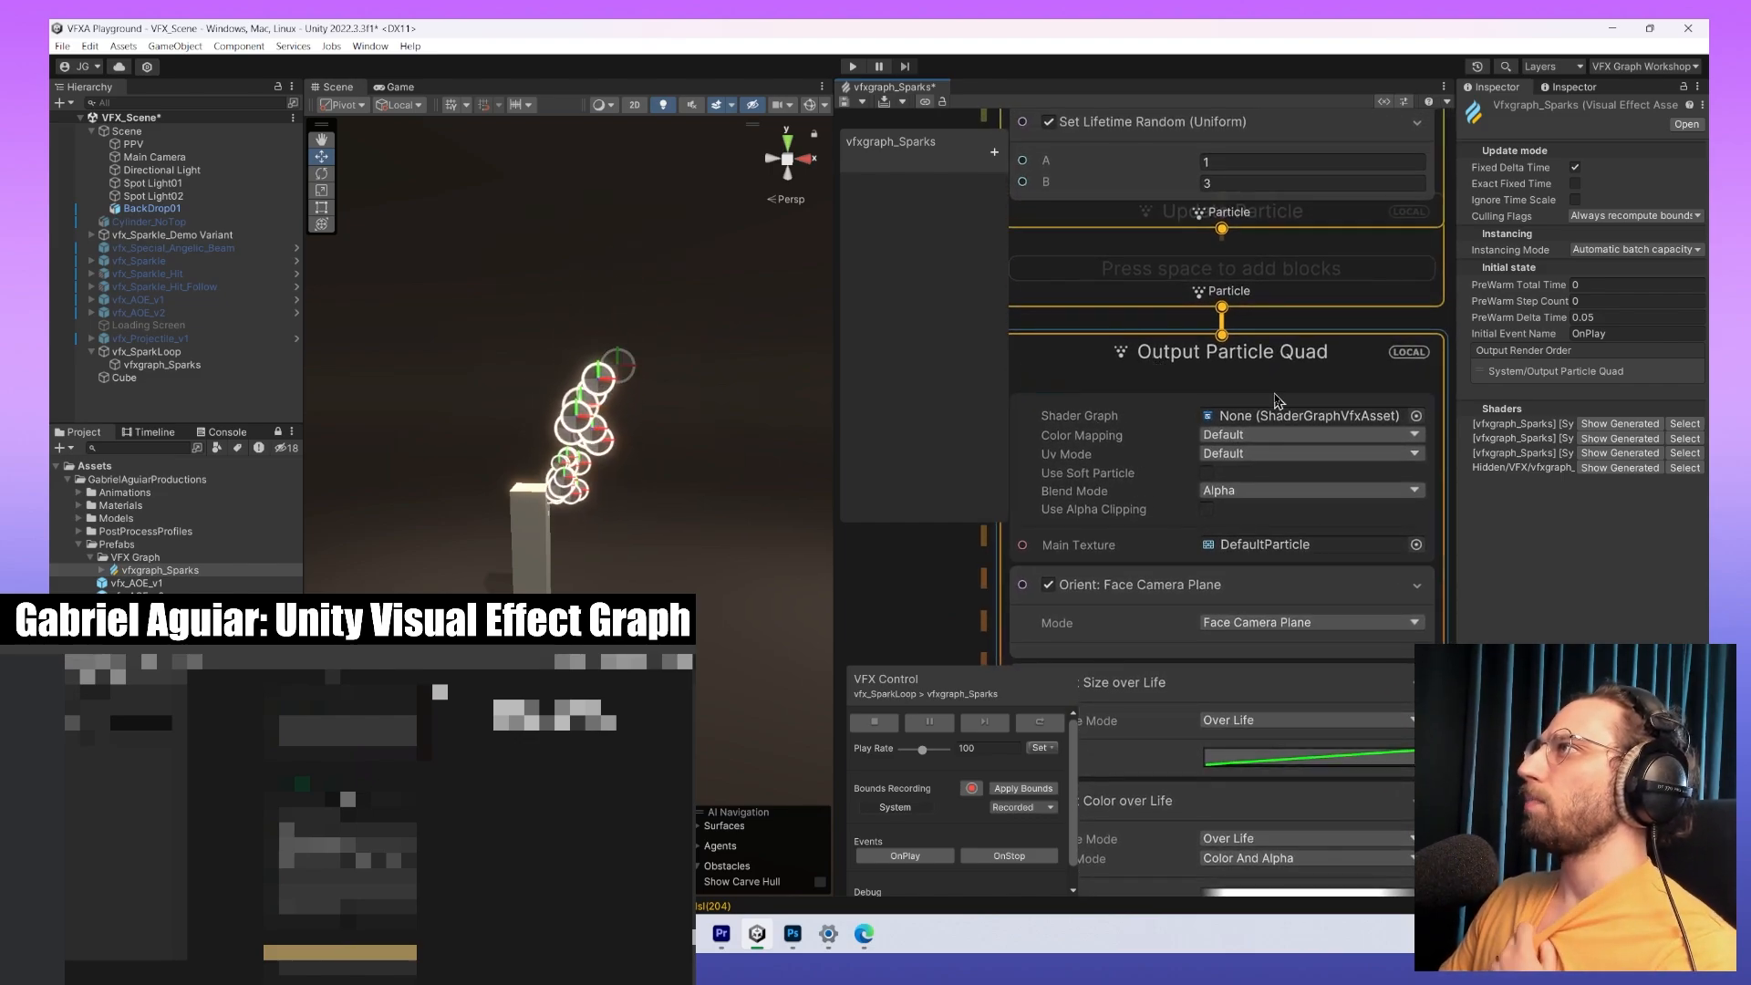
middle_click_drag(1099, 427, 1176, 381)
left_click(1140, 383)
scroll(1159, 391, "down", 5)
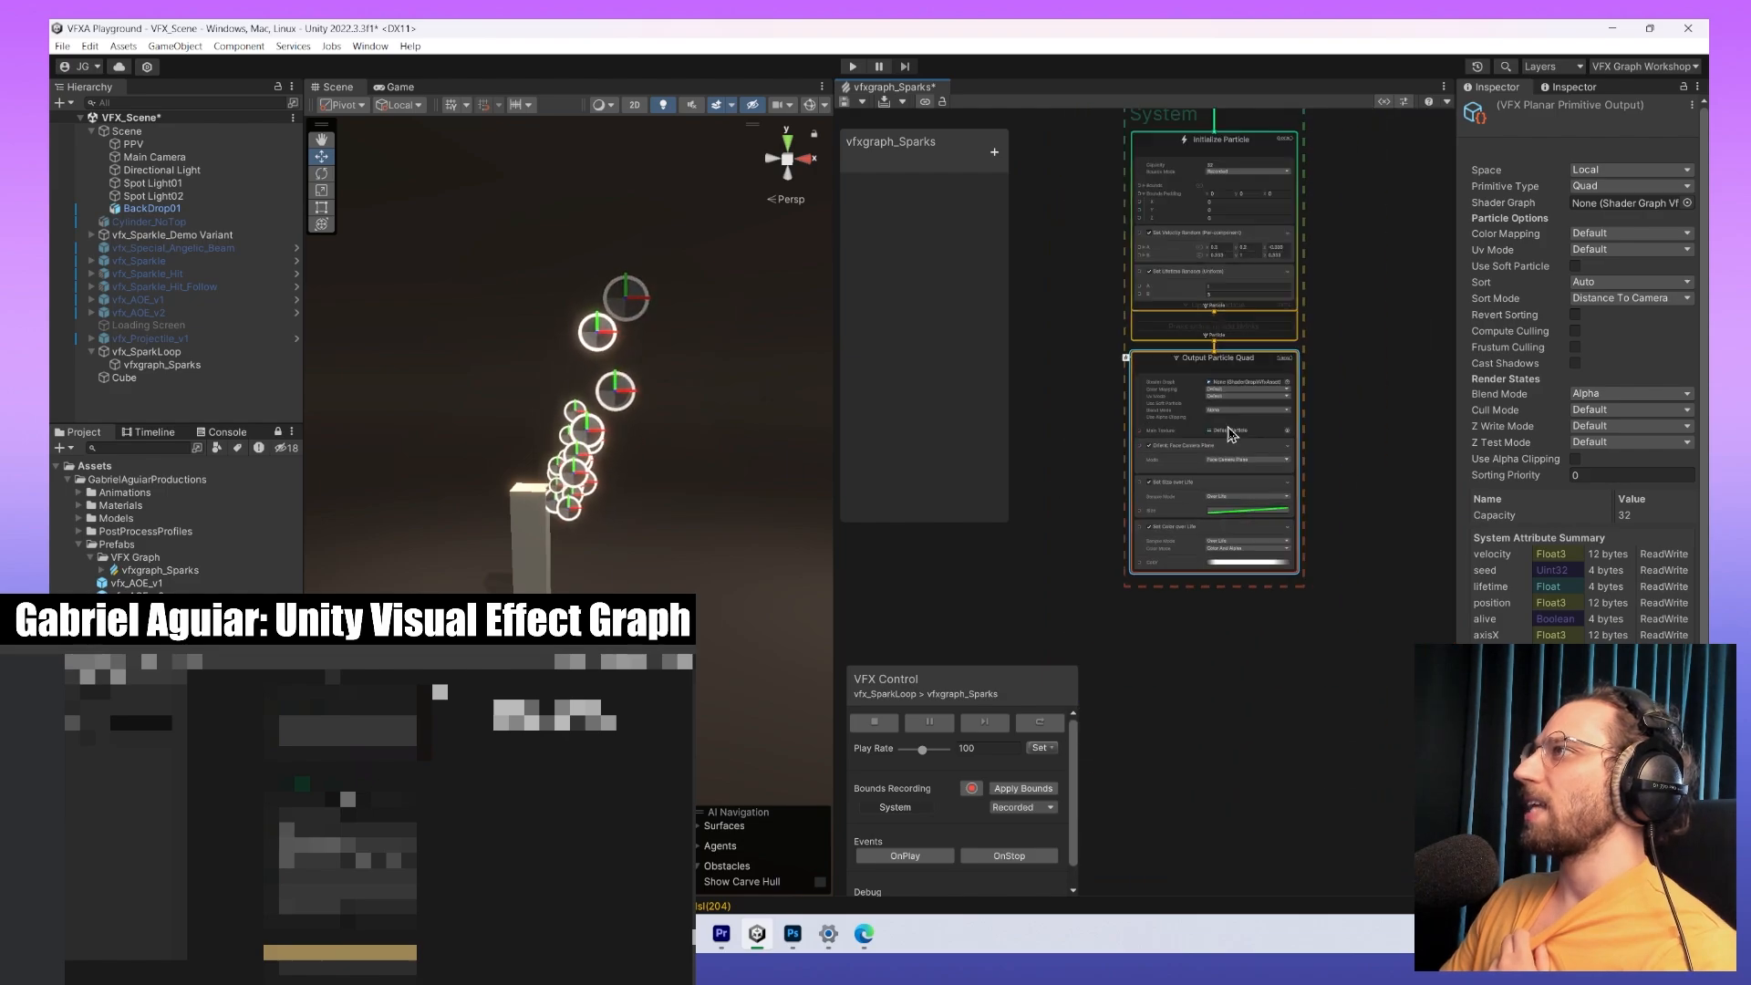
scroll(1185, 484, "up", 4)
left_click(1177, 488)
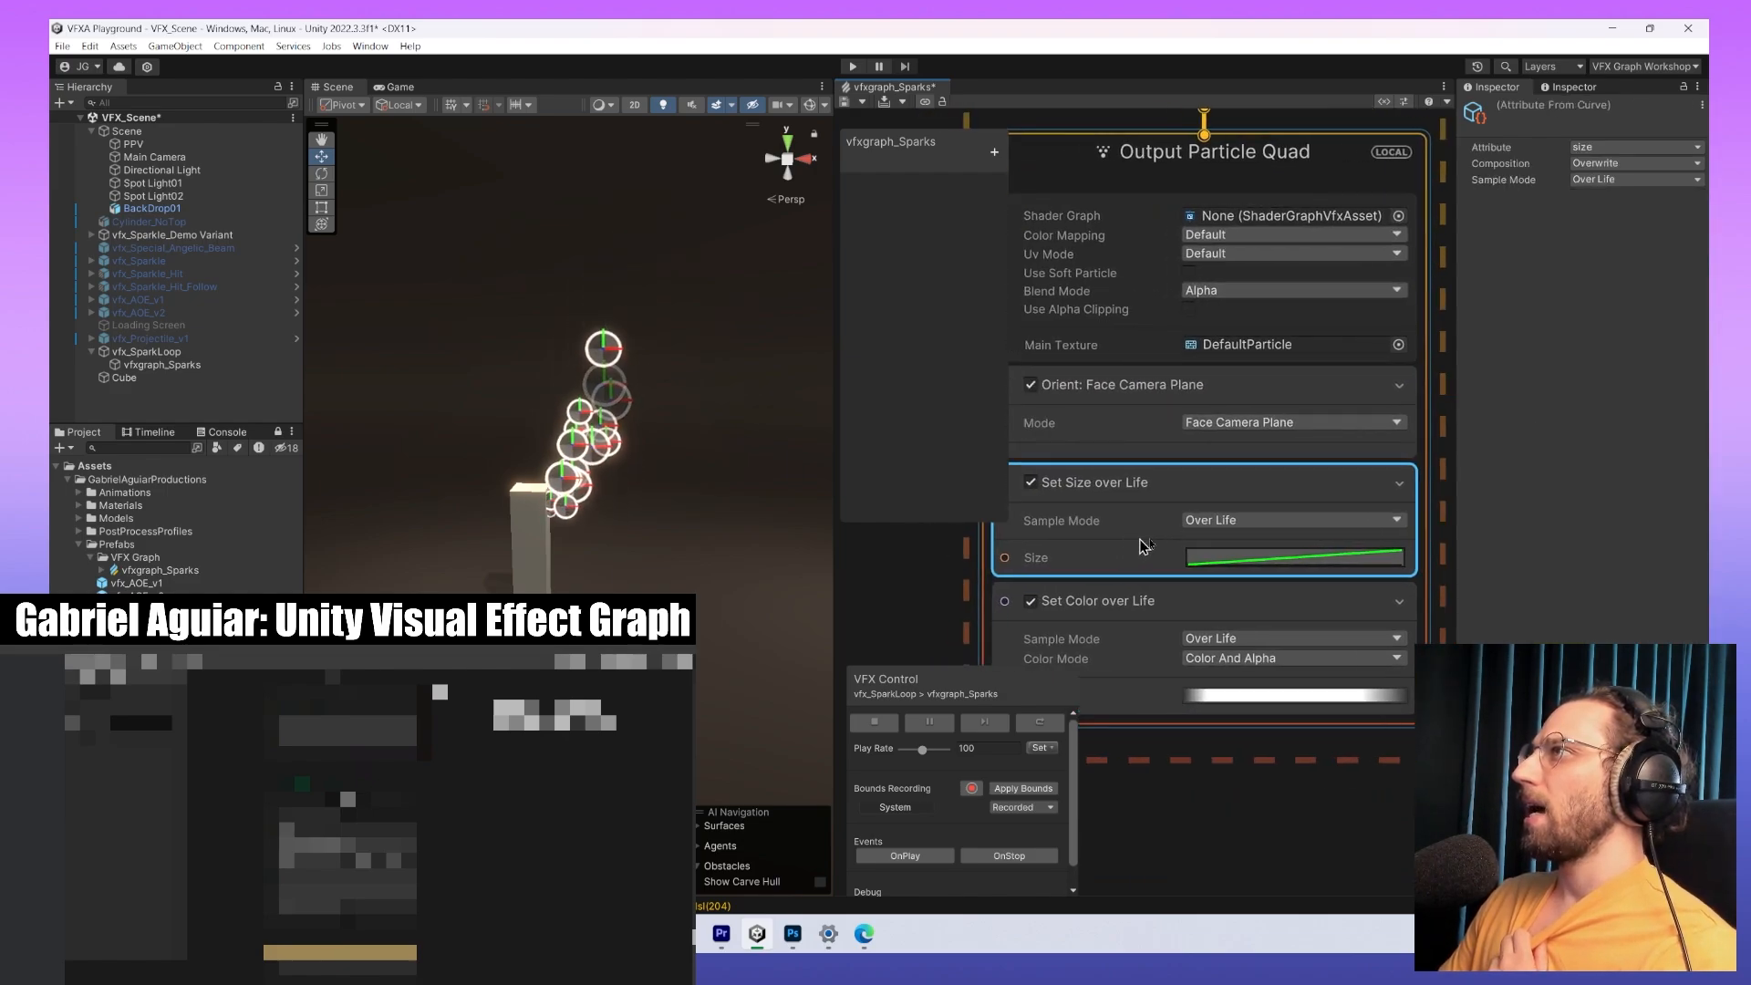
scroll(1176, 492, "up", 3)
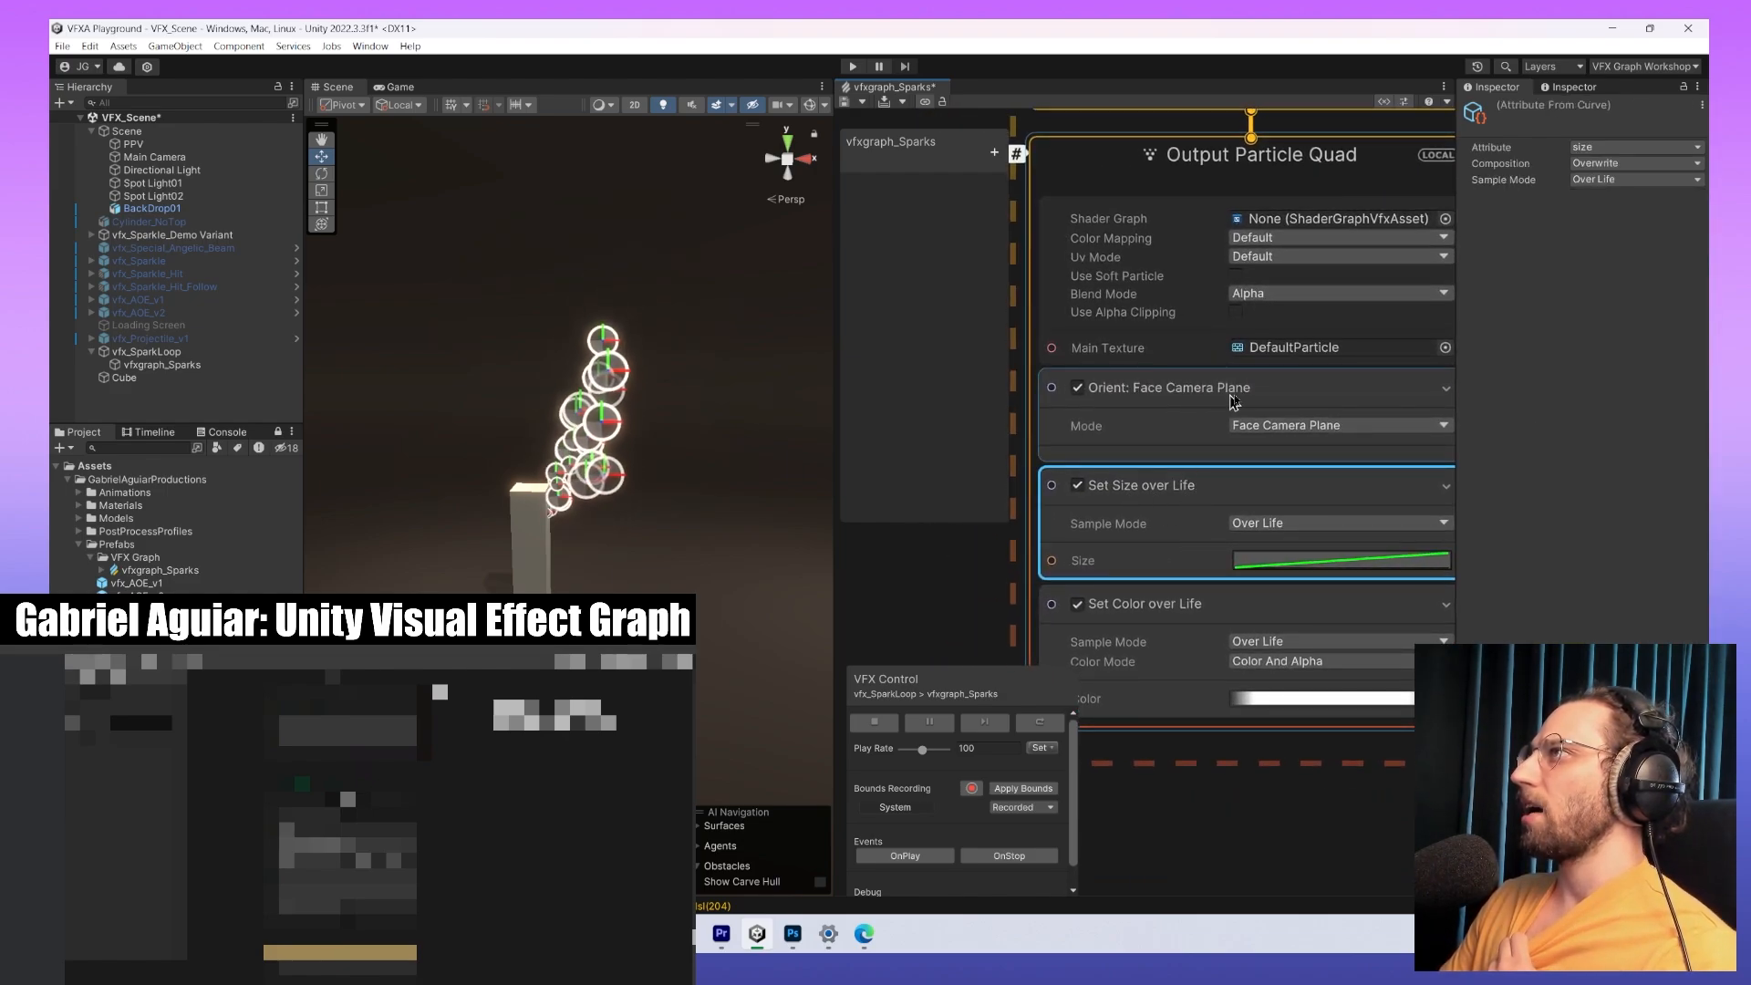
left_click(1164, 440)
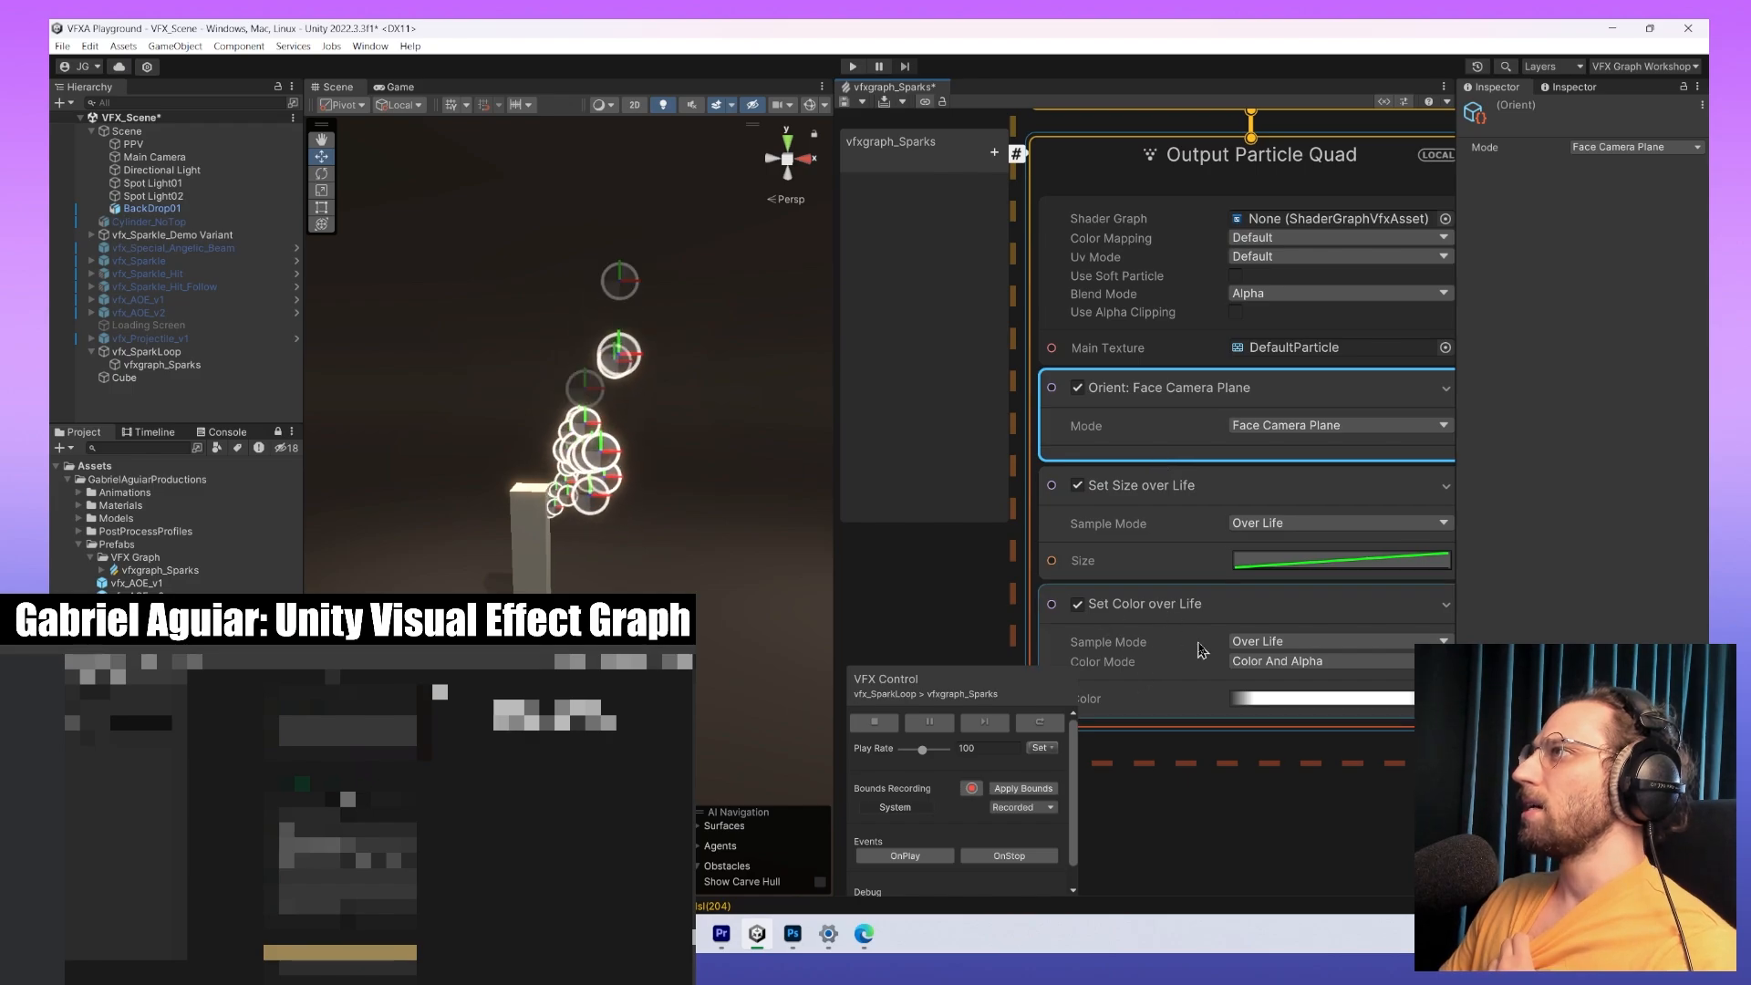
scroll(1202, 649, "down", 5)
Look over the whole graph from the Spawn context down to the Output Particle Quad context.
left_click(1419, 516)
middle_click_drag(1377, 442, 1365, 769)
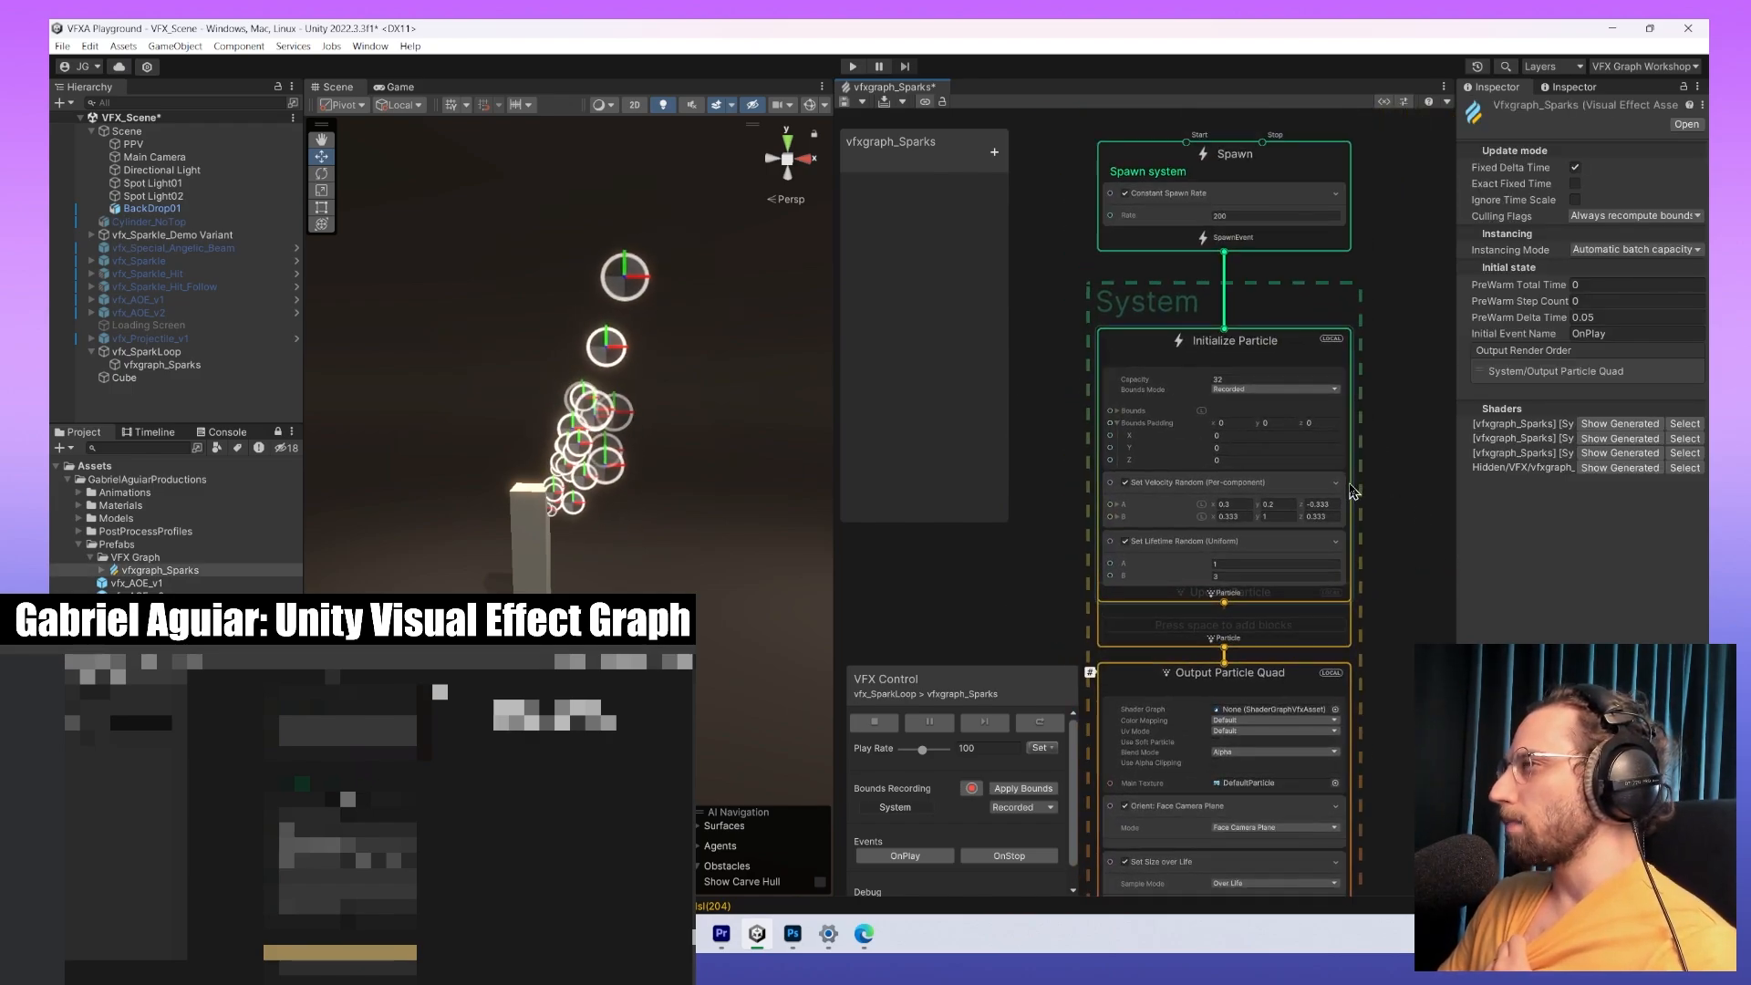
scroll(1356, 486, "up", 3)
scroll(1377, 480, "down", 2)
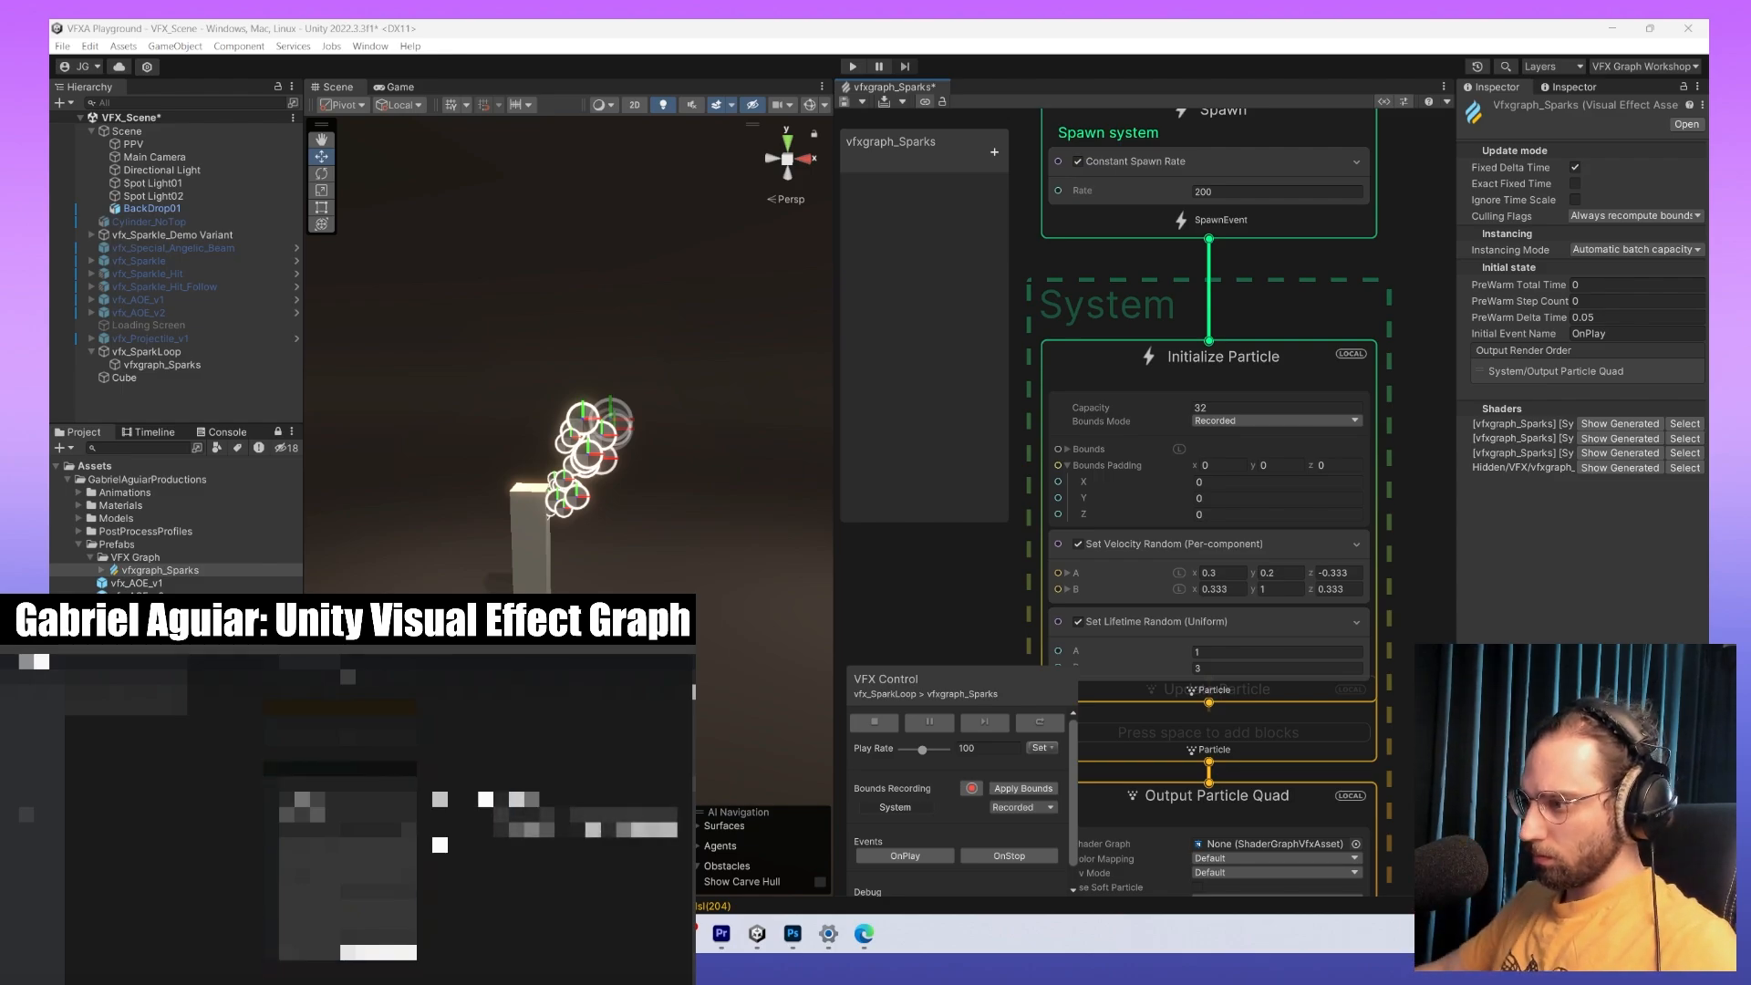
middle_click_drag(1398, 754, 1366, 312)
scroll(1366, 313, "down", 2)
left_click(1263, 554)
left_click(1155, 345)
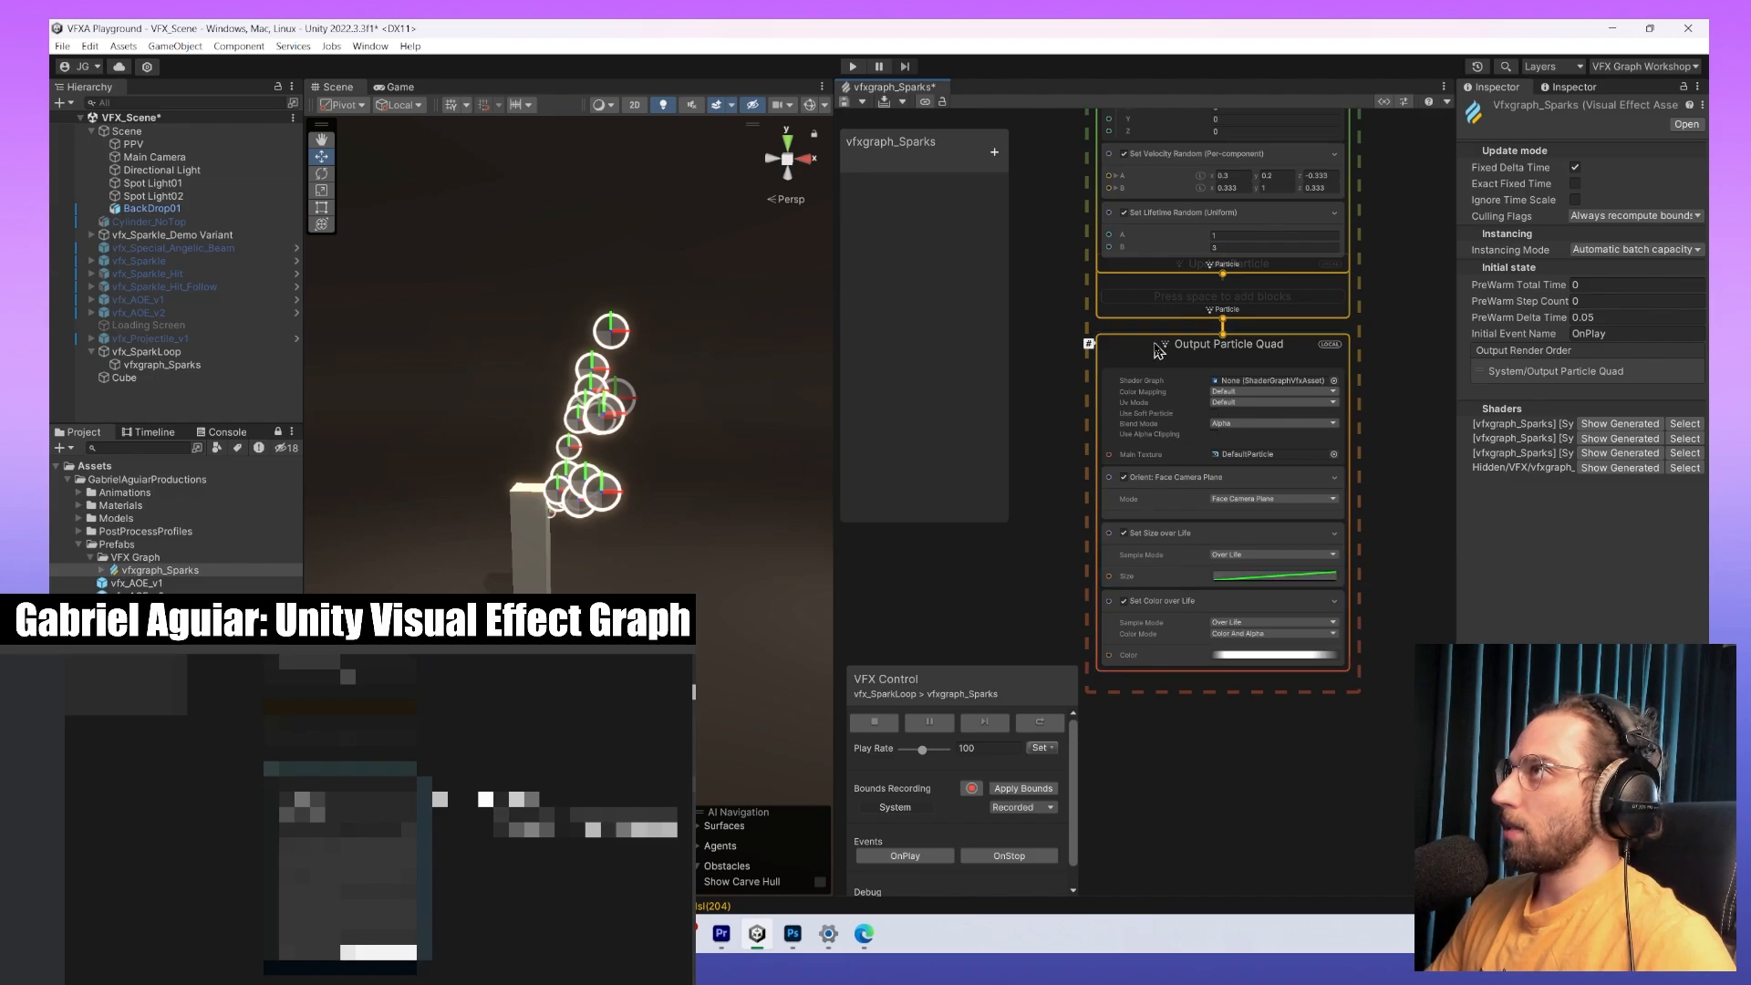
Move the Output Particle Quad and Update Particle contexts down to leave vertical gaps between the contexts.
left_click_drag(1159, 350, 1156, 491)
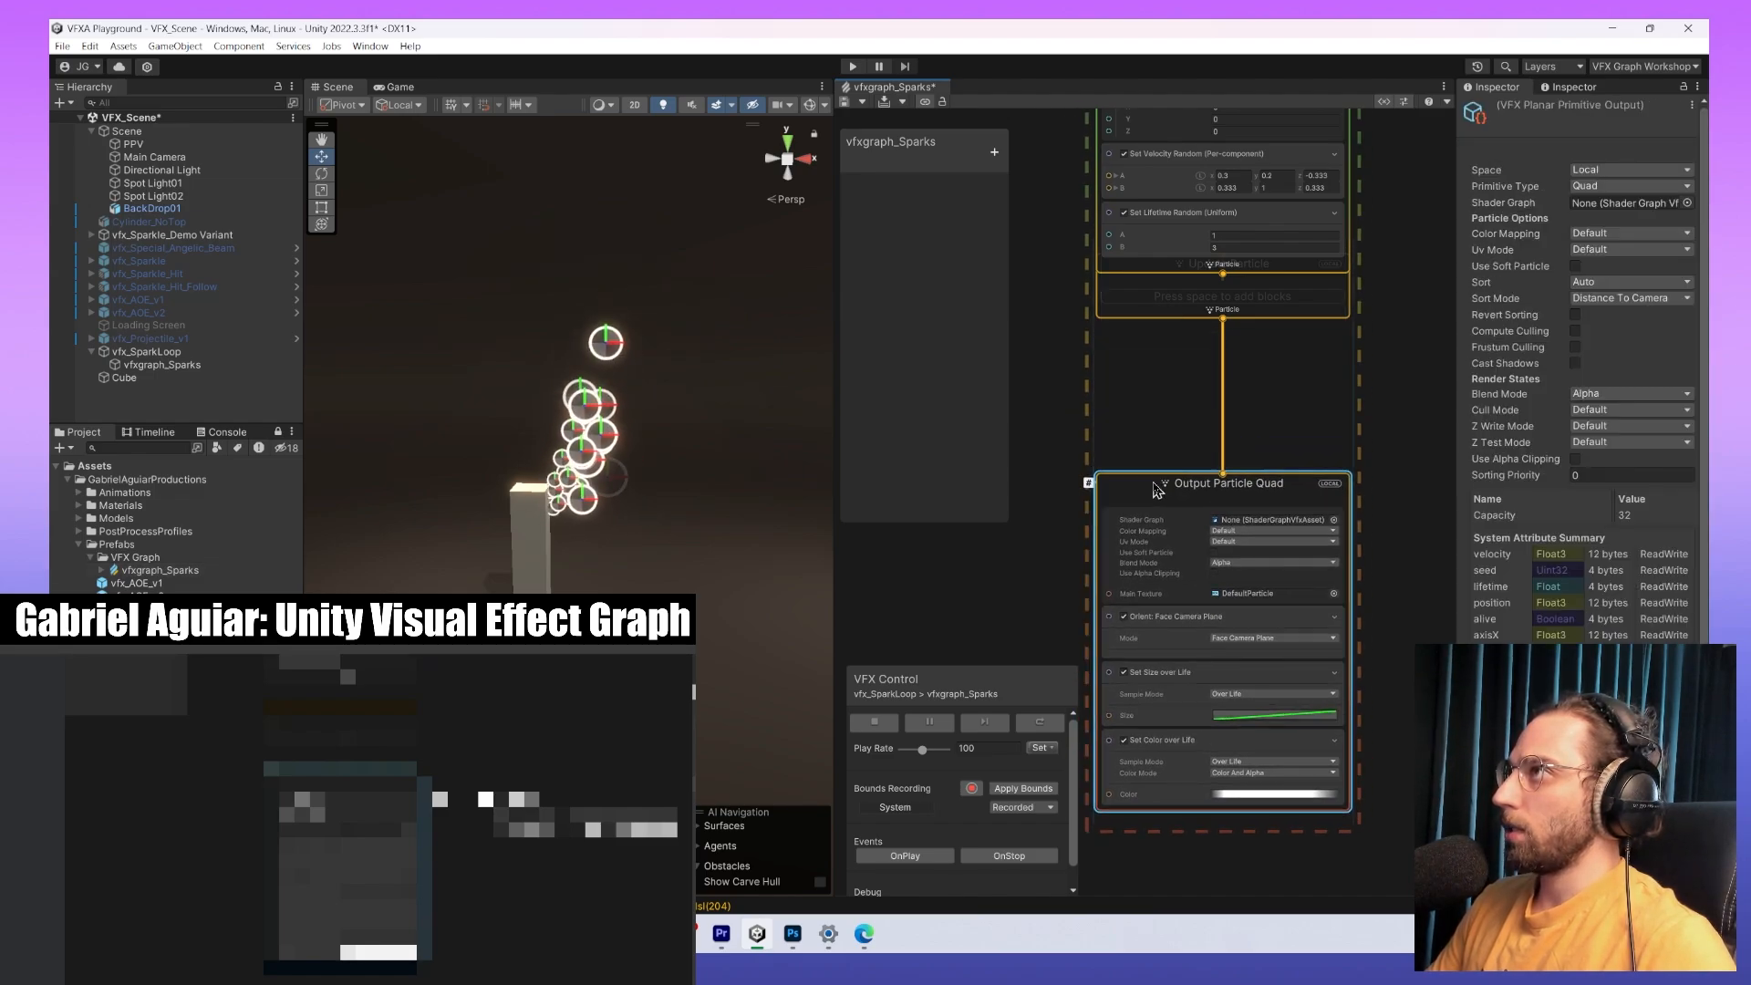
left_click_drag(1184, 270, 1194, 357)
scroll(1250, 352, "down", 7)
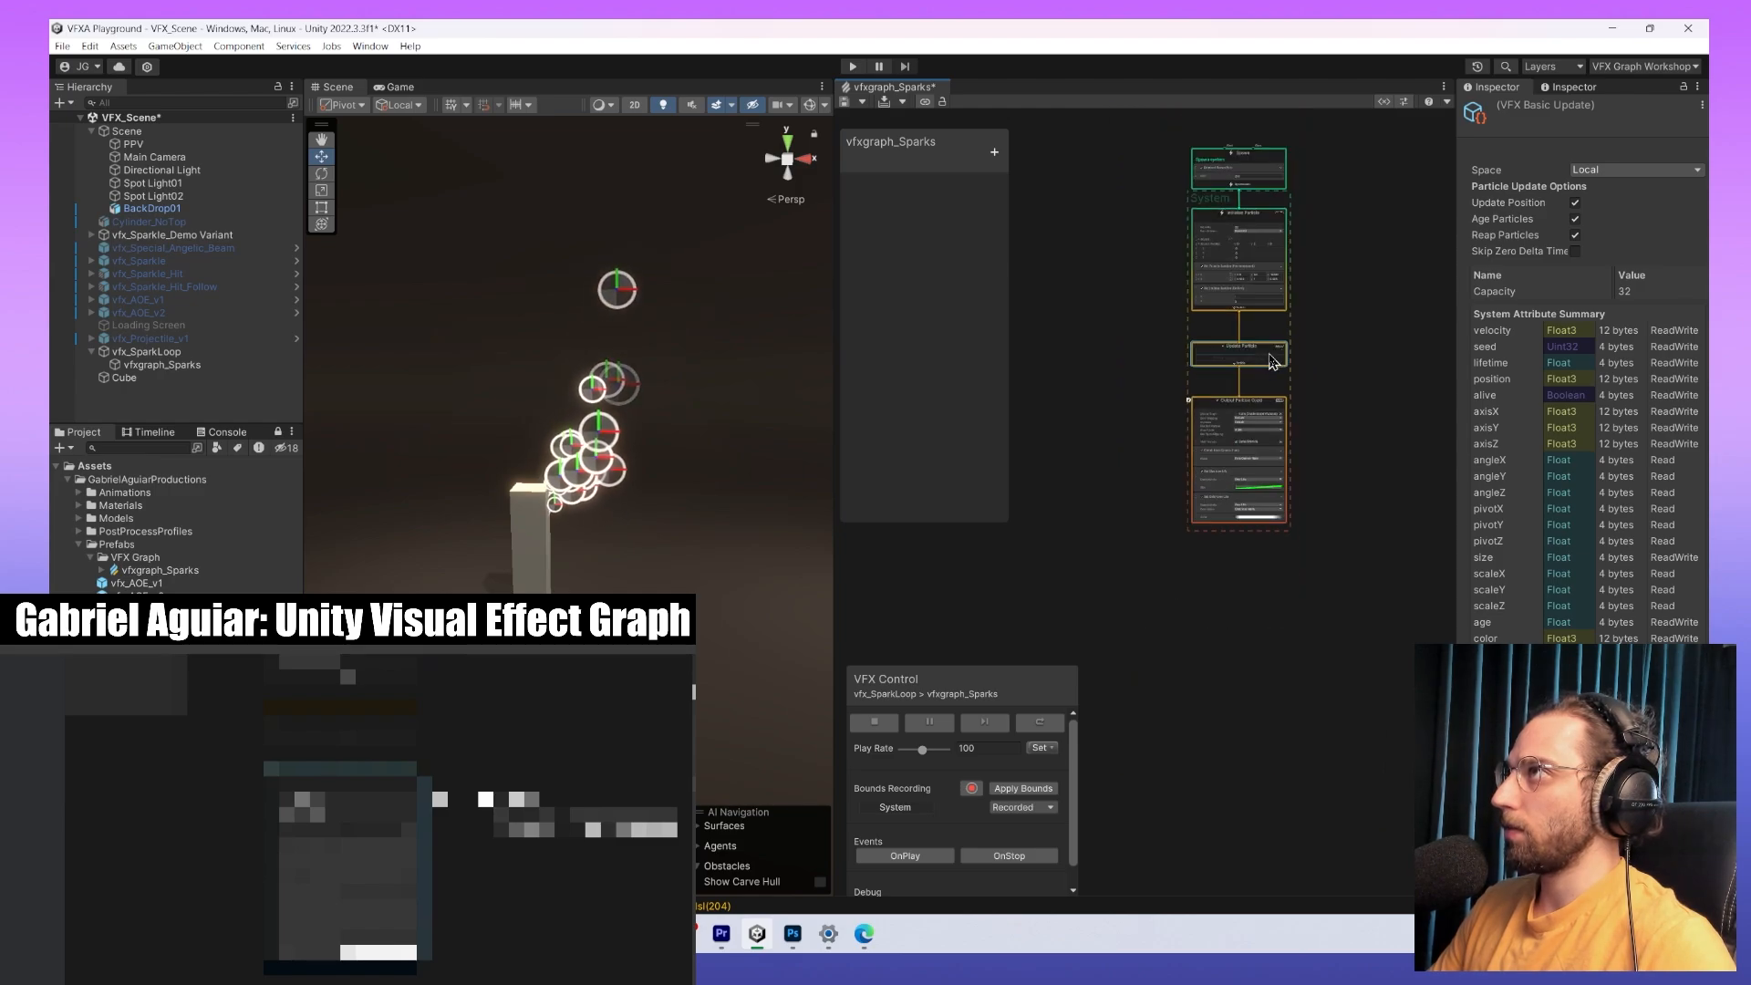
Stagger the contexts diagonally, moving Output Particle Quad right, Initialize Particle left, Spawn up and left, and Update Particle slightly left.
middle_click_drag(1292, 338, 1252, 487)
scroll(1231, 546, "down", 1)
left_click_drag(1213, 557, 1340, 548)
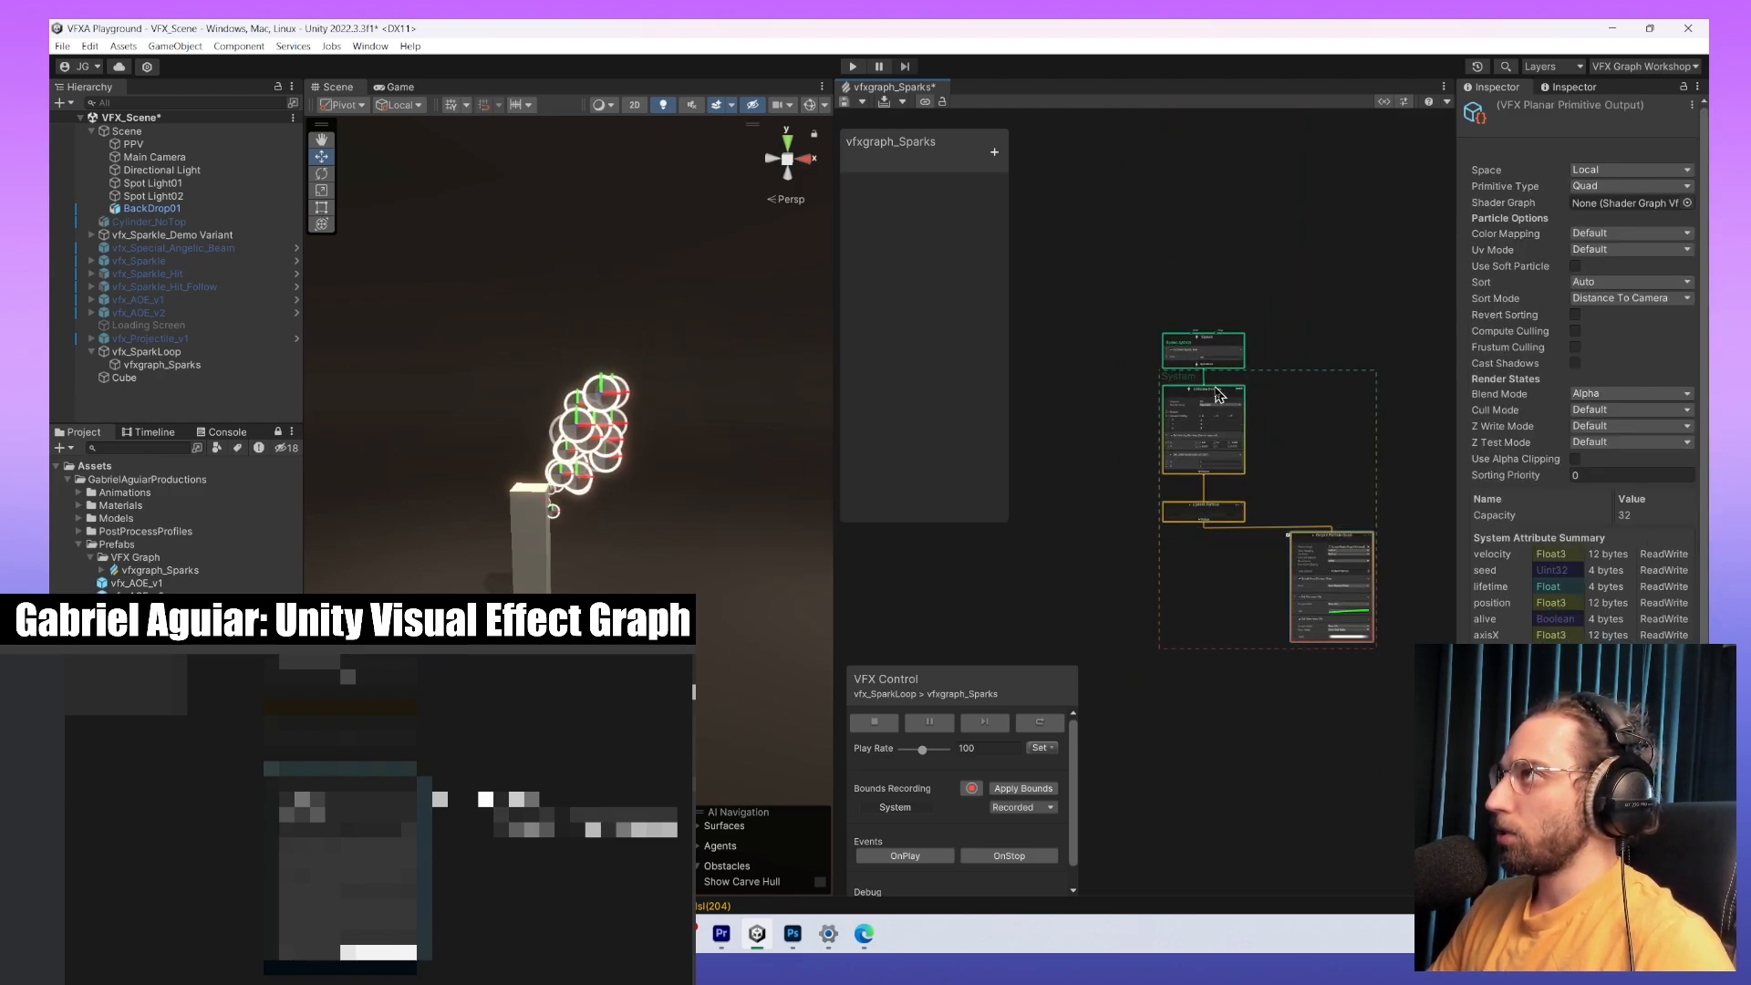
left_click_drag(1220, 394, 1095, 394)
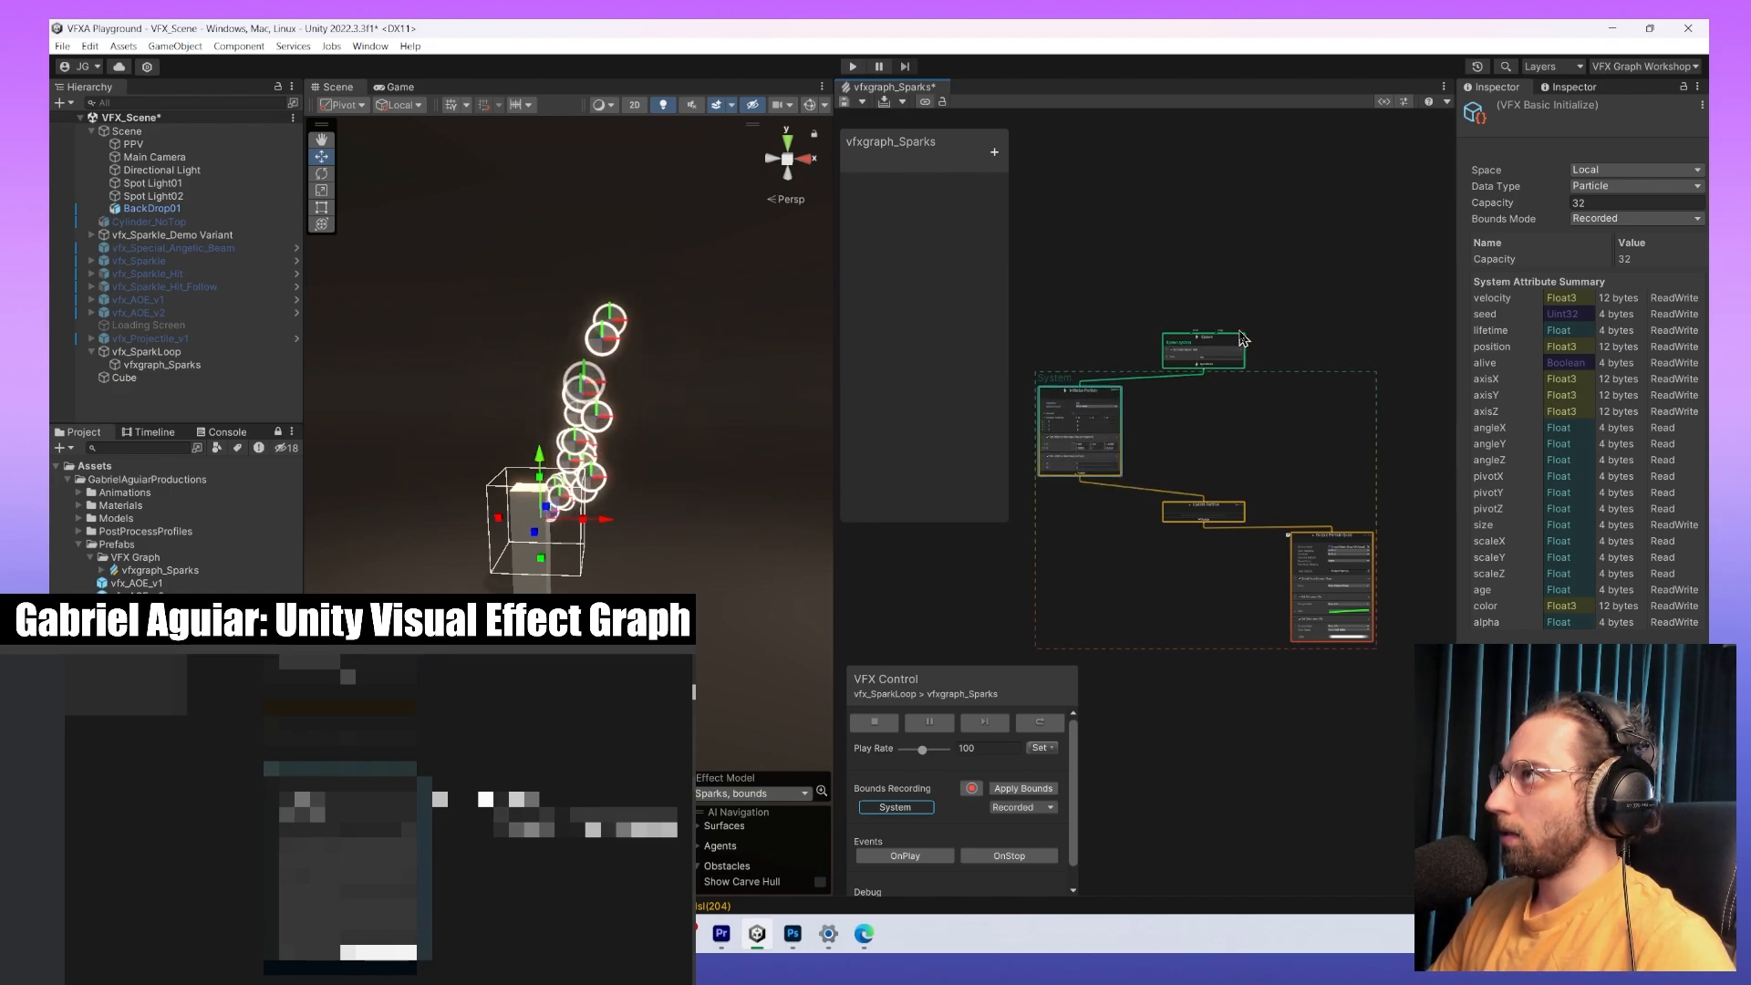
left_click_drag(1242, 339, 1108, 257)
middle_click_drag(1176, 413, 1109, 457)
scroll(1277, 460, "up", 5)
scroll(1321, 407, "down", 3)
scroll(1319, 404, "down", 2)
left_click_drag(1193, 446, 1143, 445)
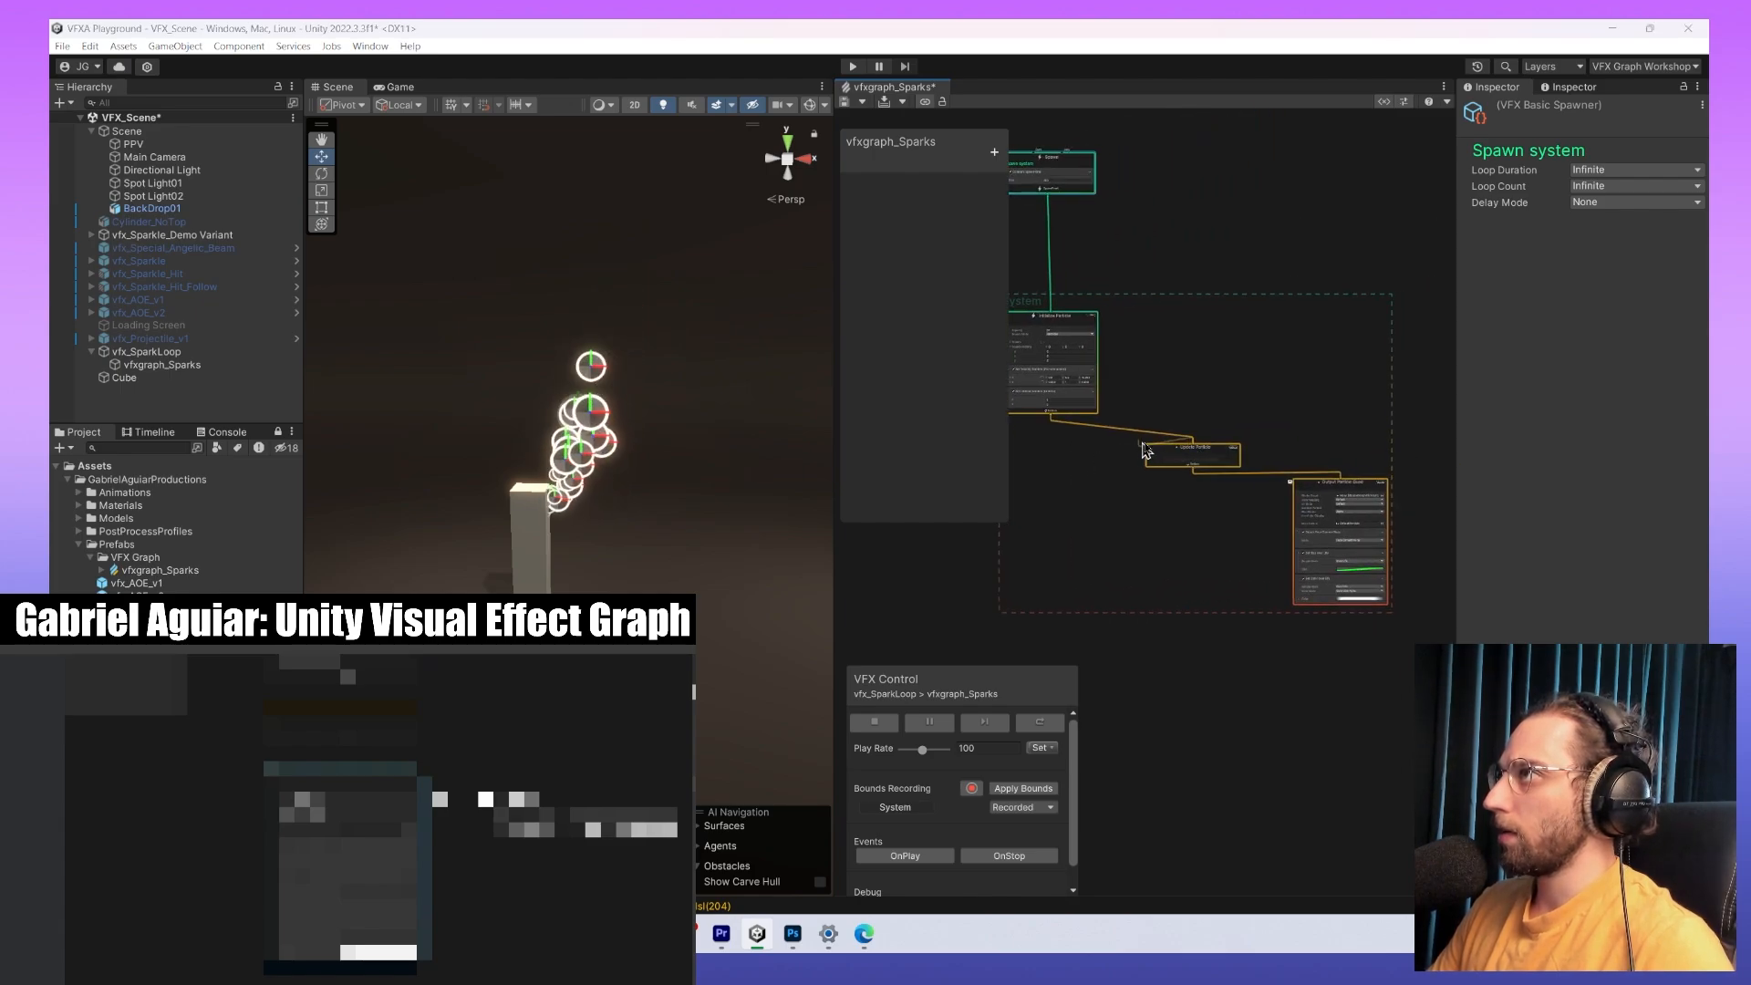
Look over the staggered Initialize Particle, Update Particle and Output Particle Quad contexts and the links between them.
left_click(1140, 416)
middle_click_drag(1108, 419, 1205, 511)
scroll(1179, 498, "up", 7)
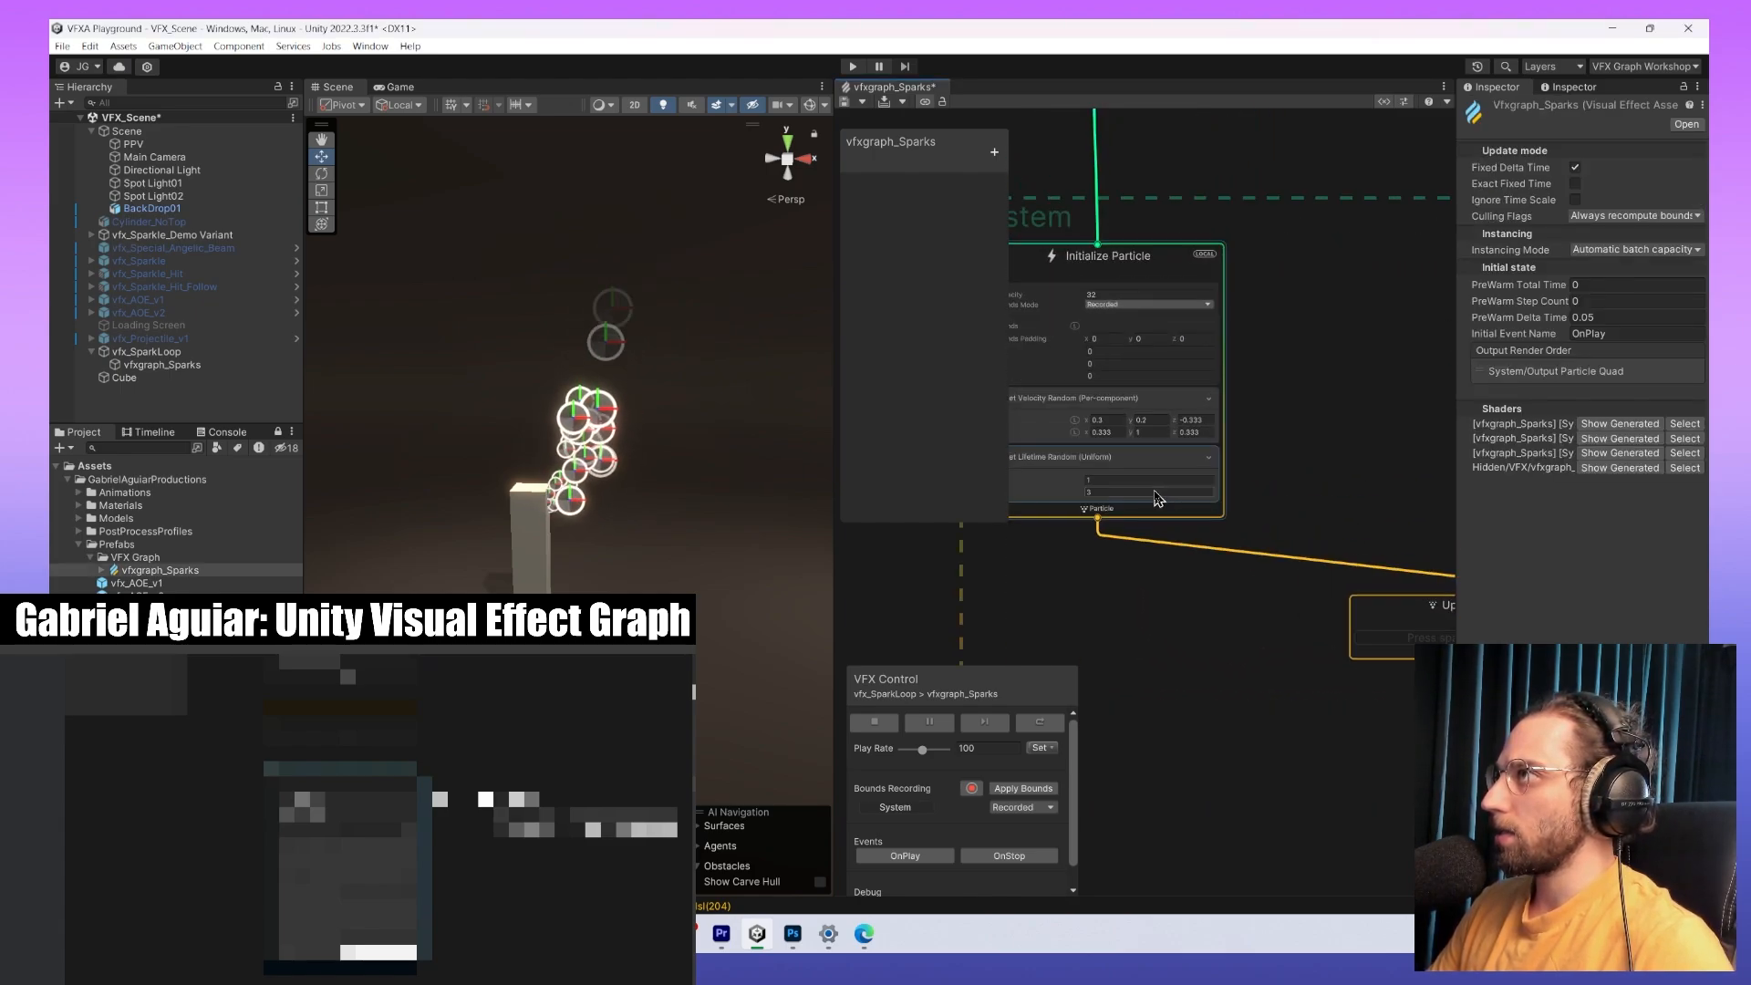
scroll(1157, 499, "down", 9)
middle_click_drag(1352, 584, 1243, 504)
scroll(1246, 504, "up", 10)
scroll(1090, 527, "down", 7)
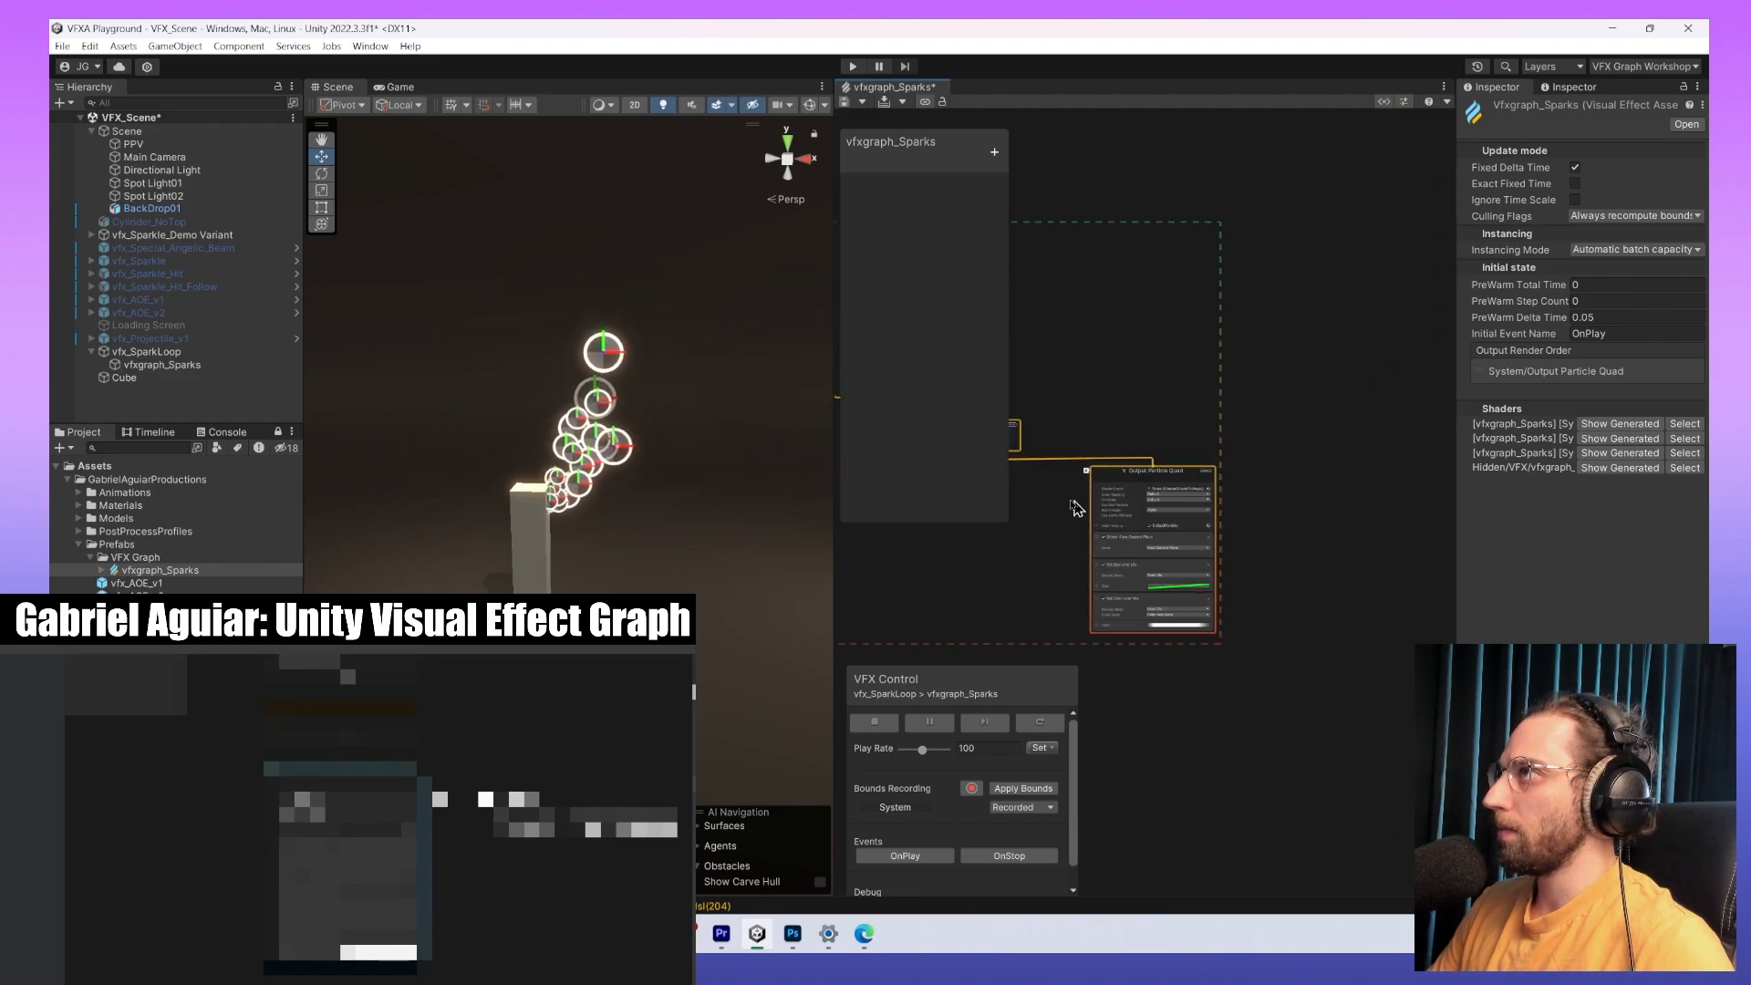
middle_click_drag(1077, 508, 1376, 524)
middle_click_drag(1273, 430, 1161, 434)
scroll(1167, 442, "down", 1)
middle_click_drag(1227, 481, 1356, 559)
scroll(1186, 440, "up", 6)
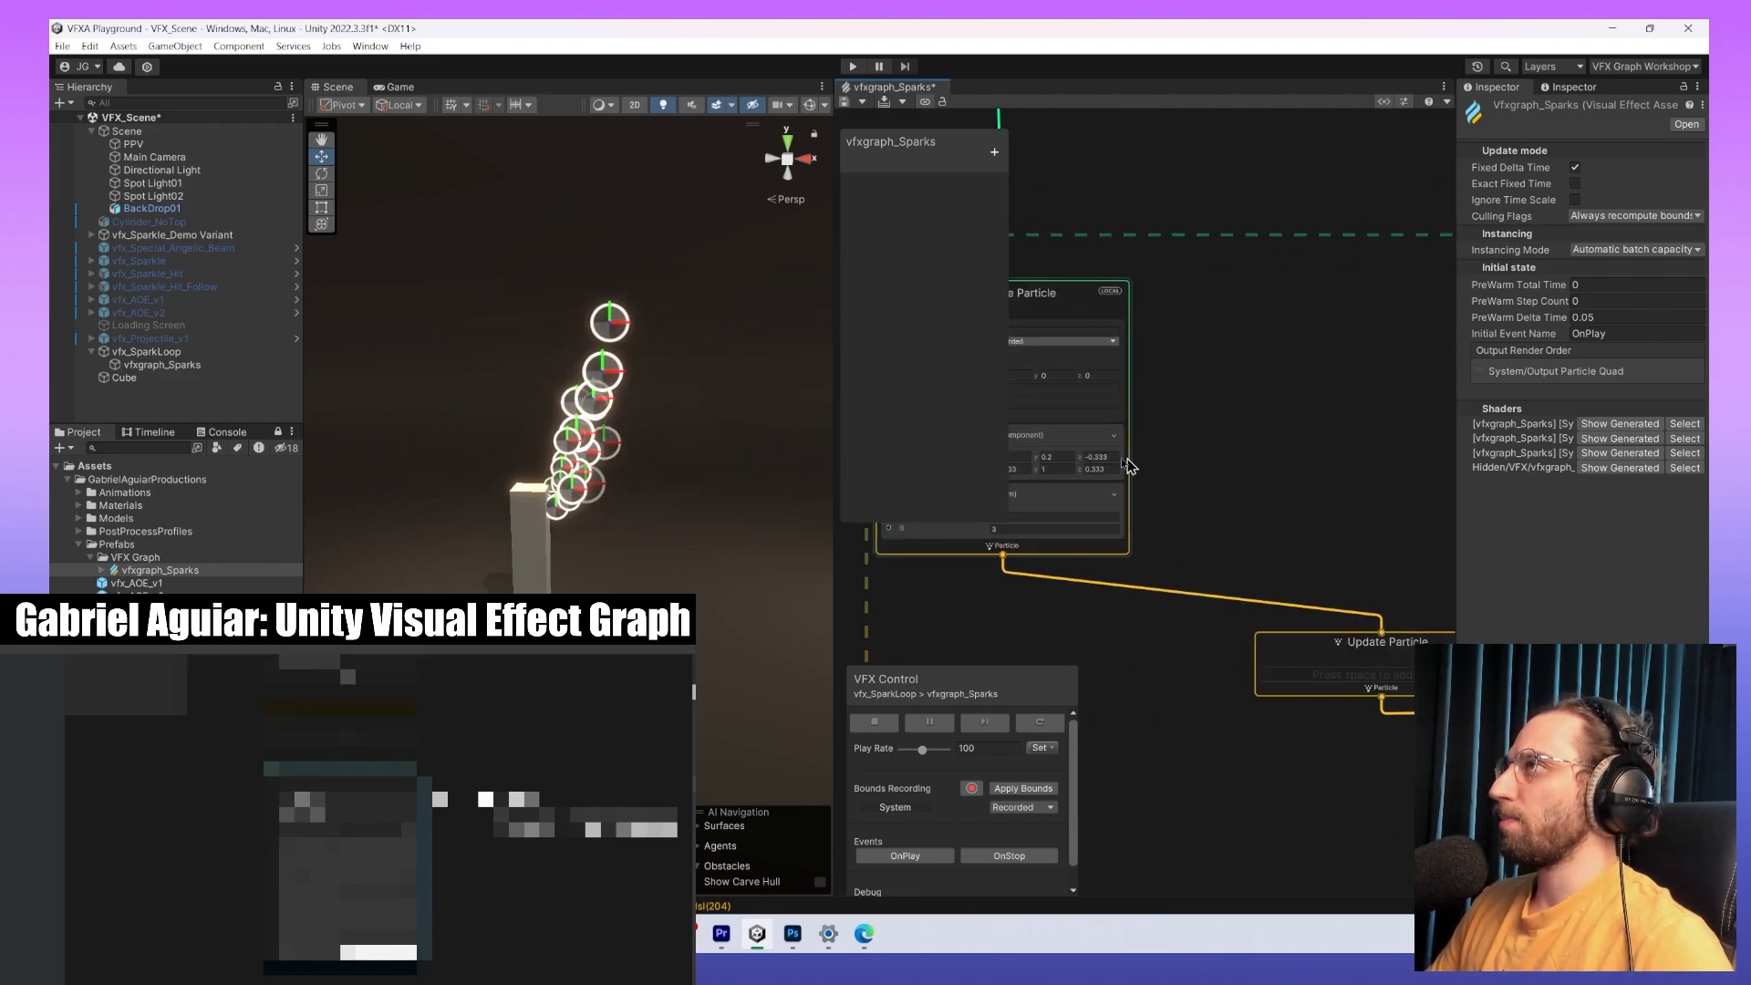
Select the Set Velocity Random block in Initialize Particle and widen the graph area at the expense of the scene view.
scroll(1123, 460, "up", 1)
left_click(1093, 457)
middle_click_drag(1207, 443, 1333, 539)
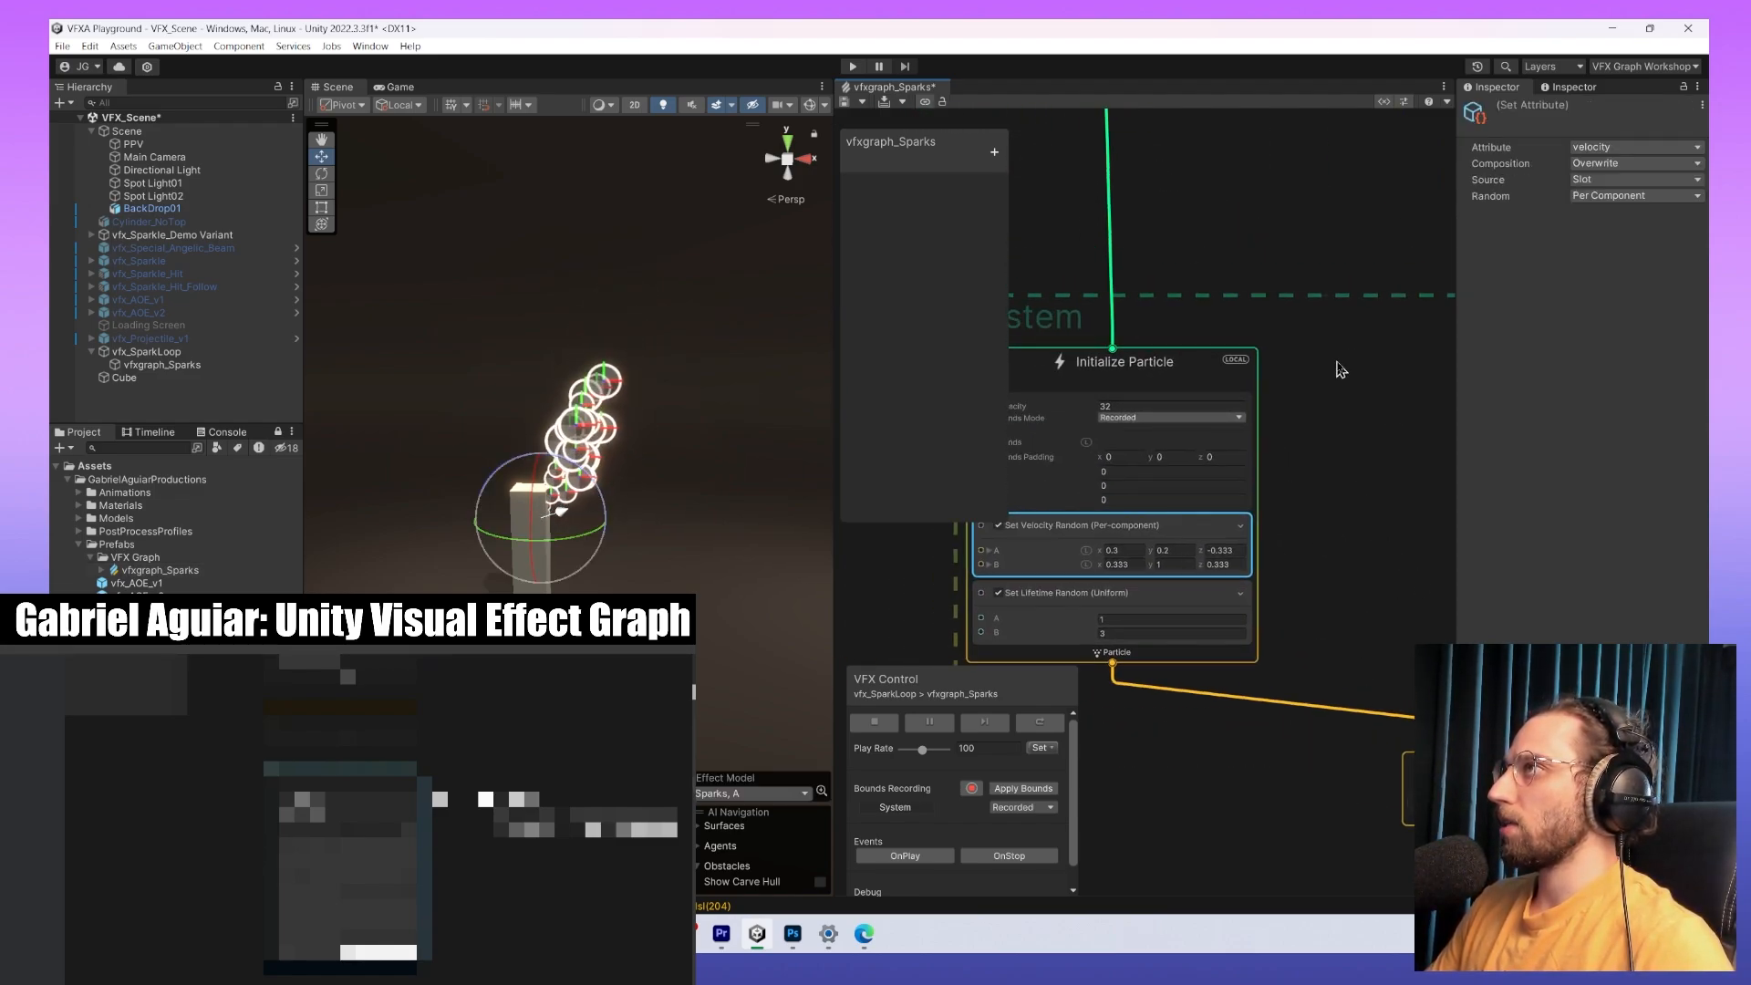
middle_click_drag(1314, 380, 1410, 310)
middle_click_drag(1396, 375, 1347, 284)
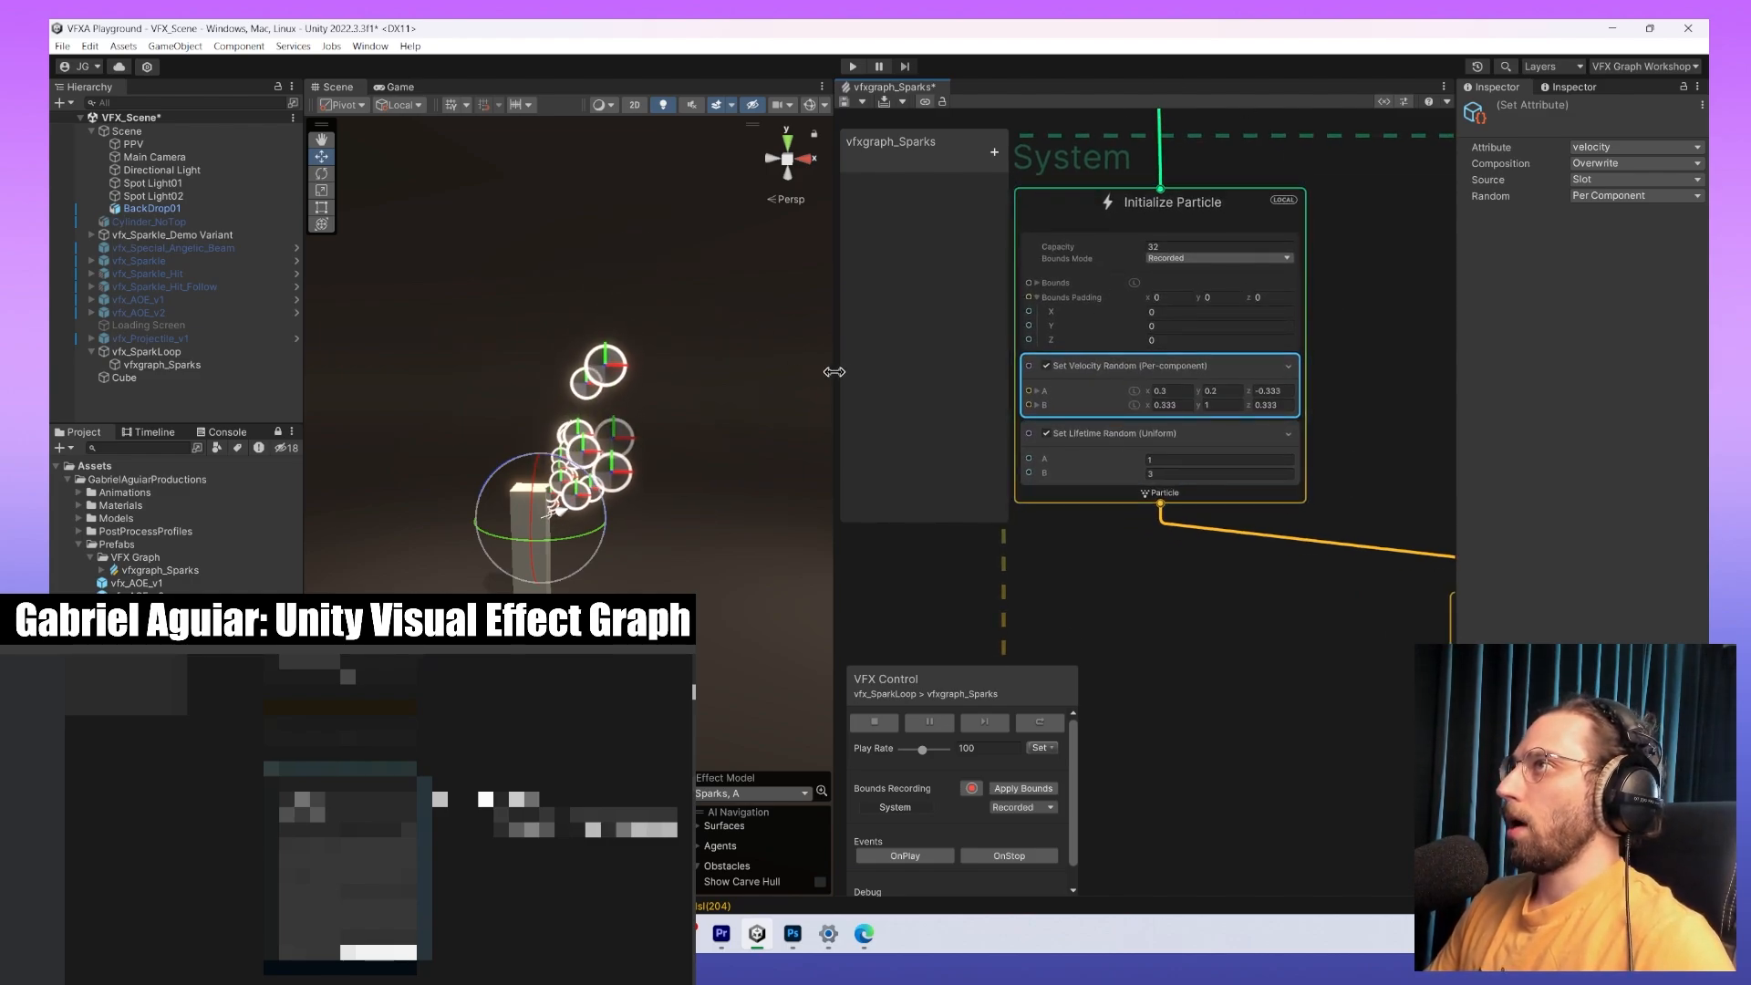
left_click_drag(834, 371, 759, 383)
Examine the empty Update Particle context and its connections to Initialize Particle and Output Particle Quad.
scroll(1236, 388, "down", 3)
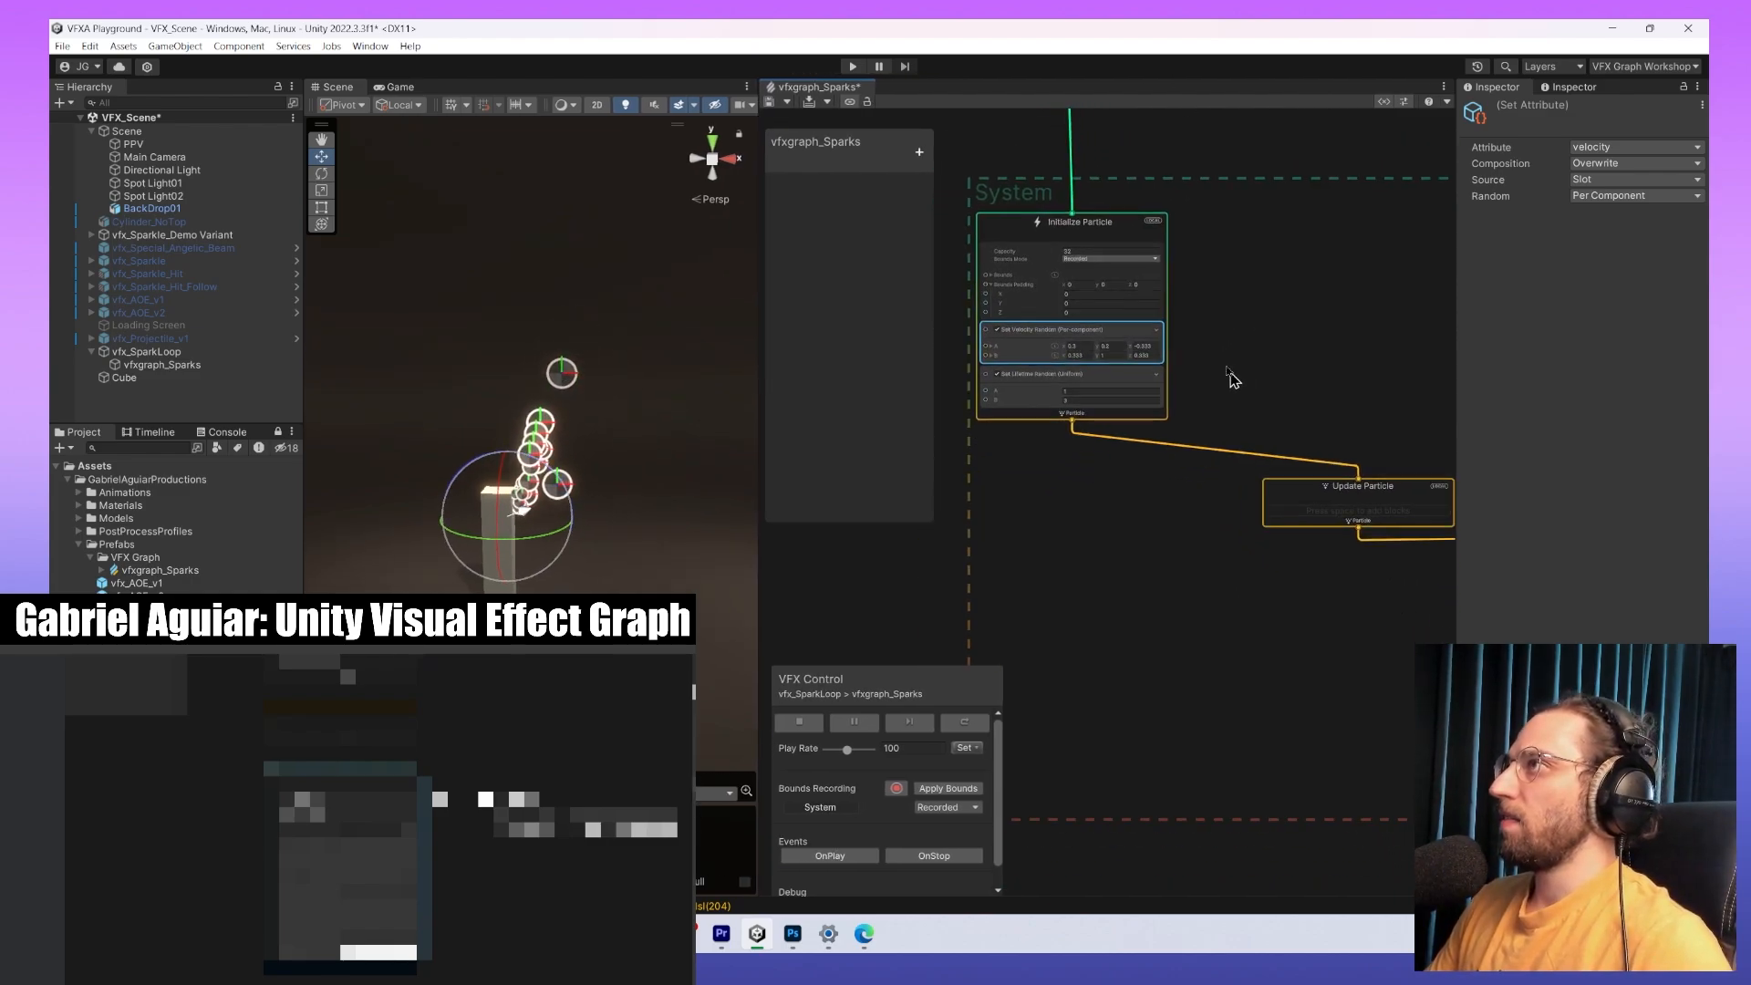
middle_click_drag(1430, 427, 1212, 337)
scroll(1171, 434, "up", 5)
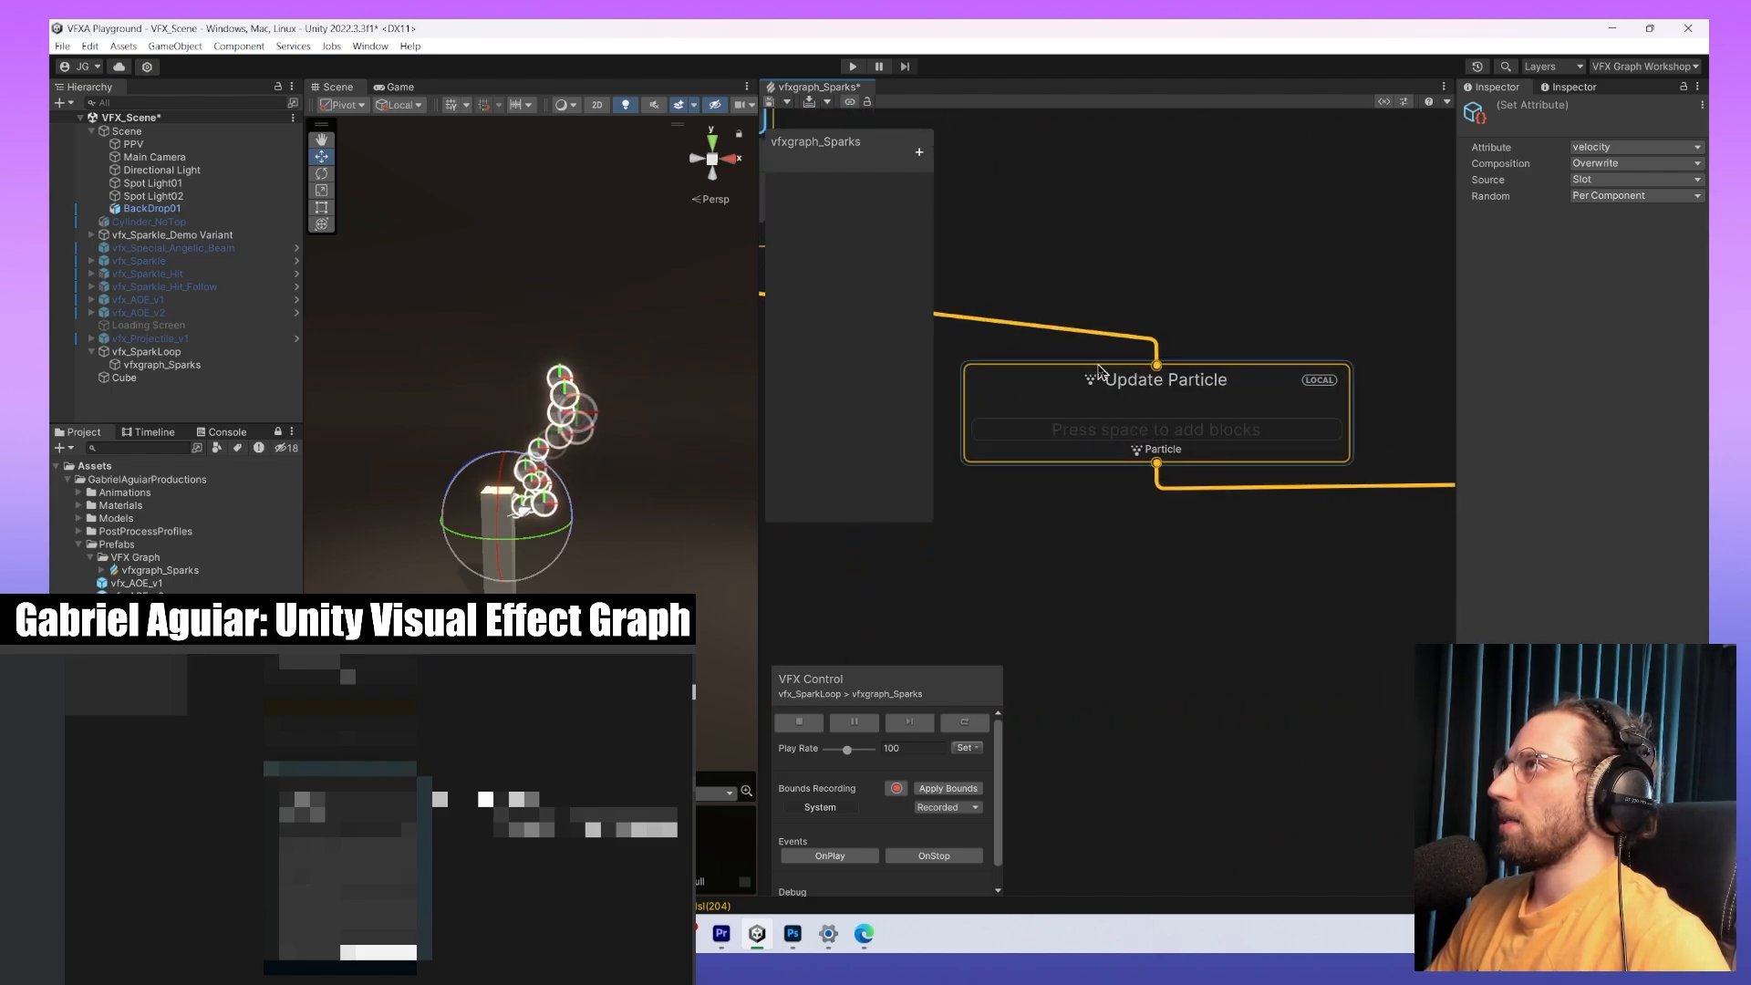
scroll(1260, 356, "down", 3)
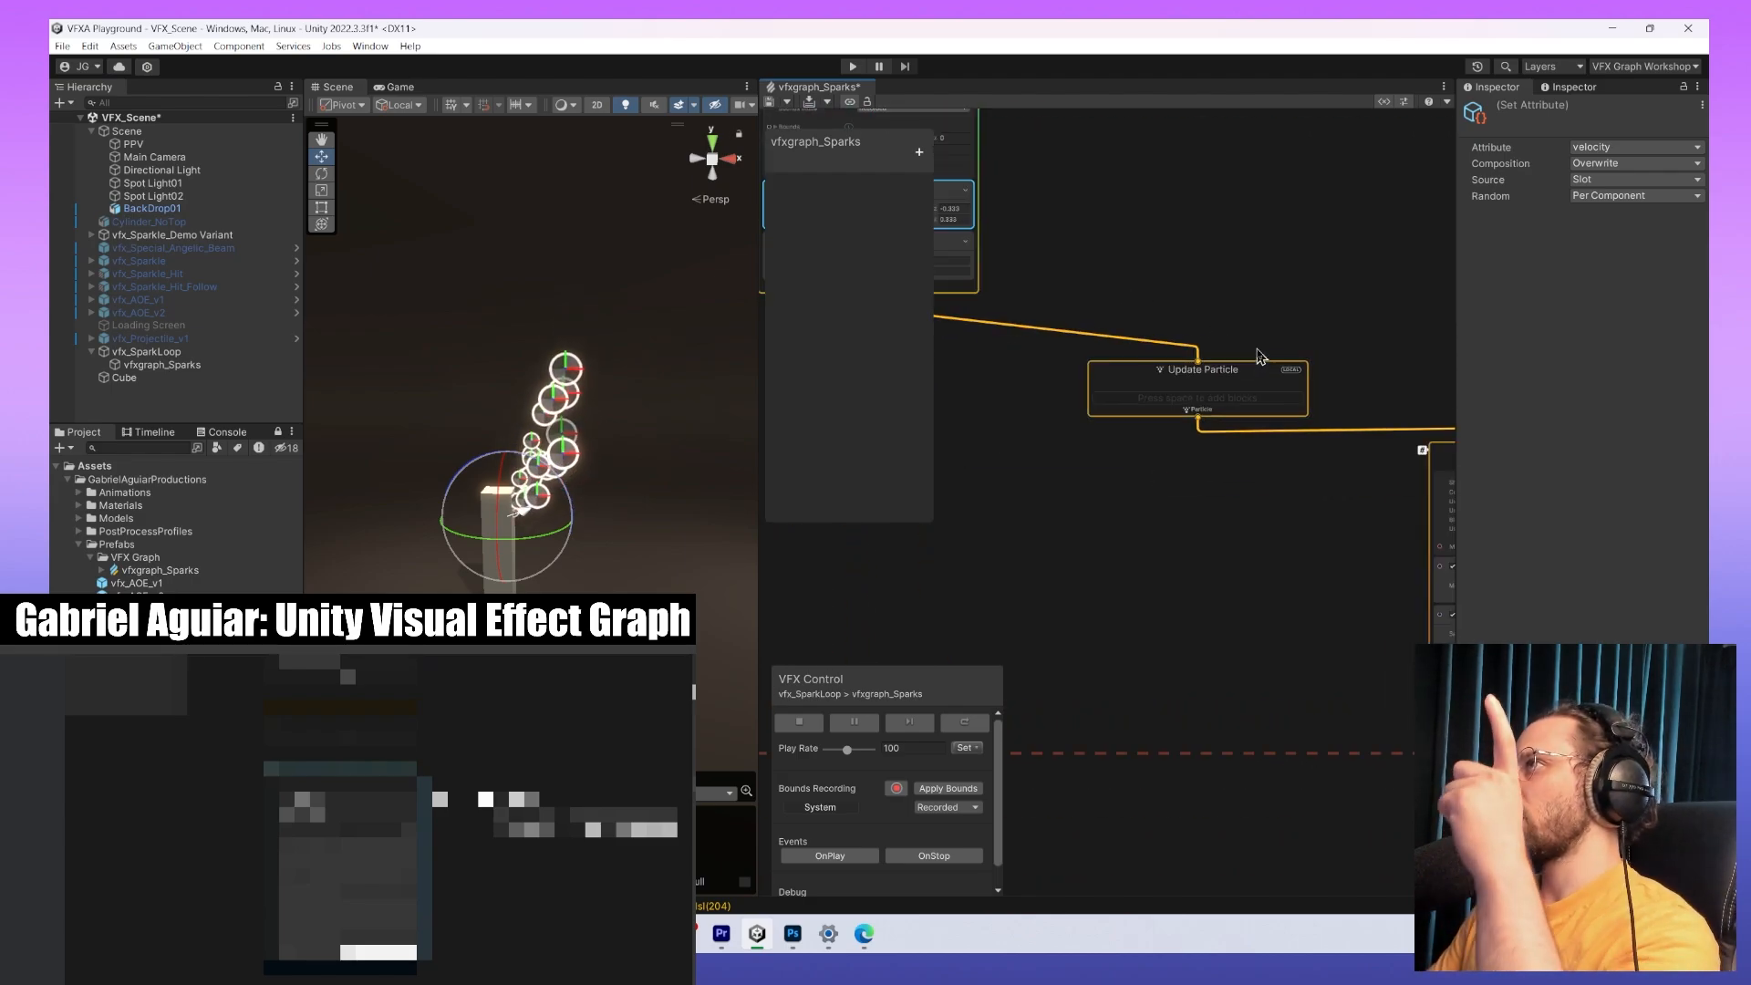
middle_click_drag(1372, 301, 1267, 395)
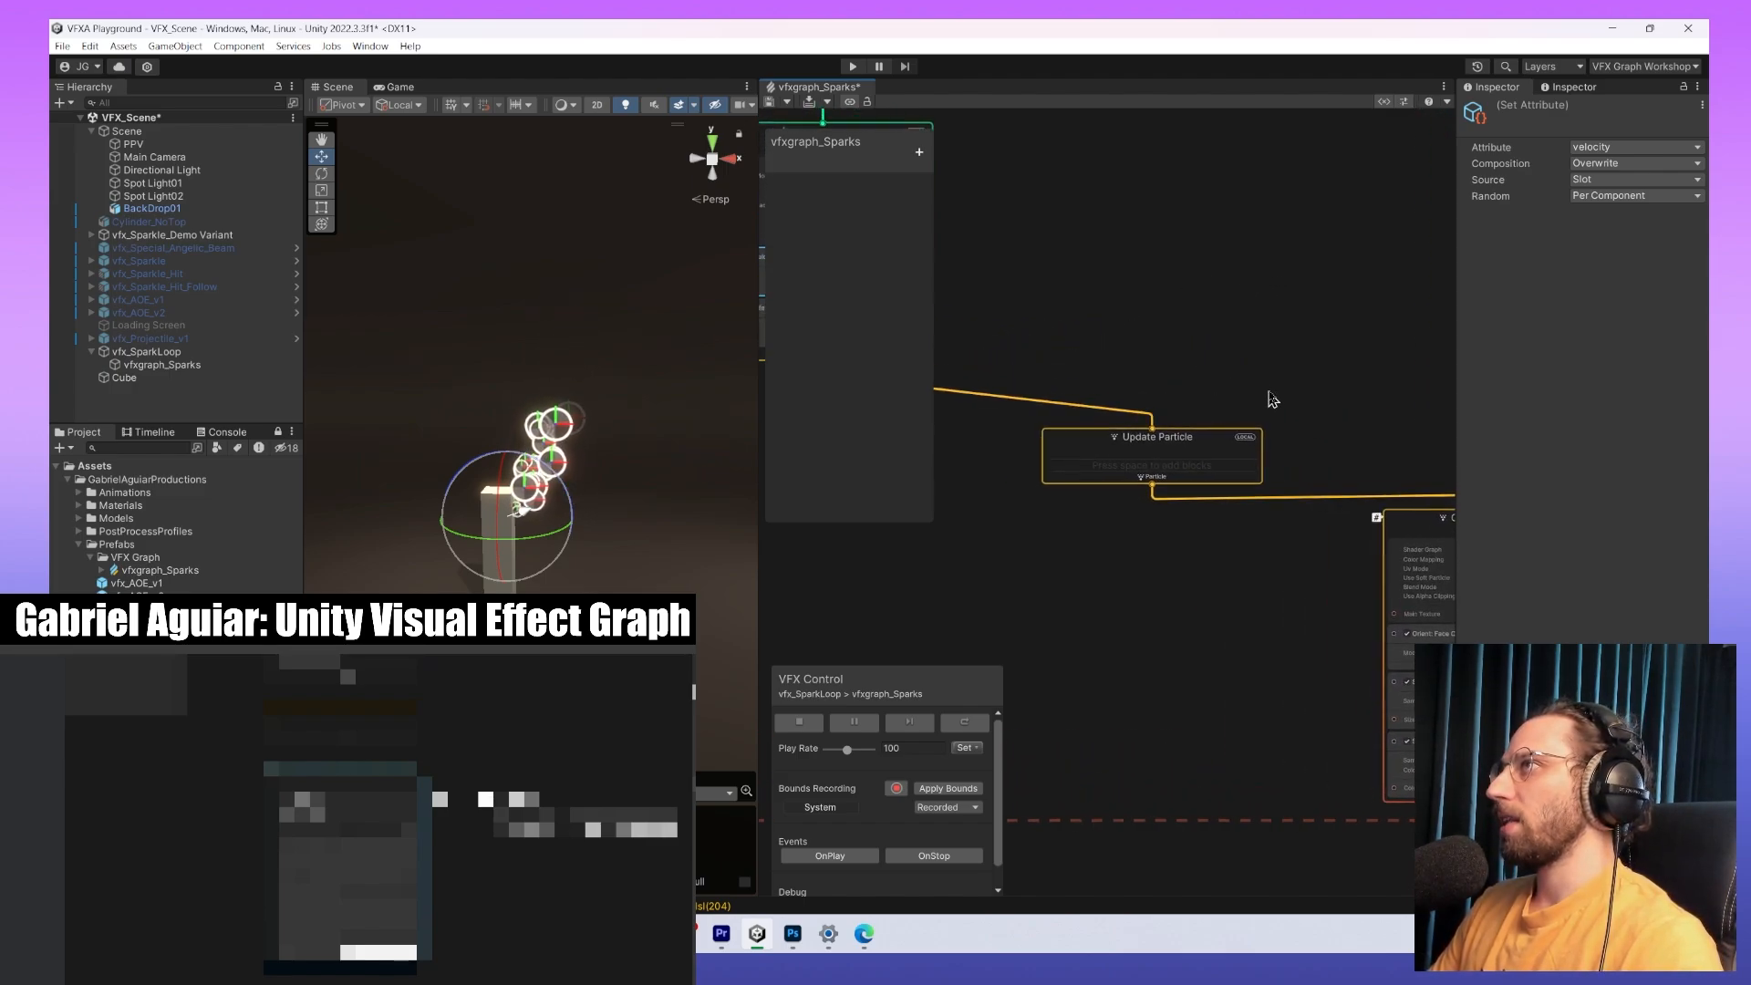
middle_click_drag(1188, 512, 1003, 416)
scroll(1106, 582, "down", 4)
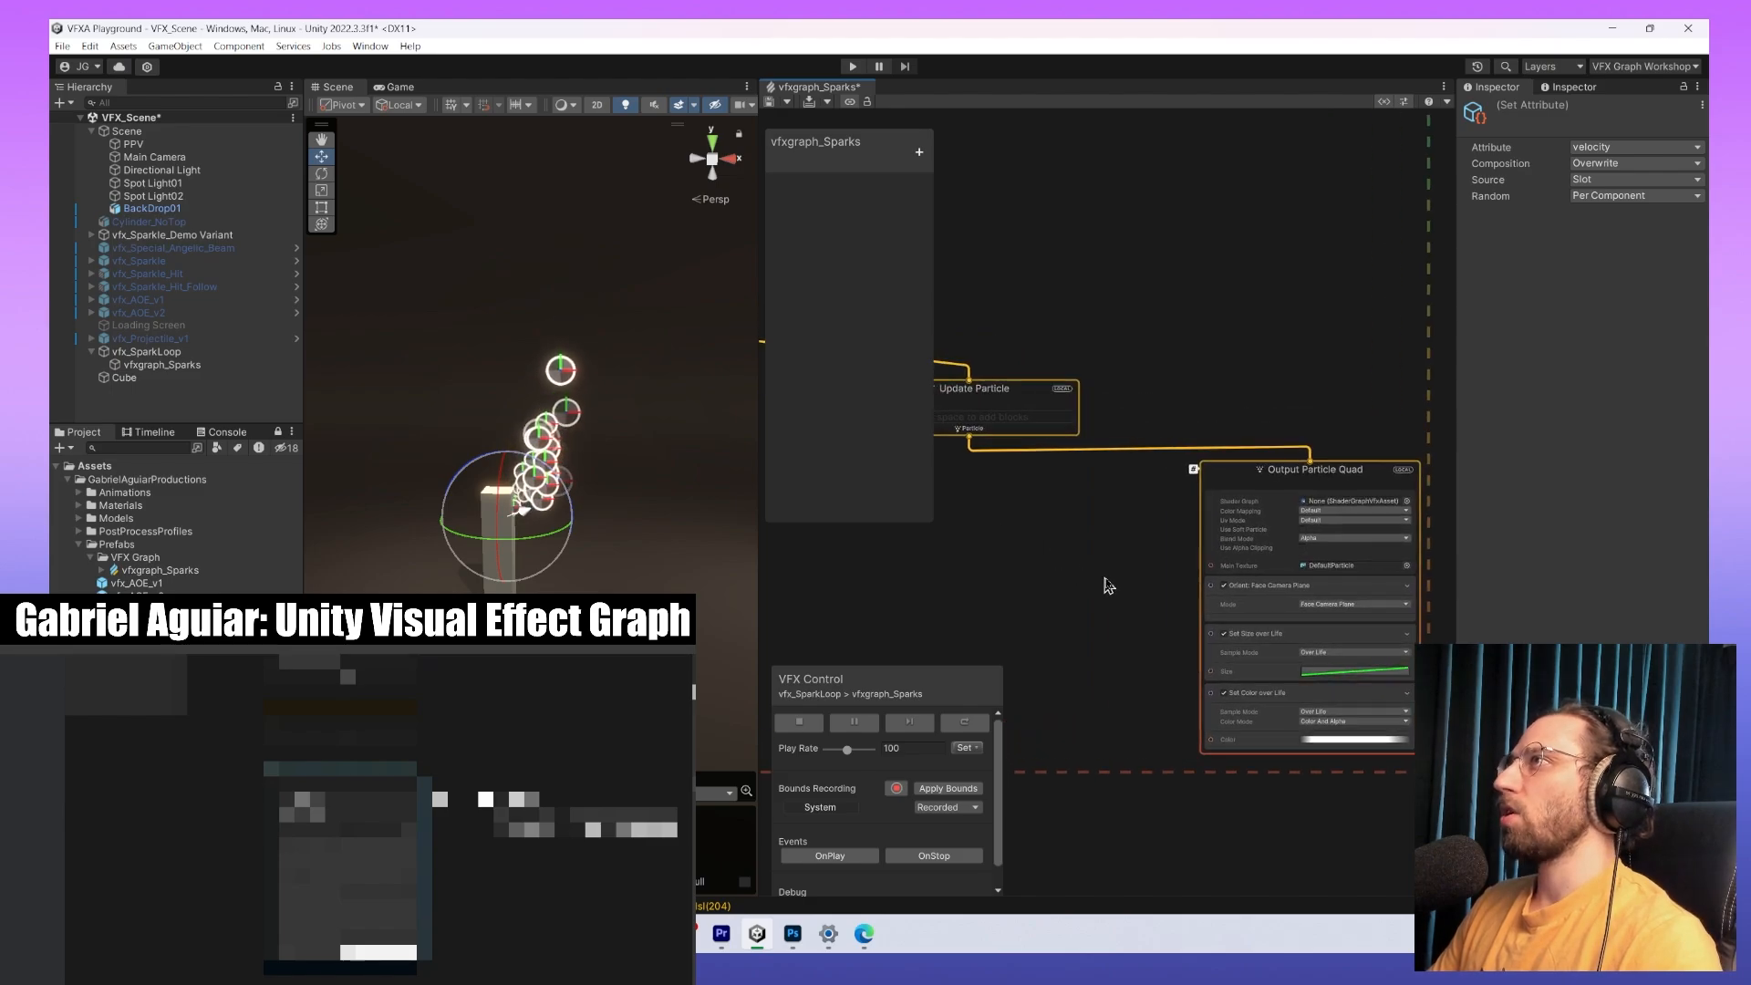
scroll(1236, 622, "up", 1)
middle_click_drag(1236, 621, 1258, 602)
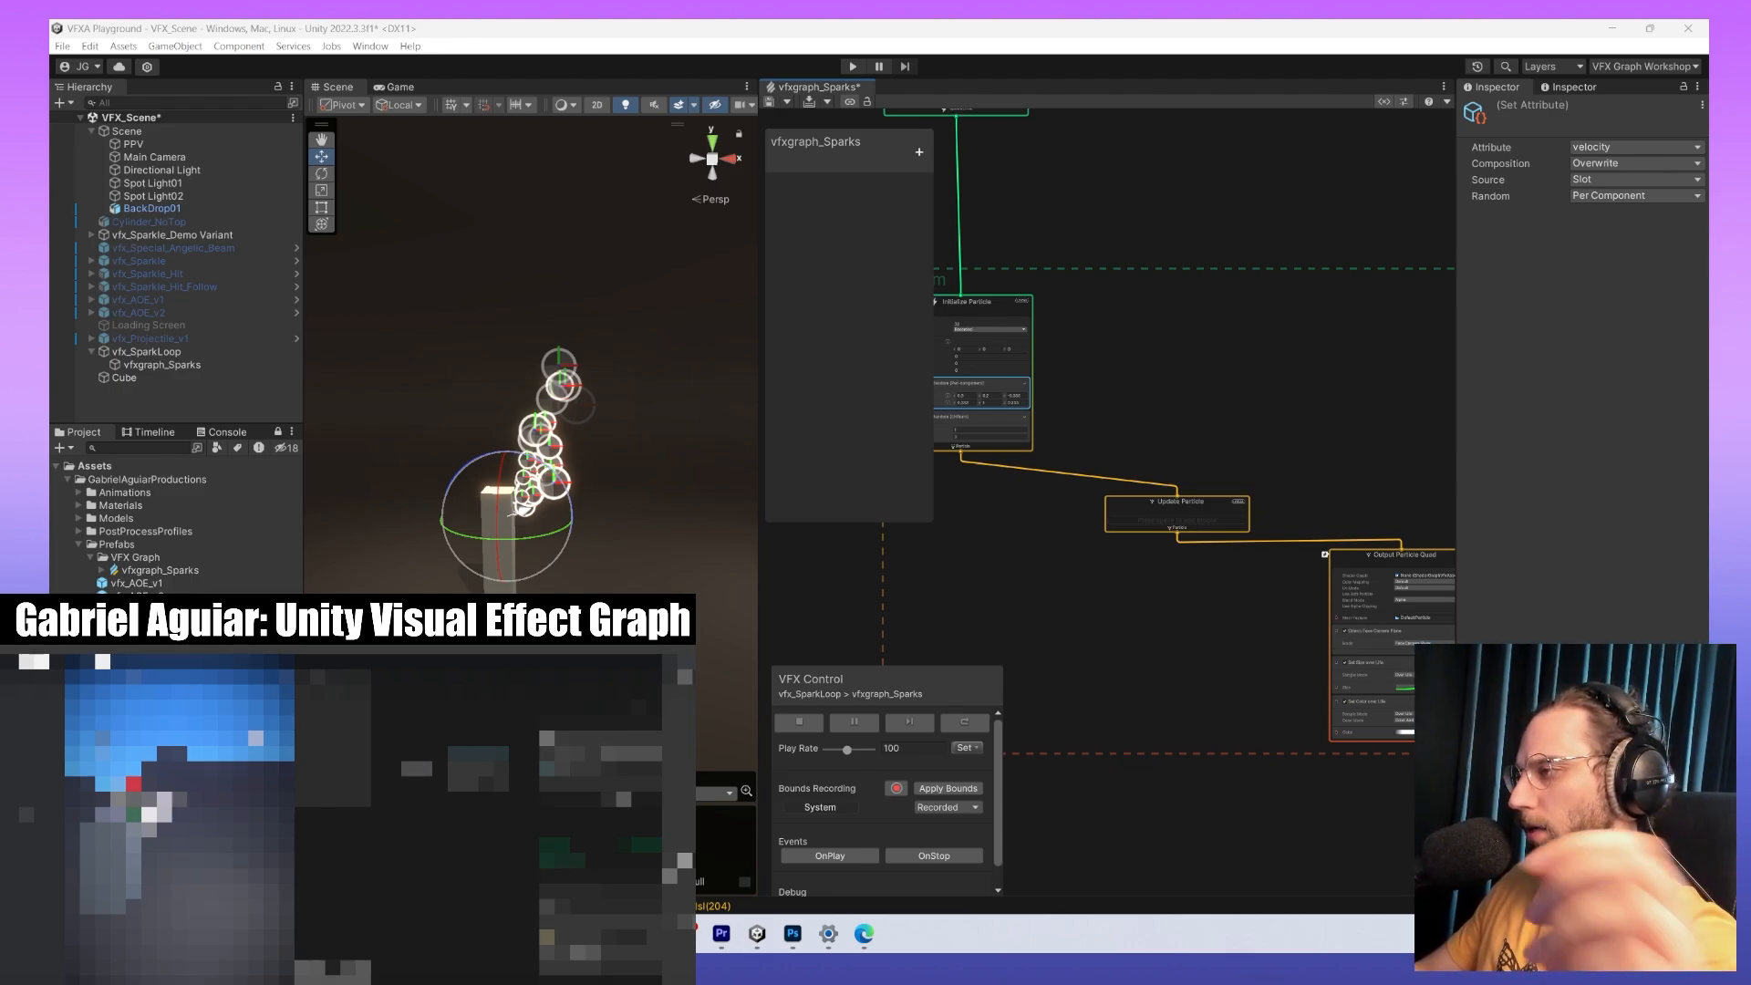
Disable the Constant Spawn Rate block in the Spawn context and enable it again.
left_click(1025, 418)
middle_click_drag(1034, 427, 1298, 592)
middle_click_drag(1344, 453, 1330, 598)
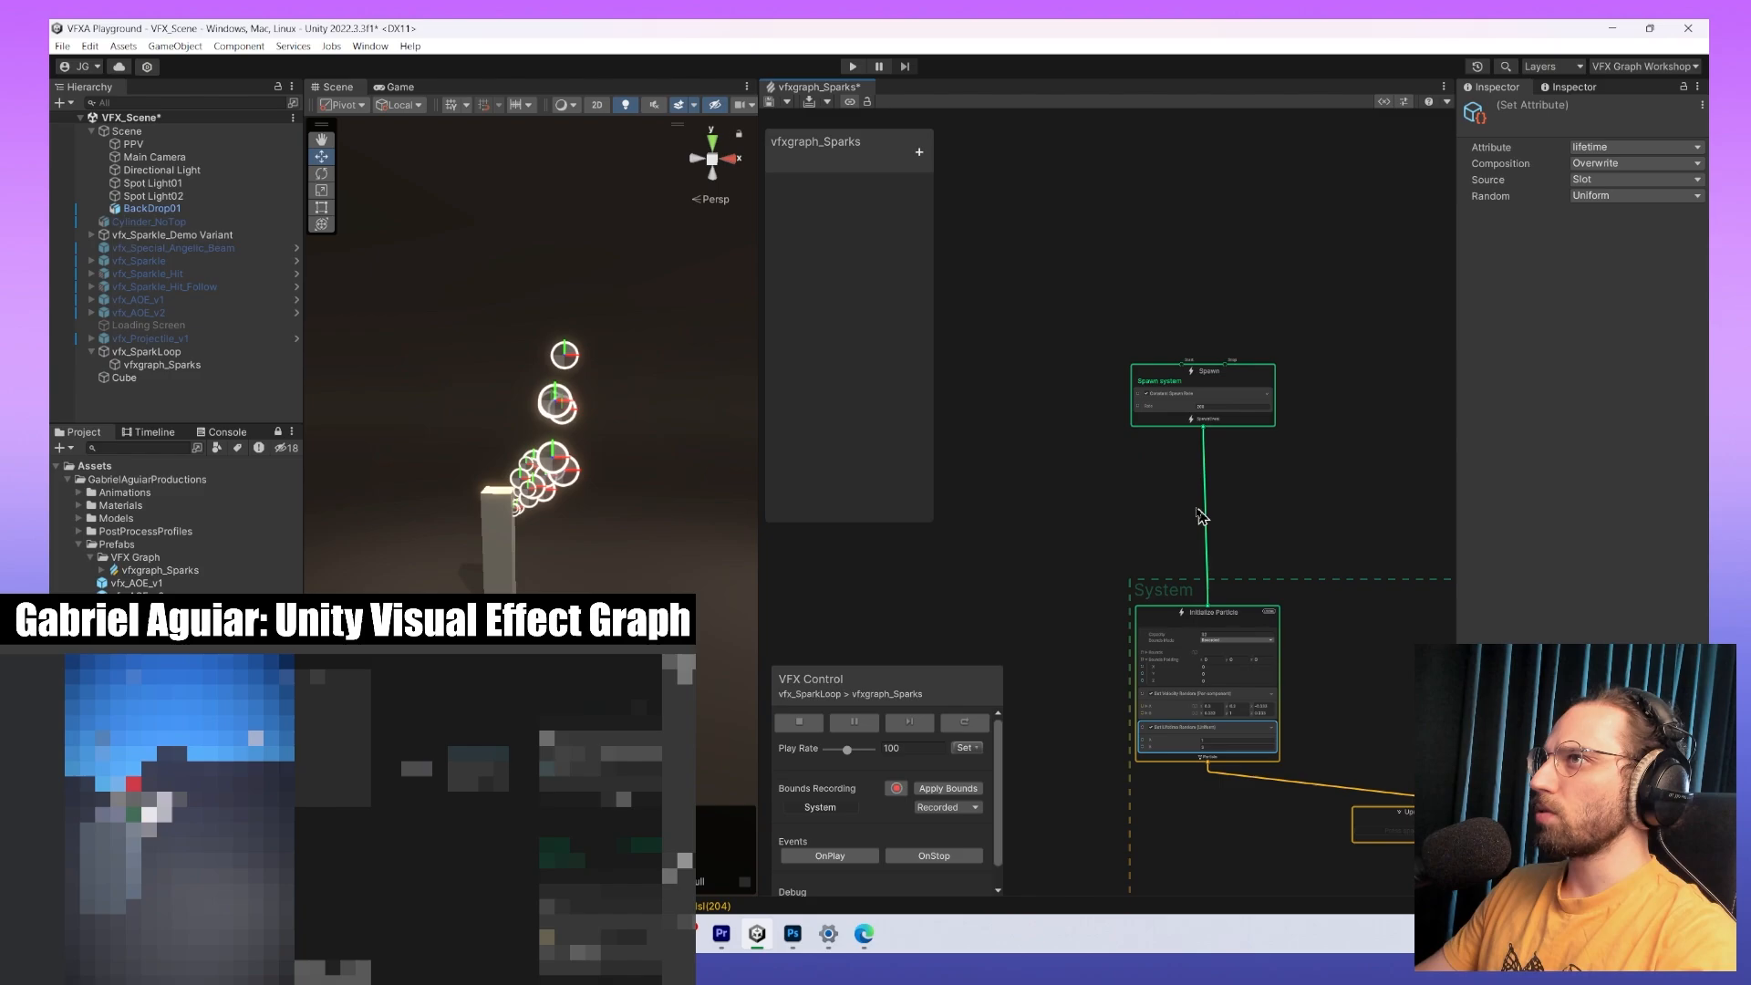
scroll(1122, 481, "up", 5)
scroll(1121, 594, "down", 4)
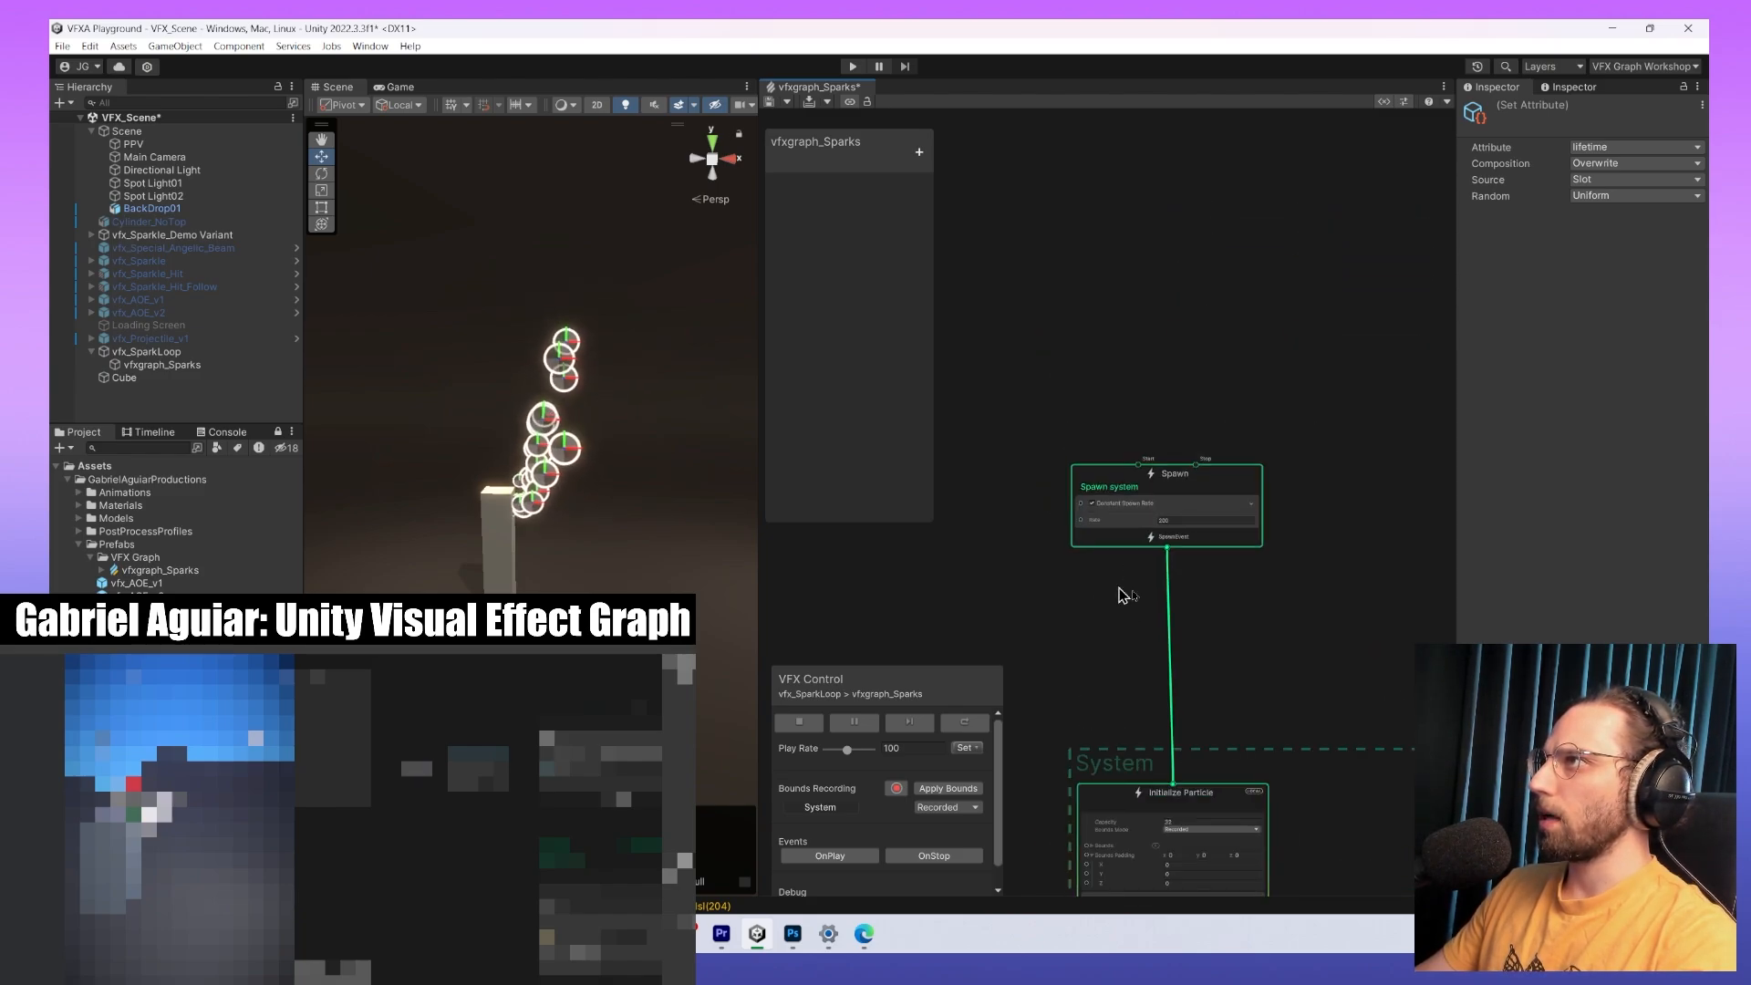
mouse_move(1121, 595)
middle_mouse_down()
mouse_move(1076, 394)
mouse_move(1126, 462)
mouse_move(1121, 590)
middle_mouse_up()
scroll(1114, 328, "up", 3)
scroll(1193, 564, "down", 1)
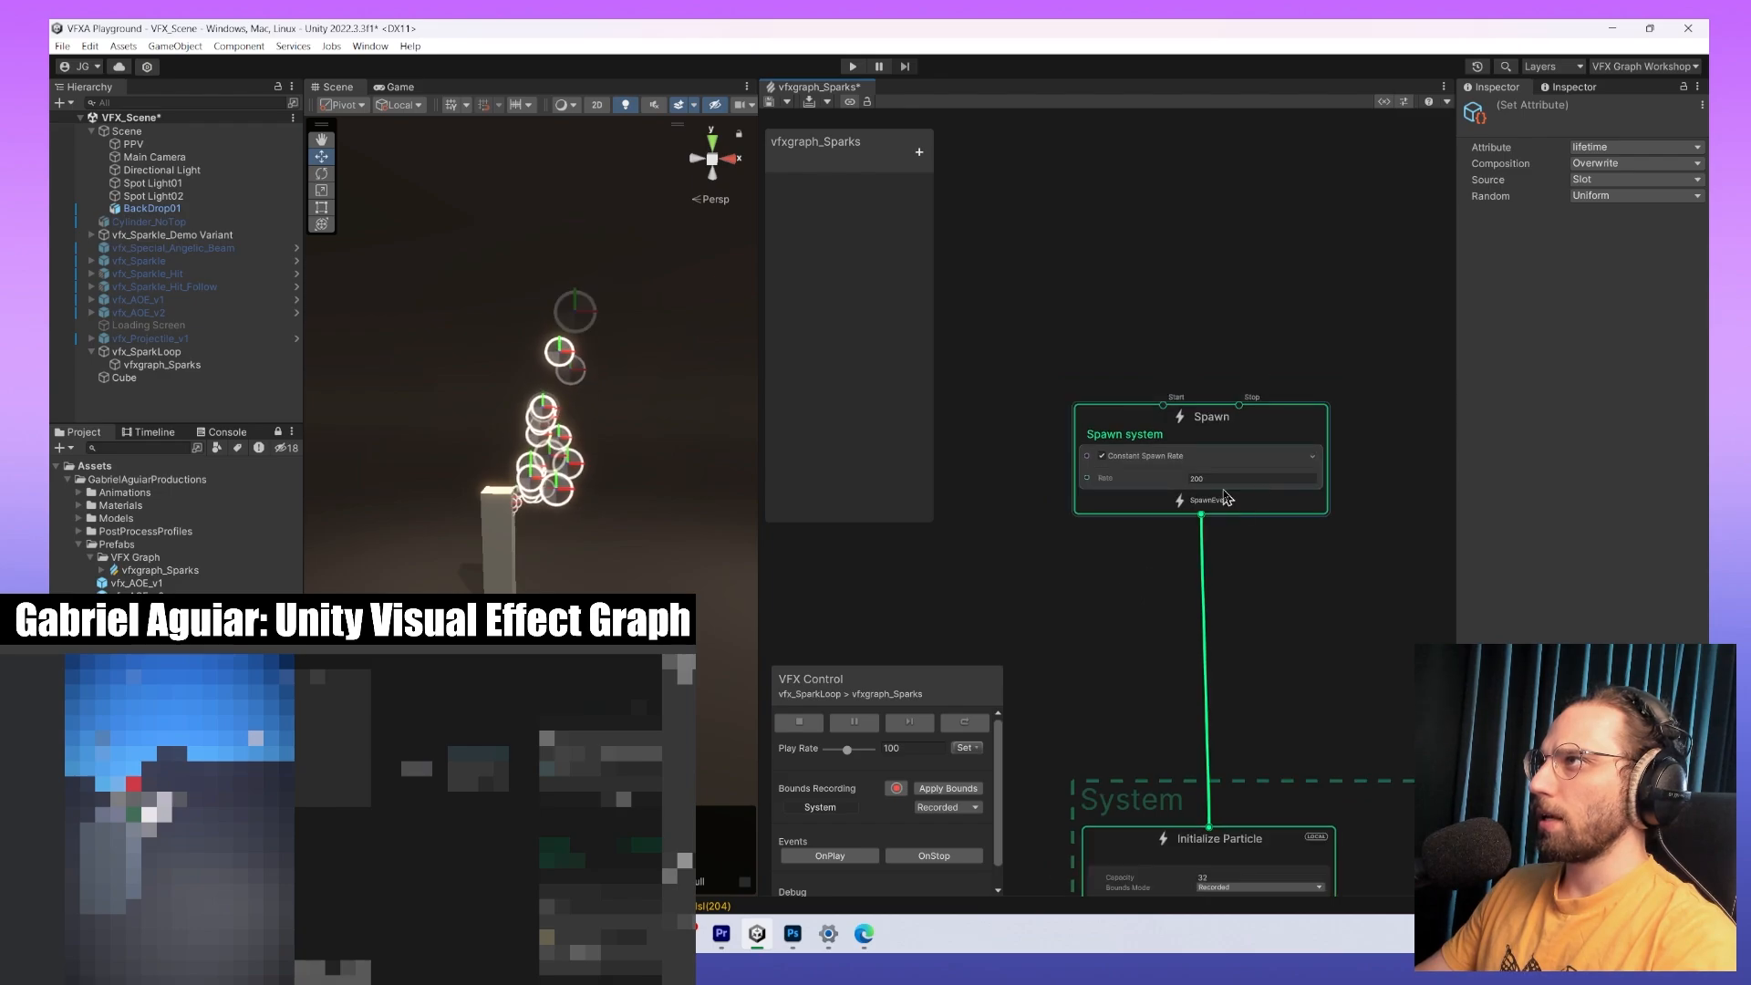
scroll(1226, 497, "up", 3)
middle_click_drag(985, 305, 1016, 286)
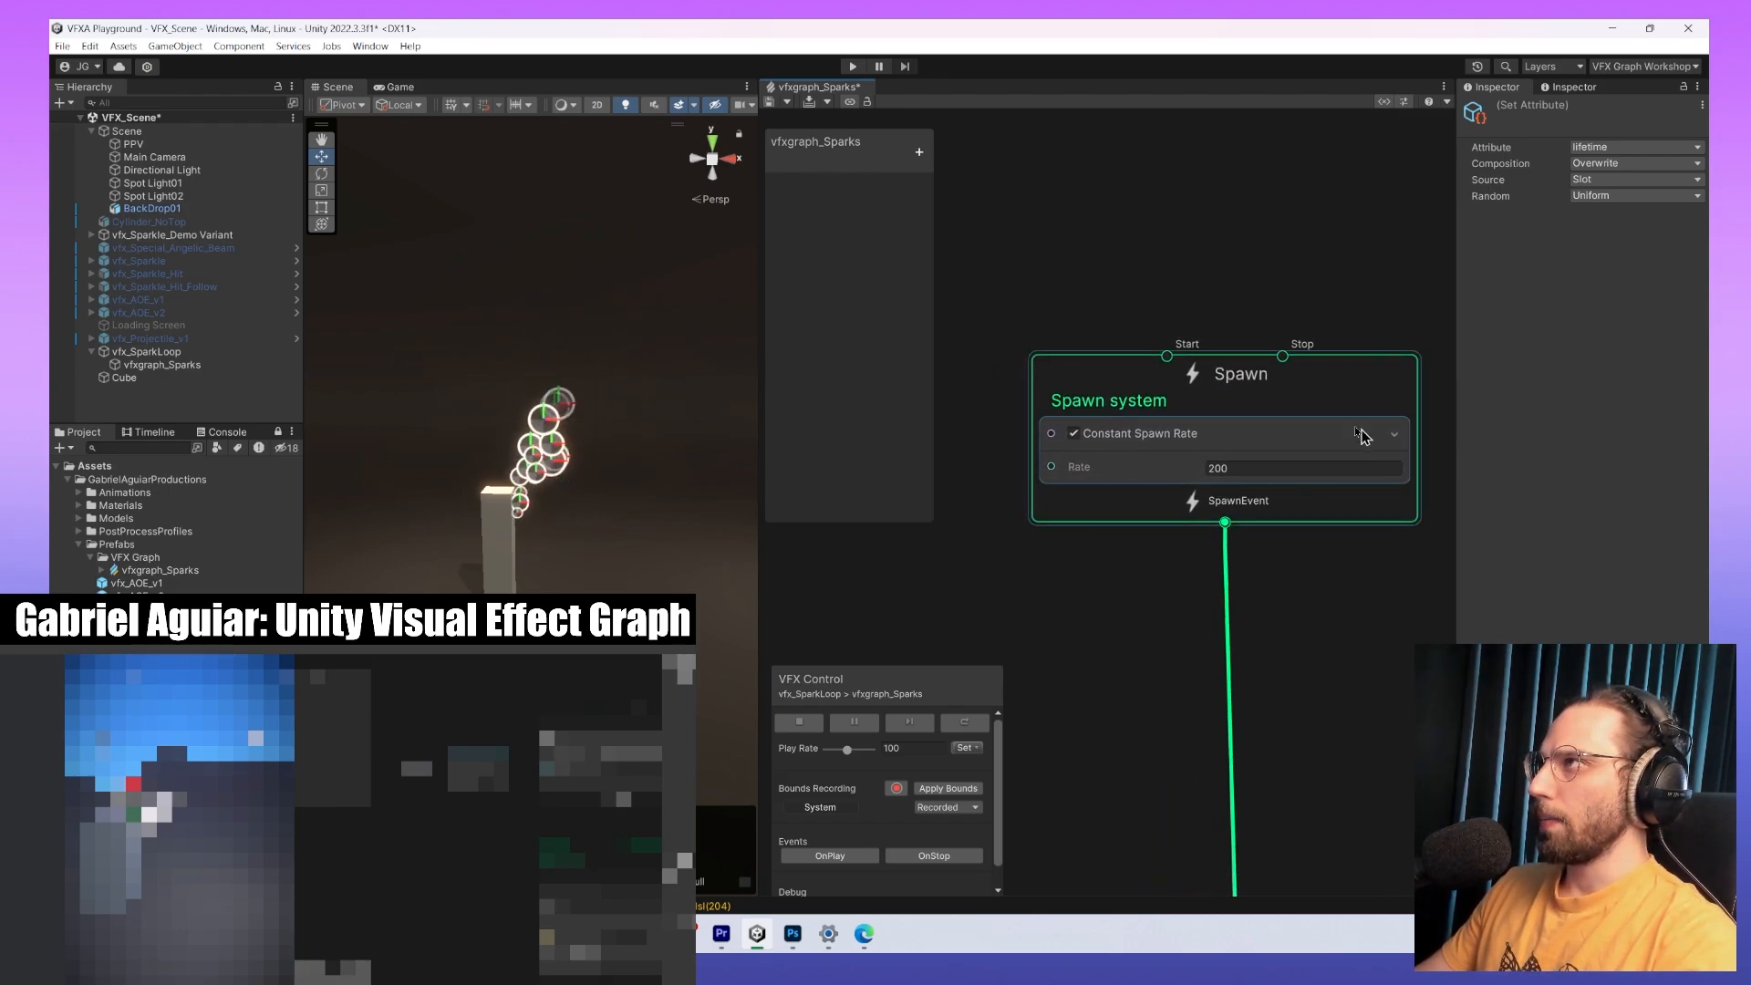
left_click(1074, 435)
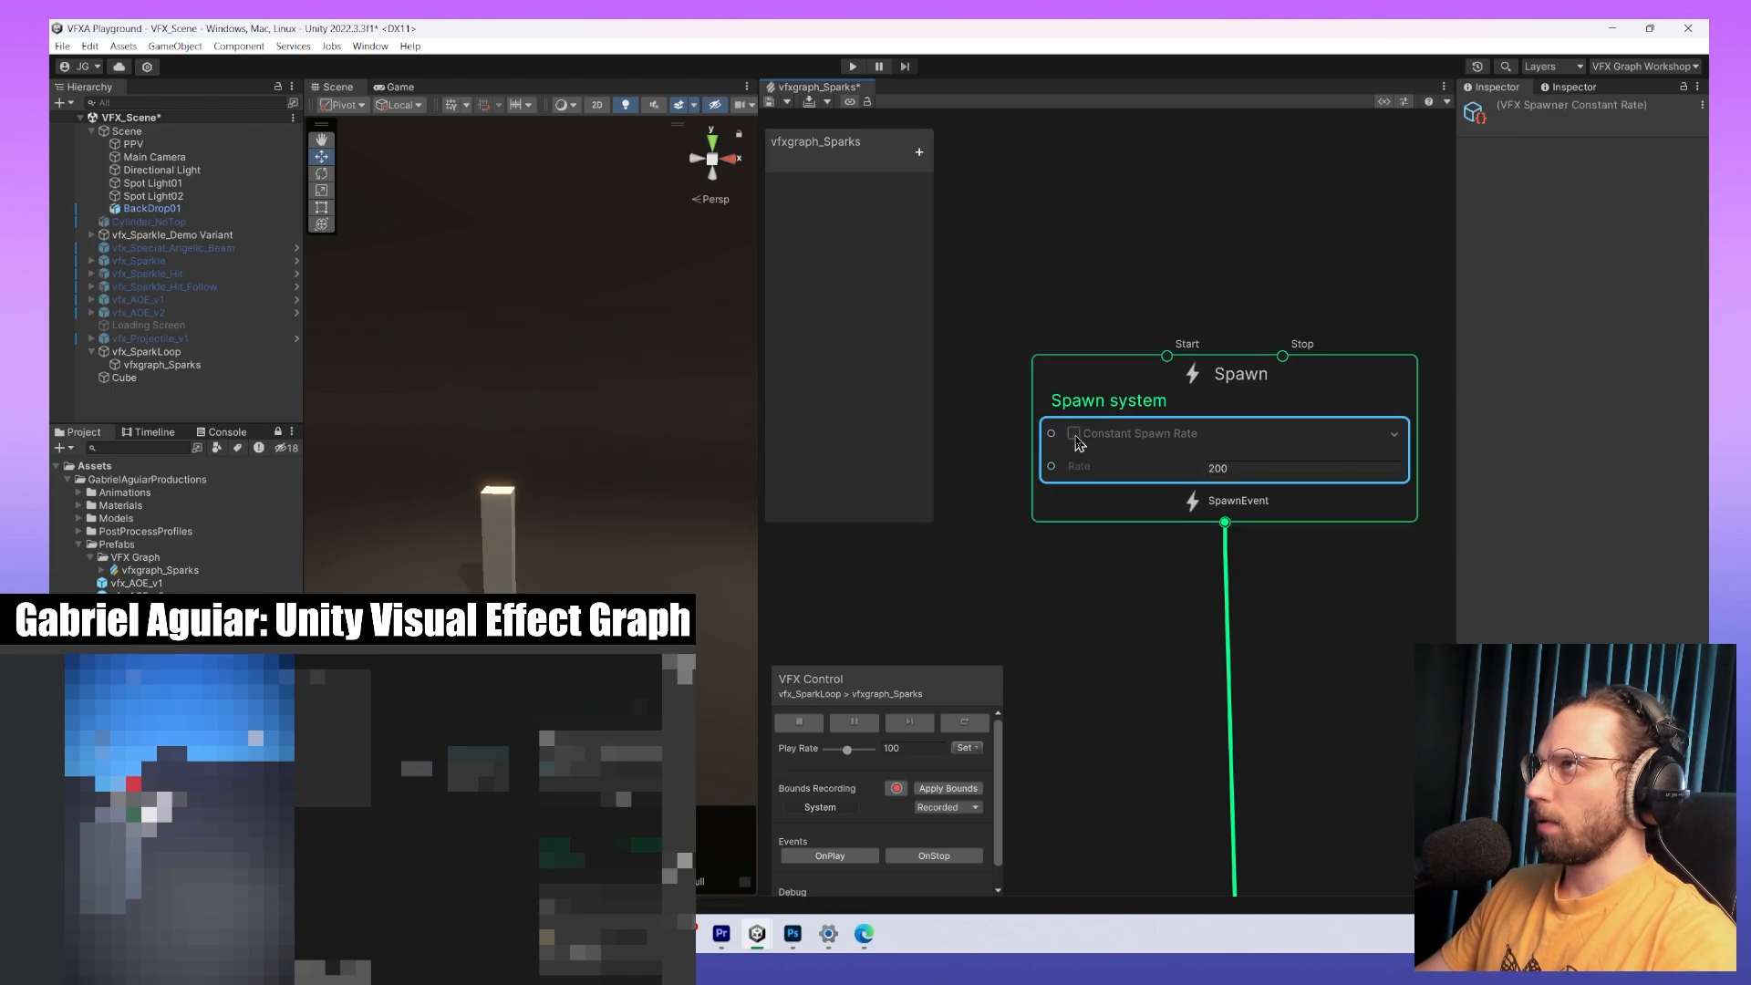
left_click(1074, 434)
left_click(1075, 631)
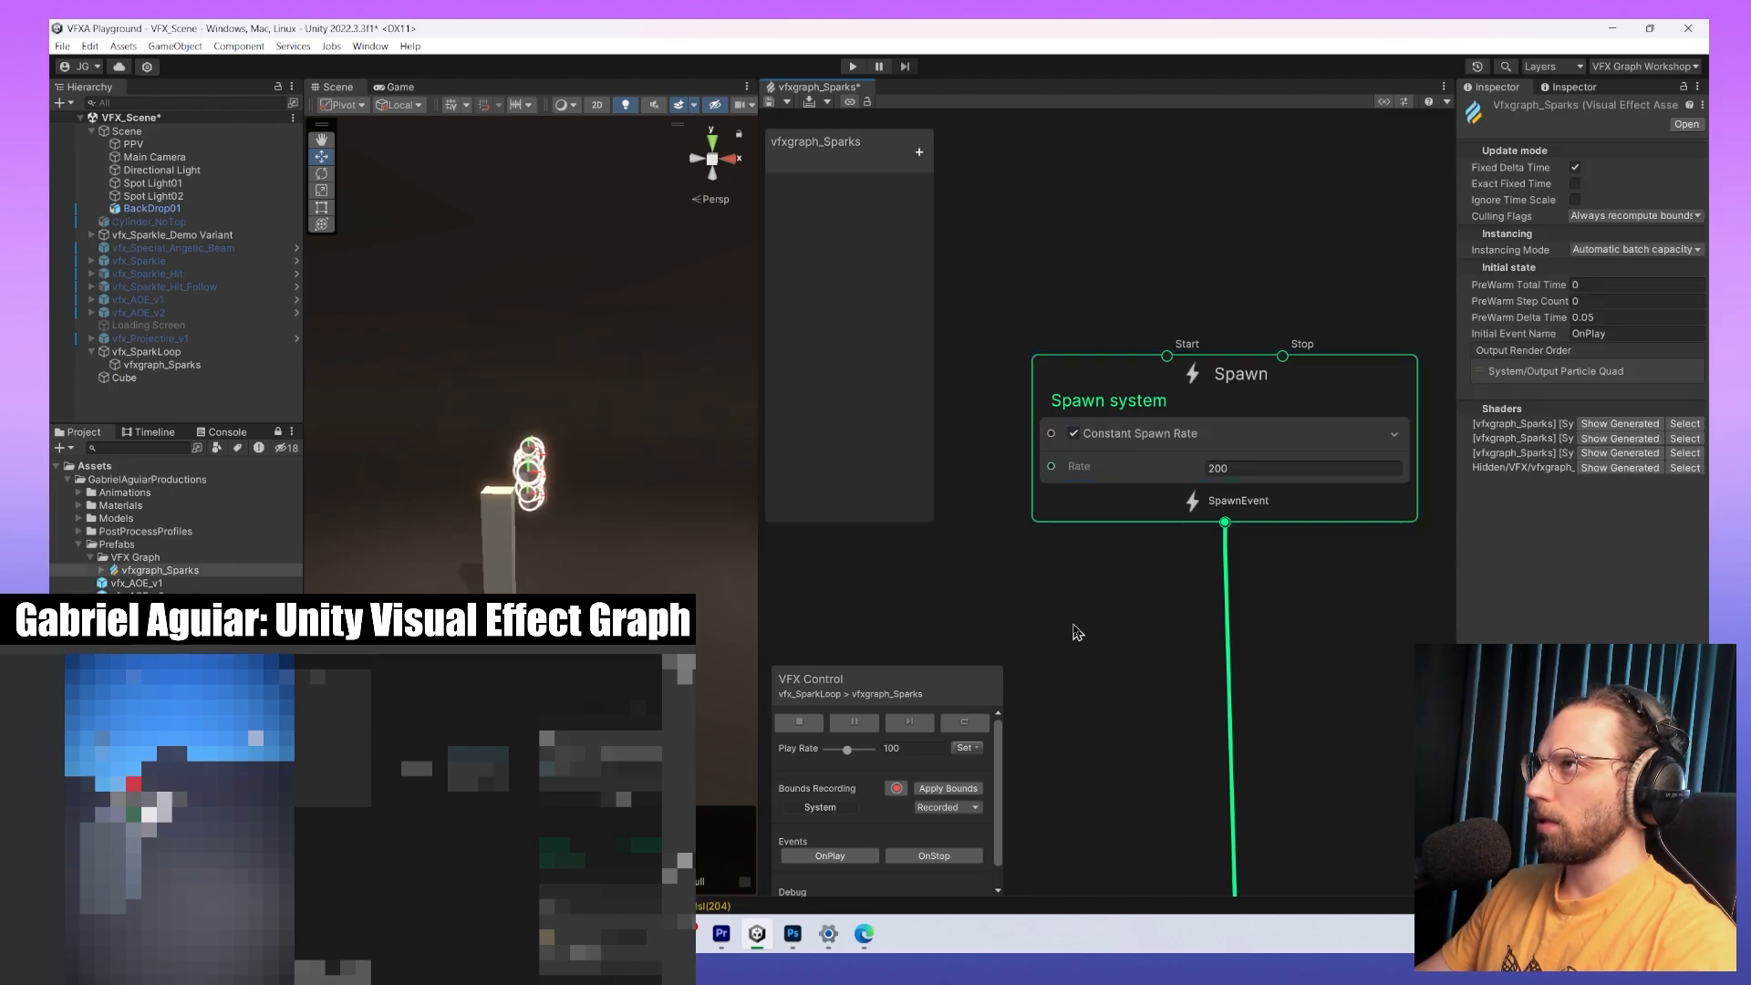
key("space")
left_click(1077, 631)
key("space")
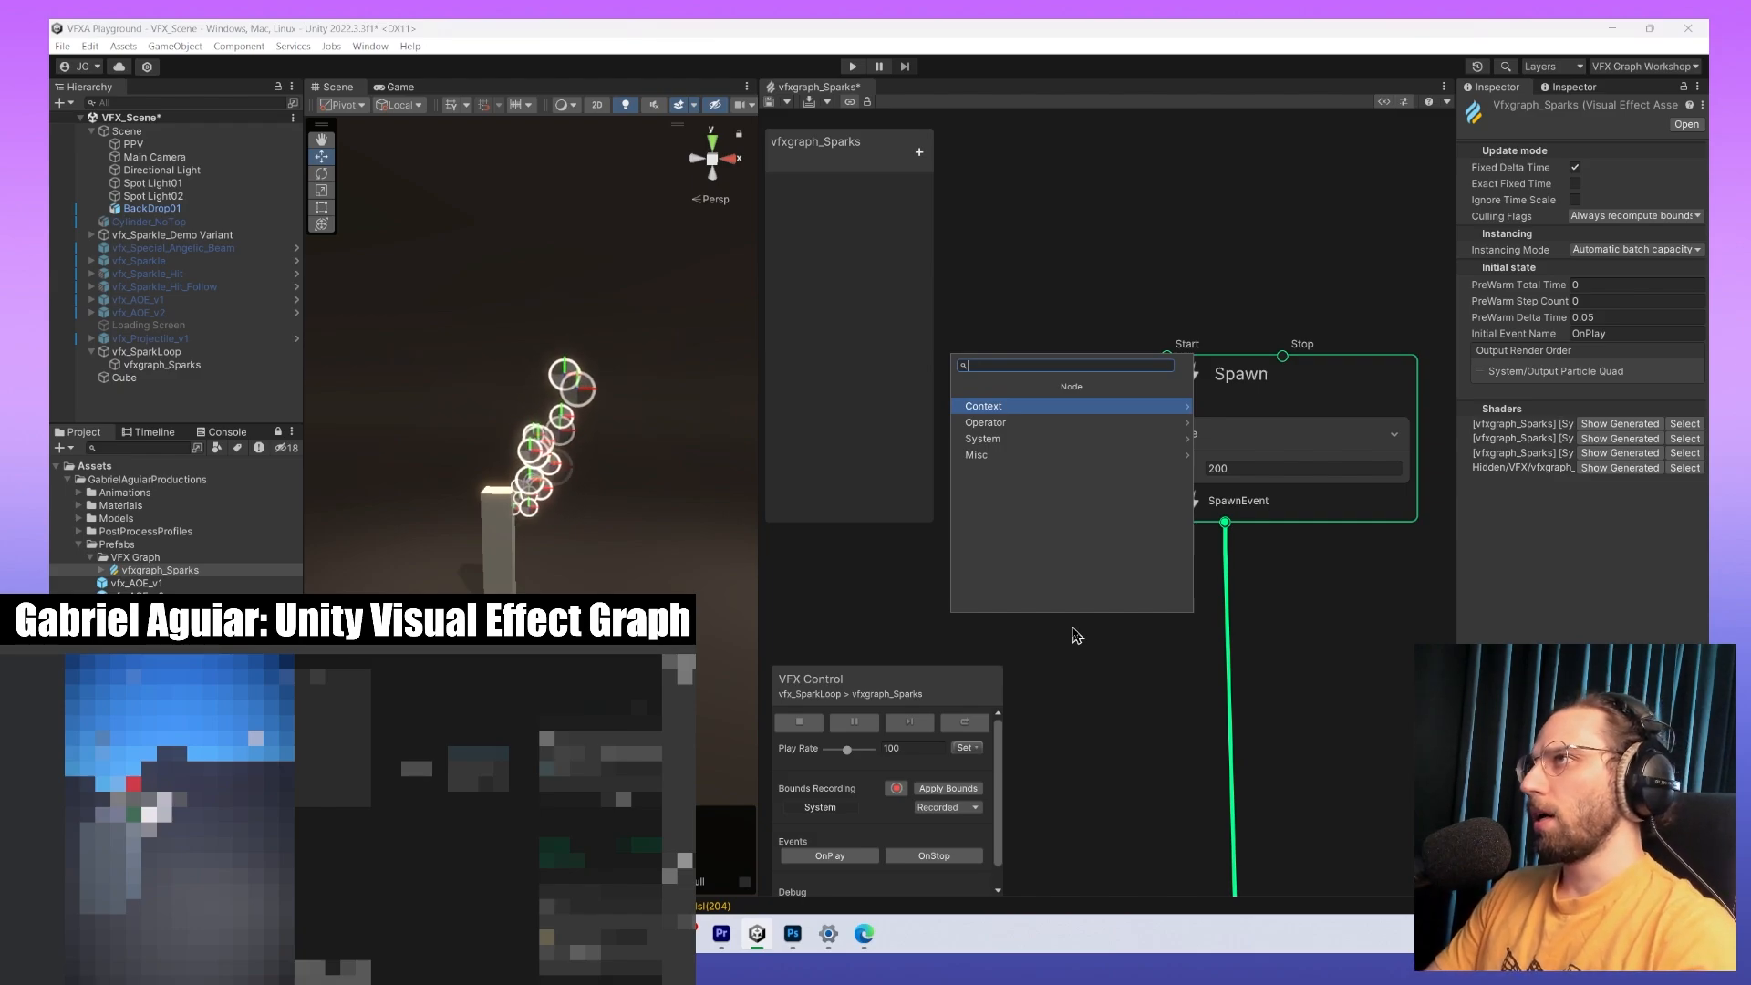
type("burs")
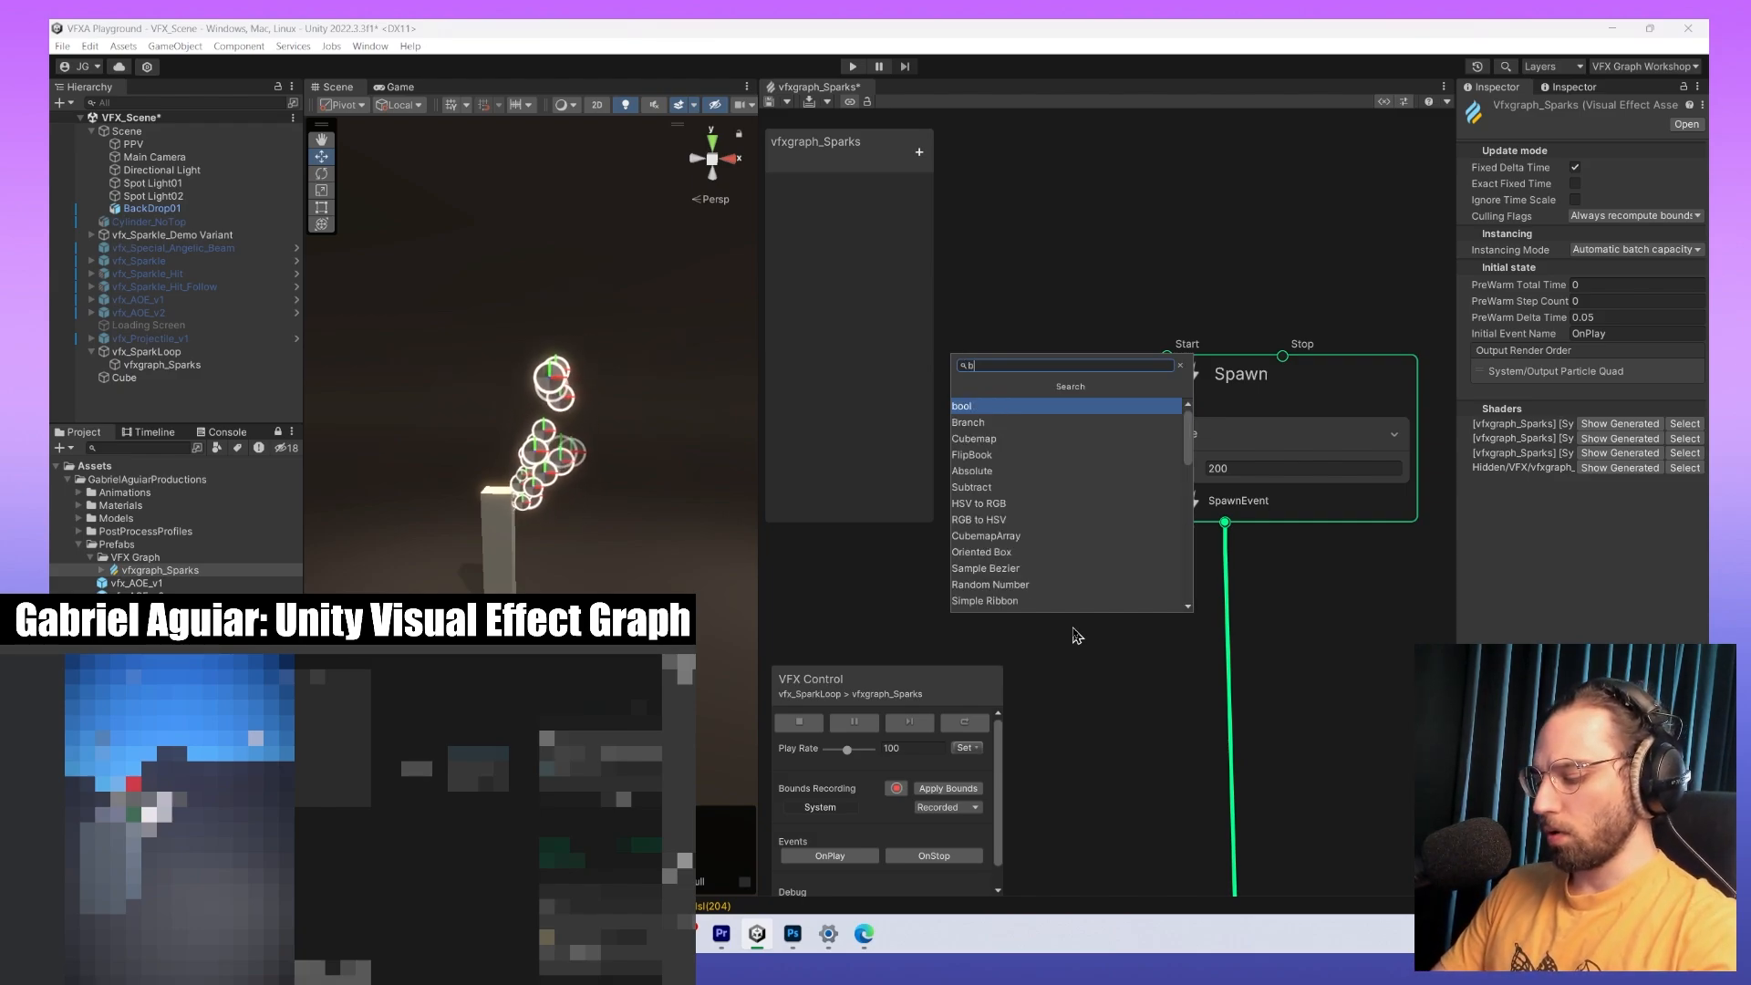
key("BackSpace")
key("BackSpace")
key("BackSpace")
key("BackSpace")
key("BackSpace")
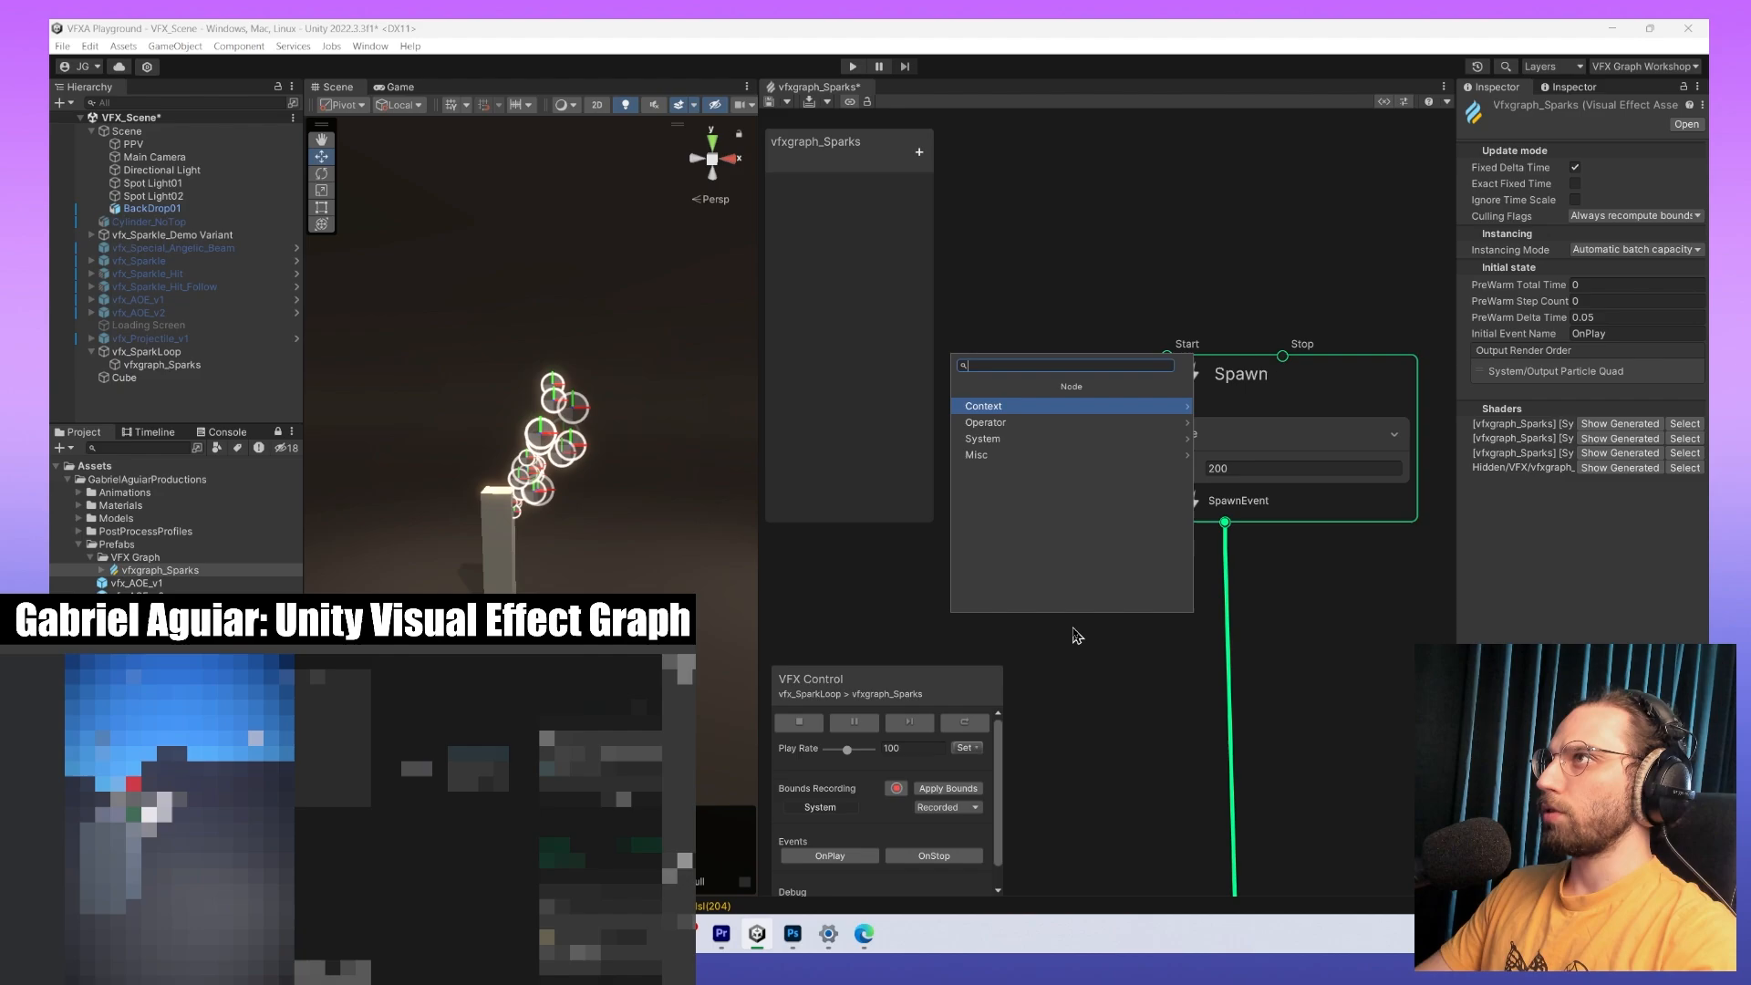
left_click(1341, 412)
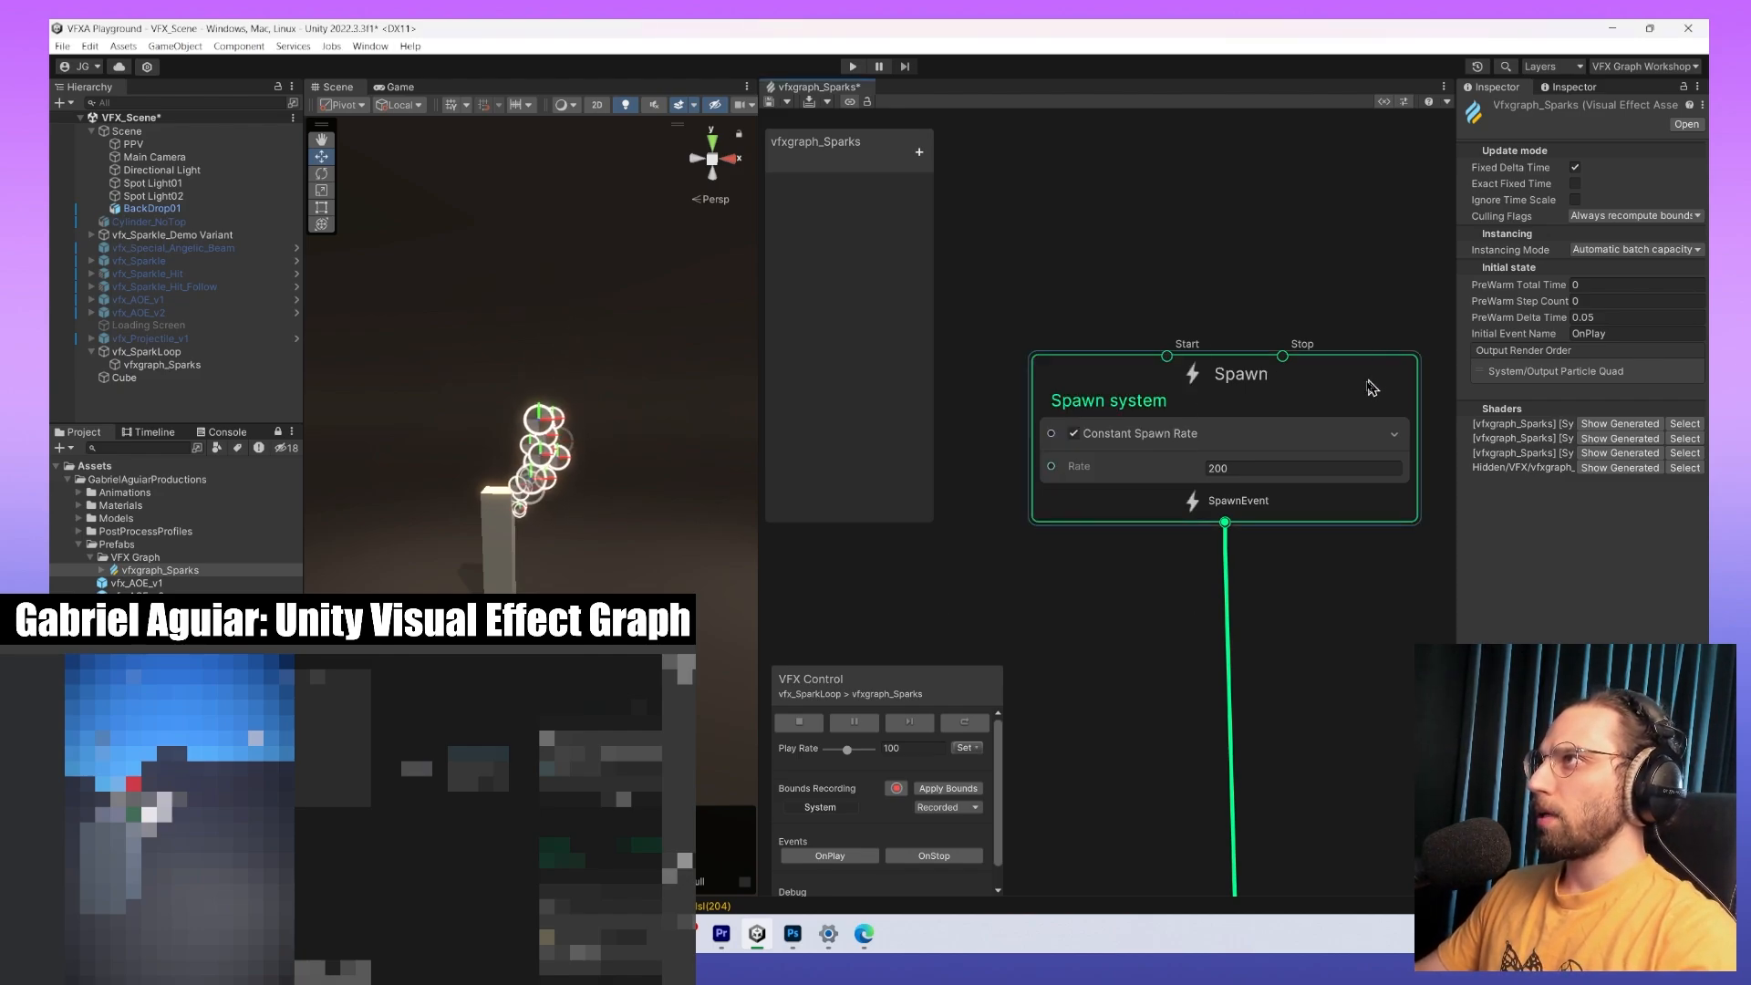
Add a Single Burst block to the Spawn context and place it above the Constant Spawn Rate block.
left_click_drag(1341, 414, 1272, 412)
key("space")
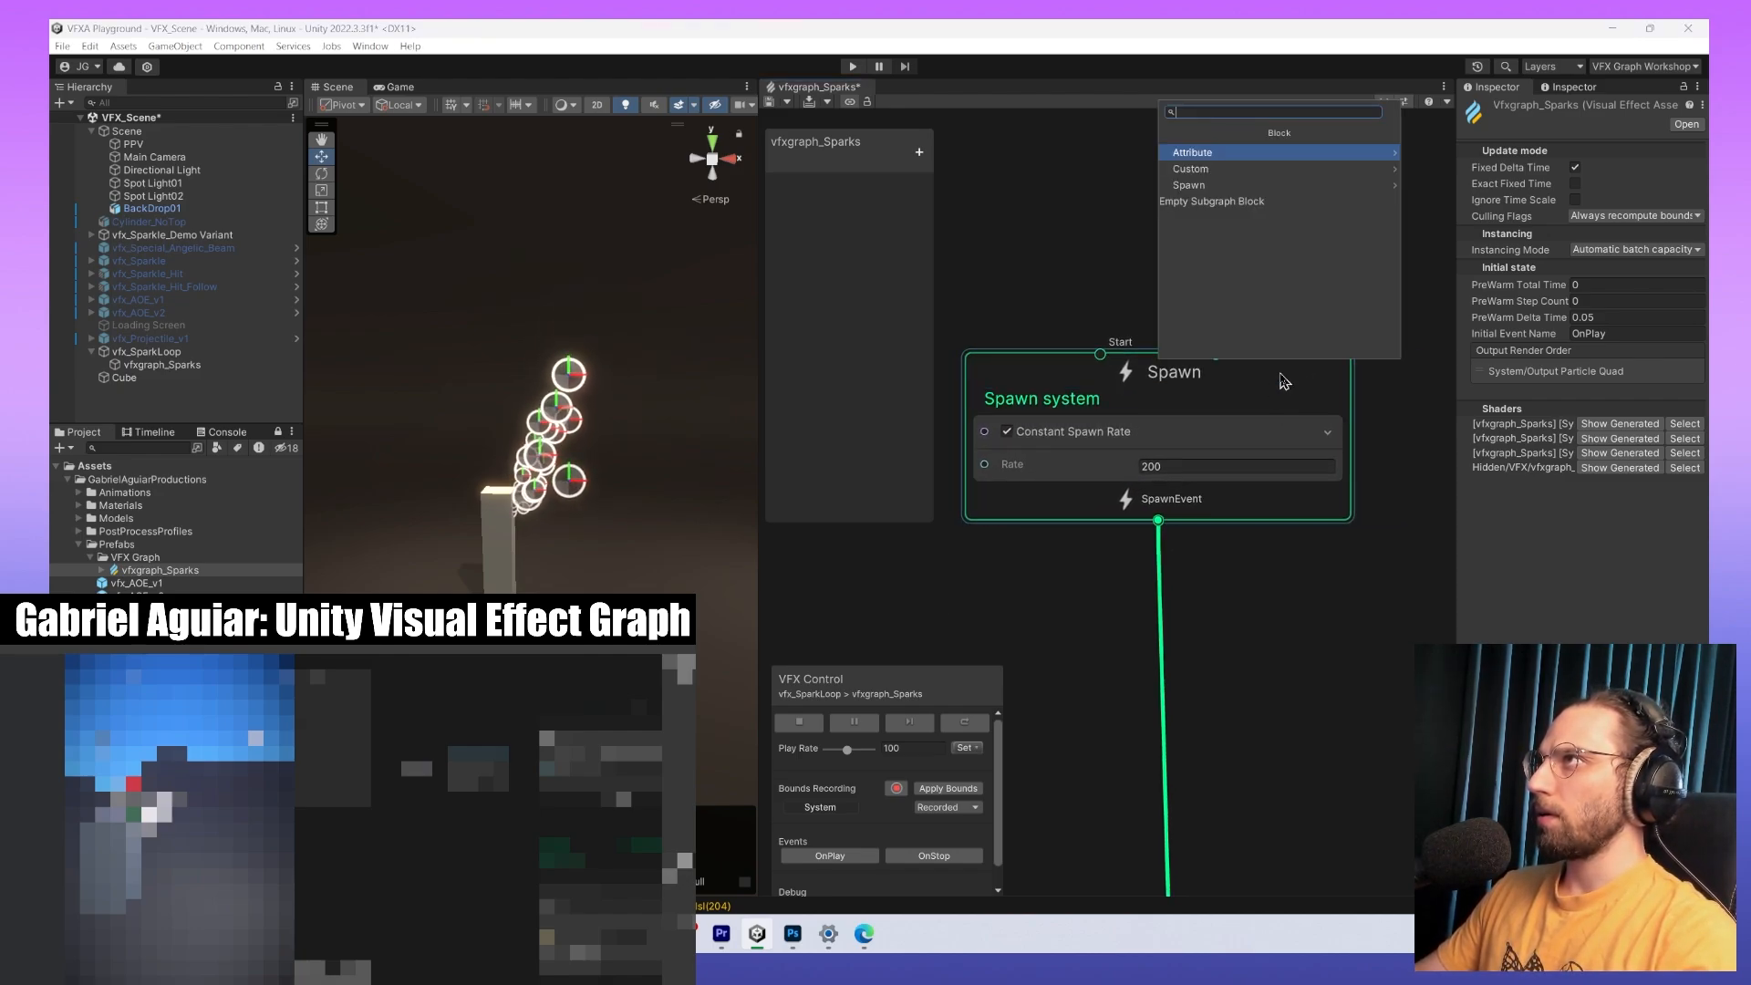
type("burst")
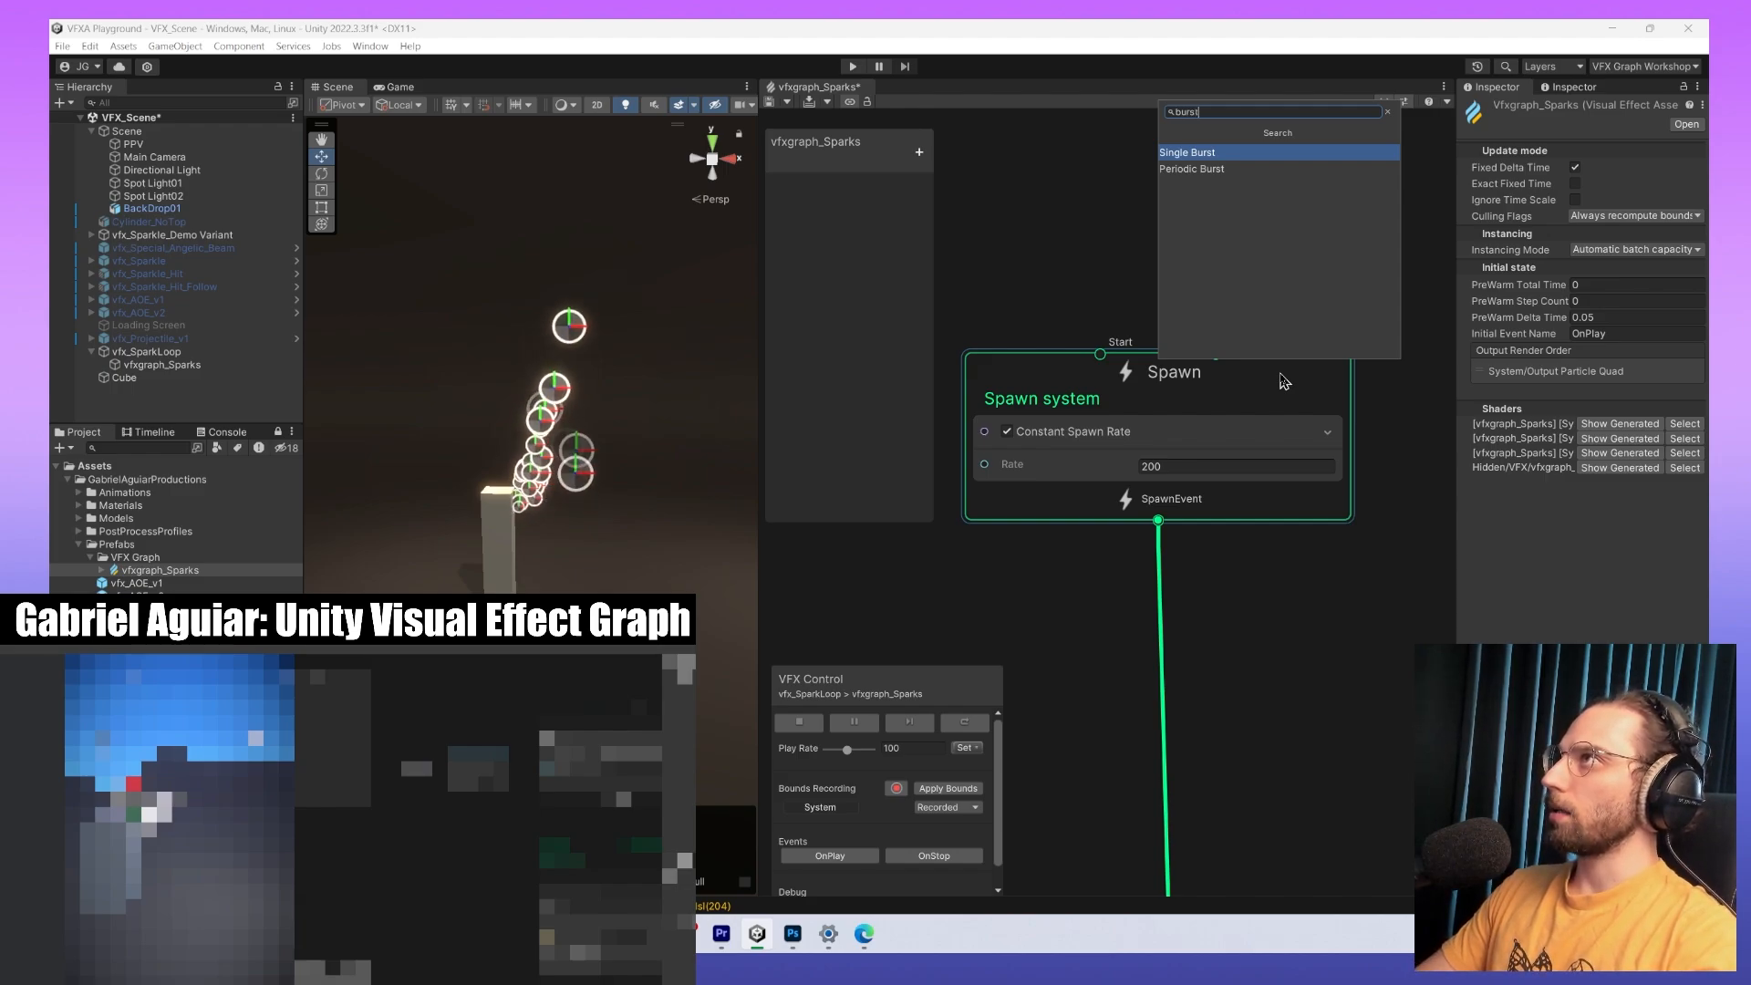
key("Return")
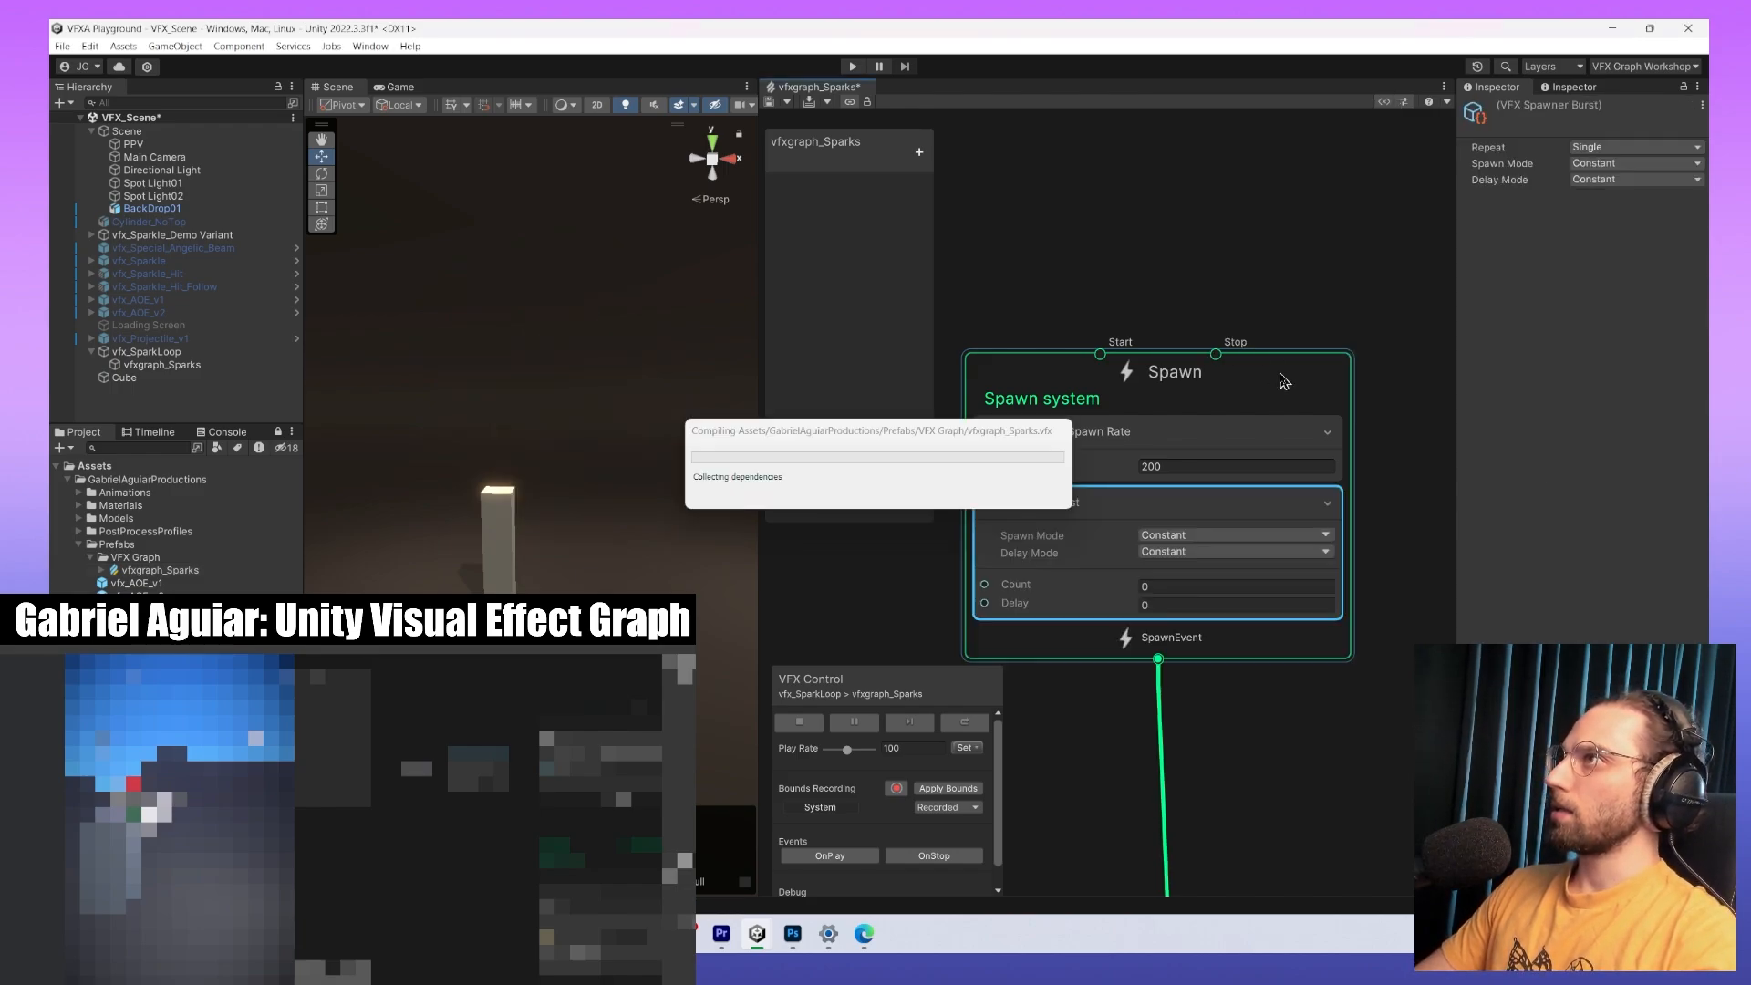
left_click_drag(1104, 565, 1131, 420)
Switch the Constant Spawn Rate block off and back on beneath the Single Burst block.
left_click(1007, 568)
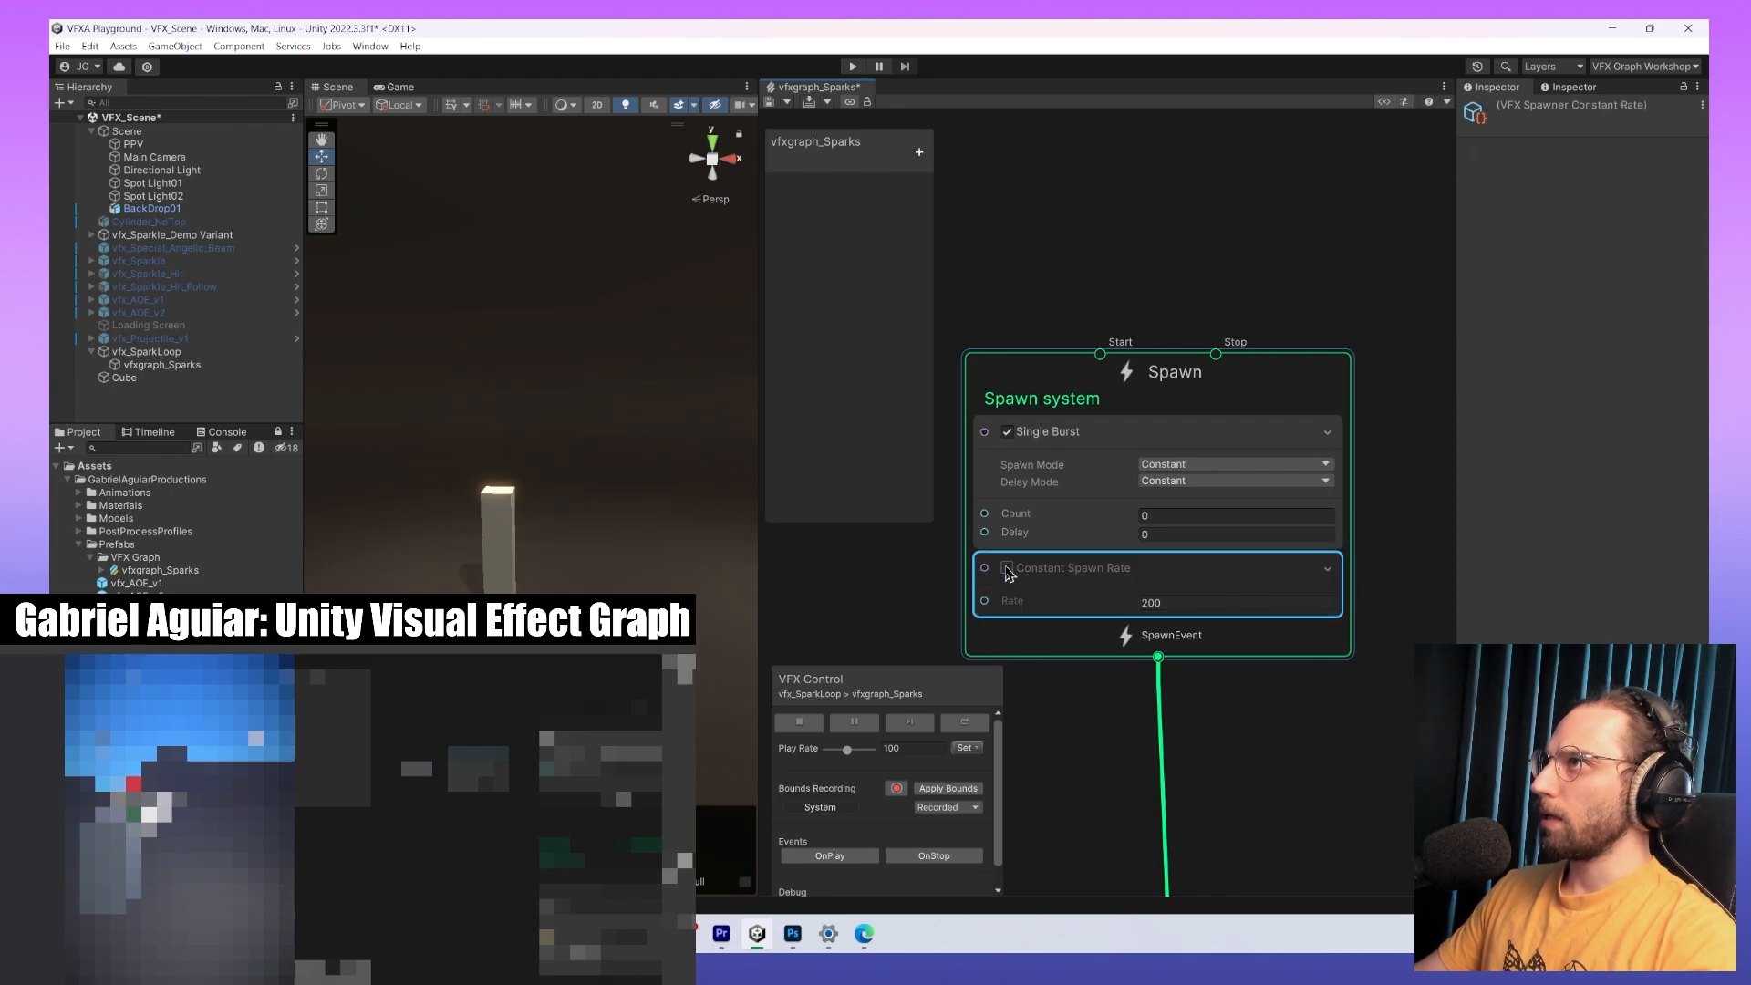
left_click(1006, 569)
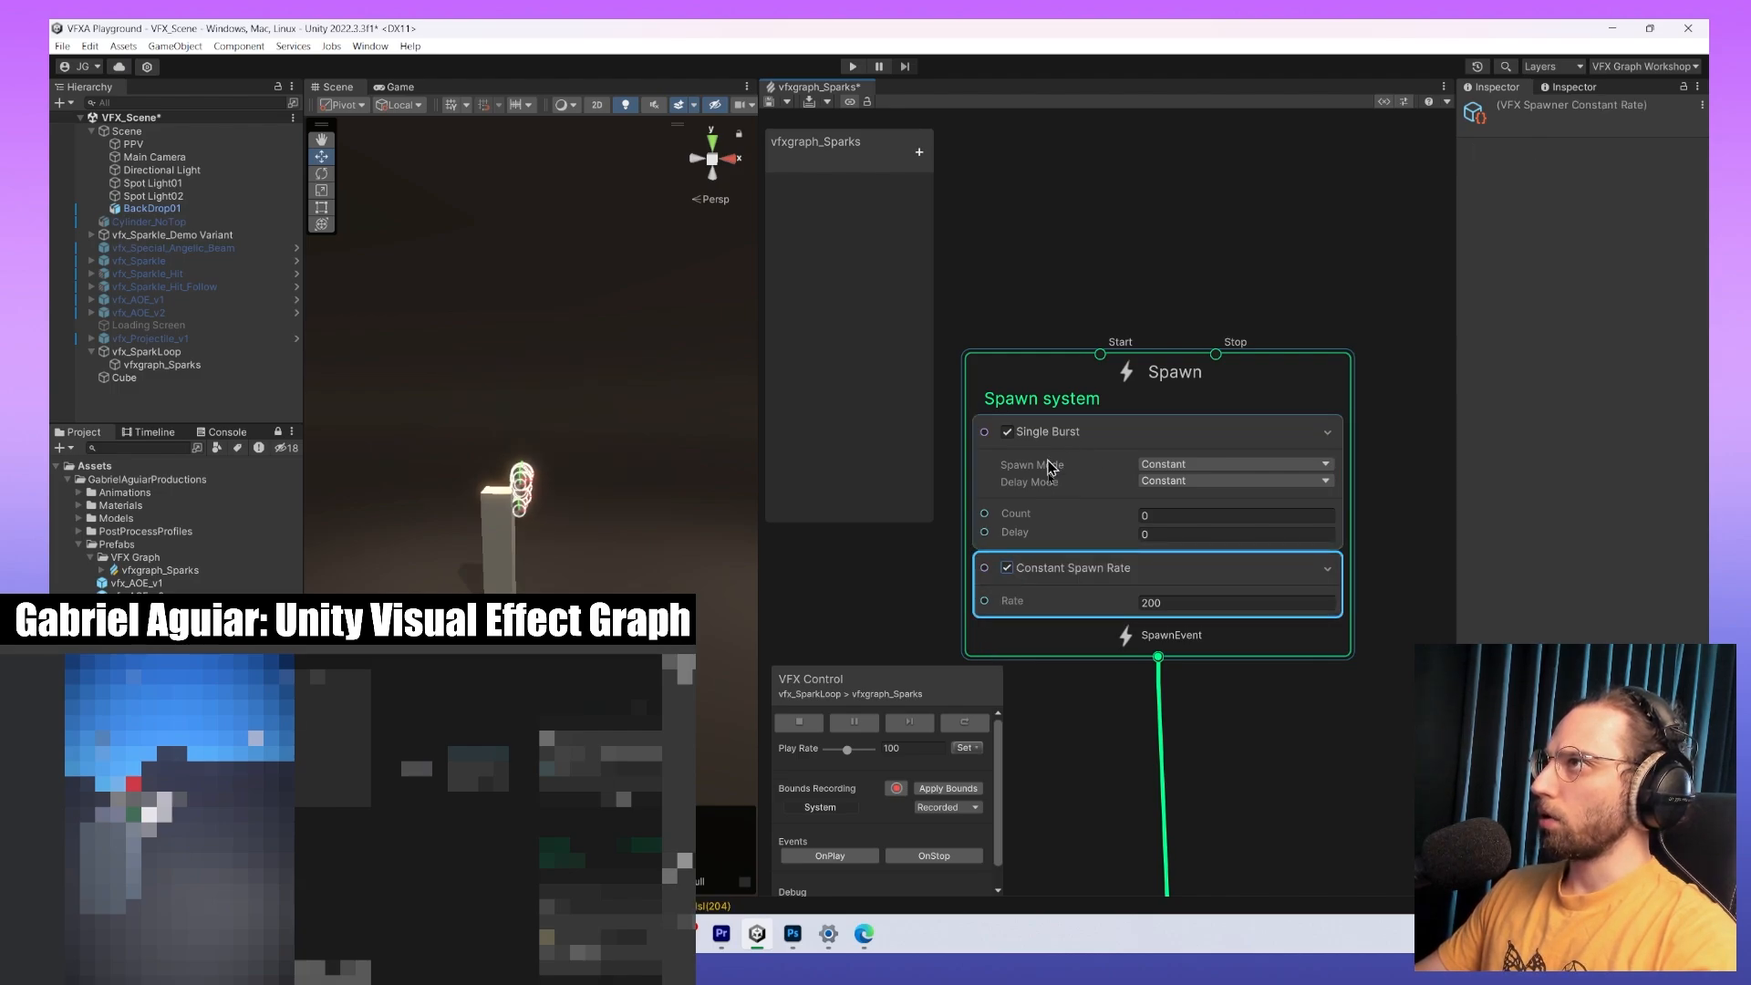
Set the Single Burst count to 10 and the Constant Spawn Rate block's rate to 2.
left_click(1189, 518)
type("10")
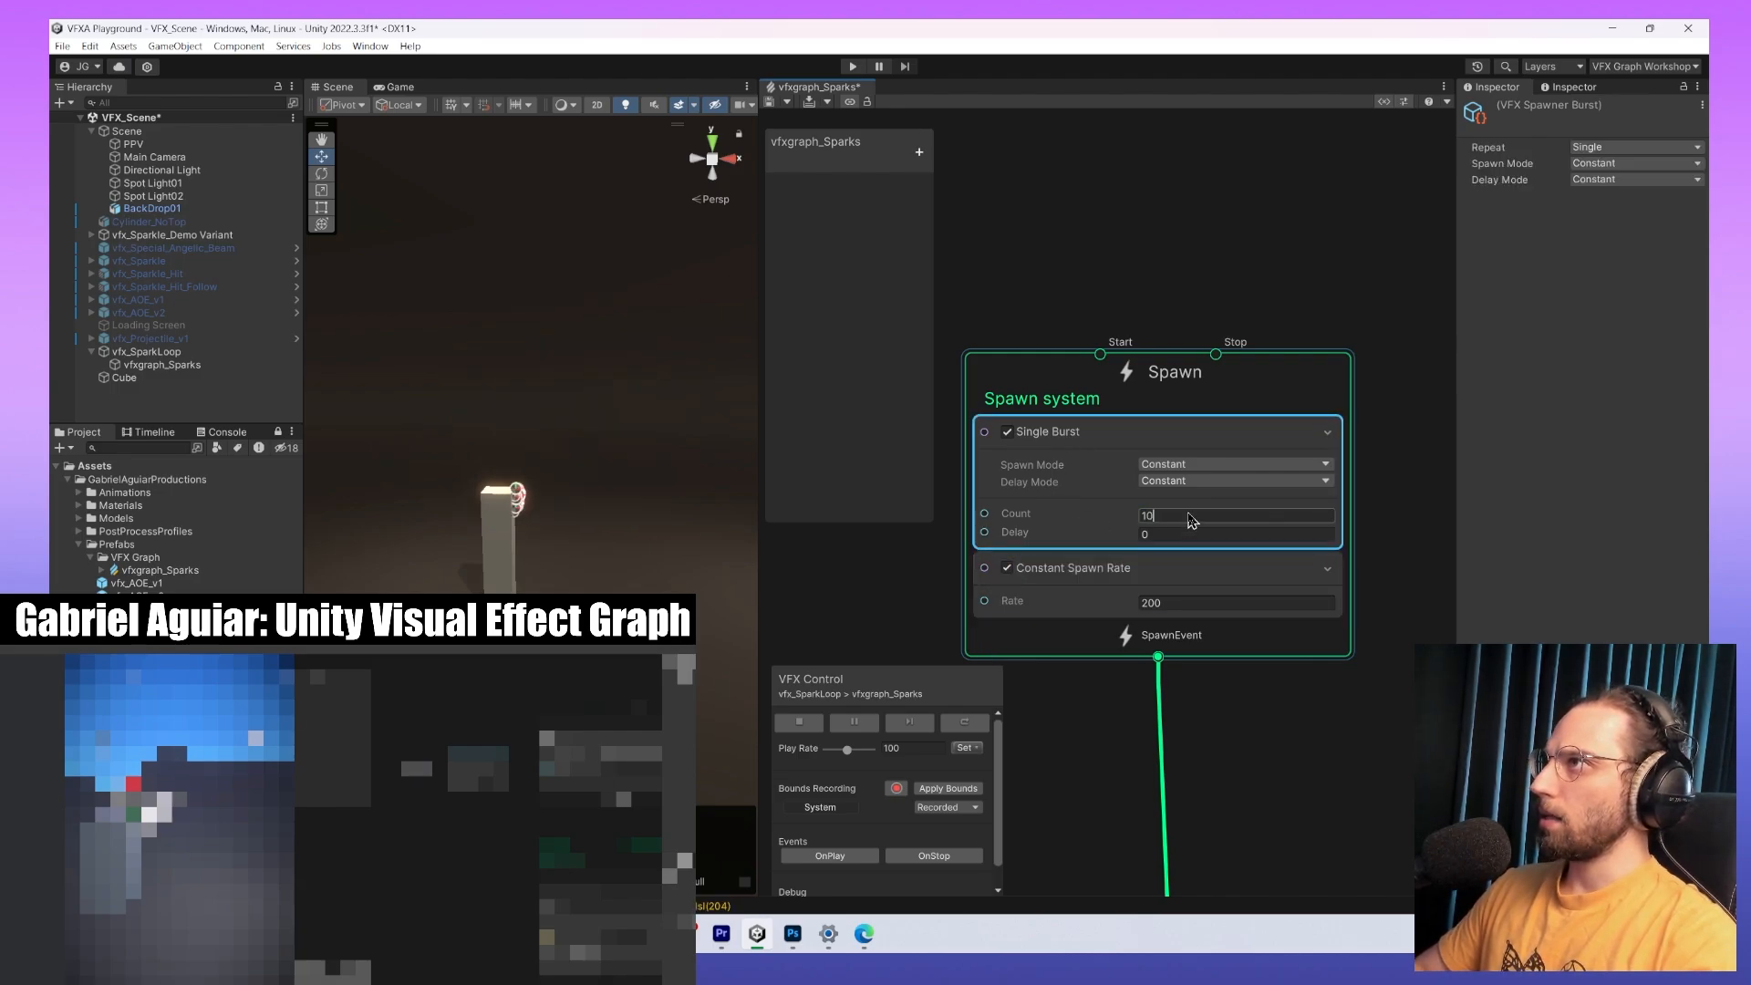
left_click(1185, 603)
type("2")
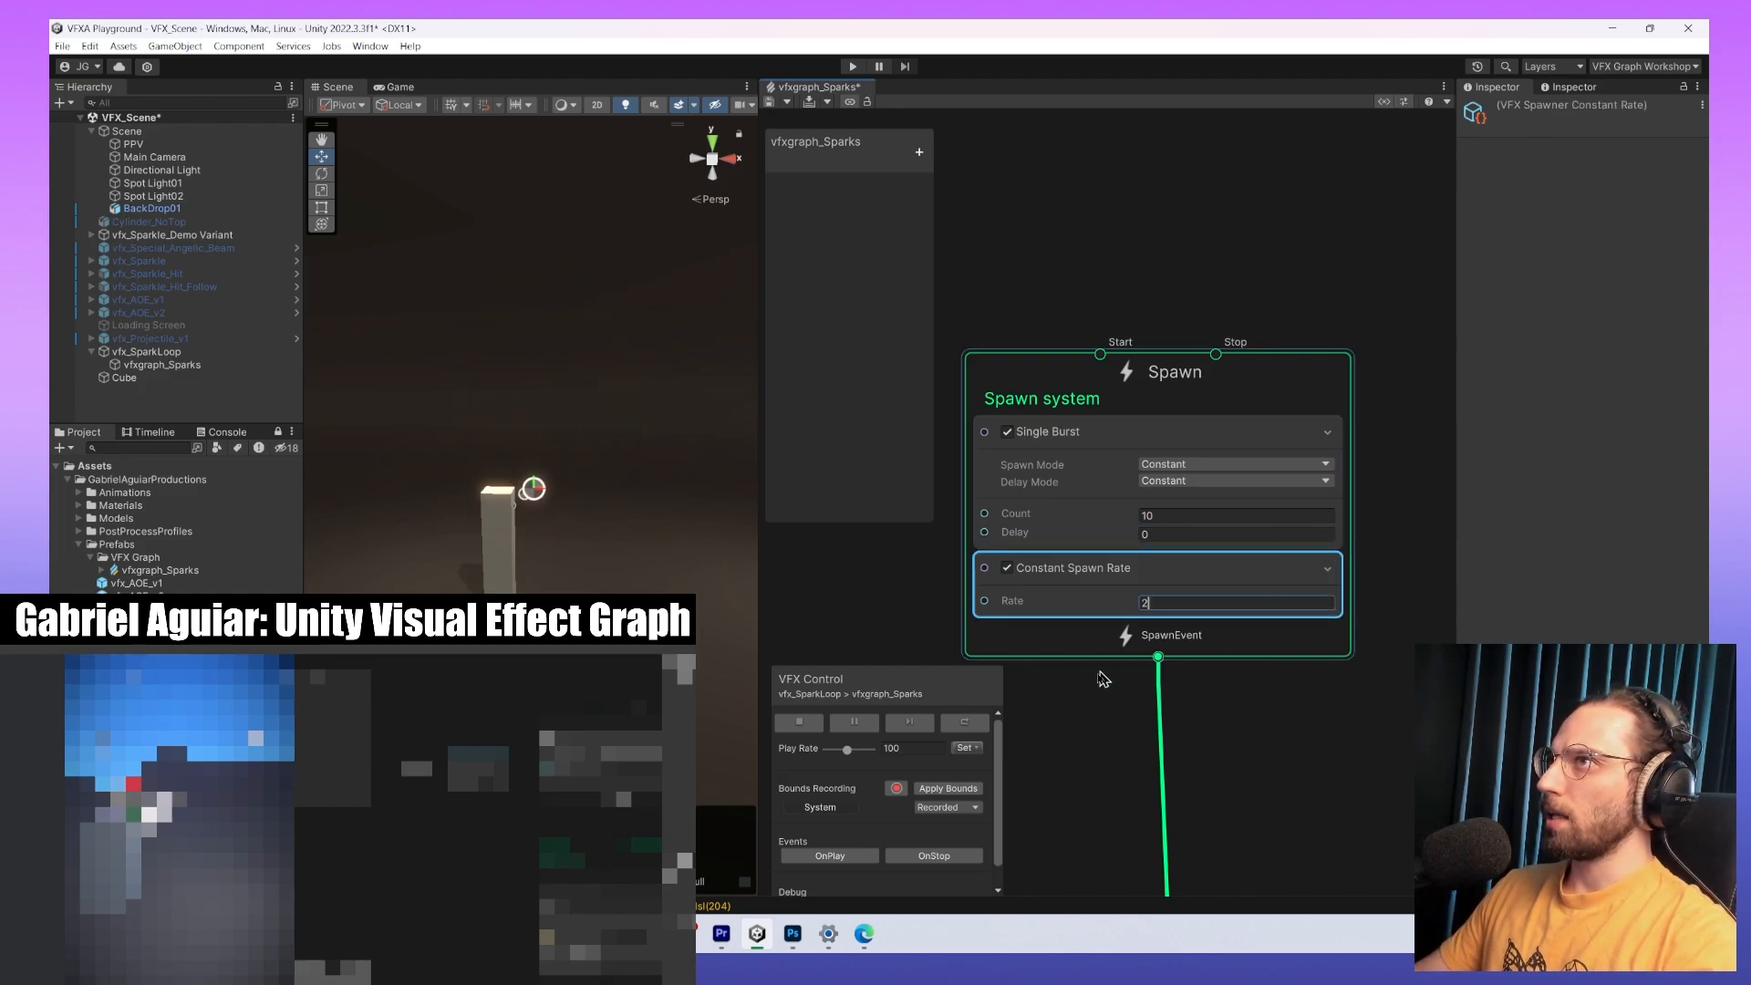
middle_click_drag(1104, 680, 1258, 688)
scroll(1198, 598, "down", 1)
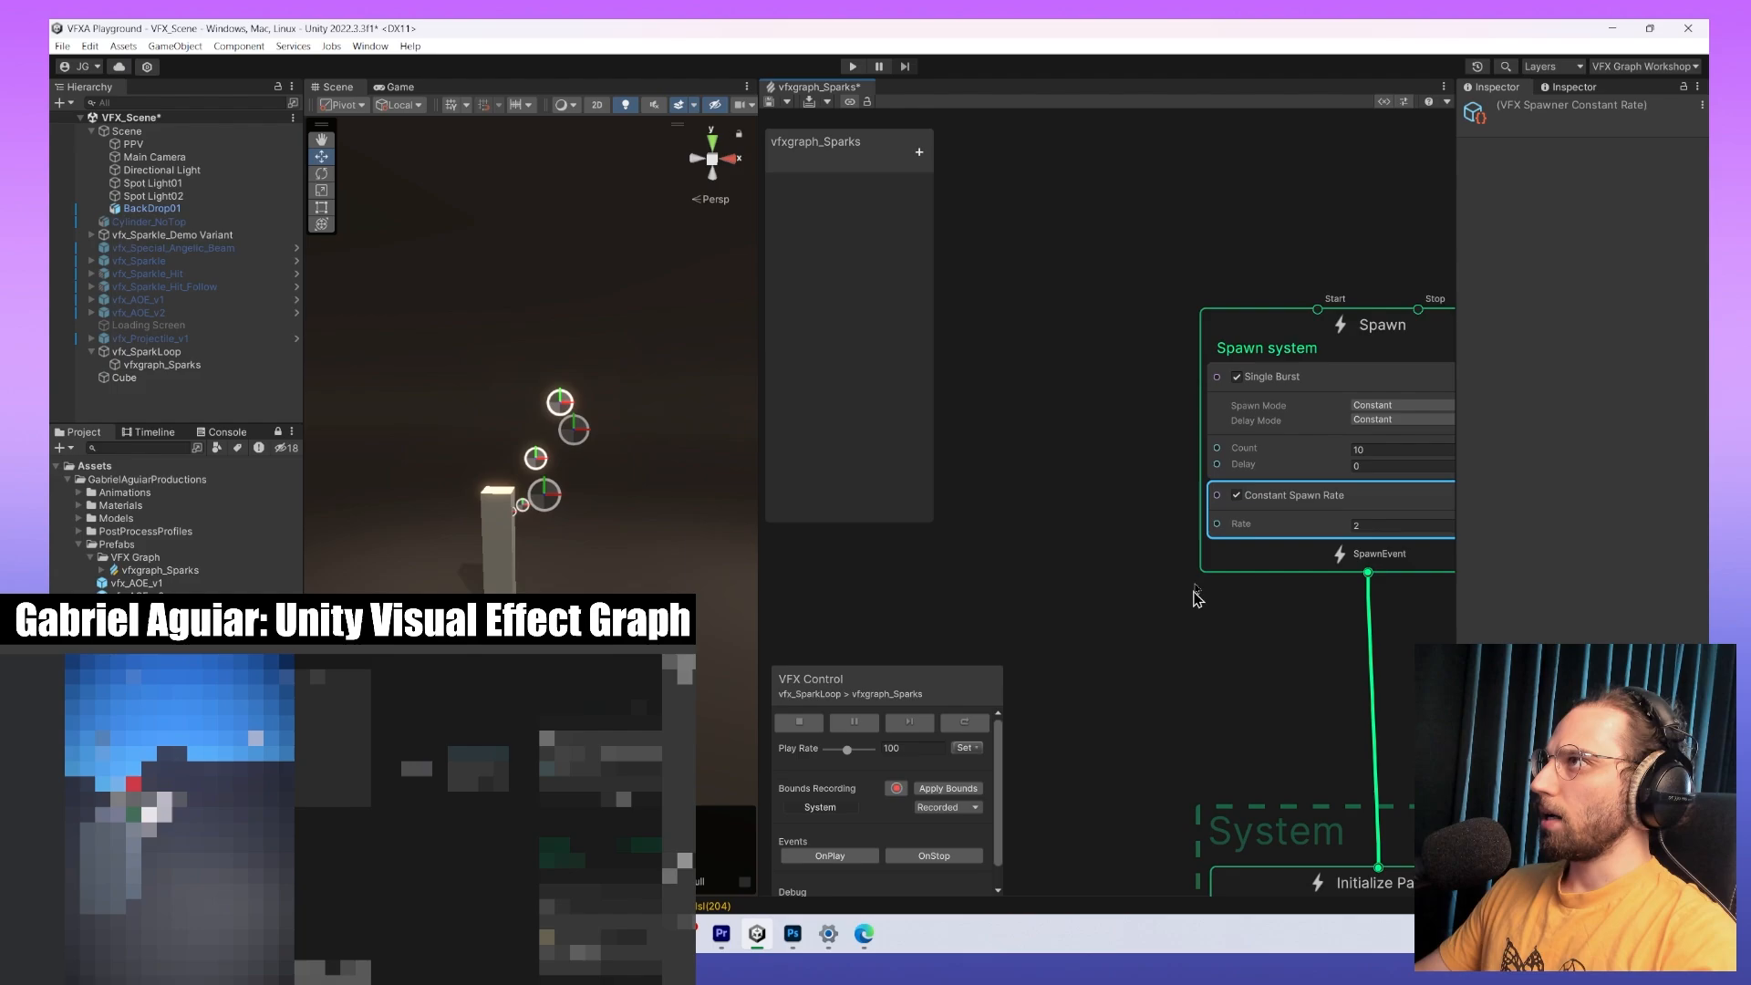
left_click(817, 243)
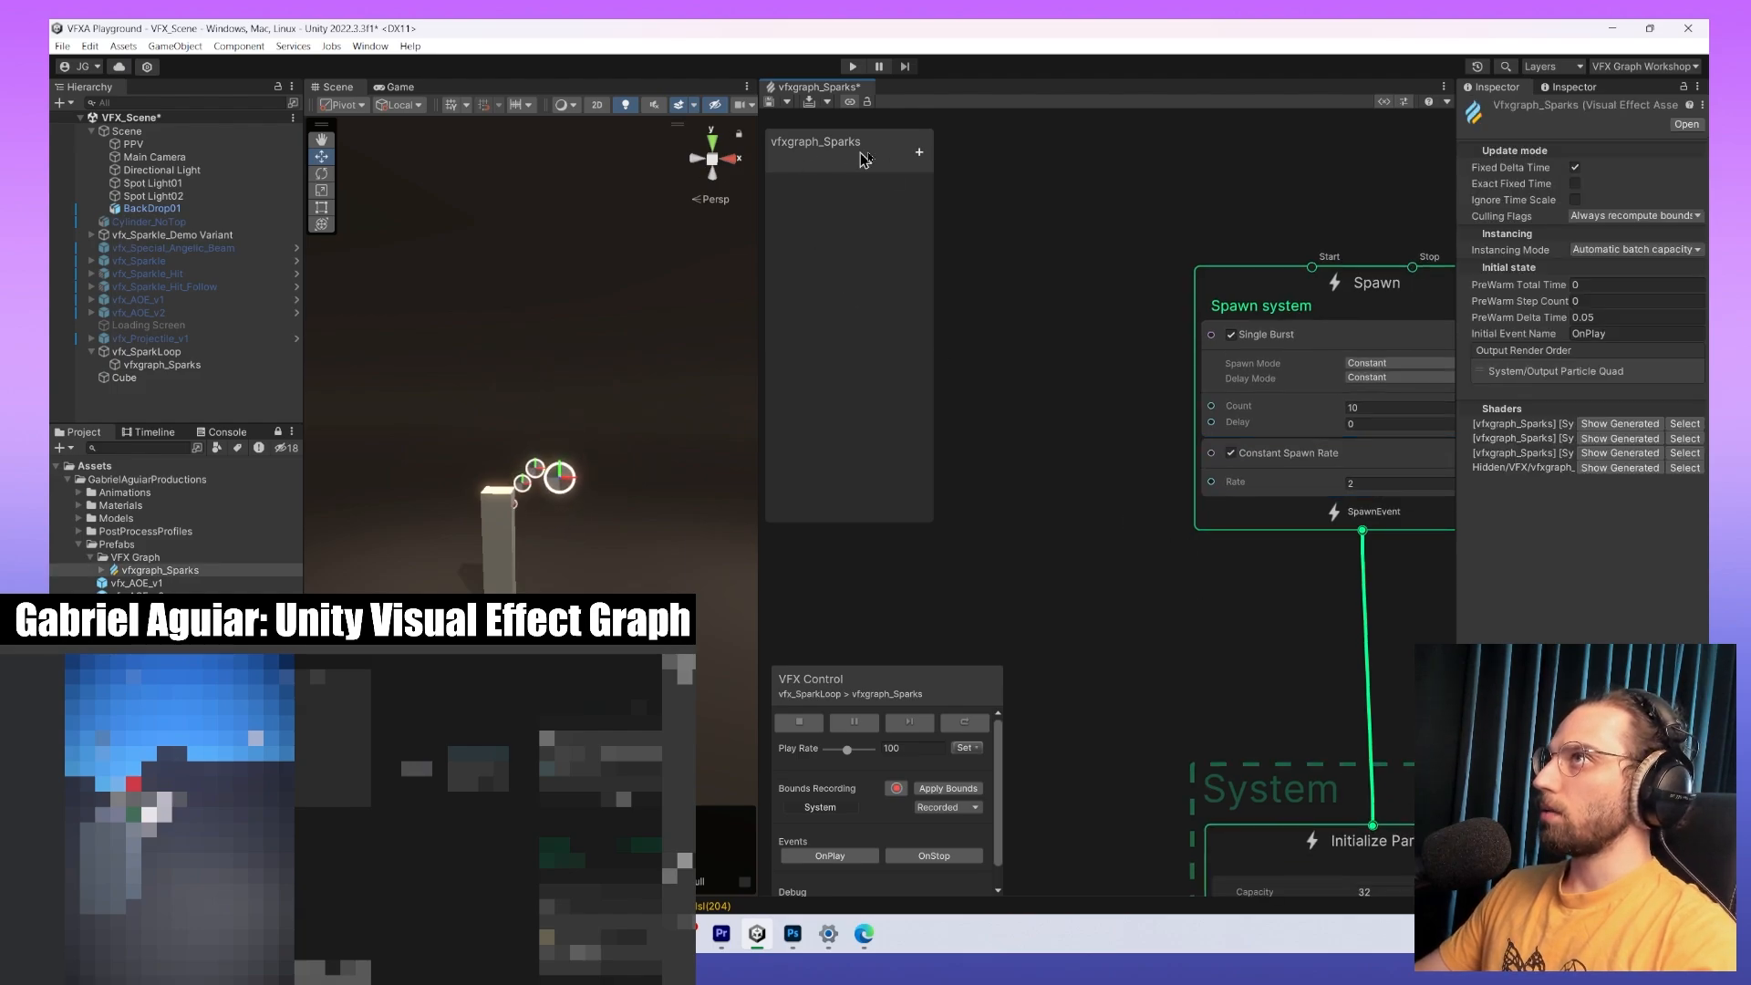
Add a bool property named Loop to the vfxgraph_Sparks blackboard.
left_click(918, 153)
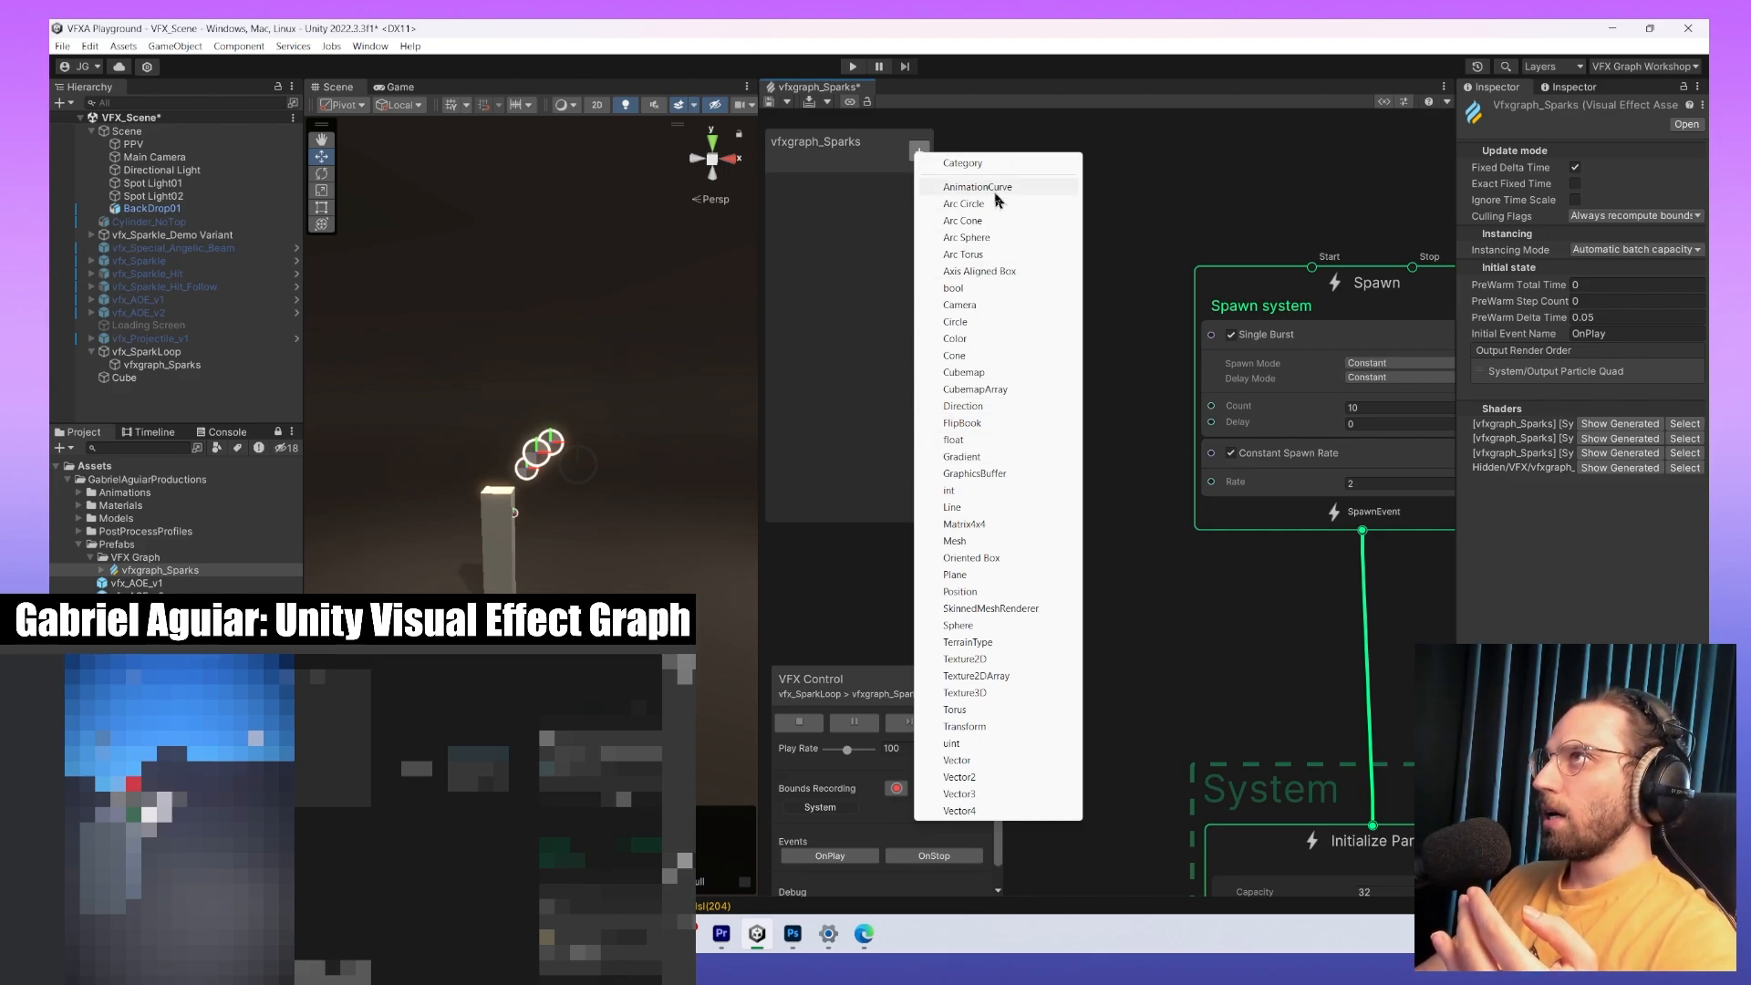
left_click(997, 287)
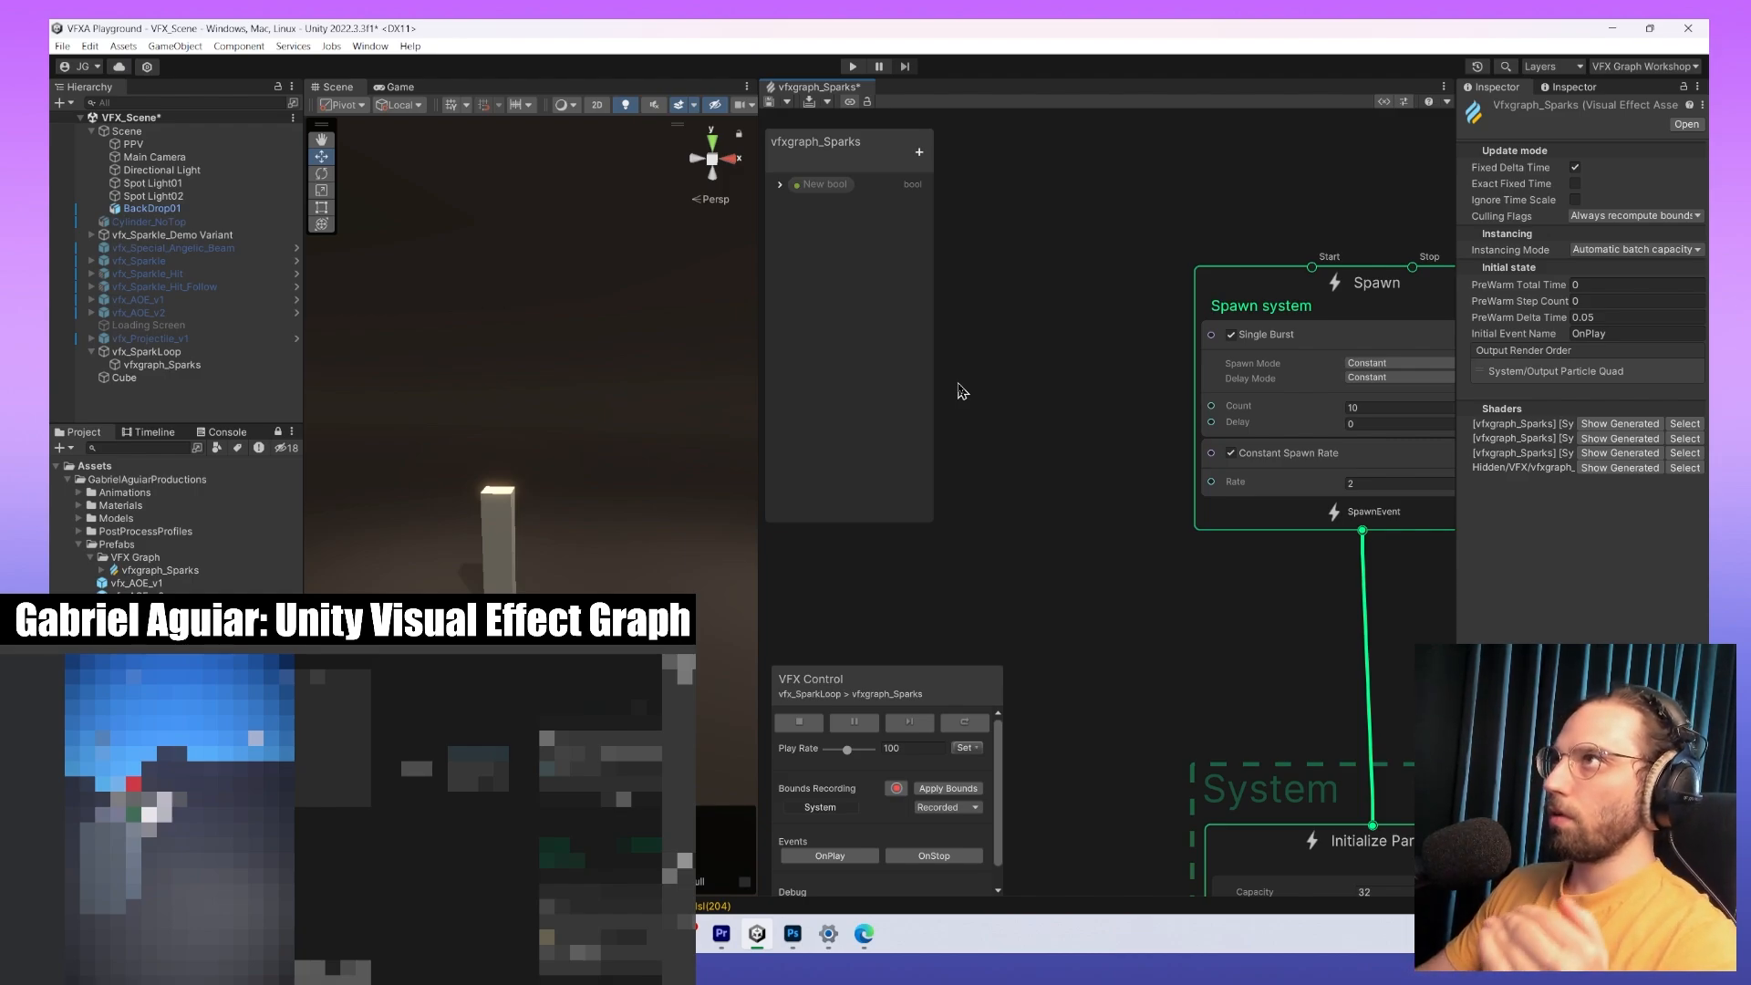
double_click(830, 194)
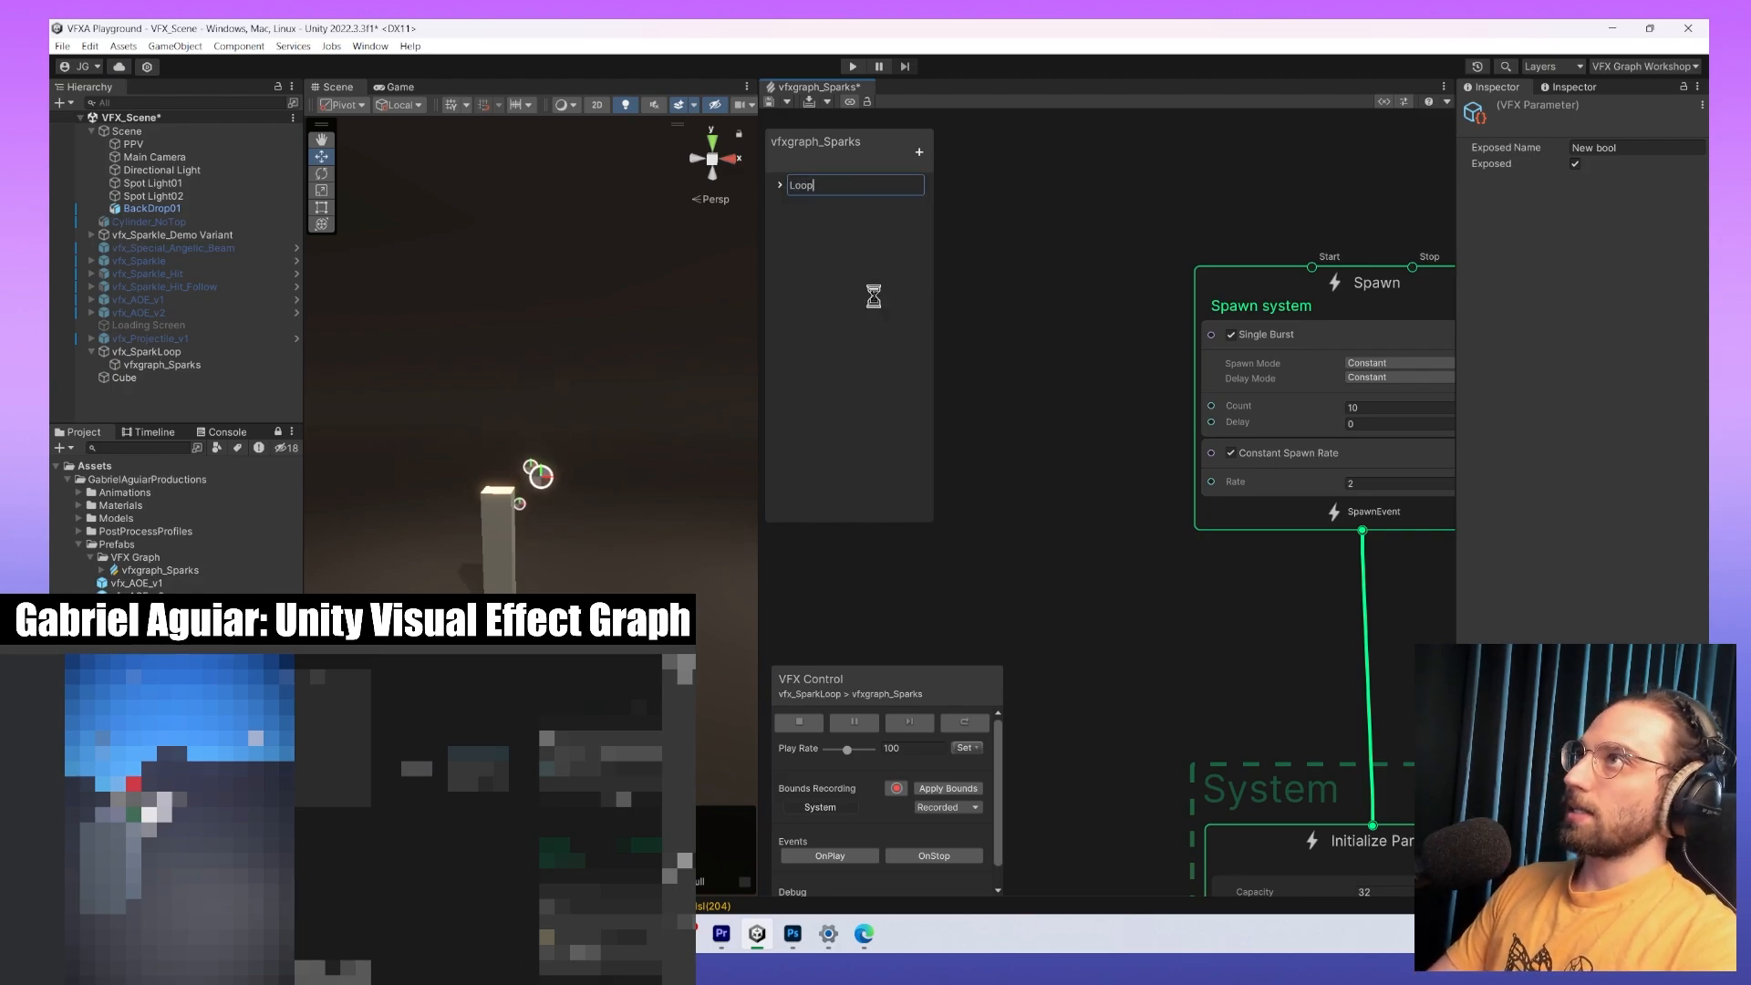
key("Return")
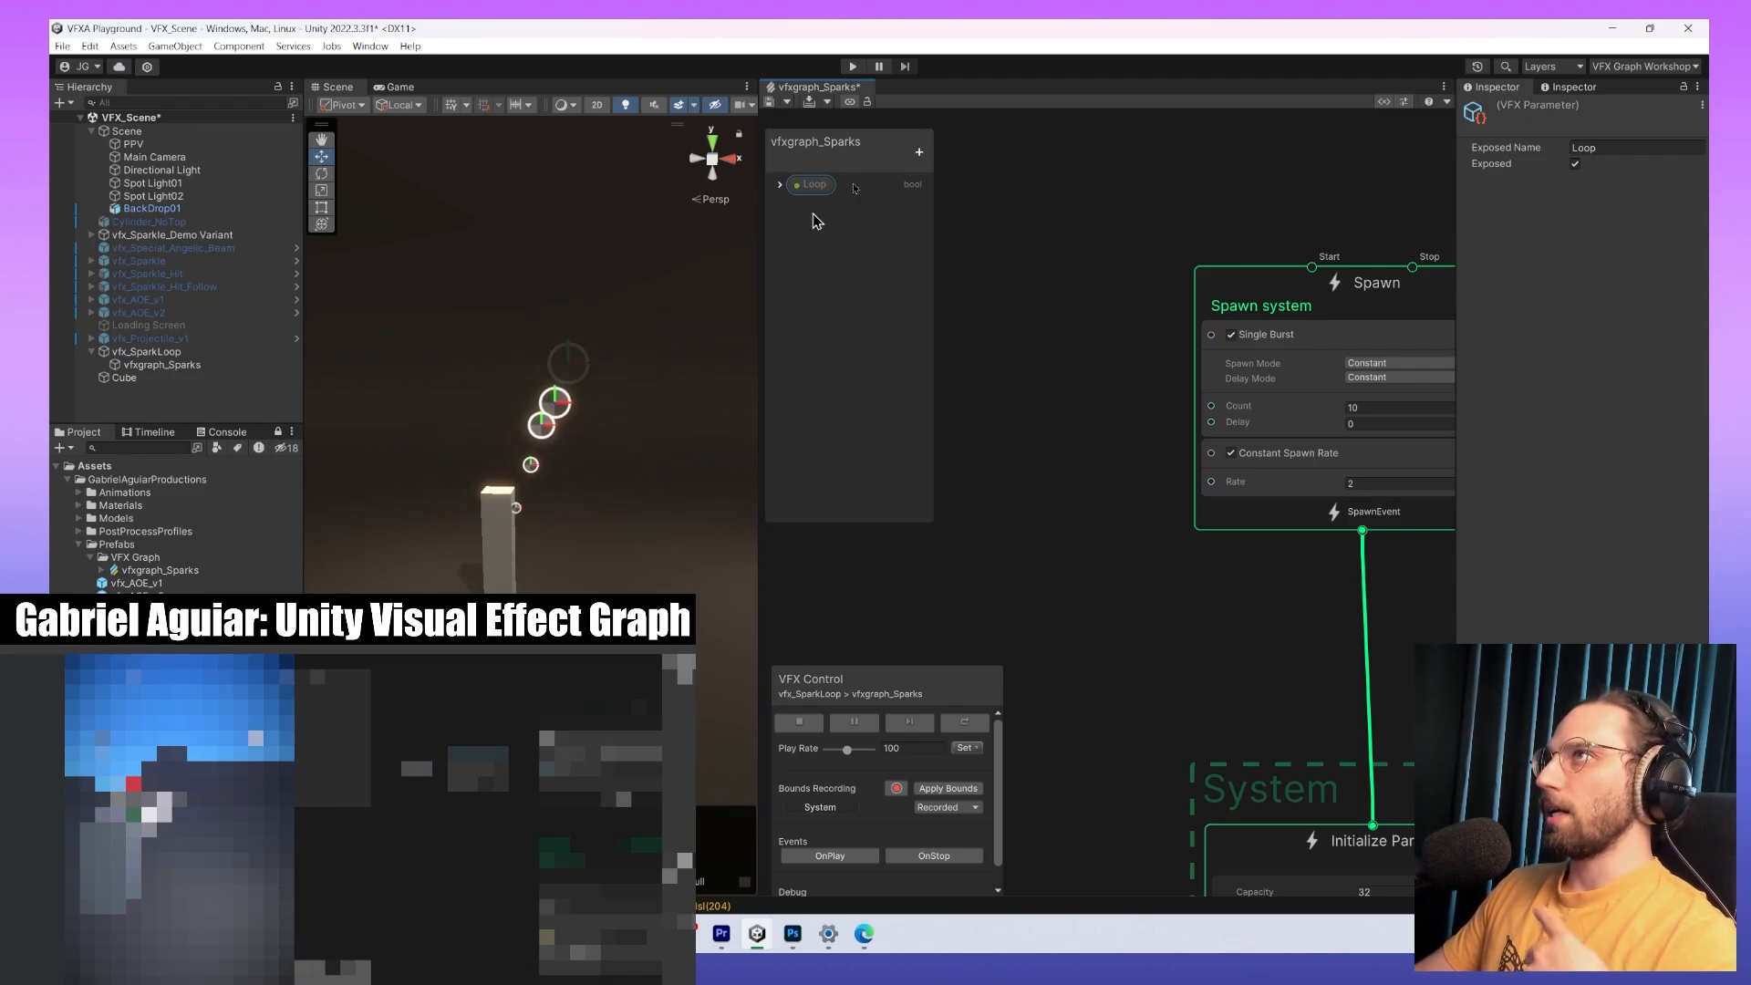
Place a Loop property node in the graph, in the free space beside the Spawn context.
left_click_drag(811, 184, 1066, 376)
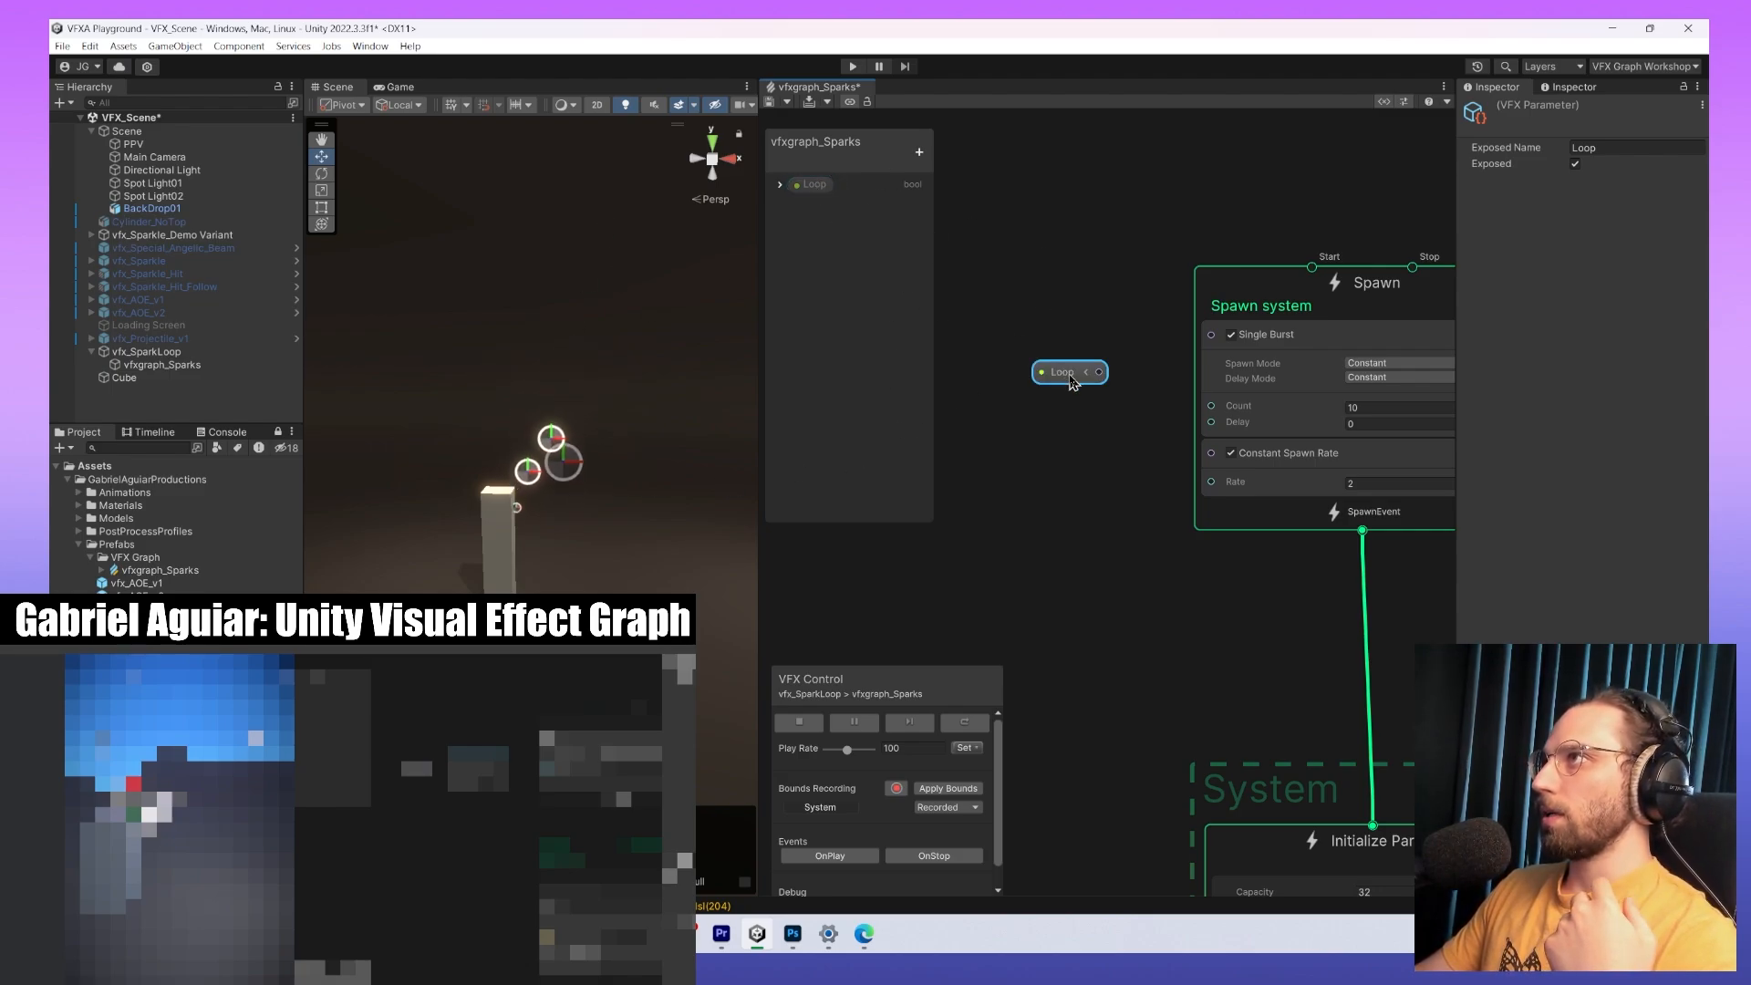
middle_click_drag(1130, 442, 1083, 447)
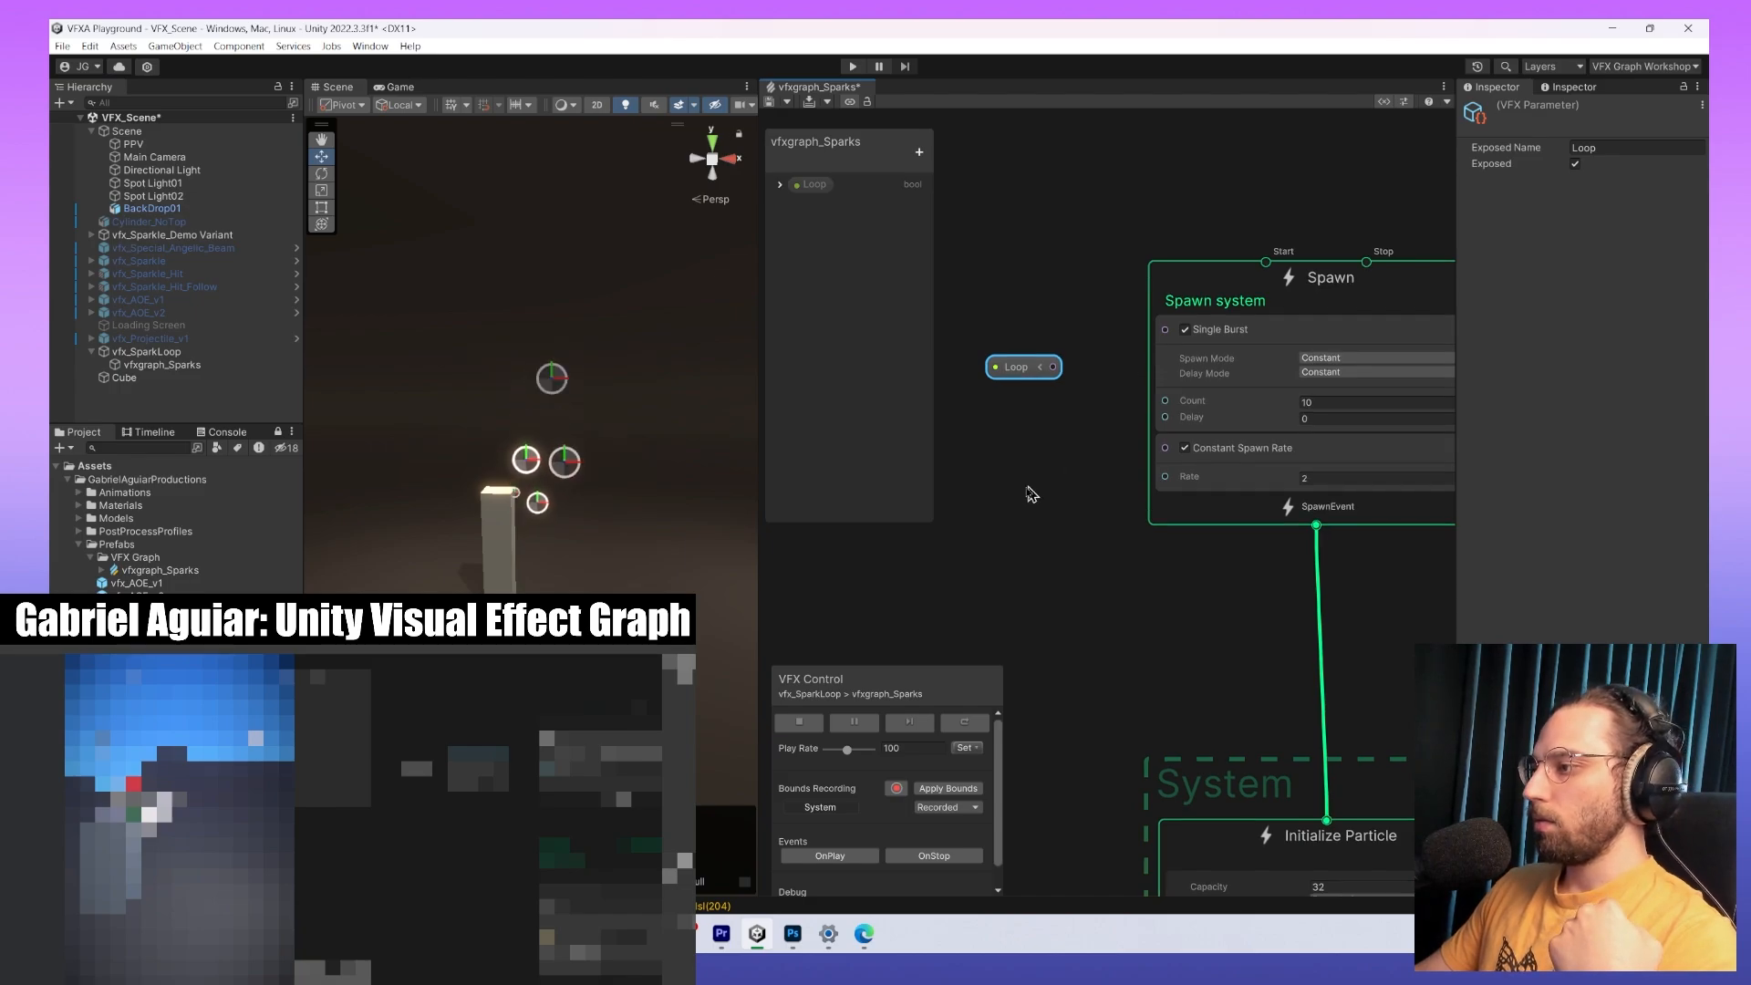
left_click_drag(1038, 369, 992, 337)
middle_click_drag(983, 438, 1042, 446)
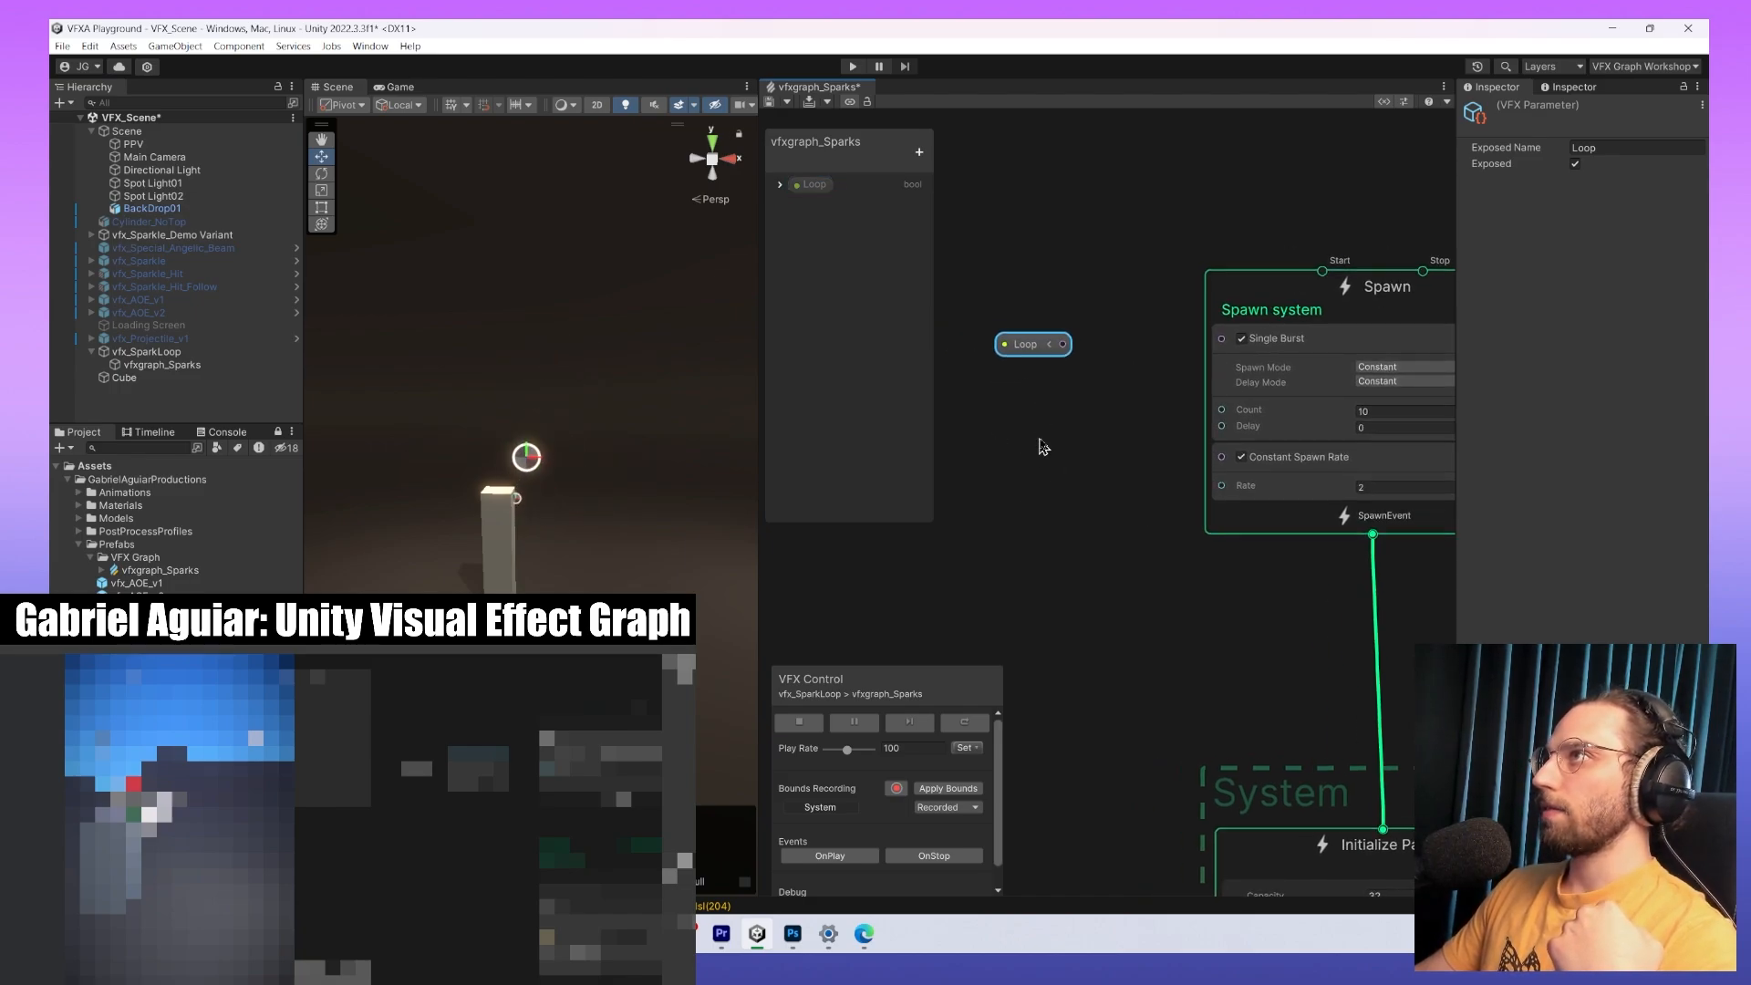
Look through the System, Misc and Property node categories and search the node list for "bra".
left_click(1088, 455)
key("space")
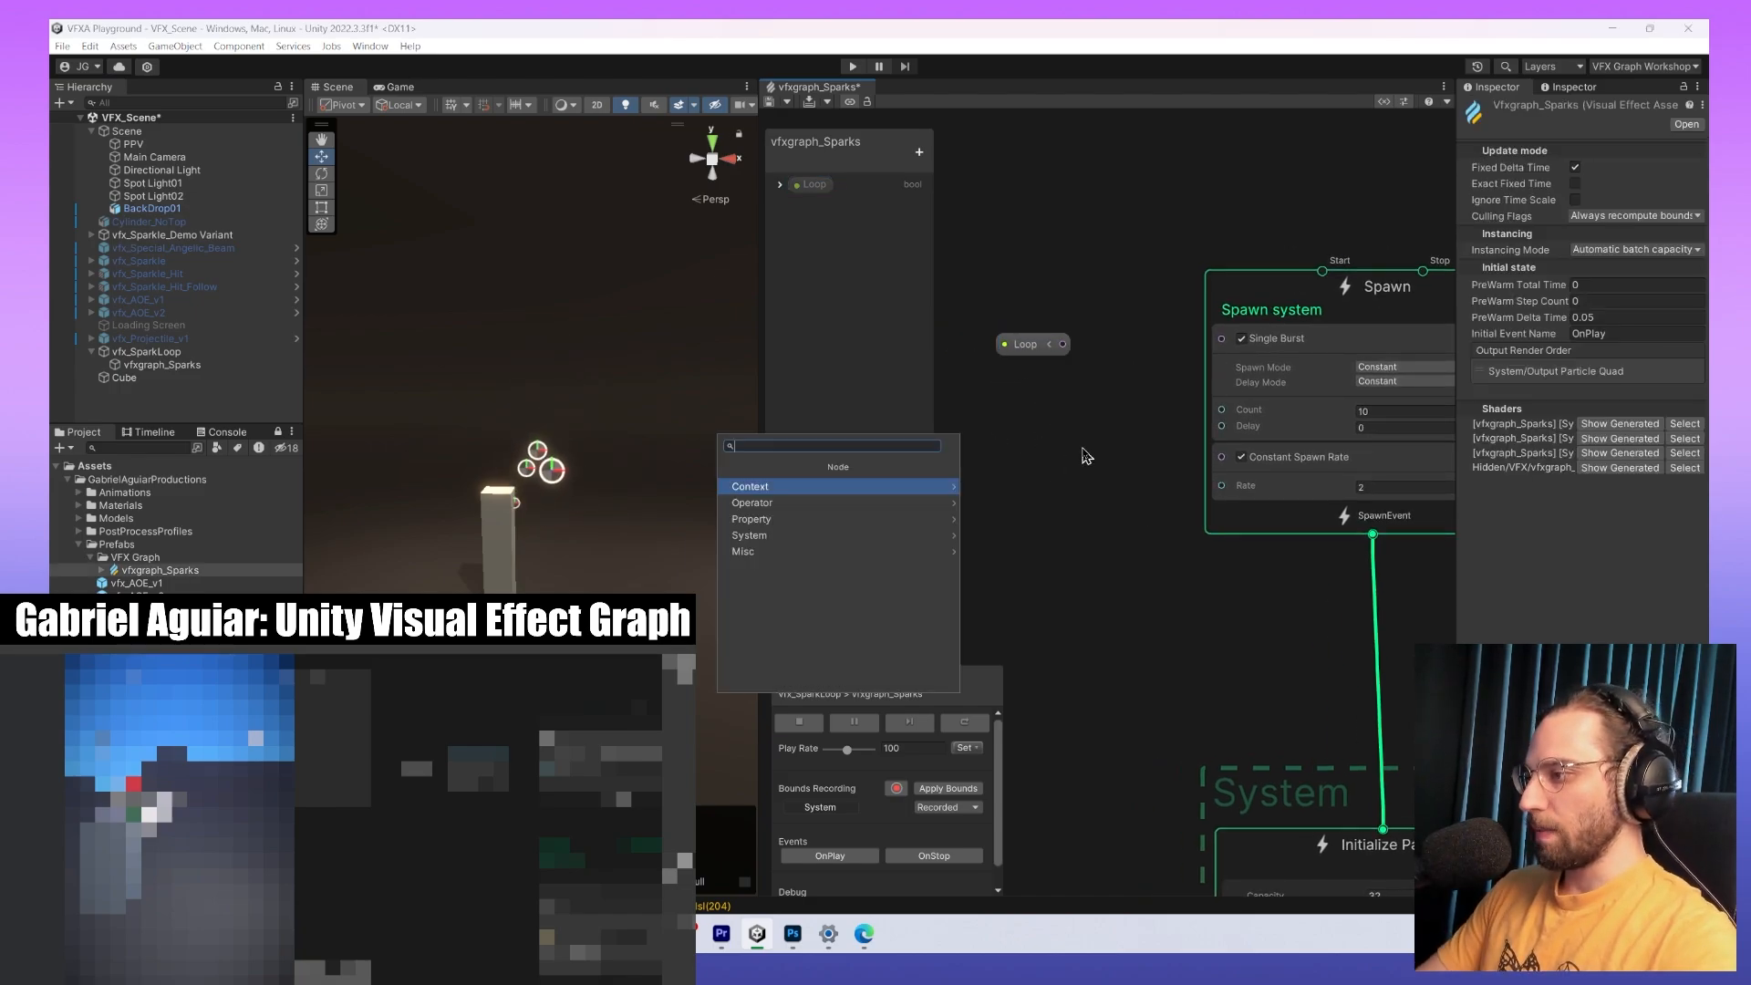
left_click(874, 536)
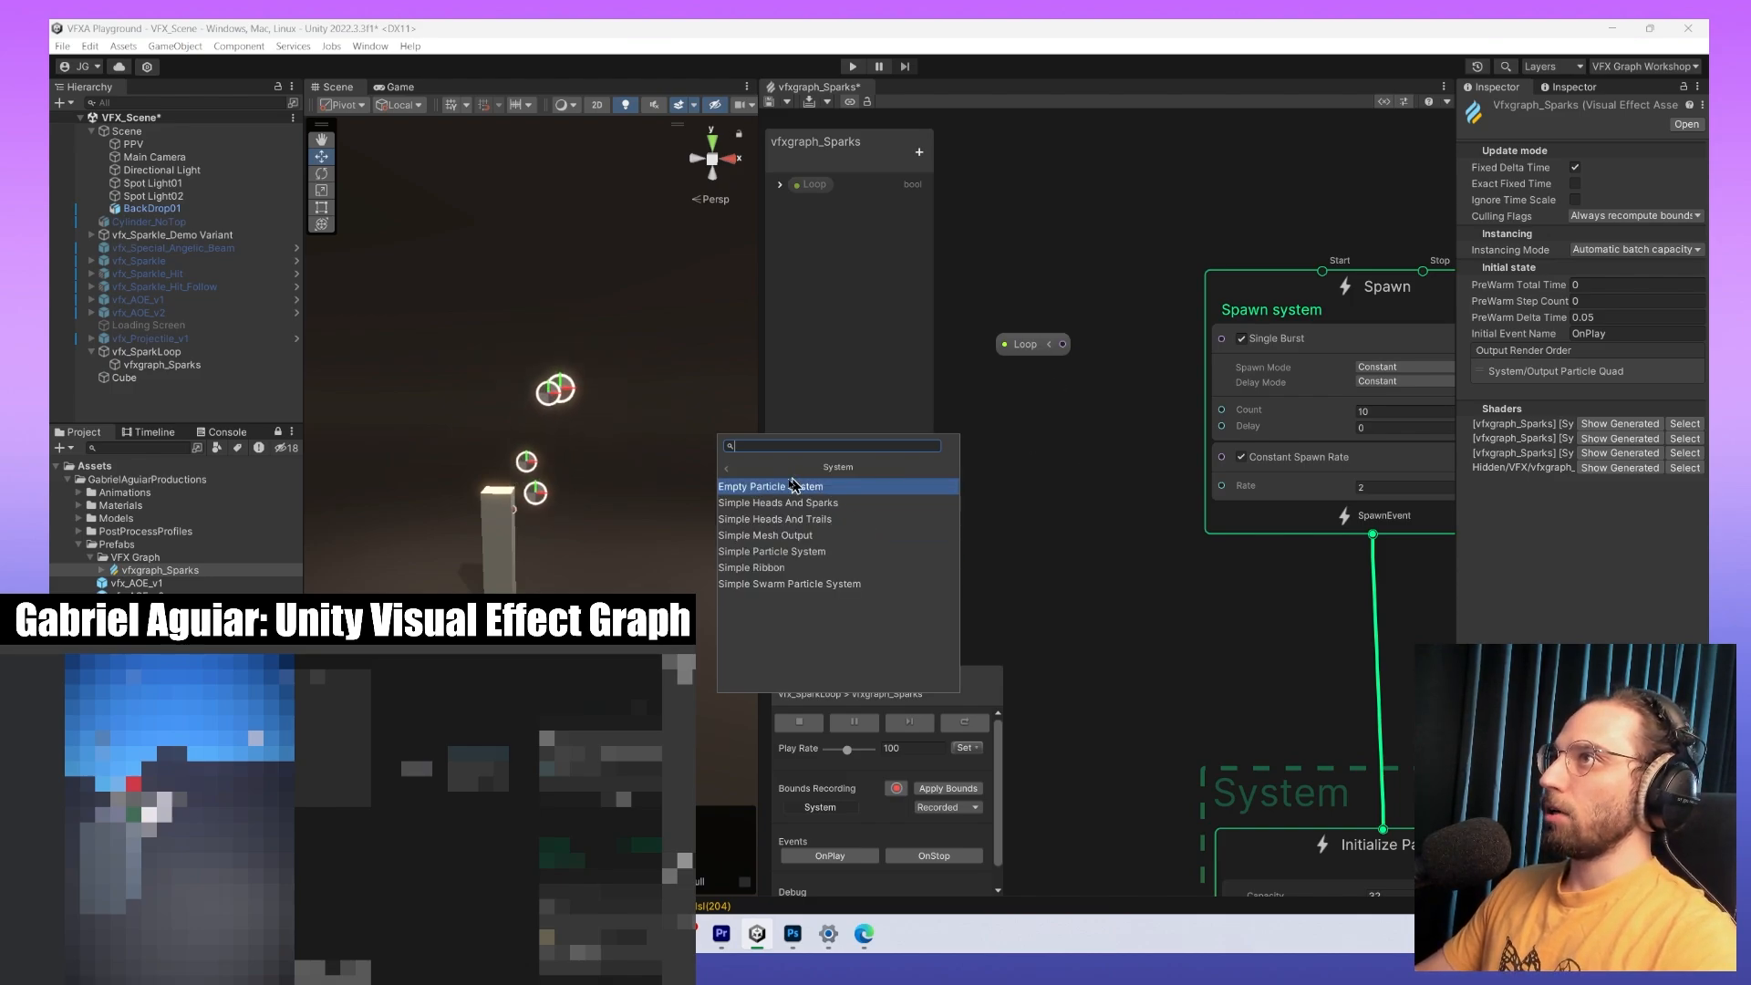
left_click(725, 471)
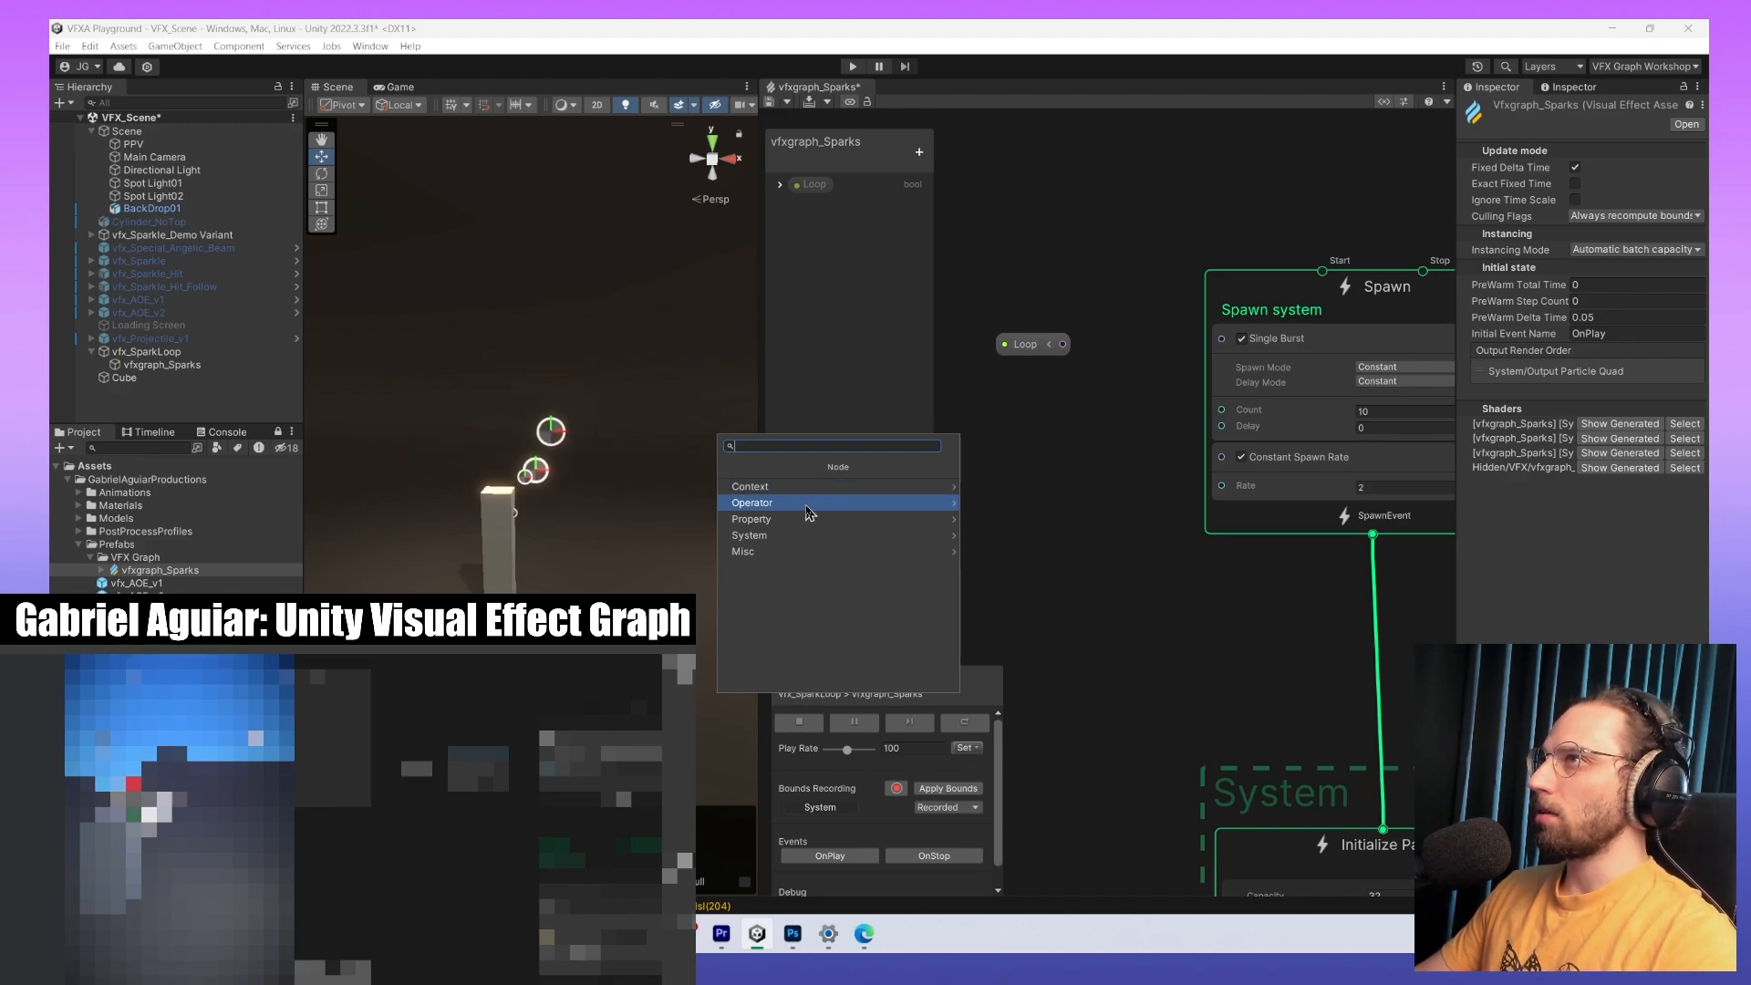
left_click(798, 551)
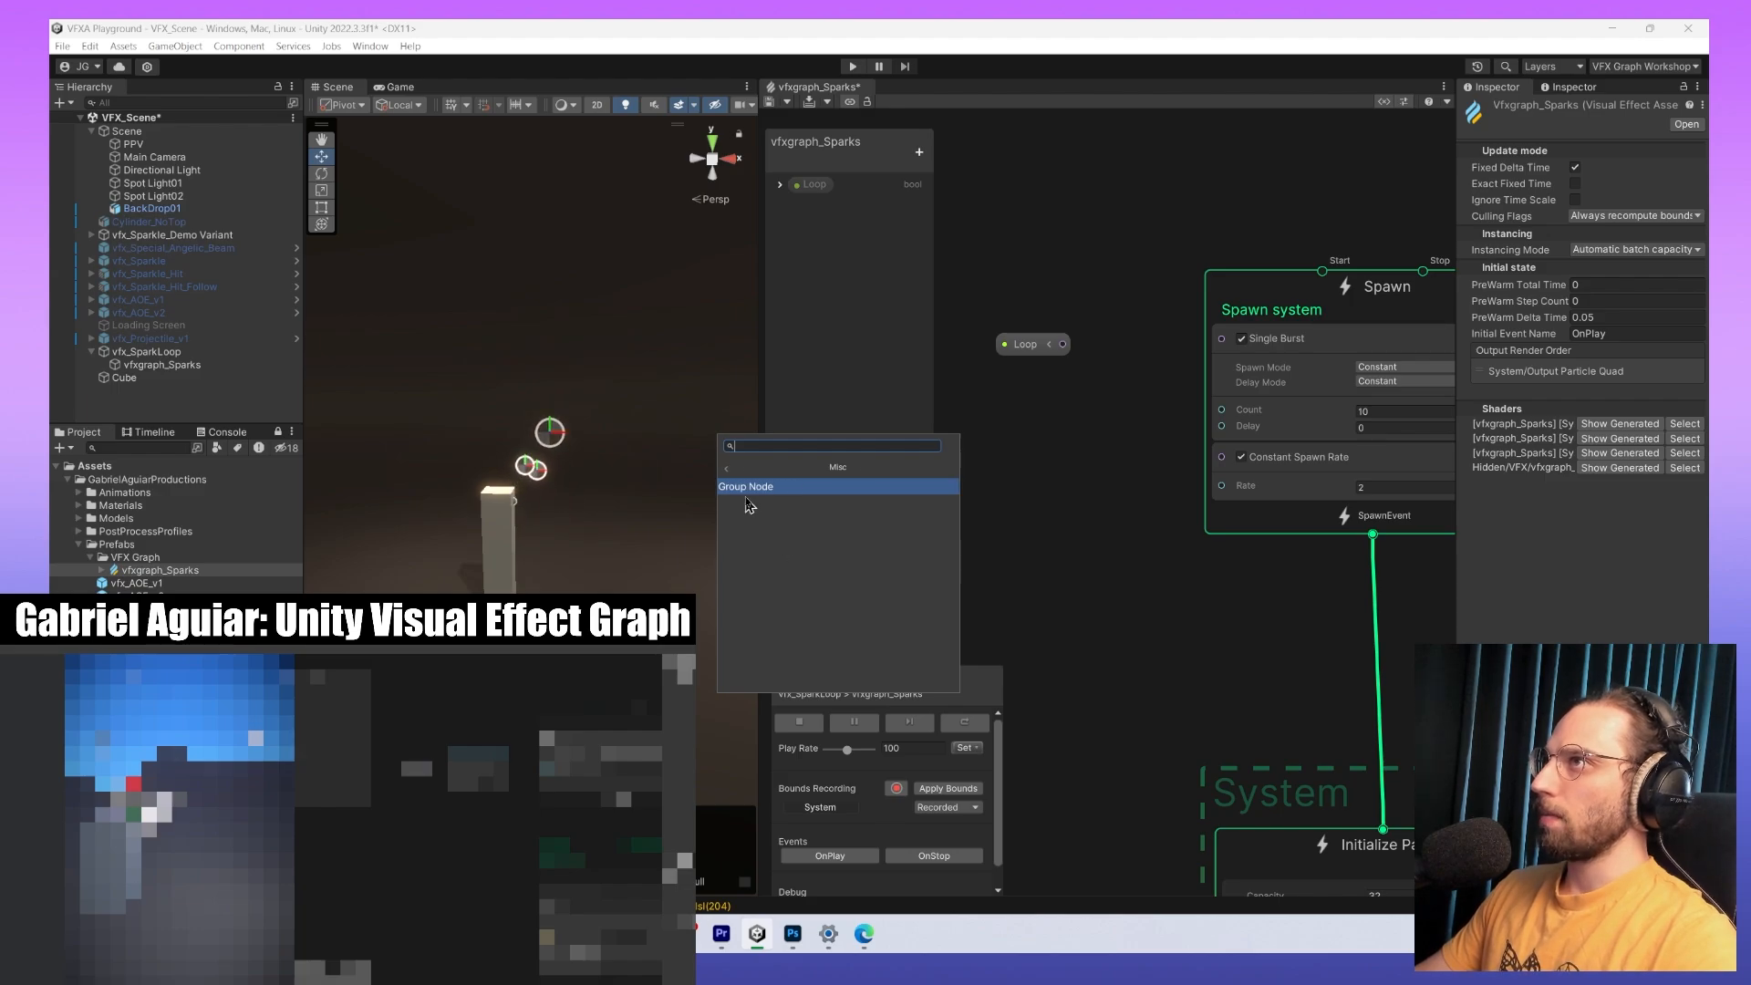
left_click(728, 468)
left_click(782, 536)
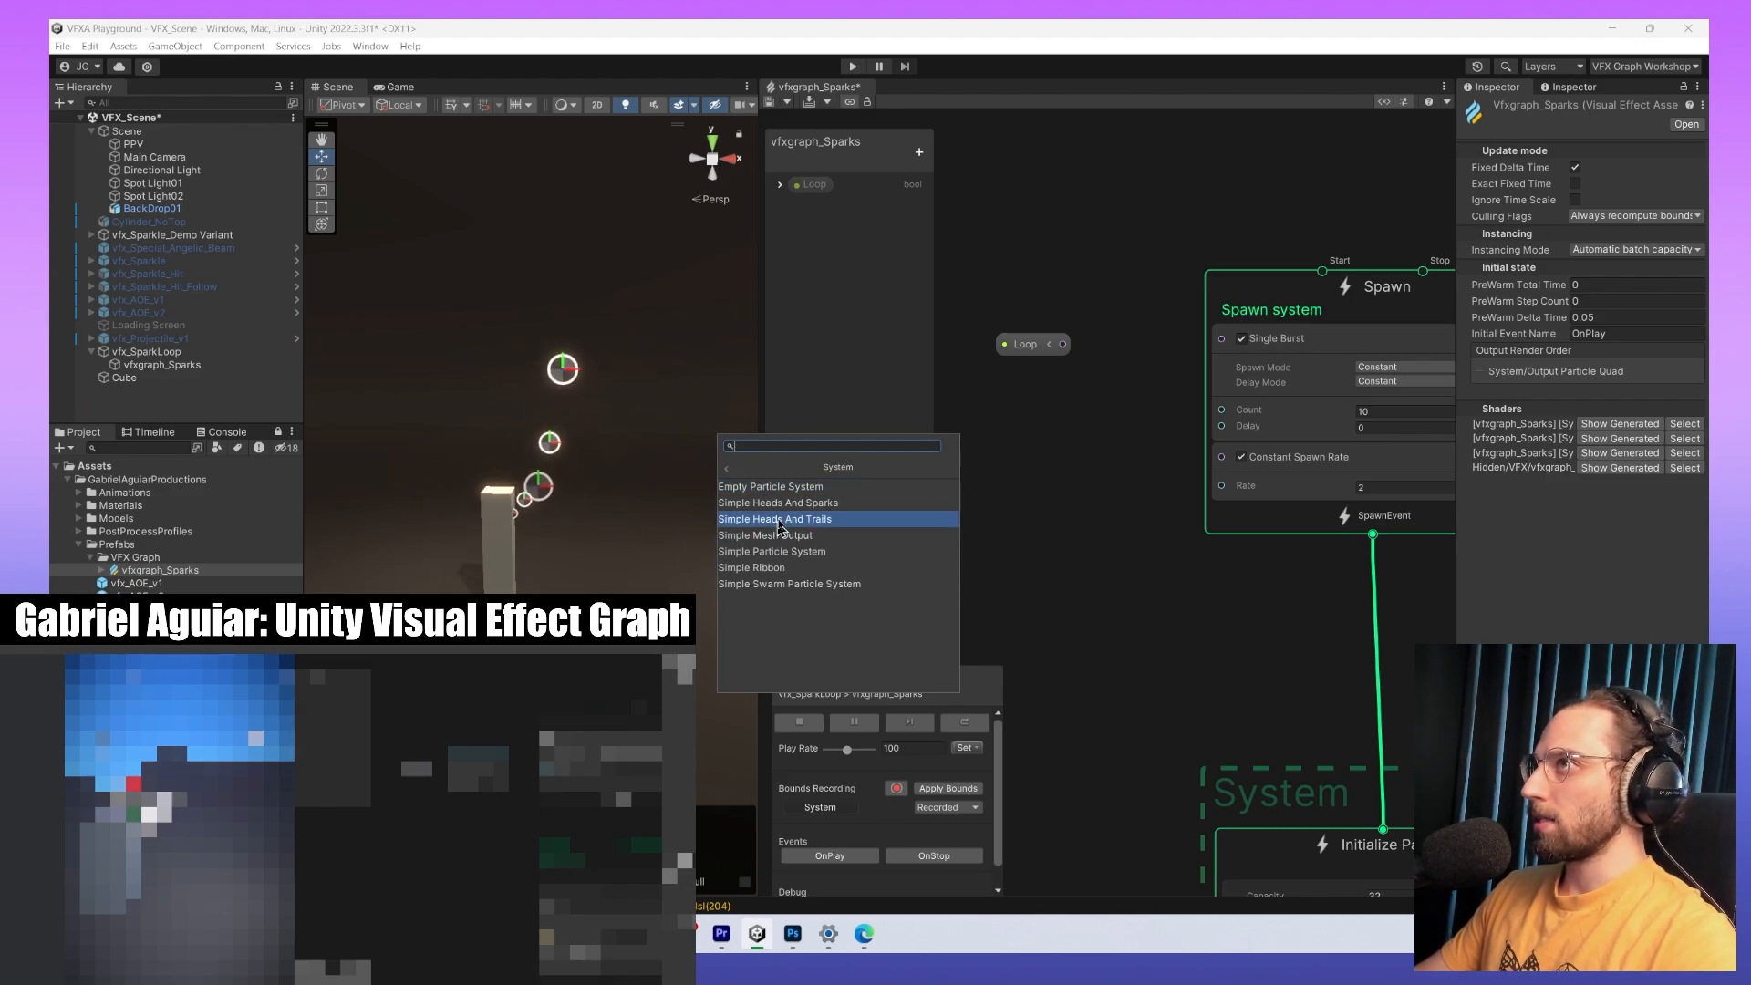
type("bra")
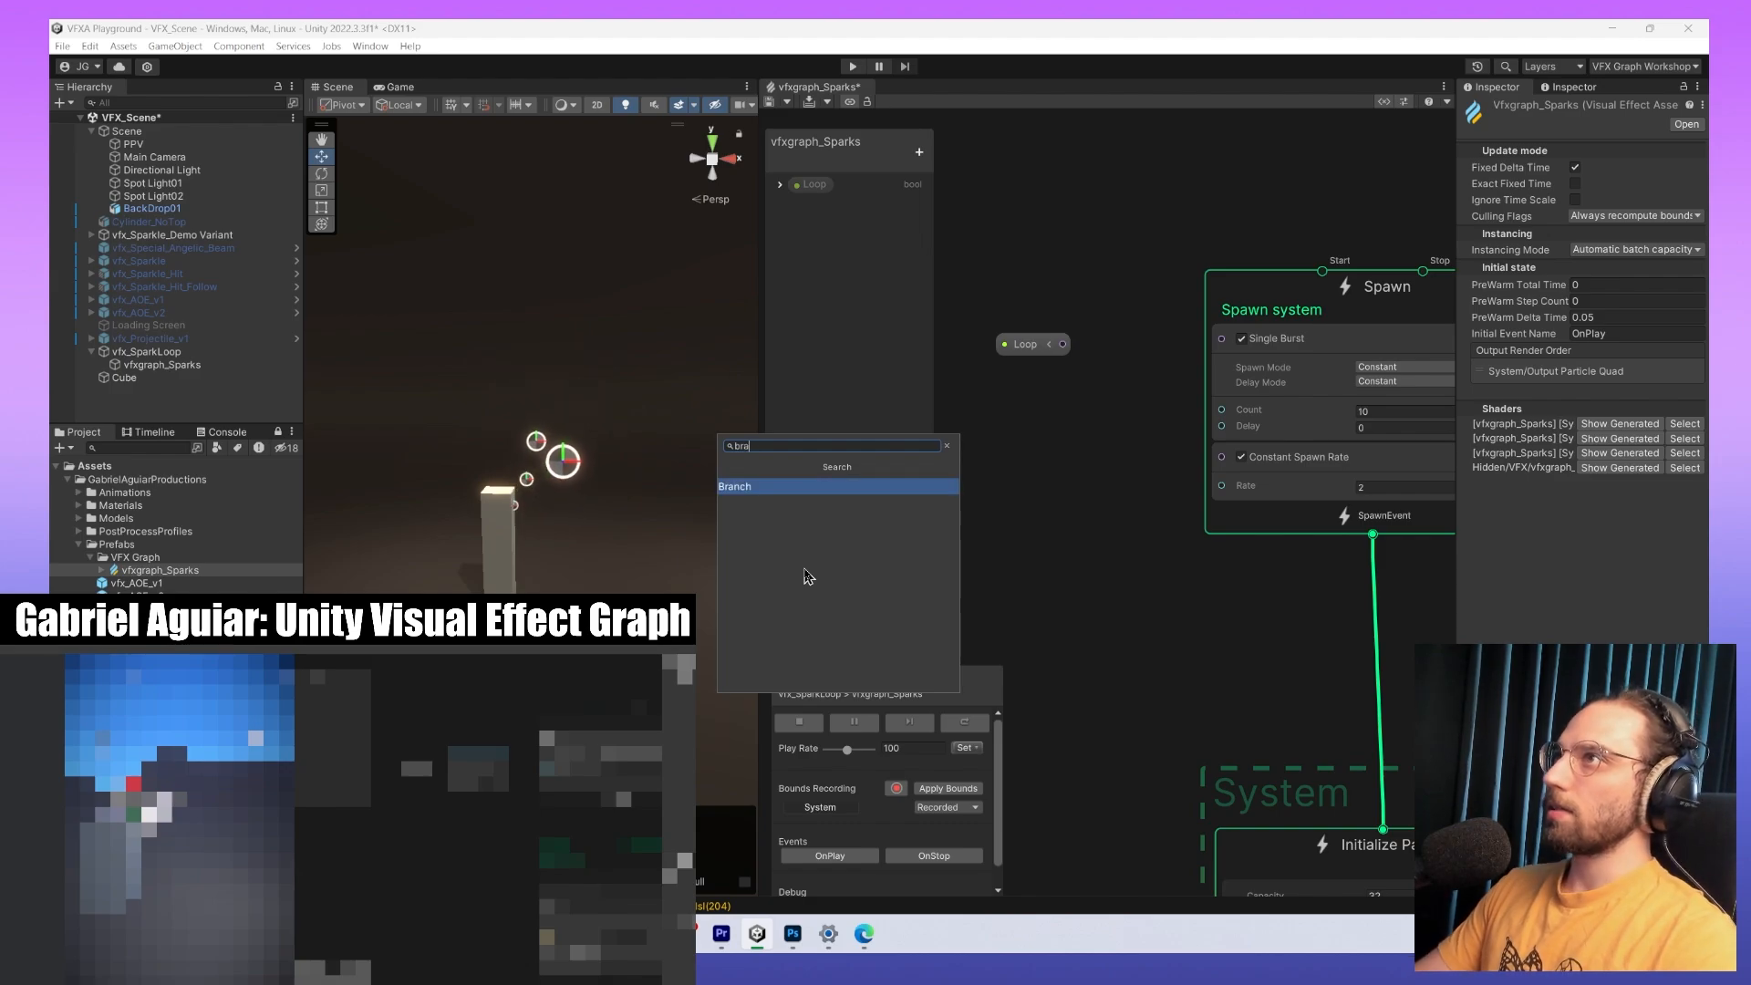
key("BackSpace")
key("BackSpace")
key("BackSpace")
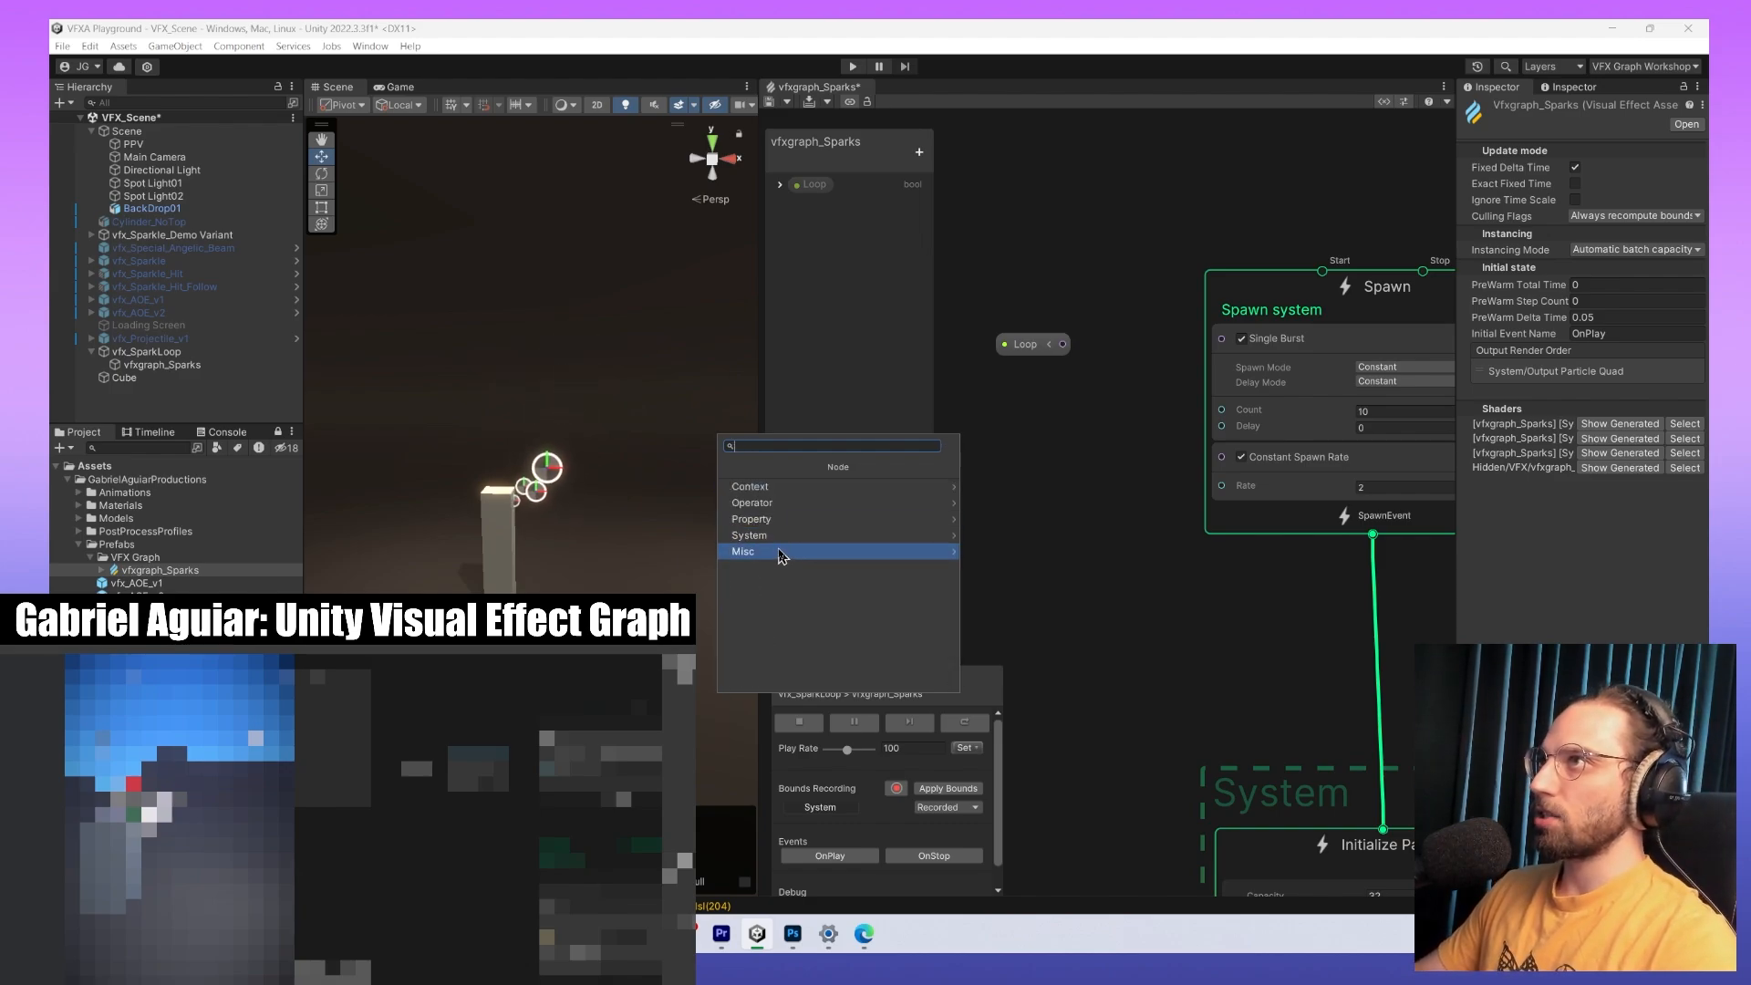
left_click(782, 536)
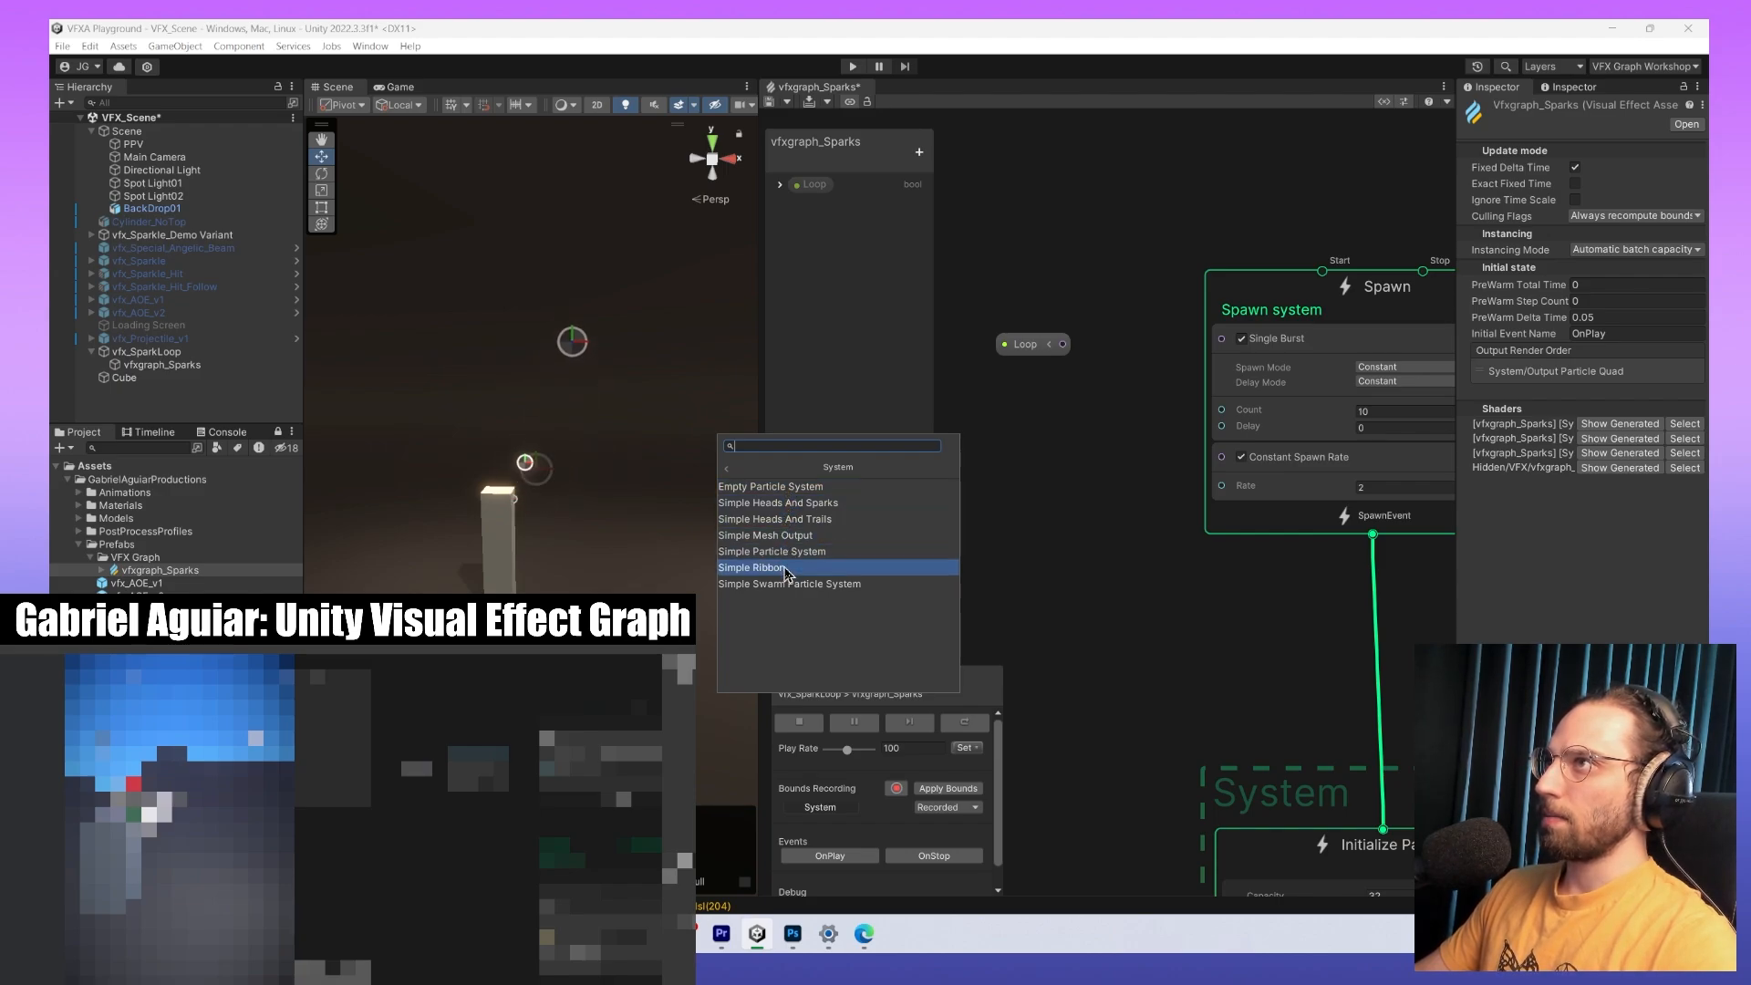
left_click(729, 468)
left_click(759, 521)
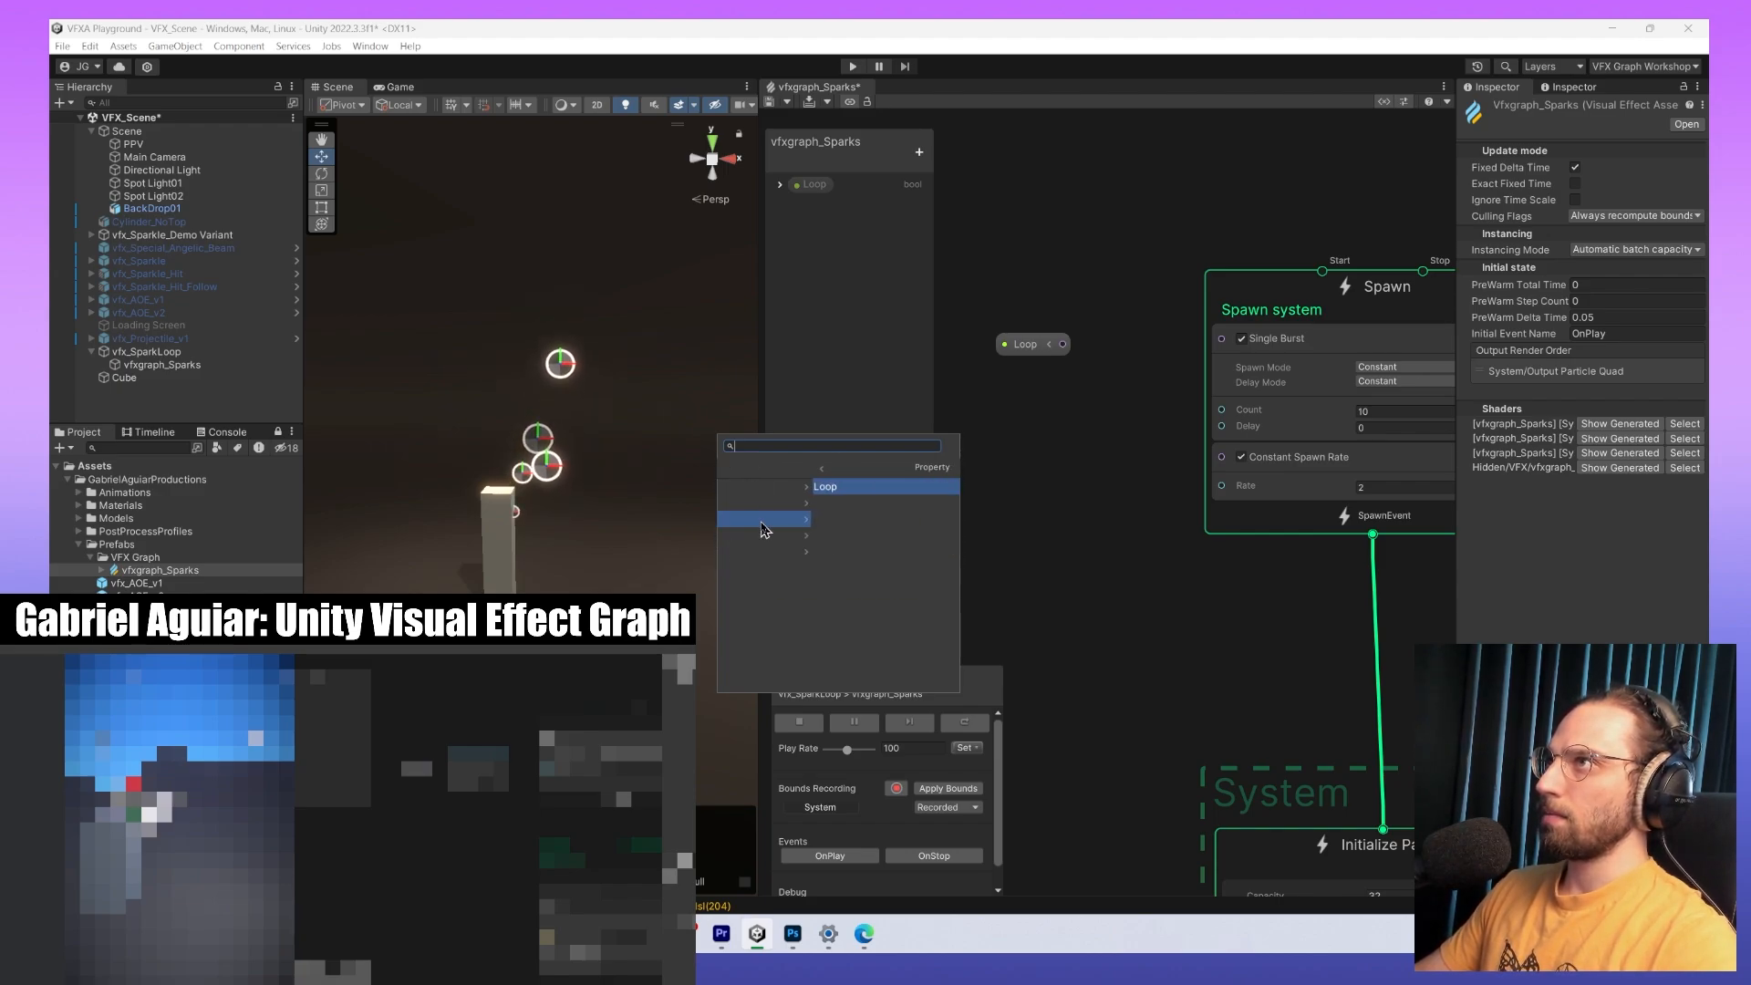
left_click(729, 470)
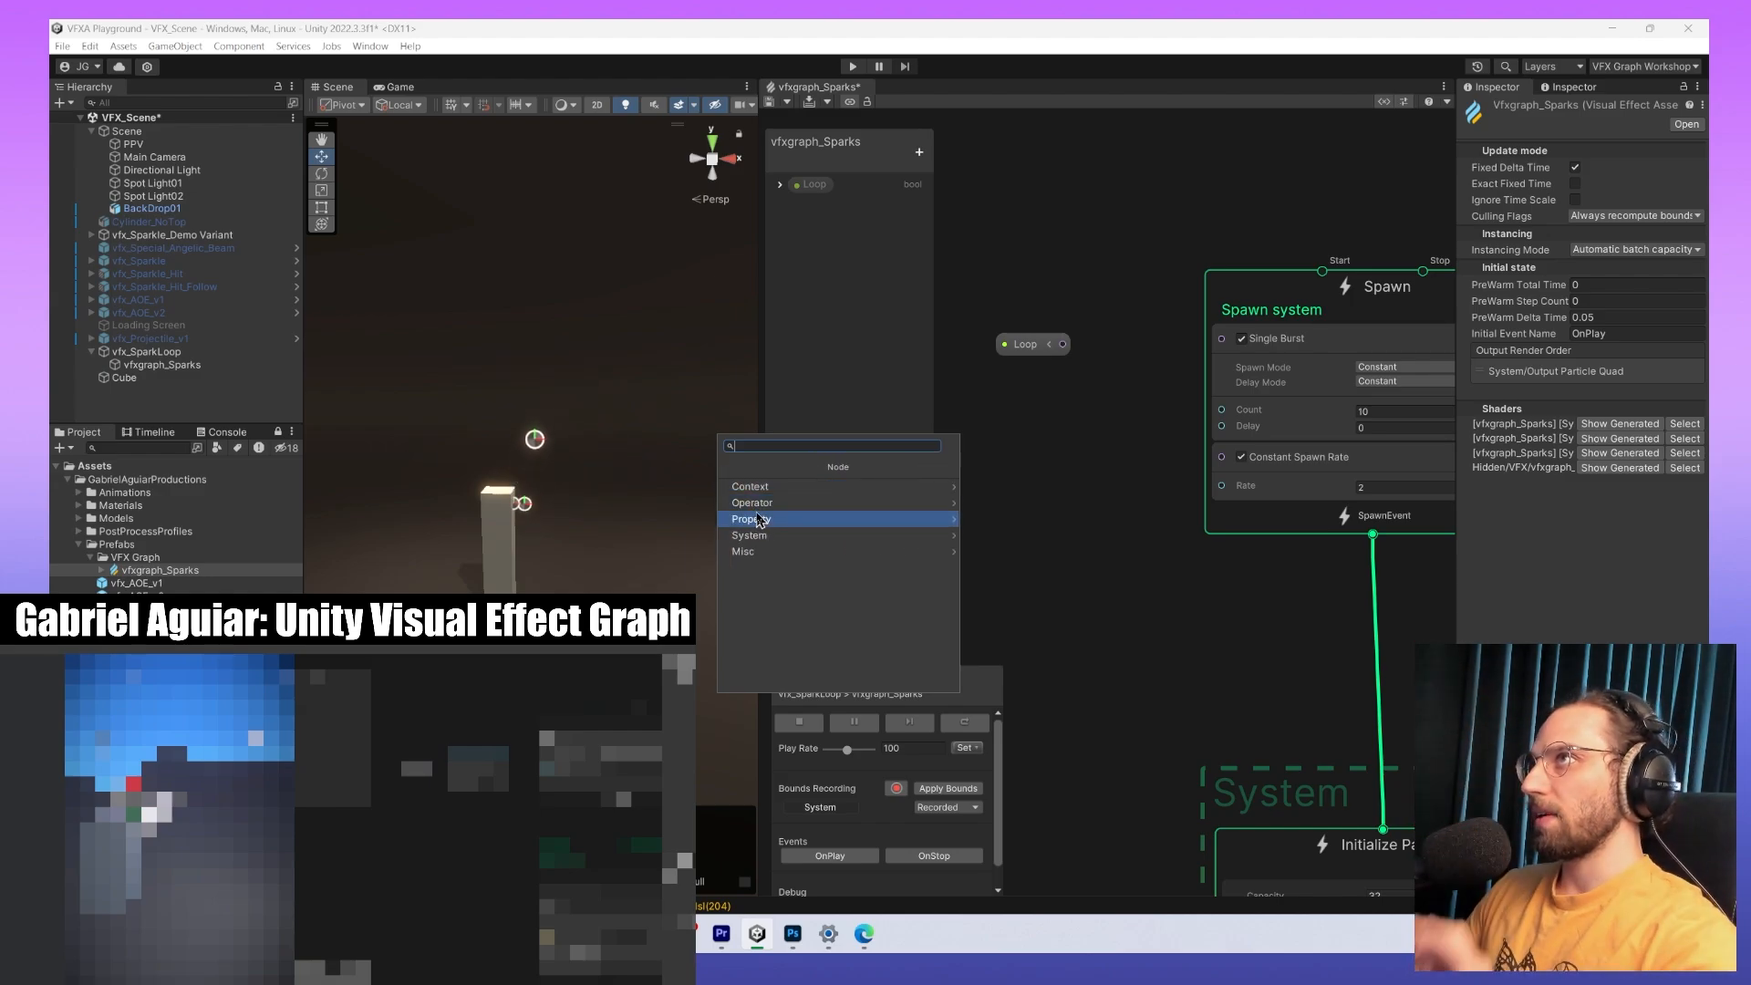
key("Up")
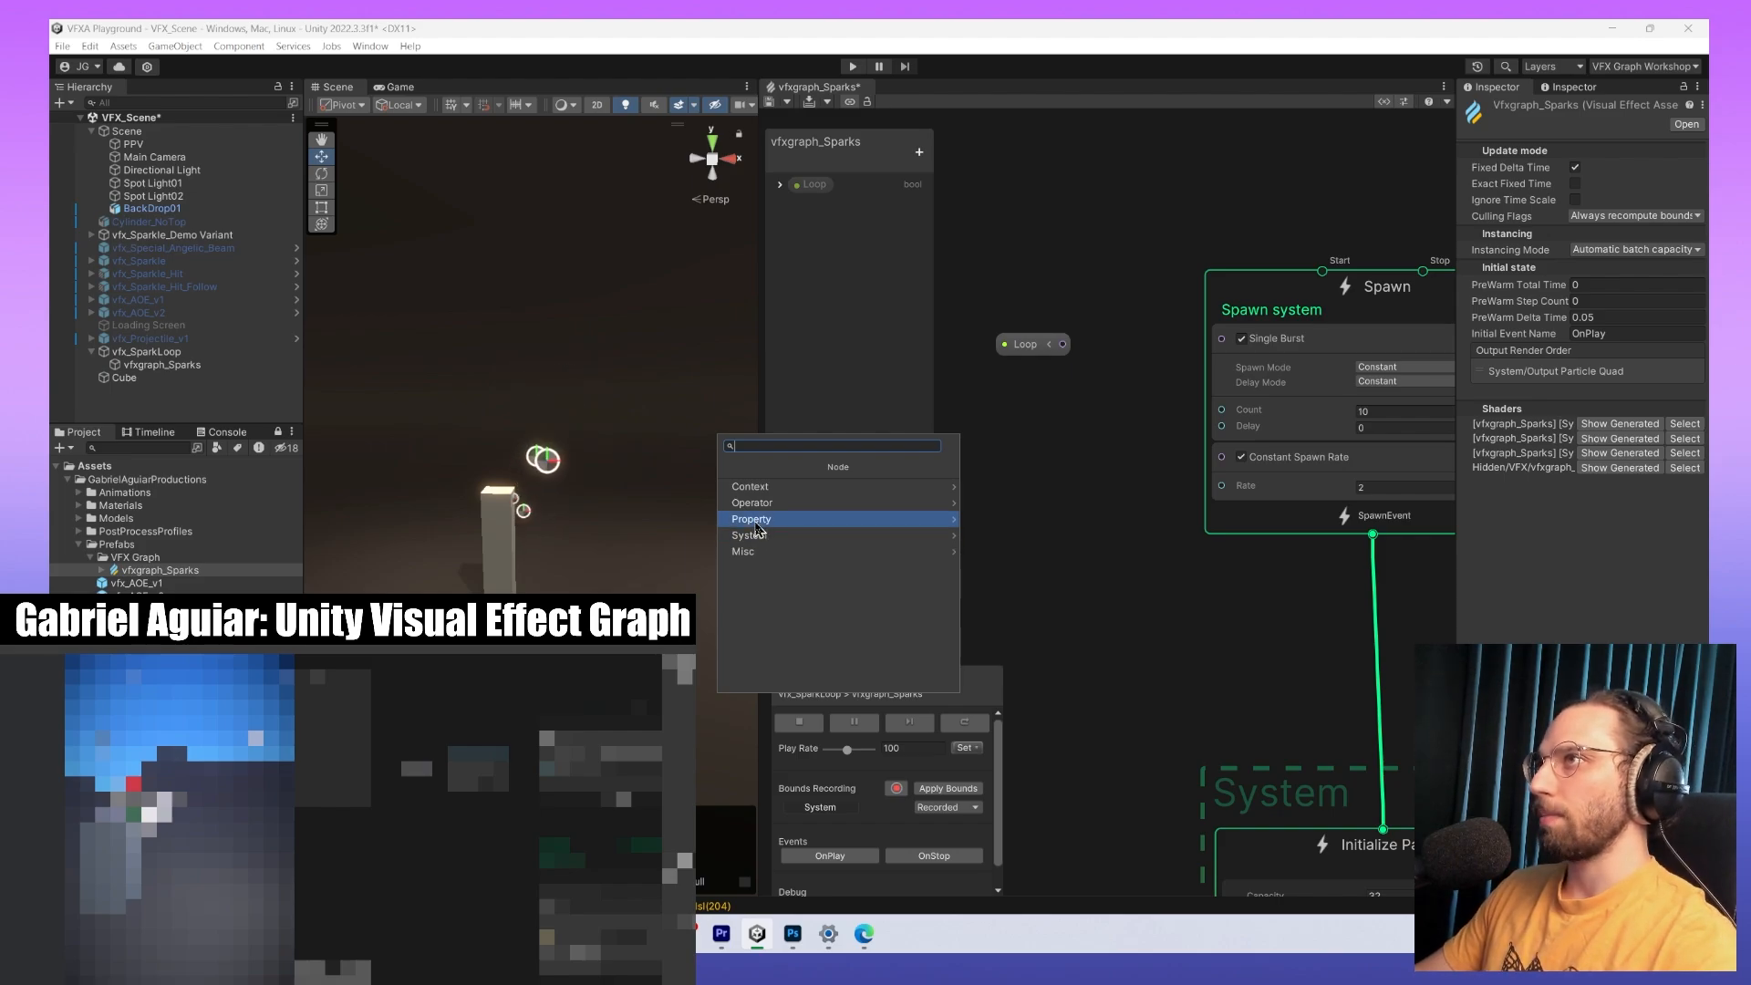
Add a Branch operator from the Logic category and place it between the Loop node and the Spawn context.
left_click(780, 503)
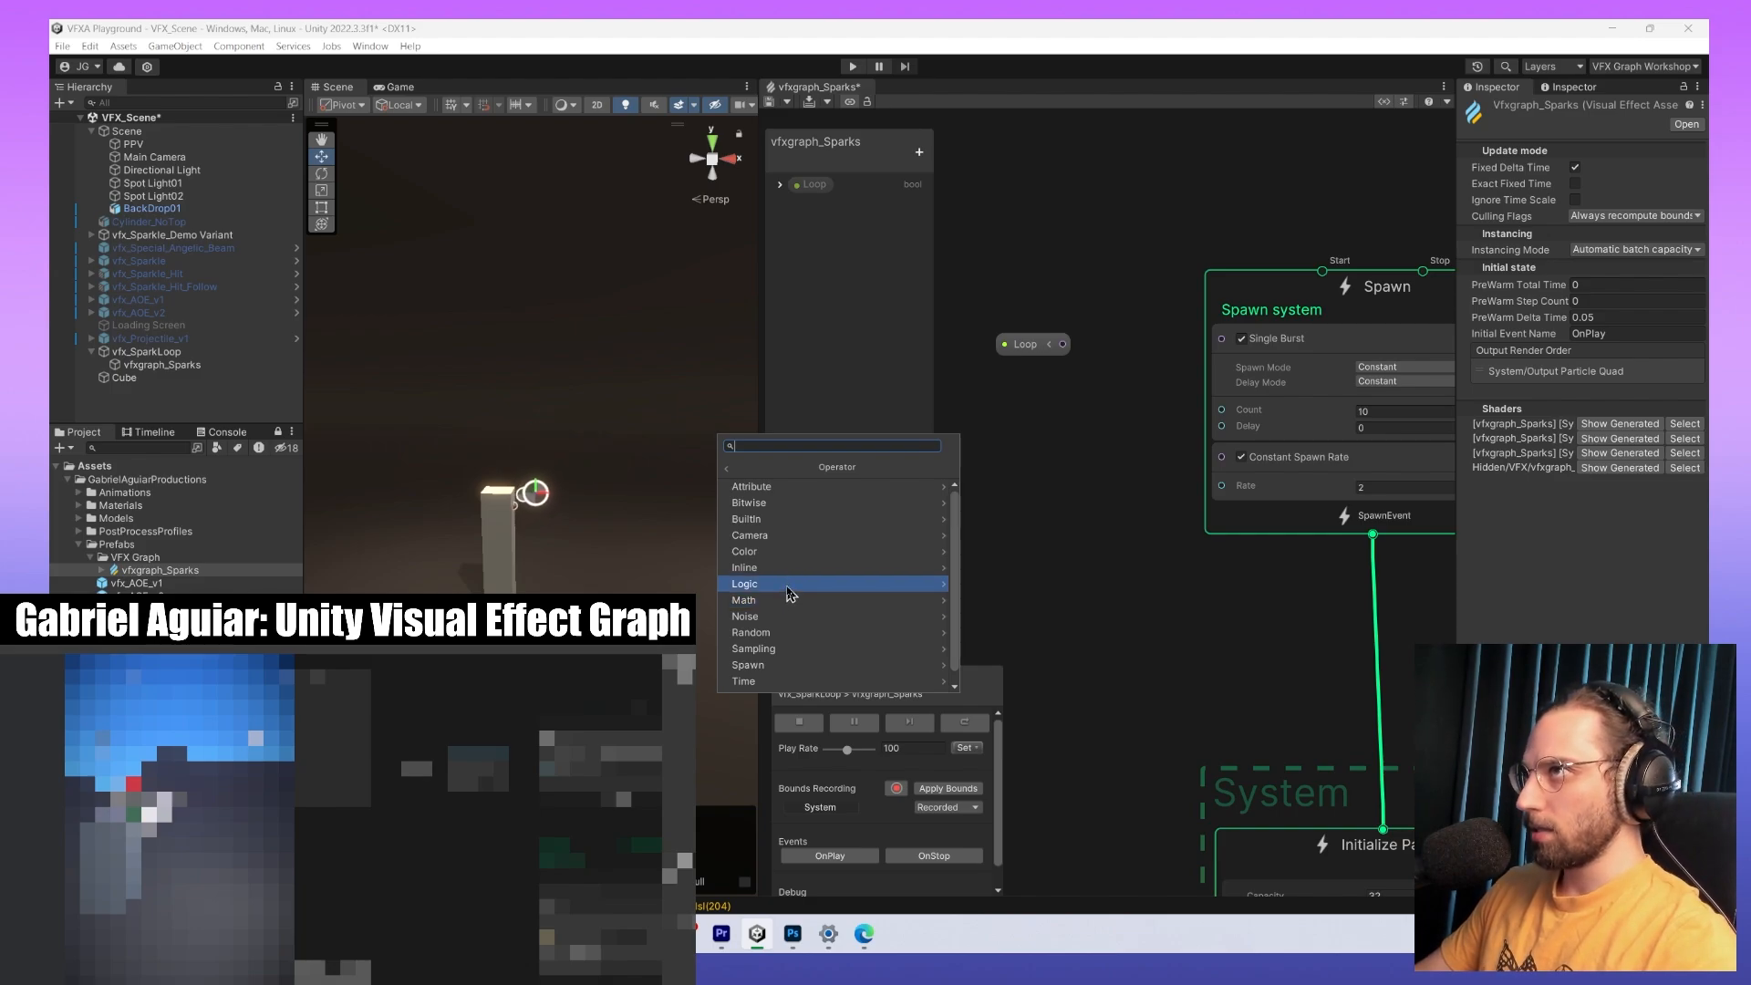
left_click(727, 469)
left_click(747, 507)
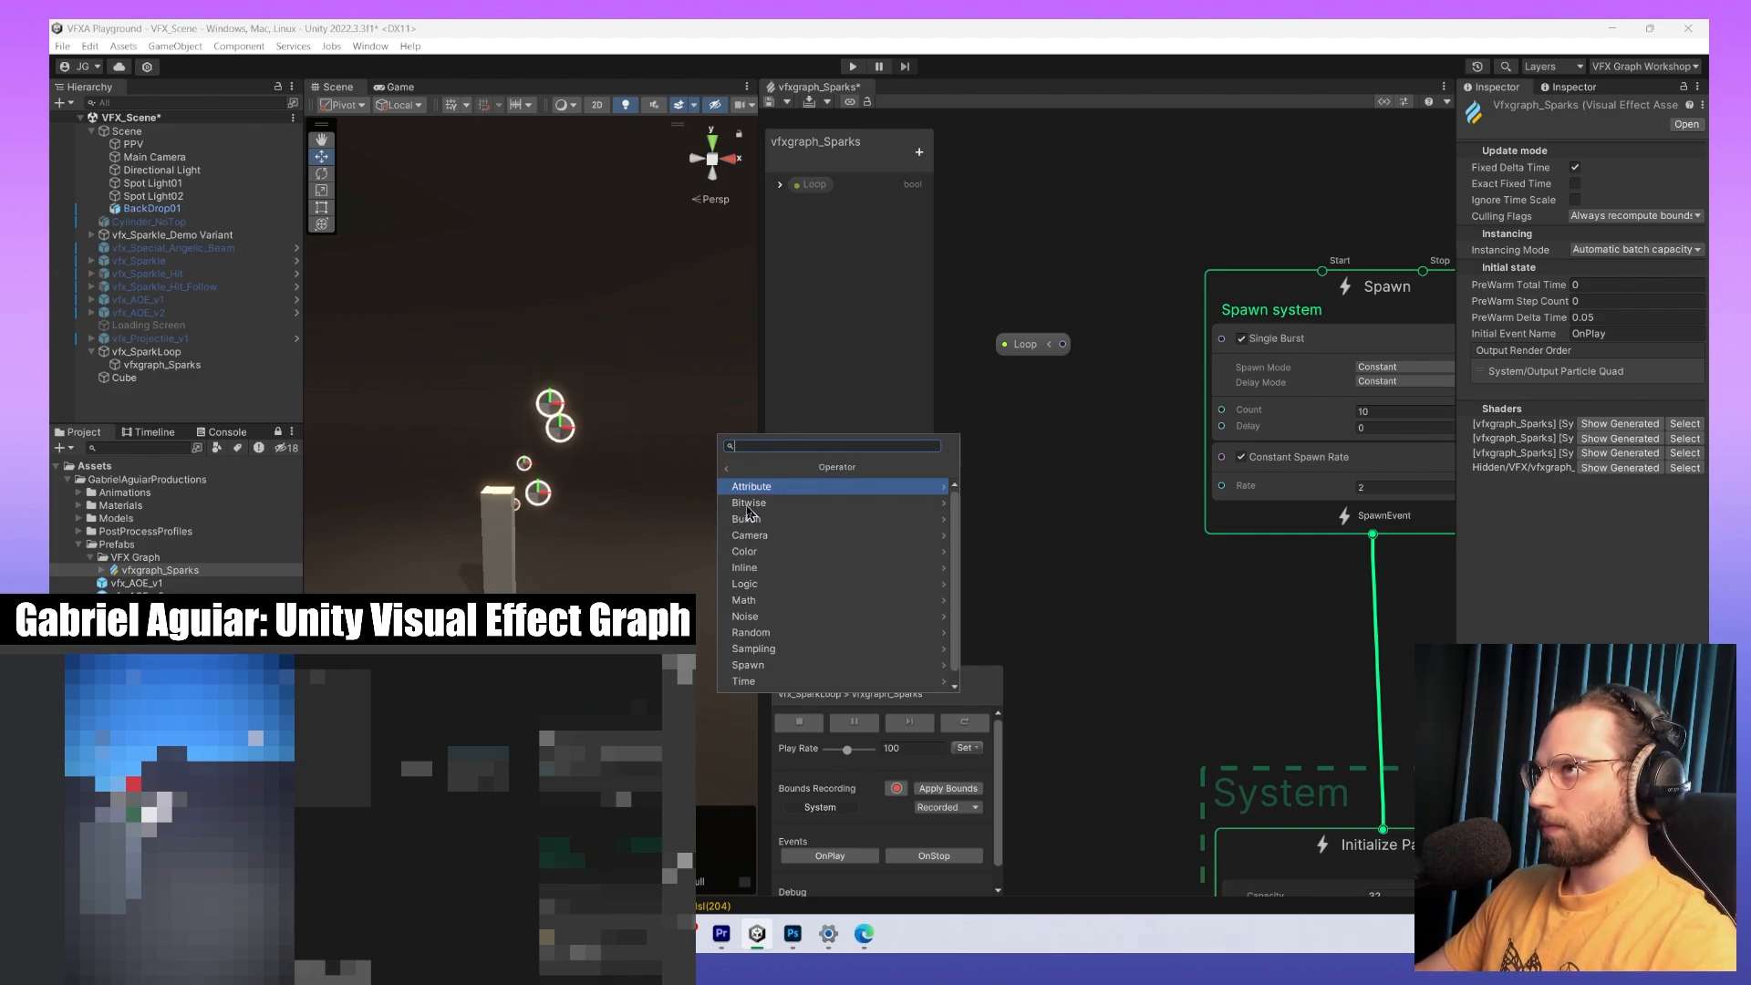
left_click(769, 585)
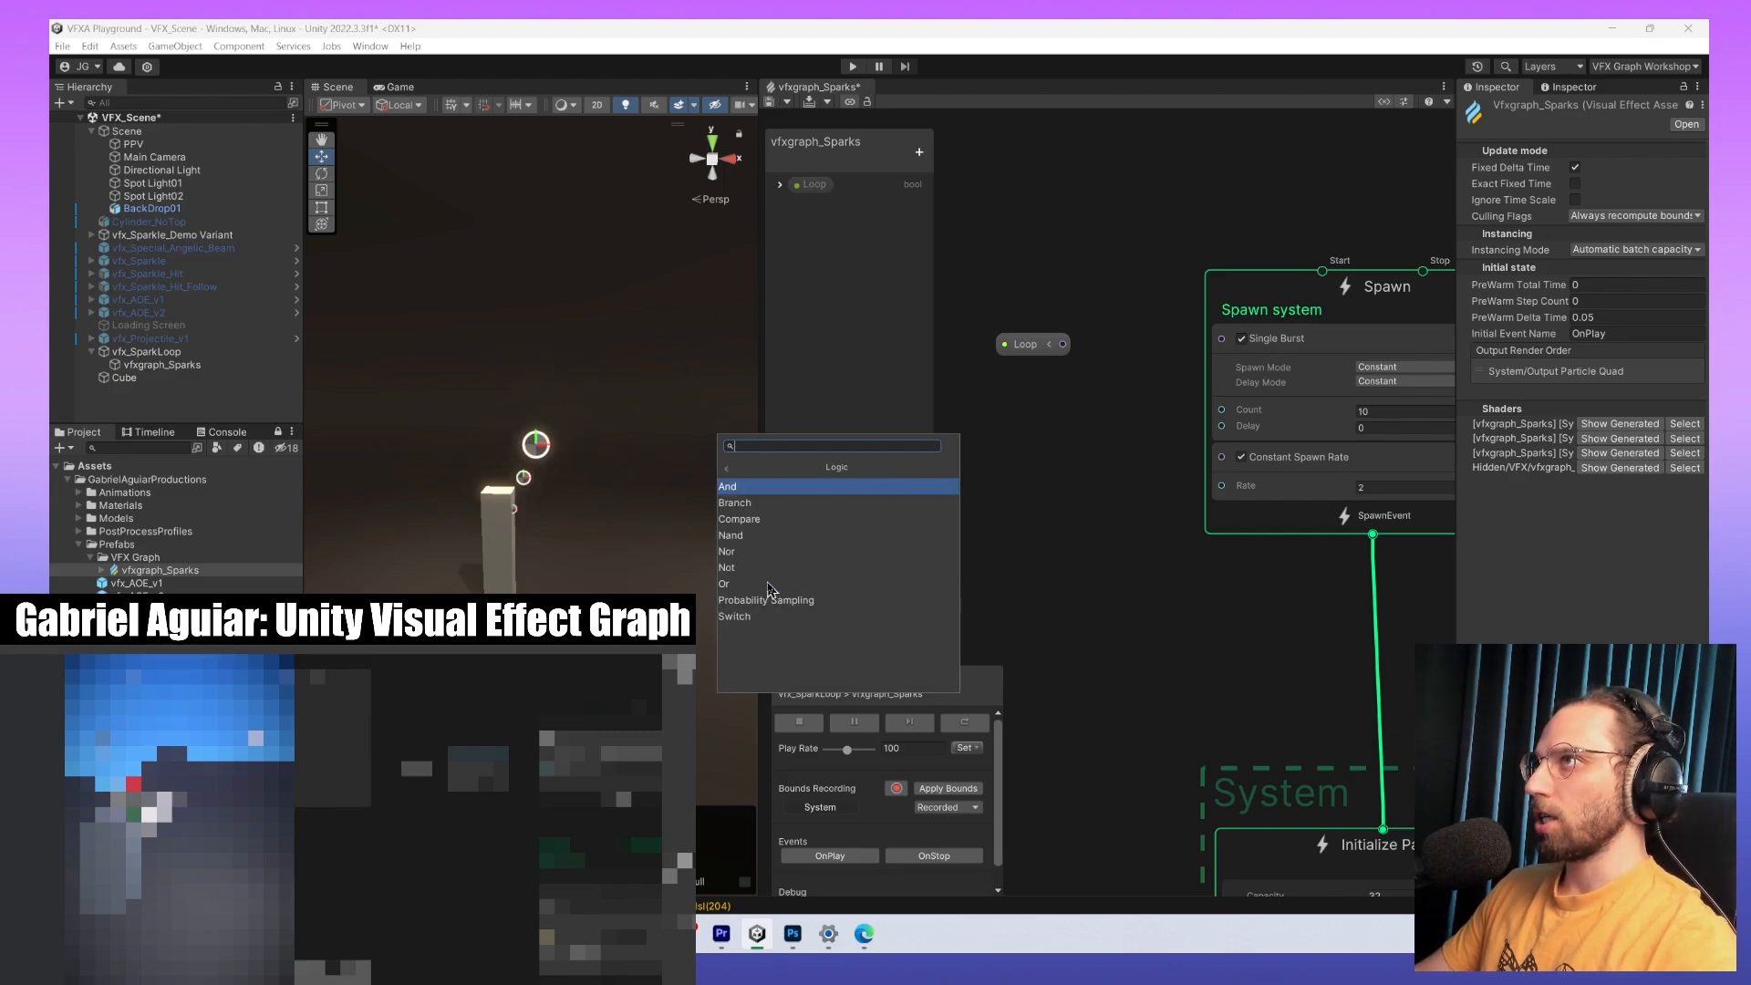
left_click(770, 503)
left_click_drag(1174, 480, 1119, 352)
left_click_drag(1001, 345, 928, 347)
middle_click_drag(1010, 395, 1079, 505)
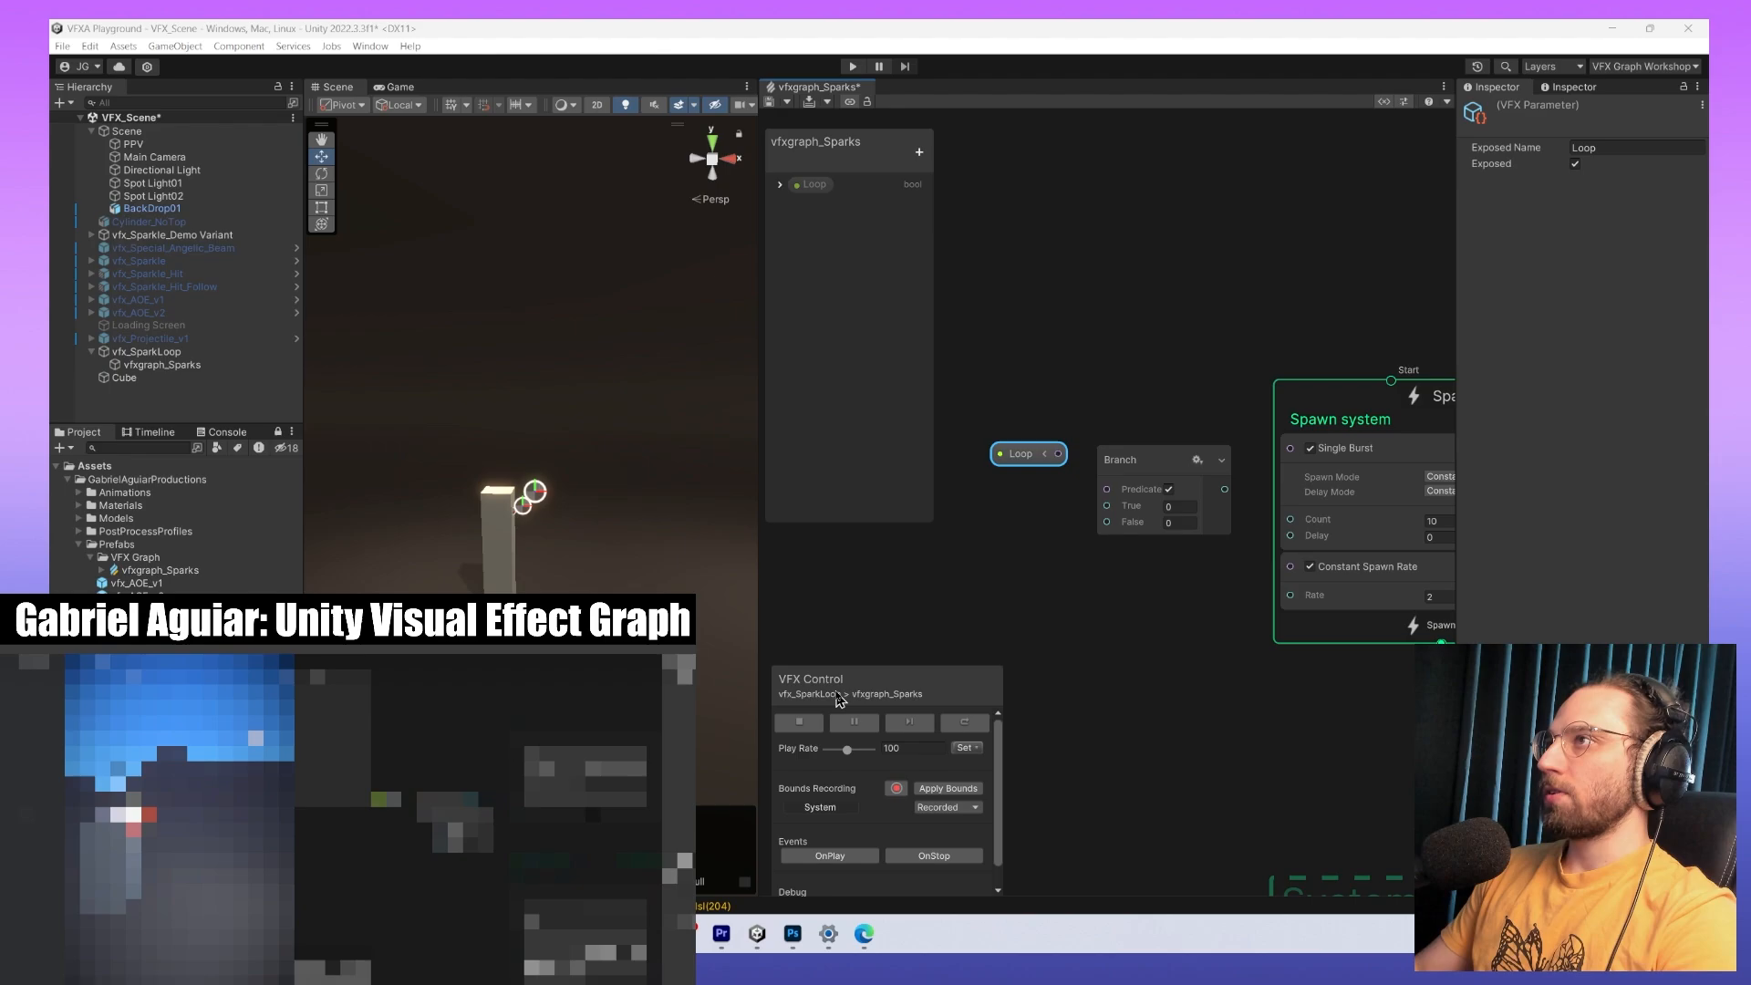
Move the Loop and Branch nodes together lower beside the Spawn context and adjust the Loop node's spacing.
middle_click_drag(1228, 613, 1197, 595)
left_click(1132, 682)
left_click_drag(1175, 615, 1000, 372)
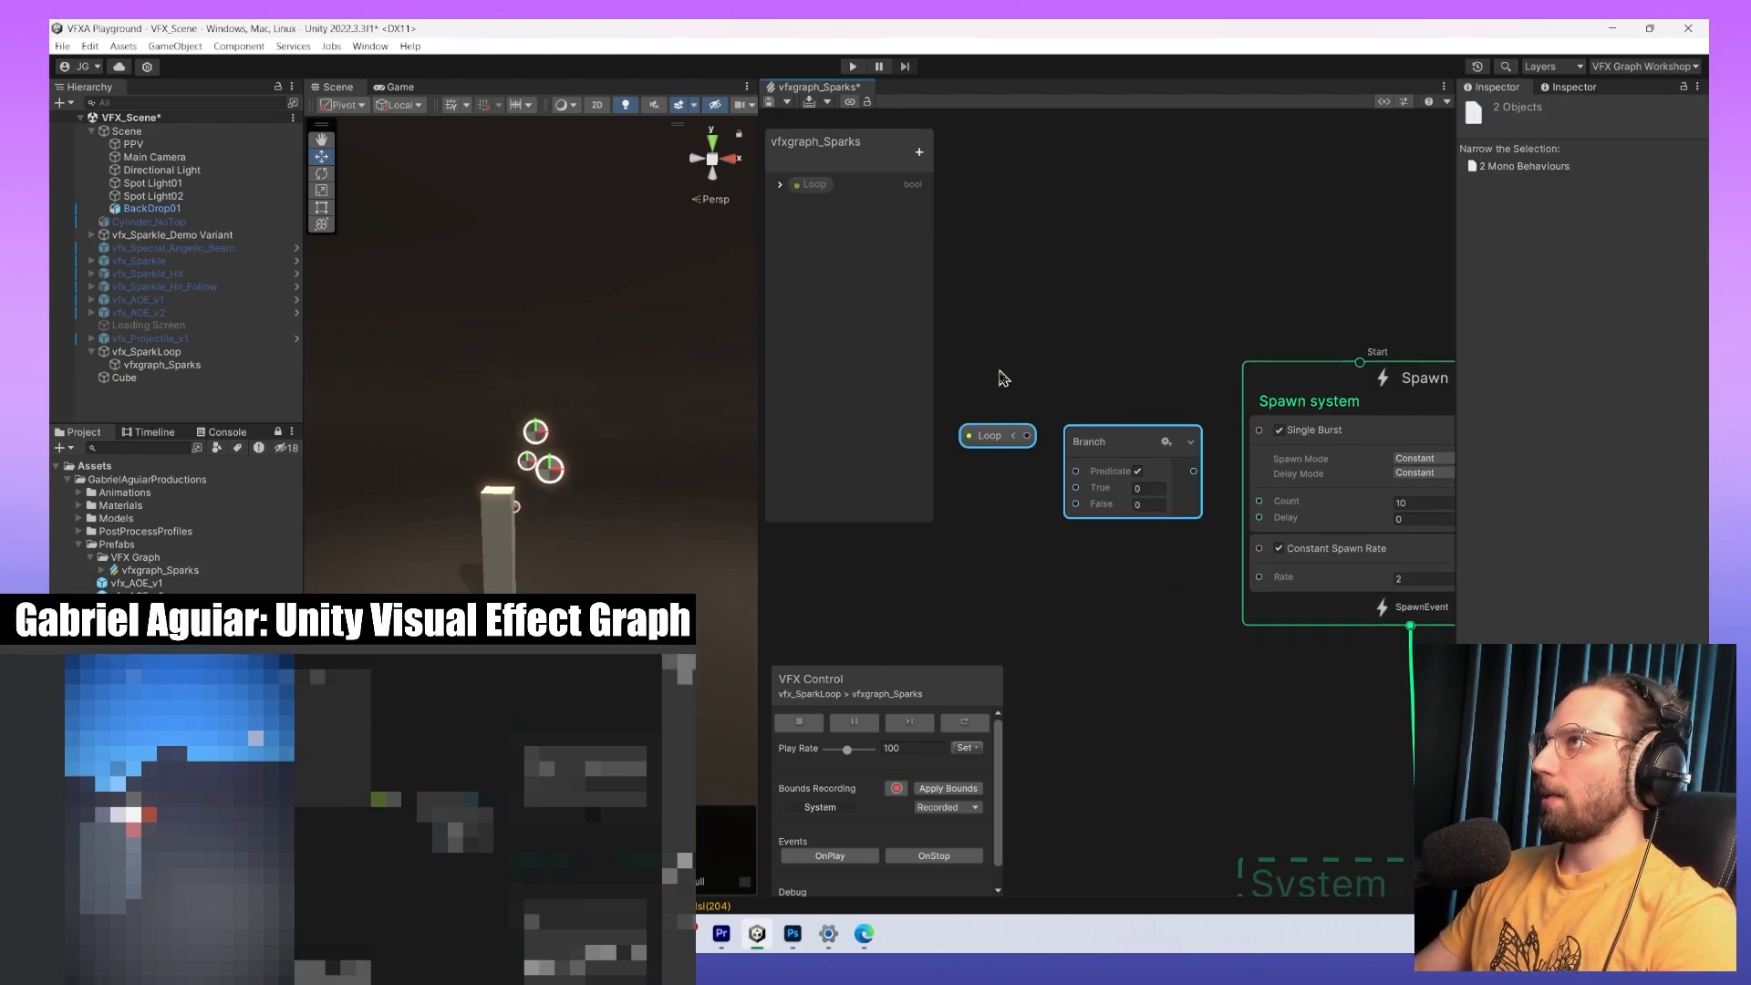
left_click_drag(1152, 439, 1116, 540)
left_click(999, 578)
middle_click_drag(940, 598, 982, 573)
left_click_drag(995, 528, 1013, 539)
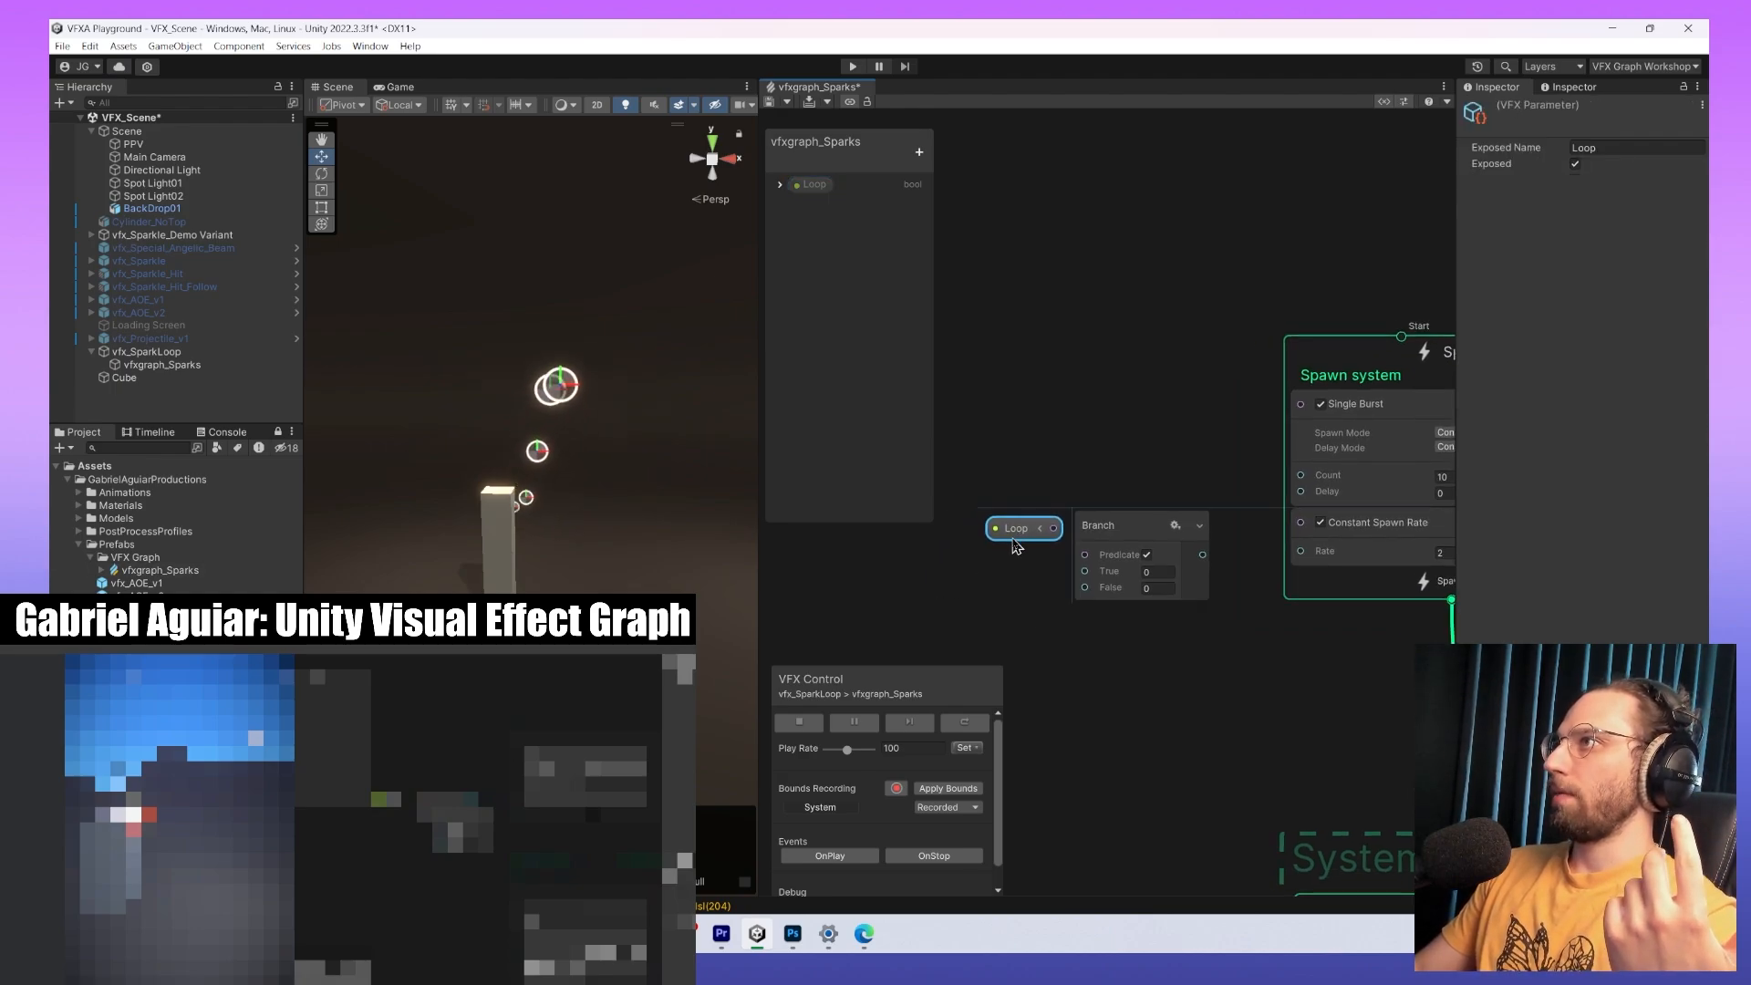
Connect the Loop node's output to the Branch node's Predicate input and expand the Loop node.
left_click(1025, 615)
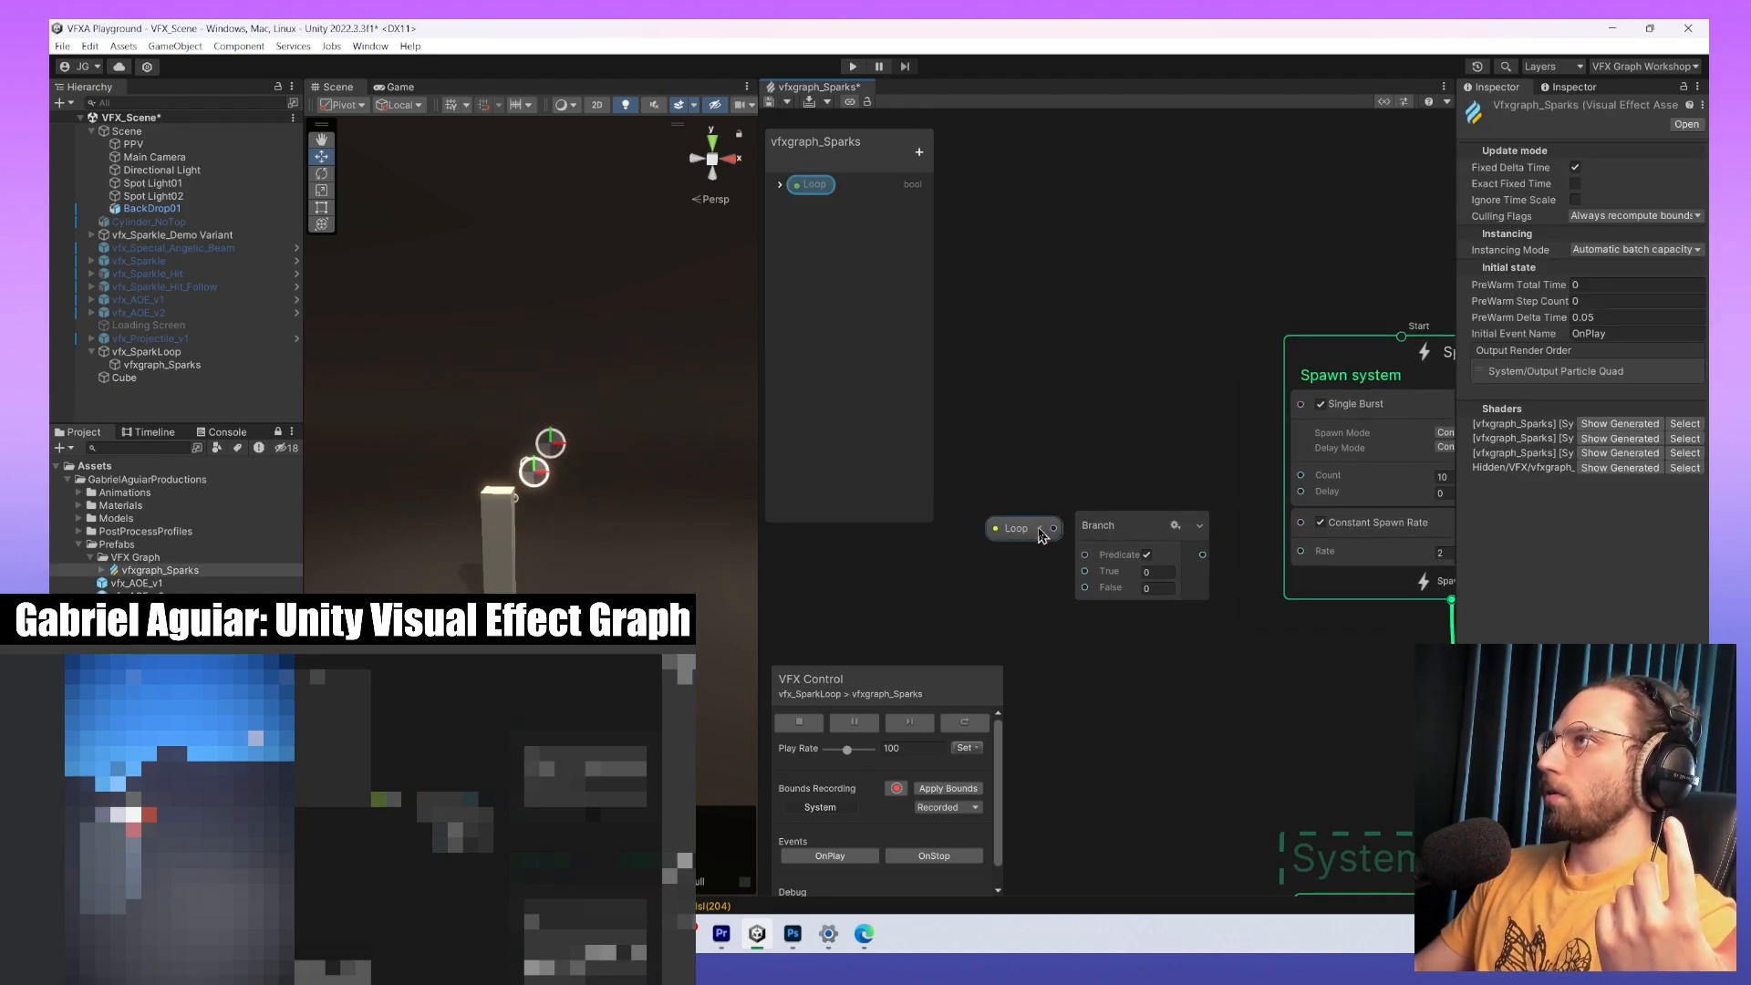
left_click_drag(1021, 535, 1084, 555)
left_click(1047, 607)
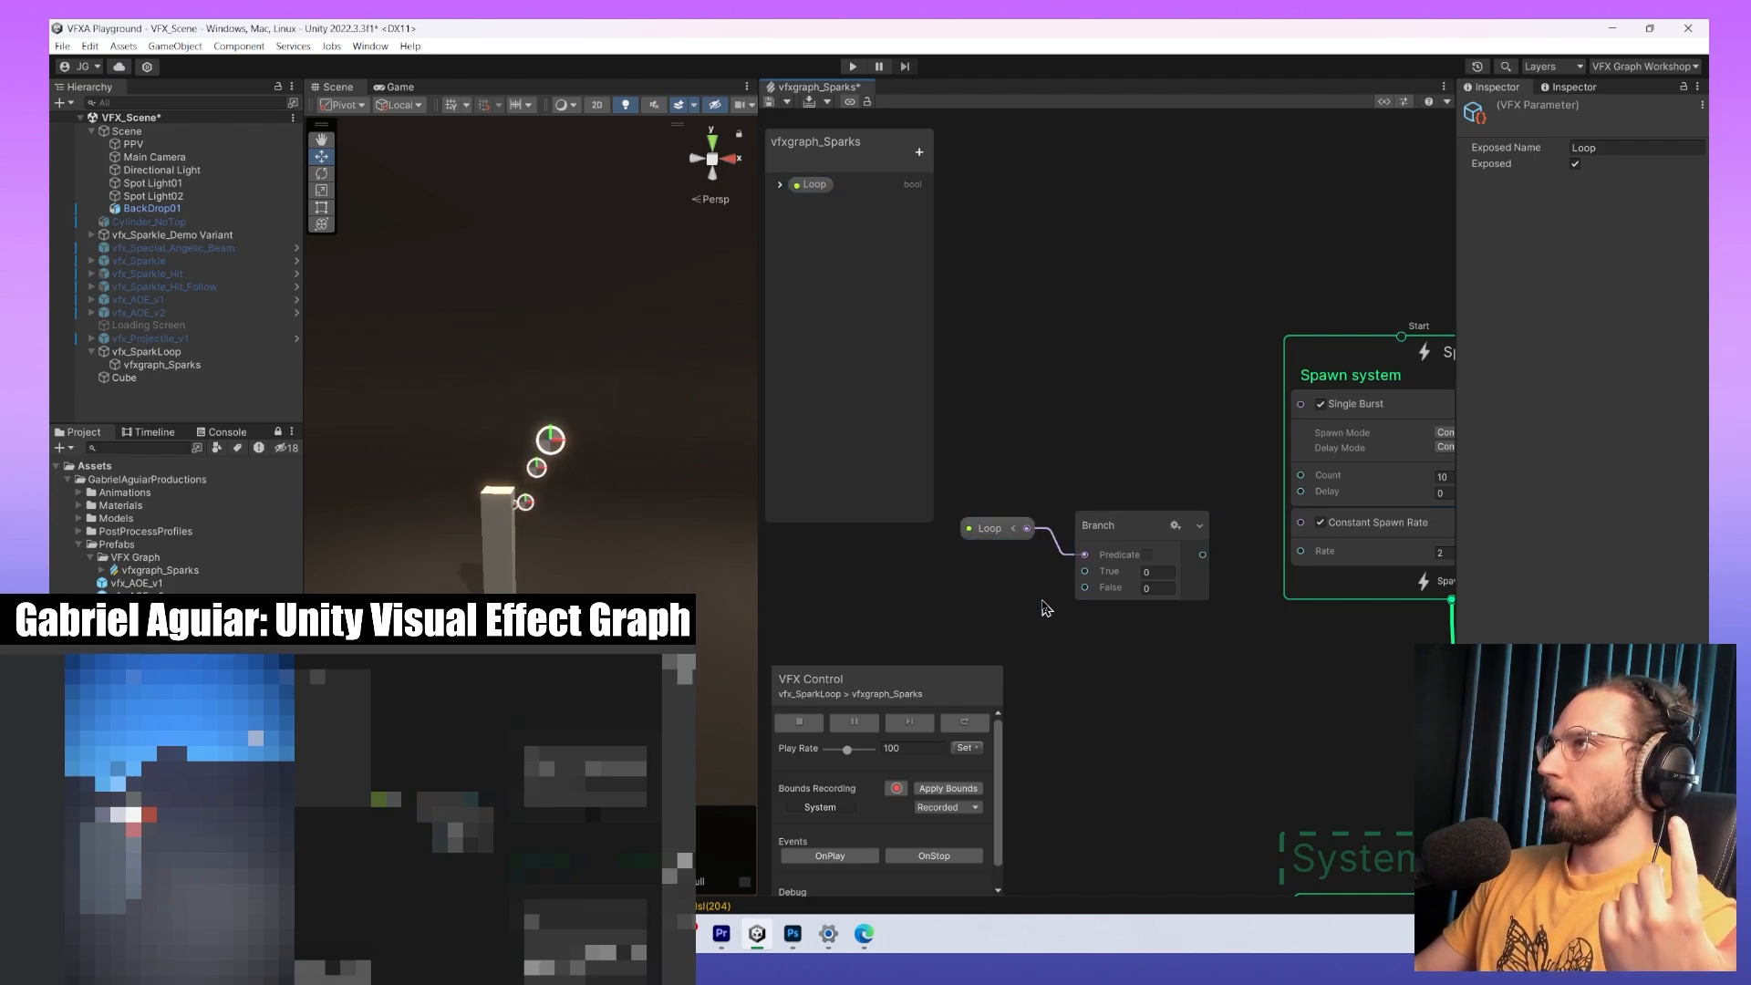
left_click(1012, 529)
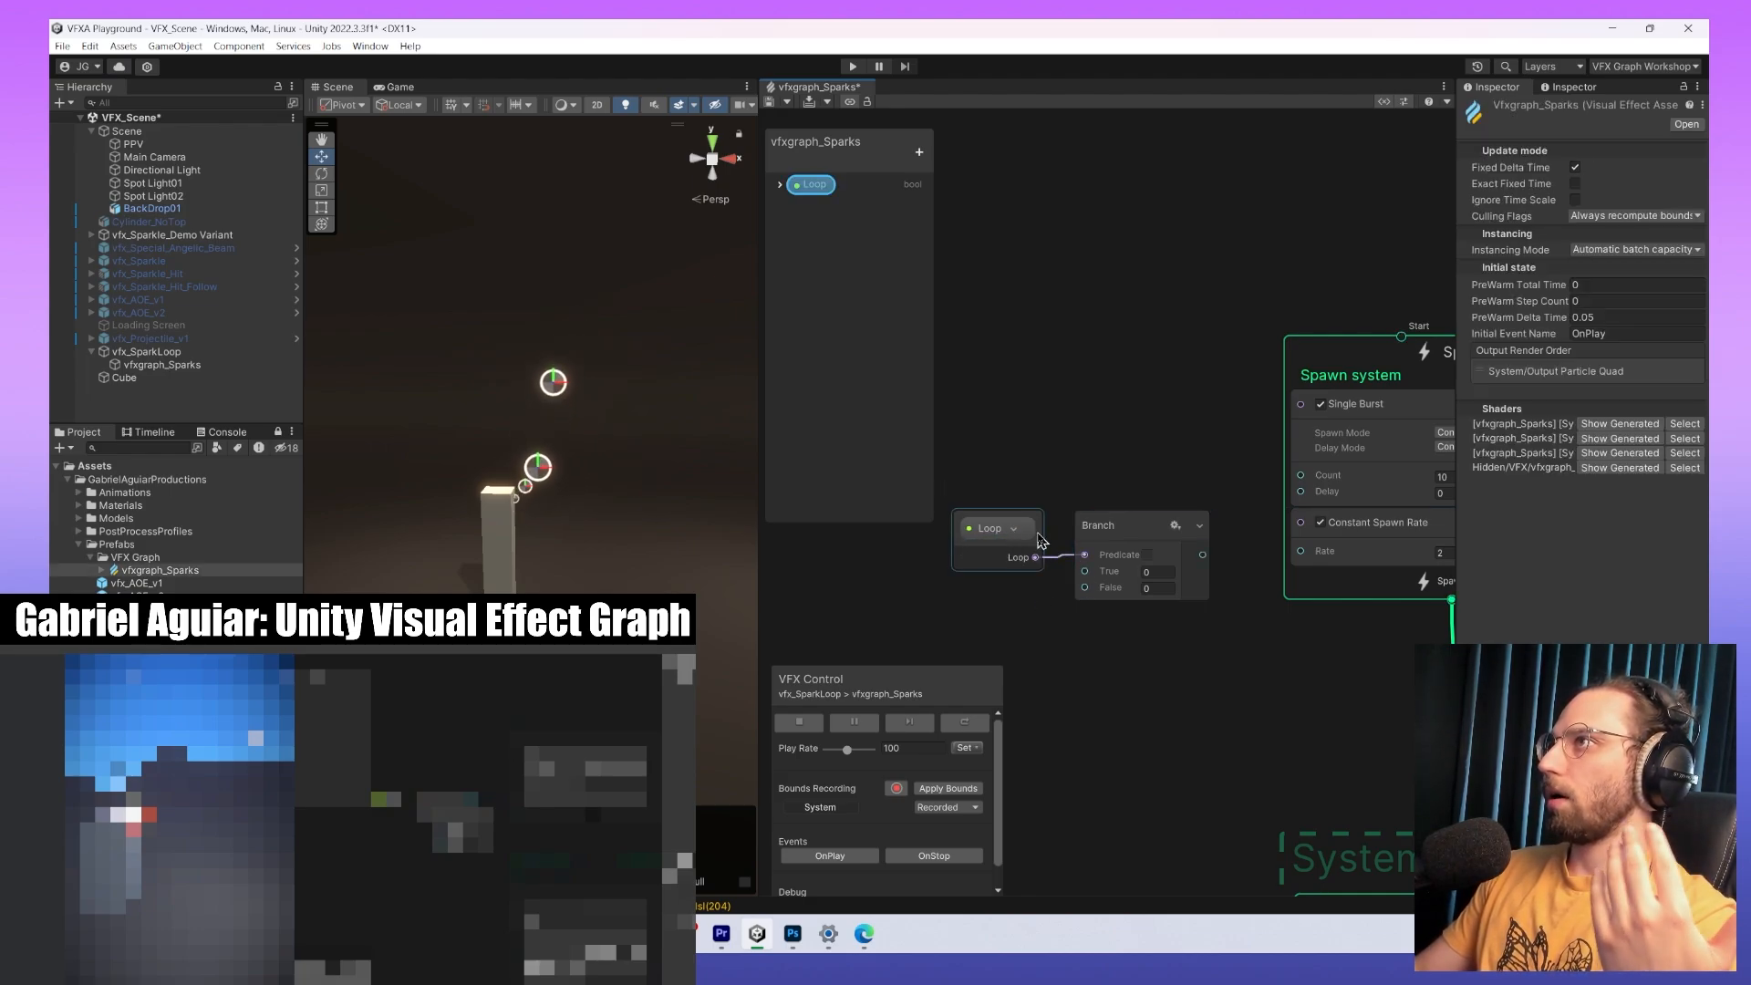
Inspect the Loop property's exposed name and Exposed setting.
right_click(1044, 319)
left_click(1021, 291)
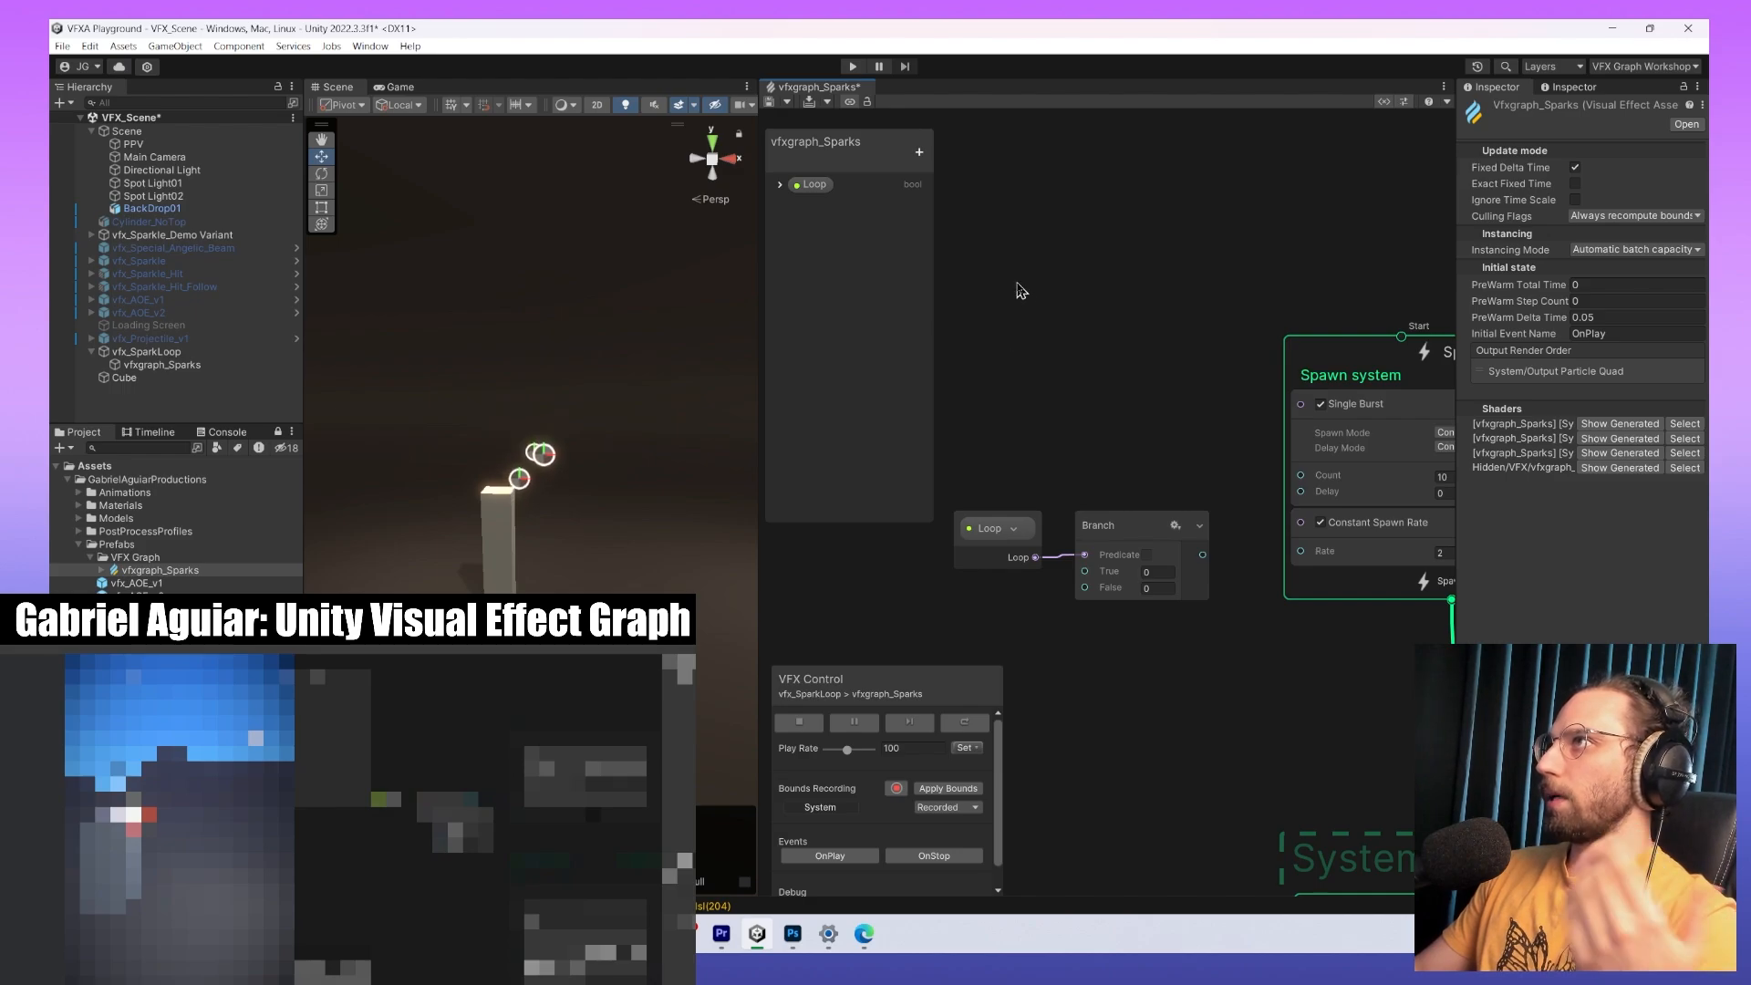
right_click(1038, 336)
left_click(942, 288)
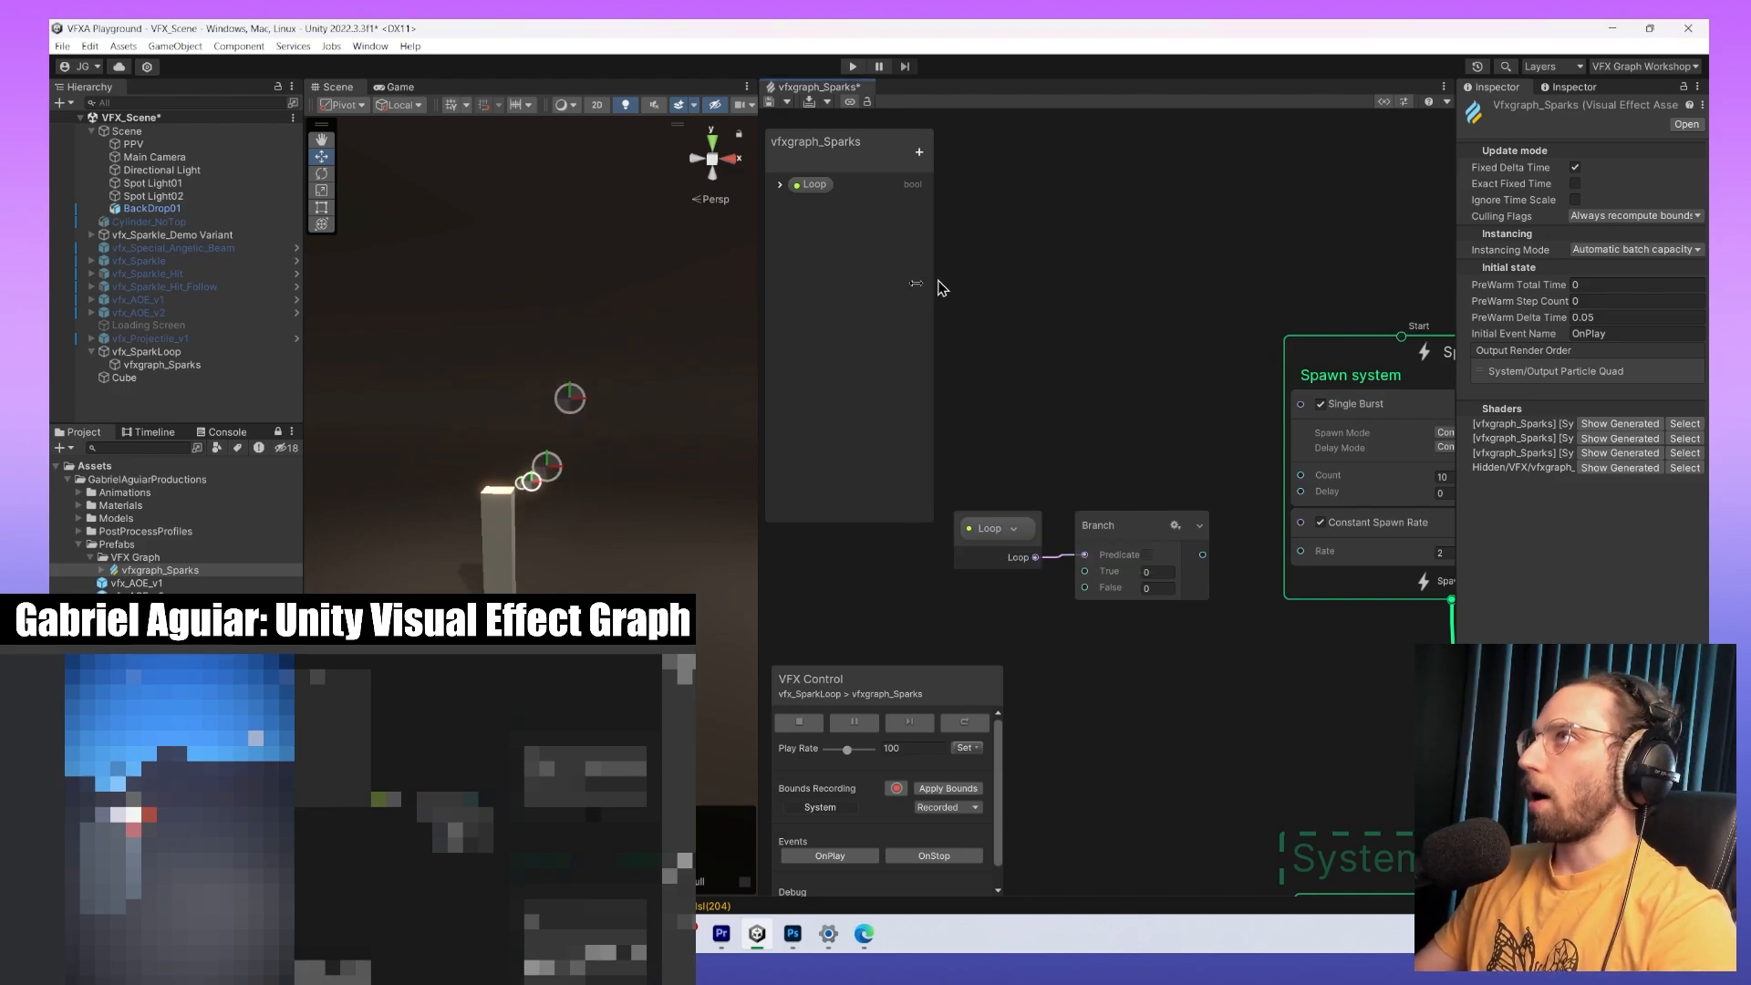
left_click(814, 185)
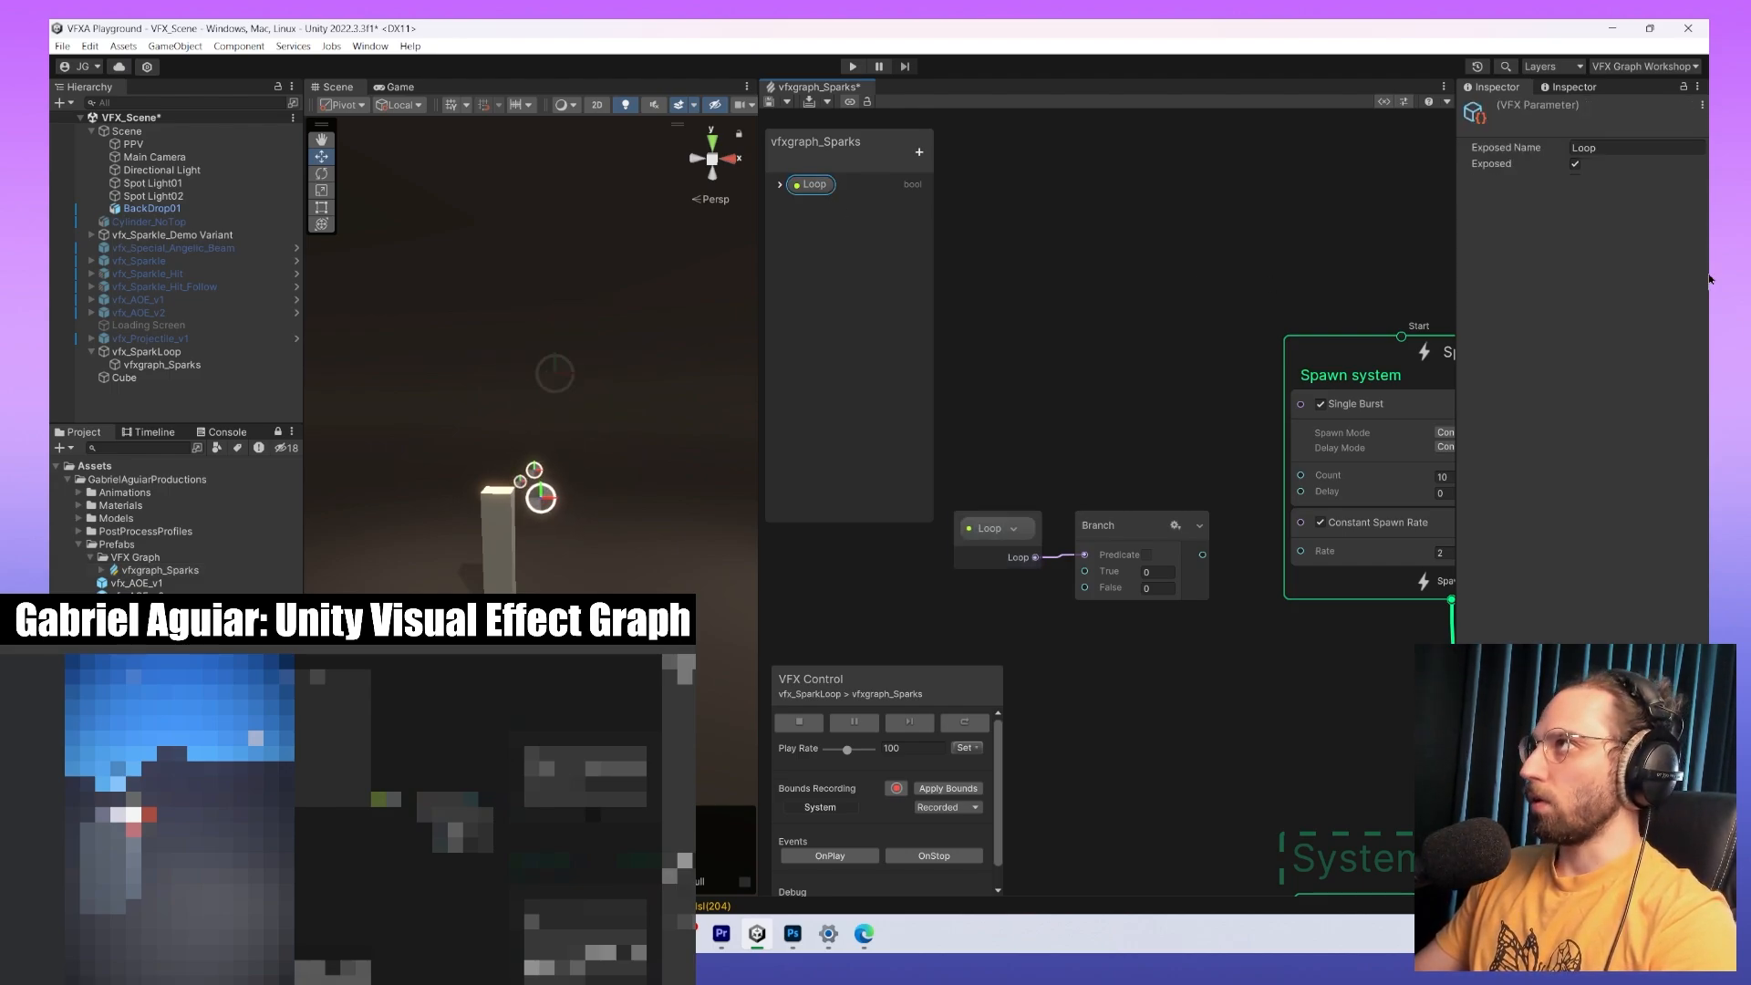
left_click(1168, 402)
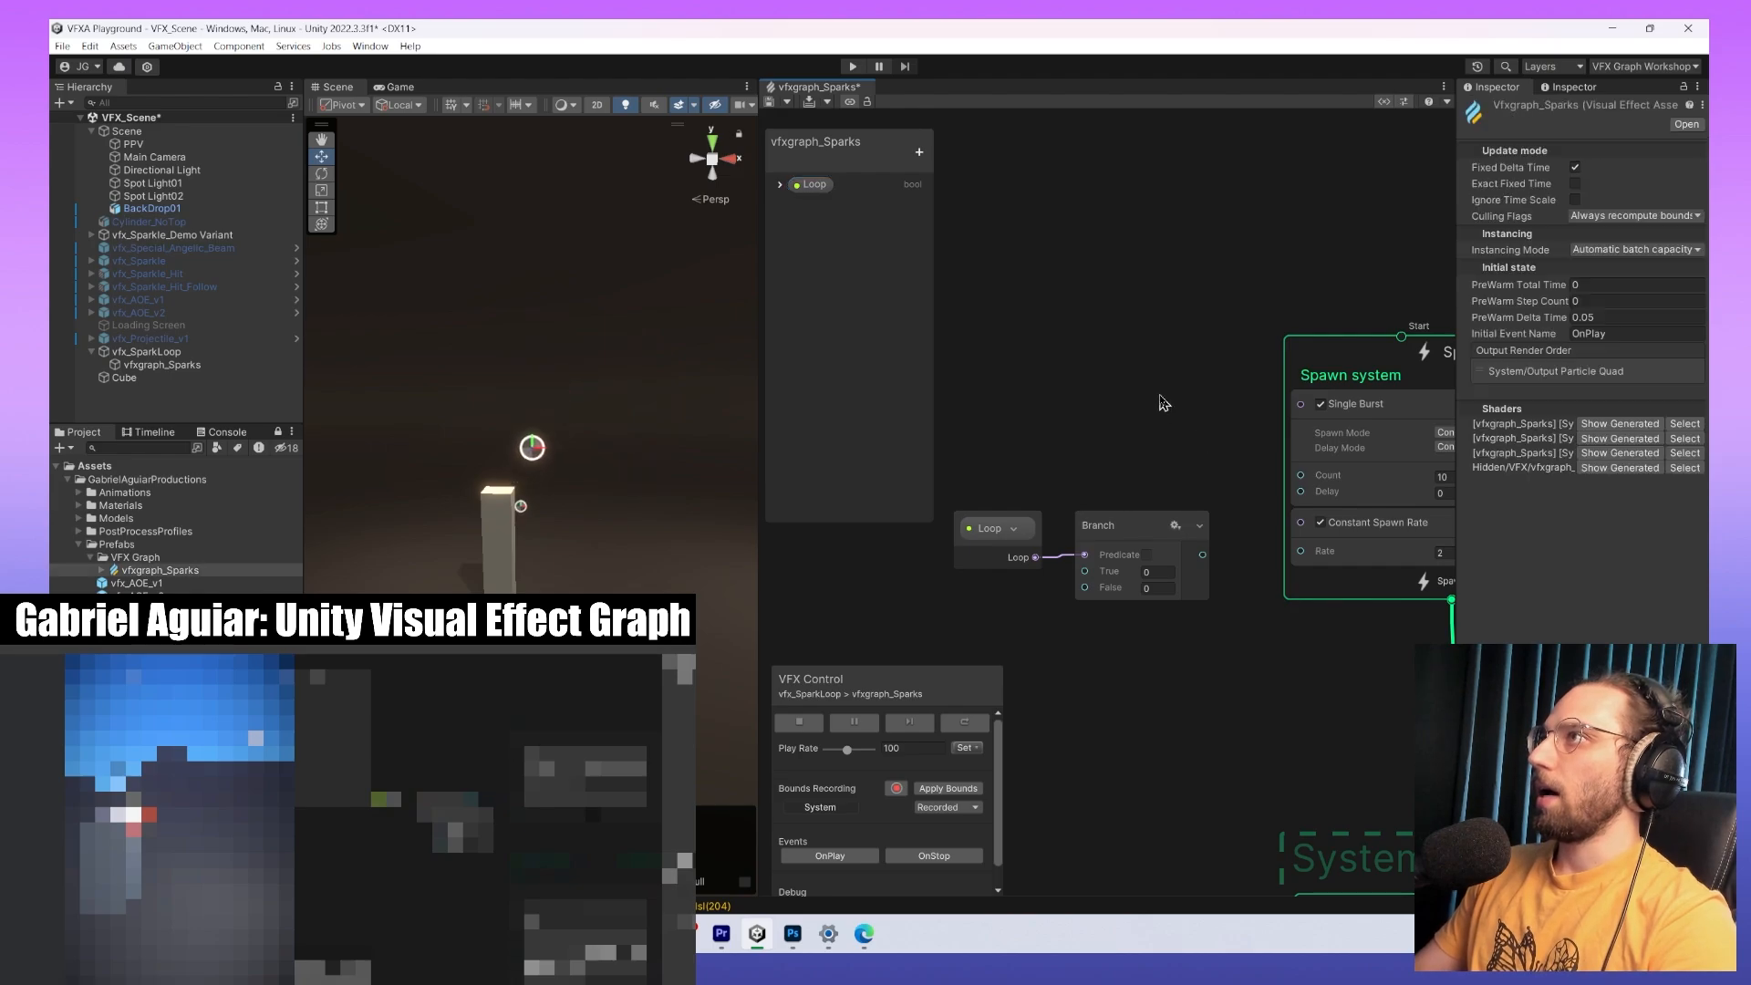
Set the Branch node's True value to 70 and its False value to -70.
left_click_drag(998, 529, 980, 530)
middle_click_drag(1120, 561, 1151, 454)
left_click(1151, 453)
left_click_drag(1151, 453, 1147, 460)
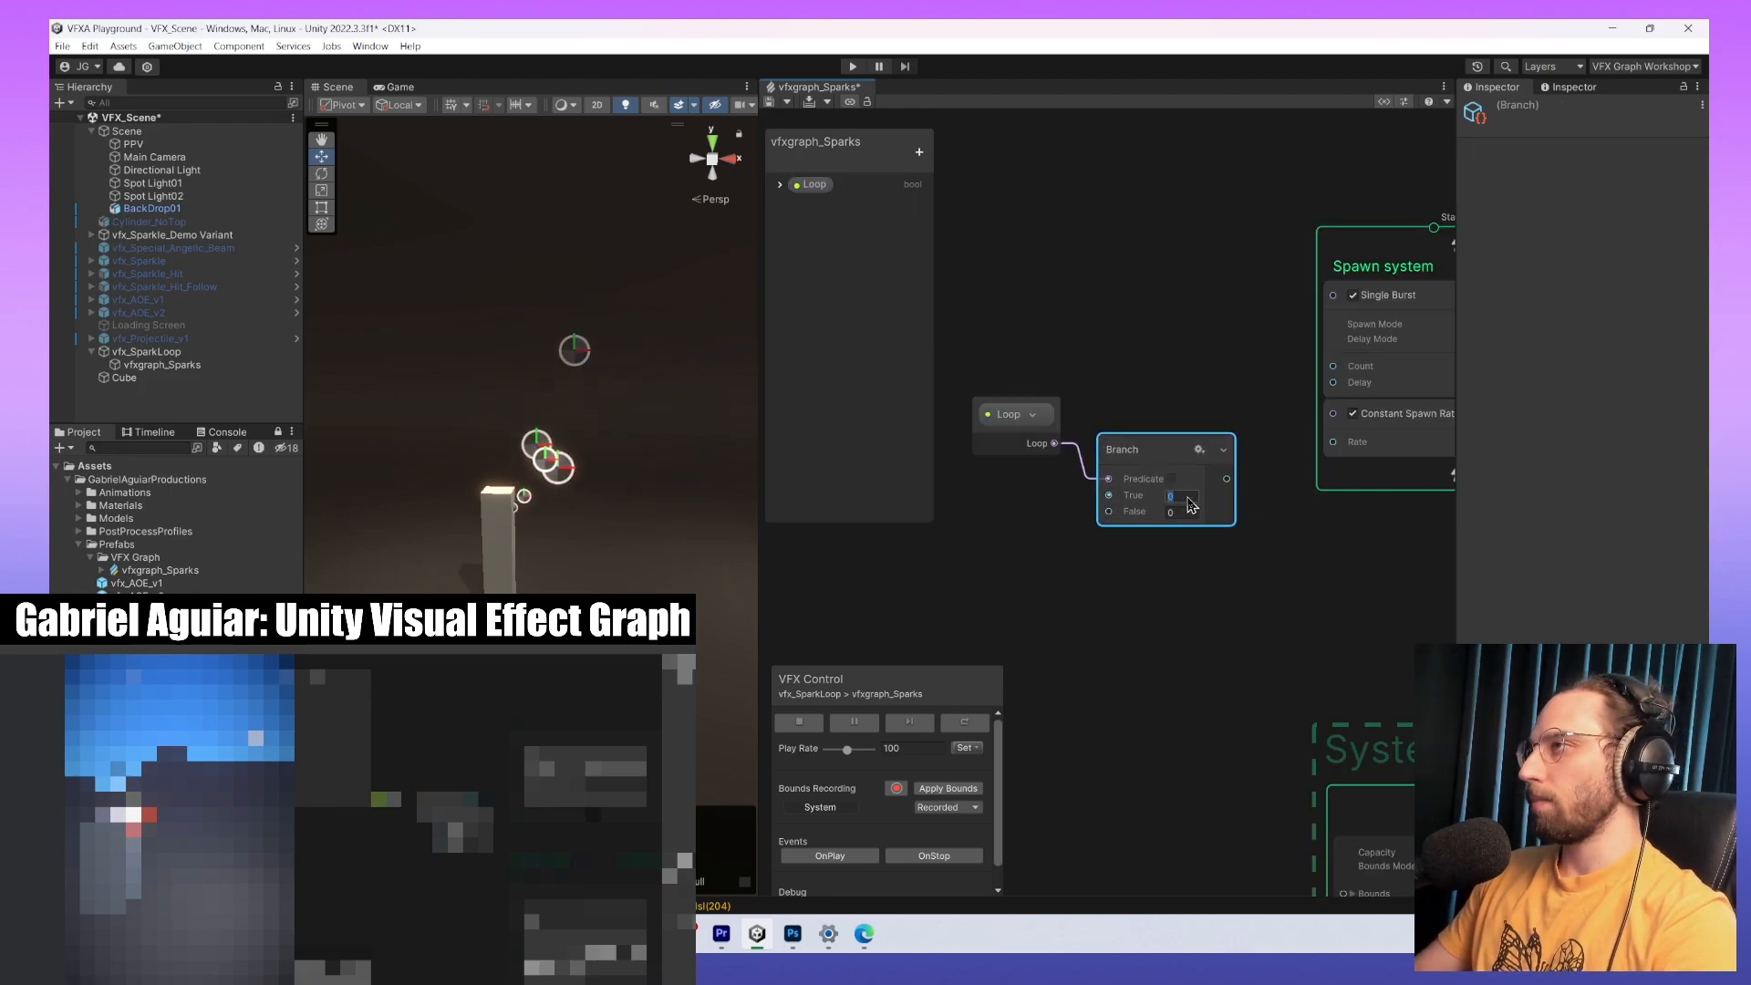
type("70")
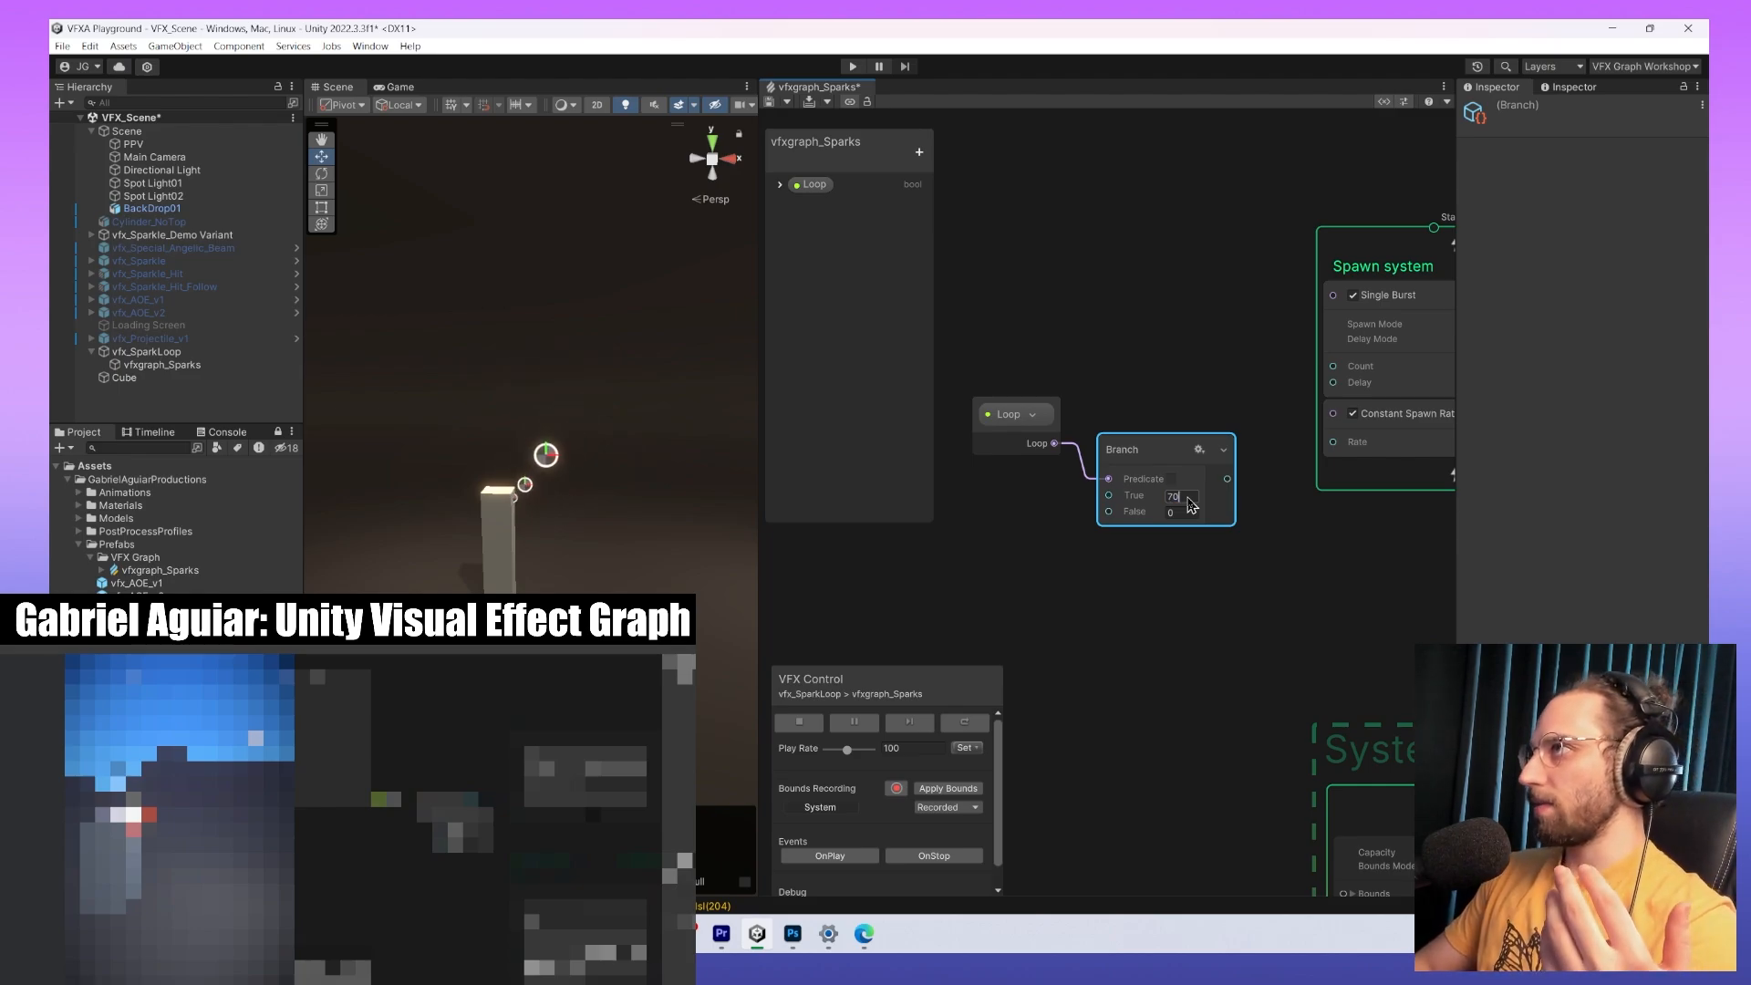
left_click(1179, 513)
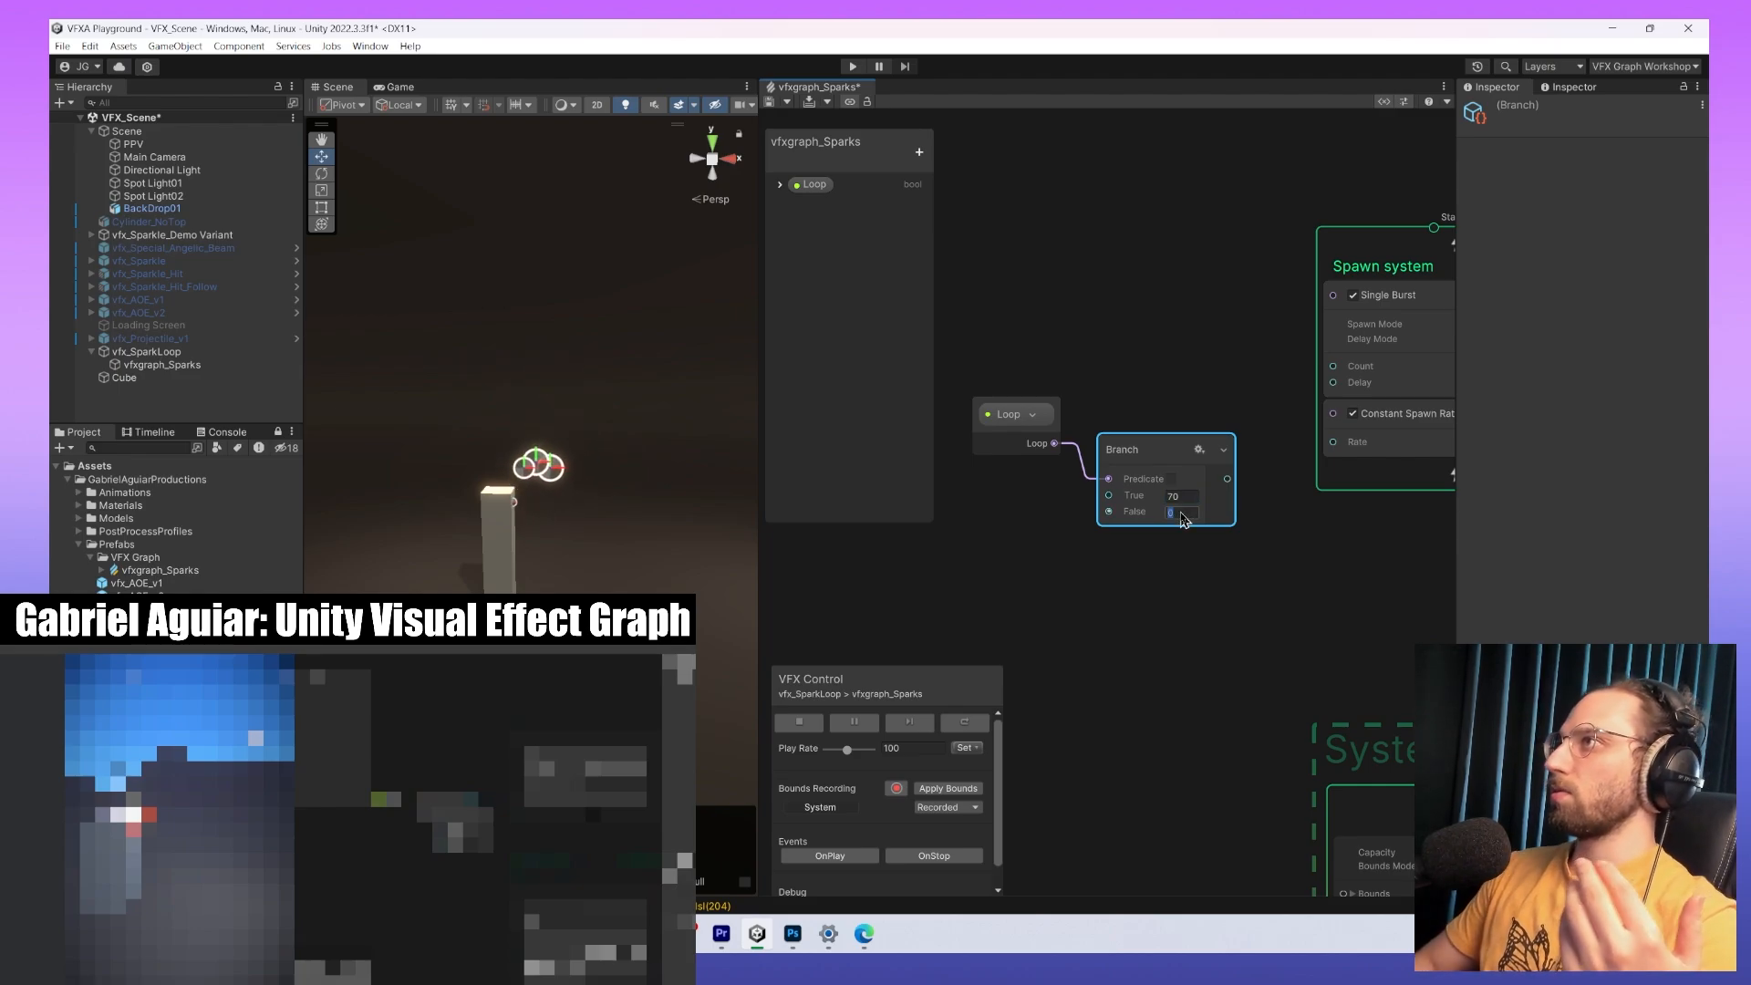
type("-70")
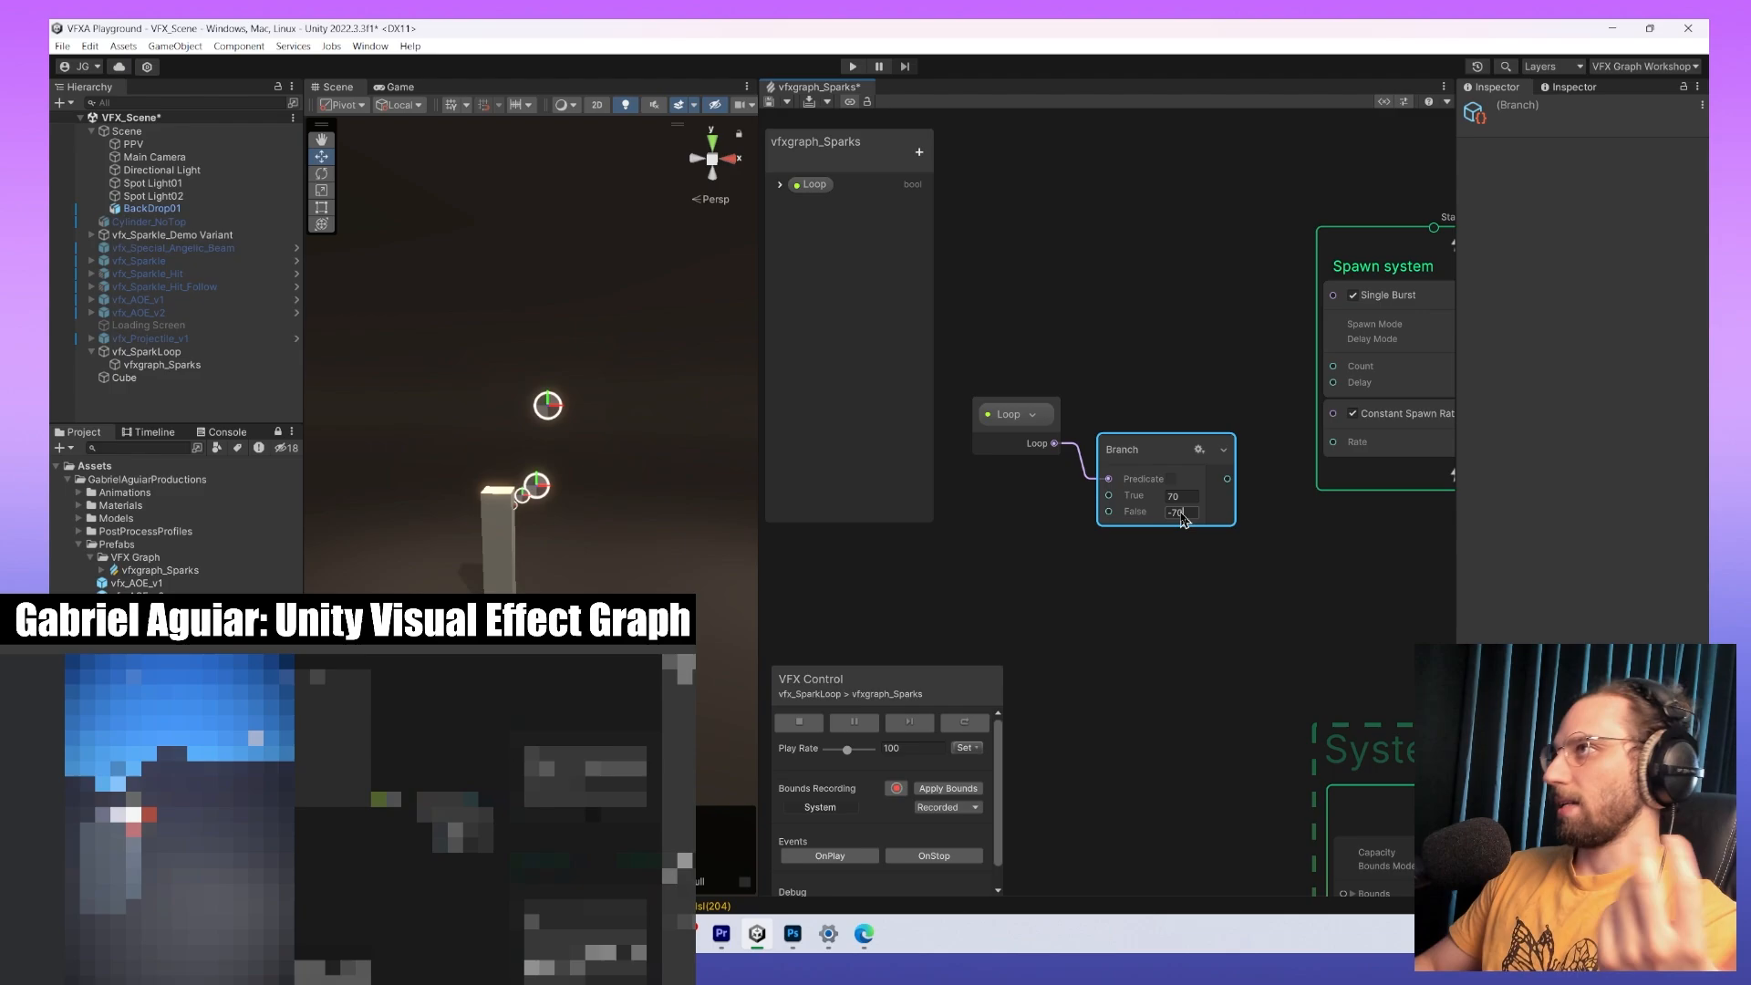
Set the Branch node's False value to 7.
middle_click_drag(1222, 511, 1199, 664)
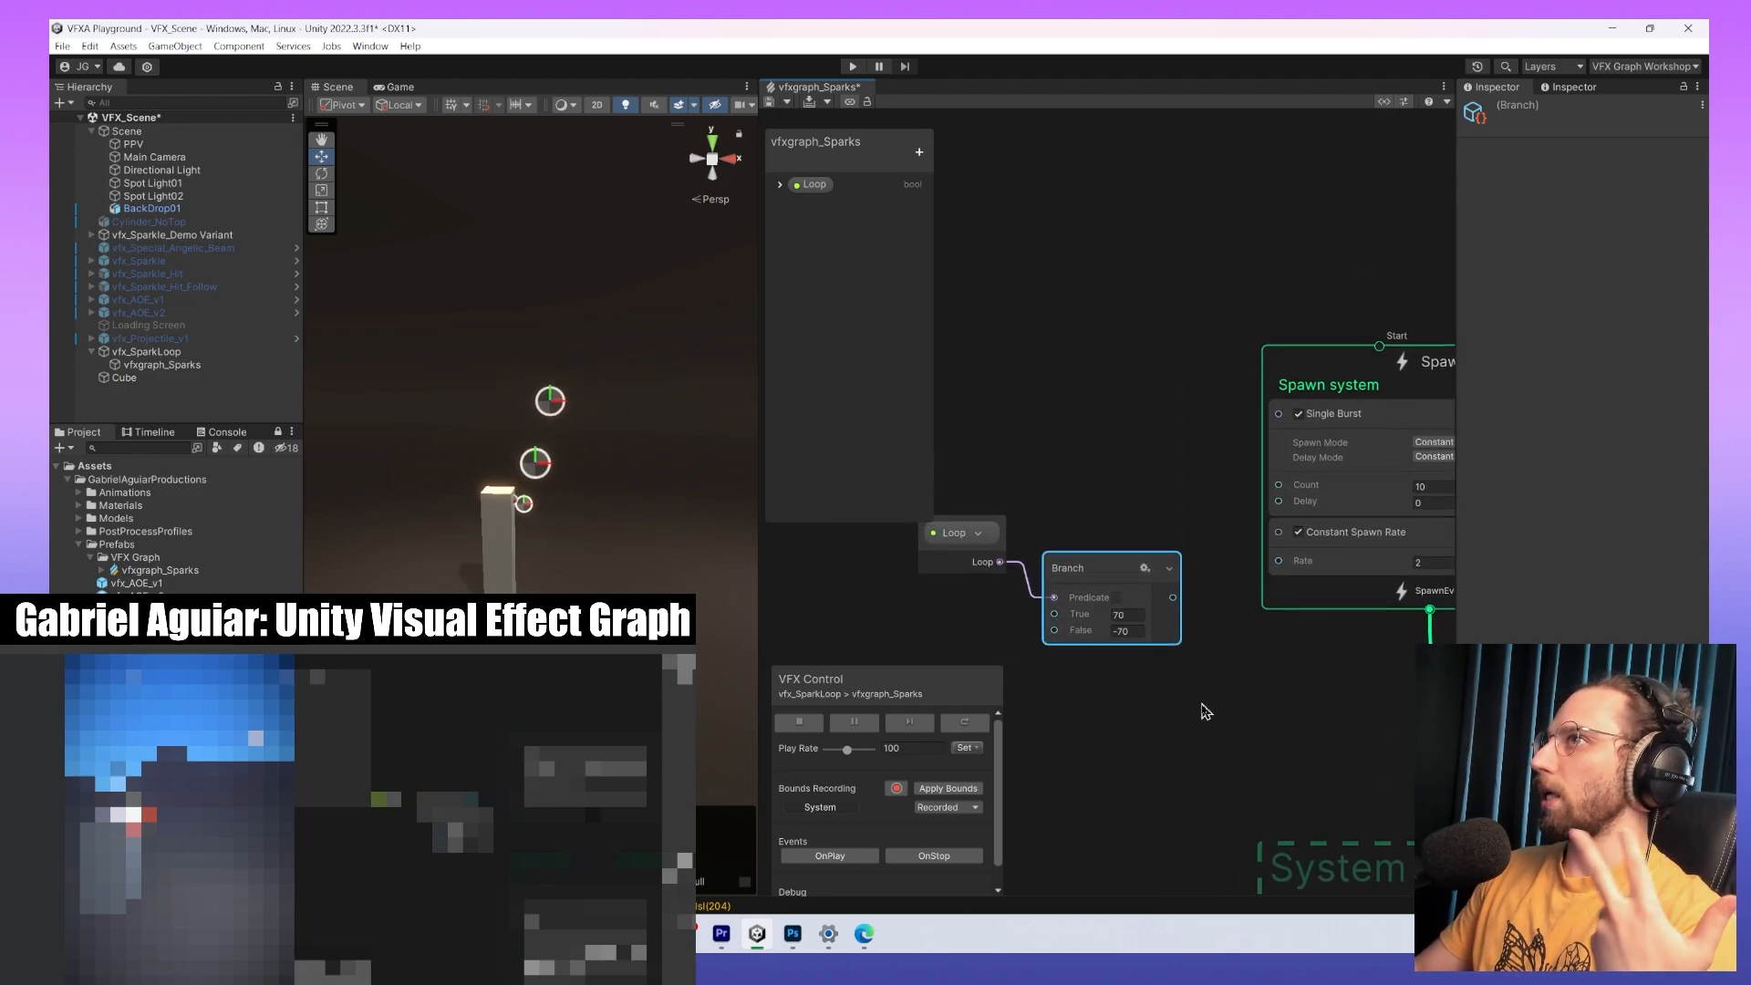
scroll(1206, 710, "down", 2)
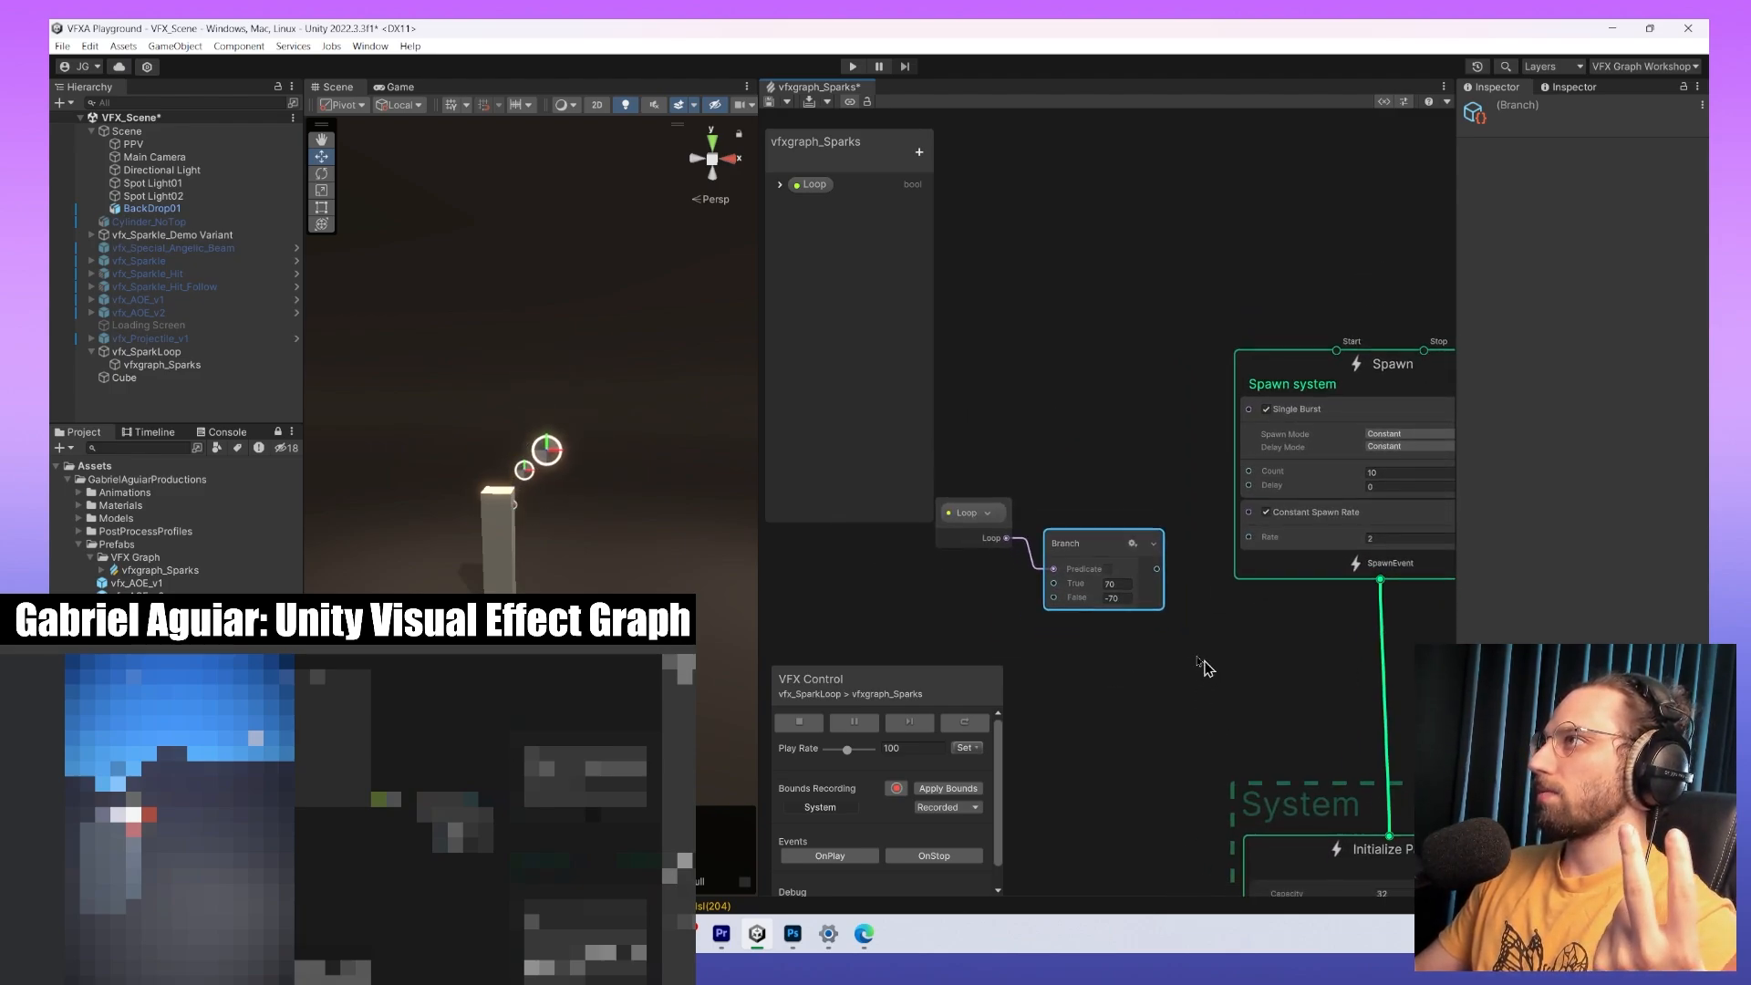
left_click(1122, 600)
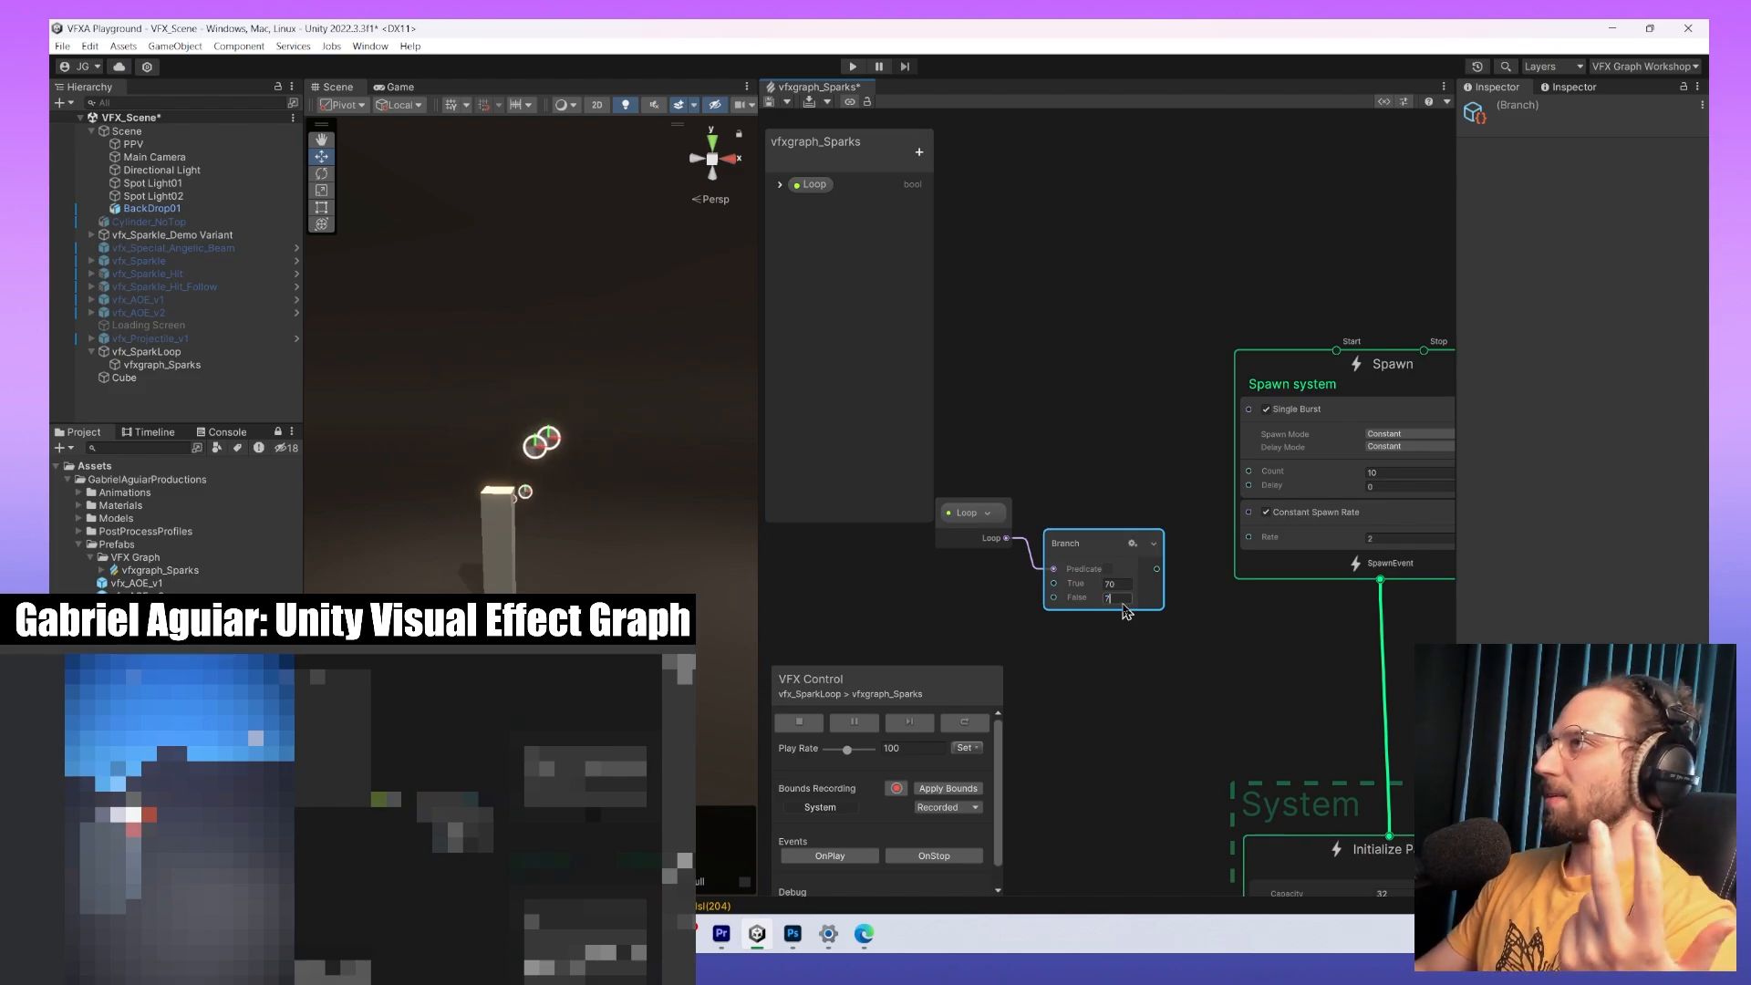
left_click(1167, 679)
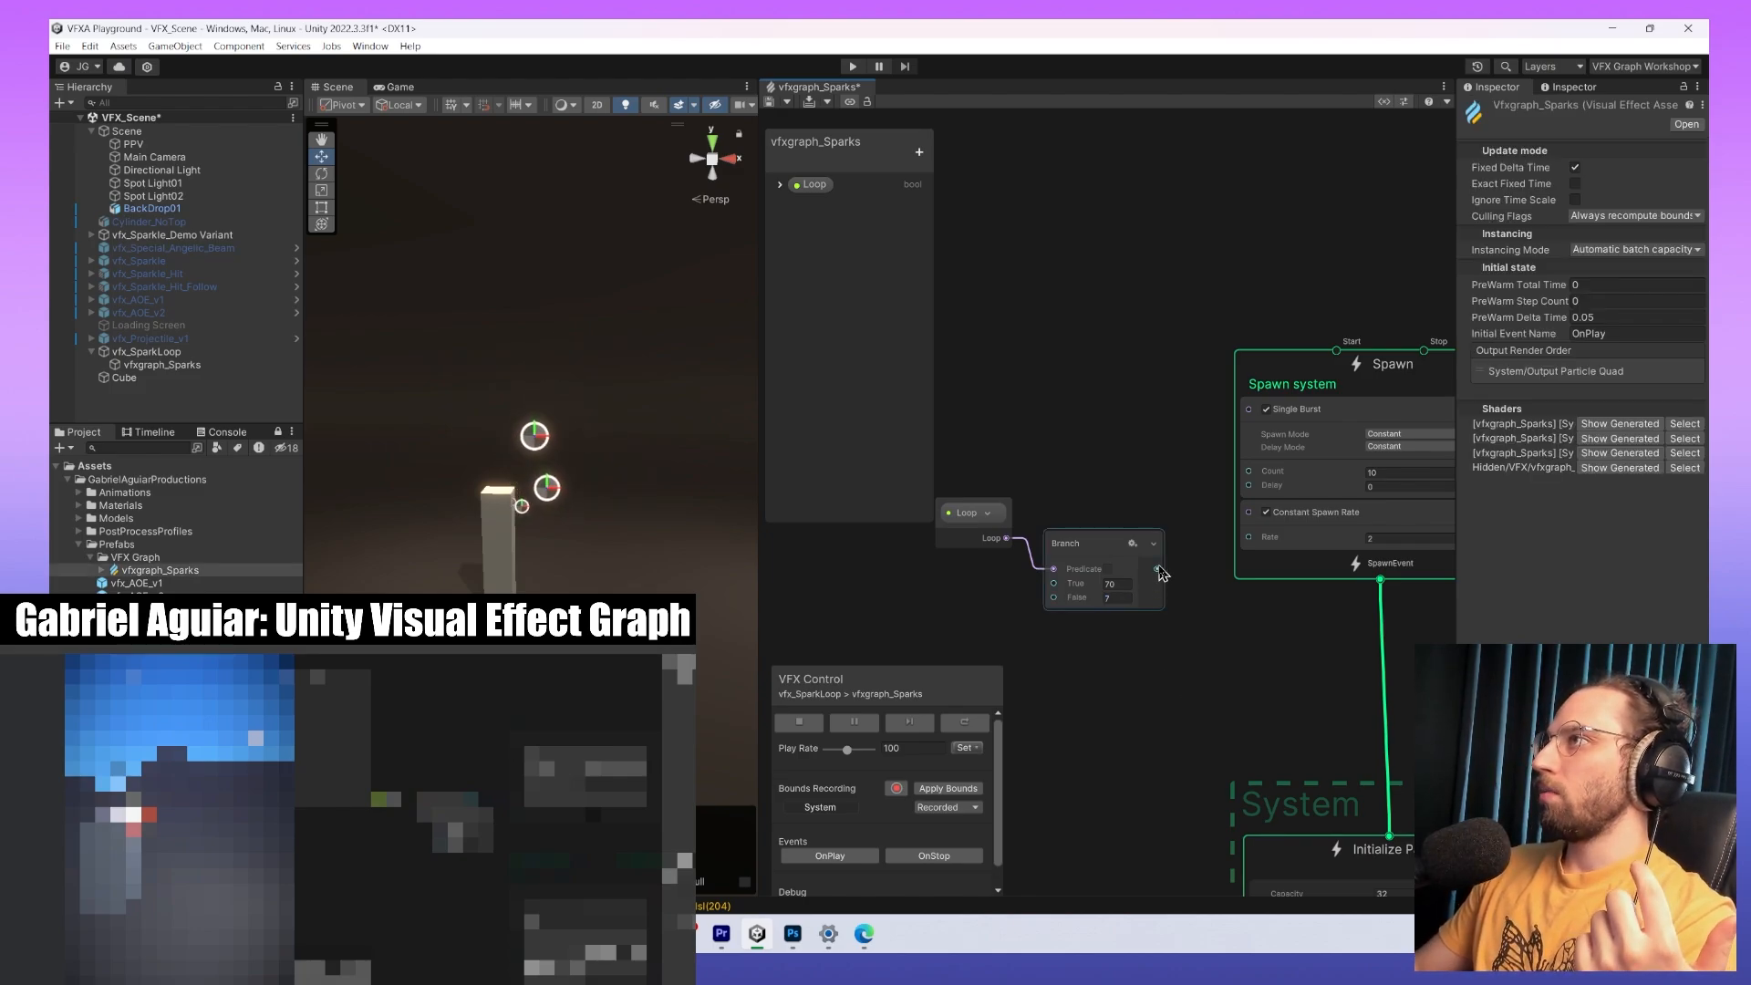
Raise the Loop node and try pulling connections from the Branch and Loop outputs toward the Spawn context.
left_click_drag(1161, 571, 1205, 544)
left_click(1067, 481)
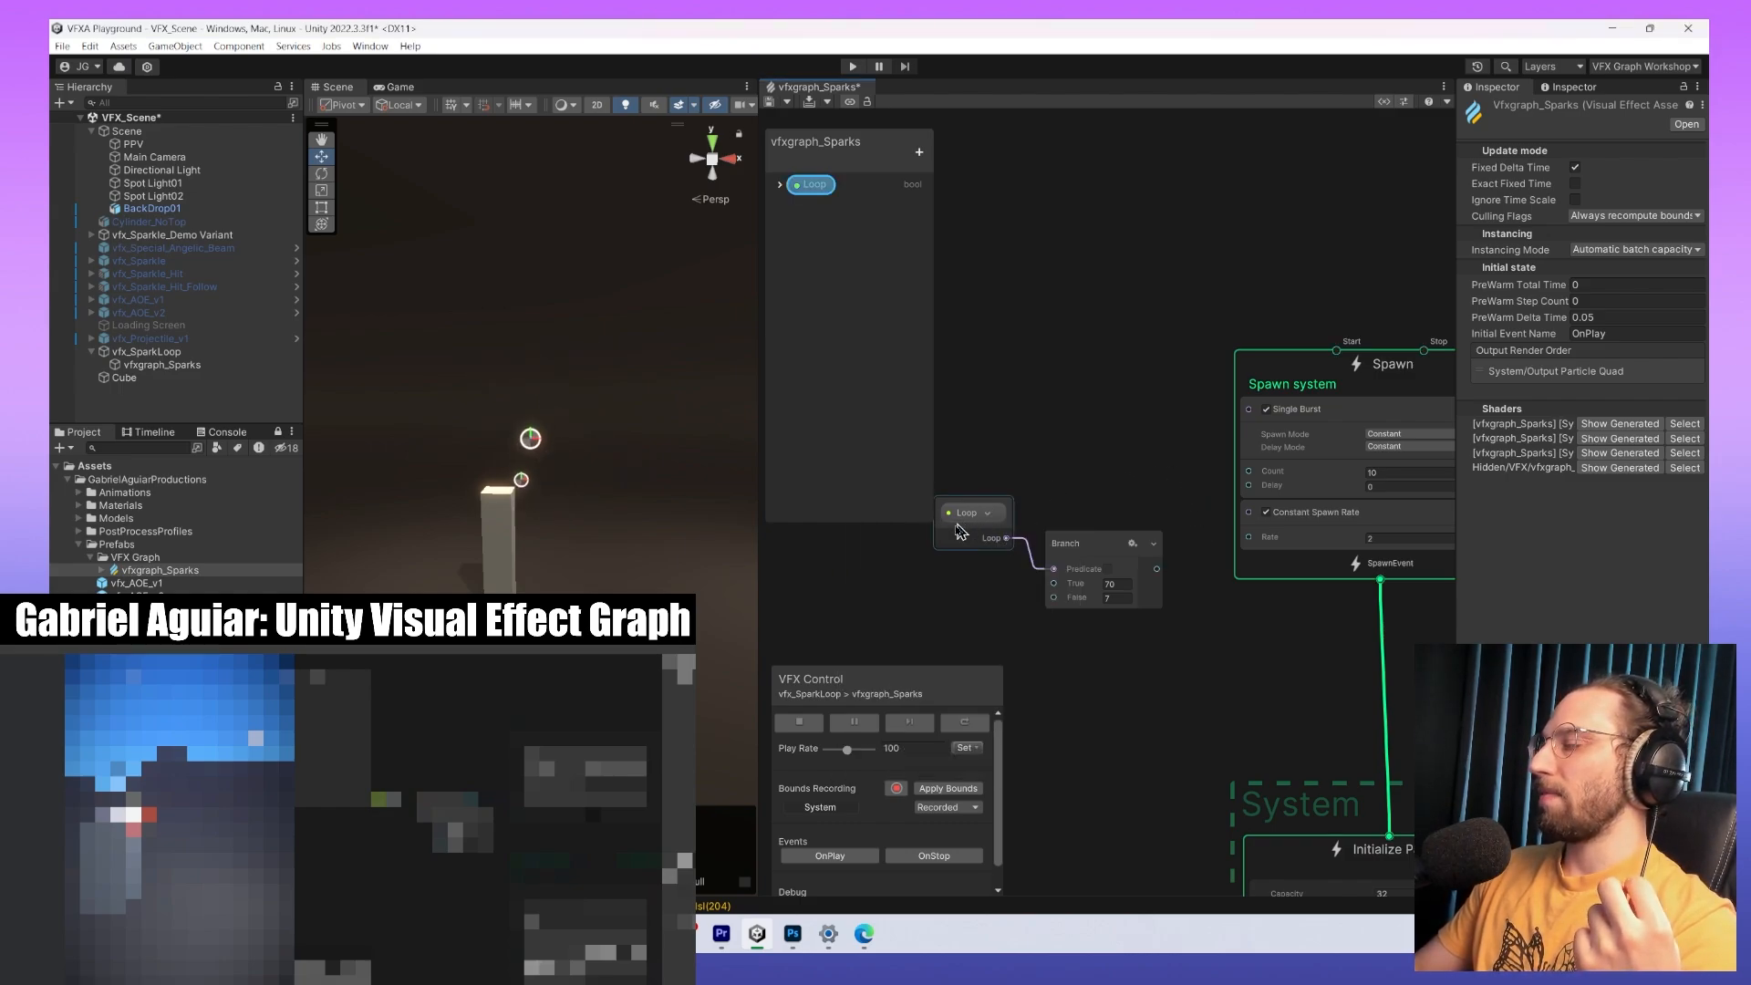
left_click_drag(953, 542, 1177, 460)
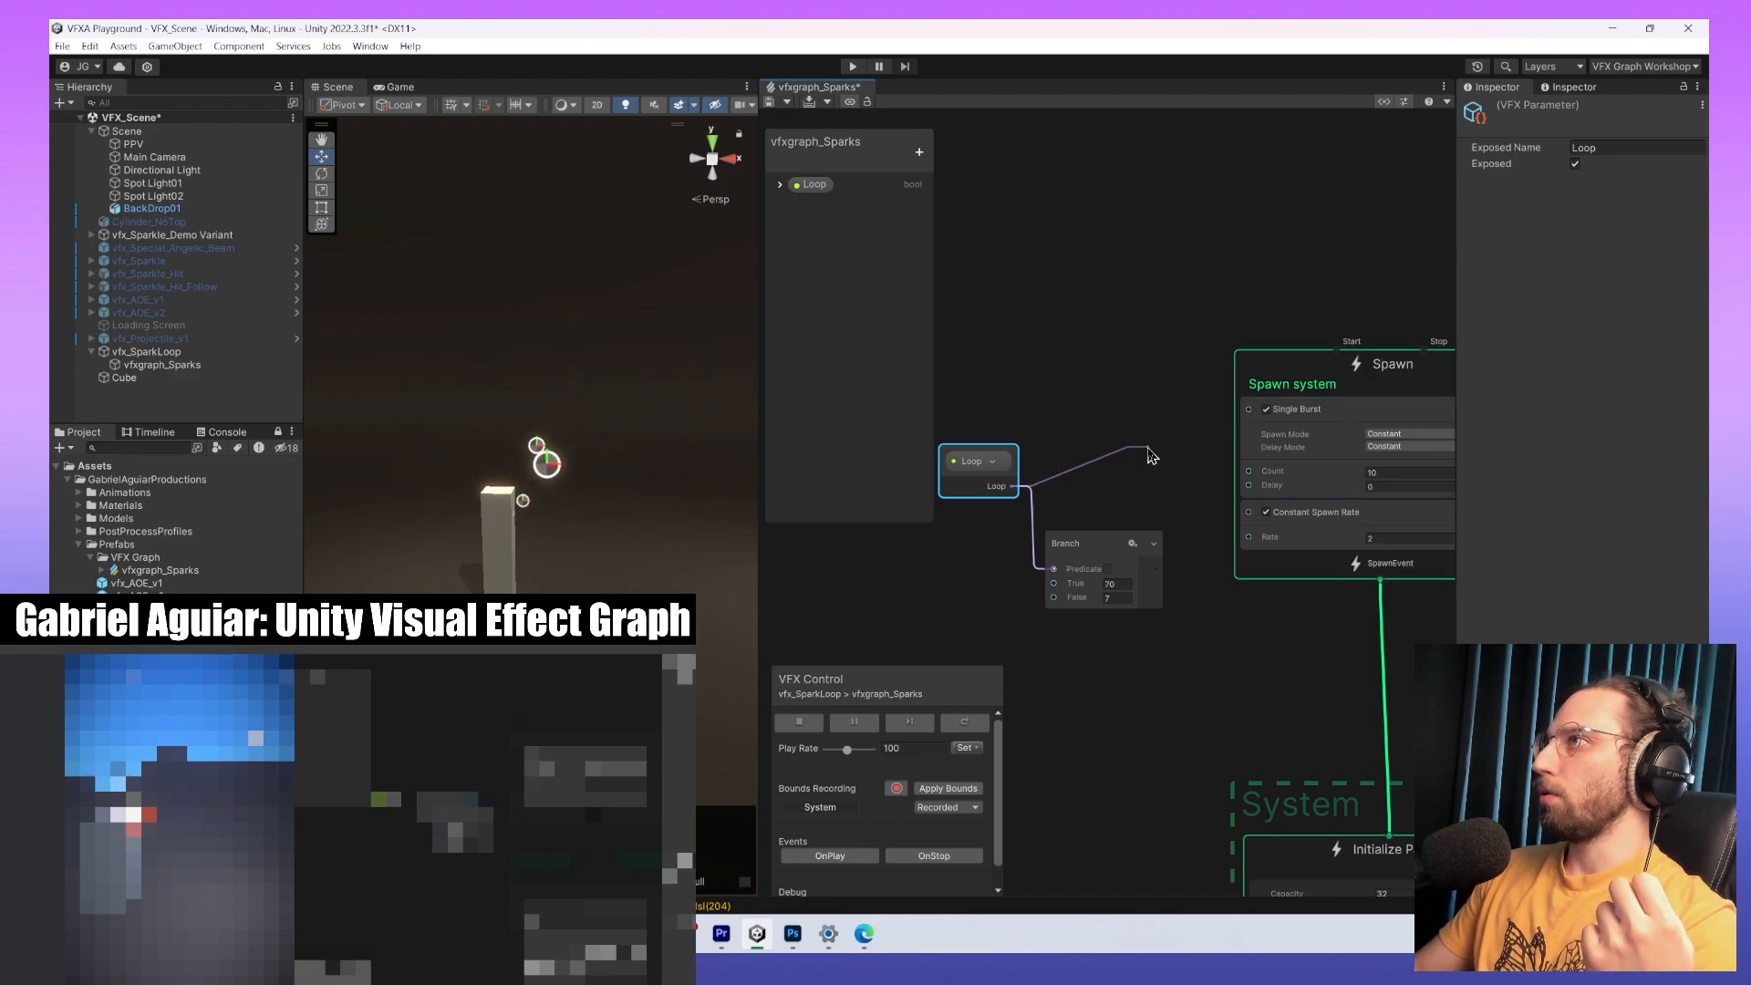
left_click(1226, 470)
Switch the Constant Spawn Rate block in the Spawn context off and back on.
middle_click_drag(1226, 470, 1071, 500)
scroll(1145, 433, "up", 3)
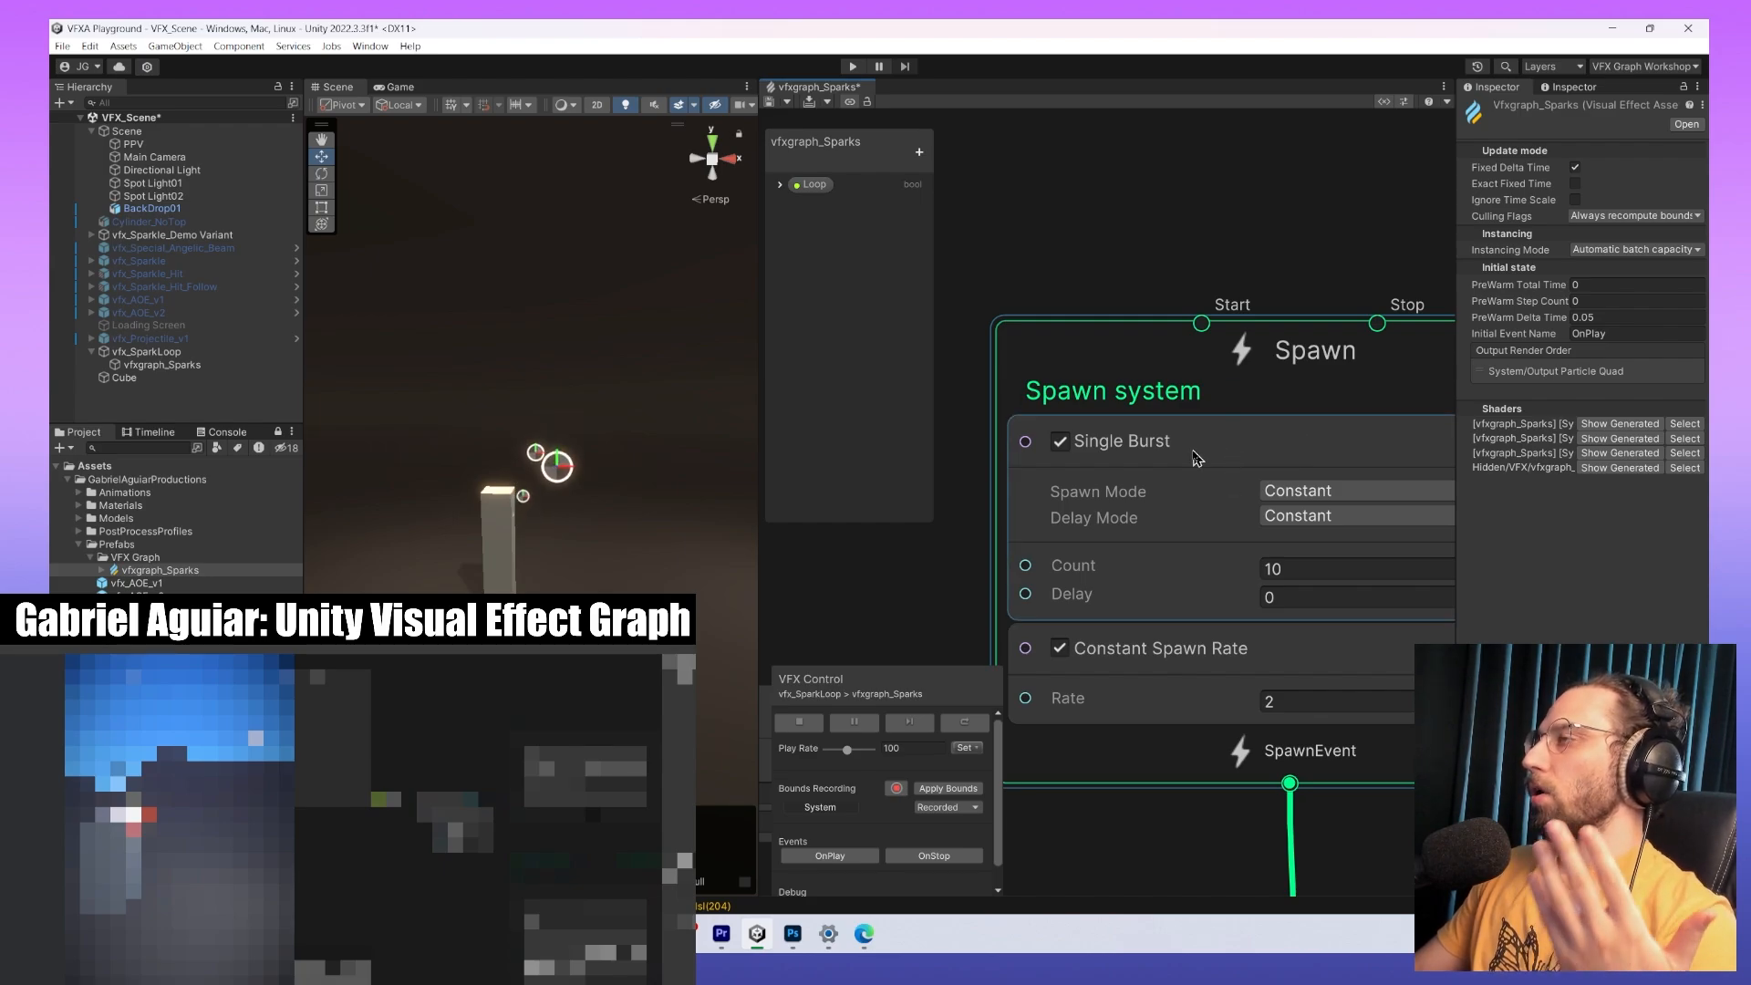
middle_click_drag(948, 558, 1146, 422)
scroll(1146, 421, "down", 1)
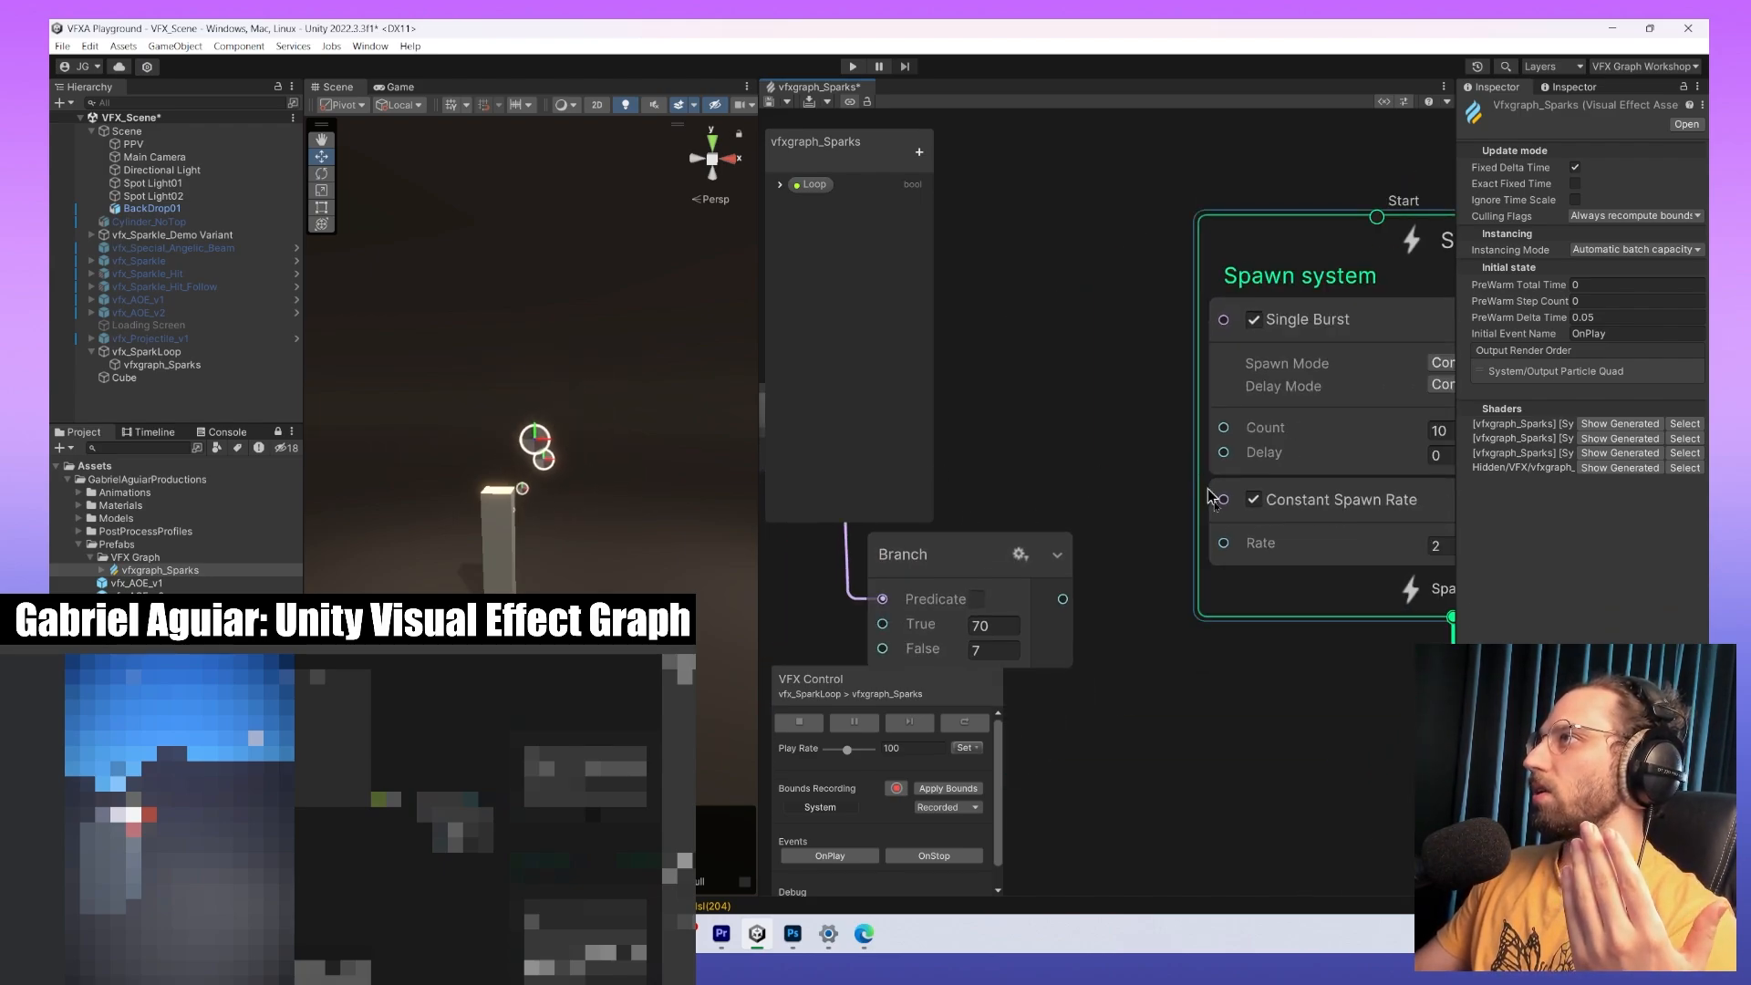
left_click(1254, 501)
left_click(1254, 499)
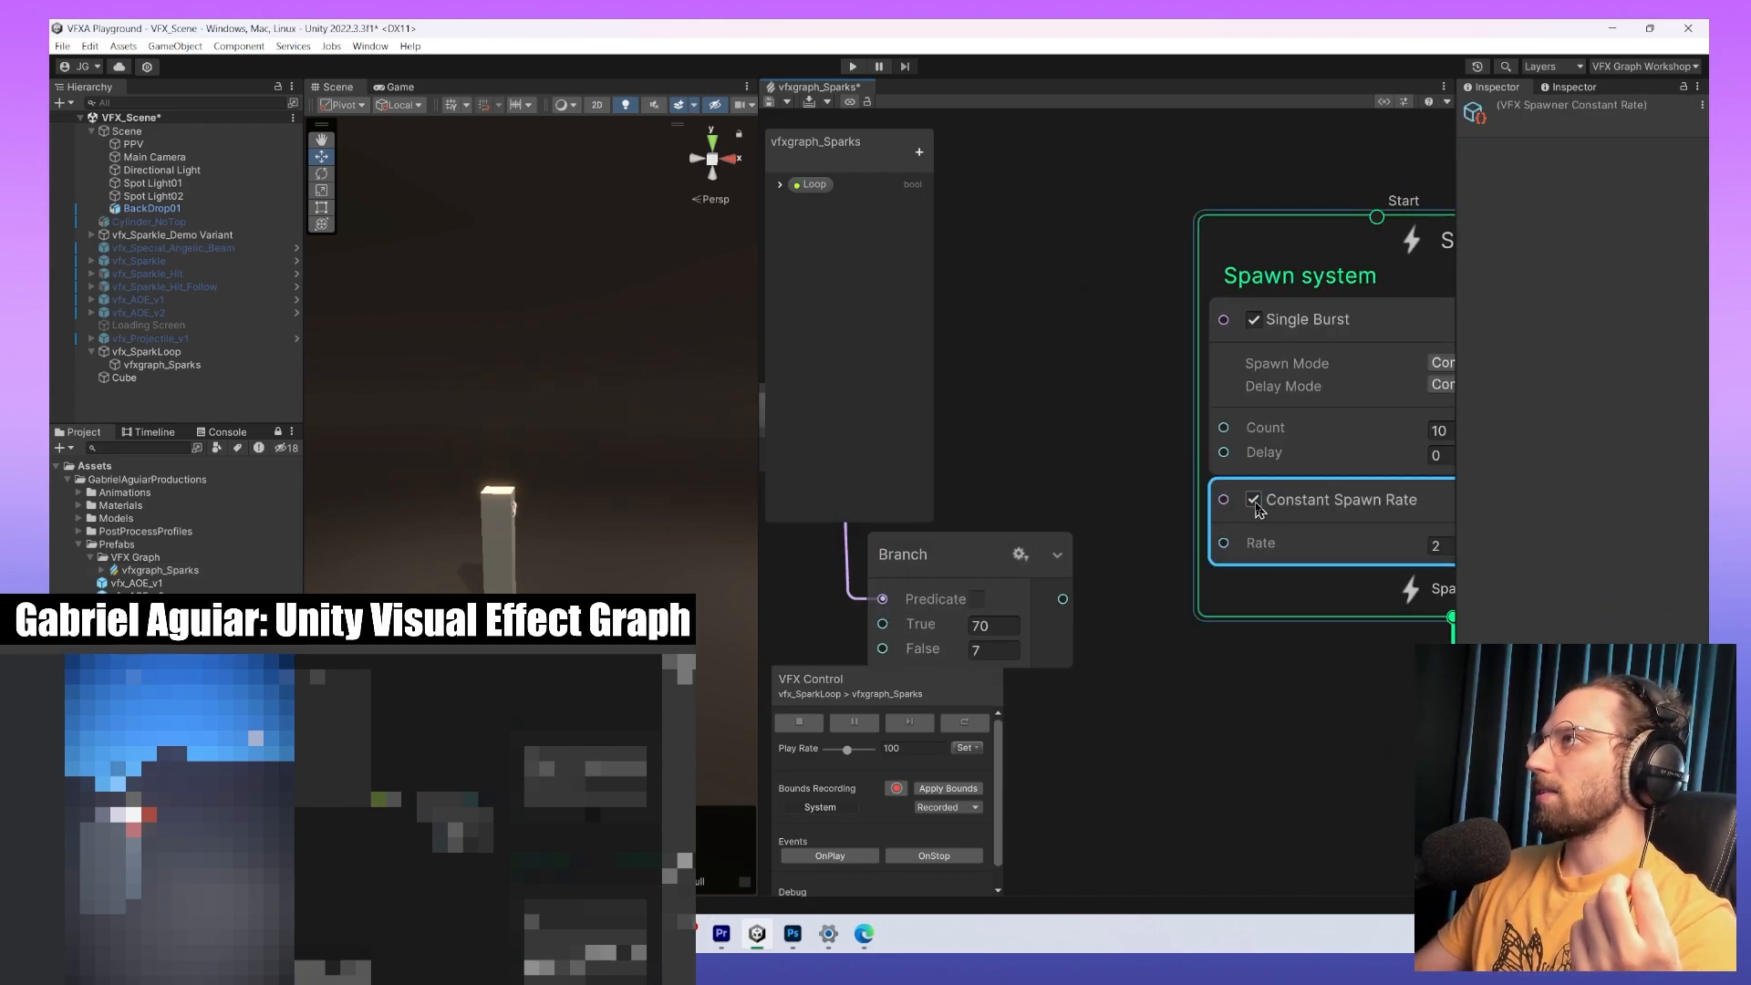
left_click(1254, 501)
left_click(1254, 500)
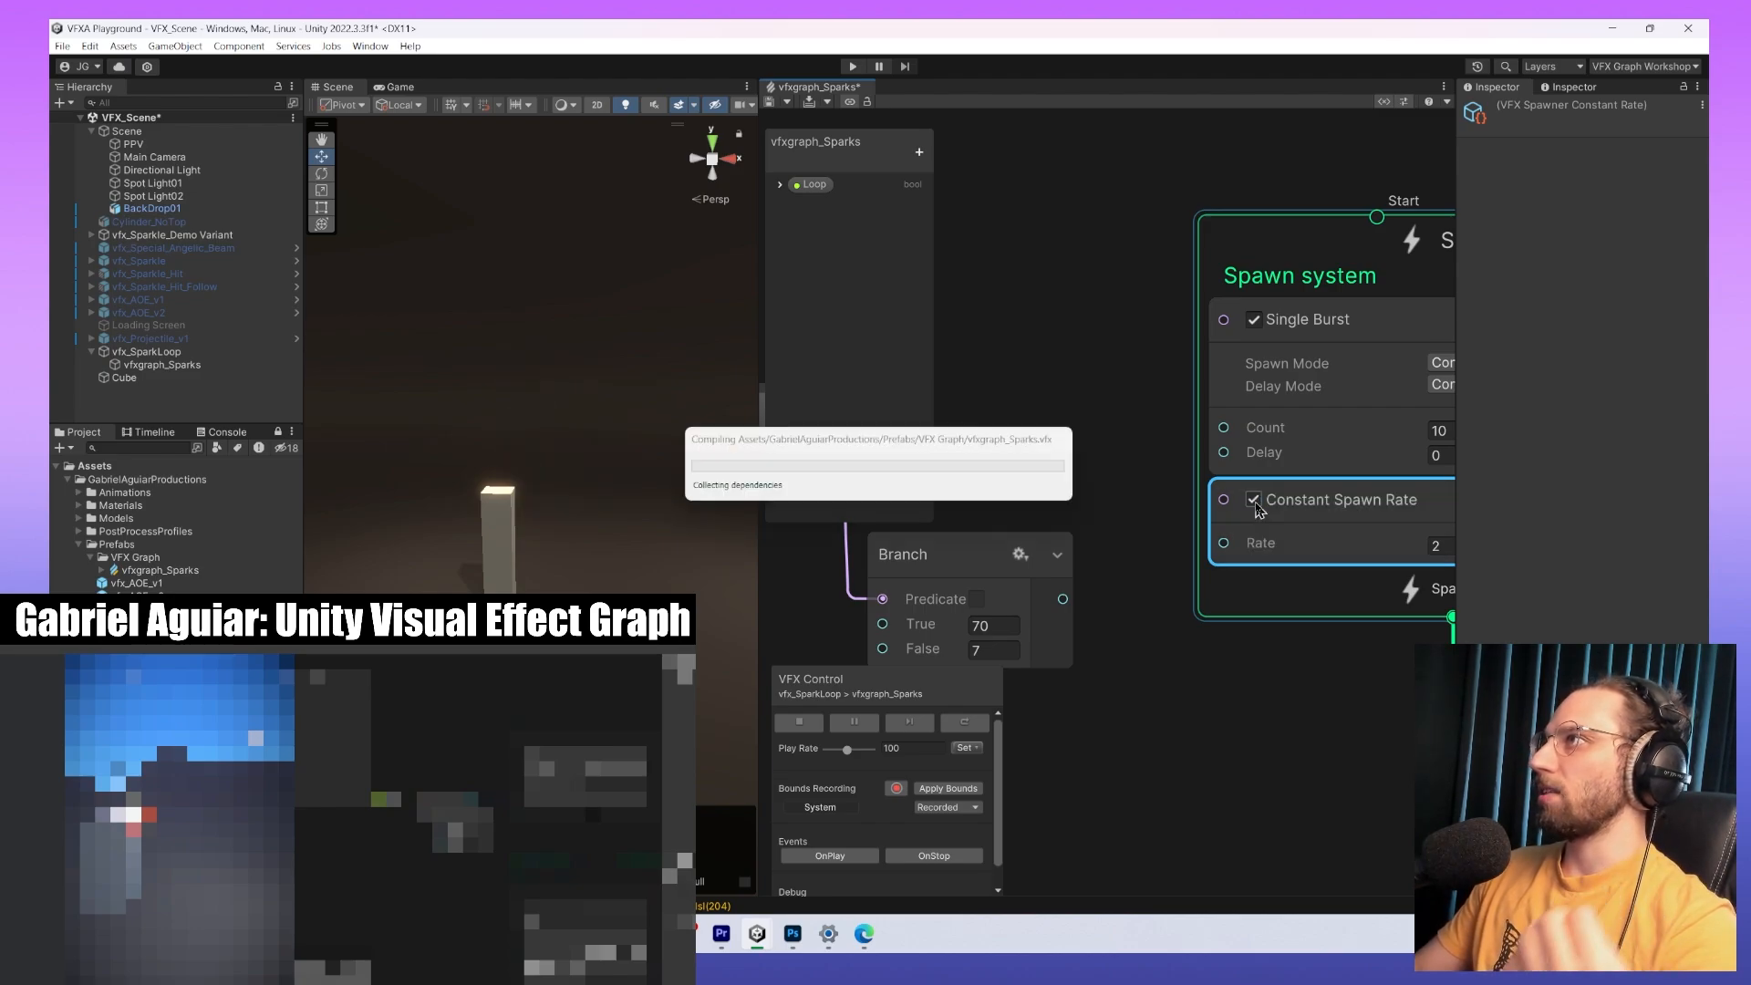
Move the Loop node slightly lower, closer to the Branch node, and deselect it.
middle_click_drag(1196, 484, 1004, 594)
scroll(1216, 559, "down", 2)
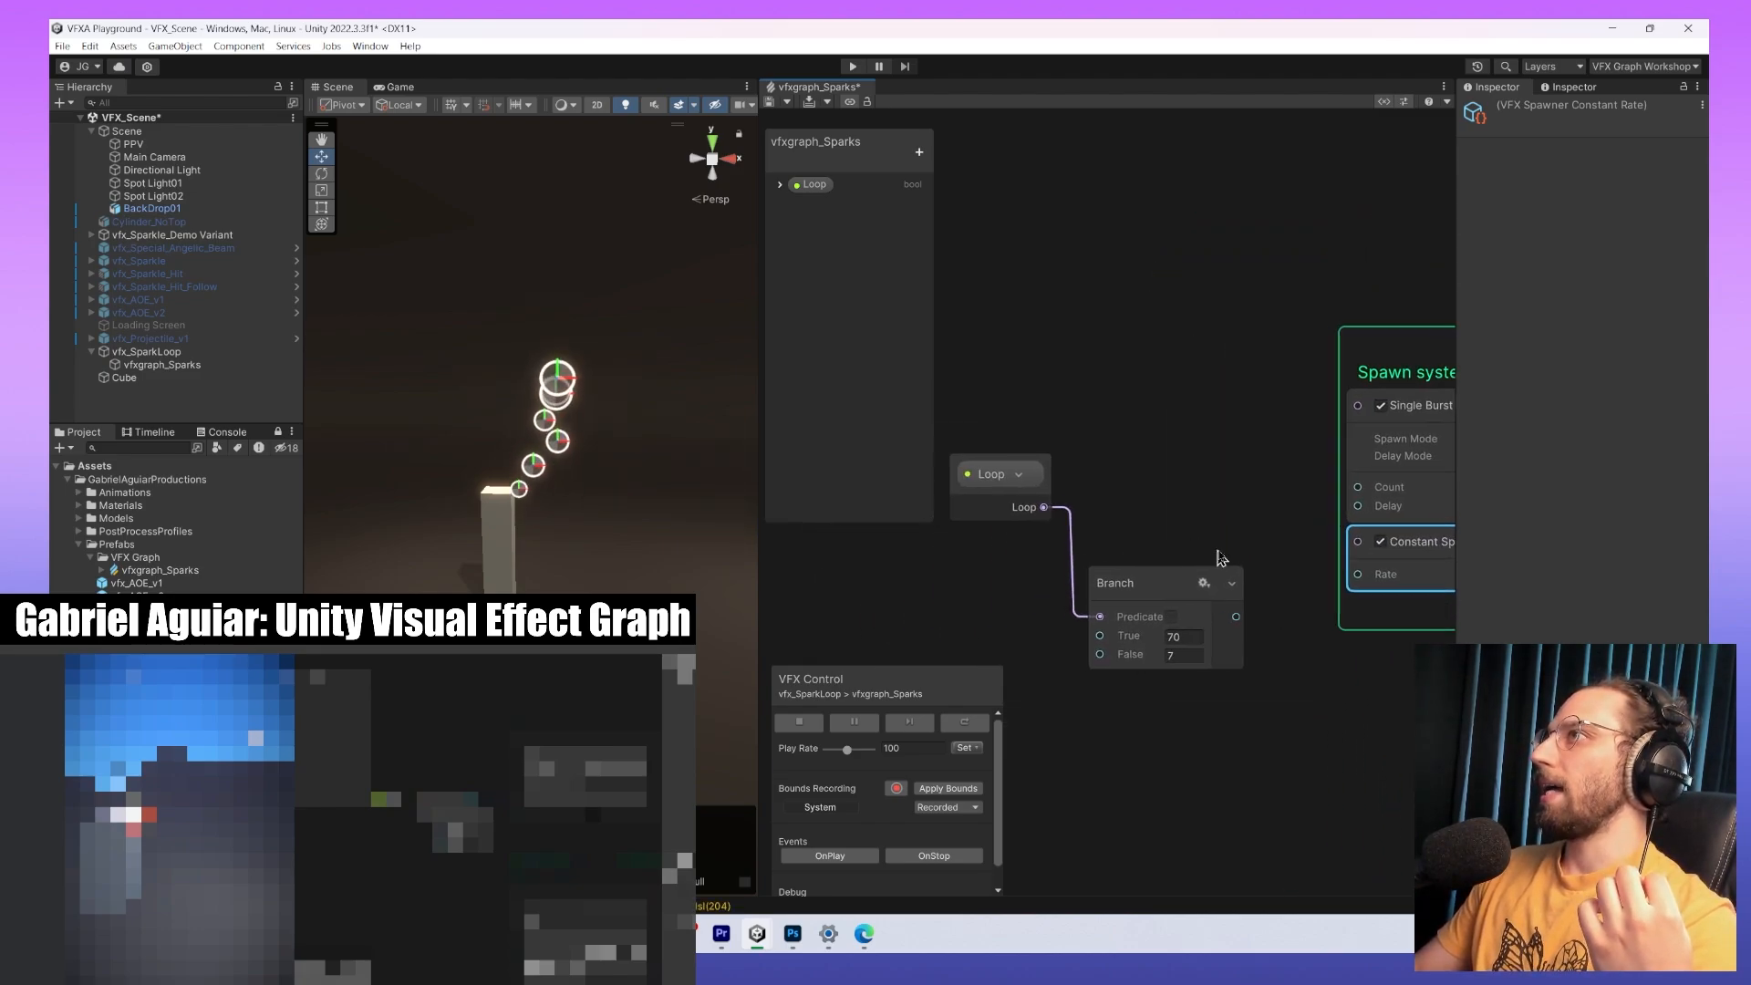
middle_click_drag(1166, 477, 1123, 458)
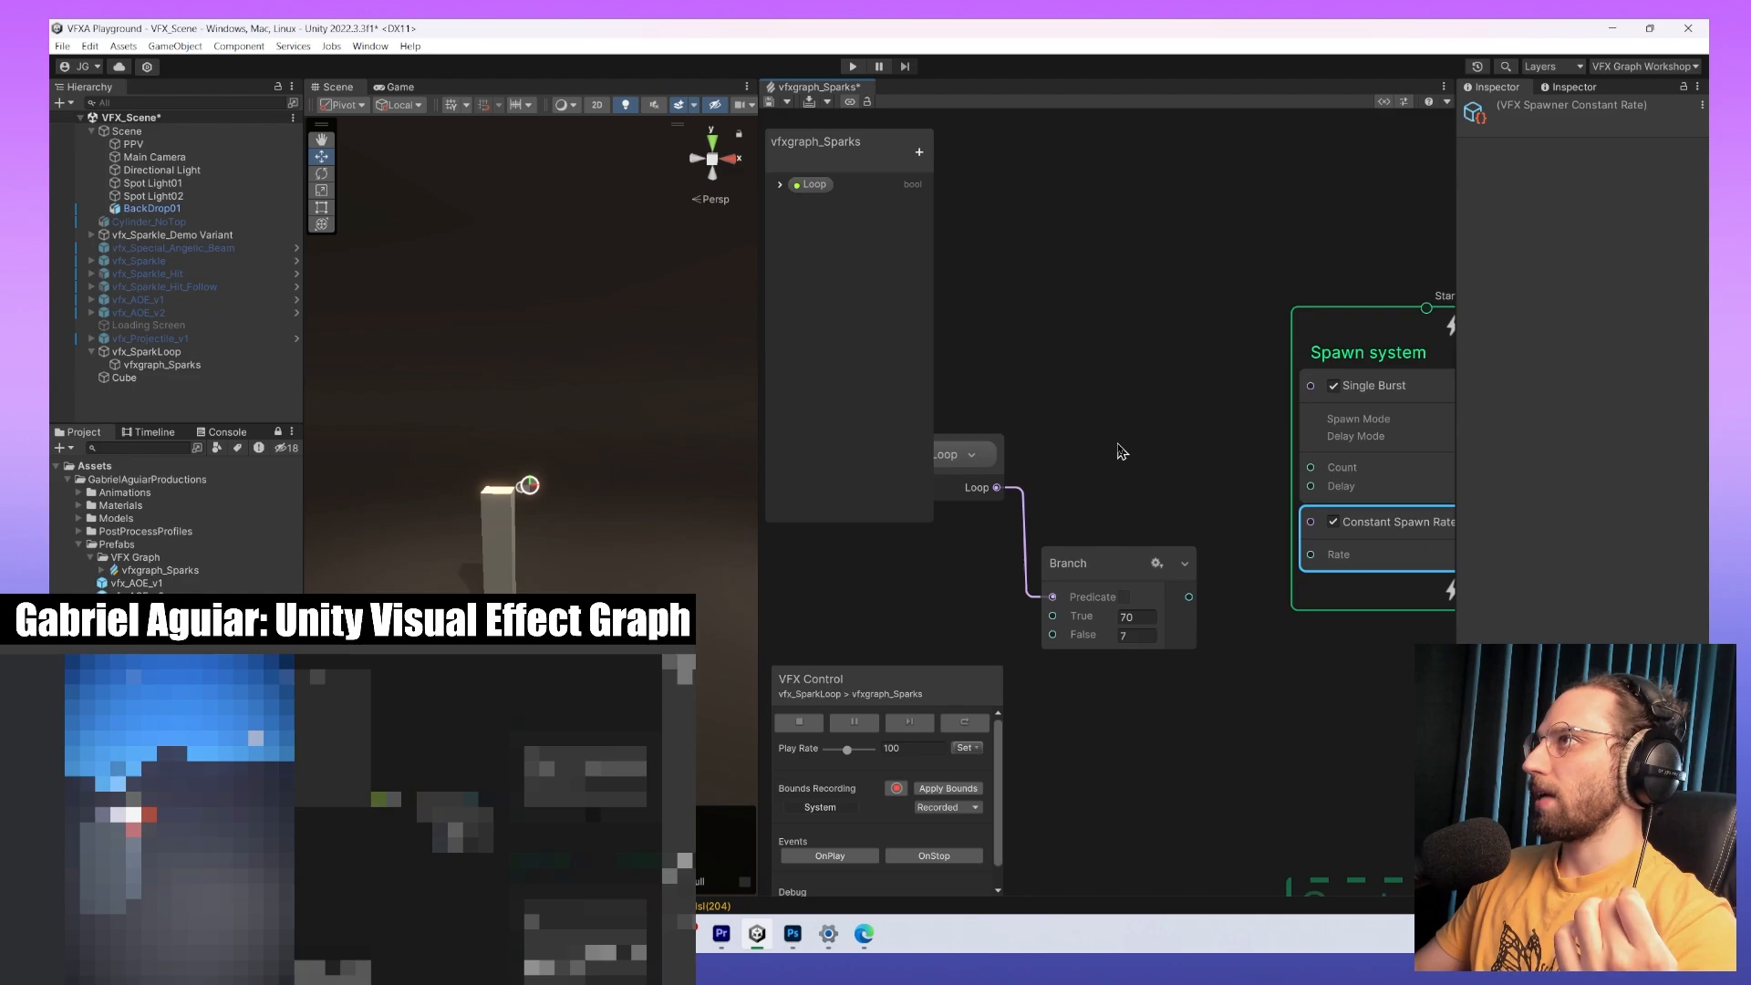
scroll(1117, 458, "down", 1)
right_click(831, 268)
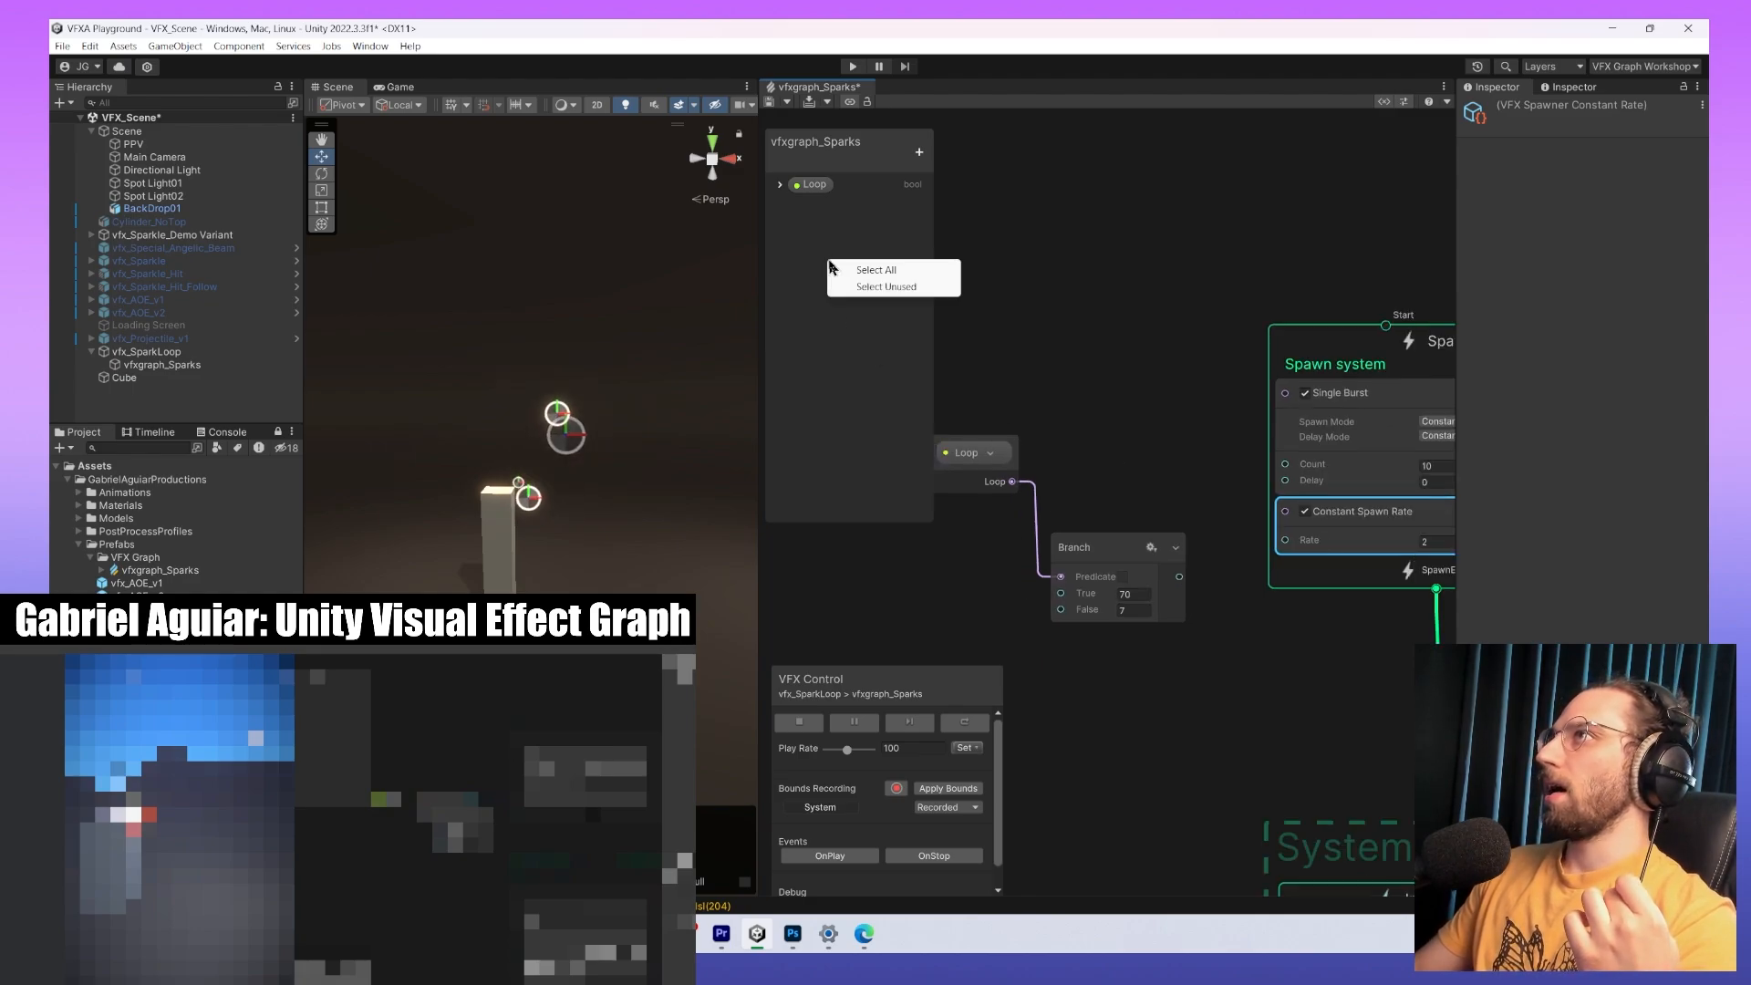
left_click(873, 235)
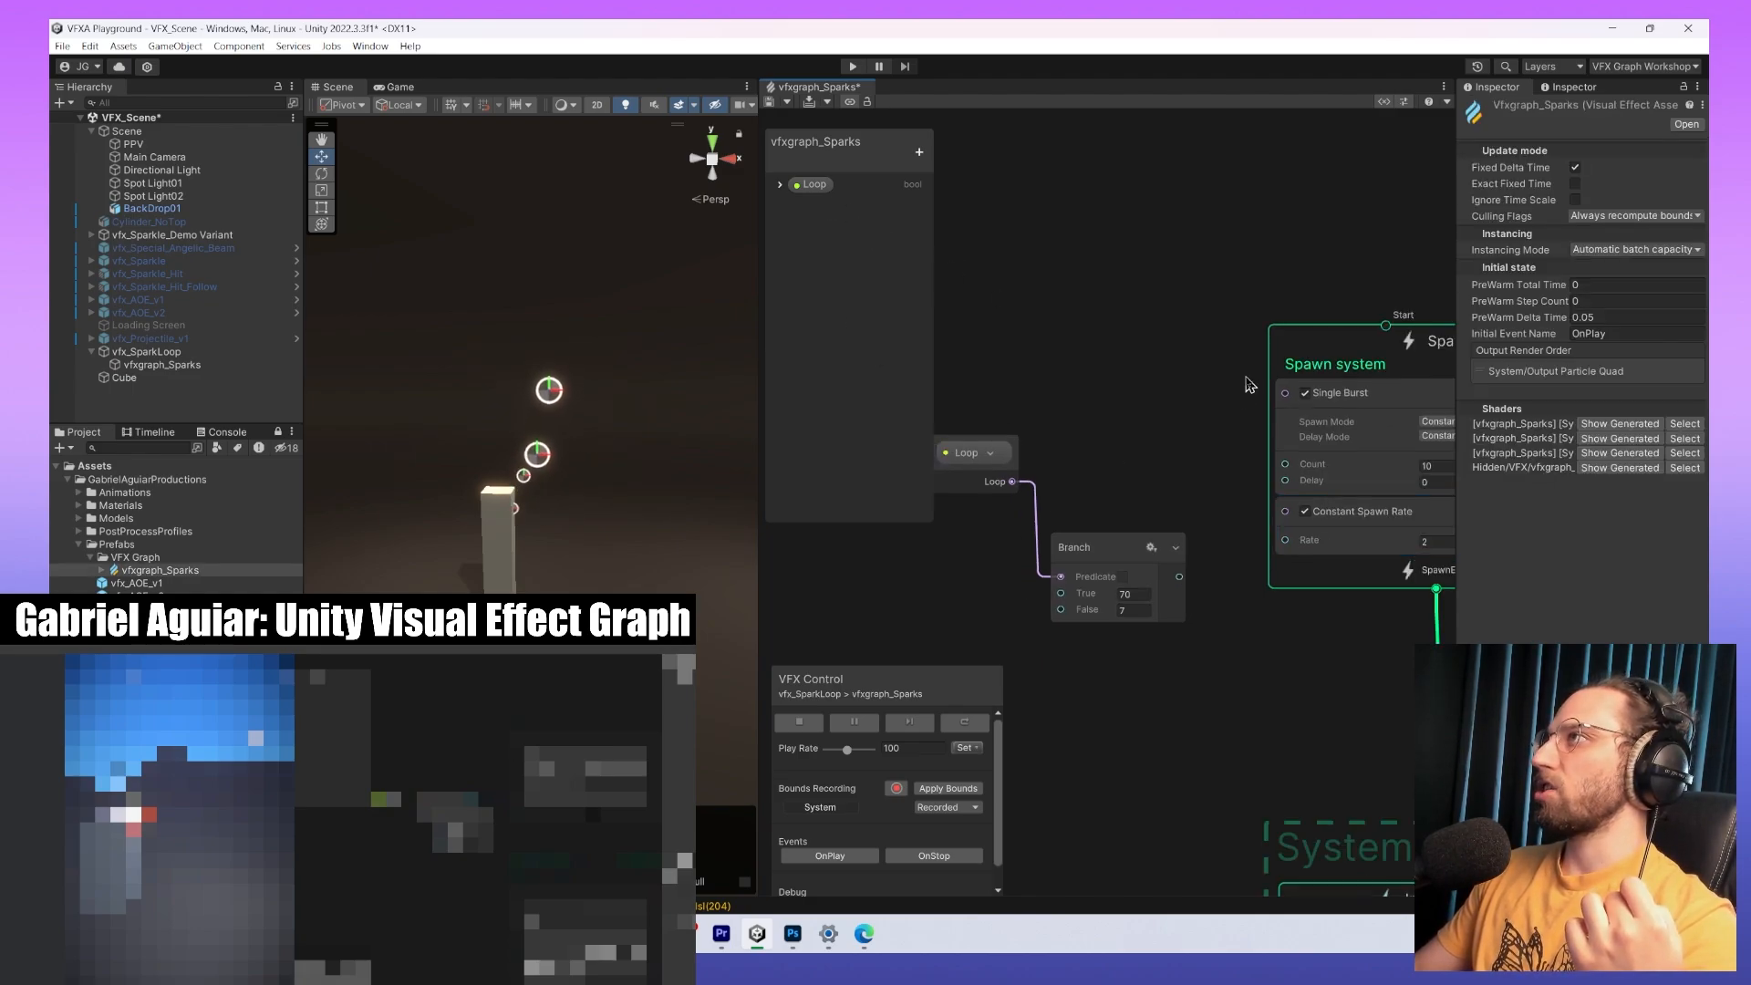
mouse_move(1013, 482)
left_mouse_down()
mouse_move(1003, 470)
mouse_move(1035, 509)
mouse_move(1023, 492)
left_mouse_up()
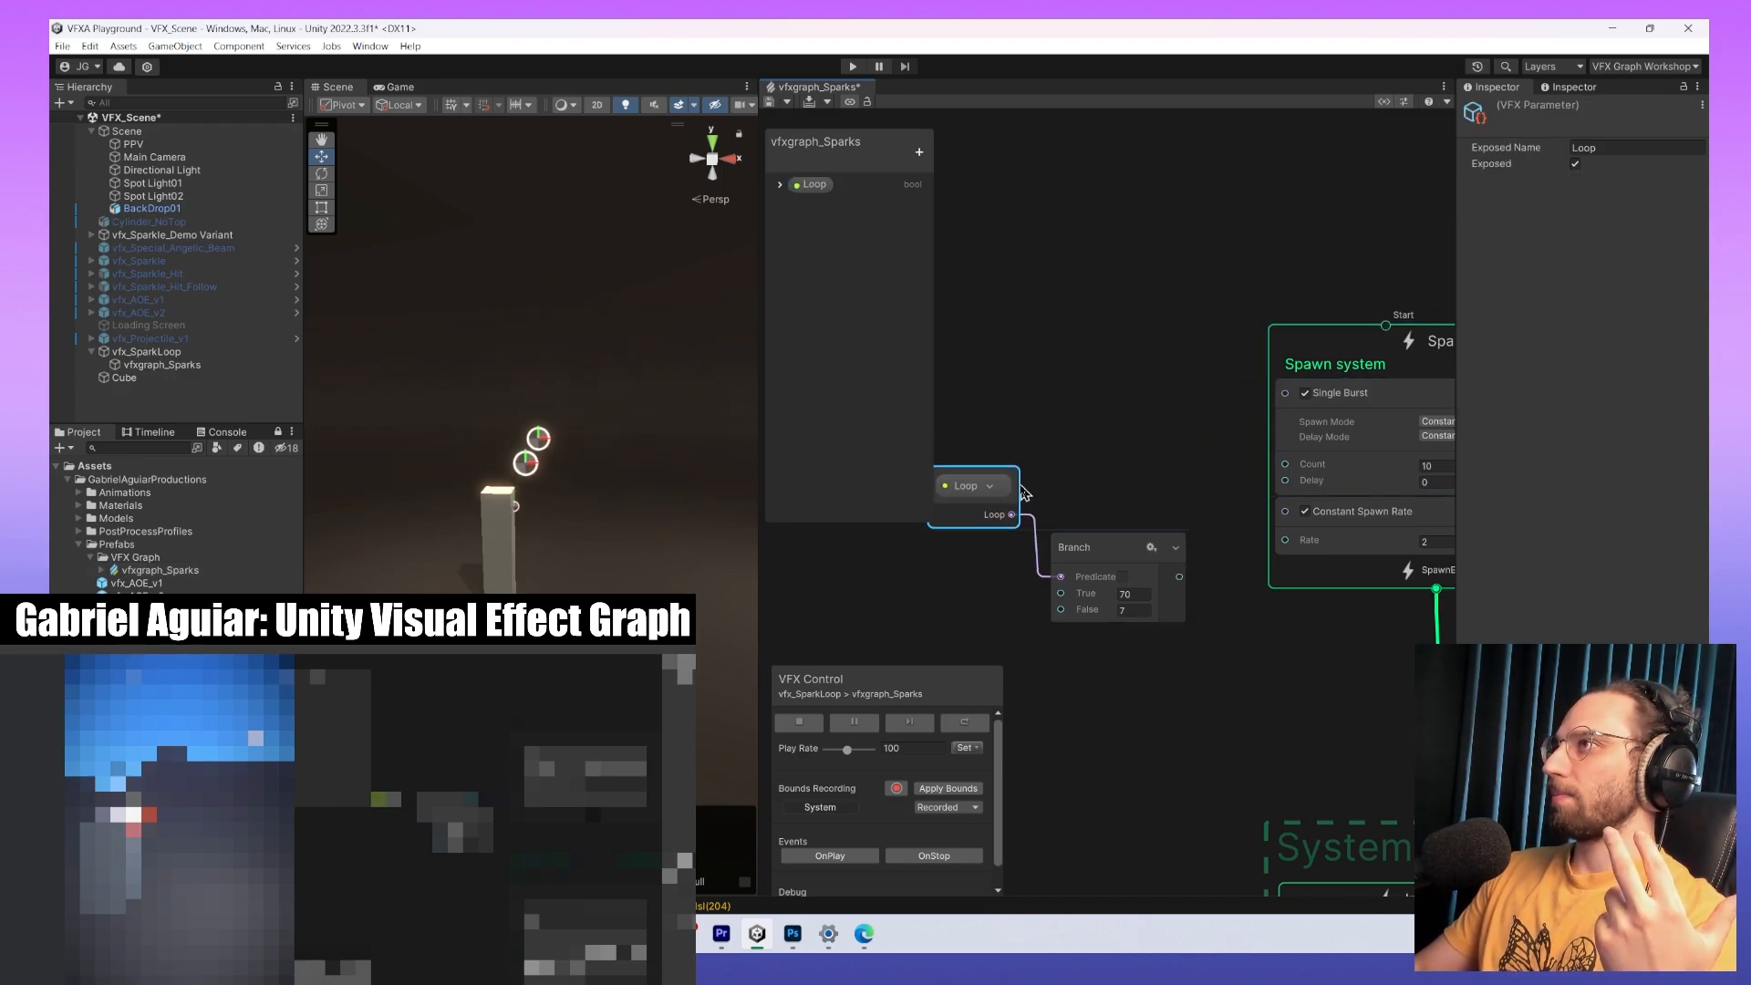
middle_click_drag(1082, 488, 1144, 386)
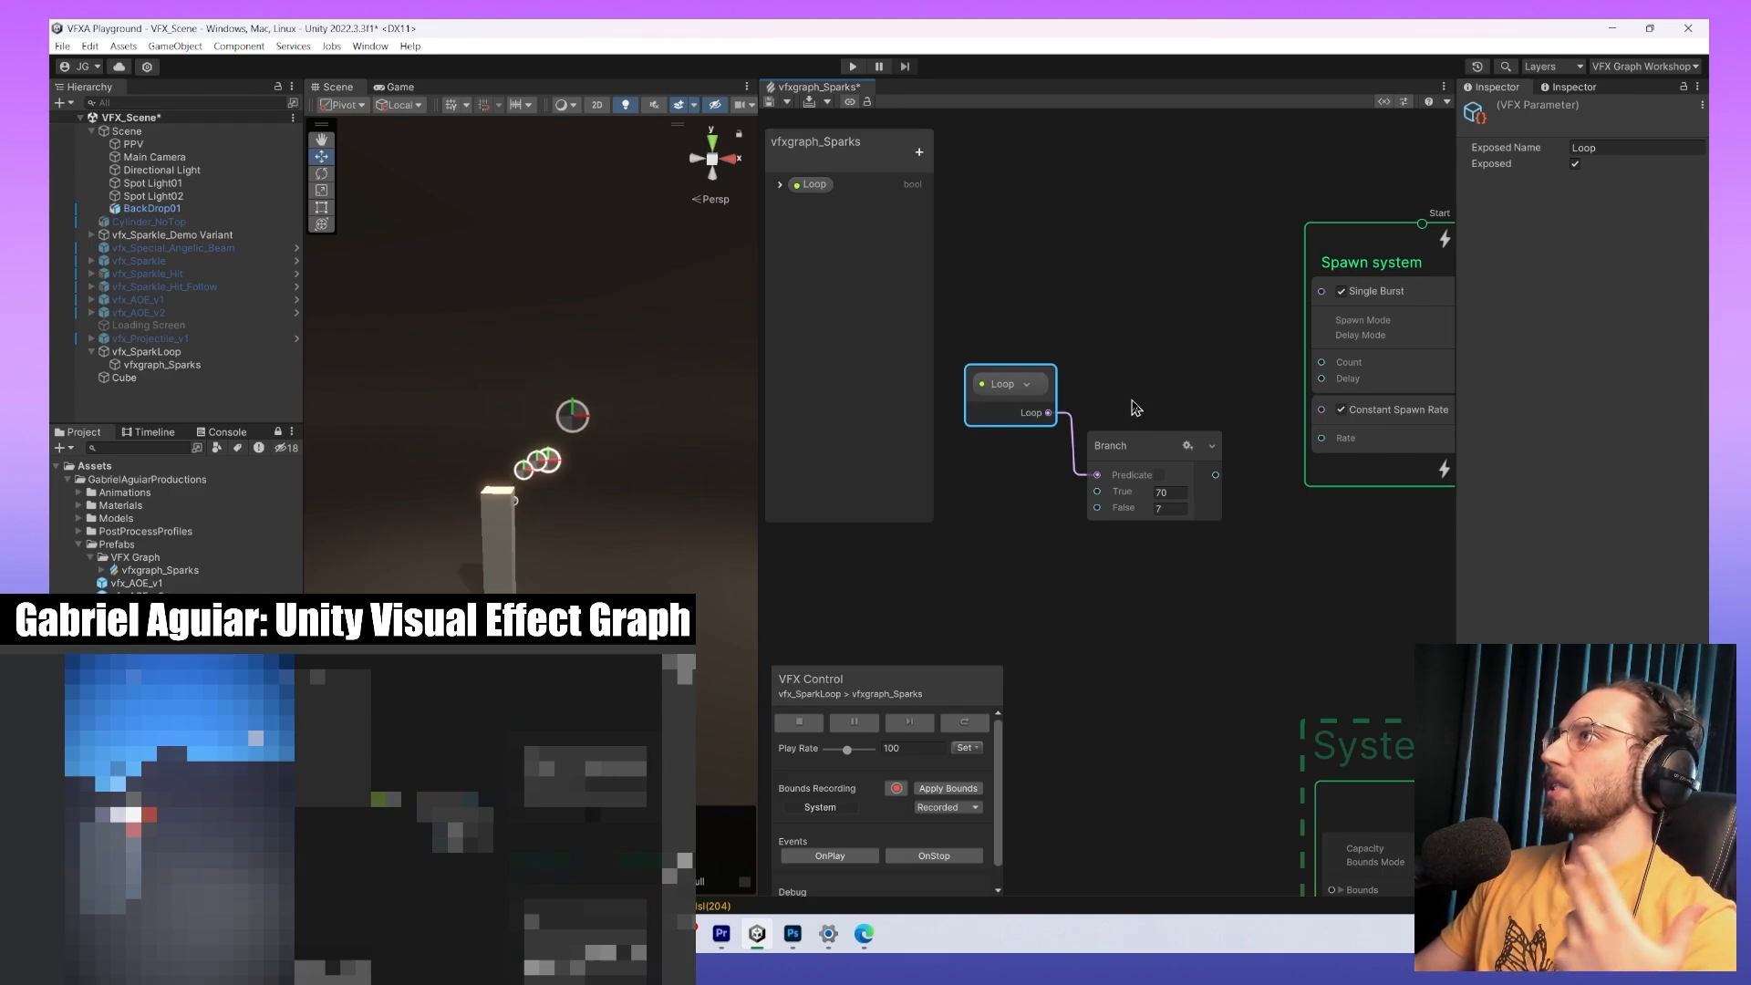
left_click(1151, 377)
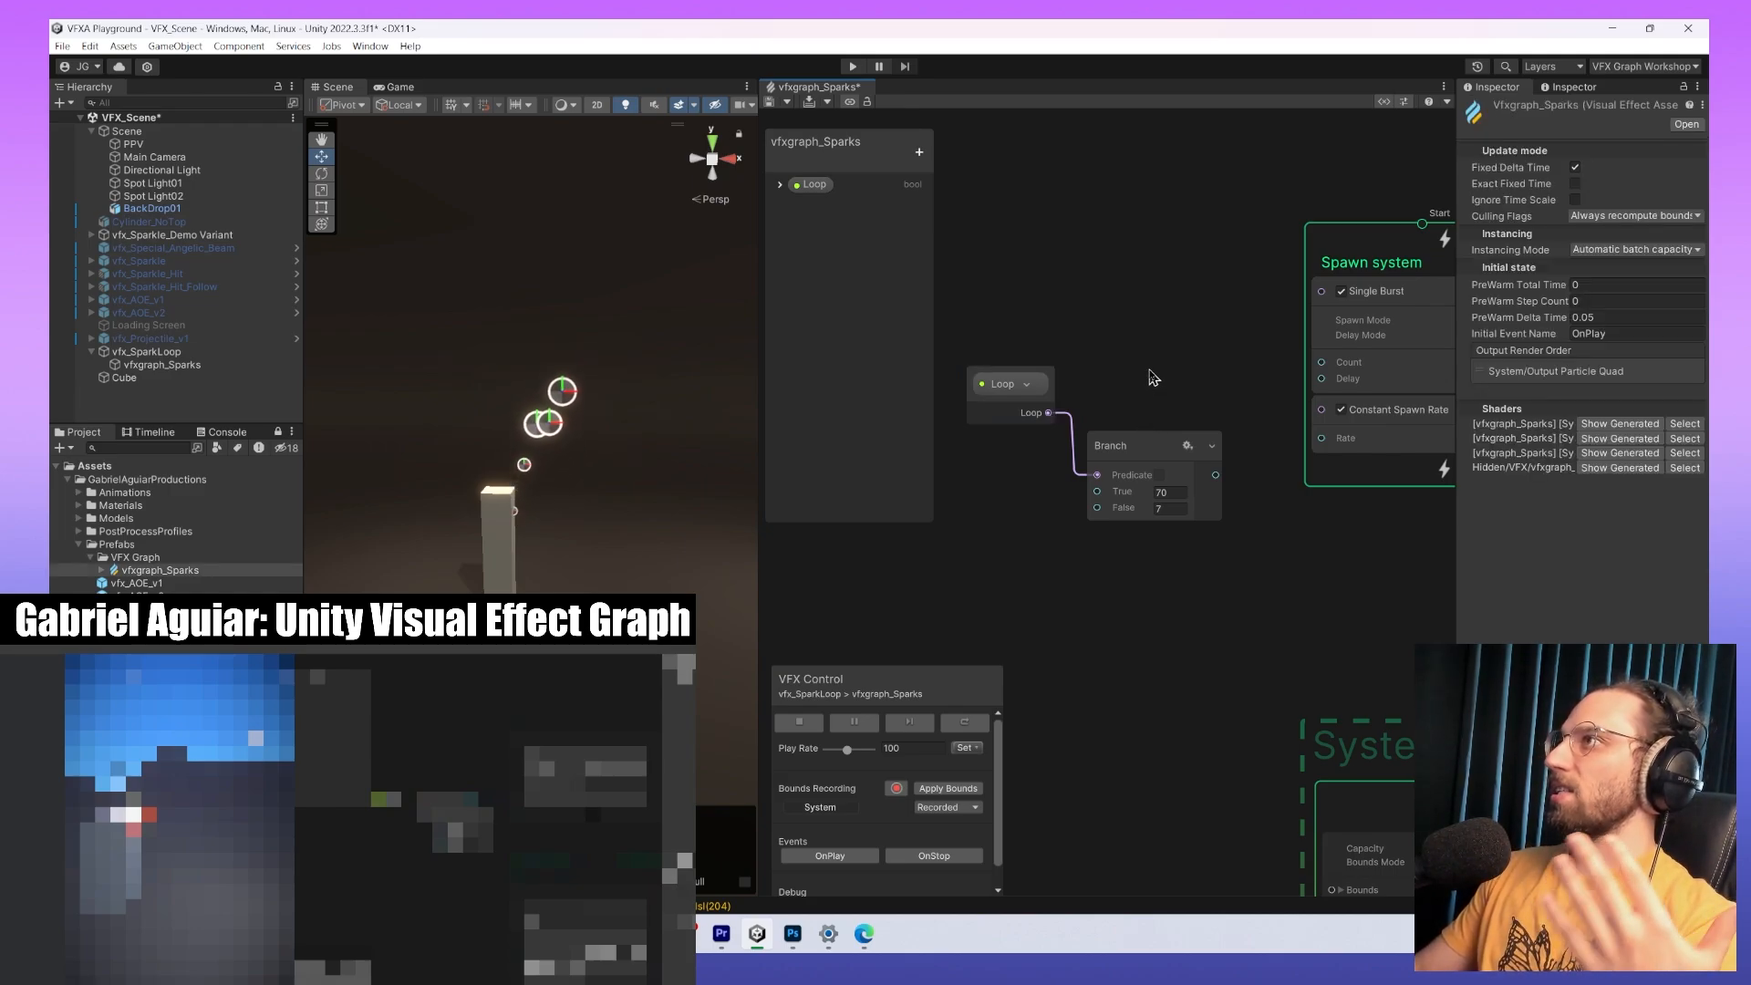
Connect the Branch node's output to the Rate input of the Constant Spawn Rate block.
middle_click_drag(1286, 517, 1246, 681)
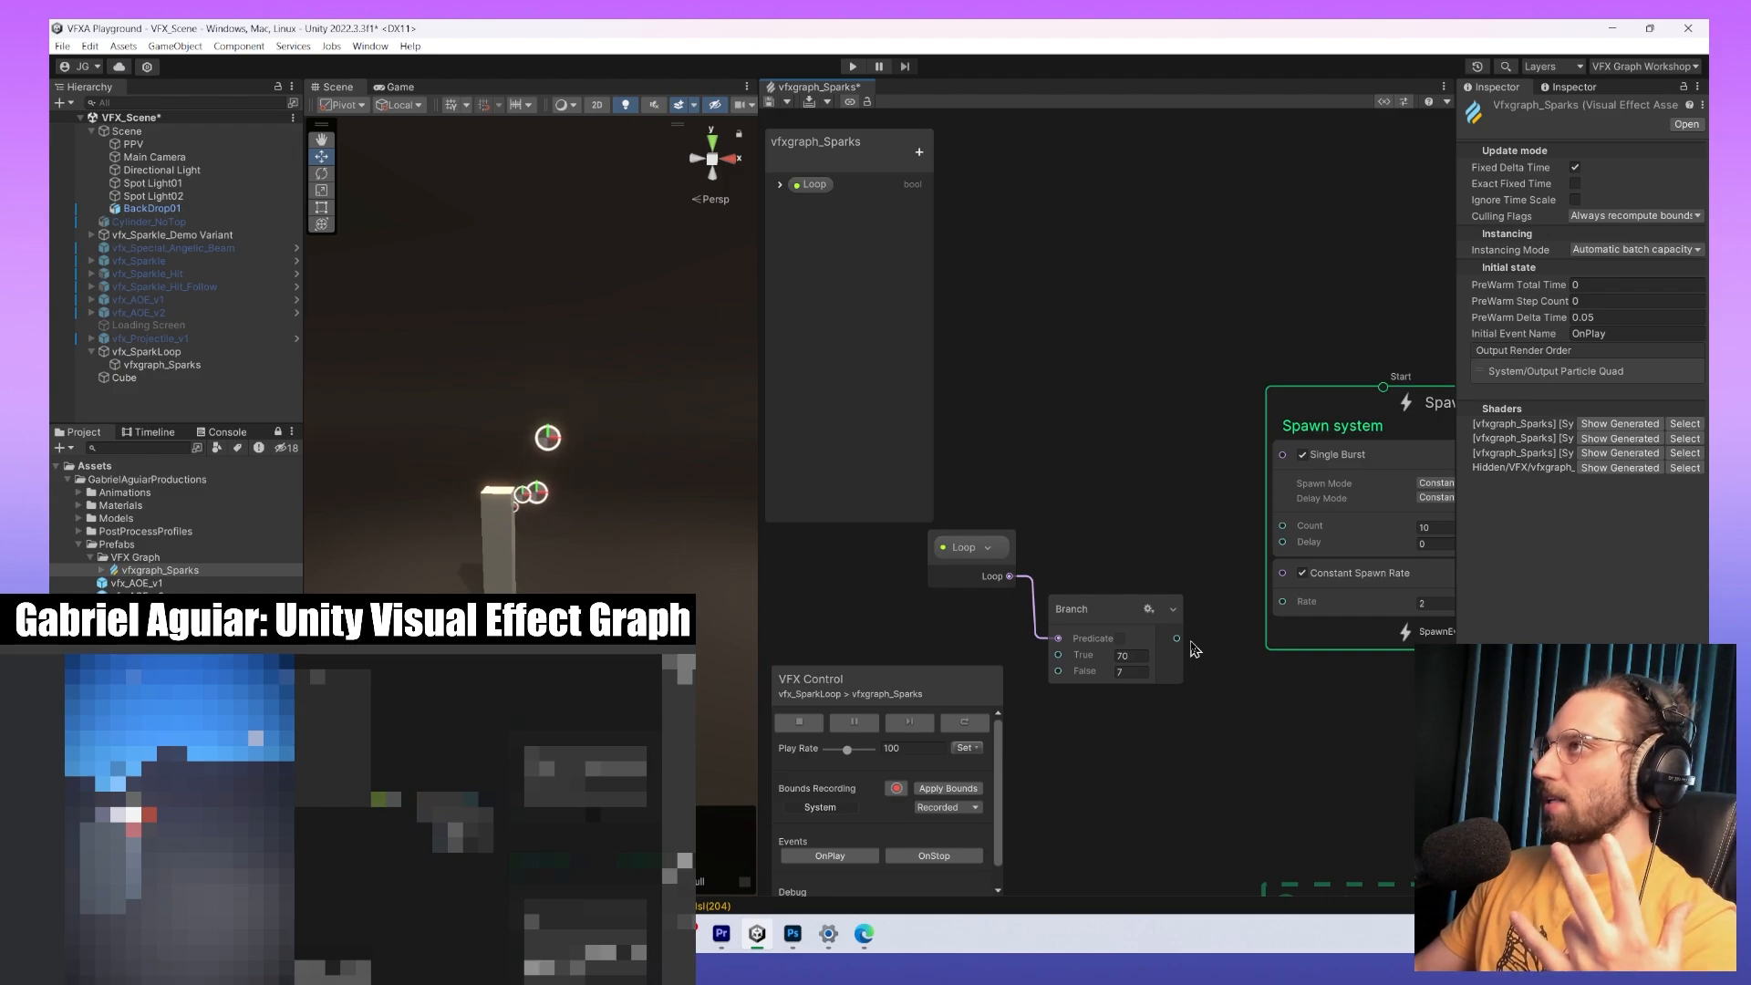
middle_click_drag(1195, 649, 1187, 660)
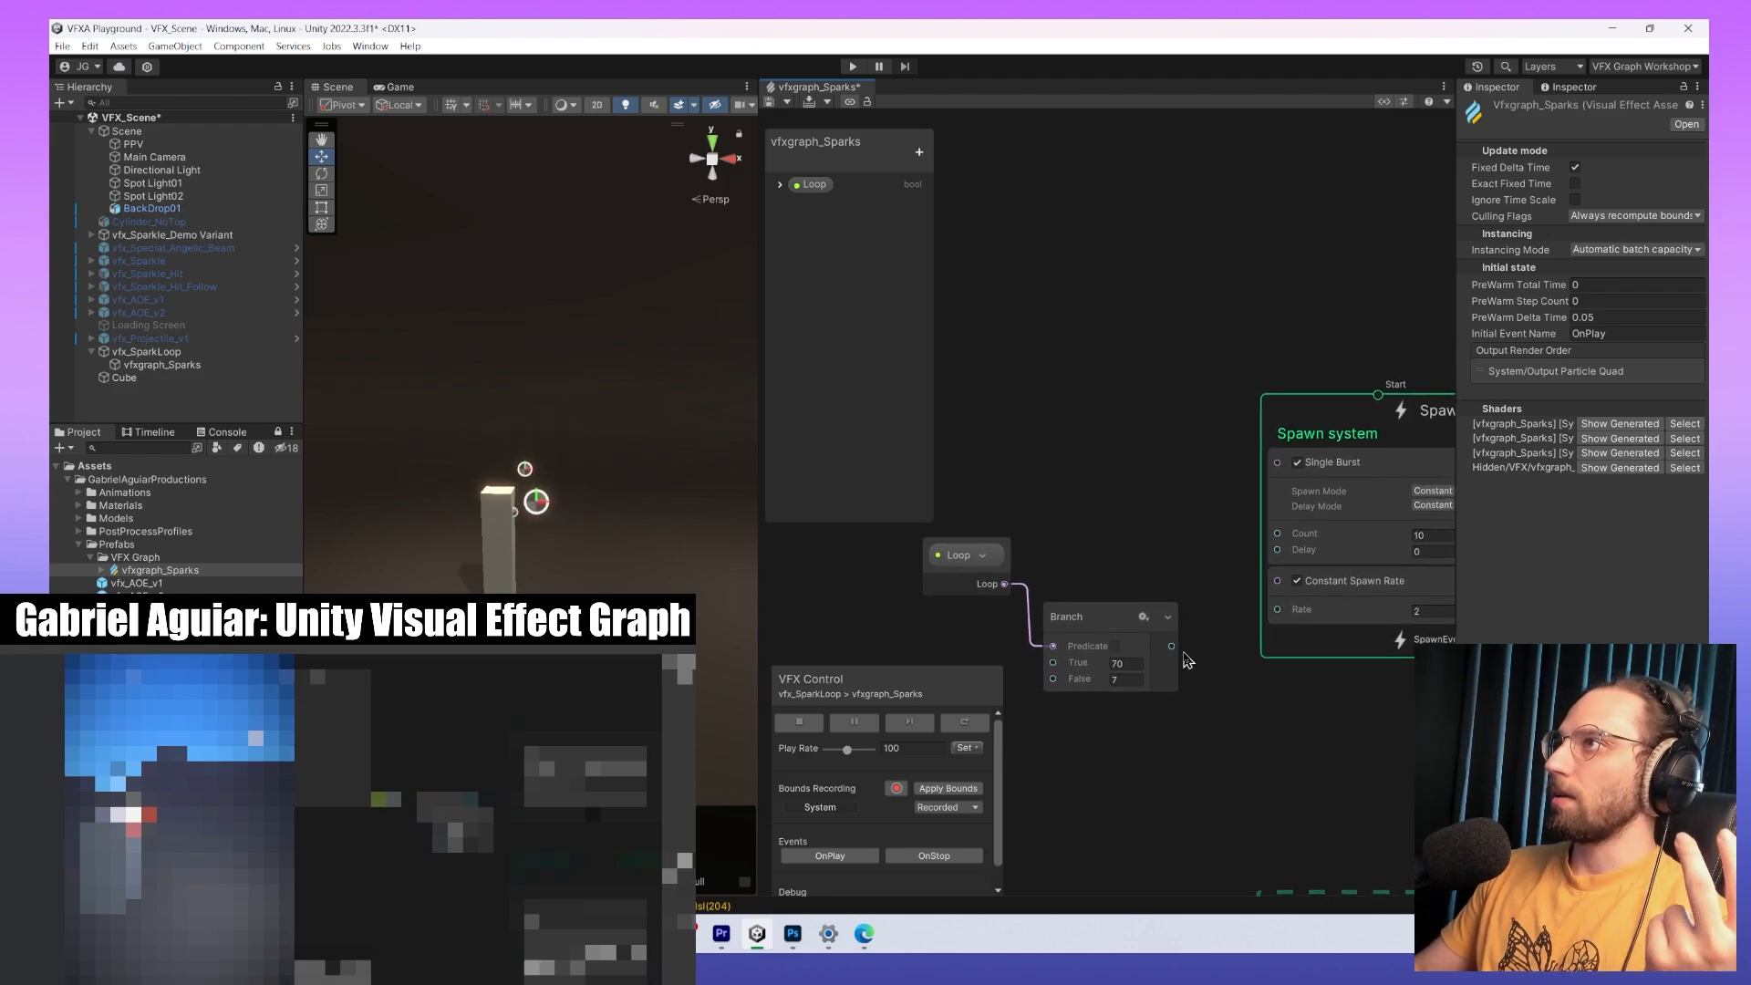
left_click(974, 560)
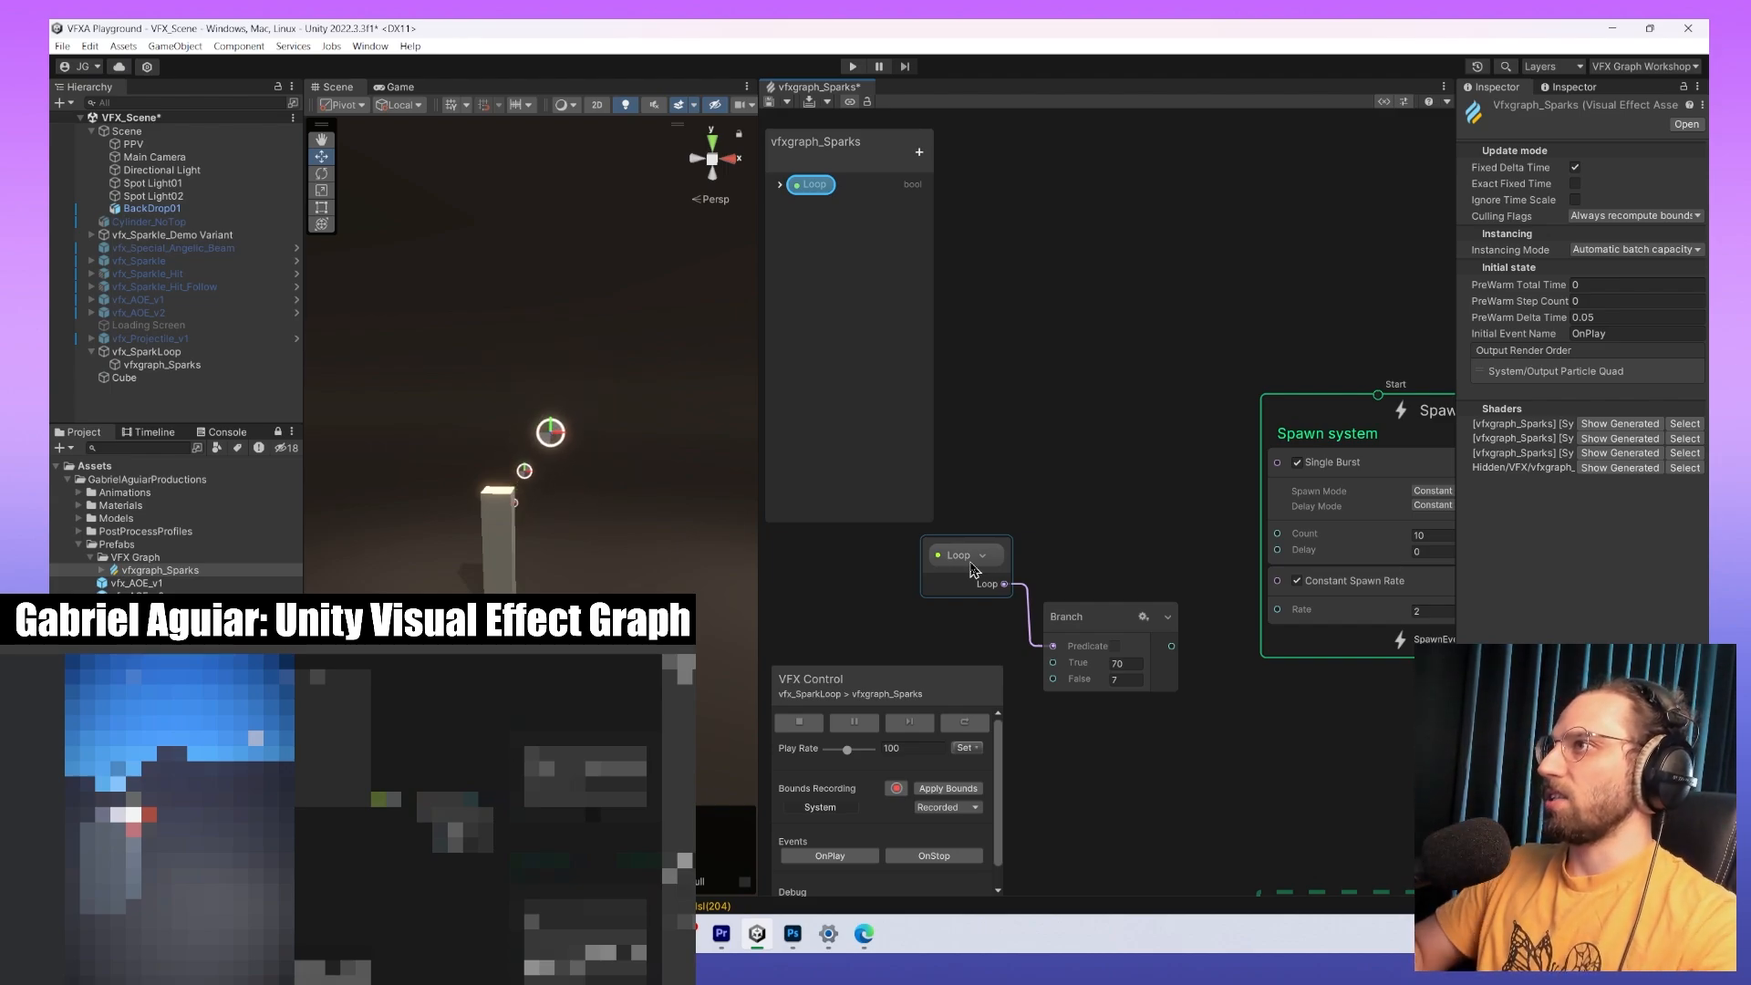
middle_click_drag(1181, 540, 1232, 379)
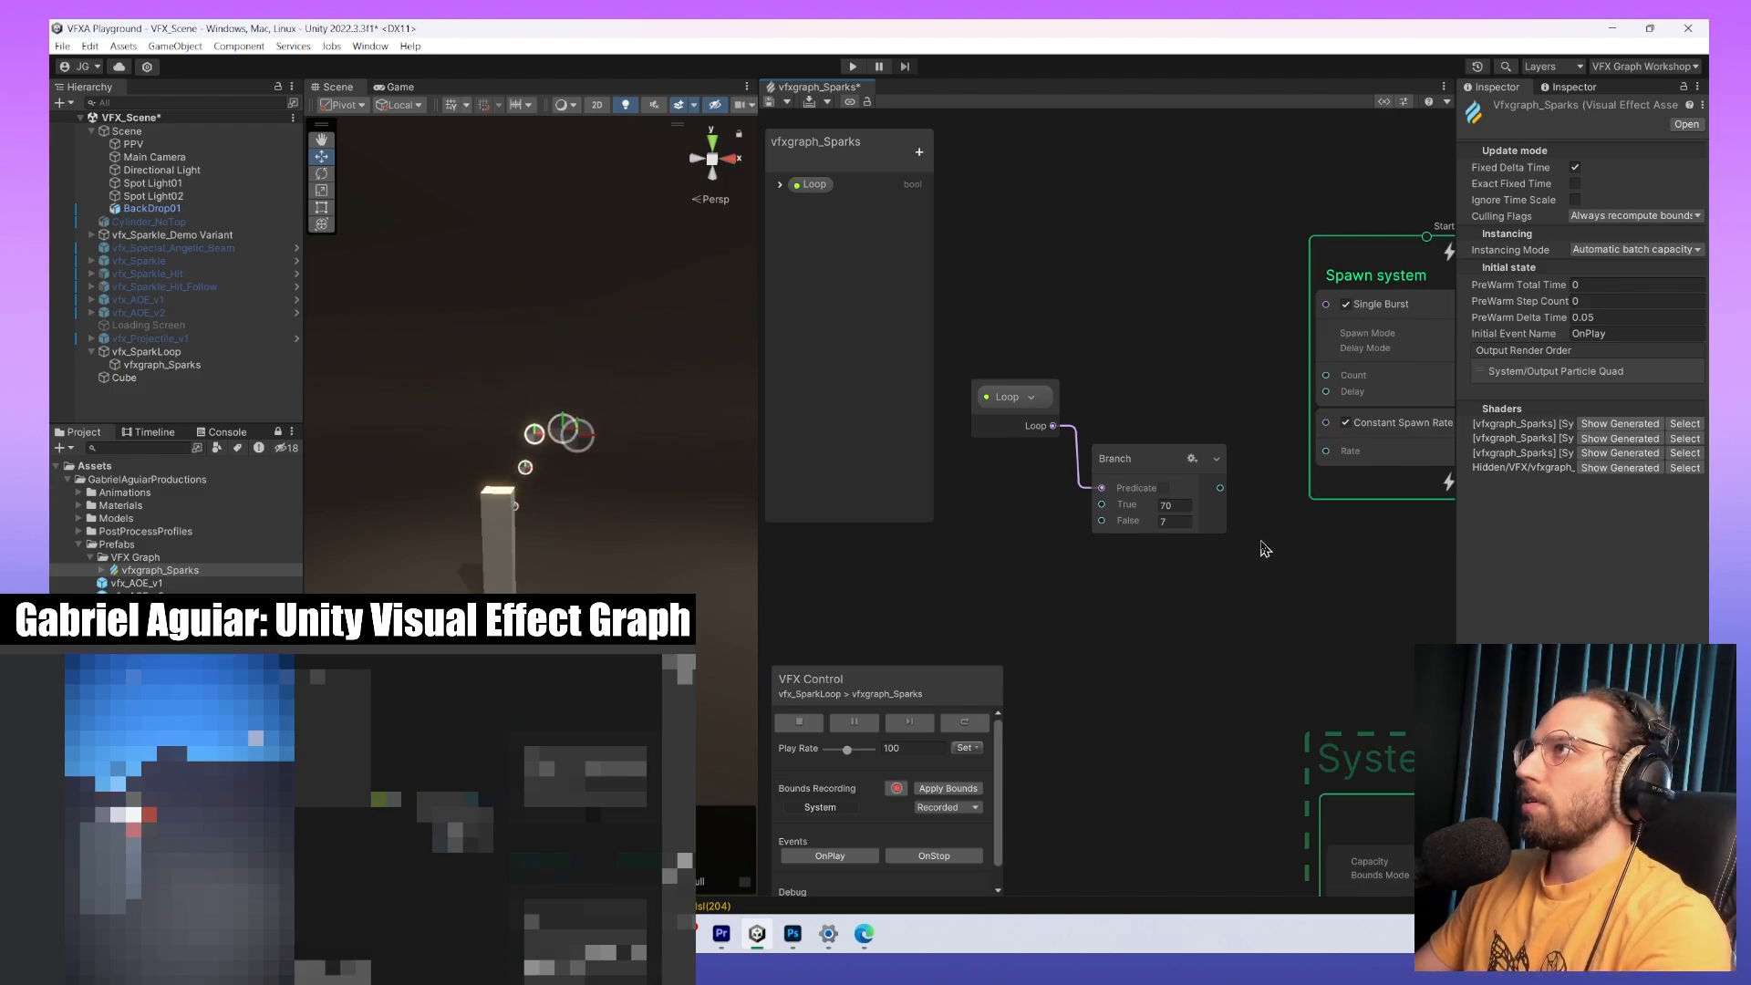
middle_click_drag(1256, 576, 1240, 620)
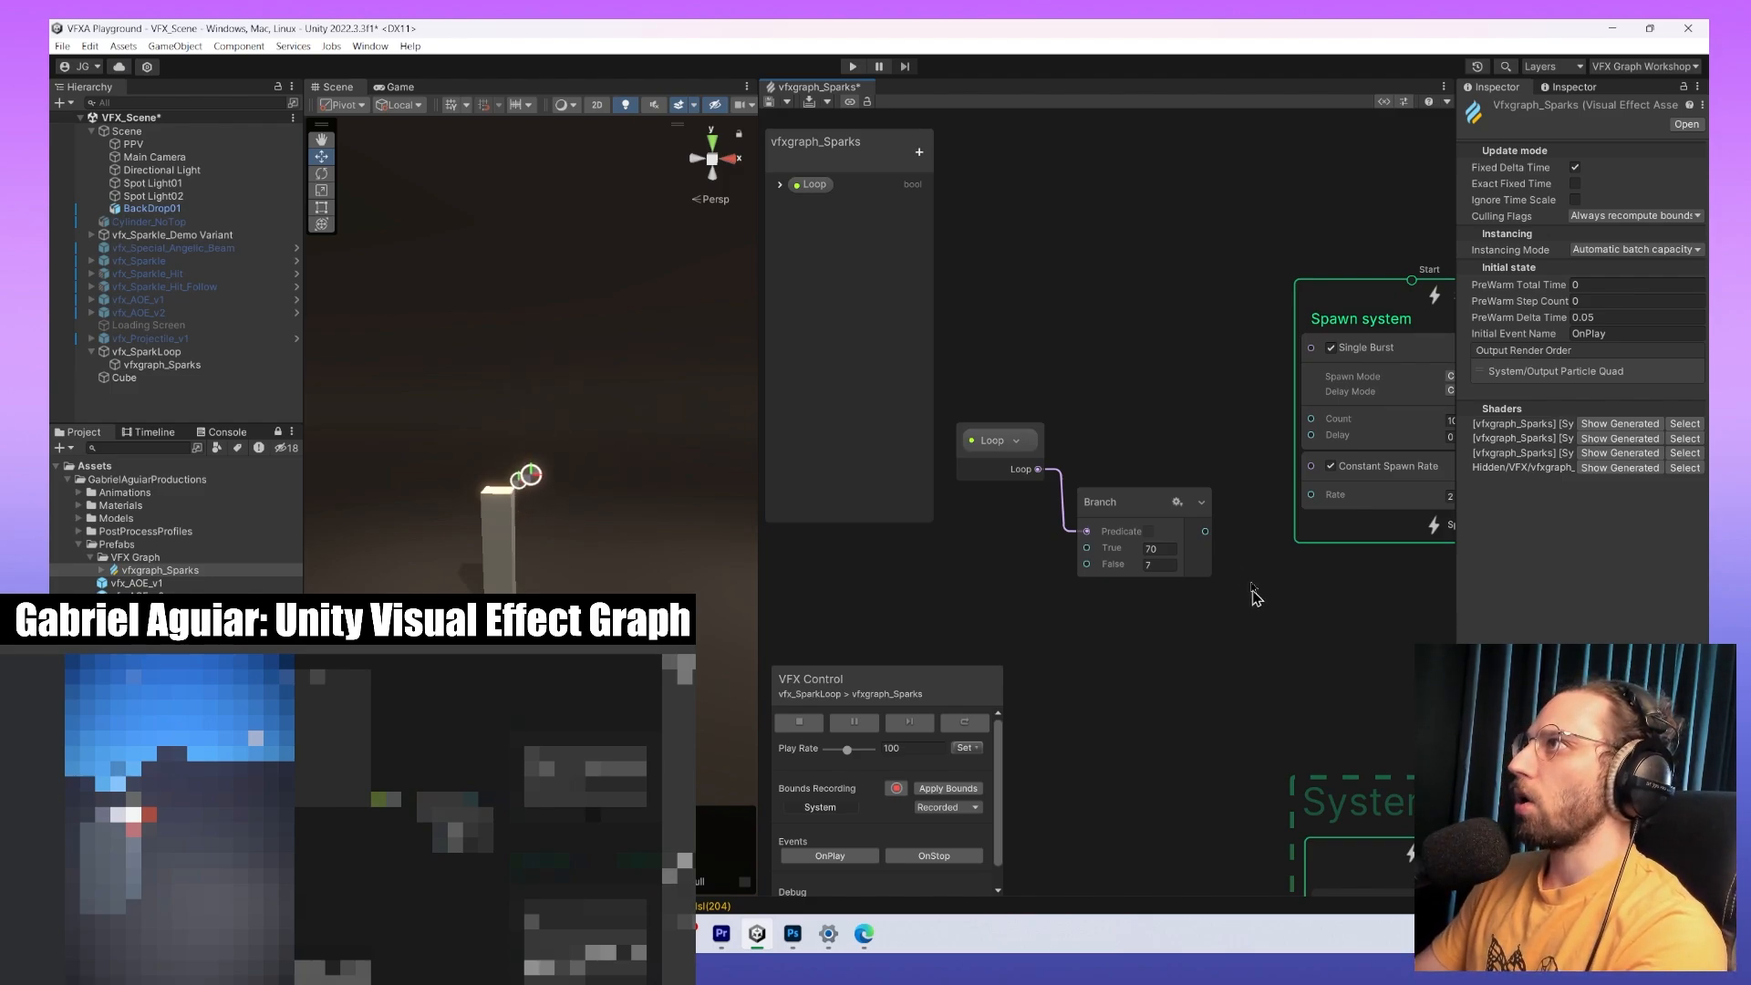
left_click_drag(1205, 531, 1310, 495)
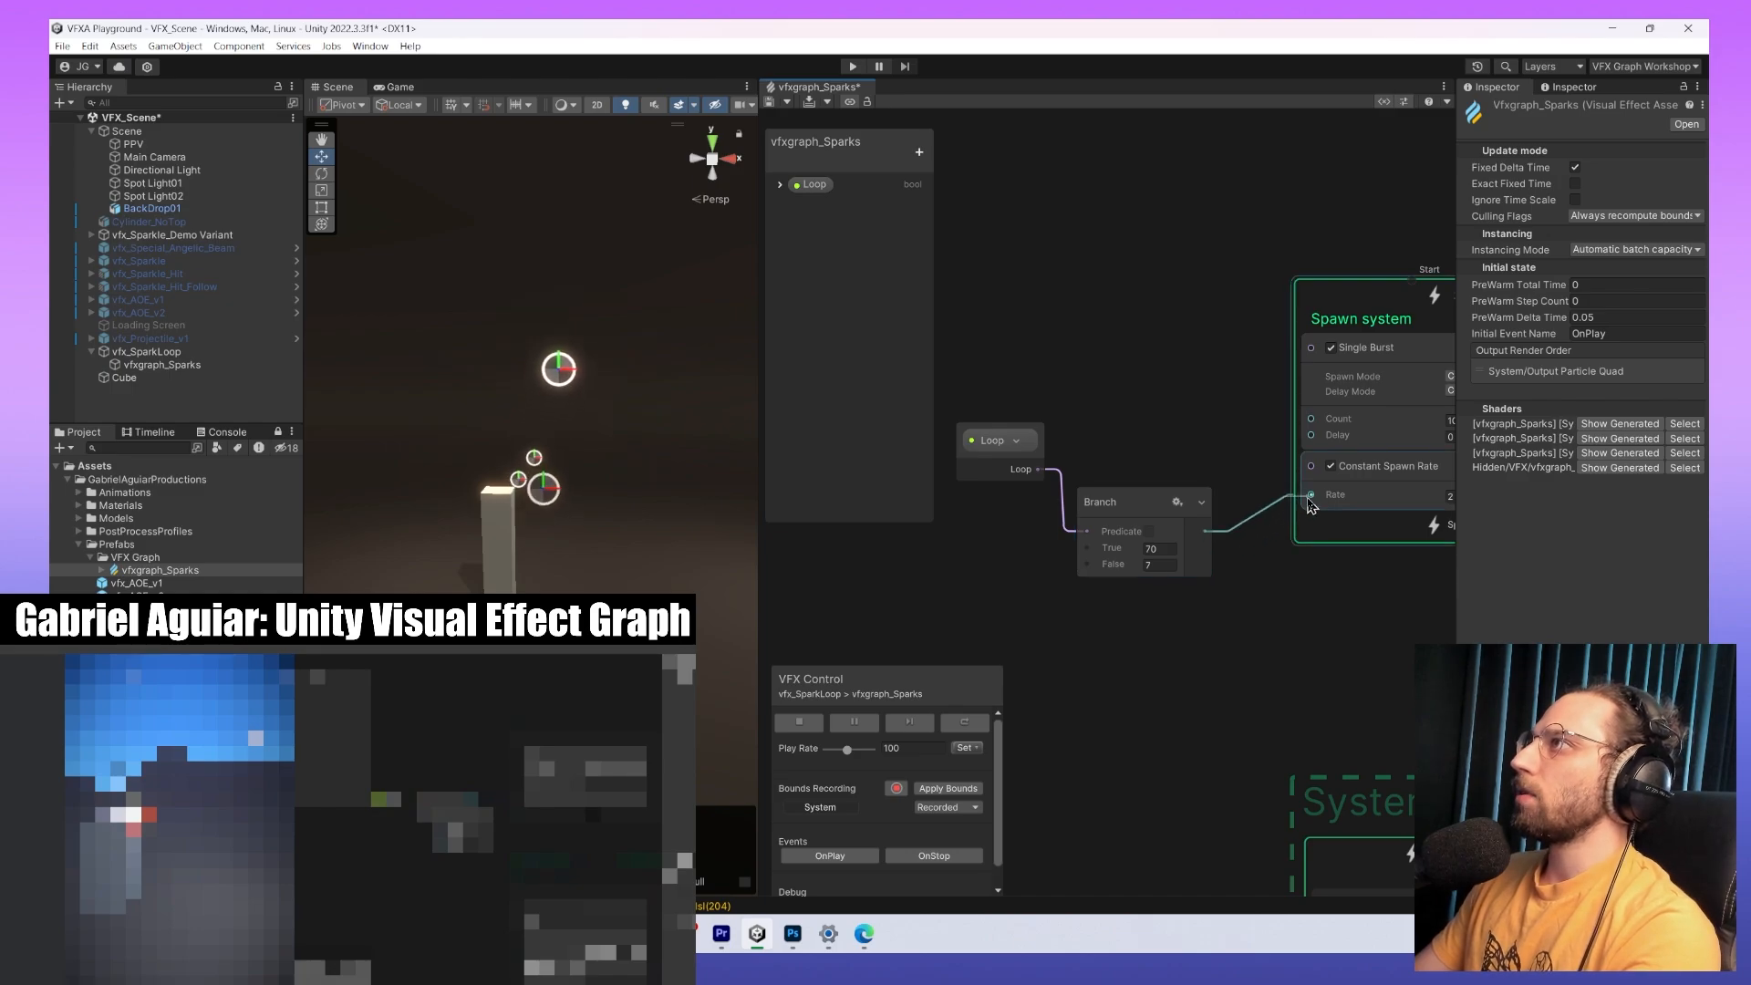
middle_click_drag(1286, 594, 1153, 585)
scroll(1196, 564, "down", 1)
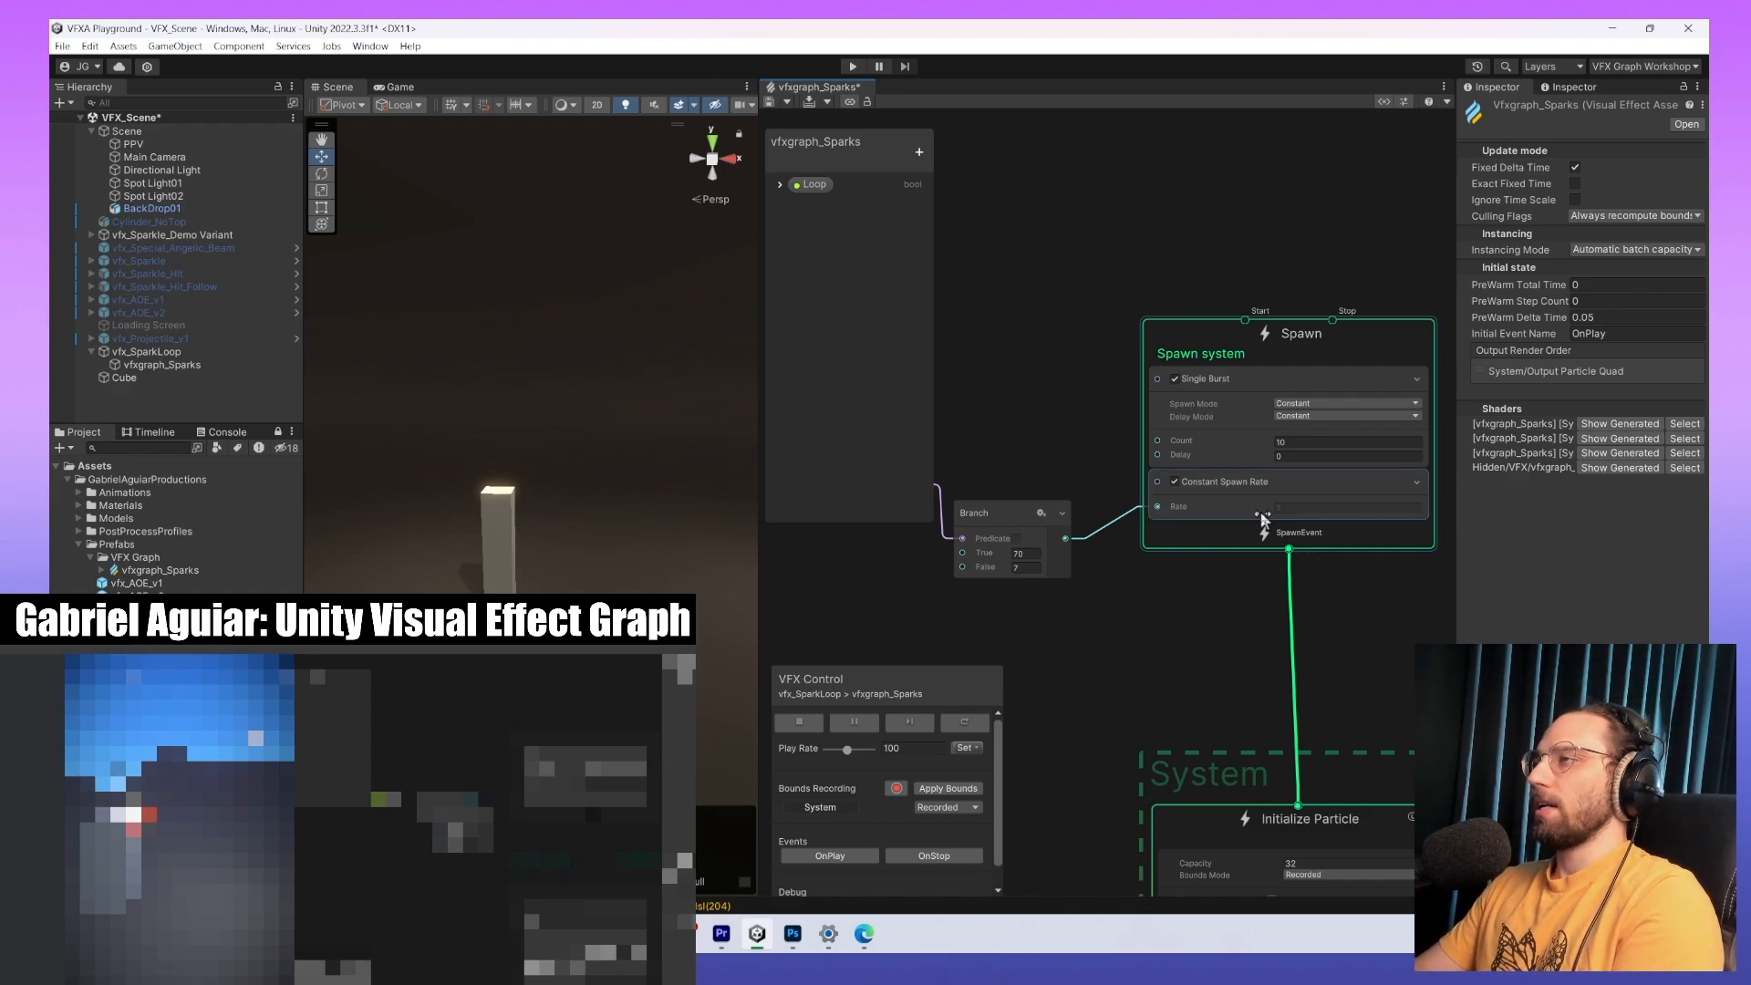
Move the Loop and Branch nodes together slightly up toward the Spawn context and collapse the Loop node.
middle_click_drag(1080, 632, 1175, 643)
left_click_drag(949, 417, 1107, 606)
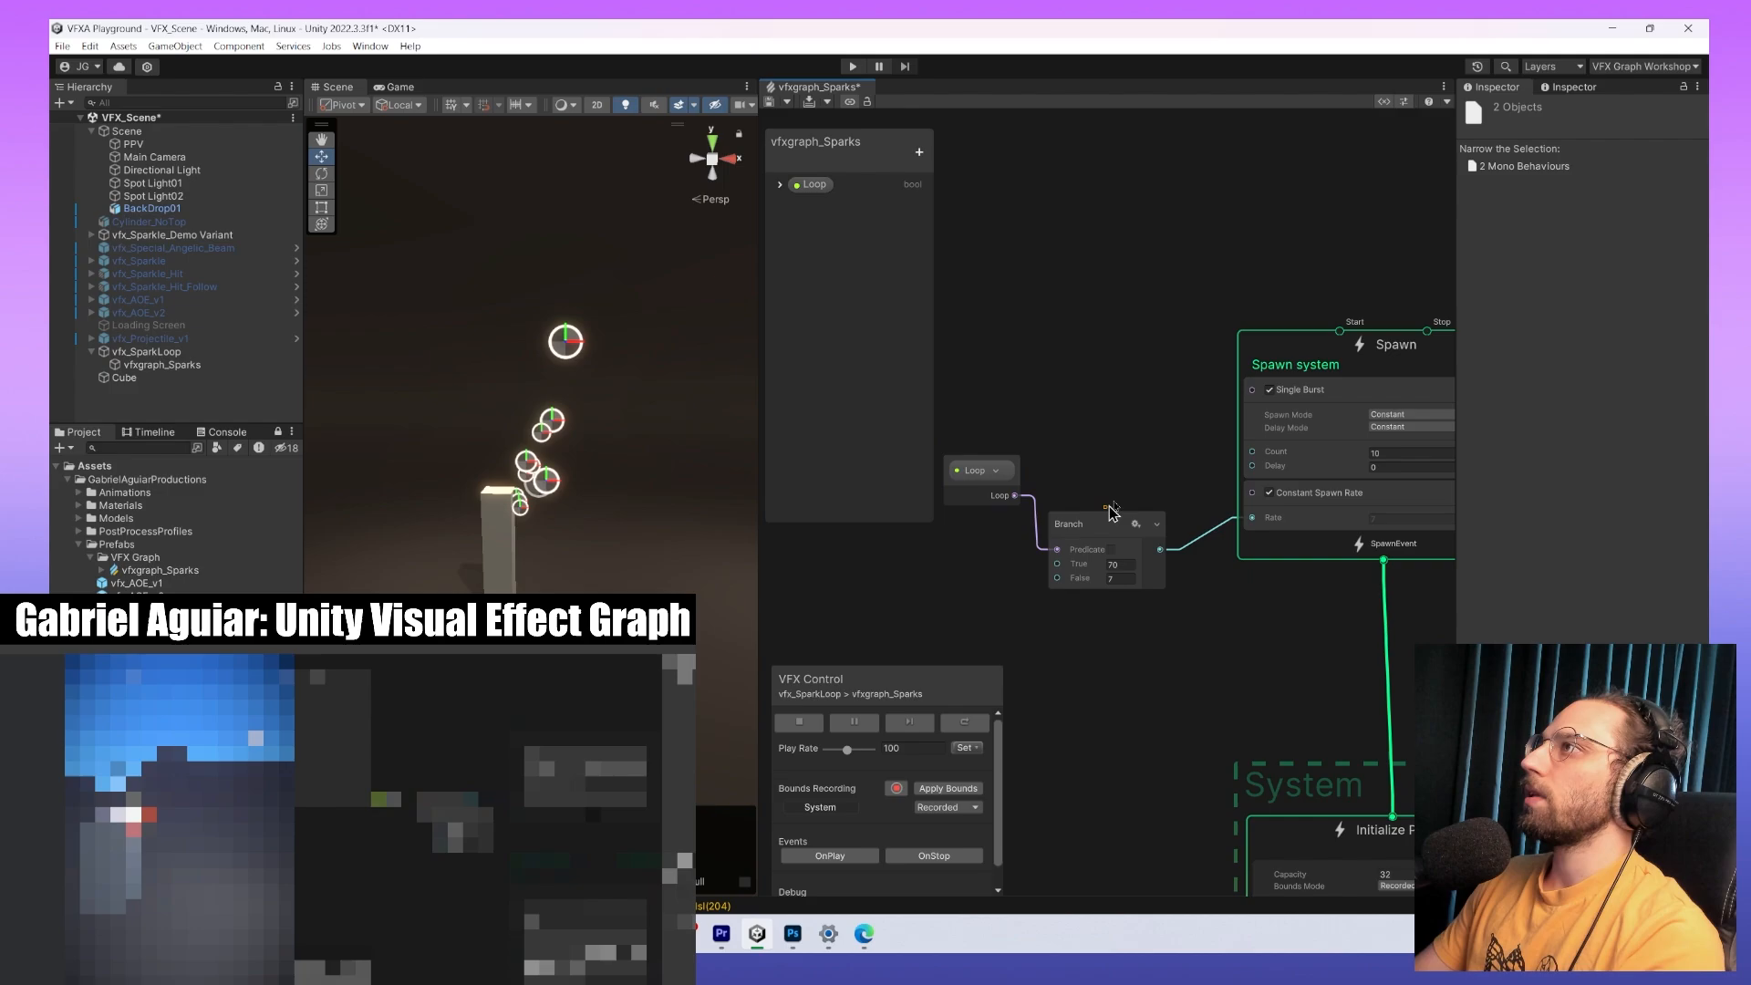
left_click(1139, 479)
left_click_drag(1082, 371, 1078, 595)
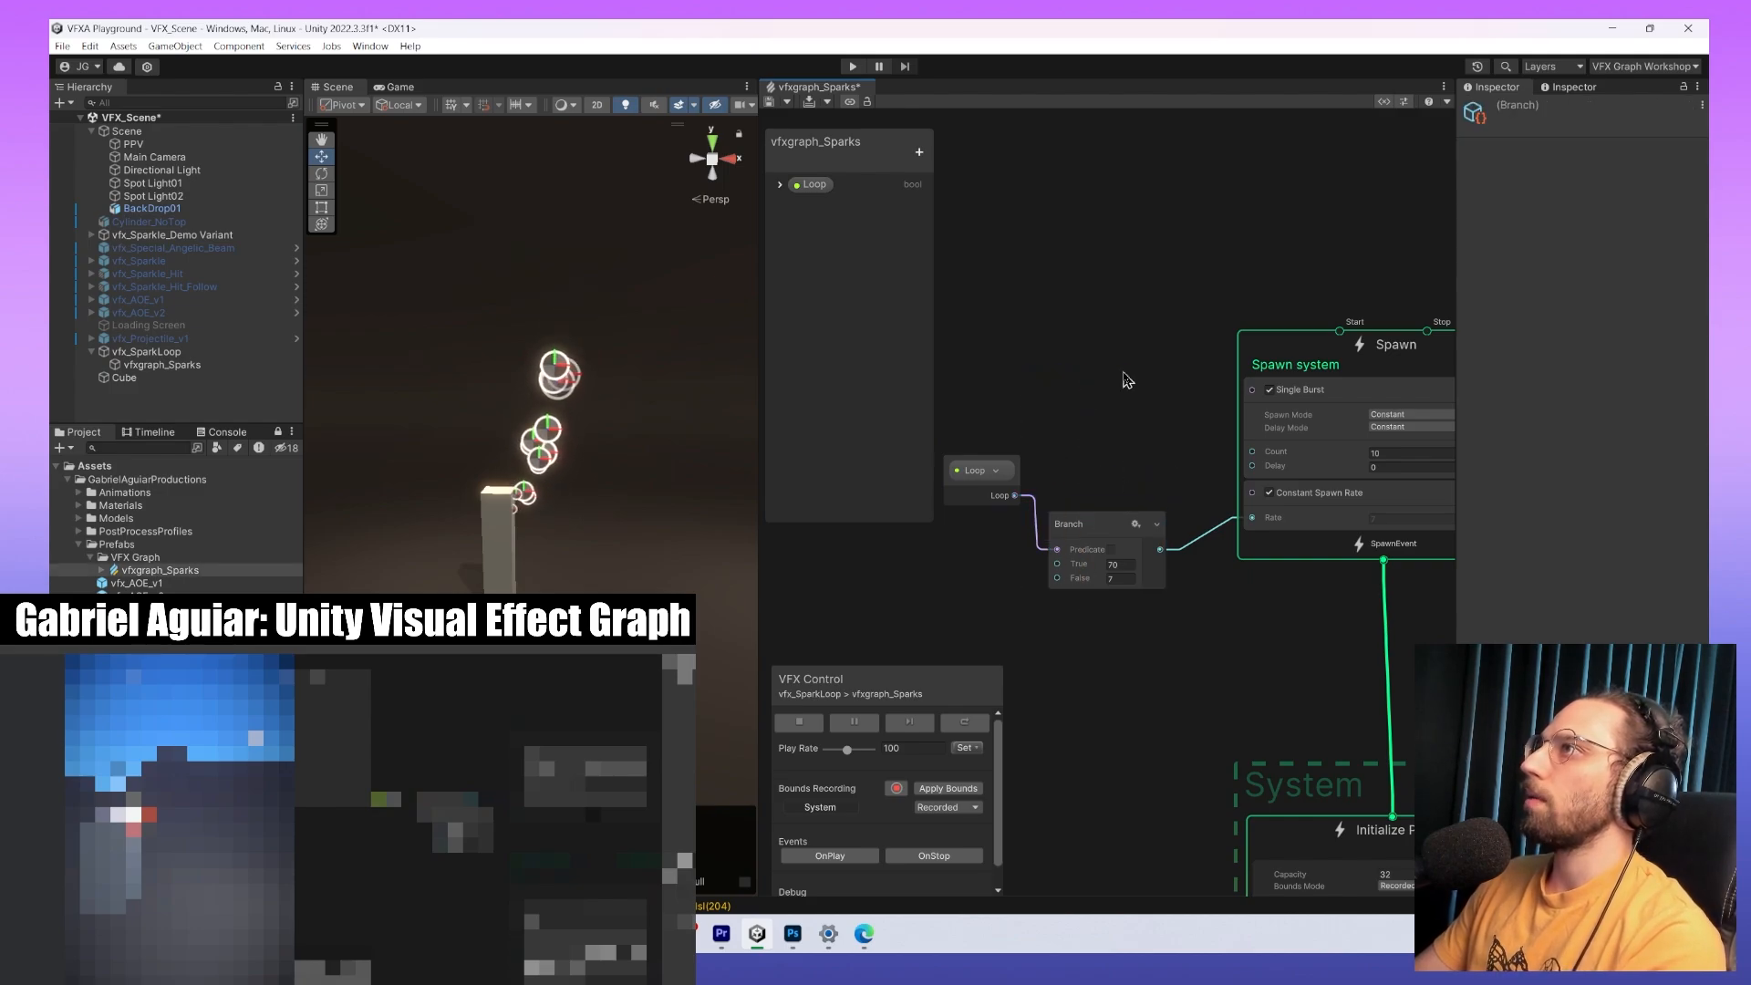
left_click_drag(1126, 379, 964, 610)
left_click_drag(1117, 524, 1148, 486)
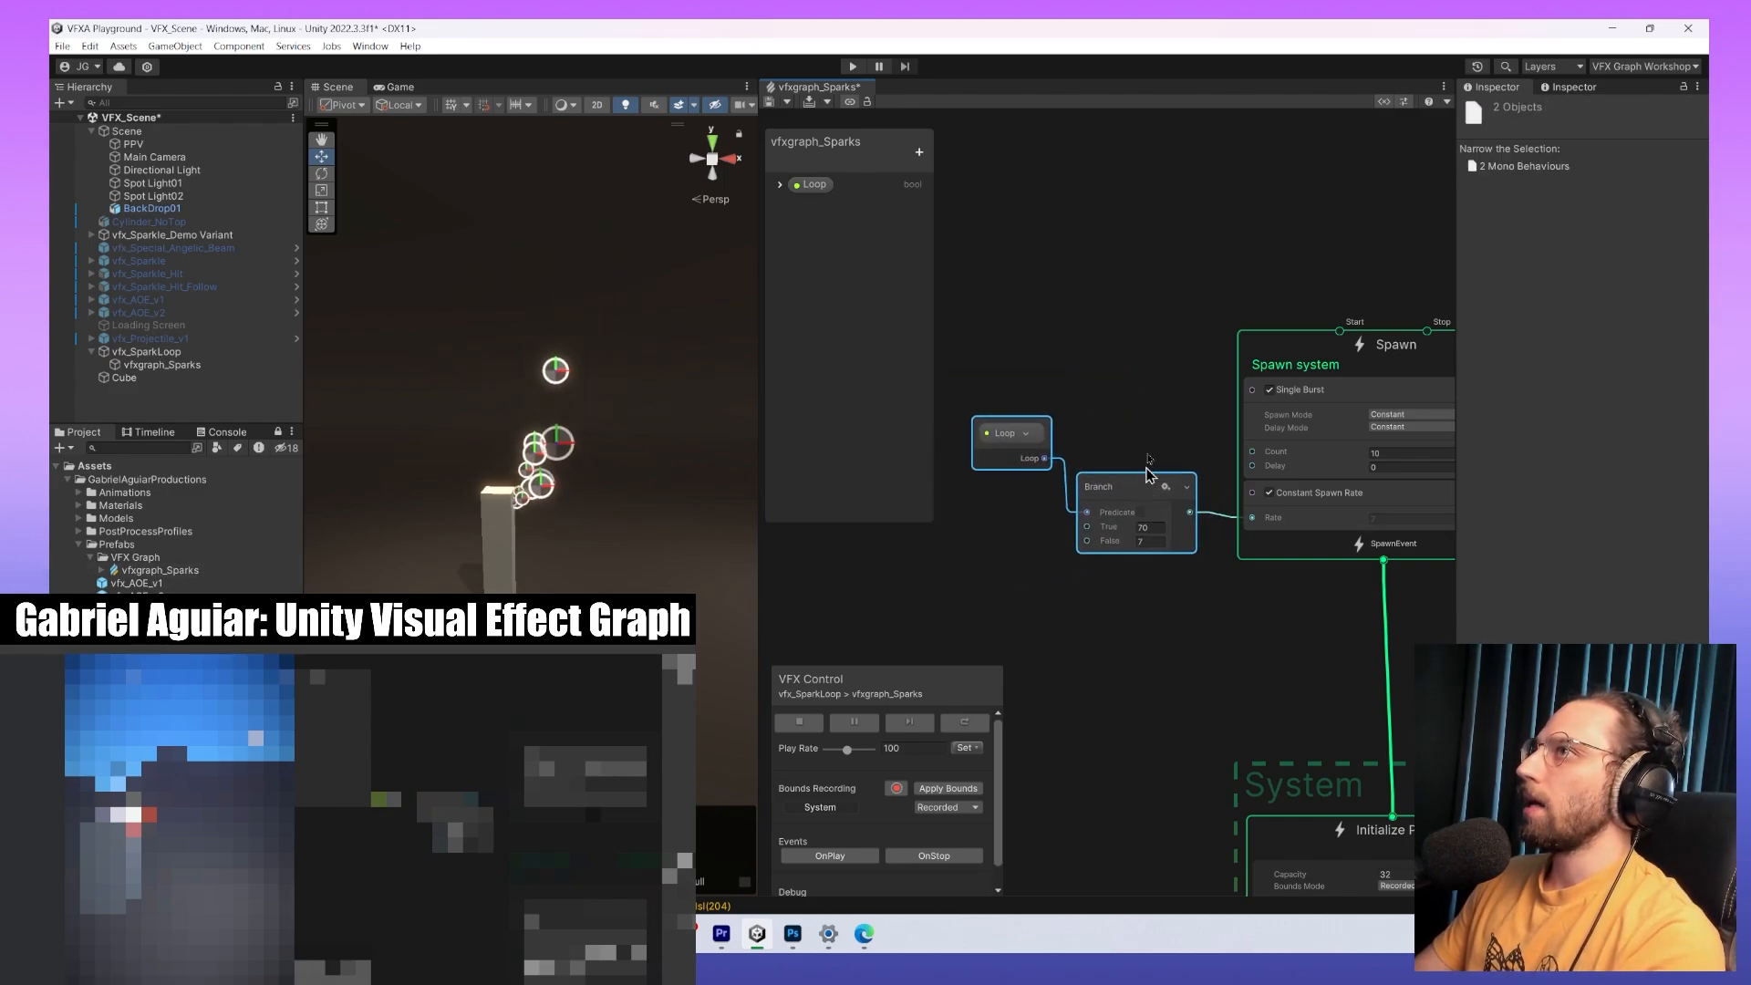
left_click(1145, 455)
left_click(1026, 433)
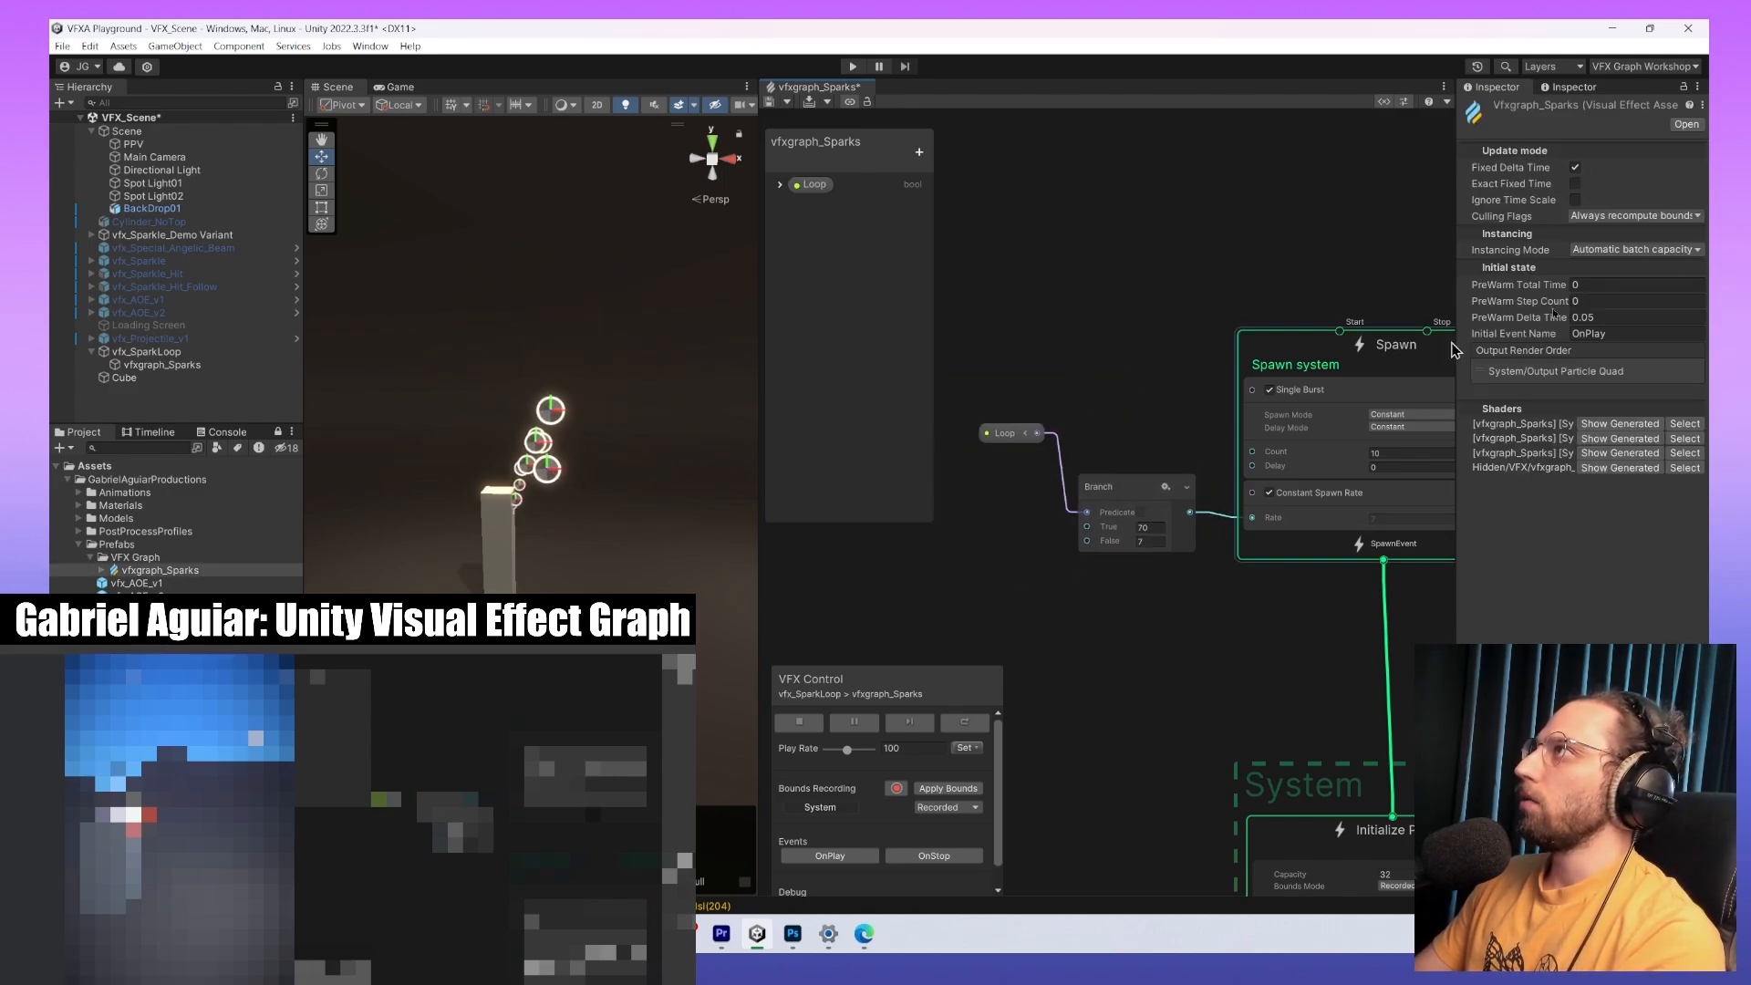
Inspect the Loop node's Exposed setting, and switch the Loop property override on the vfxgraph_Sparks object on and back off.
left_click(1001, 437)
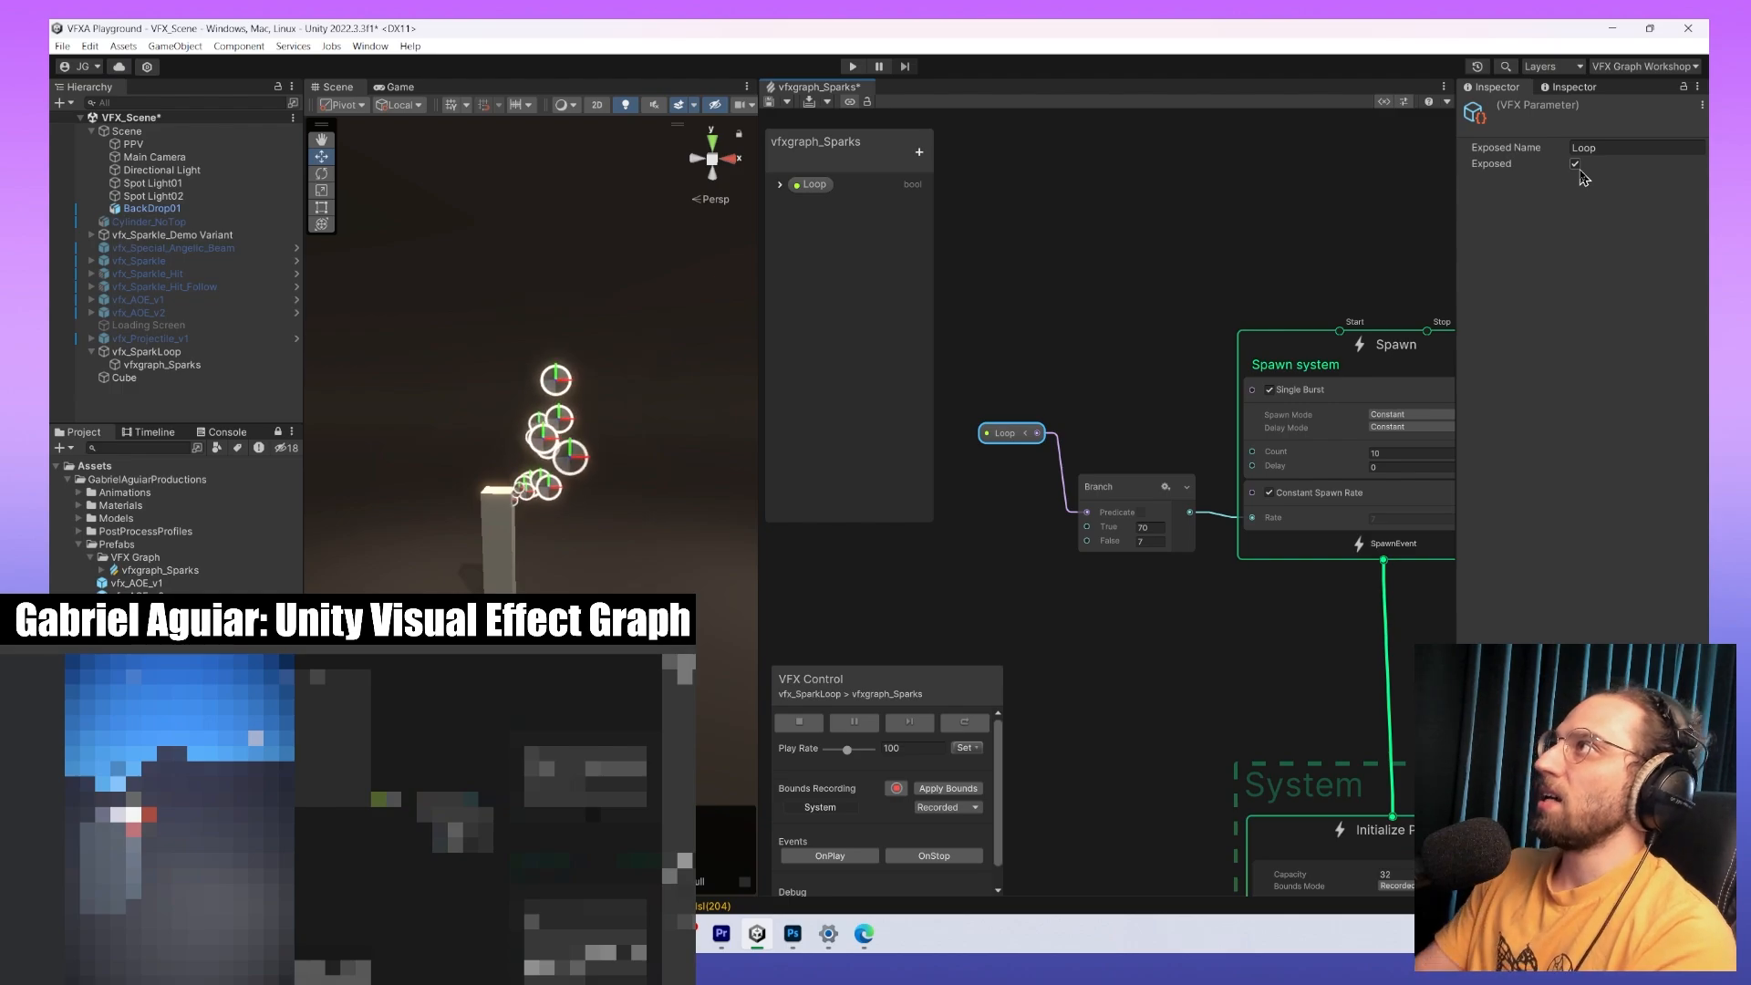
left_click(162, 364)
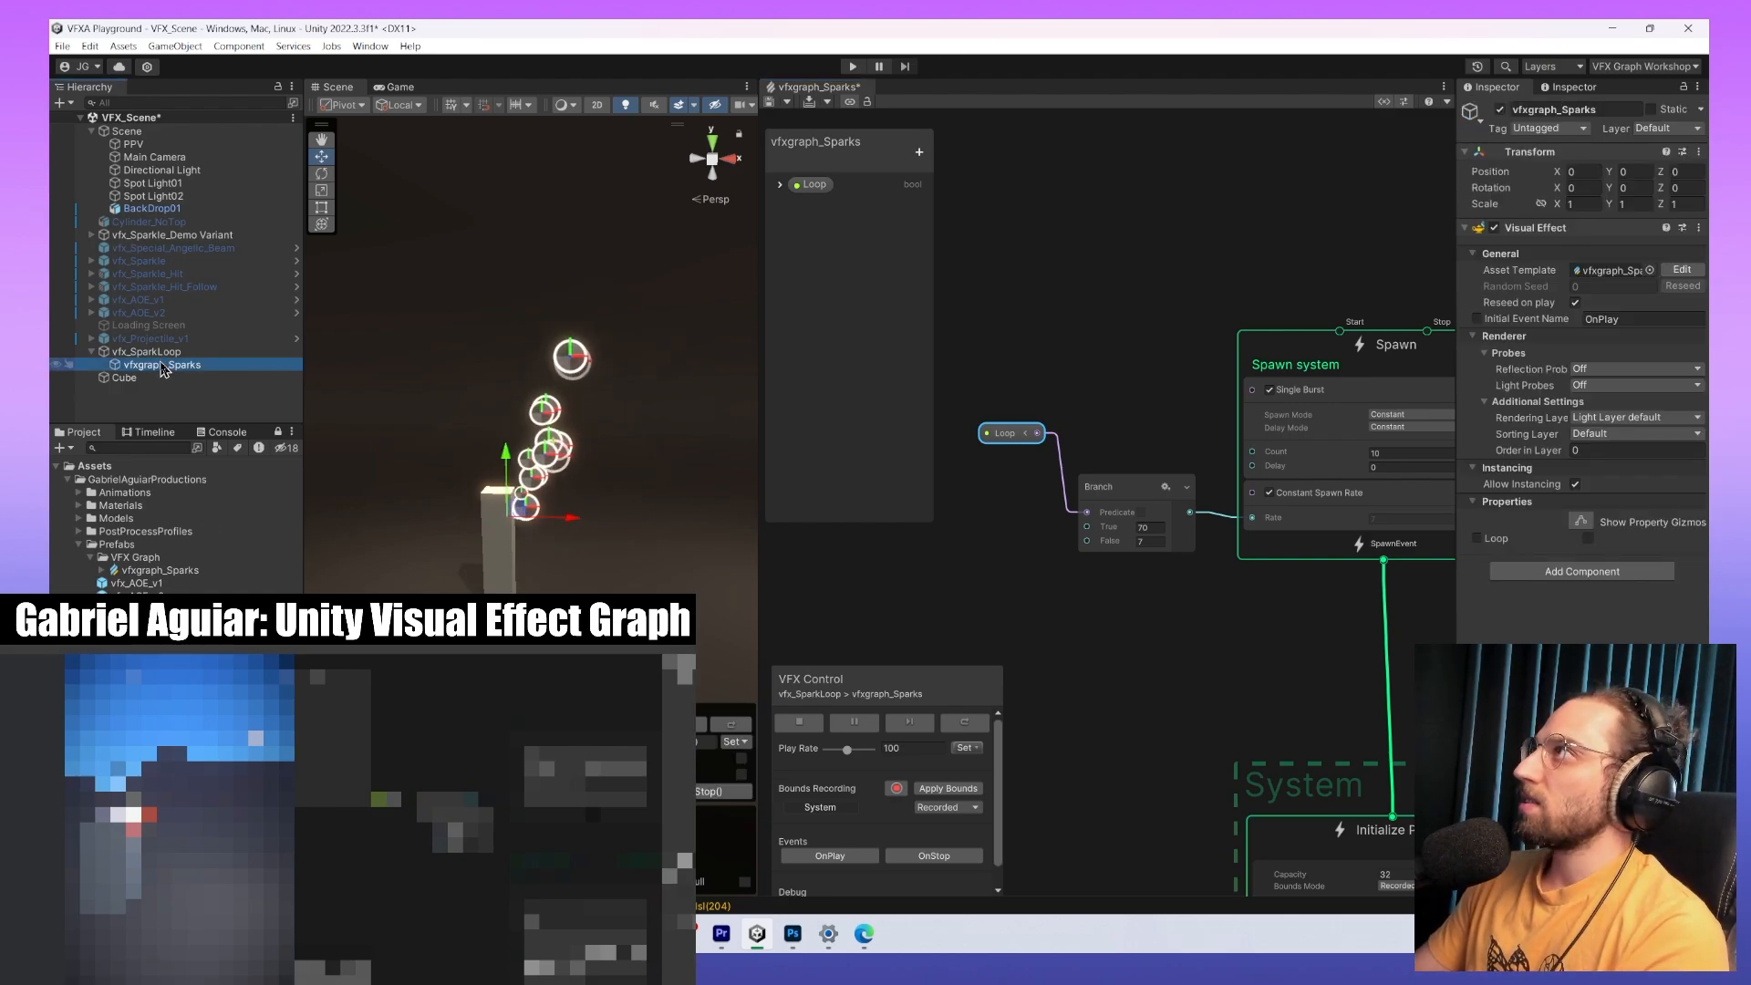
left_click(1478, 540)
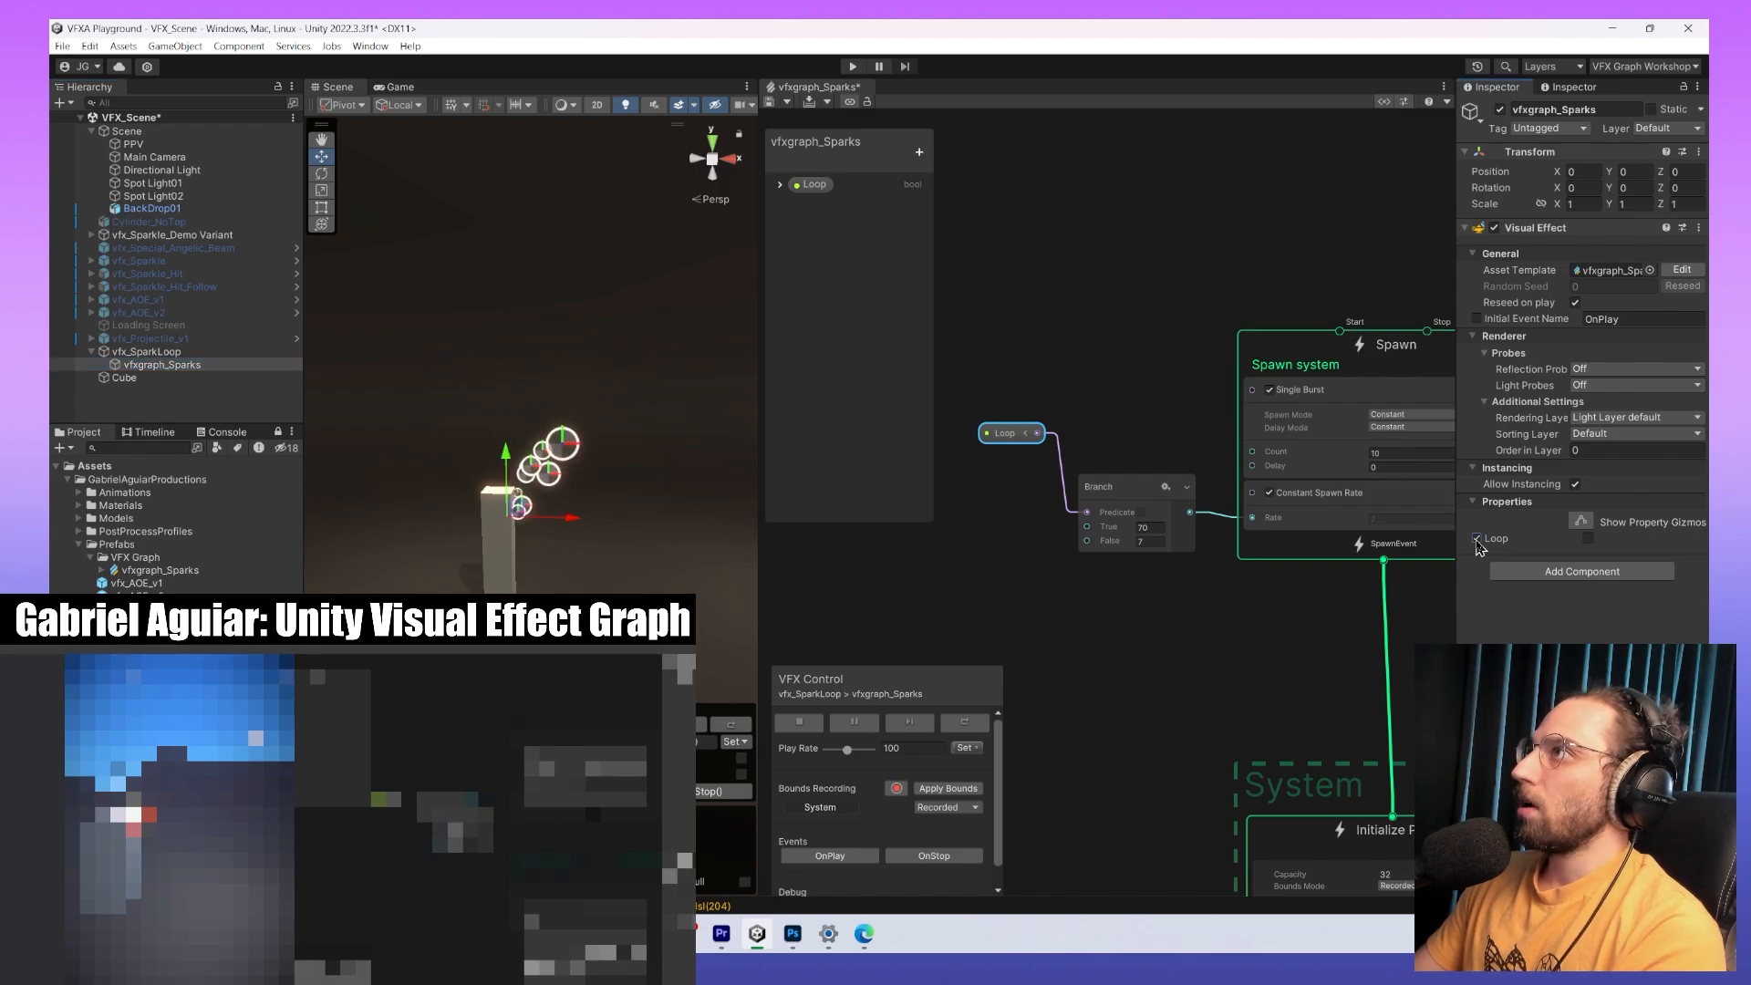
left_click(1478, 540)
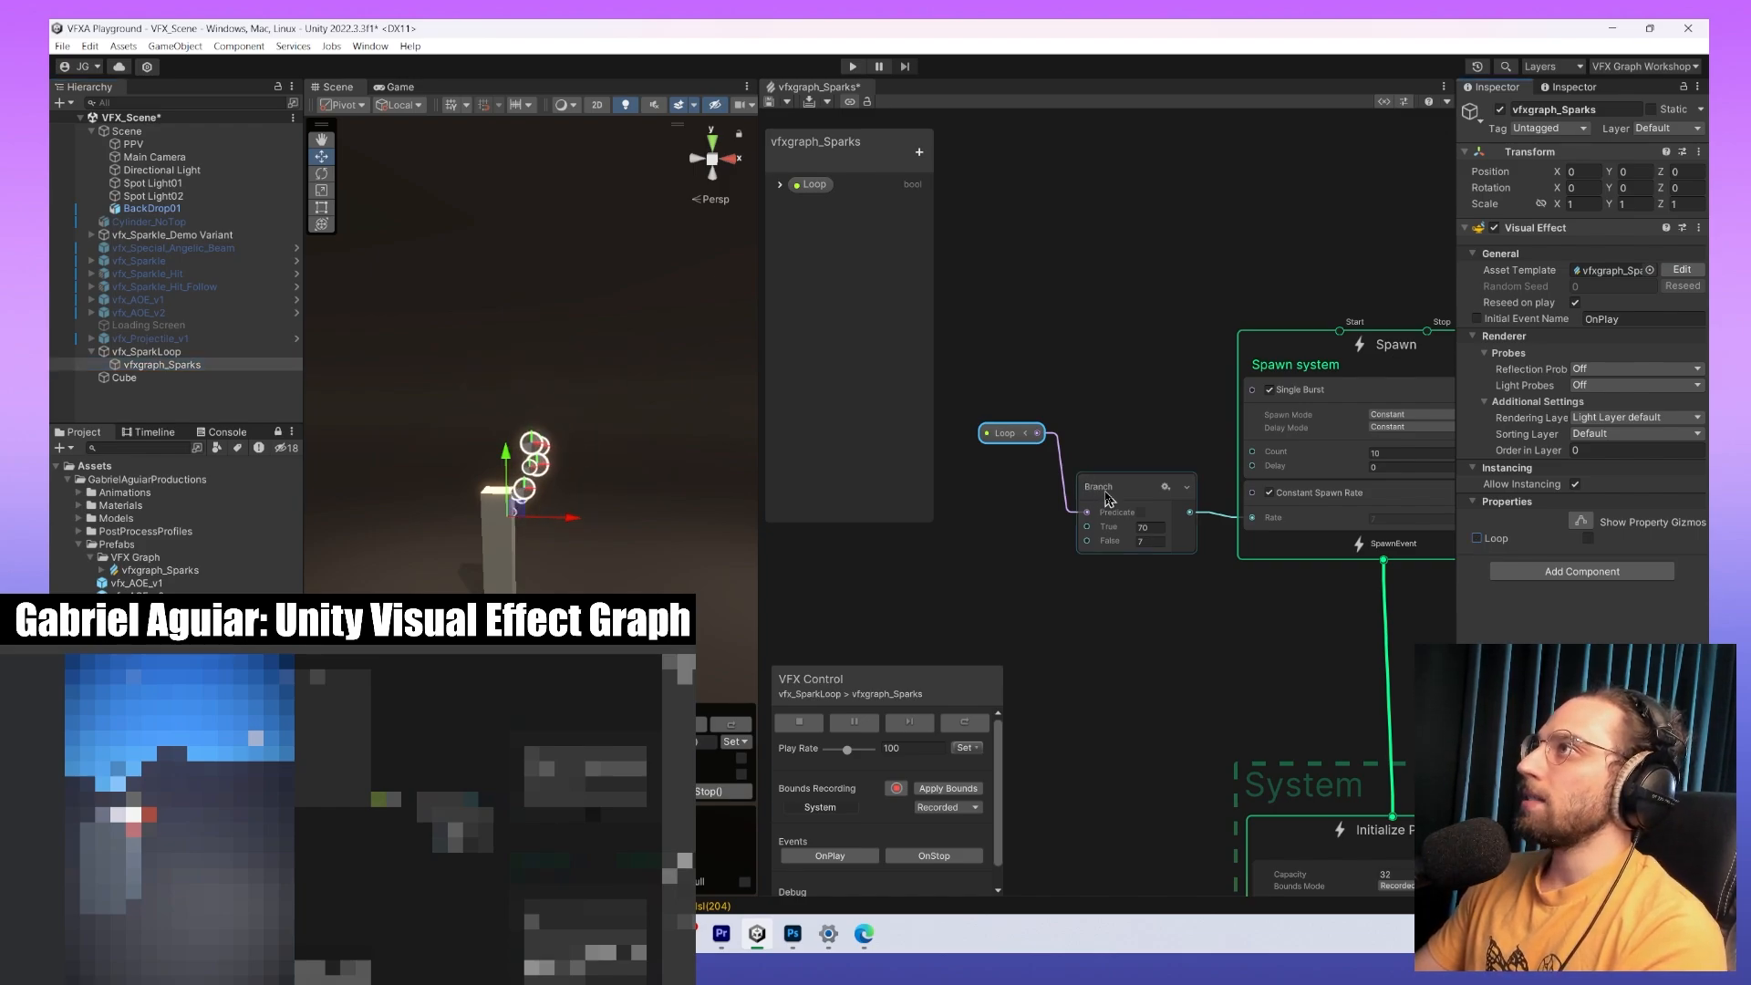
Turn off the Exposed setting of the Loop property and save the graph.
left_click(812, 184)
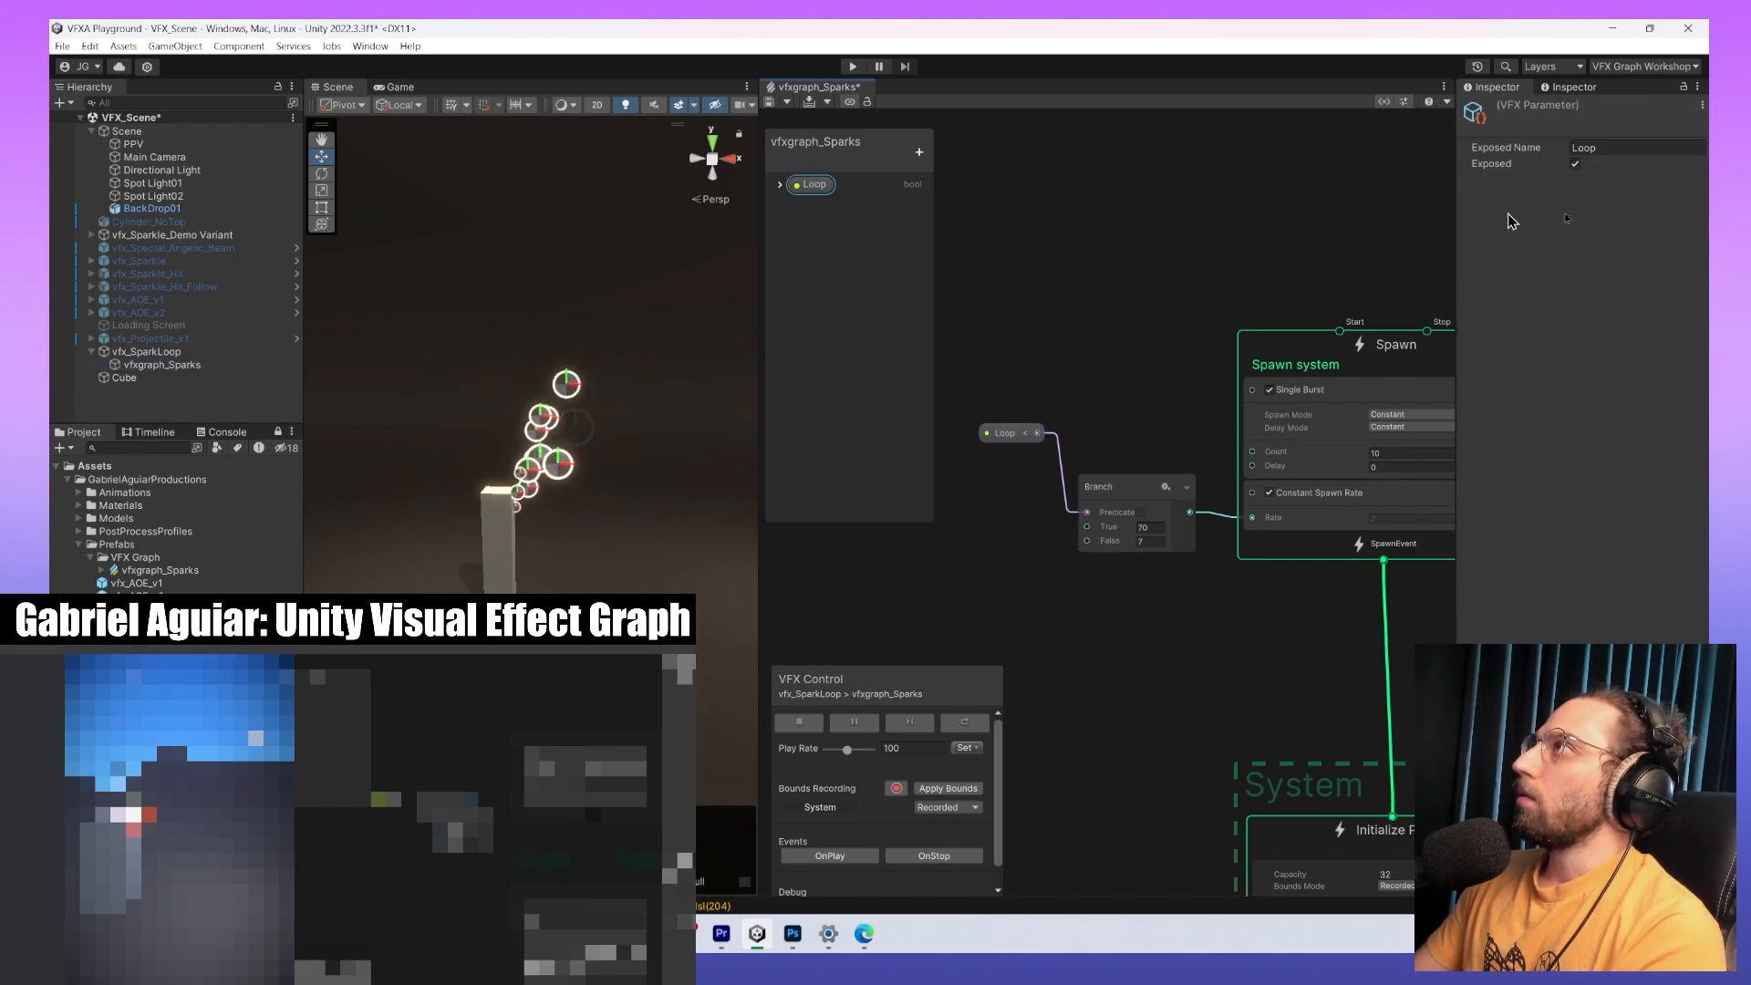
left_click(1575, 164)
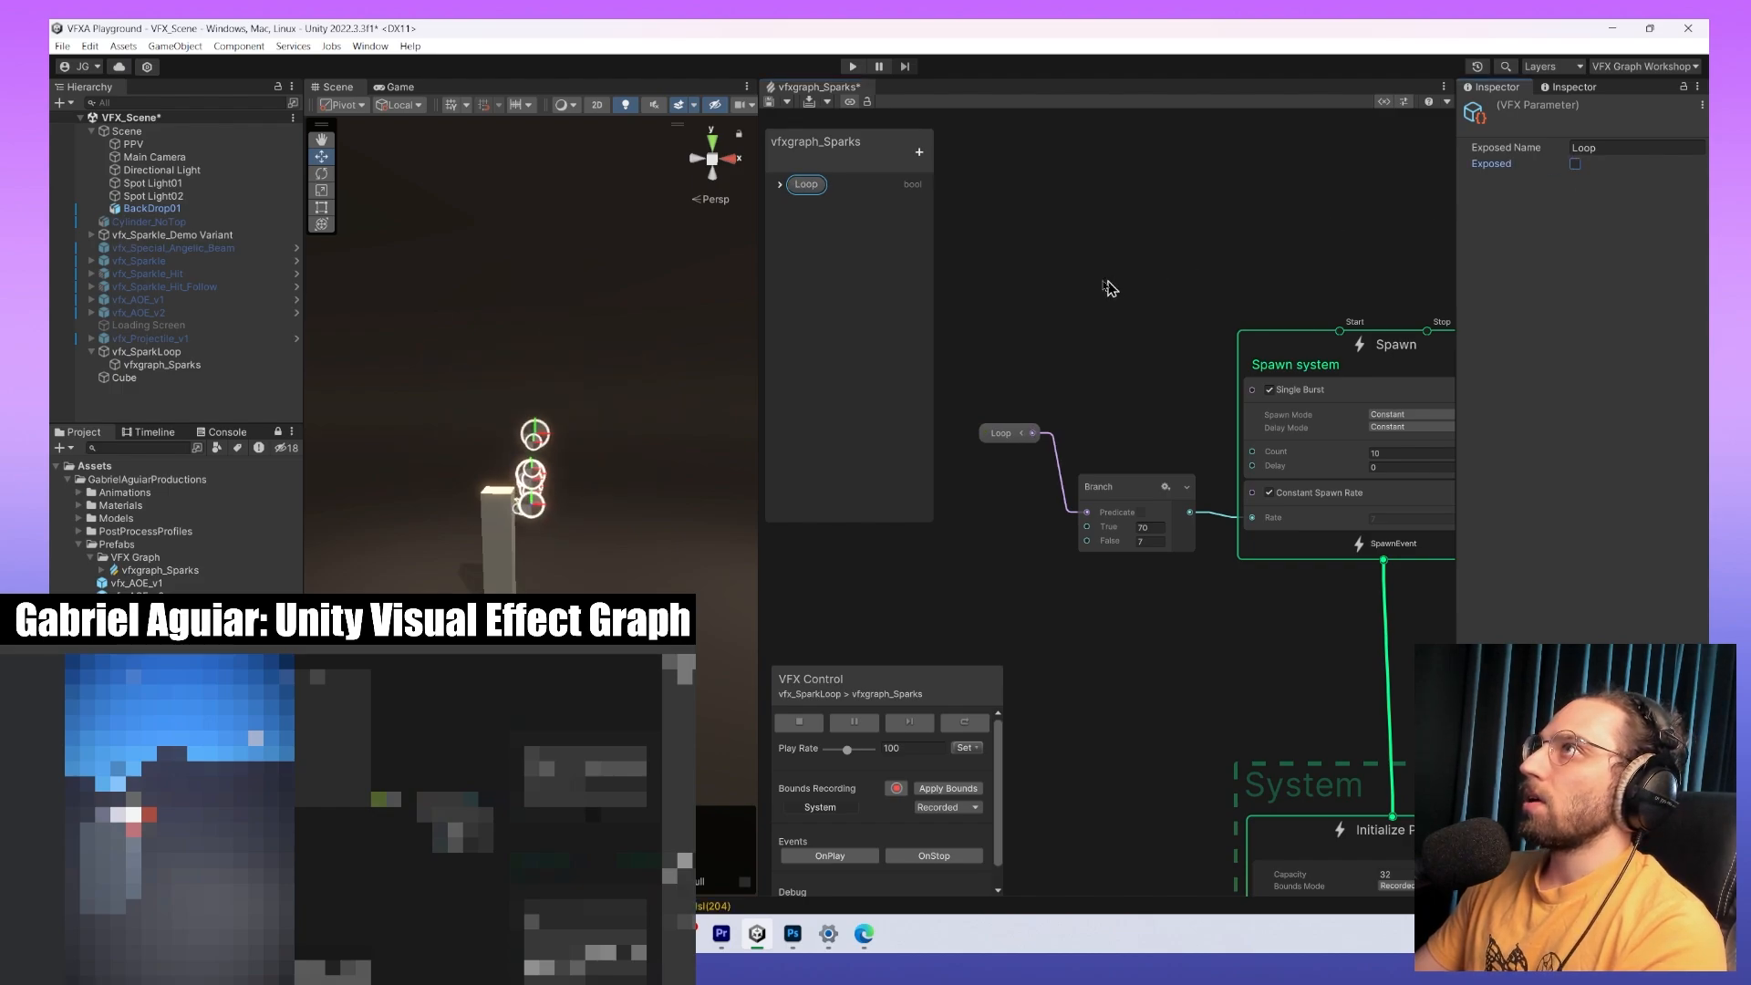
key("ctrl+s")
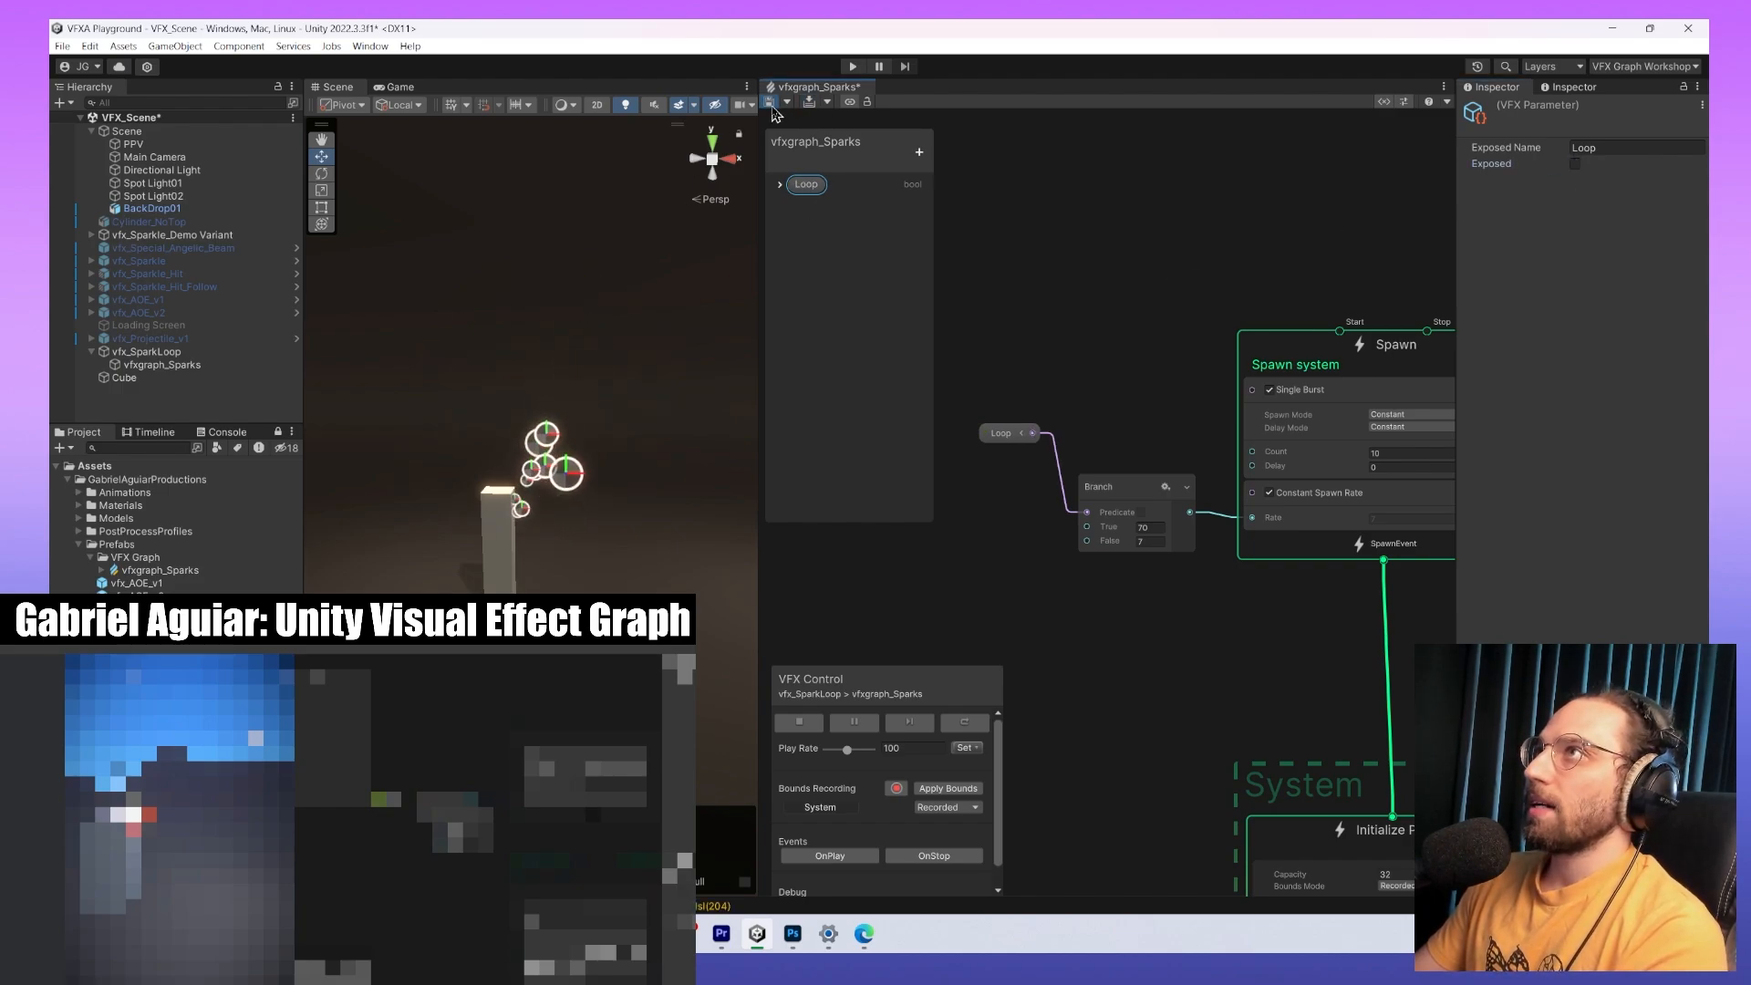
Turn the Exposed setting of the Loop property back on and save the graph.
left_click(108, 364)
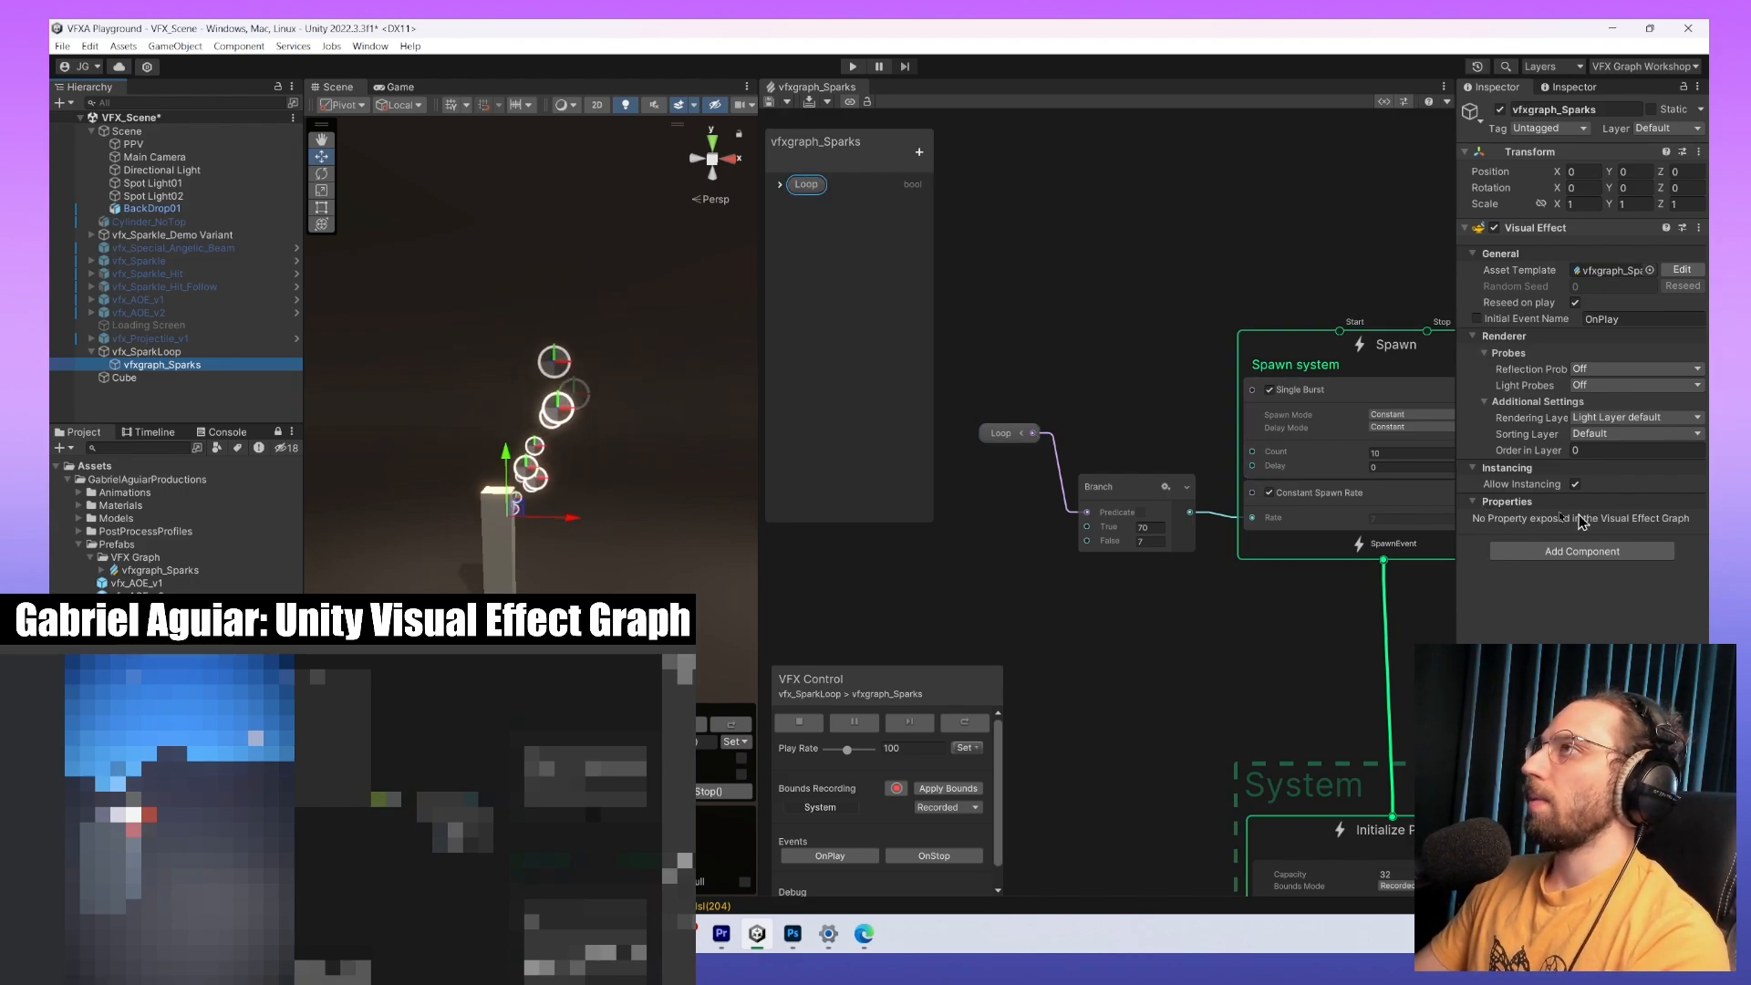
left_click(807, 186)
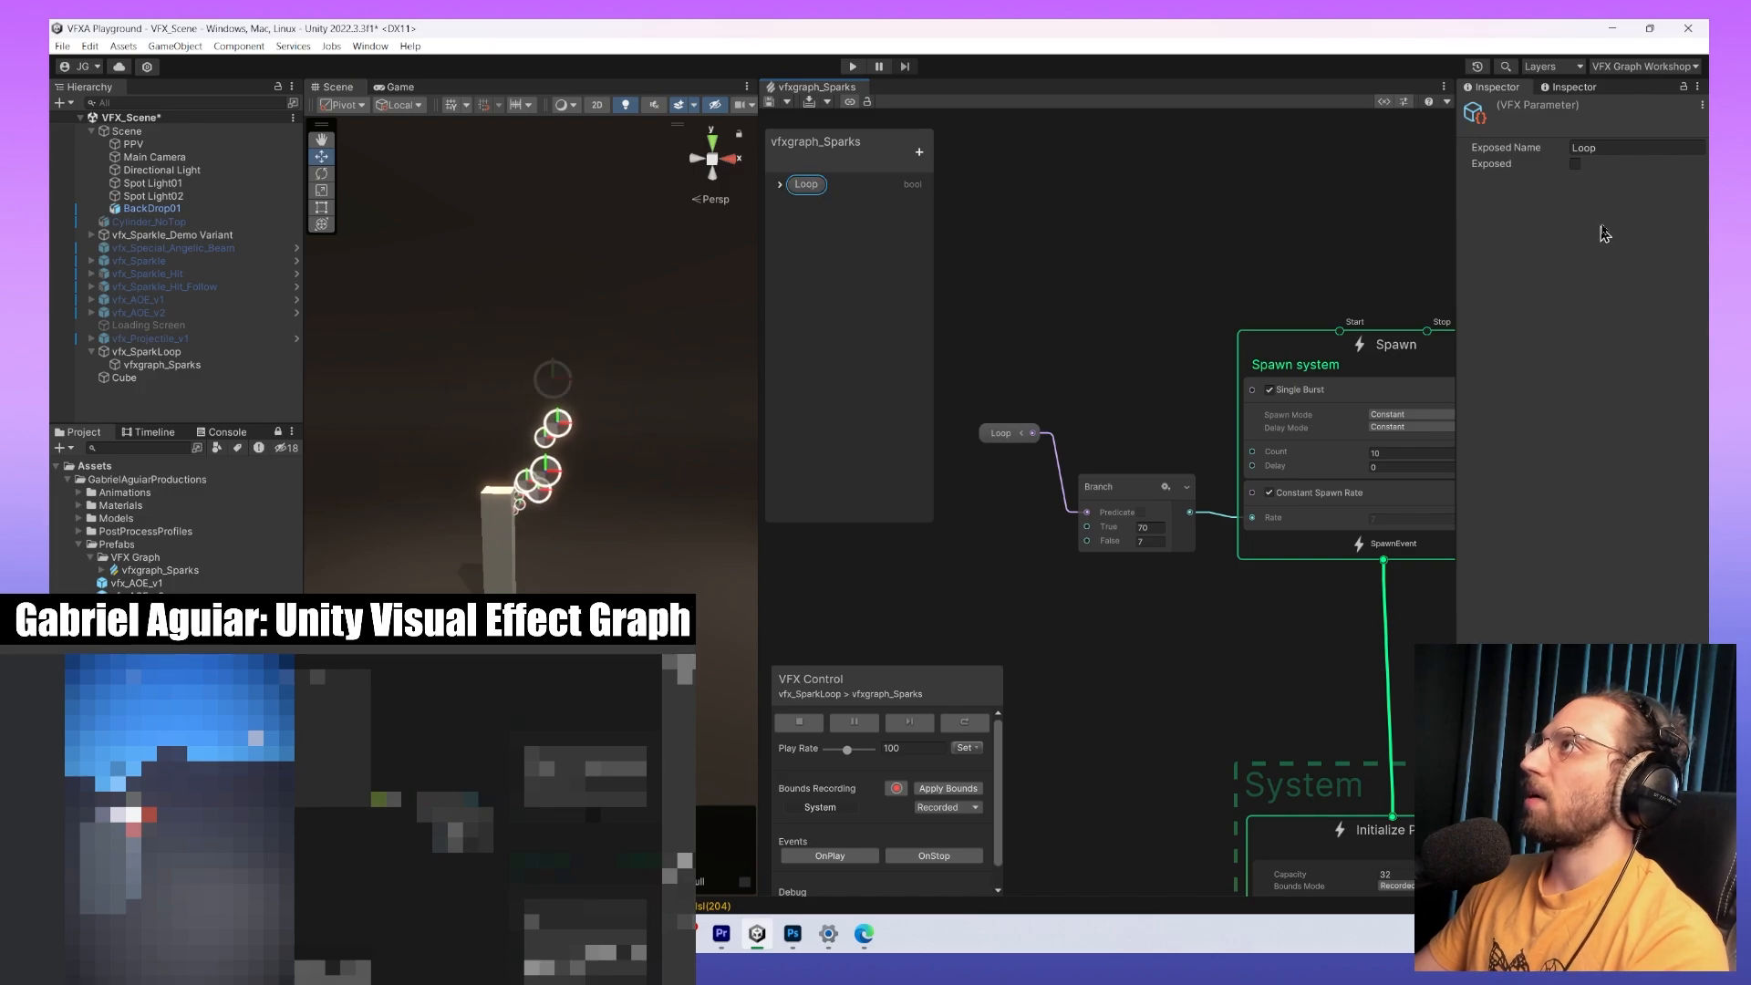
left_click(1575, 164)
left_click(771, 104)
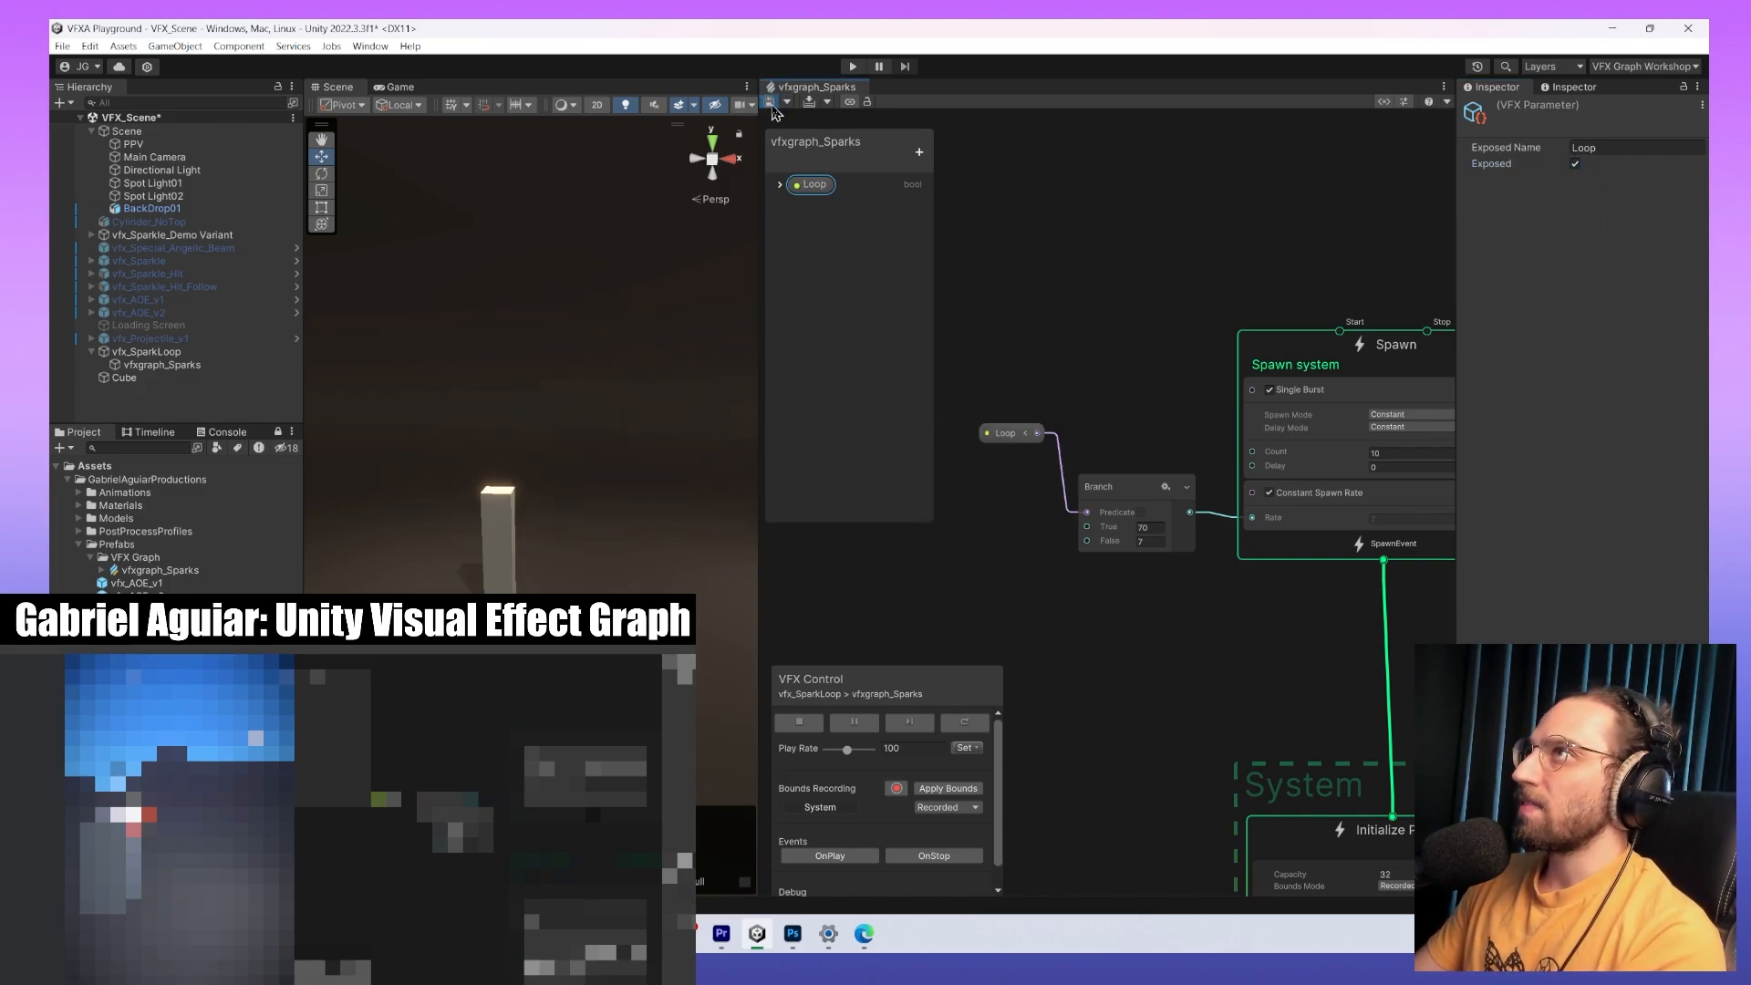
Check the exposed Loop property on the vfxgraph_Sparks object by toggling its override.
left_click(153, 365)
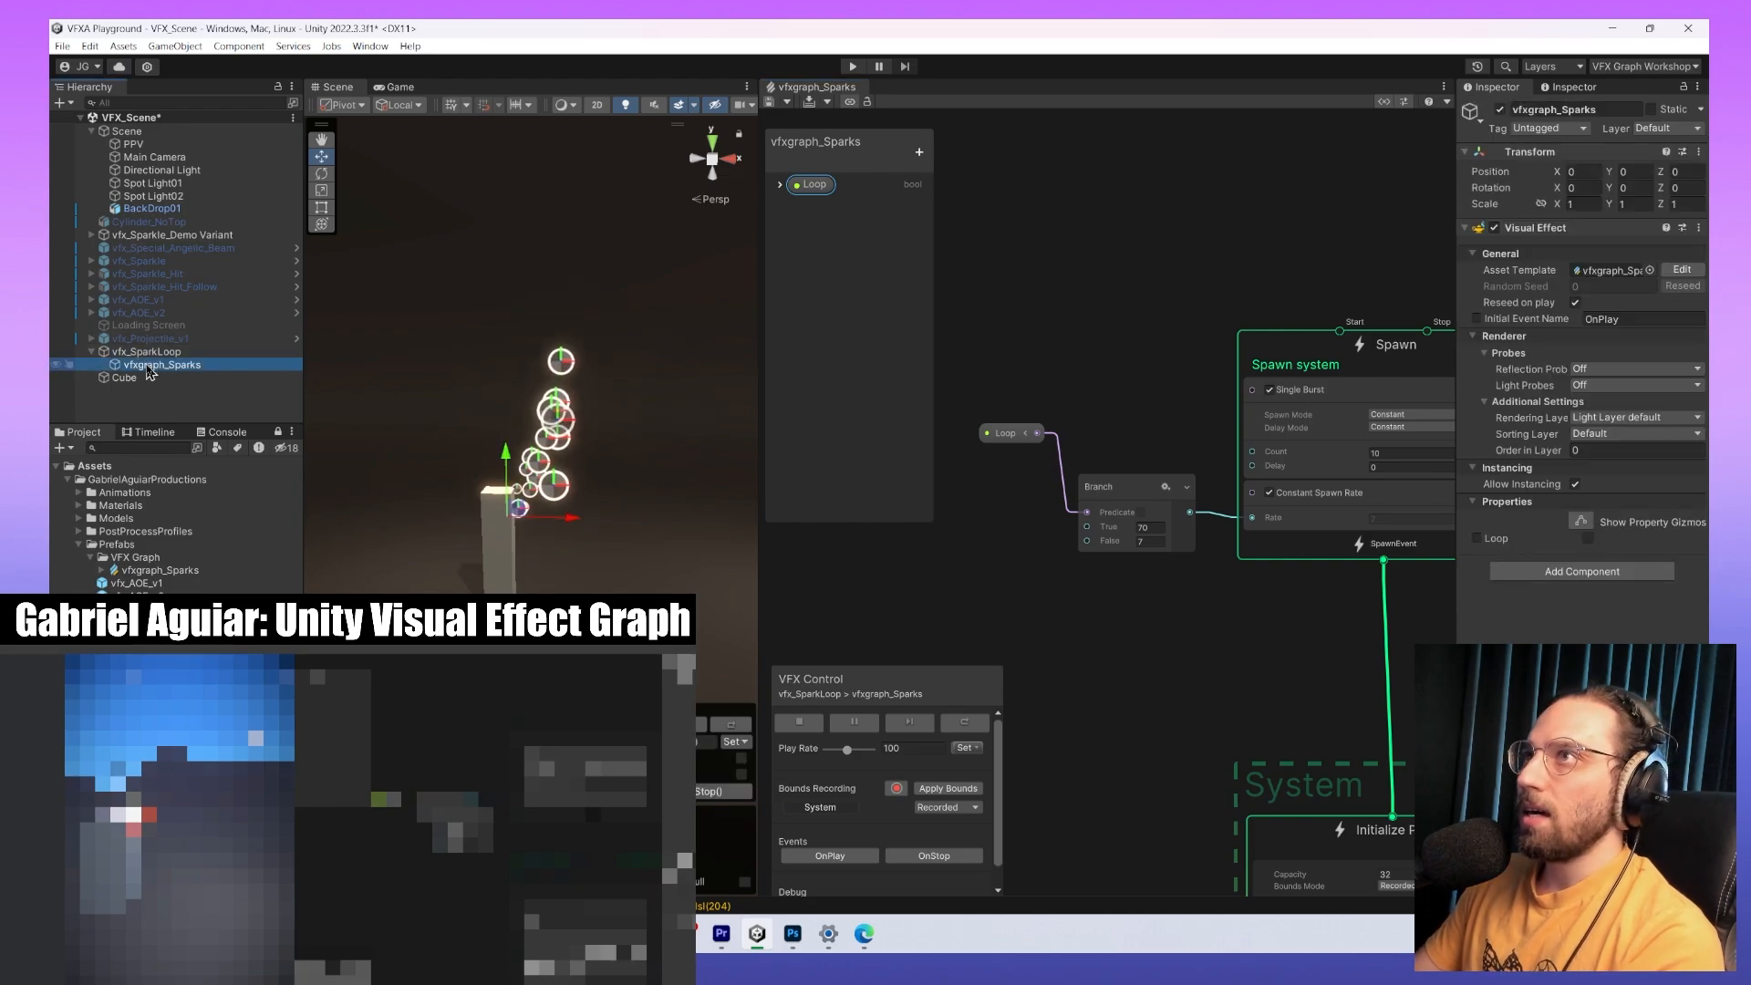
left_click(1477, 540)
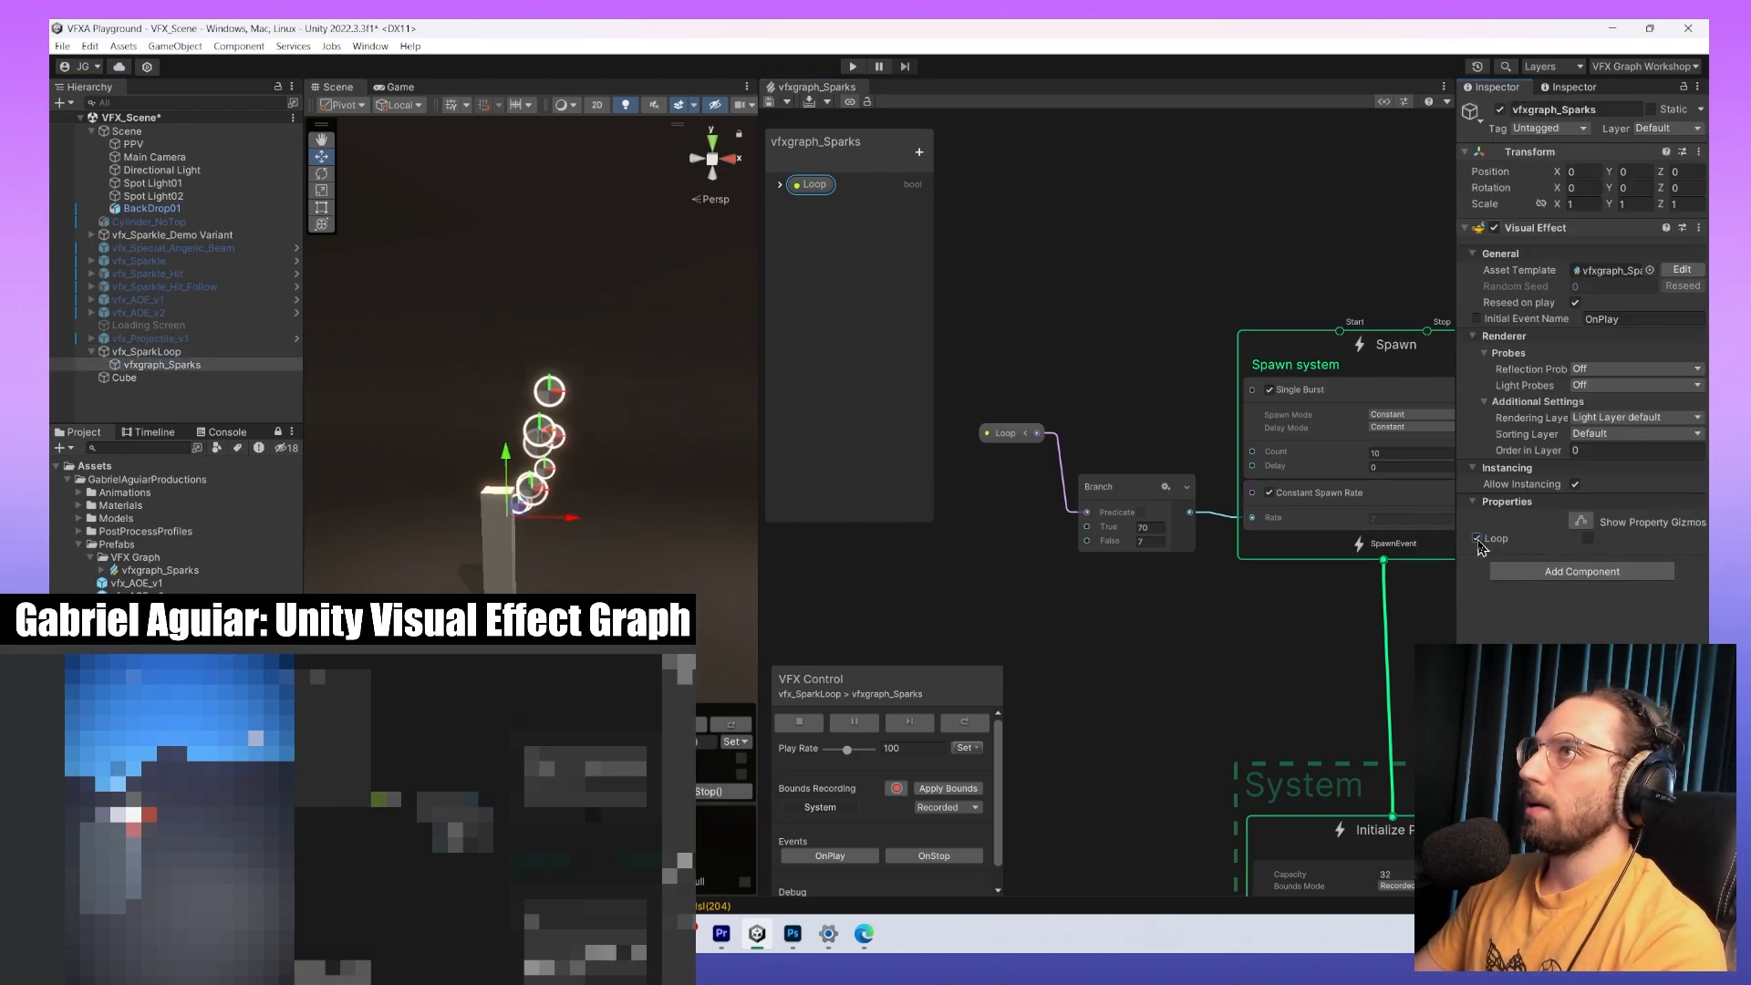
middle_click_drag(1294, 631, 1250, 632)
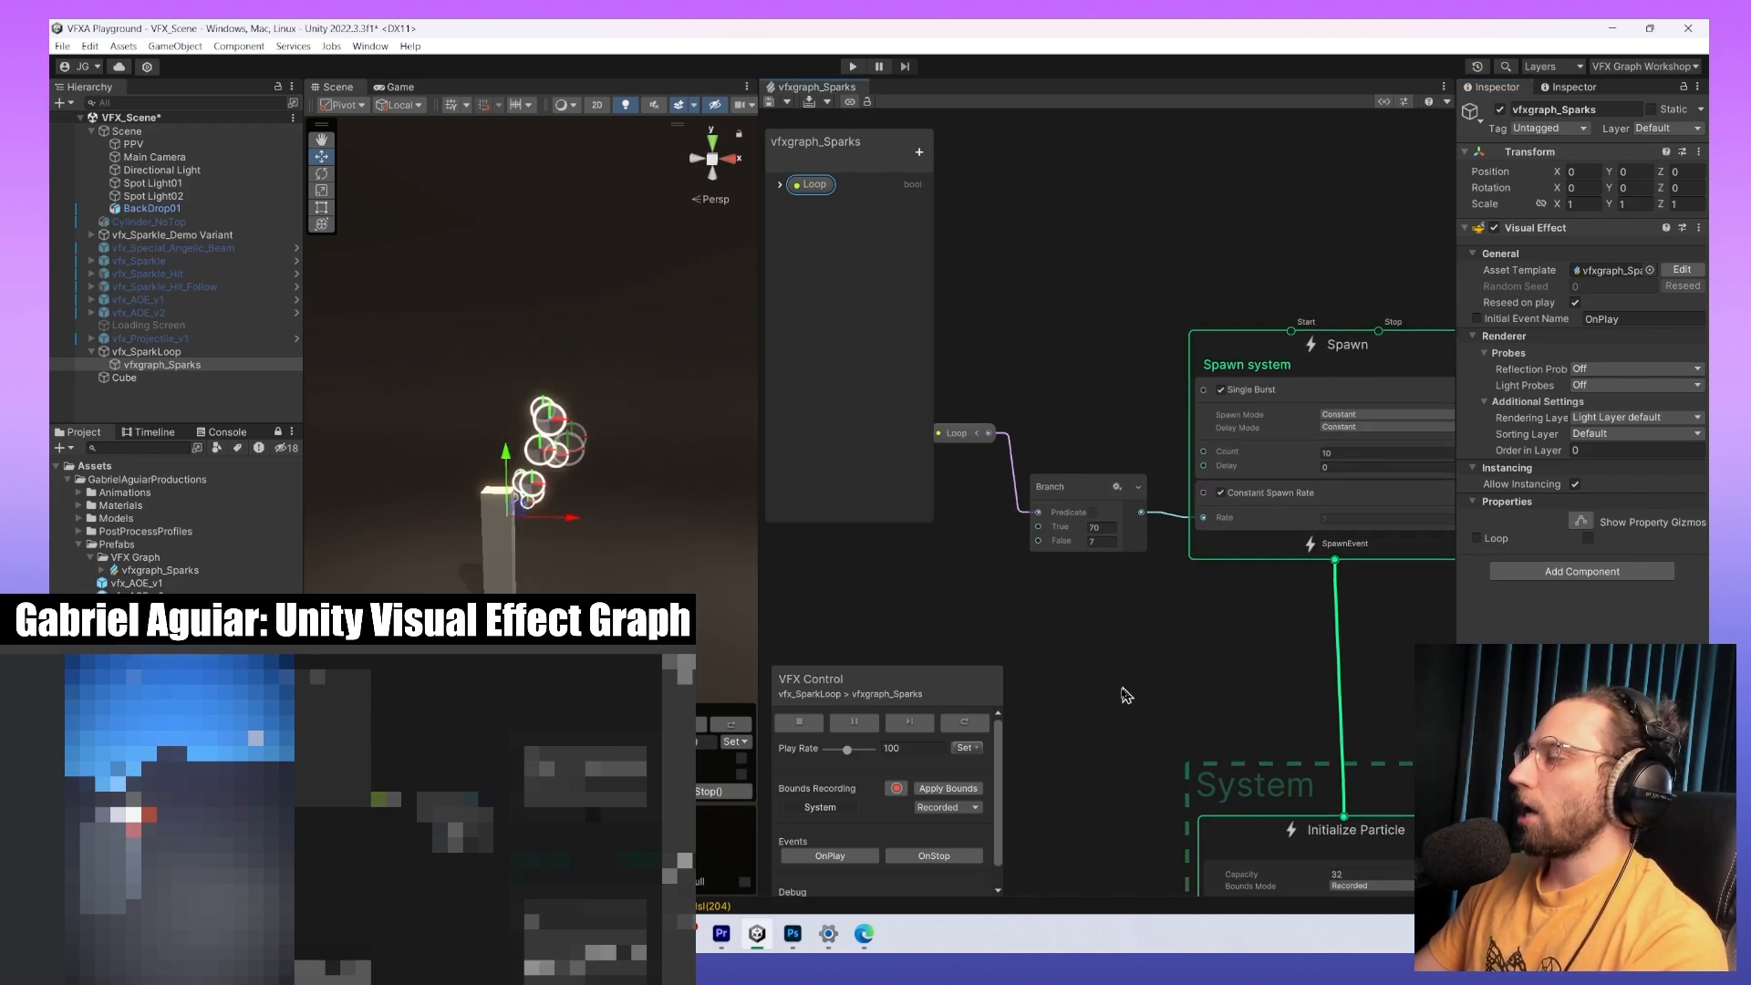
middle_click_drag(1137, 719, 1172, 707)
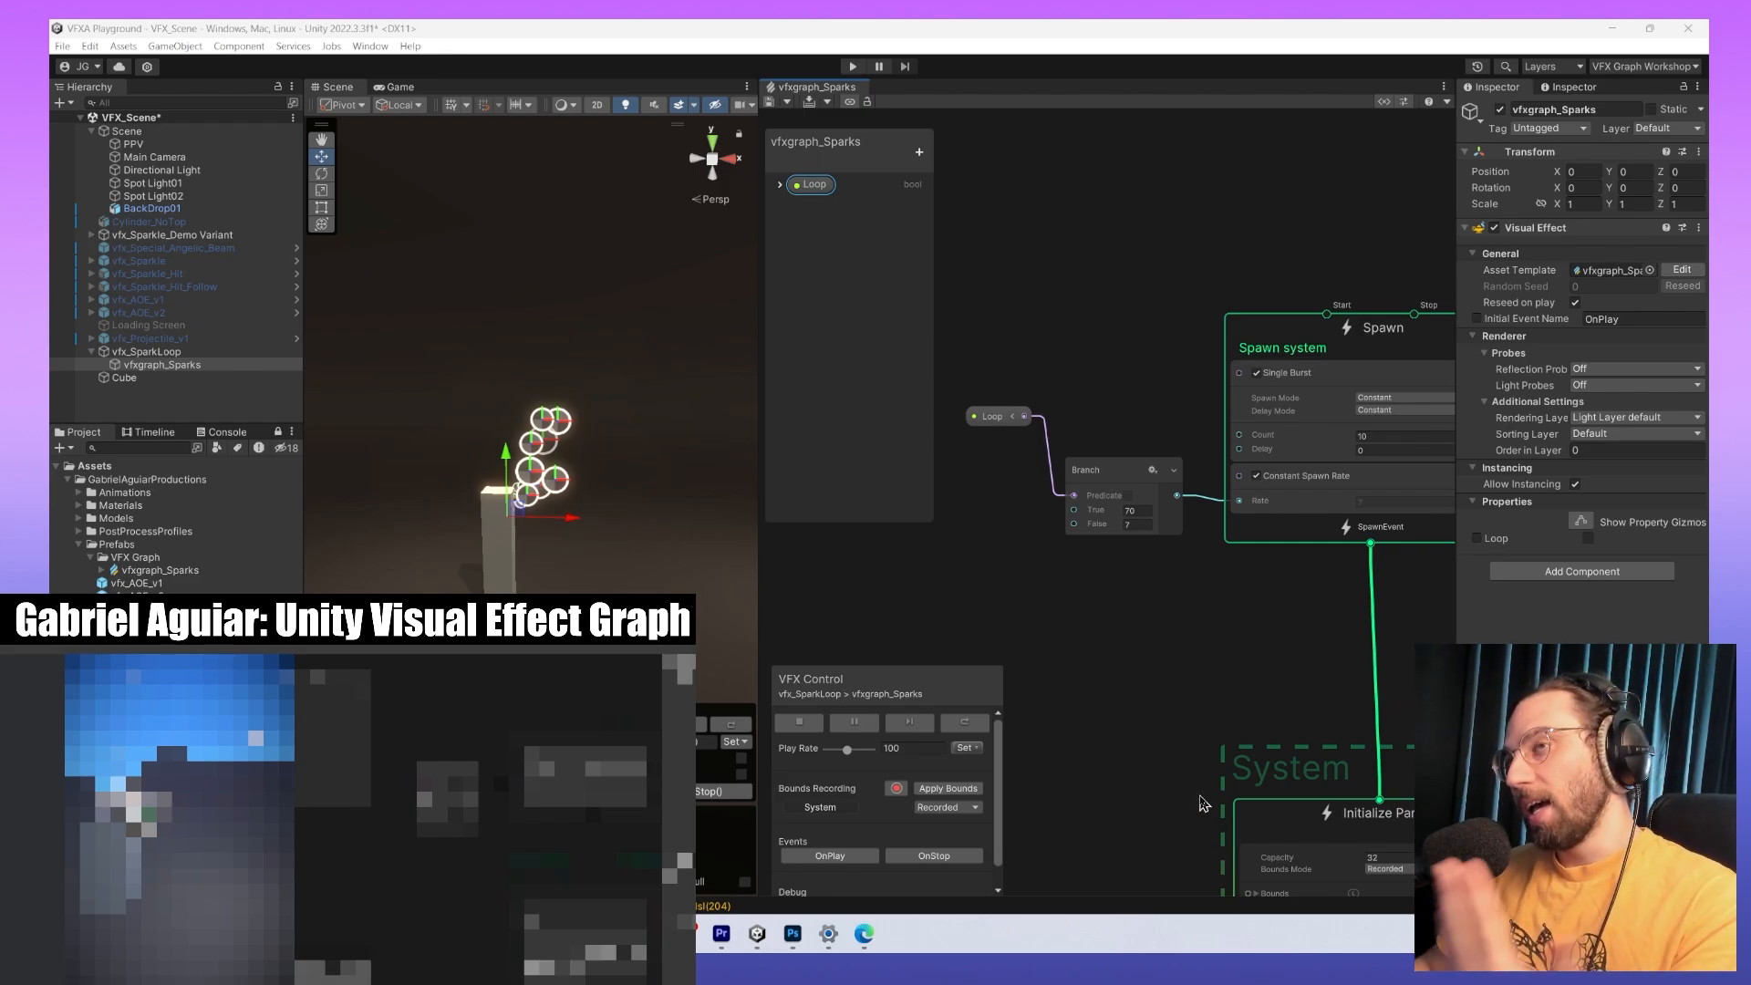
Activate the vfx_Projectile_v1 object, widen the Scene view and examine the projectile effect up close.
left_click(173, 338)
middle_click_drag(447, 383, 678, 383)
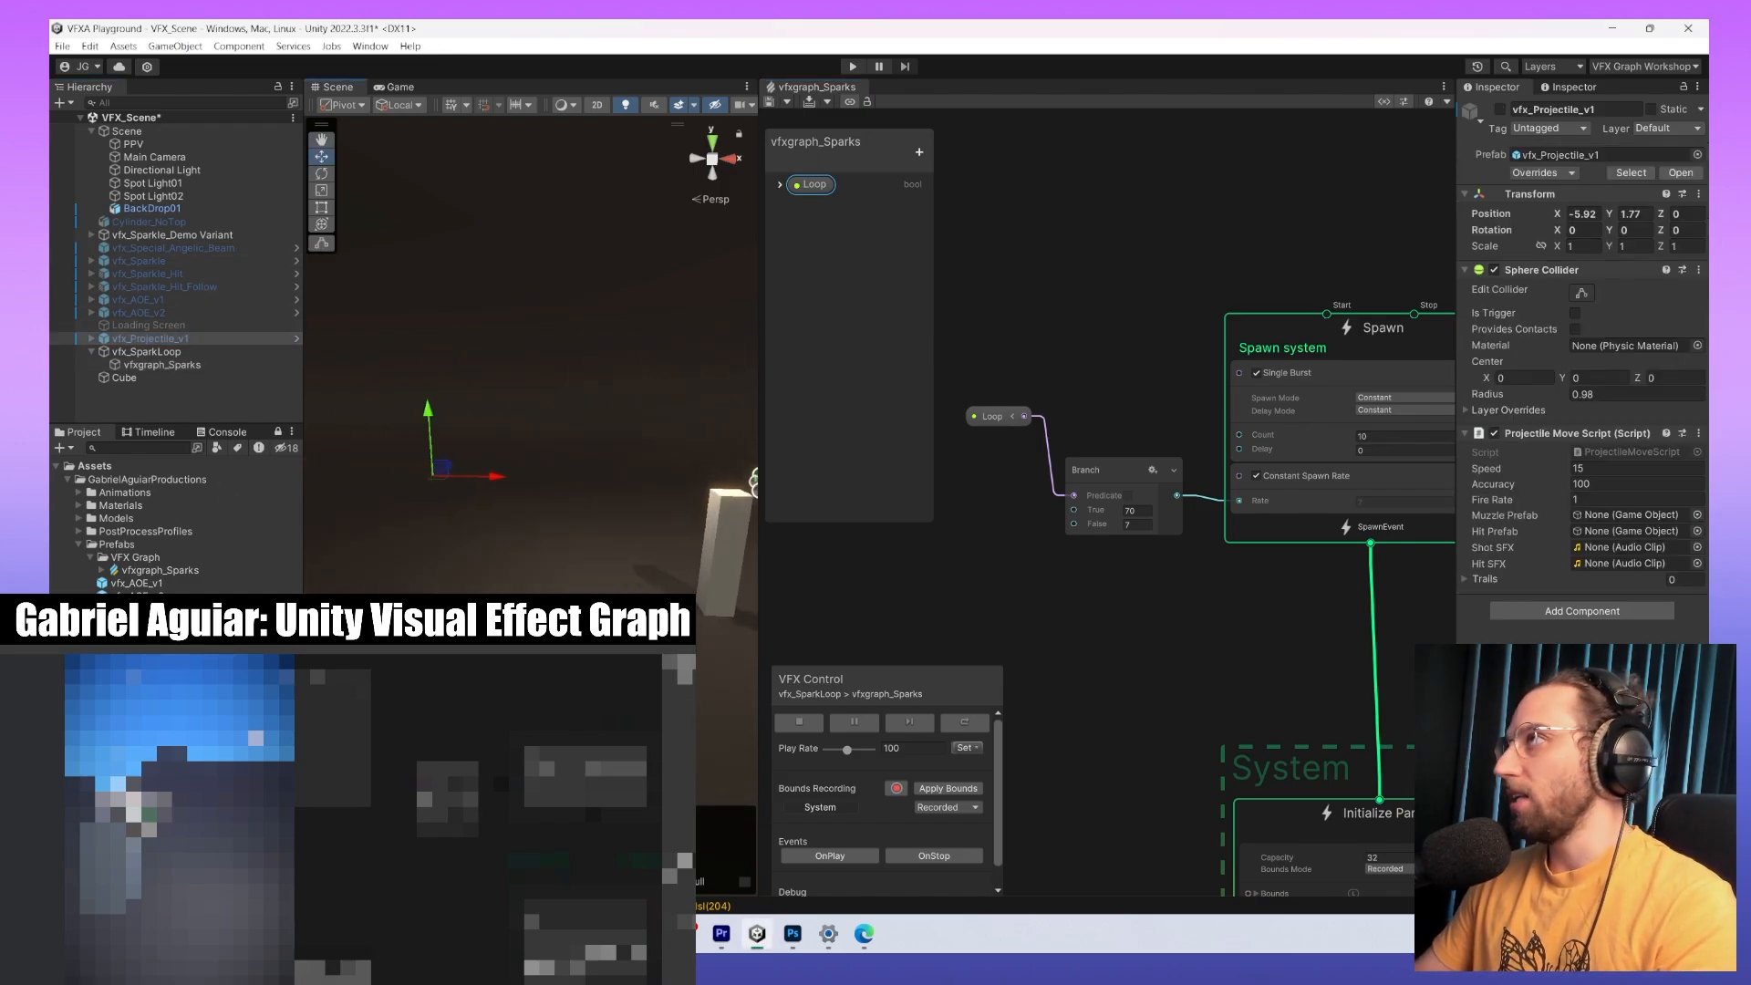
left_click(1500, 108)
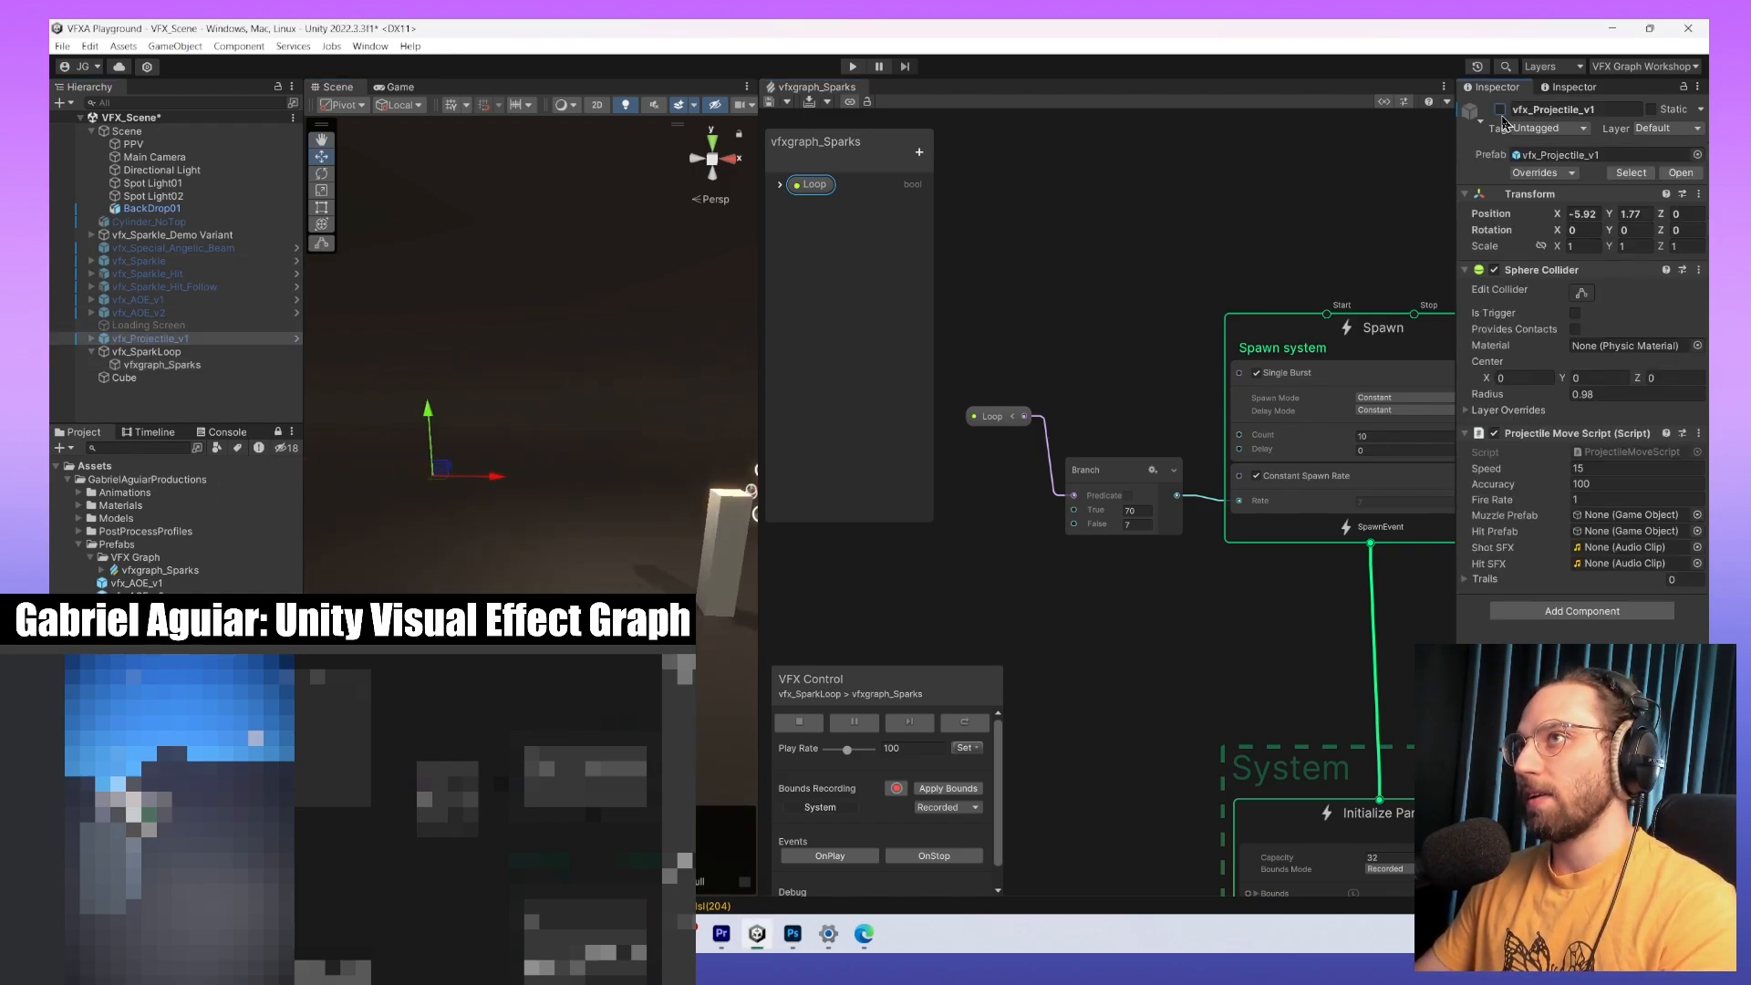
middle_click_drag(514, 501, 611, 473)
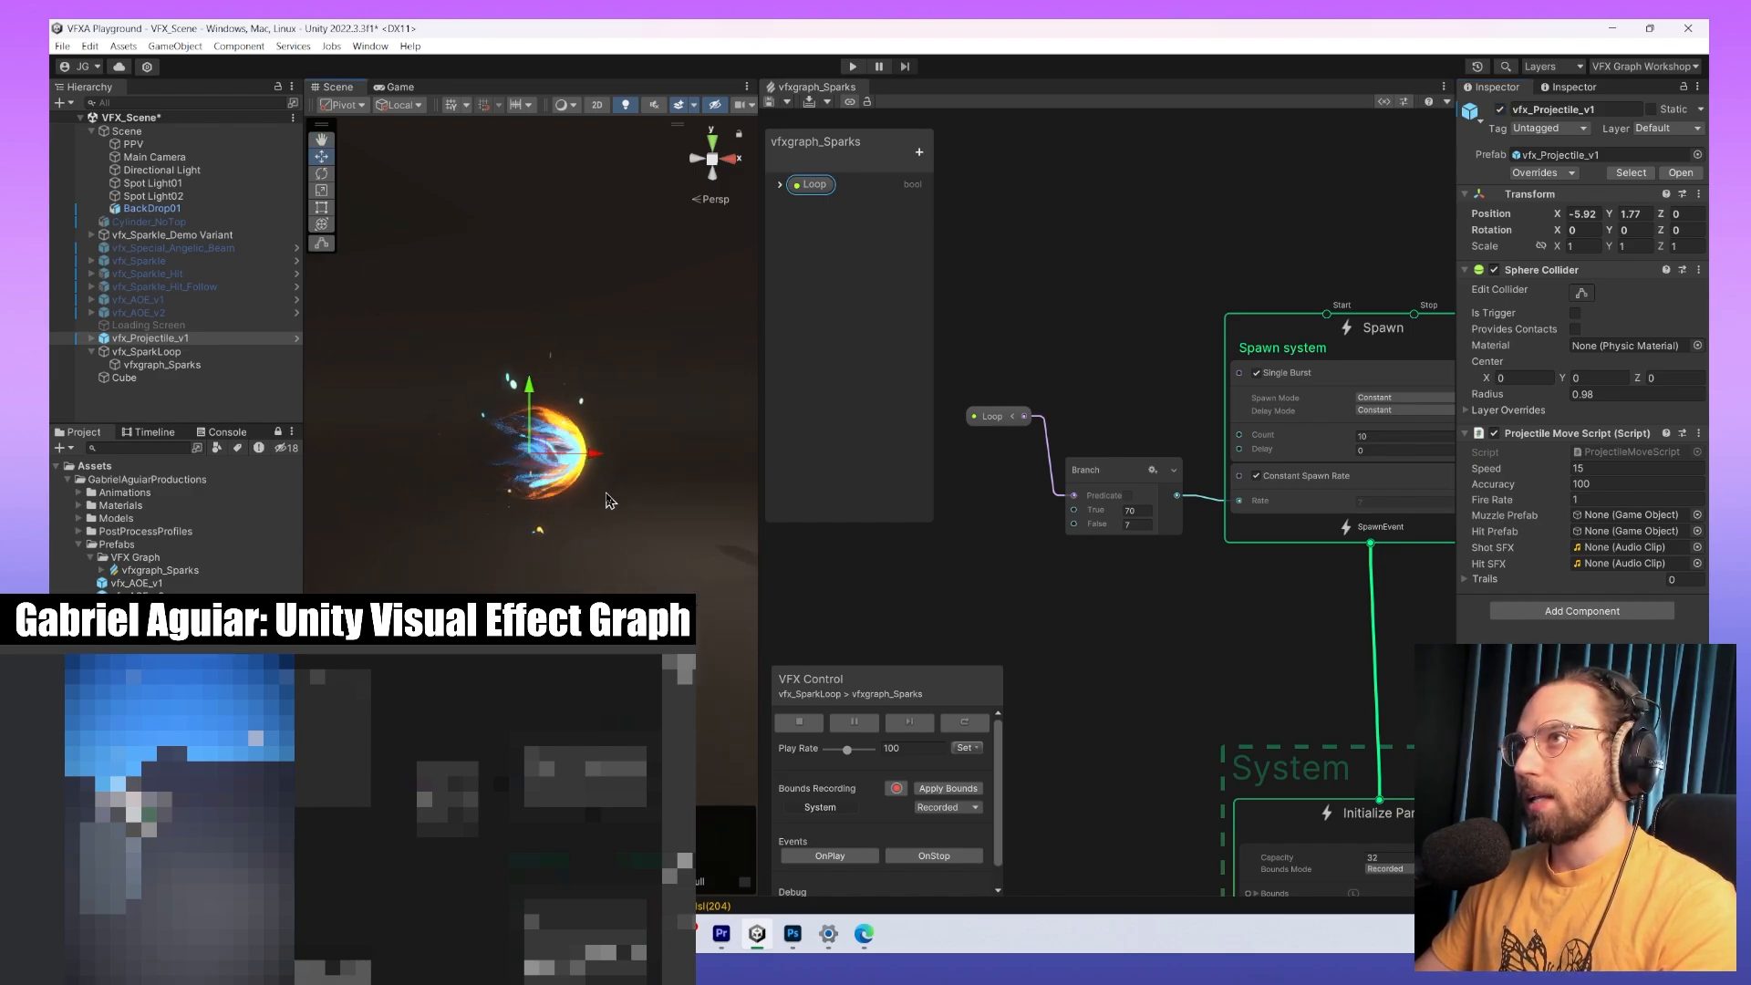
scroll(613, 479, "up", 7)
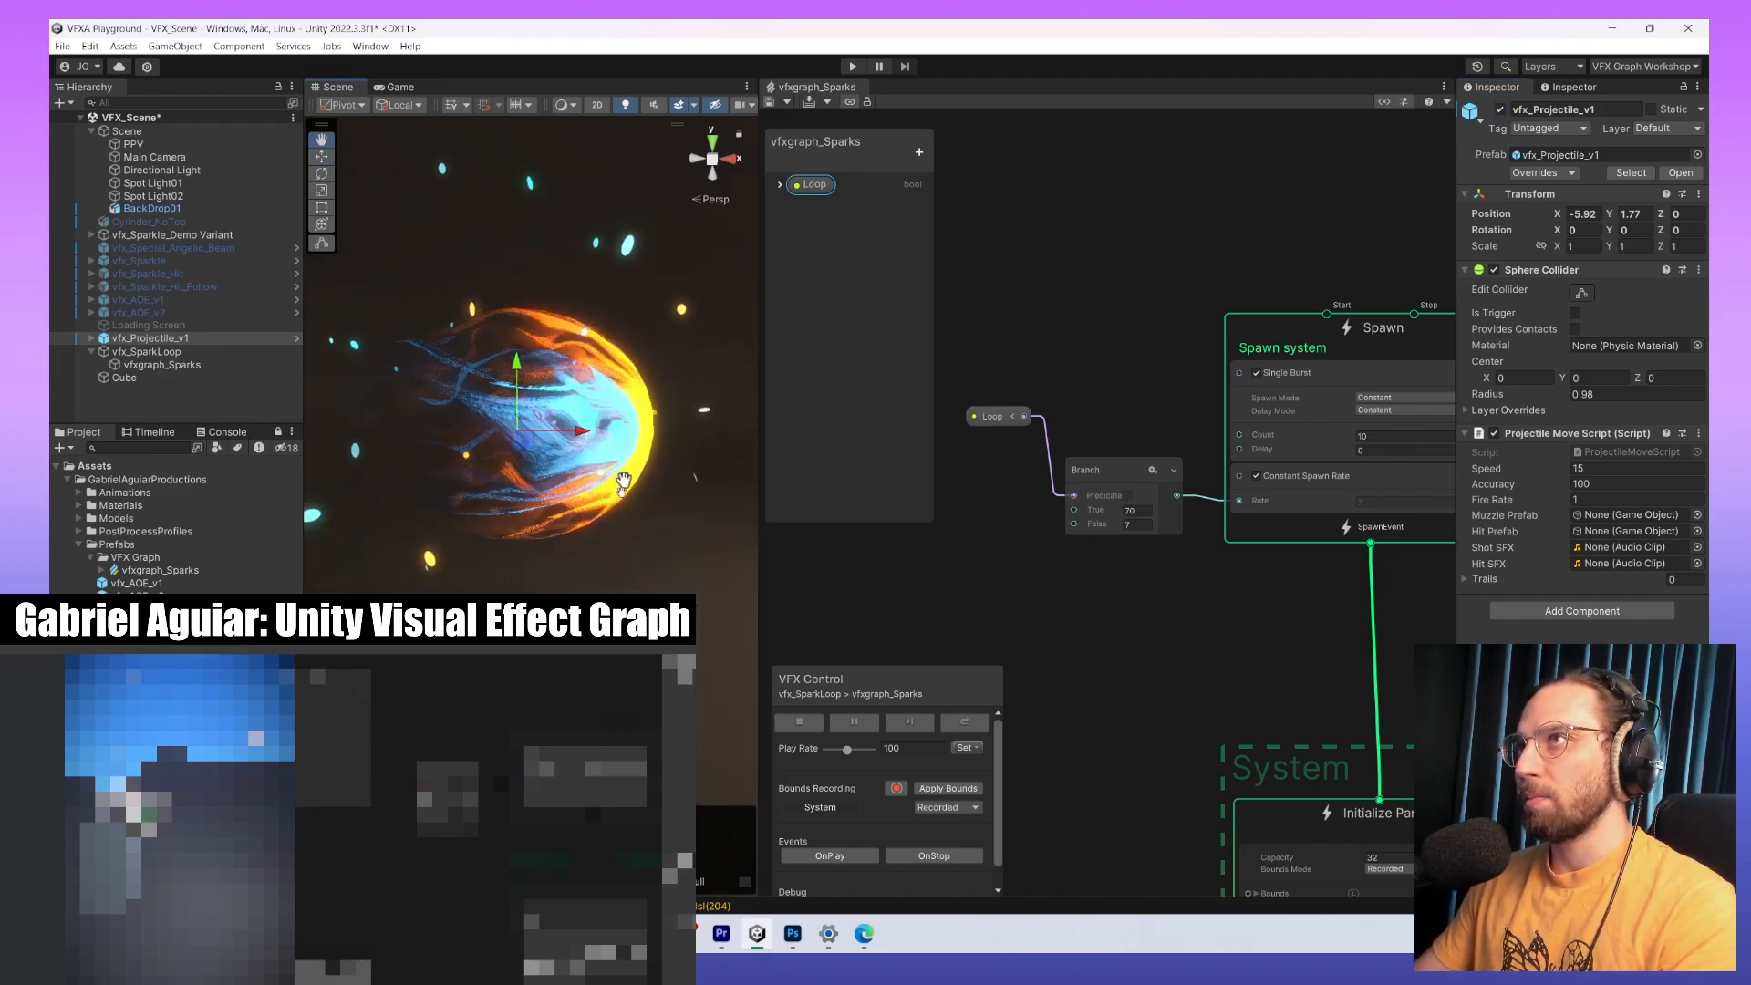
left_click_drag(616, 480, 551, 591, "alt")
left_click_drag(760, 505, 1001, 505)
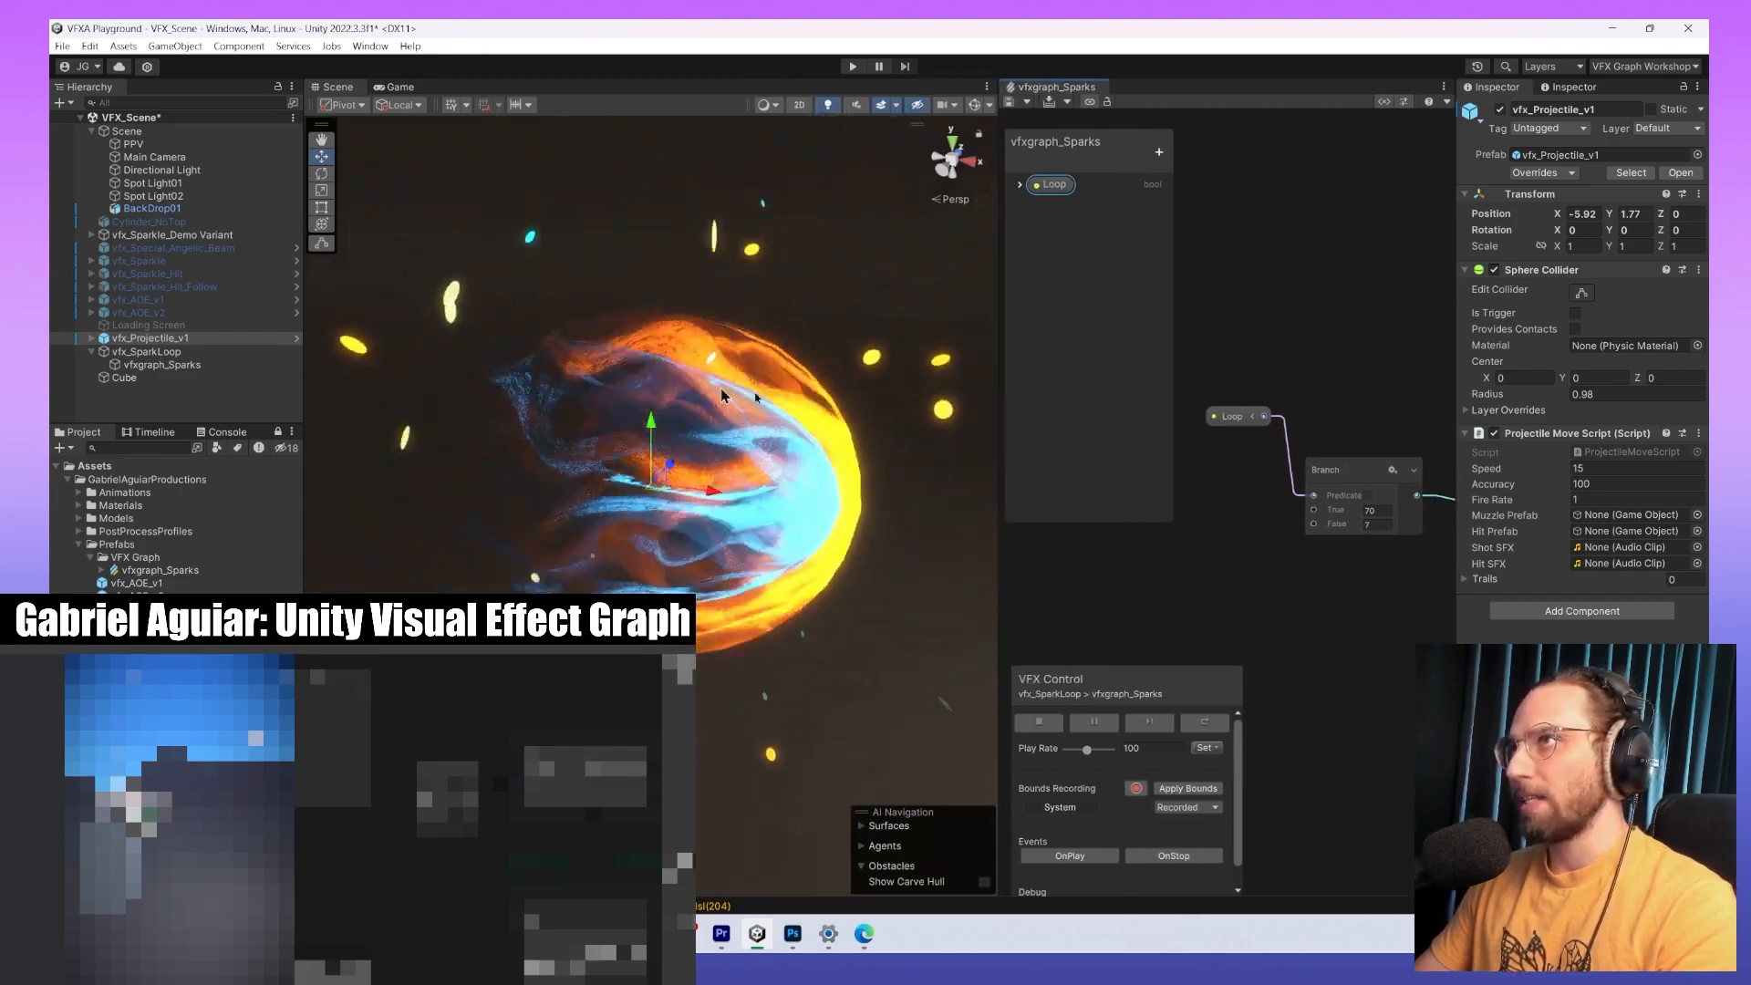
scroll(684, 559, "down", 6)
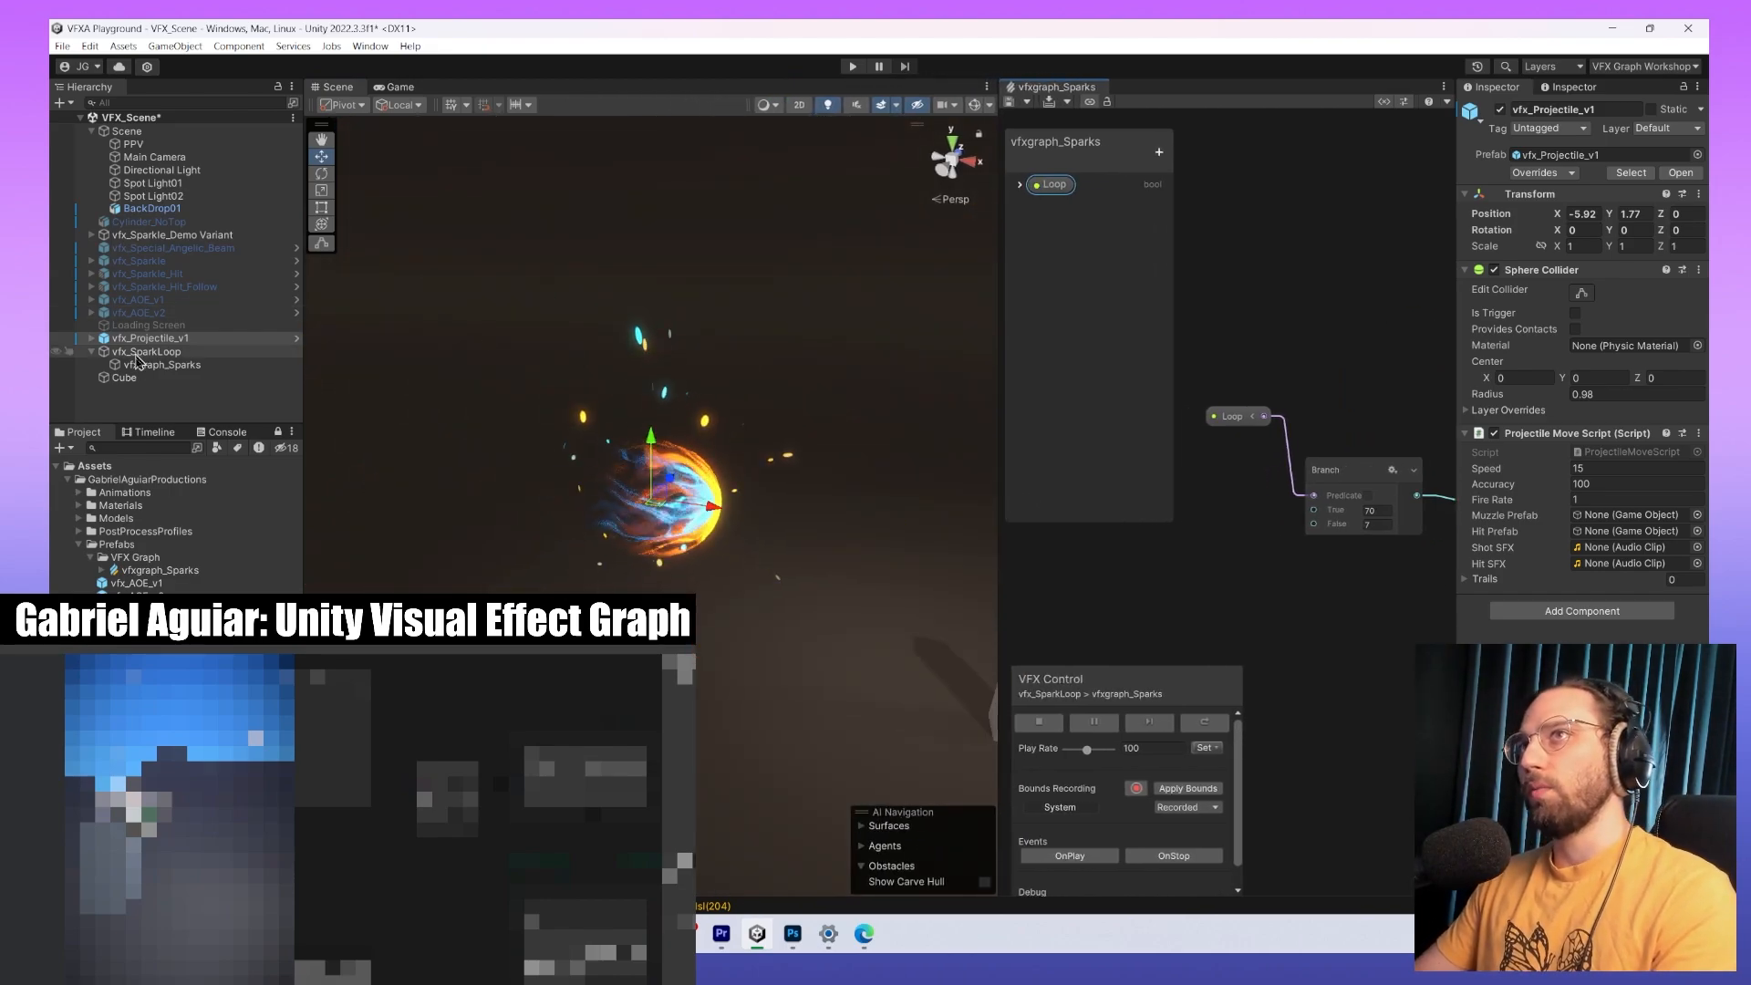
Set the Trail Renderer's Time to 1000 on the Trail child of vfx_Projectile_v1.
left_click(92, 339)
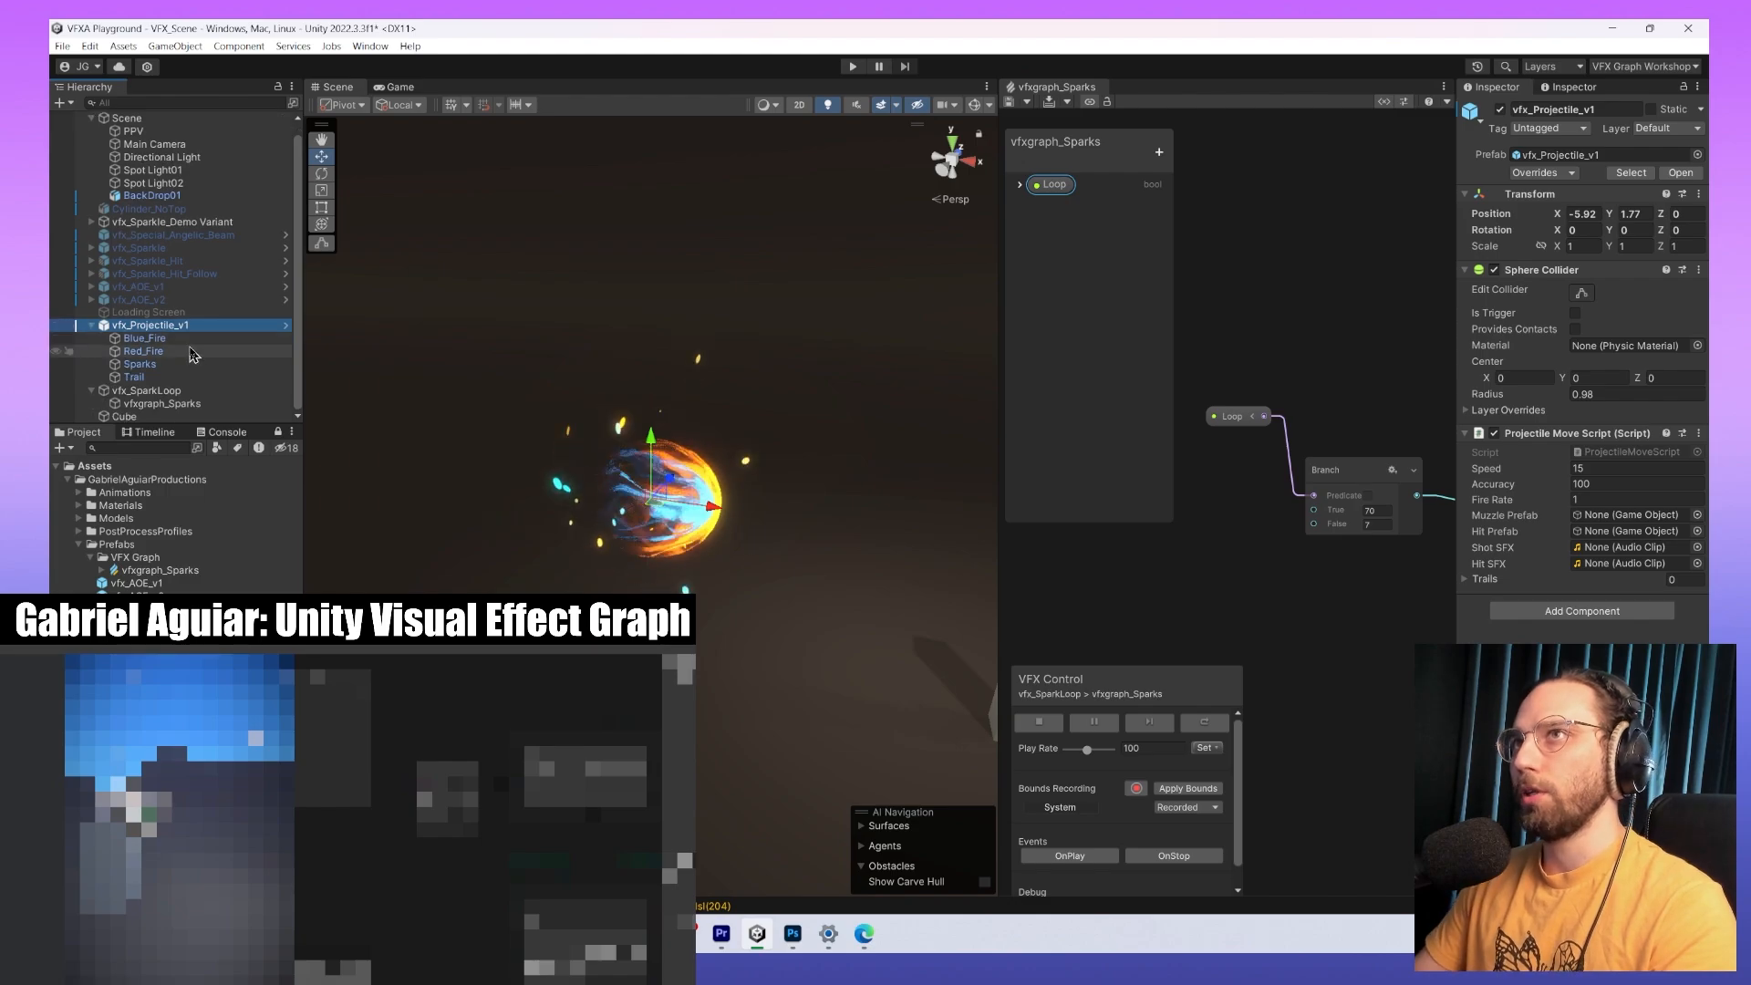
left_click(176, 379)
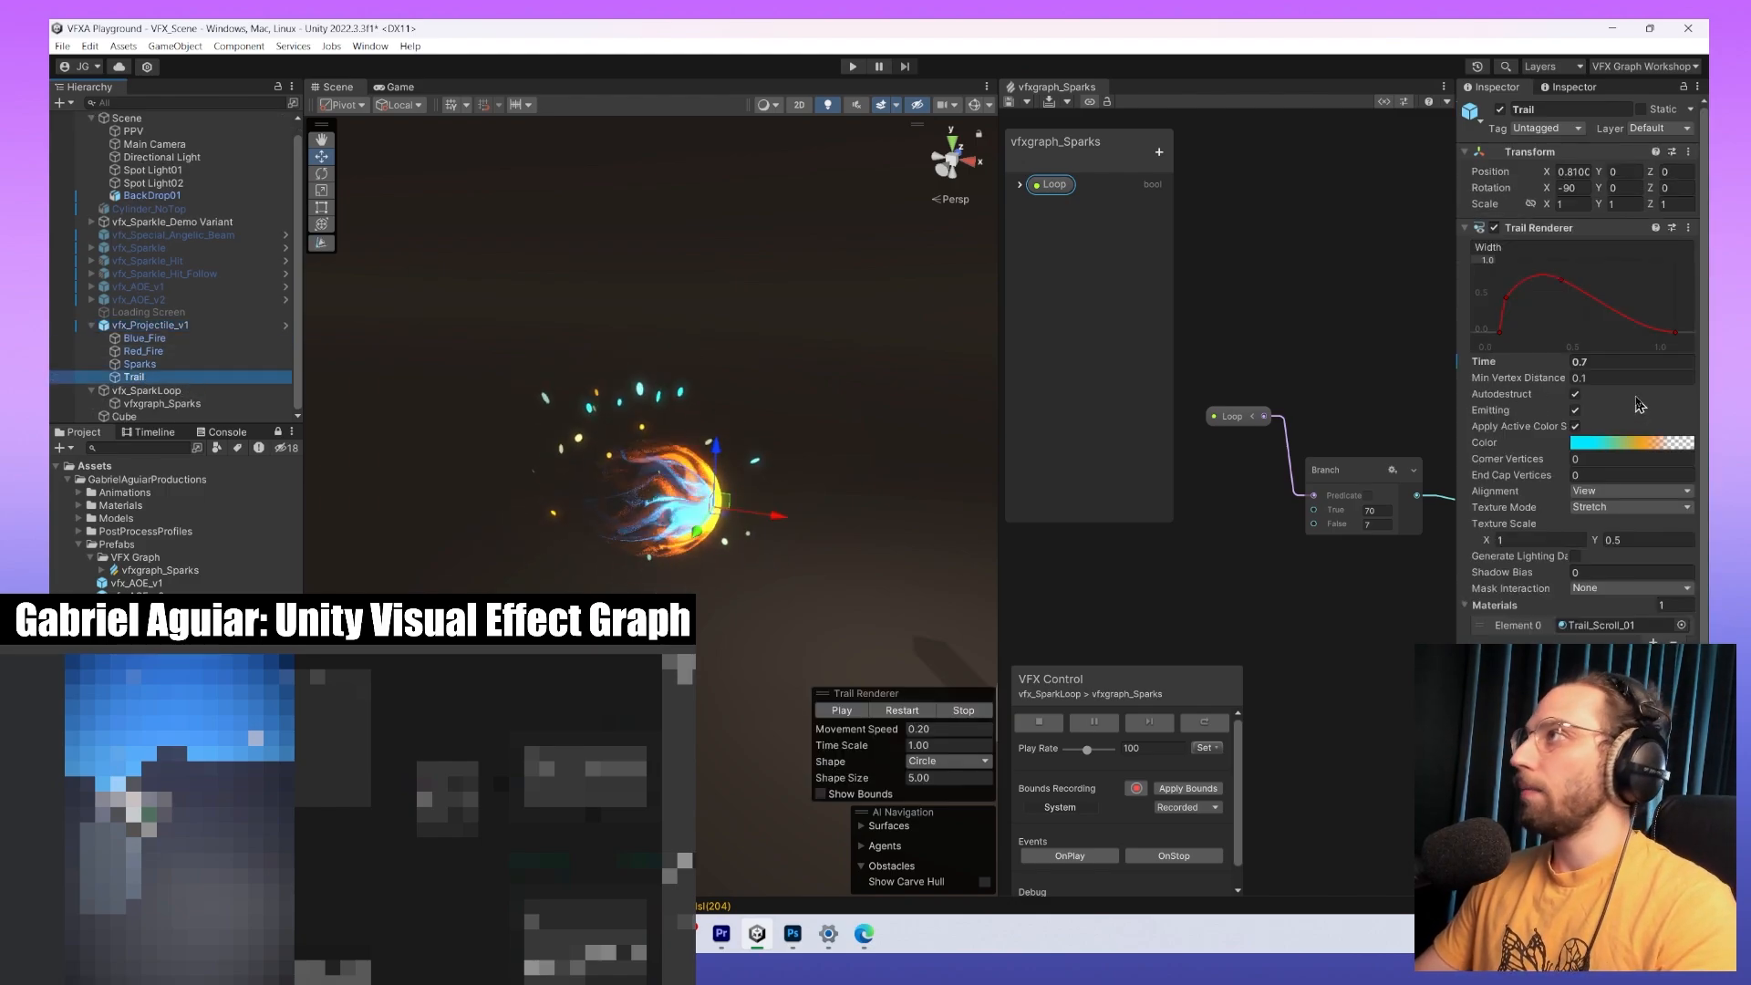
left_click(1599, 362)
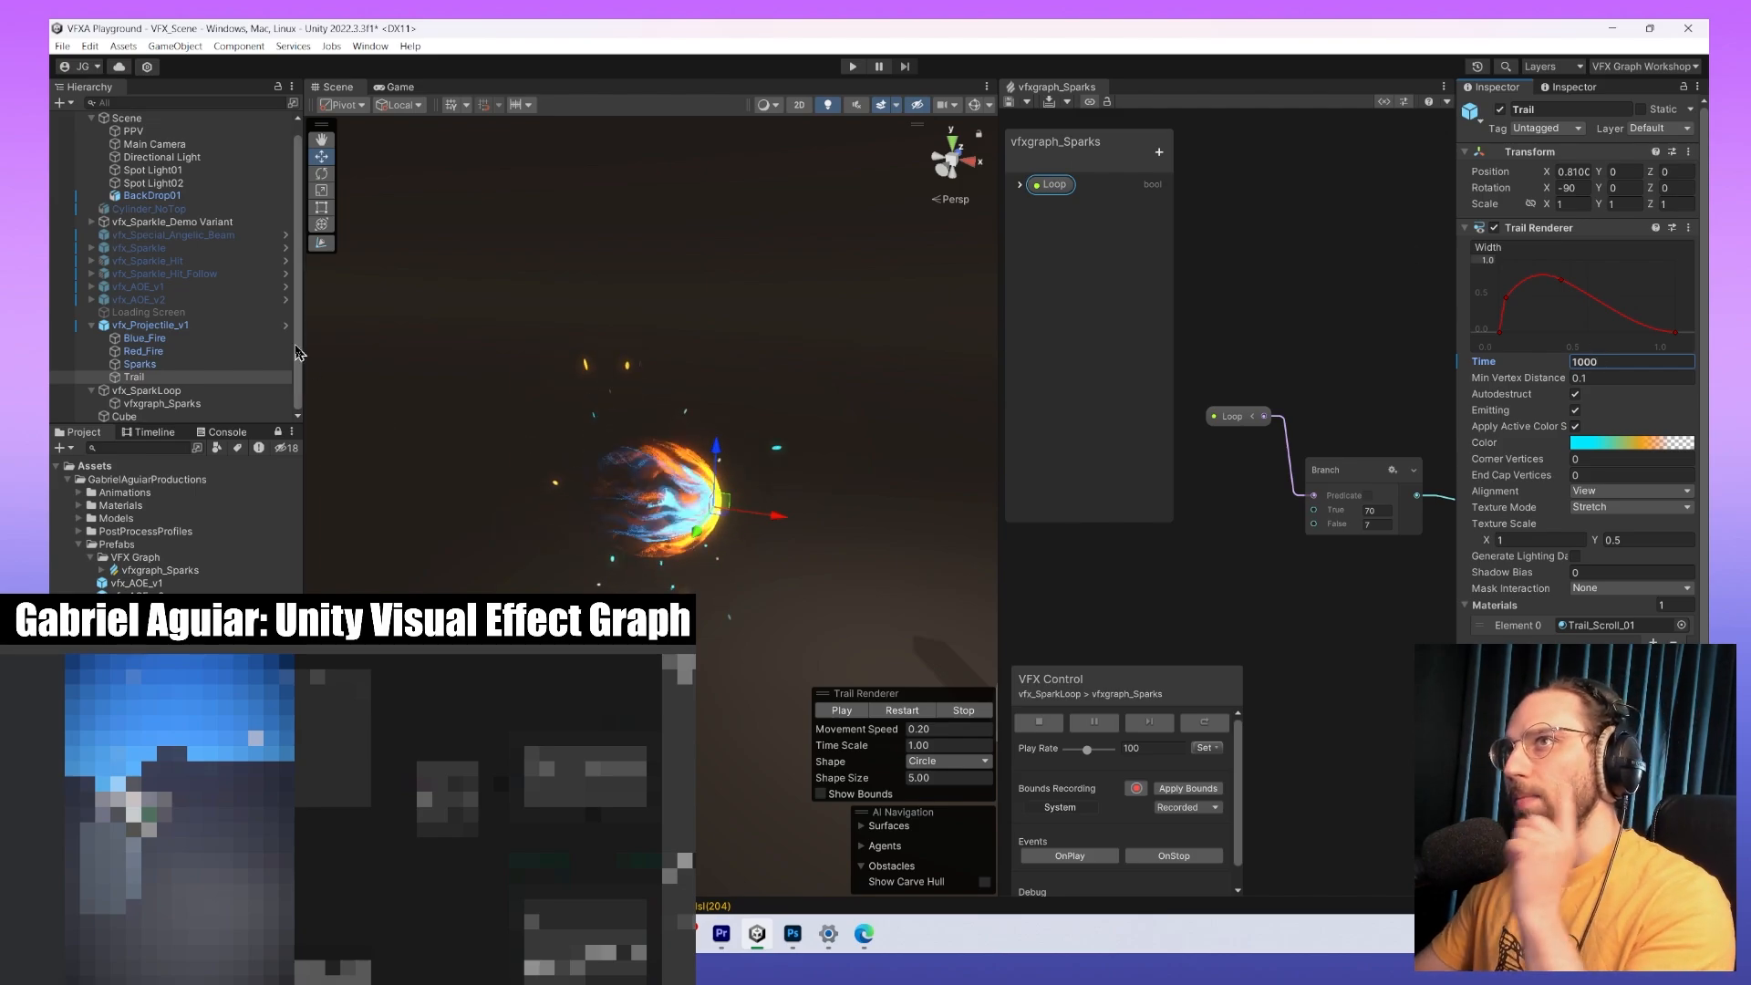
Move vfx_Projectile_v1 along its X axis past the pillar to about X -0.08 so it draws its trail.
left_click(224, 326)
middle_click_drag(810, 632, 761, 497)
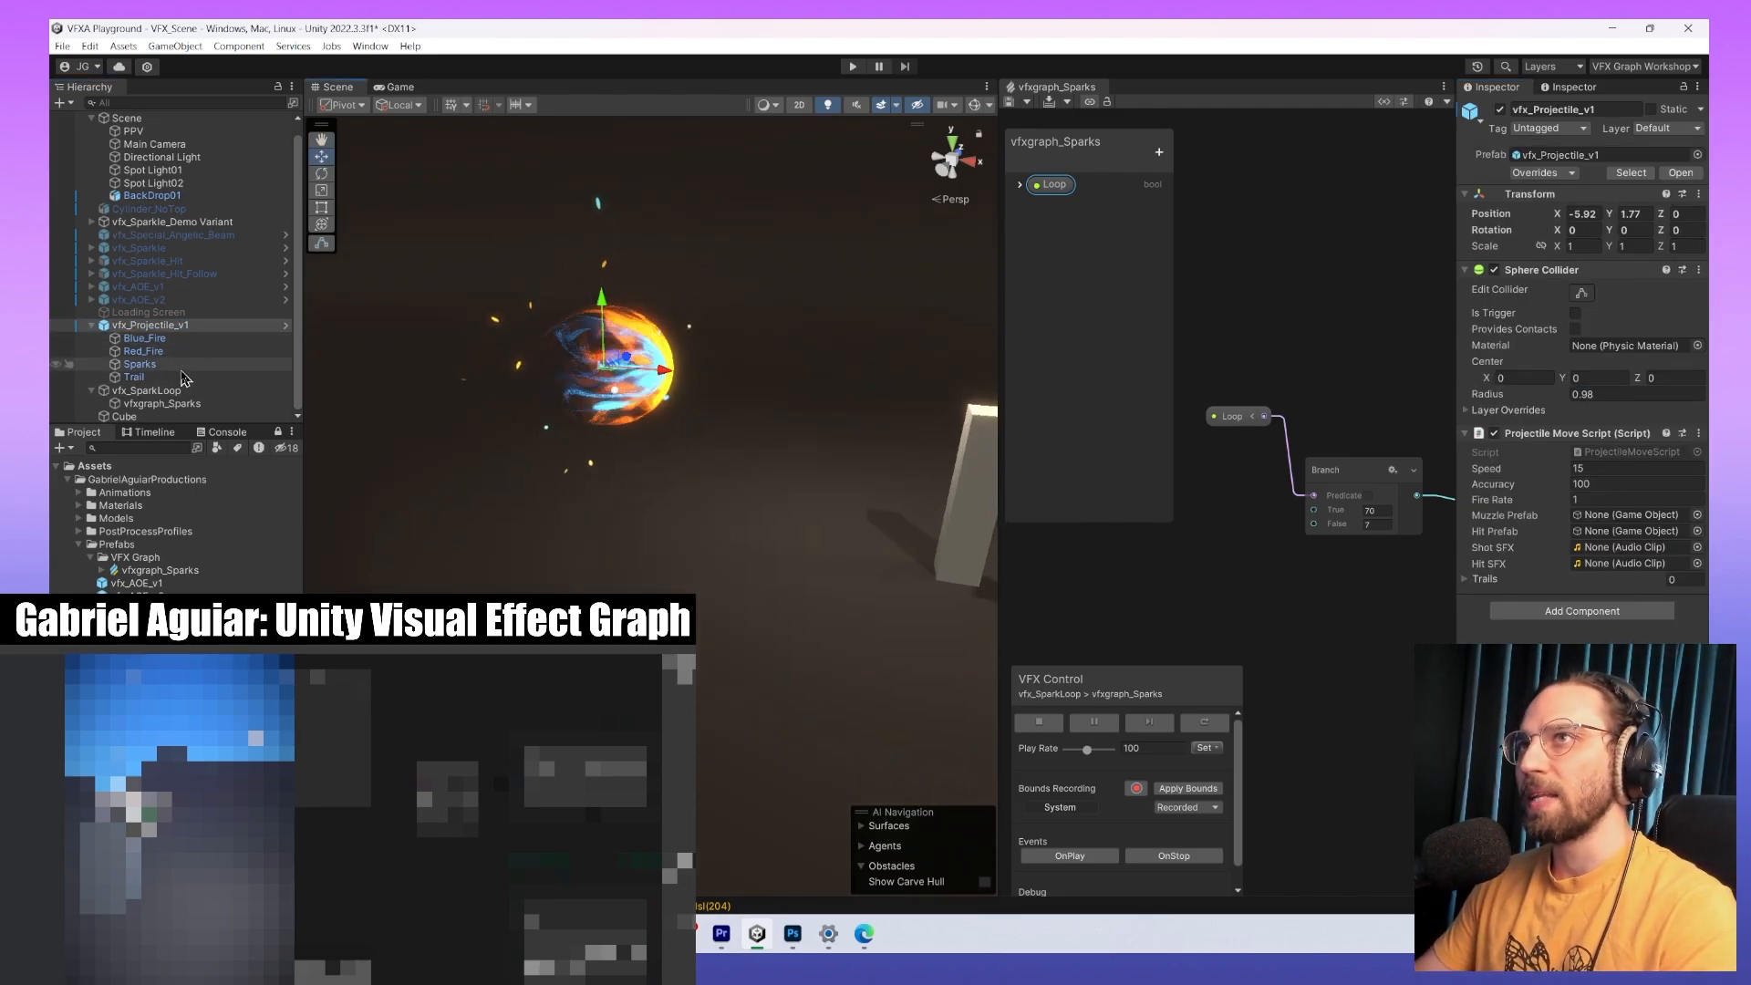
left_click_drag(643, 383, 919, 453)
middle_click_drag(920, 453, 510, 504)
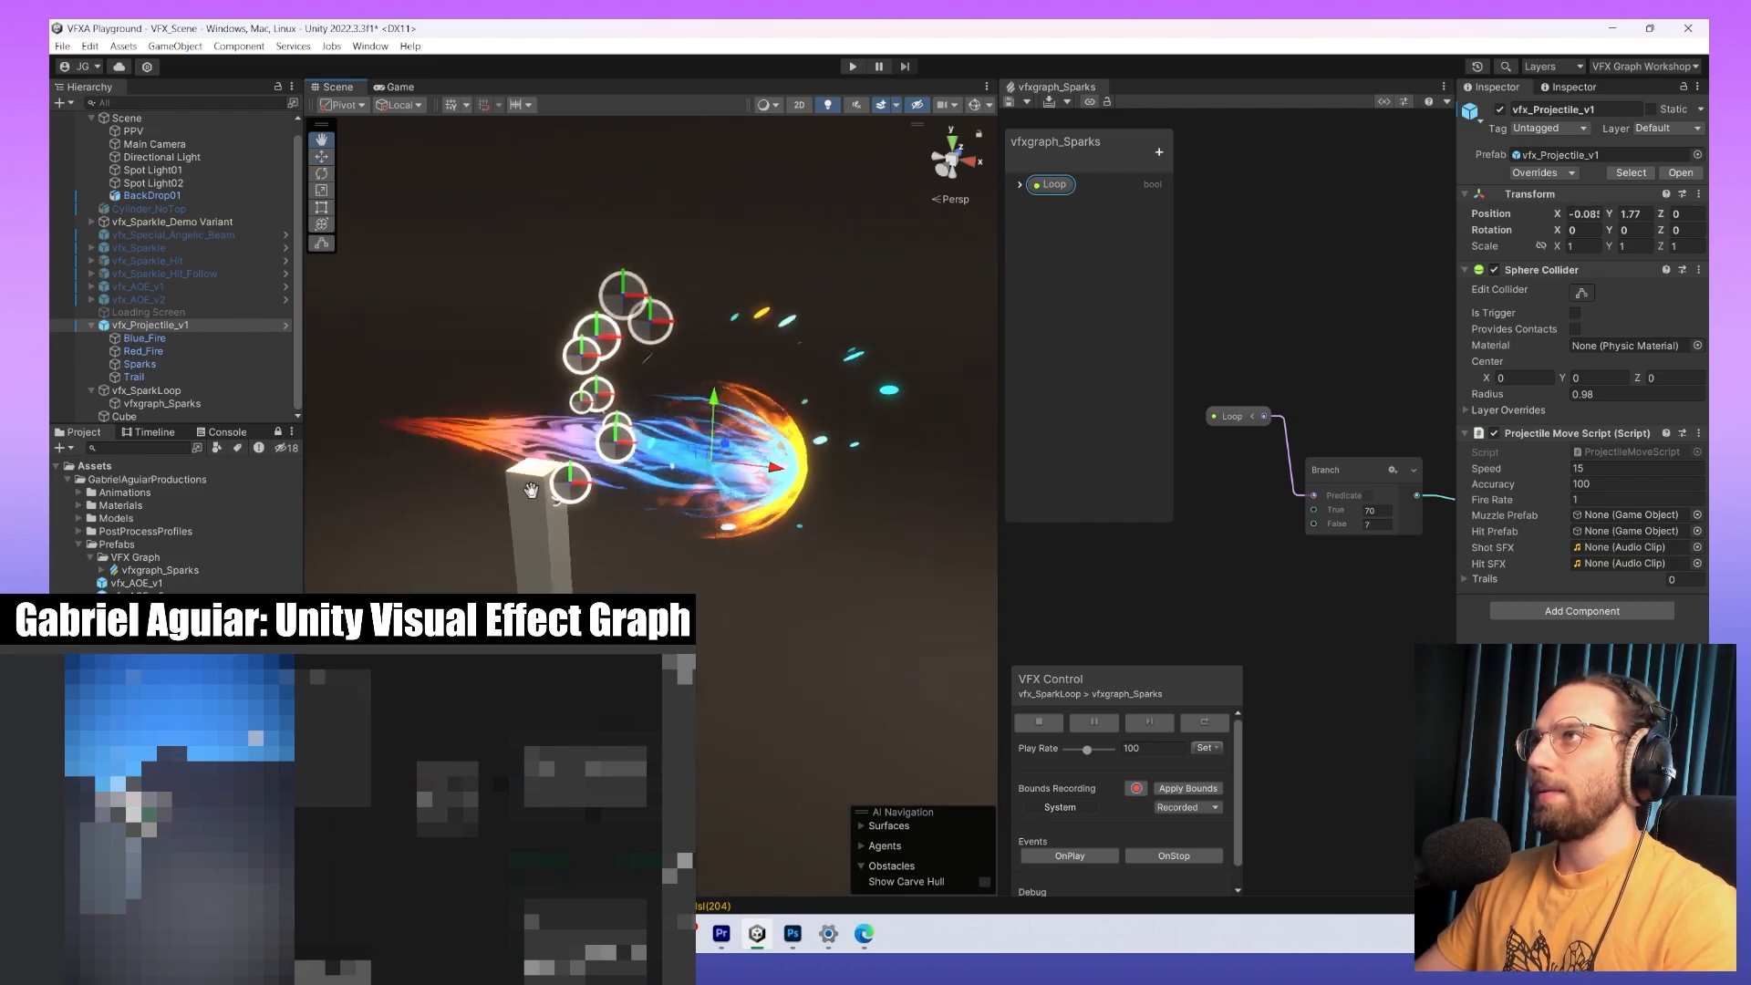
Deactivate the vfx_SparkLoop object in the scene.
left_click(205, 391)
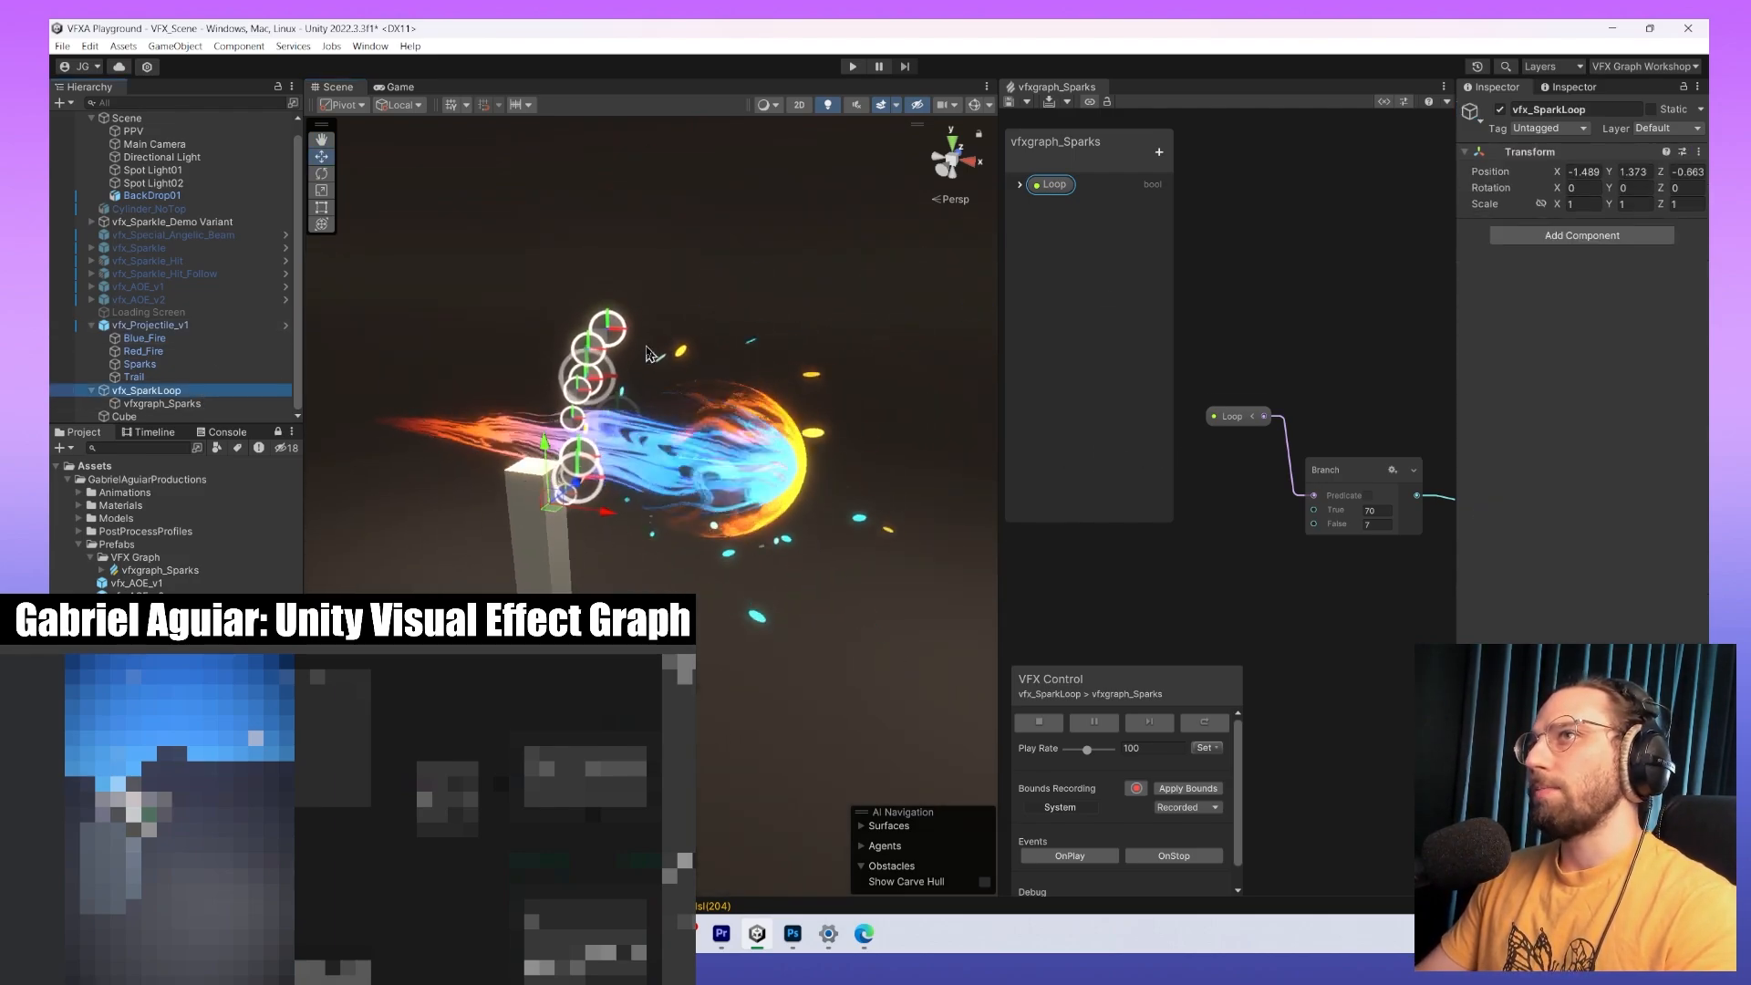
left_click(1500, 109)
middle_click_drag(768, 589, 822, 528)
Capture a screen snip of the projectile and pillar in the Scene view and move the Snipping Tool window toward the screen's middle.
left_click(210, 326)
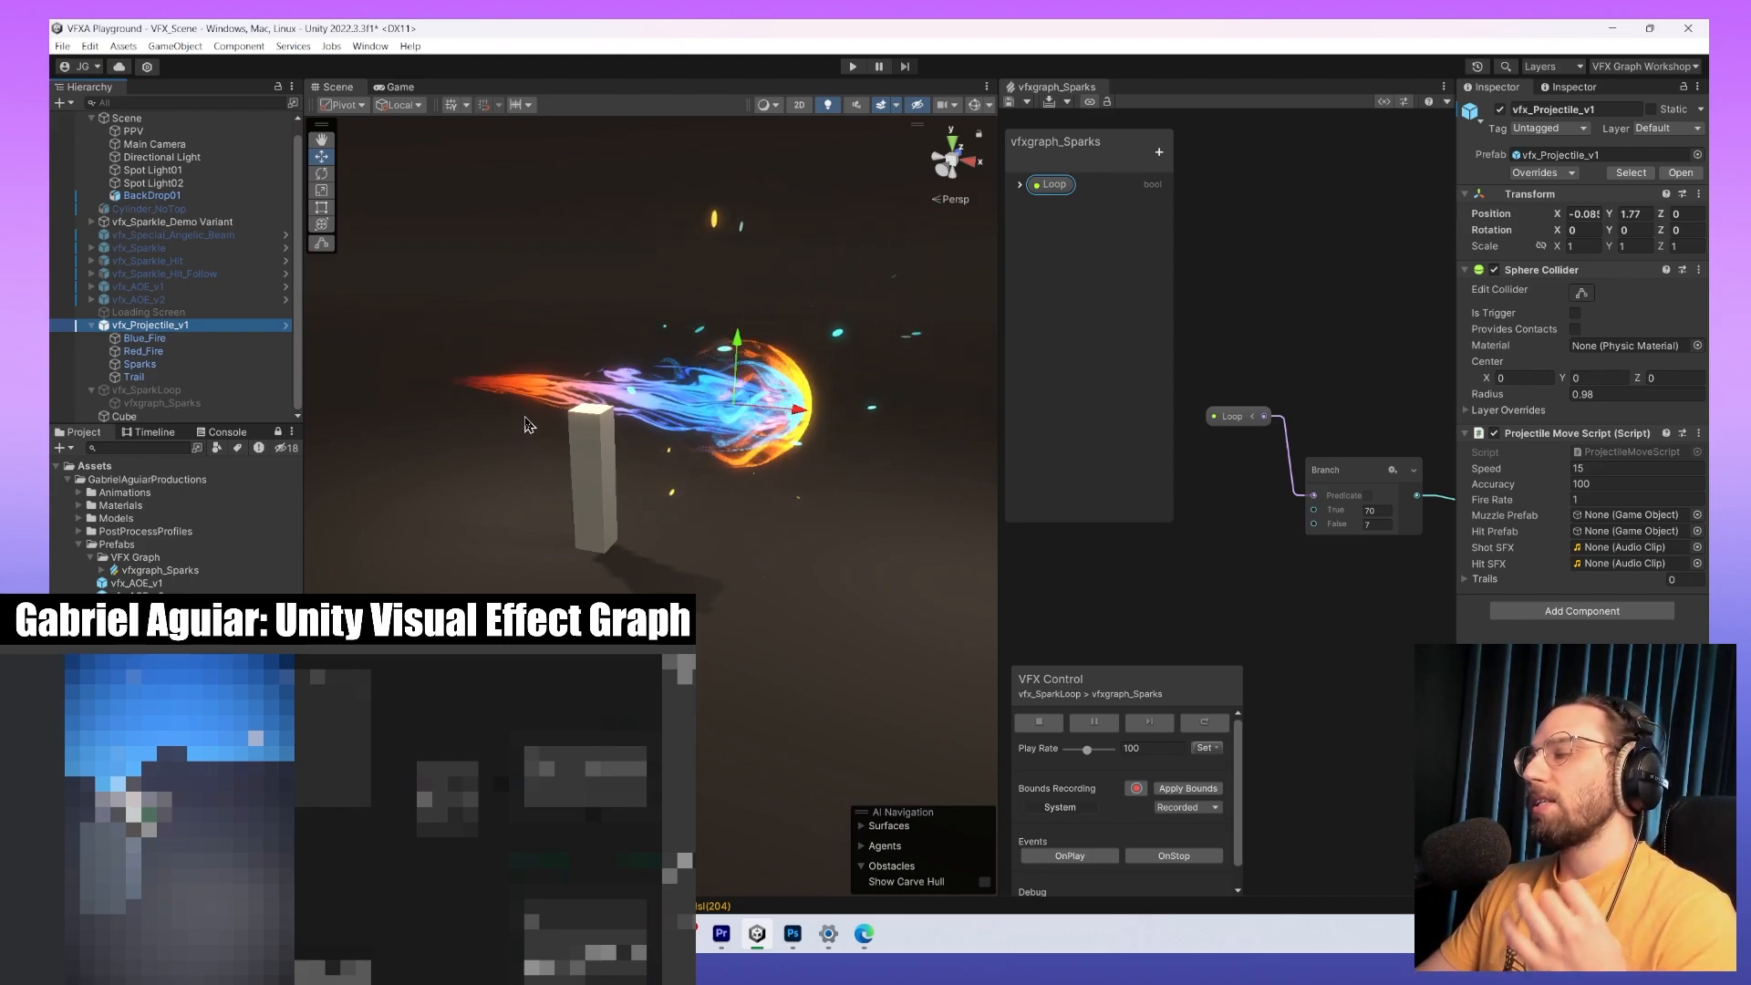
middle_click_drag(412, 369, 448, 441)
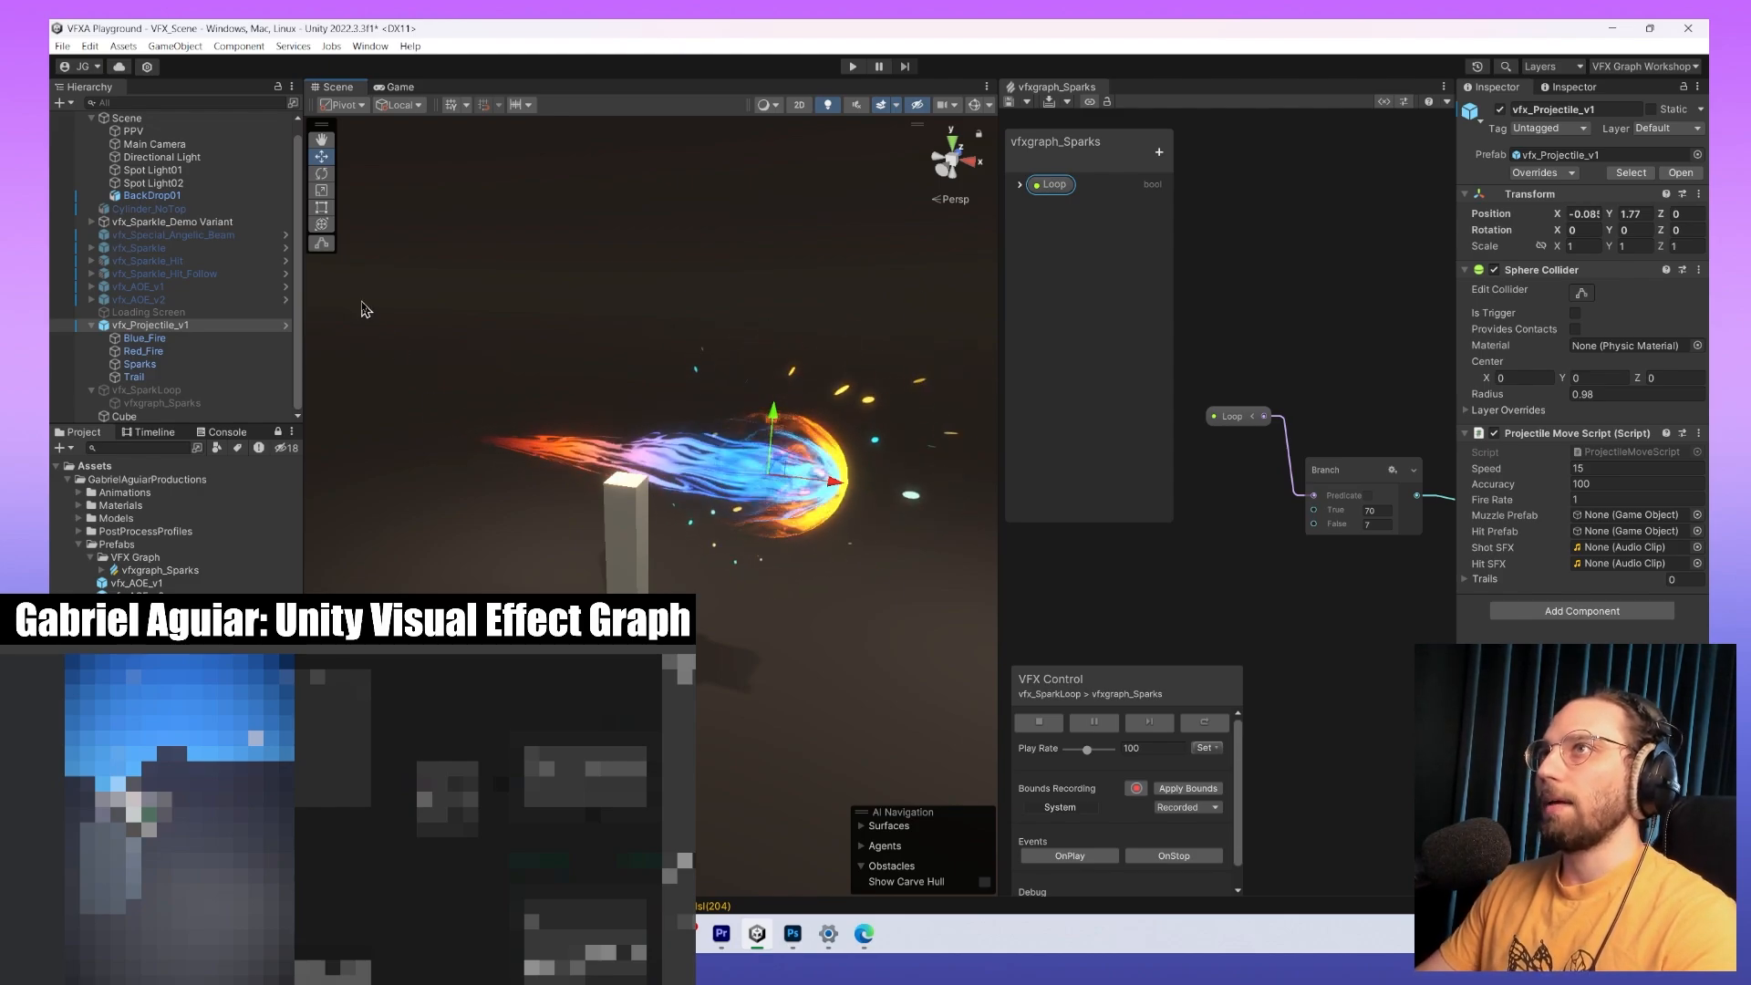
key("super+shift+s")
left_click_drag(342, 221, 999, 686)
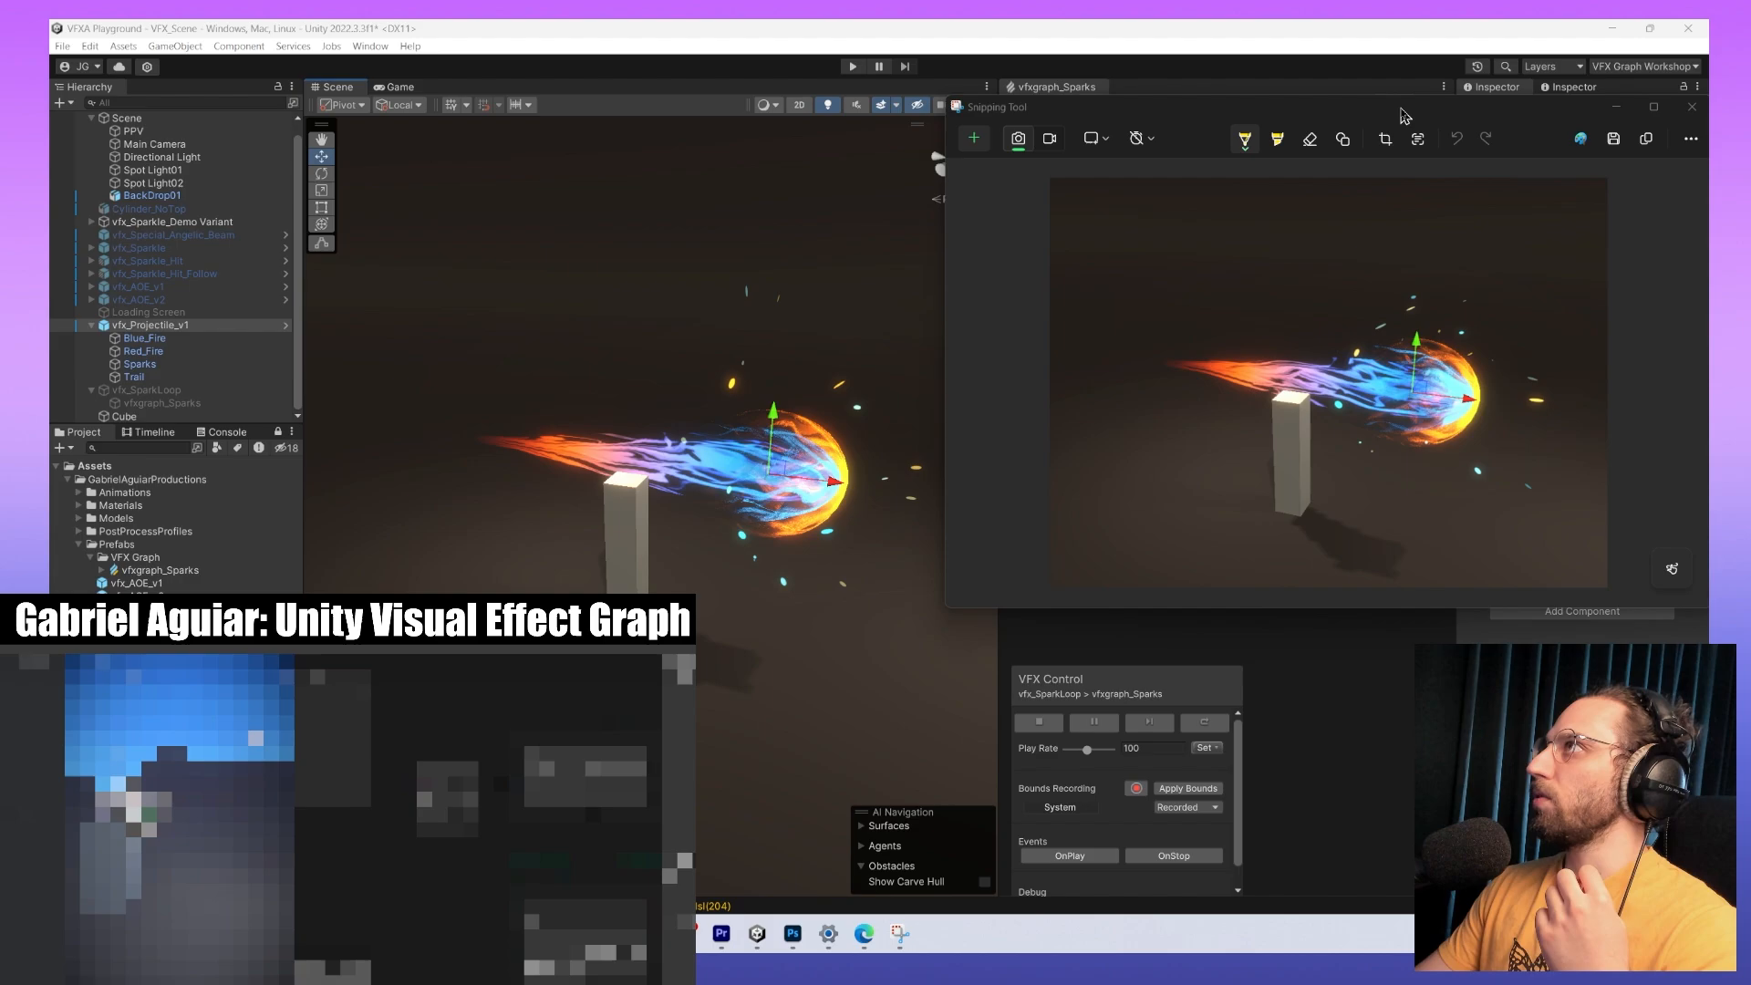
left_click_drag(1405, 116, 1077, 179)
With a red pen, draw a starburst at the tail of the projectile's trail and an arrow from it along the trail.
left_click(931, 217)
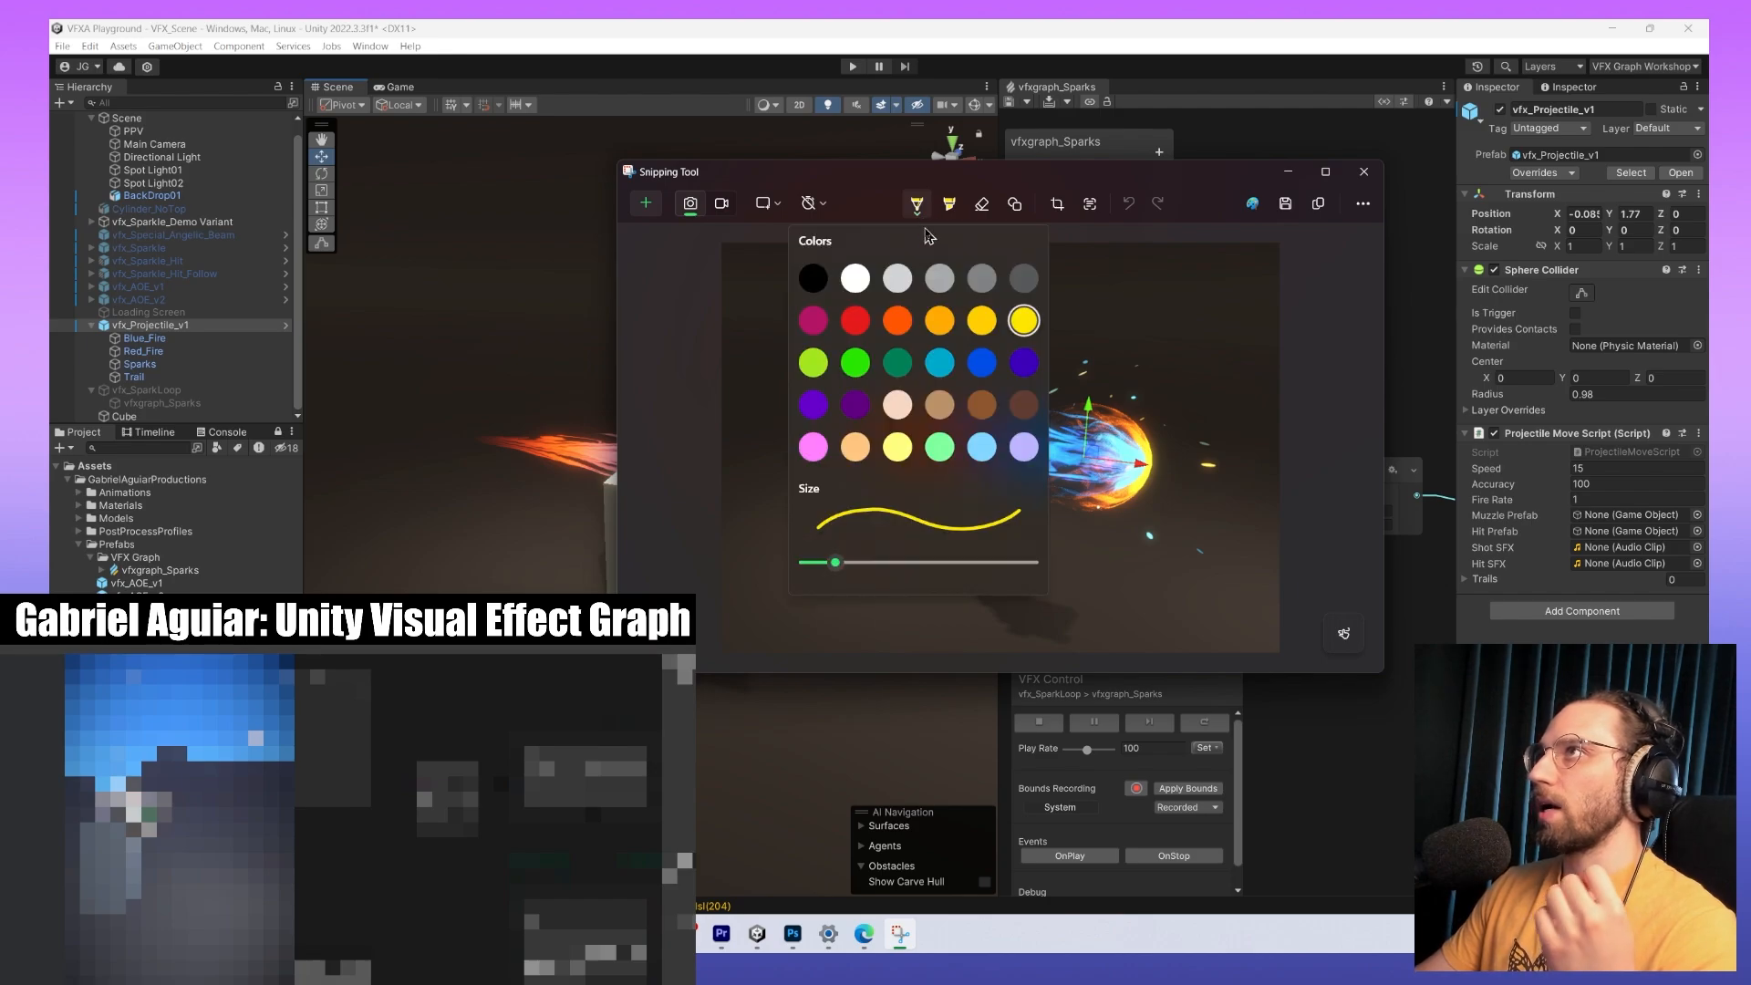
left_click(857, 321)
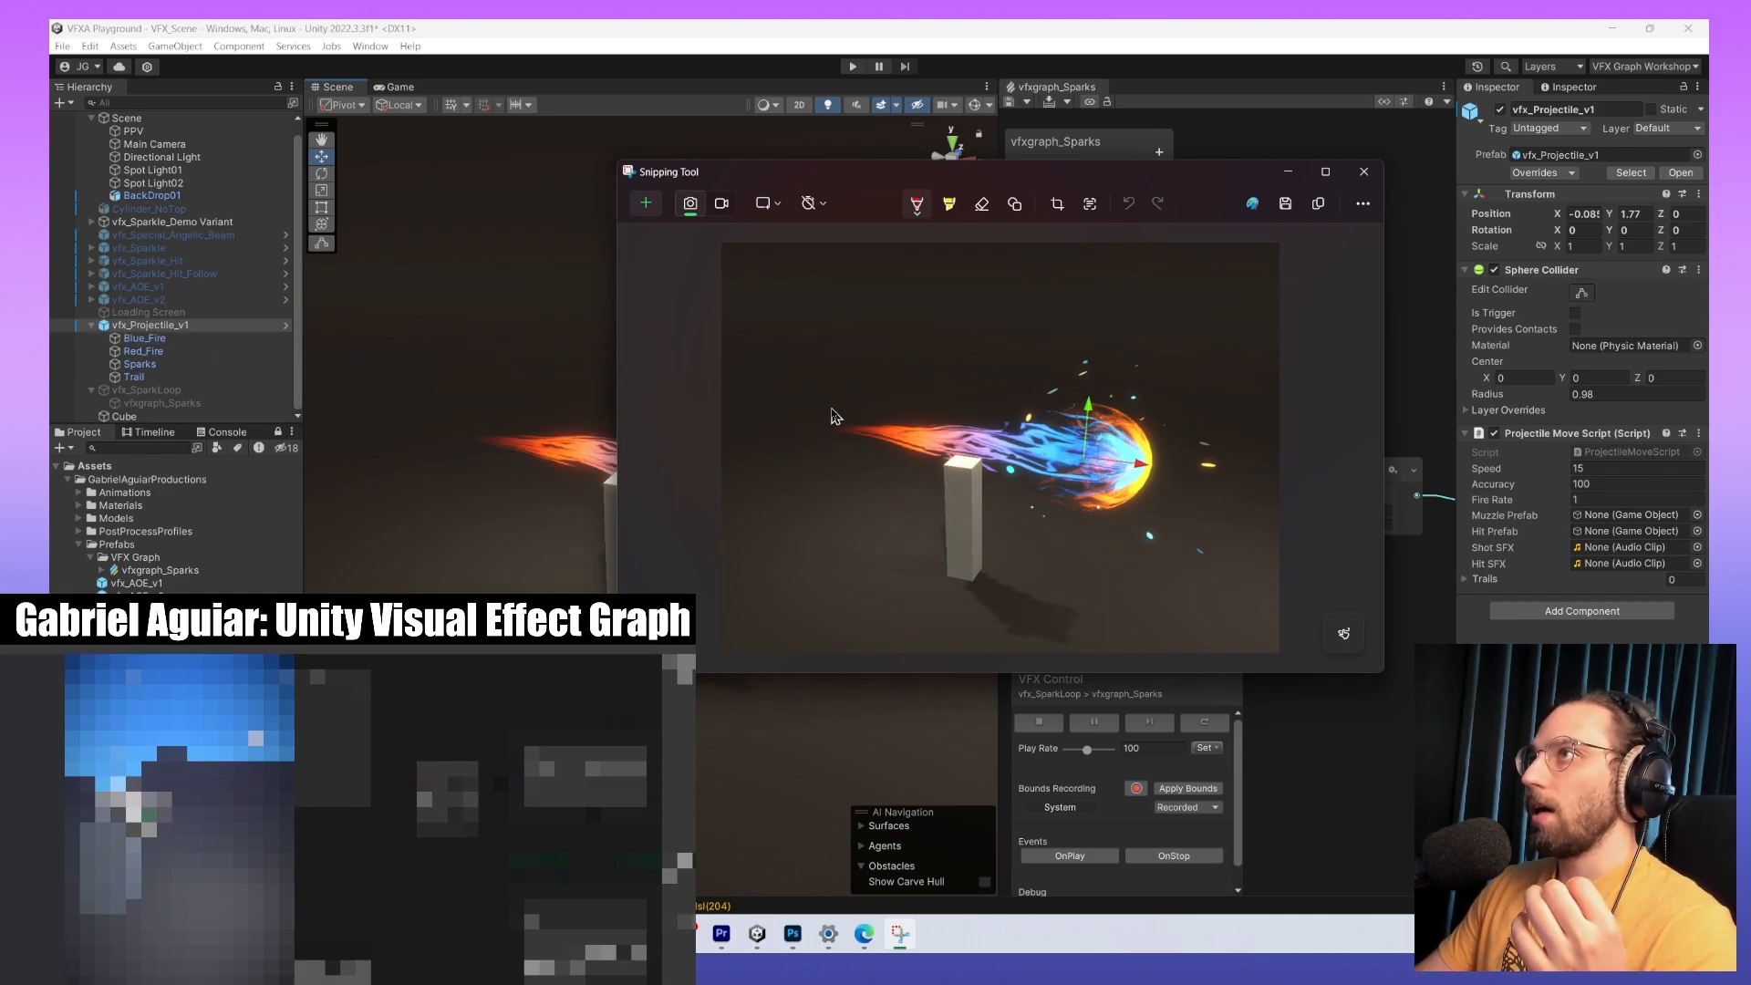
mouse_move(832, 412)
left_mouse_down()
mouse_move(854, 380)
mouse_move(882, 401)
mouse_move(839, 424)
mouse_move(898, 494)
mouse_move(837, 446)
mouse_move(766, 454)
mouse_move(802, 418)
mouse_move(741, 385)
mouse_move(829, 408)
left_mouse_up()
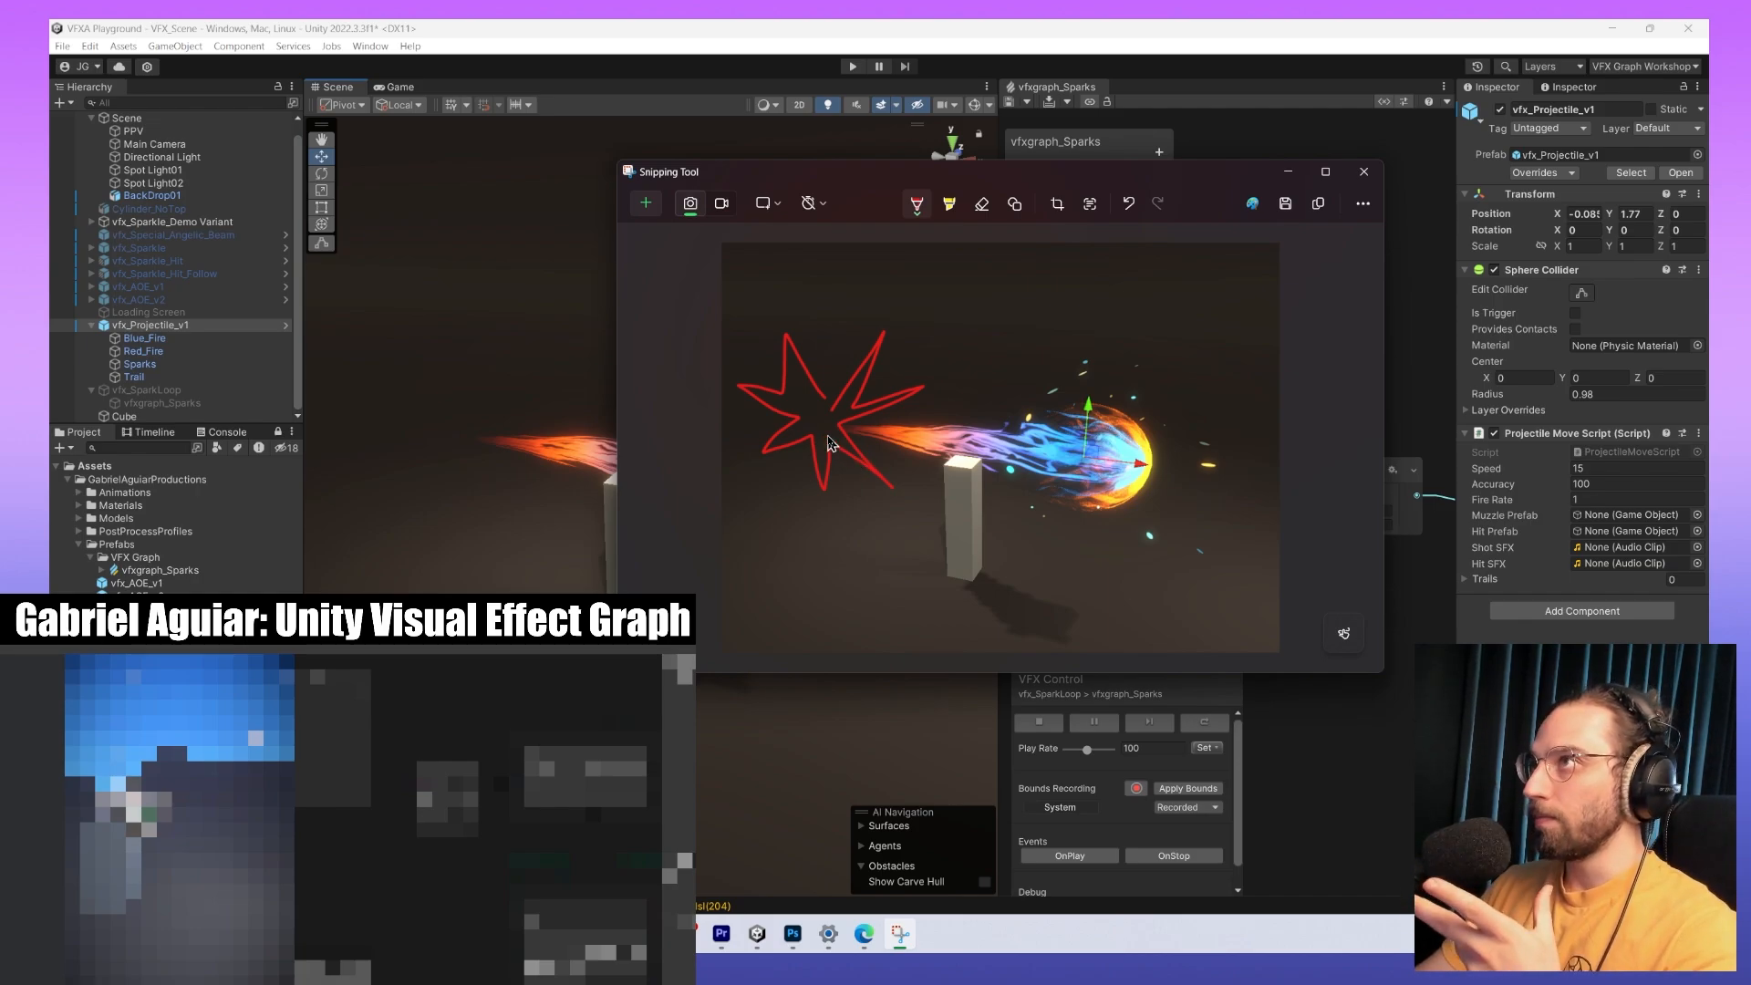
mouse_move(825, 433)
left_mouse_down()
mouse_move(957, 431)
mouse_move(998, 465)
left_mouse_up()
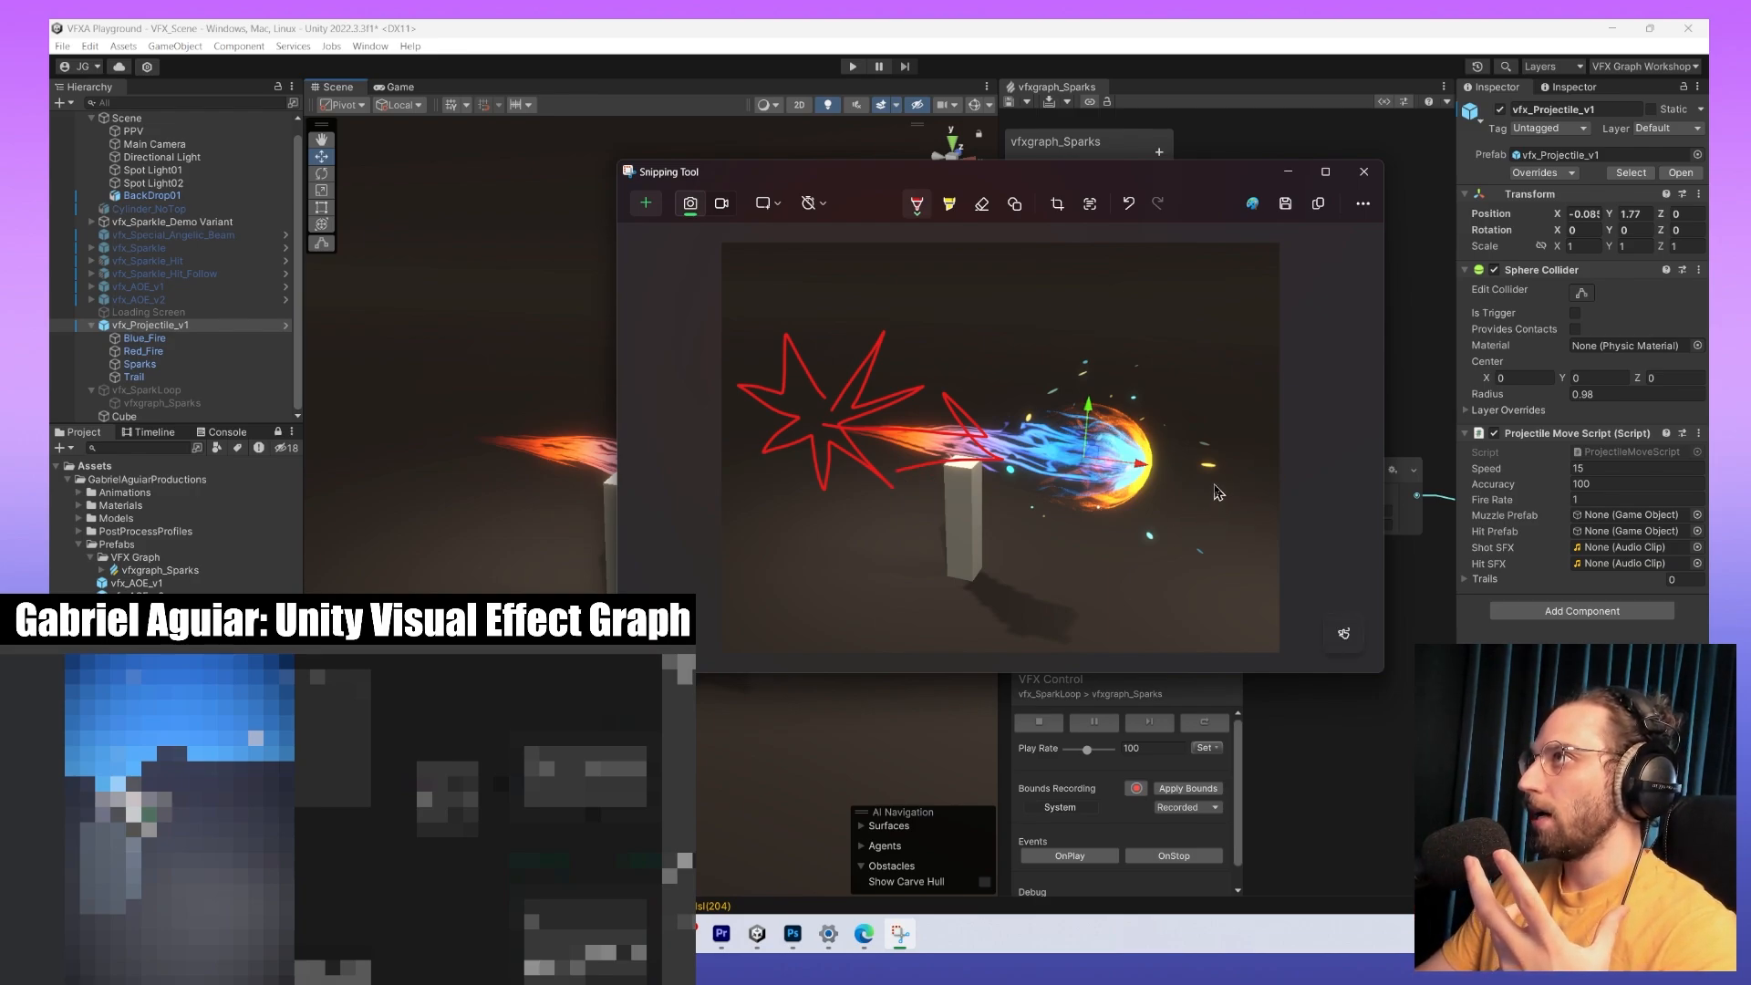
Draw red arrows radiating in all directions from a point just ahead of the projectile to illustrate the impact.
left_click_drag(1207, 491, 1306, 374)
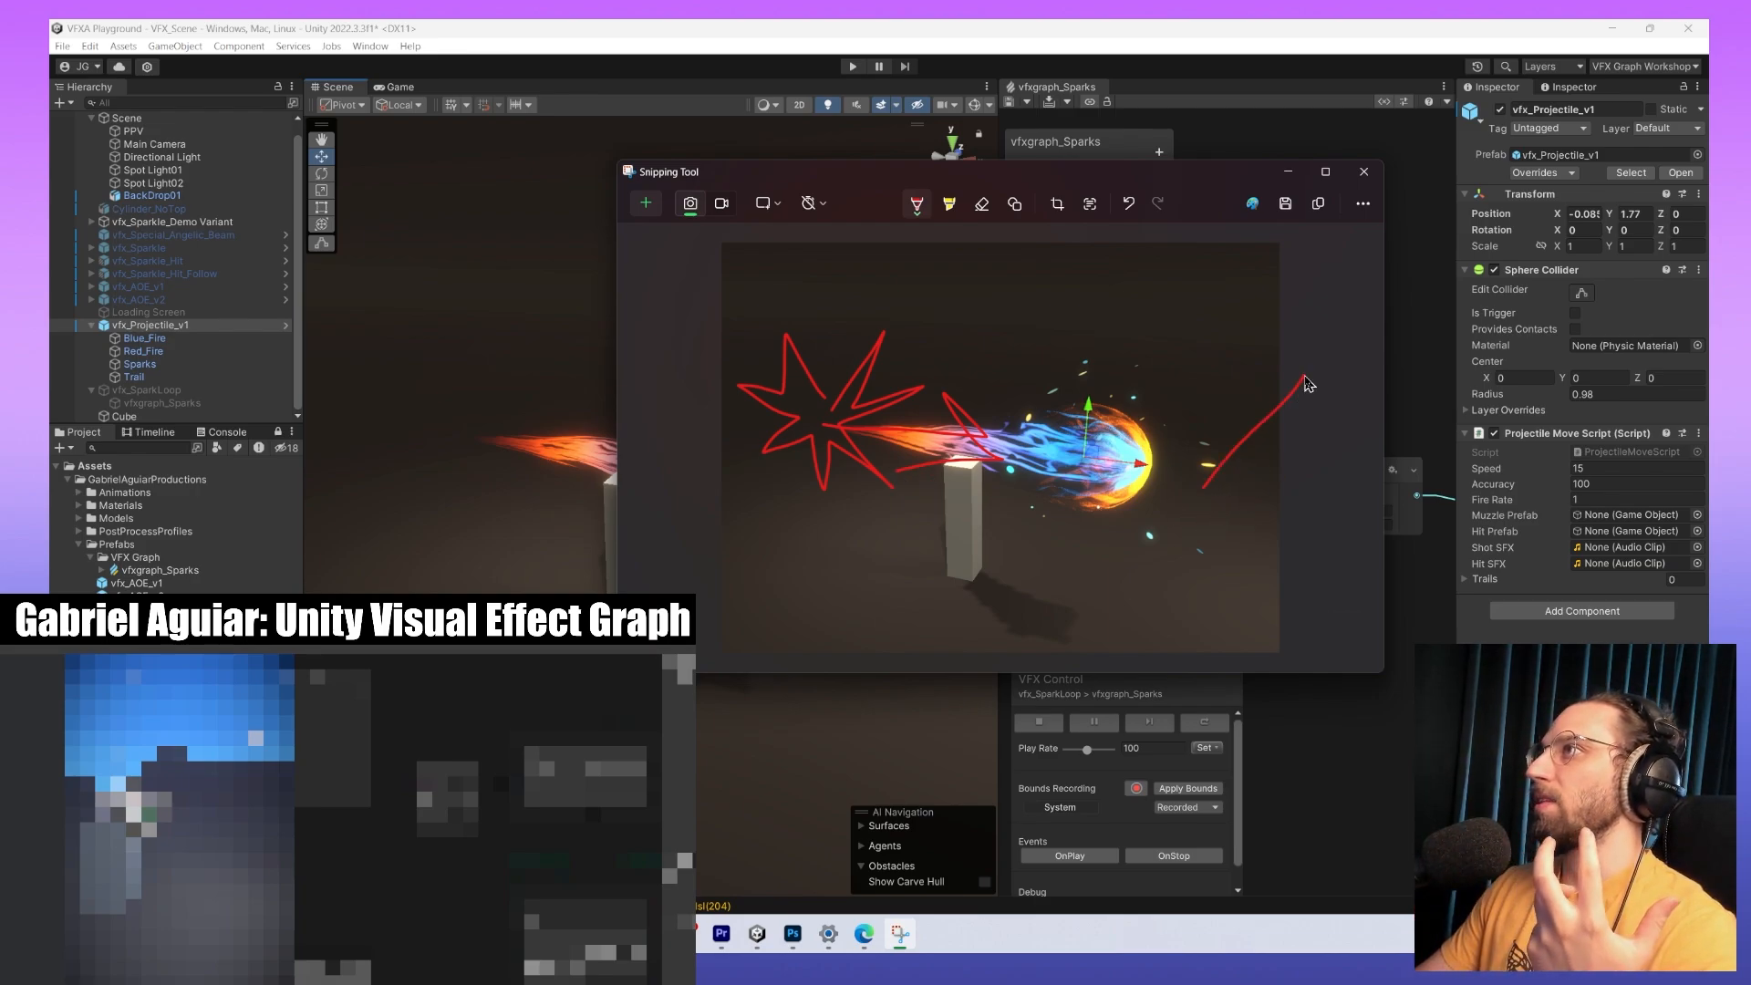
mouse_move(1204, 498)
left_mouse_down()
mouse_move(1267, 498)
mouse_move(1201, 504)
mouse_move(1099, 607)
left_mouse_up()
mouse_move(1140, 465)
left_mouse_down()
mouse_move(1197, 494)
mouse_move(1156, 265)
mouse_move(1190, 360)
mouse_move(1337, 356)
mouse_move(1309, 398)
left_mouse_up()
mouse_move(1311, 468)
left_mouse_down()
mouse_move(1365, 482)
mouse_move(1315, 510)
left_mouse_up()
mouse_move(1260, 583)
left_mouse_down()
mouse_move(1263, 655)
mouse_move(1199, 586)
left_mouse_up()
mouse_move(1088, 565)
left_mouse_down()
mouse_move(1059, 624)
mouse_move(1136, 619)
left_mouse_up()
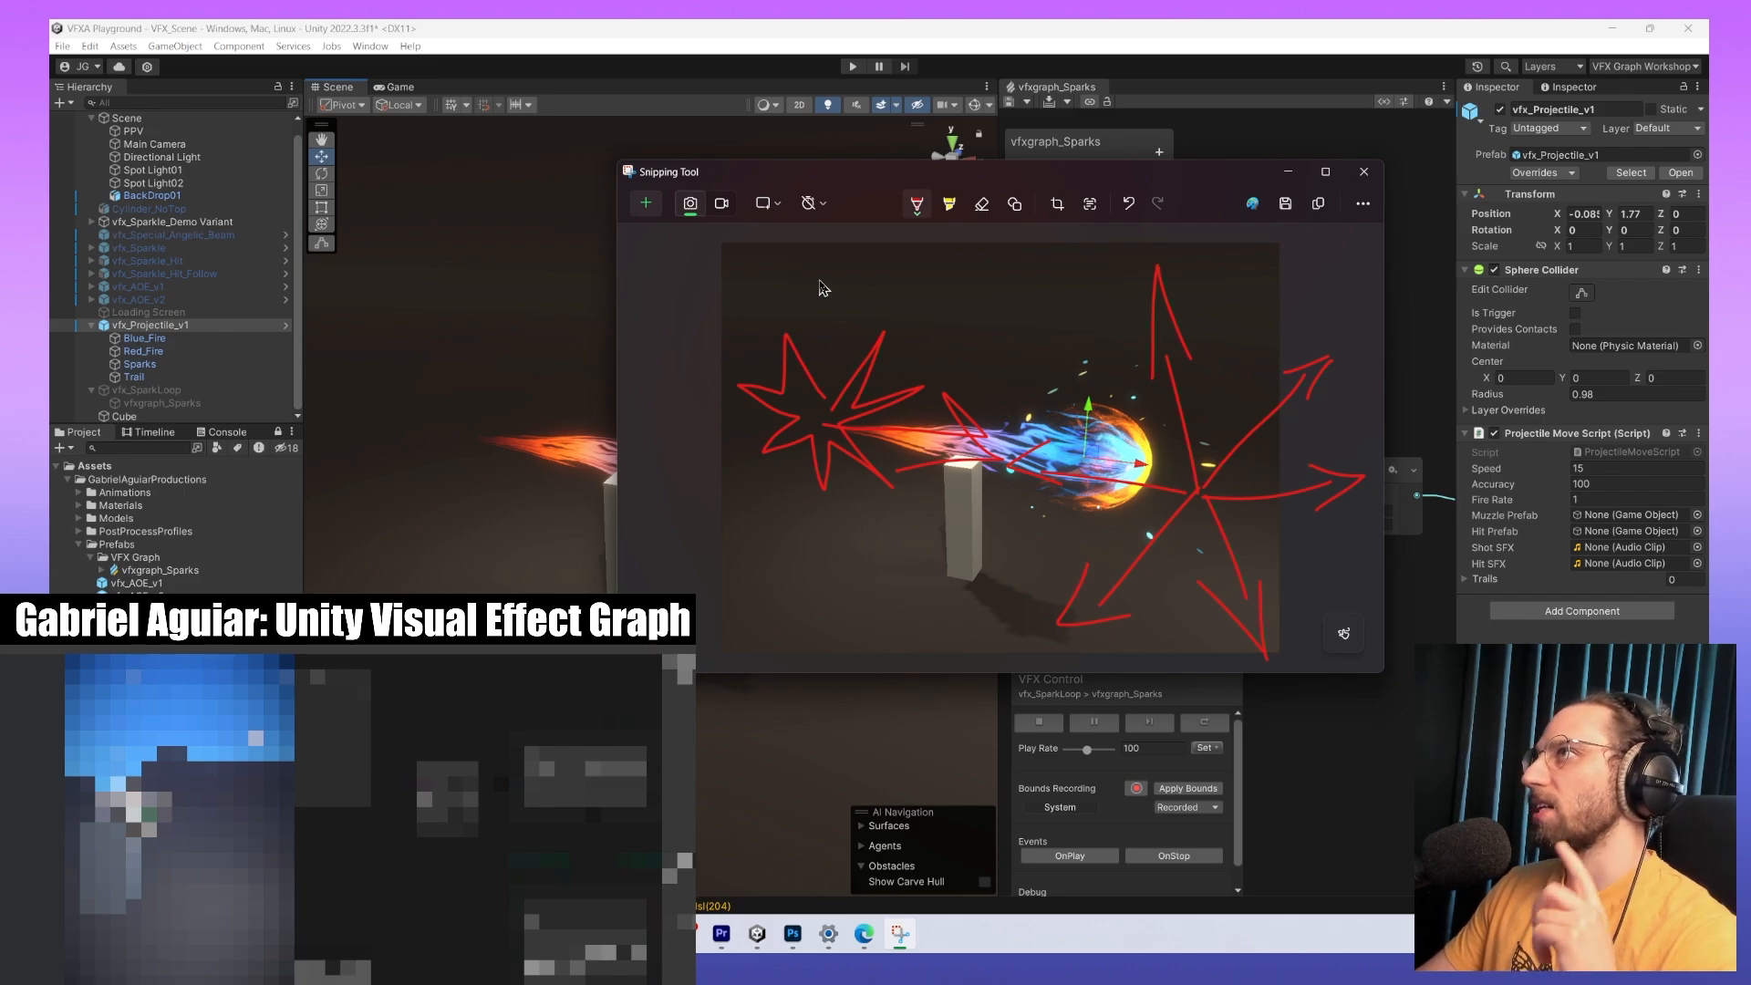
left_click(950, 204)
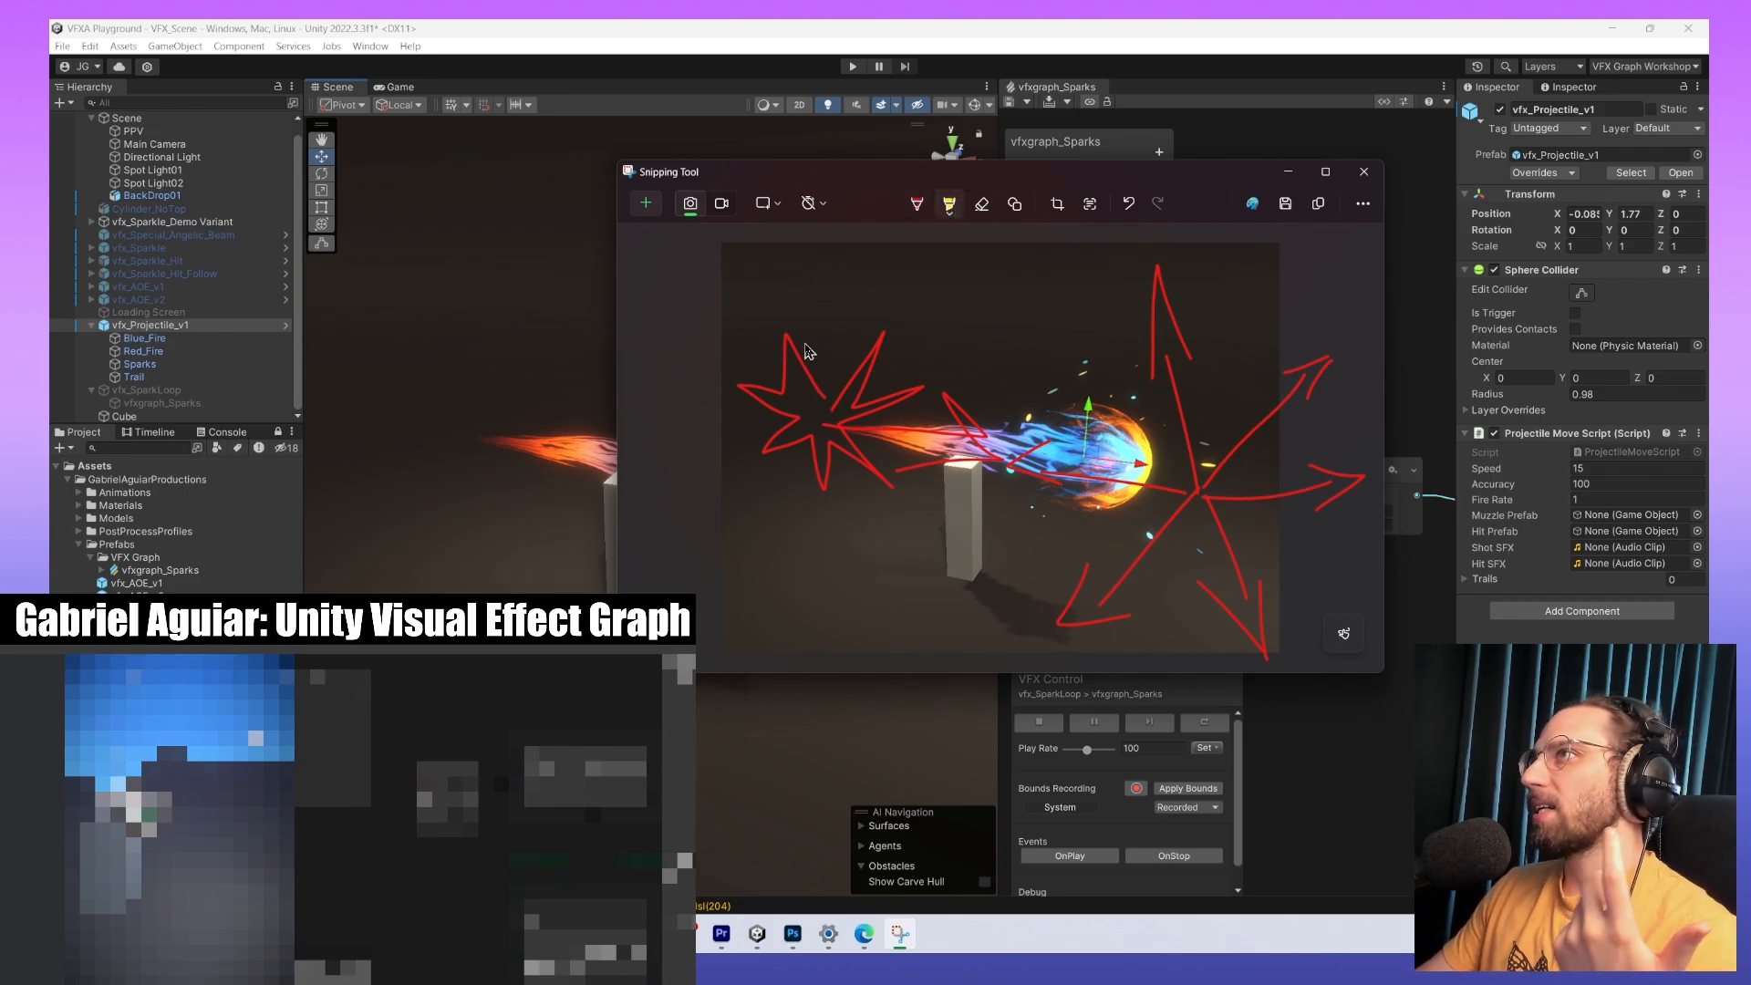
left_click(918, 206)
left_click(918, 208)
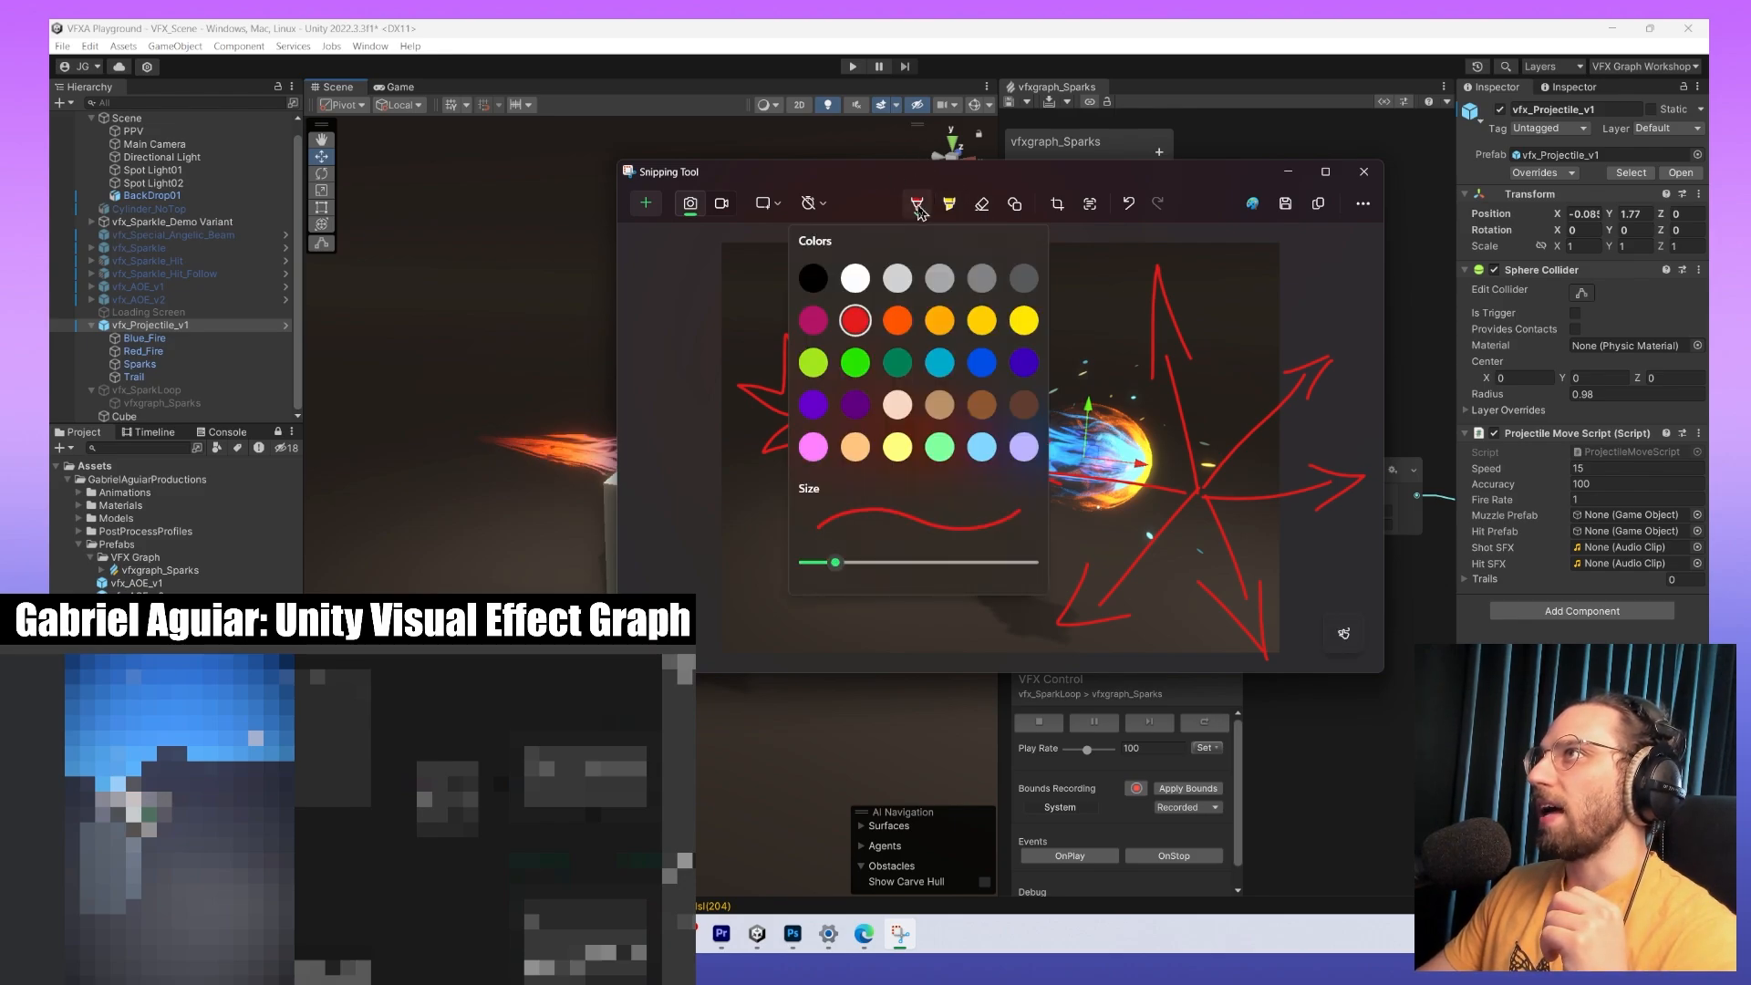
left_click(919, 211)
left_click_drag(1184, 175, 1183, 182)
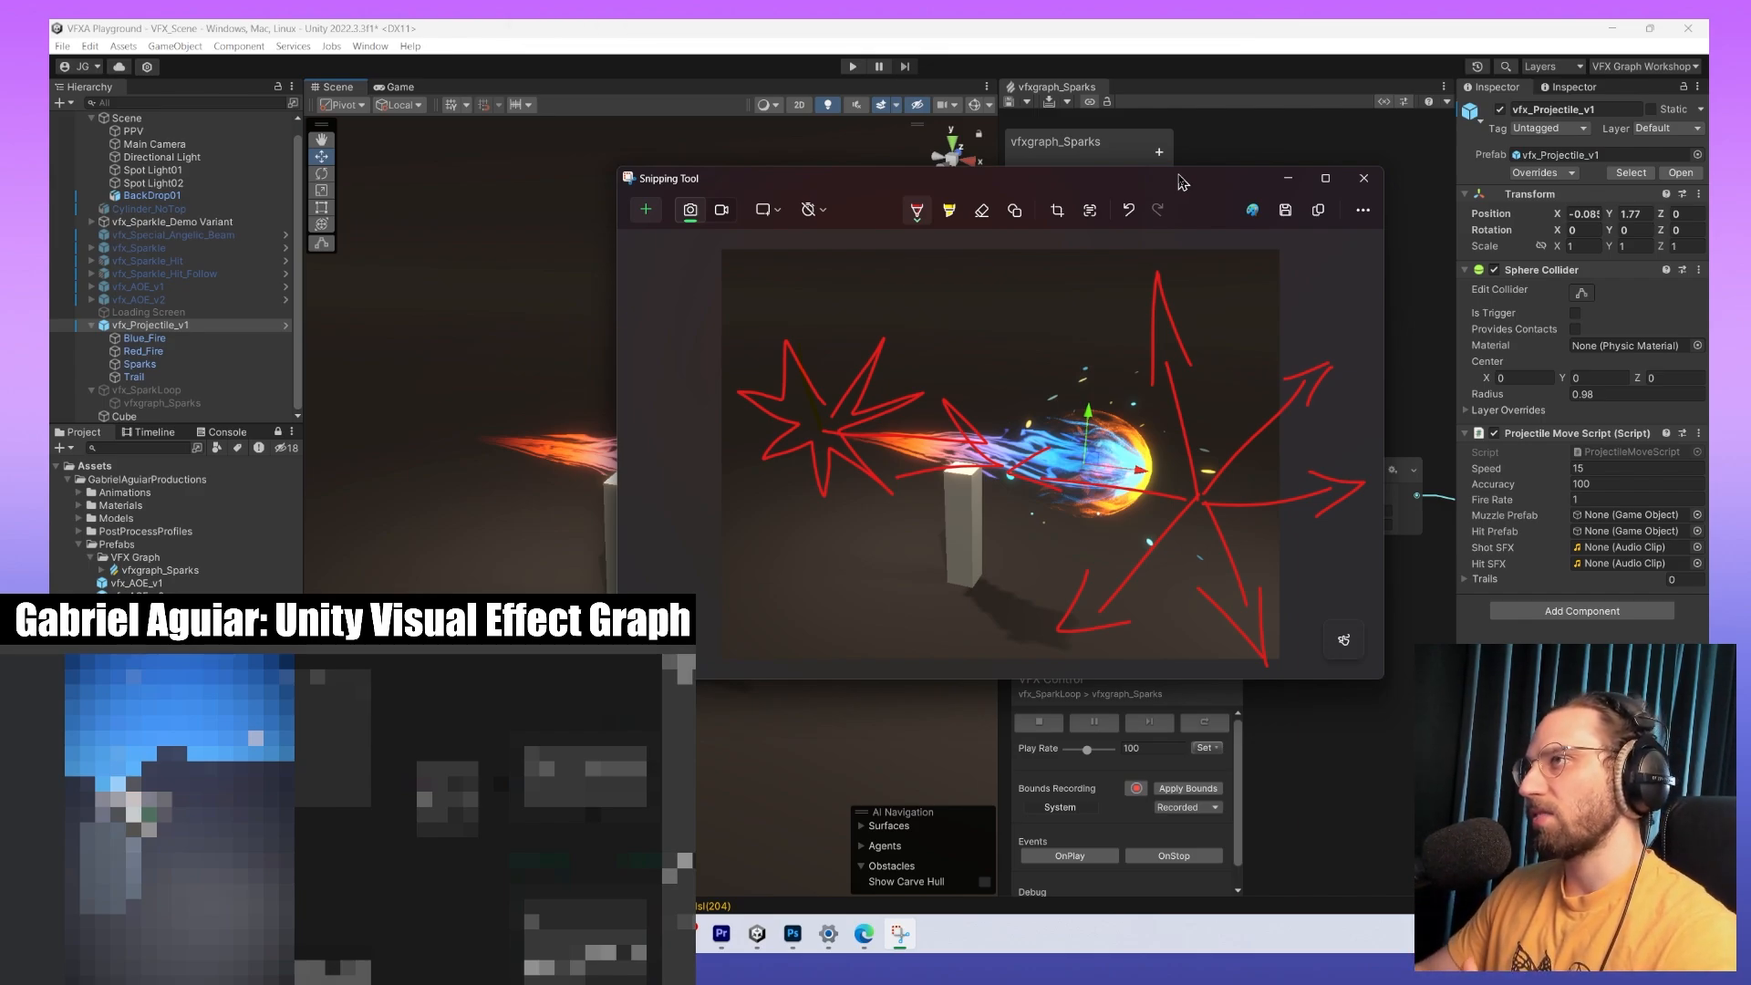
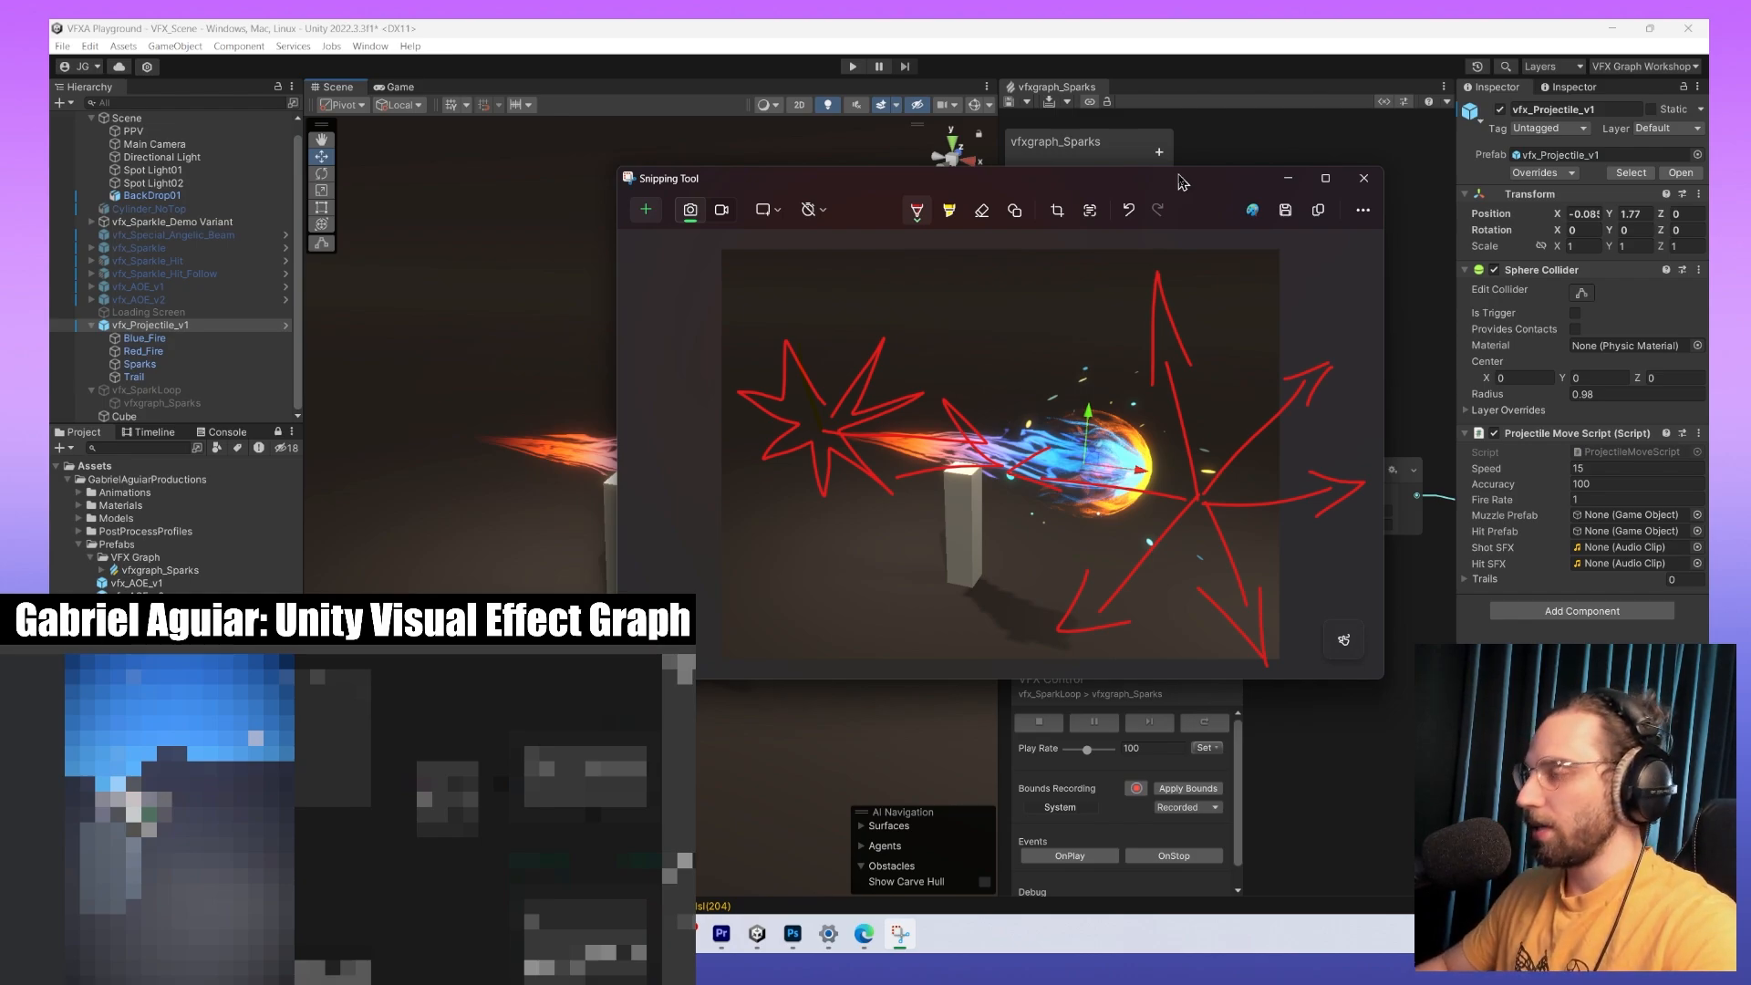
Find the 110_BlockIn scene in the VFXApprentice foundations folder and open it, saving the changes made to VFX_Scene.
left_click(174, 558)
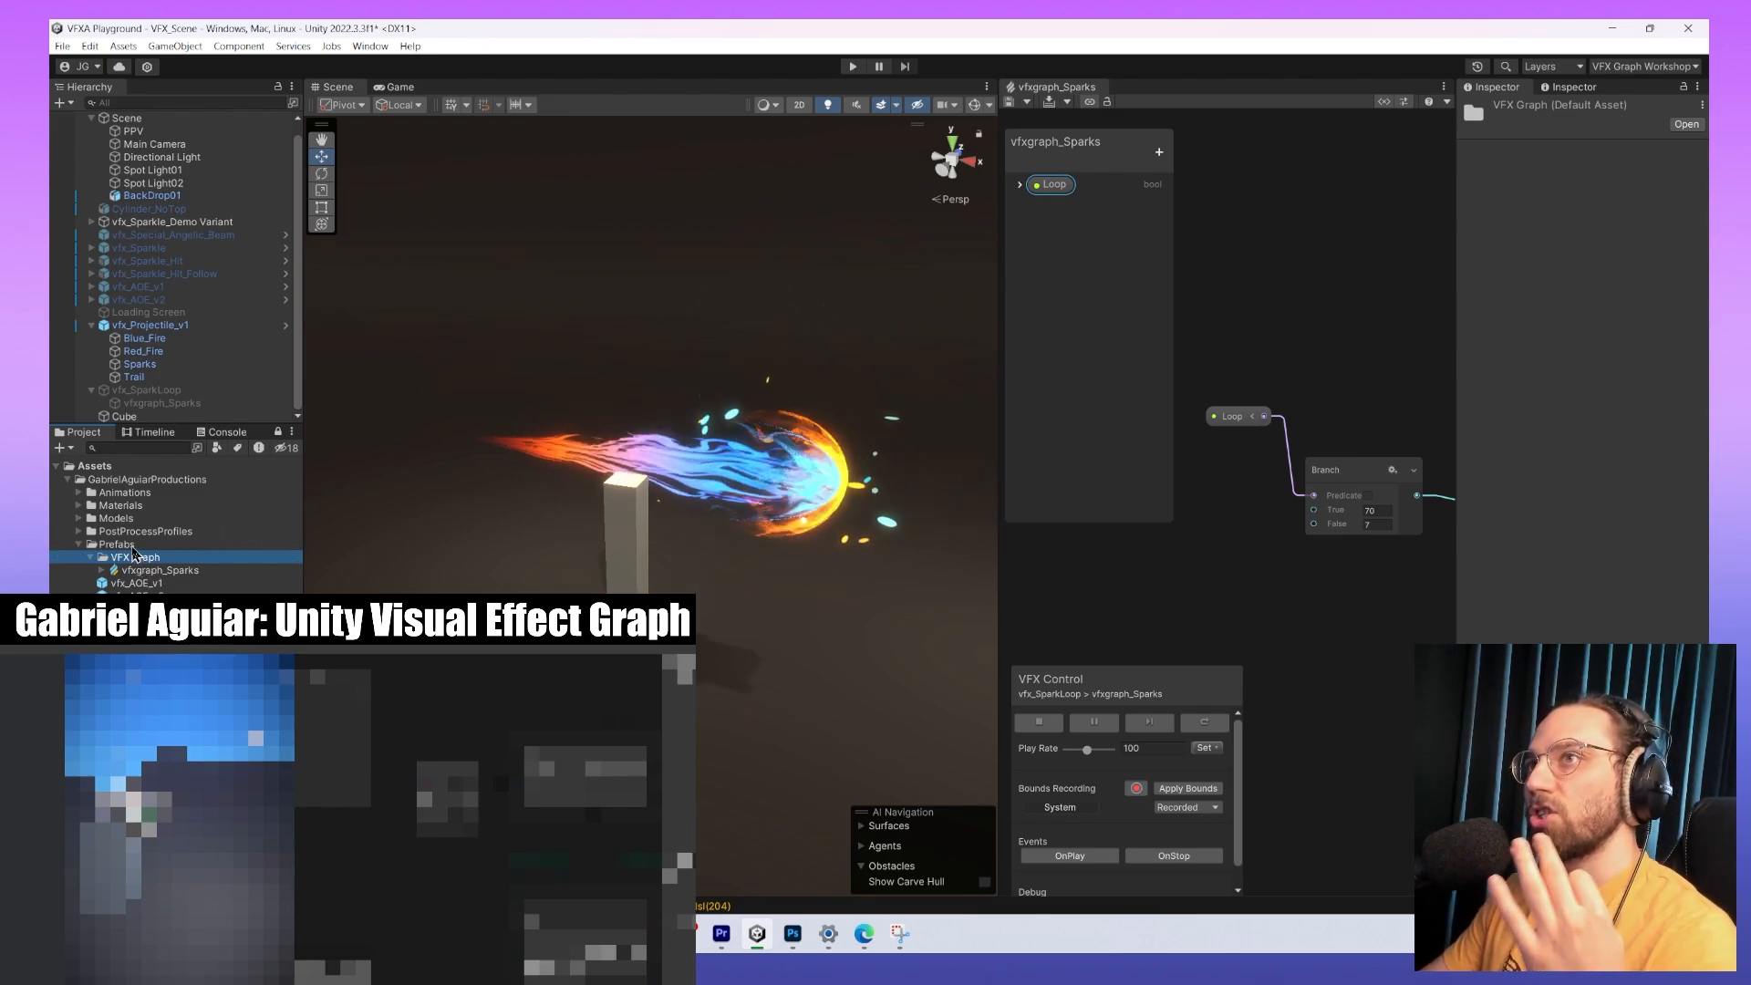
left_click(137, 714)
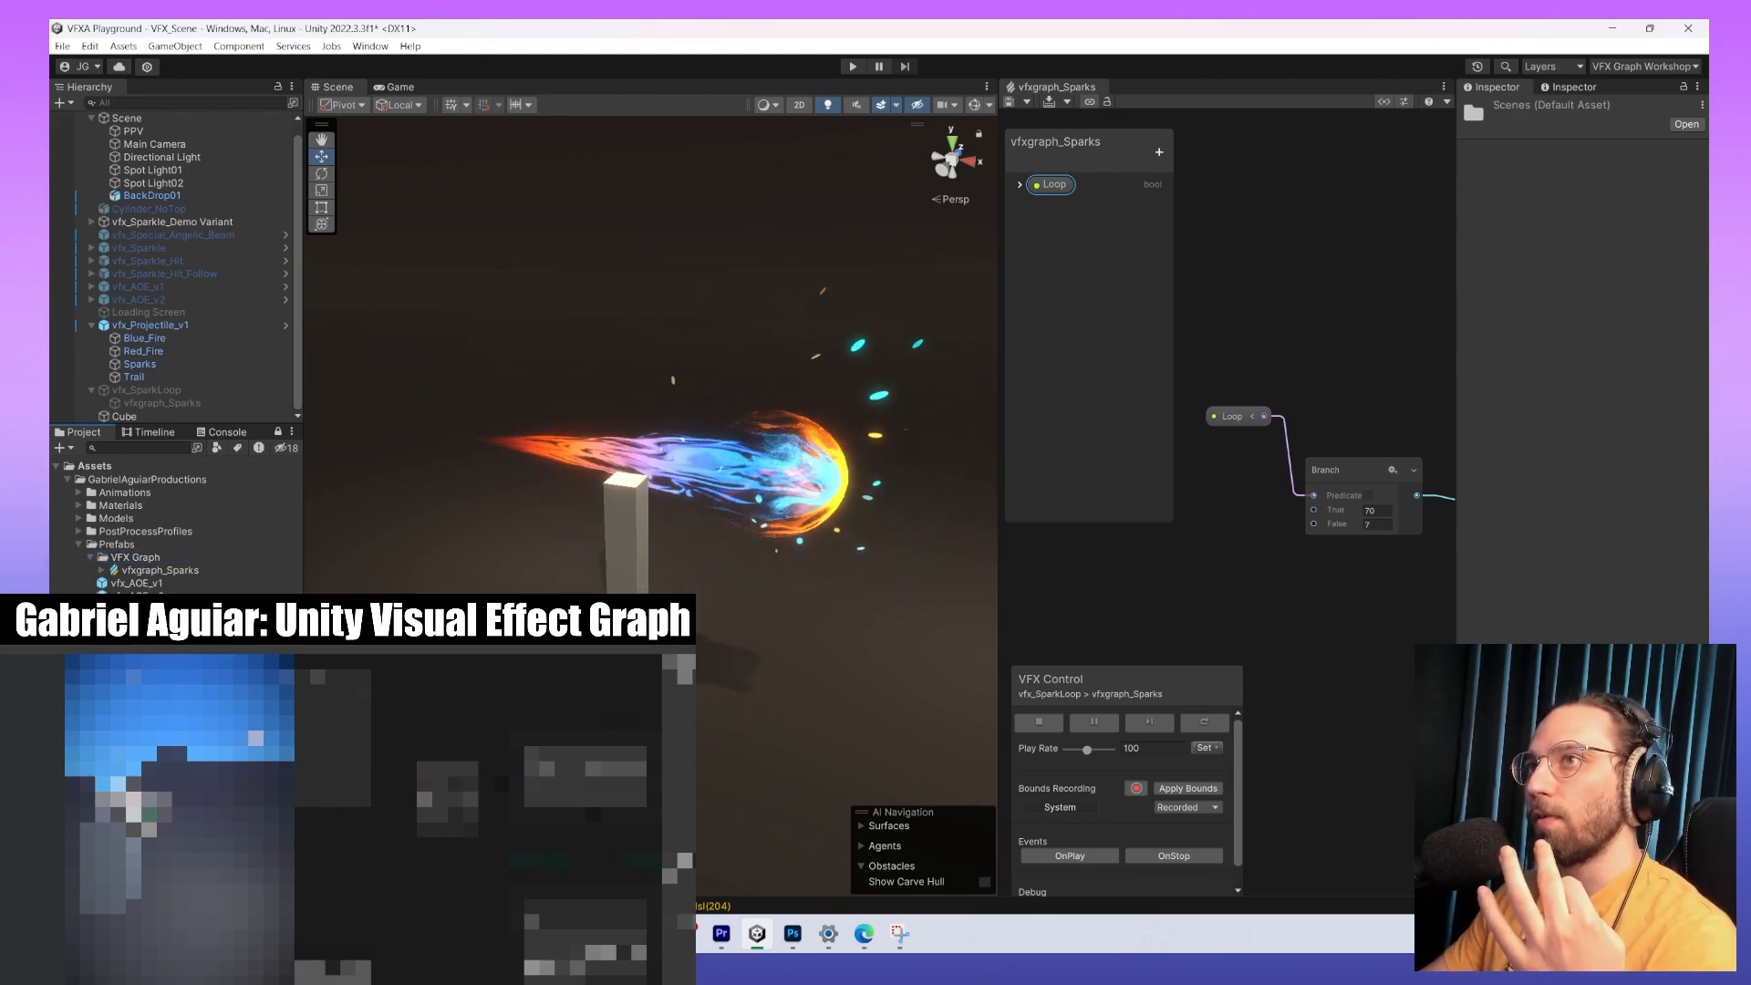
left_click(146, 740)
left_click(137, 758)
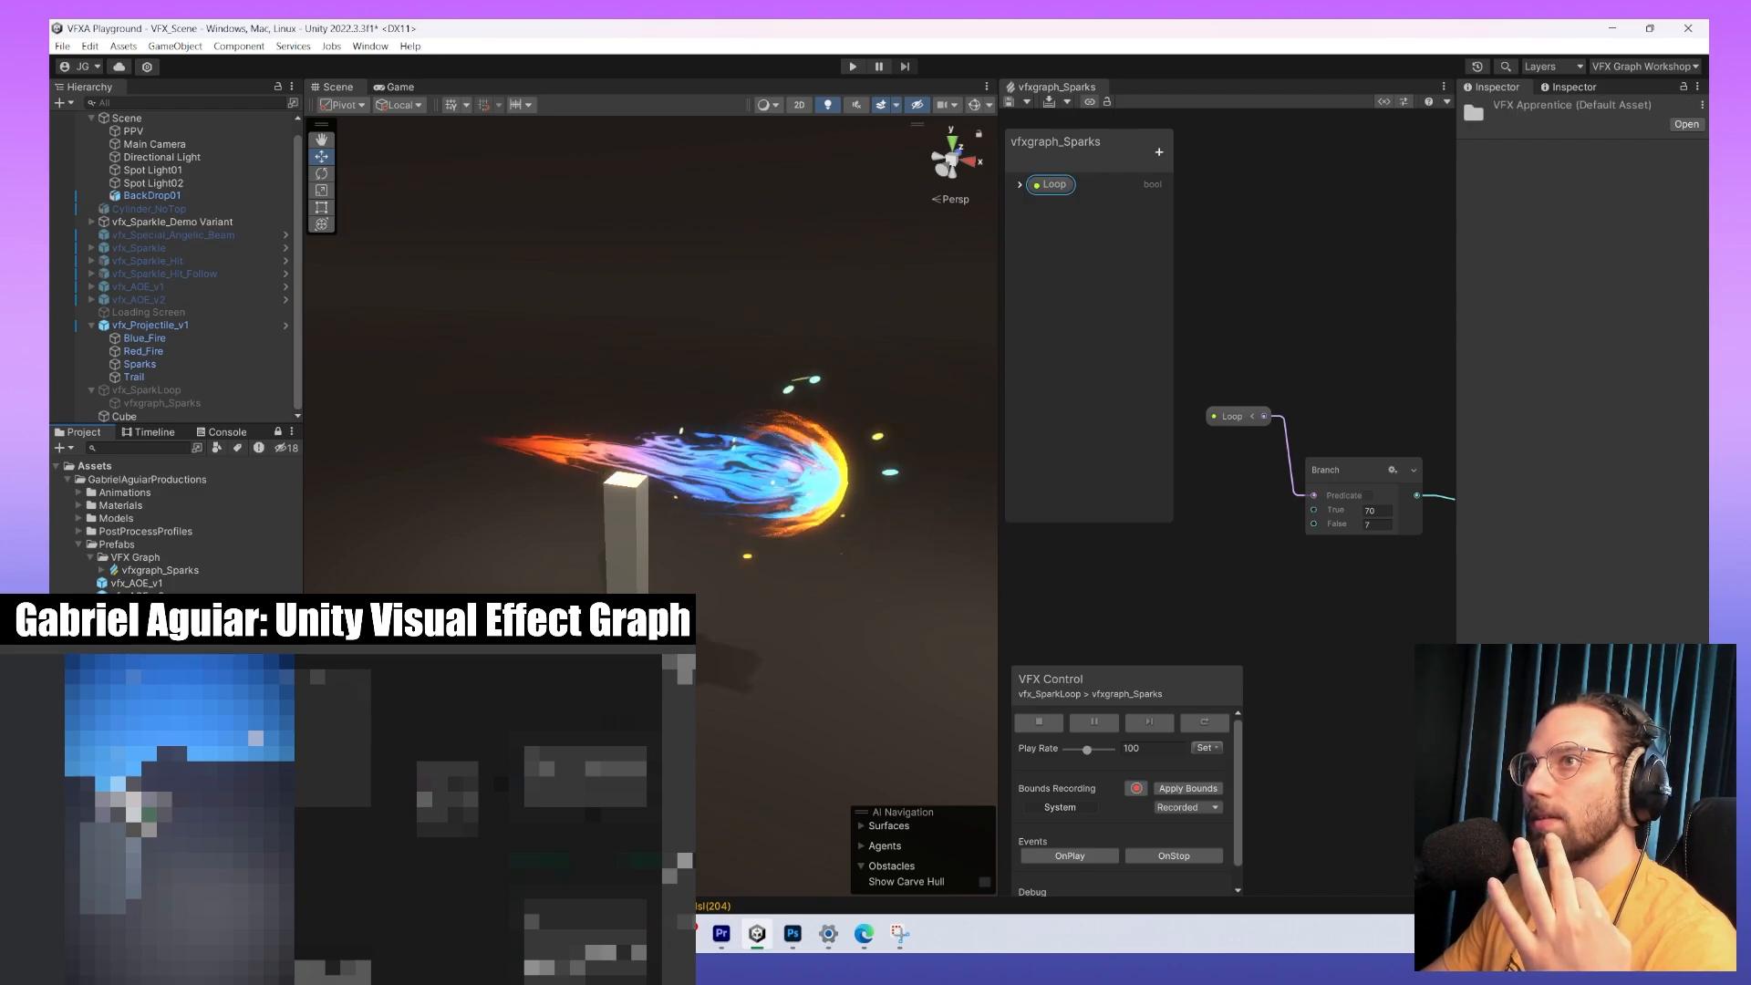
scroll(173, 524, "down", 5)
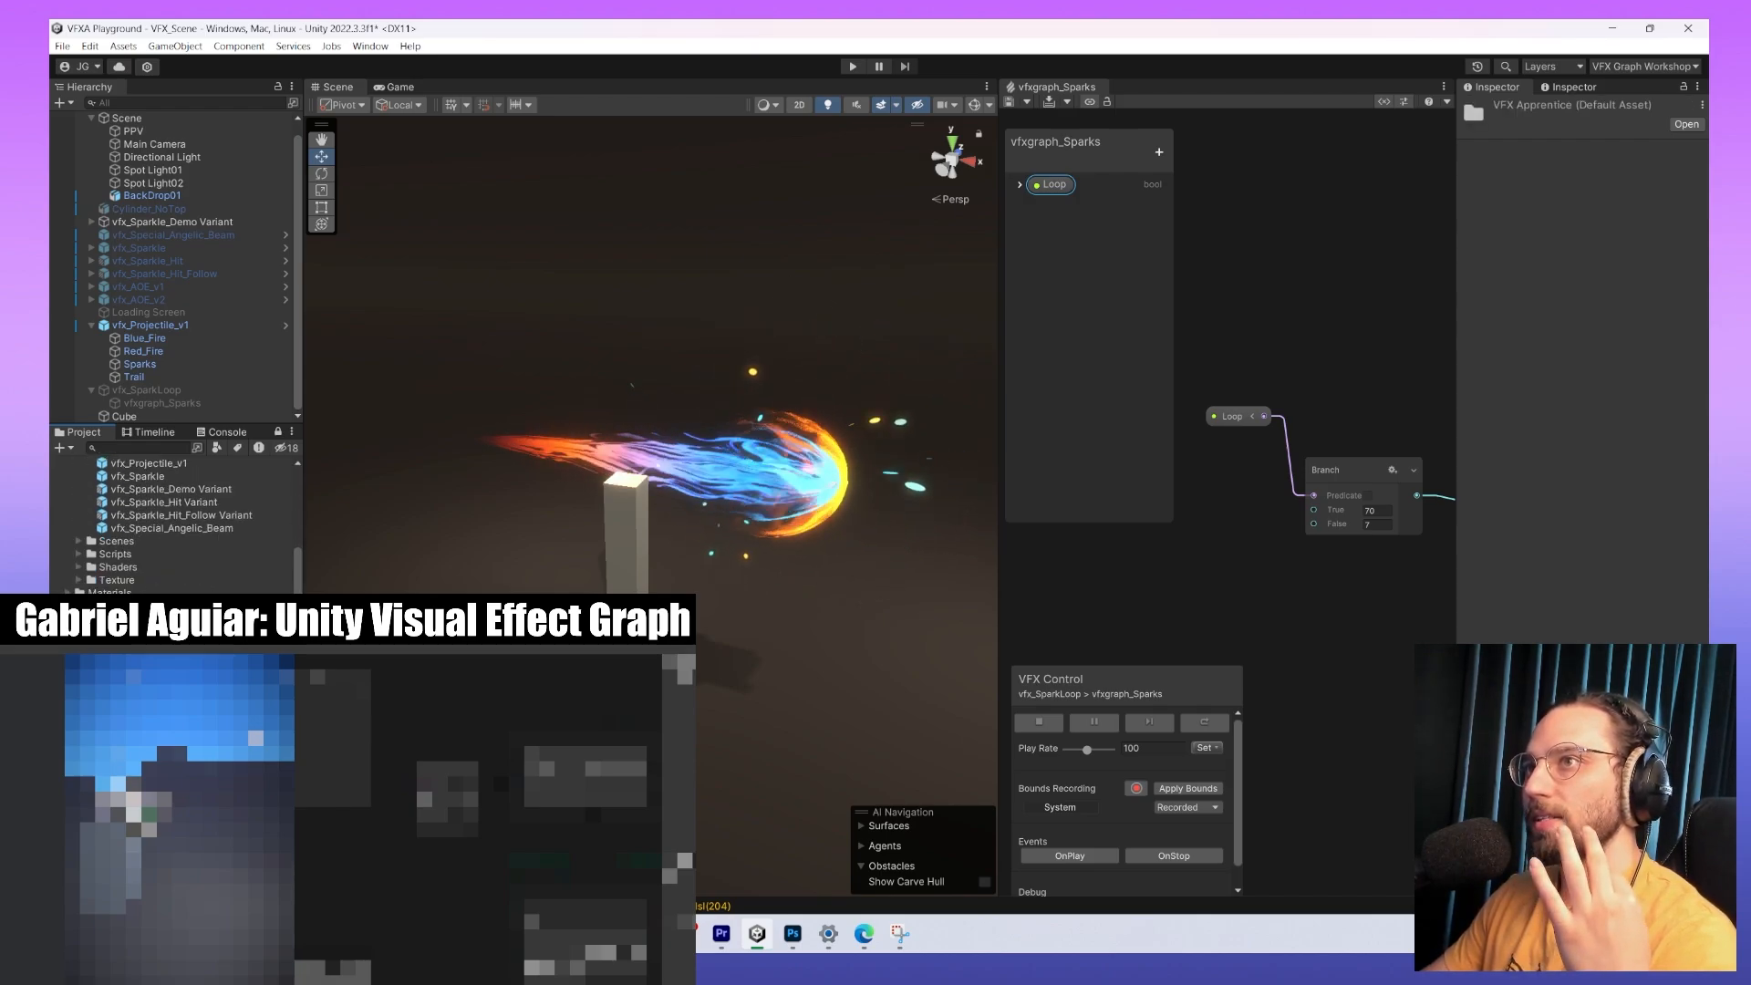
scroll(173, 524, "down", 5)
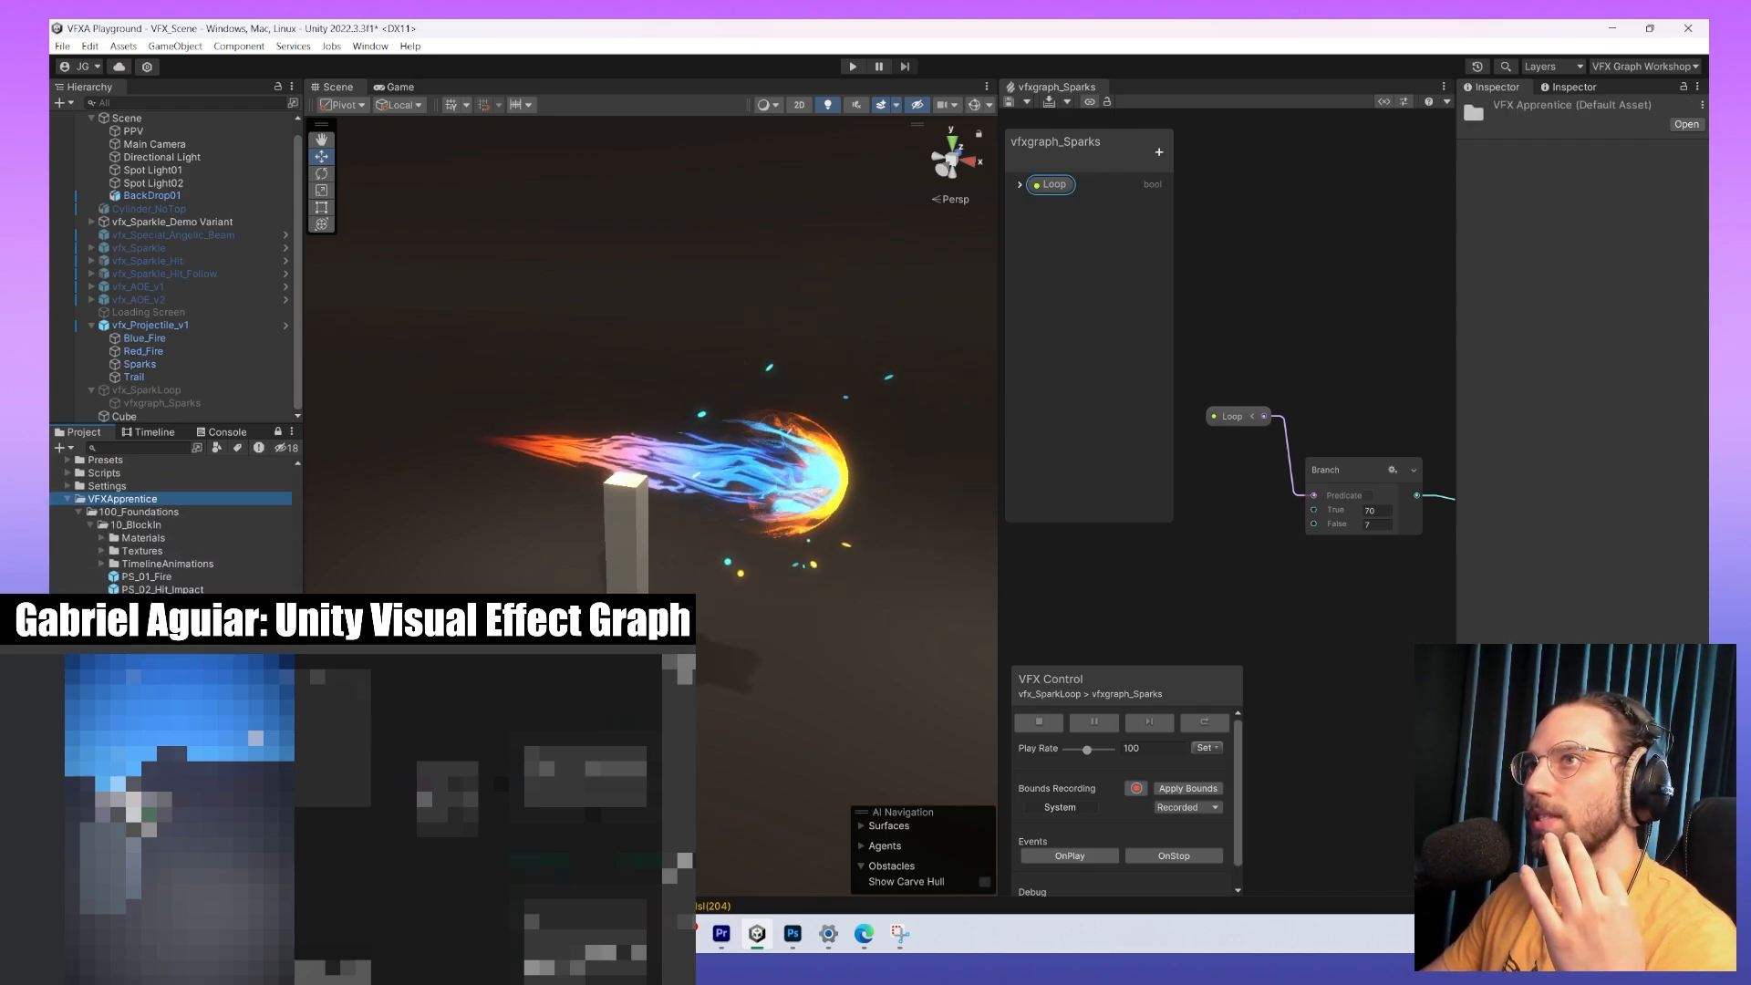
left_click(123, 572)
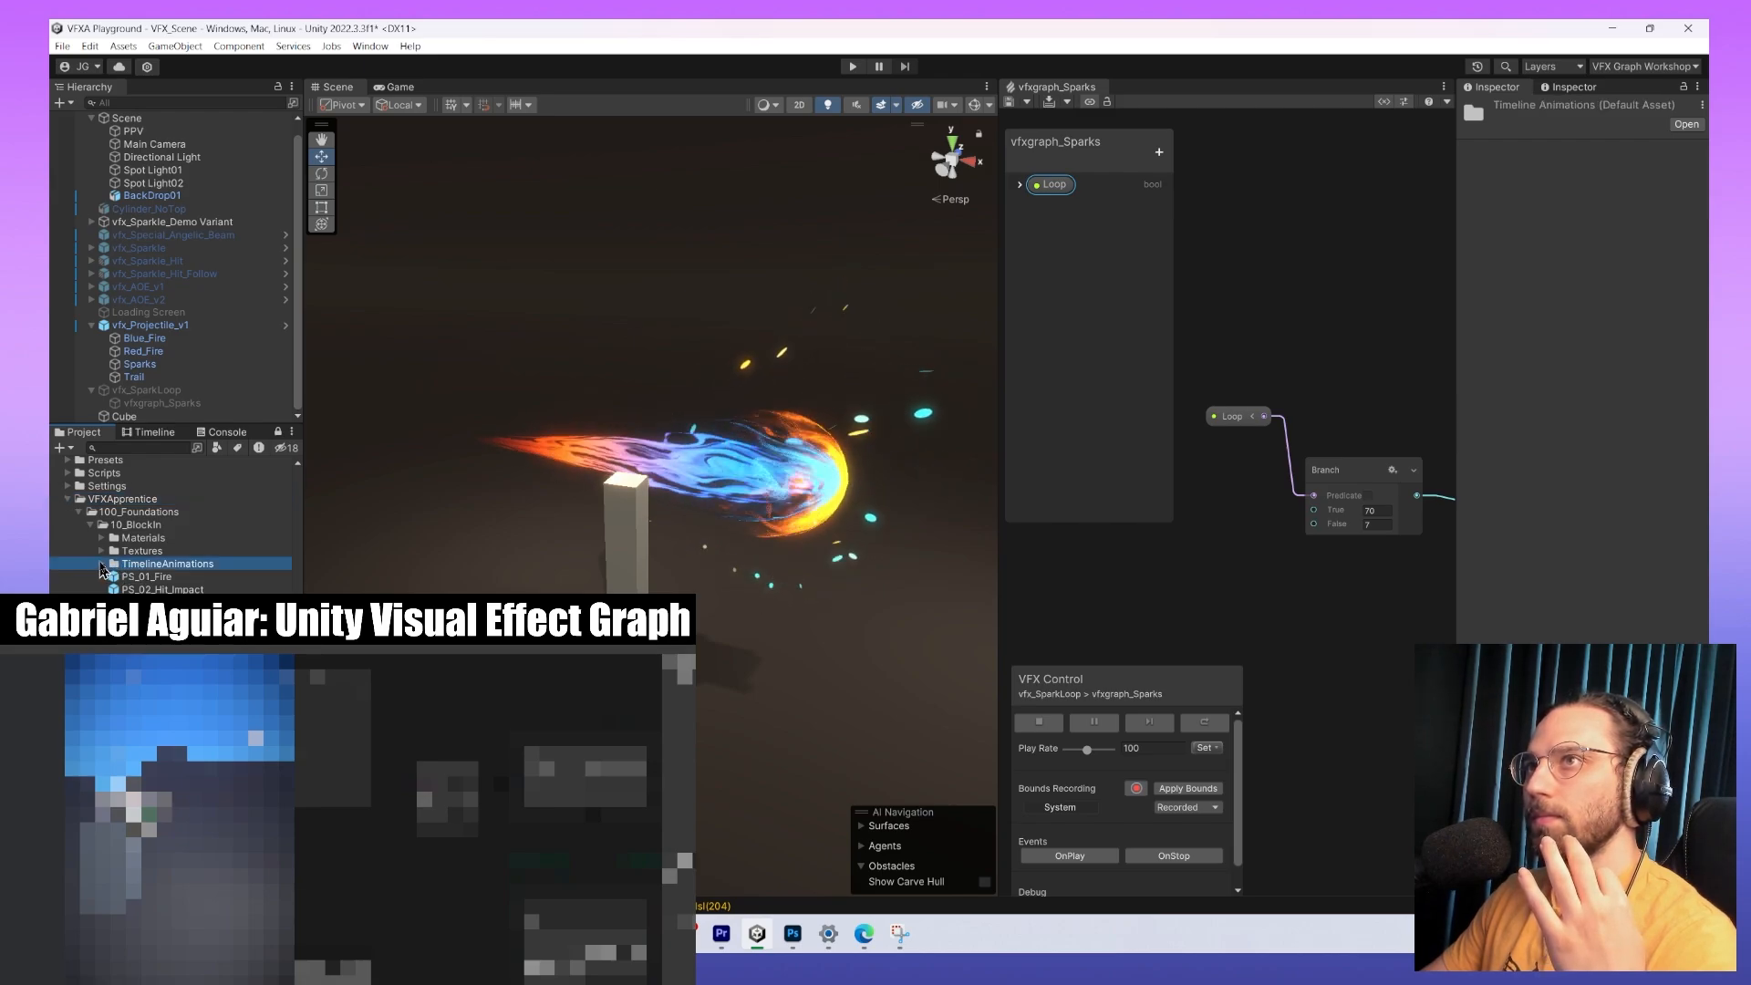
left_click(122, 553)
left_click(128, 538)
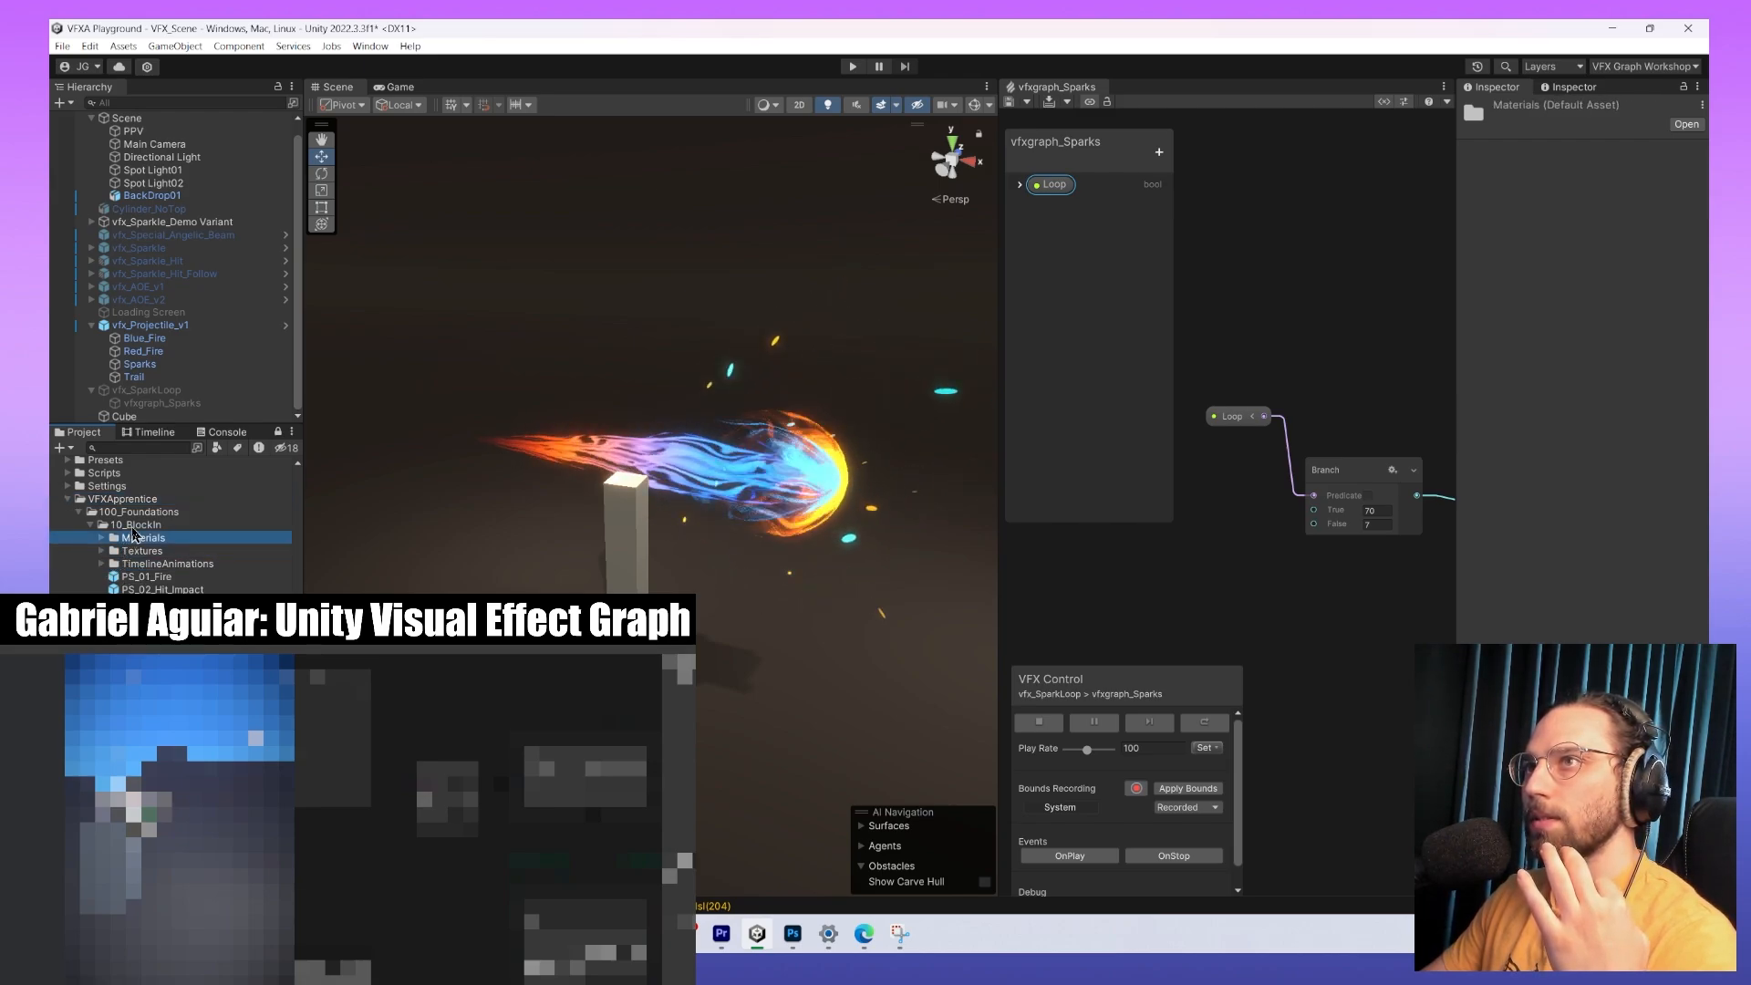
left_click(127, 707)
scroll(128, 706, "down", 1)
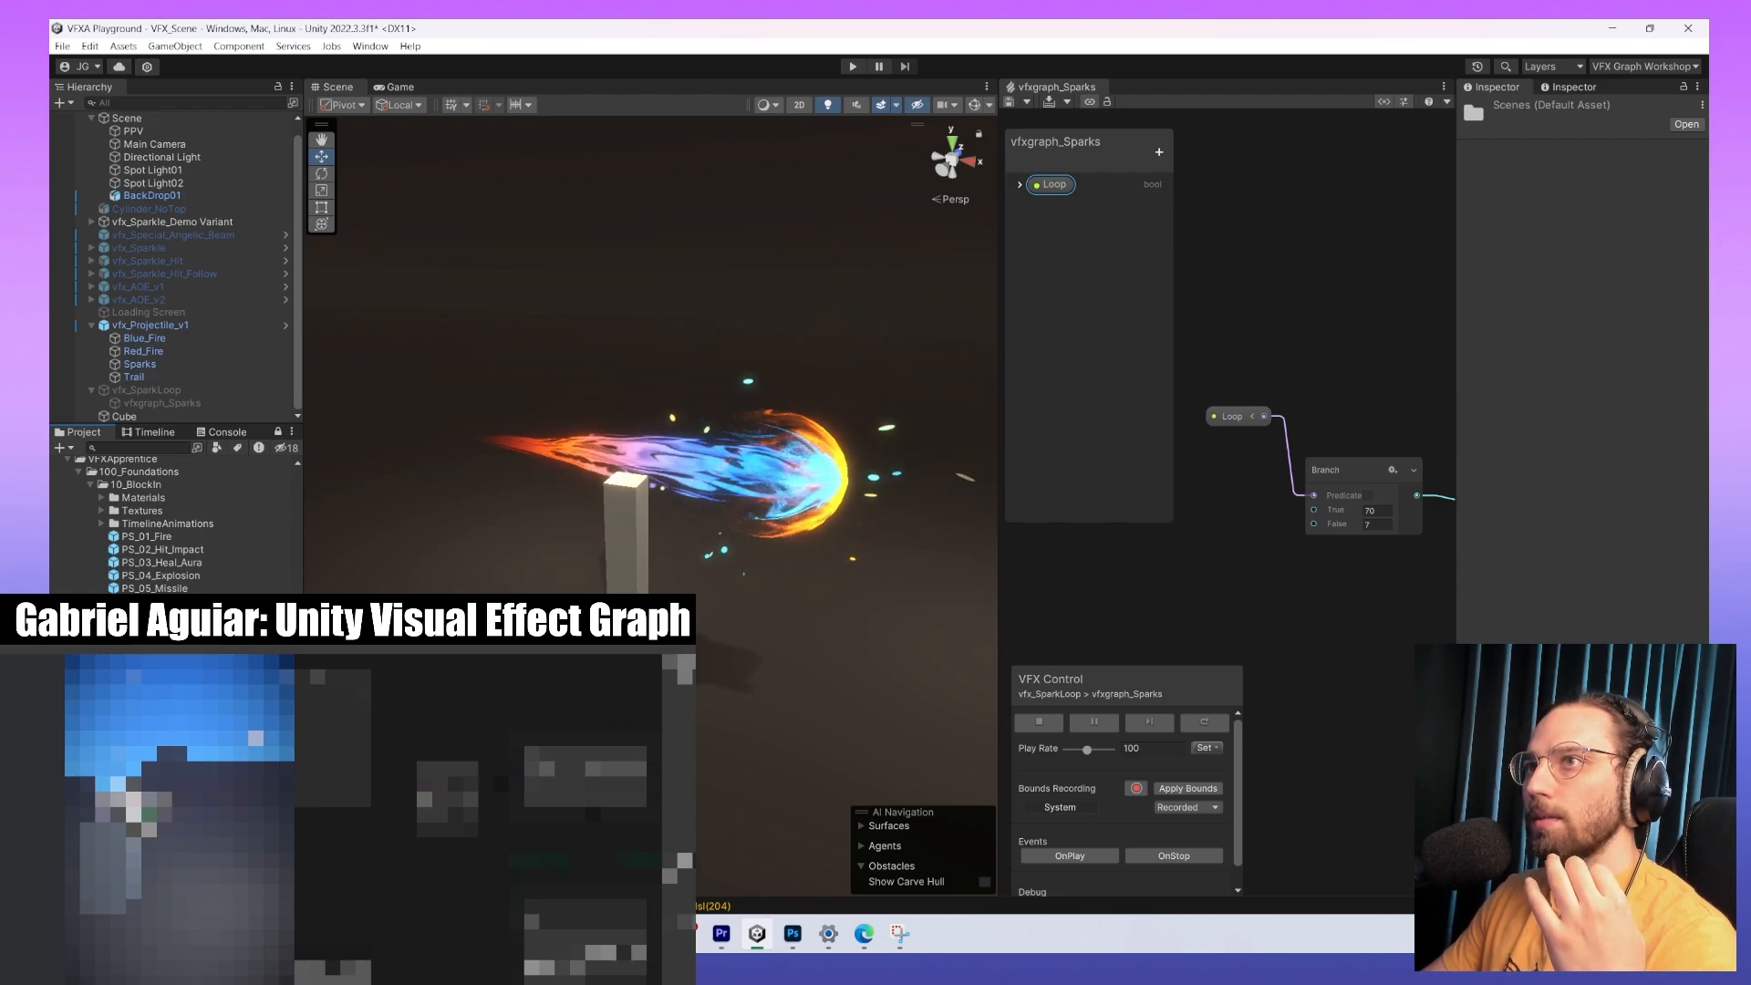
double_click(146, 693)
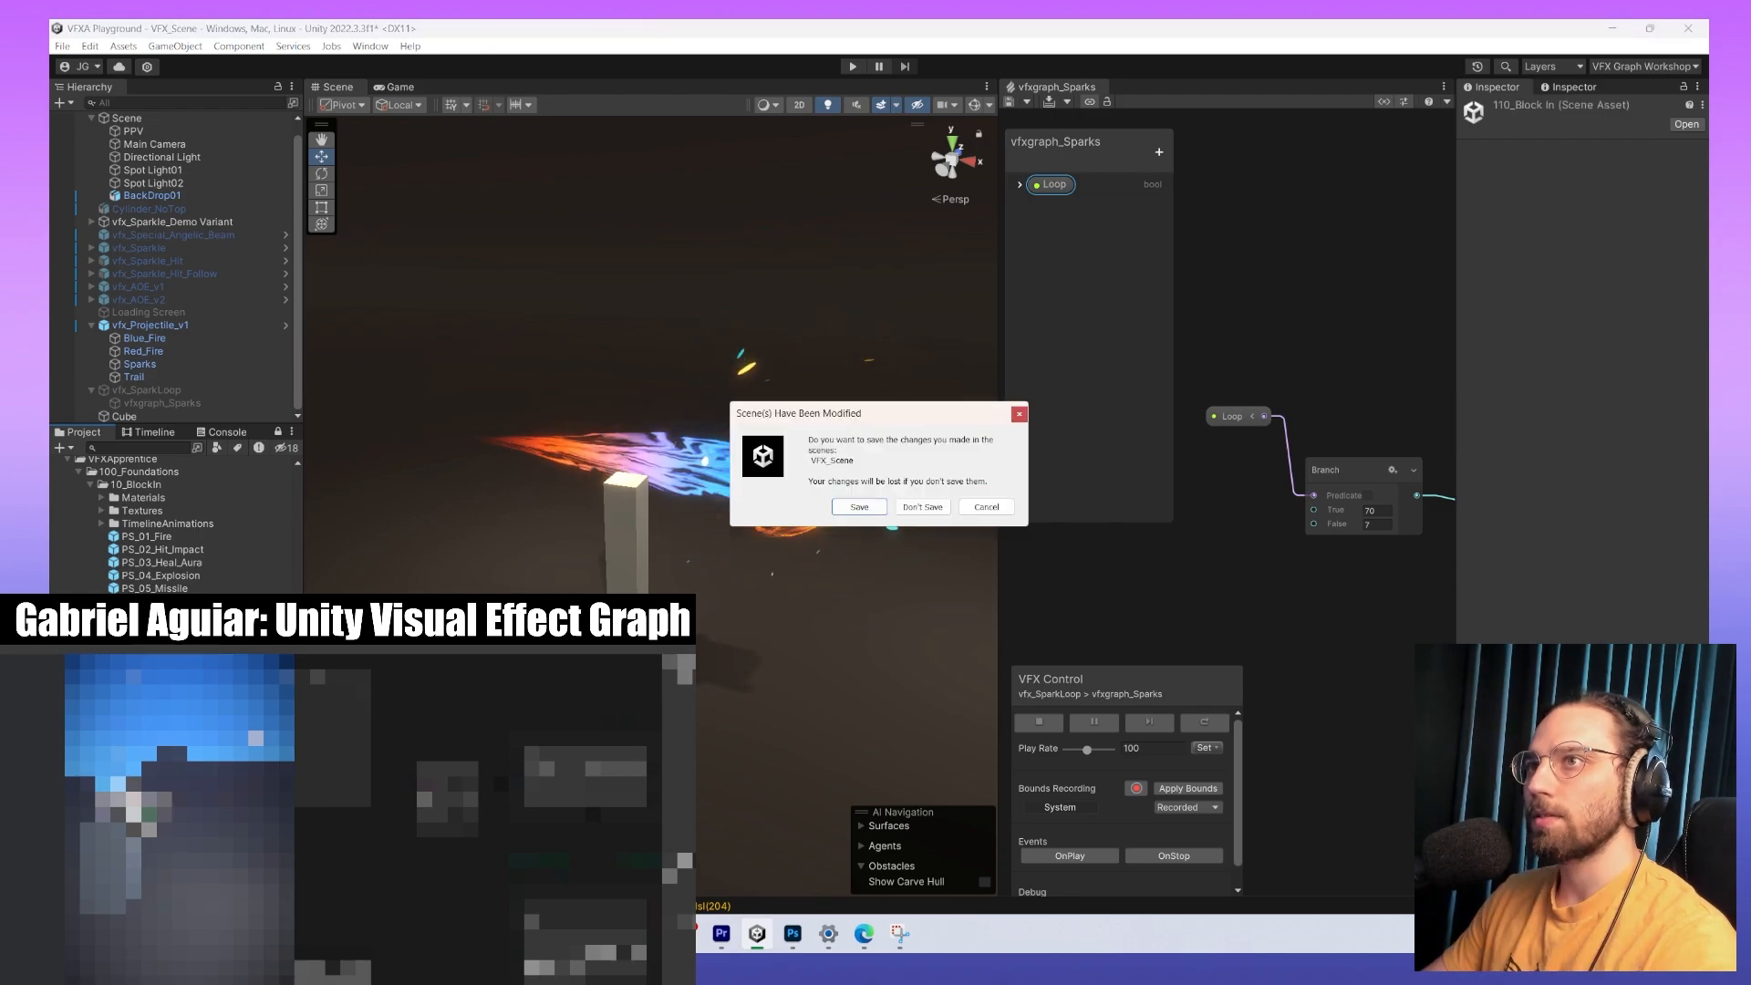
left_click(858, 504)
Activate all the objects from Particle System through Fire (1) in the scene hierarchy.
left_click(165, 197)
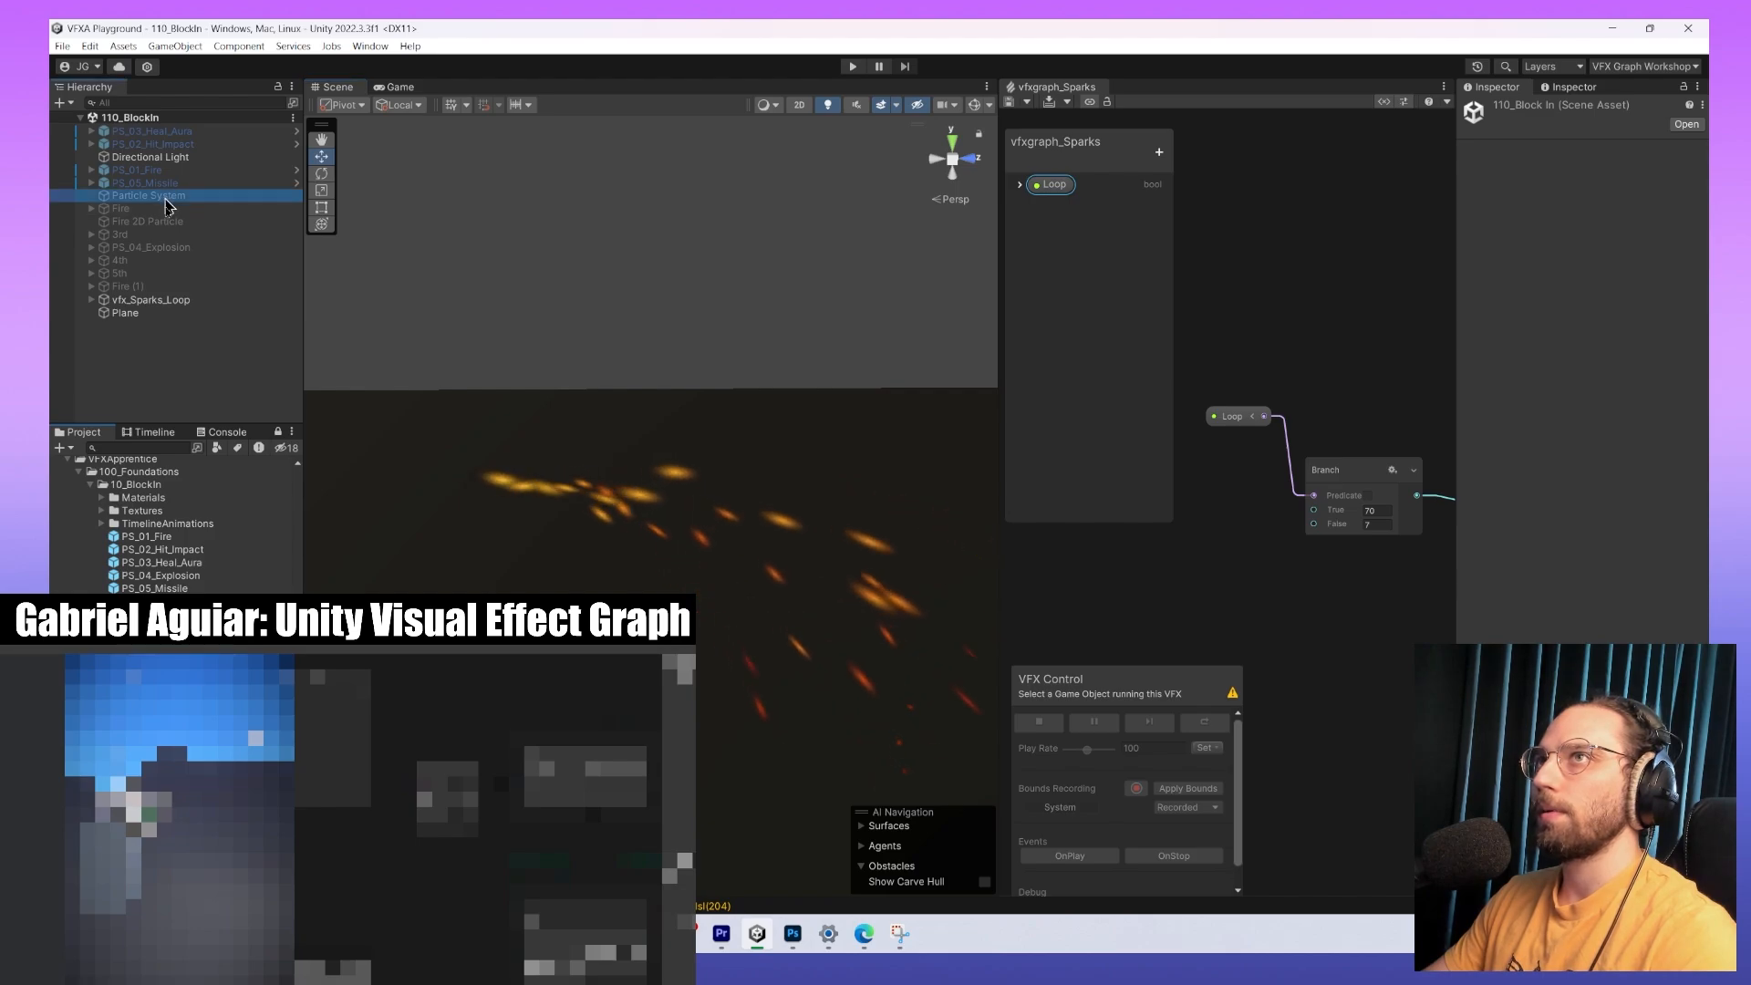
left_click(173, 288, "shift")
left_click(1500, 109)
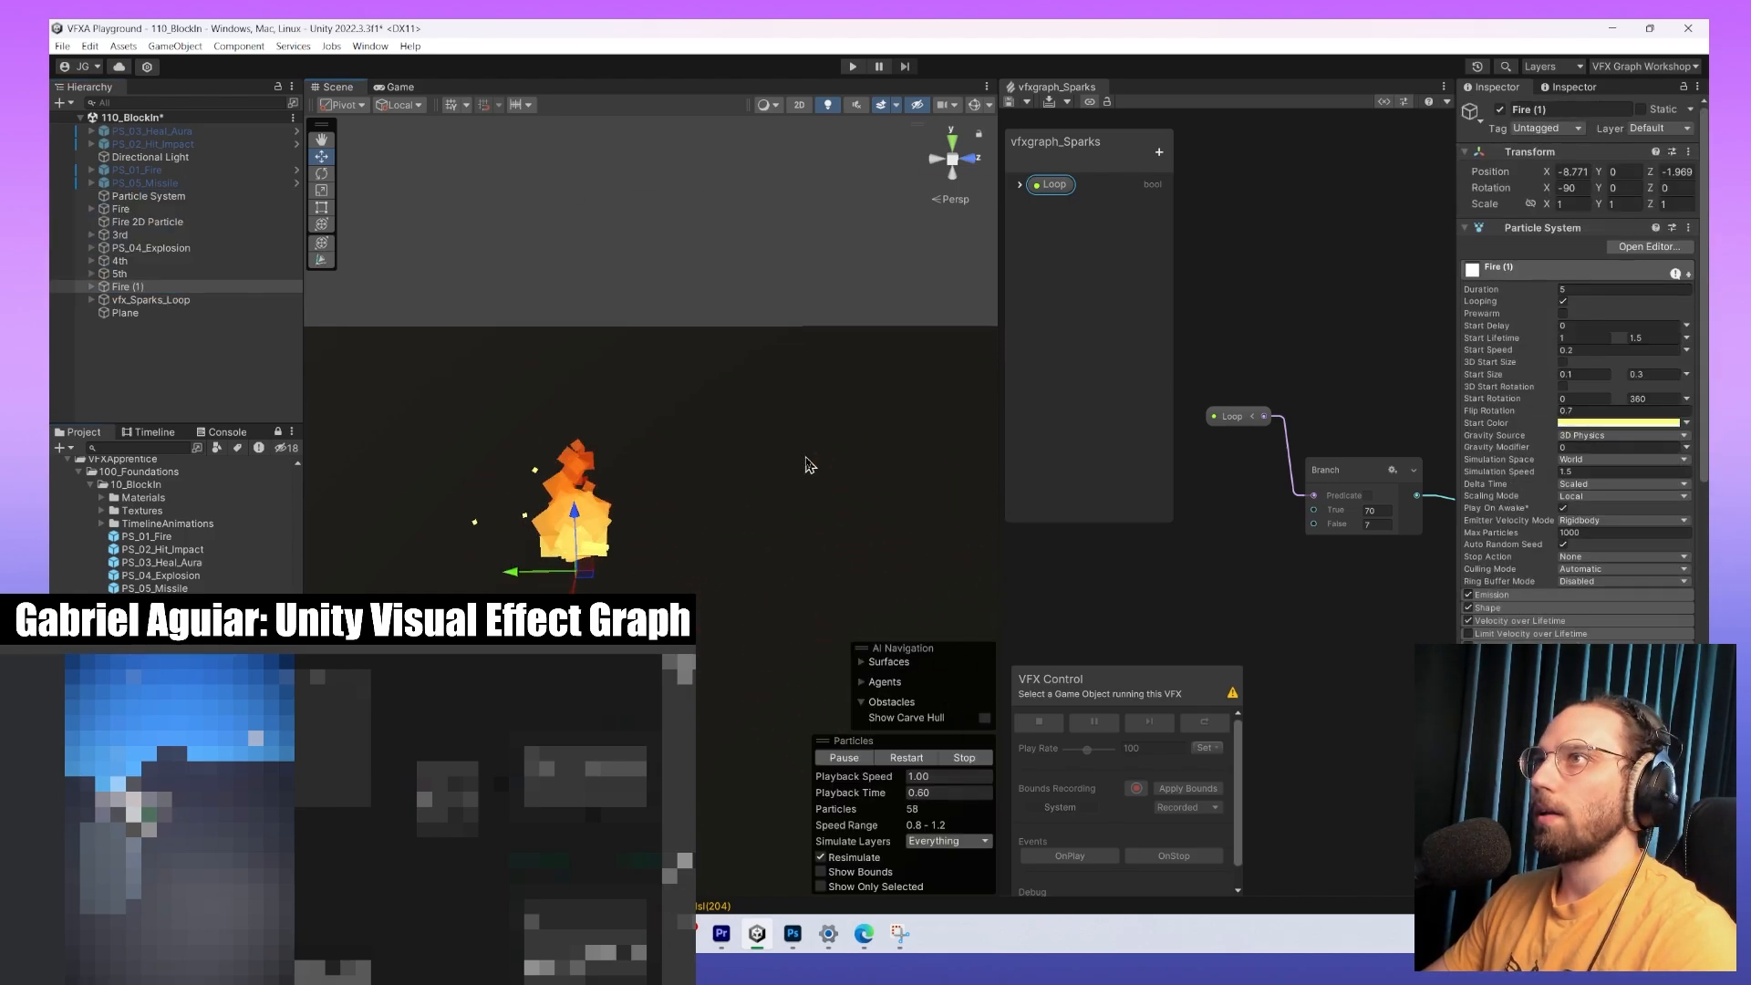
Frame the Fire (1) and 4th effects in the Scene view and examine them from different angles.
key("f")
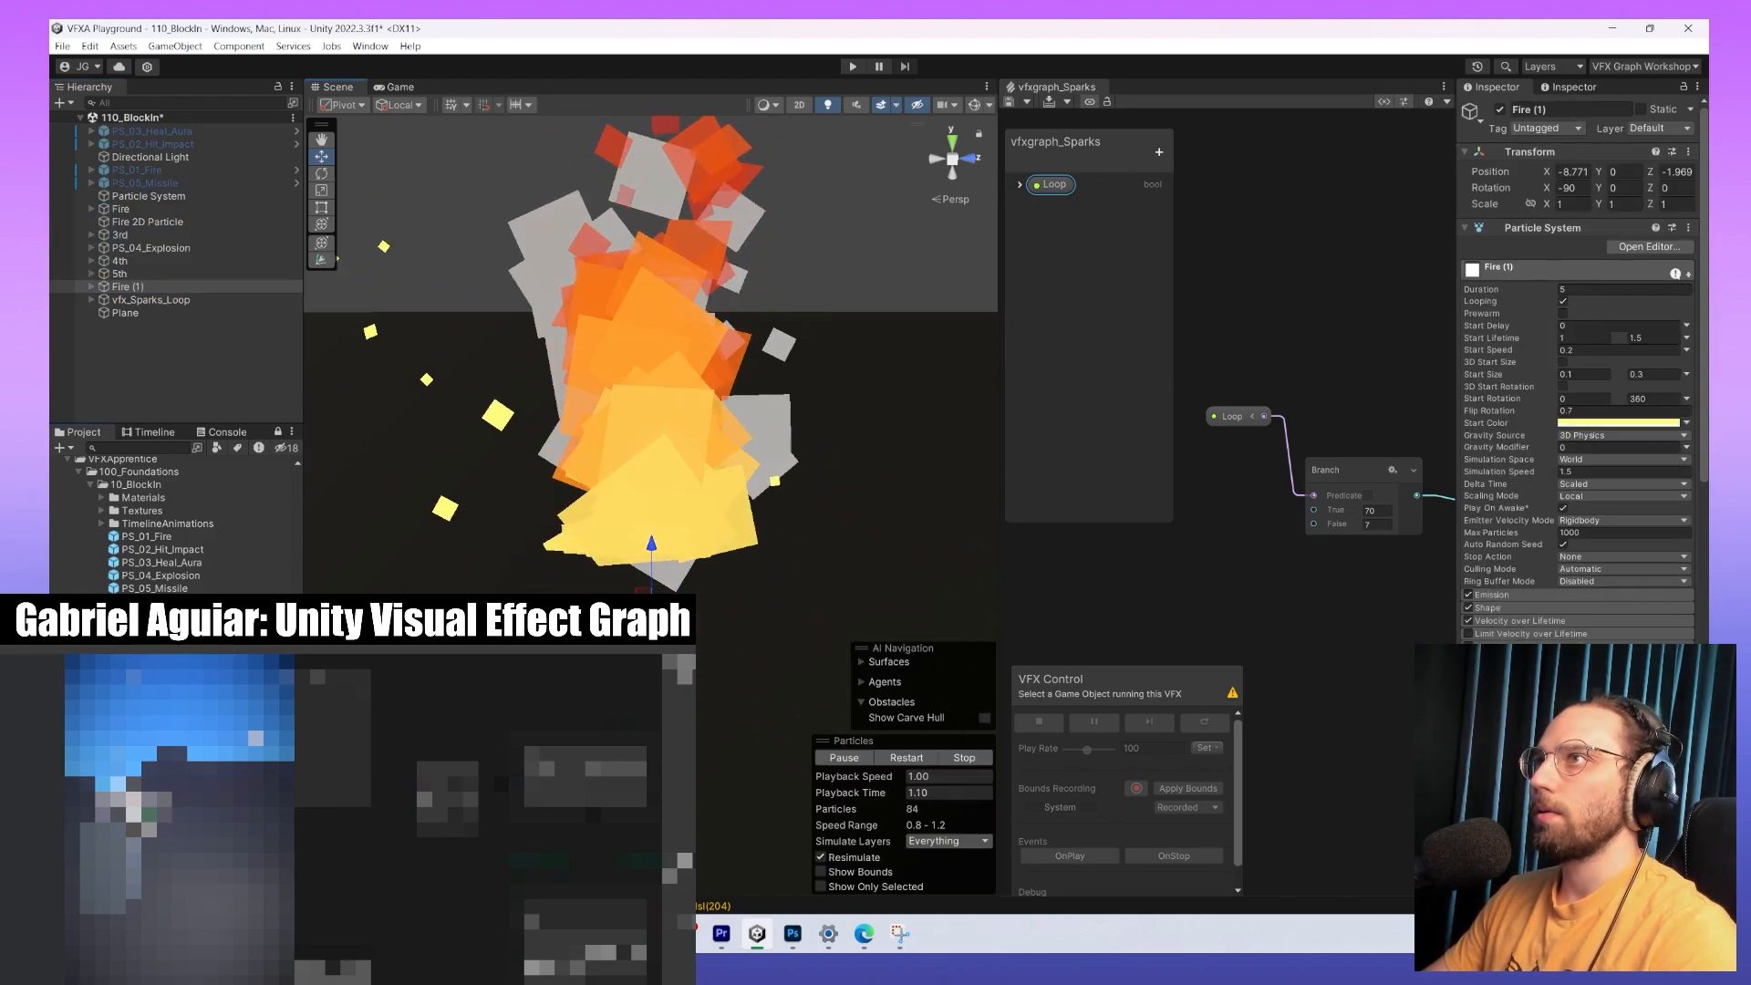
left_click_drag(566, 365, 720, 367, "alt")
left_click(171, 274)
left_click(168, 262)
key("f")
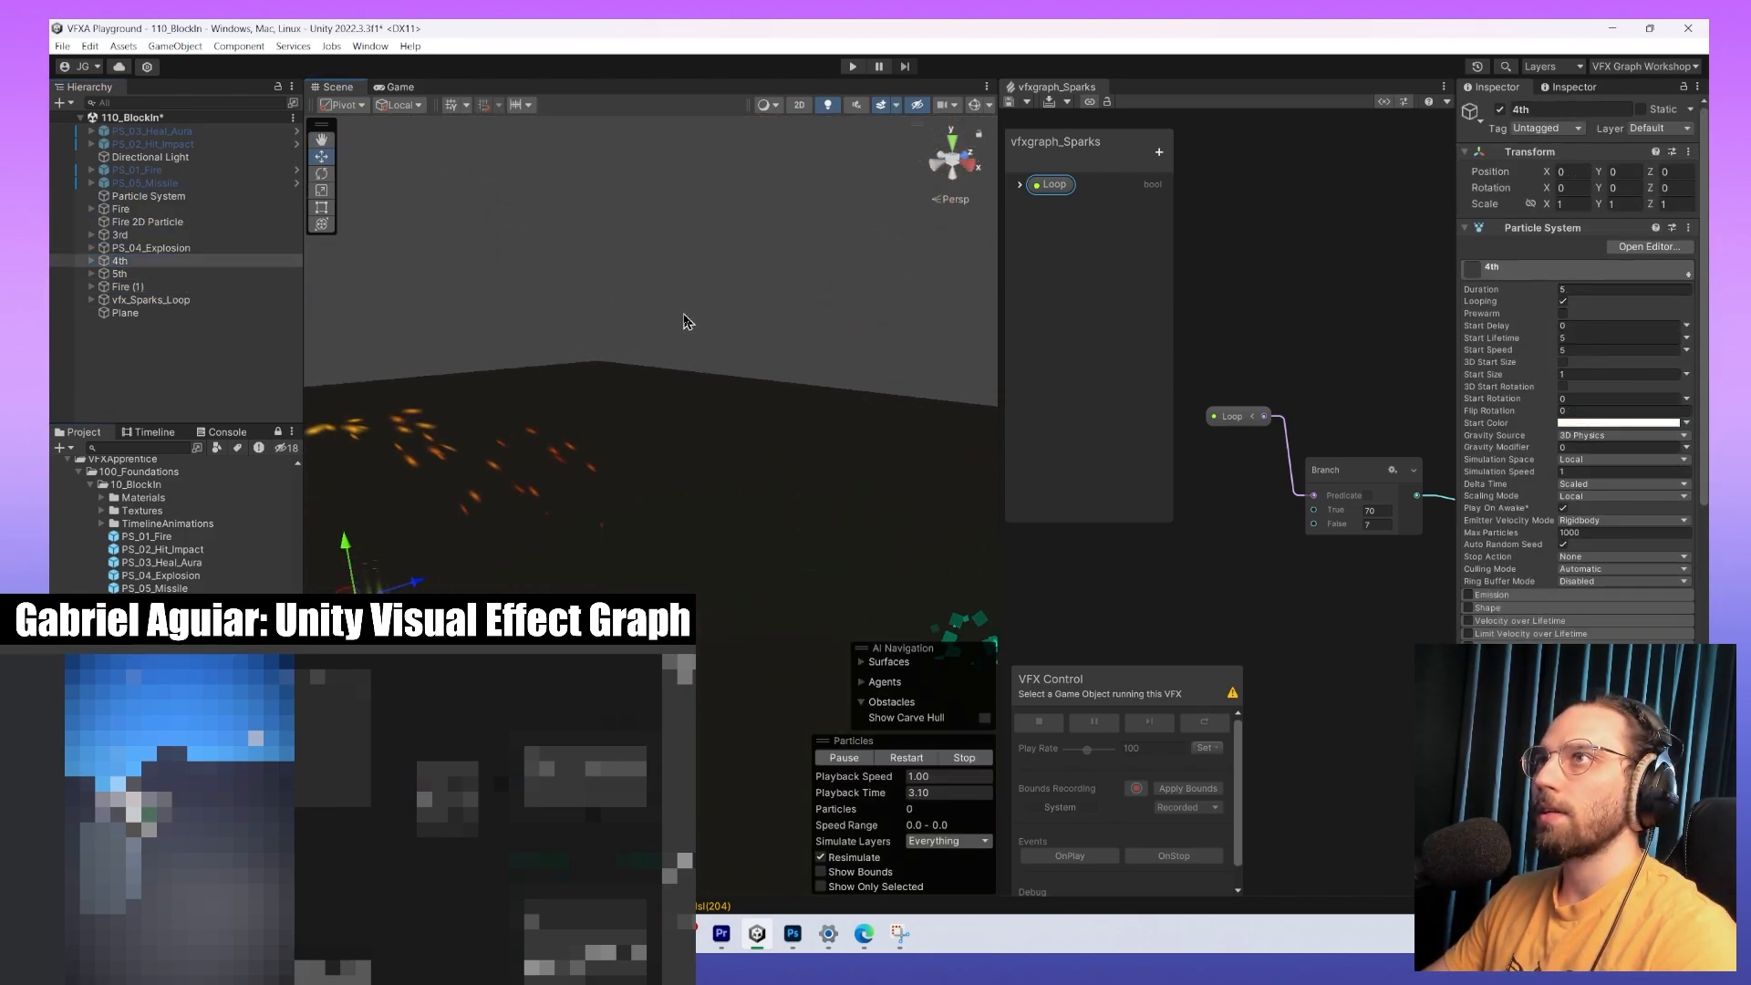
left_click_drag(668, 532, 926, 535, "alt")
middle_click_drag(780, 553, 922, 393)
Examine the 3rd, PS_04_Explosion, Fire 2D Particle and Fire effects in the Scene view.
left_click(224, 236)
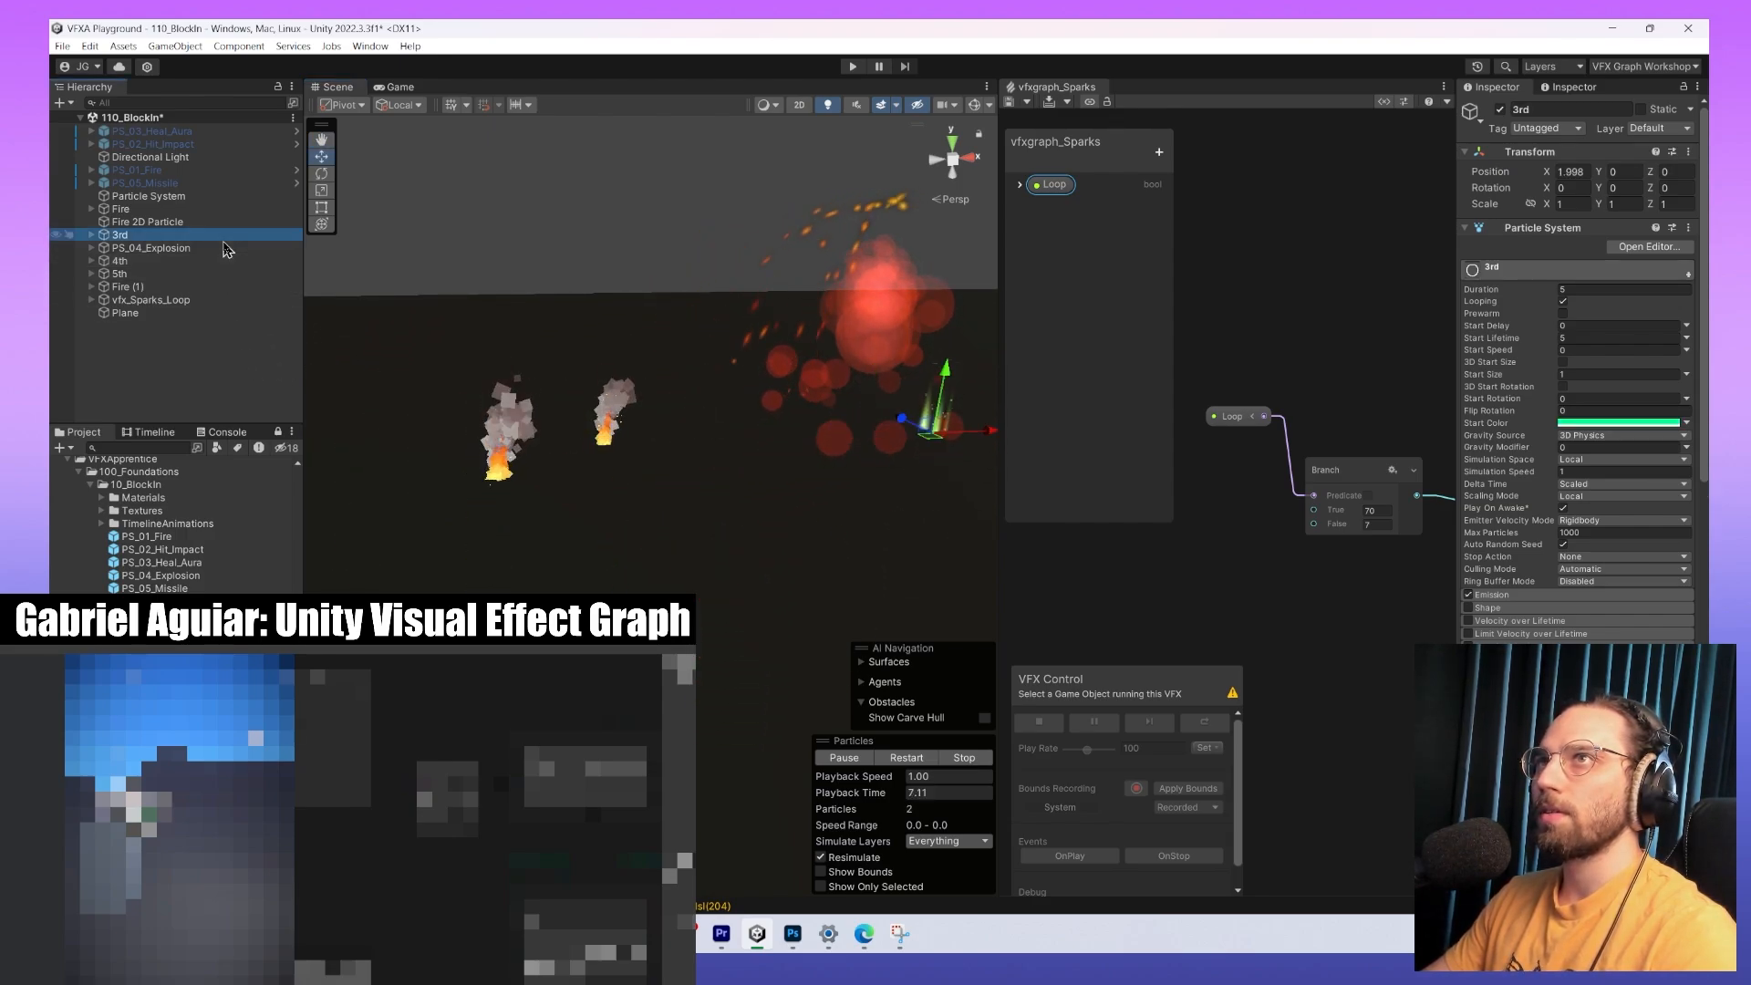
left_click(227, 248)
key("f")
left_click(194, 223)
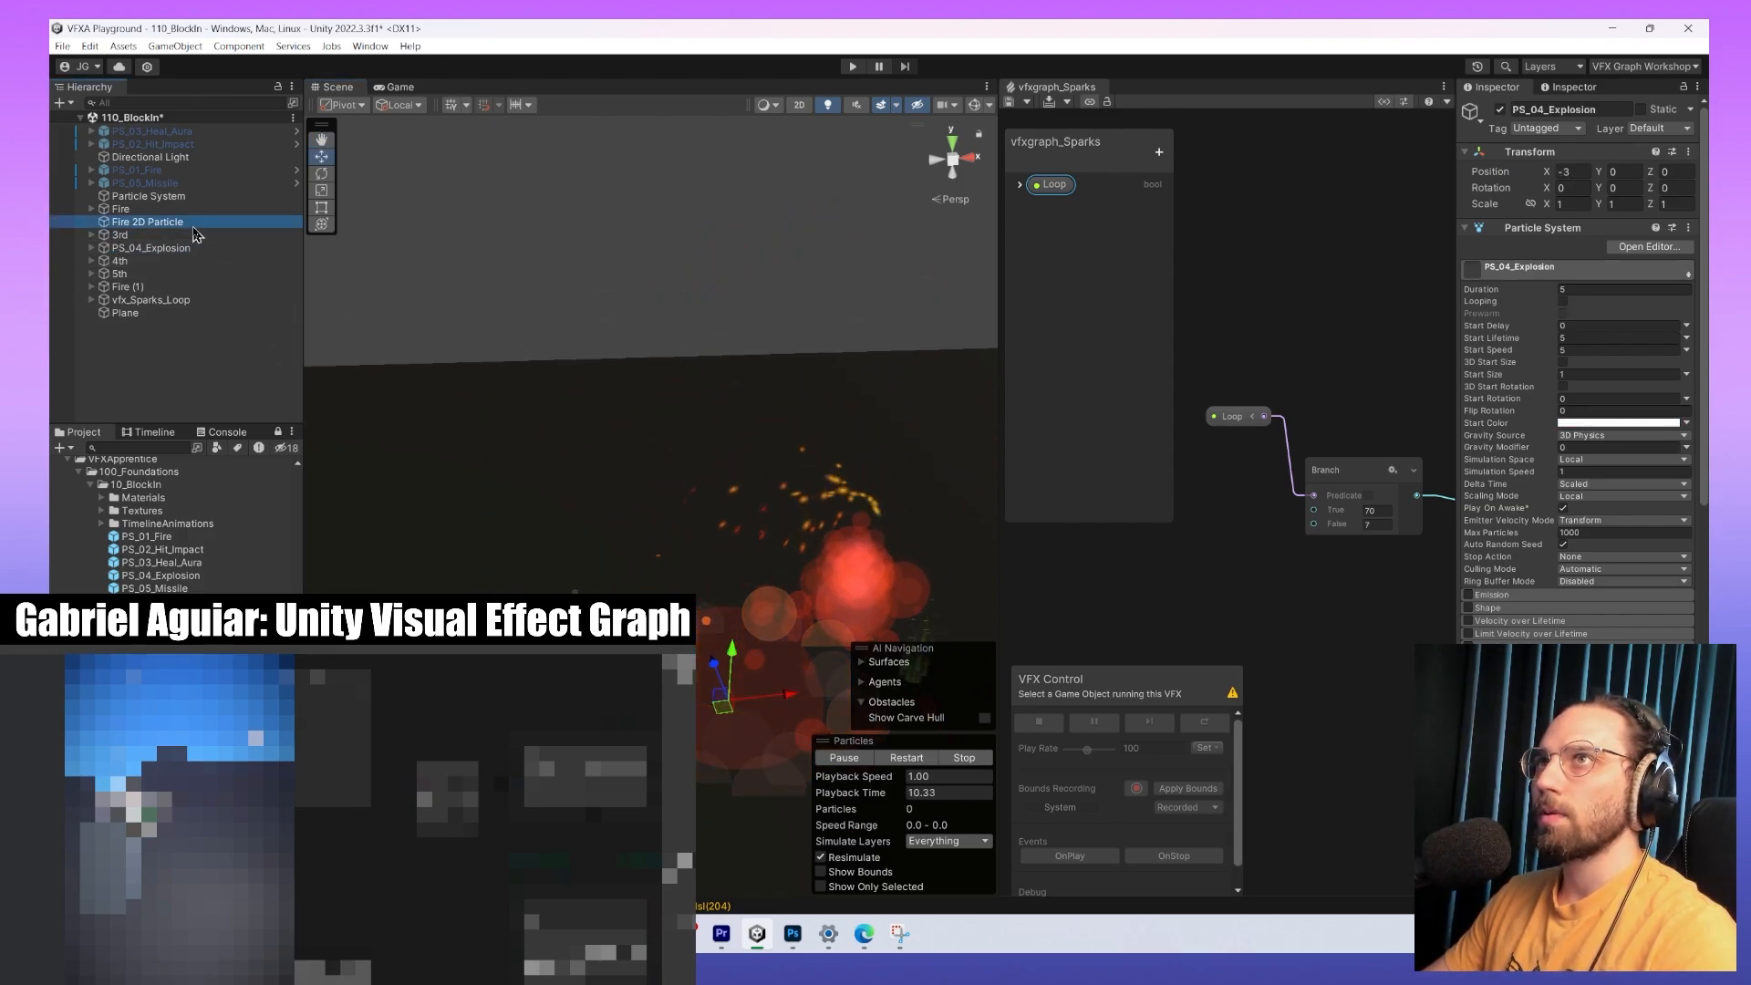
key("f")
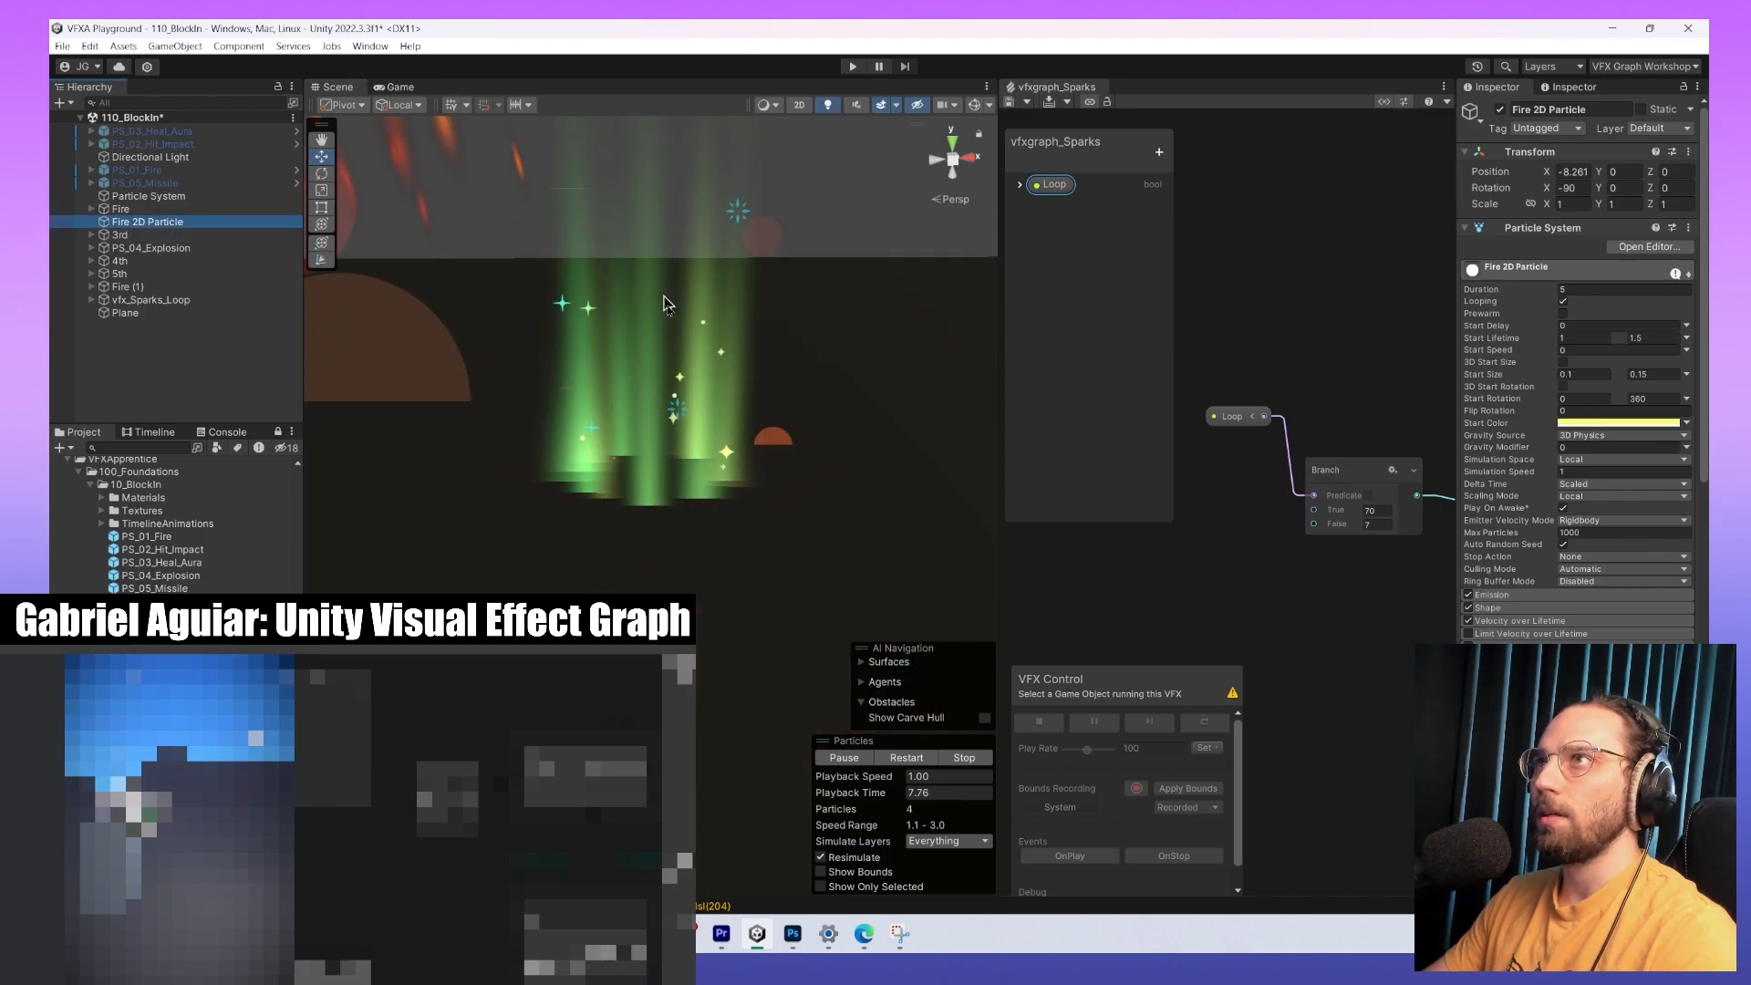
left_click_drag(664, 304, 857, 383, "alt")
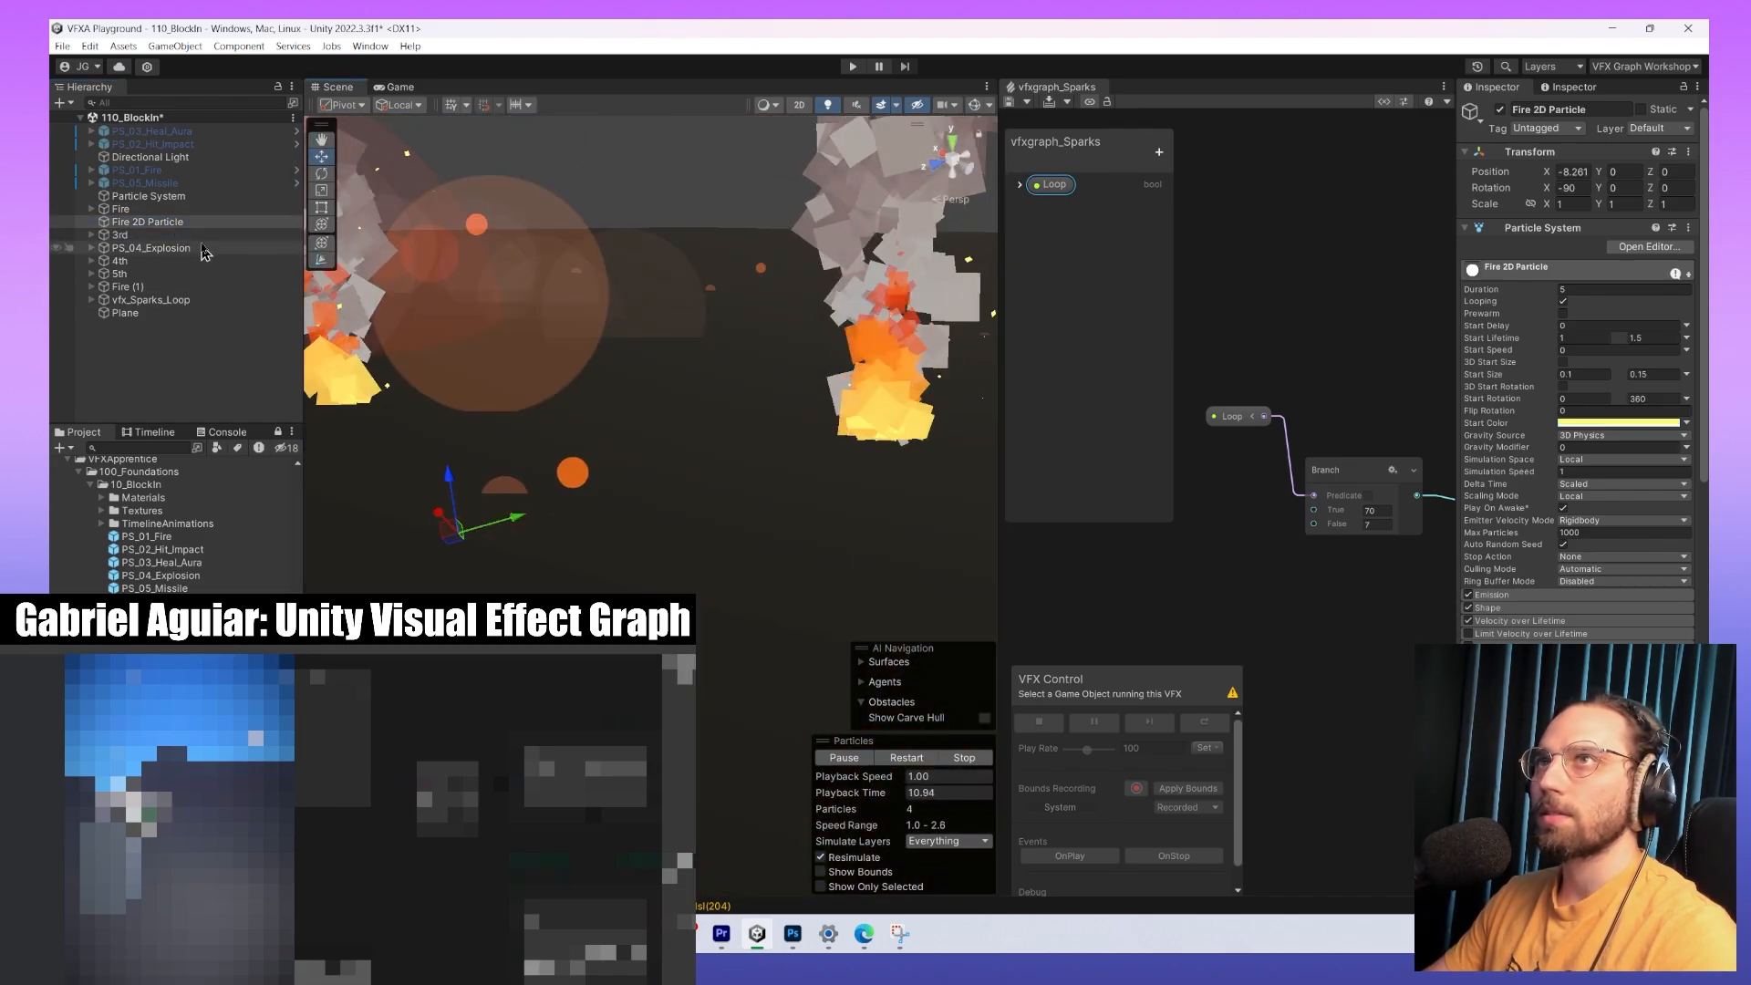
left_click(173, 210)
key("f")
left_click_drag(597, 447, 641, 456, "alt")
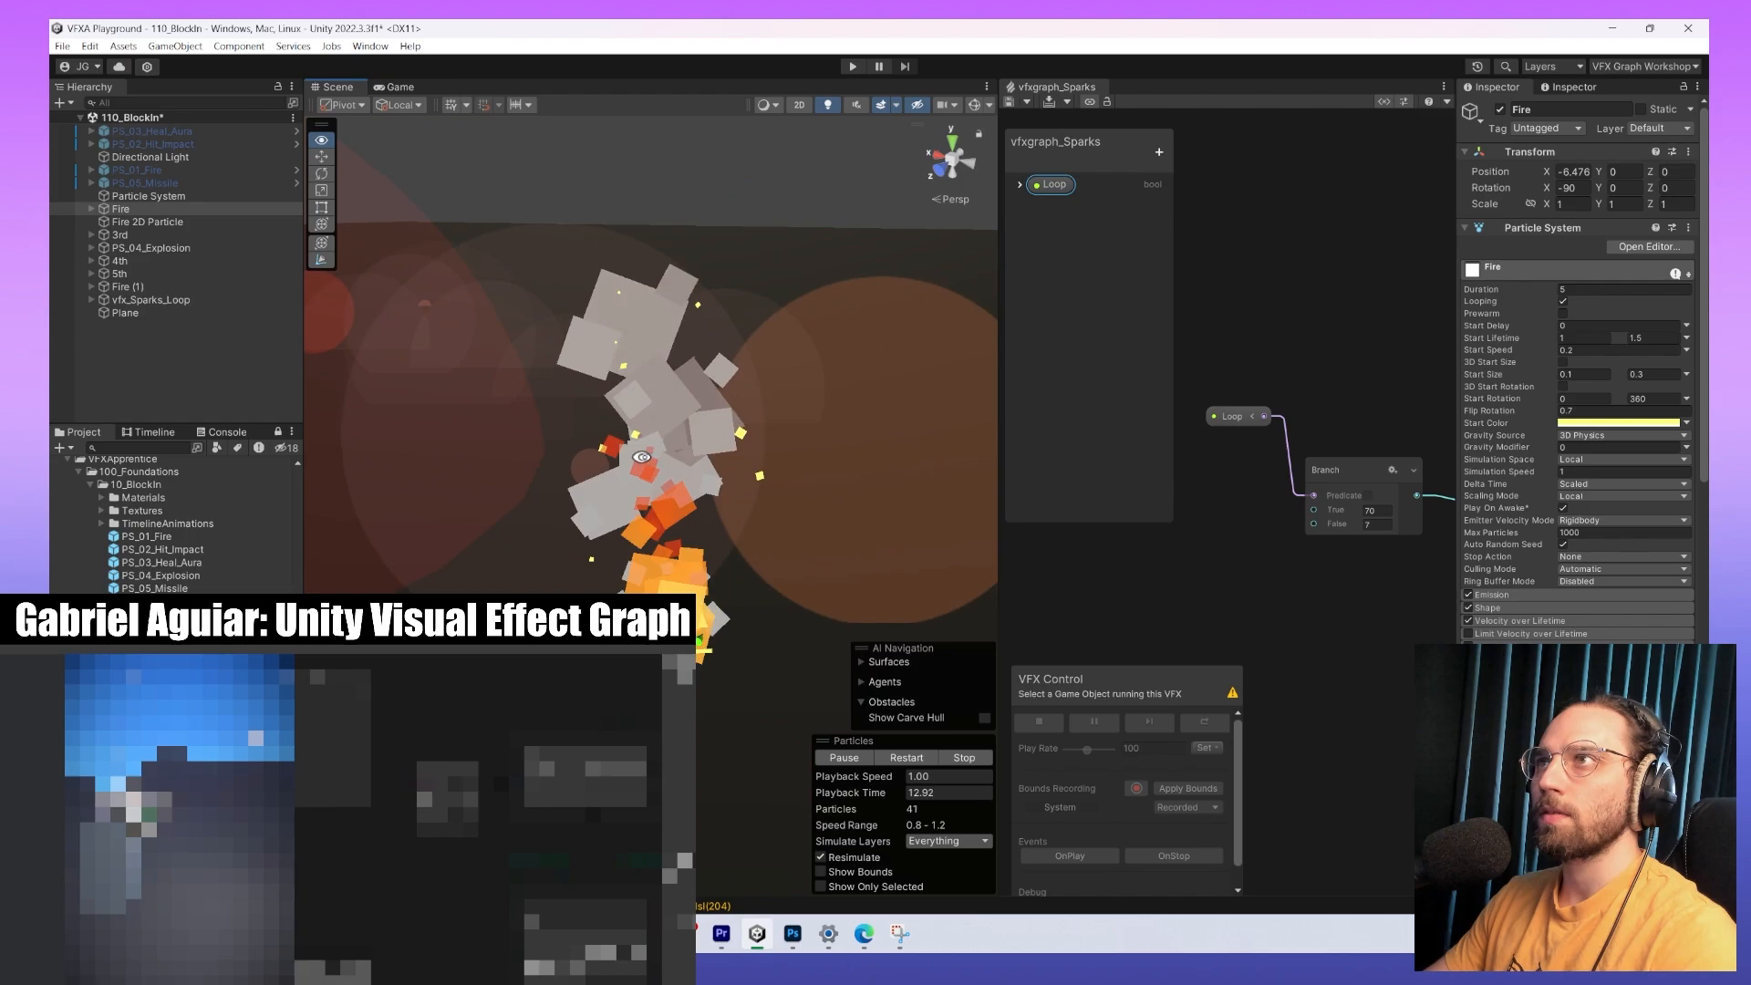
Activate the PS_05_Missile object and play its particle simulation.
left_click(146, 183)
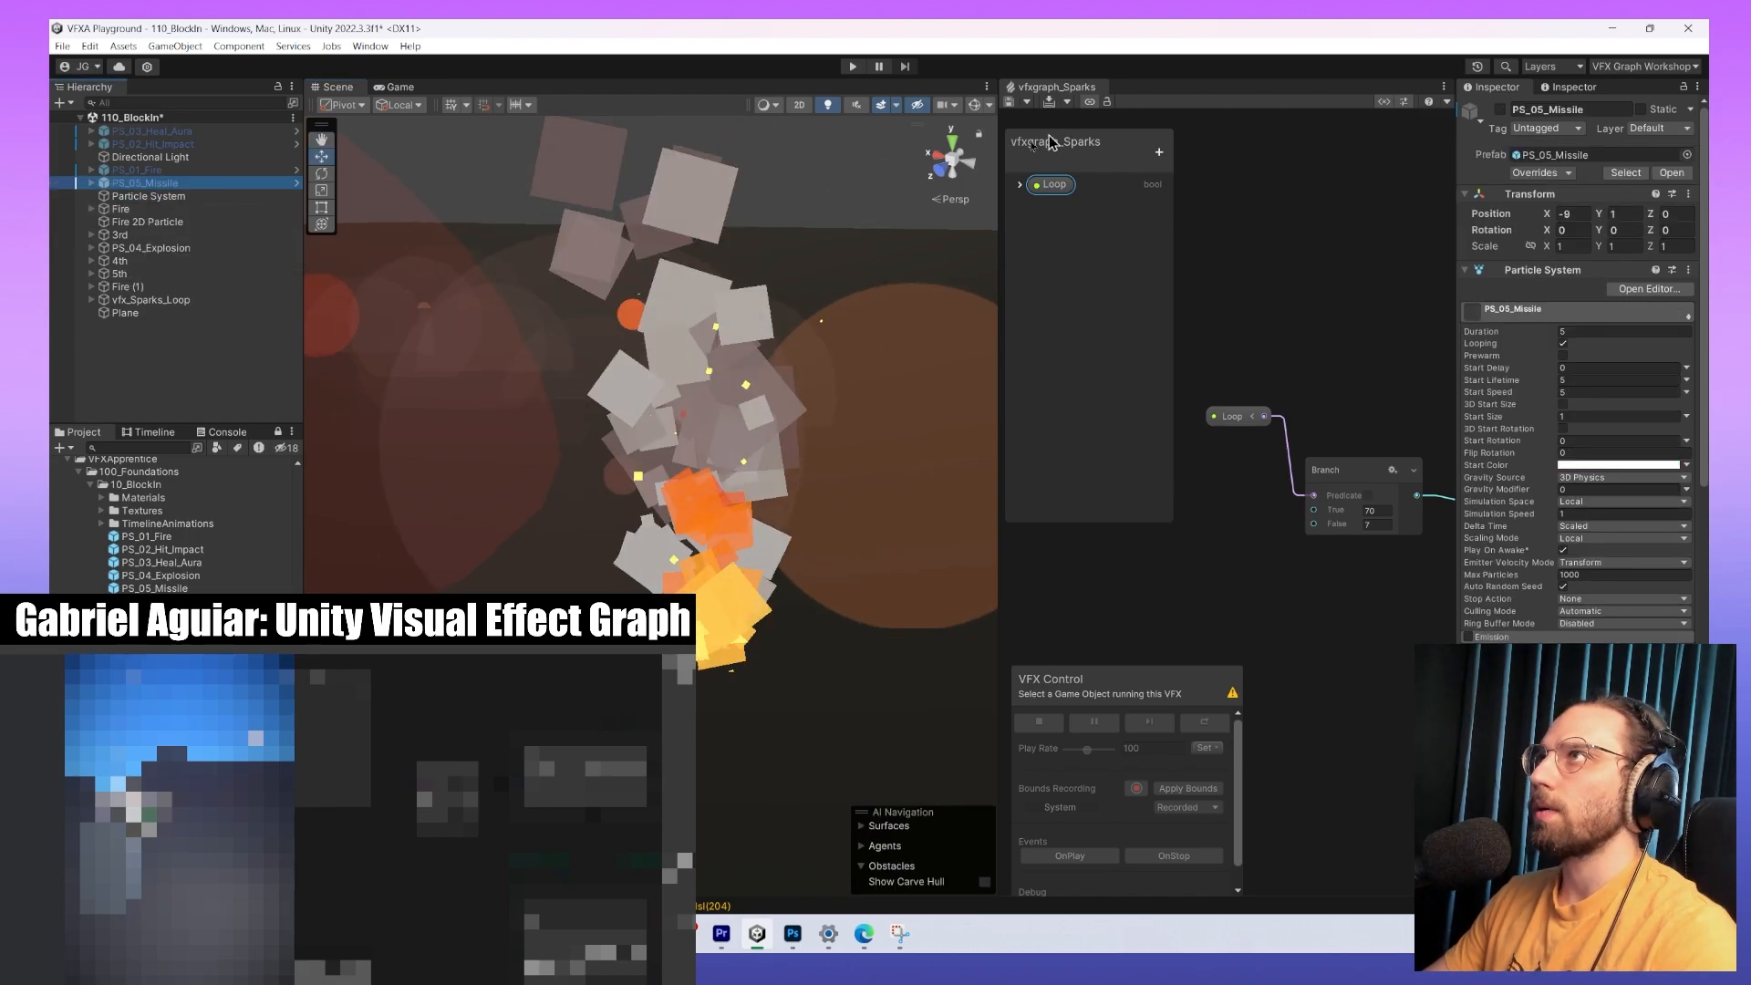
left_click(1501, 109)
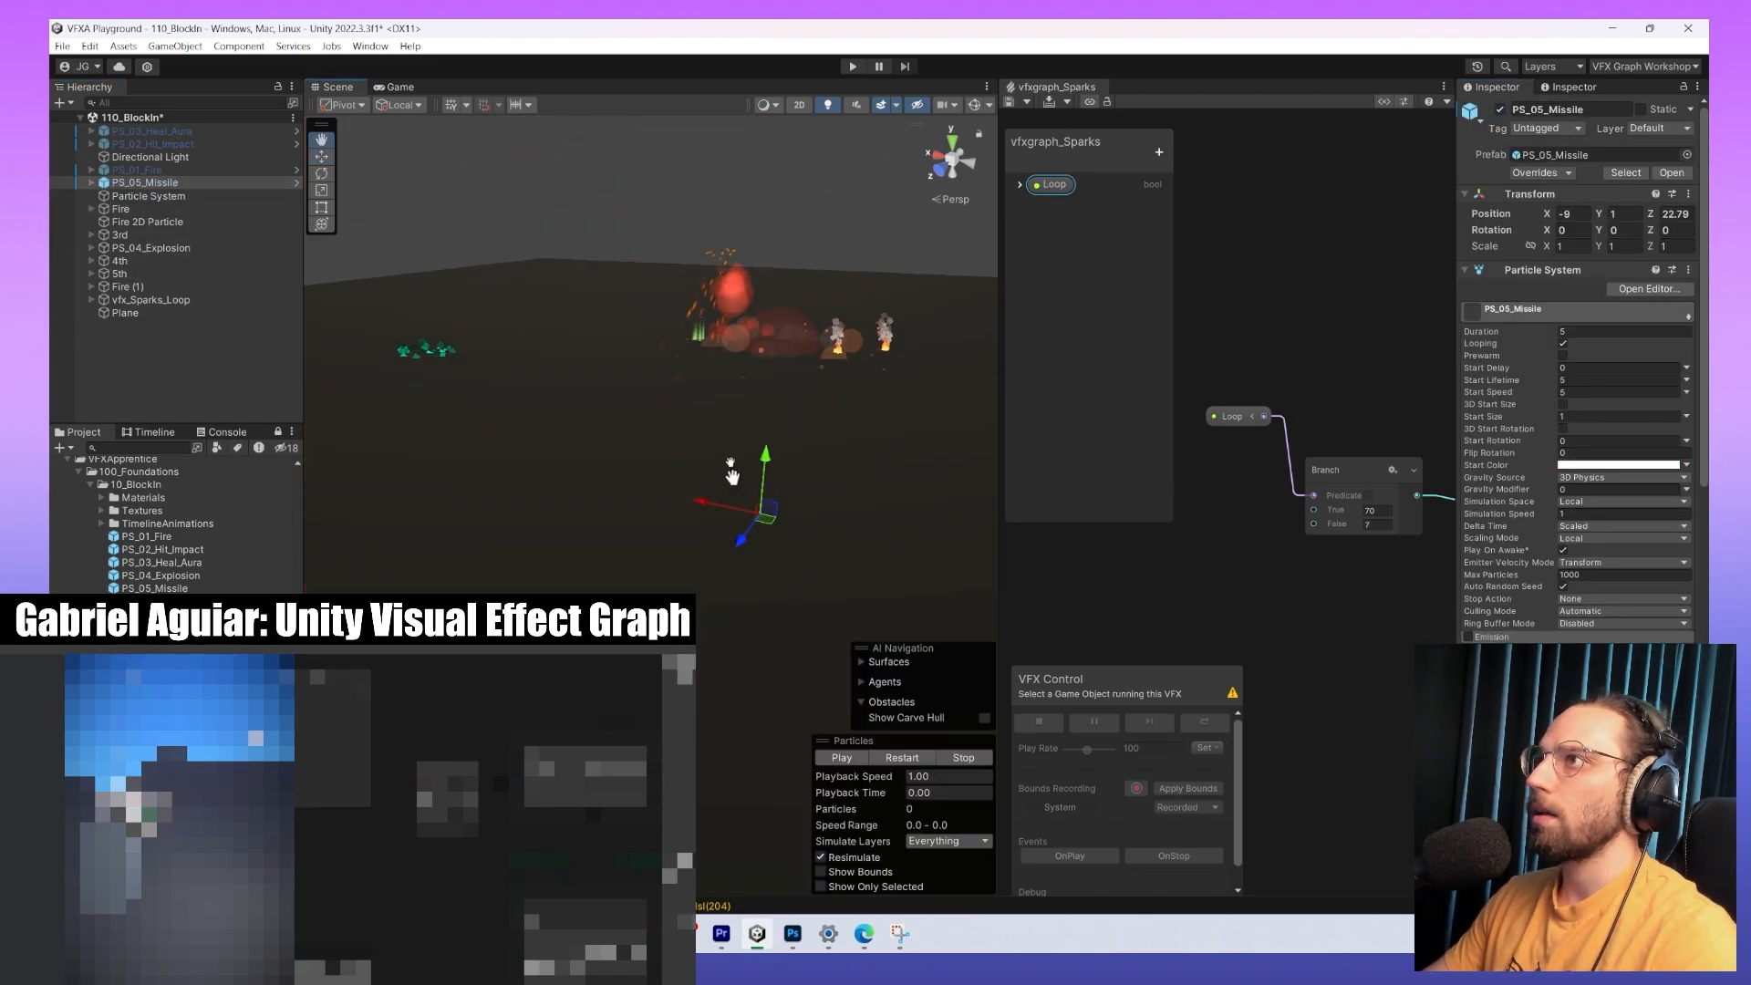
middle_click_drag(732, 476, 730, 427)
left_click(844, 756)
Examine the playing PS_05_Missile effect up close from several angles, ending with a side view of its flight path.
left_click_drag(790, 559, 891, 531, "alt")
middle_click_drag(912, 497, 581, 447)
left_click_drag(501, 379, 867, 457, "alt")
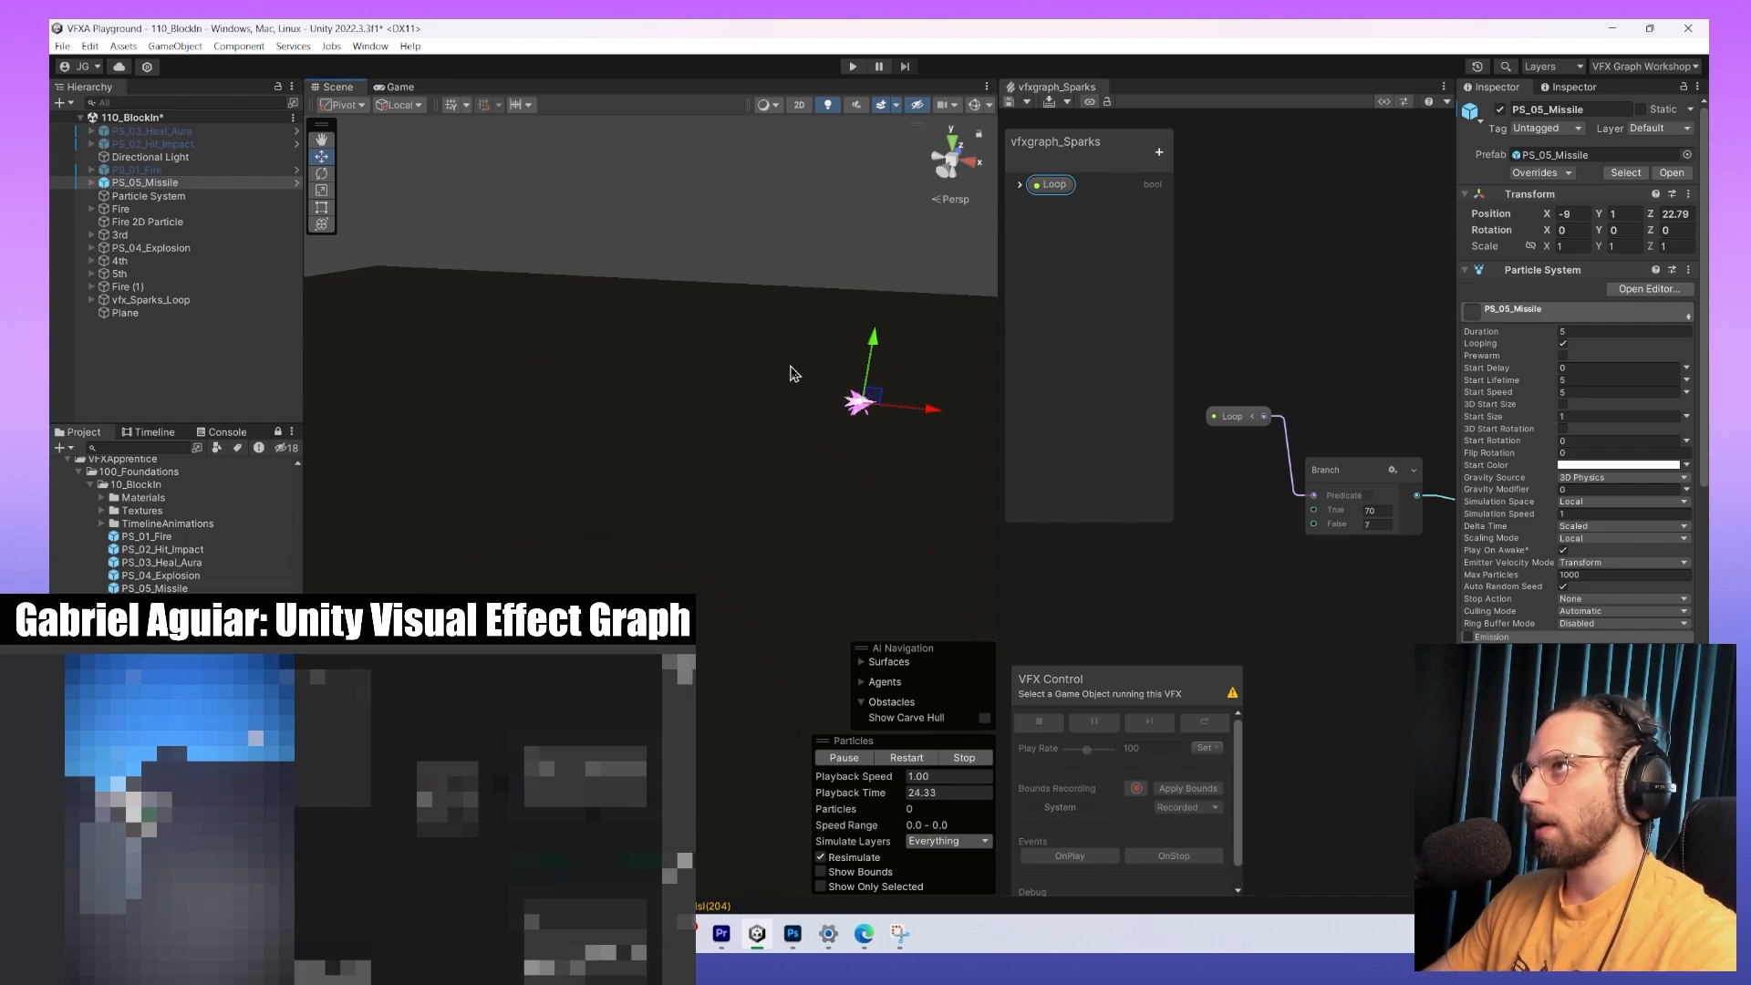
scroll(867, 379, "up", 3)
scroll(871, 374, "up", 2)
middle_click_drag(871, 375, 700, 494)
scroll(839, 469, "up", 4)
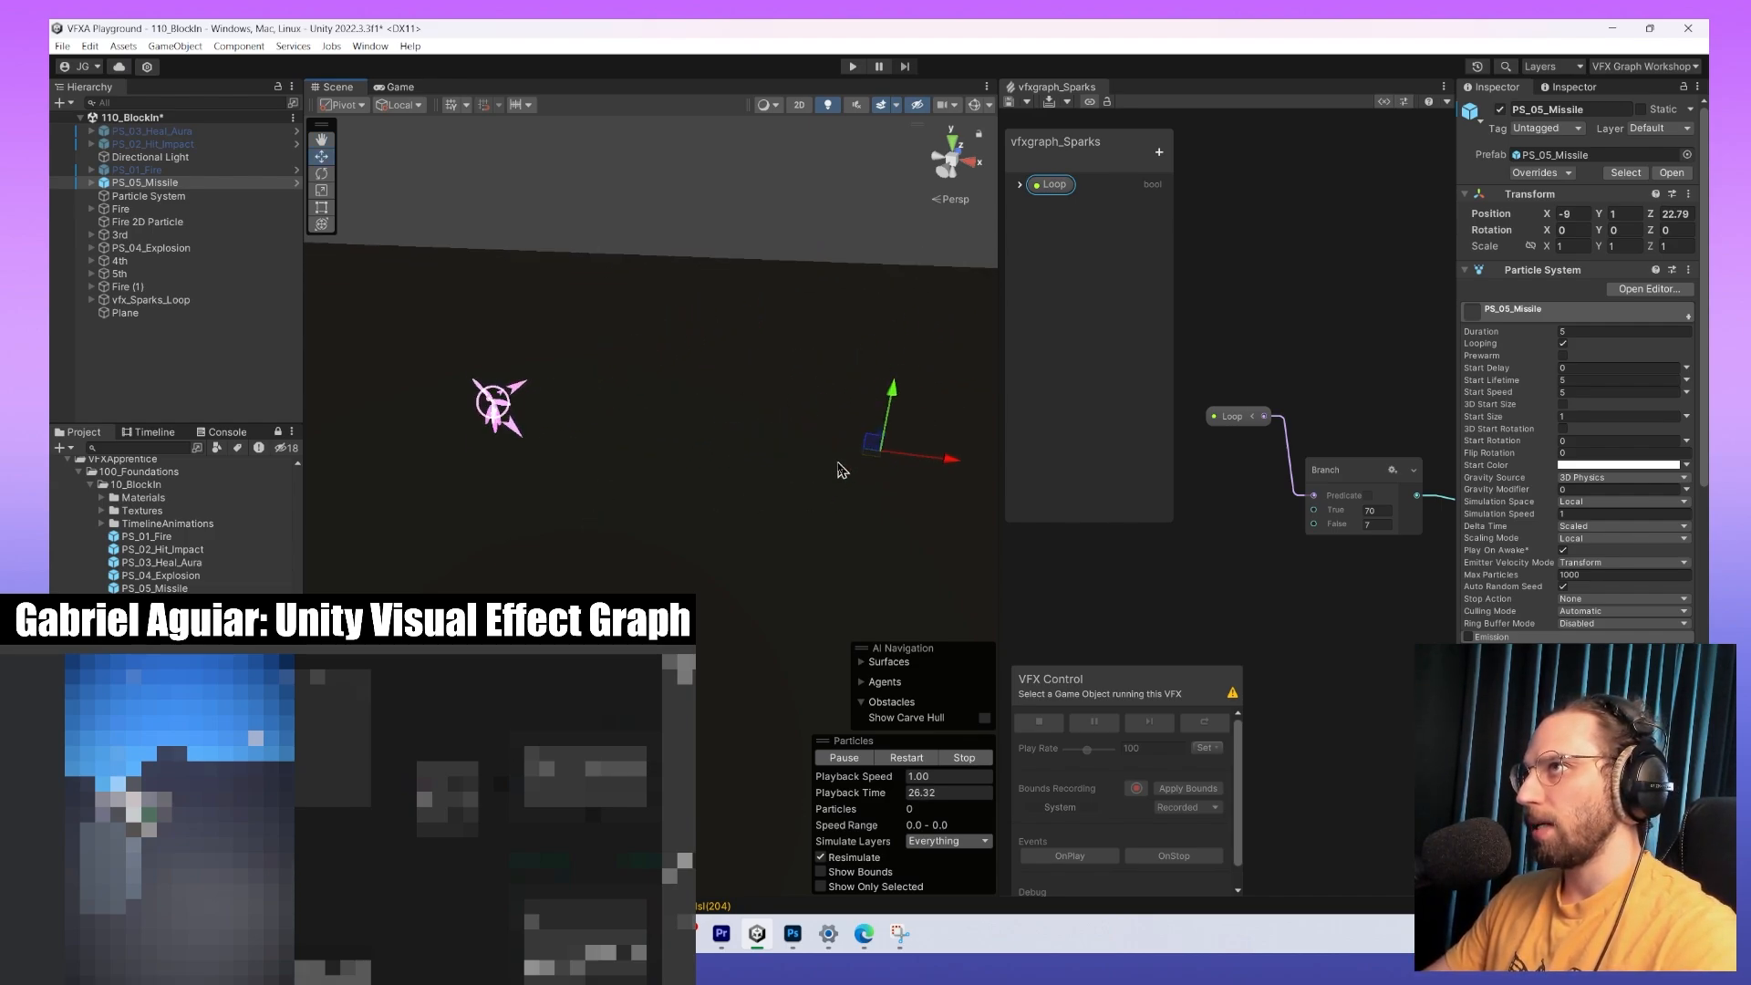
mouse_move(718, 501)
left_mouse_down("alt")
mouse_move(775, 469)
mouse_move(775, 501)
mouse_move(713, 513)
left_mouse_up("alt")
middle_click_drag(713, 513, 930, 498)
left_click_drag(629, 512, 772, 508, "alt")
middle_click_drag(860, 477, 777, 485)
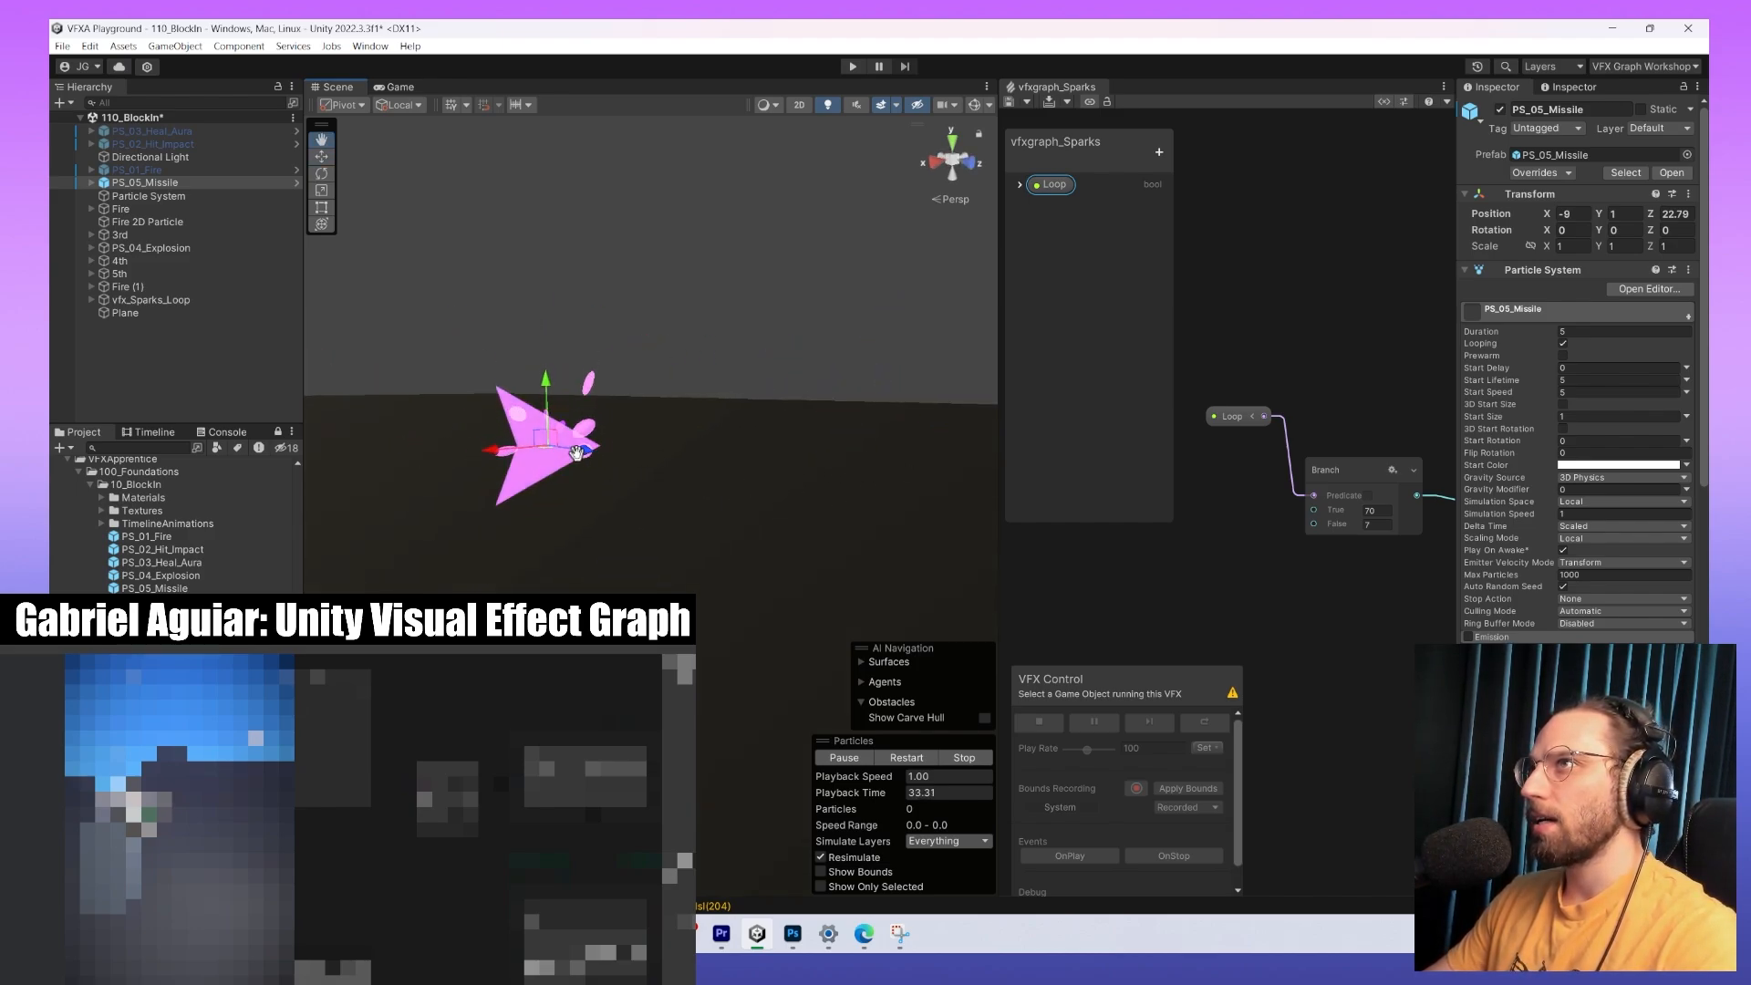
Expand PS_05_Missile and go through its Wind-Up, Missile and Impact stages while the effect plays.
left_click(91, 182)
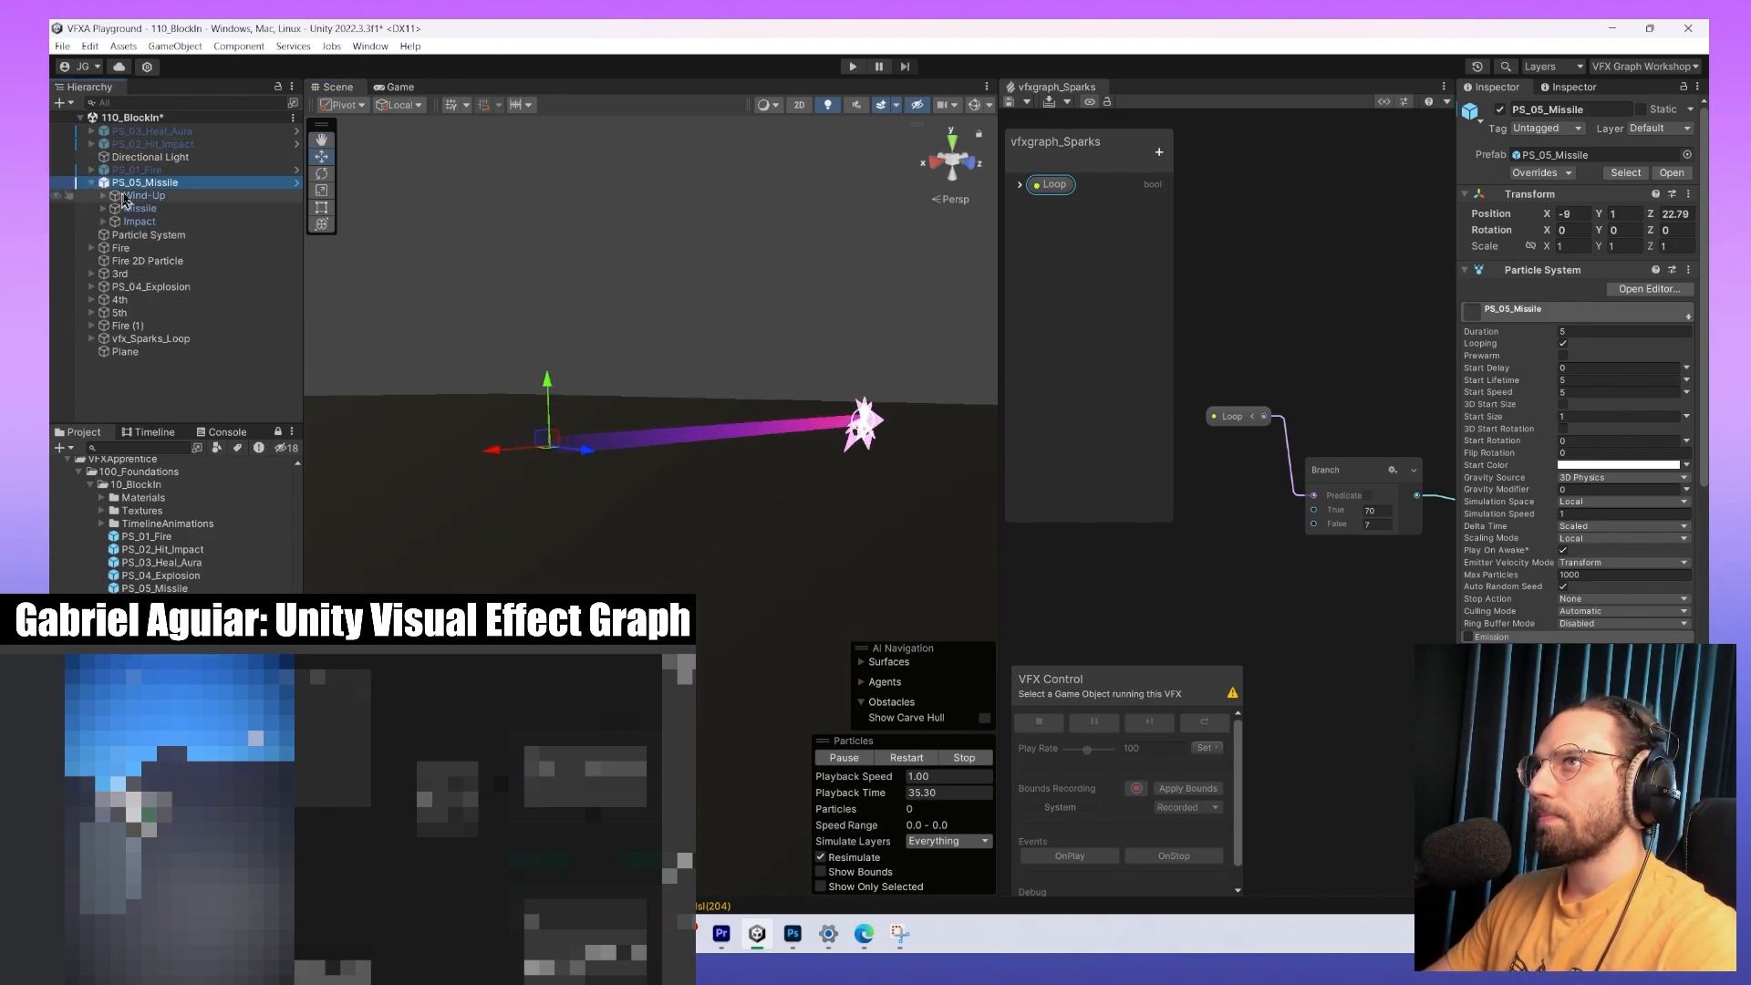
left_click(141, 196)
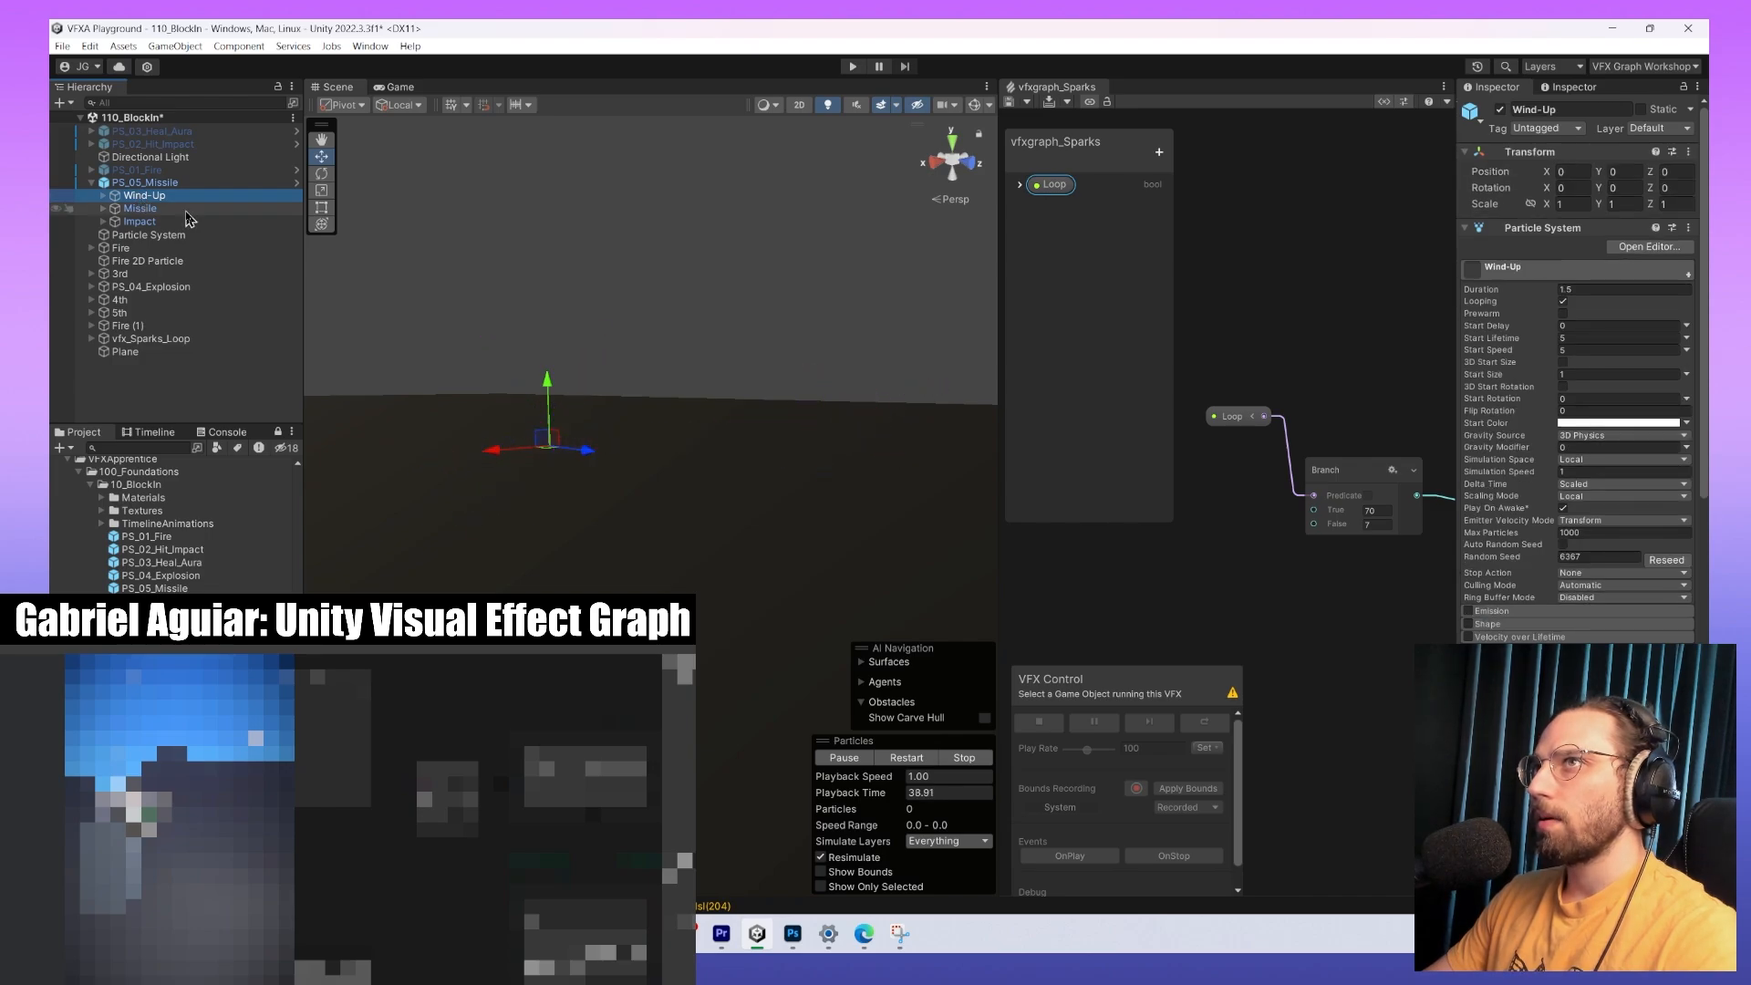
left_click(186, 210)
left_click(187, 223)
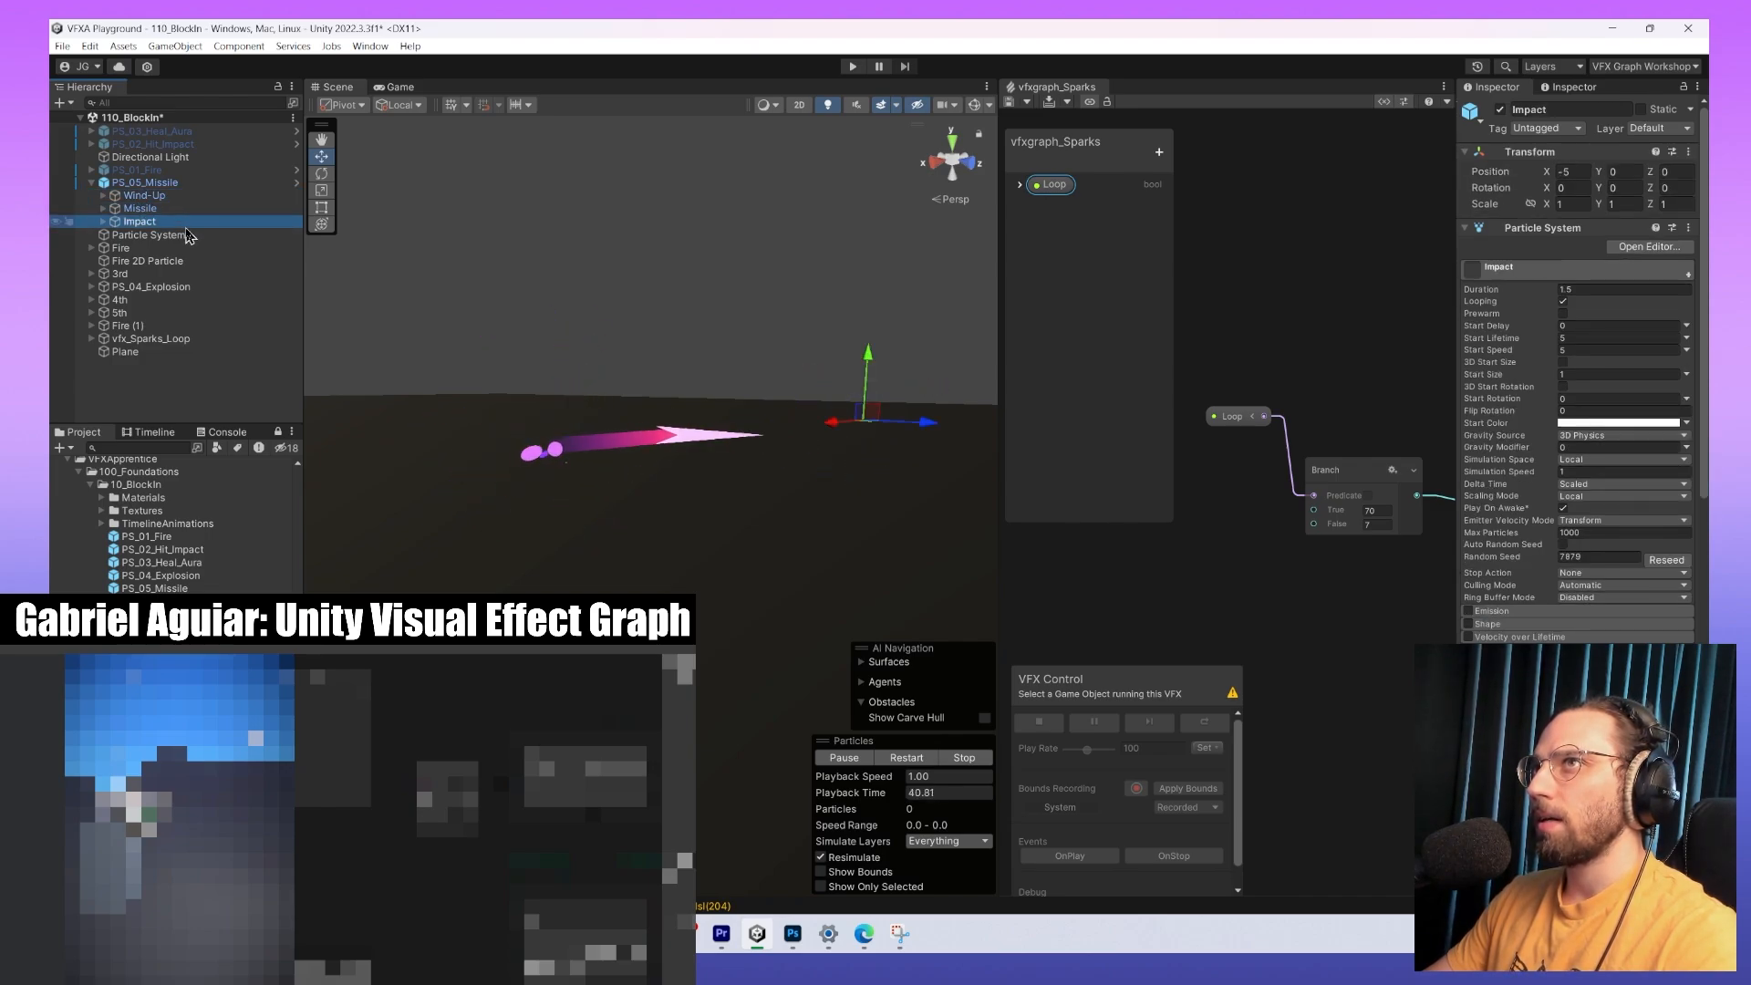
left_click(181, 198)
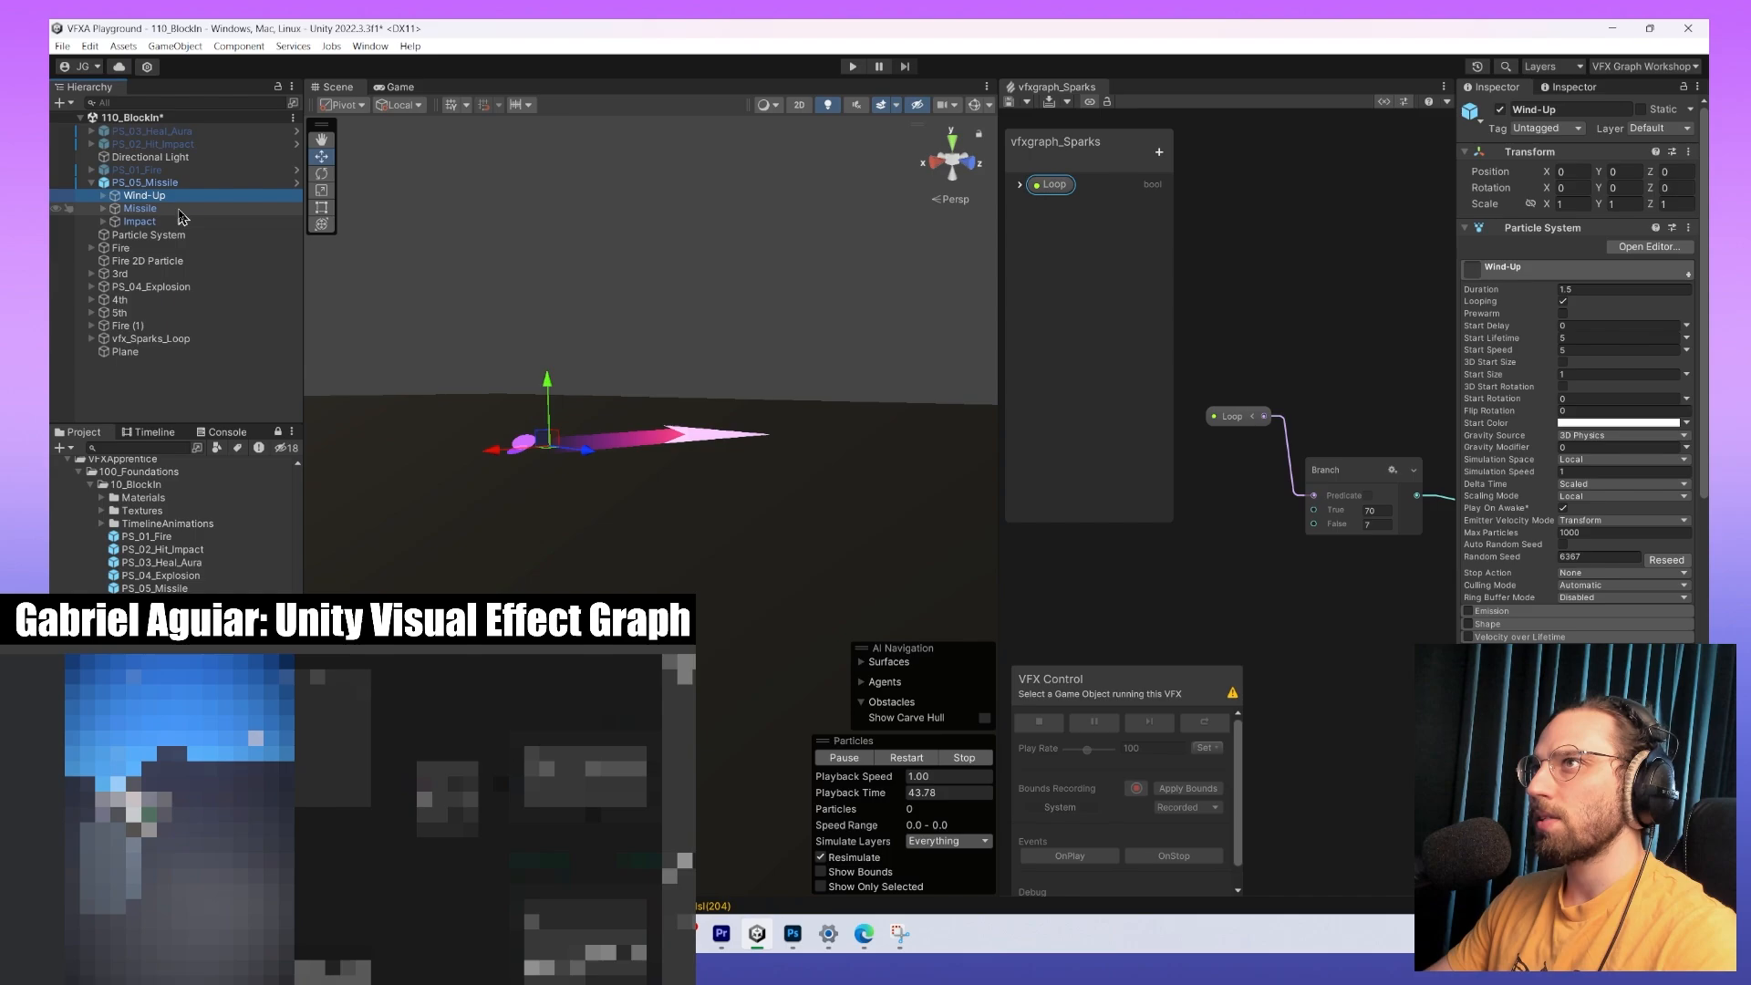
left_click(180, 209)
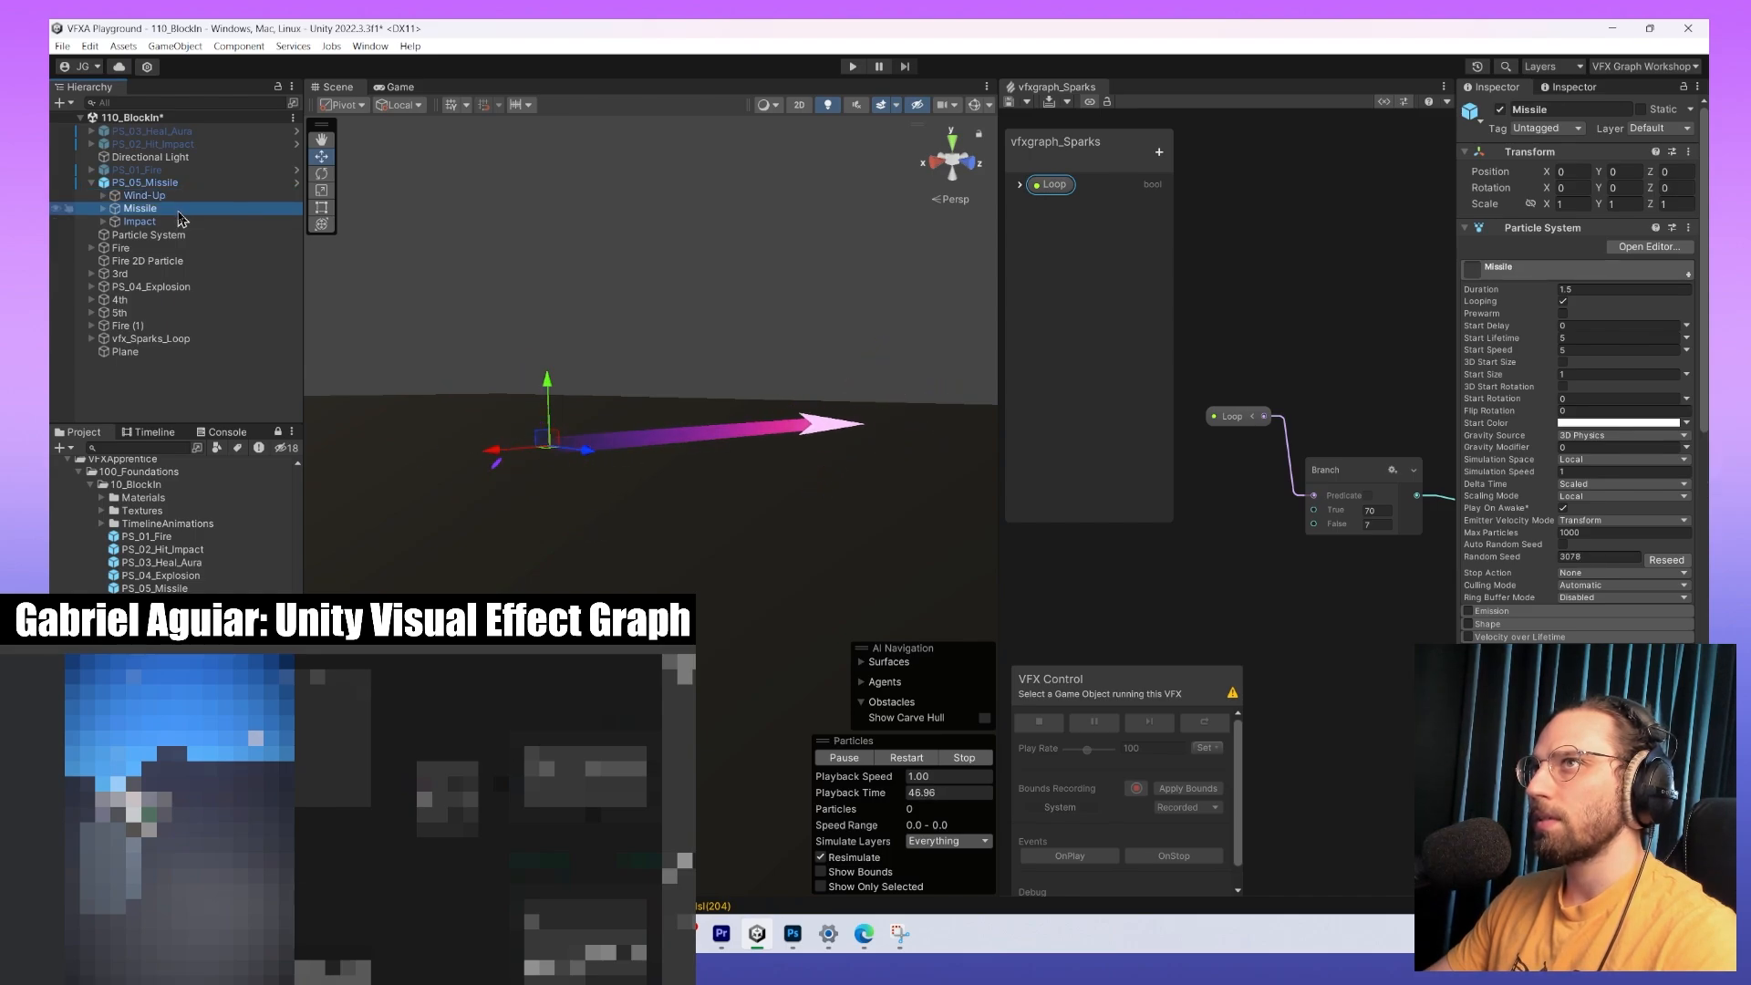
left_click(177, 224)
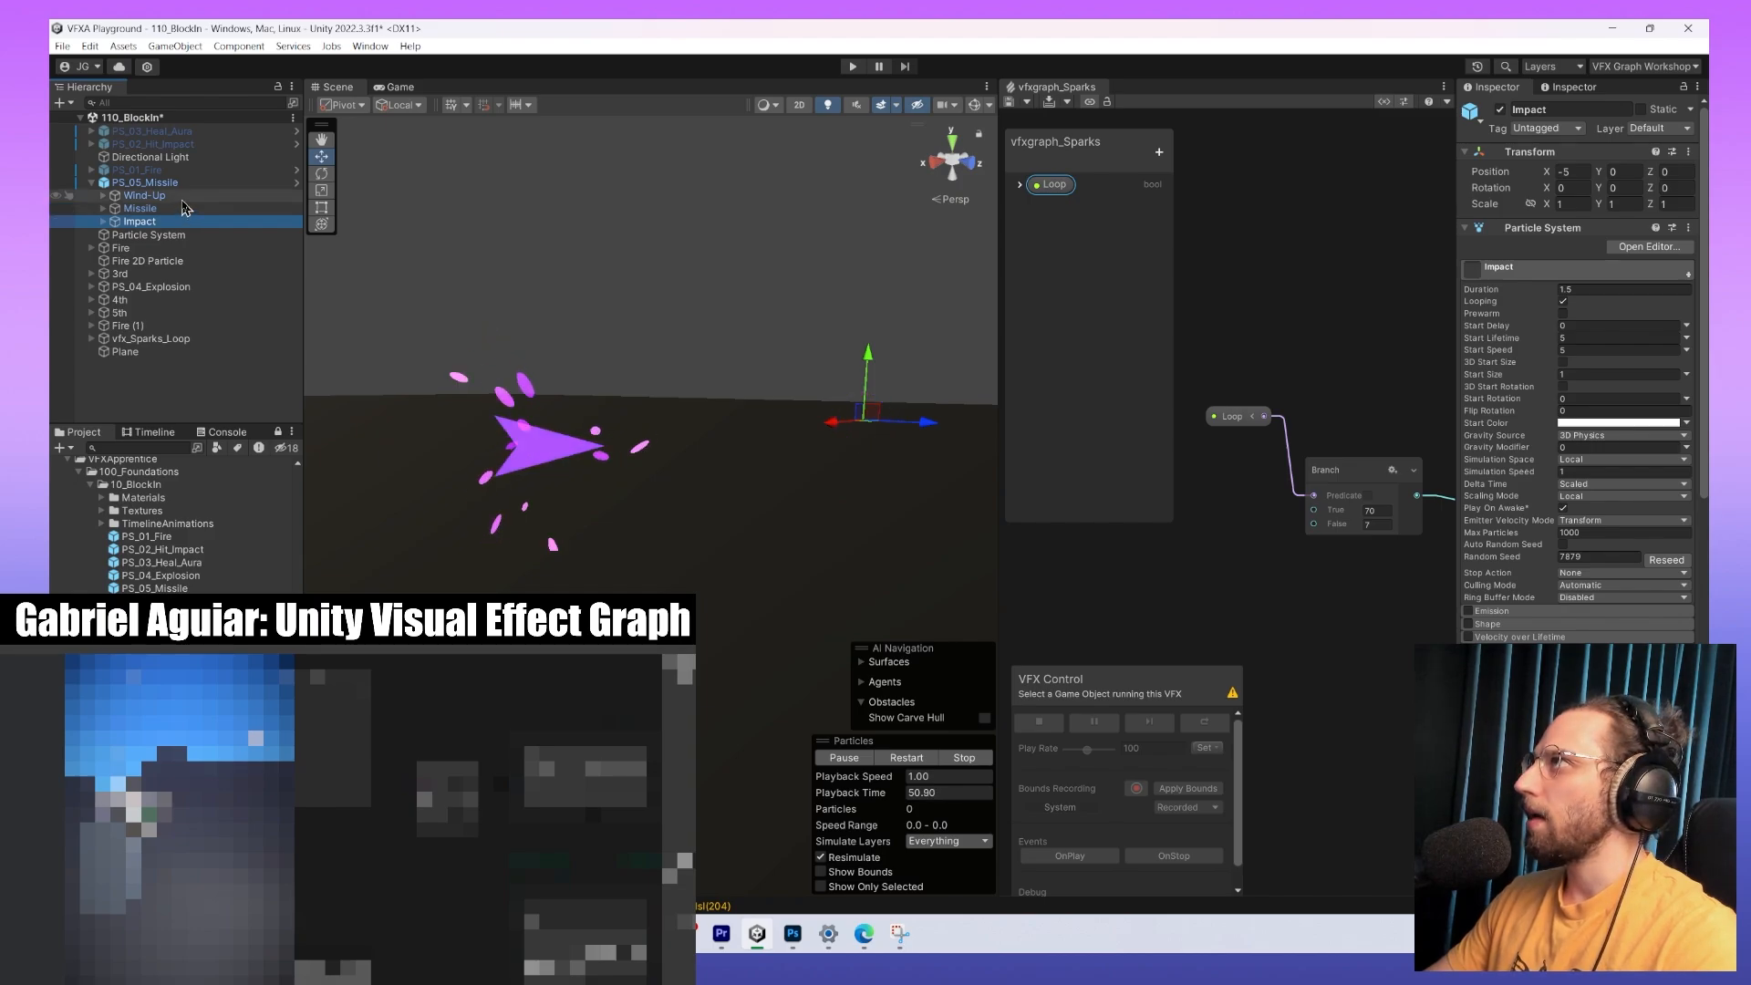
left_click(182, 196)
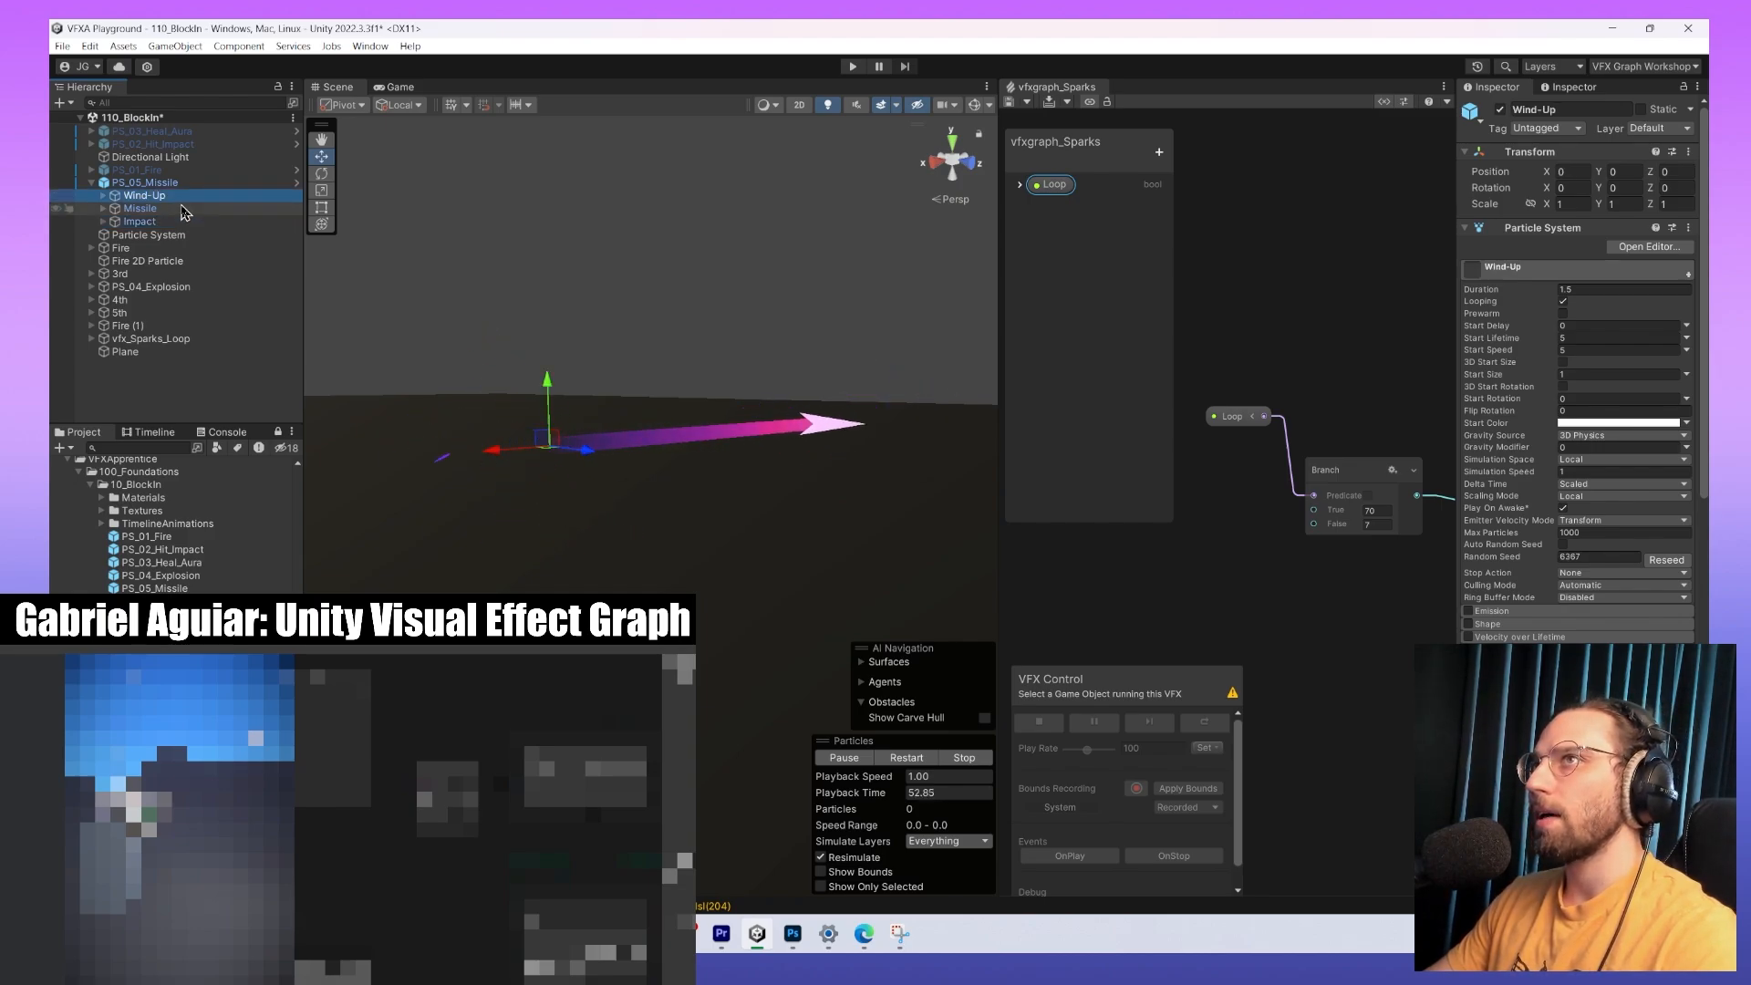
Expand Wind-Up and examine its PS_Wind_Up_Motes and PS_Wind_Up_Core particle systems, moving on to the Missile stage.
left_click(102, 196)
left_click(109, 208)
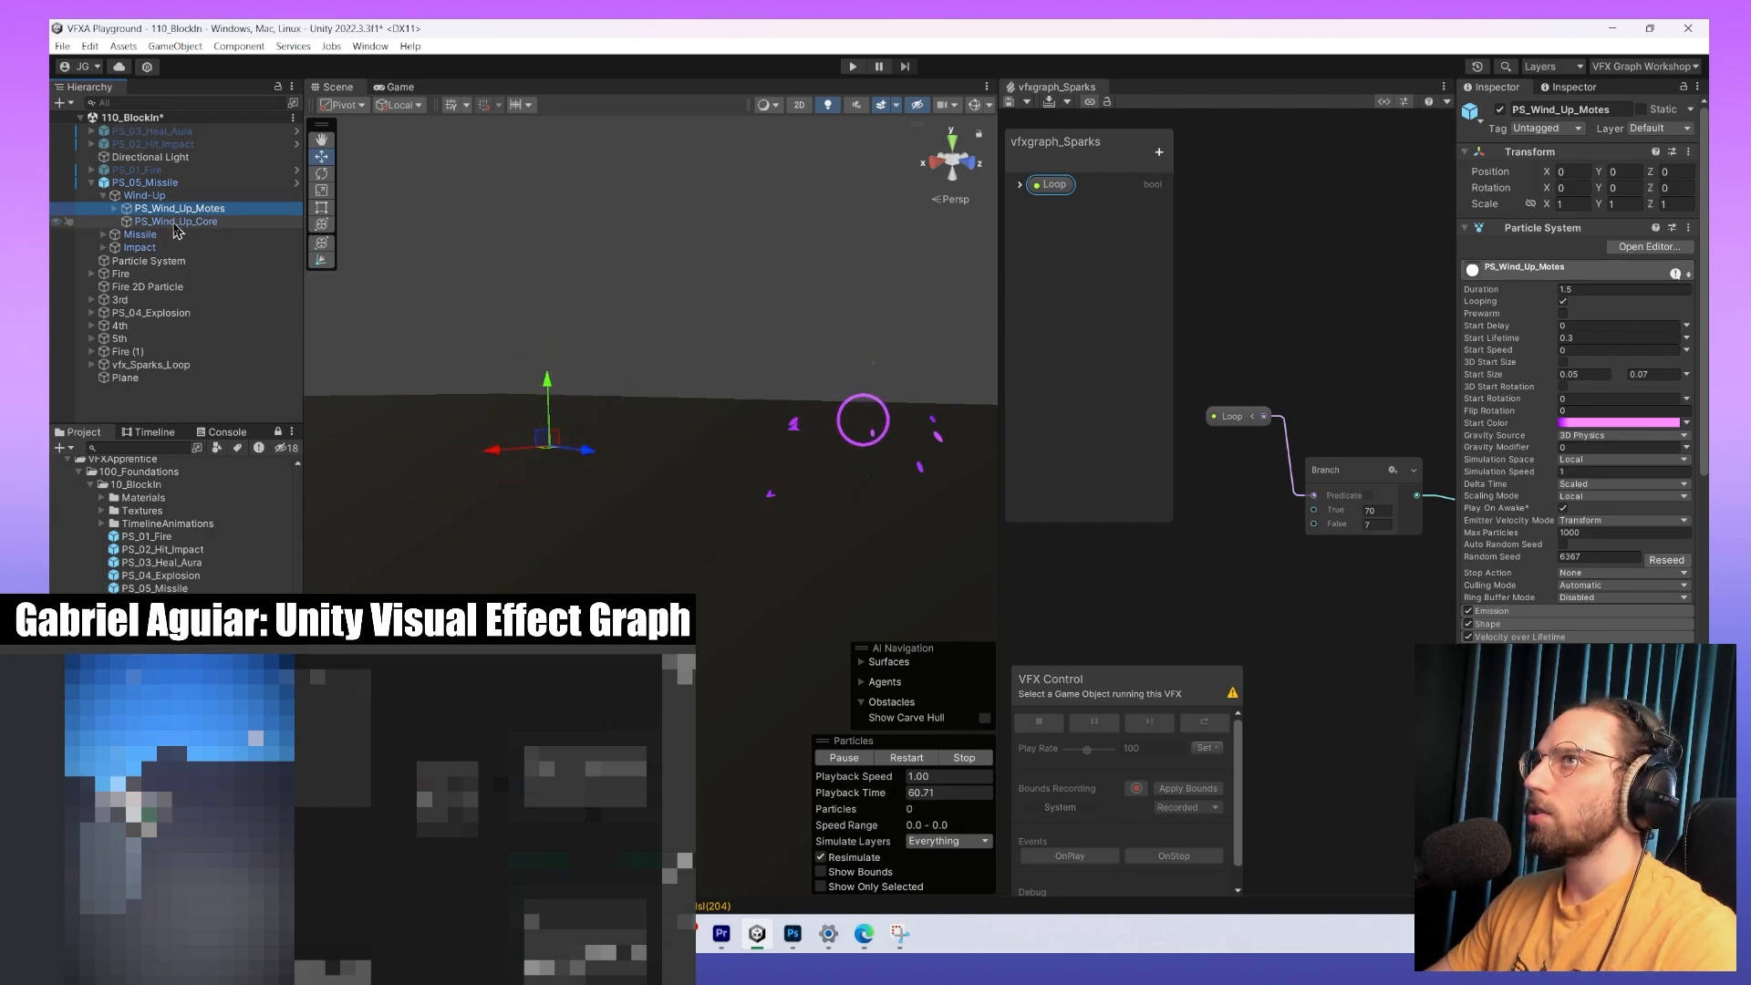
left_click(176, 223)
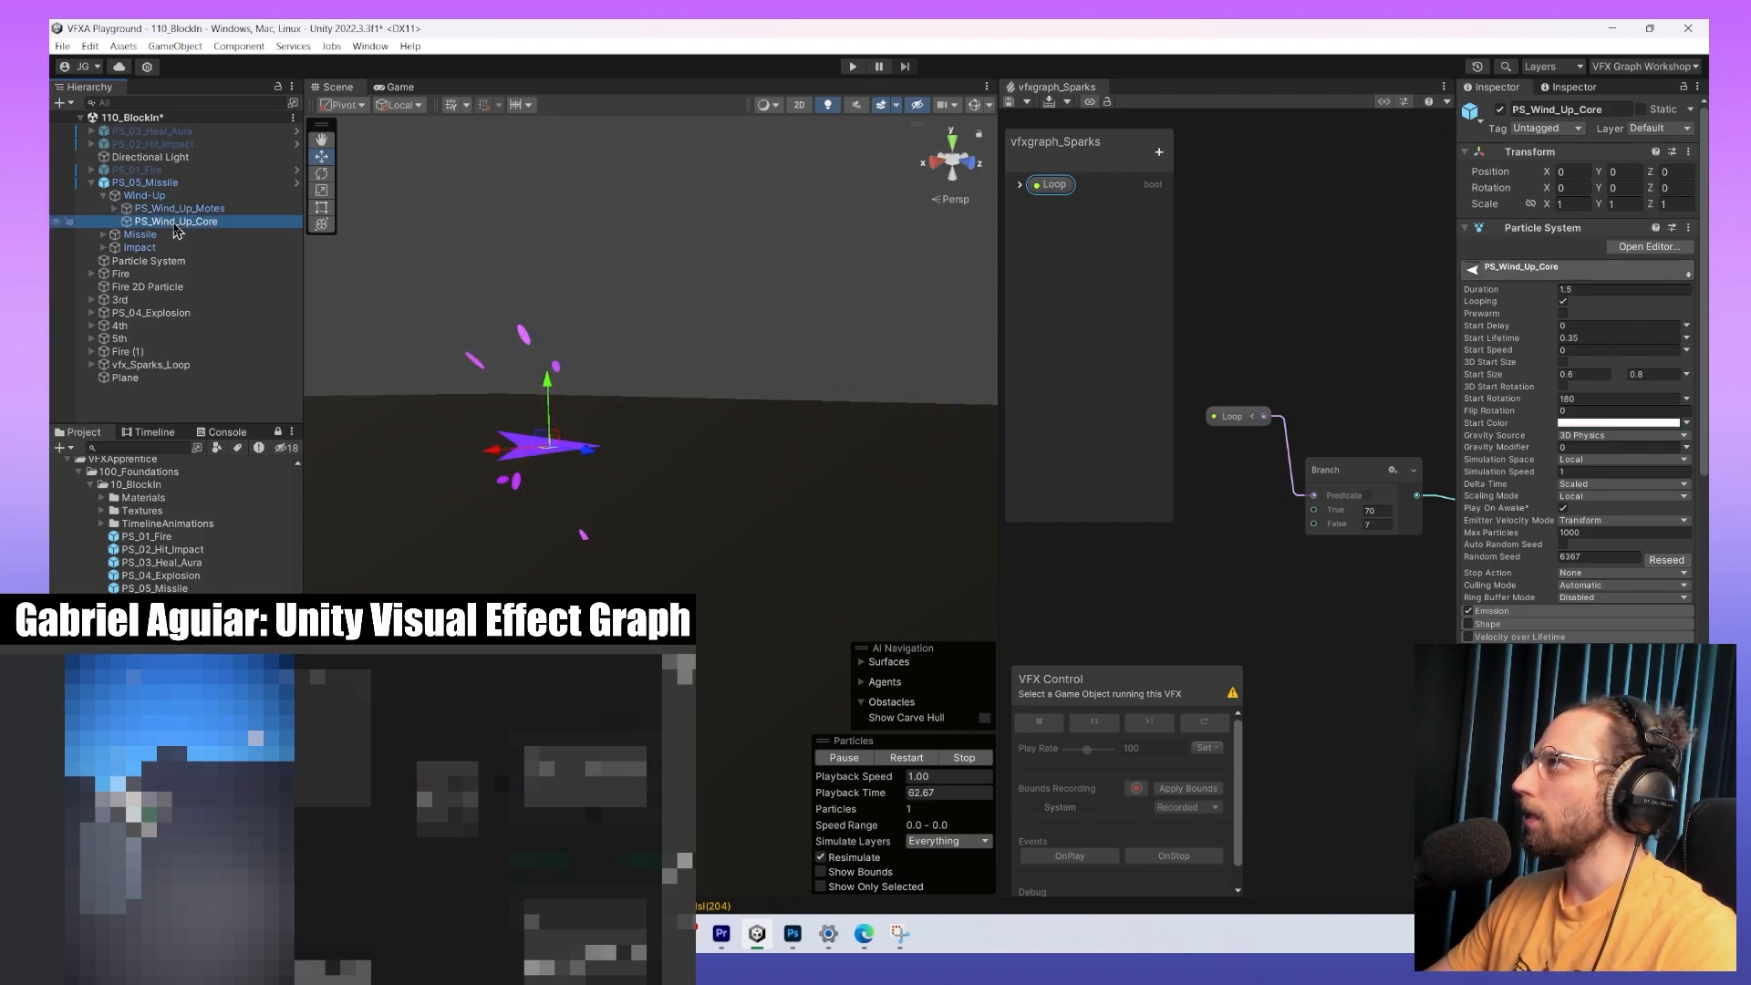
left_click(176, 212)
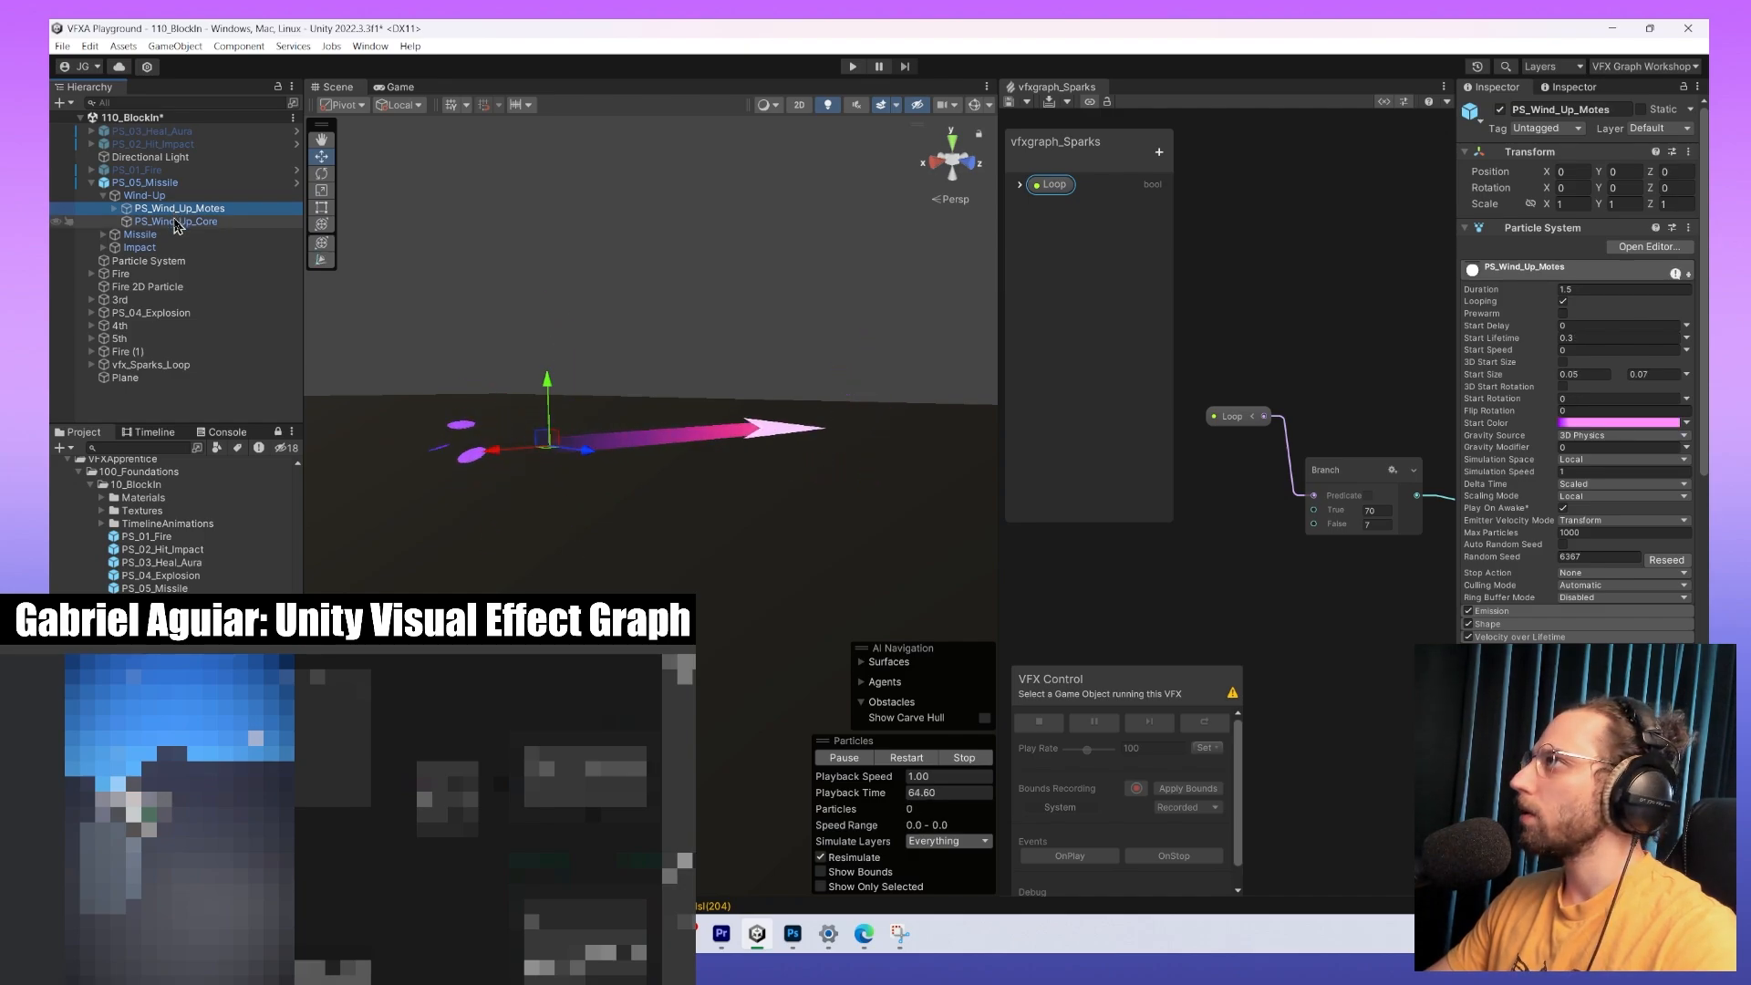
left_click(176, 223)
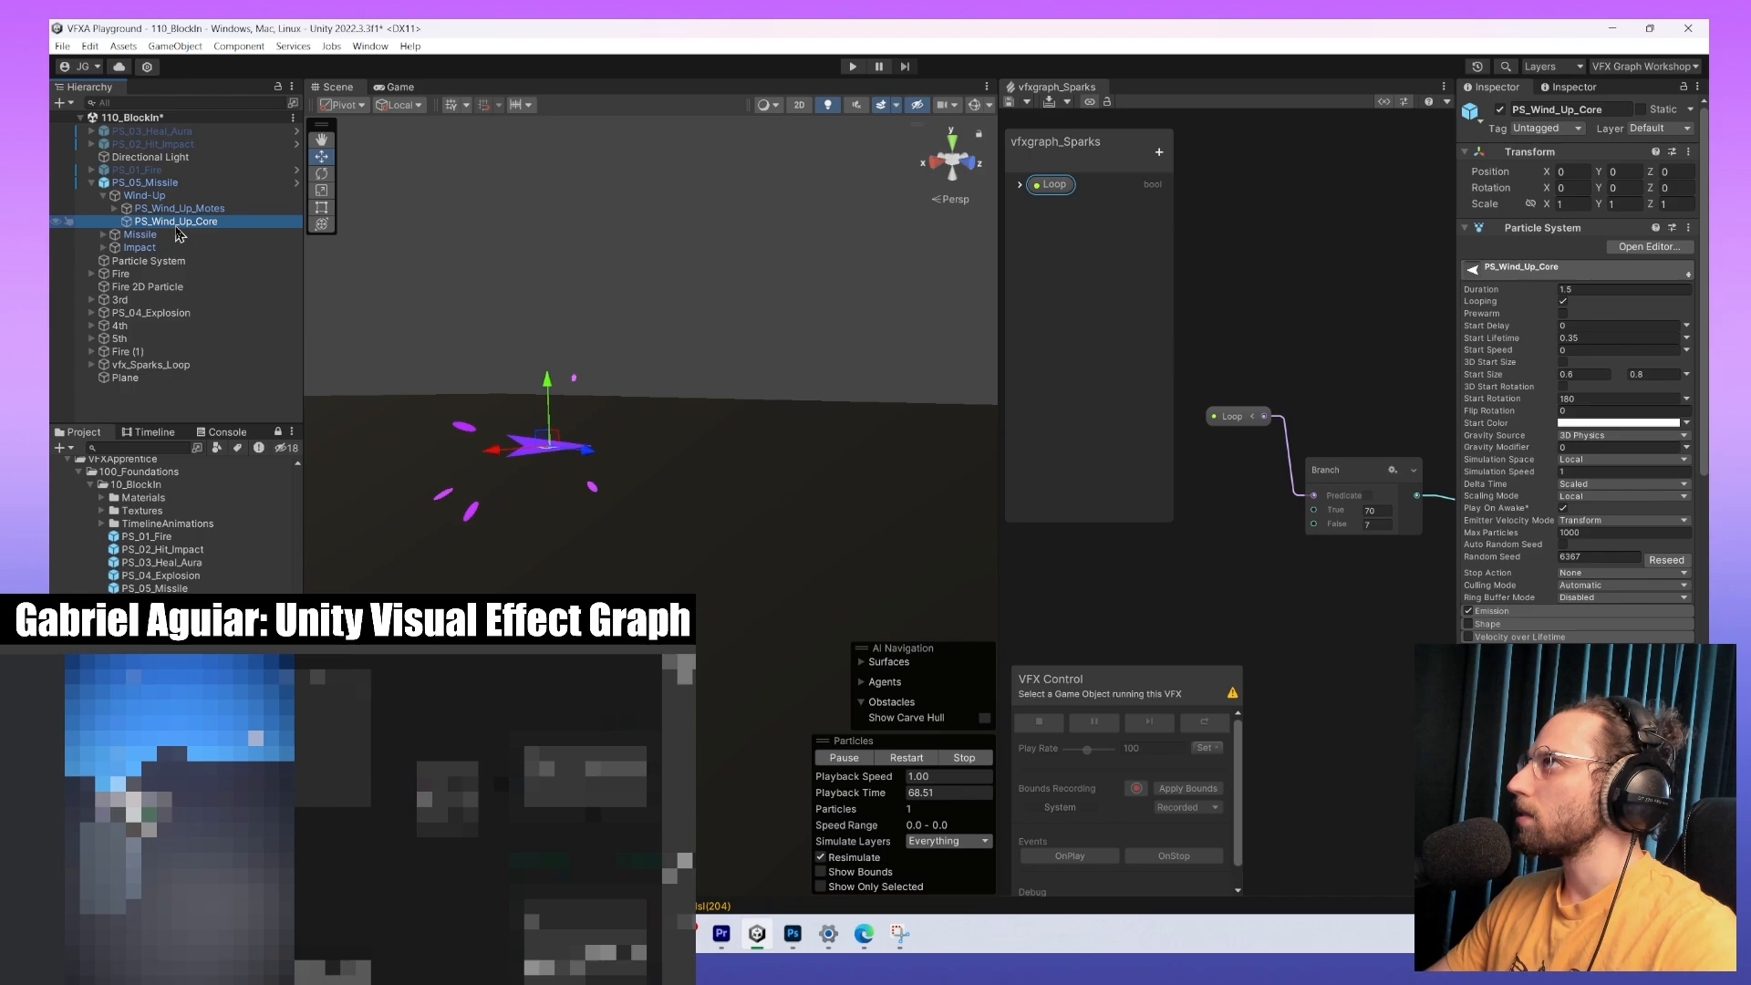
left_click(115, 237)
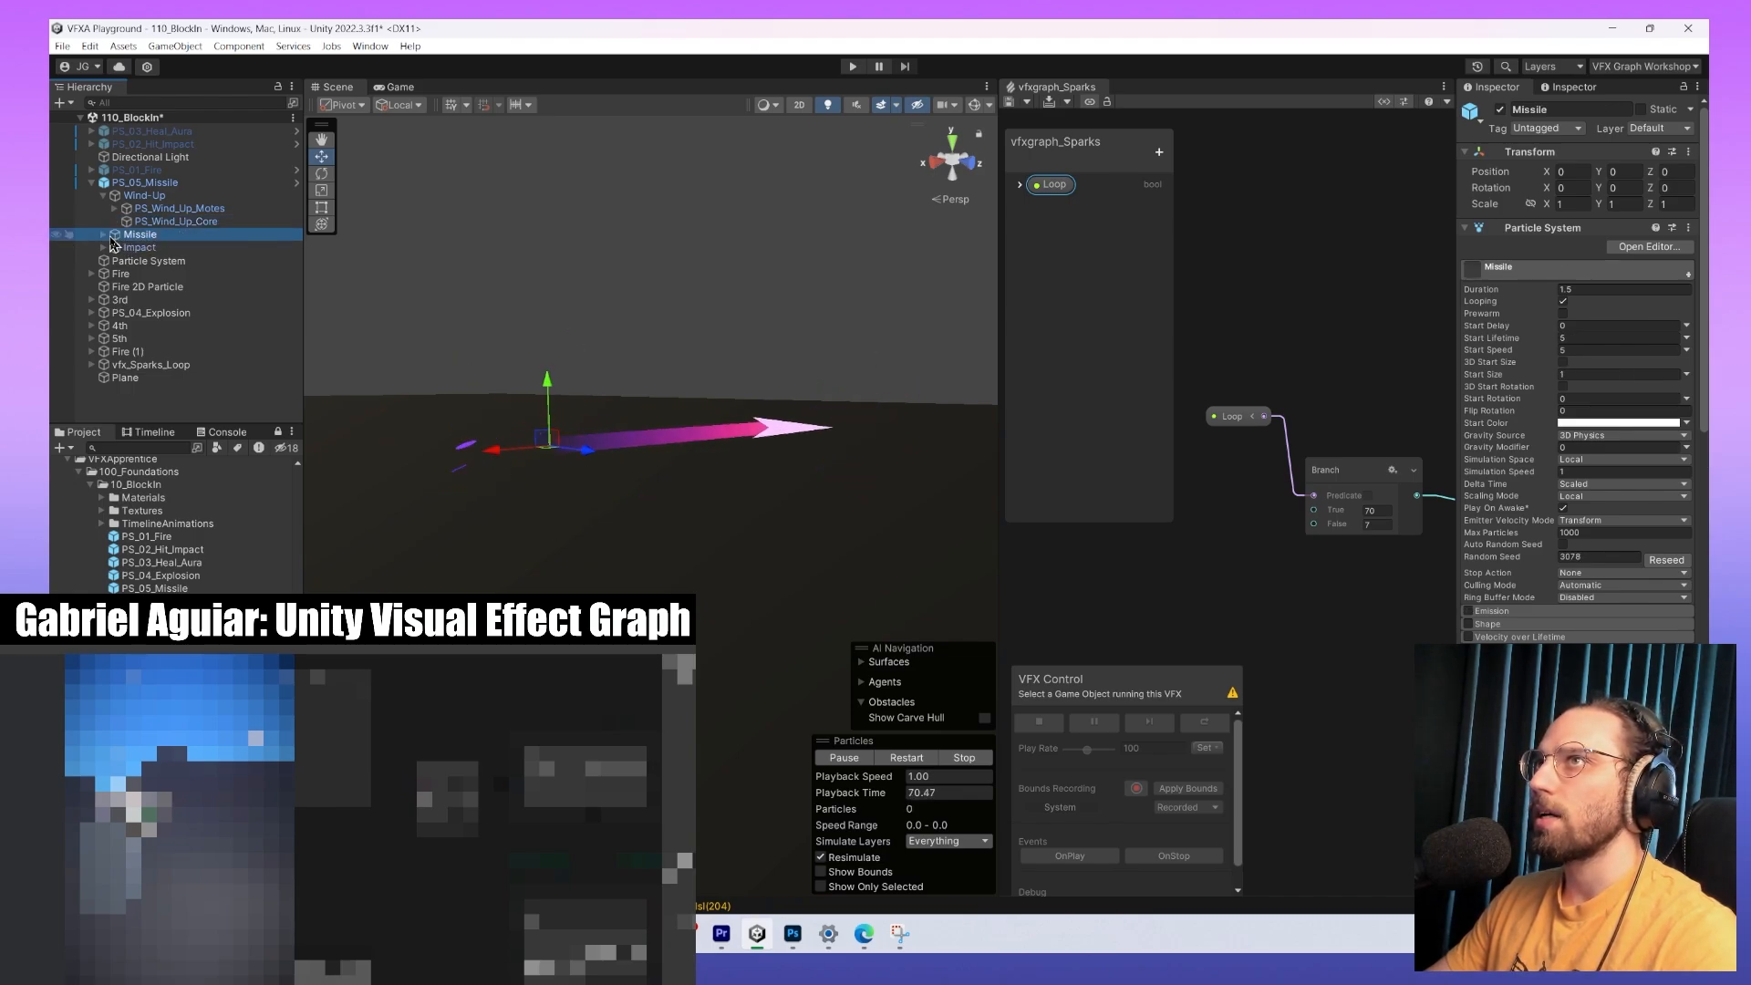
Expand the Missile stage and go through its PS_Missile_Motes_Bounce_Back, PS_Missile_Core and PS_Missile_Trail_Sparkles particle systems.
left_click(104, 235)
left_click(157, 248)
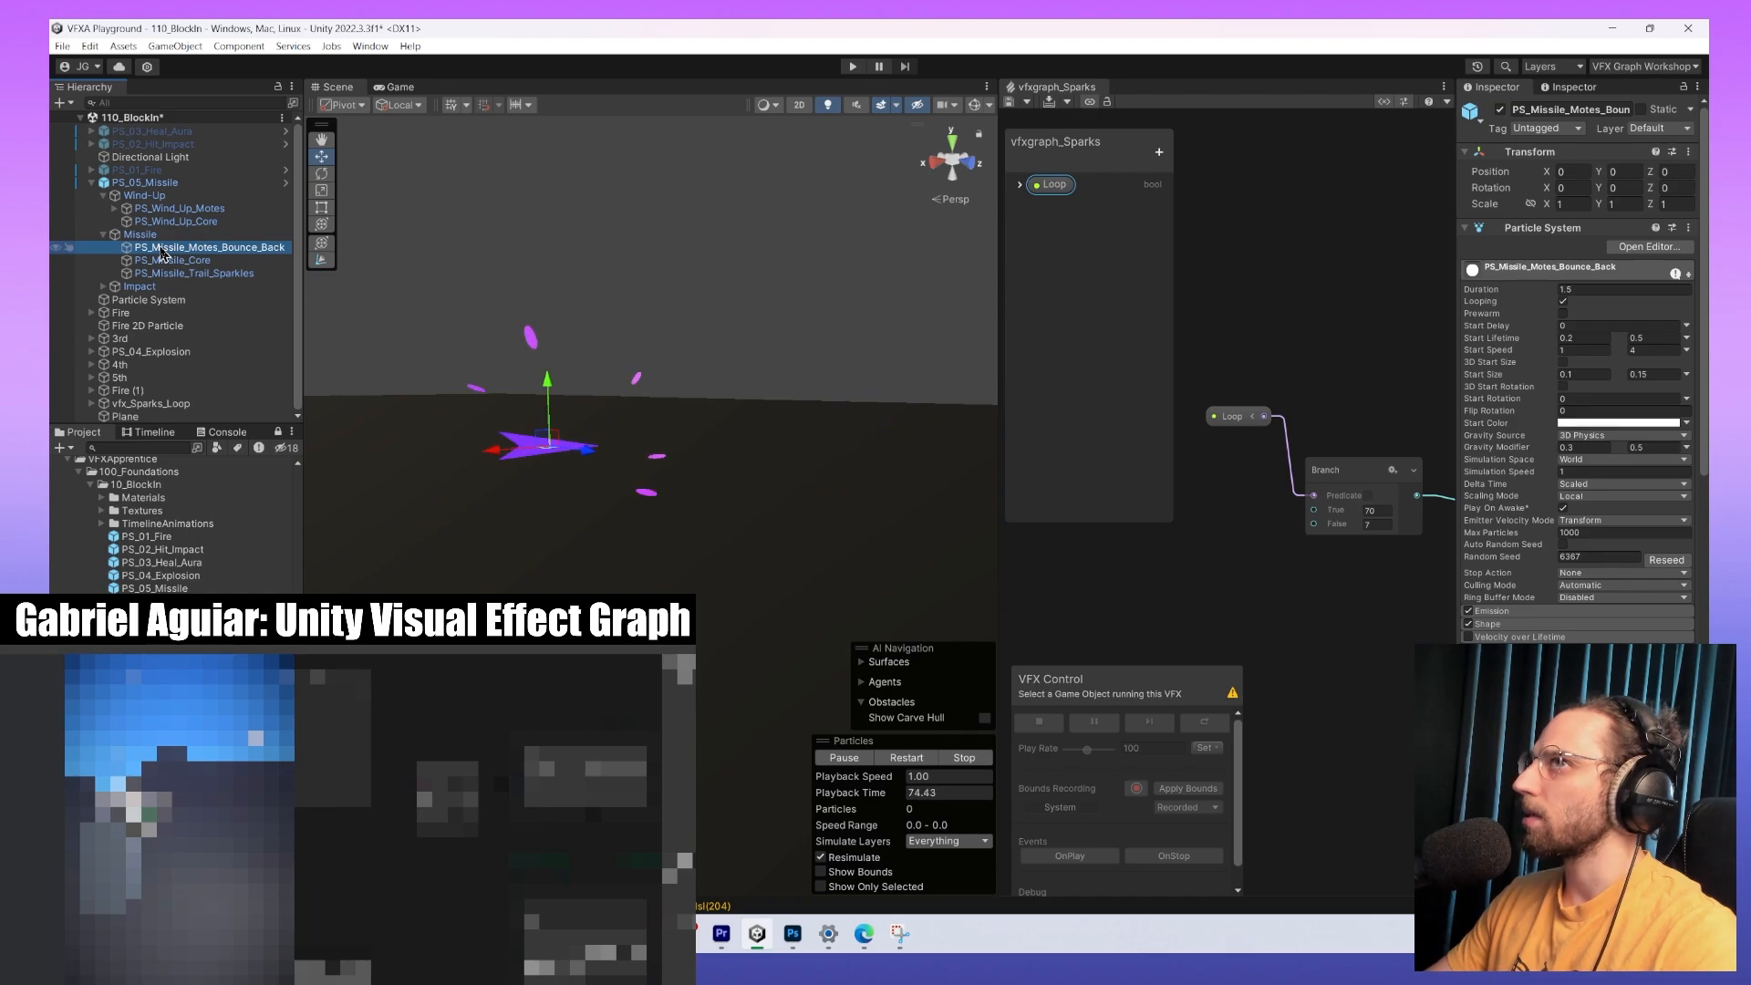
left_click(163, 261)
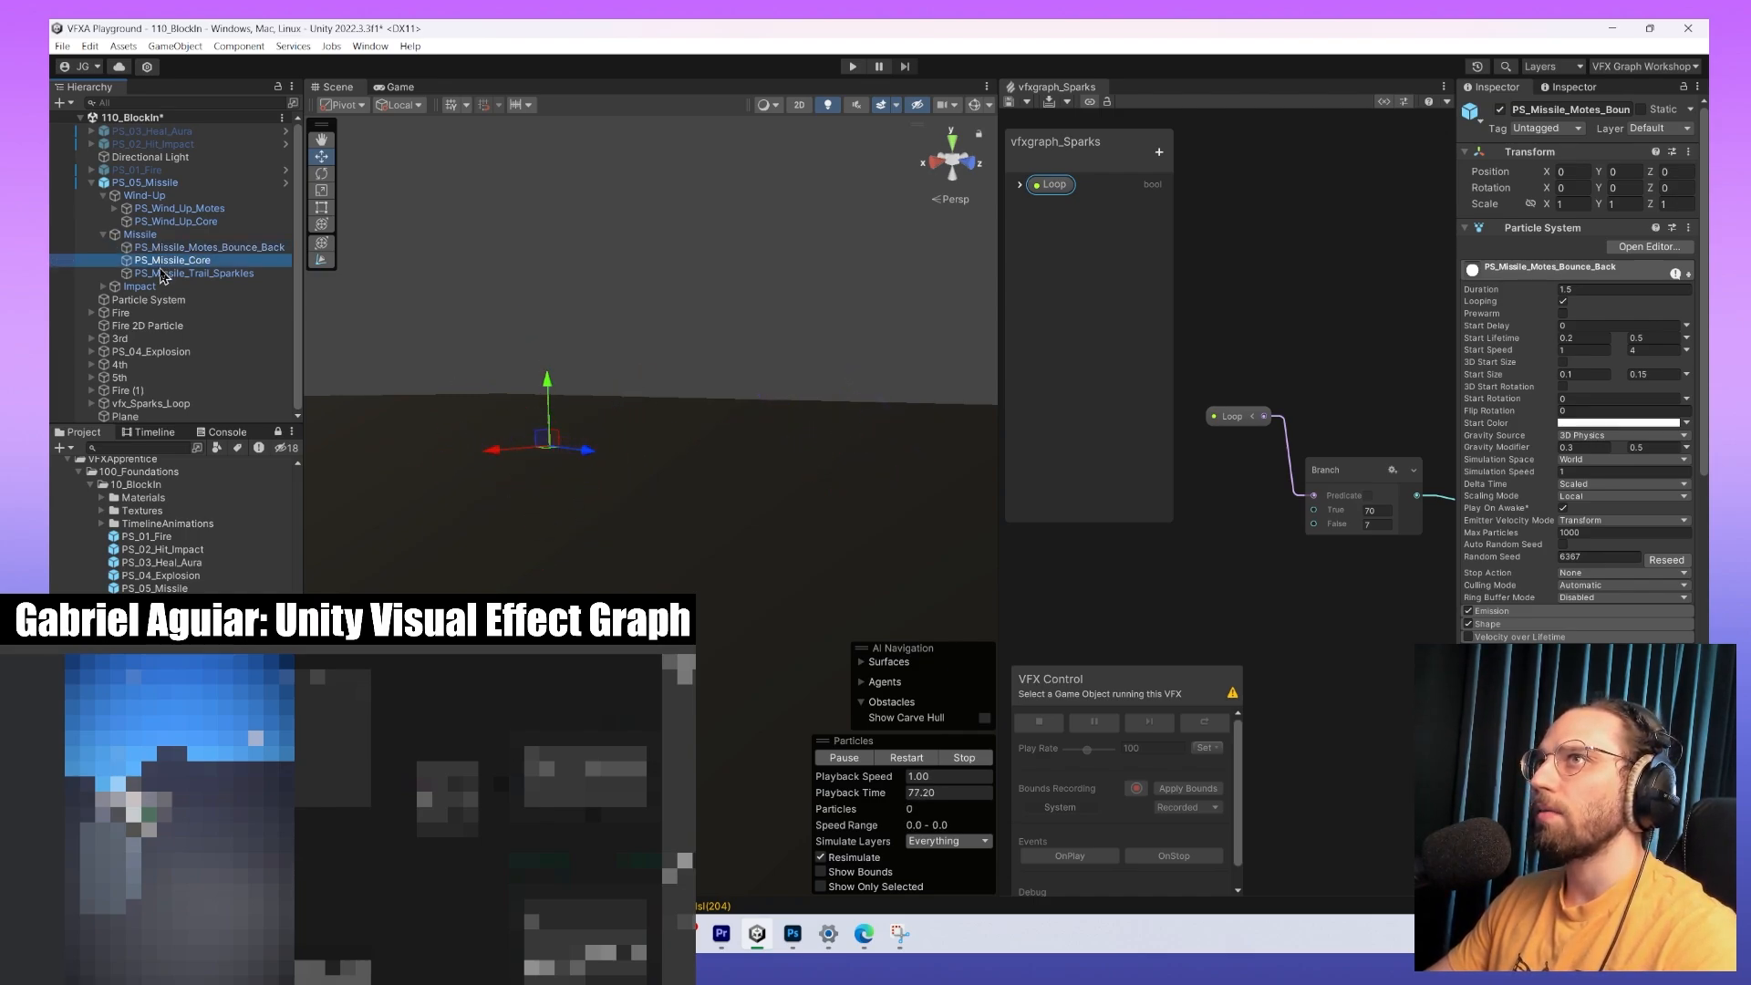
left_click(161, 273)
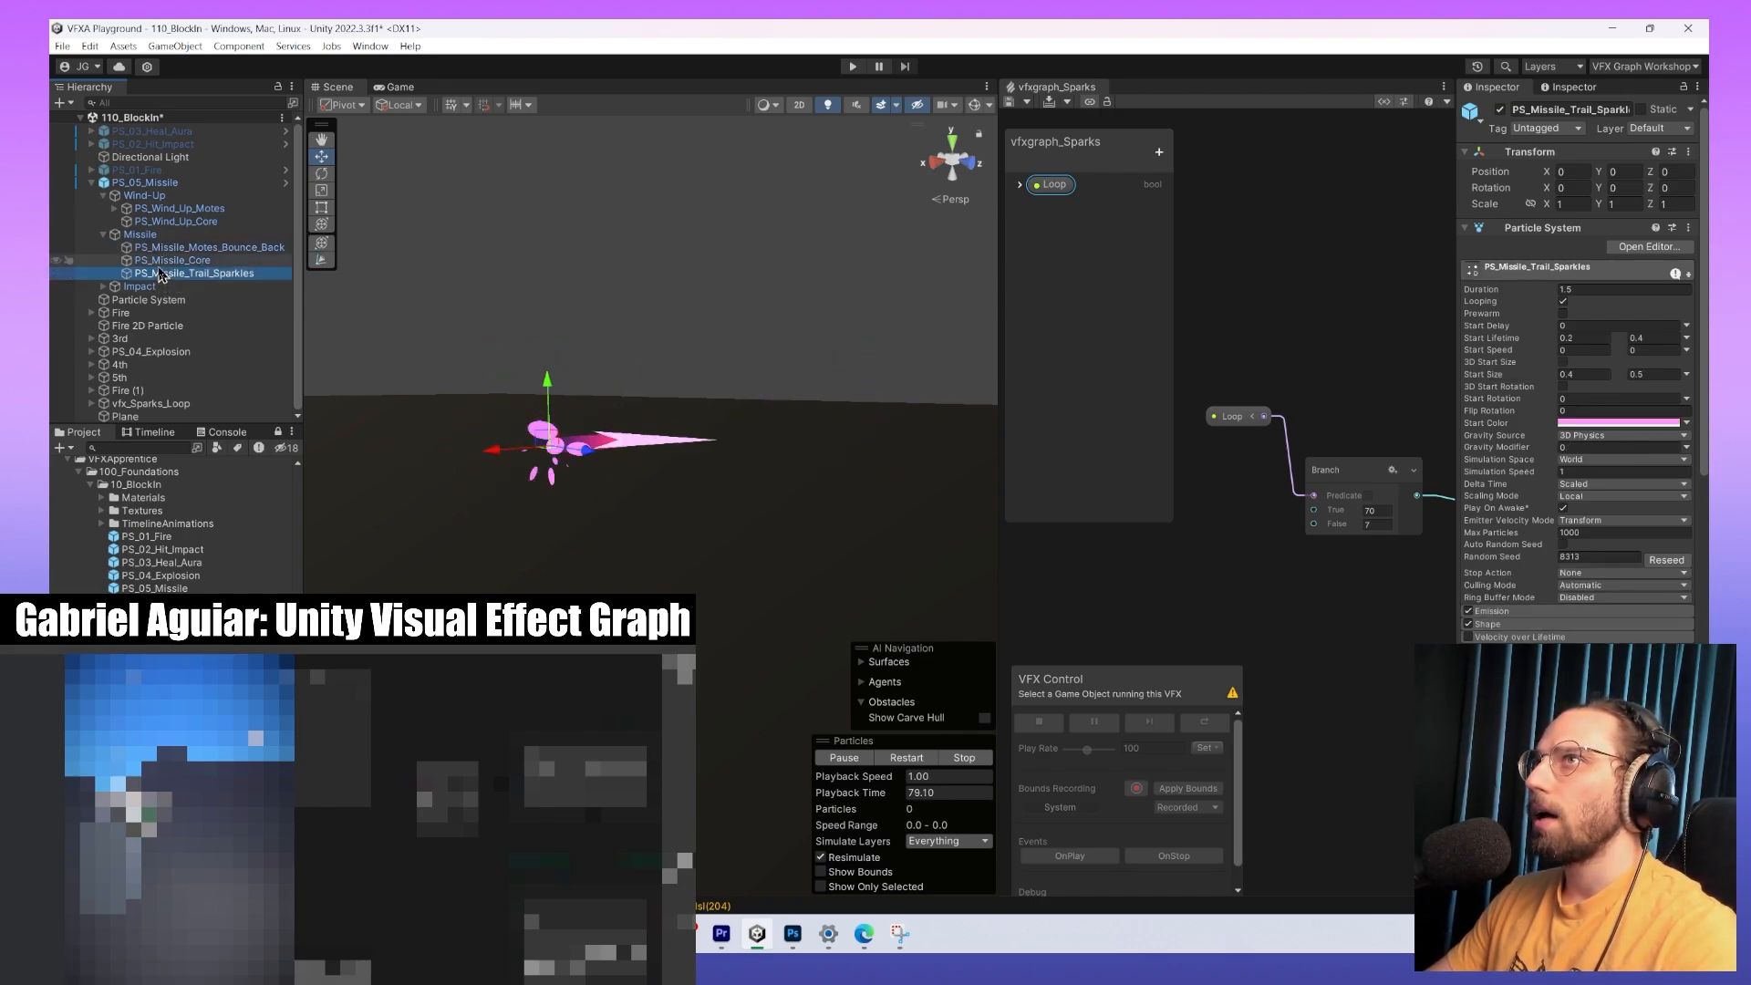
Expand the Impact stage and examine its particle systems, starting with PS_Impact_Flare.
left_click(135, 288)
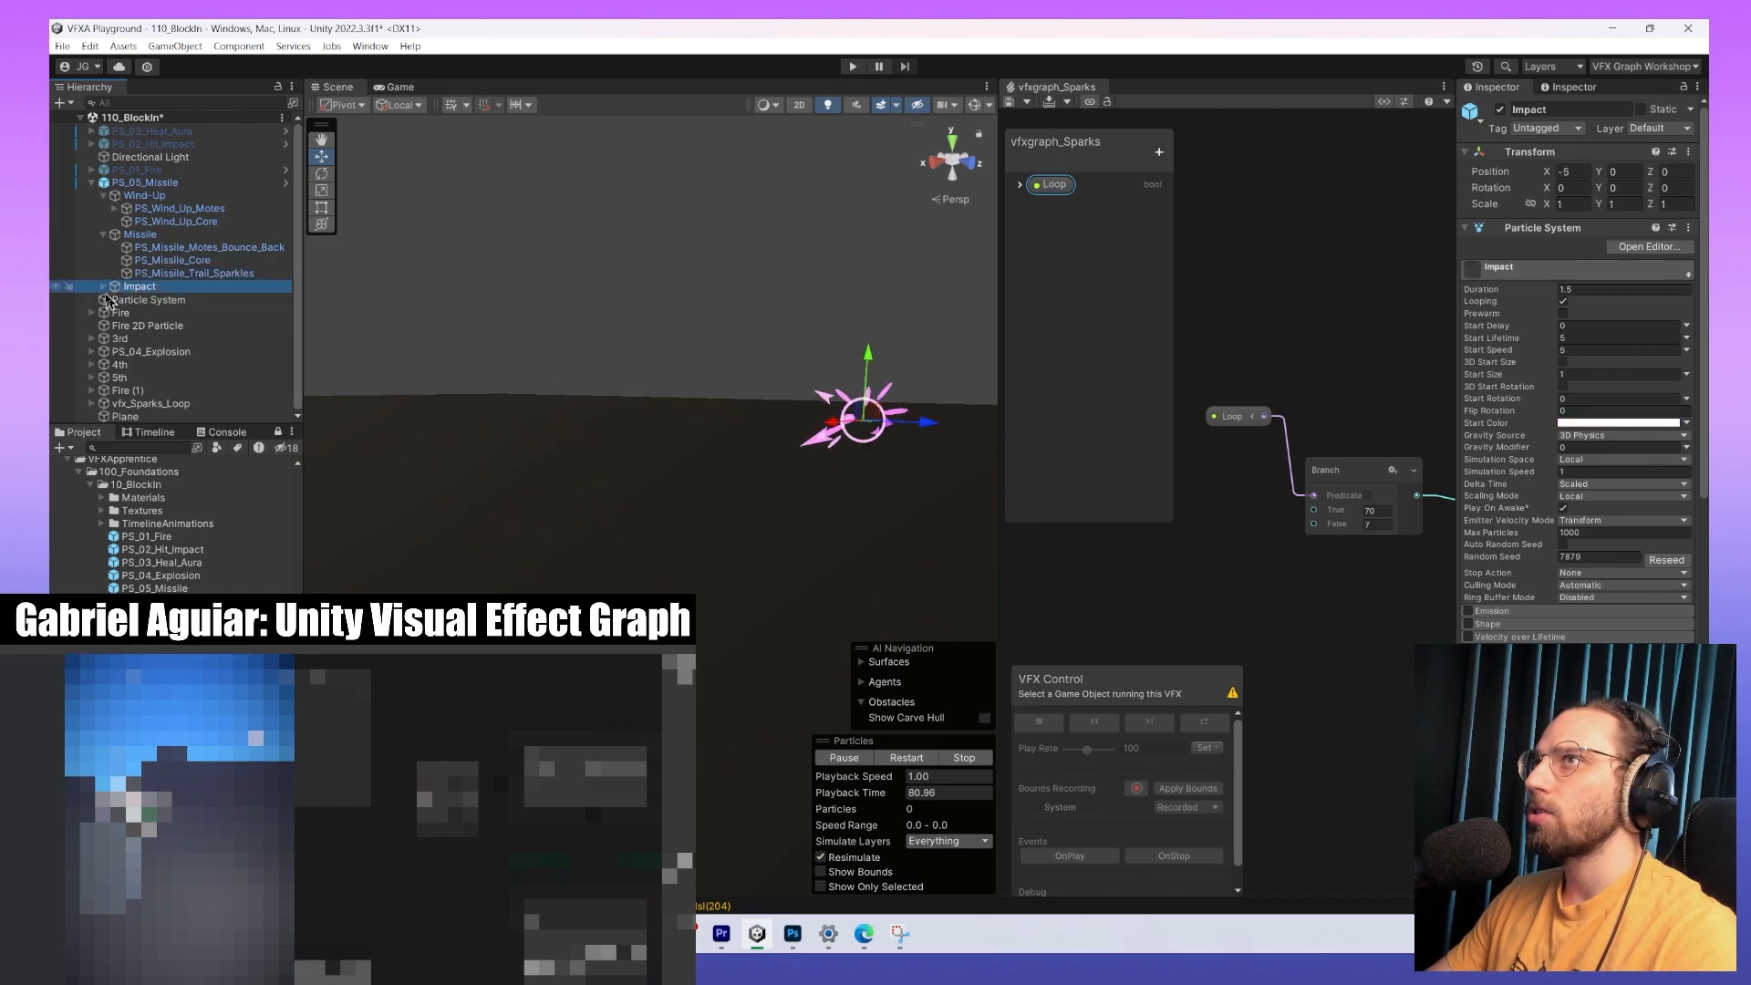
left_click(104, 287)
left_click(182, 300)
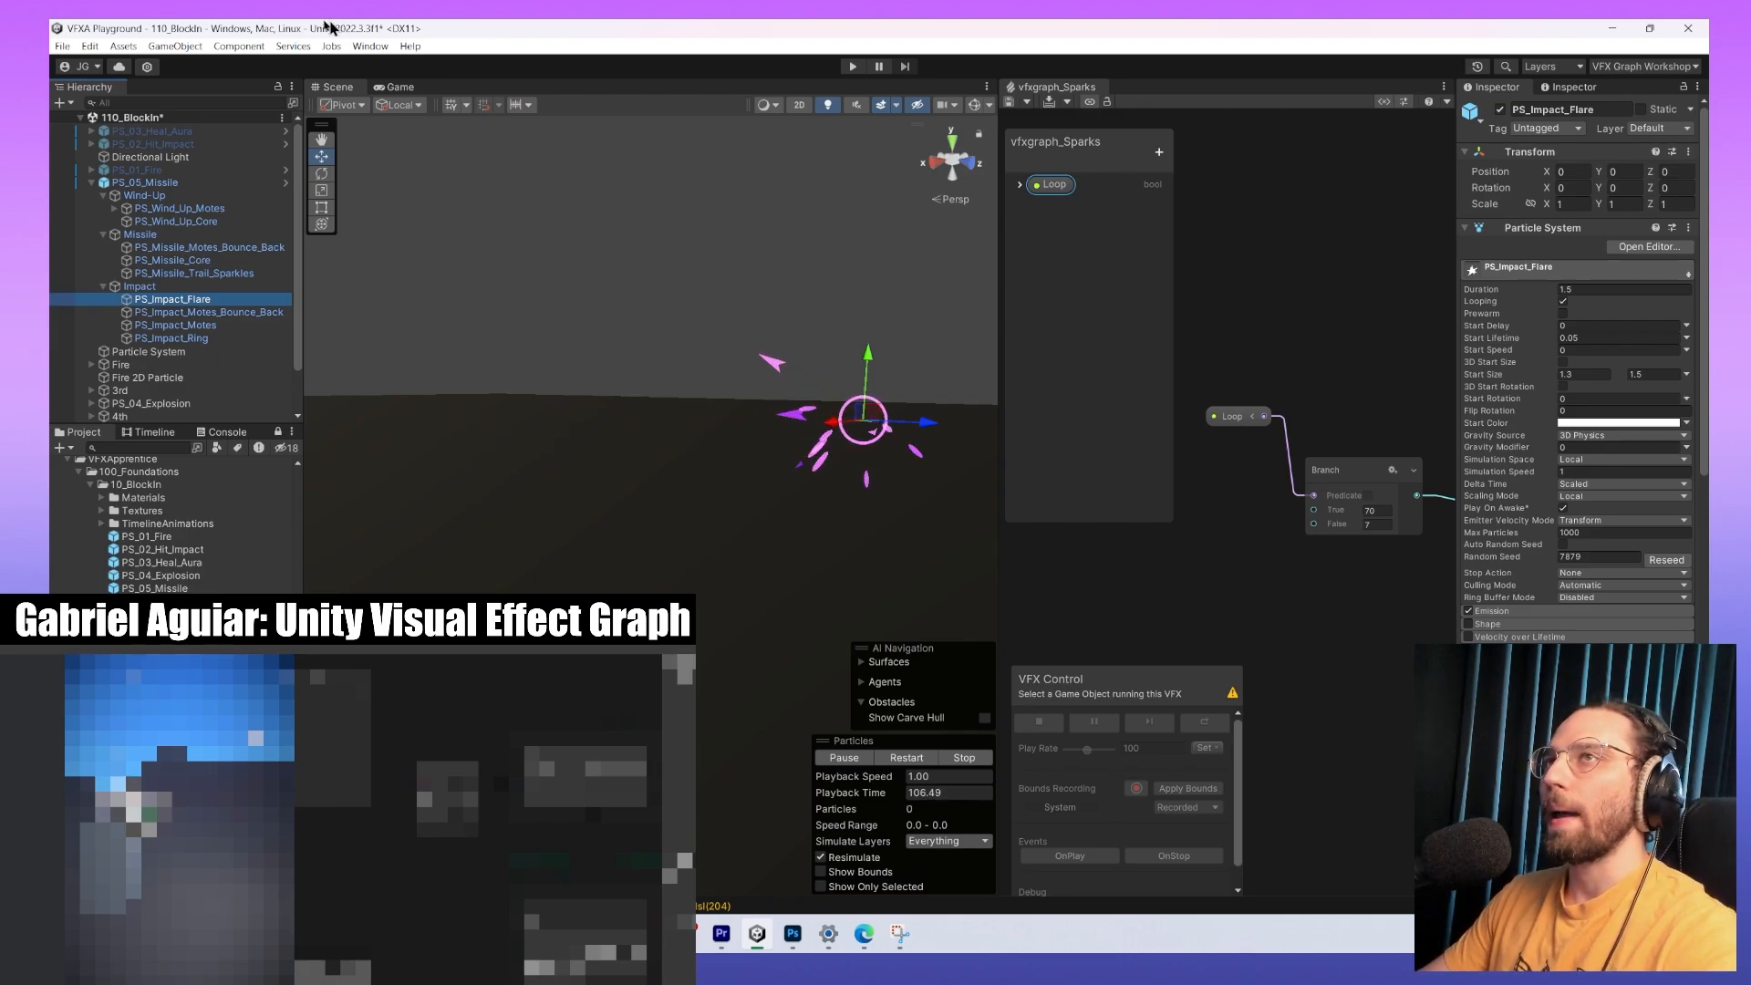
Open VFX_Scene from the Scenes folder of GabrielAguiarProductions.
scroll(103, 541, "up", 10)
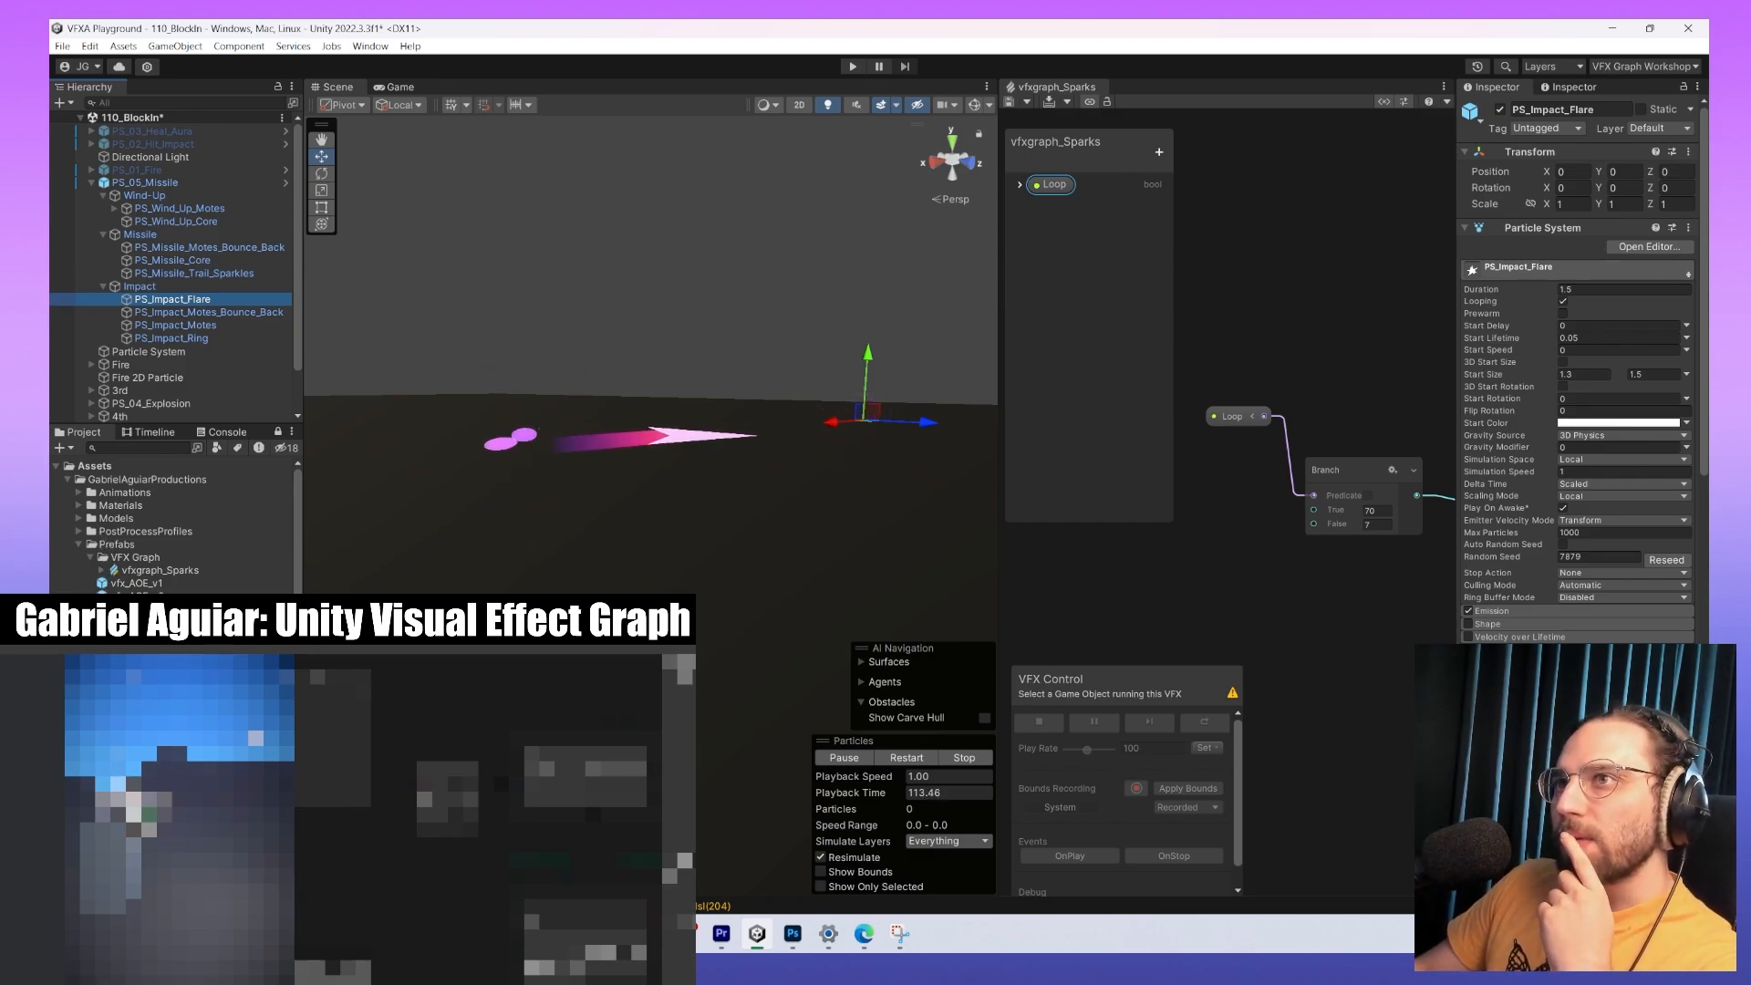
left_click(80, 544)
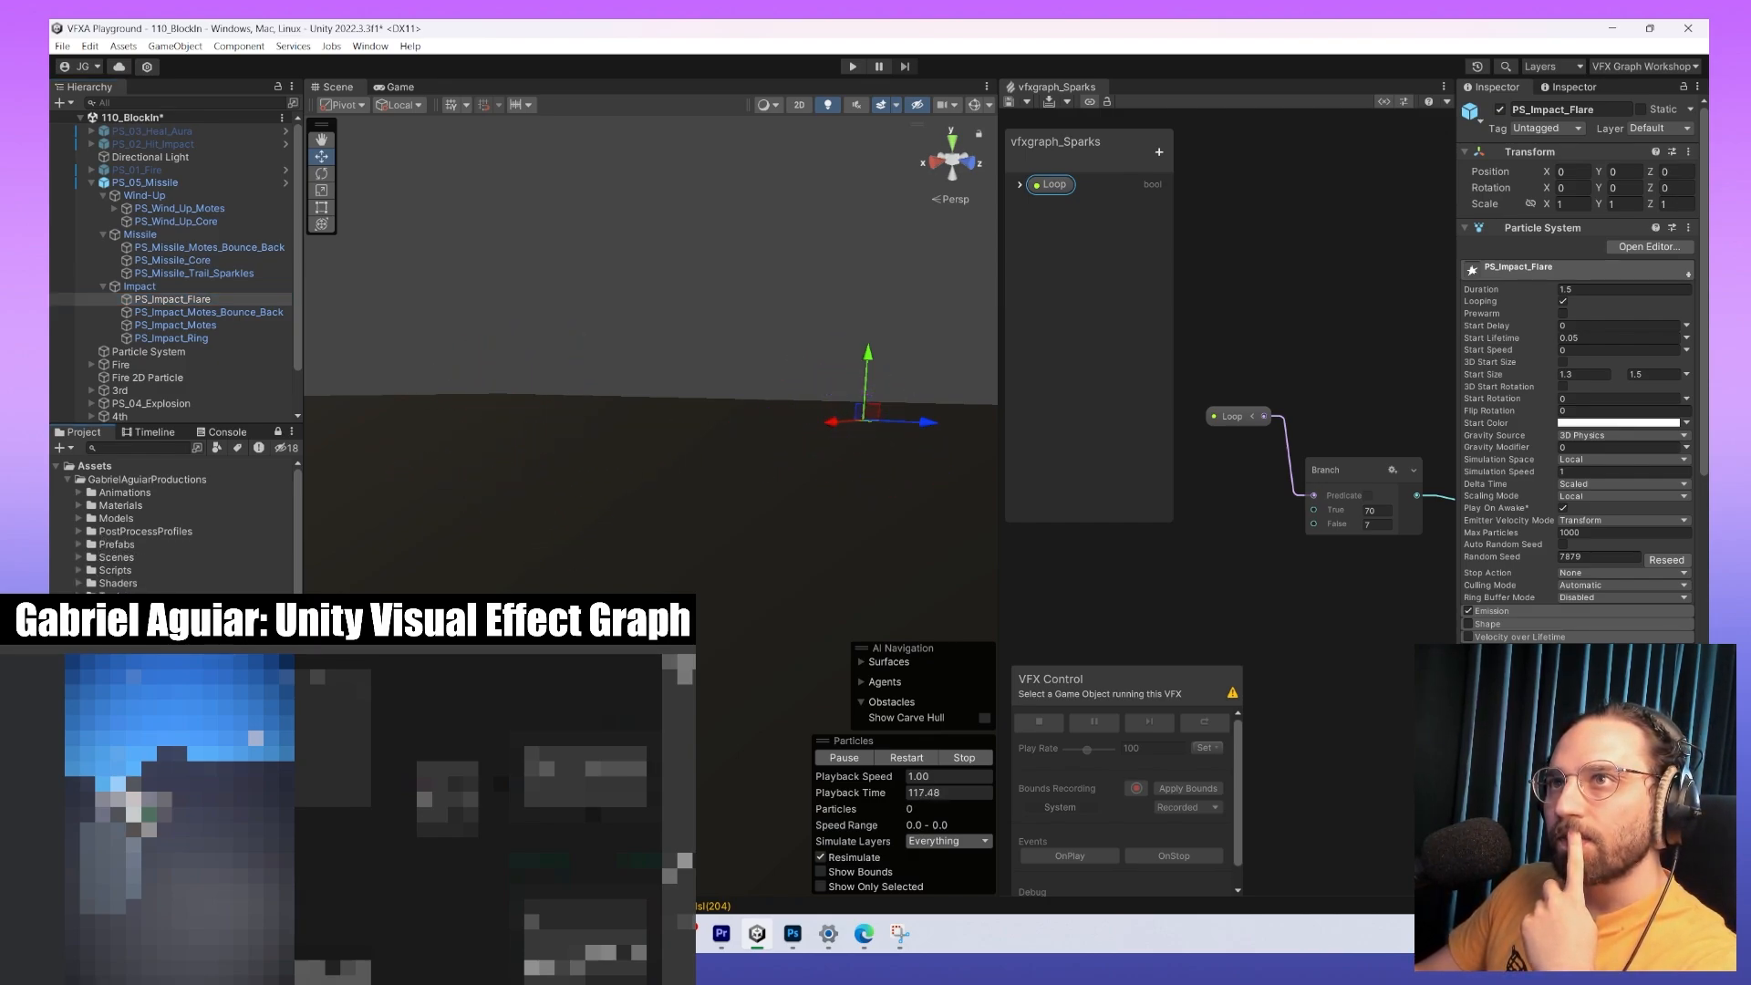
left_click(114, 550)
double_click(114, 557)
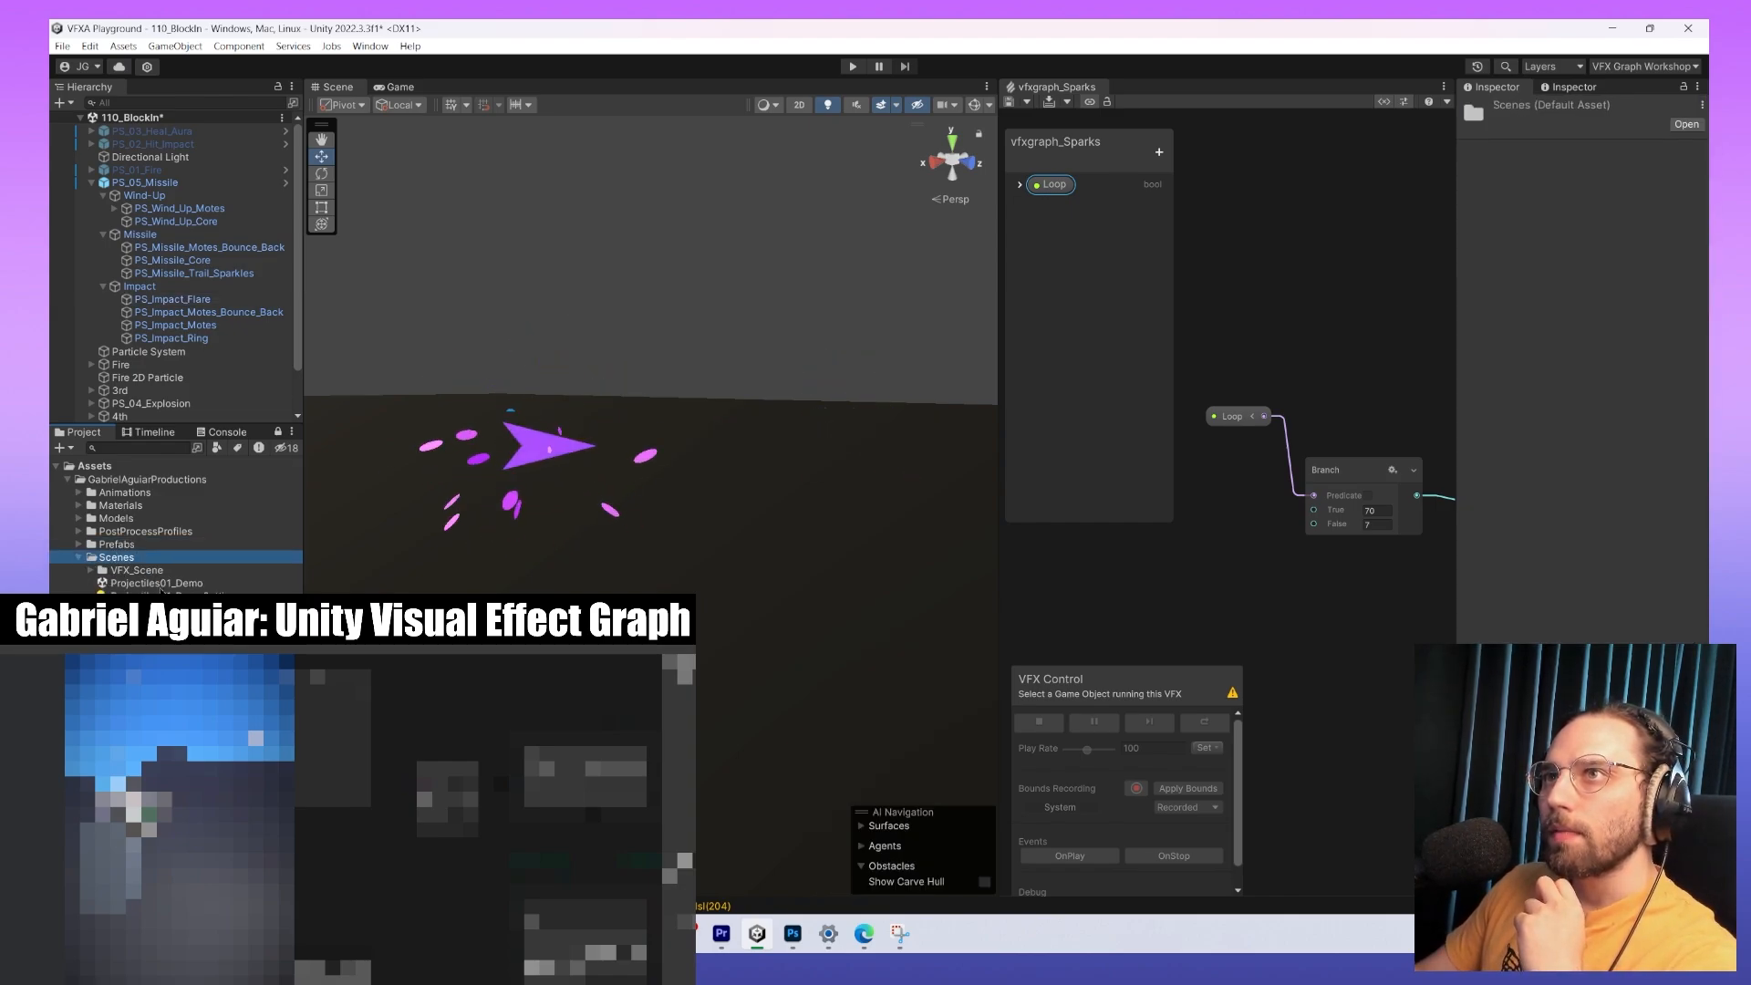
double_click(137, 570)
left_click(923, 507)
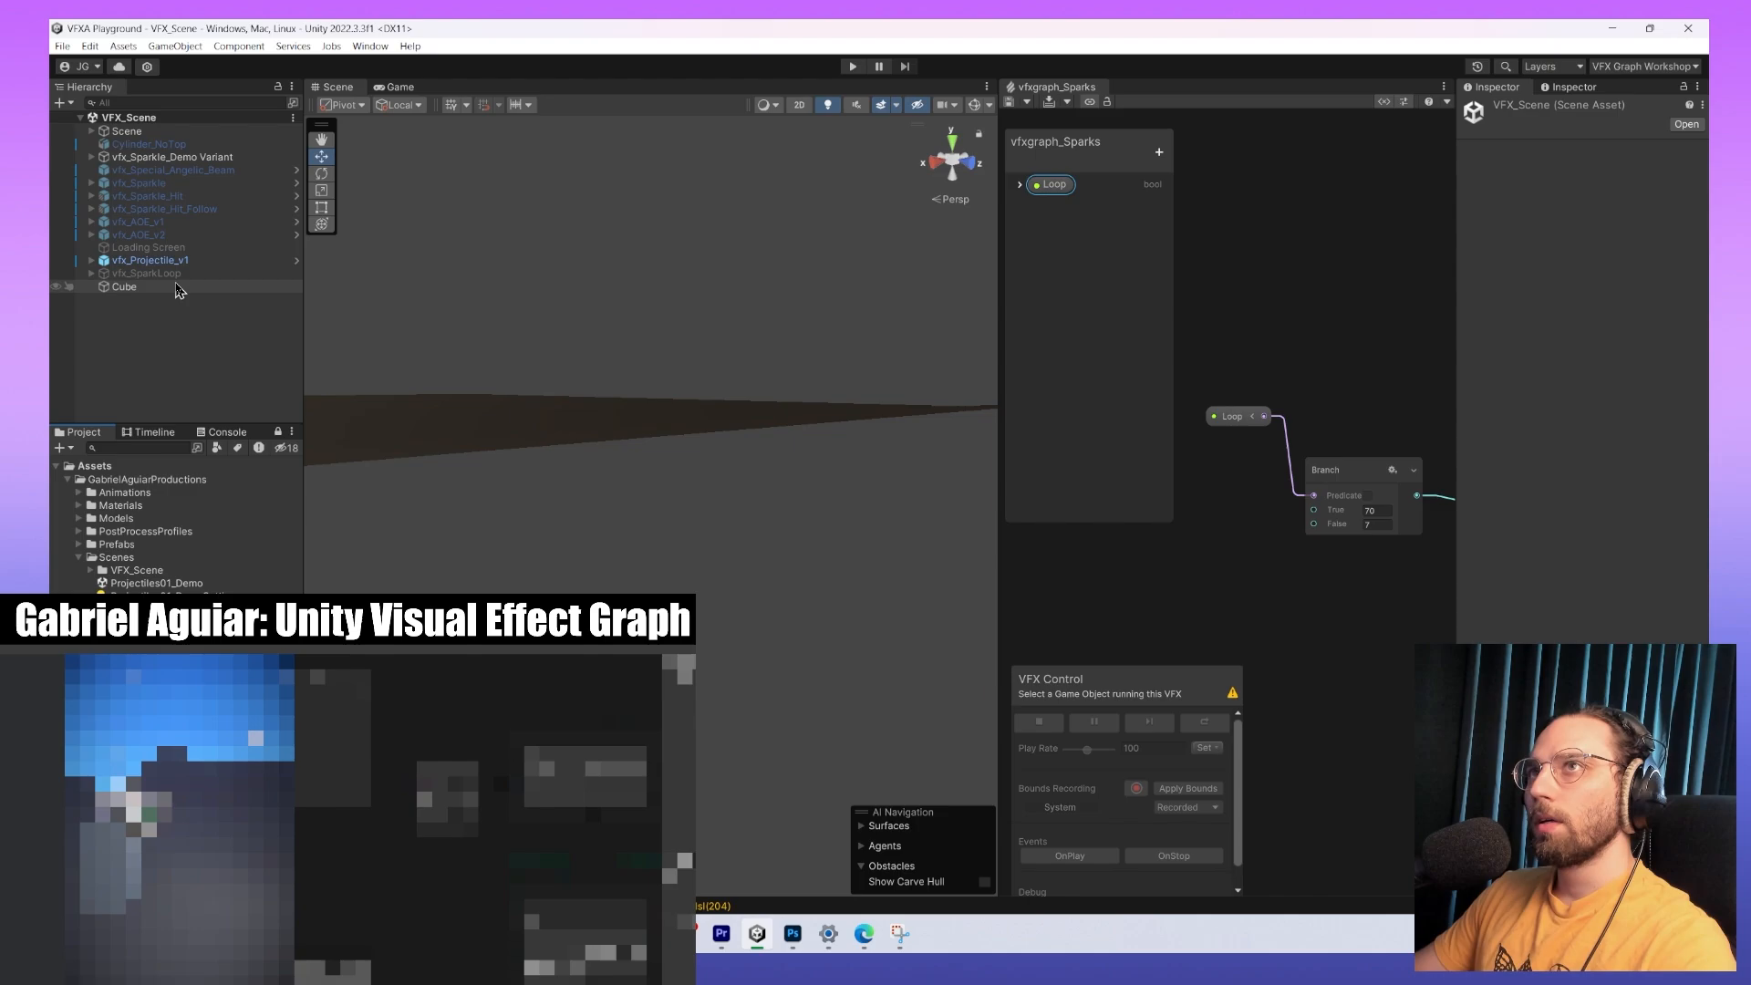
Frame the vfx_Projectile_v1 effect in the scene and deactivate the Cube object.
left_click(151, 260)
key("f")
left_click_drag(524, 470, 785, 515, "alt")
scroll(782, 515, "down", 5)
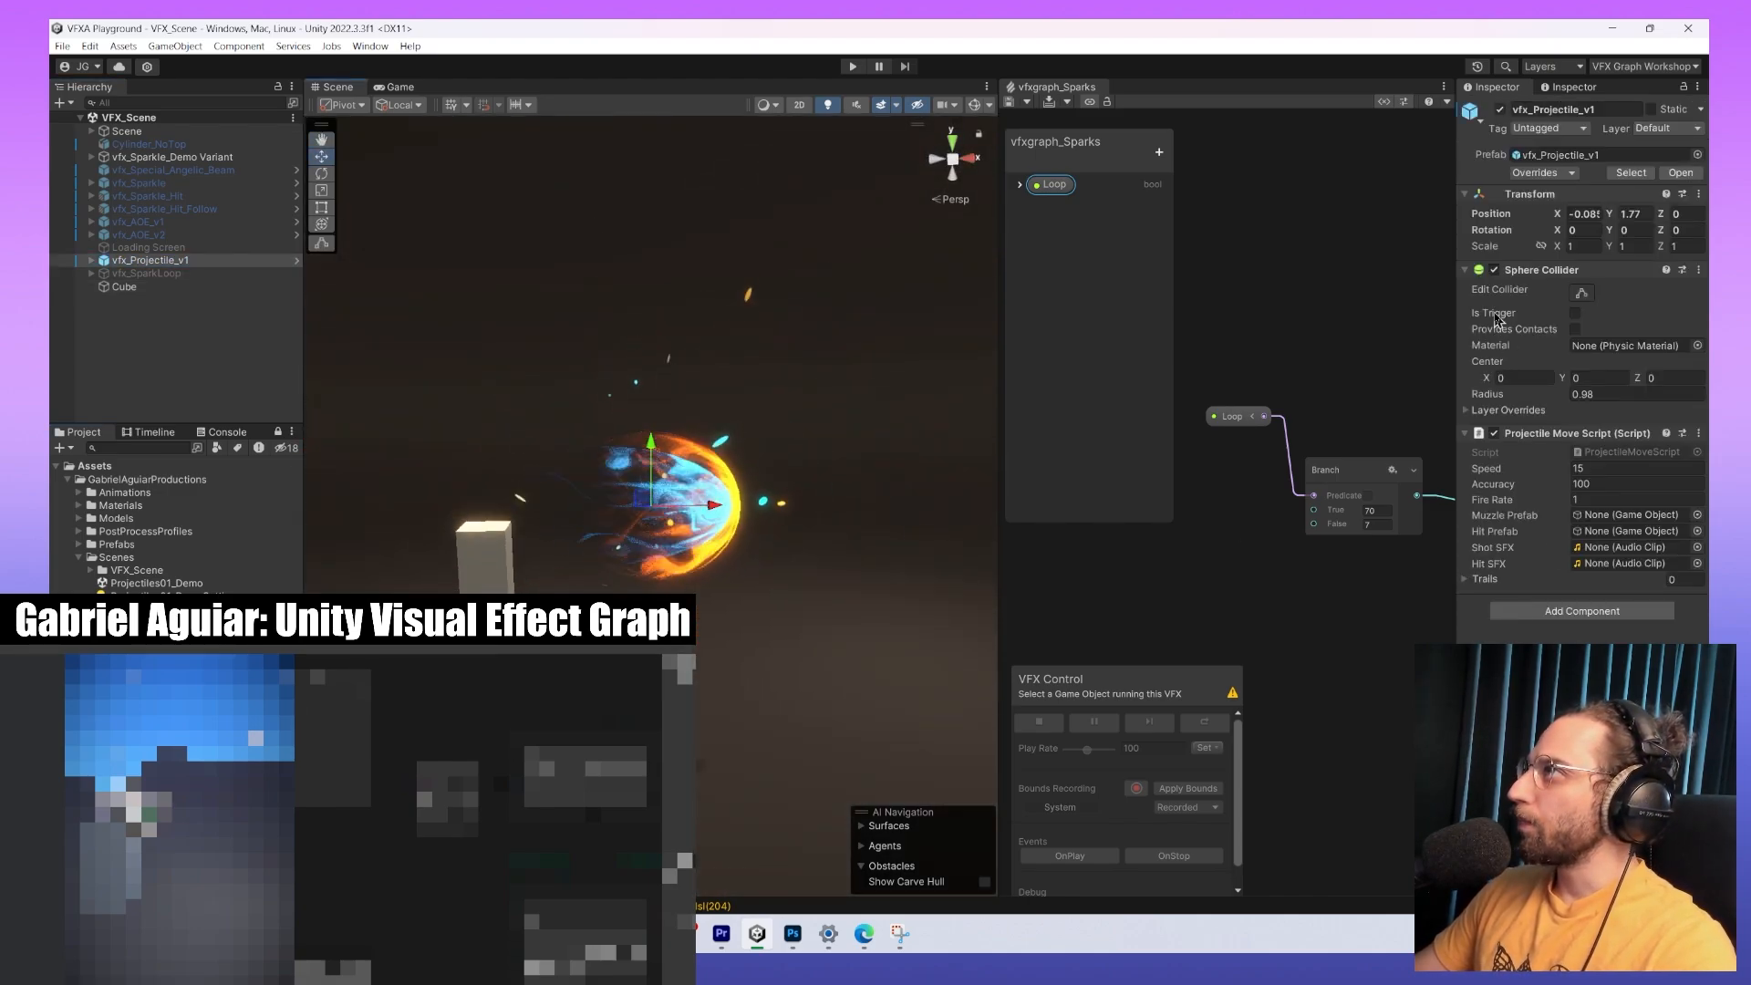
left_click(125, 286)
left_click(1501, 109)
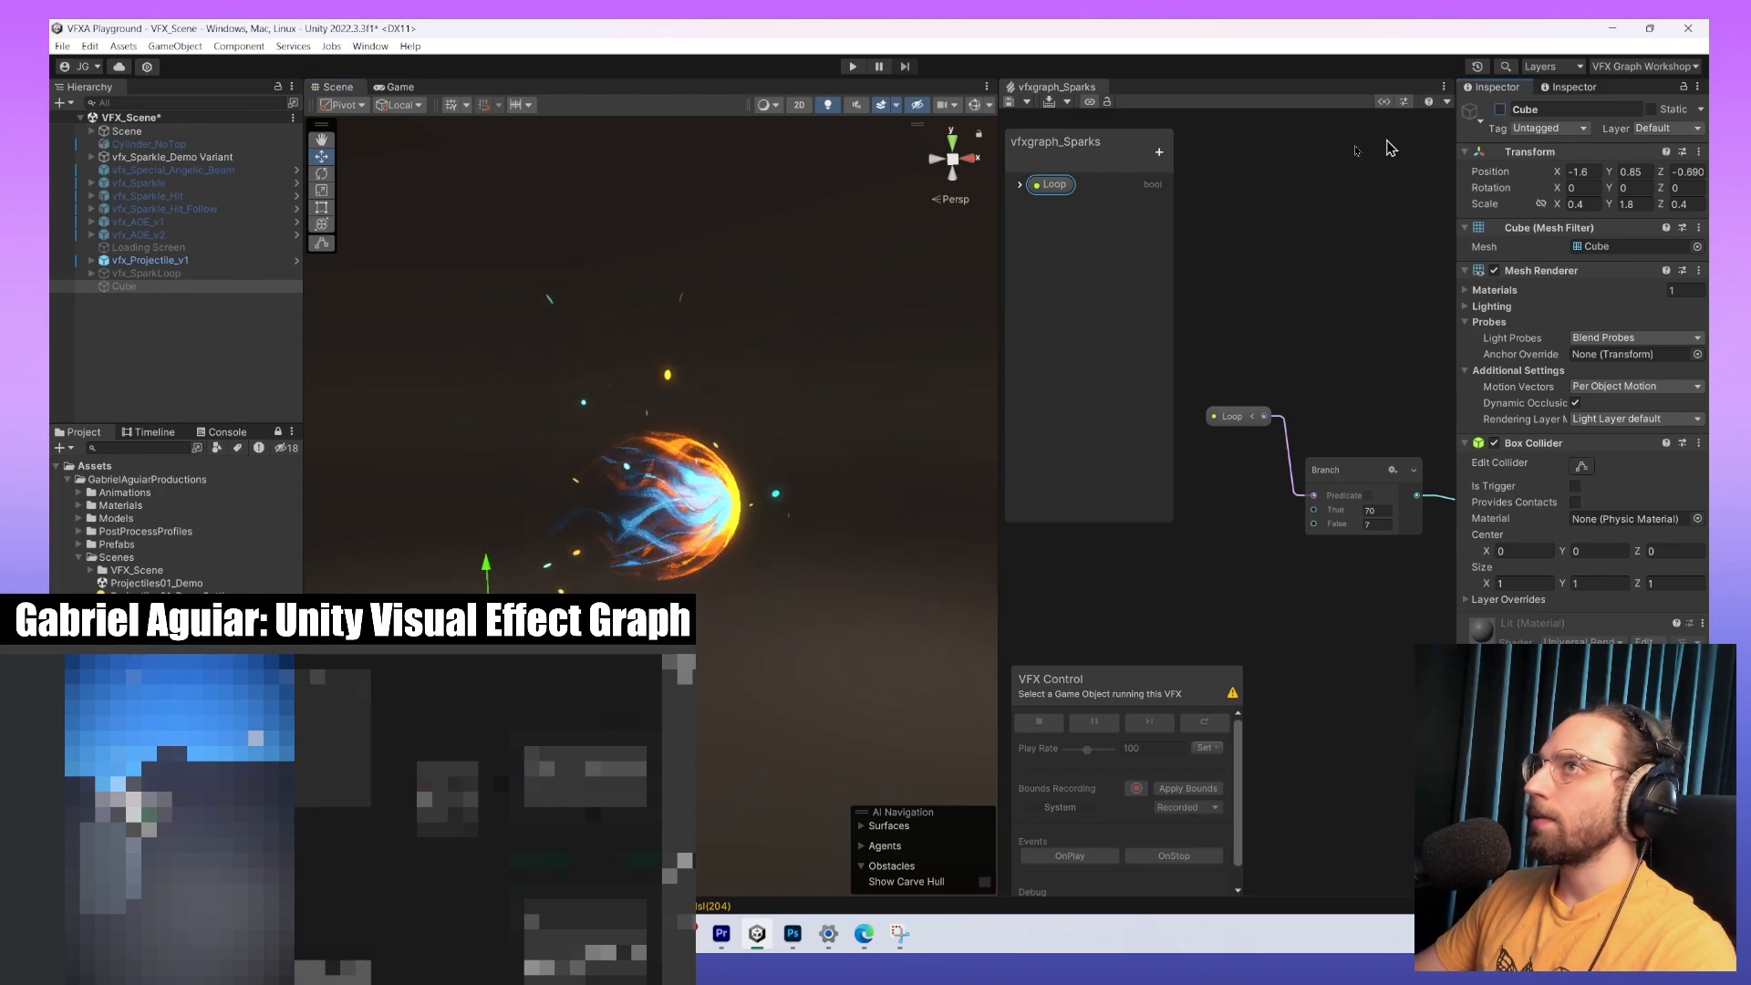
Expand vfx_Projectile_v1 and inspect the particle system settings of its Blue_Fire child.
left_click(175, 262)
left_click(91, 261)
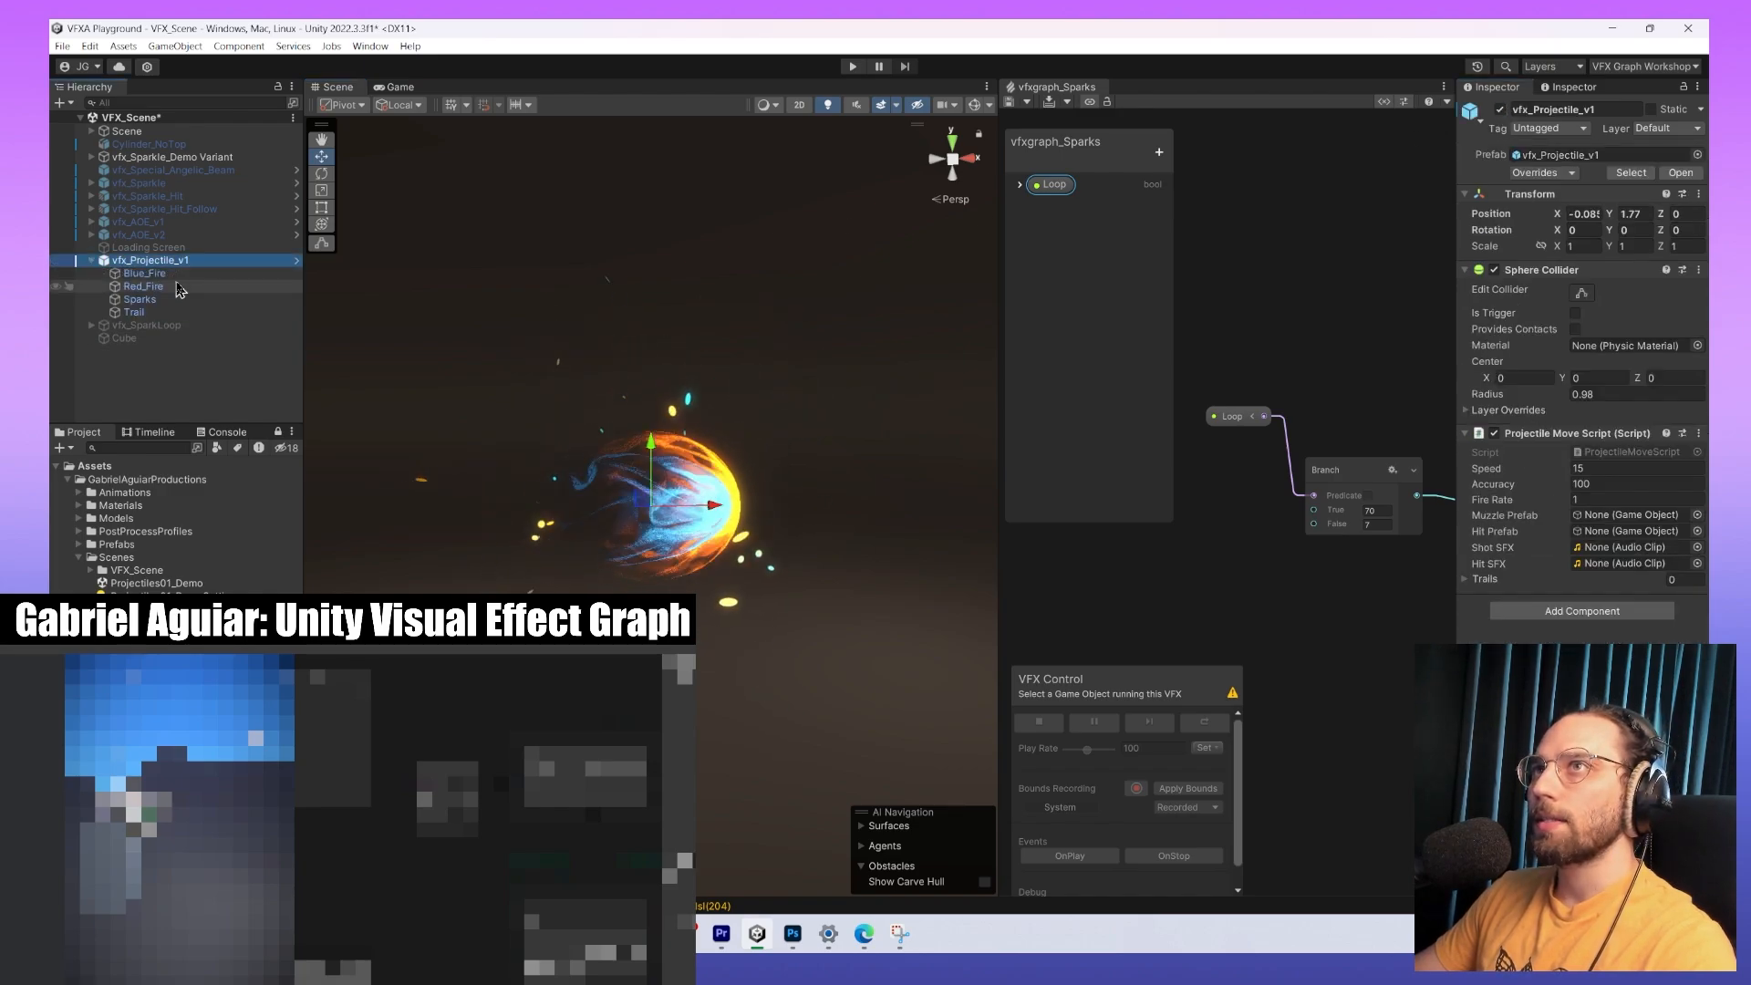
left_click(183, 277)
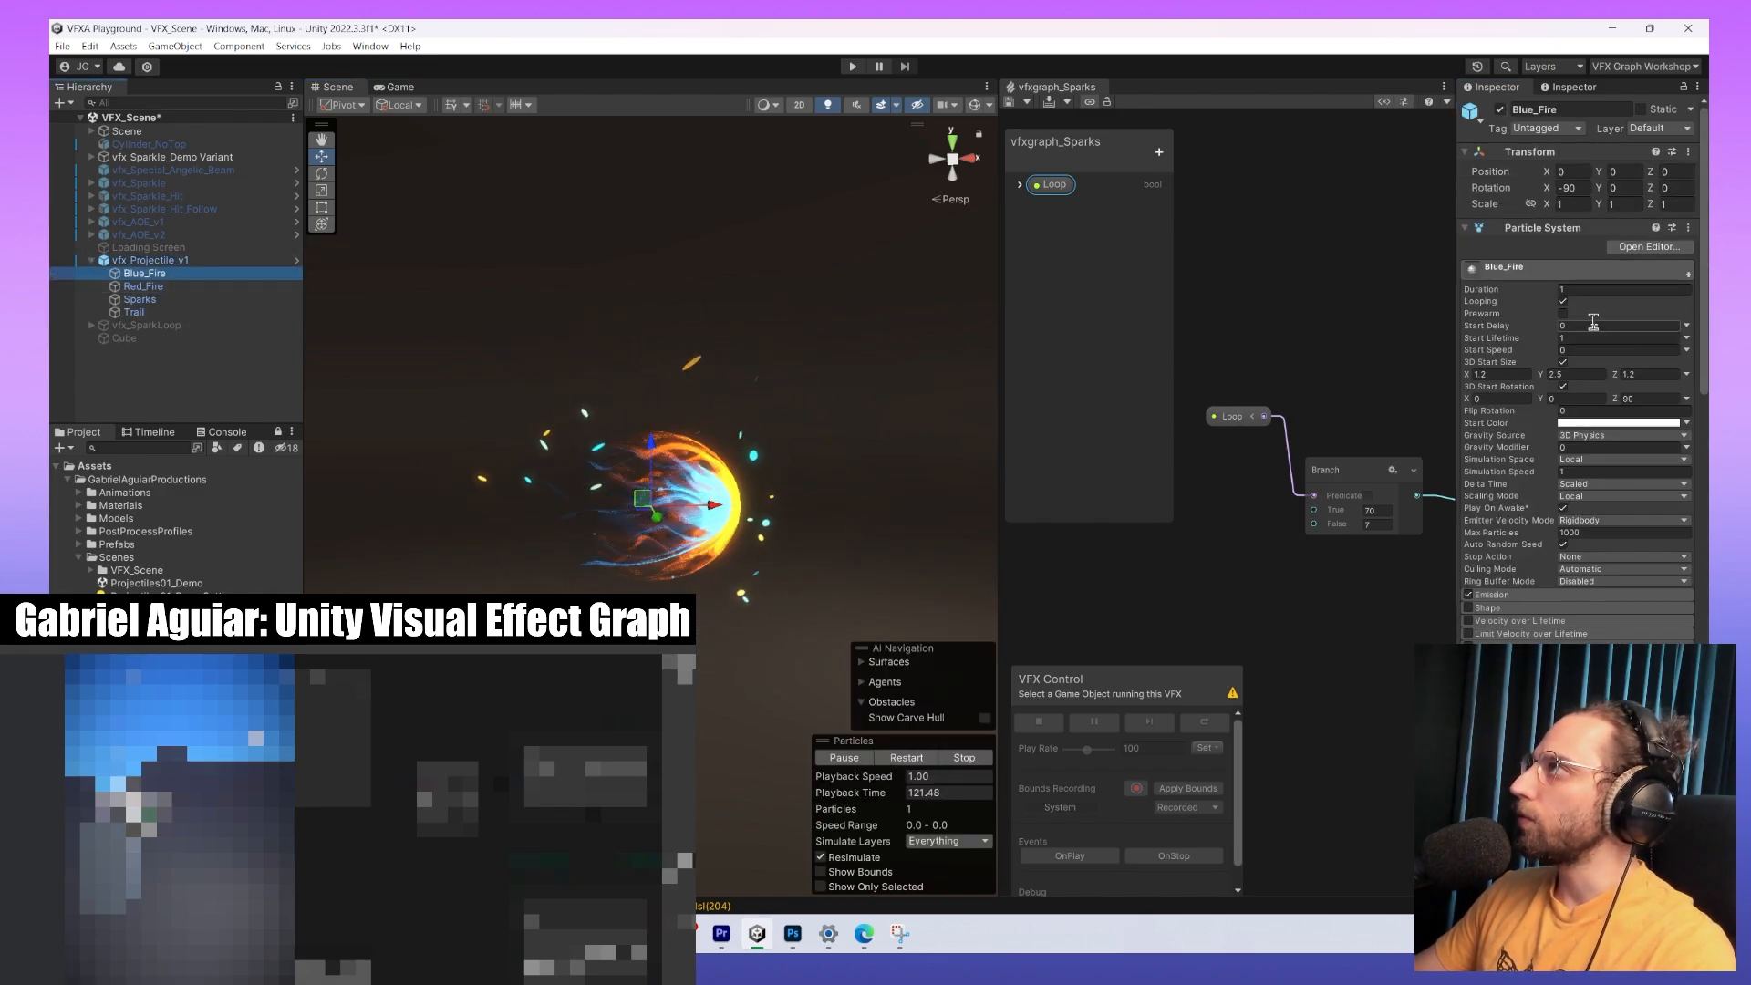
left_click(1192, 584)
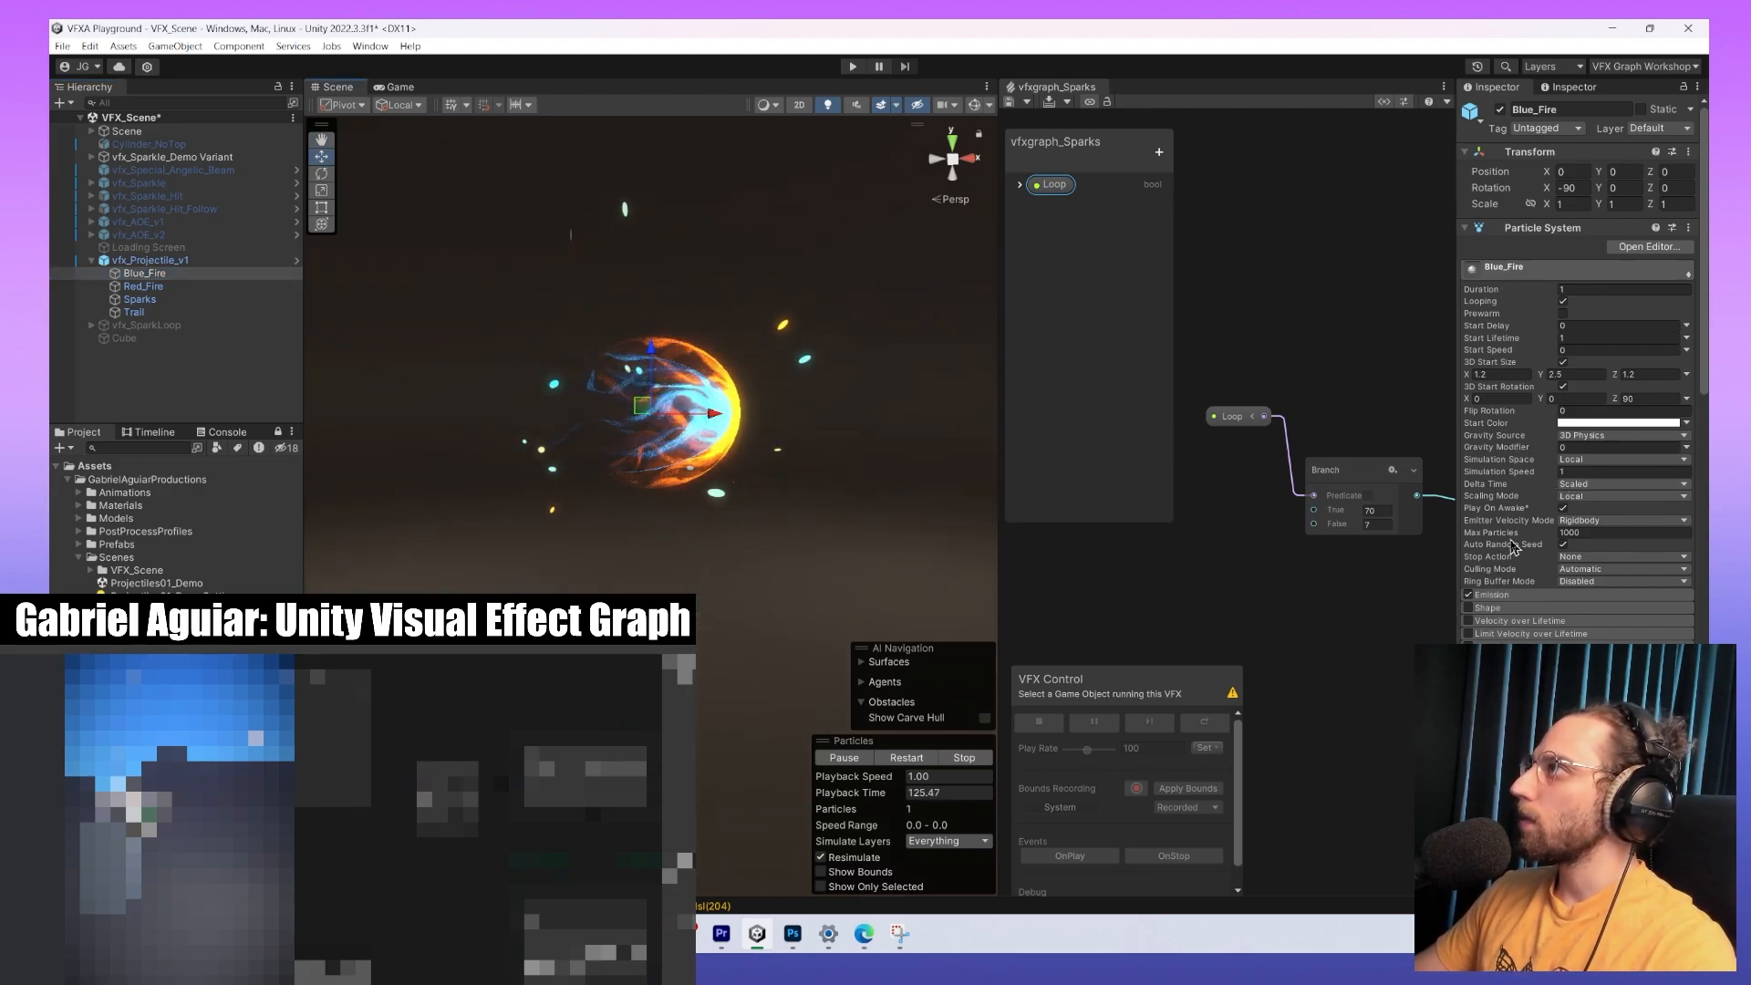
scroll(1509, 438, "down", 3)
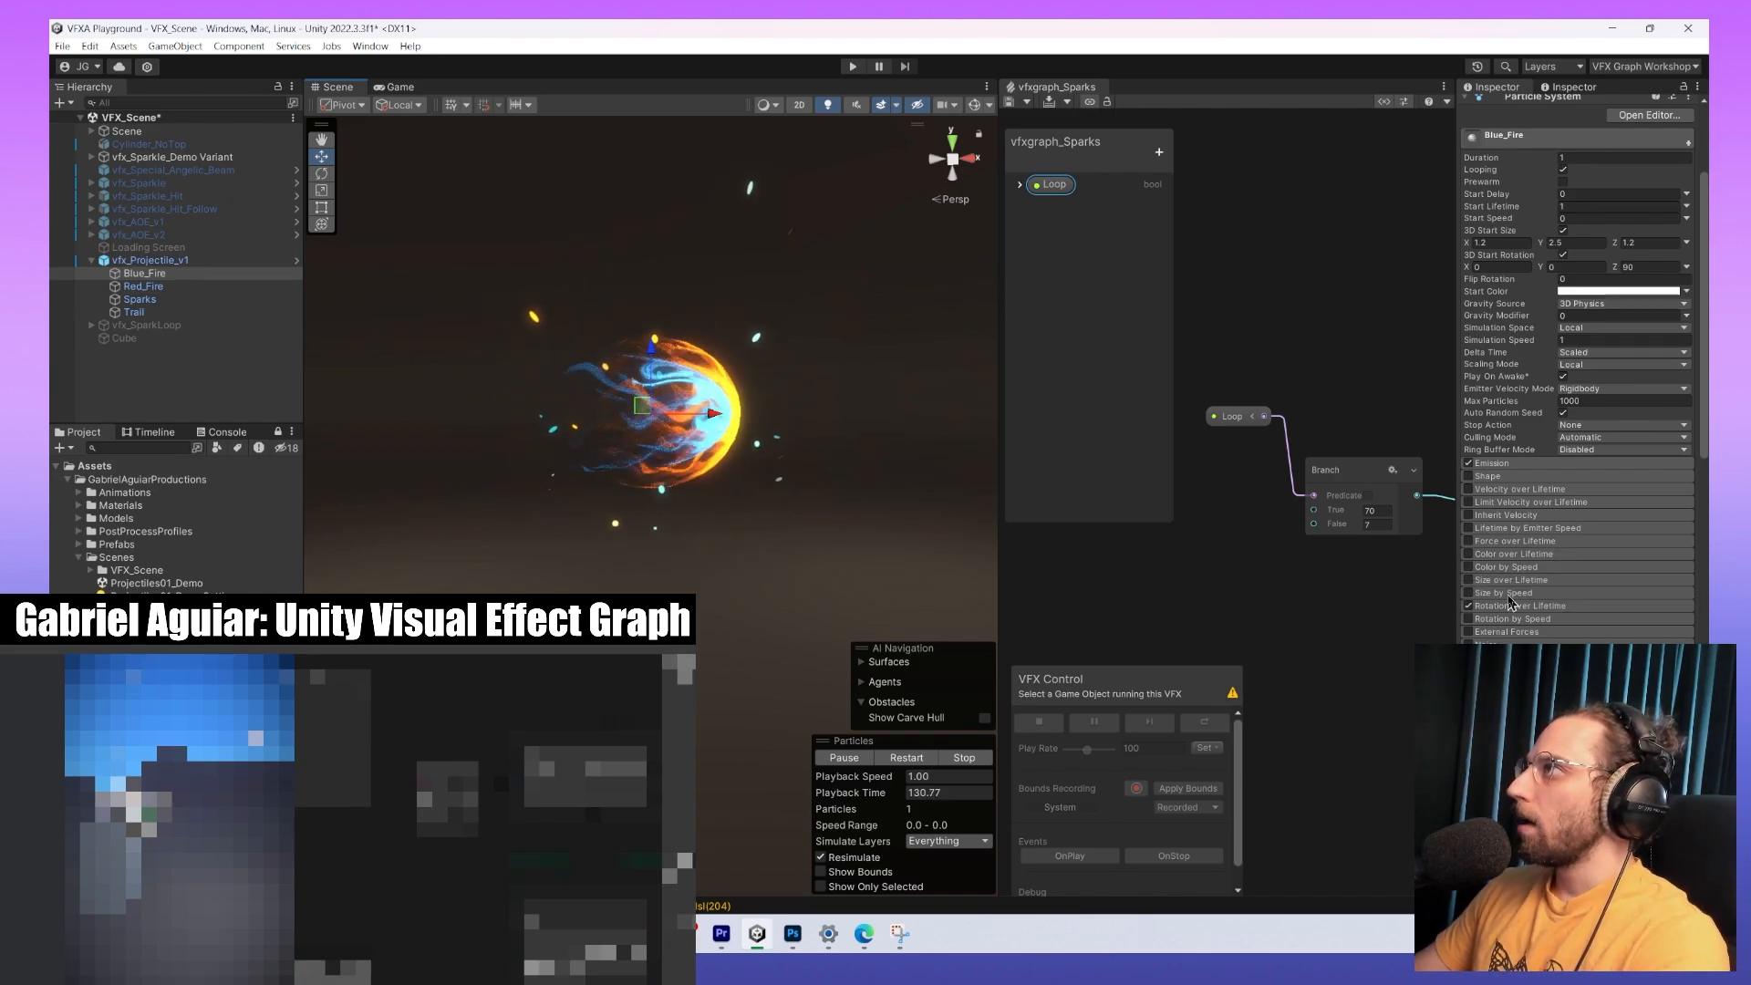
Deactivate the Red_Fire, Sparks and Trail children of vfx_Projectile_v1.
left_click(205, 287)
left_click(205, 312, "shift")
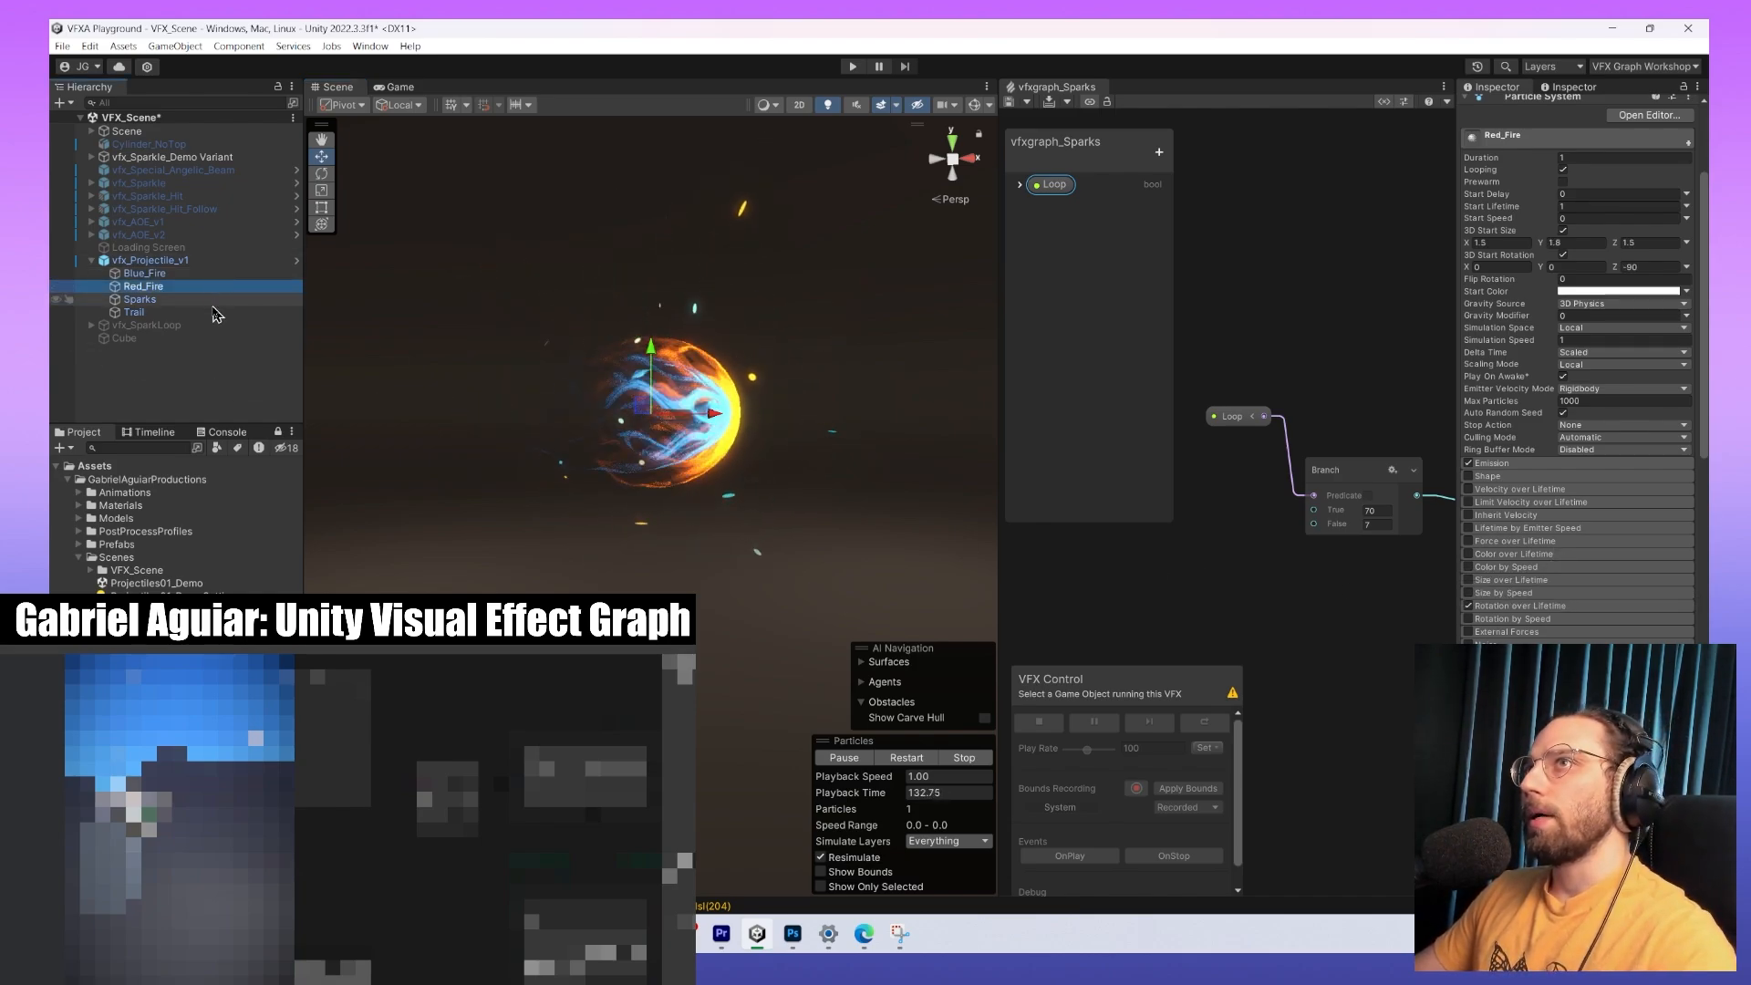
left_click(1500, 108)
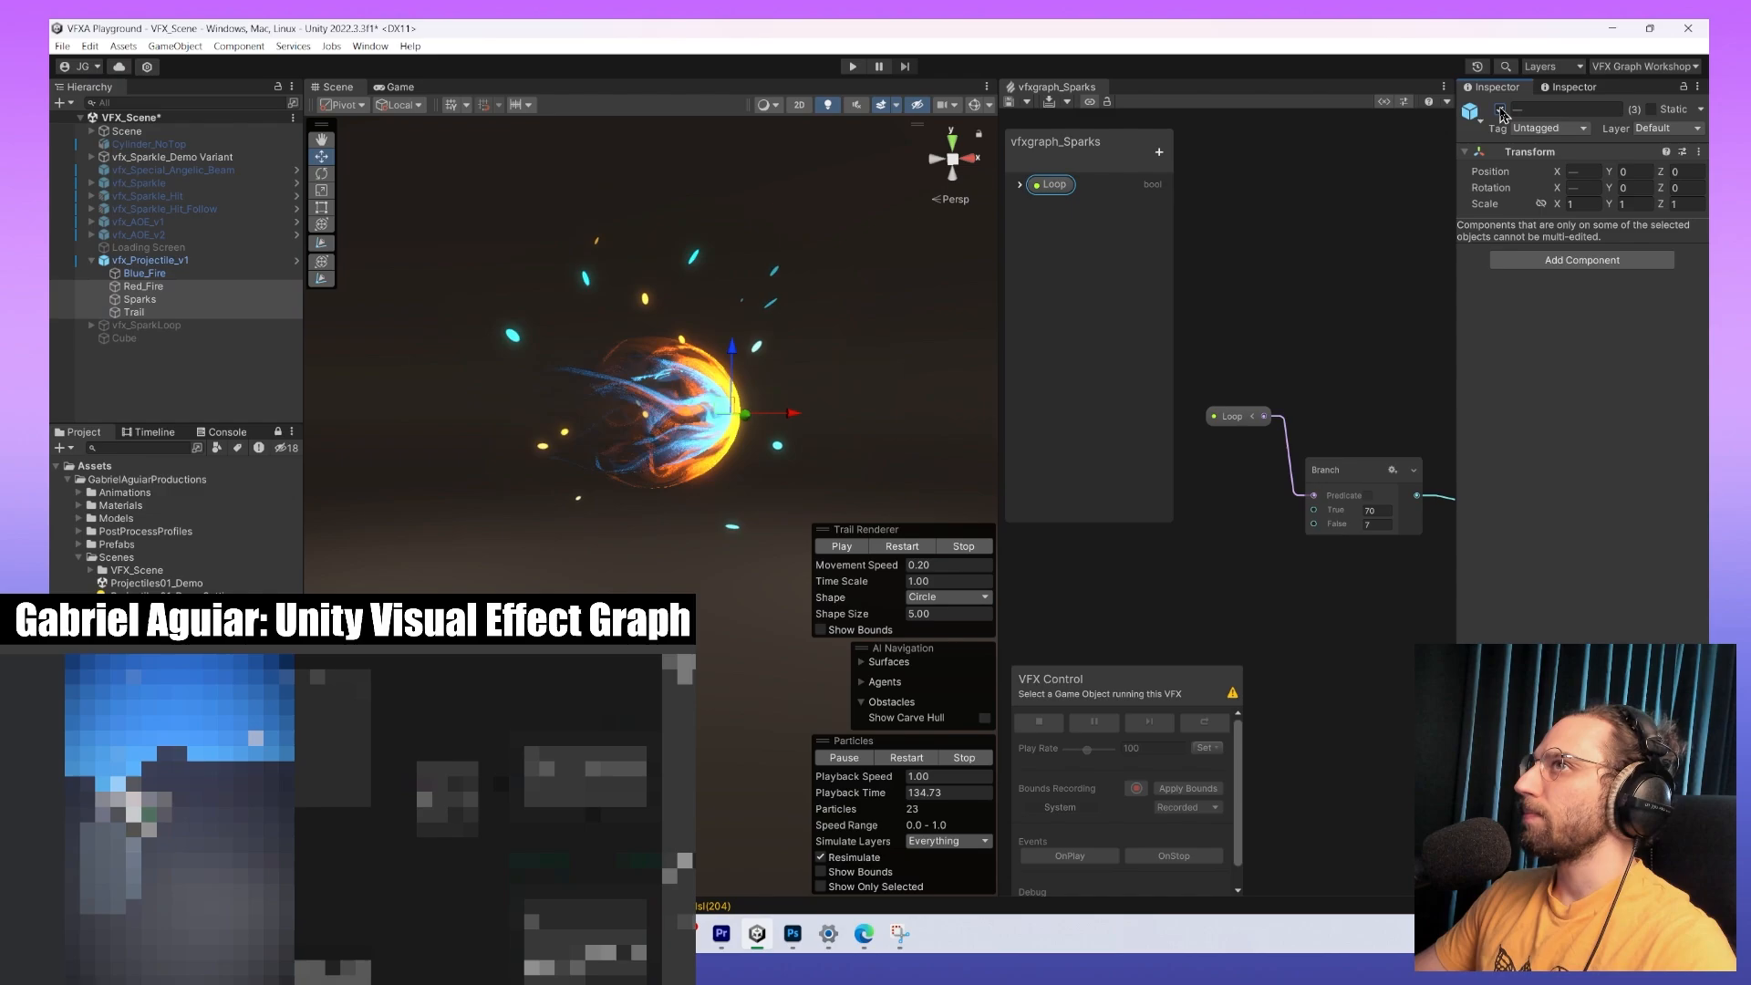
left_click(137, 286)
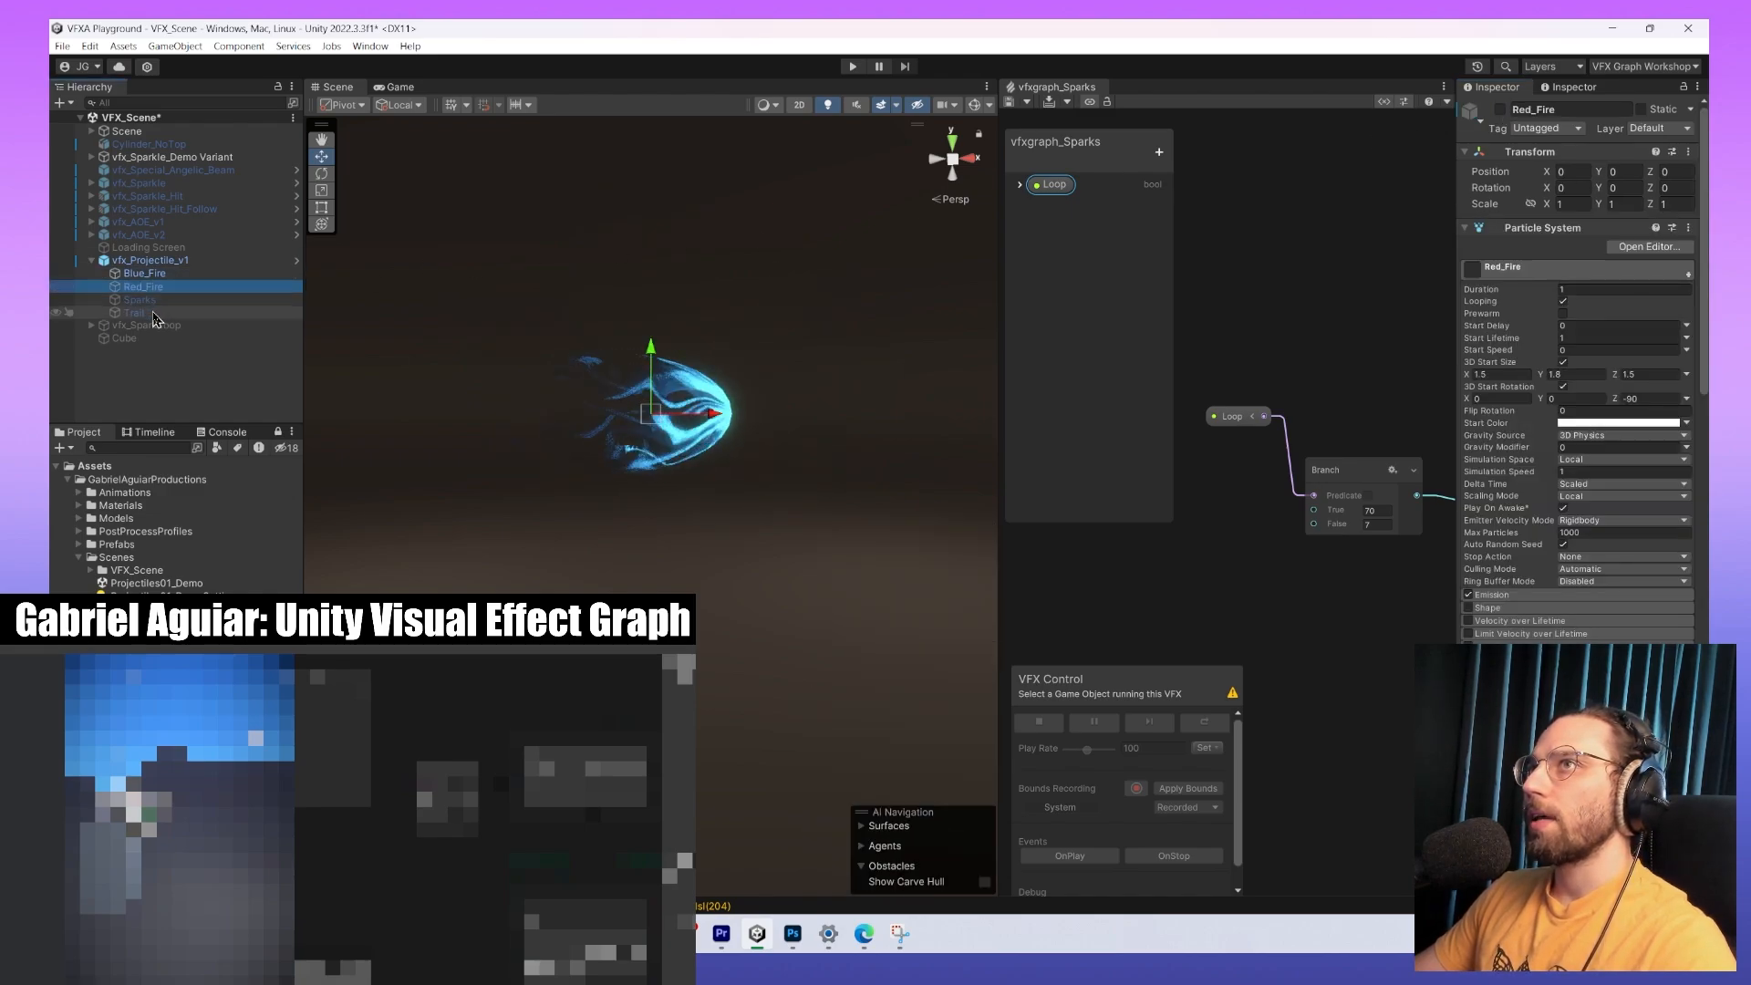
left_click(154, 313, "shift")
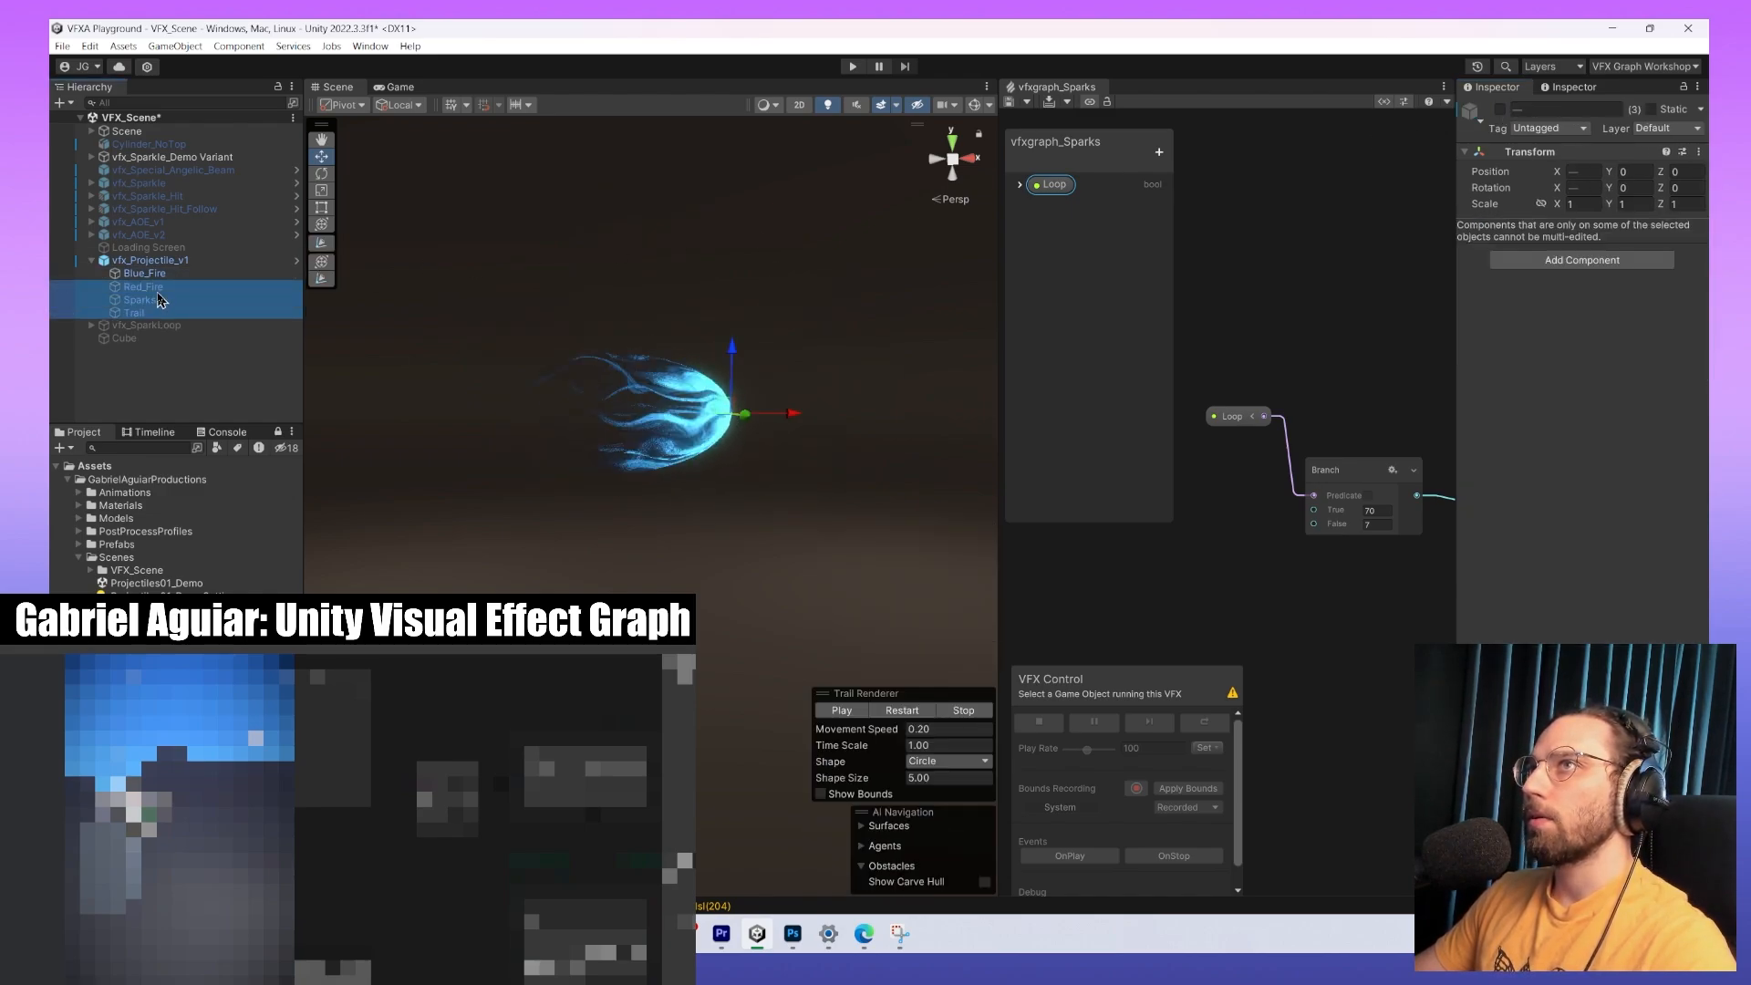
left_click_drag(162, 288, 166, 283)
left_click(984, 512)
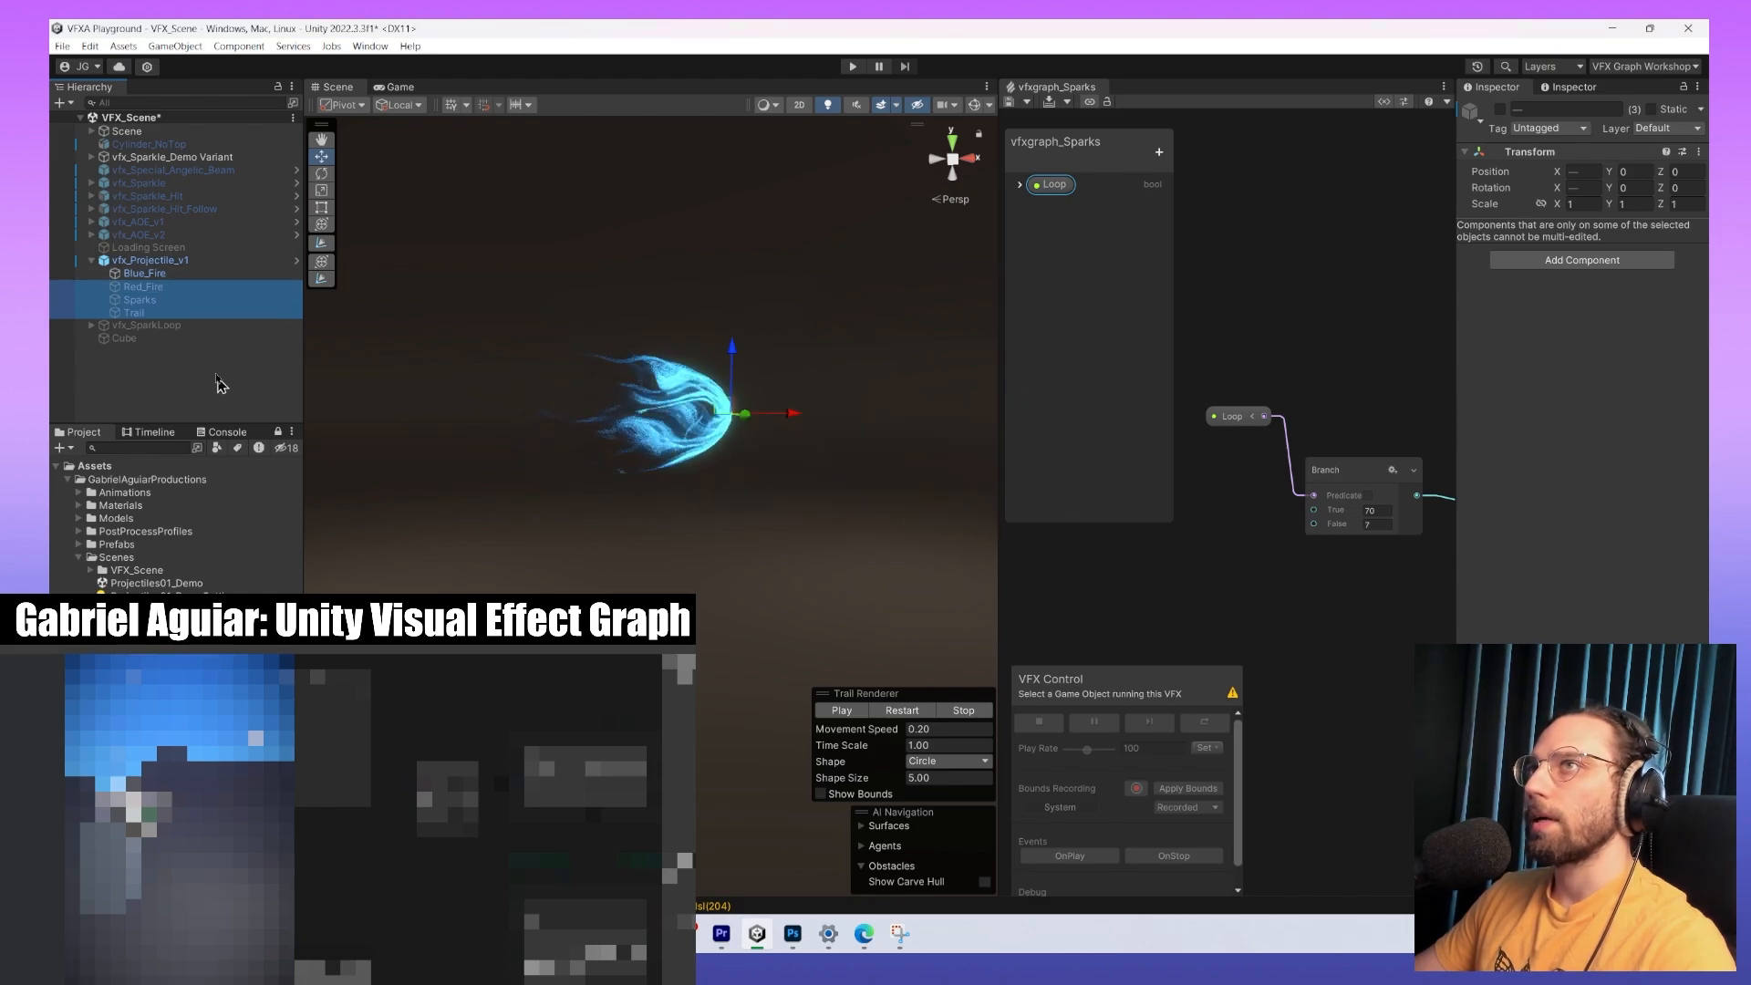
Select Blue_Fire, switch the editor to the VFX Particles Workshop layout and expand the VFX_Scene hierarchy.
left_click(211, 274)
scroll(1649, 394, "down", 3)
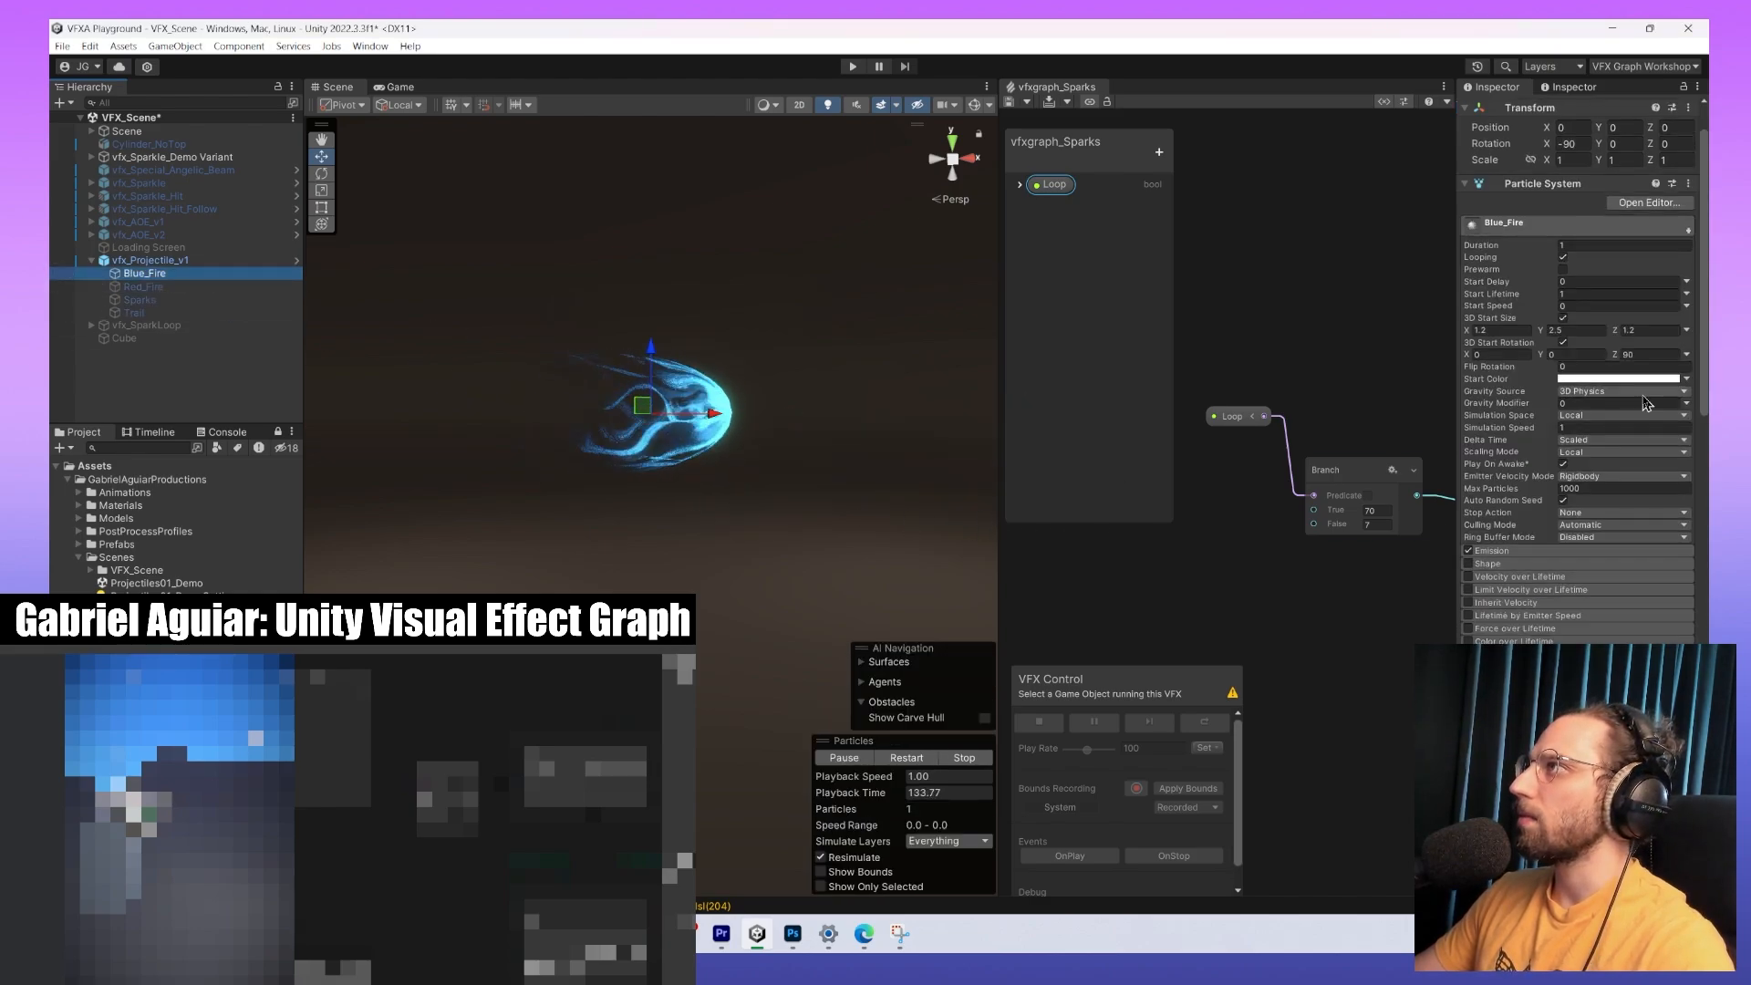
left_click(1692, 66)
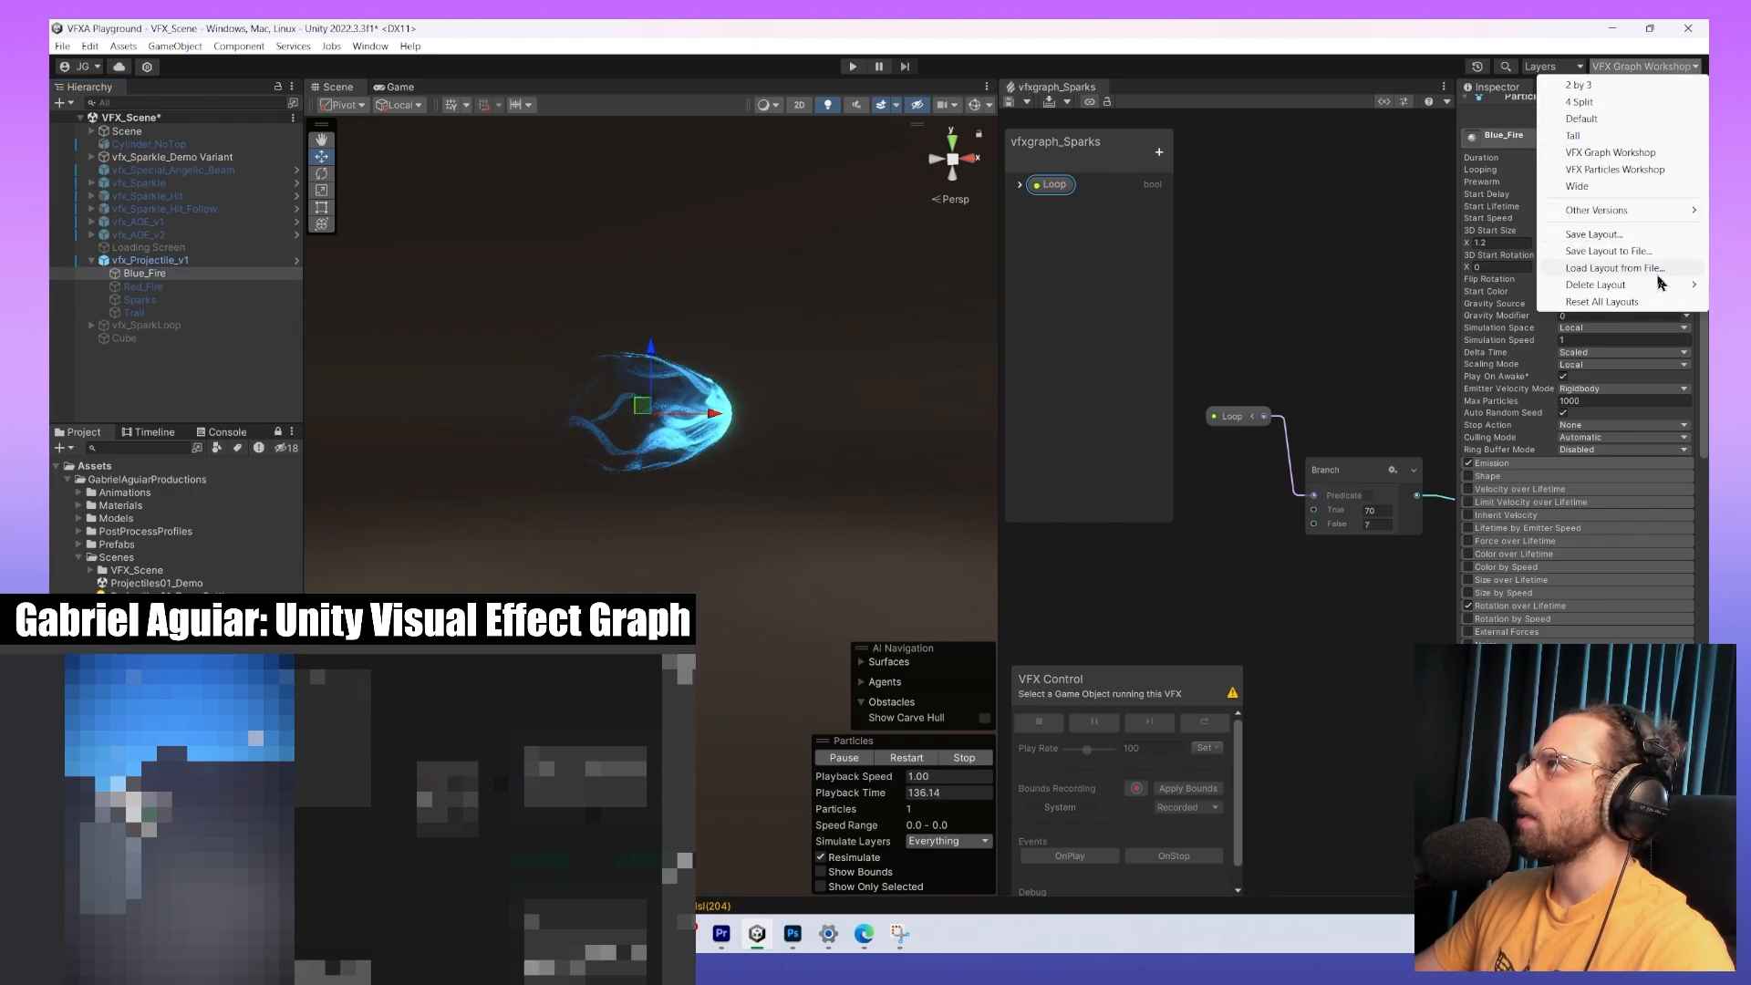
left_click(1614, 169)
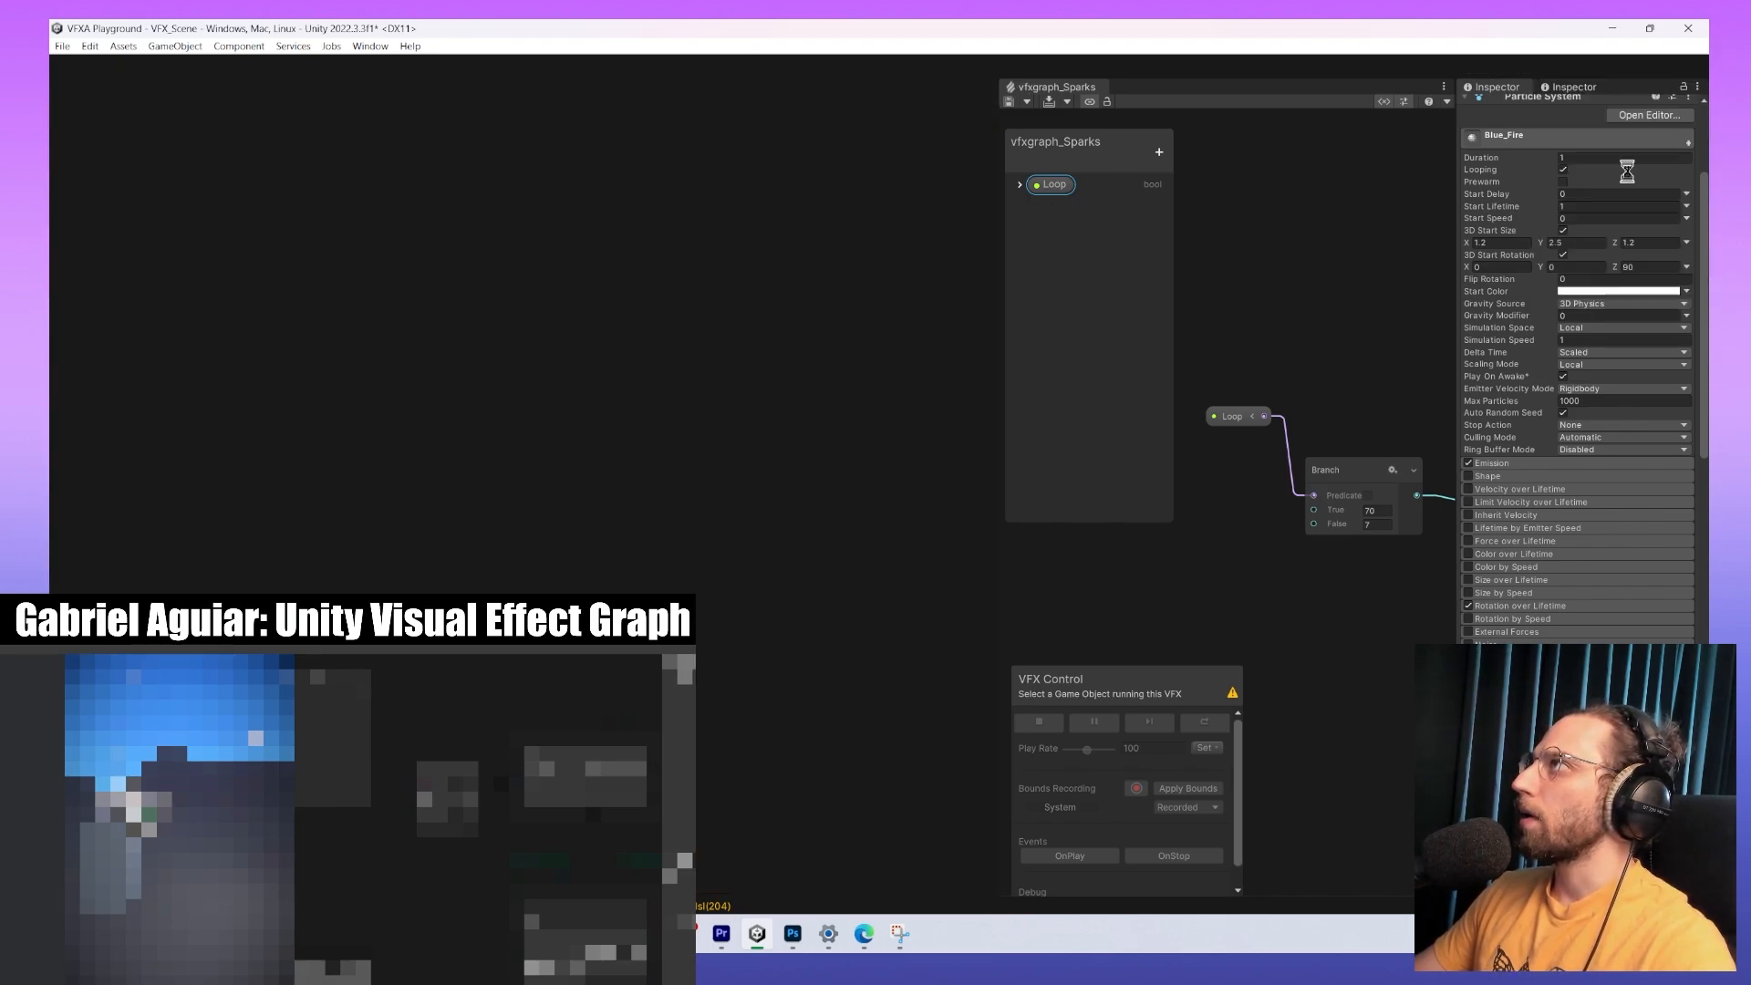
middle_click_drag(1086, 359, 1063, 534)
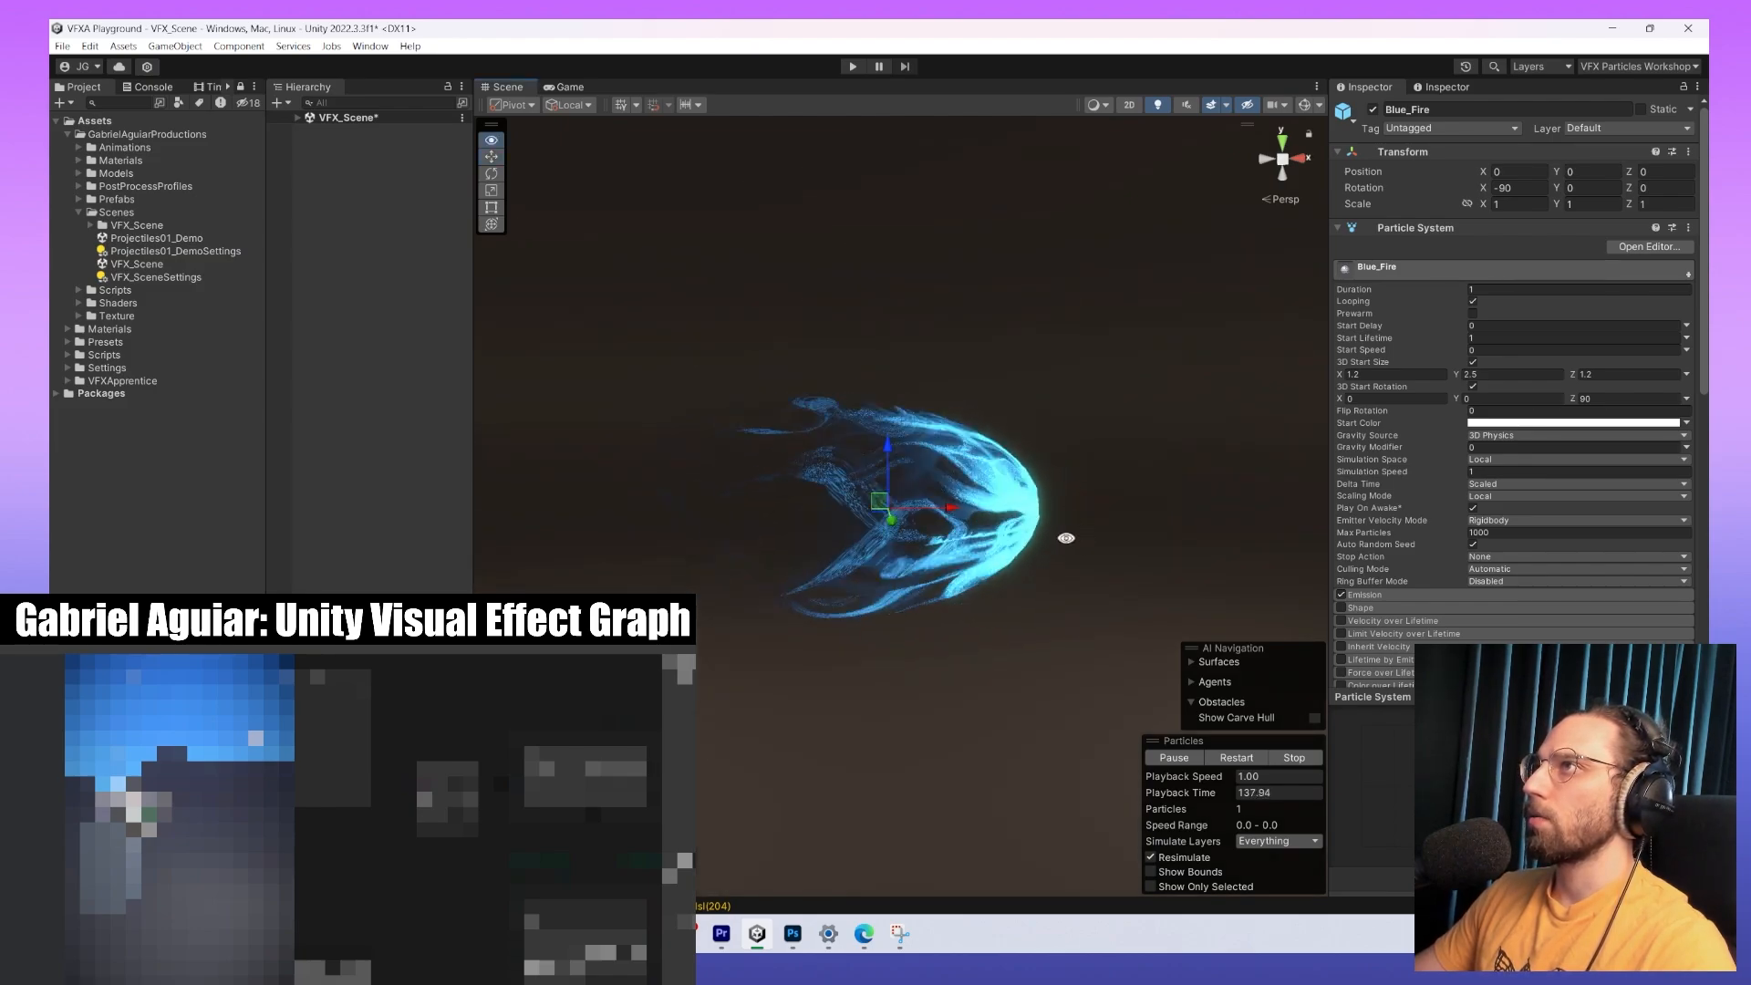
left_click_drag(1063, 534, 881, 571, "alt")
scroll(879, 571, "down", 8)
scroll(880, 571, "up", 5)
left_click(299, 117)
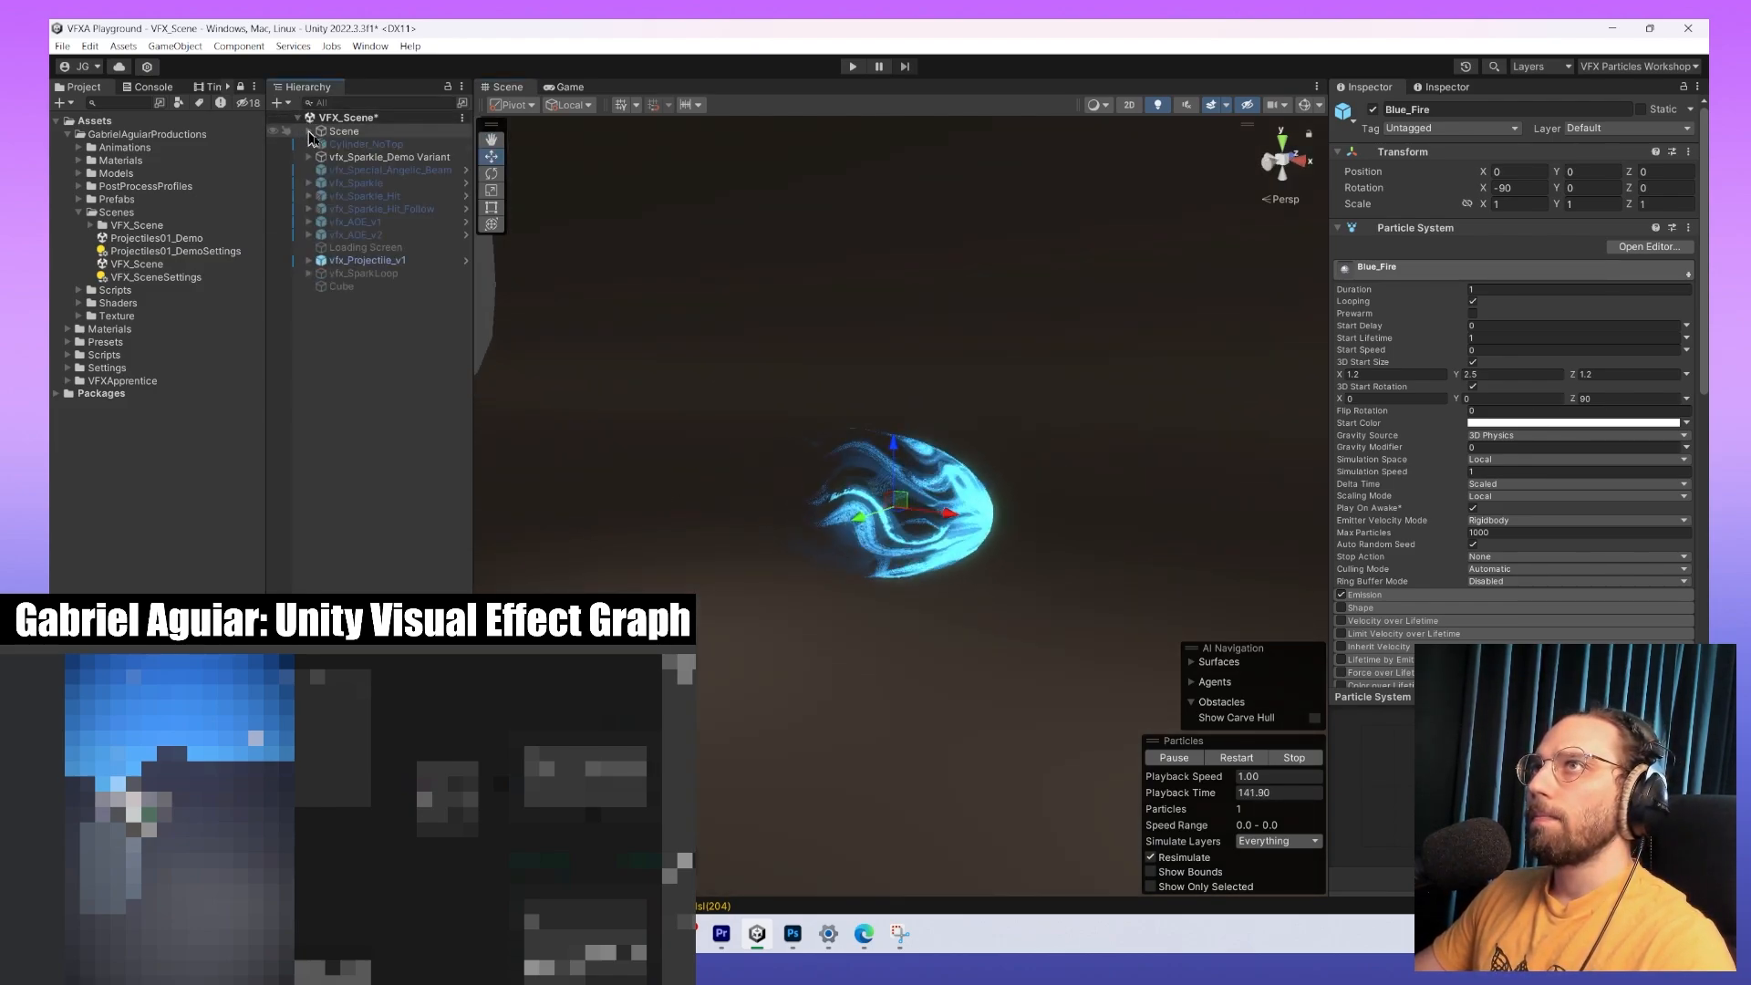
Enable the Size over Lifetime module on the Blue_Fire particle system.
scroll(1487, 592, "down", 3)
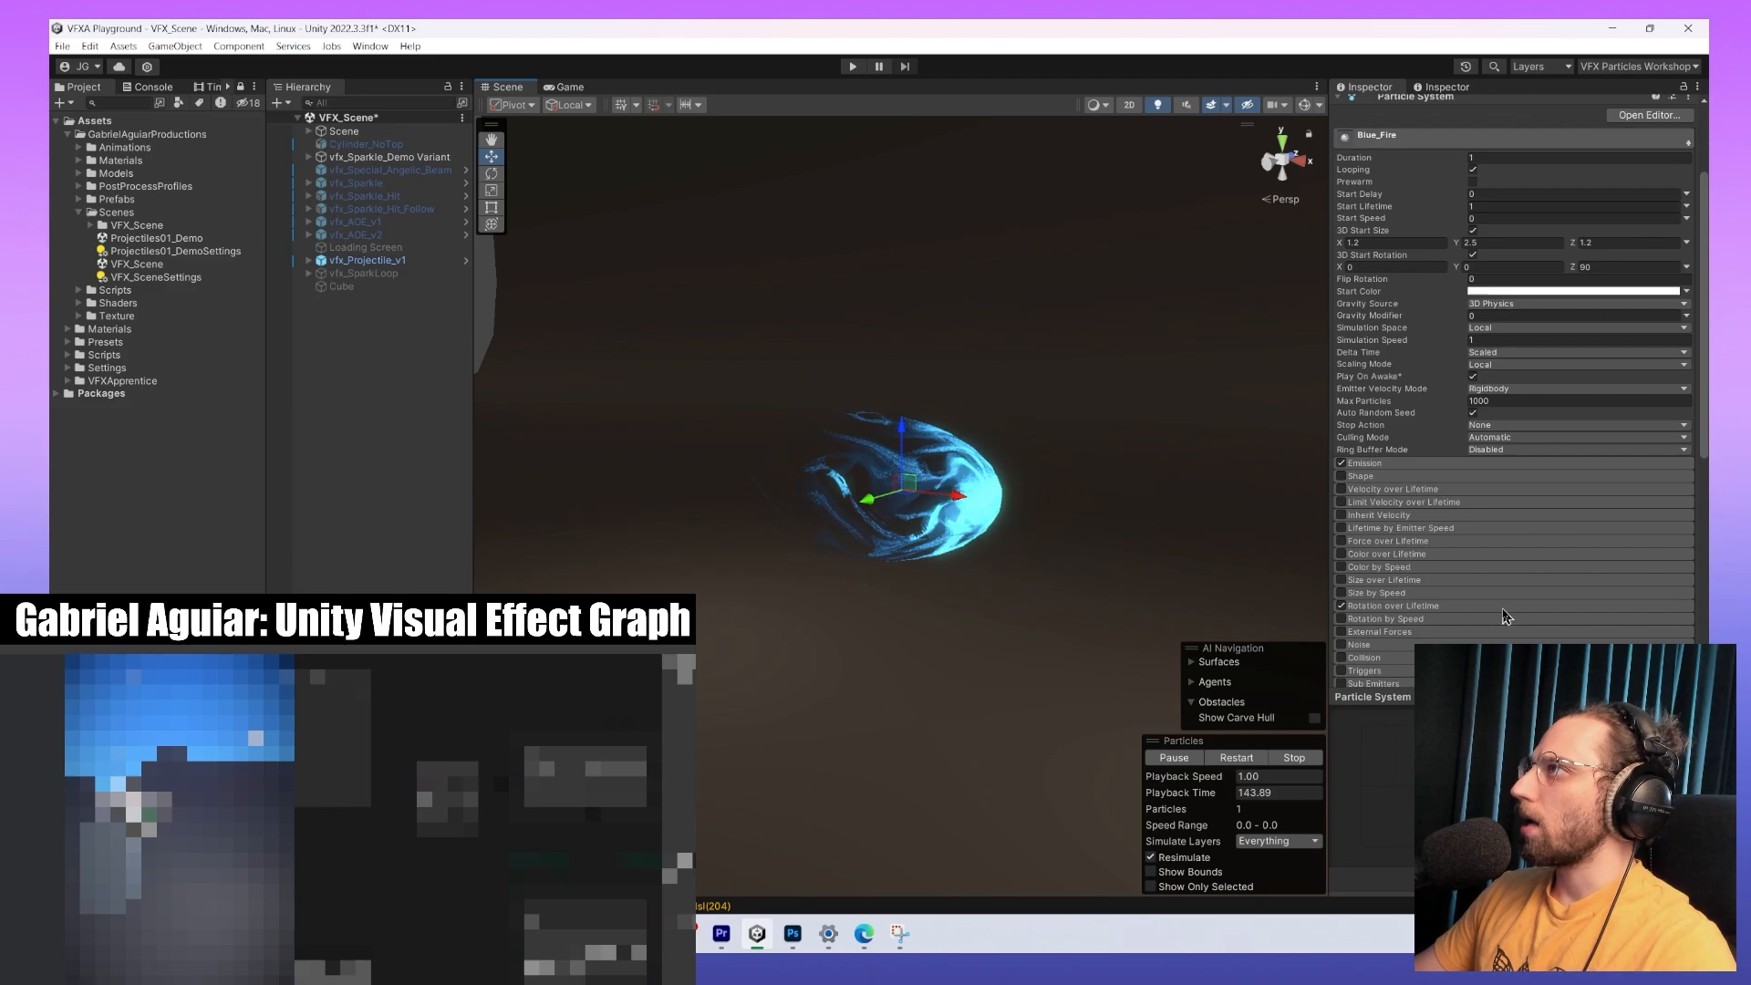
left_click(1404, 537)
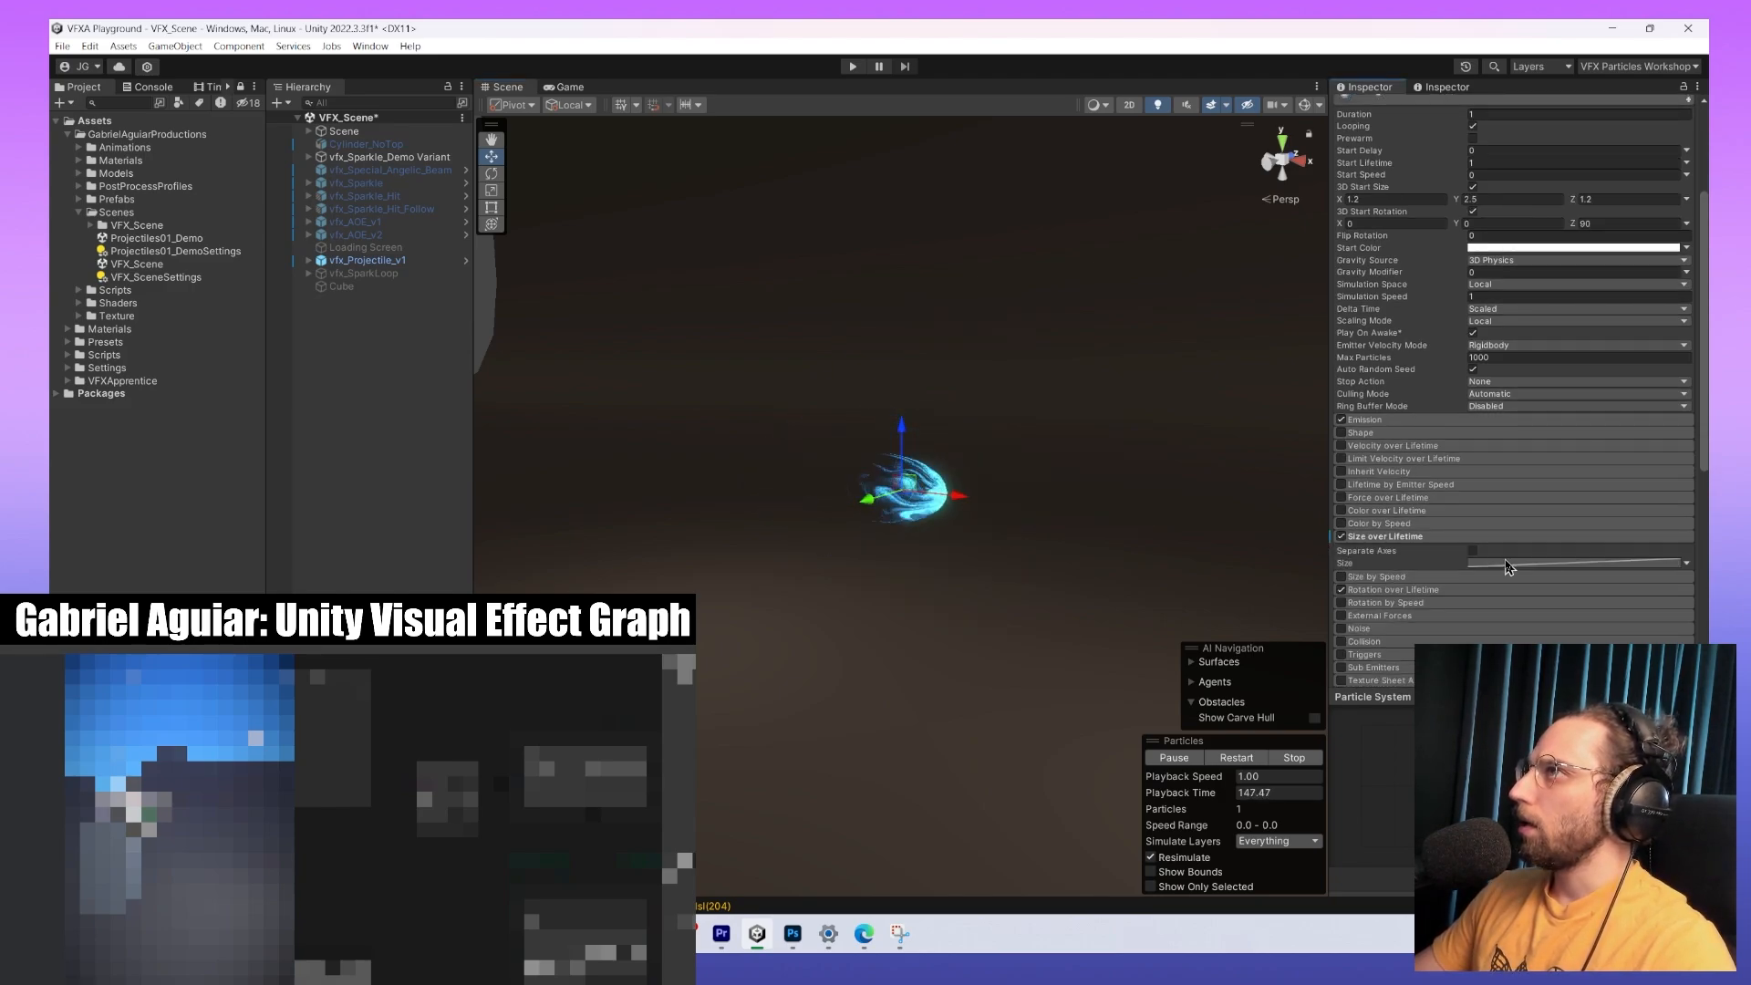
scroll(1513, 484, "up", 3)
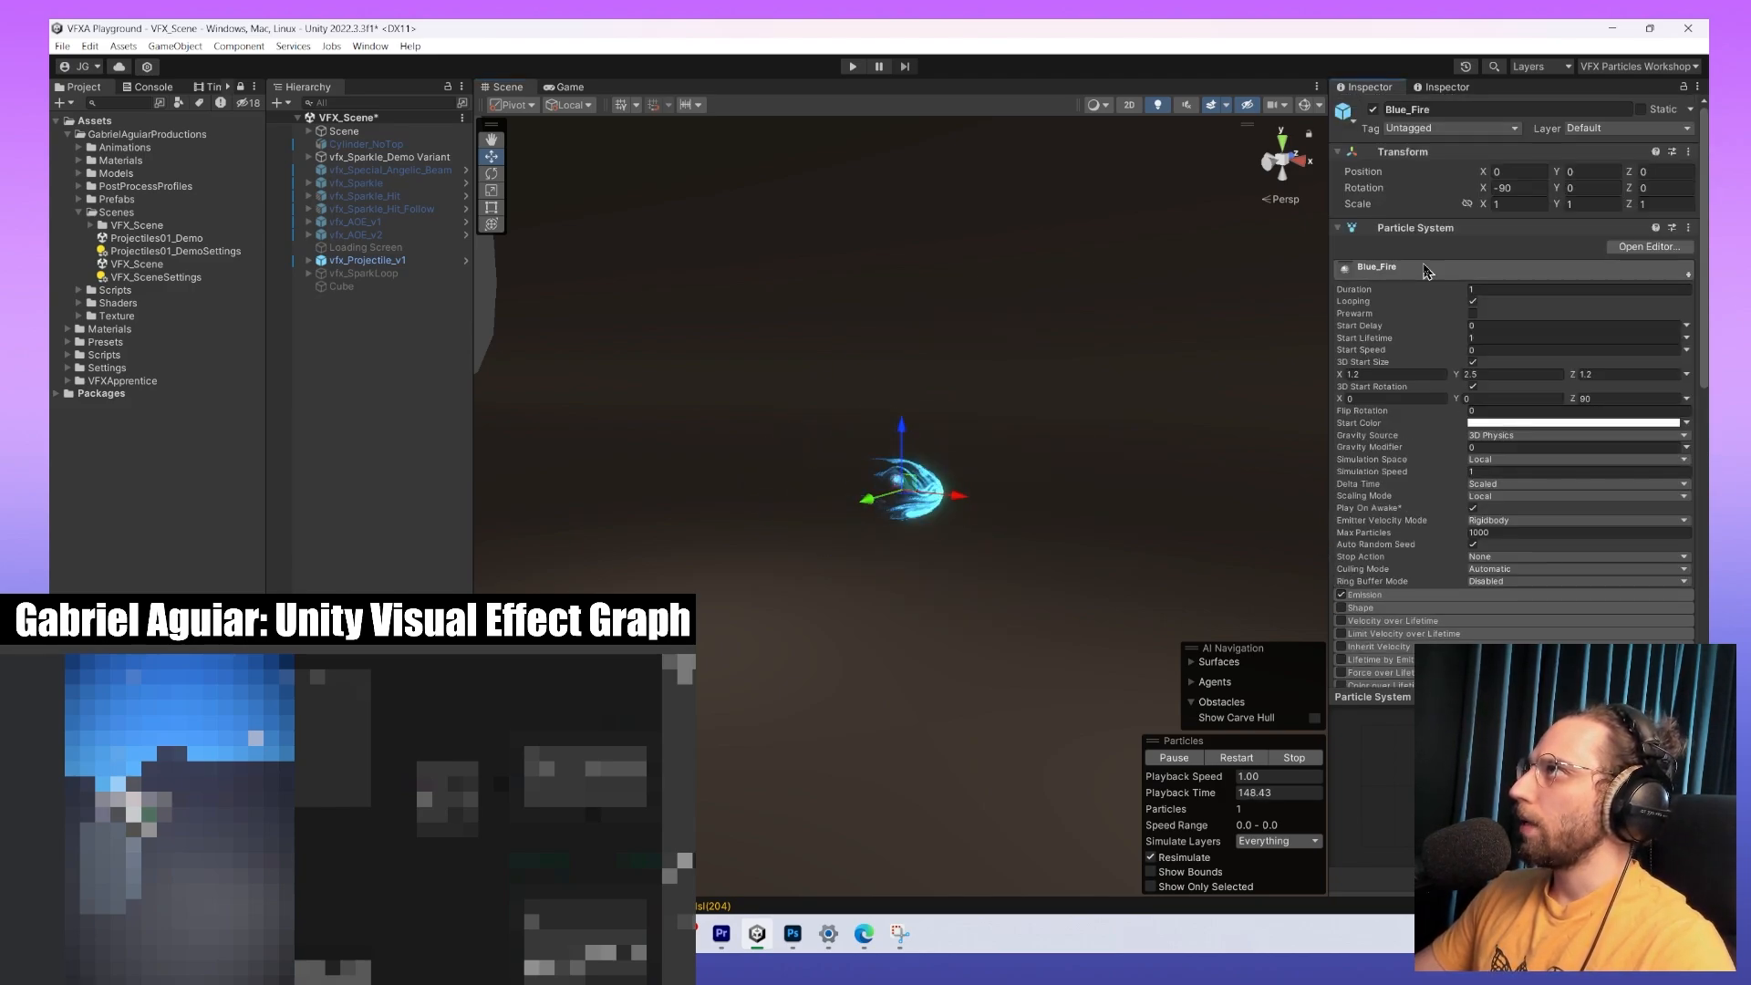
Turn off looping for Blue_Fire and set both its duration and start lifetime to 5.
left_click(1473, 302)
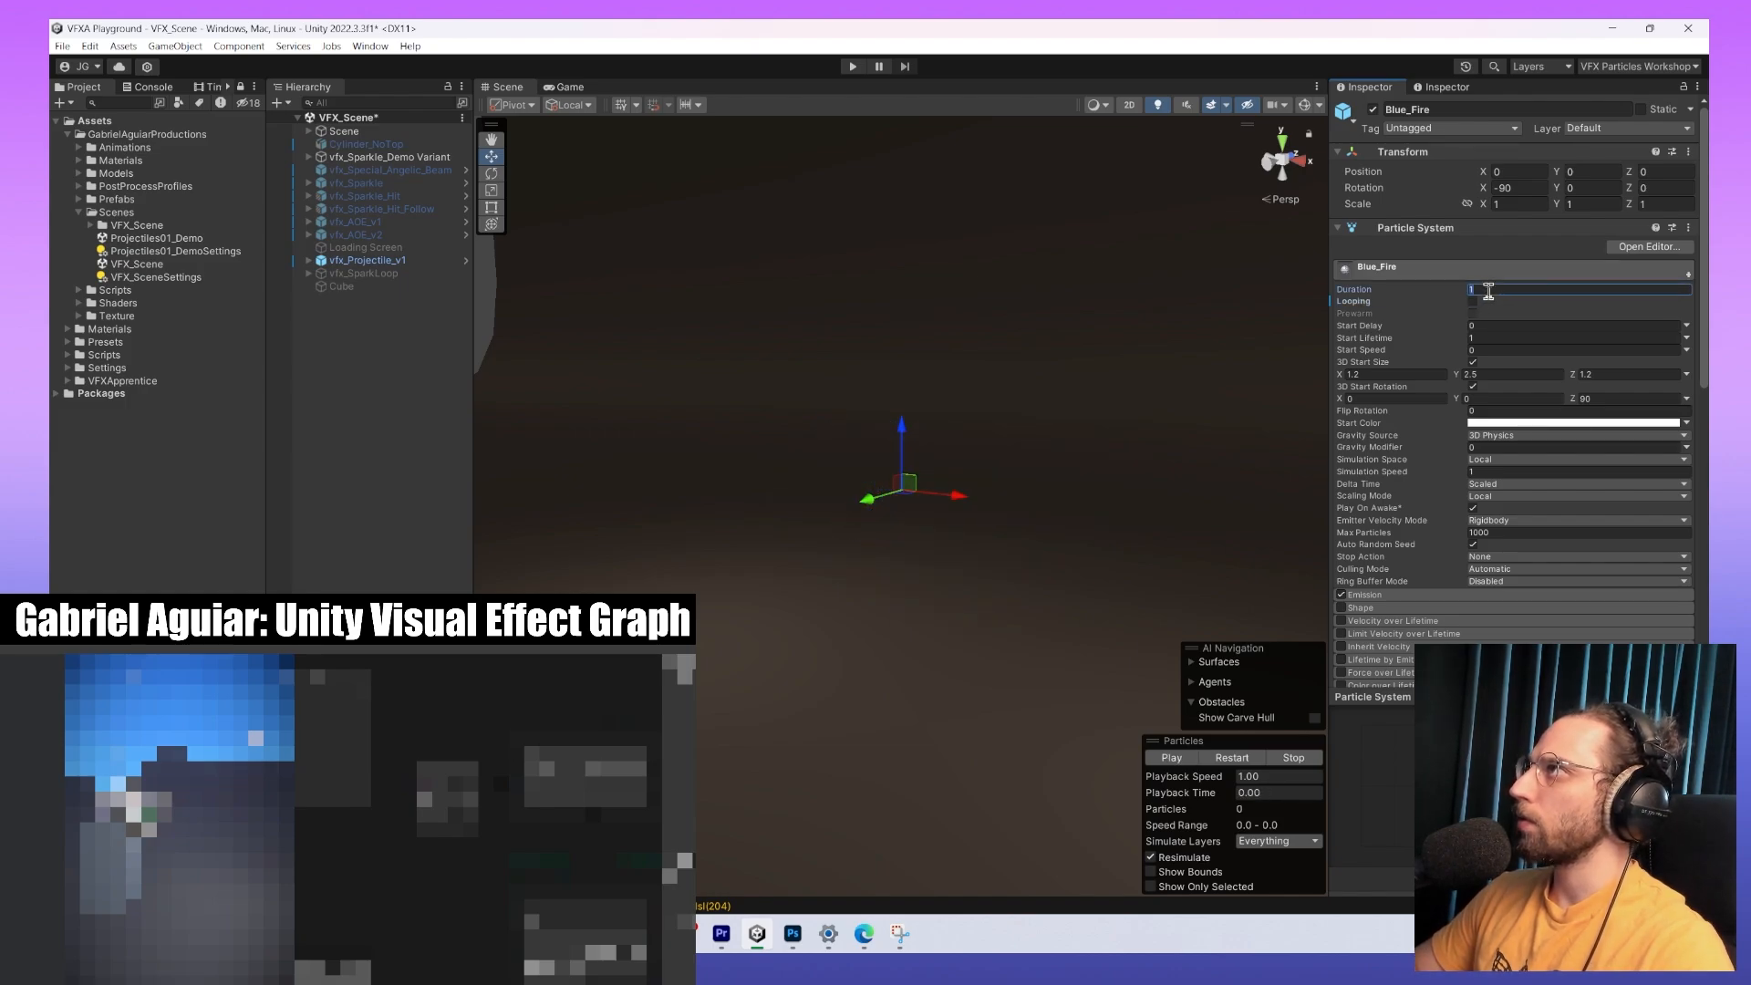
key("Tab")
key("Tab")
key("Tab")
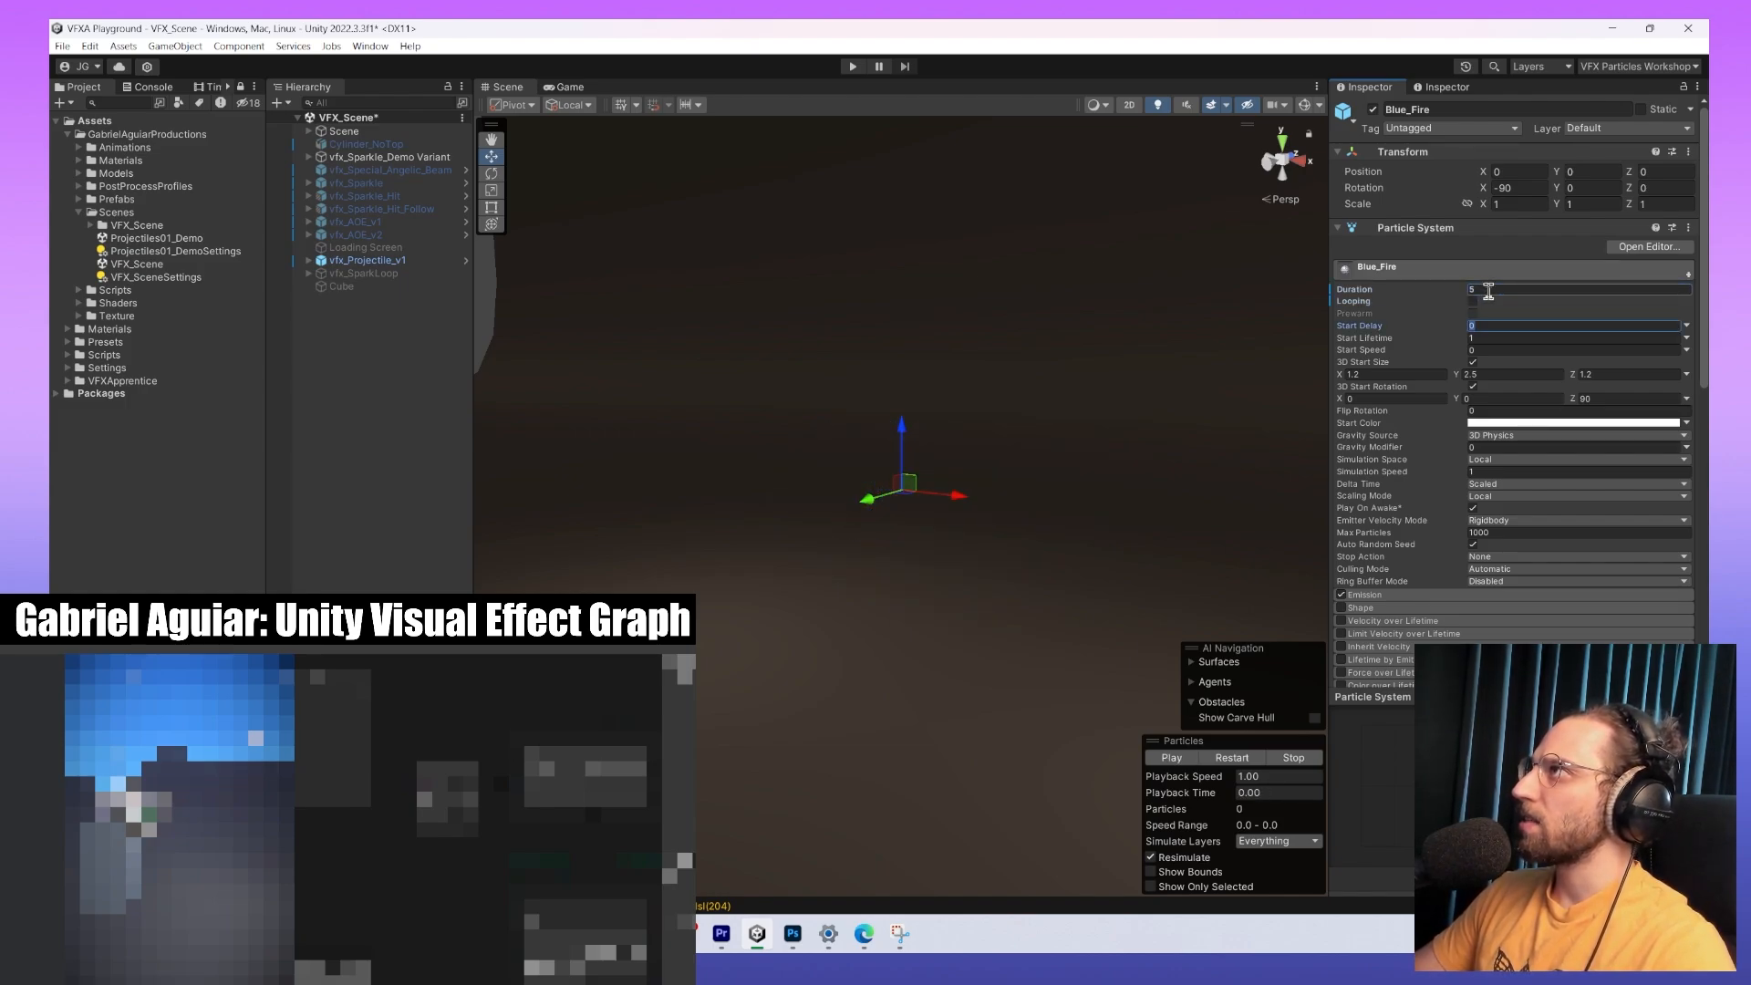
type("5")
scroll(1486, 390, "down", 5)
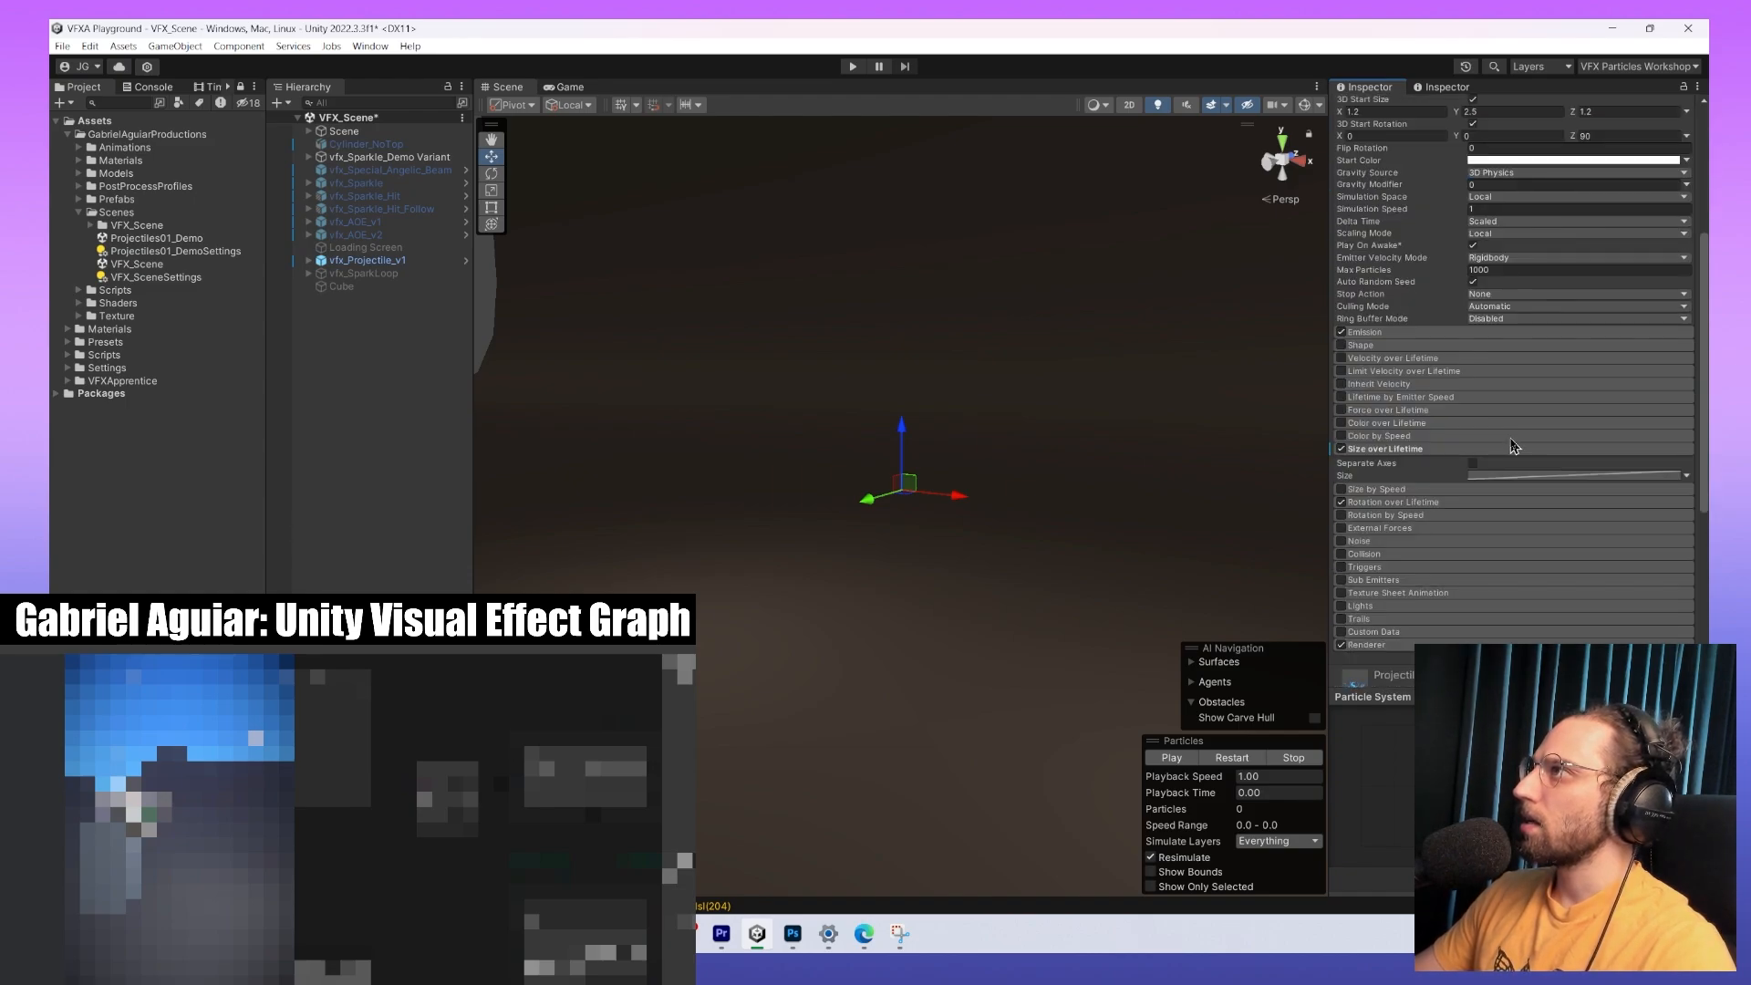
Try separate axes for Size over Lifetime, and play Blue_Fire with looping turned back on.
scroll(1405, 408, "up", 1)
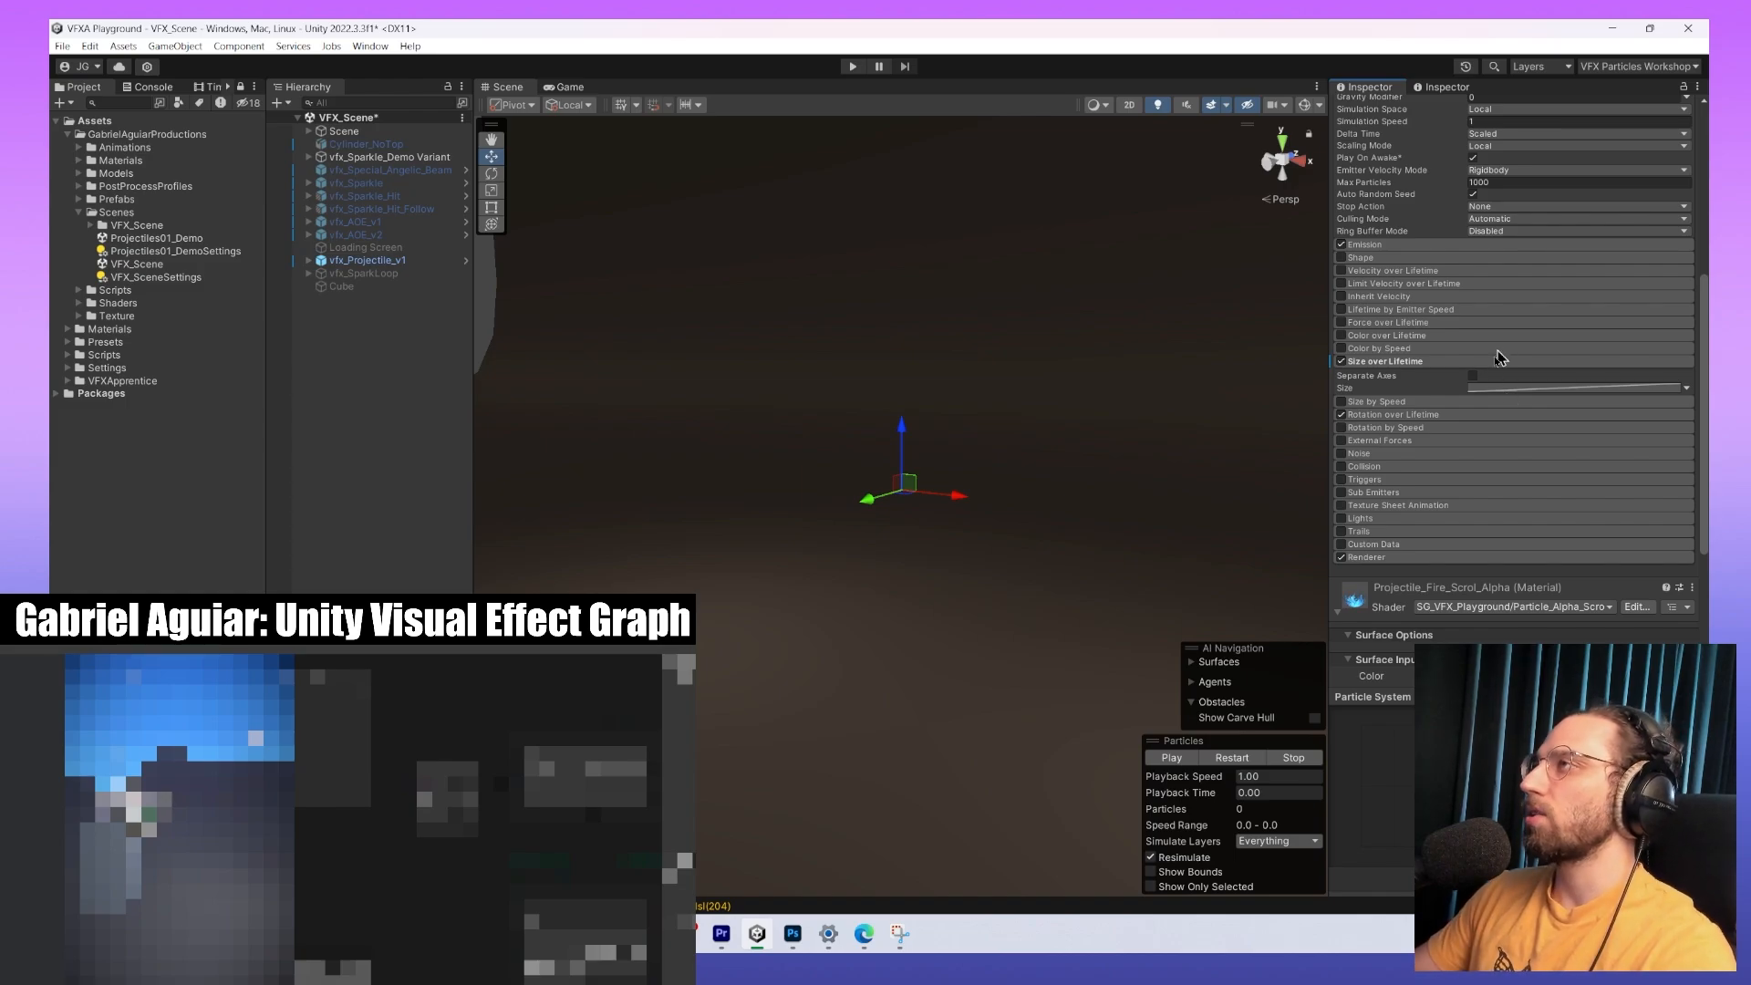
left_click(1473, 376)
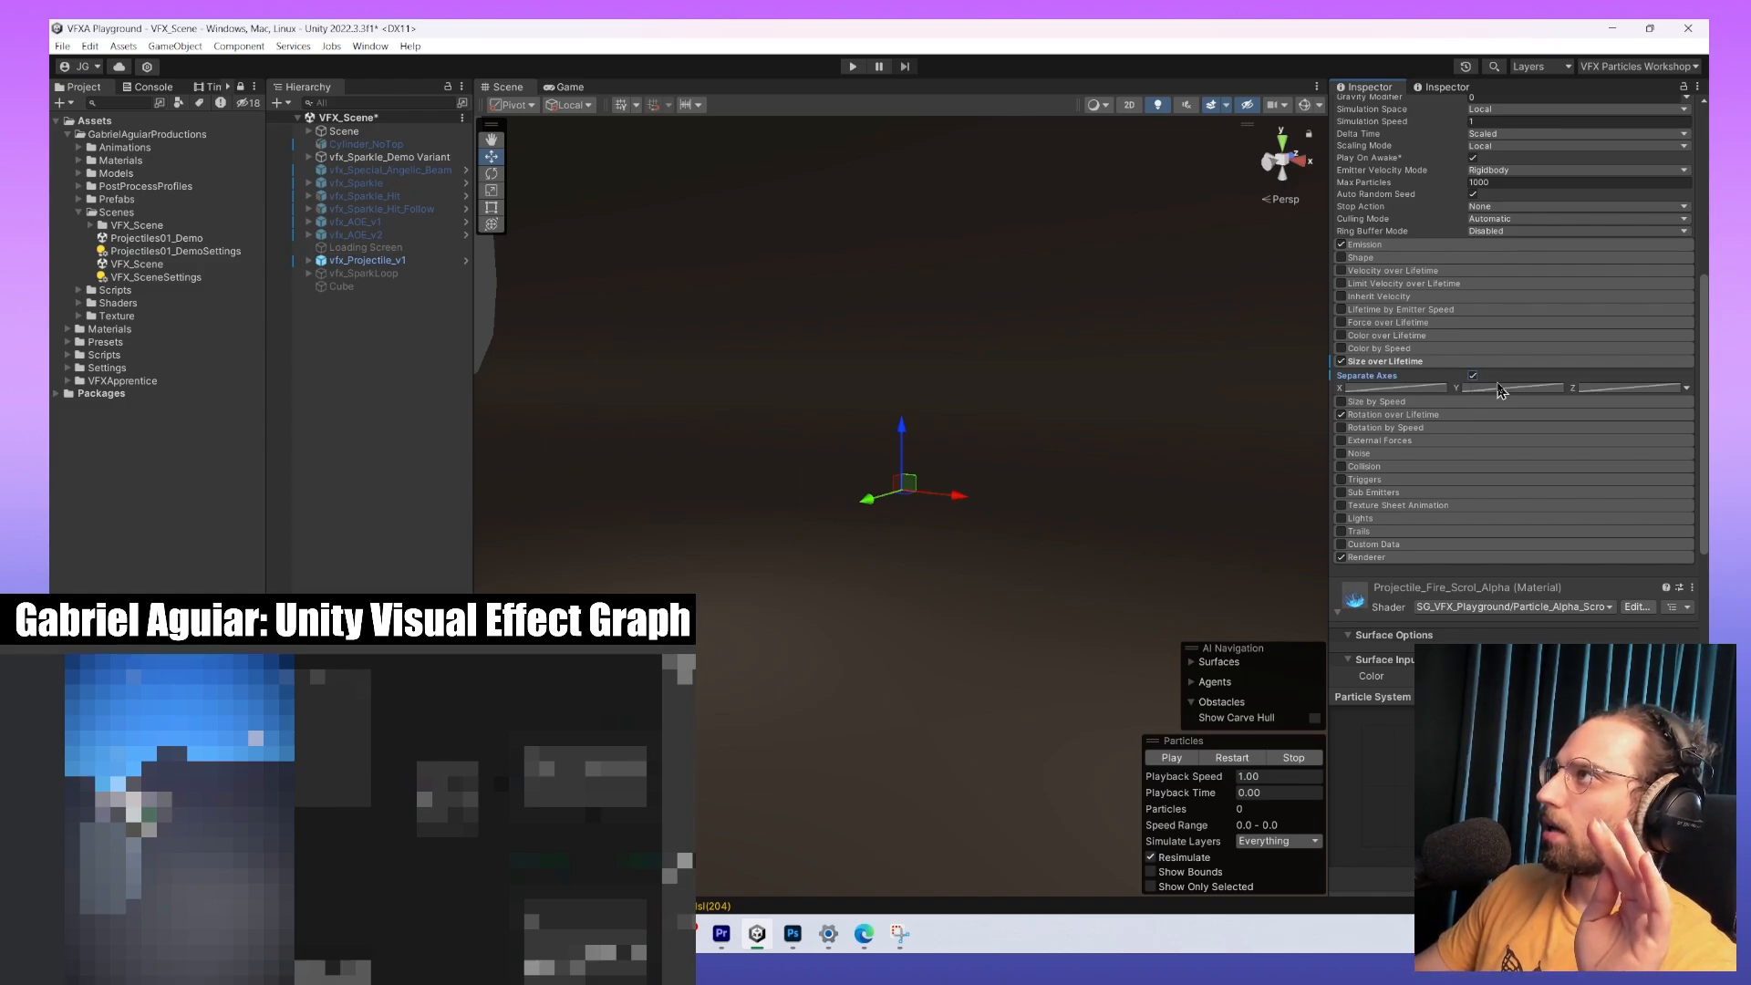
scroll(1478, 382, "up", 8)
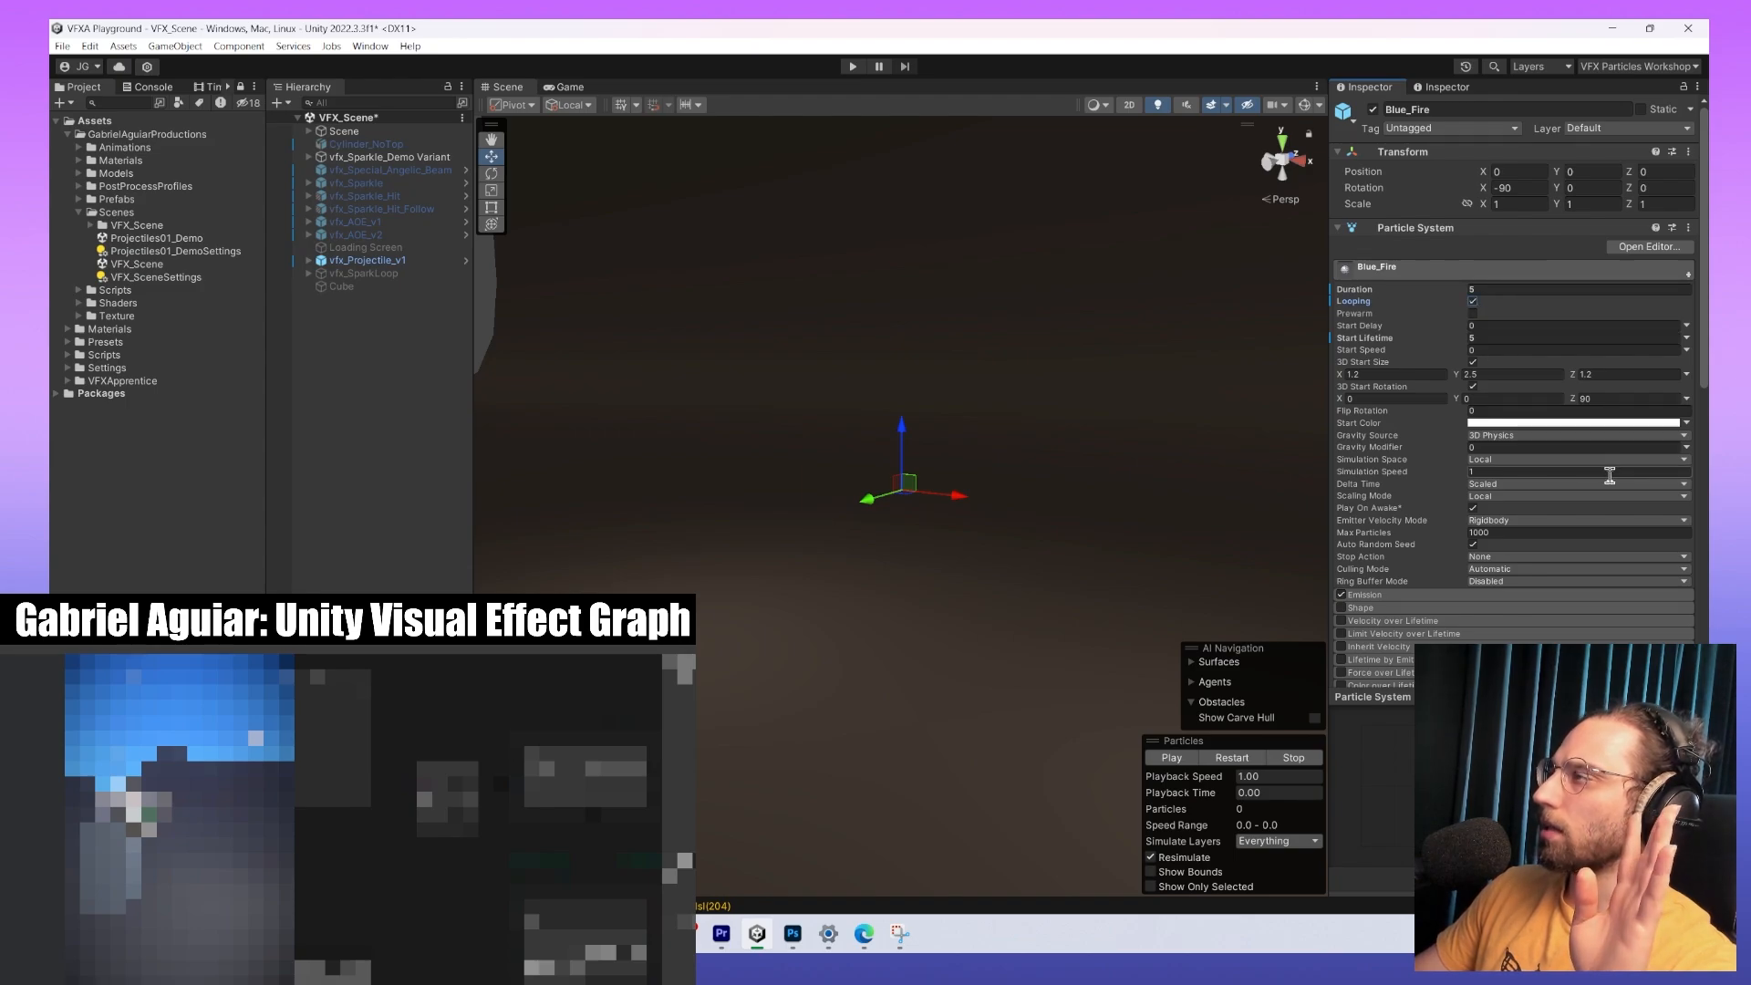
scroll(1478, 471, "down", 3)
left_click(1190, 760)
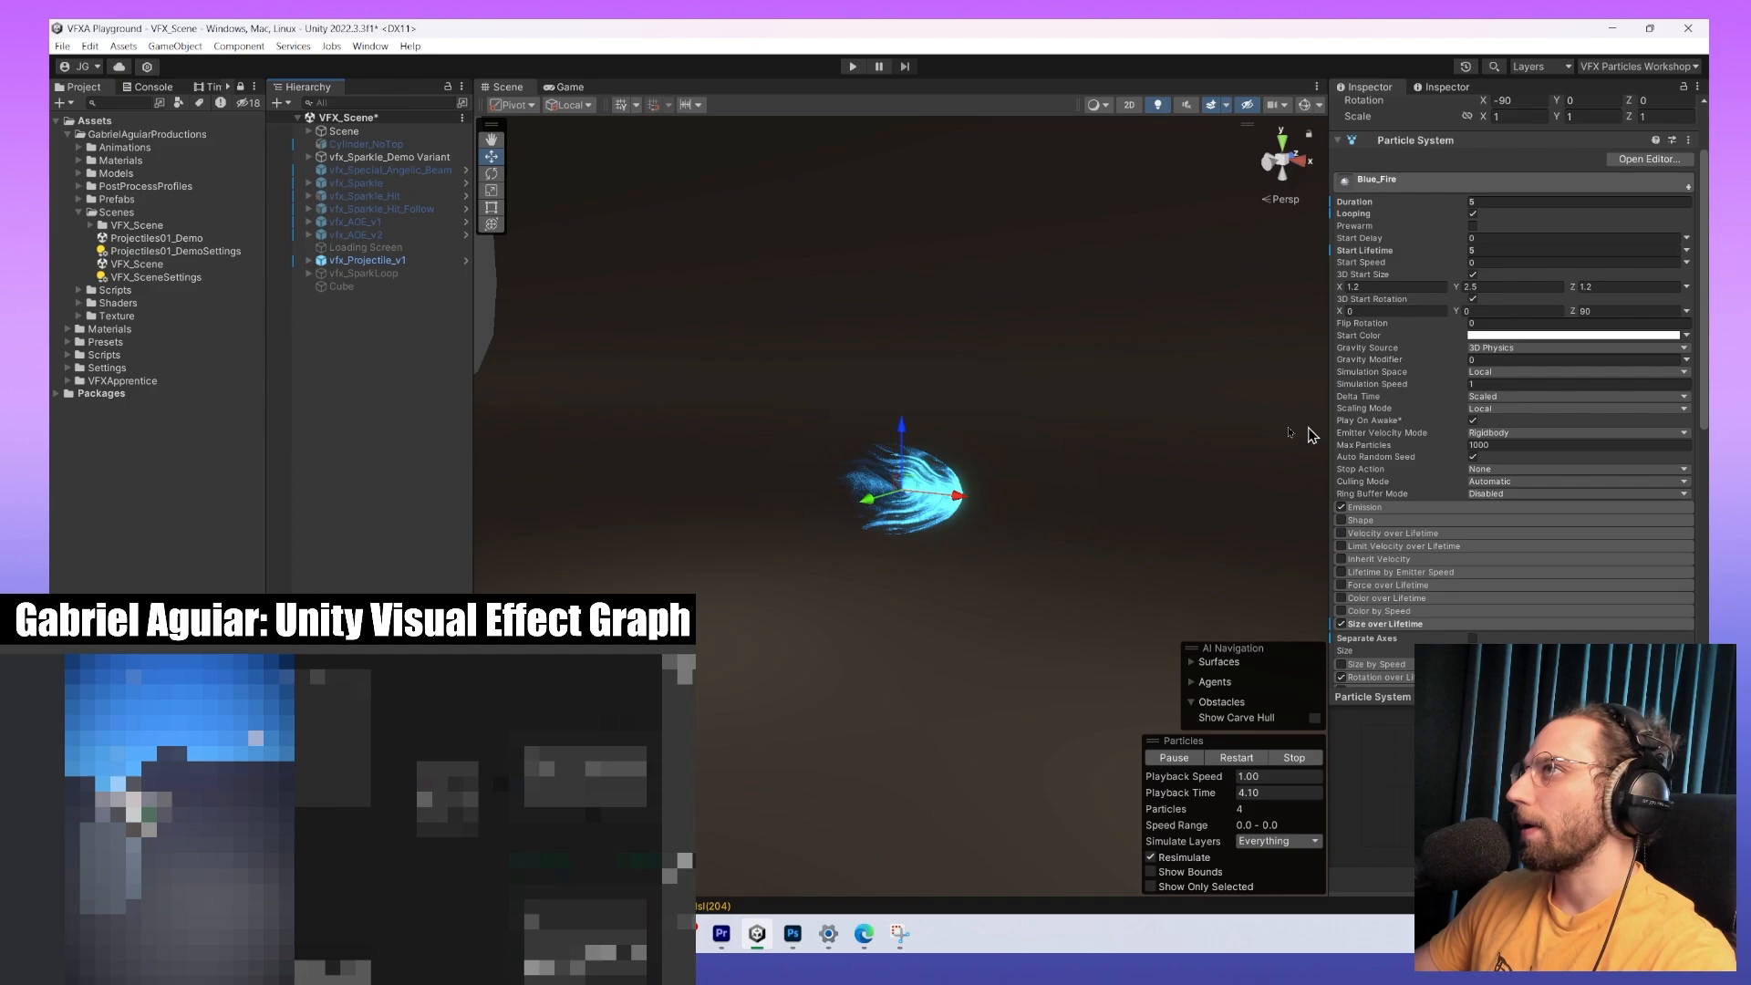
Show Blue_Fire's Emission settings, then turn off looping and replay the simulation, pausing it partway through.
left_click(1423, 509)
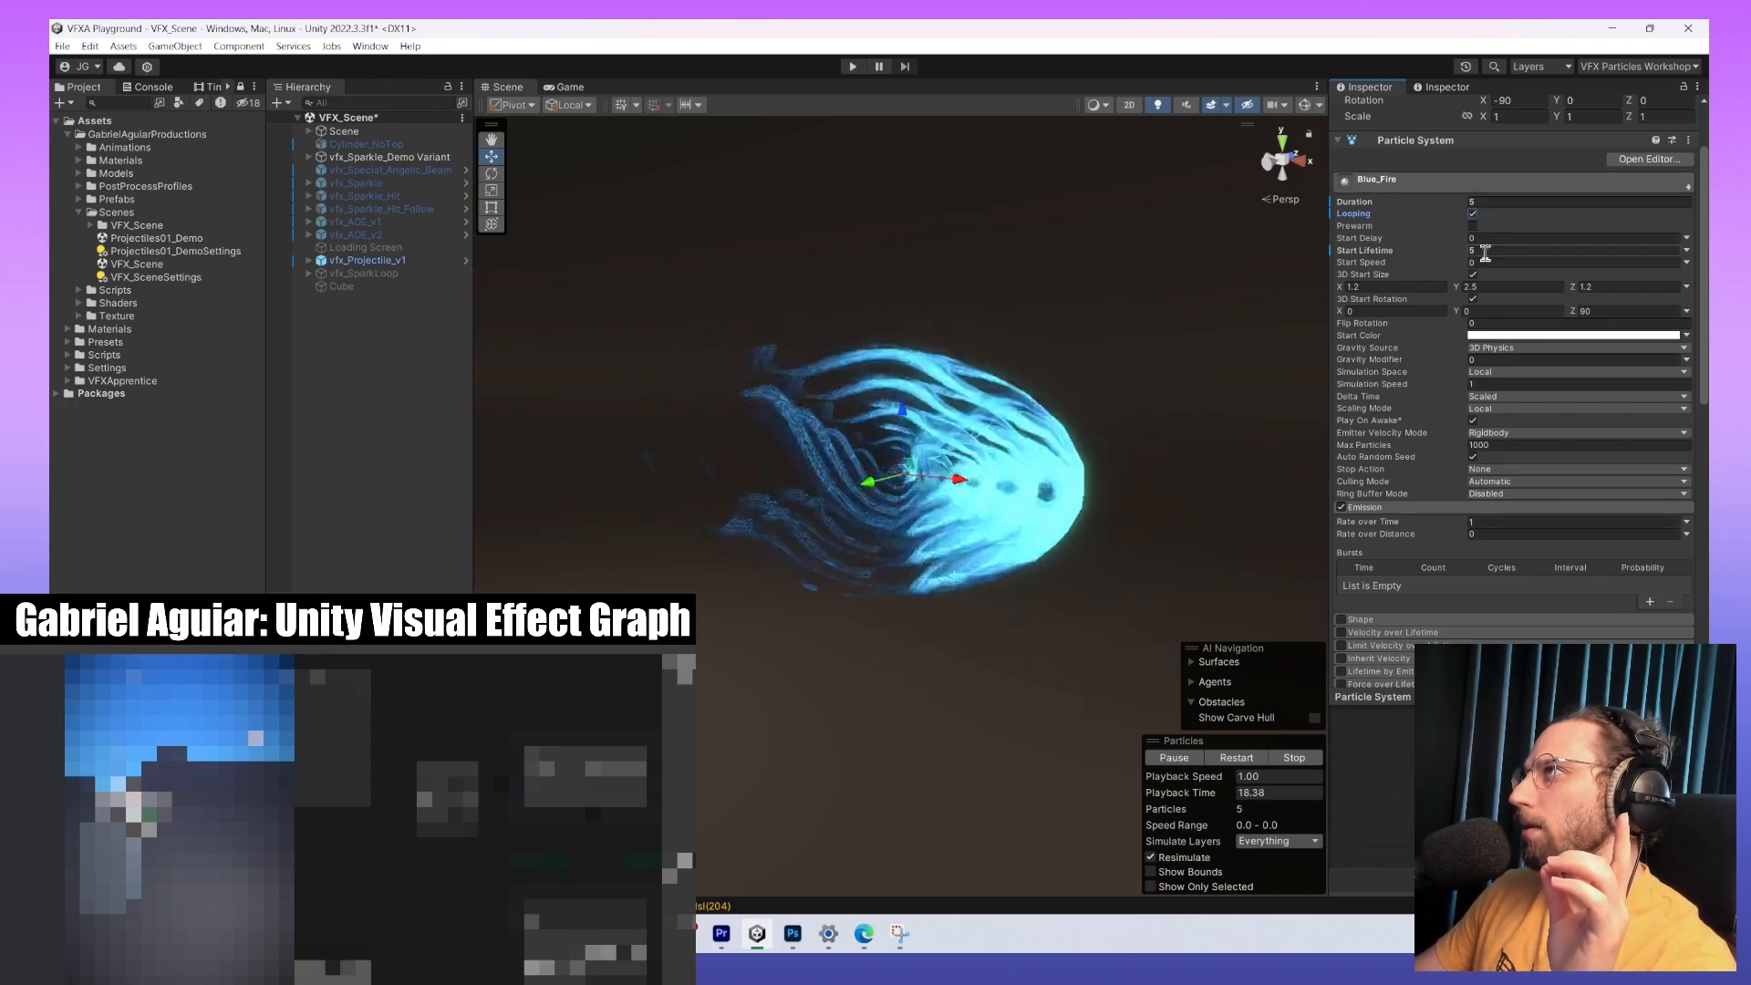
left_click(1472, 214)
left_click(1237, 757)
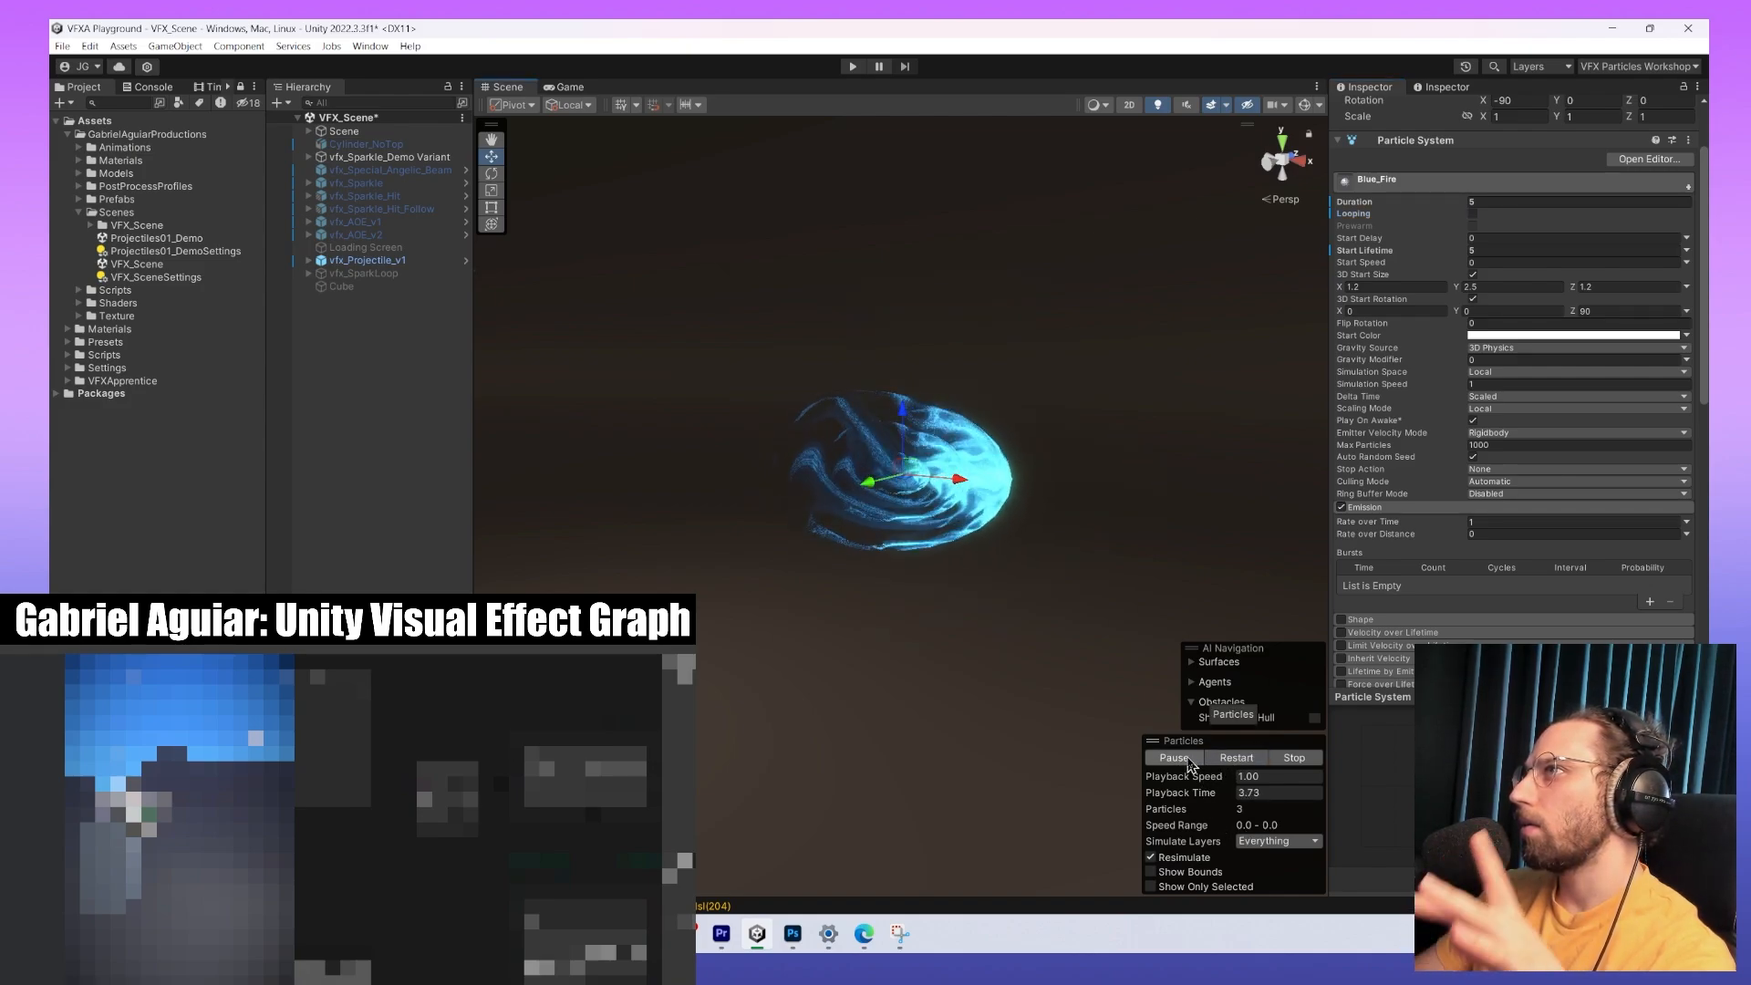
left_click(1187, 759)
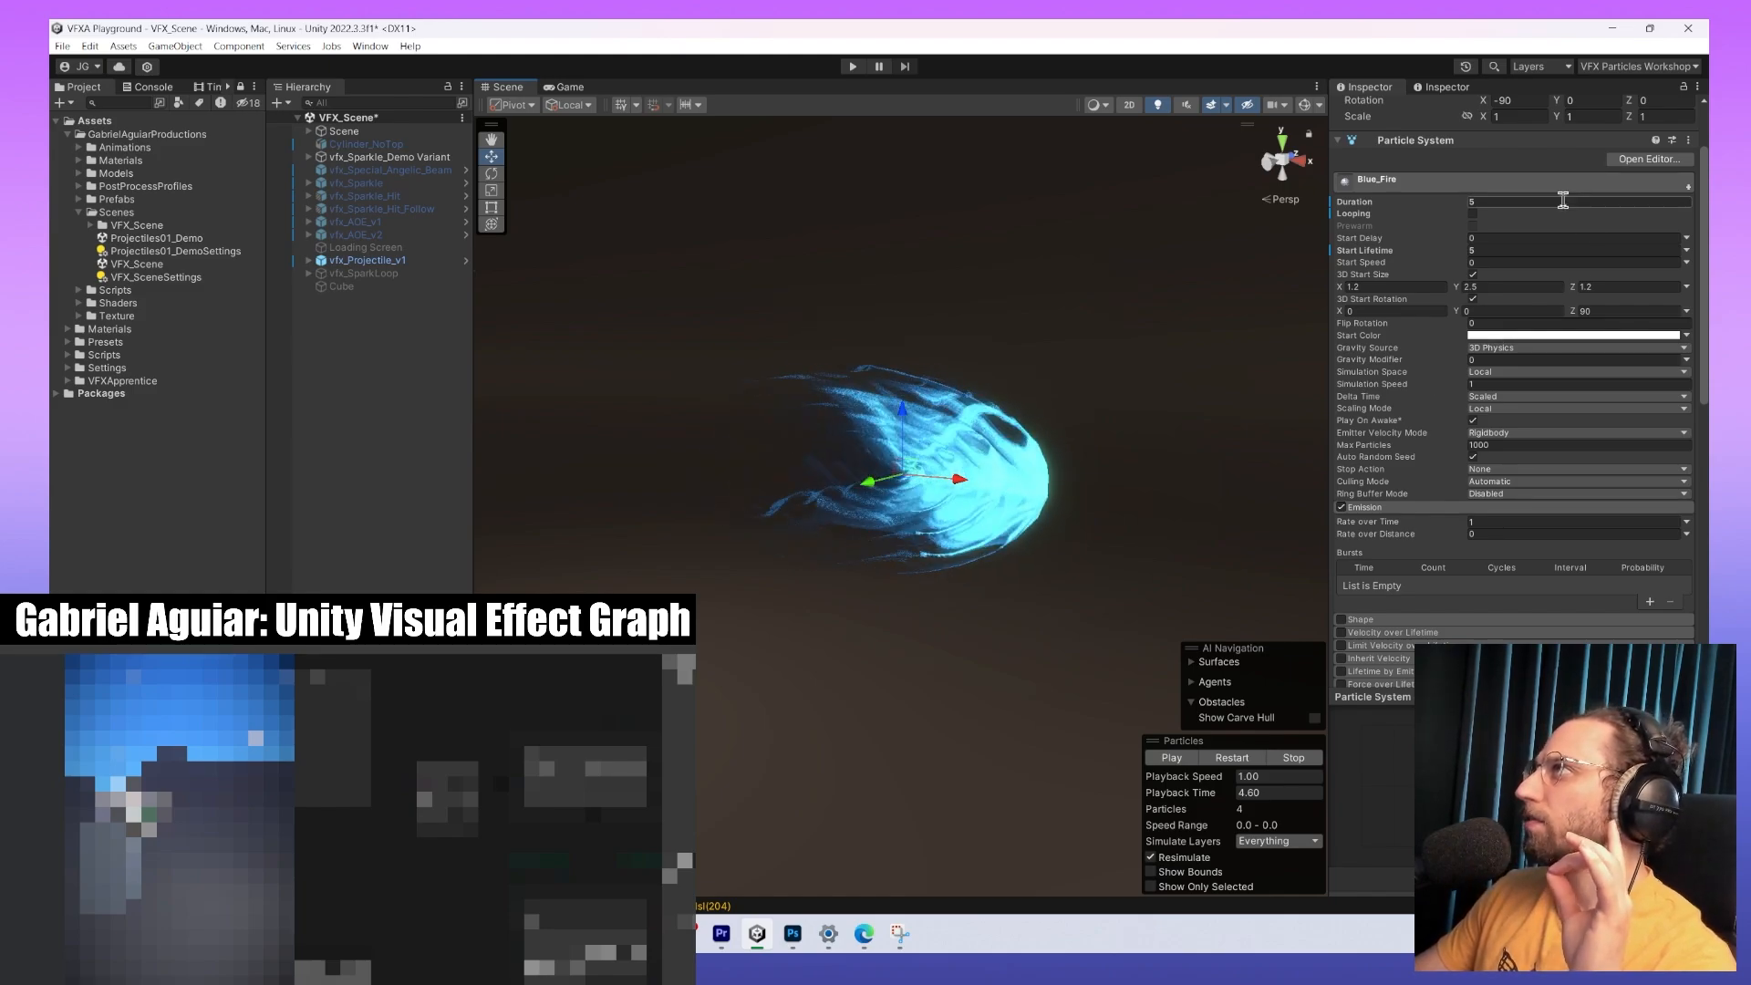
Set Blue_Fire's Start Lifetime to 1 and play its particle preview.
left_click(1535, 250)
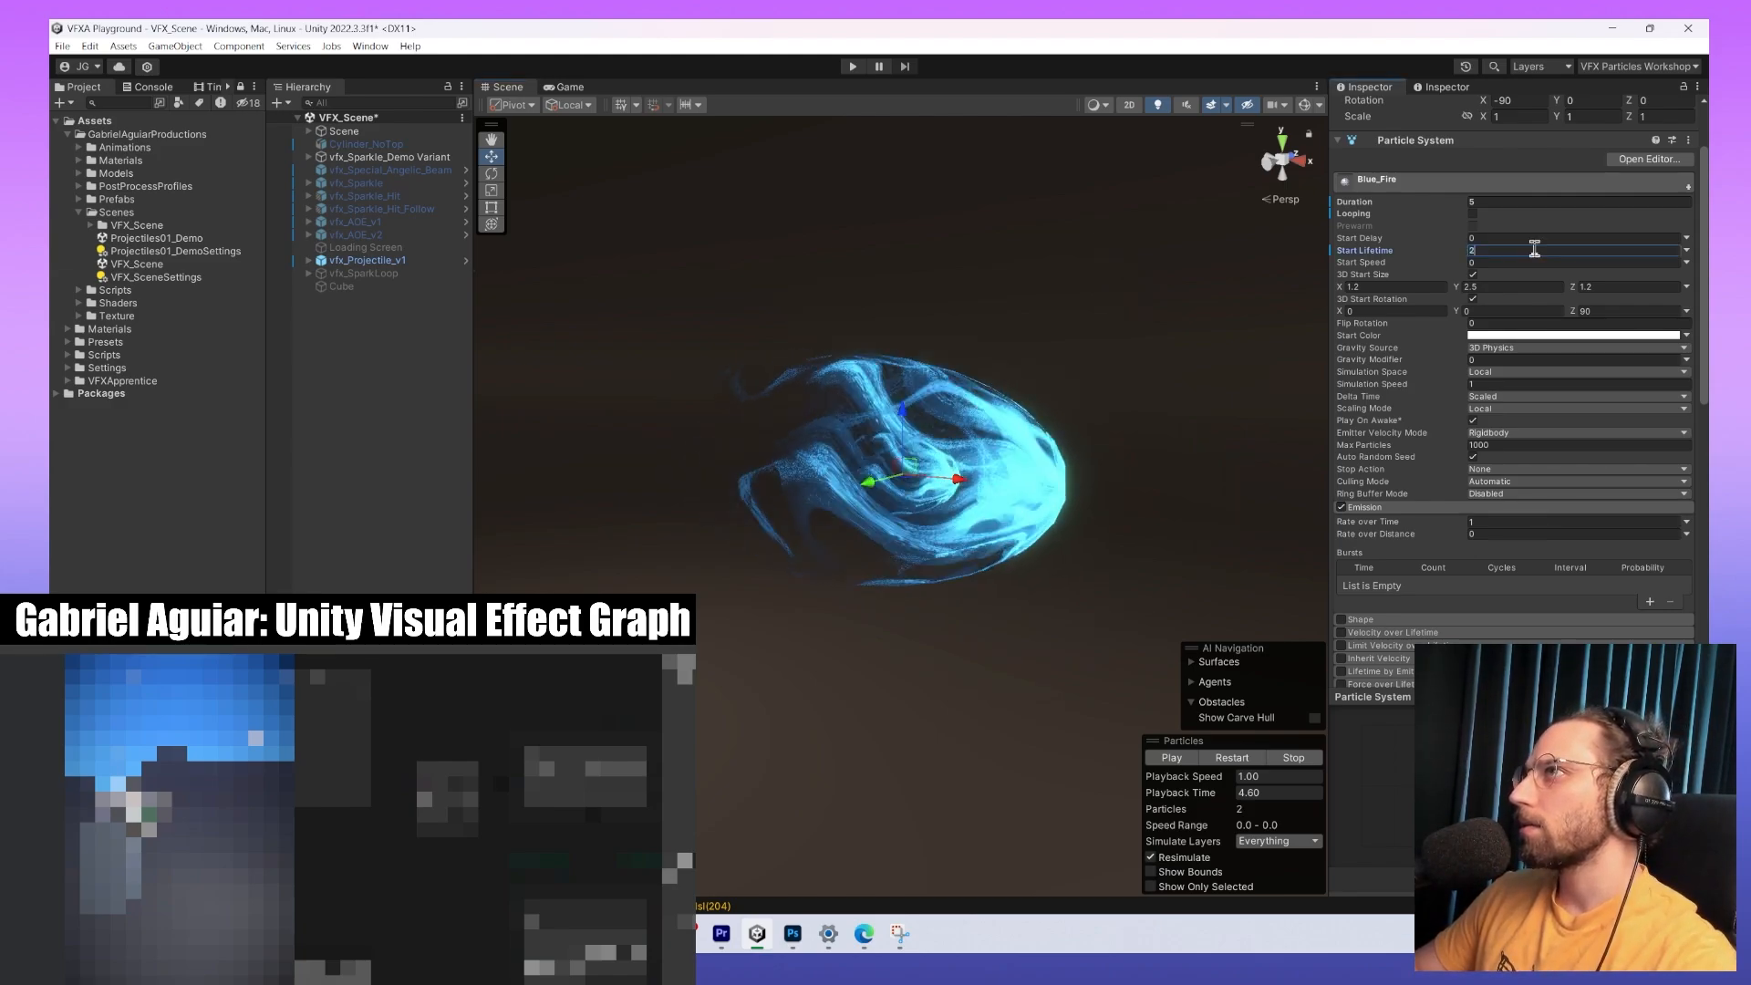
left_click(1172, 762)
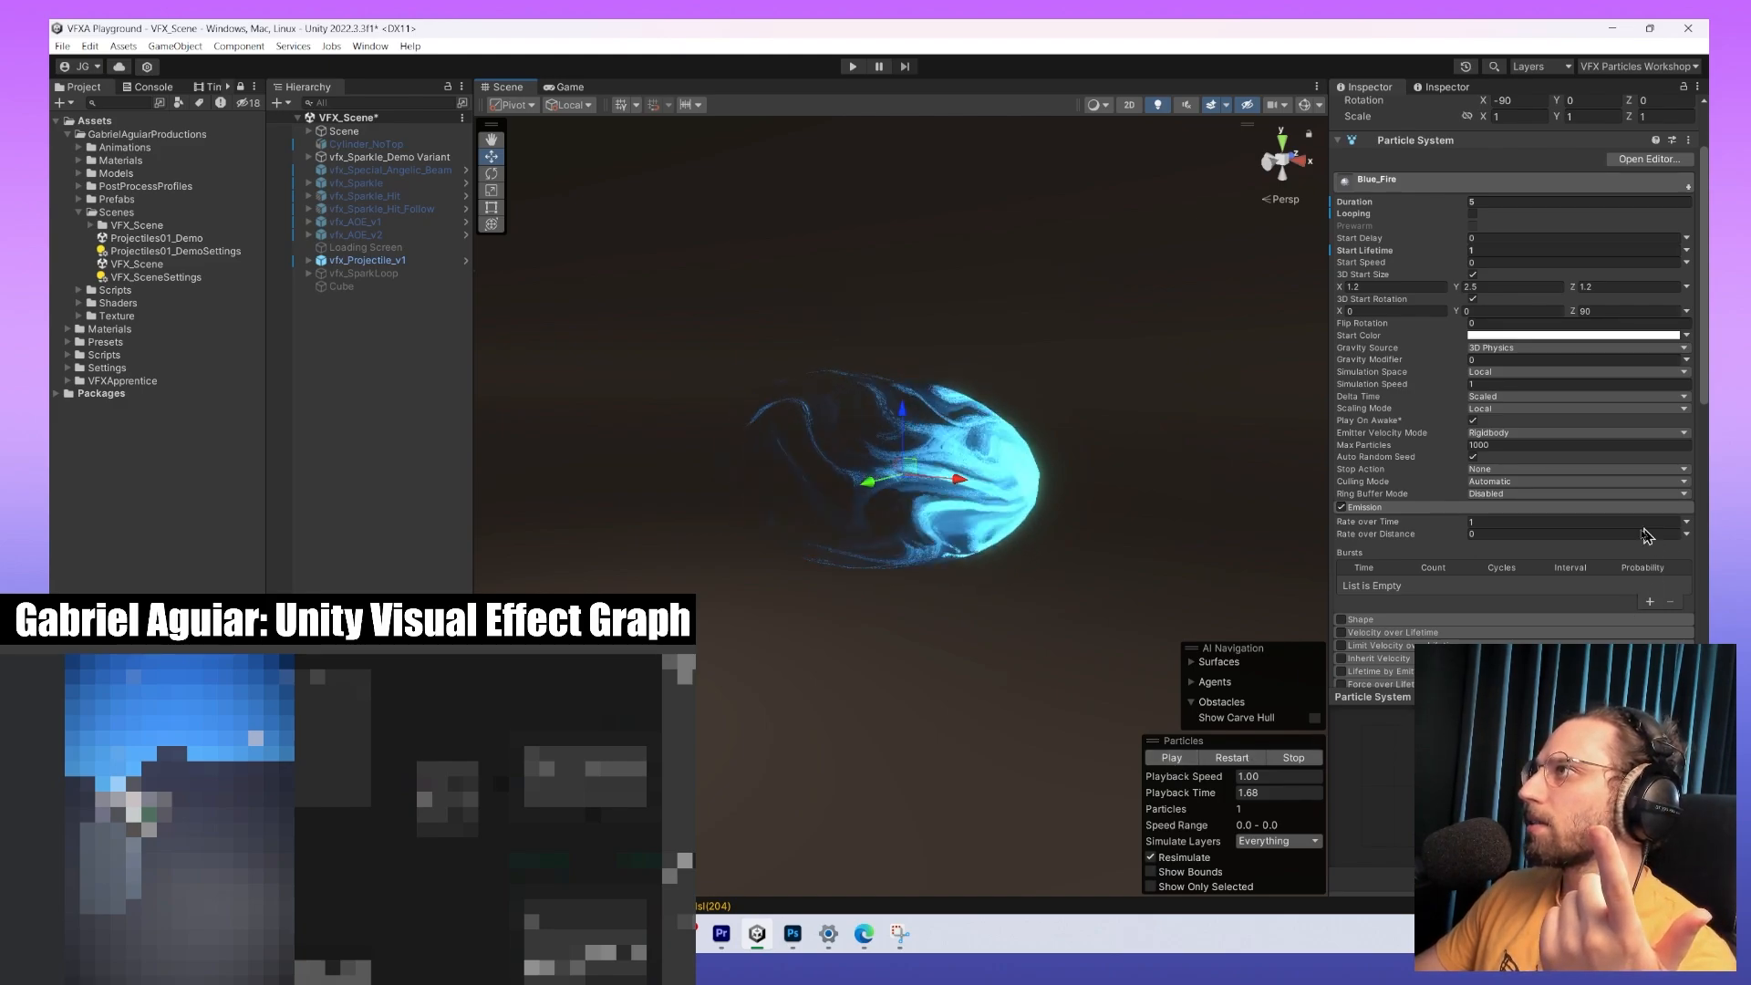
scroll(1552, 613, "down", 5)
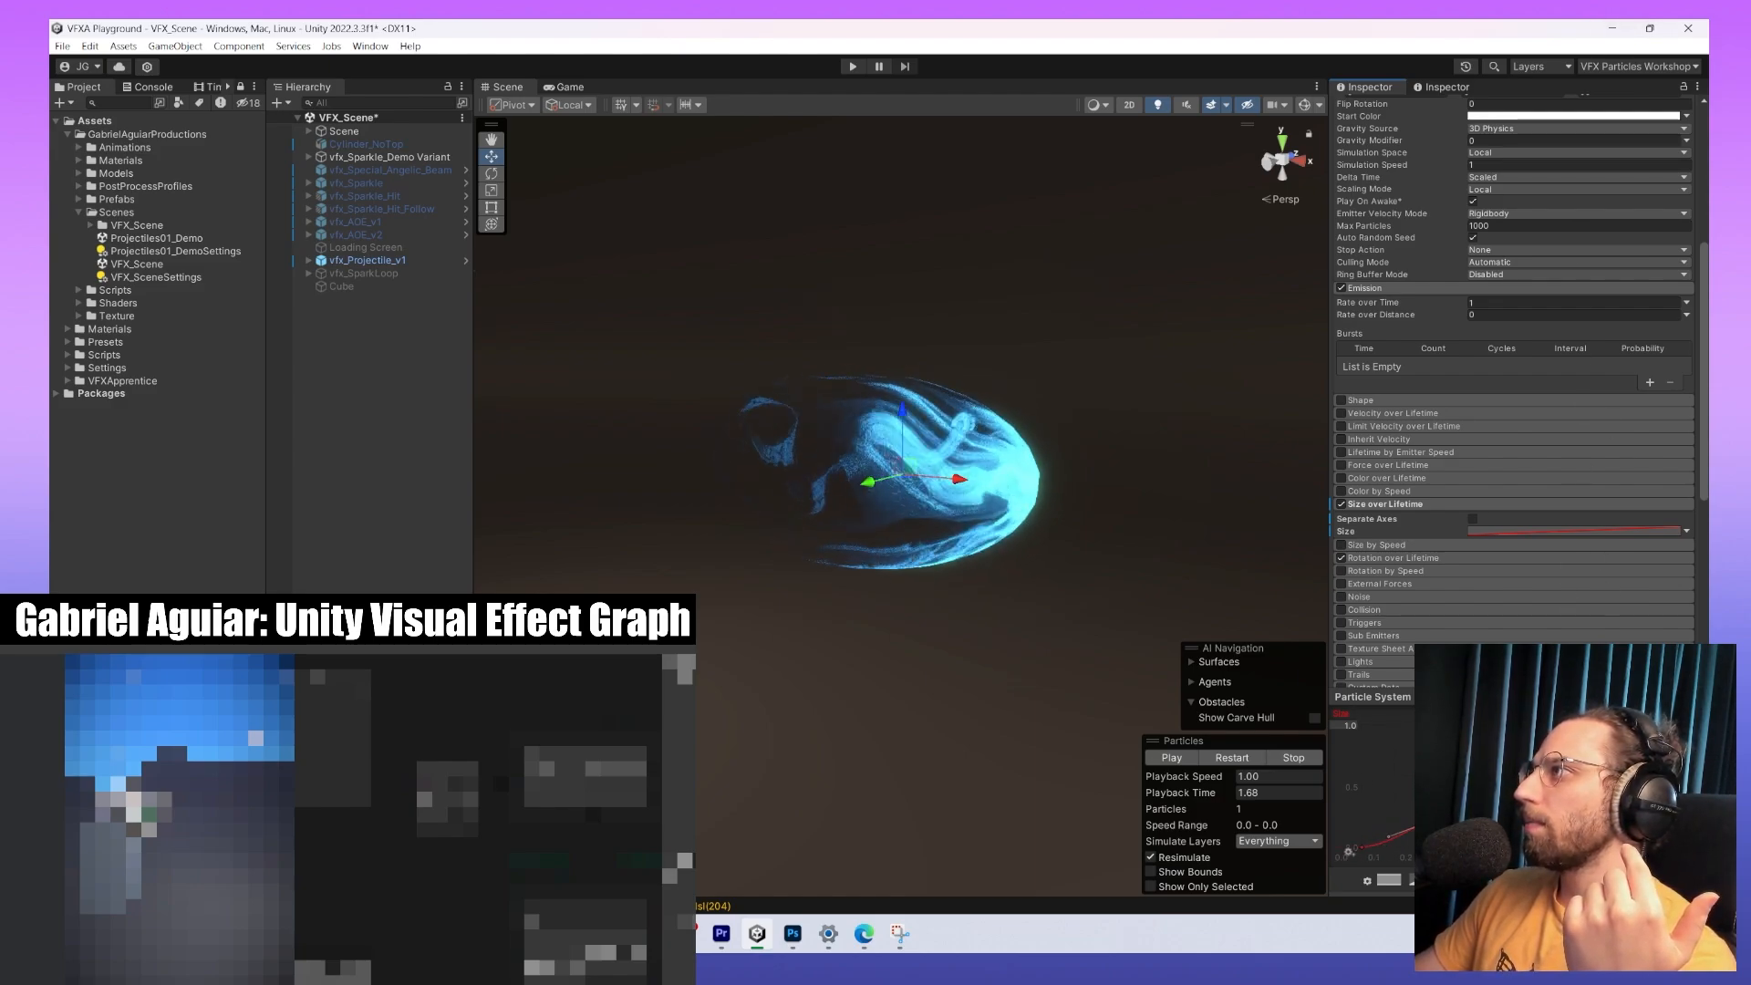
scroll(1670, 417, "up", 7)
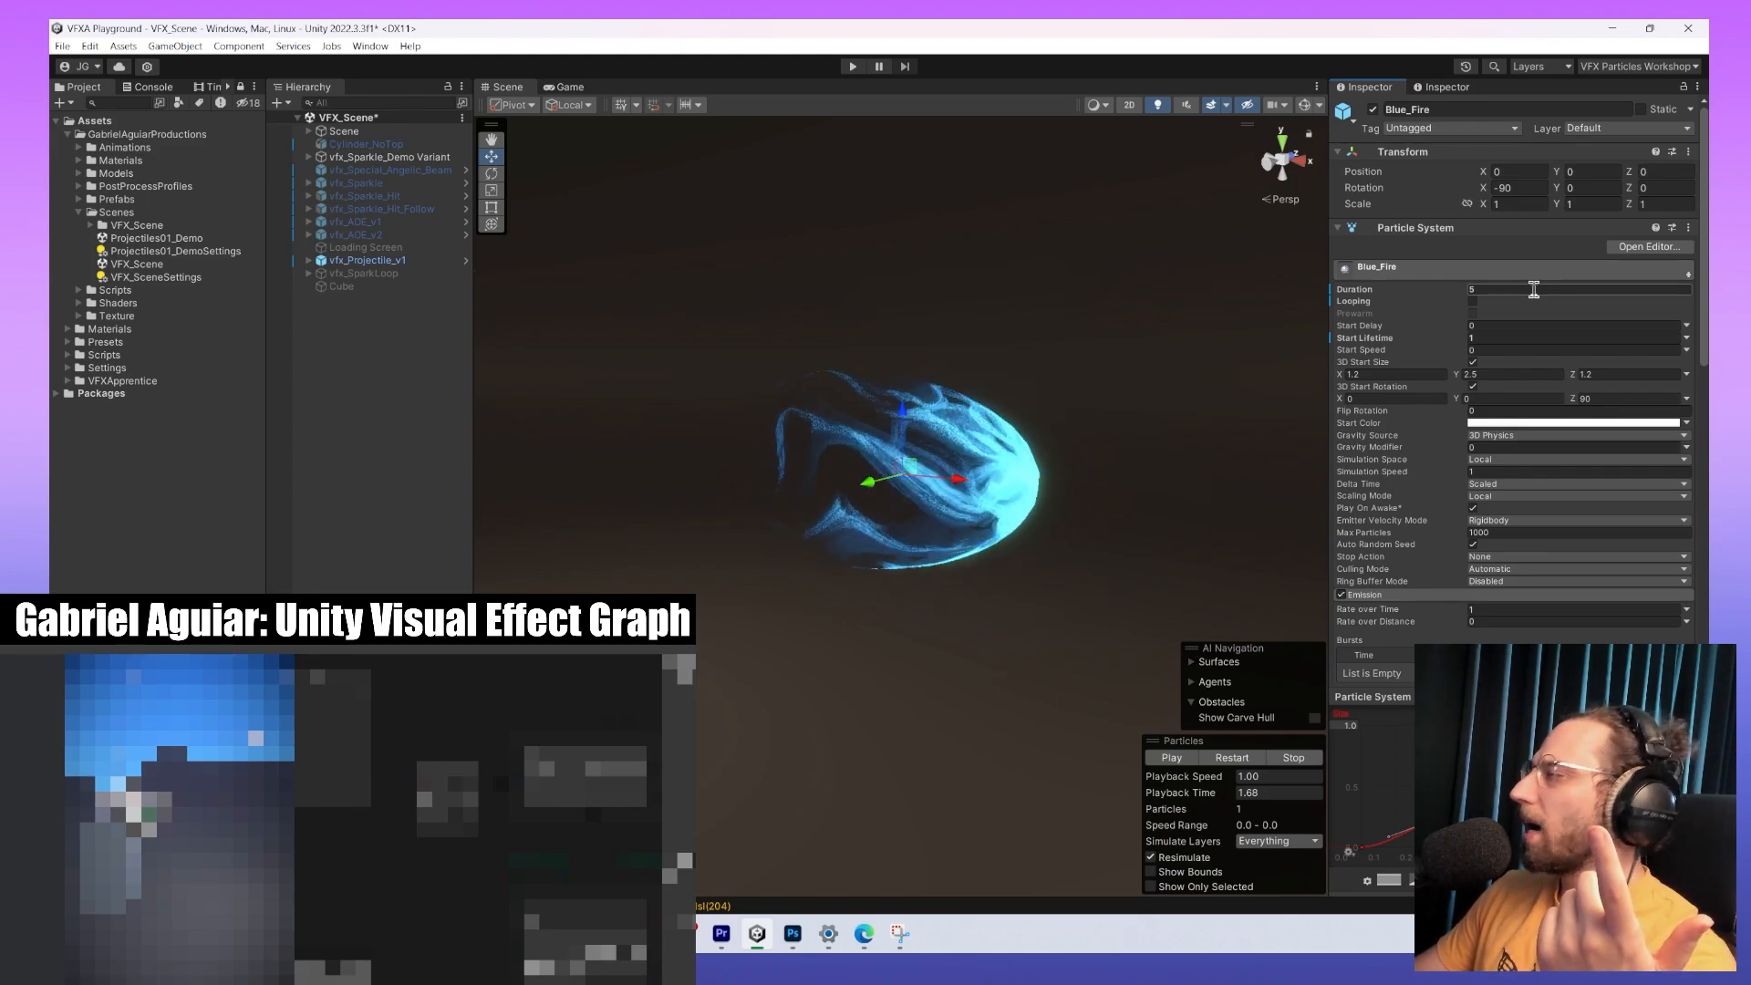
Stop the Blue_Fire particle preview and replay it from the beginning.
left_click(1186, 760)
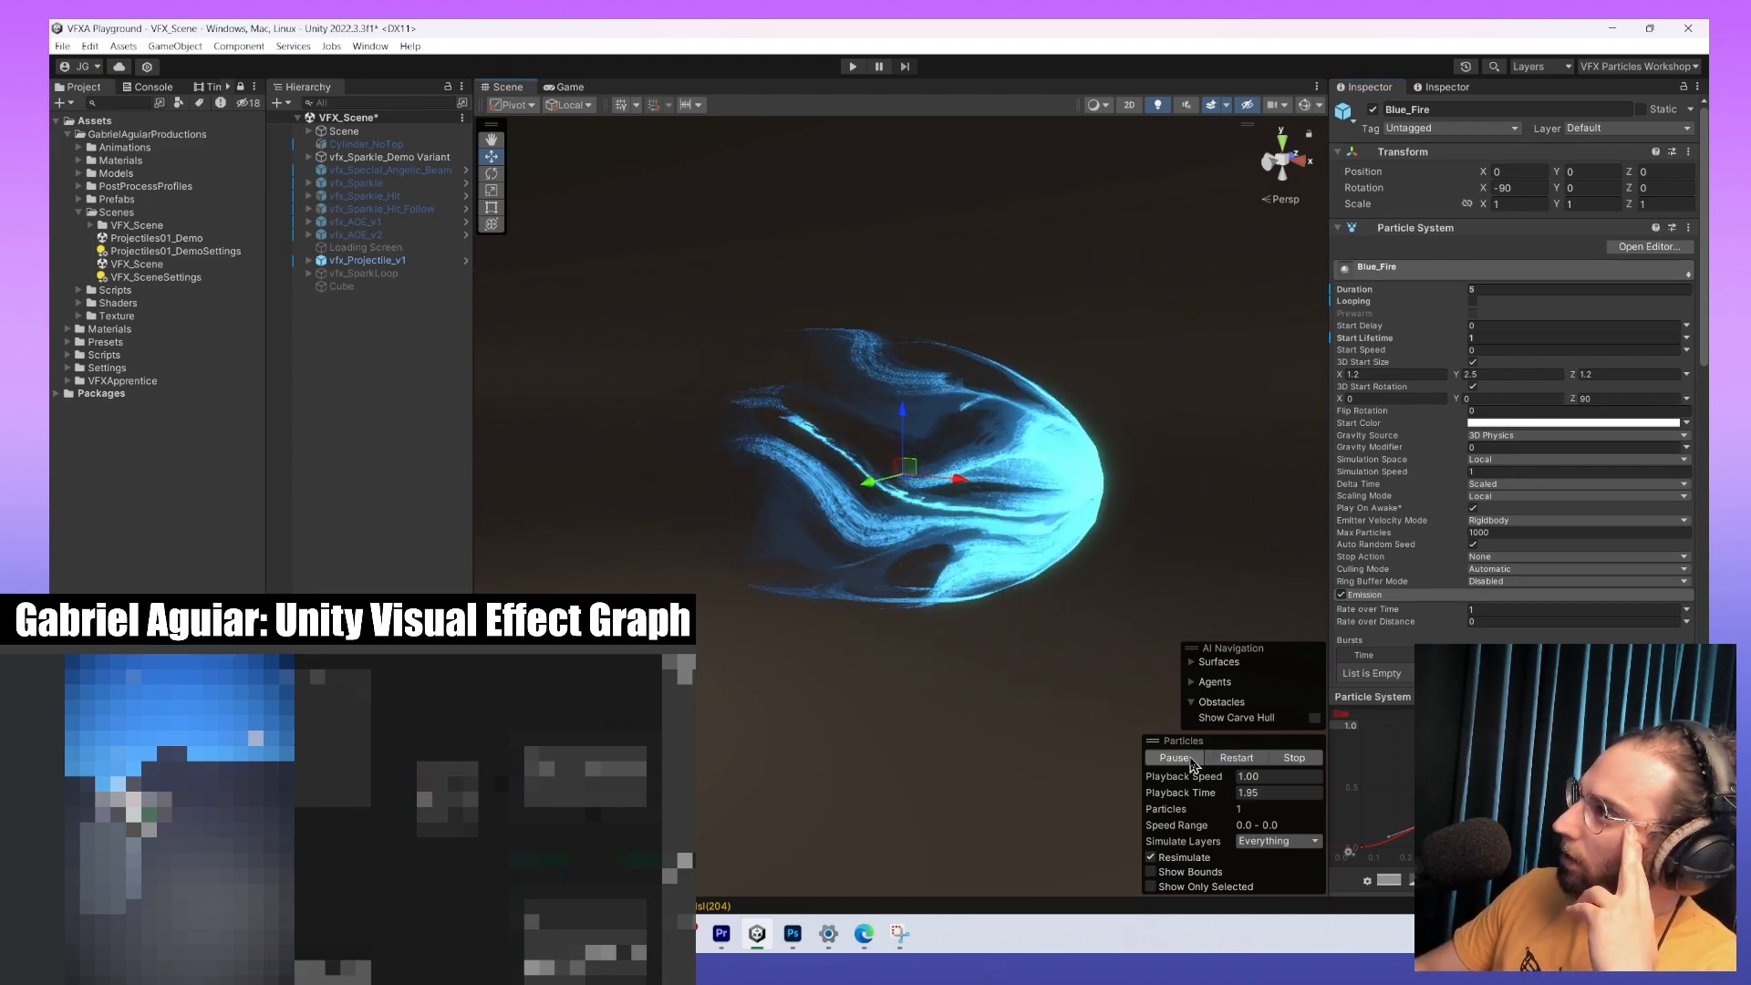
left_click(1192, 759)
left_click(1275, 760)
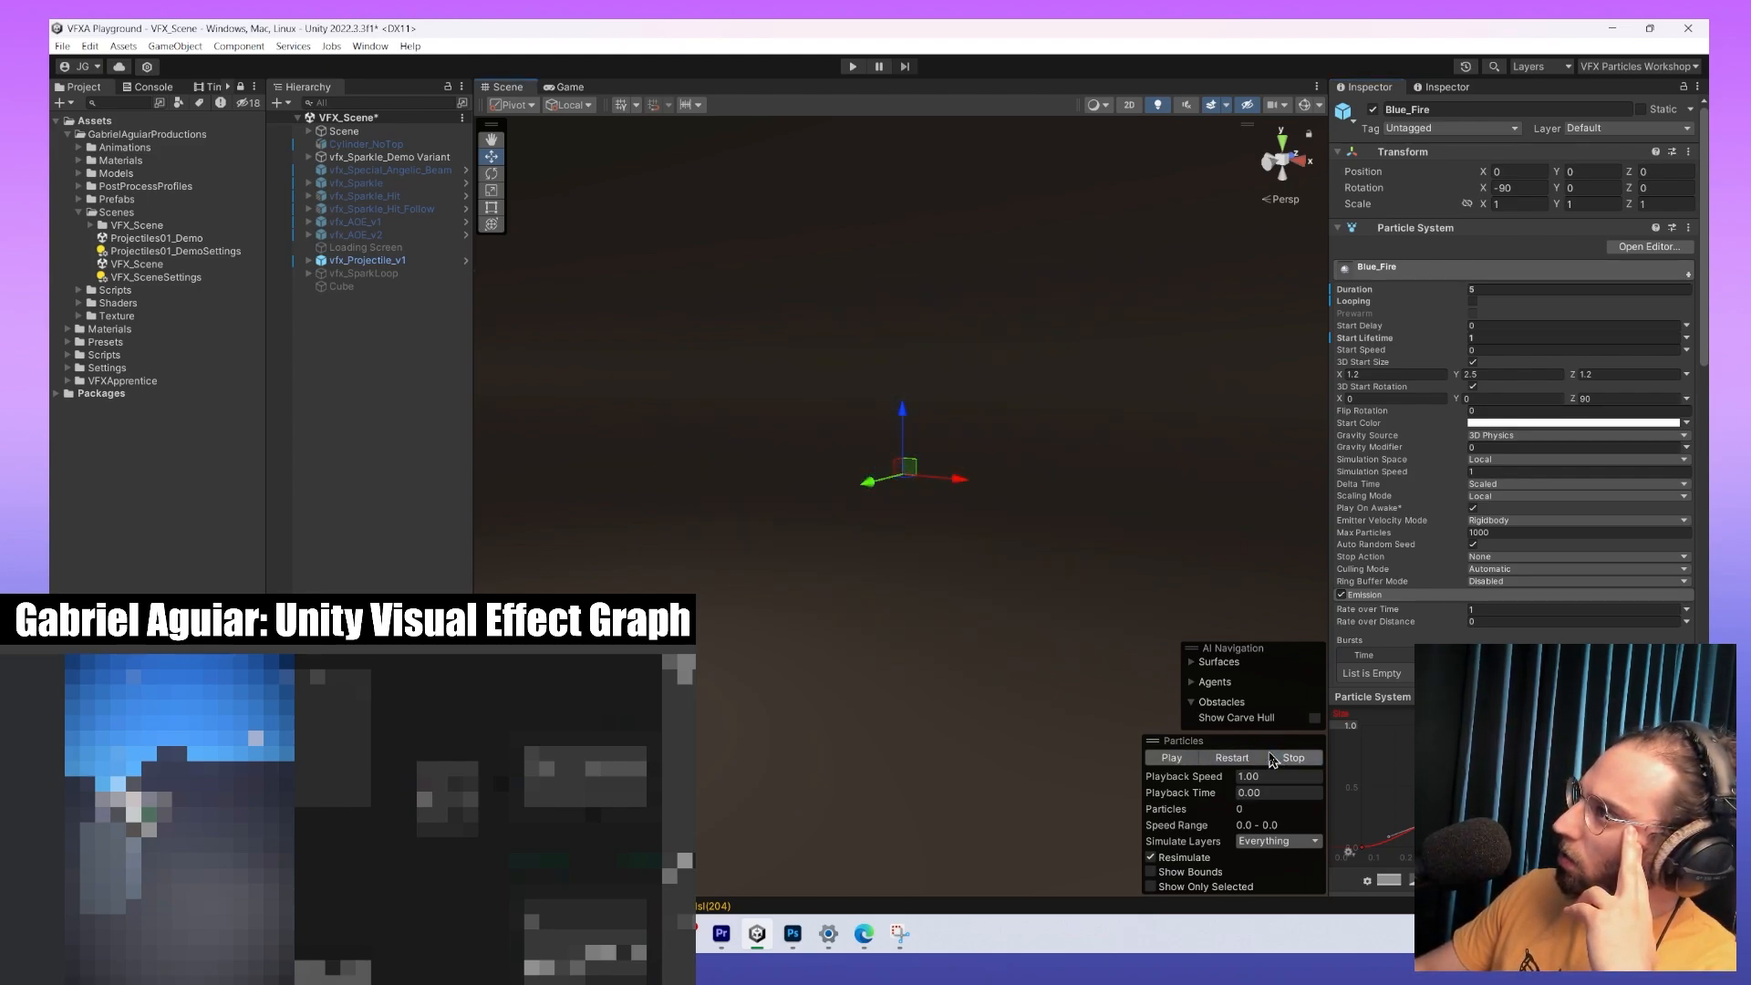
left_click(1177, 759)
left_click(1185, 759)
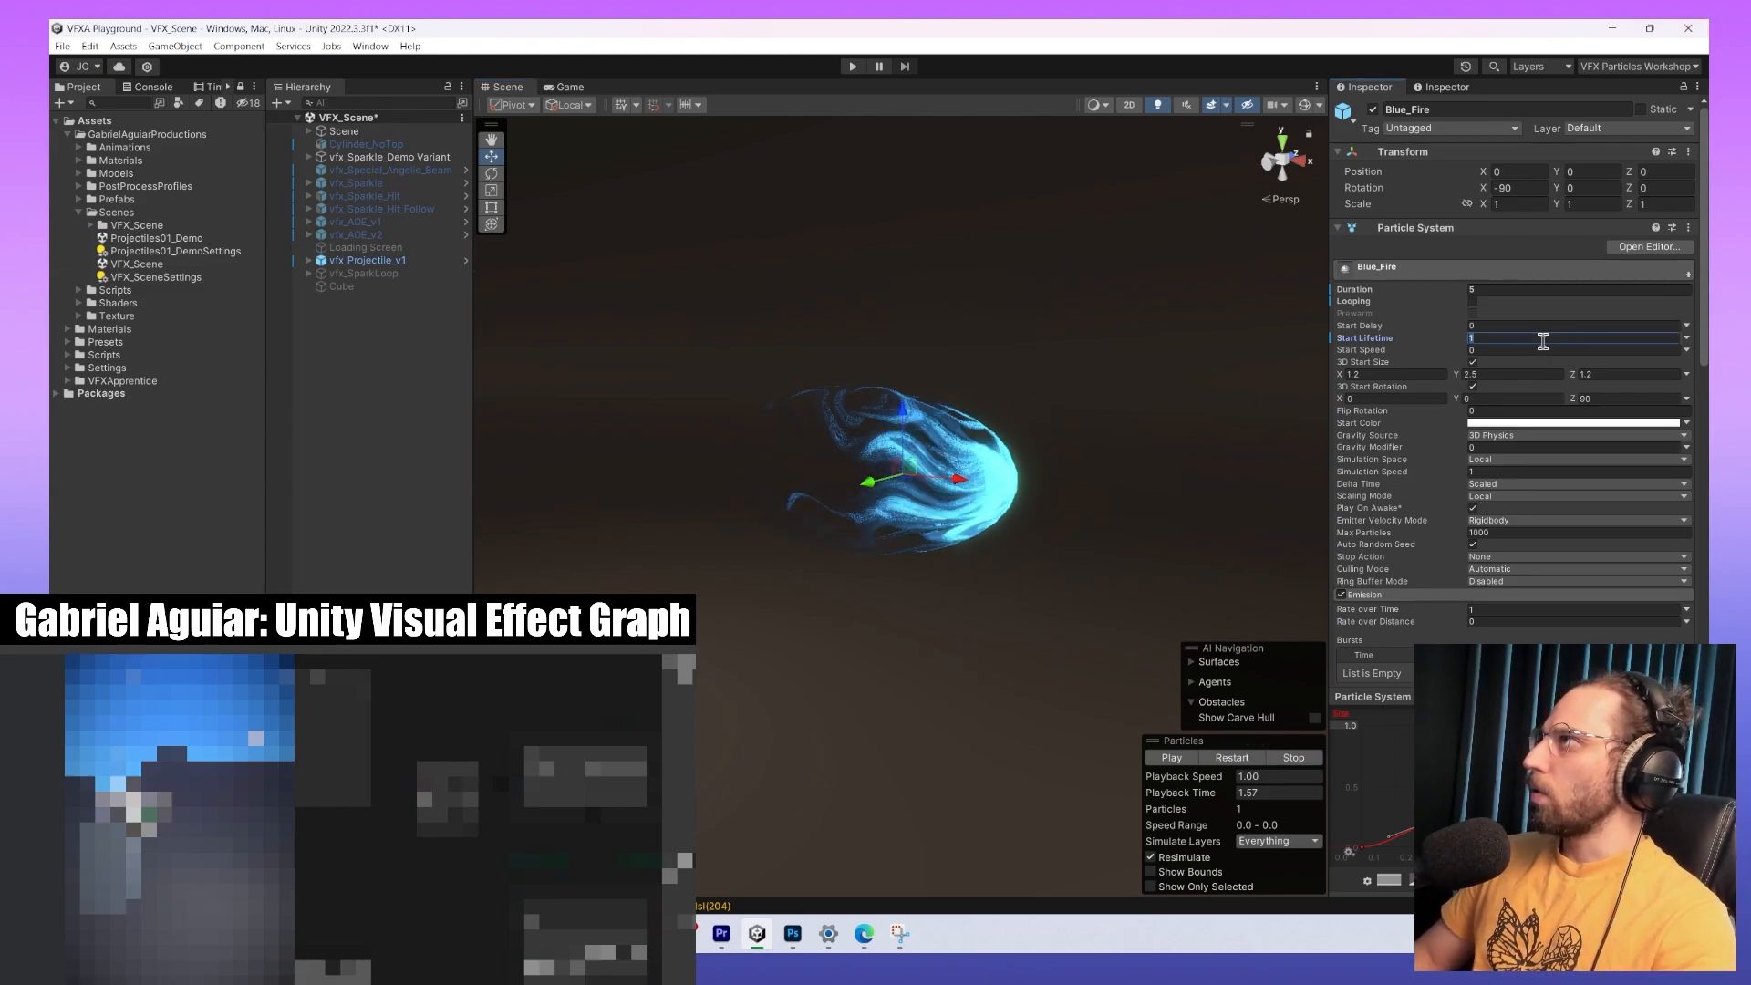
Set Blue_Fire's Start Lifetime to 5 and Duration to 1, and enable Looping.
left_click(1521, 292)
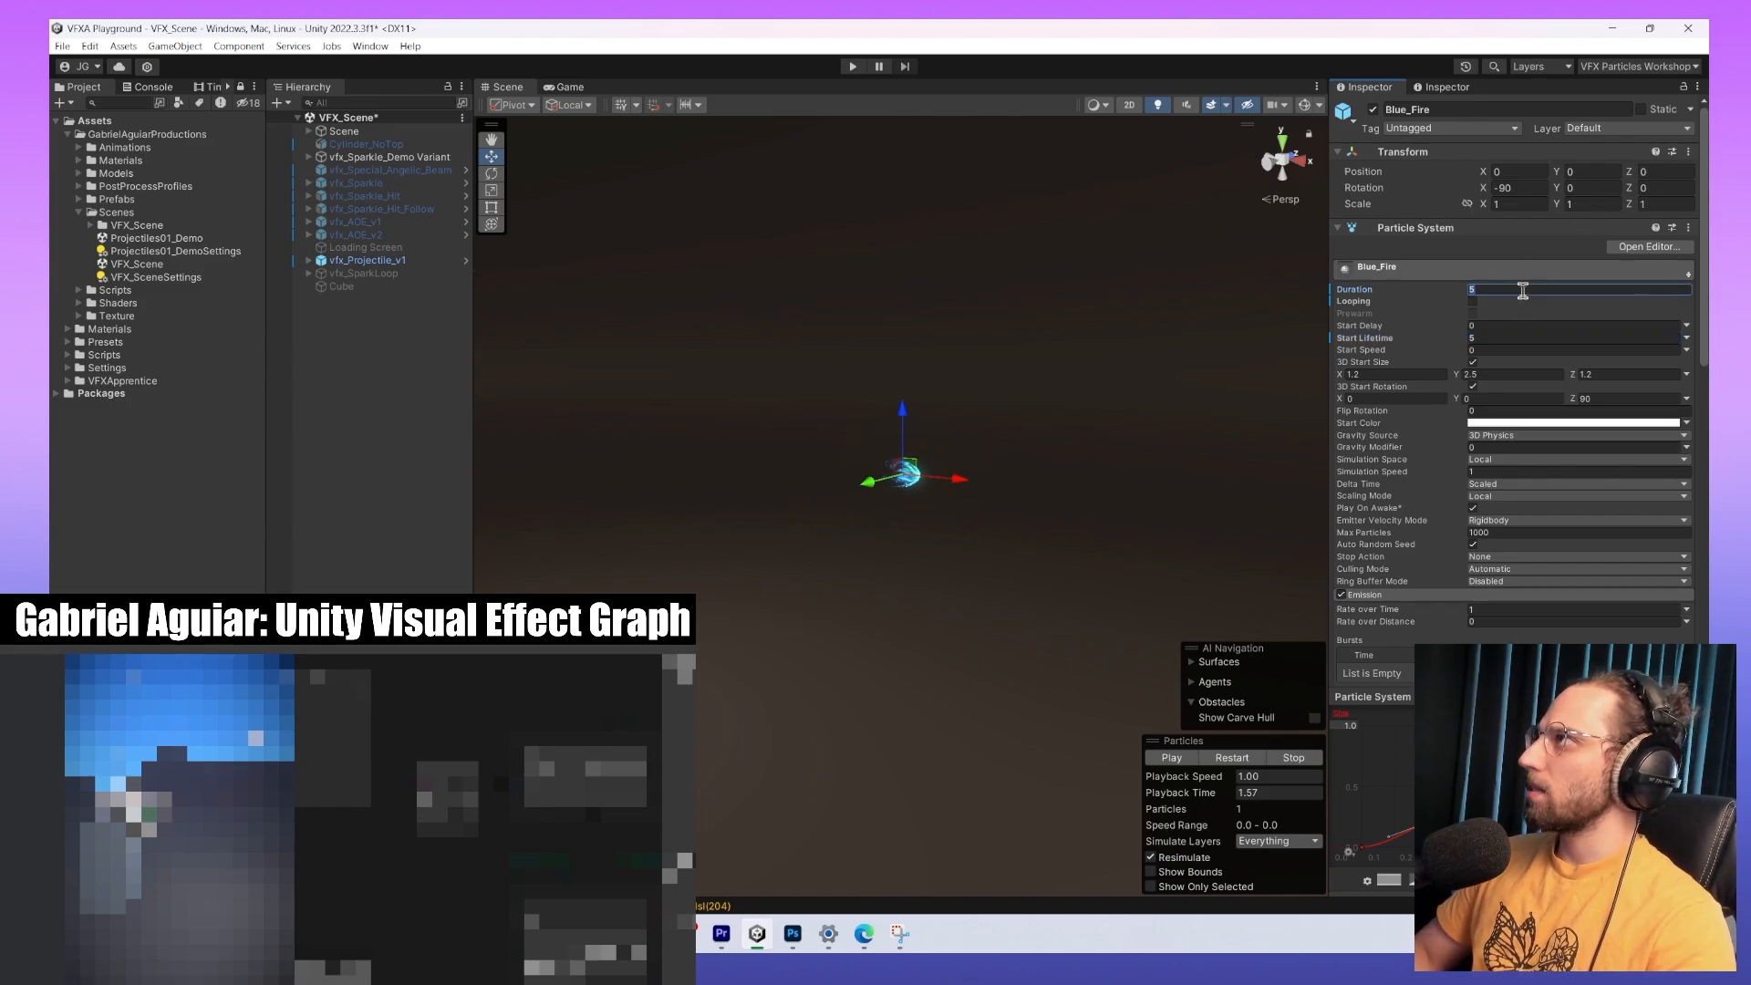
left_click(1172, 758)
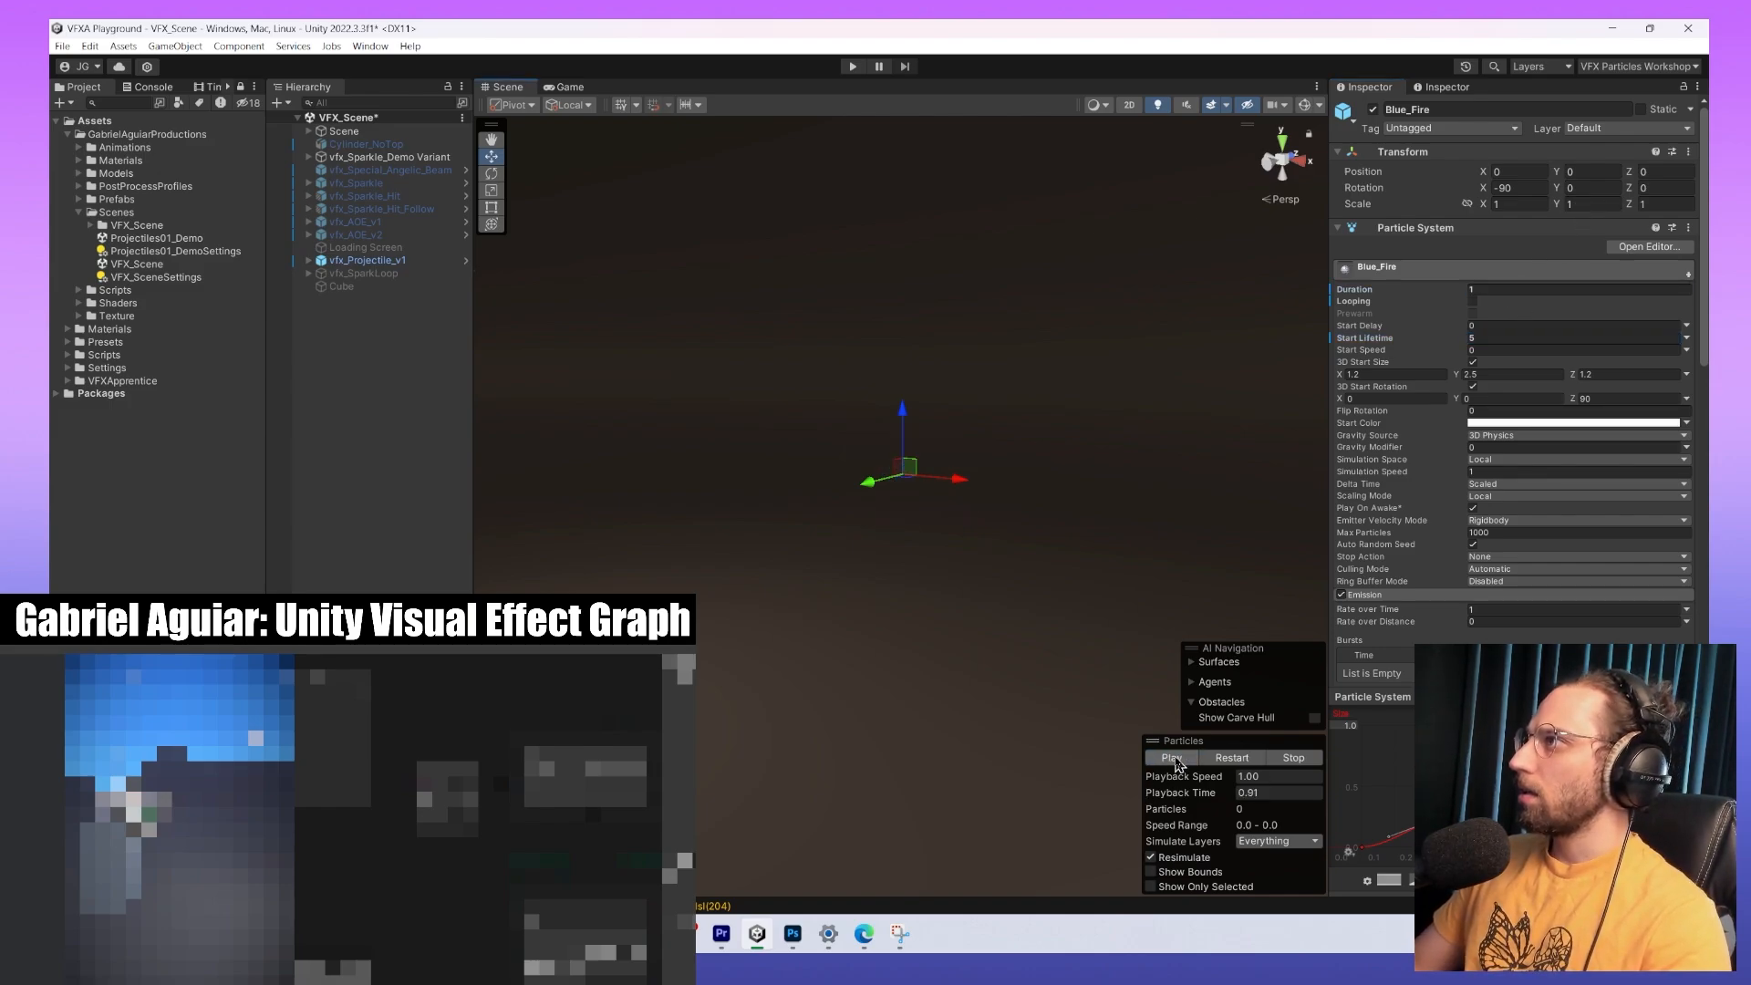
left_click(1473, 301)
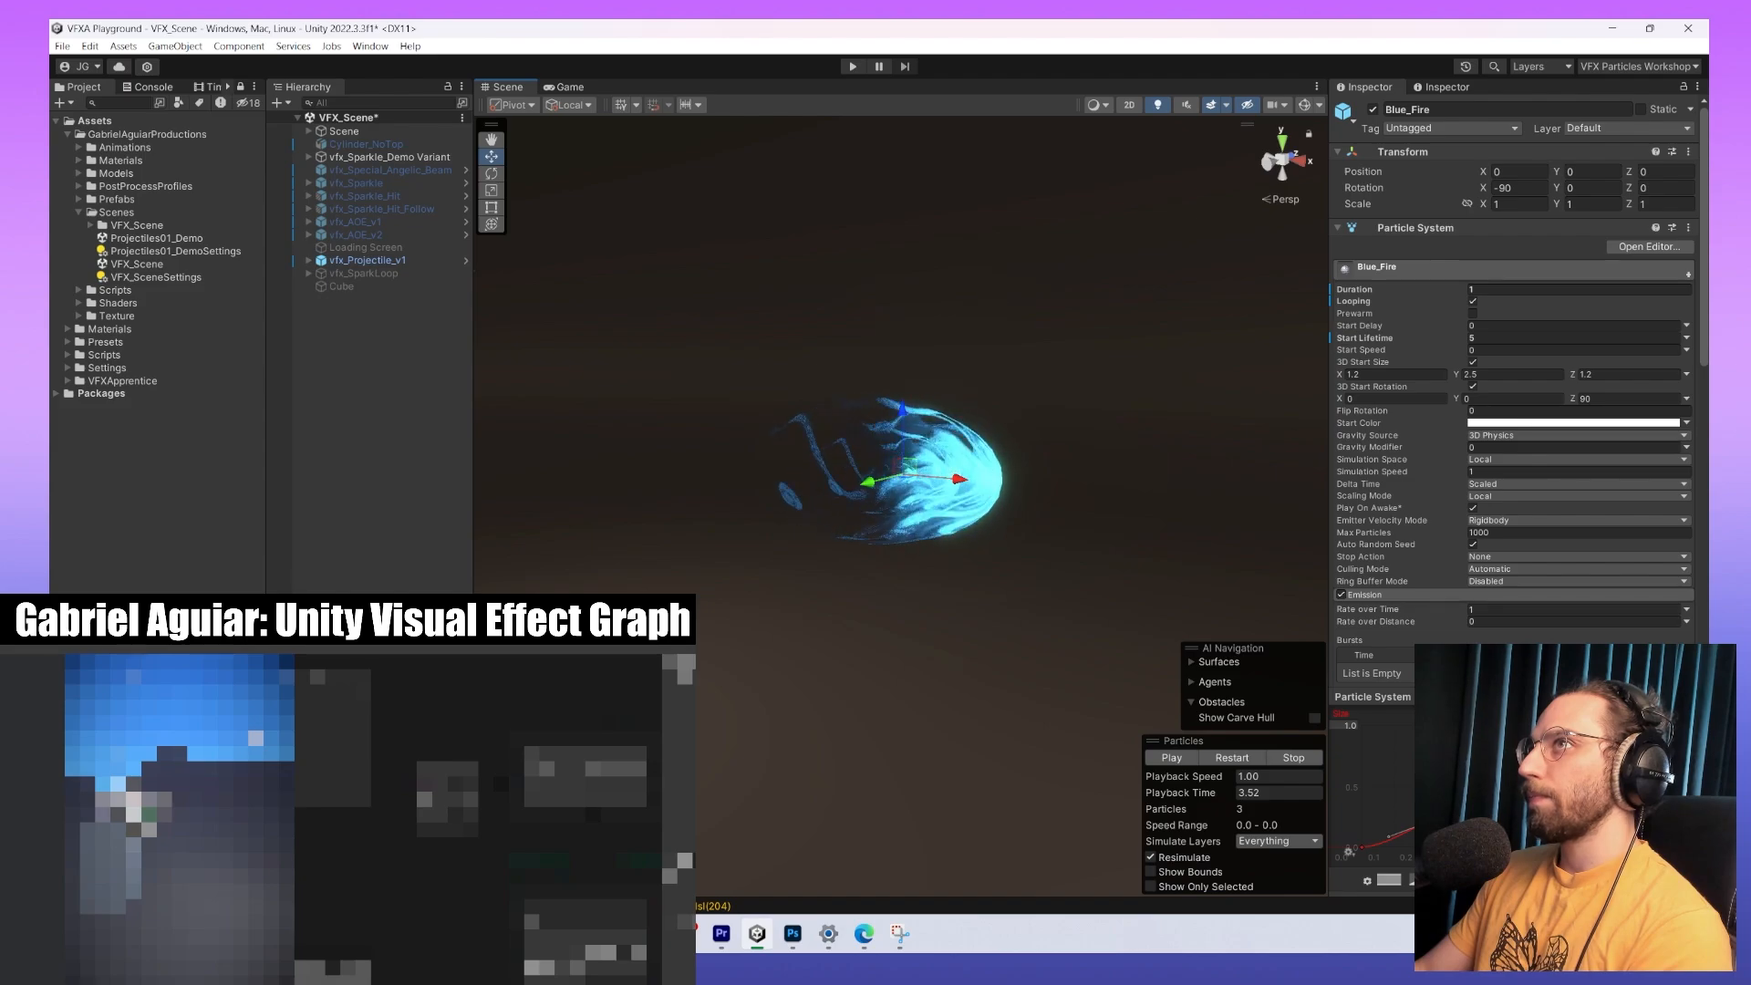
Activate the vfx_AOE_v2 effect and expand its anti, clim and diss groups in the hierarchy.
double_click(356, 235)
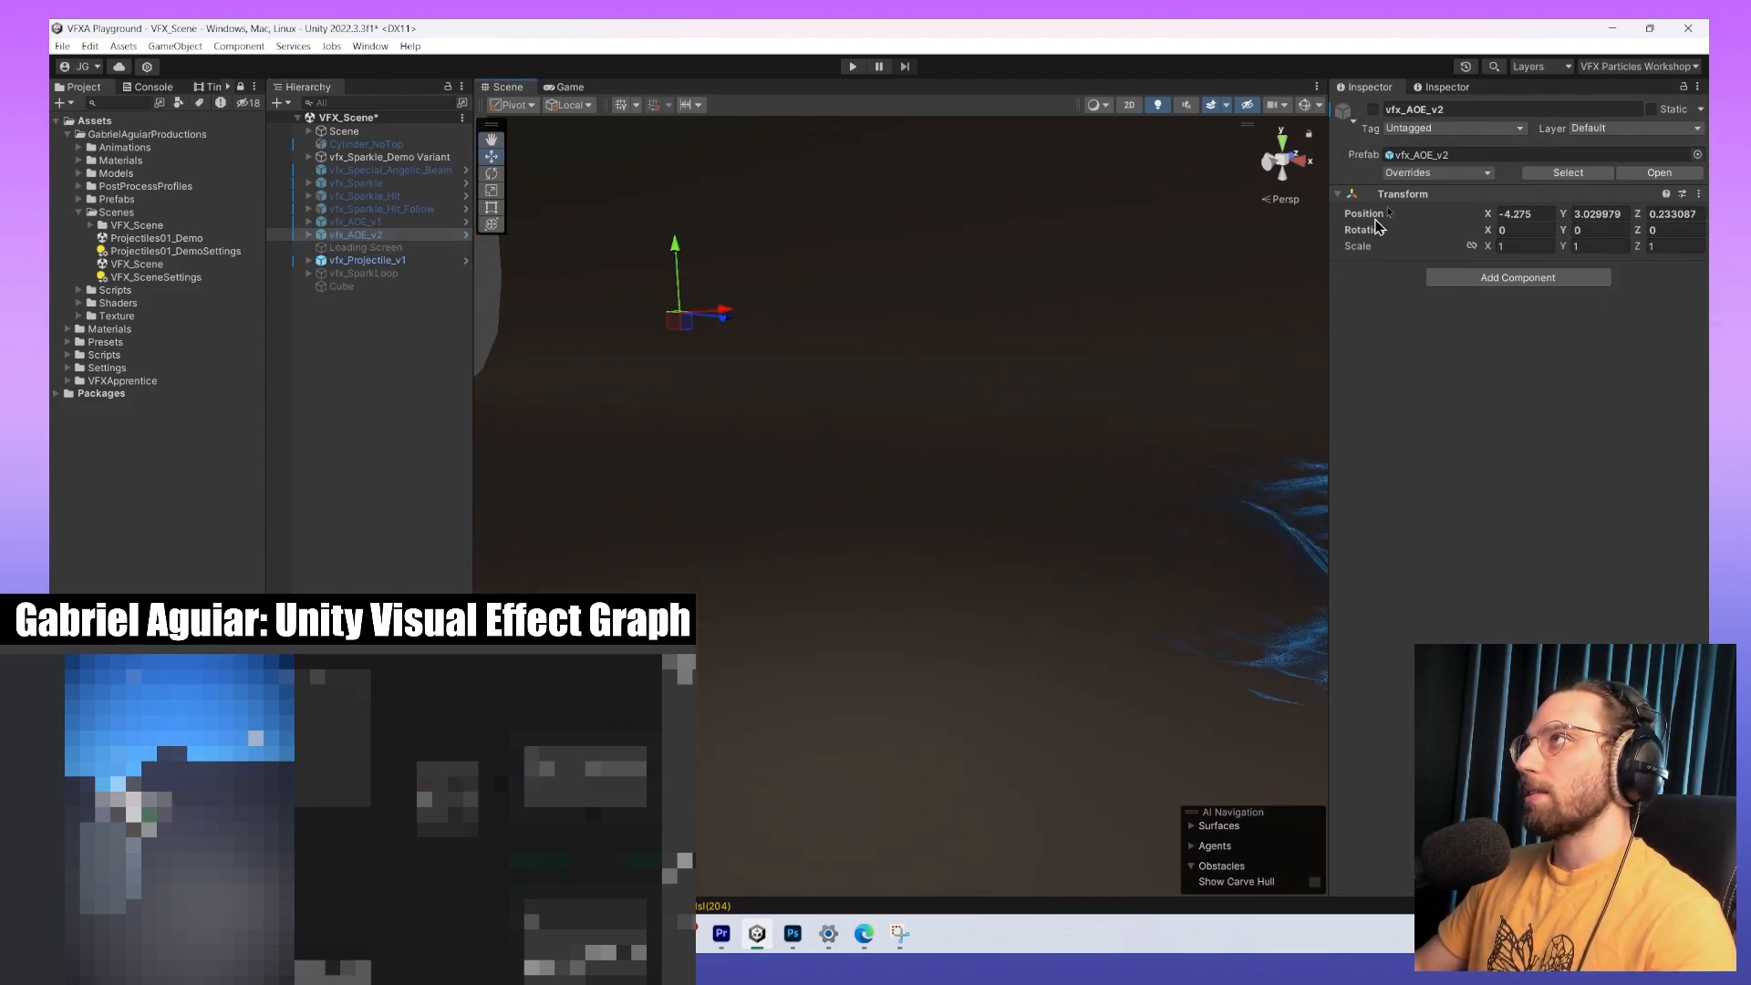
left_click(310, 235)
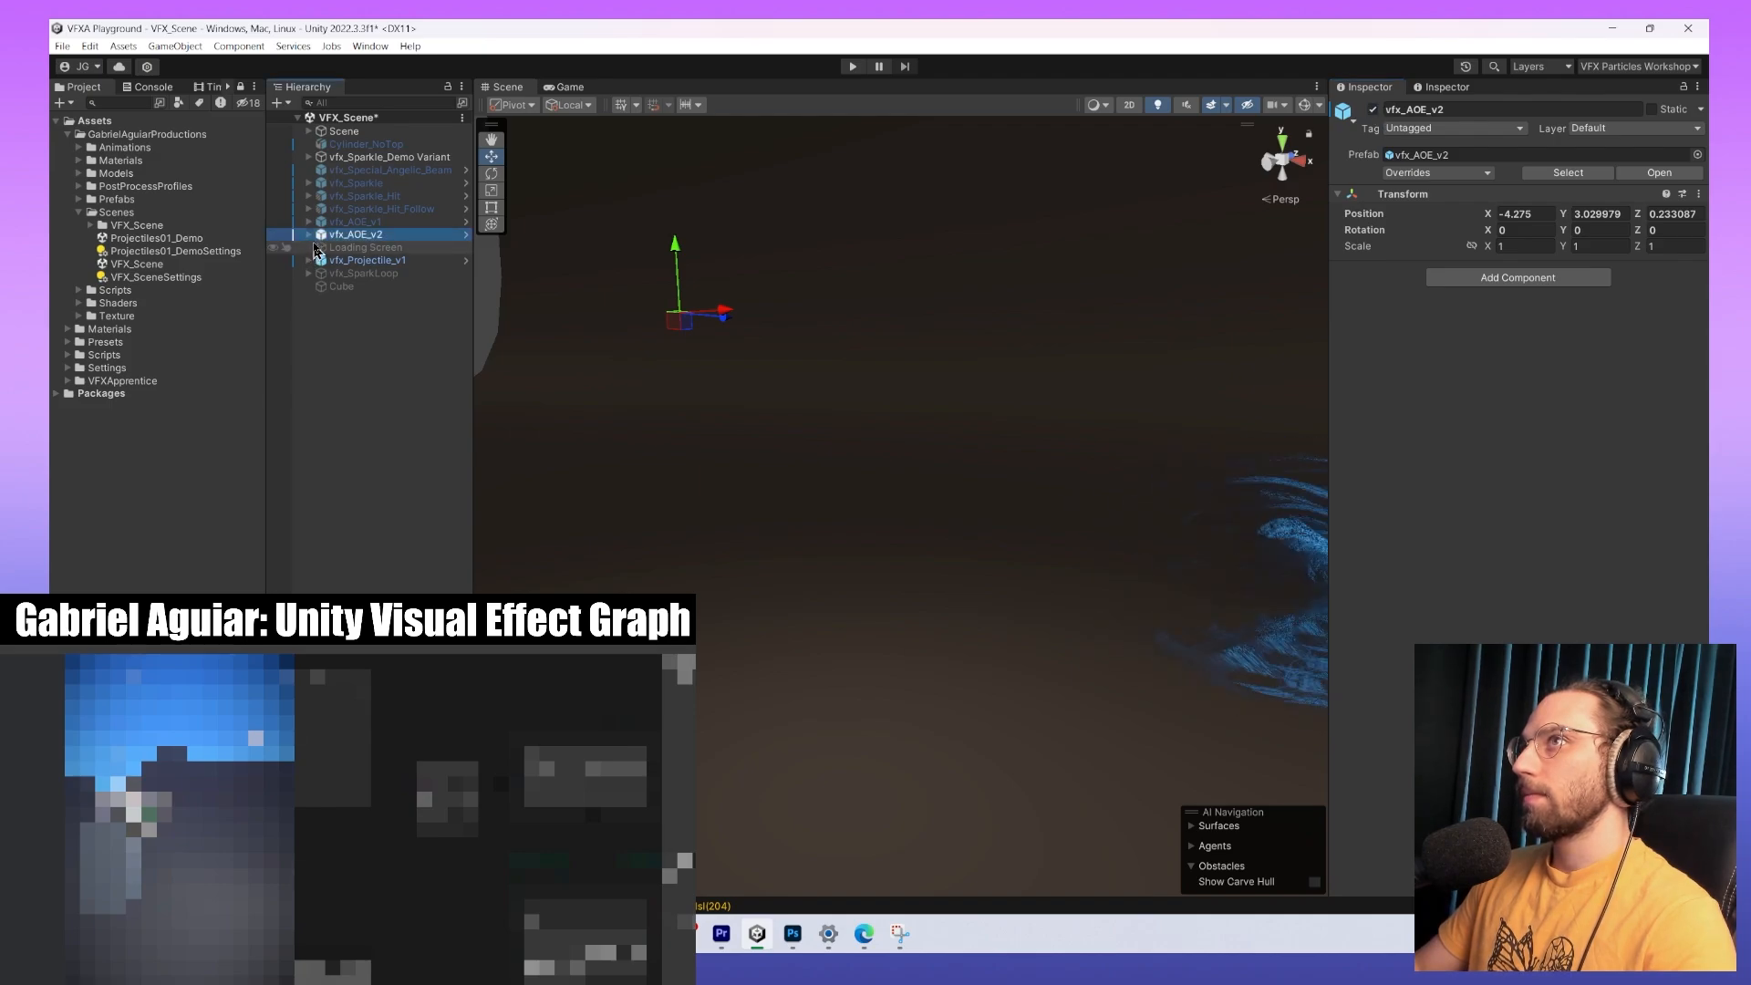
left_click(350, 248)
left_click(320, 247)
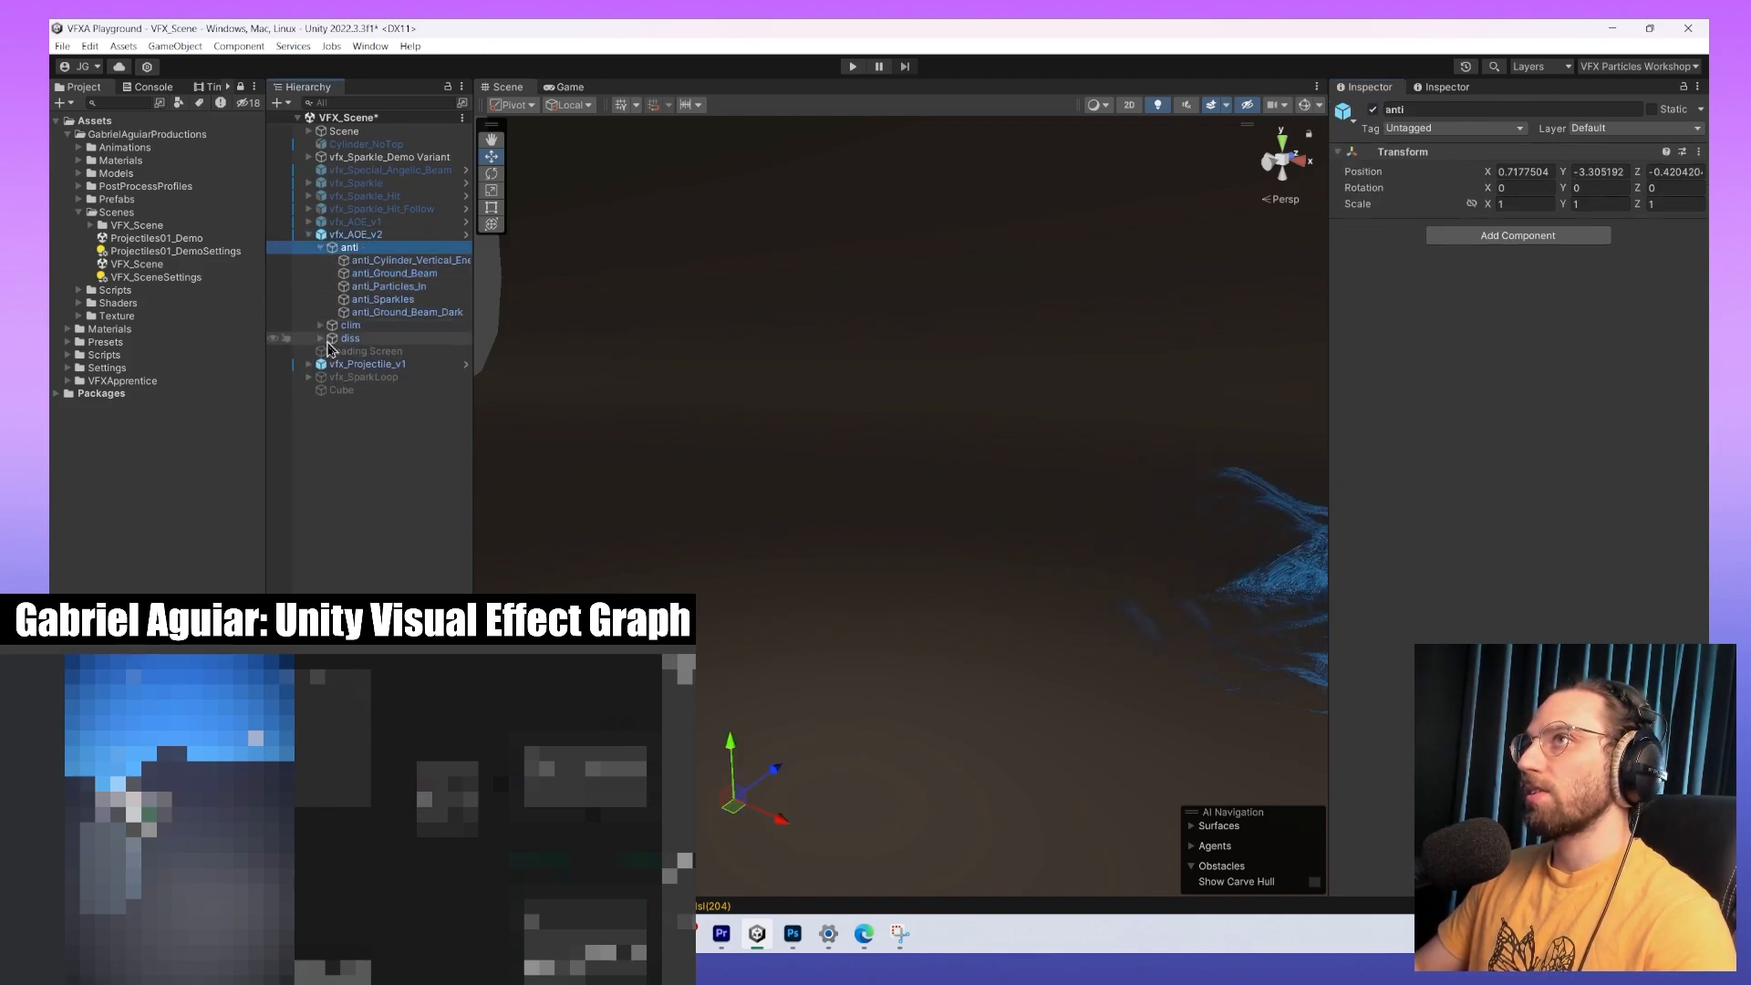
left_click(321, 325)
left_click(320, 507)
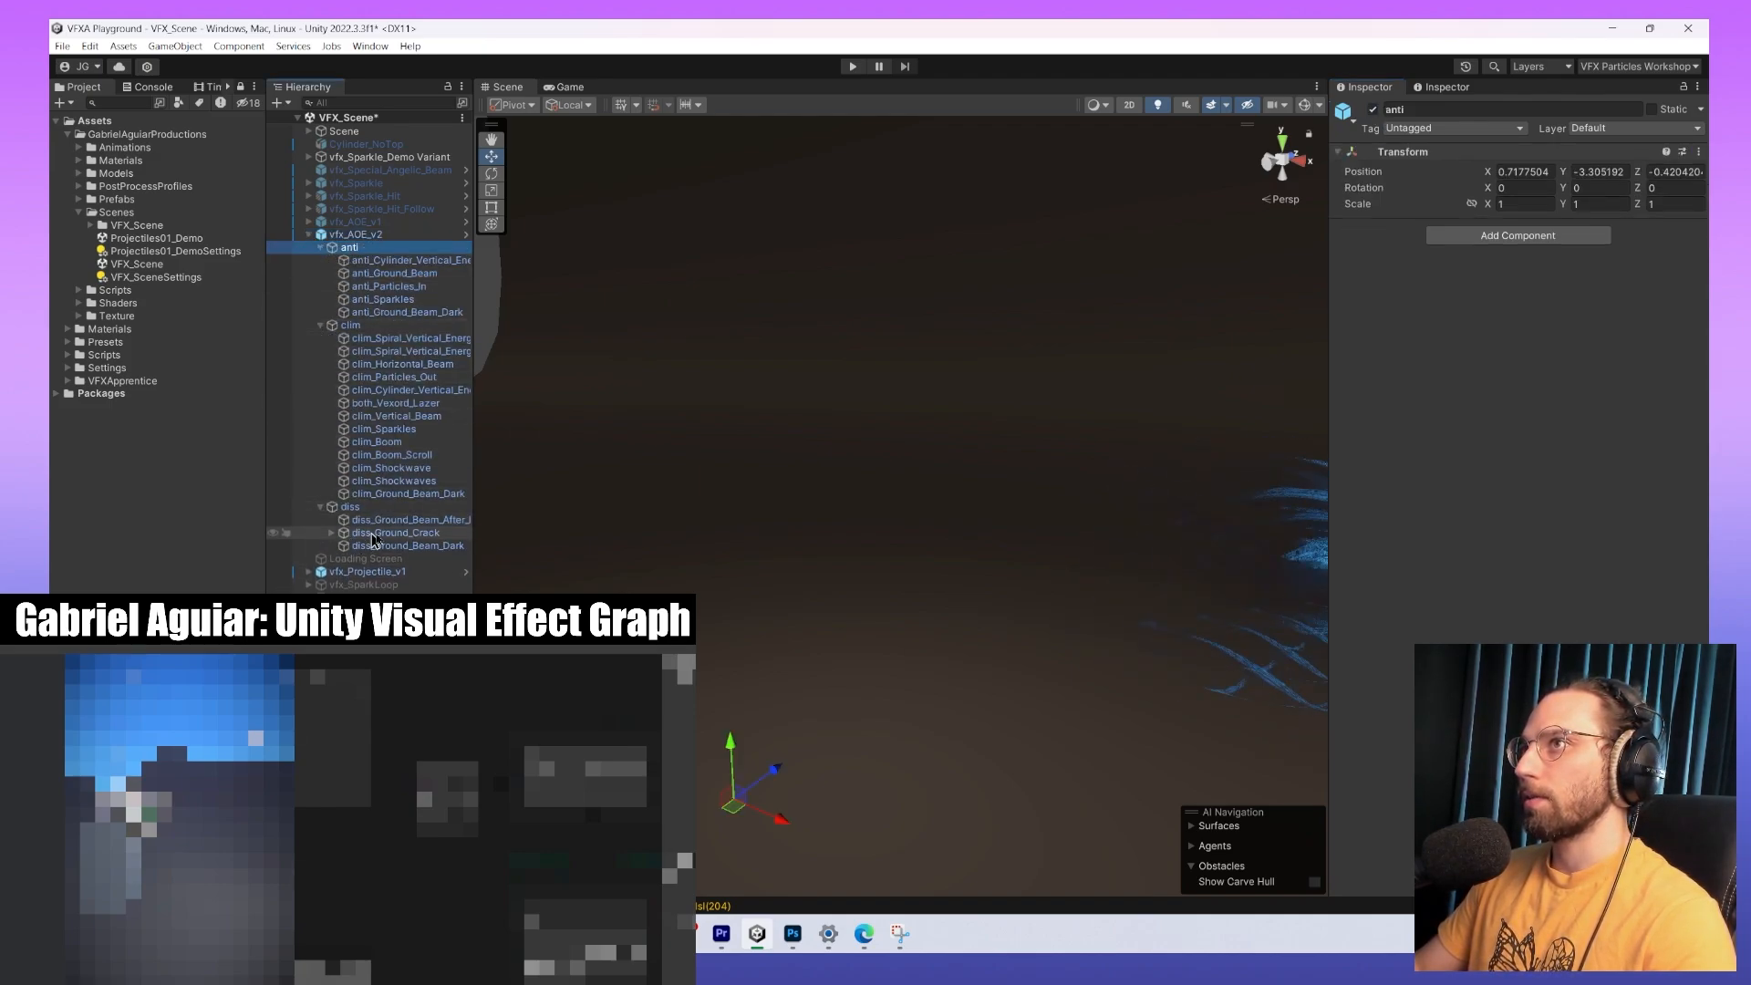
Select the vfx_AOE_v2 children from anti_Cylinder_Vertical through diss_Ground_Beam_Dark and restart their particle playback.
left_click(411, 260)
left_click(408, 545, "shift")
left_click(1237, 742)
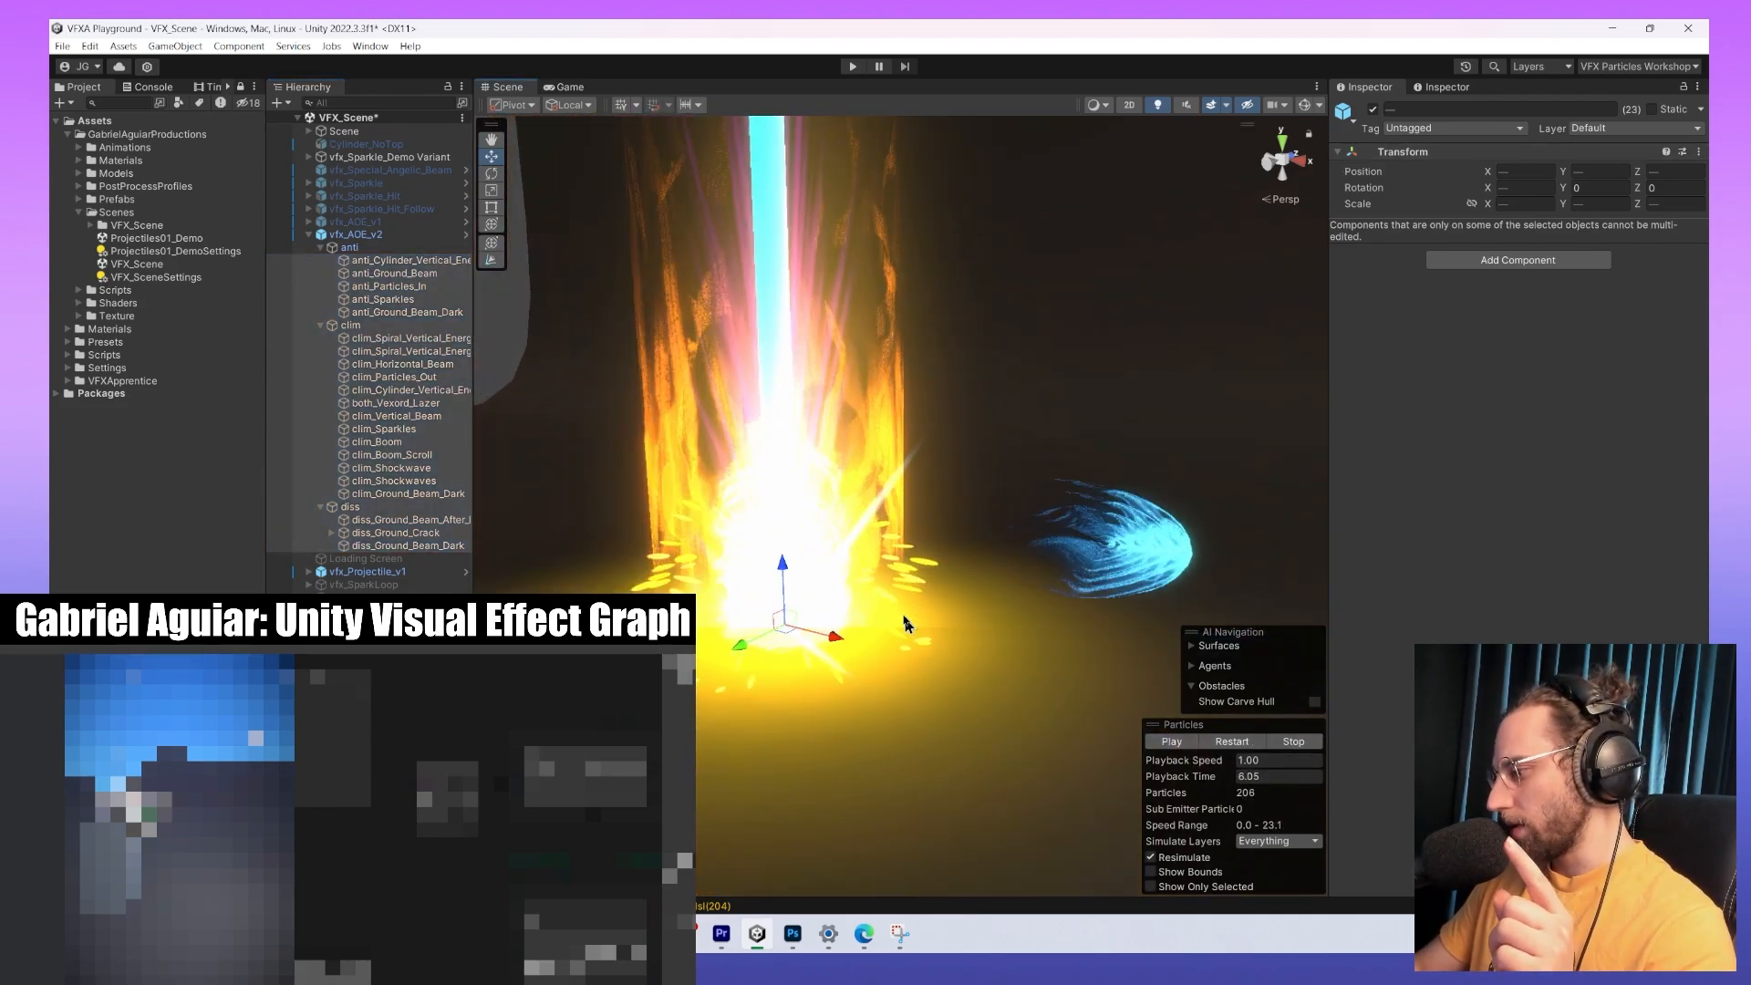
middle_click_drag(1070, 535, 998, 440)
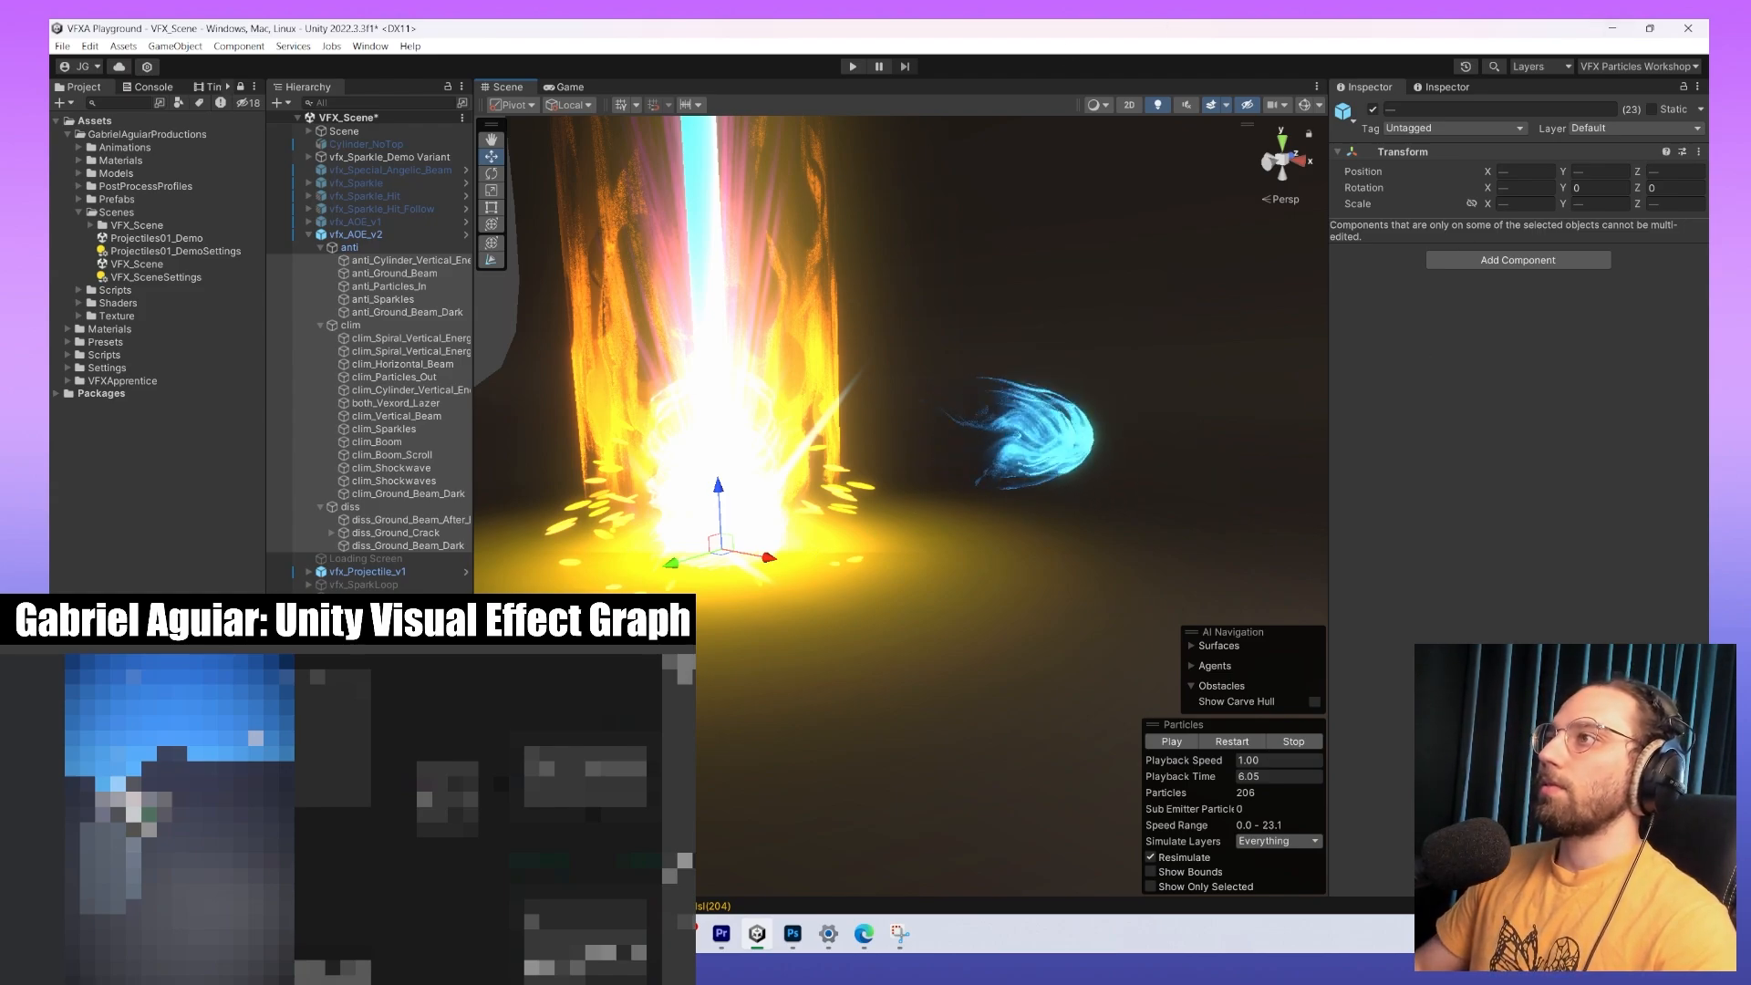
Switch to Snipping Tool and write an F with an arrow pointing down at the starburst on the projectile screenshot.
left_click(904, 932)
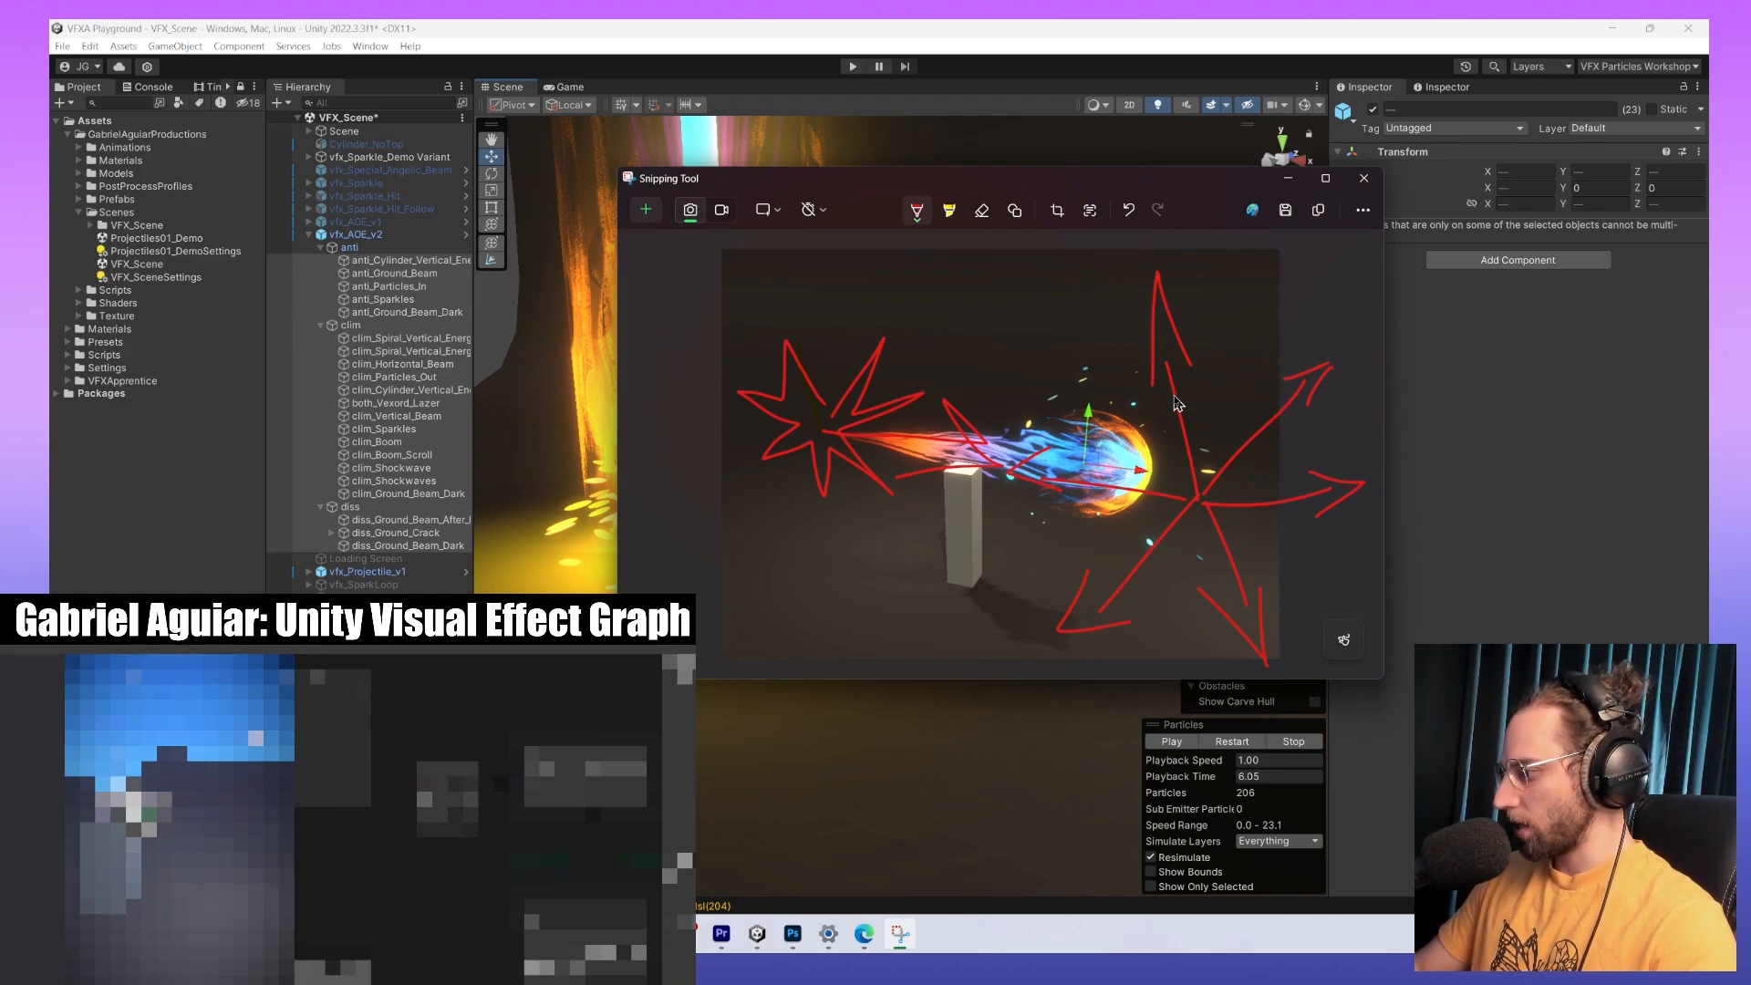
mouse_move(874, 270)
left_mouse_down()
mouse_move(836, 282)
mouse_move(839, 308)
left_mouse_up()
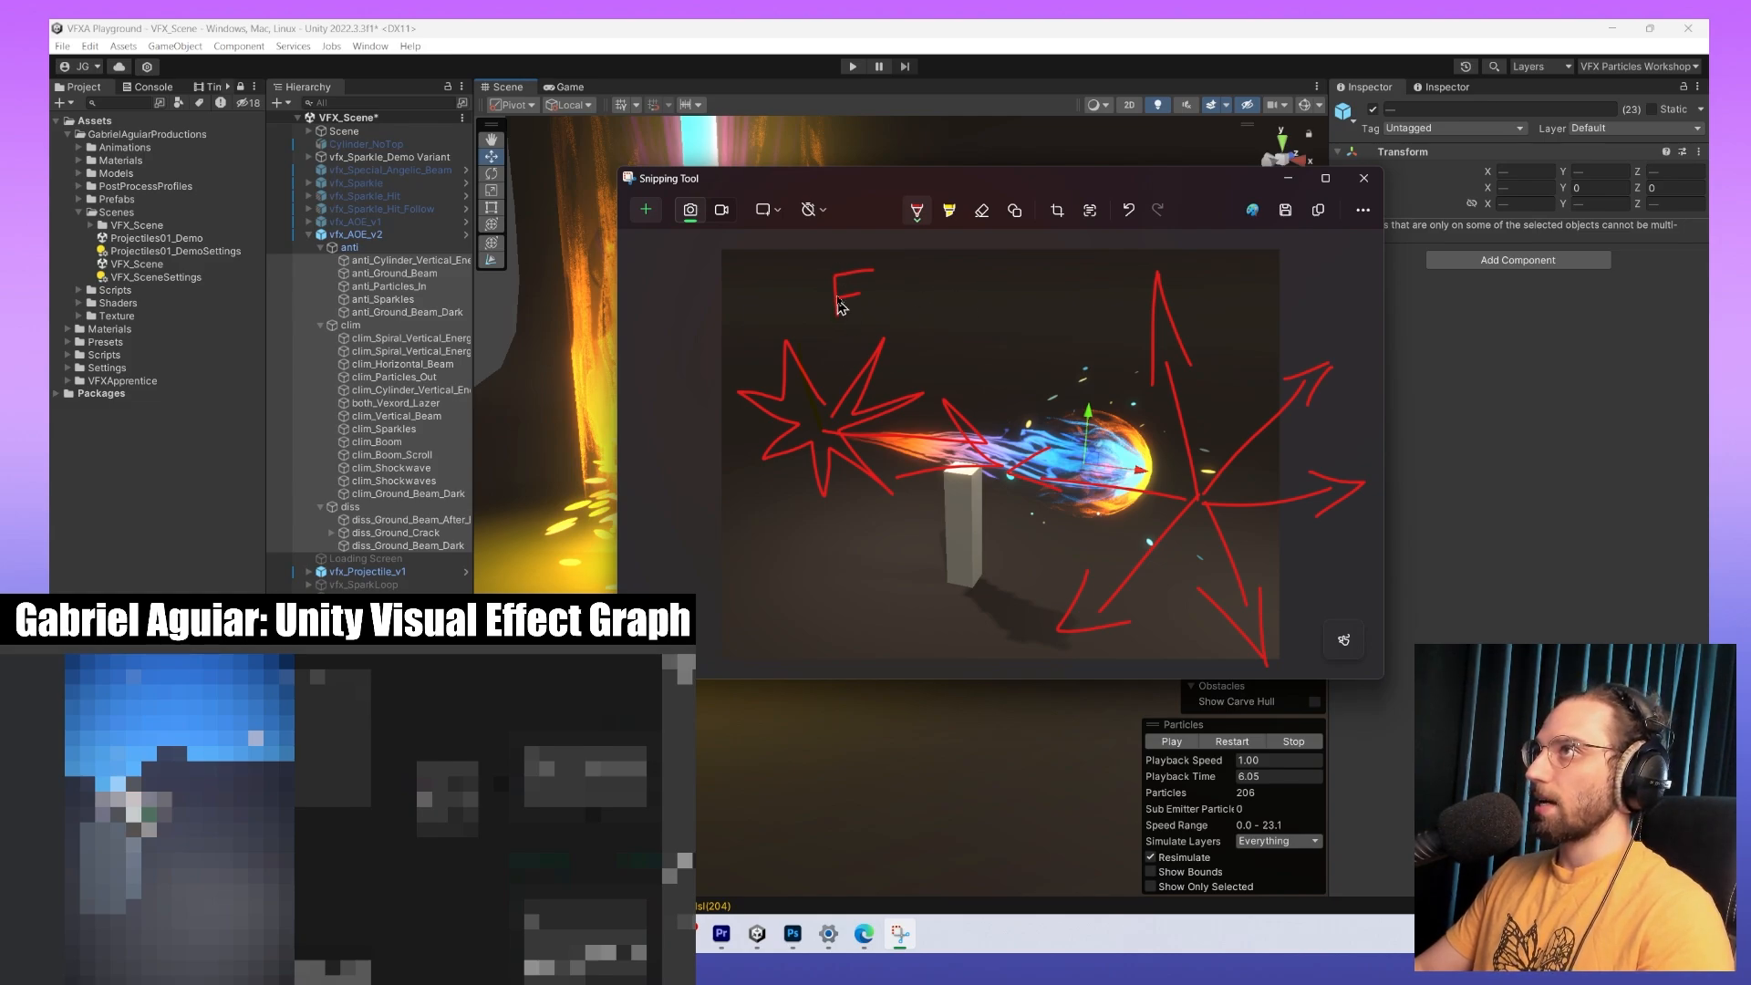
mouse_move(818, 302)
left_mouse_down()
mouse_move(826, 358)
mouse_move(837, 339)
left_mouse_up()
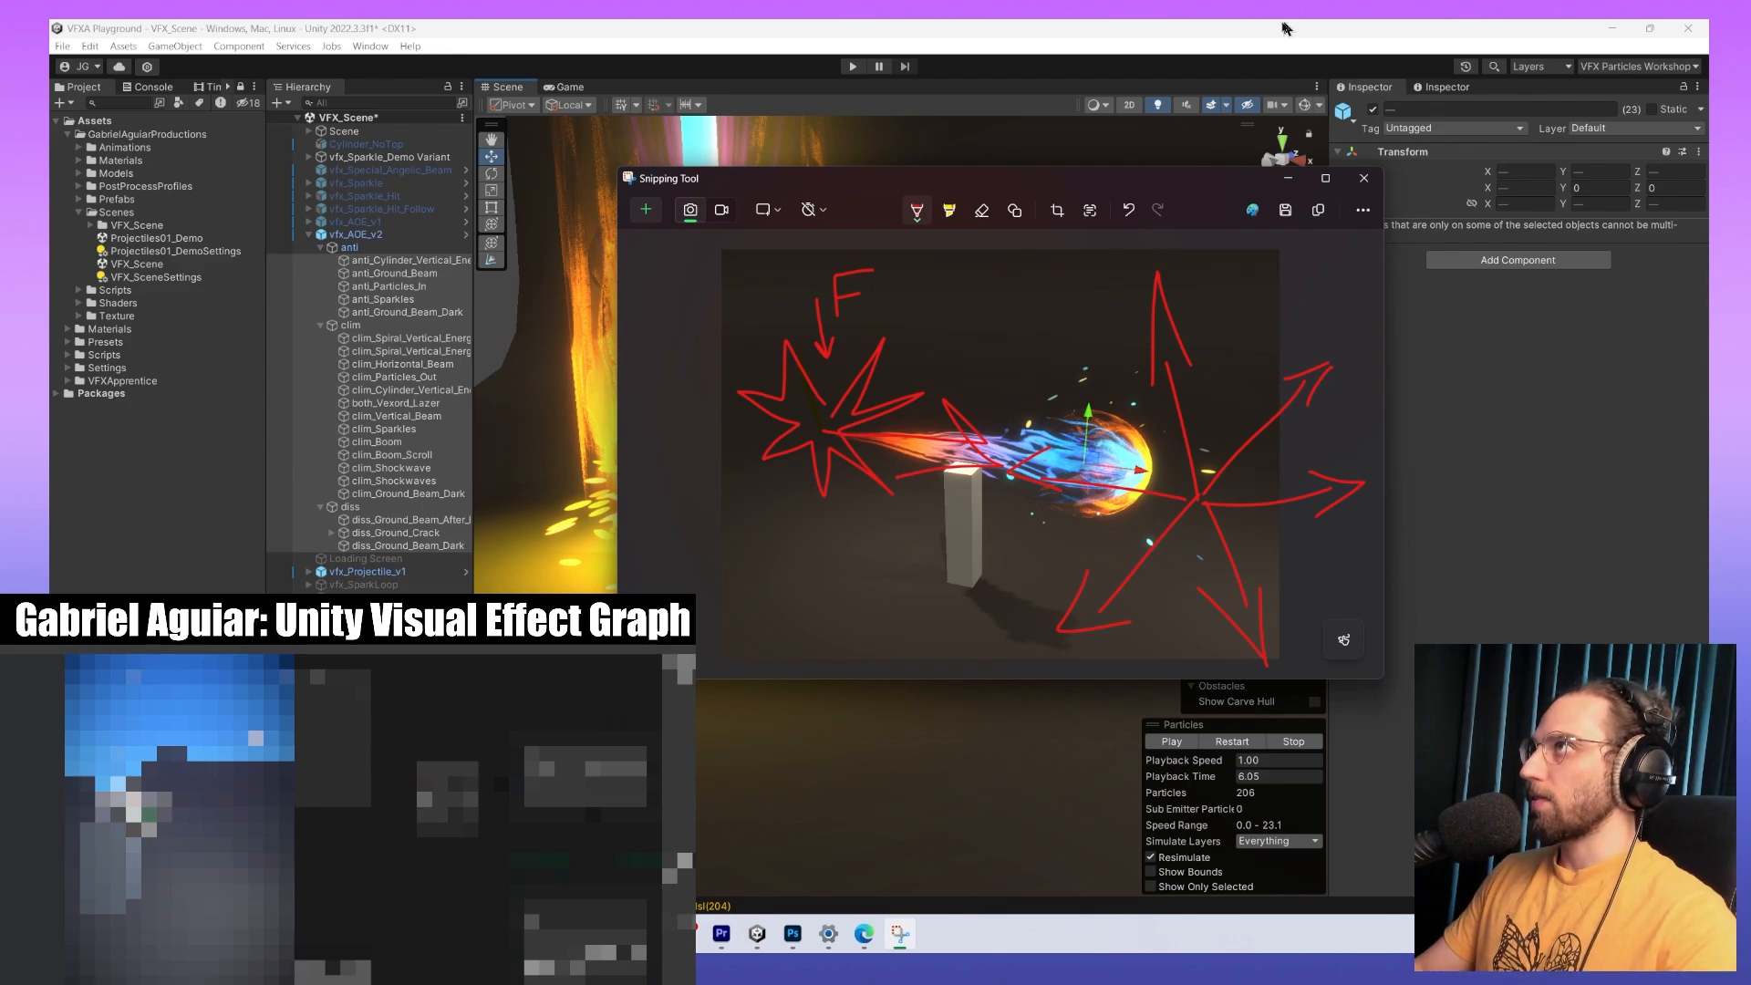
left_click_drag(1235, 189, 1246, 208)
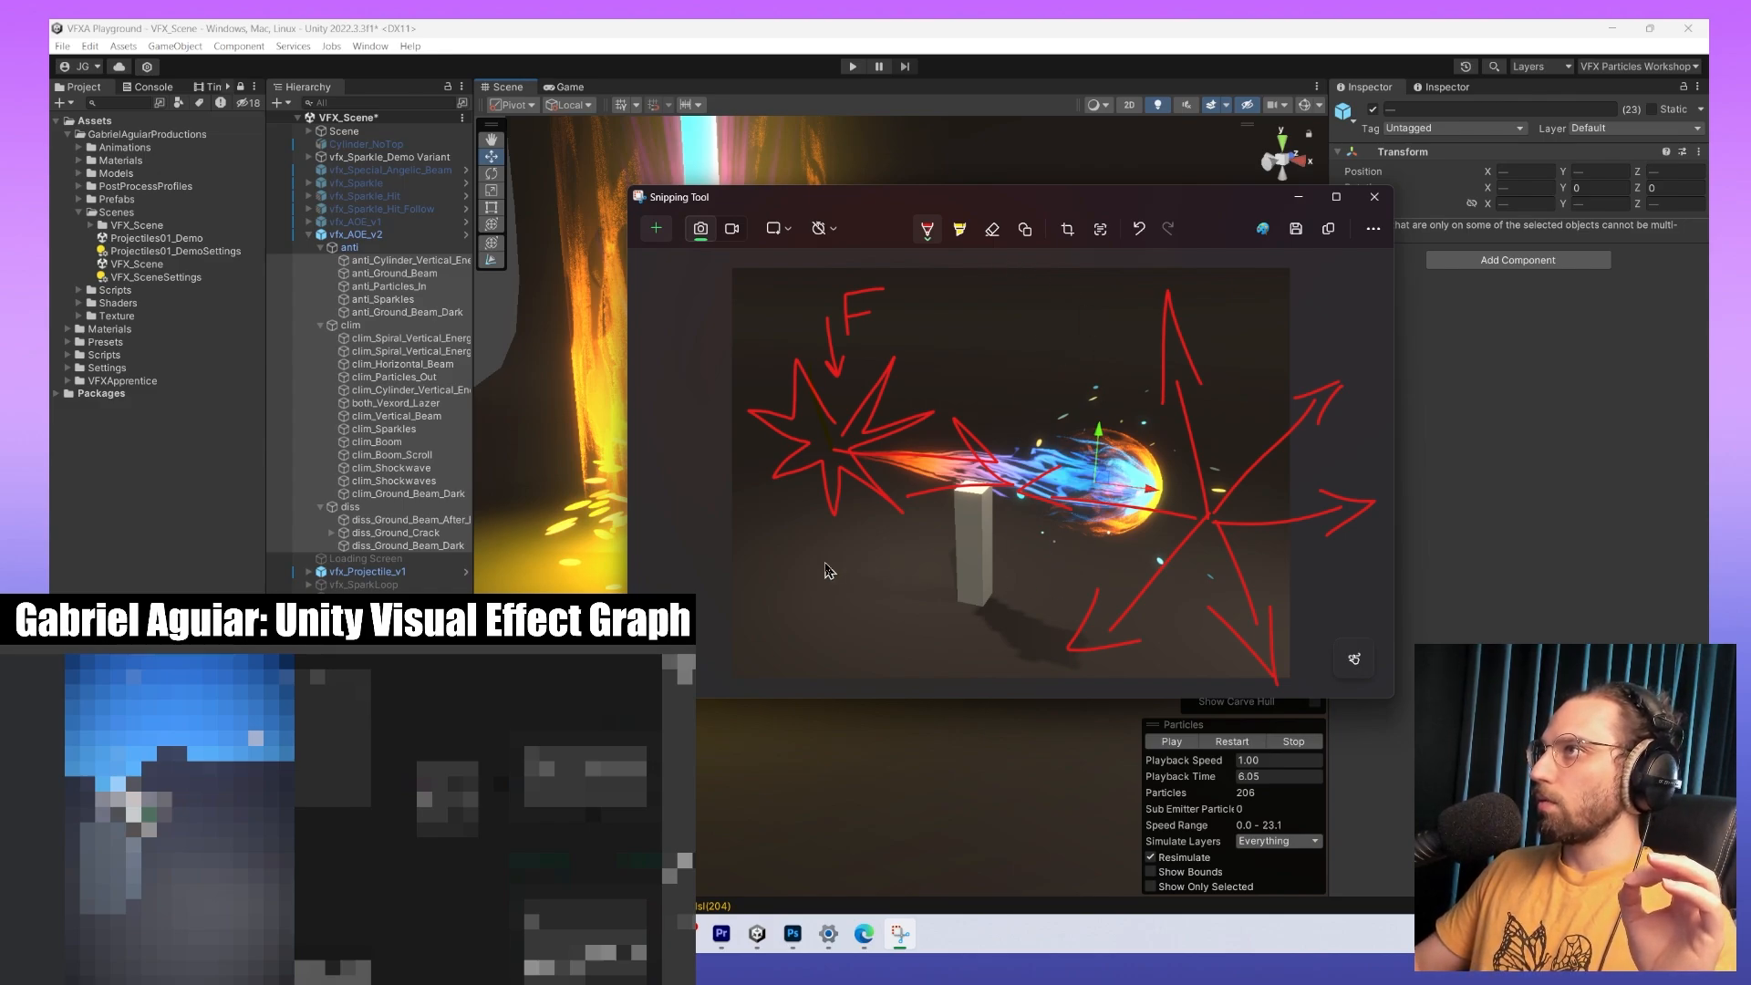
Draw a right-pointing arrow beneath the projectile in the screenshot and write "Code" under it.
mouse_move(850, 555)
left_mouse_down()
mouse_move(1101, 556)
mouse_move(1067, 534)
mouse_move(1115, 558)
mouse_move(1047, 598)
mouse_move(1075, 537)
mouse_move(1083, 580)
left_mouse_up()
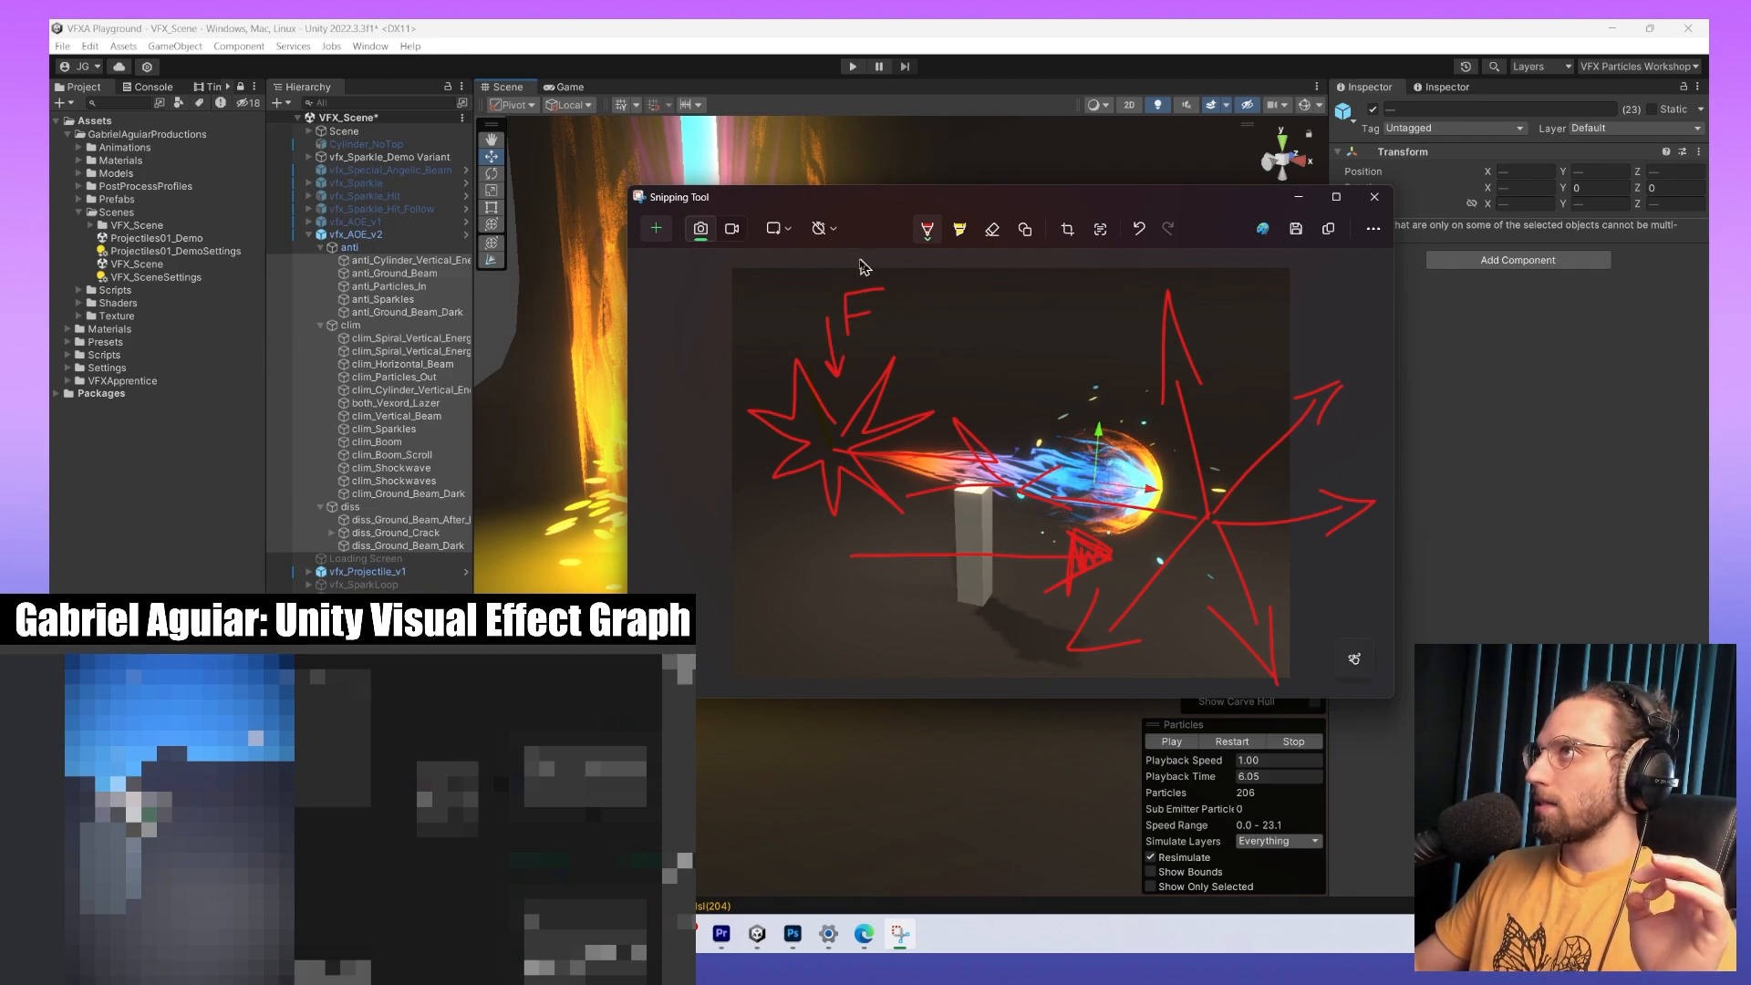
mouse_move(861, 269)
left_mouse_down()
mouse_move(862, 388)
mouse_move(898, 283)
mouse_move(834, 305)
left_mouse_up()
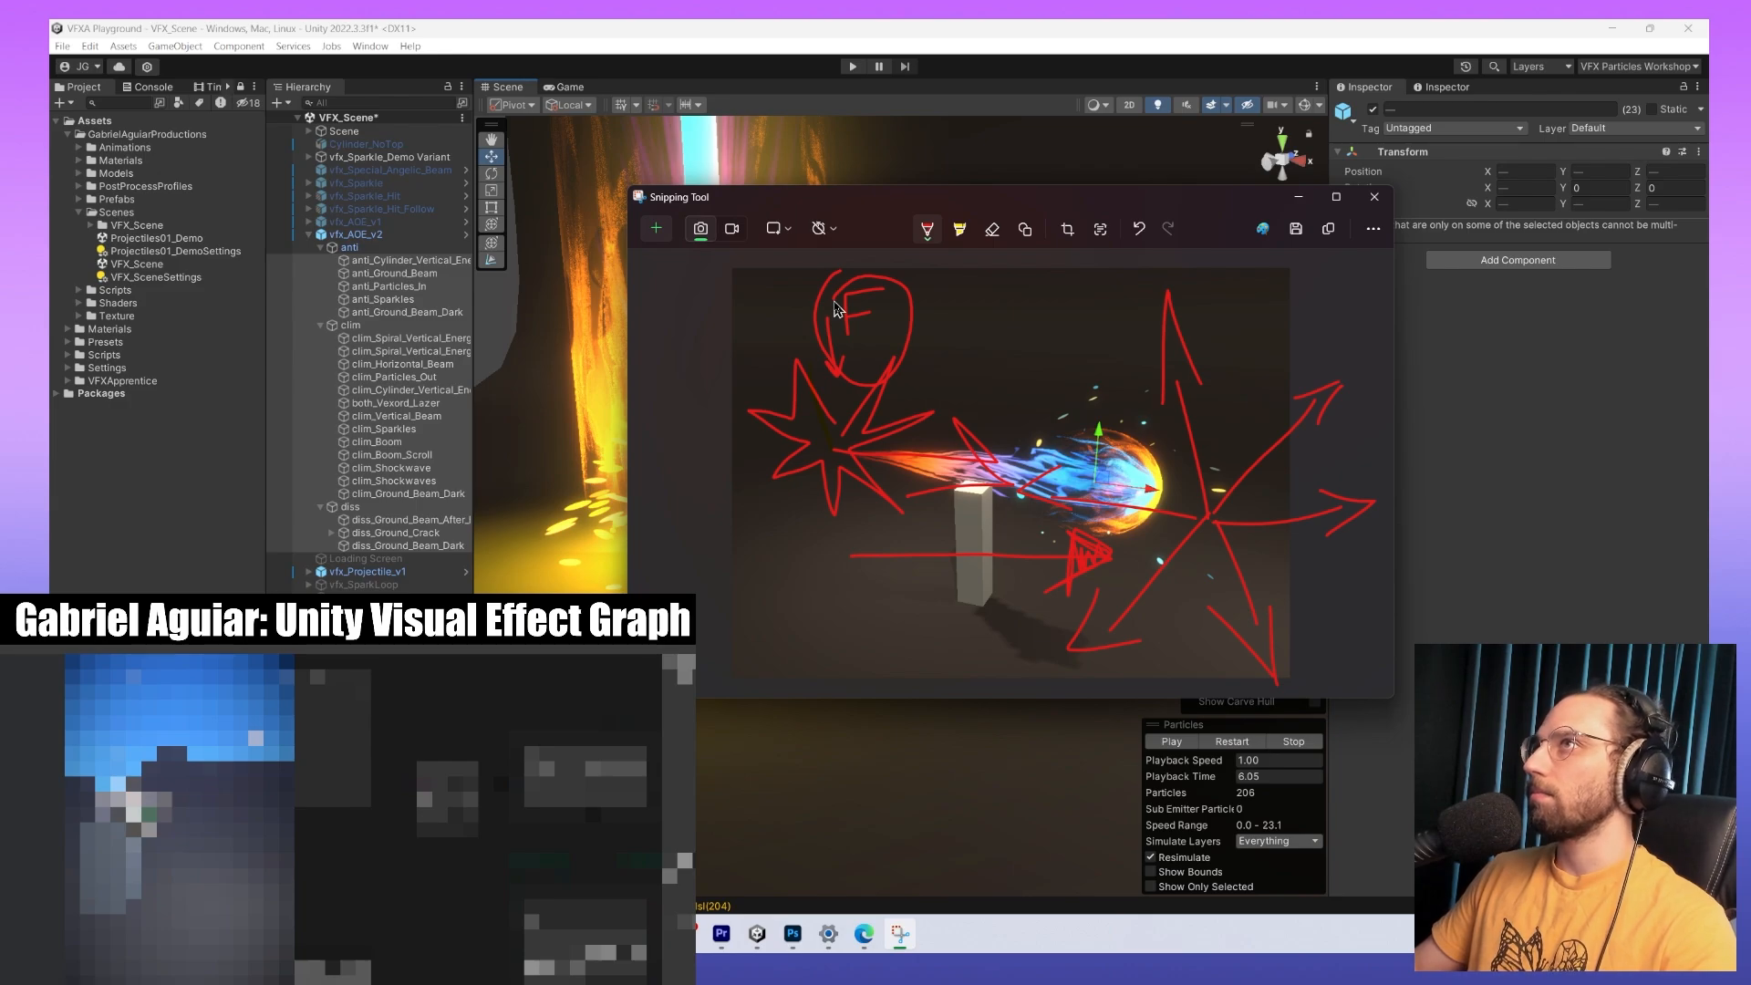
key("ctrl+z")
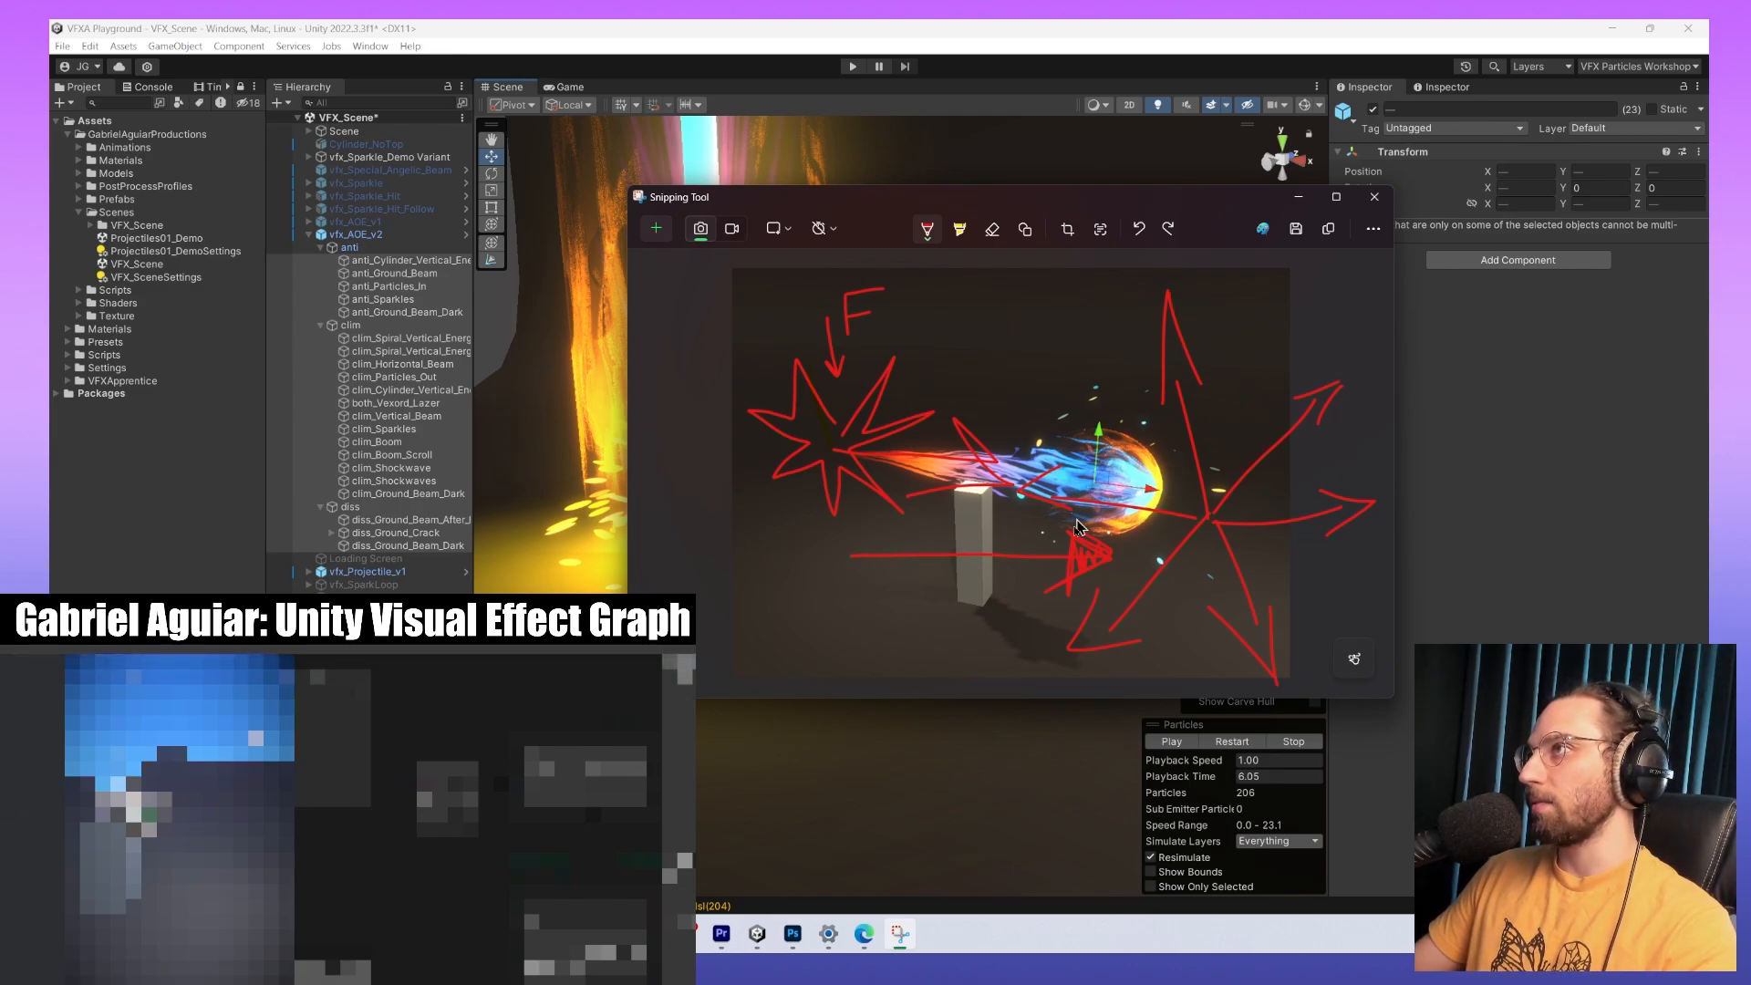
mouse_move(879, 604)
left_mouse_down()
mouse_move(868, 643)
mouse_move(899, 617)
left_mouse_up()
mouse_move(932, 621)
left_mouse_down()
mouse_move(938, 598)
mouse_move(969, 612)
left_mouse_up()
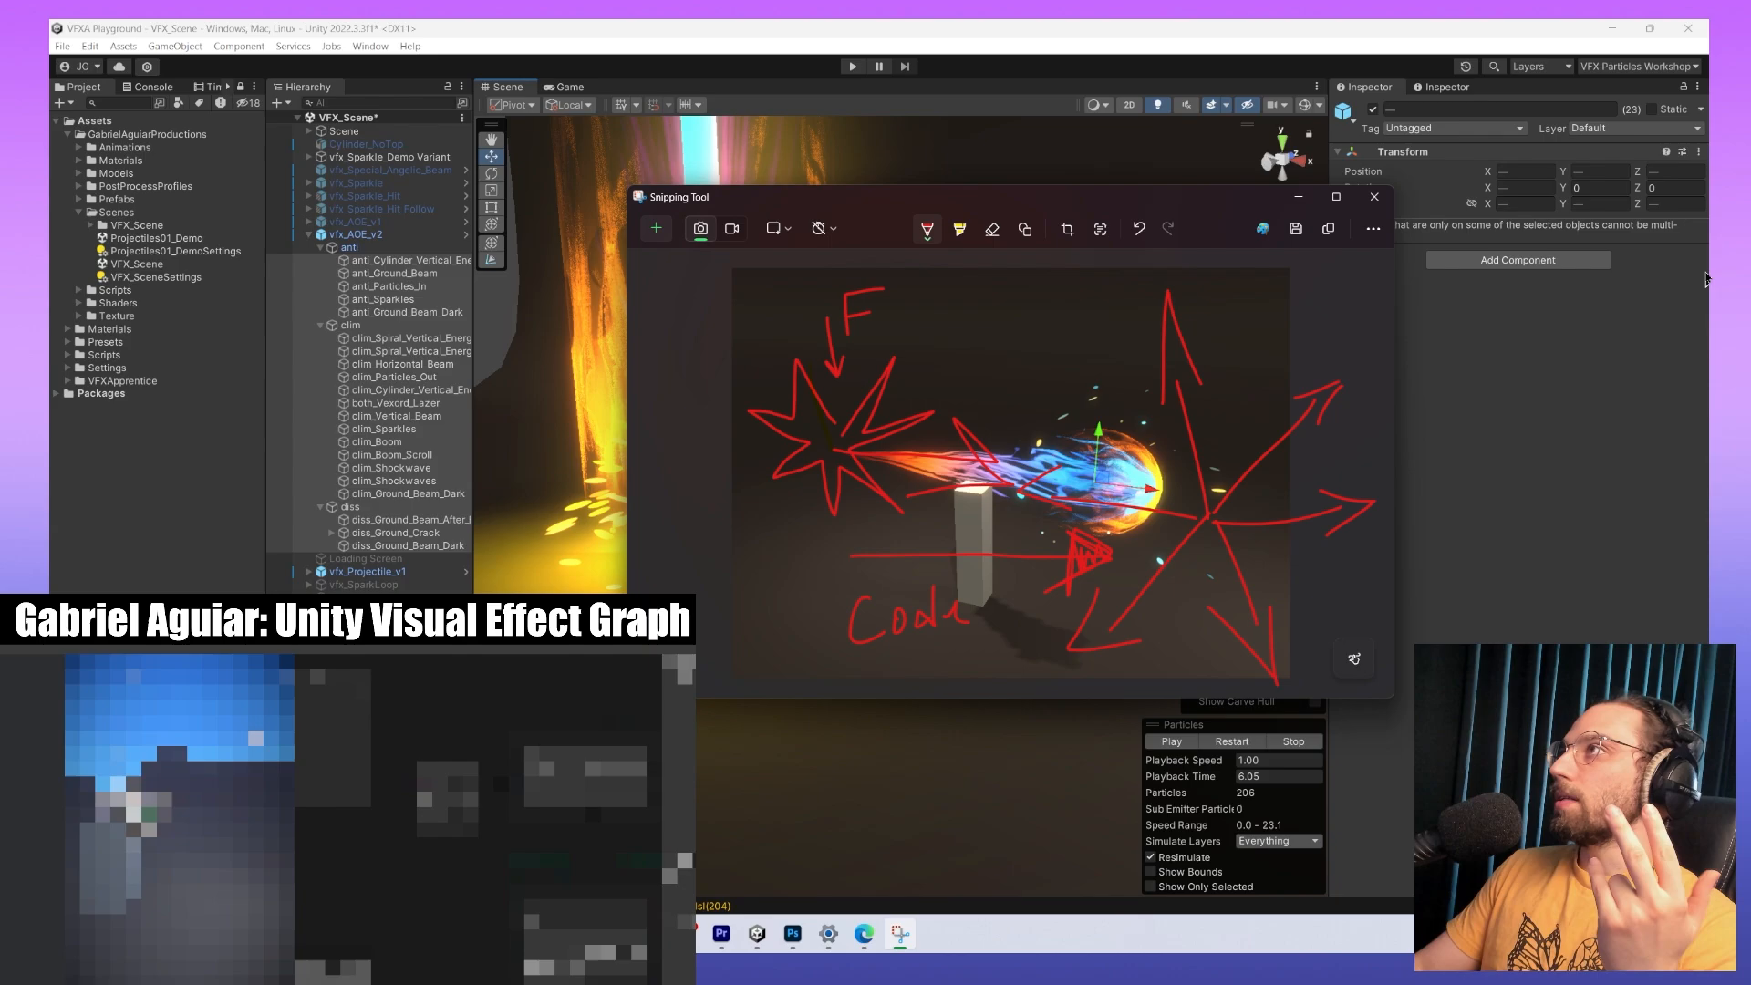
Switch back to Unity and deactivate the vfx_AOE_v2 effect.
left_click(1564, 367)
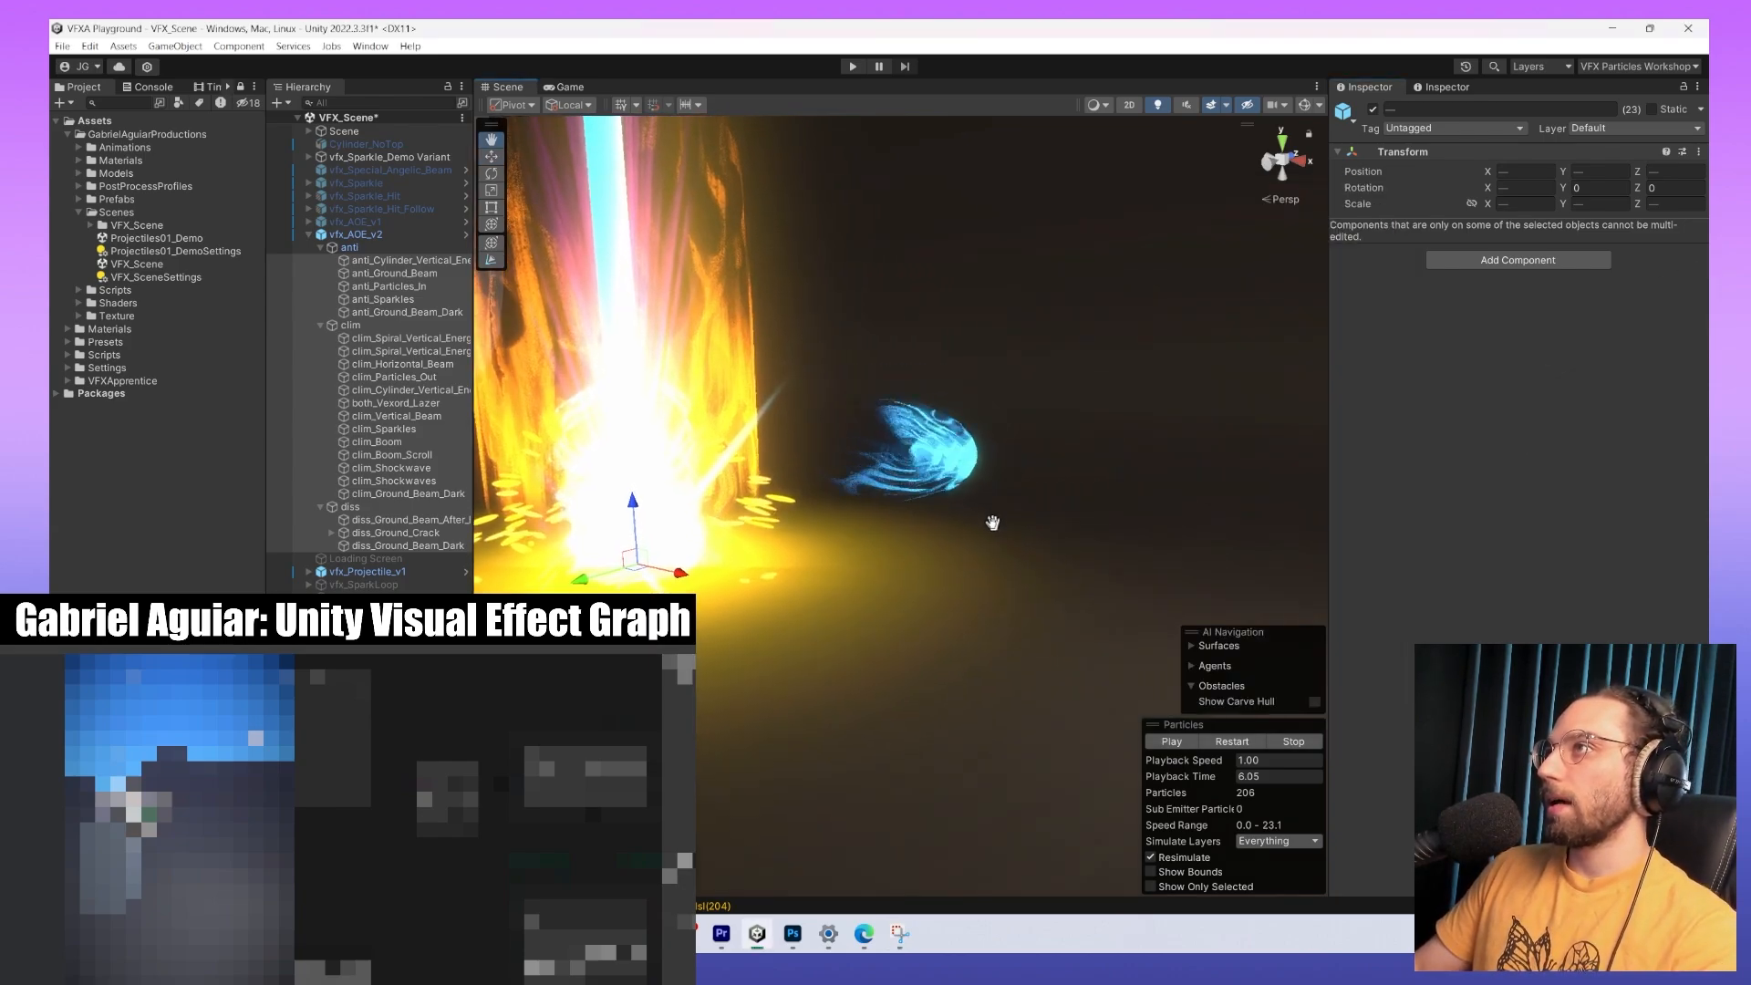
left_click(1041, 558)
left_click(1040, 558)
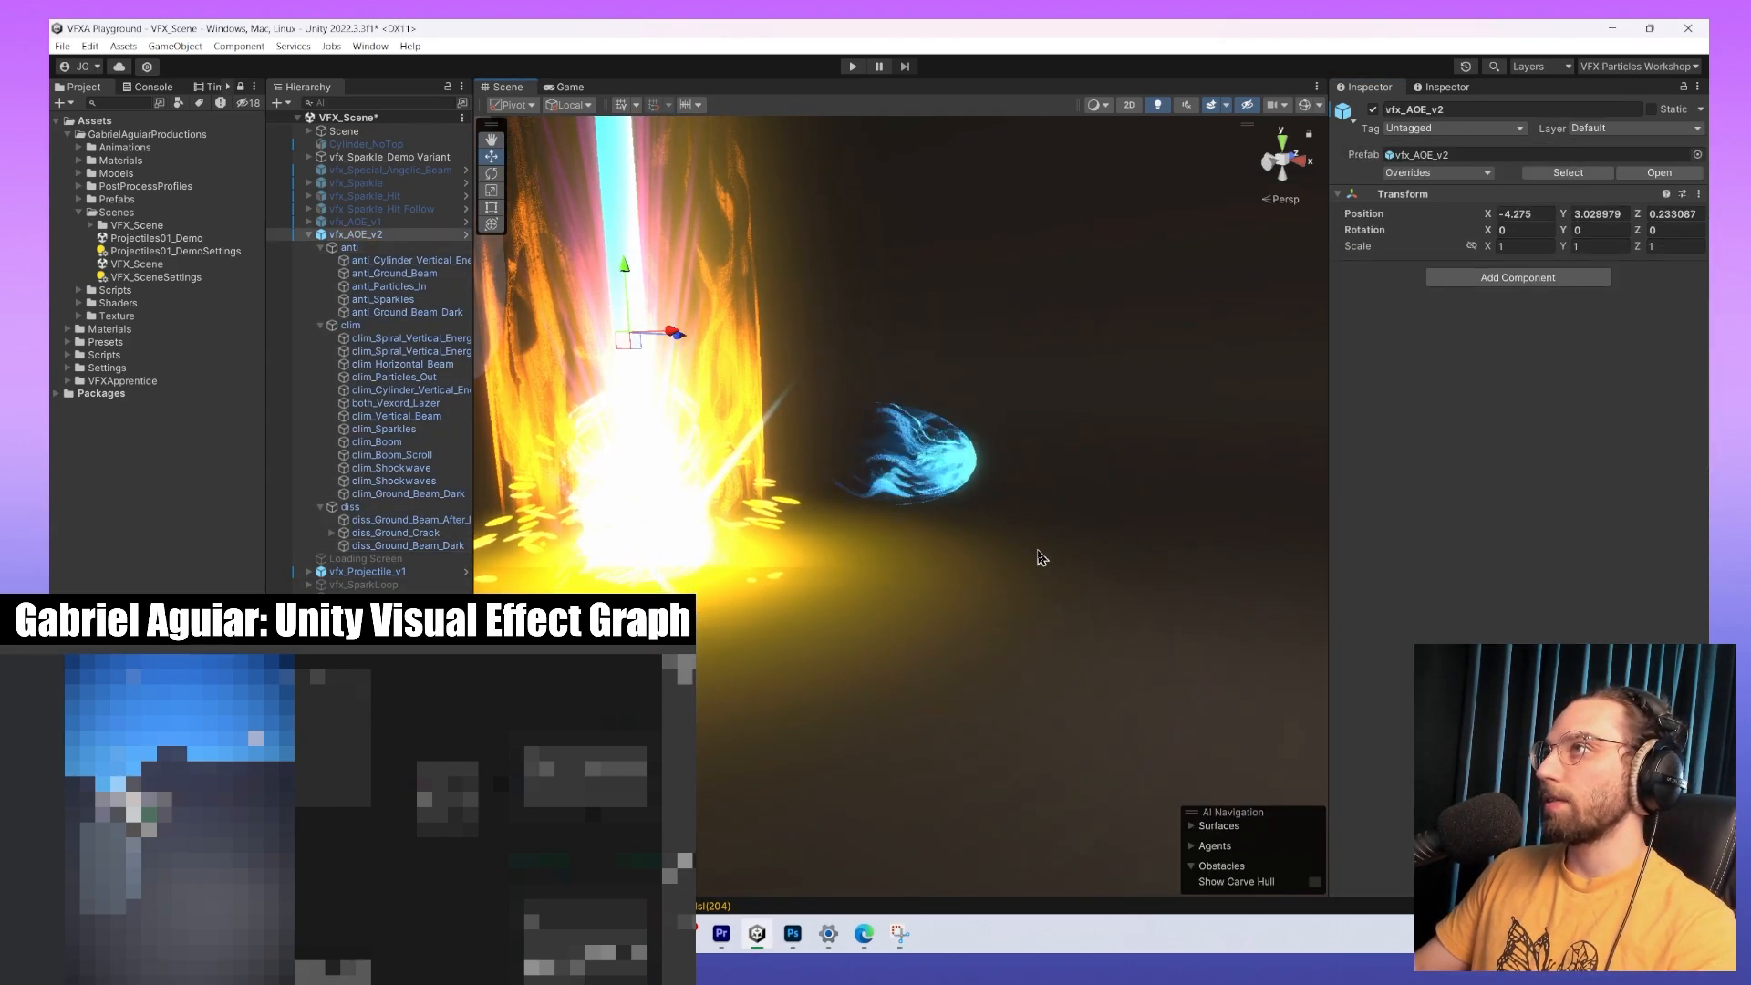
Set the Duration of the Blue_Fire particle system to 1.
left_click(1510, 291)
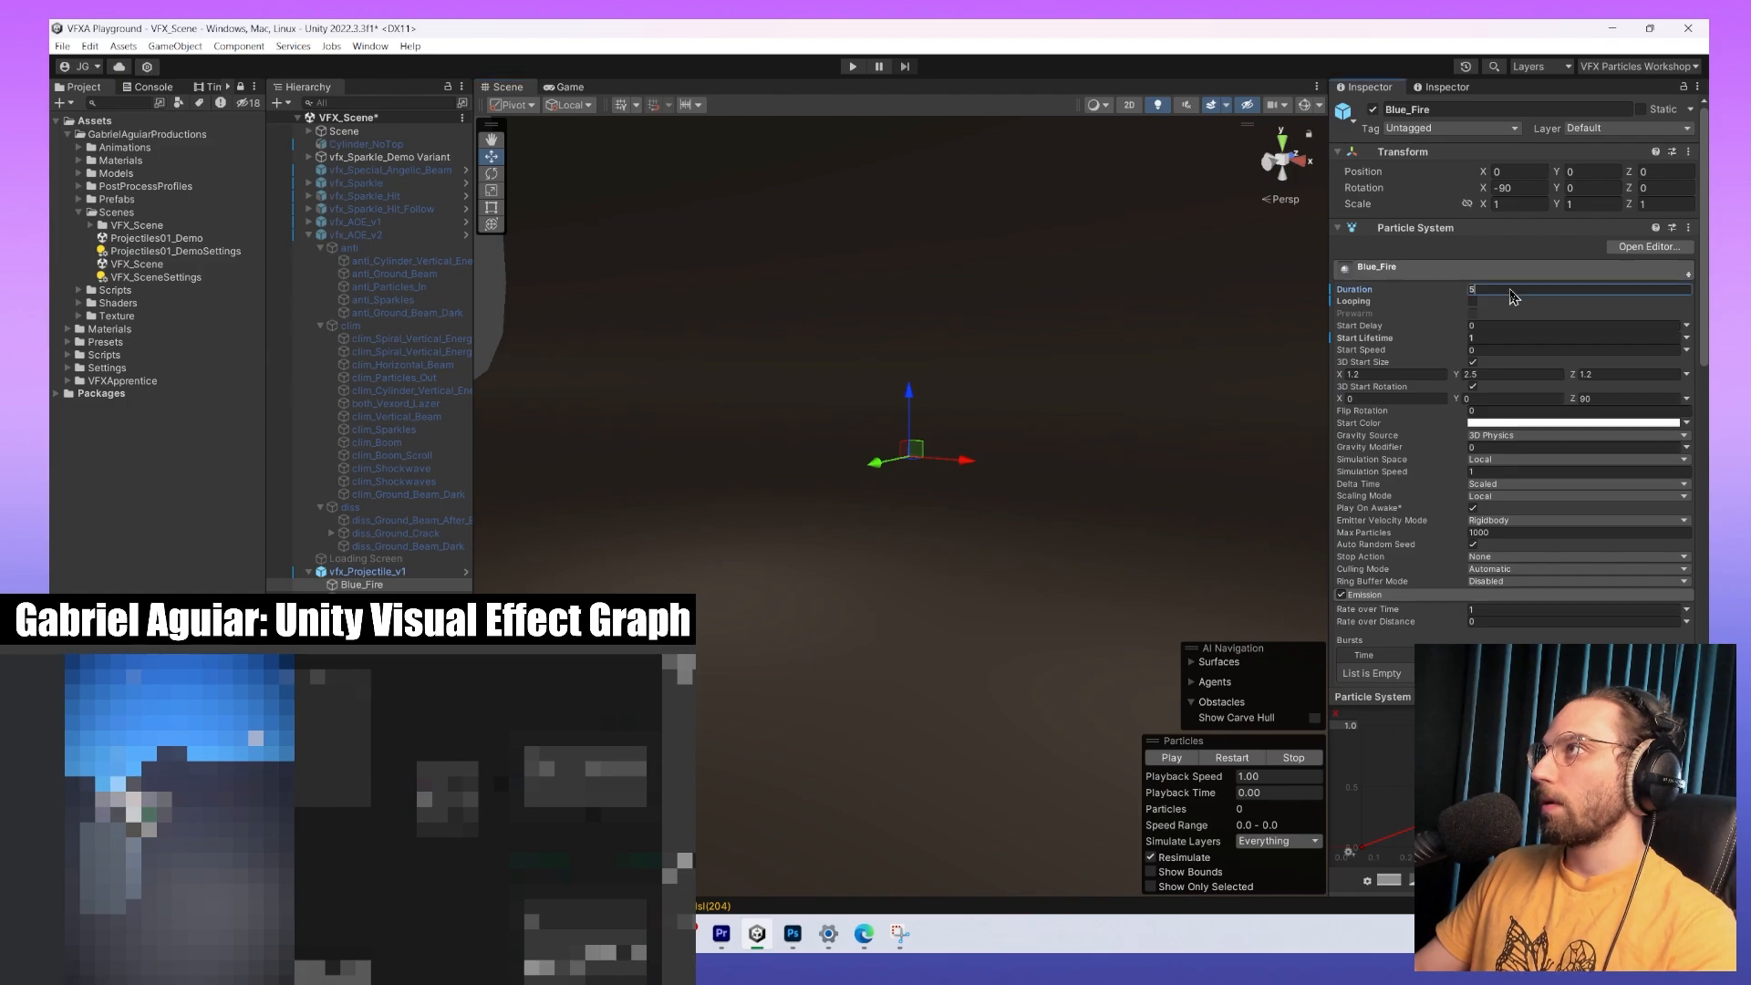
key("Return")
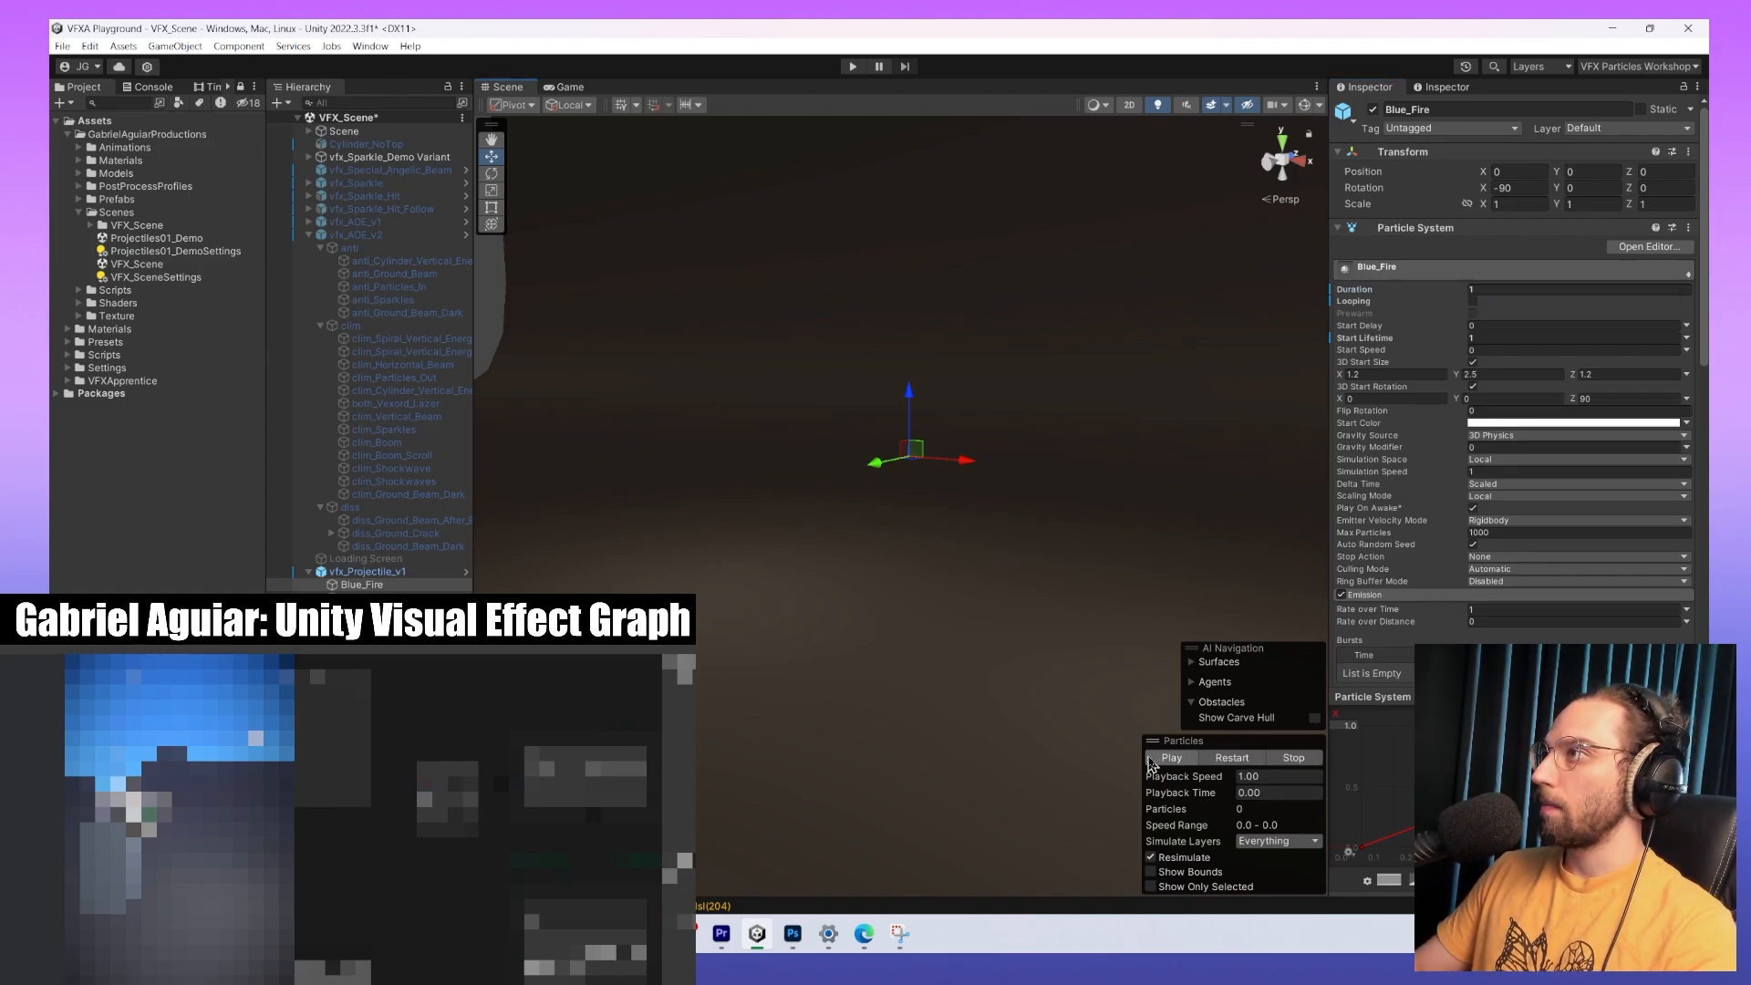
Activate the remaining child effects listed below Blue_Fire and select the vfx_Projectile_v1 parent.
scroll(1459, 383, "down", 10)
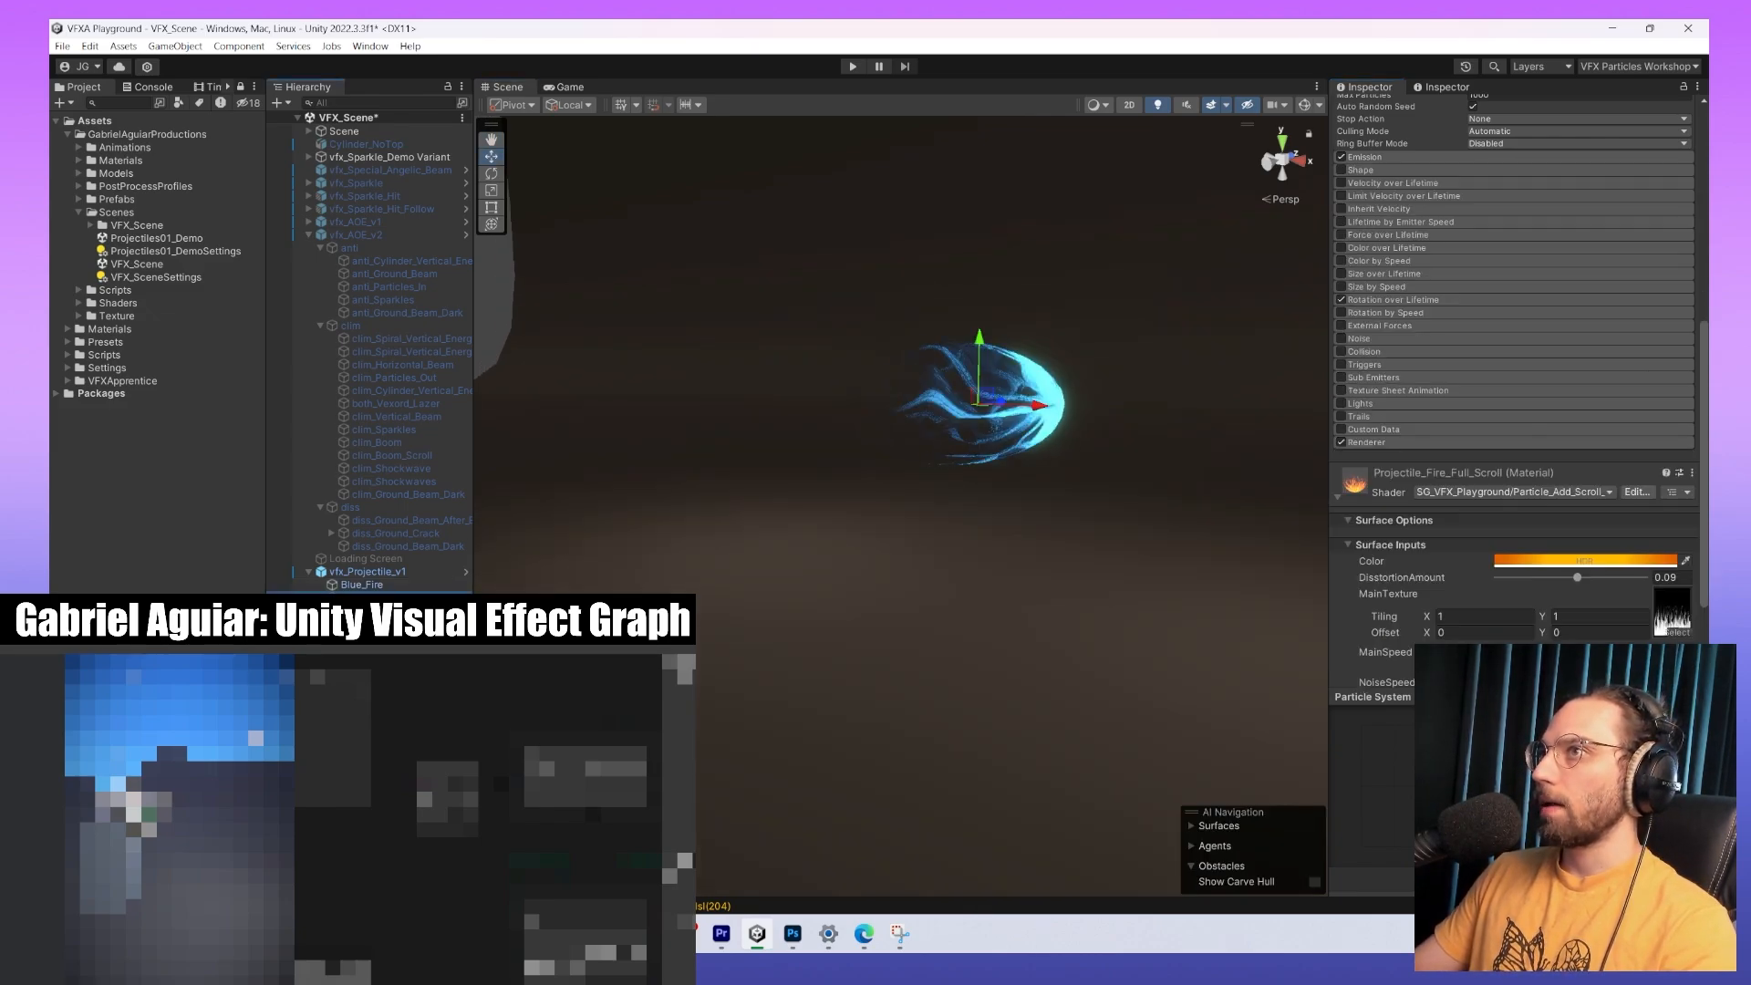
left_click(365, 597)
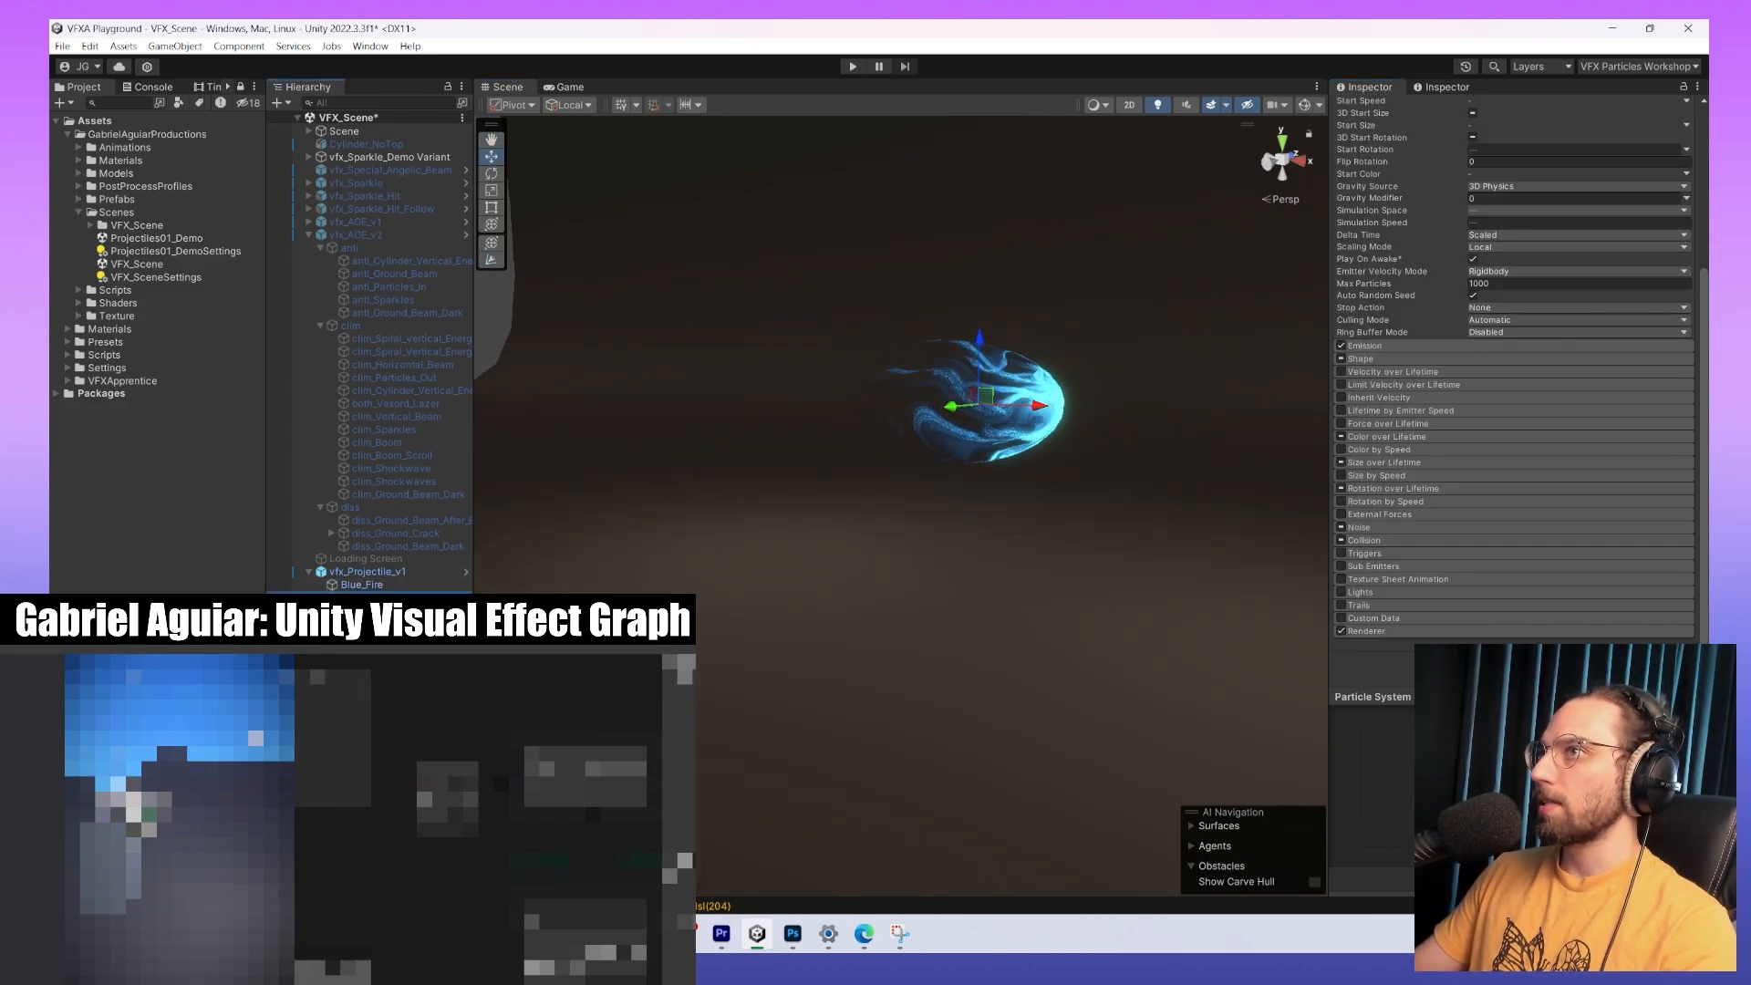
left_click(364, 623, "shift")
left_click(1373, 111)
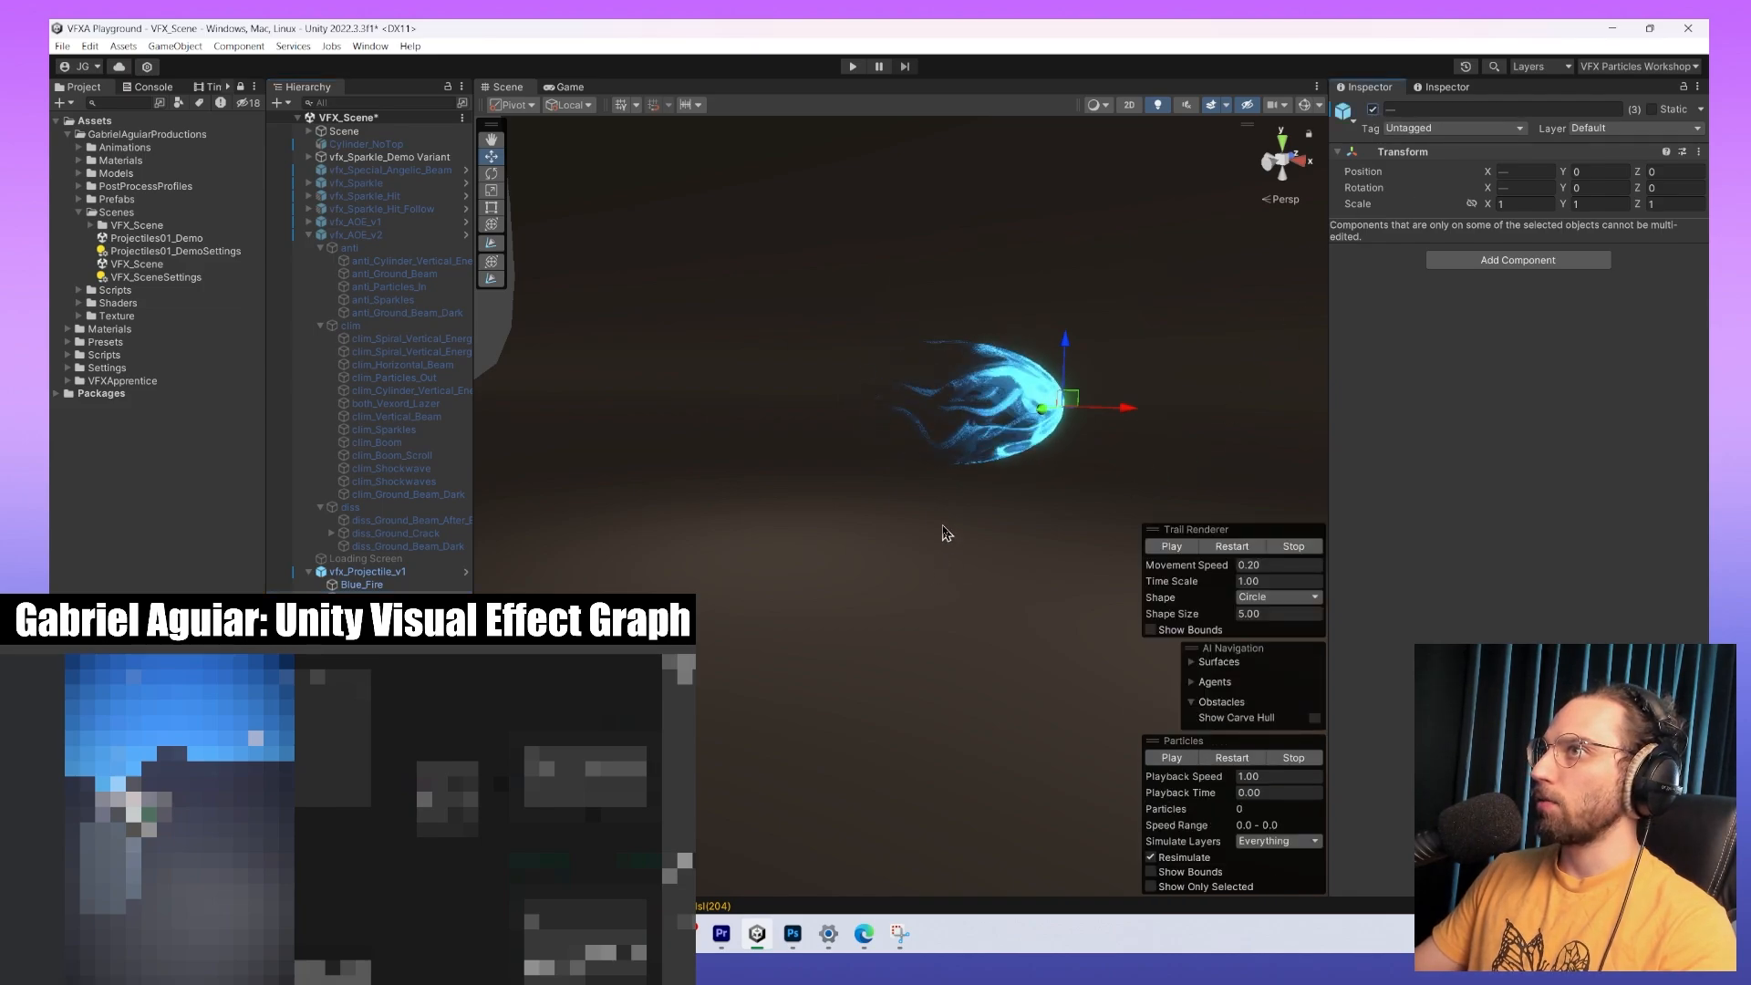
left_click_drag(945, 533, 986, 678, "alt")
left_click(368, 572)
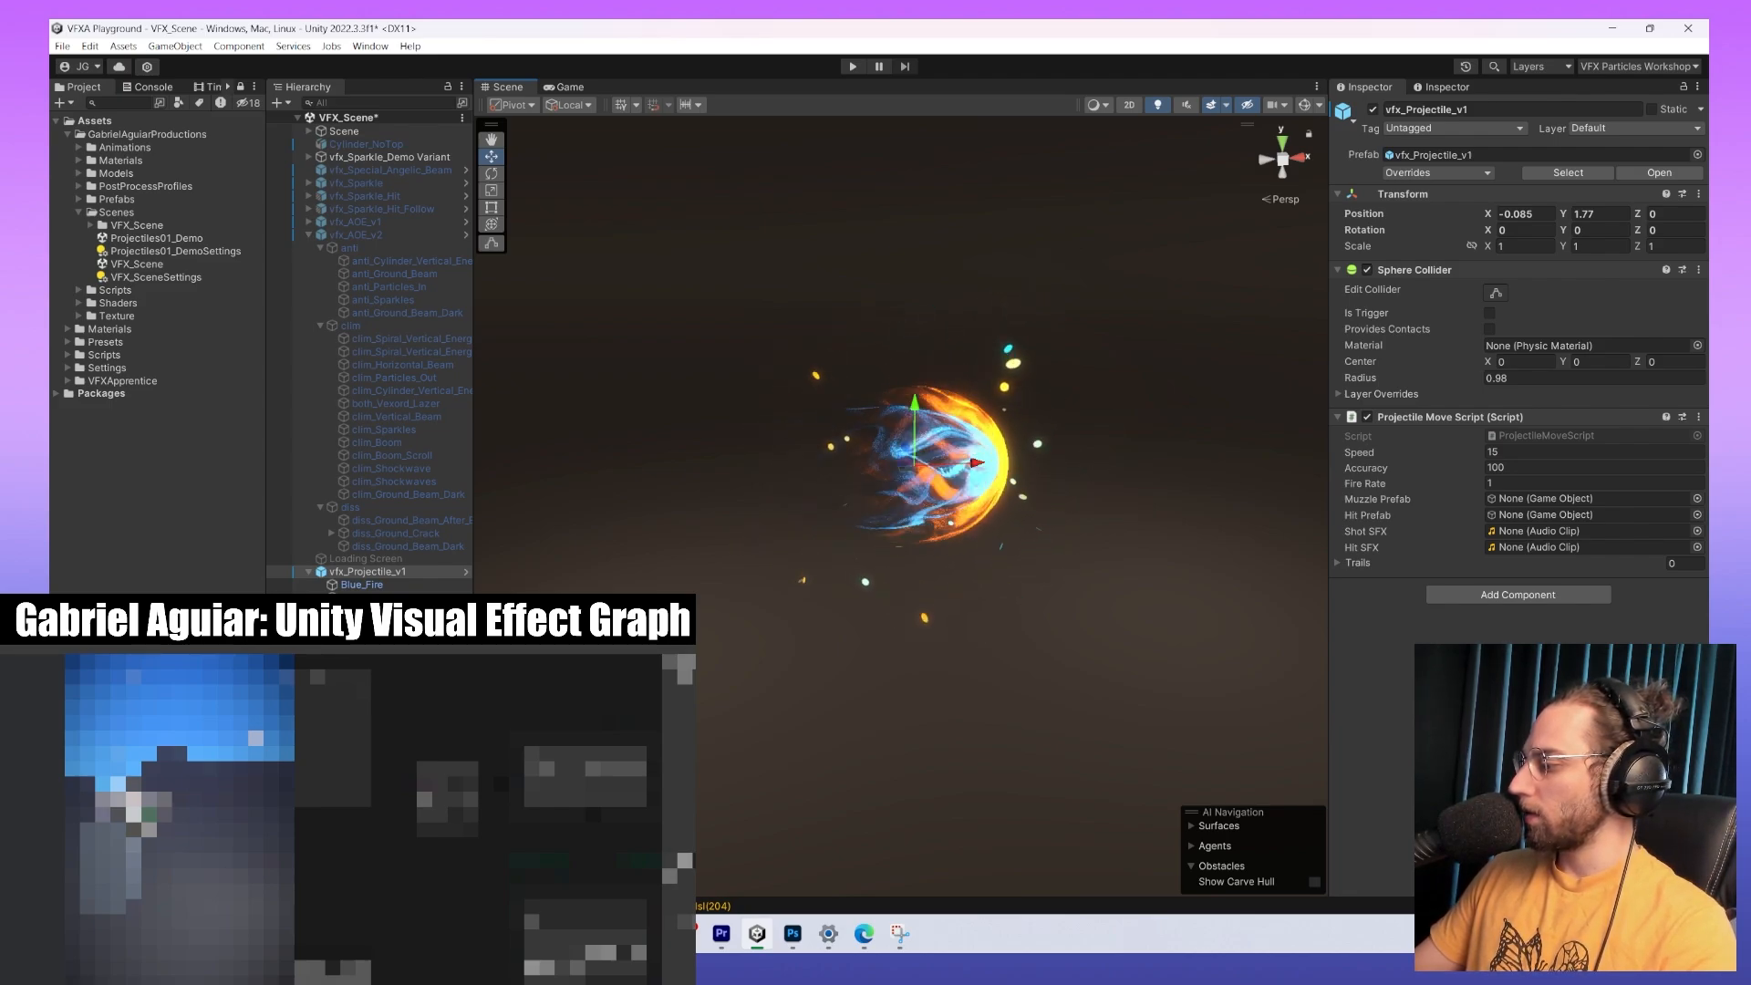
Create an empty object named ShowcaseProjectile in the scene and parent vfx_Projectile_v1 to it.
right_click(378, 234)
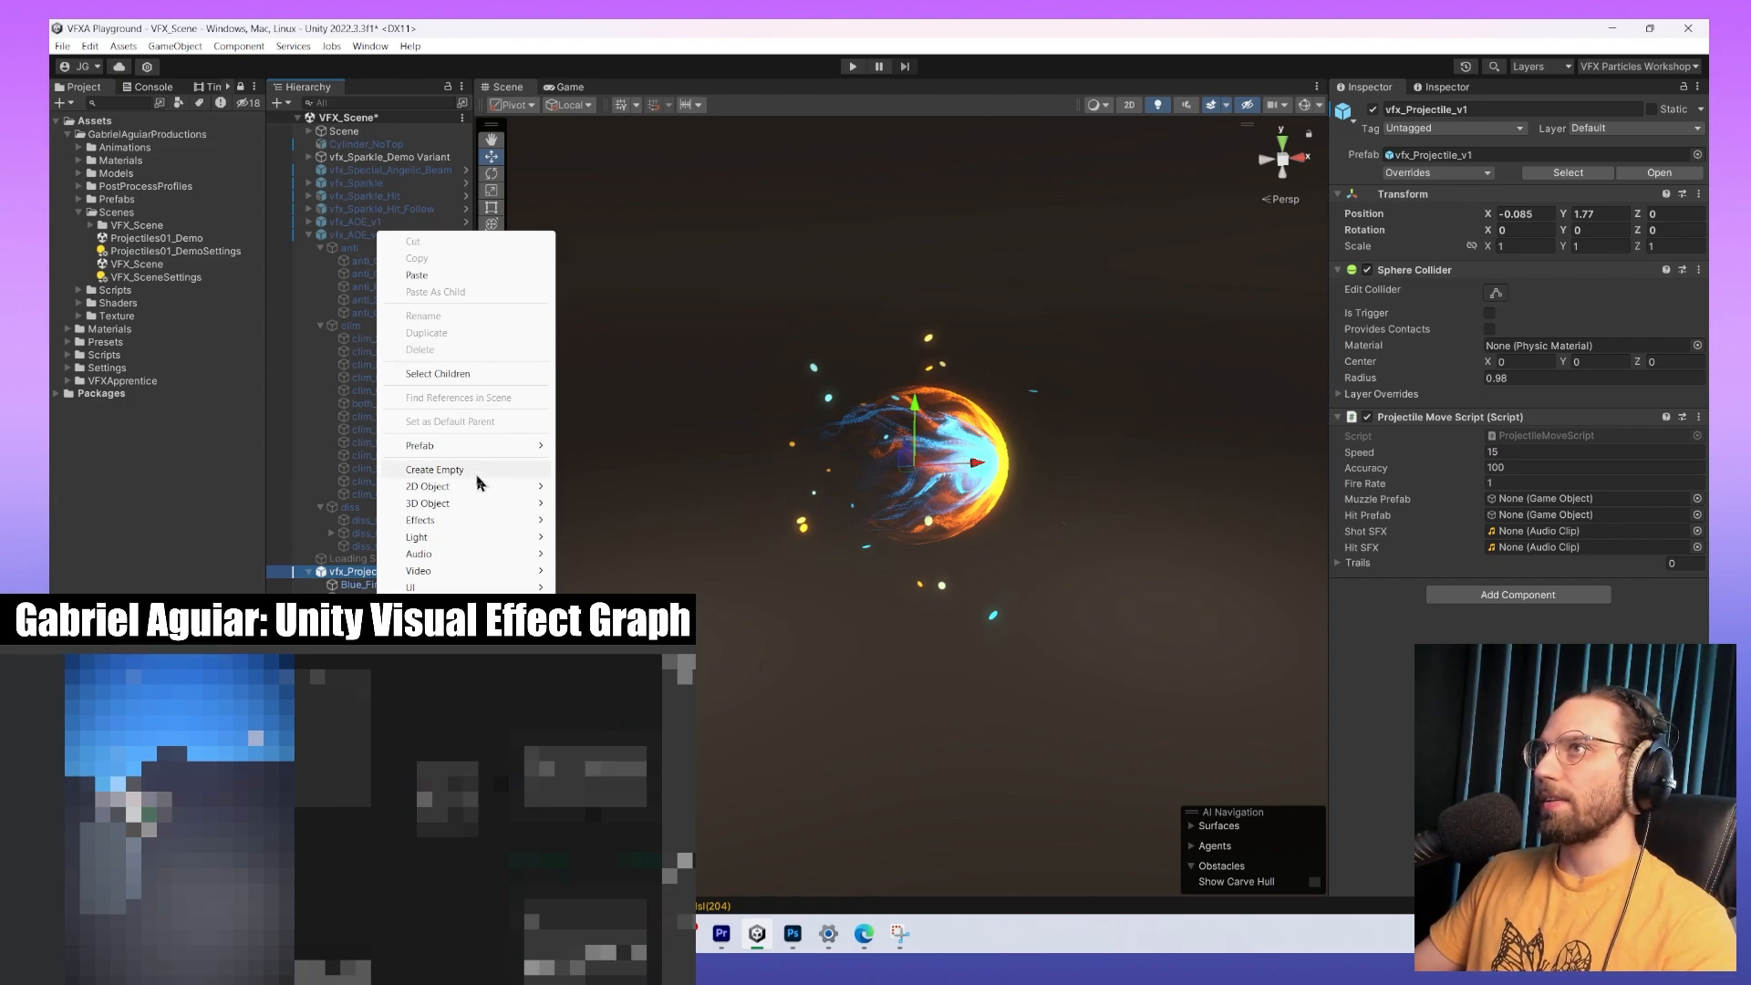
left_click(435, 469)
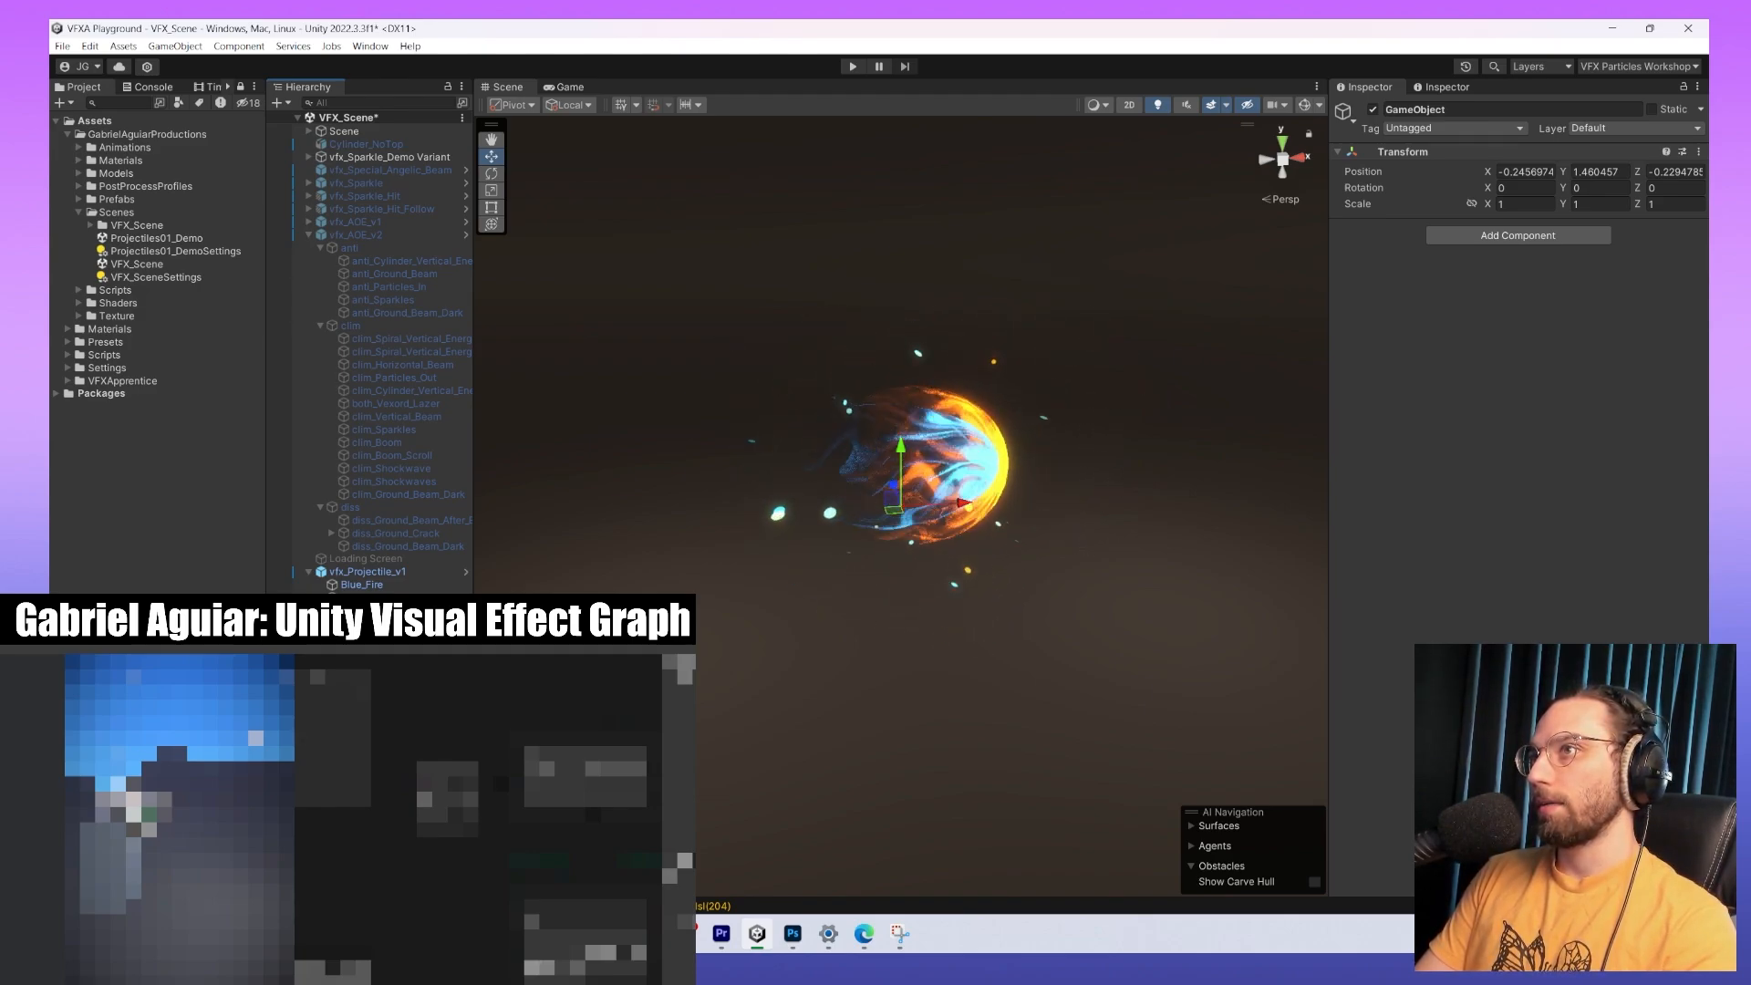
type("ShowcaseProjectile")
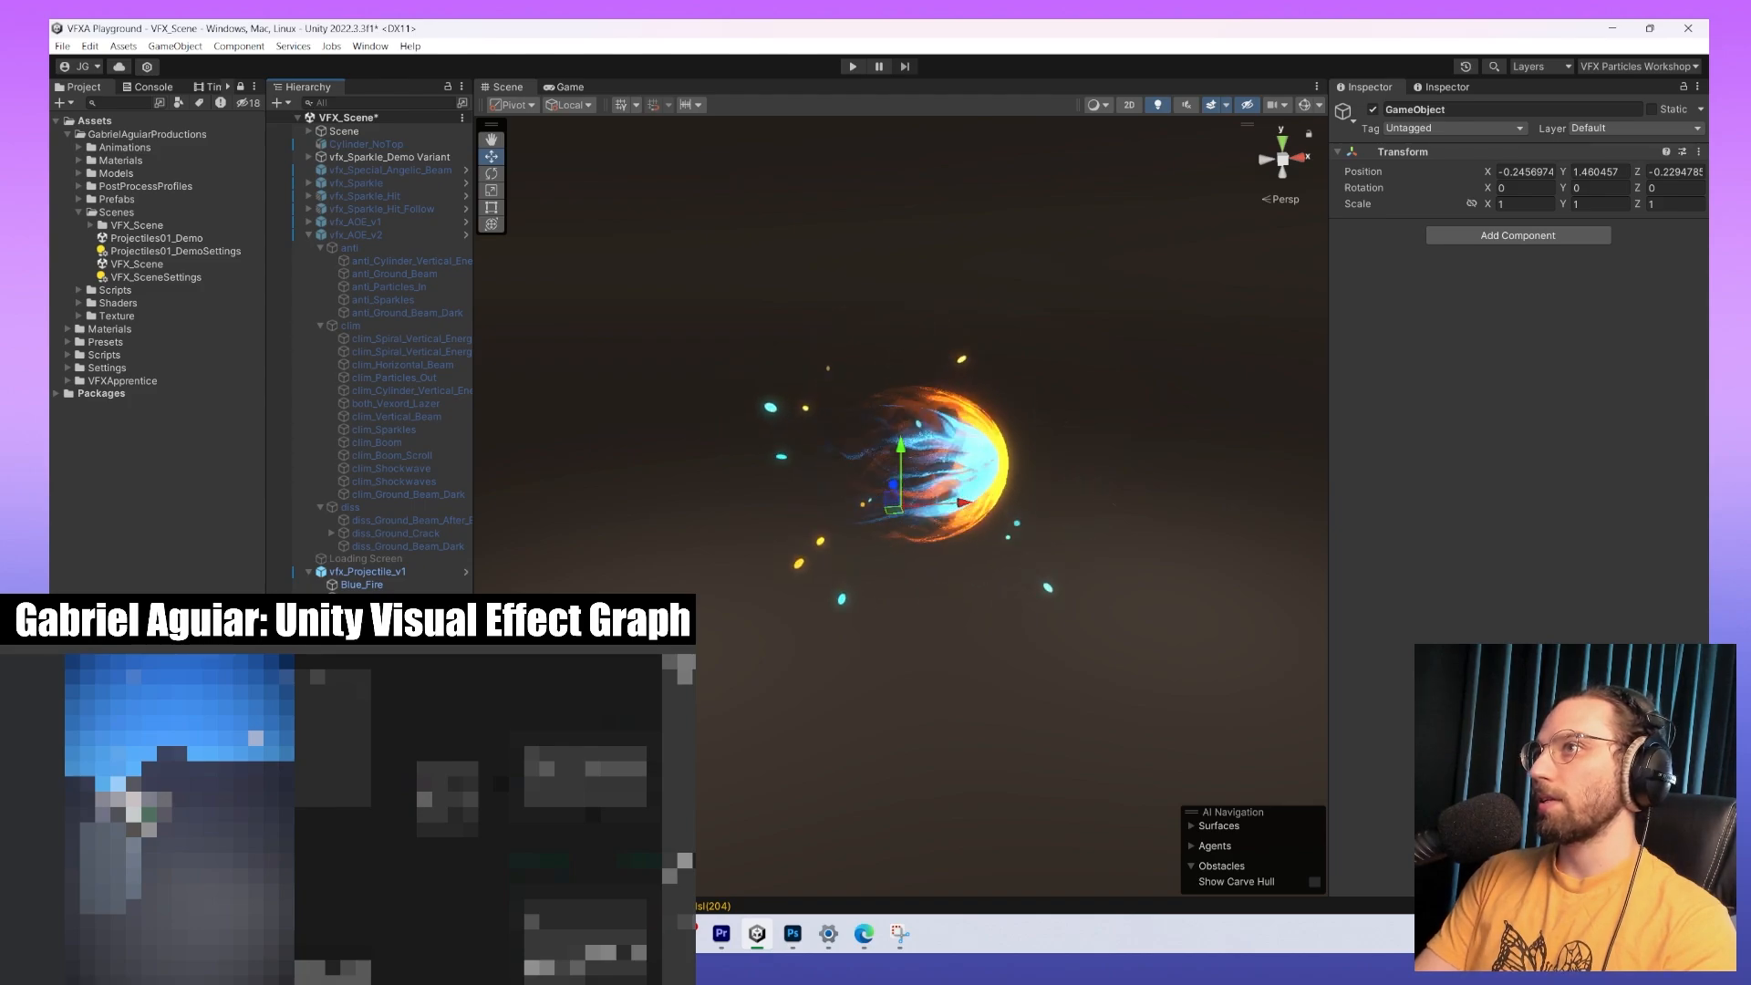
key("Return")
left_click_drag(374, 572, 393, 663)
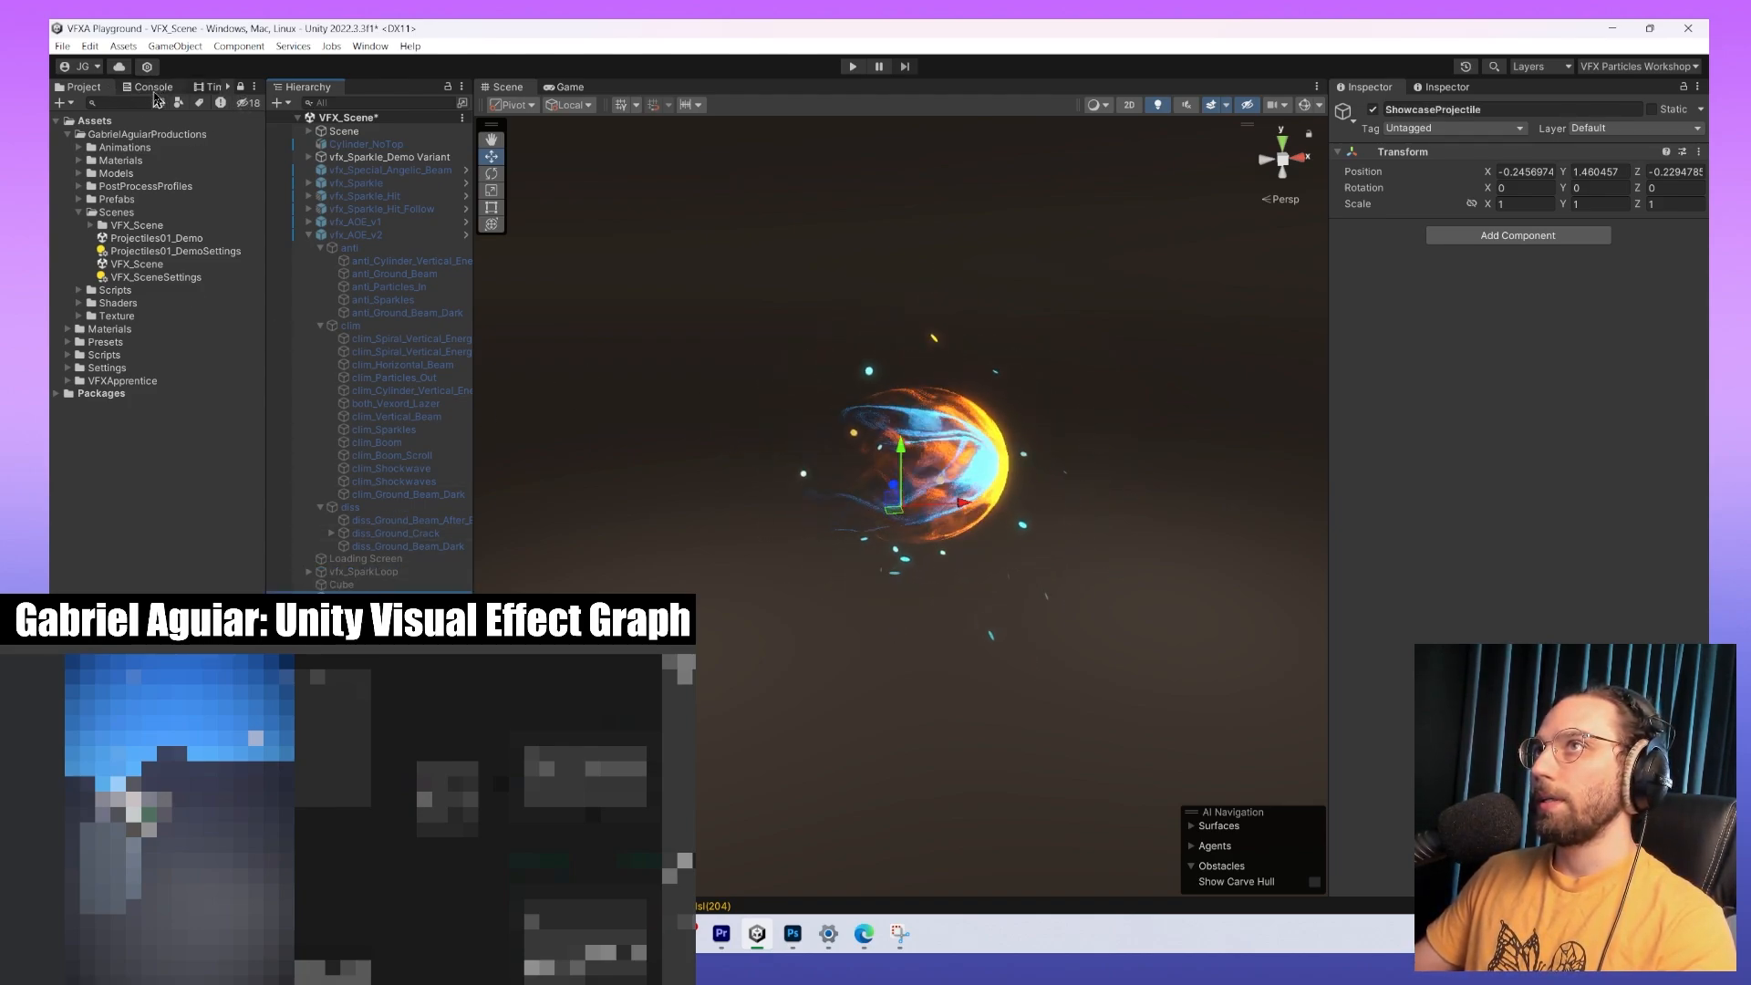
Dock the Timeline below the Scene view and start a new timeline for ShowcaseProjectile, opening the GabrielAguiarProductions folder as its location.
left_click_drag(209, 87, 891, 794)
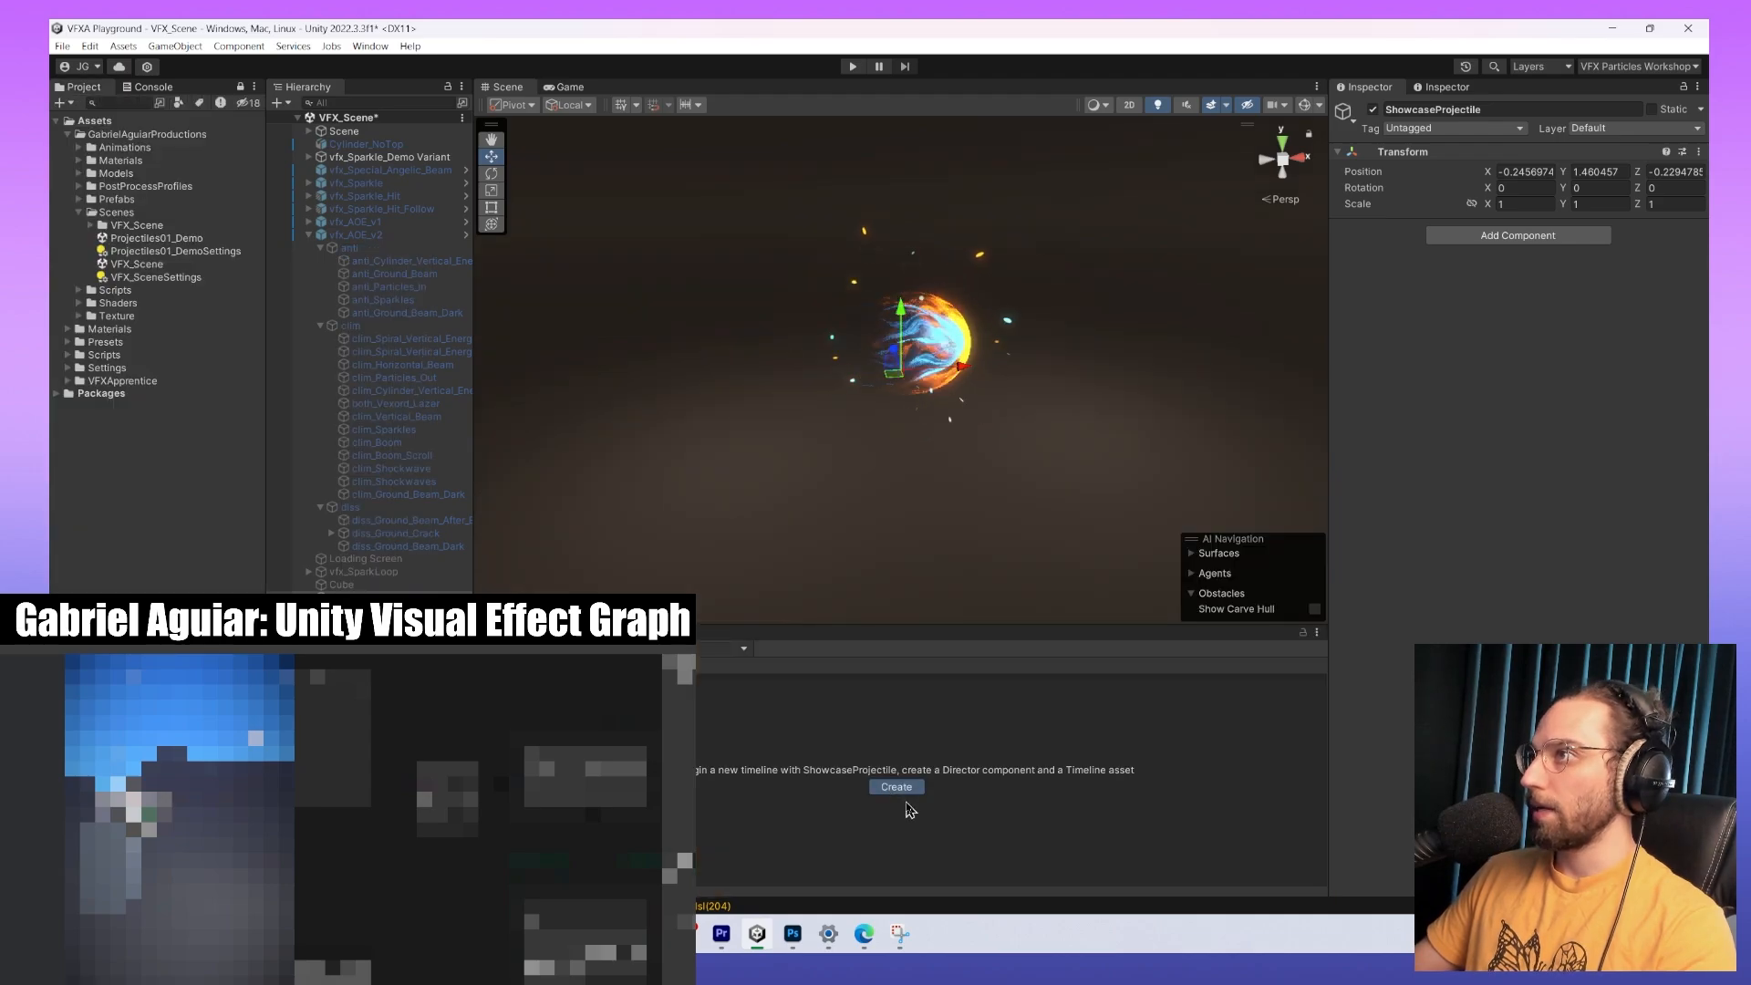
left_click(897, 786)
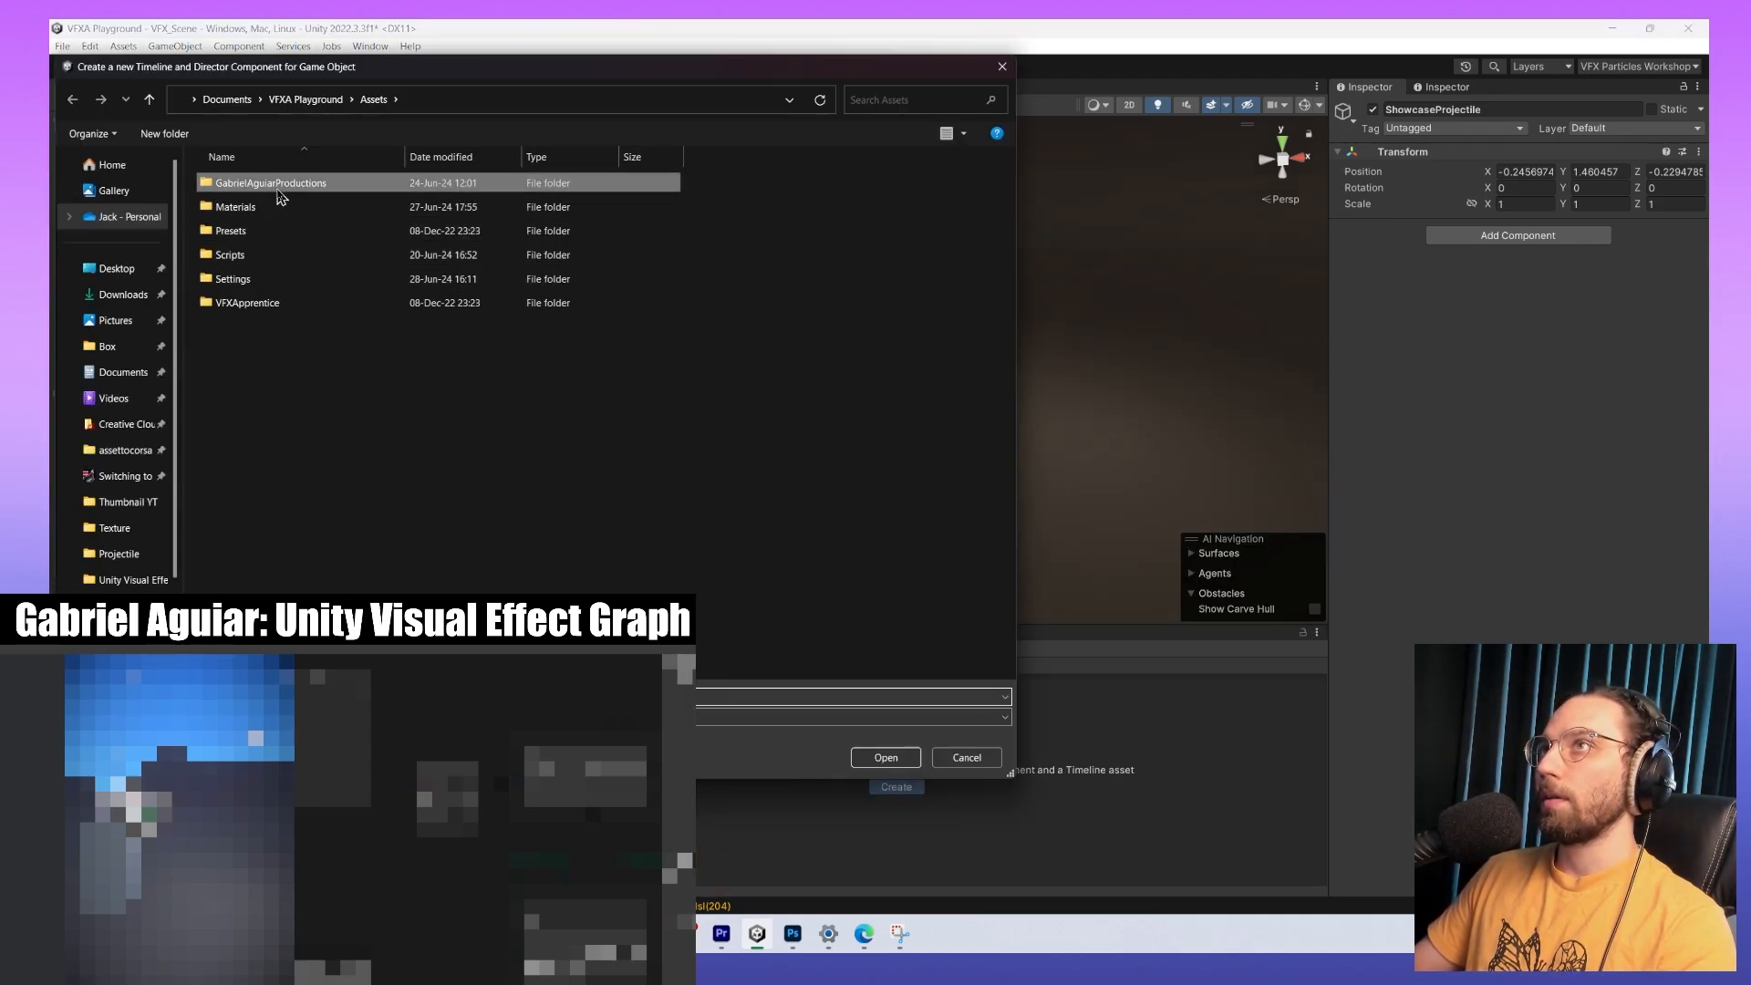
double_click(284, 185)
Try to add a folder named Animations inside GabrielAguiarProductions.
key("ctrl+shift+n")
type("Anima")
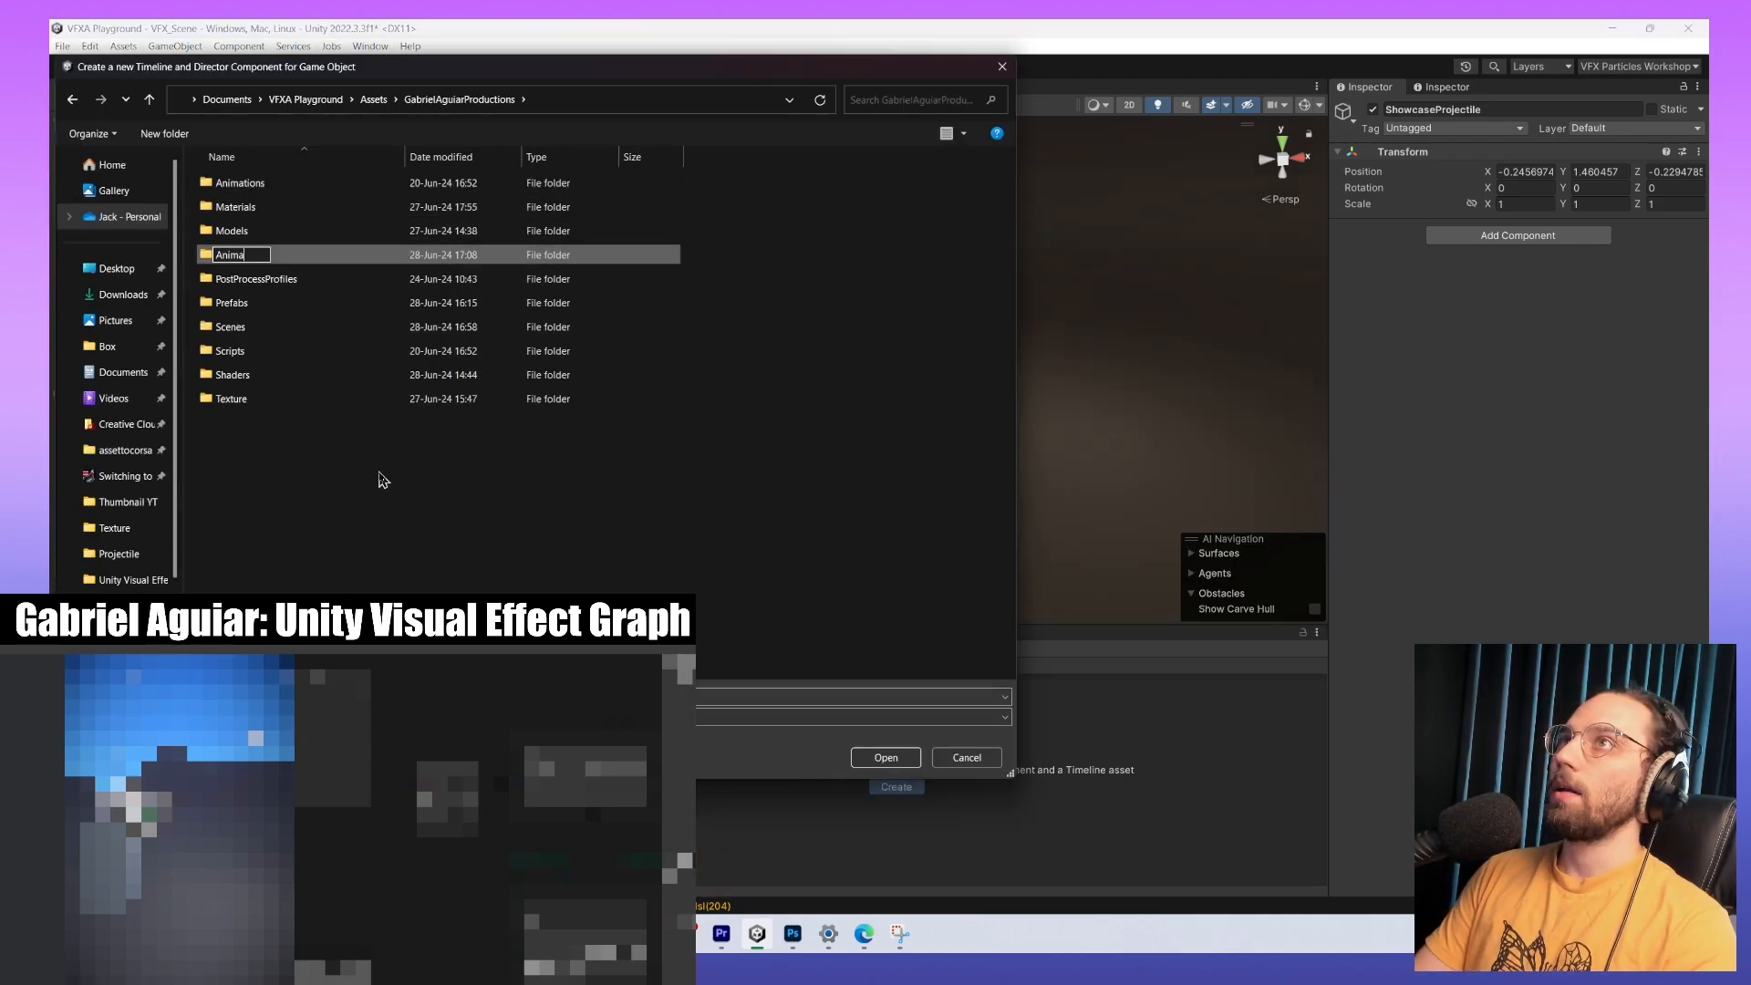
type("tions")
key("Return")
key("Return")
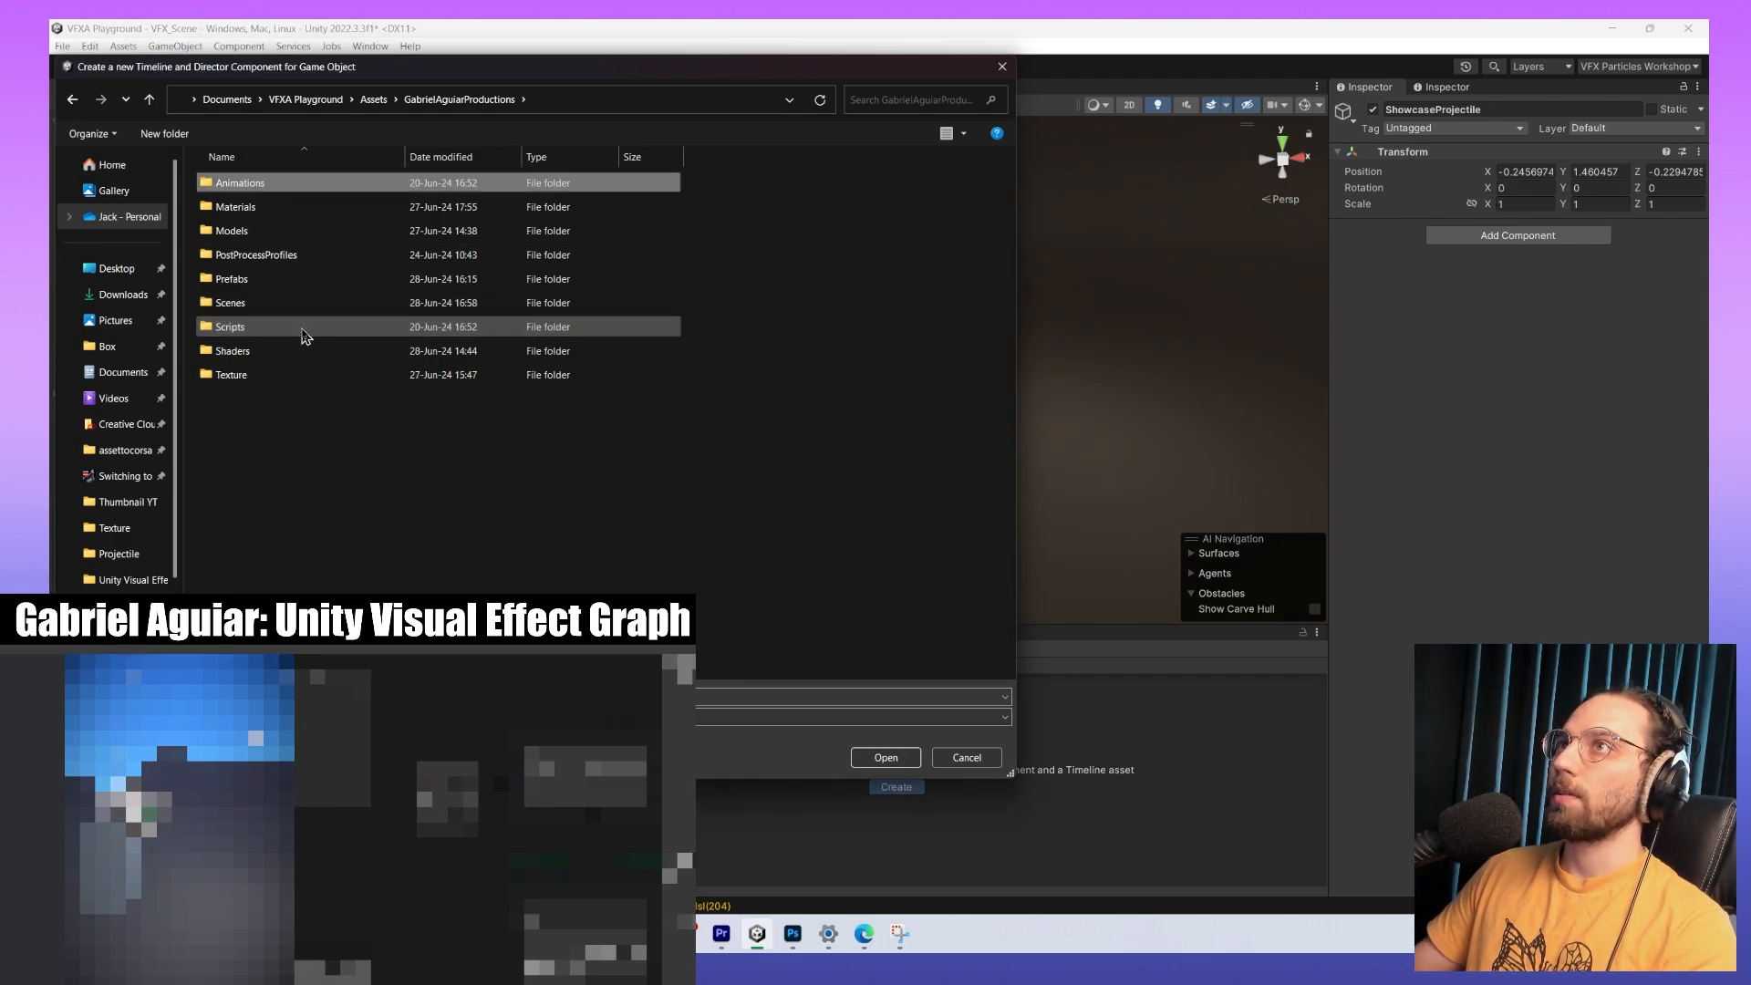
Create a Timelines folder inside the Animations folder and save the timeline as ShowcaseProjectileTimeline.
double_click(262, 185)
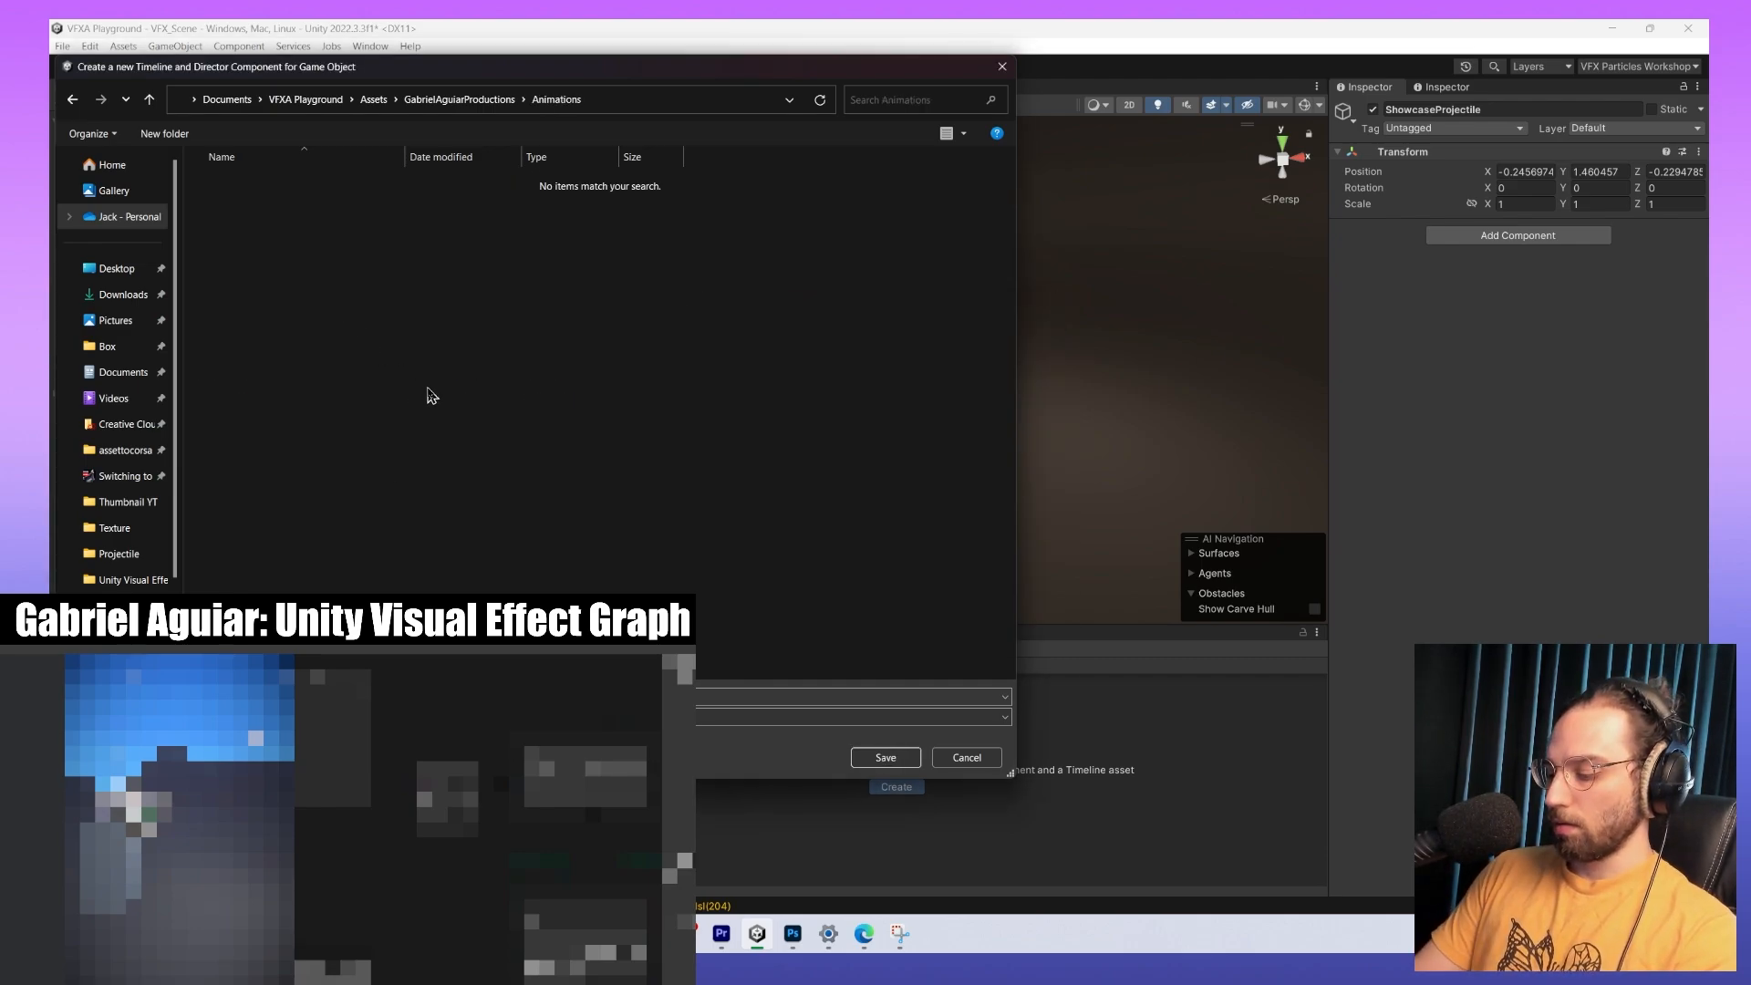
key("ctrl+shift+n")
type("Timelines")
key("Return")
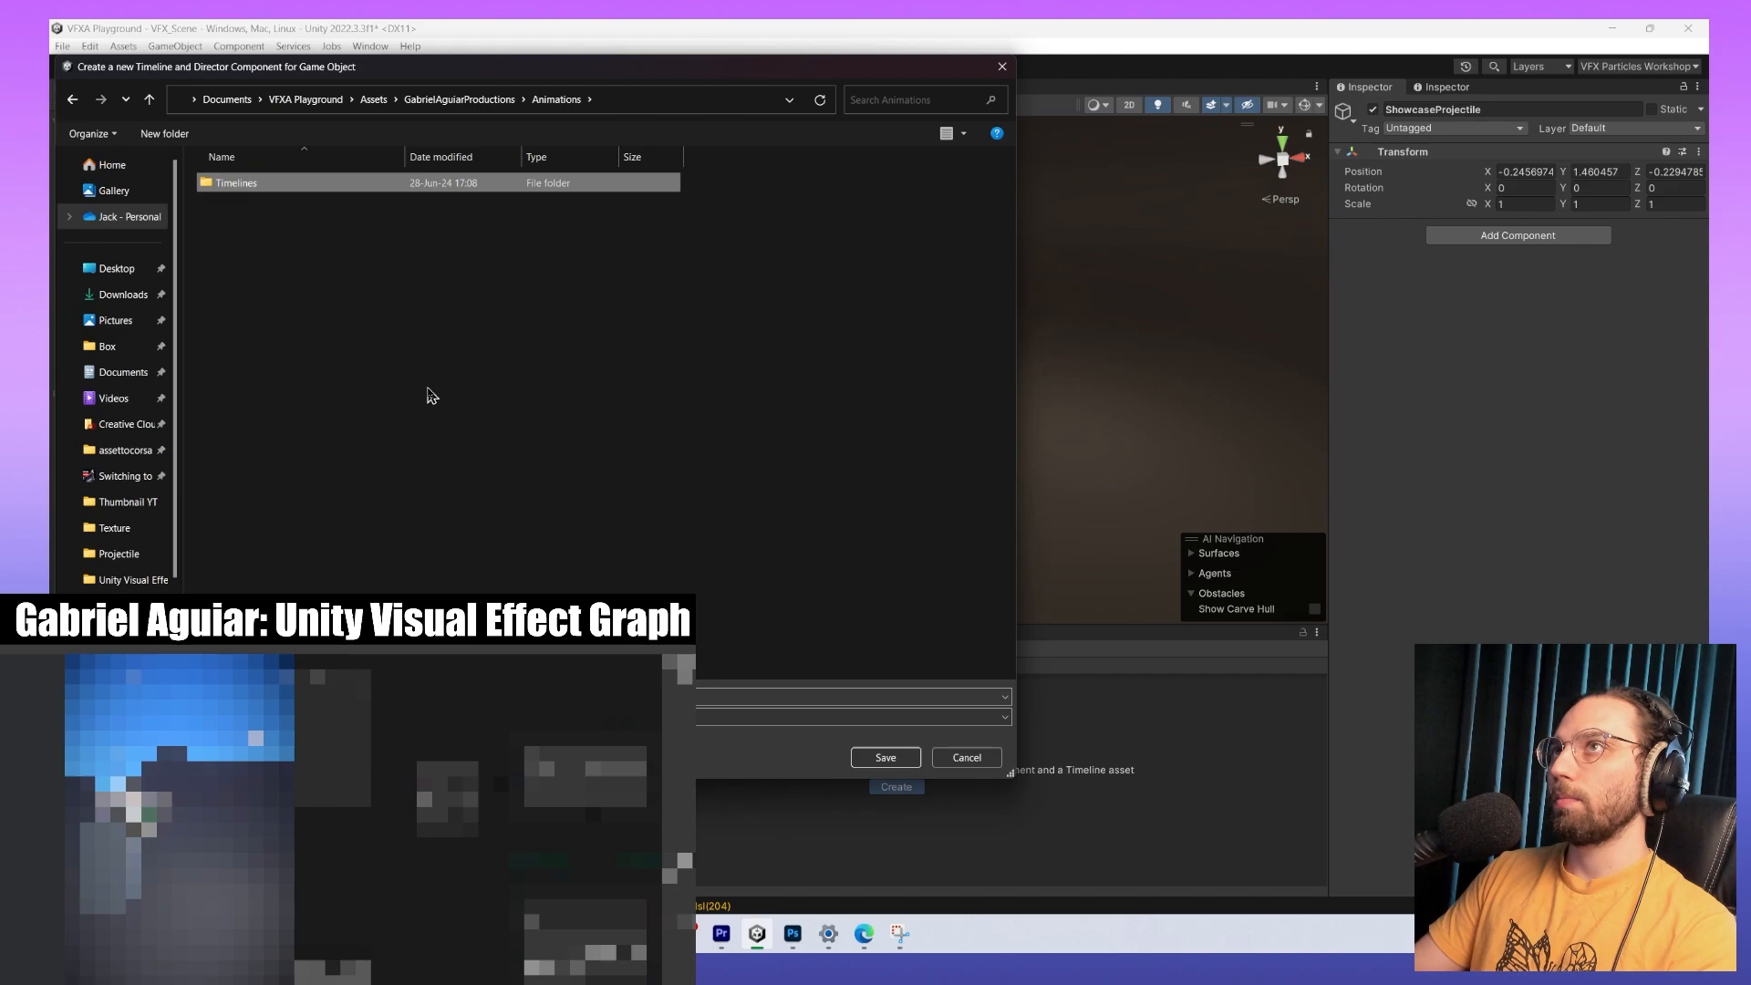
key("Return")
key("Return")
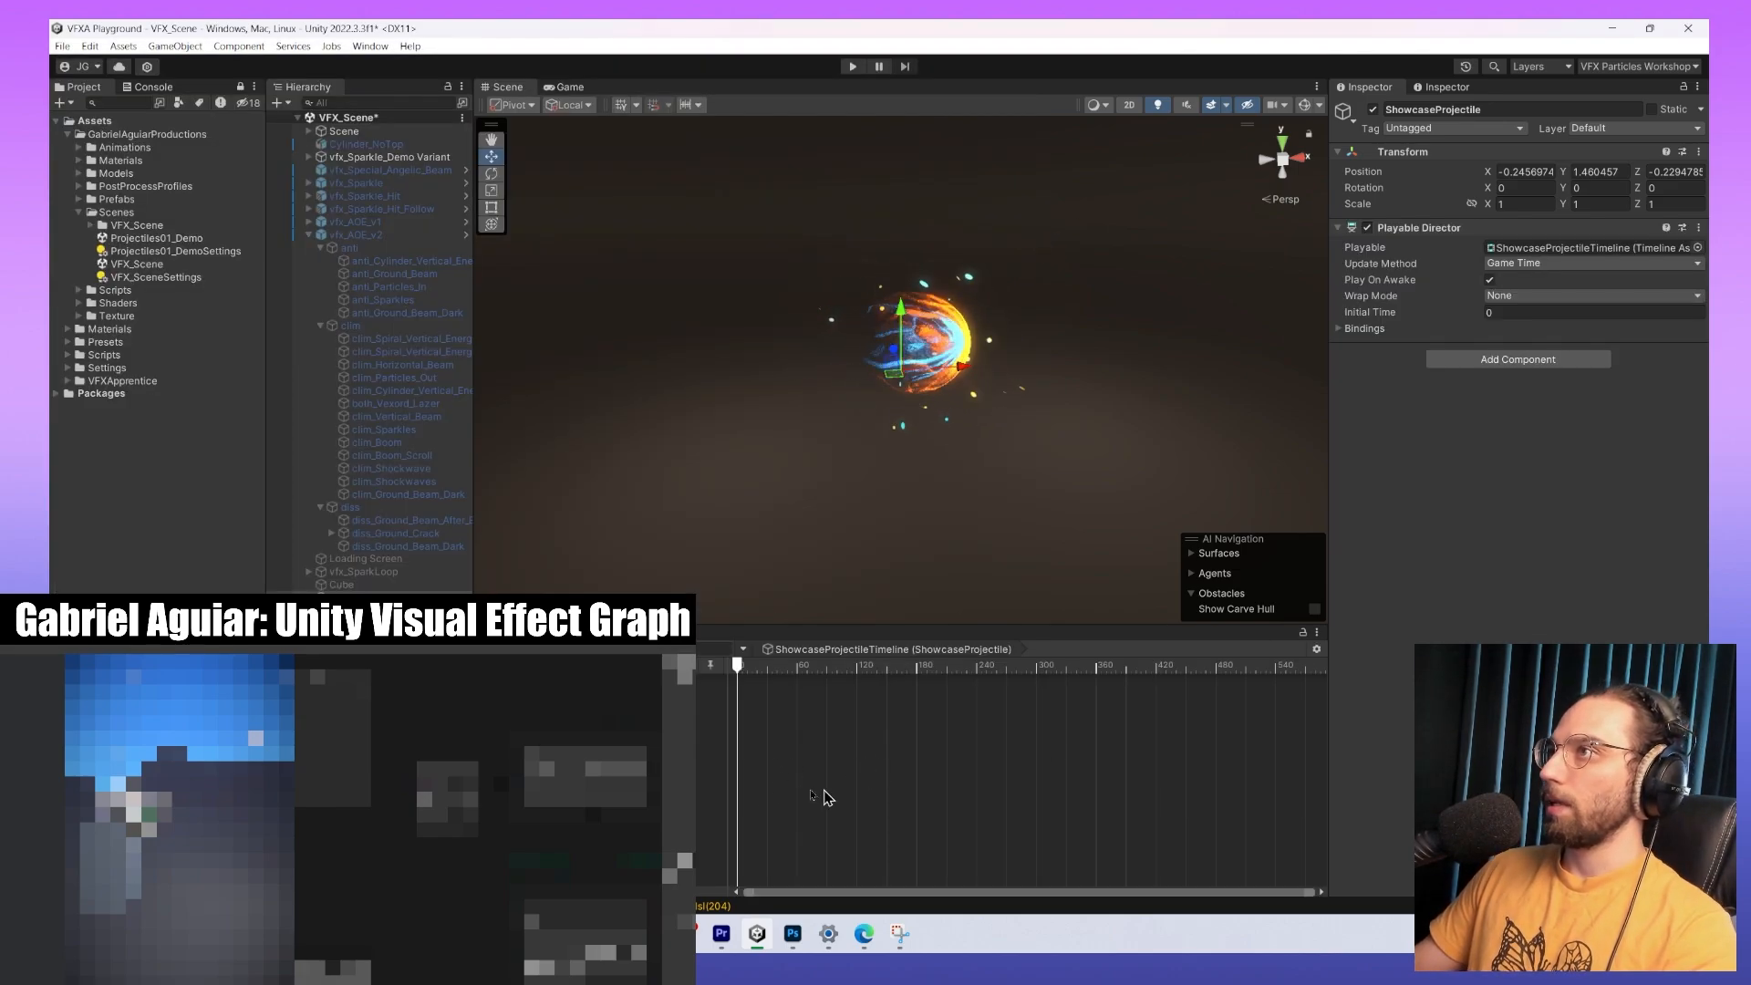
Add an Animation Track to the ShowcaseProjectile timeline and check the track's settings.
middle_click_drag(908, 490, 858, 475)
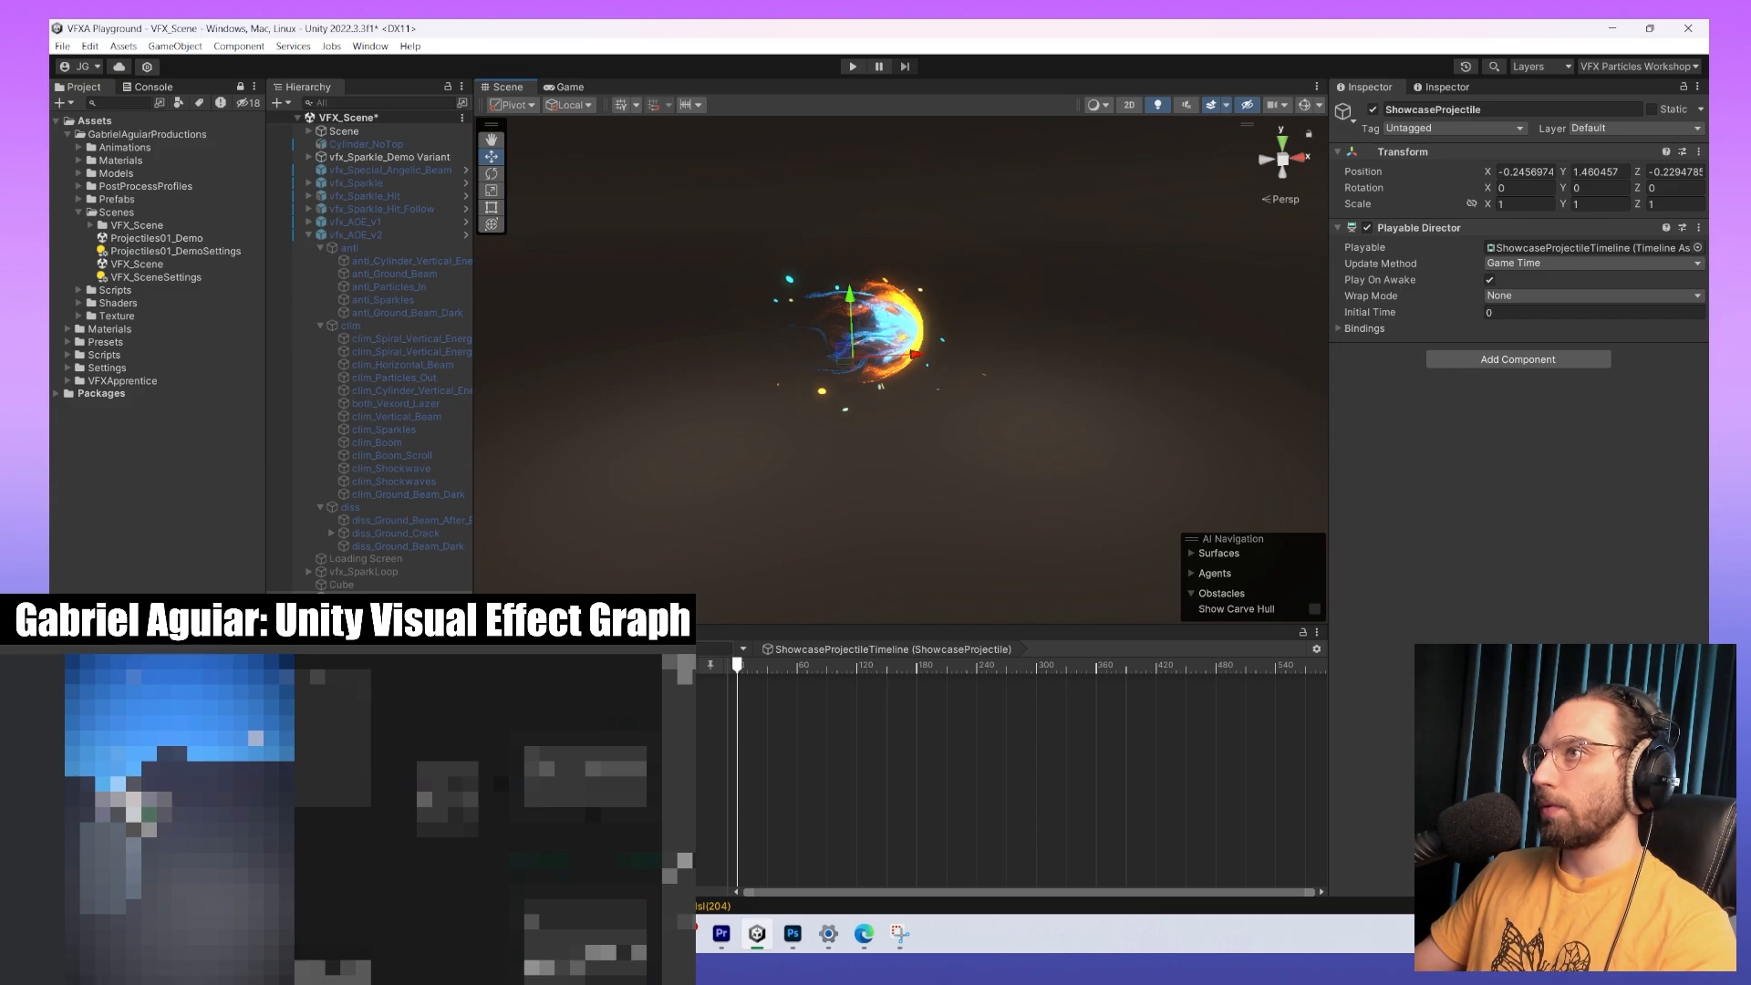
left_click(547, 725)
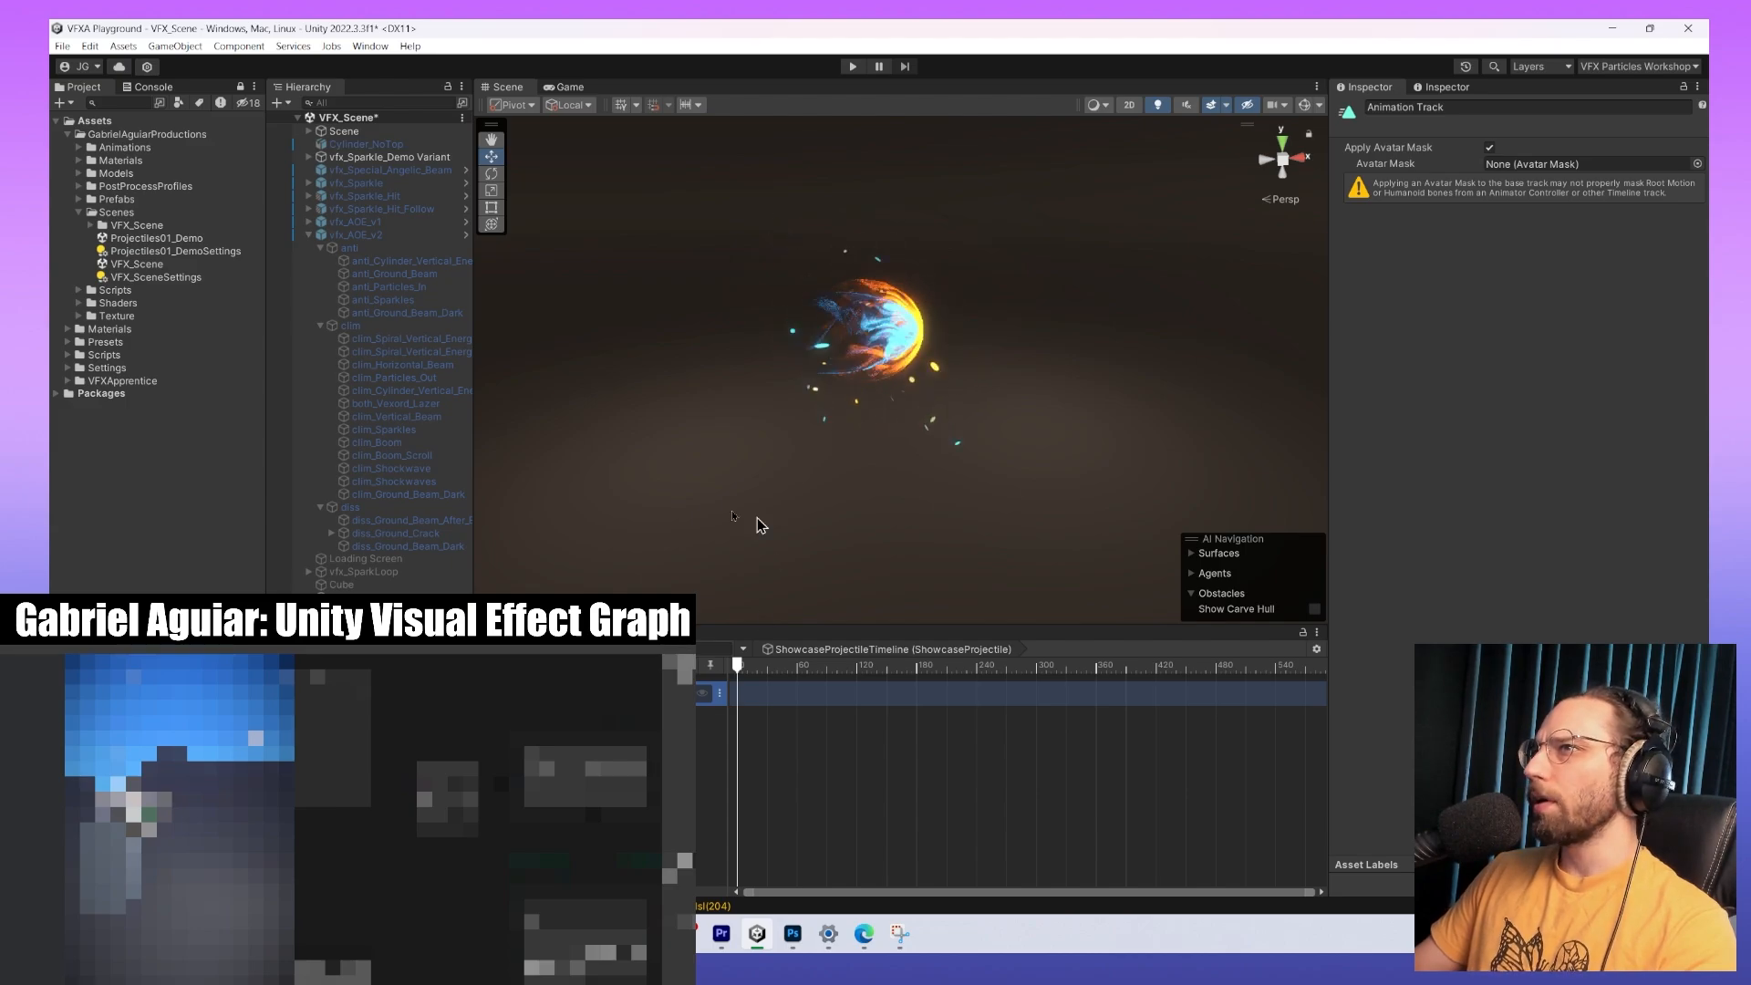
left_click(370, 599)
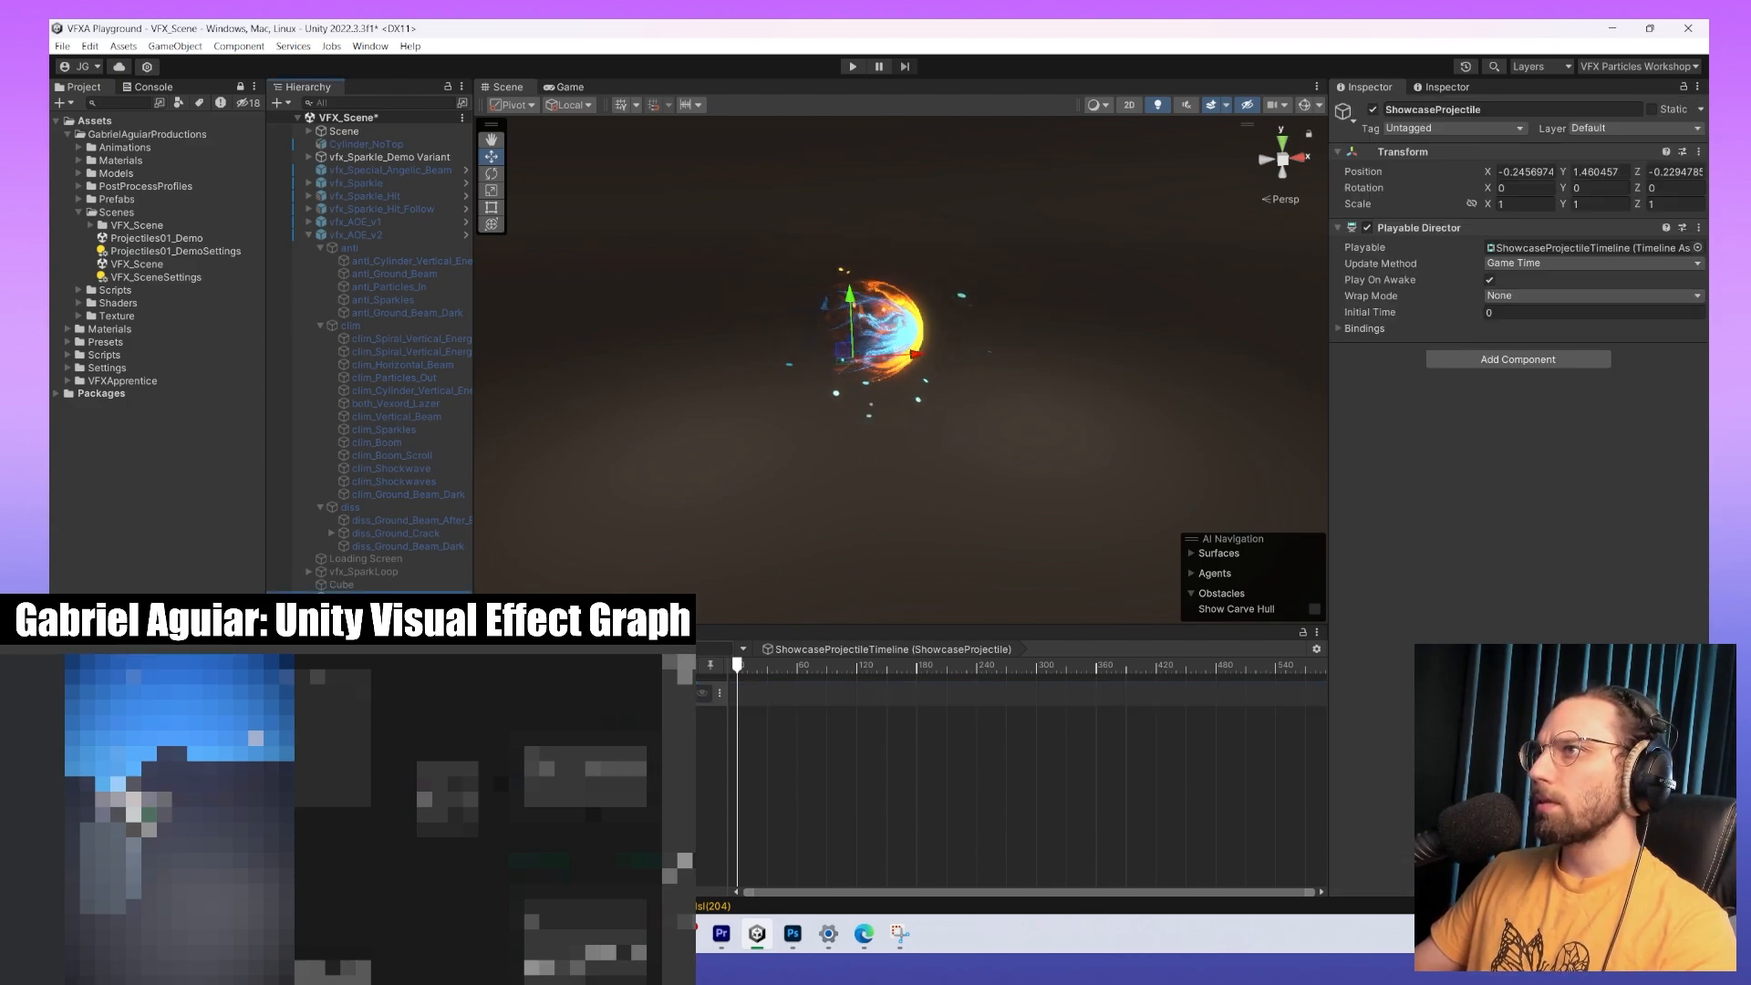
left_click(711, 693)
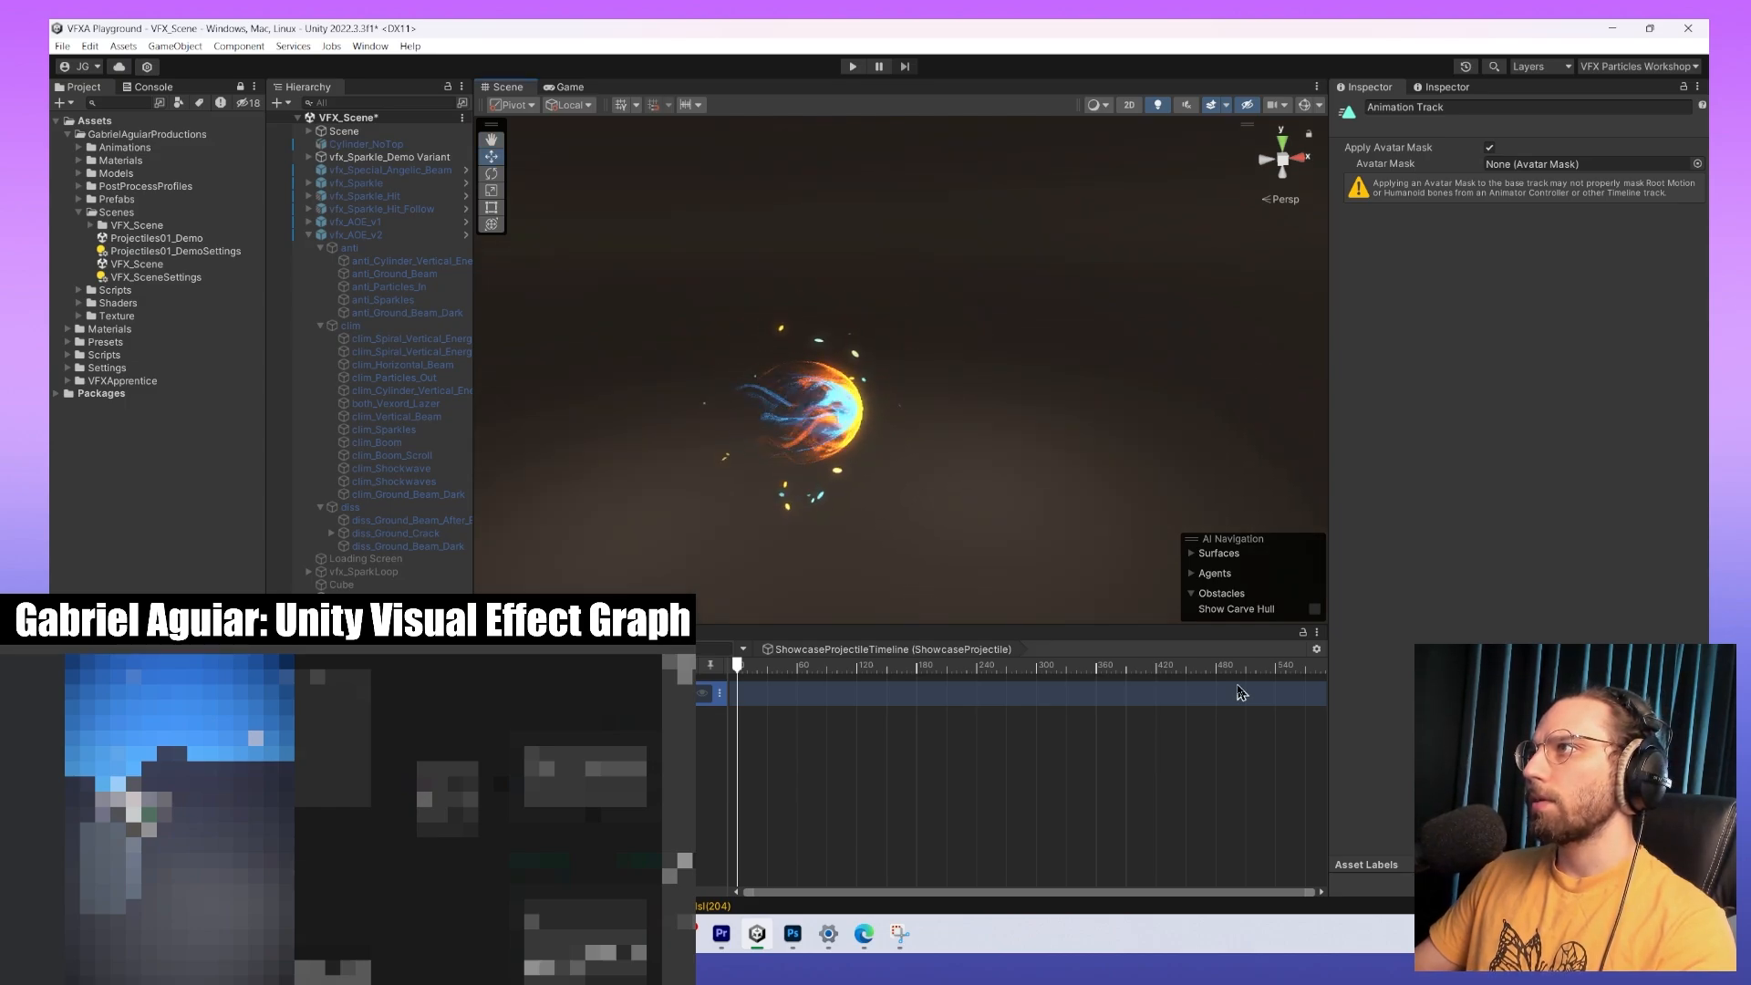
mouse_move(756, 669)
left_mouse_down()
mouse_move(829, 673)
mouse_move(749, 679)
left_mouse_up()
Add an Animator component to ShowcaseProjectile and remove it again.
left_click(369, 598)
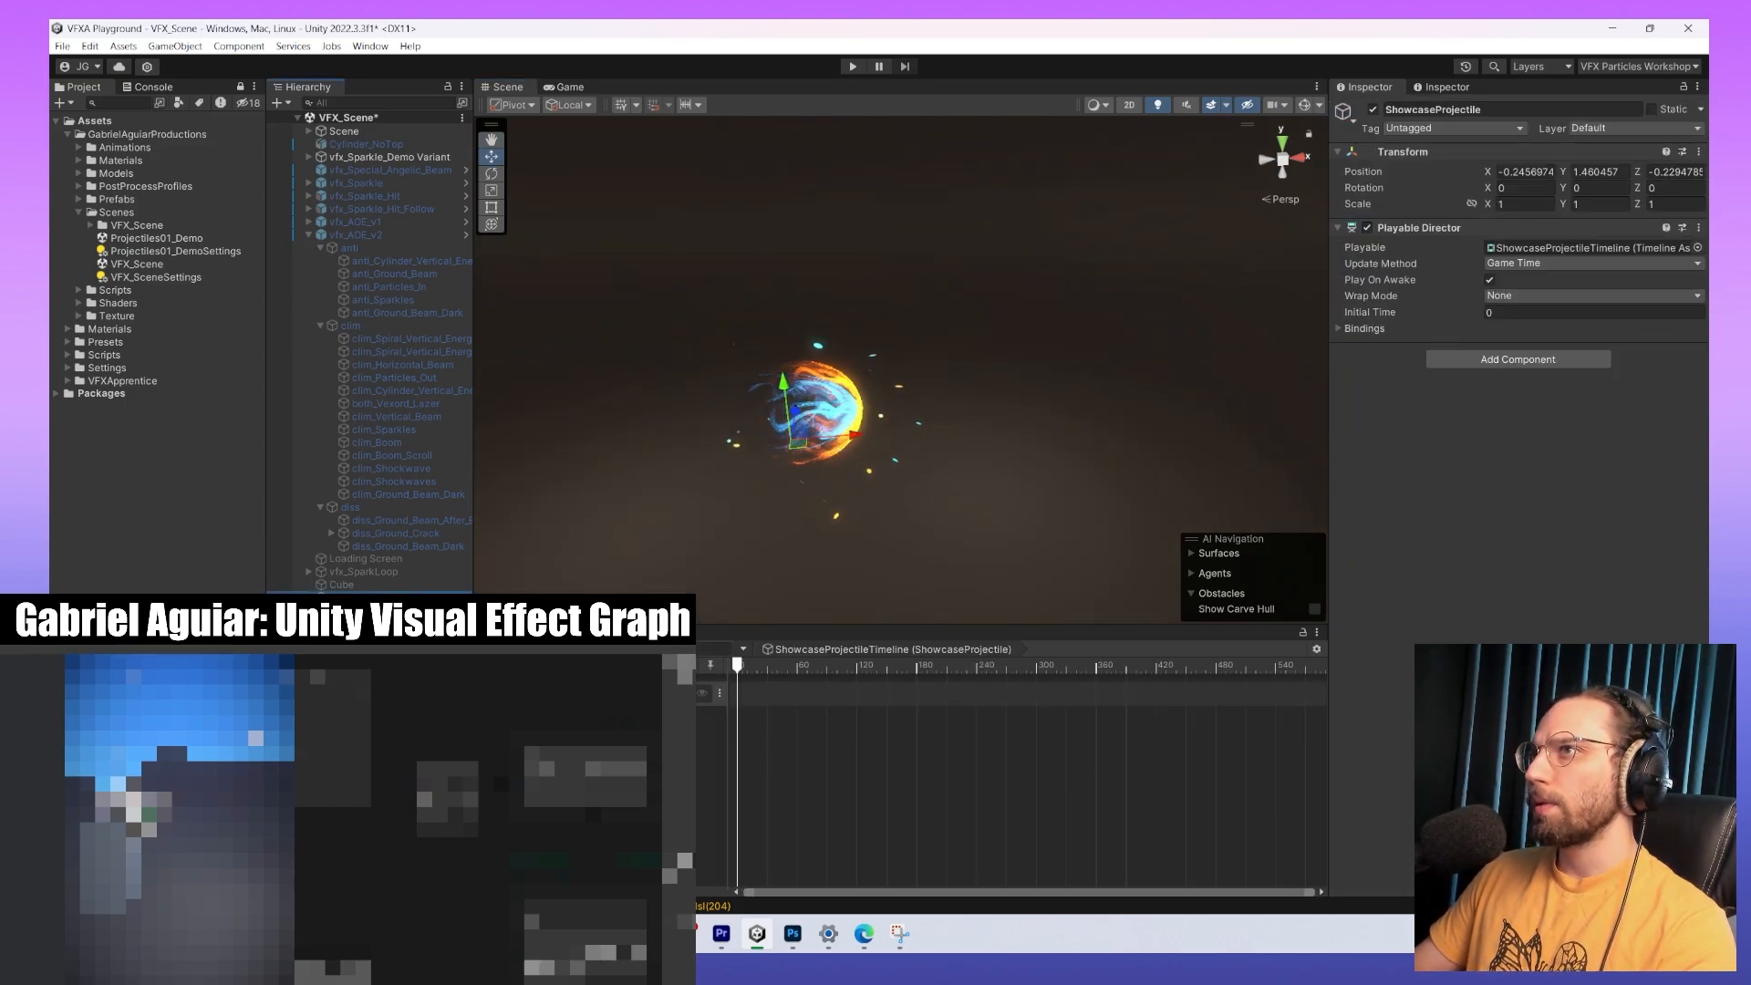
left_click(1534, 360)
key("Return")
right_click(1541, 361)
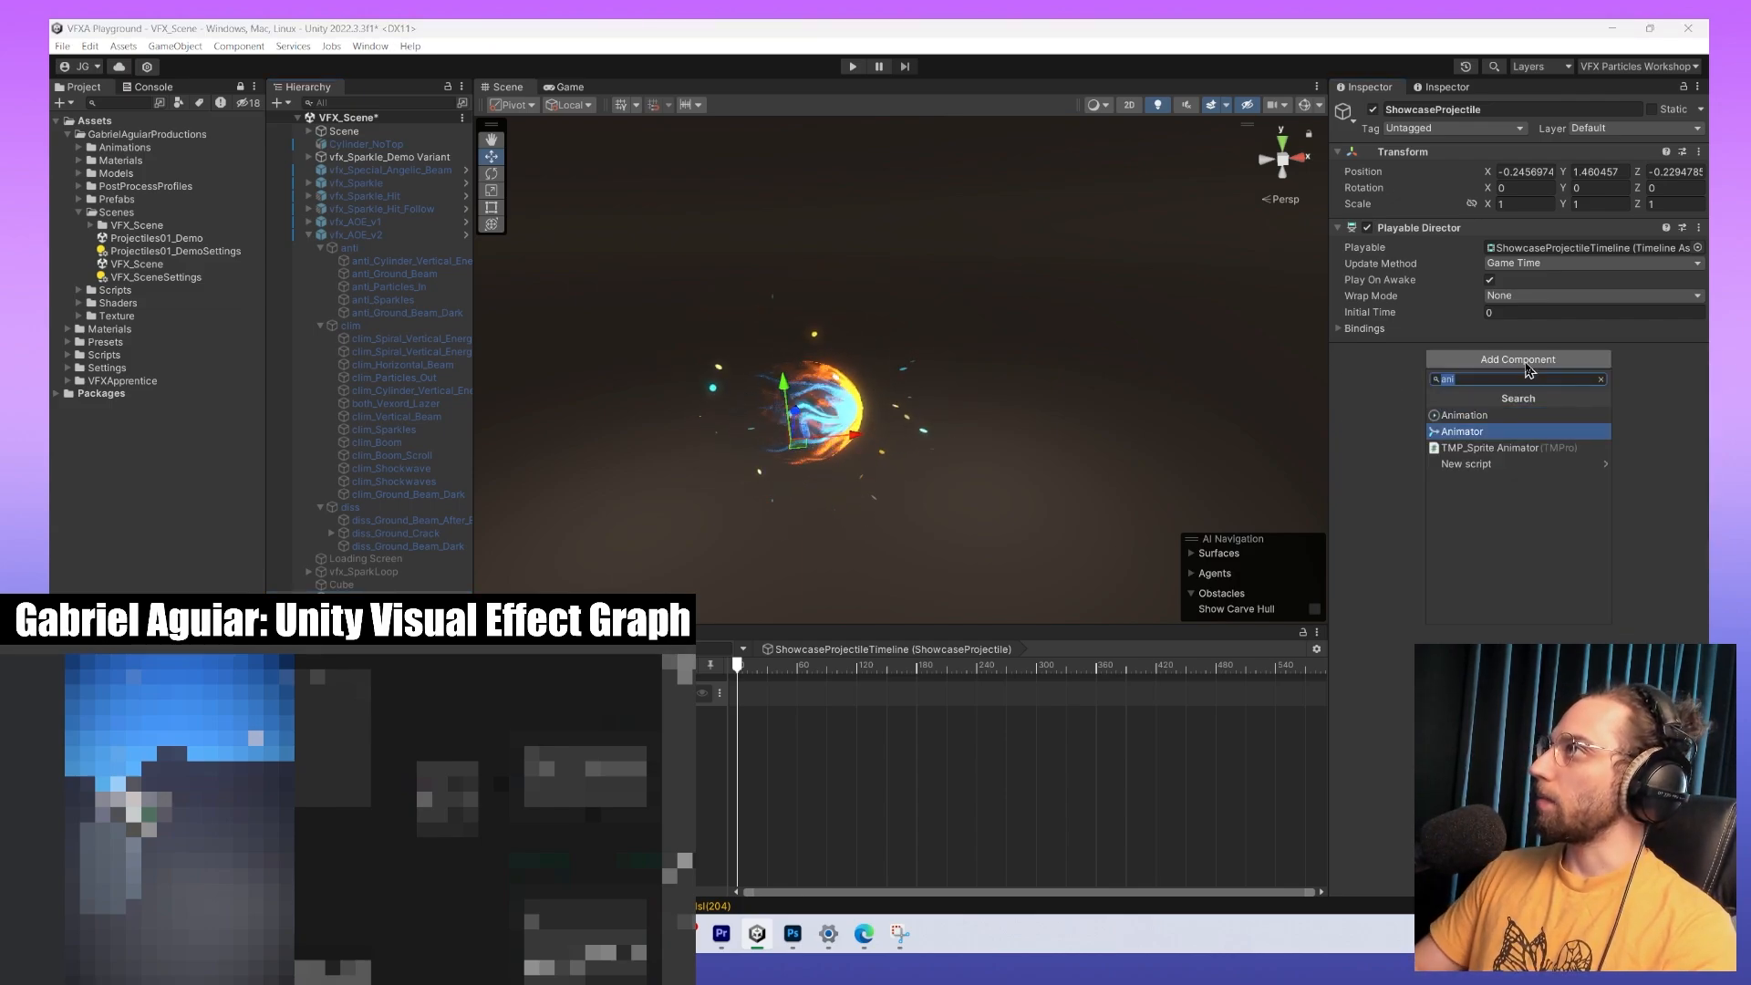
key("Return")
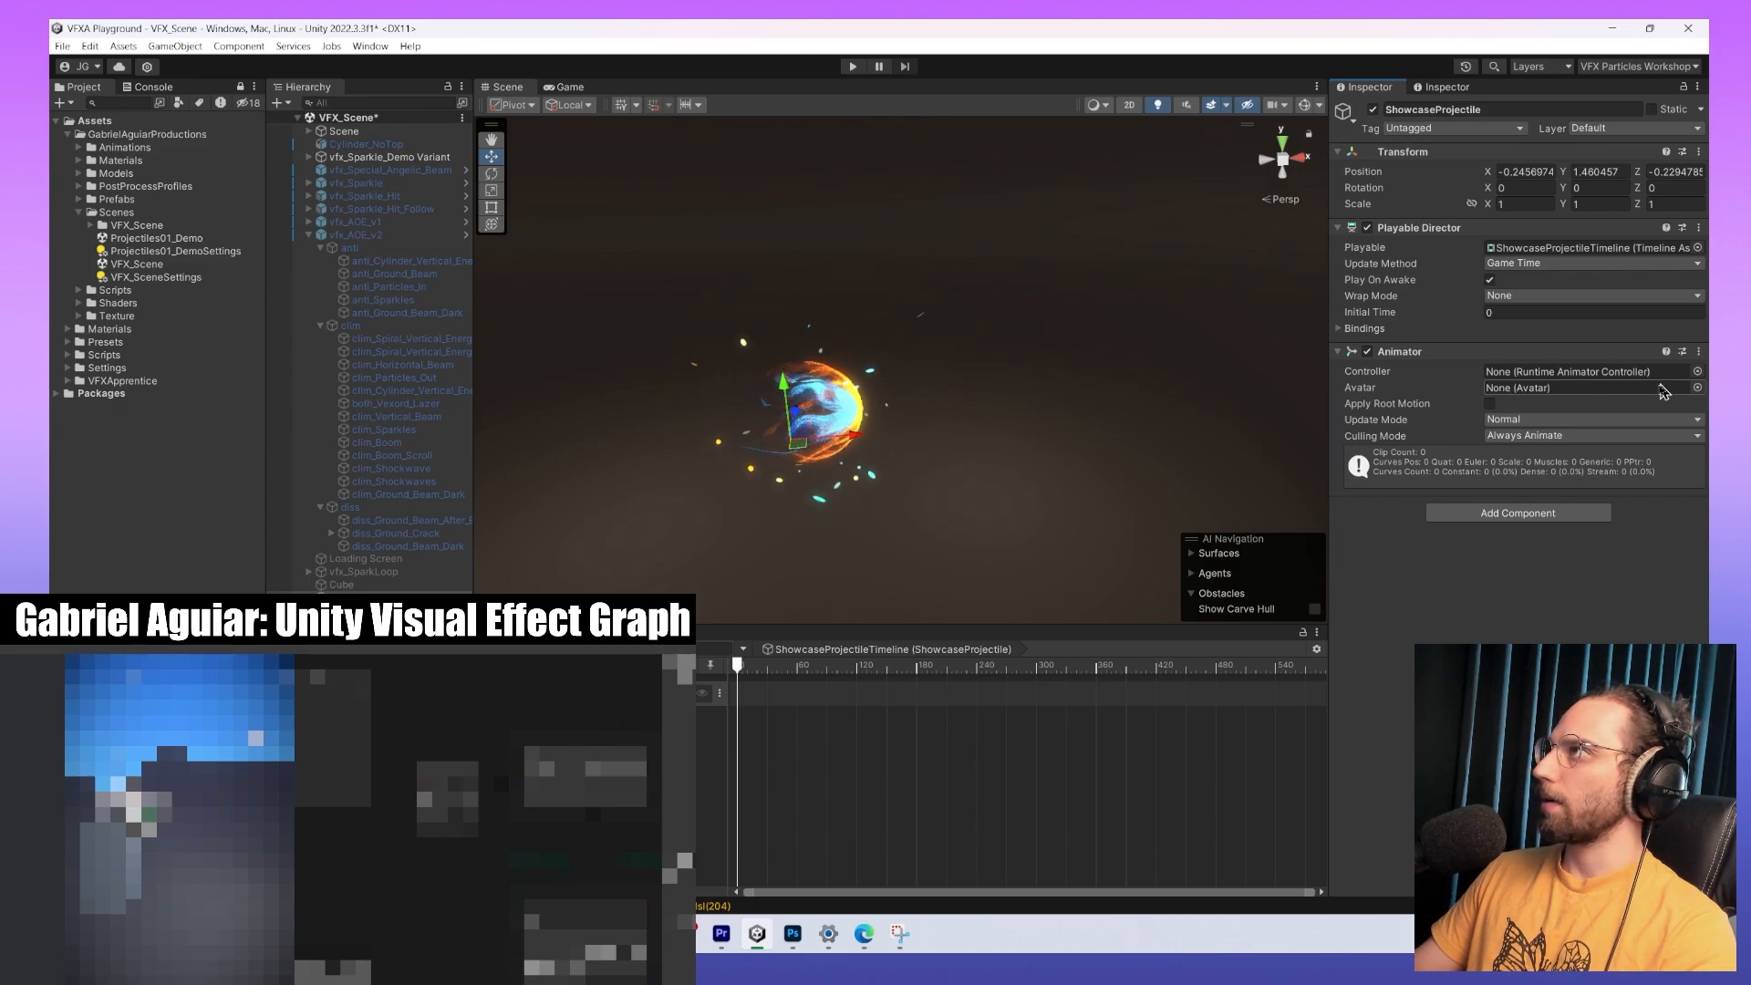
right_click(1409, 353)
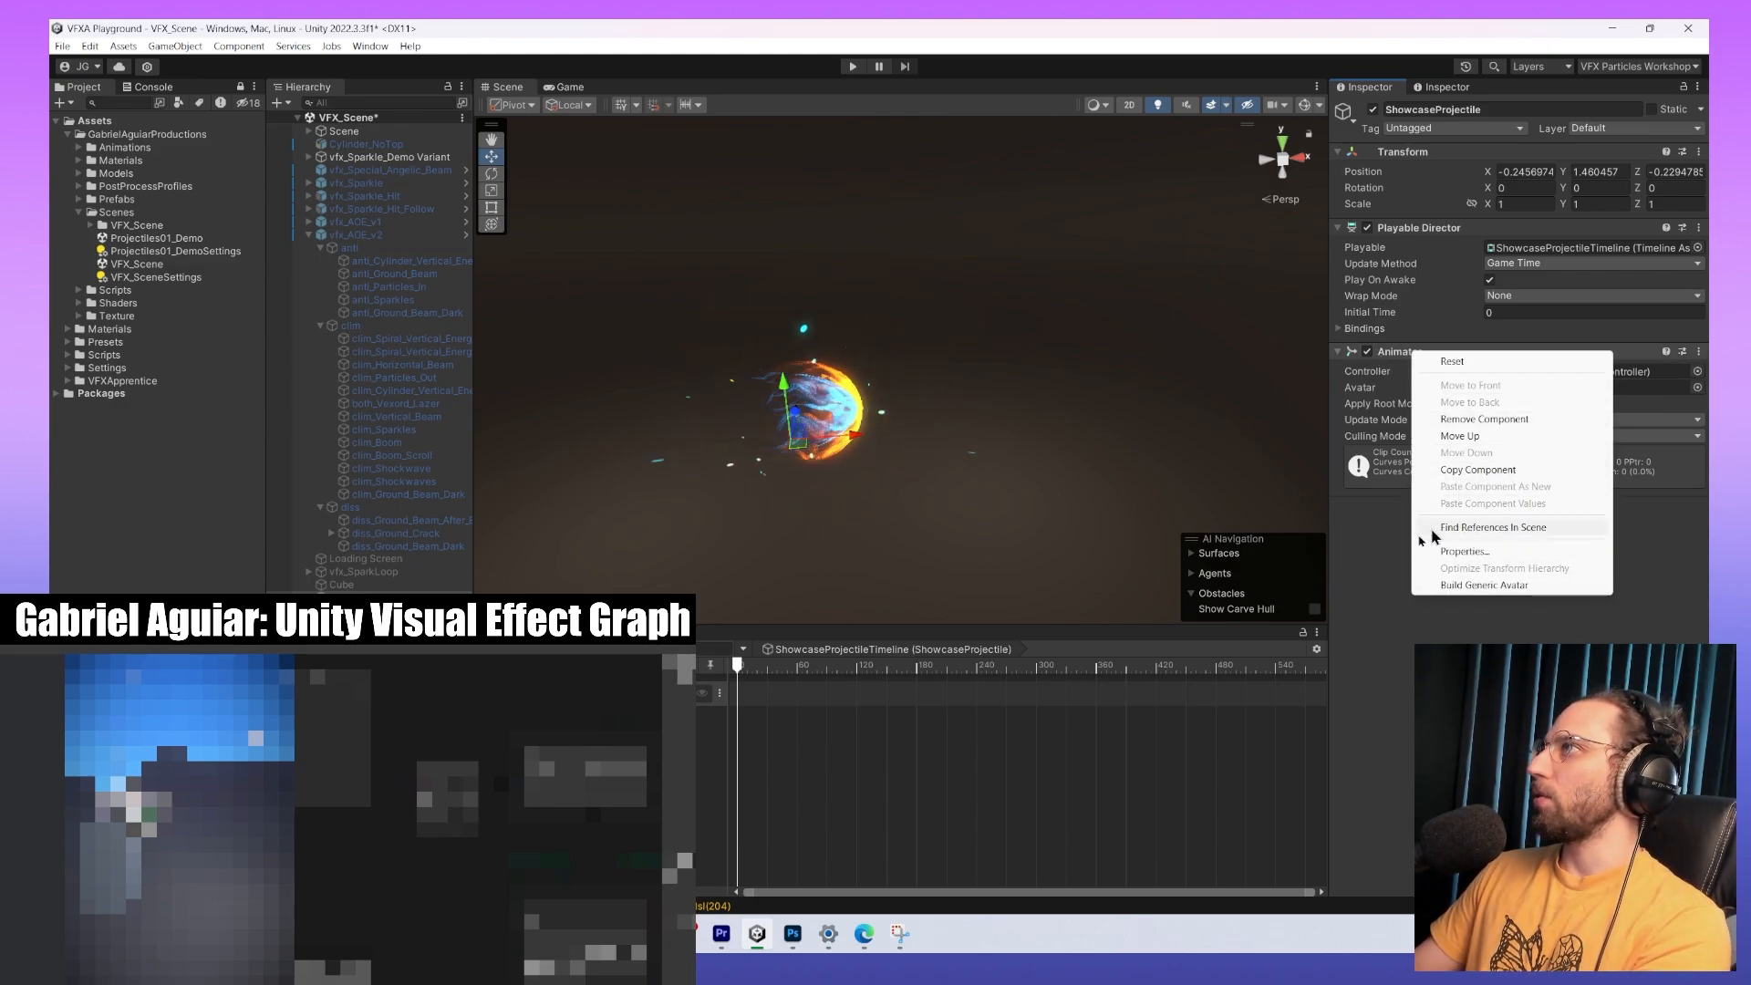
left_click(1484, 419)
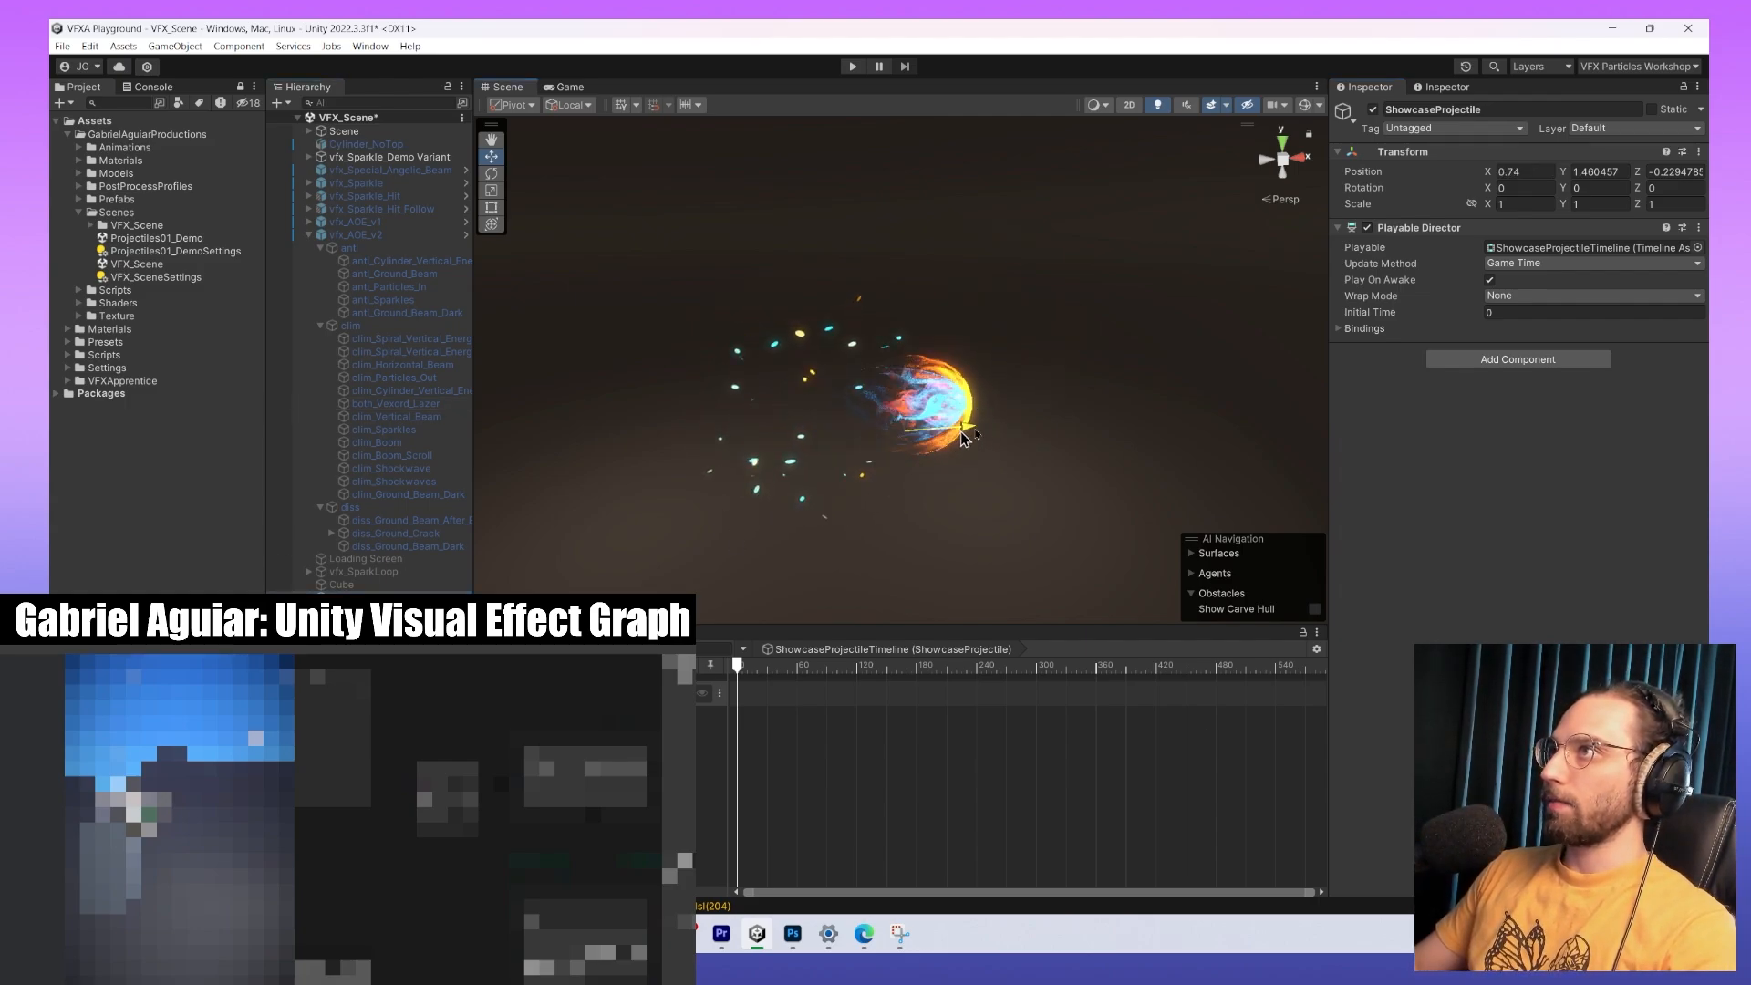
Shorten the Trail Renderer's Time on the projectile's Trail object to a fraction of a second.
left_click(525, 447)
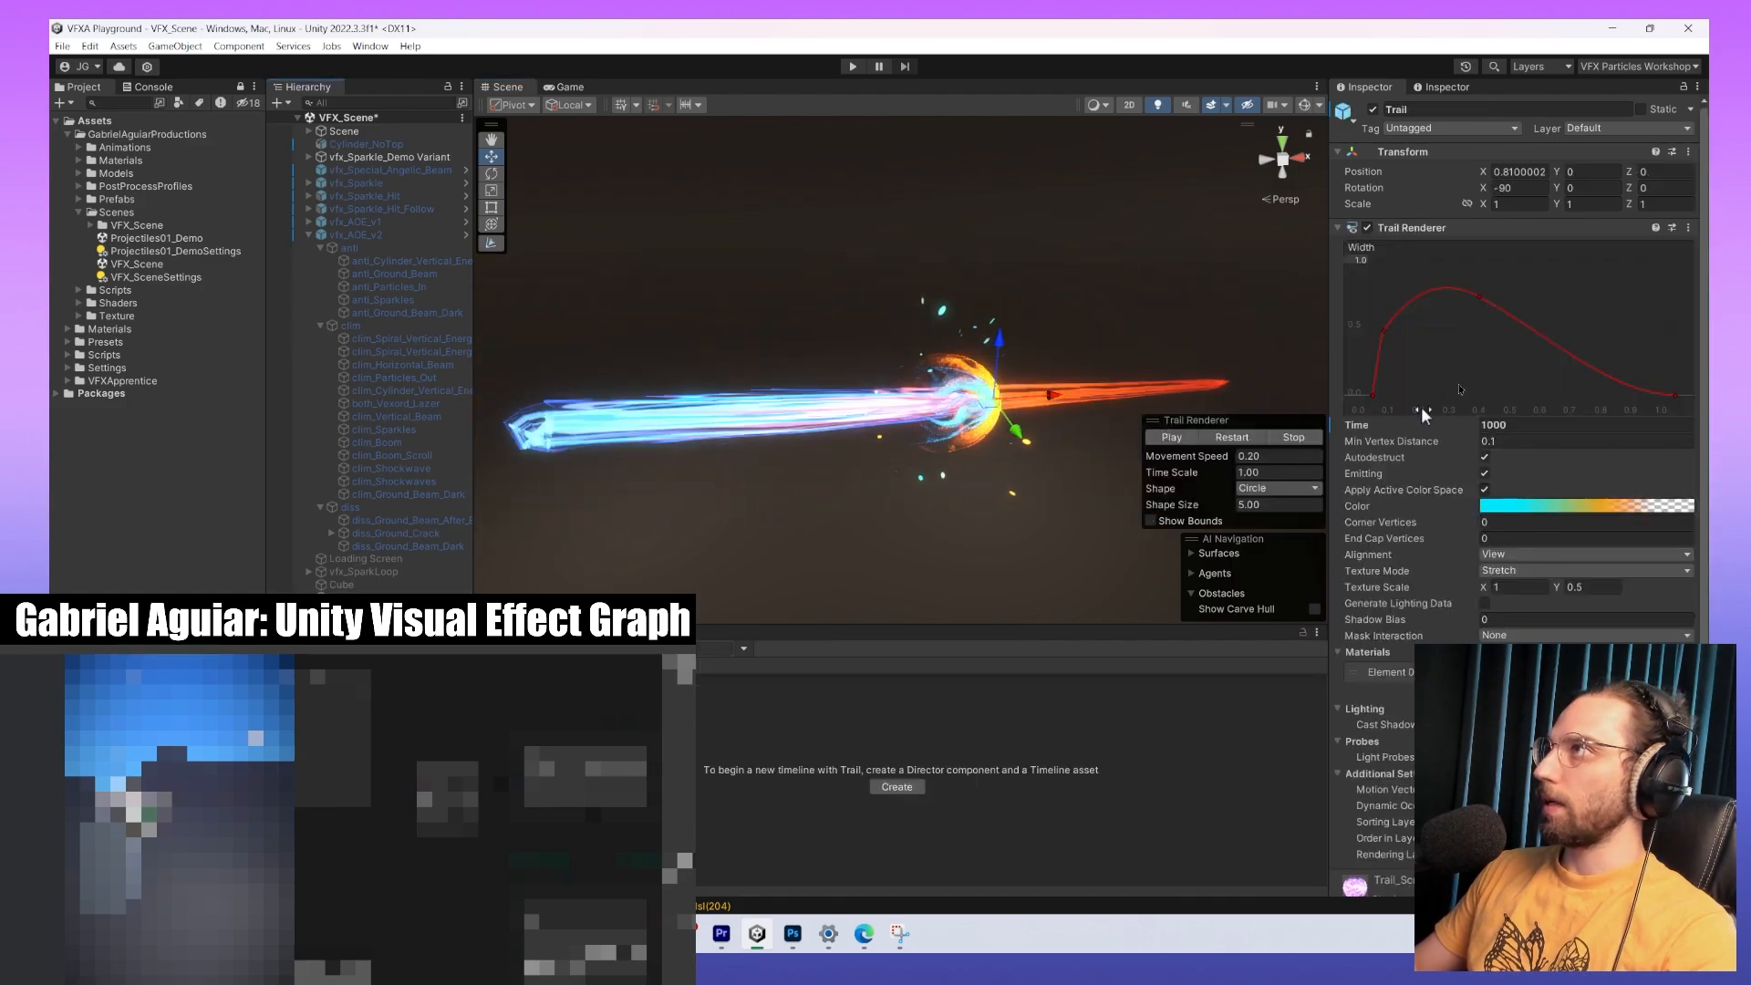
double_click(1551, 424)
type("0.")
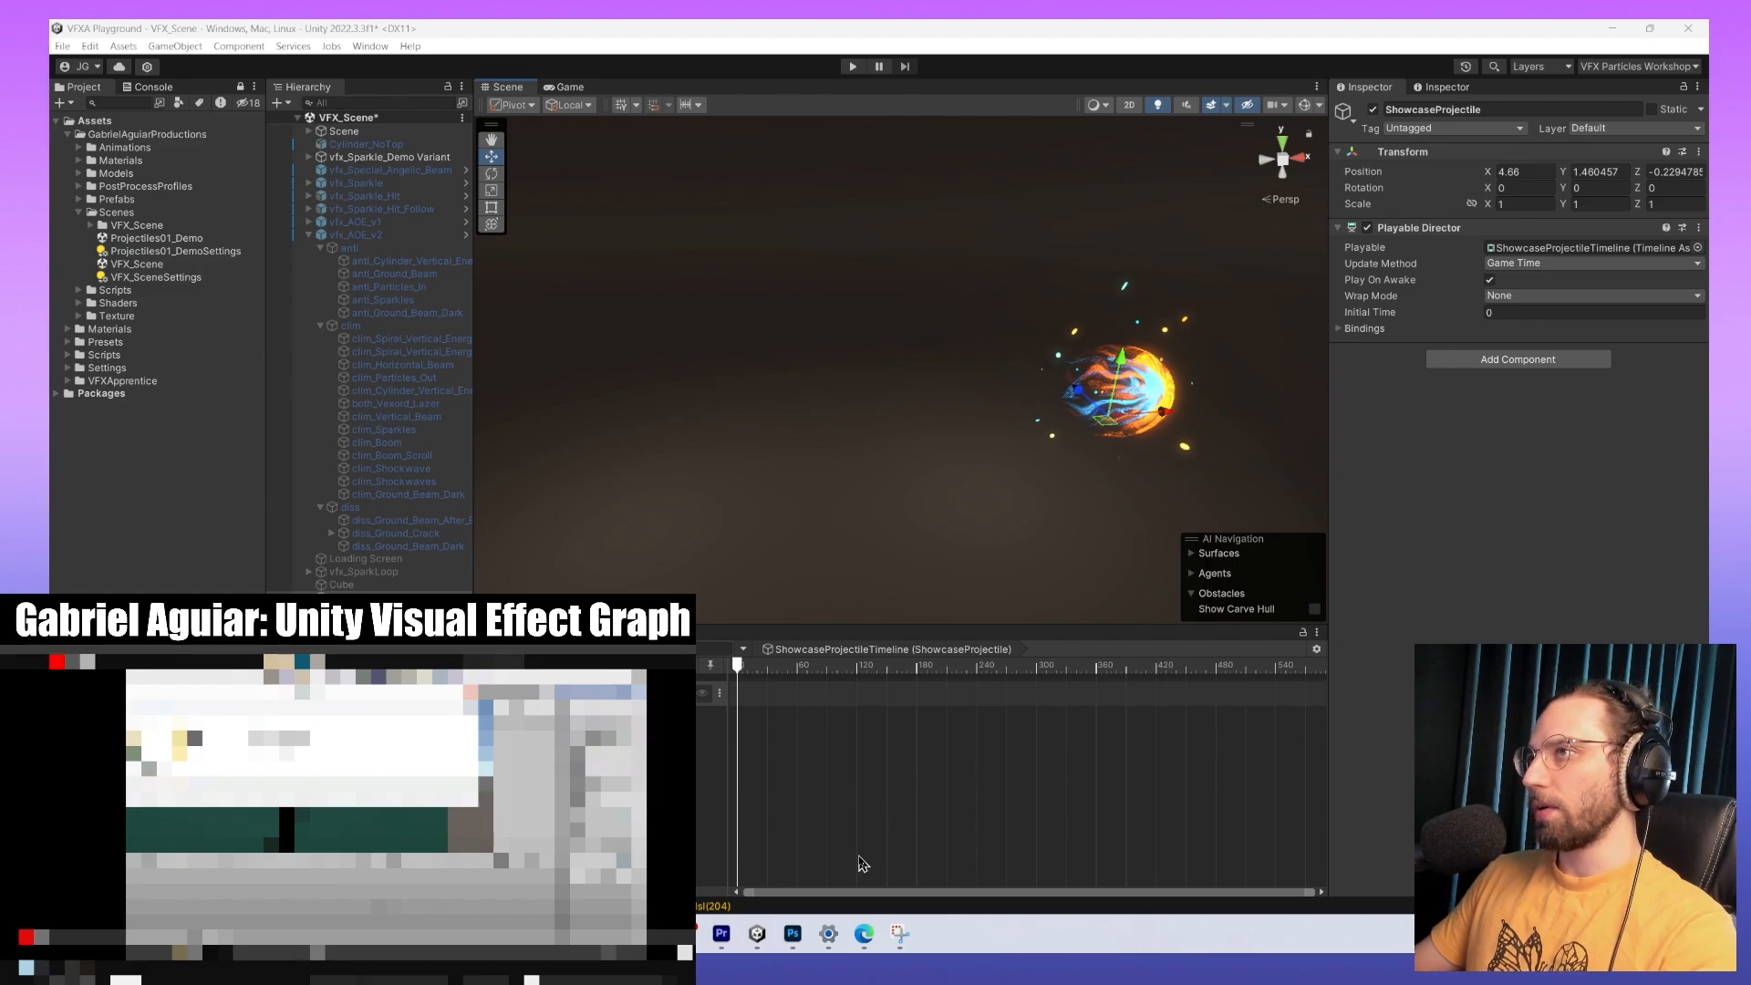
Open the Animation window and create a new animation clip for ShowcaseProjectile, saved in the GabrielAguiarProductions Animations folder.
left_click(367, 46)
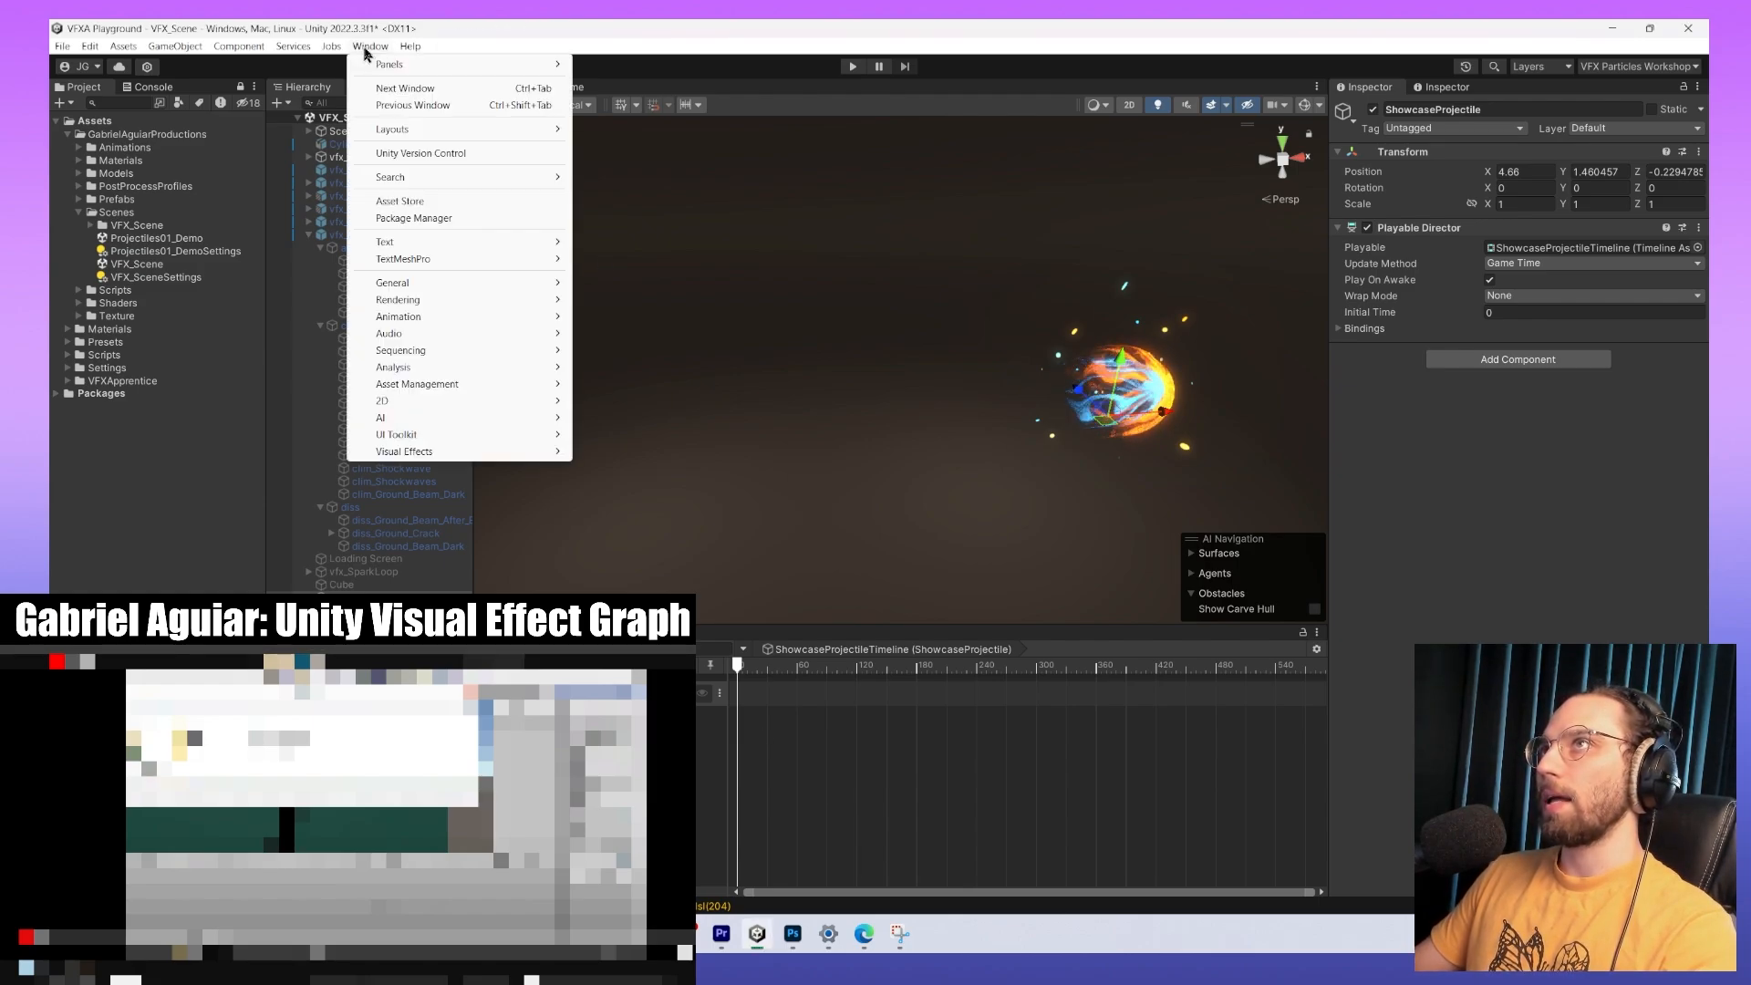
mouse_move(508, 317)
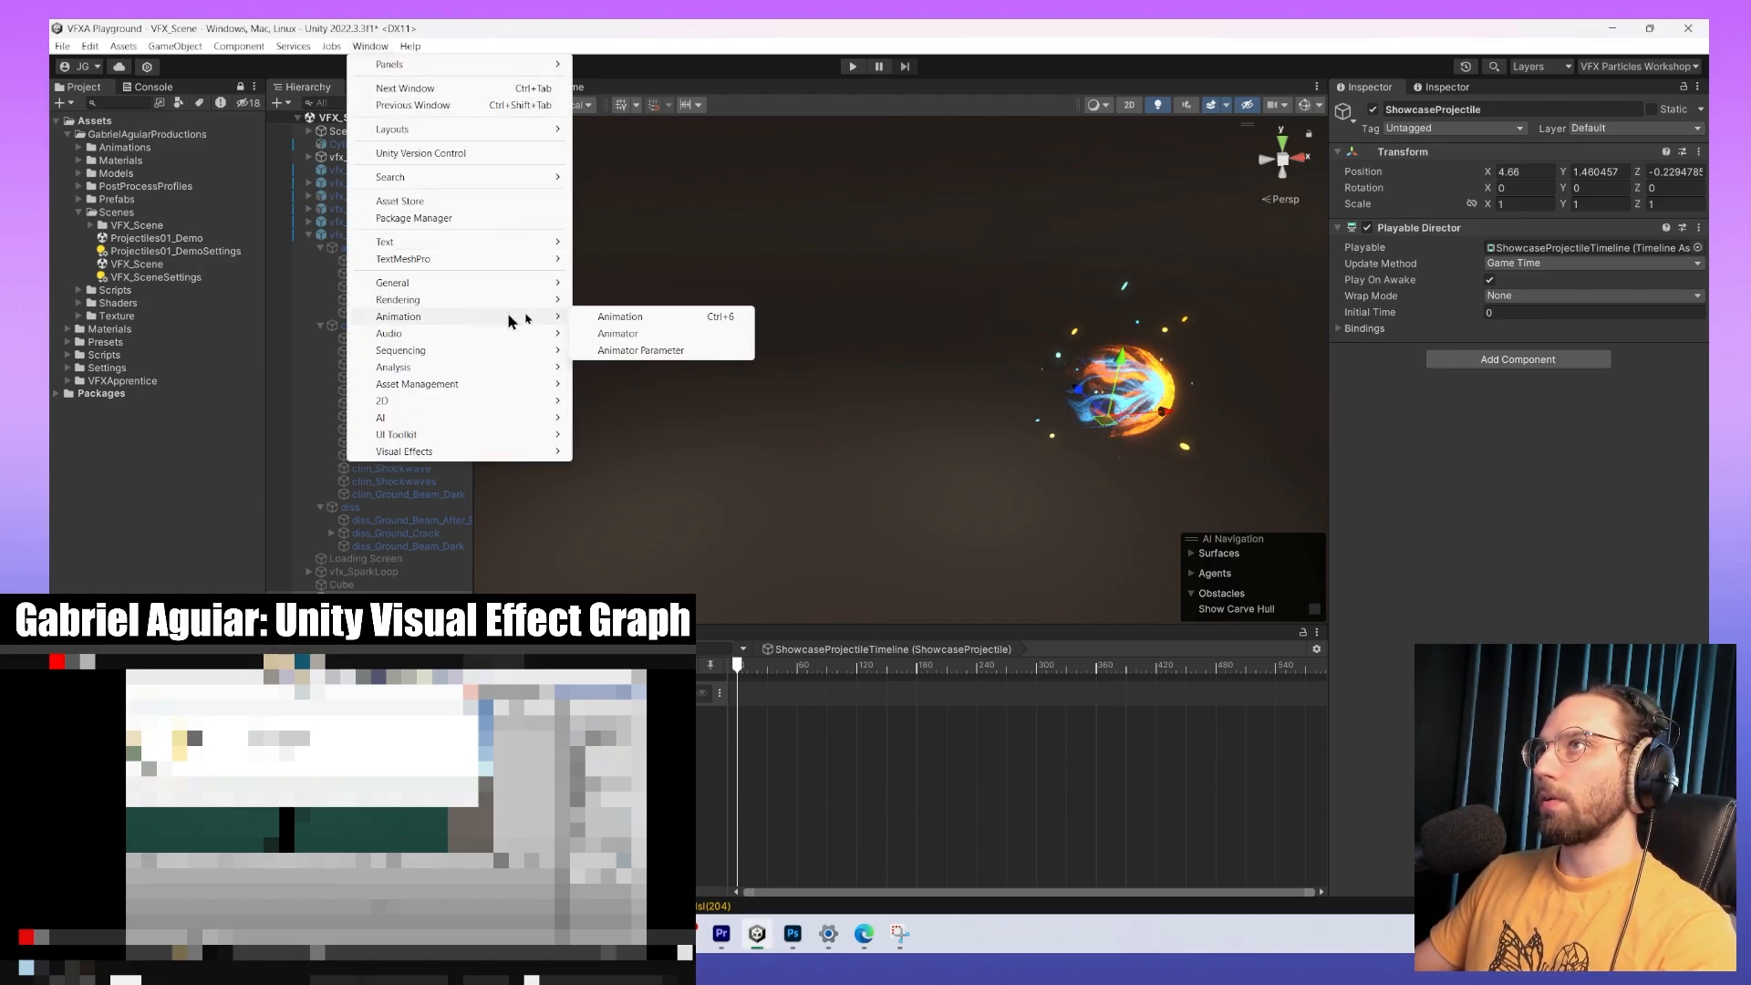
left_click(625, 316)
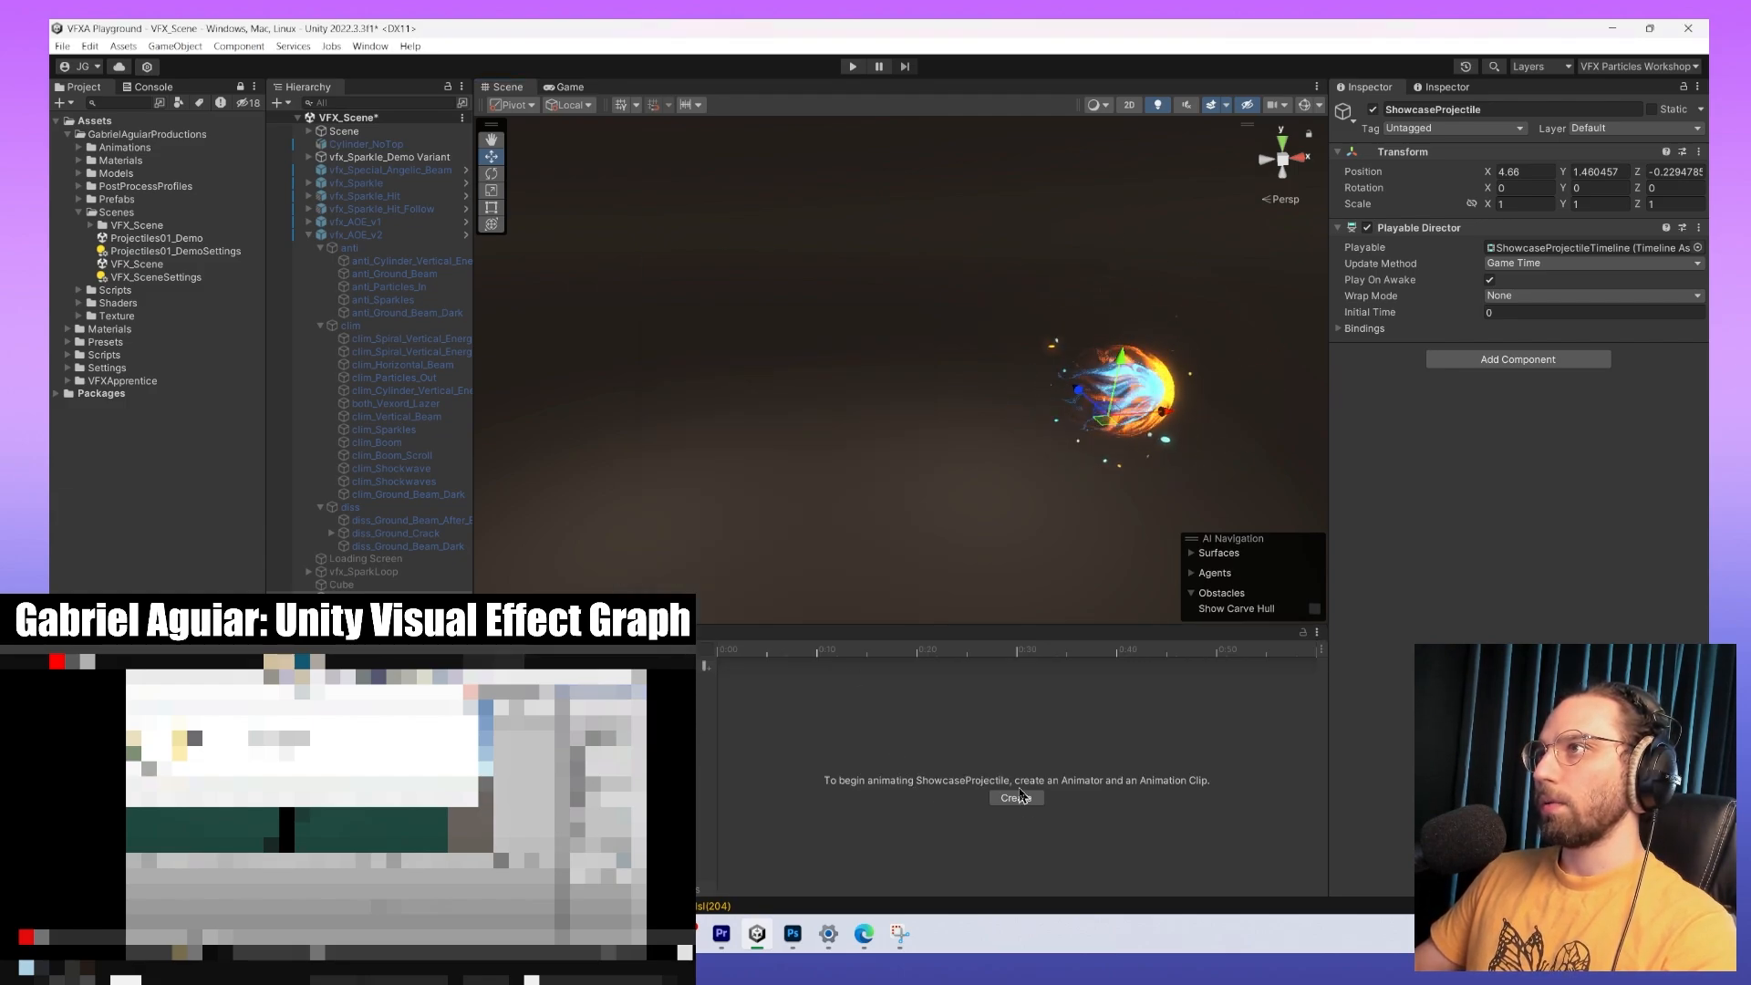
left_click(1017, 797)
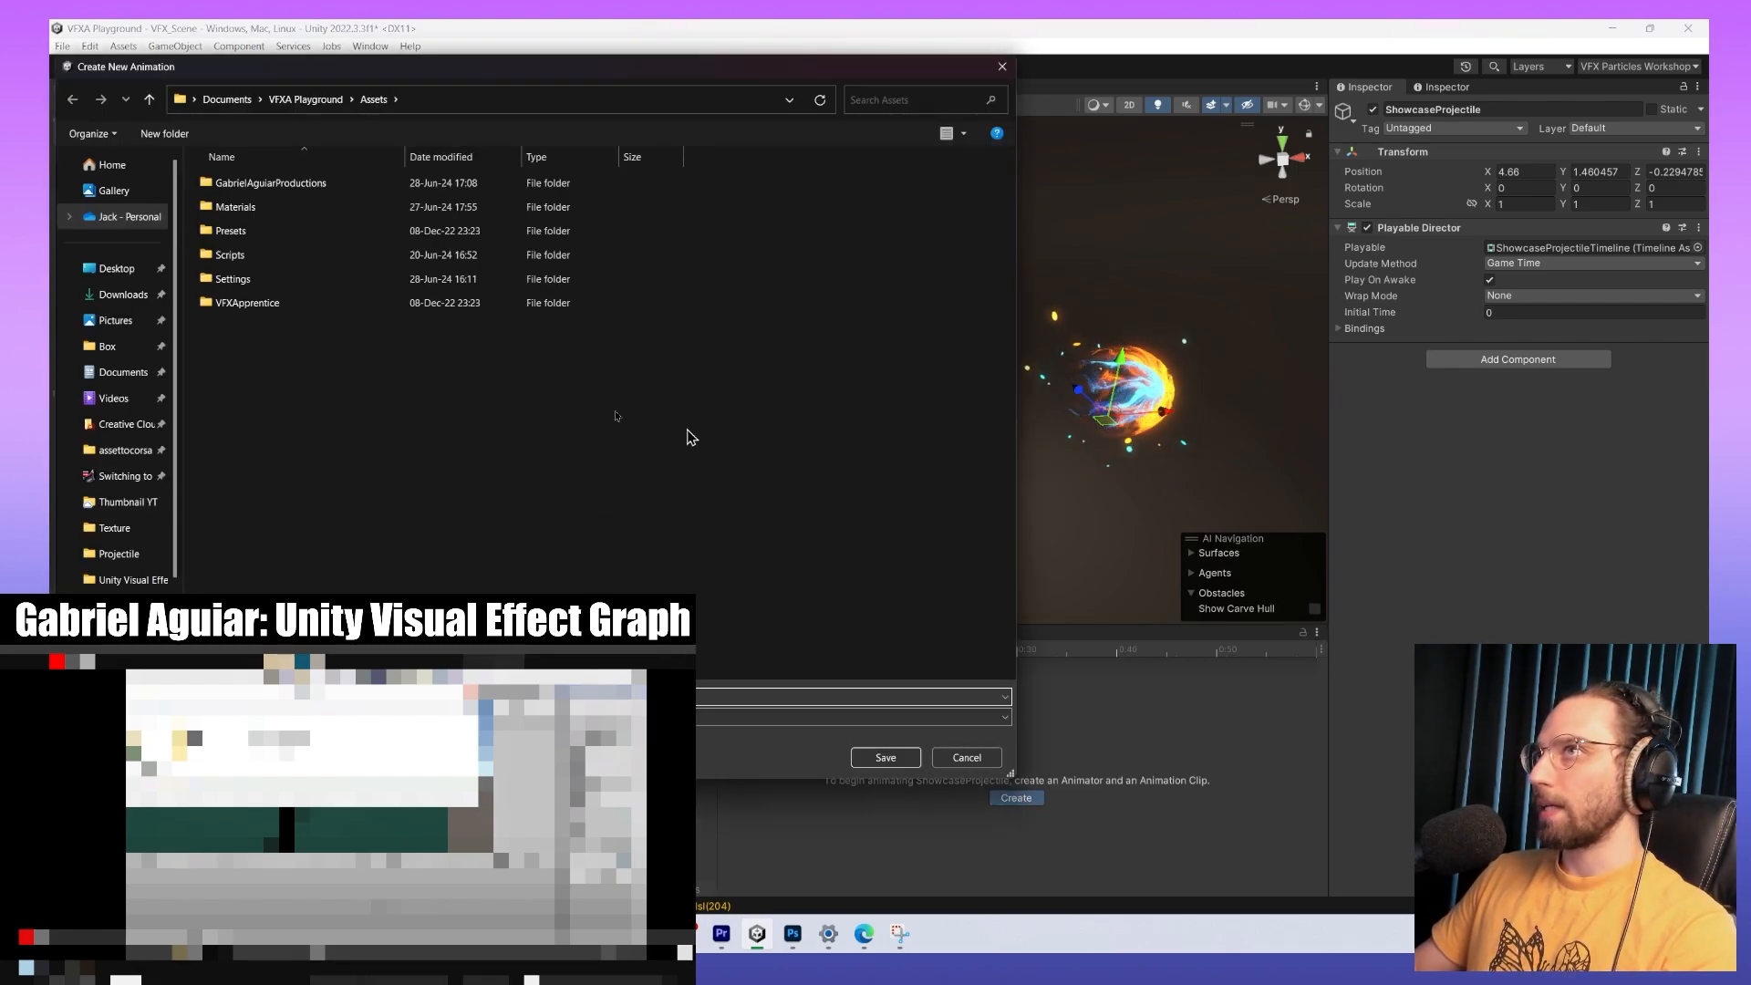
double_click(285, 186)
double_click(277, 188)
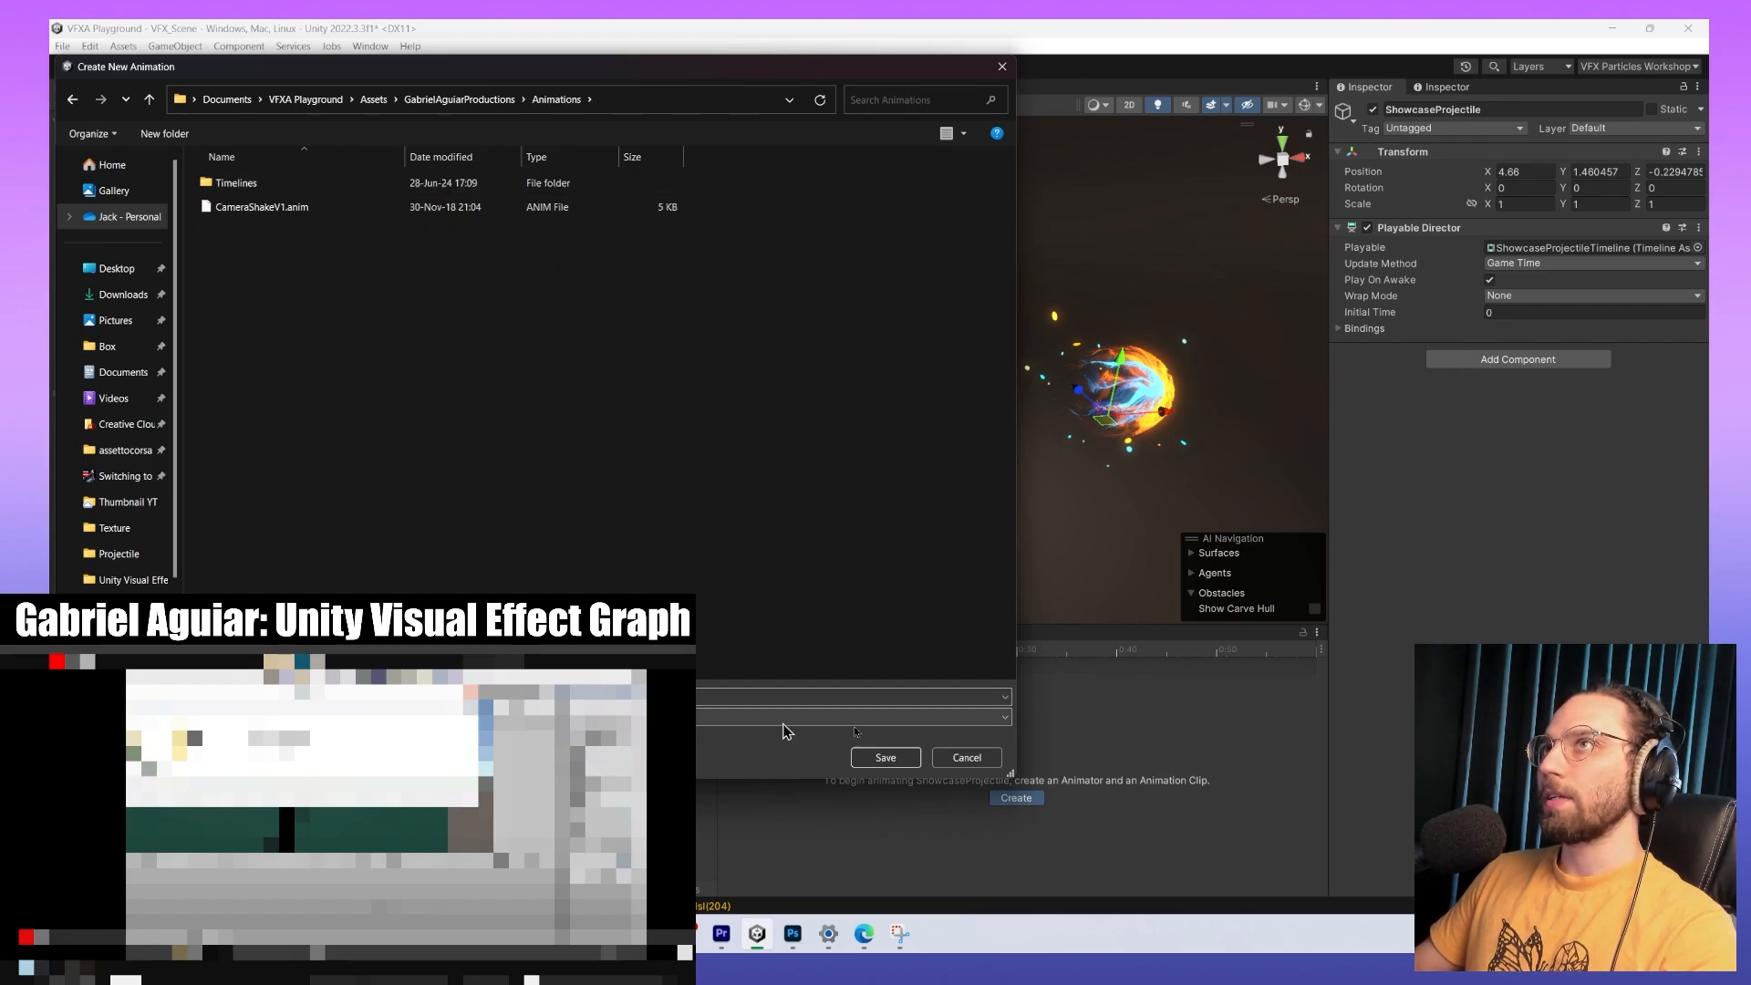
left_click(886, 757)
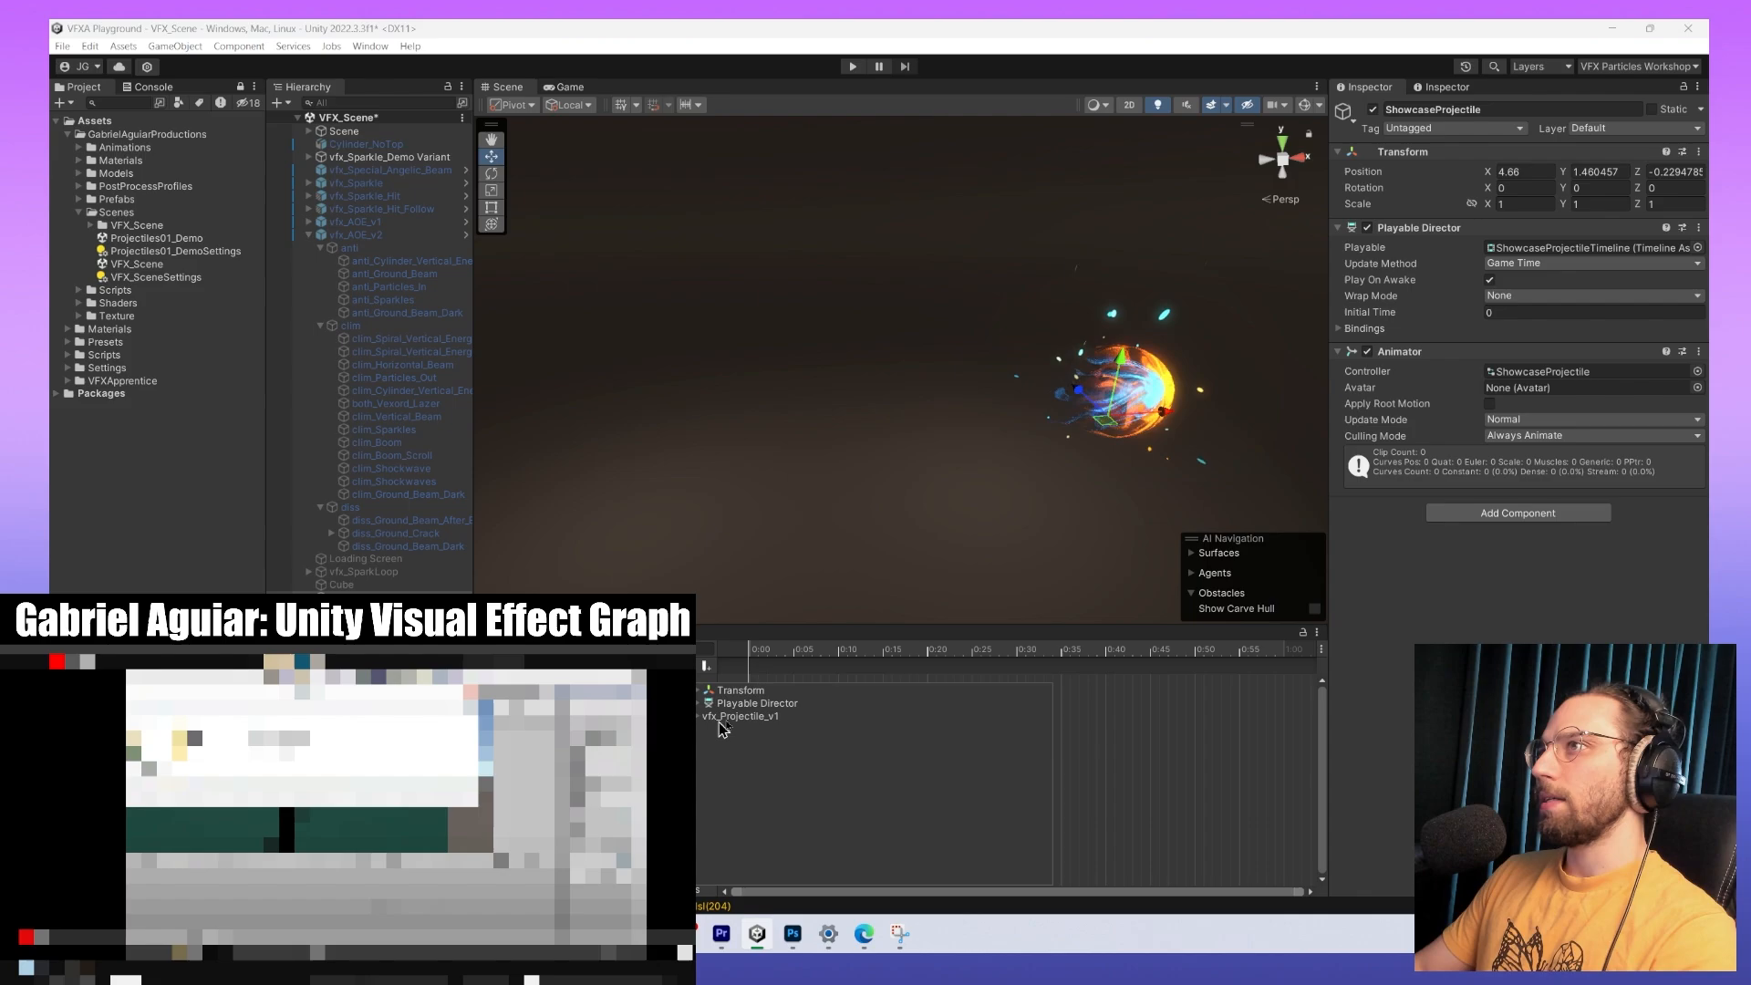
Add the Transform Position property to the ShowcaseProjectile animation clip.
left_click(741, 695)
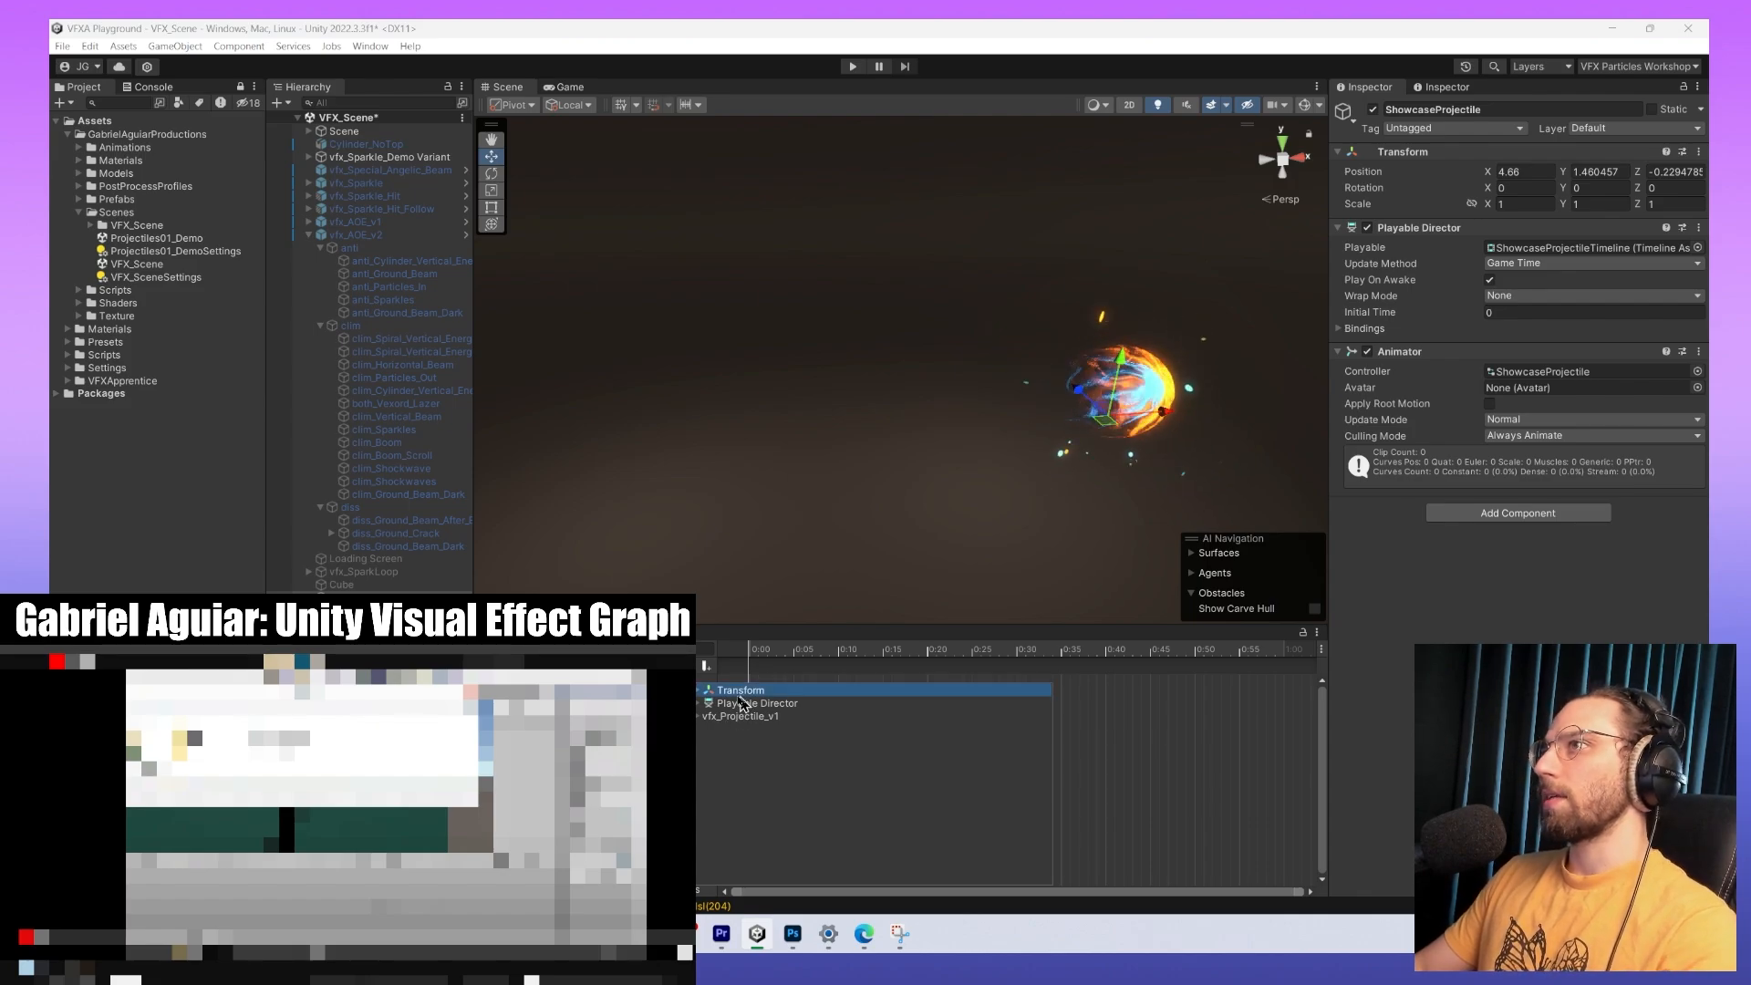
left_click(700, 690)
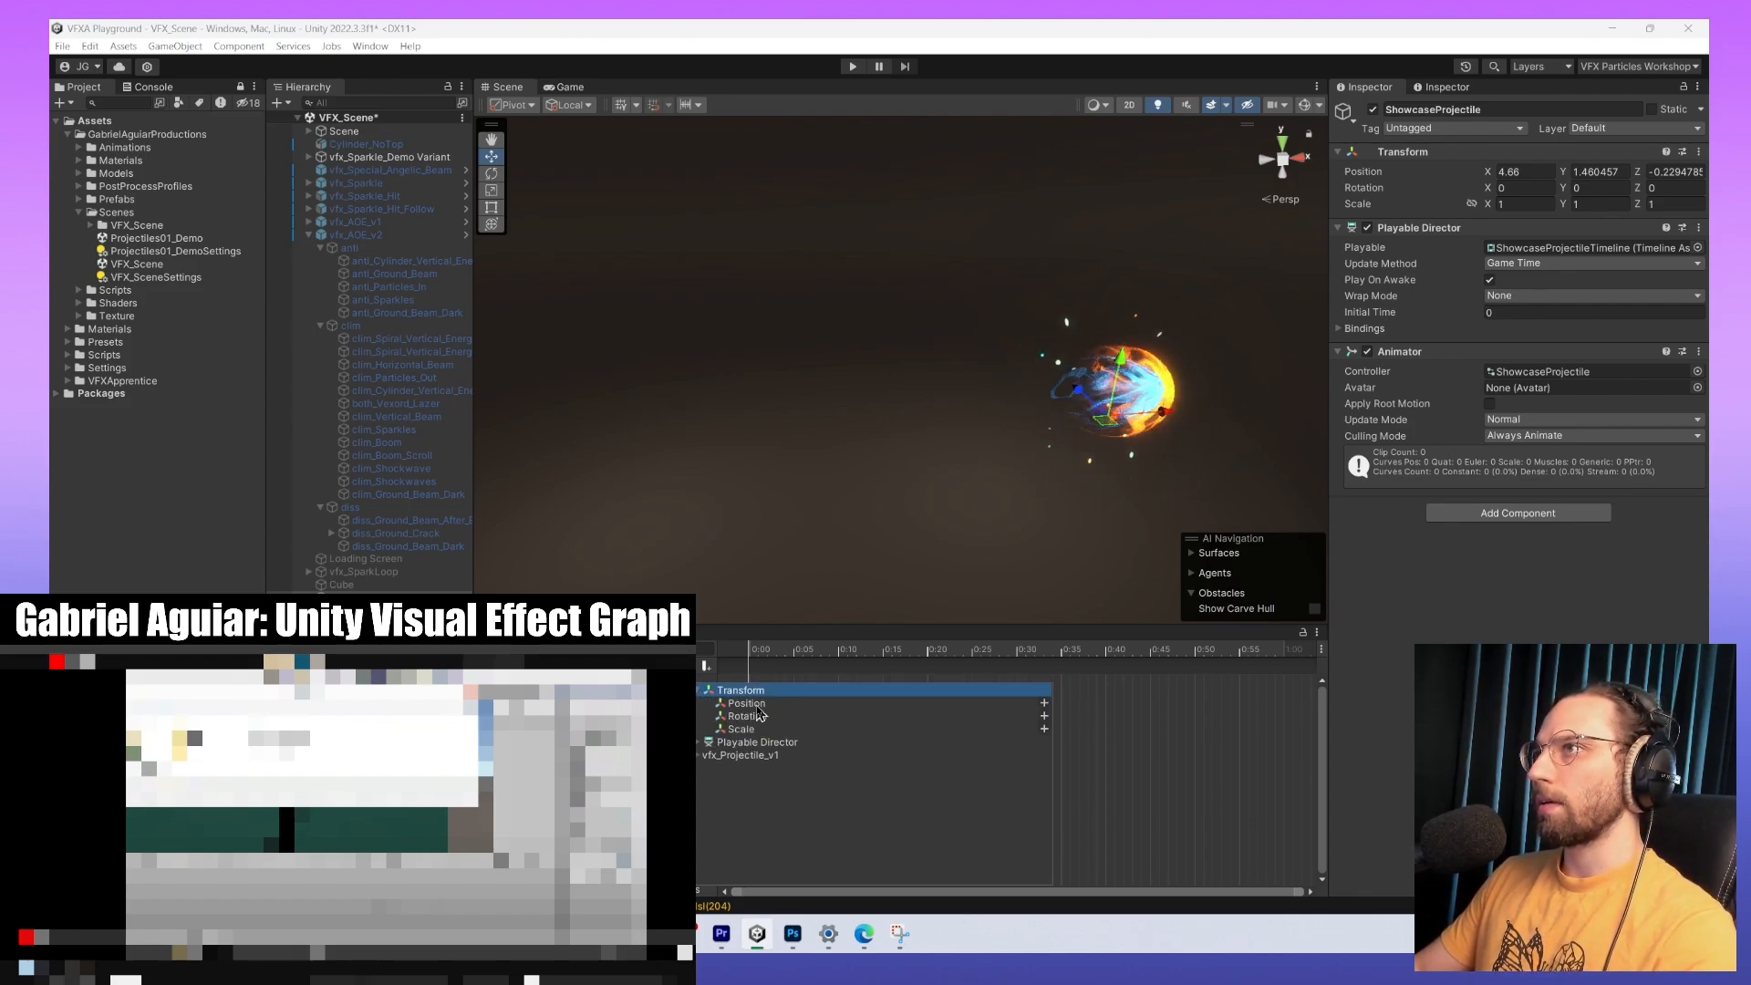
left_click(758, 705)
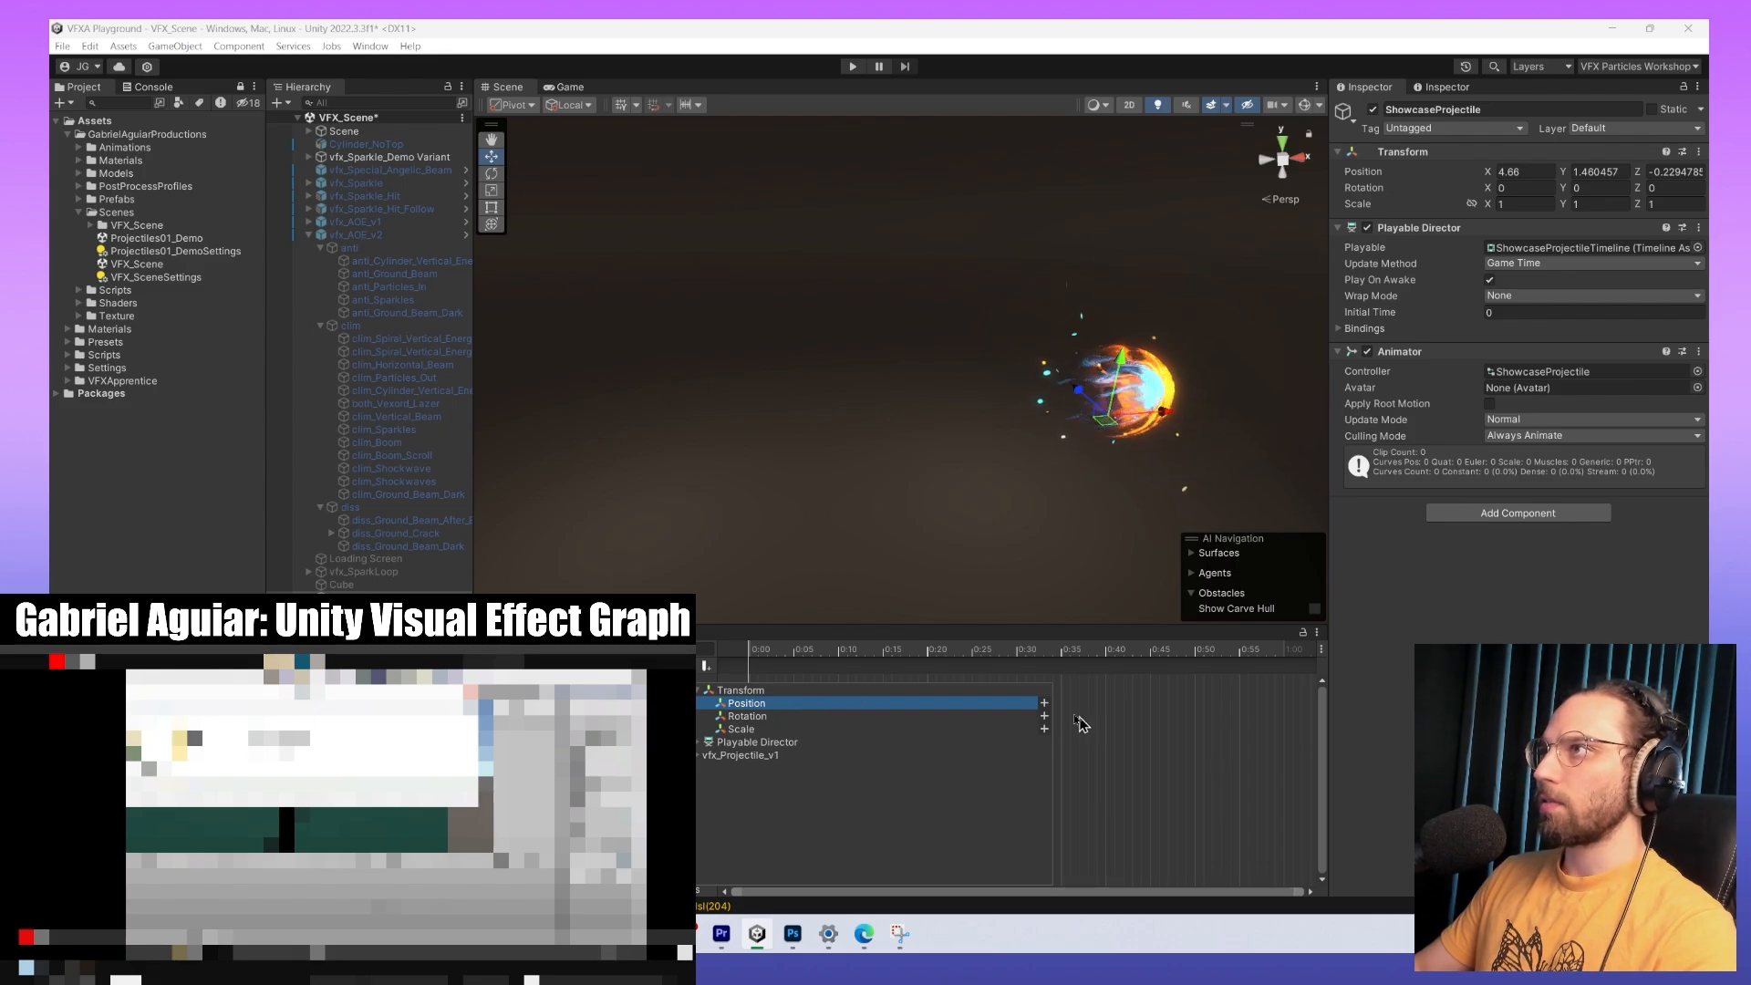
left_click(1044, 708)
Reselect ShowcaseProjectile and preview its Position animation along the clip.
middle_click_drag(1131, 377, 981, 354)
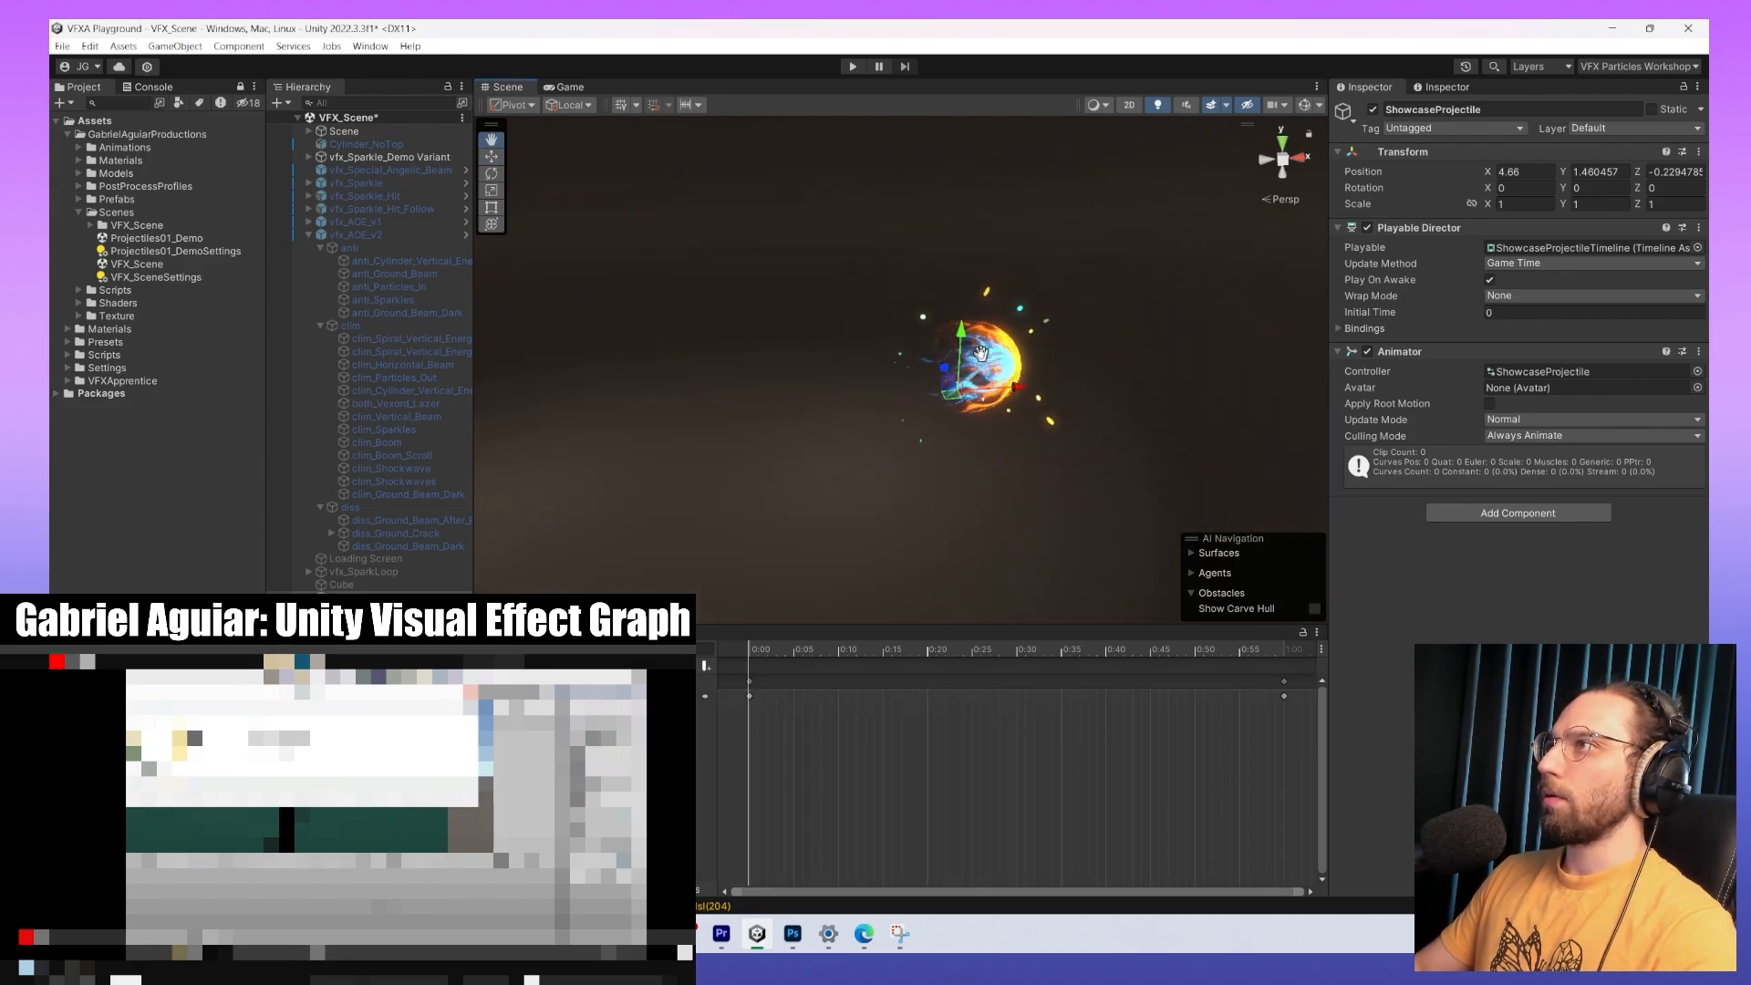
left_click_drag(1163, 660, 719, 678)
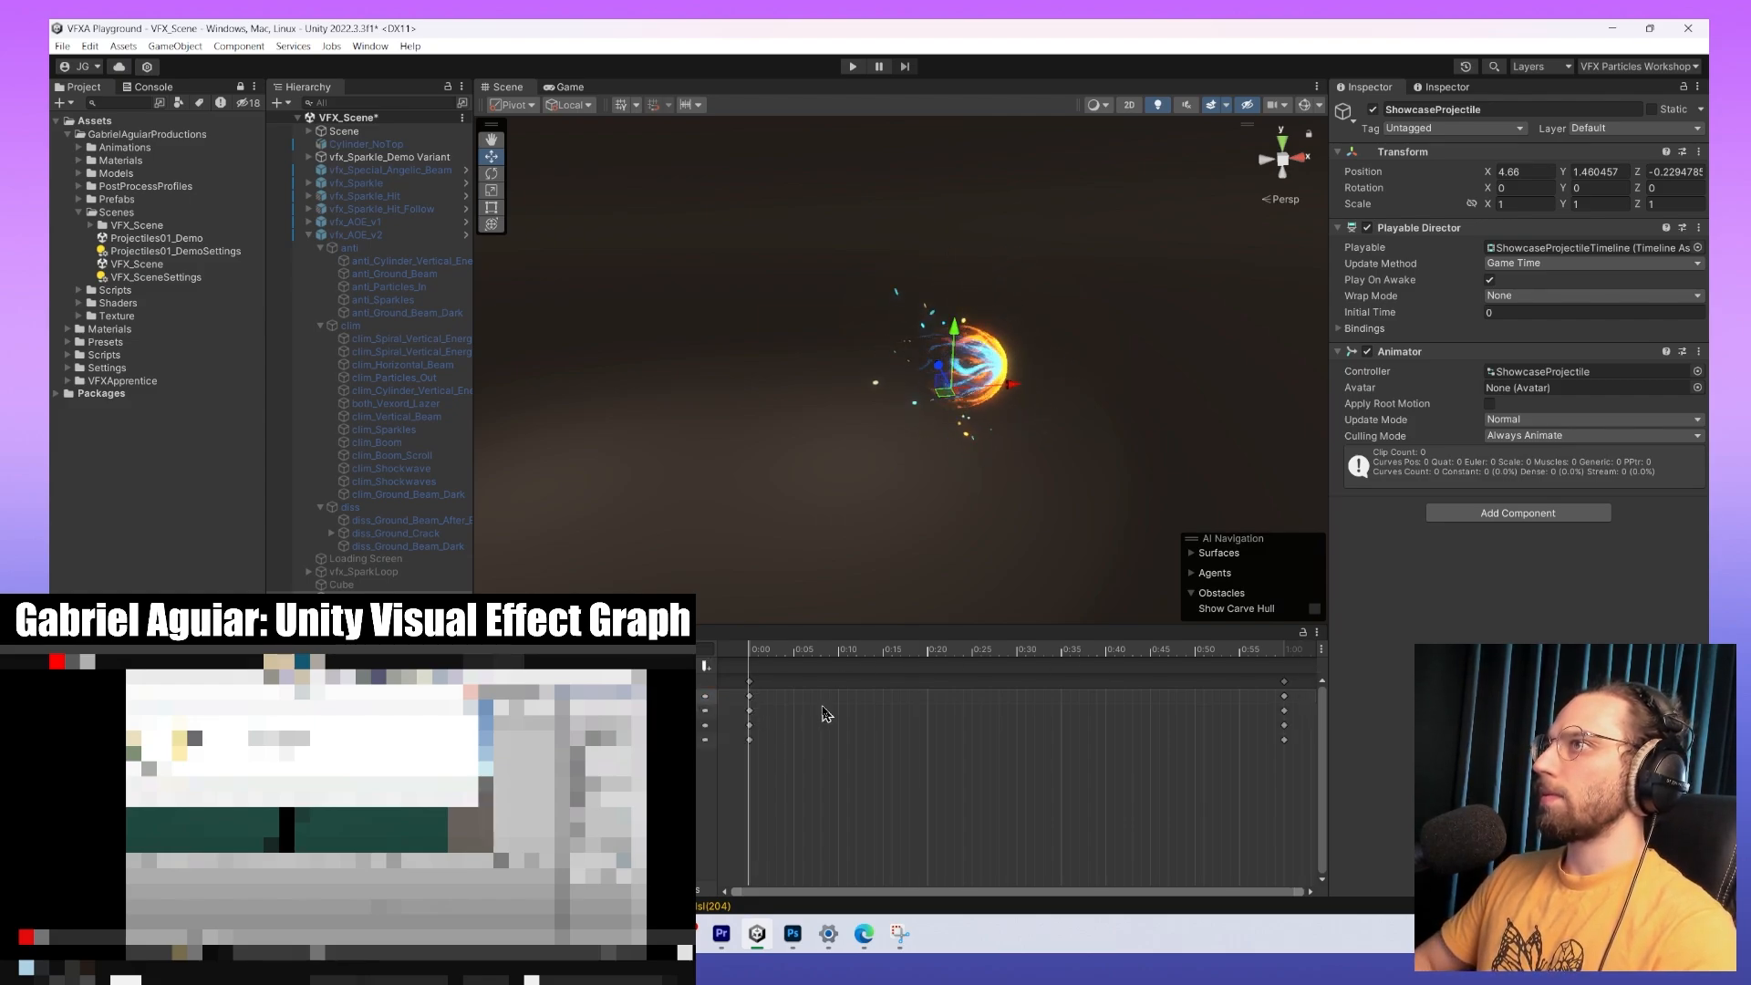
left_click(373, 610)
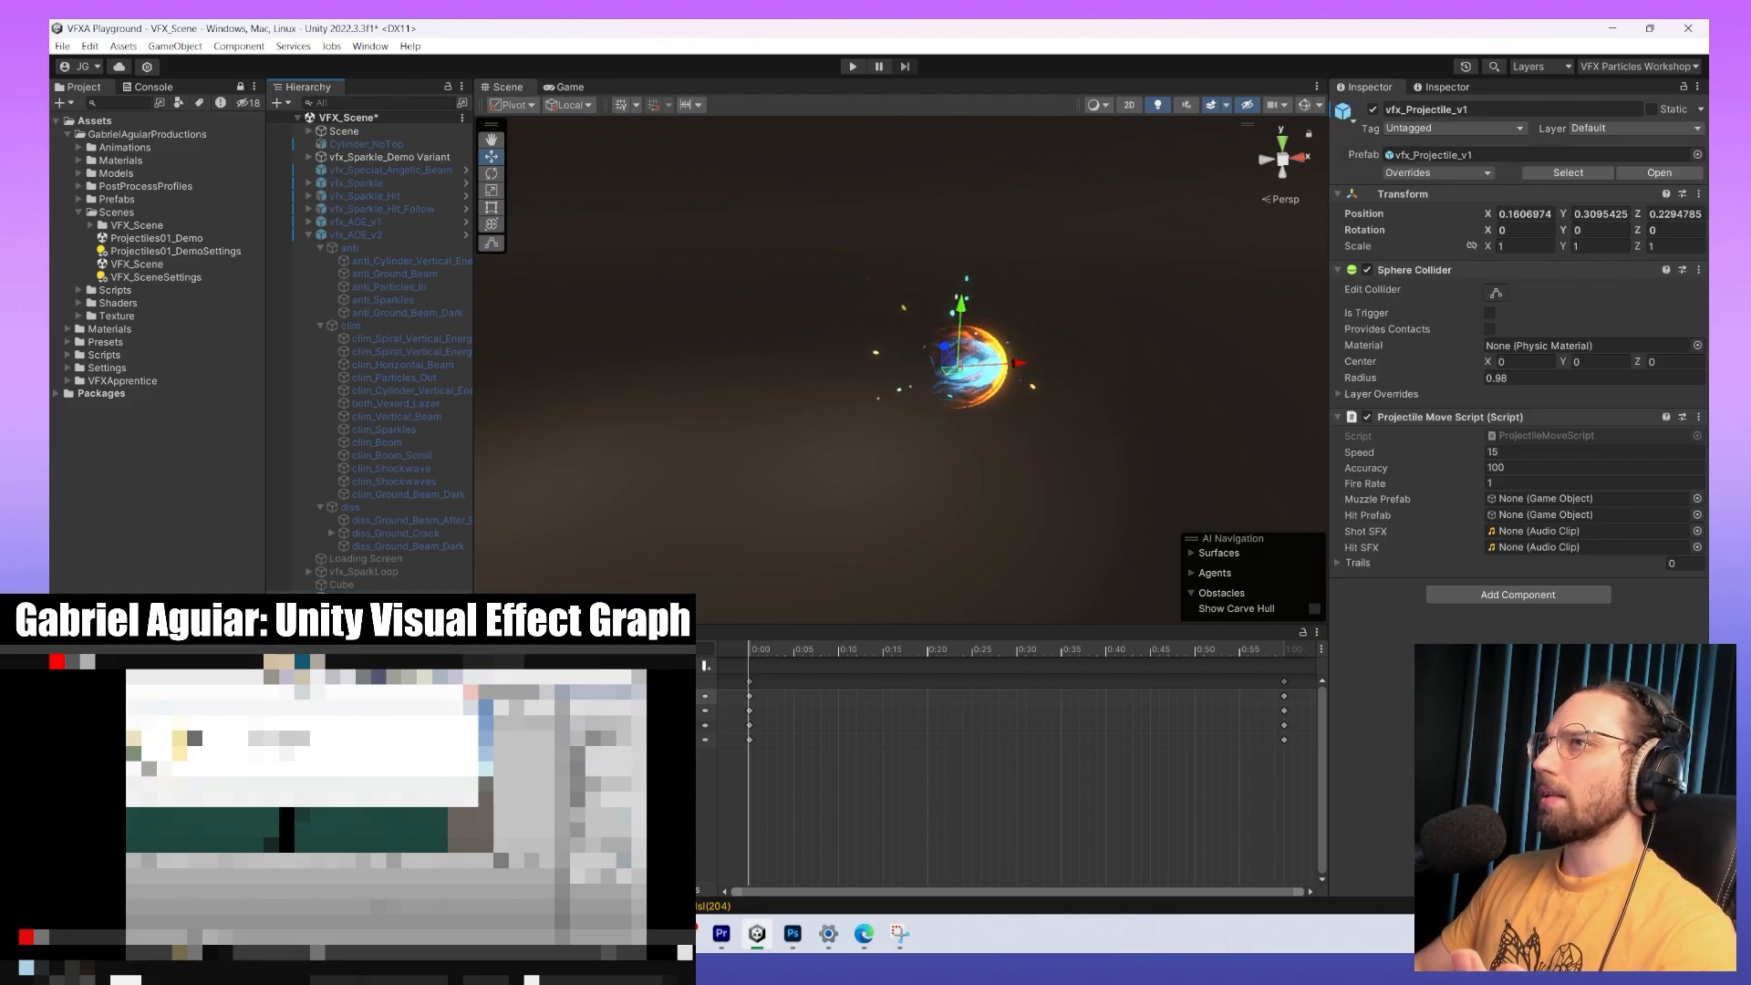
left_click(374, 597)
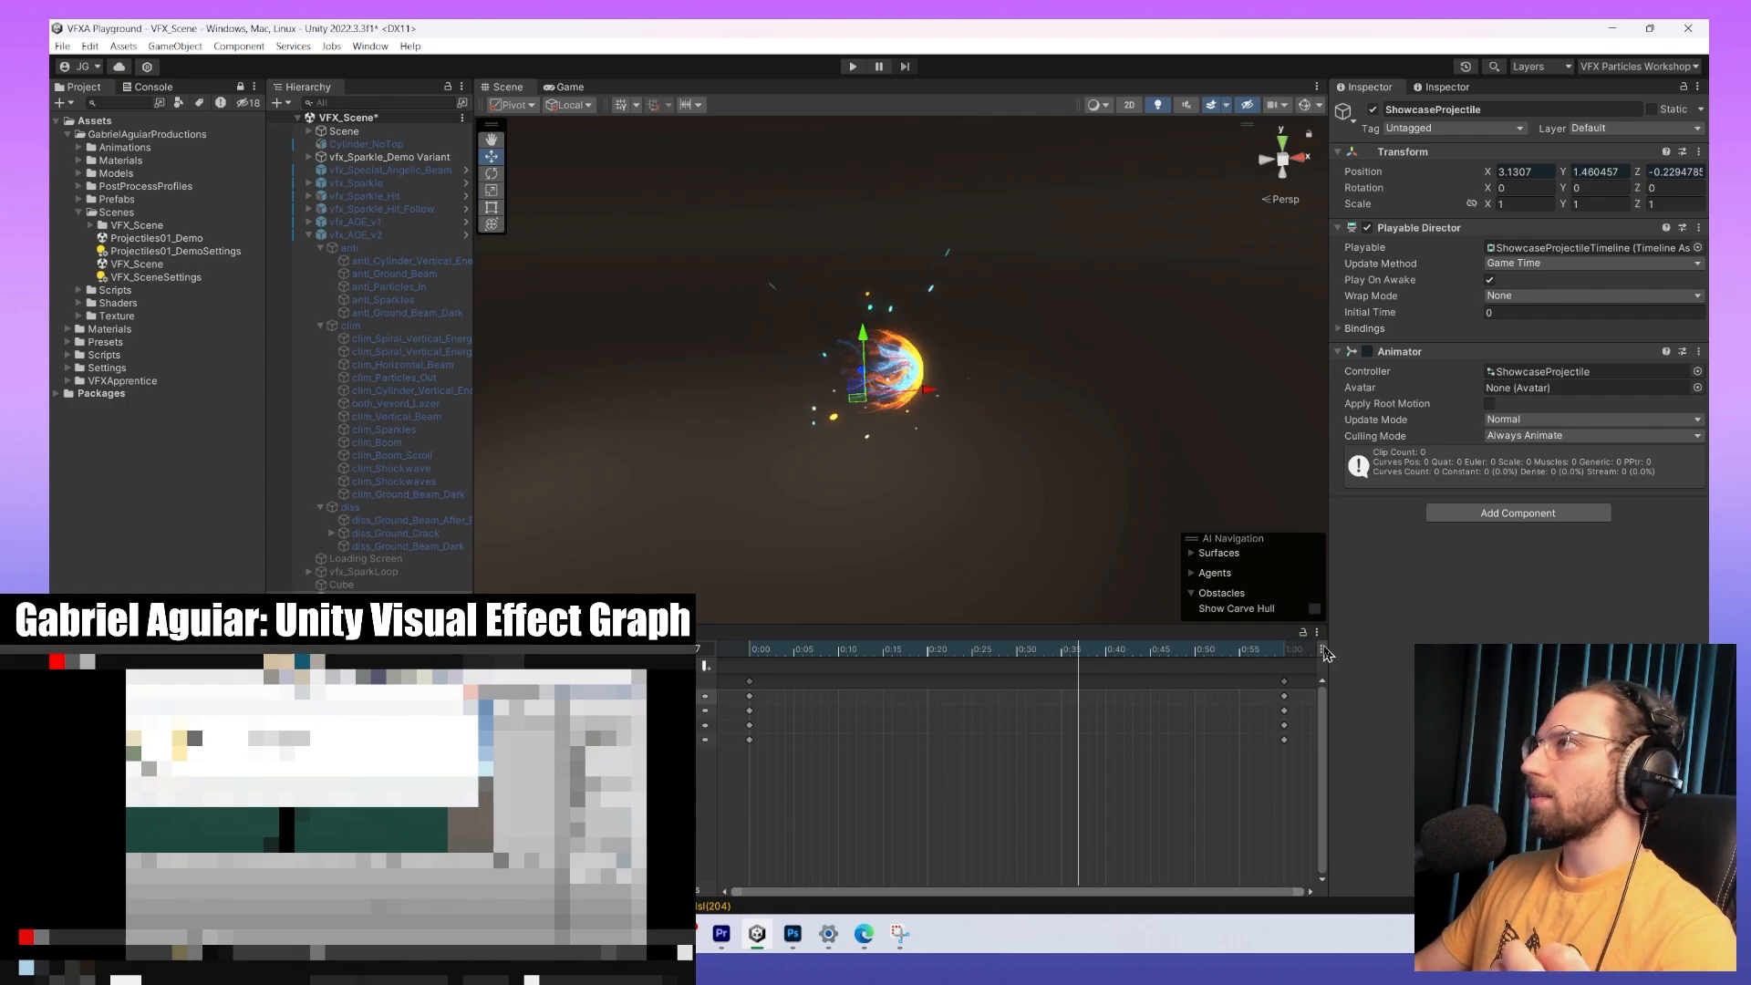
Show the ShowcaseProjectile clip as curves and tilt the last Position X key's tangent so the curve no longer eases out.
left_click(1317, 633)
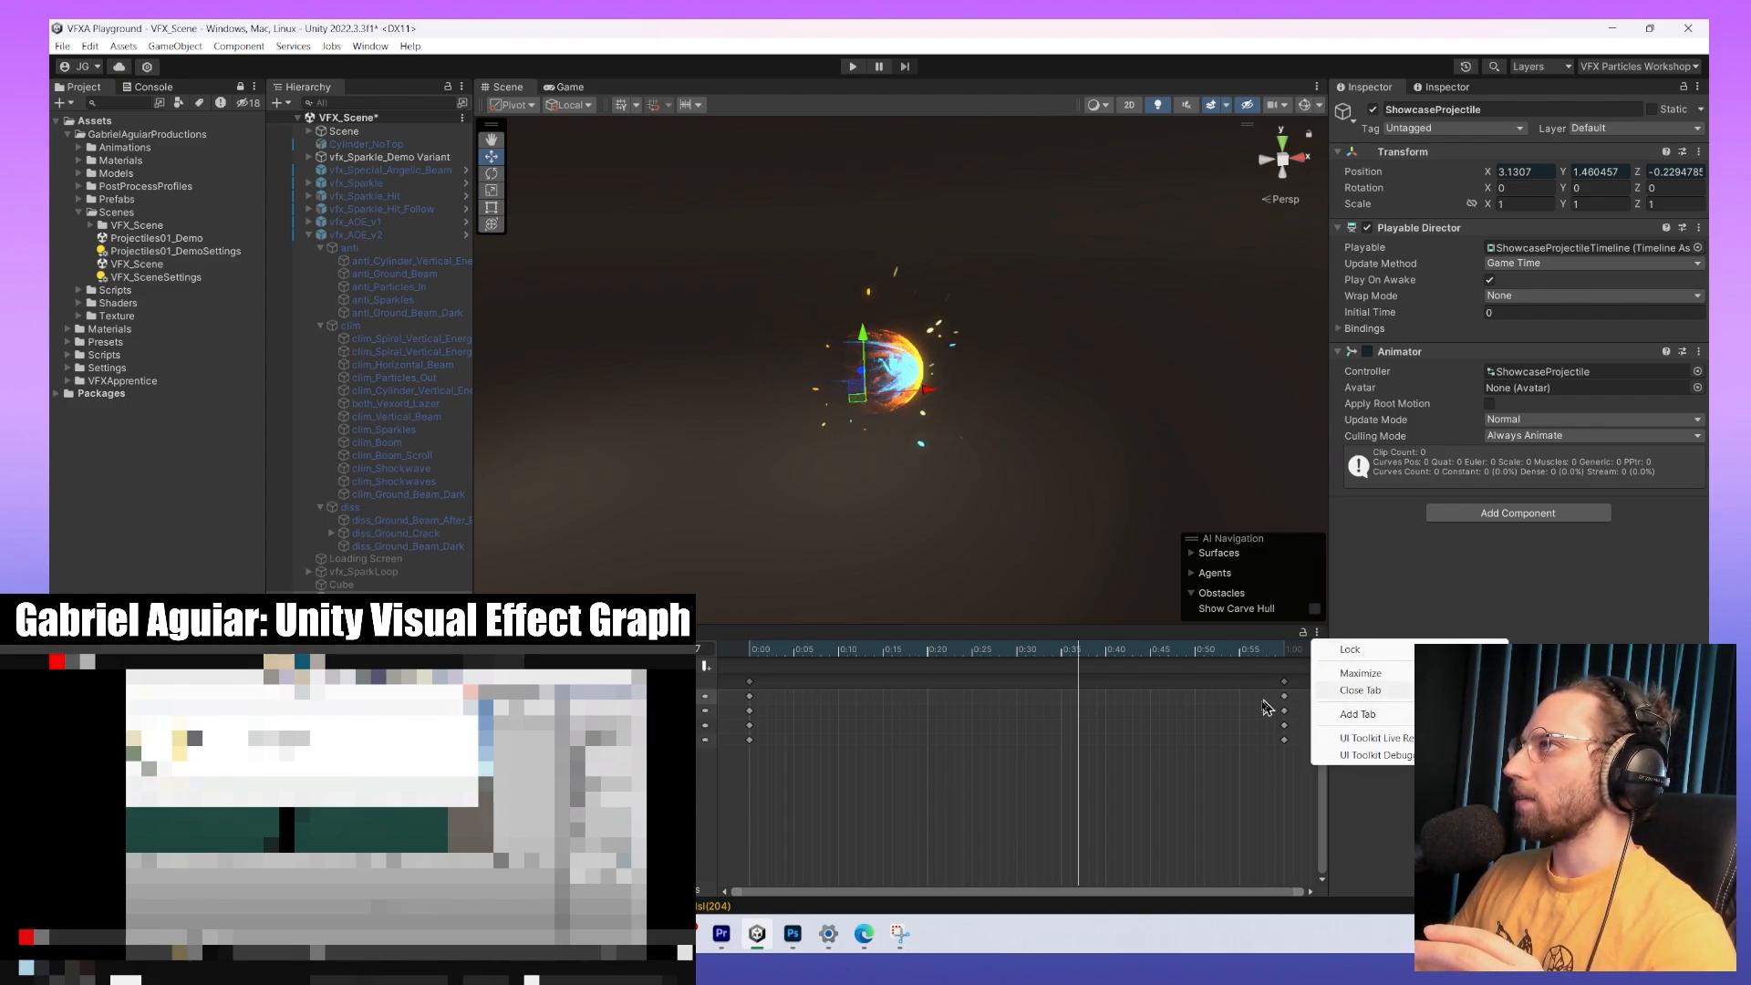
left_click(698, 901)
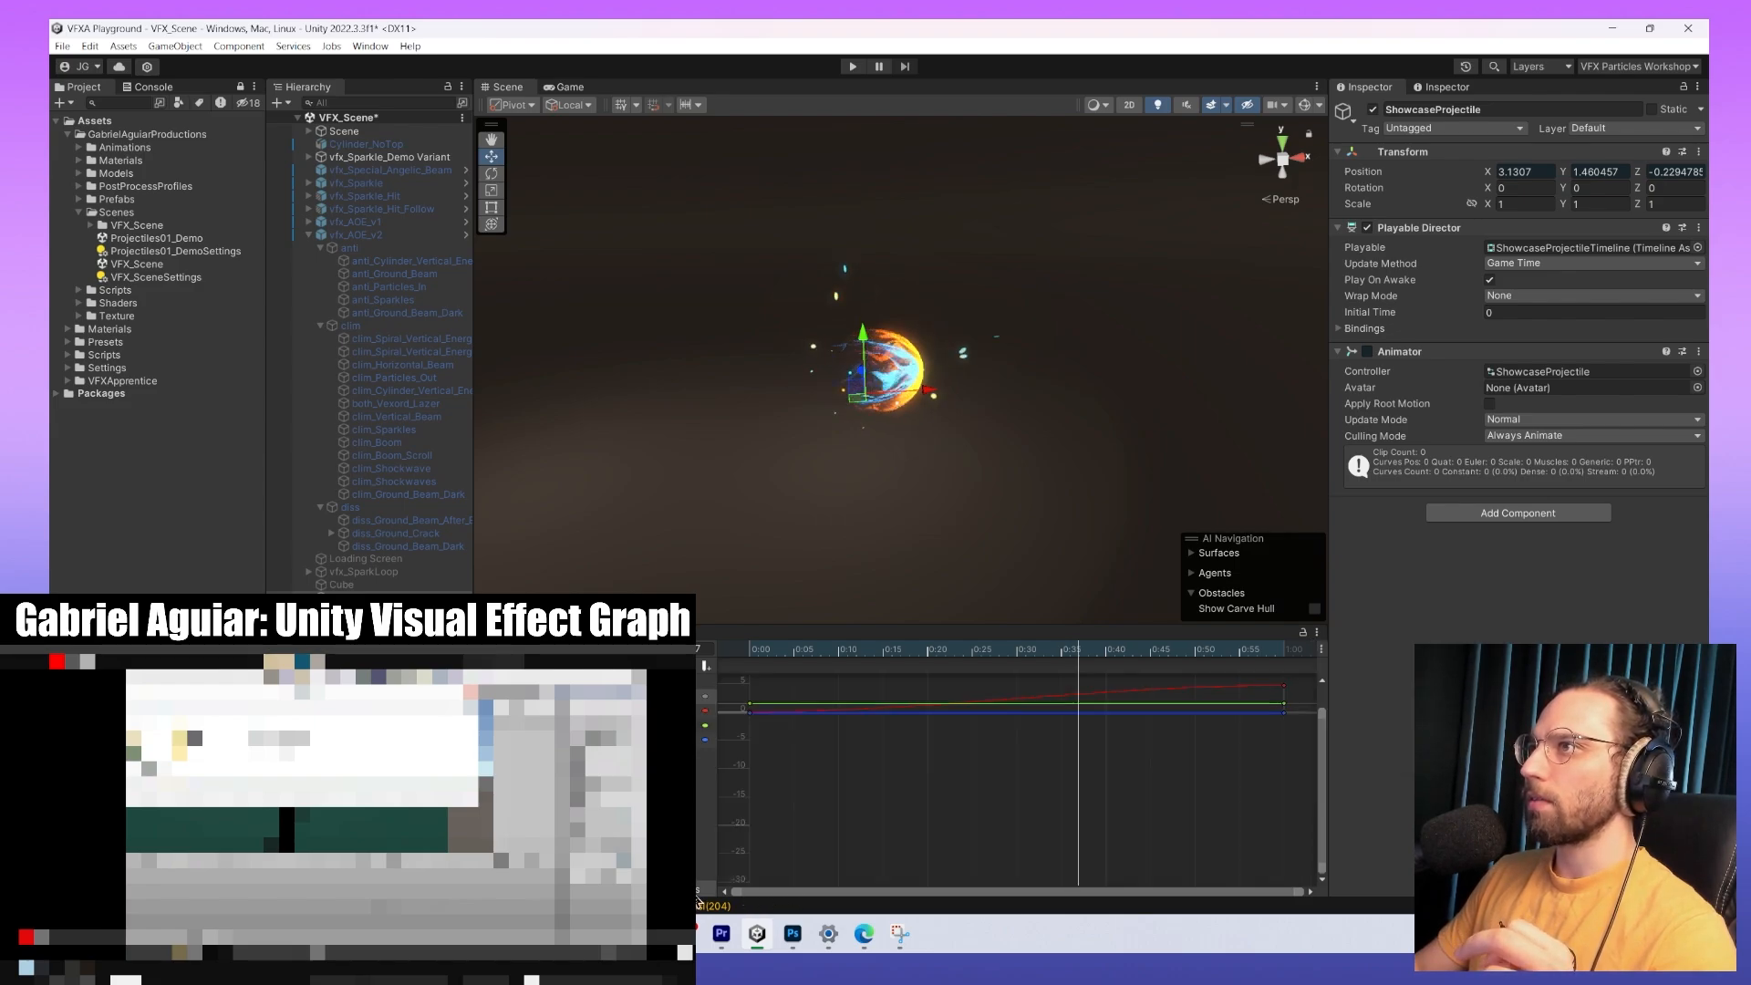
left_click(1284, 687)
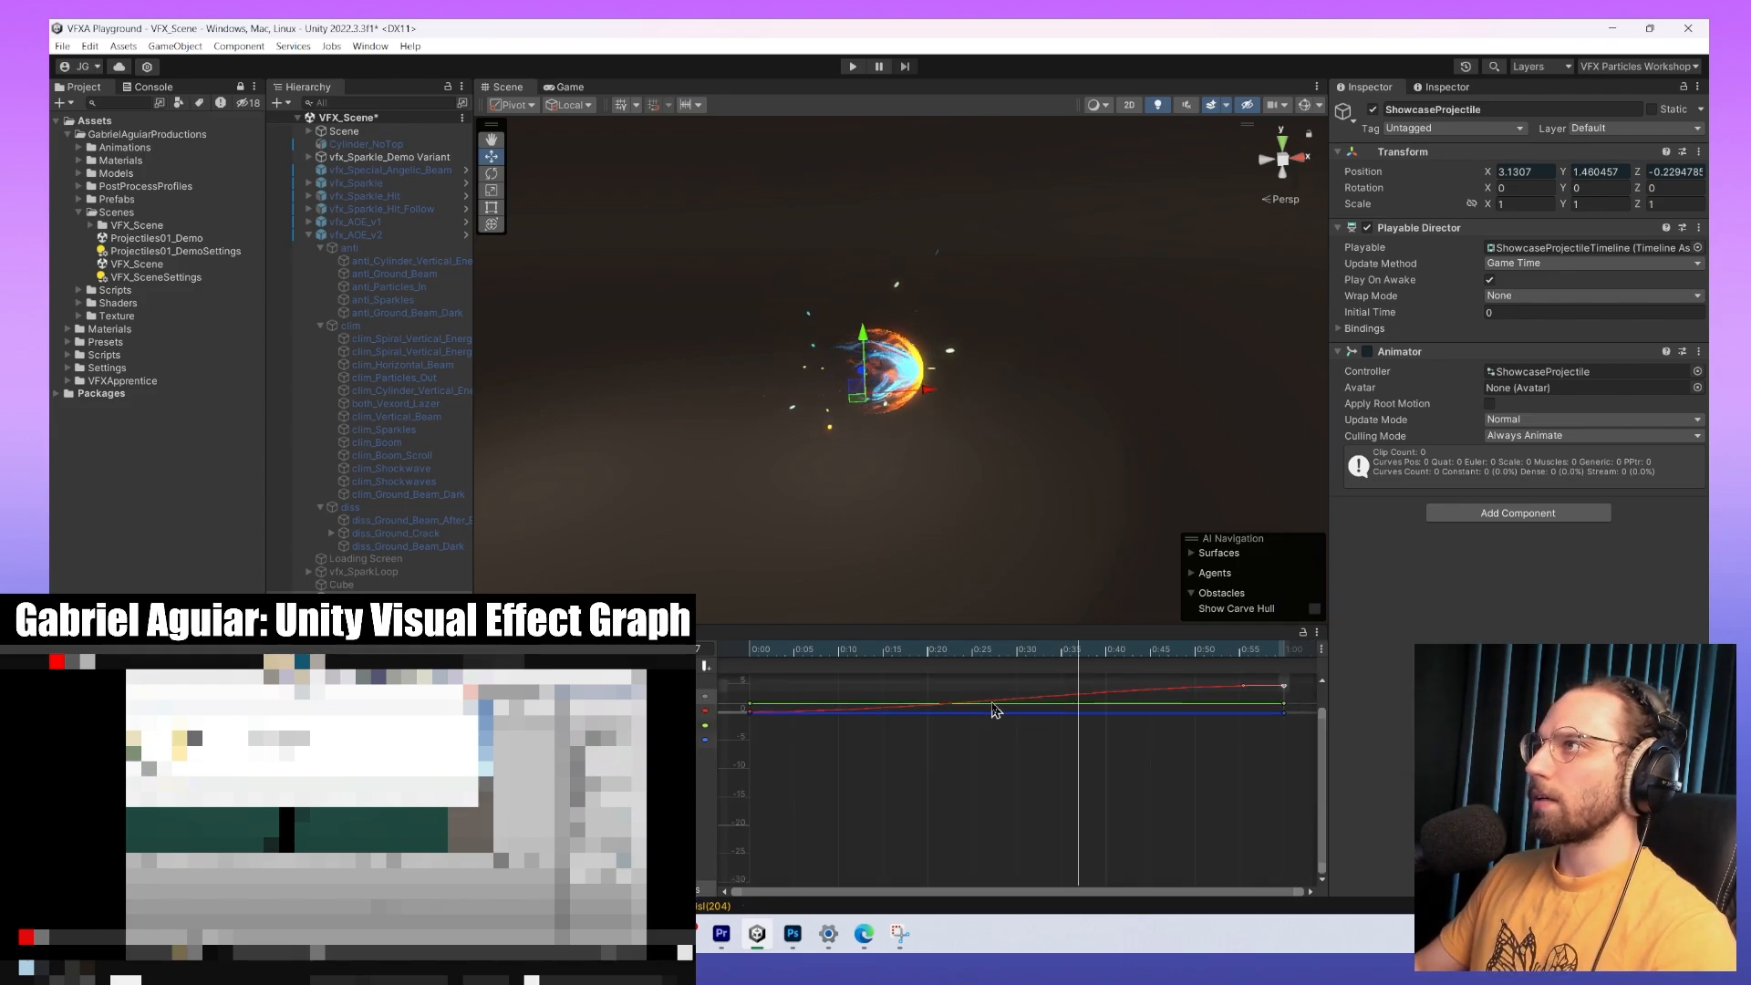
middle_click_drag(984, 693, 948, 690)
scroll(993, 733, "up", 1)
scroll(1001, 720, "down", 8)
scroll(894, 730, "up", 6)
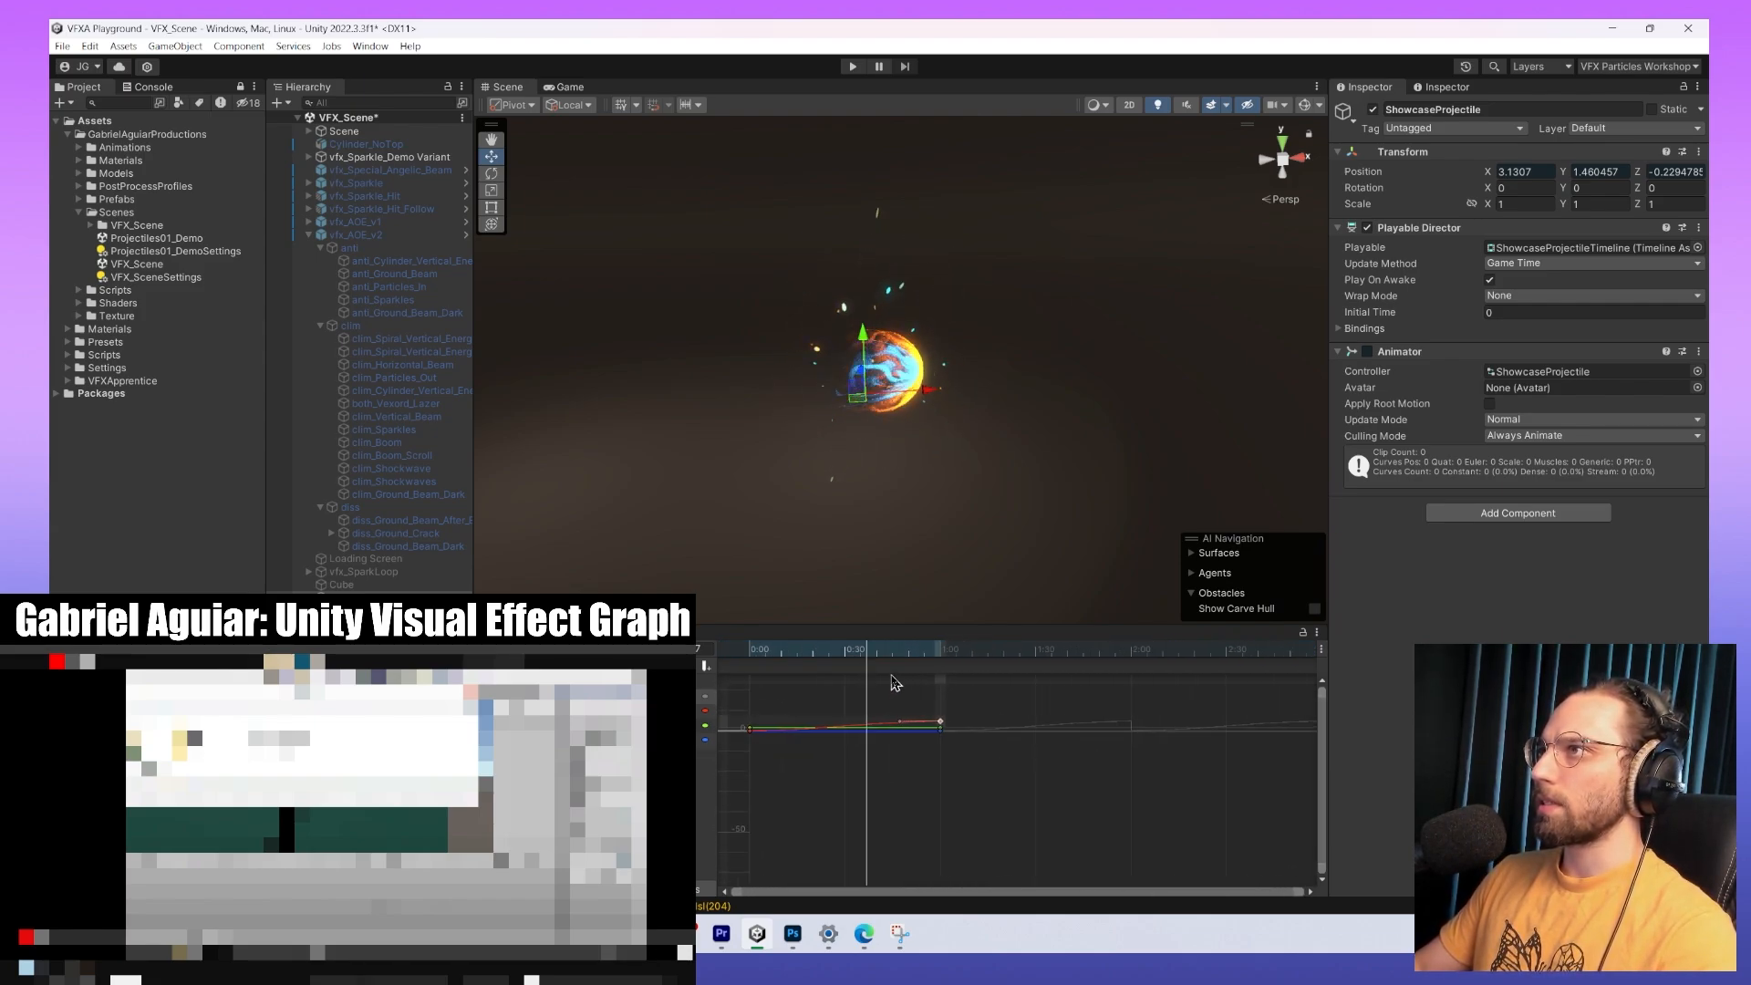
right_click_drag(973, 766, 1047, 752, "alt")
left_click_drag(1141, 697, 1007, 745)
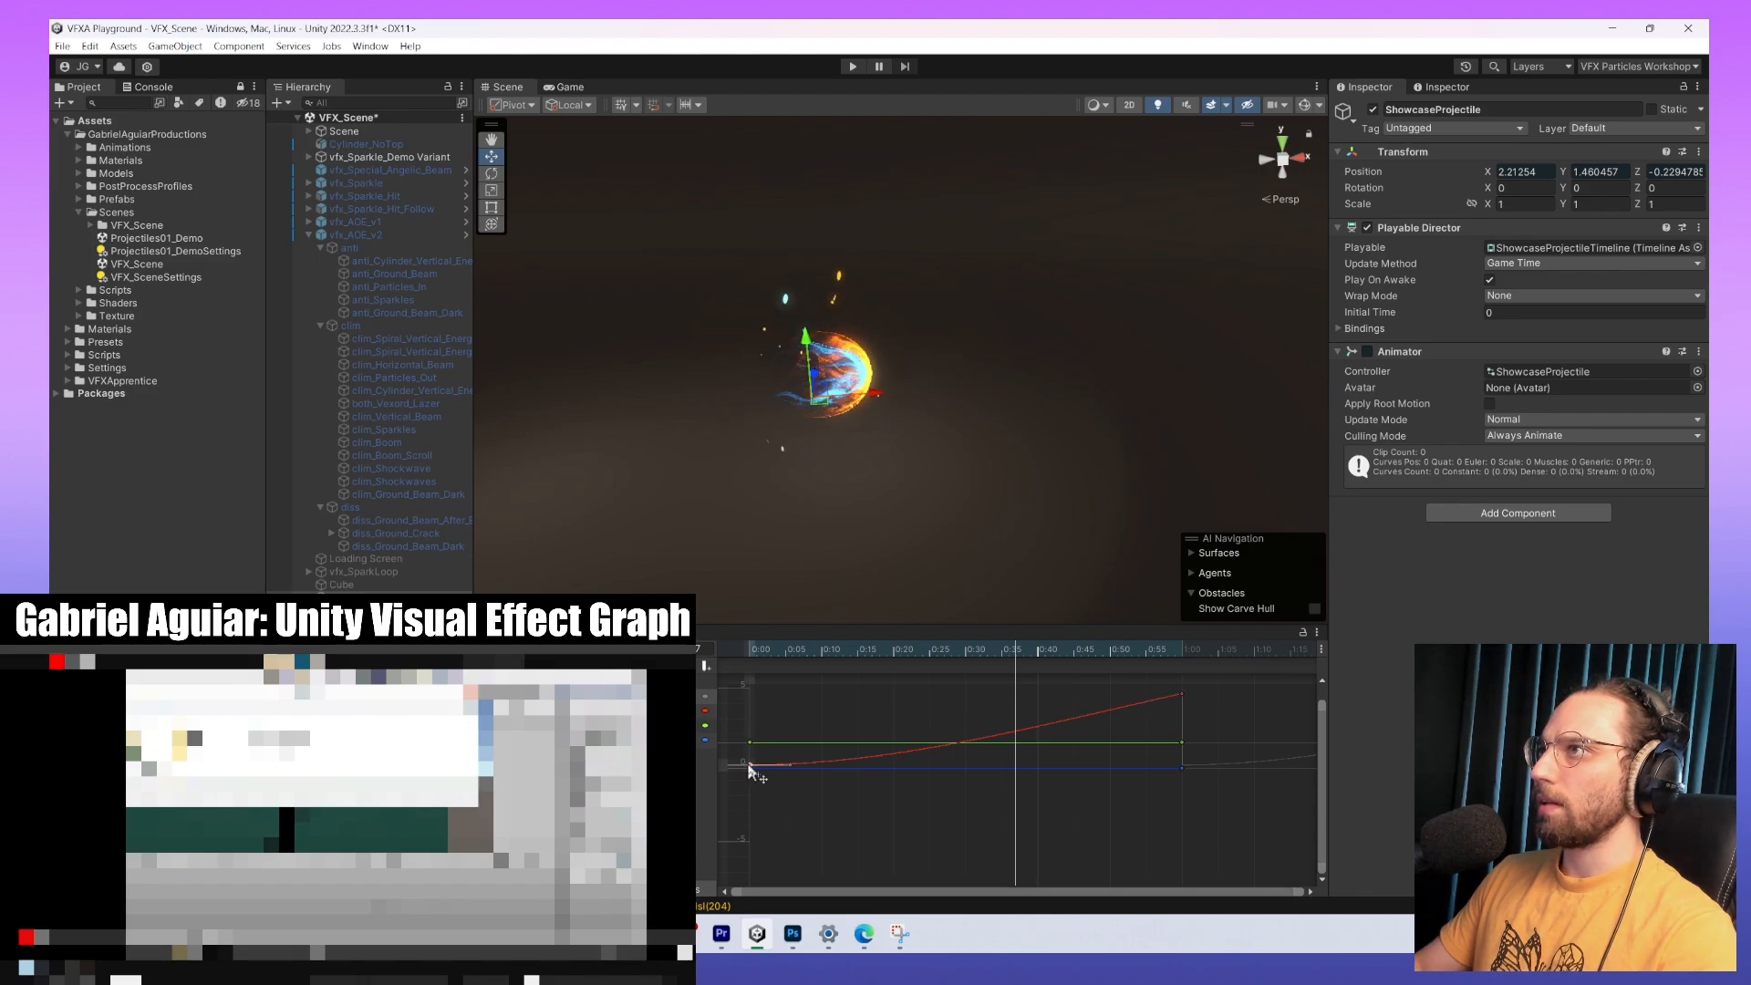
Straighten the start of the Position X curve with the first key's tangent, and play the animation to check the motion.
left_click_drag(792, 767, 1109, 697)
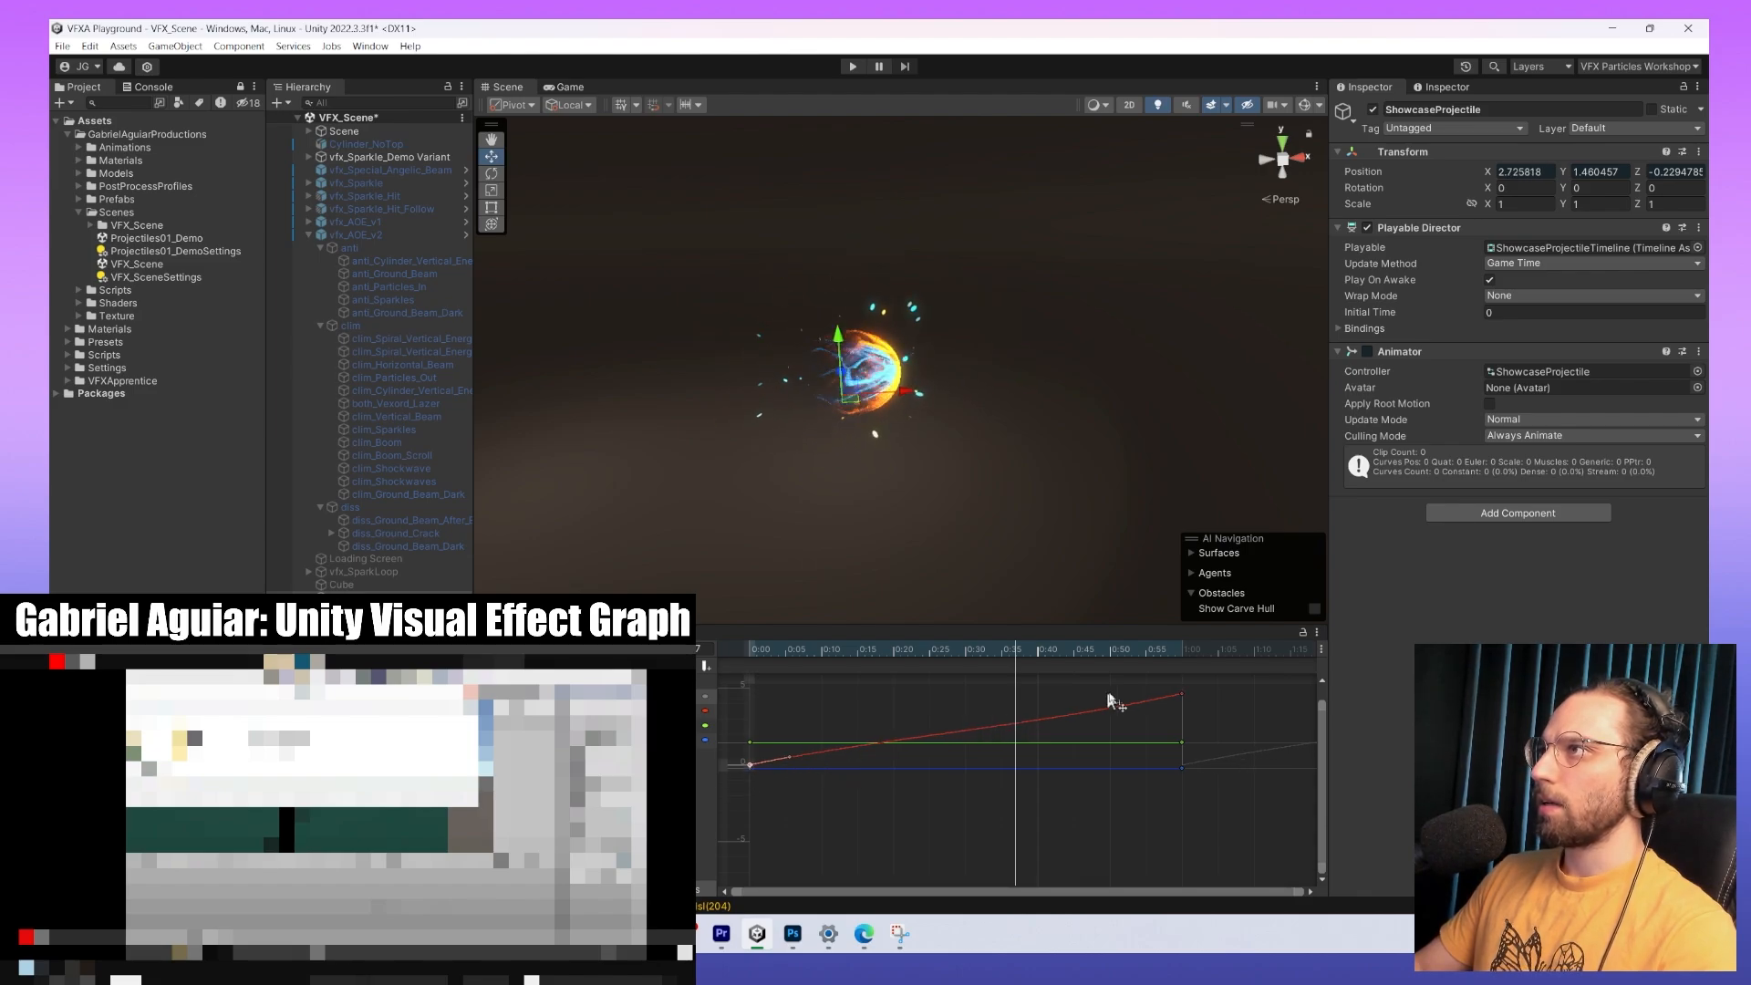
left_click(1182, 696)
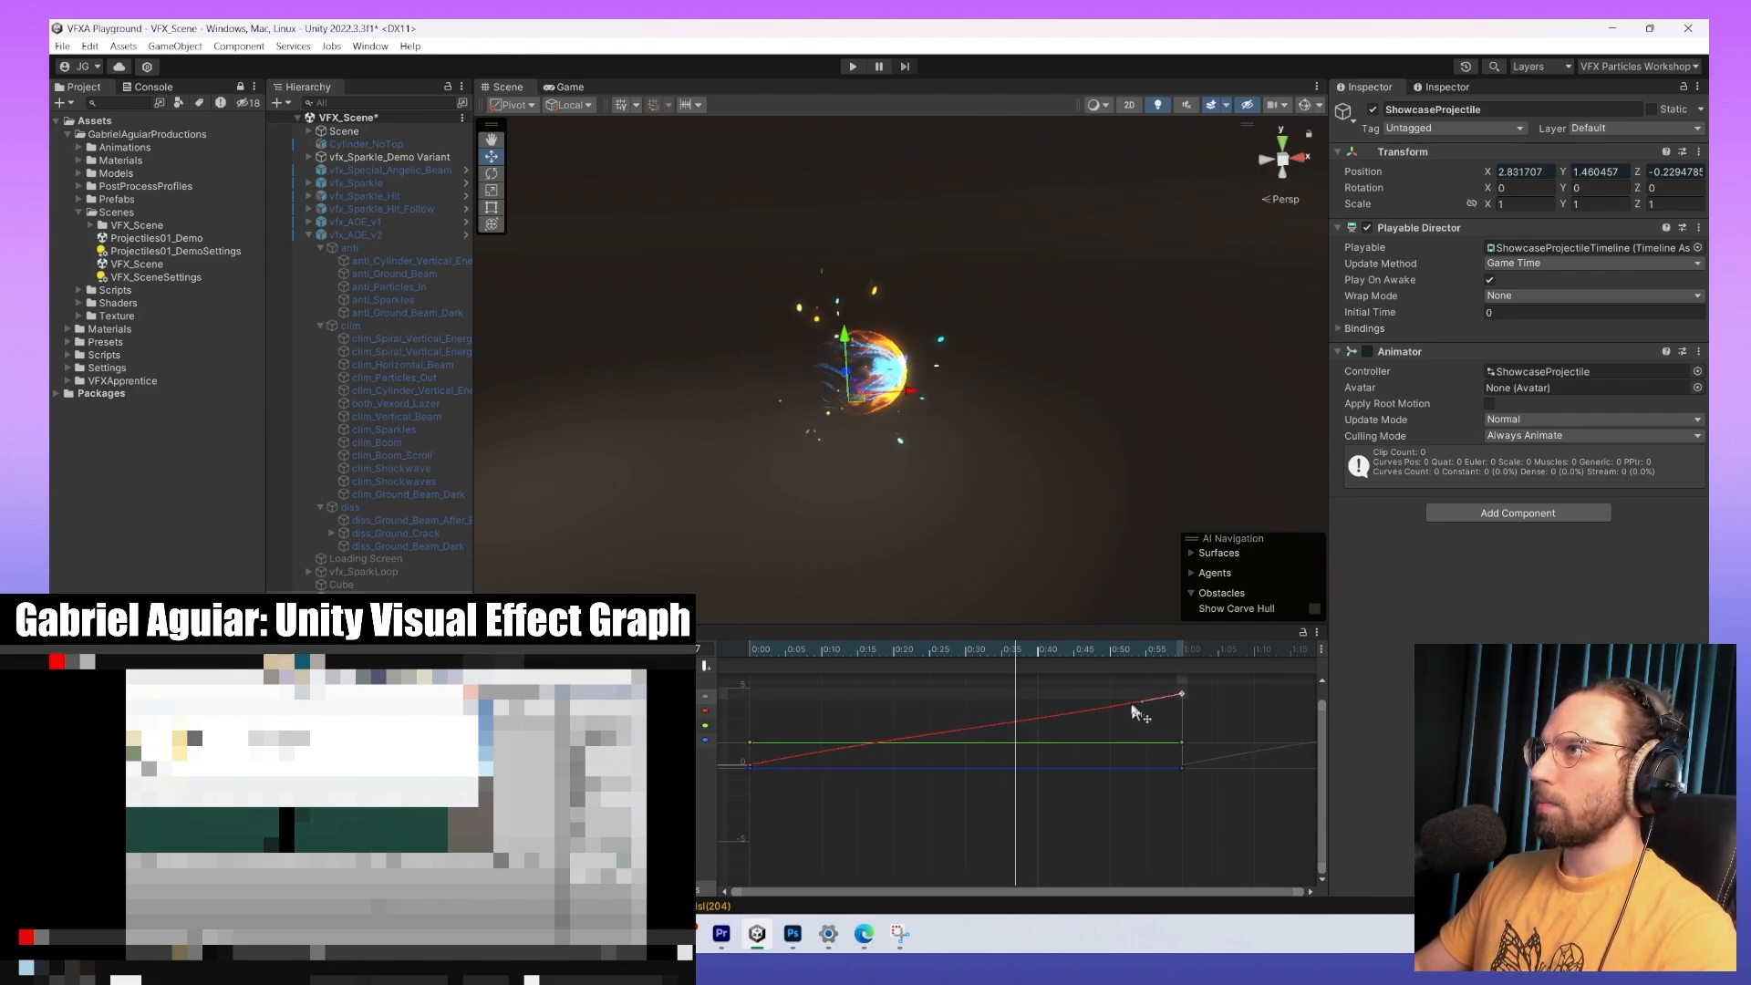
left_click(750, 766)
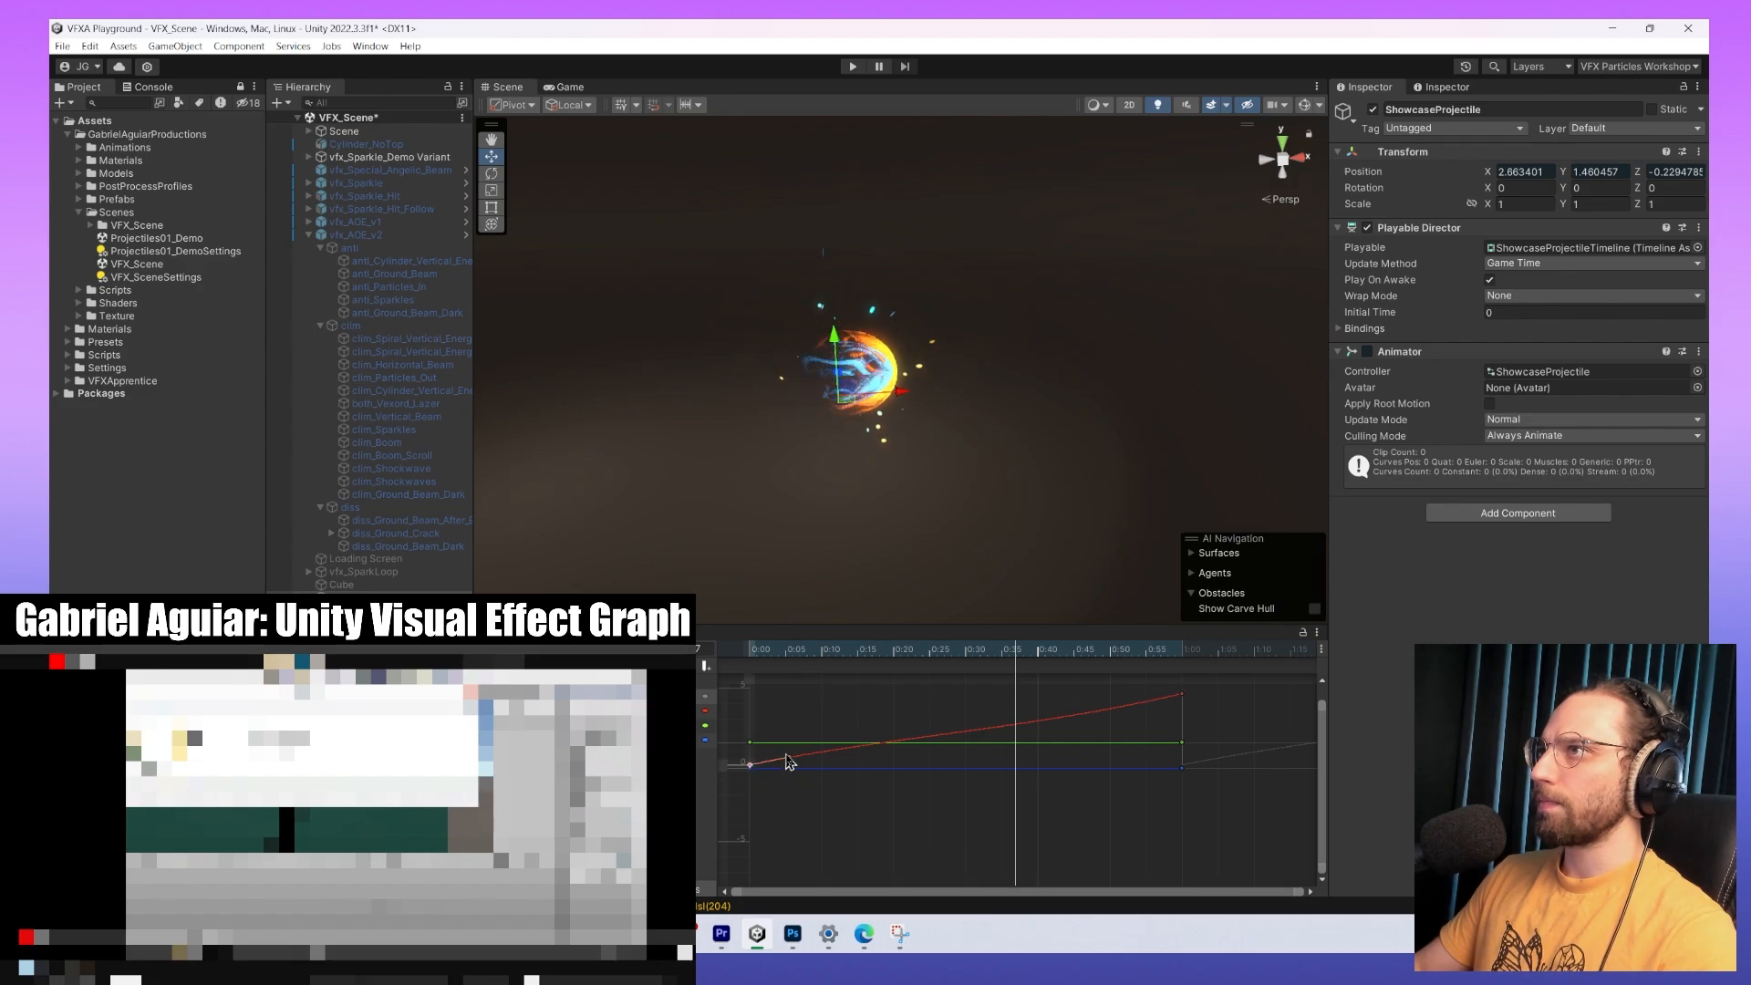
left_click_drag(790, 762, 799, 766)
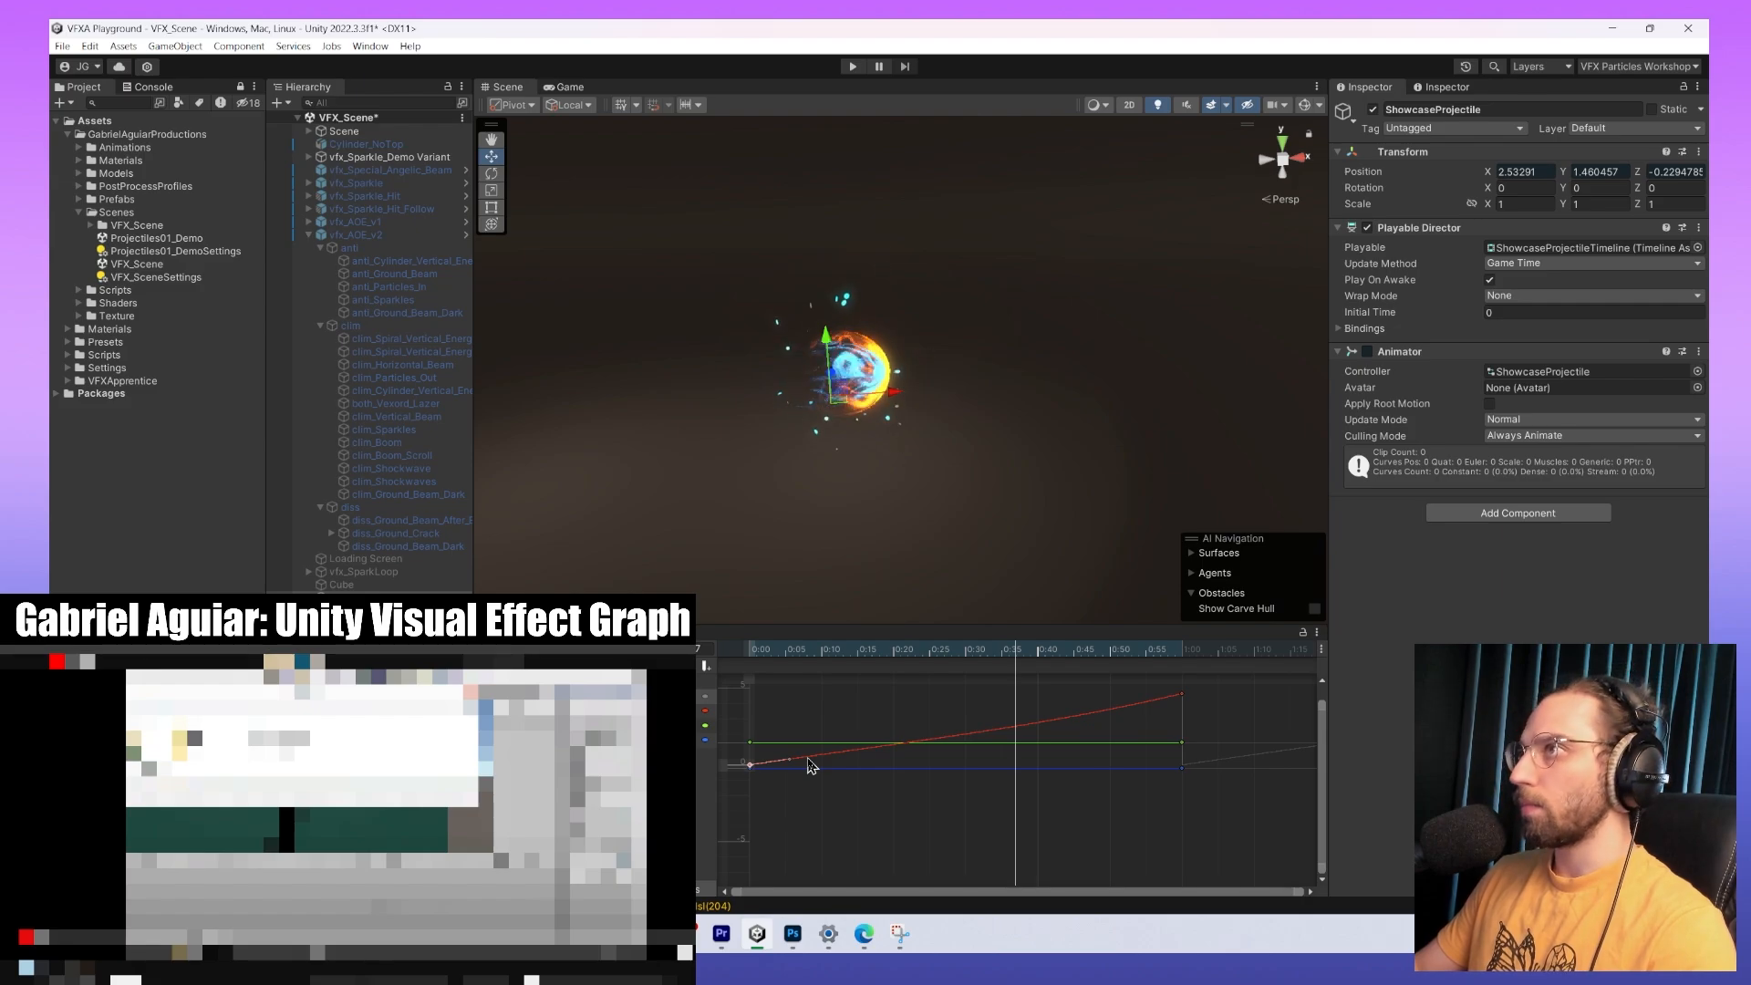
key("space")
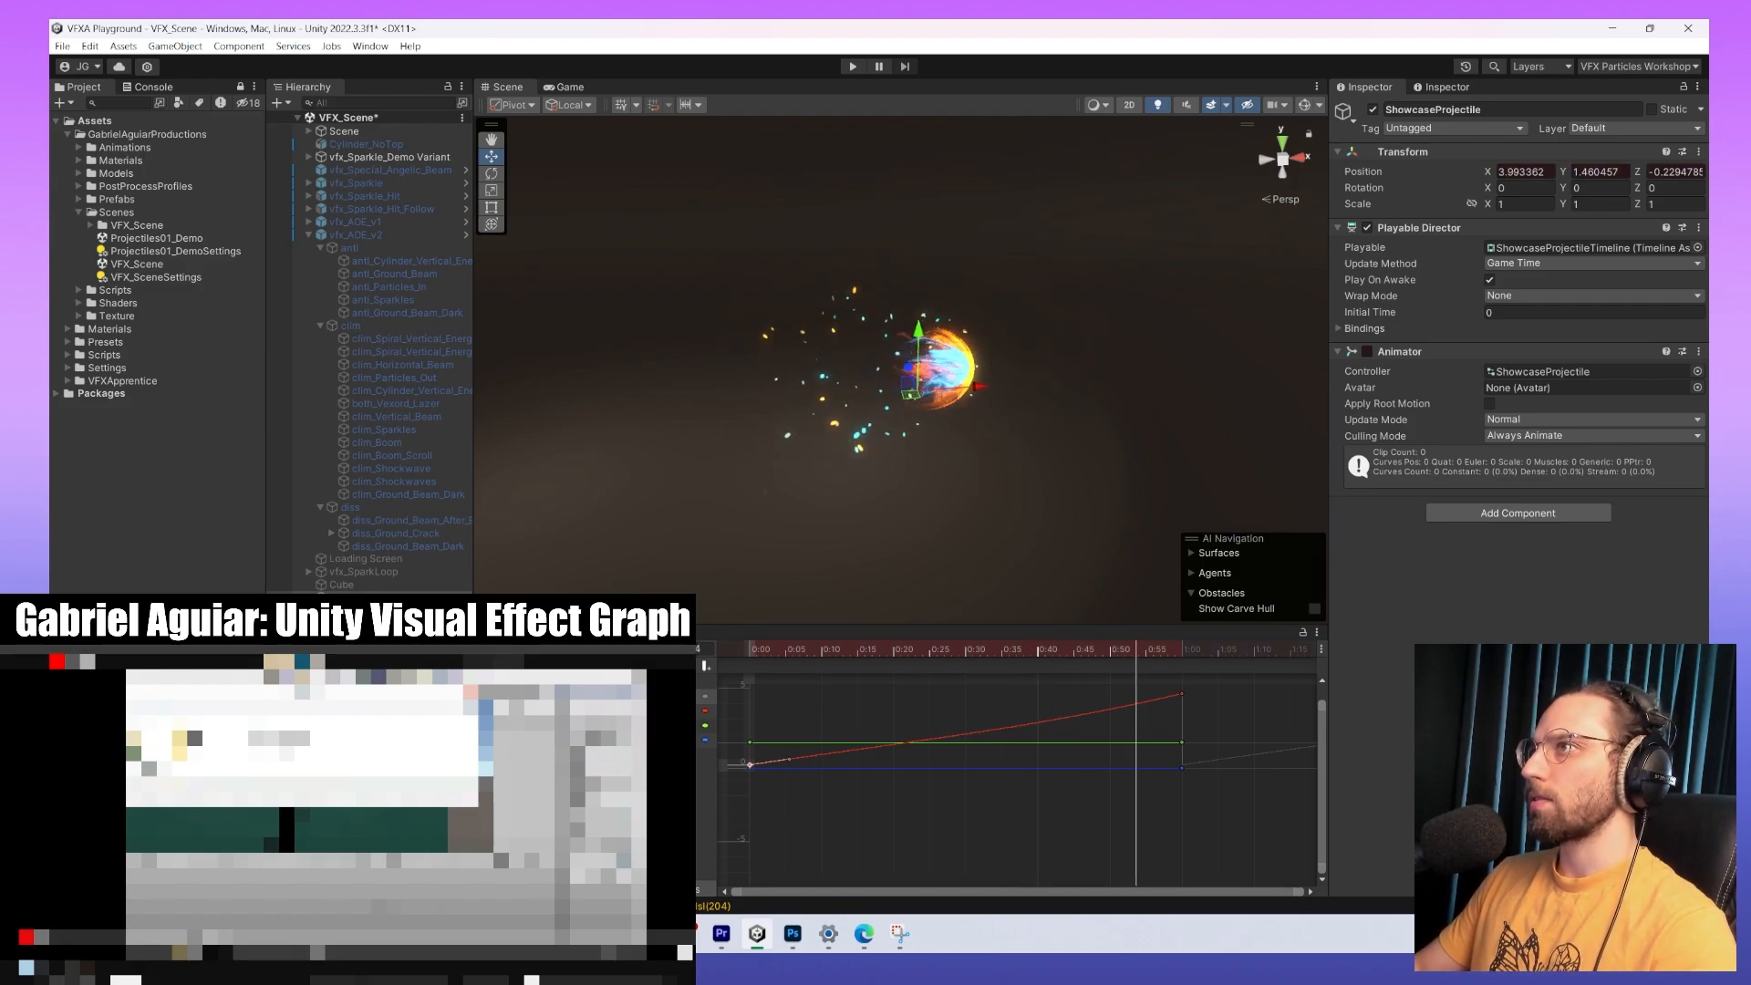
left_click_drag(1109, 650, 1110, 789)
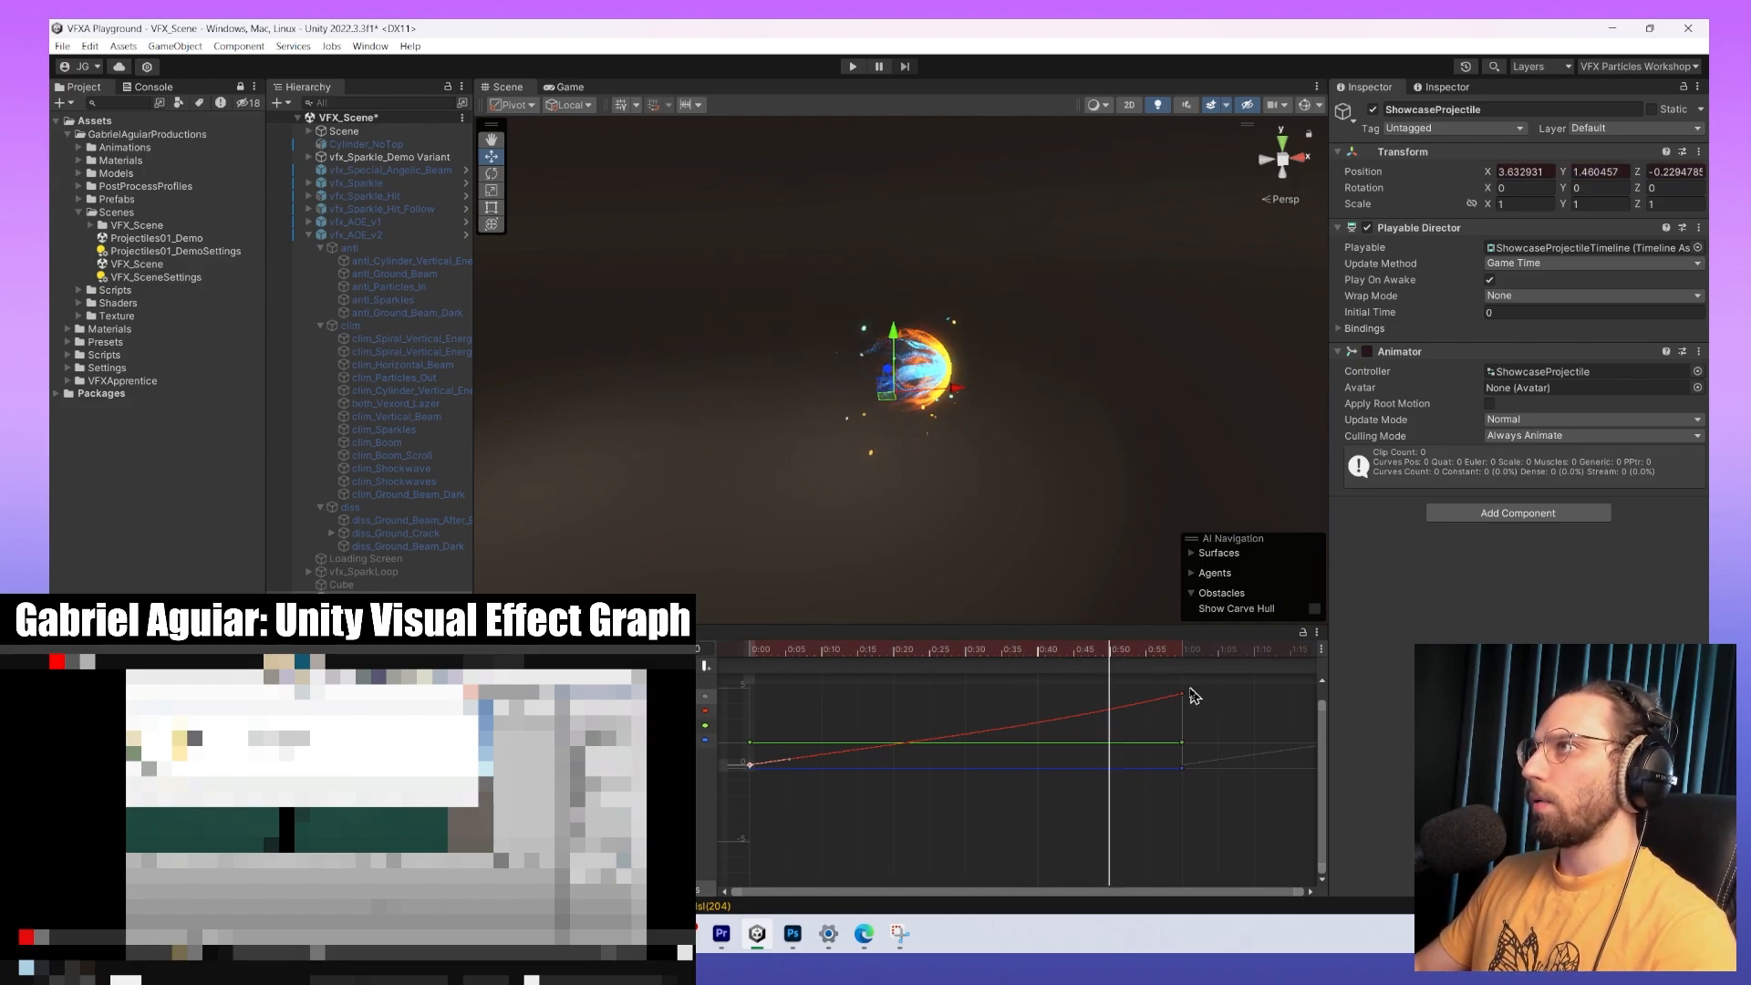
Move the last Position X key up to about 12 and out to about 1:06 so the projectile travels farther.
left_click_drag(1183, 696, 1190, 639)
middle_click_drag(1191, 667, 1188, 797)
left_click_drag(1189, 772, 1228, 718)
scroll(1227, 735, "down", 5)
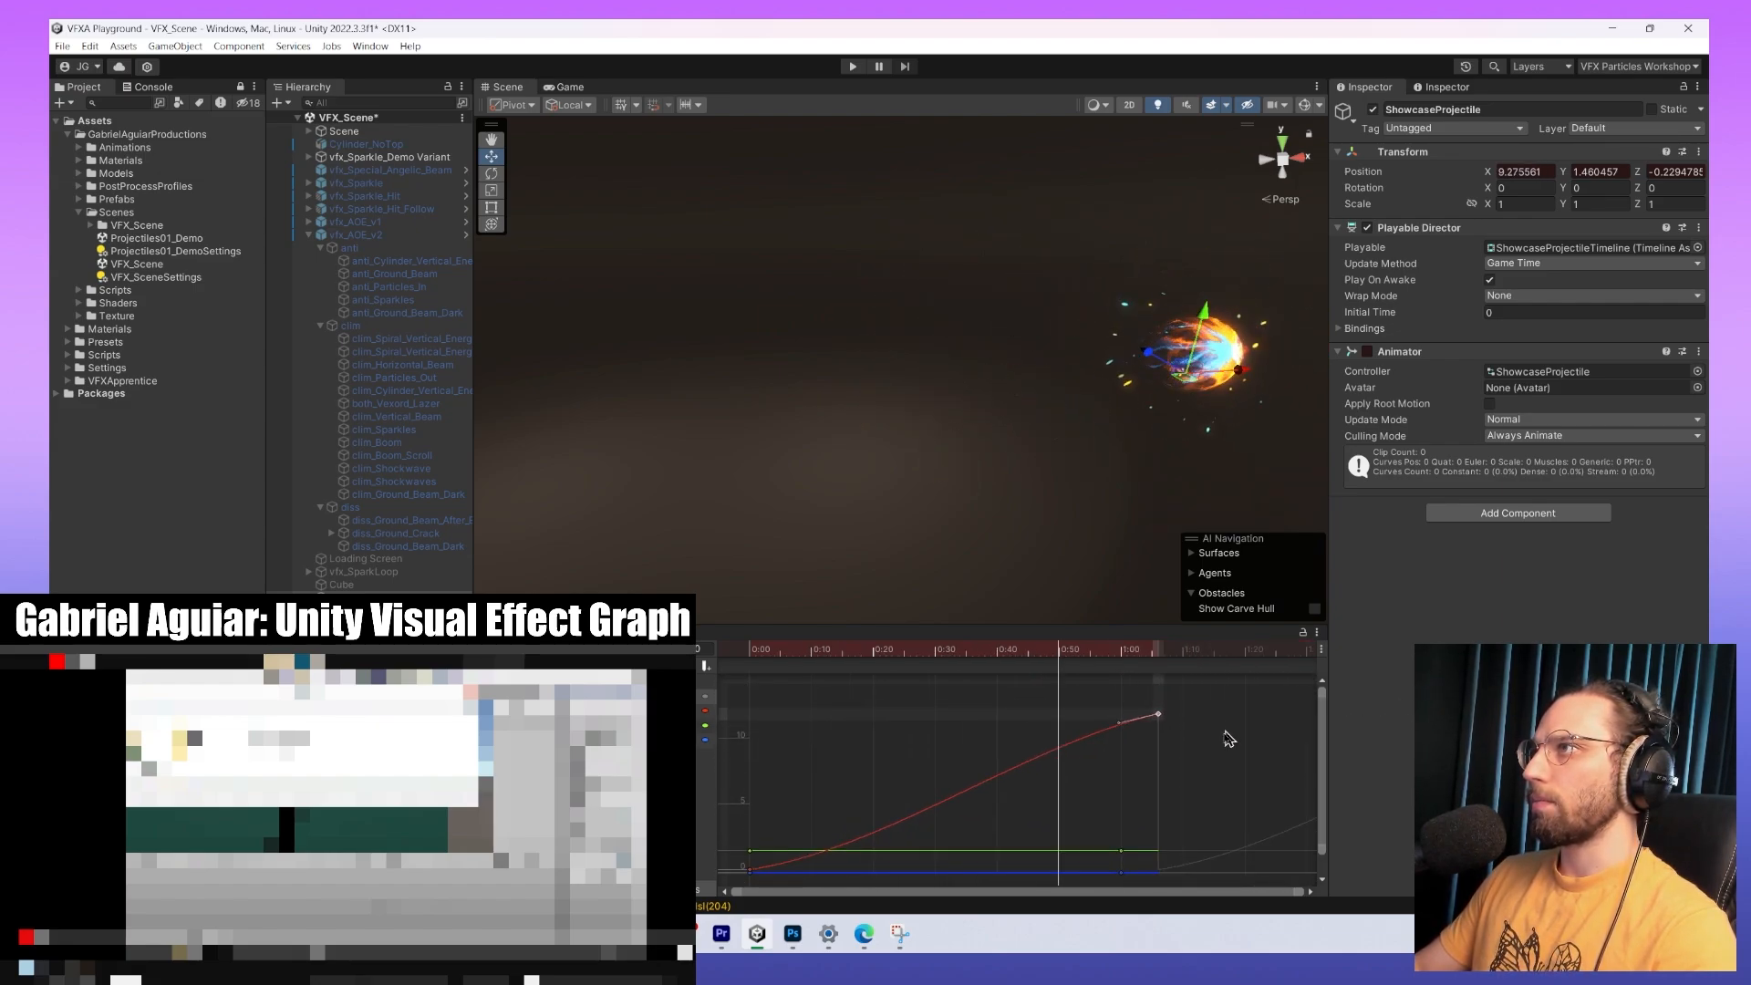
scroll(1114, 757, "down", 4)
scroll(962, 750, "up", 3)
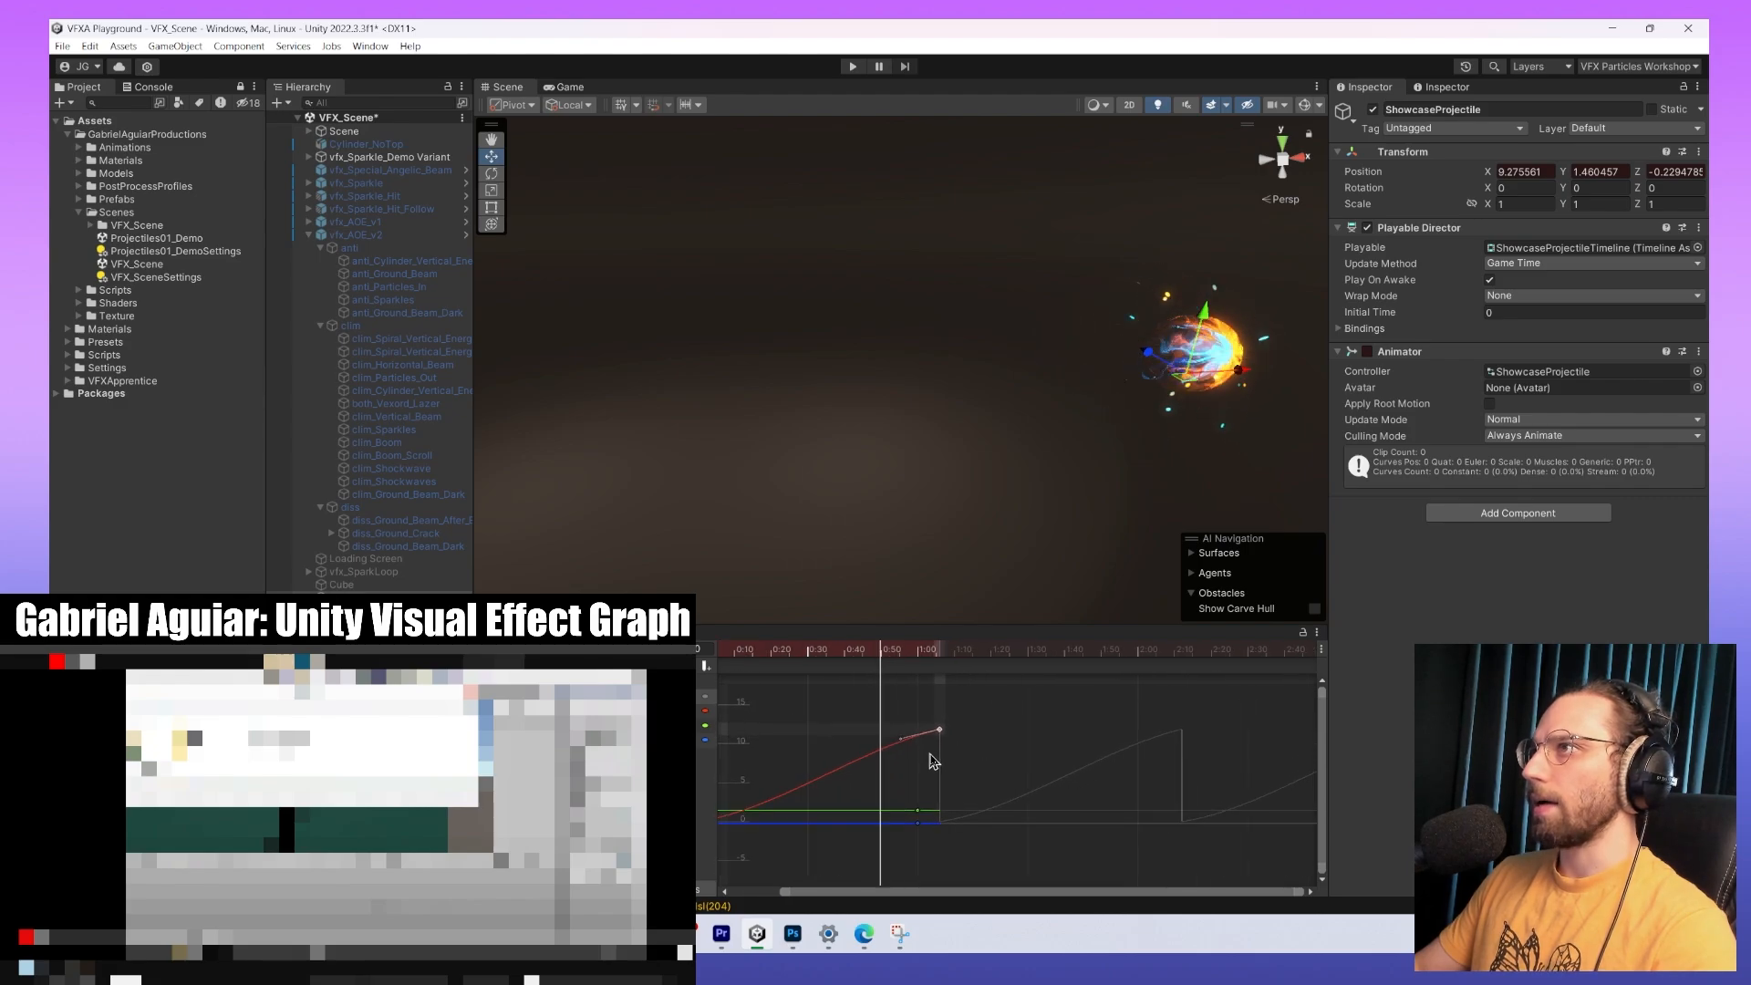
middle_click_drag(928, 756, 1251, 735)
Align the tangents of the first and last Position X keys to make the extended curve a straight line.
left_click(750, 792)
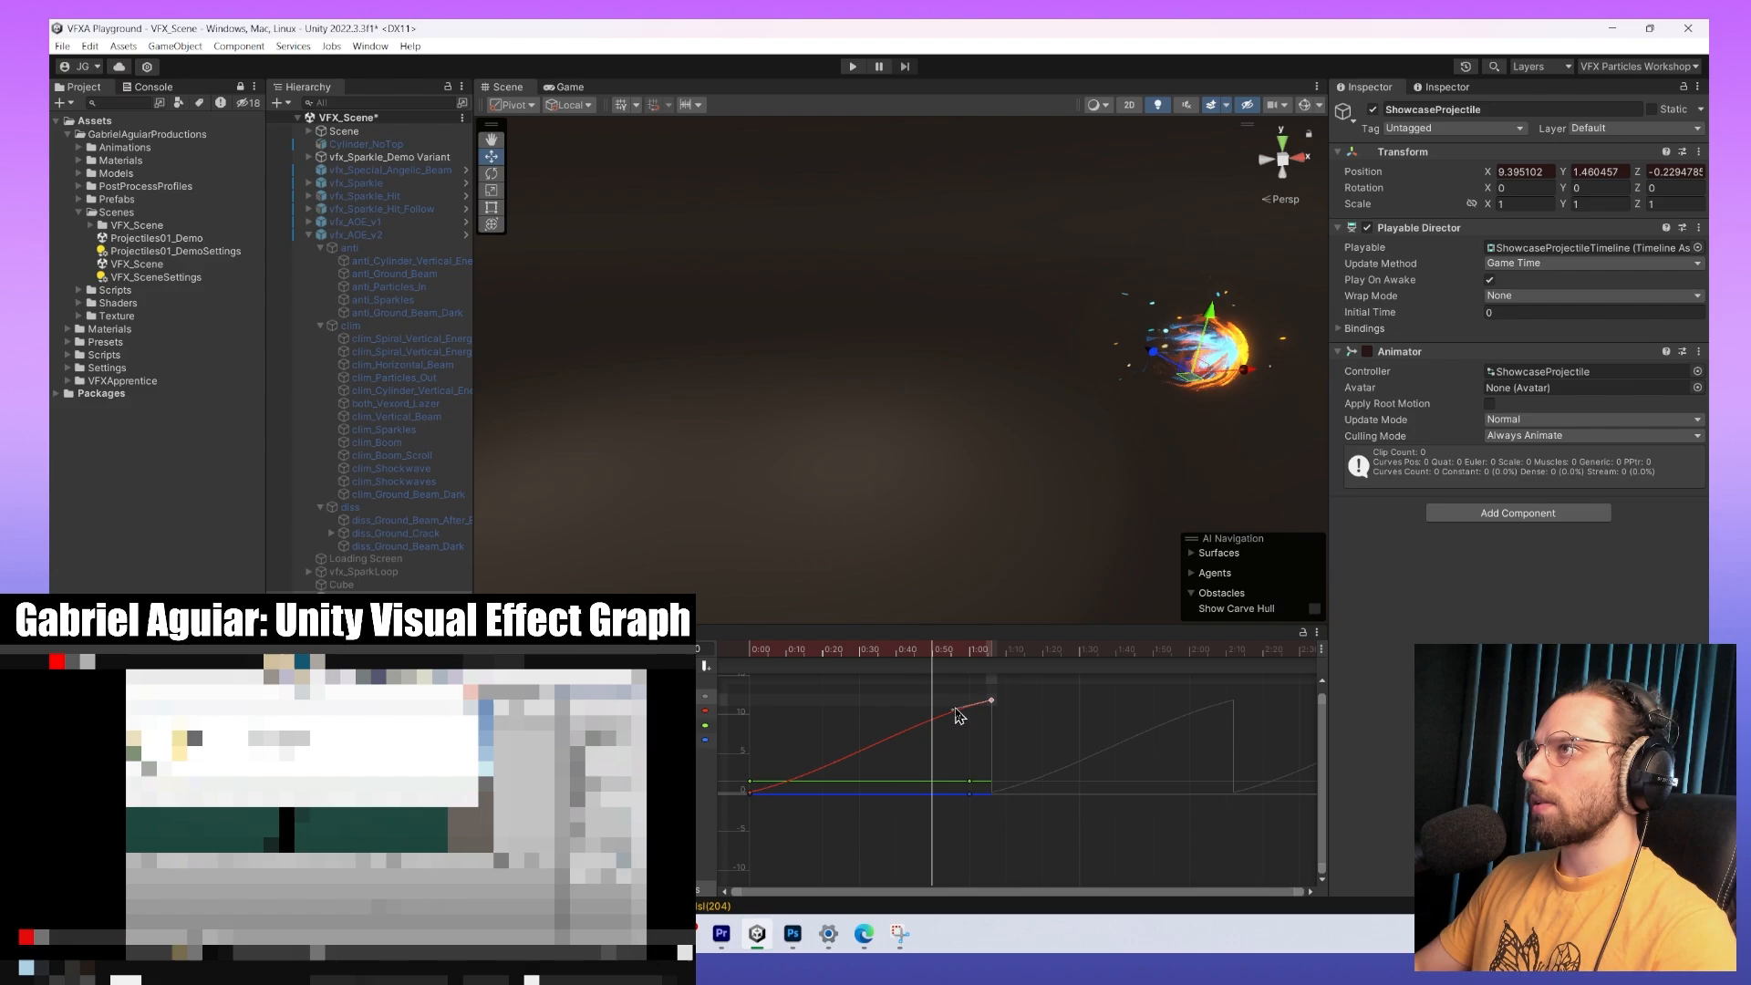
left_click_drag(955, 719, 955, 714)
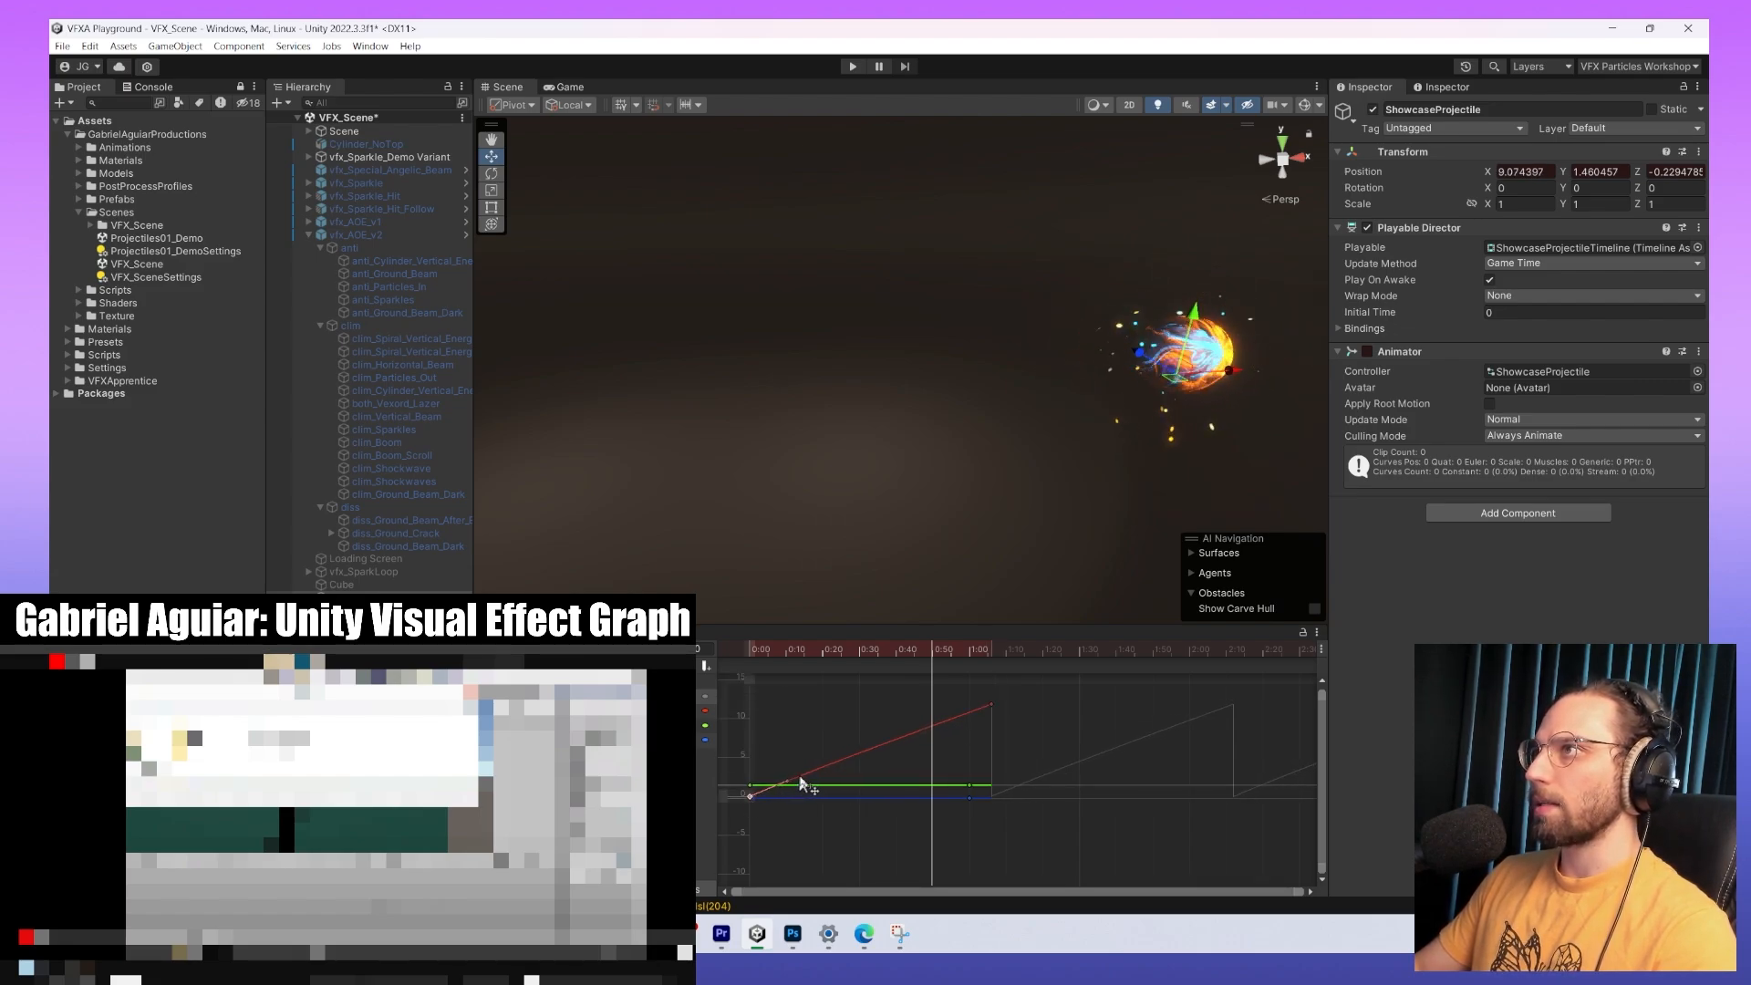
left_click_drag(815, 777, 820, 777)
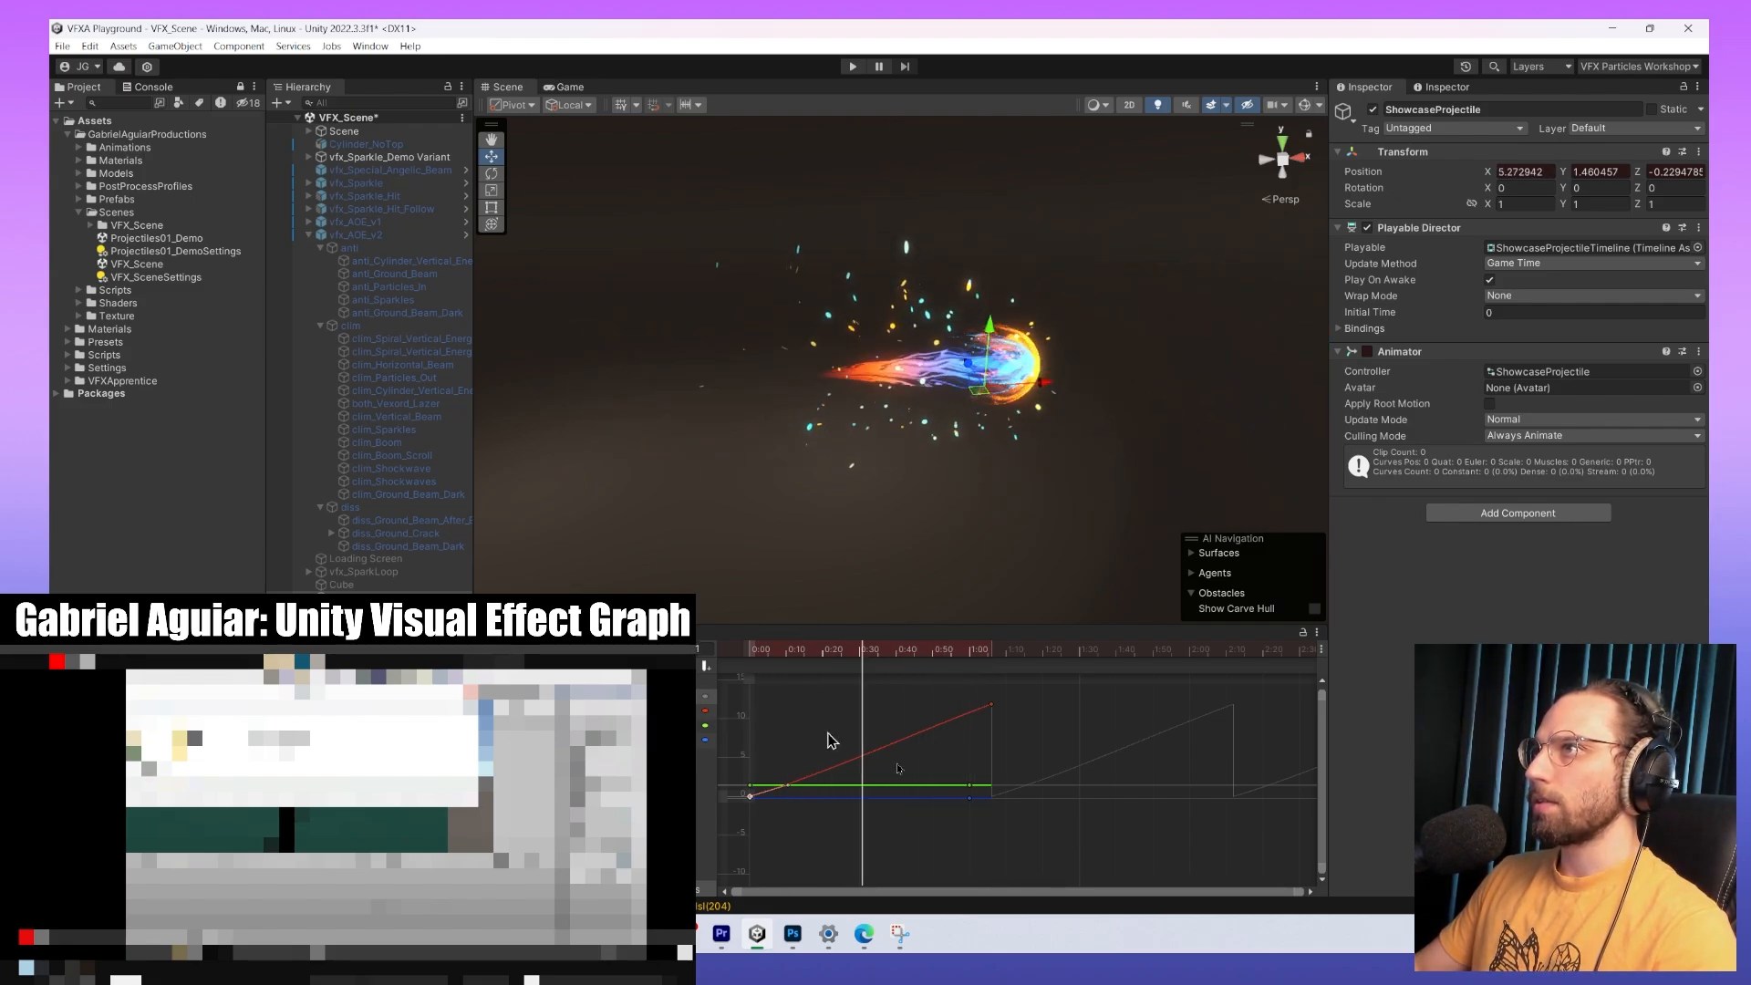
Try bending the Position X curve into a fast start with a slow finish, and undo the tangent changes.
left_click_drag(786, 786, 846, 682)
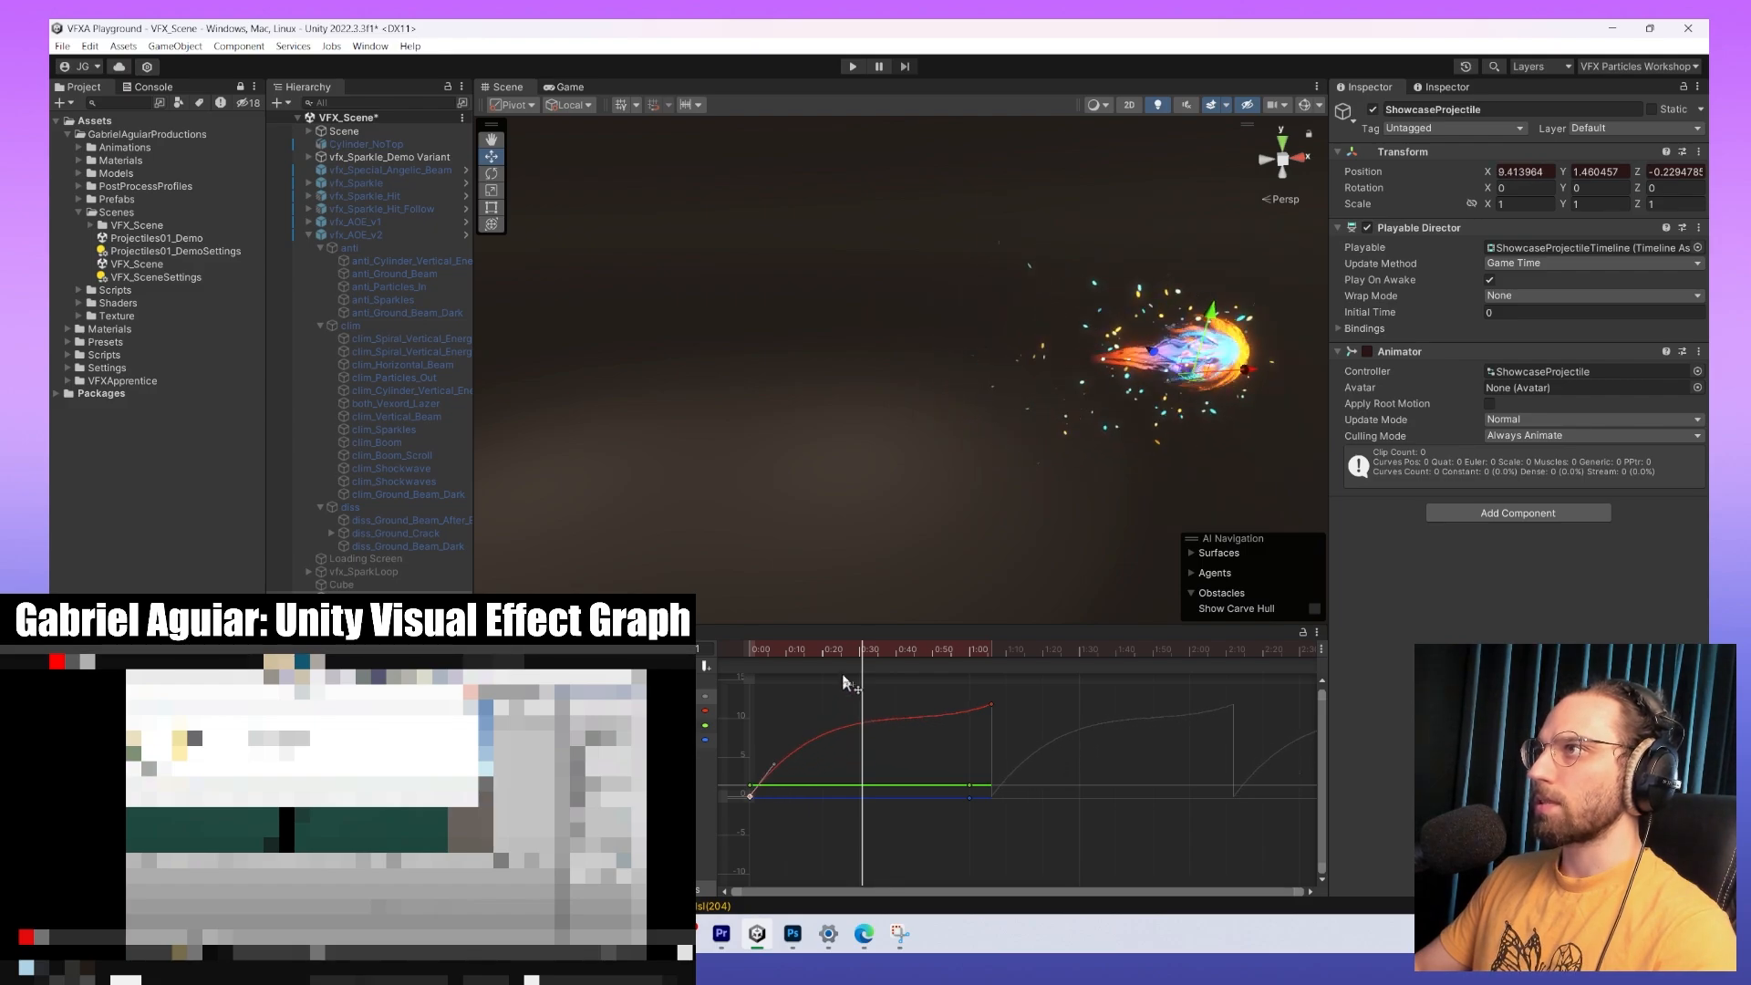
left_click_drag(978, 711, 820, 624)
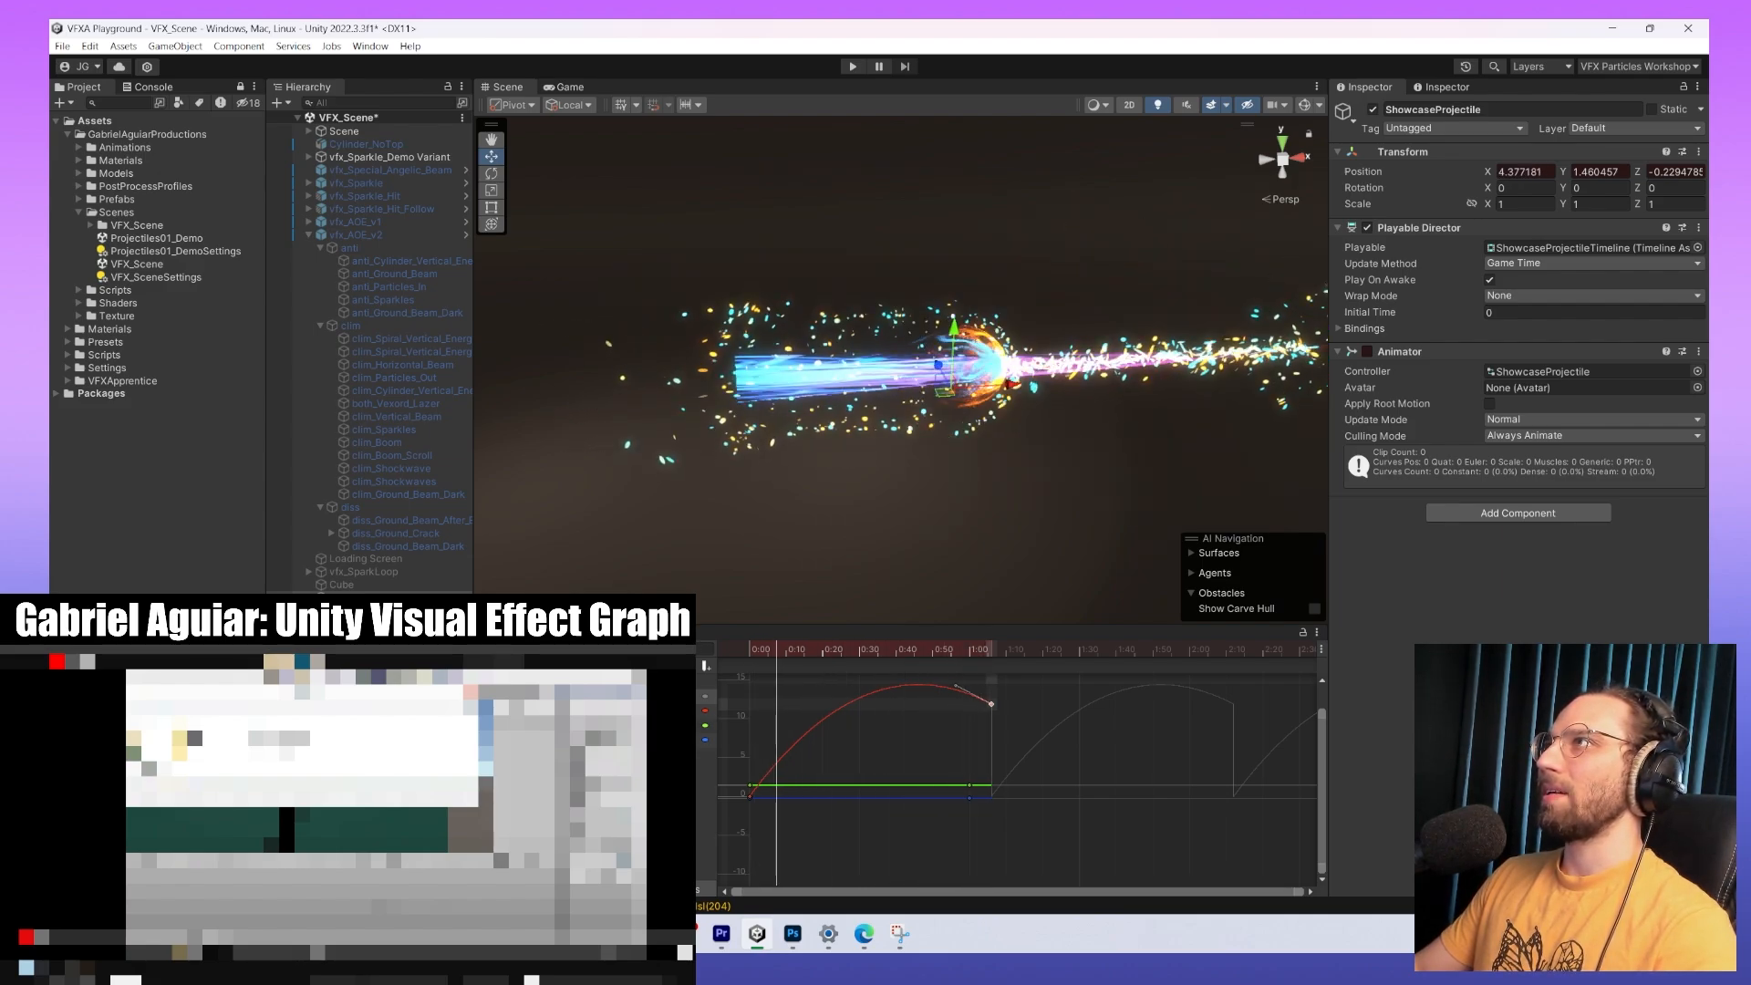
key("z")
left_click_drag(955, 685, 948, 720)
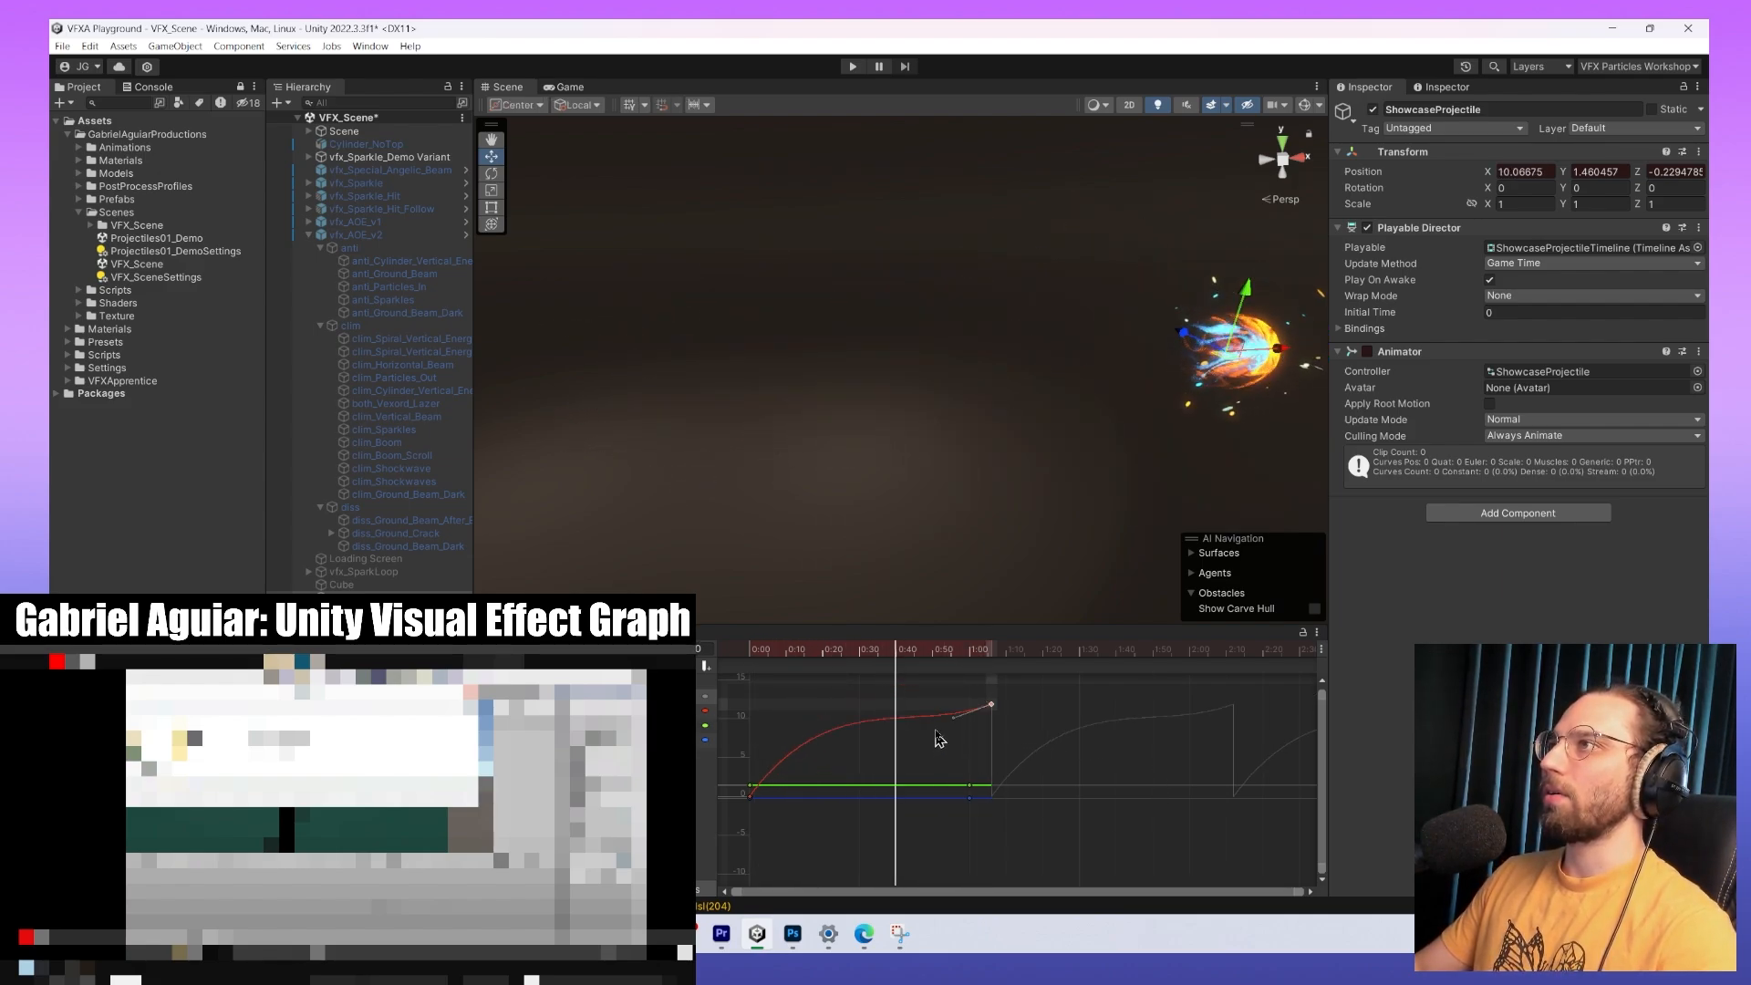
left_click(751, 798)
left_click_drag(773, 765, 778, 769)
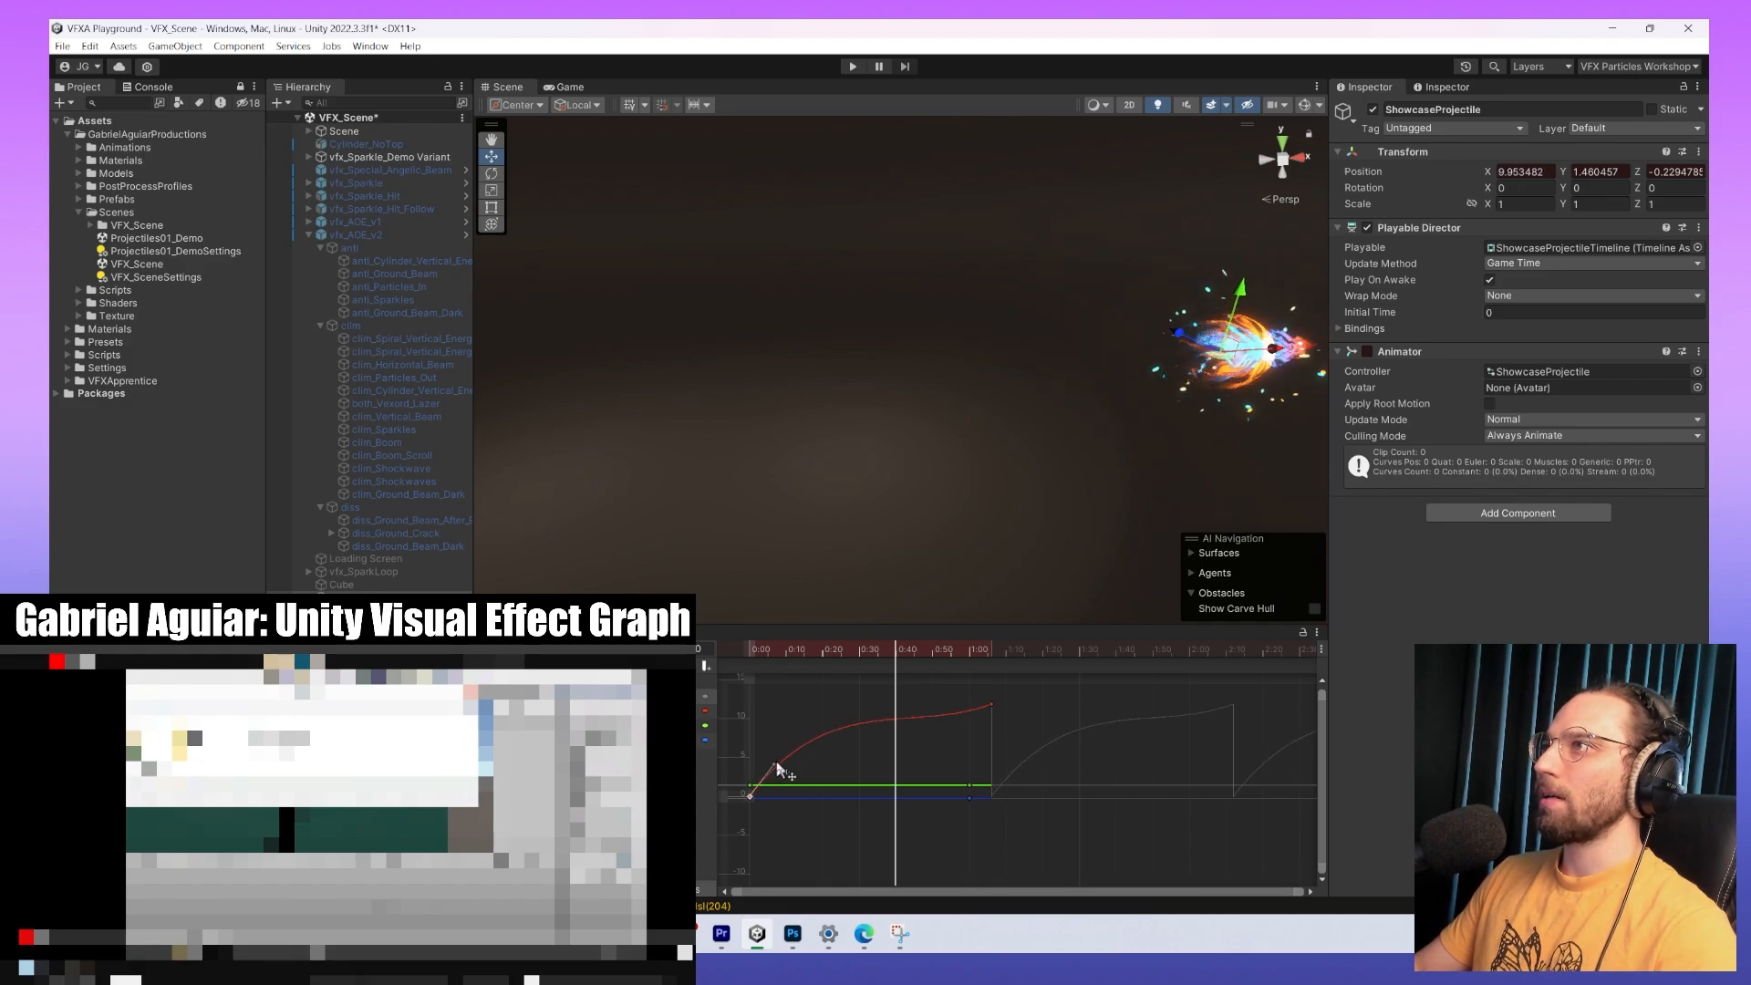
left_click(993, 705)
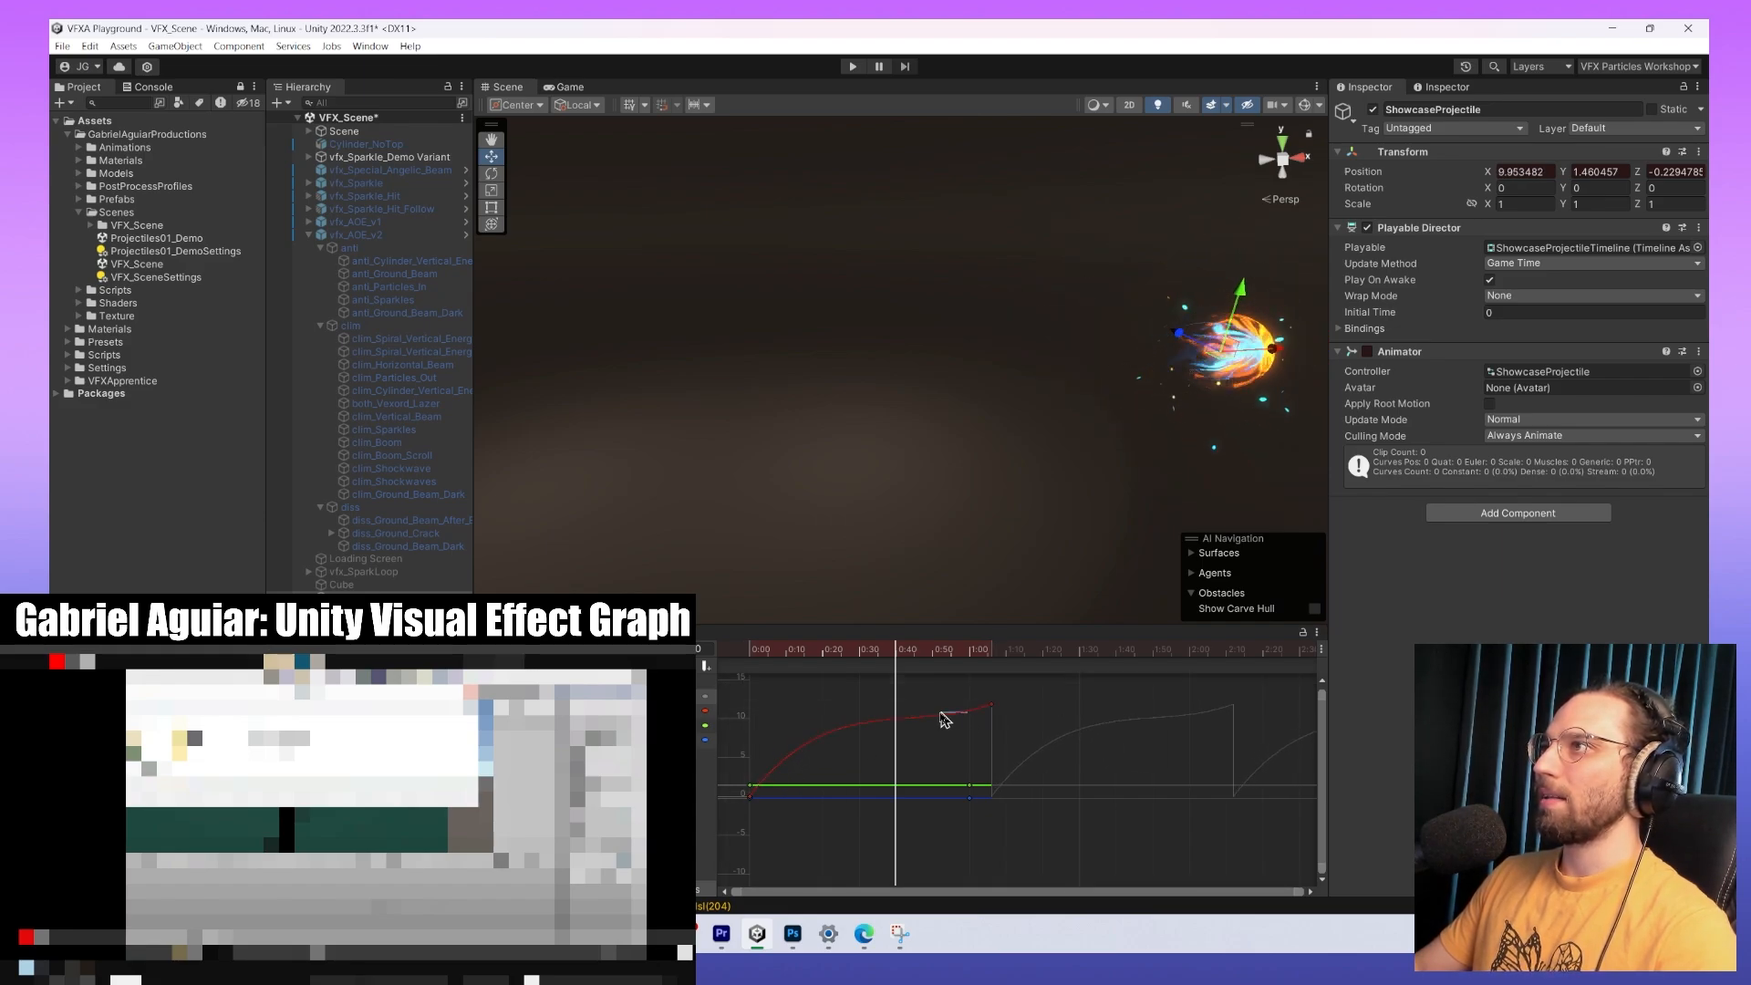
key("ctrl+z")
key("ctrl+z")
key("ctrl+z")
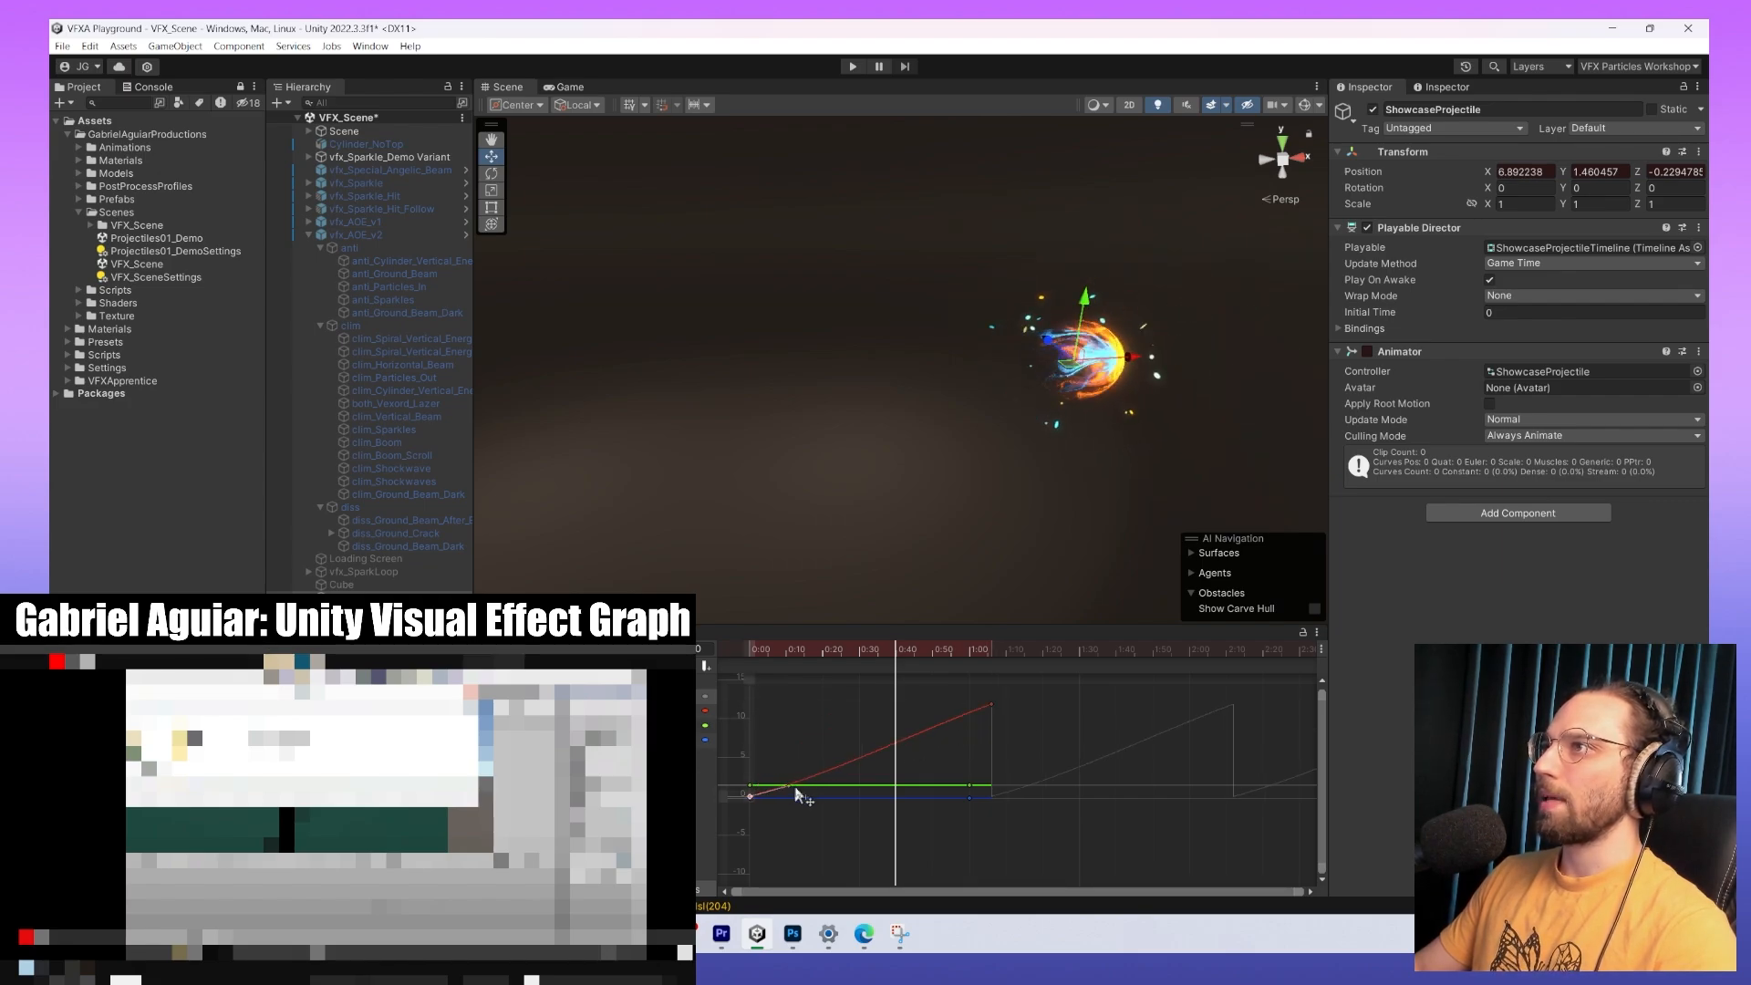
Fine-tune the tangents at both ends of the Position X curve for constant speed, previewing the projectile's motion.
left_click_drag(796, 789, 1248, 800)
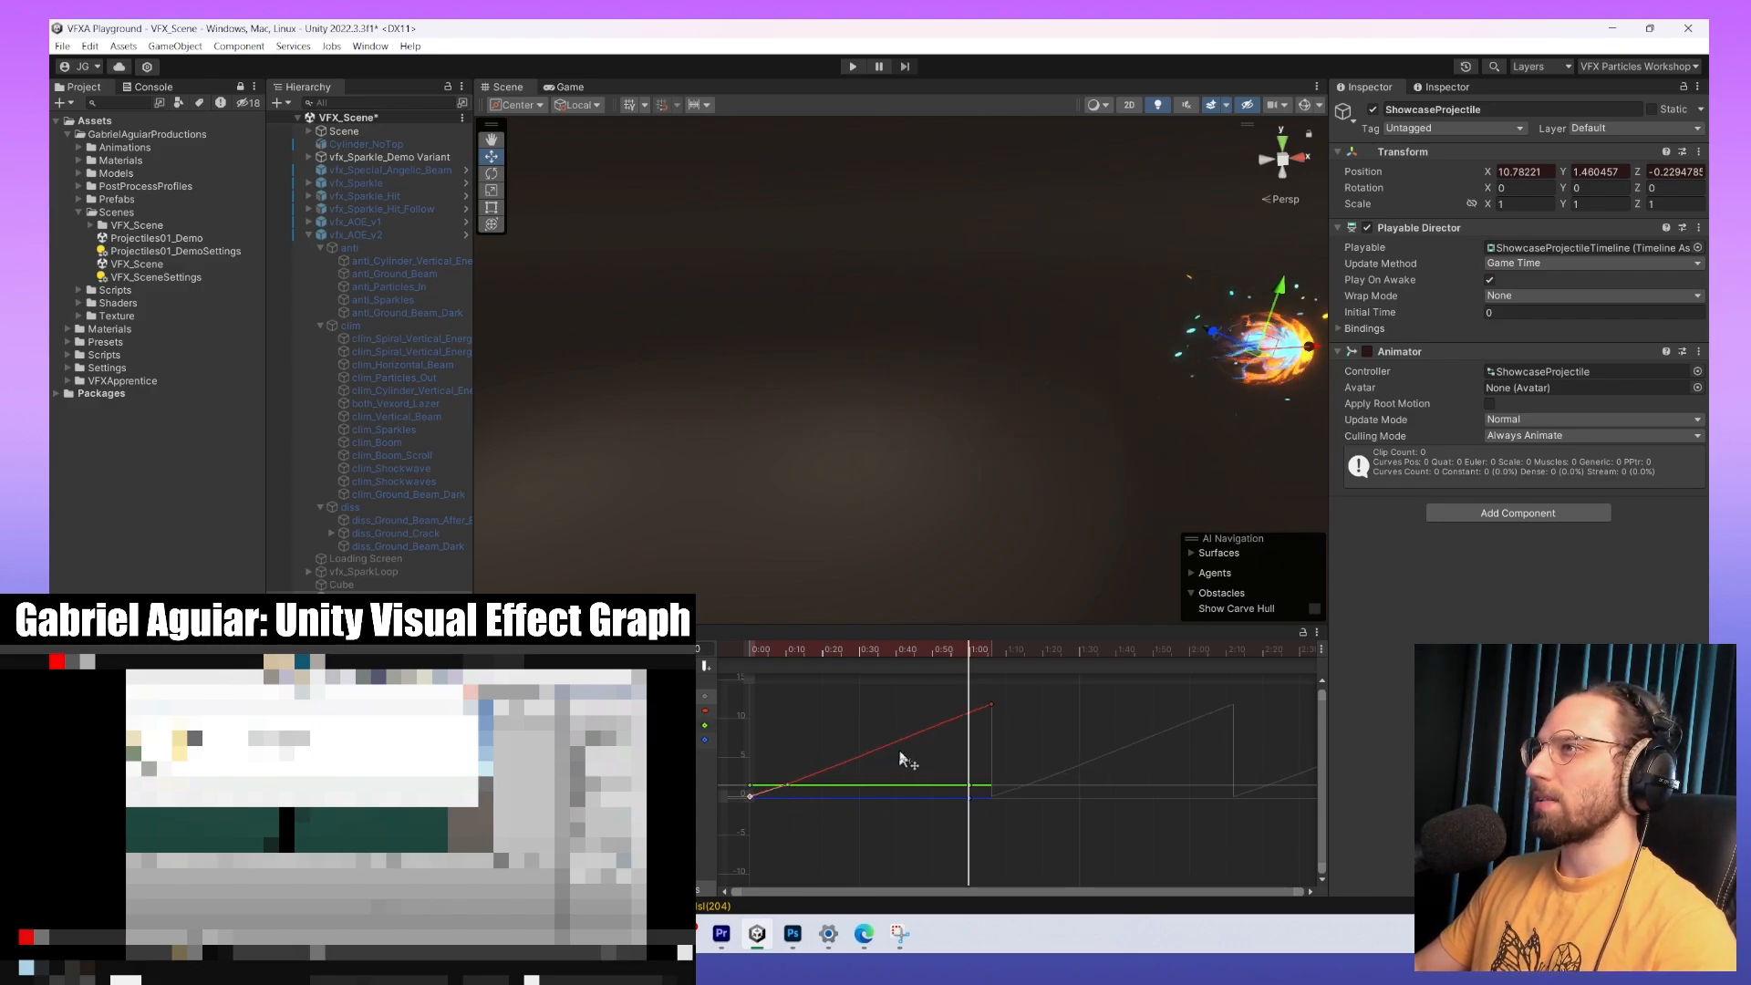
left_click(991, 705)
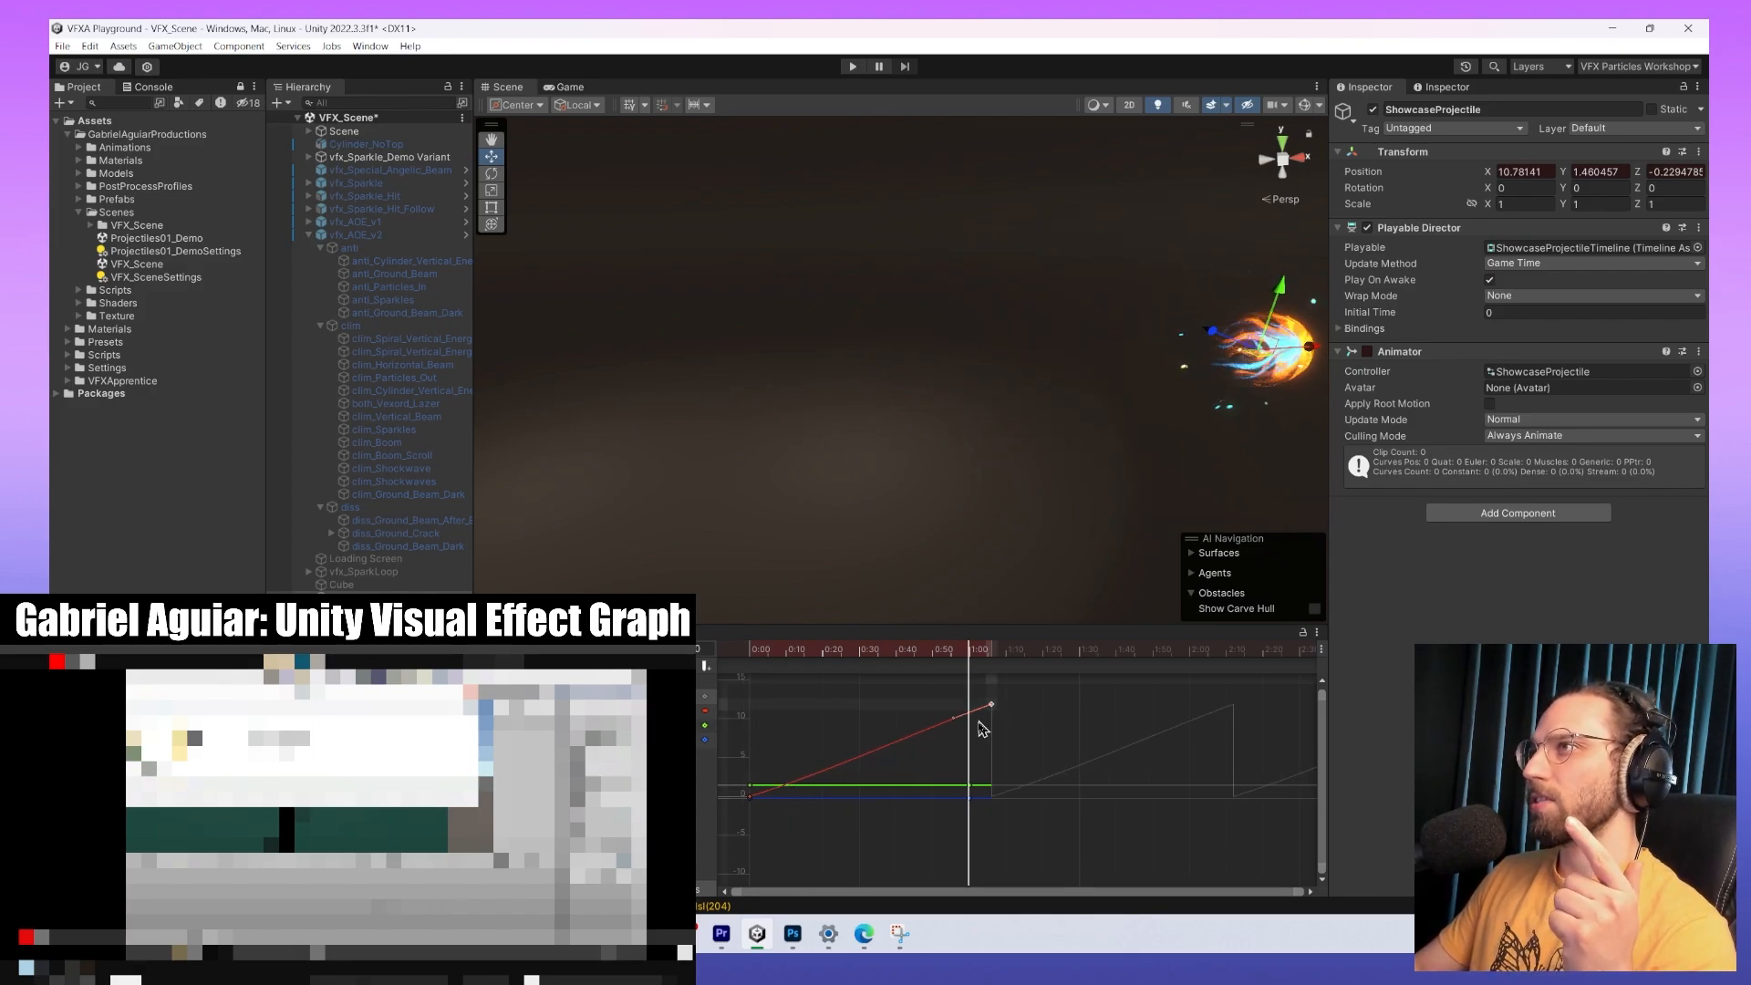
left_click_drag(956, 719, 948, 711)
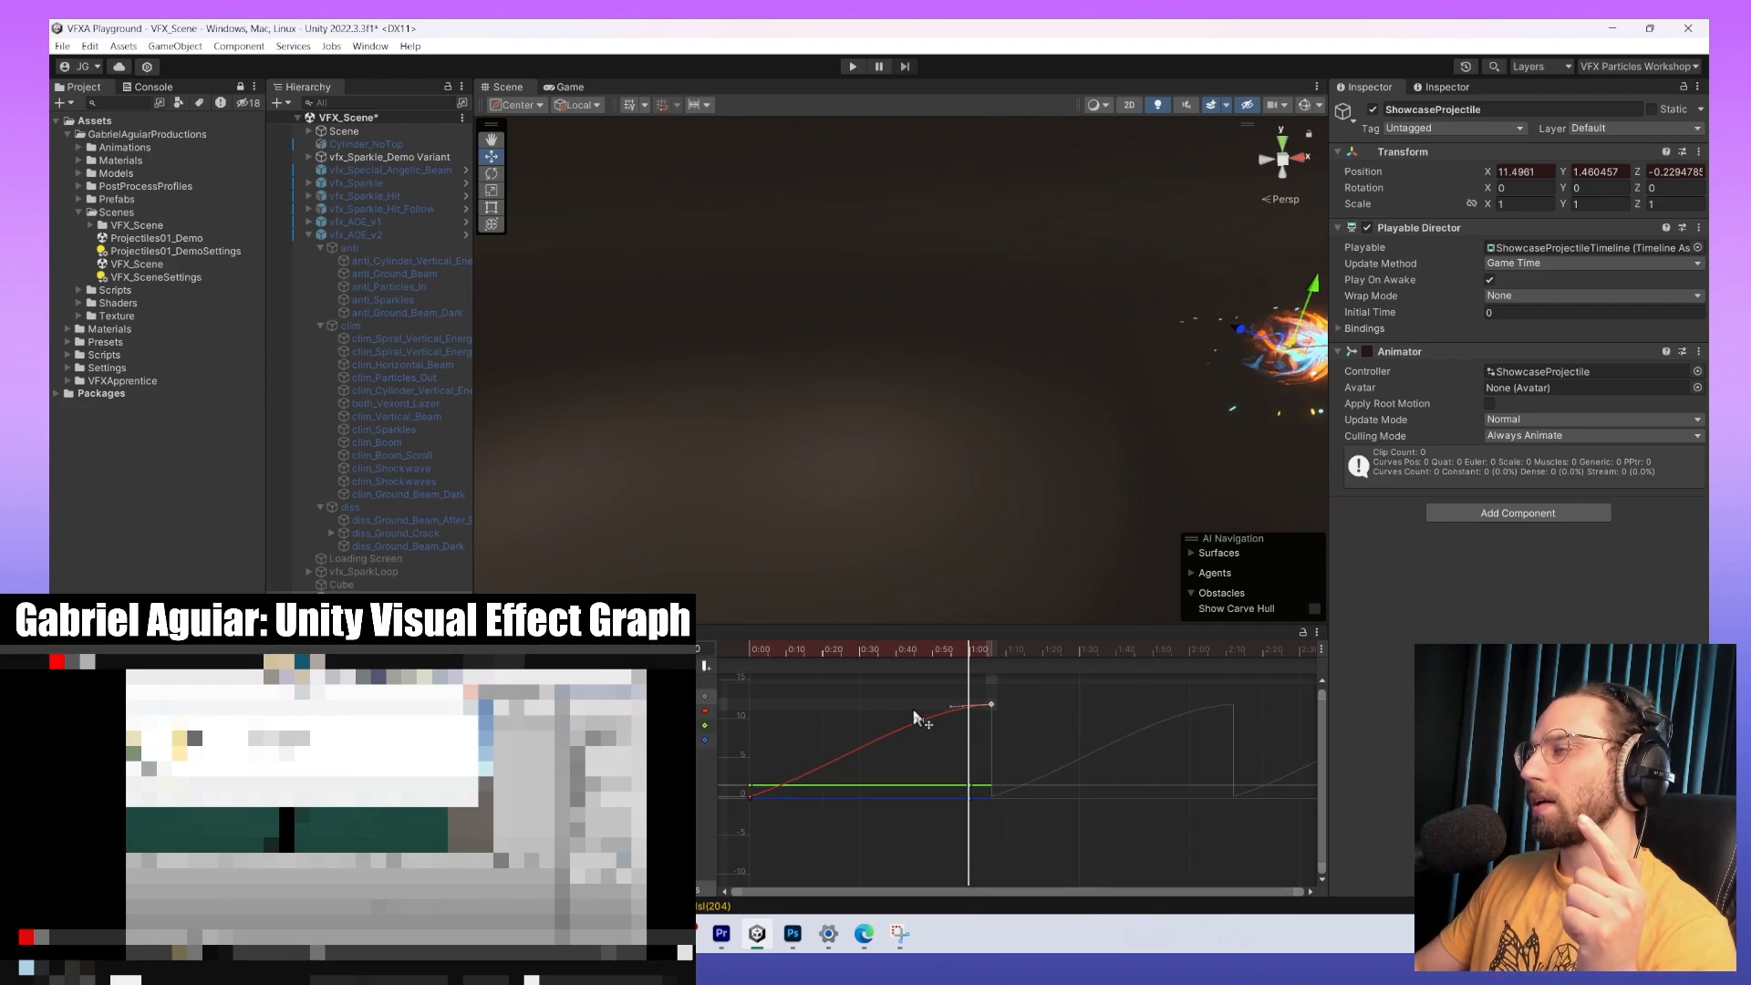
key("space")
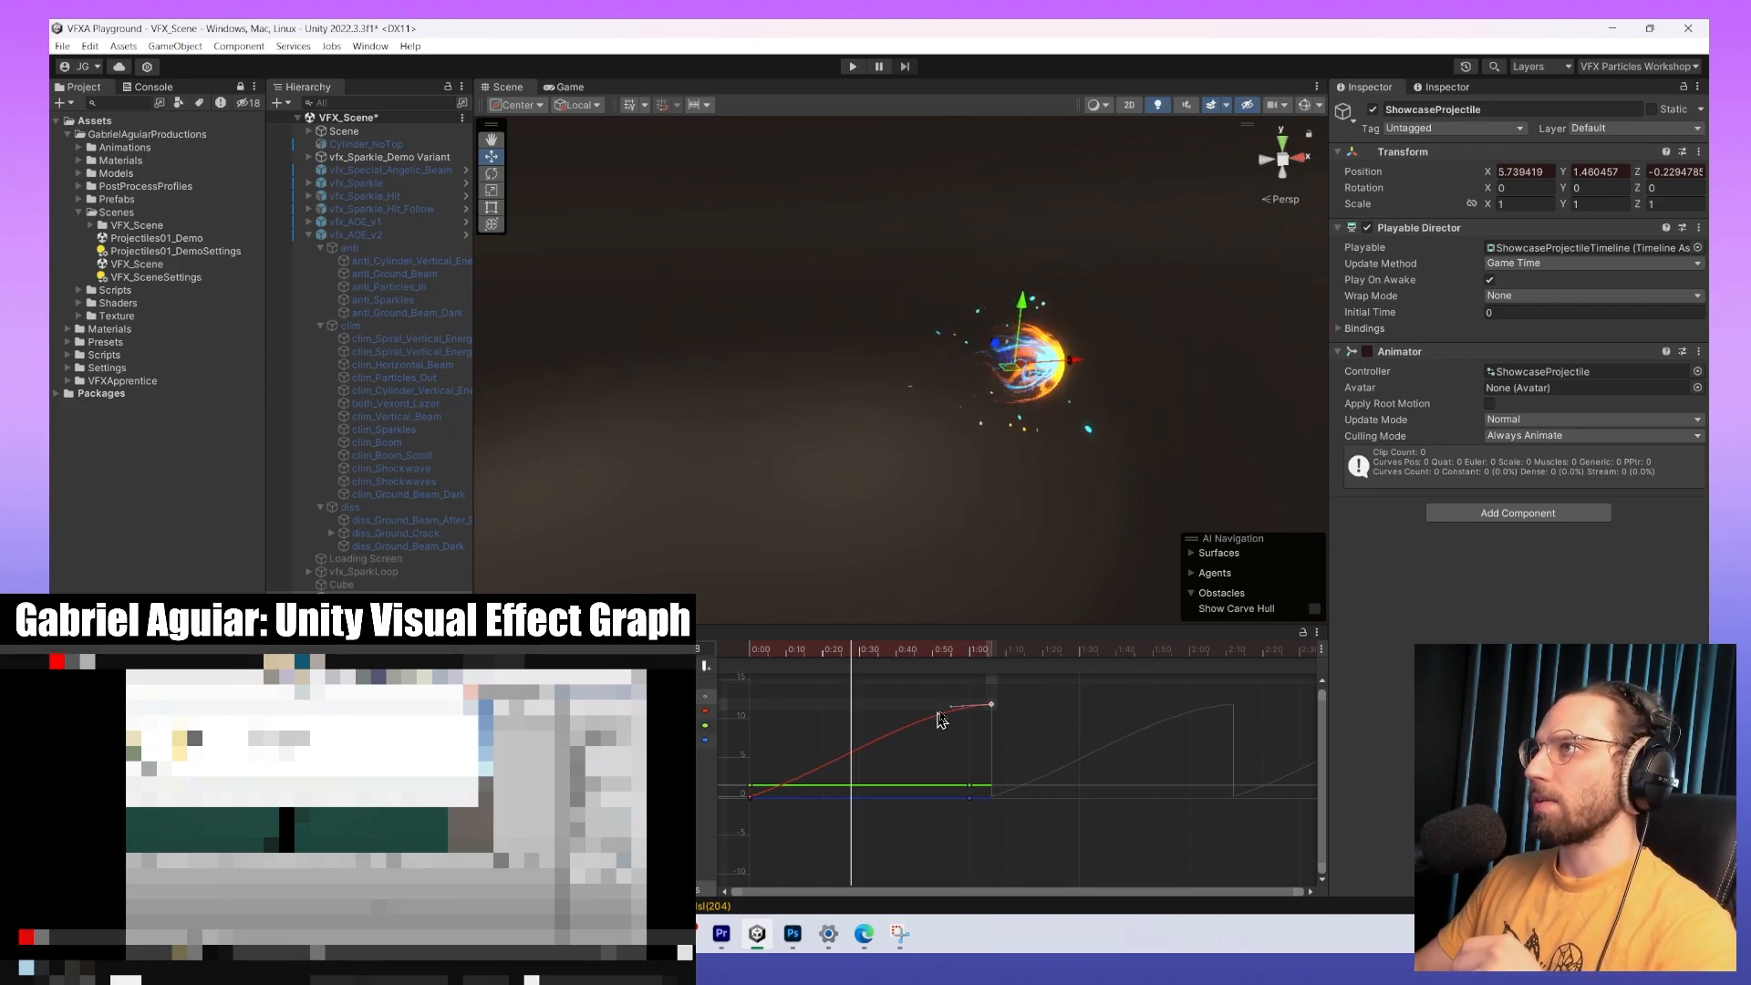
left_click_drag(955, 714, 954, 719)
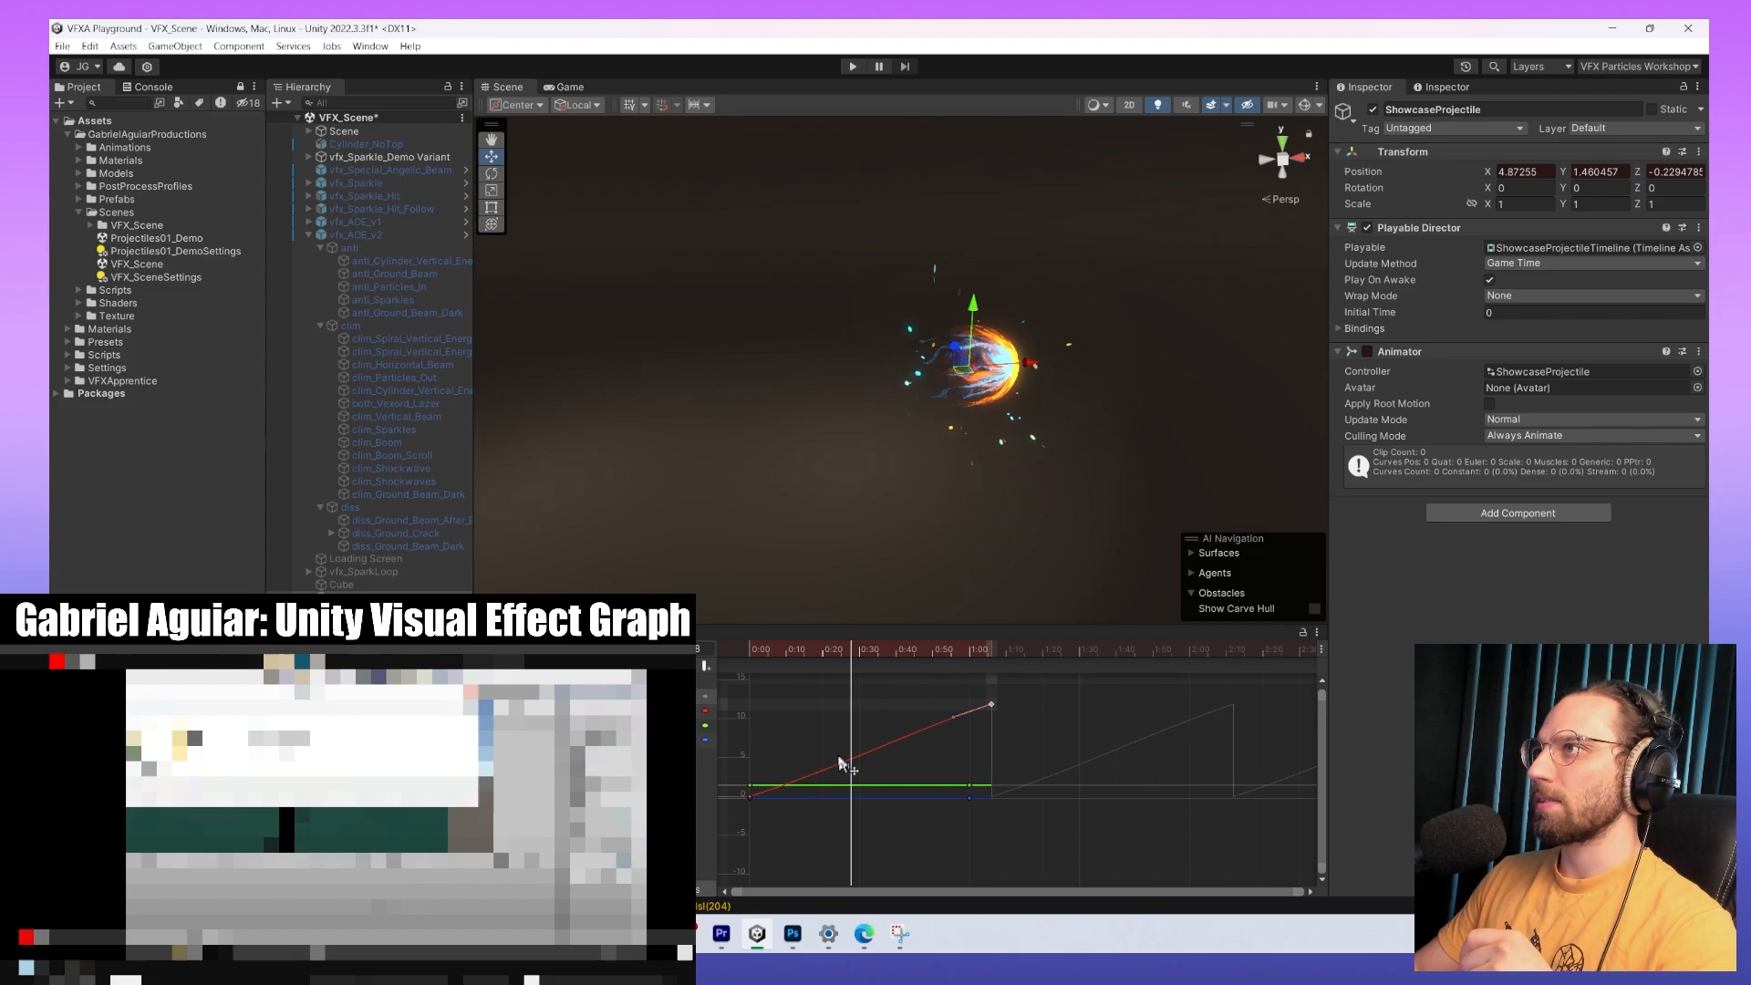
key("space")
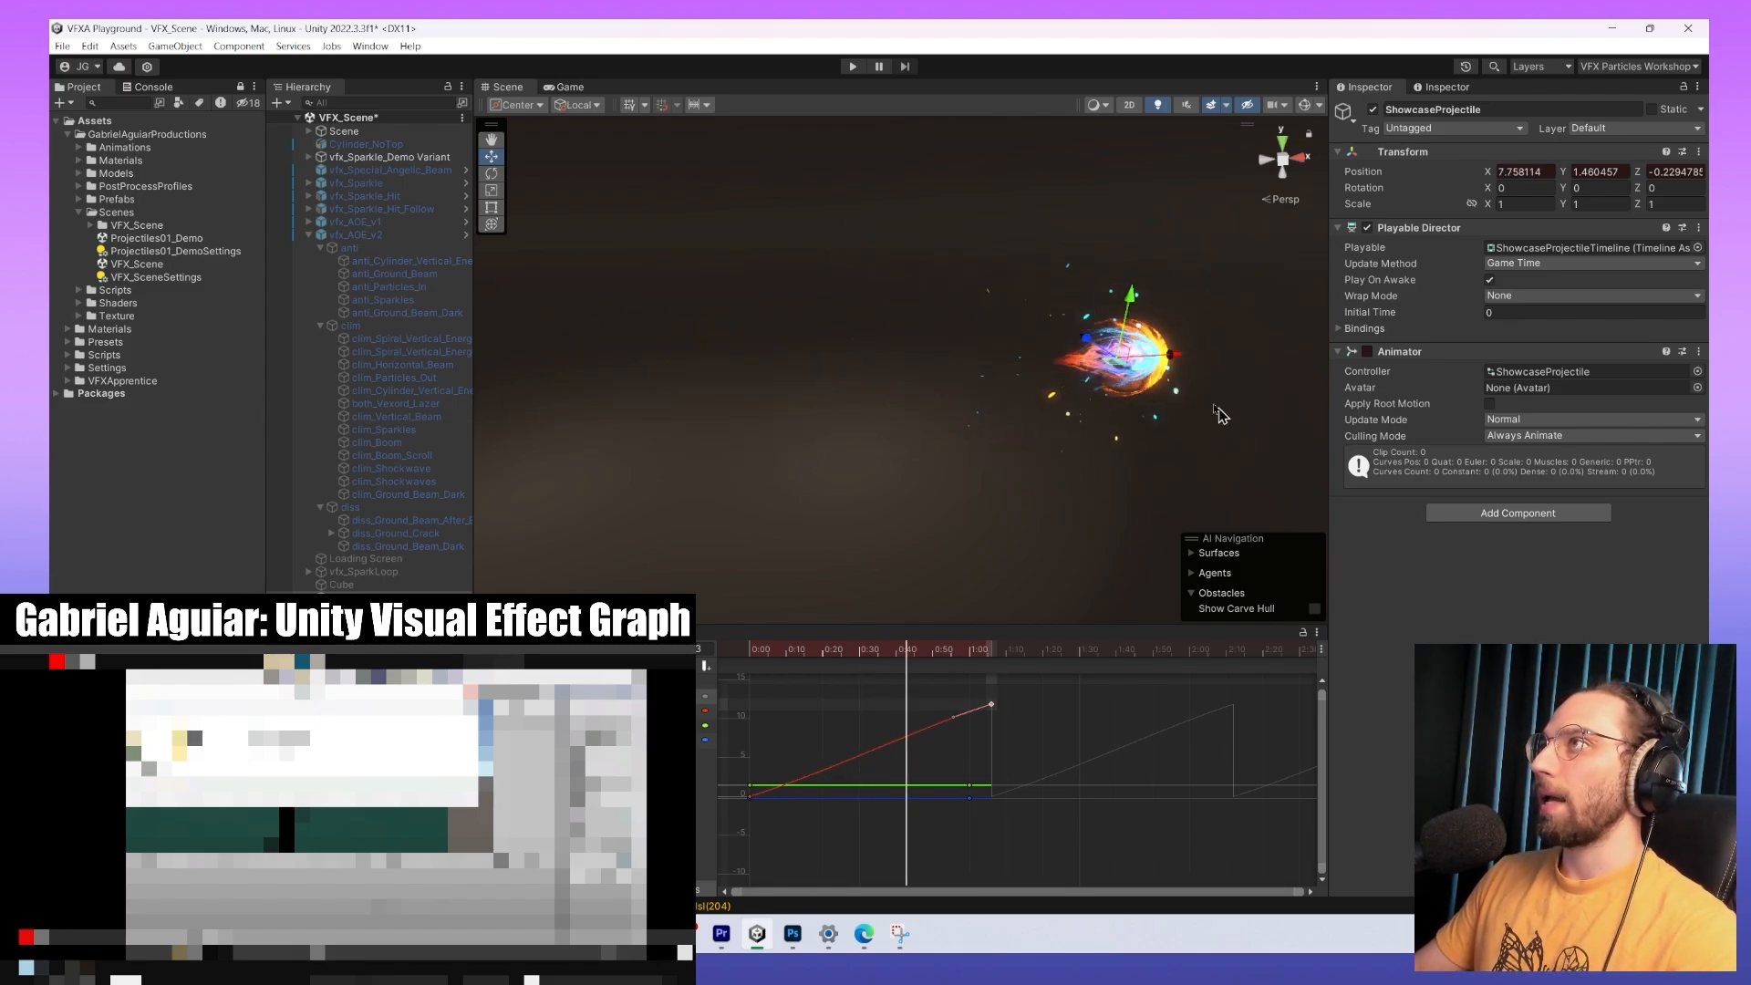
middle_click_drag(1145, 356, 963, 391)
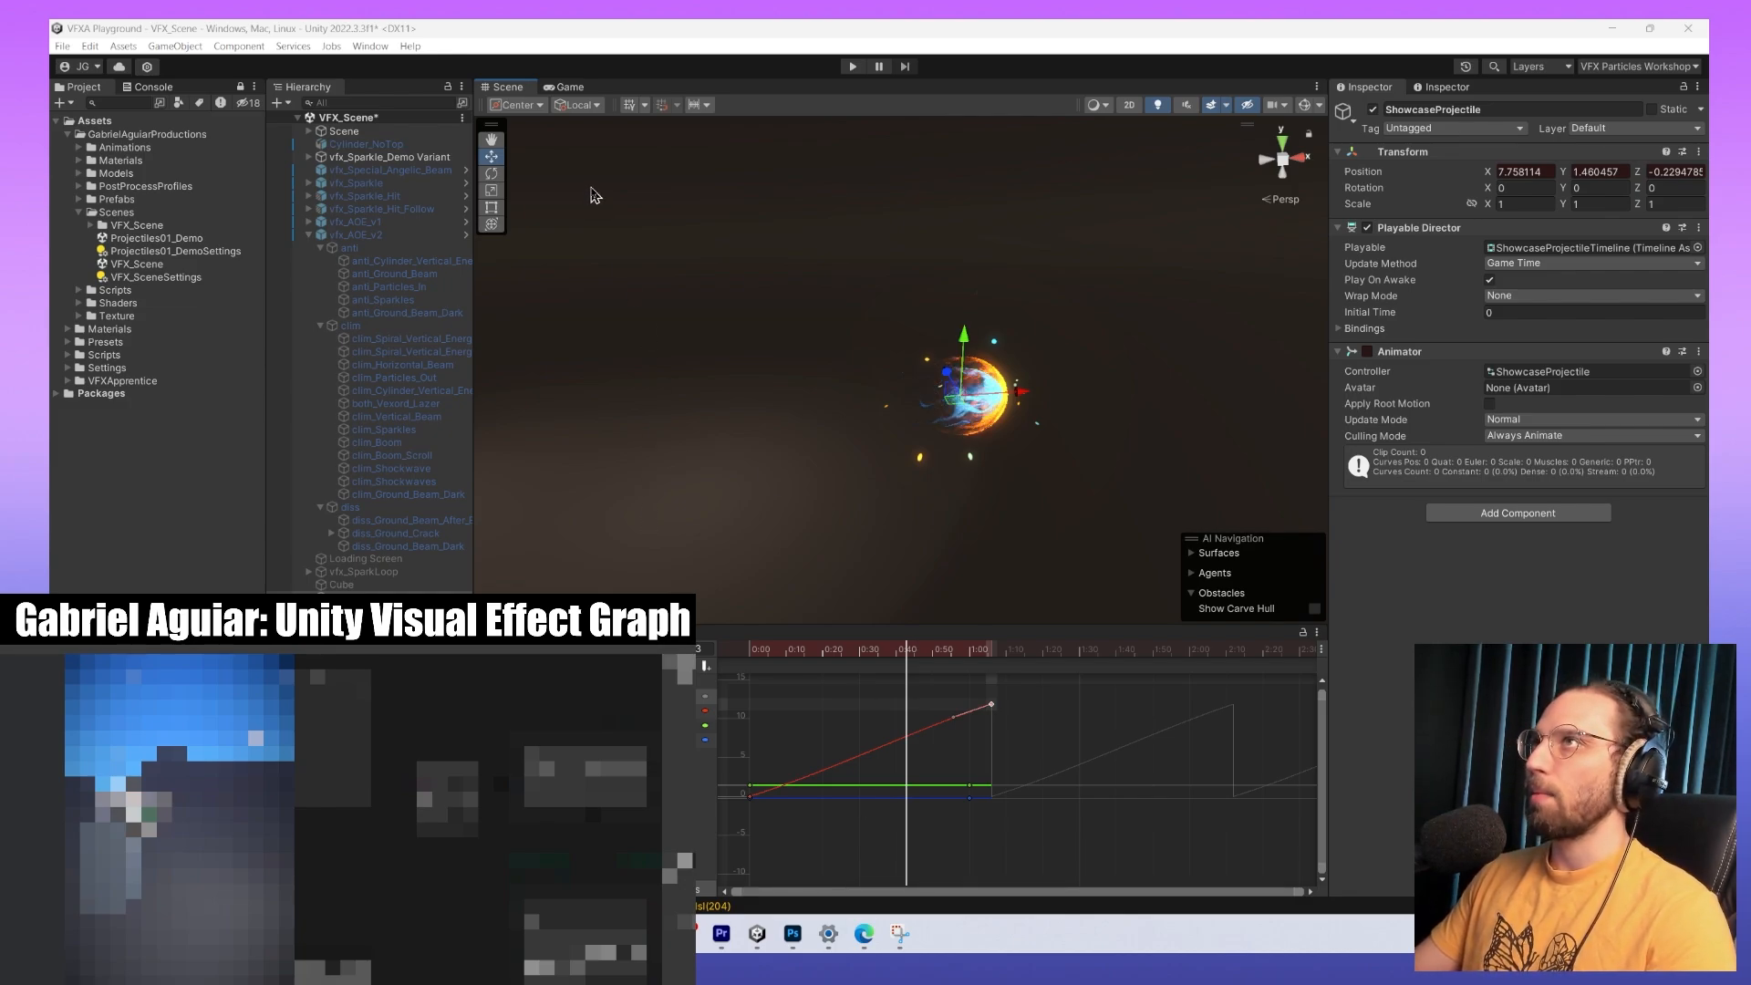
Switch the editor to the VFX Graph Workshop layout, saving the unsaved timeline changes.
left_click(1664, 67)
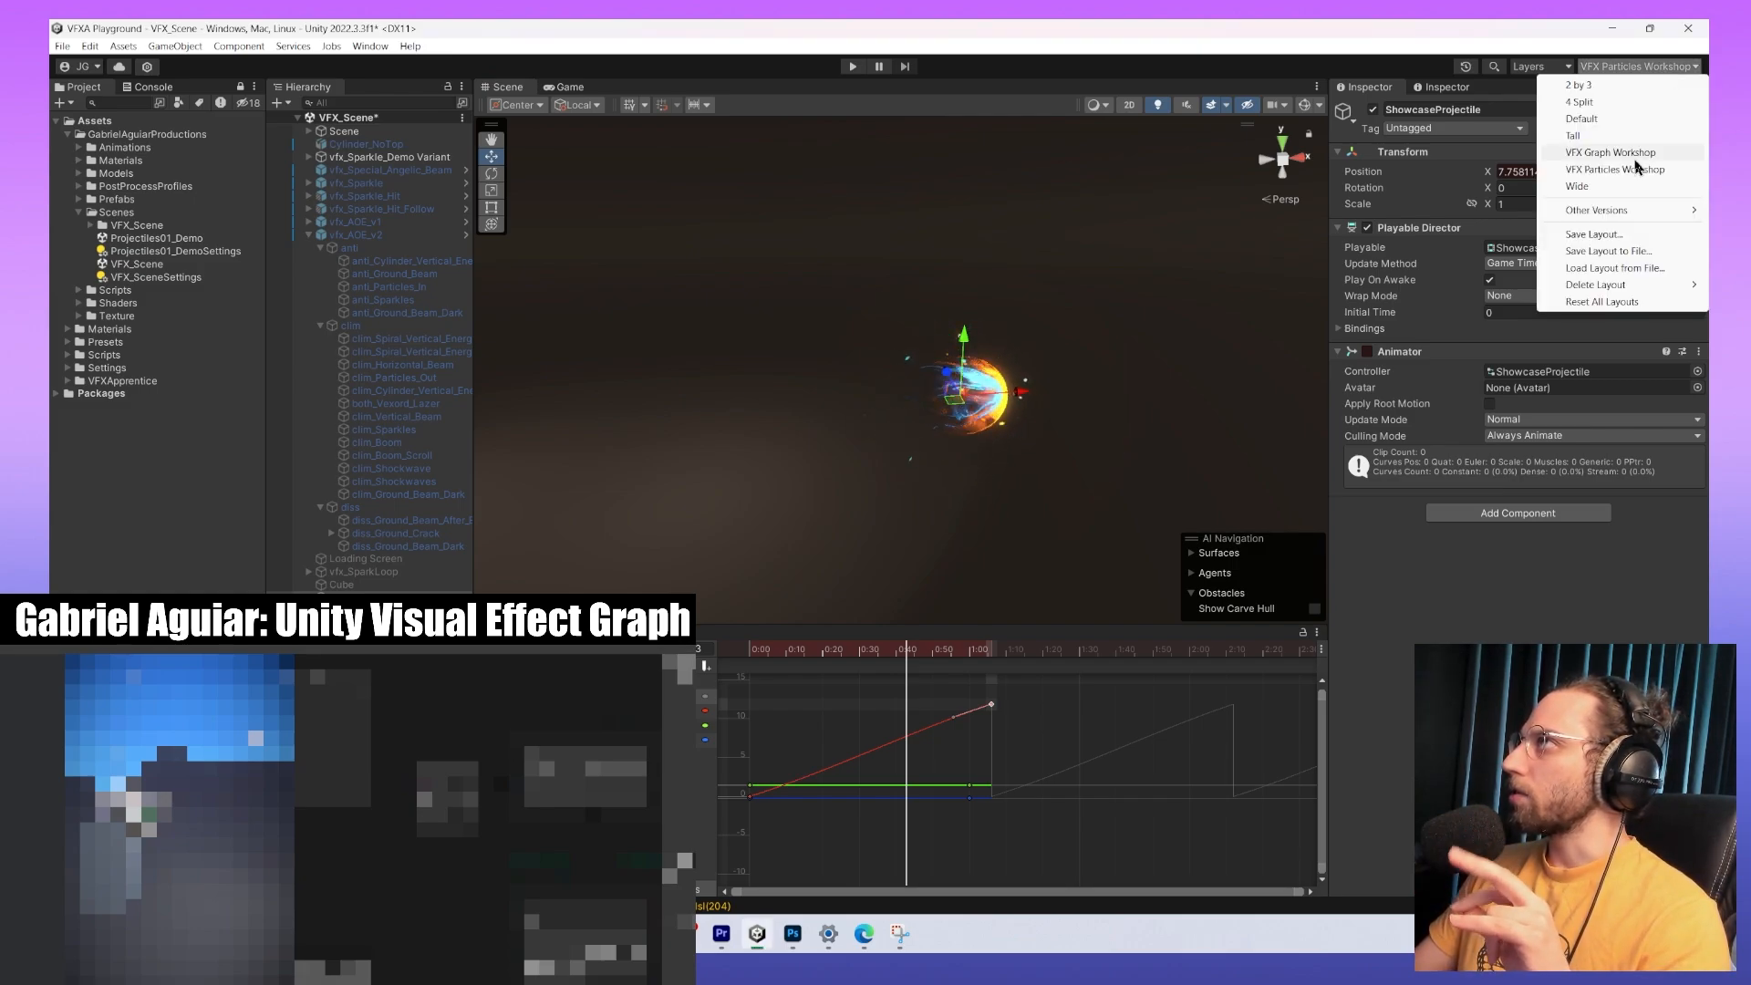
left_click(1636, 160)
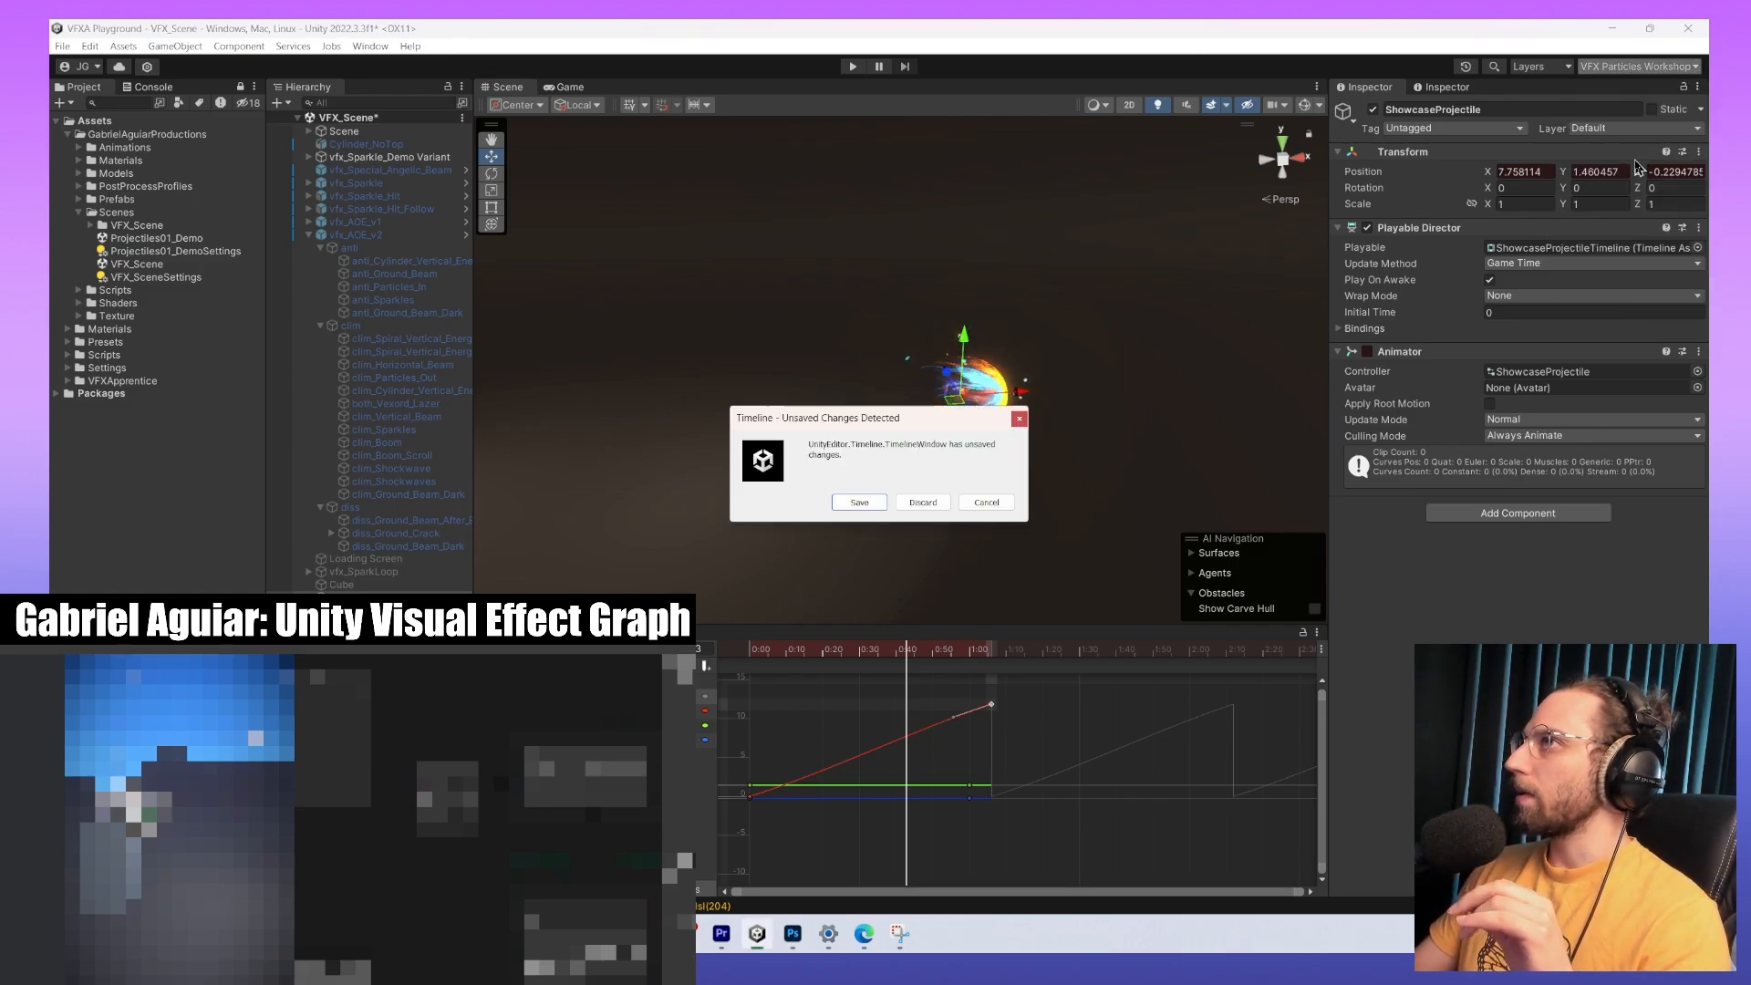
left_click(880, 501)
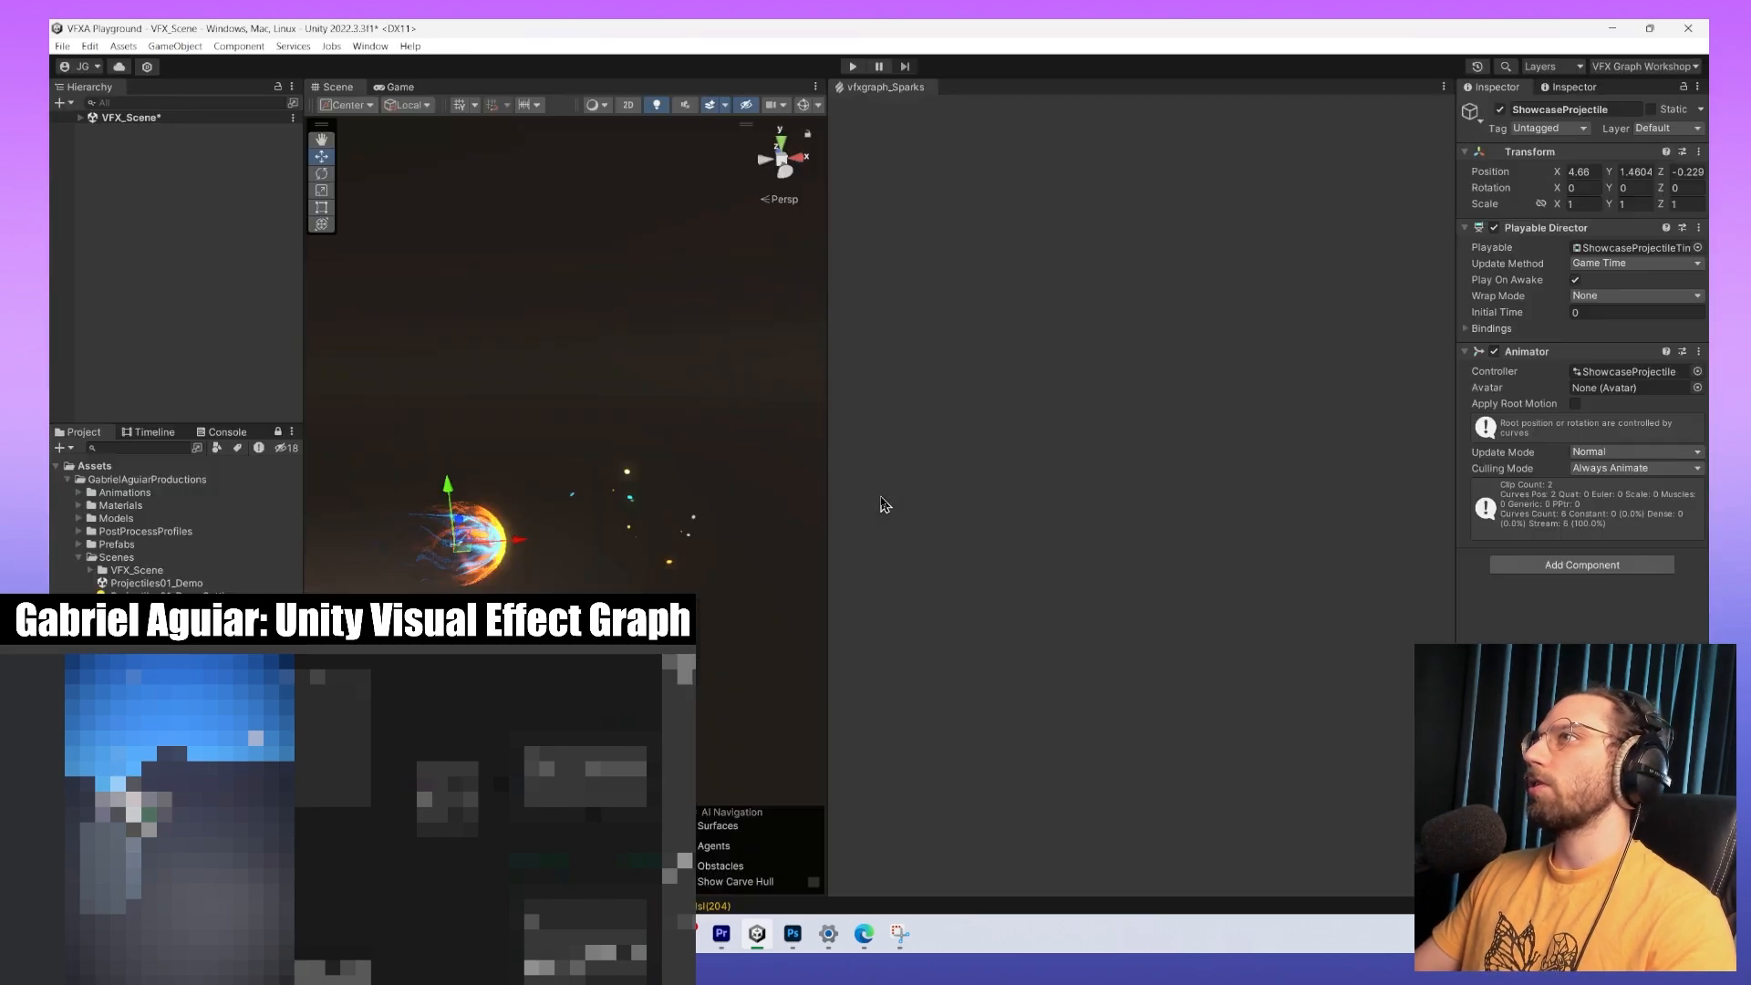
key("w")
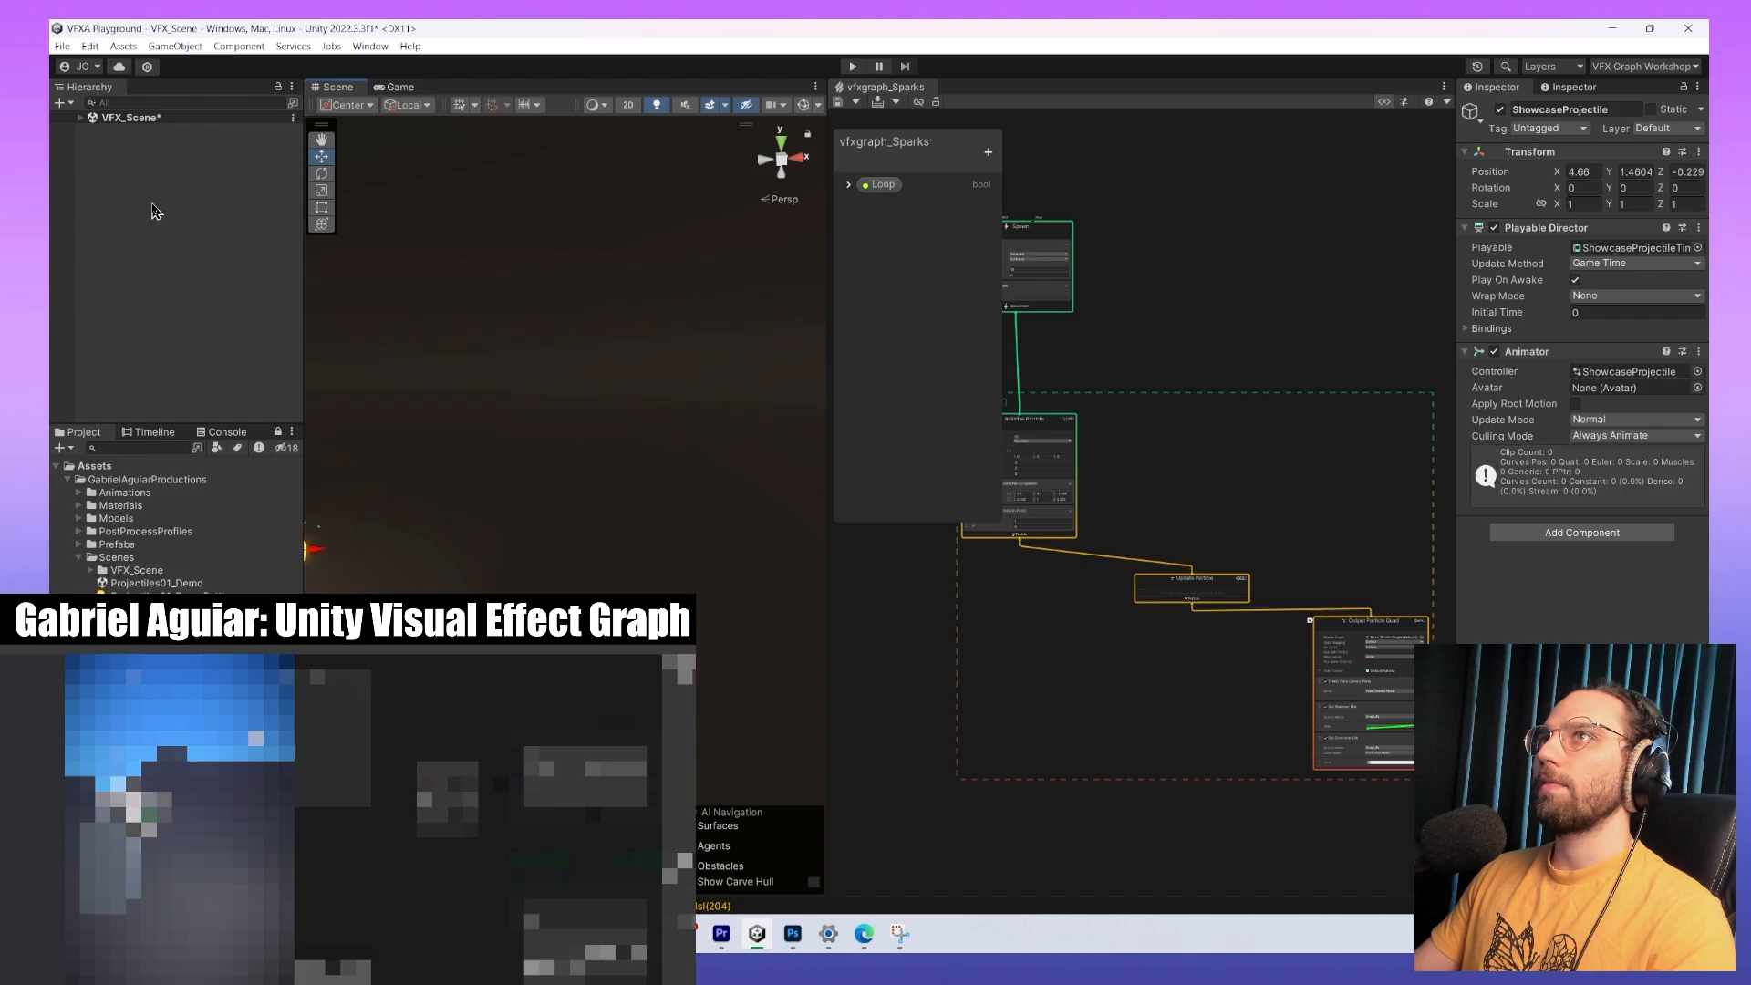
Expand VFX_Scene and ShowcaseProjectile in the scene hierarchy and select the vfx_Projectile_v1 child.
left_click(81, 117)
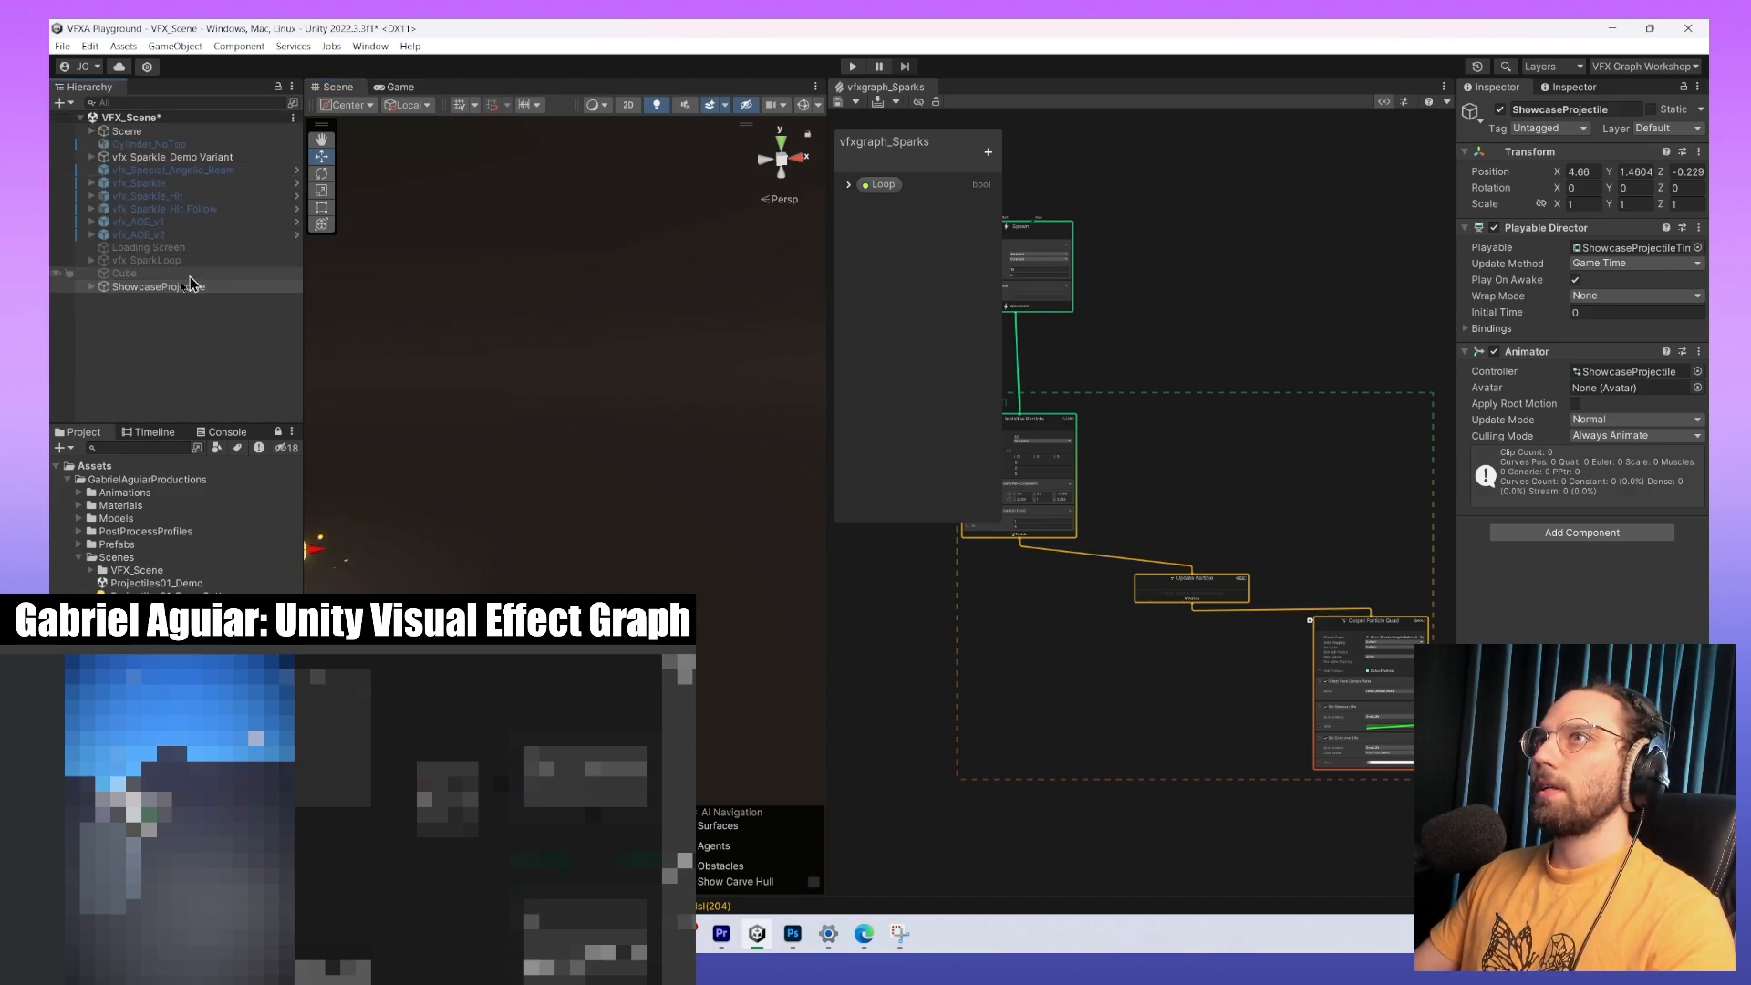
left_click(93, 289)
left_click(91, 286)
left_click(155, 299)
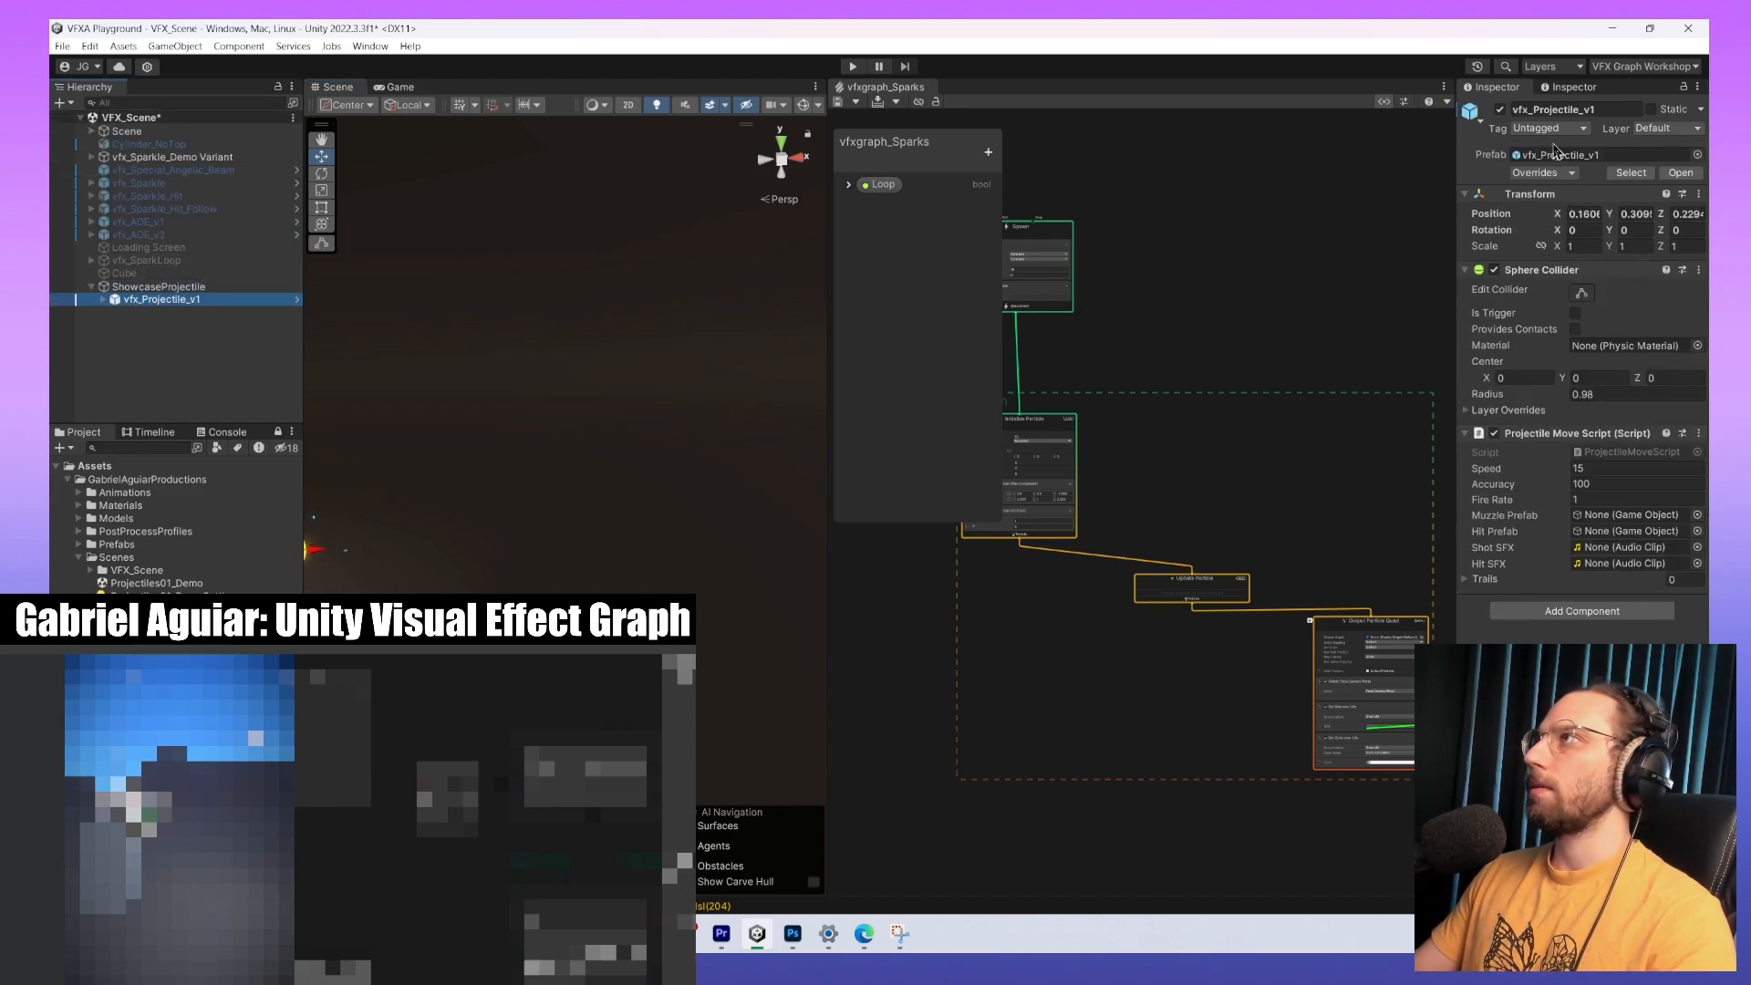
Collapse ShowcaseProjectile in the scene hierarchy and deactivate the object.
key("f")
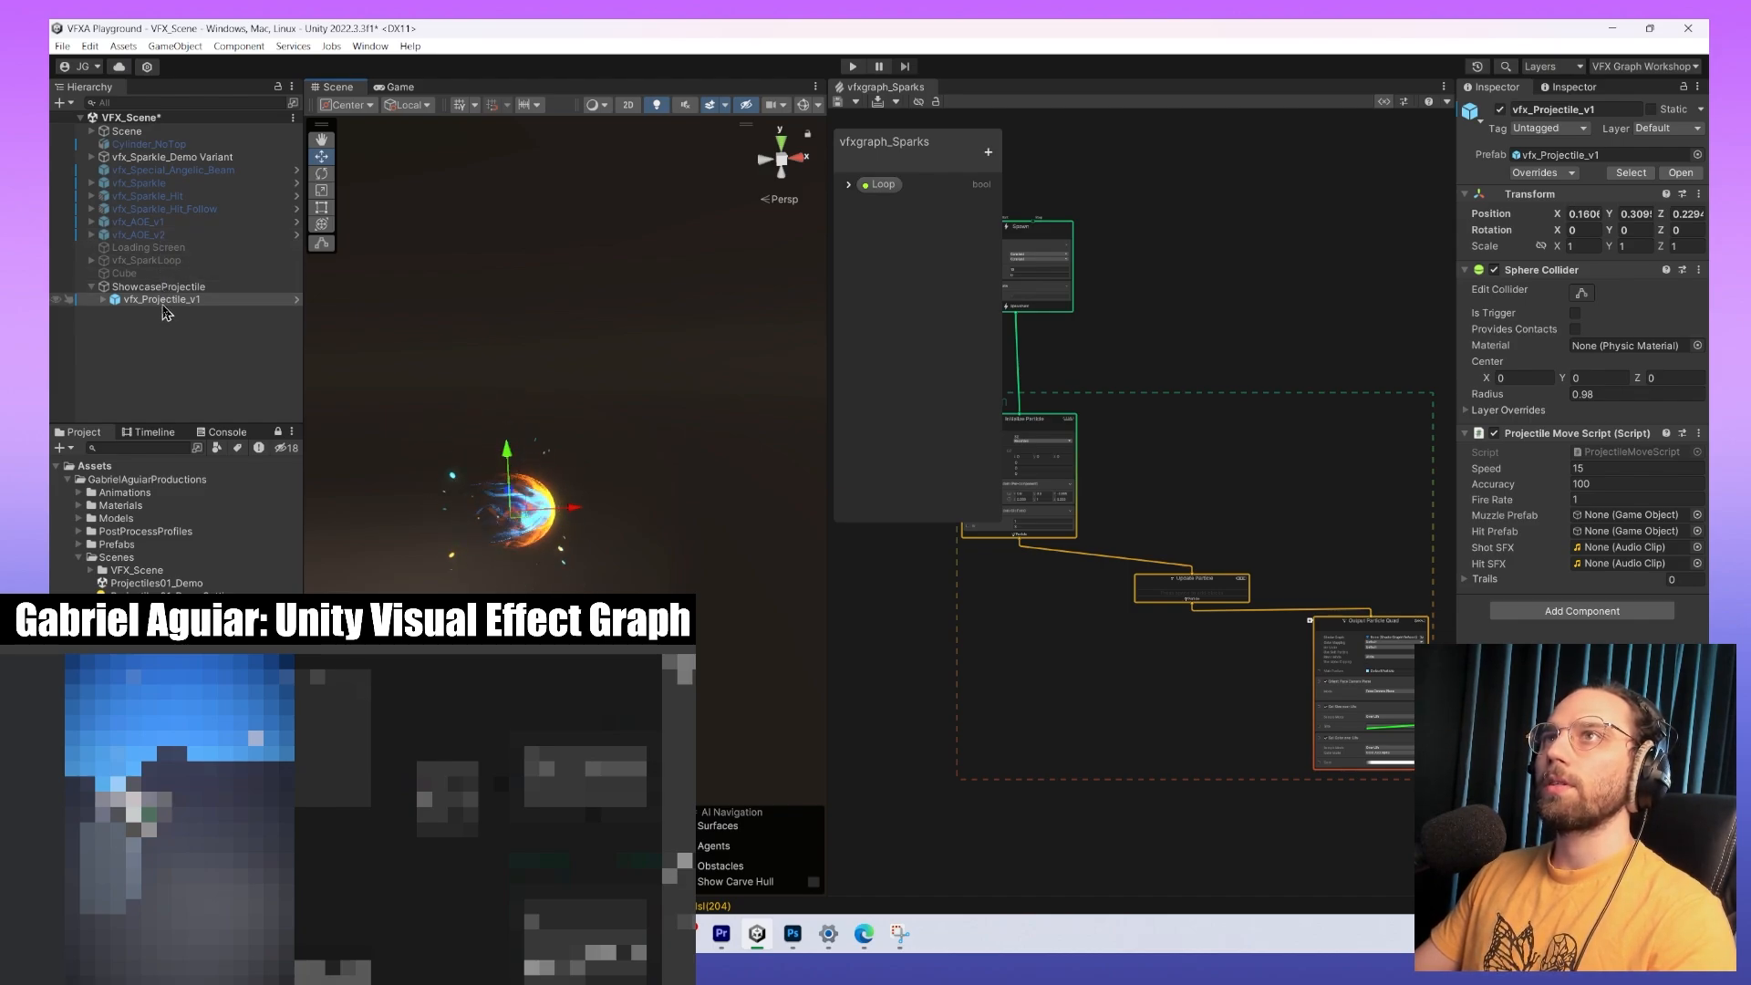
left_click(93, 290)
left_click(93, 288)
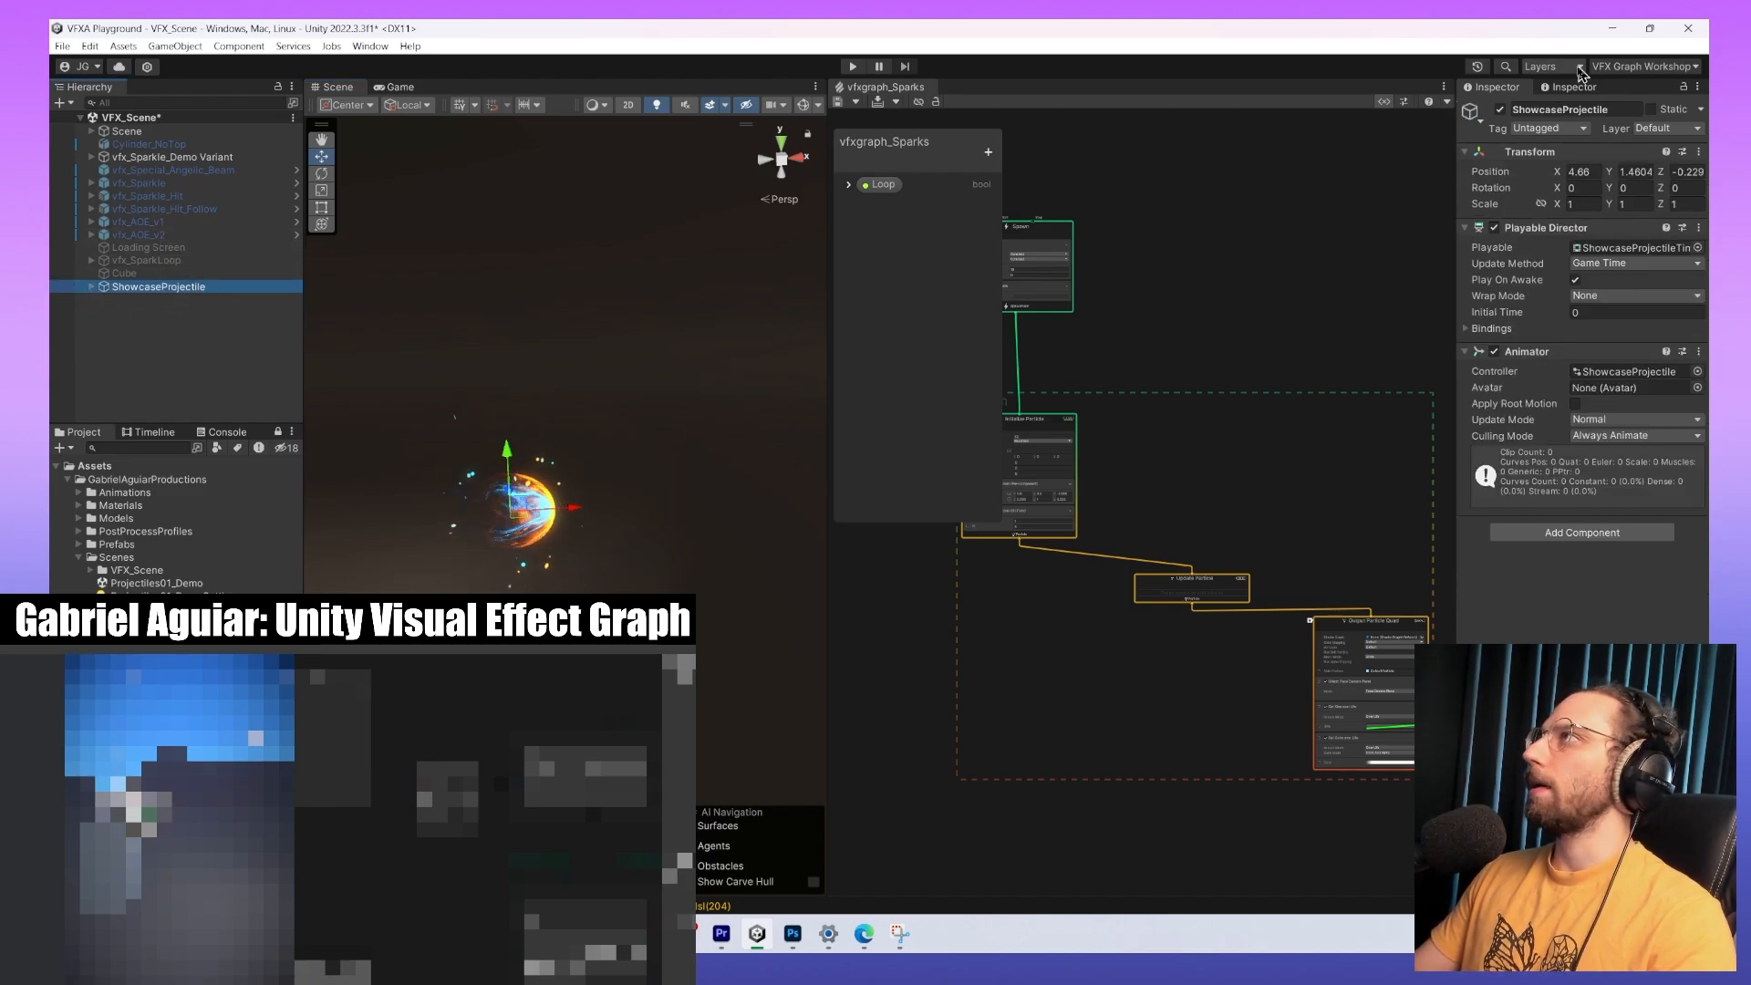
left_click(1500, 119)
left_click(1500, 110)
Activate vfx_SparkLoop, expand it in the hierarchy and select its vfxgraph_Sparks child.
left_click(146, 272)
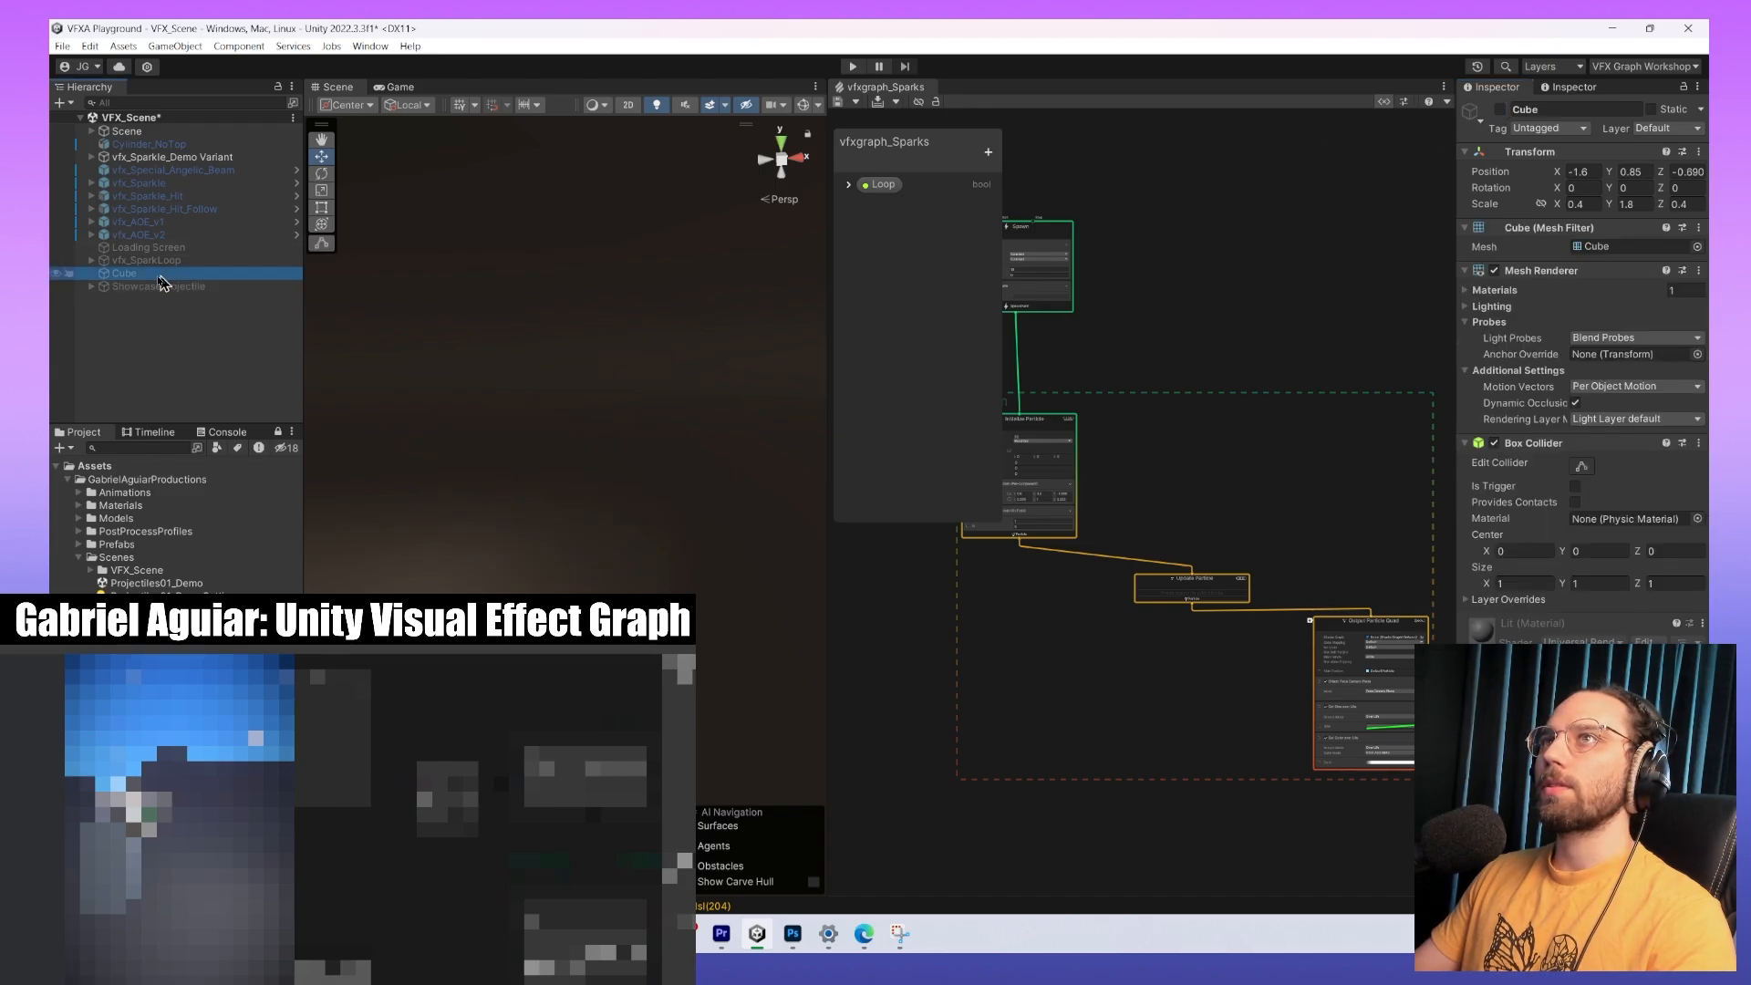
left_click(146, 260)
left_click(1500, 110)
left_click(91, 259)
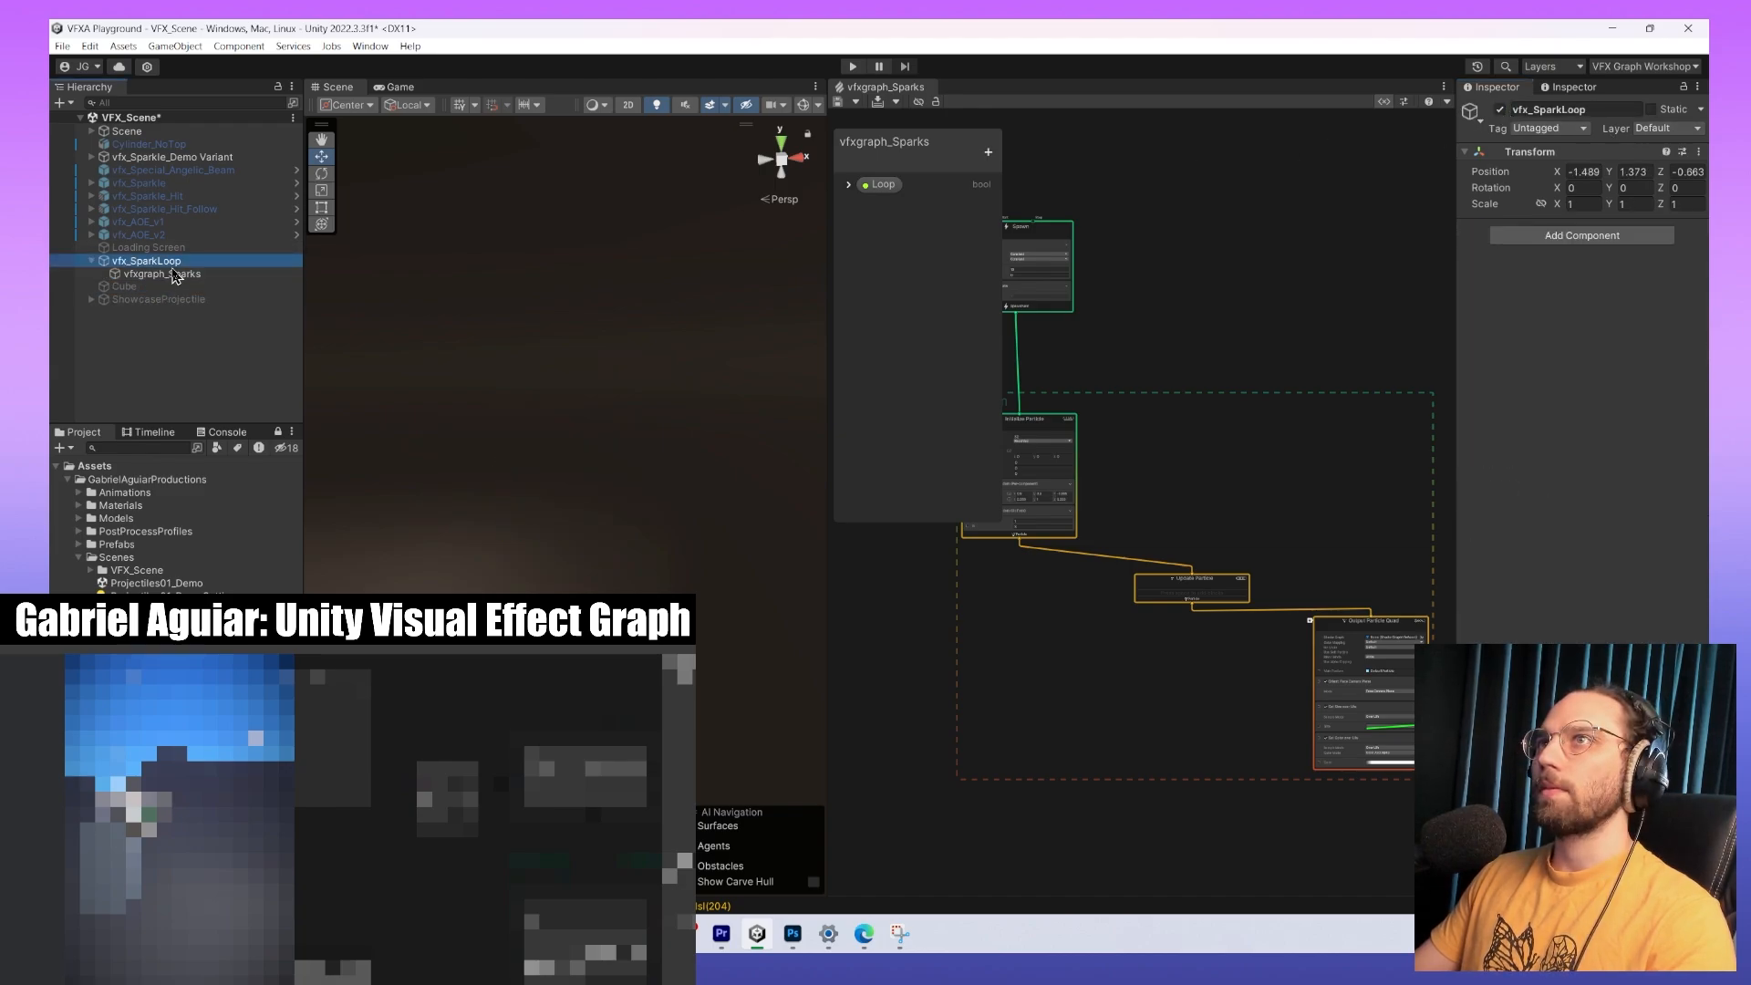
left_click(165, 274)
Activate Cube and move it together with vfx_SparkLoop below ShowcaseProjectile in the hierarchy.
left_click(132, 287)
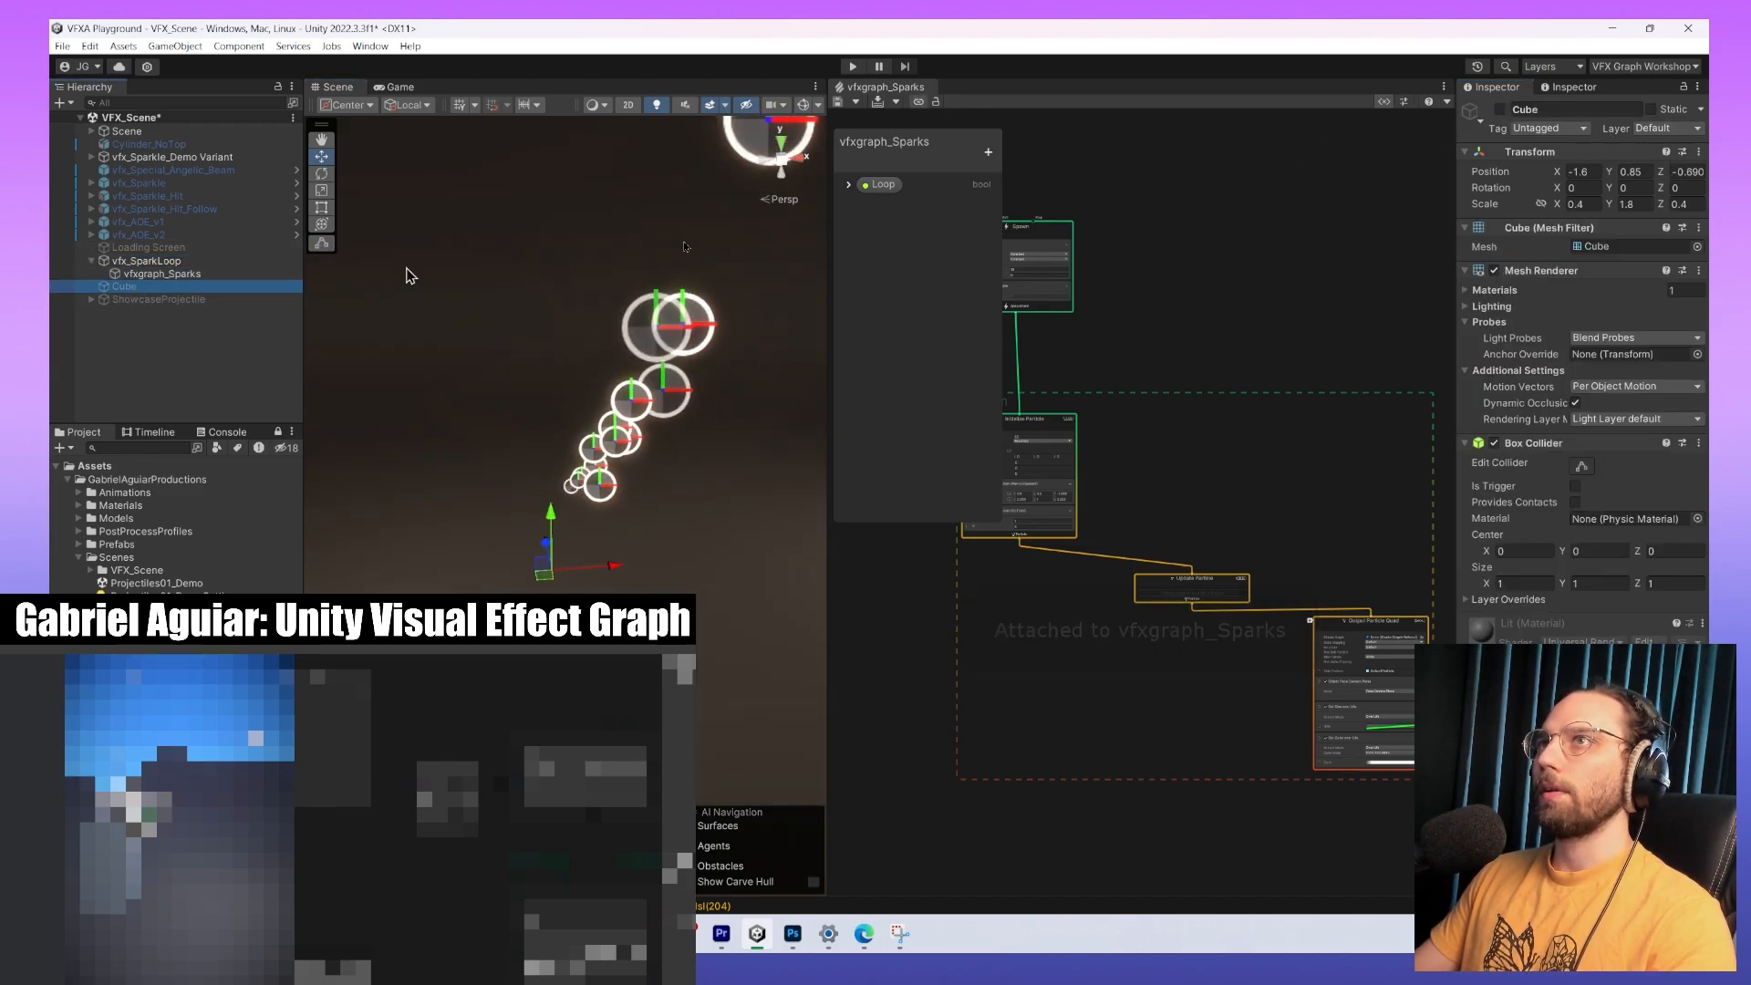
left_click(1501, 109)
left_click(217, 262, "ctrl")
left_click_drag(217, 264, 208, 308)
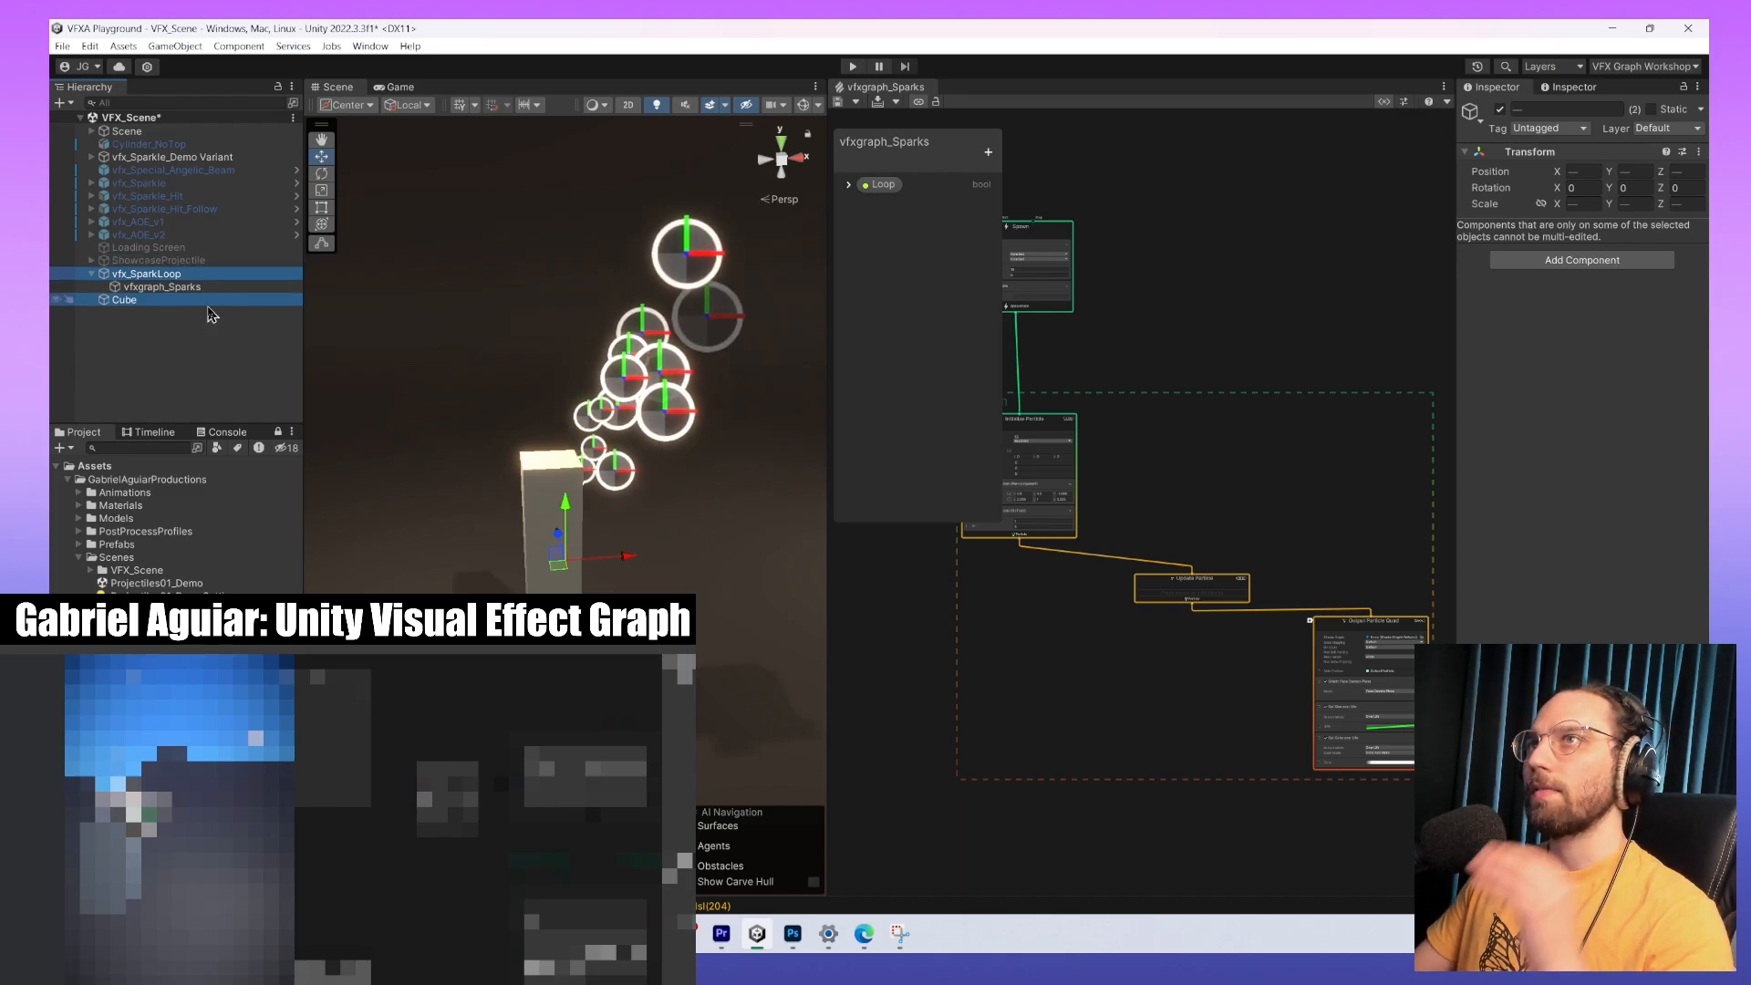
Rename the ShowcaseProjectile object to "Animation Test".
left_click(209, 262)
left_click(193, 265)
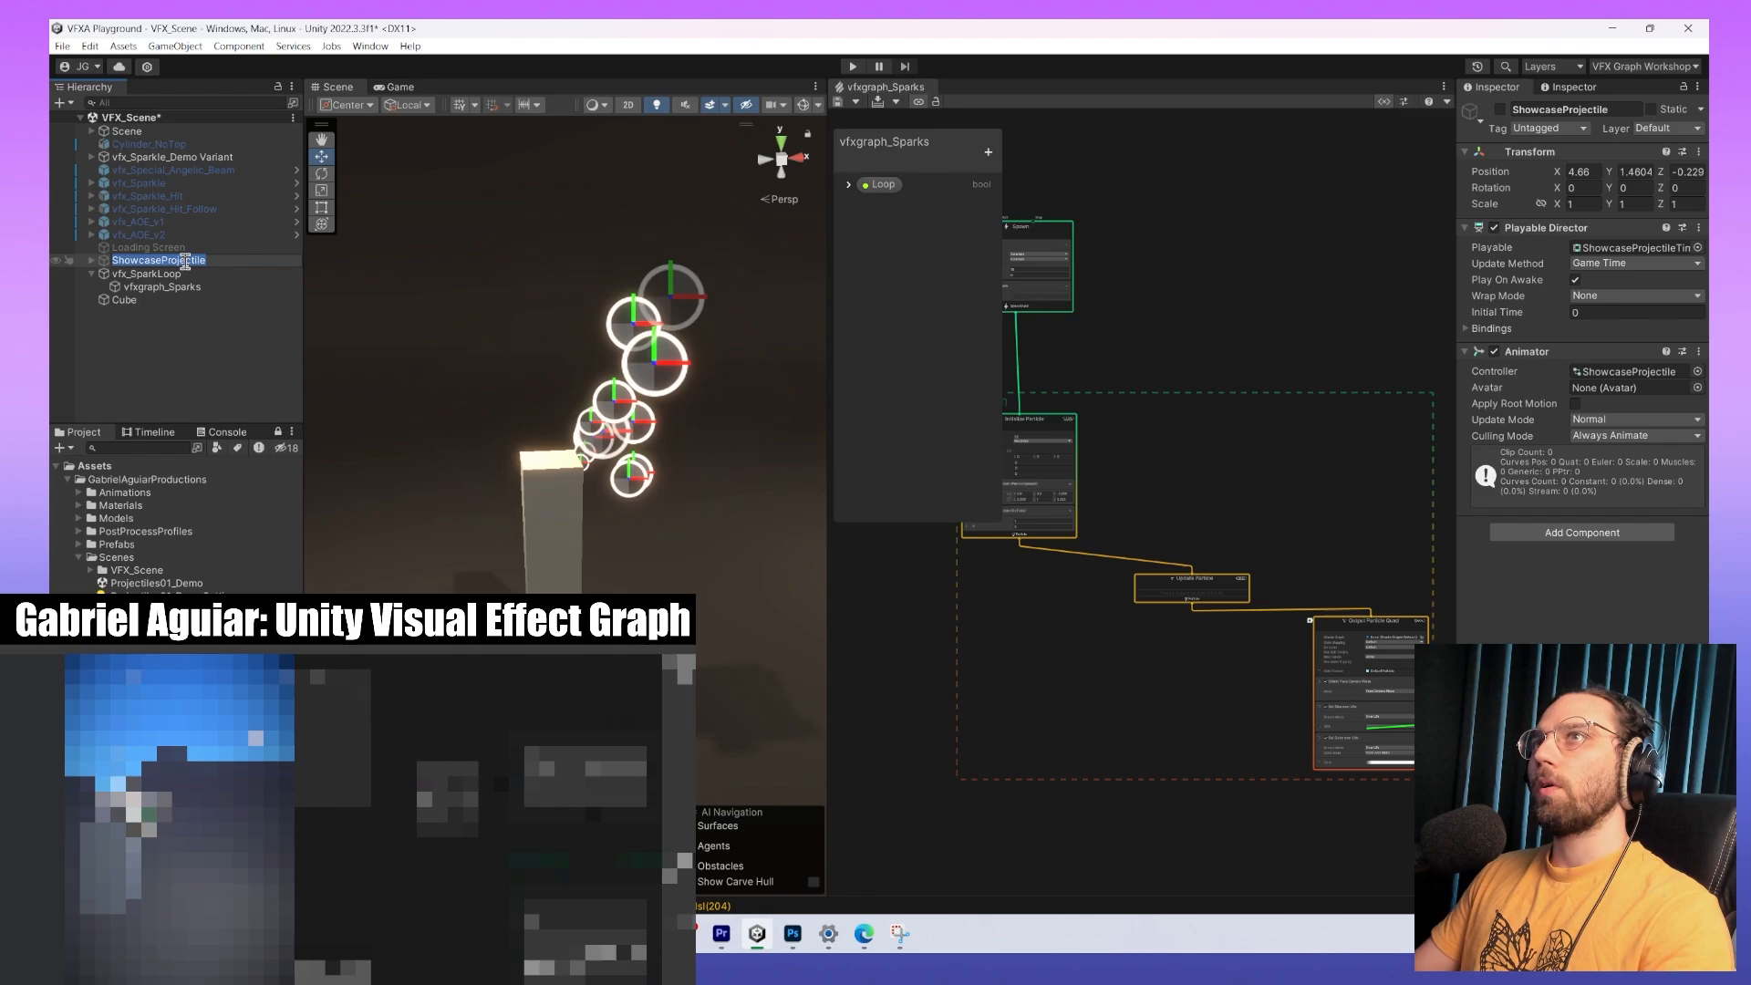
type("An")
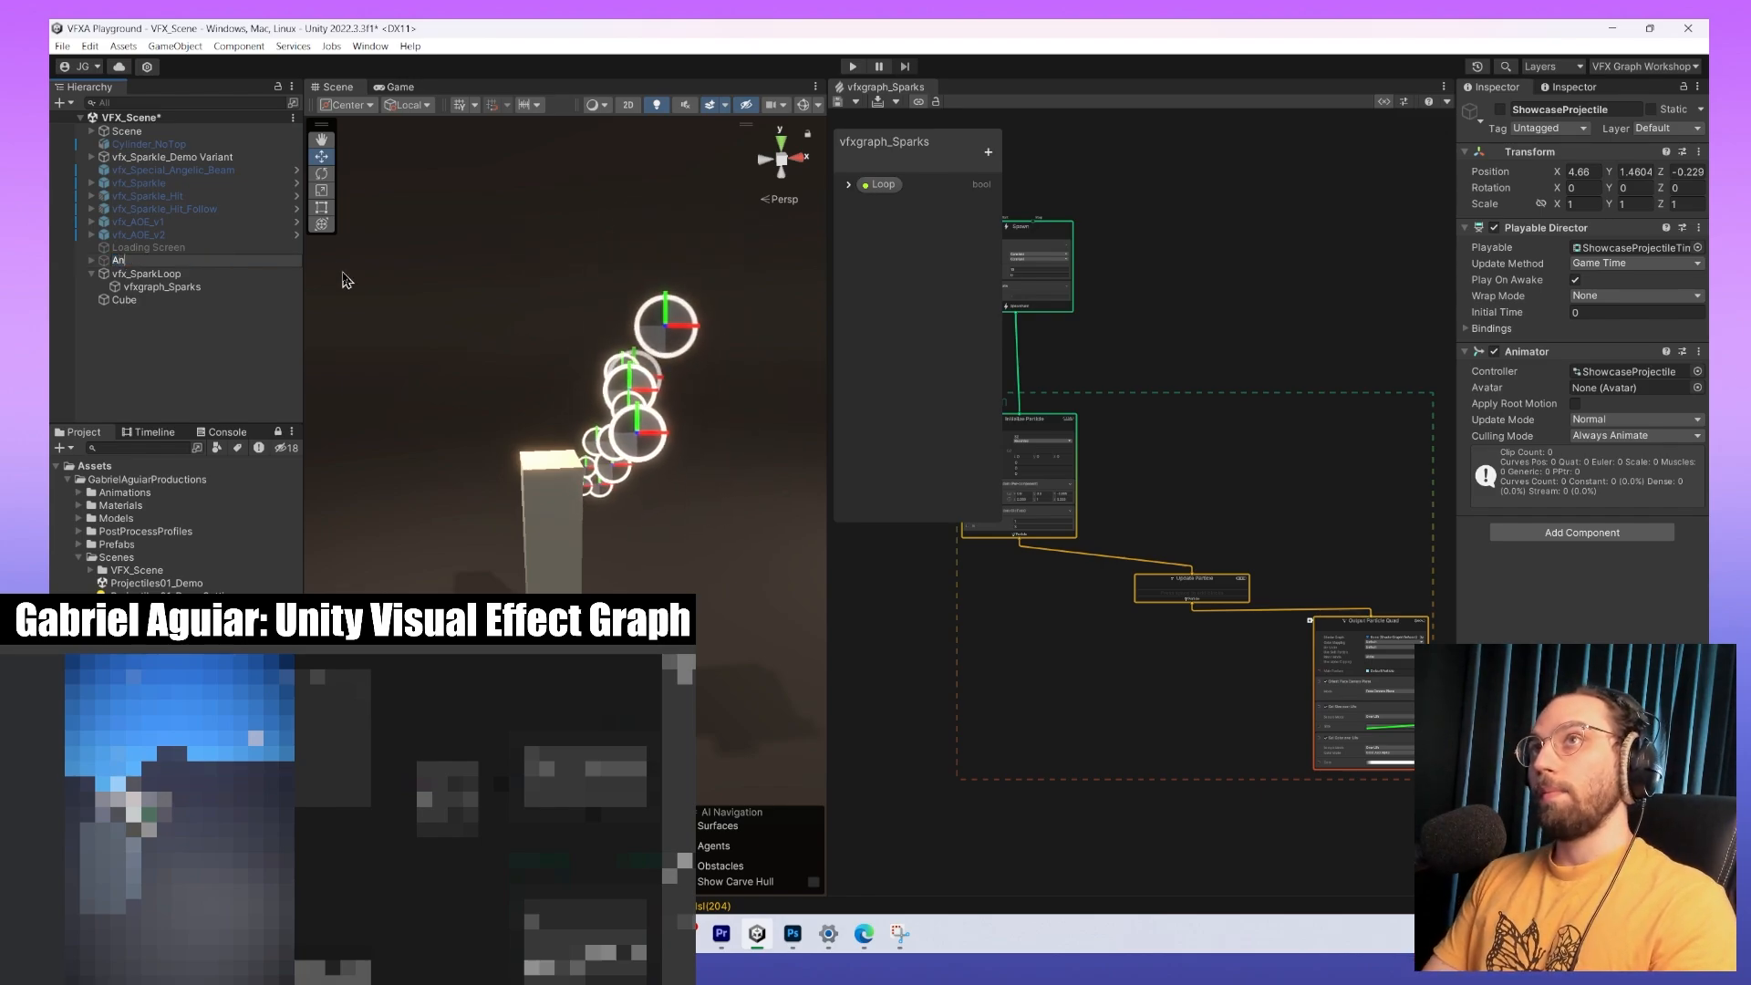
type("imation")
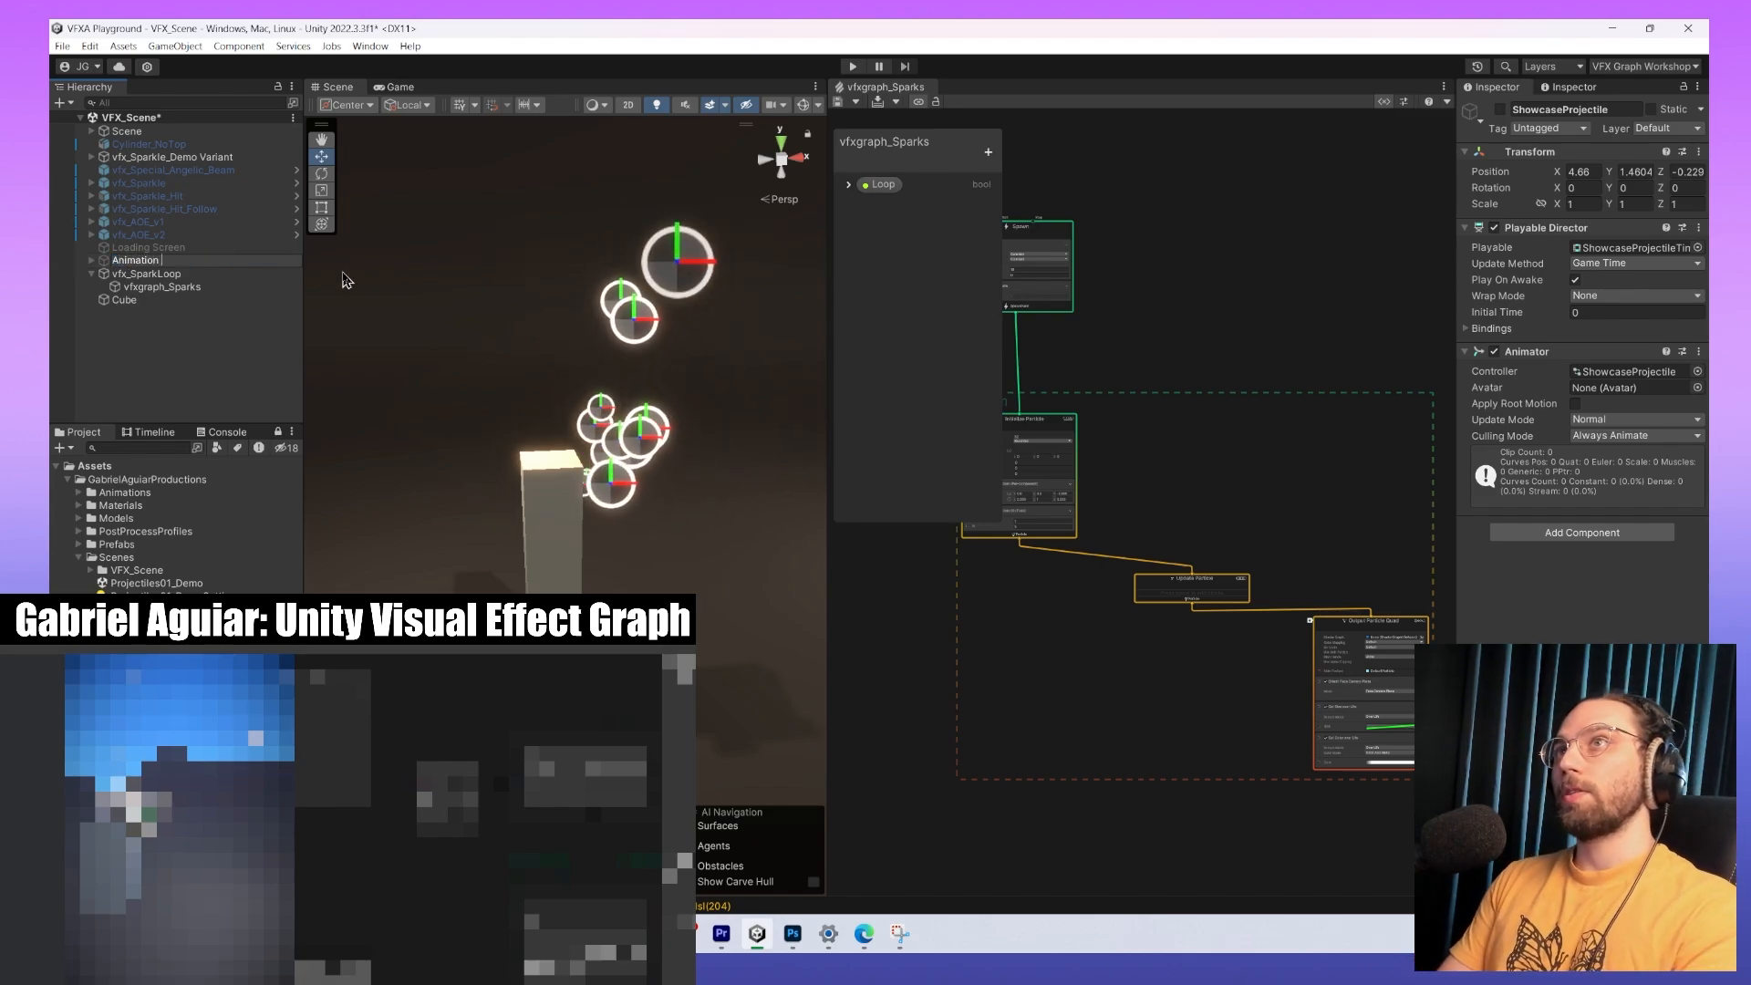
type(" Test")
key("Return")
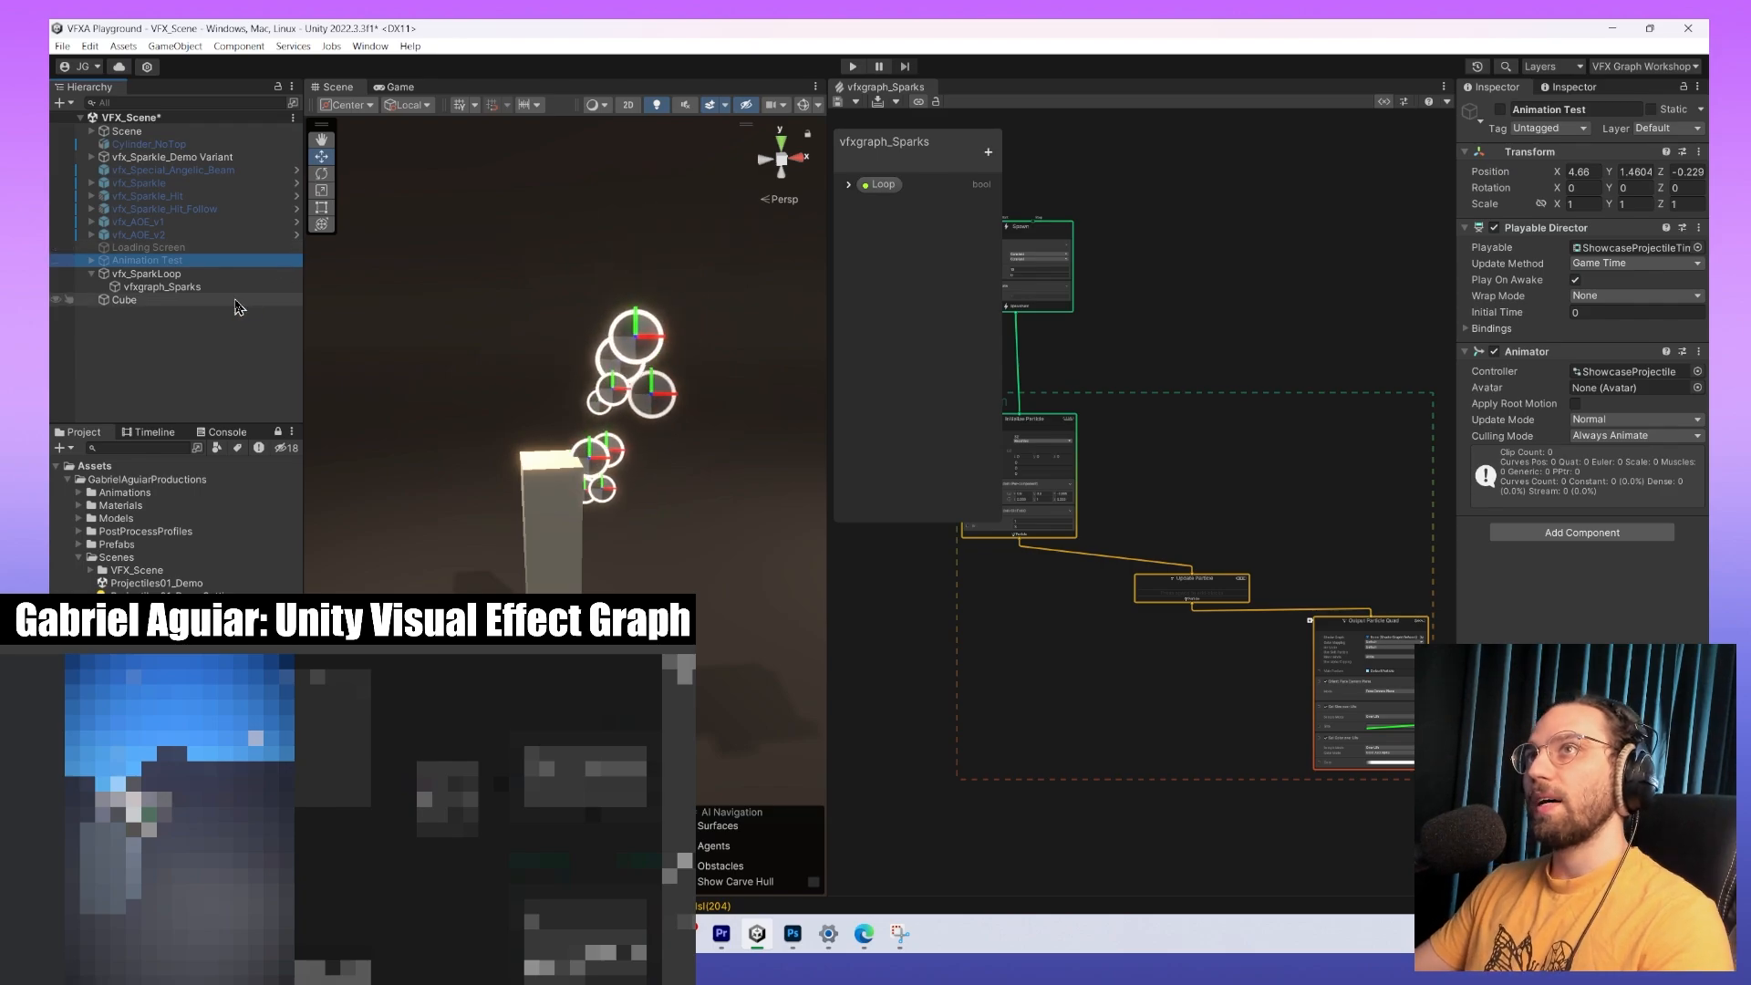
Select vfxgraph_Sparks in the hierarchy and examine how its Loop property and Branch node feed the spawn system.
left_click(182, 287)
left_click(215, 301)
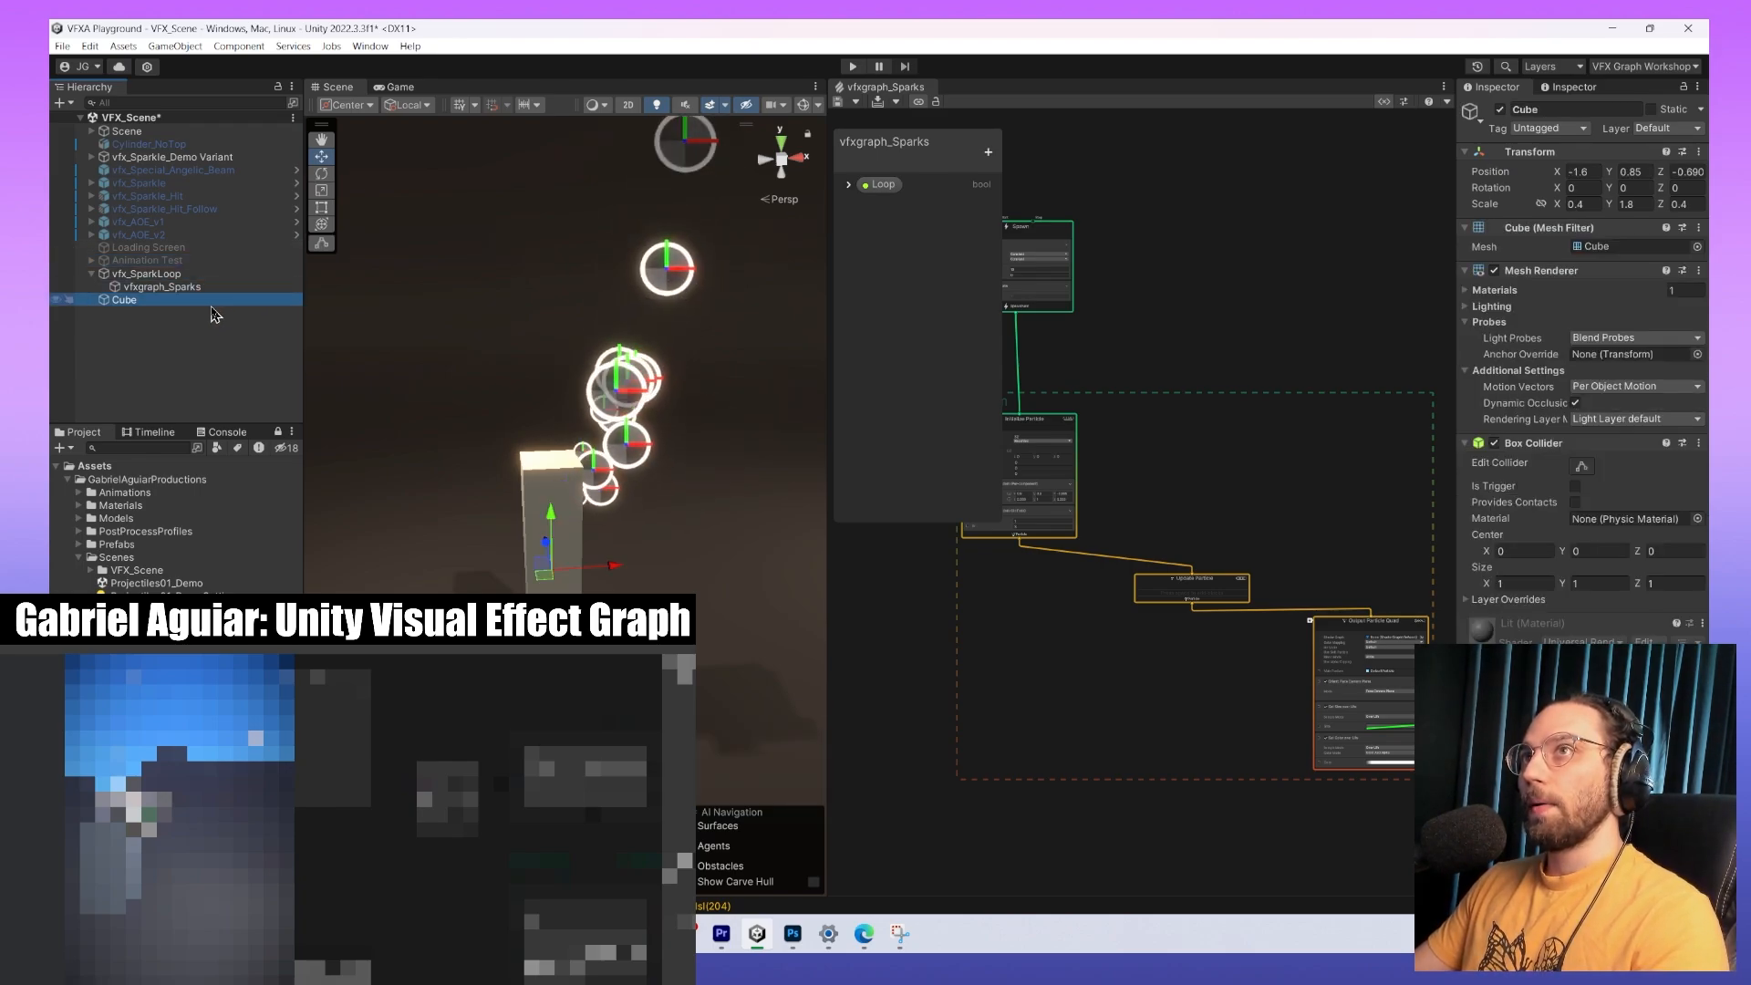
left_click(216, 288)
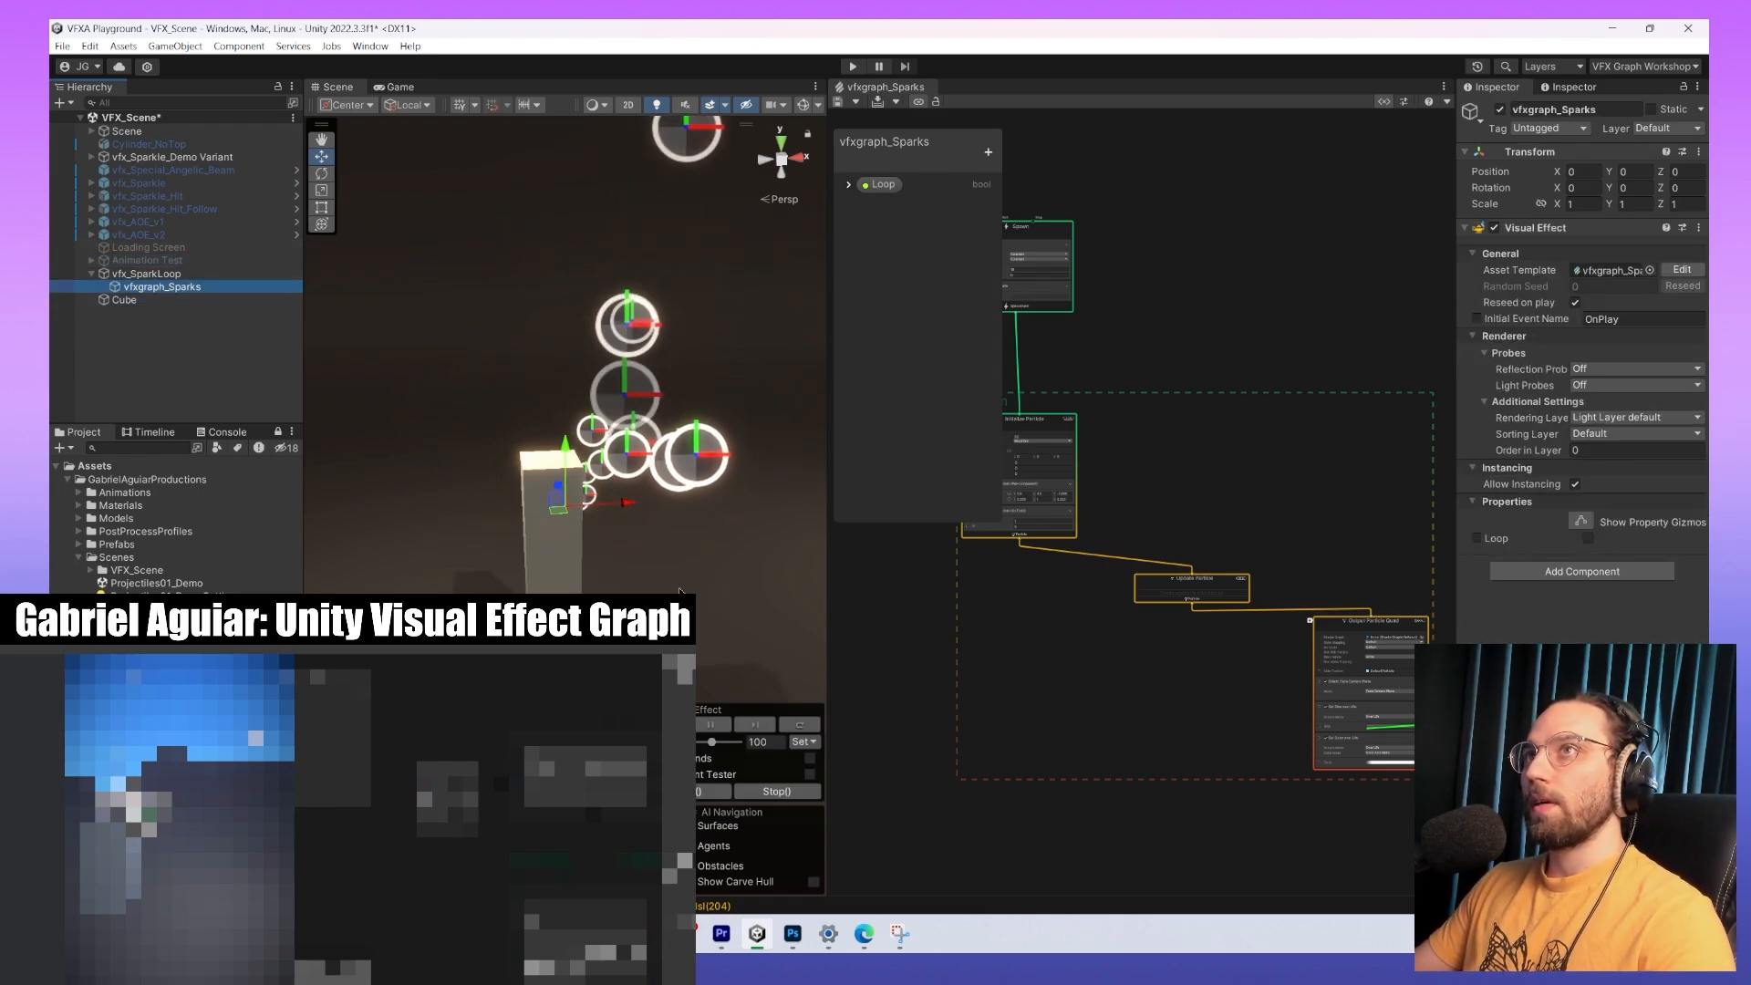
left_click_drag(598, 551, 516, 559, "alt")
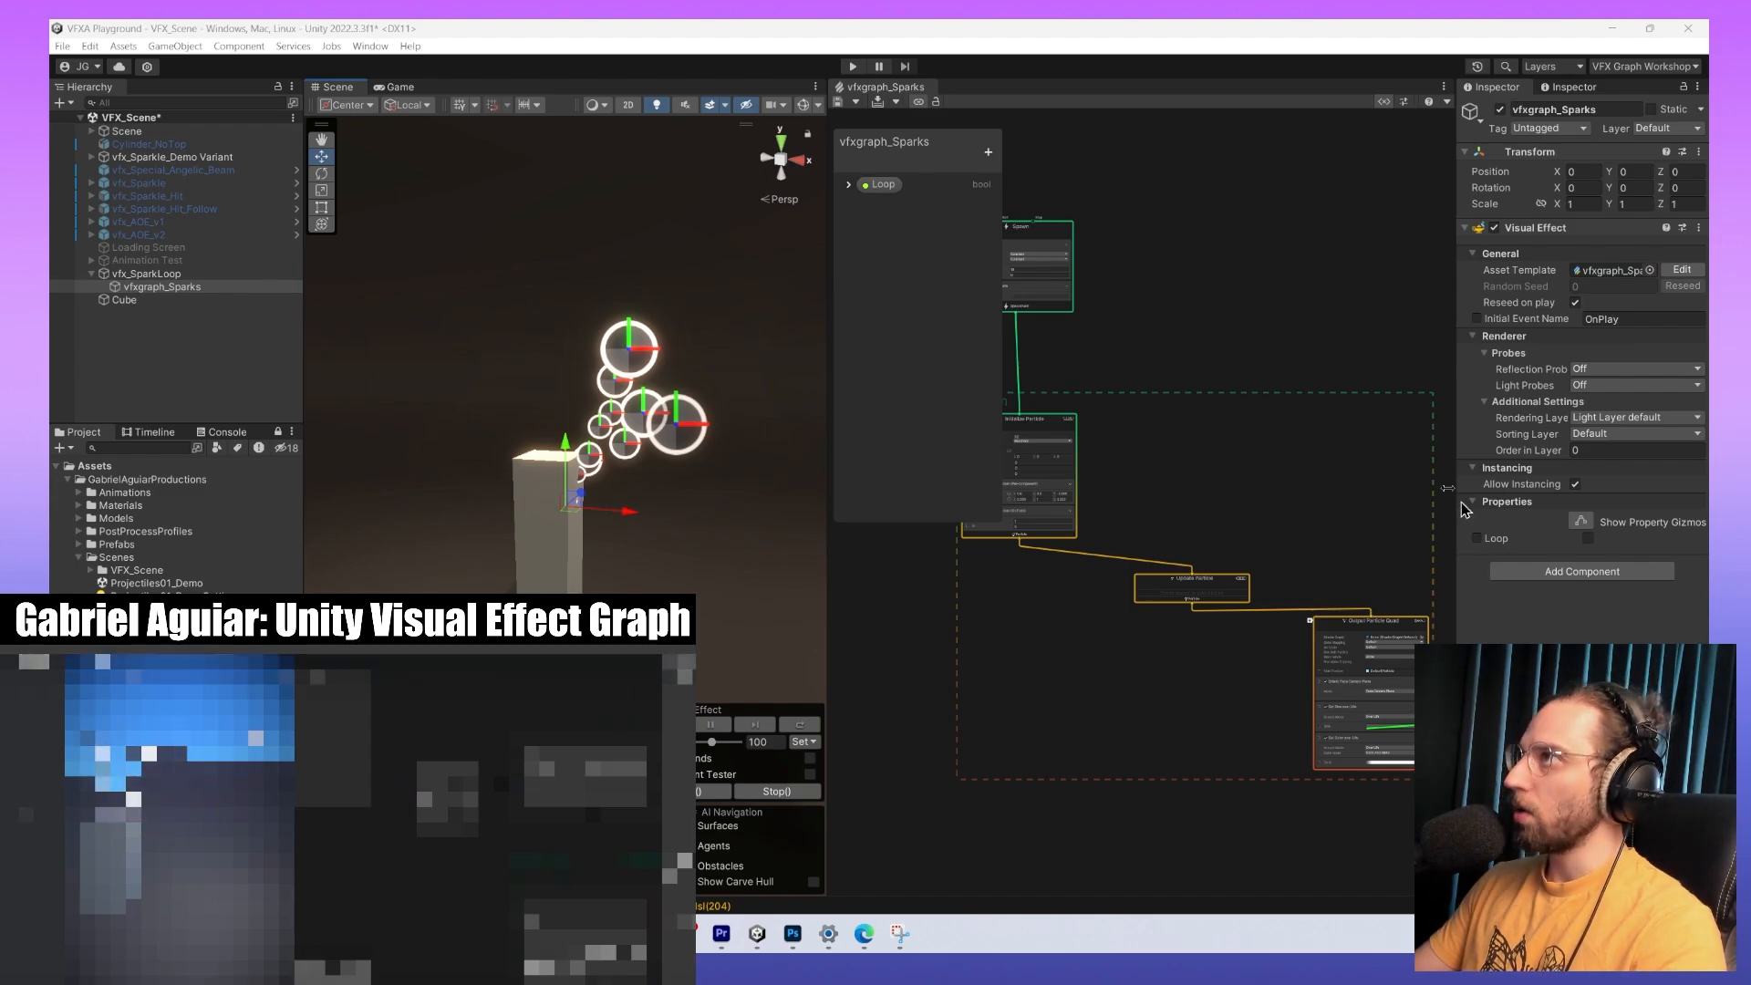
middle_click_drag(1244, 304, 1397, 316)
scroll(1239, 402, "up", 5)
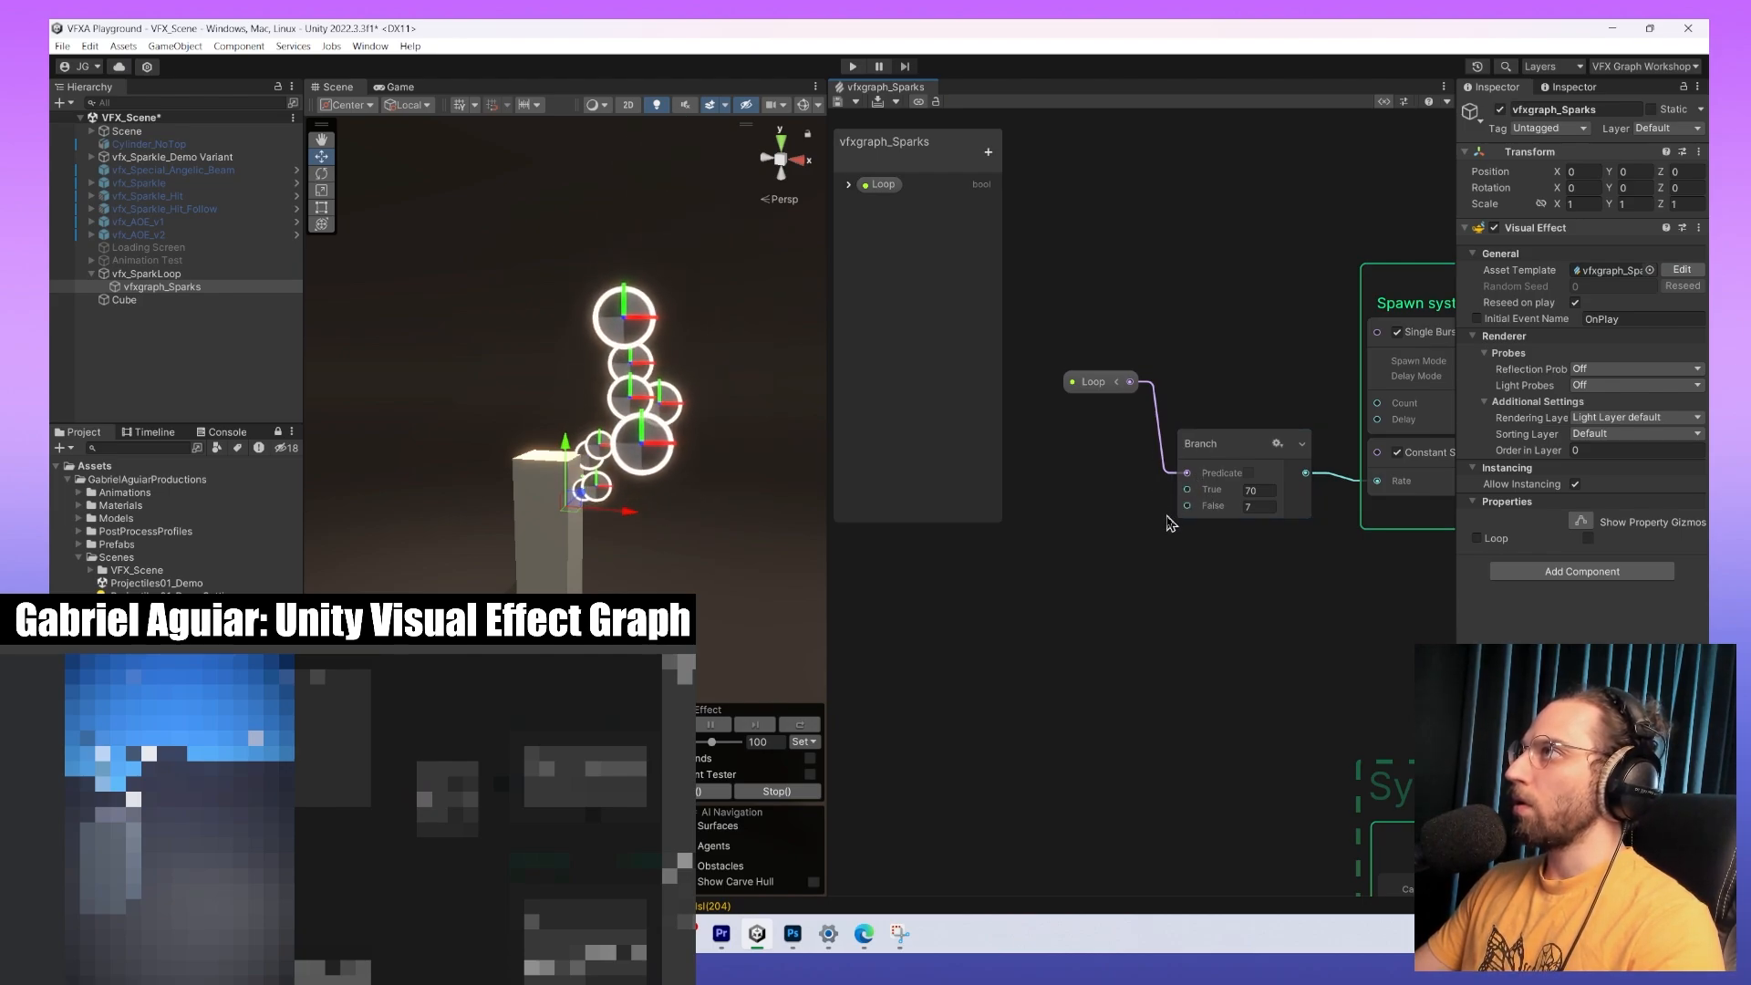
middle_click_drag(1248, 389, 1244, 461)
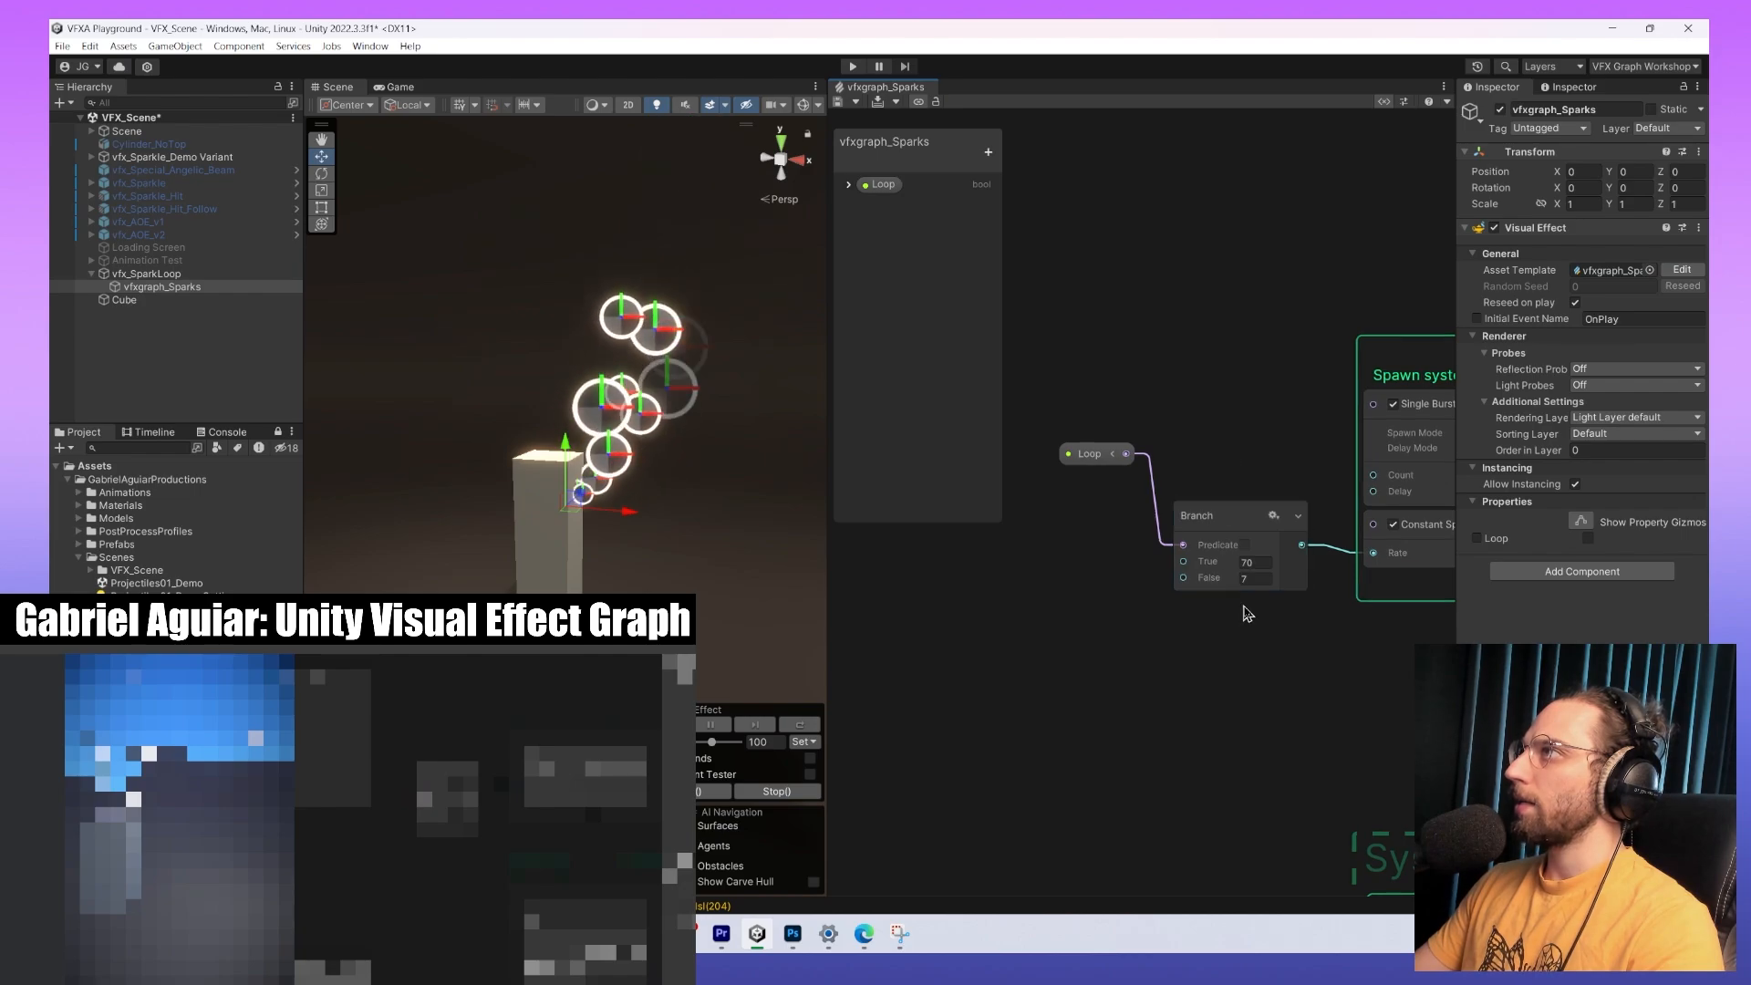
middle_click_drag(1244, 607, 1228, 617)
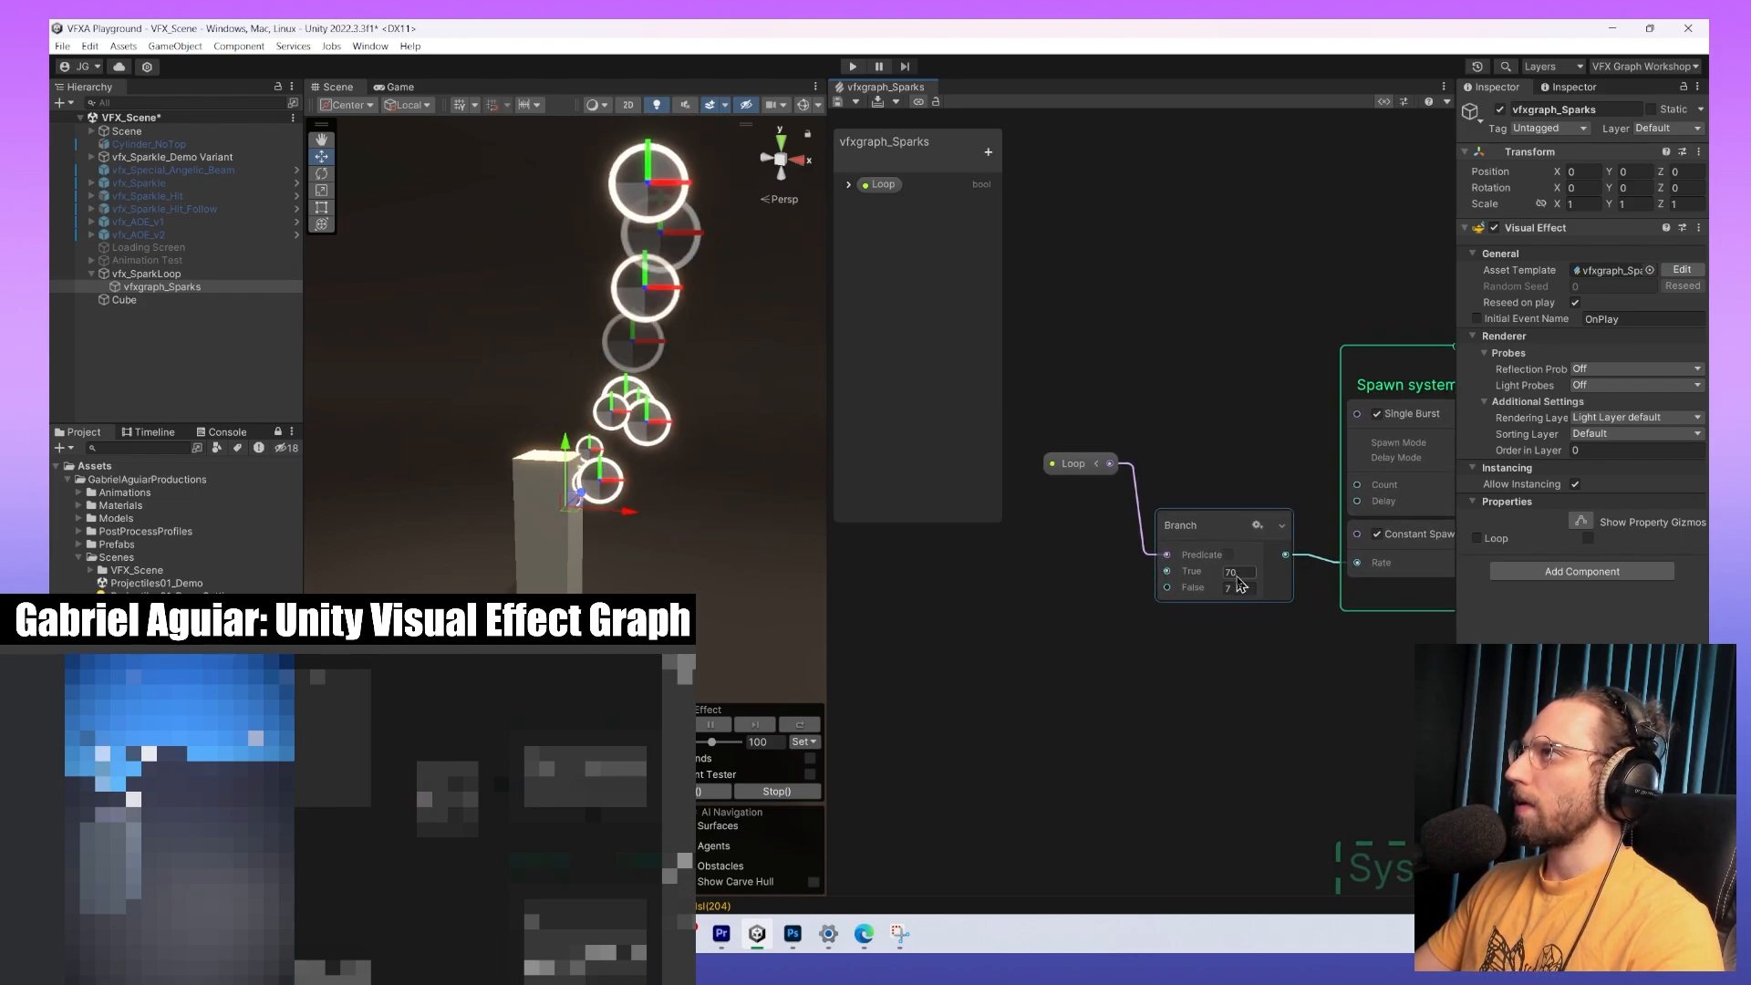
Duplicate the Branch node above the original, connecting Loop to its Predicate and its output to the Single Burst Count.
left_click(1228, 525)
key("ctrl+d")
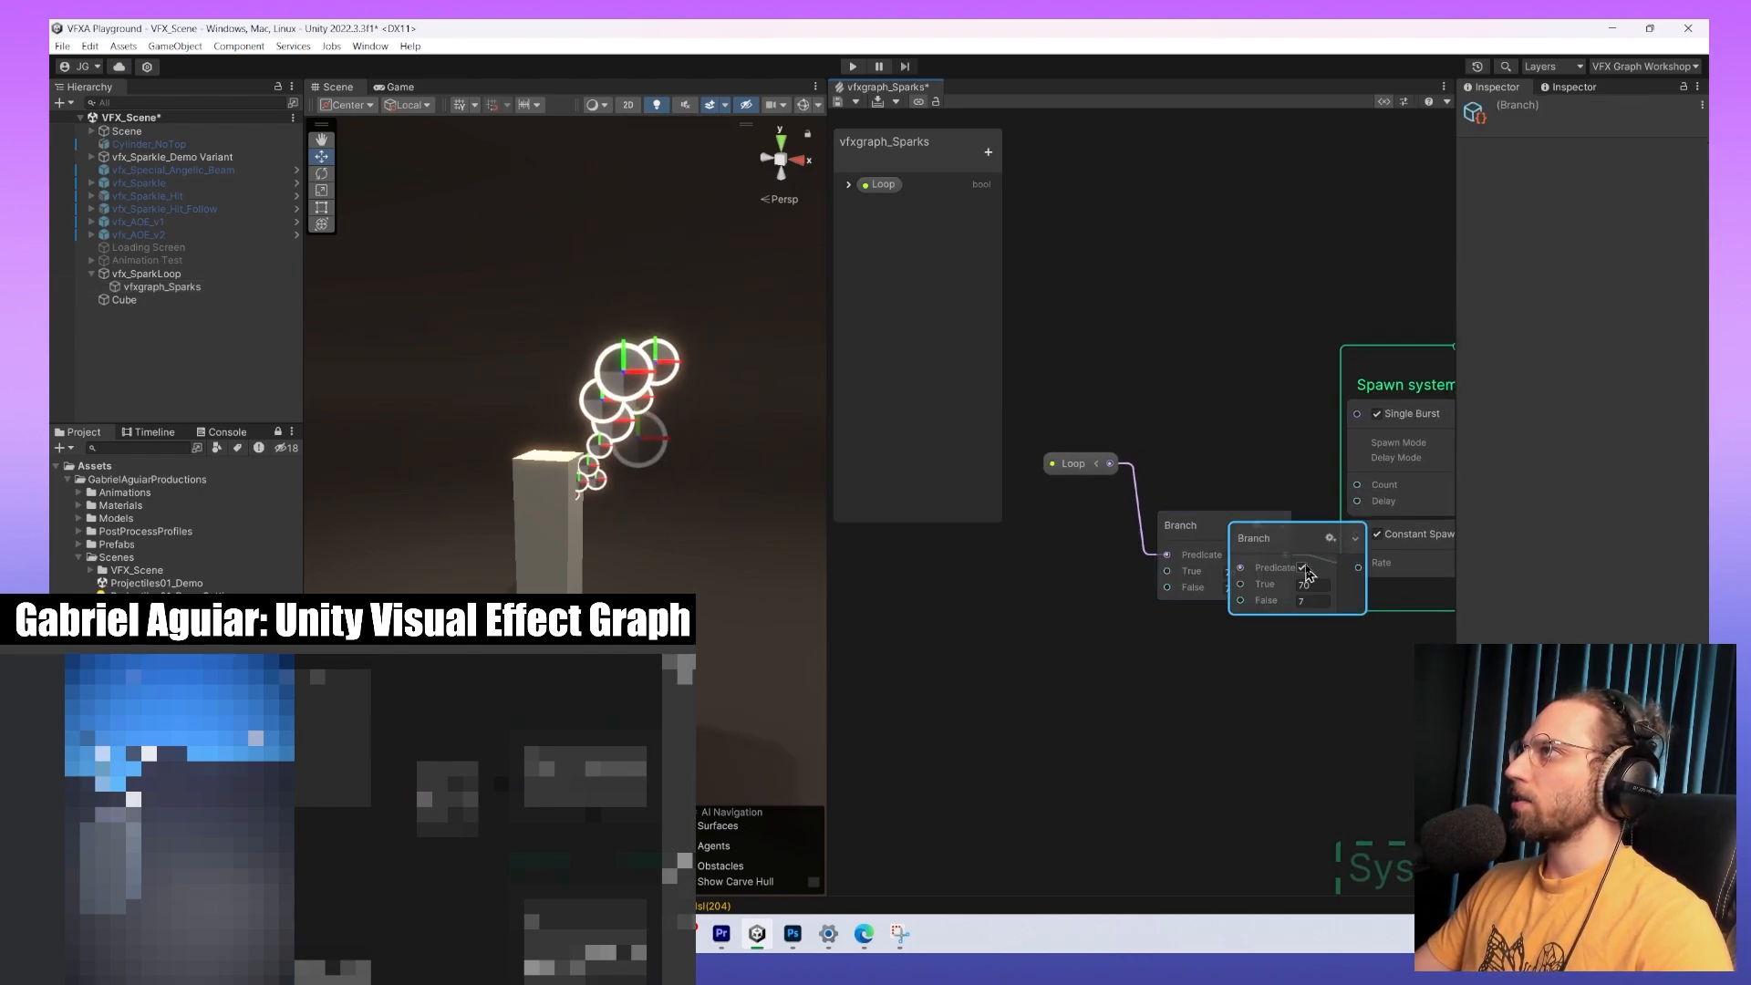
left_click_drag(1314, 551, 1237, 387)
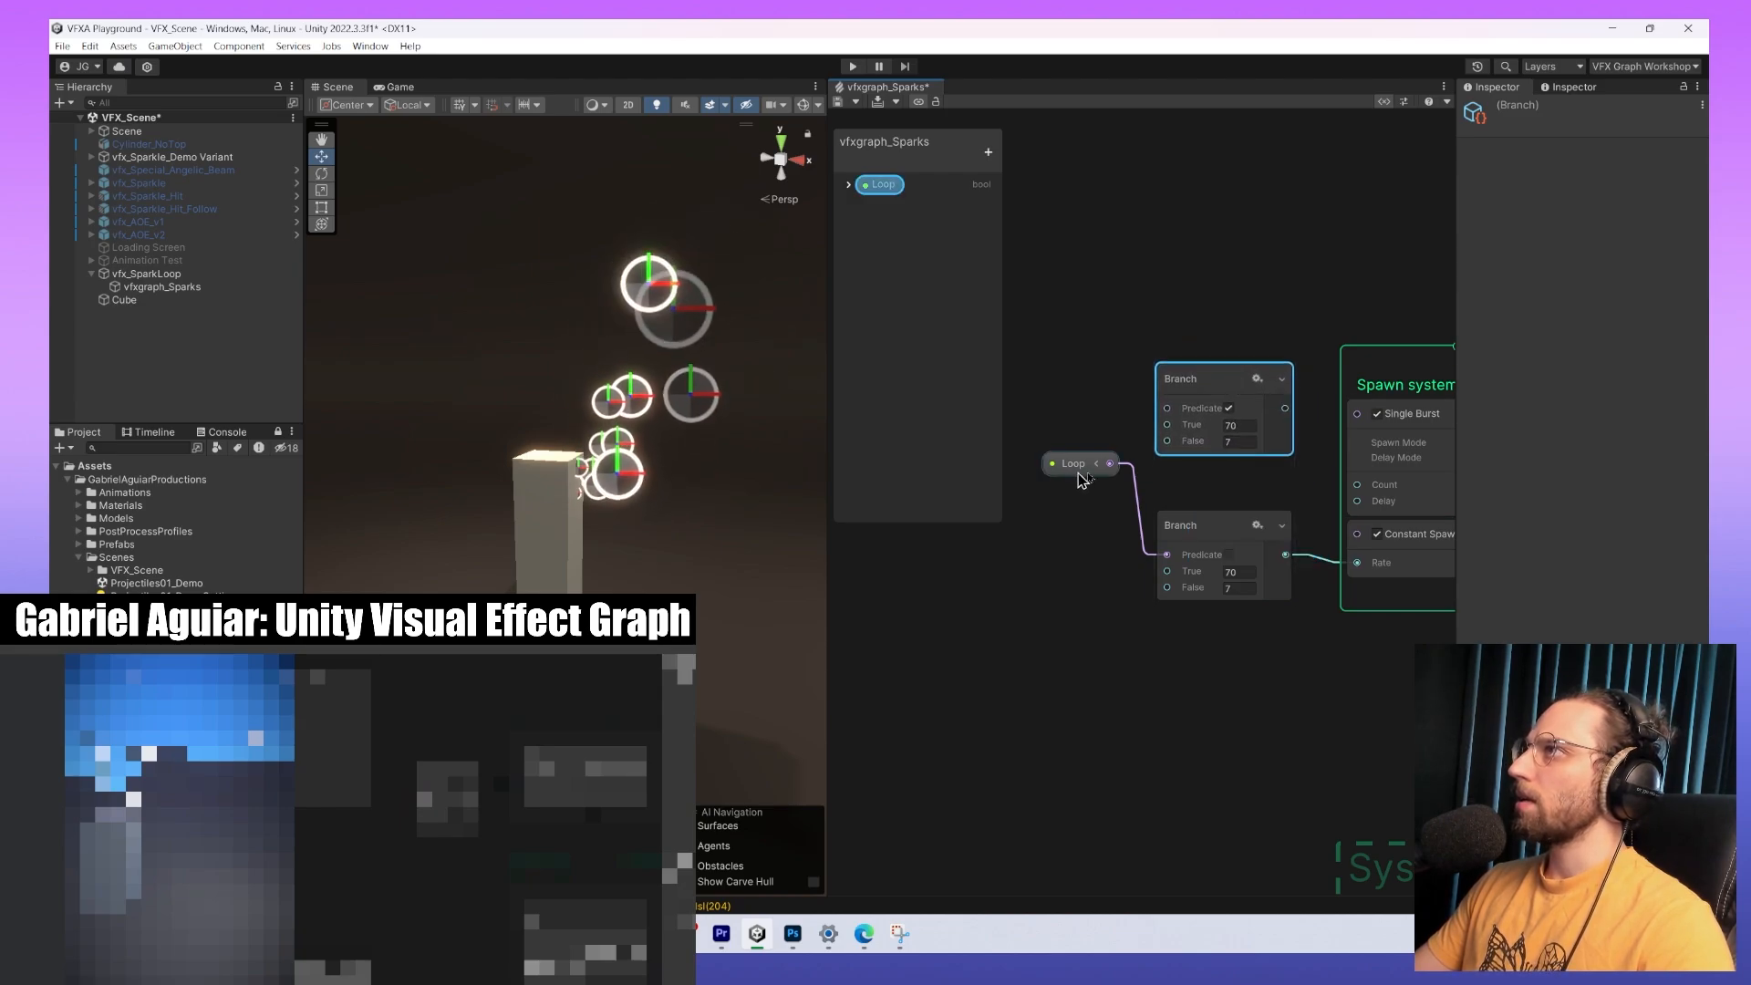
left_click_drag(1110, 464, 1166, 408)
middle_click_drag(1231, 486, 1189, 493)
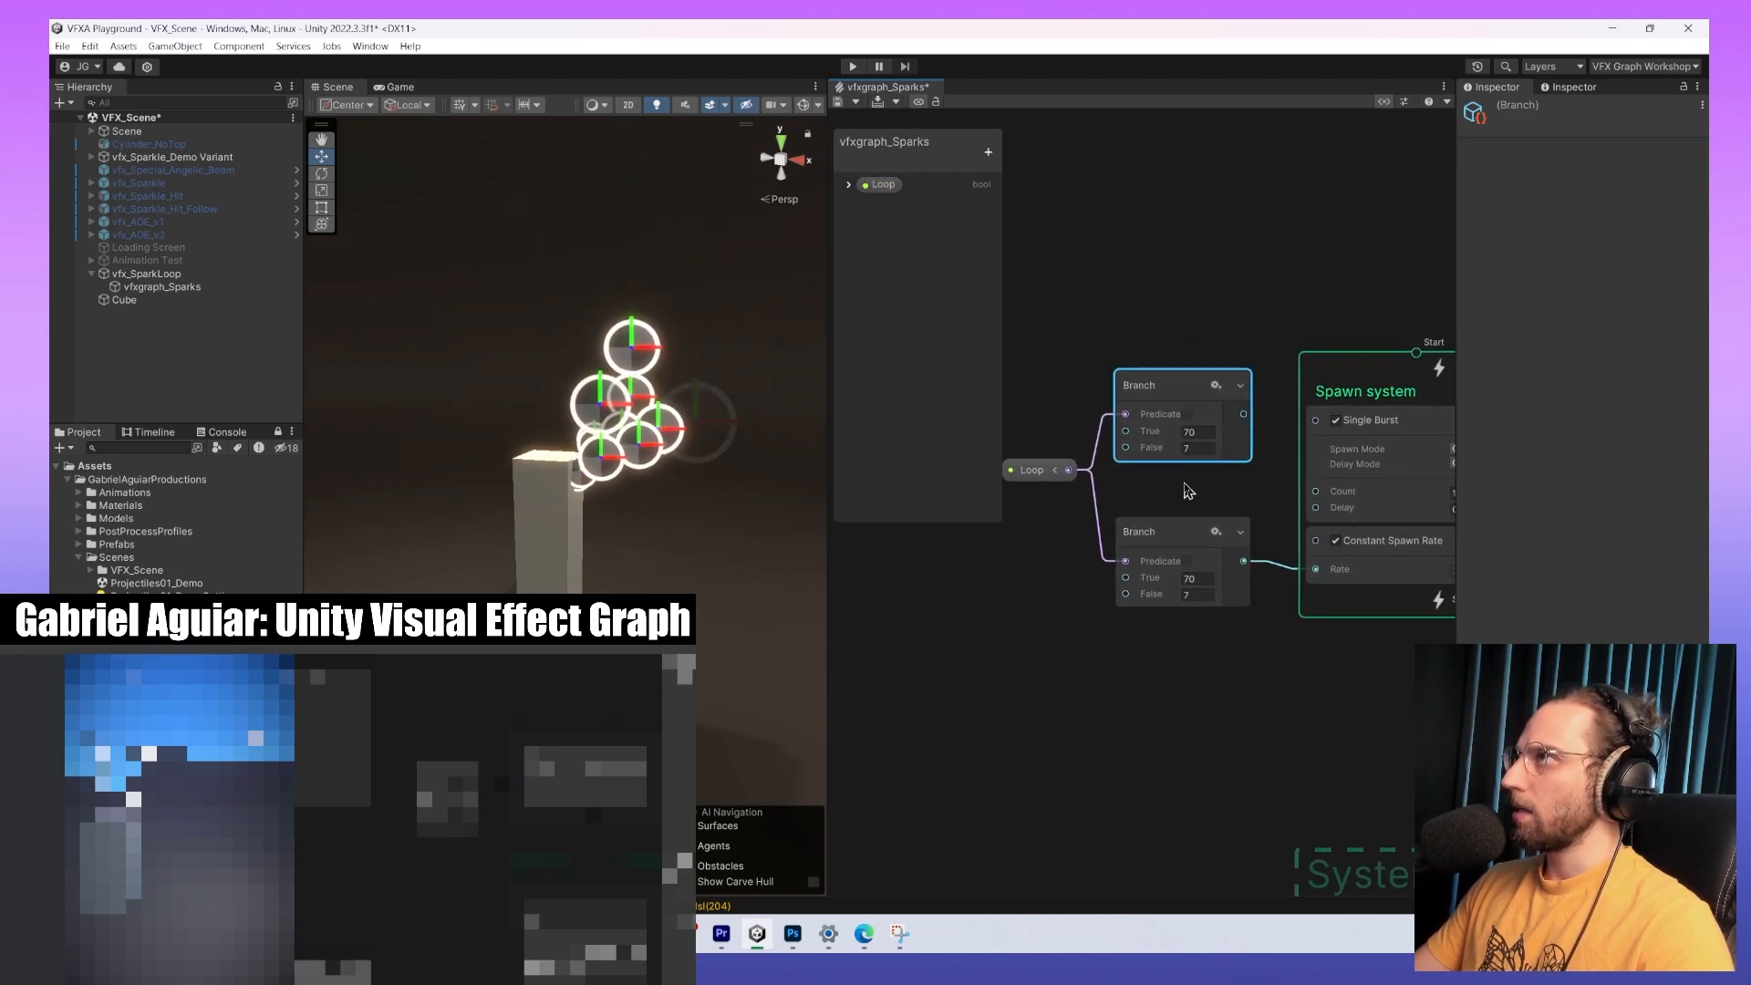
left_click_drag(1244, 415, 1314, 491)
middle_click_drag(1286, 530, 1342, 609)
scroll(1251, 528, "up", 1)
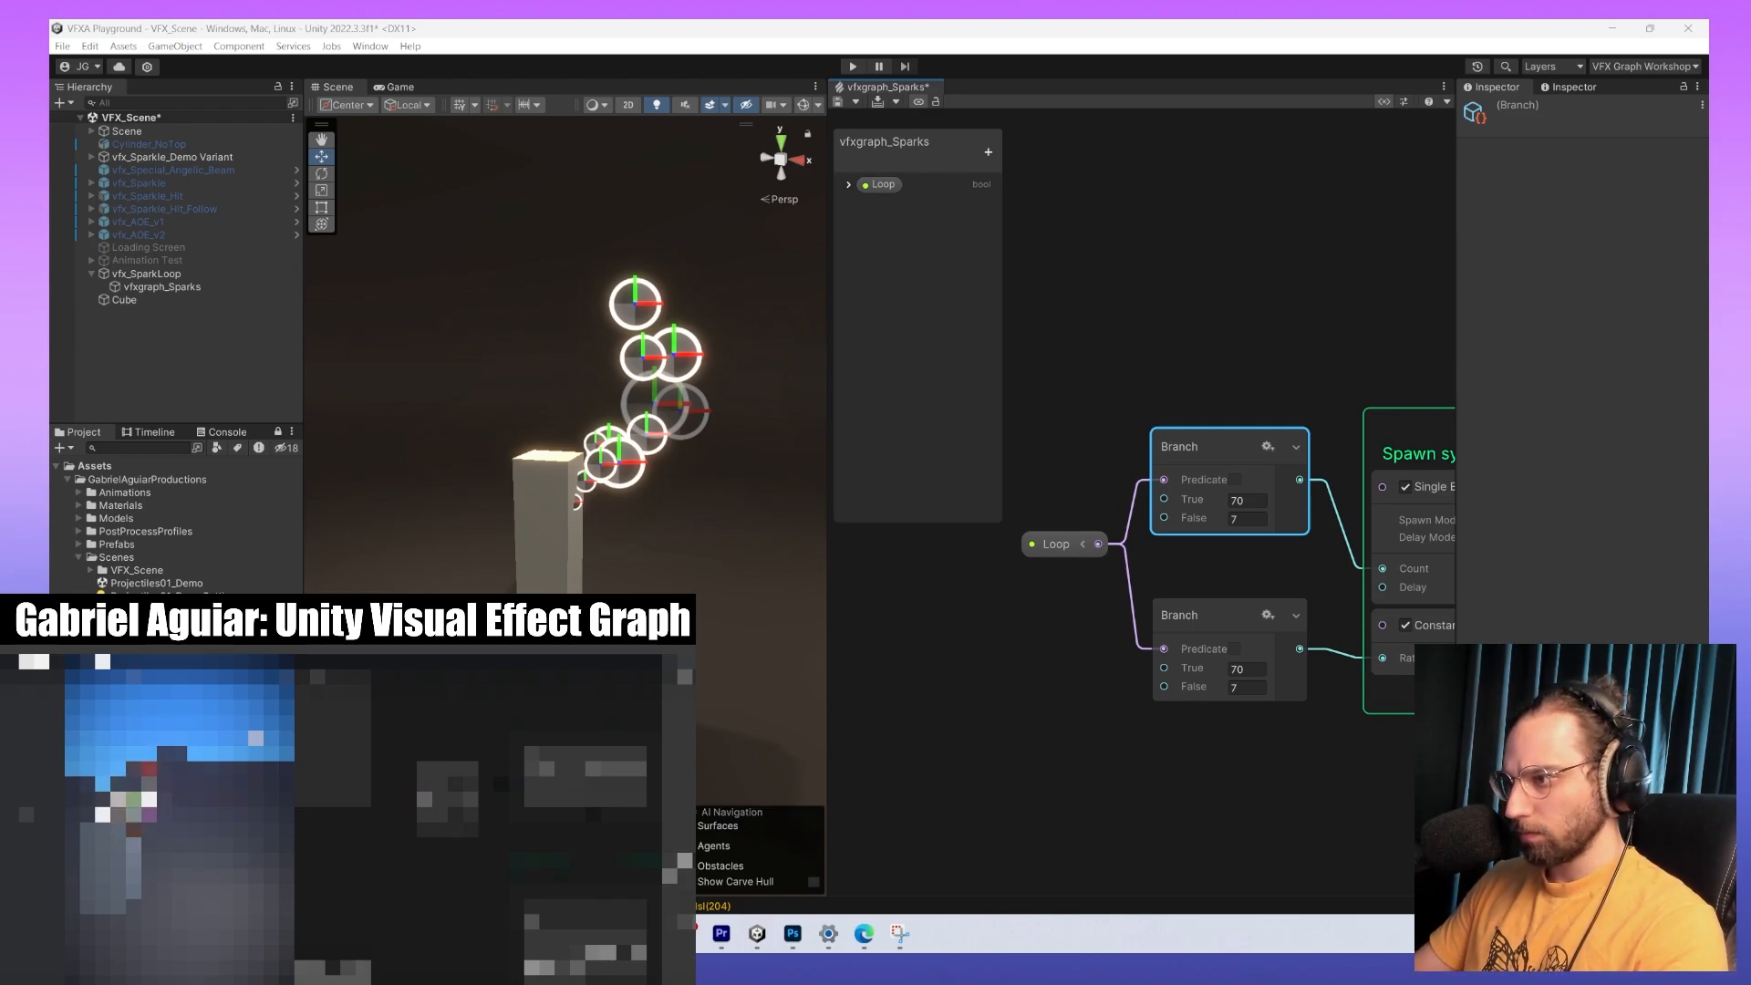
Expand the Loop property and switch its default Value on and back off to compare the spark emission.
left_click(849, 184)
left_click(920, 220)
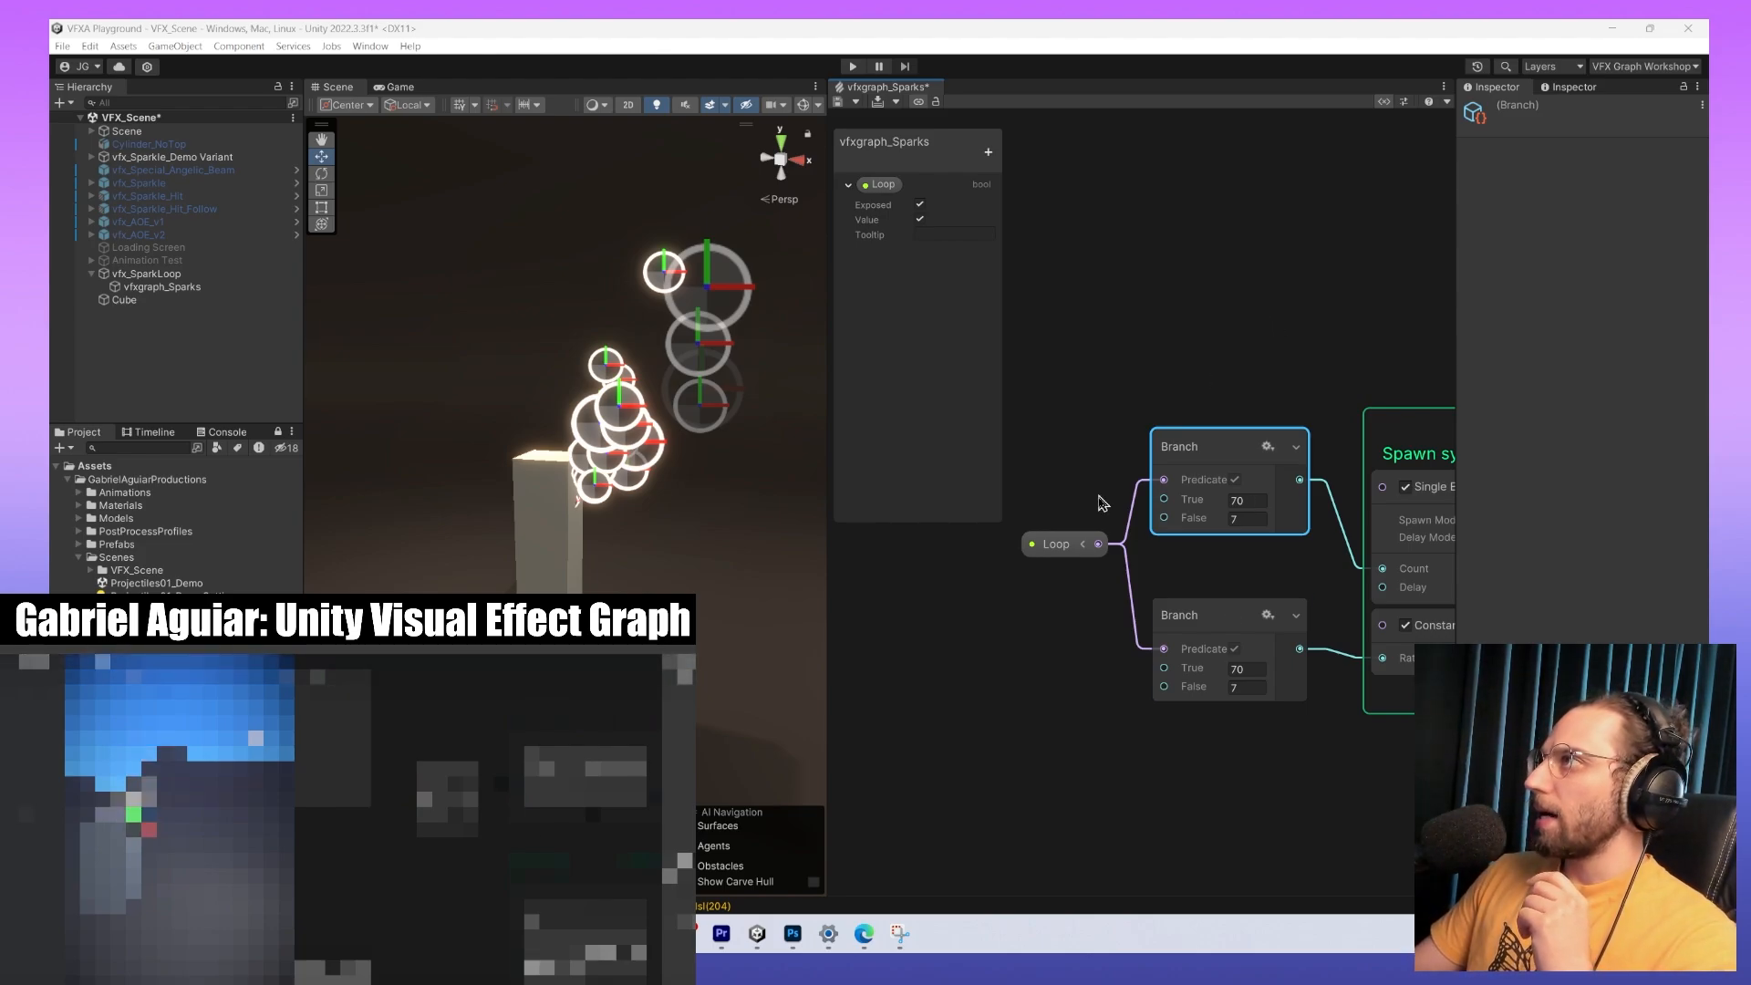
scroll(1239, 473, "down", 3)
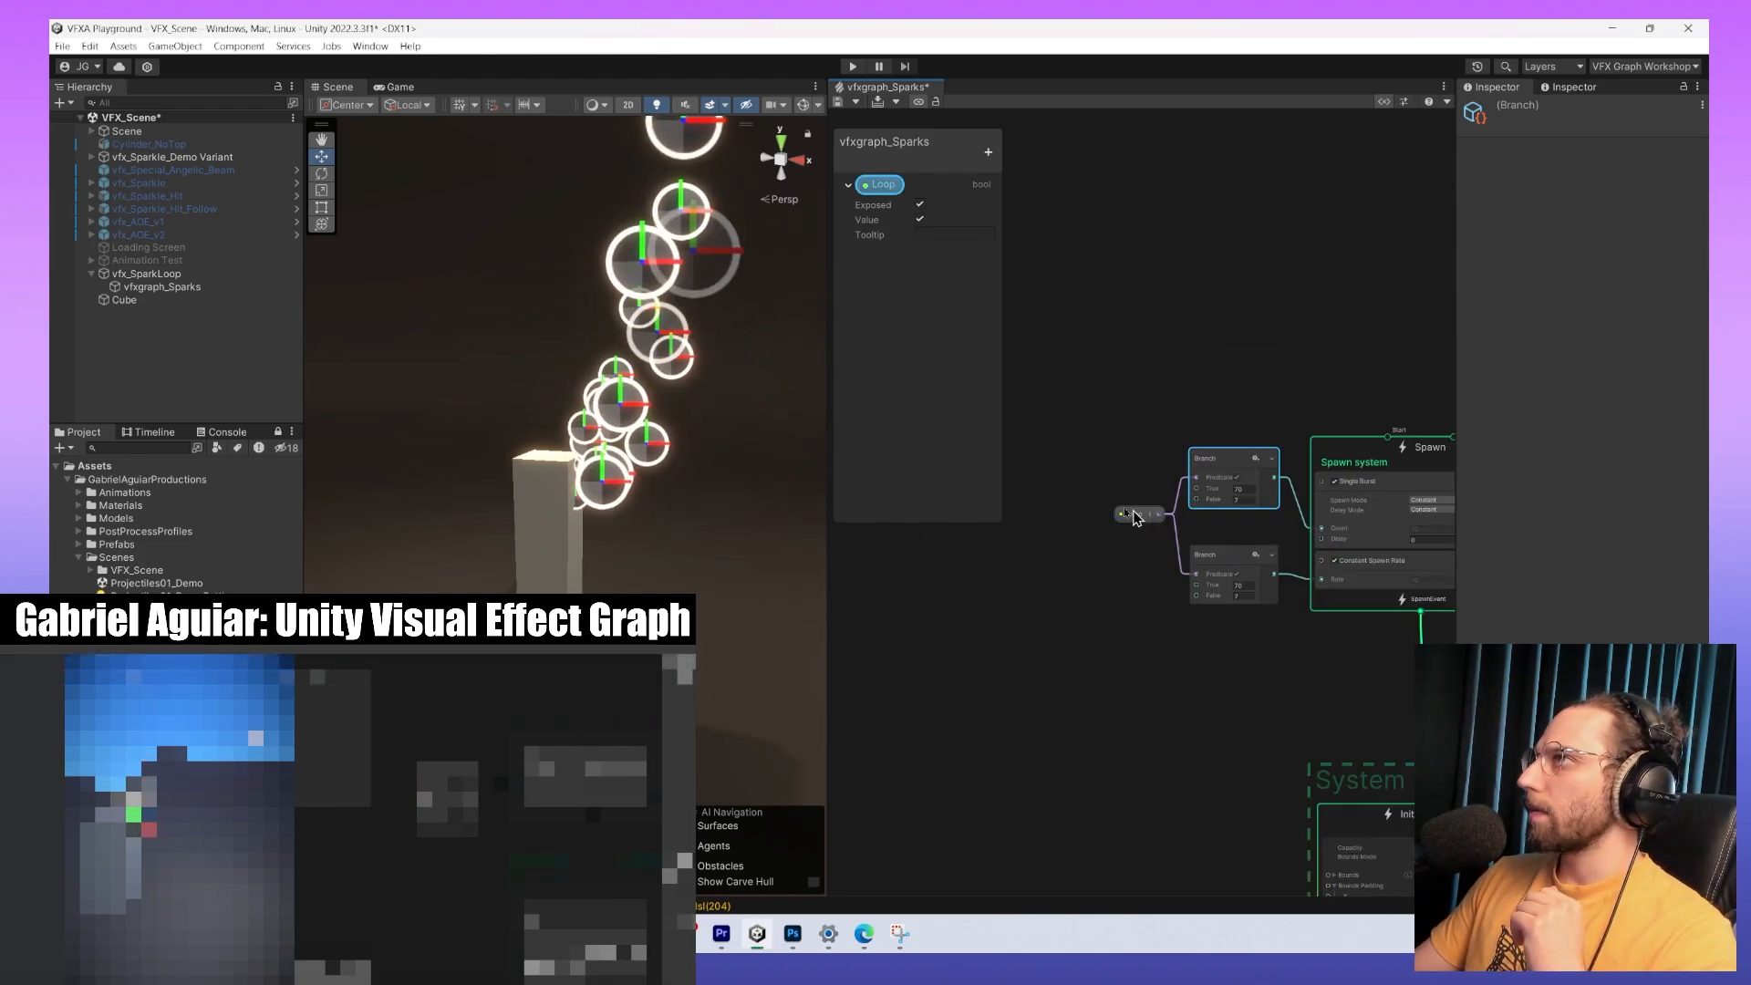
left_click(920, 220)
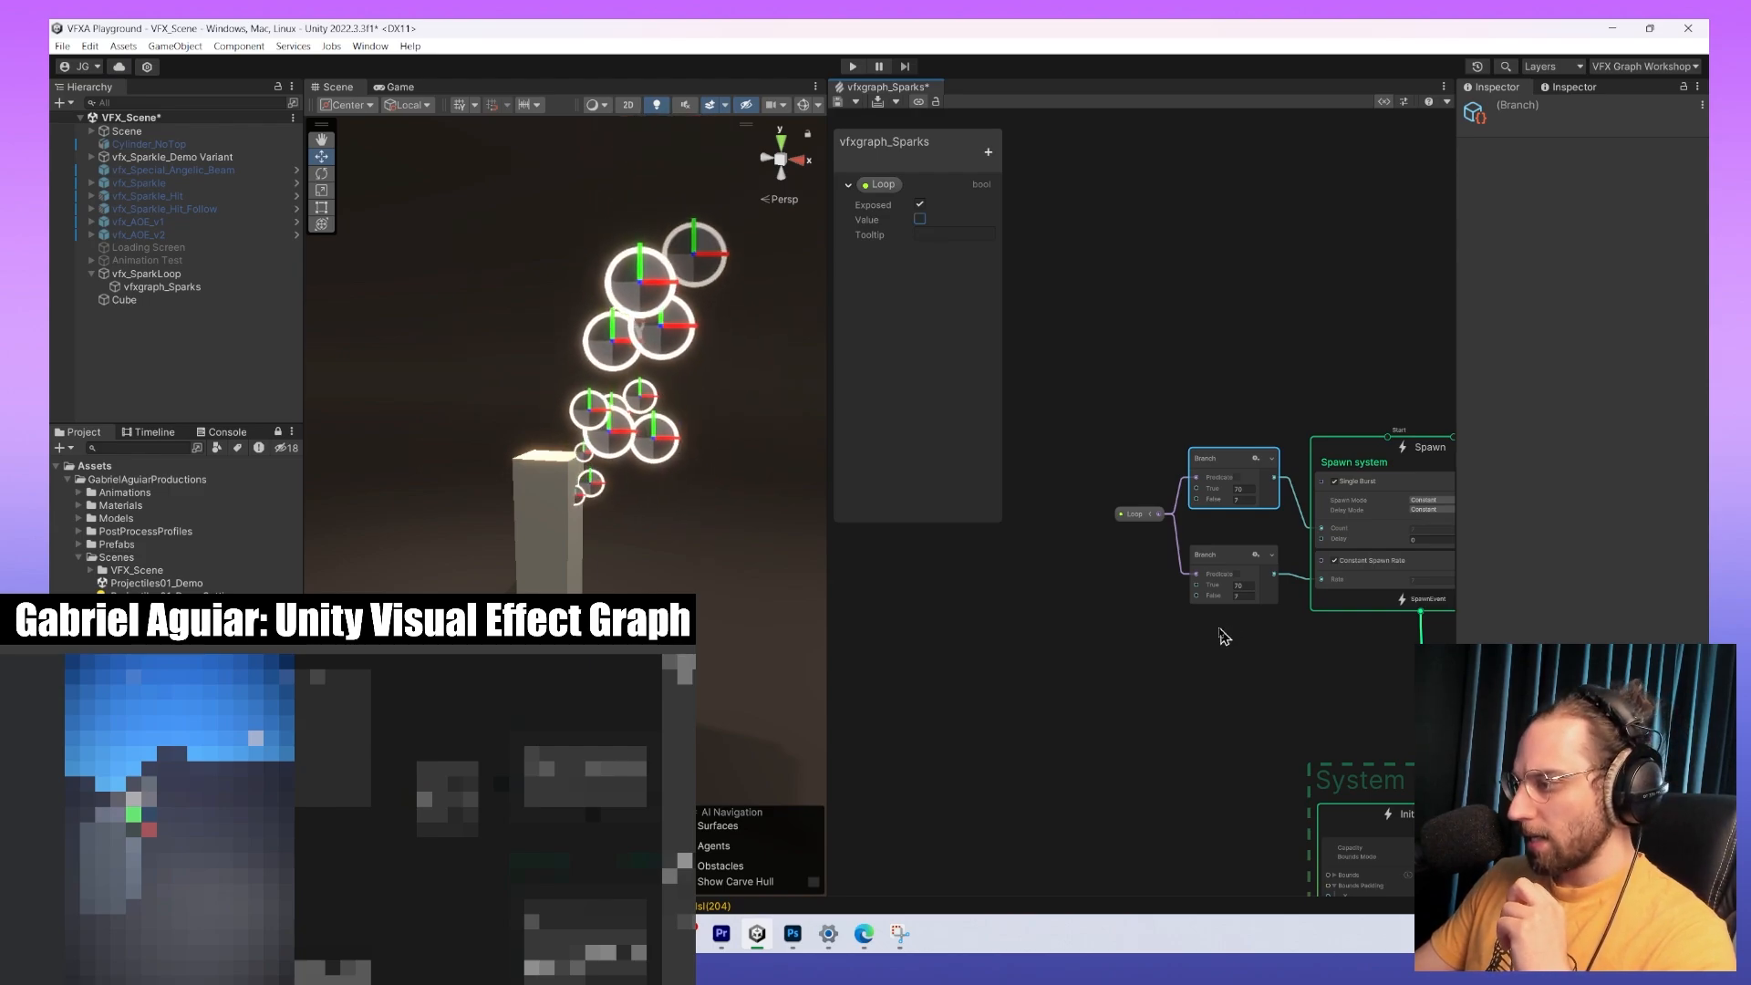
Set the spawn-rate Branch's False value to 0, and the burst-count Branch's True value to 0 and False value to 50.
scroll(1254, 611, "up", 6)
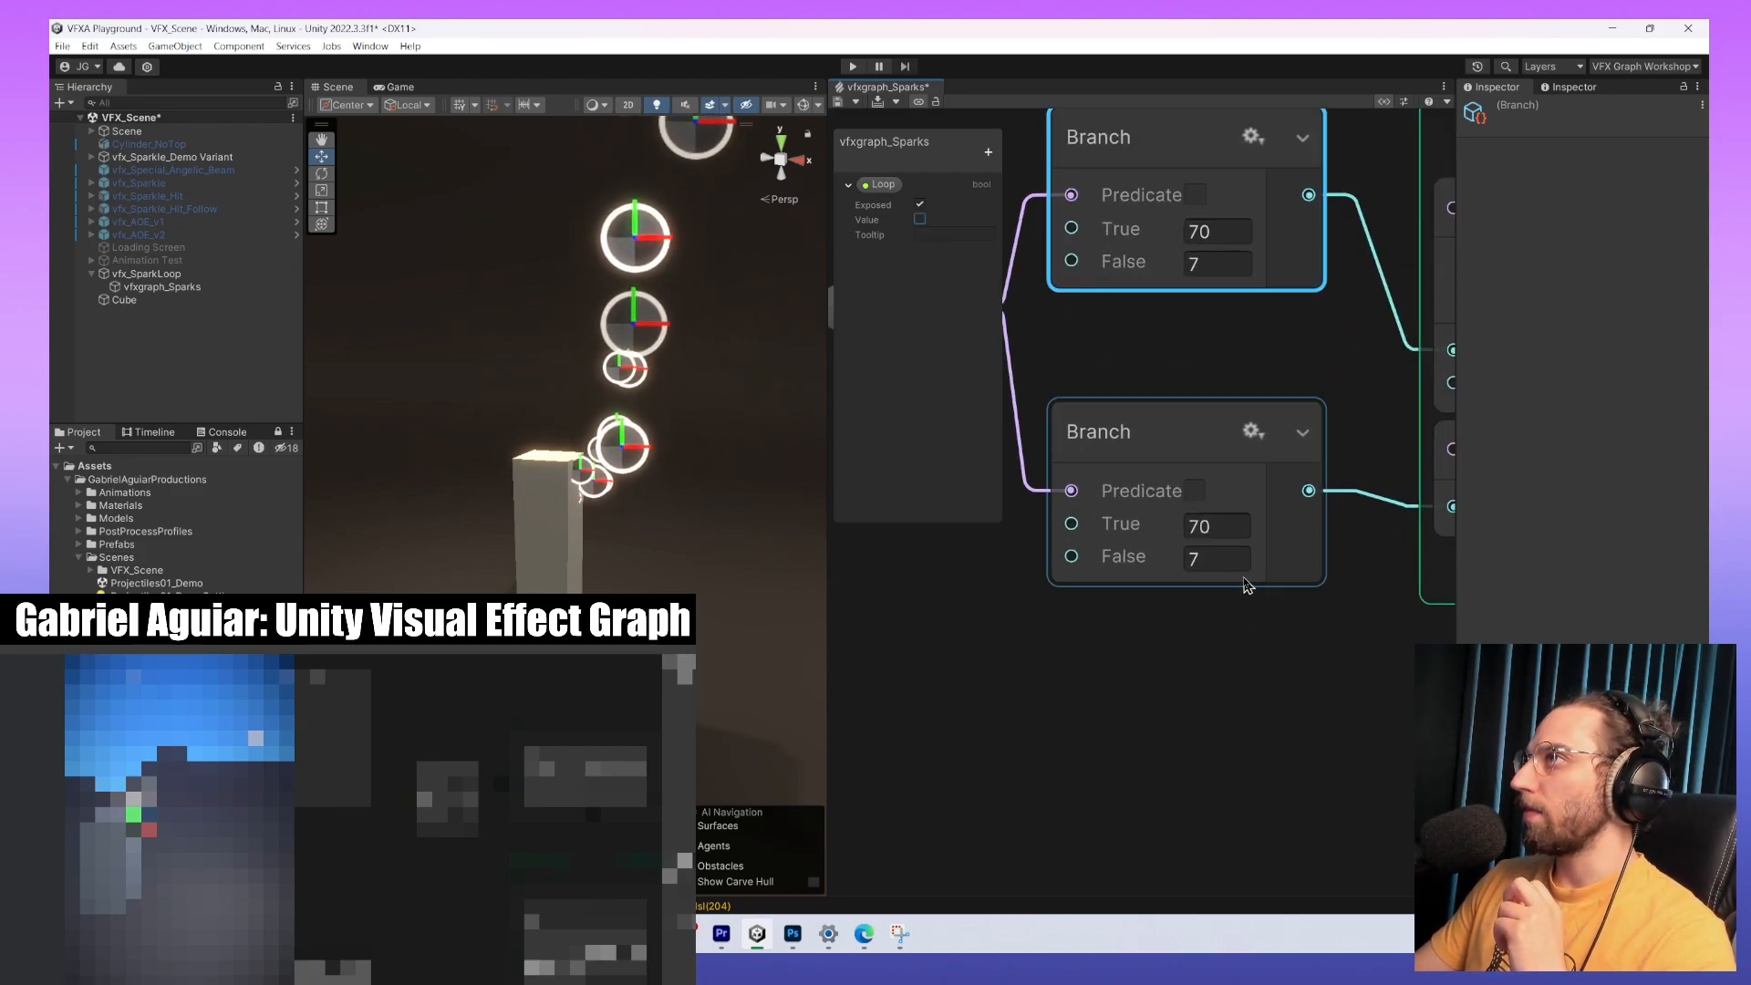
middle_click_drag(1247, 585, 1310, 680)
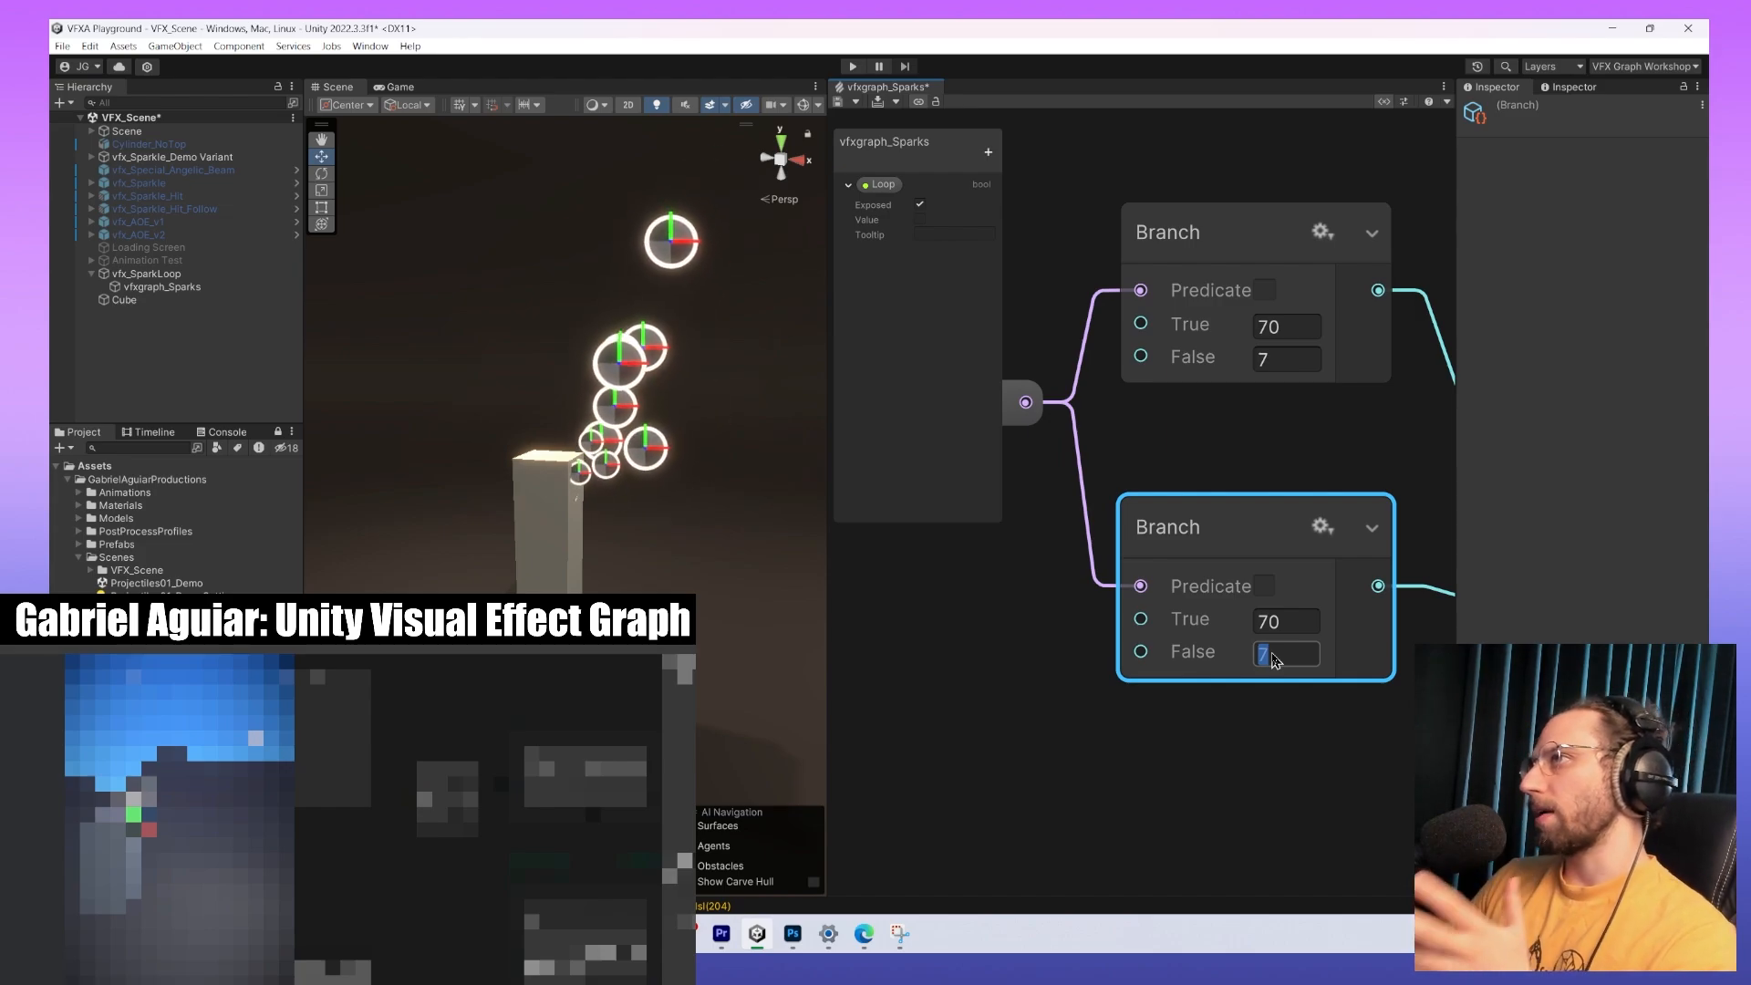
type("0")
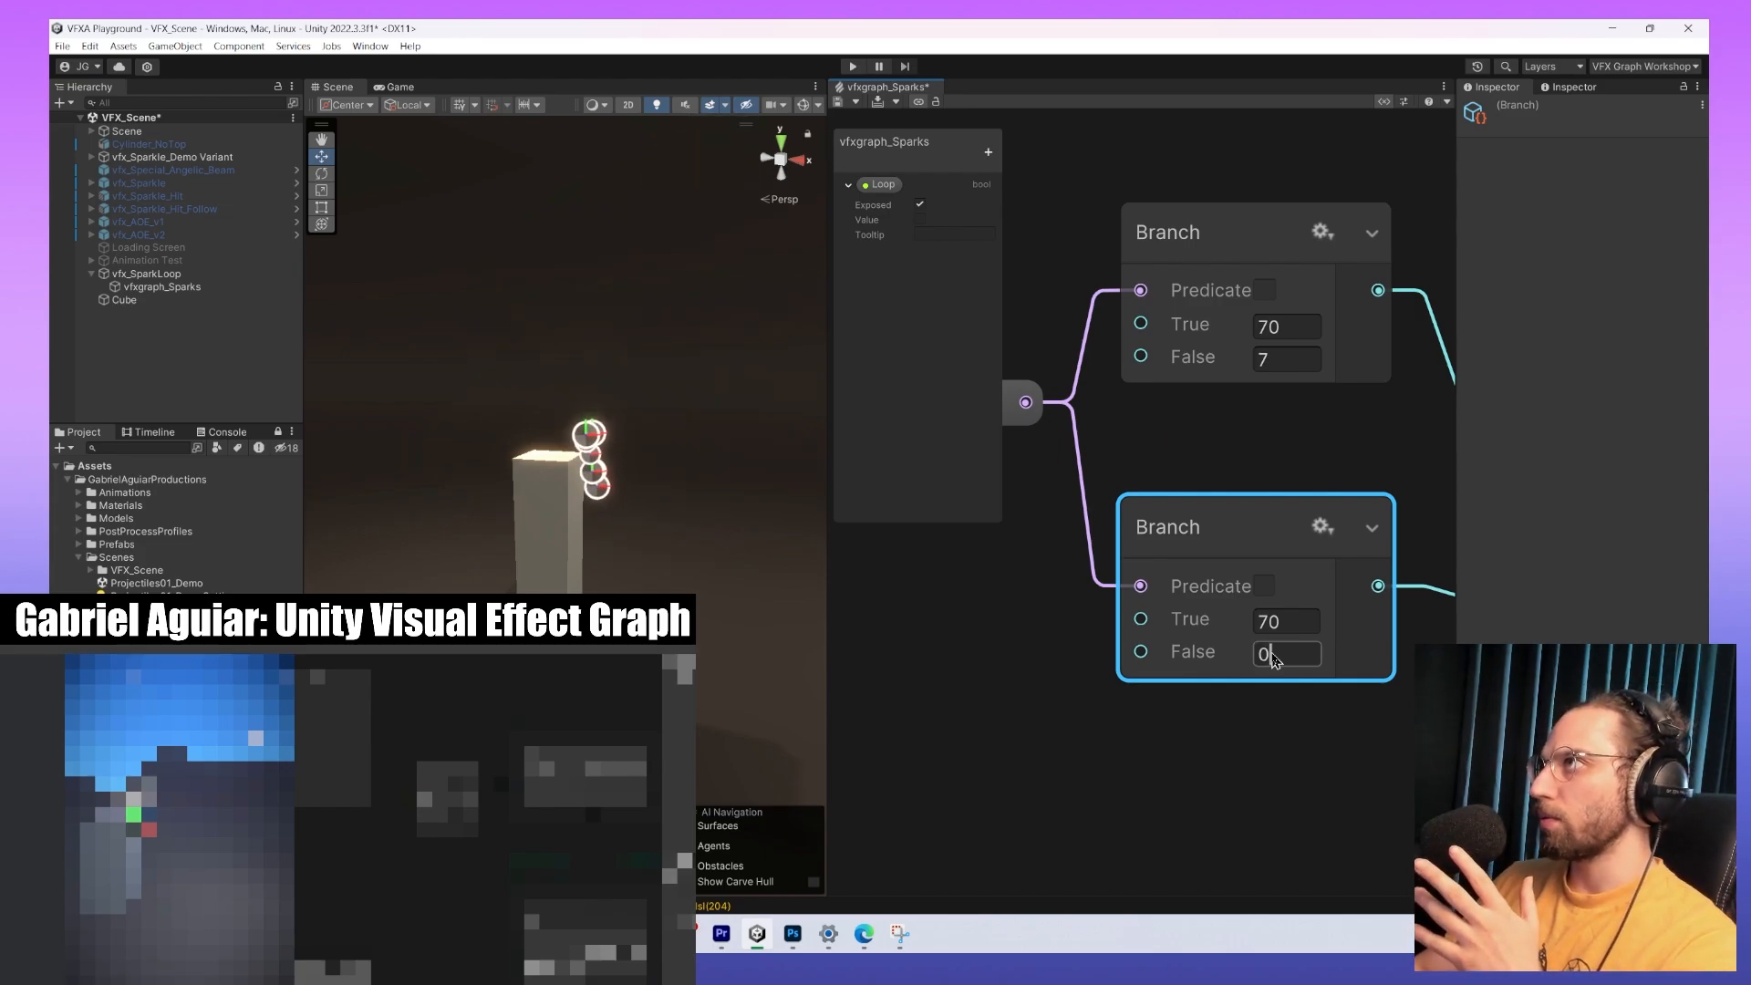
left_click(1286, 337)
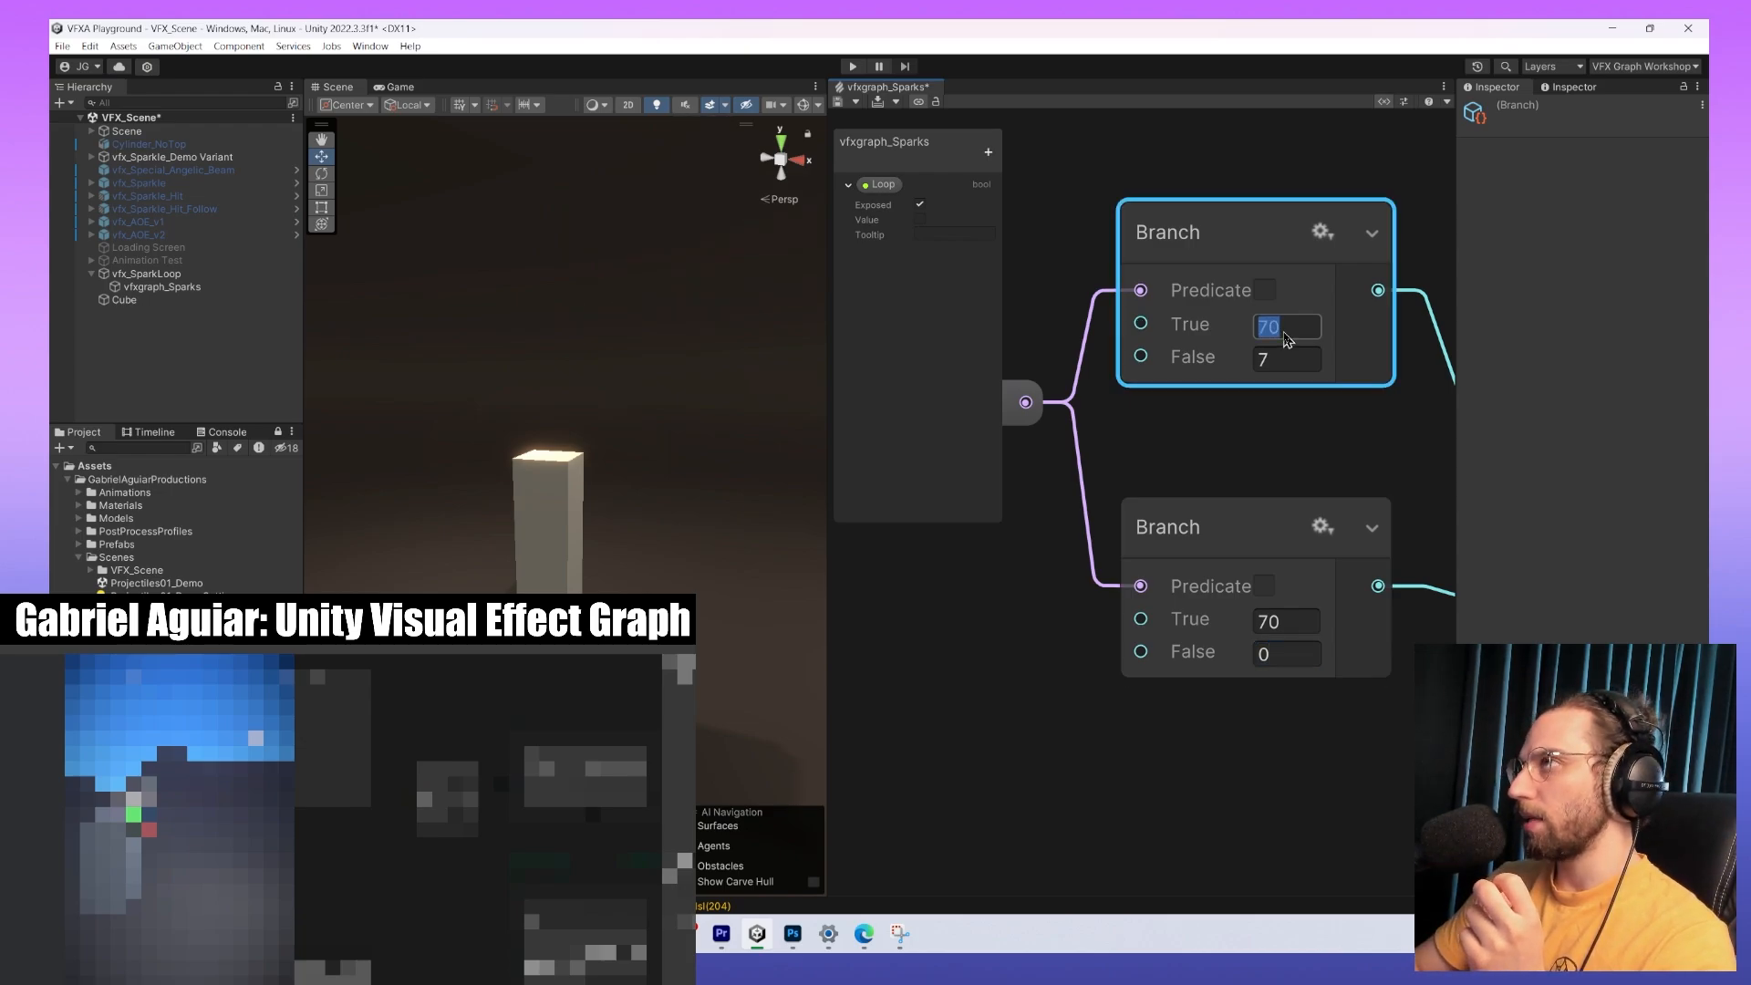
type("0")
left_click(1289, 365)
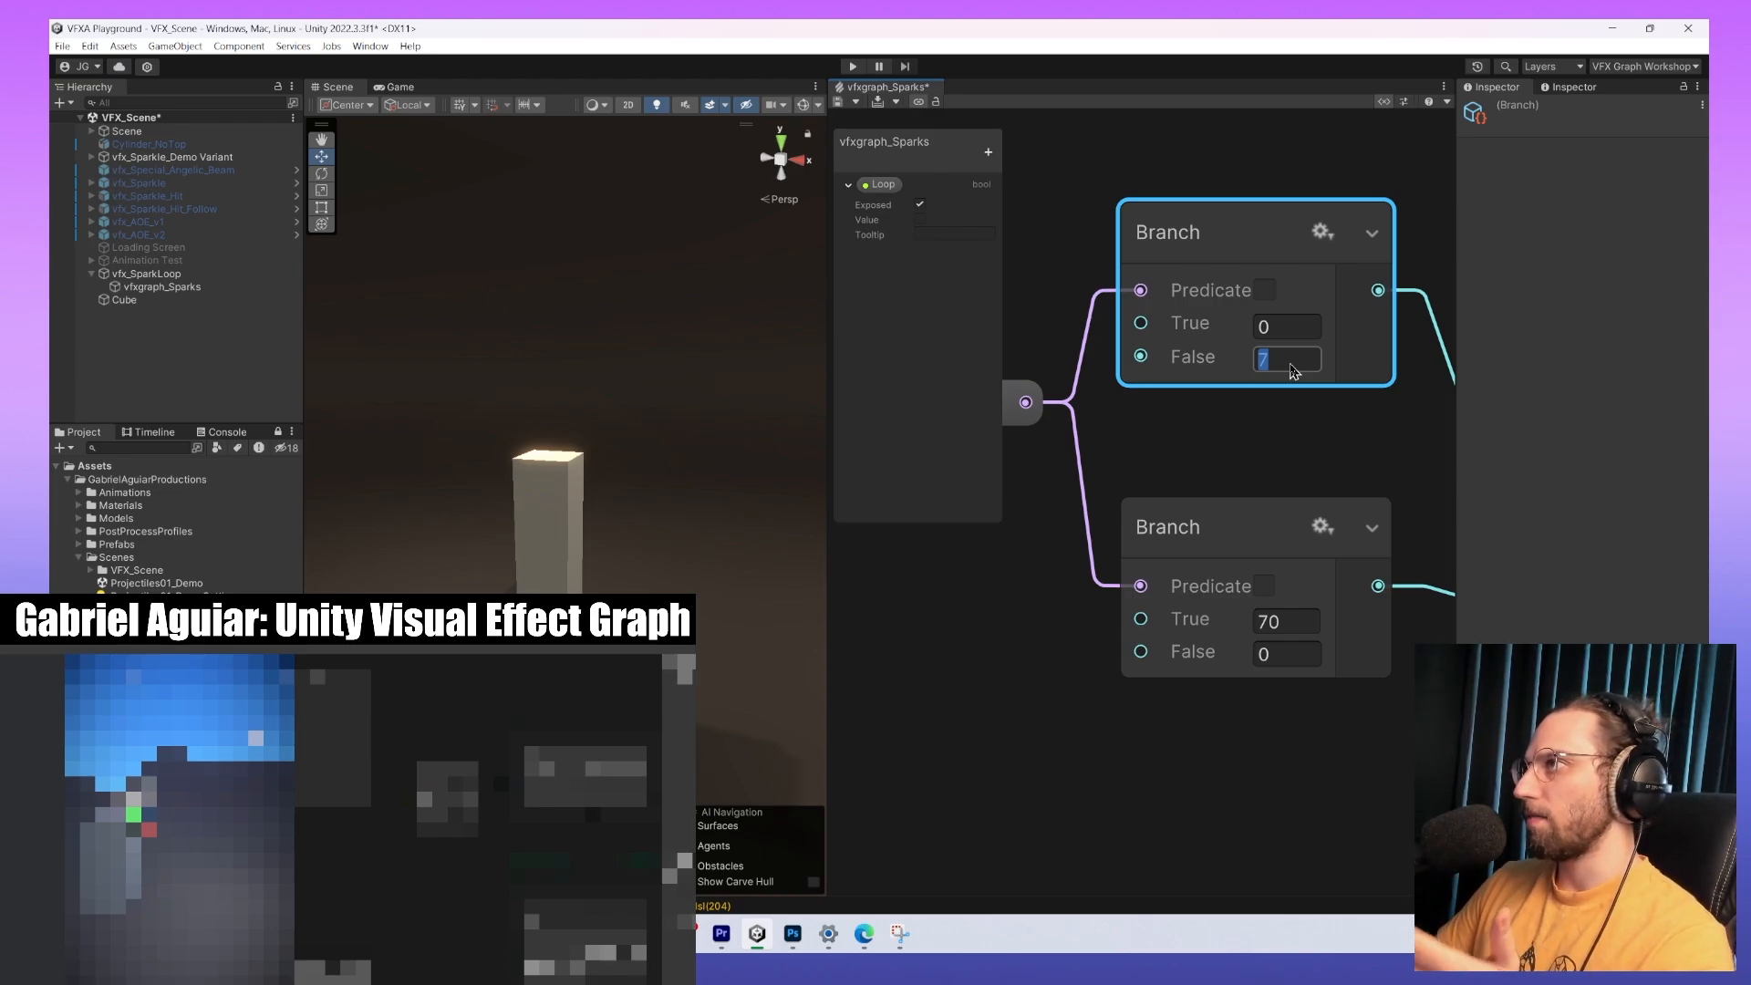
type("50")
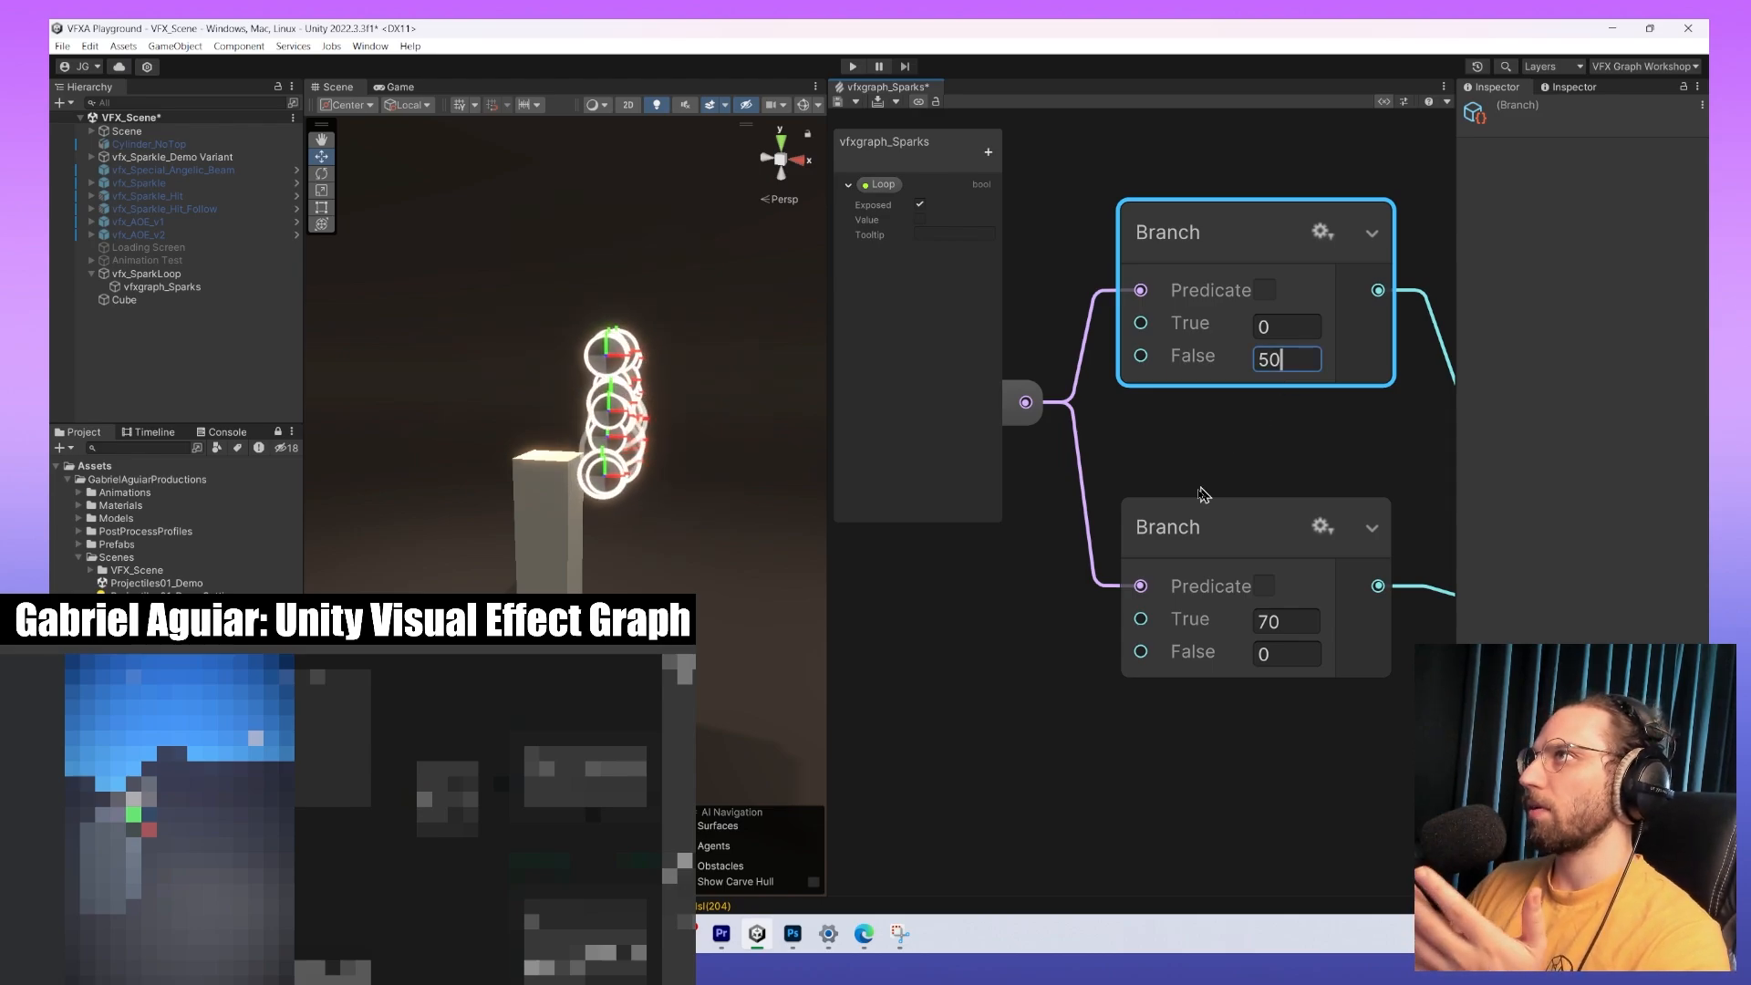
Test the Branch setup by enabling and disabling Loop's Value, and review how both branches feed the Spawn blocks.
middle_click_drag(1208, 500, 1064, 567)
scroll(1251, 519, "down", 3)
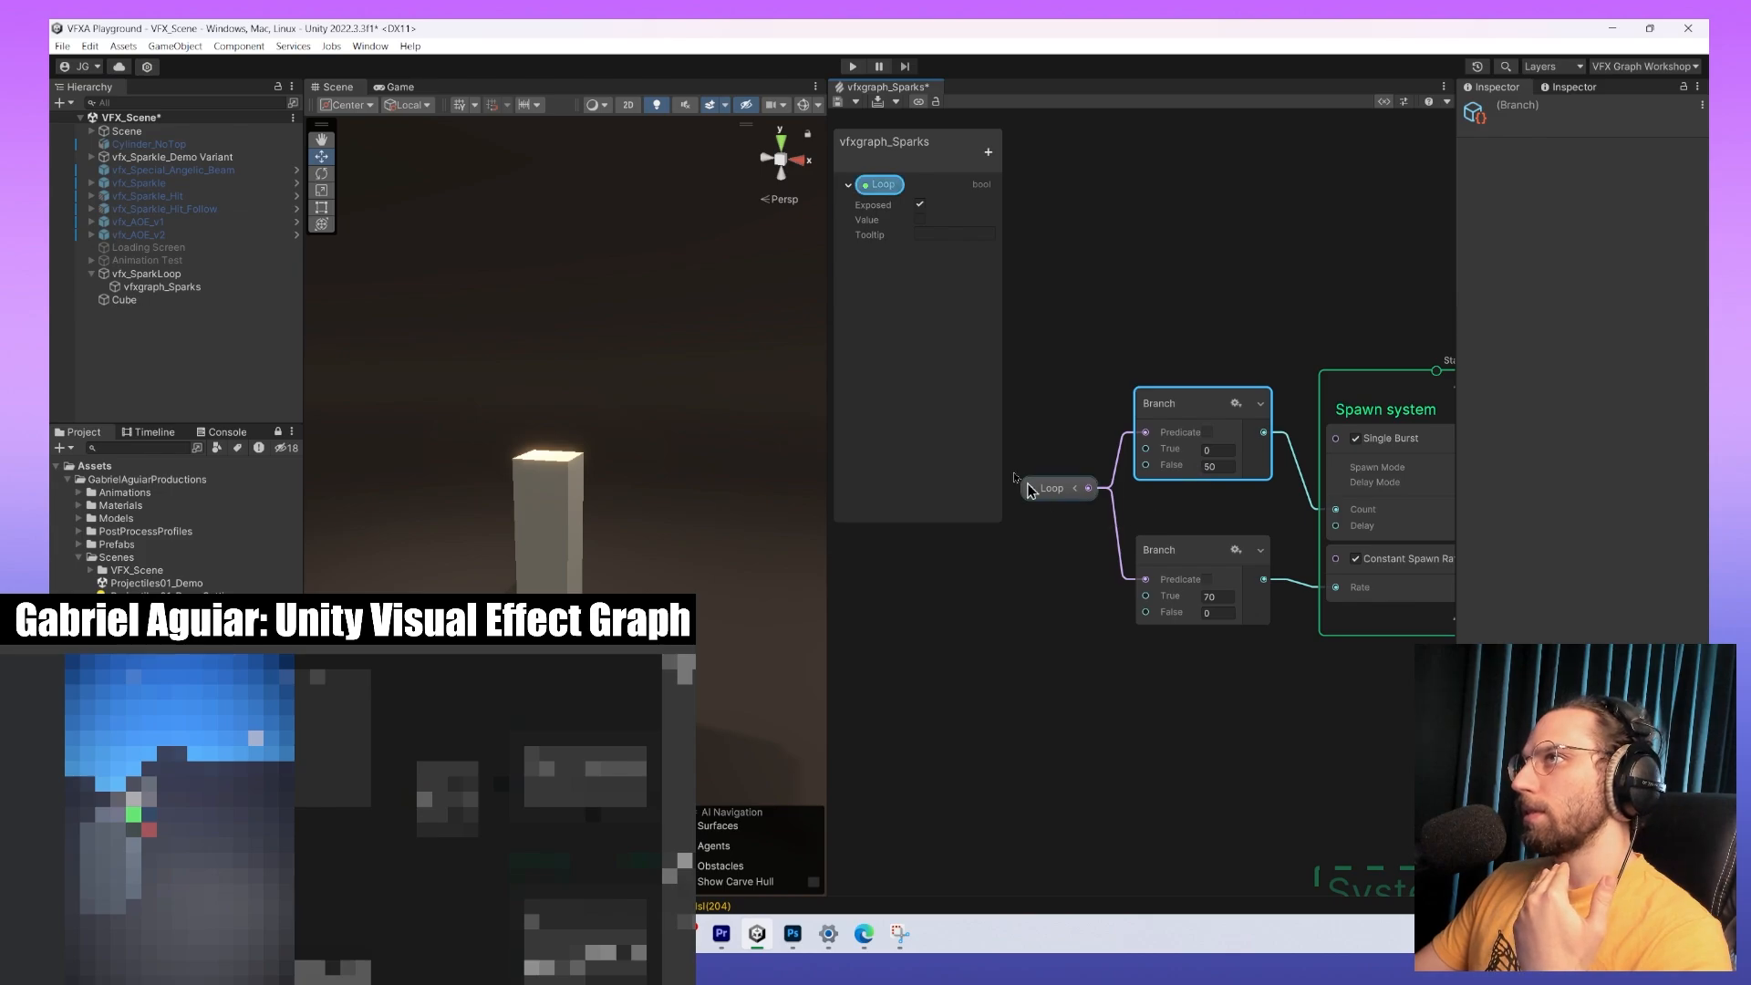
left_click(920, 220)
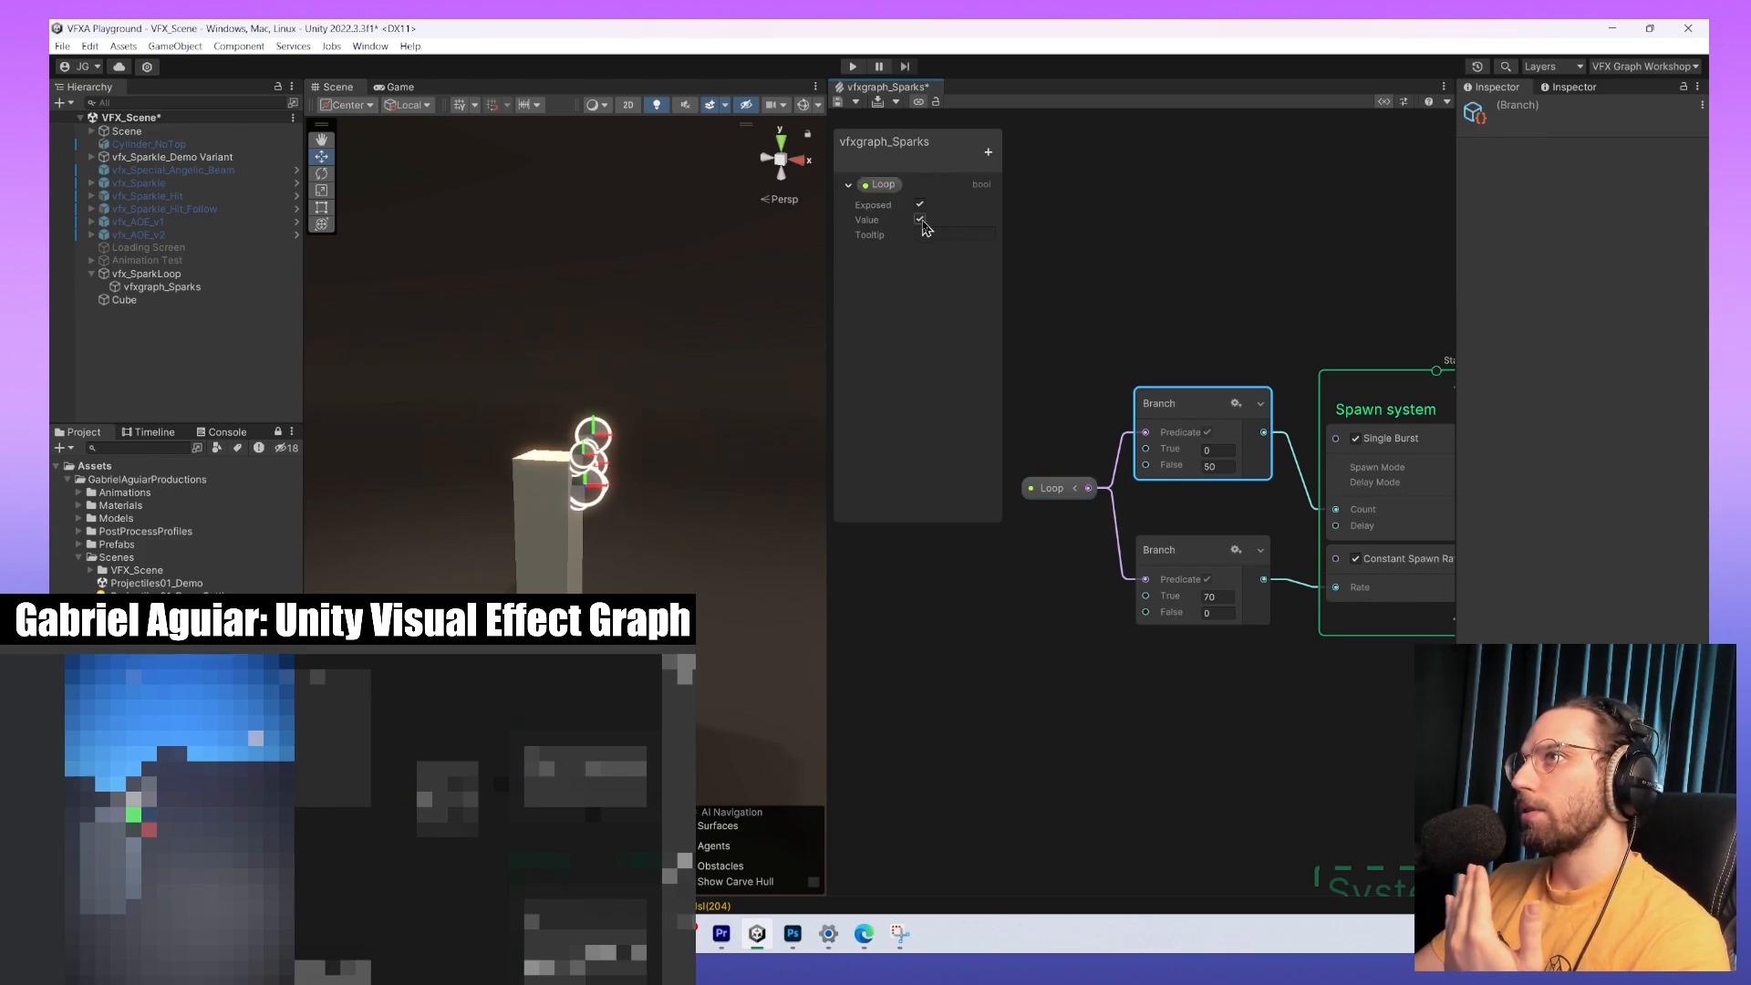
left_click(920, 220)
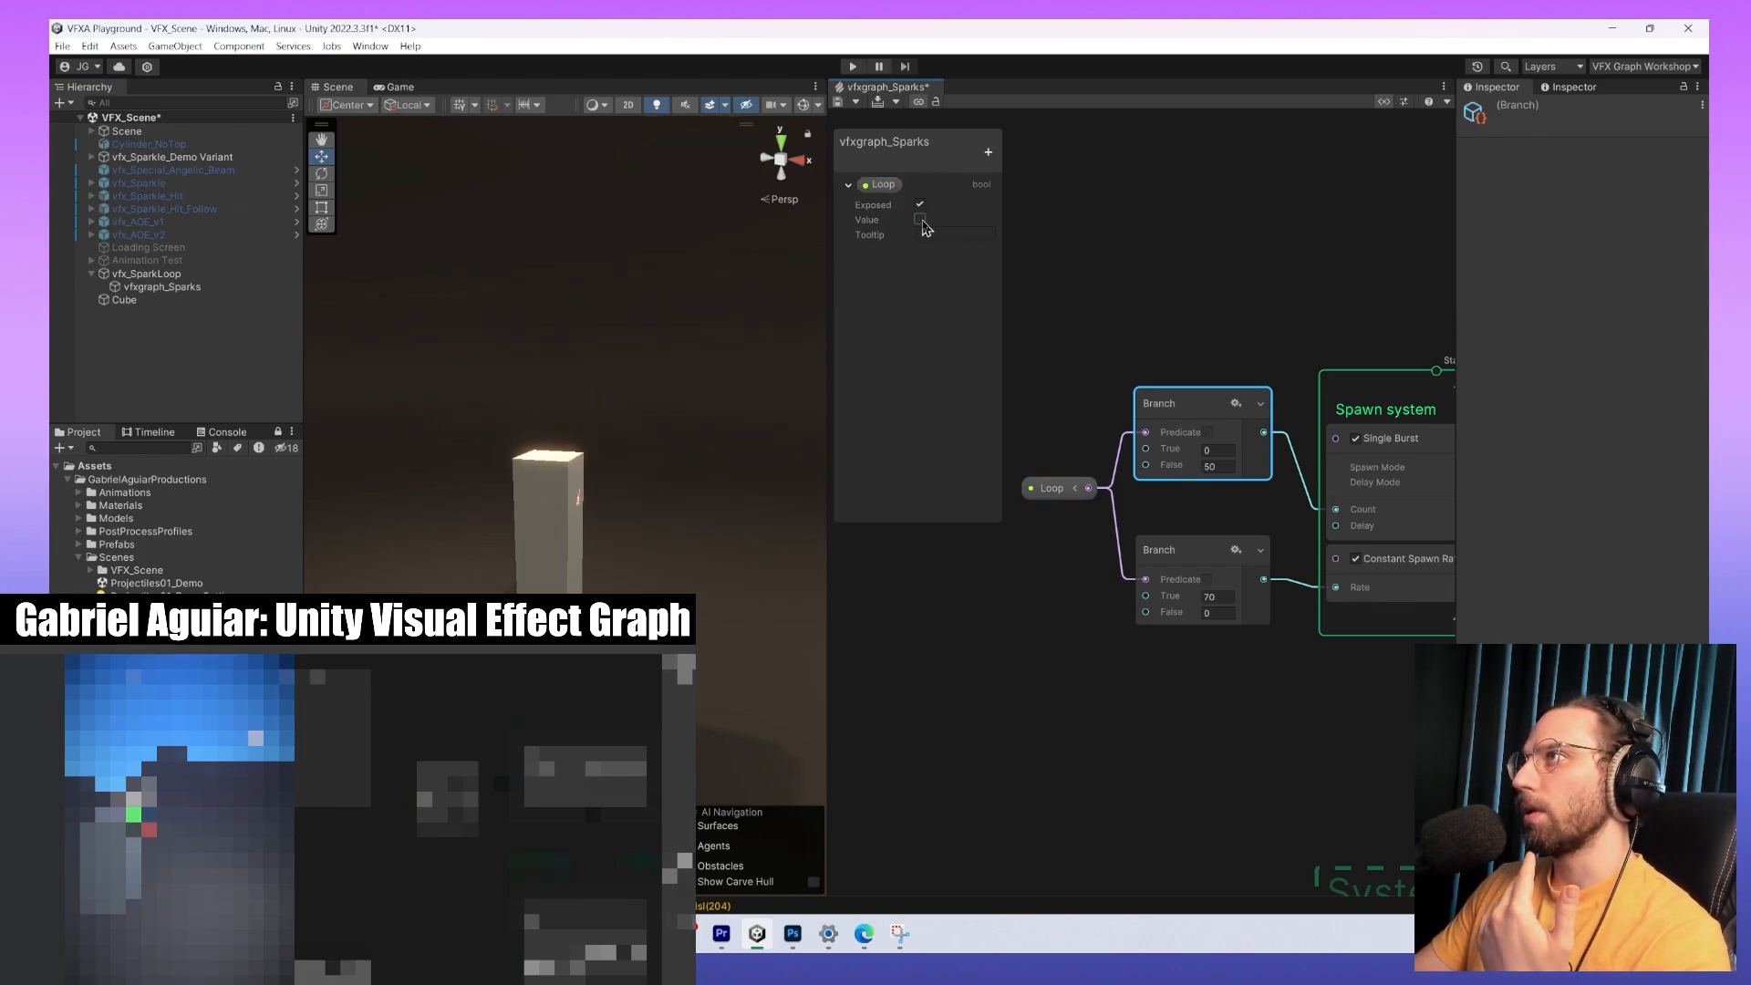
middle_click_drag(1216, 520, 1158, 497)
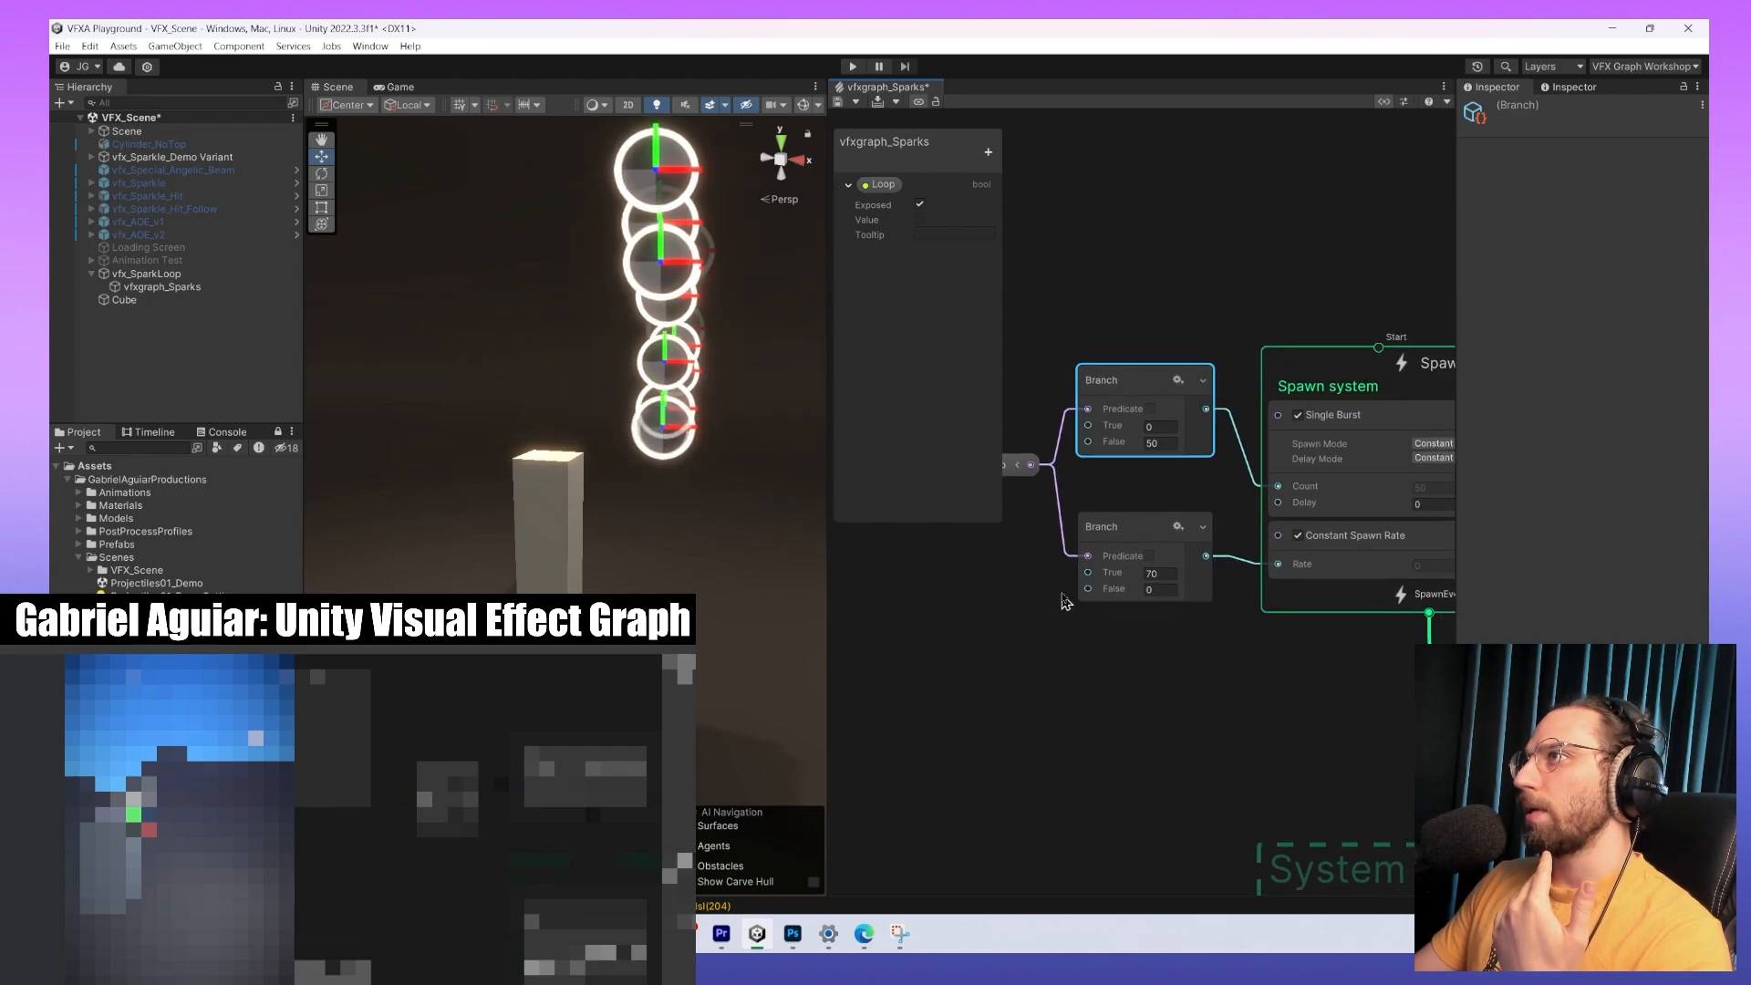
left_click(1155, 594)
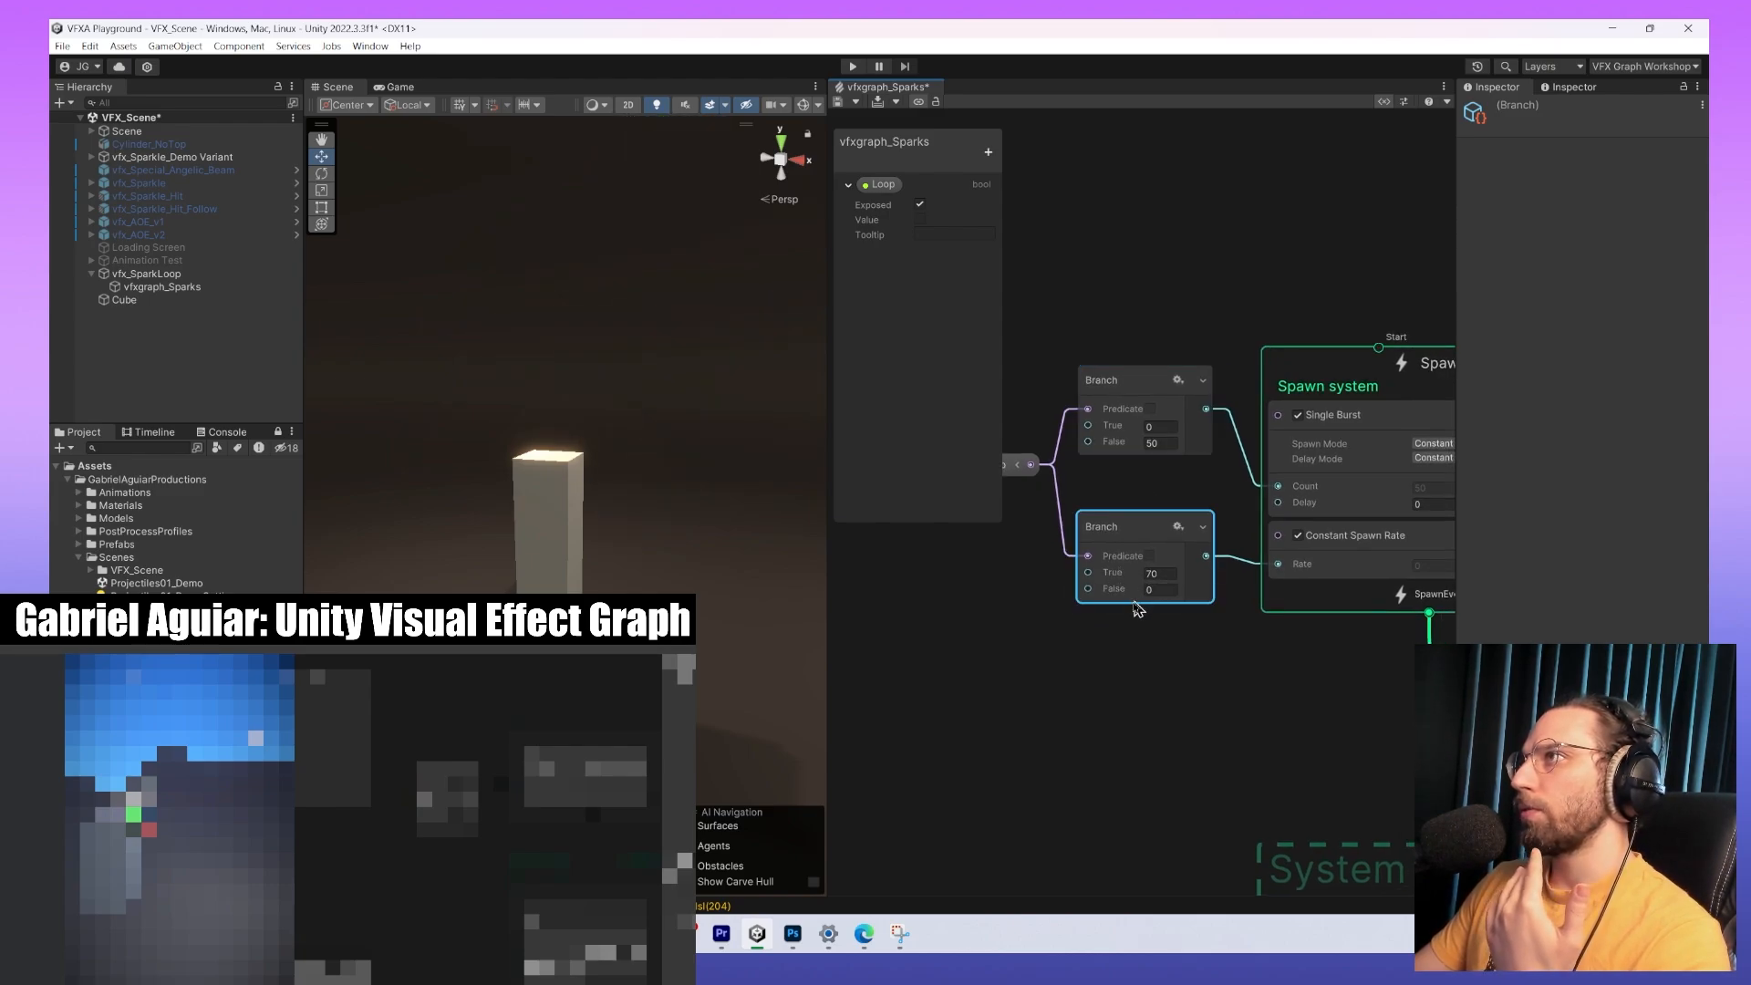
middle_click_drag(1147, 656, 1026, 673)
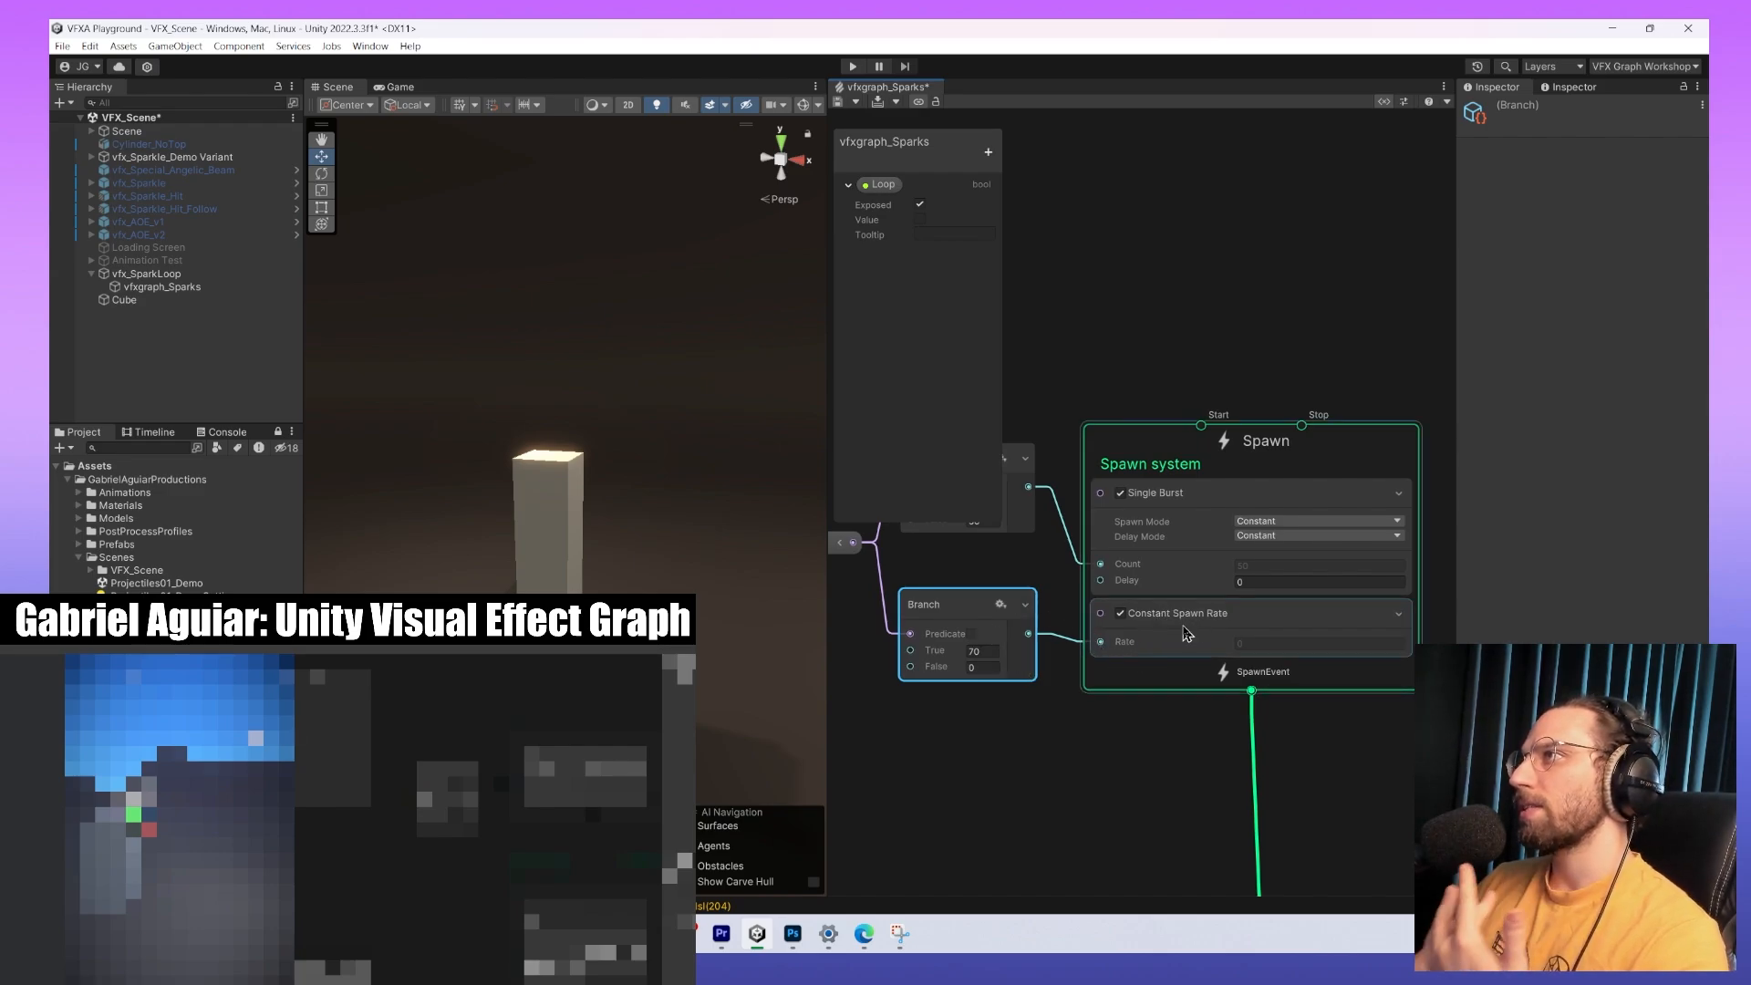
Inspect the Constant Spawn Rate and Single Burst blocks, and switch Loop's Value on and off to preview the spark emission.
left_click(1400, 614)
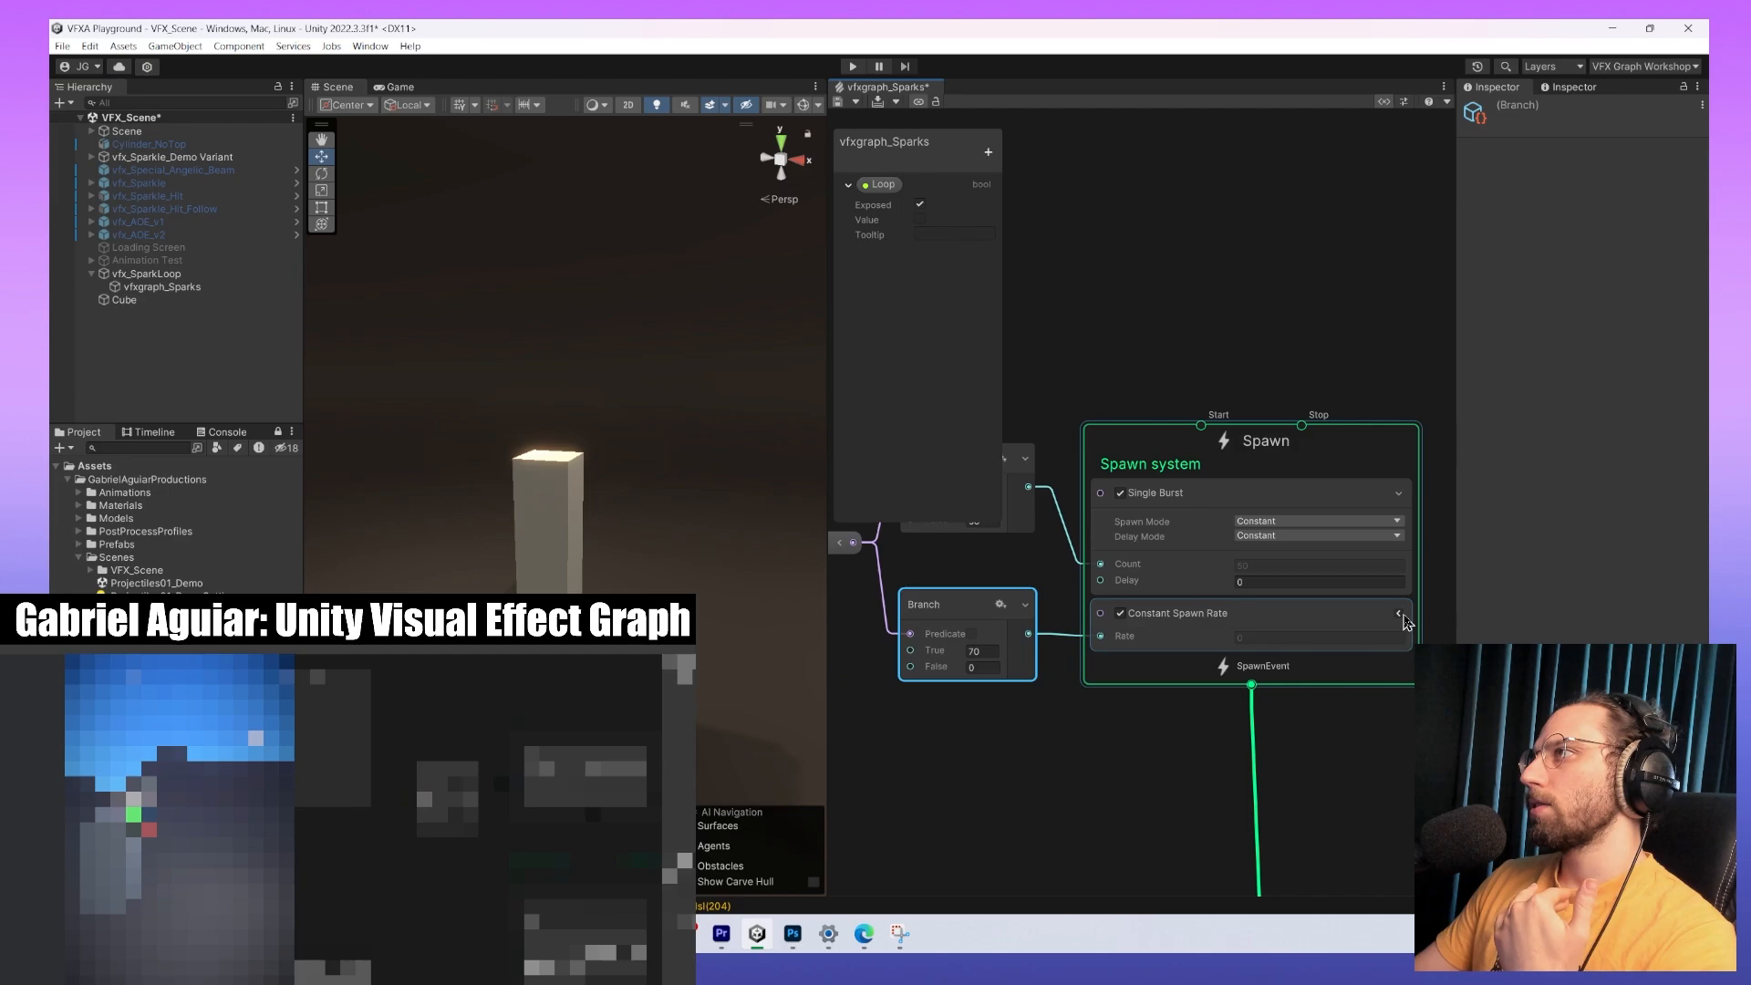
left_click(1398, 618)
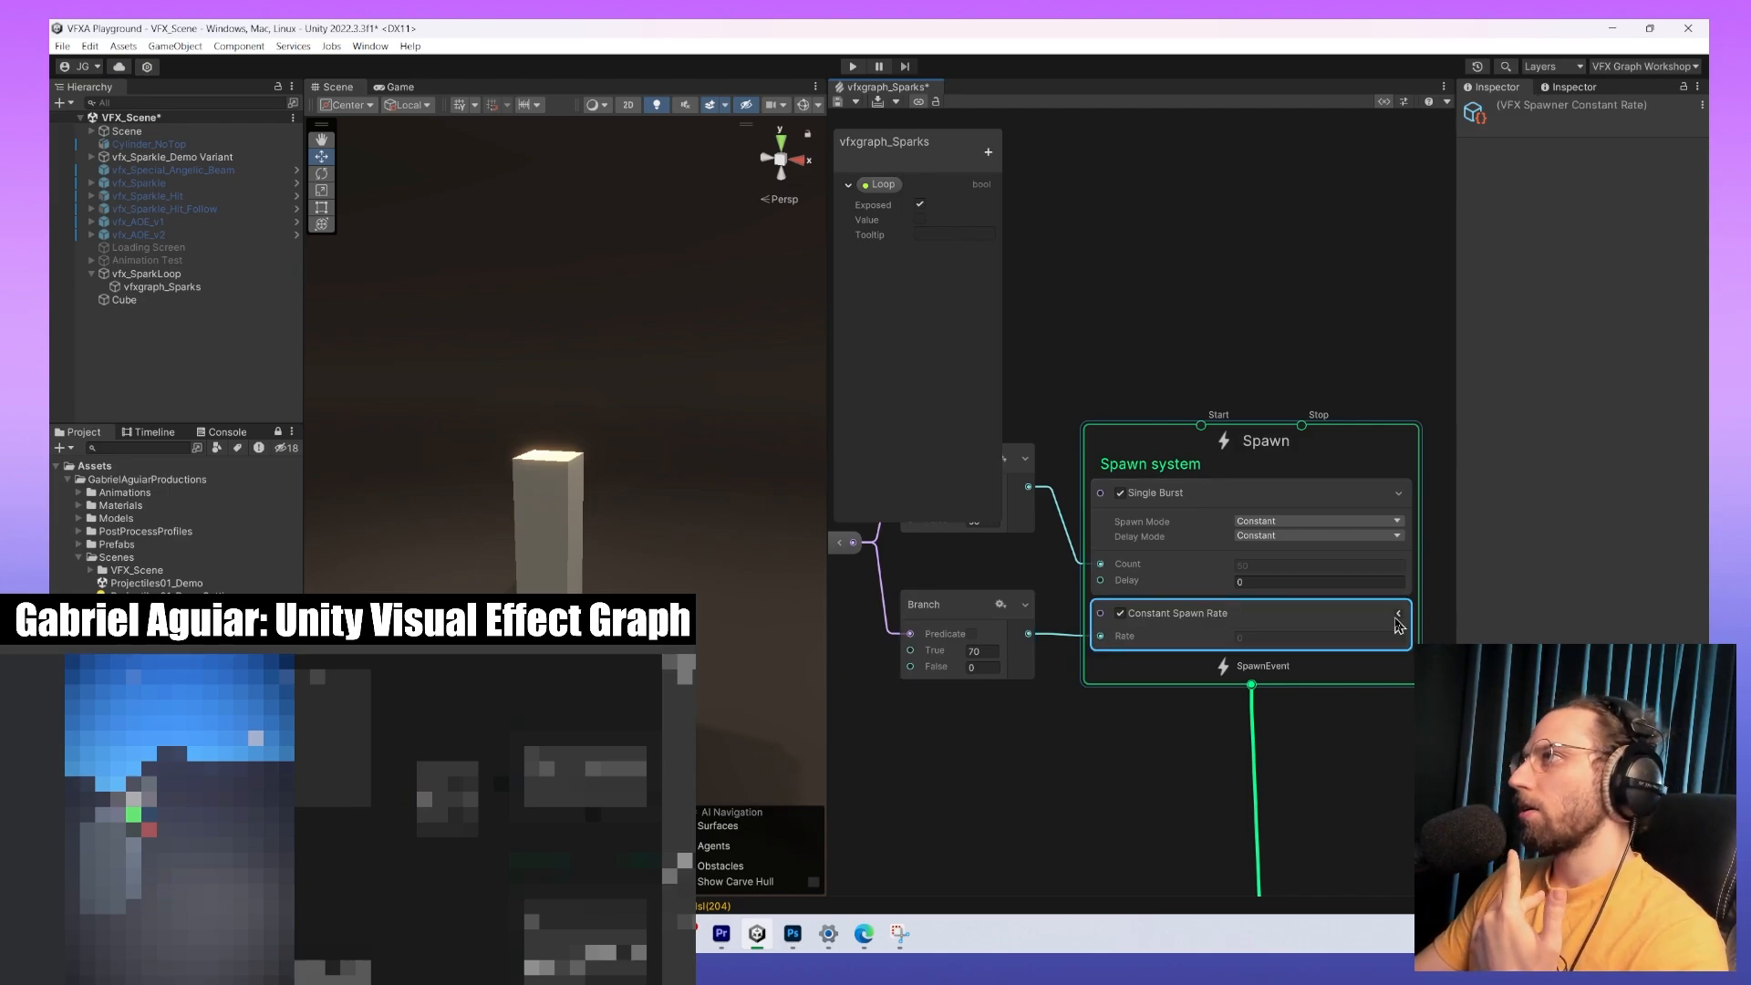
left_click(1398, 618)
middle_click_drag(1264, 700, 1386, 692)
scroll(1361, 660, "down", 1)
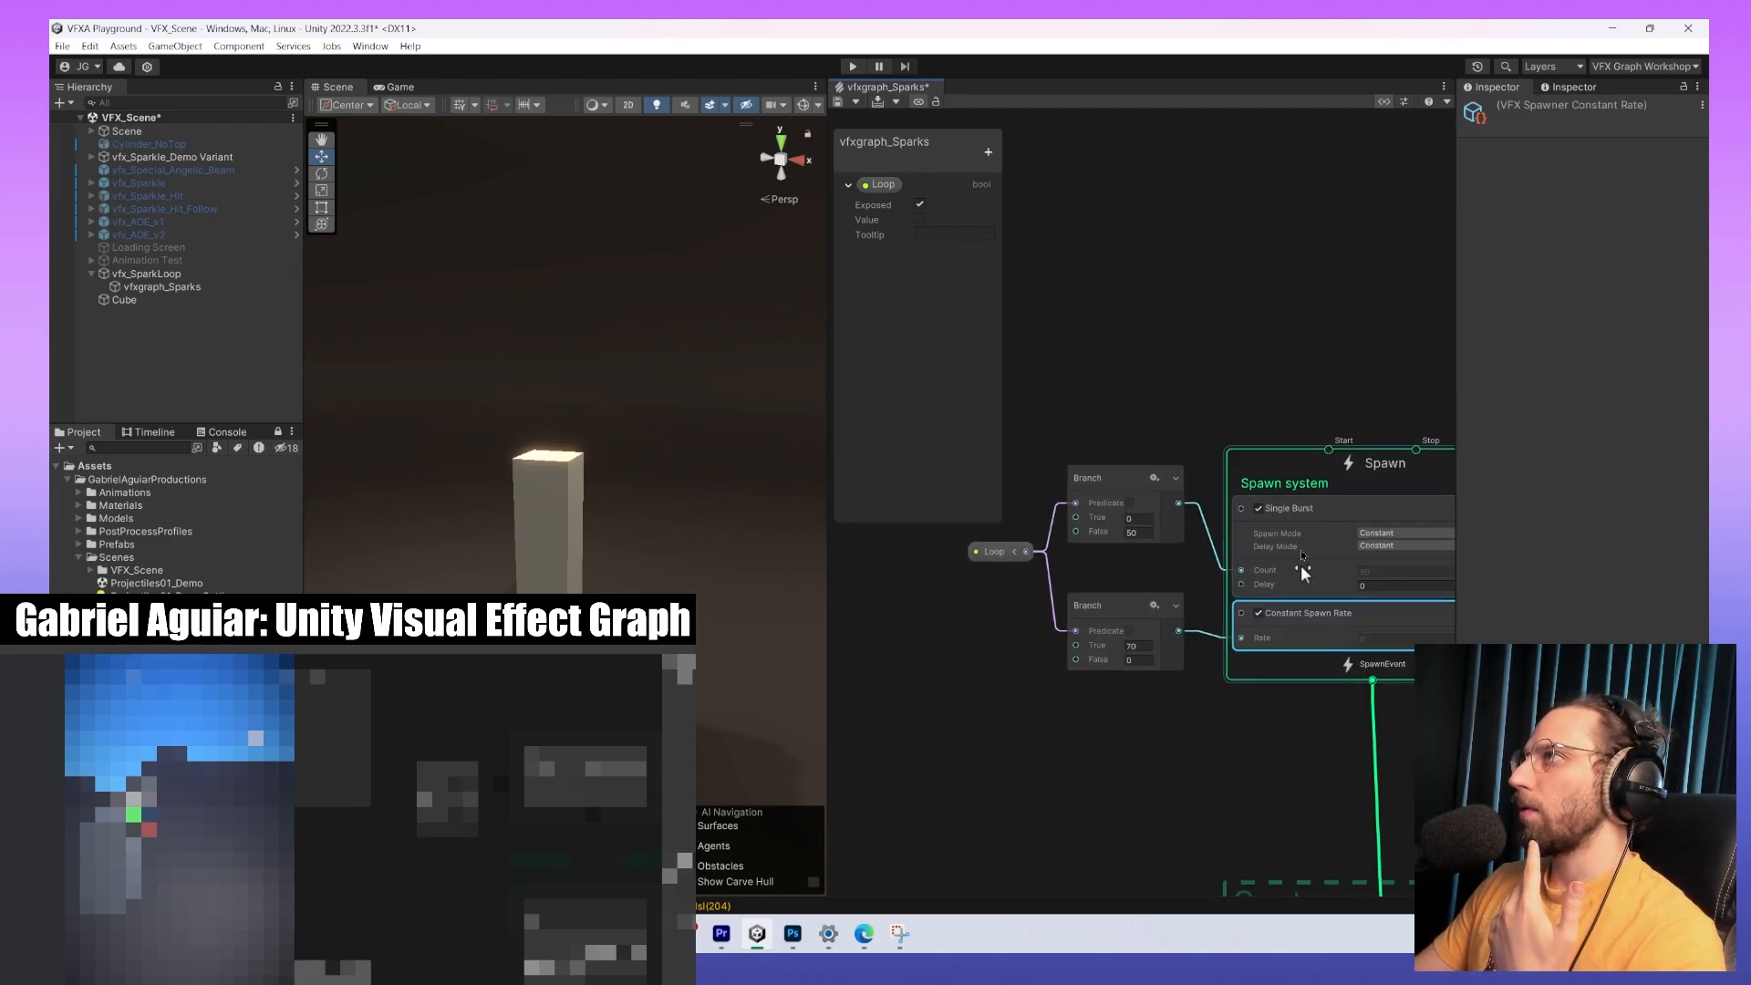
left_click(1302, 558)
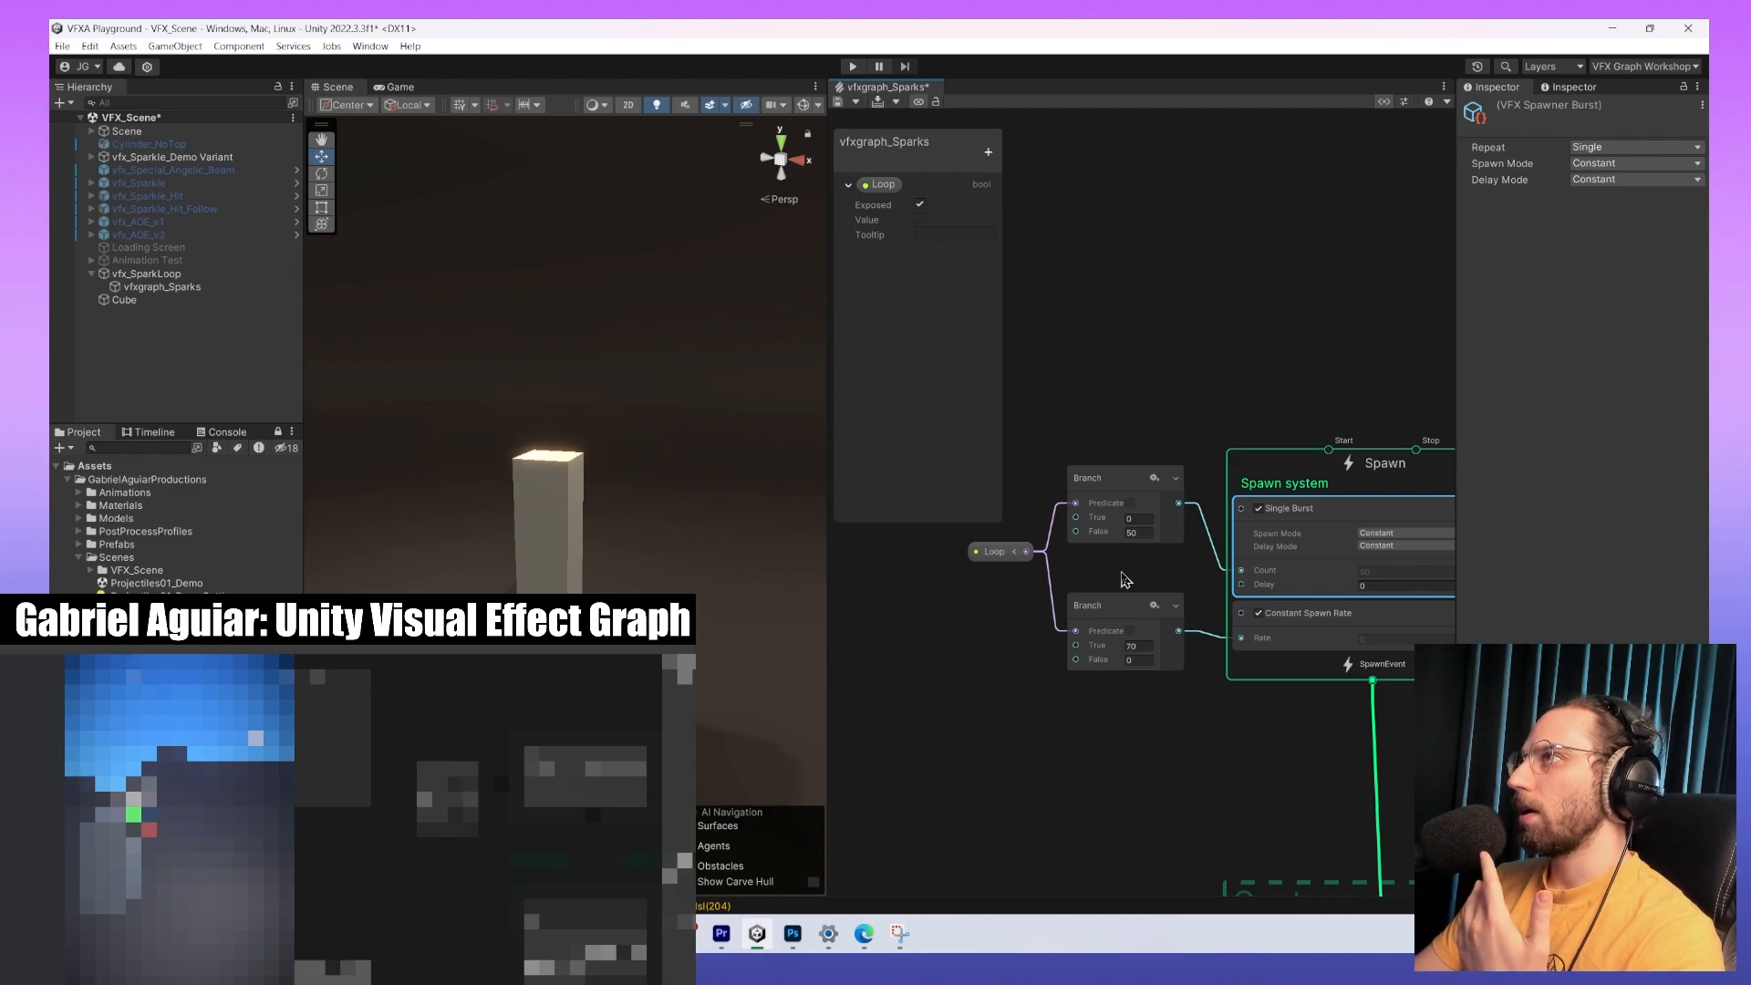
left_click(920, 219)
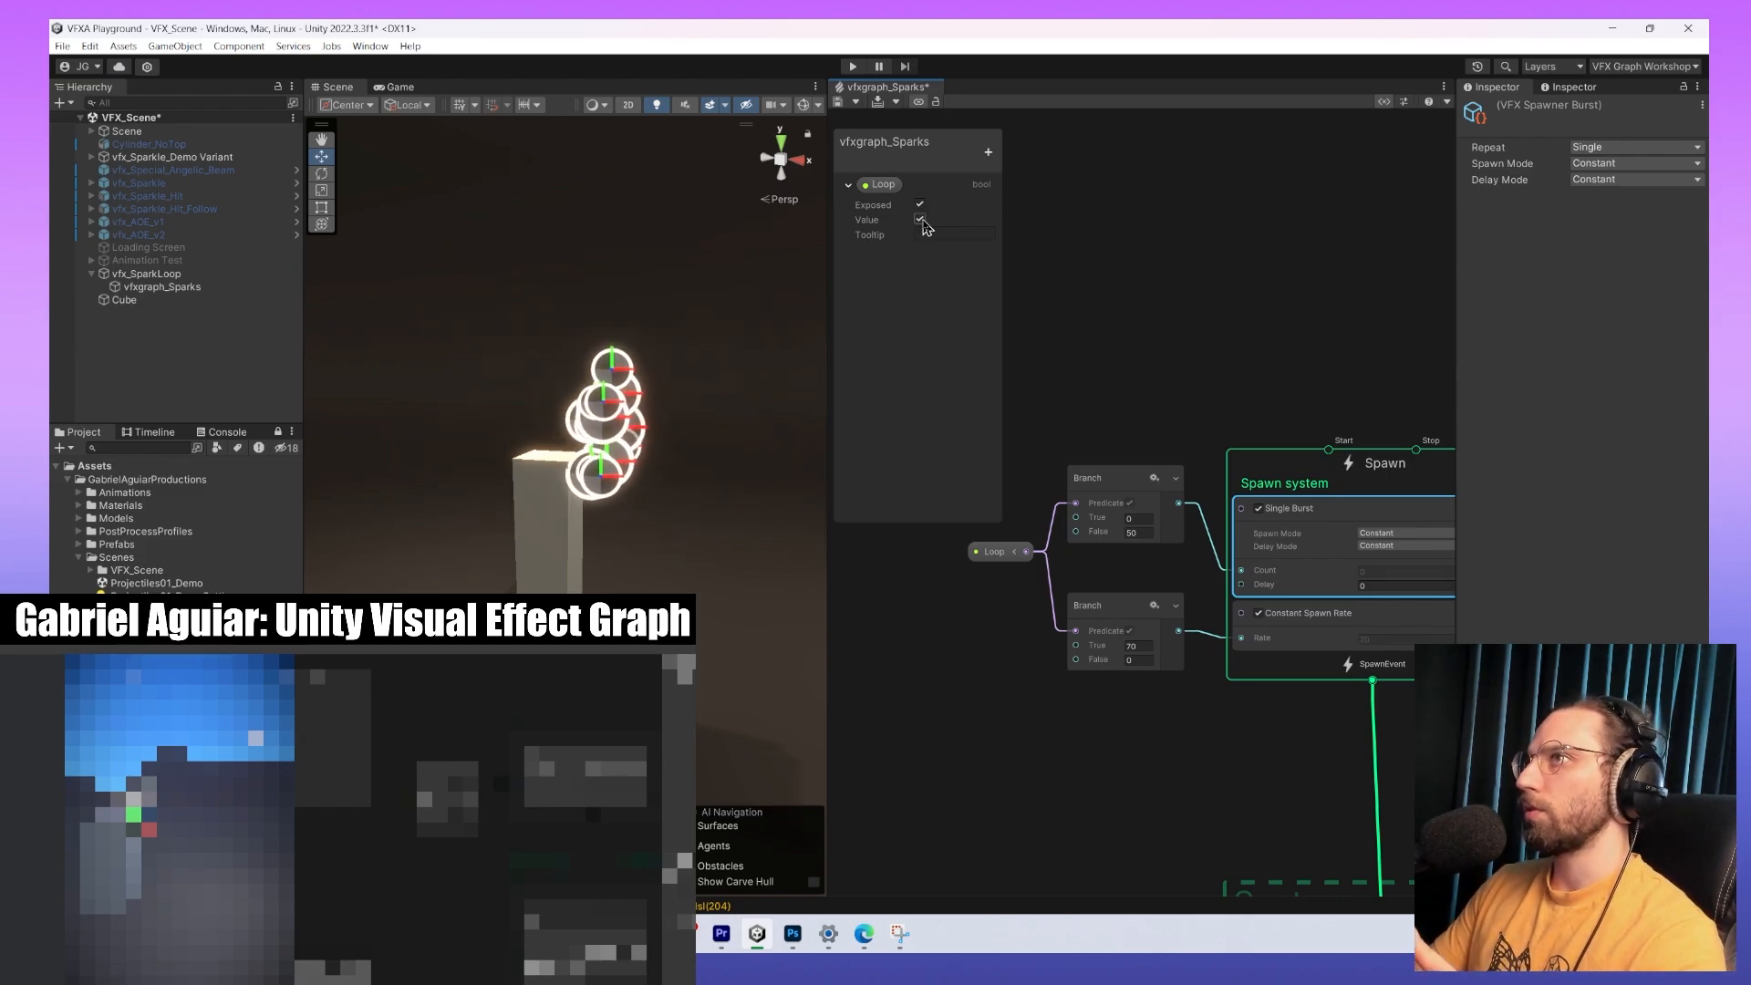
left_click(920, 220)
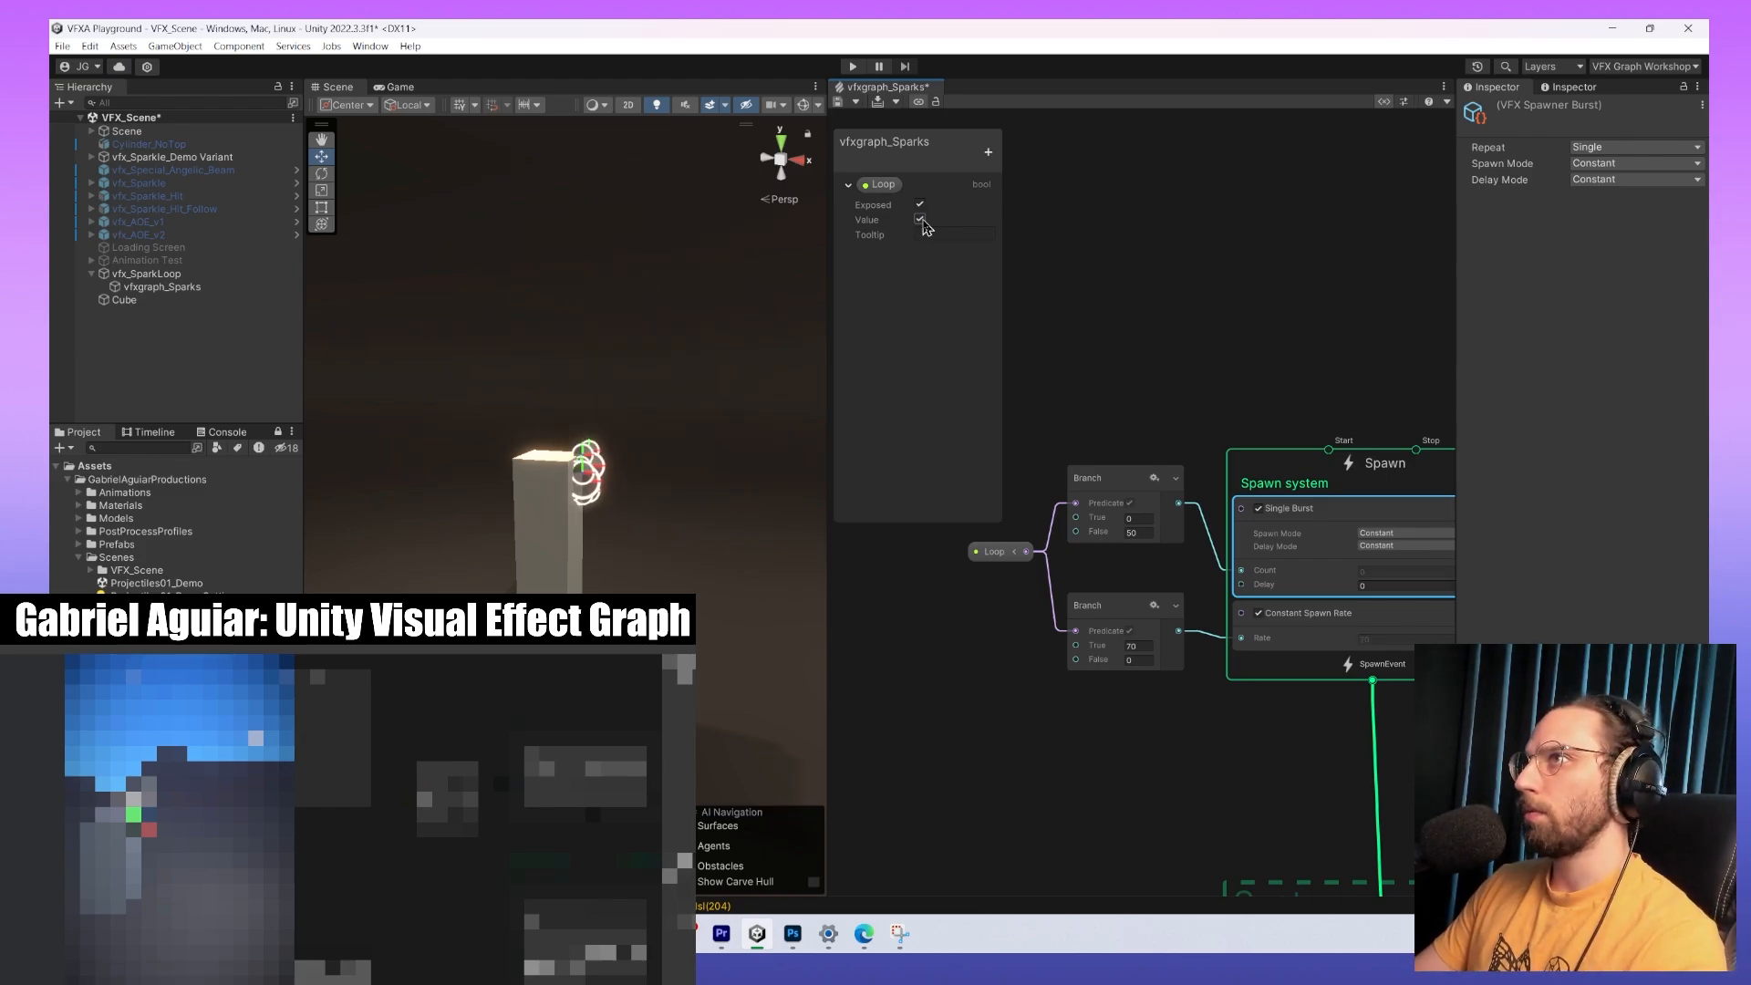
Select the Loop property node with both Branch nodes and move the group away from the Spawn context.
middle_click_drag(1163, 670, 1226, 584)
scroll(1090, 614, "down", 2)
left_click_drag(1066, 321, 1185, 566)
left_click_drag(1194, 492, 1147, 513)
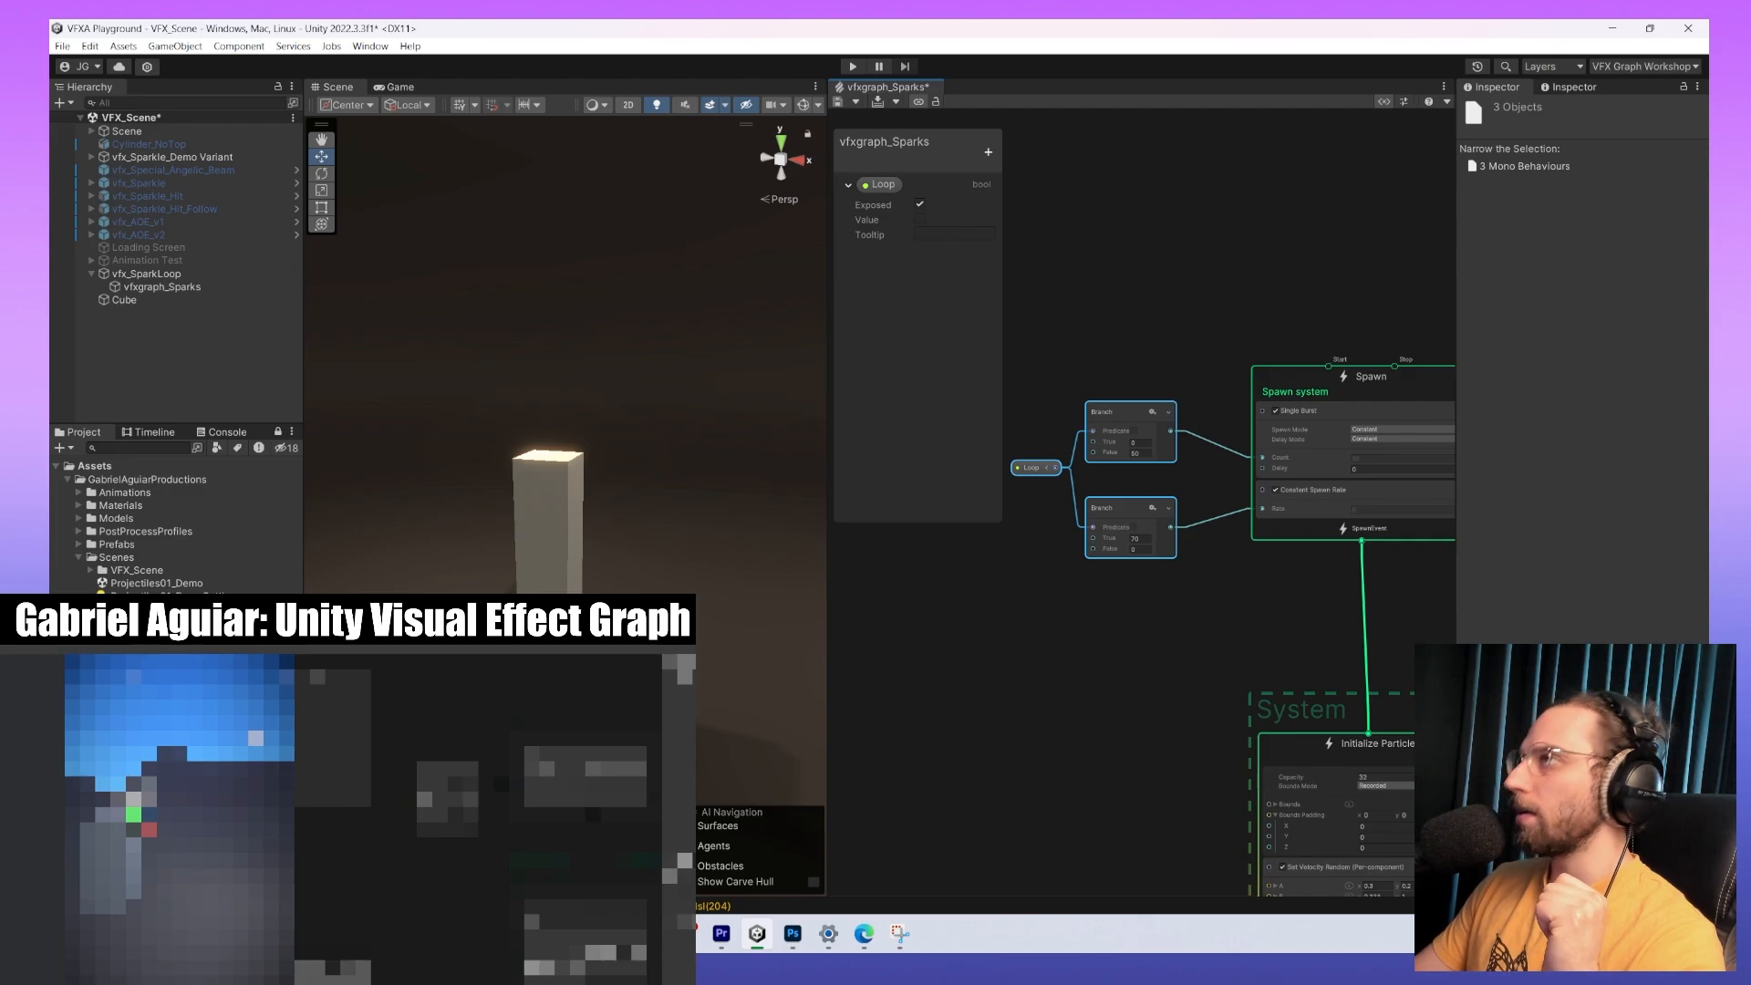
Shift the selected Loop and Branch nodes slightly back toward the Spawn context in the graph.
mouse_move(1235, 636)
middle_mouse_down()
mouse_move(1177, 605)
mouse_move(1264, 588)
mouse_move(1230, 623)
middle_mouse_up()
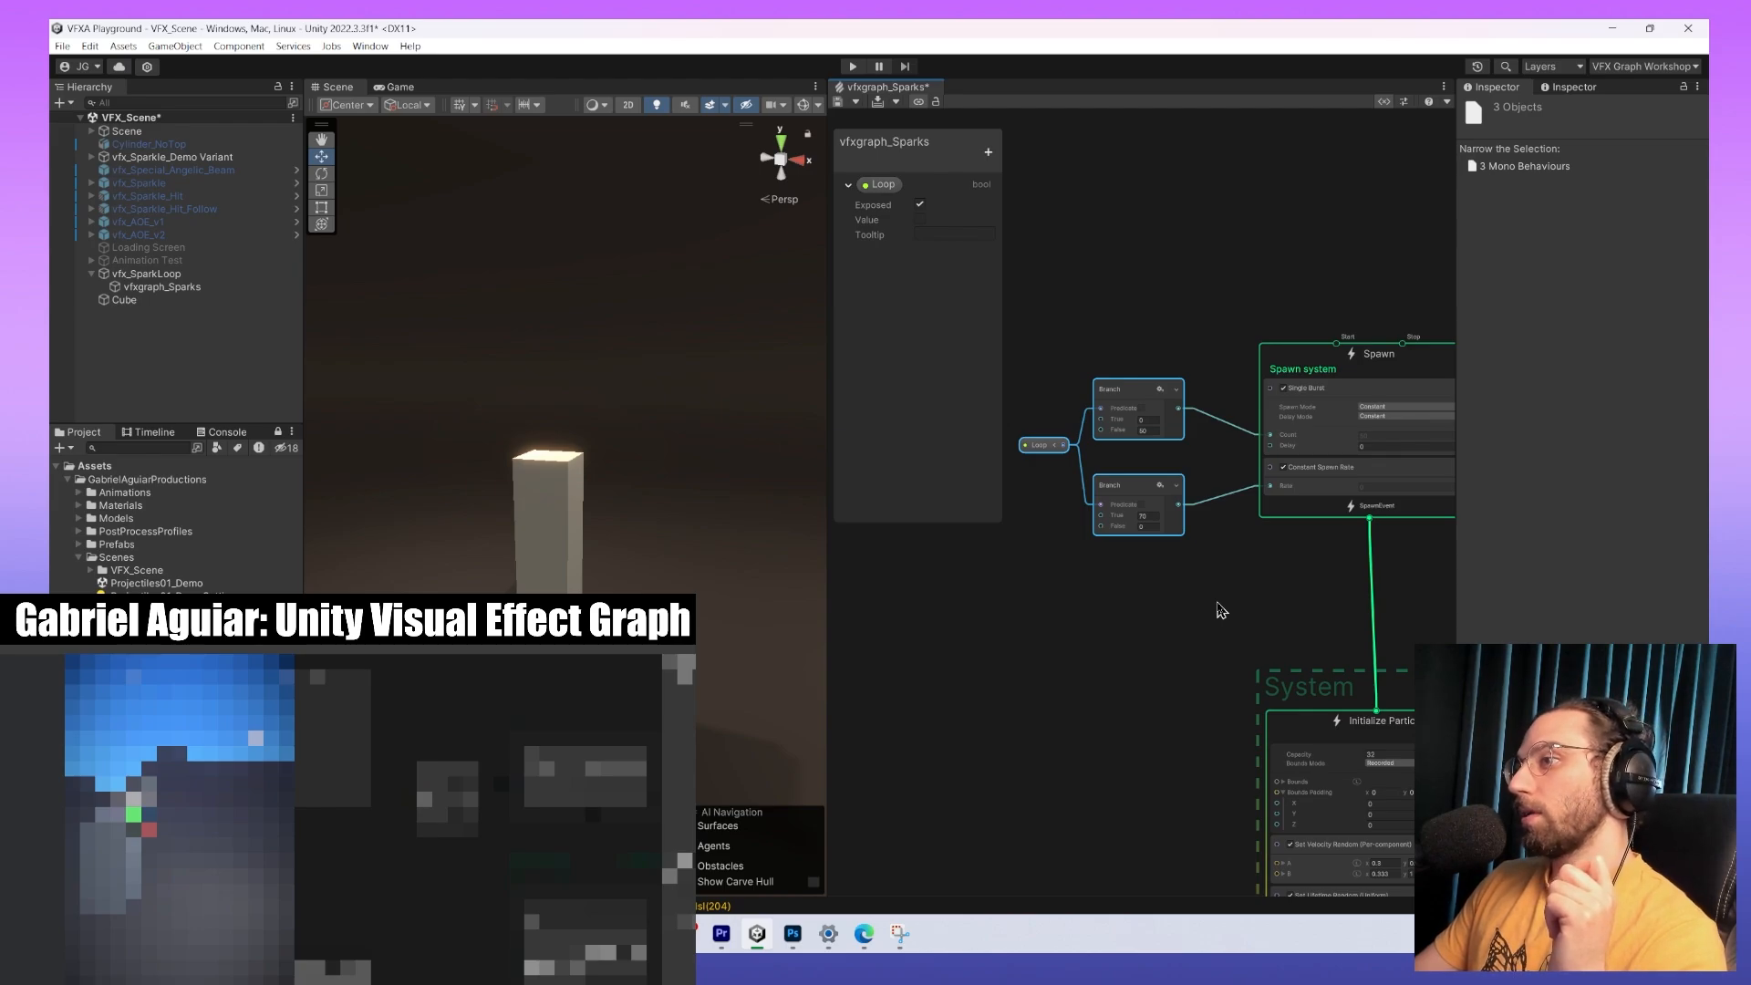
middle_click_drag(1222, 611, 1188, 605)
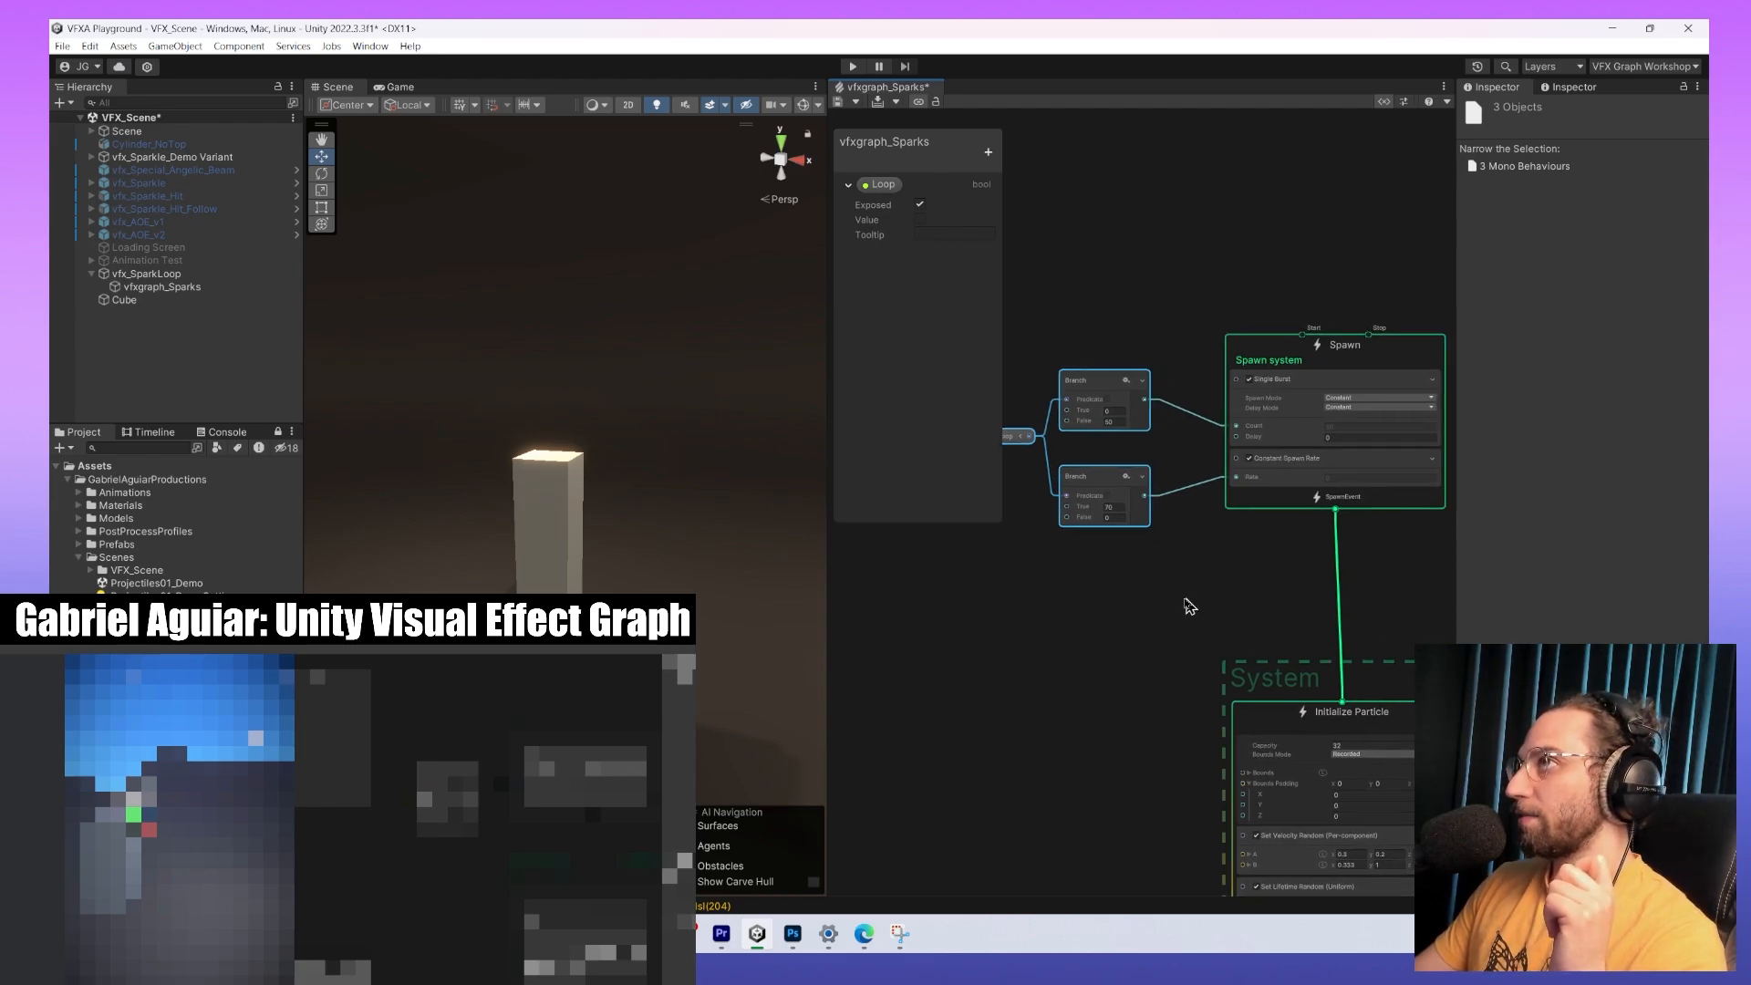
scroll(1091, 629, "up", 3)
scroll(1121, 699, "down", 2)
middle_click_drag(1126, 681, 1259, 551)
scroll(1090, 637, "down", 2)
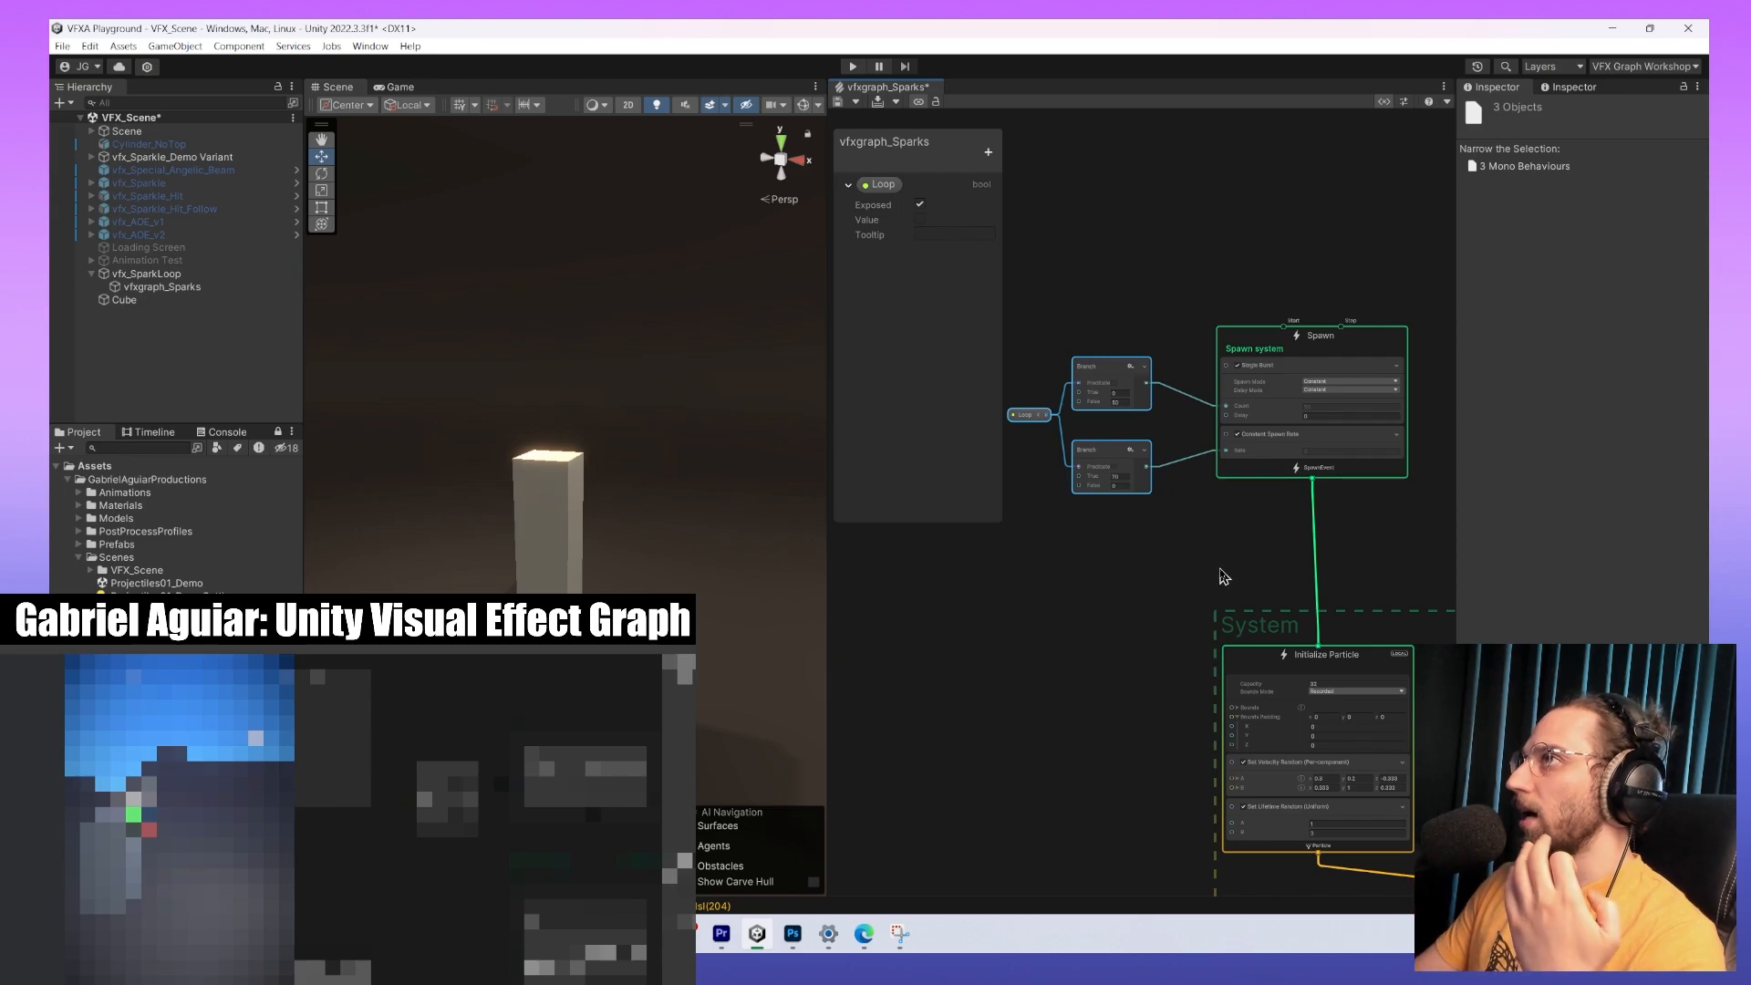
scroll(1175, 584, "up", 2)
middle_click_drag(1160, 461, 1185, 502)
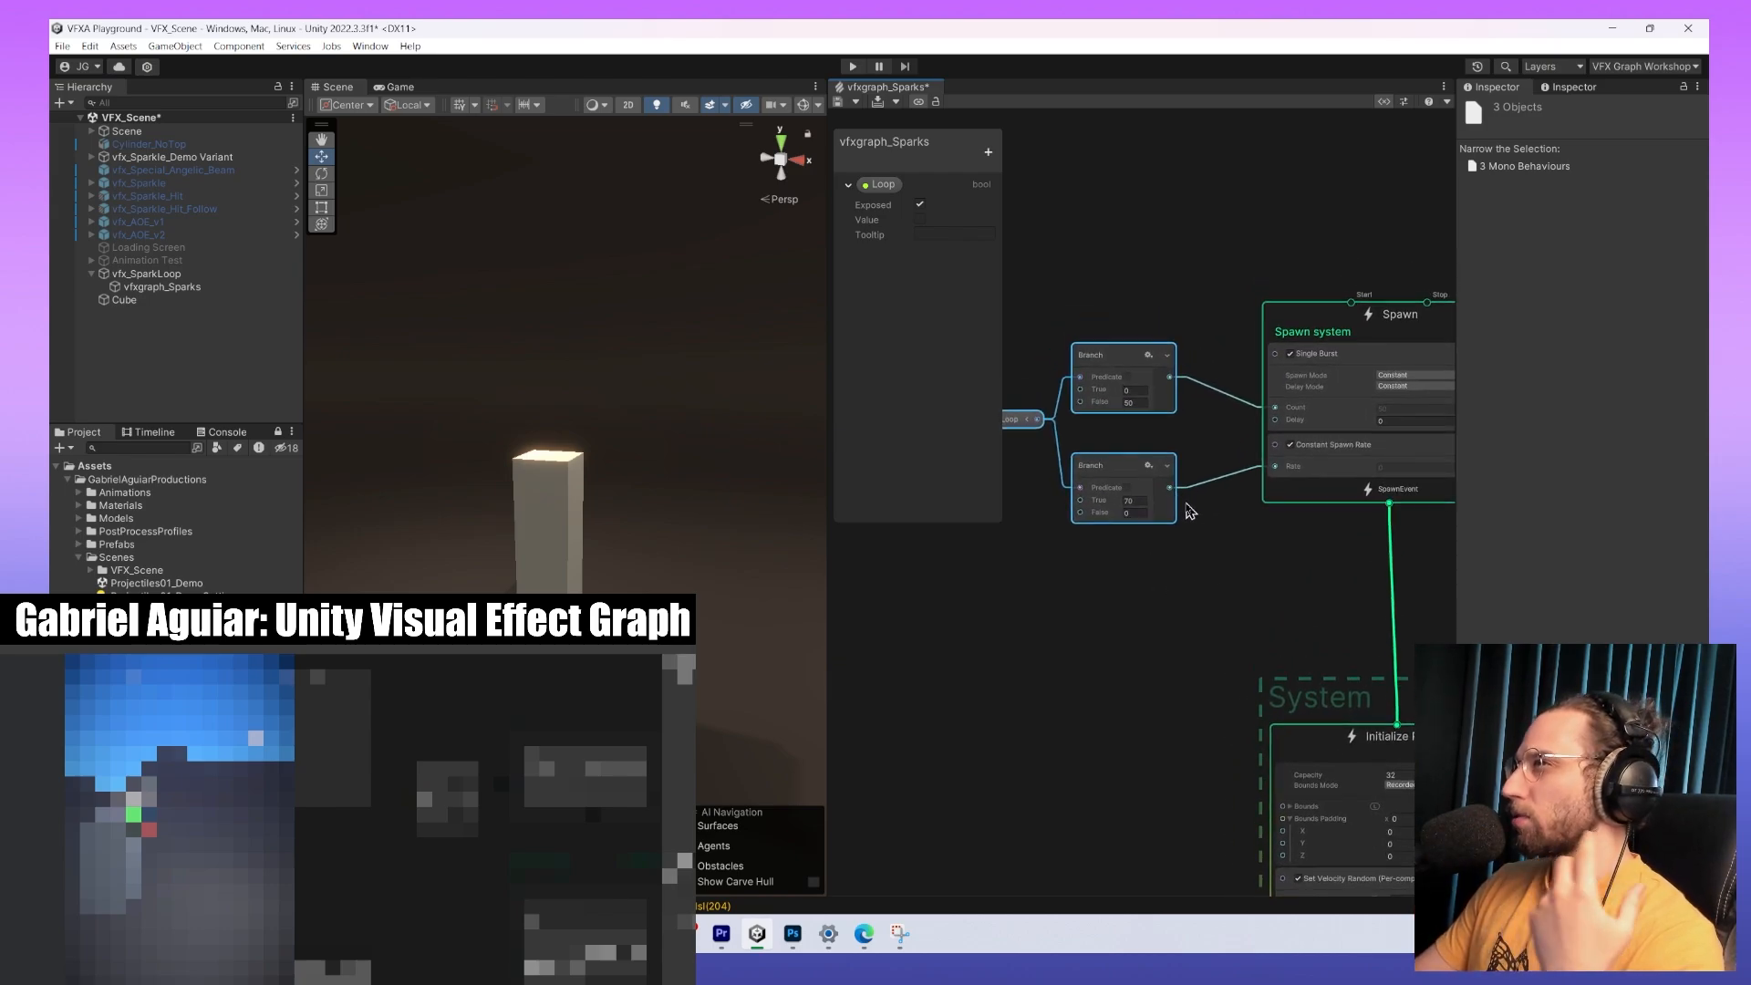
left_click_drag(1123, 465, 1153, 457)
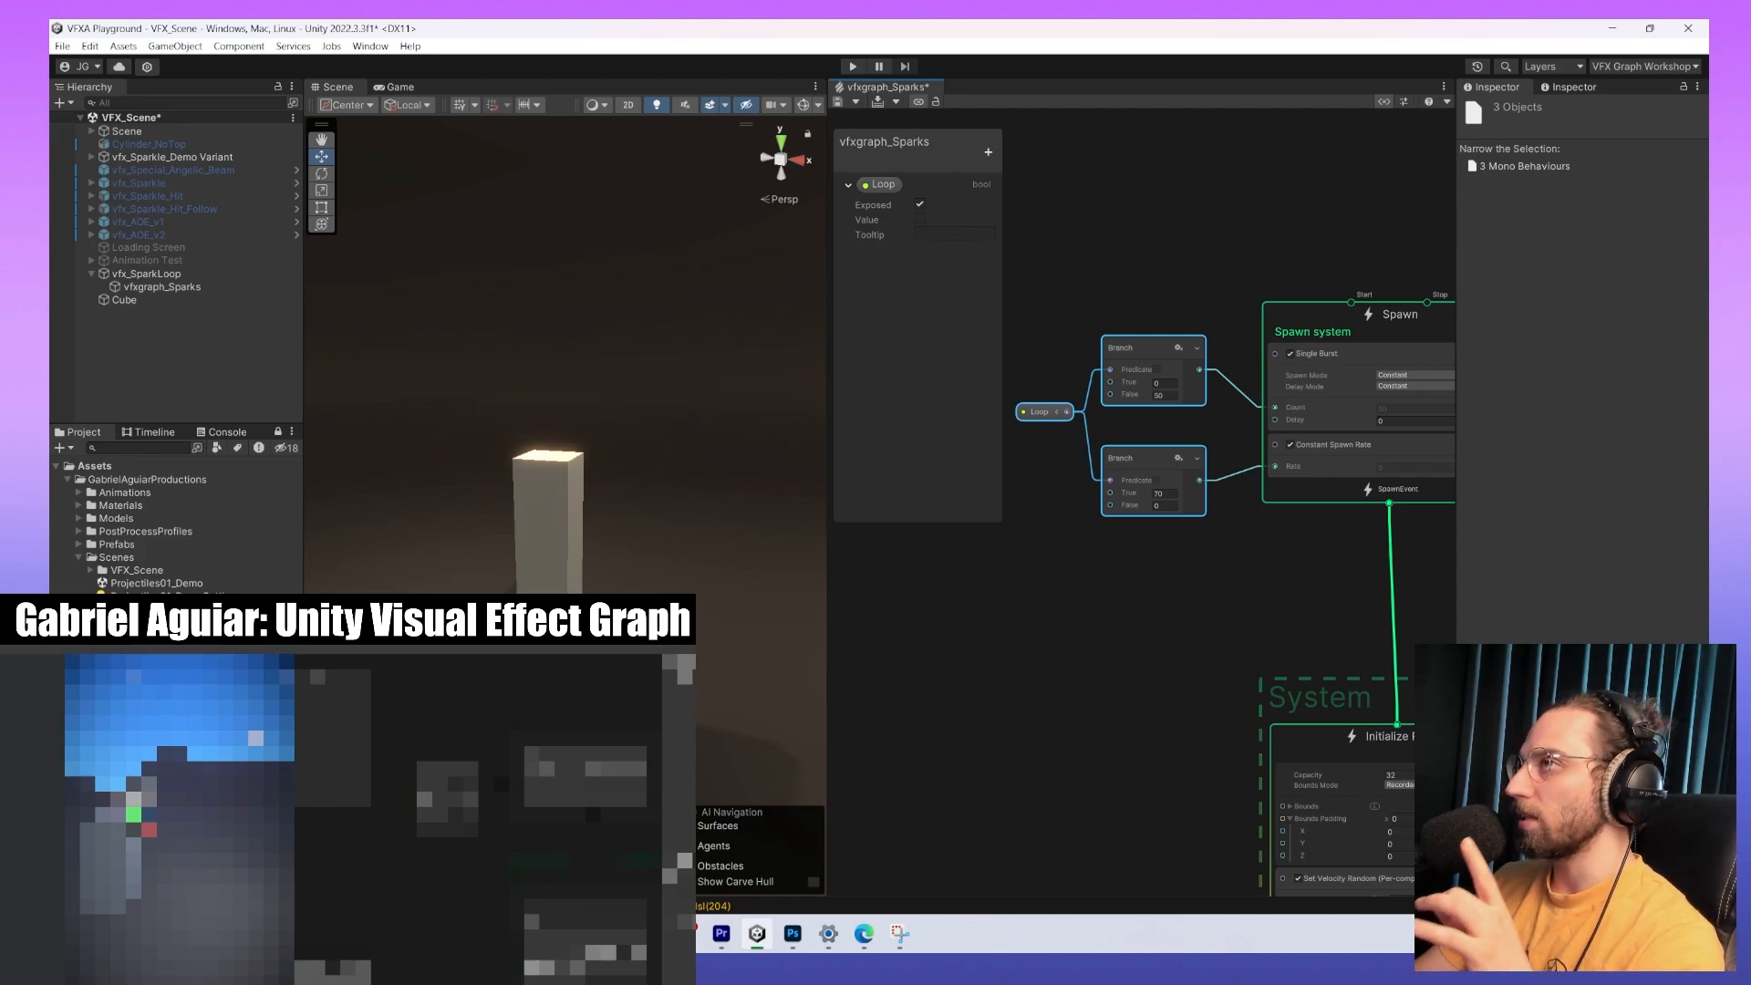
Review the Initialize Particle context, and collapse and re-expand Loop's settings to test its default Value.
middle_click_drag(1095, 740, 1081, 525)
scroll(1082, 526, "down", 1)
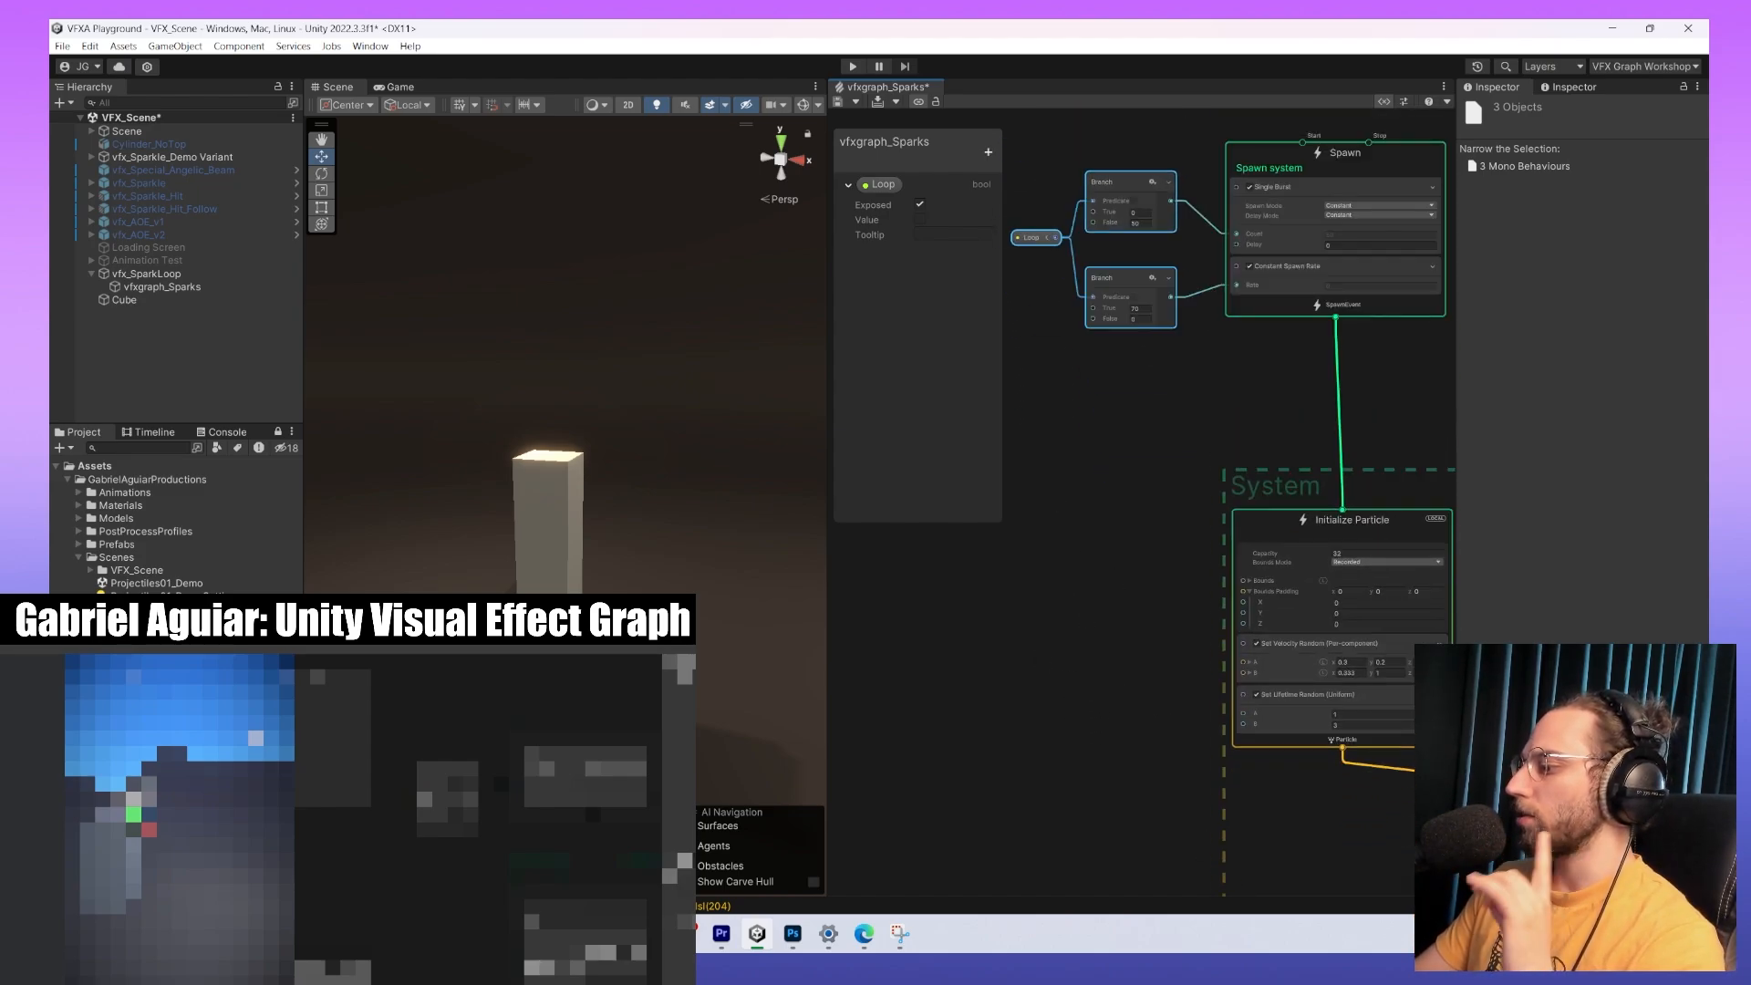
middle_click_drag(1246, 799, 1114, 738)
middle_click_drag(1116, 843, 1184, 665)
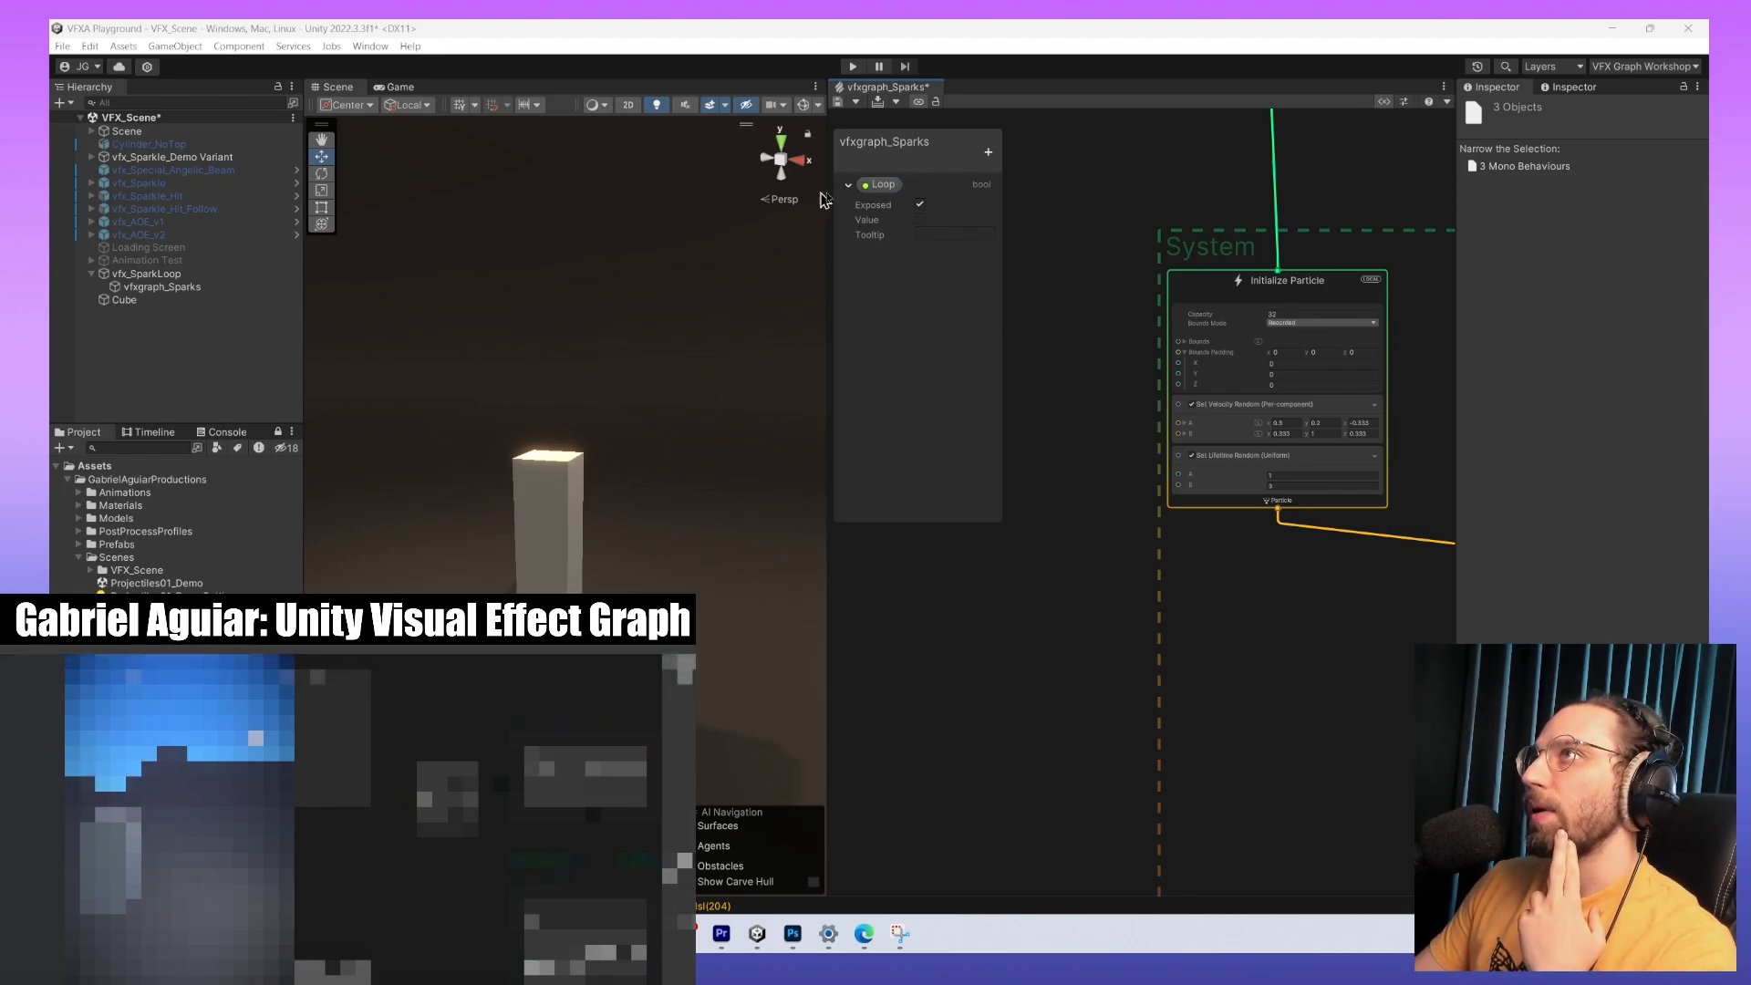
left_click(848, 185)
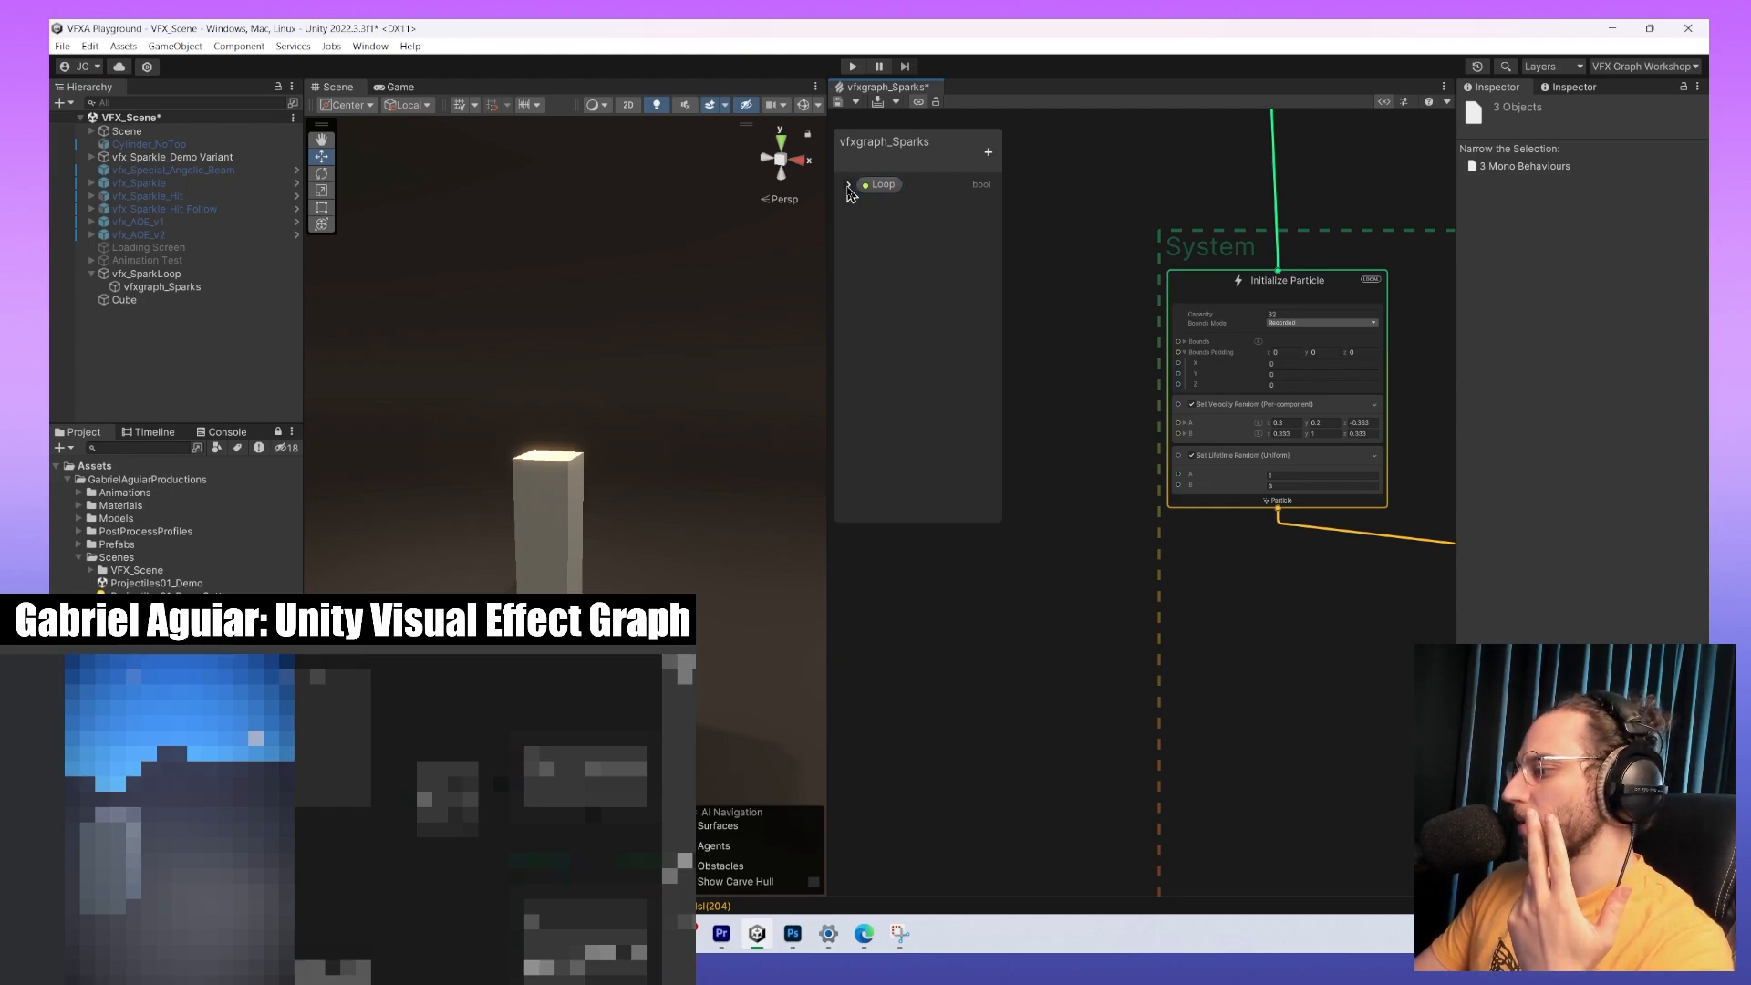
left_click(848, 186)
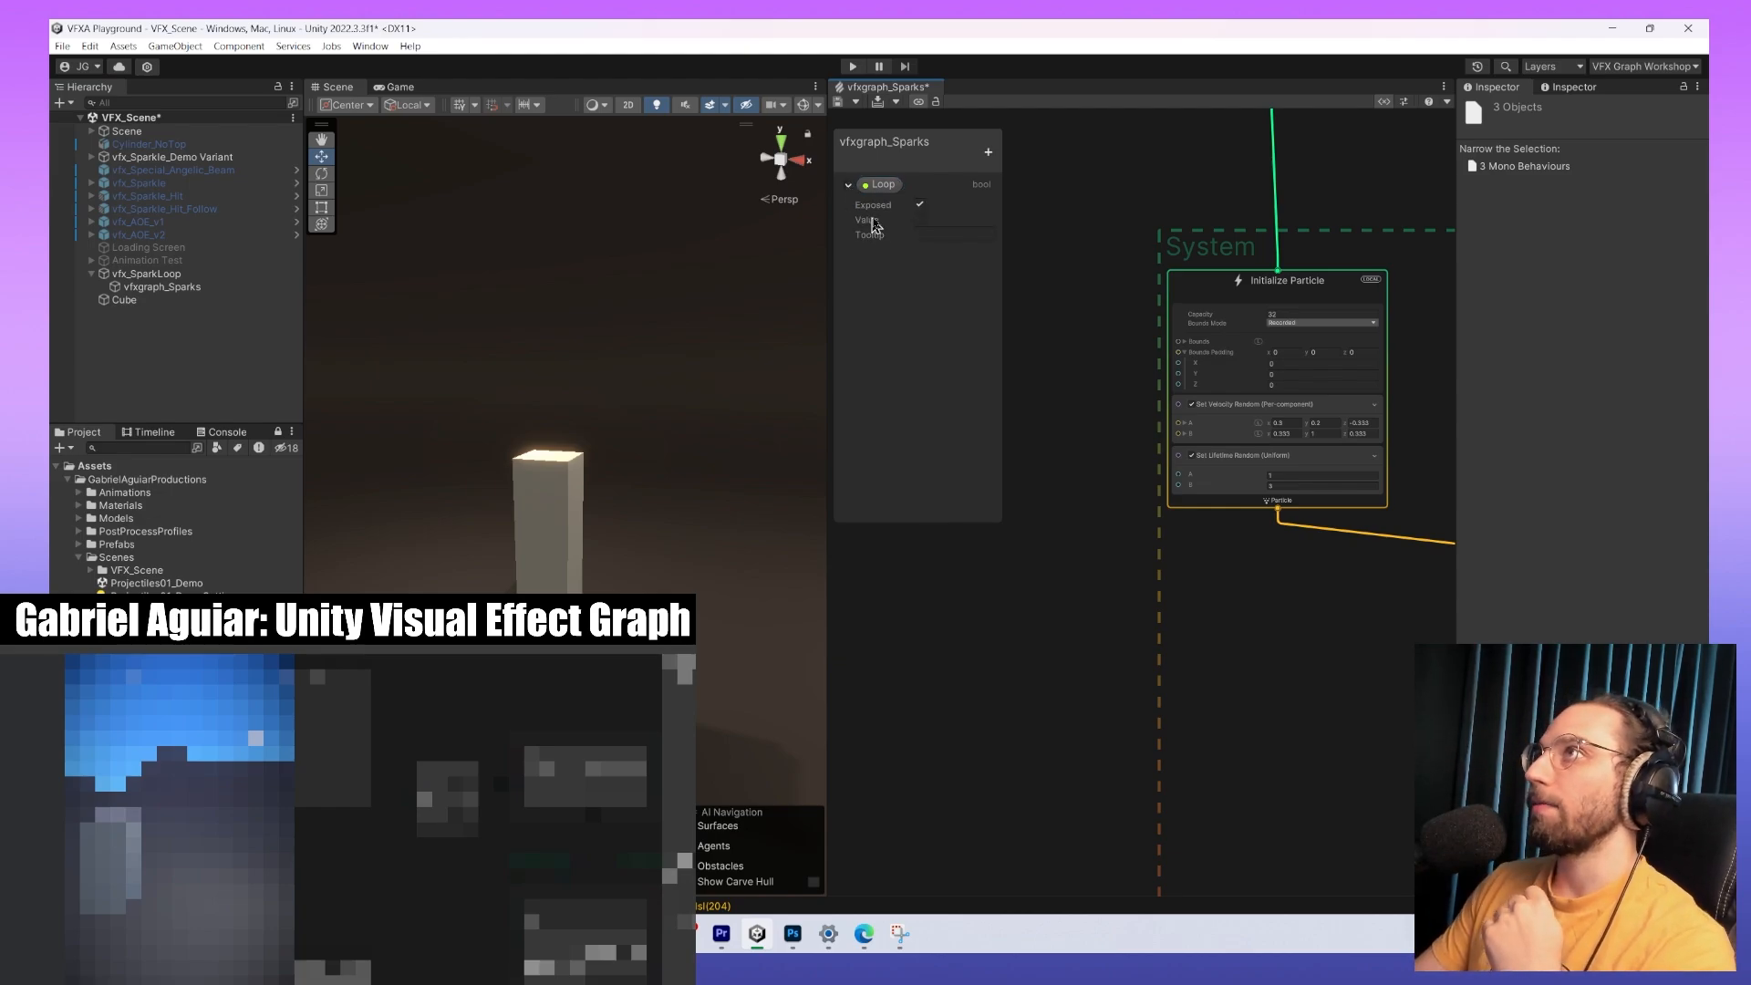
left_click(921, 217)
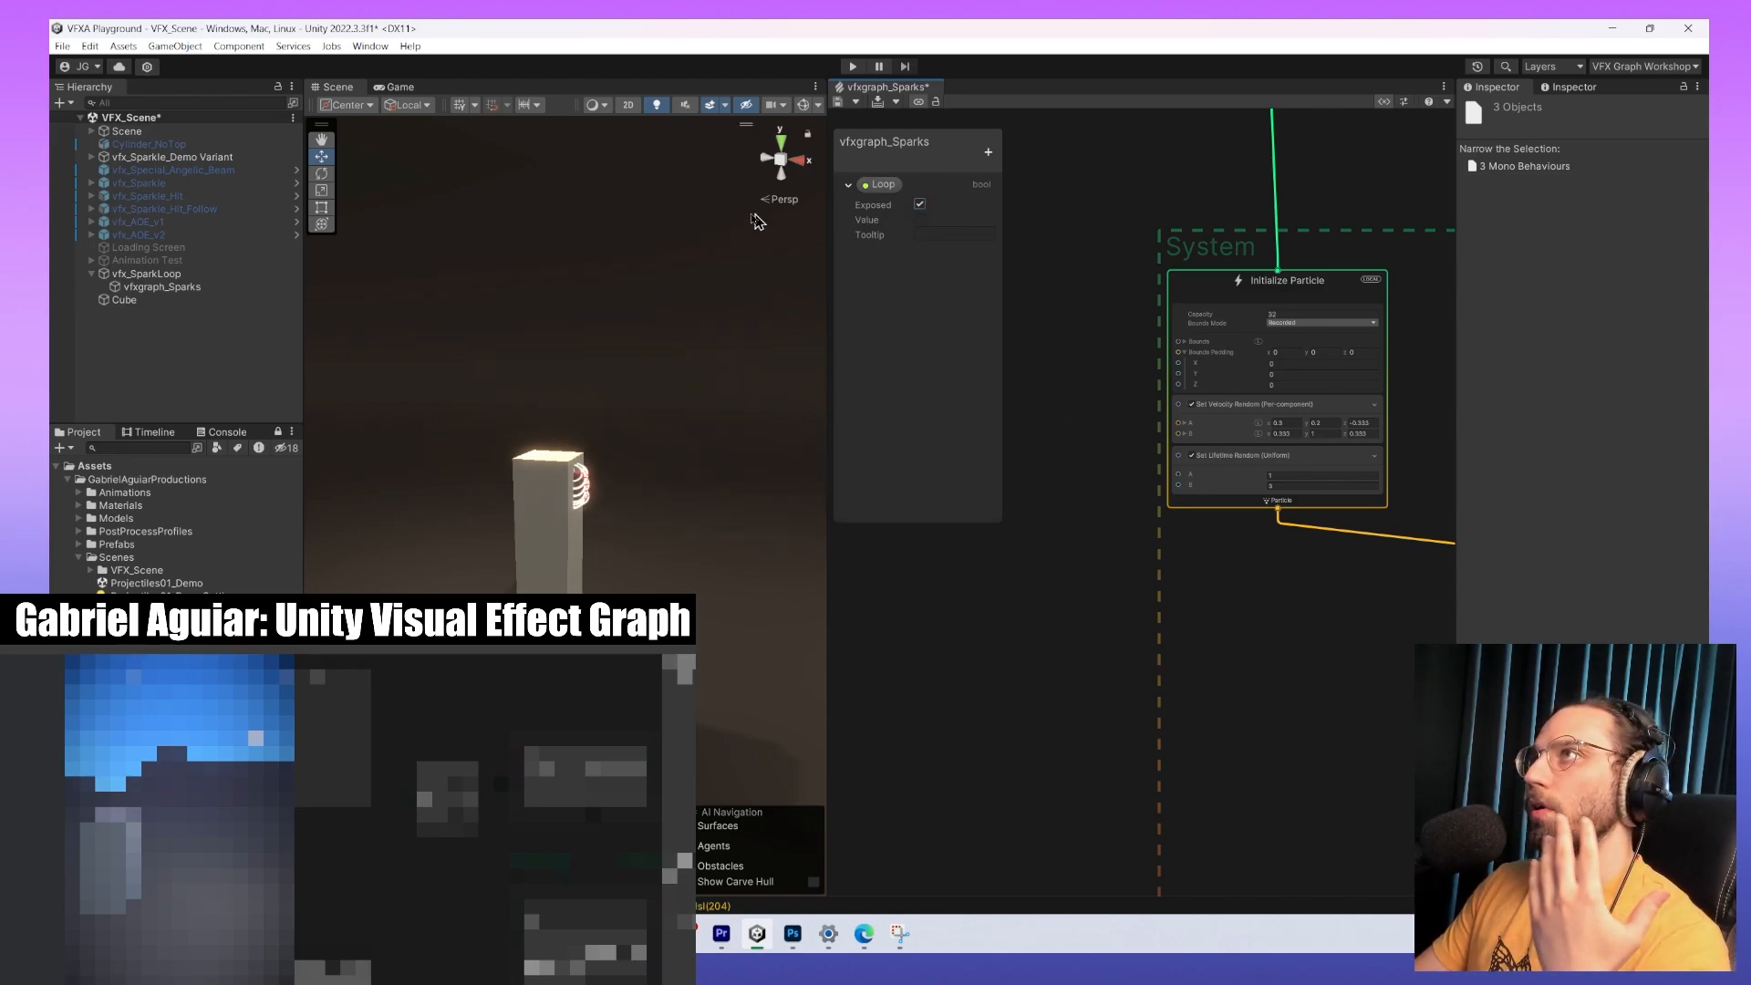
Select vfxgraph_Sparks in the scene and compare its Visual Effect component's Loop property while toggling Loop's default Value in the graph.
left_click(156, 288)
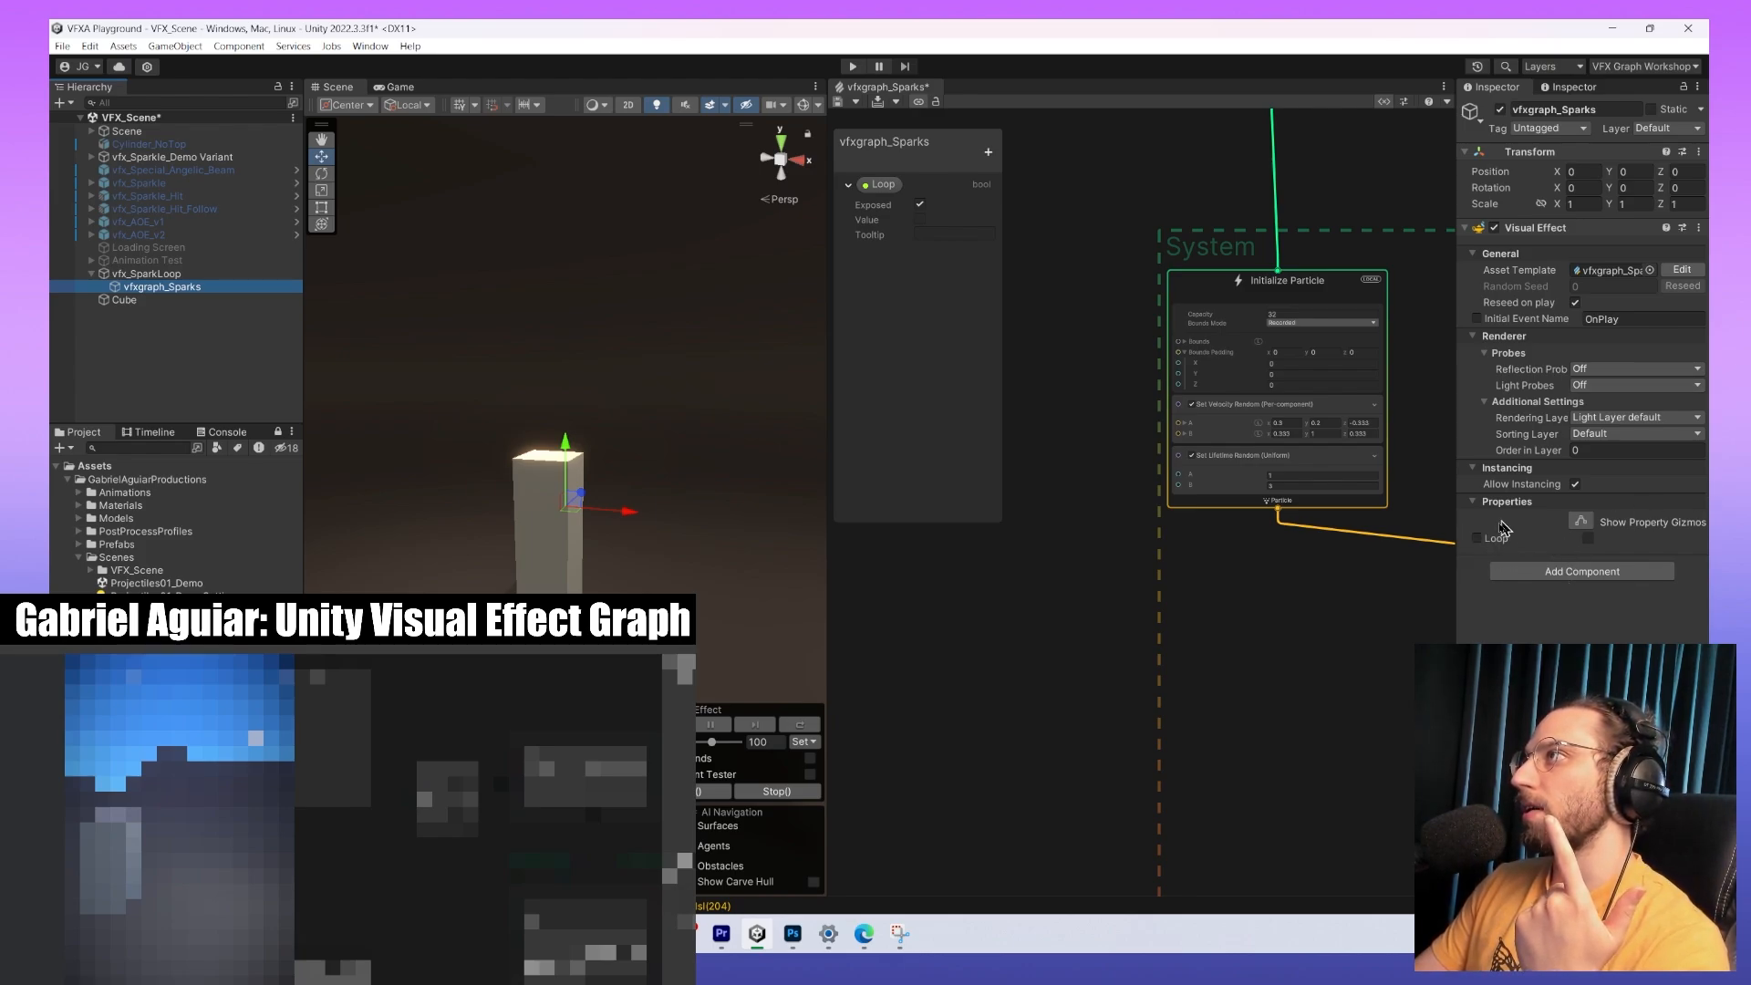
left_click(1483, 543)
left_click(1478, 539)
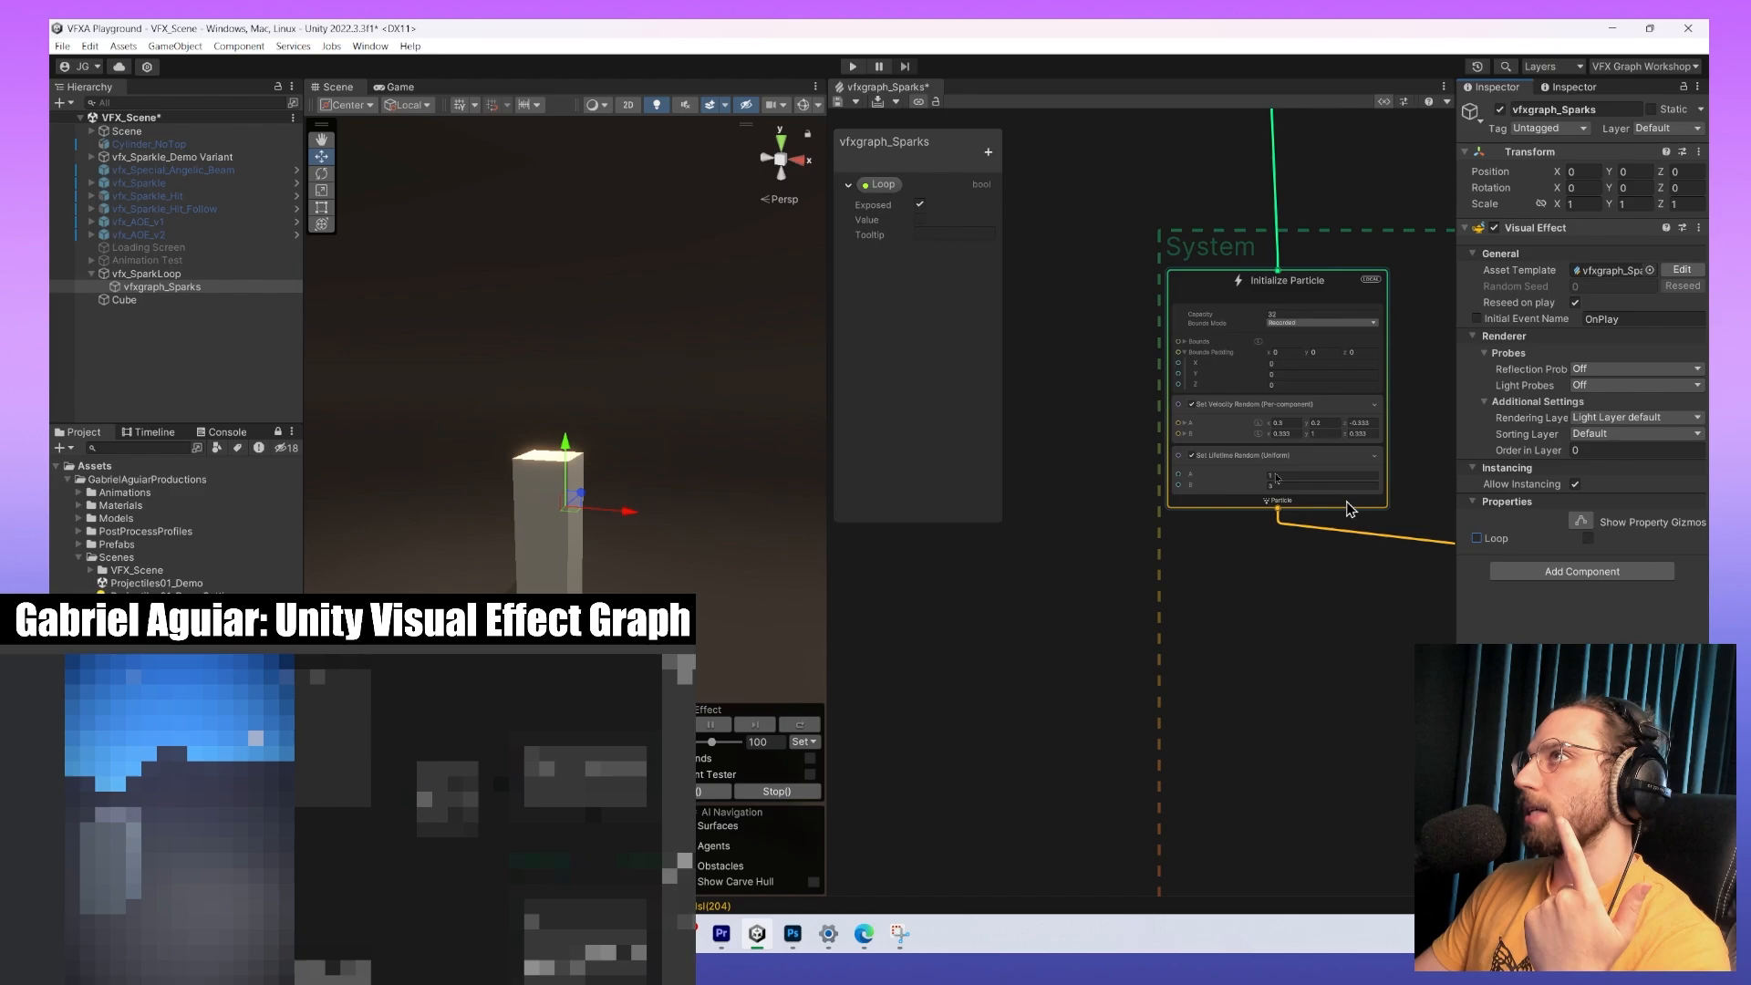
left_click(921, 230)
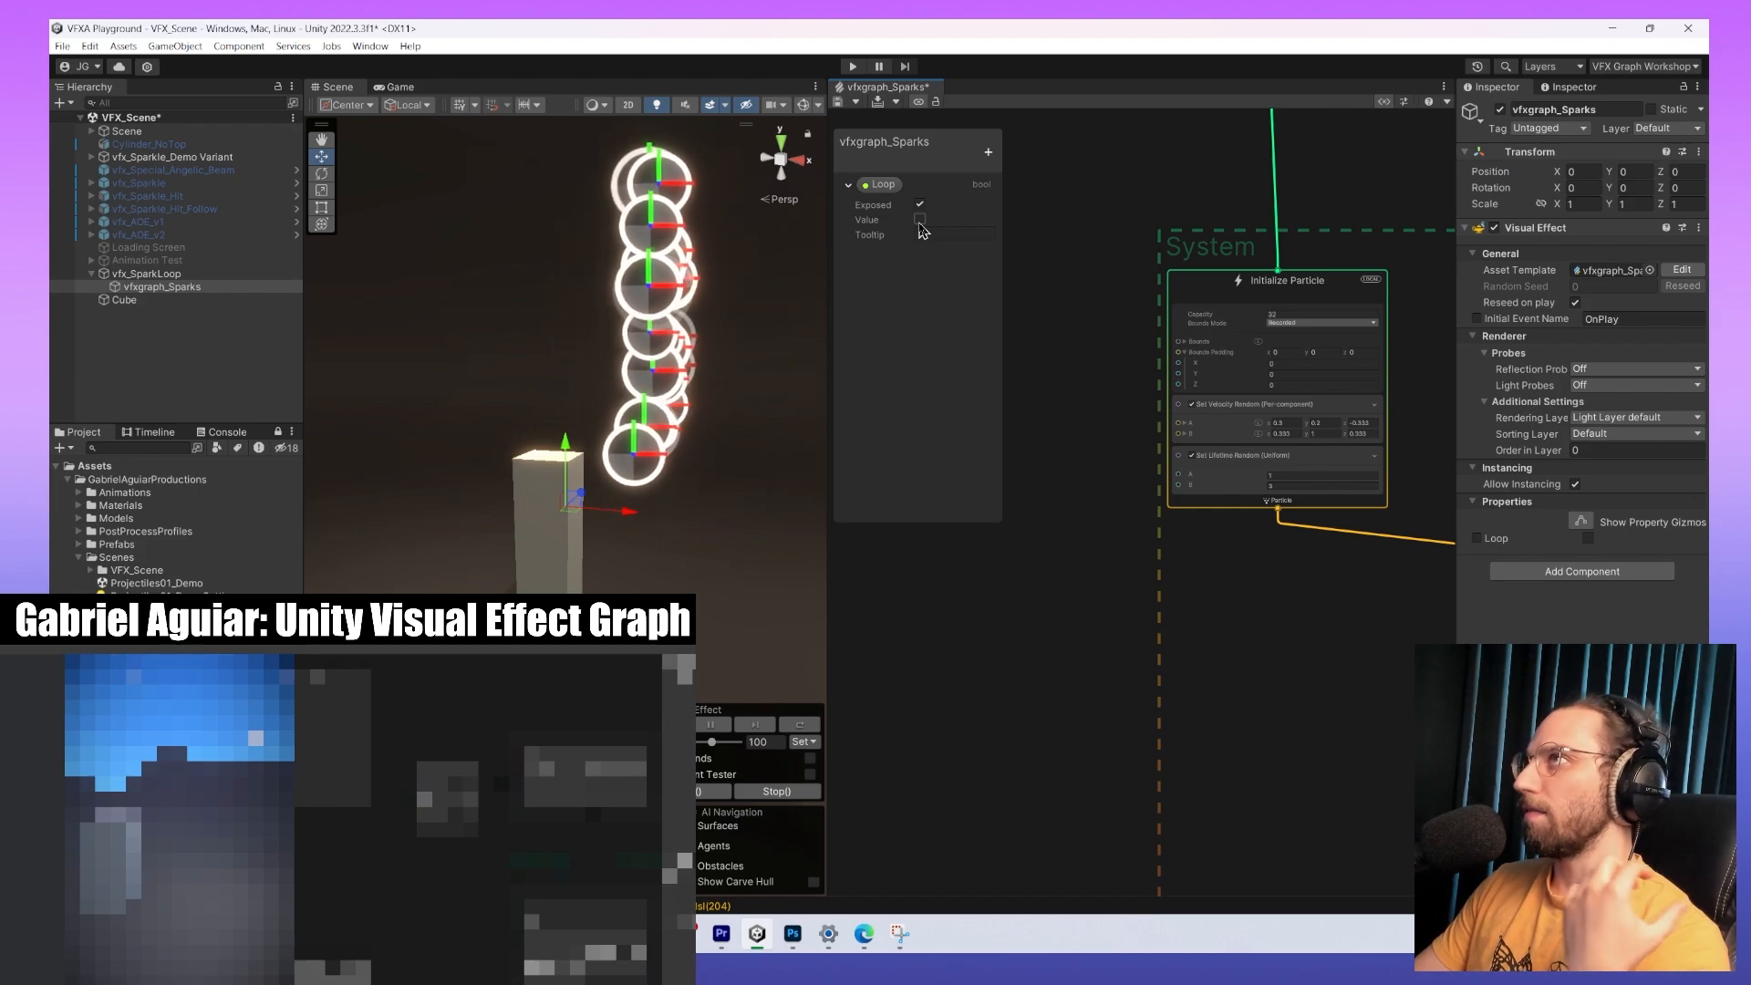
left_click(920, 225)
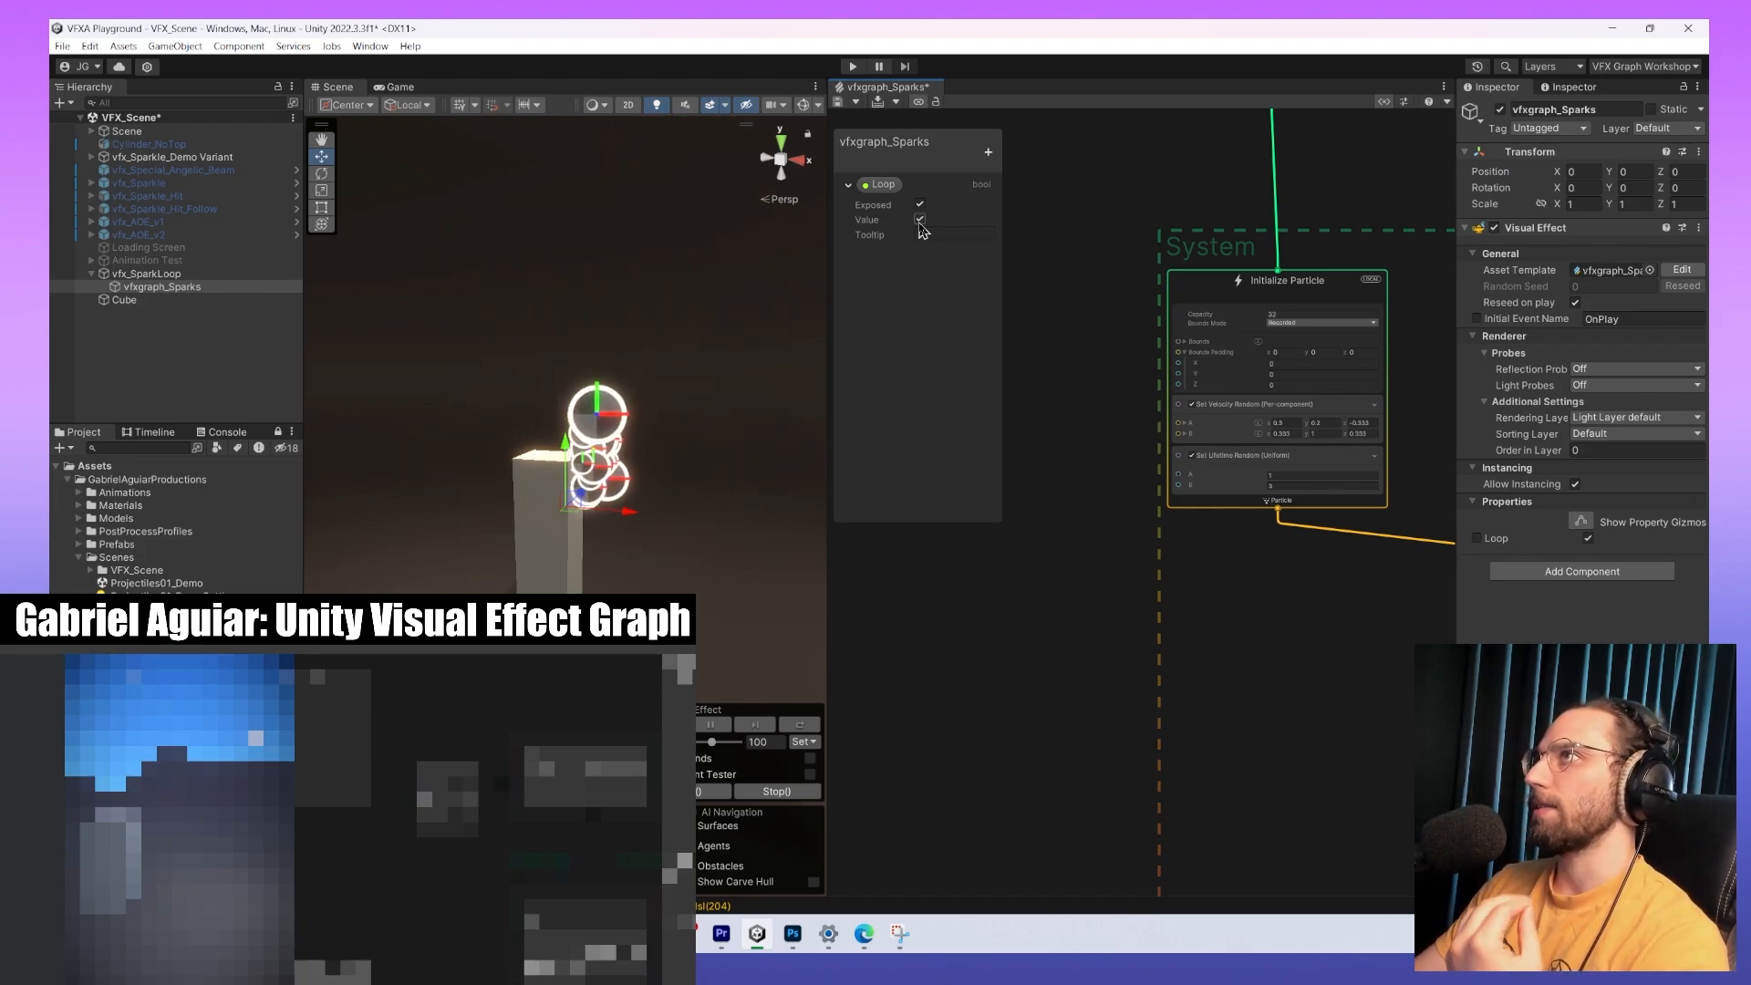
left_click(921, 224)
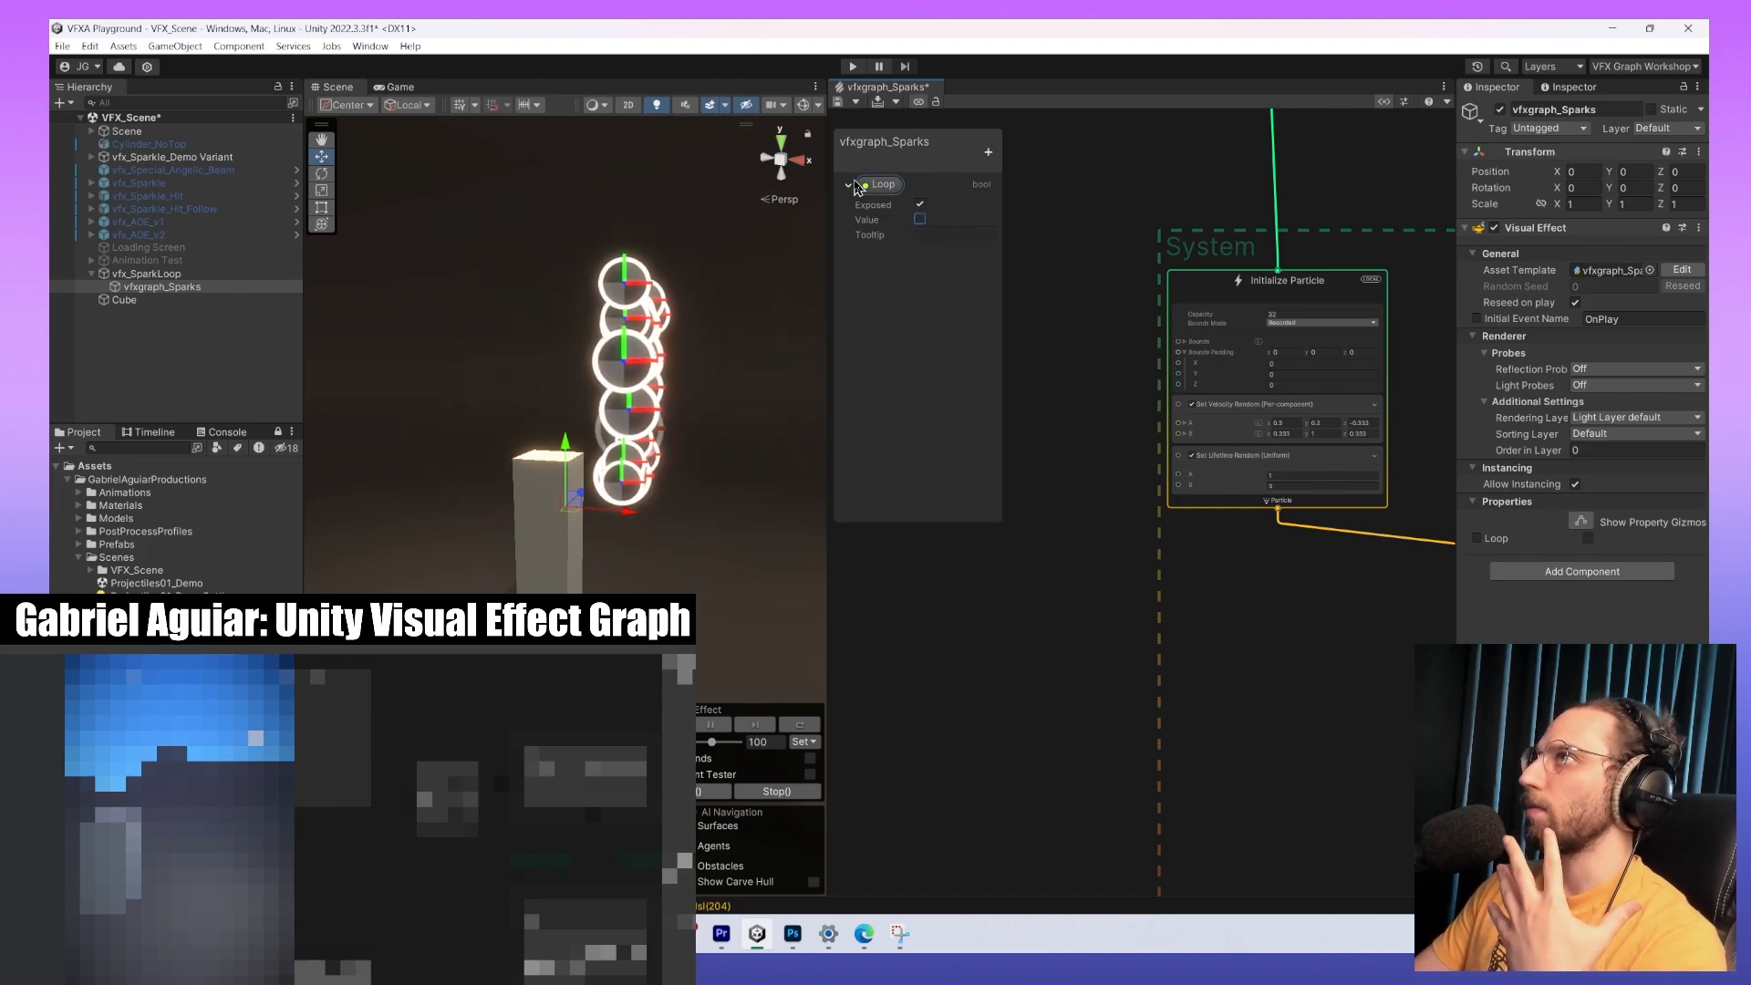
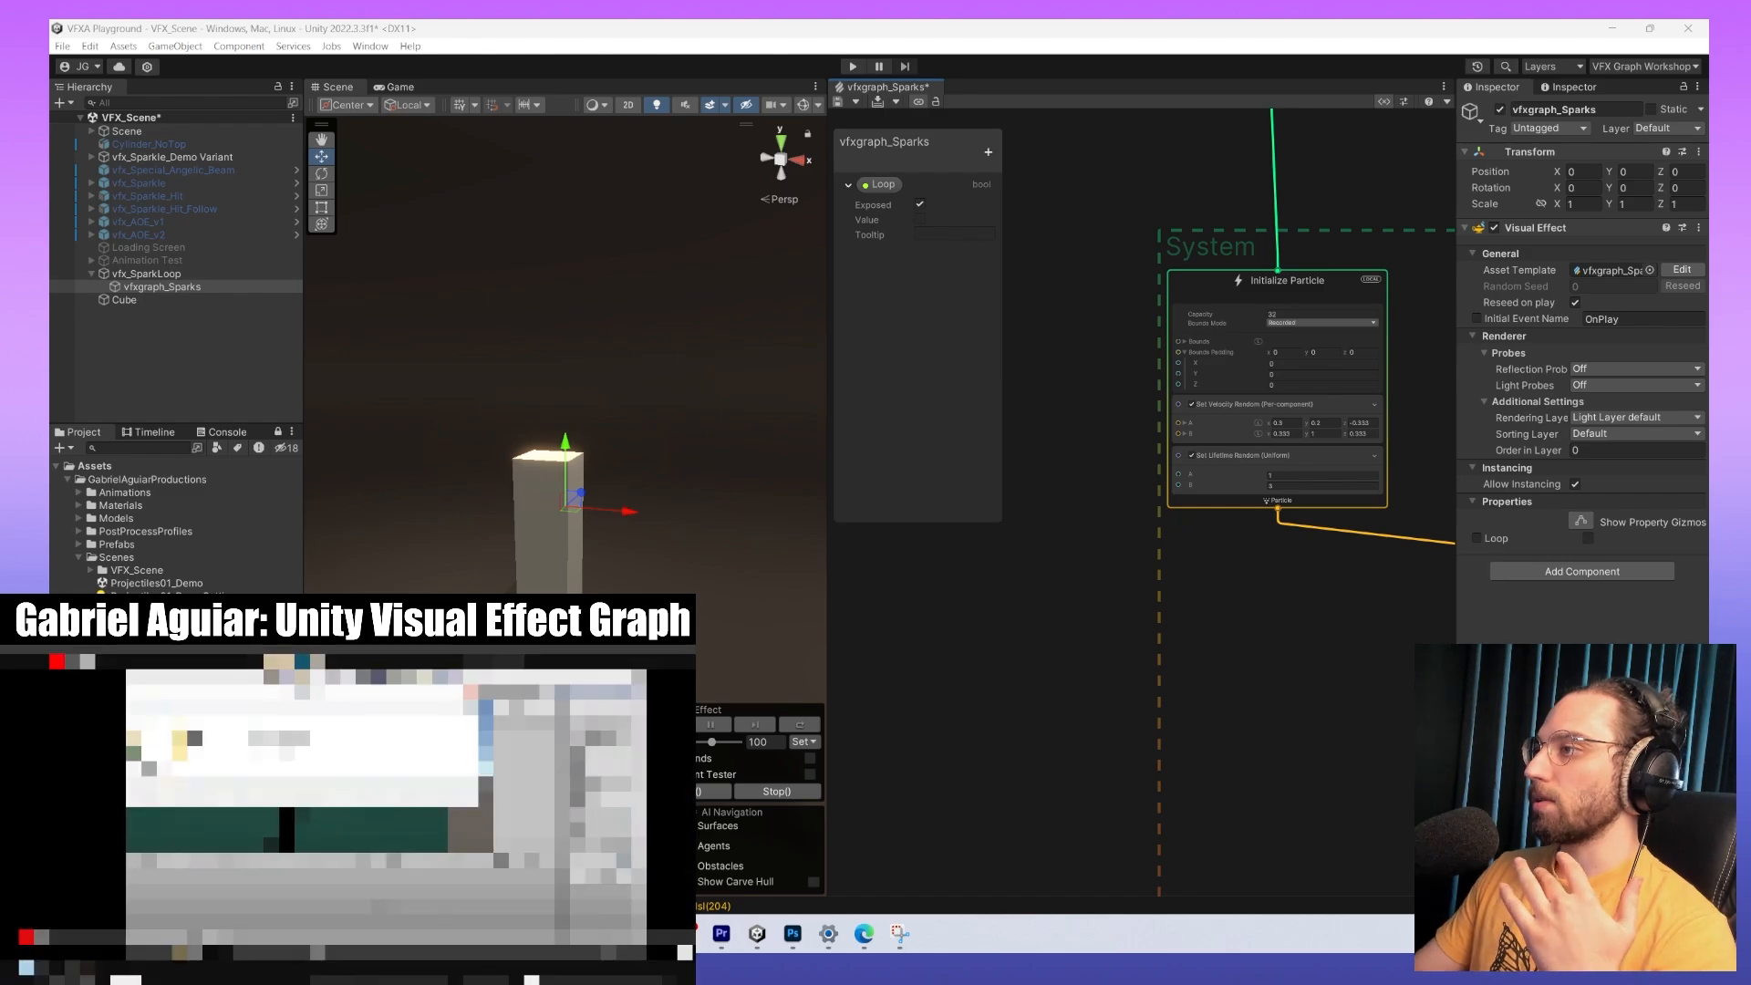
Switch to the browser's ArtStation portfolio, view the VFXA Elemental Studies: Lightning artwork's videos, and return to the portfolio.
left_click_drag(1217, 948, 1384, 47)
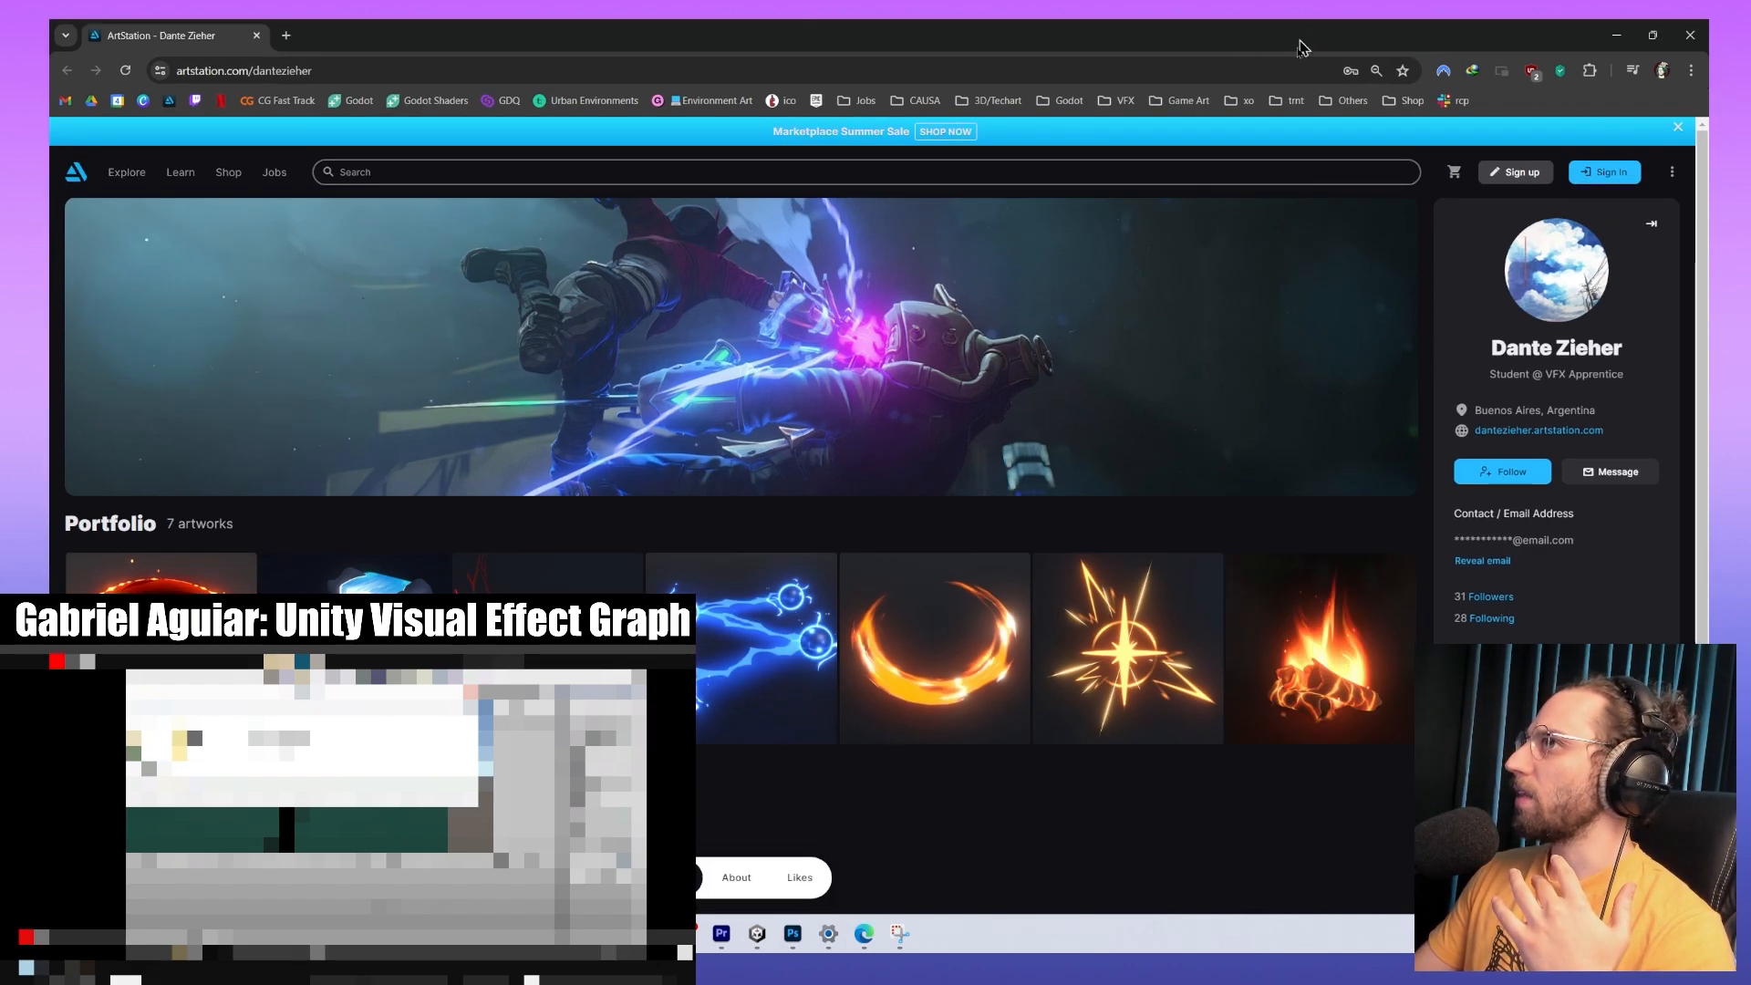
double_click(1300, 41)
left_click(783, 629)
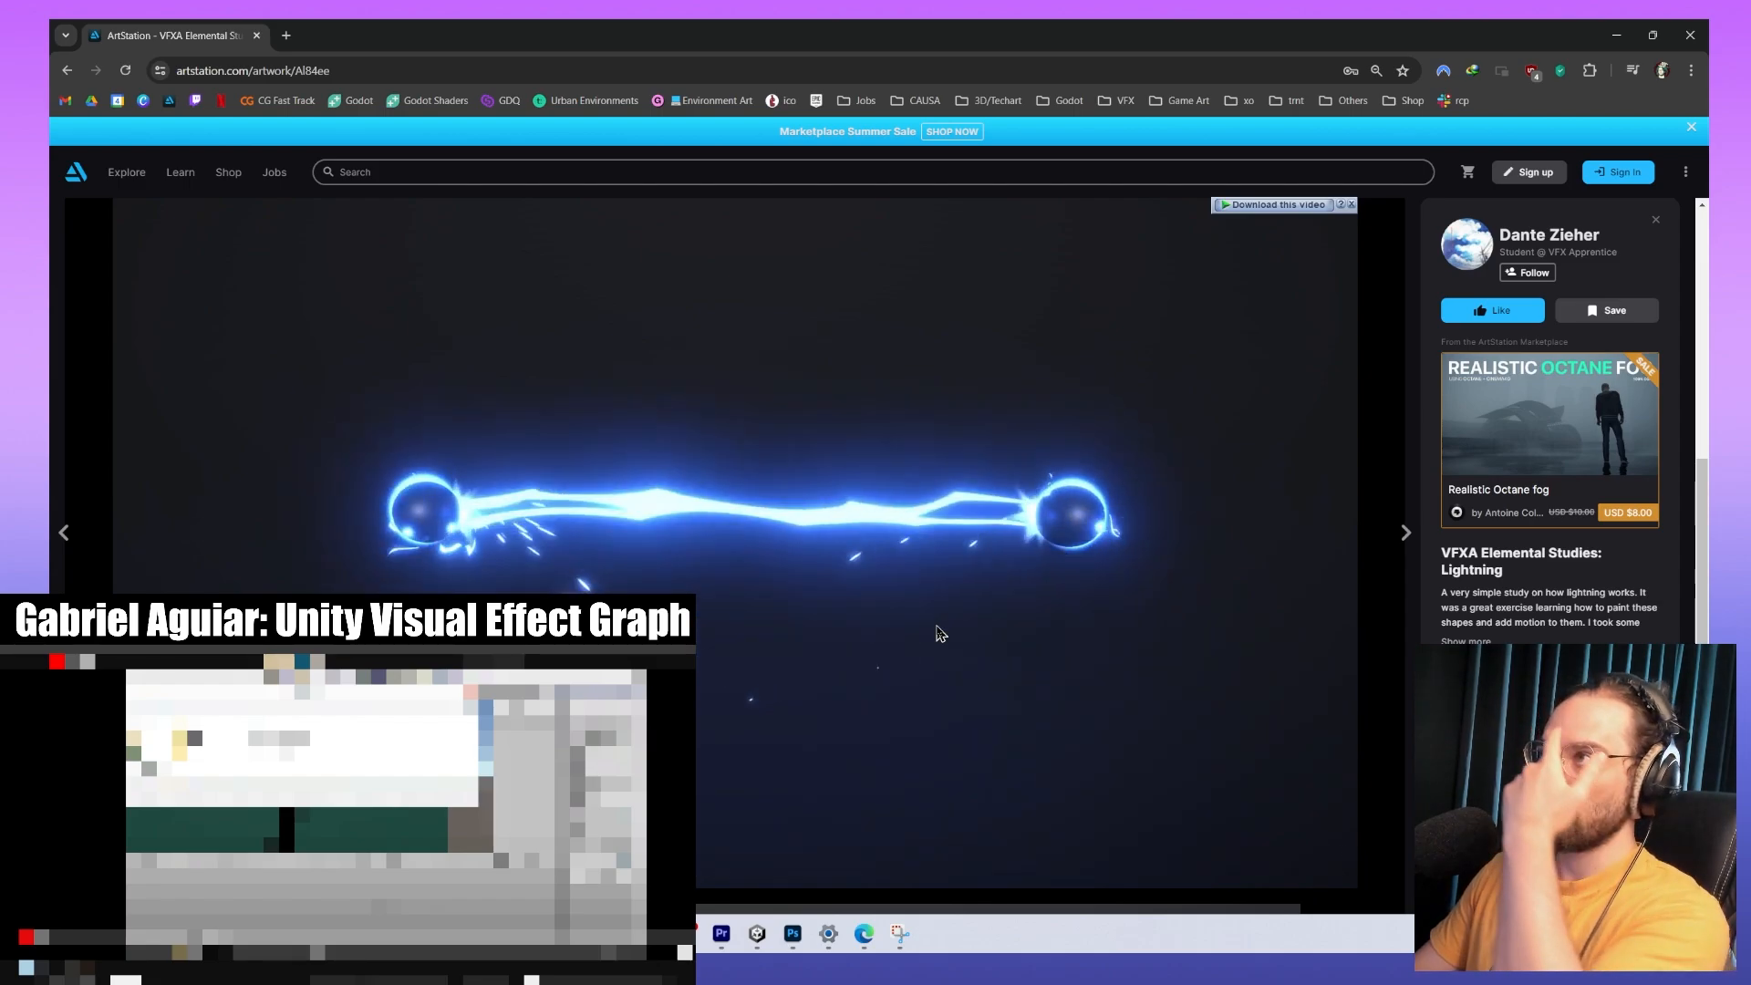
scroll(940, 633, "down", 2)
scroll(940, 633, "up", 2)
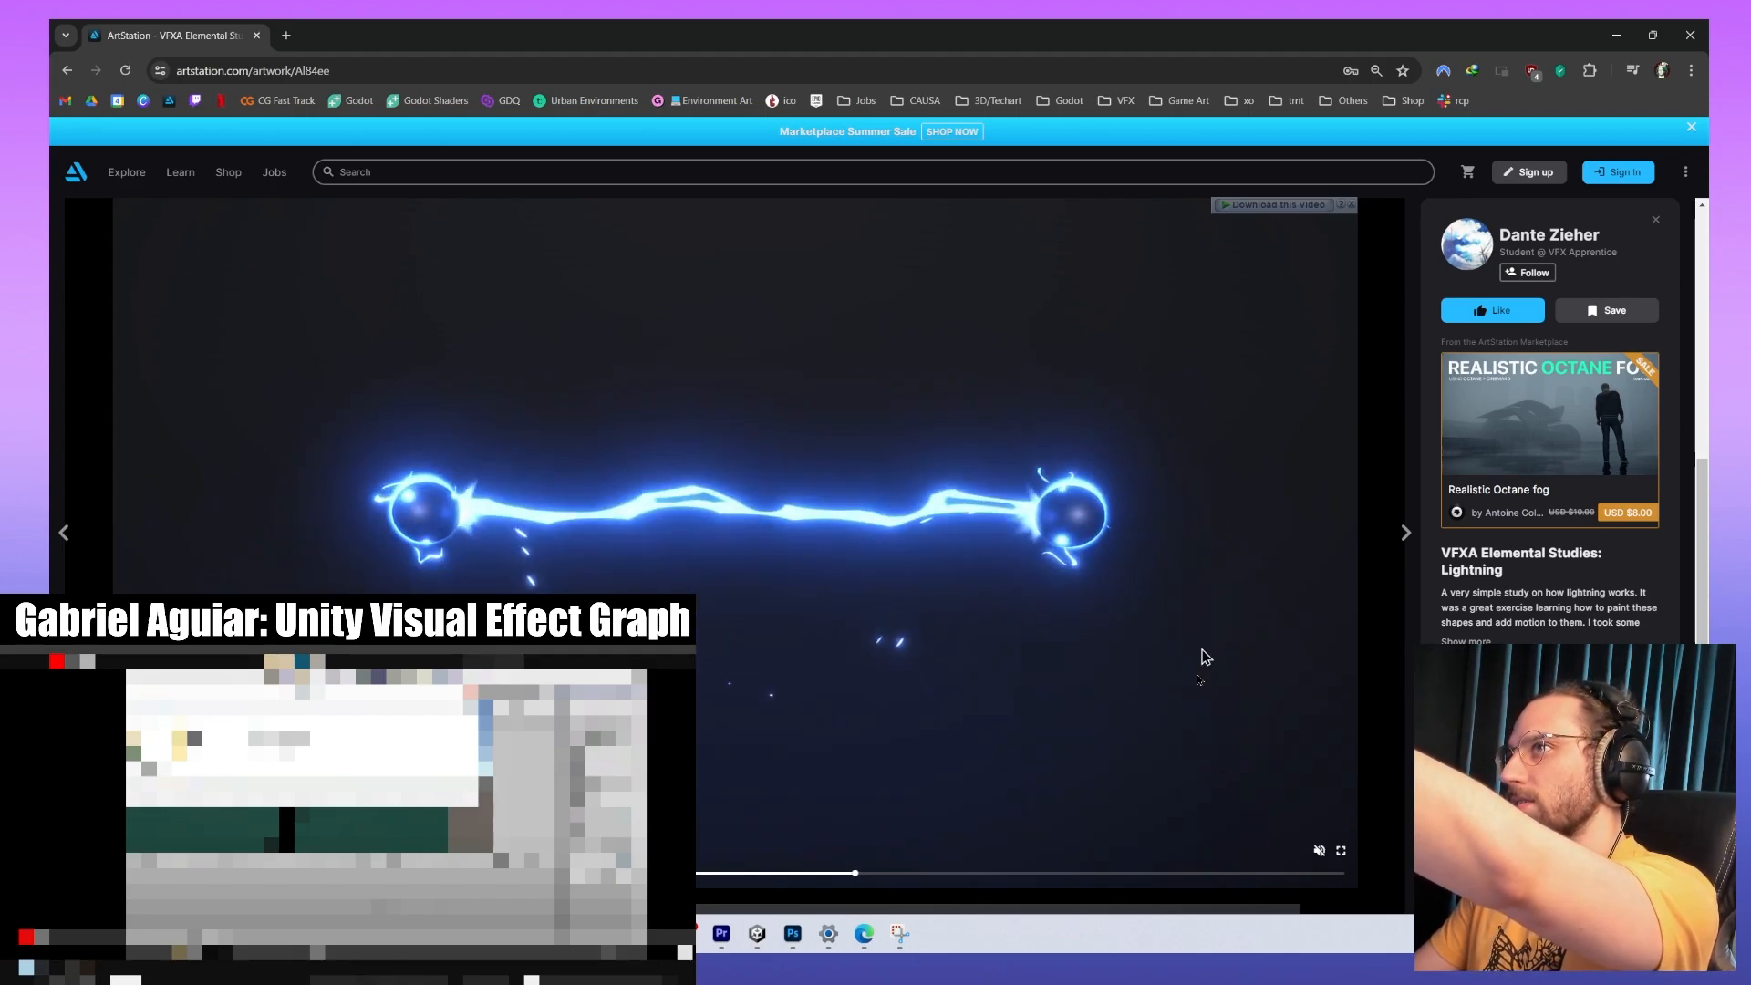
scroll(969, 599, "down", 6)
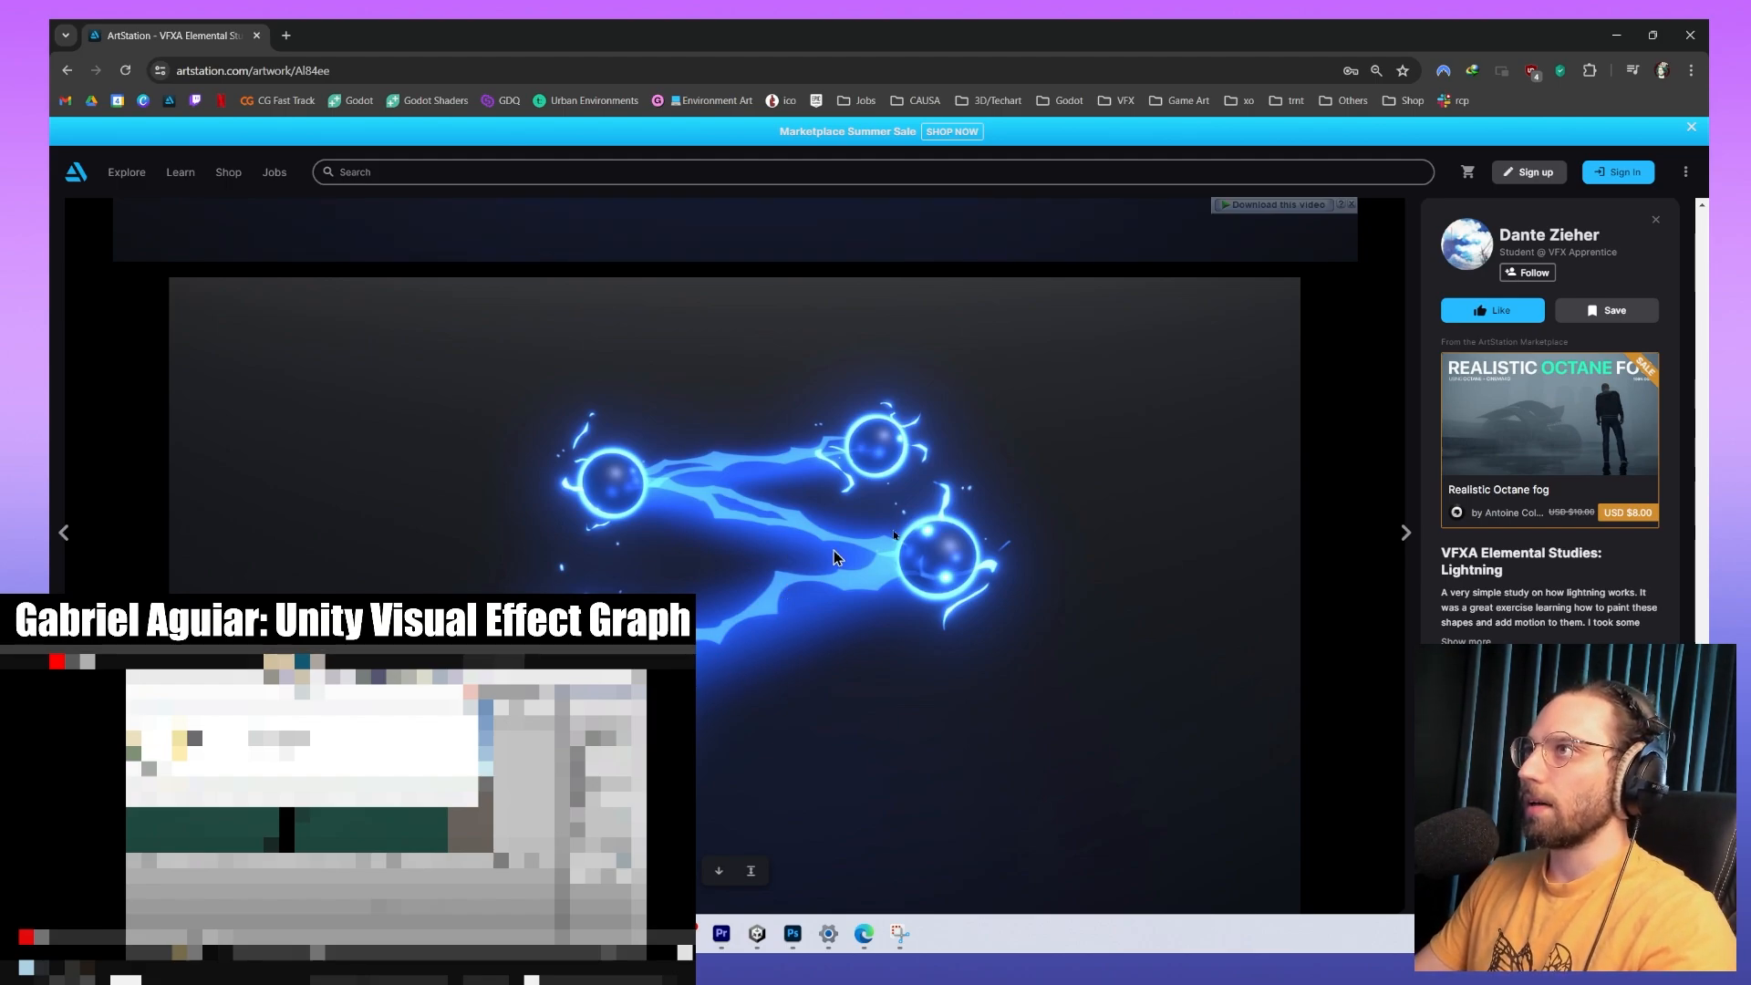
key("alt+Left")
Open the VFXA Elemental Studies: Sword Slash artwork, look through its slash videos, and return to the portfolio.
left_click(958, 657)
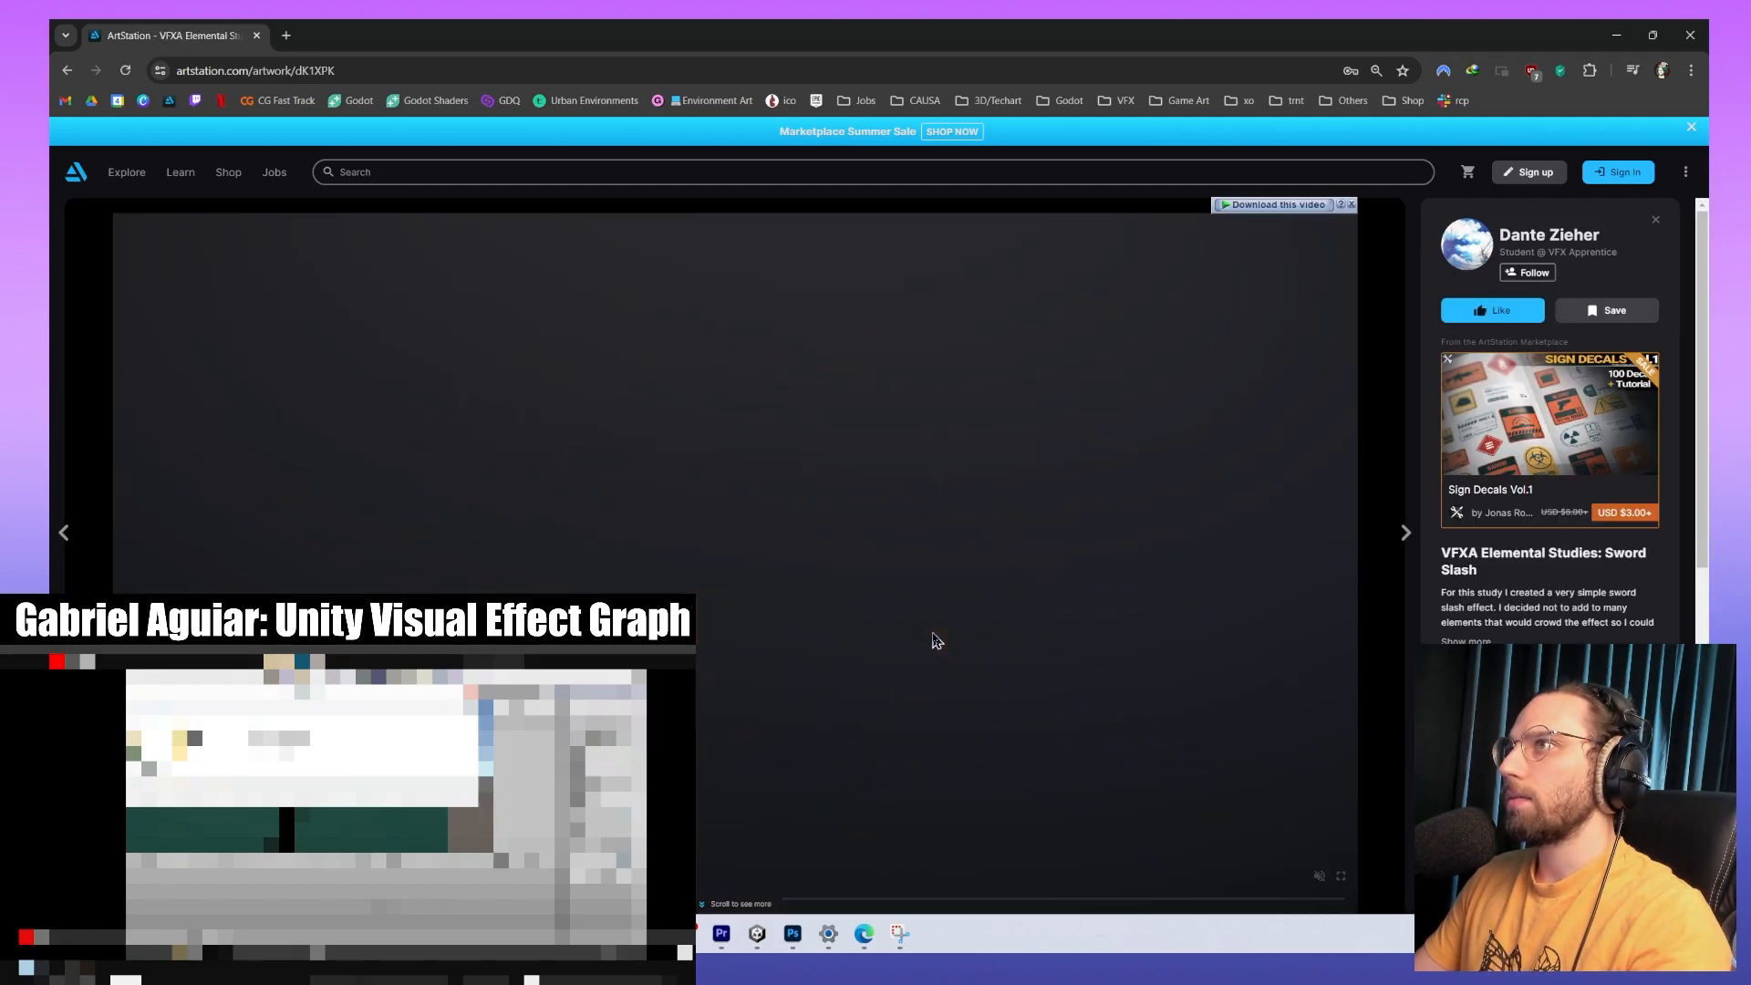
scroll(916, 620, "down", 3)
scroll(909, 608, "down", 3)
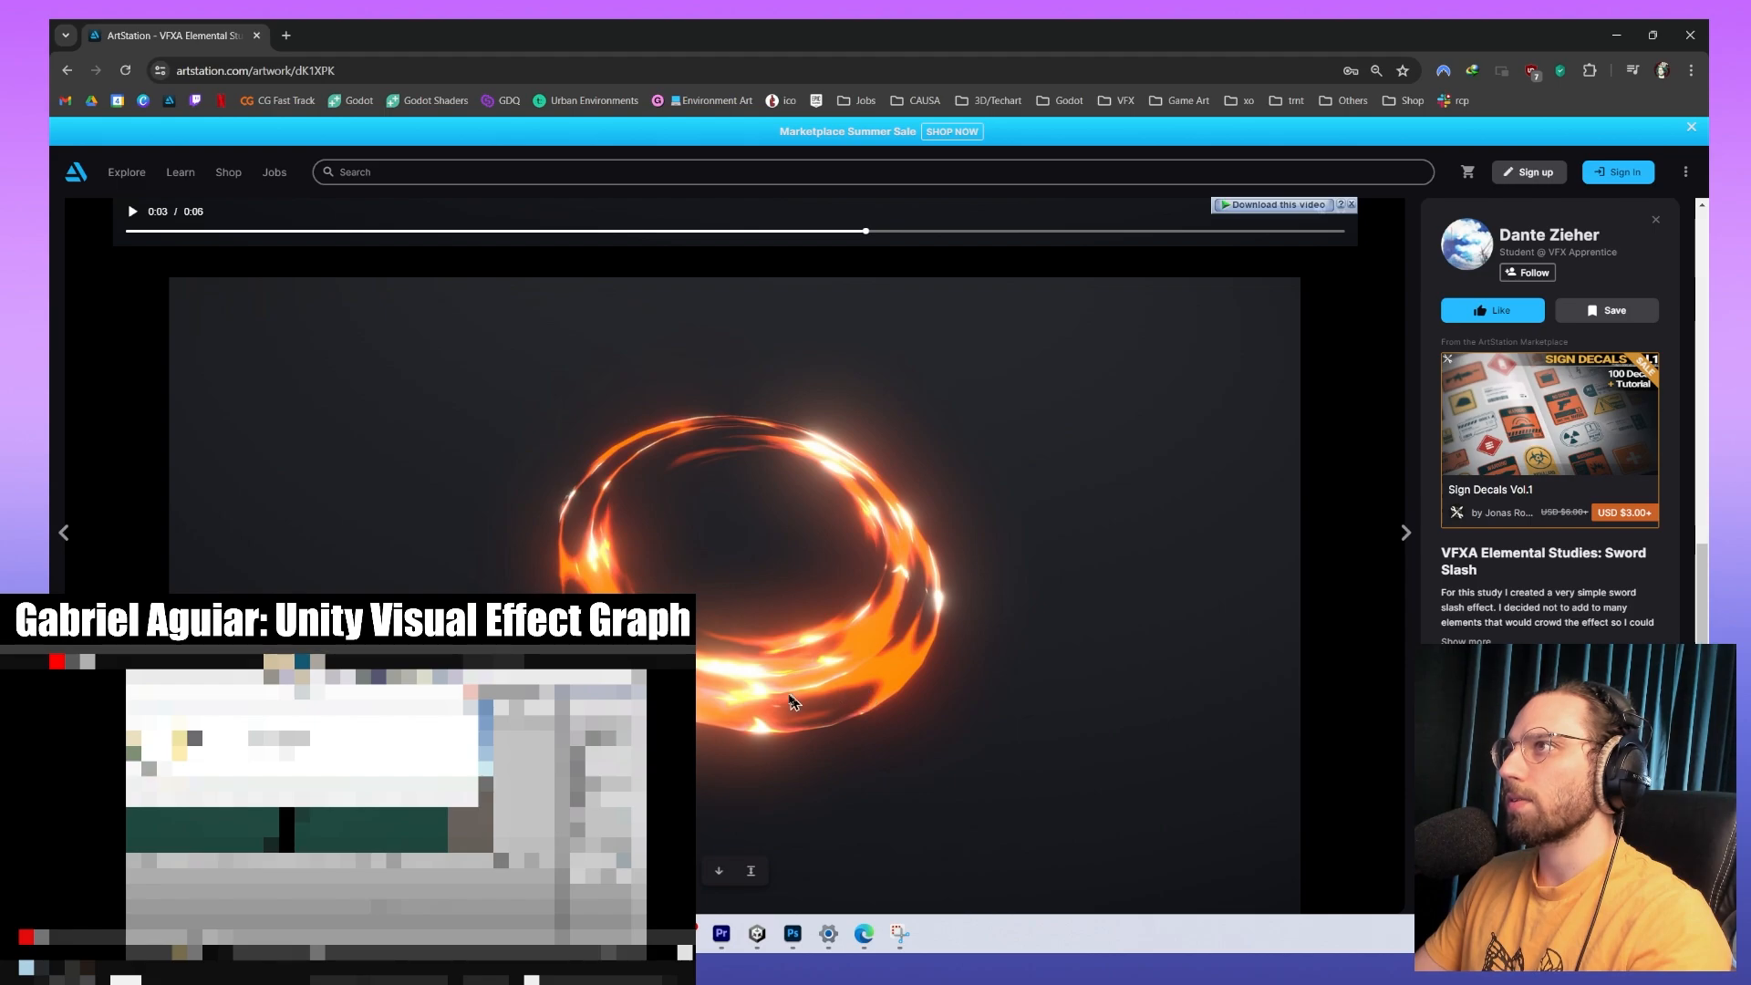
left_click(654, 578)
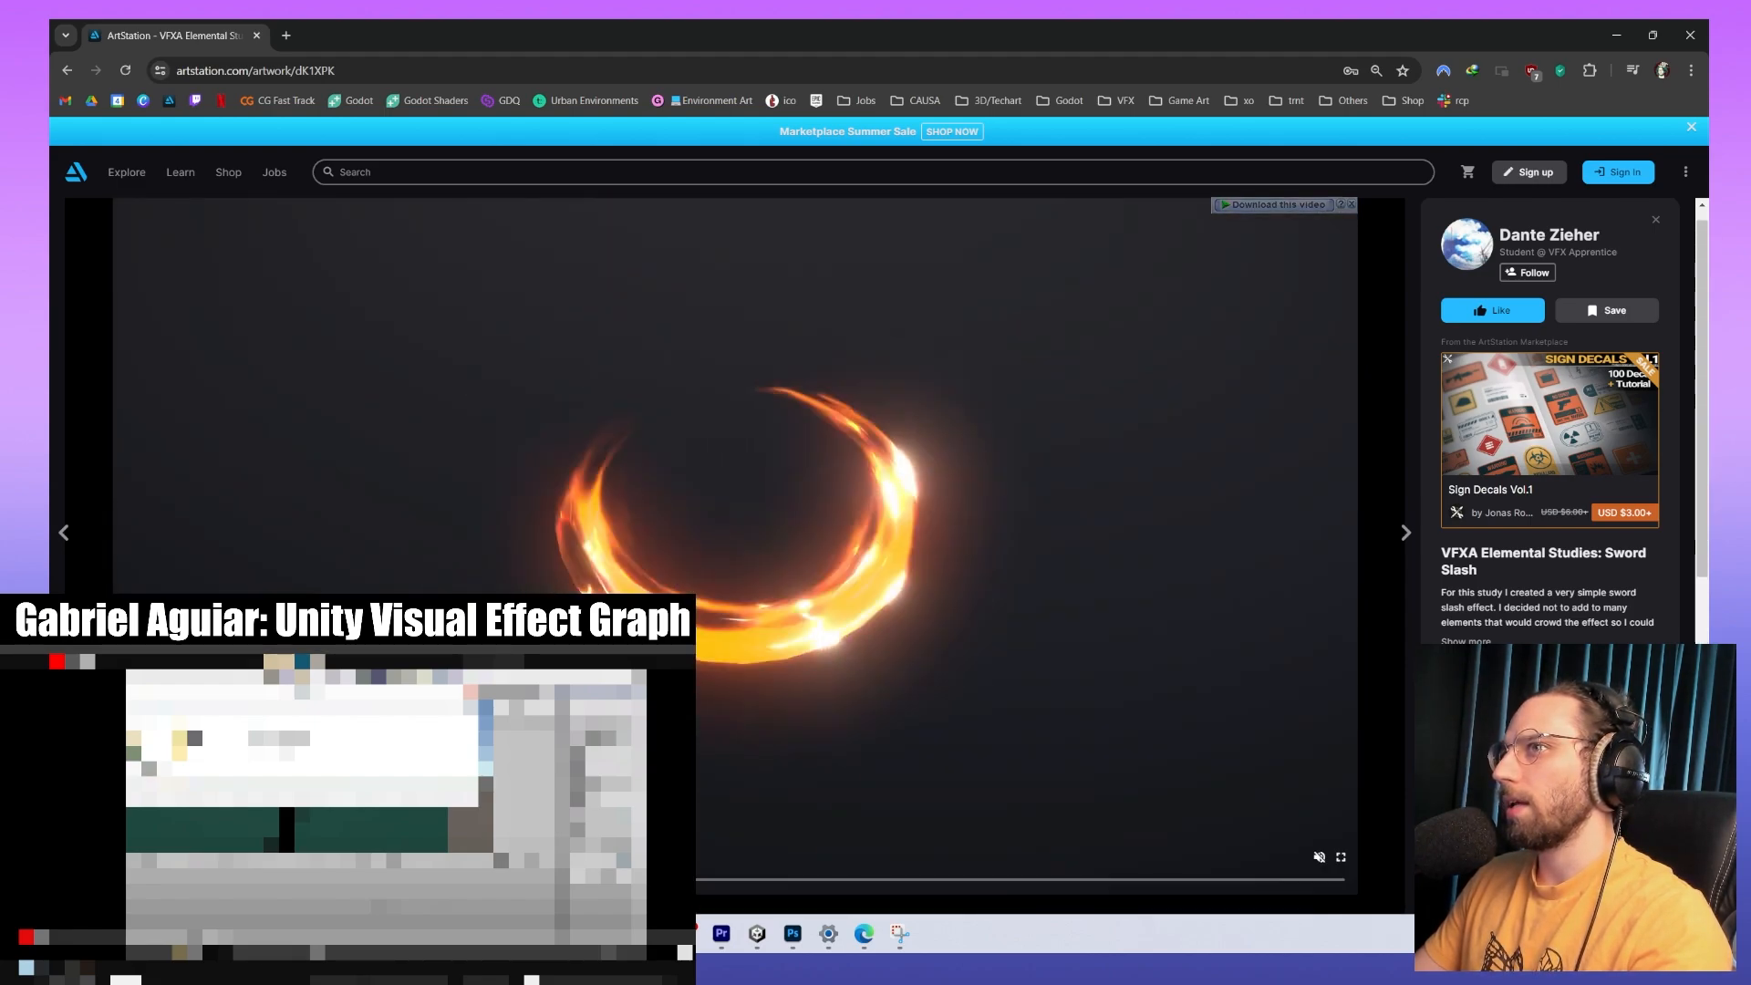
key("alt+Left")
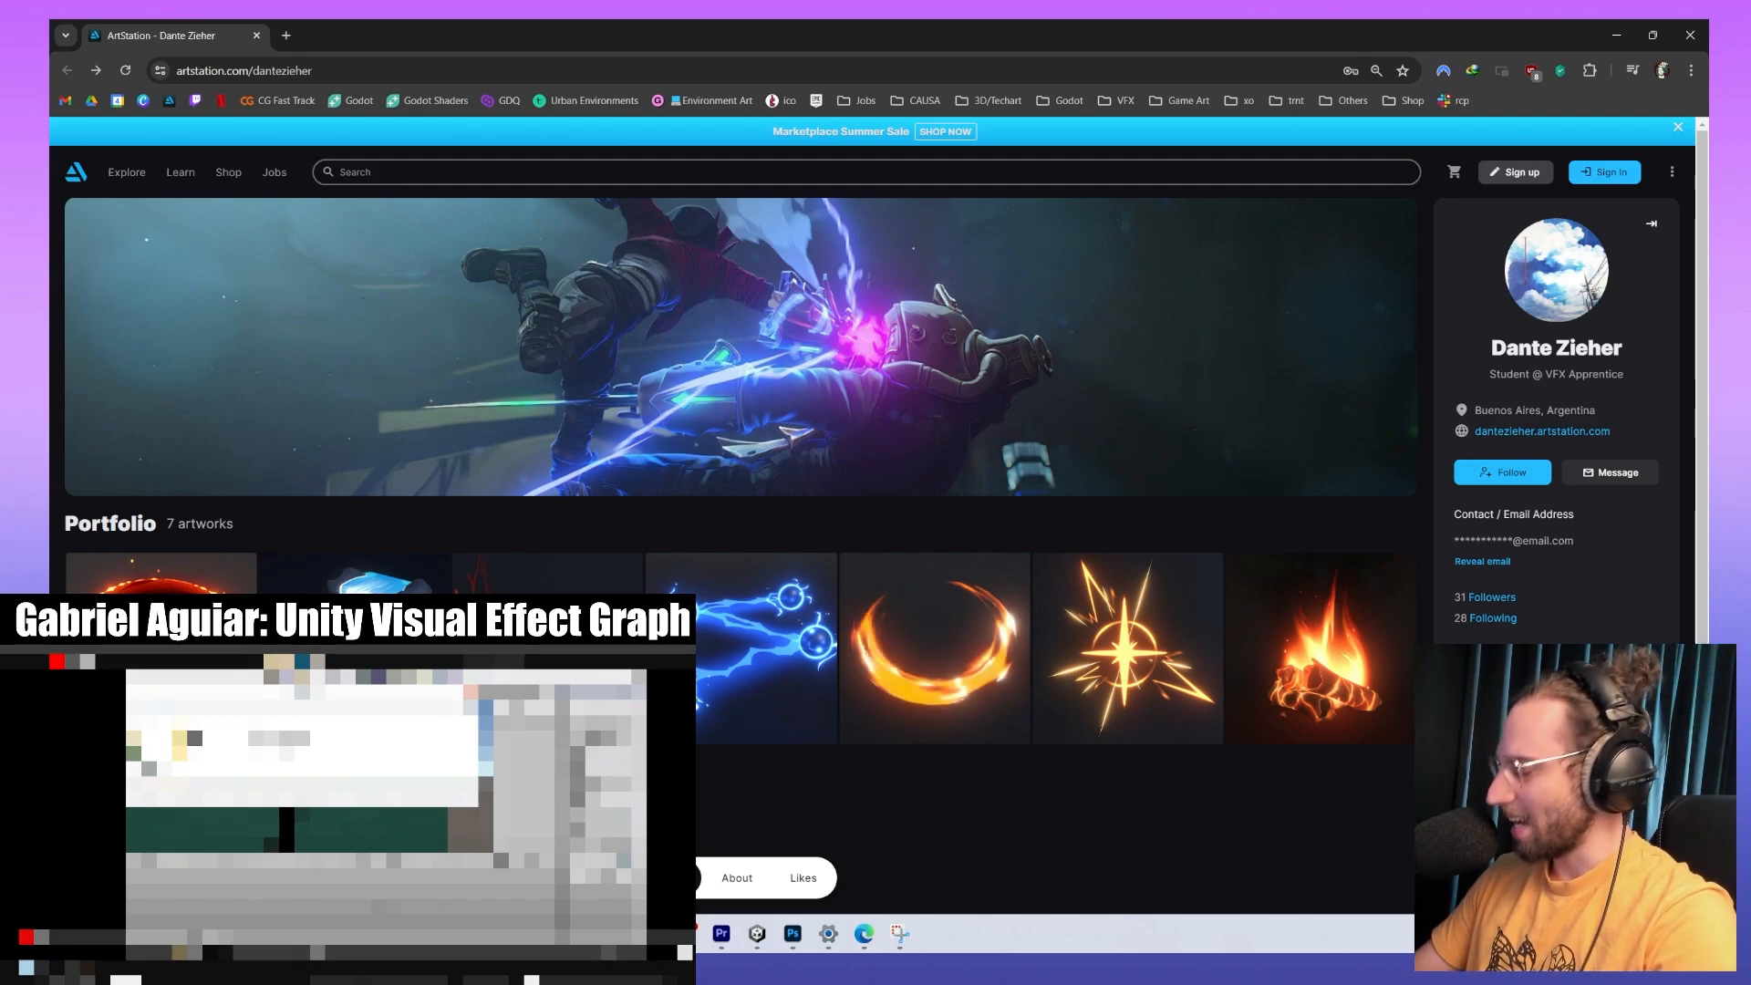
Revisit the Lightning study, and open the VFXA Elemental Studies: Fireball artwork to view its videos.
left_click(739, 619)
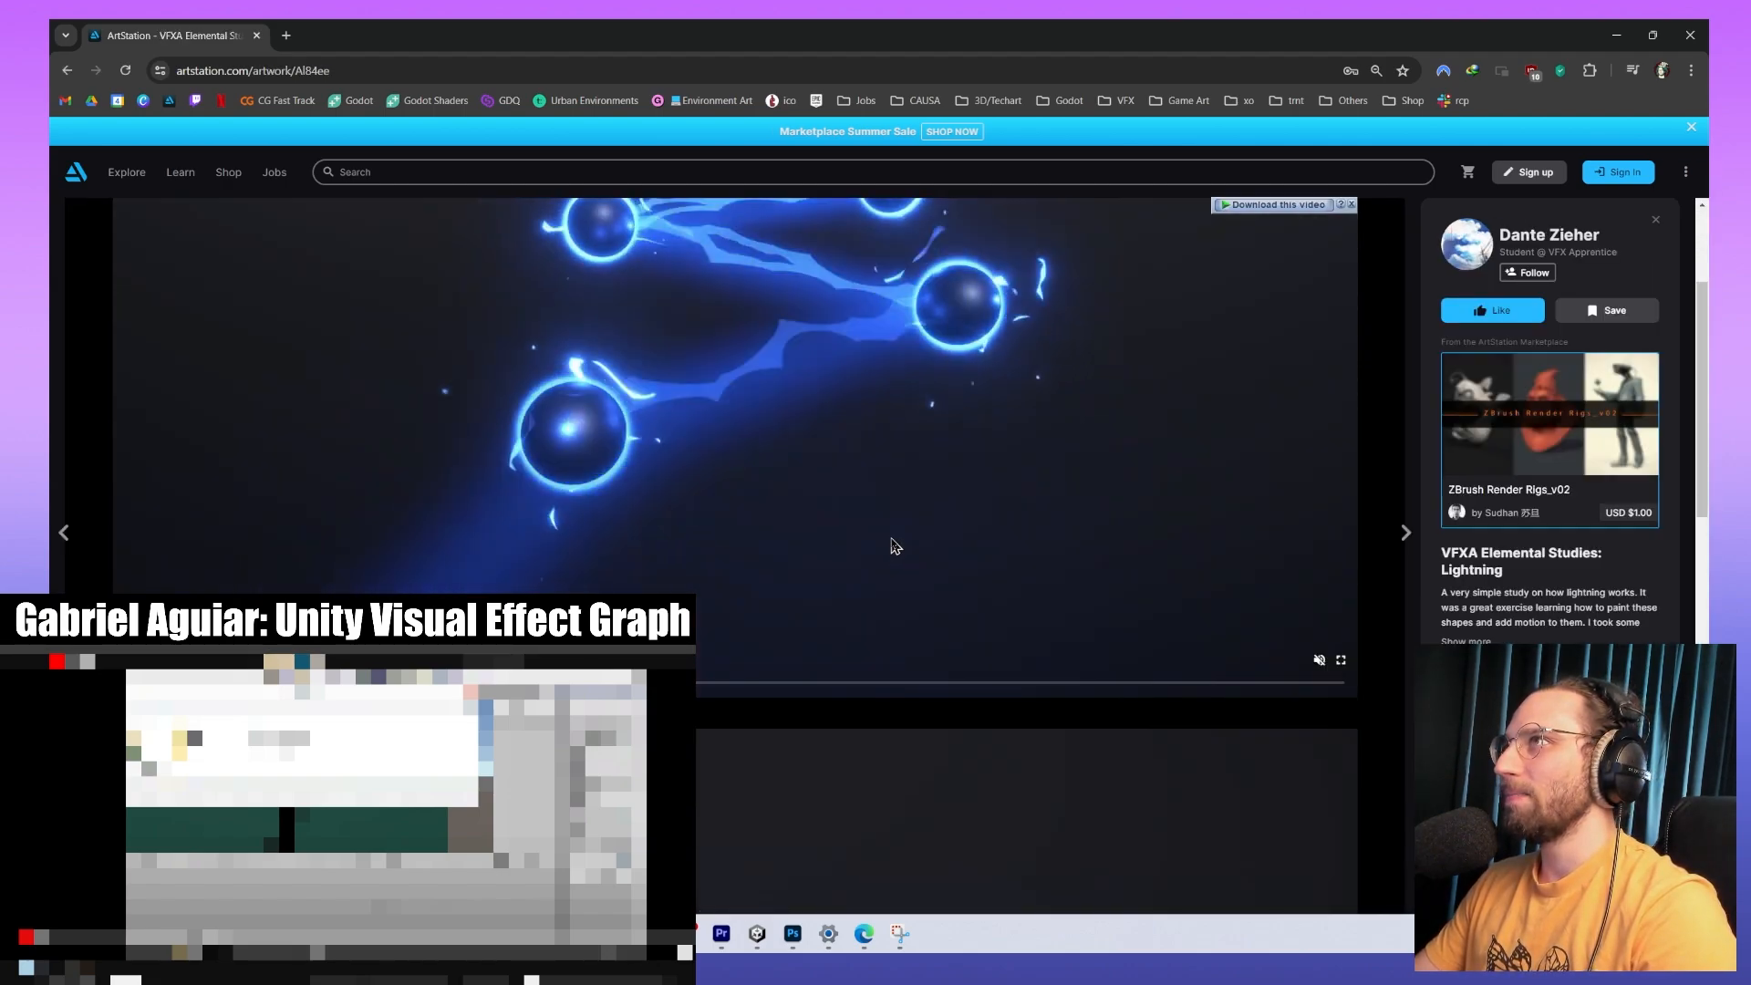
key("Escape")
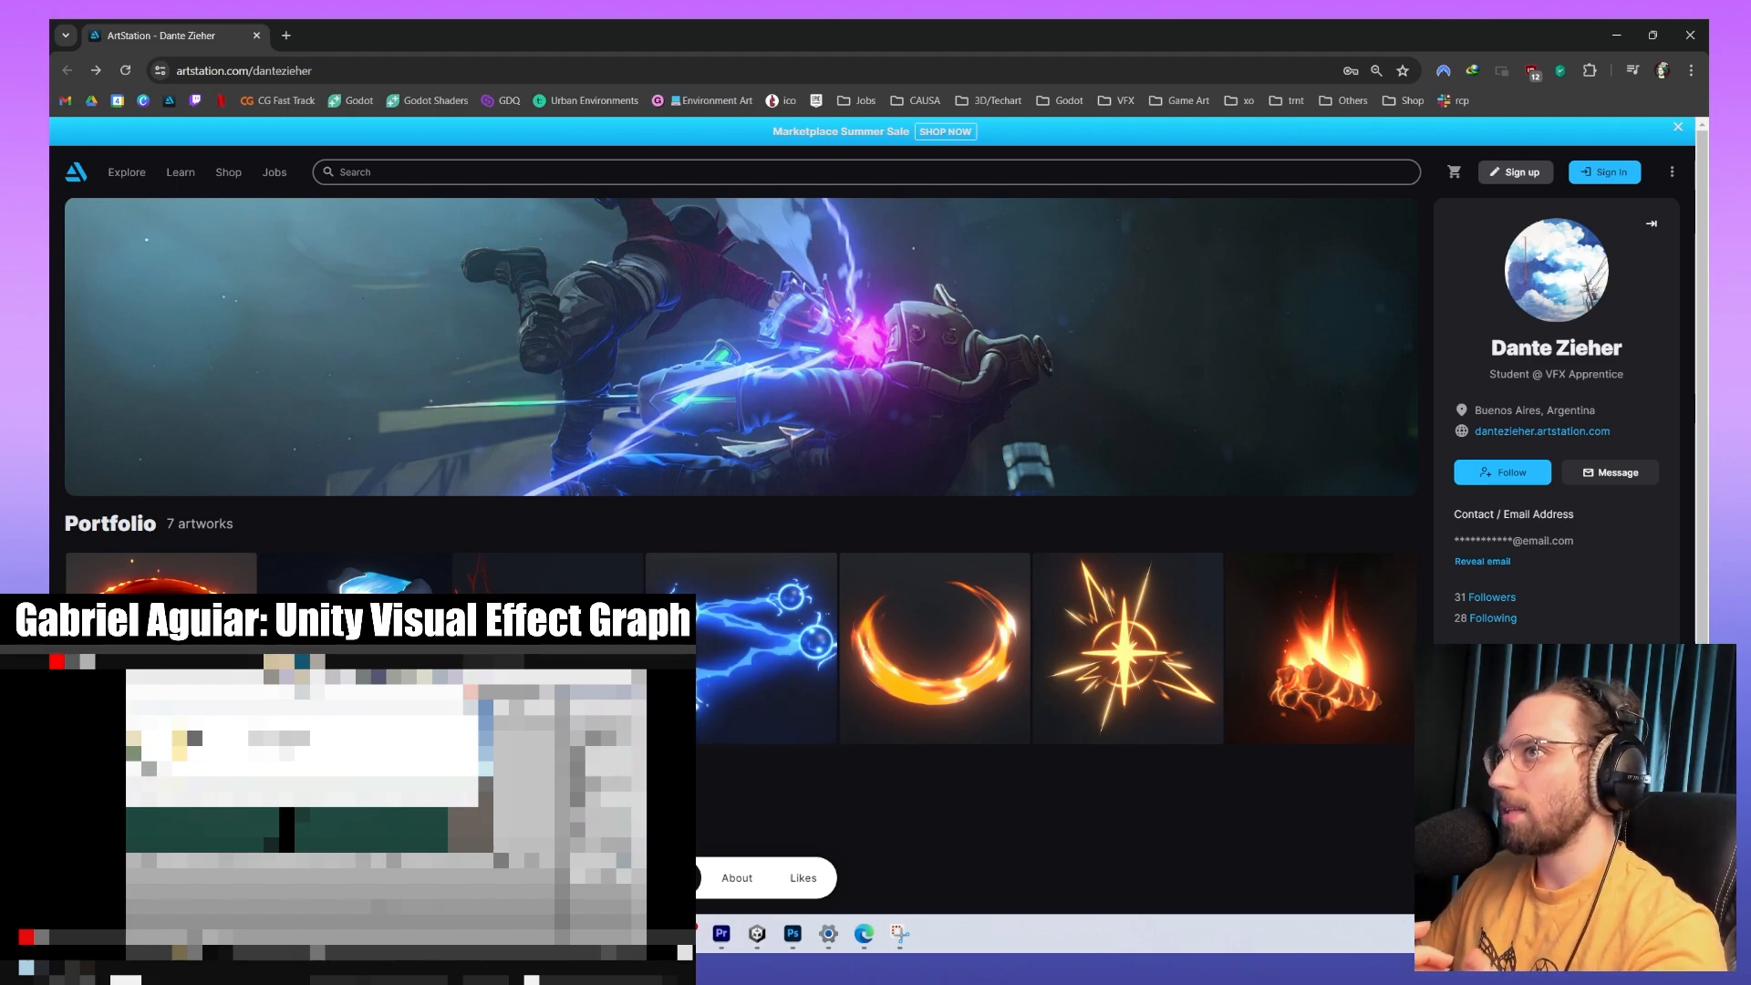
left_click(602, 588)
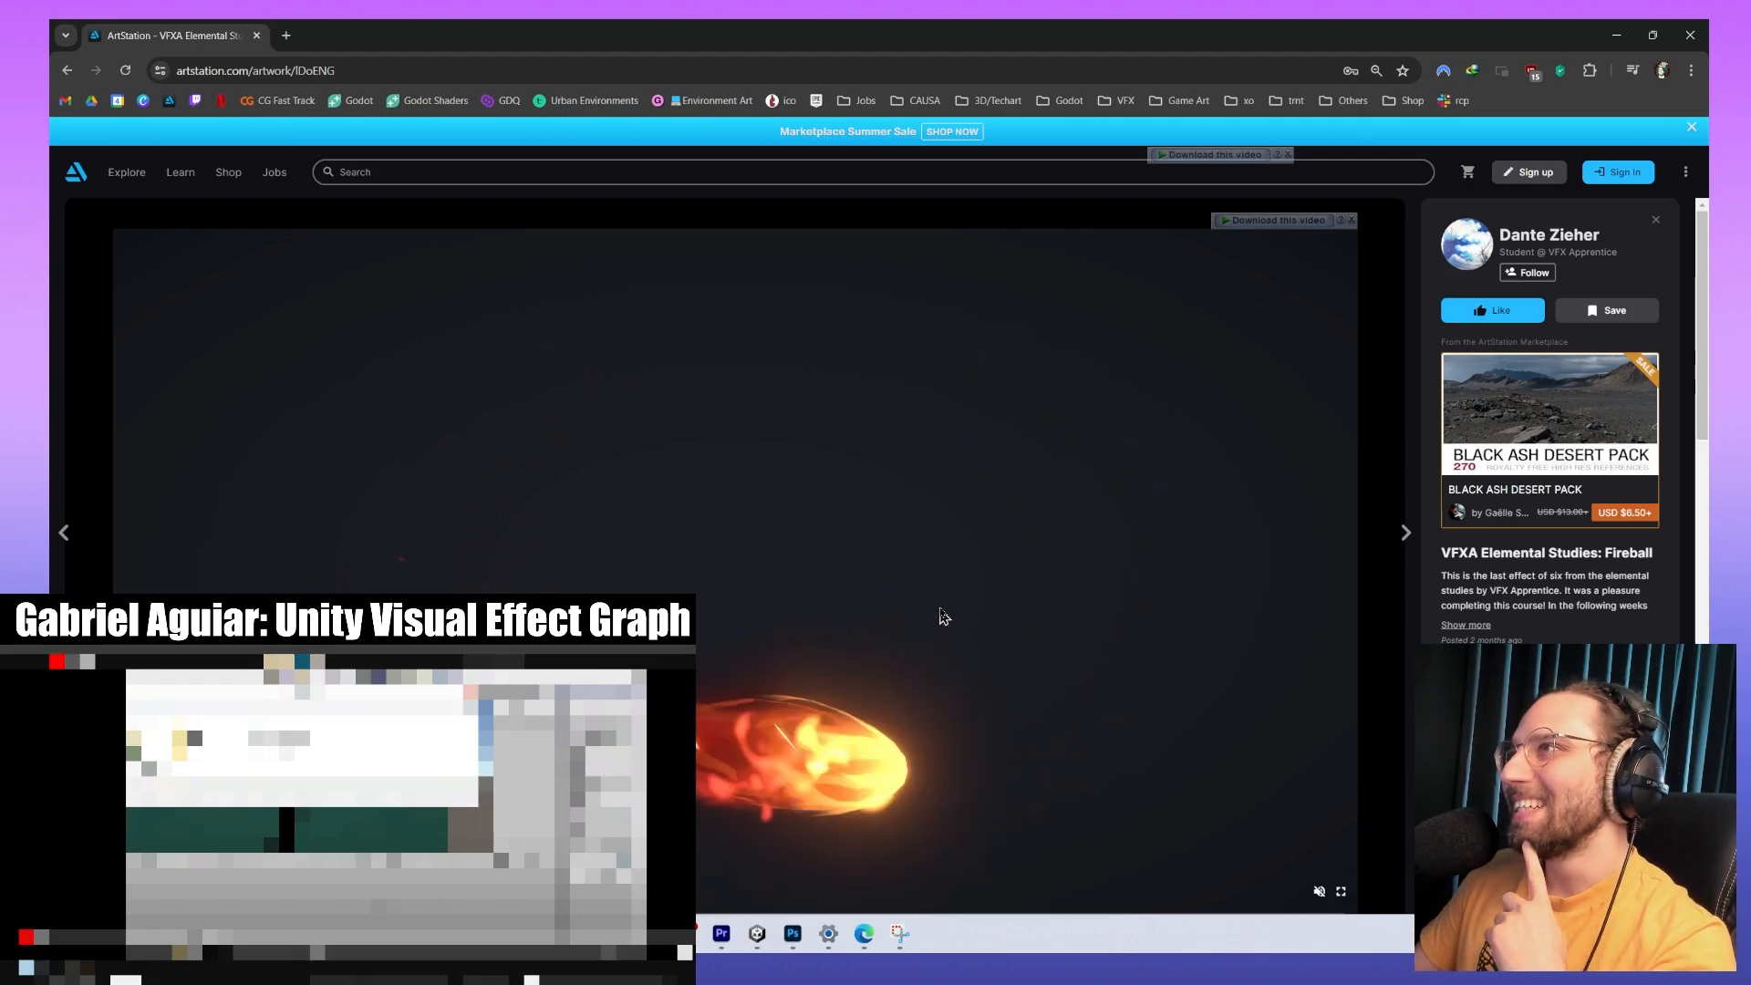
scroll(948, 608, "down", 3)
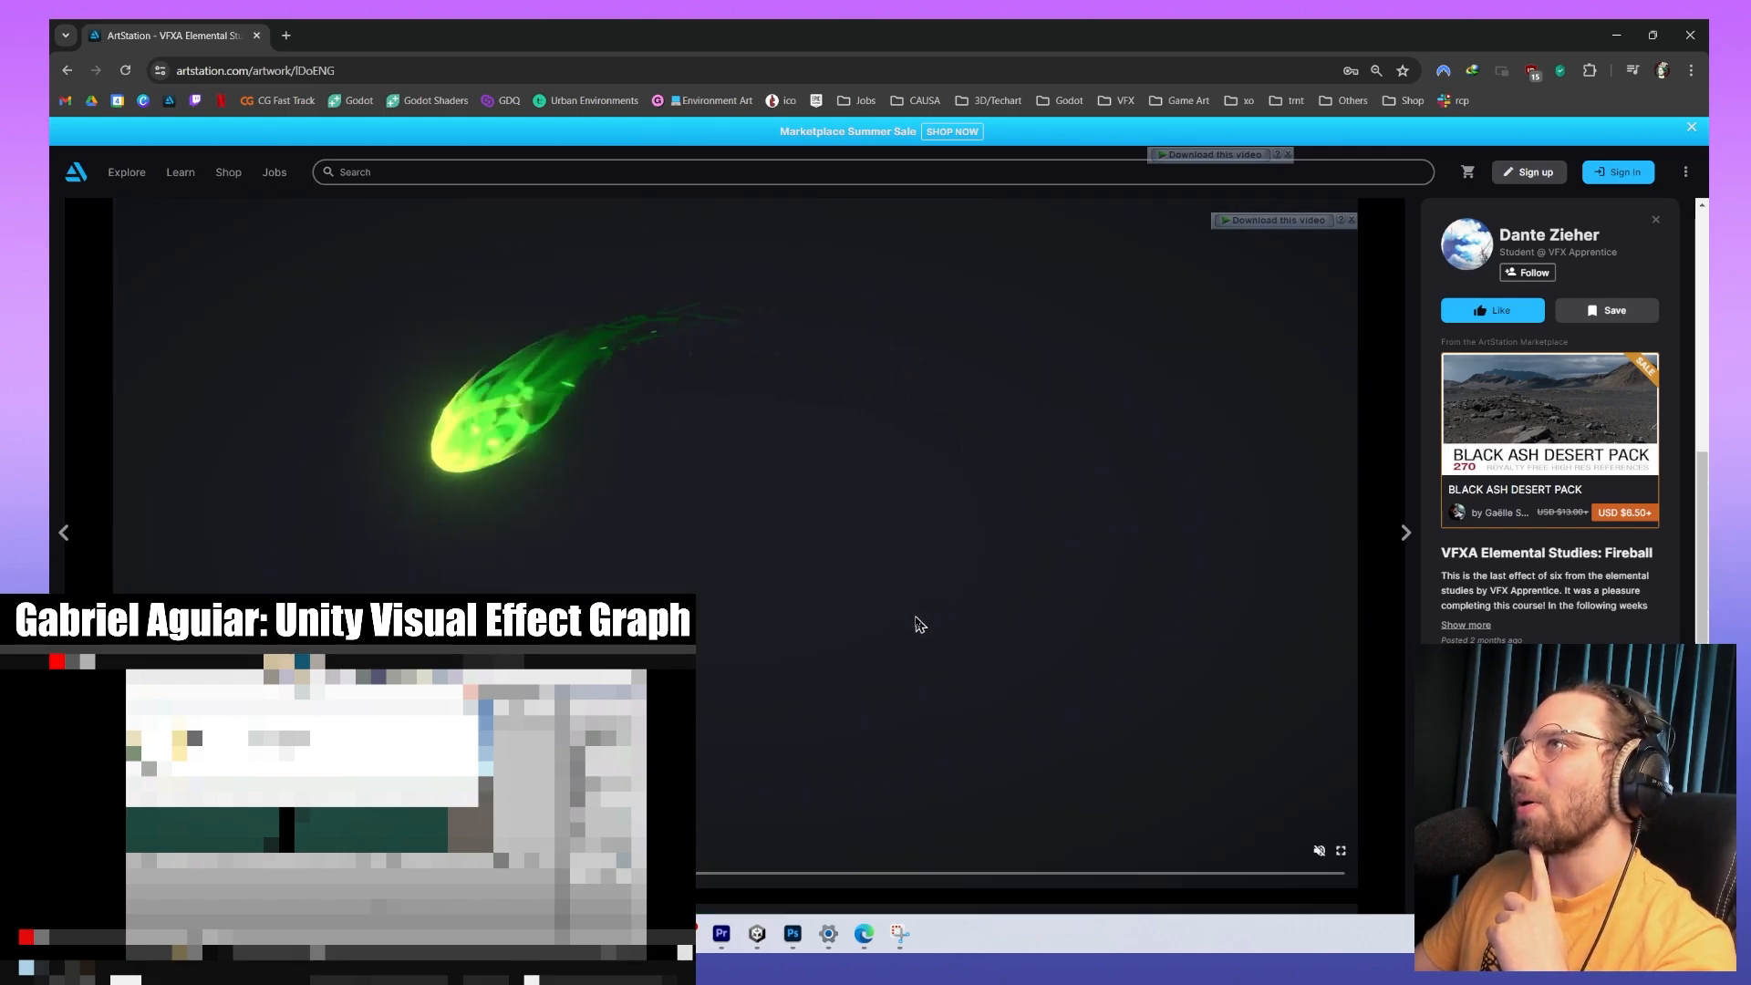
Look through the color variations of the fireball videos in the VFXA Elemental Studies: Fireball artwork, including full screen.
double_click(916, 624)
double_click(913, 622)
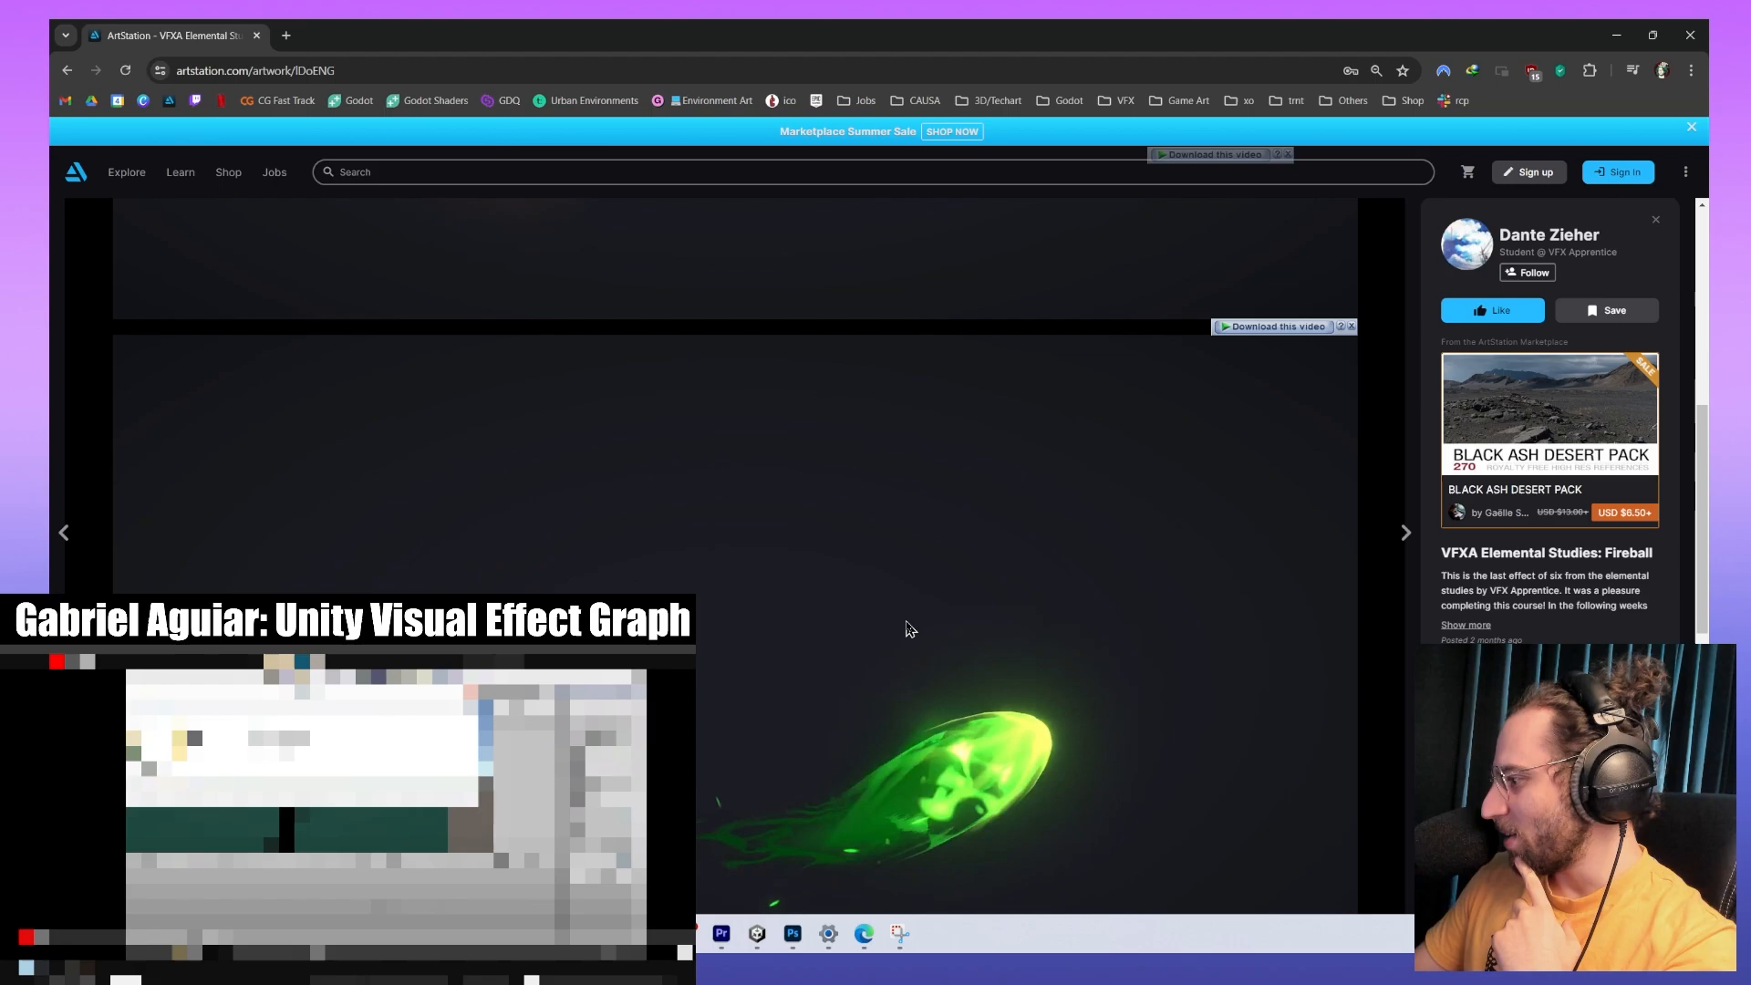
scroll(908, 634, "up", 3)
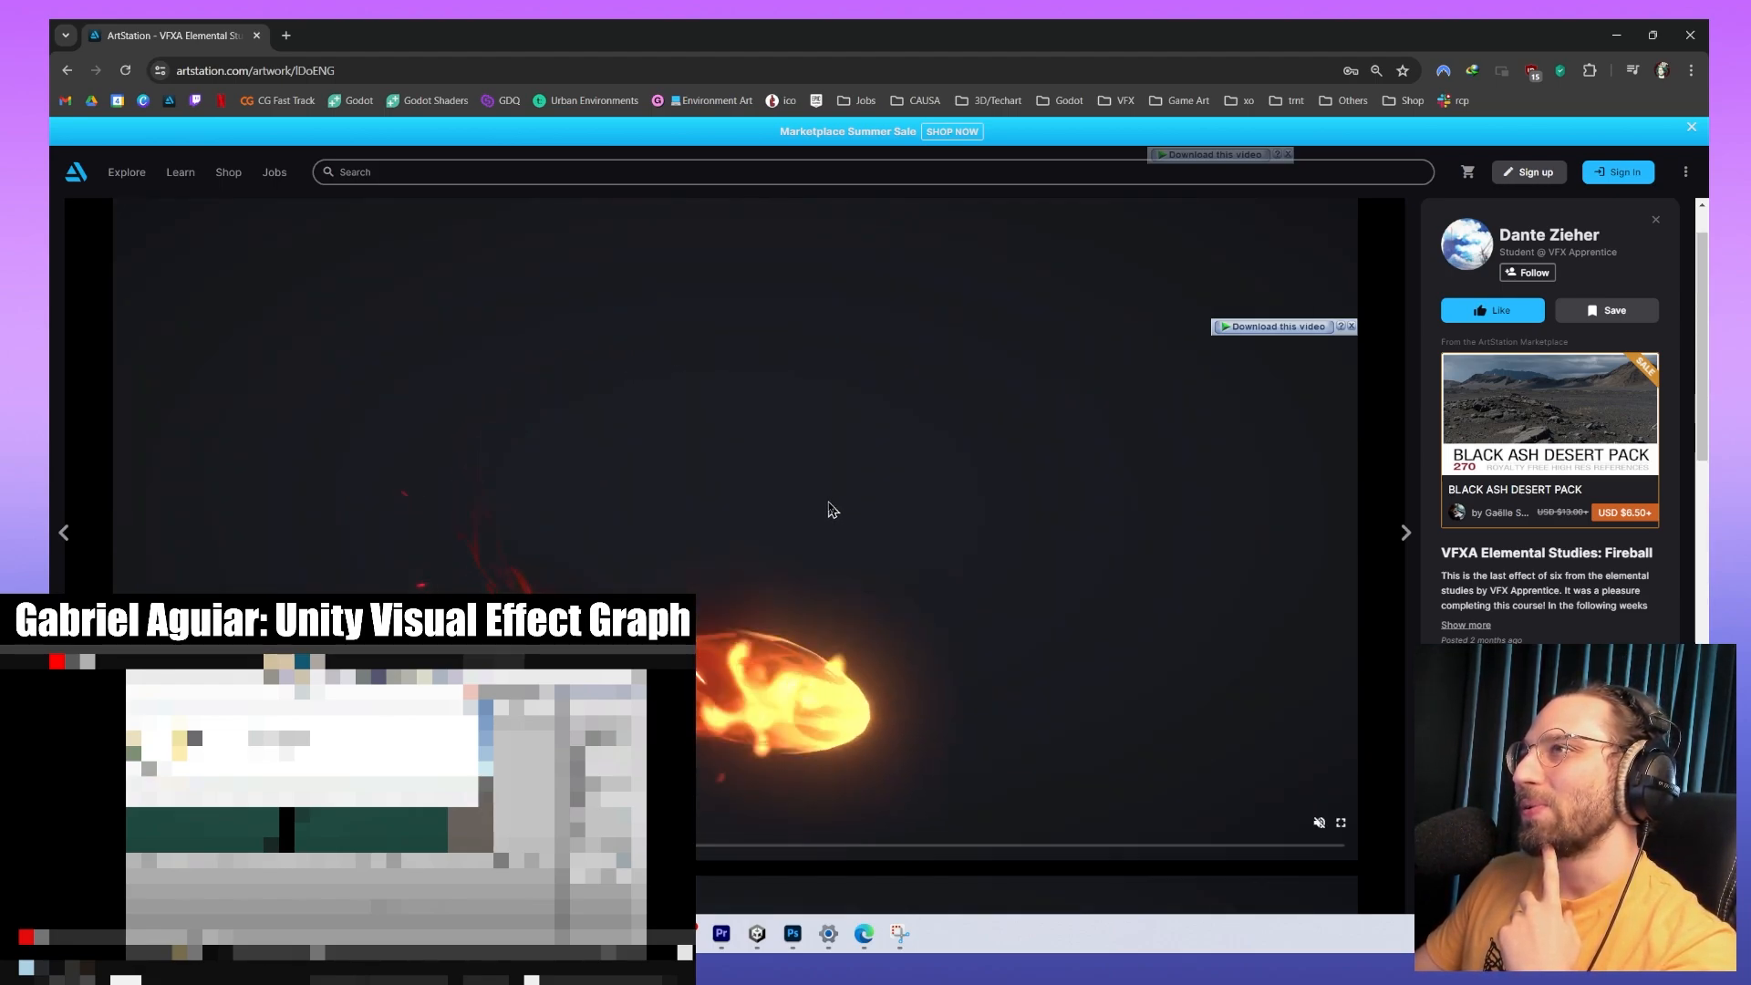
scroll(832, 509, "down", 1)
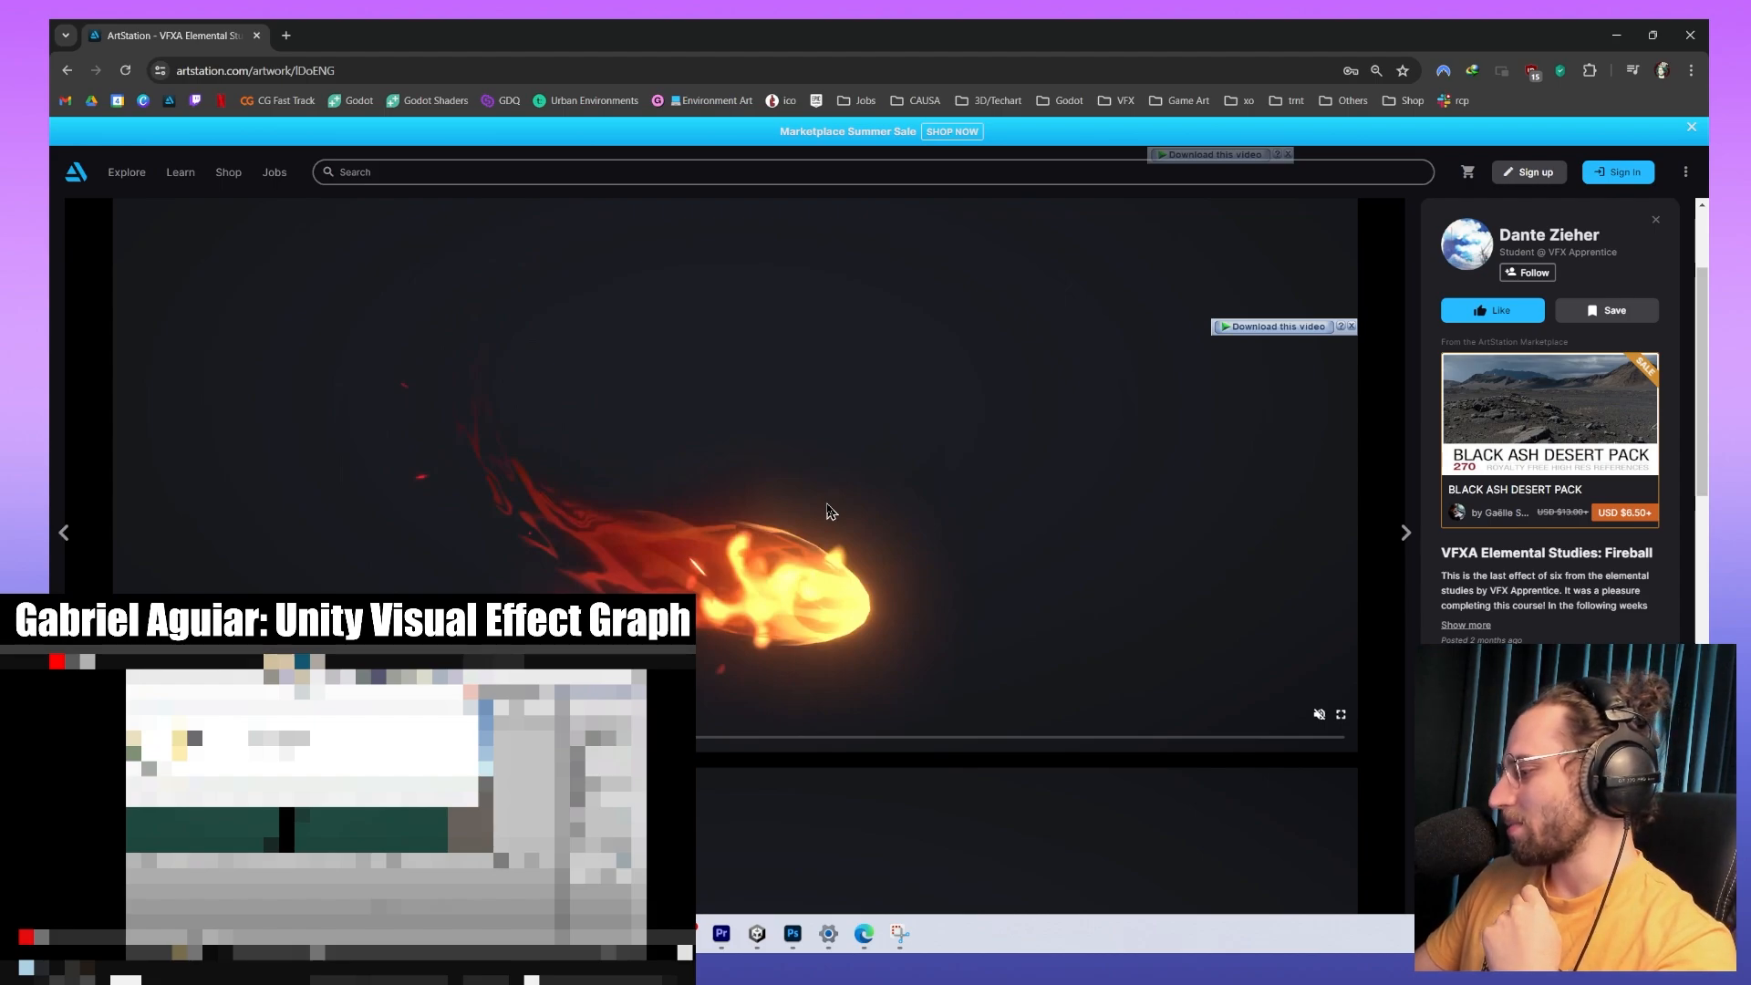
scroll(830, 516, "down", 9)
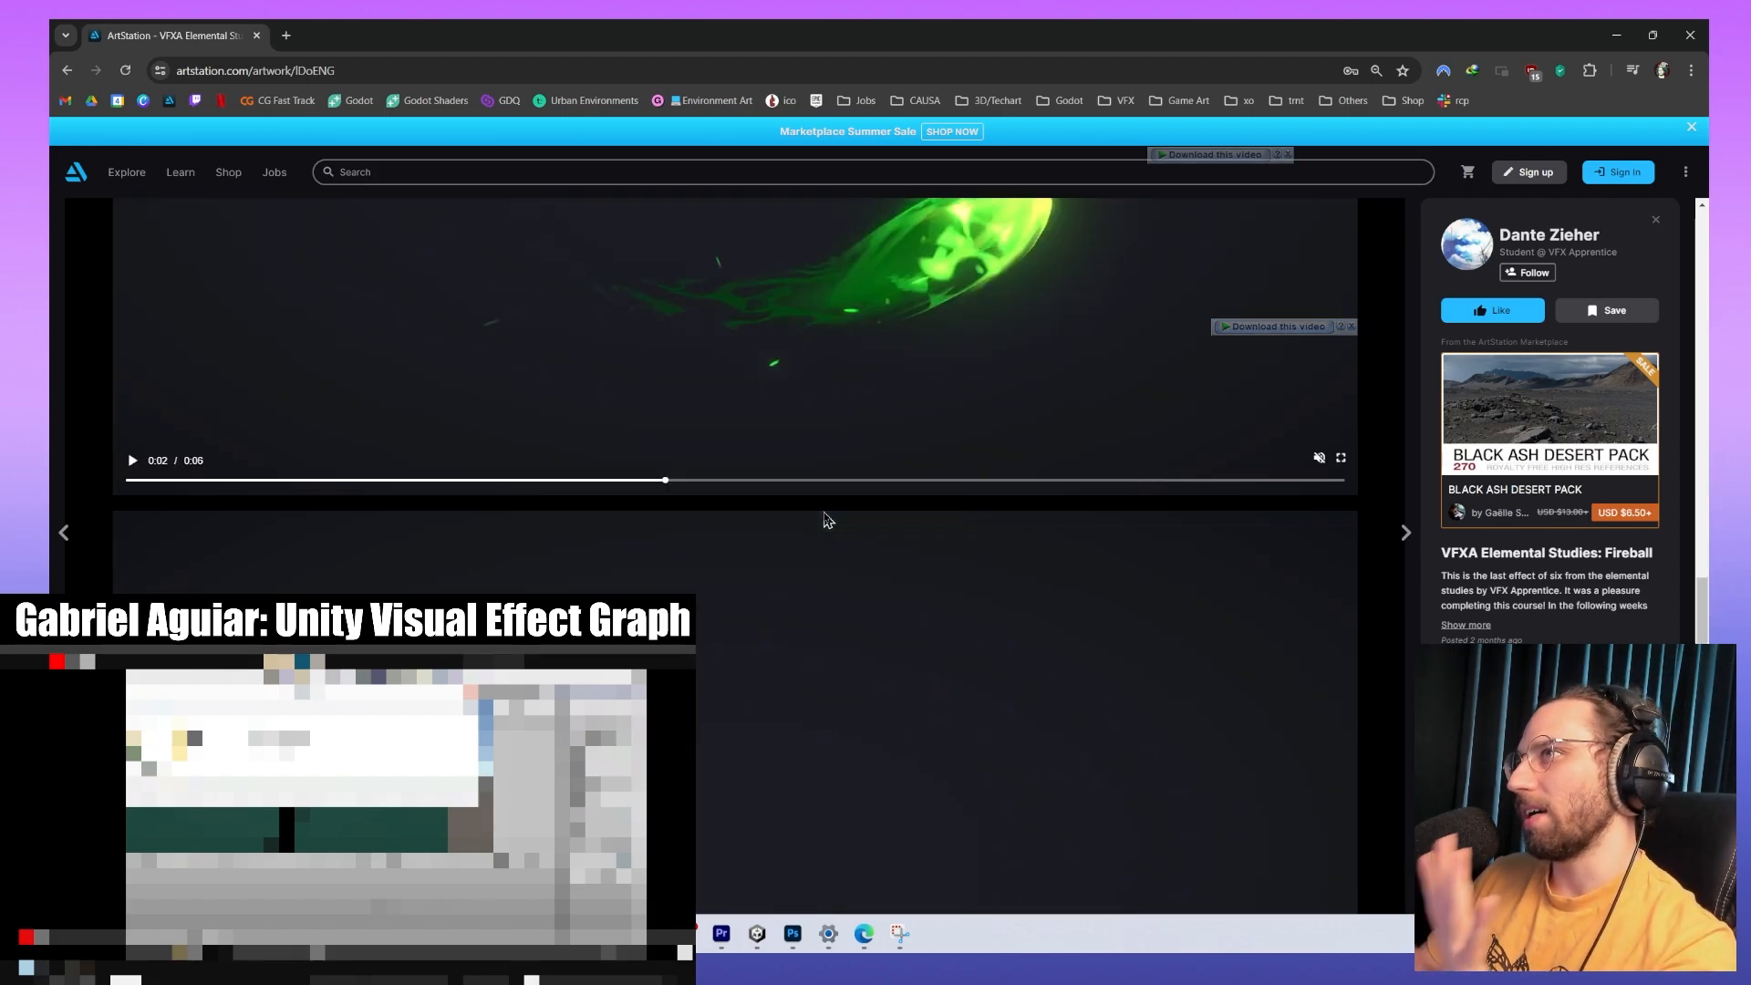
scroll(828, 521, "down", 3)
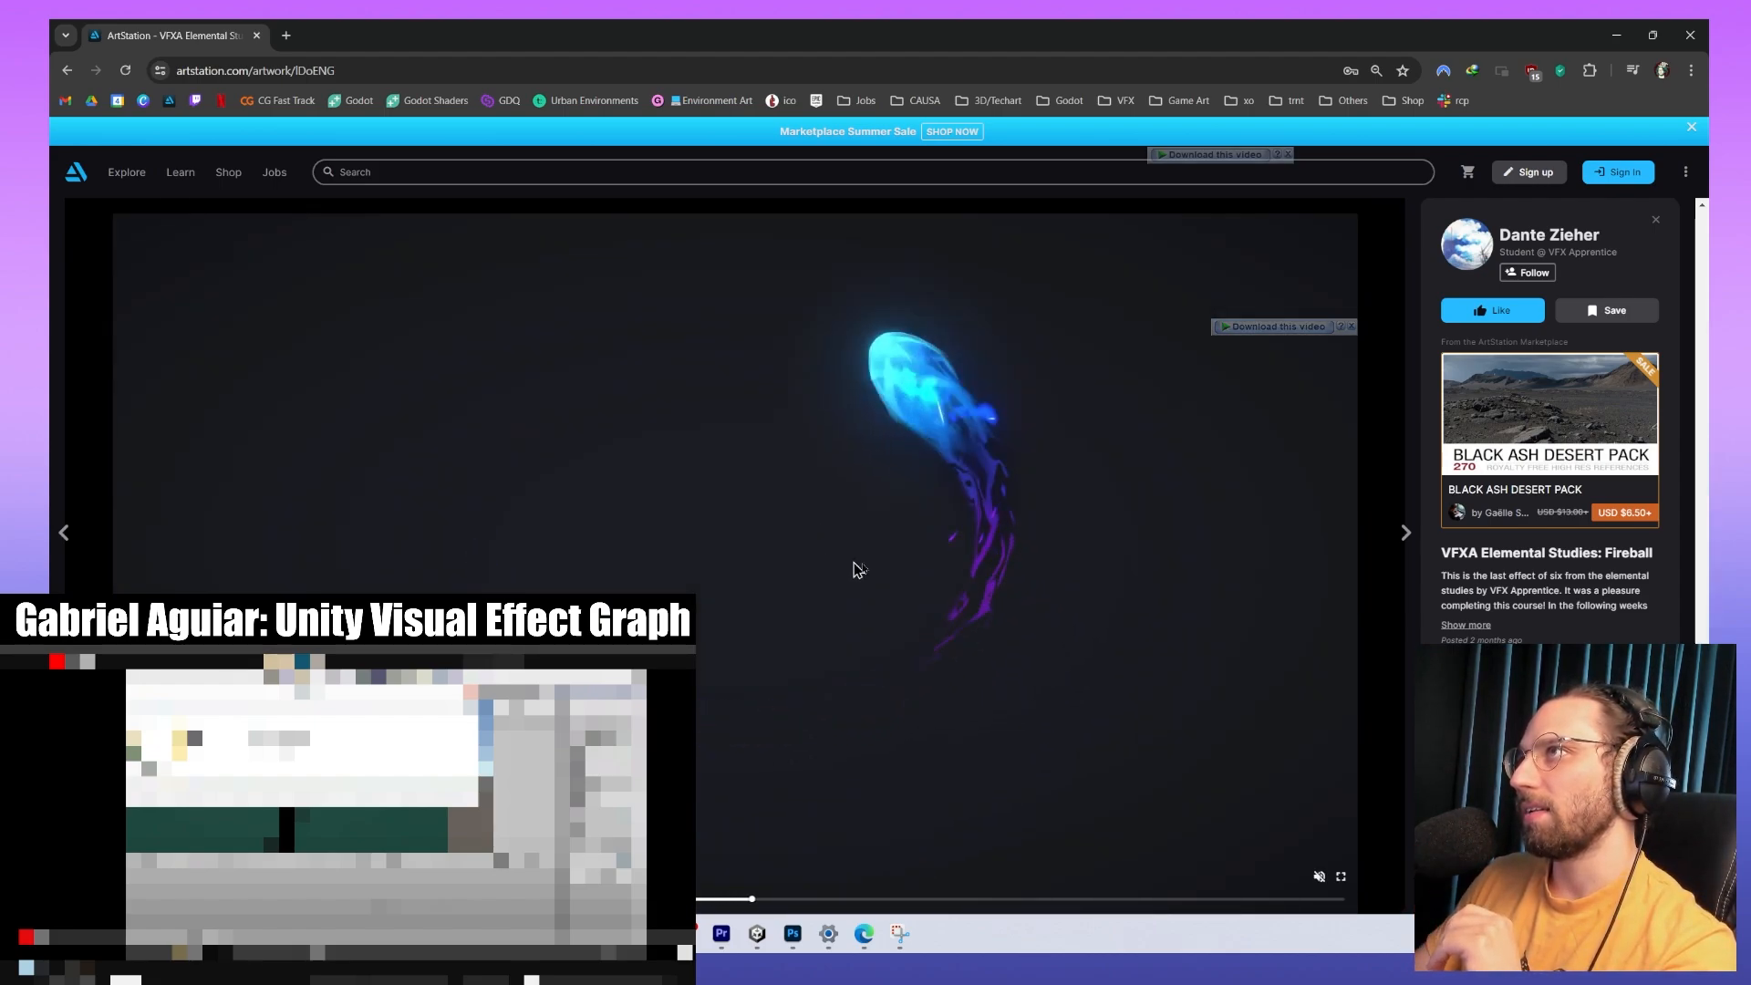
Watch the green fireball video full screen, and leave the ArtStation browser to switch back to the Unity editor.
scroll(855, 569, "up", 5)
double_click(950, 524)
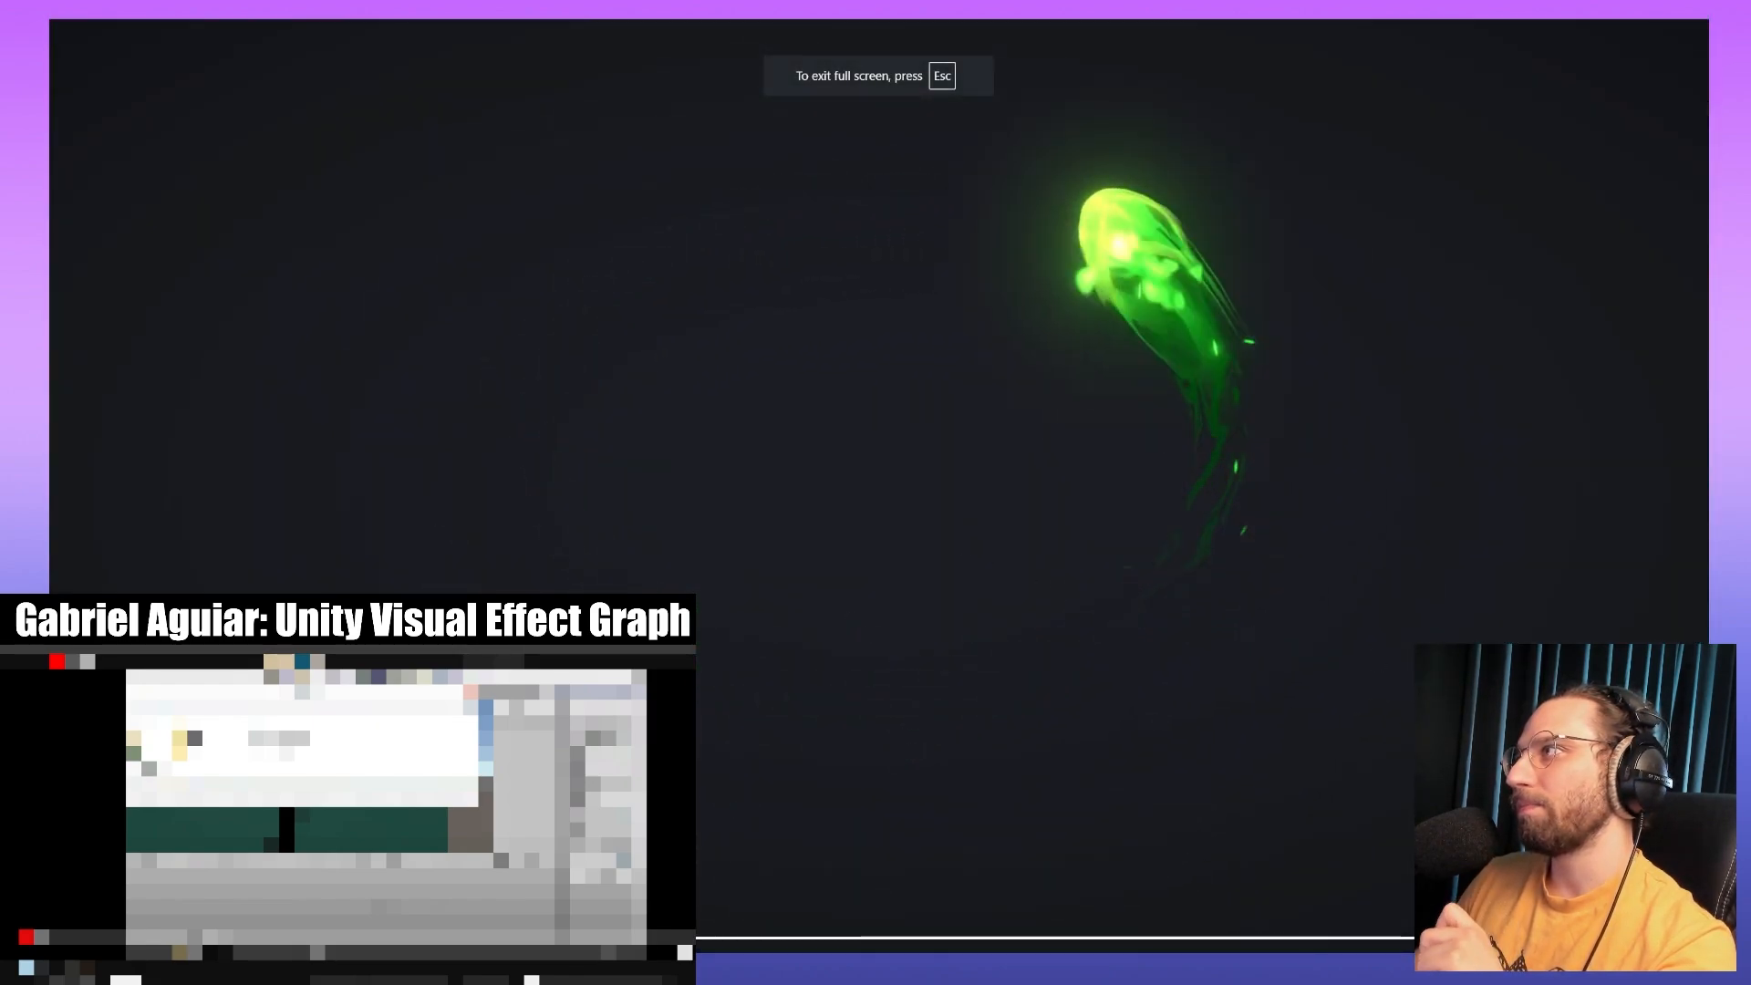
key("Escape")
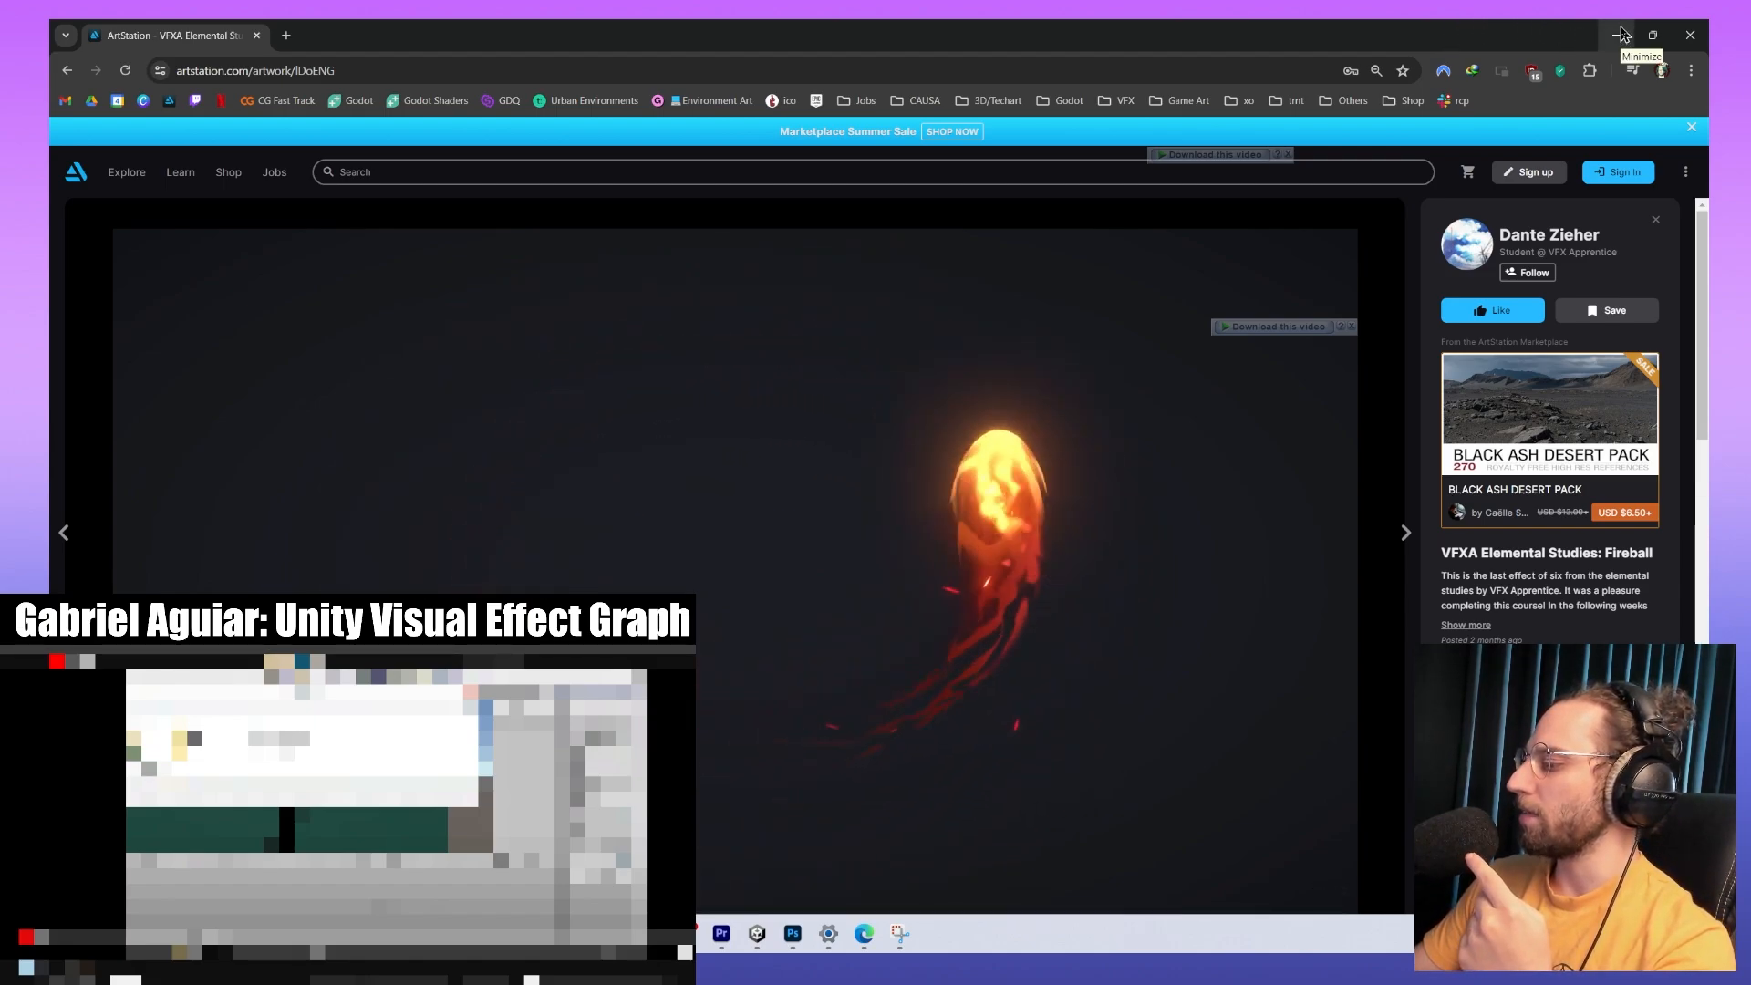
key("alt+Left")
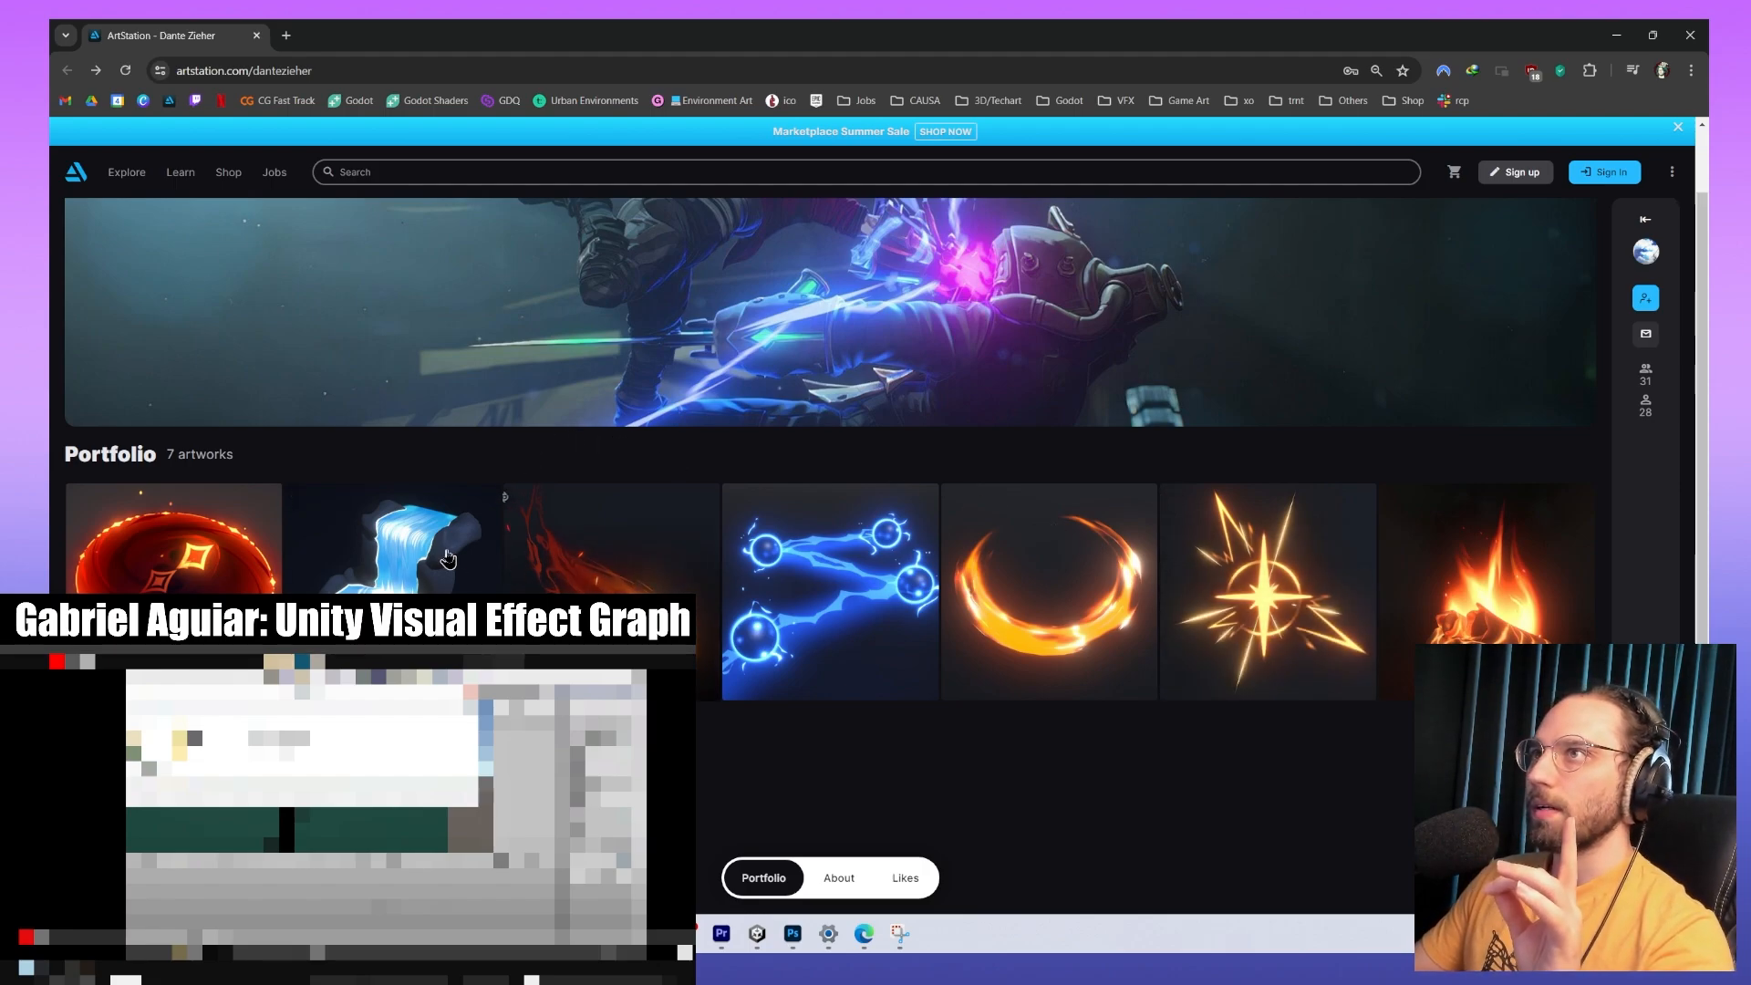
left_click(1616, 35)
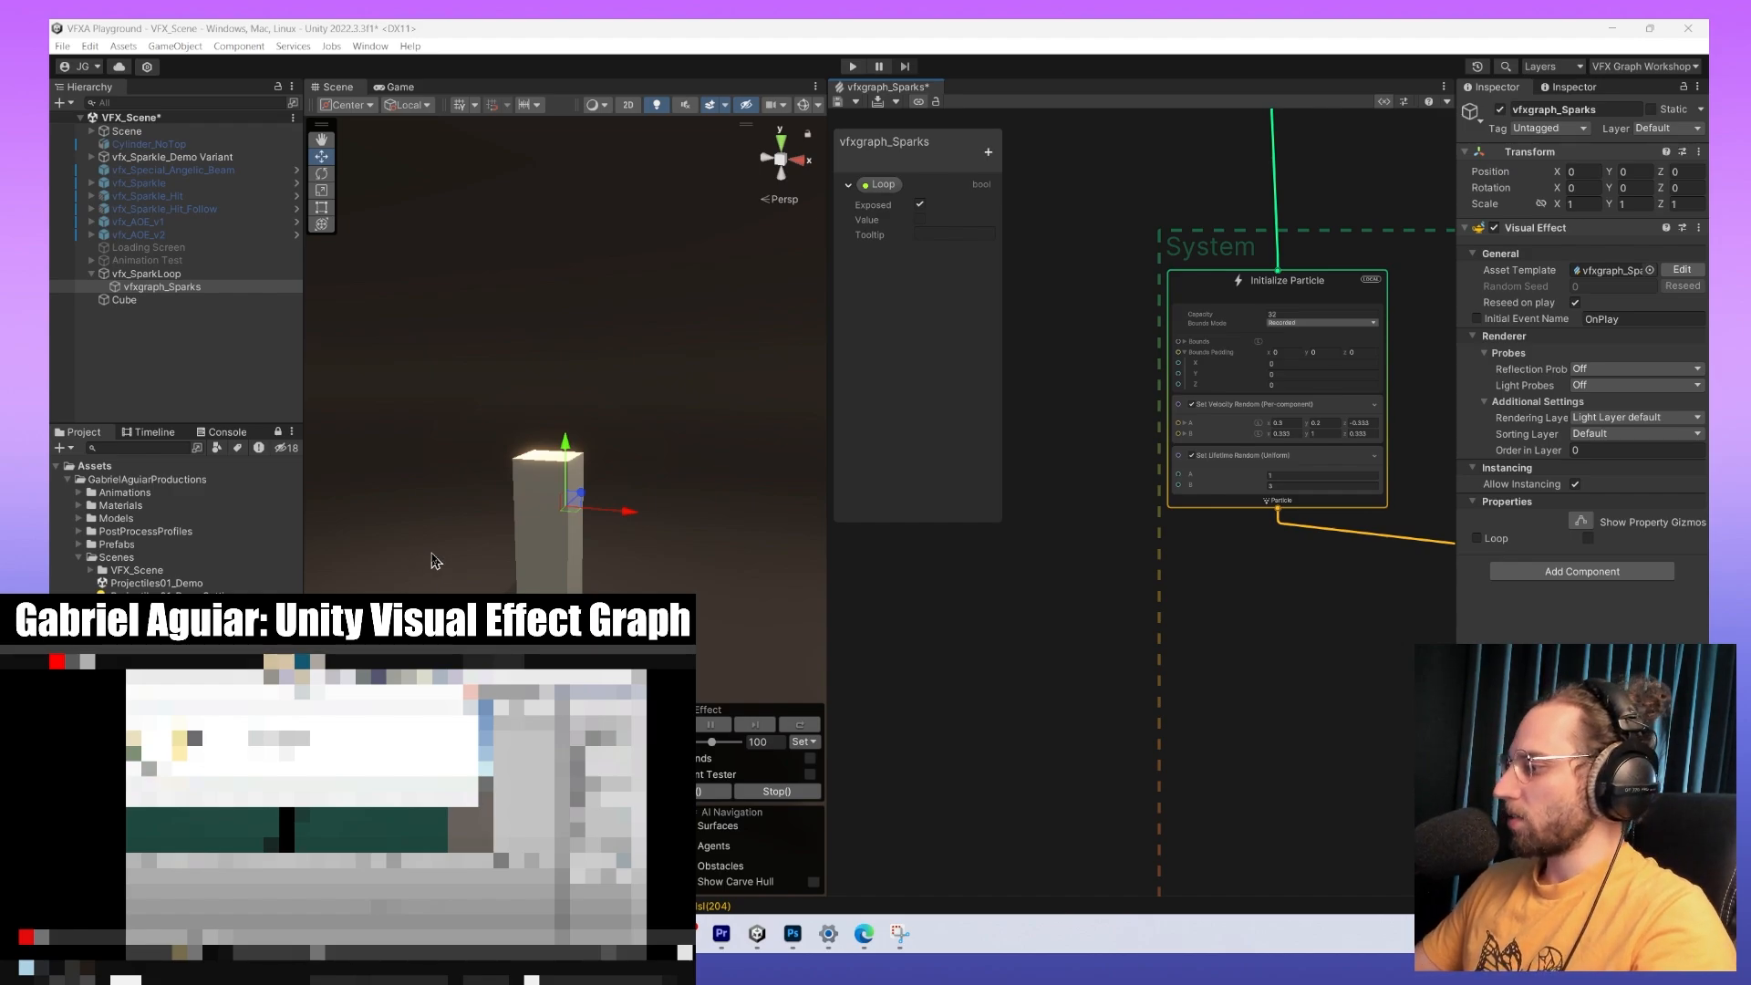
Enable the Animation Test object in the scene and bring its vfx_Projectile_v1 child into view.
middle_click_drag(431, 501, 549, 515)
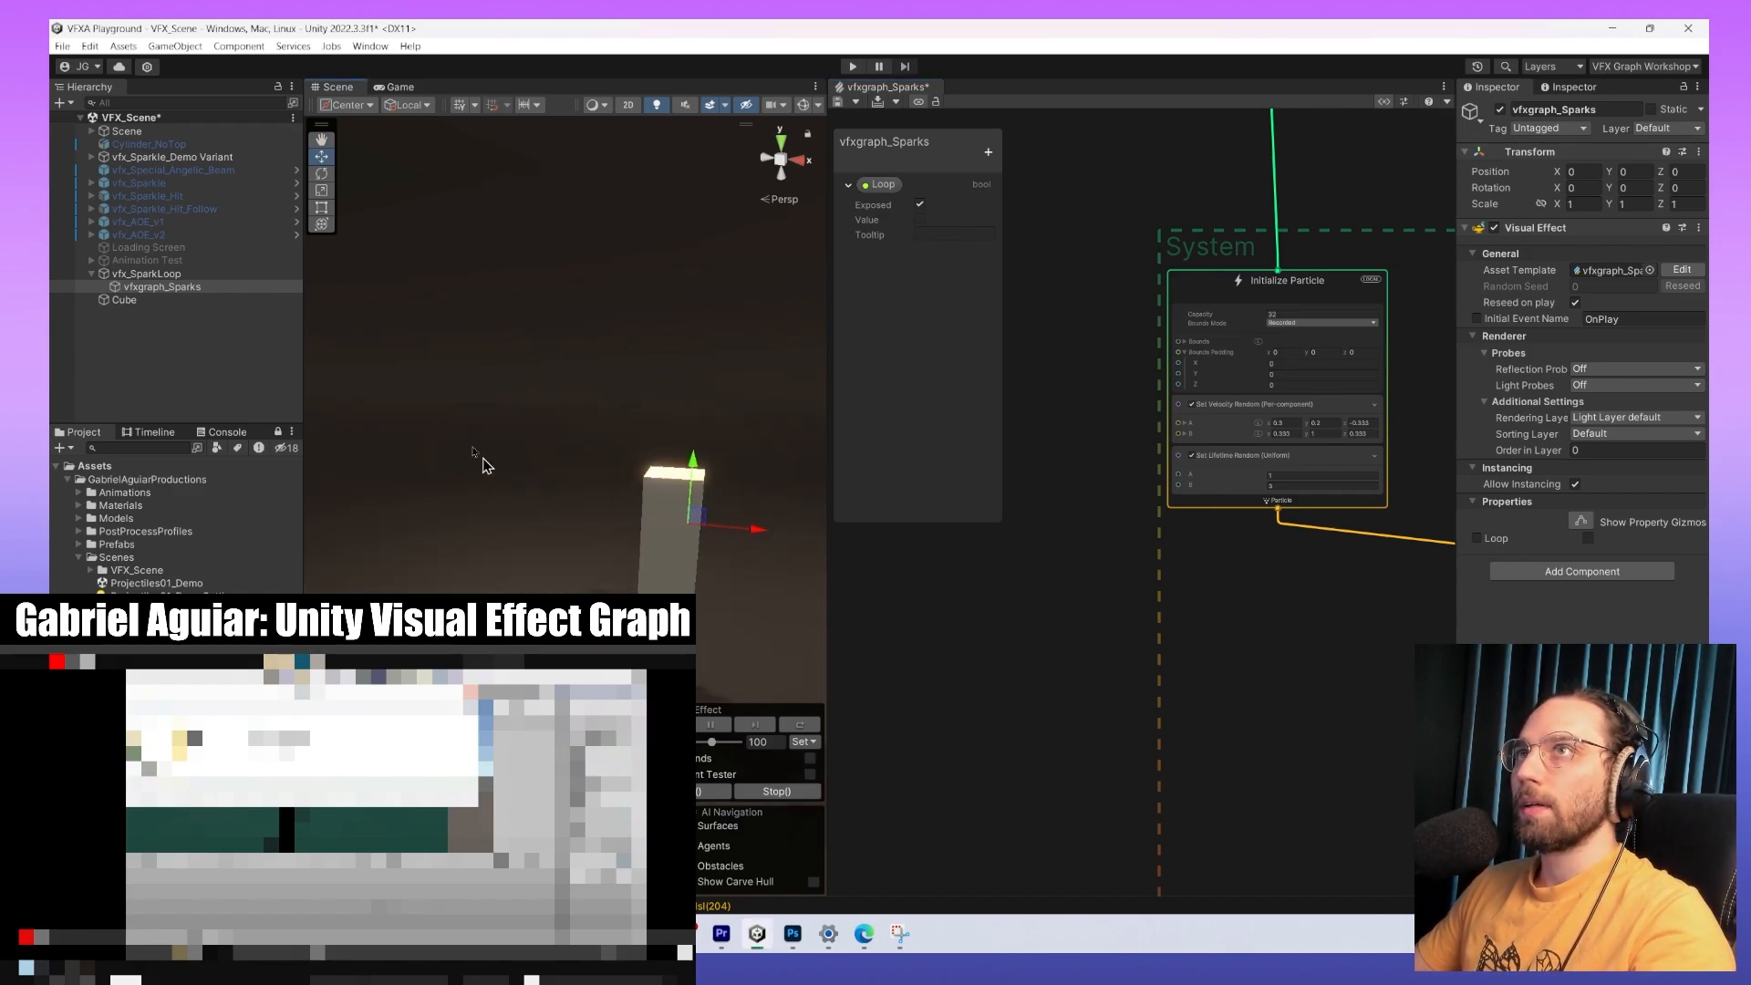
left_click(169, 261)
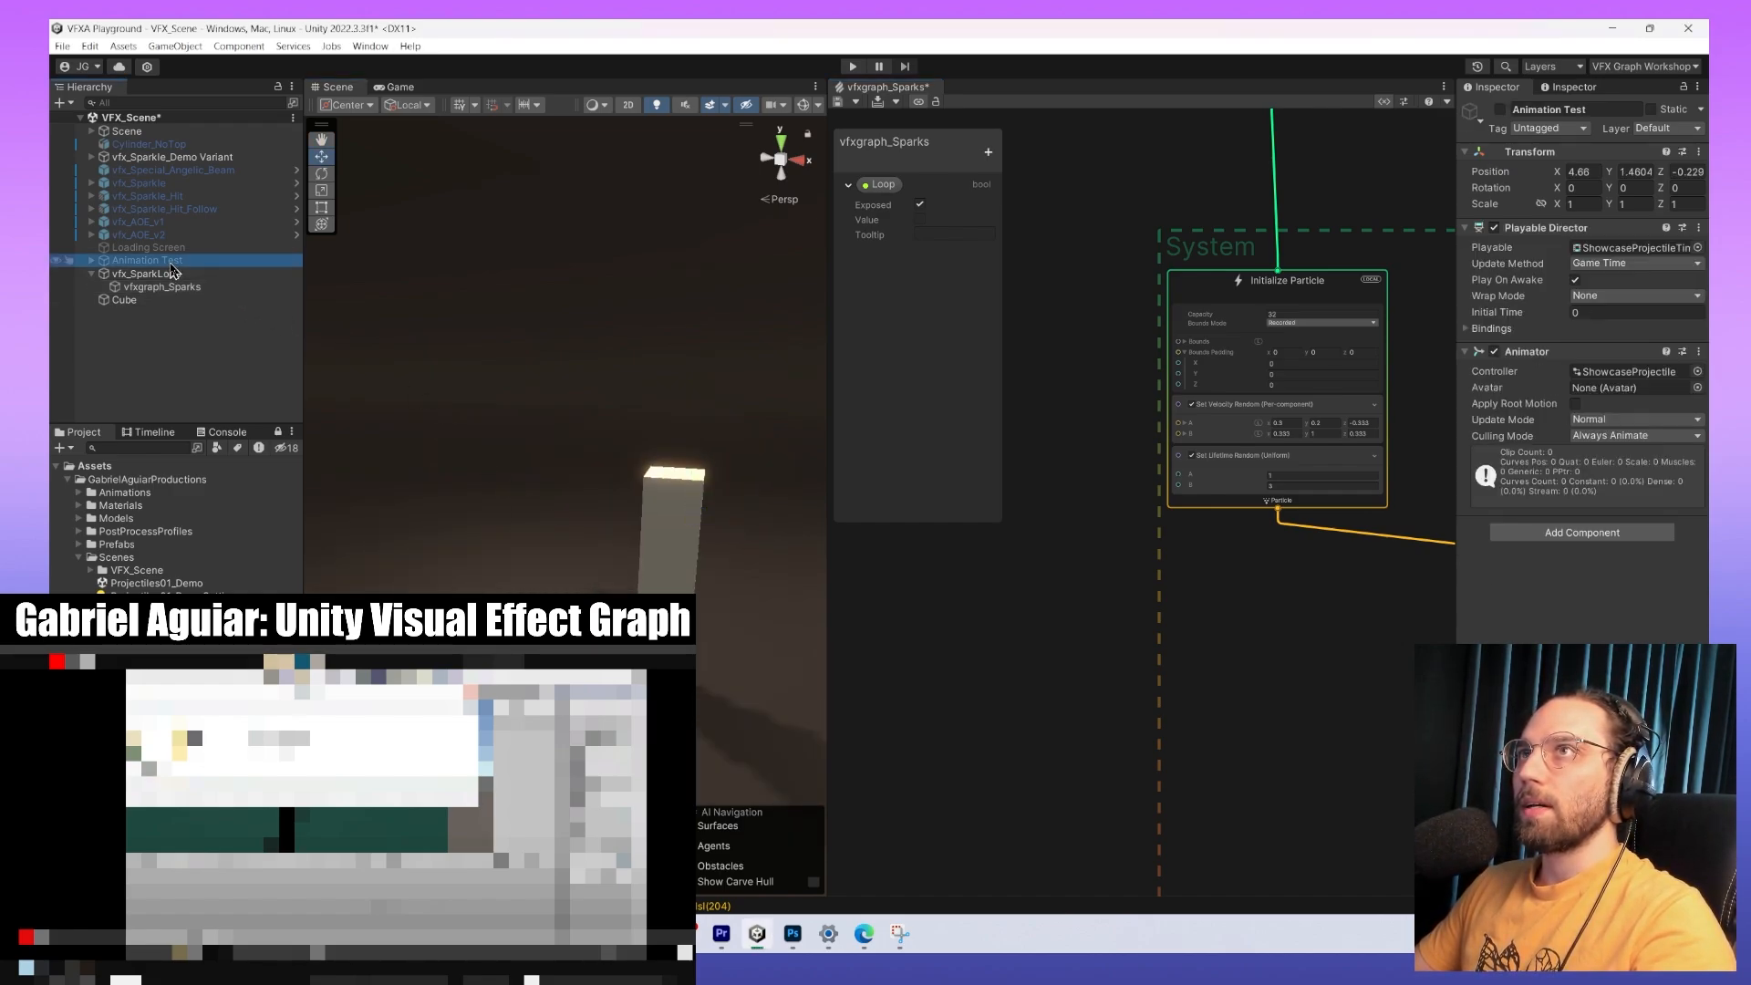
left_click(1497, 110)
left_click(146, 275)
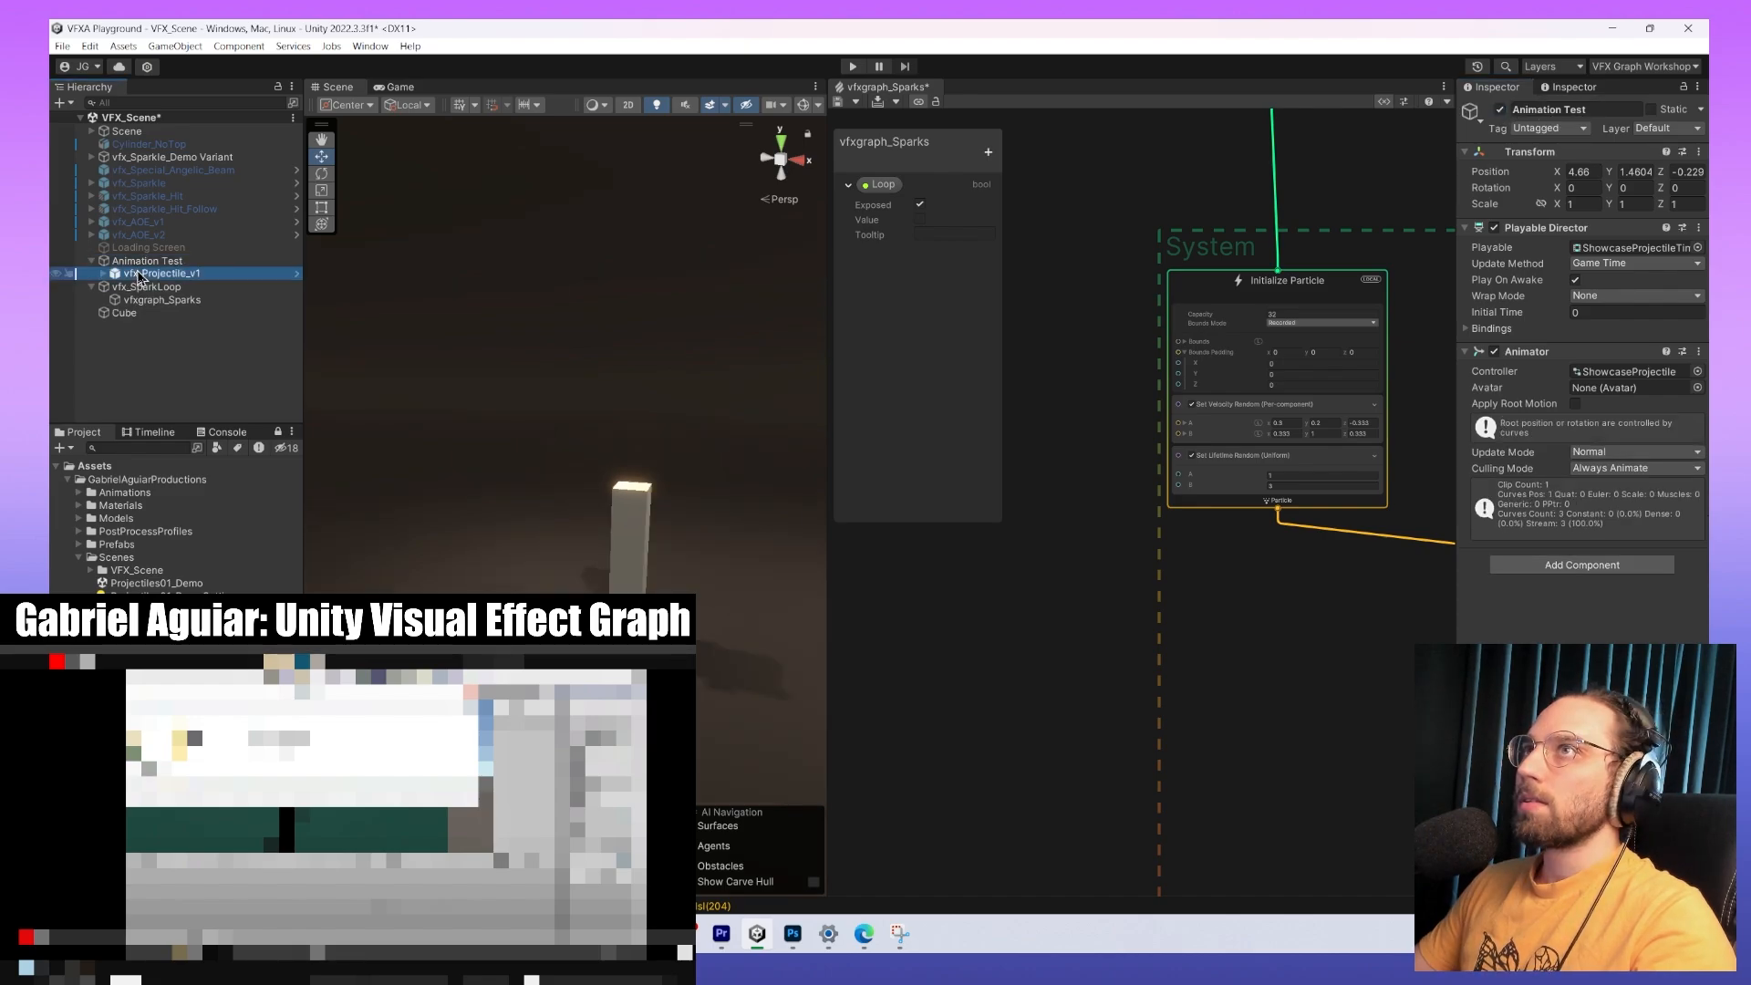
middle_click_drag(564, 529, 253, 501)
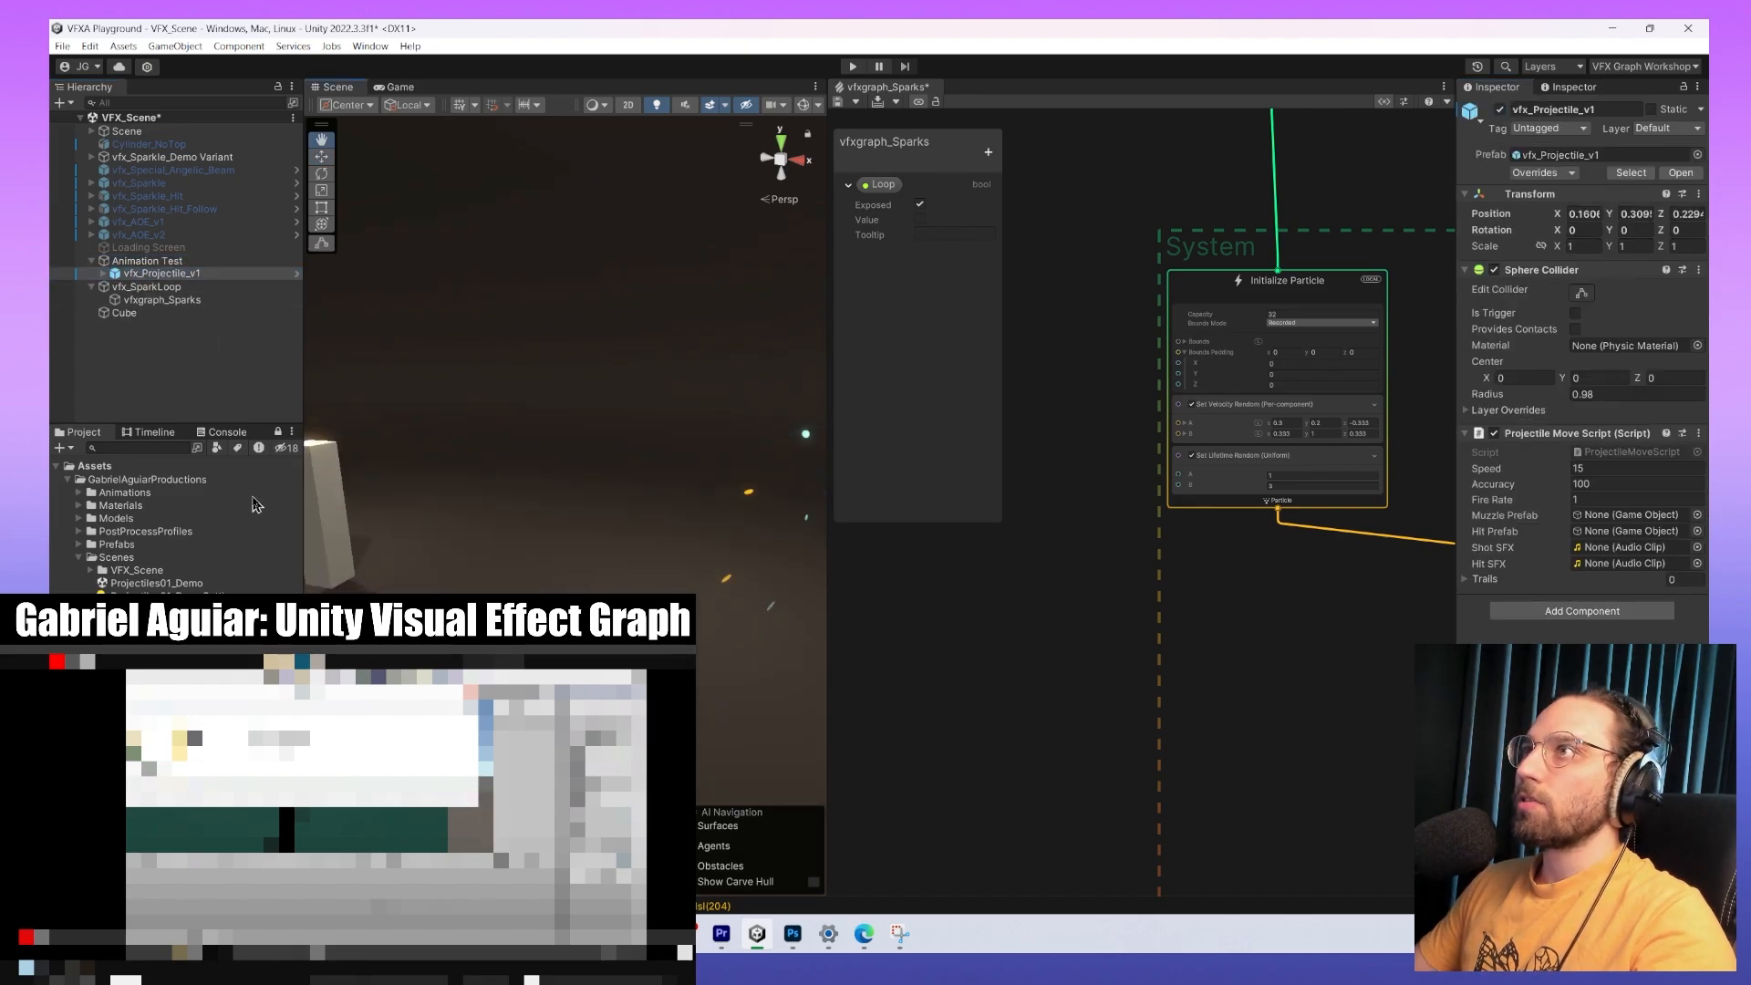
middle_click_drag(665, 501, 480, 518)
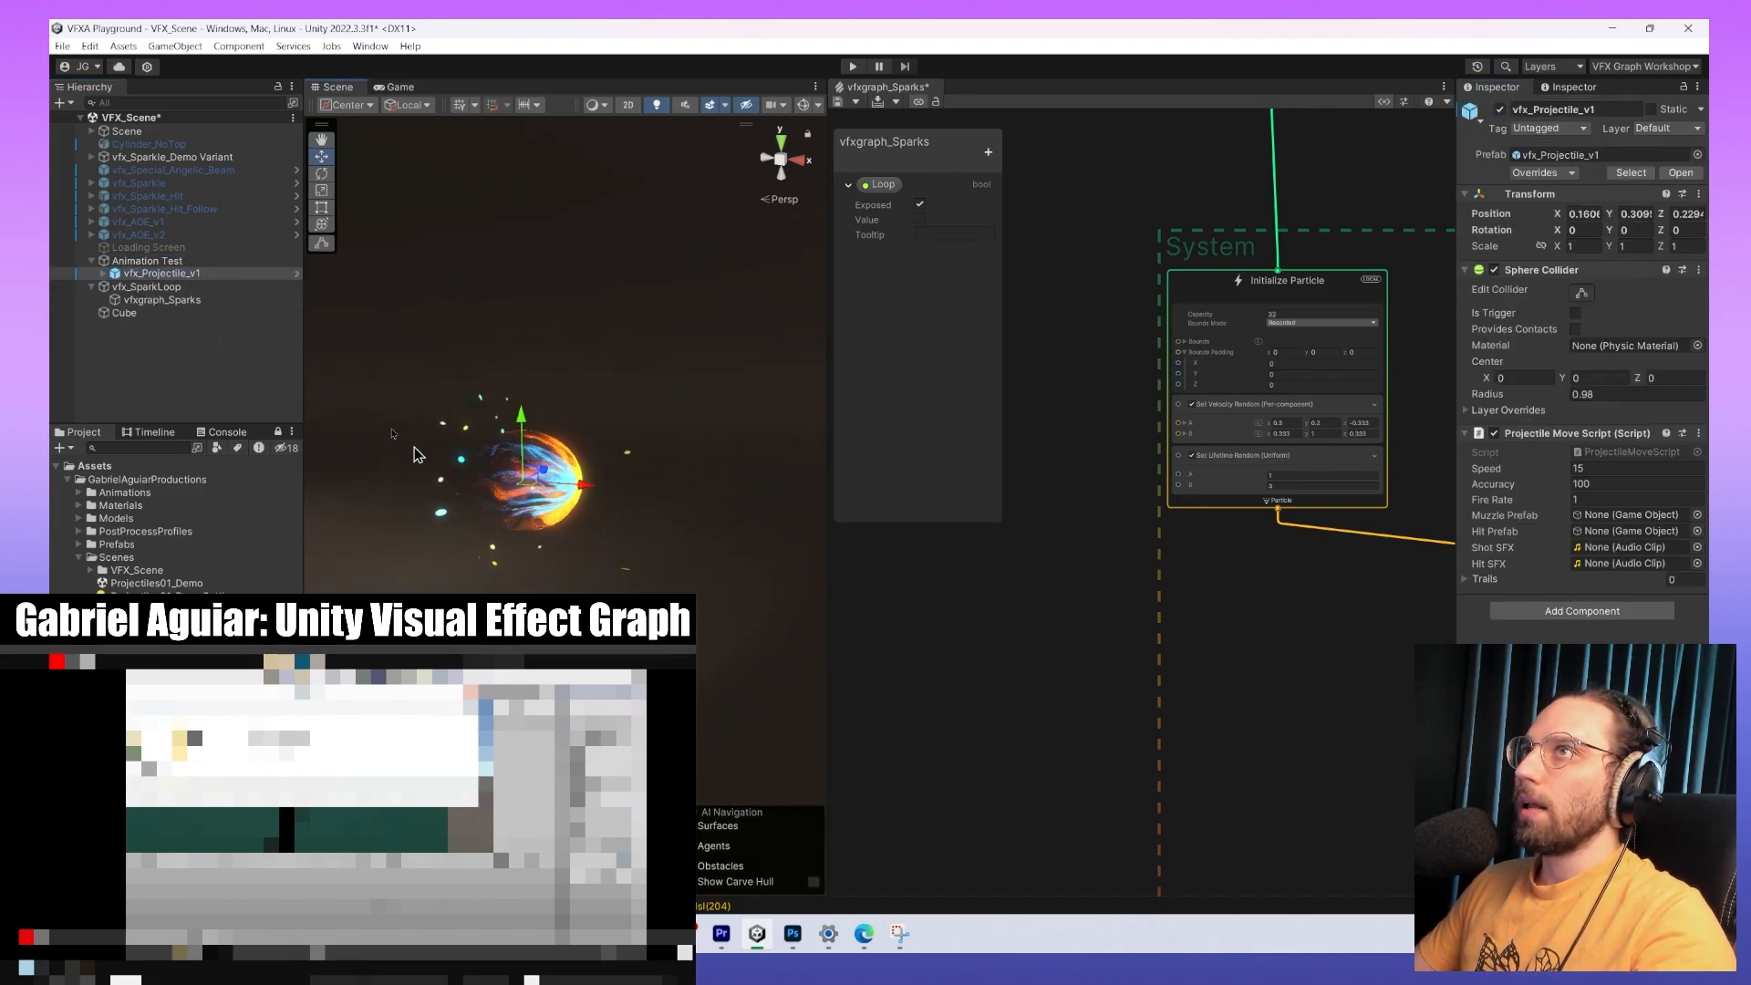
Load the VFX Particles Workshop layout and dock an Animation window beneath the Scene view.
left_click(1667, 68)
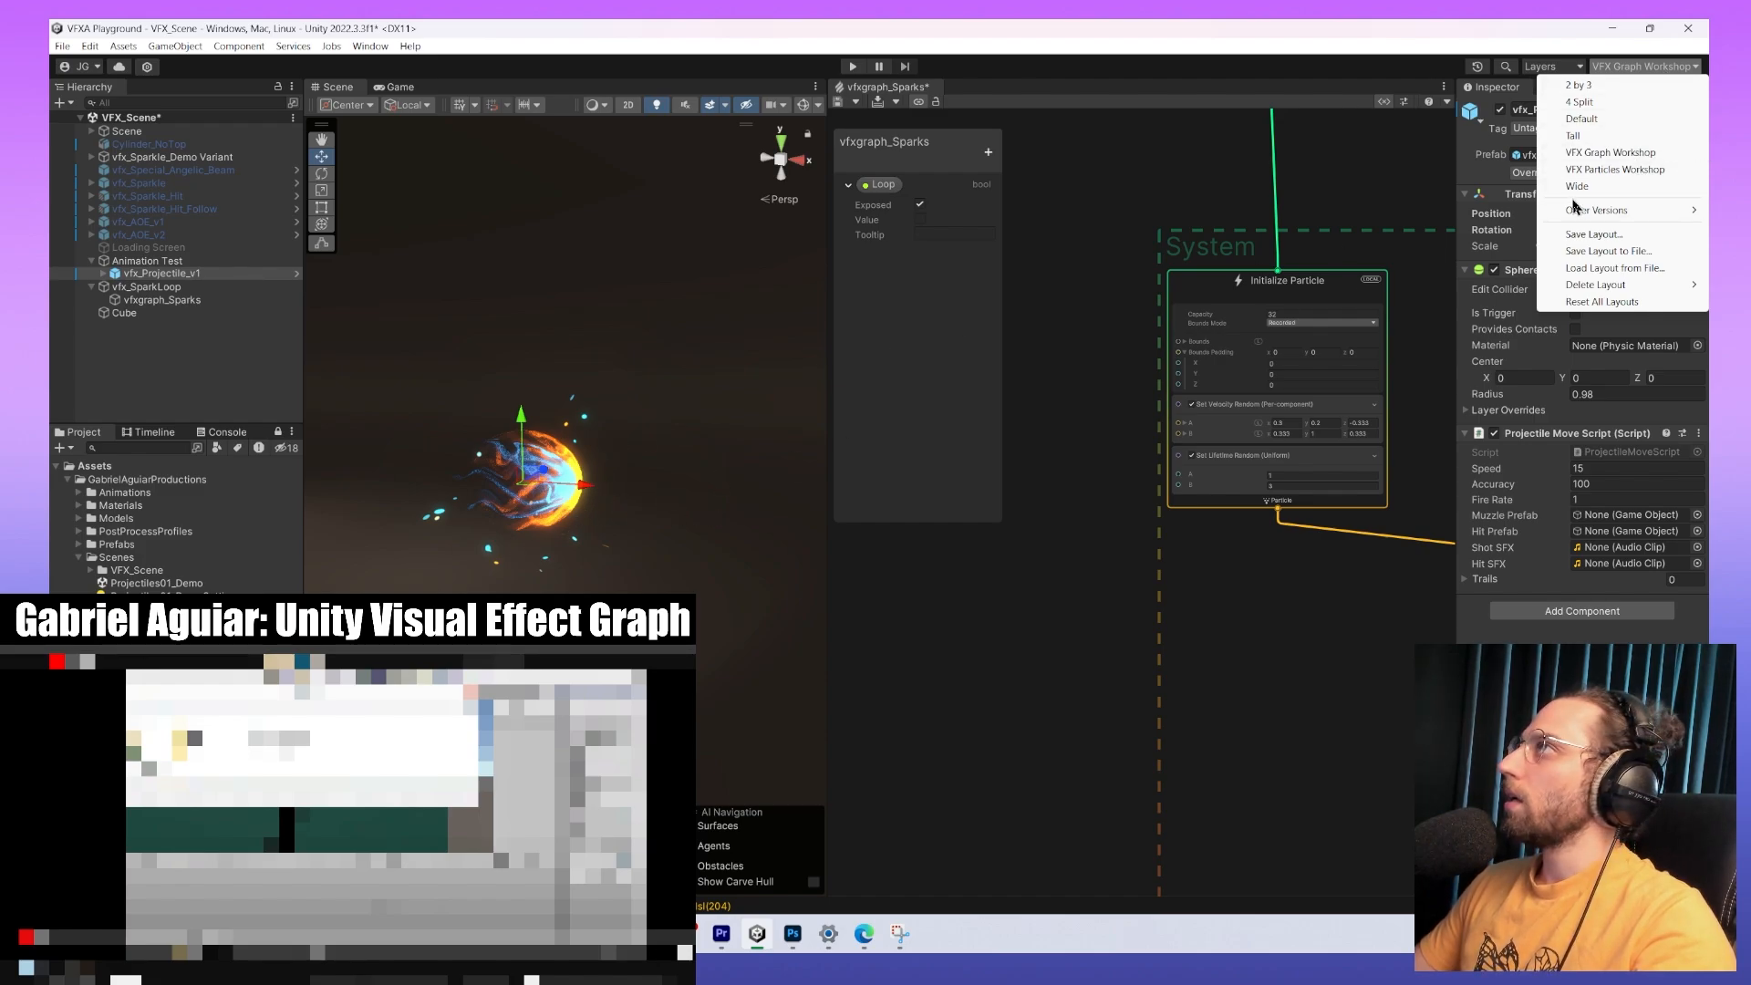
left_click(1632, 169)
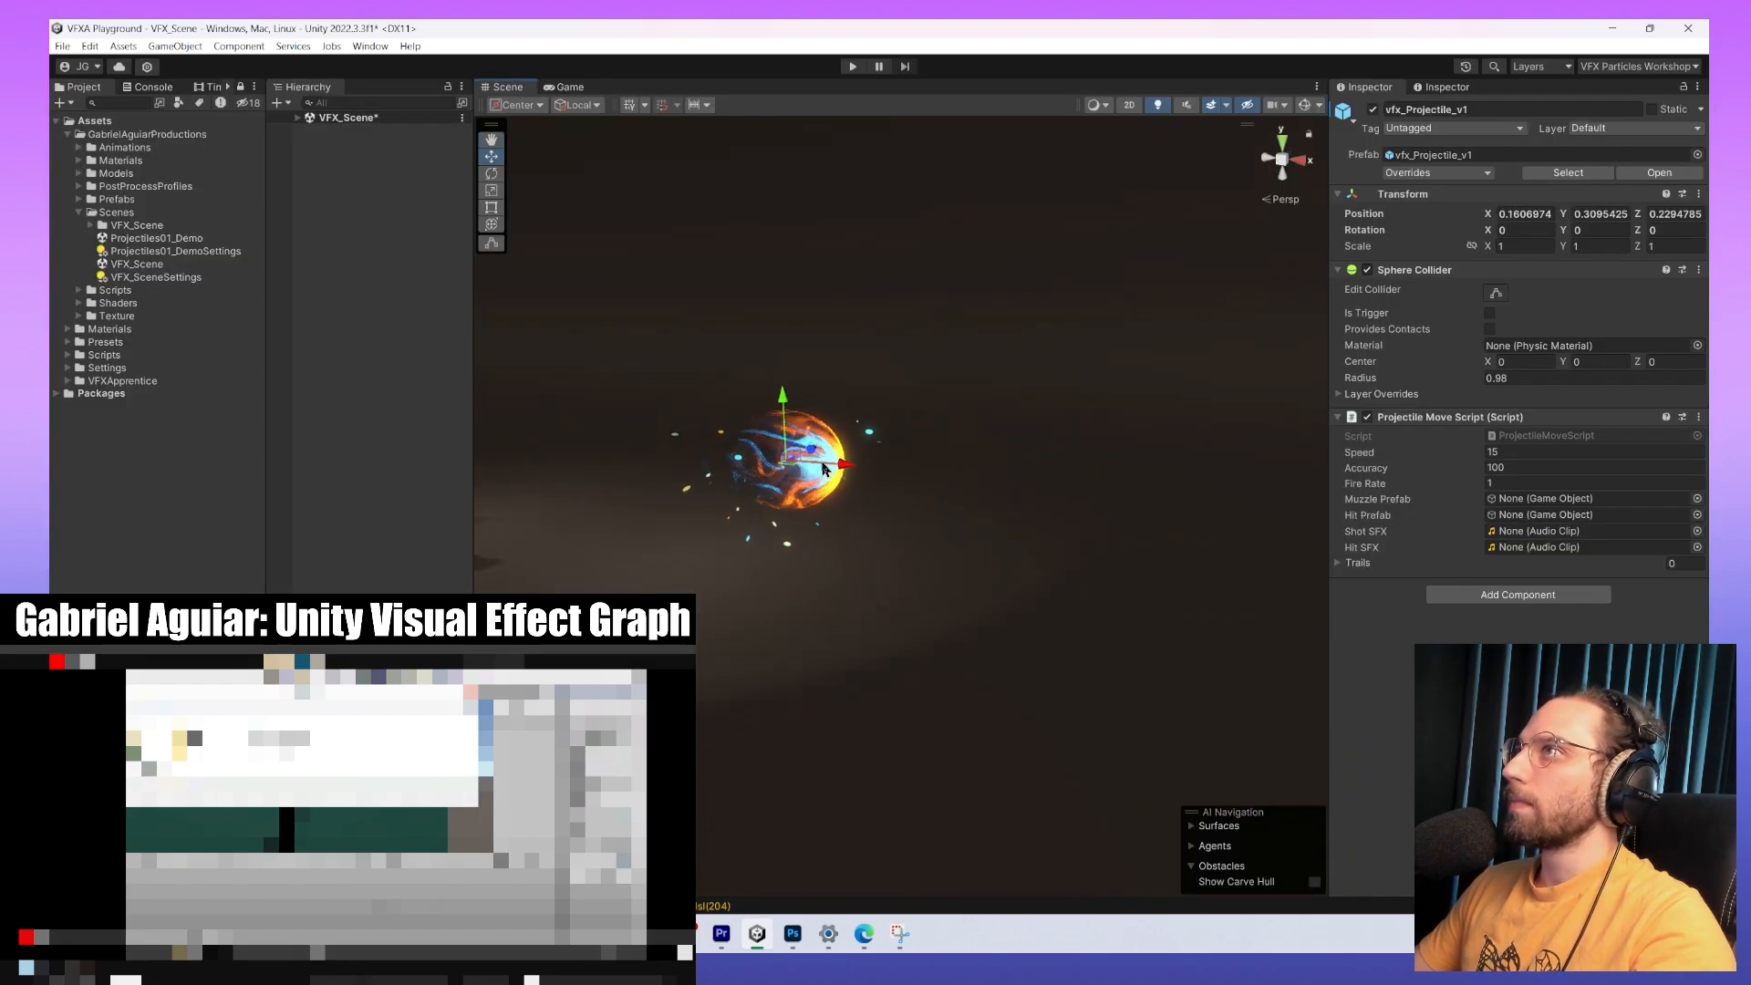
left_click(305, 48)
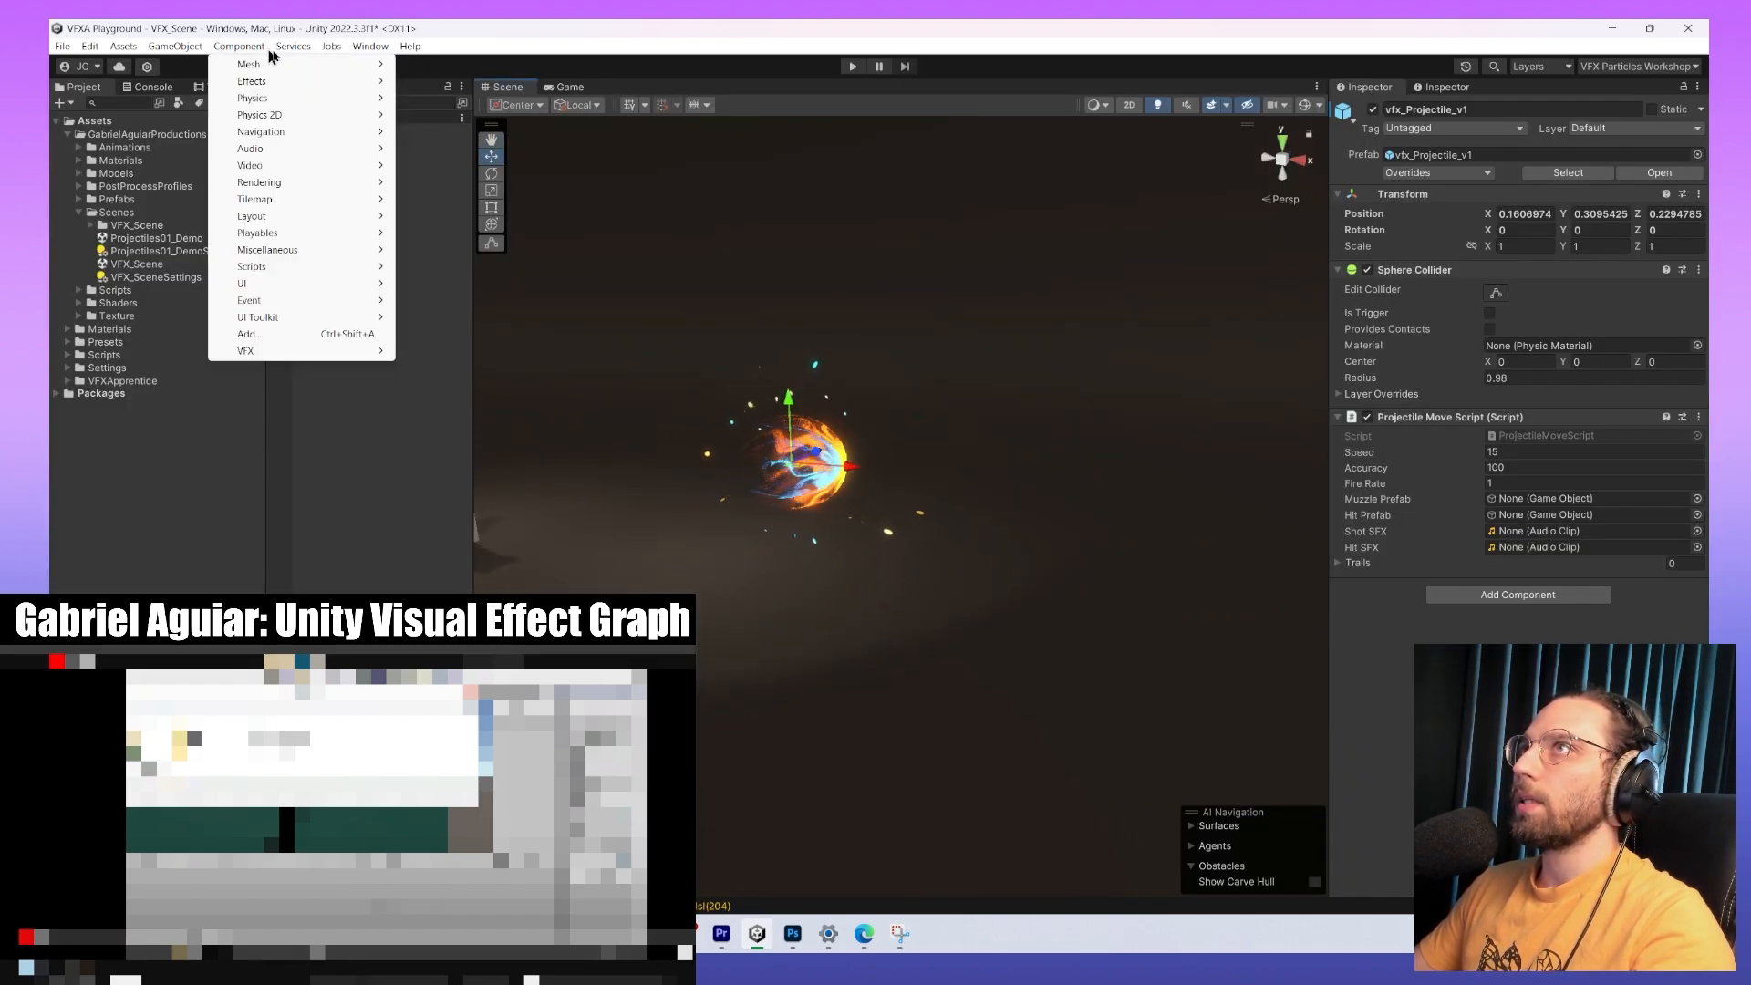
mouse_move(471, 326)
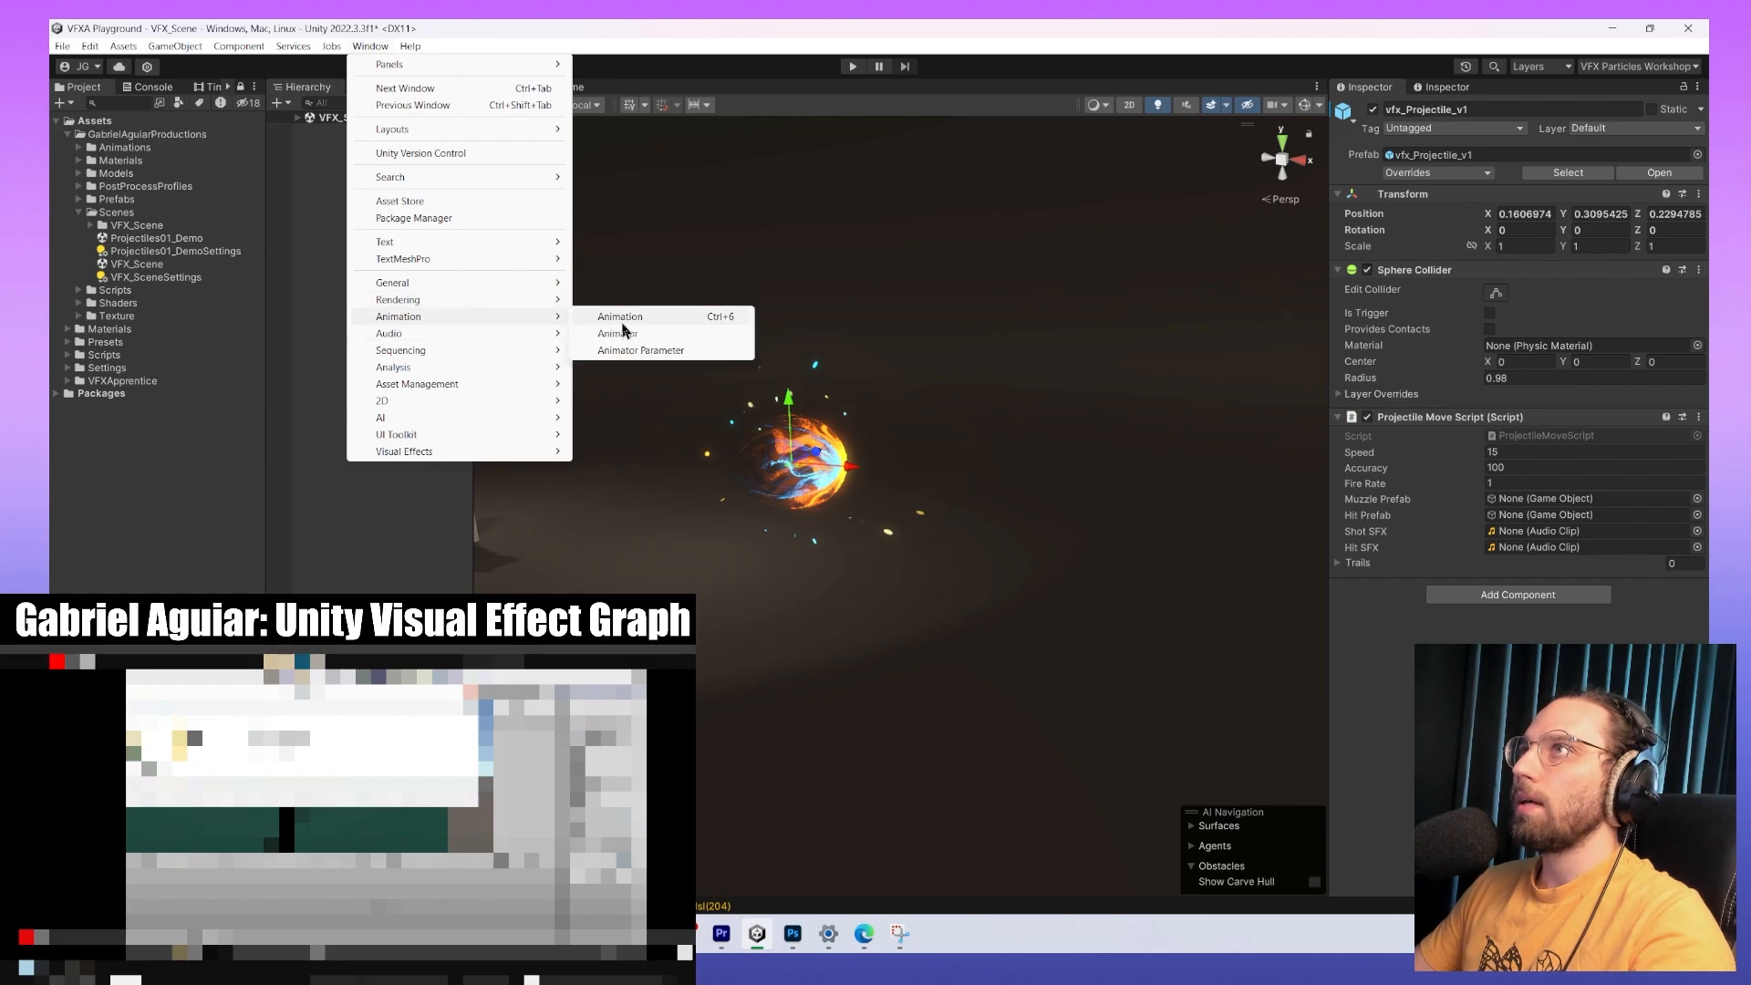
left_click(624, 319)
left_click_drag(706, 324, 803, 841)
scroll(880, 392, "up", 4)
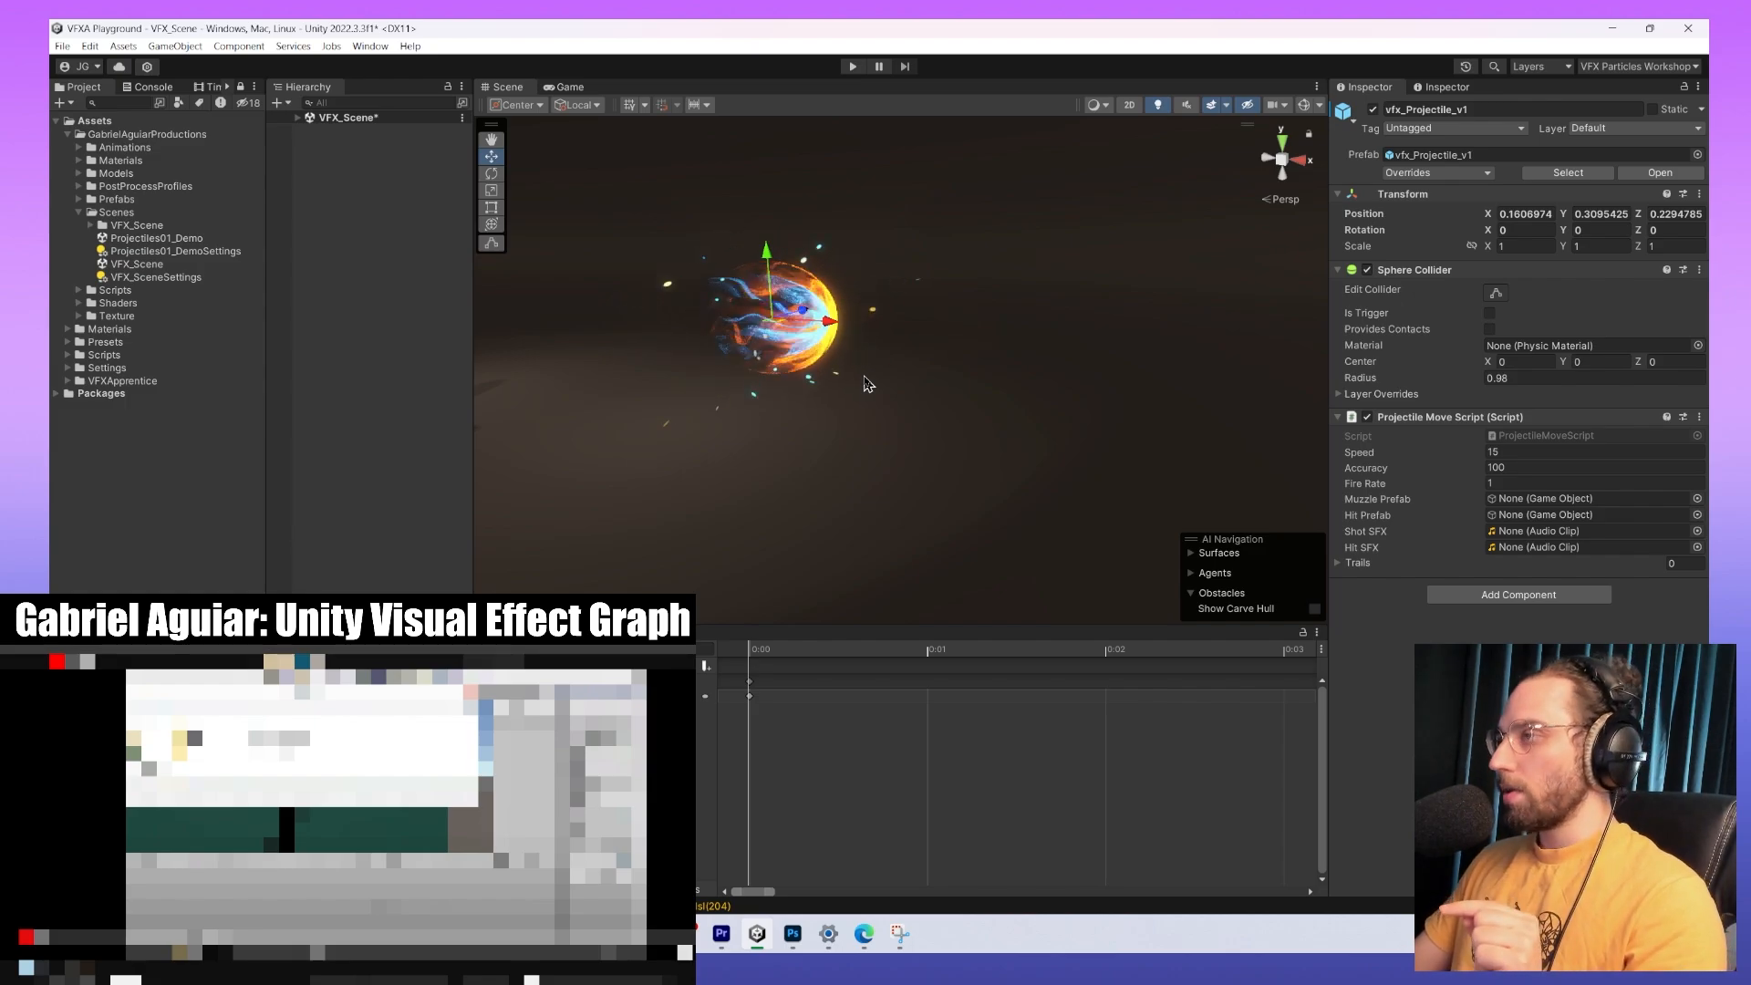
Inspect the projectile beside the animation timeline, and restore the VFX Graph Workshop layout.
middle_click_drag(860, 326, 881, 394)
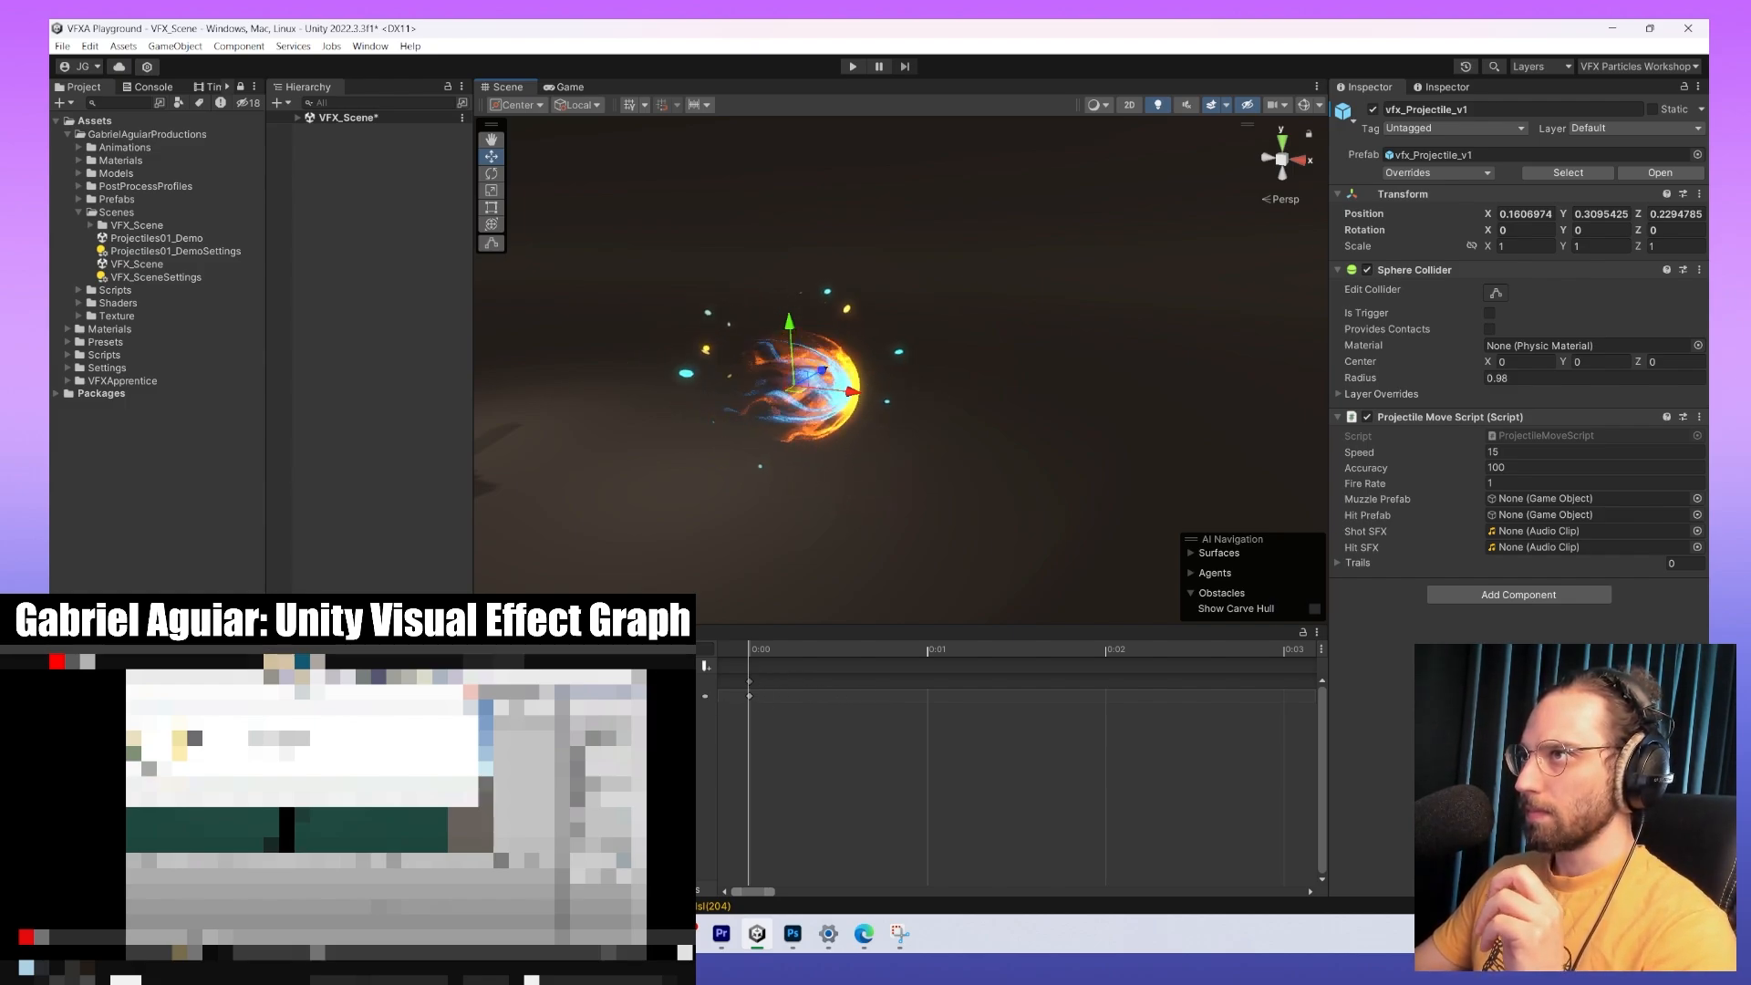
left_click(602, 649)
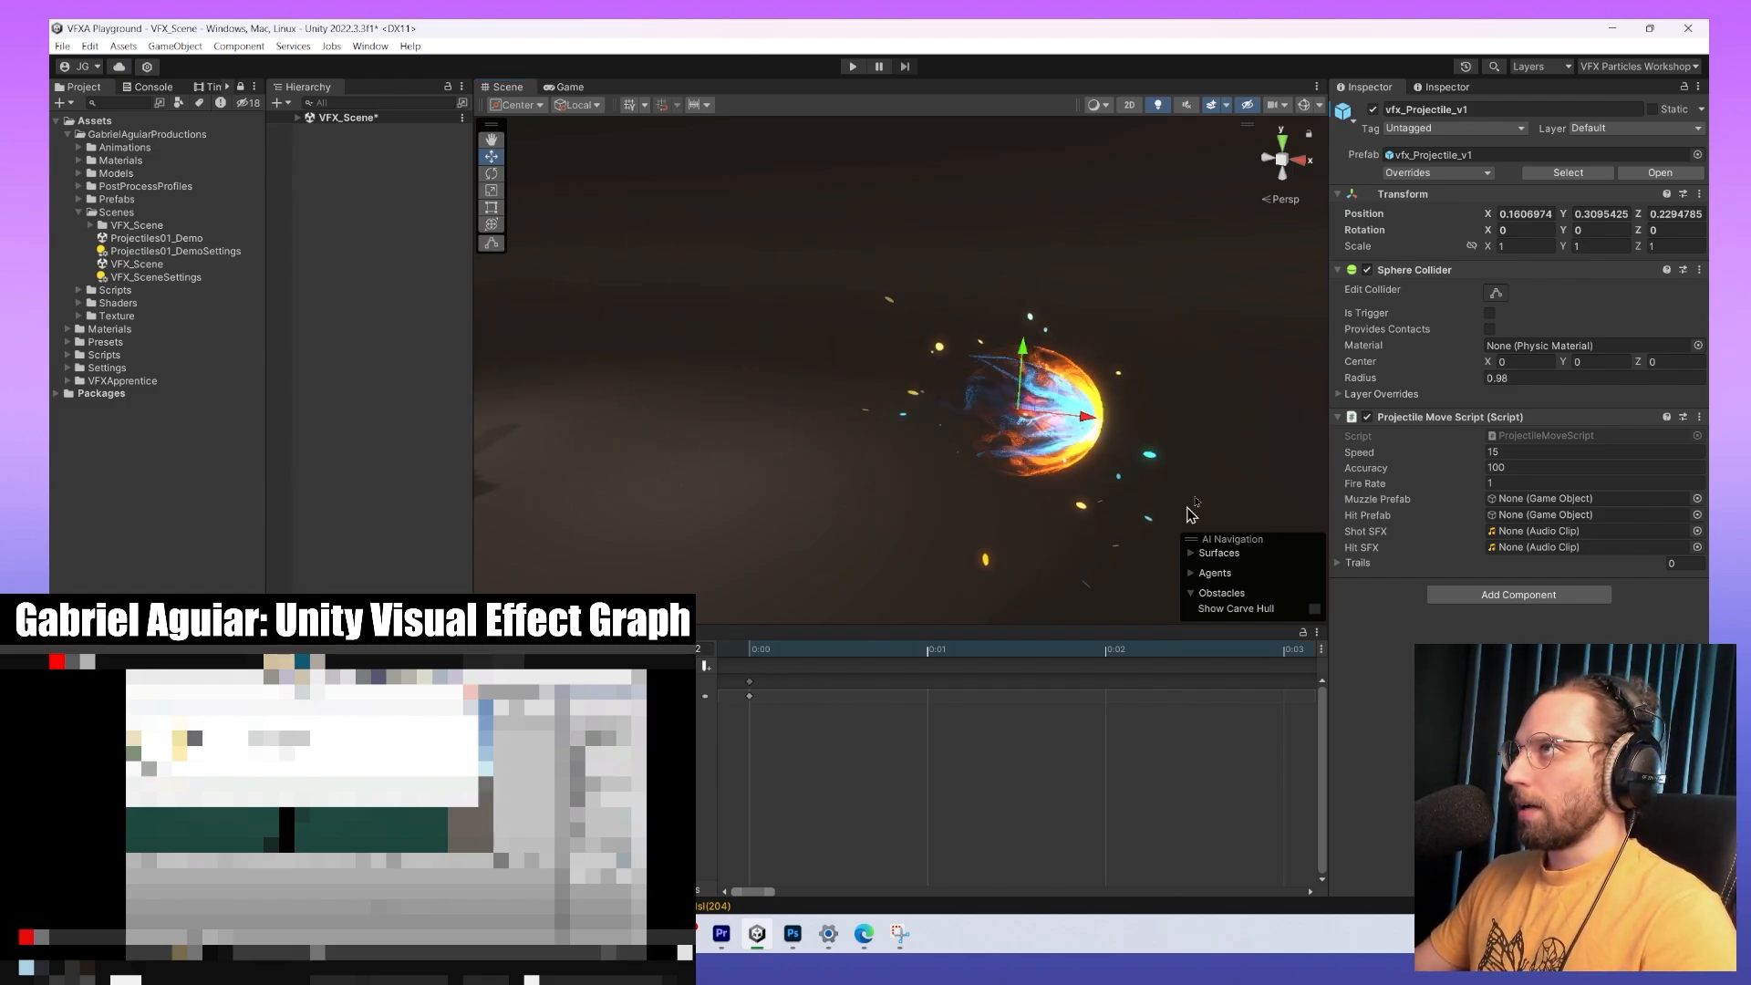
middle_click_drag(1117, 464, 1044, 463)
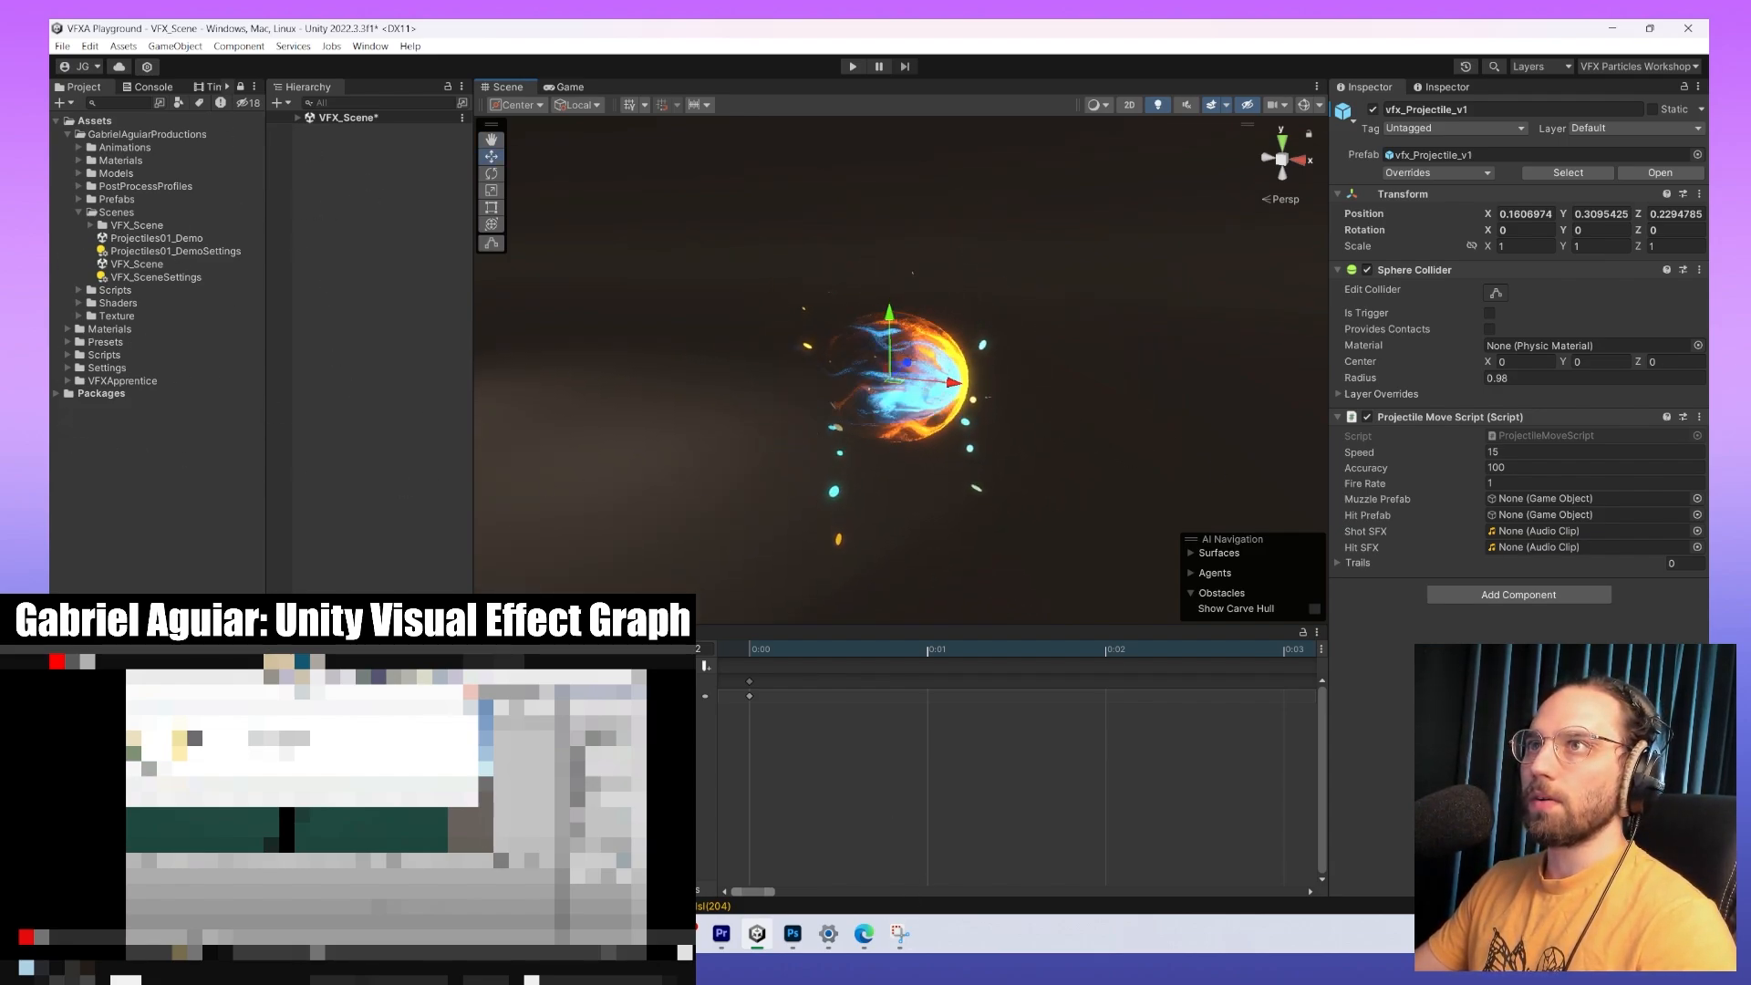
left_click(347, 118)
left_click(297, 117)
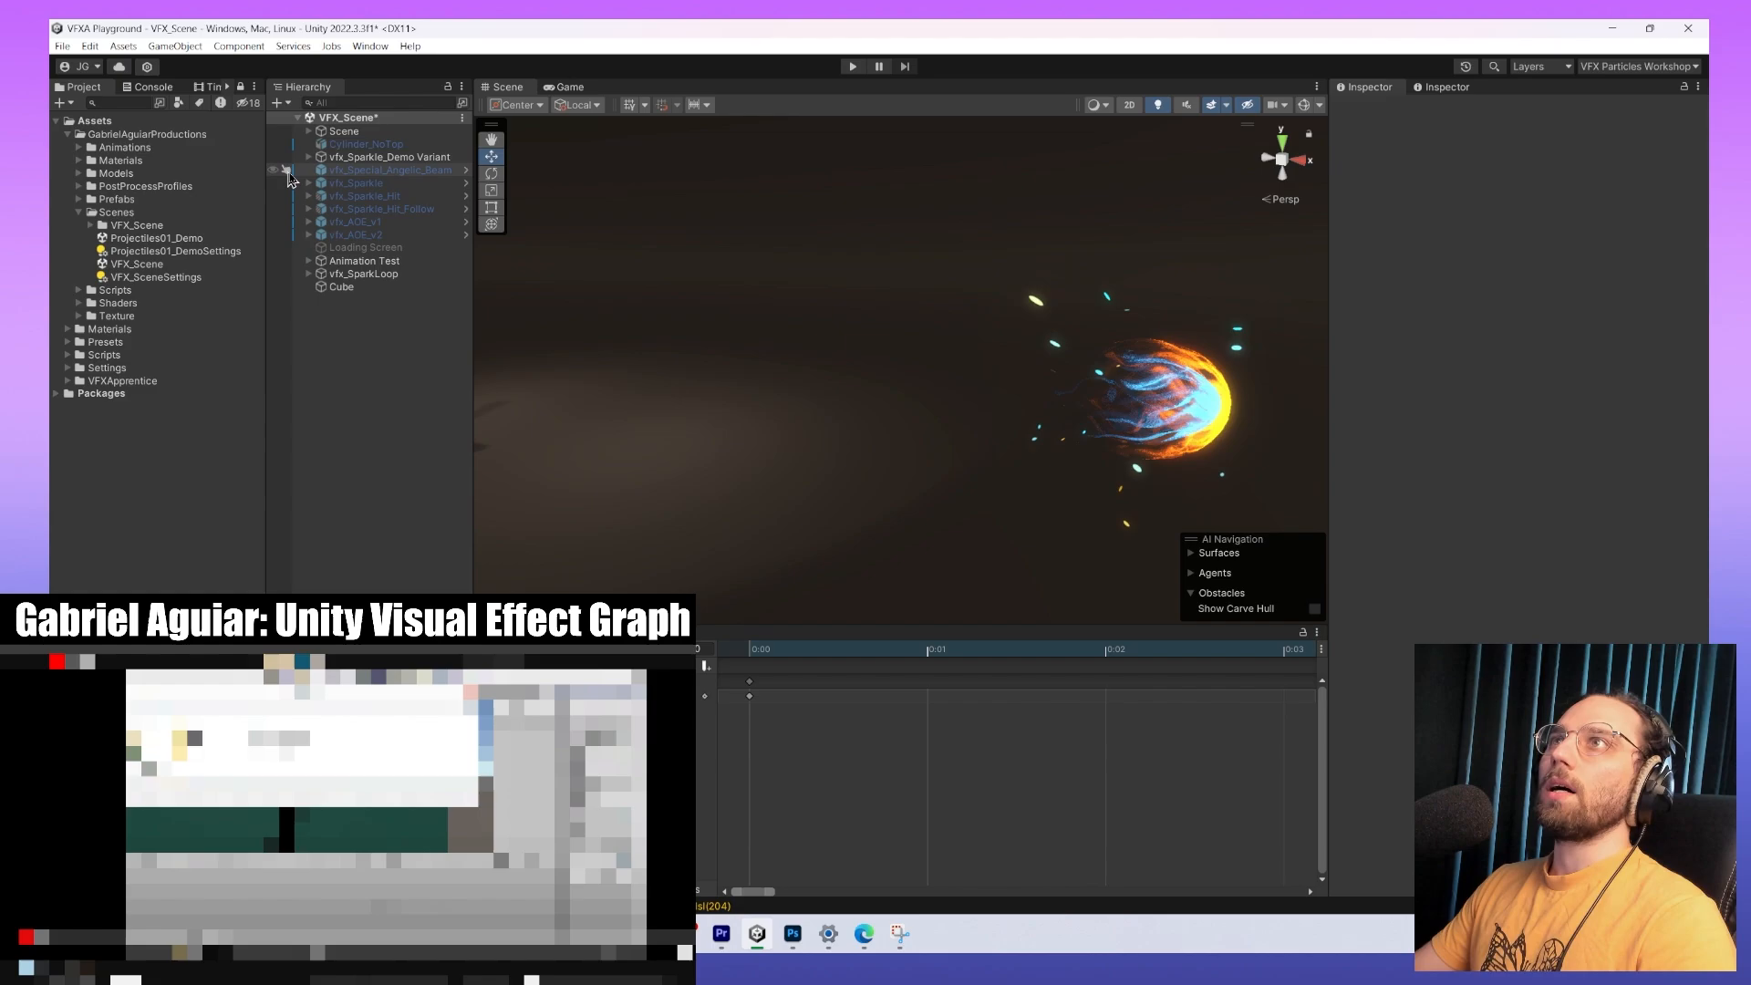
left_click(1639, 66)
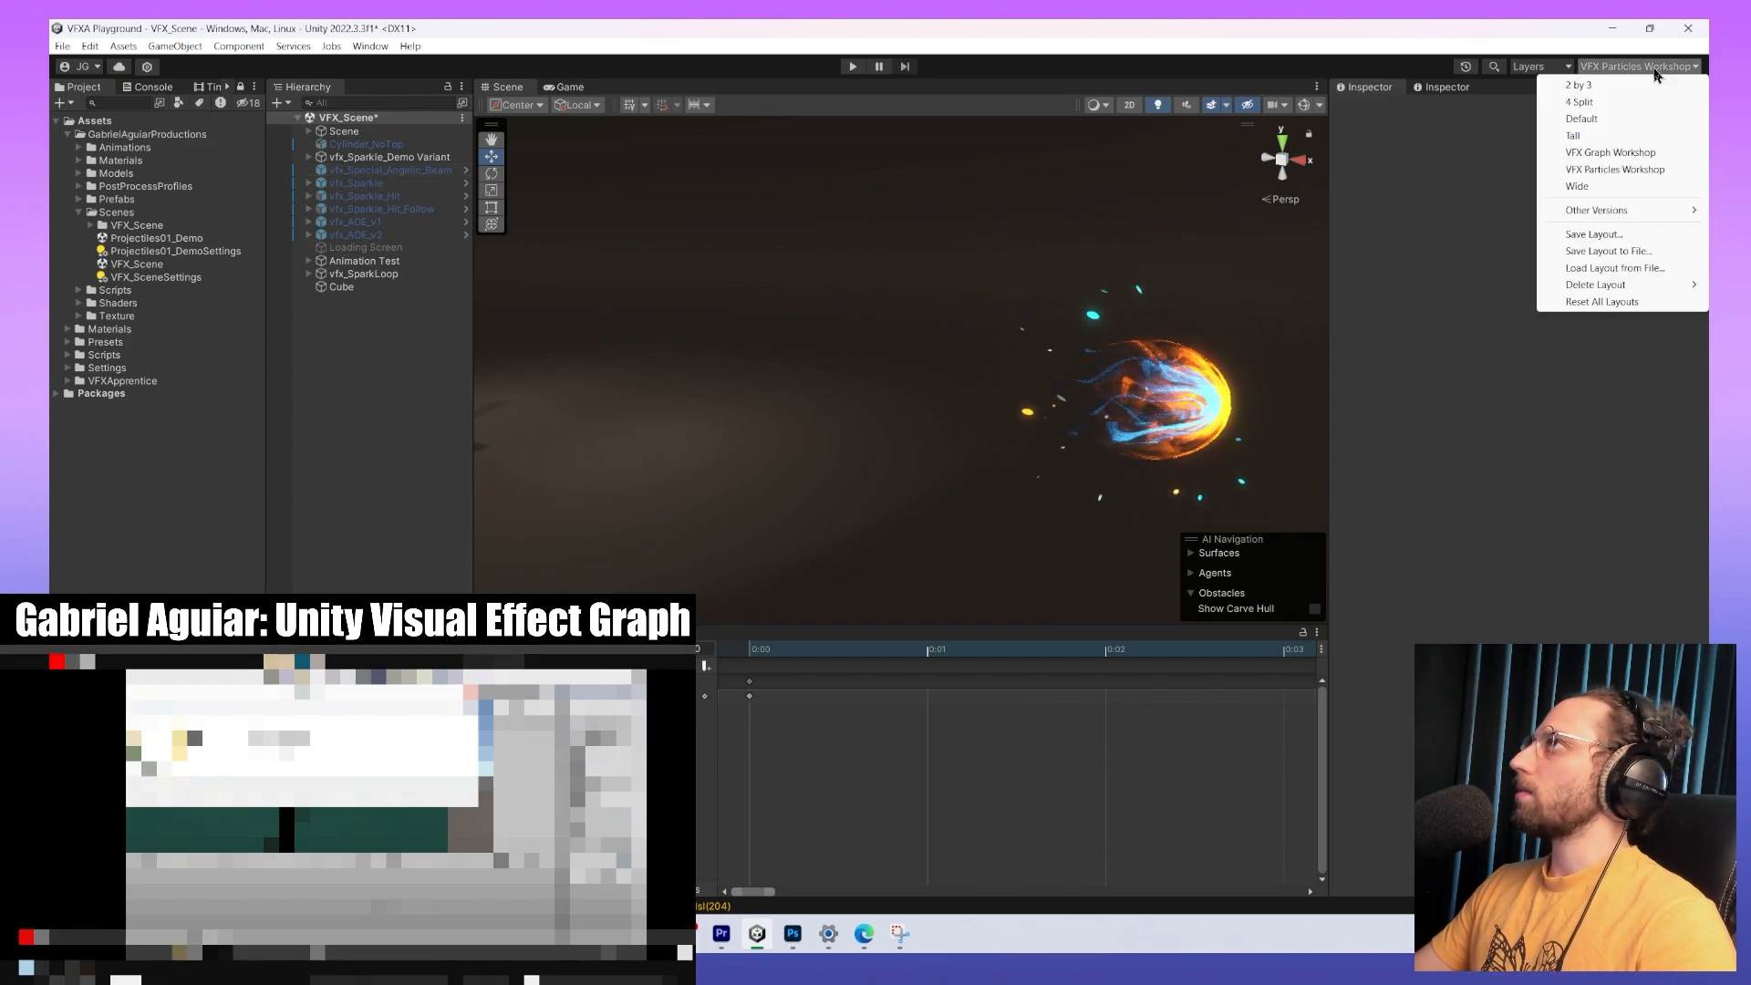
left_click(1611, 153)
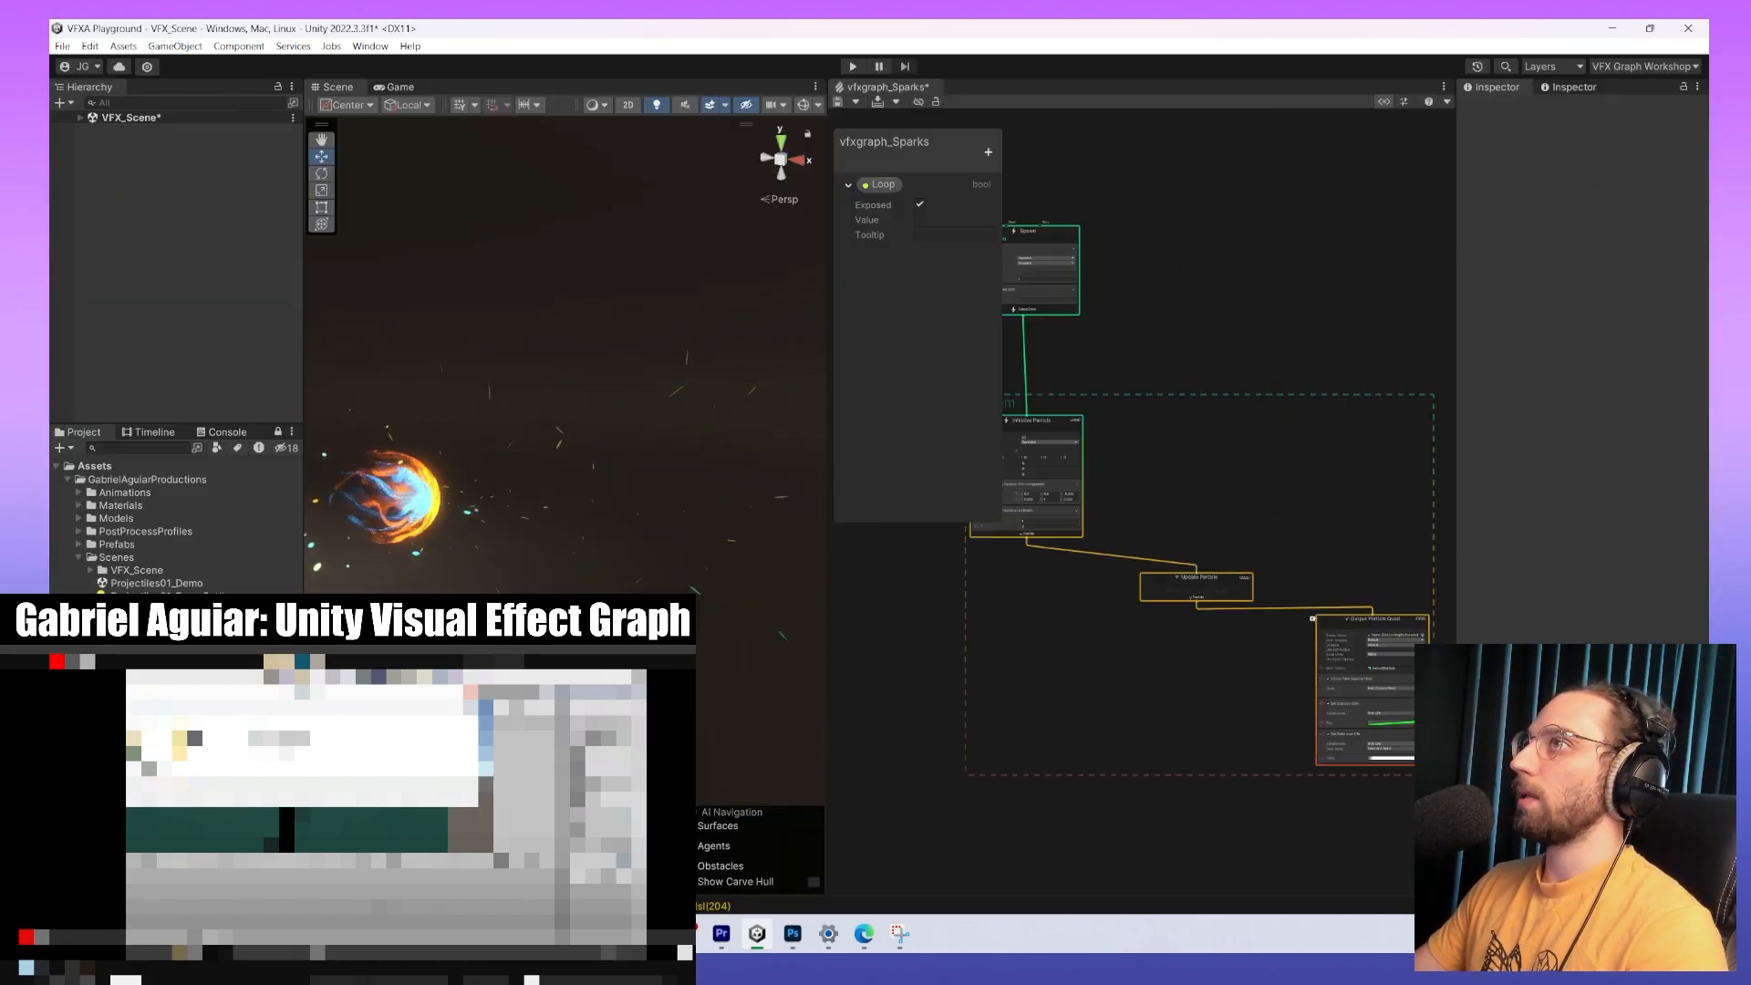
Expand VFX_Scene in the hierarchy and disable the Animation Test object.
middle_click_drag(654, 499, 708, 512)
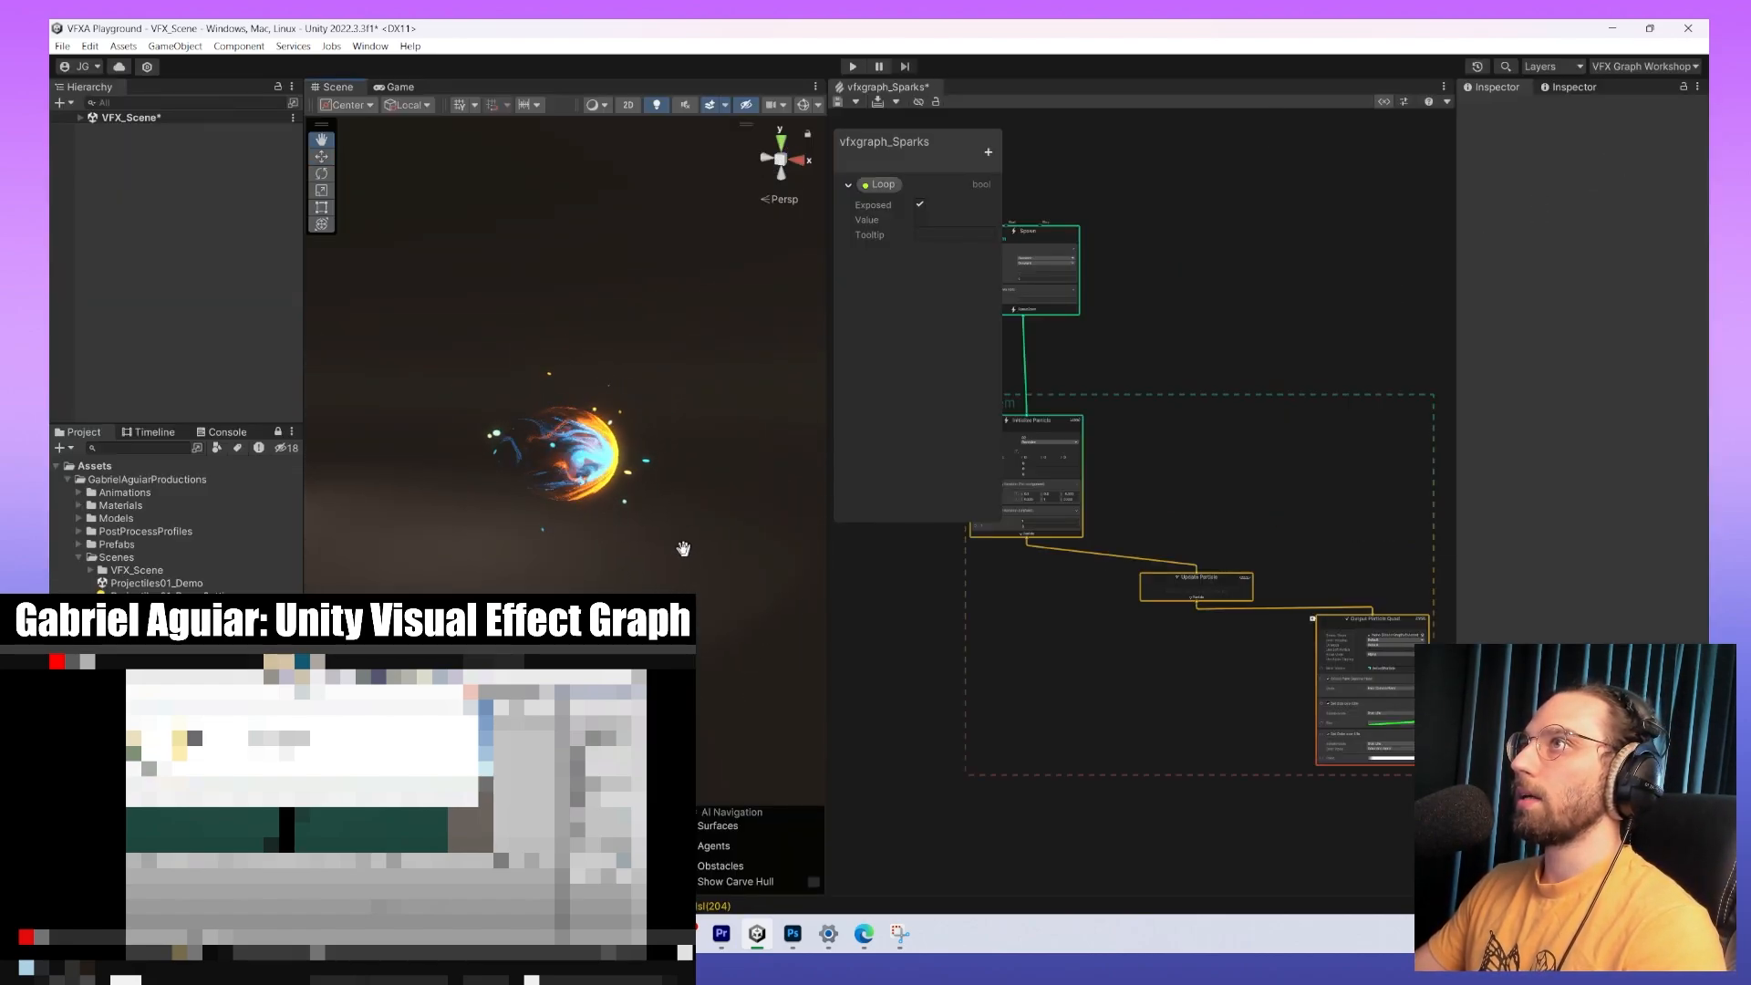
left_click(81, 117)
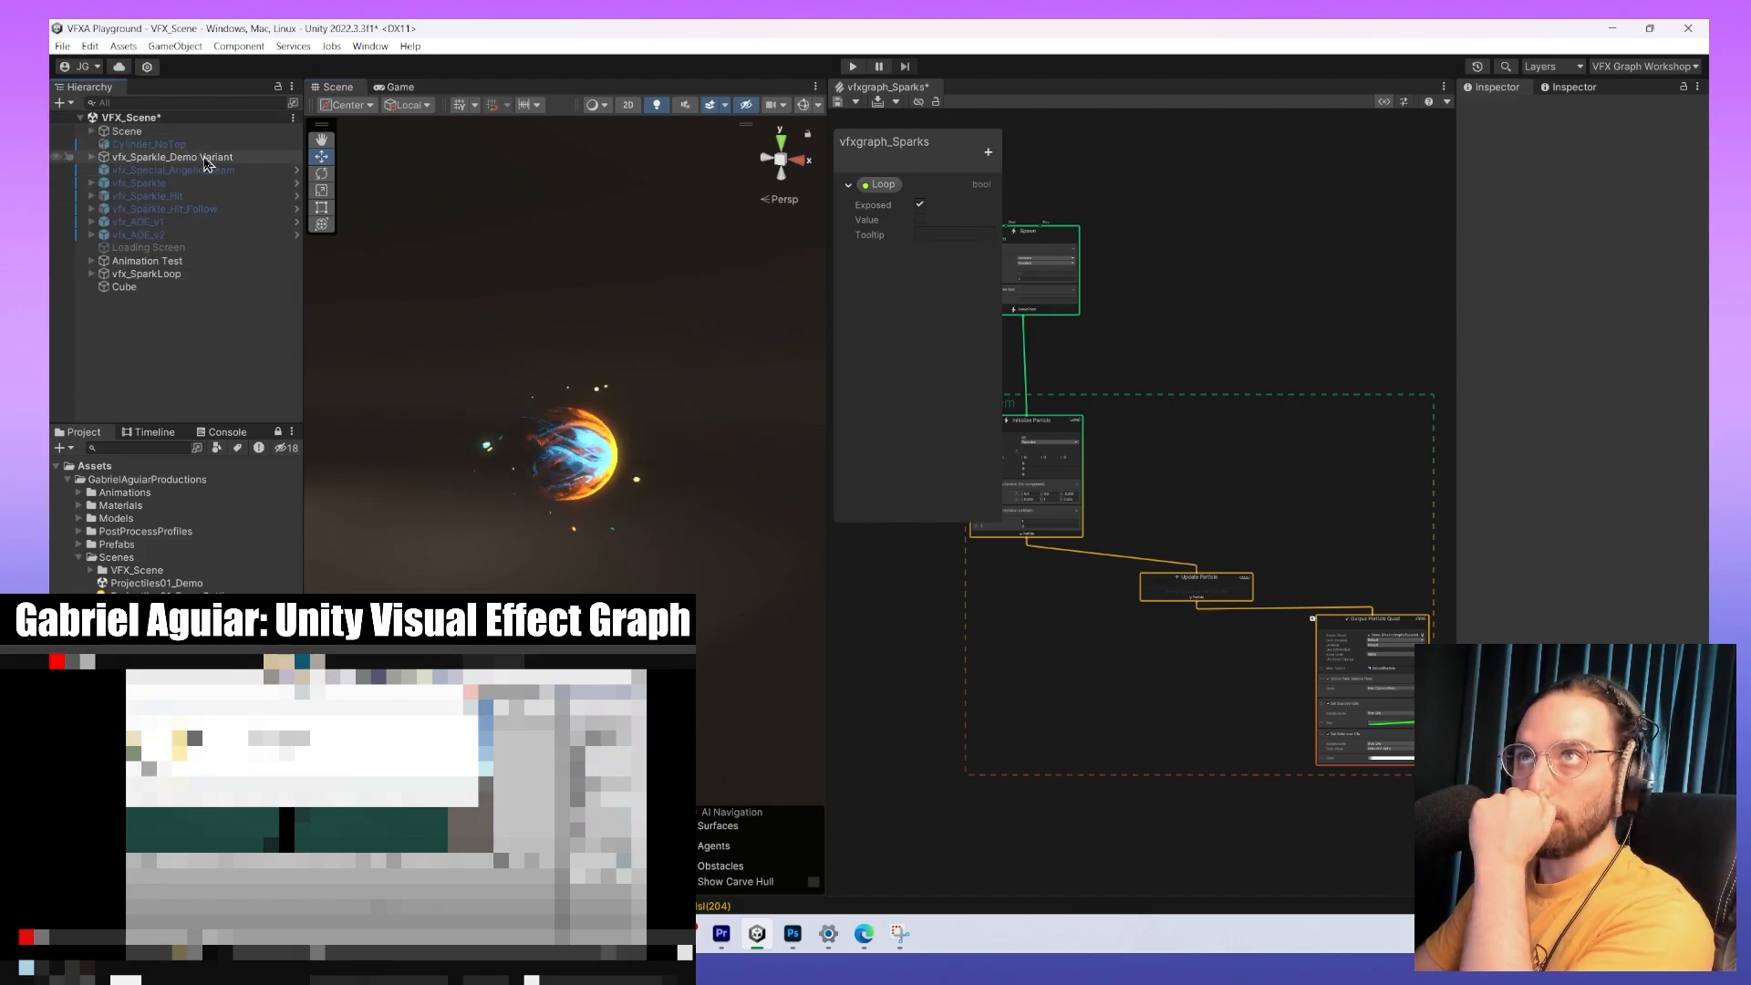
left_click(183, 261)
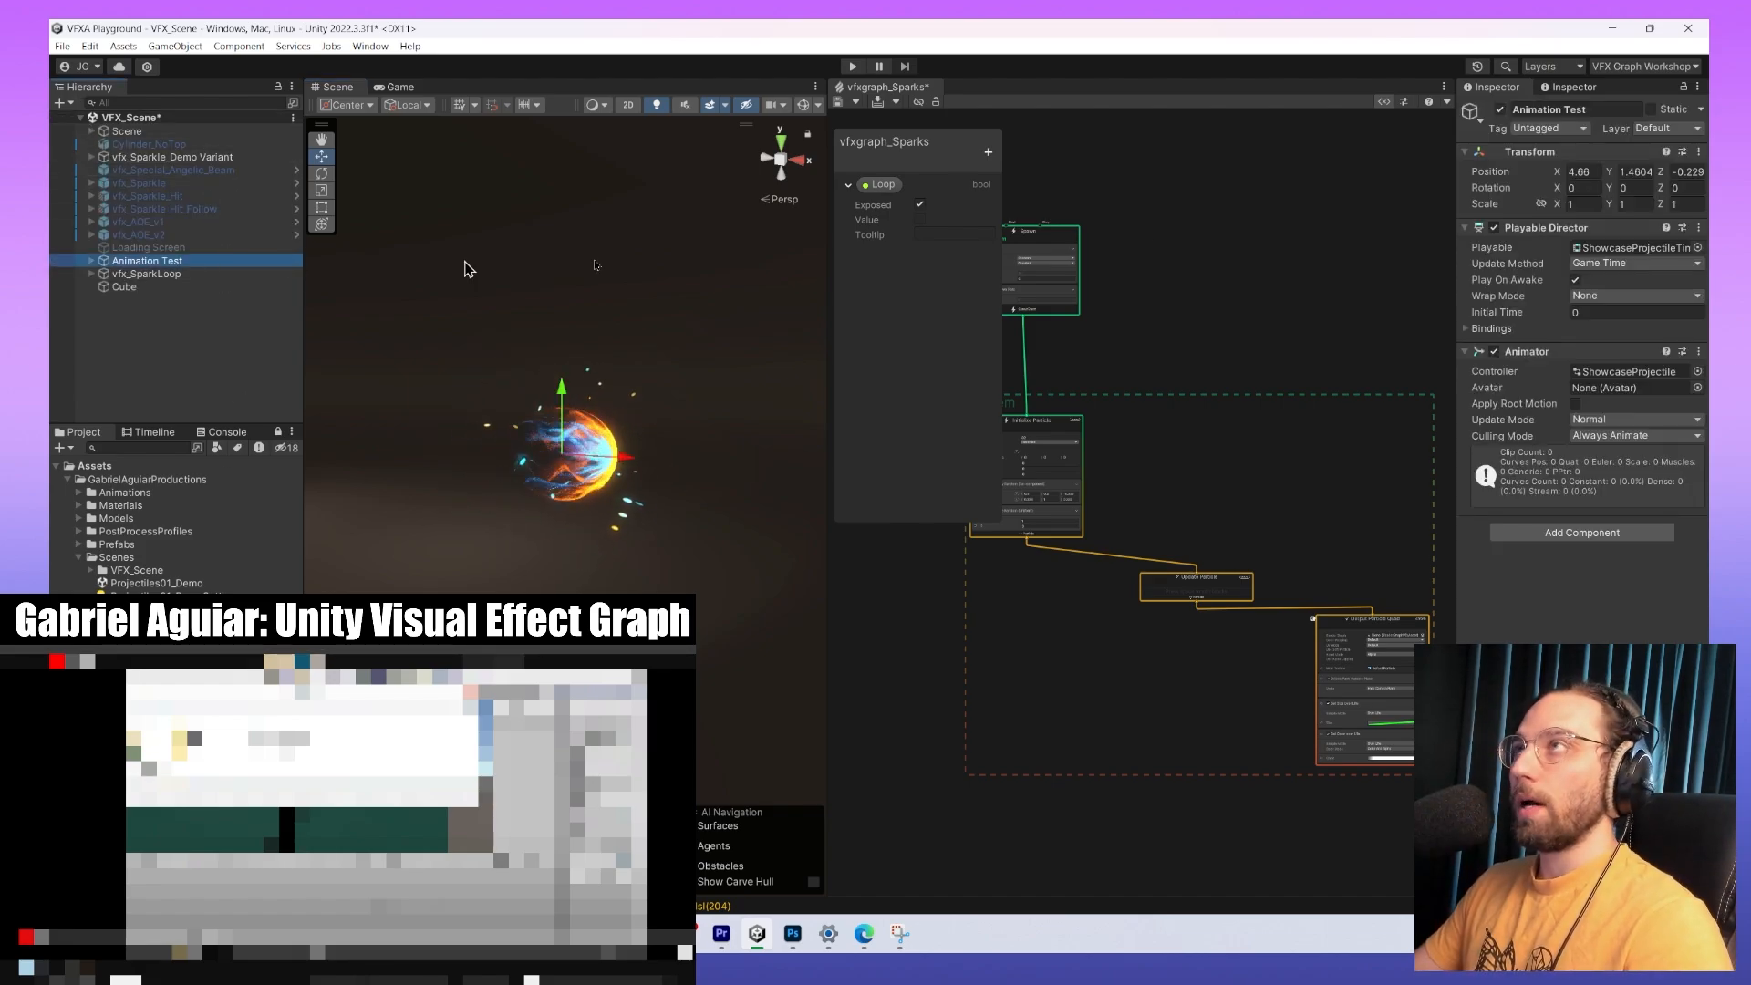
left_click(1501, 109)
Select vfxgraph_Sparks under vfx_SparkLoop and frame it in the Scene view.
left_click(228, 274)
left_click(204, 288)
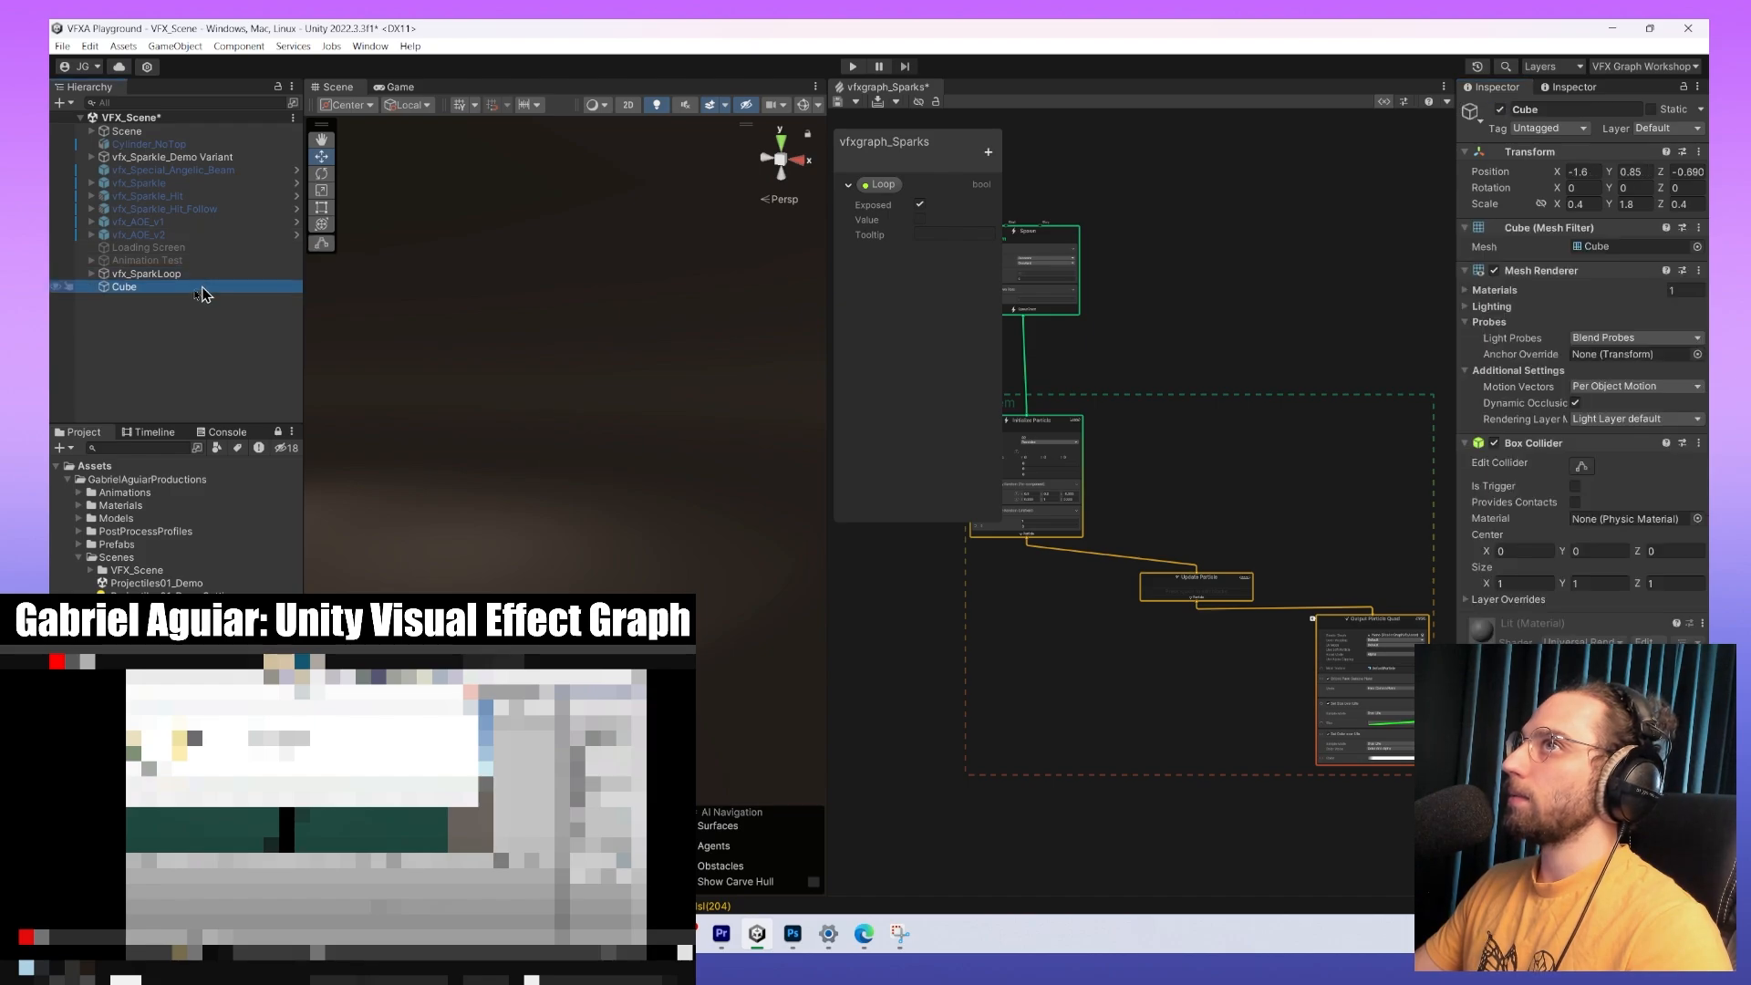
left_click(119, 275)
left_click(91, 273)
left_click(161, 287)
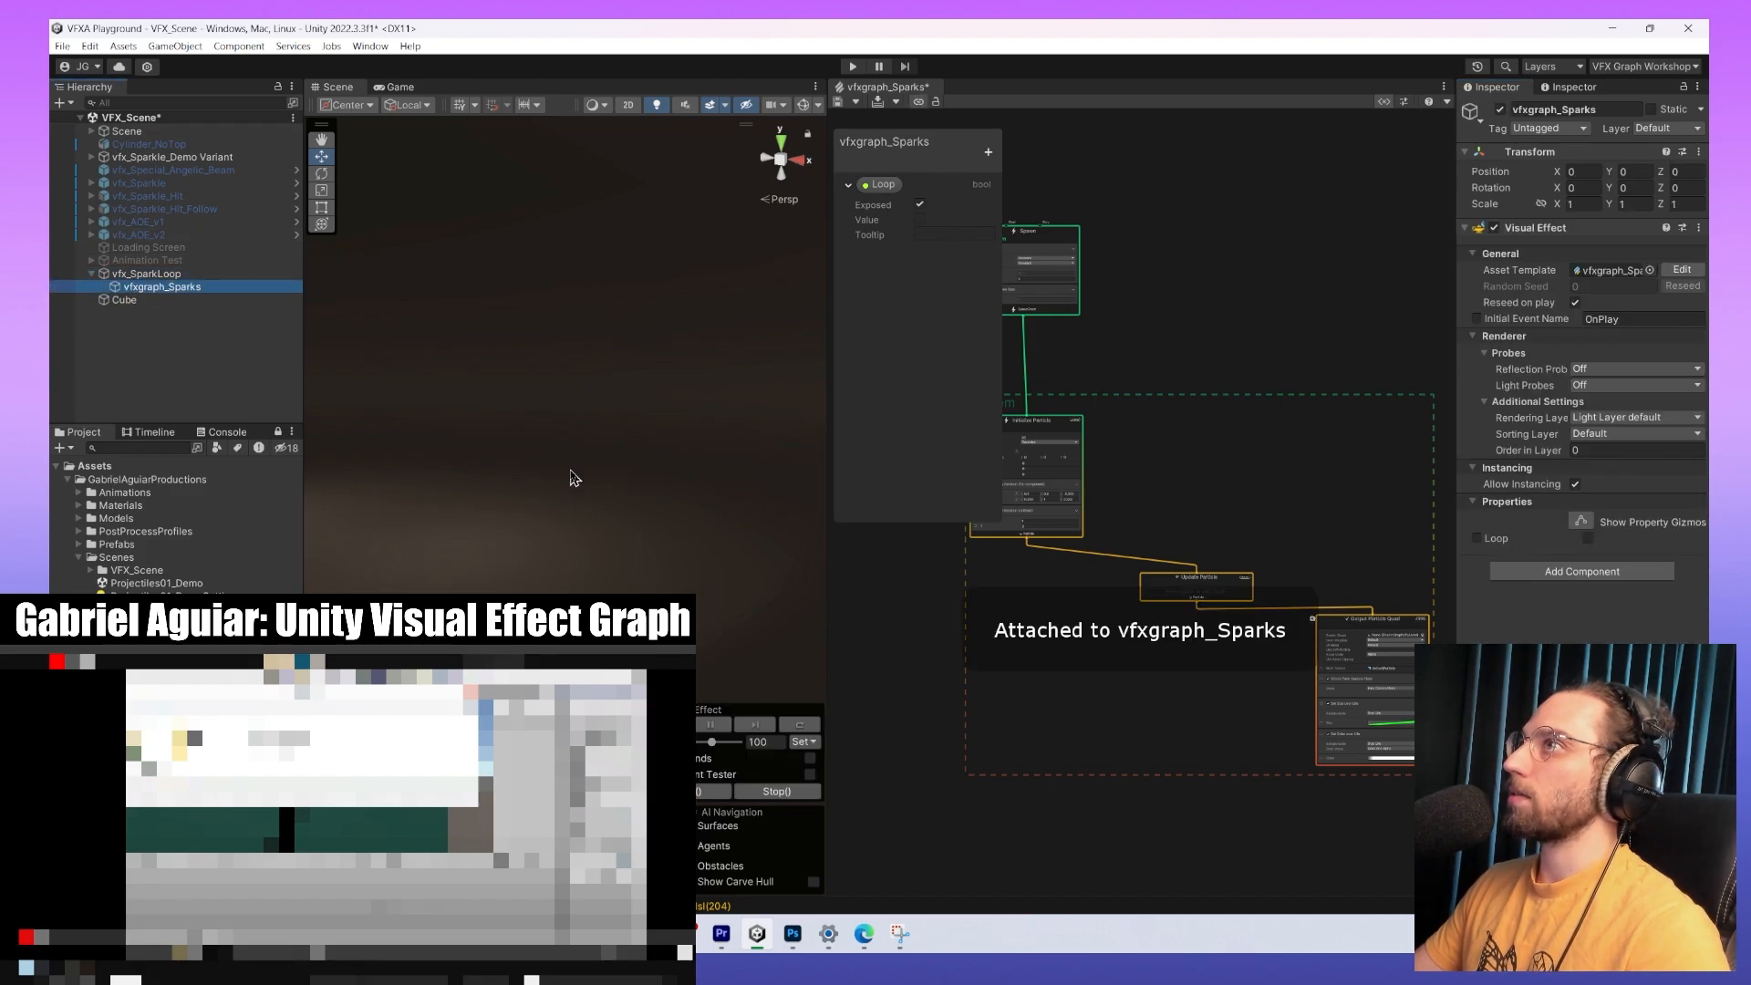
key("f")
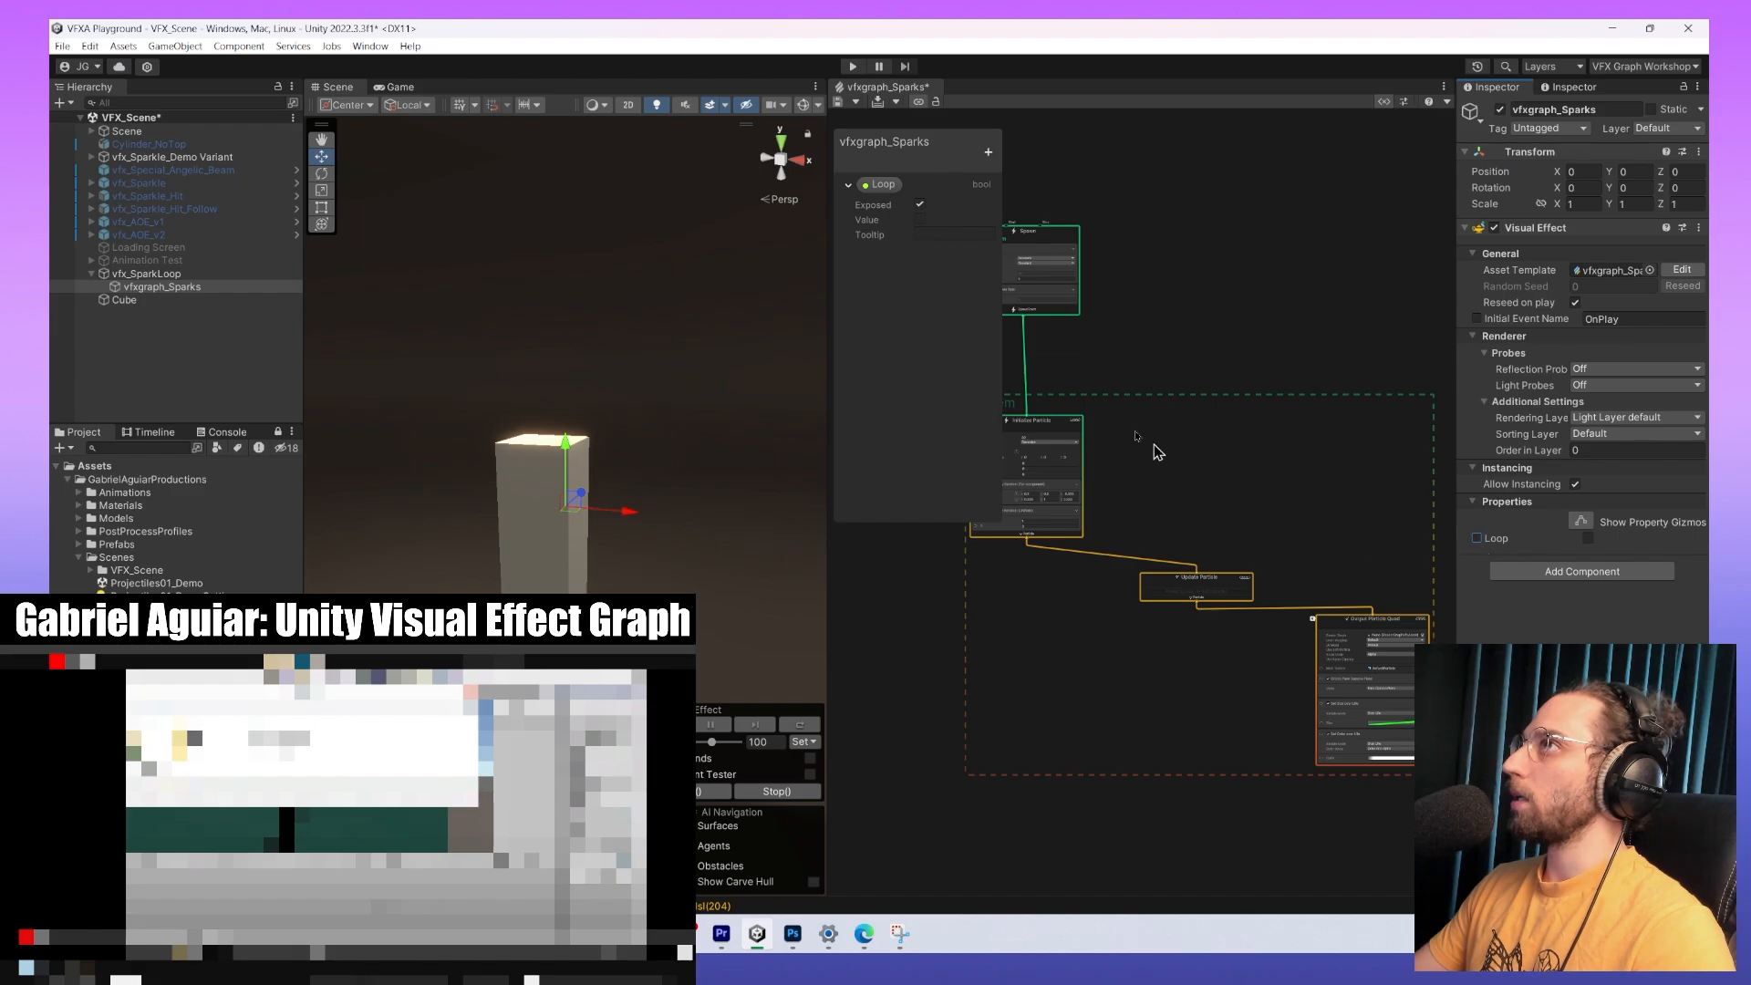
Toggle the Loop property's default Value on and off in the graph to compare looping sparks with the single burst.
scroll(1156, 451, "up", 5)
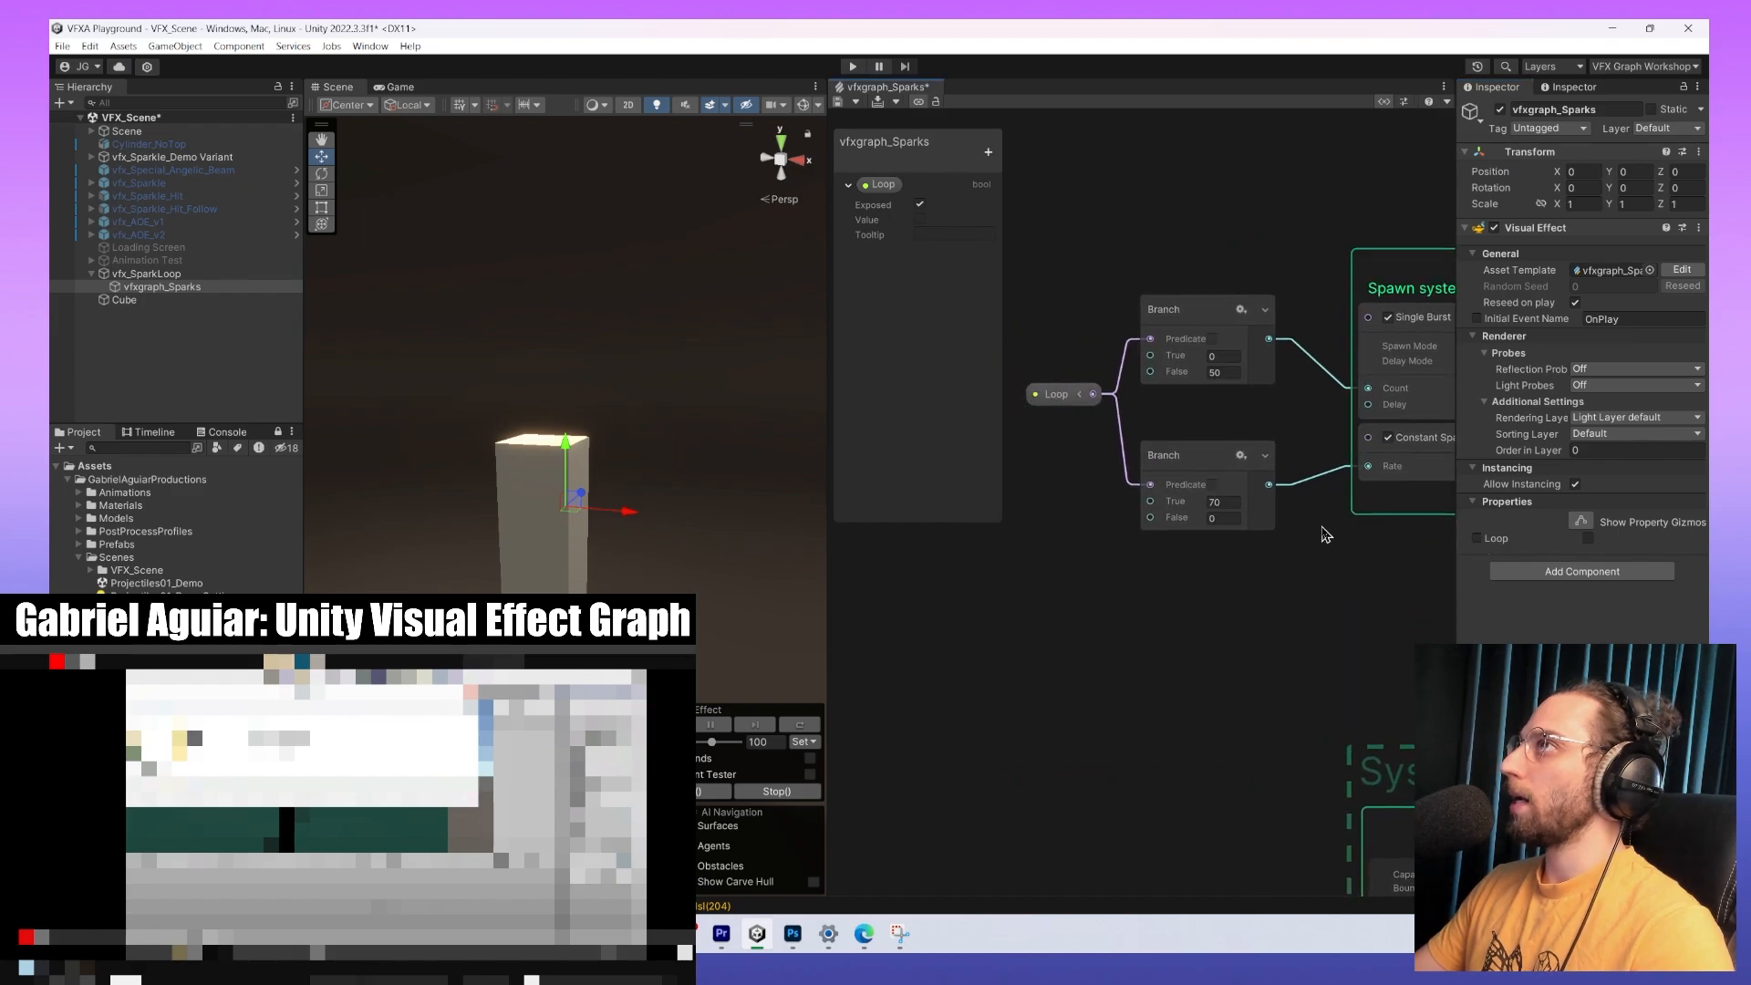
left_click(921, 219)
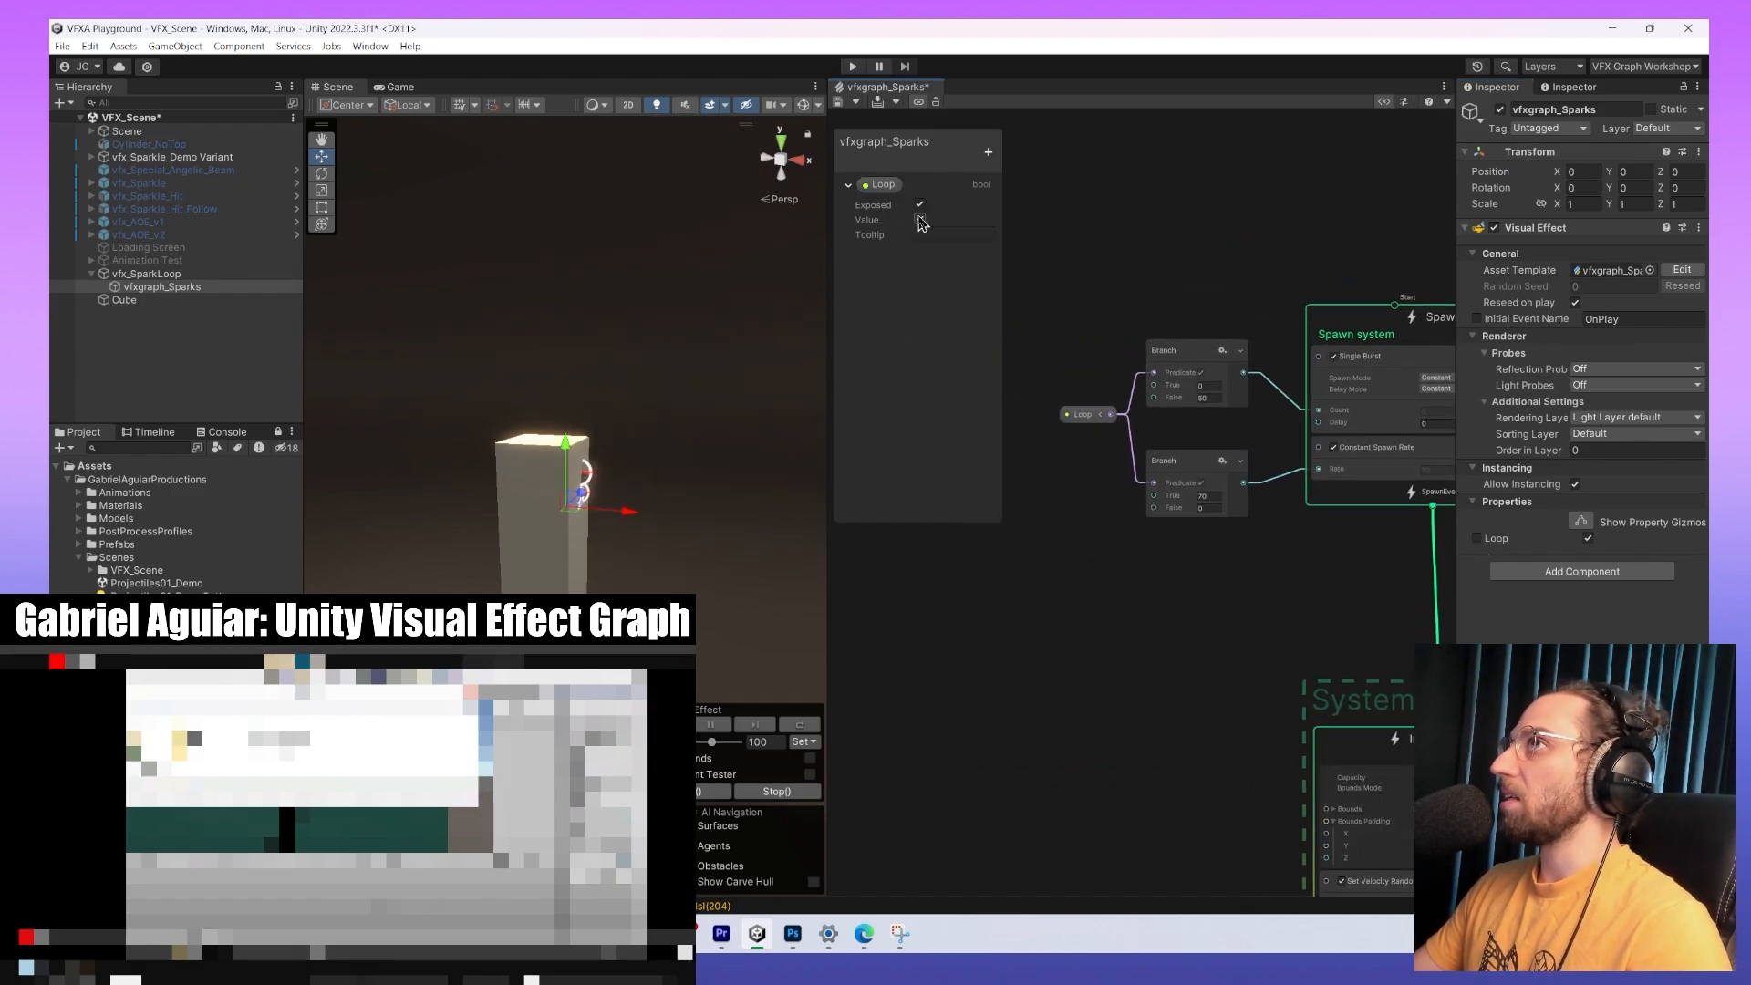
left_click(920, 219)
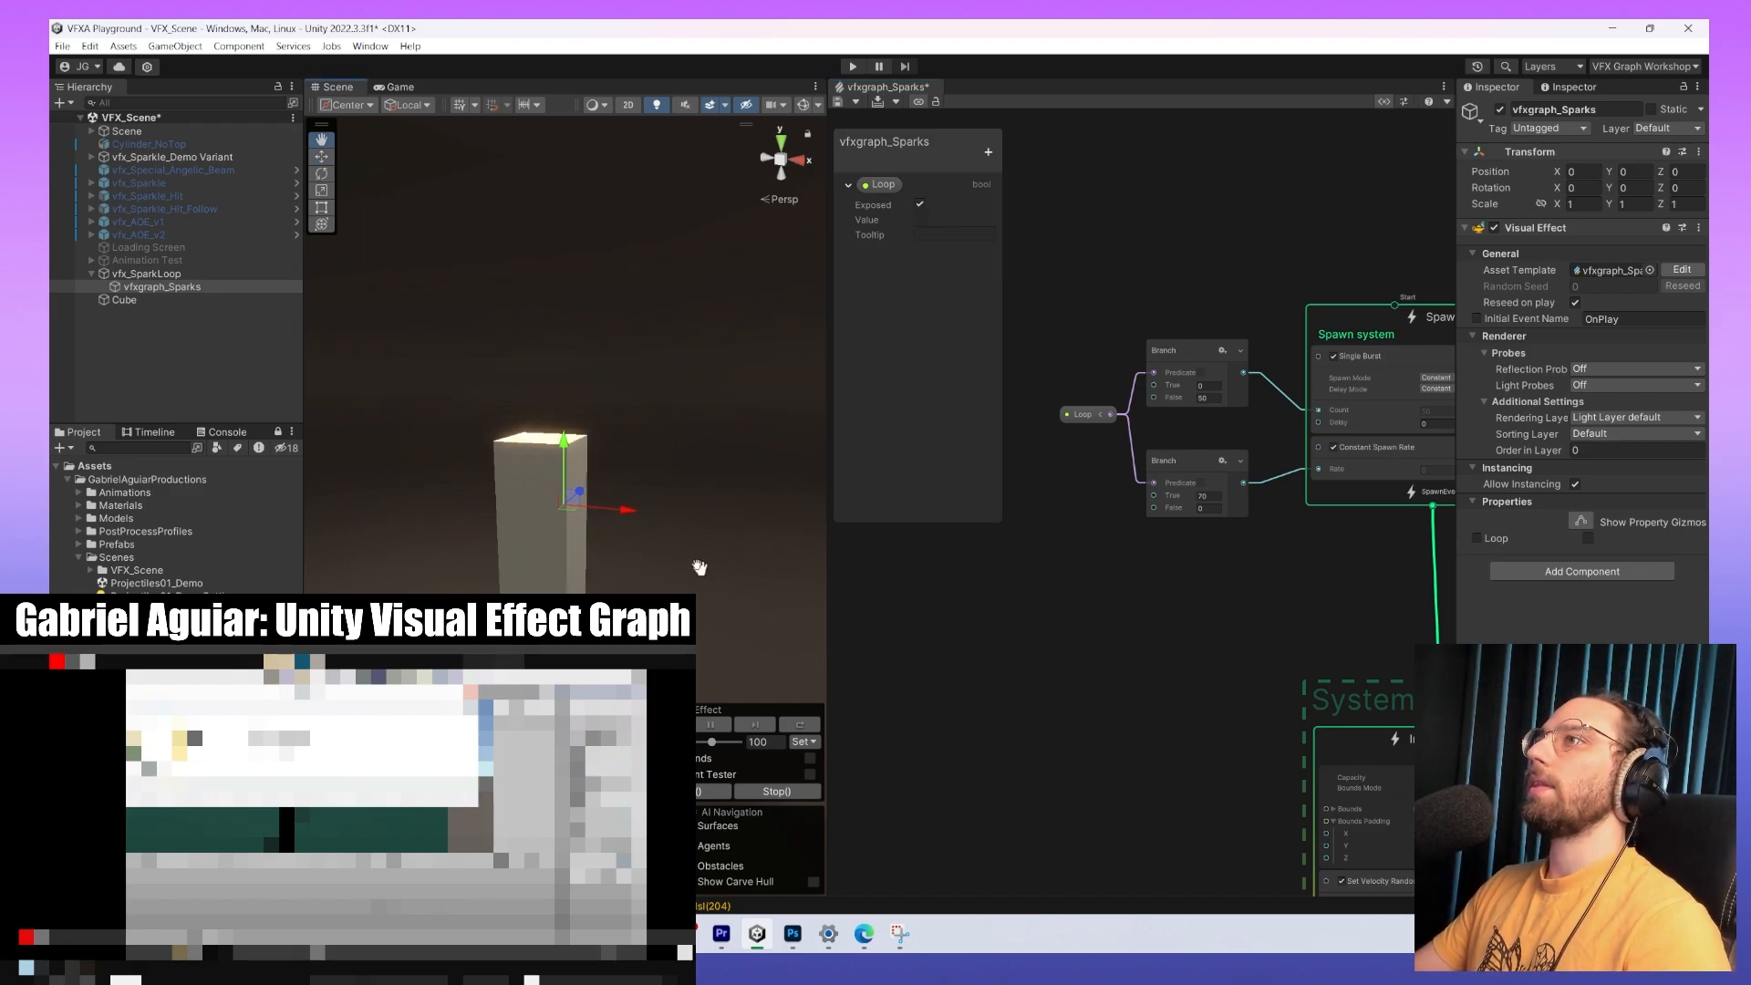
scroll(702, 584, "up", 2)
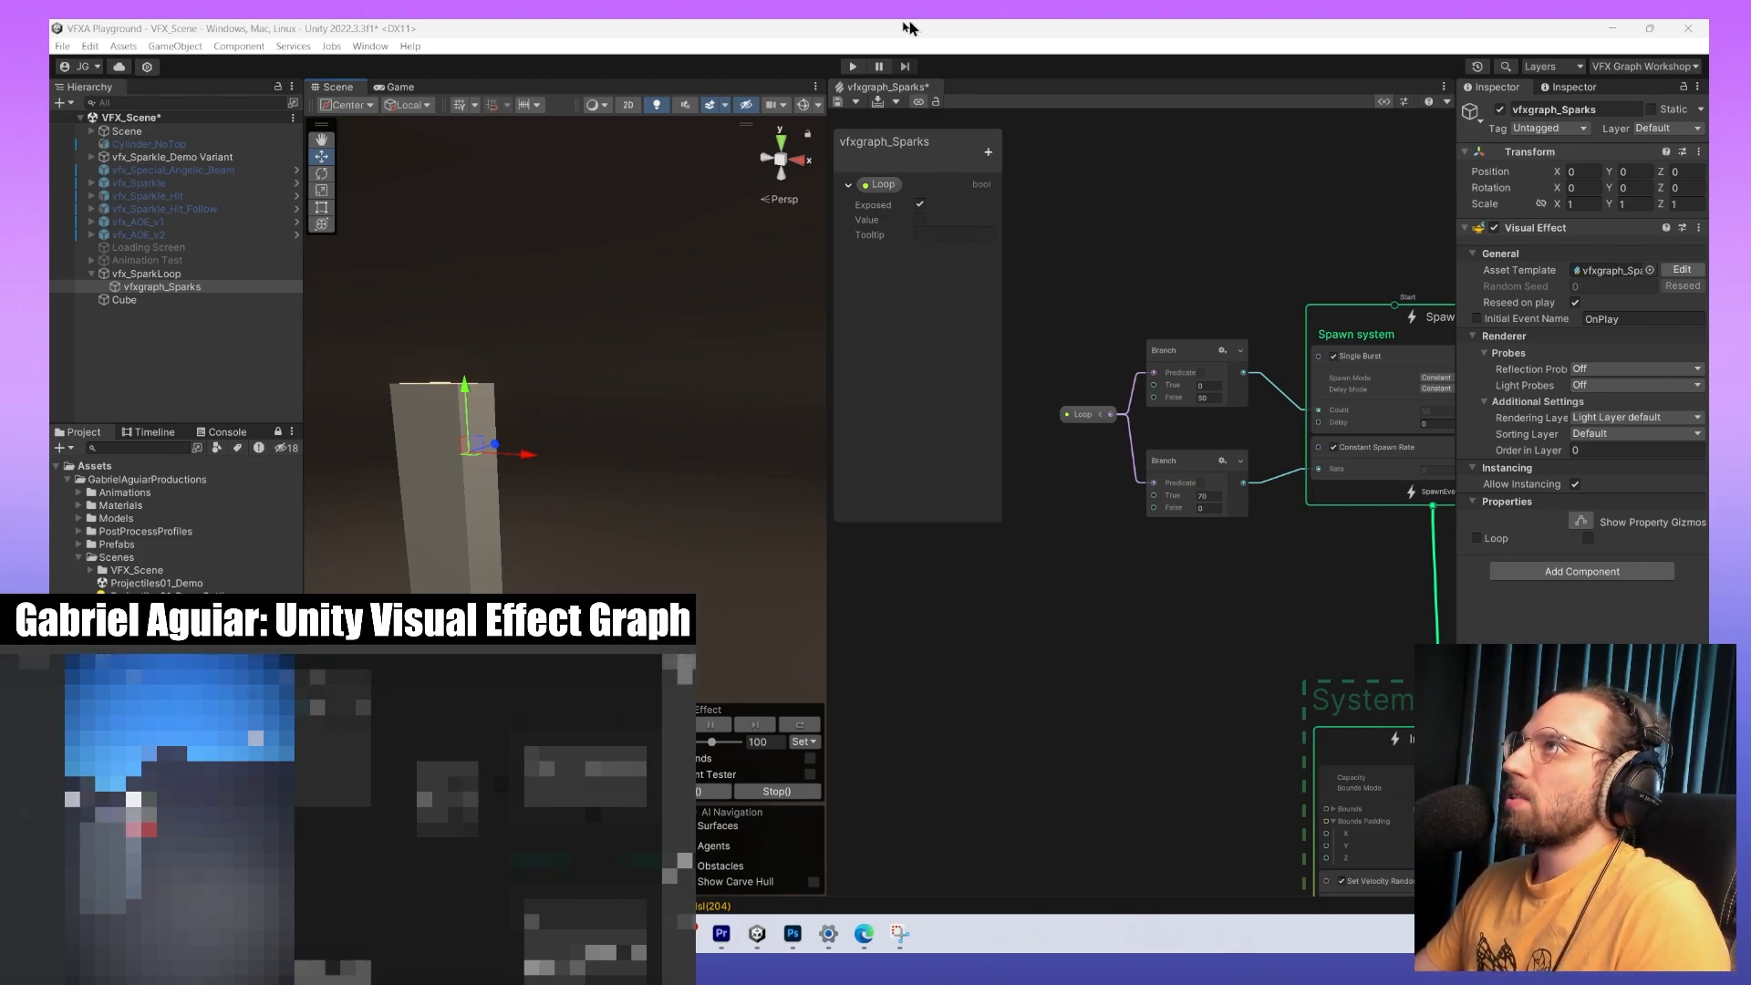
Add an exposed float property to the vfxgraph_Sparks blackboard and name it SparksRate.
left_click(989, 153)
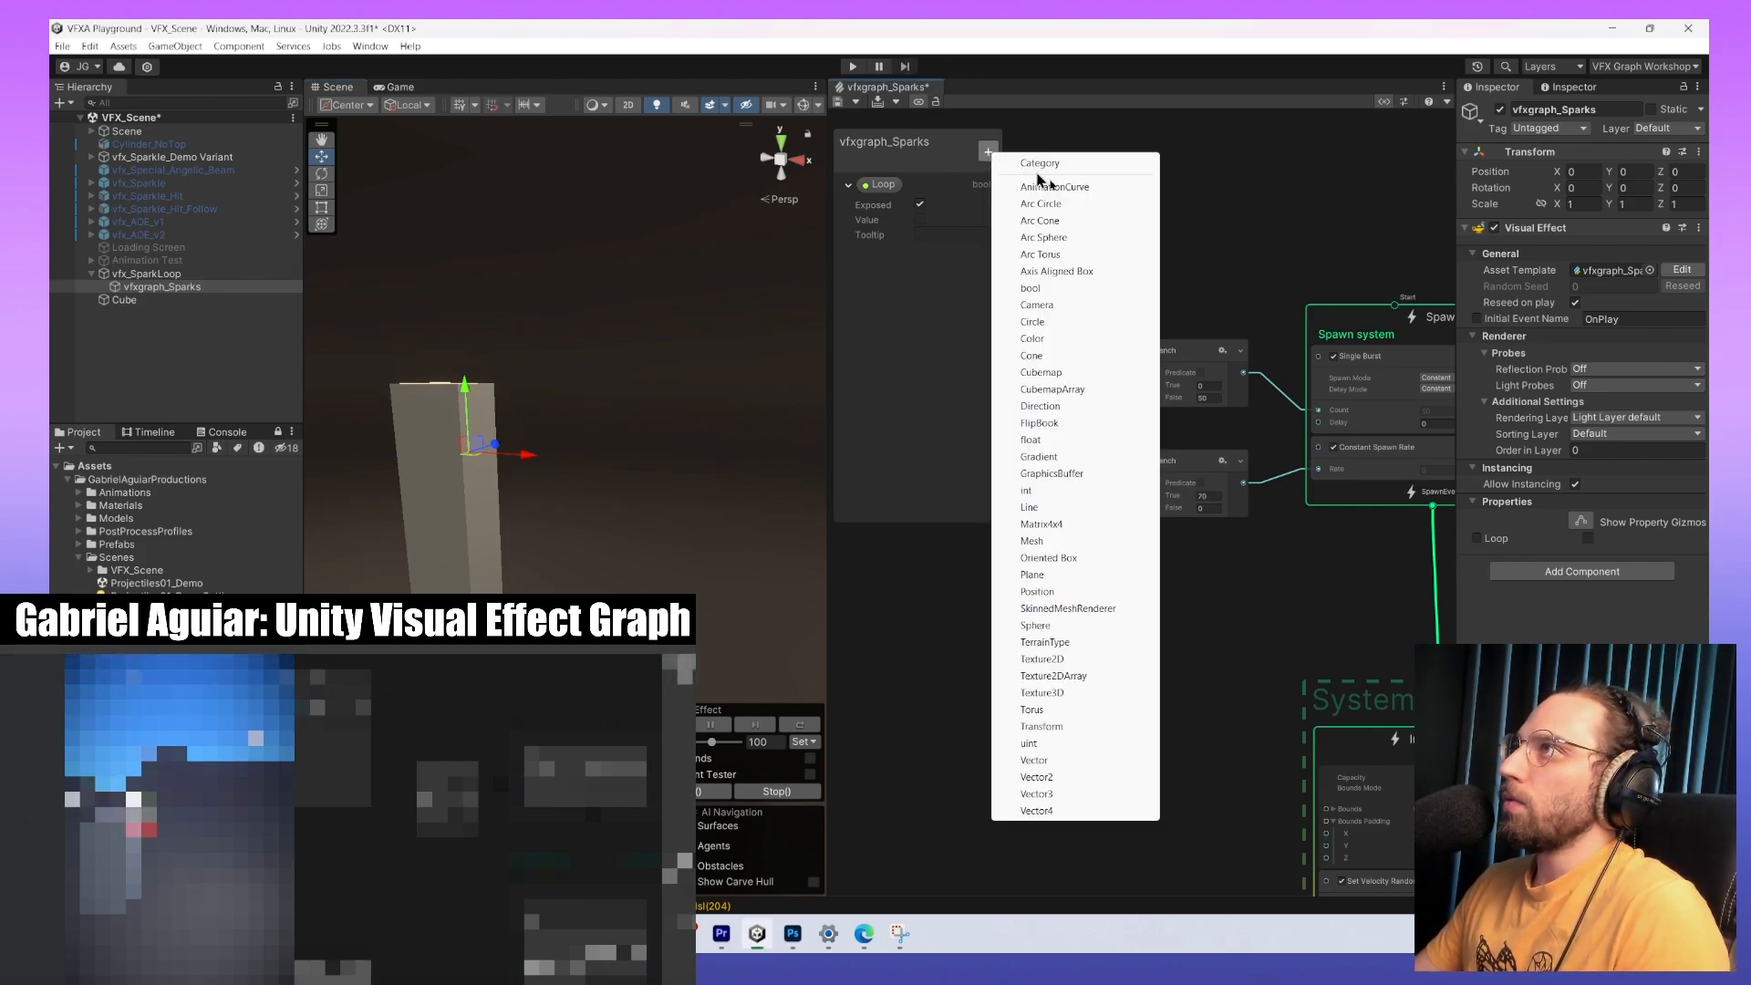
left_click(1062, 441)
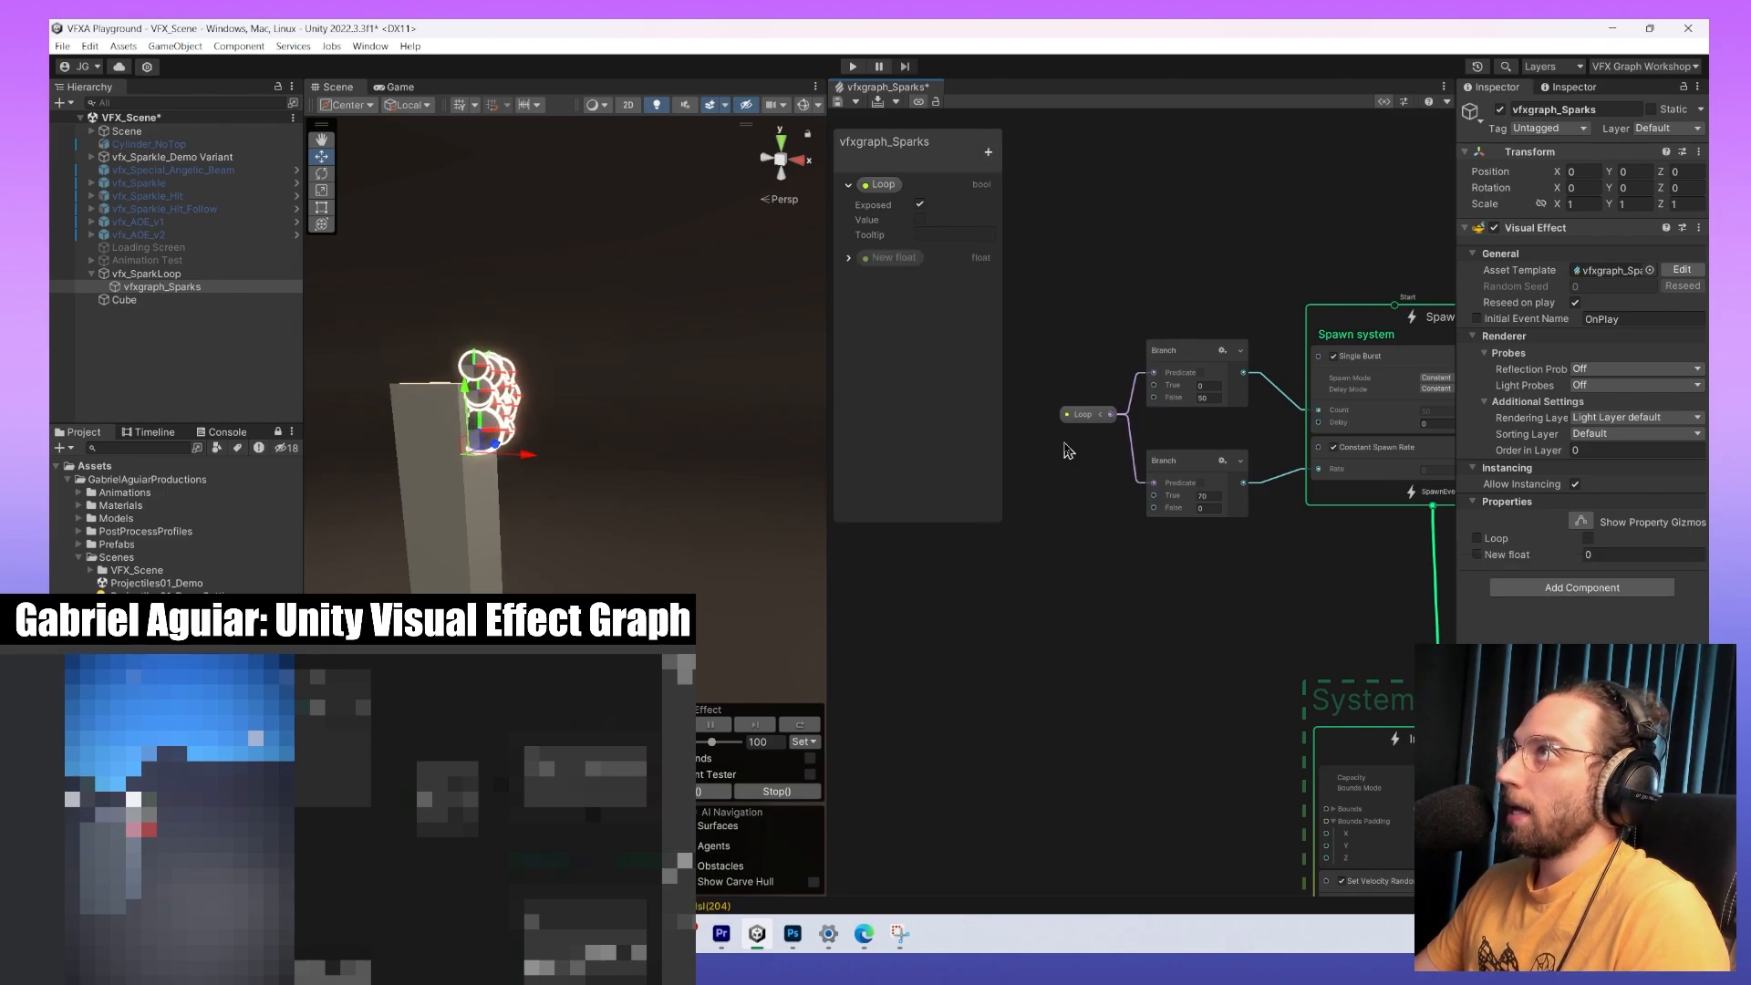
double_click(889, 259)
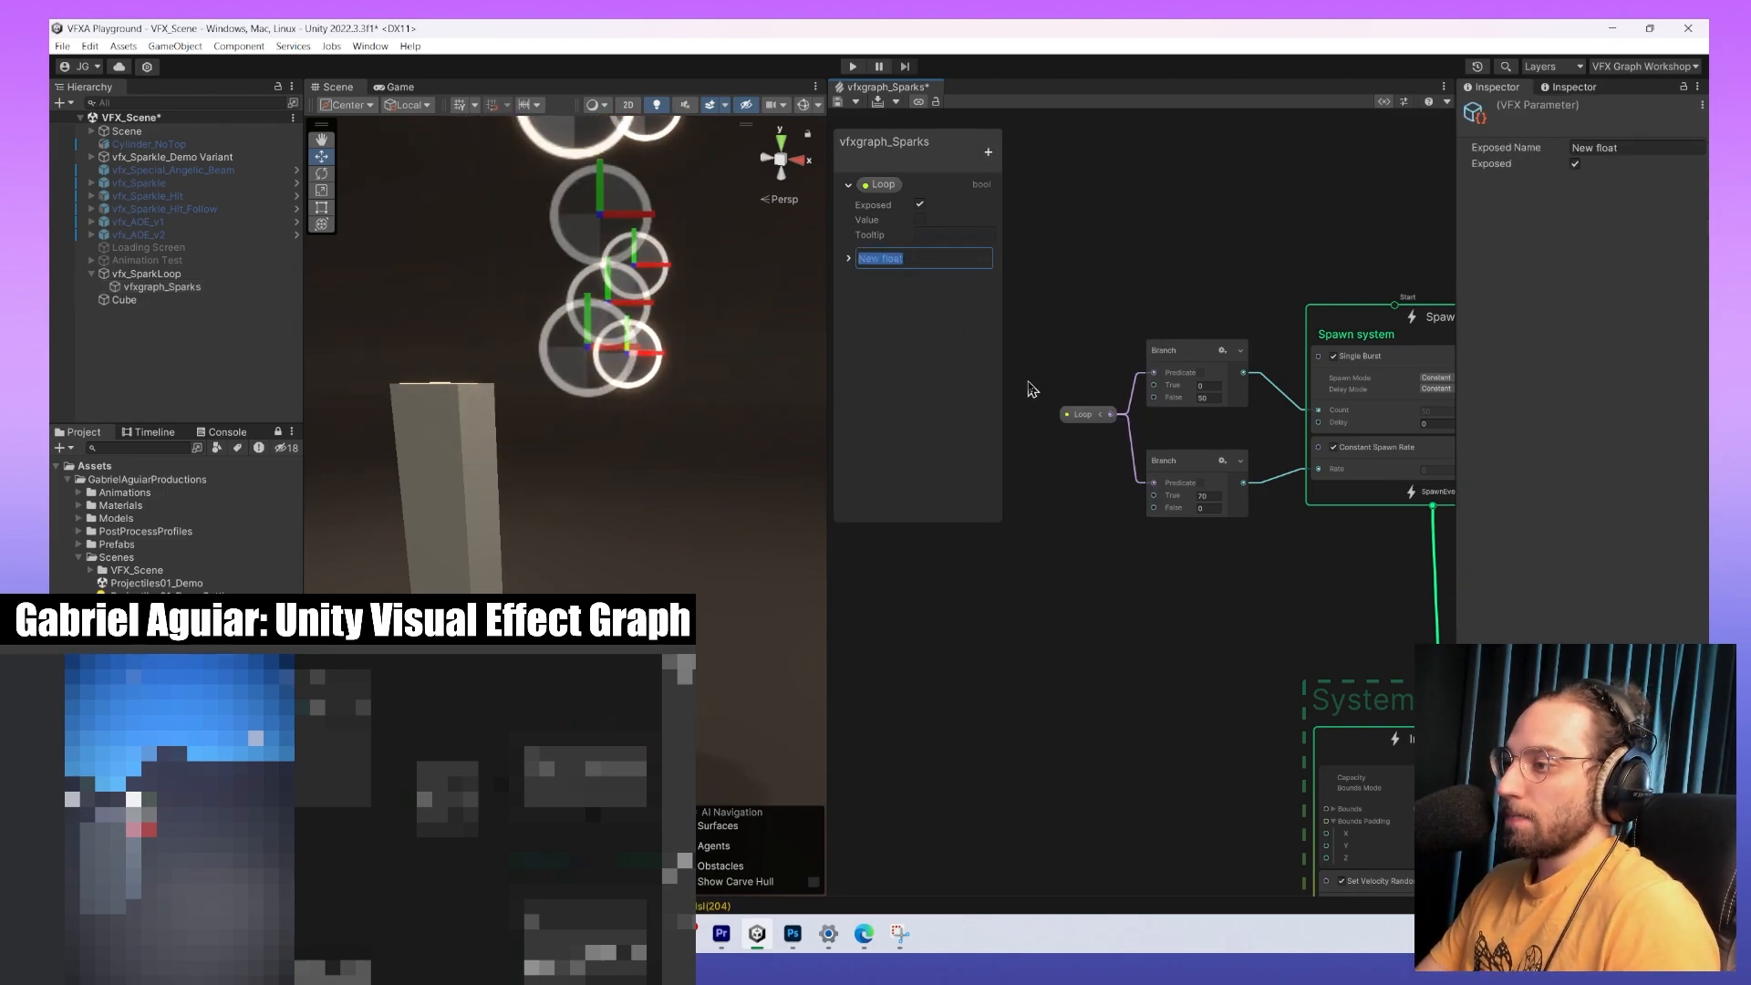
type("So")
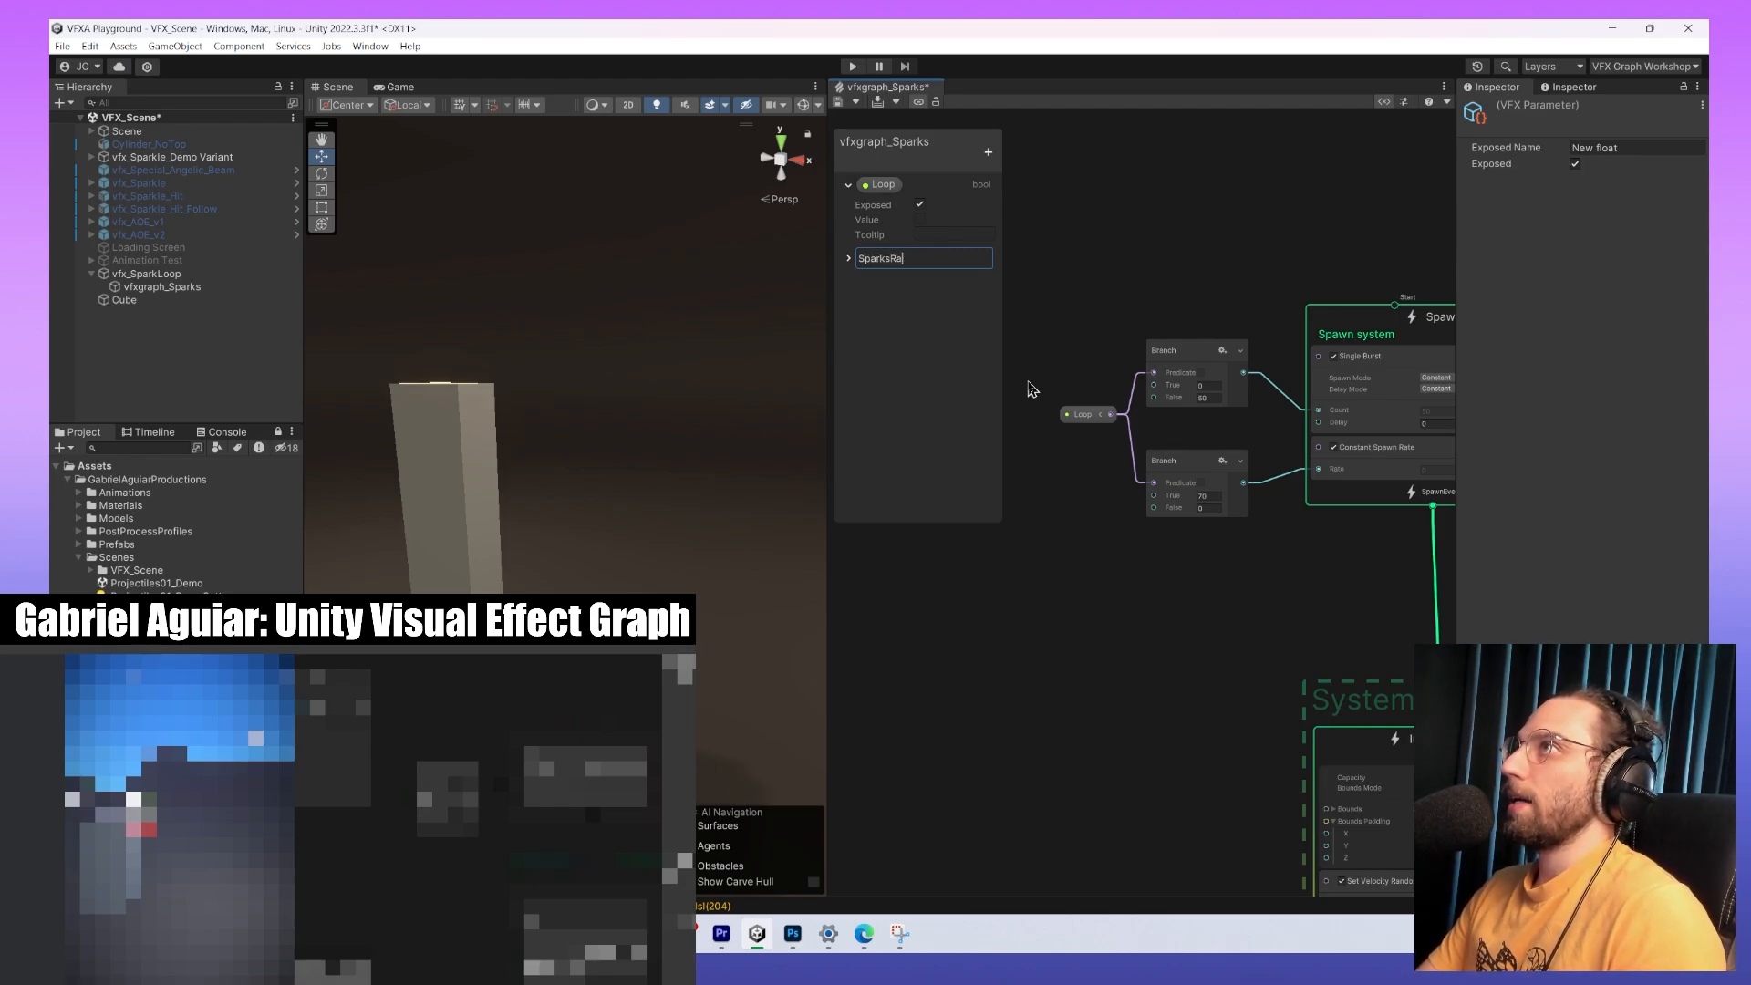
type("arksRate")
key("Return")
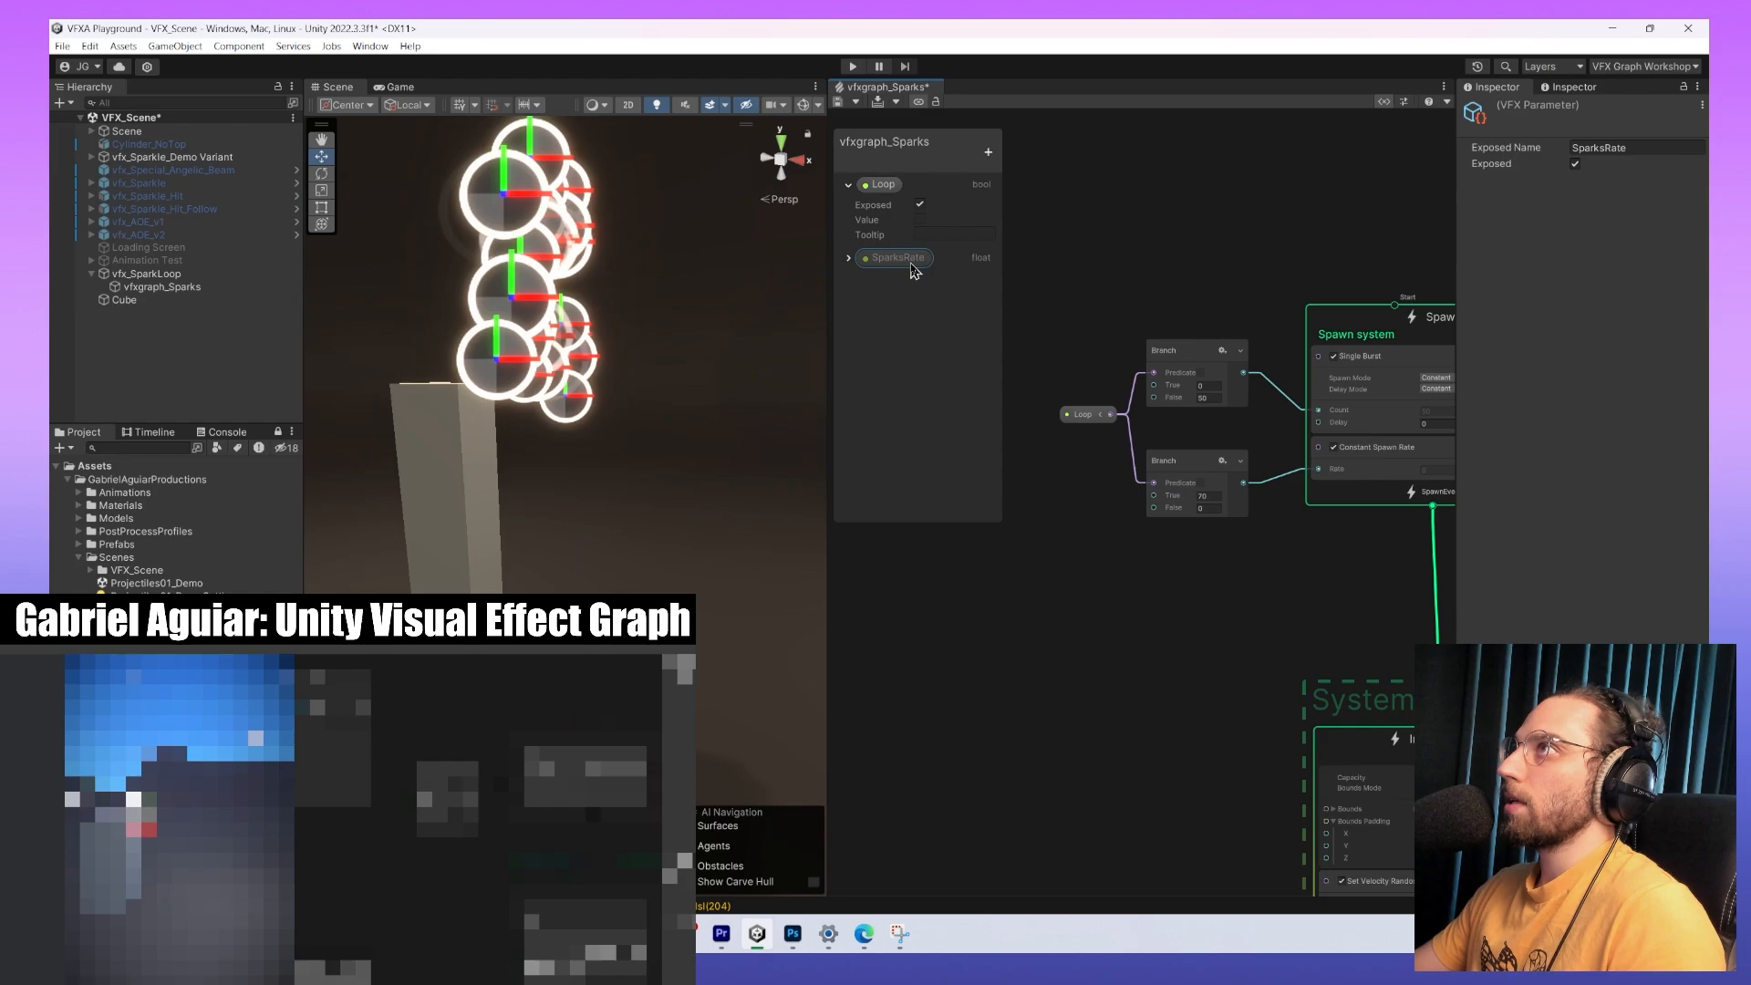
Place a SparksRate property node in the graph below the Branch nodes that feed the Spawn system.
left_click_drag(1172, 617, 1173, 618)
scroll(1145, 578, "up", 3)
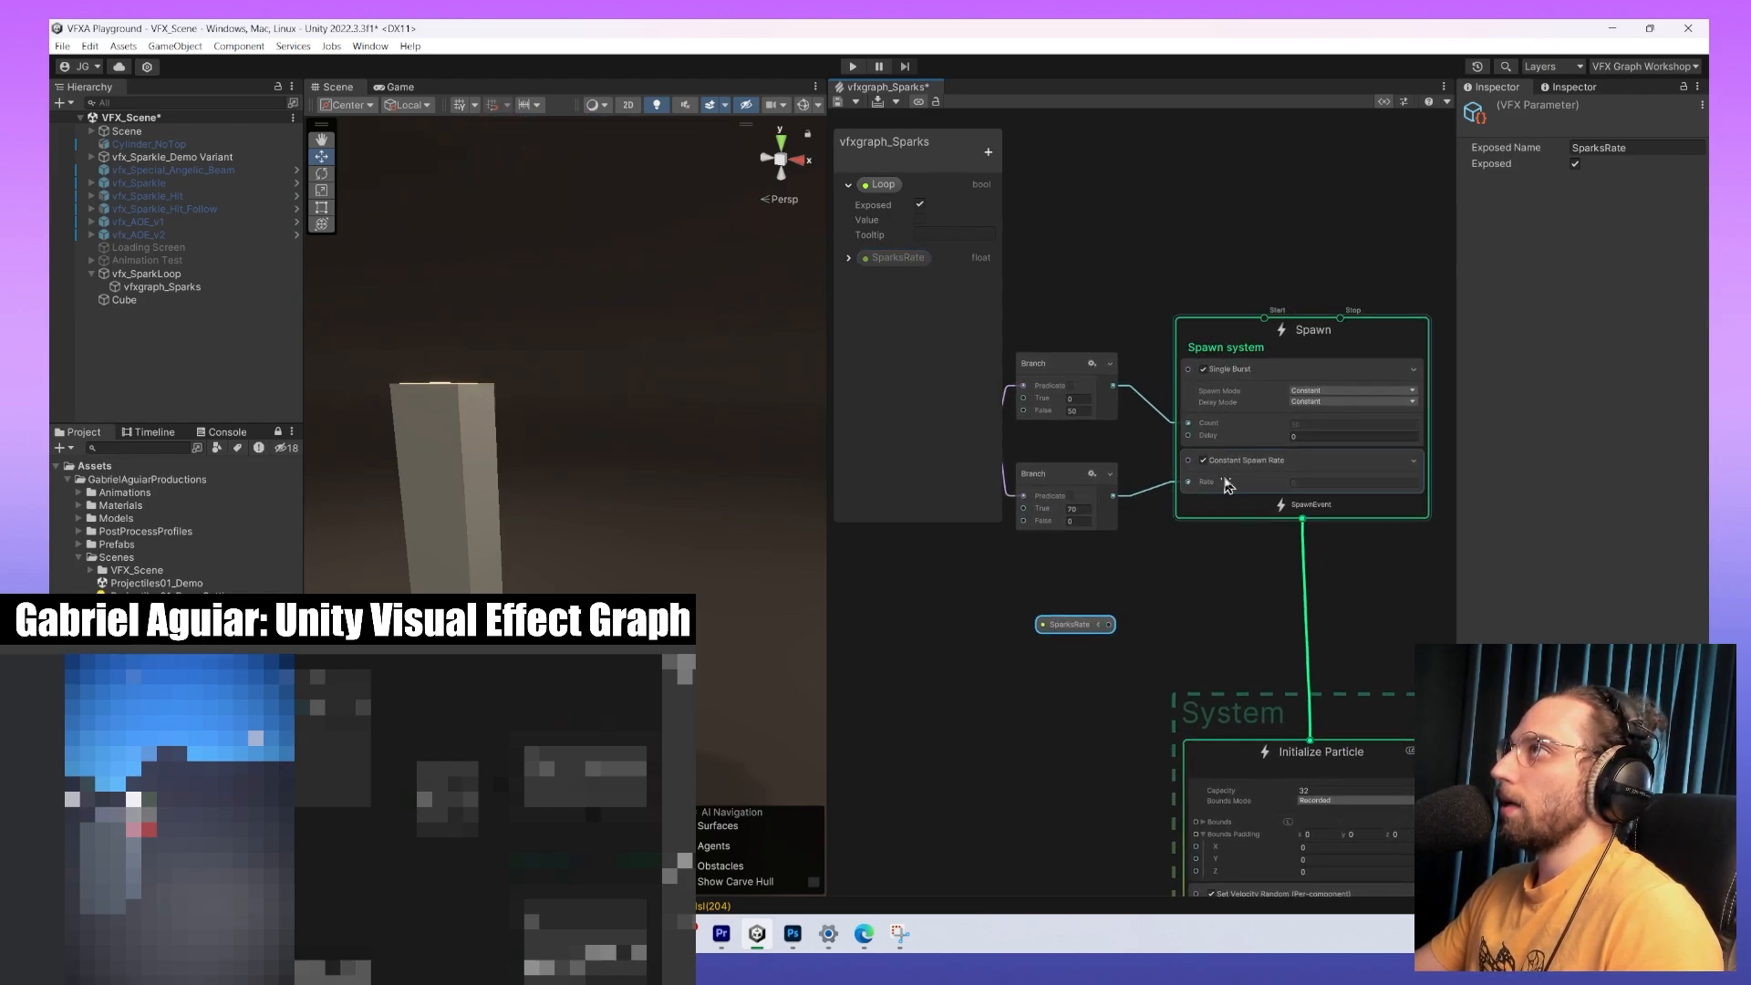
scroll(1227, 480, "up", 3)
left_click(1287, 458)
middle_click_drag(1219, 459, 1179, 462)
scroll(1288, 459, "down", 5)
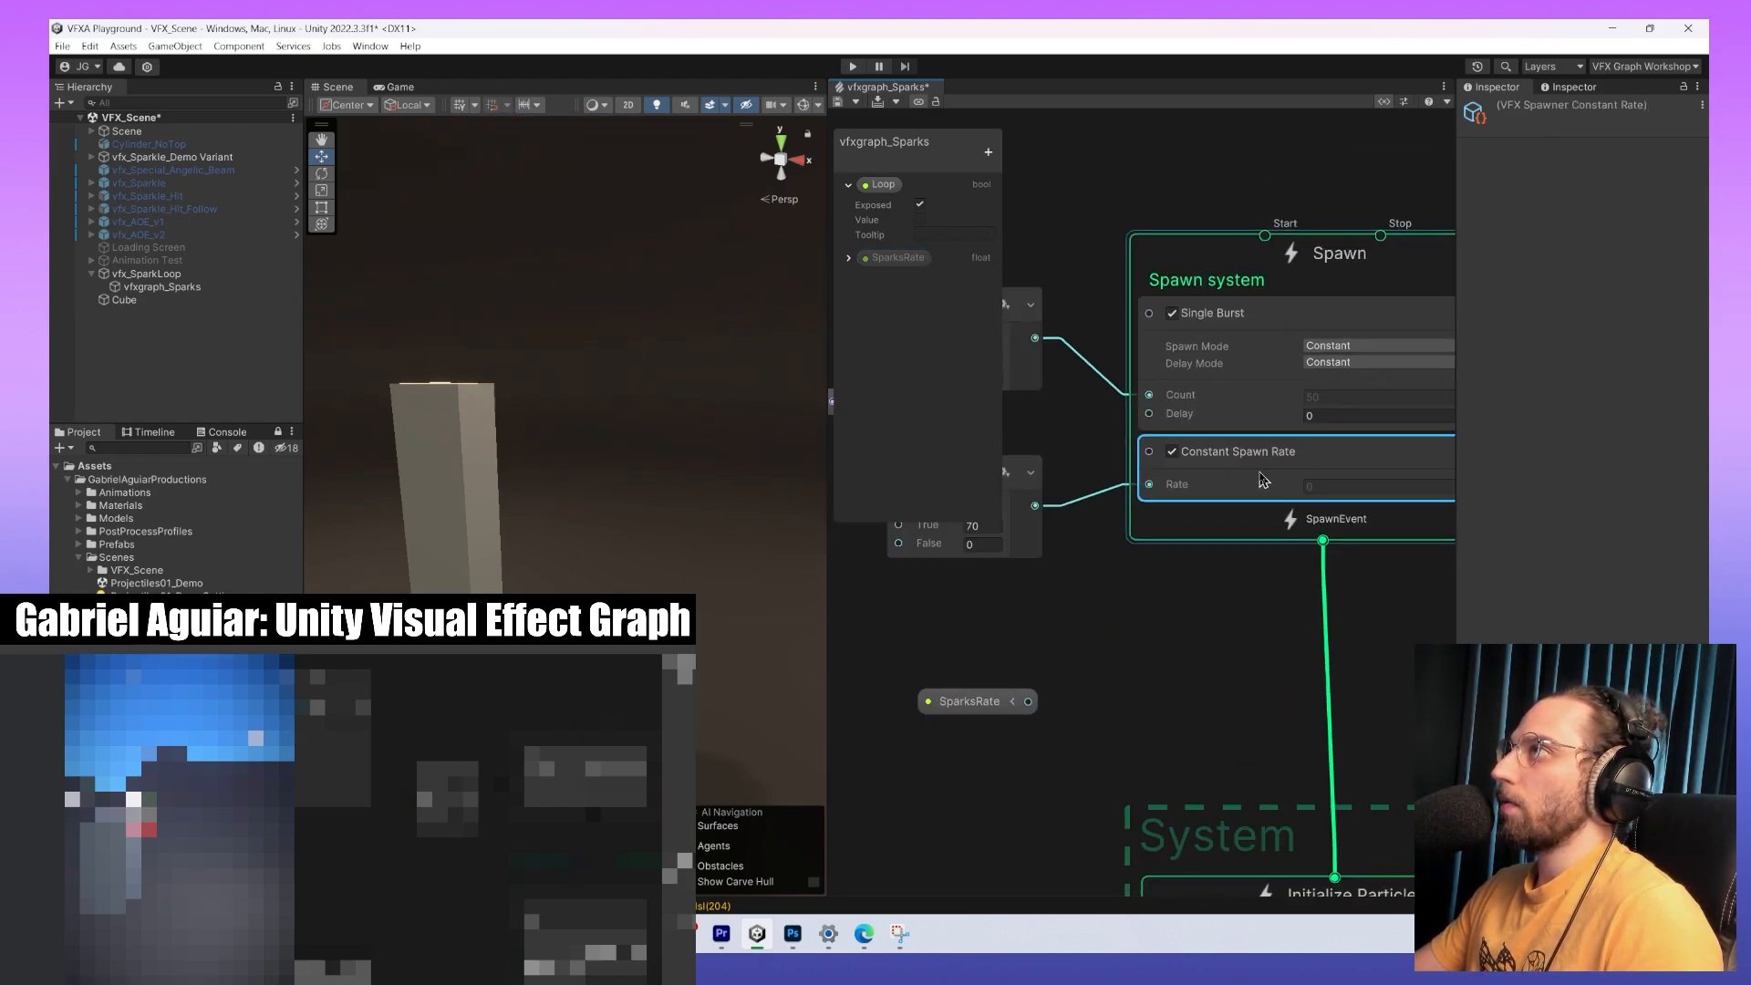
left_click(1039, 598)
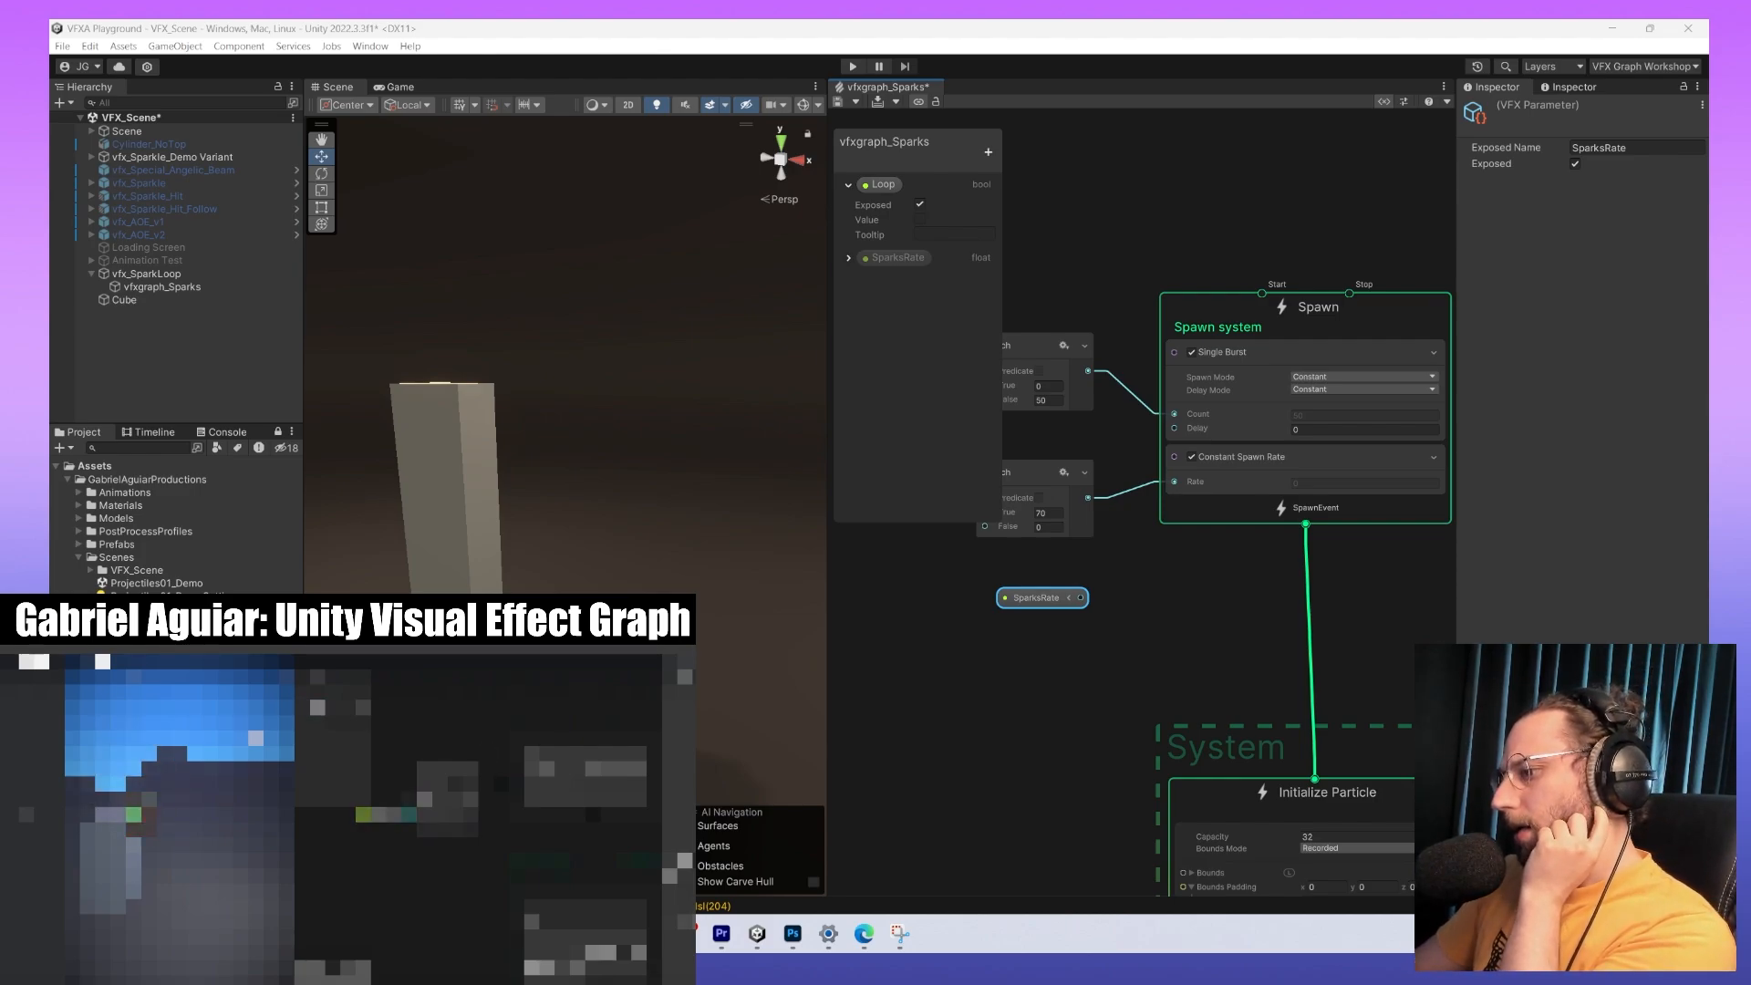
middle_click_drag(1106, 547, 1356, 601)
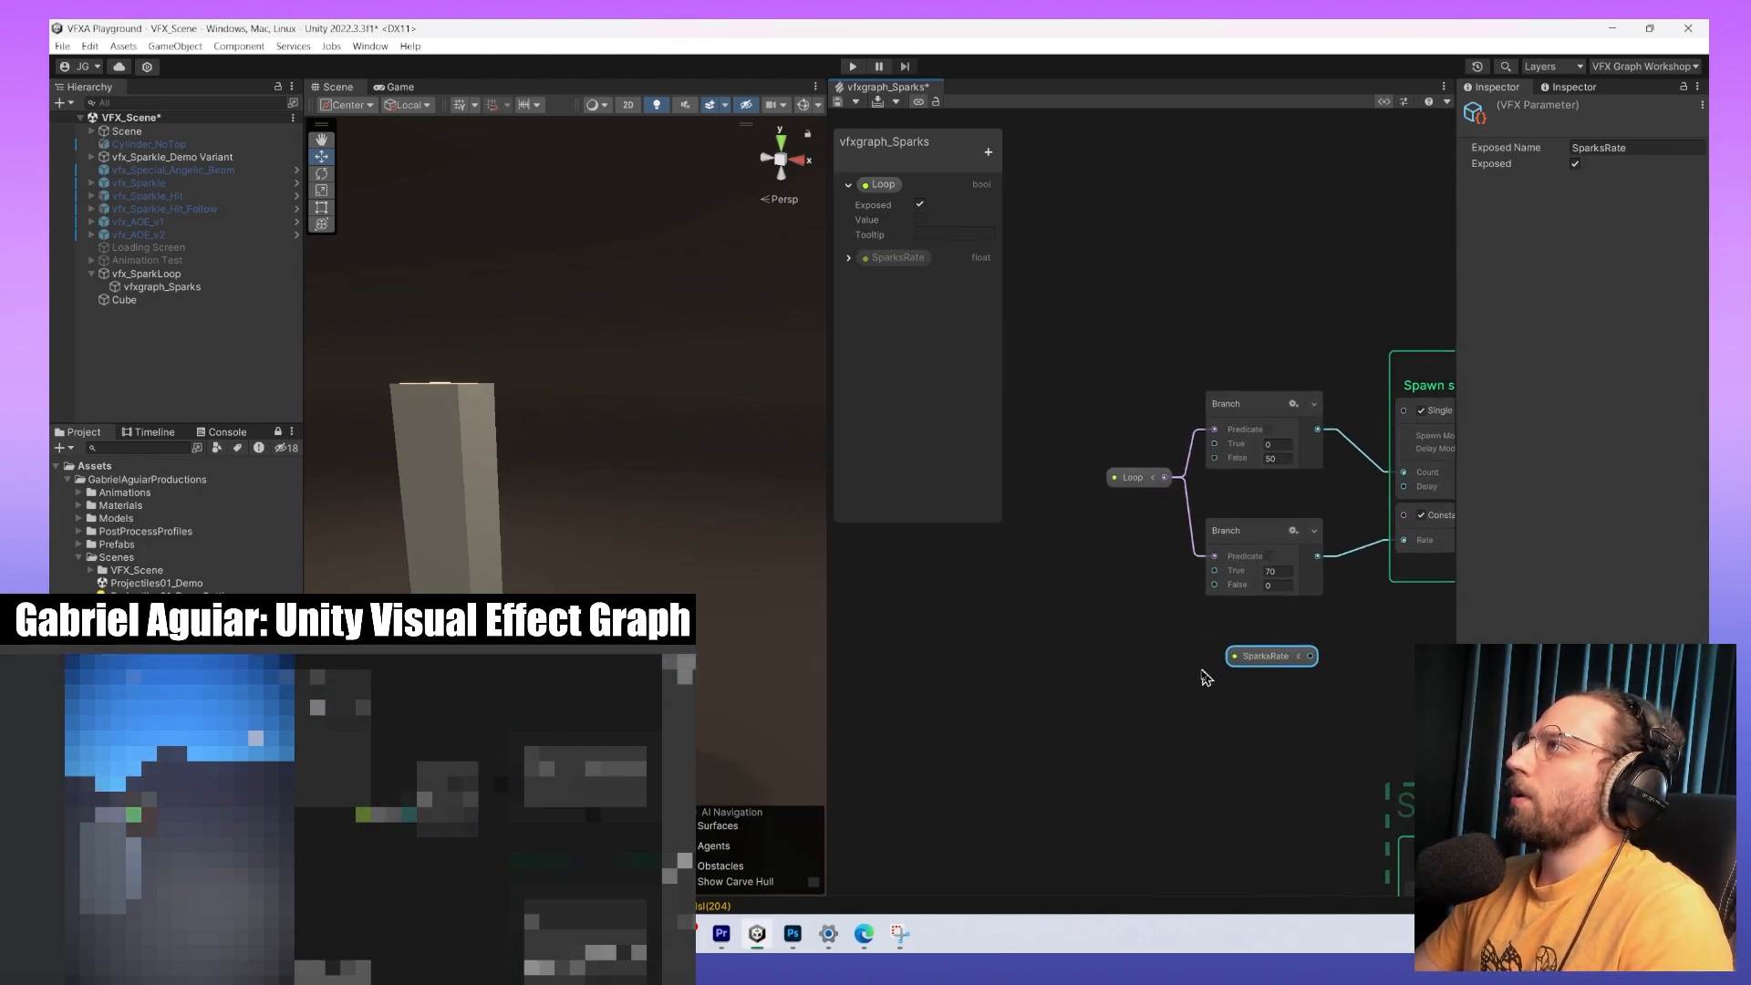
Try feeding SparksRate into the True inputs of both Branch nodes, and undo these connections.
left_click_drag(1280, 656, 1214, 571)
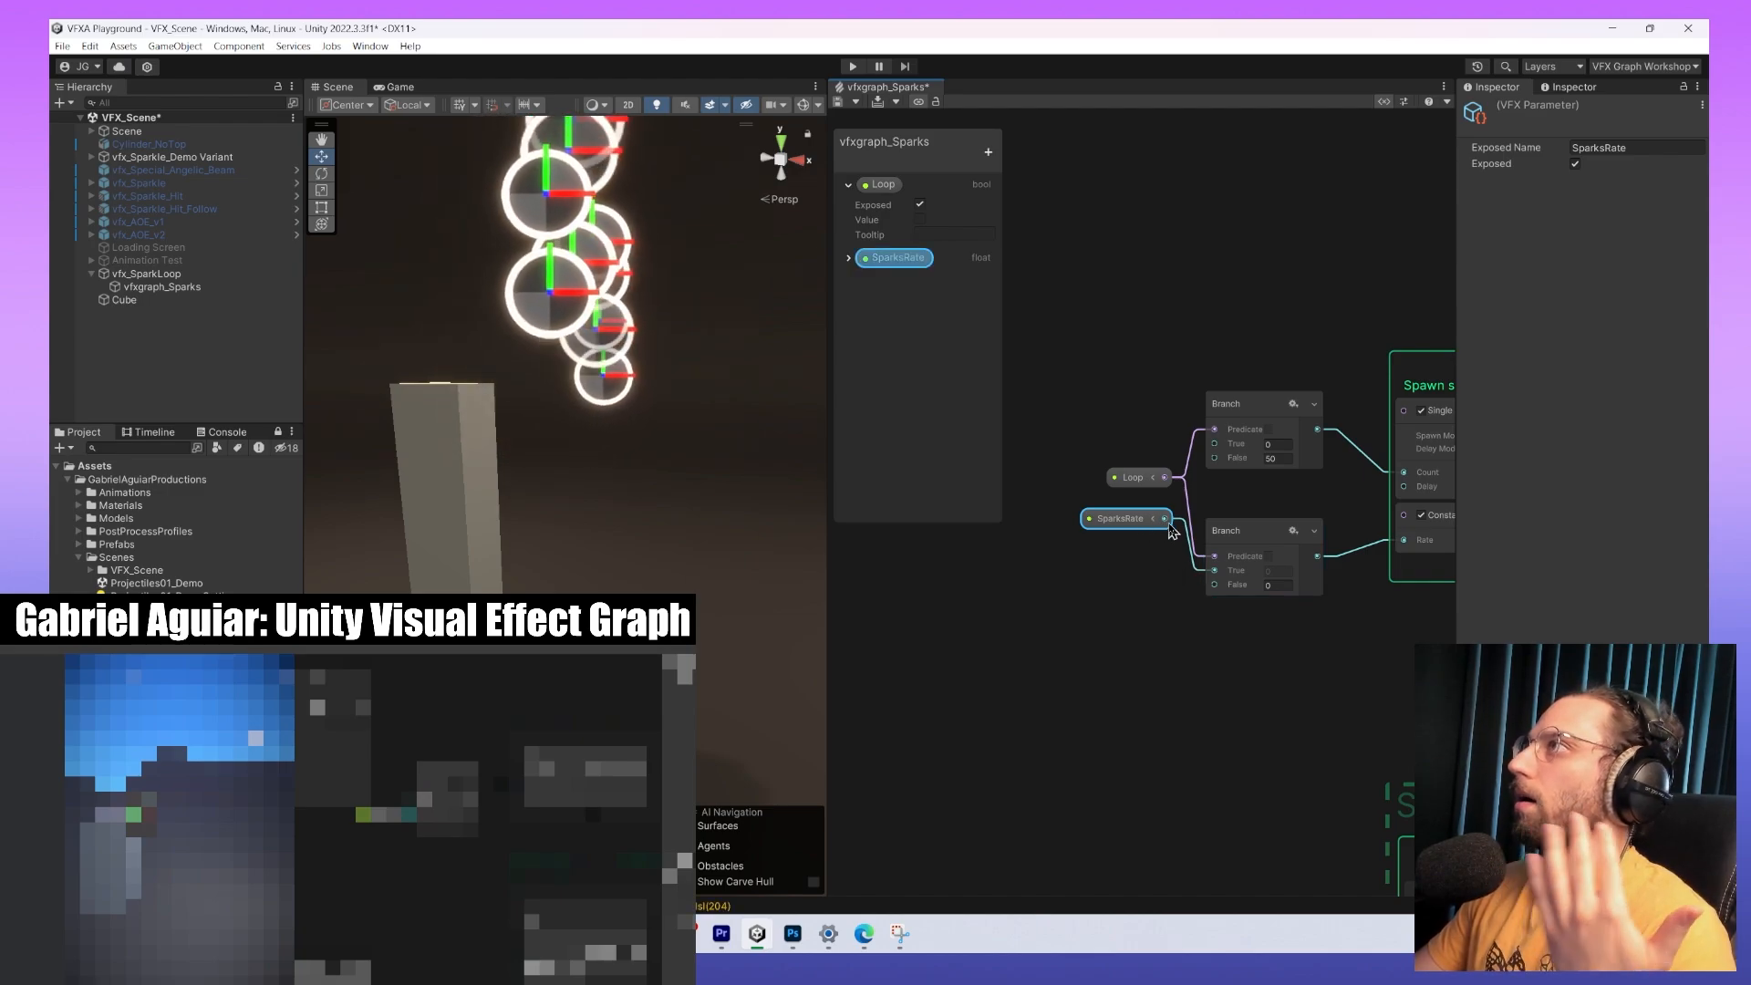
left_click_drag(1164, 518, 1215, 445)
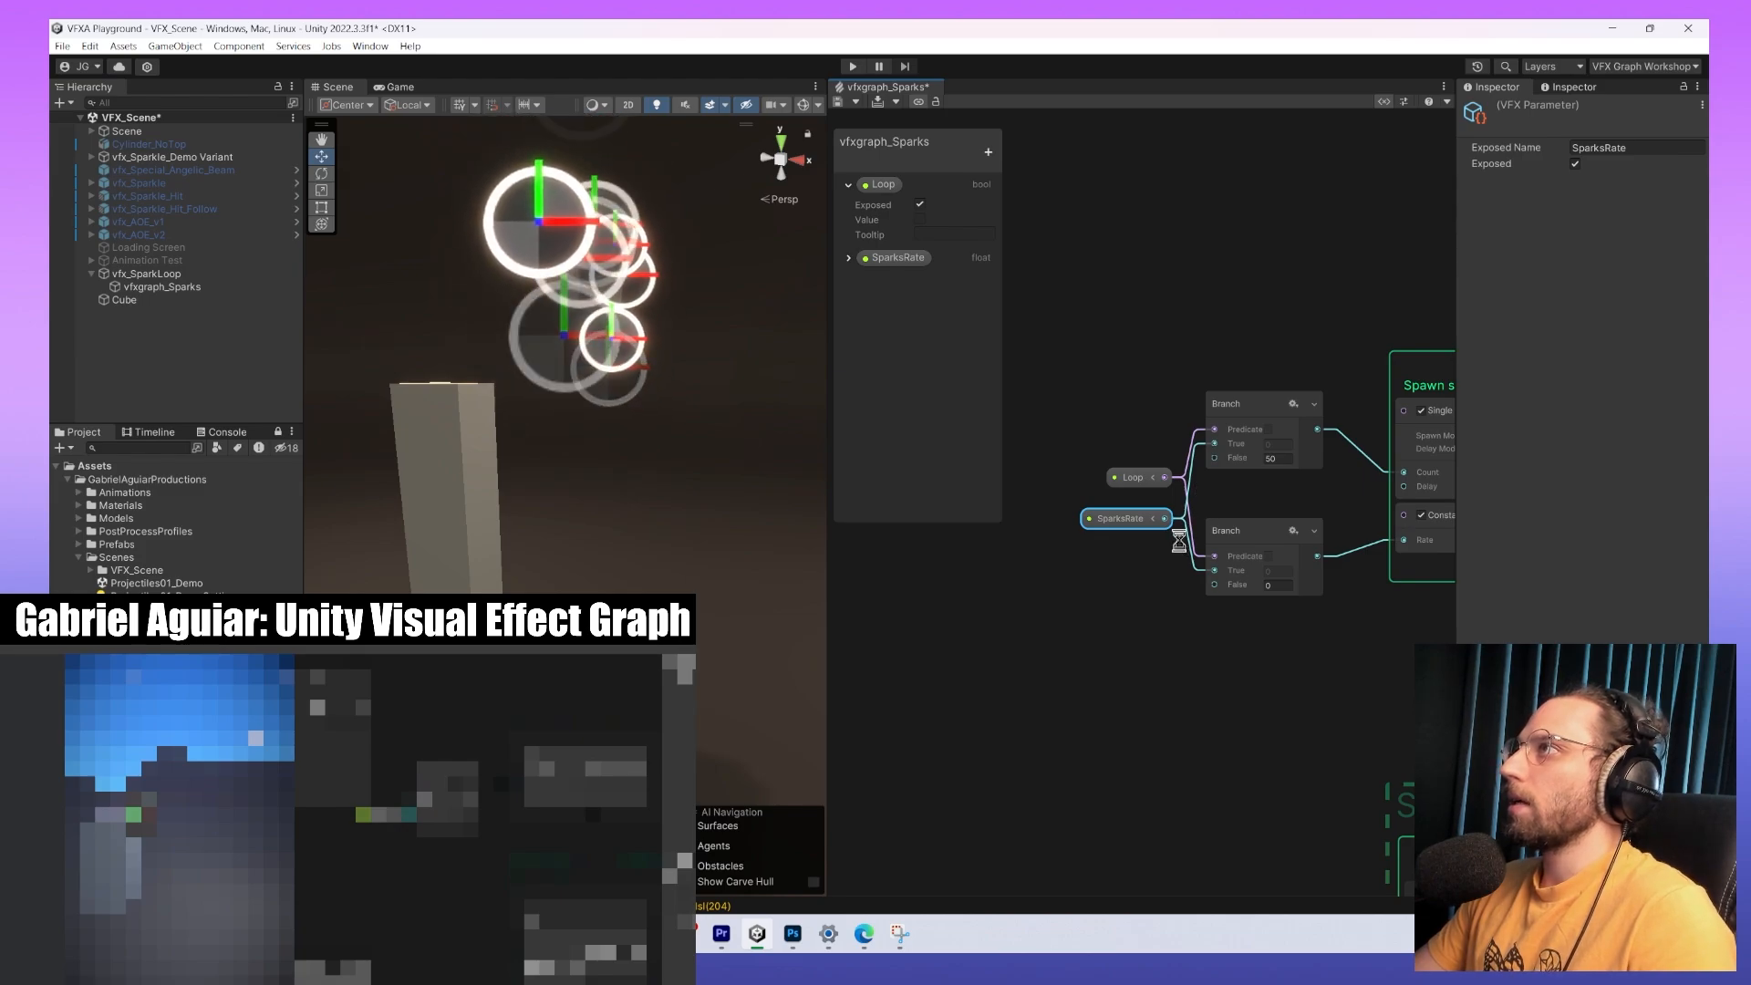
key("ctrl+z")
key("ctrl+z")
Connect SparksRate to the spawn-rate Branch's True input and the burst Branch's False input, and space the property nodes away from the Branches.
scroll(1314, 591, "up", 5)
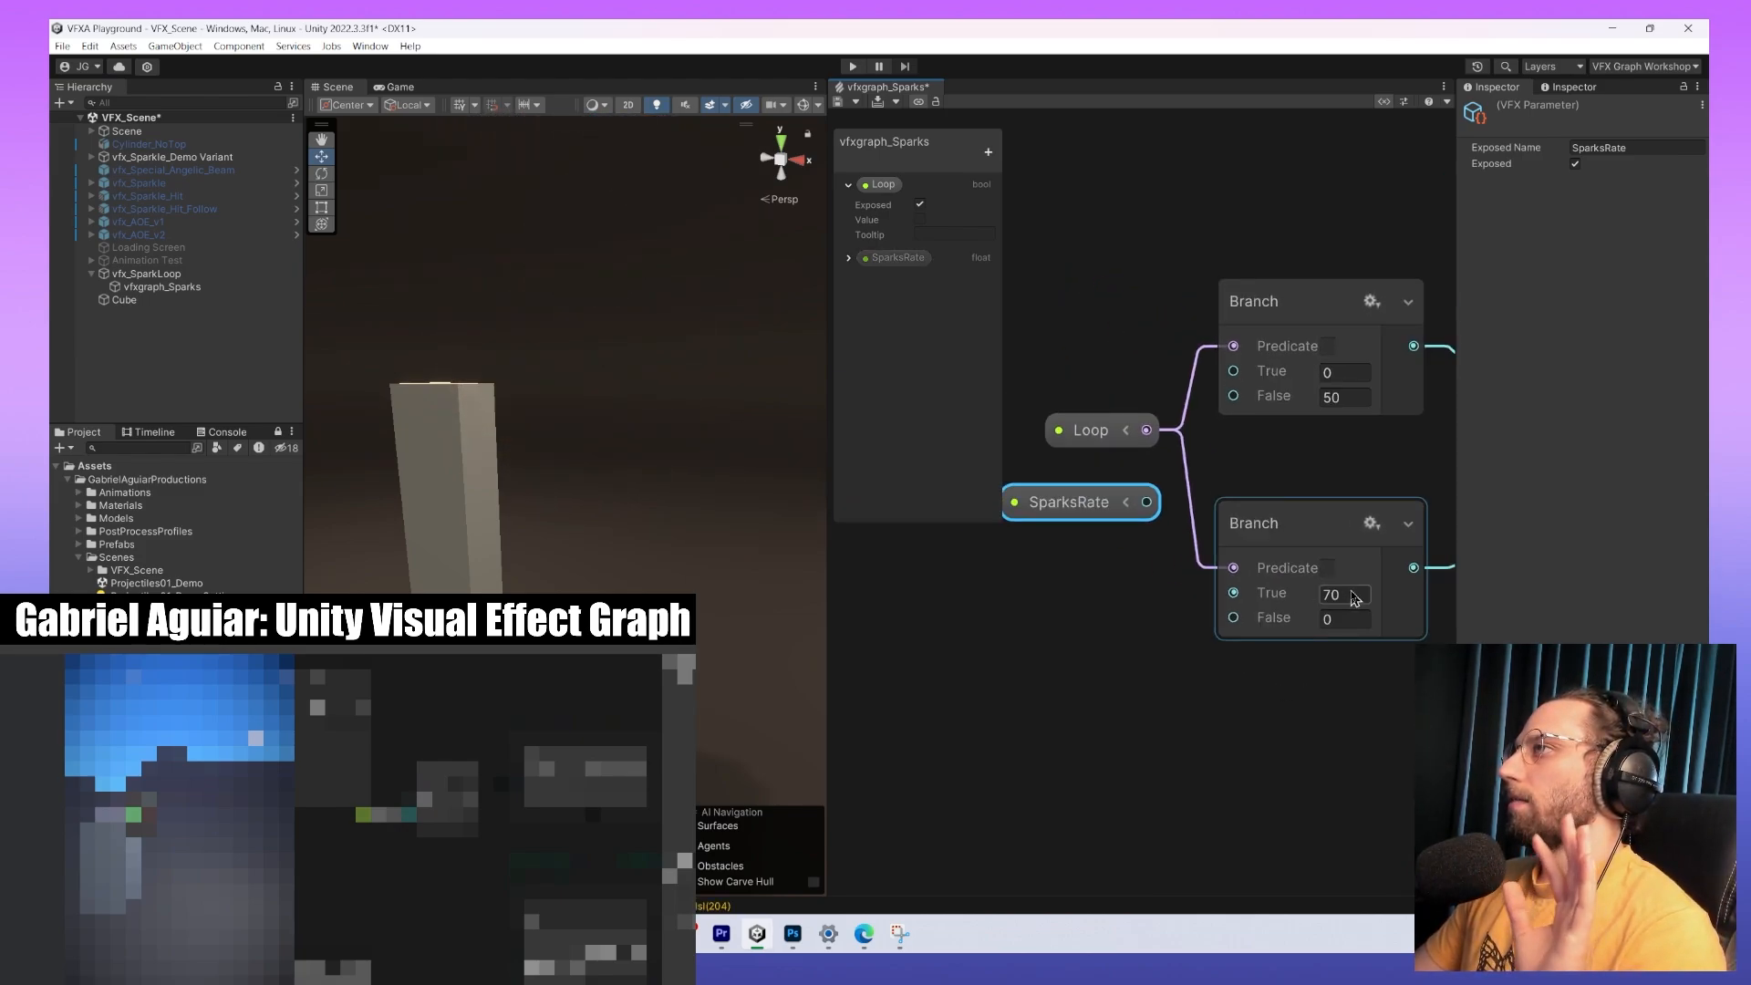
left_click(1354, 402)
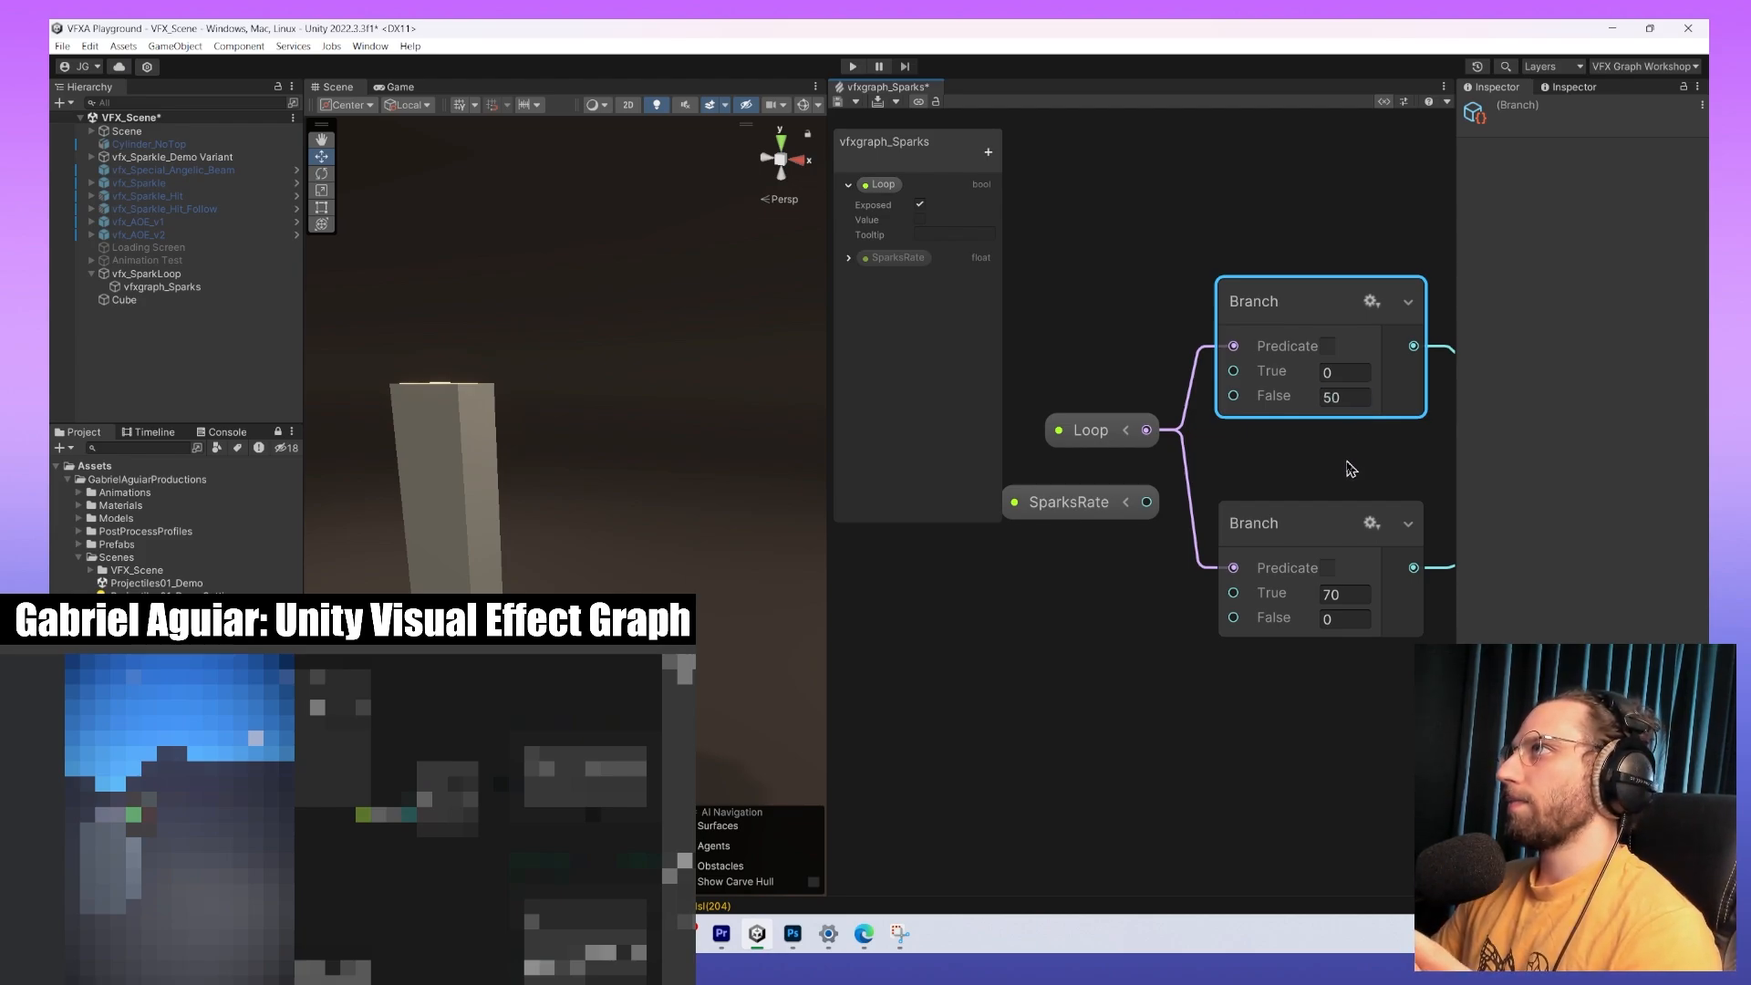
middle_click_drag(1351, 468, 1344, 486)
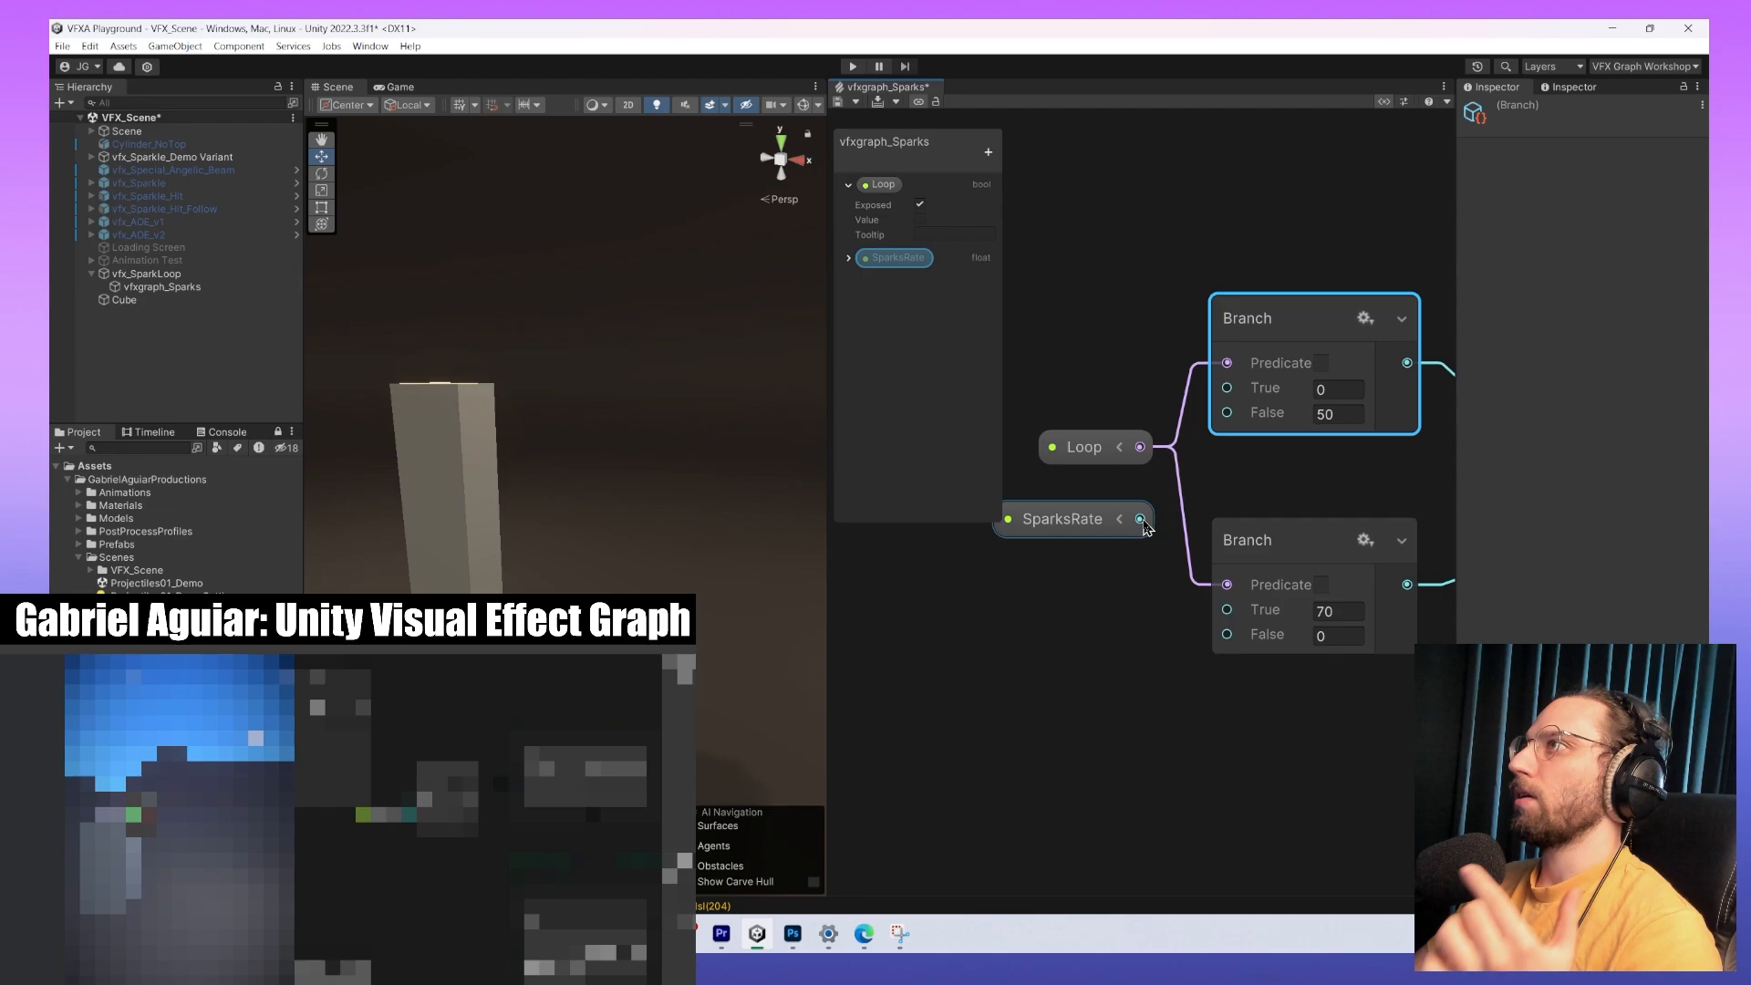
left_click_drag(1141, 520, 1176, 610)
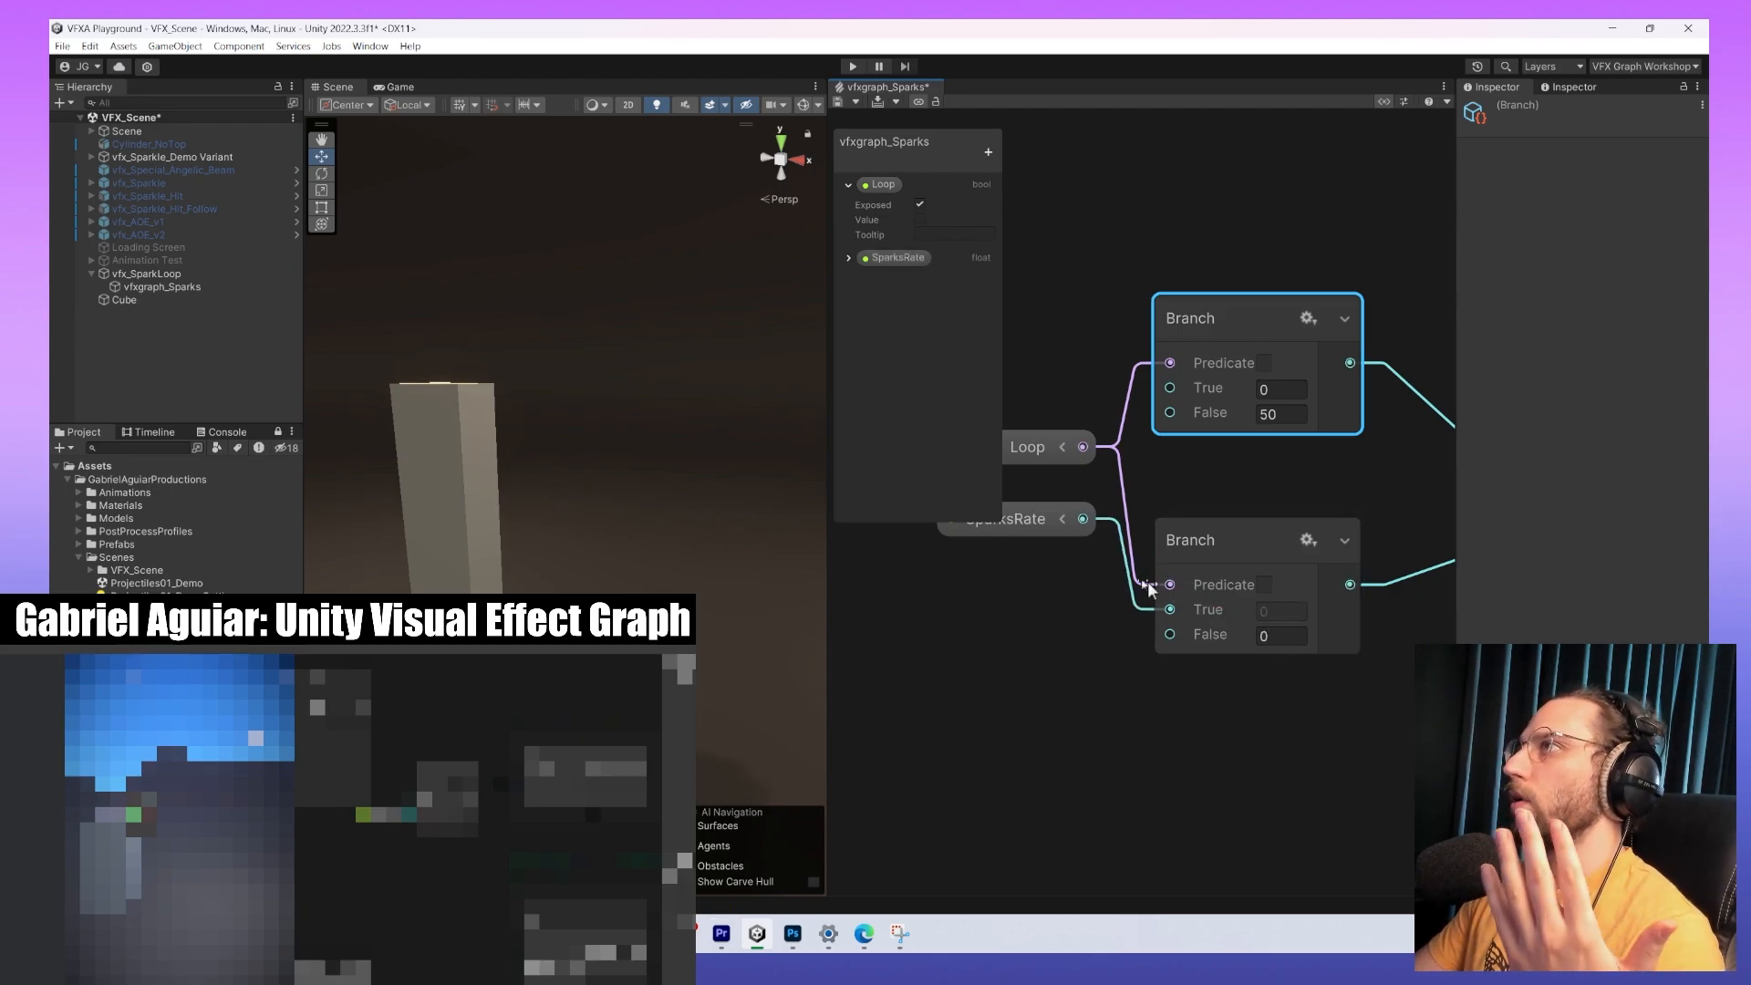
left_click_drag(1082, 519, 1170, 414)
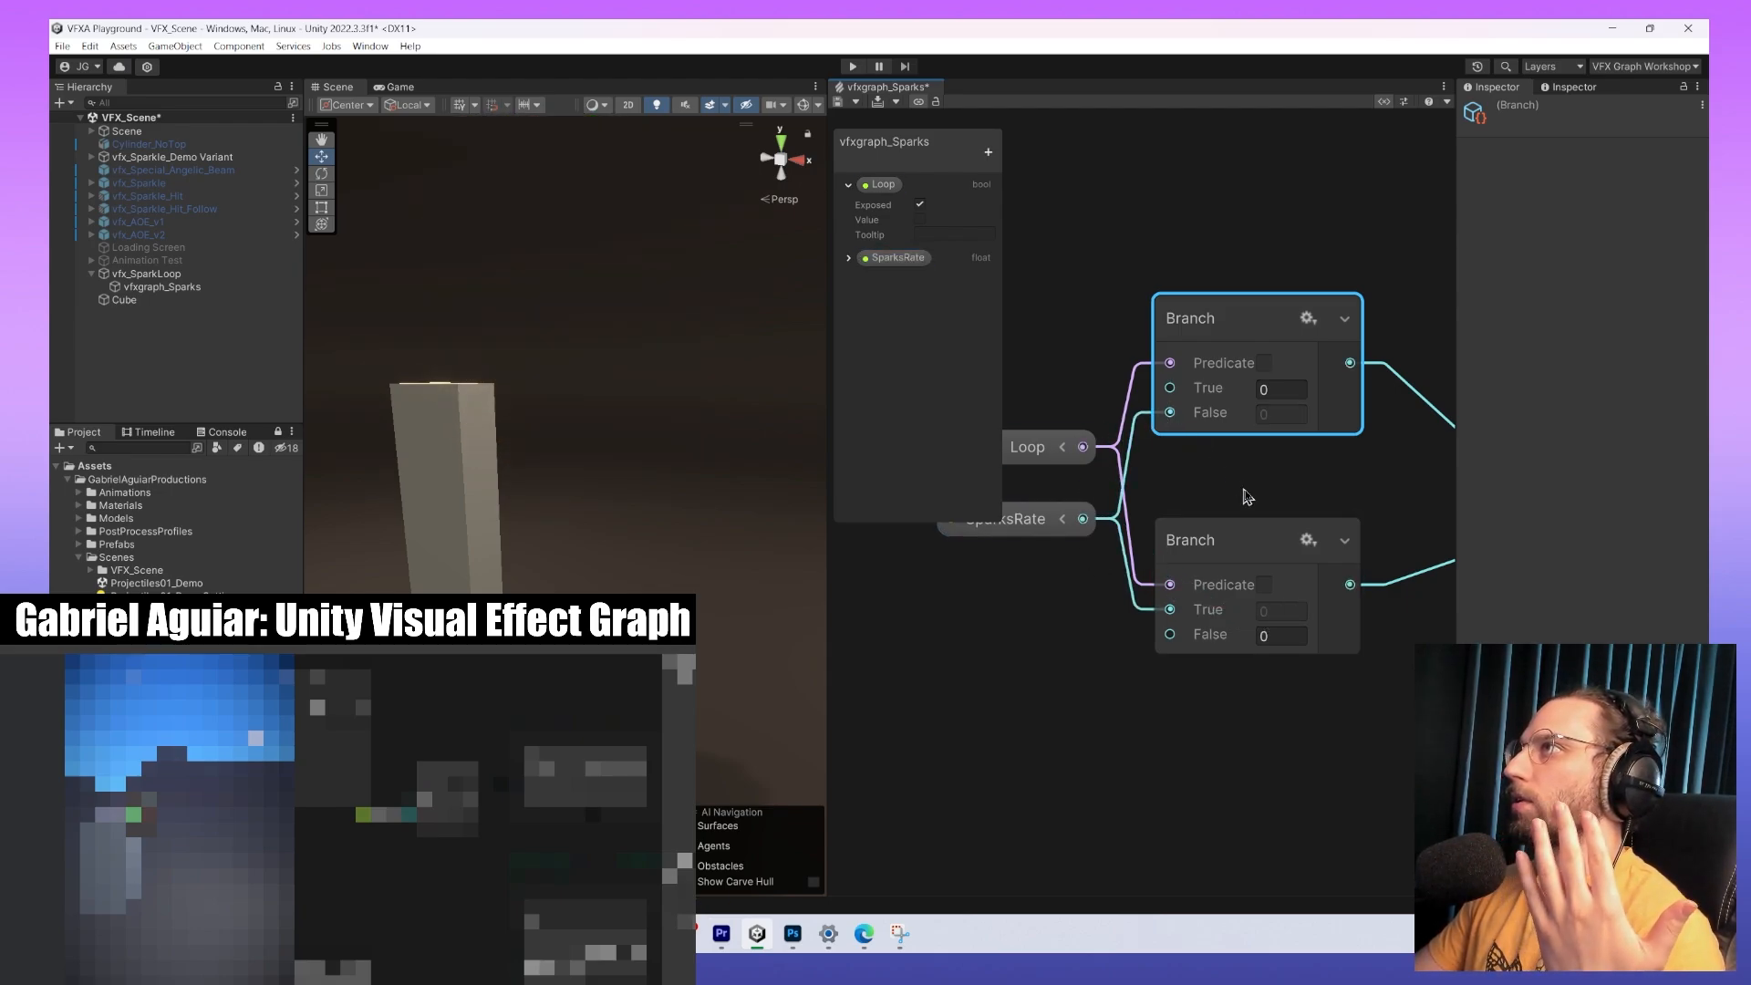
scroll(1231, 529, "down", 4)
middle_click_drag(1214, 556, 1289, 625)
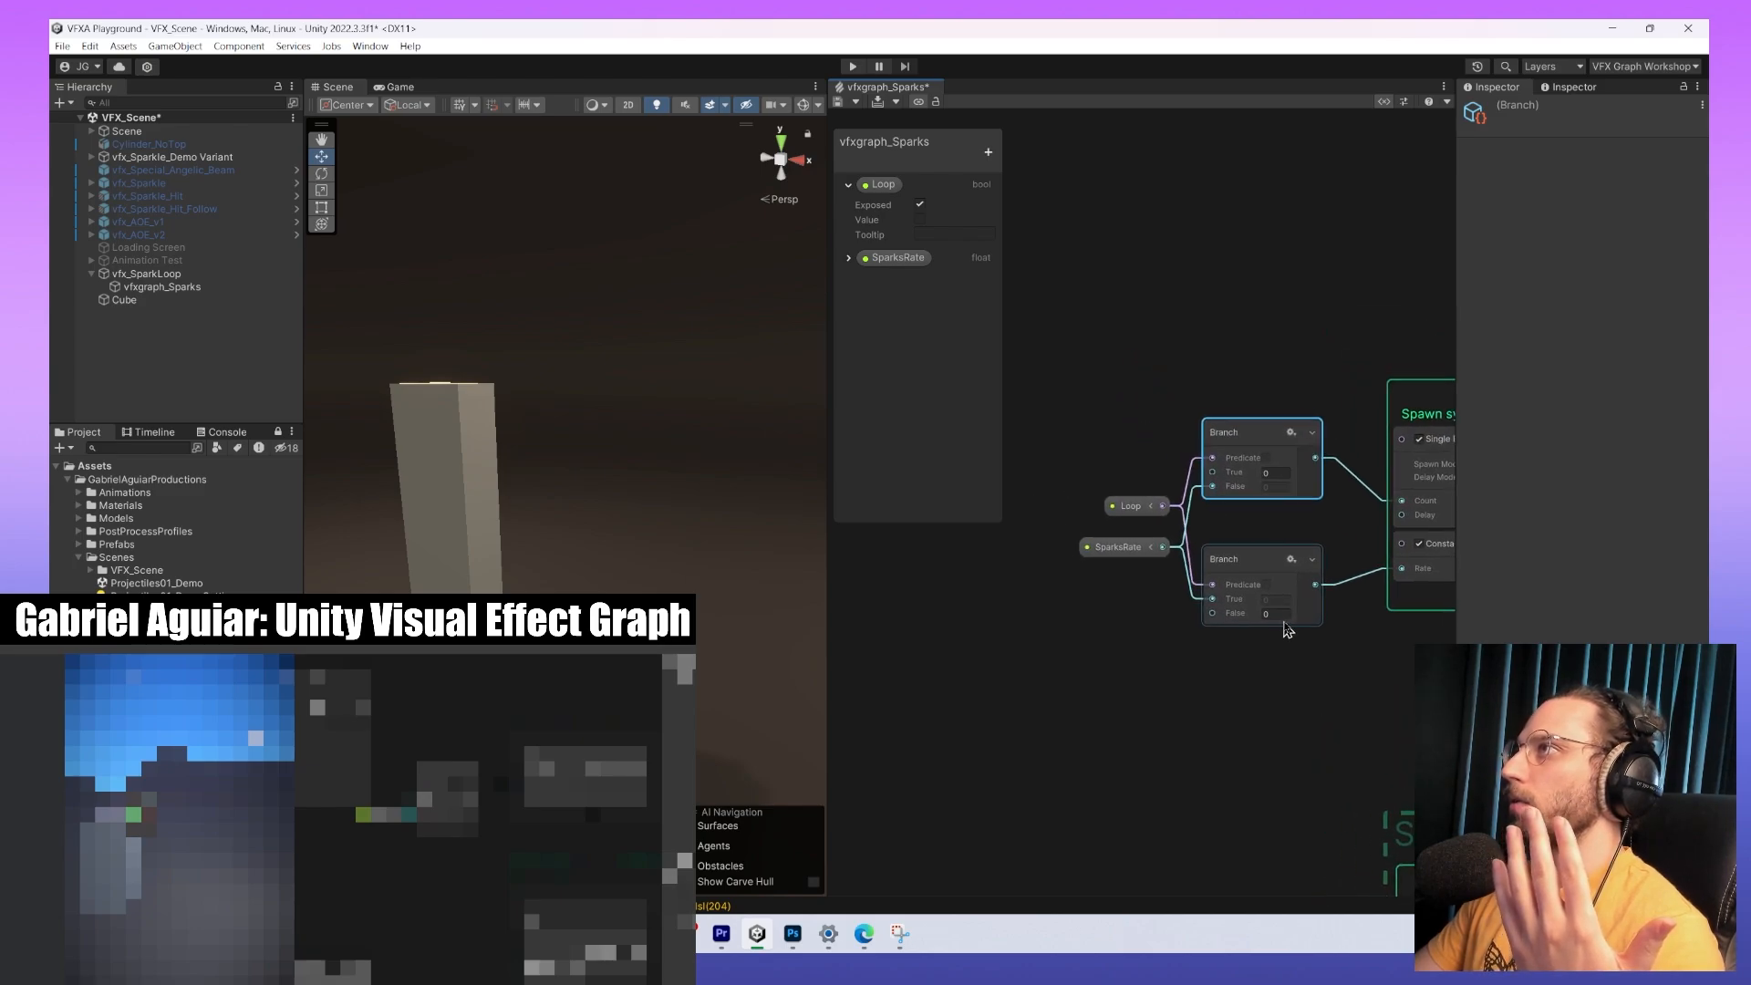
left_click_drag(1142, 557, 1104, 513)
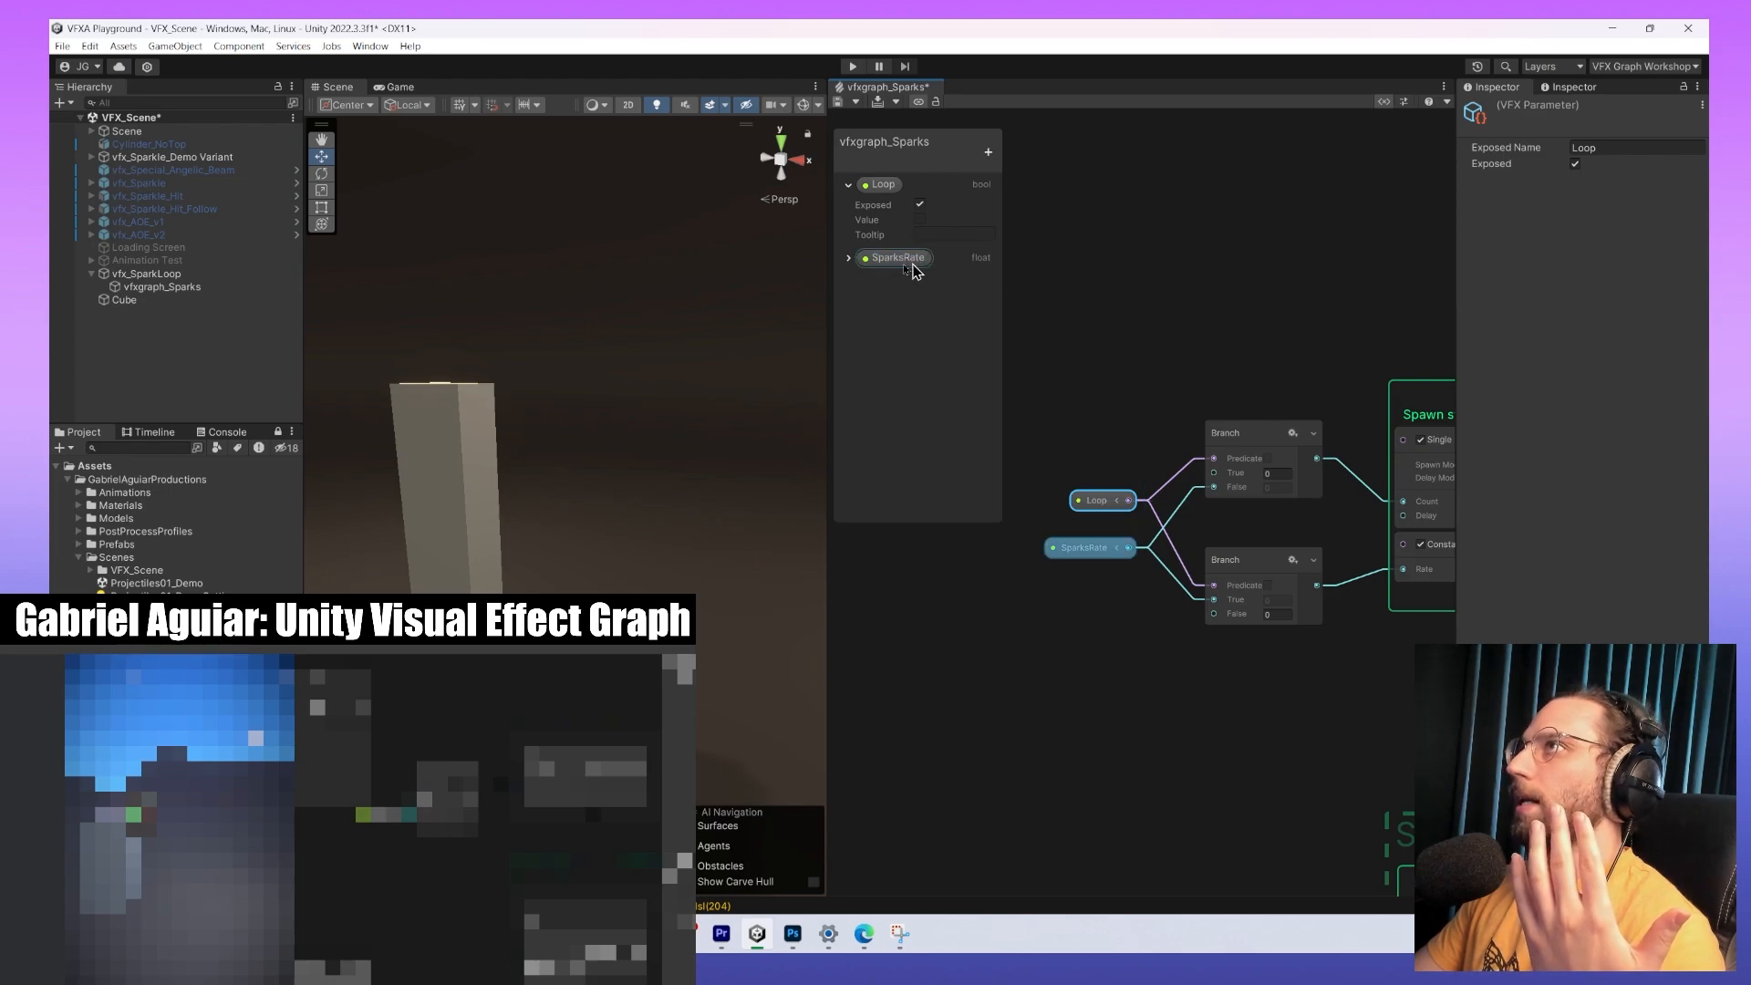
Set the SparksRate default value to 100 and enable the Loop property's default Value.
left_click(848, 258)
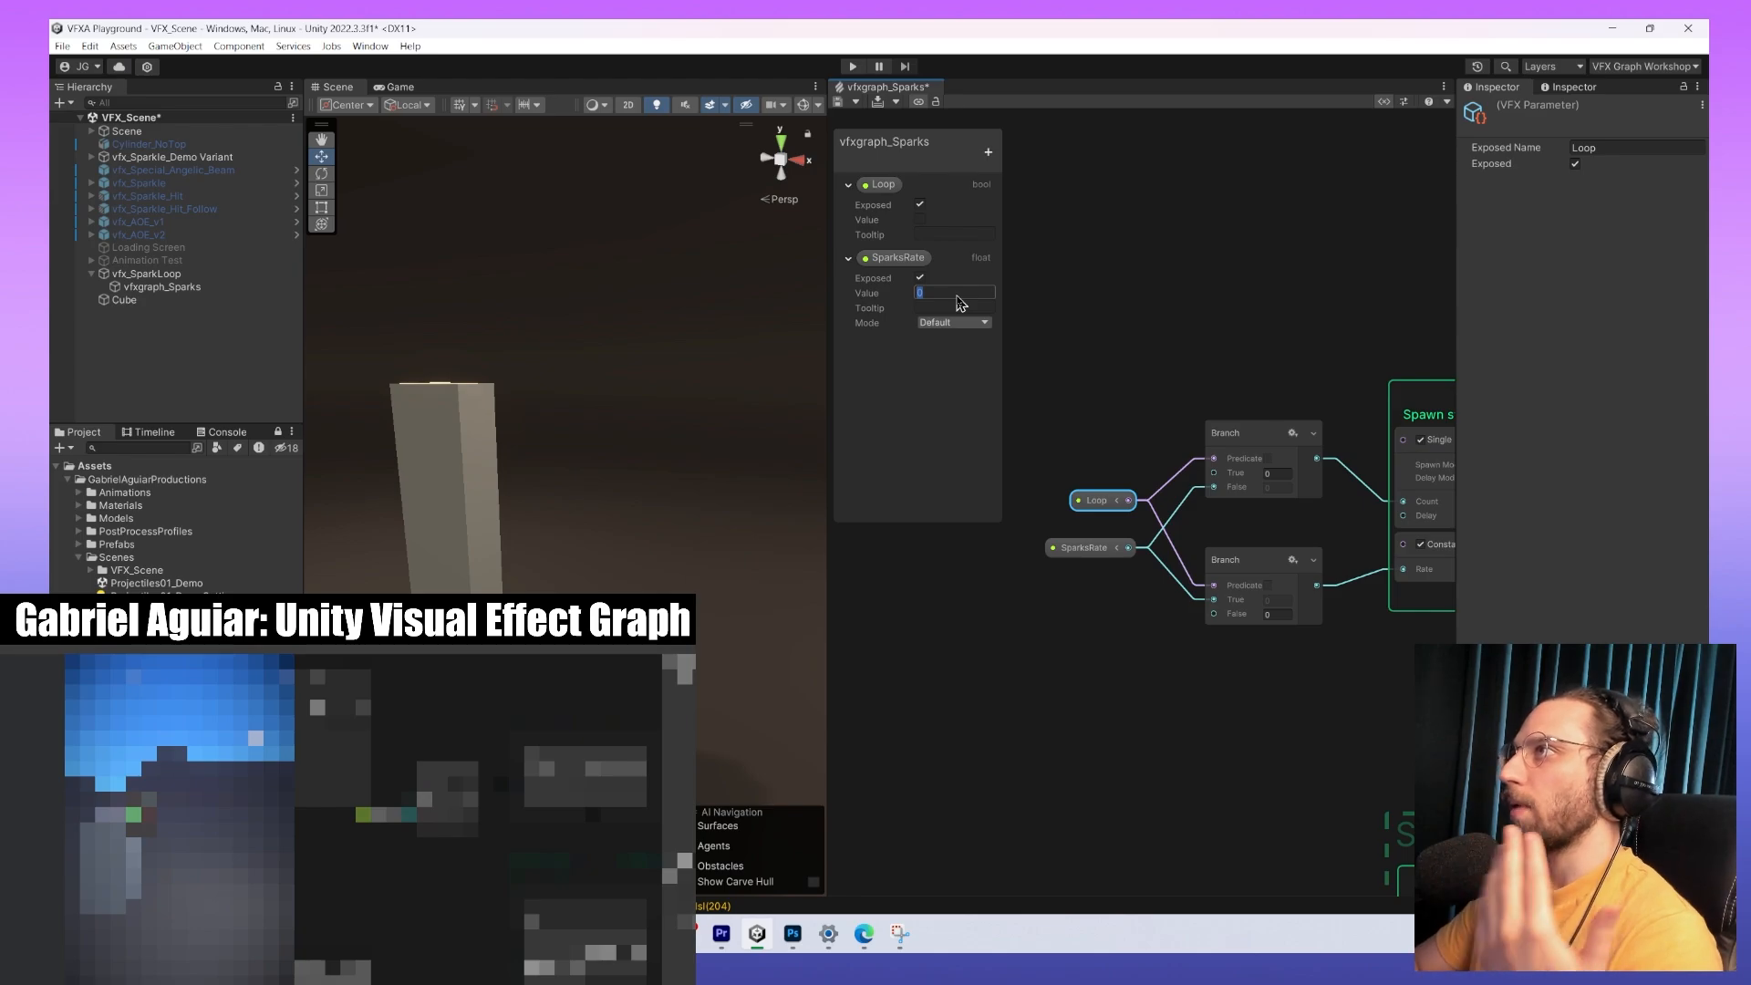
type("00")
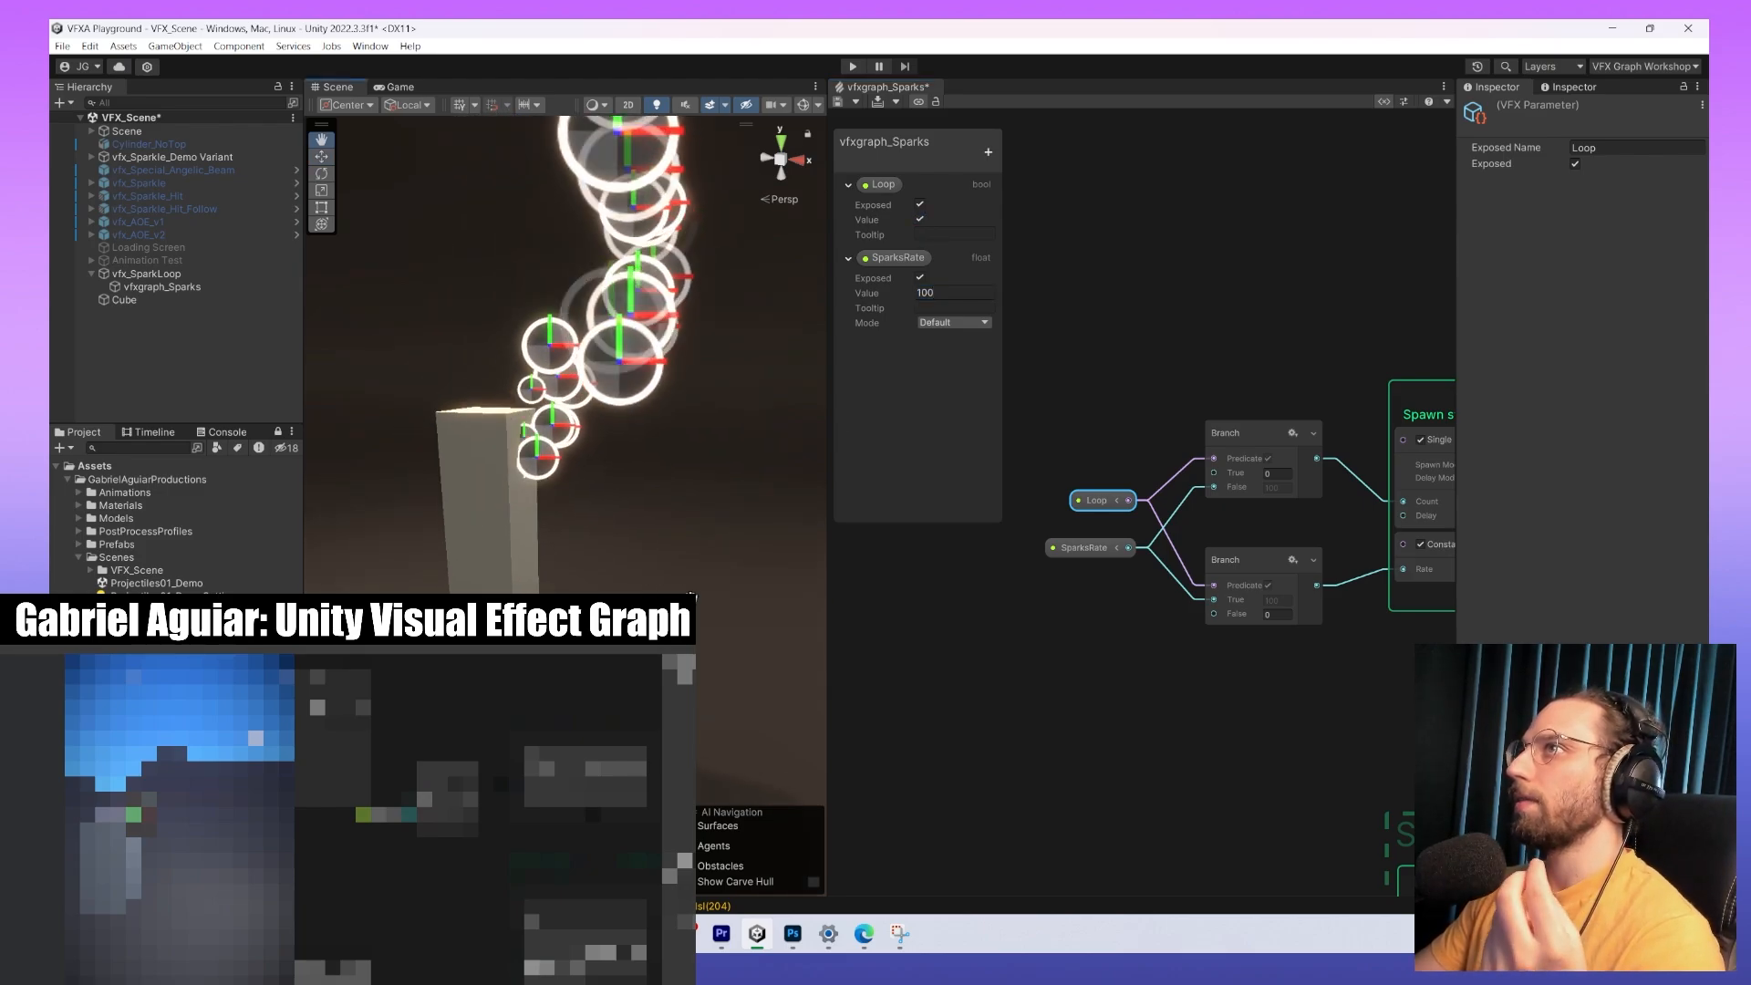
scroll(690, 599, "down", 3)
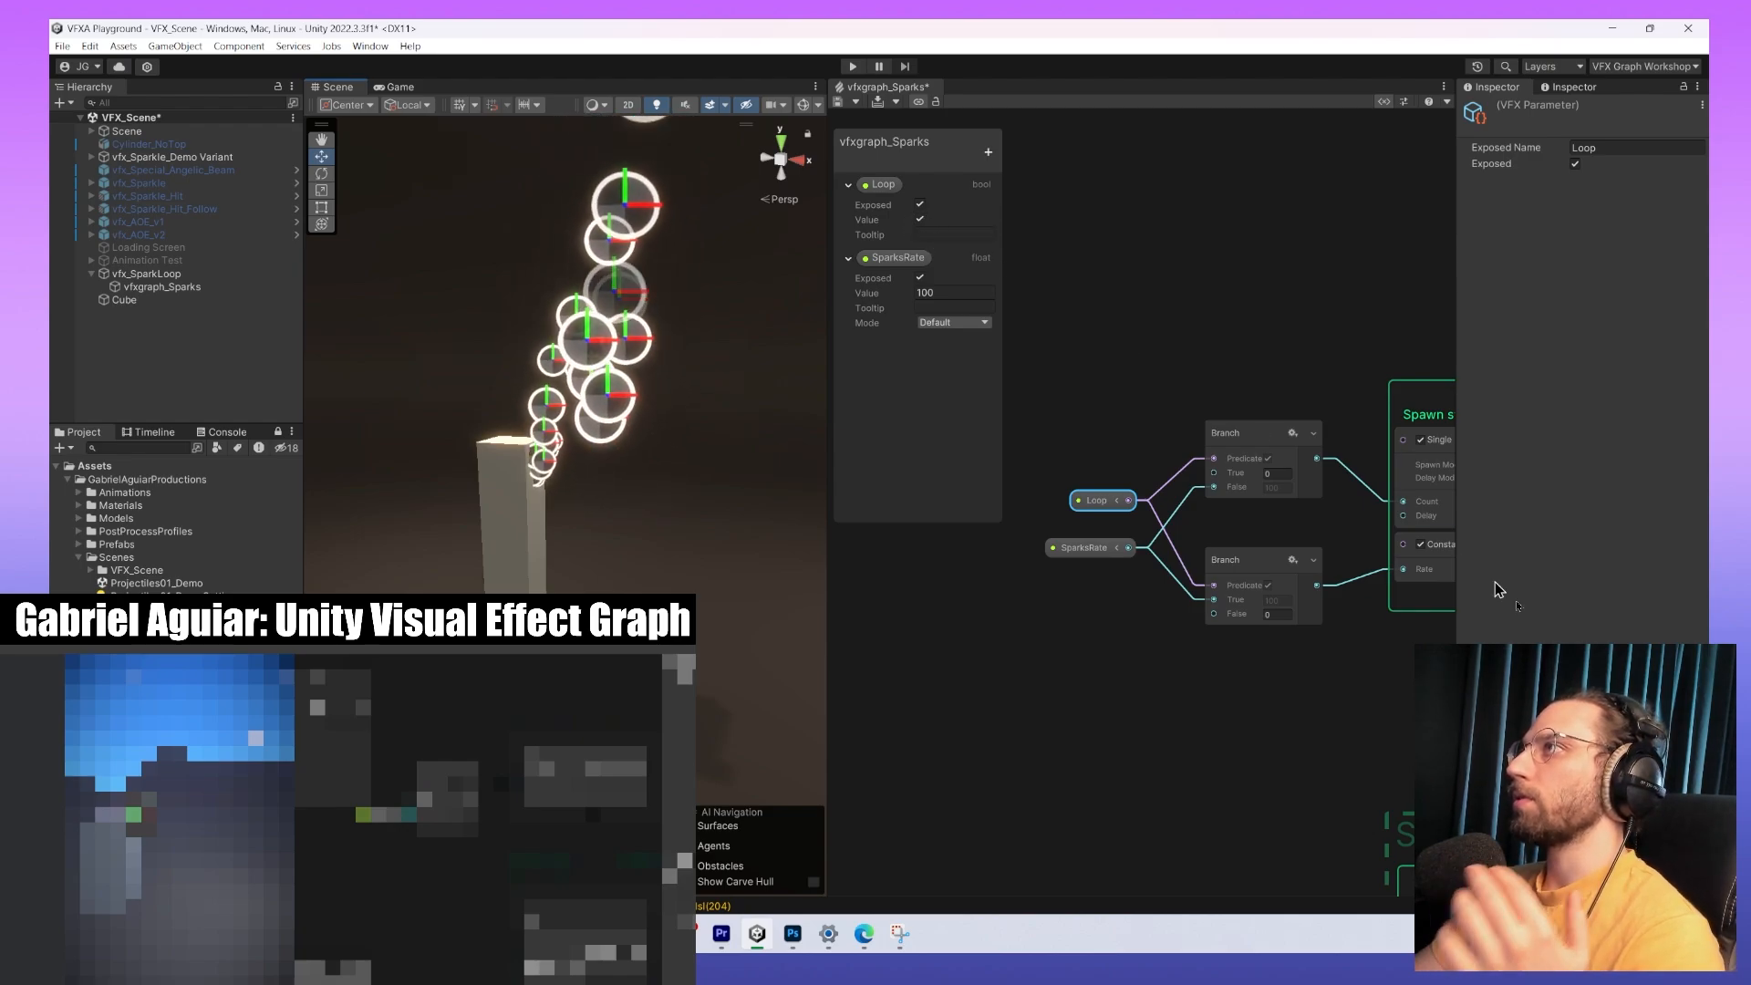
Trace the flow from the Branches through the Spawn system to Initialize Particle, and examine its Capacity and bounds against the looping sparks.
middle_click_drag(1337, 646, 1048, 641)
middle_click_drag(1088, 547, 1195, 544)
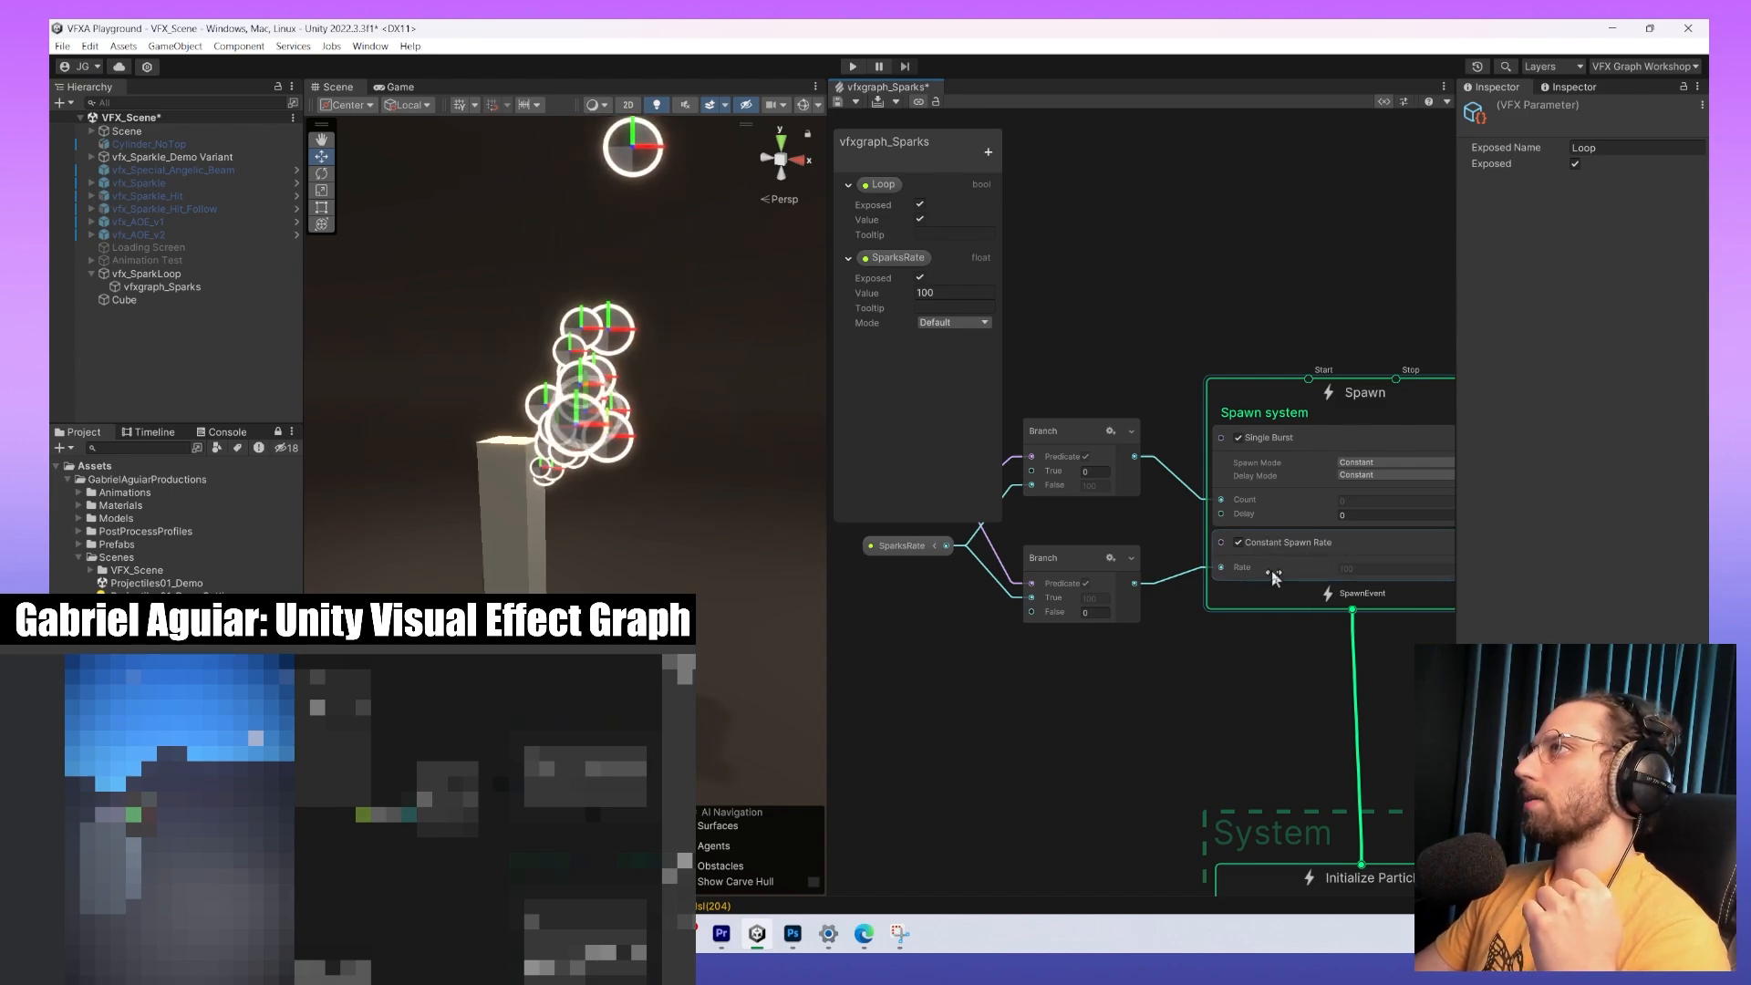
middle_click_drag(1237, 712, 1111, 686)
middle_click_drag(1116, 839, 1259, 785)
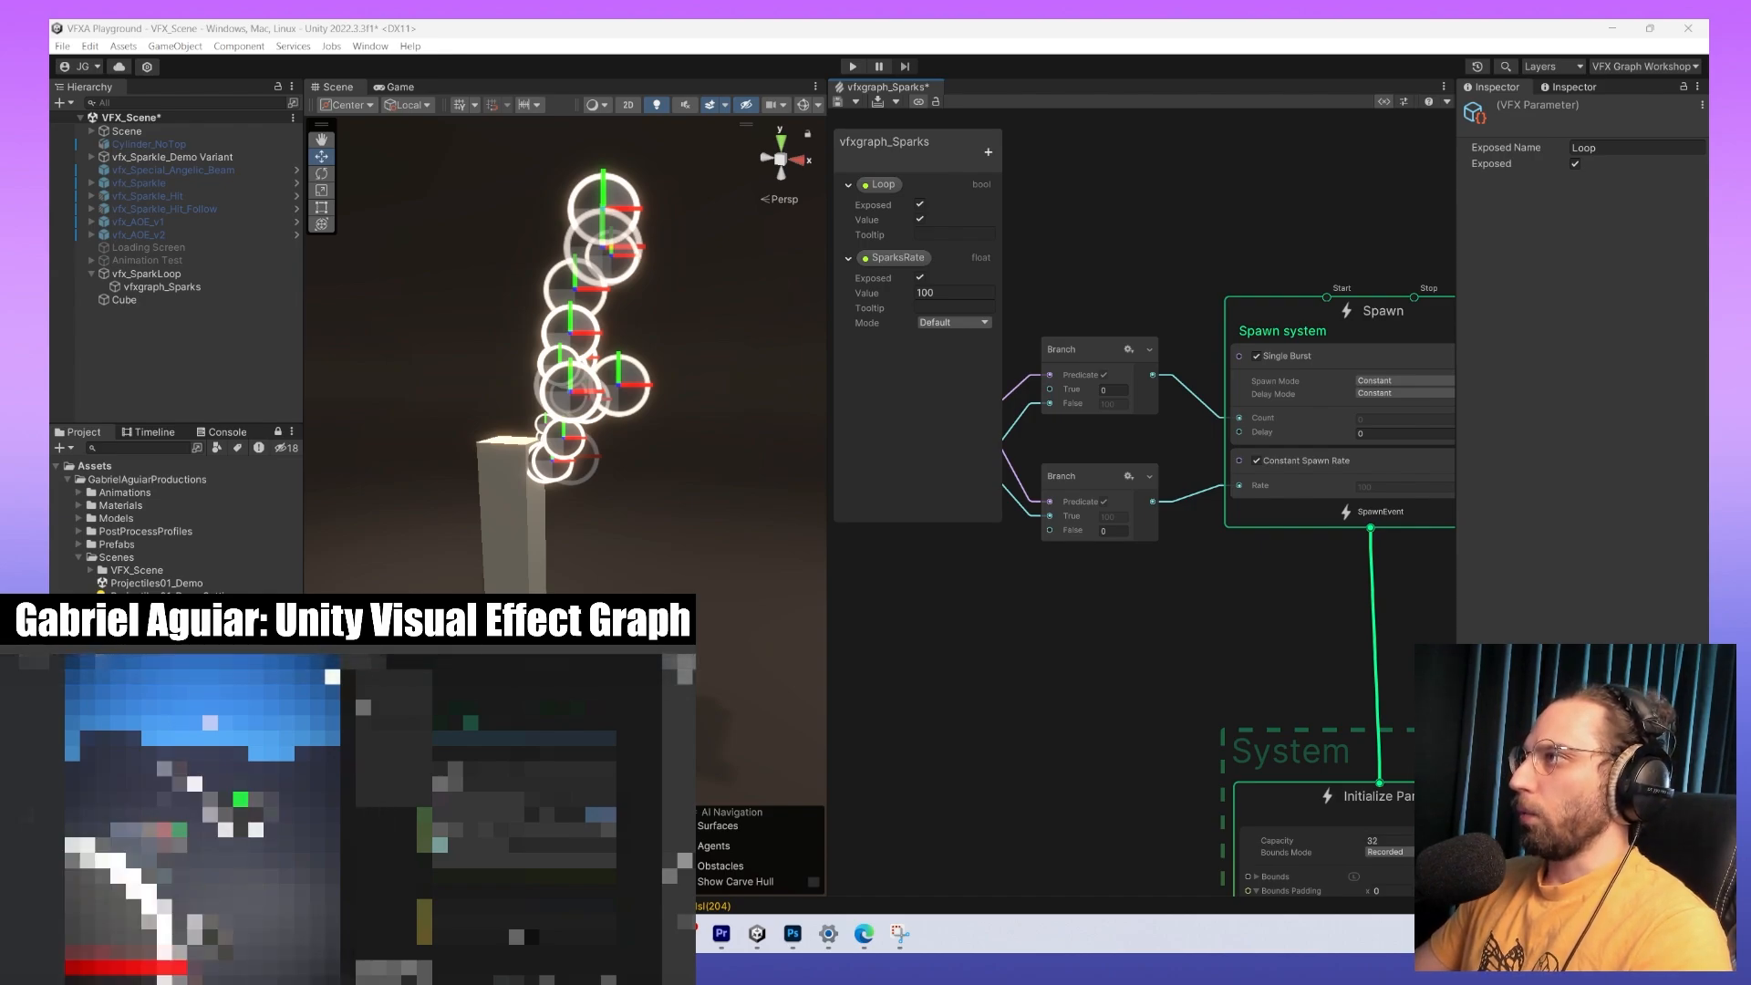
middle_click_drag(1145, 781, 1090, 587)
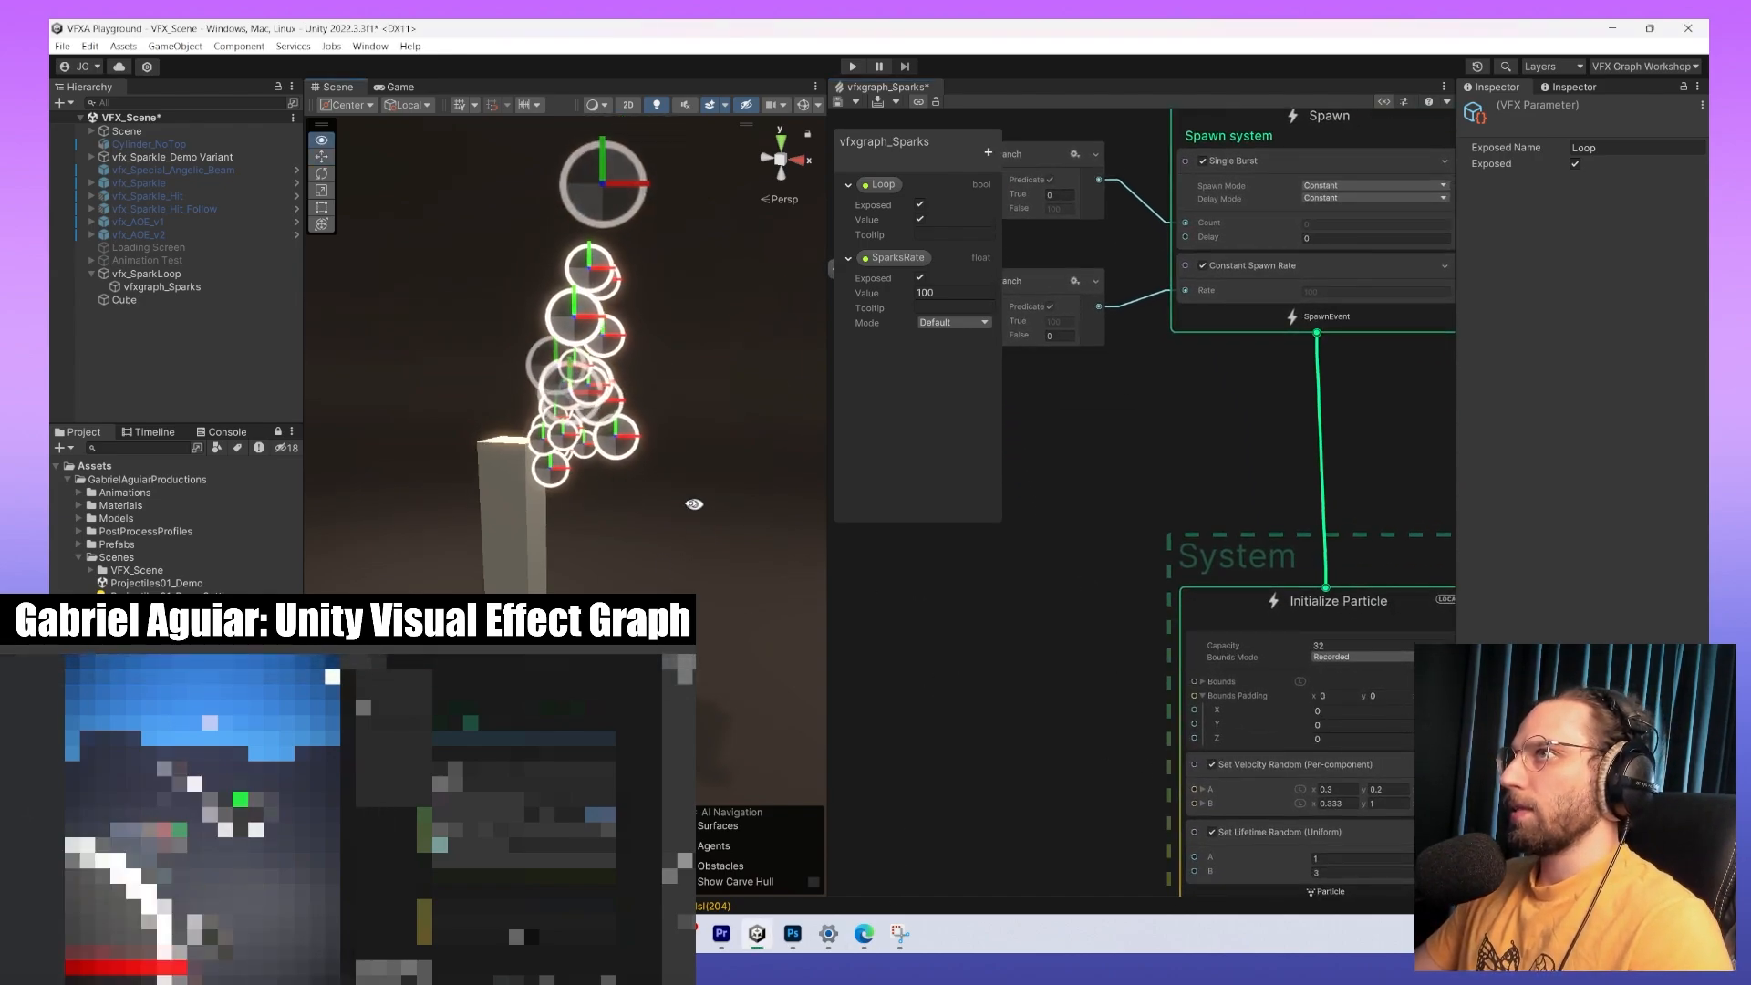
right_click_drag(492, 492, 365, 481)
middle_click_drag(1234, 635, 1185, 794)
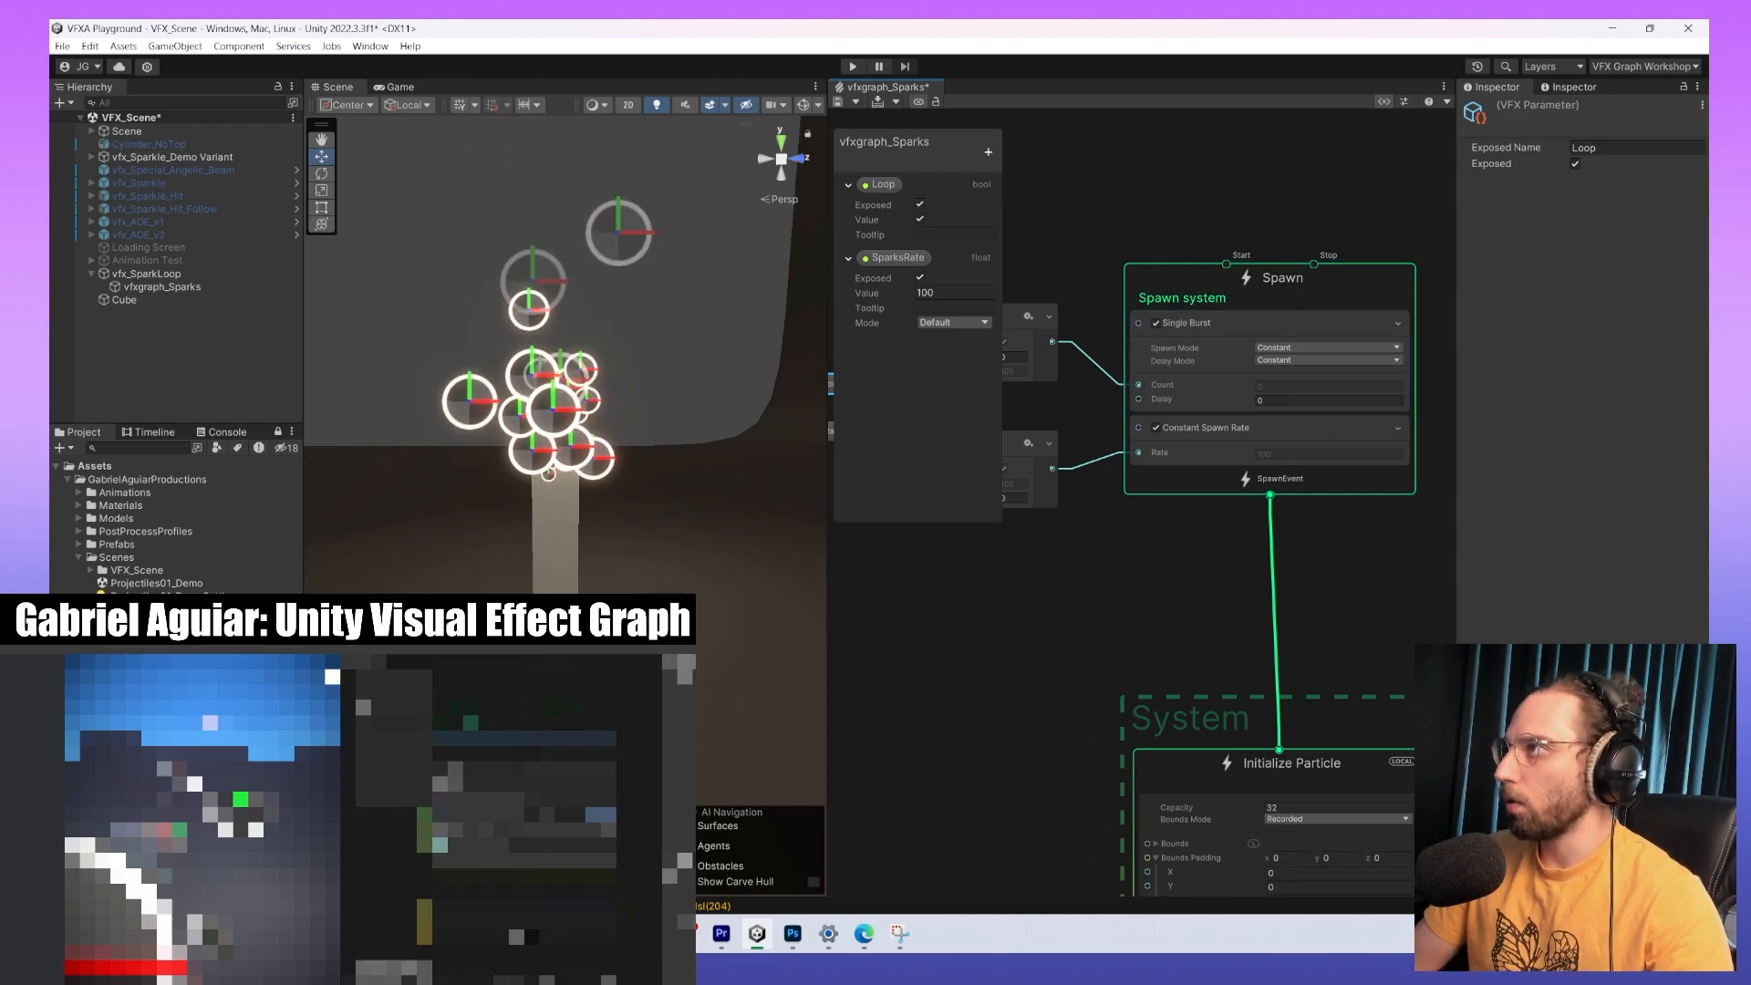
middle_click_drag(970, 782, 949, 485)
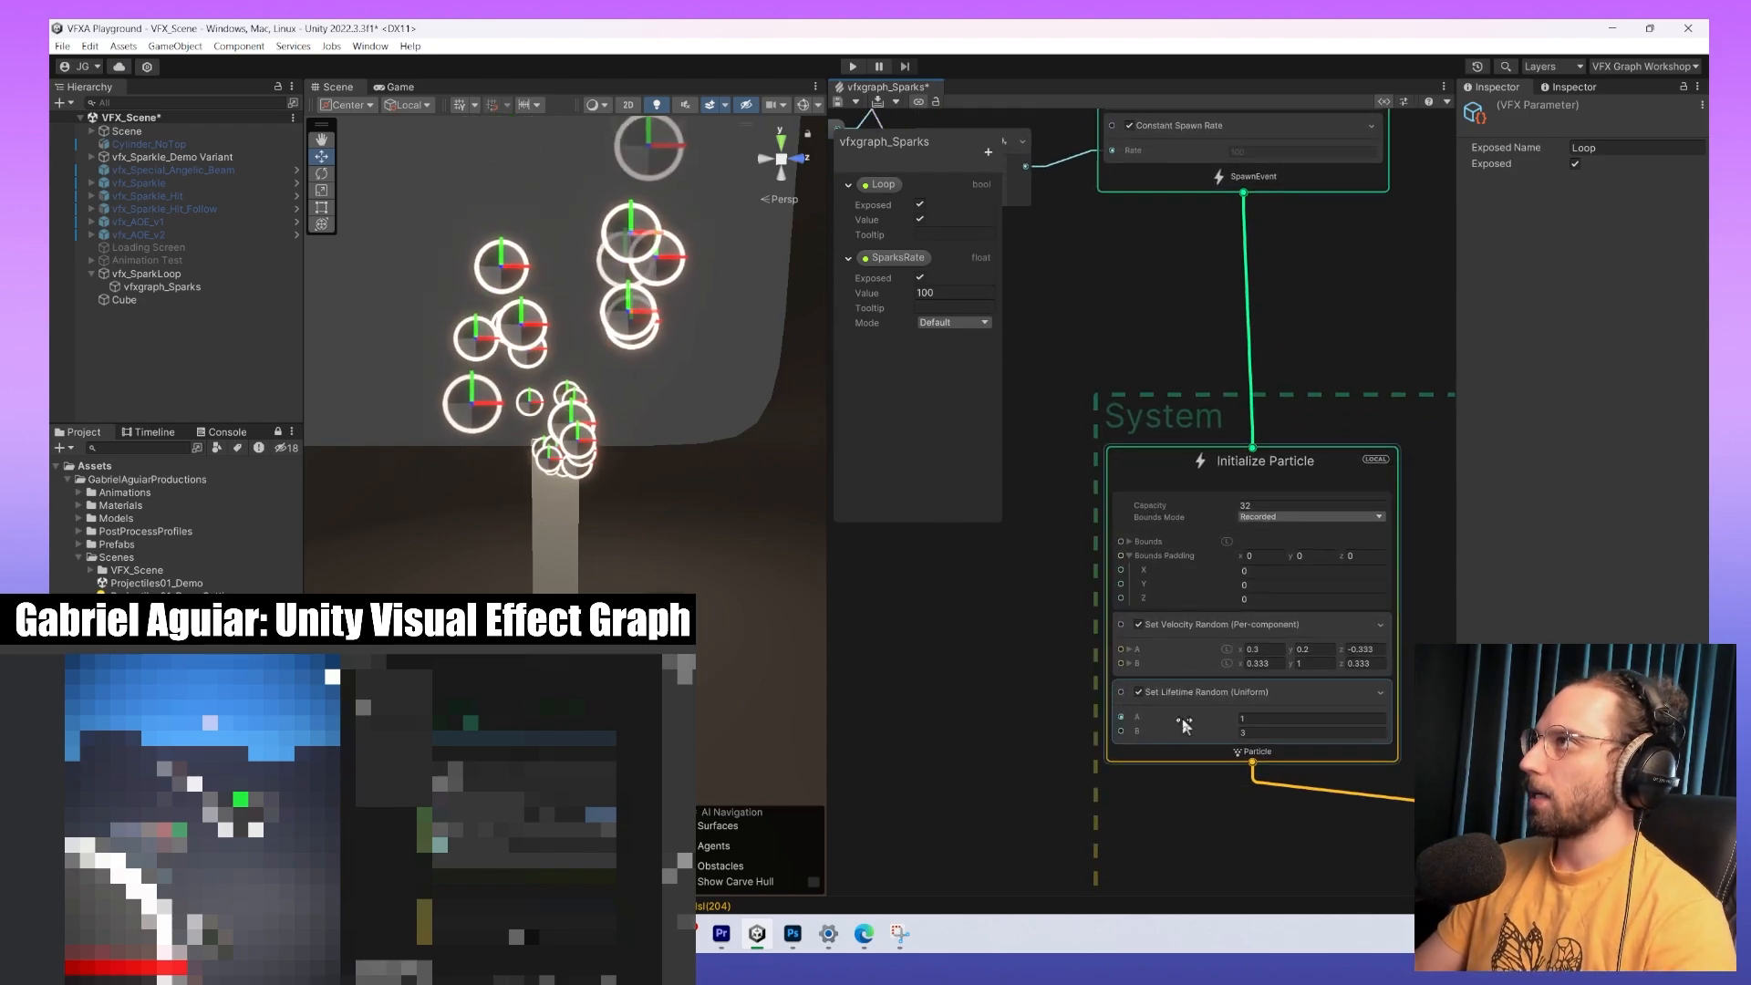
scroll(1236, 584, "up", 3)
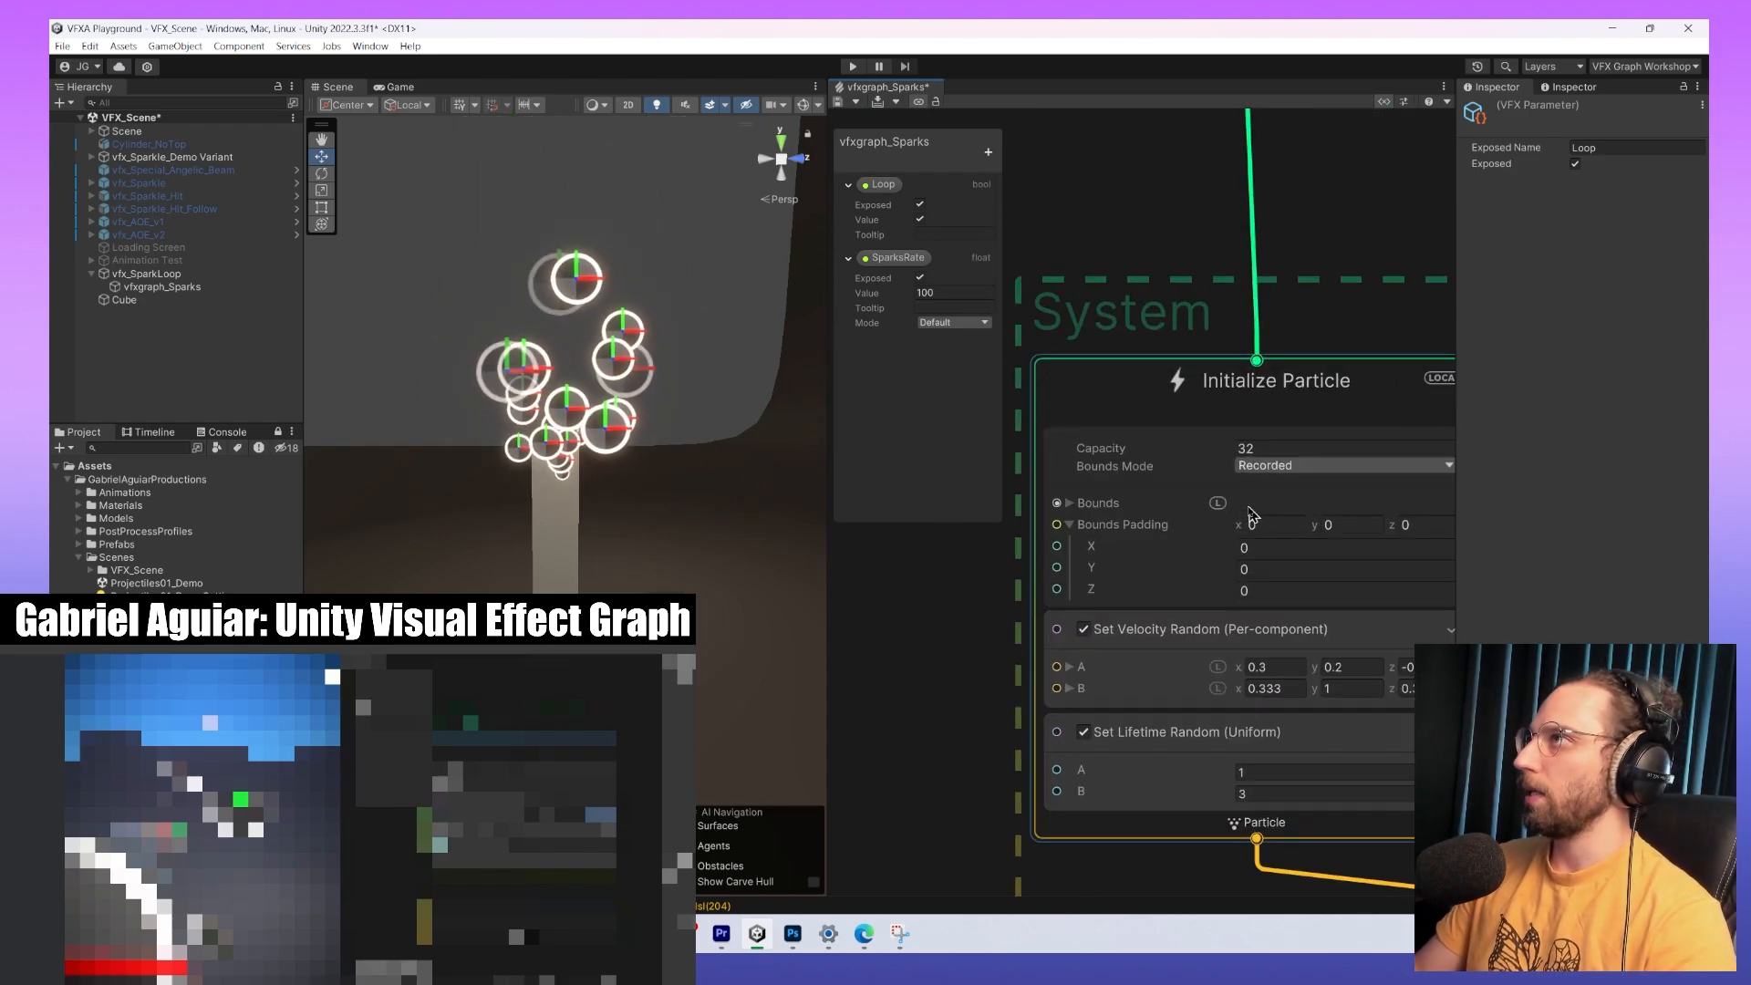
left_click(1220, 481)
scroll(1204, 438, "down", 3)
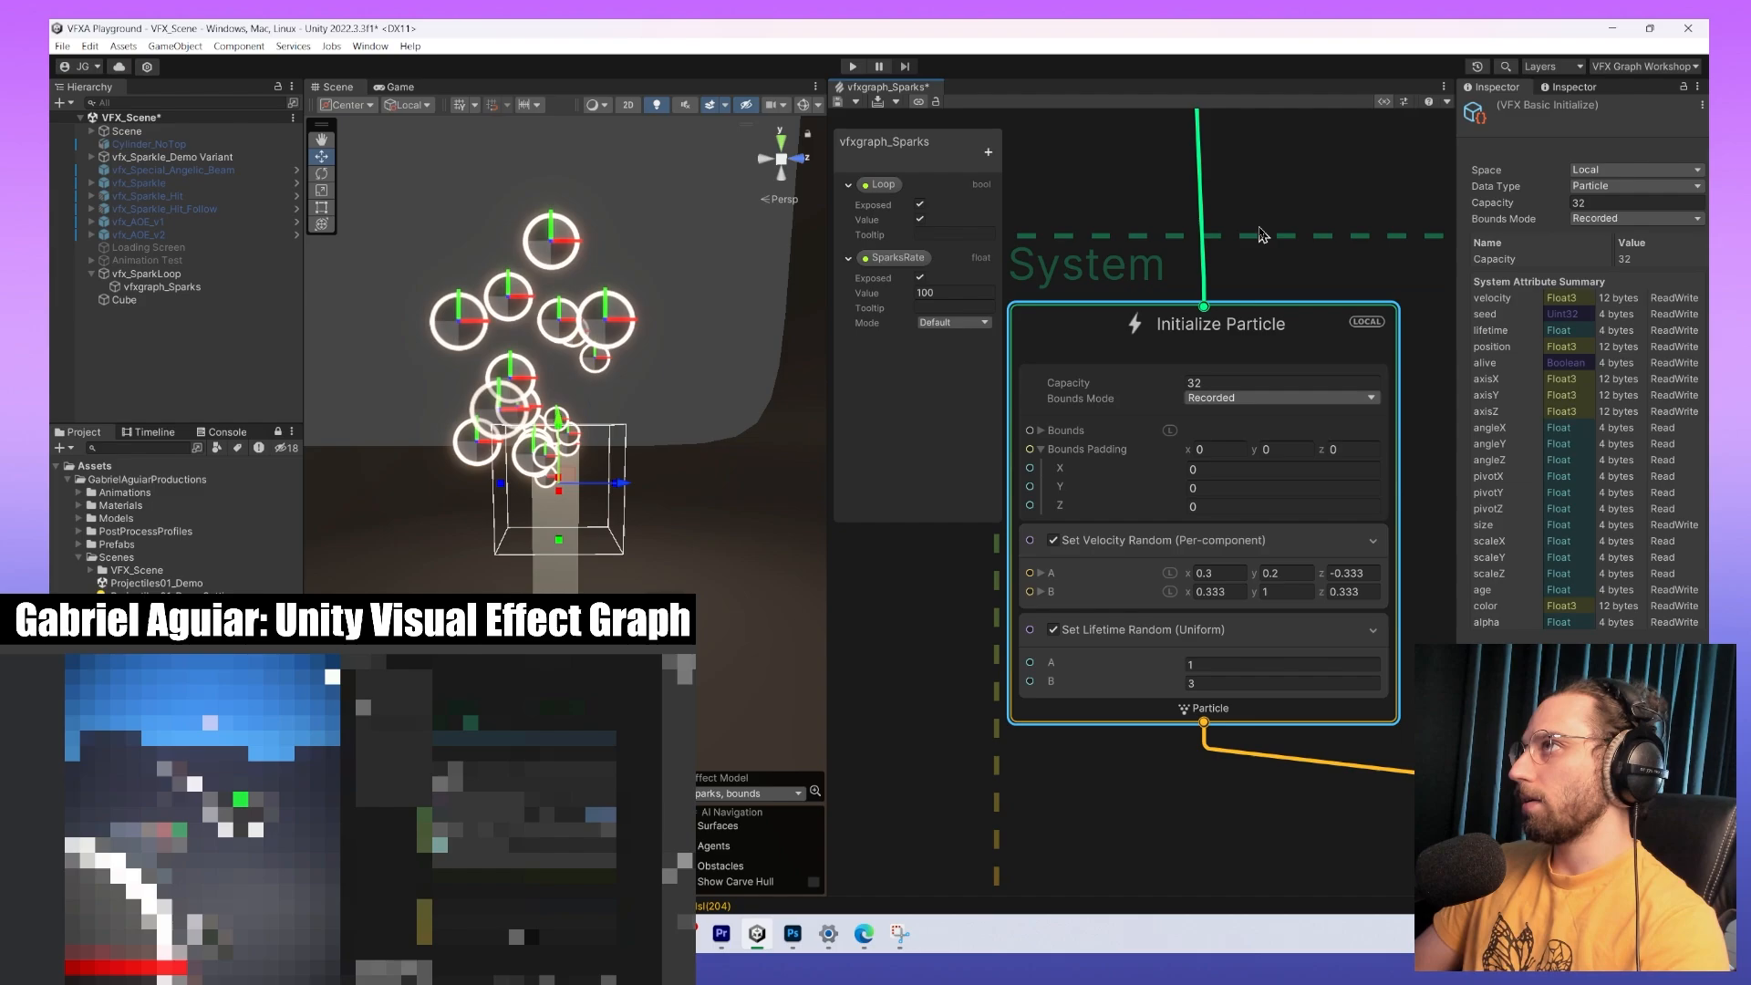
middle_click_drag(1262, 233, 1429, 399)
middle_click_drag(1078, 214, 1140, 316)
scroll(1129, 249, "down", 2)
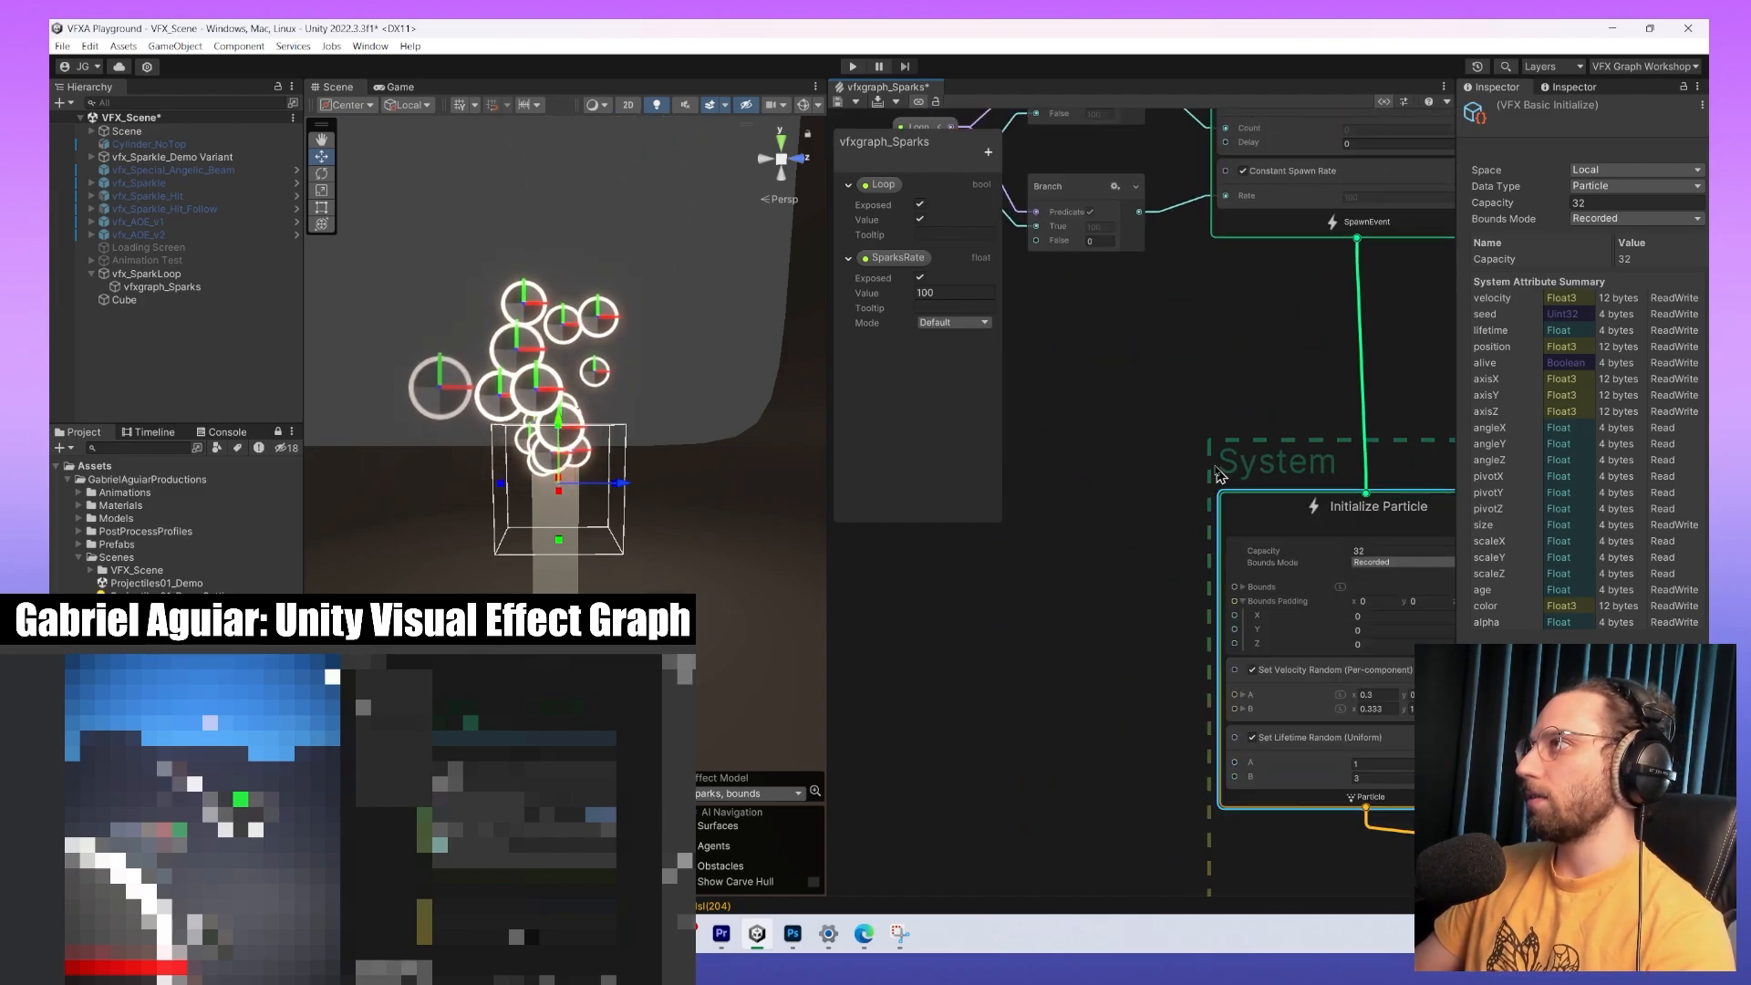
middle_click_drag(1158, 466, 979, 353)
scroll(1177, 445, "up", 3)
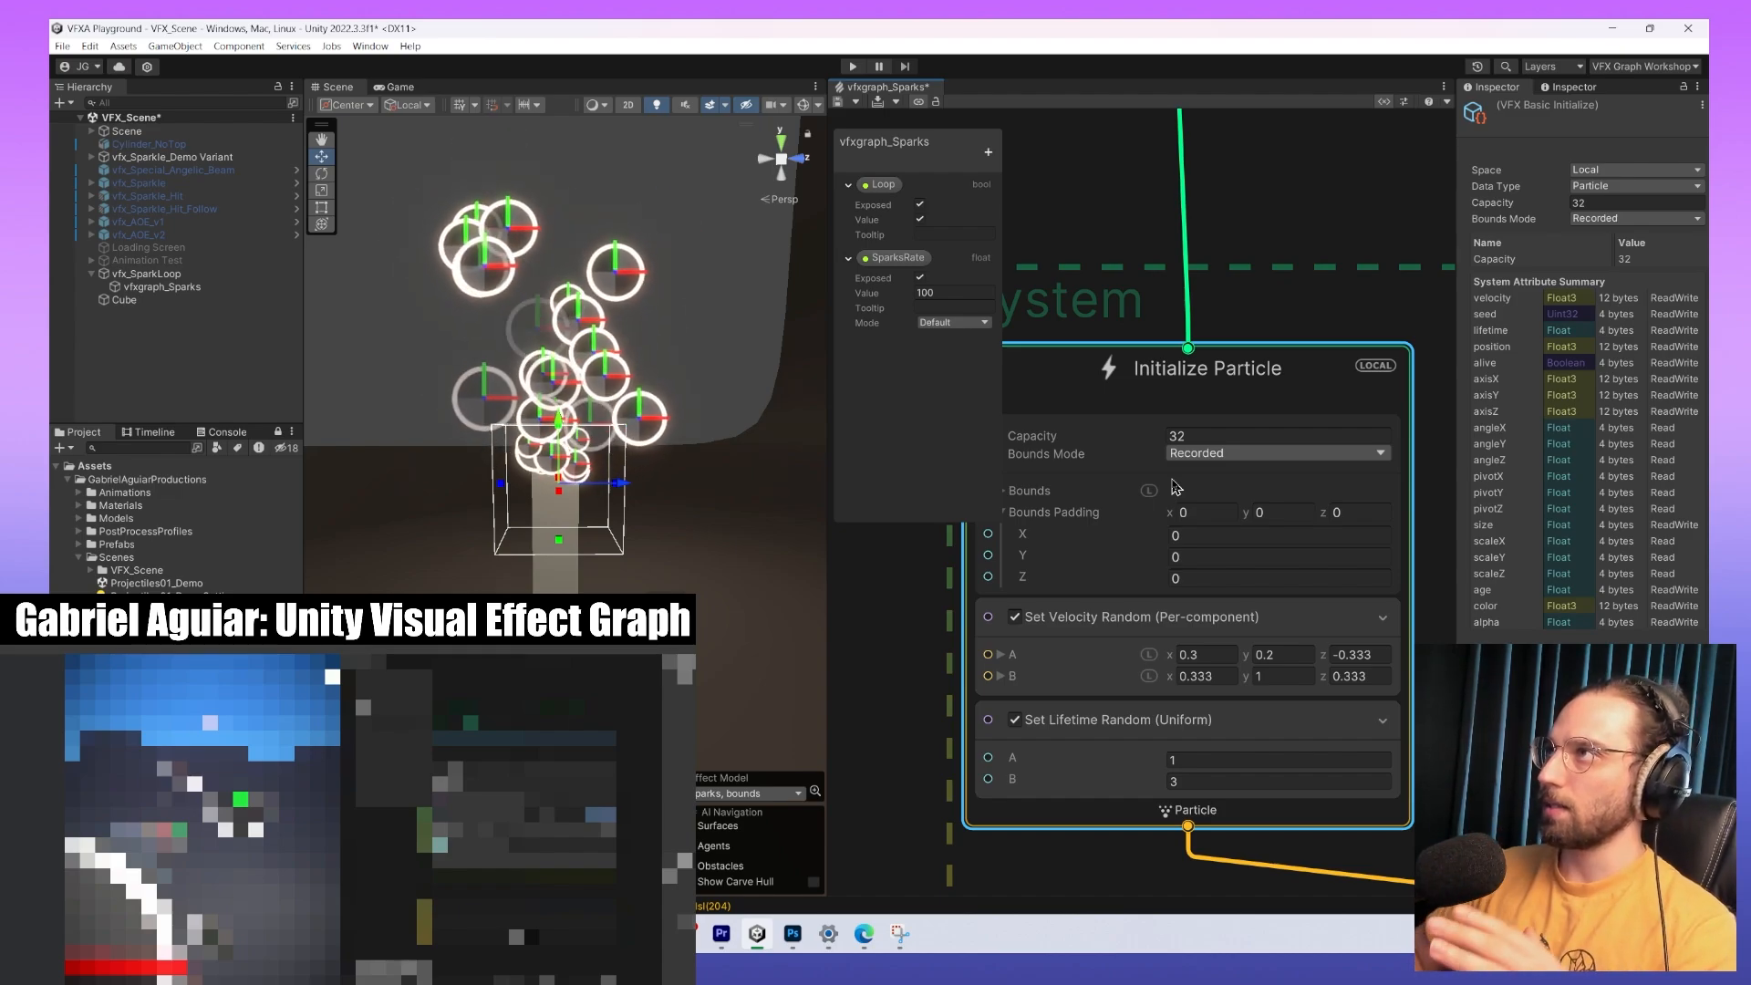
middle_click_drag(1016, 424, 1155, 404)
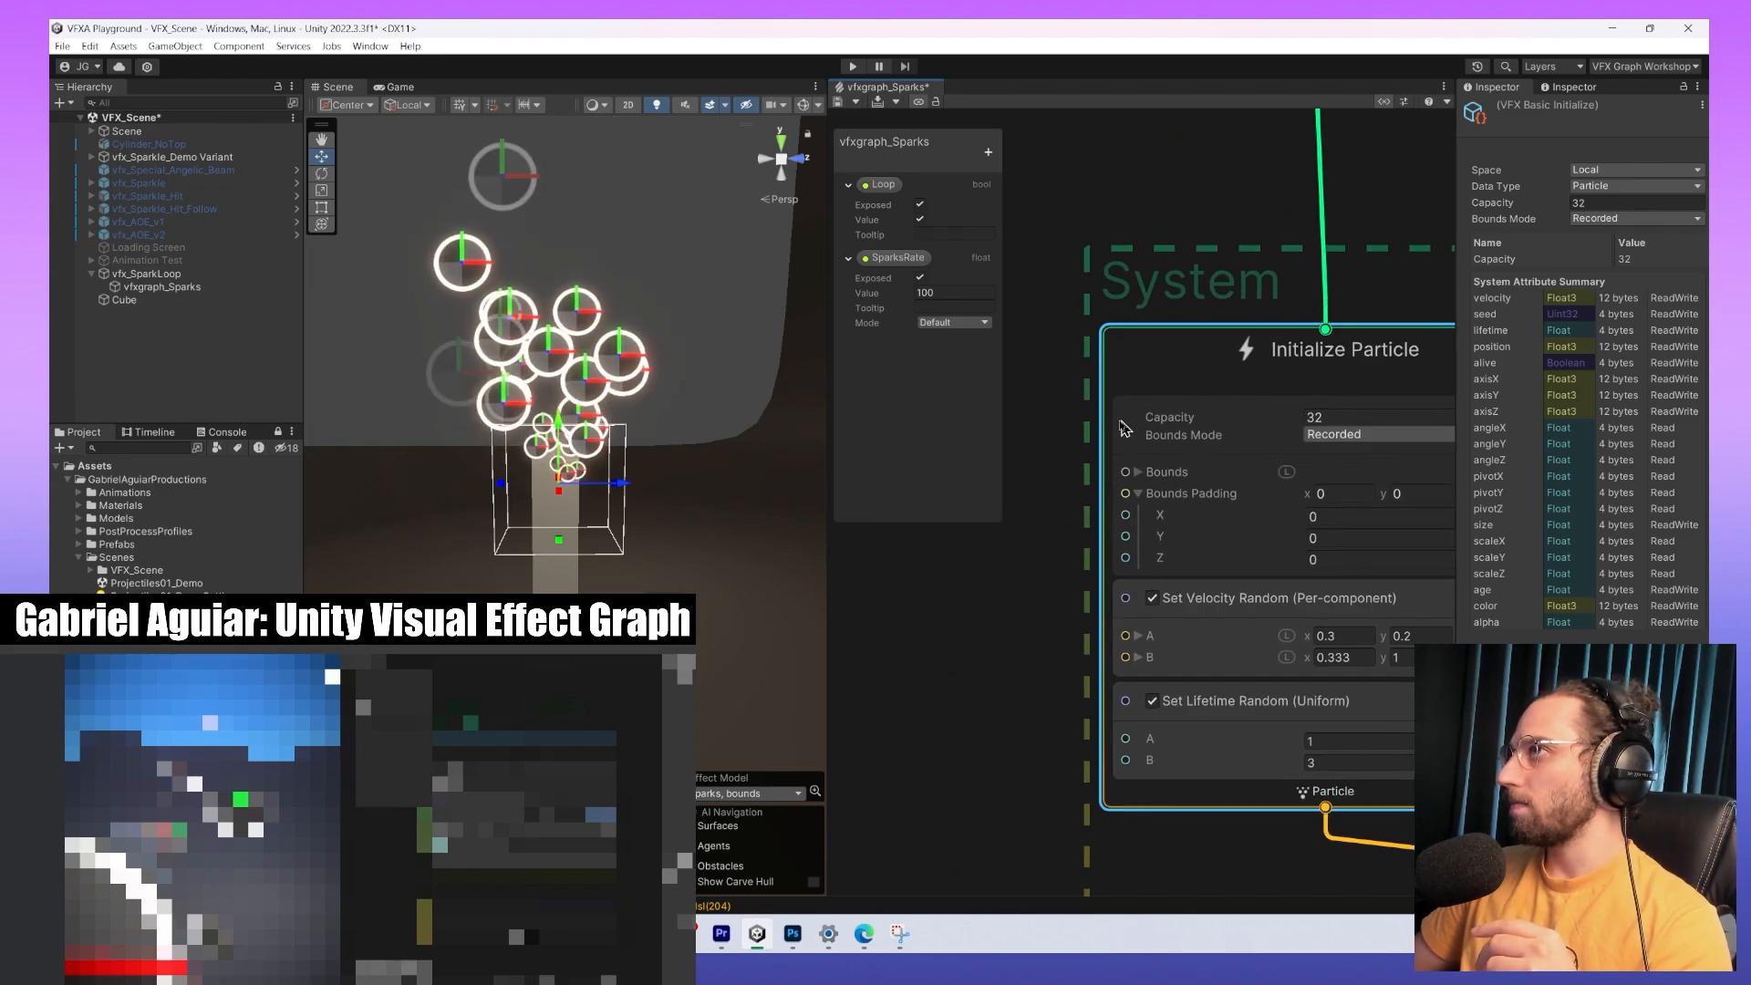
middle_click_drag(1200, 368, 1117, 377)
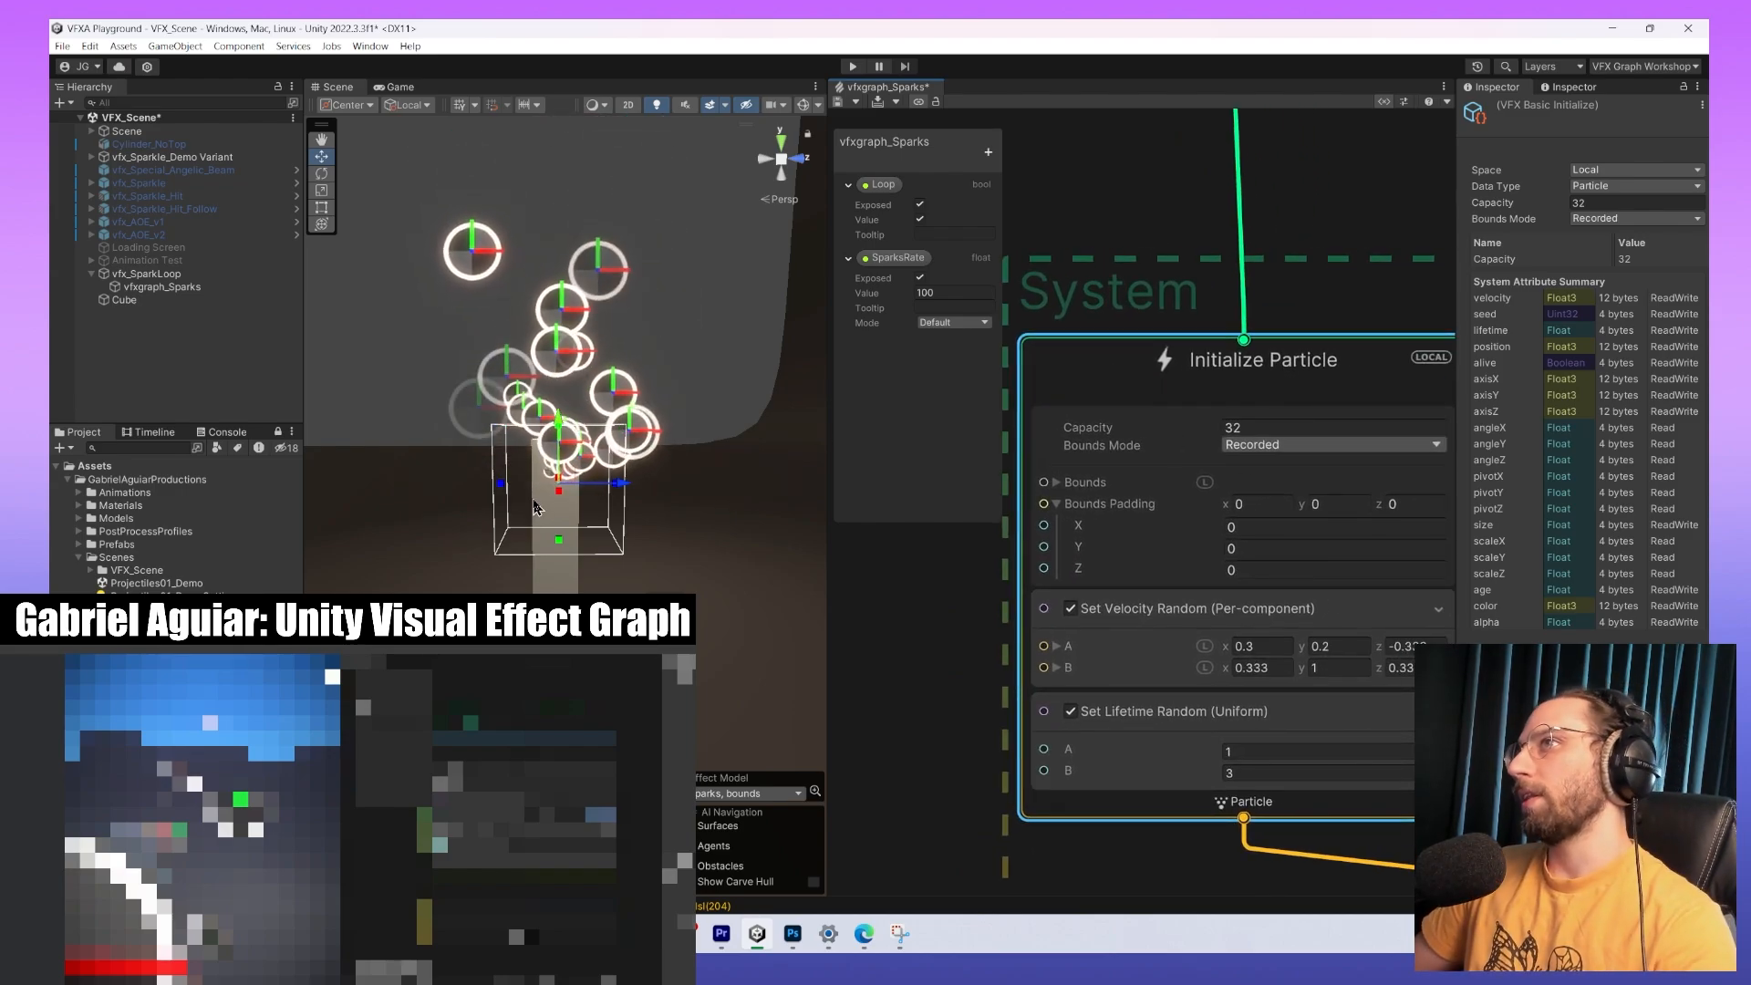
Set the Capacity of the Initialize Particle context to 100.
left_click_drag(535, 508, 629, 500, "alt")
left_click(1251, 431)
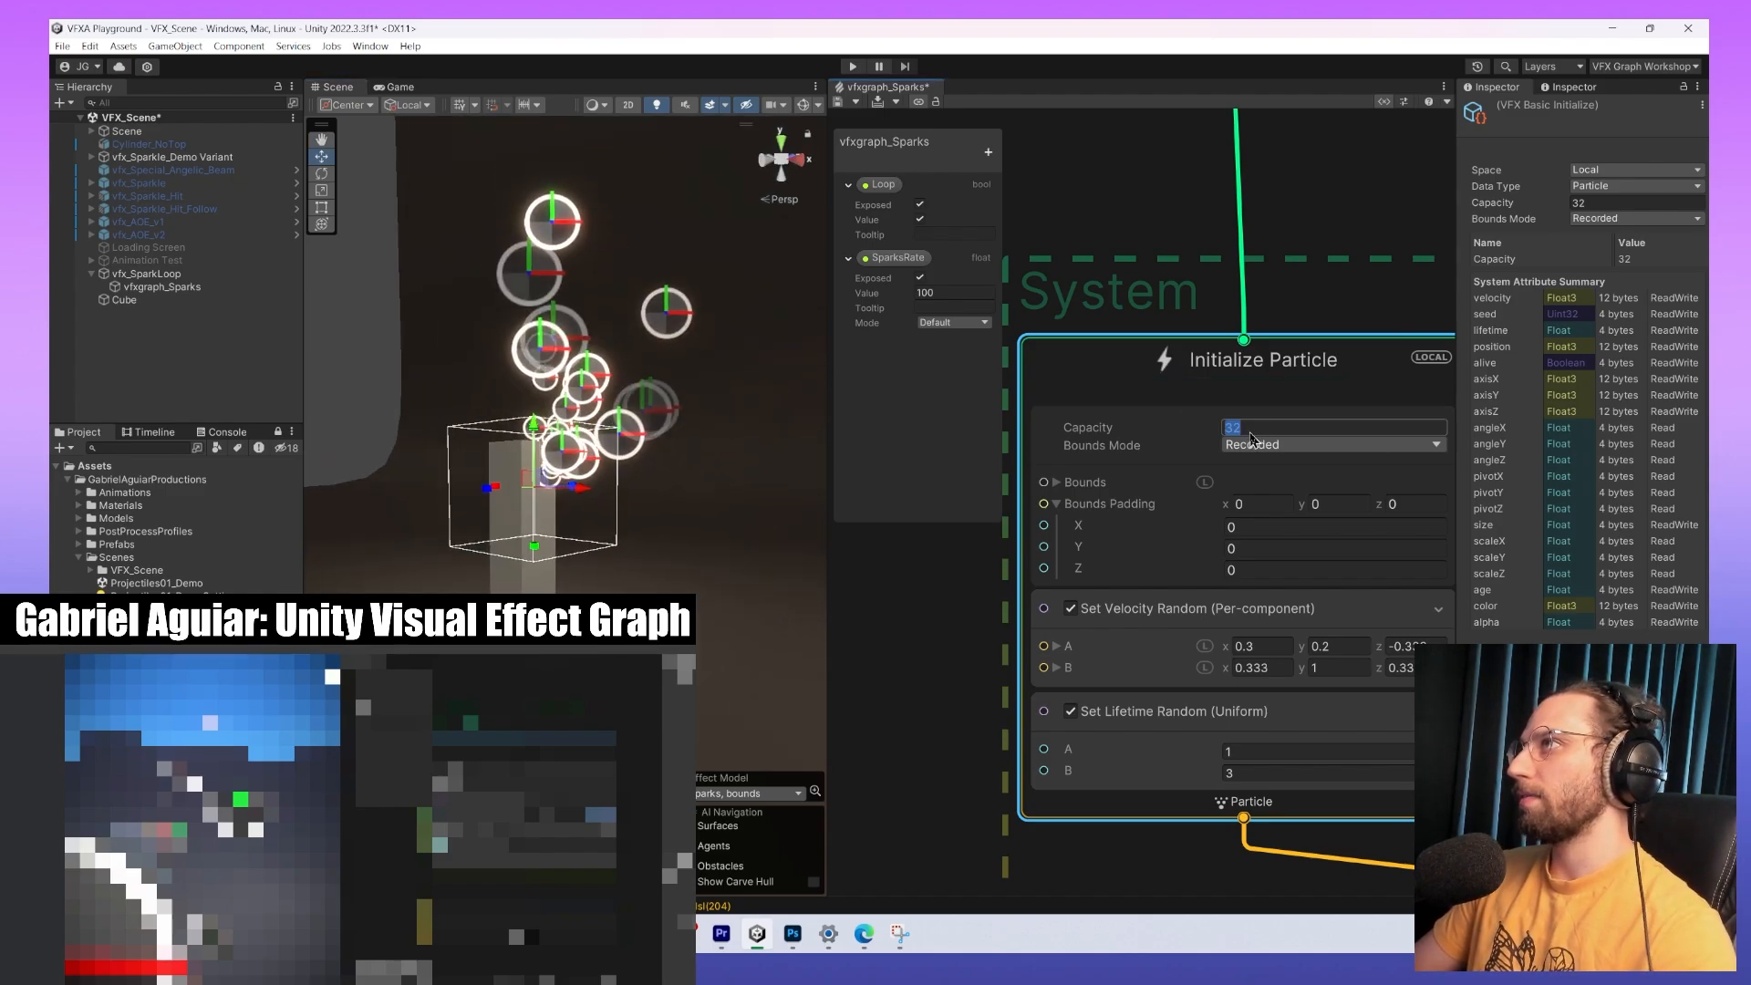
type("1")
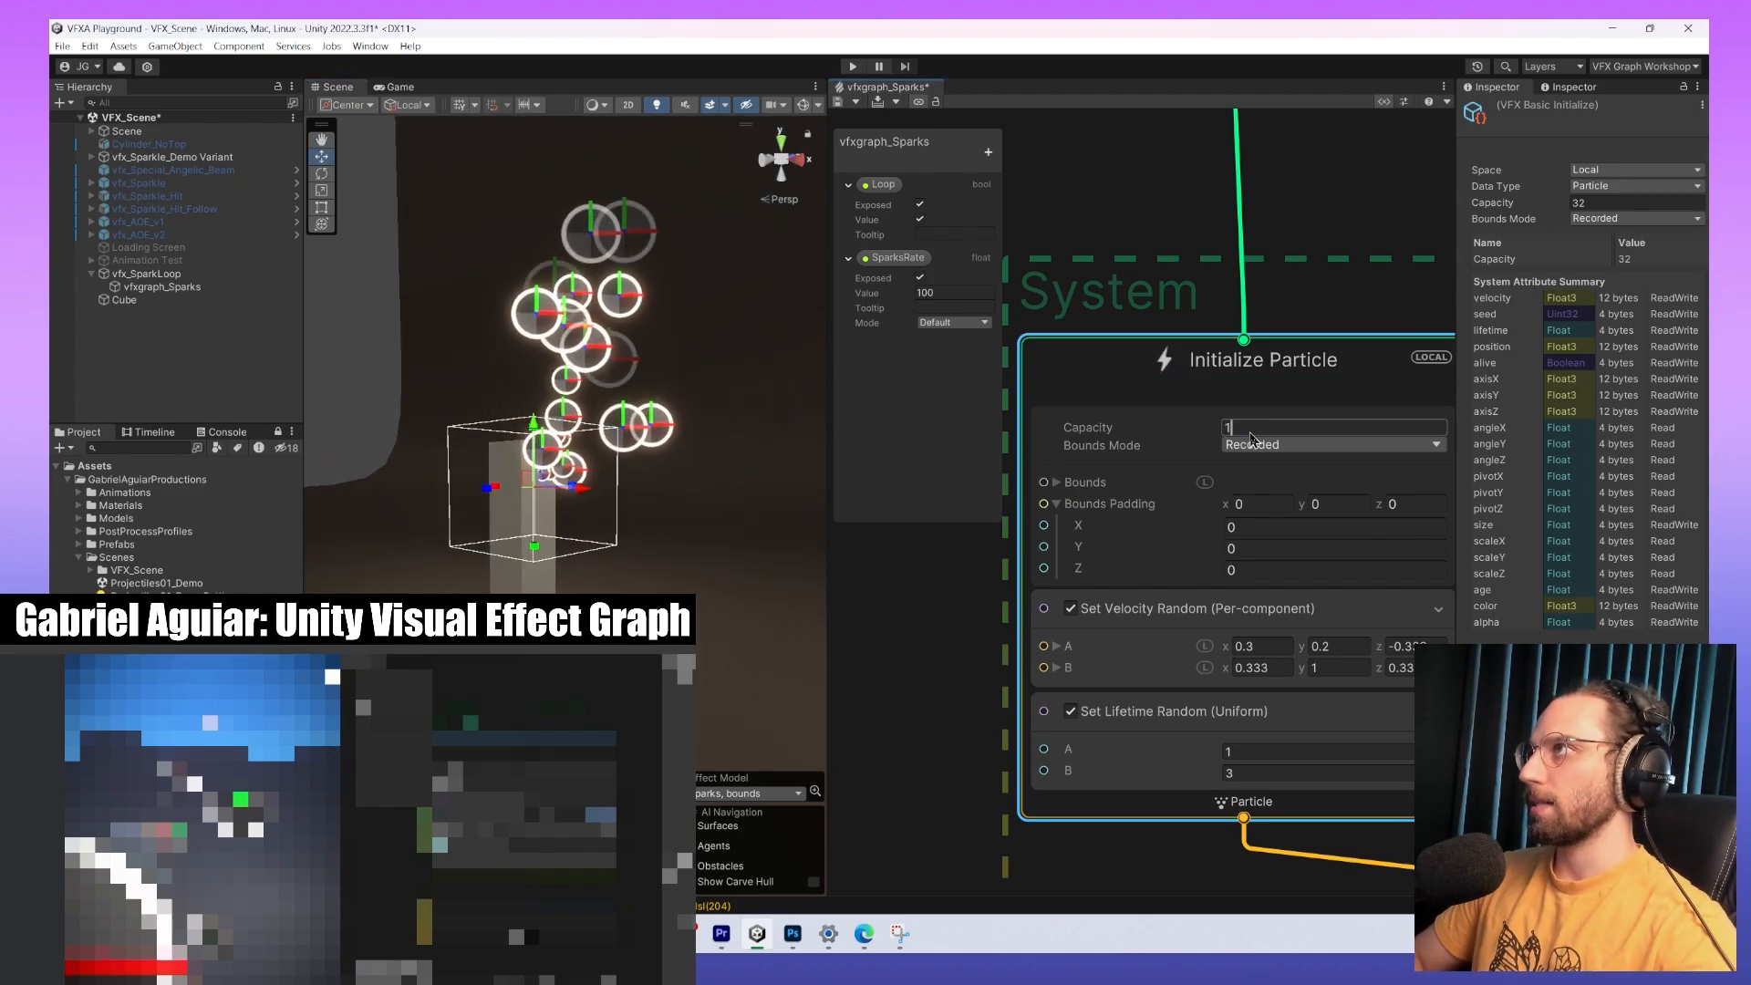
type("00")
key("Return")
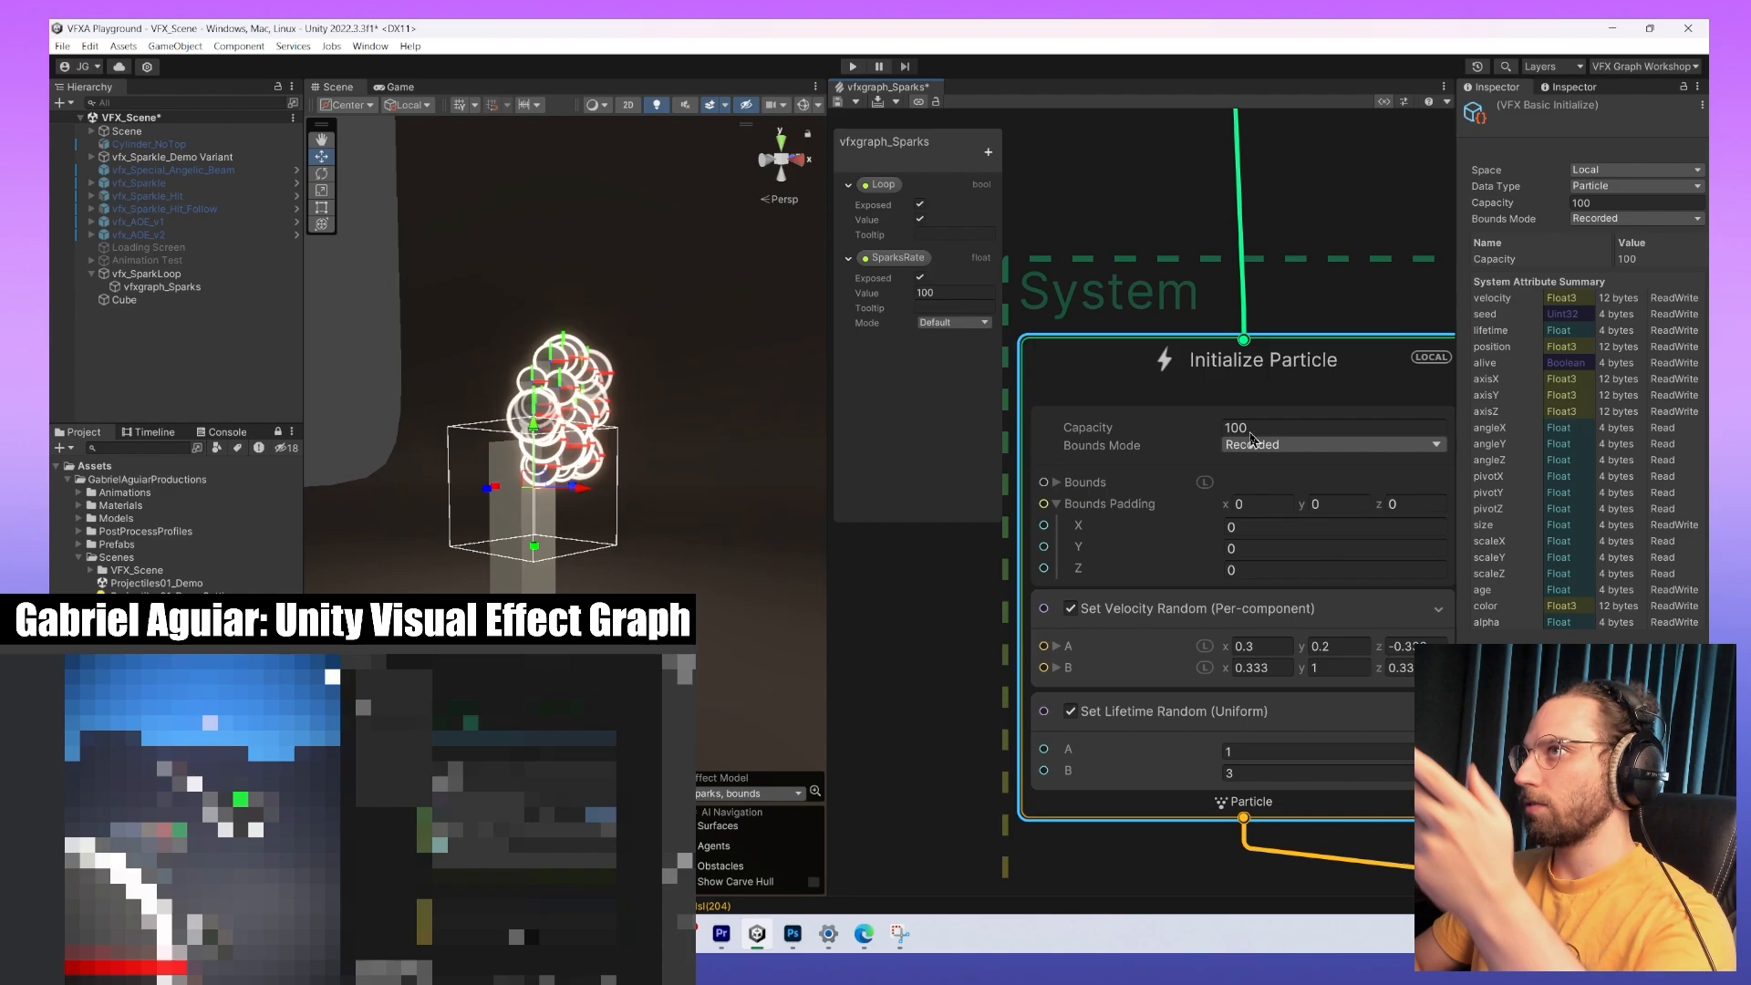
Set the Capacity of the Initialize Particle context to 32.
double_click(1247, 429)
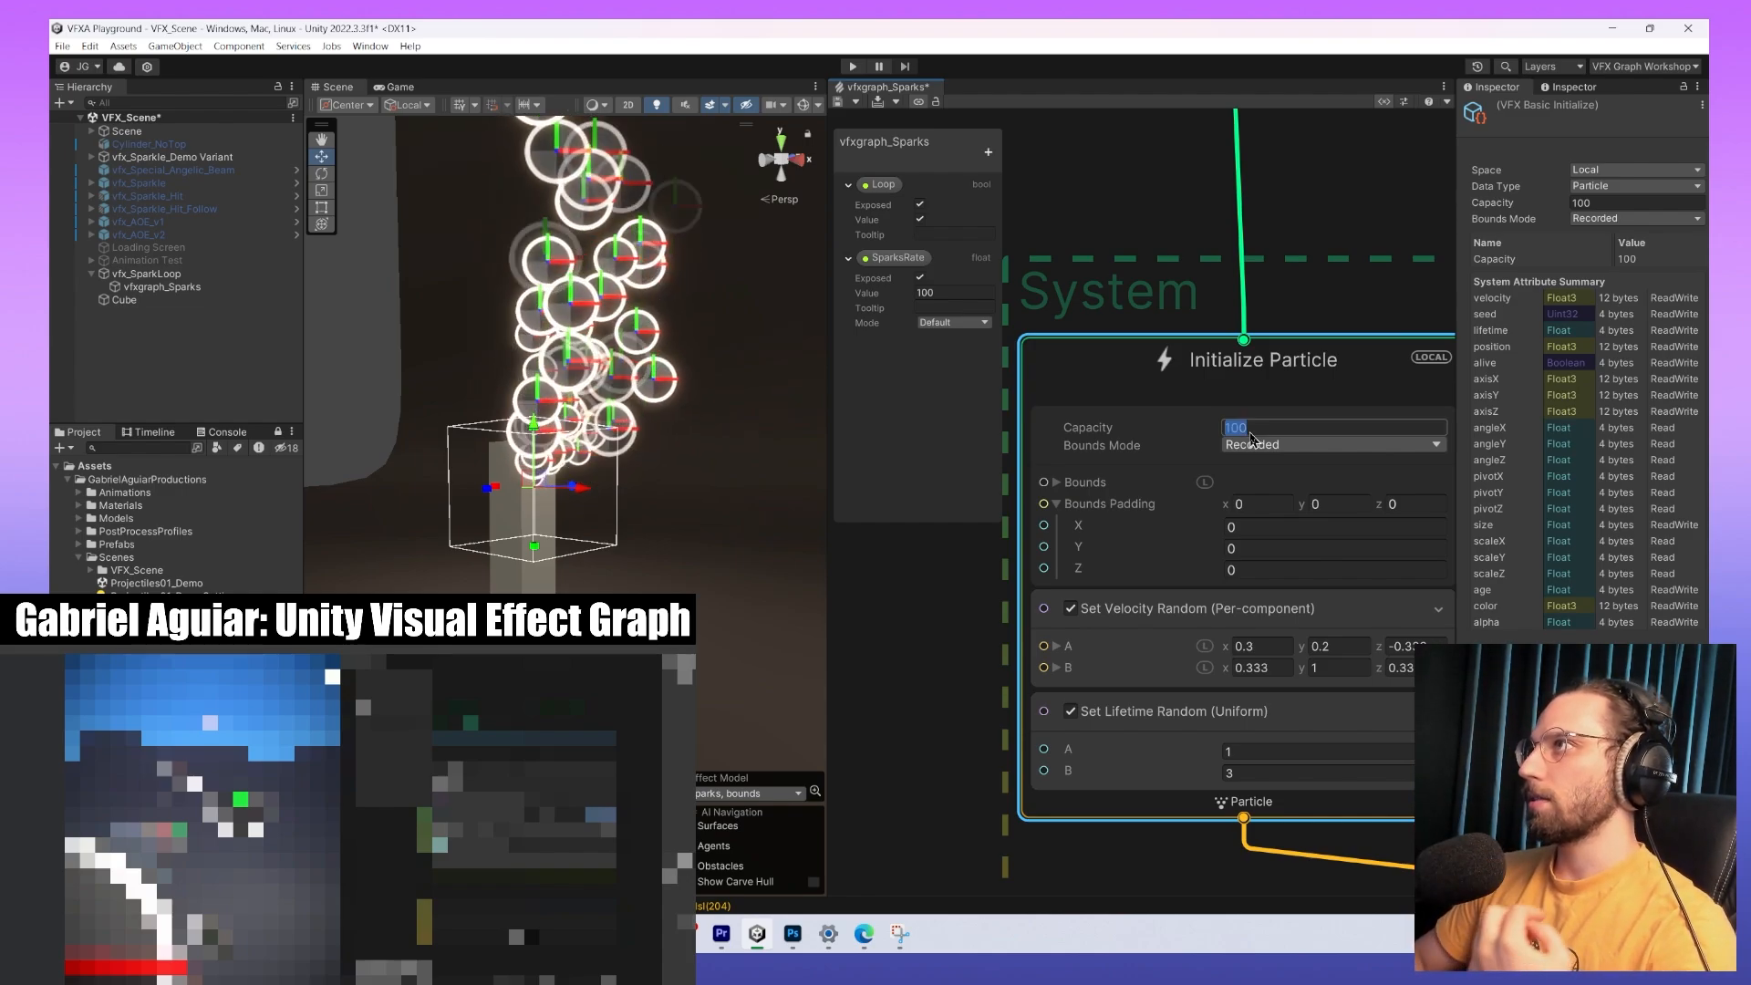
type("32")
key("Return")
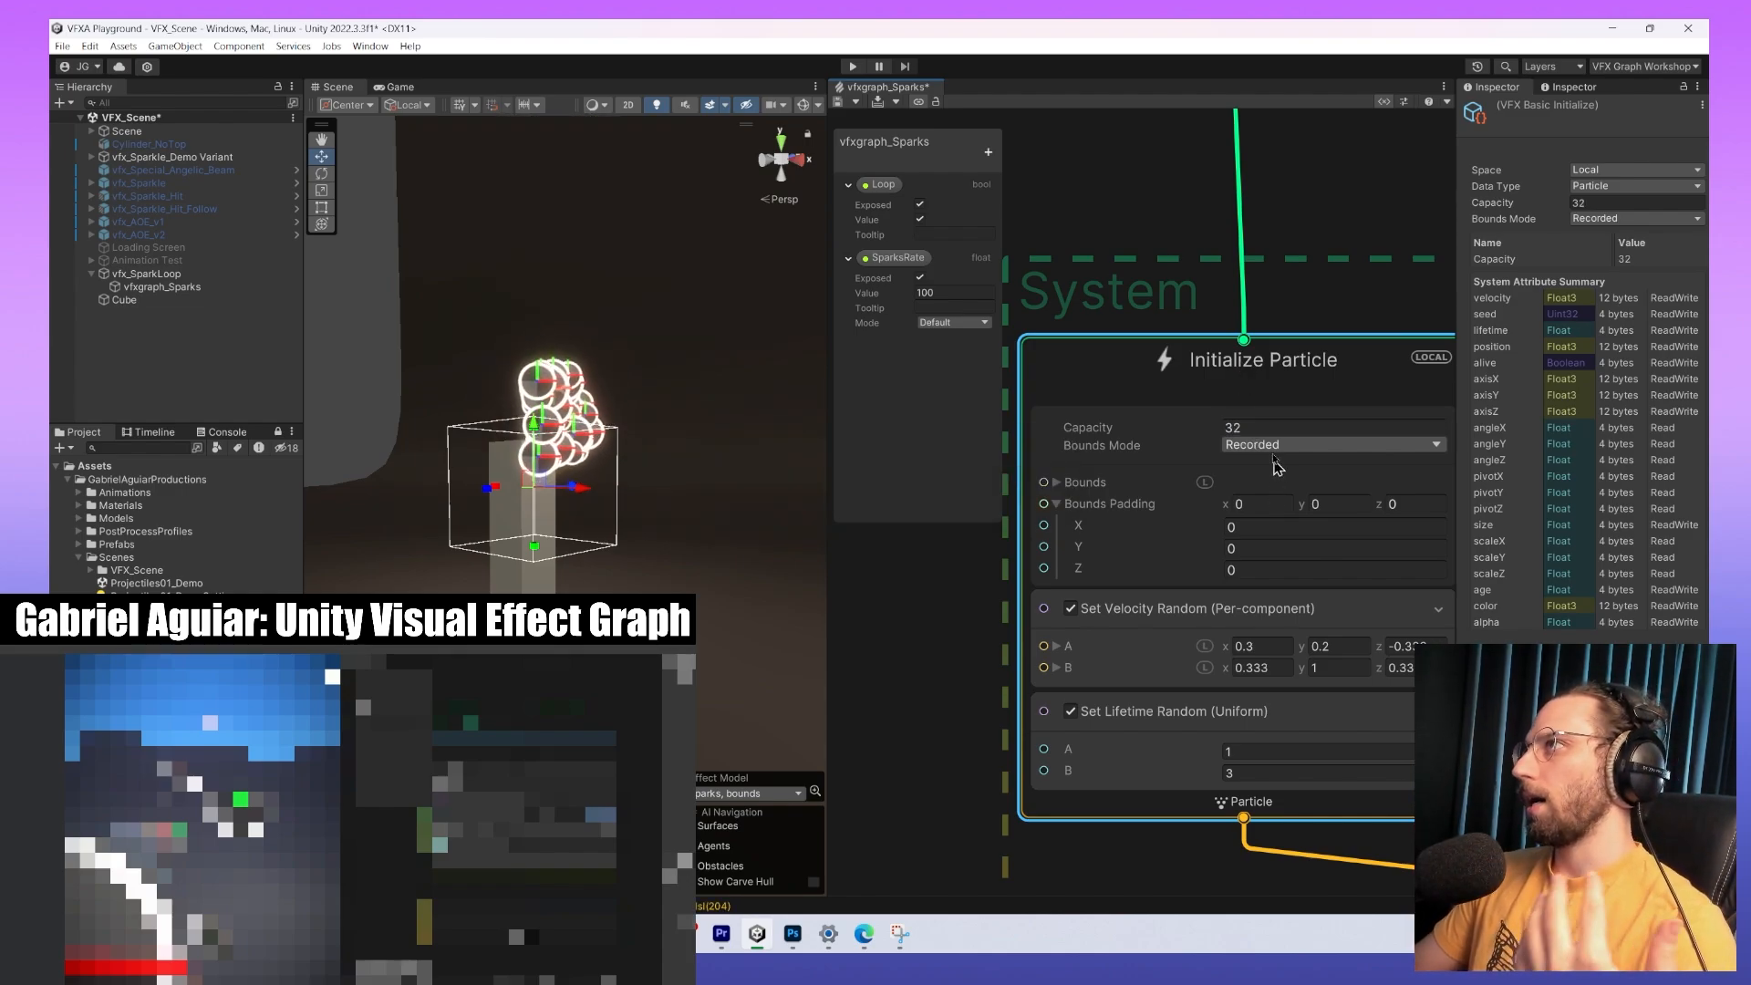
Set the Z components of Set Velocity Random to 5 for A and -5 for B, and check the spread in the scene.
middle_click_drag(1275, 414, 1267, 263)
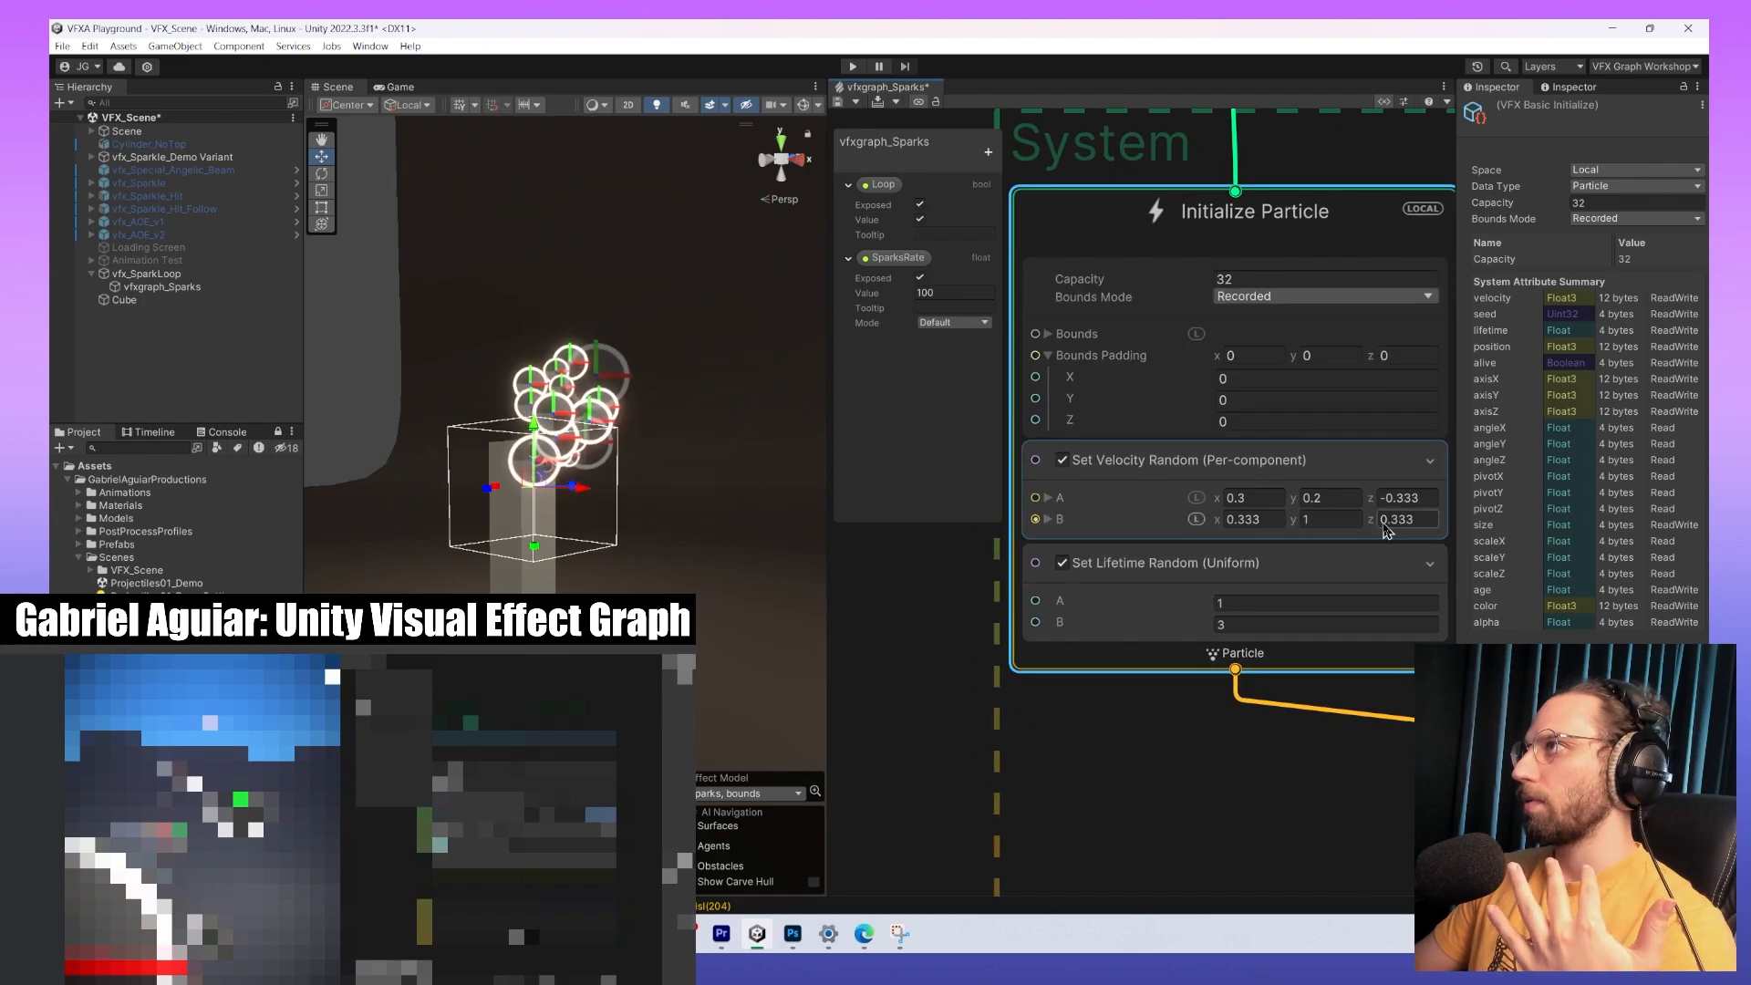
left_click(1409, 516)
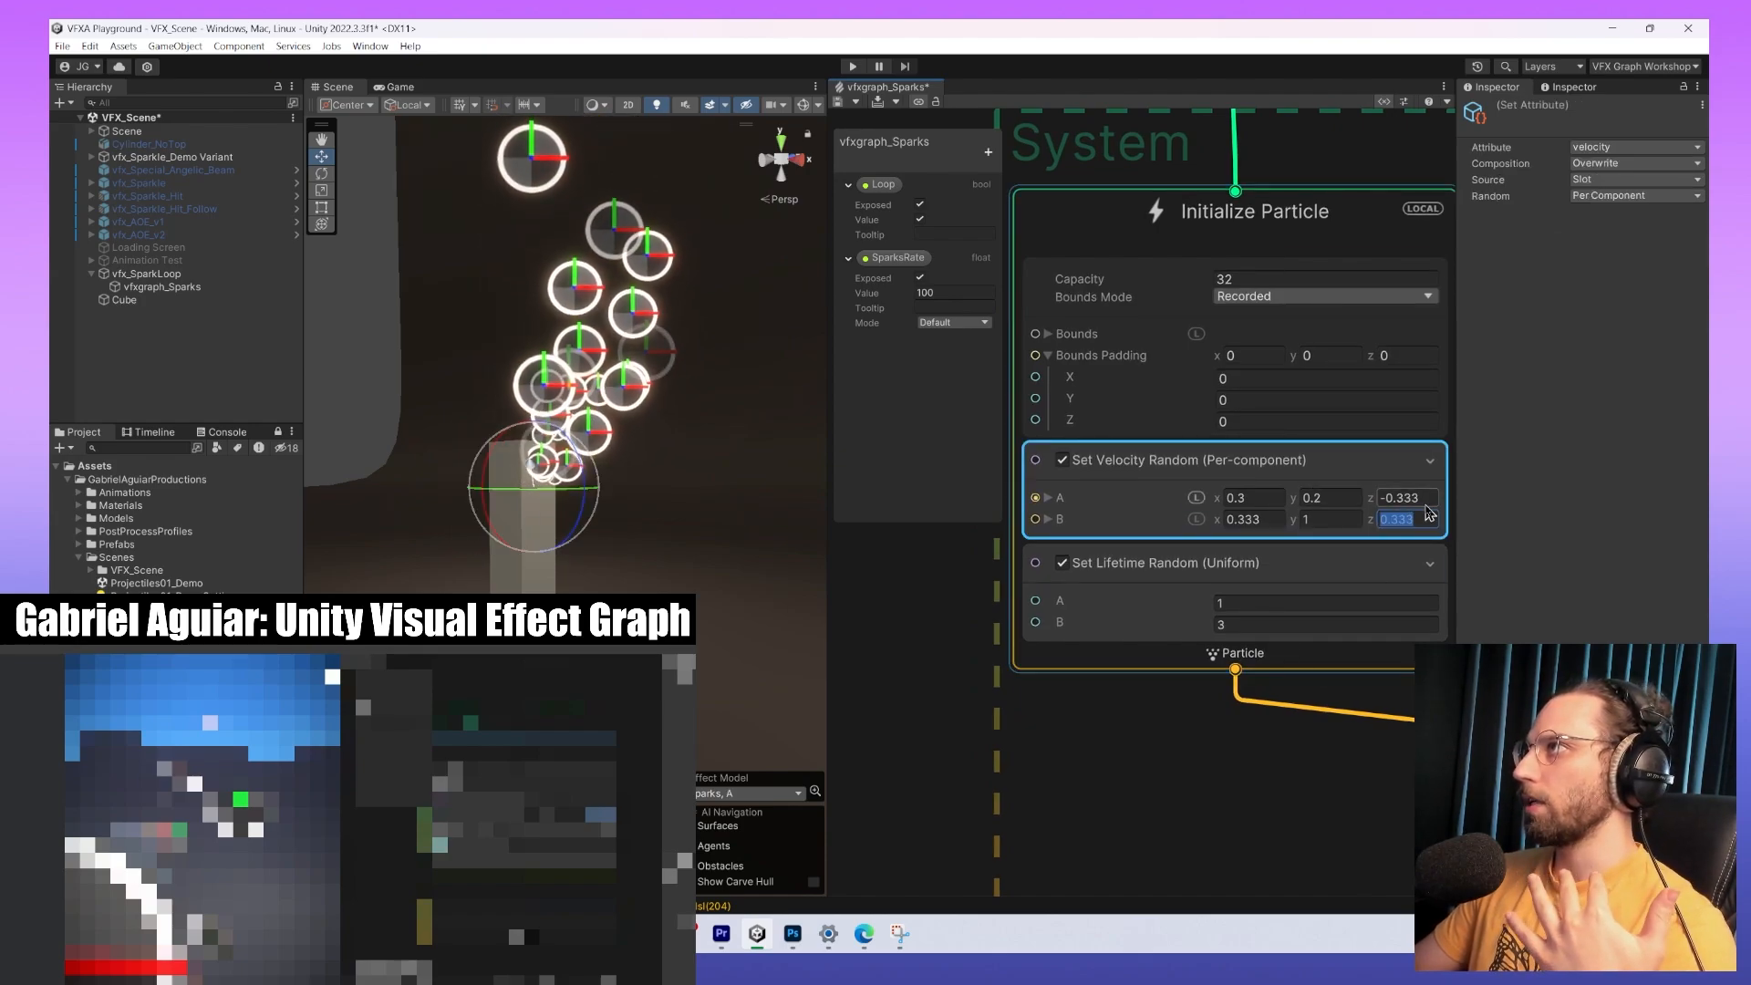
left_click(1423, 501)
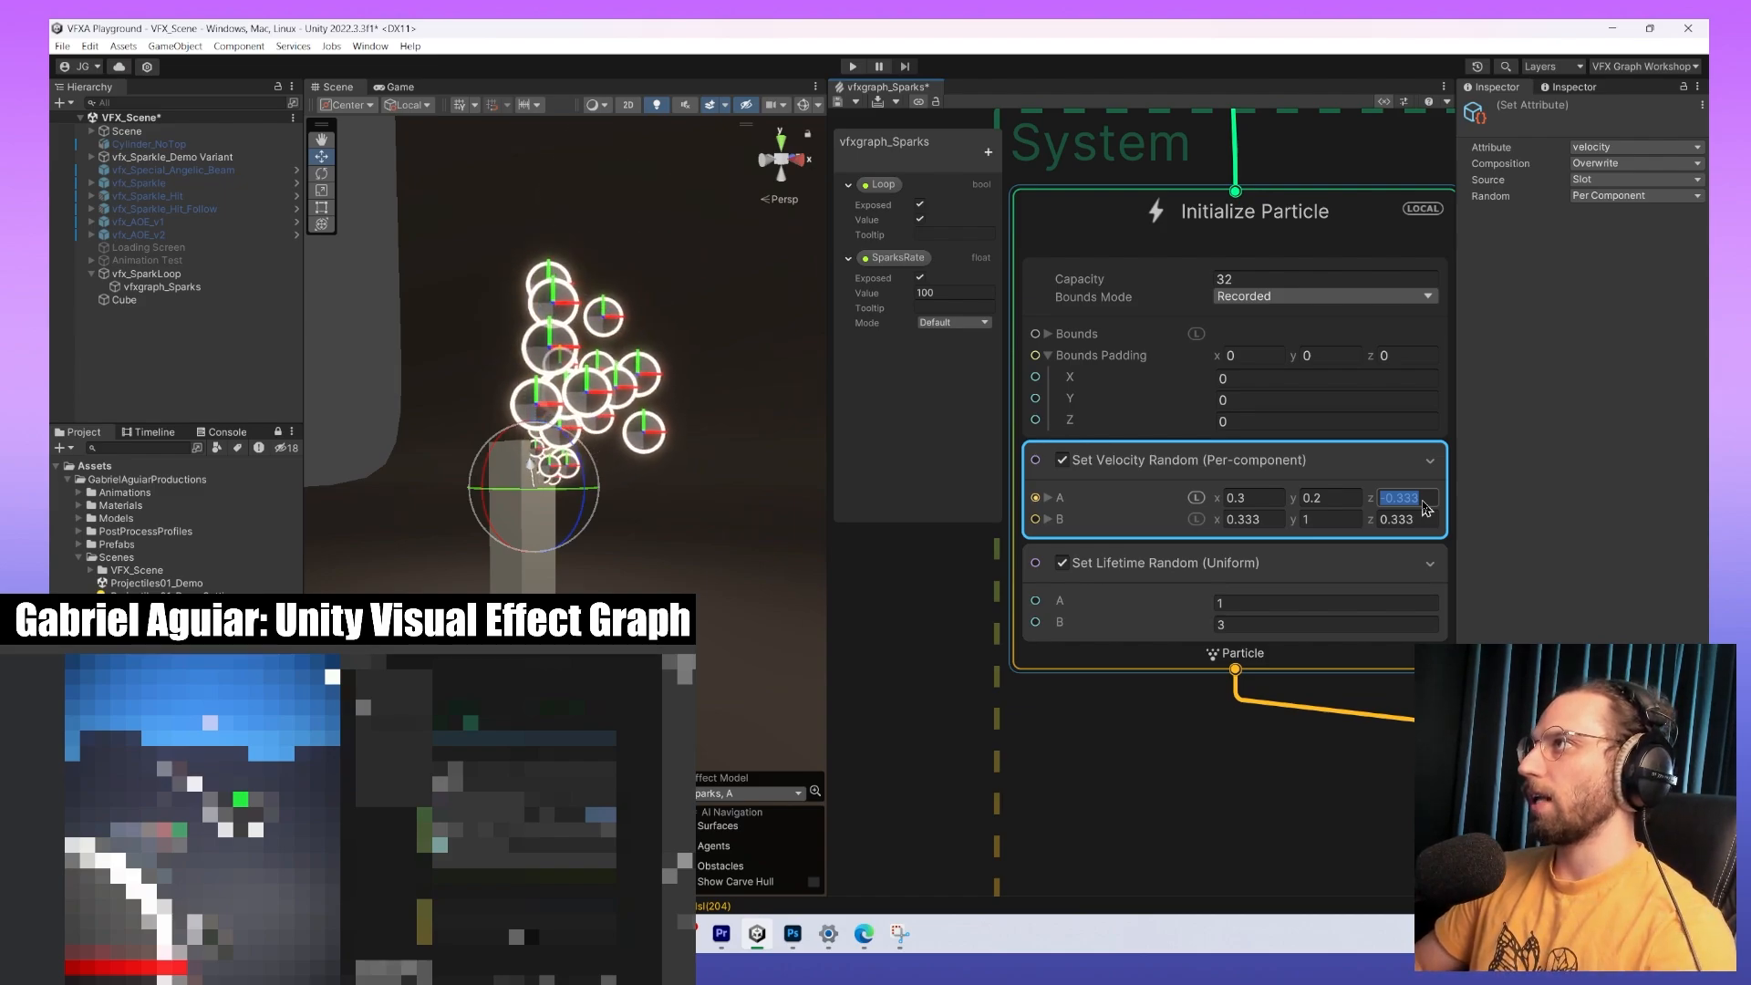
type("5")
key("Tab")
key("Tab")
key("Tab")
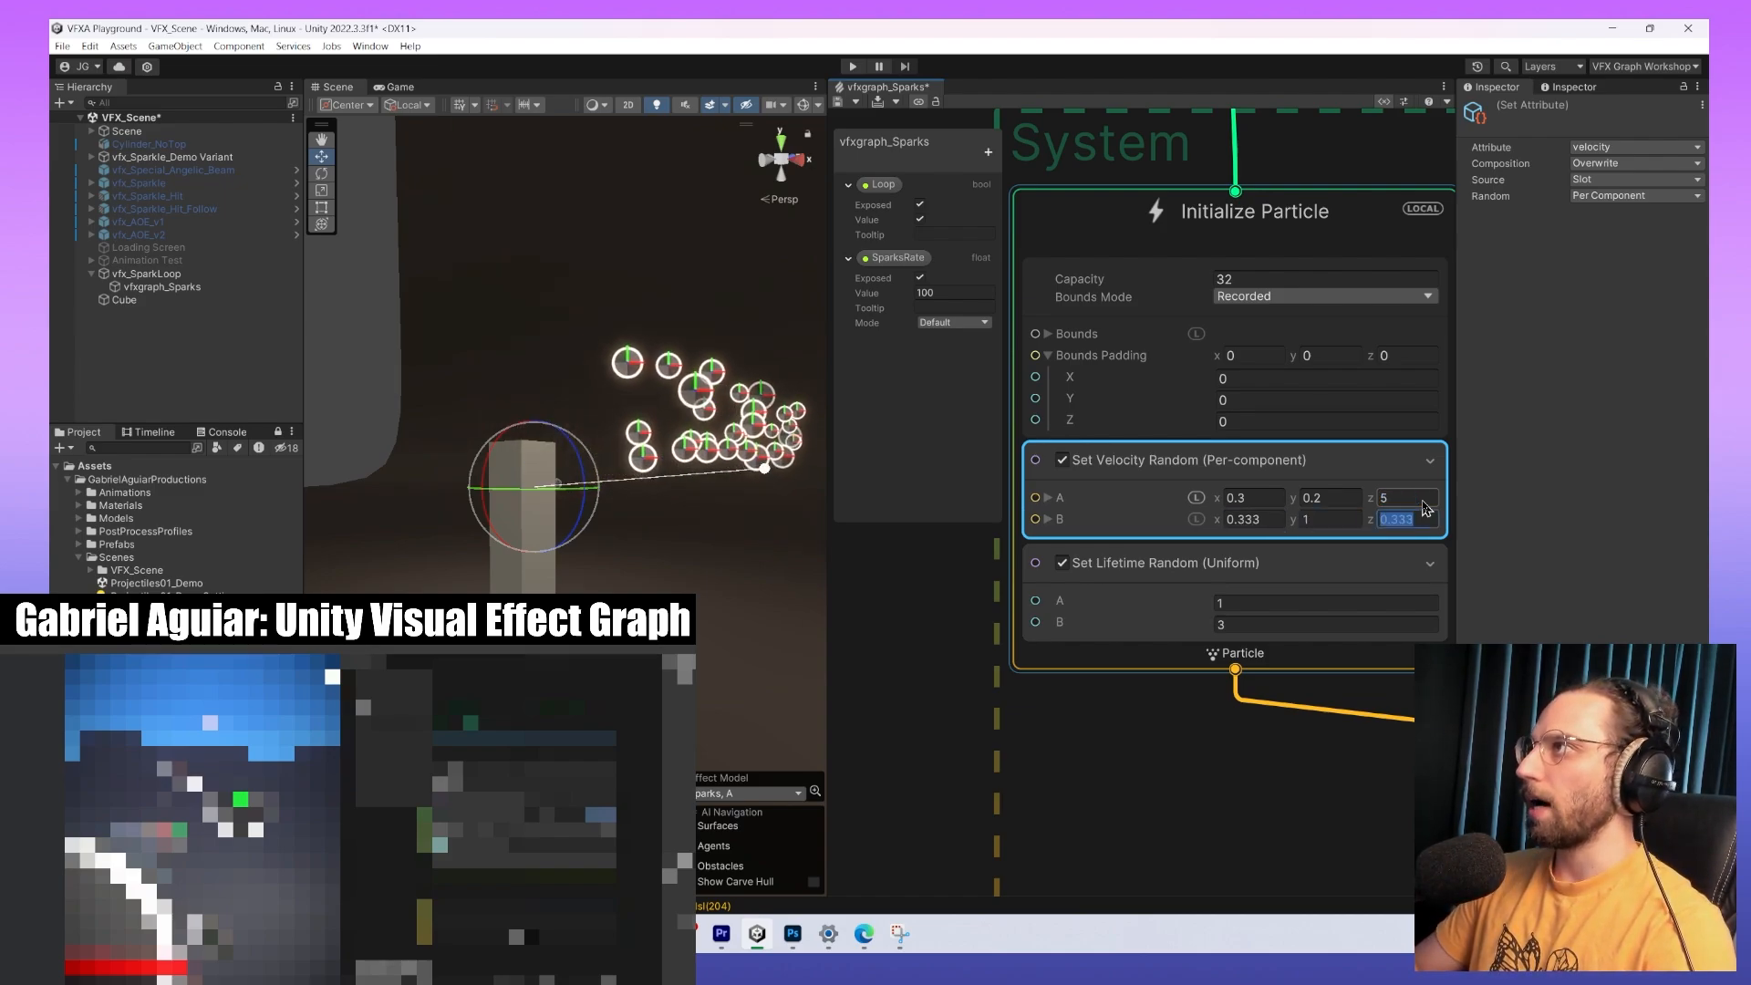
type("-")
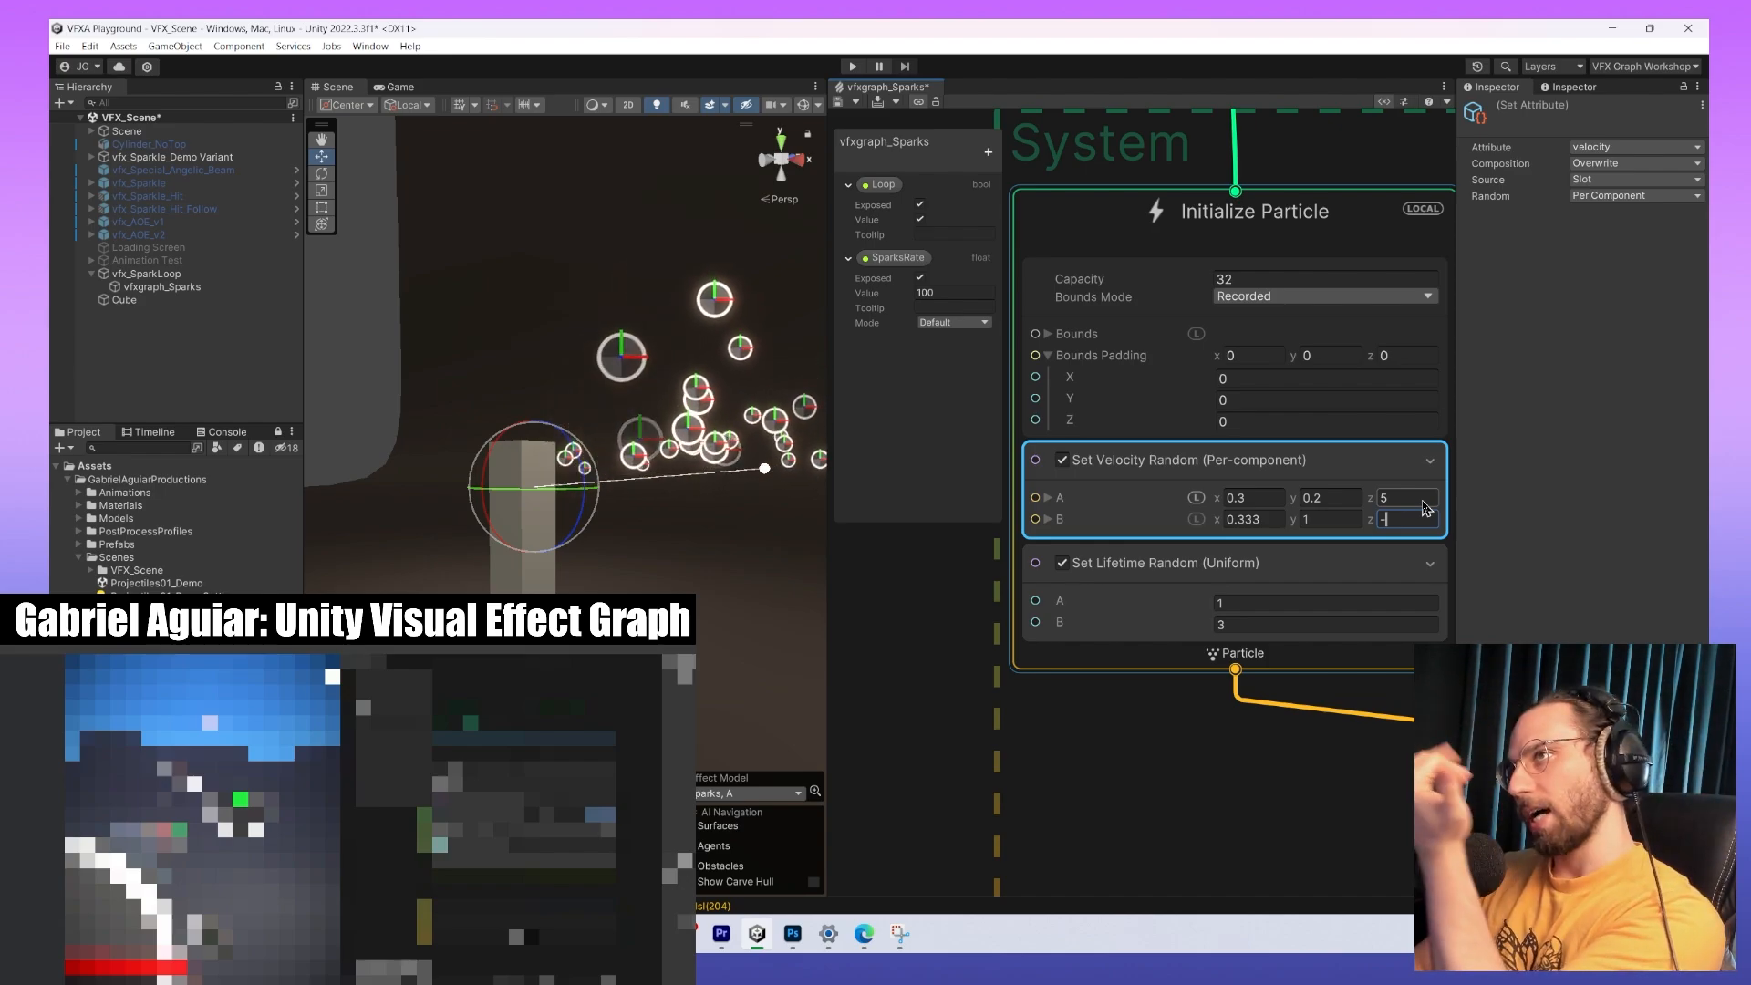
type("5")
left_click_drag(705, 519, 551, 497, "alt")
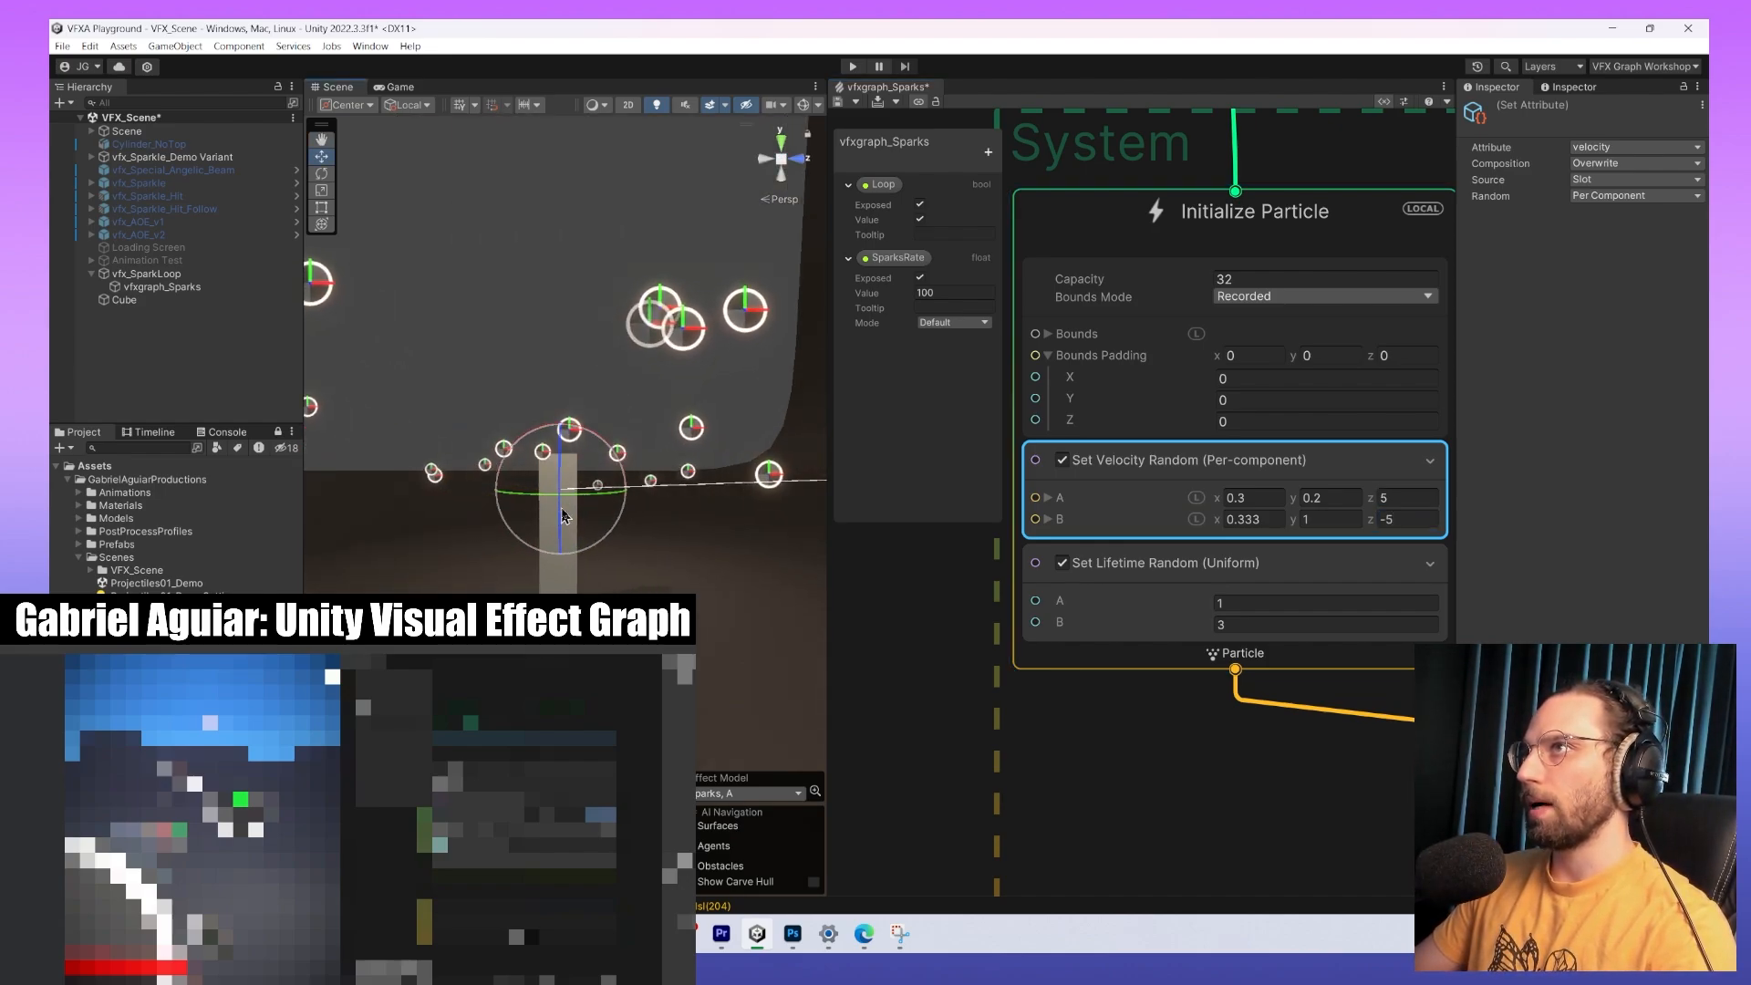
scroll(551, 497, "down", 7)
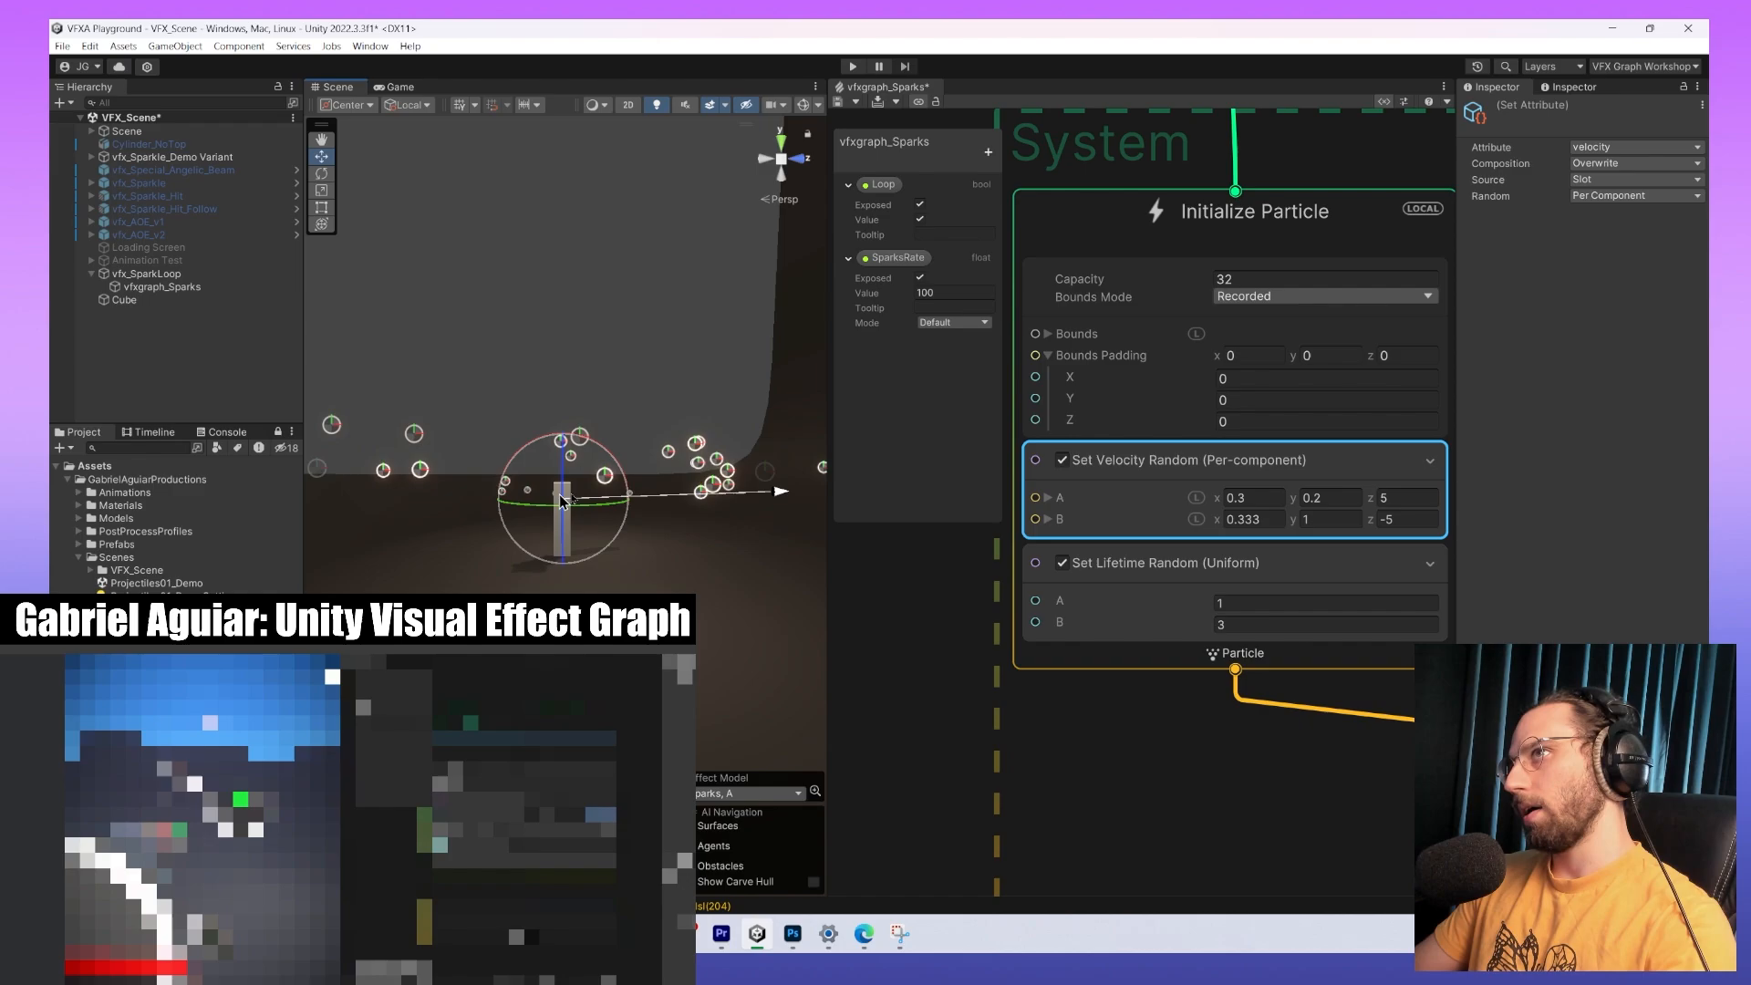
Set the X and Y components of both A and B in Set Velocity Random to 0.
left_click(1313, 498)
left_click(1268, 500)
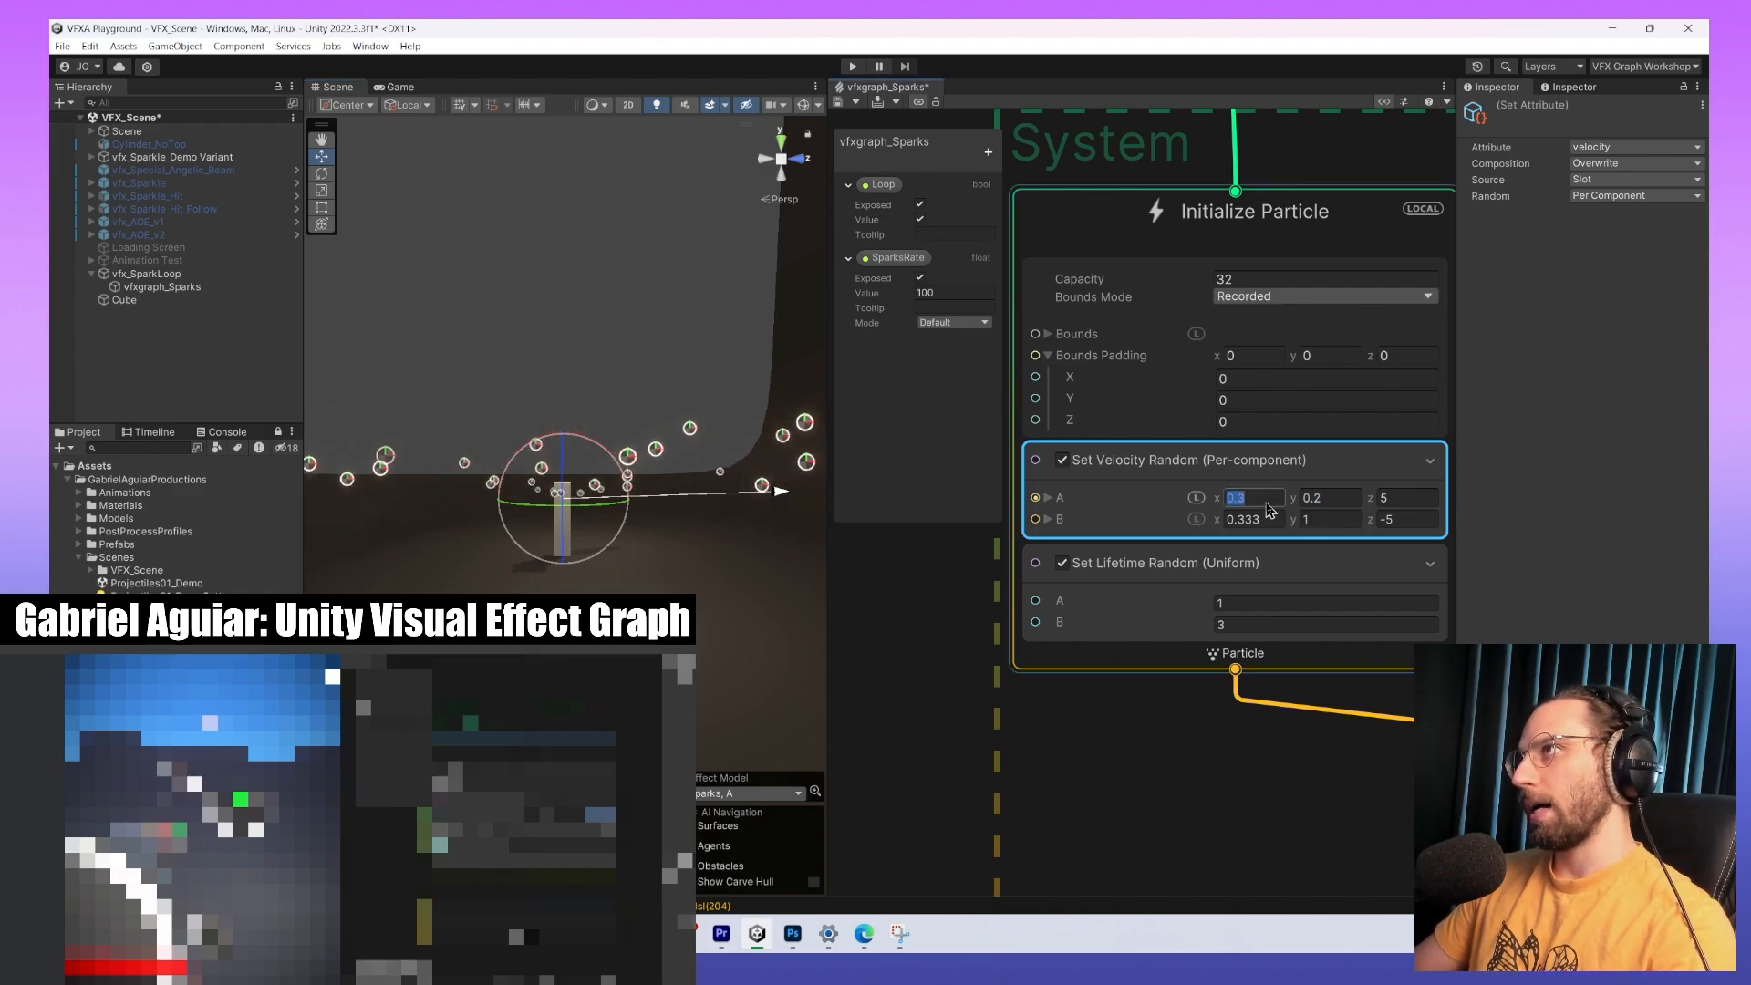
type("0")
key("Tab")
type("0")
left_click(1267, 517)
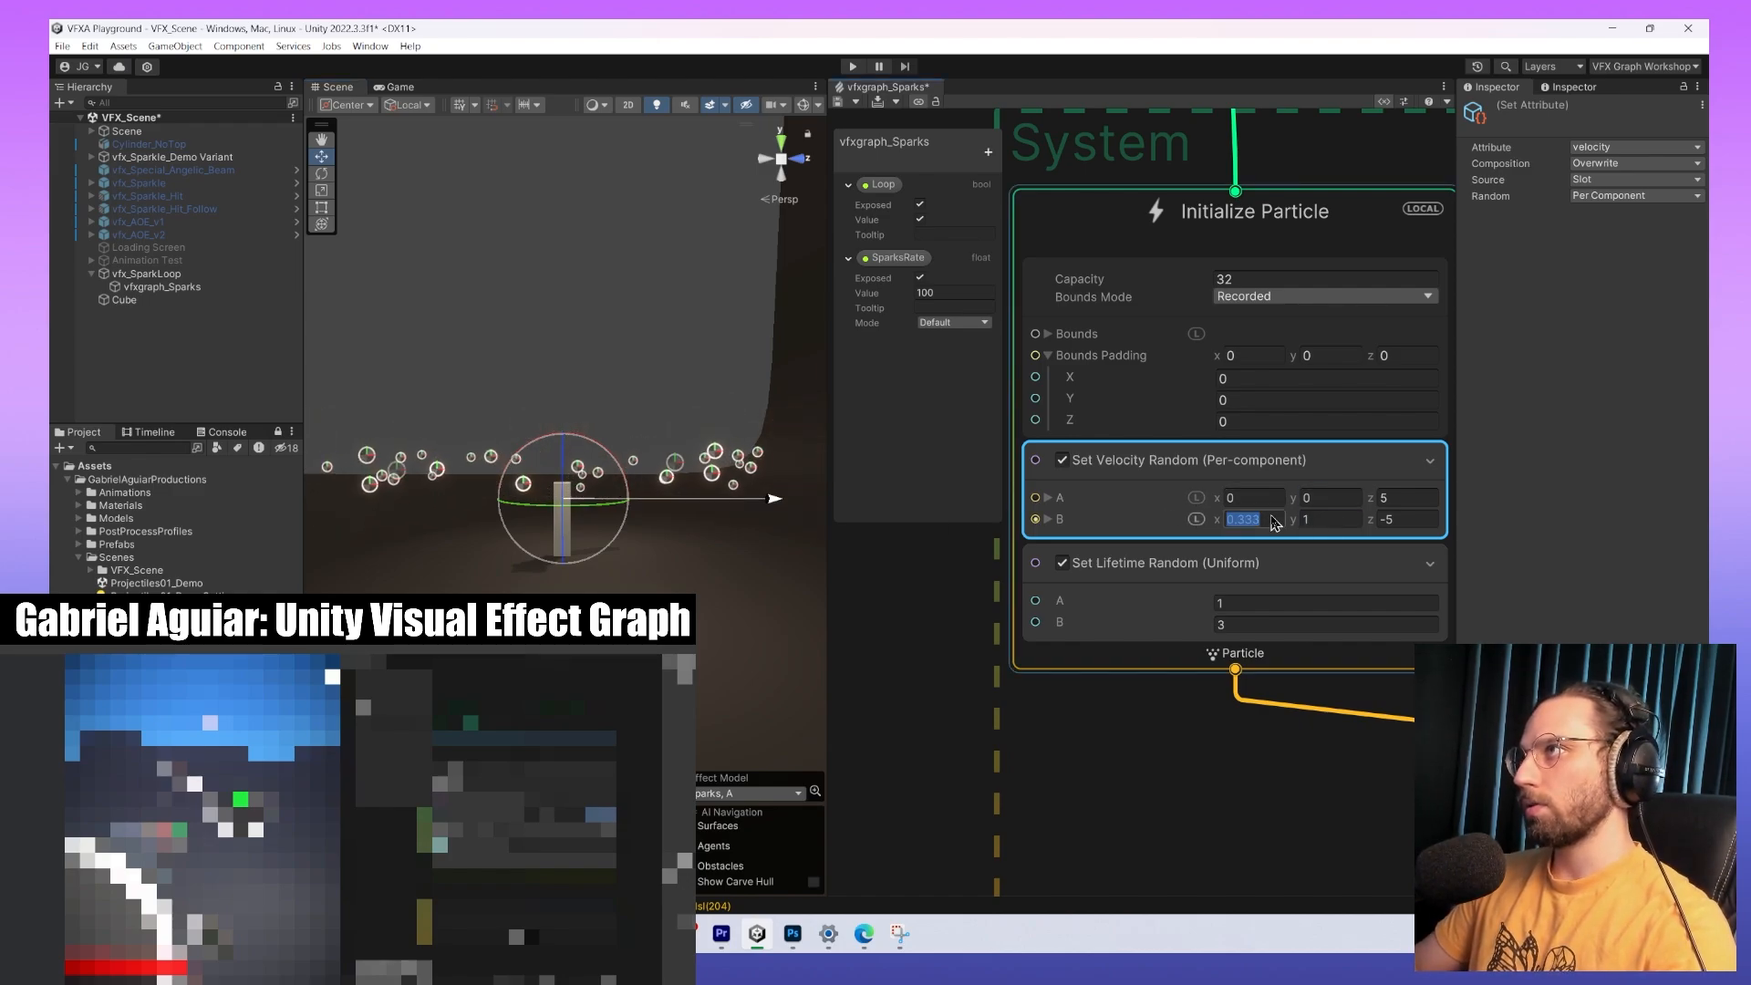
type("0")
key("Tab")
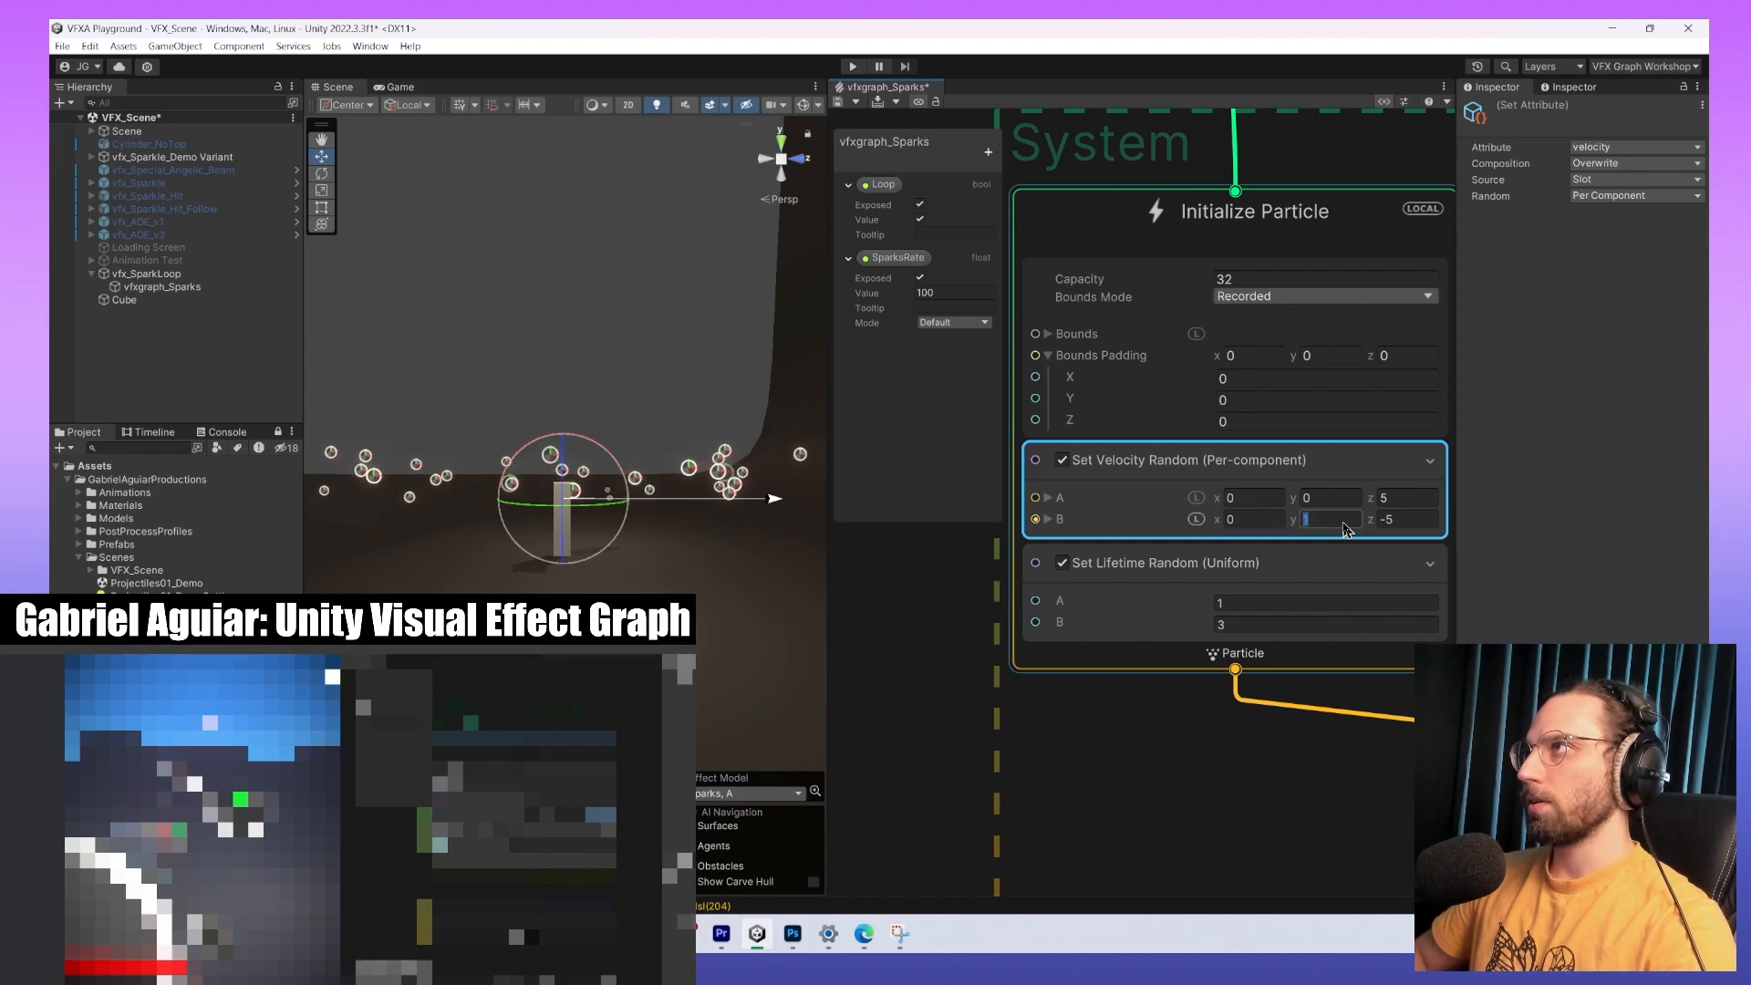
type("0")
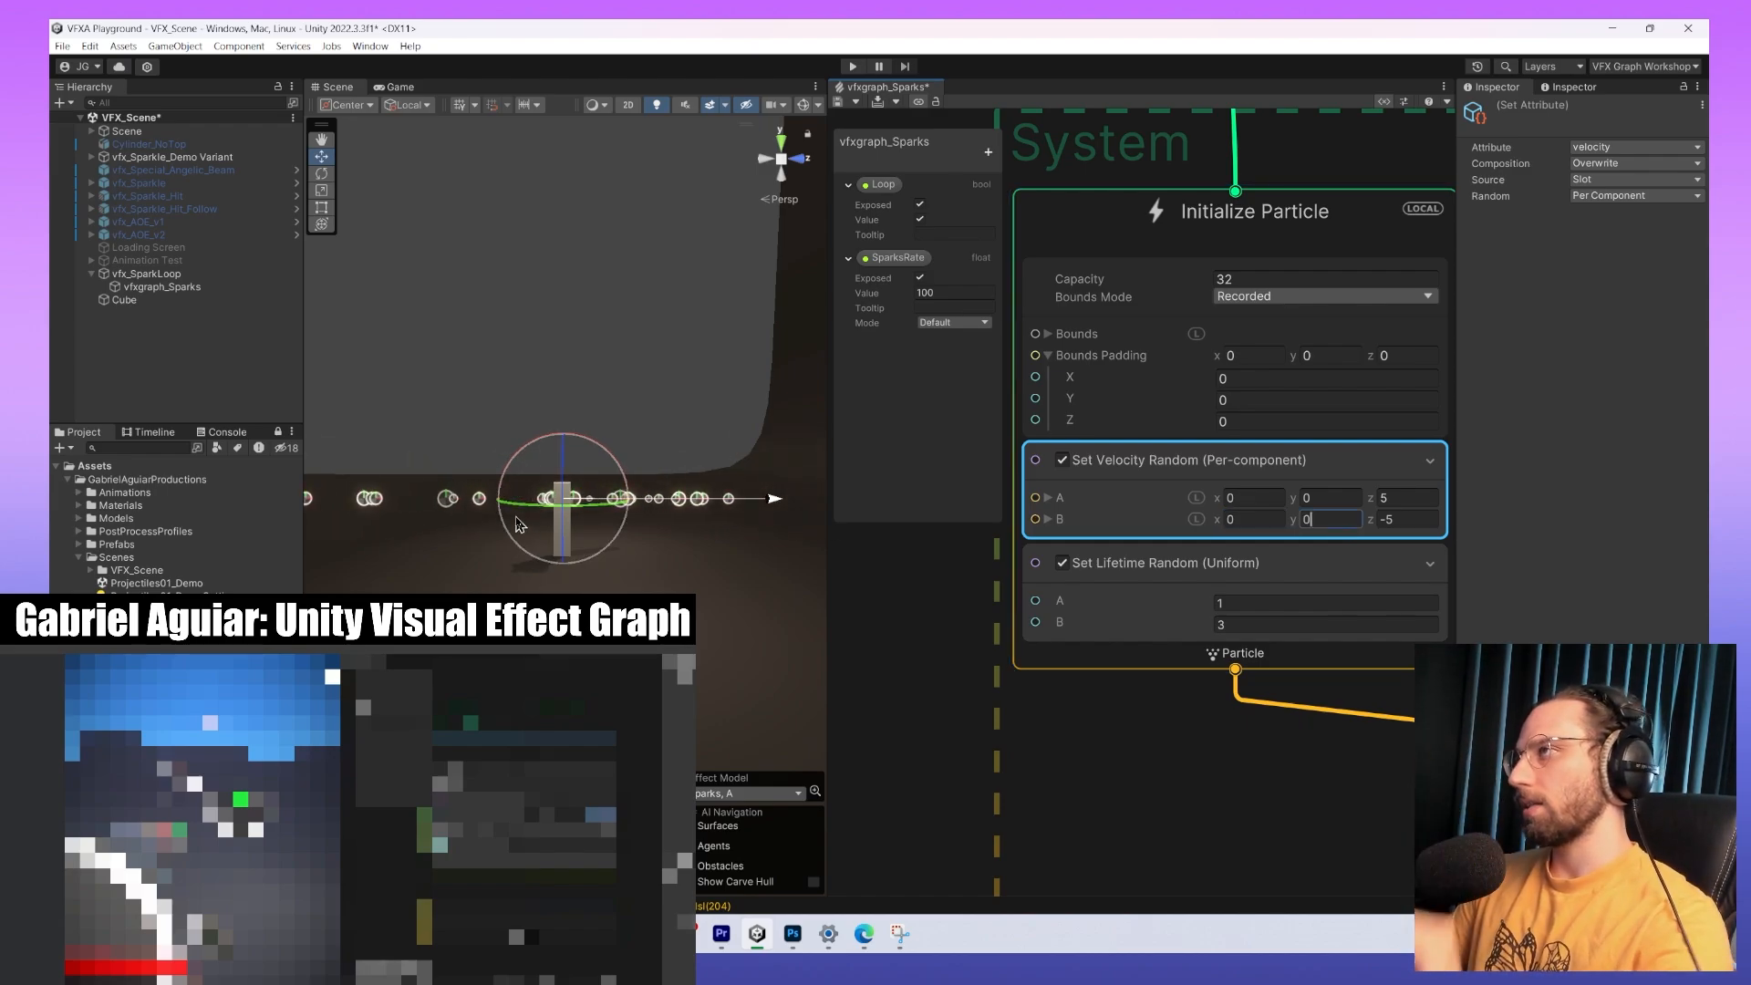
Set the Z components of Set Velocity Random to 1 for A and -1 for B.
left_click(1416, 507)
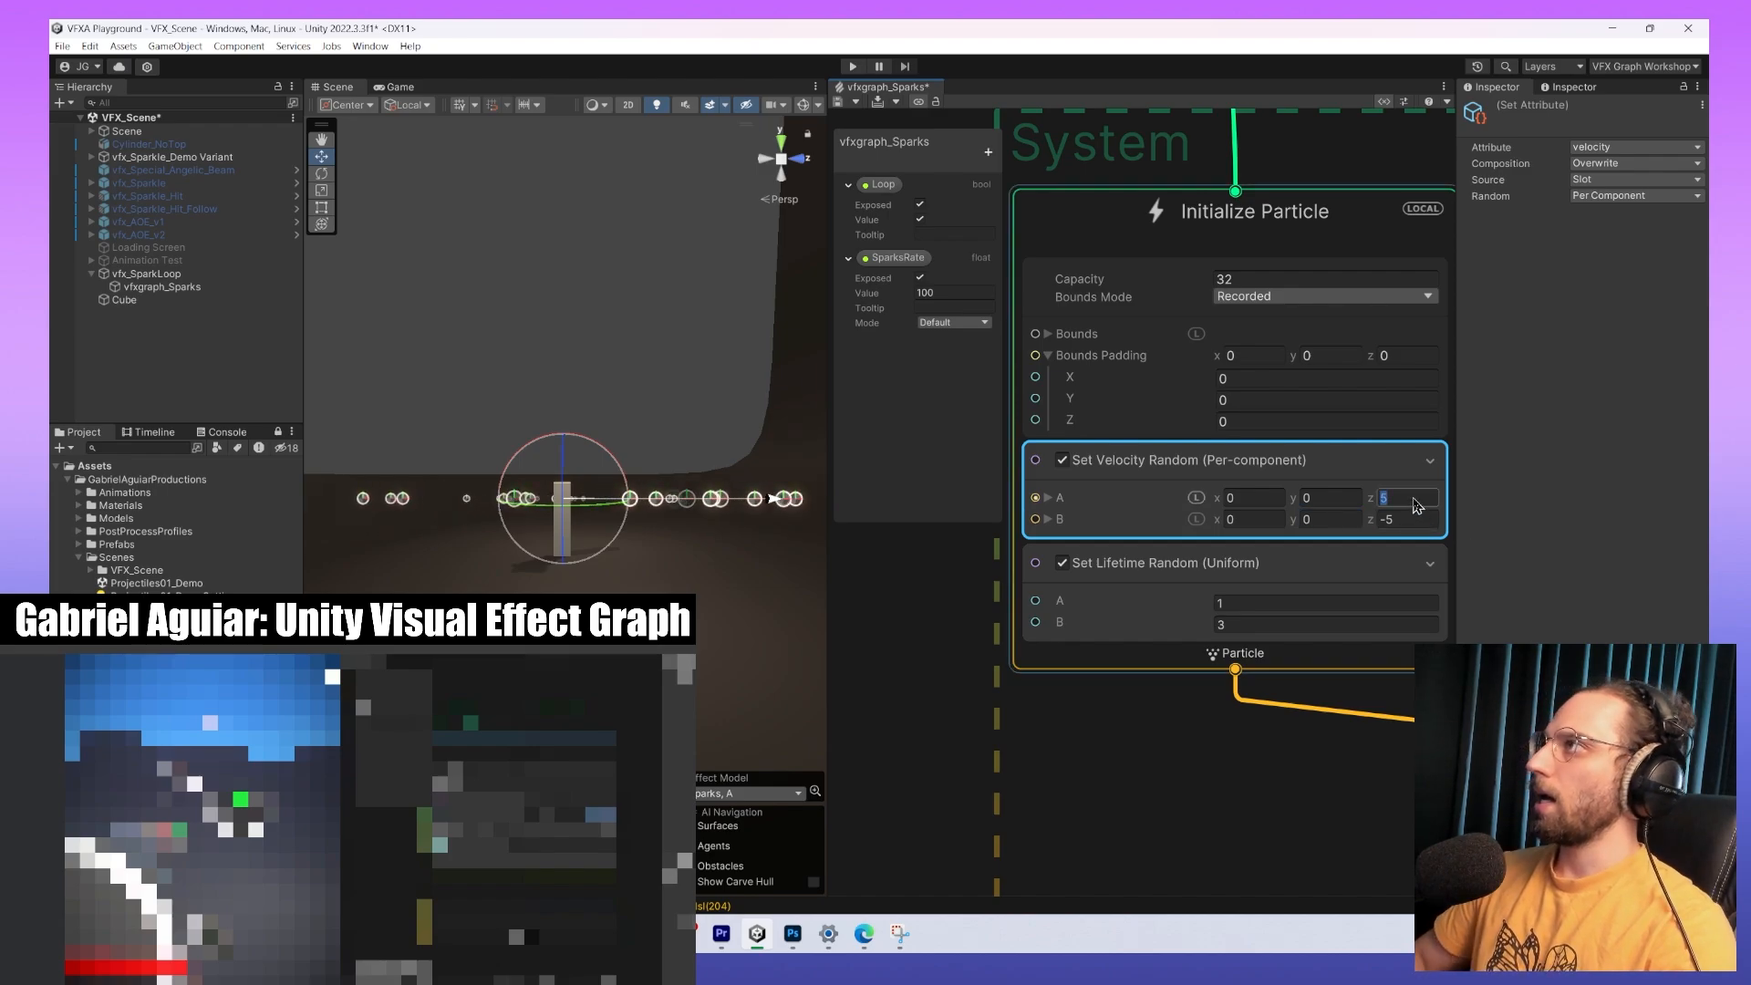
type("1")
key("Tab")
key("Tab")
key("Tab")
type("-1")
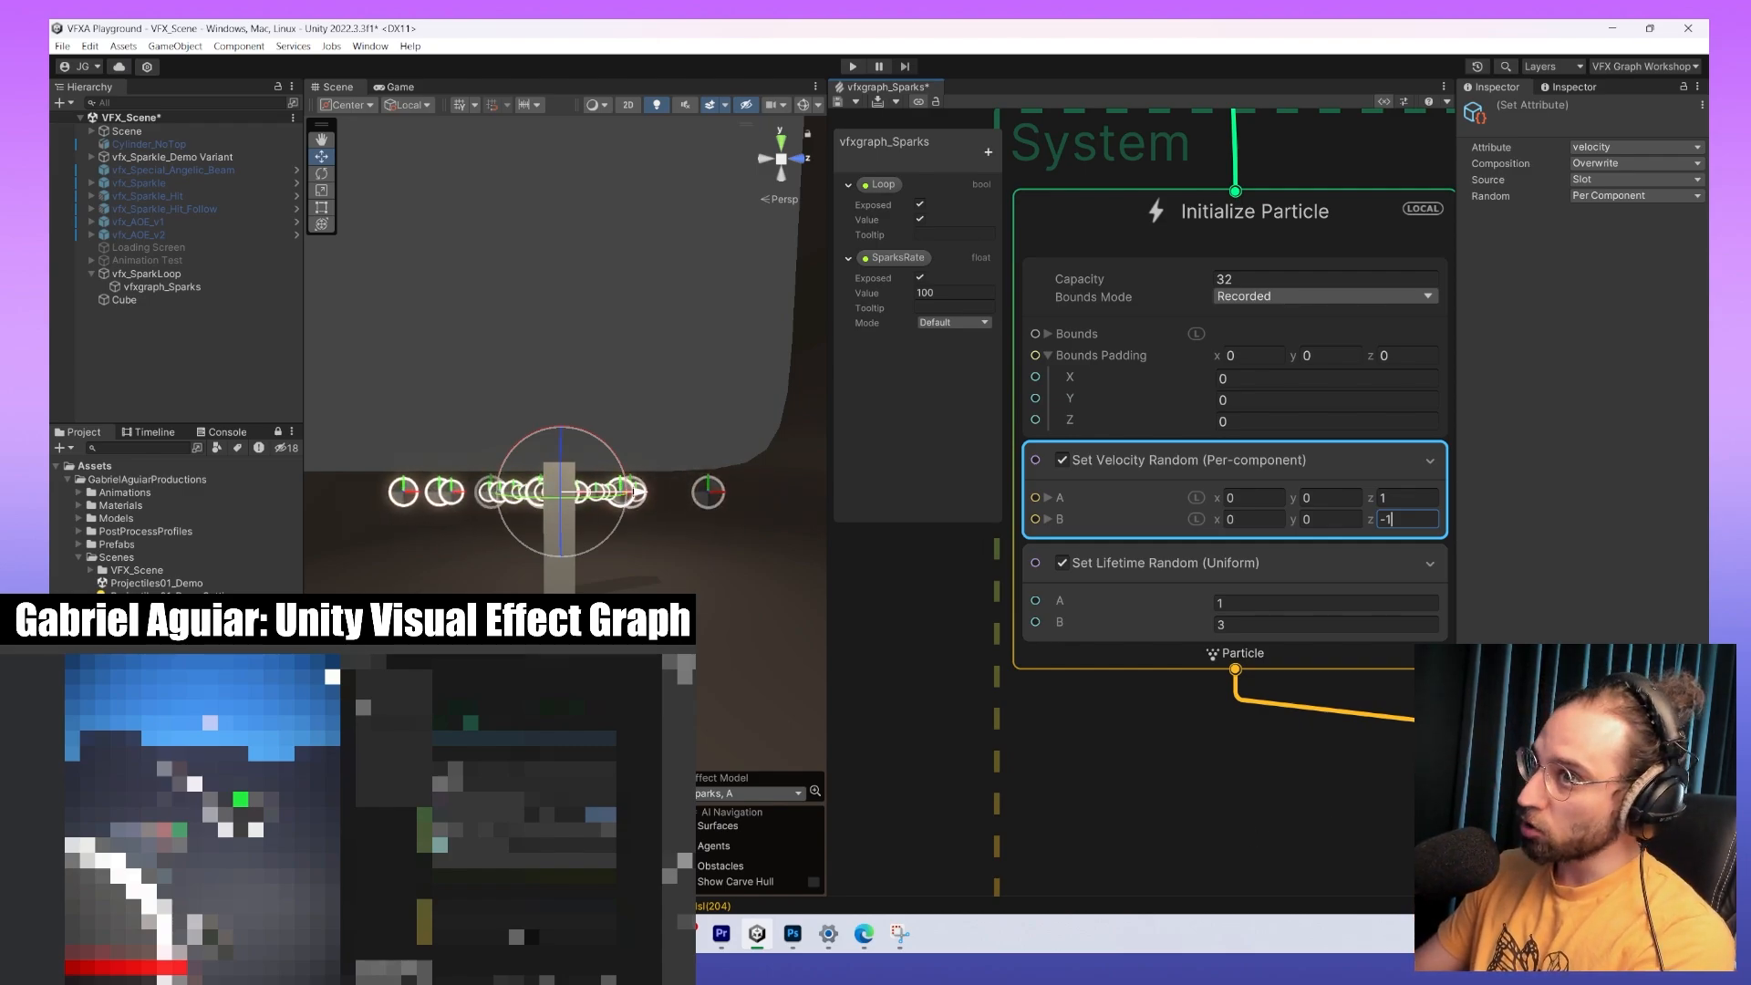
key("Return")
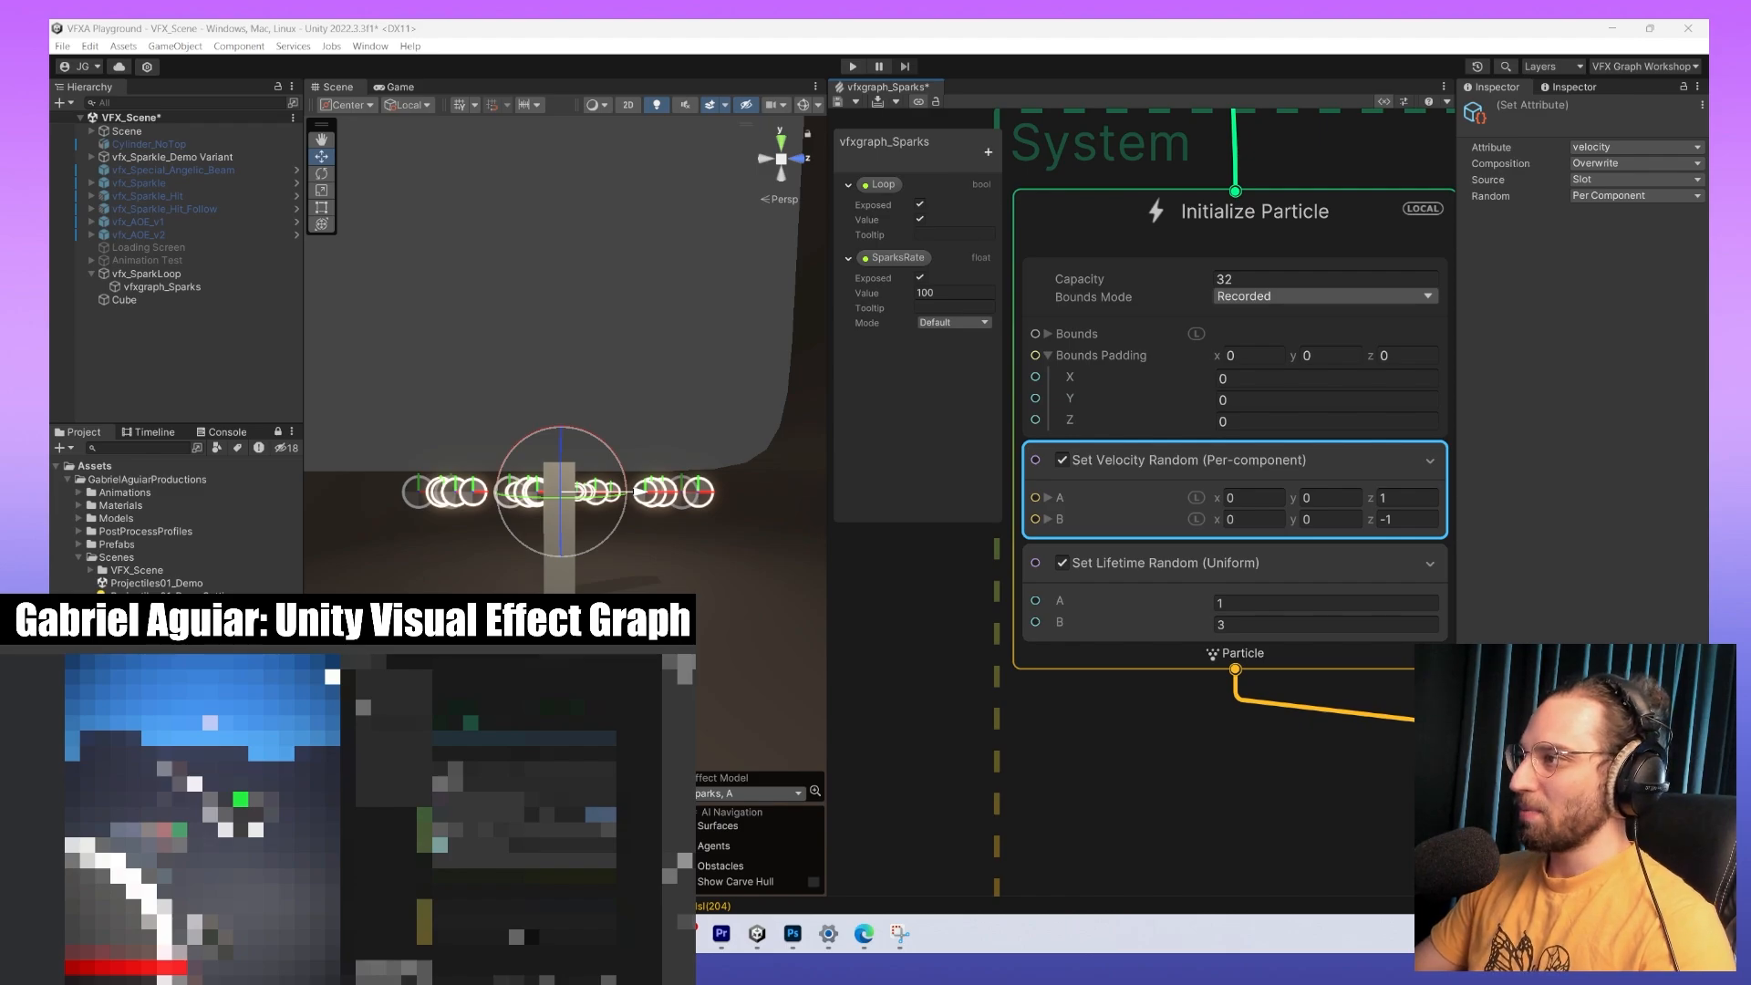
View the browser image explaining how to rotate a fireball around a parent pivot, and return to Unity.
left_click_drag(1096, 19, 1138, 33)
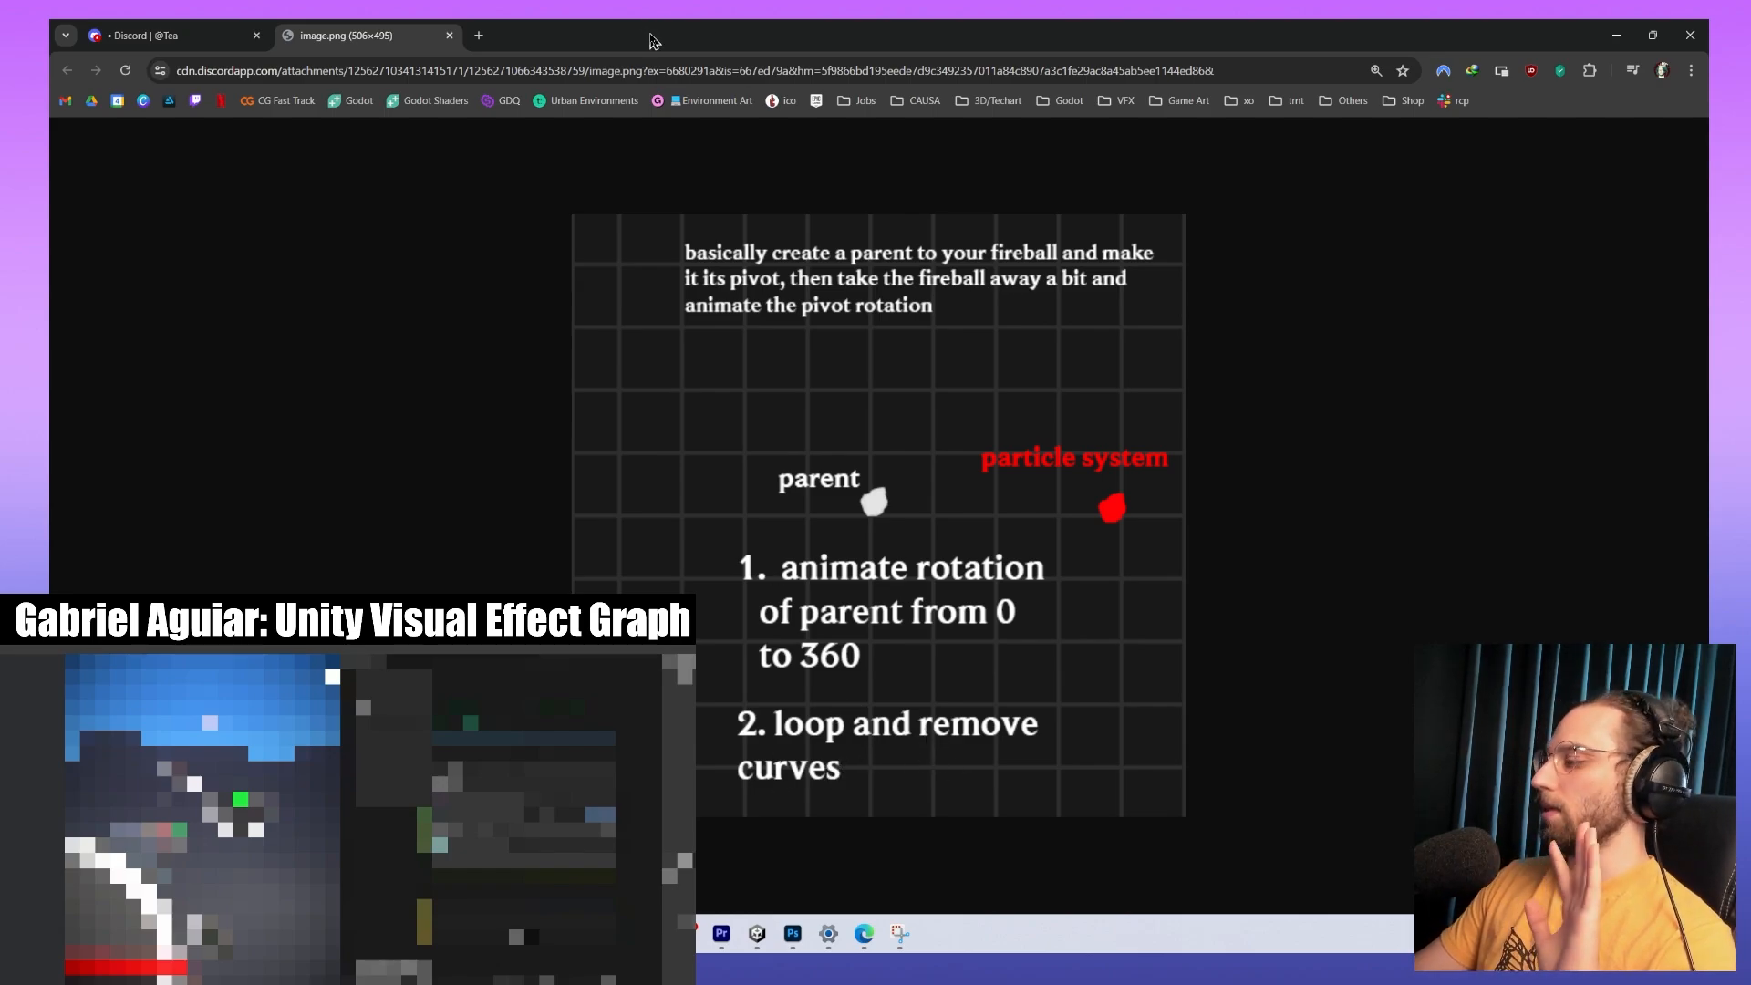
key("alt+Tab")
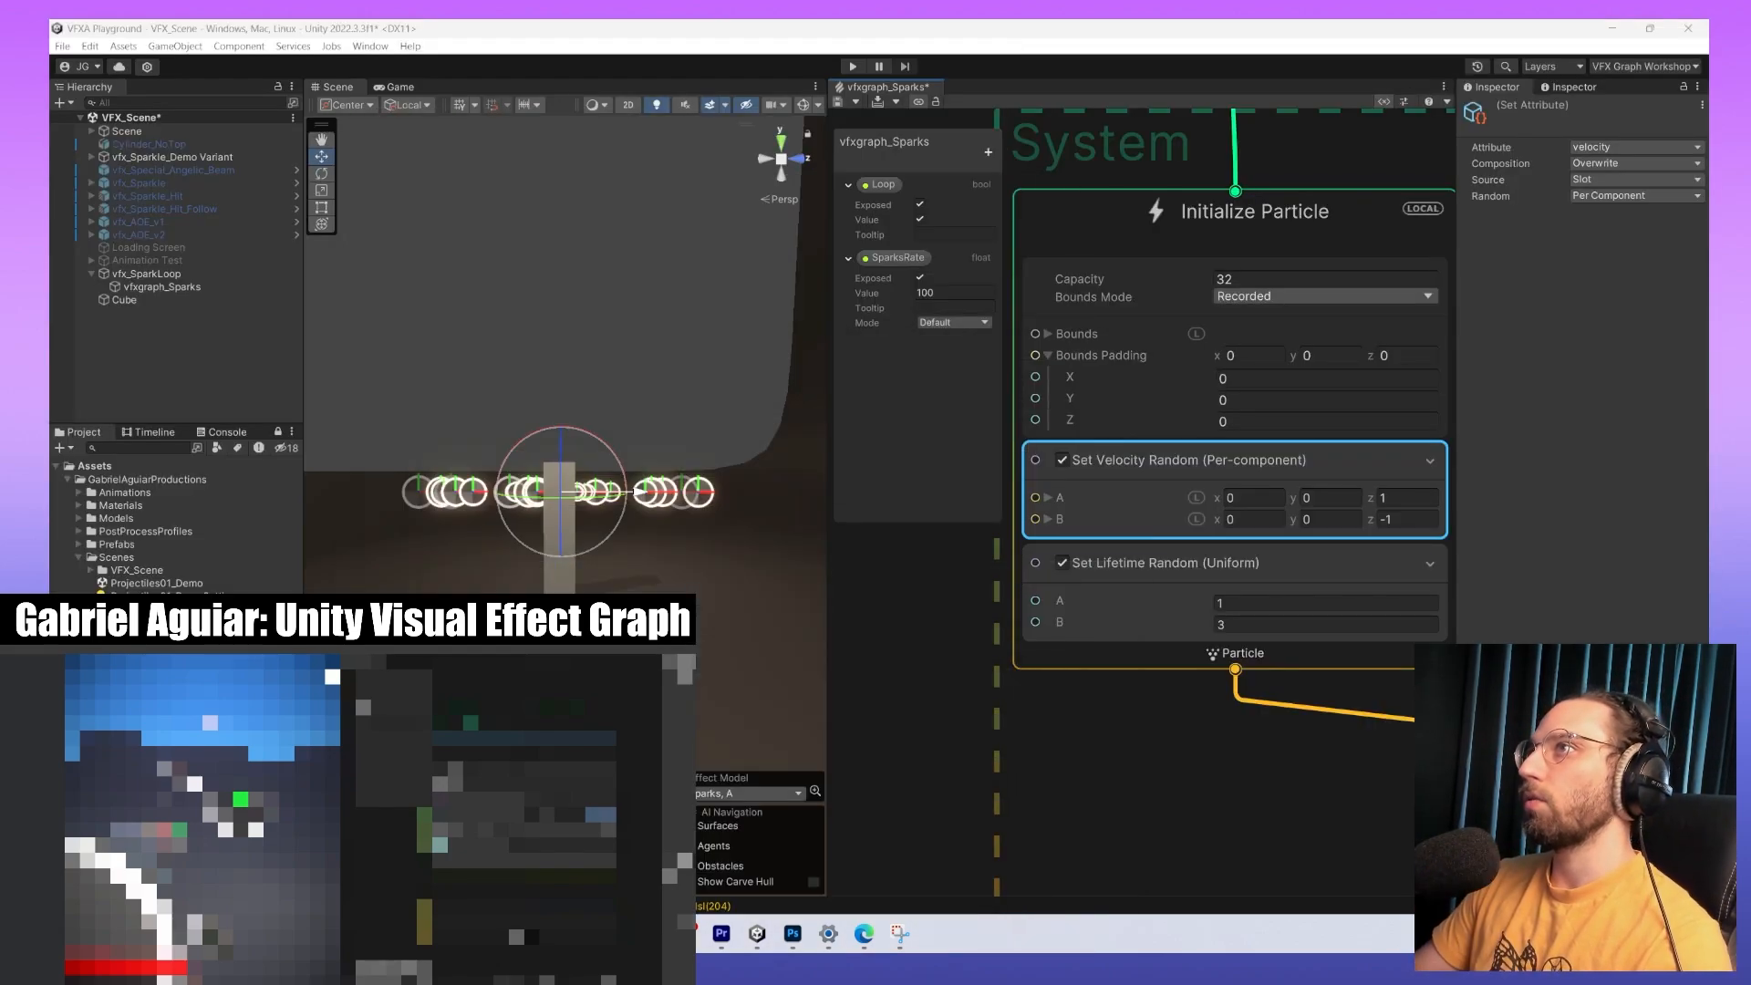
left_click(1645, 67)
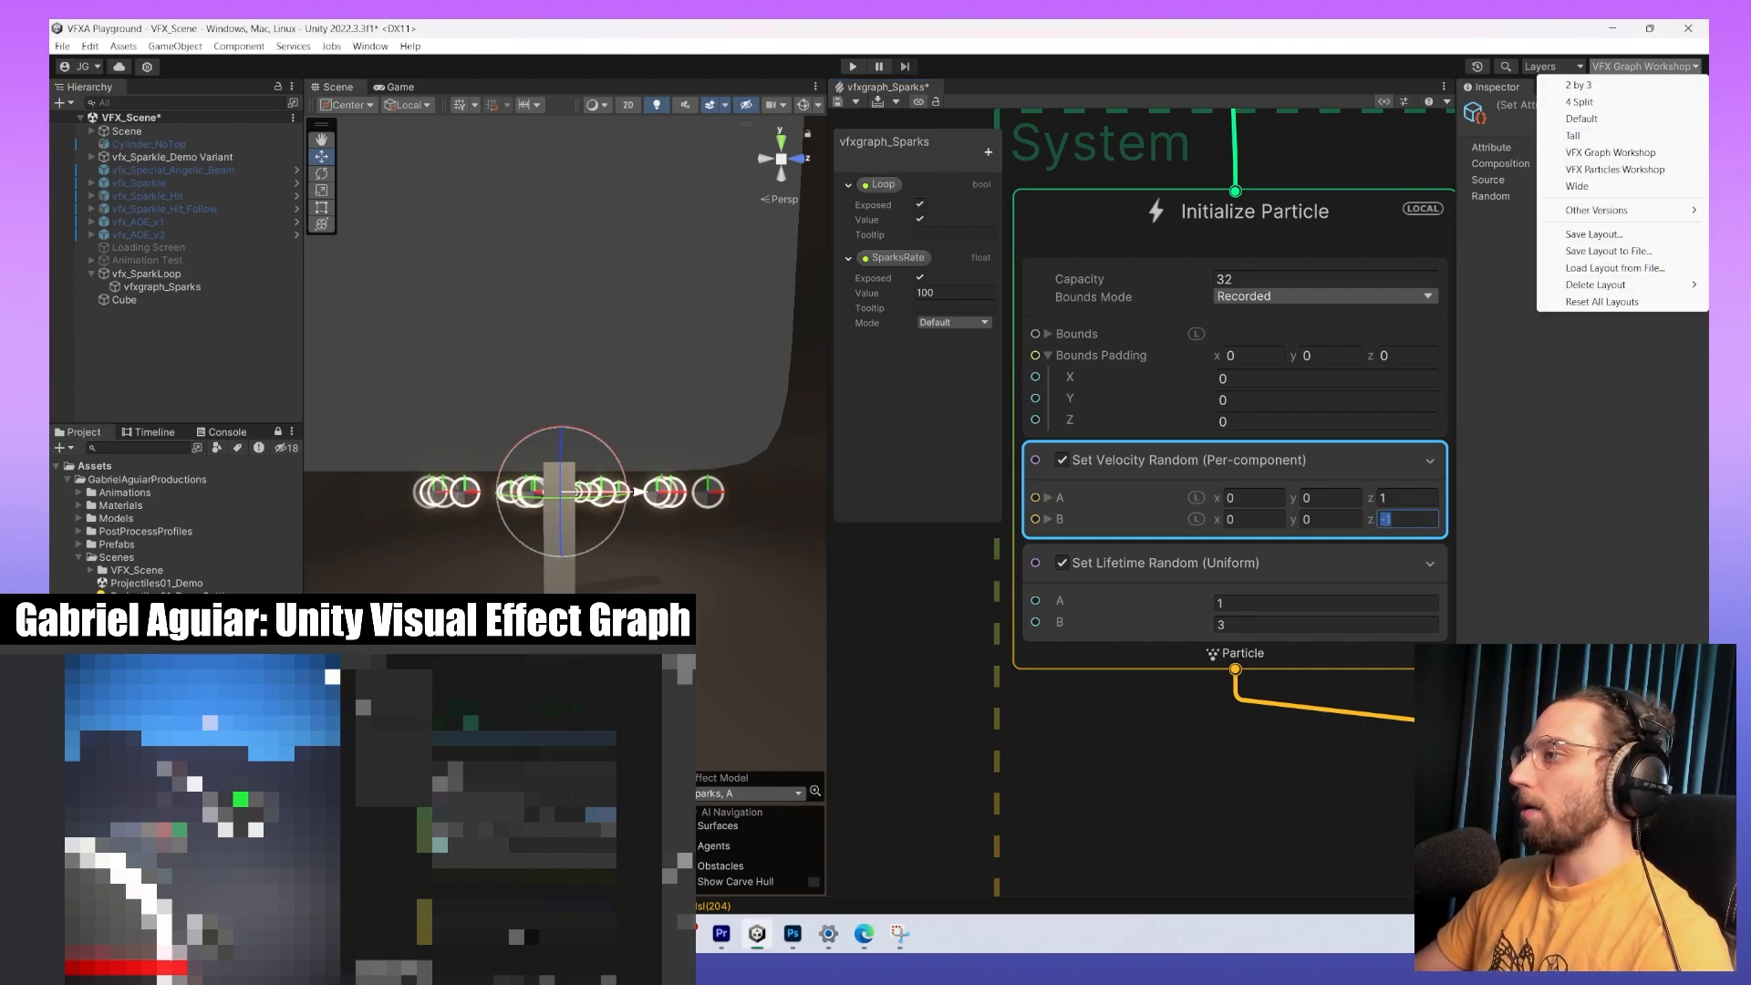
Switch to the Snipping Tool, sketch extra red rays around the impact point ahead of the fireball, and return to Unity.
left_click(899, 934)
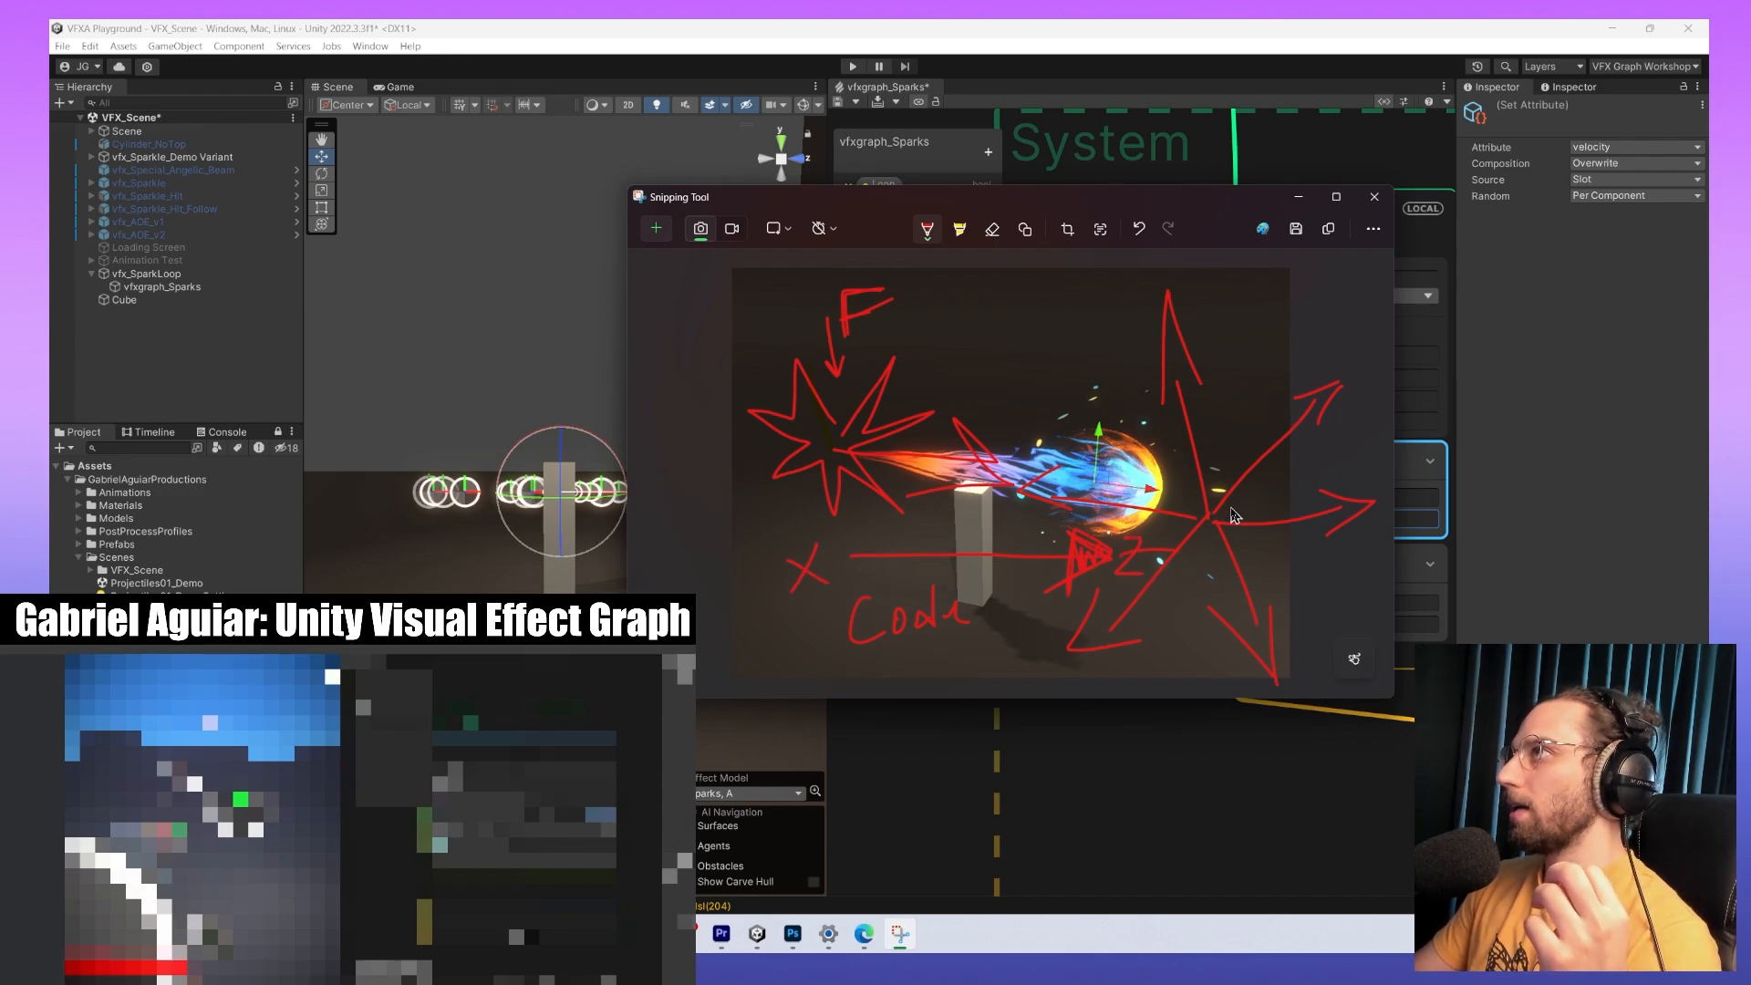
left_click_drag(1229, 502, 1244, 346)
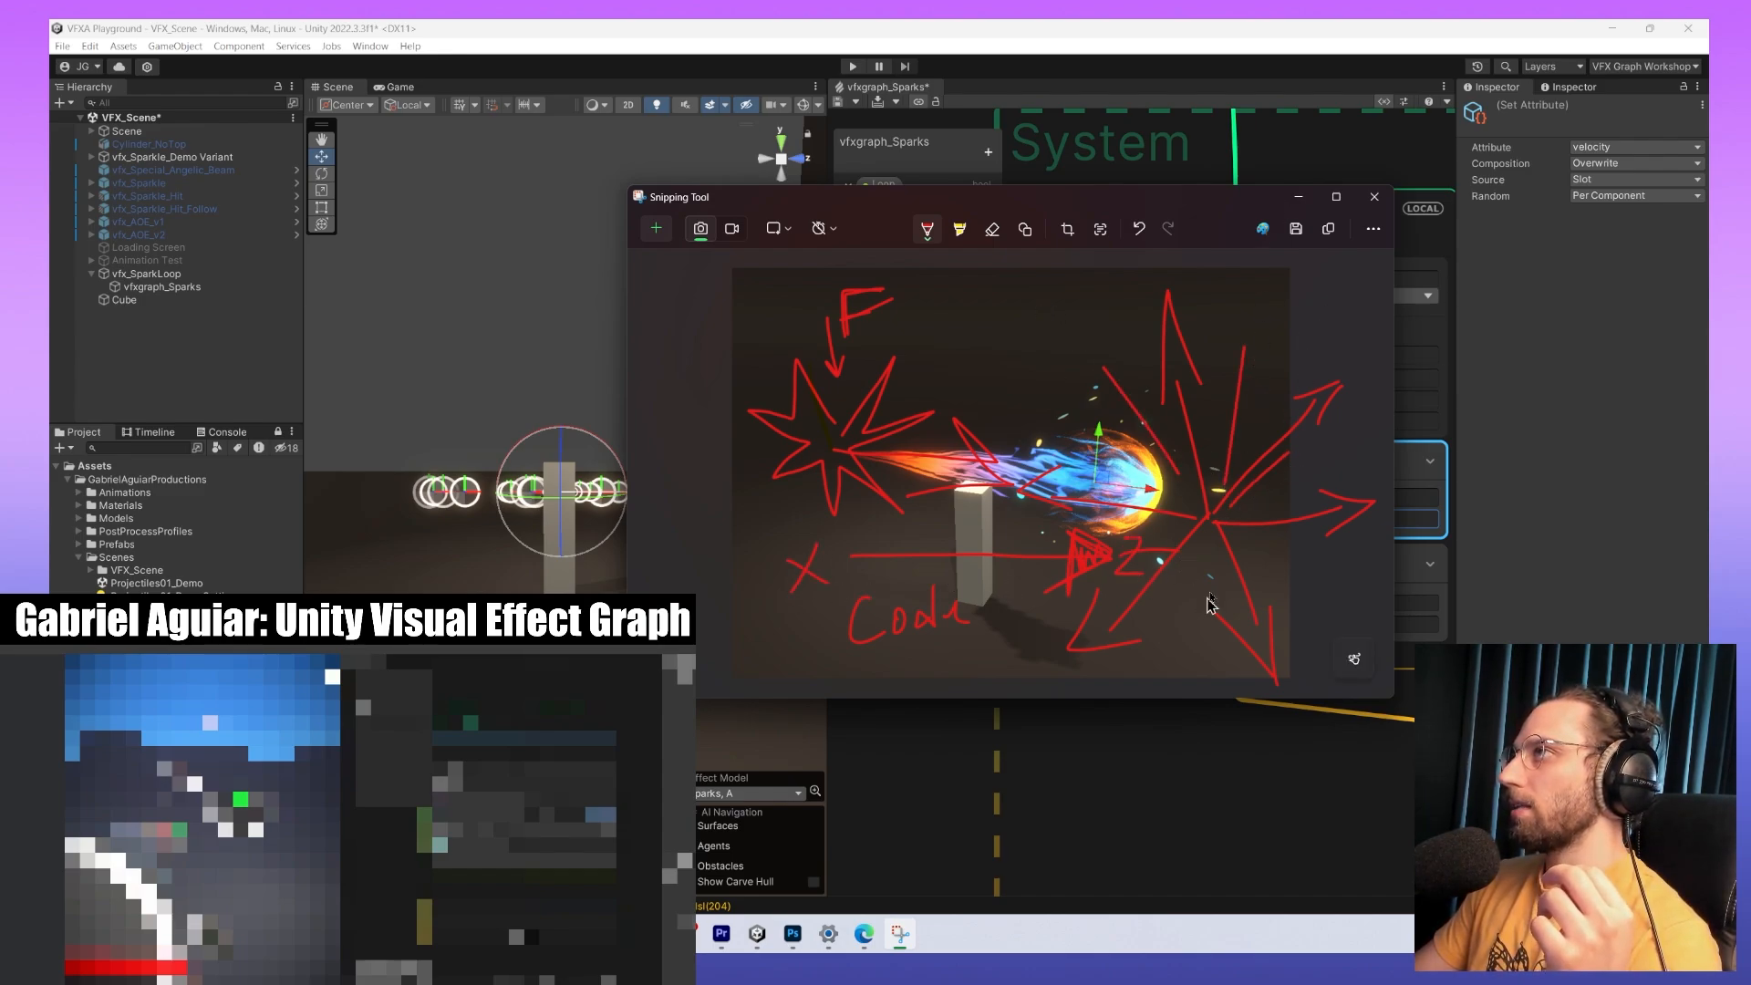
key("alt+Tab")
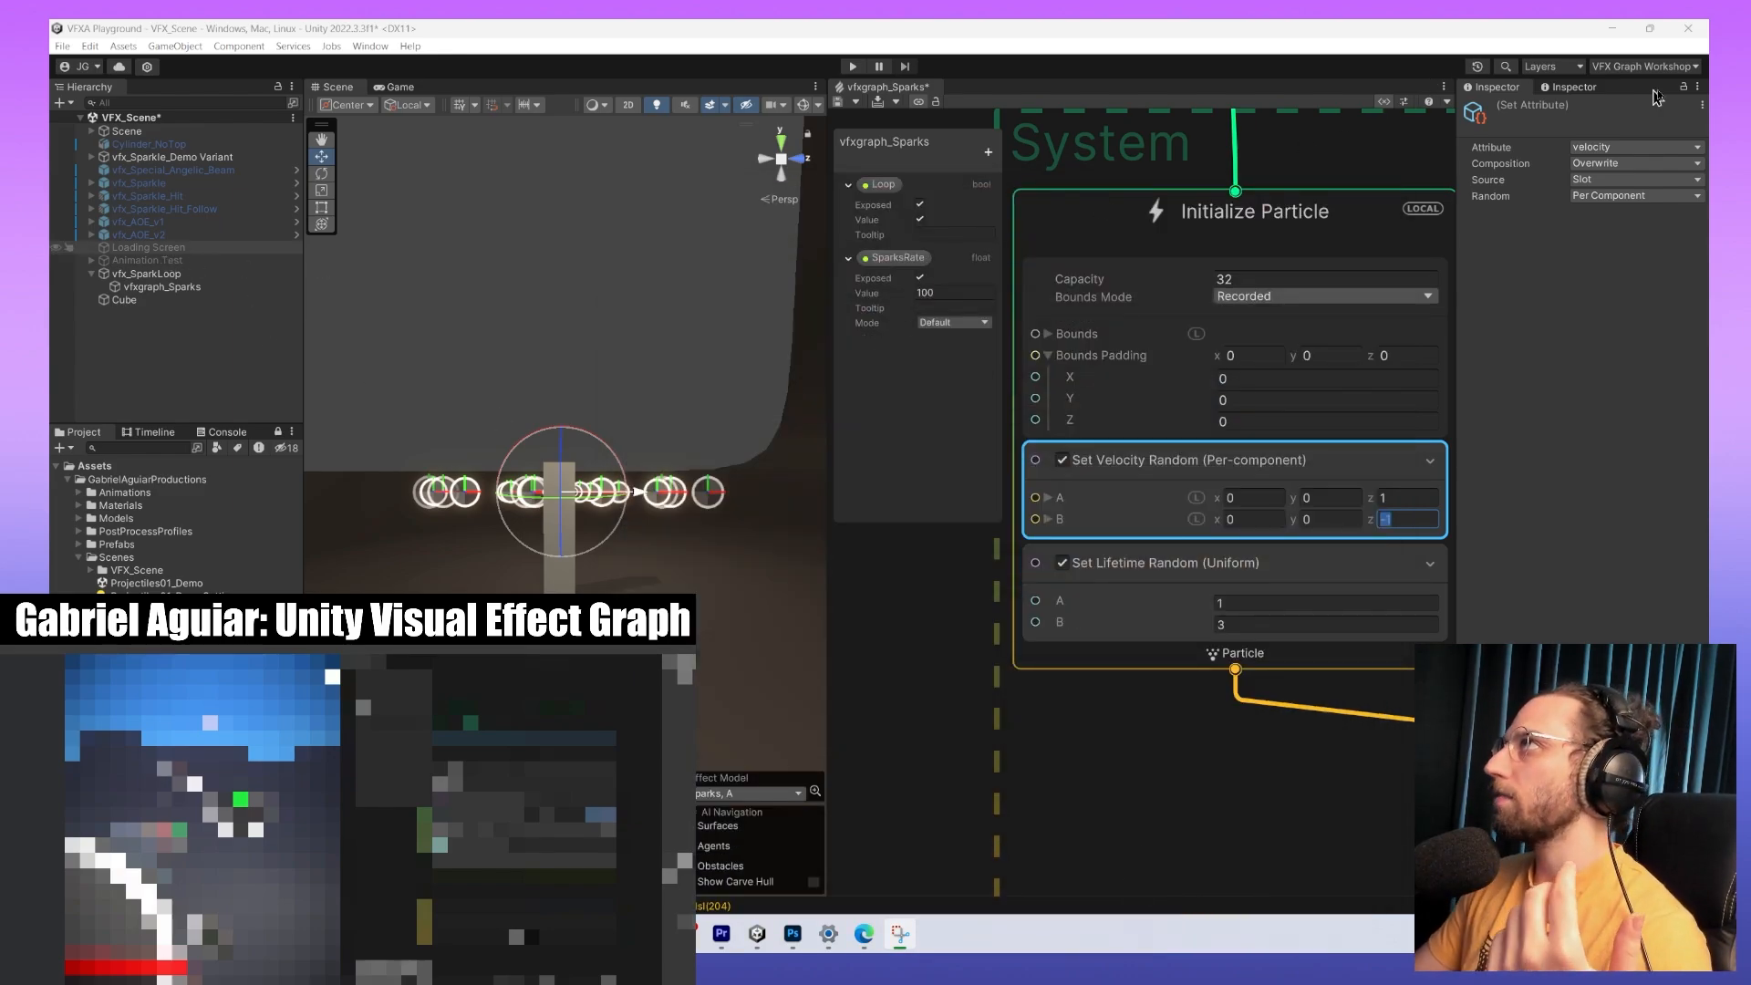
Switch the editor layout to VFX Particles Workshop.
left_click(1656, 67)
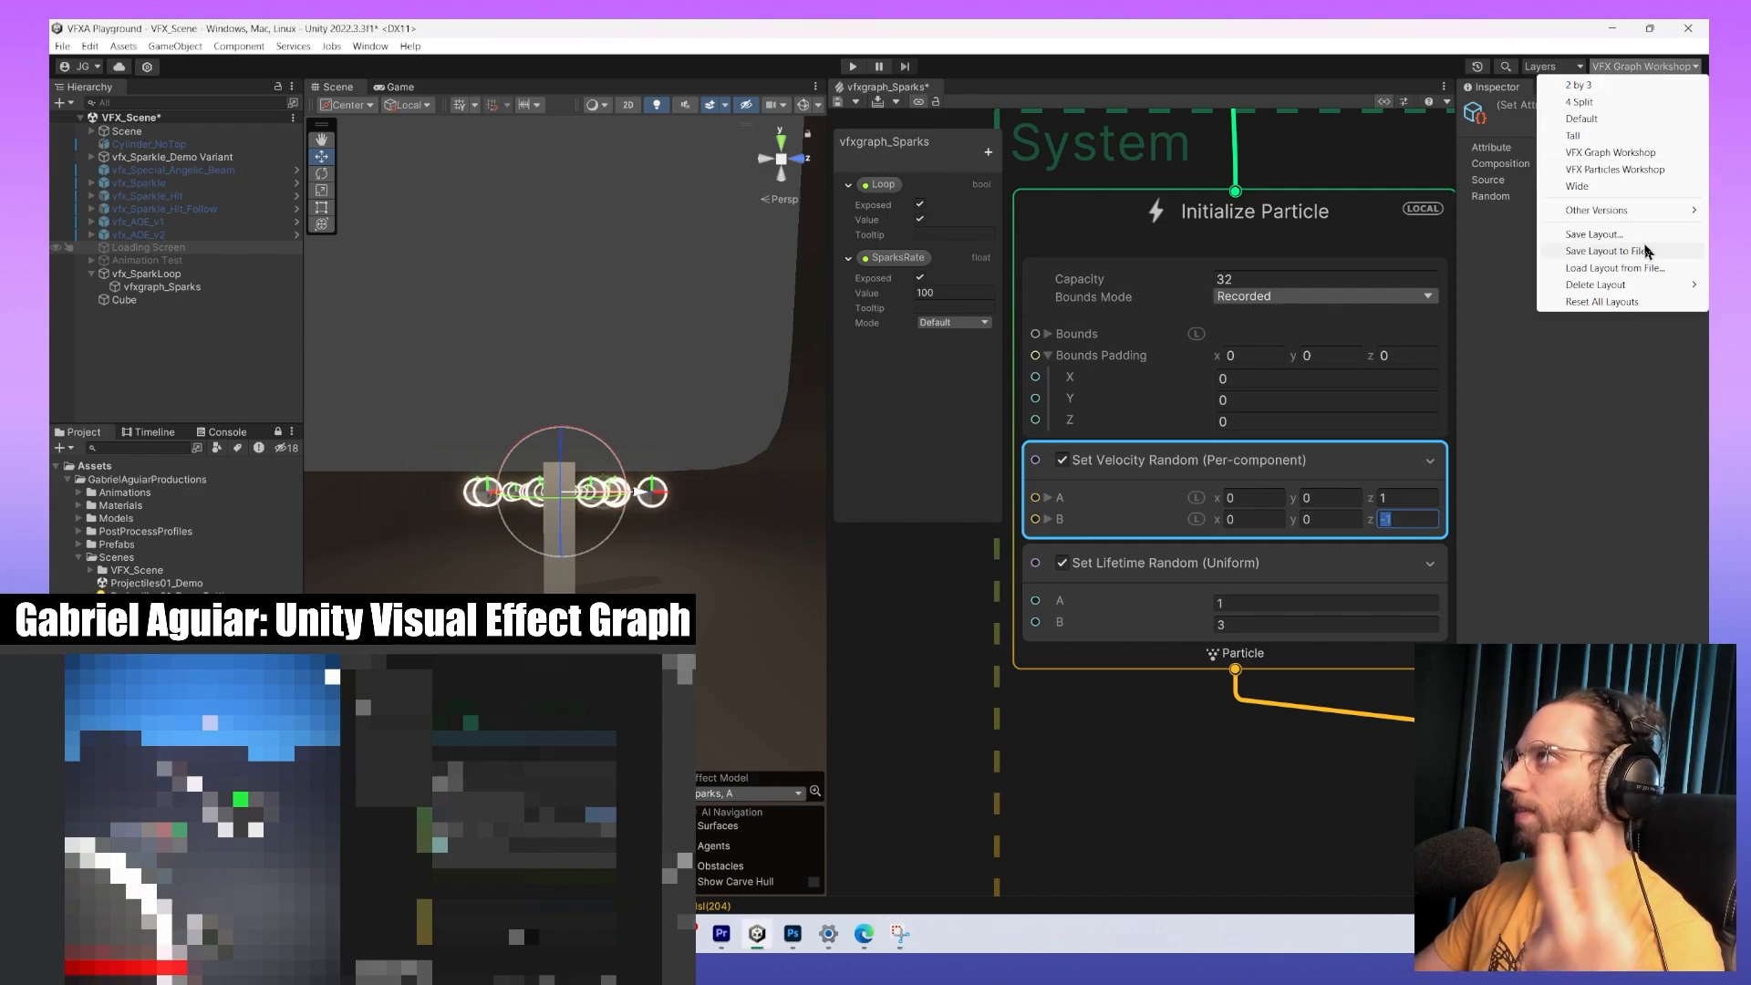
mouse_move(1647, 214)
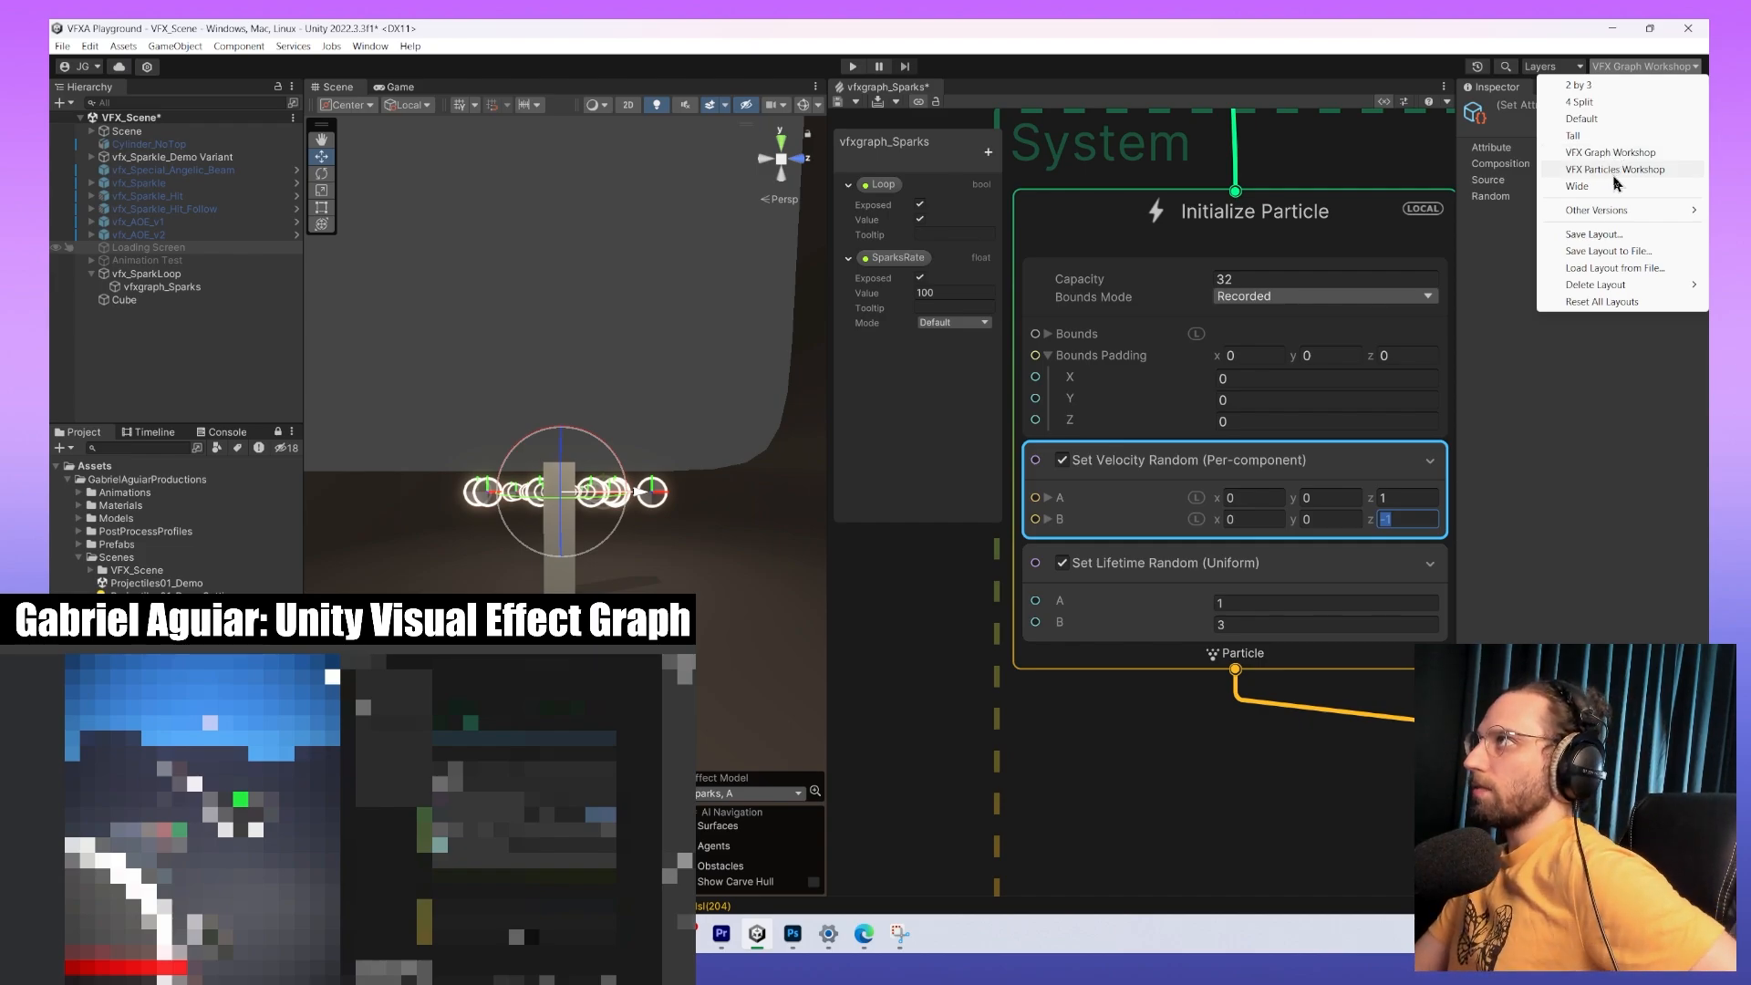
left_click(1615, 171)
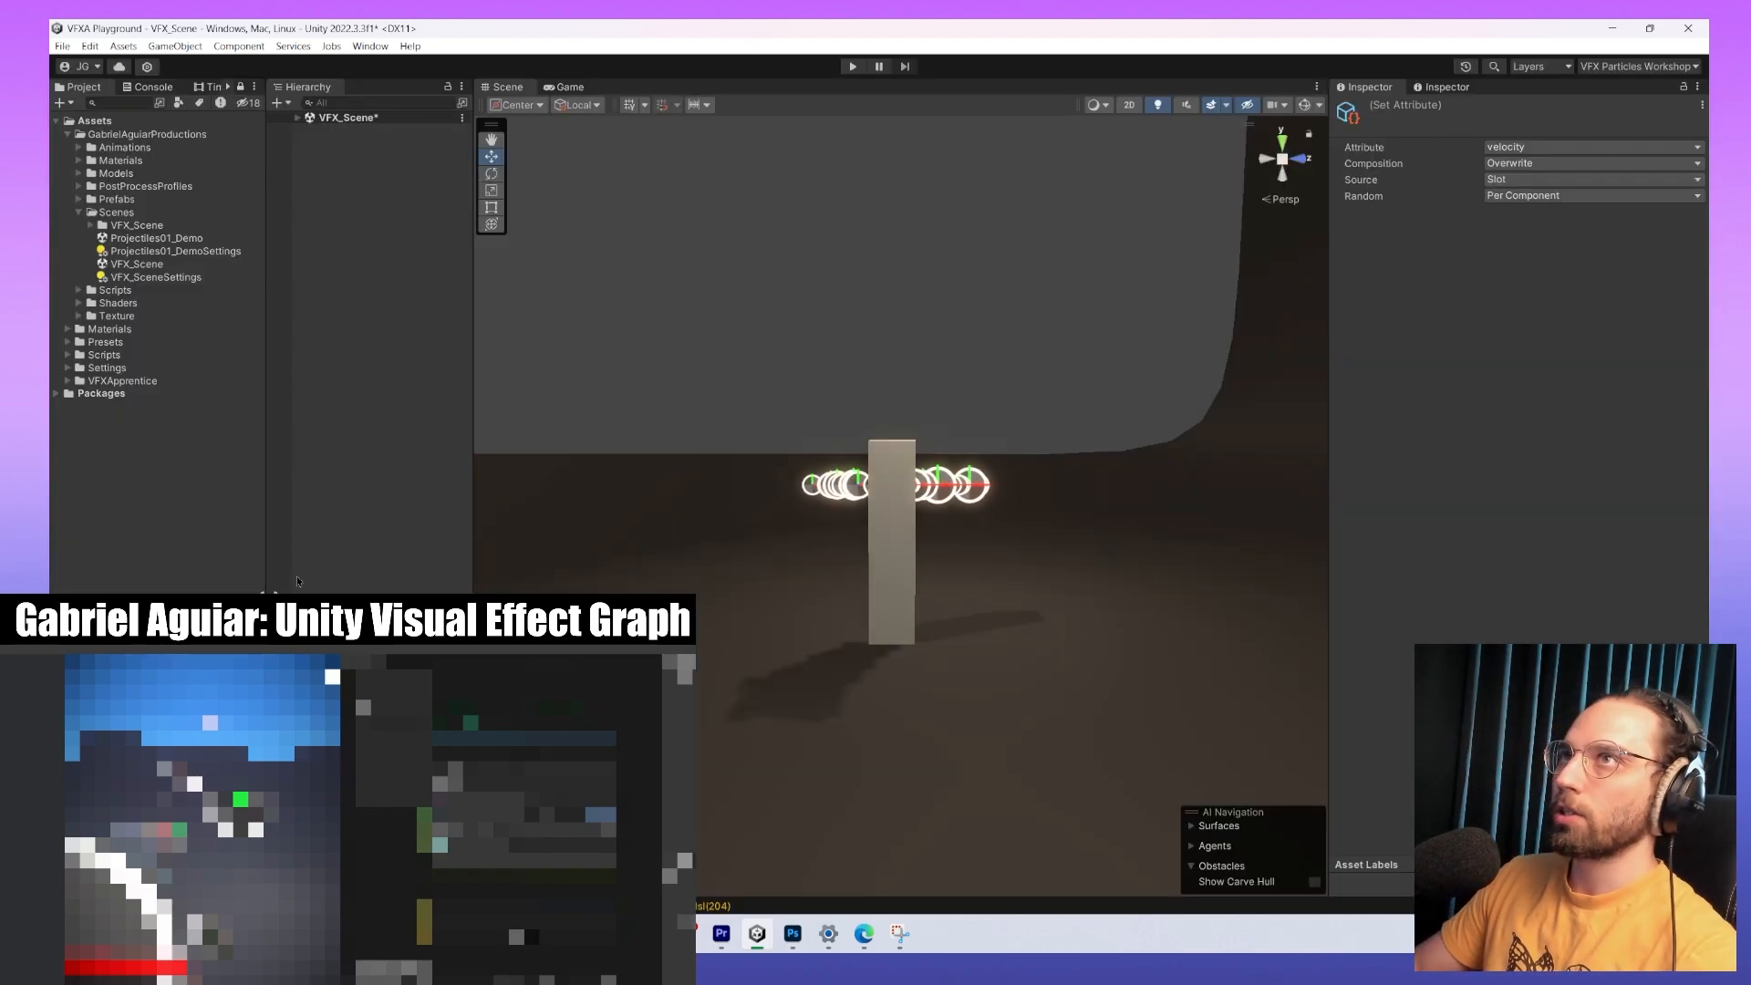
right_click_drag(768, 503, 130, 288)
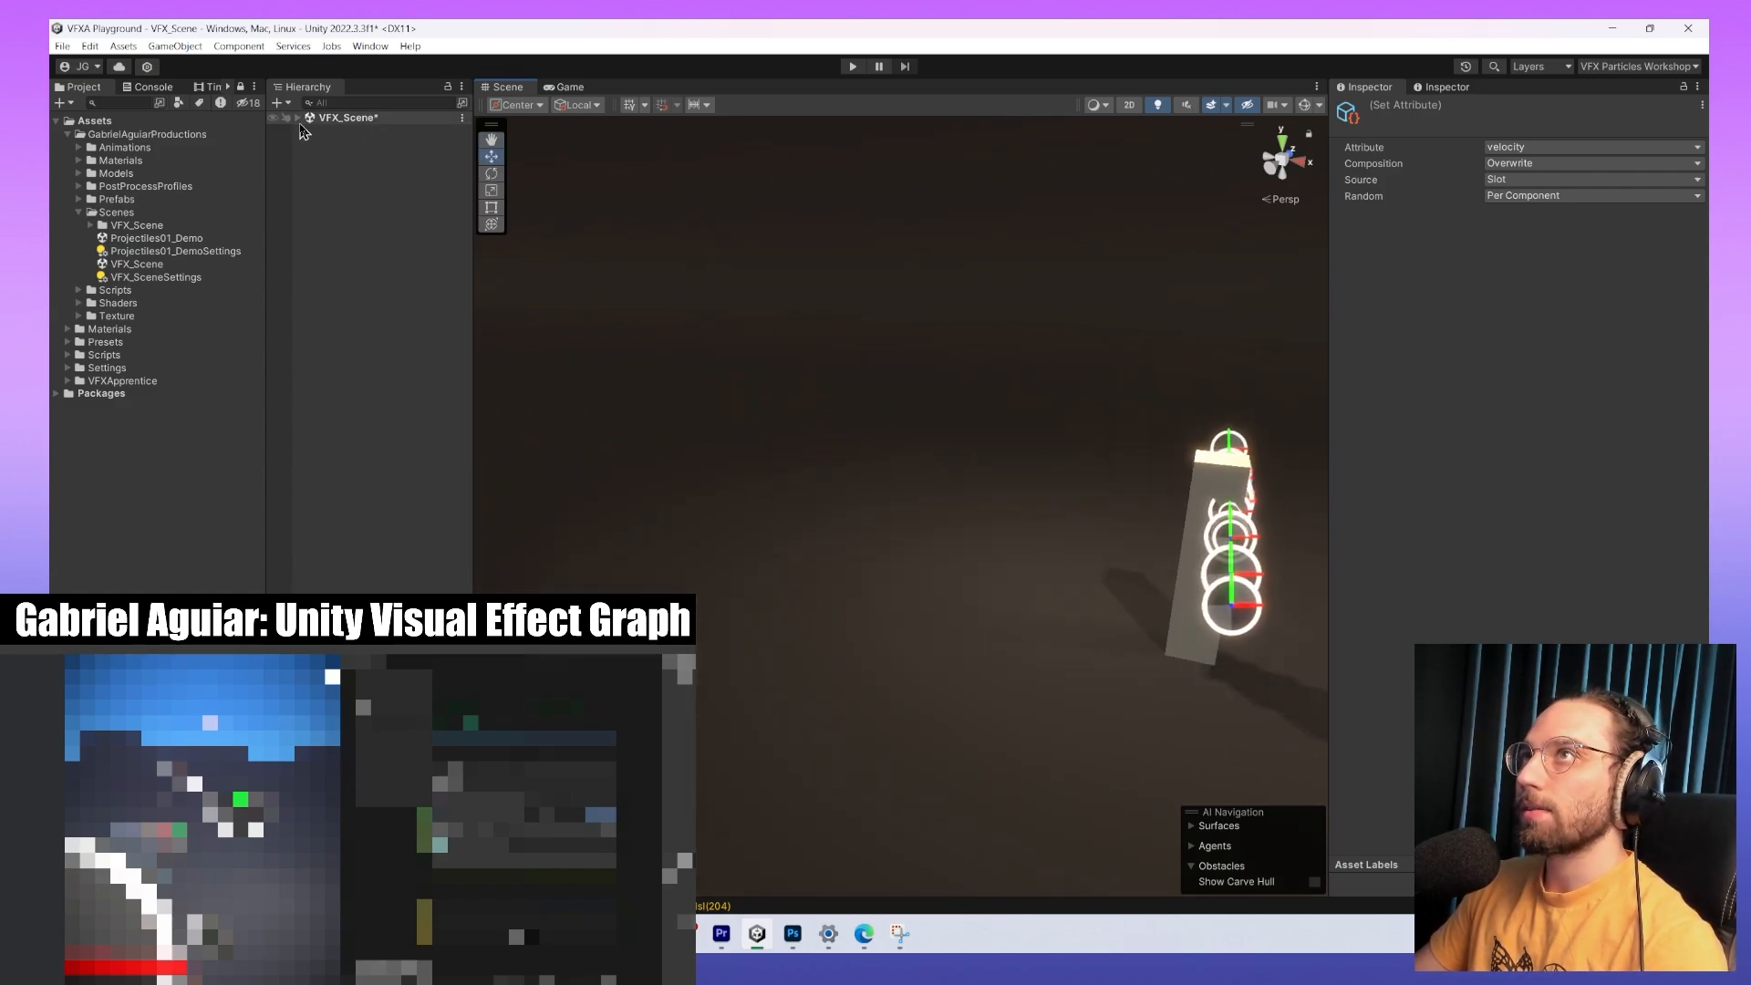
Deactivate the vfx_SparkLoop object and activate the Animation Test object in VFX_Scene.
left_click(298, 117)
left_click(364, 260)
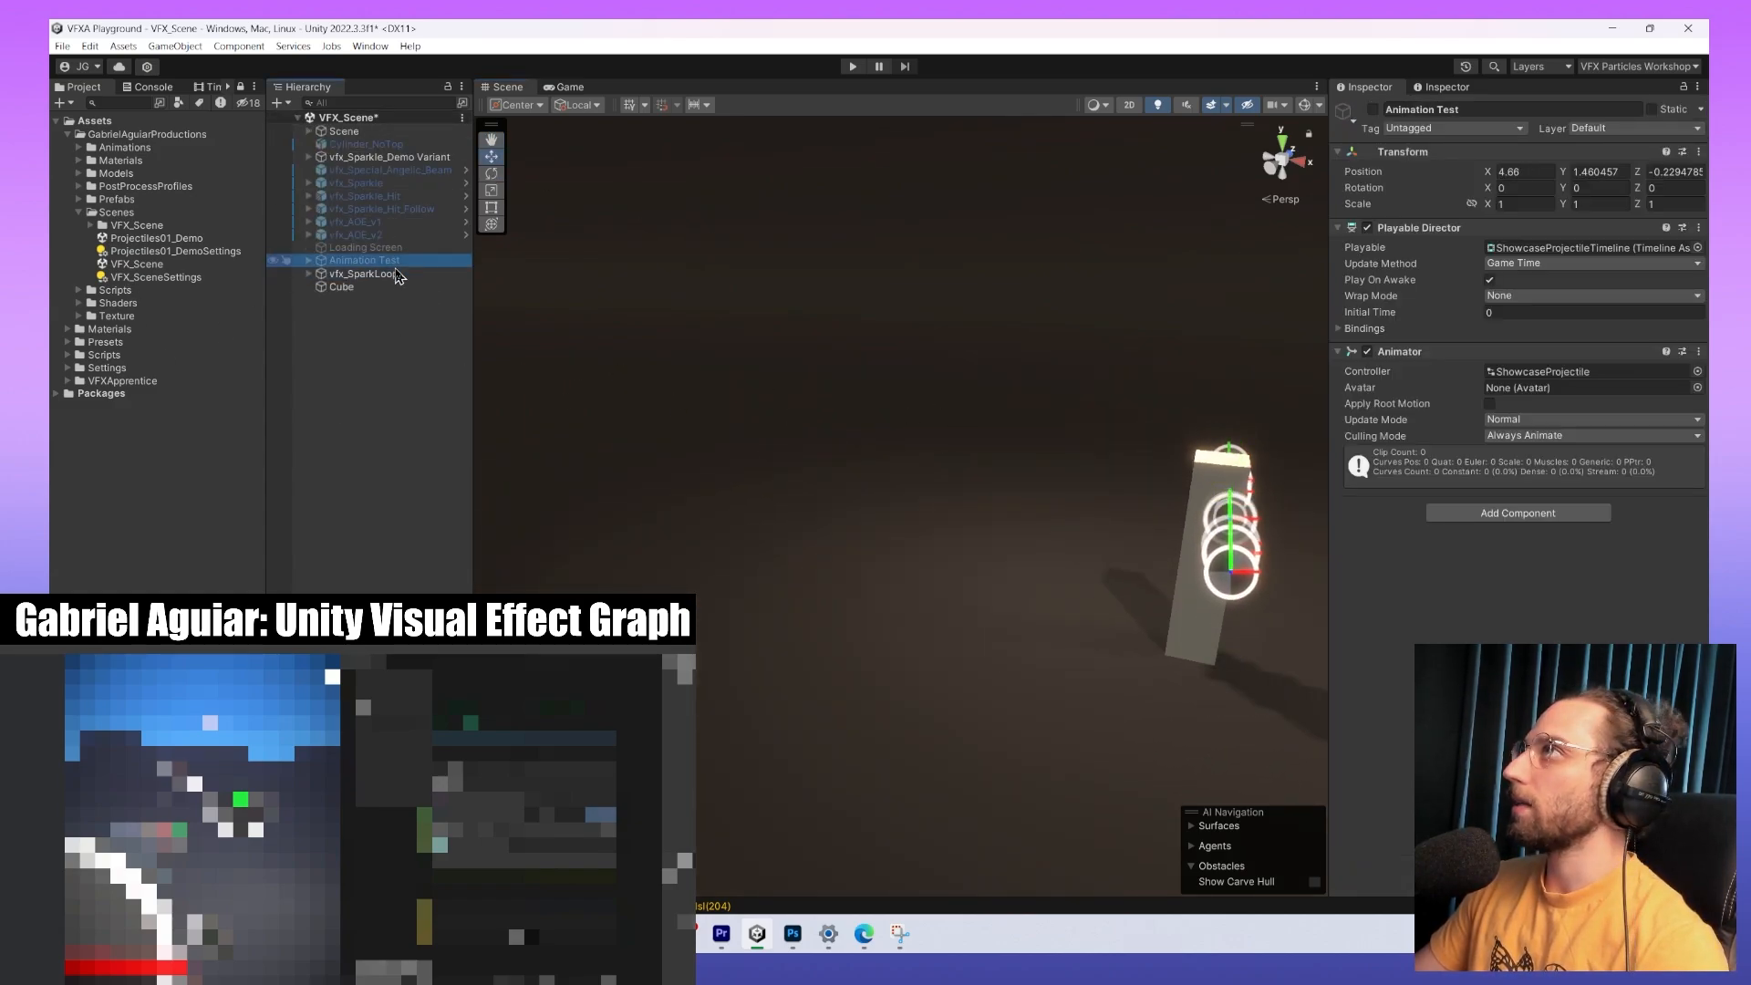
left_click(364, 274)
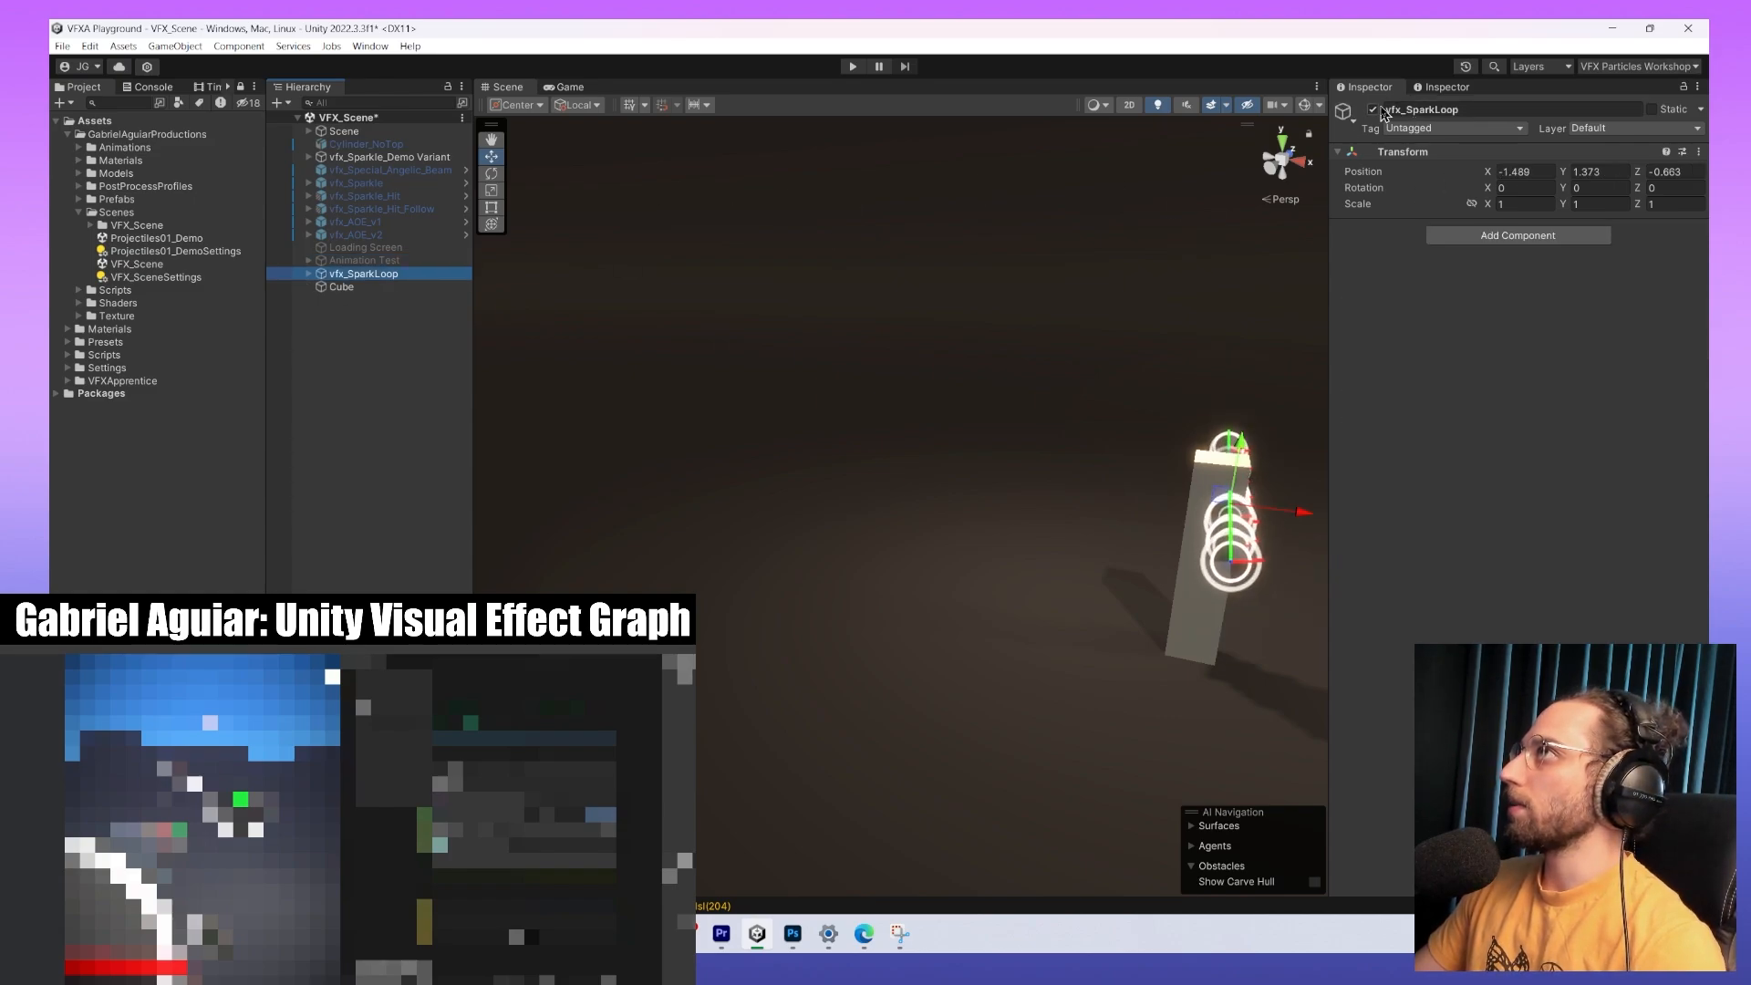
left_click(1374, 110)
left_click(360, 260)
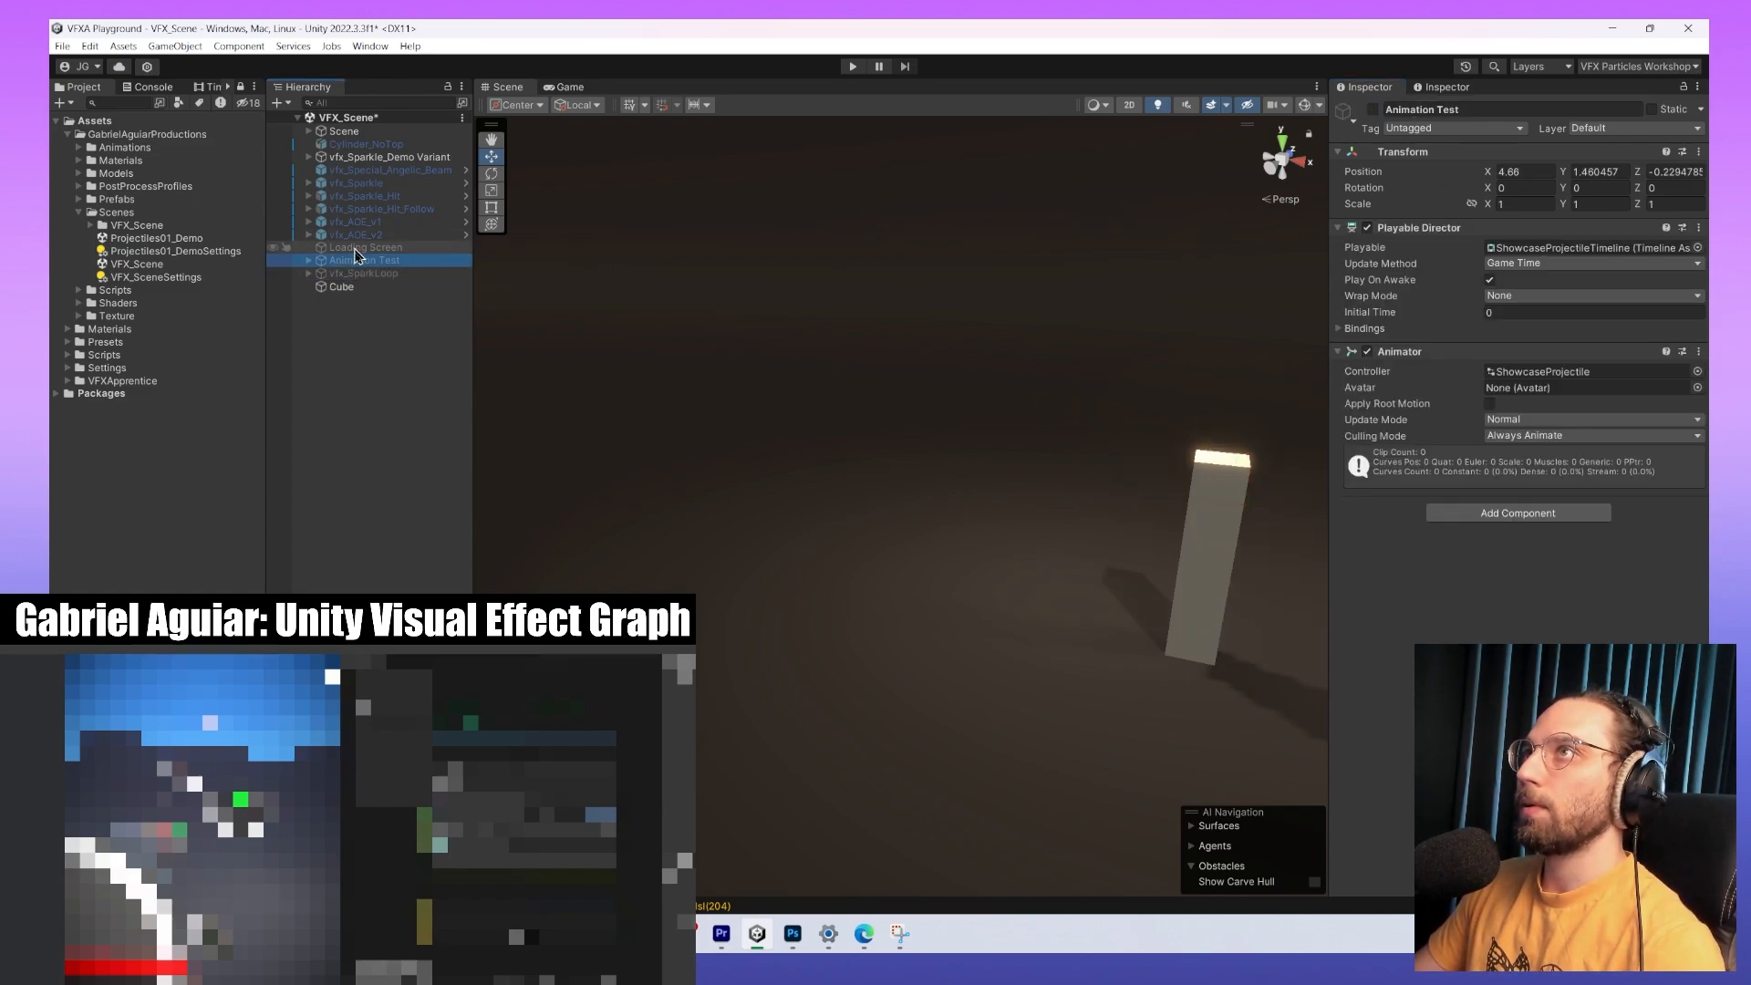
left_click(1373, 109)
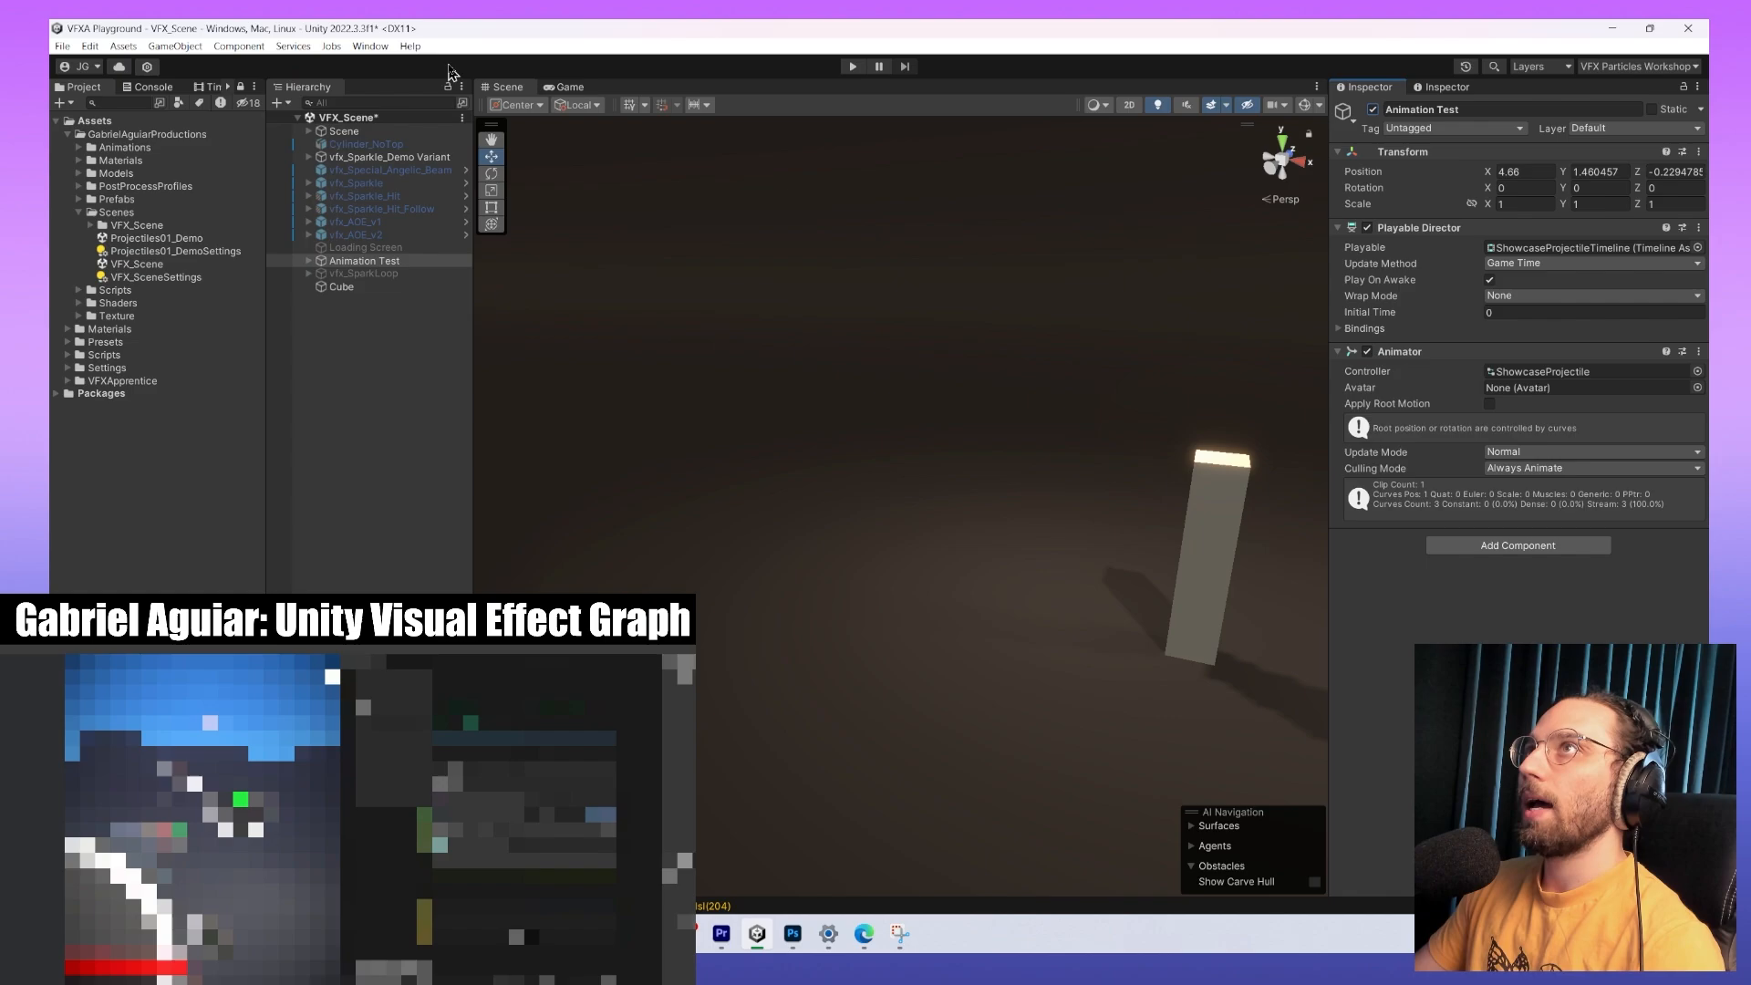
Open the Animation window for Animation Test and dock it beneath the Scene view.
key("ctrl+6")
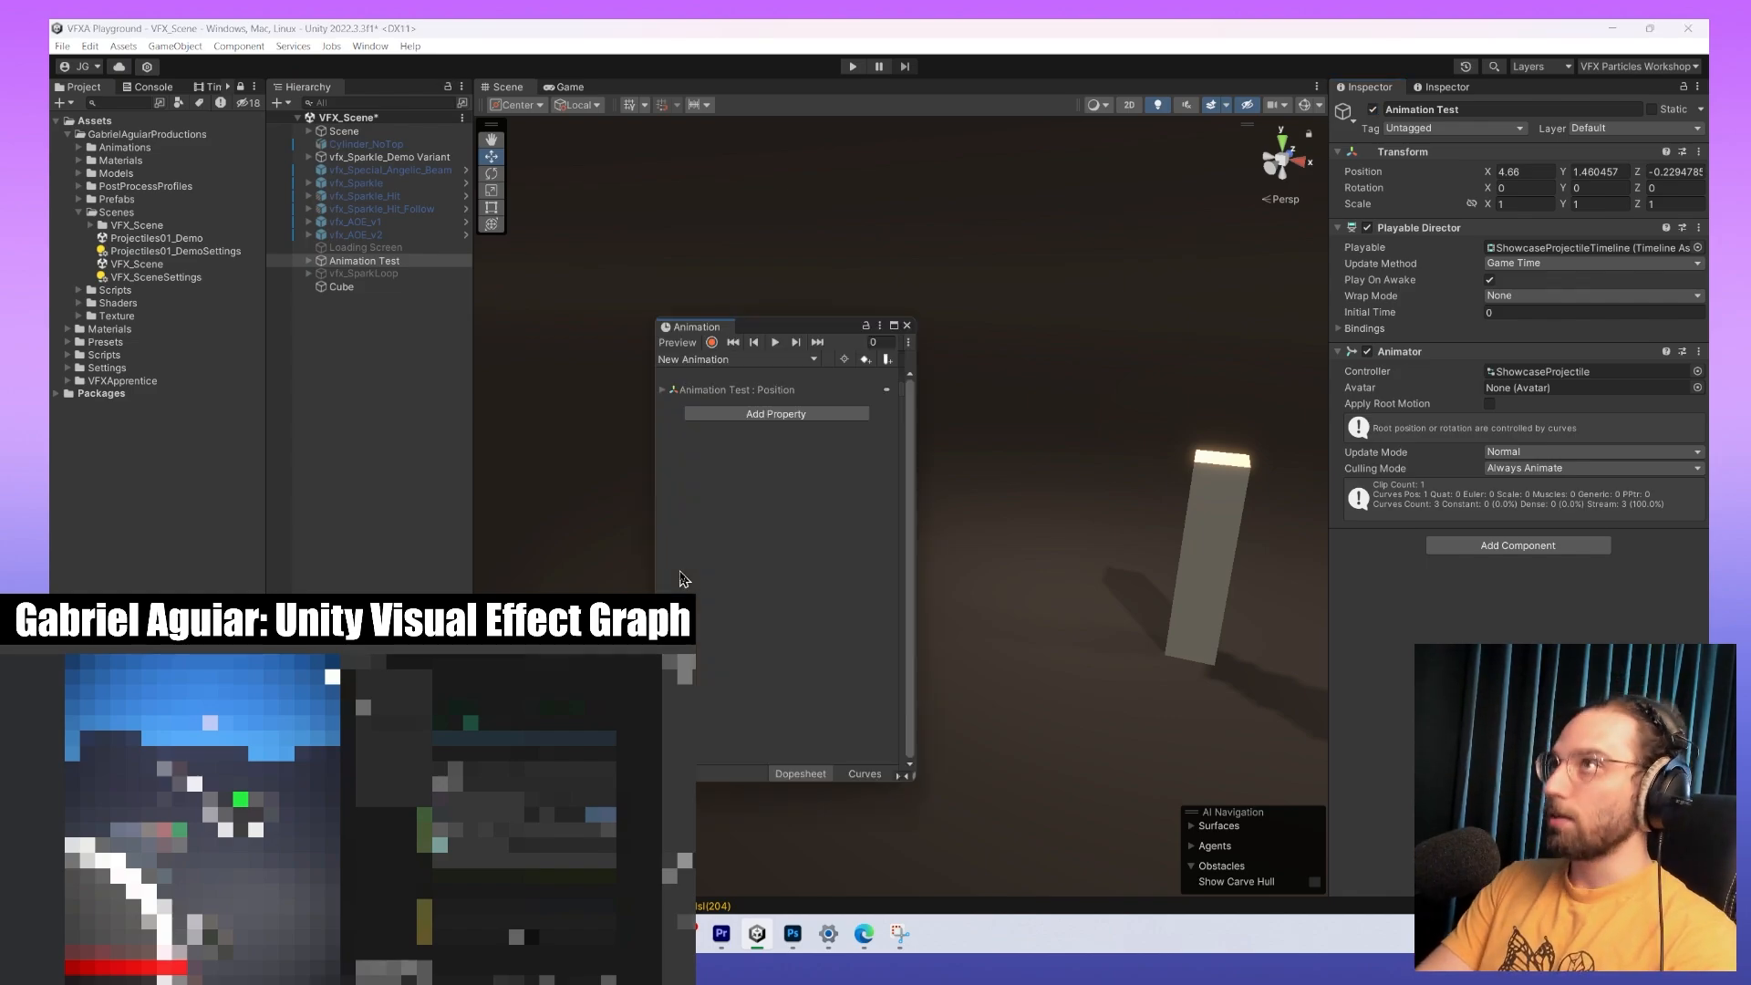
left_click_drag(717, 331, 902, 813)
middle_click_drag(1065, 413, 821, 367)
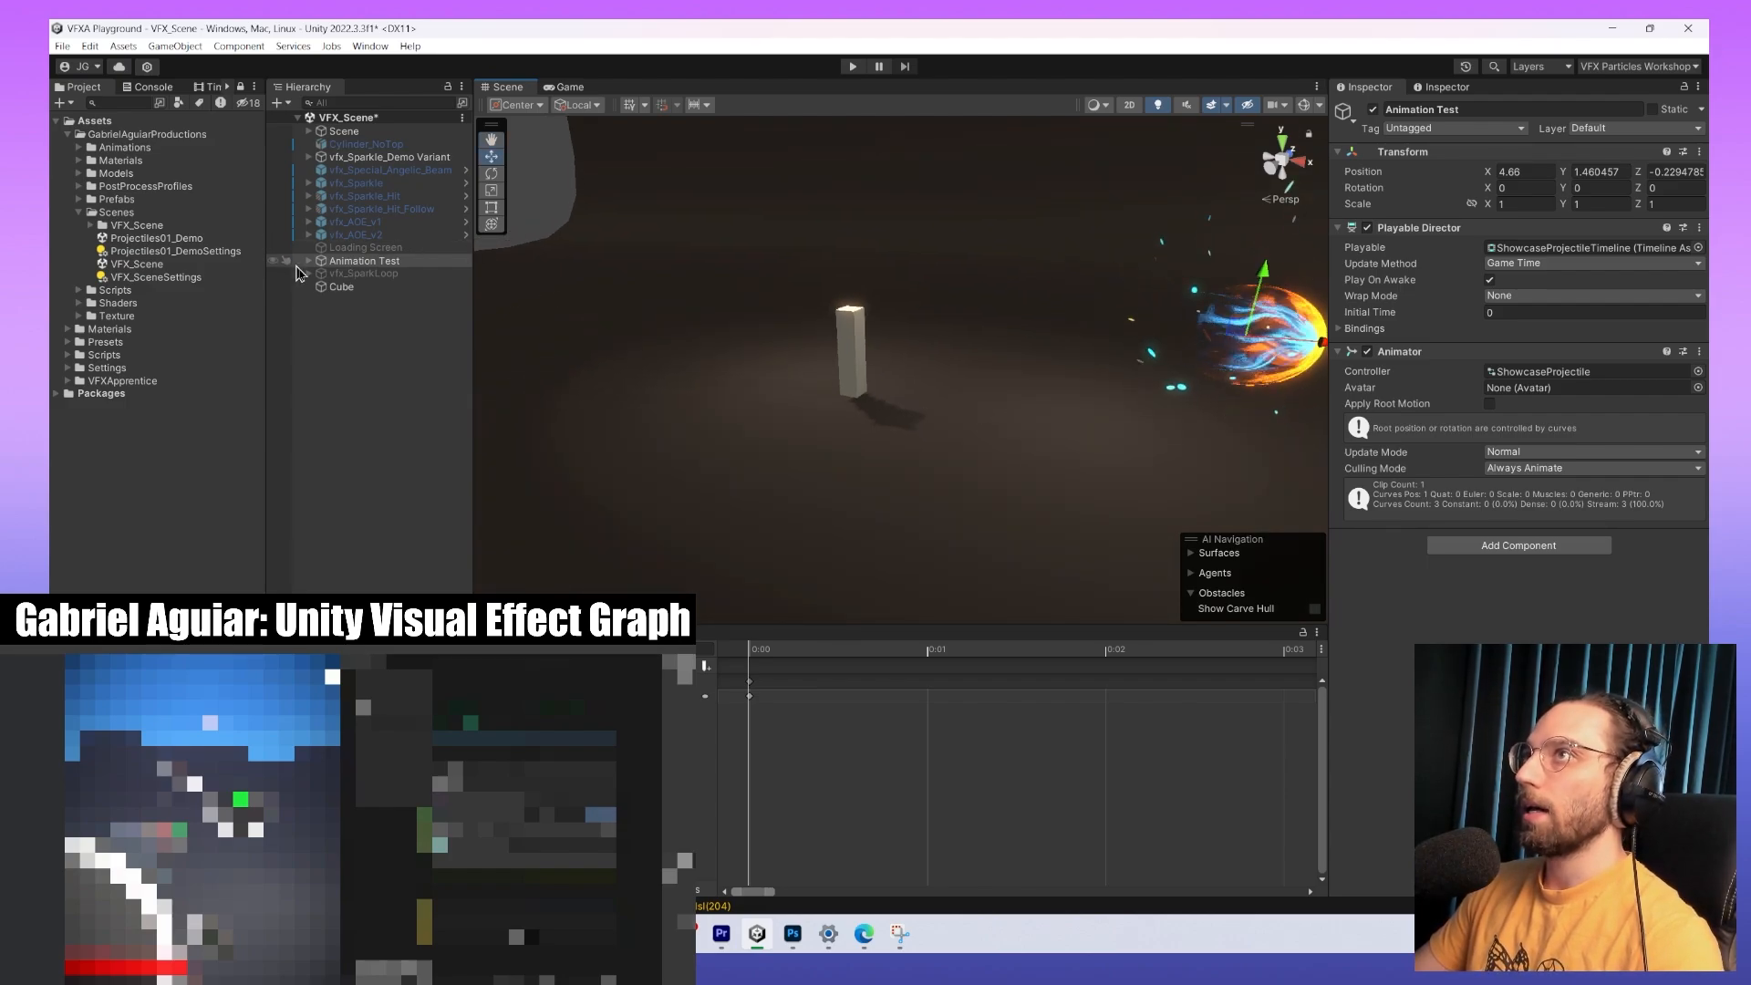
Set the Animation Test object's position to 0, 0, 0.
left_click(1076, 324)
key("f")
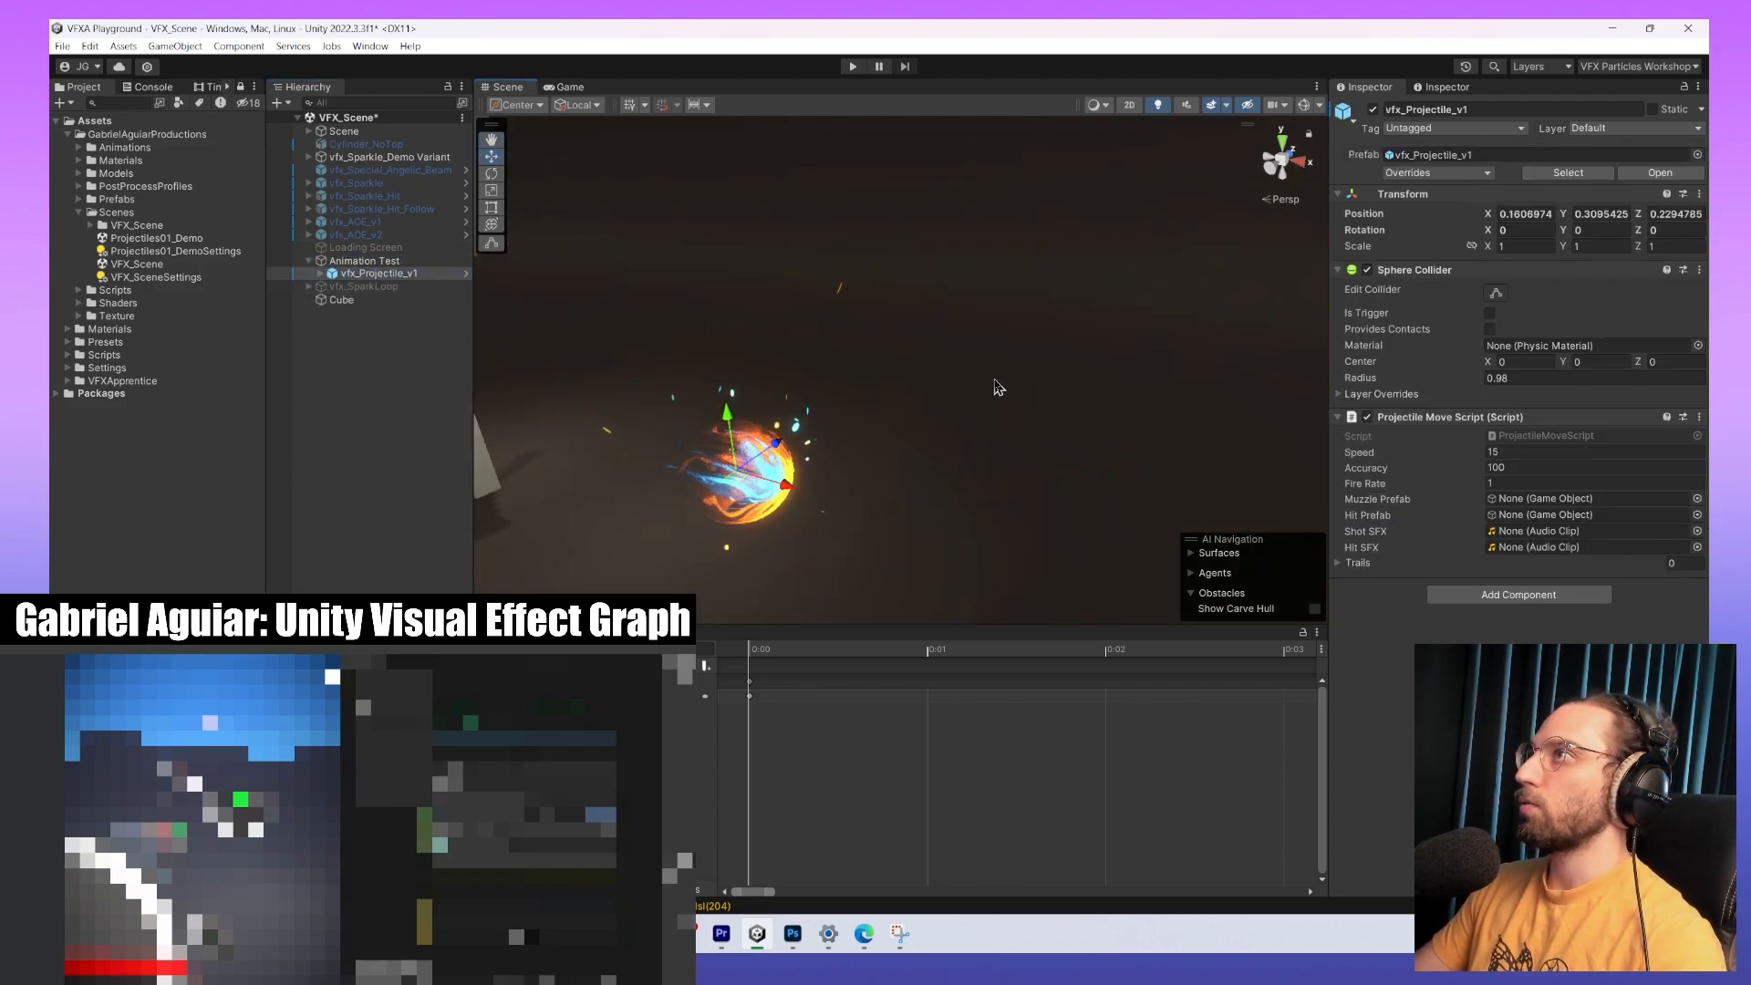
left_click_drag(867, 410, 674, 508, "alt")
left_click(370, 261)
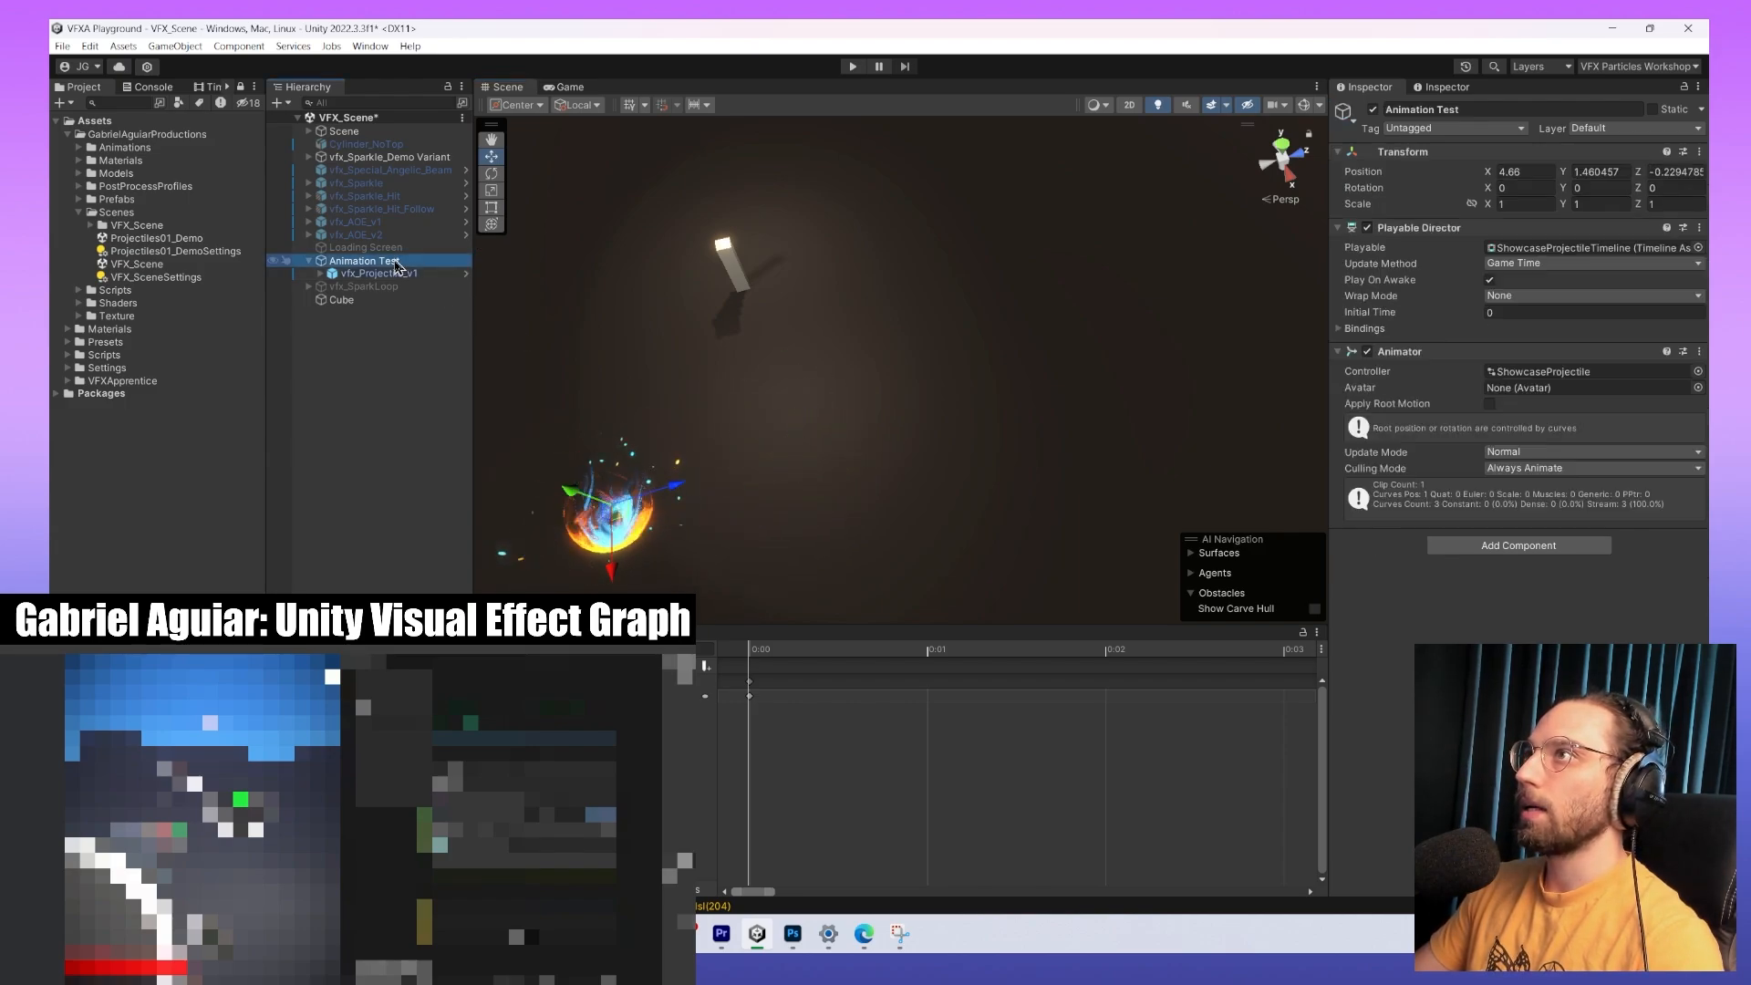
key("f")
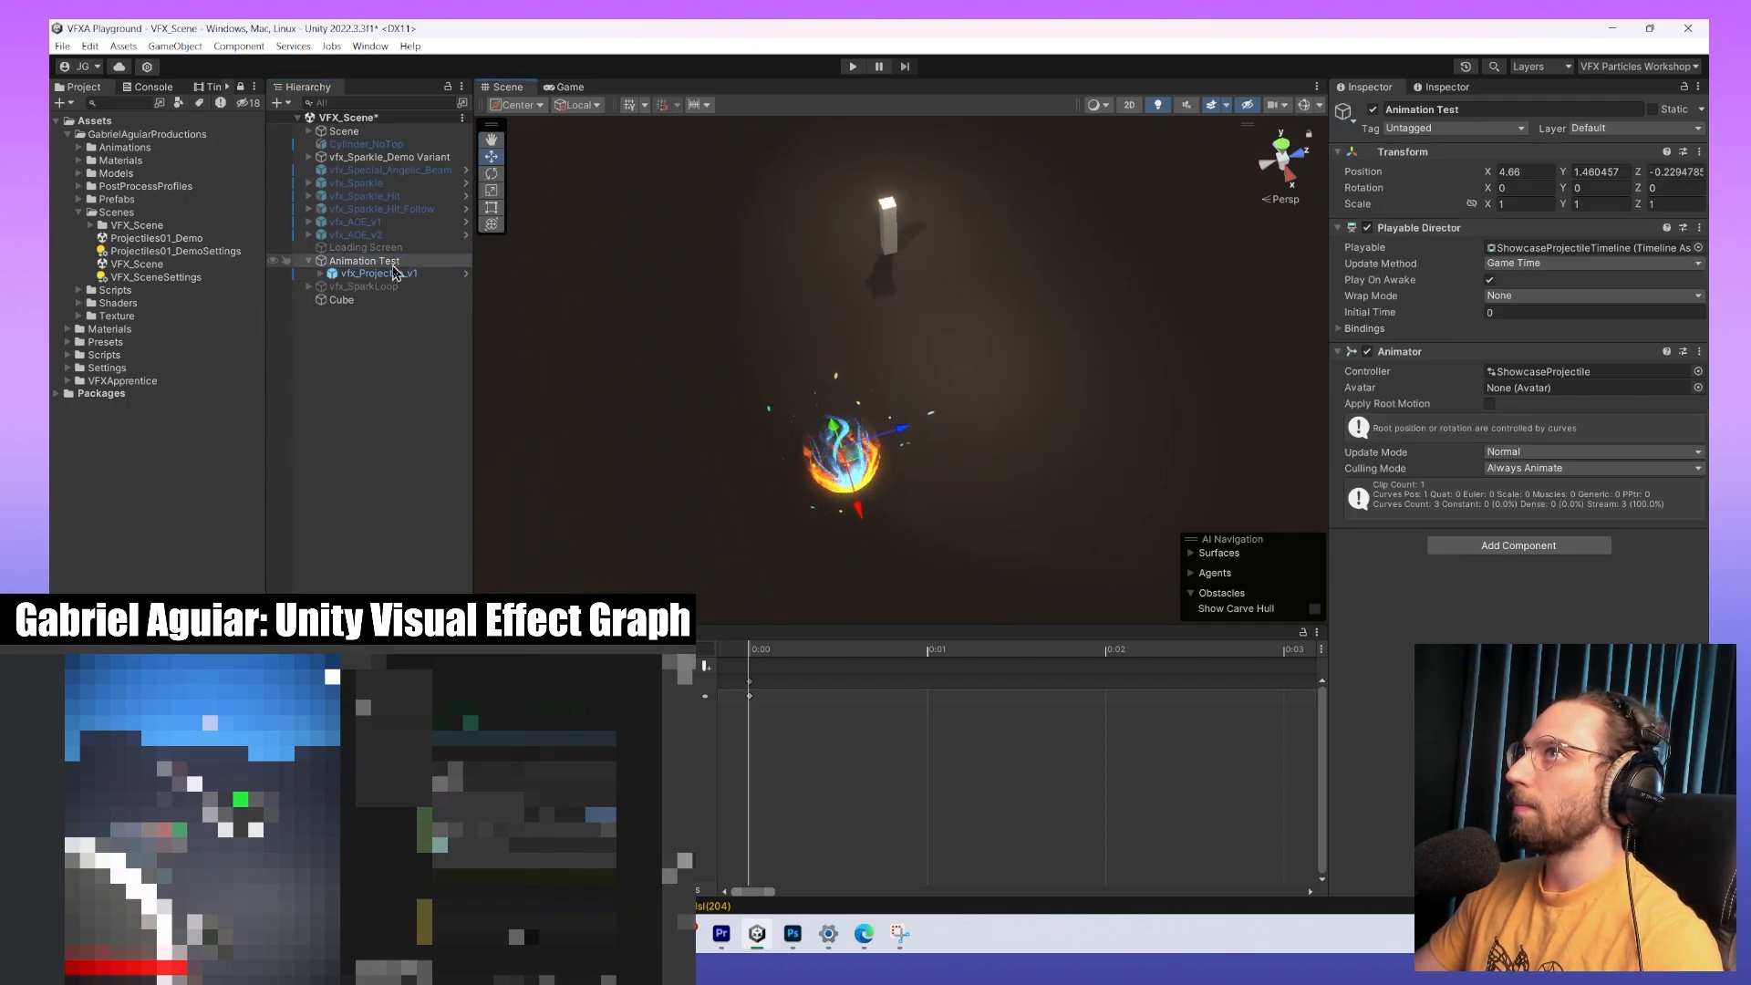
left_click(390, 263)
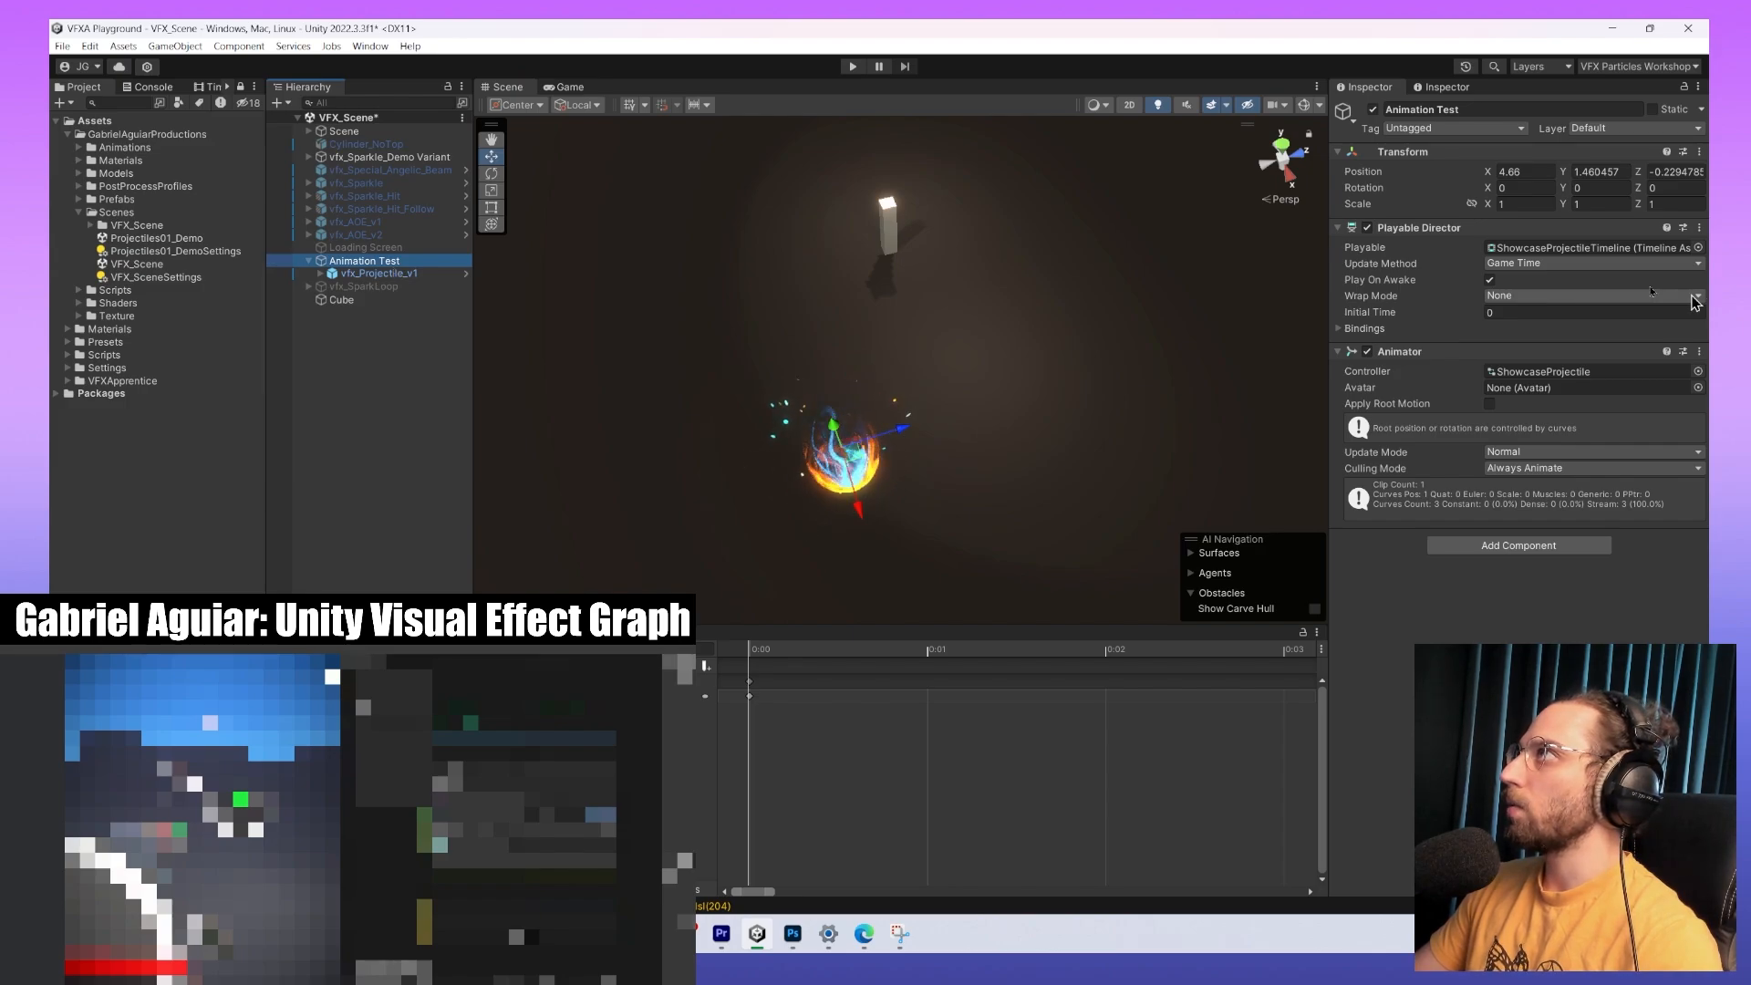
left_click(1523, 172)
type("0")
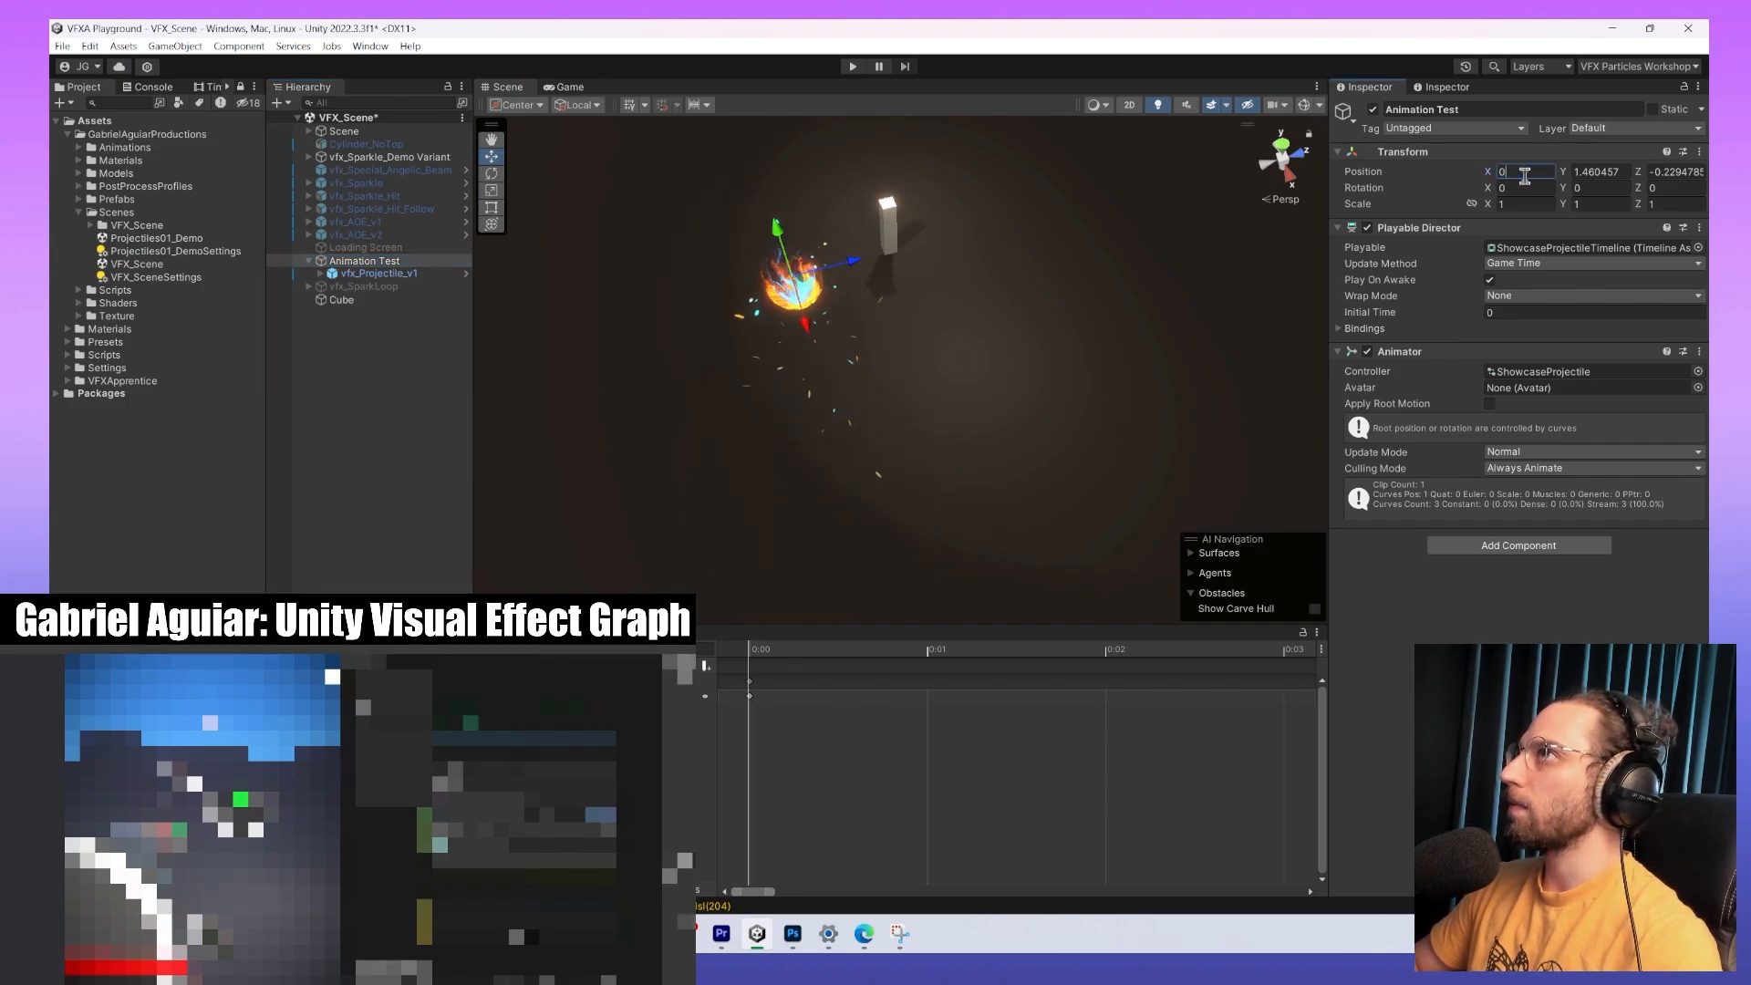
key("Tab")
type("0")
key("Tab")
type("0")
left_click_drag(1076, 420, 1009, 536, "alt")
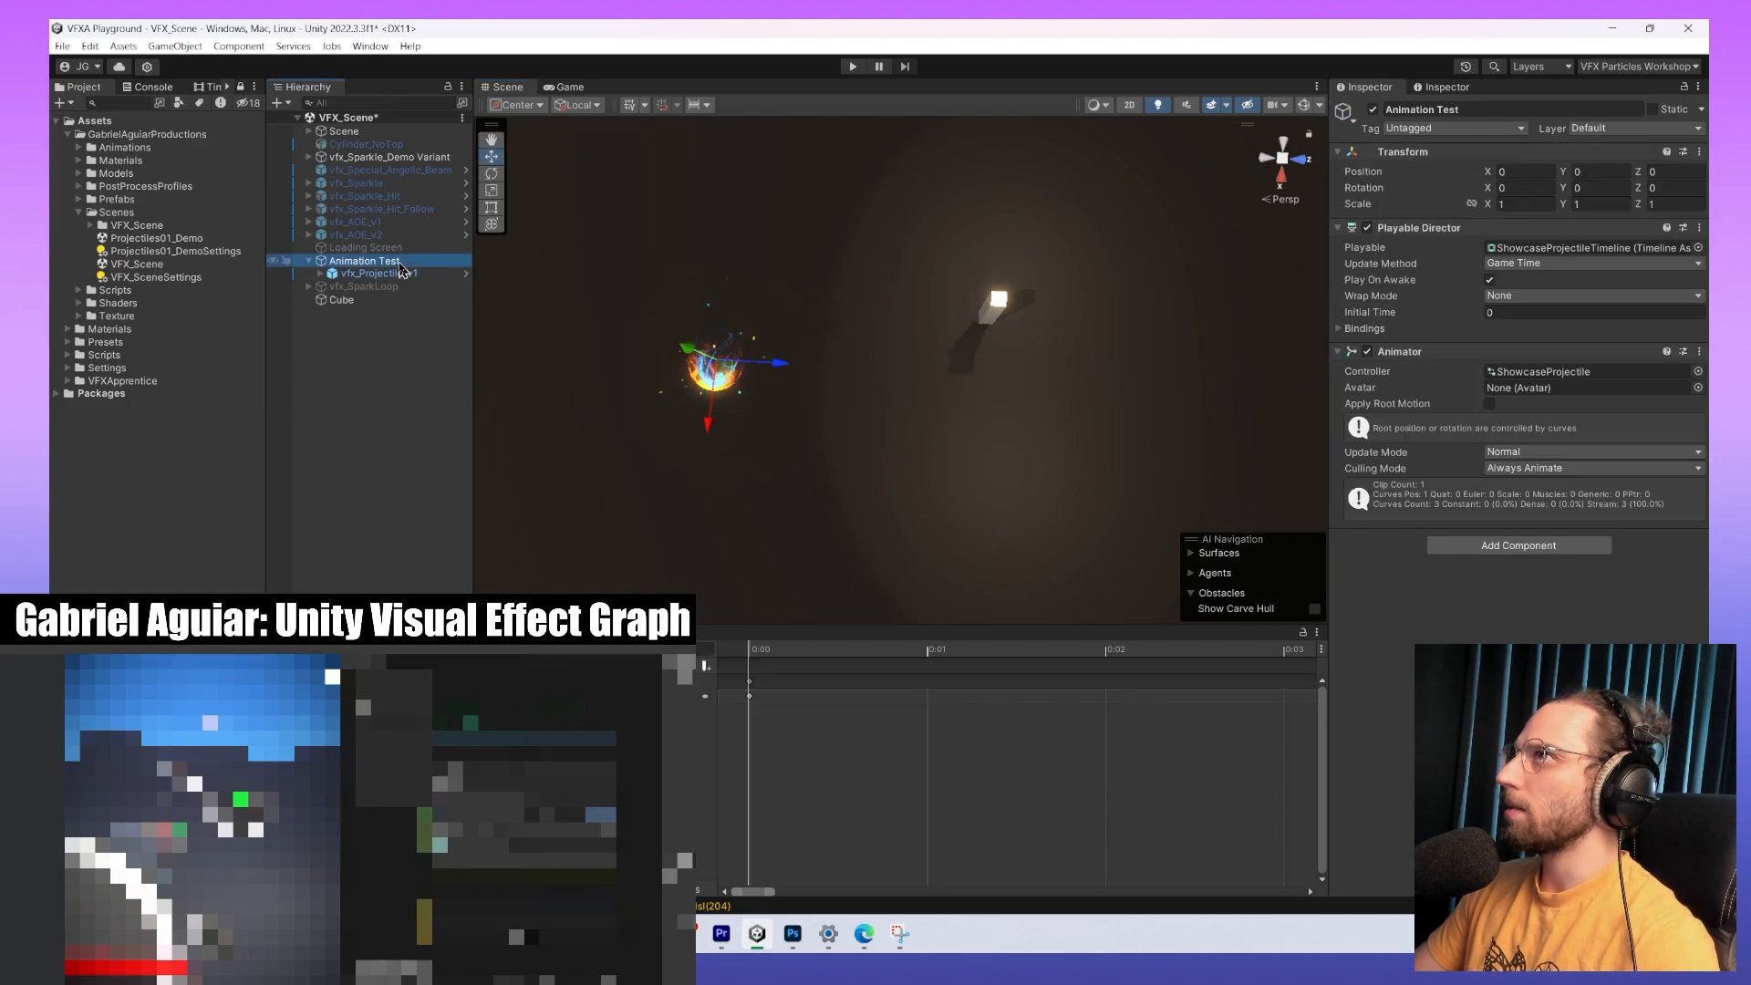
Move the Animation Test parent along Z to about 6, and set its Z position back to 0.
left_click(401, 264)
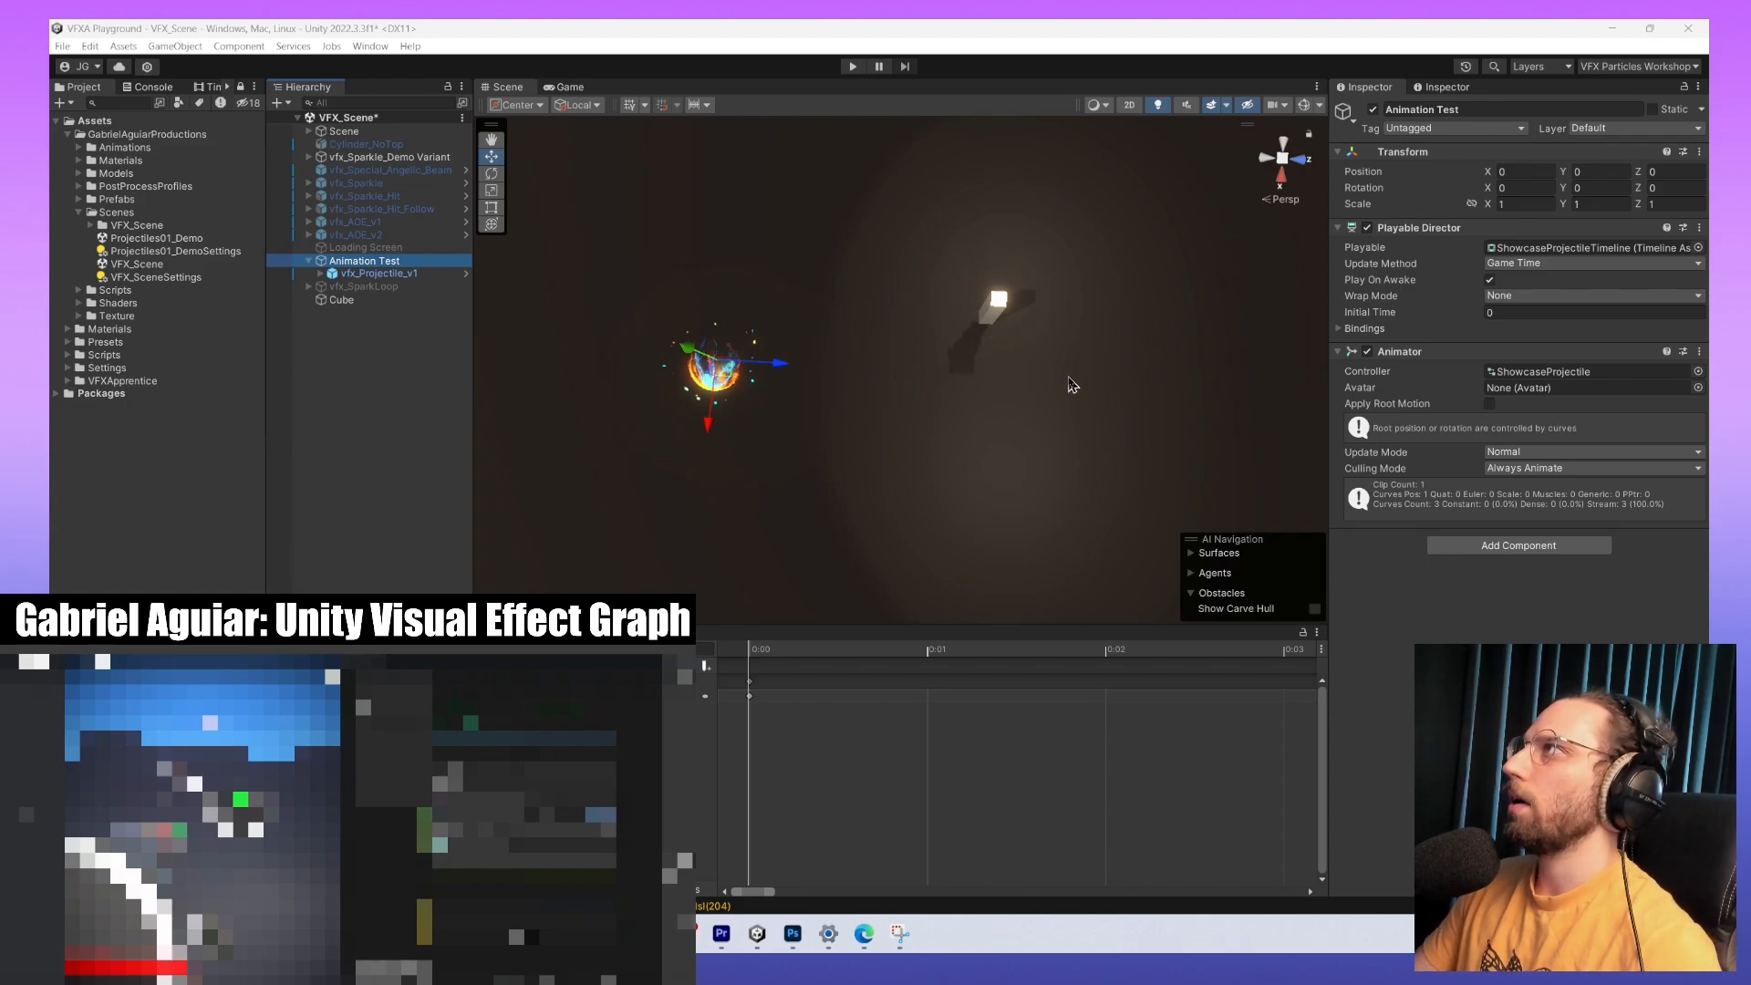
left_click(387, 276)
left_click(370, 262)
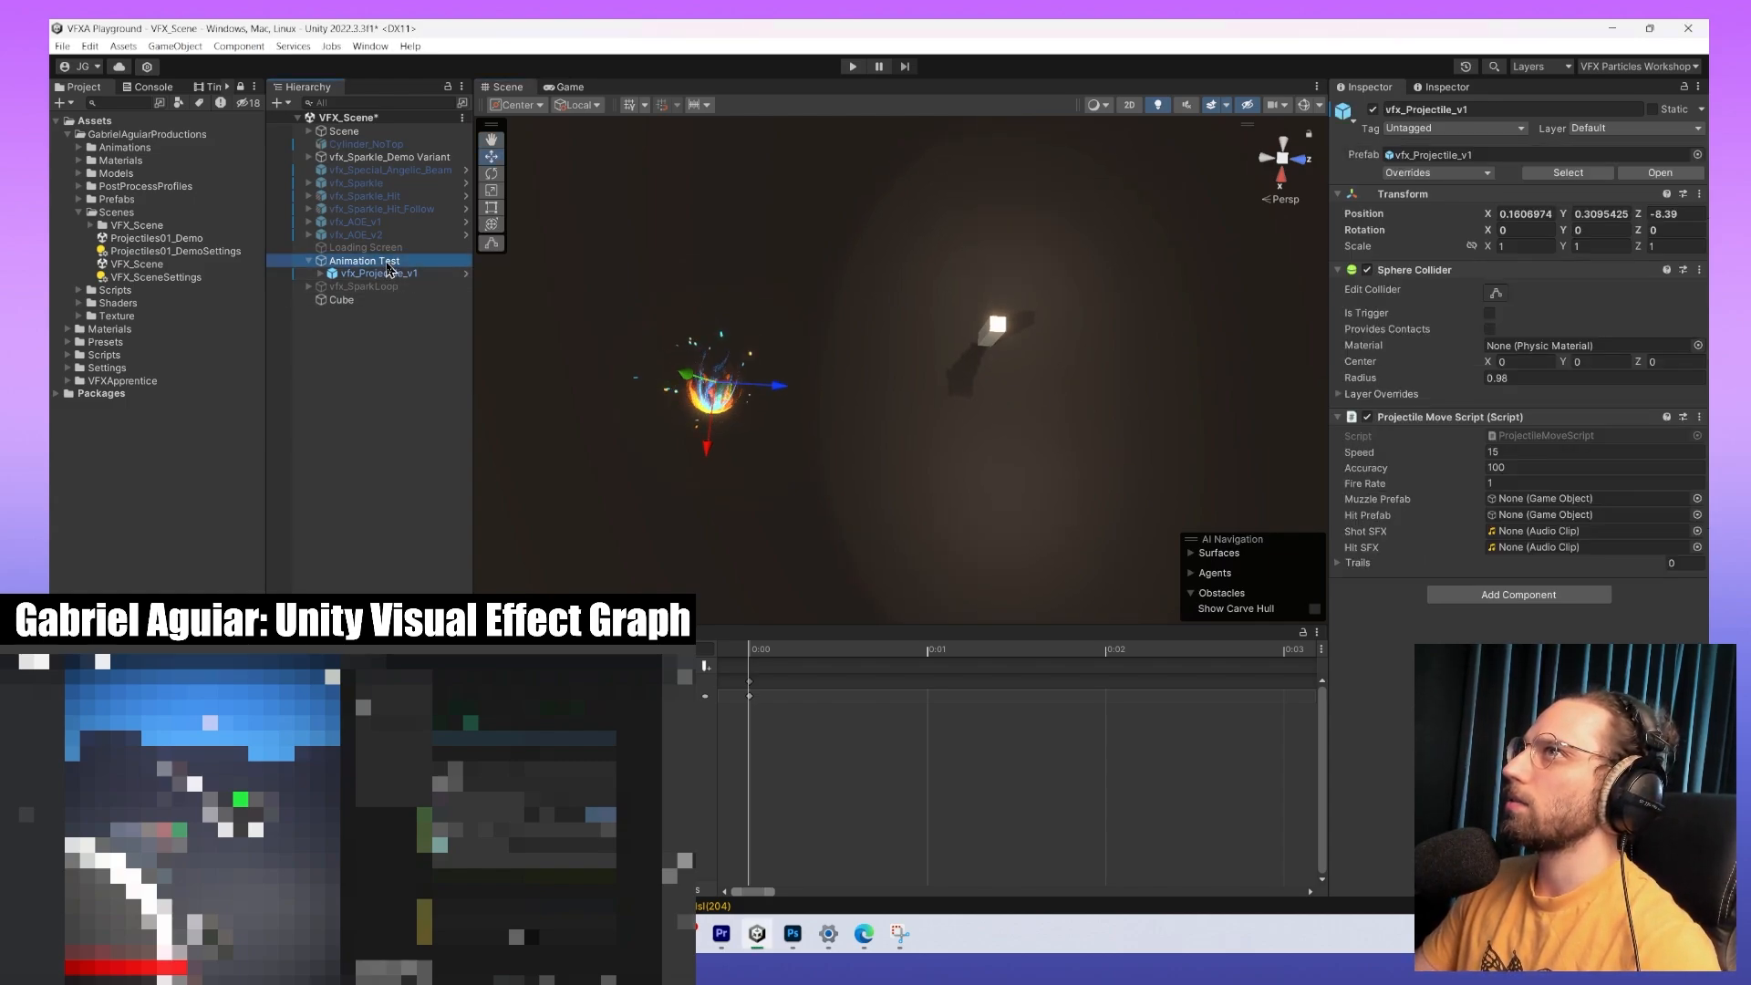
left_click_drag(780, 397, 1082, 402)
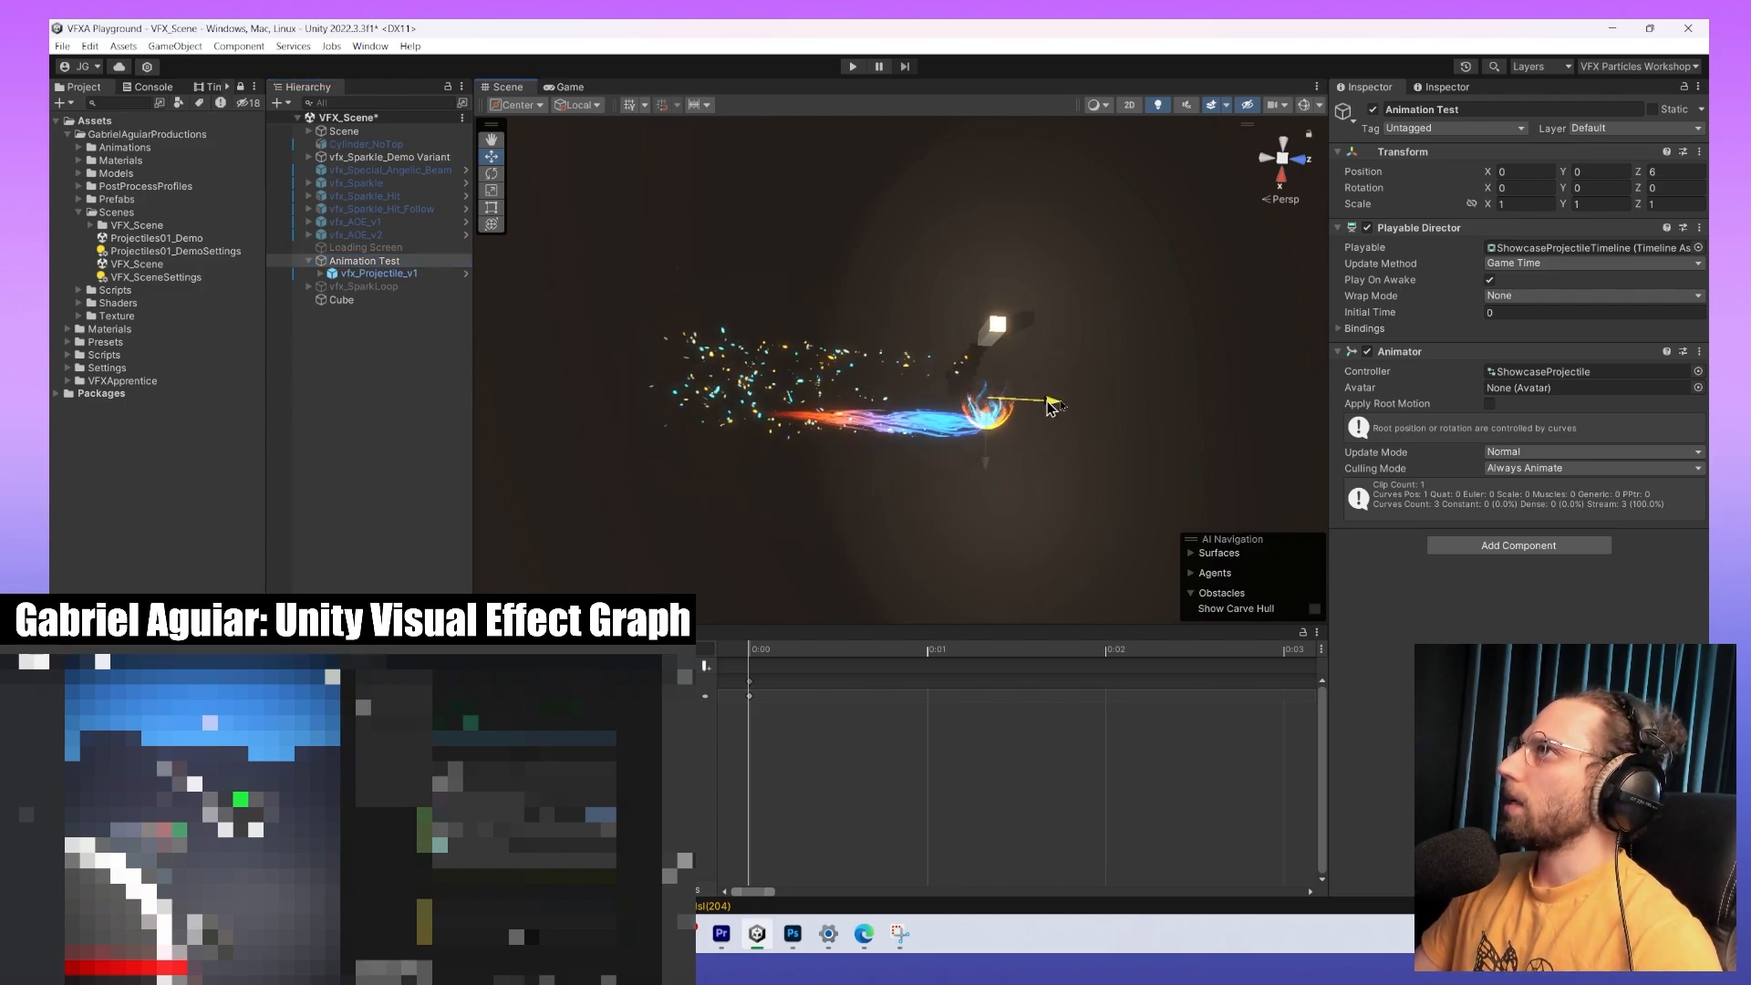
left_click(1698, 173)
type("0")
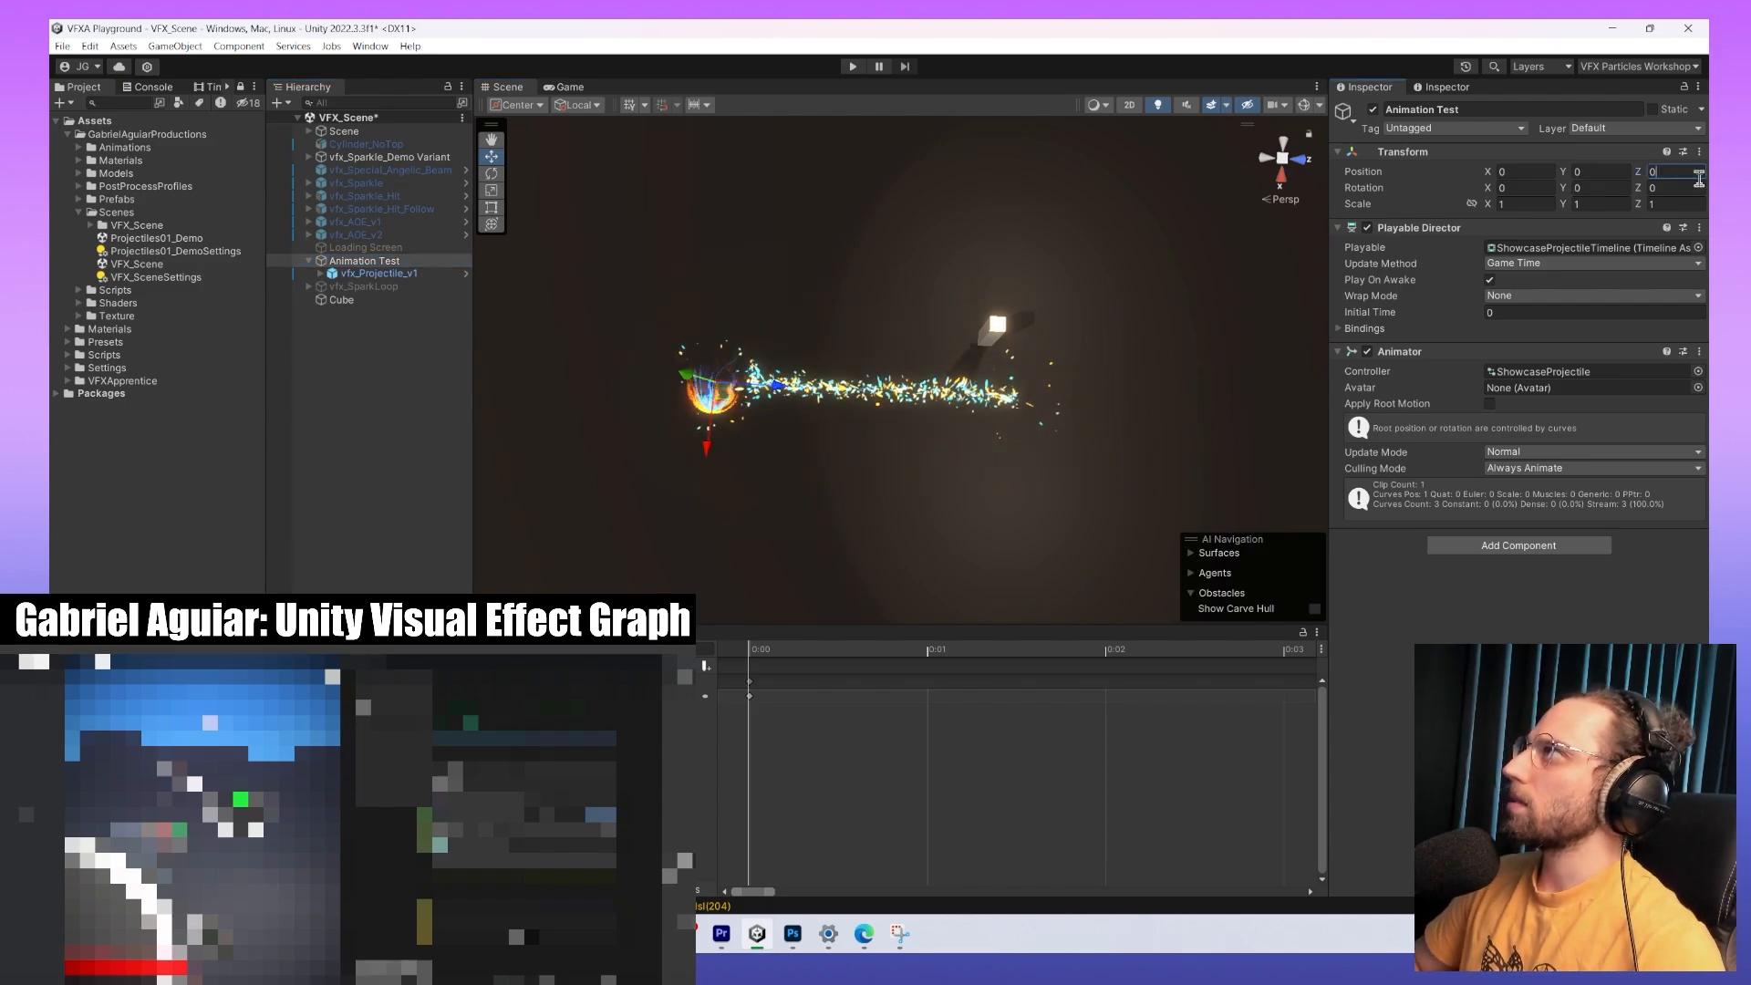
Reset the local position of vfx_Projectile_v1 inside Animation Test.
left_click(424, 274)
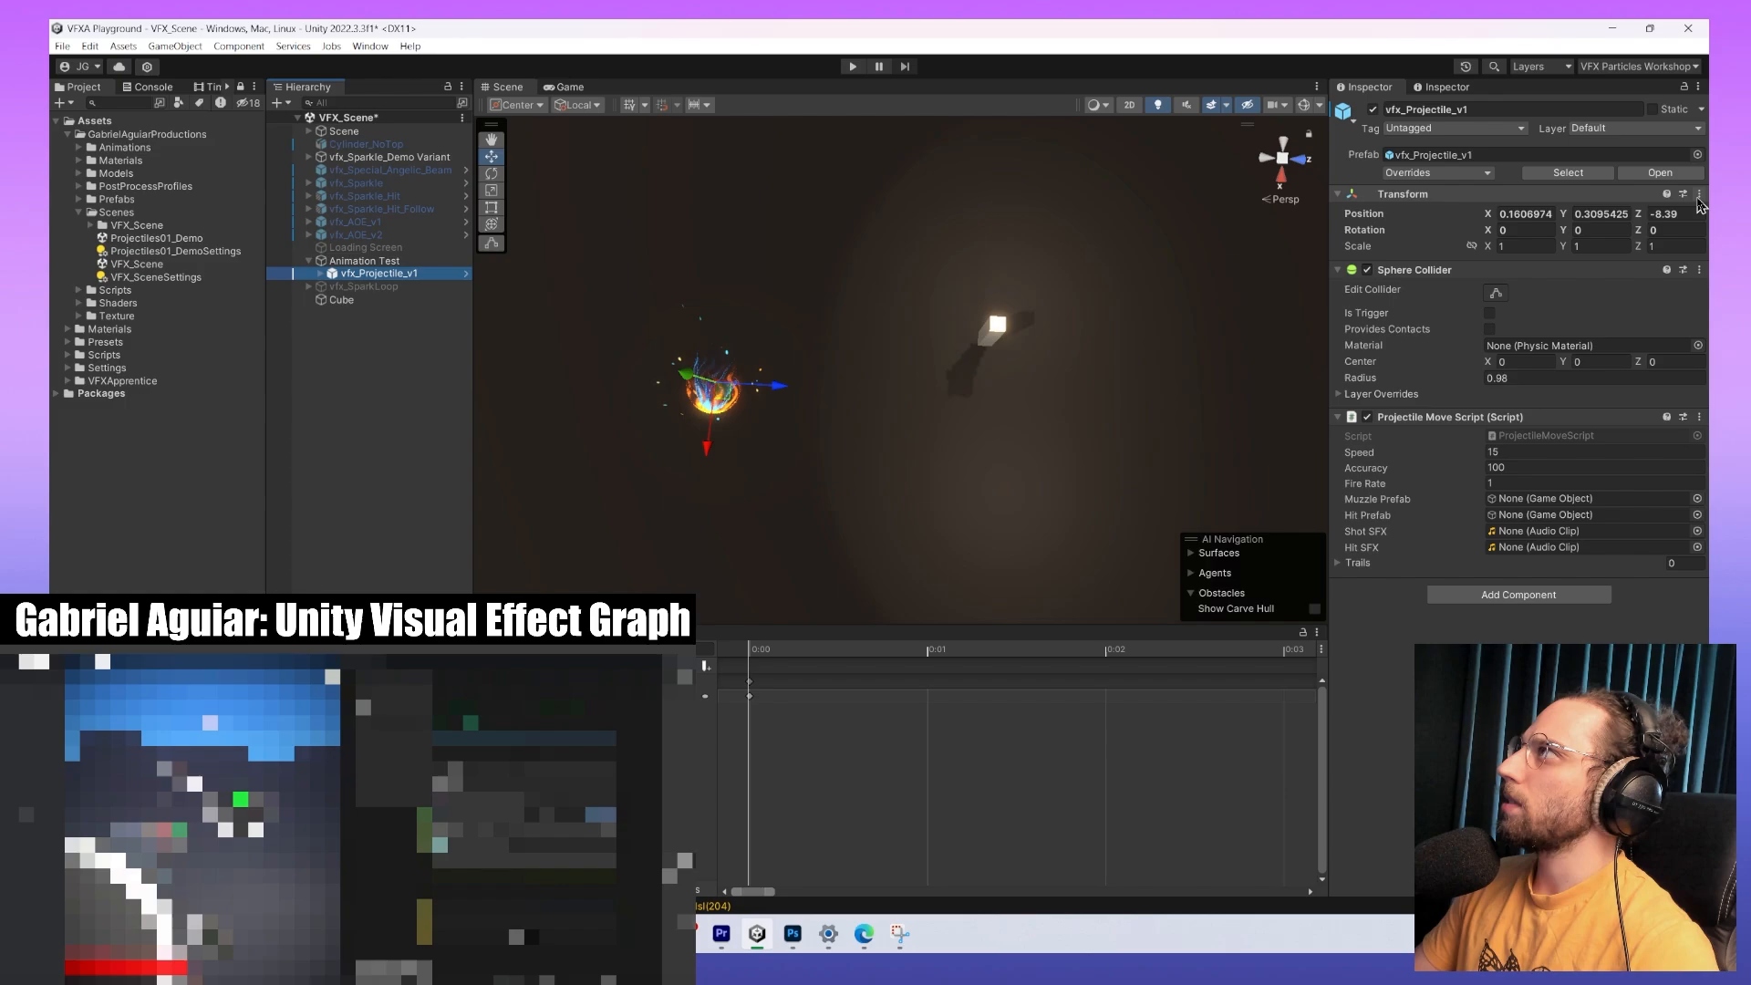
left_click(1699, 193)
left_click(1676, 218)
Compare the transforms of the Animation Test parent and its vfx_Projectile_v1 child.
left_click(393, 262)
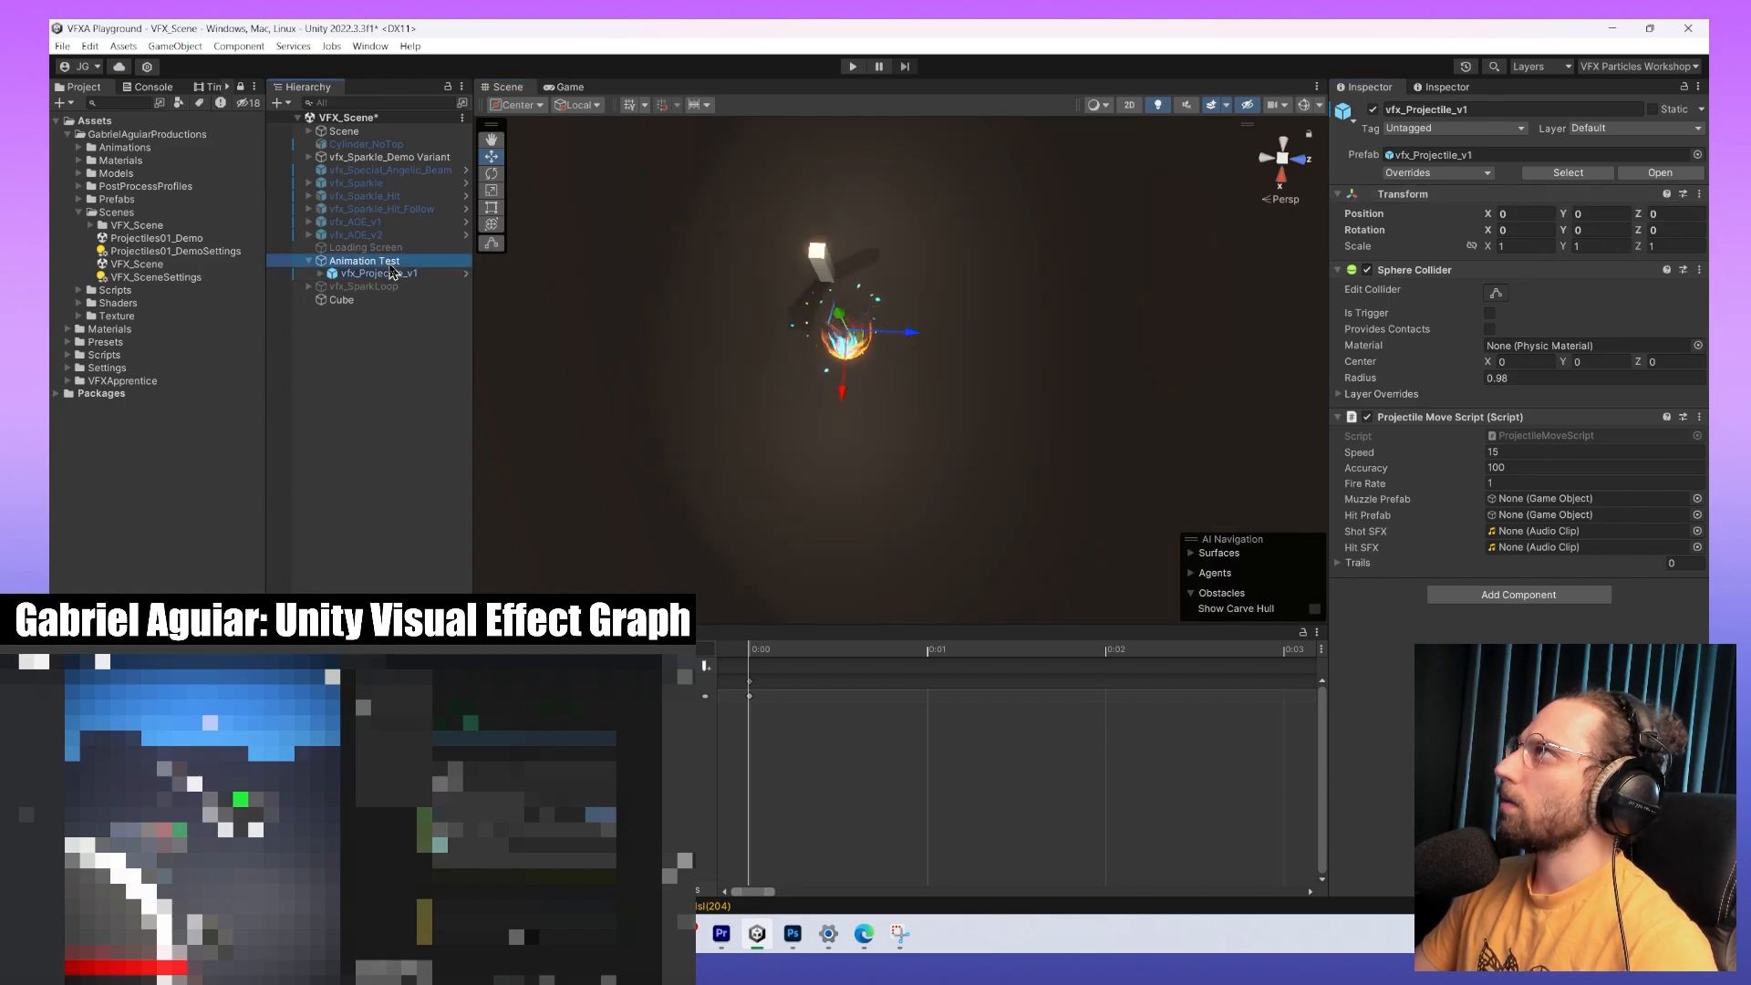
left_click(391, 274)
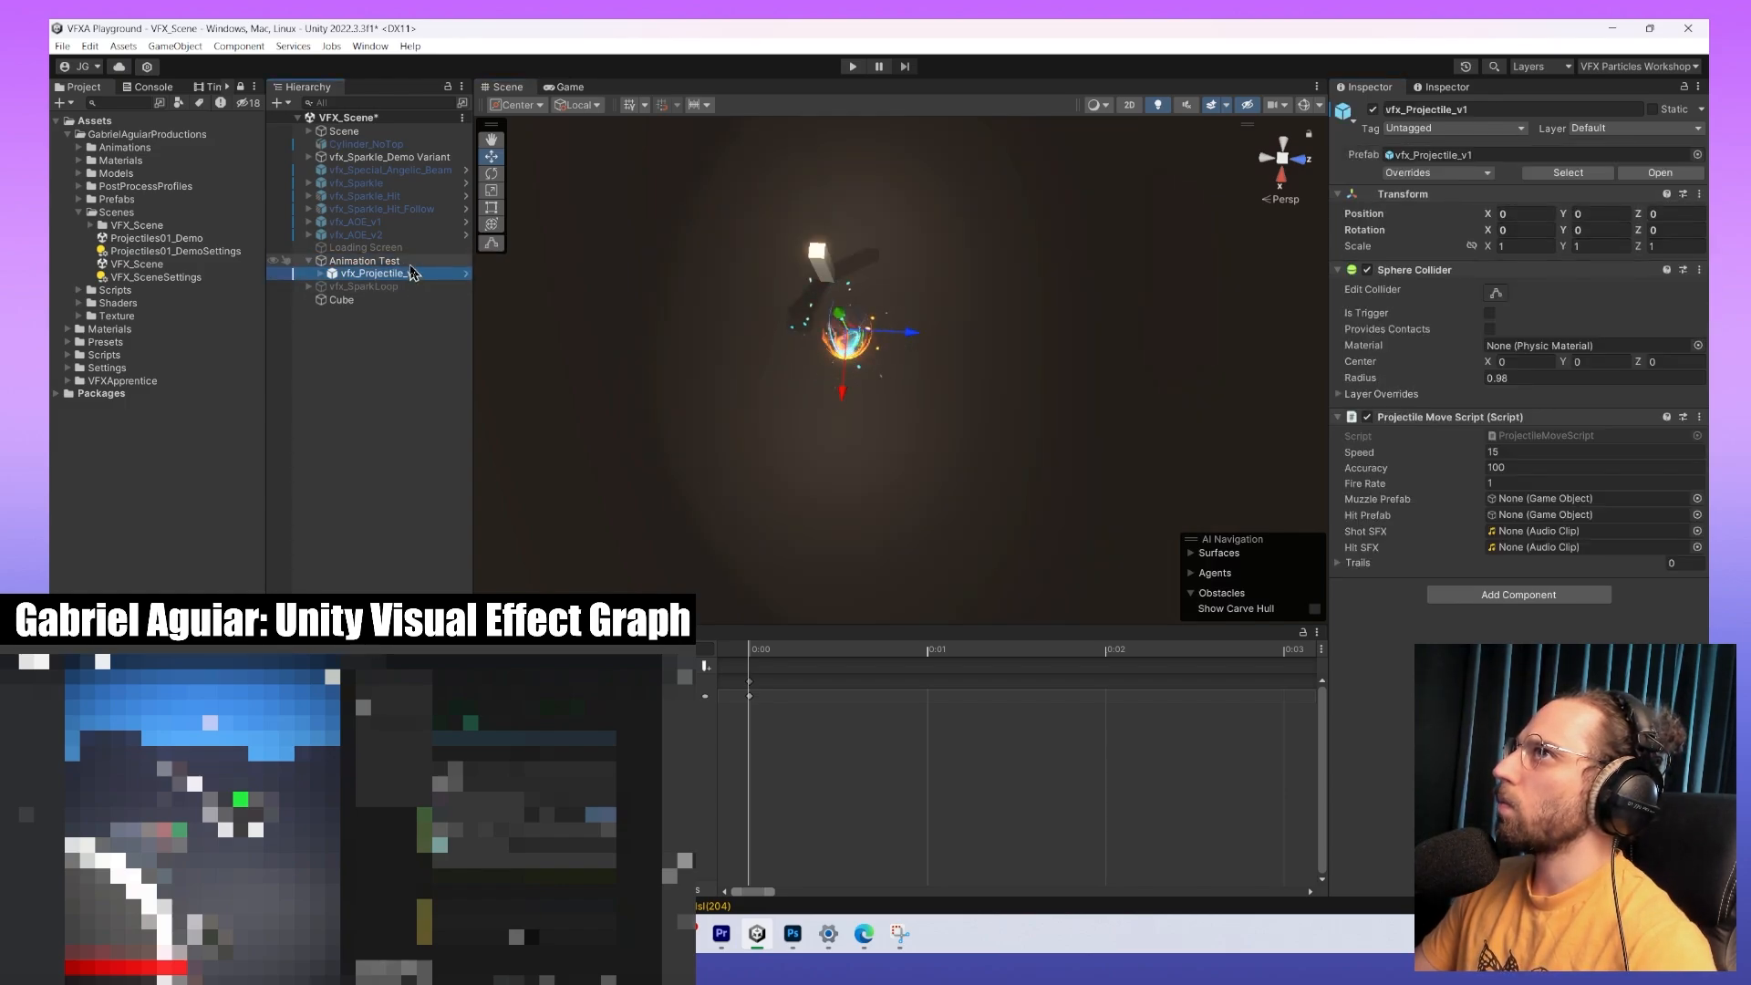
left_click(408, 263)
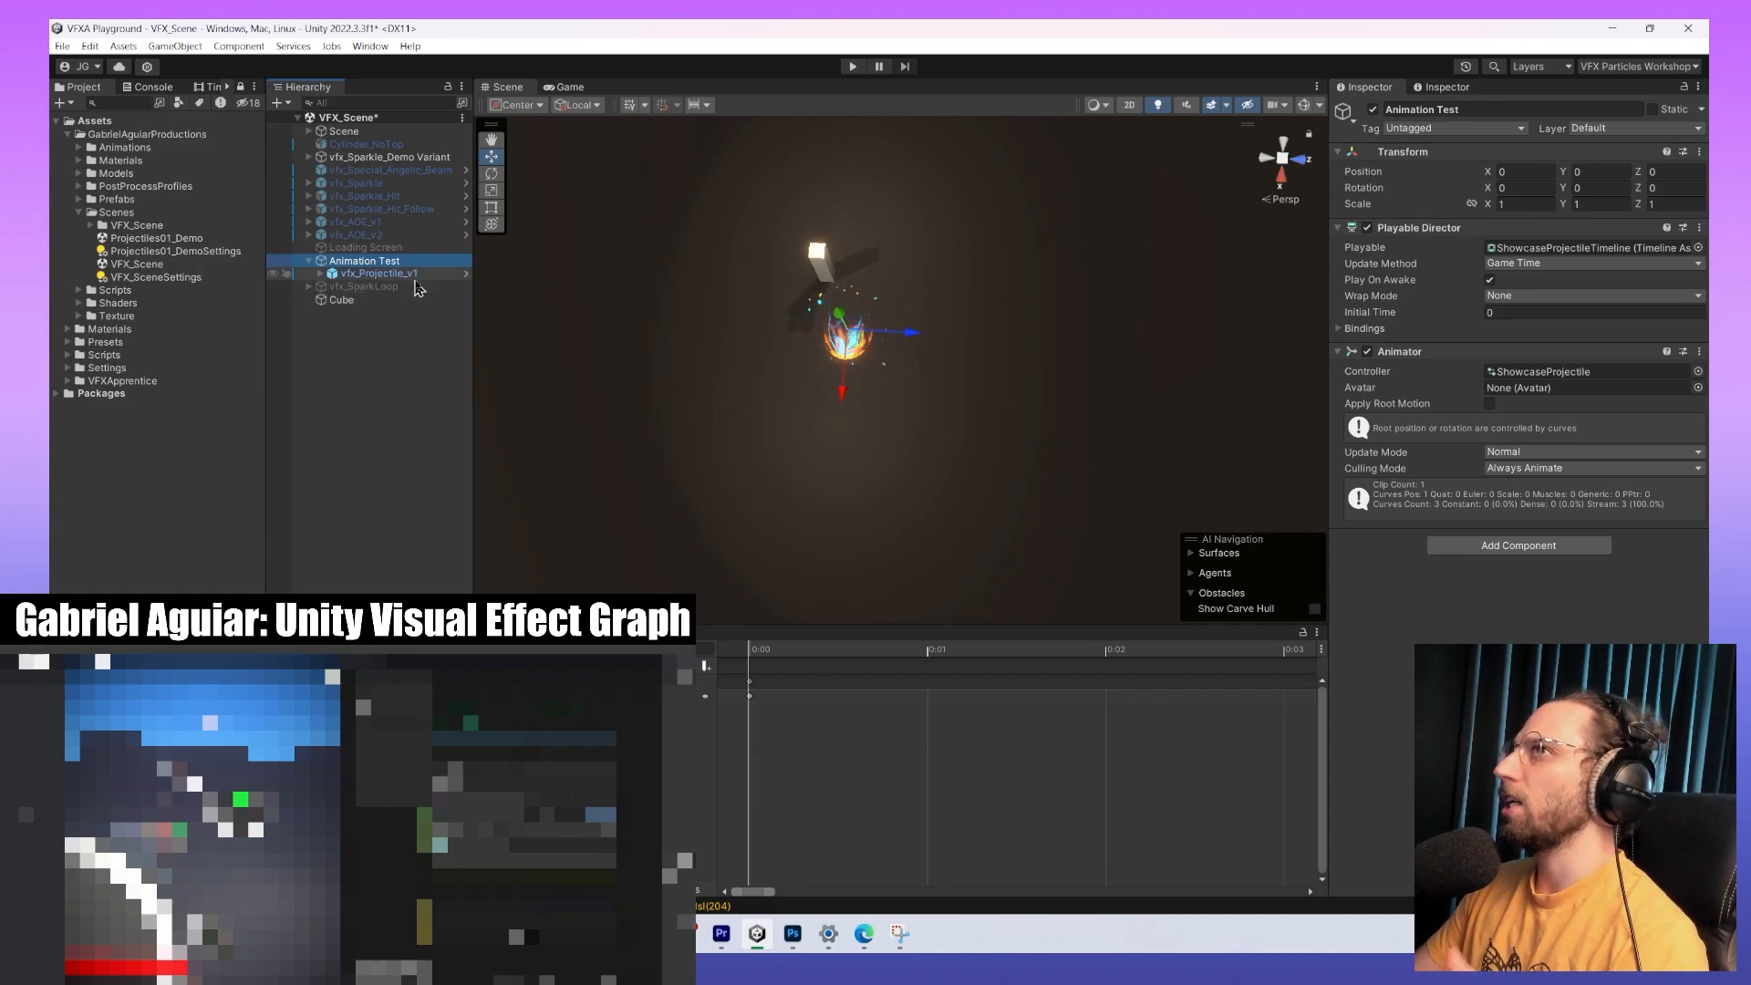
left_click(418, 275)
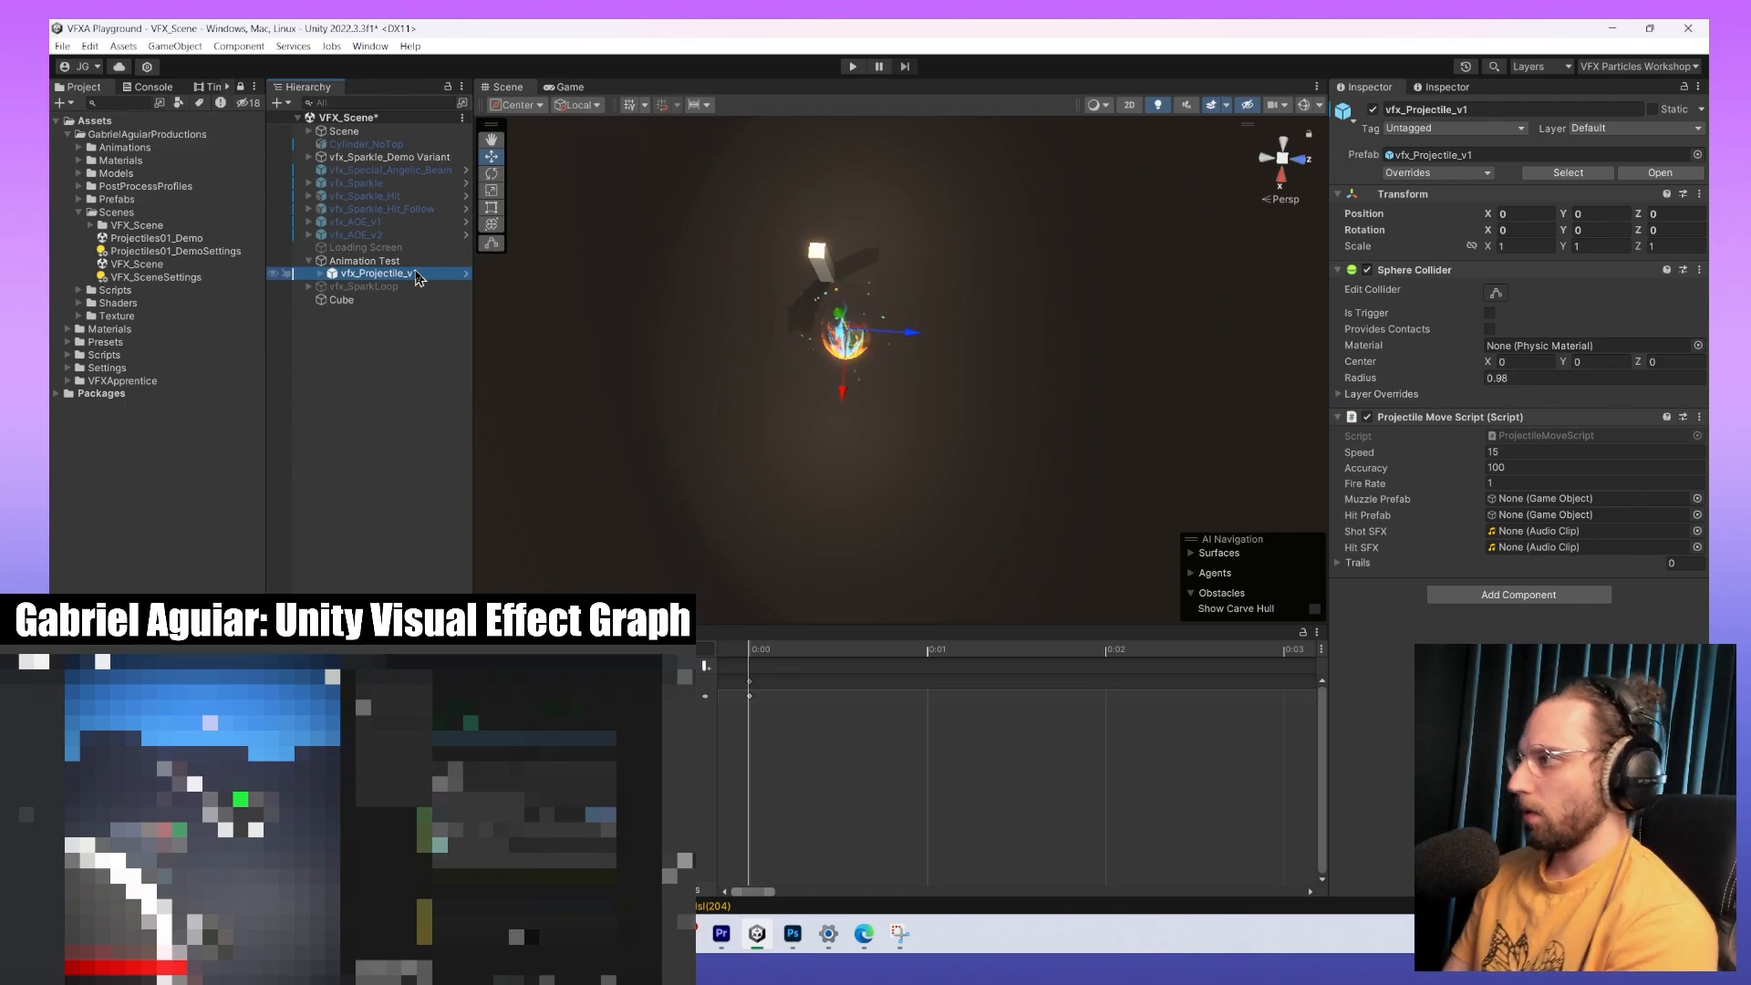
key("Up")
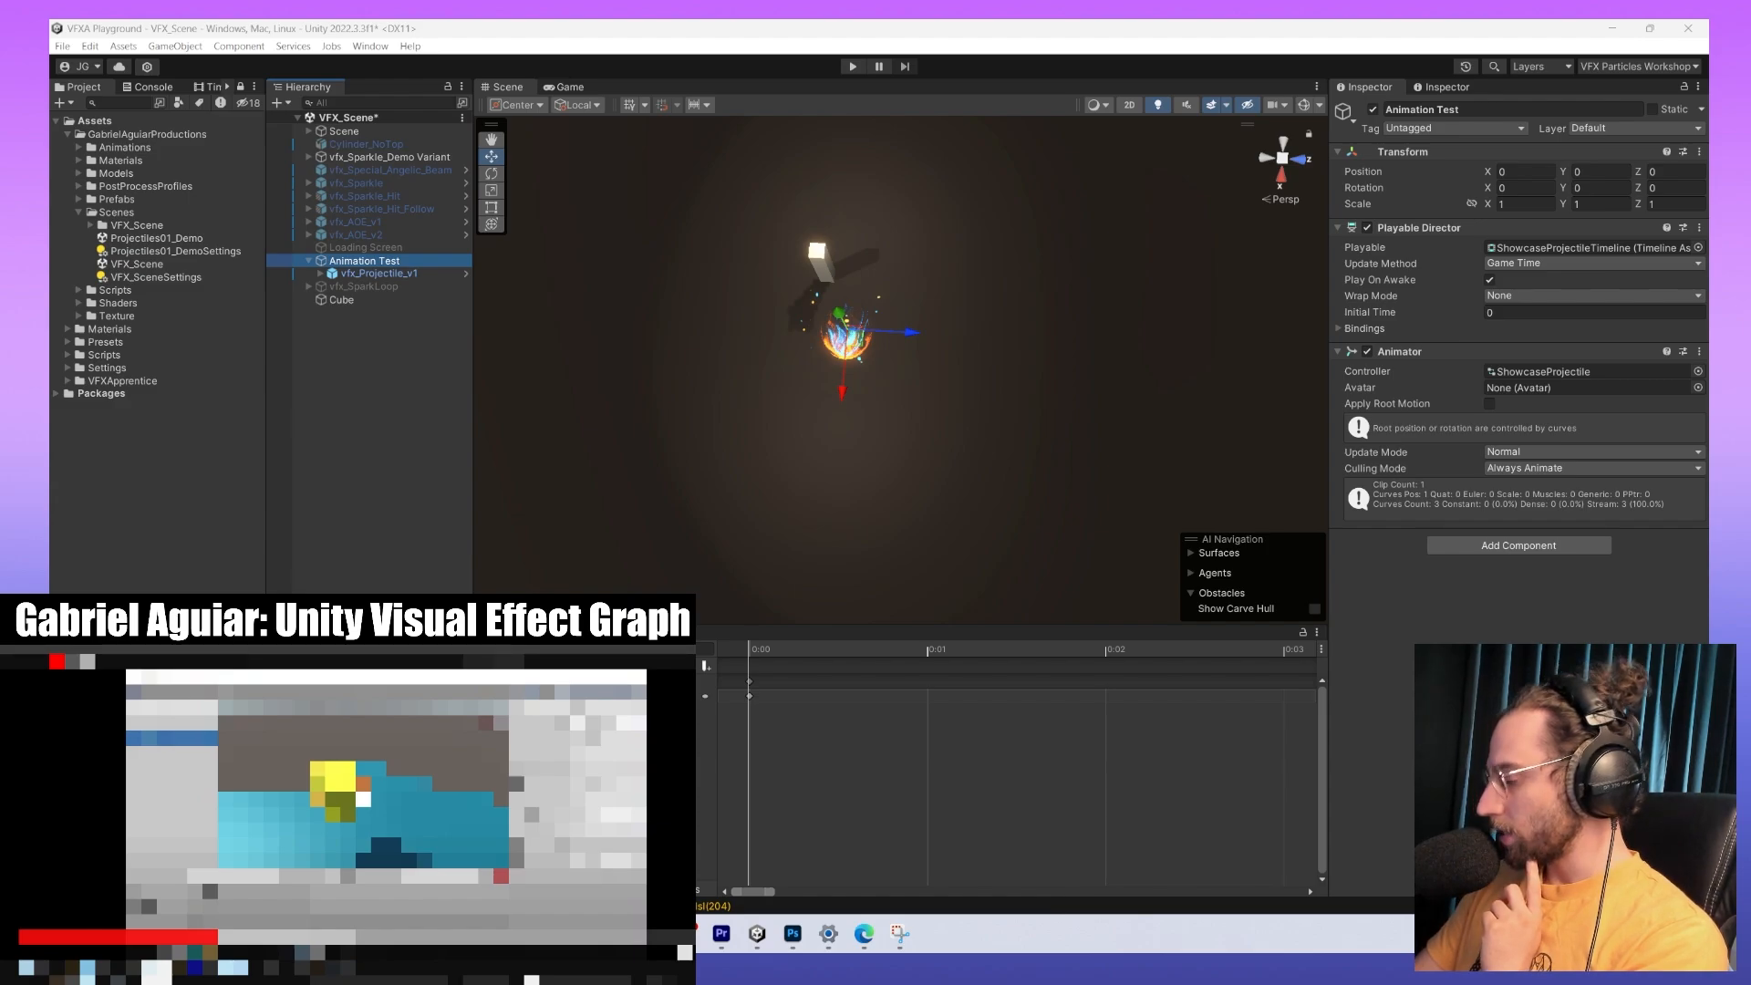
Offset vfx_Projectile_v1 to about -4.79 on Z, try rotating it through its Animation Test parent, and undo both changes.
left_click(380, 274)
left_click_drag(917, 334, 753, 325)
left_click(454, 262)
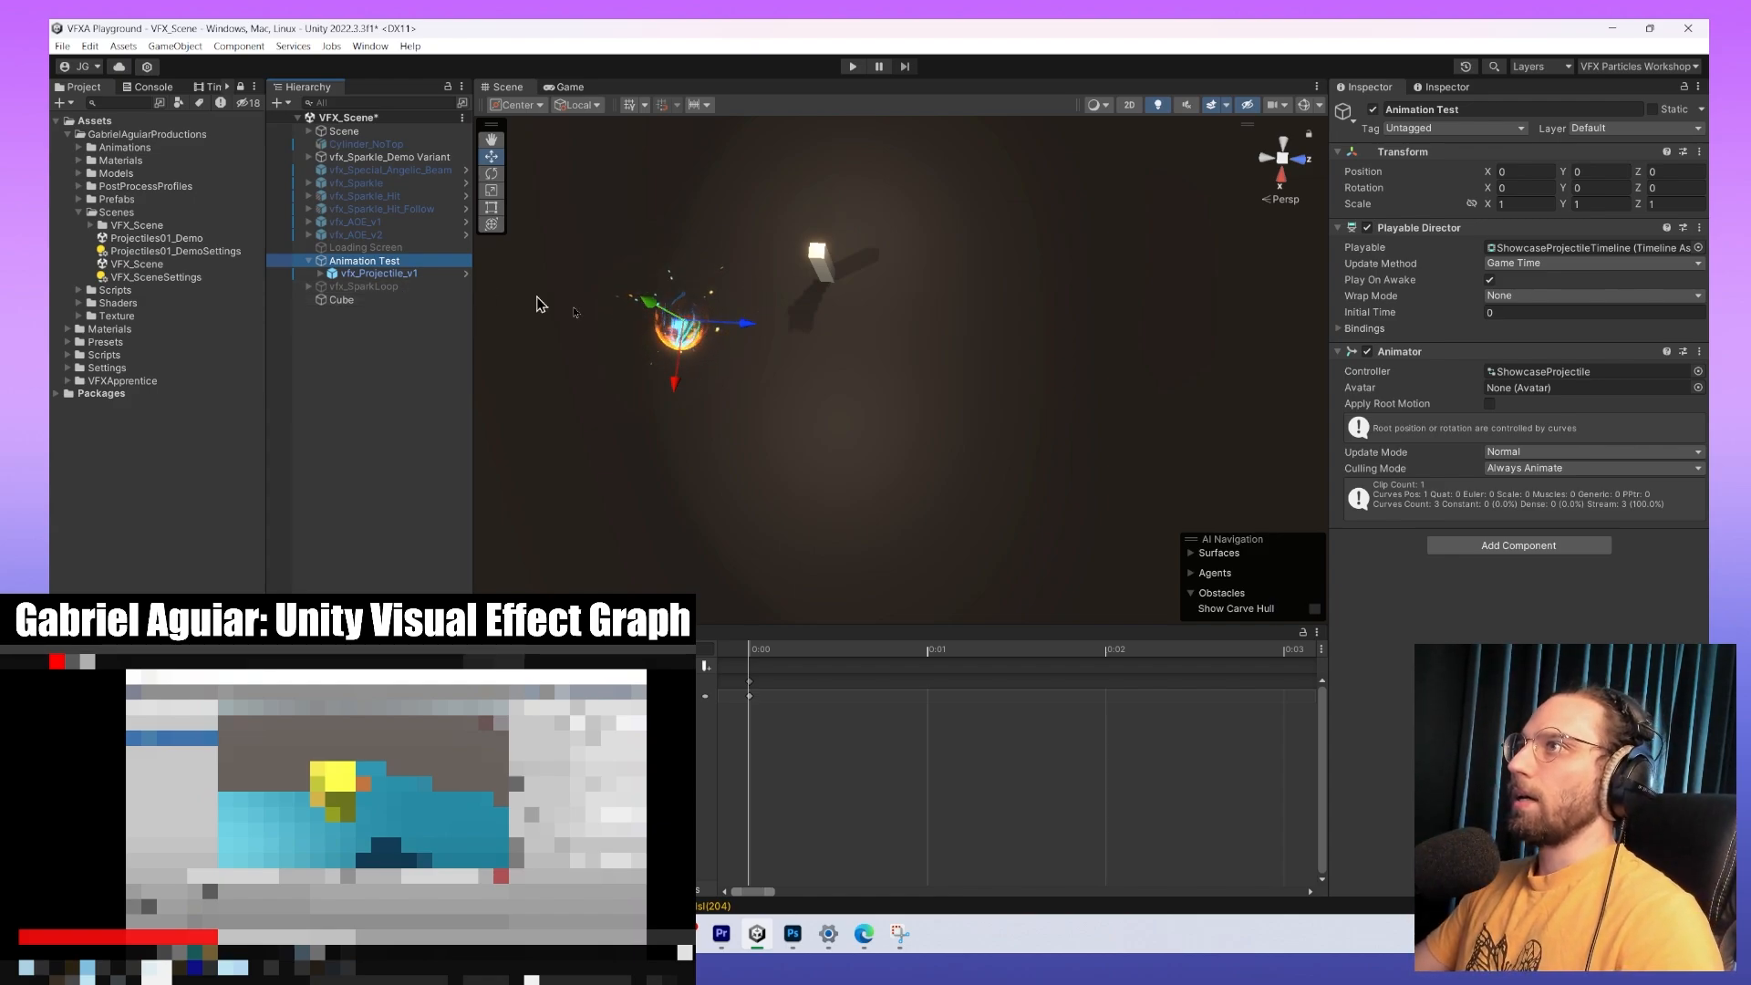
left_click_drag(731, 363, 652, 354)
key("ctrl+z")
left_click(399, 274)
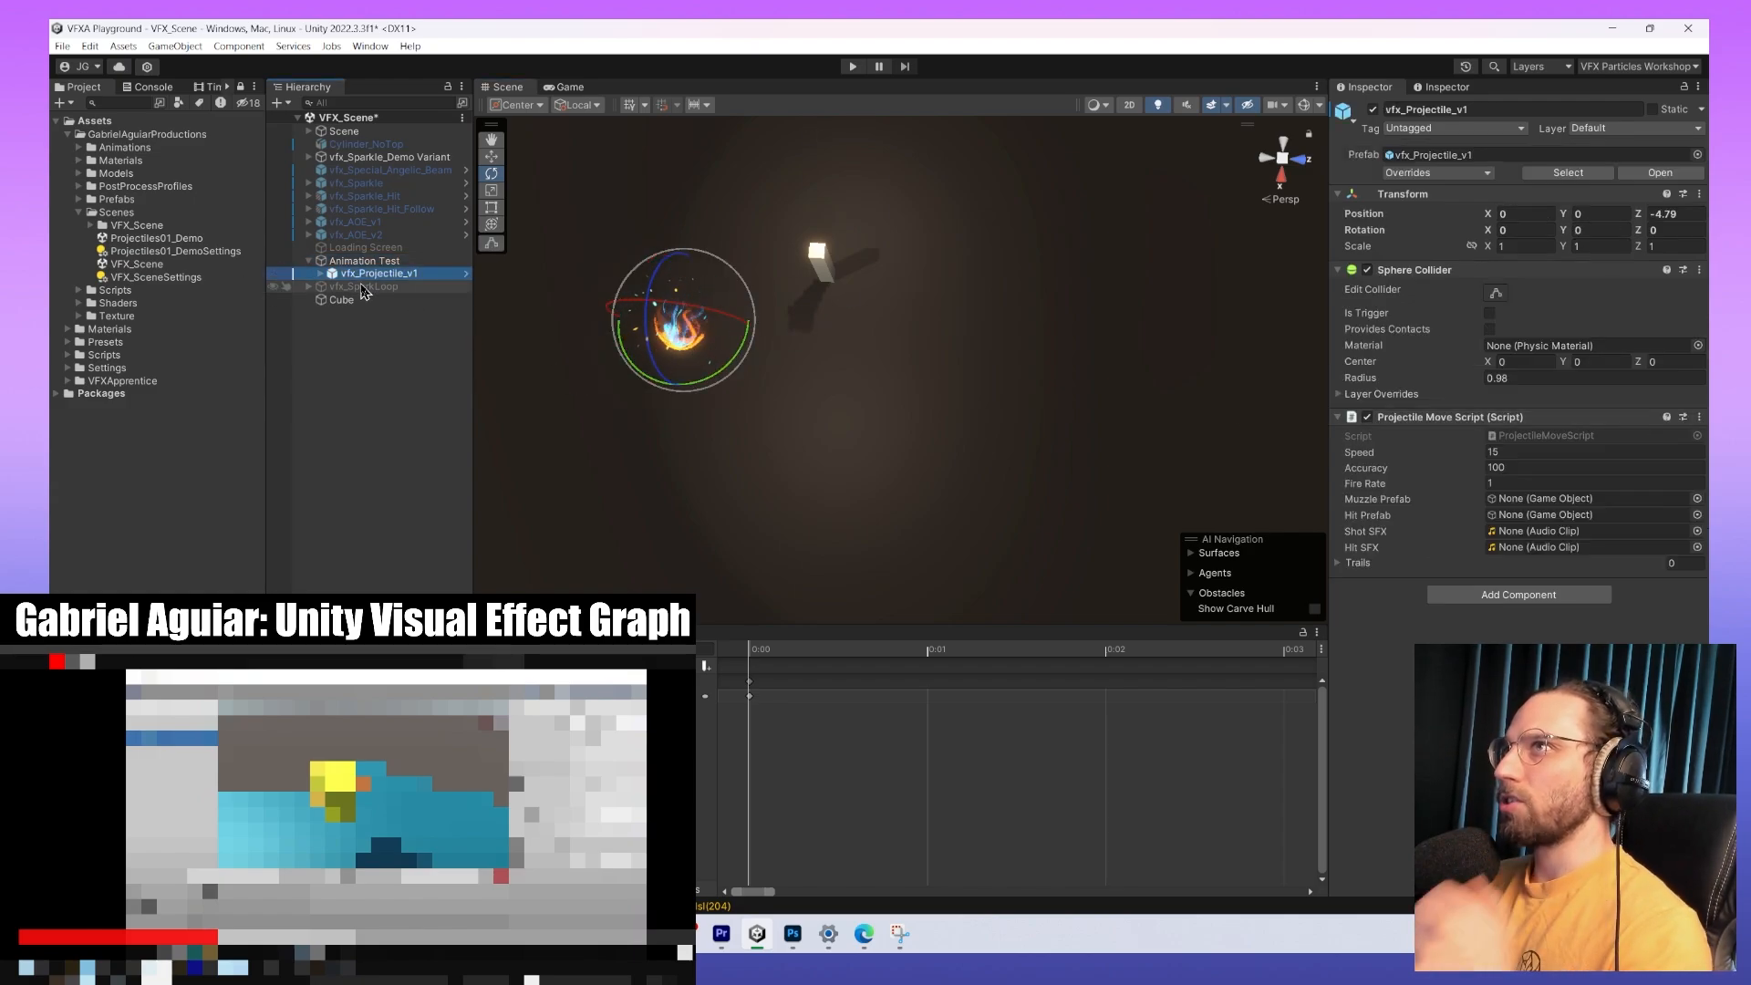
key("ctrl+z")
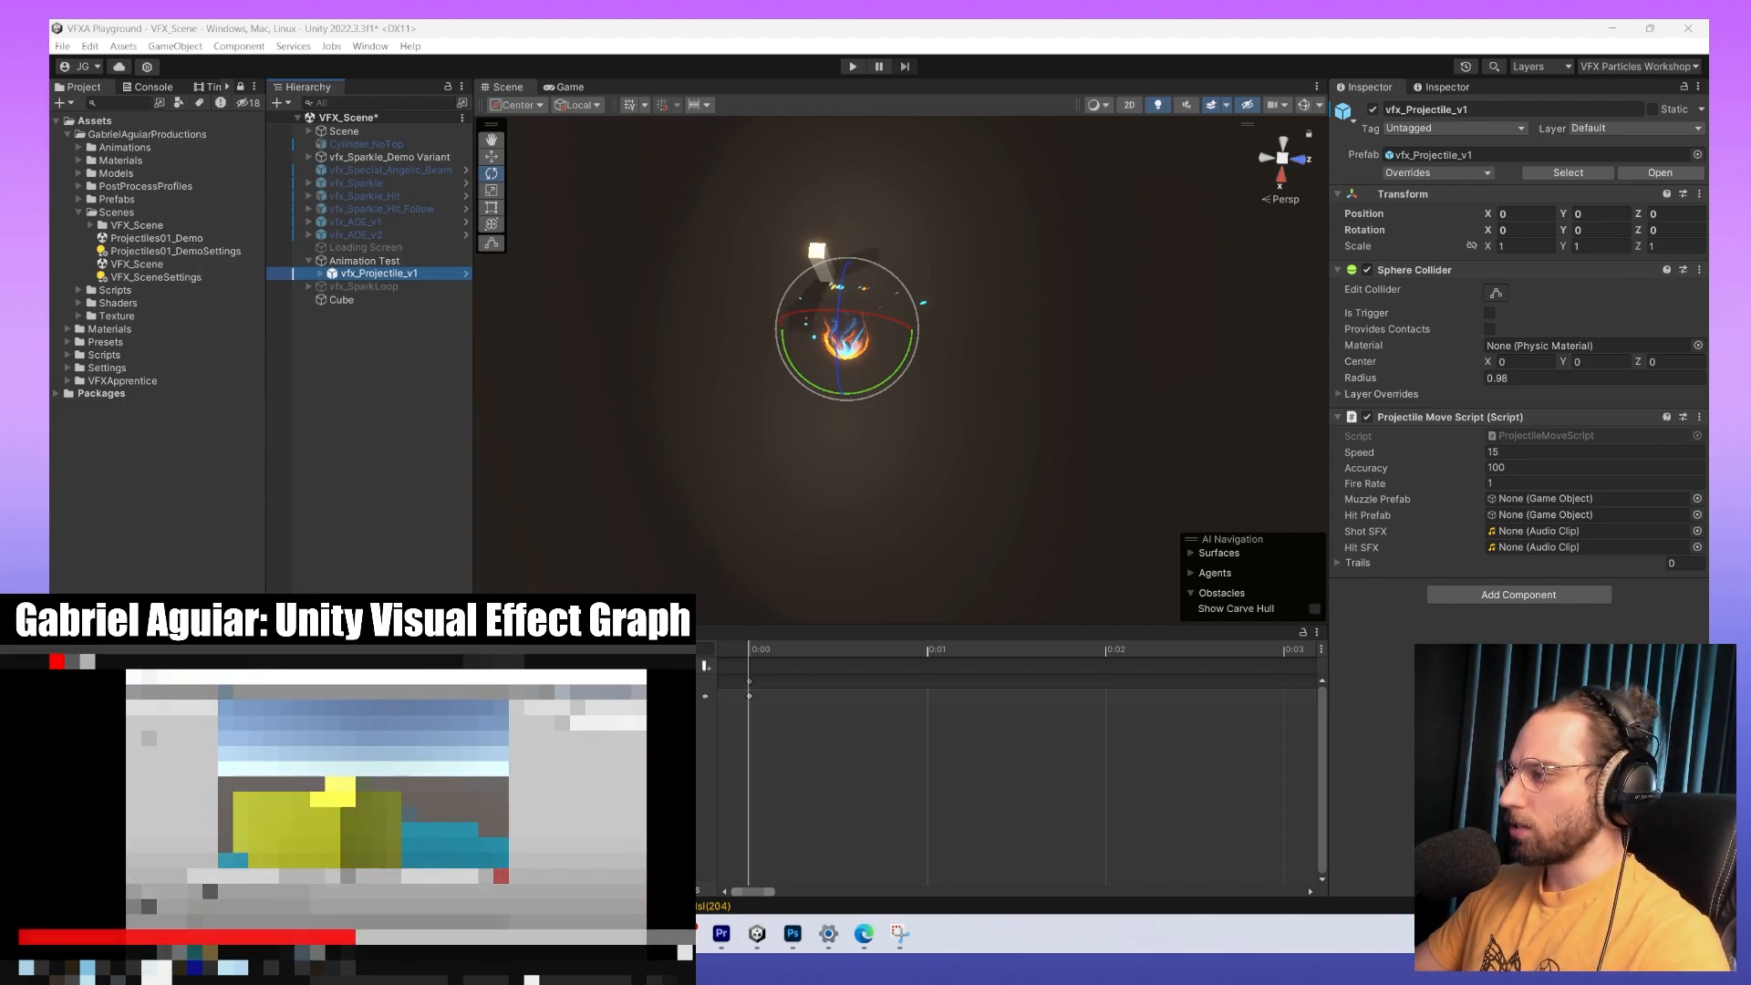
Create an empty object at the root of VFX_Scene and name it Pivot.
left_click(361, 319)
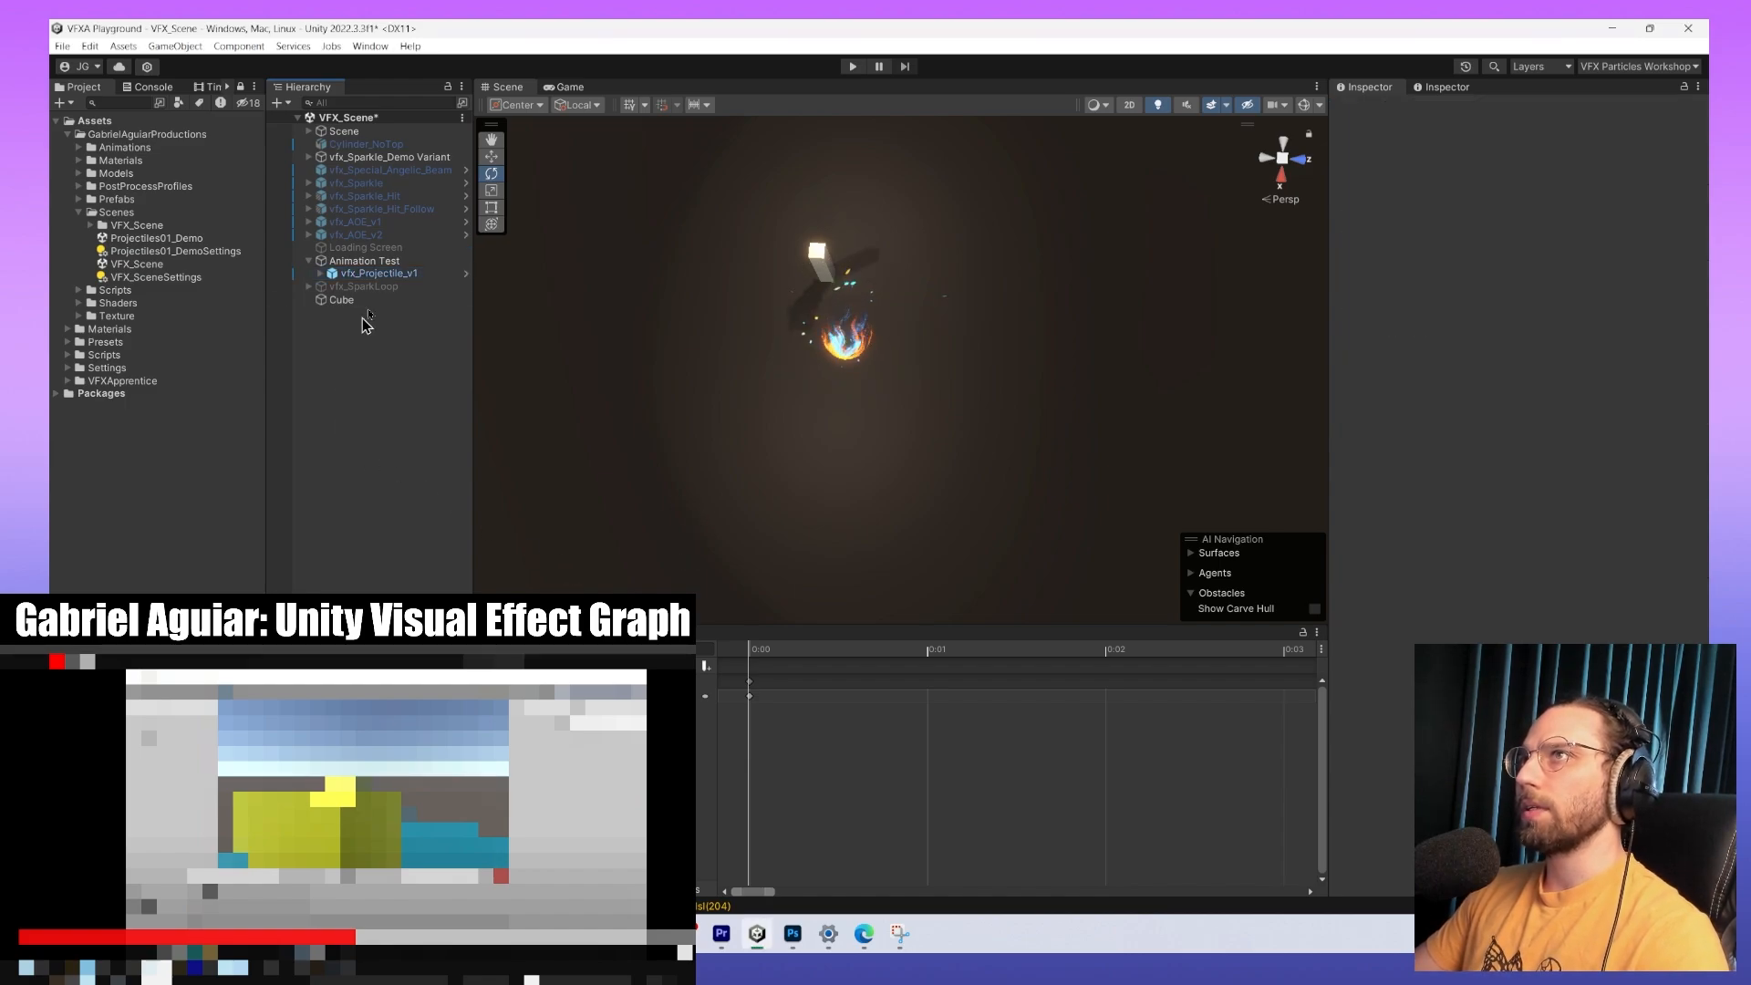
left_click(377, 300)
left_click(402, 343)
right_click(405, 349)
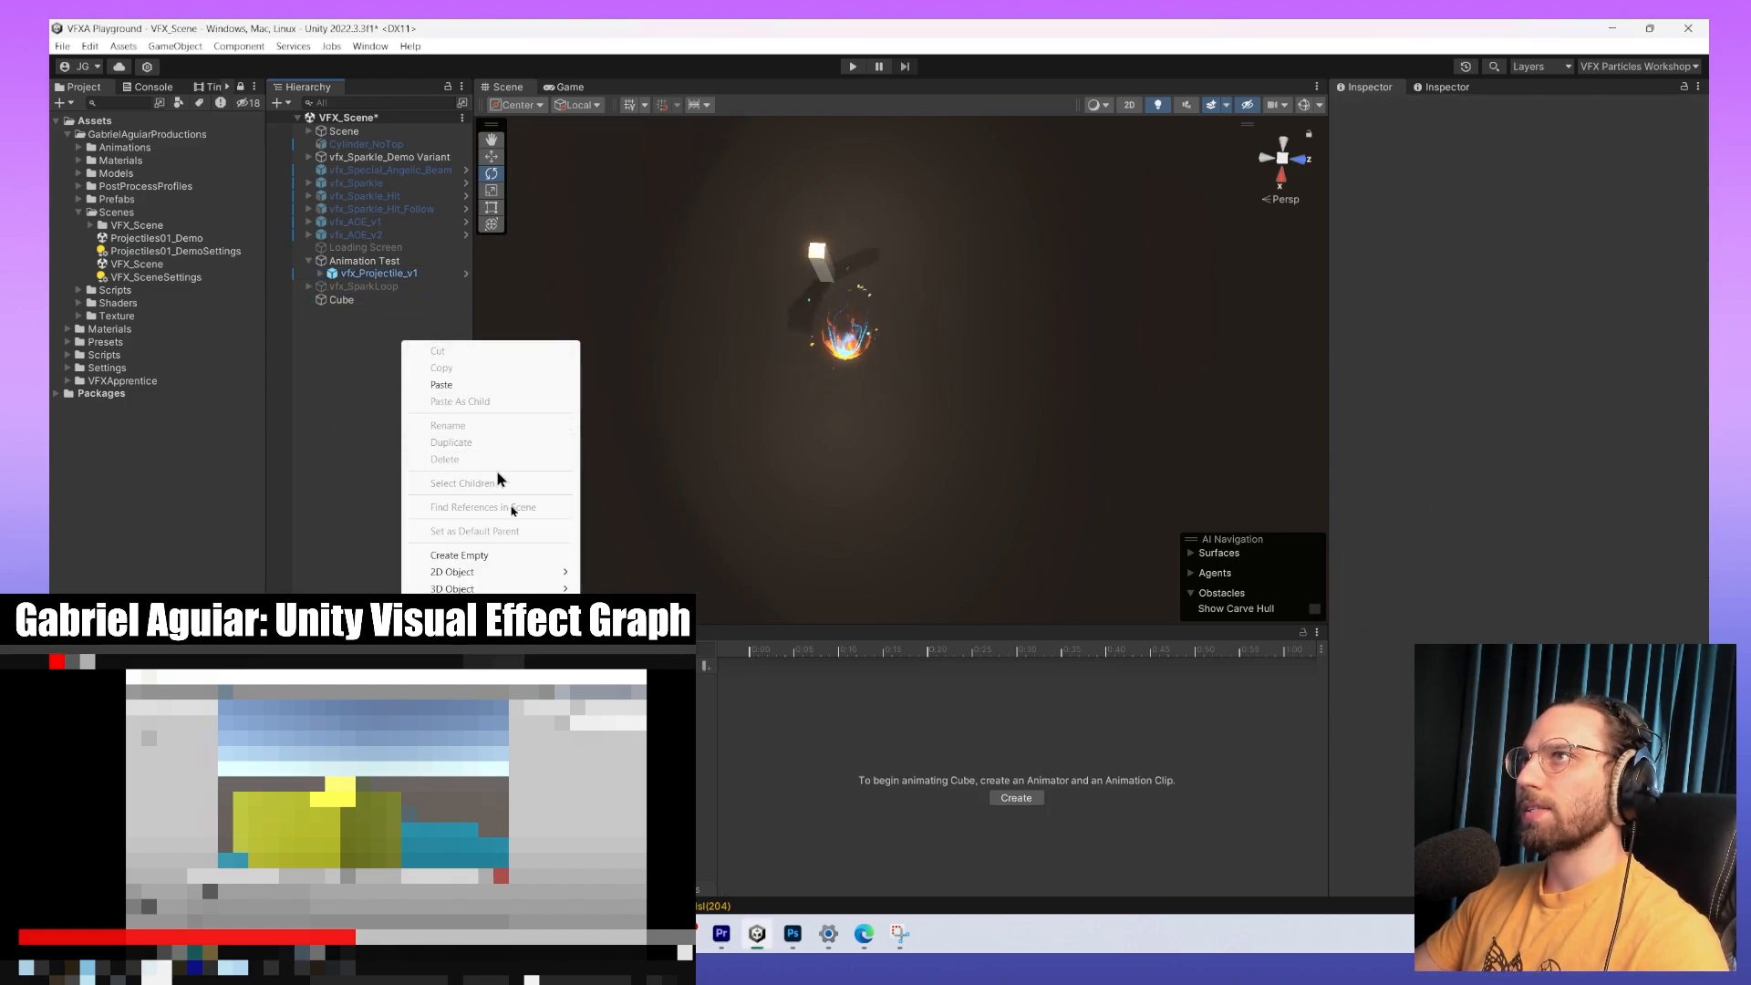
left_click(516, 556)
left_click(394, 350)
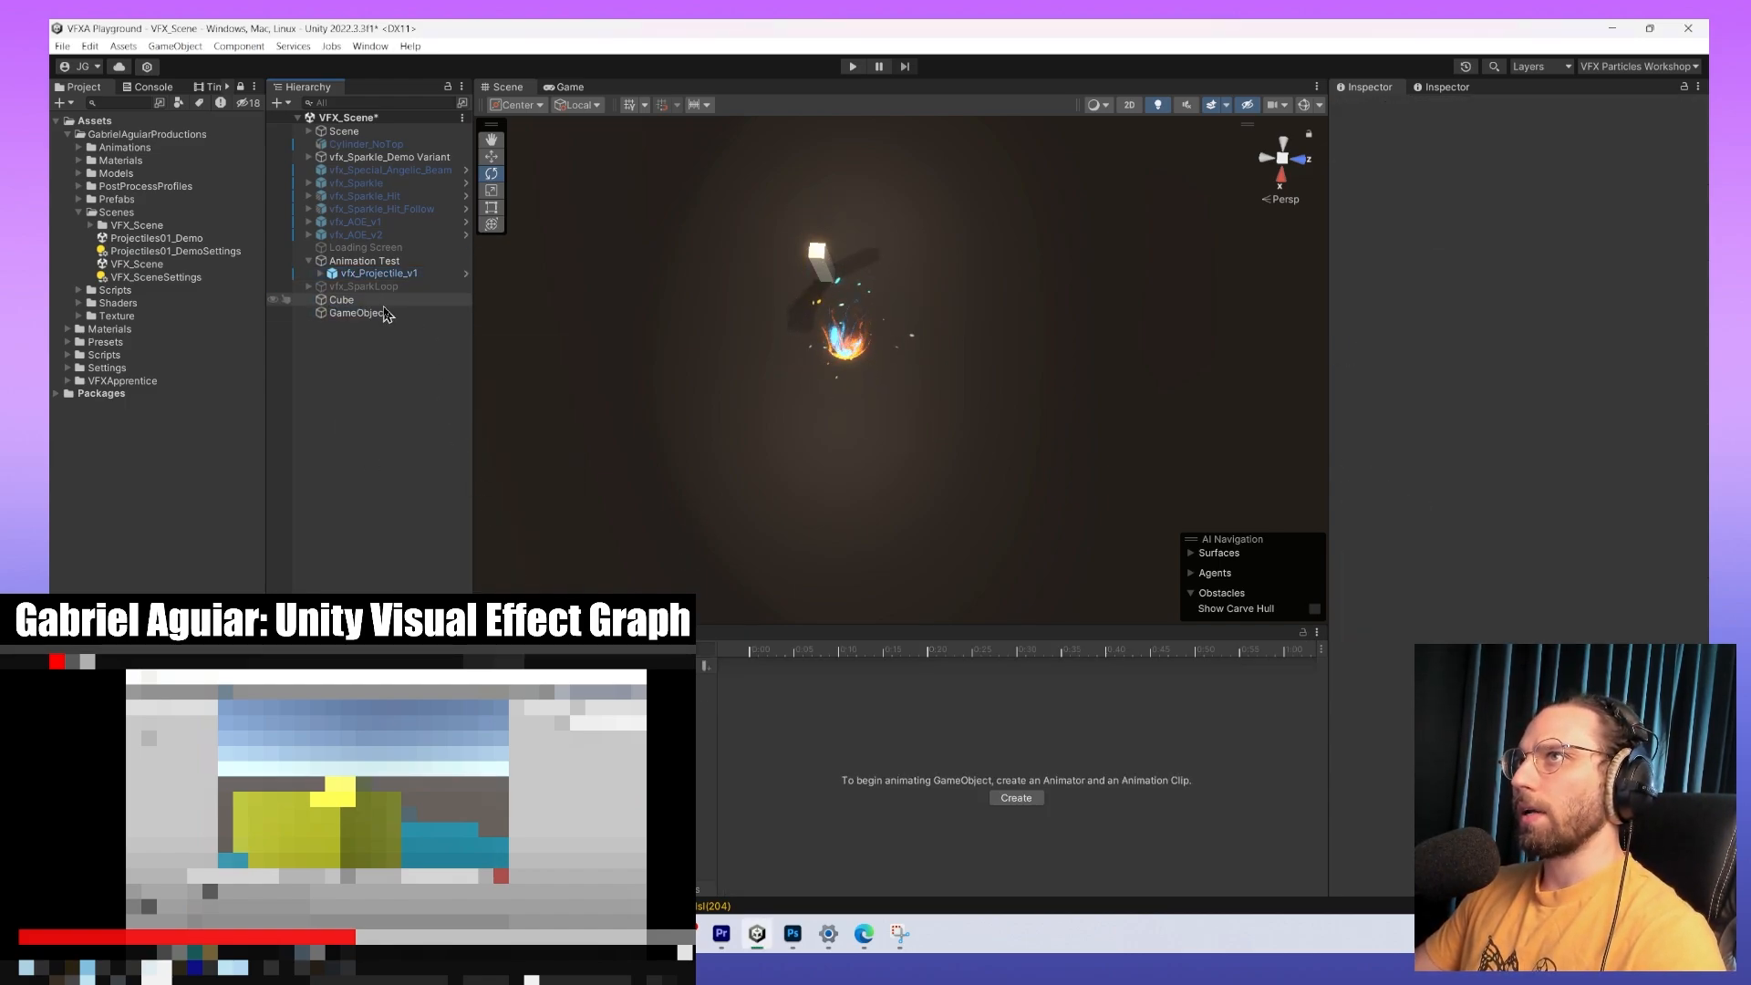
left_click(376, 302)
left_click(375, 313)
key("F2")
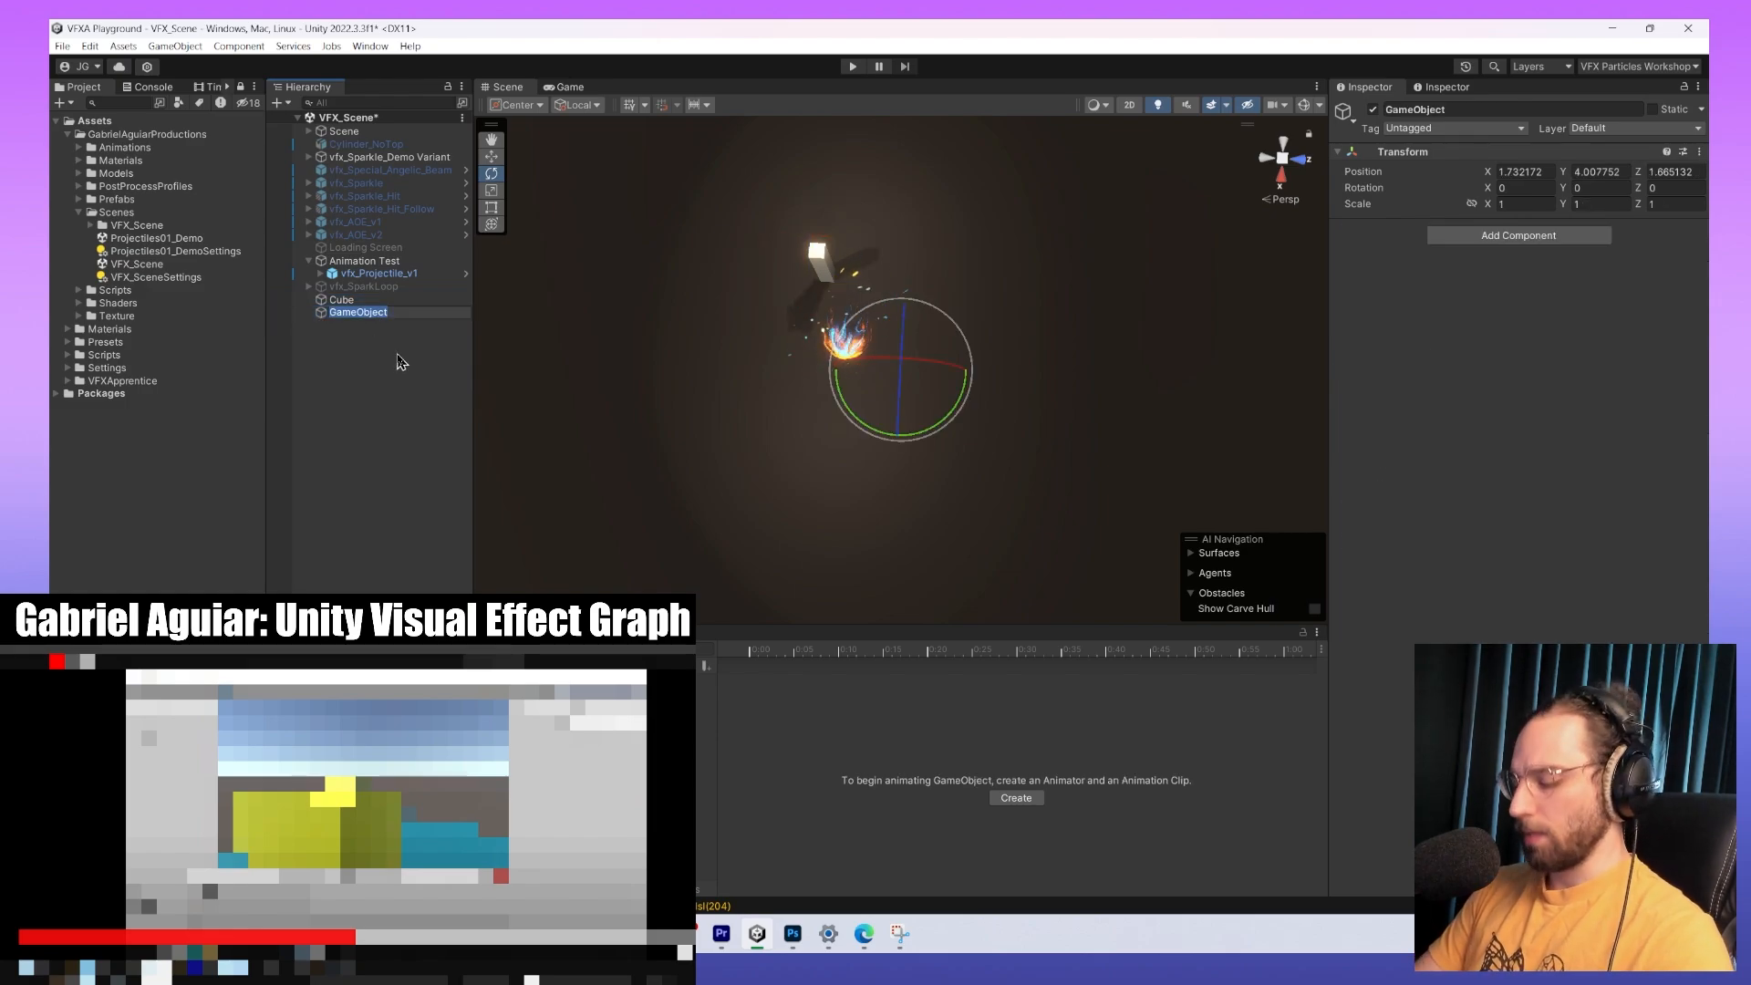
type("Pivot")
key("Return")
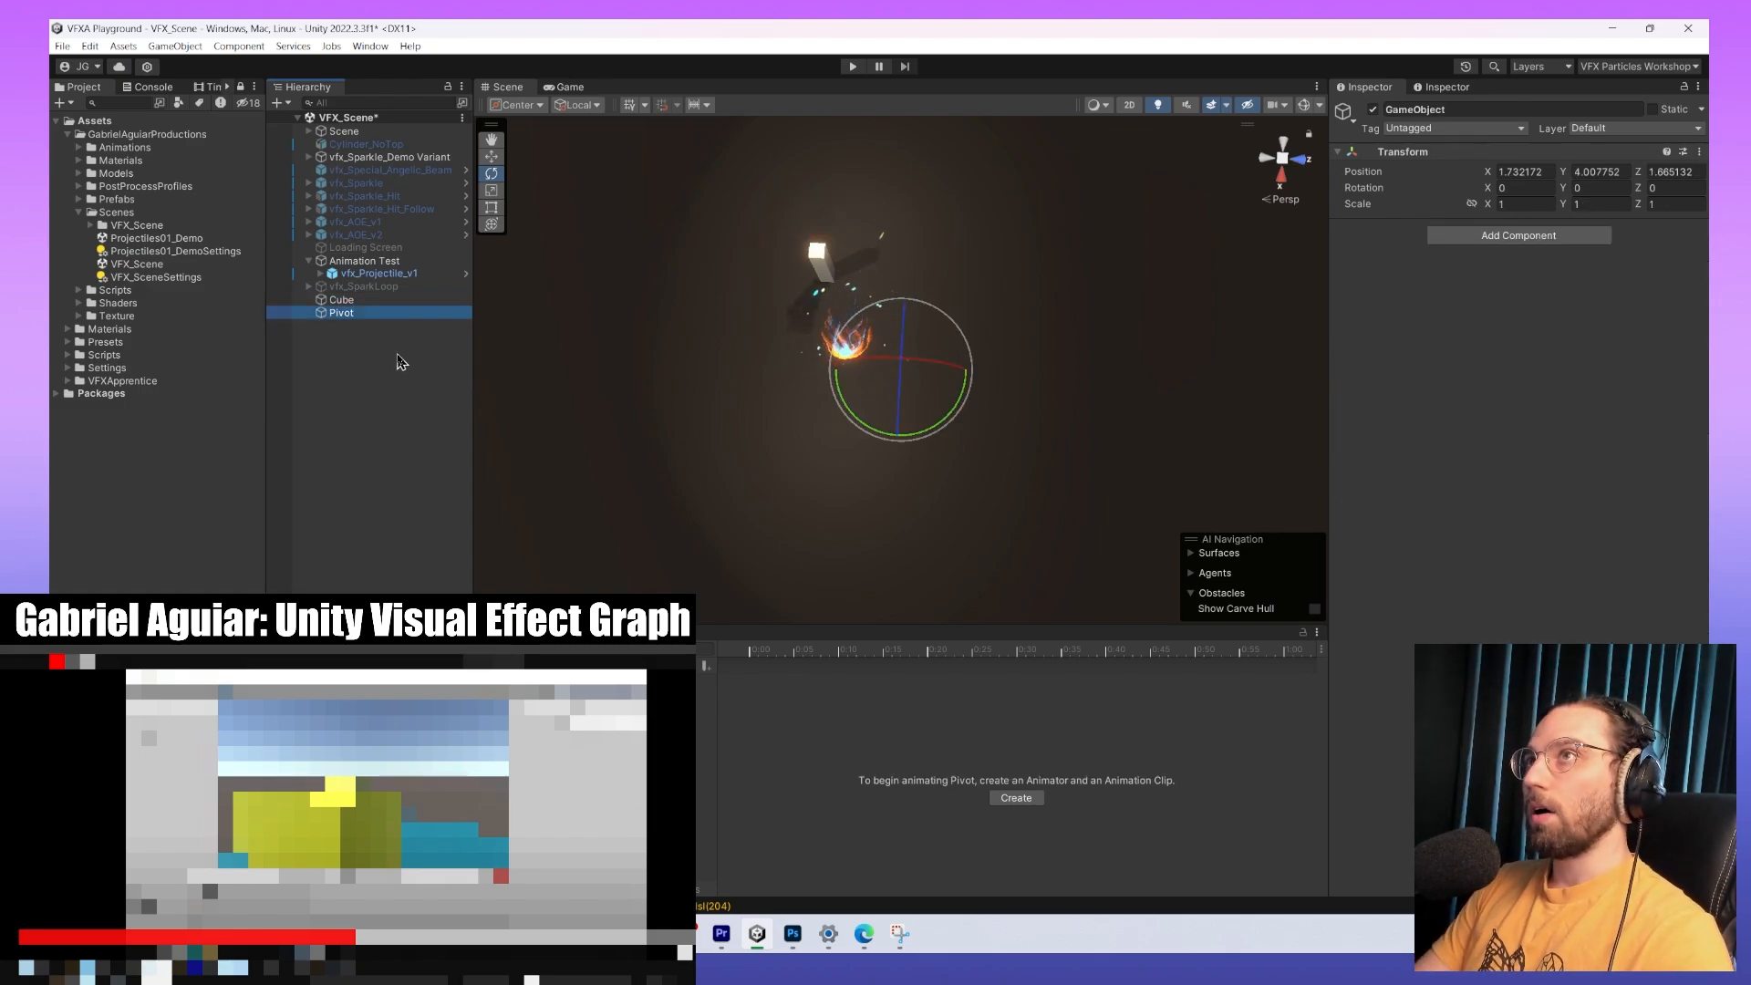
Parent the Cube to Pivot and set the Cube's local position to 0, 0, 0.
left_click_drag(347, 300, 365, 315)
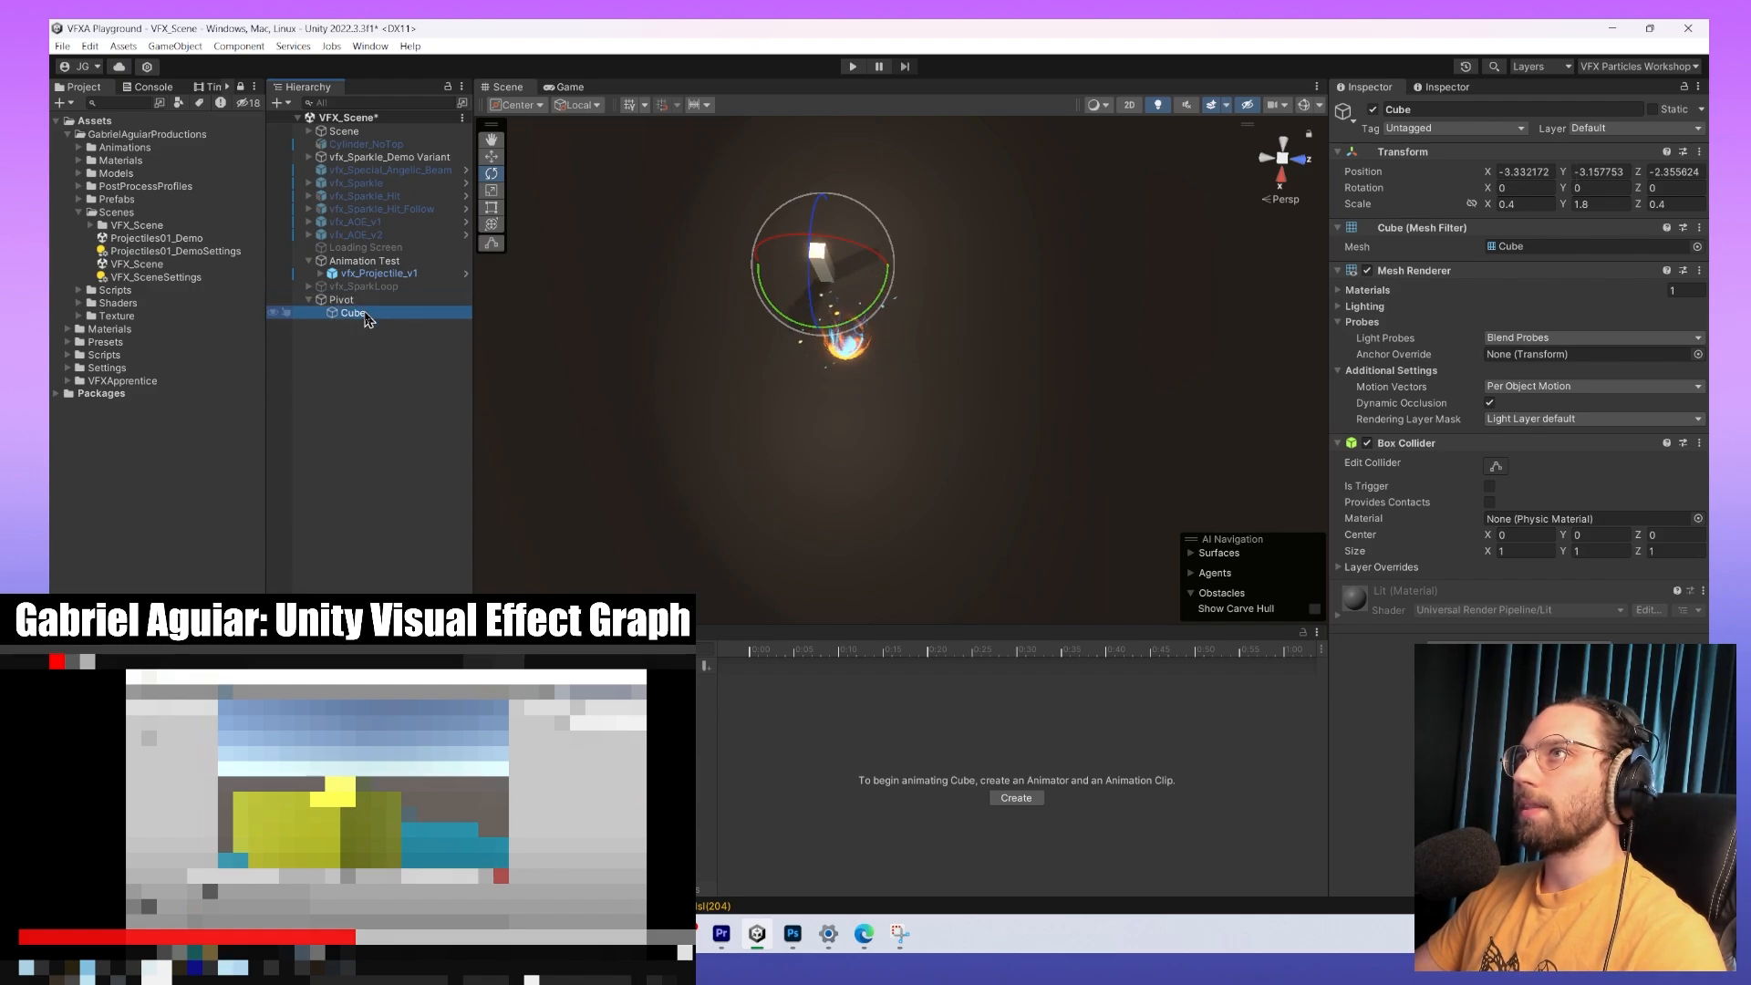
left_click(1539, 171)
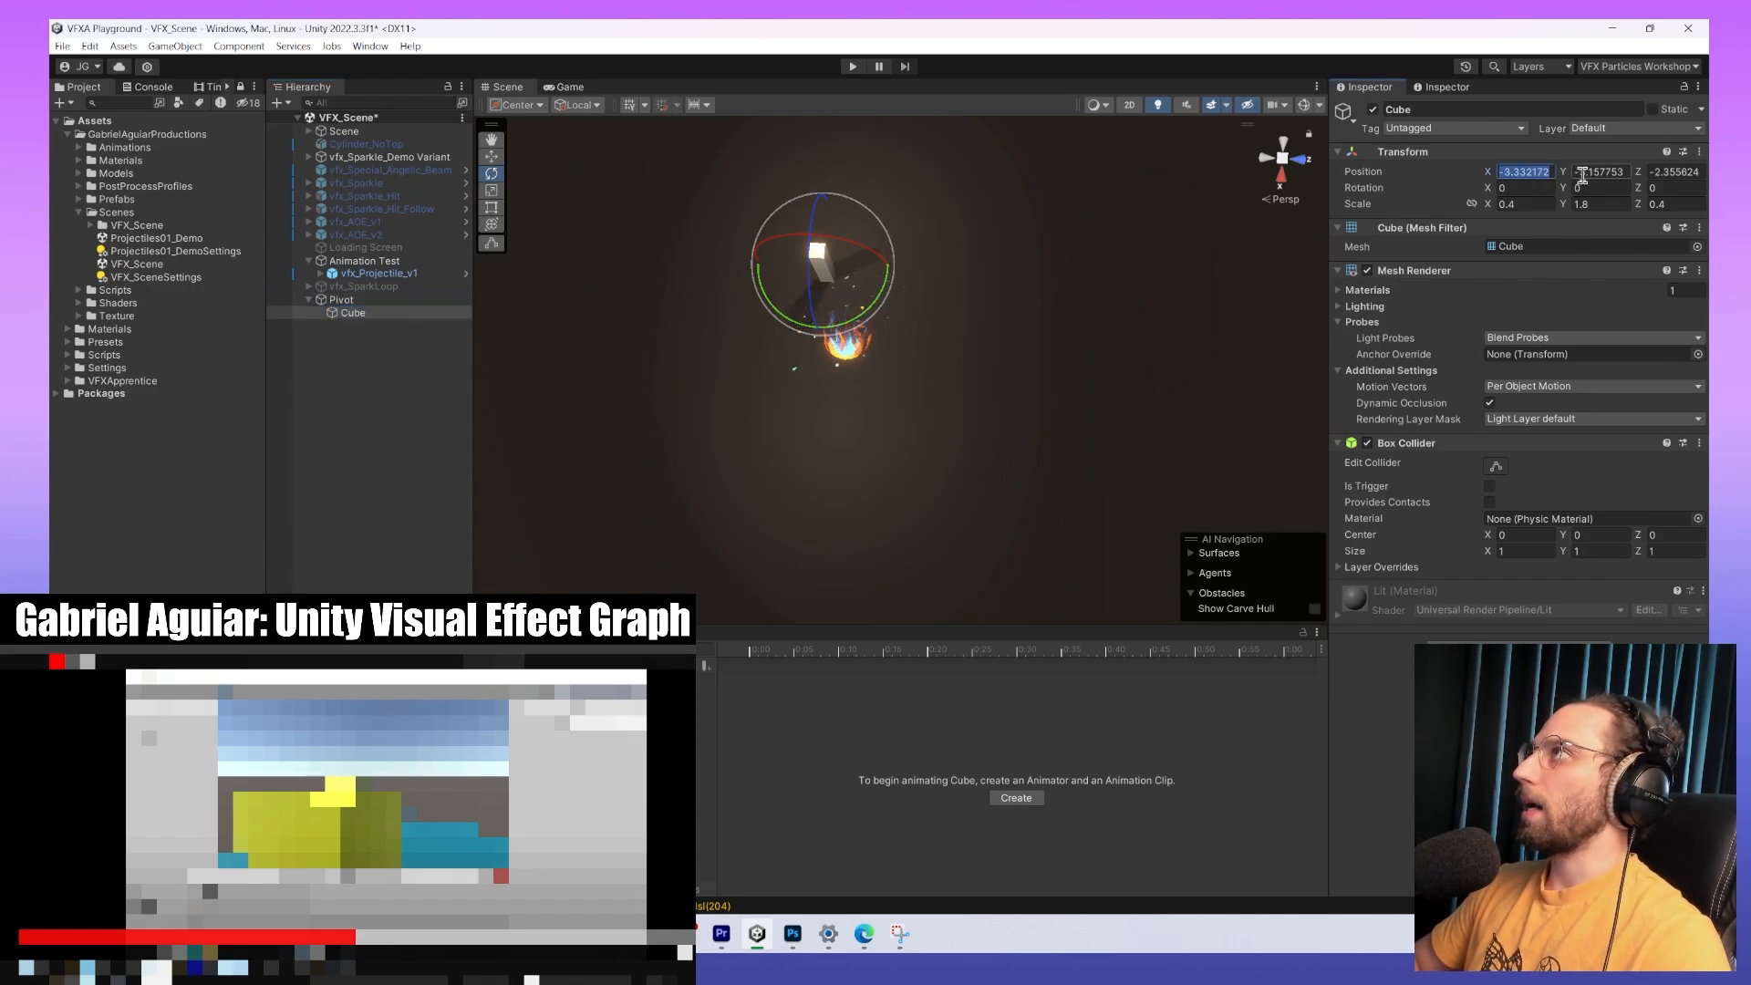
type("0")
key("Tab")
type("0")
key("Tab")
type("0")
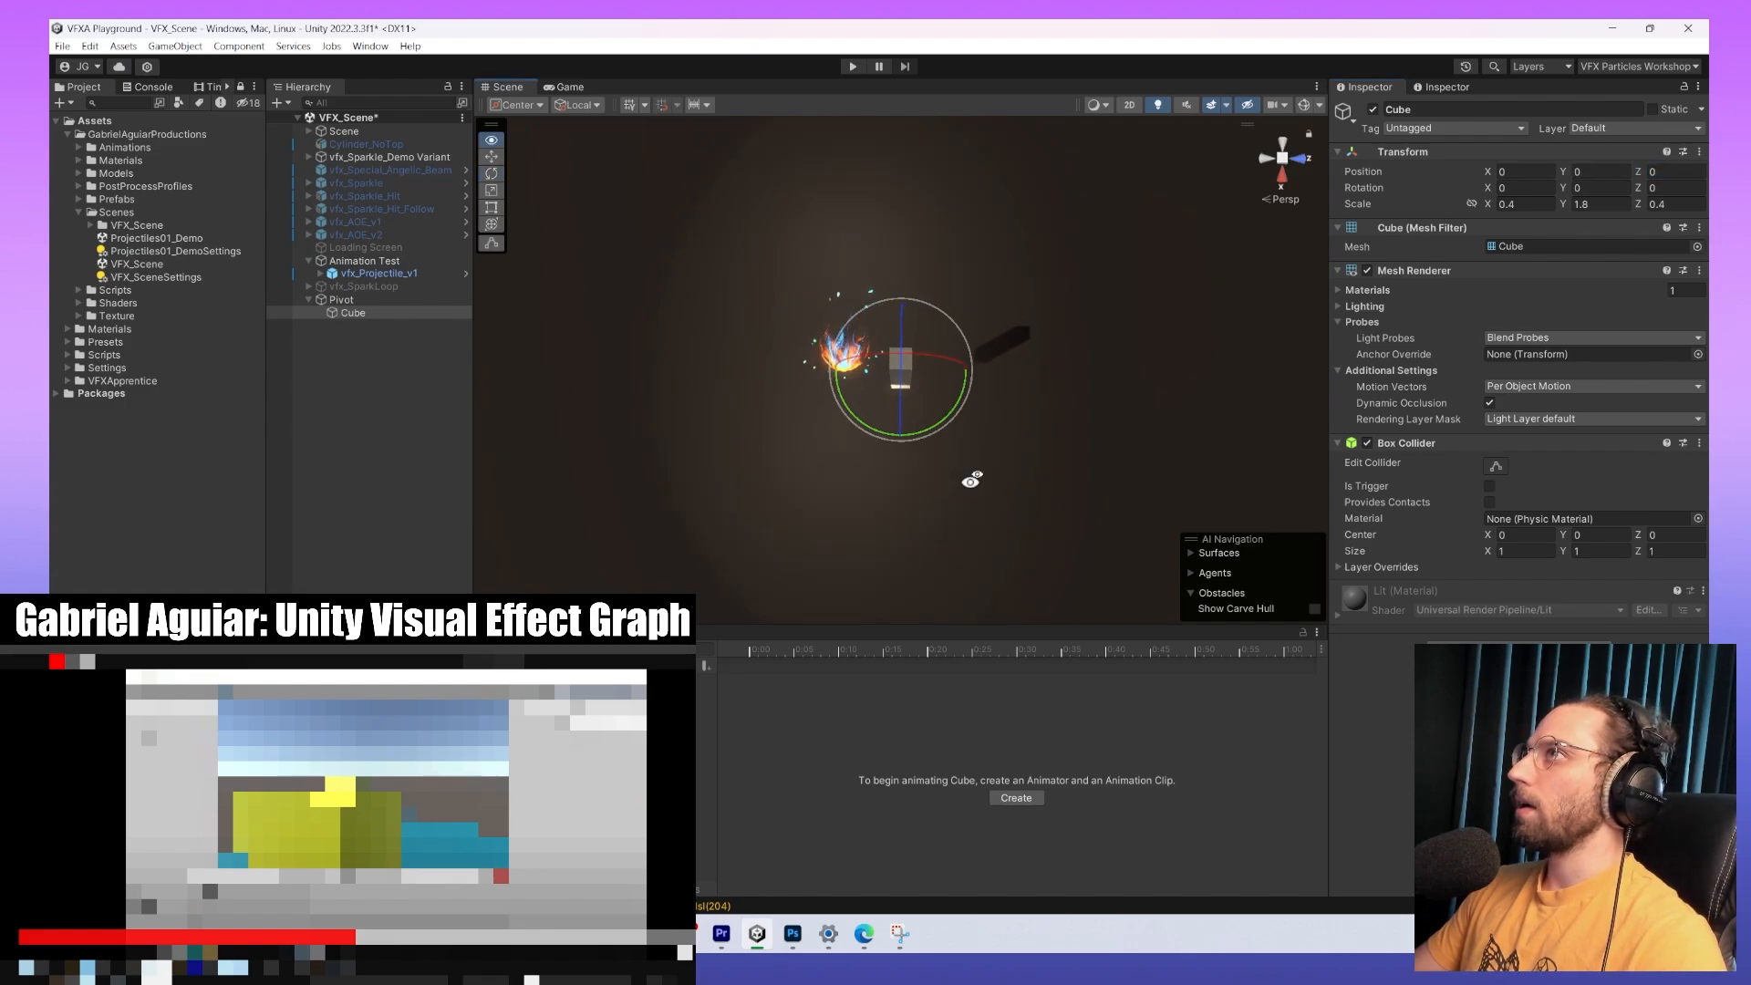
Set the Pivot object's position to 0, 0, 0.
left_click_drag(918, 489, 1205, 229, "alt")
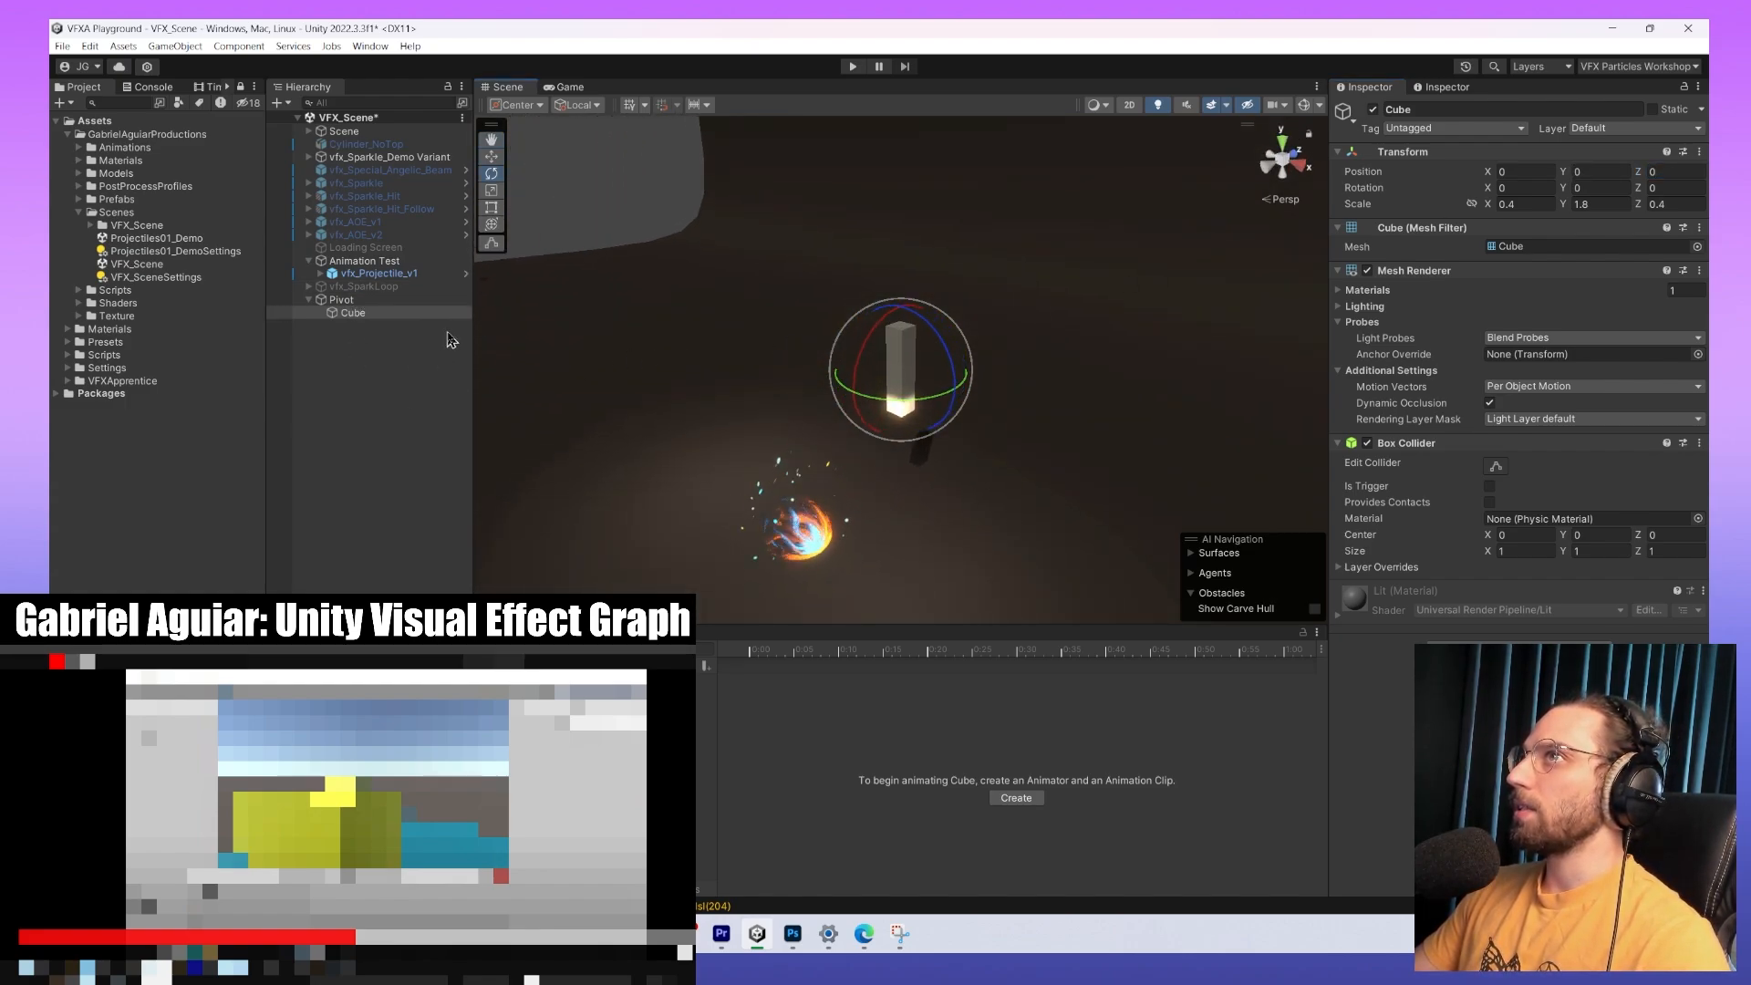
left_click_drag(1029, 394, 1008, 379, "alt")
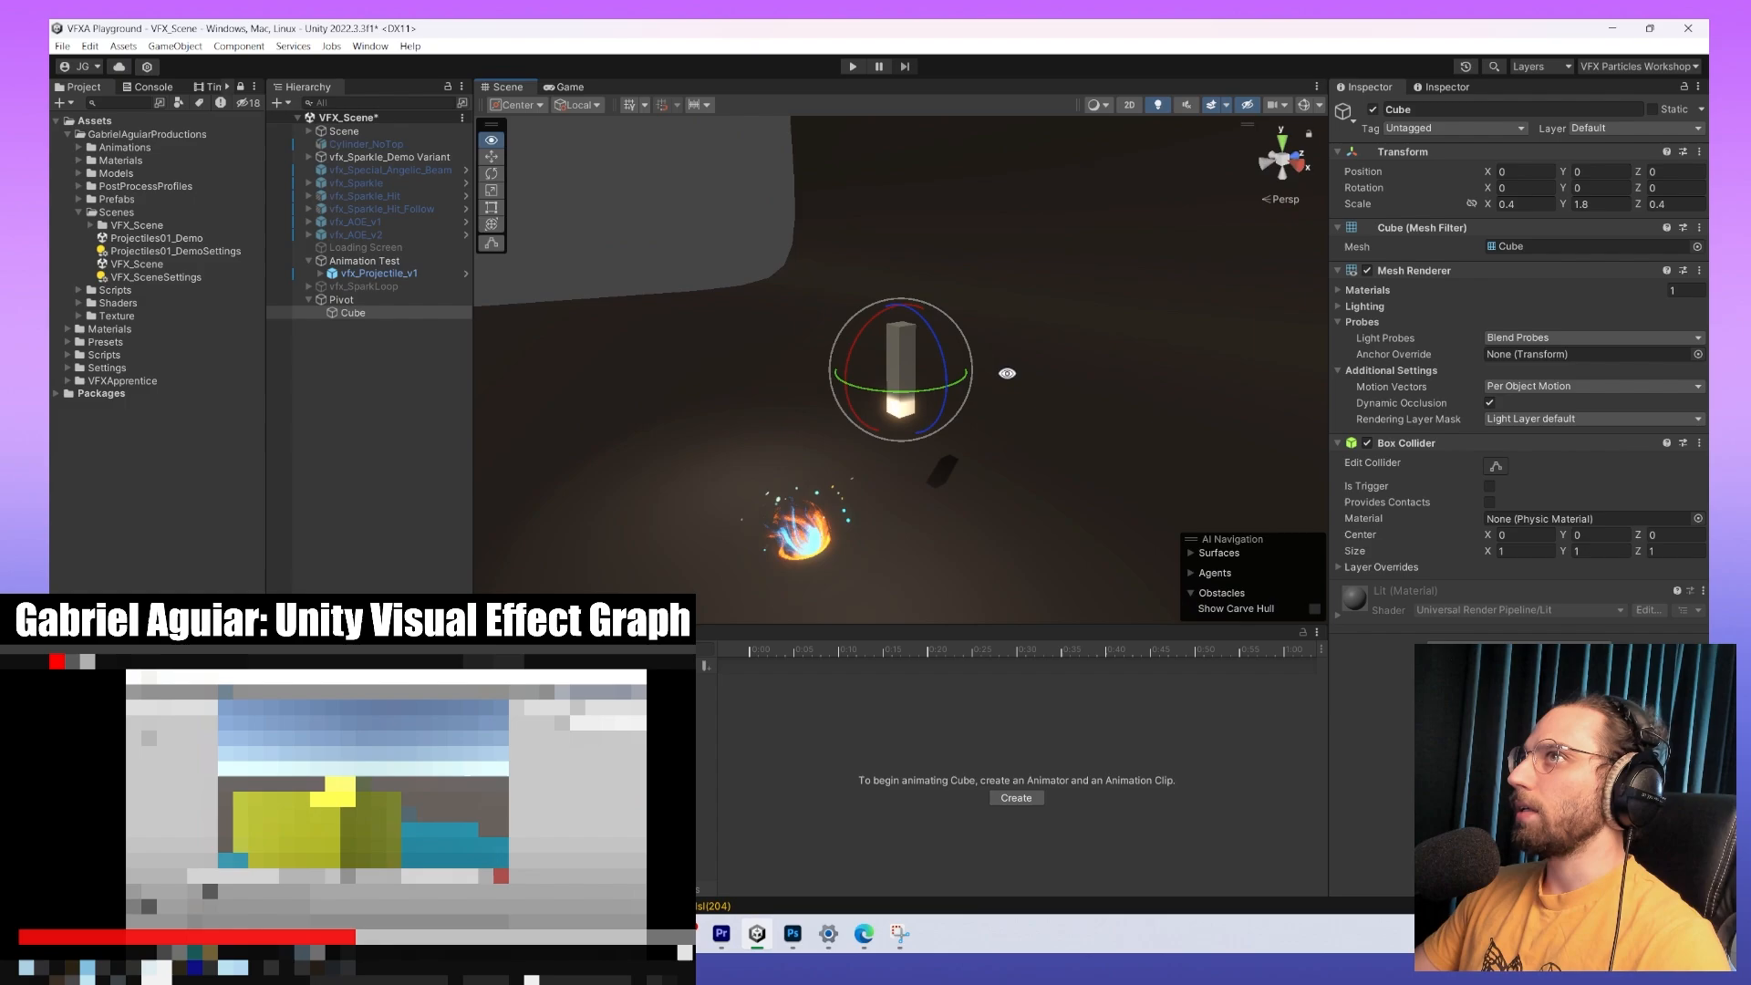
left_click(342, 300)
left_click(1521, 171)
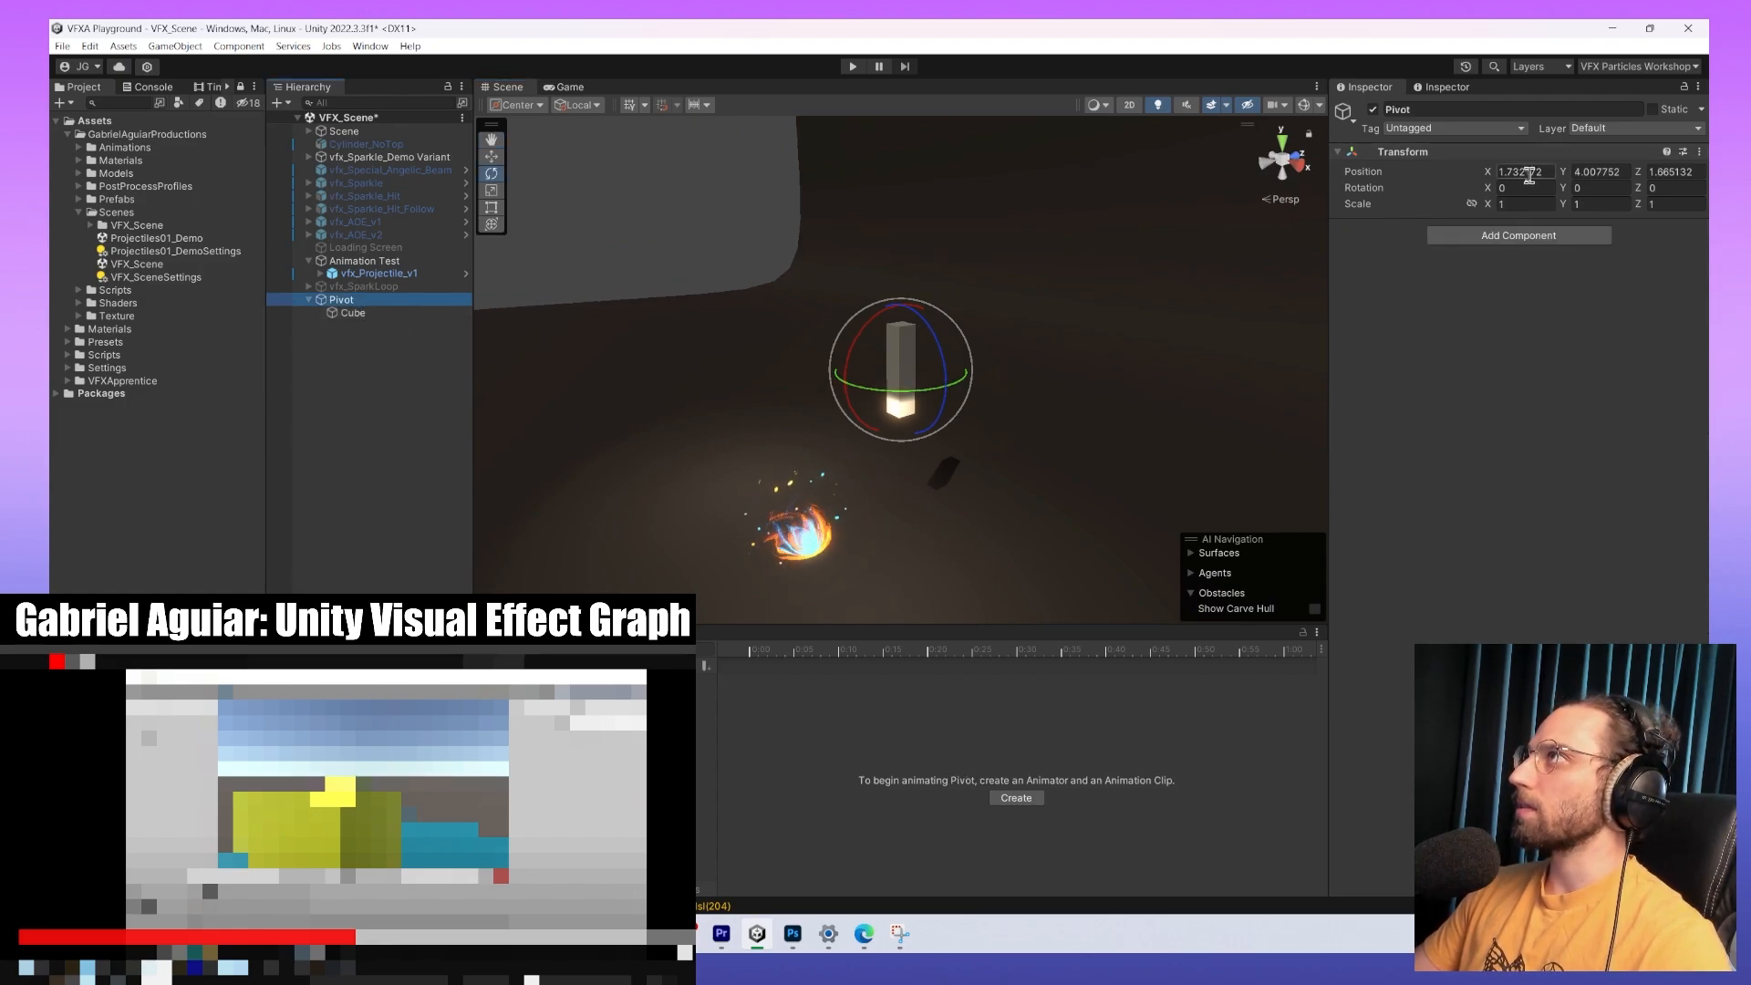
type("0")
key("Tab")
type("0")
key("Tab")
type("0")
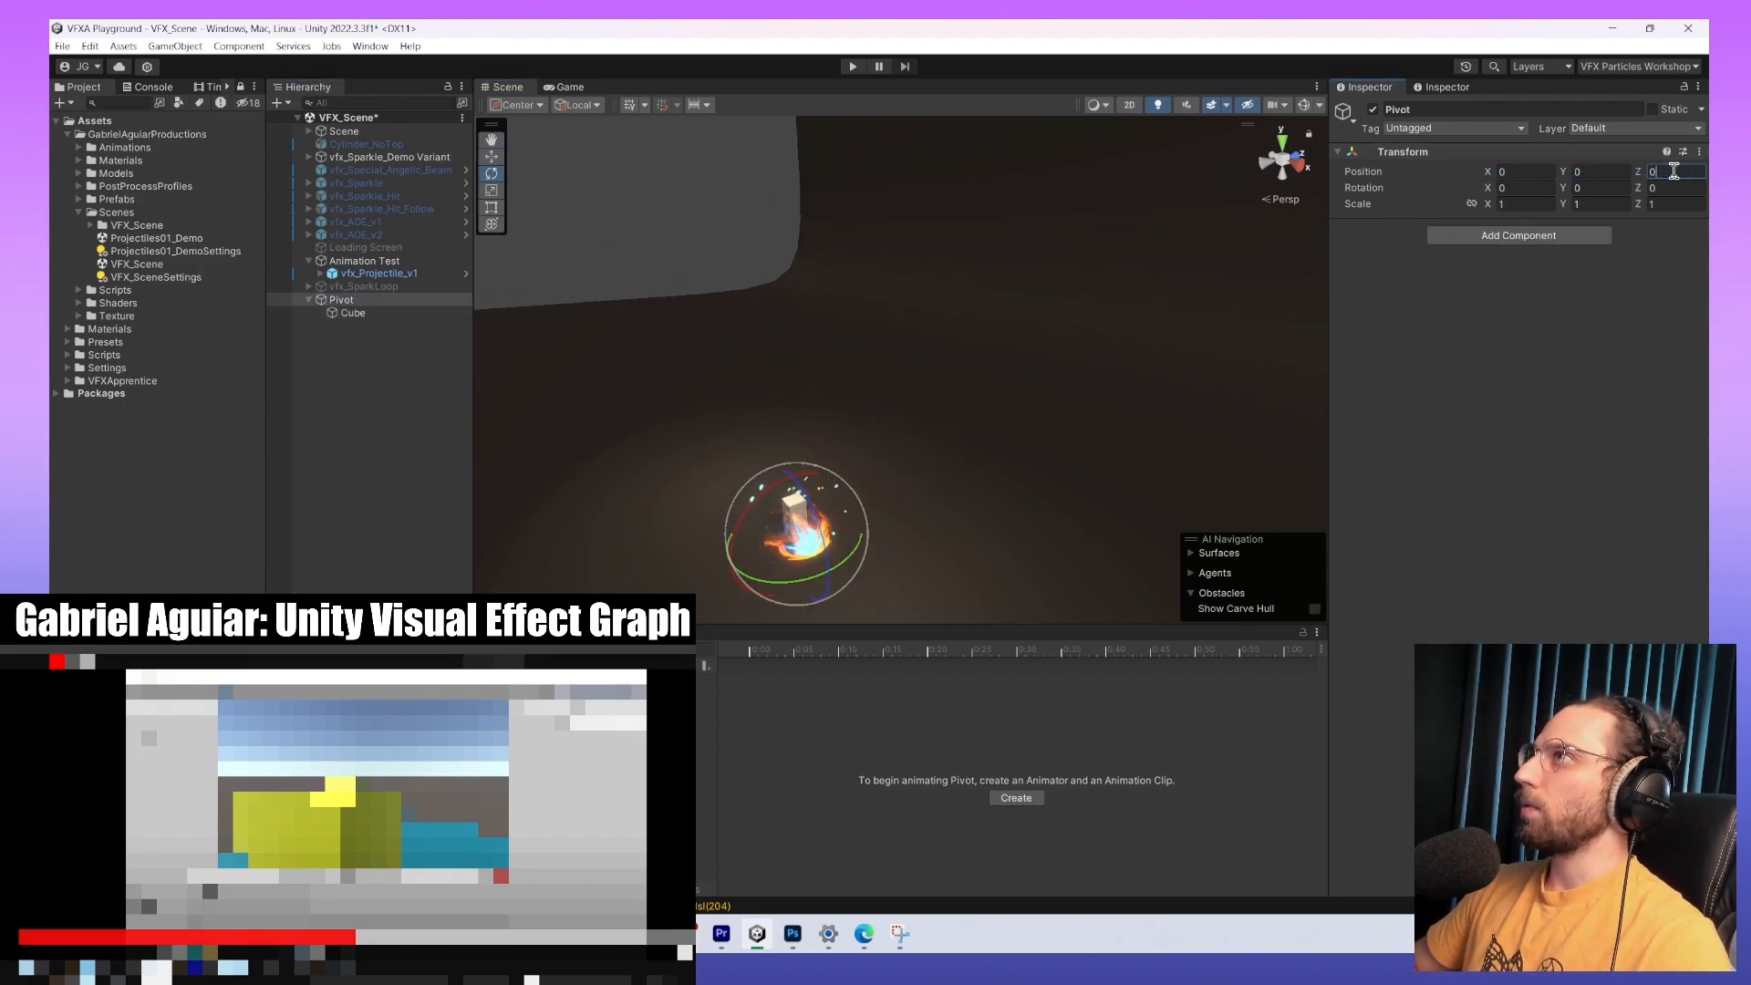
Move the Cube child to about -1.65 on X, away from its parent, and select Pivot.
middle_click_drag(764, 551, 1192, 265)
left_click_drag(1085, 456, 1235, 496, "alt")
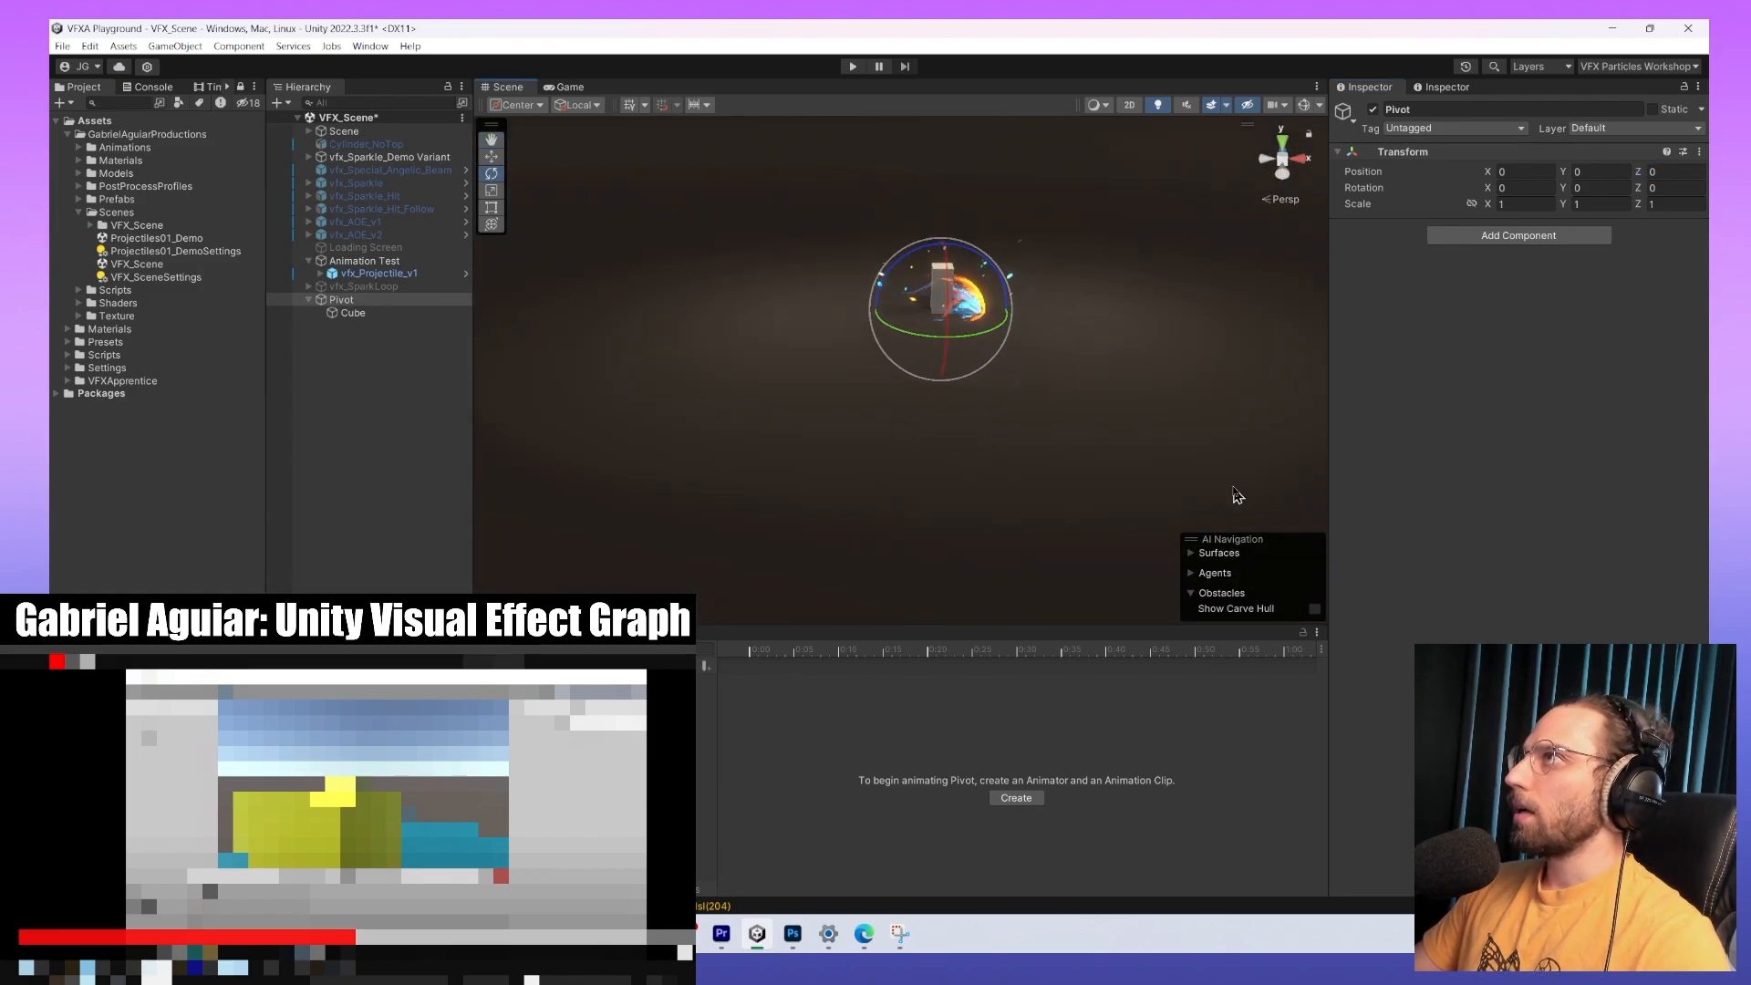
middle_click_drag(1085, 360, 985, 473)
left_click(353, 312)
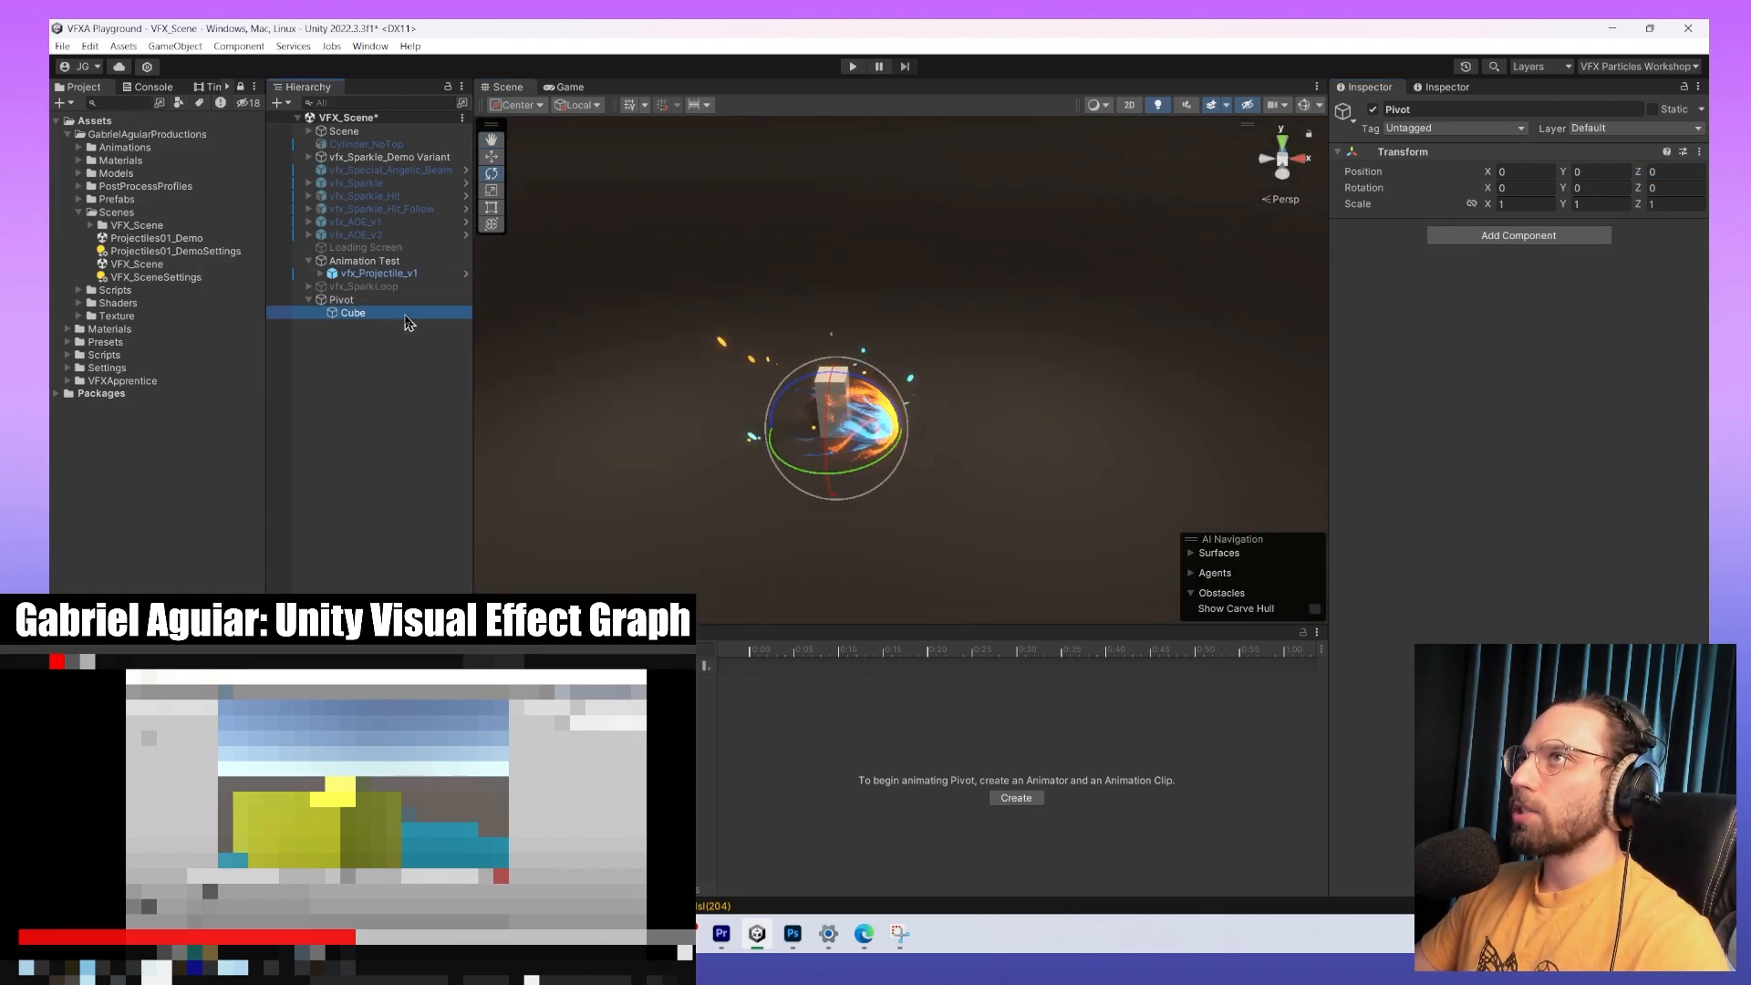
key("w")
left_click_drag(908, 435, 789, 435)
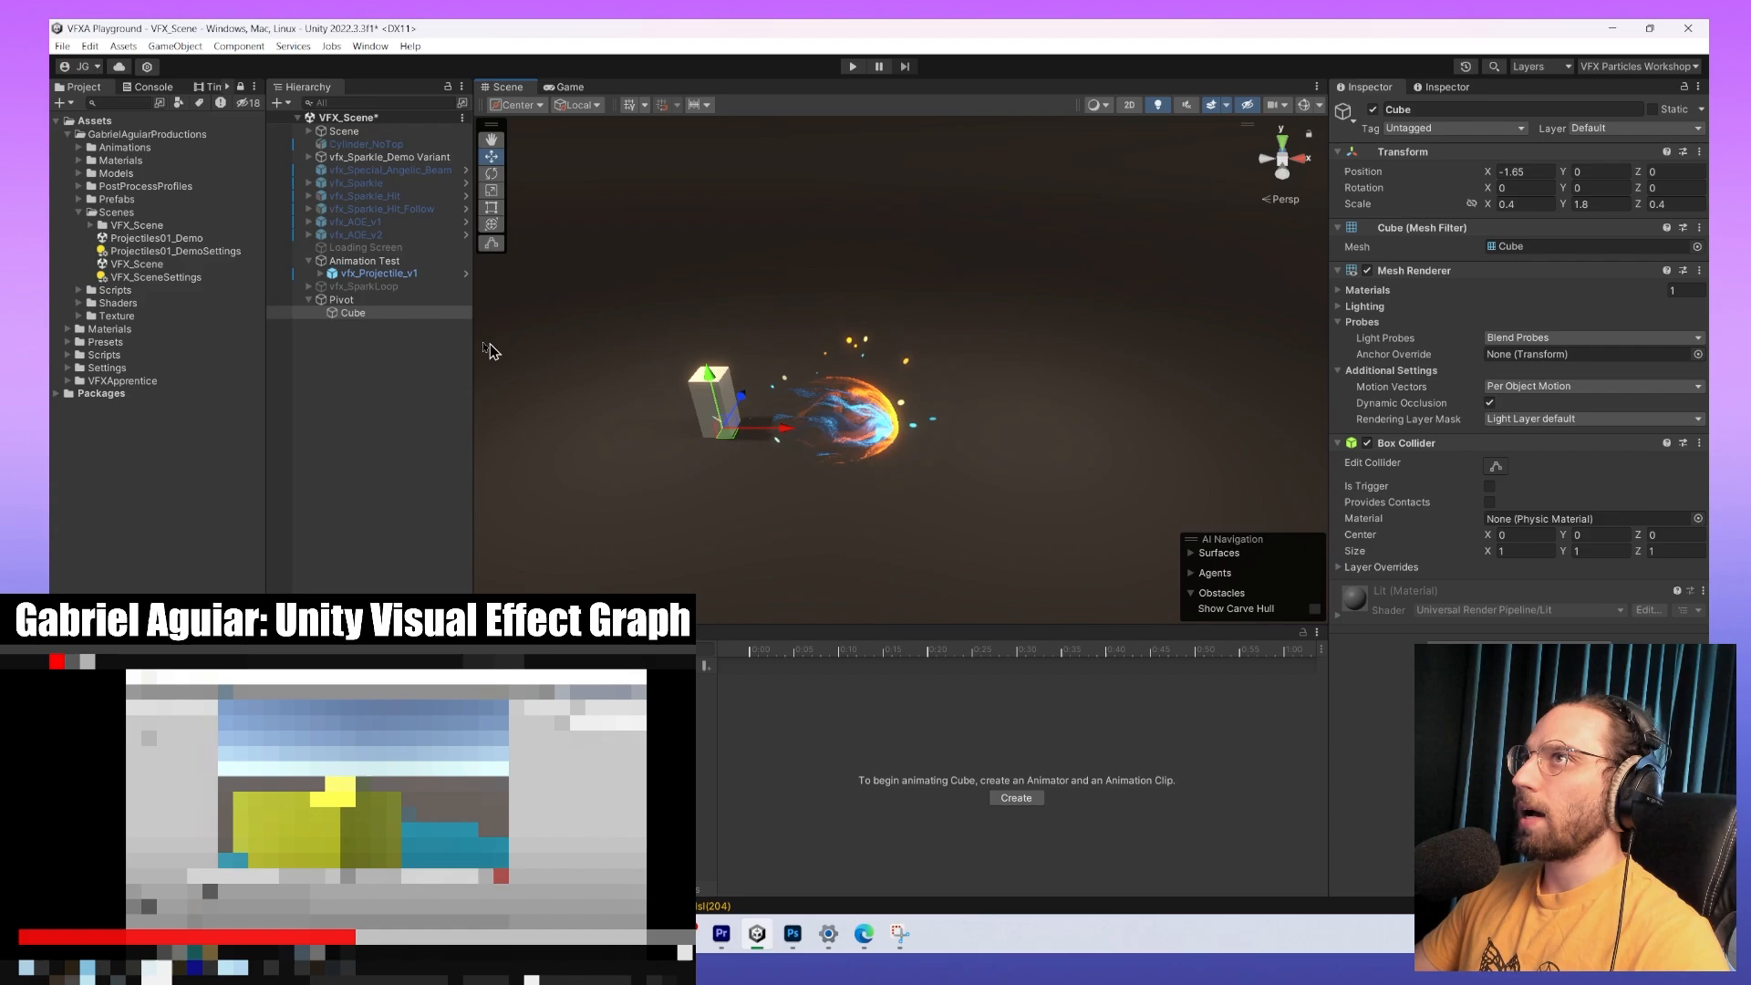
left_click(409, 301)
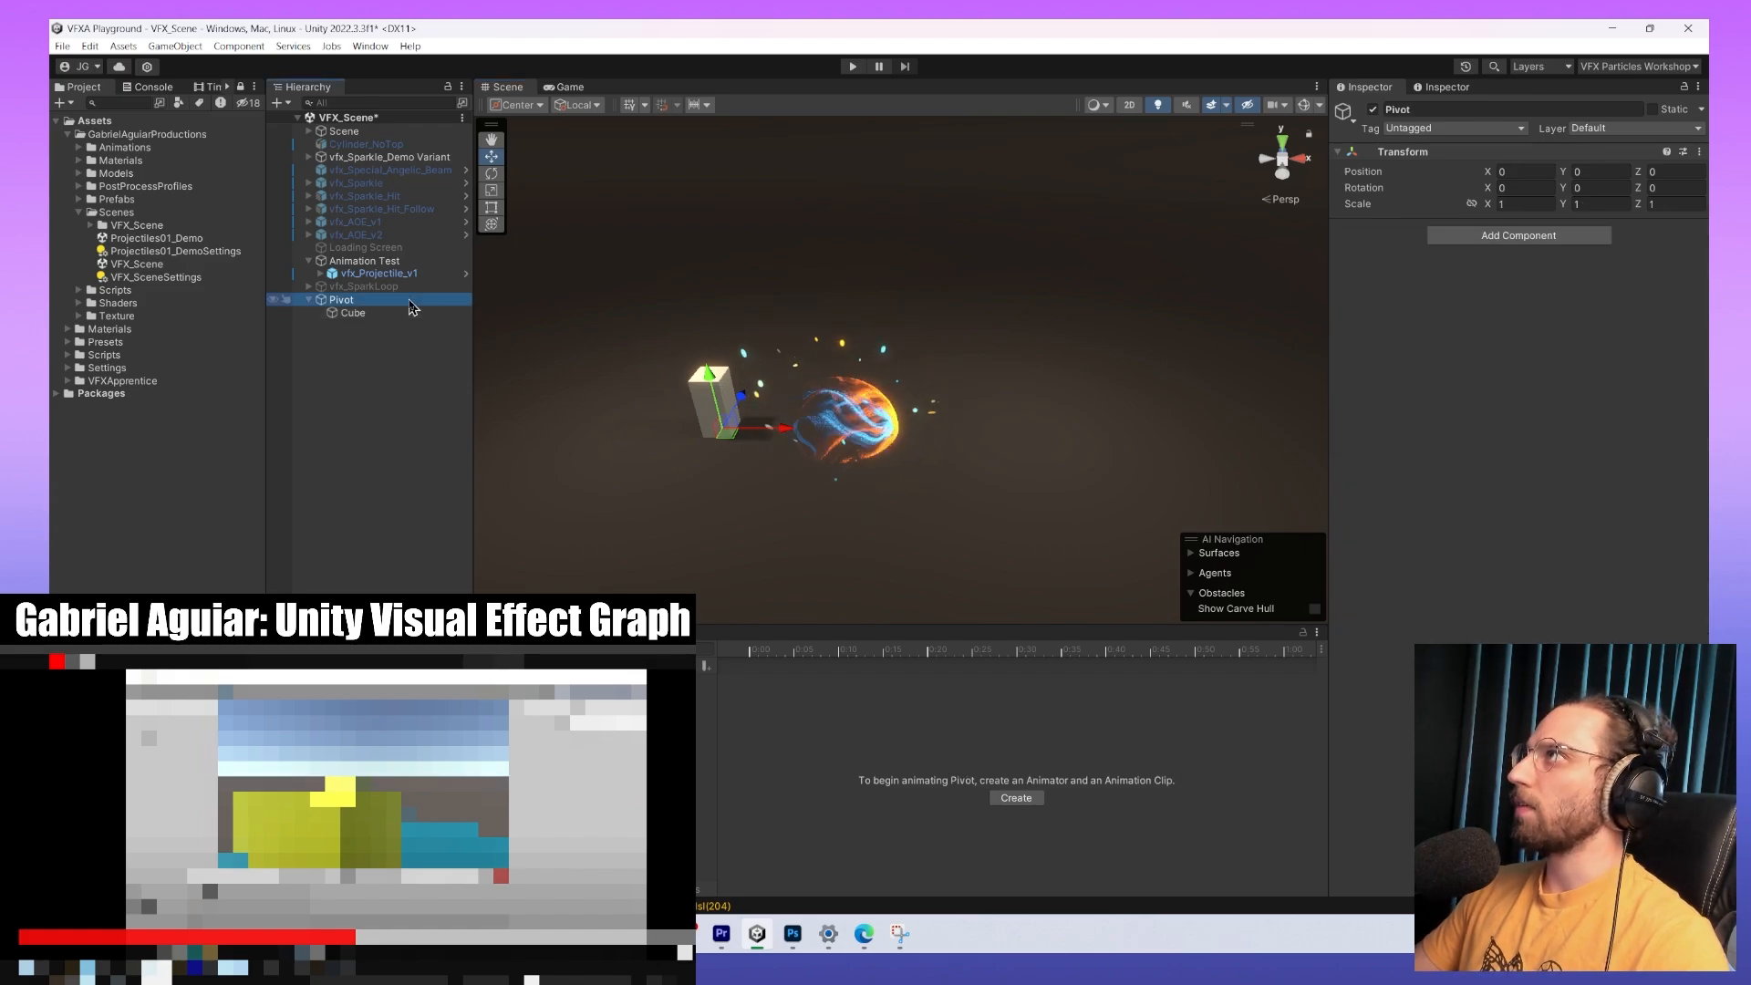
Try rotating Pivot to swing its Cube child around it, and undo the rotation.
key("e")
left_click_drag(783, 427, 983, 362)
key("ctrl+z")
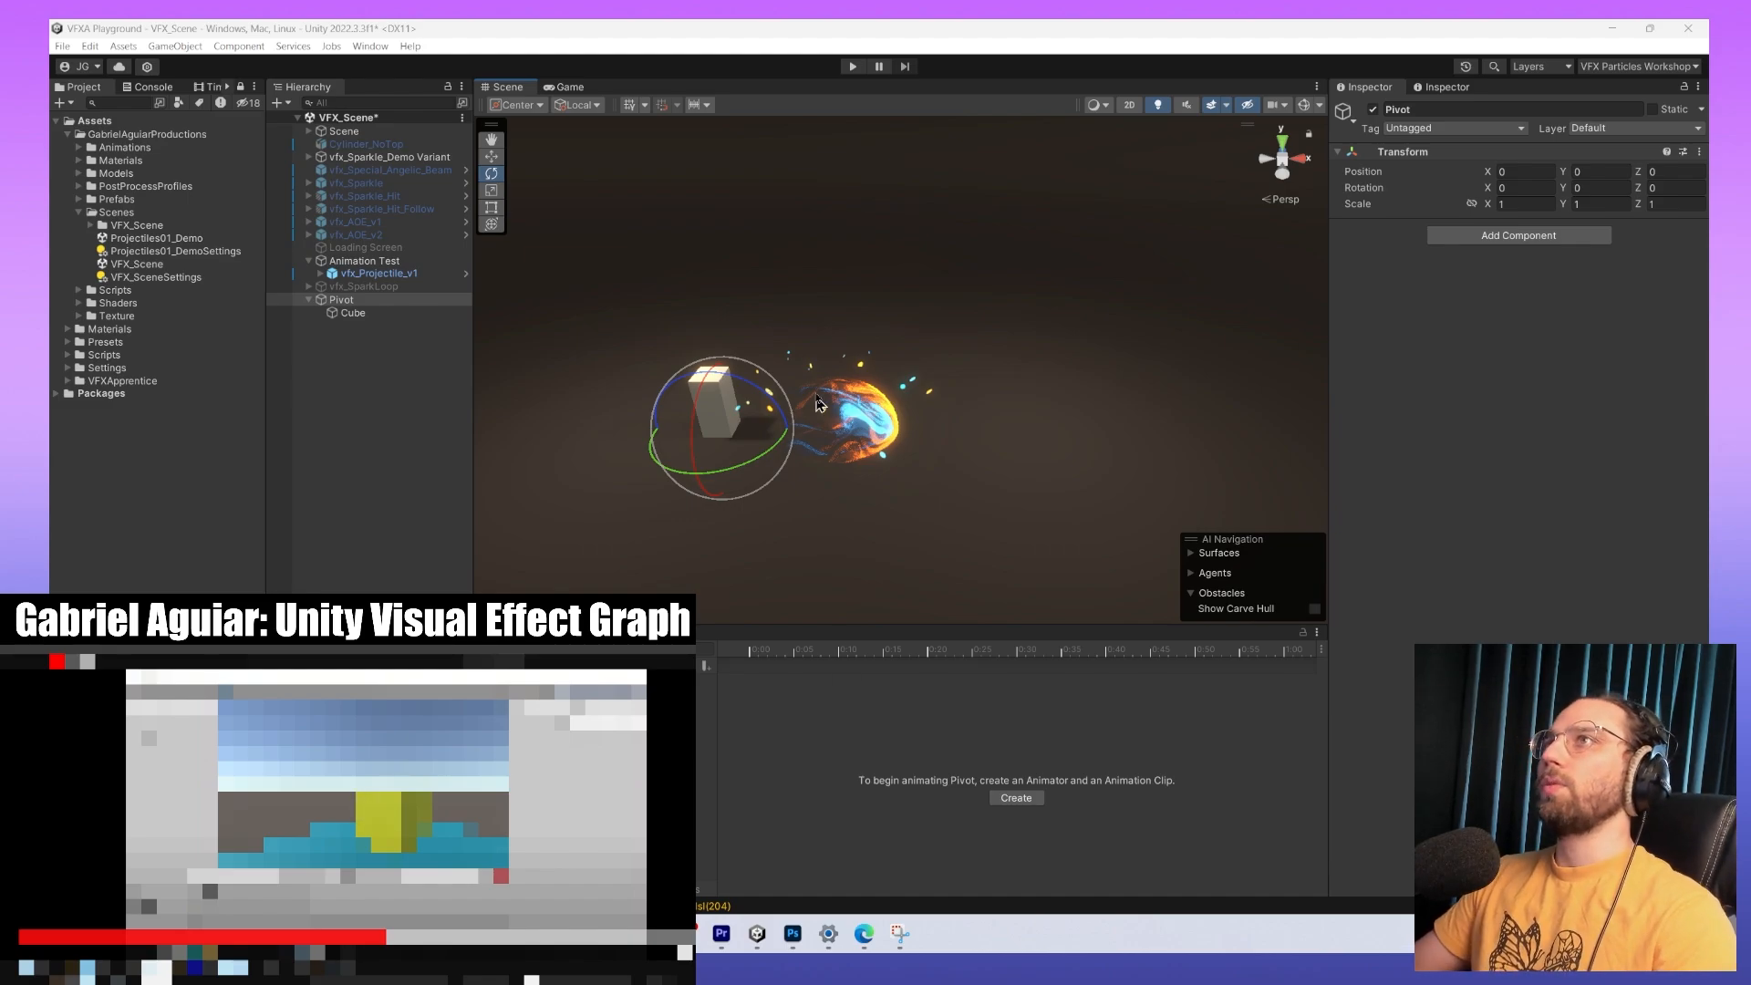
Take the Cube out of Pivot, and delete both Pivot and the Cube from VFX_Scene.
left_click_drag(423, 313, 415, 294)
left_click(414, 313)
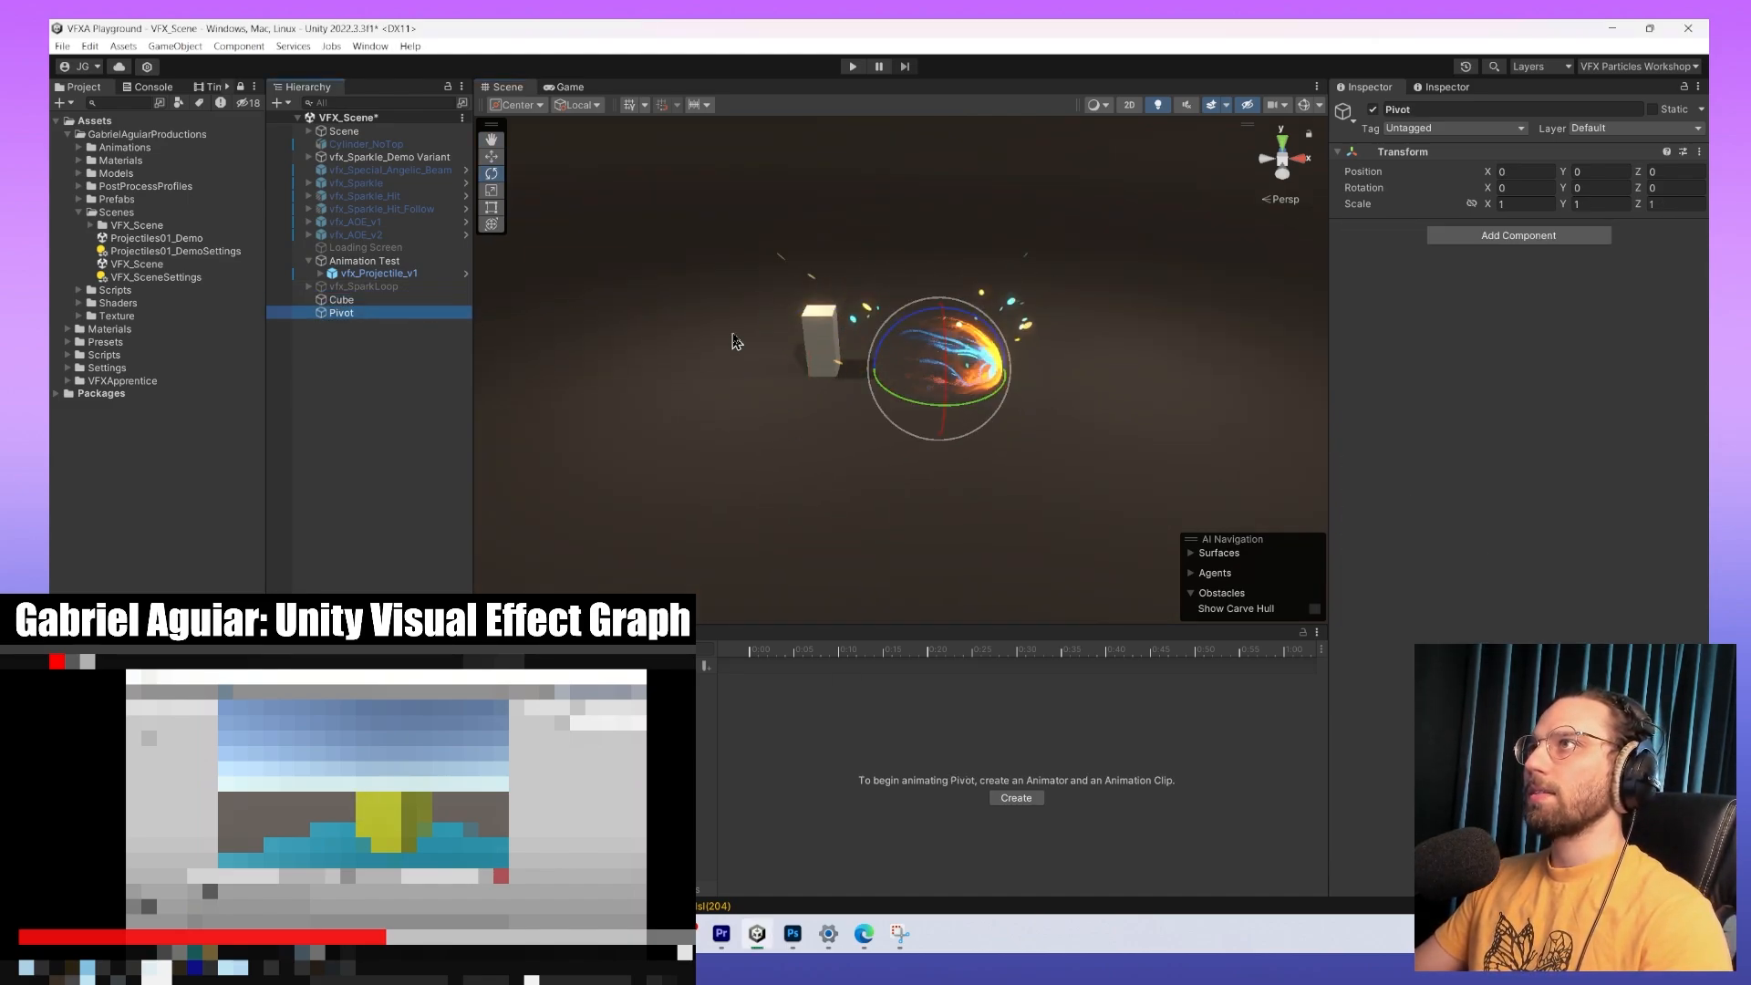
key("Delete")
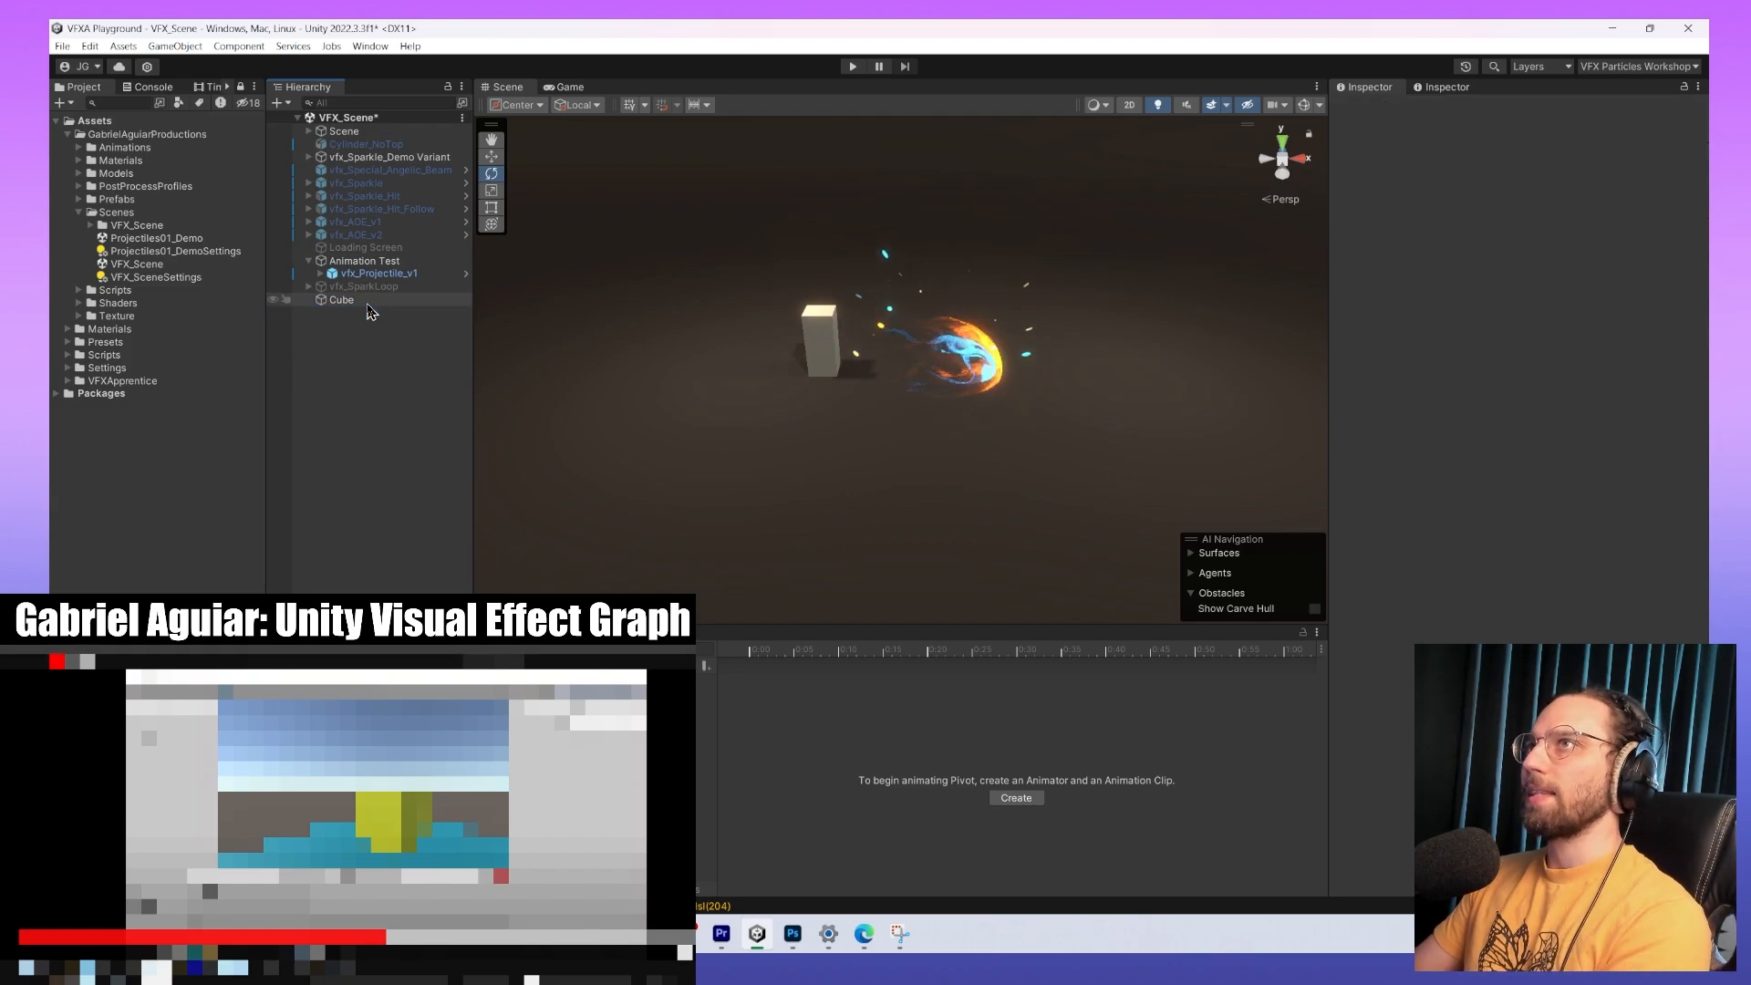
left_click(369, 303)
key("Delete")
Take vfx_Projectile_v1 out of Animation Test to the scene root and move it to about -3 on Z.
left_click(399, 276)
left_click_drag(398, 281, 402, 257)
left_click(383, 274)
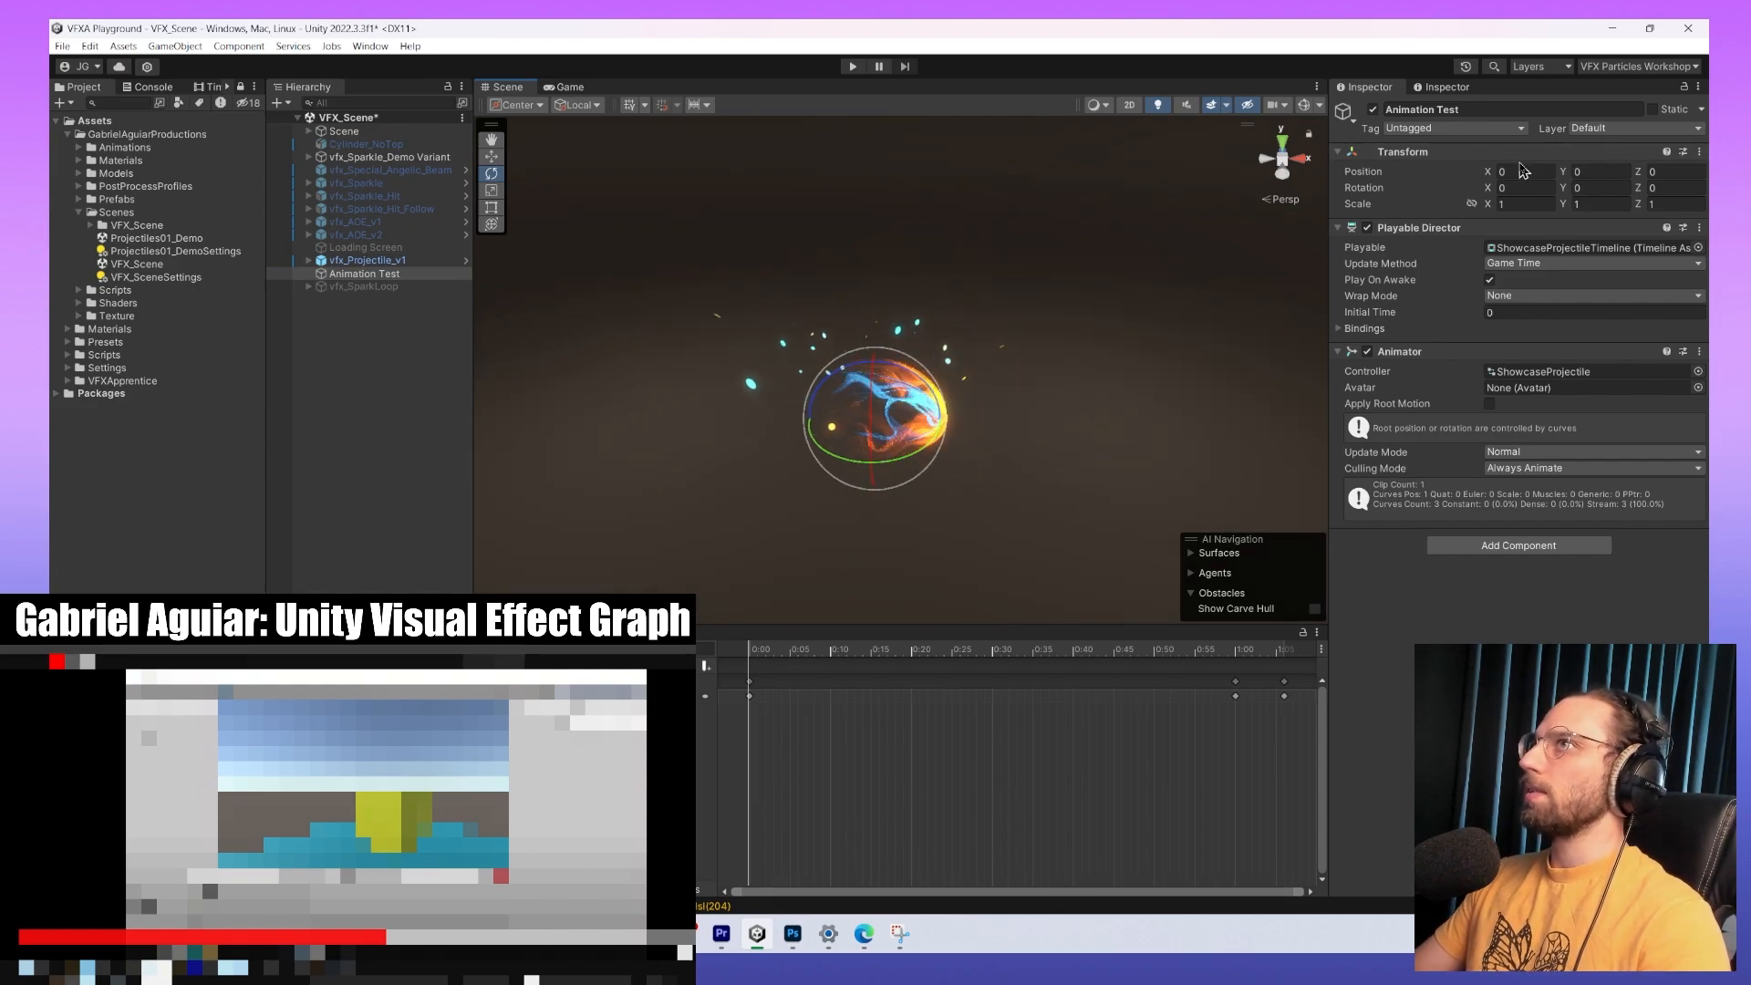
left_click(367, 260)
key("w")
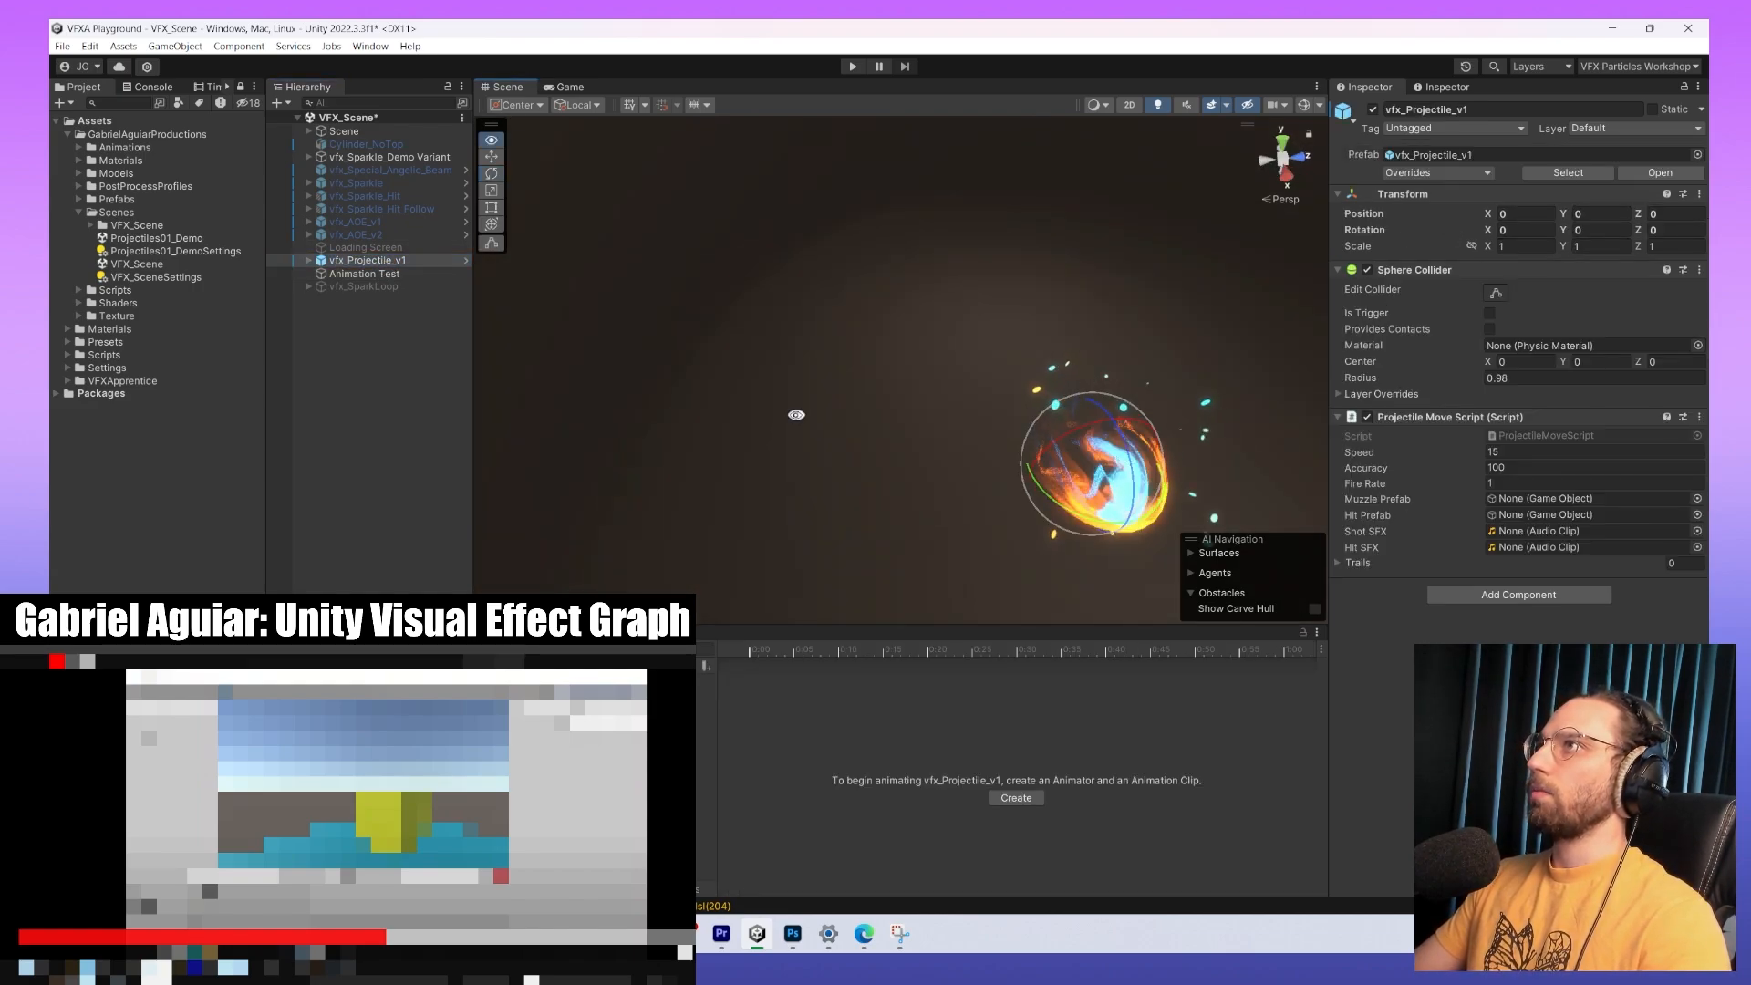
left_click_drag(1152, 421, 914, 509, "alt")
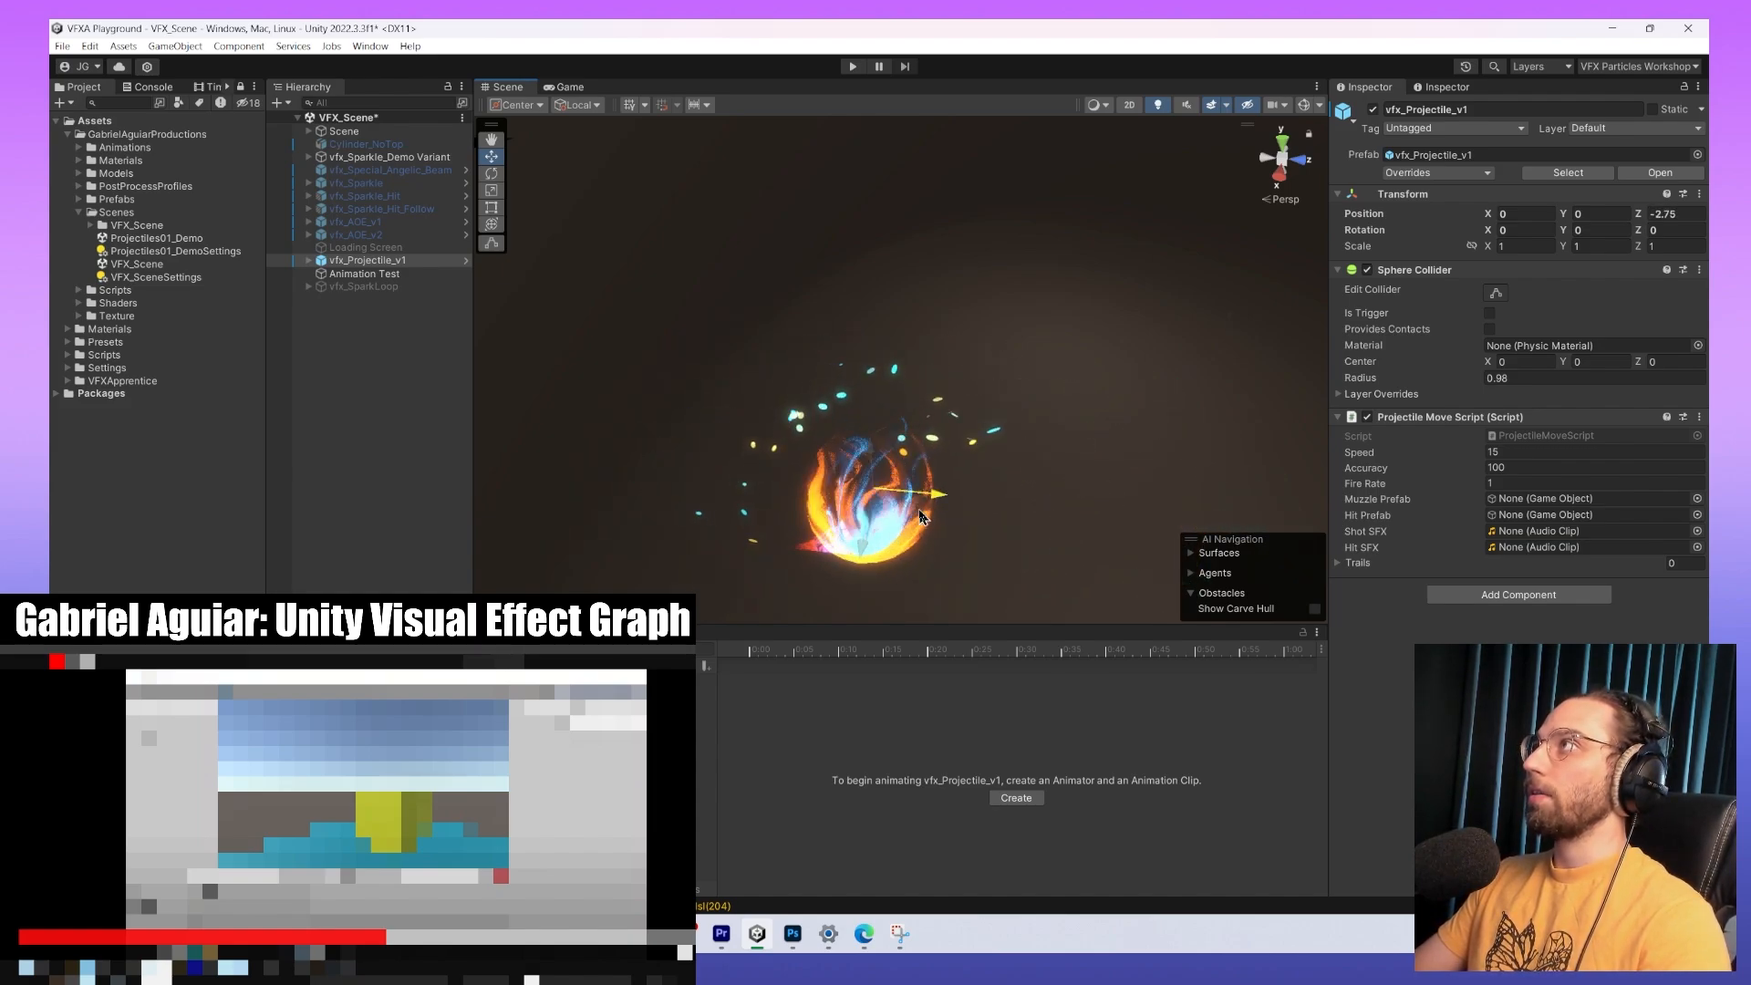
Parent vfx_Projectile_v1 to Animation Test again and select the Animation Test parent.
left_click(365, 273)
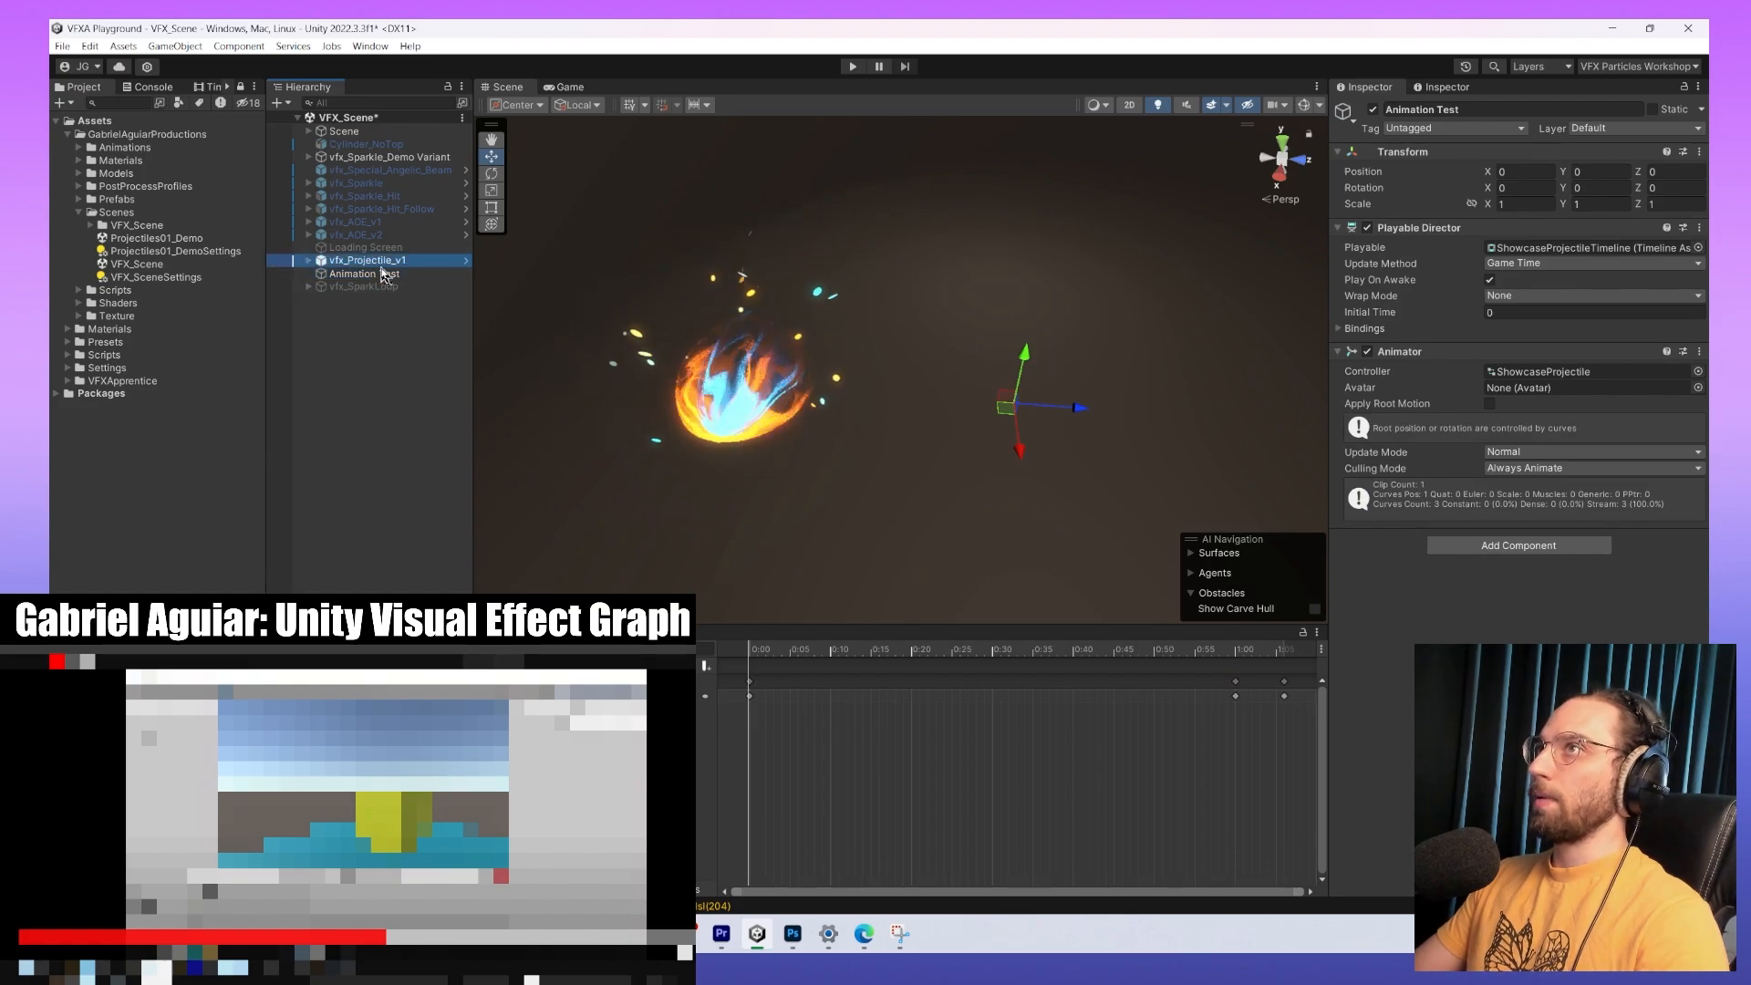
left_click_drag(365, 260, 392, 272)
left_click(390, 264)
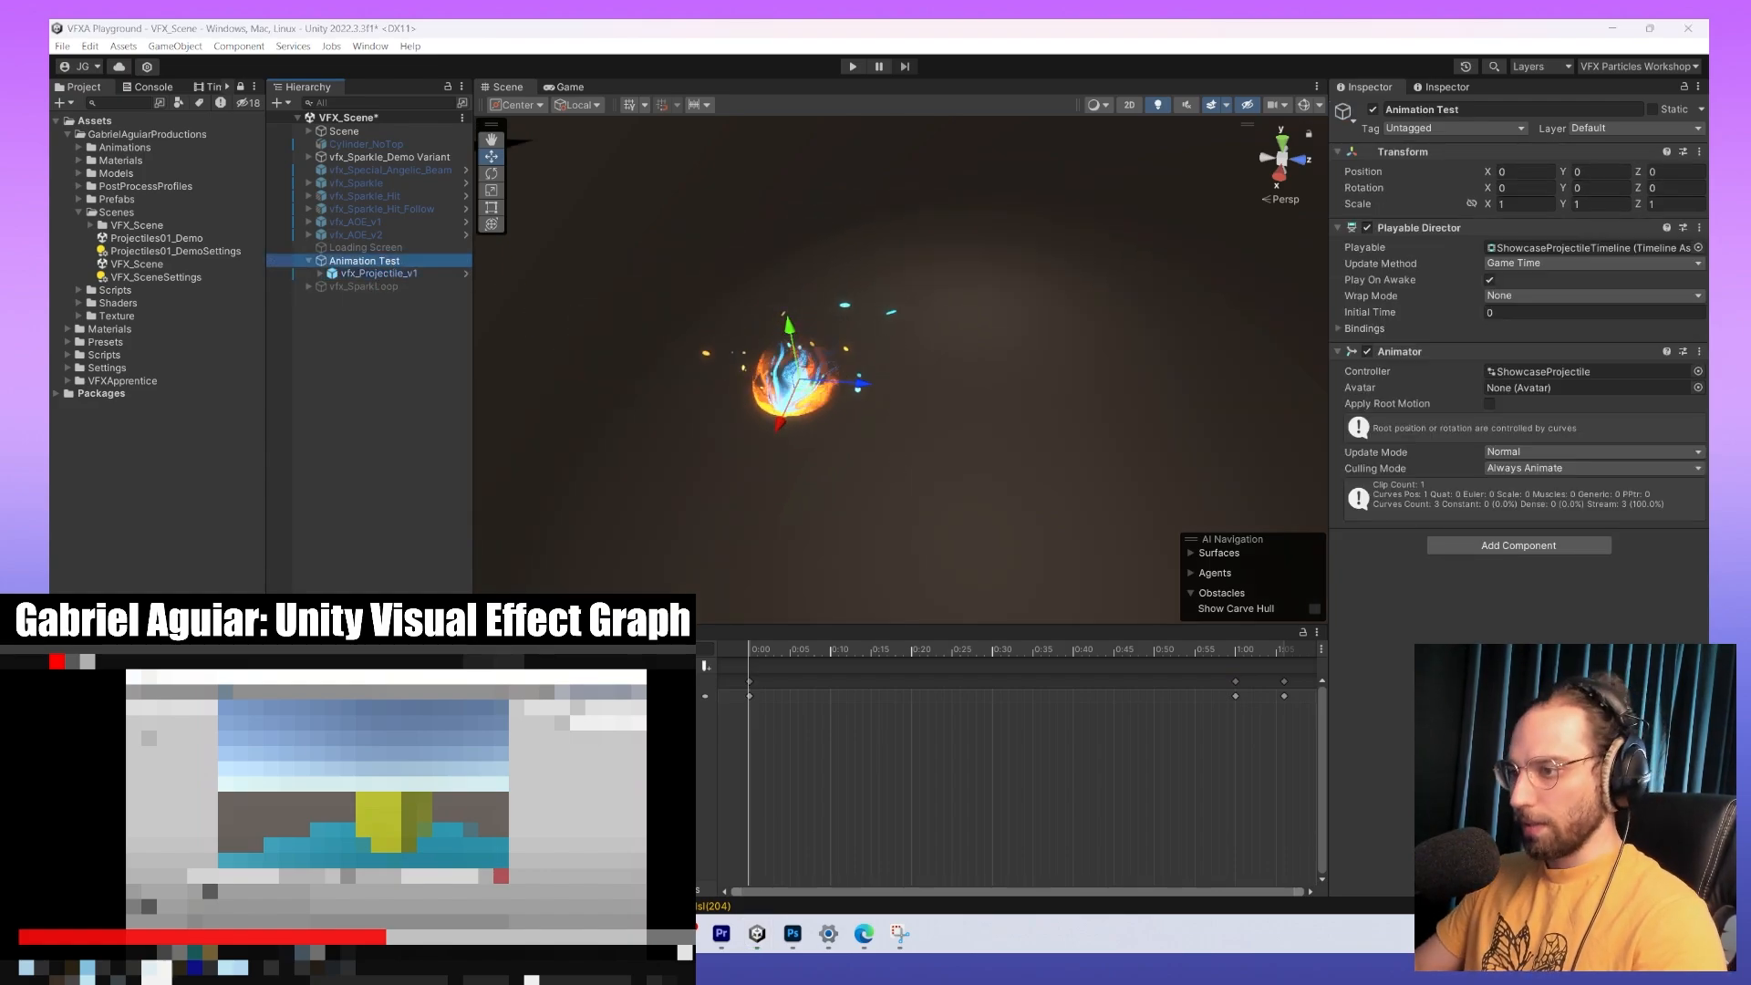
middle_click_drag(797, 415, 816, 433)
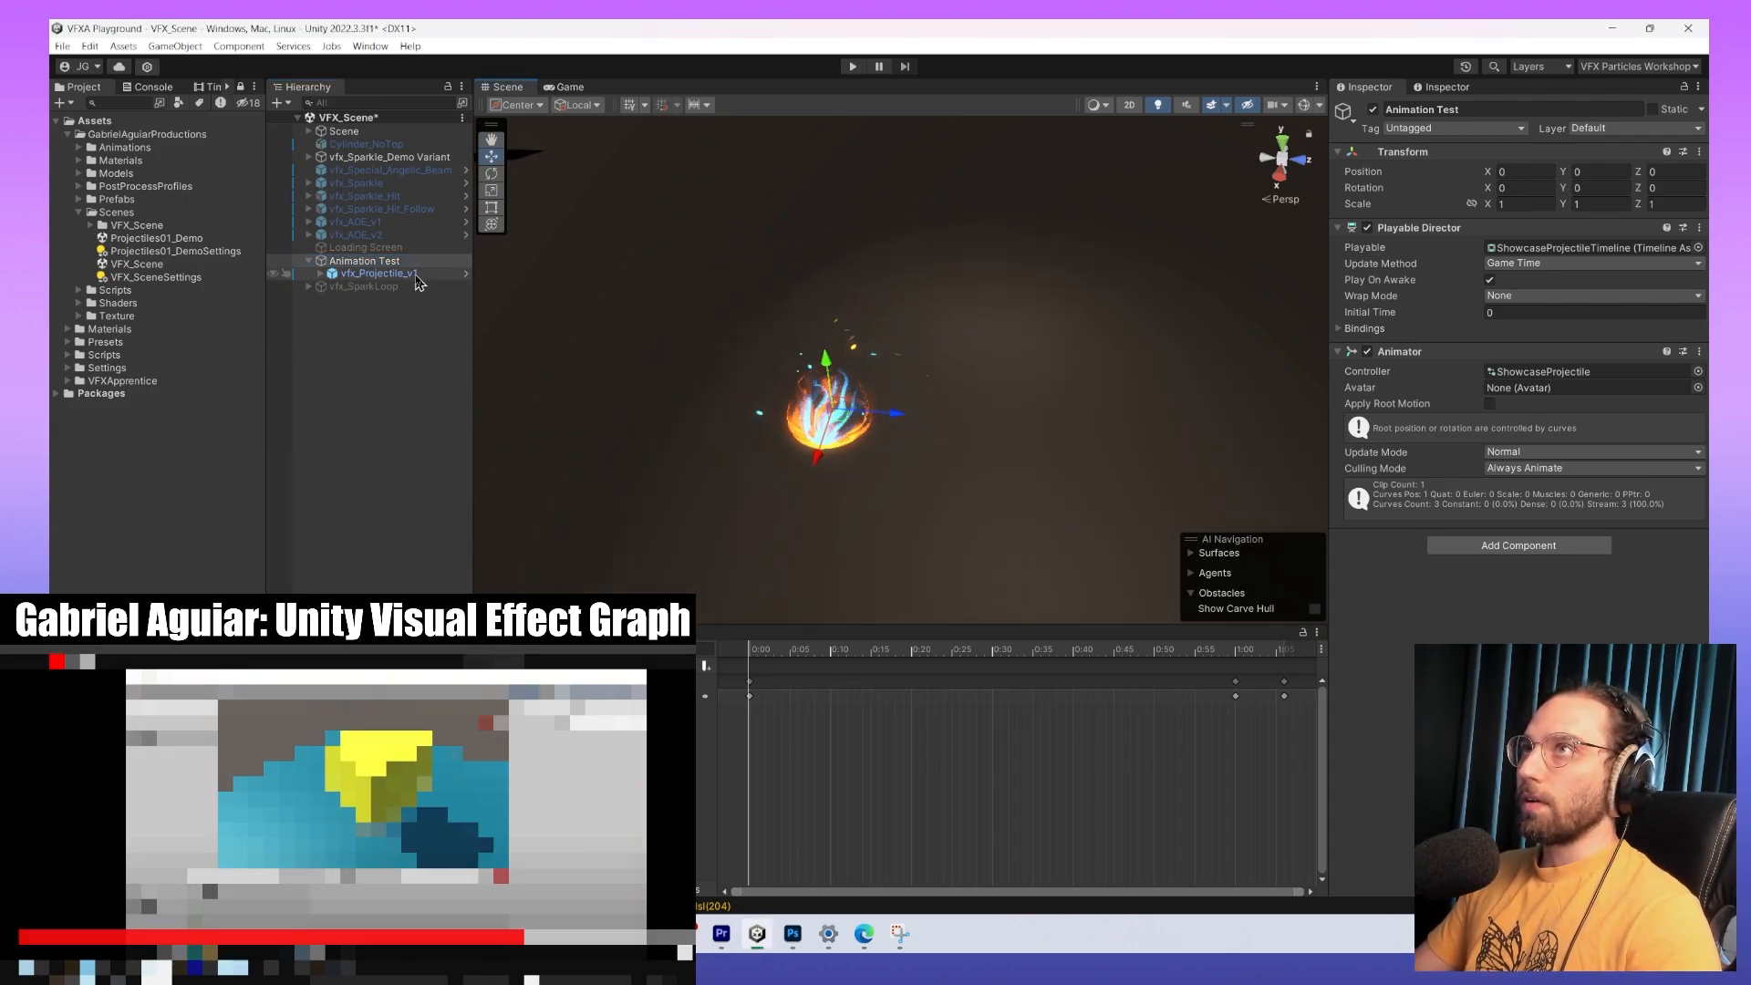
left_click(386, 274)
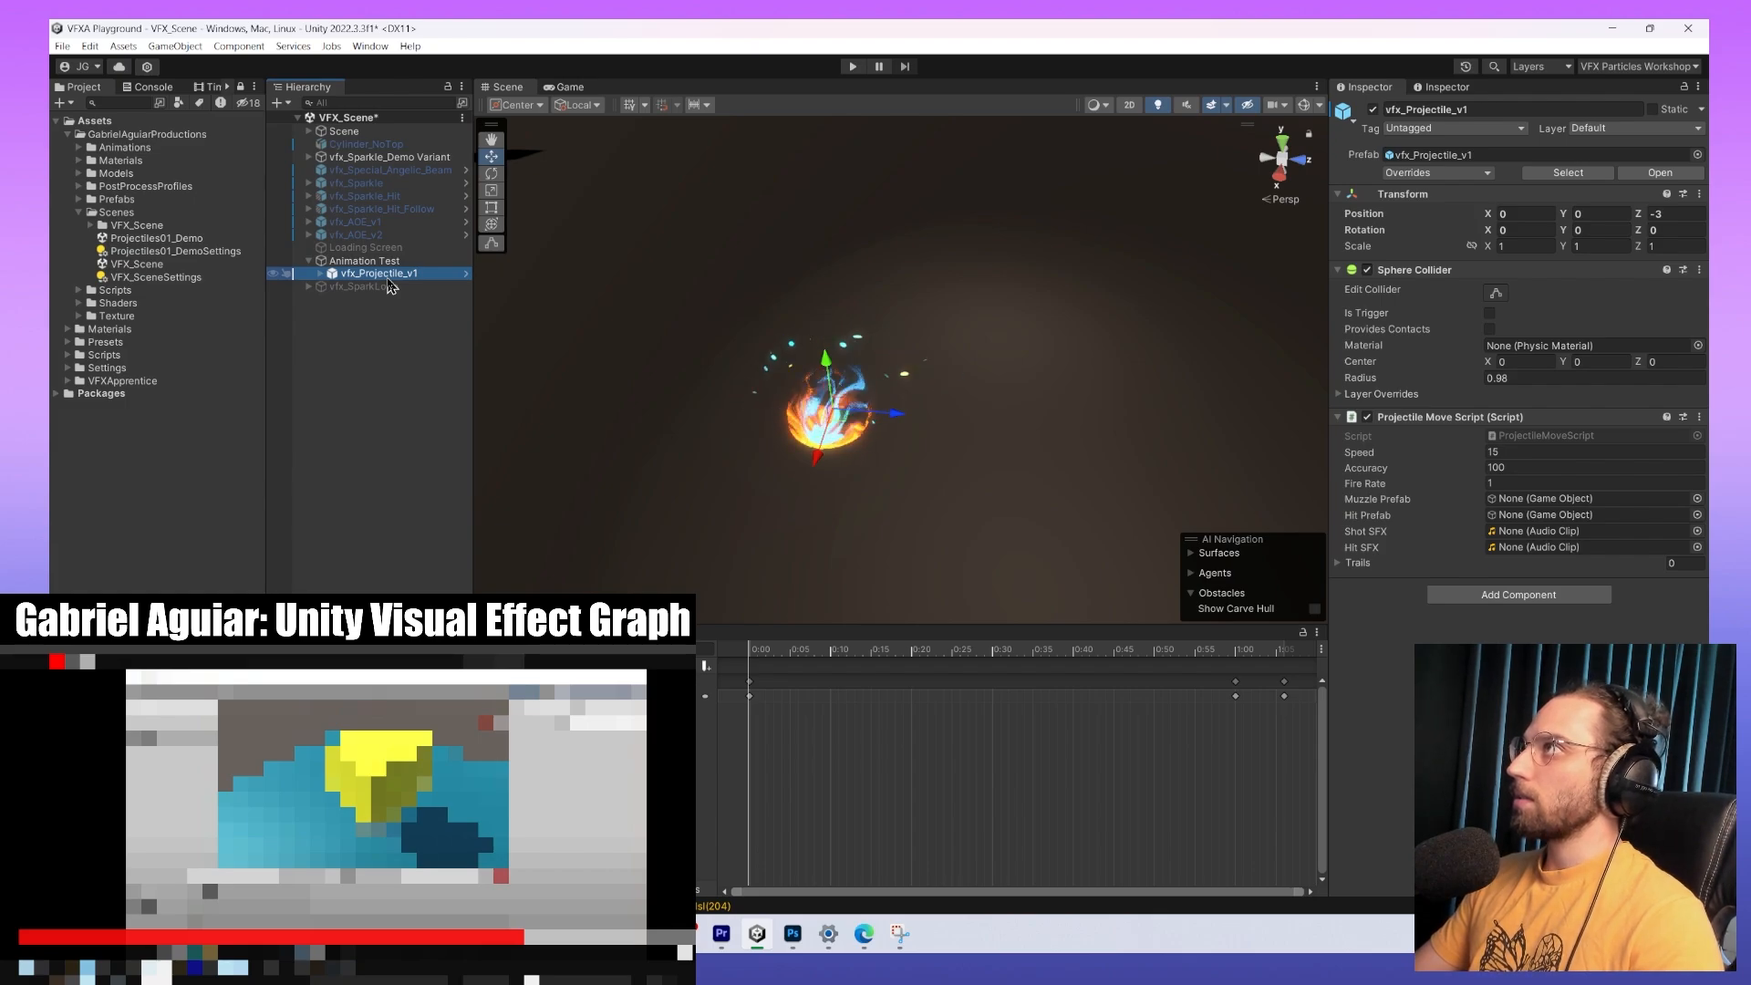
left_click(364, 261)
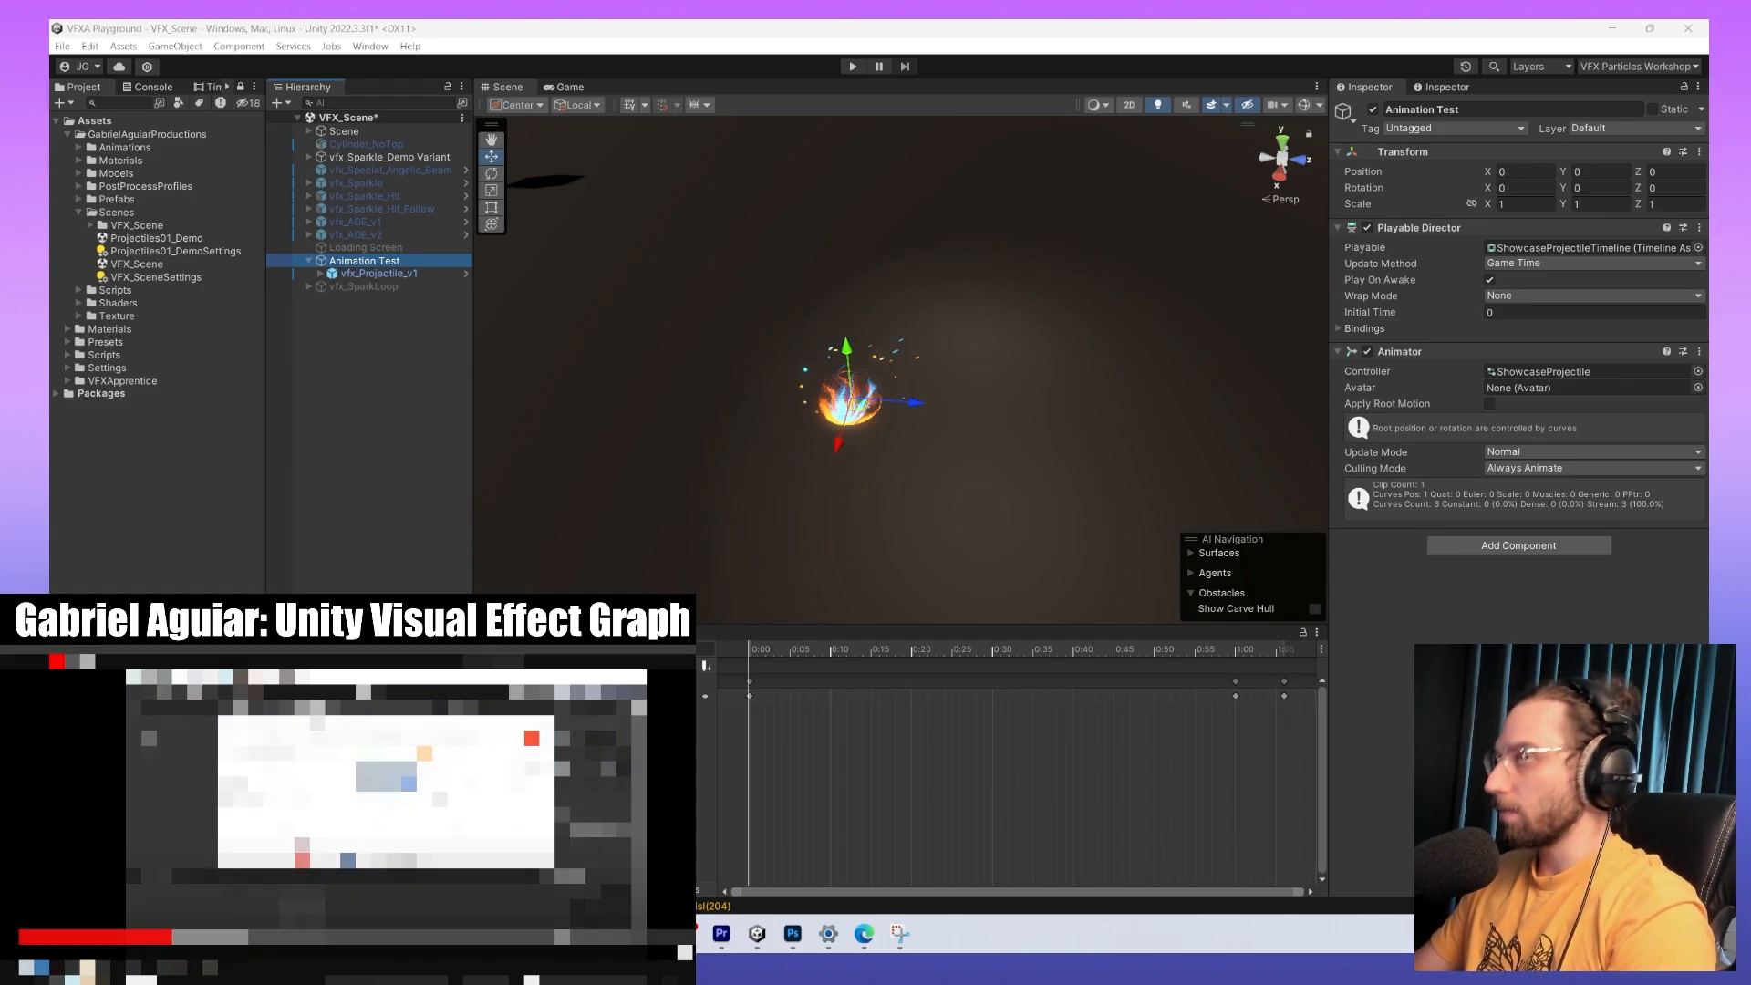
Compare the Center and Pivot handle modes, keep Pivot, and raise Animation Test to 1.5 on Y.
left_click(516, 108)
left_click(536, 146)
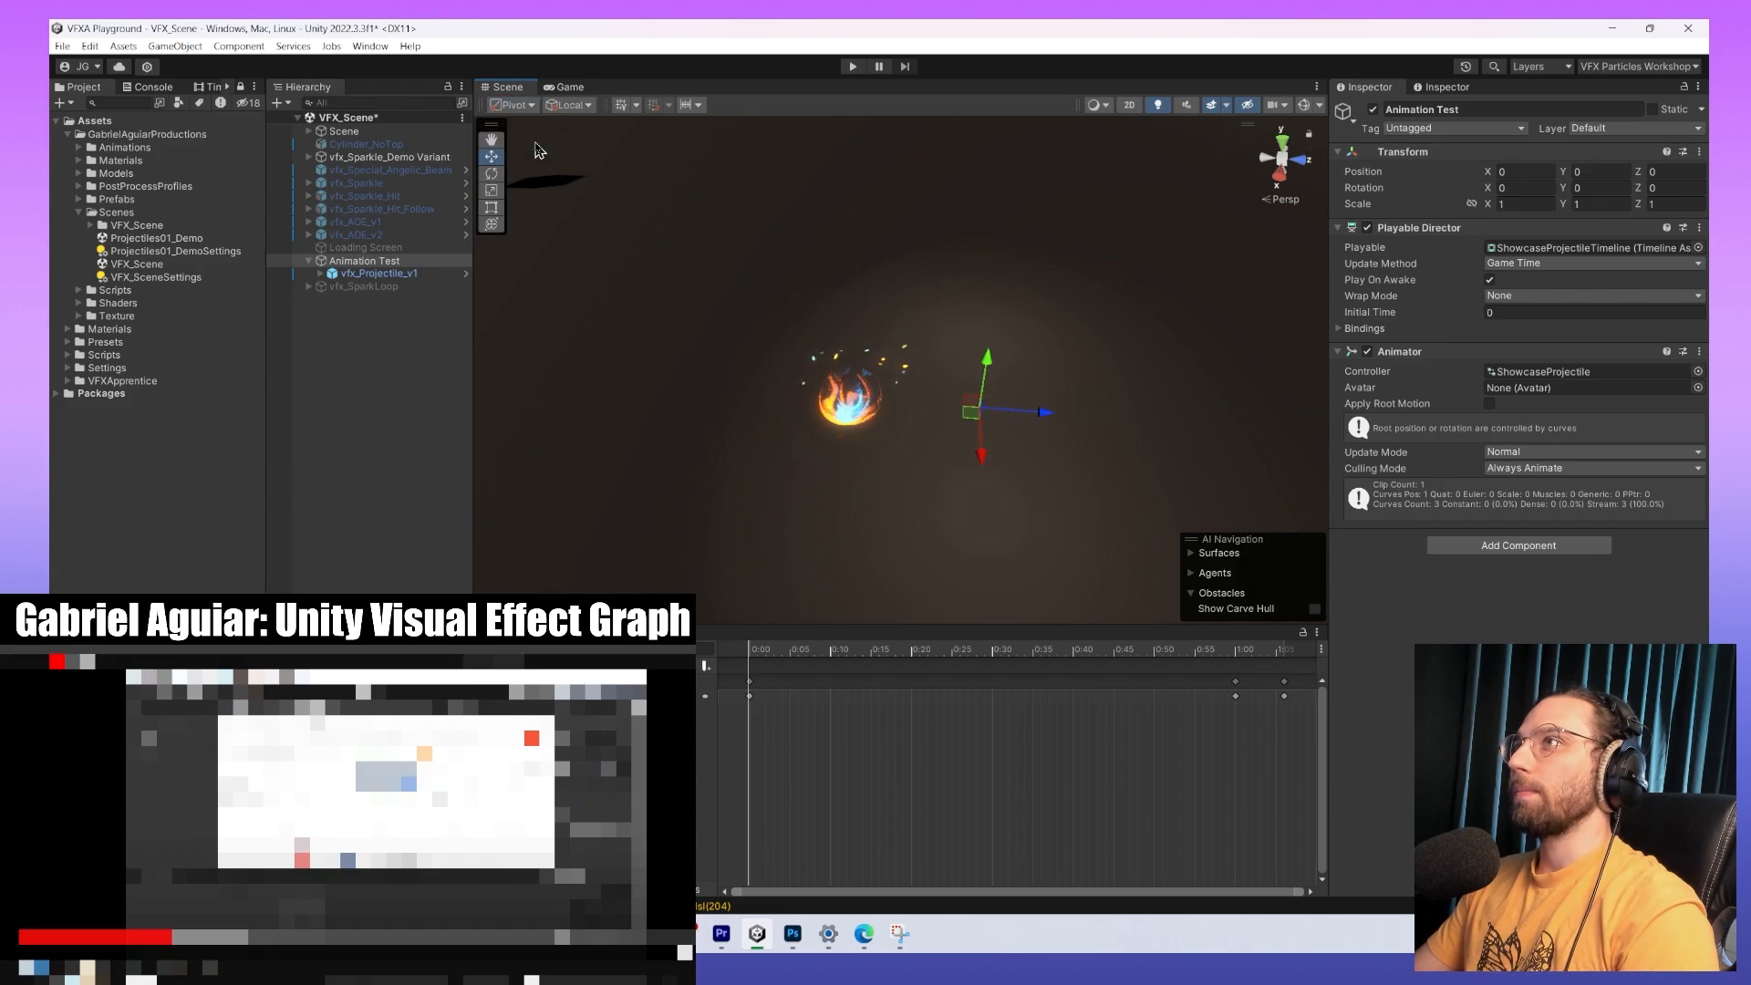
left_click(518, 108)
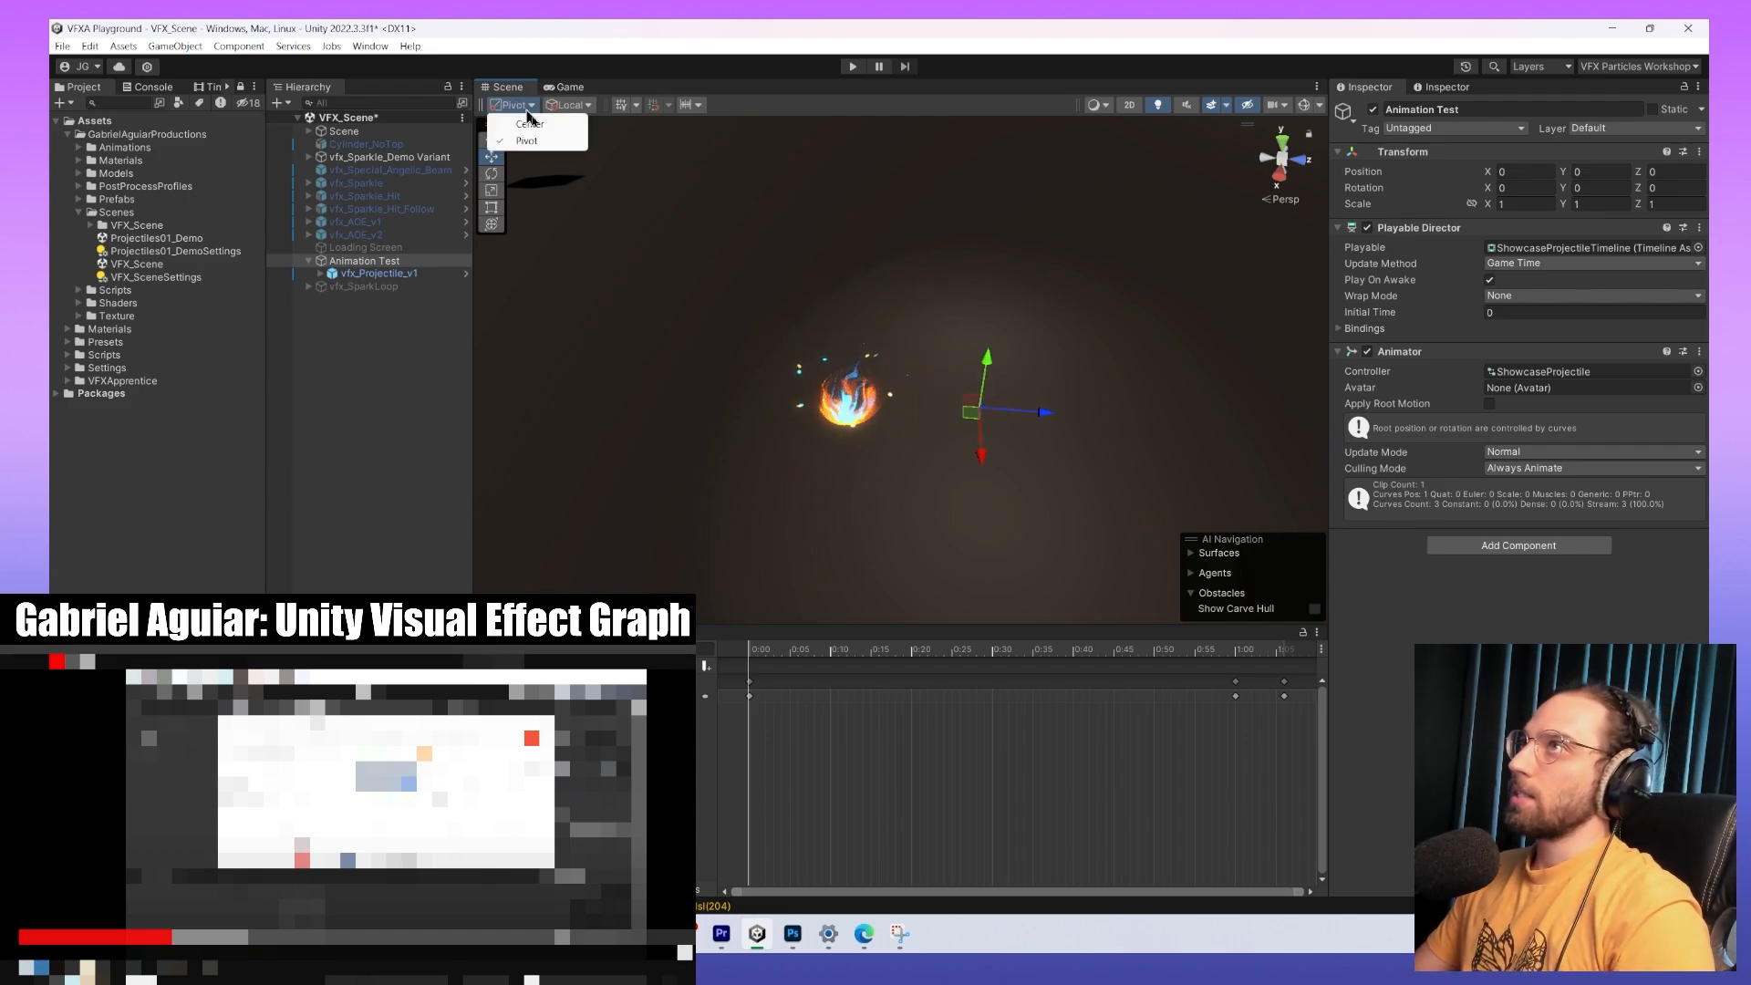
left_click(534, 125)
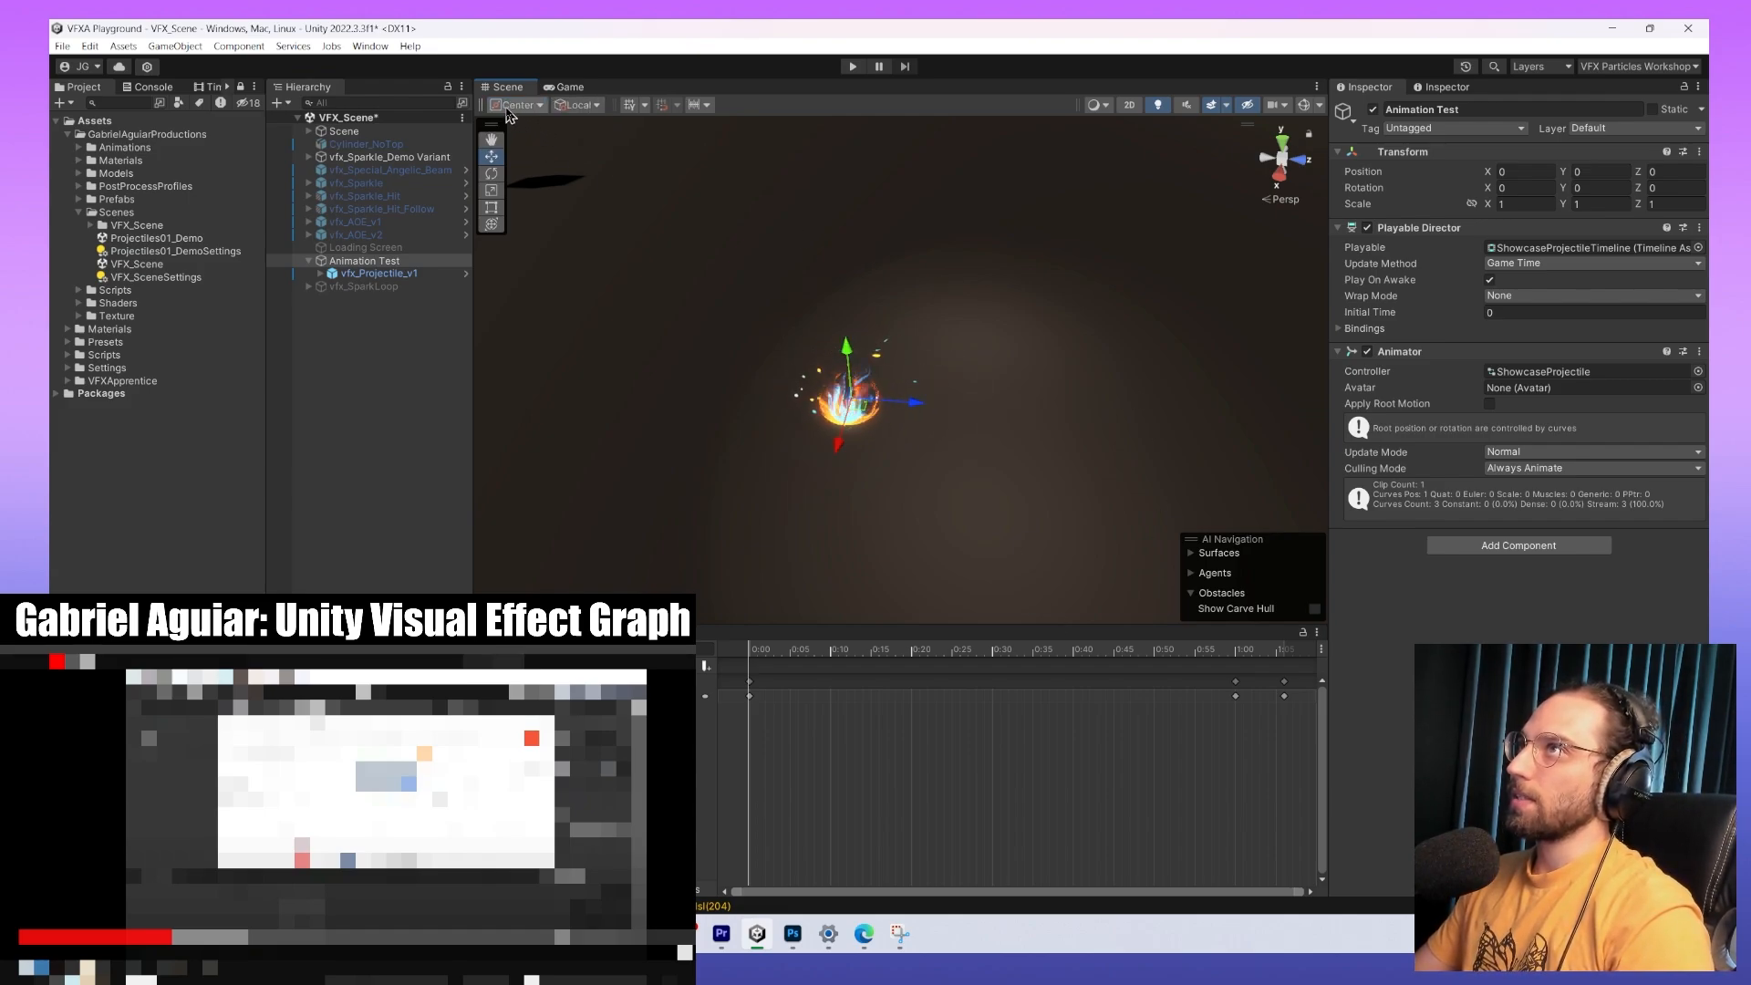
left_click(511, 108)
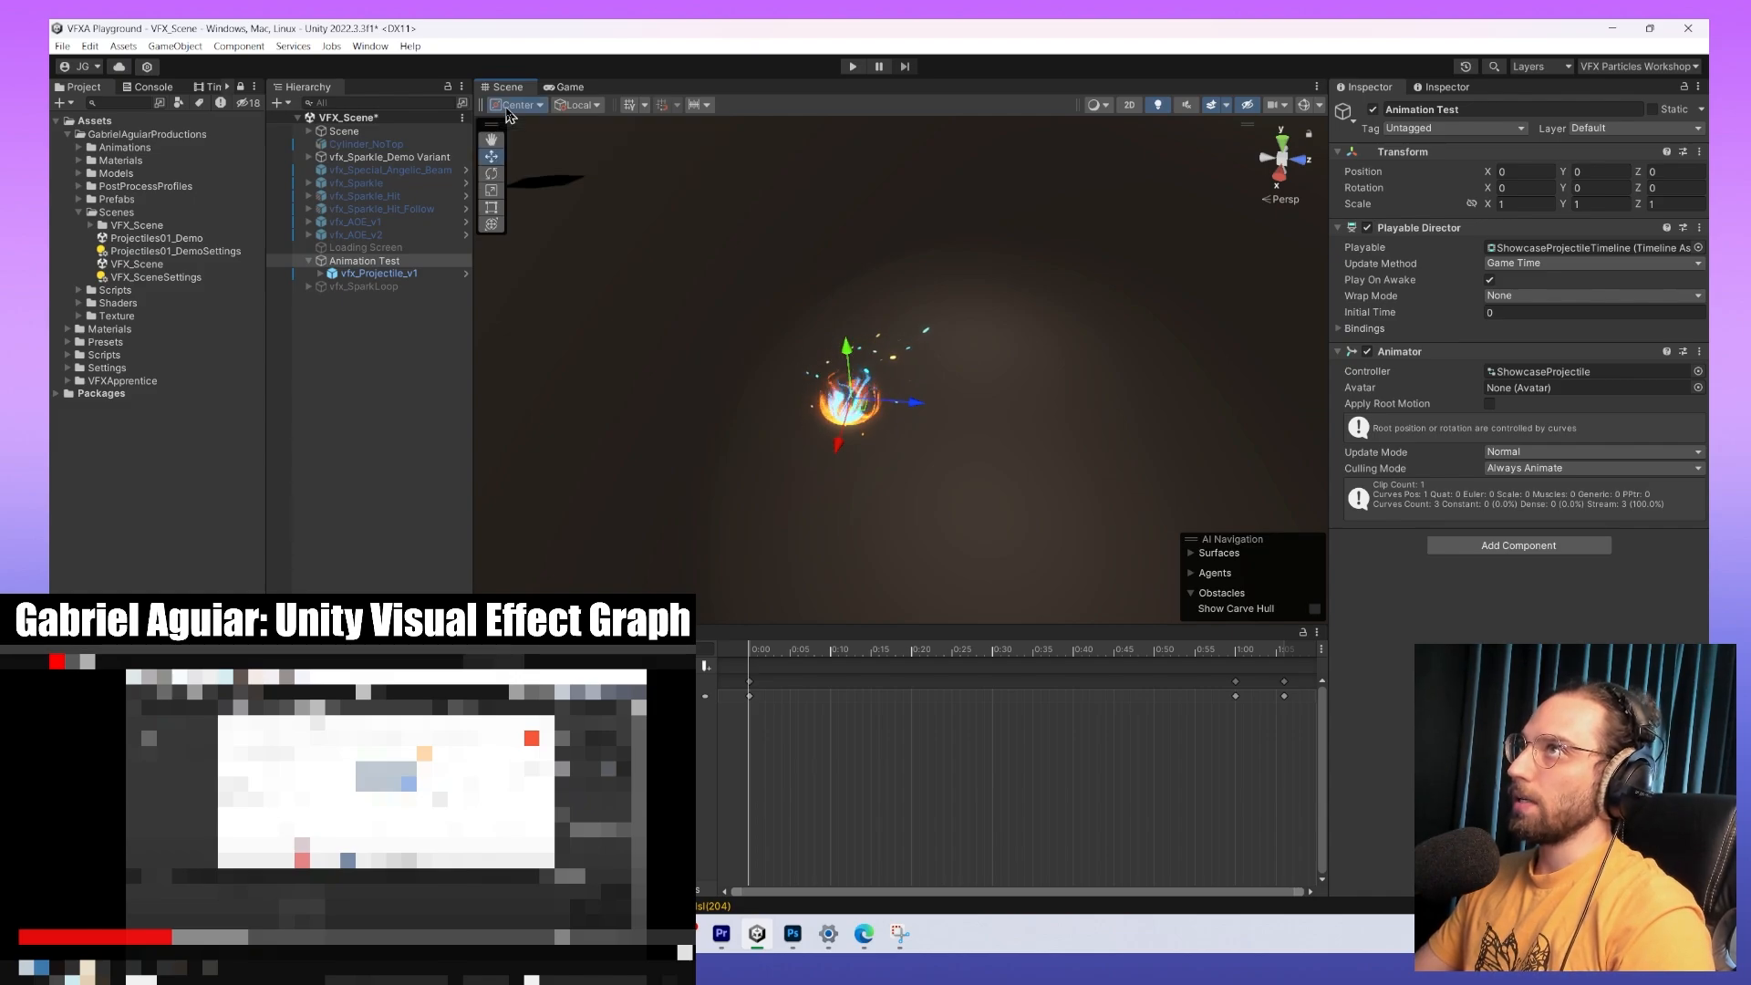
left_click(533, 146)
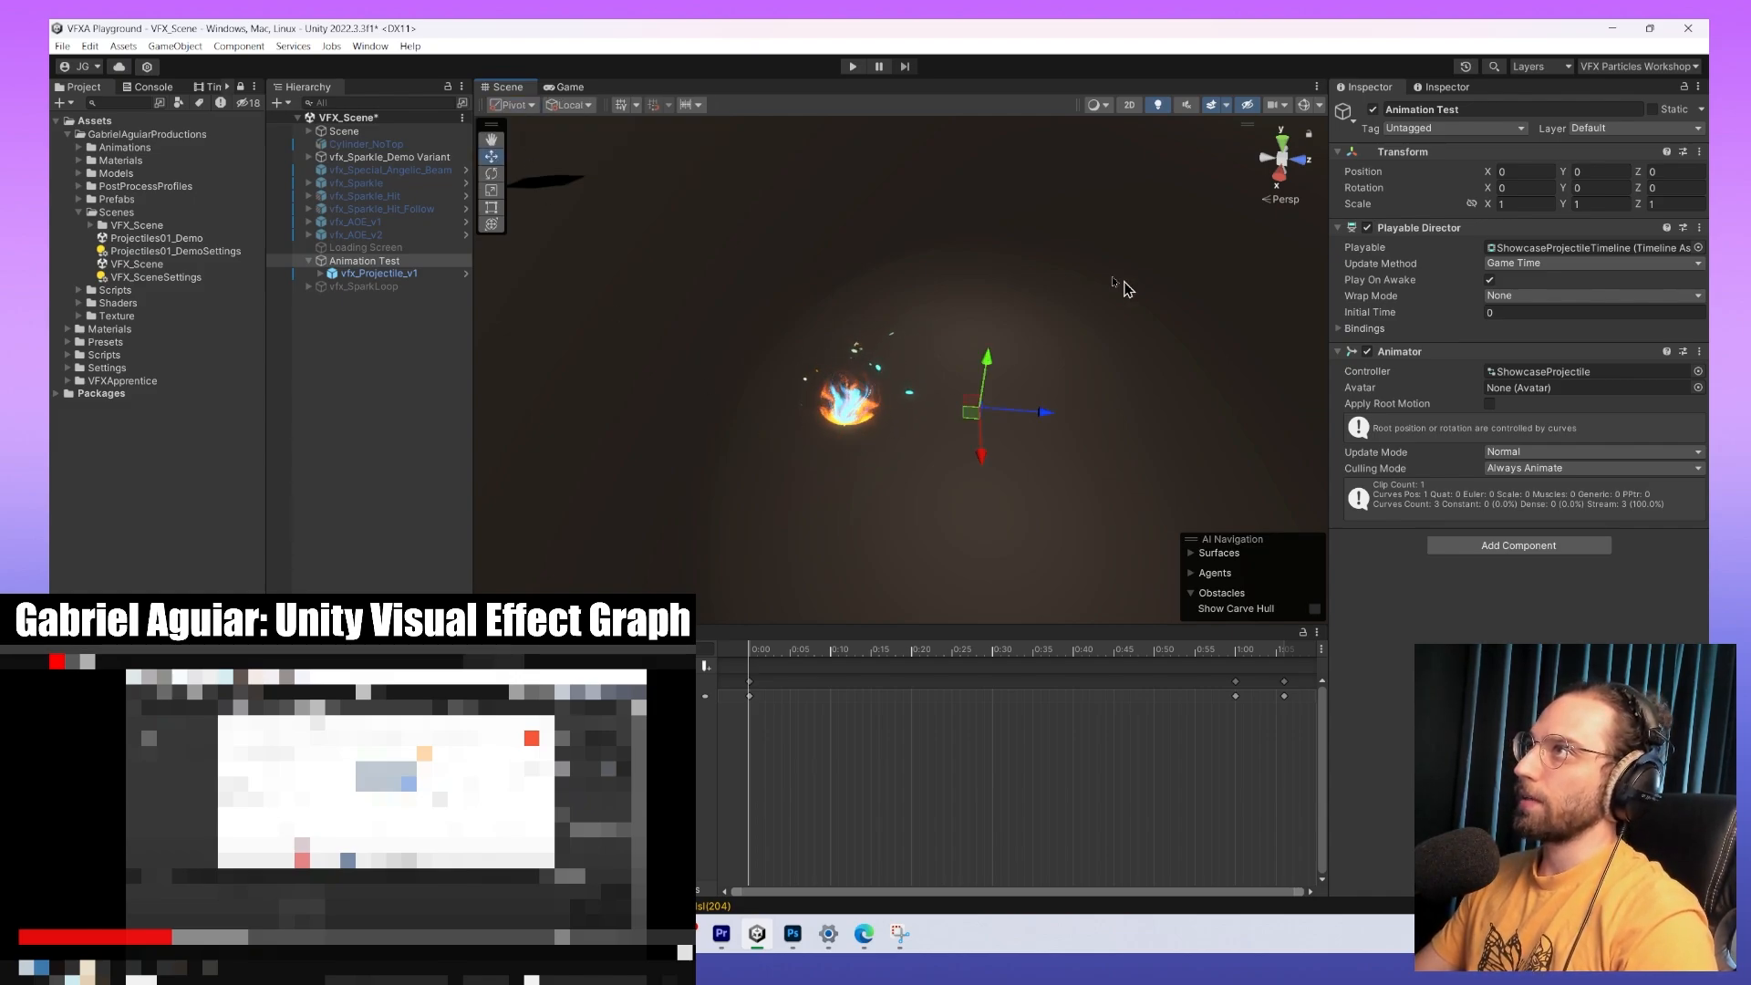
mouse_move(1122, 286)
left_mouse_down("alt")
mouse_move(954, 218)
mouse_move(1208, 202)
mouse_move(1223, 156)
mouse_move(1095, 265)
left_mouse_up("alt")
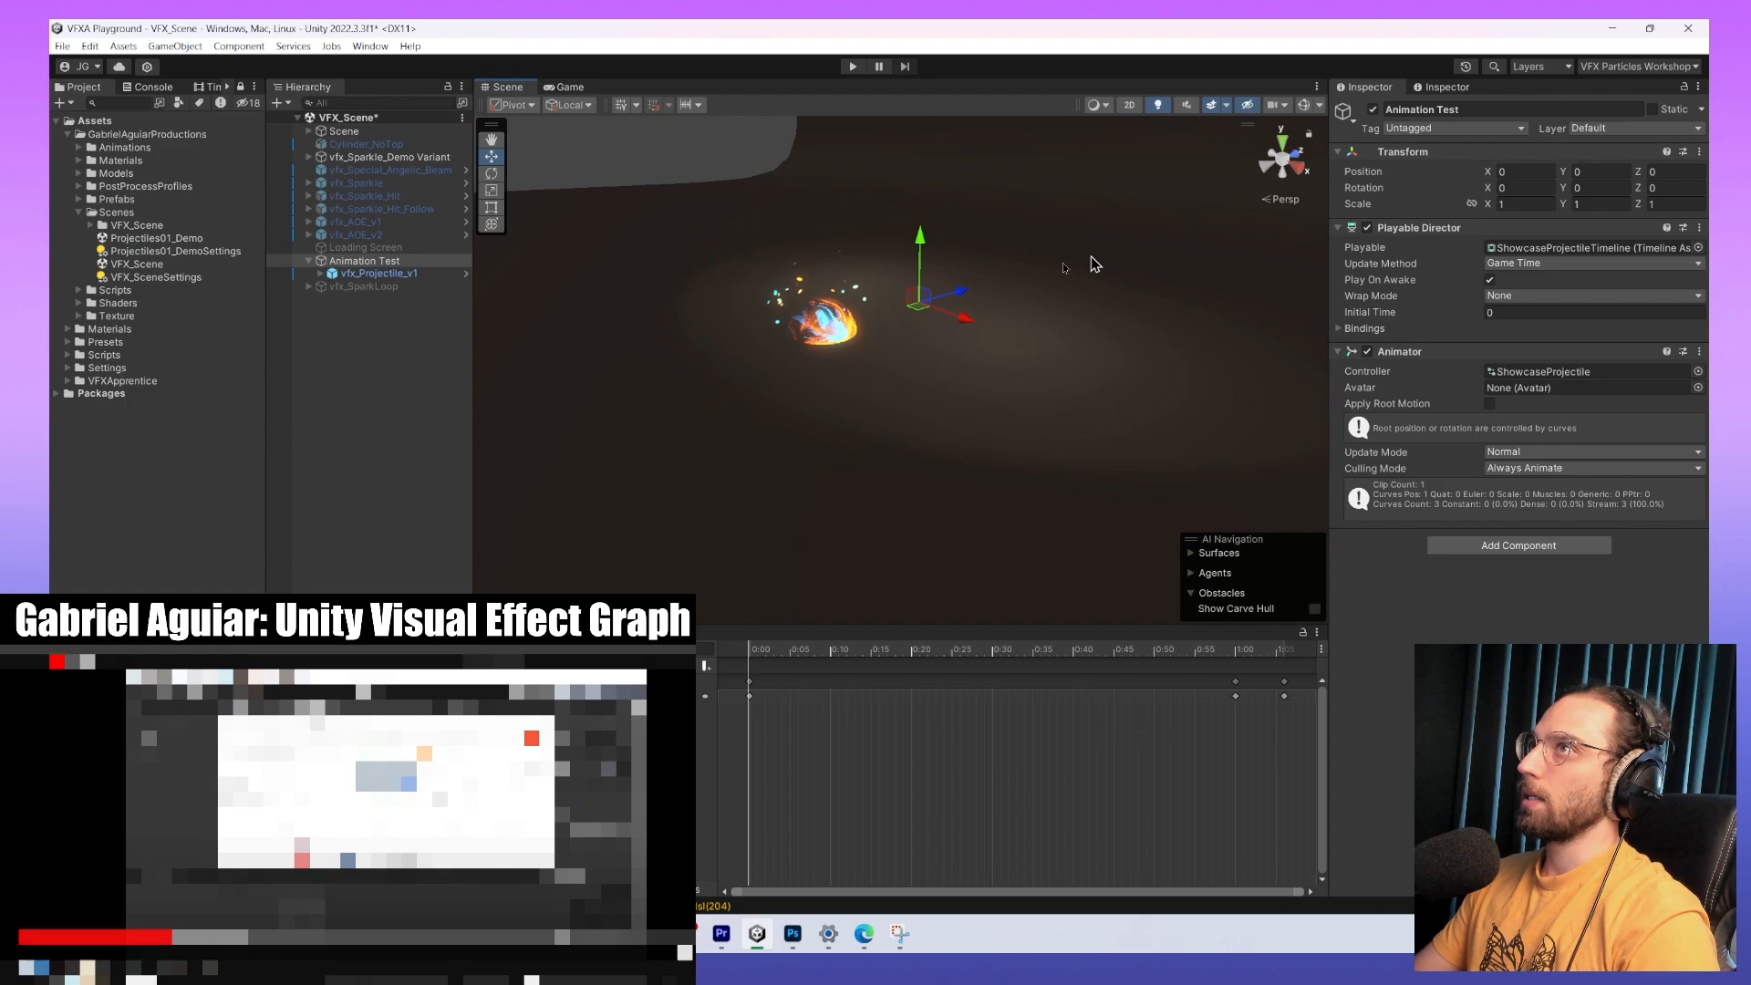
left_click_drag(924, 262, 1112, 303)
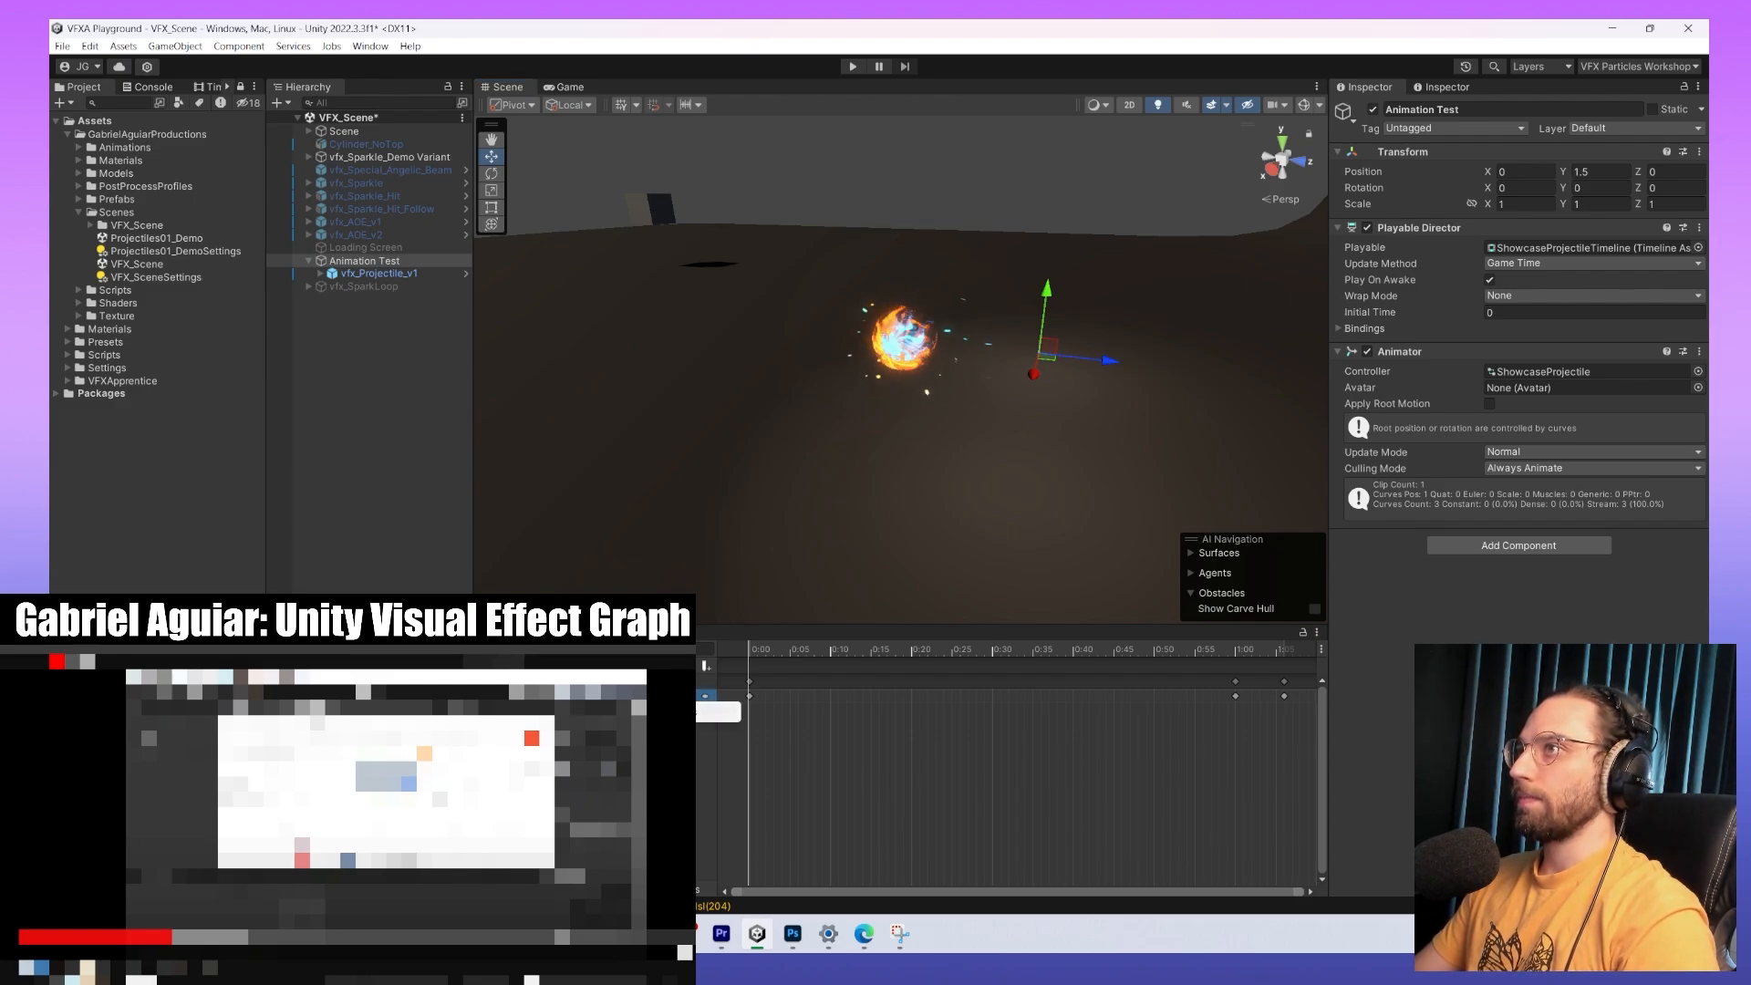
Remove the animated position property from Animation Test's clip and add a Transform Rotation property.
left_click(657, 713)
left_click(599, 690)
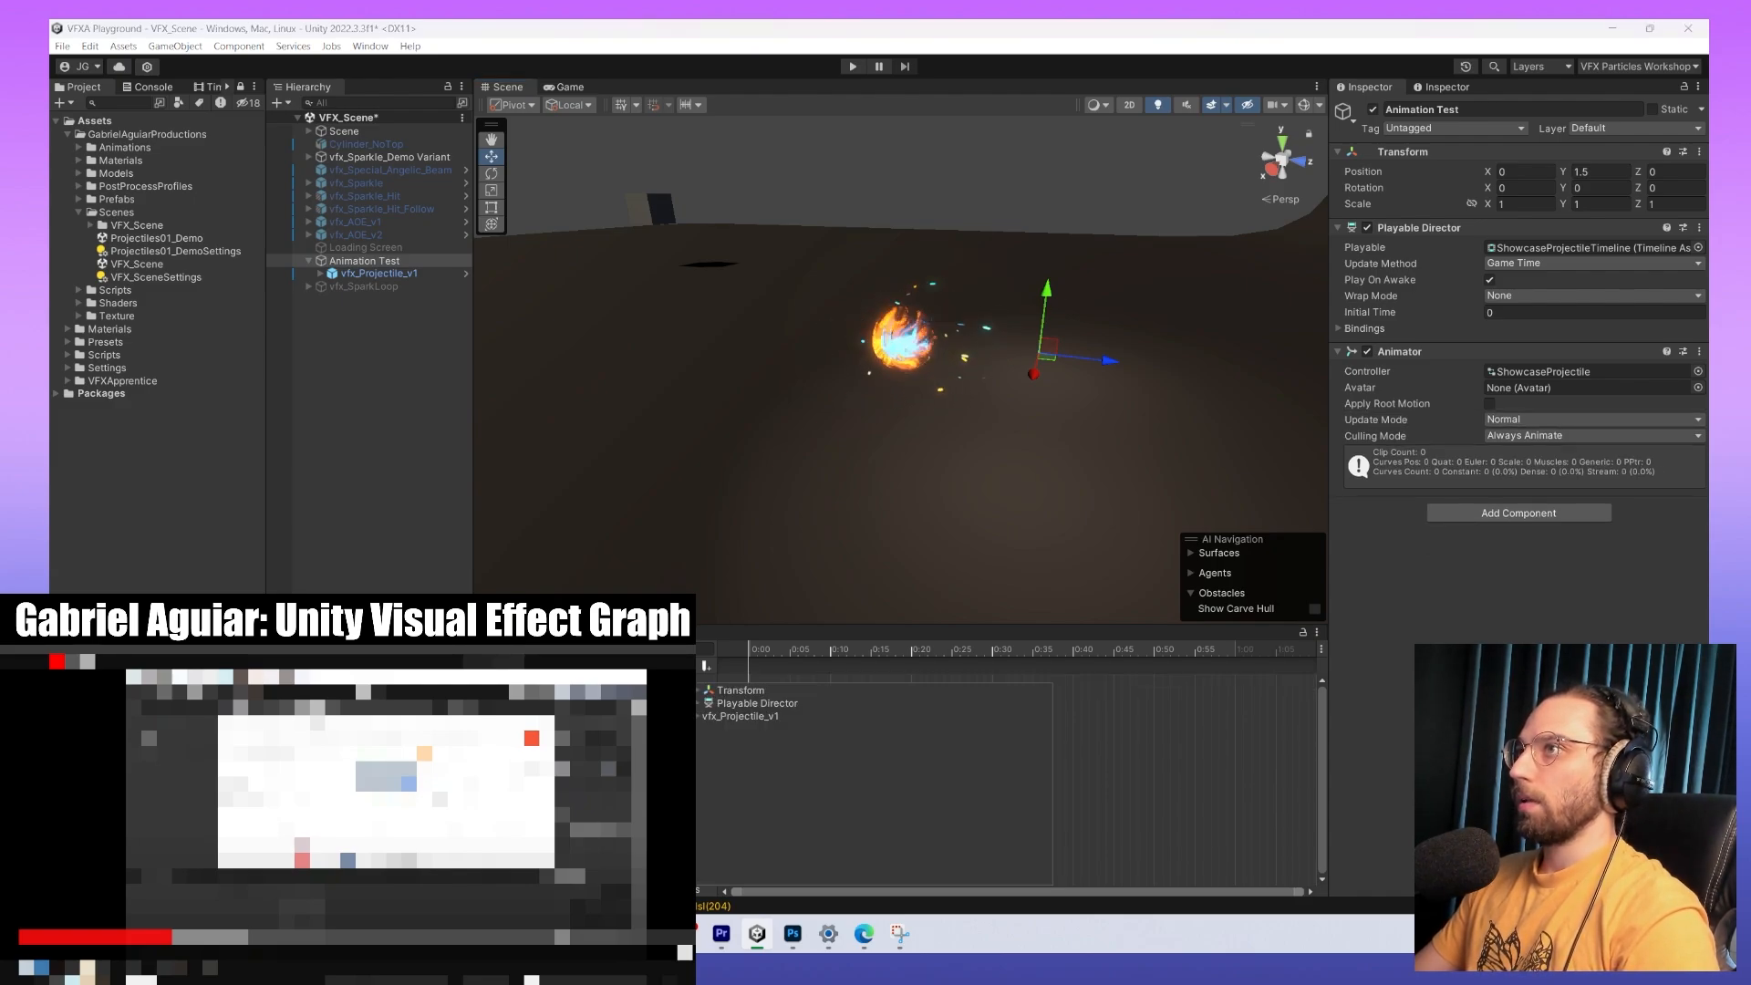
left_click(702, 695)
left_click(769, 718)
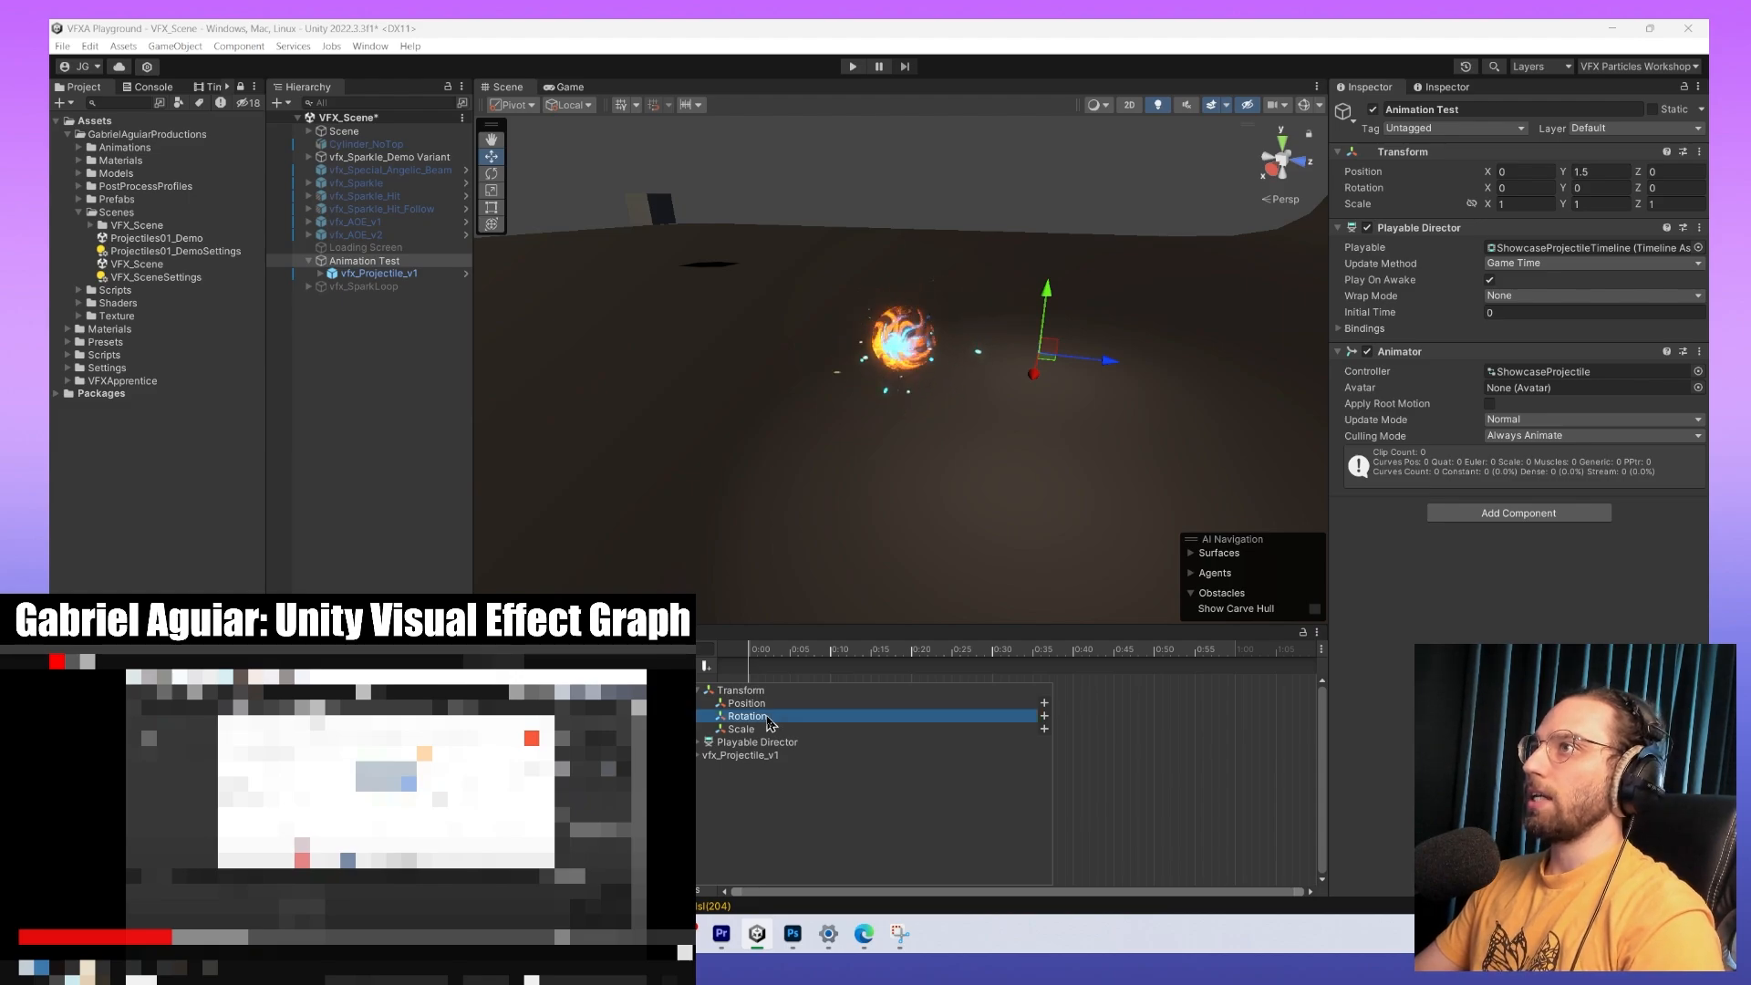
left_click(1044, 717)
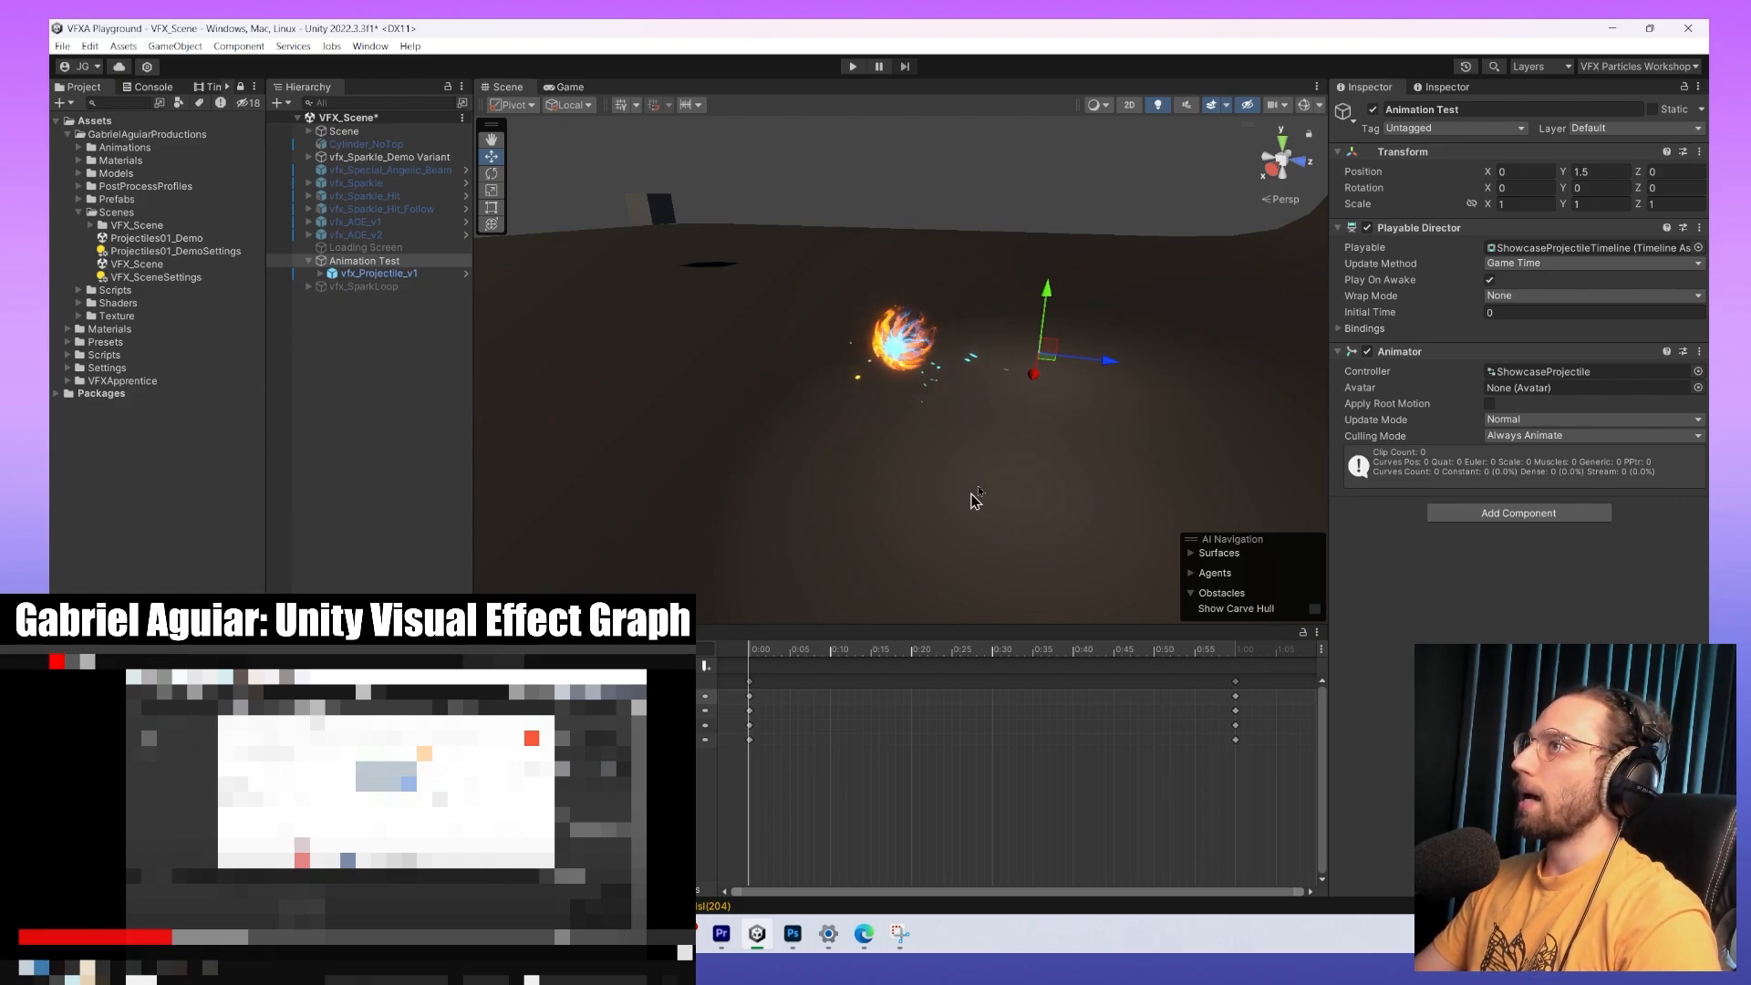
Scrub Animation Test's rotation timeline to about 0:33 and activate the Rotate tool.
middle_click_drag(846, 504, 763, 571)
left_click_drag(762, 571, 894, 622, "alt")
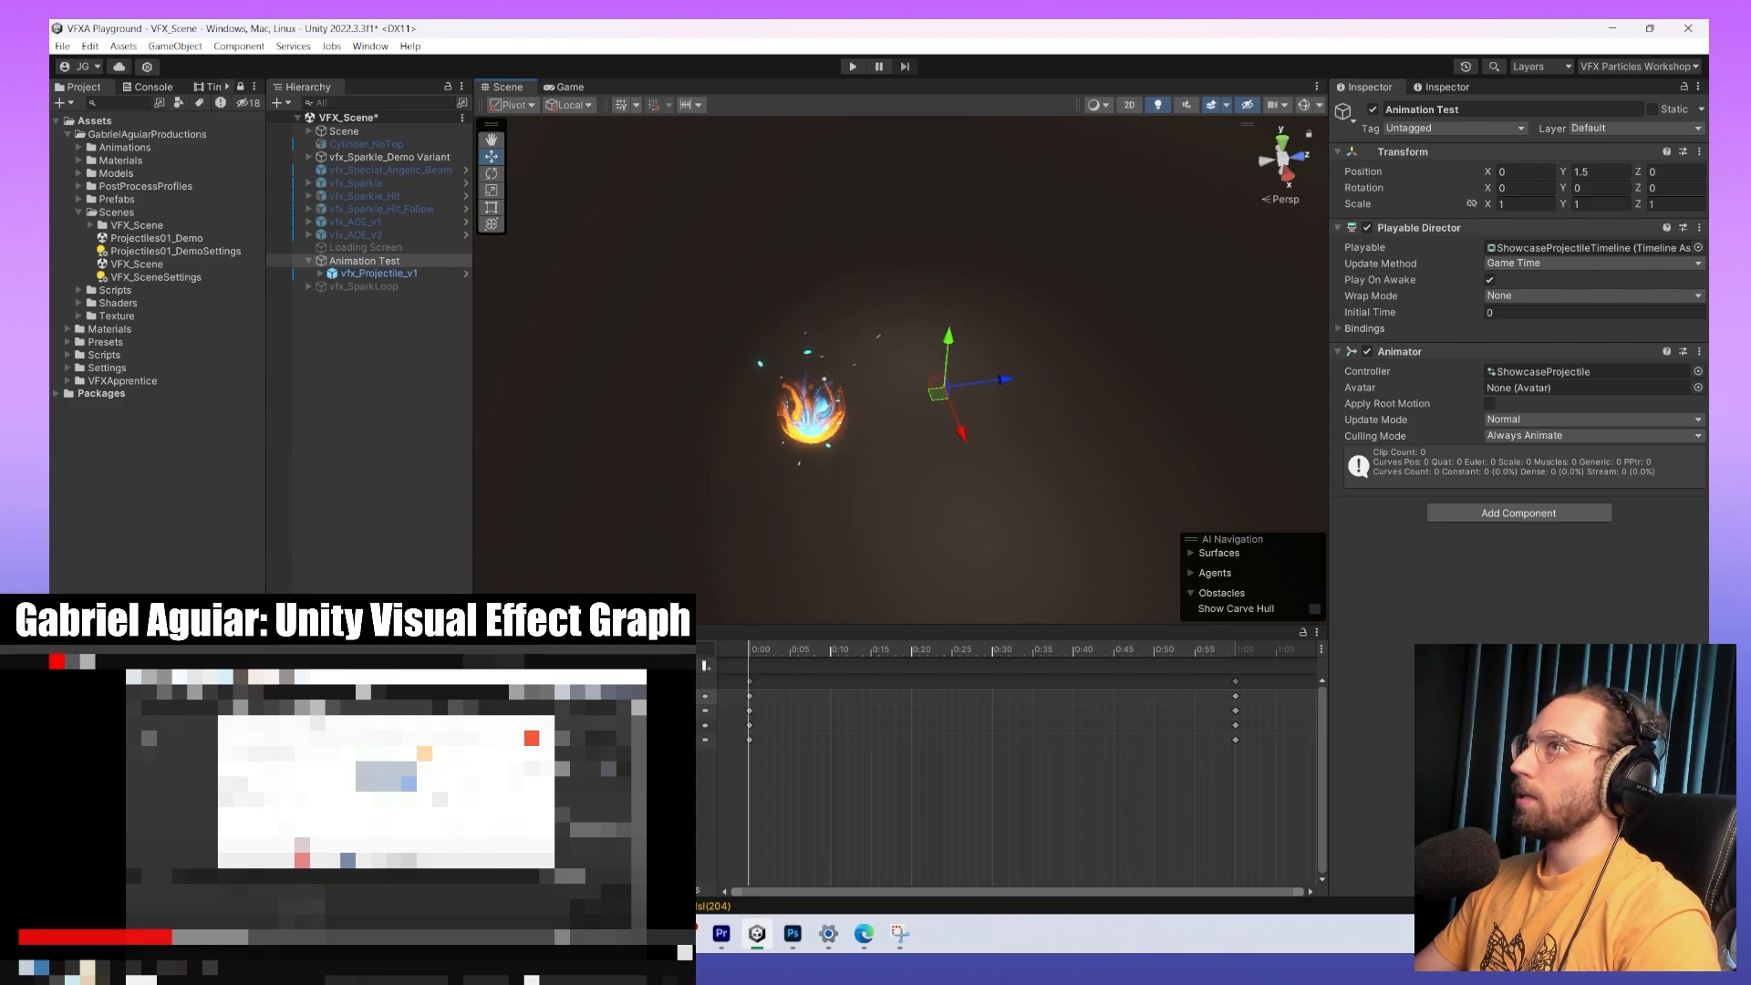
left_click(393, 265)
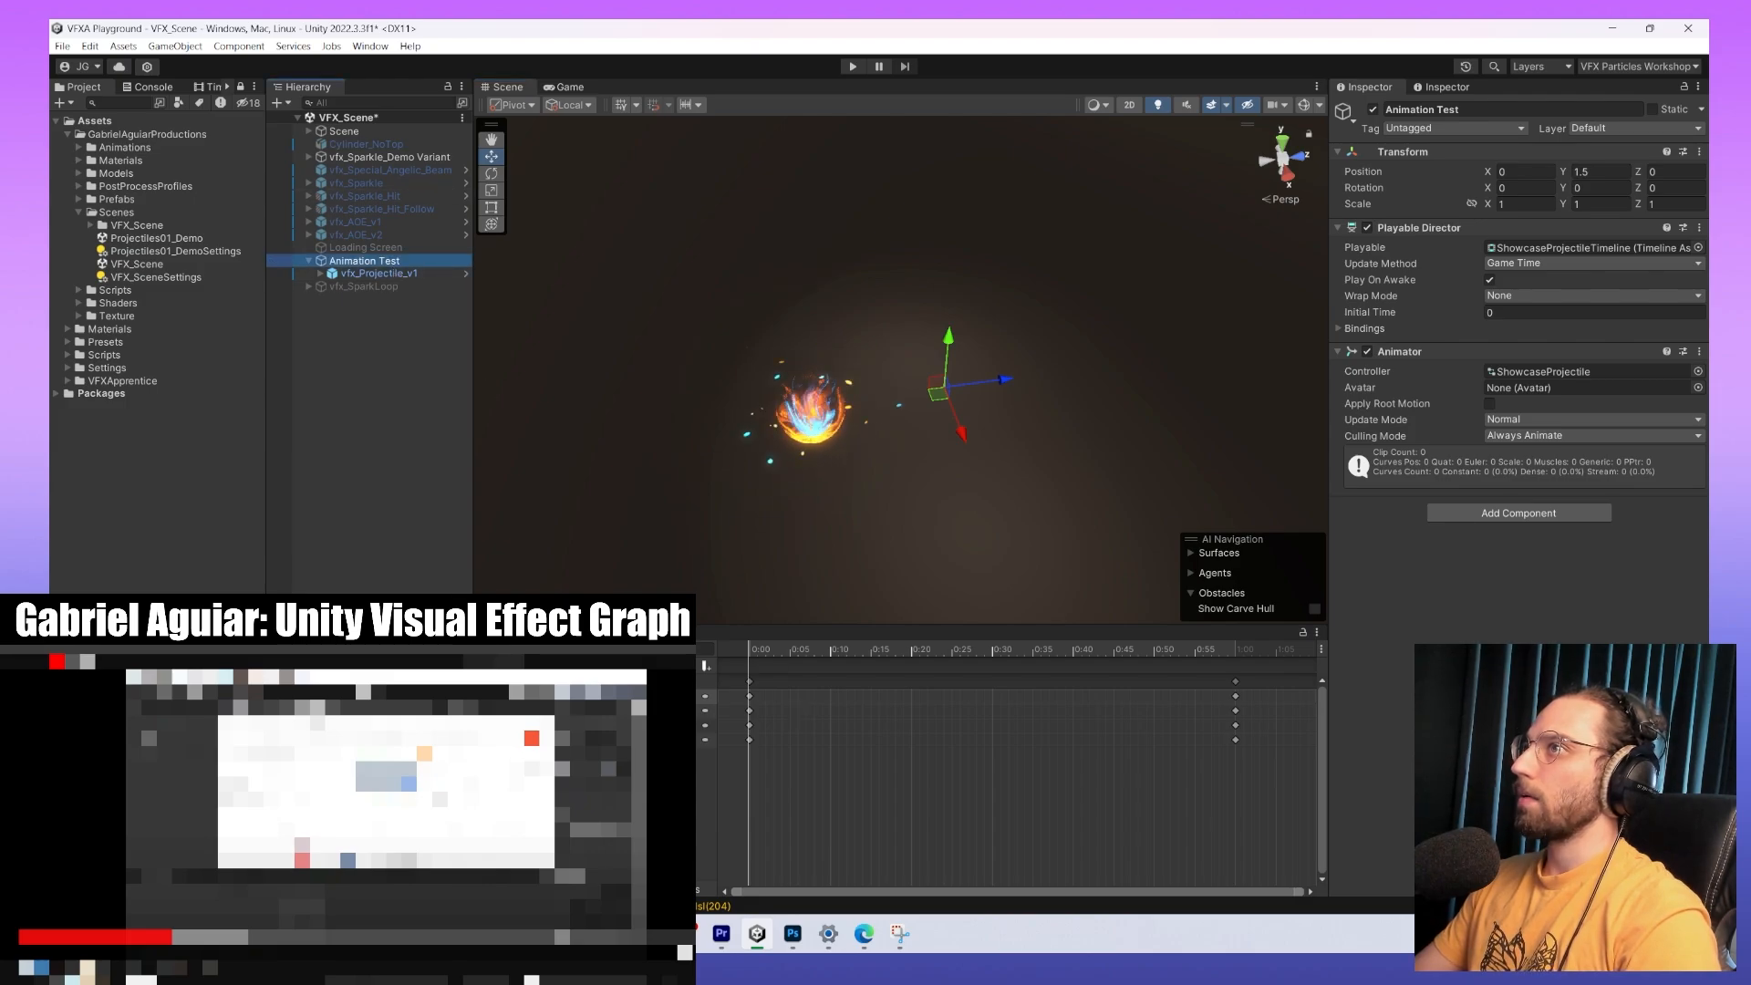
left_click(1102, 689)
left_click_drag(781, 657, 1023, 659)
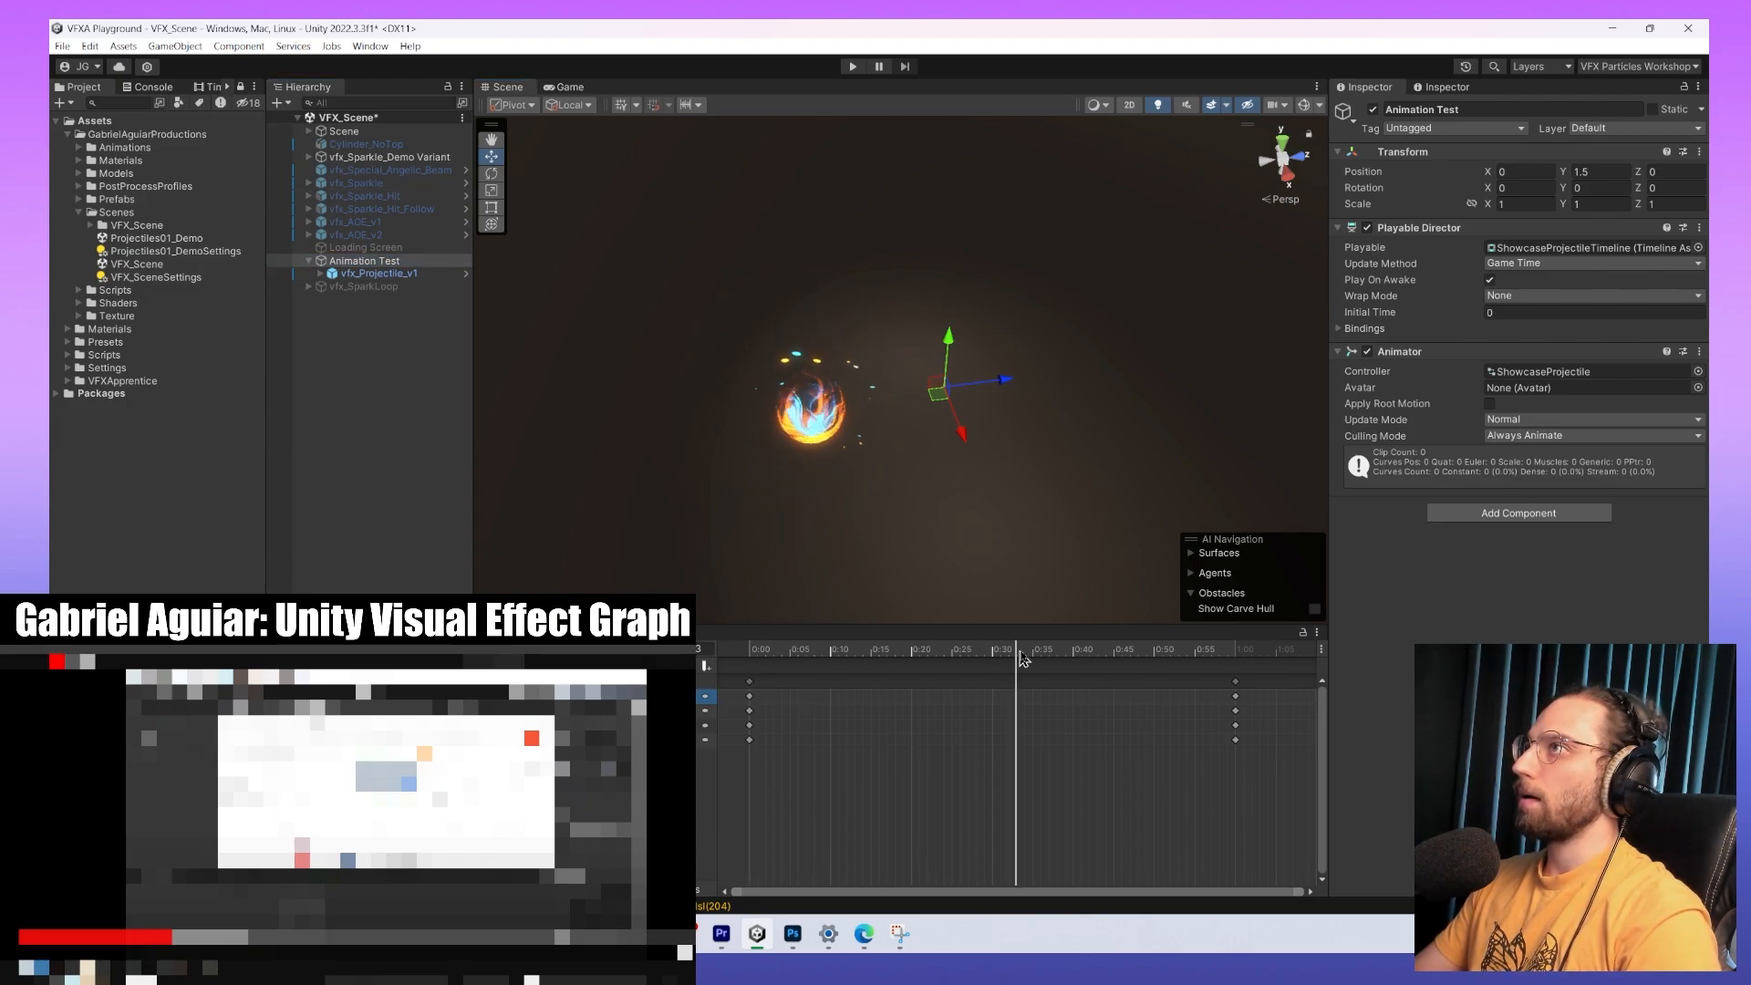
key("e")
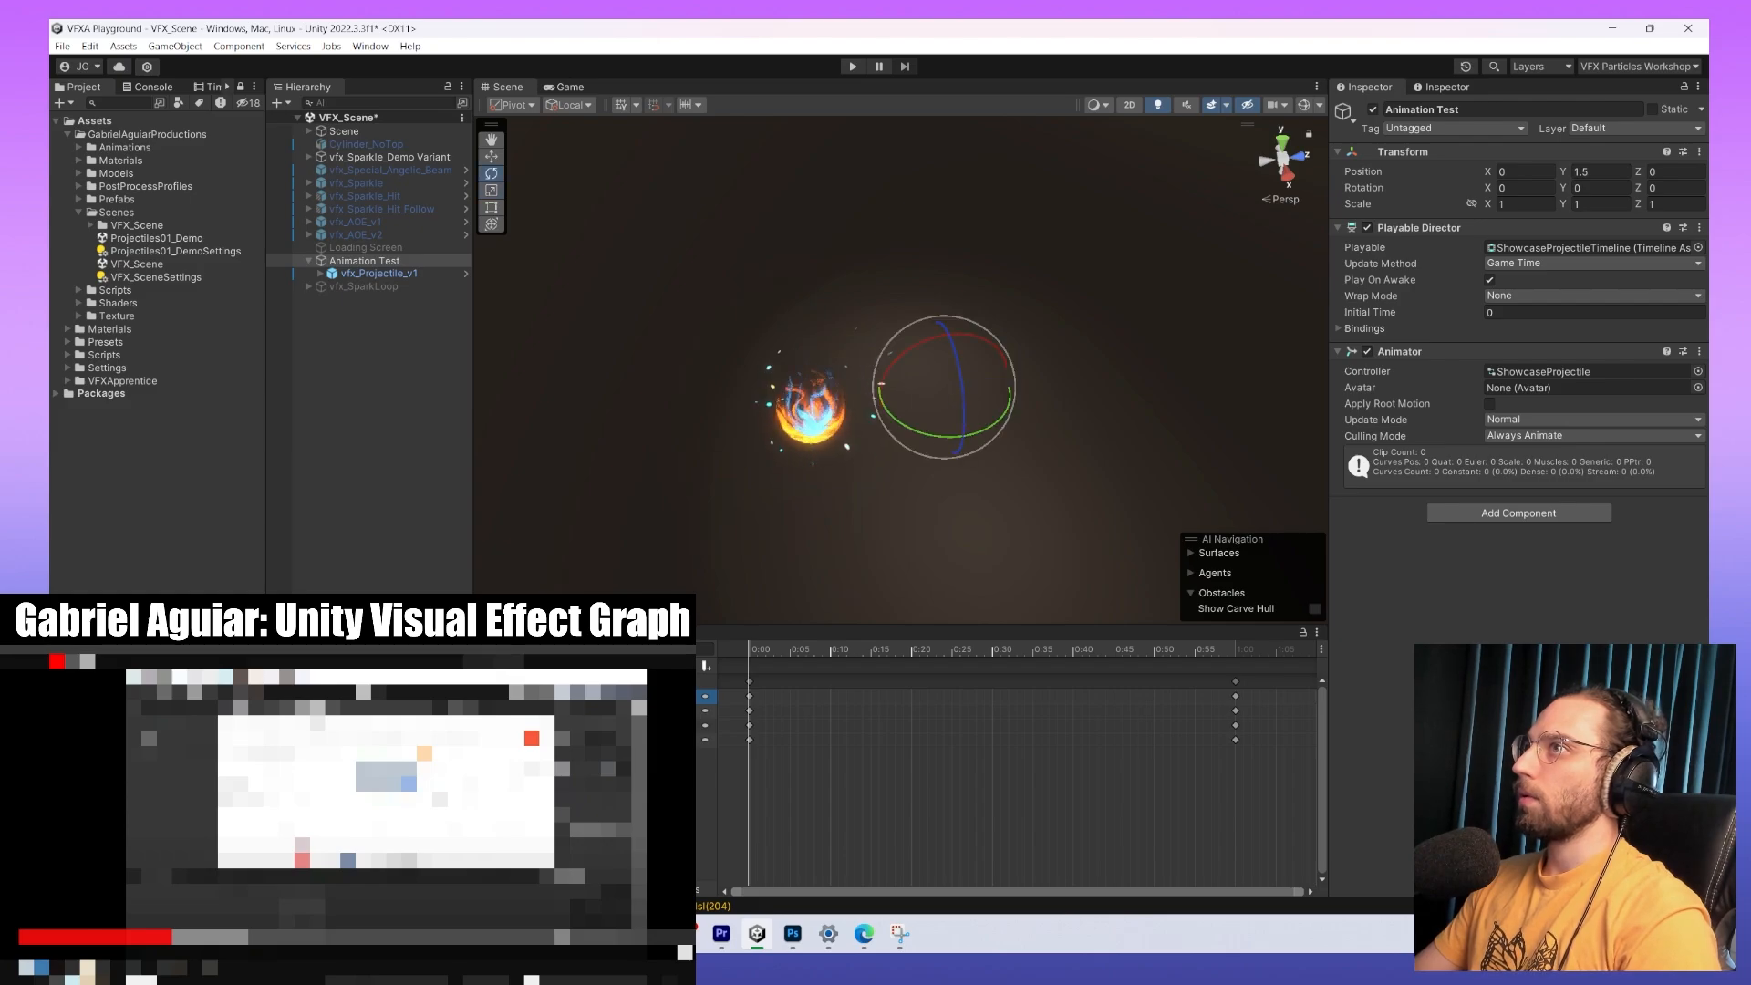
right_click(708, 720)
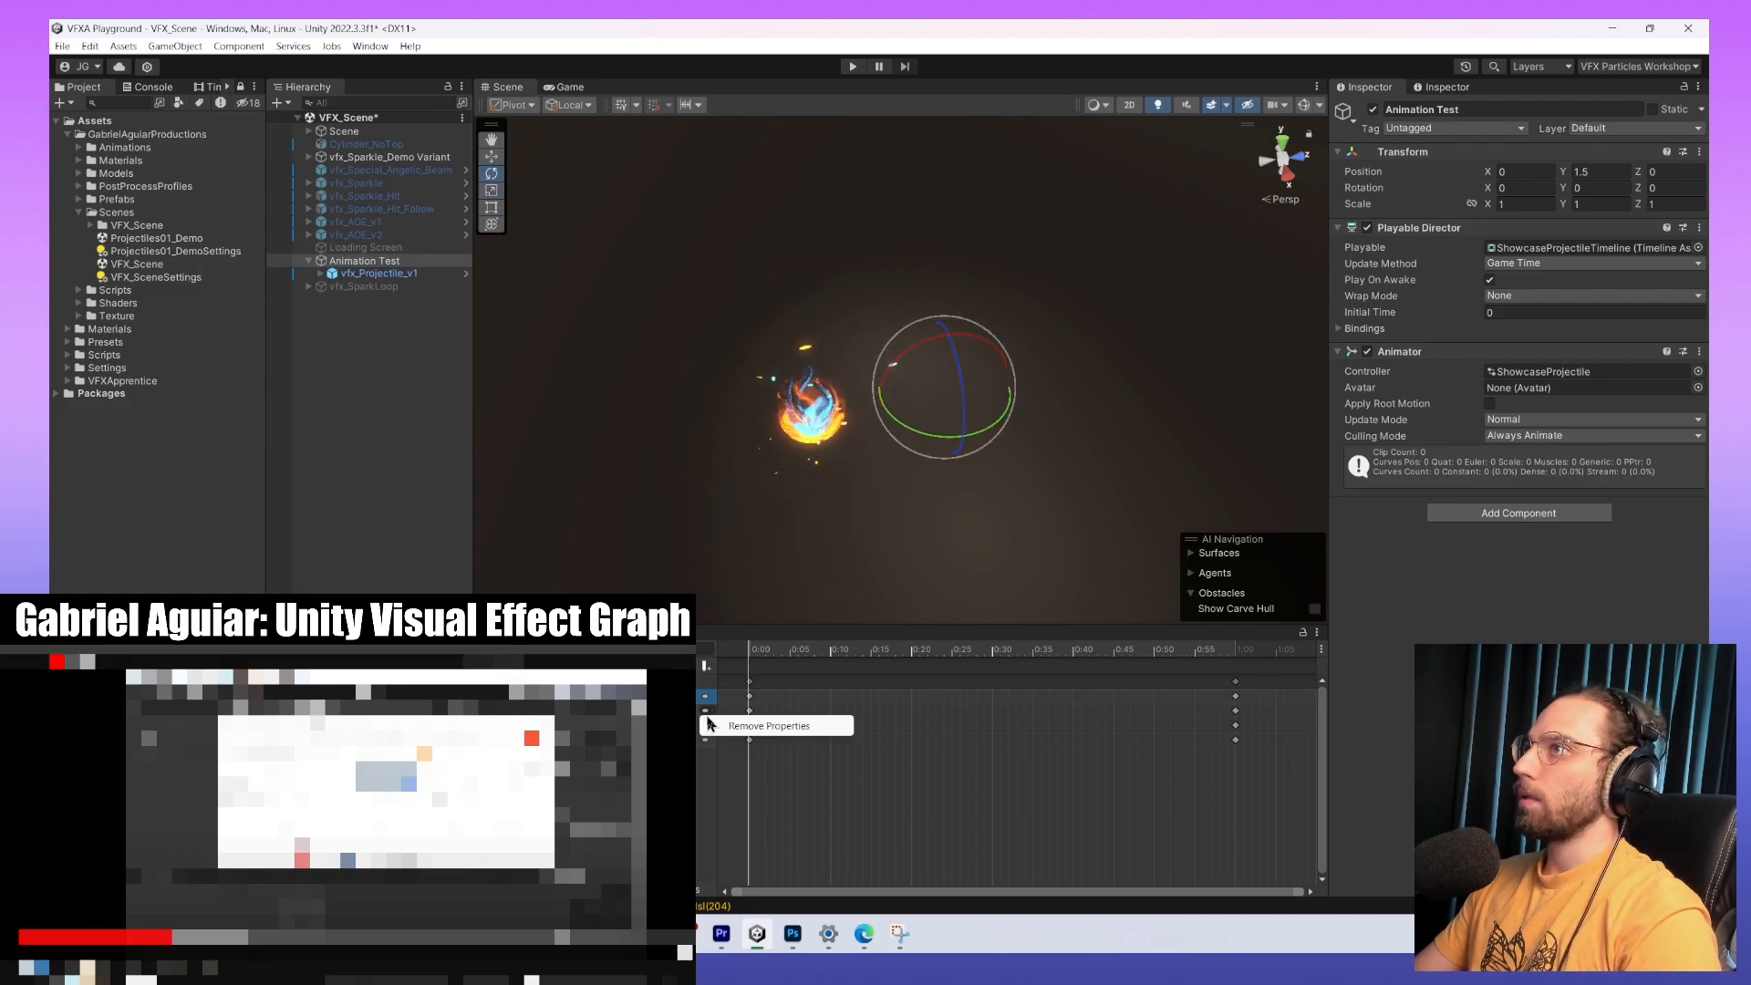
key("Escape")
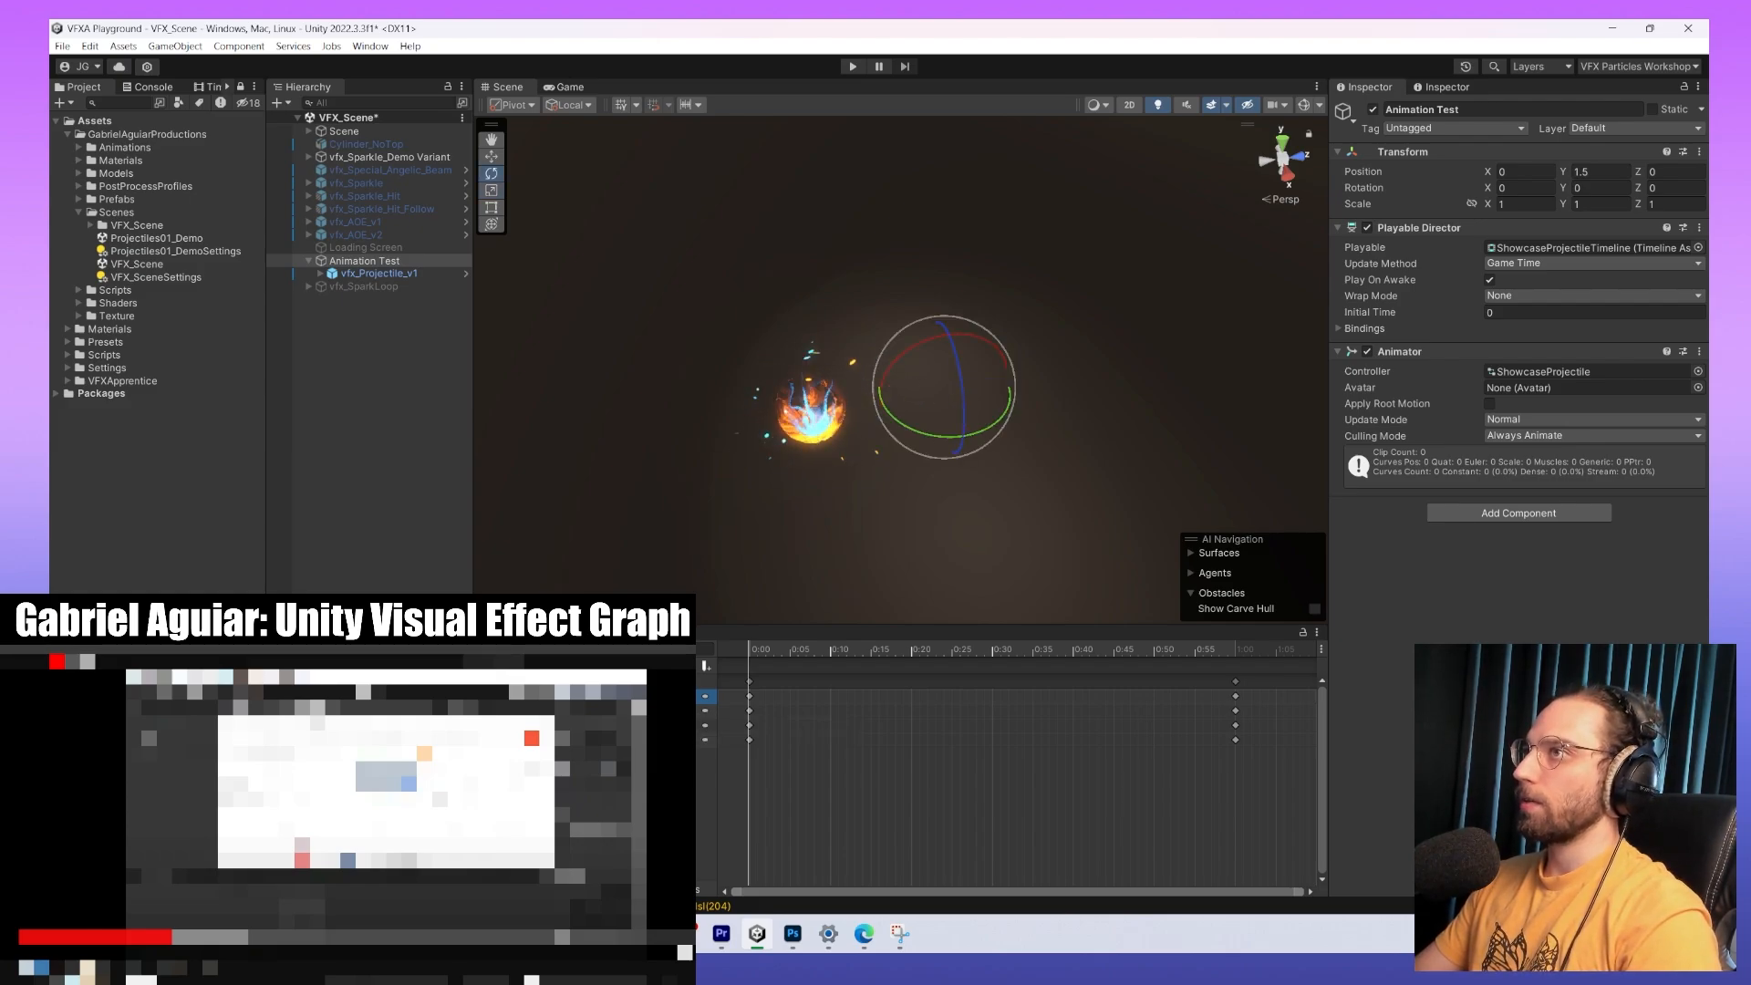
Create and save a new animation clip in the Animations folder and add a Transform Rotation property to it.
left_click(119, 707)
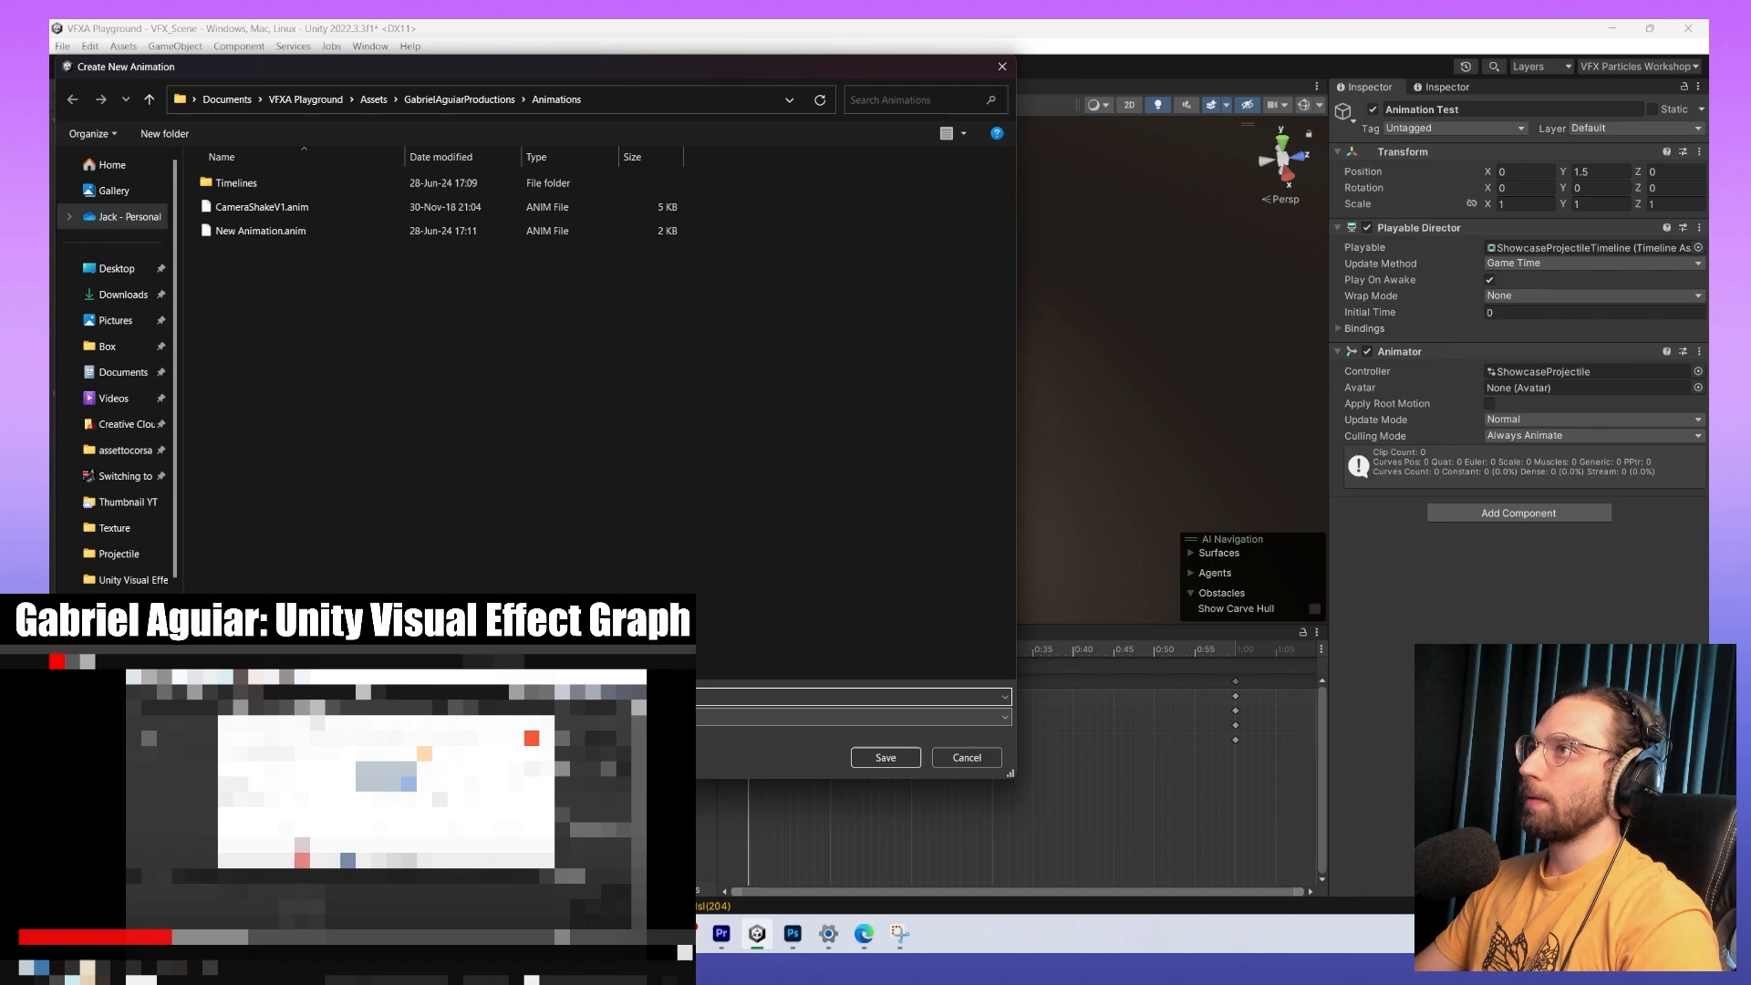
left_click(885, 758)
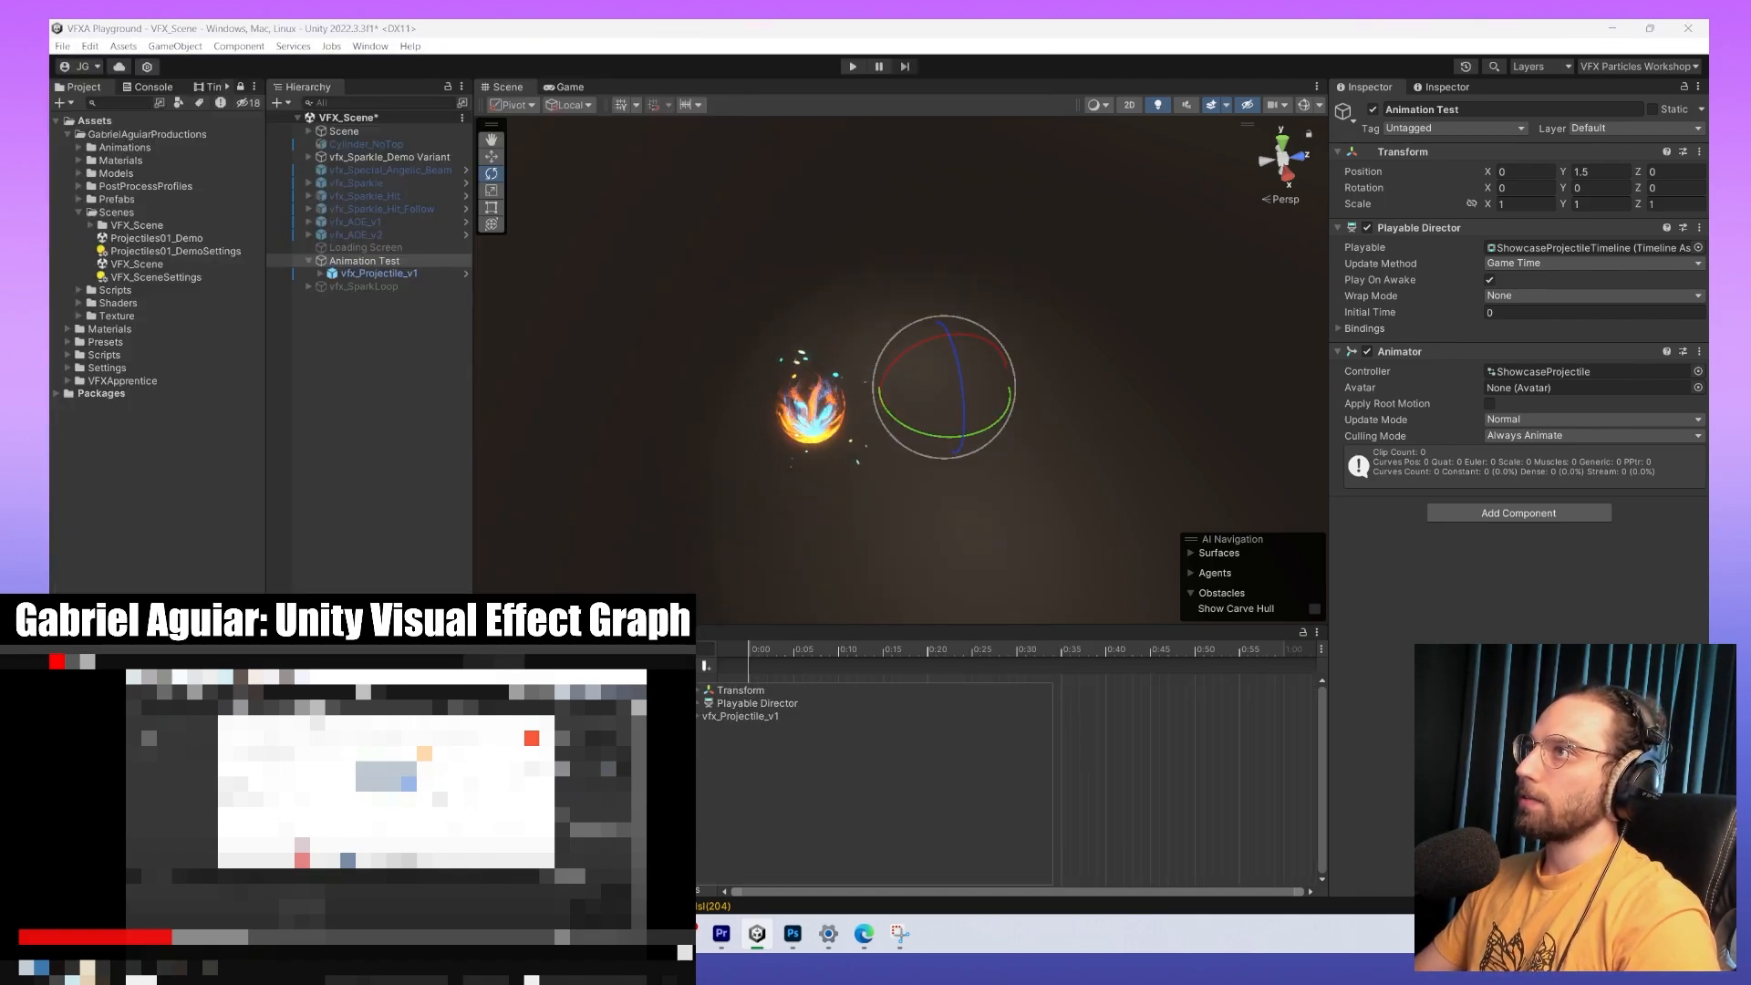
left_click(706, 693)
left_click(699, 692)
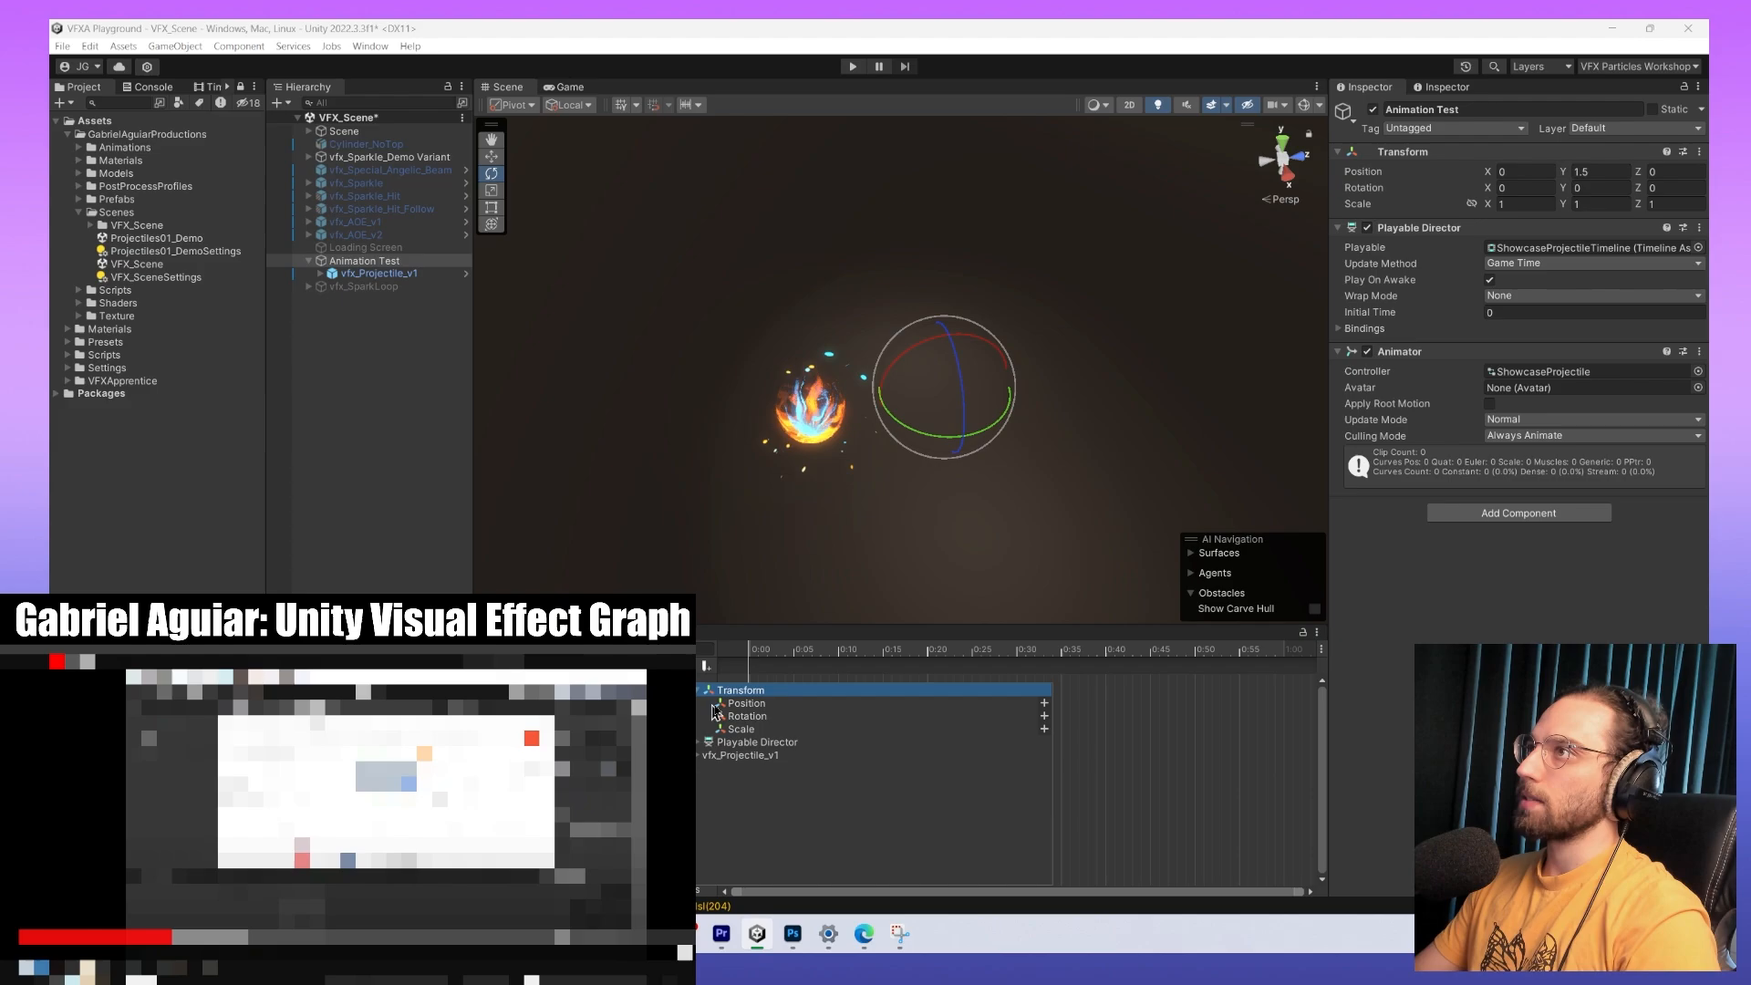
left_click(763, 719)
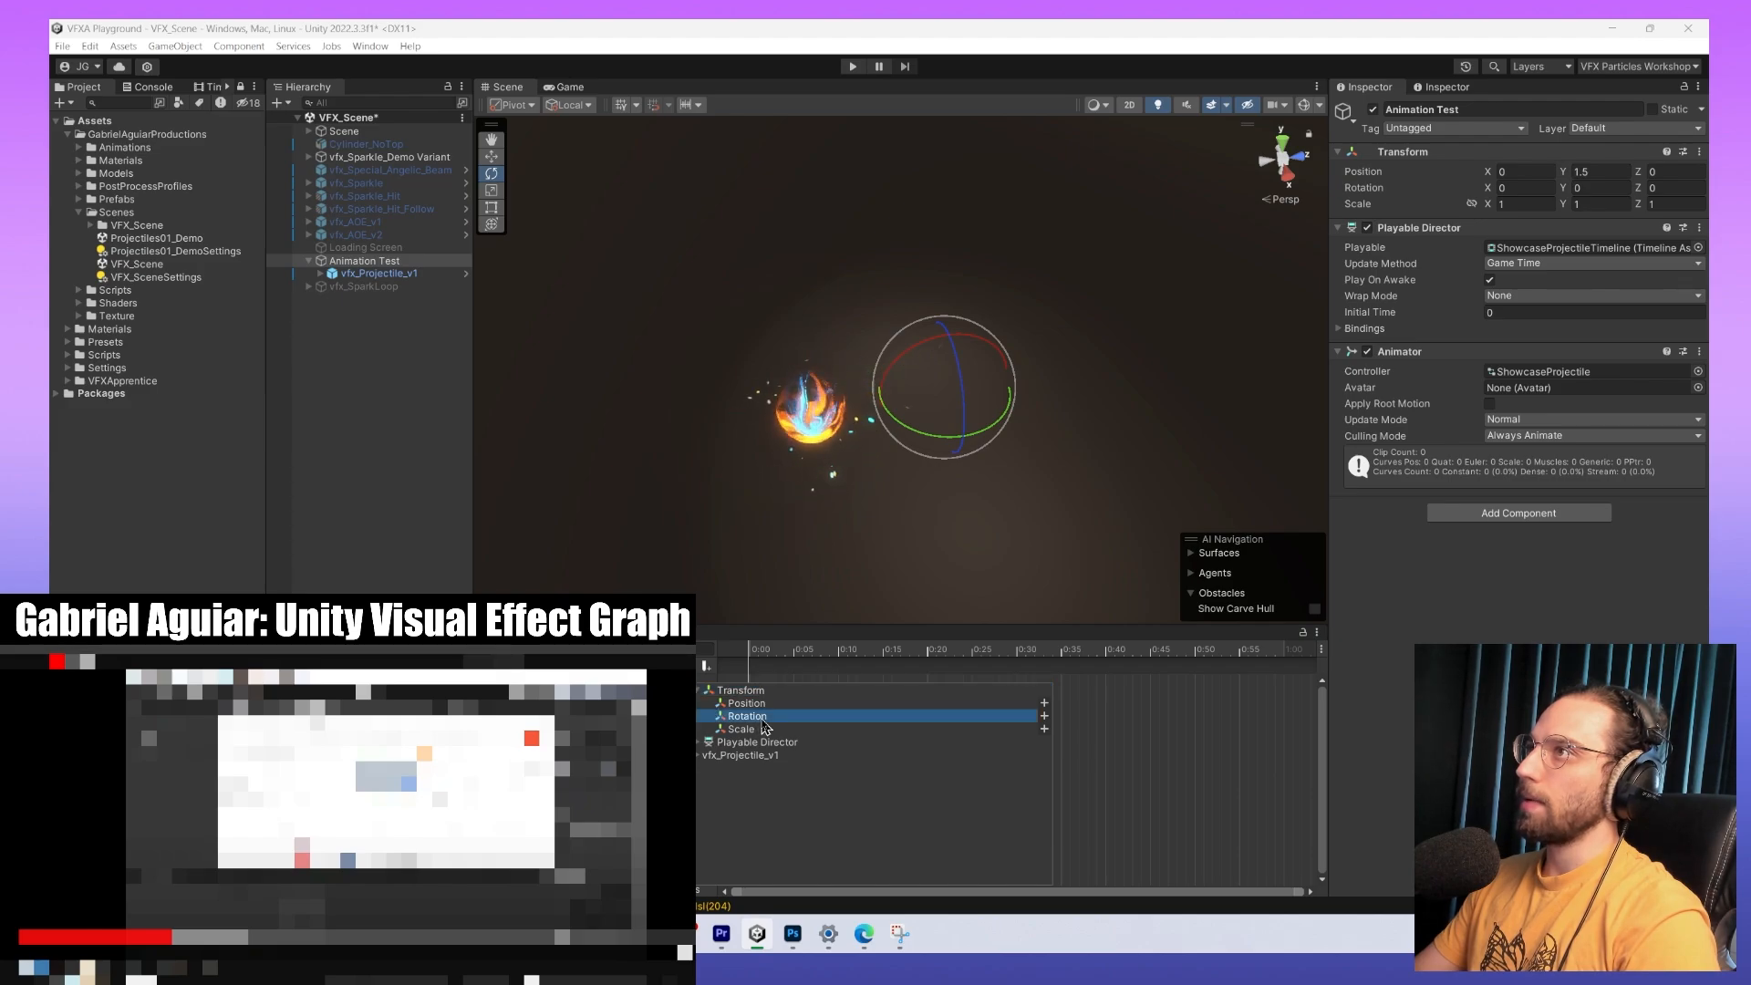
left_click(1043, 727)
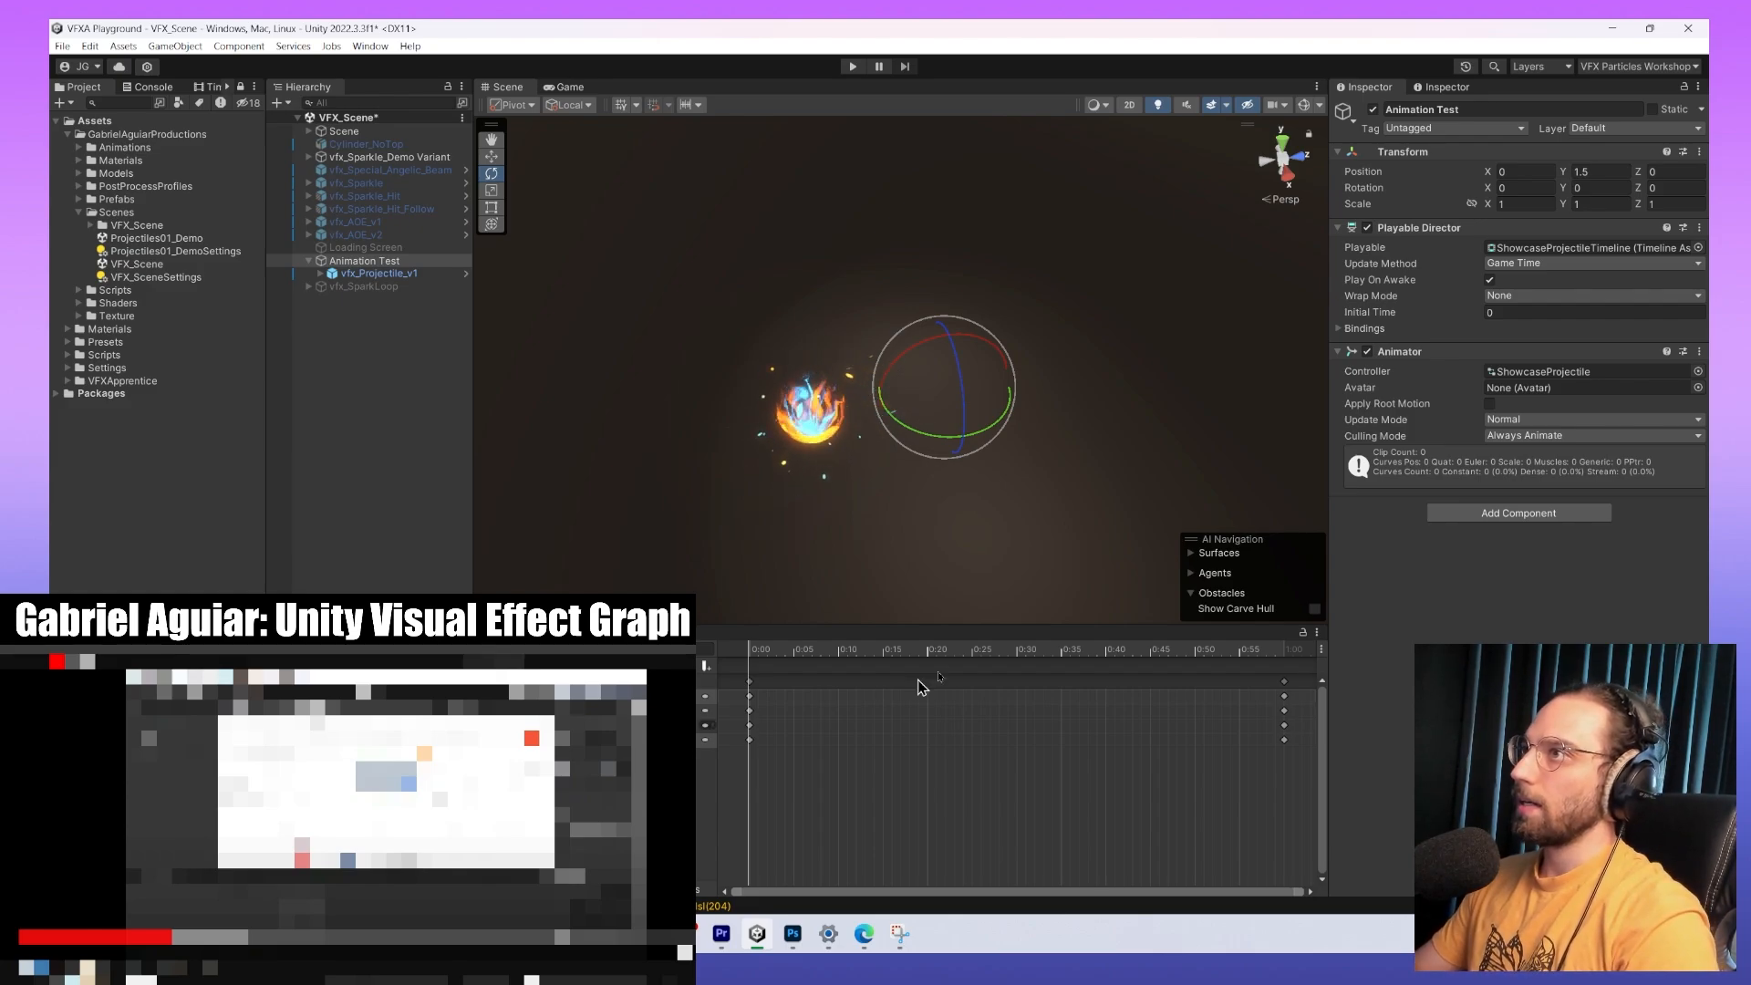
Place the animation playhead at 0:15, then select vfx_Projectile_v1 and expand its child objects.
left_click_drag(1003, 650, 707, 695)
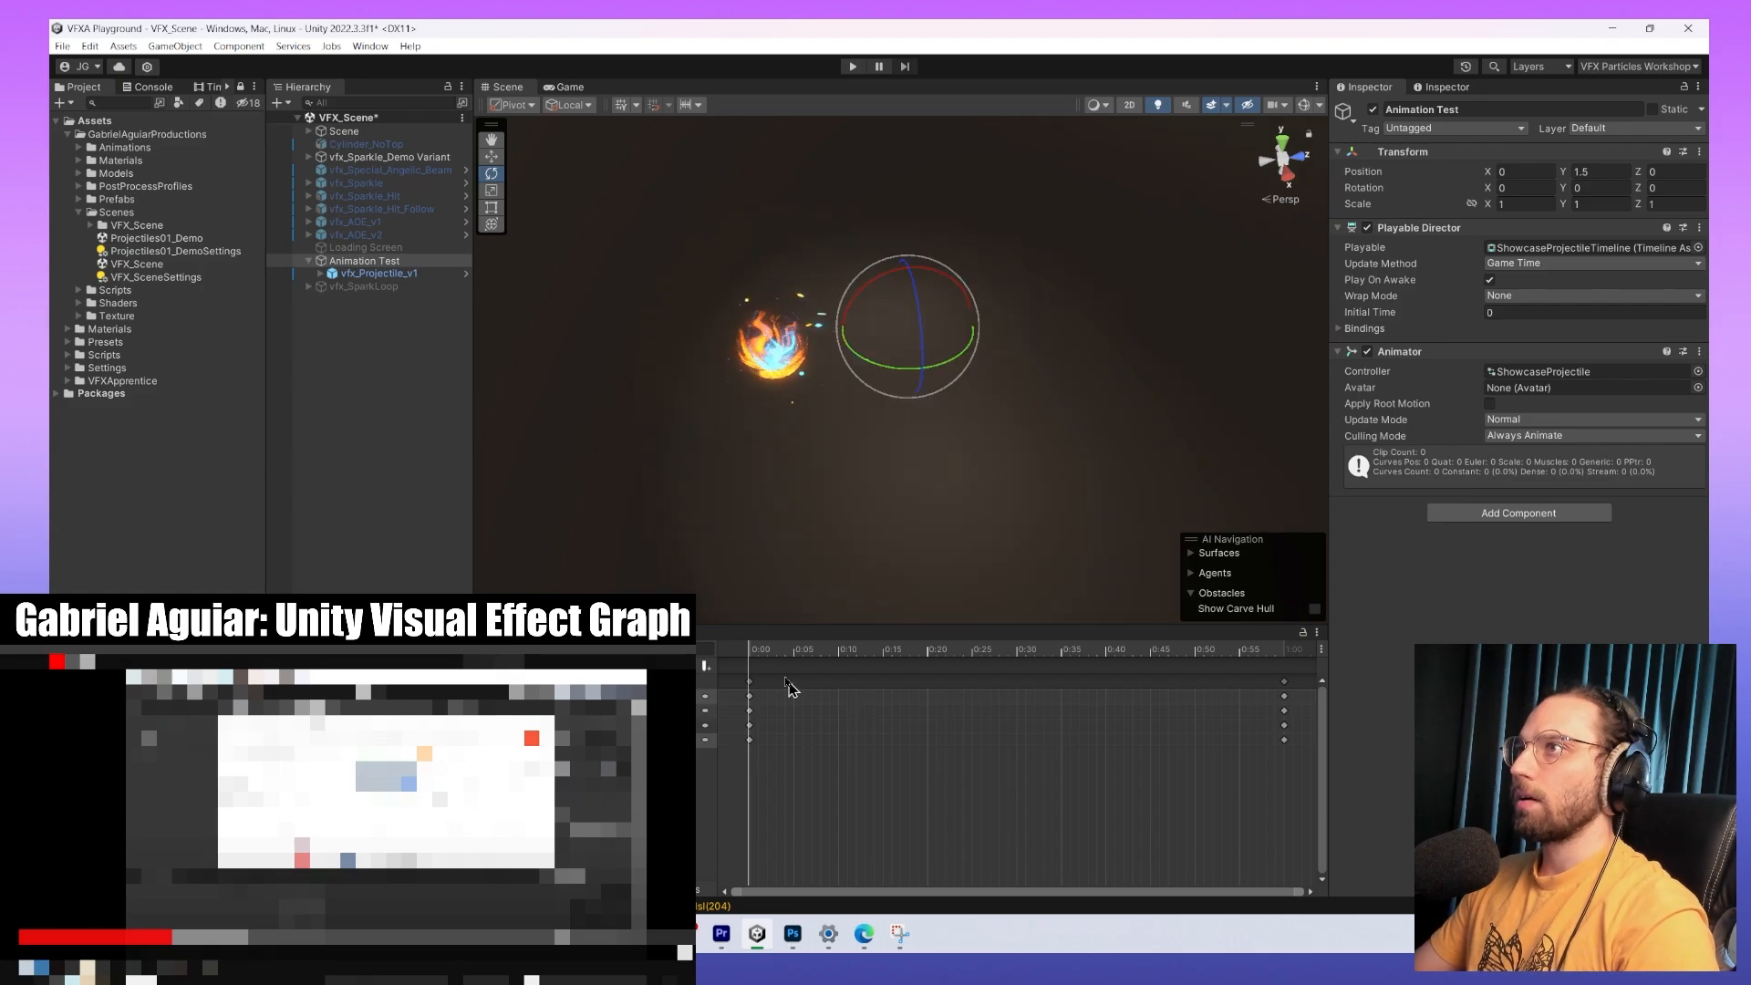
left_click(882, 651)
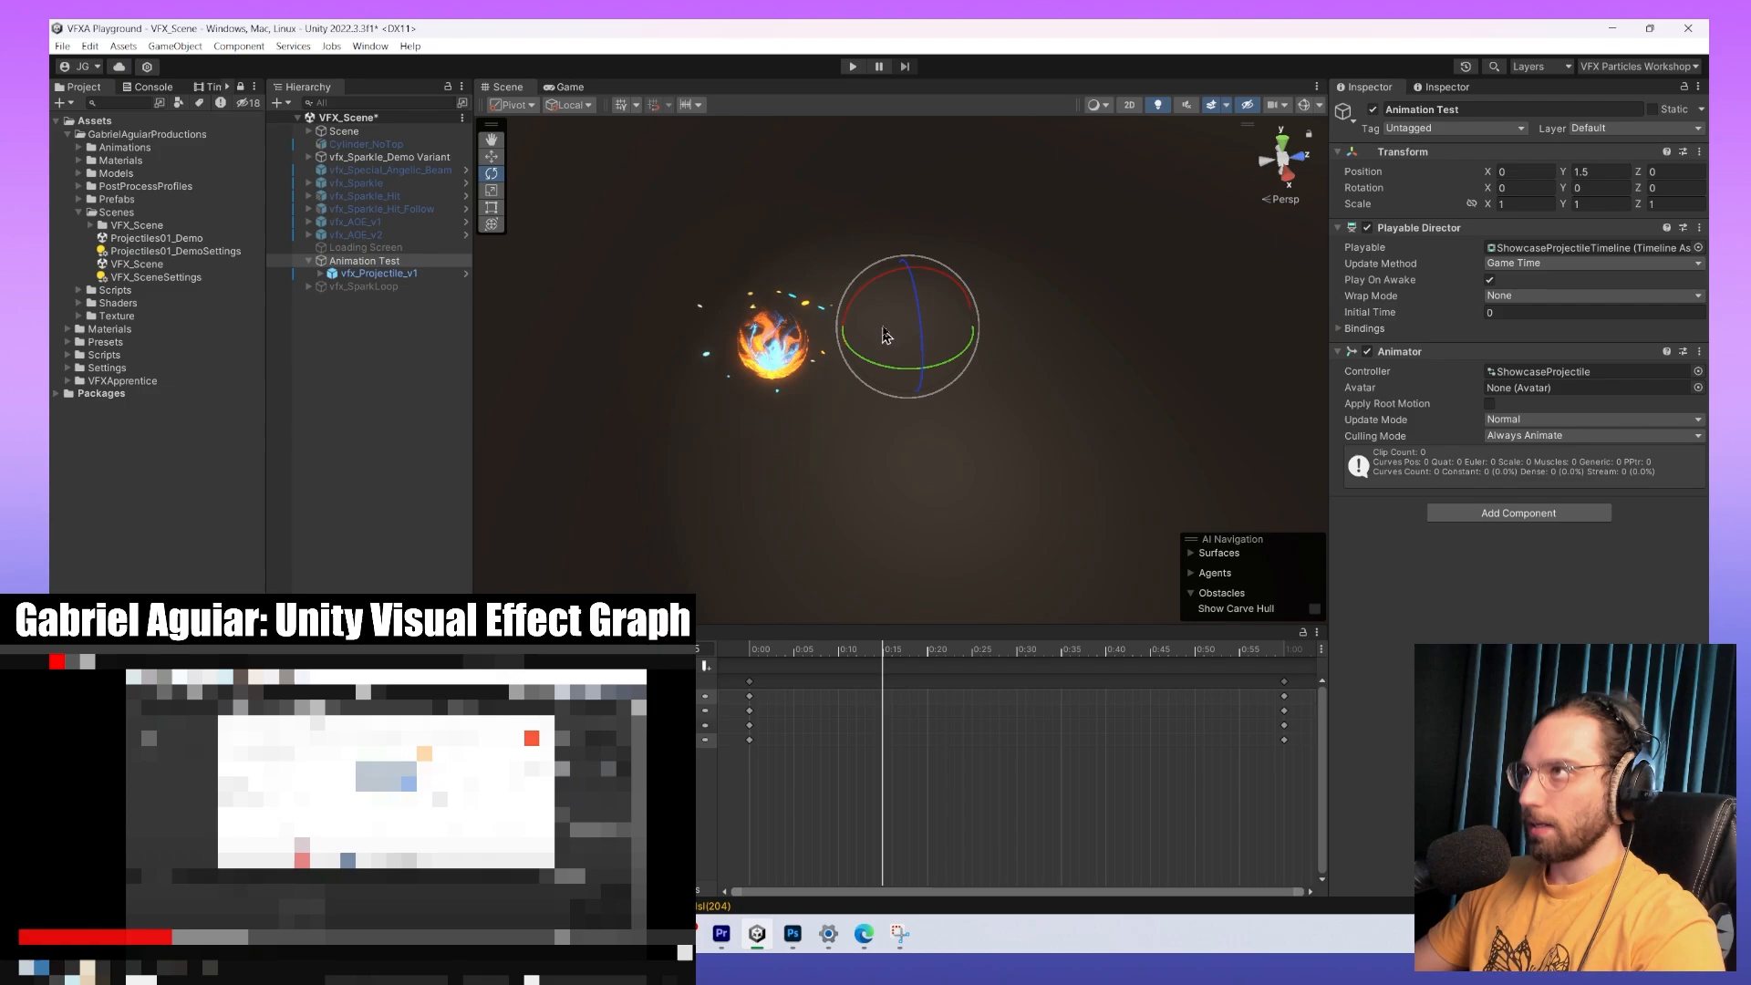
left_click_drag(885, 365, 309, 270)
left_click(351, 273)
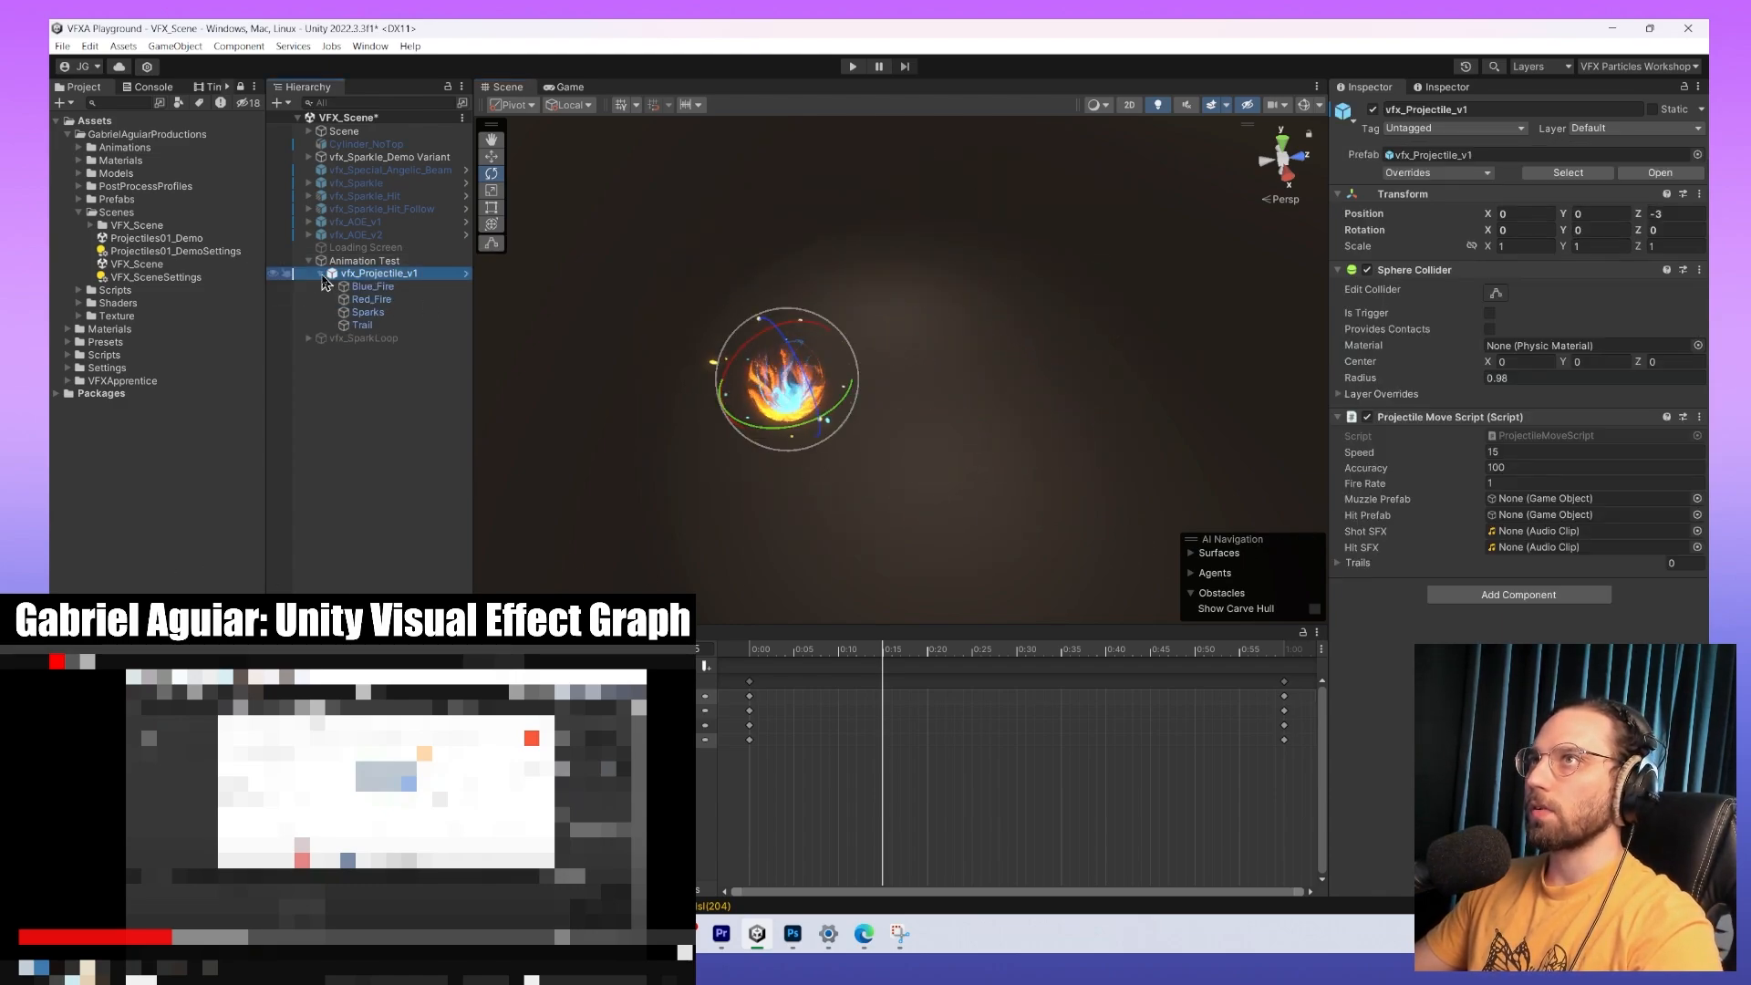
Set the Simulation Space of vfx_Projectile_v1's Blue_Fire particle system to World.
left_click(321, 274)
left_click(372, 287)
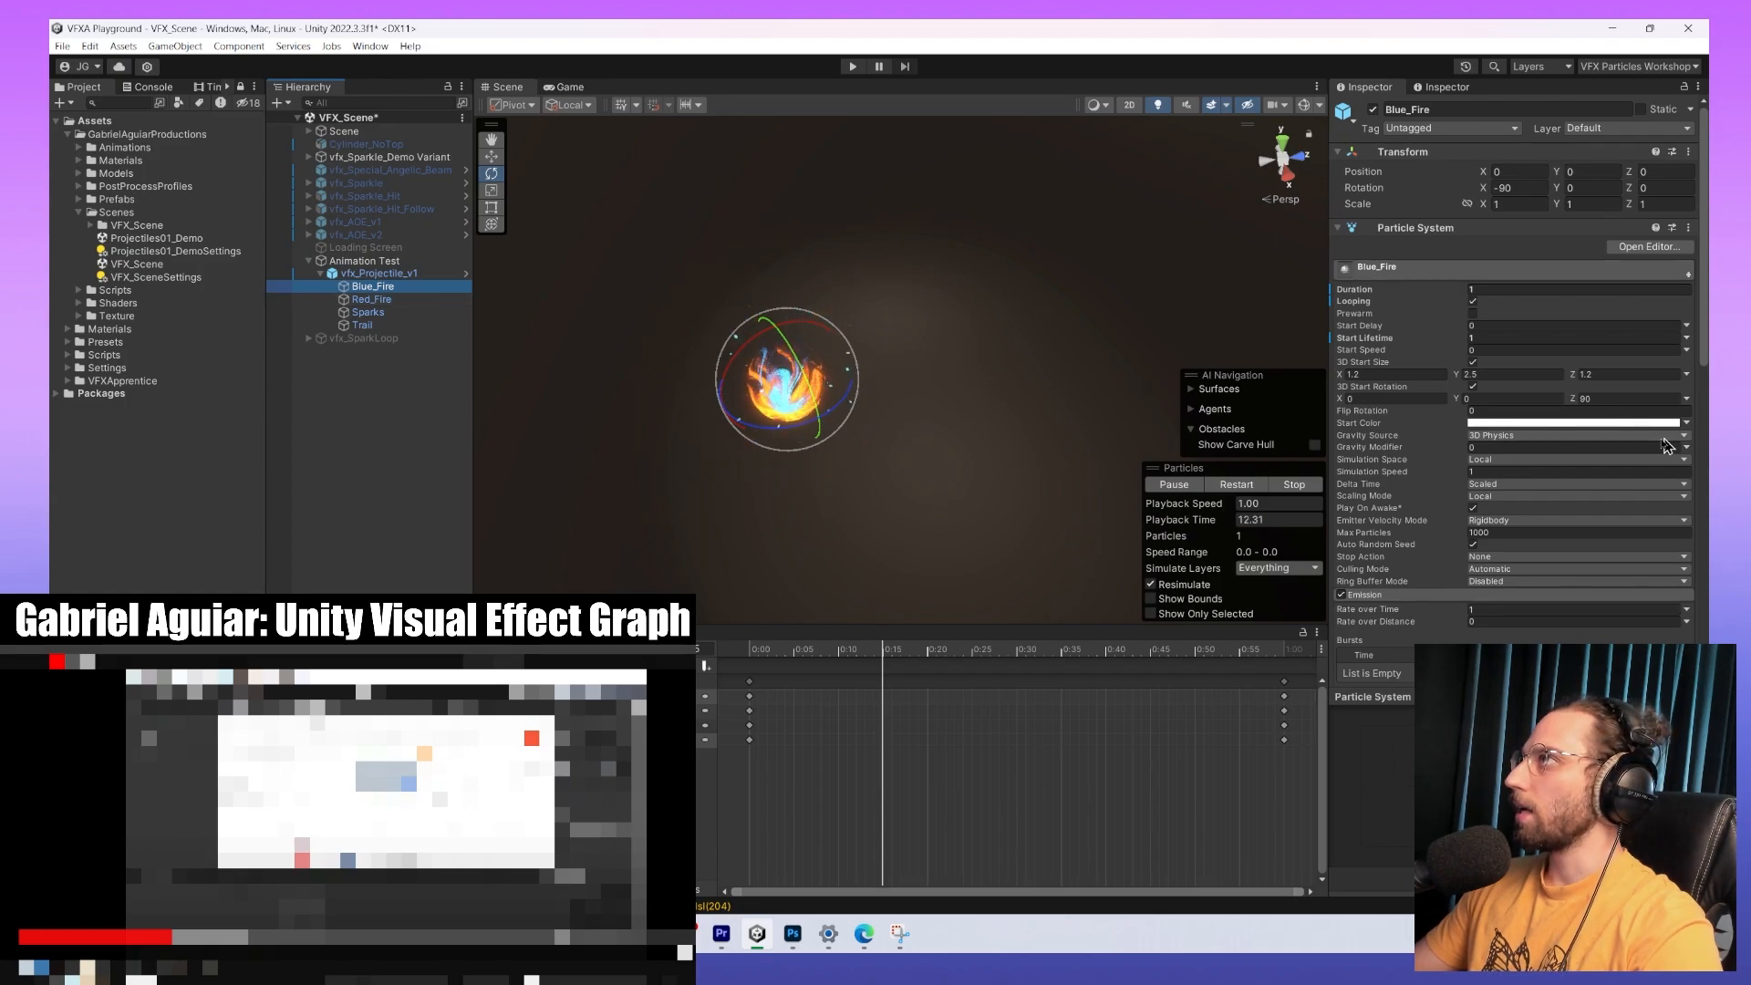
left_click(1532, 459)
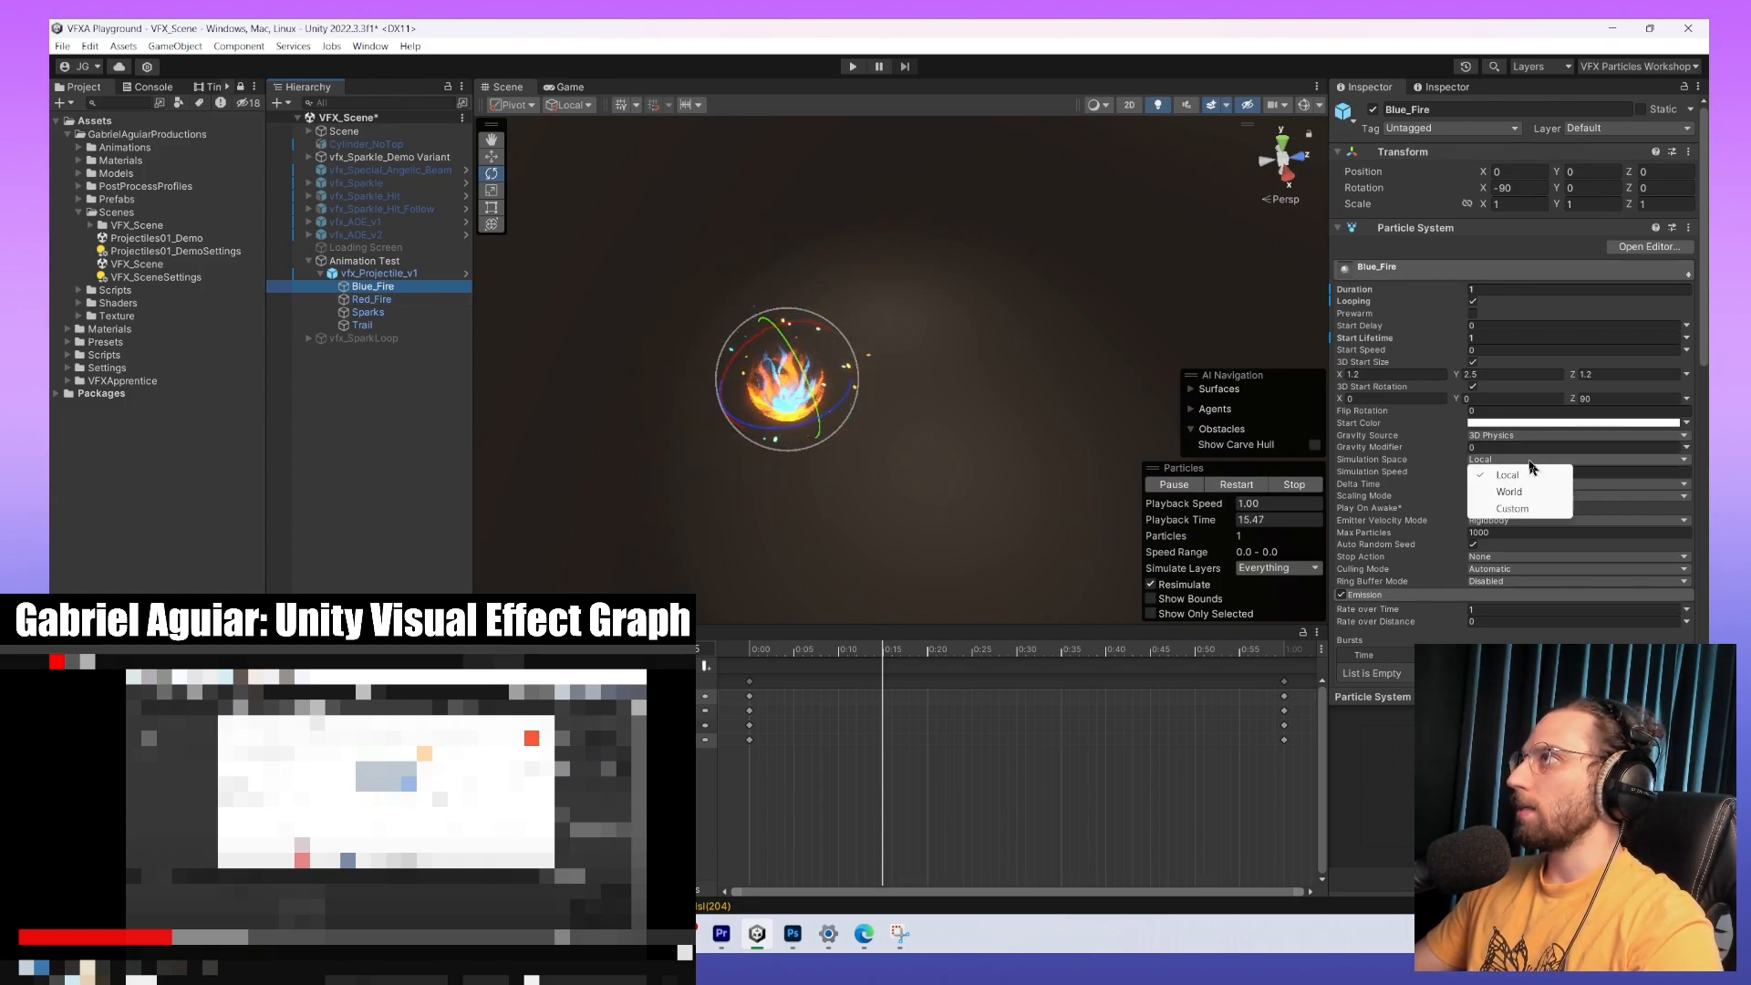
left_click(1528, 495)
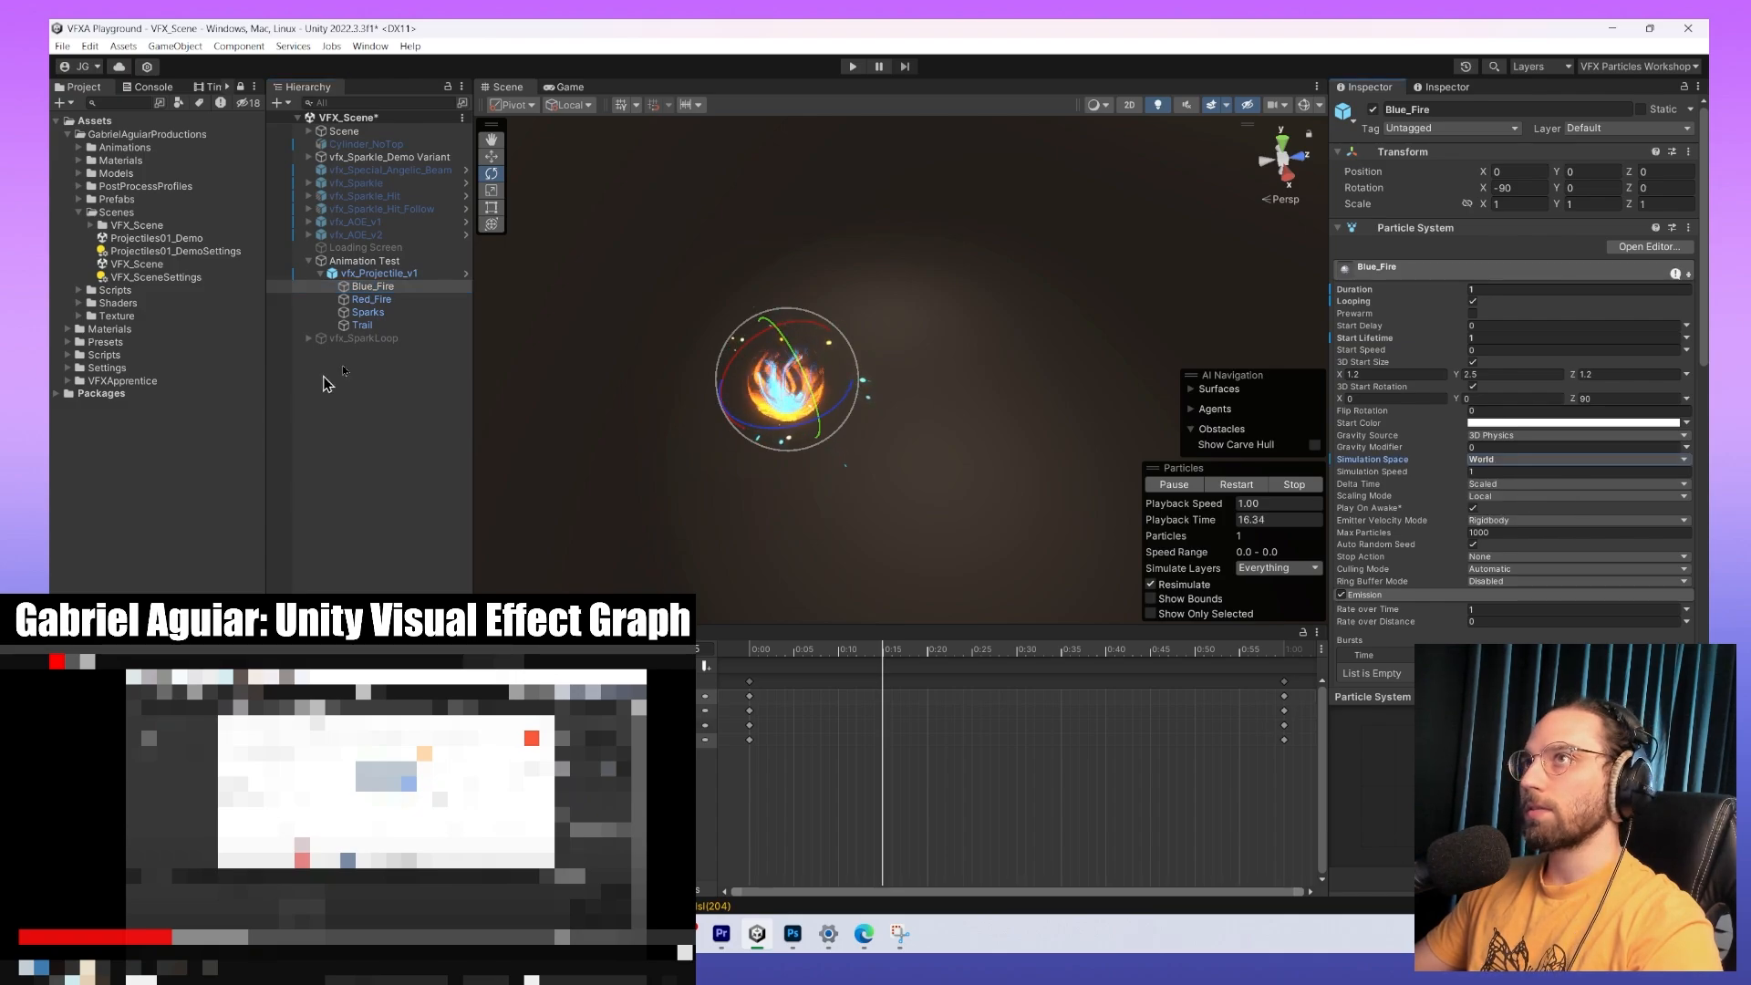
Test Blue_Fire's world-space simulation by rotating Animation Test around its vertical axis, undoing any rotation made on the projectile itself.
left_click(378, 274)
left_click_drag(792, 426, 889, 431)
key("ctrl+z")
left_click(406, 262)
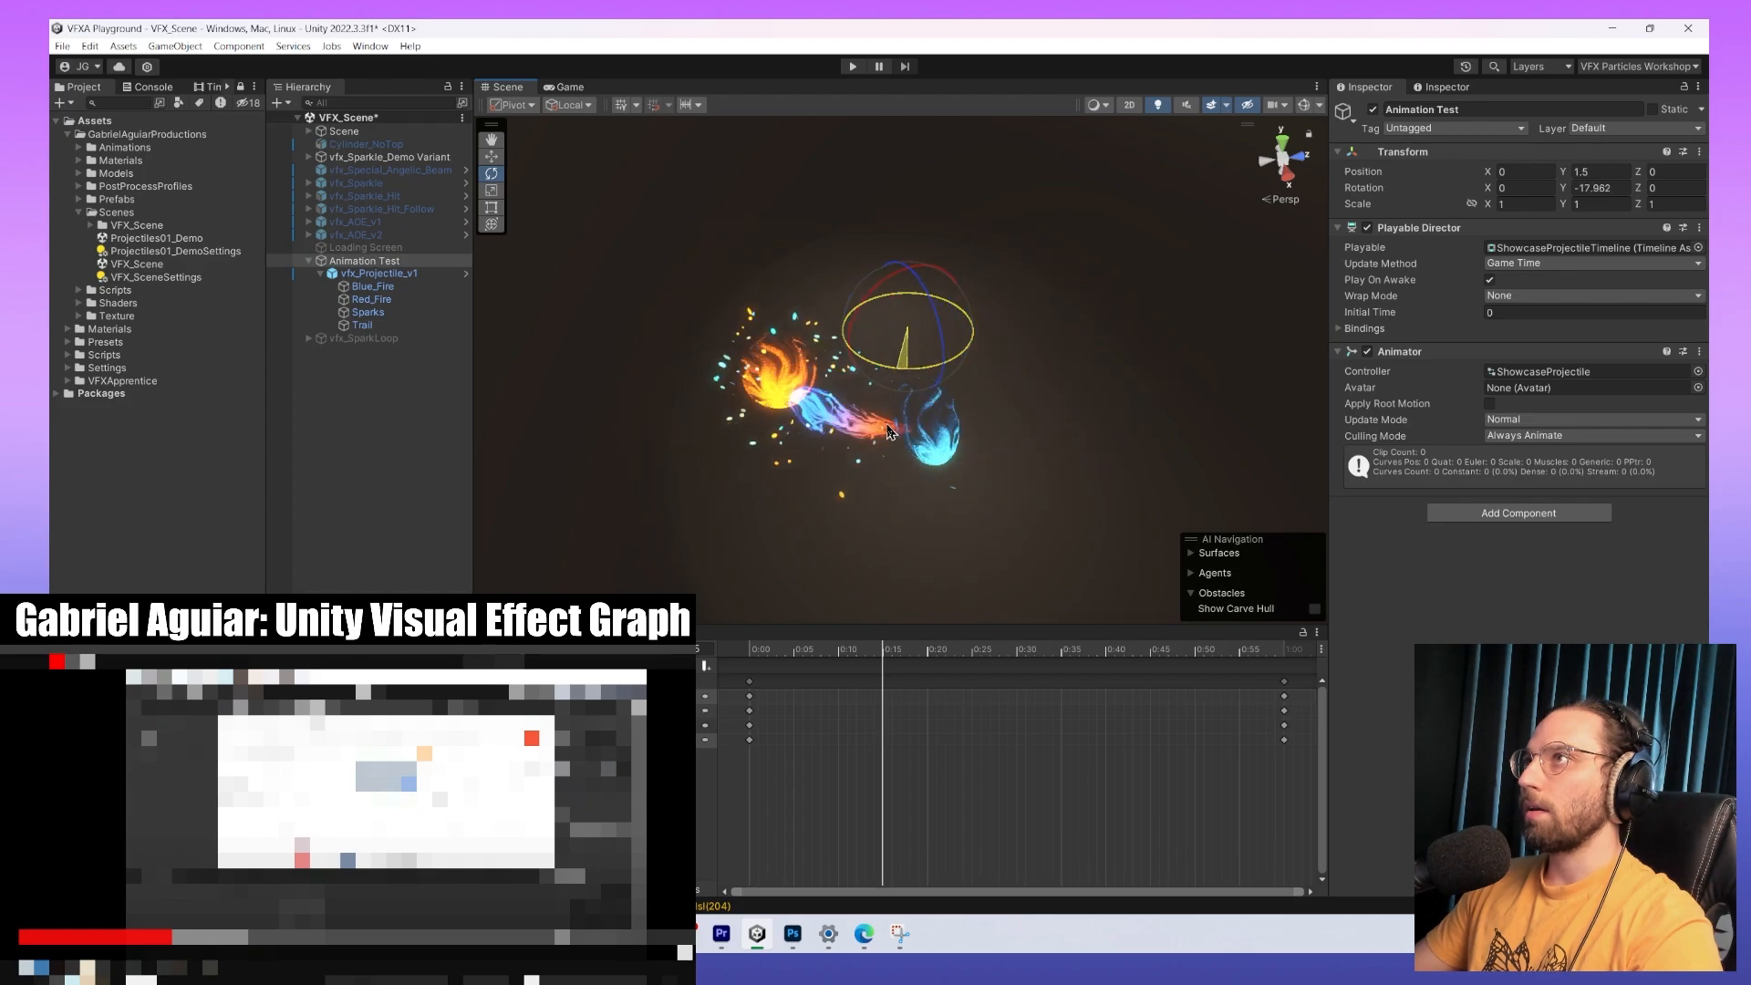
Keep Blue_Fire's Scaling Mode at Local and return its Simulation Space to Local.
left_click(373, 286)
scroll(1500, 438, "down", 2)
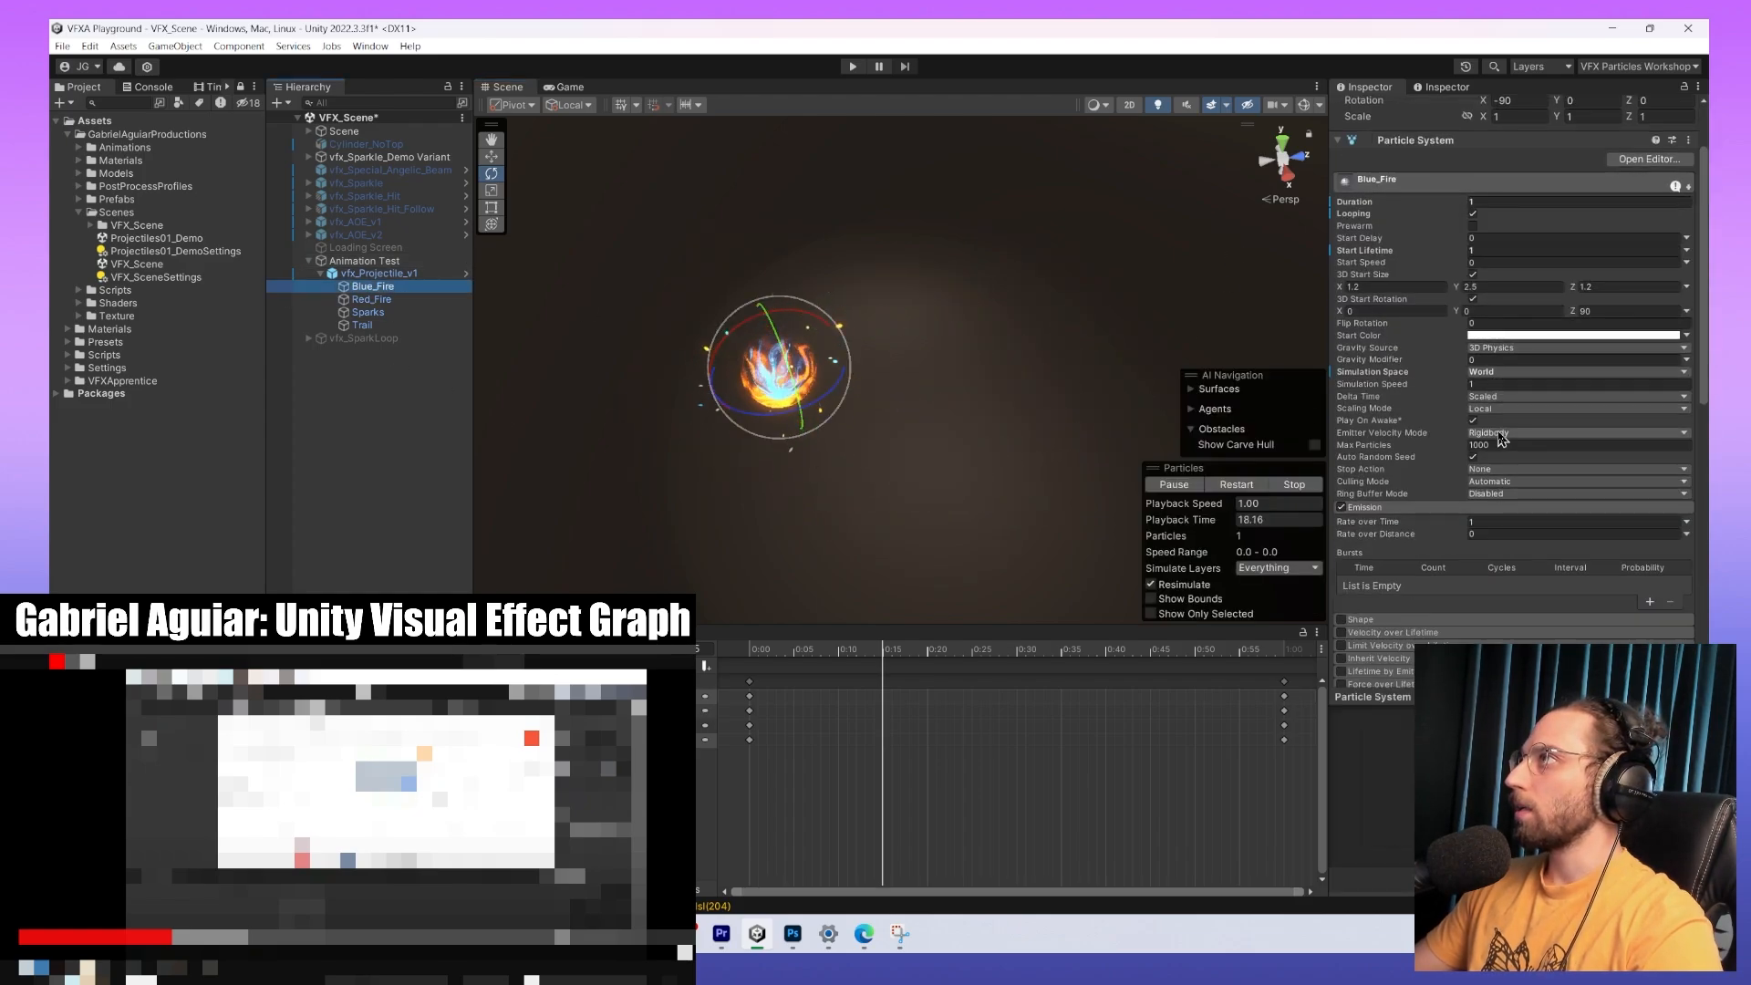
left_click(1500, 410)
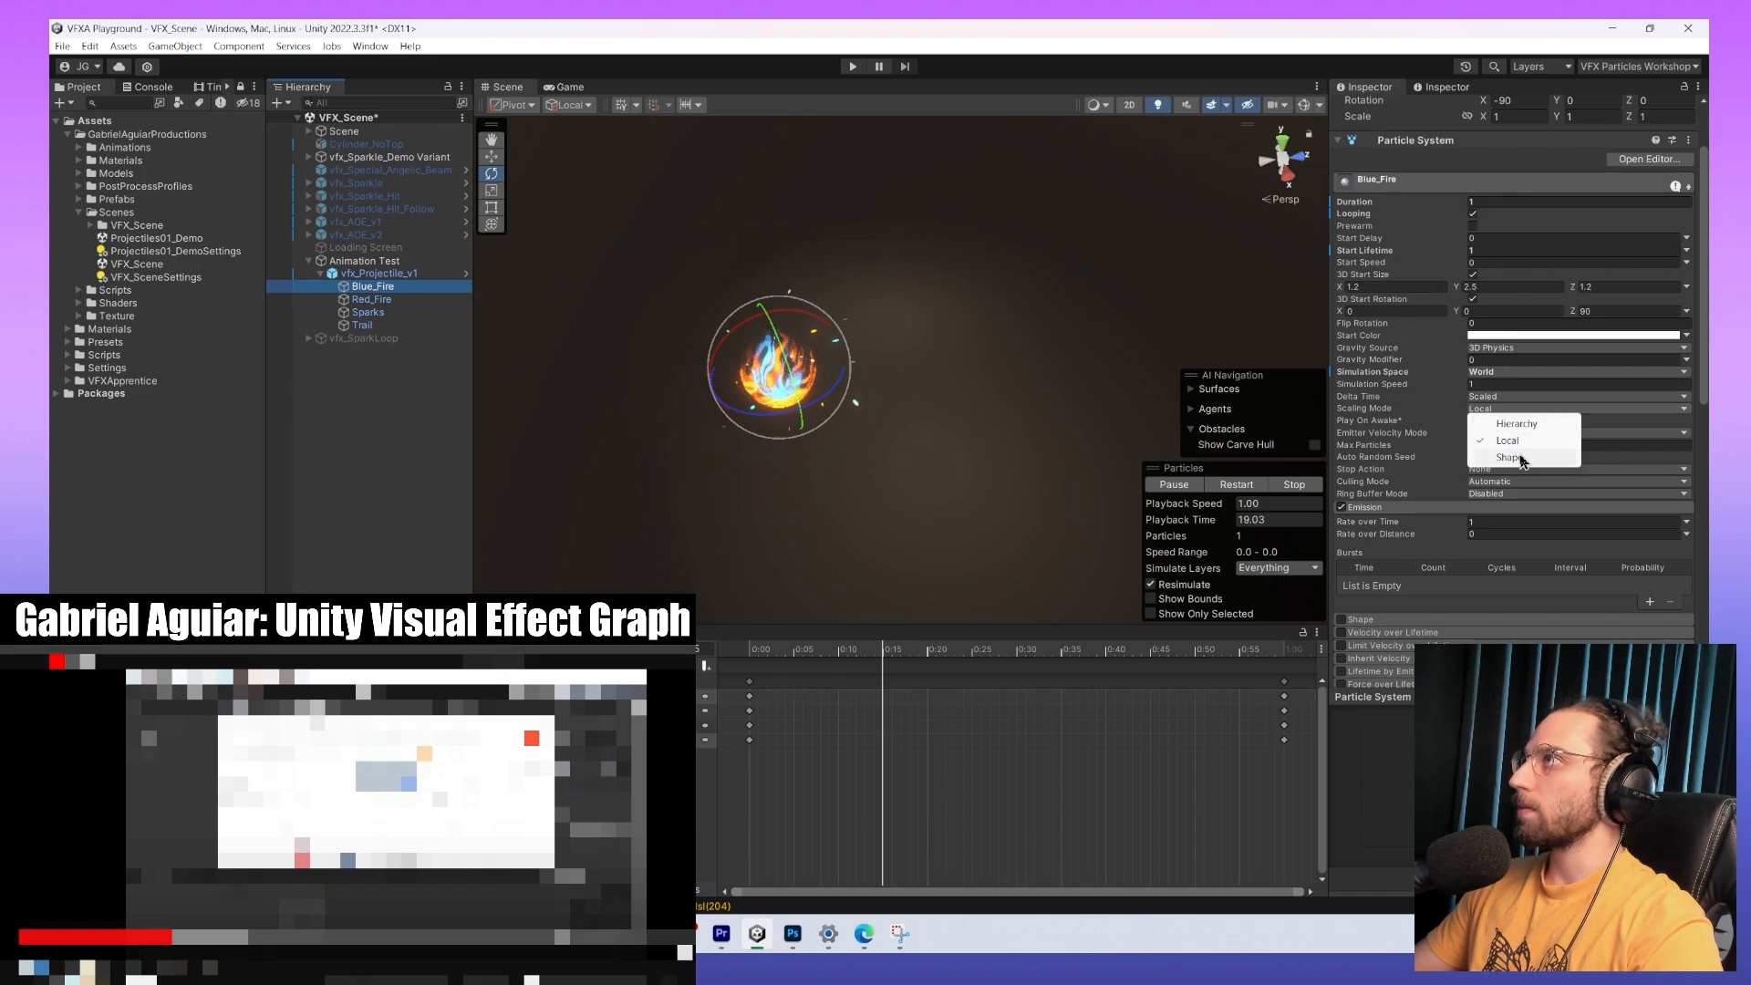
left_click(1508, 440)
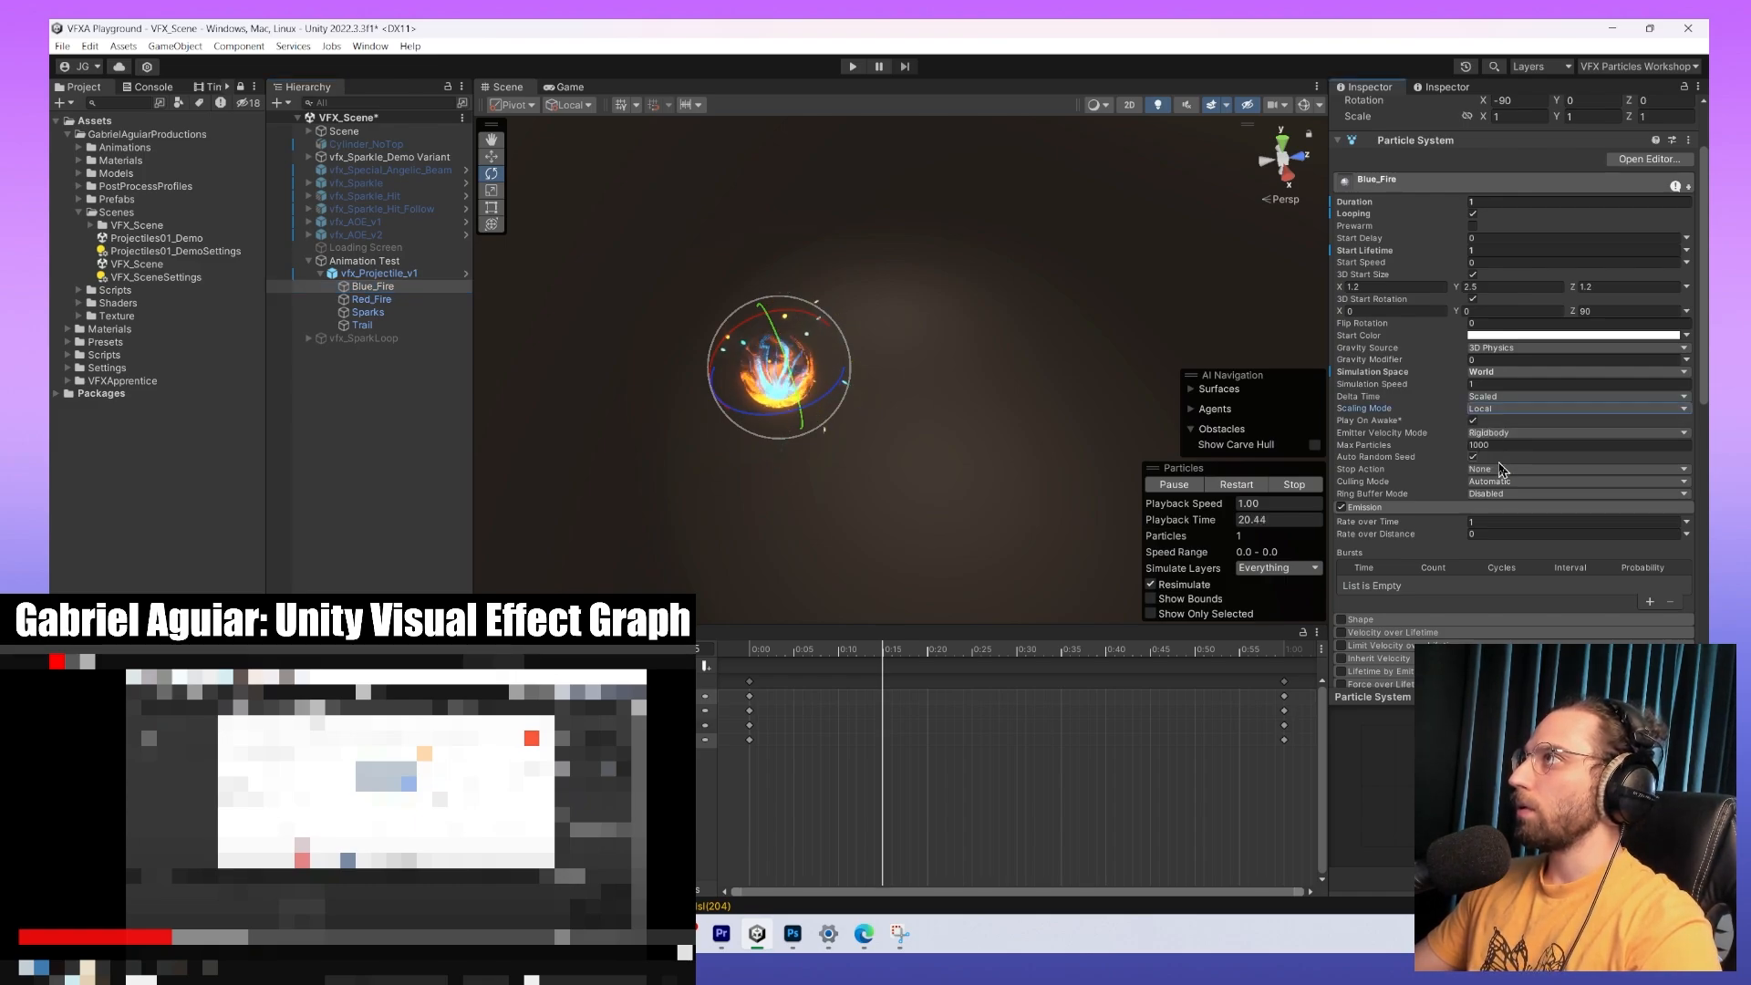
left_click(1479, 373)
left_click(1505, 403)
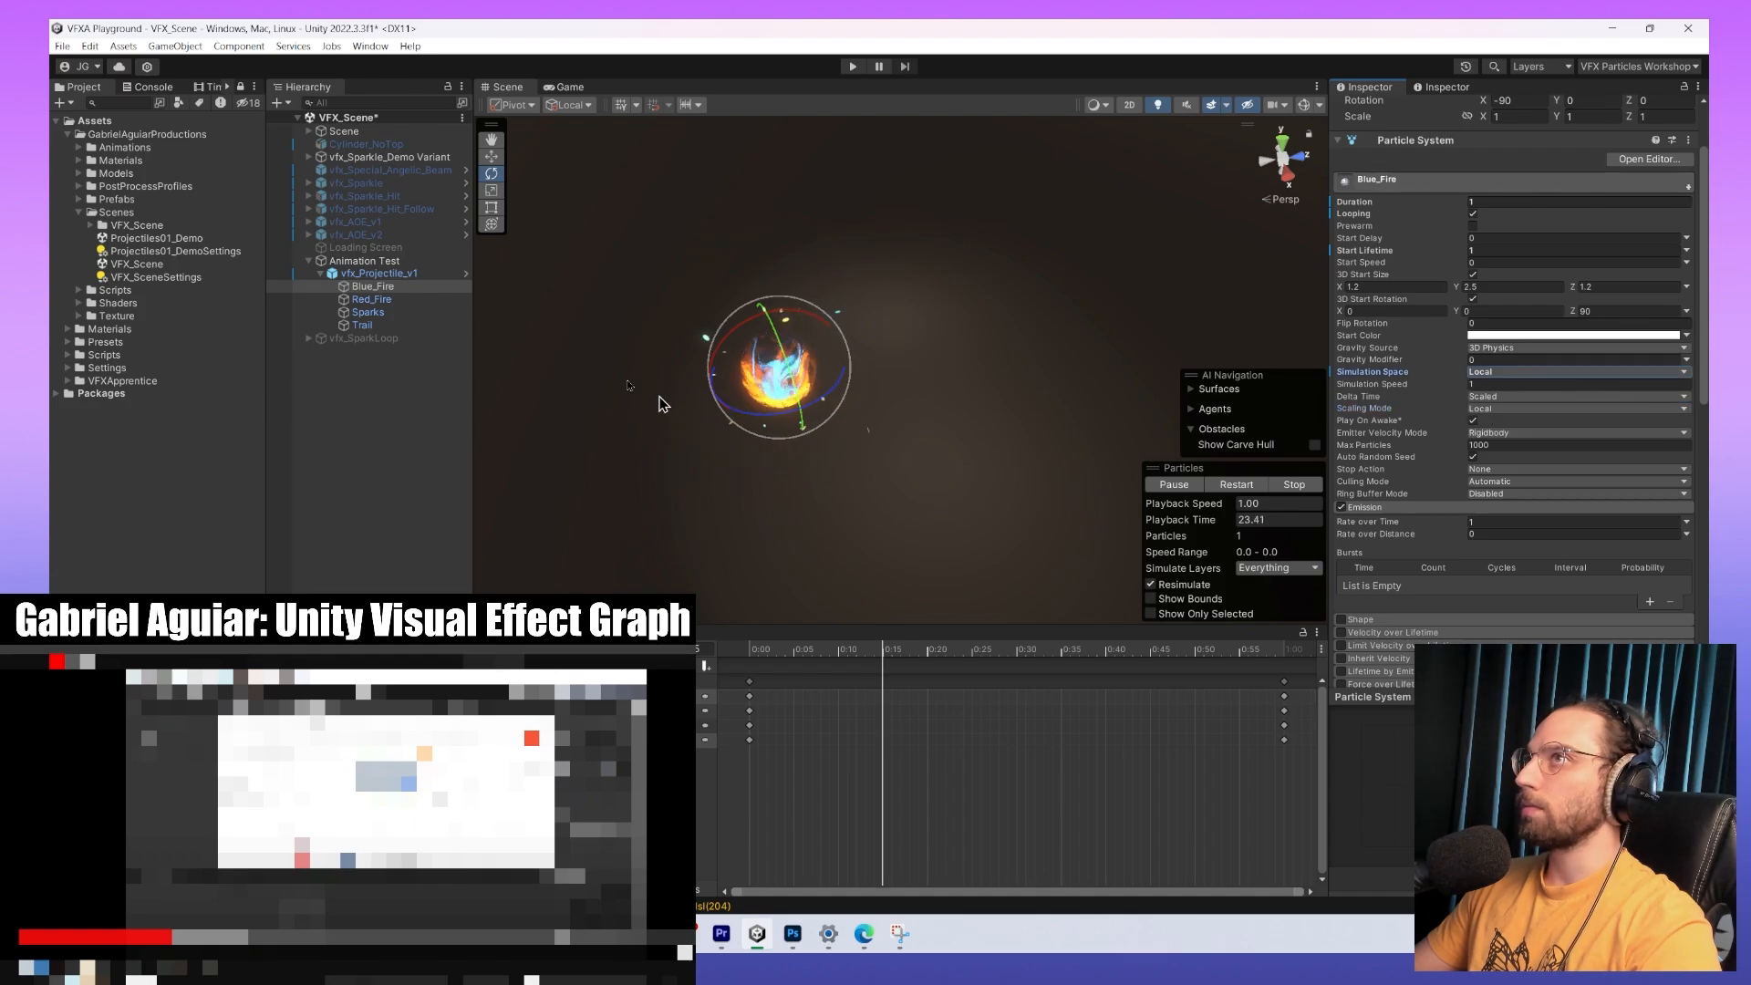
Set Blue_Fire's Render Alignment to Local in the Renderer module and test it by rotating Animation Test to about -12.6 on Y.
scroll(1514, 416, "down", 5)
scroll(1434, 538, "down", 5)
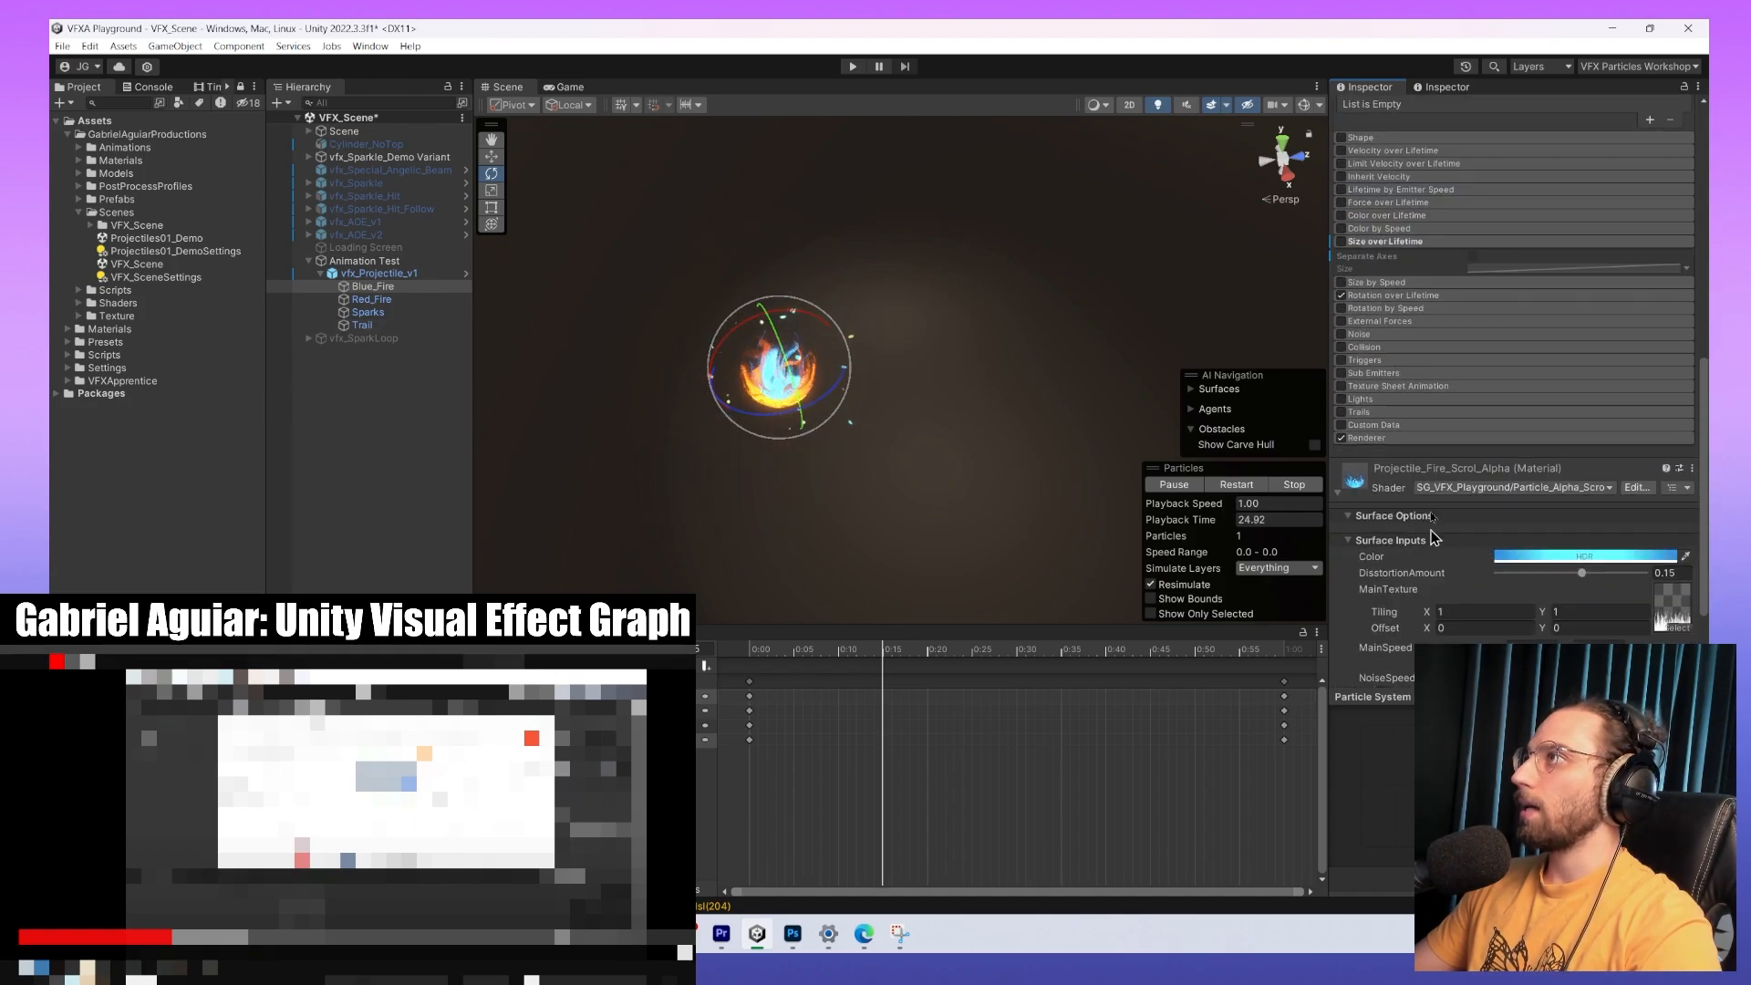
left_click(1452, 439)
scroll(1566, 467, "down", 5)
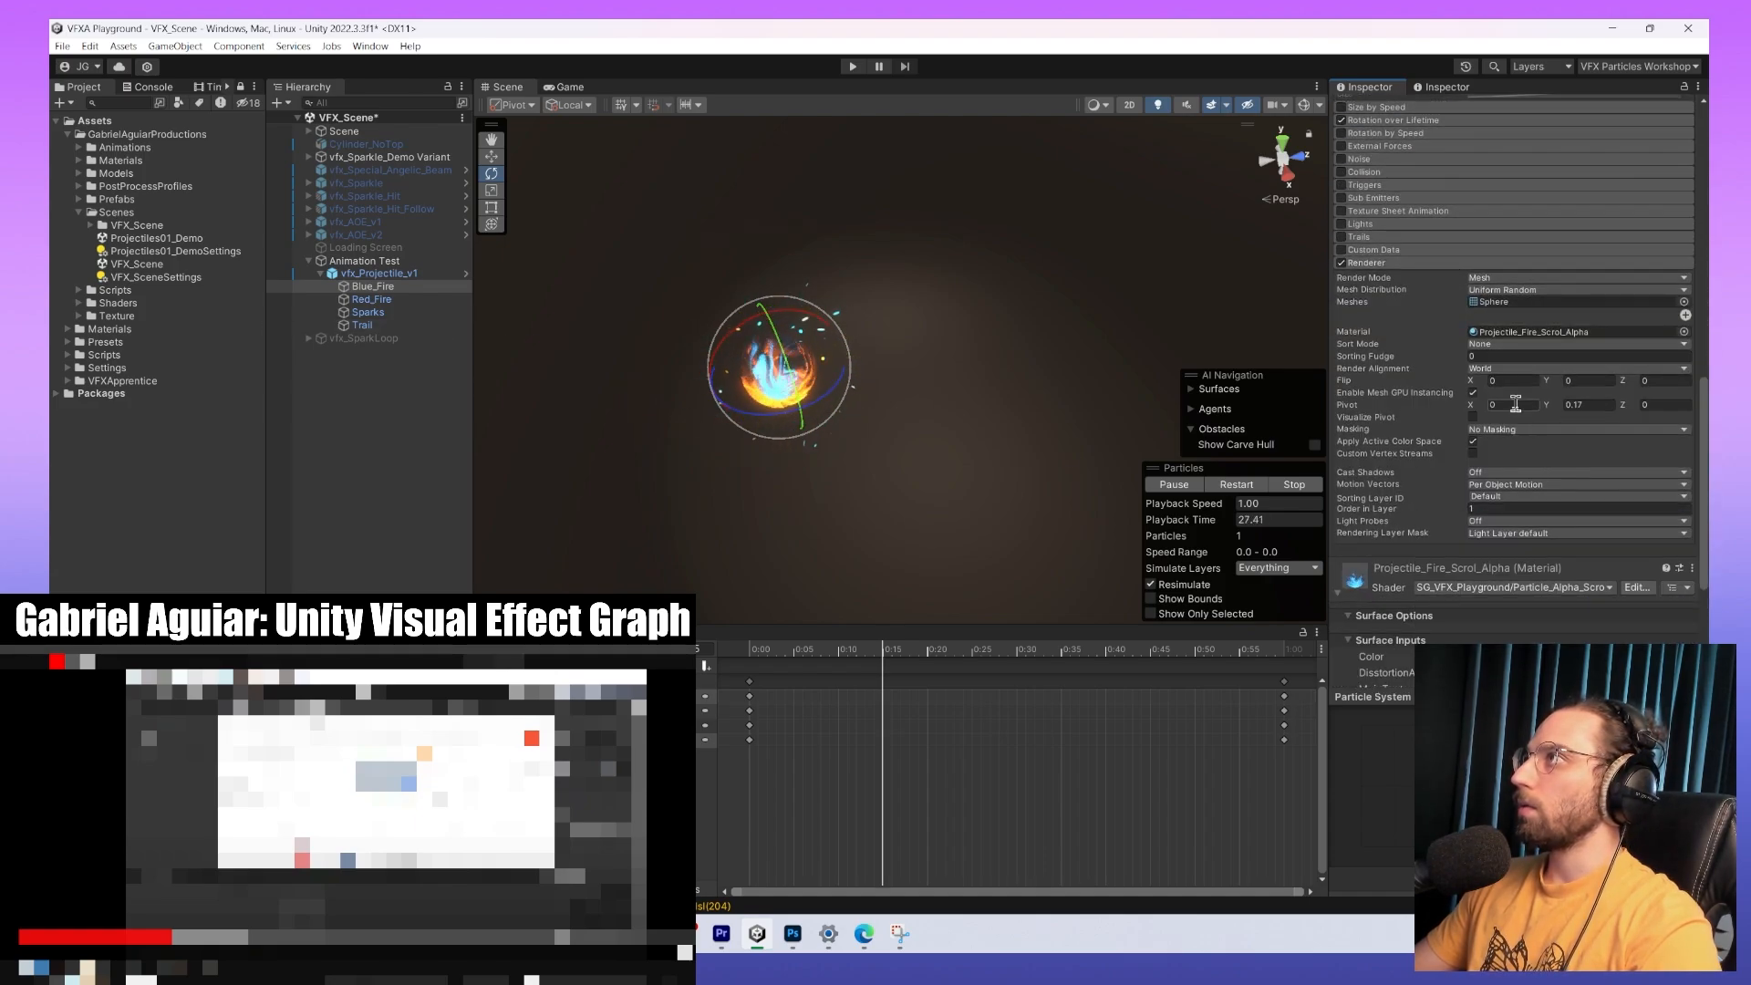
left_click(1509, 370)
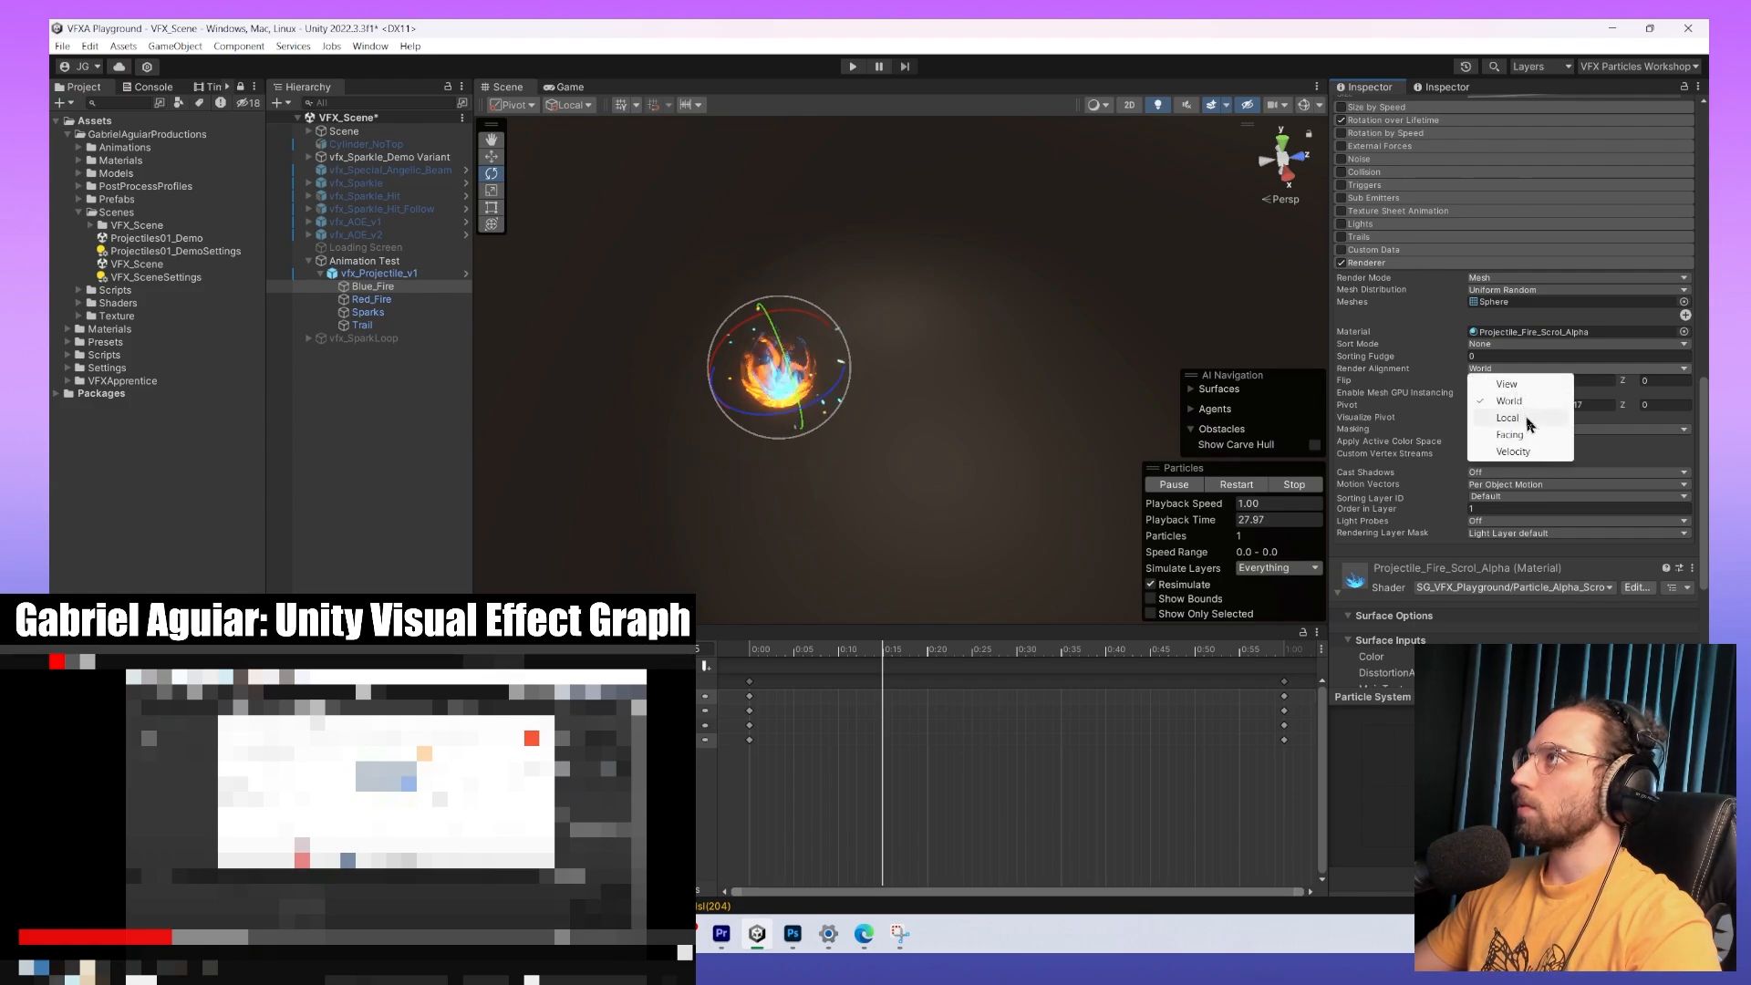
left_click(1510, 419)
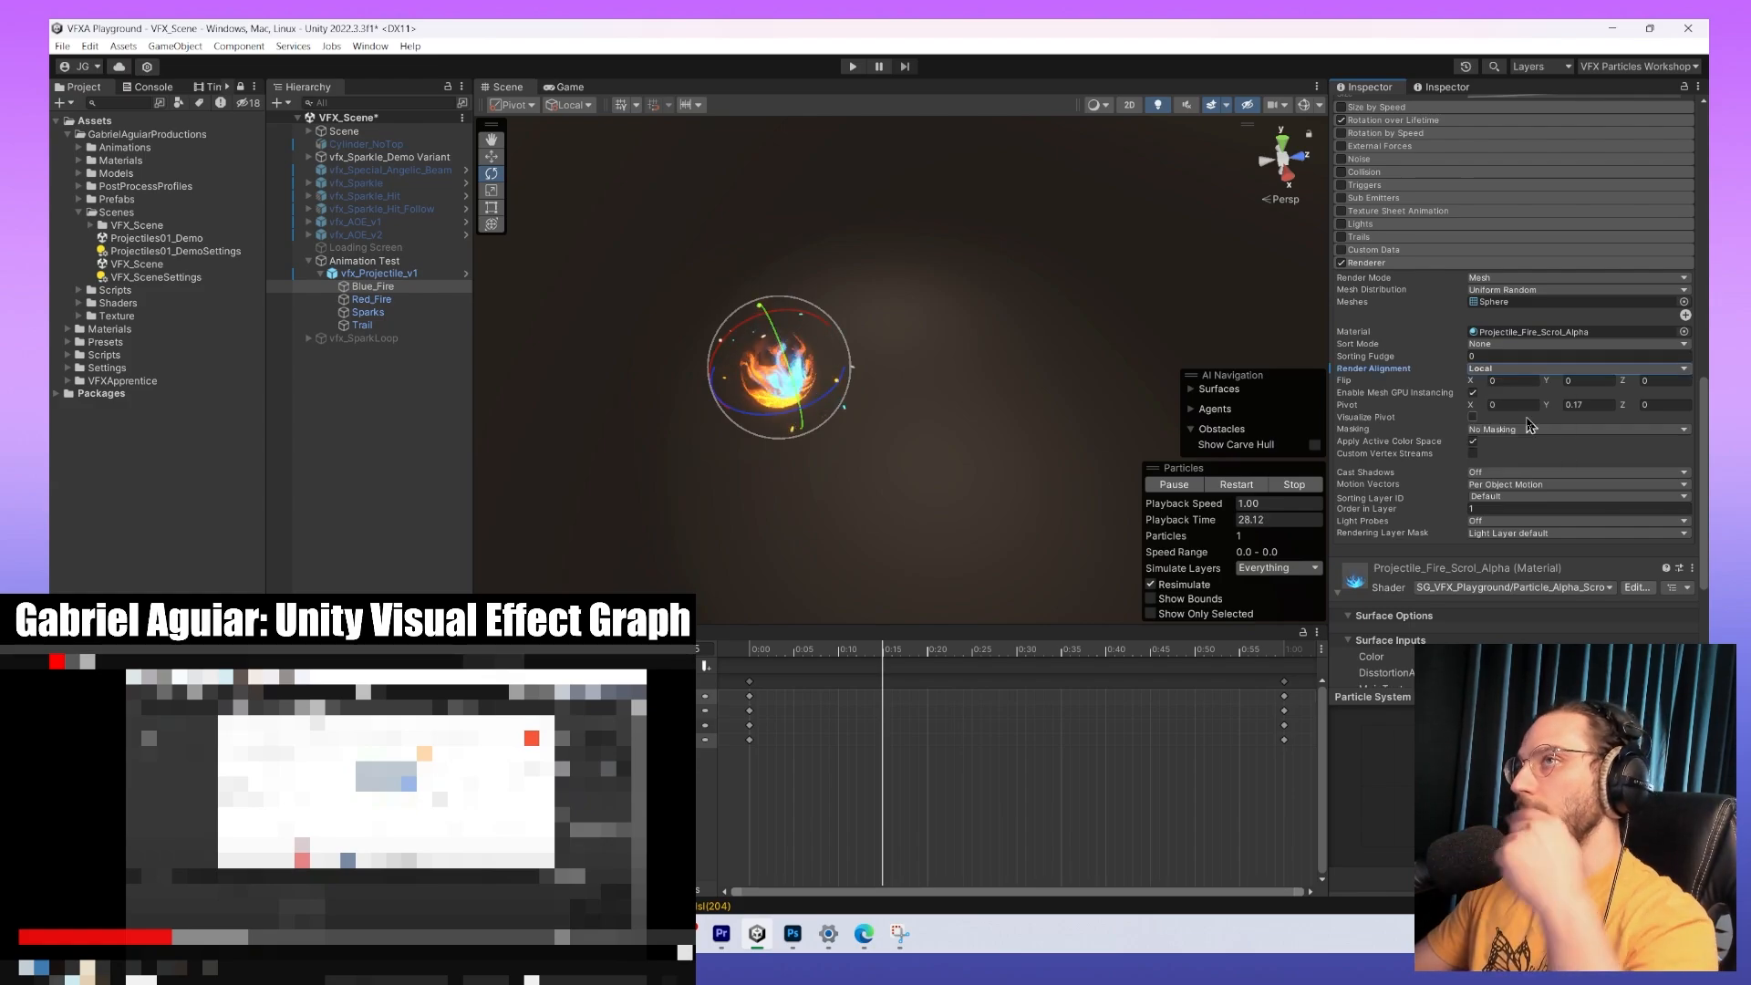
left_click(364, 261)
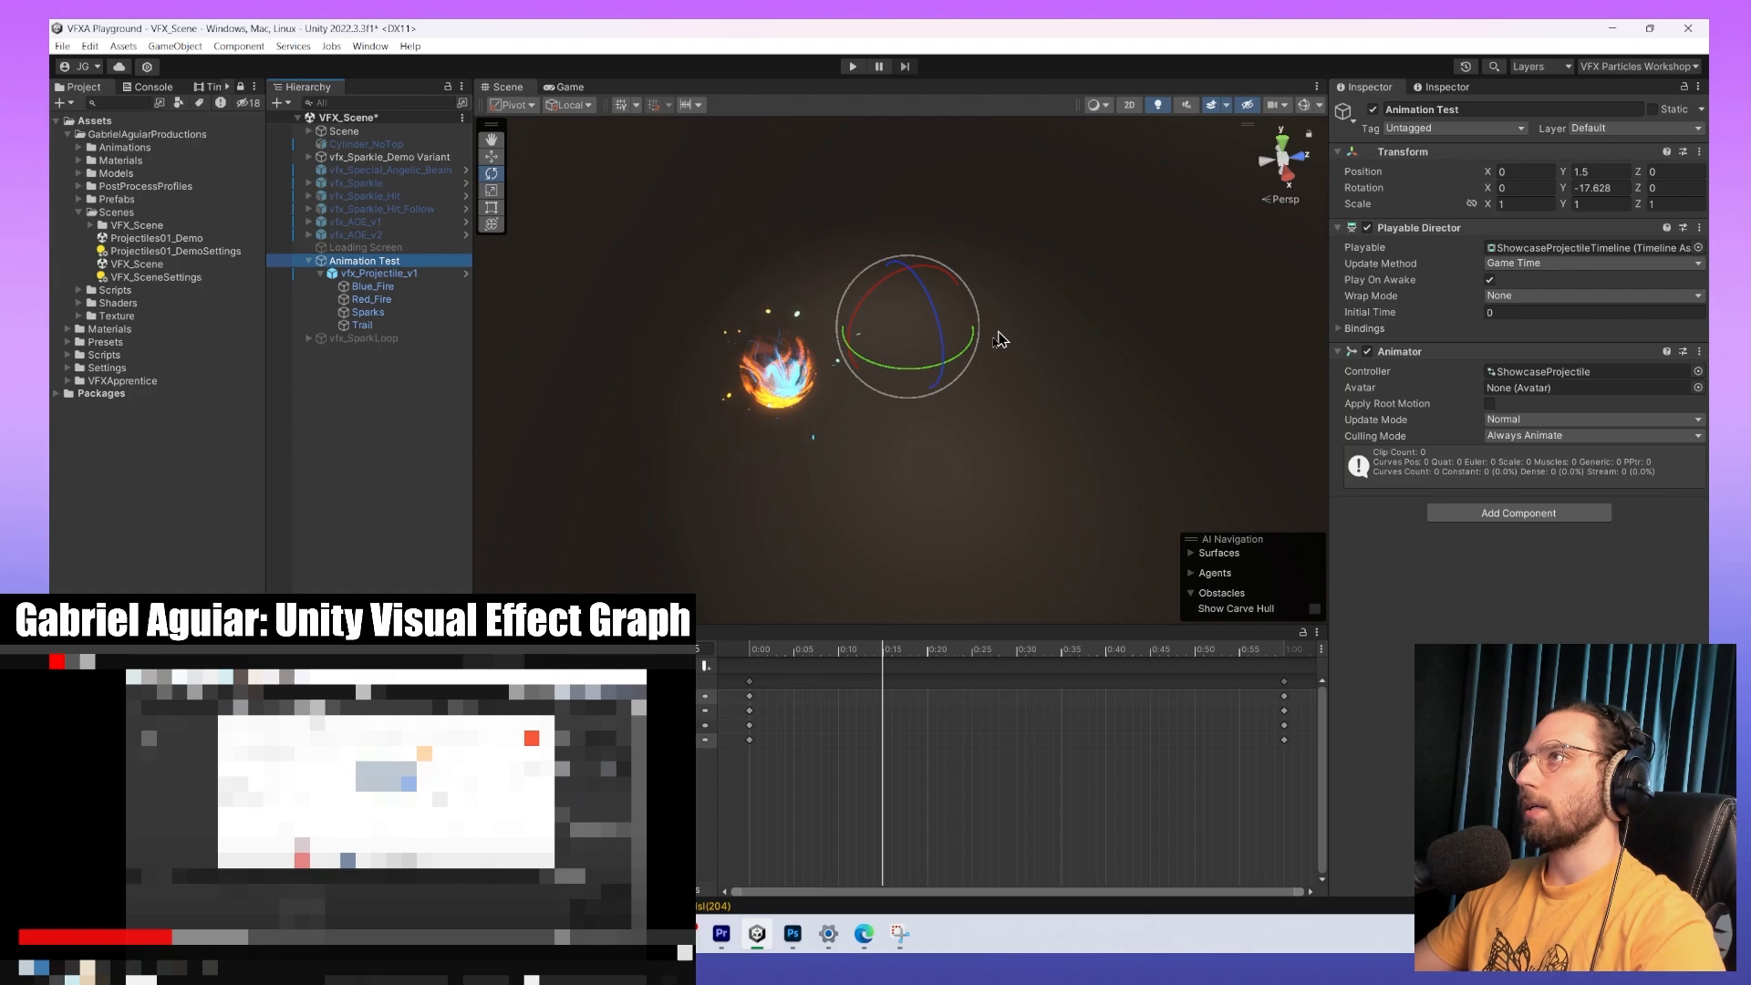
left_click_drag(912, 369, 821, 369)
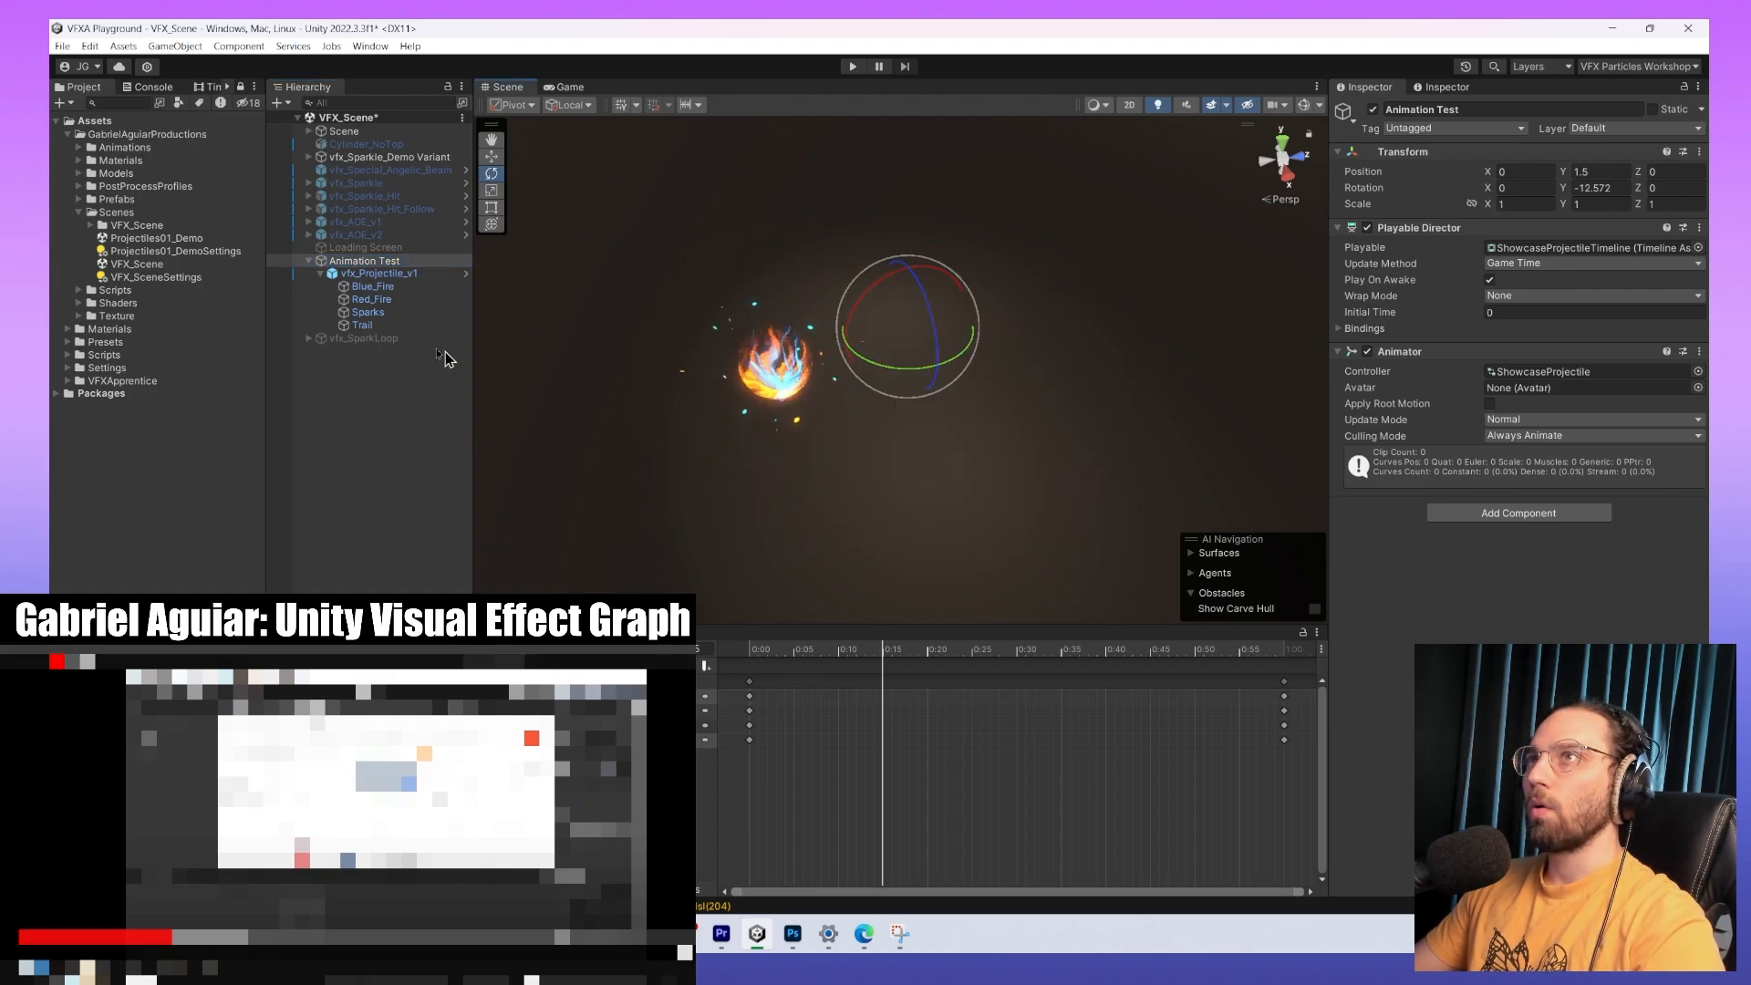
Set Red_Fire's Render Alignment to Local in the Renderer module and test it with a wide rotation of Animation Test around Y.
left_click(366, 299)
scroll(1430, 574, "down", 10)
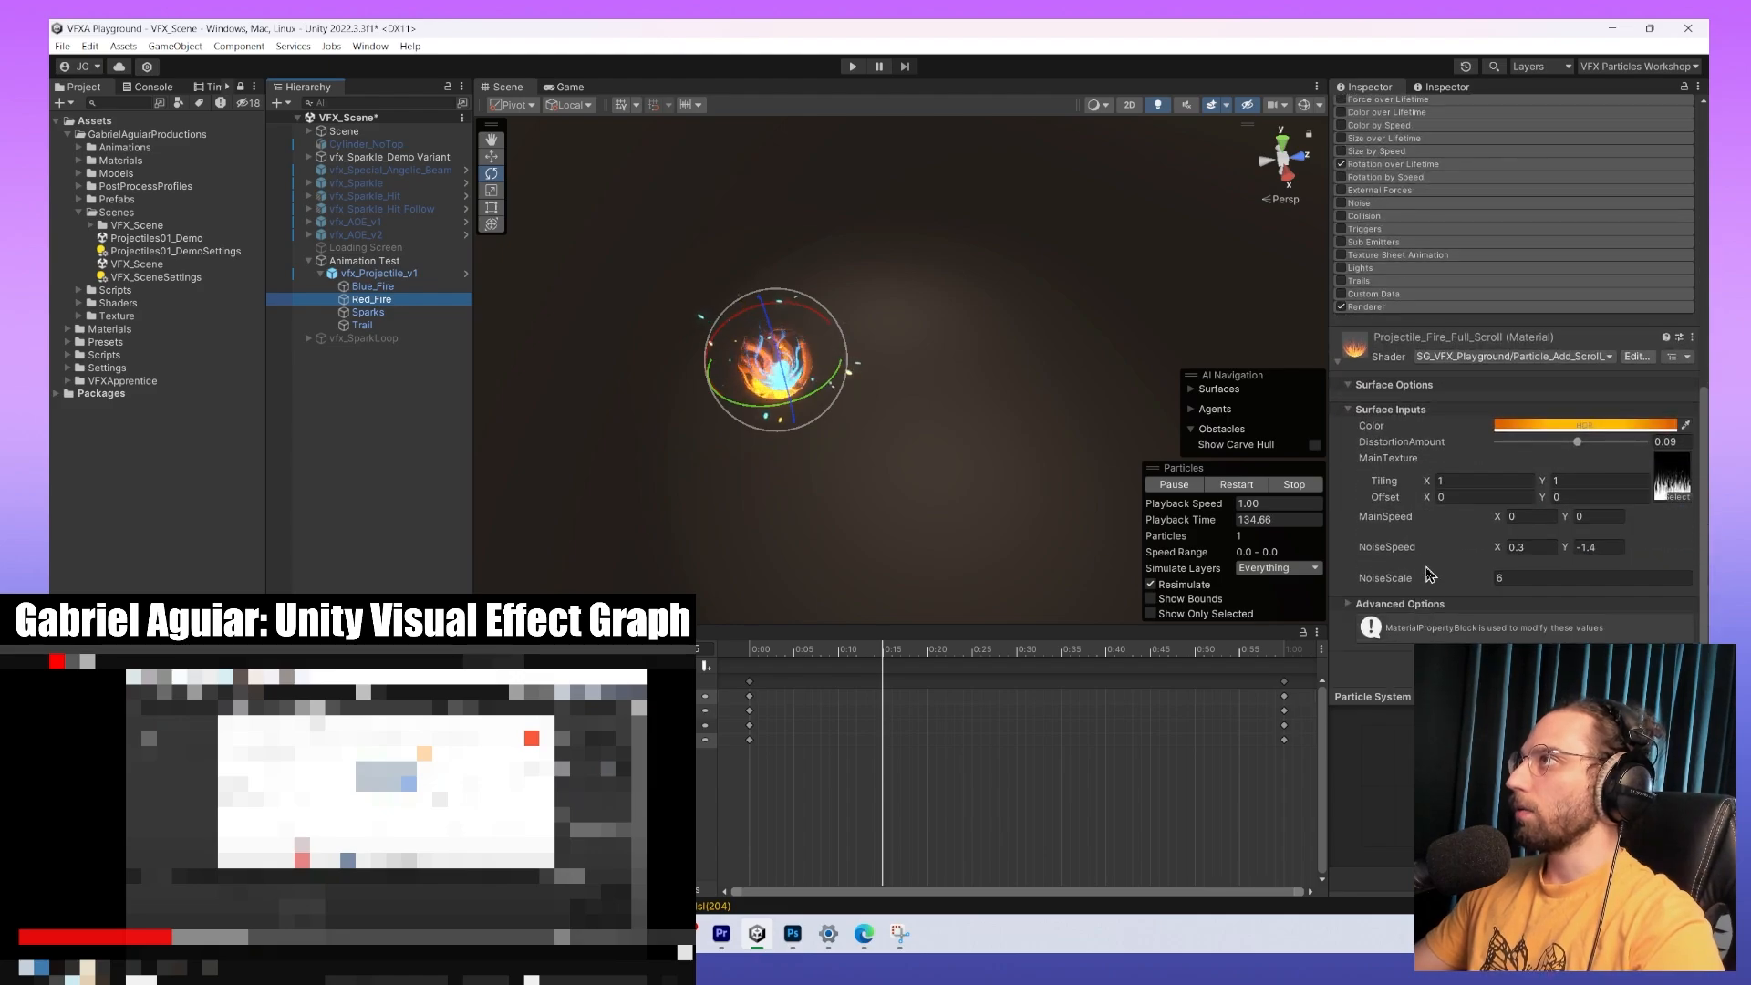
left_click(1414, 310)
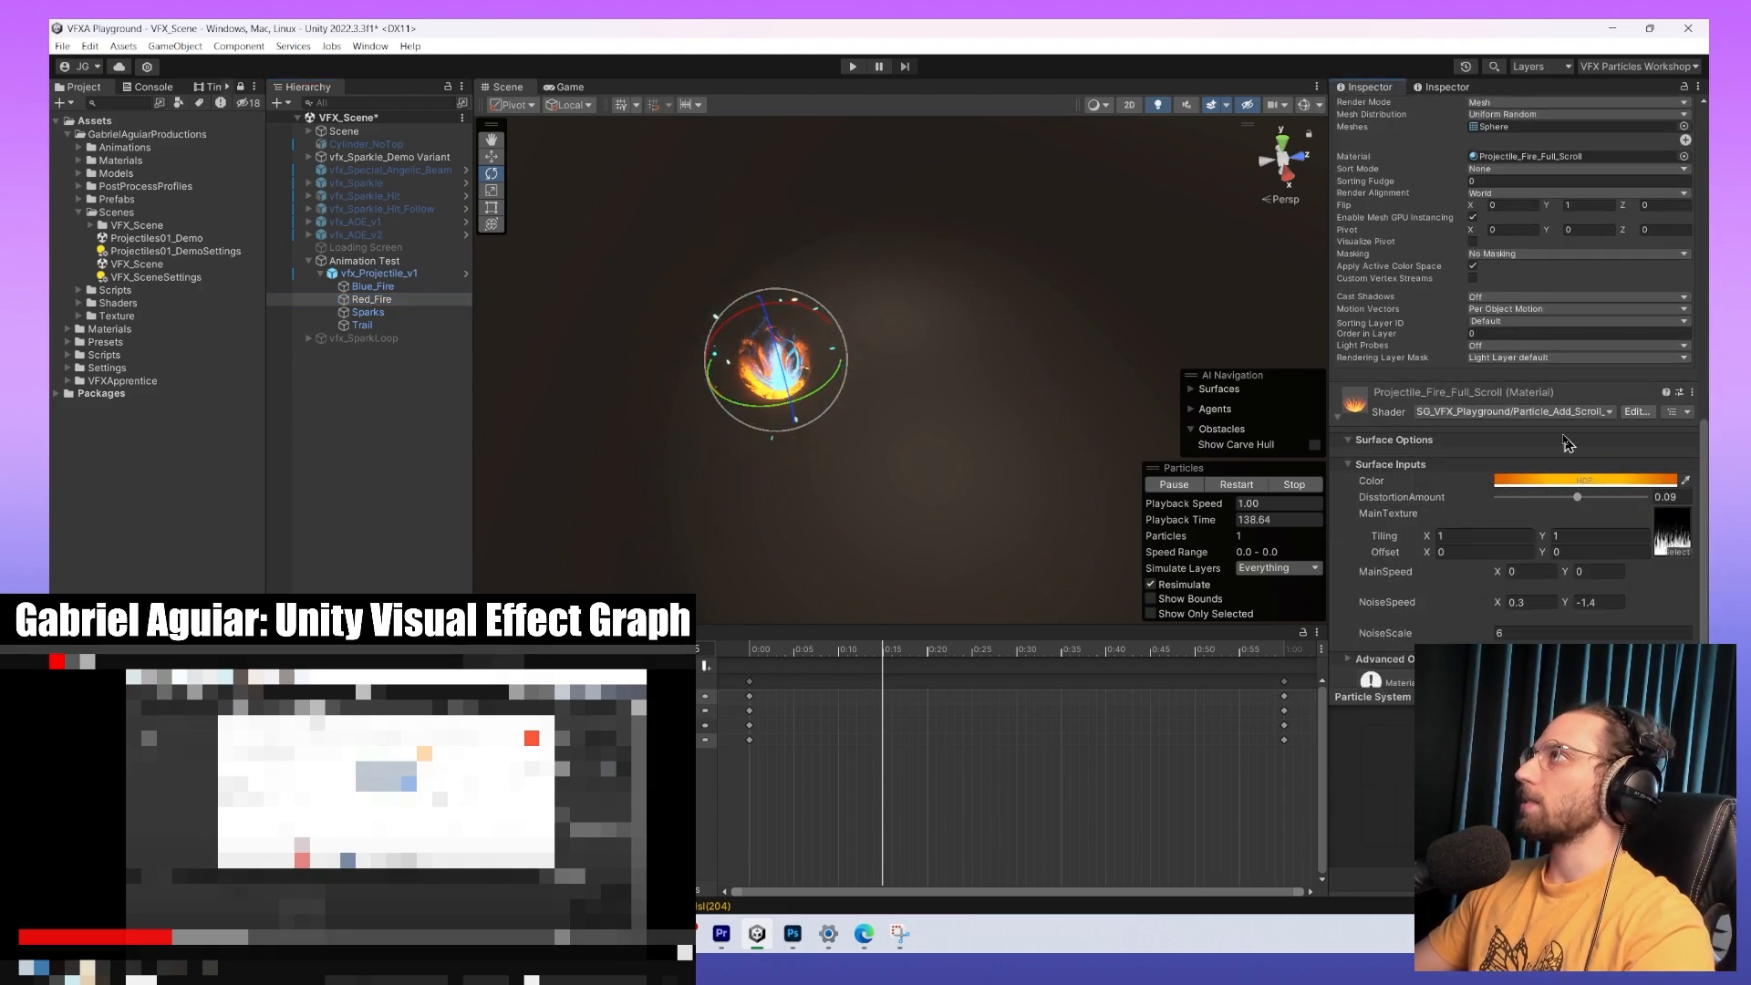
scroll(1532, 456, "up", 3)
left_click(1499, 282)
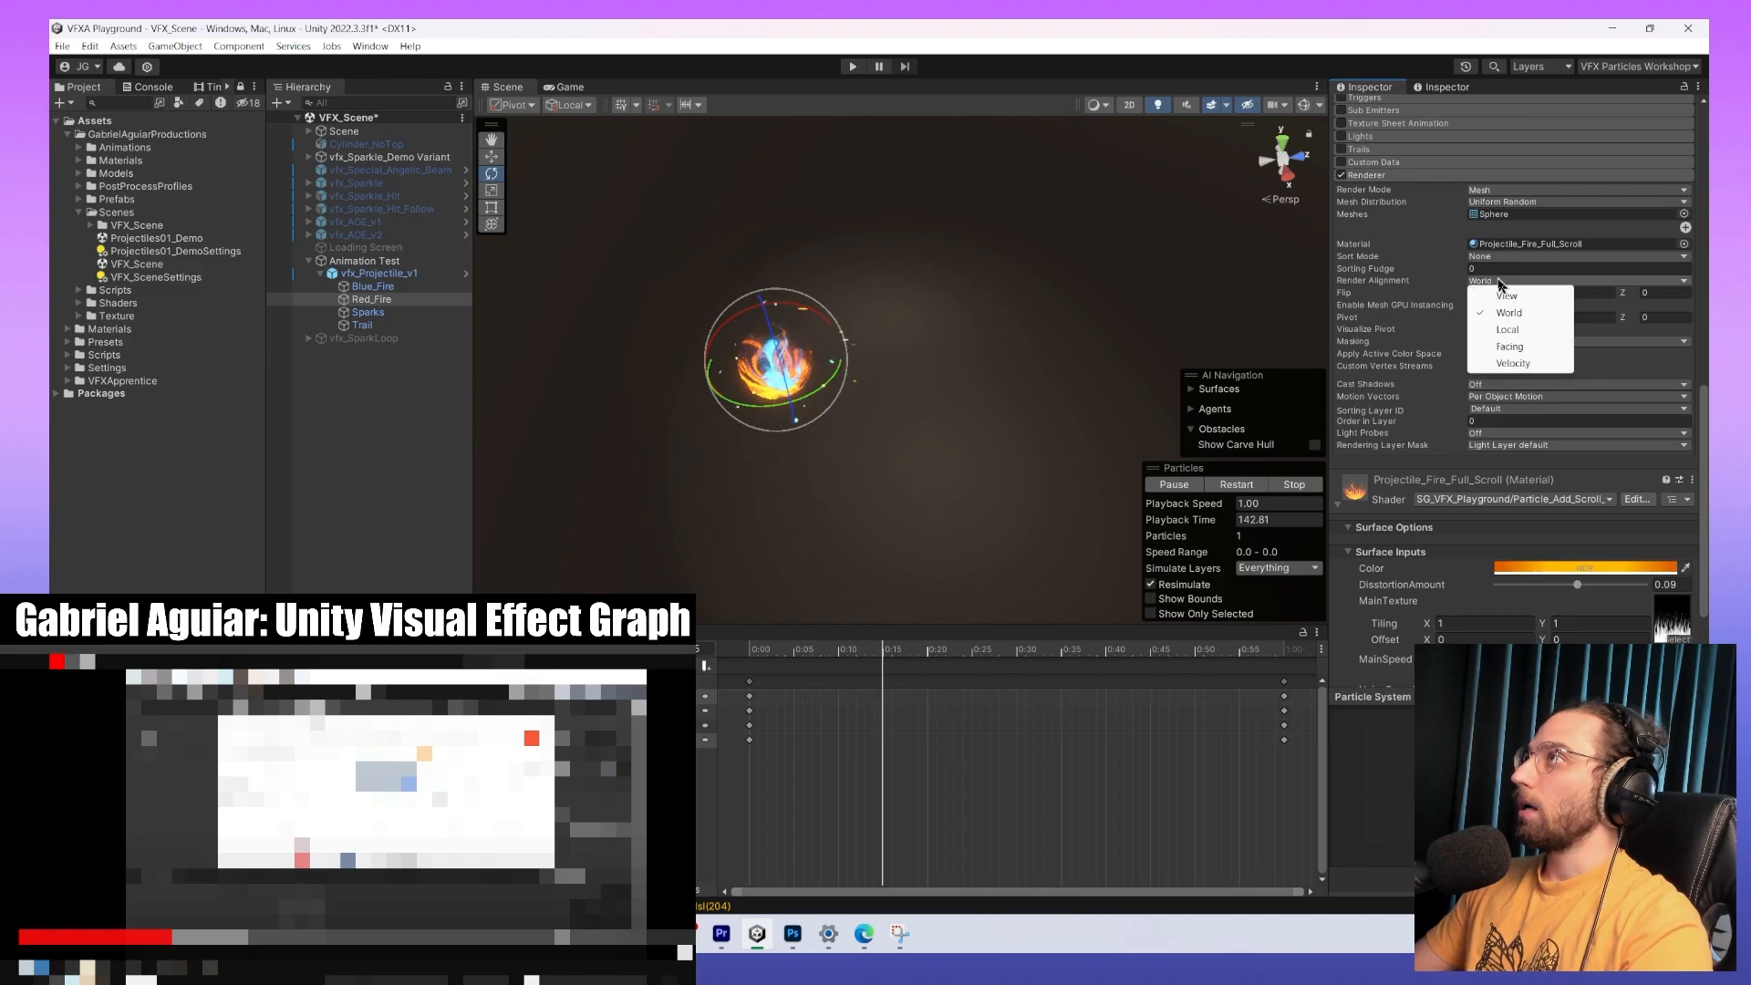
left_click(1509, 329)
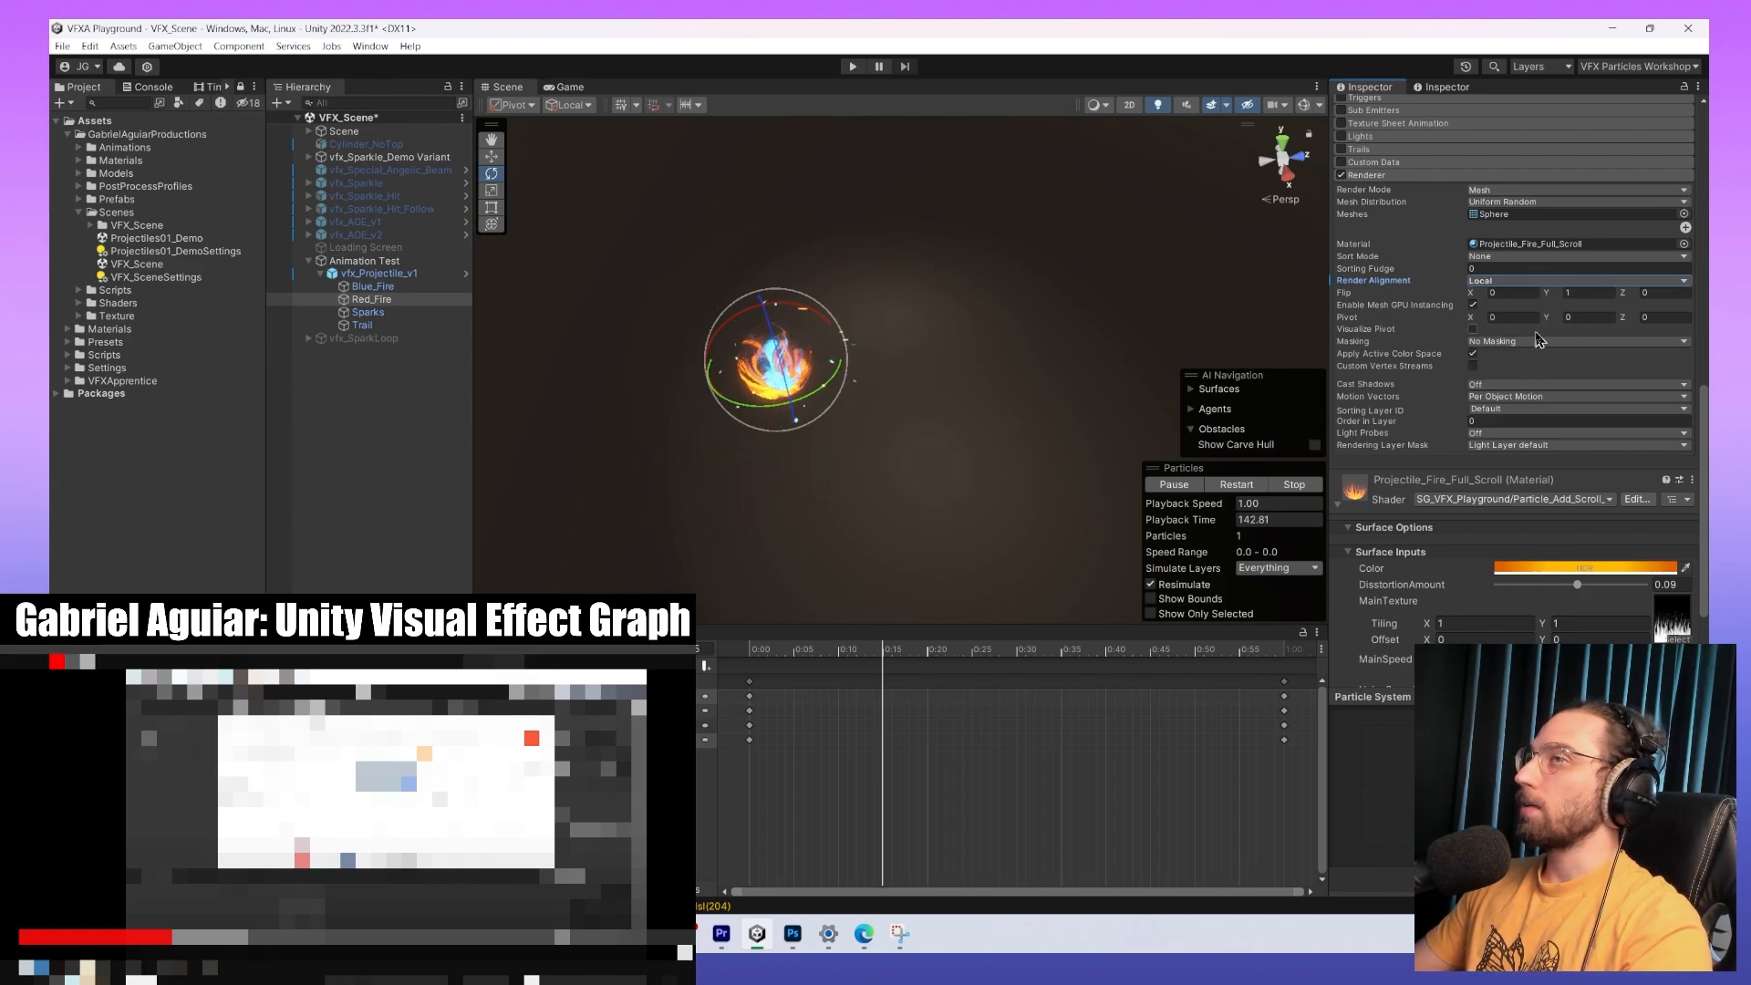
left_click(365, 261)
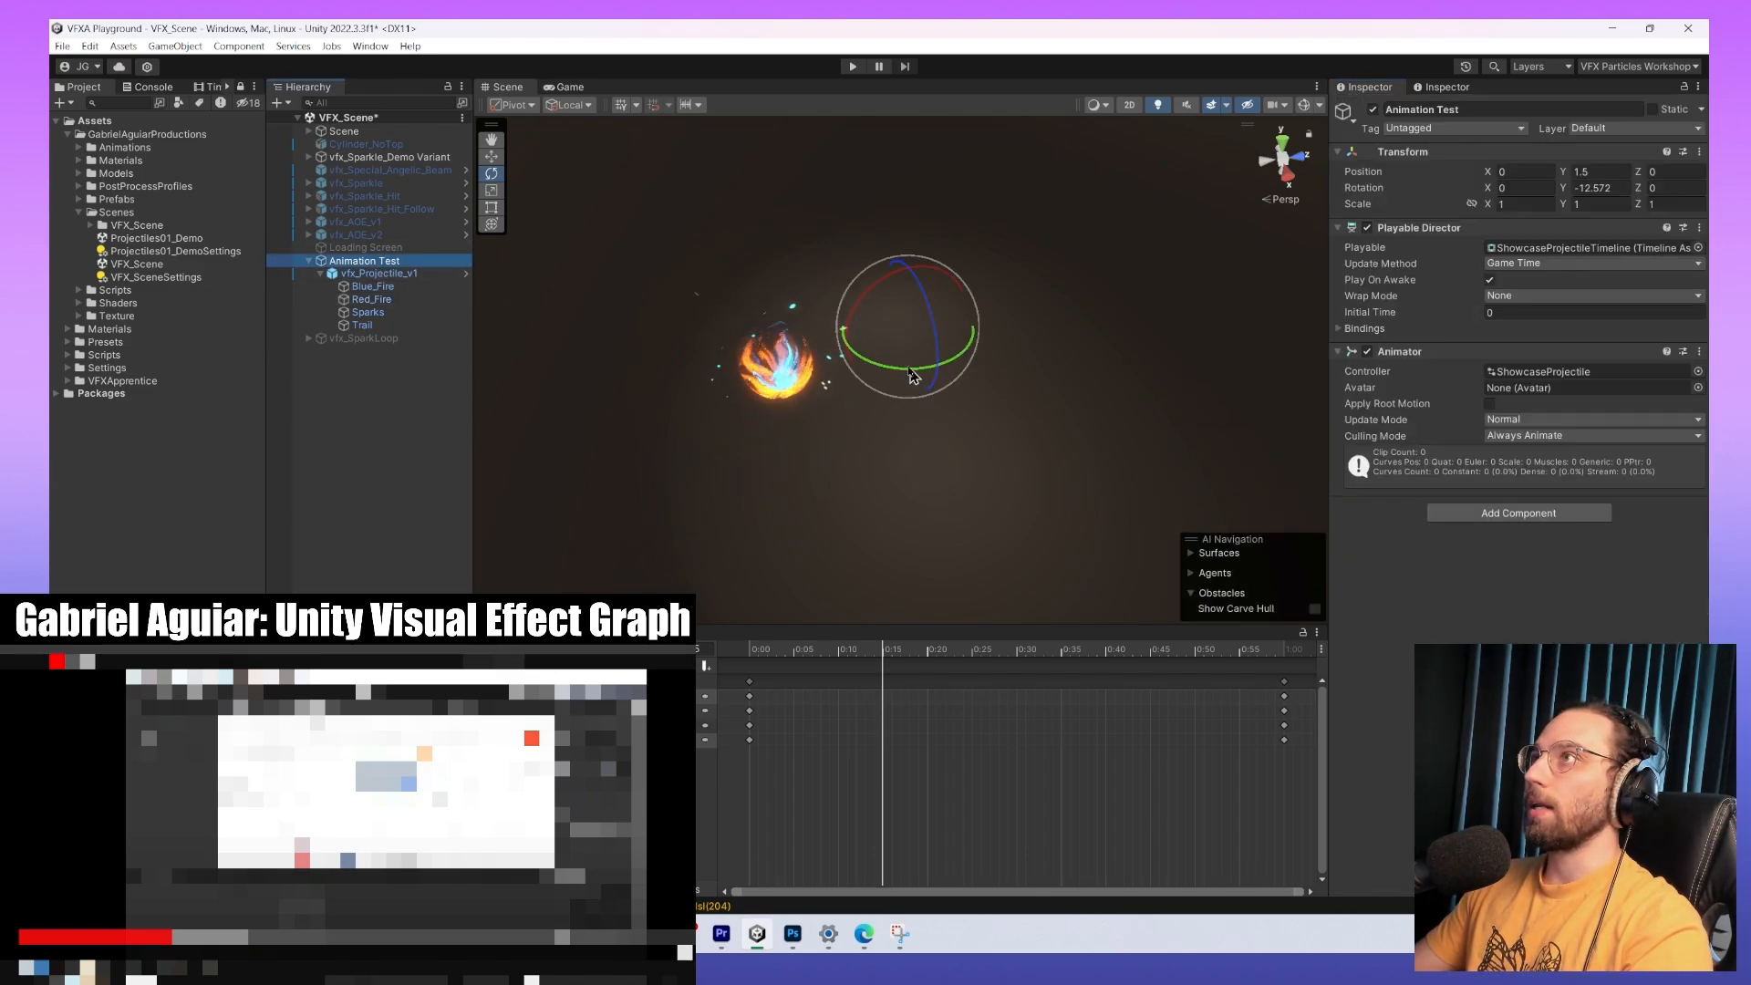
left_click_drag(900, 377, 1271, 226)
Select the projectile's Sparks particle system and show the scene gizmos to inspect its emission shape up close.
left_click(368, 312)
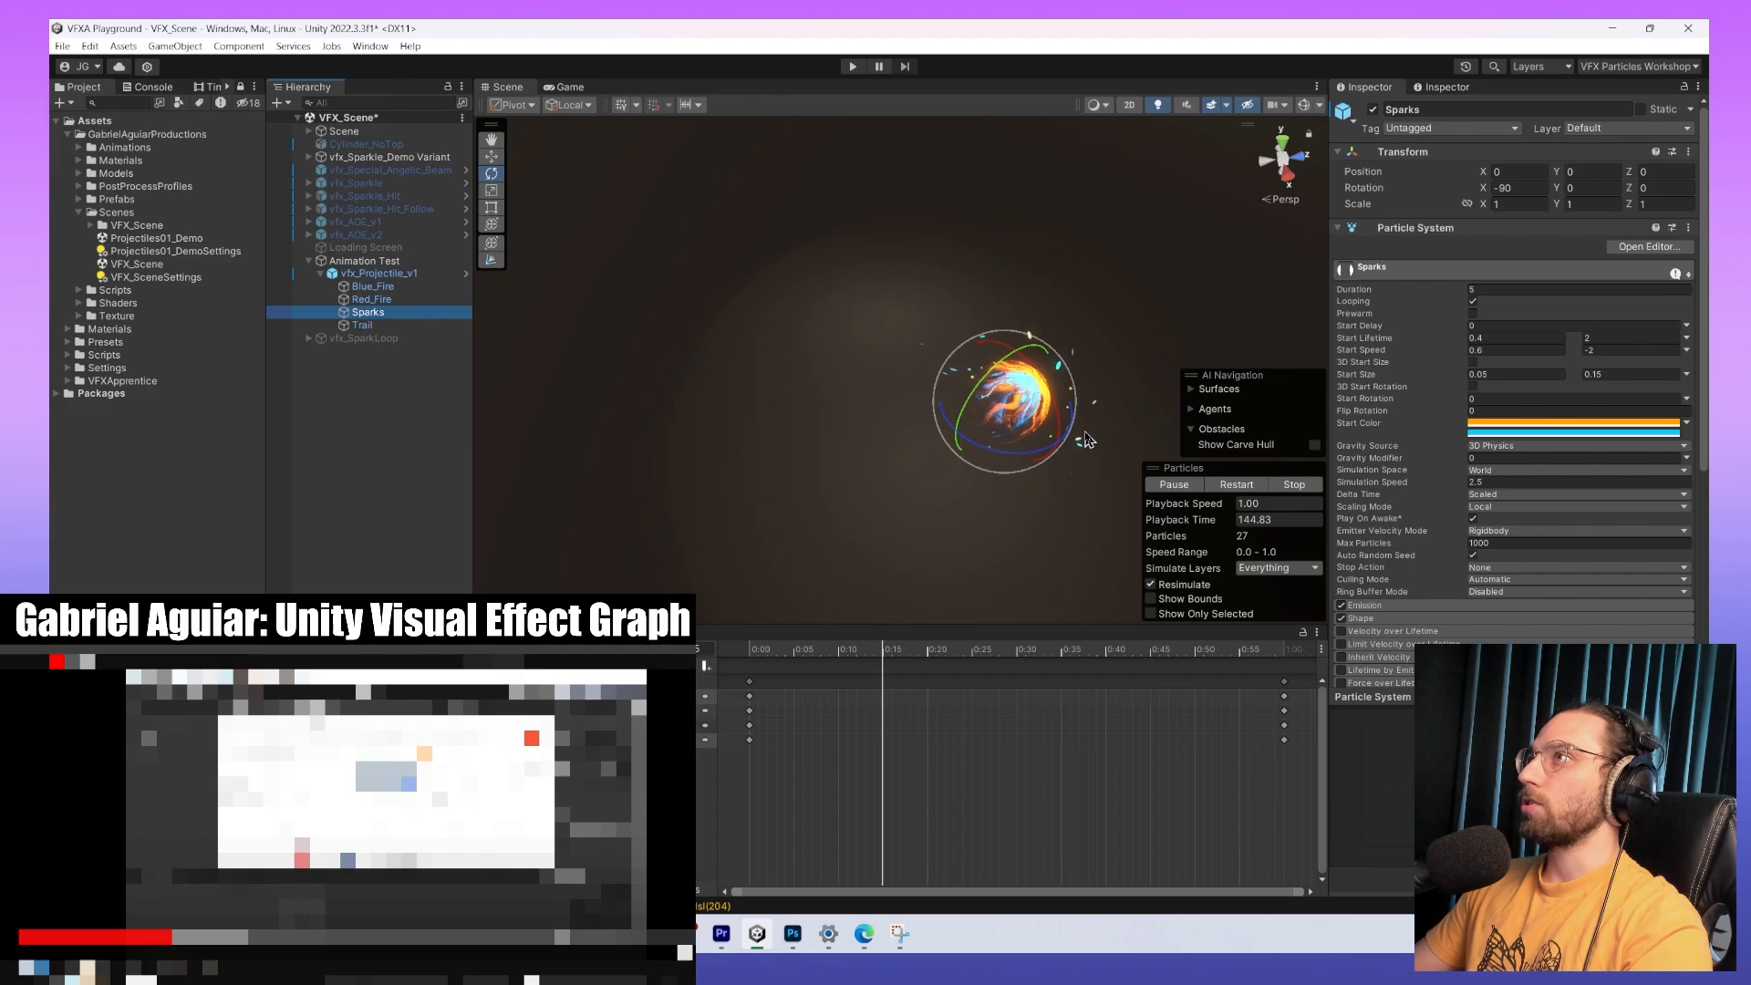
left_click(1304, 105)
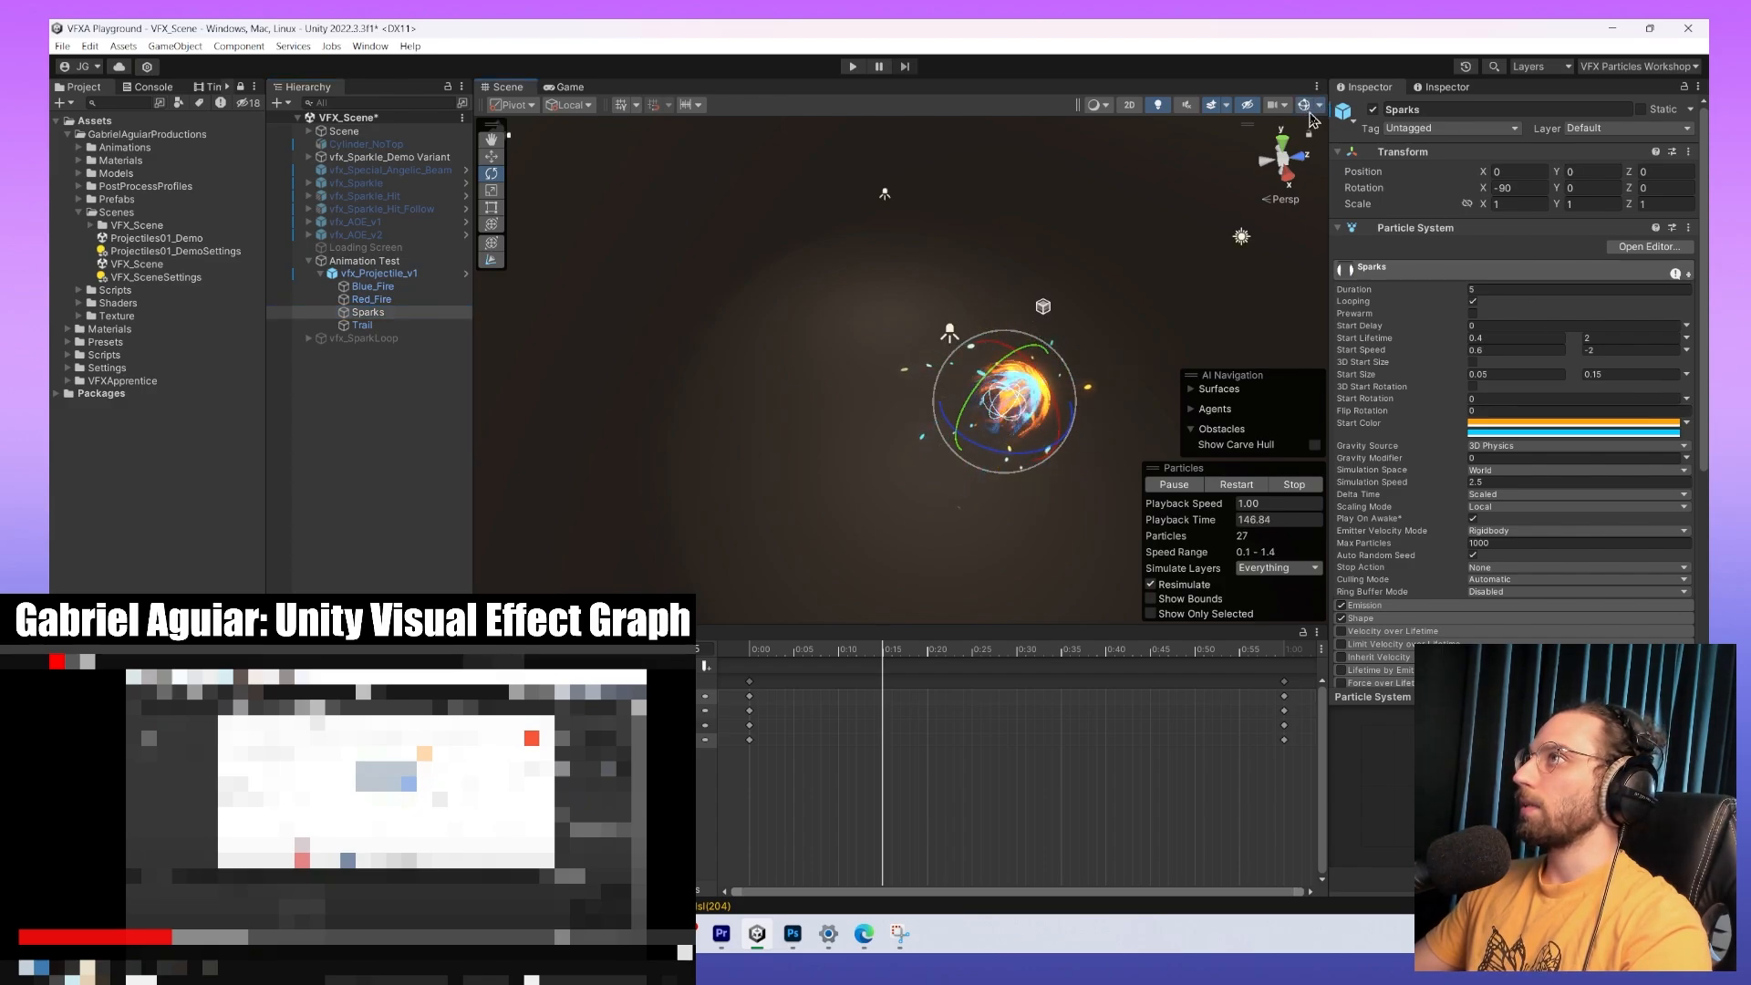
middle_click_drag(1051, 485, 841, 429)
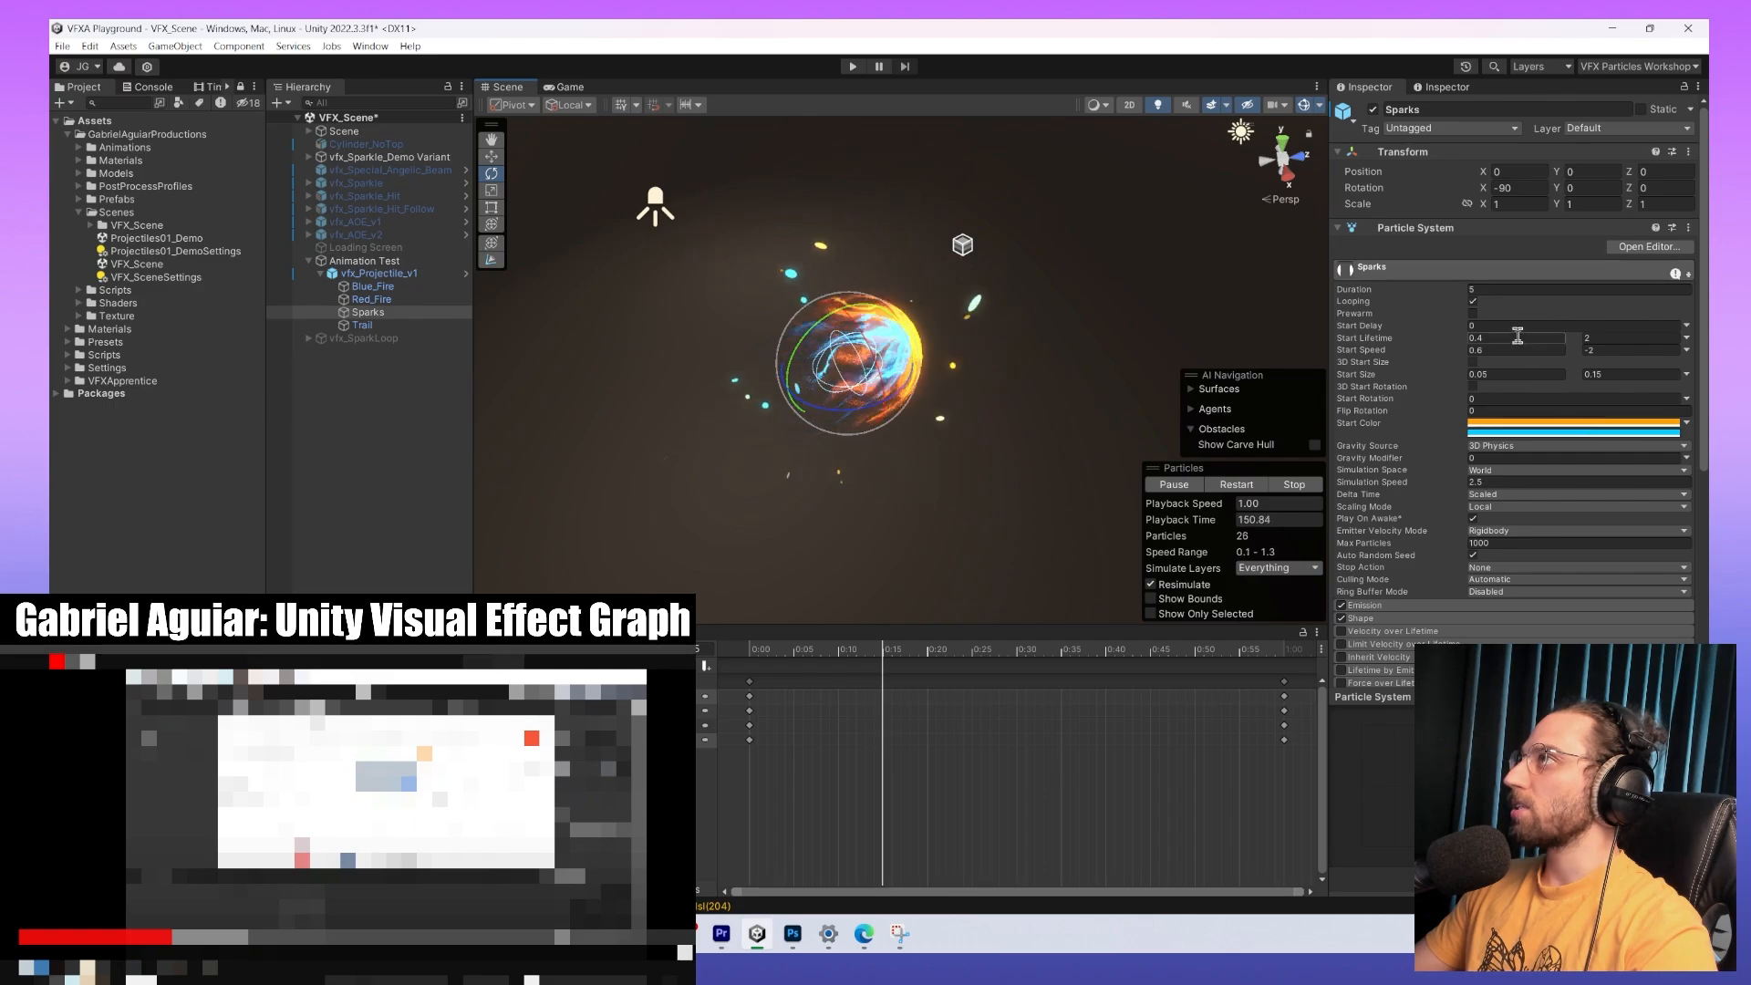
scroll(864, 381, "up", 3)
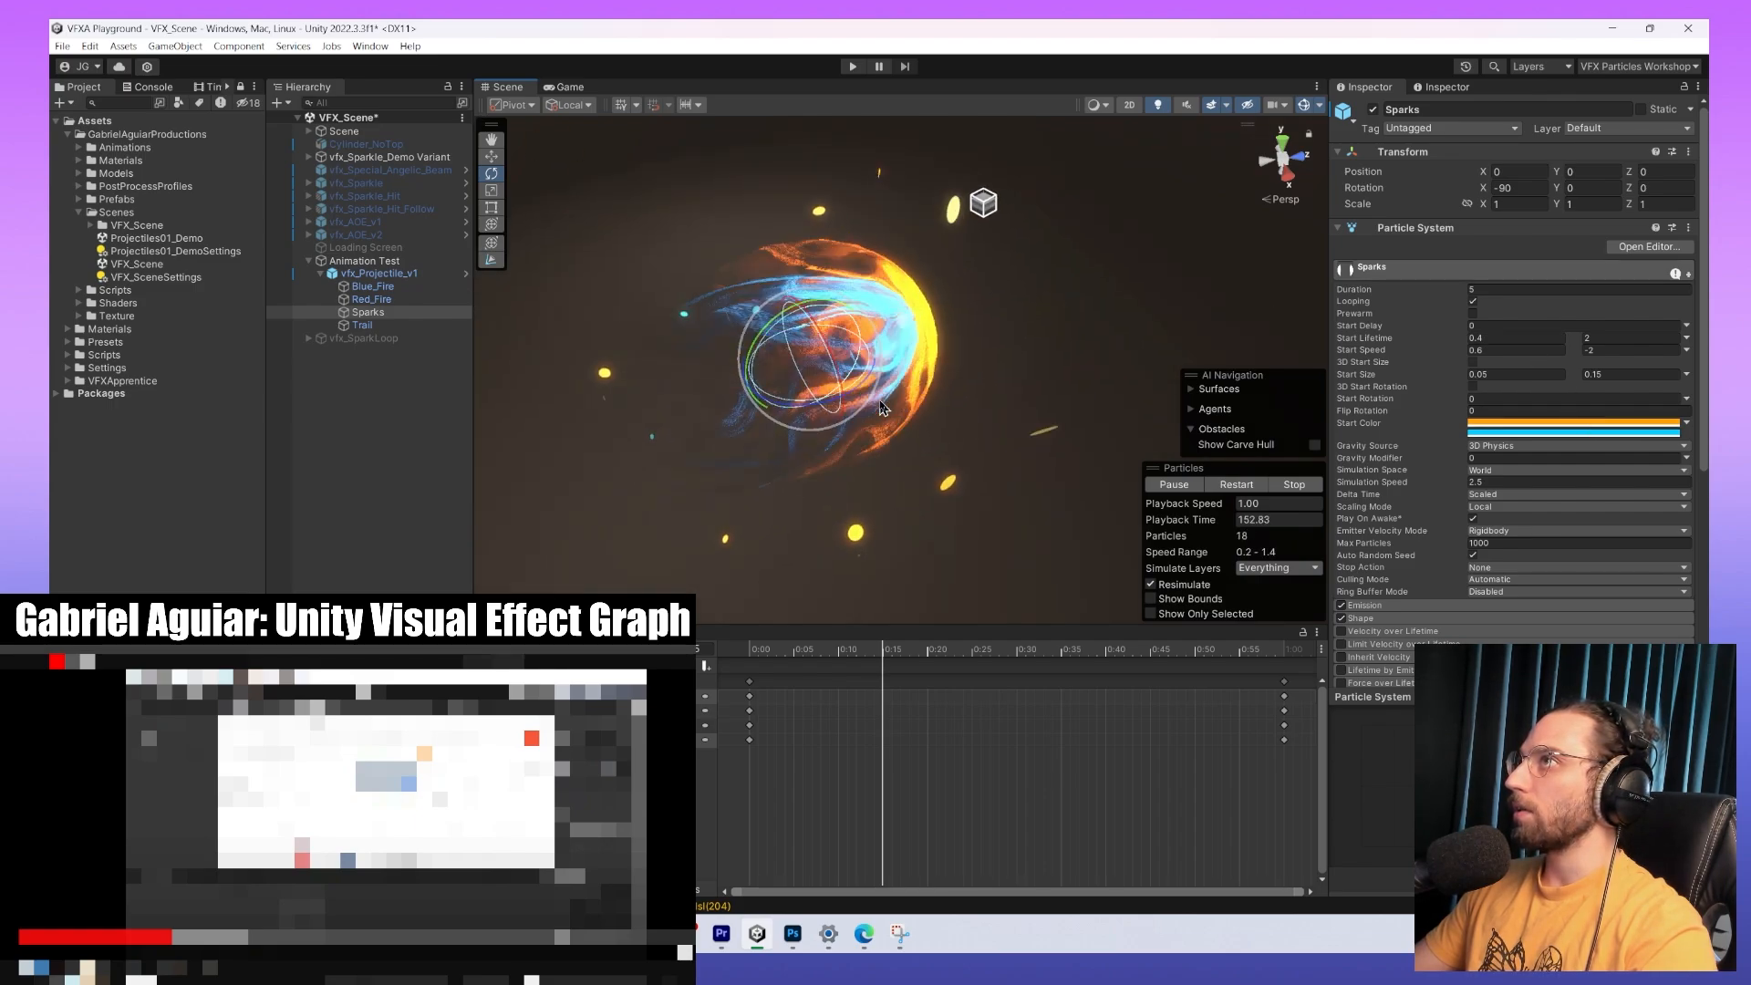
left_click_drag(865, 382, 1076, 358, "alt")
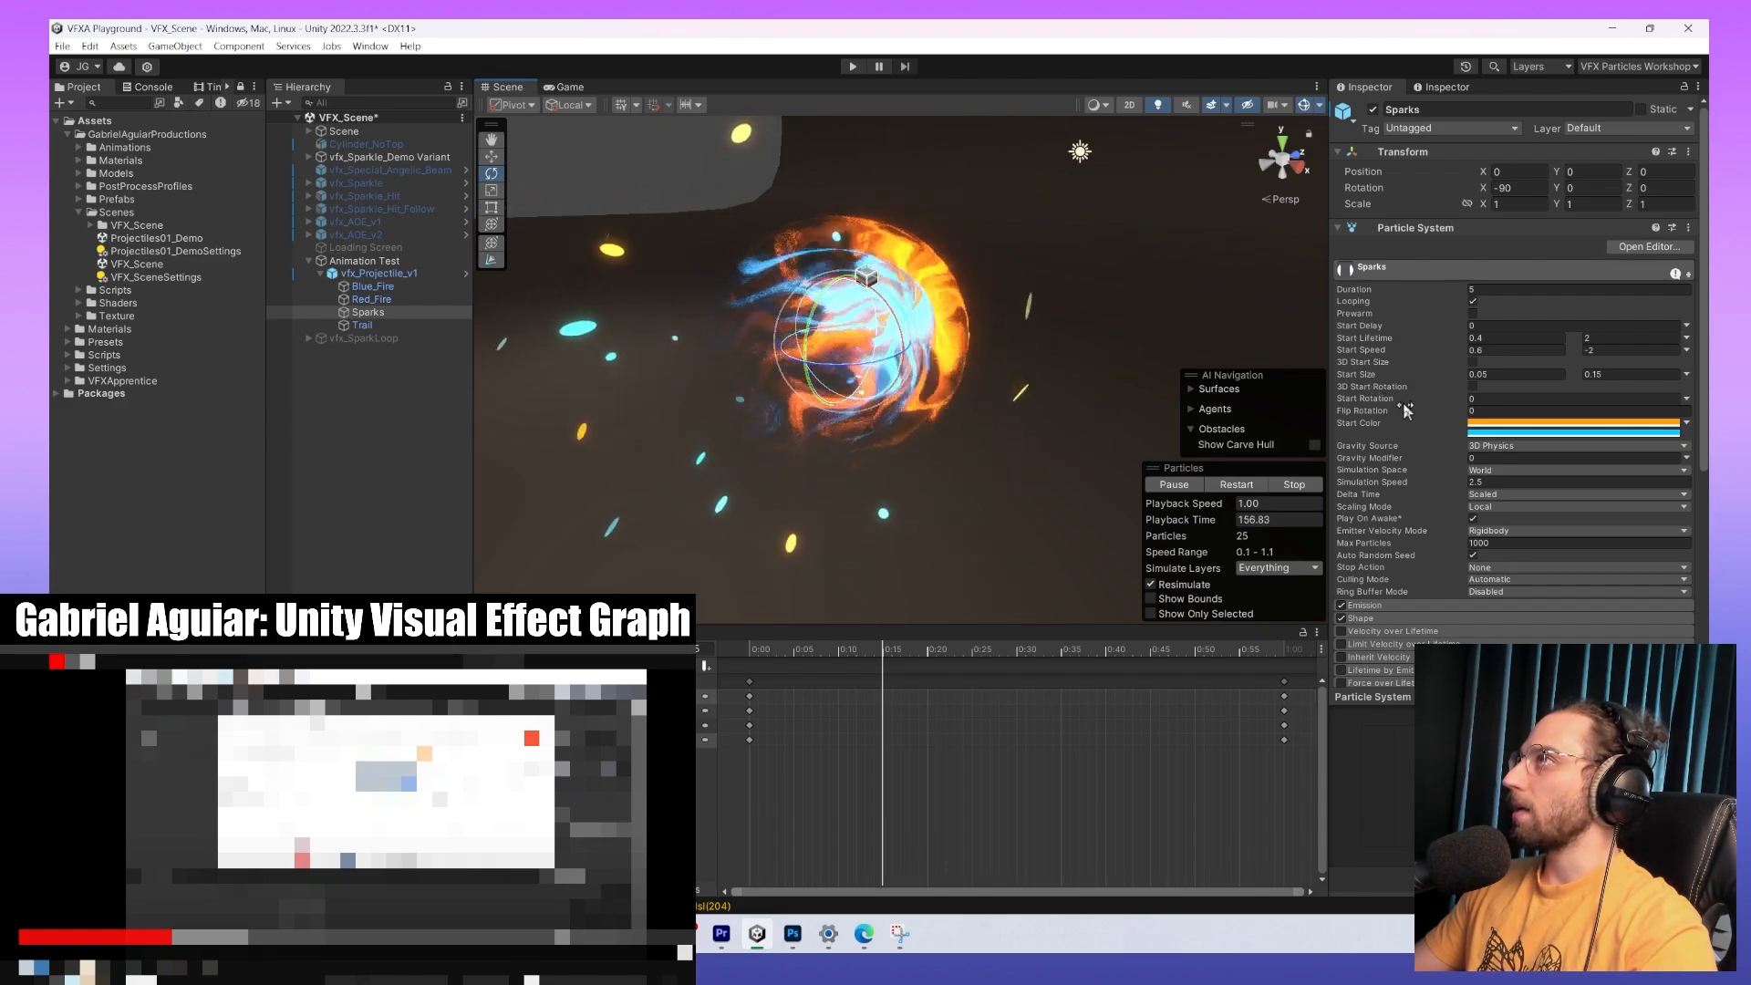
Set the second value of Sparks' random Start Speed range to -0.3 and check the particles around the fireball.
left_click(1497, 350)
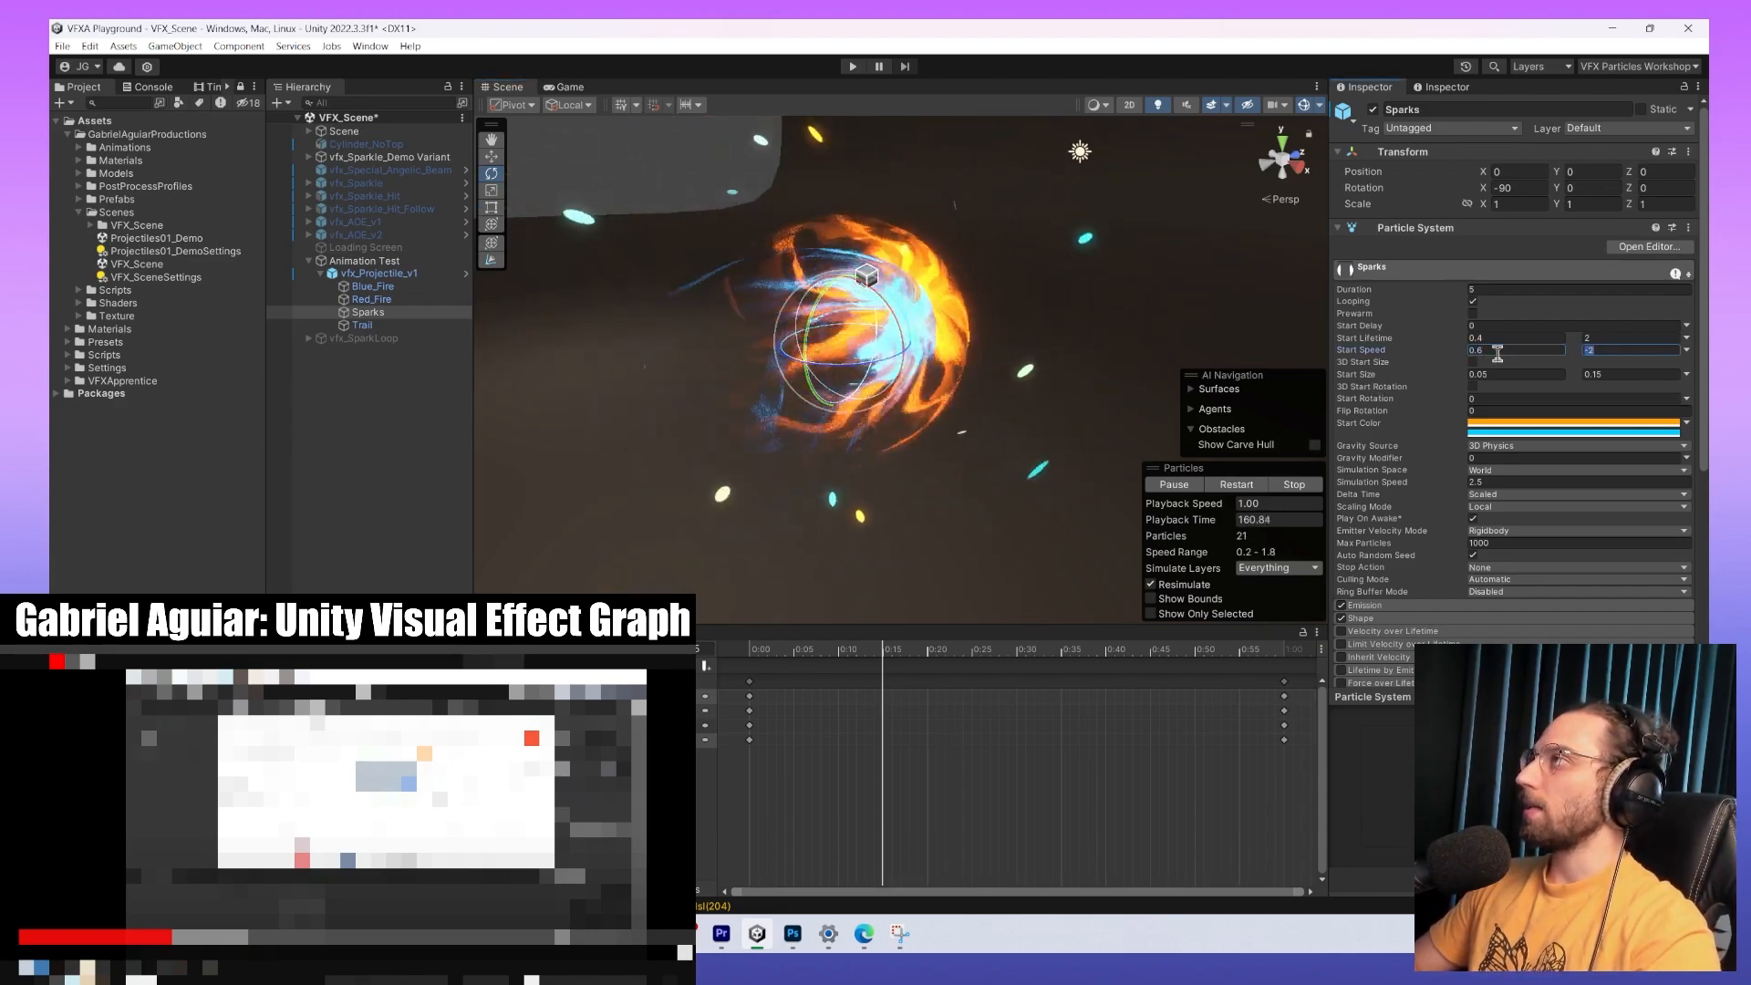
key("Tab")
type("-0.1")
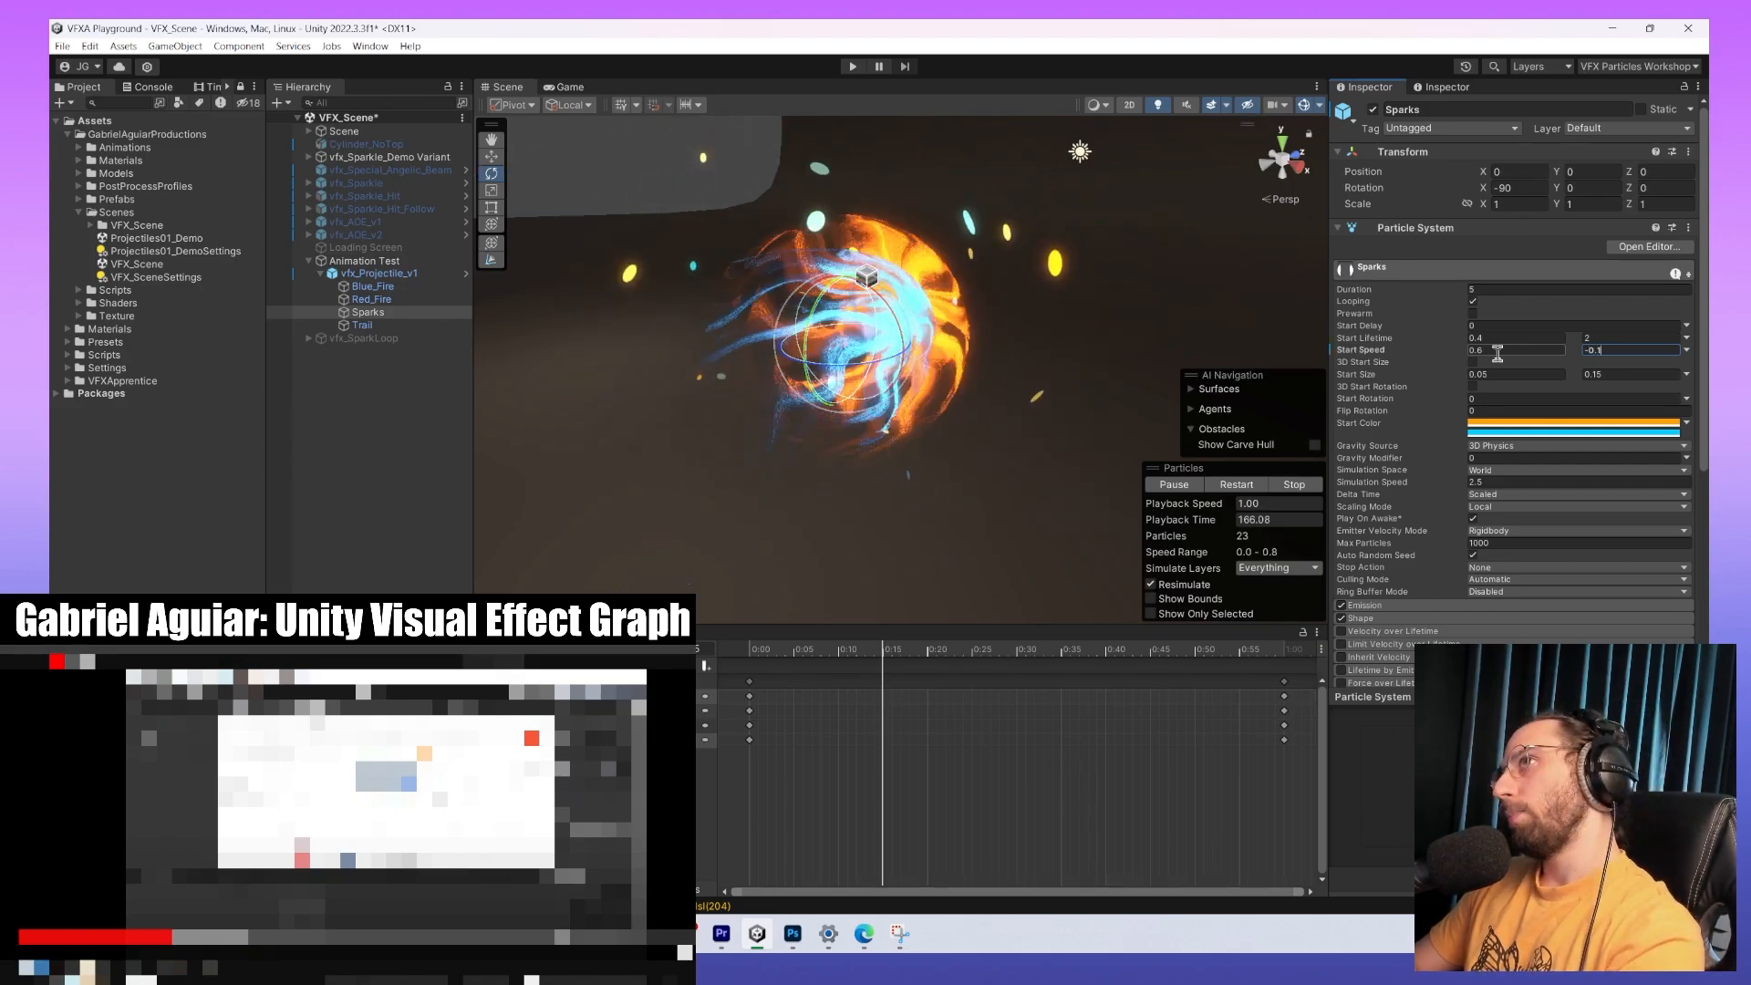
key("BackSpace")
type("3")
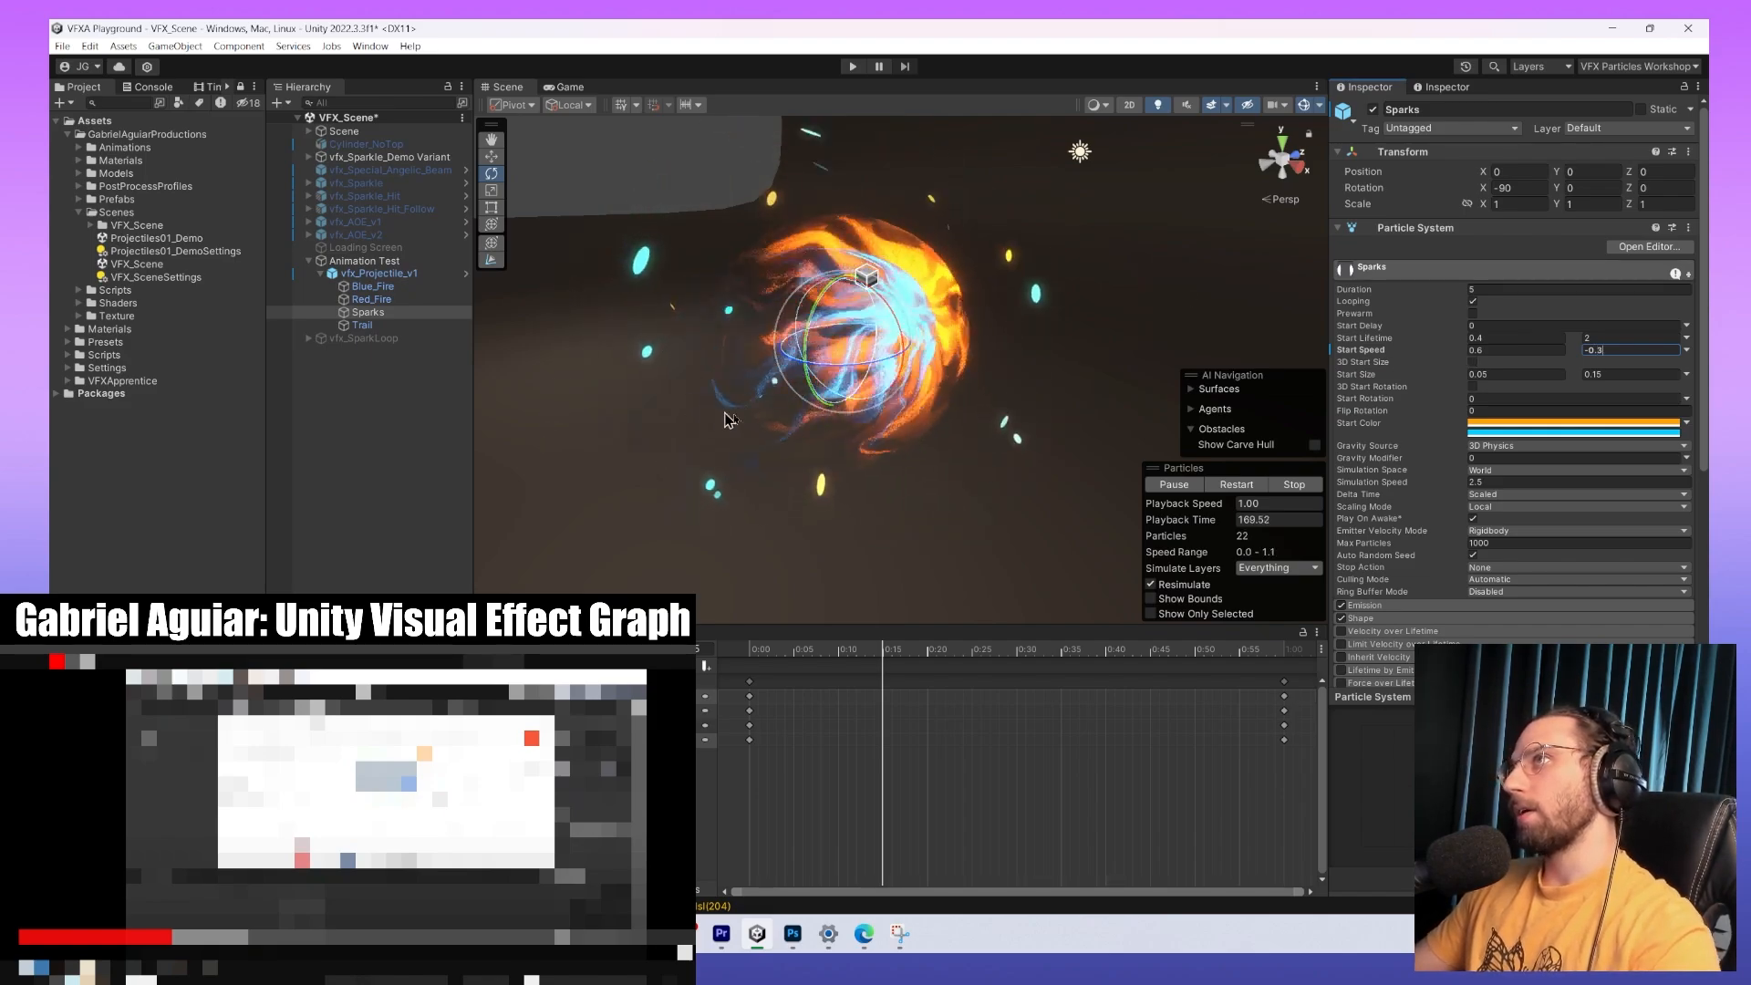
left_click_drag(727, 420, 1003, 334, "alt")
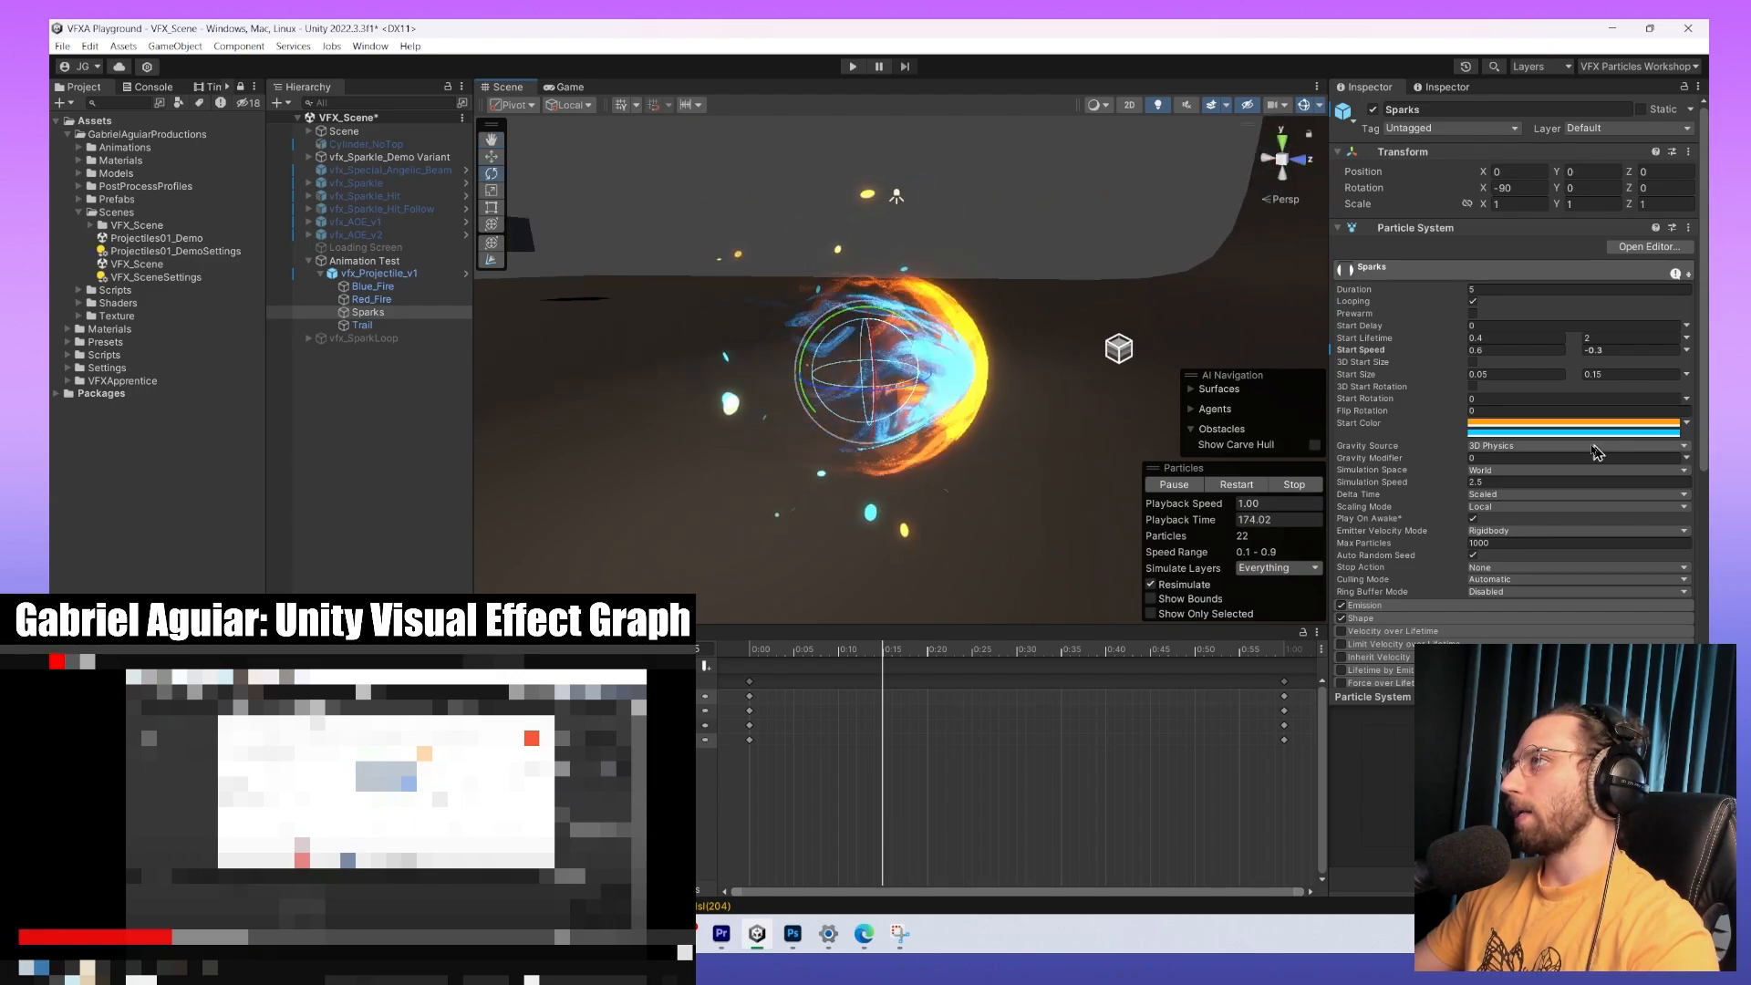
Expand Sparks' Shape module and try a sphere radius of 0.0001 to see where the particles spawn.
scroll(1428, 553, "down", 2)
left_click(1422, 574)
scroll(1477, 529, "down", 8)
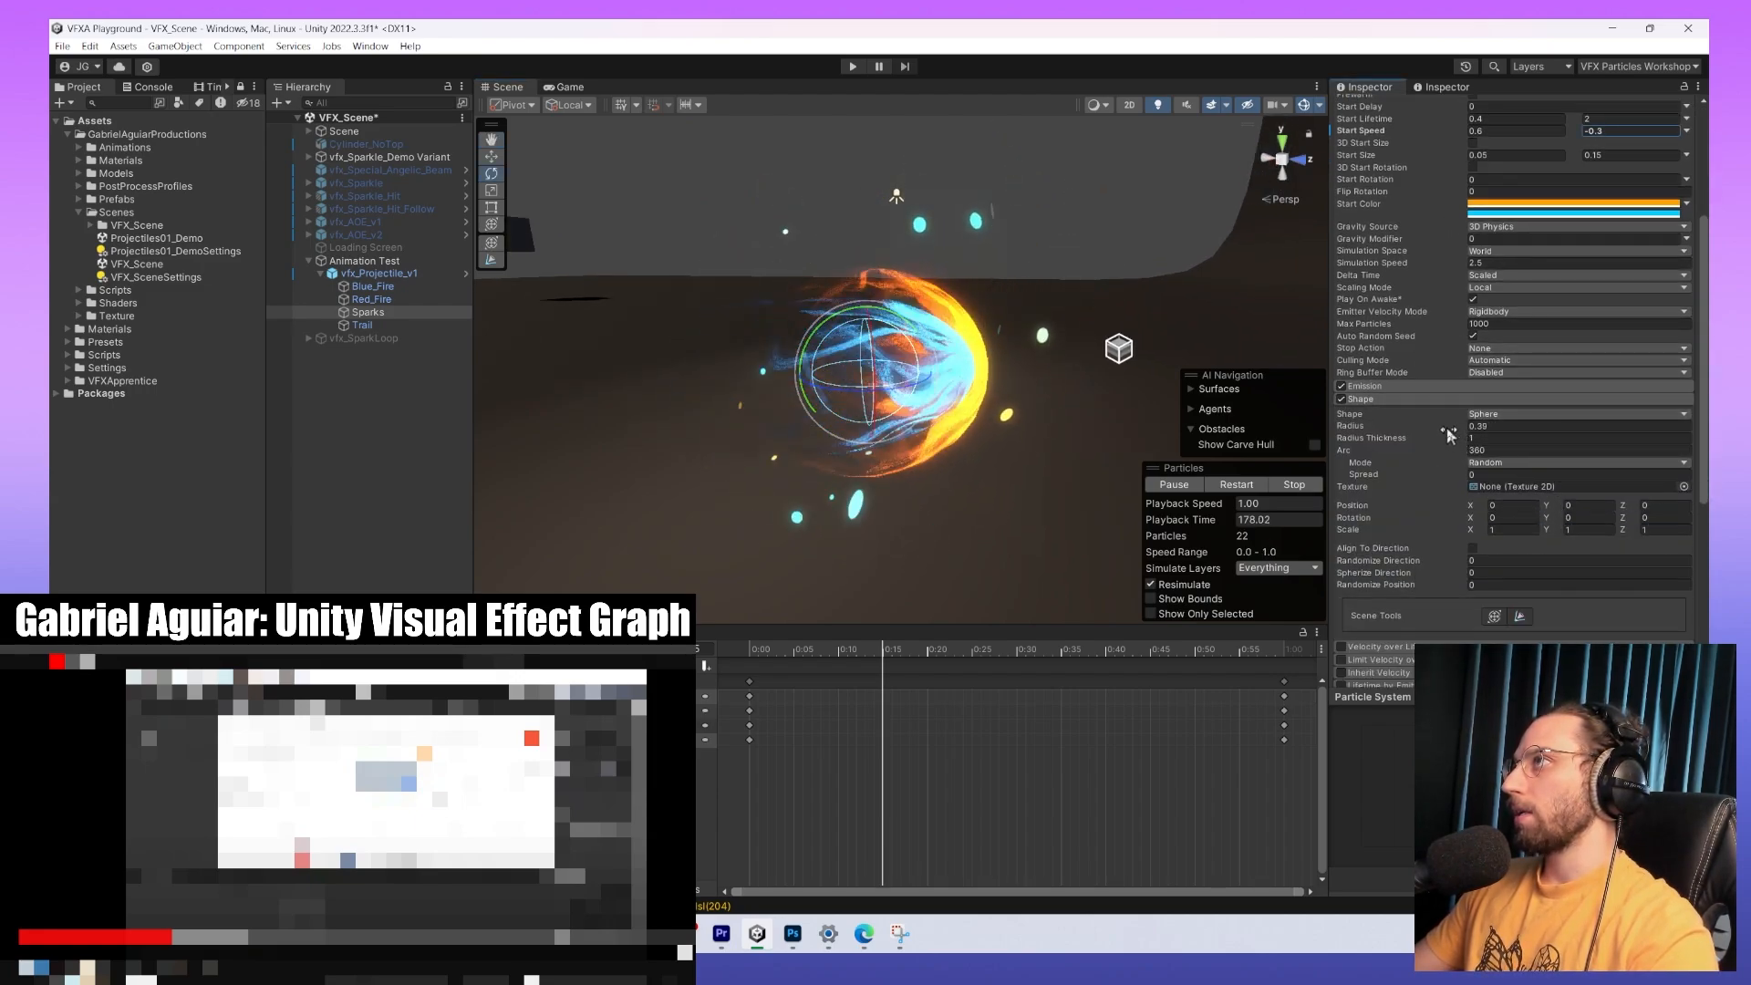
left_click_drag(1446, 427, 1419, 434)
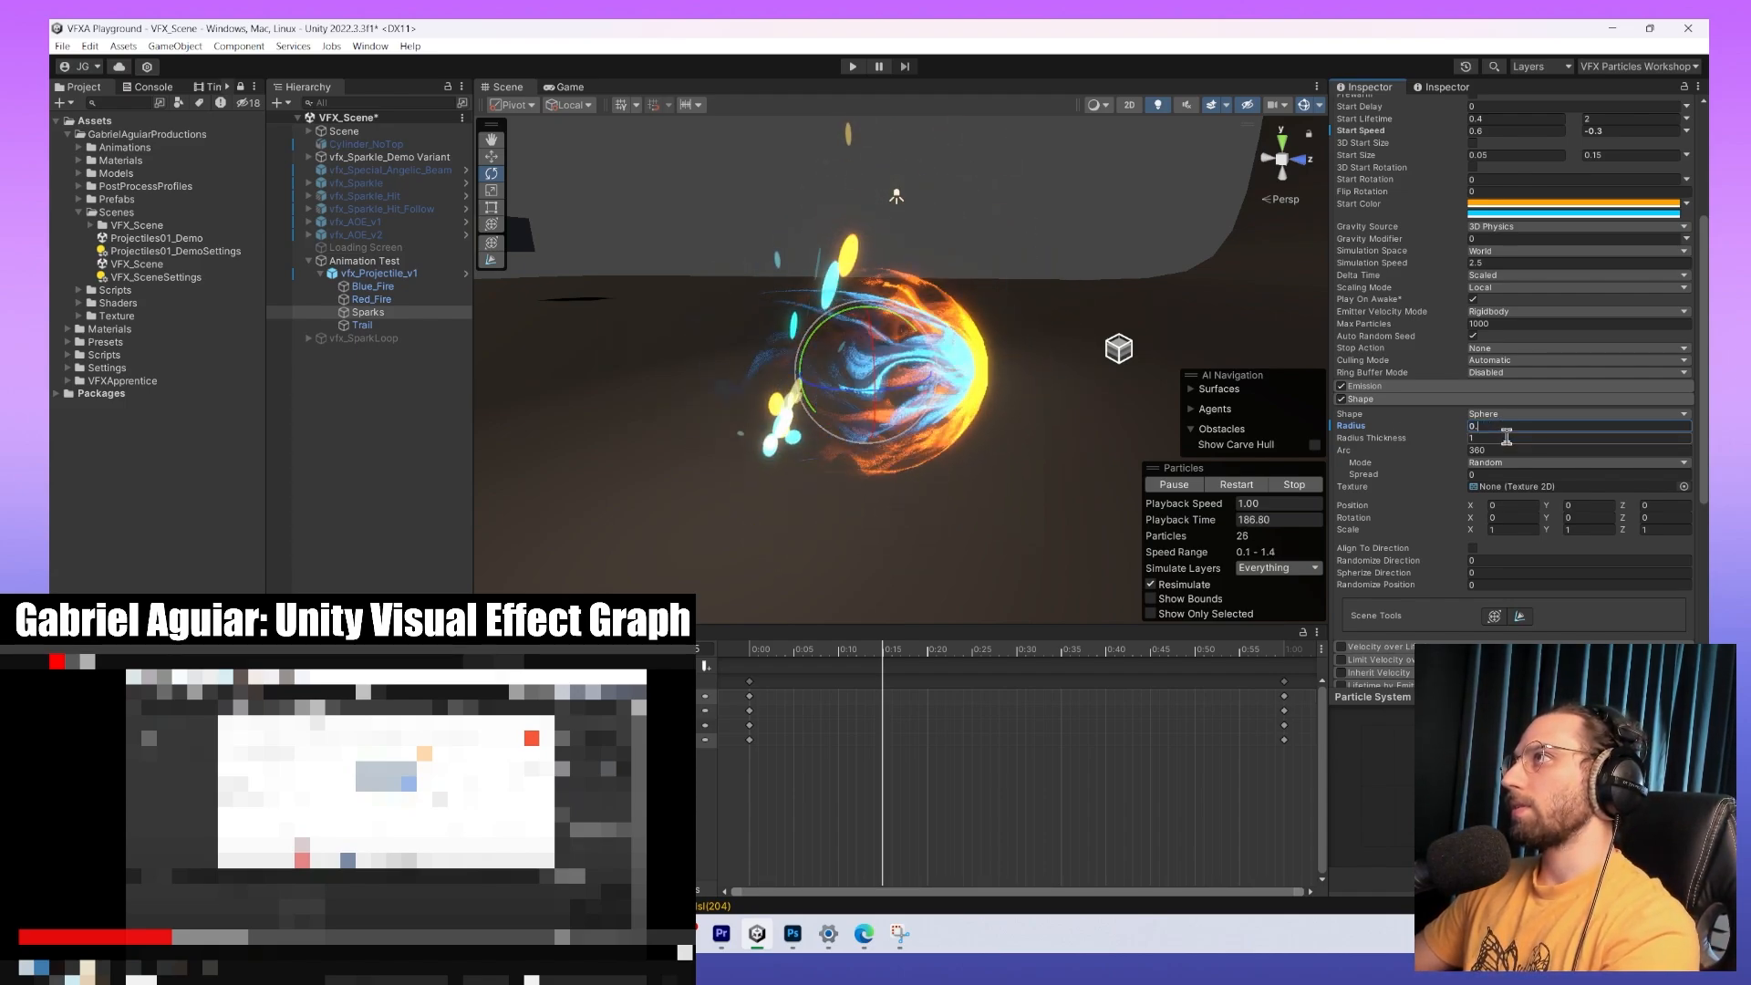
type("05")
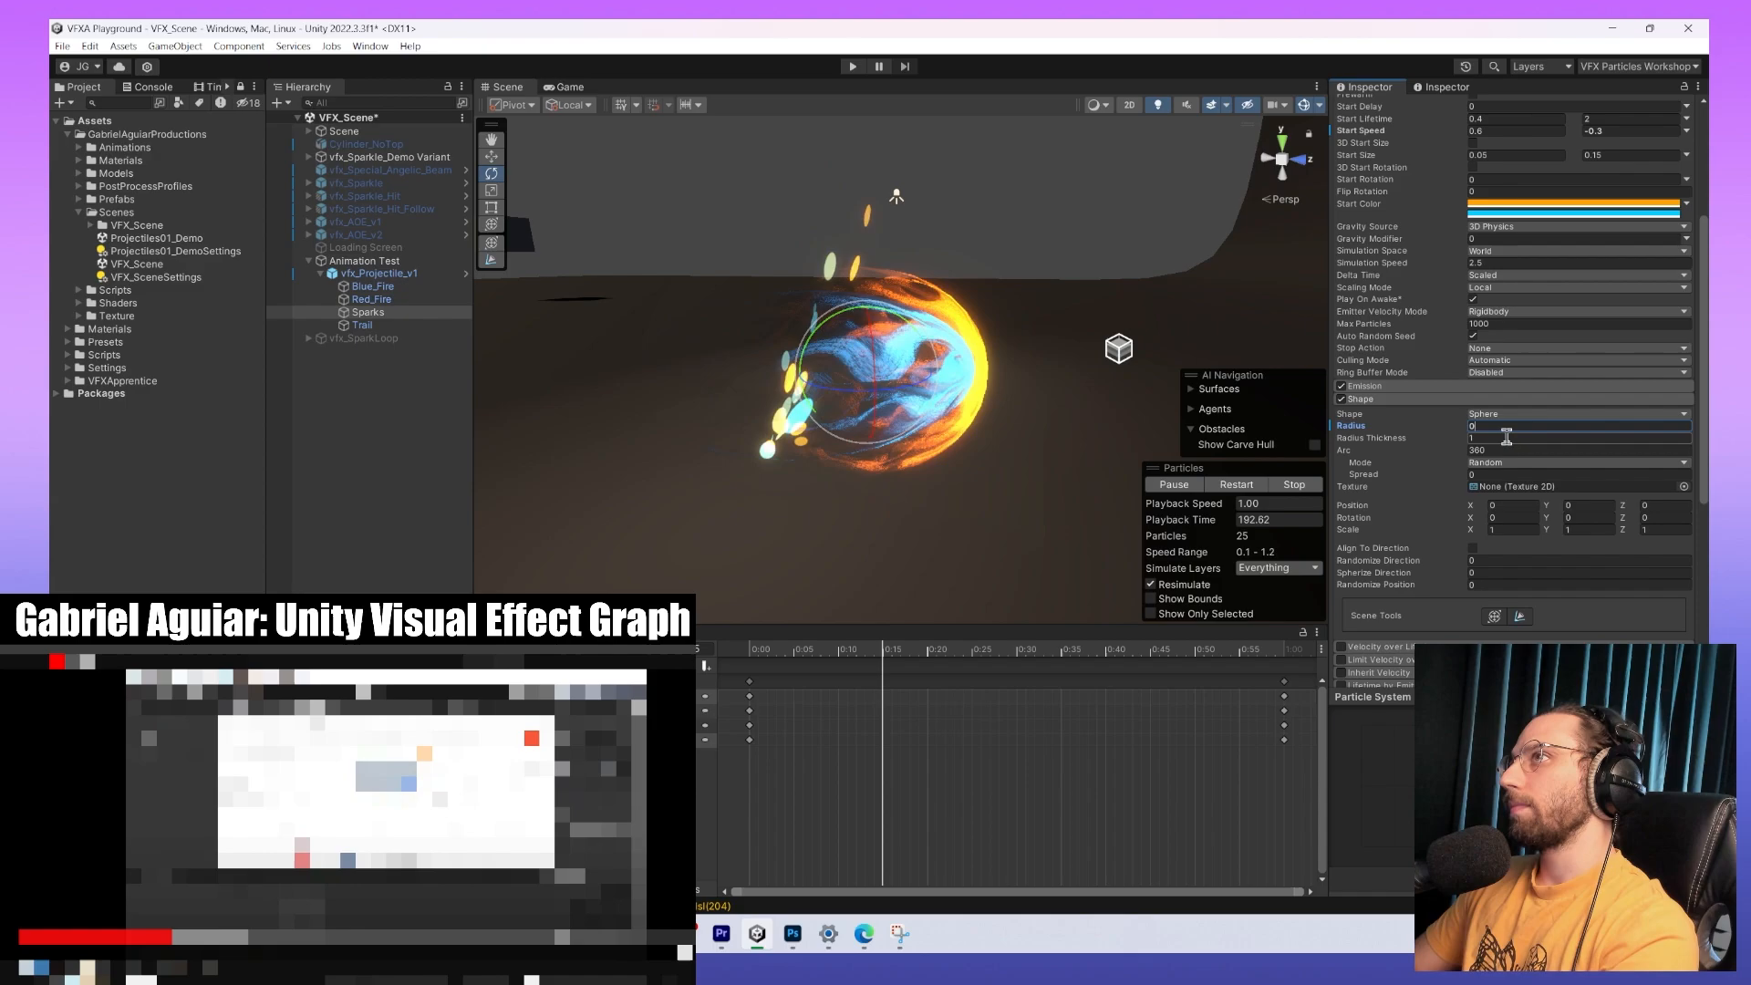
type(".0001")
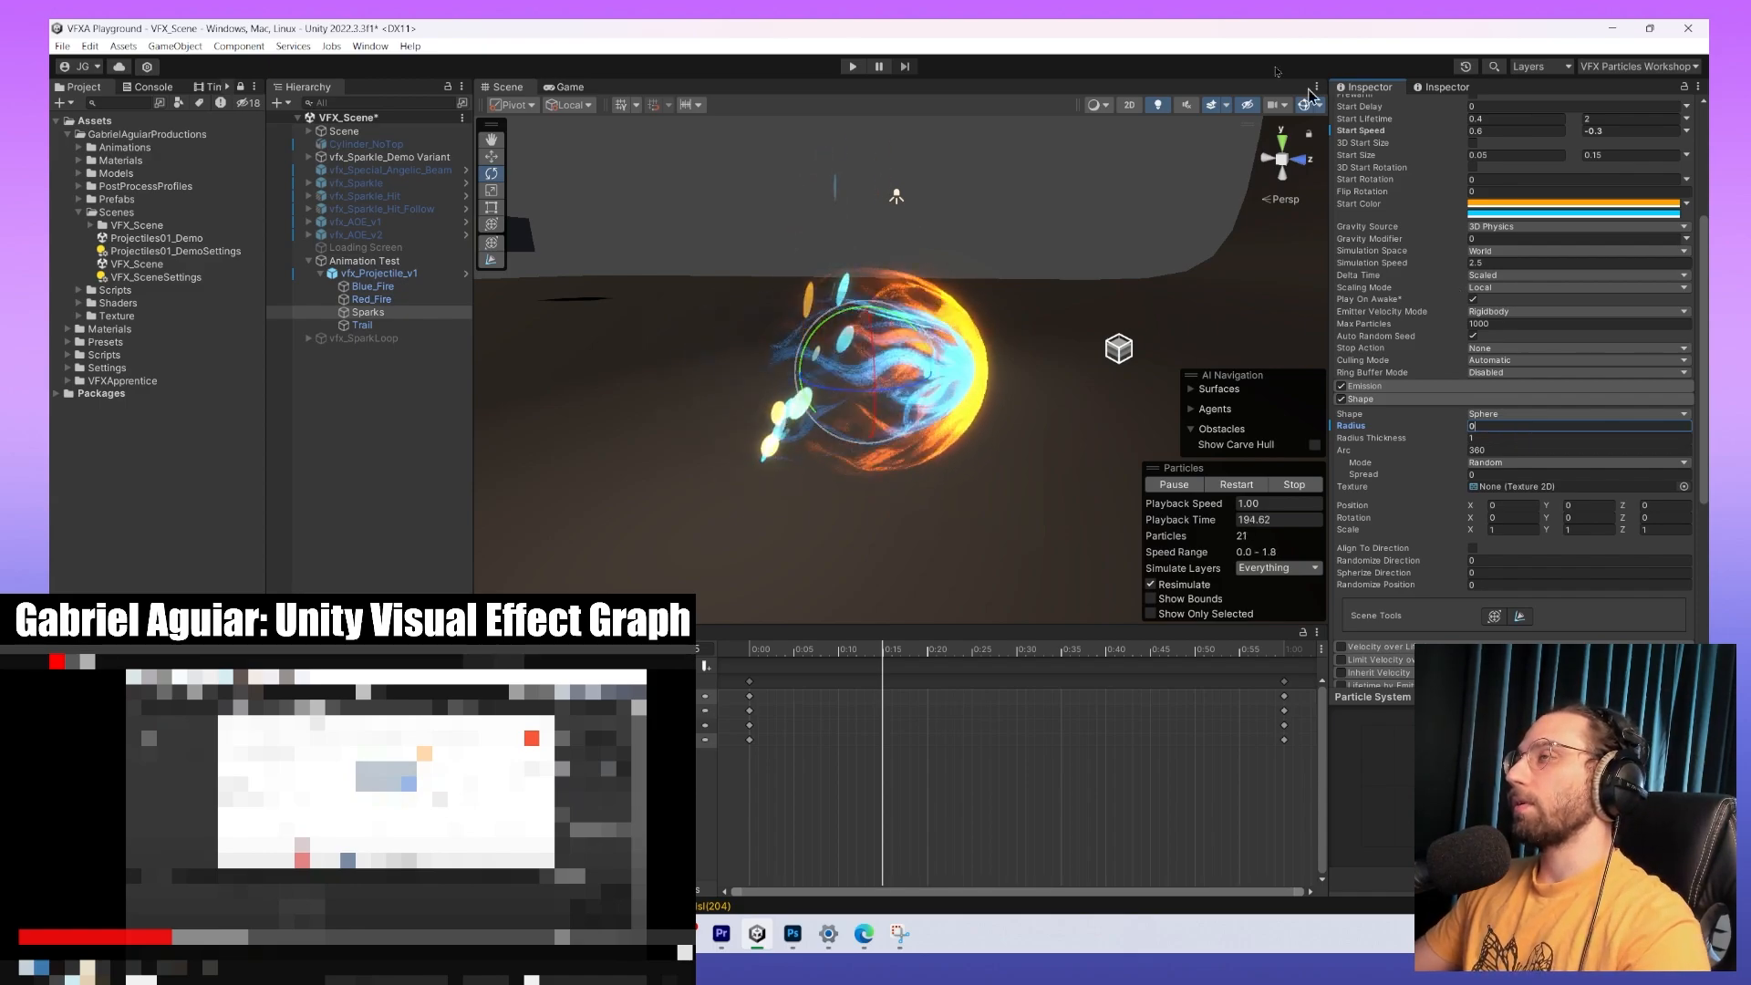
left_click_drag(785, 392, 683, 402, "alt")
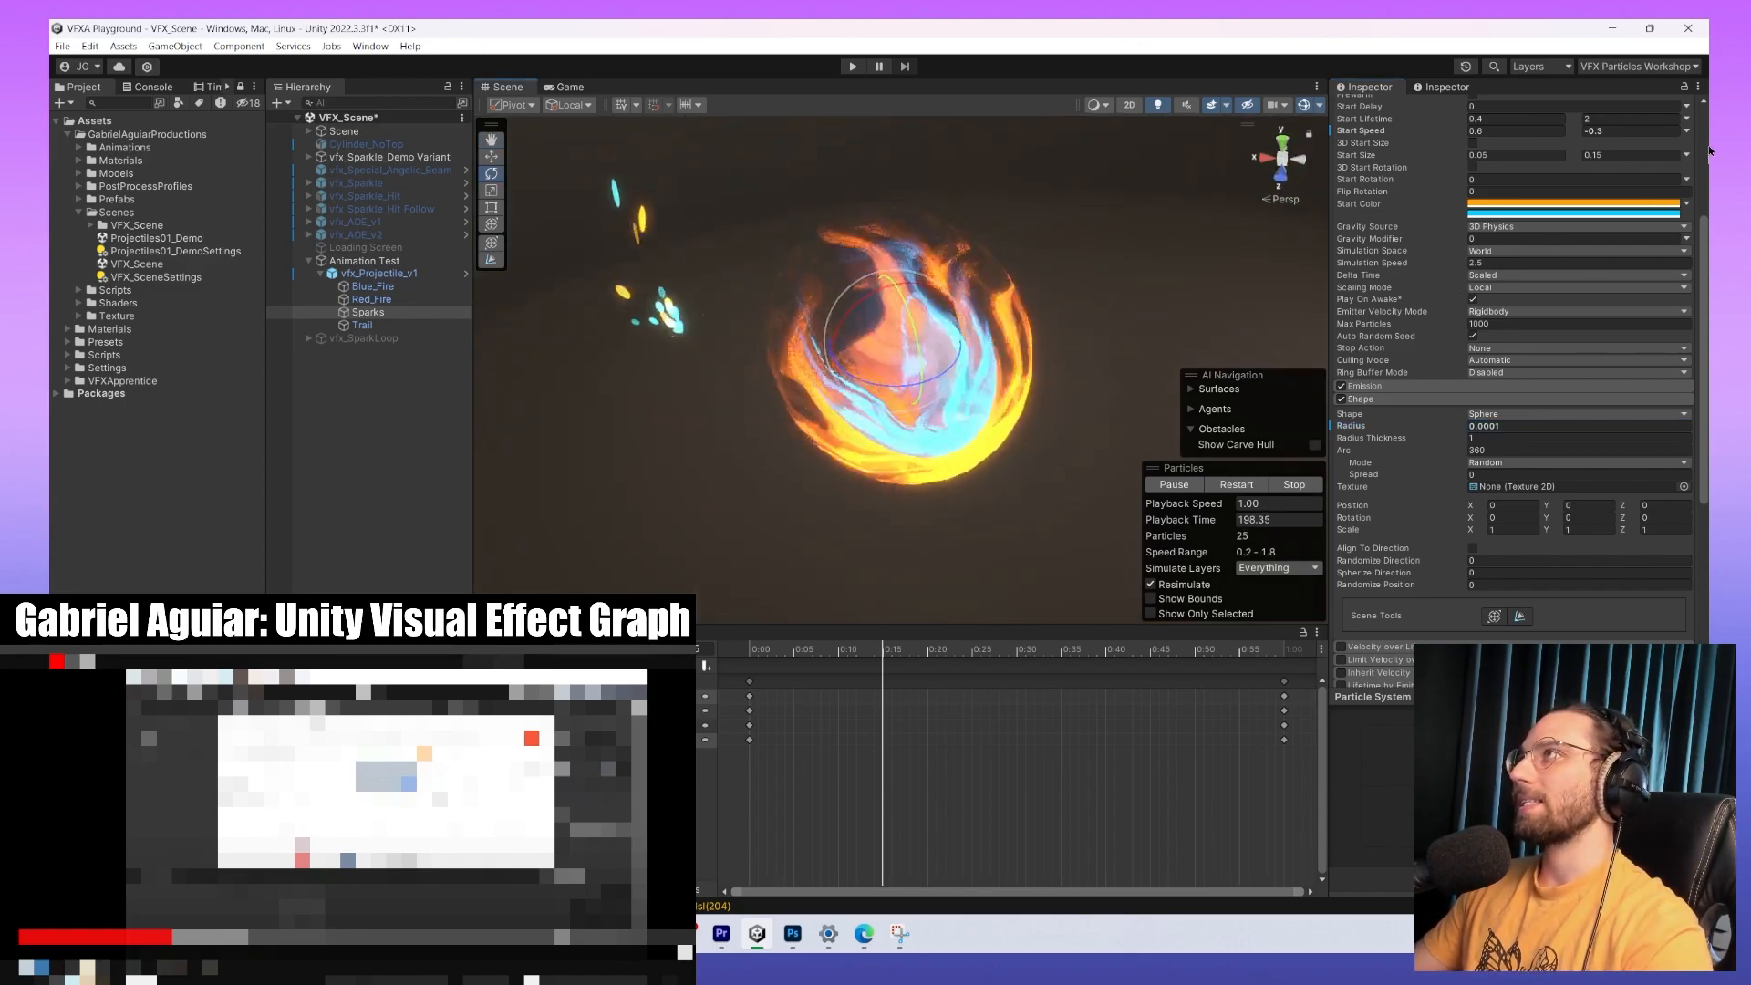
Set Sparks' shape radius to 0.5 and reduce its Radius Thickness to 0.
scroll(1488, 297, "down", 3)
left_click(1489, 300)
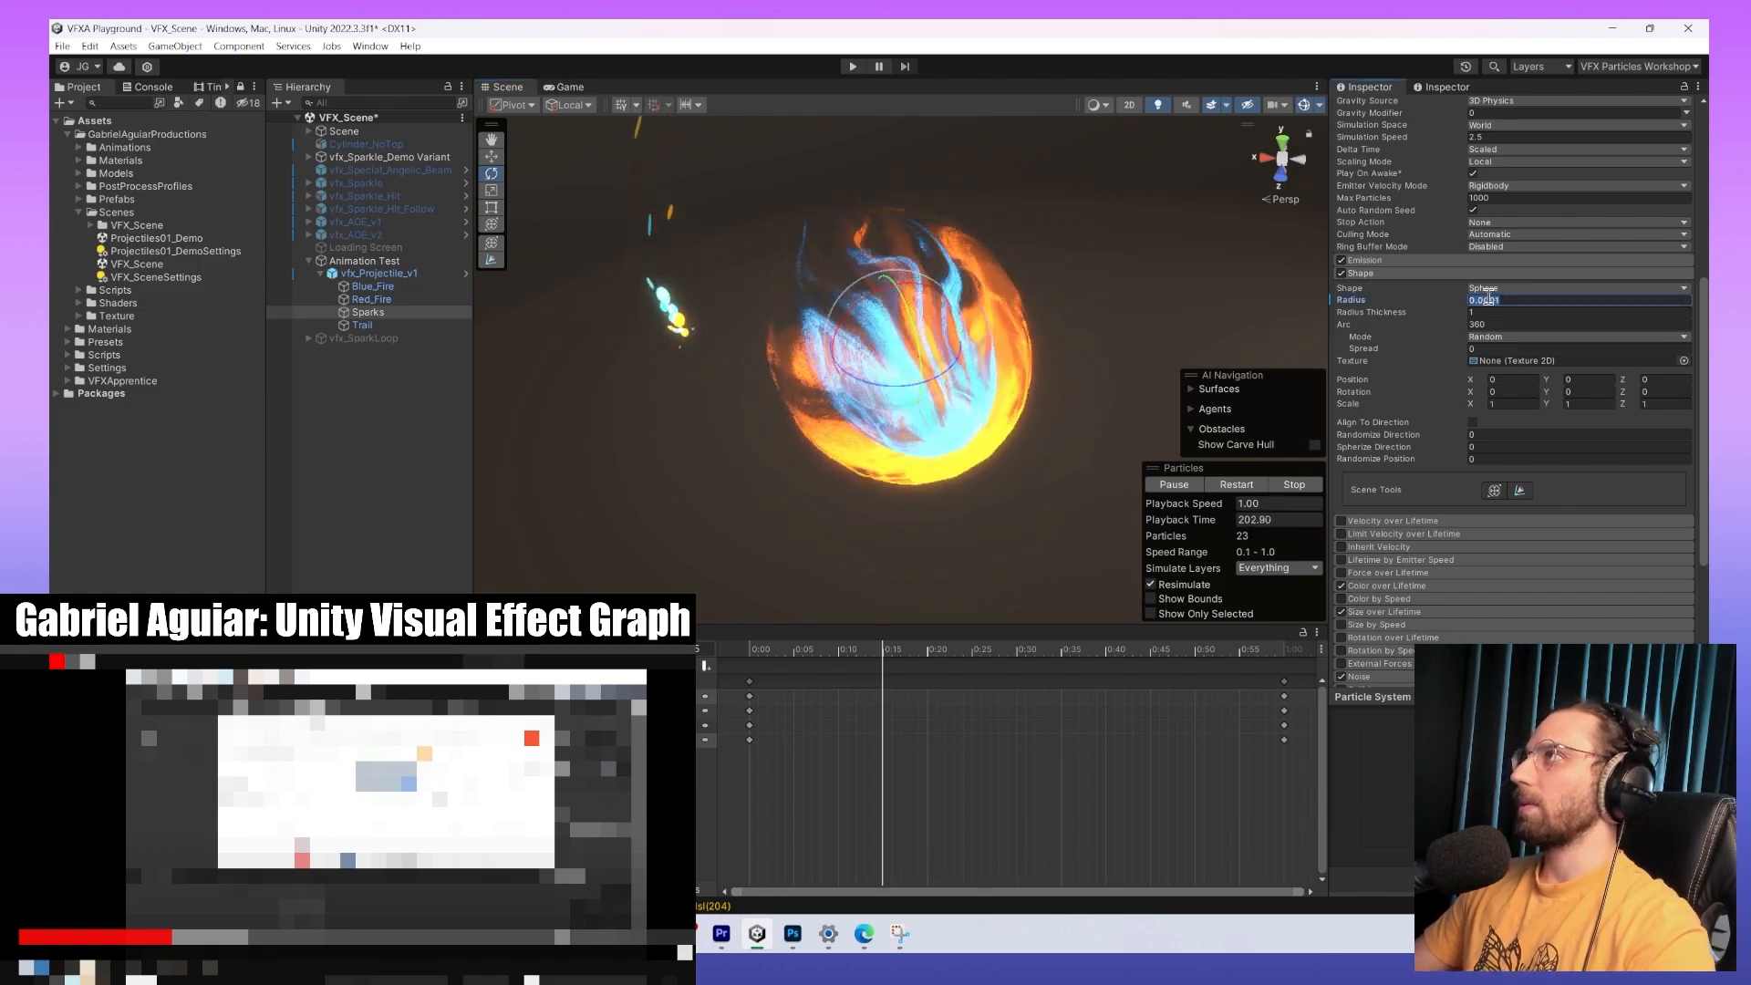
type("1")
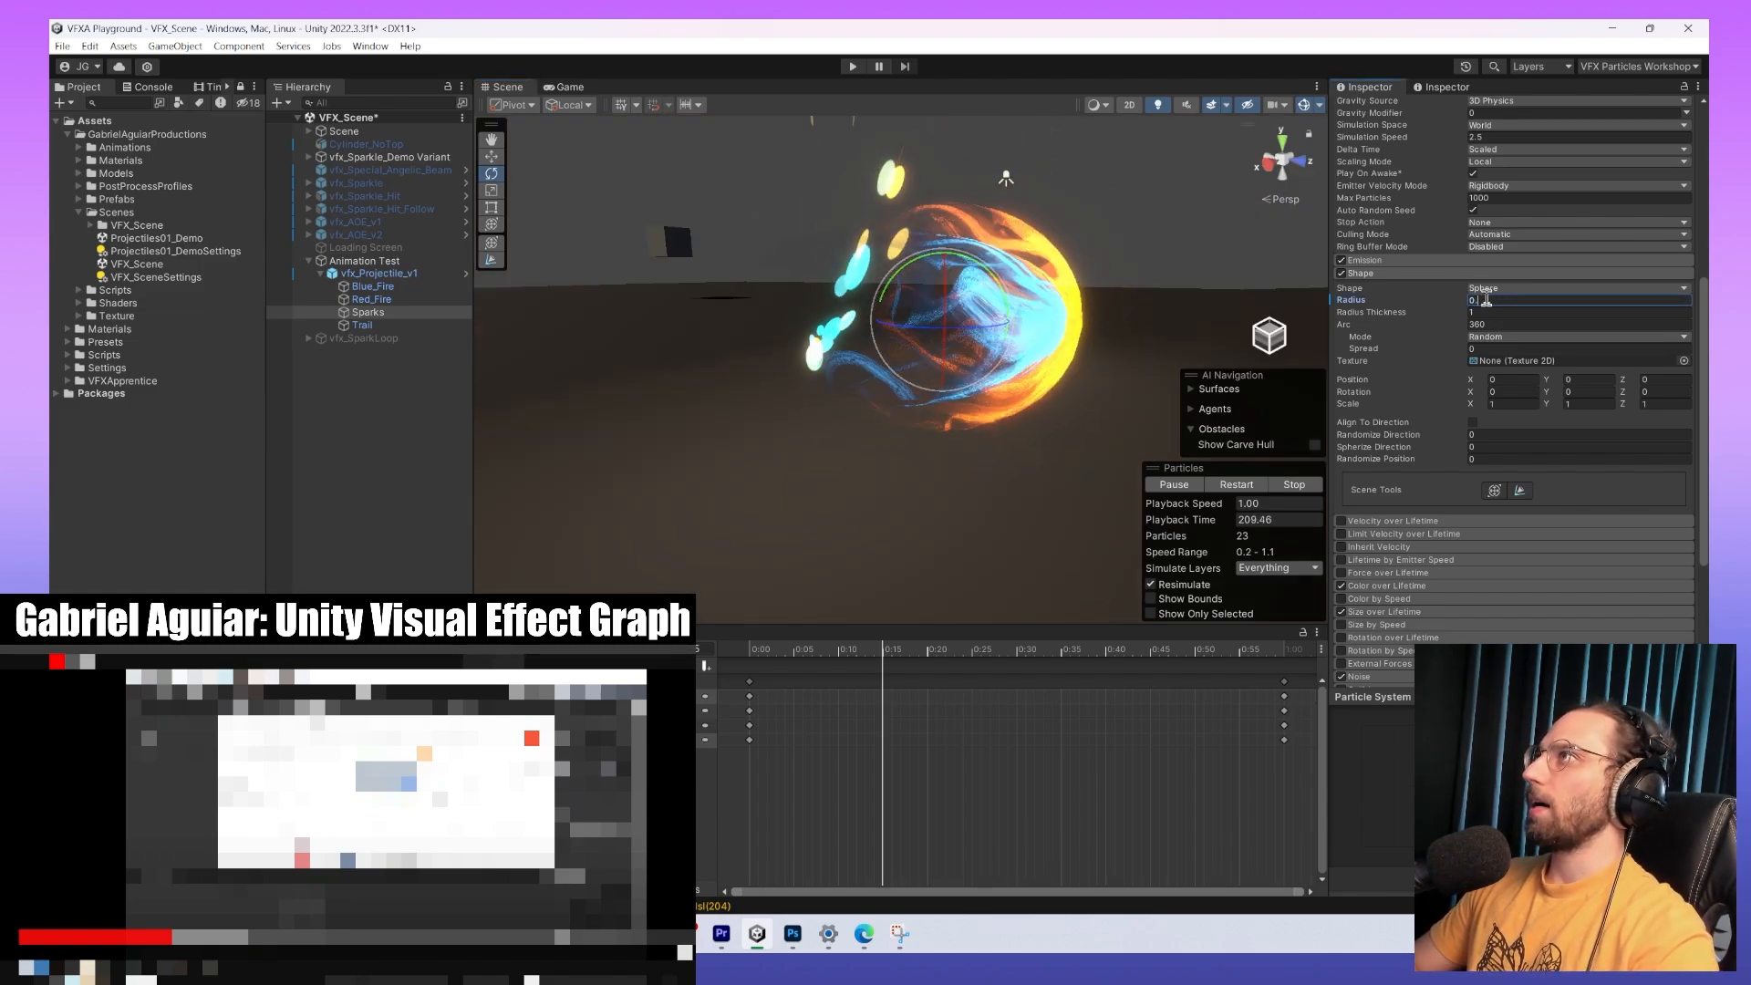
type("5")
key("Tab")
left_click_drag(1384, 318, 1356, 317)
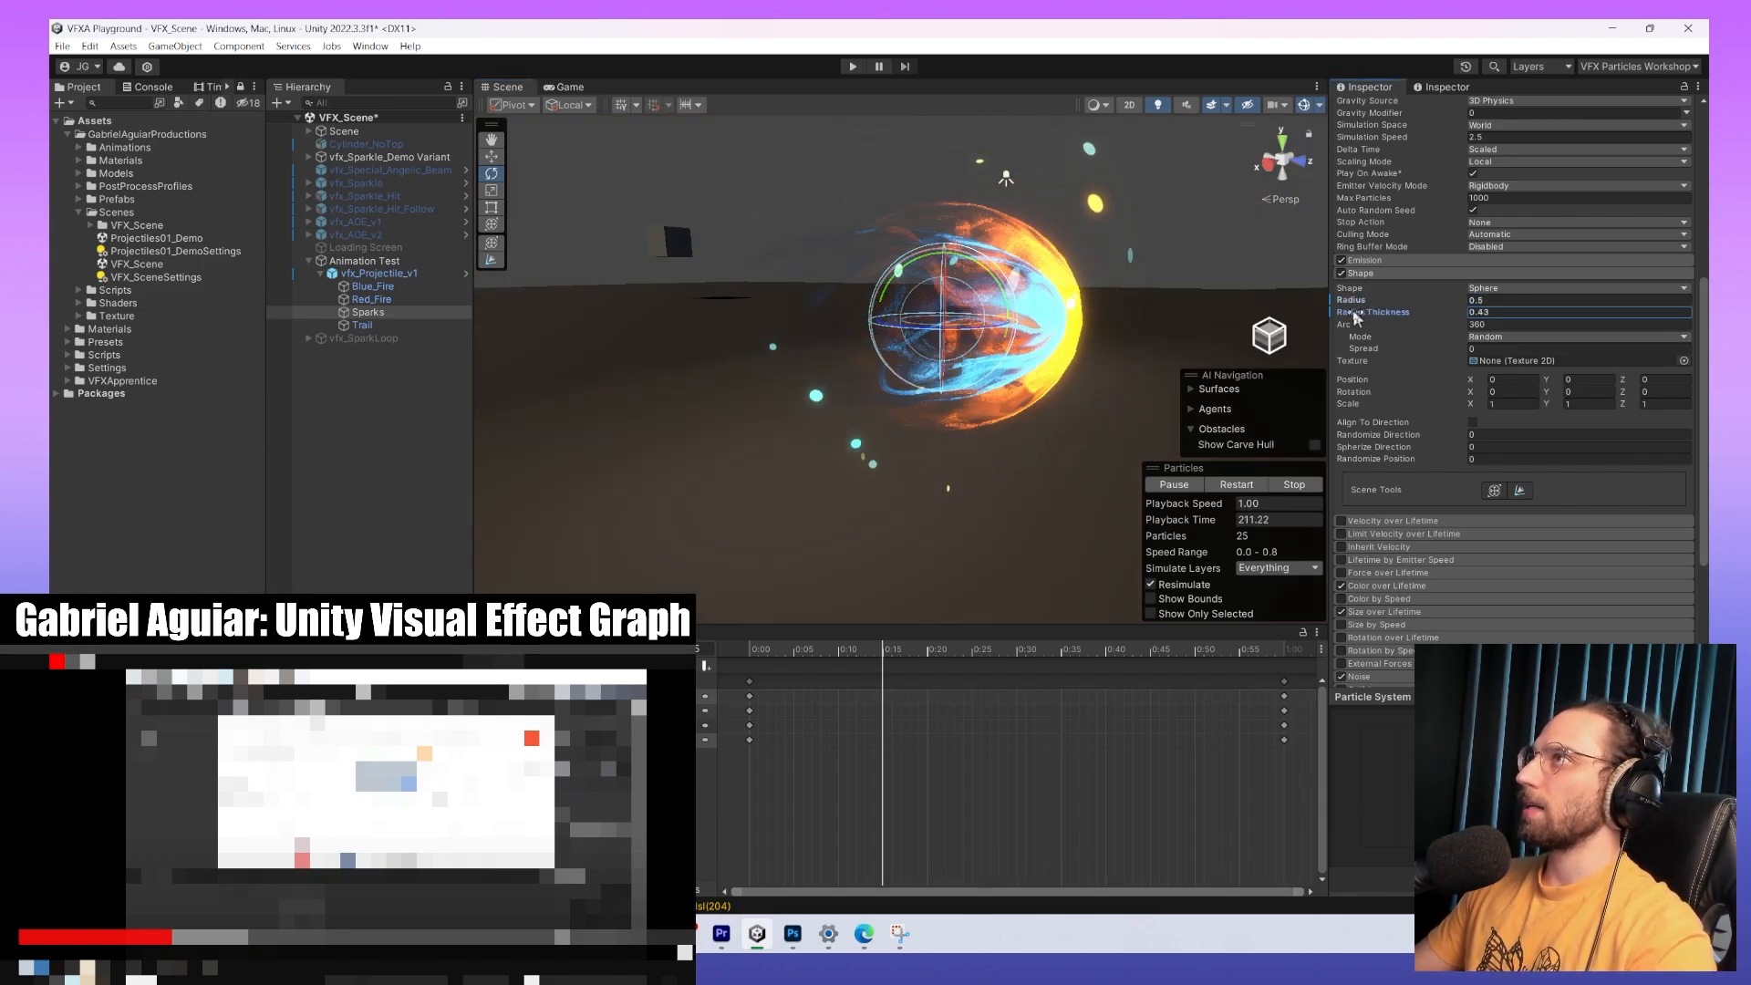
Change Sparks' emission shape from Sphere to Hemisphere.
left_click(1509, 288)
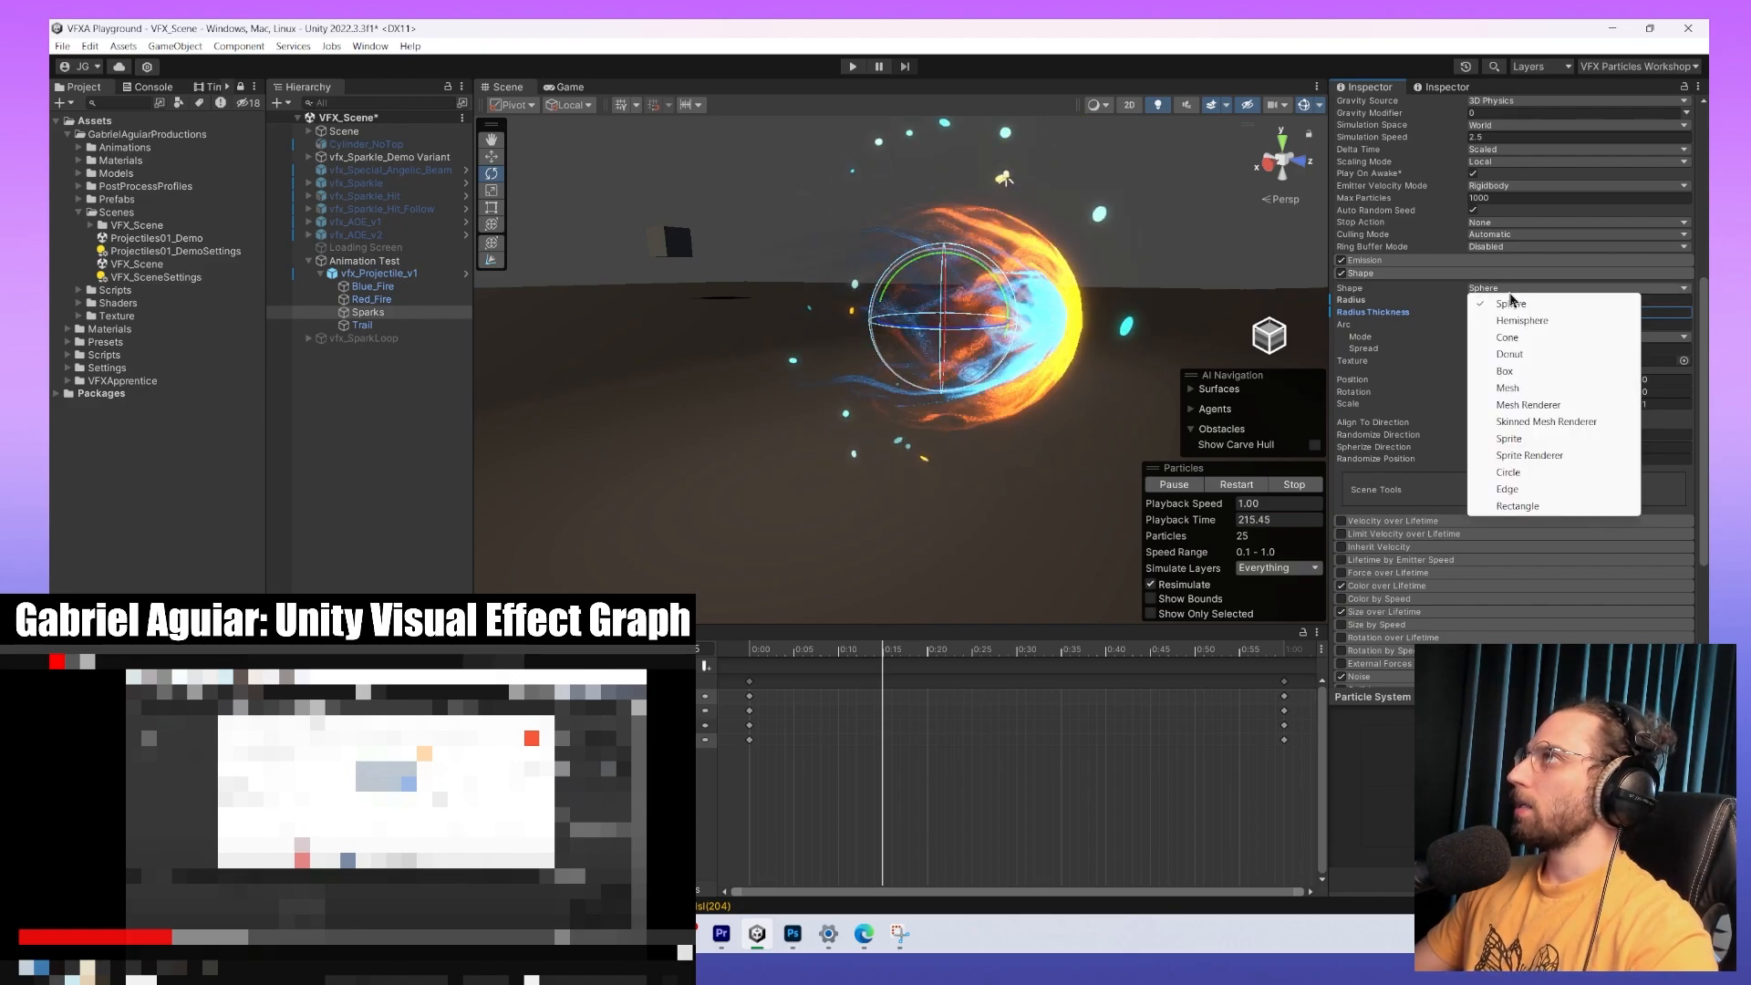
left_click(1522, 322)
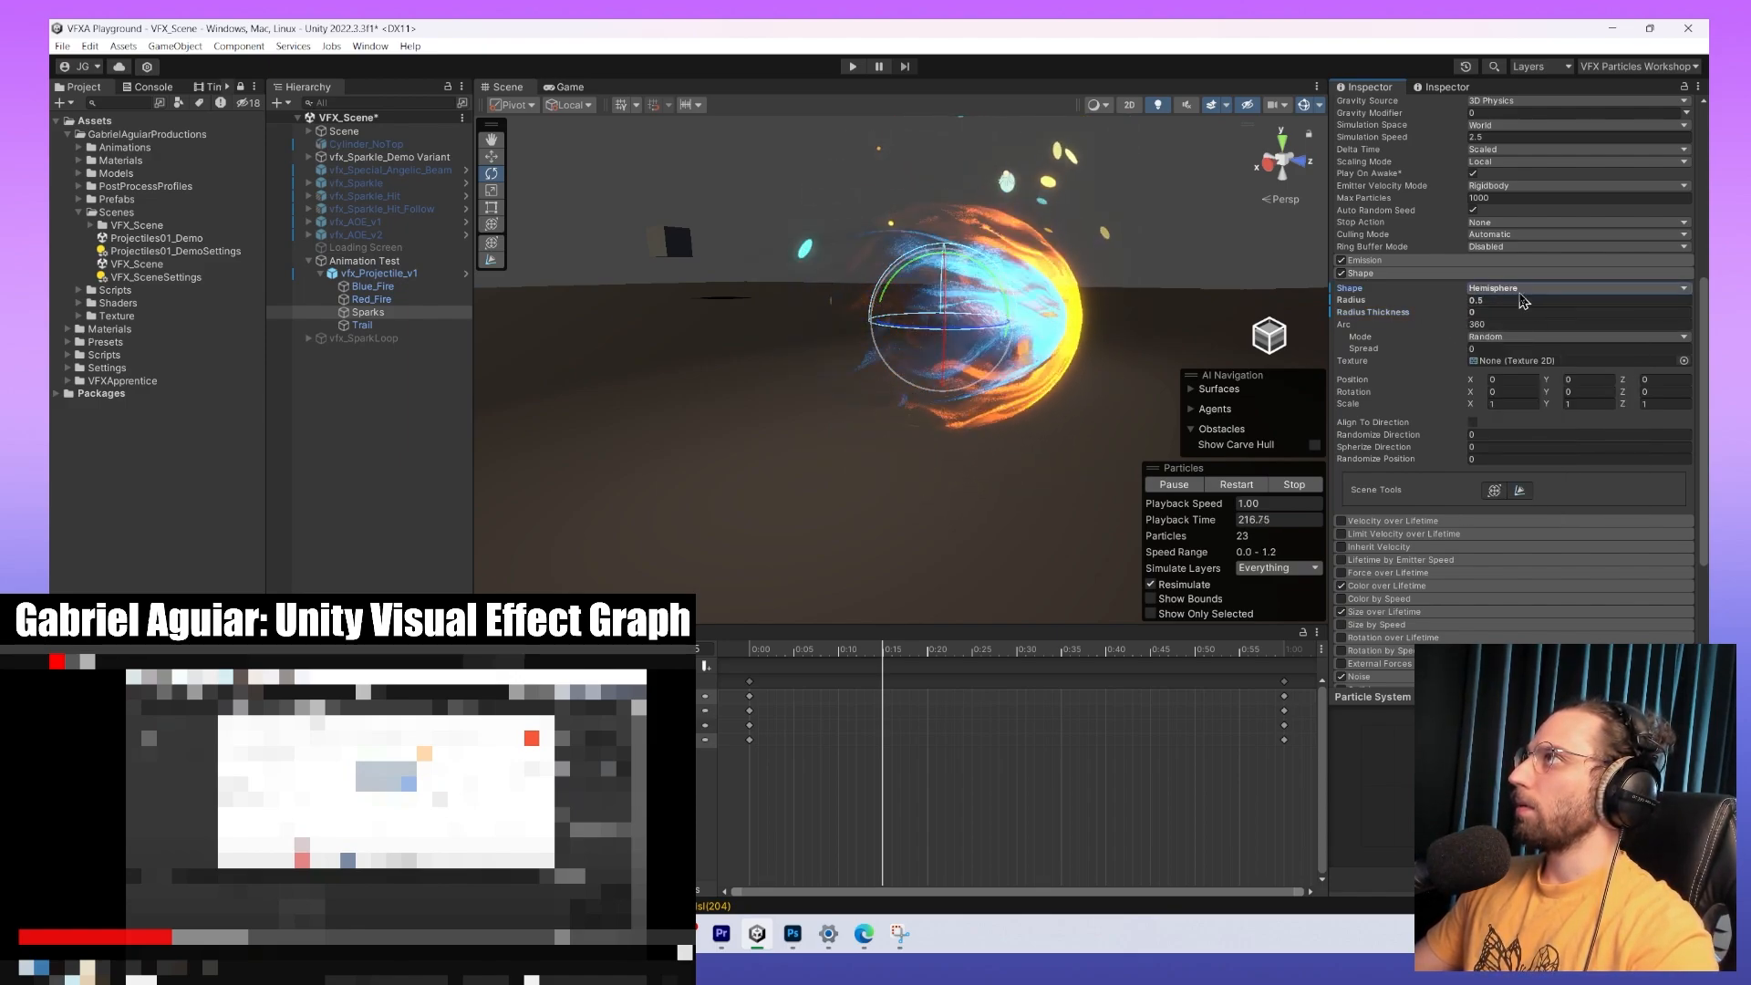
middle_click_drag(982, 230, 966, 287)
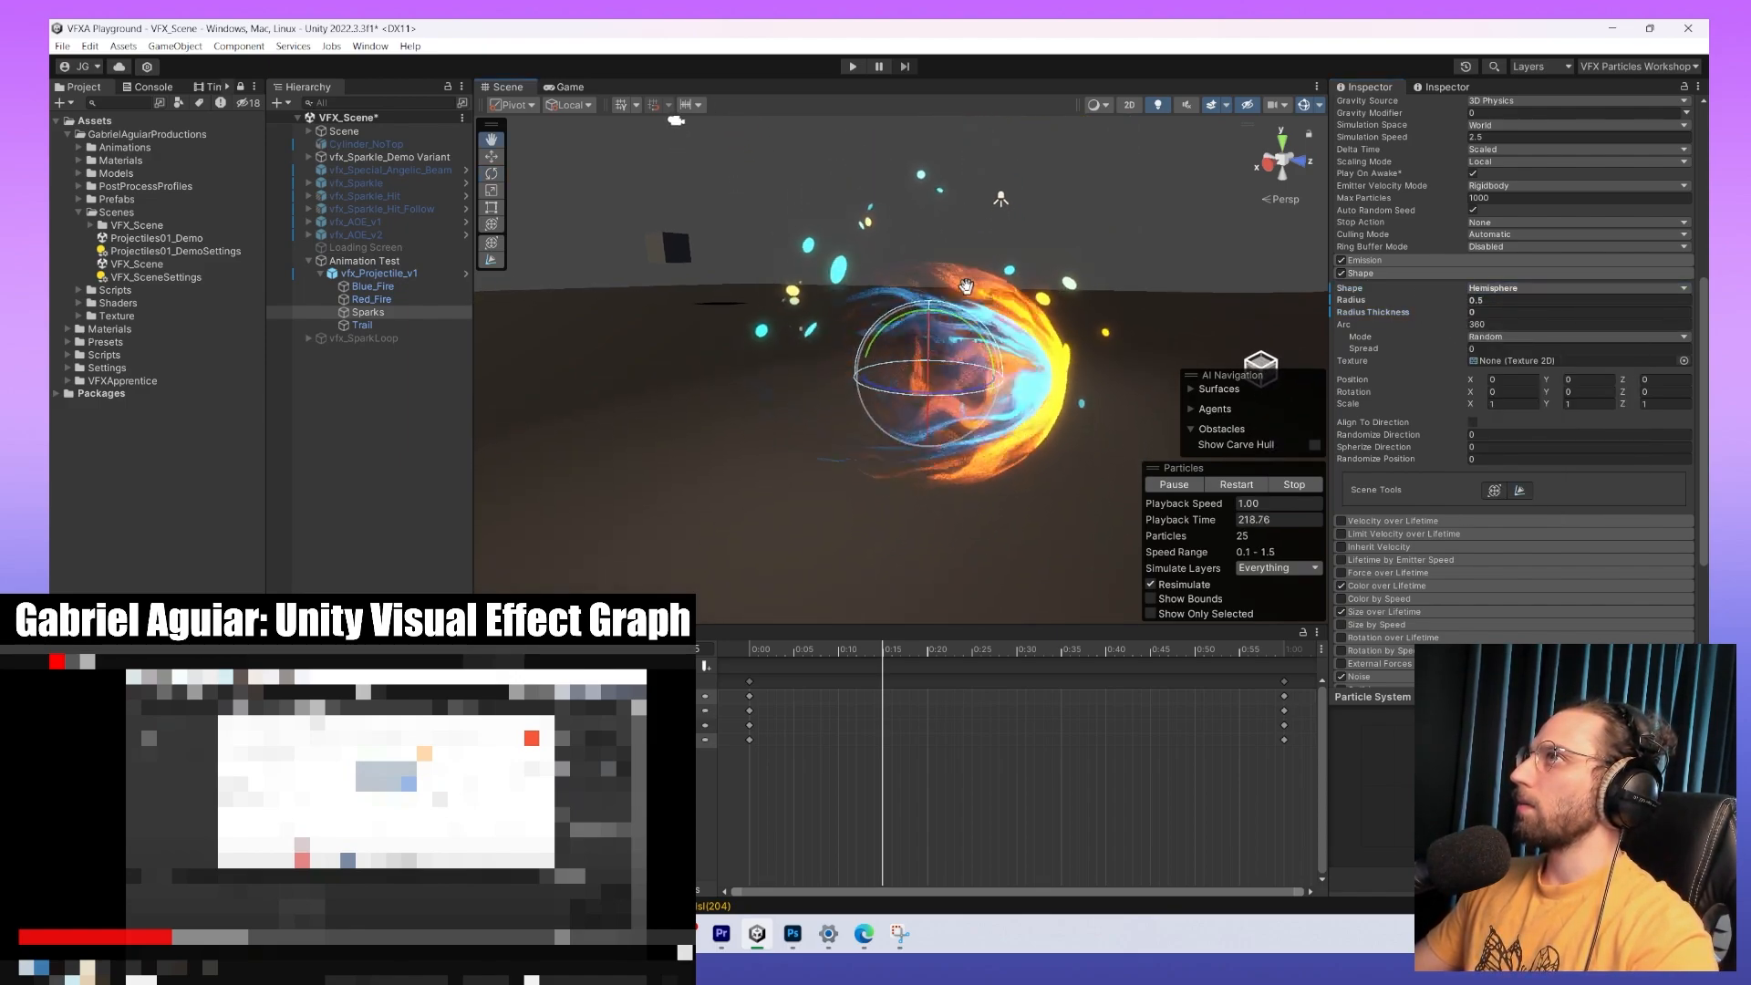
Change the Sparks emission shape to Cone, with an angle of about 28.23 and a radius of 0.0001.
mouse_move(975, 336)
left_mouse_down("alt")
mouse_move(1165, 246)
mouse_move(976, 319)
left_mouse_up("alt")
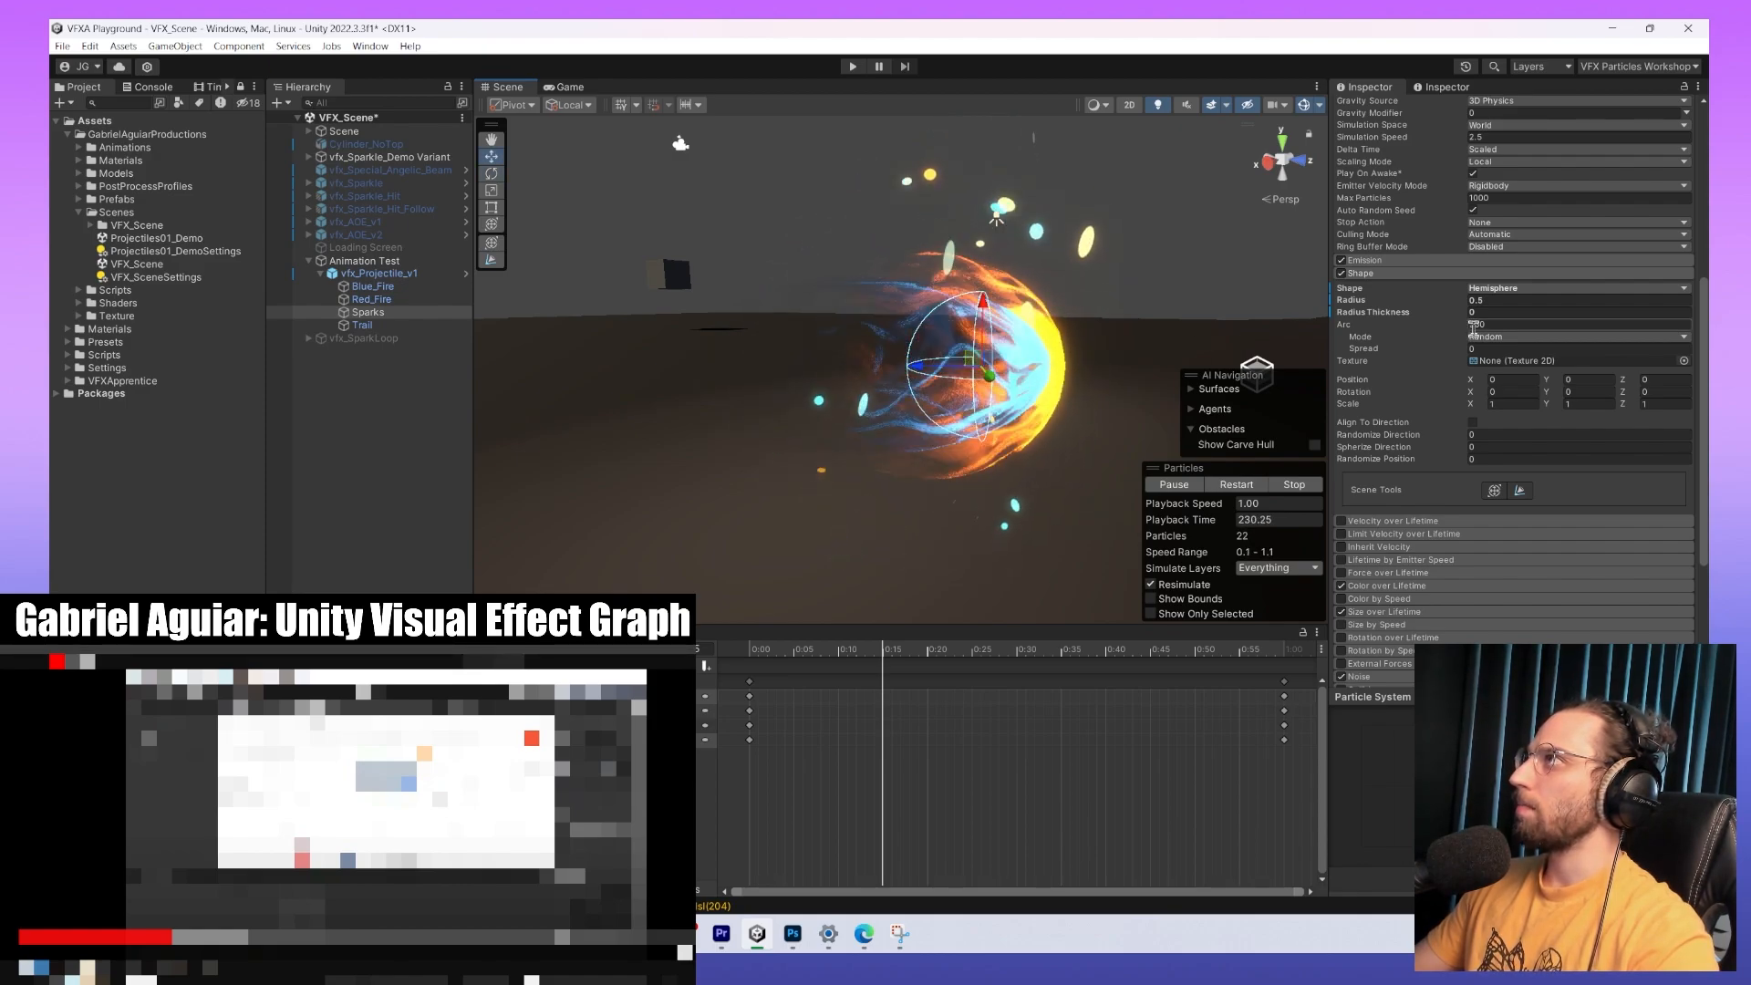
left_click(1516, 288)
left_click(1518, 342)
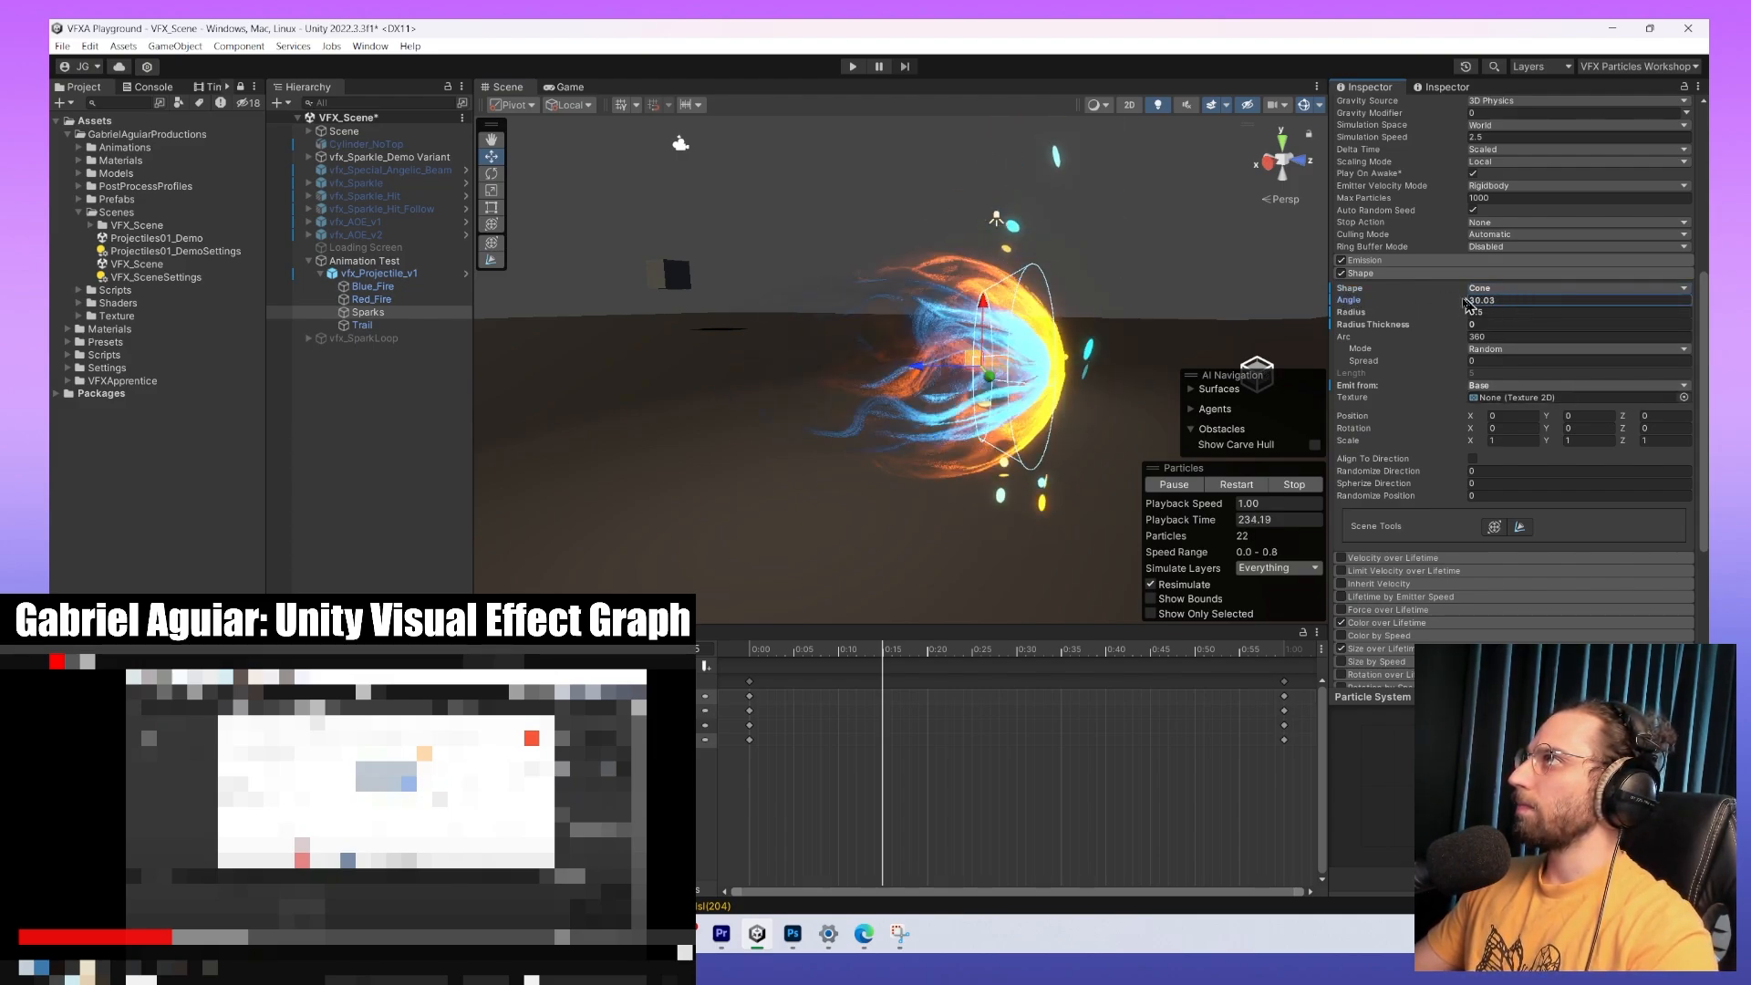
left_click_drag(948, 321, 1202, 335)
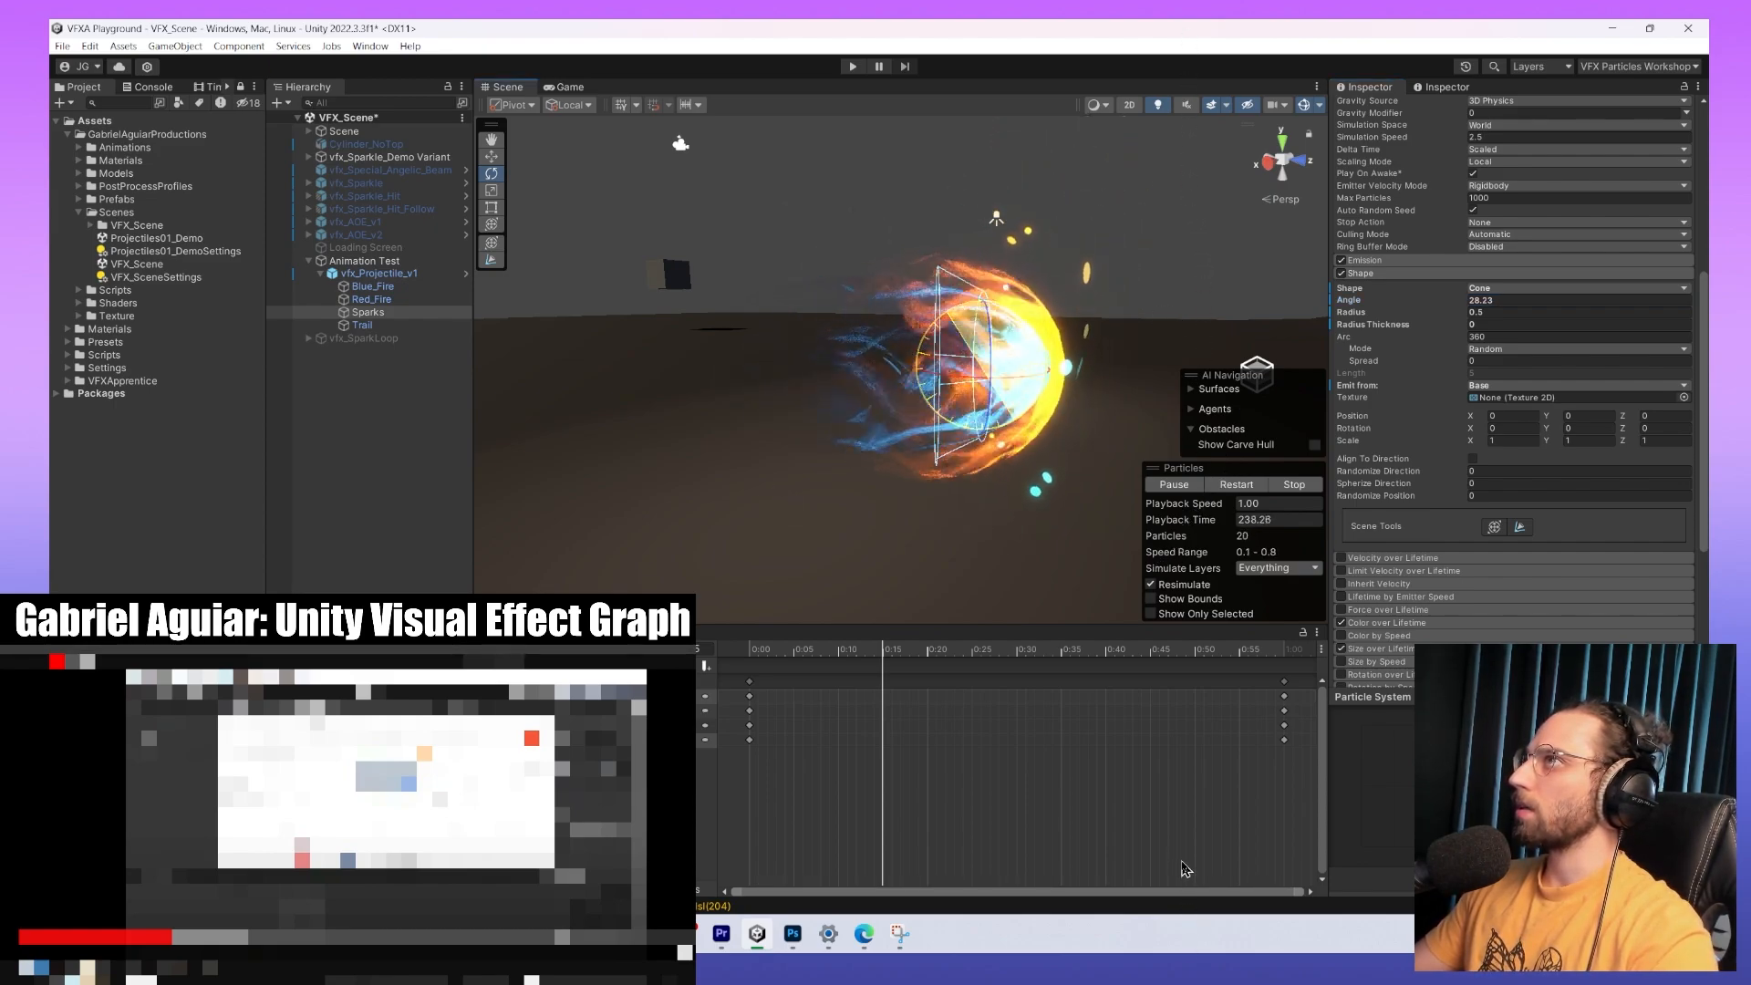
left_click_drag(1404, 313, 1377, 314)
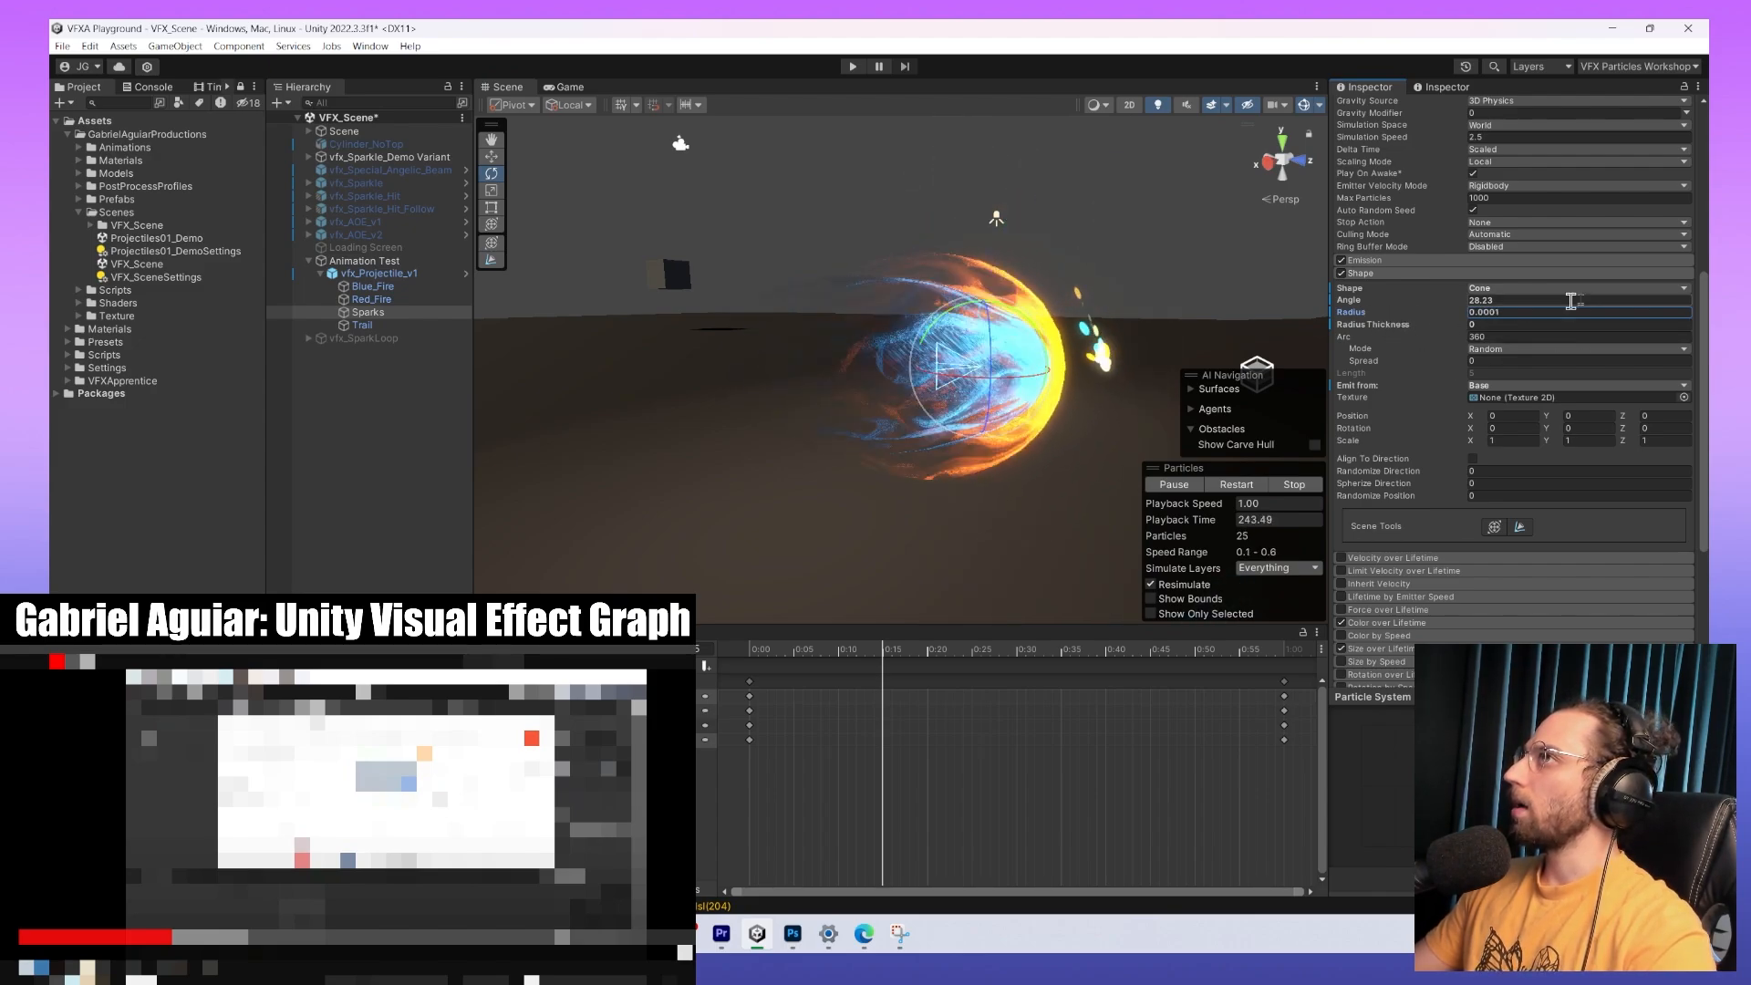
Set the Sparks start speed range to 2 and 3, and rotate the emitter to -90 on Y.
scroll(1587, 351, "up", 10)
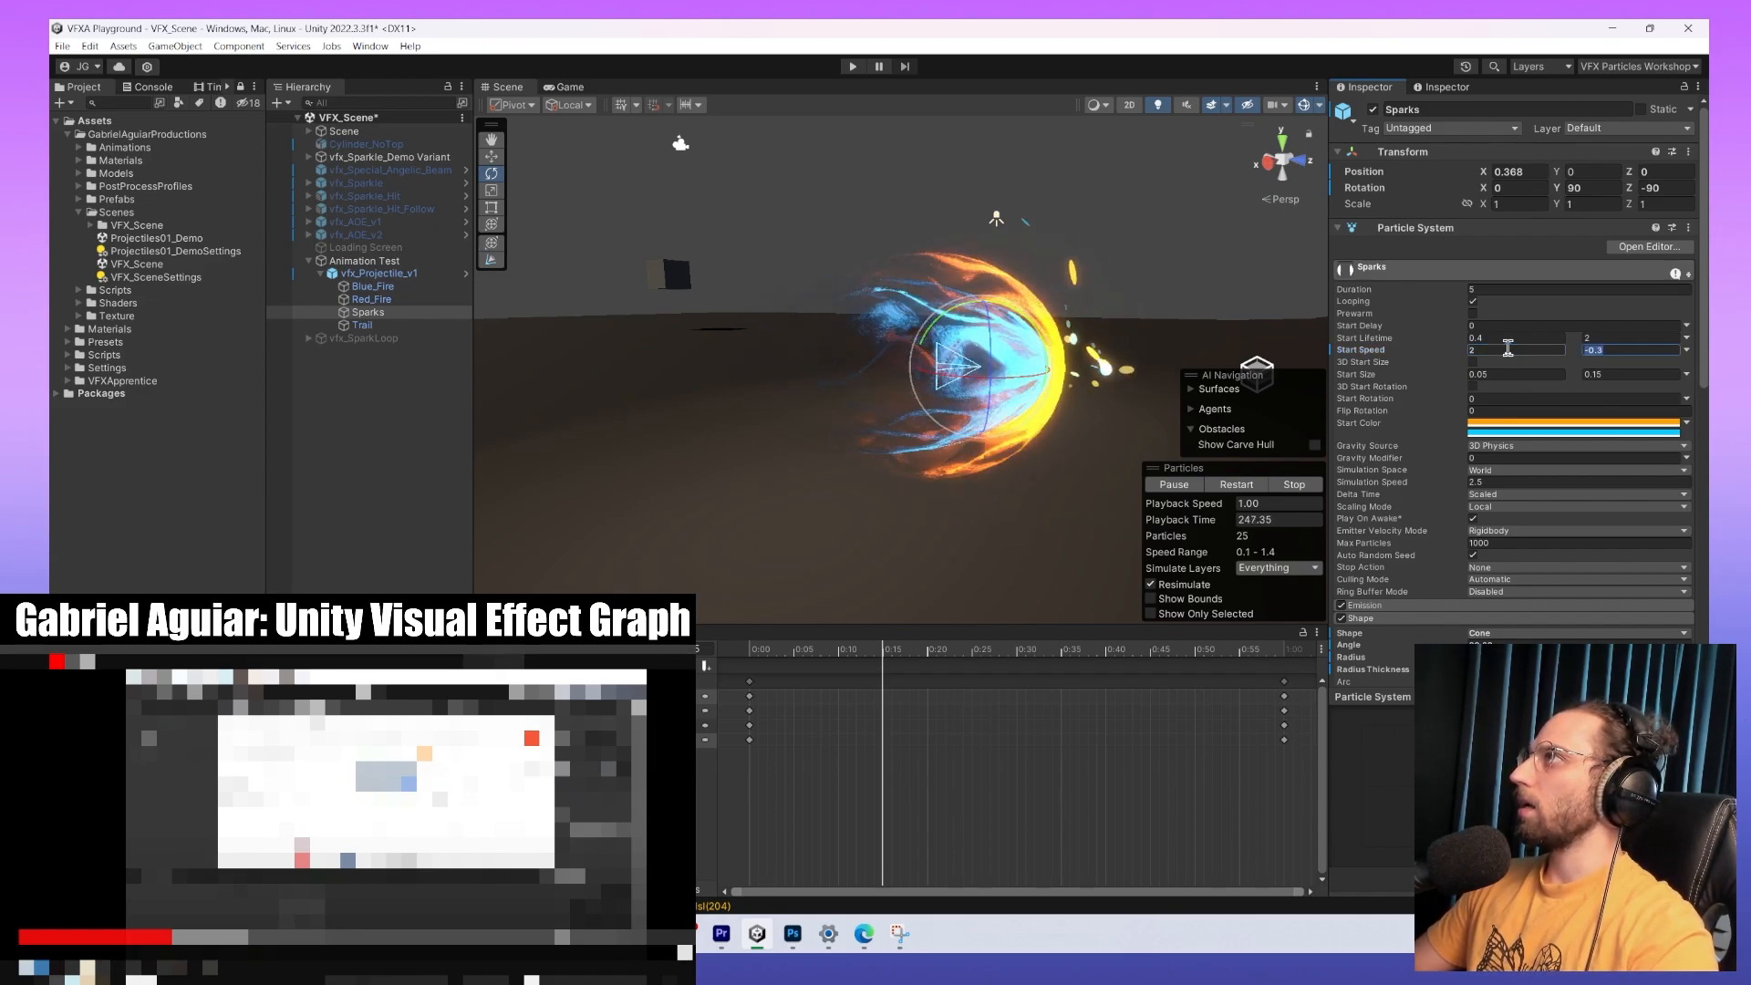
type("3")
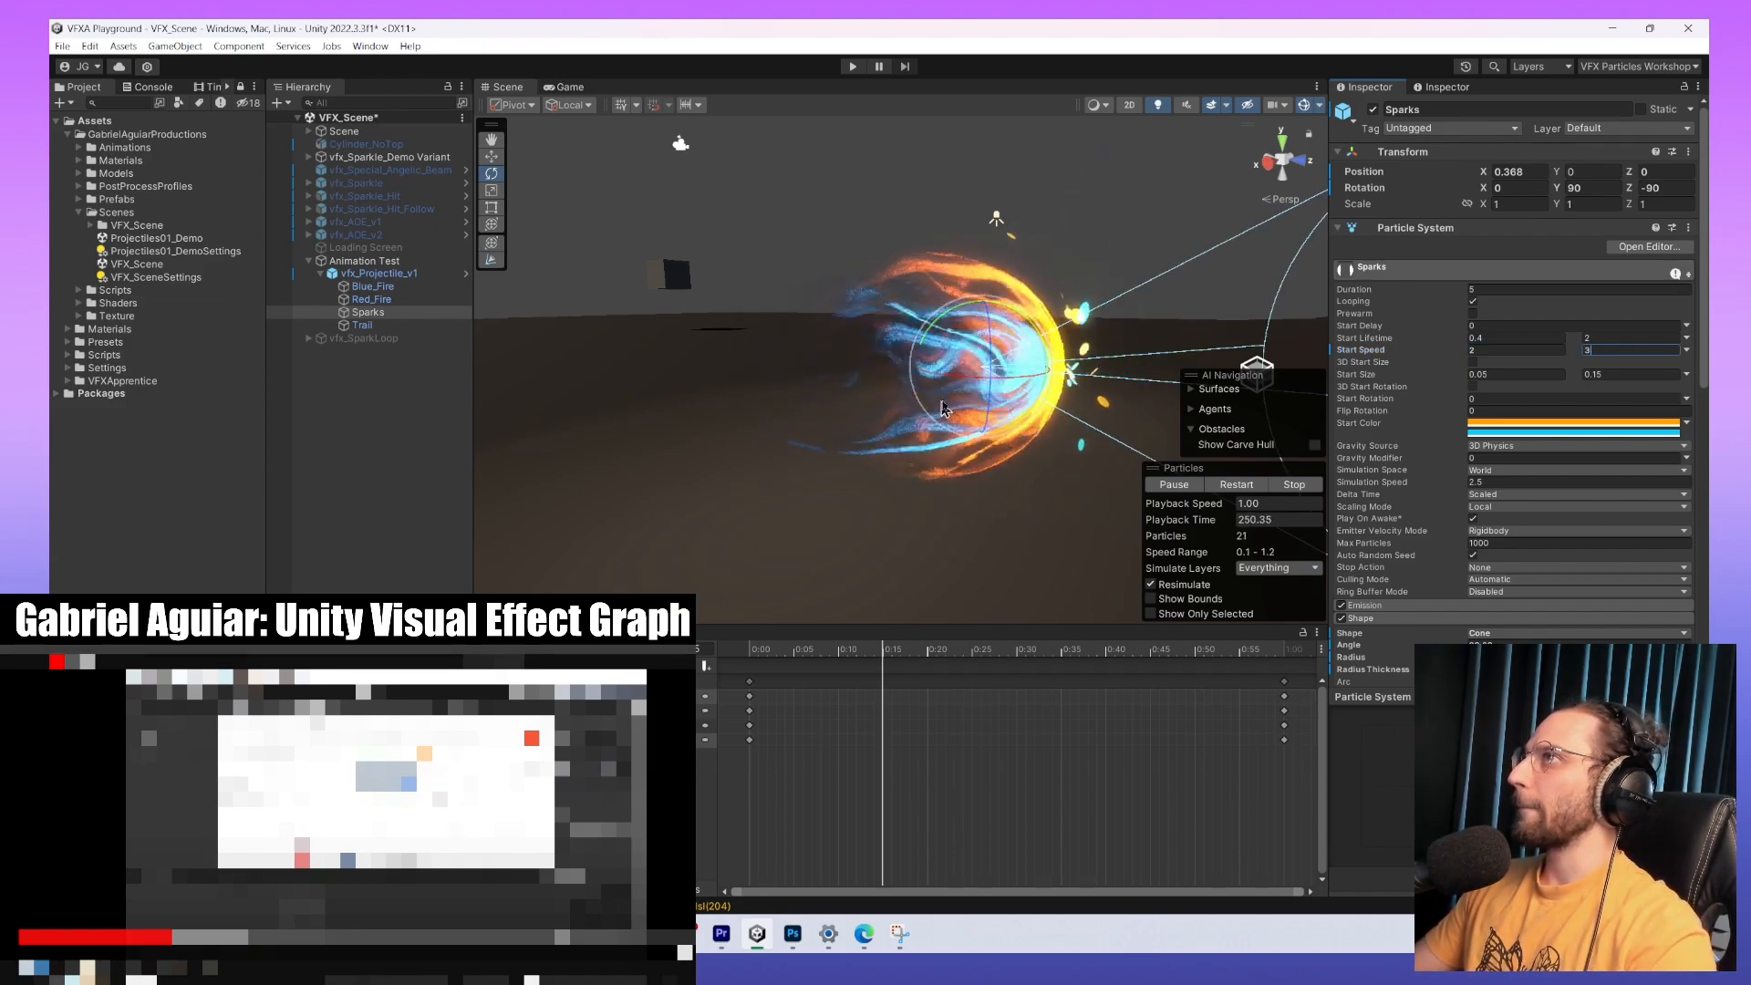
middle_click_drag(1120, 382, 1011, 455)
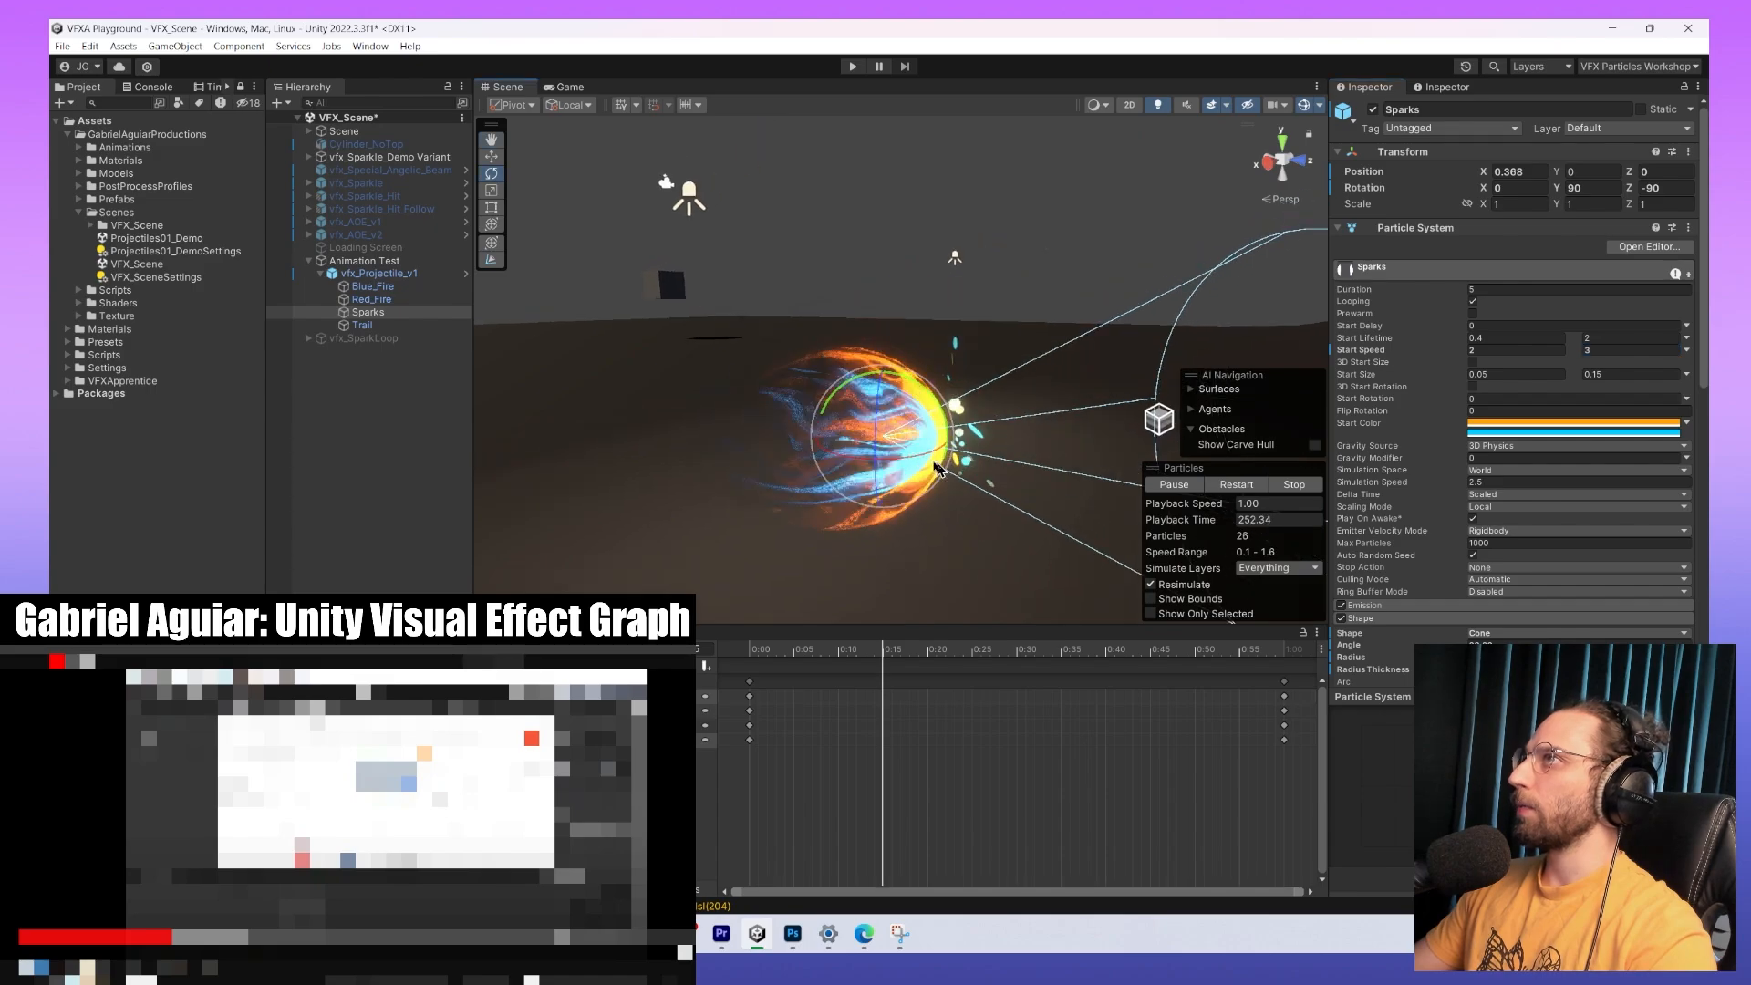
left_click_drag(939, 444, 984, 179, "ctrl")
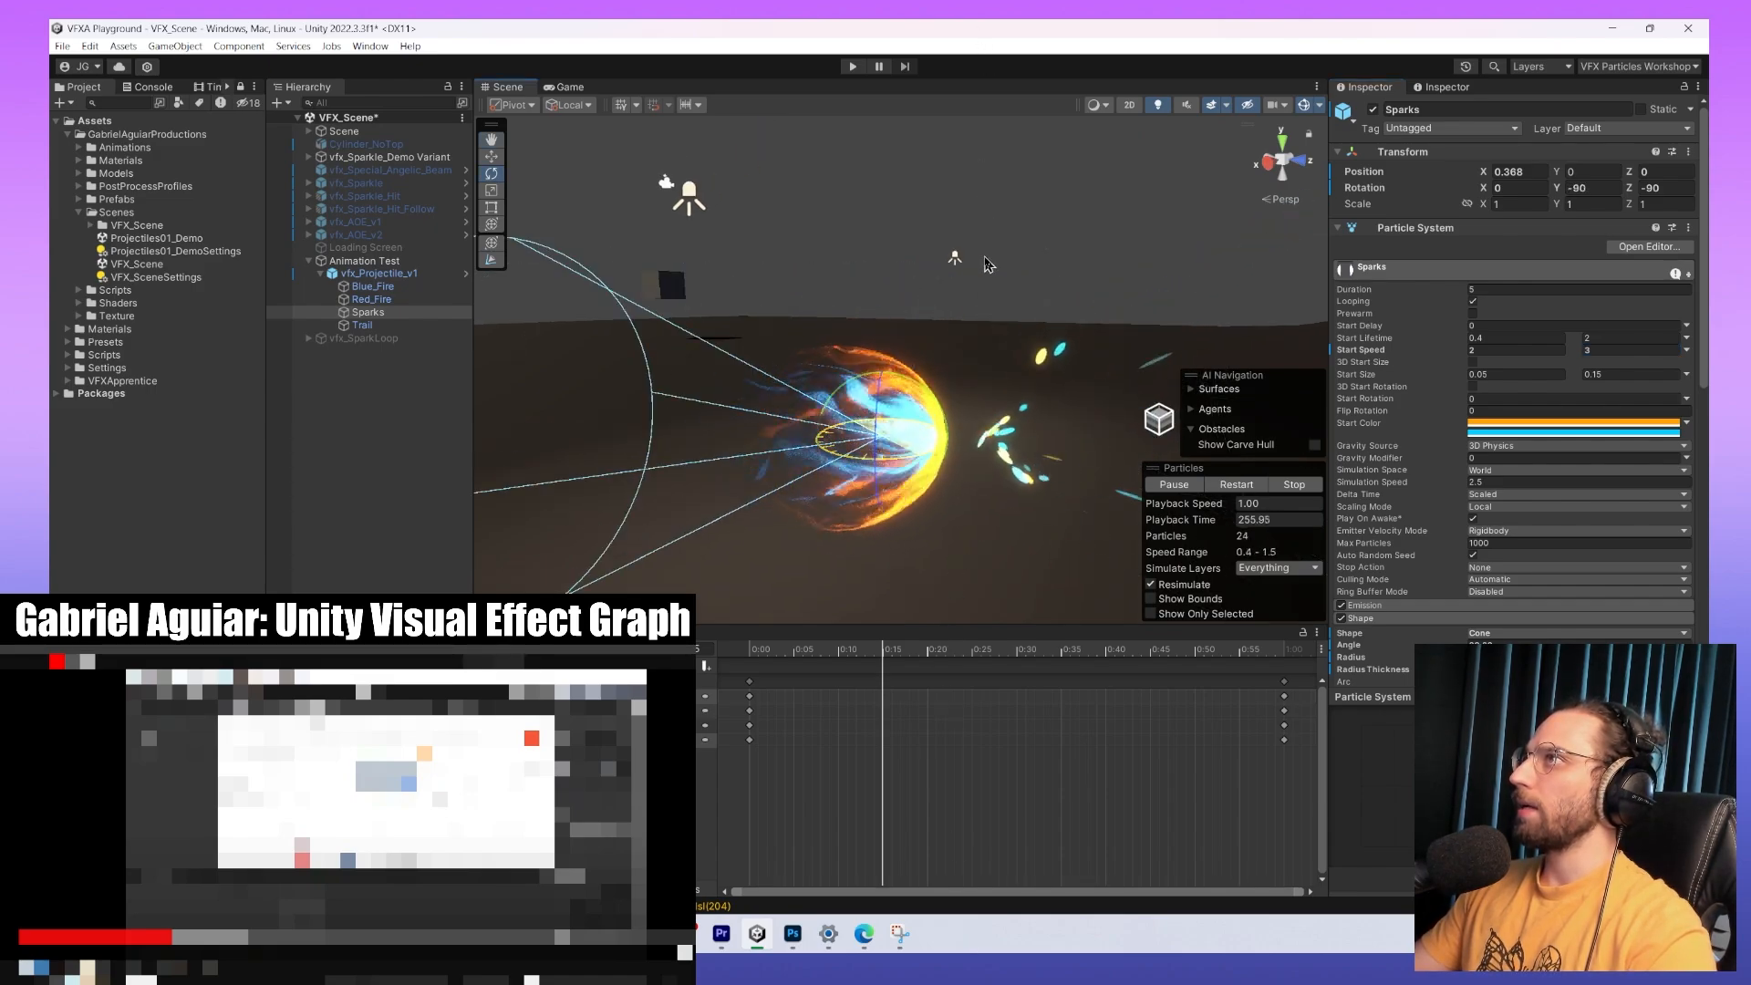
left_click_drag(985, 264, 1014, 674, "alt")
middle_click_drag(1037, 481, 1083, 401)
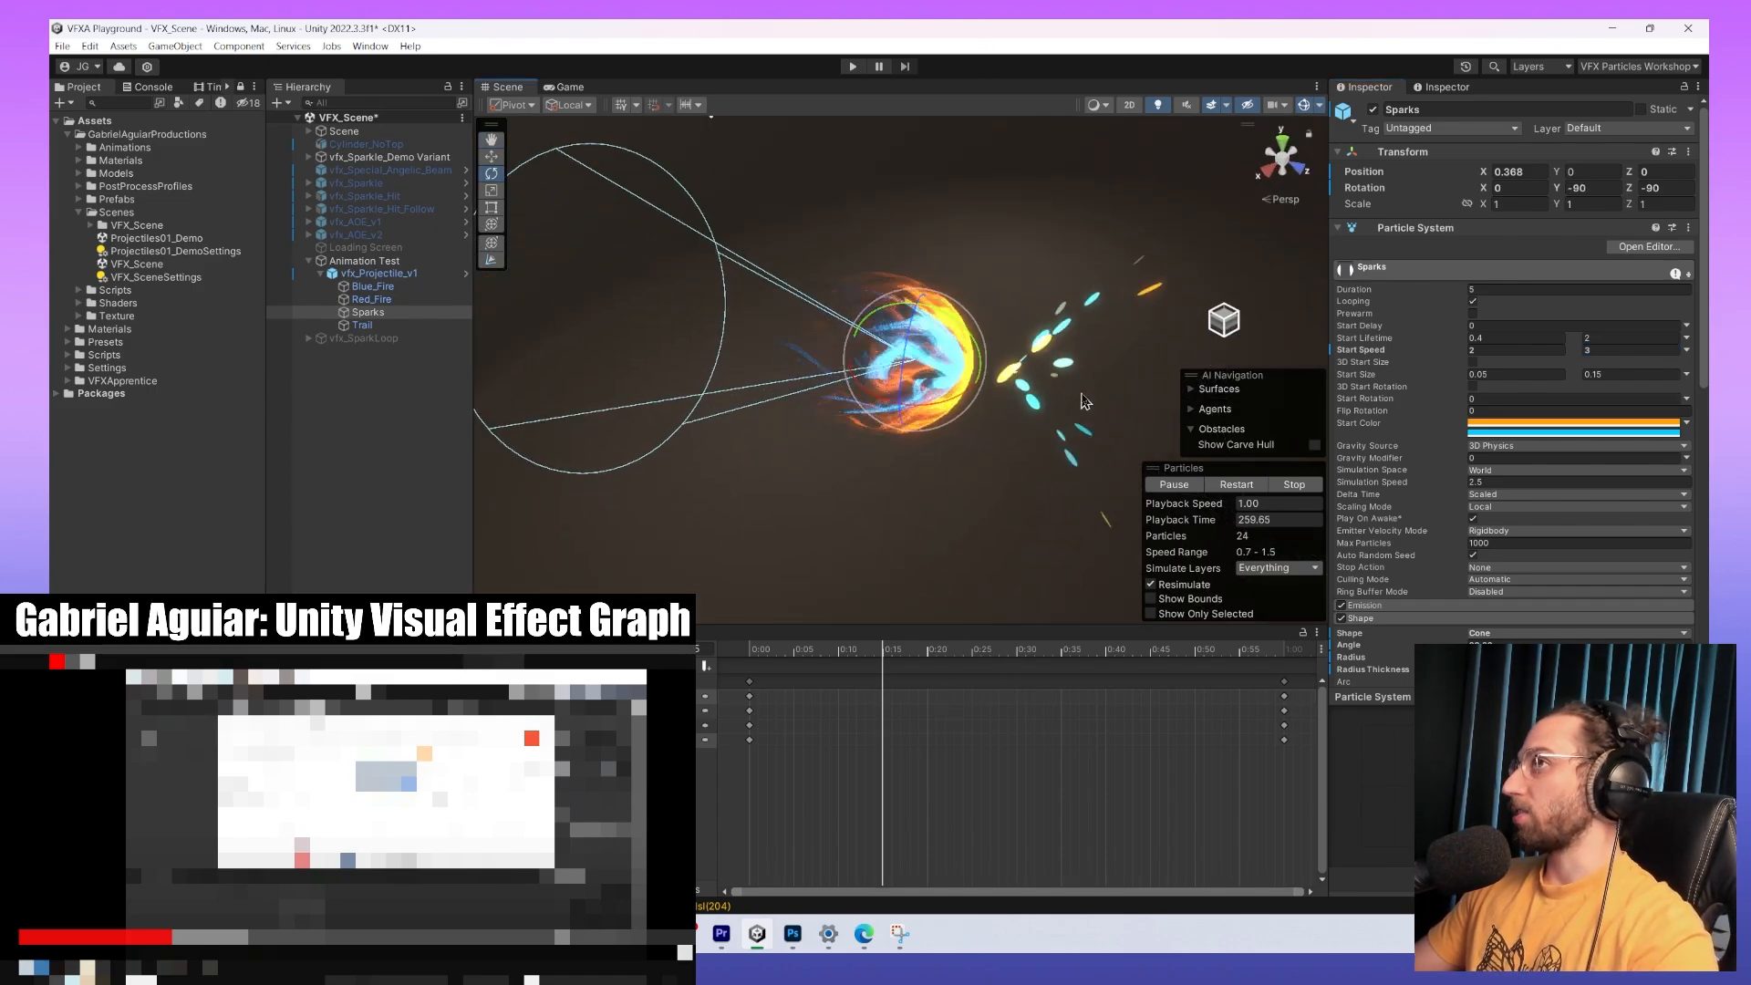
scroll(1423, 374, "down", 3)
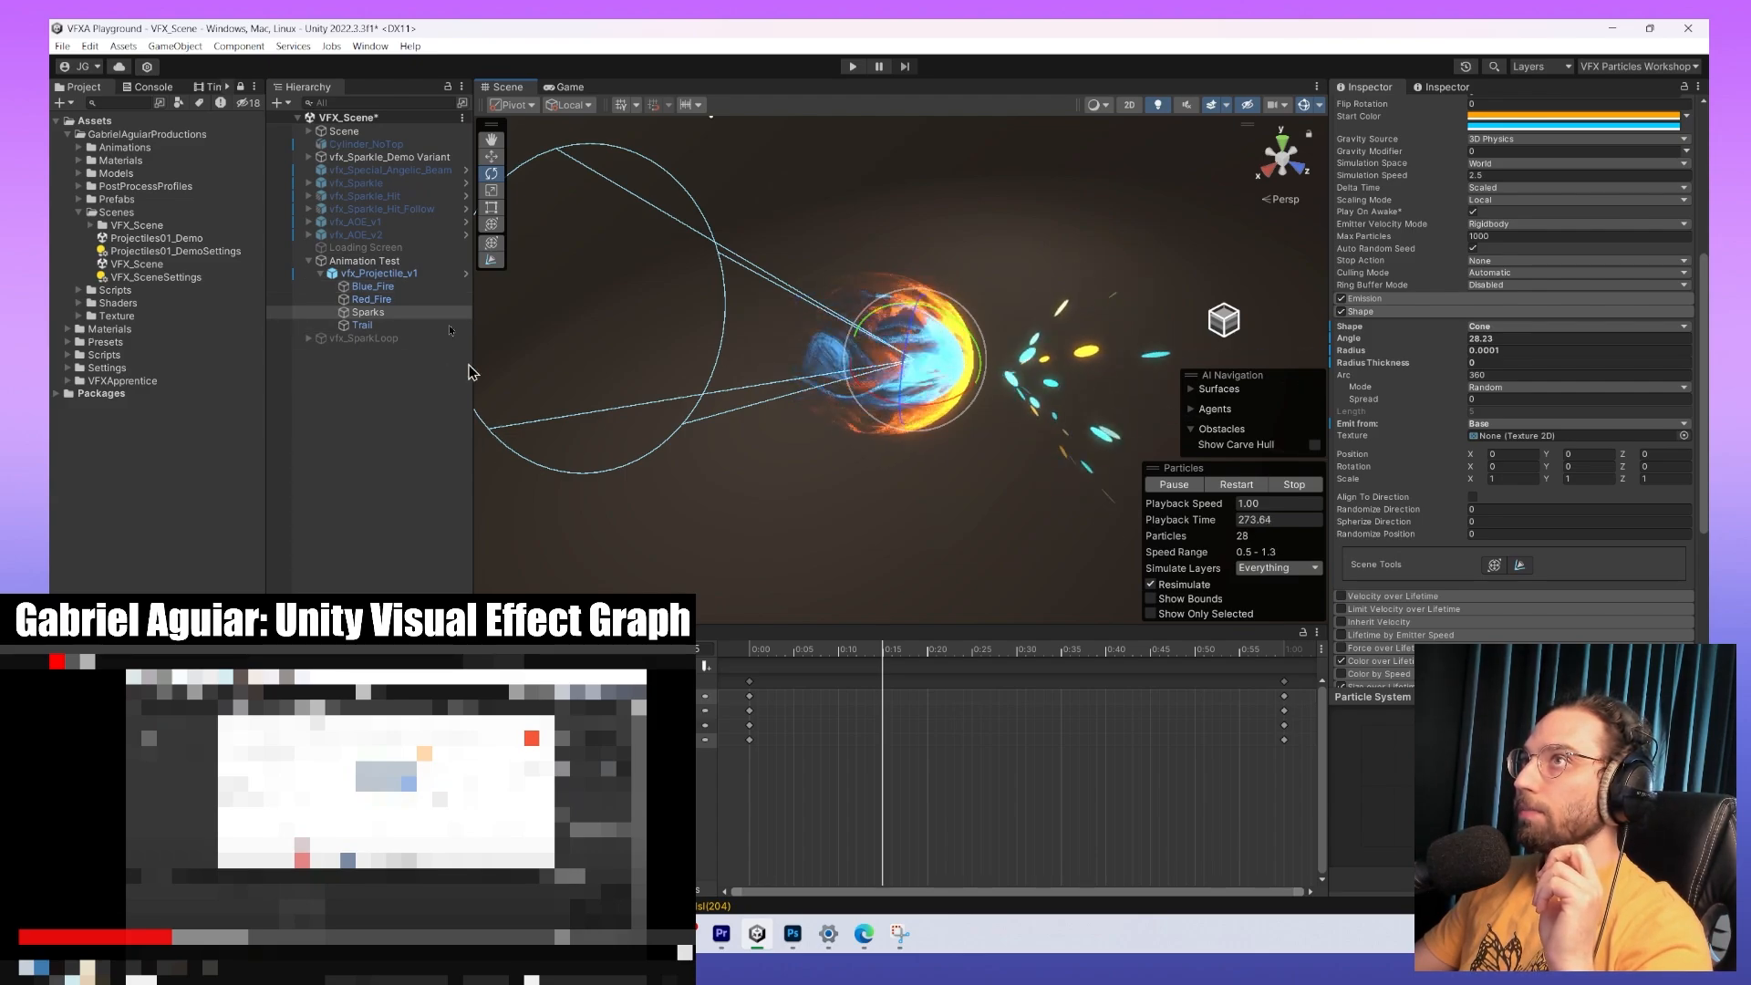
At frame 0 of the Animation Test clip, key Z rotation 0 and Y rotation 360, and scrub through the result.
left_click(399, 271)
left_click(397, 262)
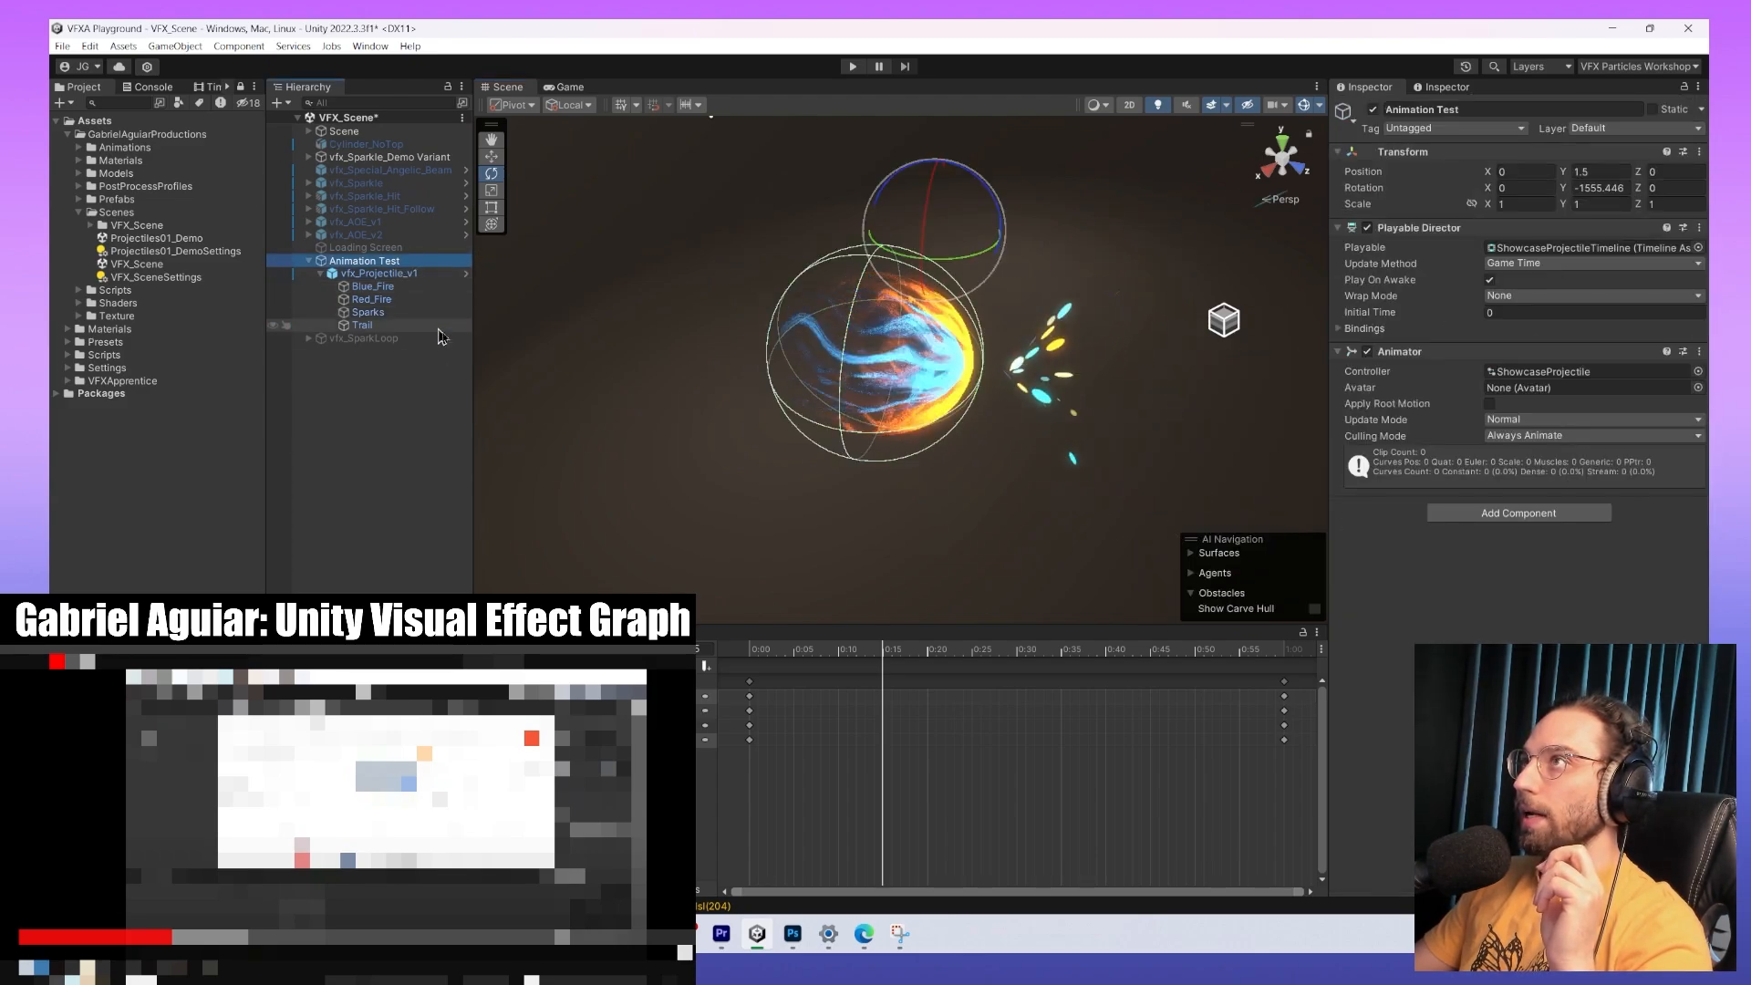
left_click(537, 649)
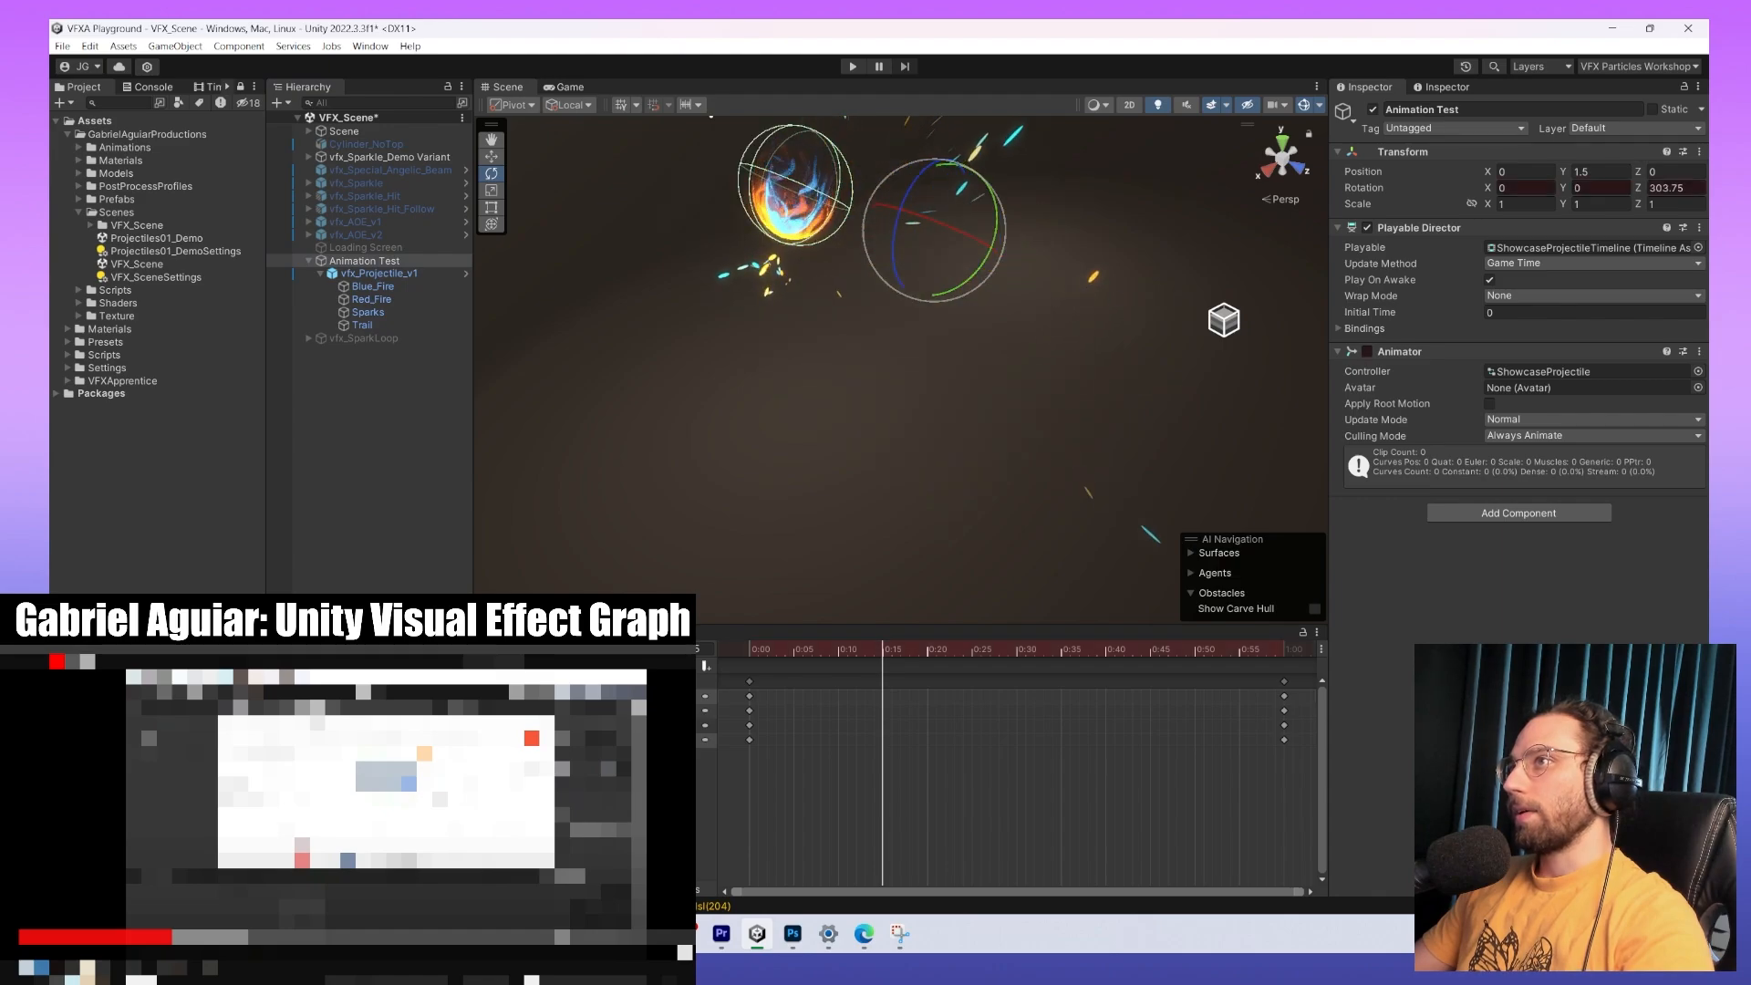
middle_click_drag(1129, 210, 1126, 283)
left_click_drag(1125, 283, 890, 367, "alt")
left_click_drag(874, 649, 689, 651)
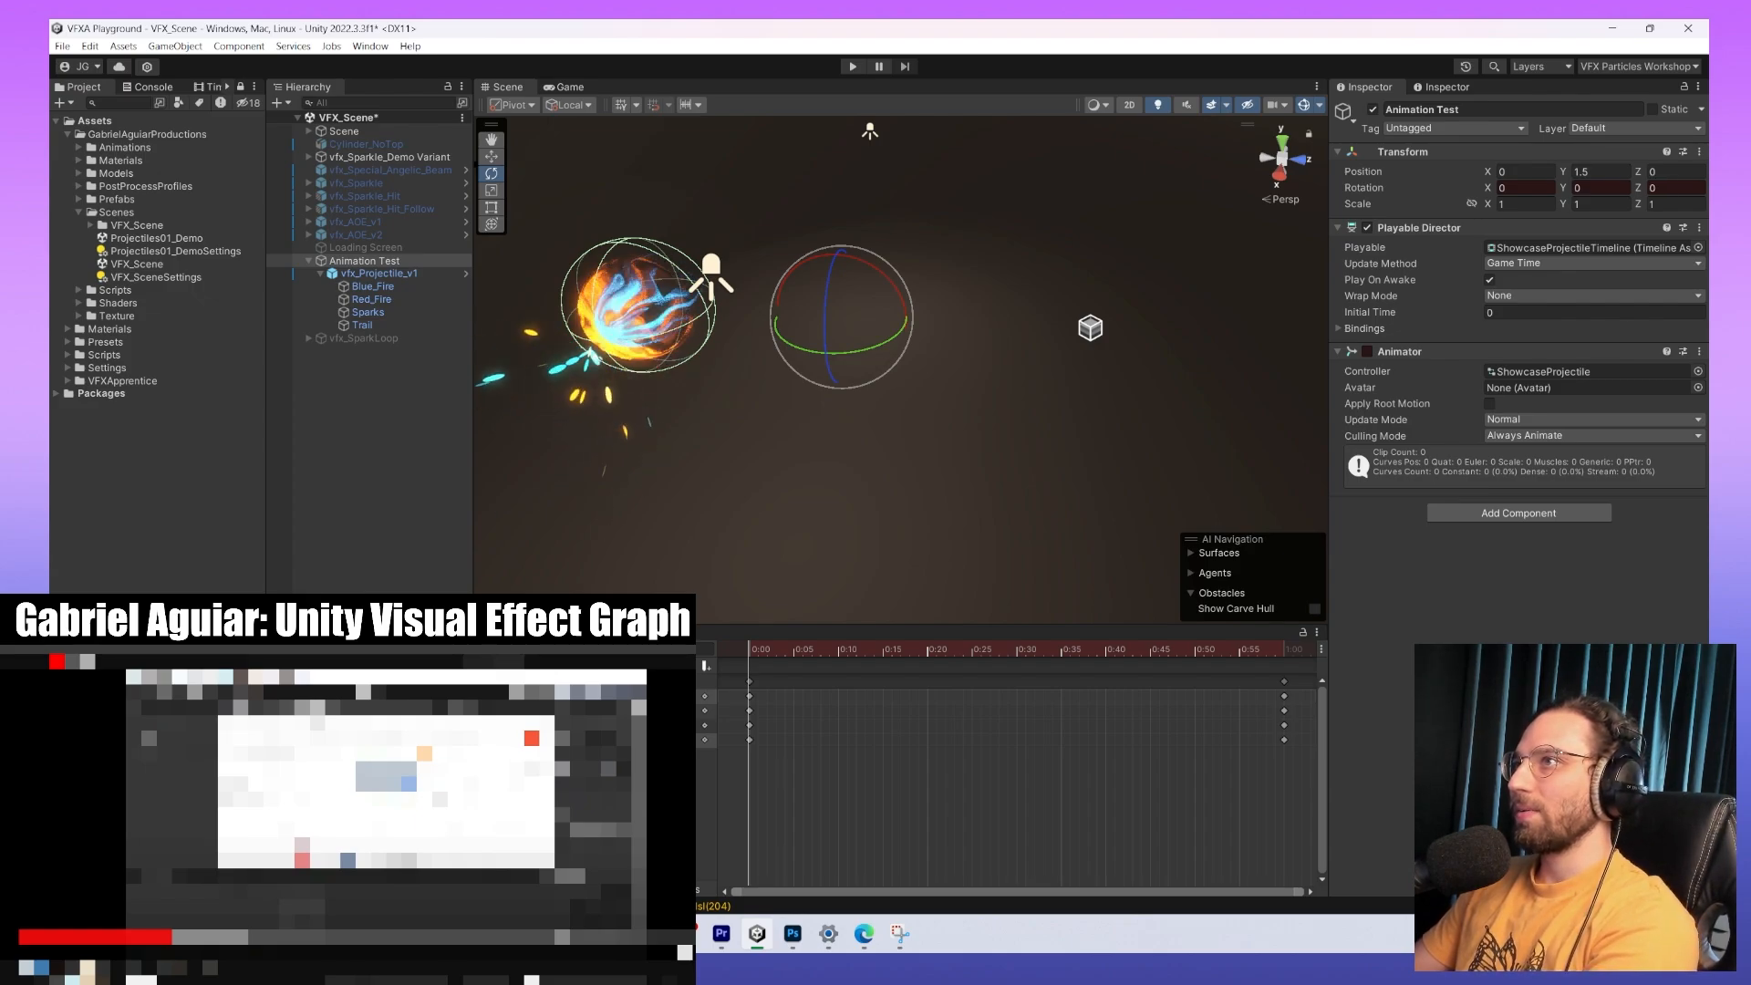
type("0360")
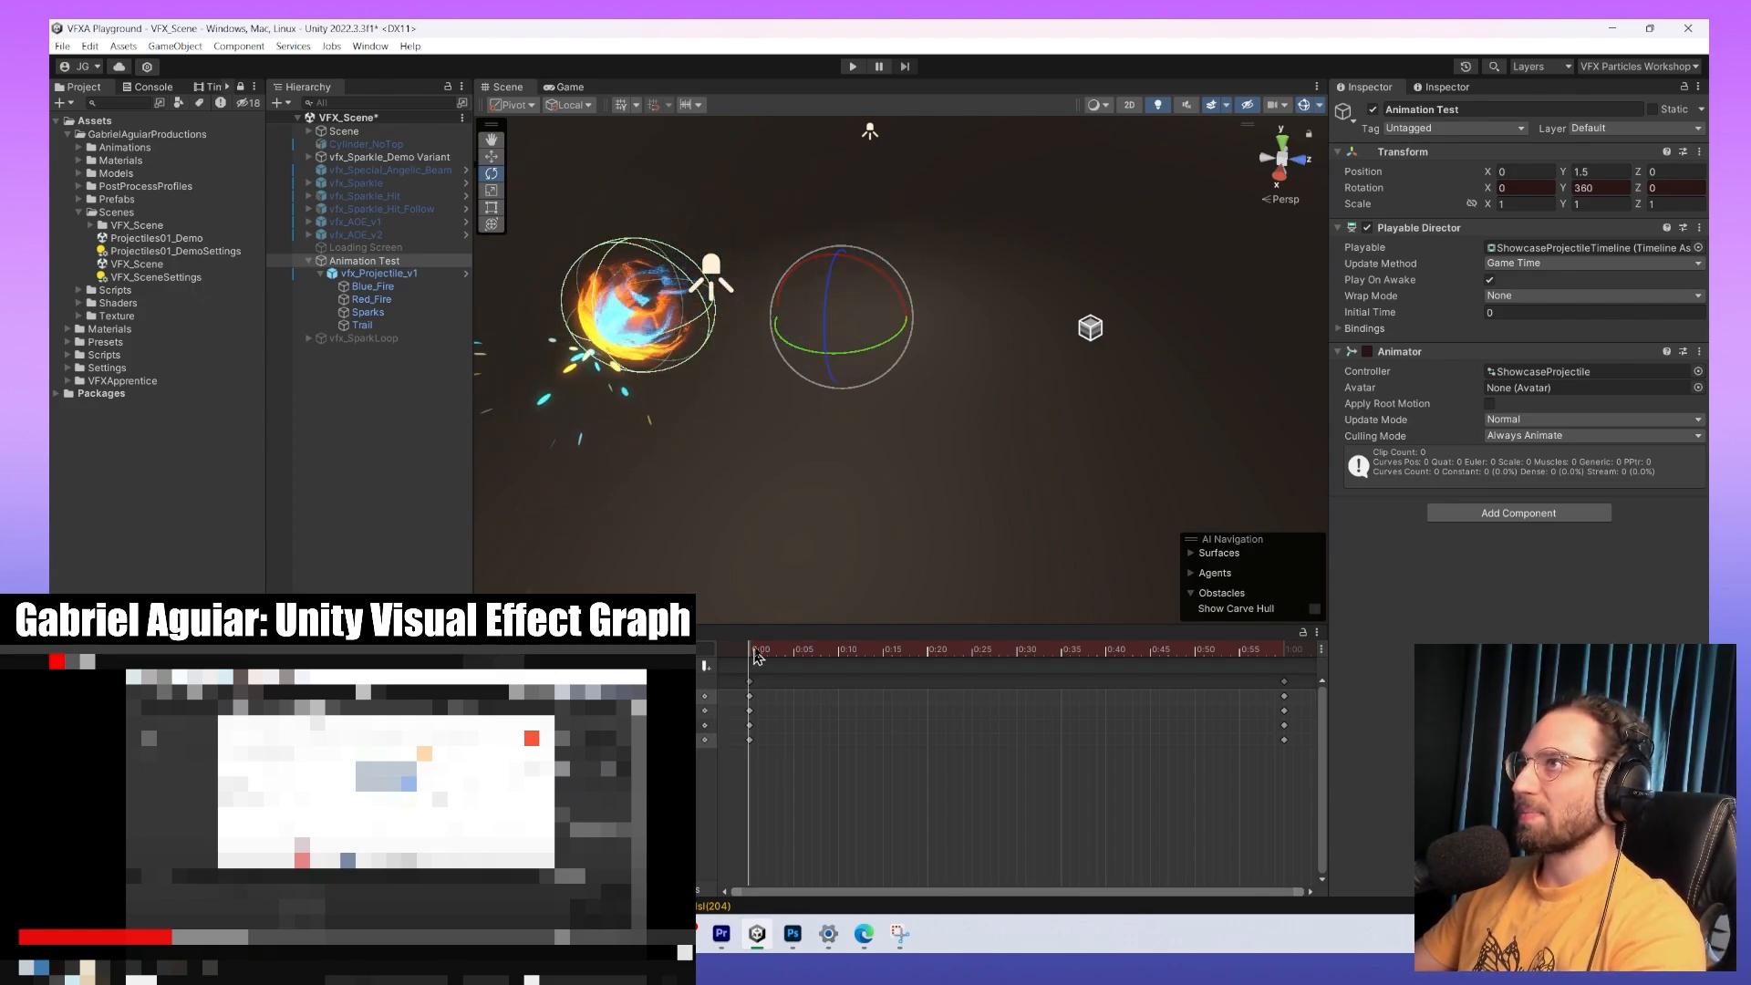
left_click_drag(762, 649, 1122, 650)
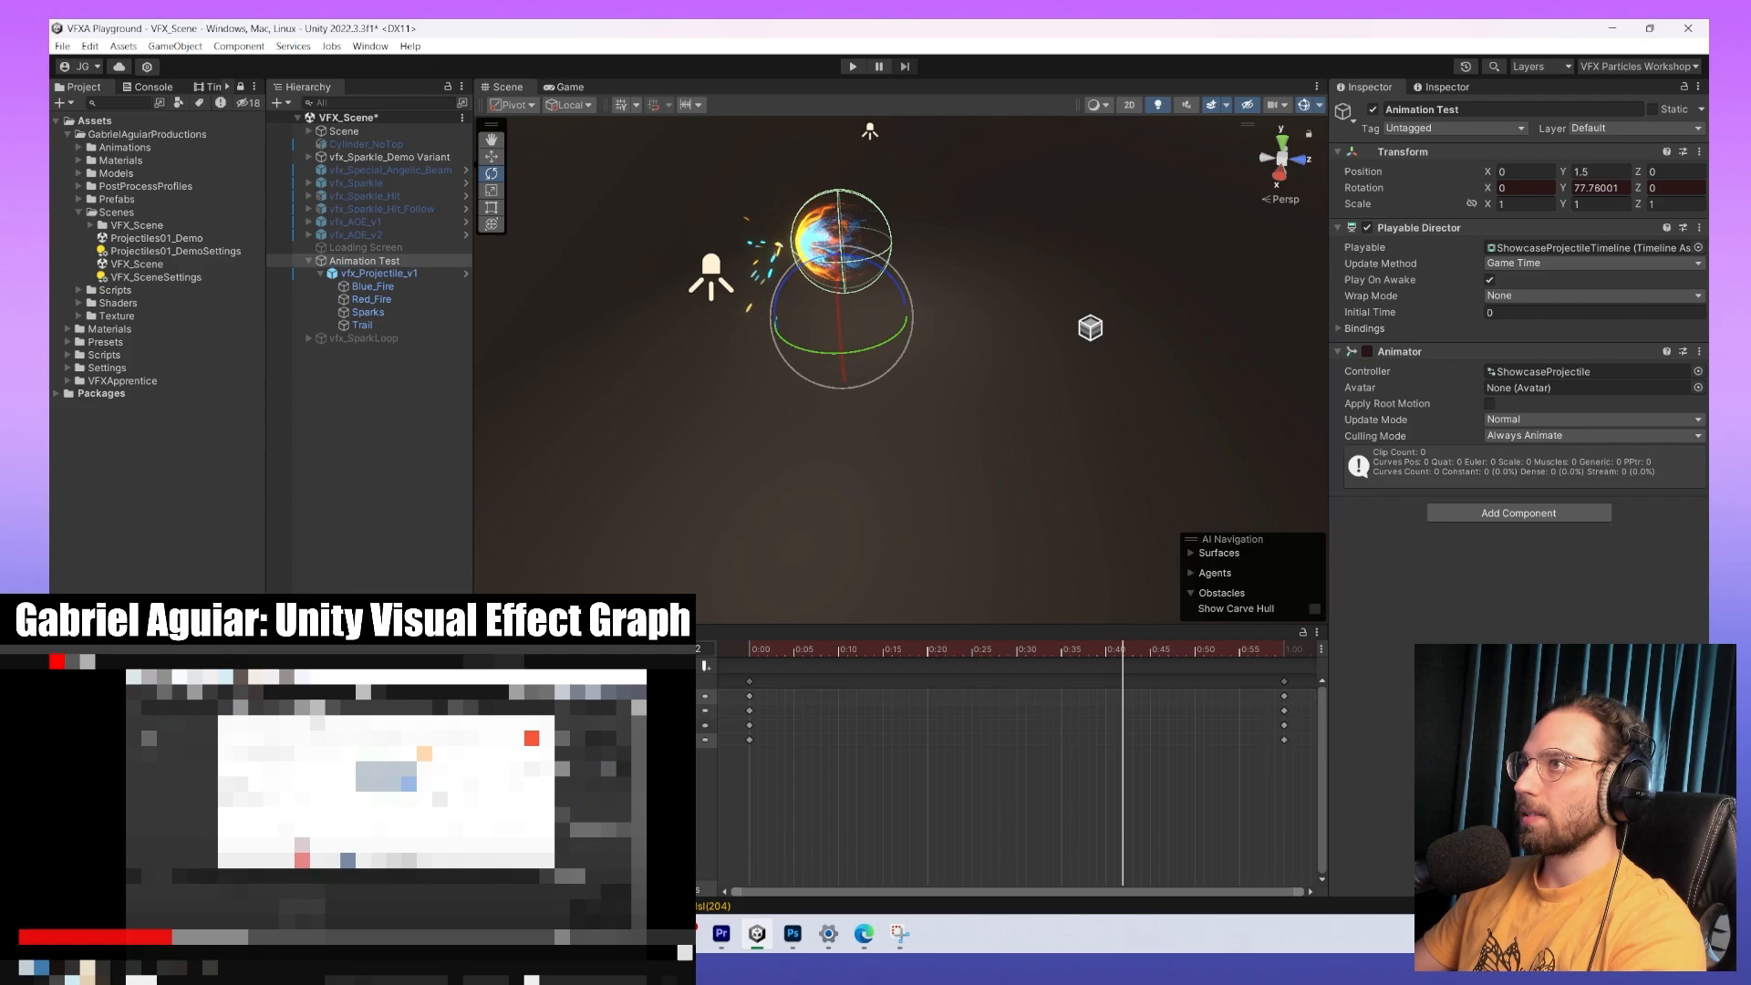
Display the clip's animation curves and frame the complete rotation curves.
key("c")
key("f")
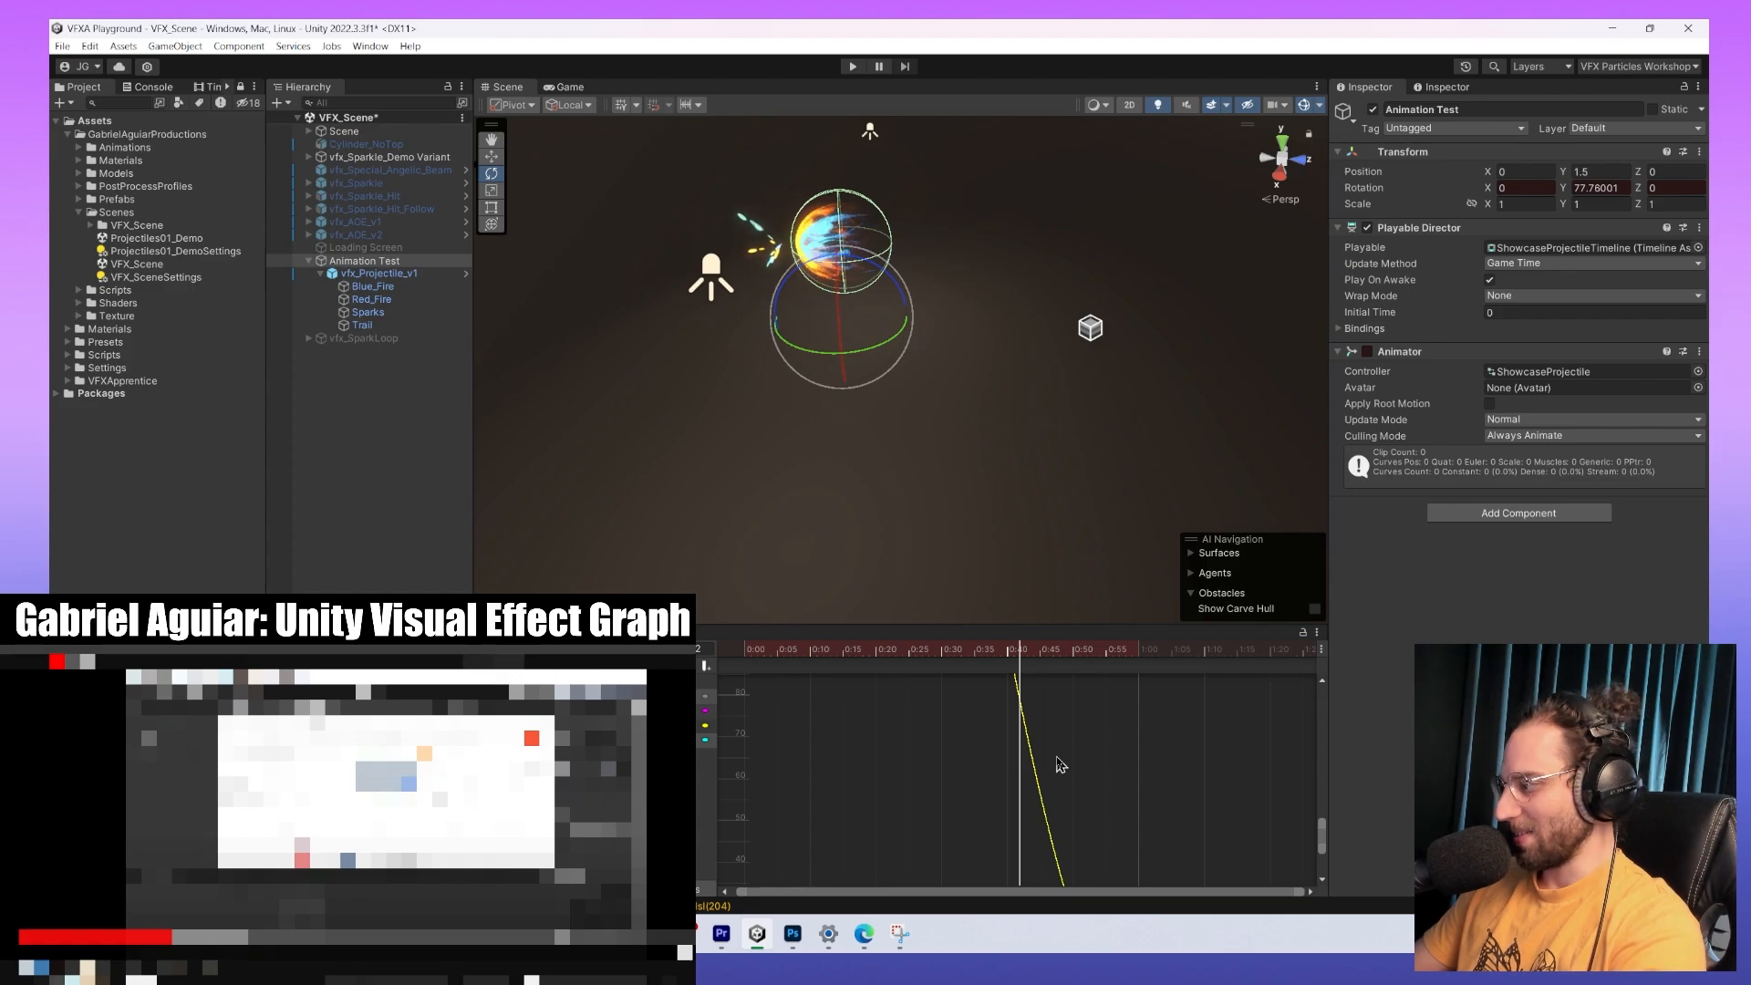
scroll(1058, 774, "down", 10)
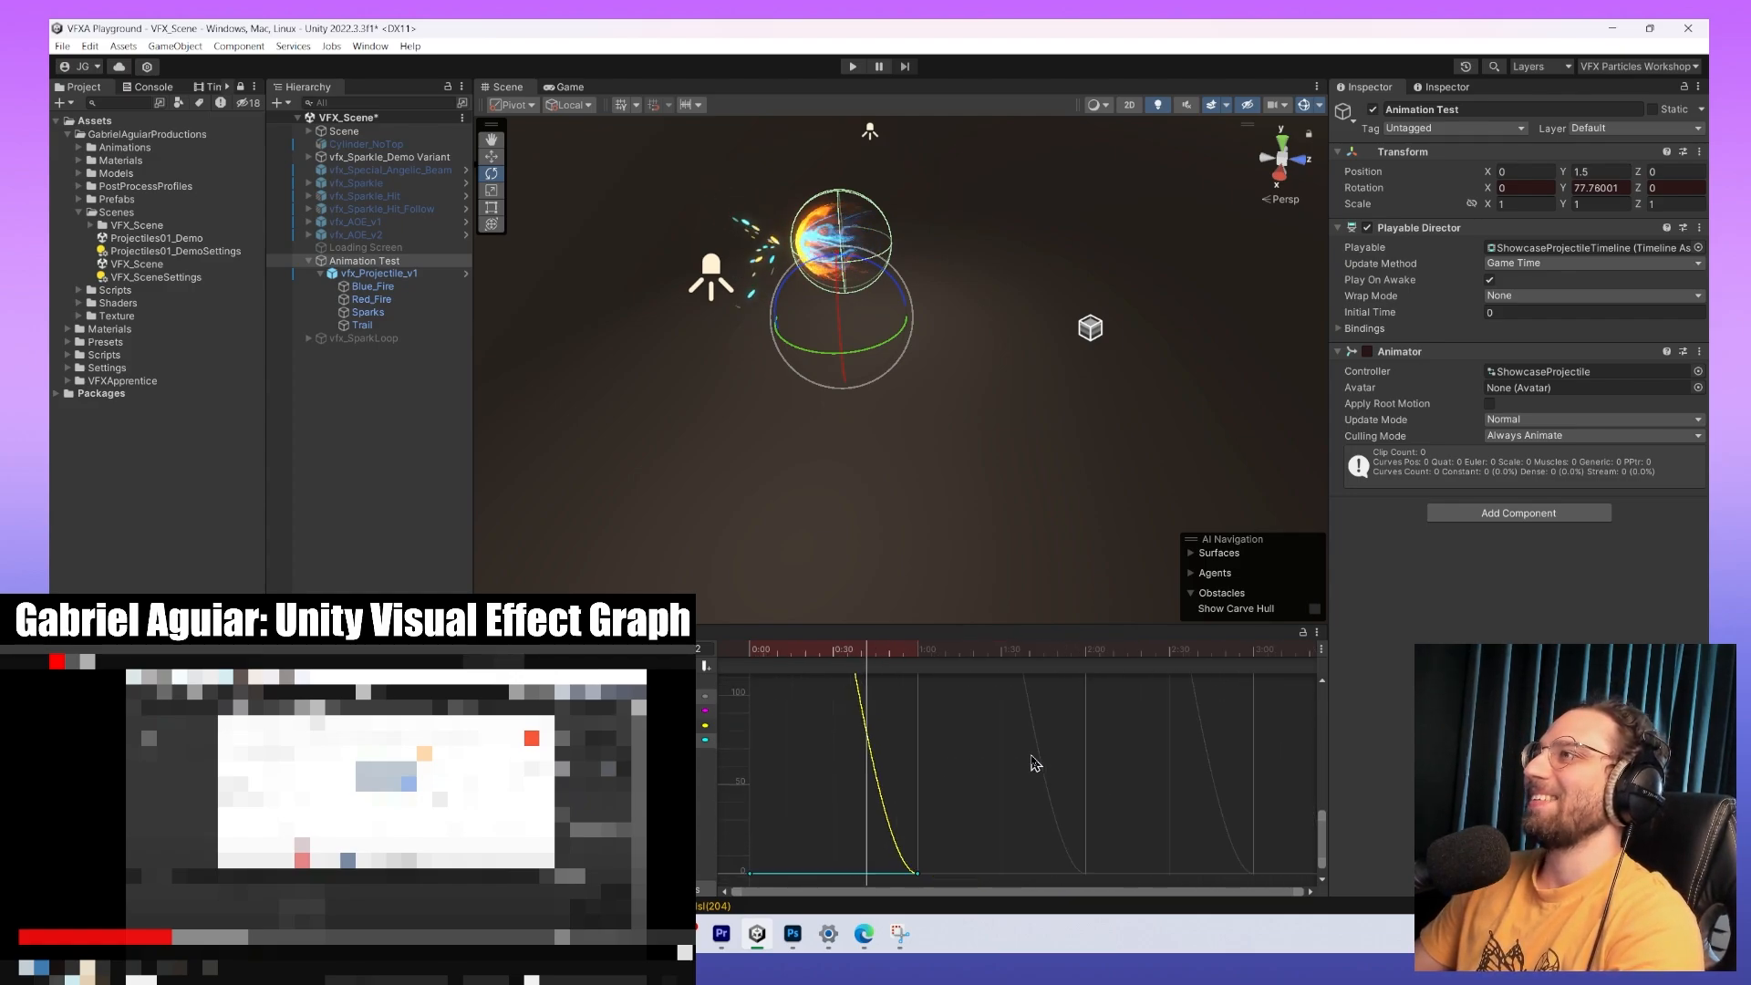
scroll(1070, 755, "down", 1)
middle_click_drag(1021, 679, 991, 730)
middle_click_drag(875, 748, 990, 730)
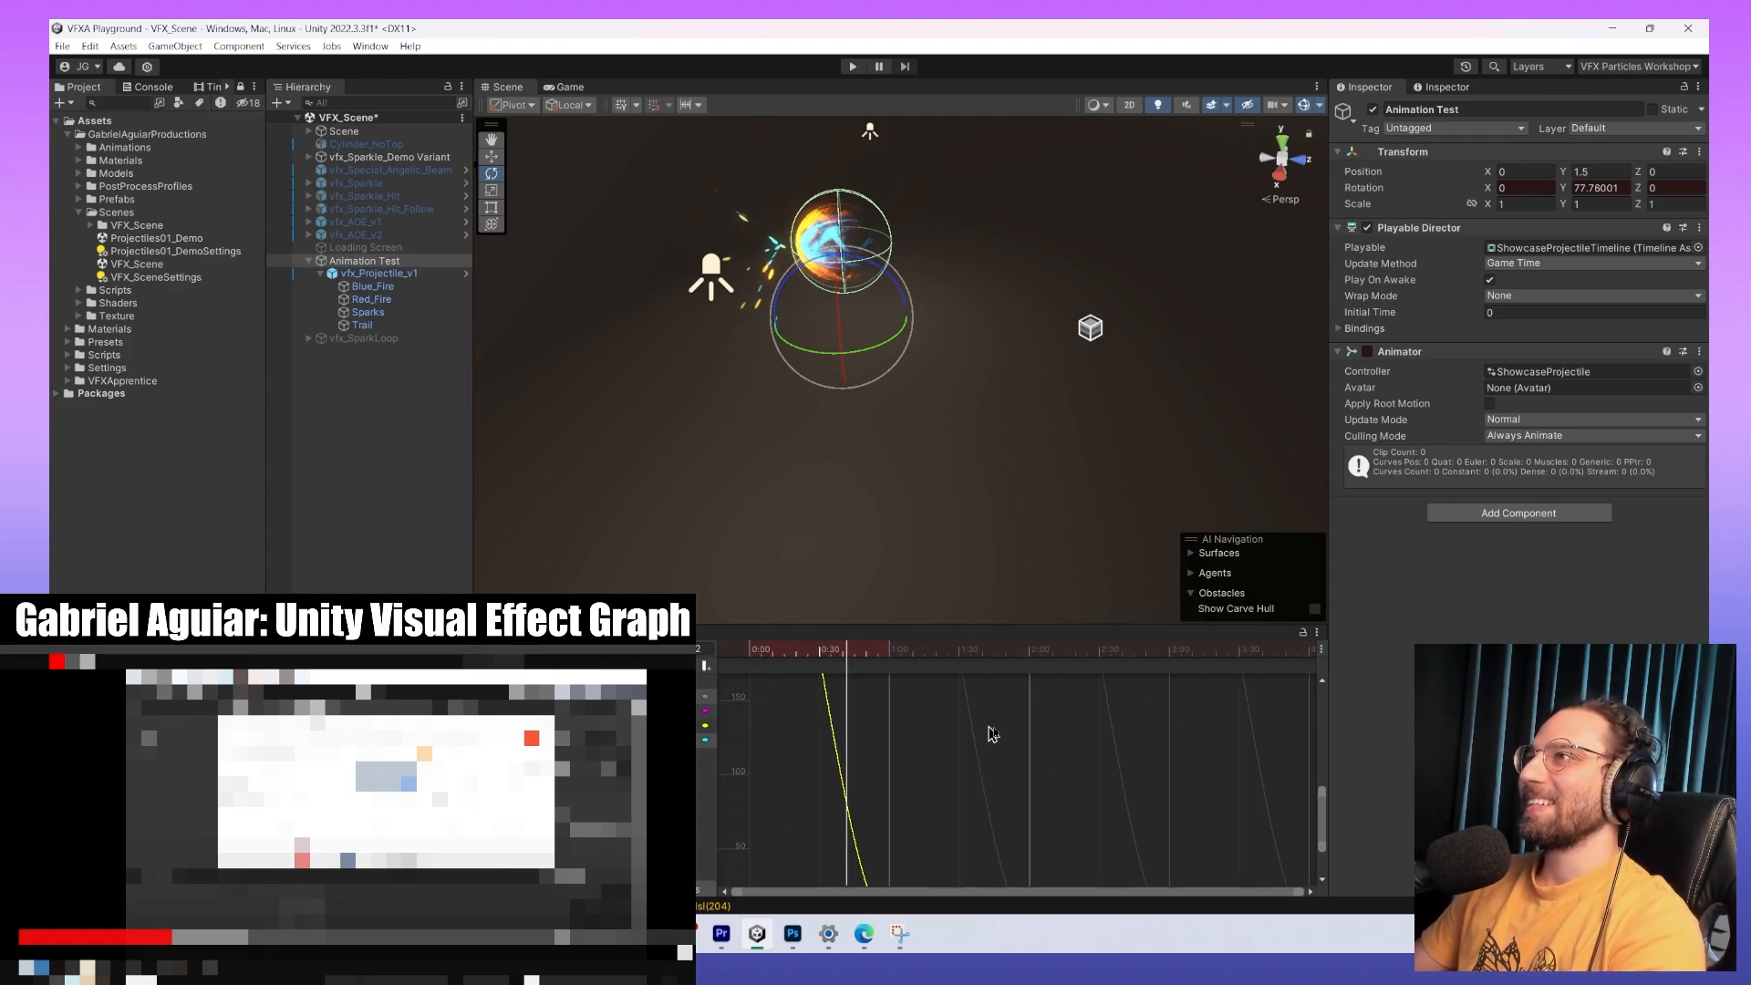
left_click_drag(857, 782, 1041, 755)
middle_click_drag(951, 752, 951, 678)
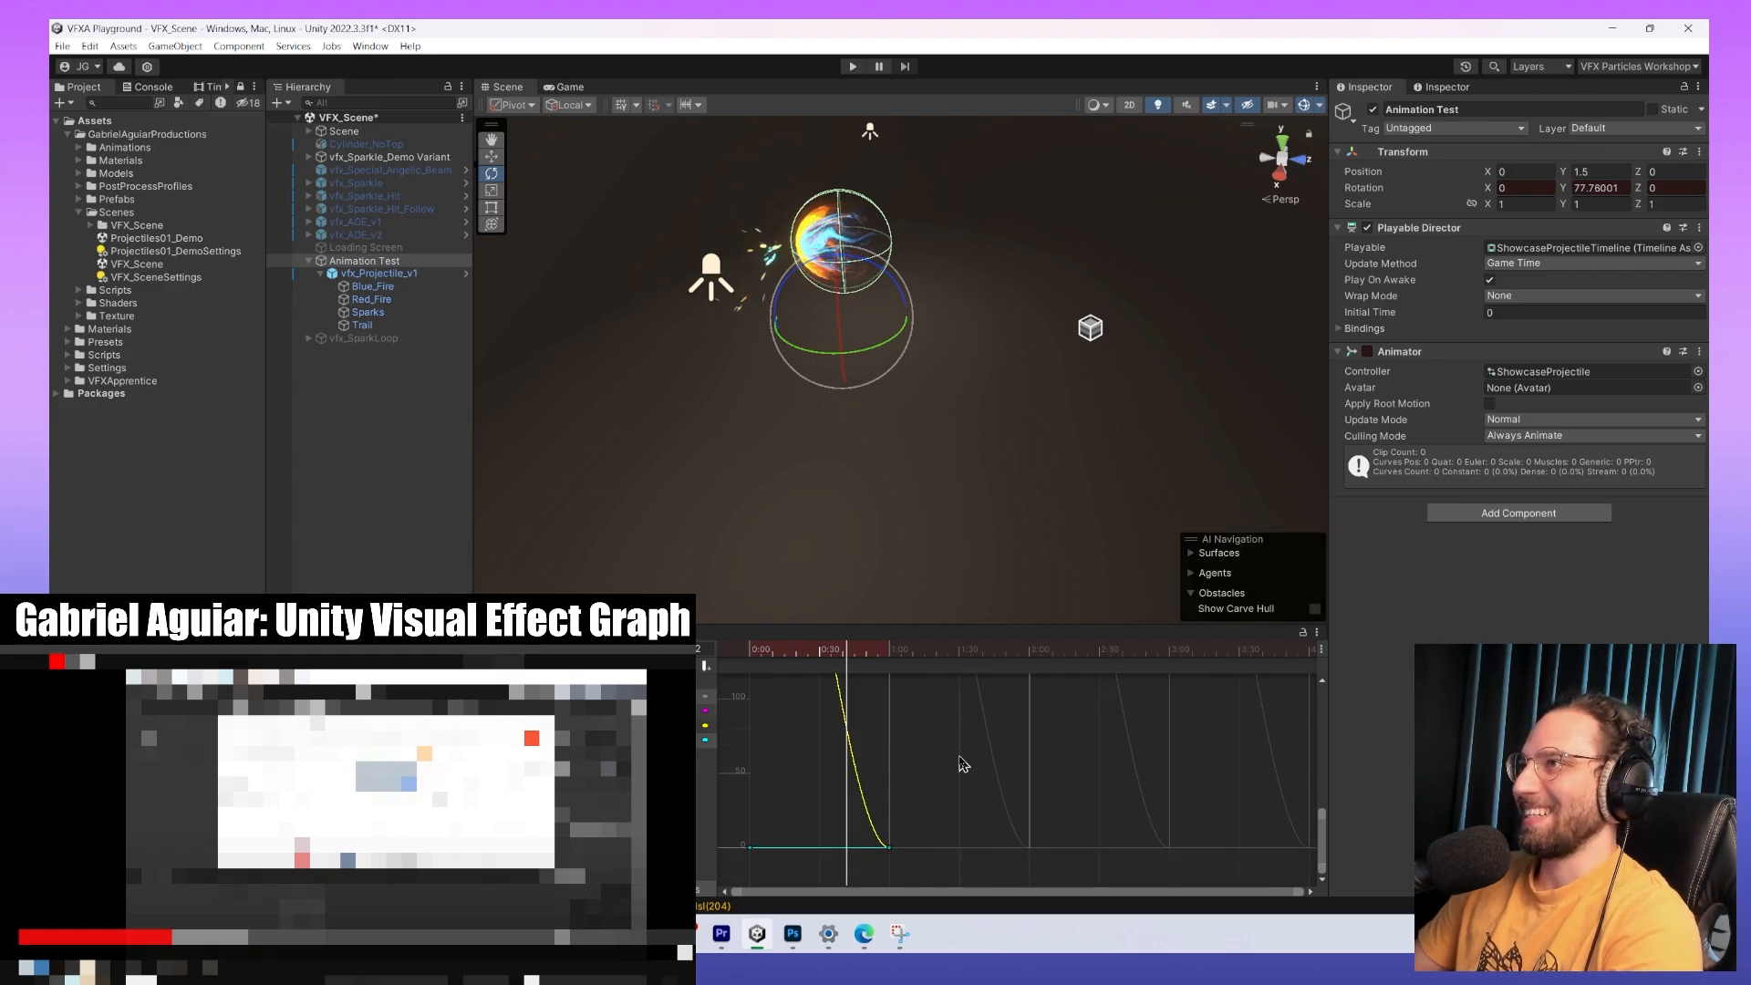
mouse_move(960, 758)
middle_mouse_down()
mouse_move(966, 801)
mouse_move(969, 739)
middle_mouse_up()
middle_click_drag(849, 776, 966, 818)
middle_click_drag(826, 763, 847, 665)
middle_click_drag(940, 716, 941, 750)
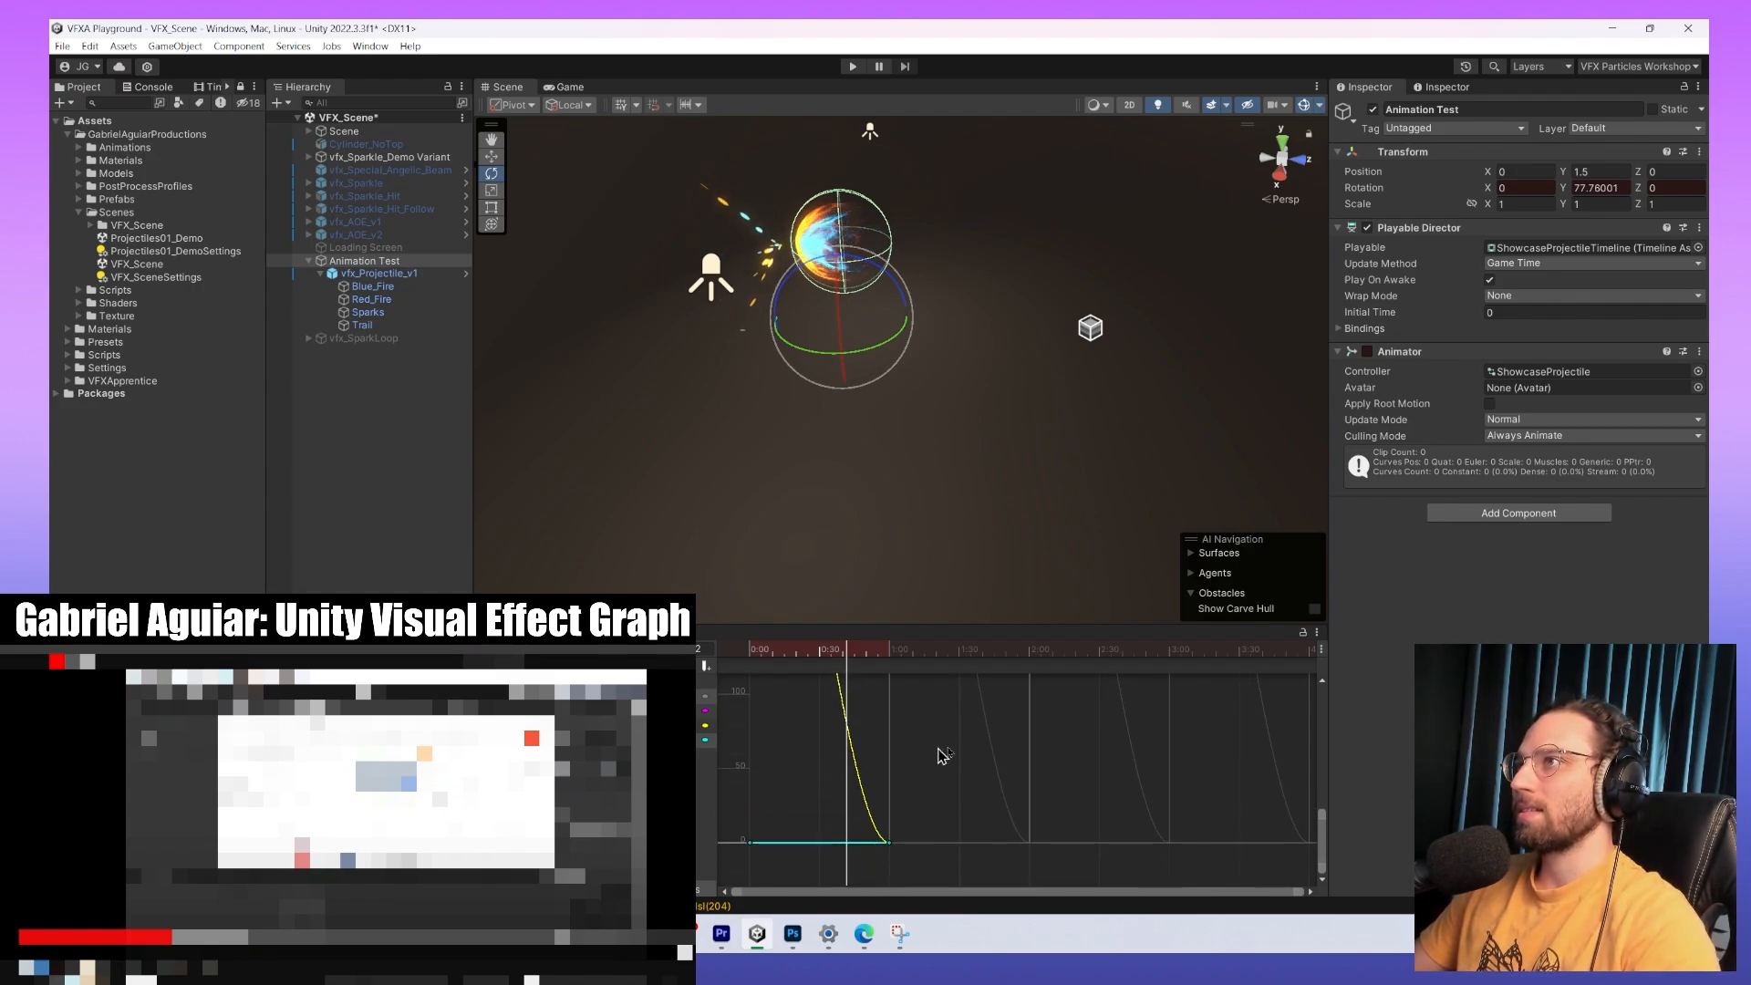
mouse_move(942, 750)
right_mouse_down("ctrl+alt")
mouse_move(882, 736)
mouse_move(1096, 738)
mouse_move(943, 718)
right_mouse_up("ctrl+alt")
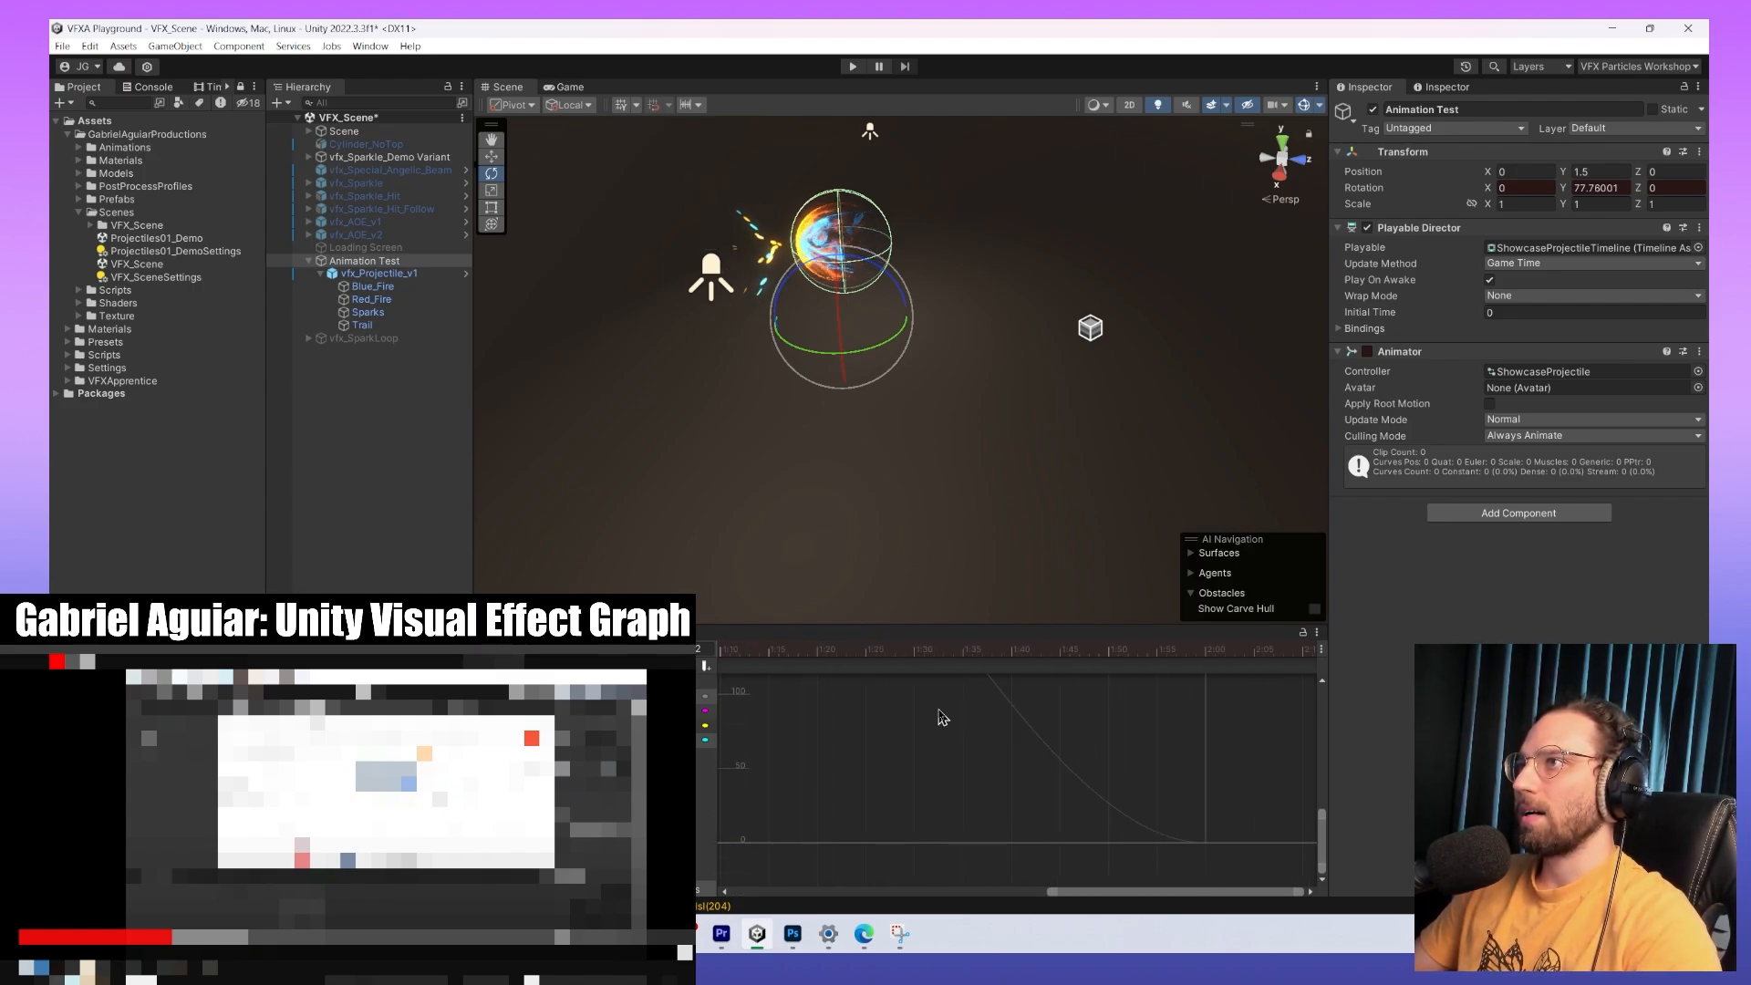
key("a")
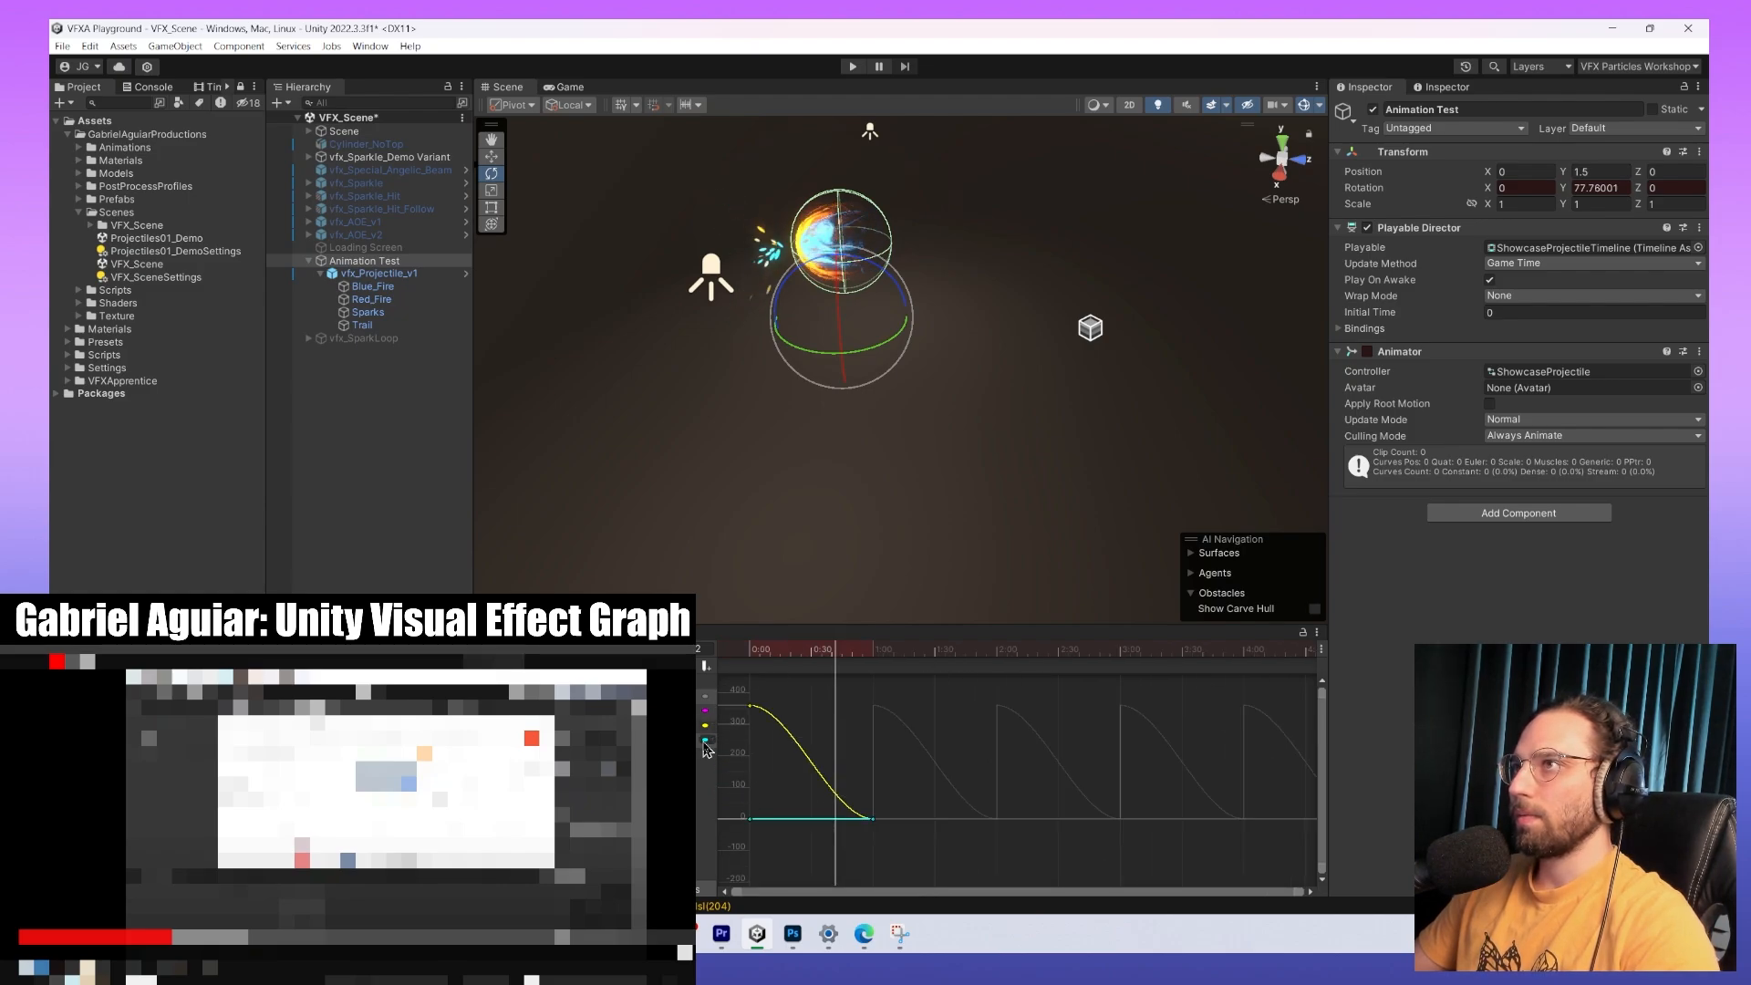
Isolate the Y rotation curve and adjust its start and end key tangents to form a straight line.
right_click(704, 743)
right_click(708, 717)
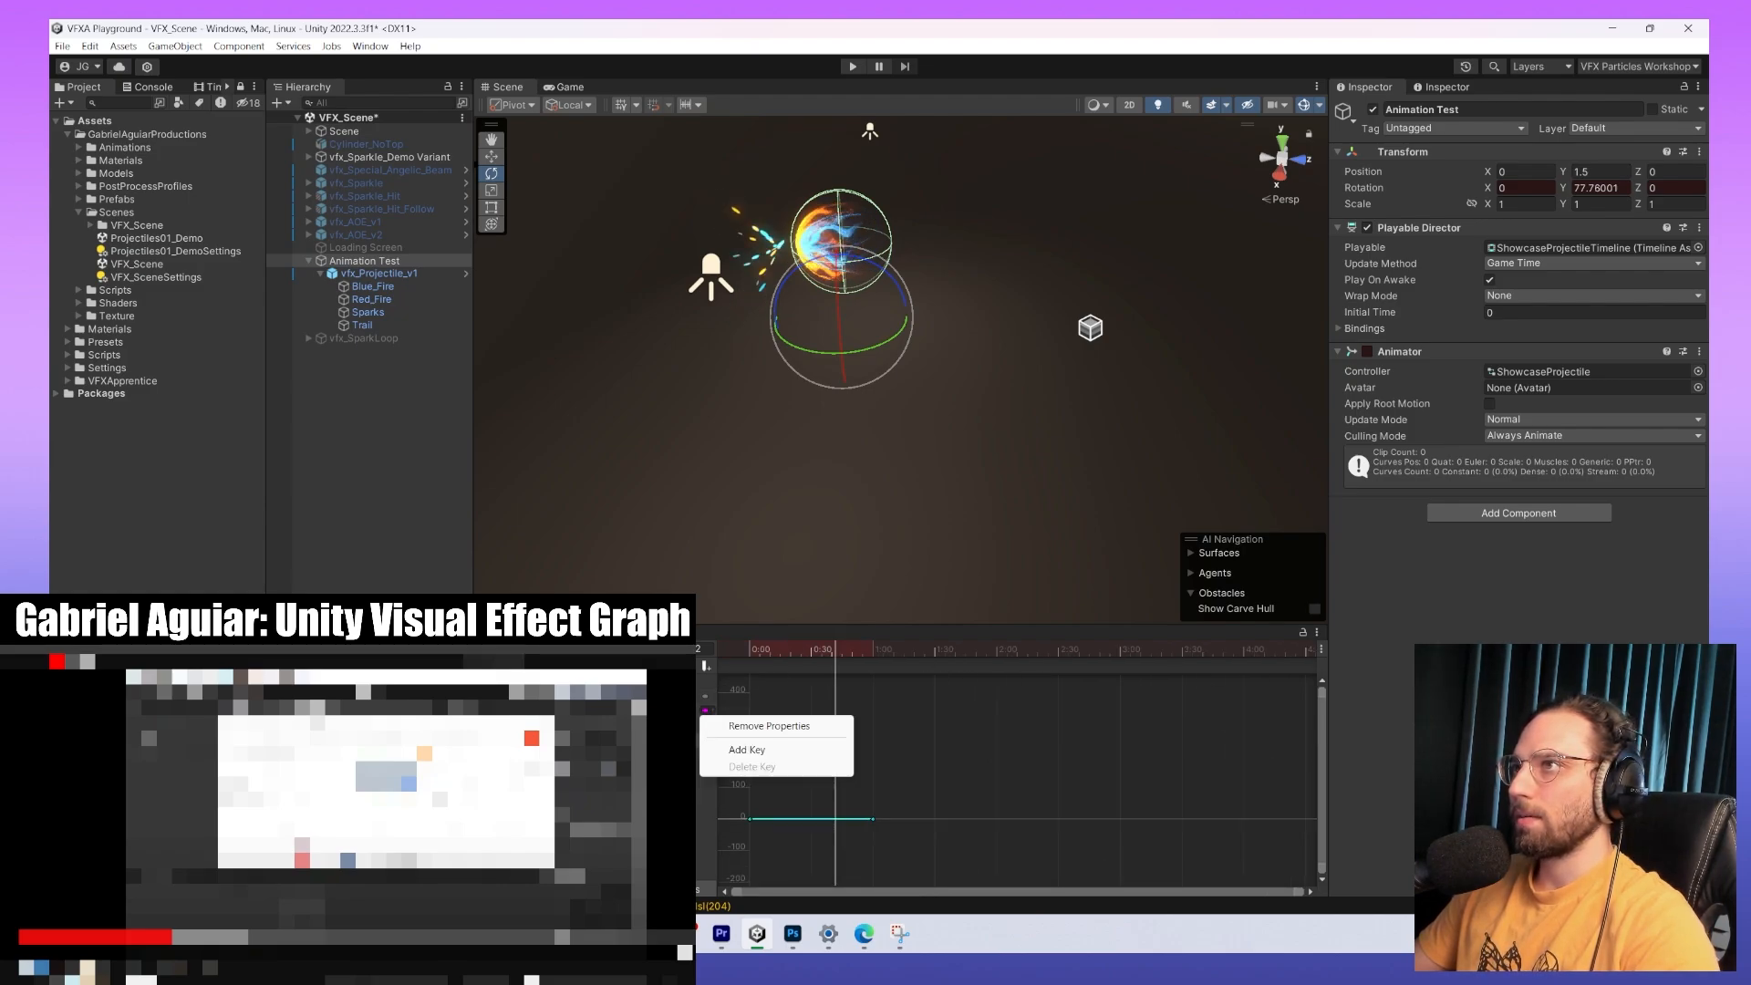
left_click(702, 711)
left_click(702, 726)
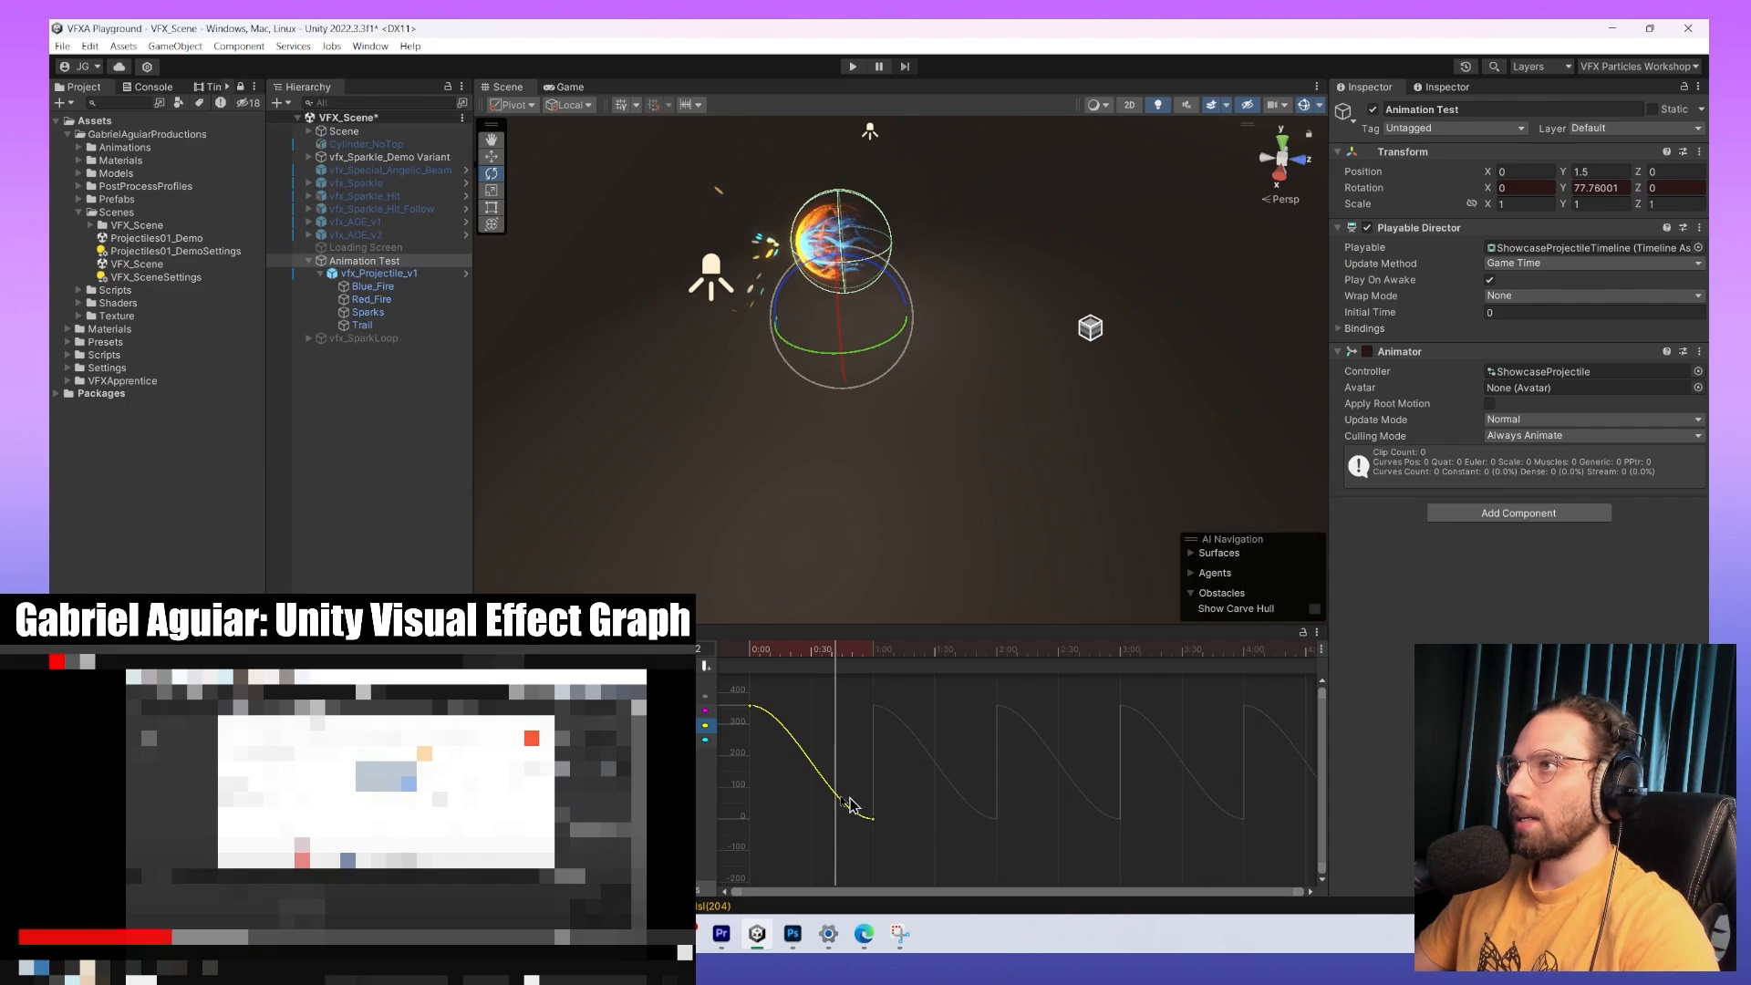
left_click_drag(832, 820, 786, 754)
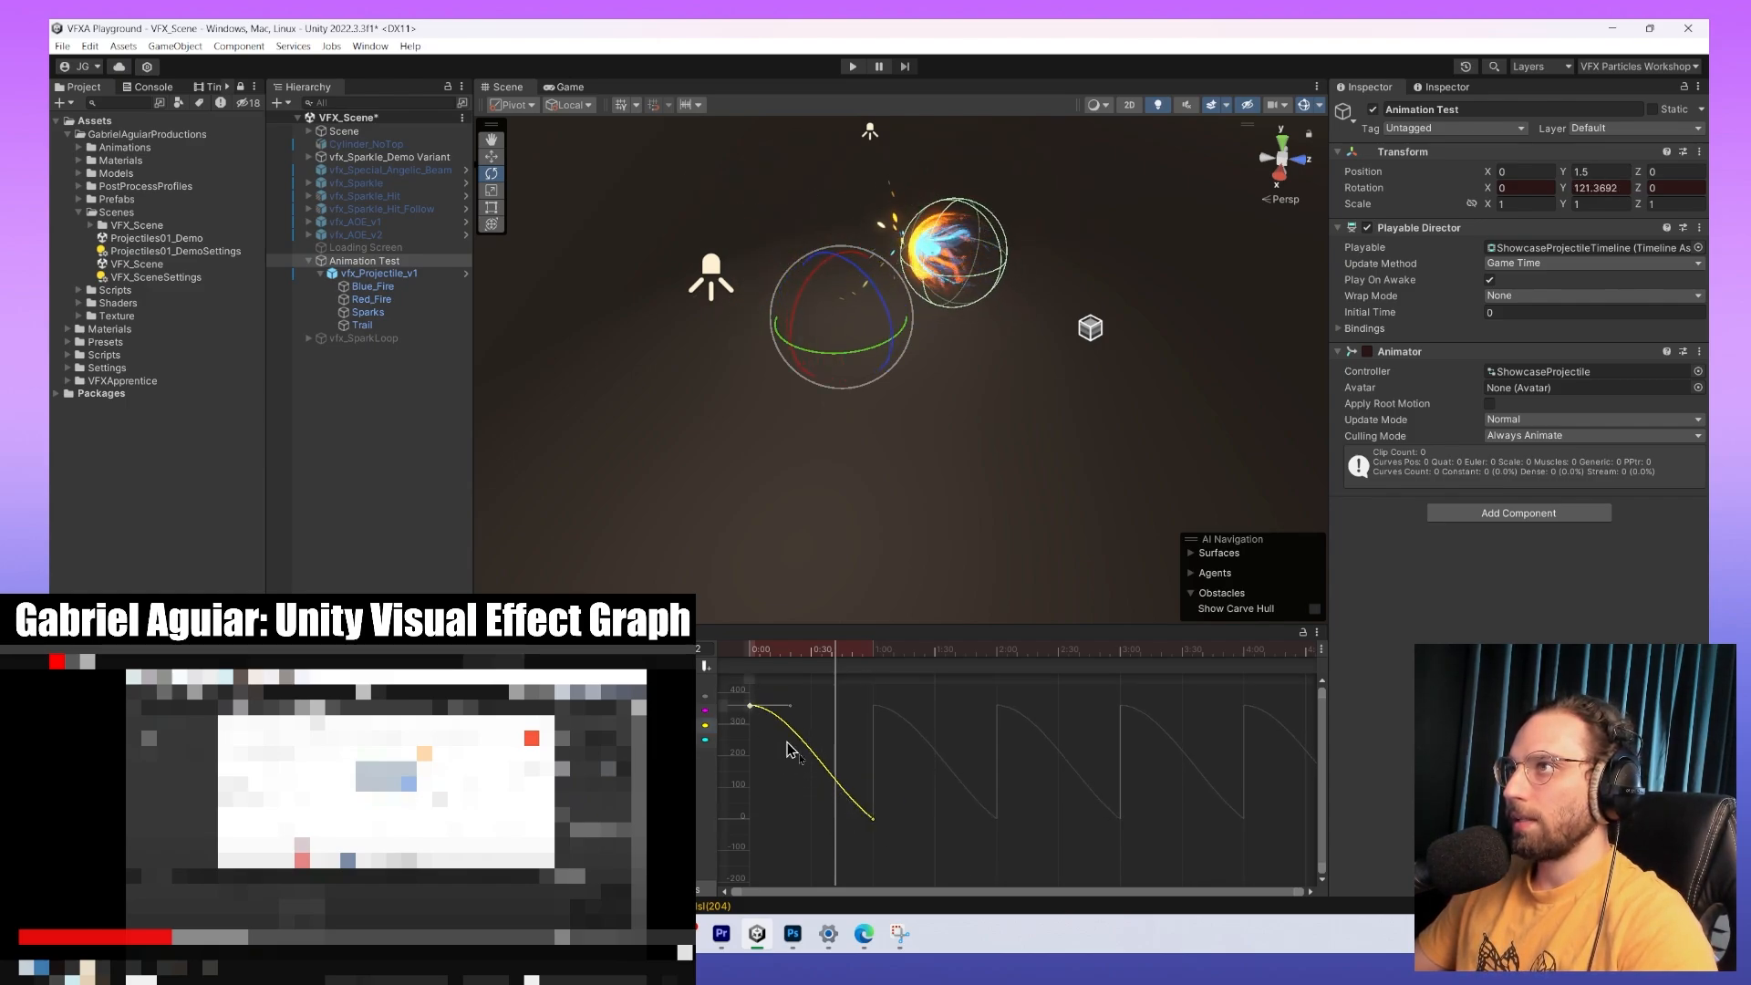
left_click_drag(799, 713, 938, 857)
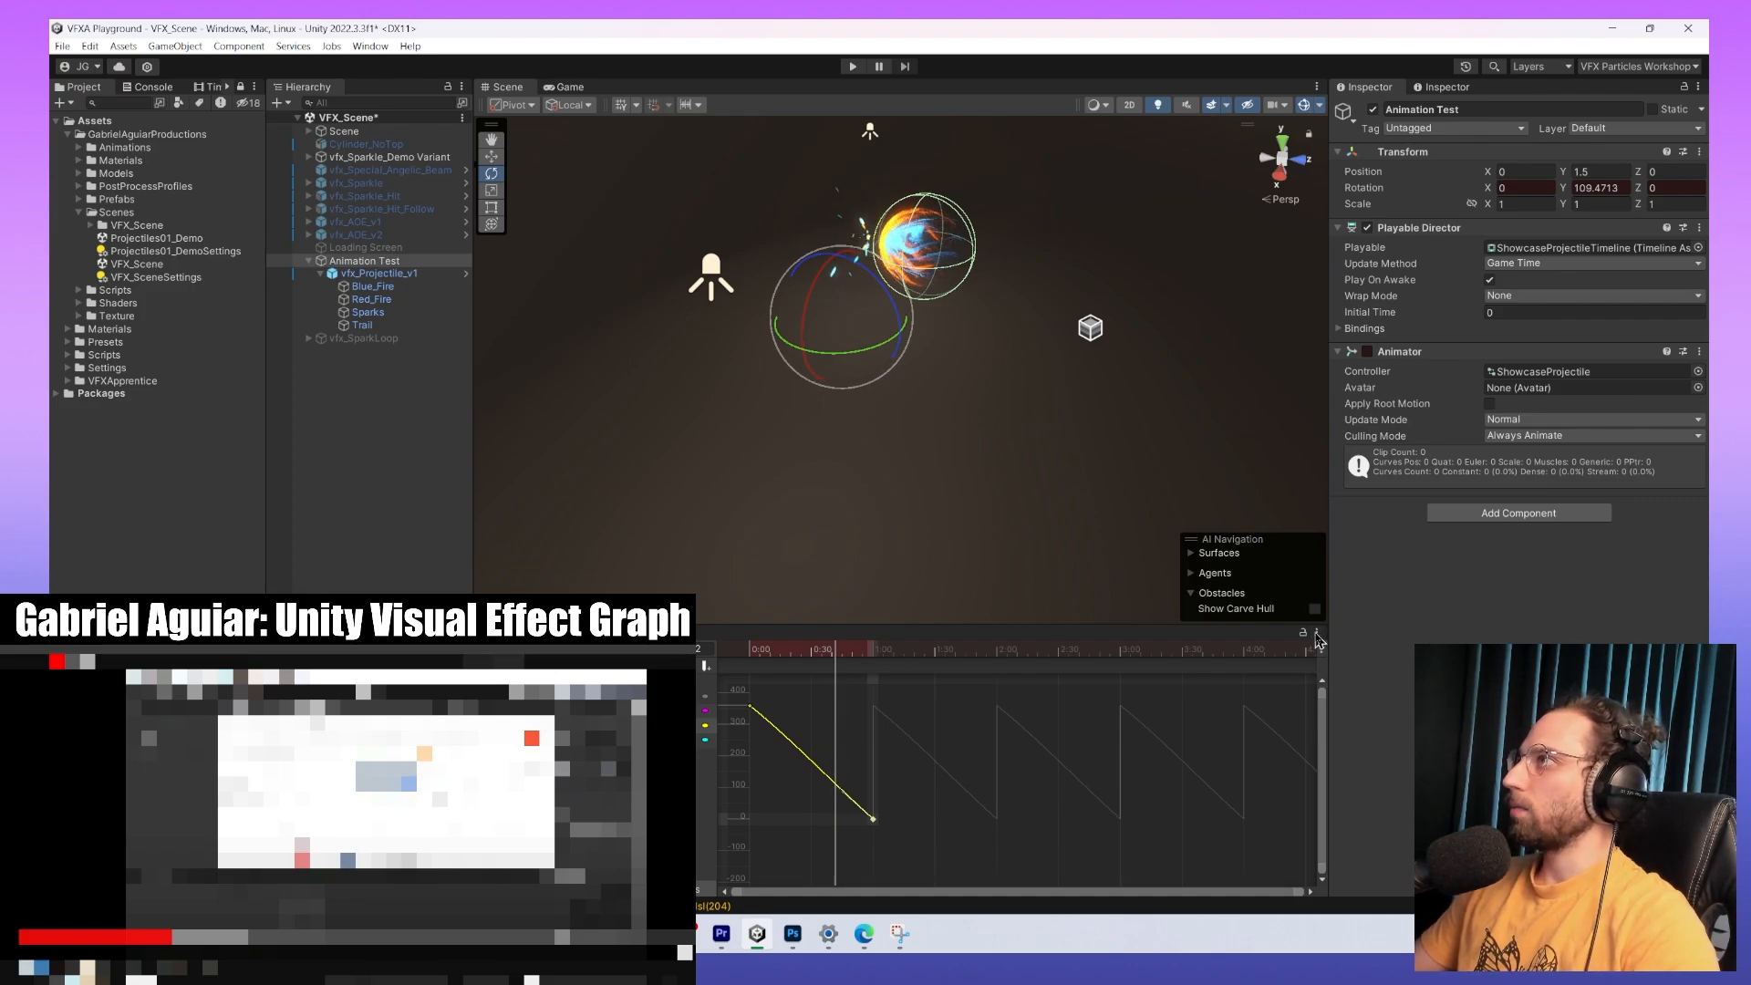
left_click(1316, 633)
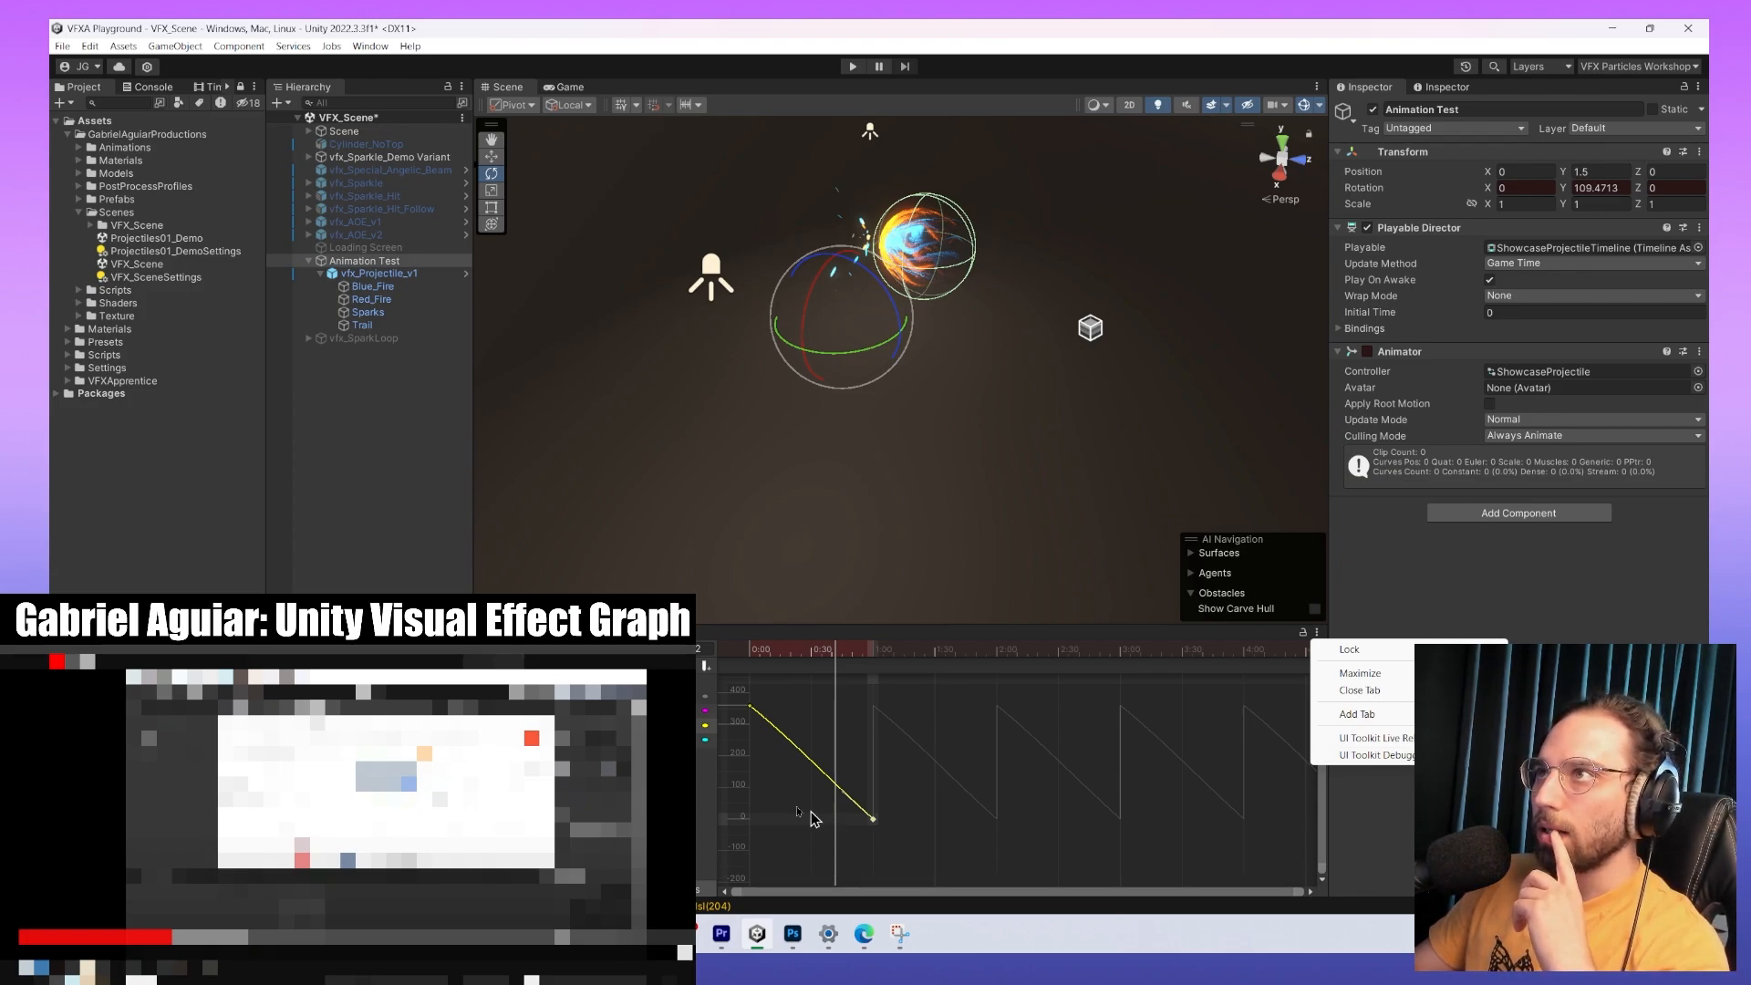
left_click(873, 857)
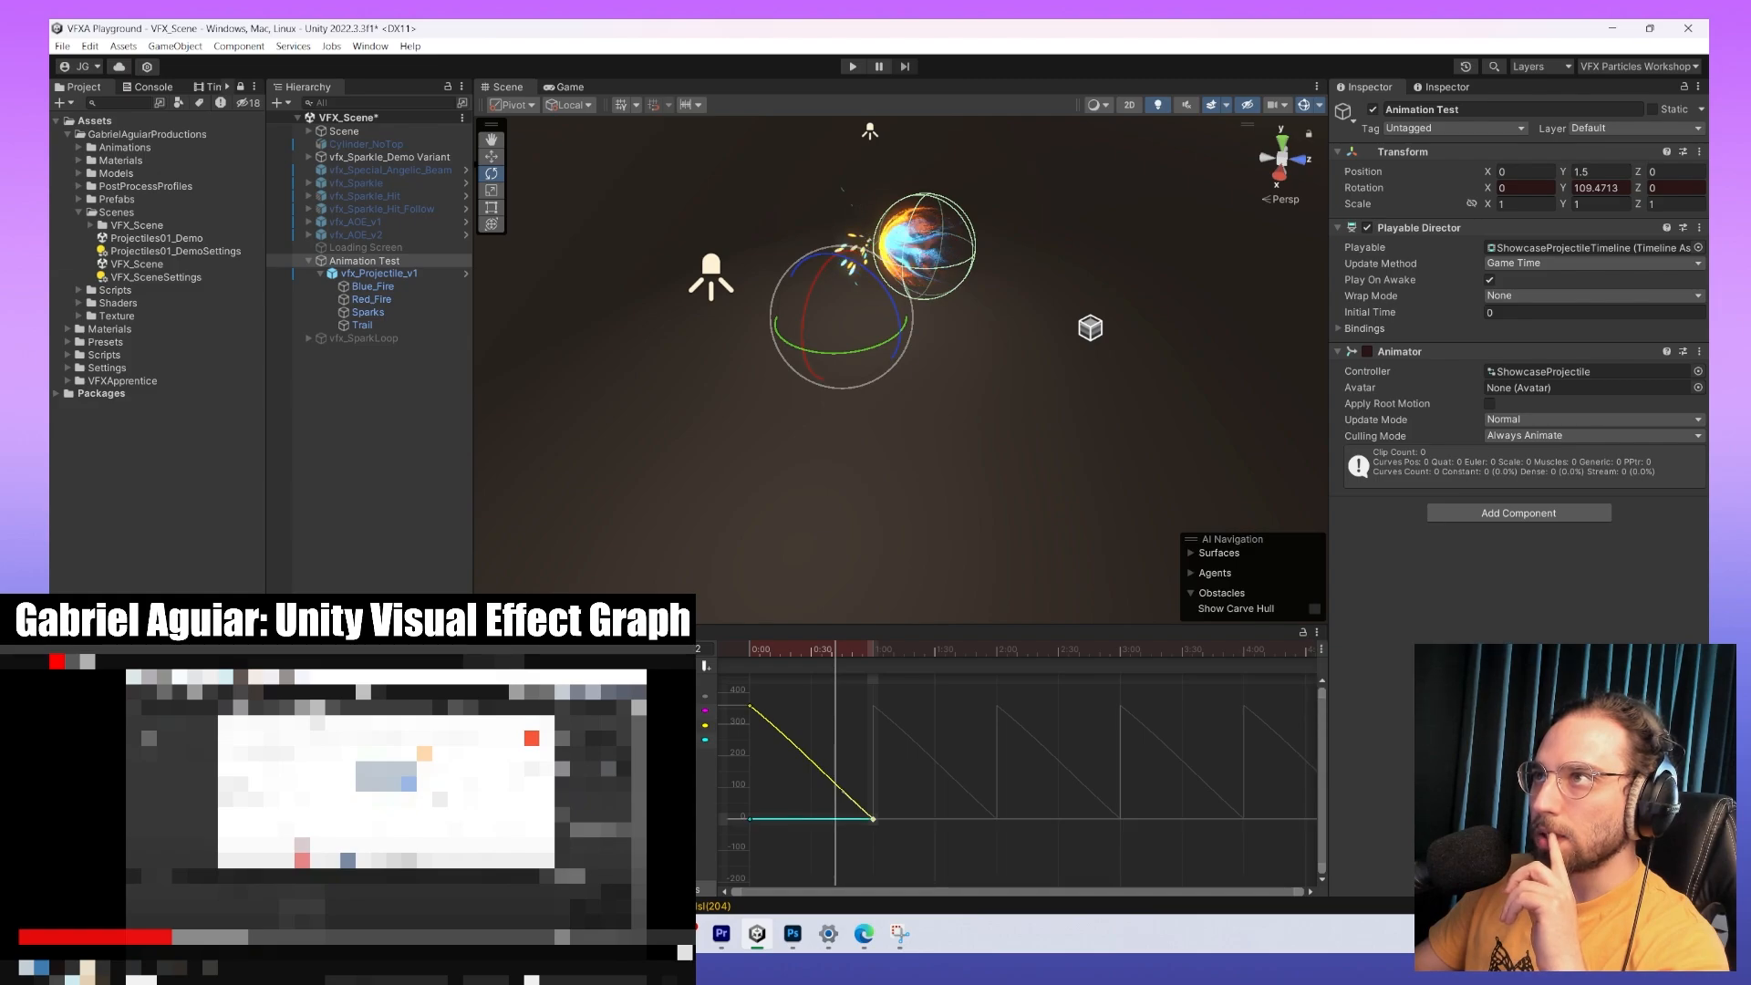
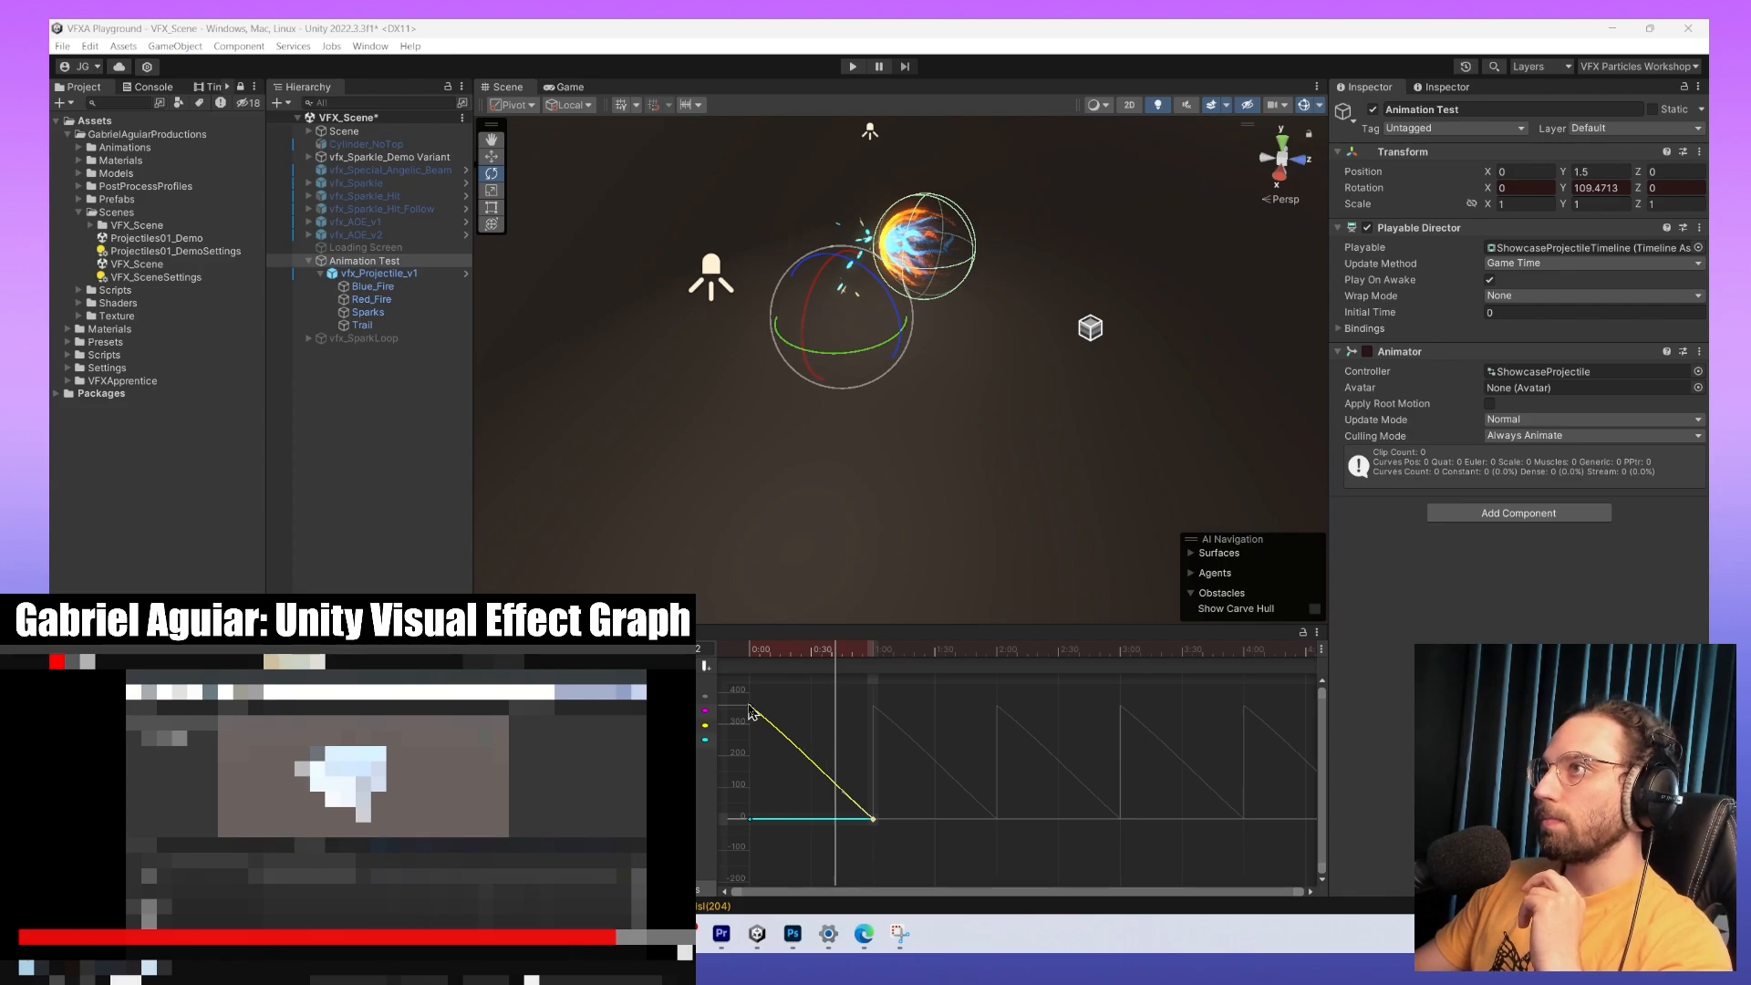
Return to the keyframe dopesheet and apply Free Smooth tangents to all keys at 0:00.
key("c")
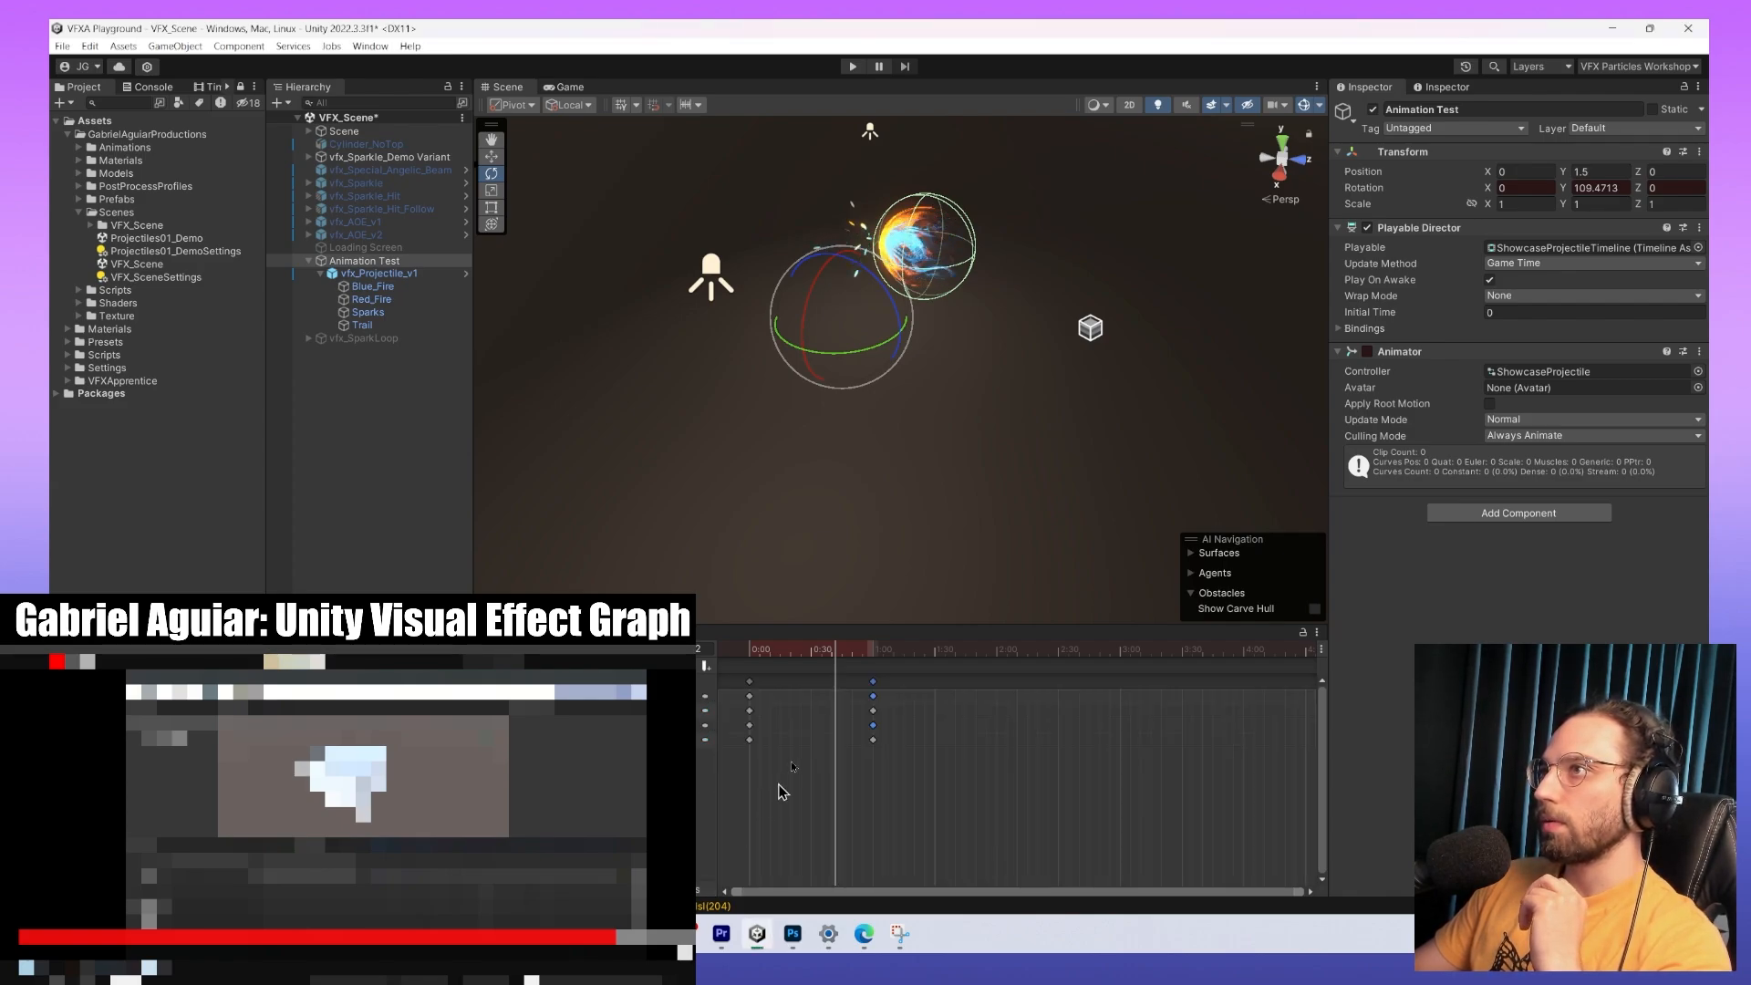
right_click(751, 684)
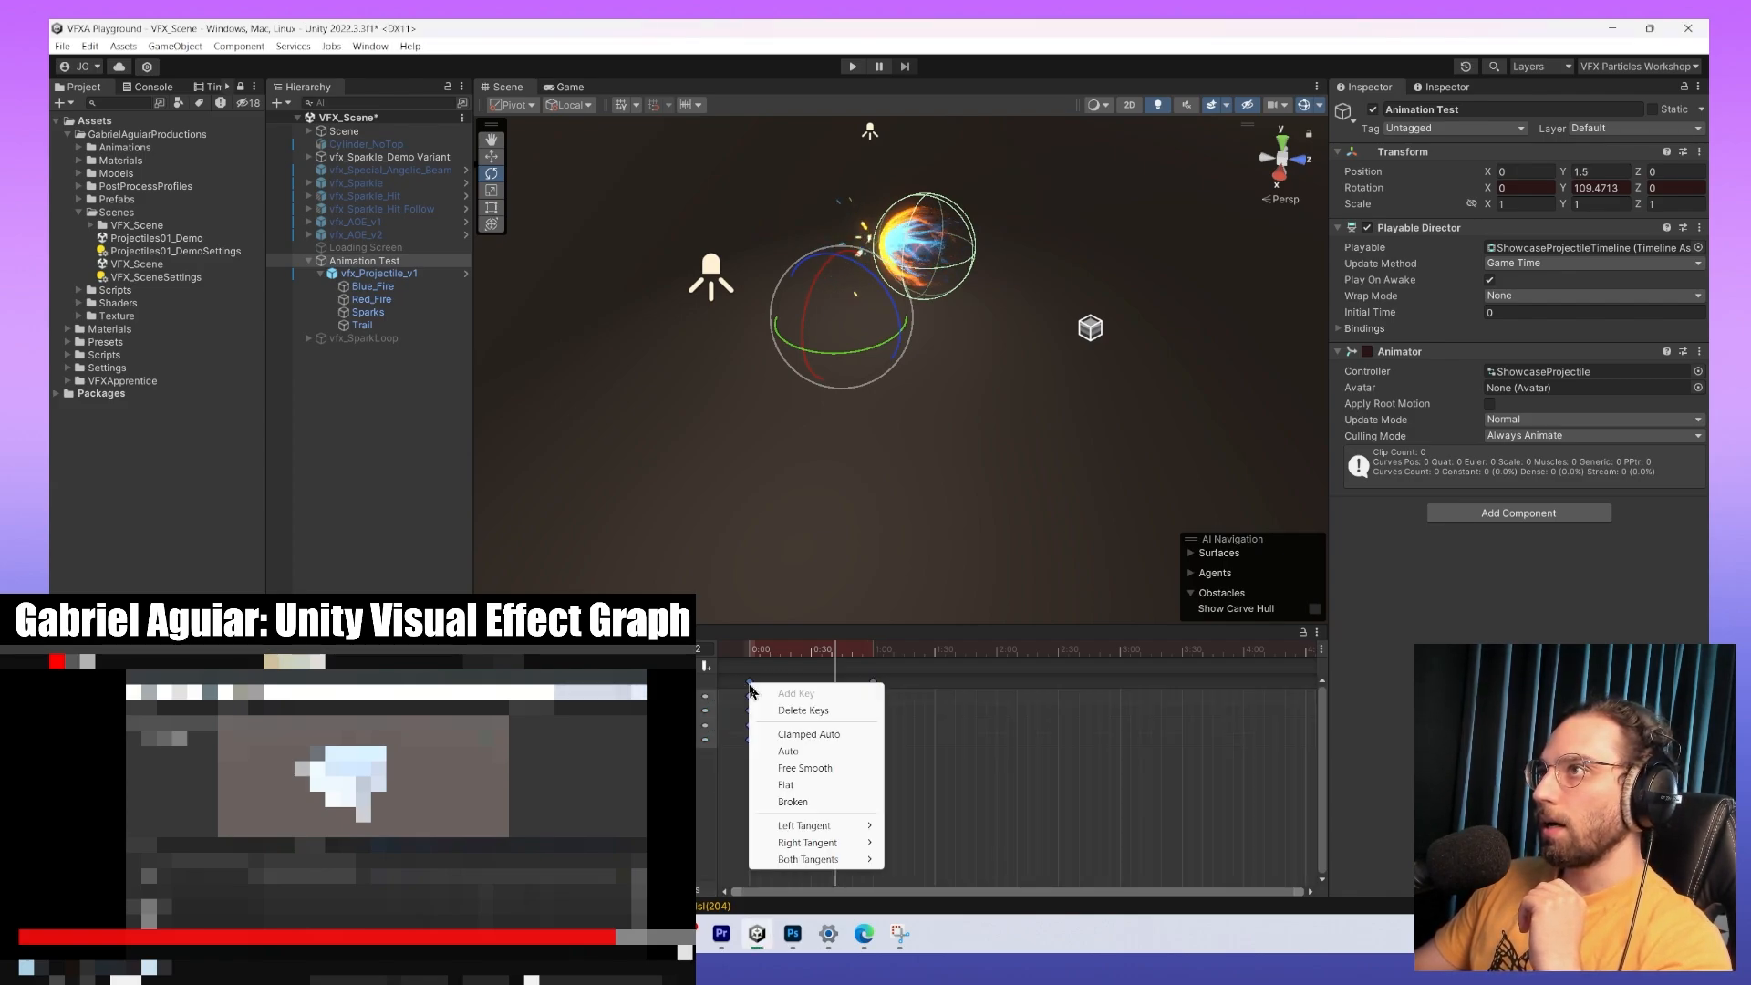
left_click(821, 769)
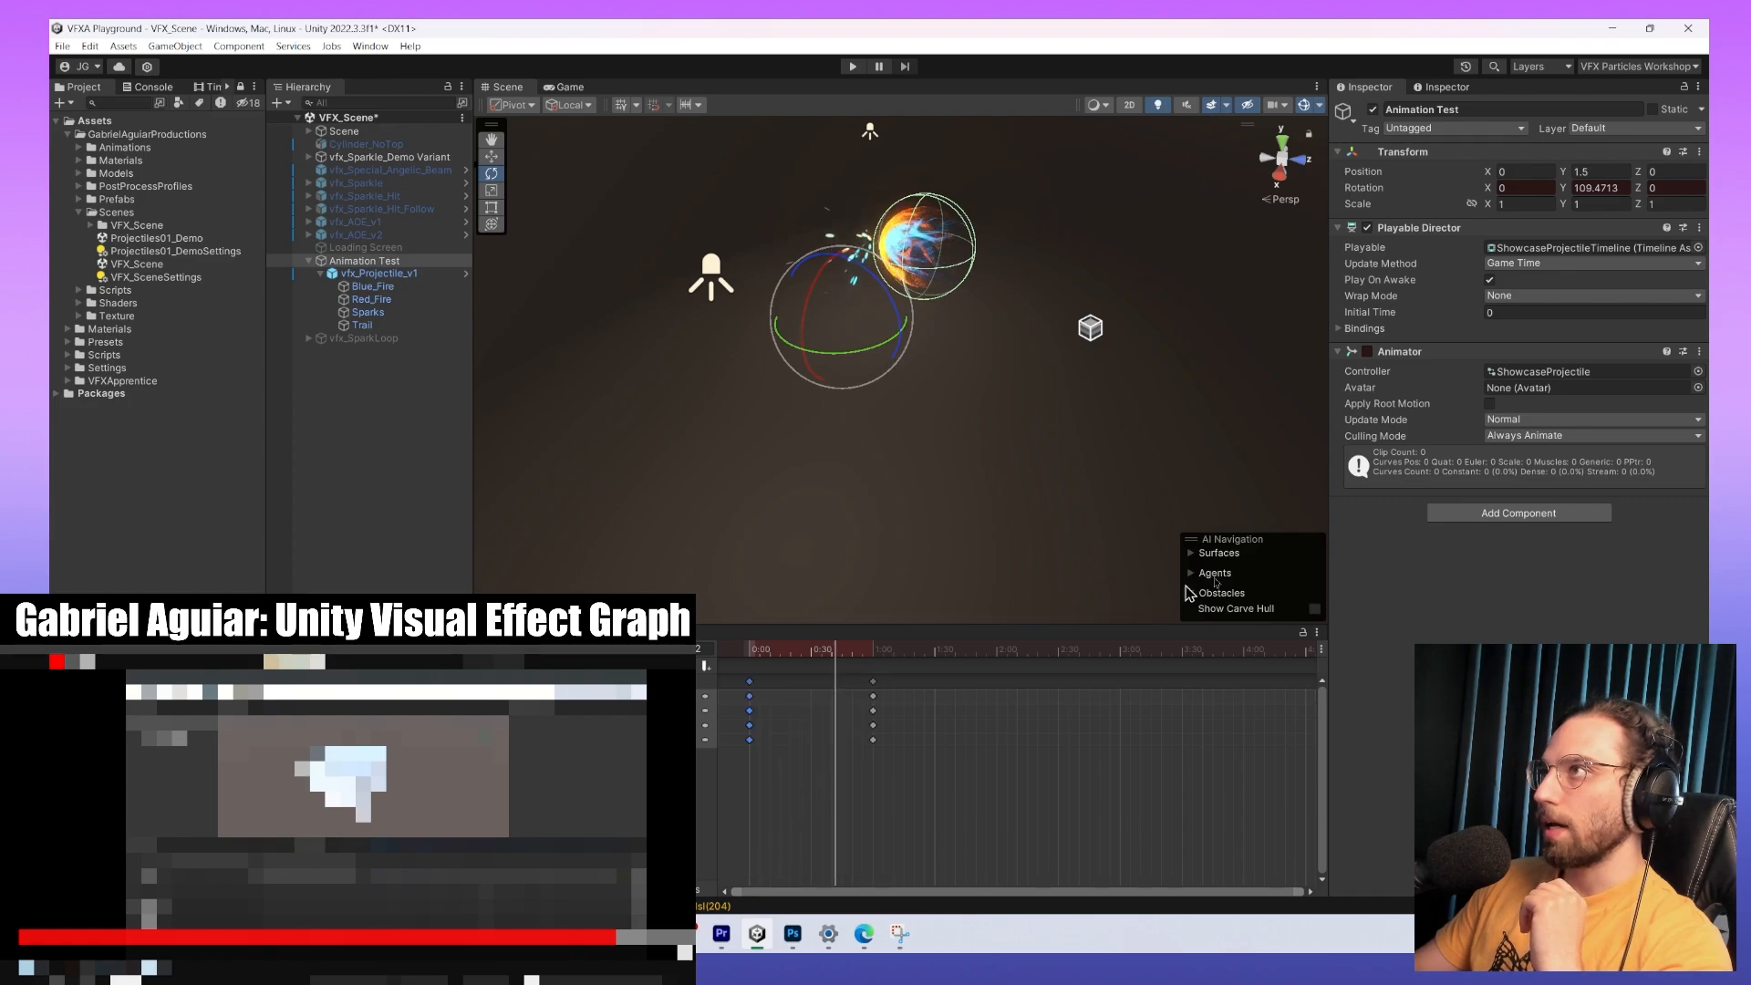
Play back the orbiting projectile animation, stop the playback and save the scene.
key("space")
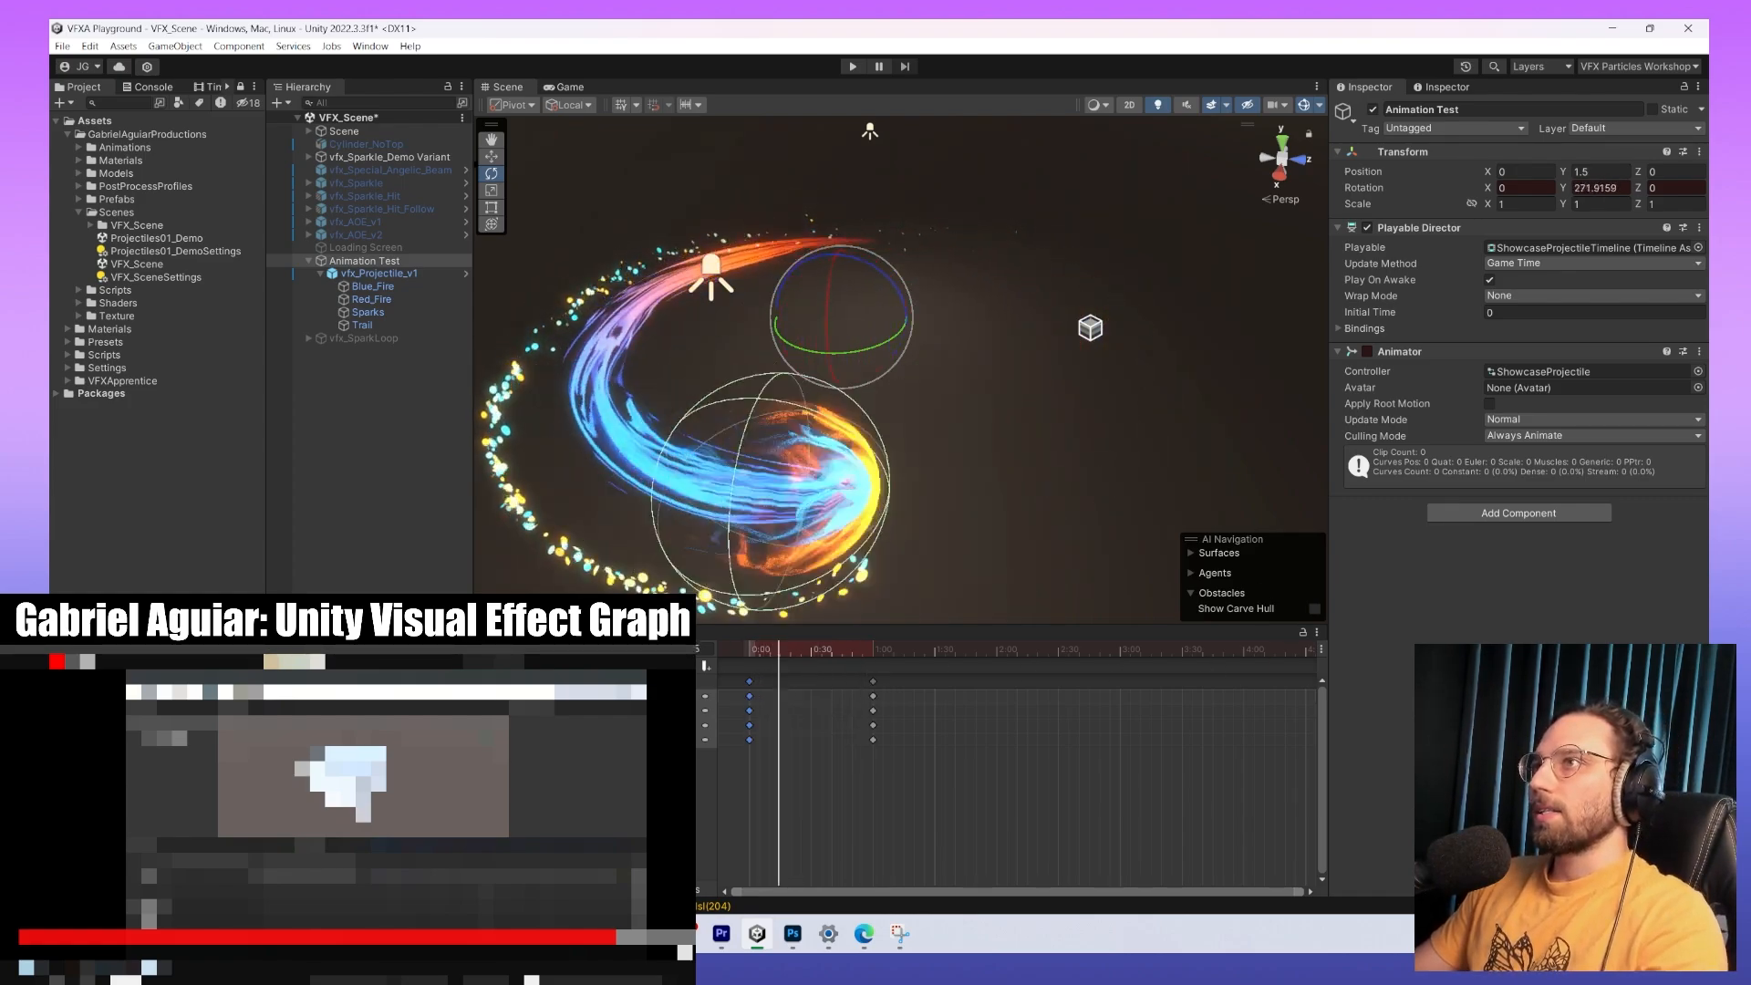
key("space")
middle_click_drag(1025, 316, 1020, 394)
left_click_drag(1025, 394, 793, 383, "alt")
key("ctrl+s")
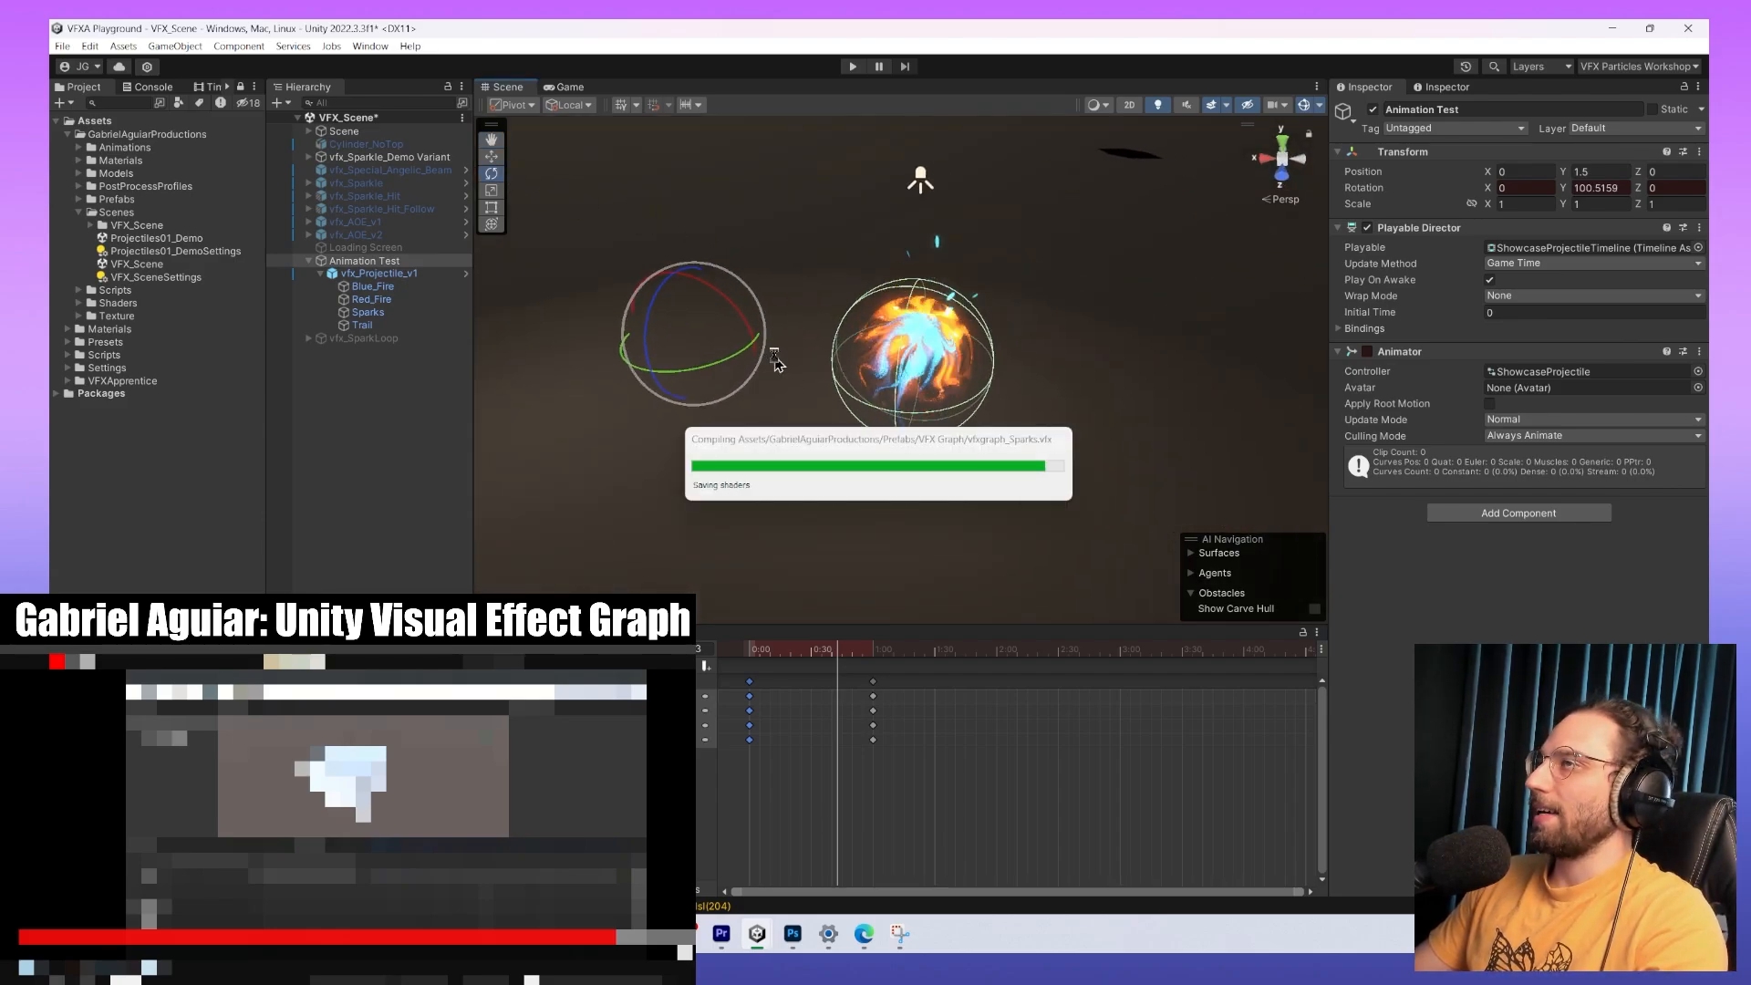
Select the Sparks particle system, collapse its Shape module settings and toggle the Shape module off.
left_click(369, 312)
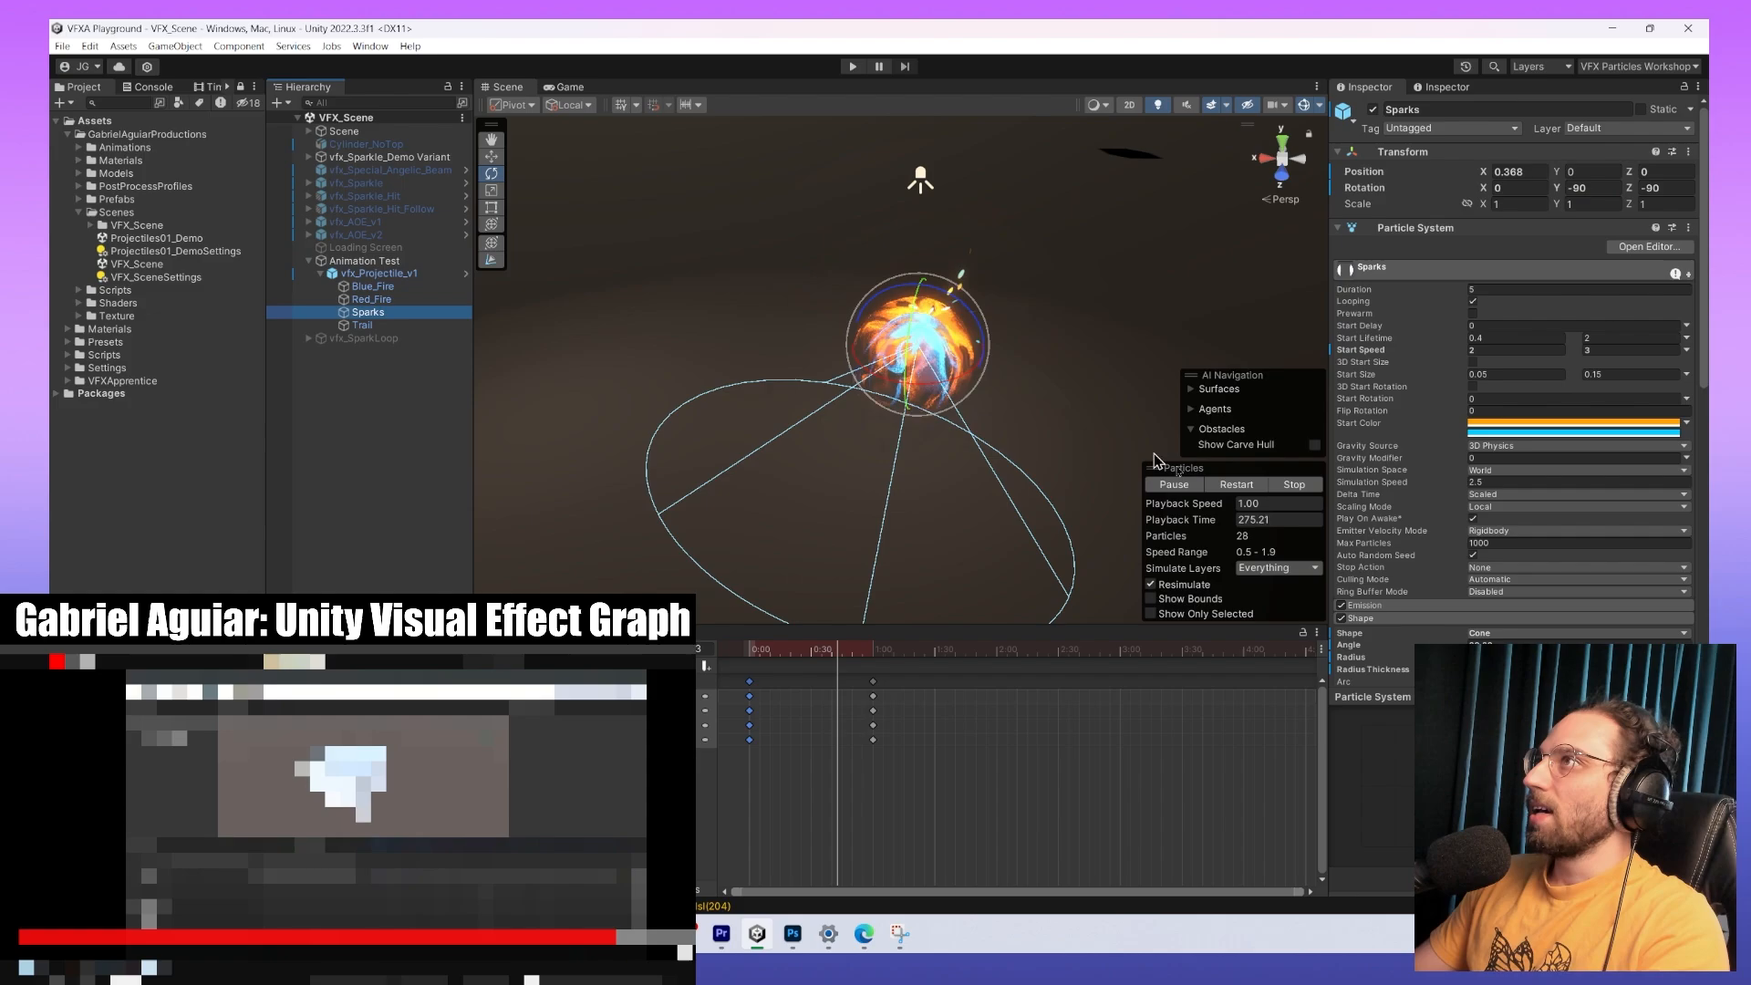
left_click_drag(1128, 418, 844, 379, "alt")
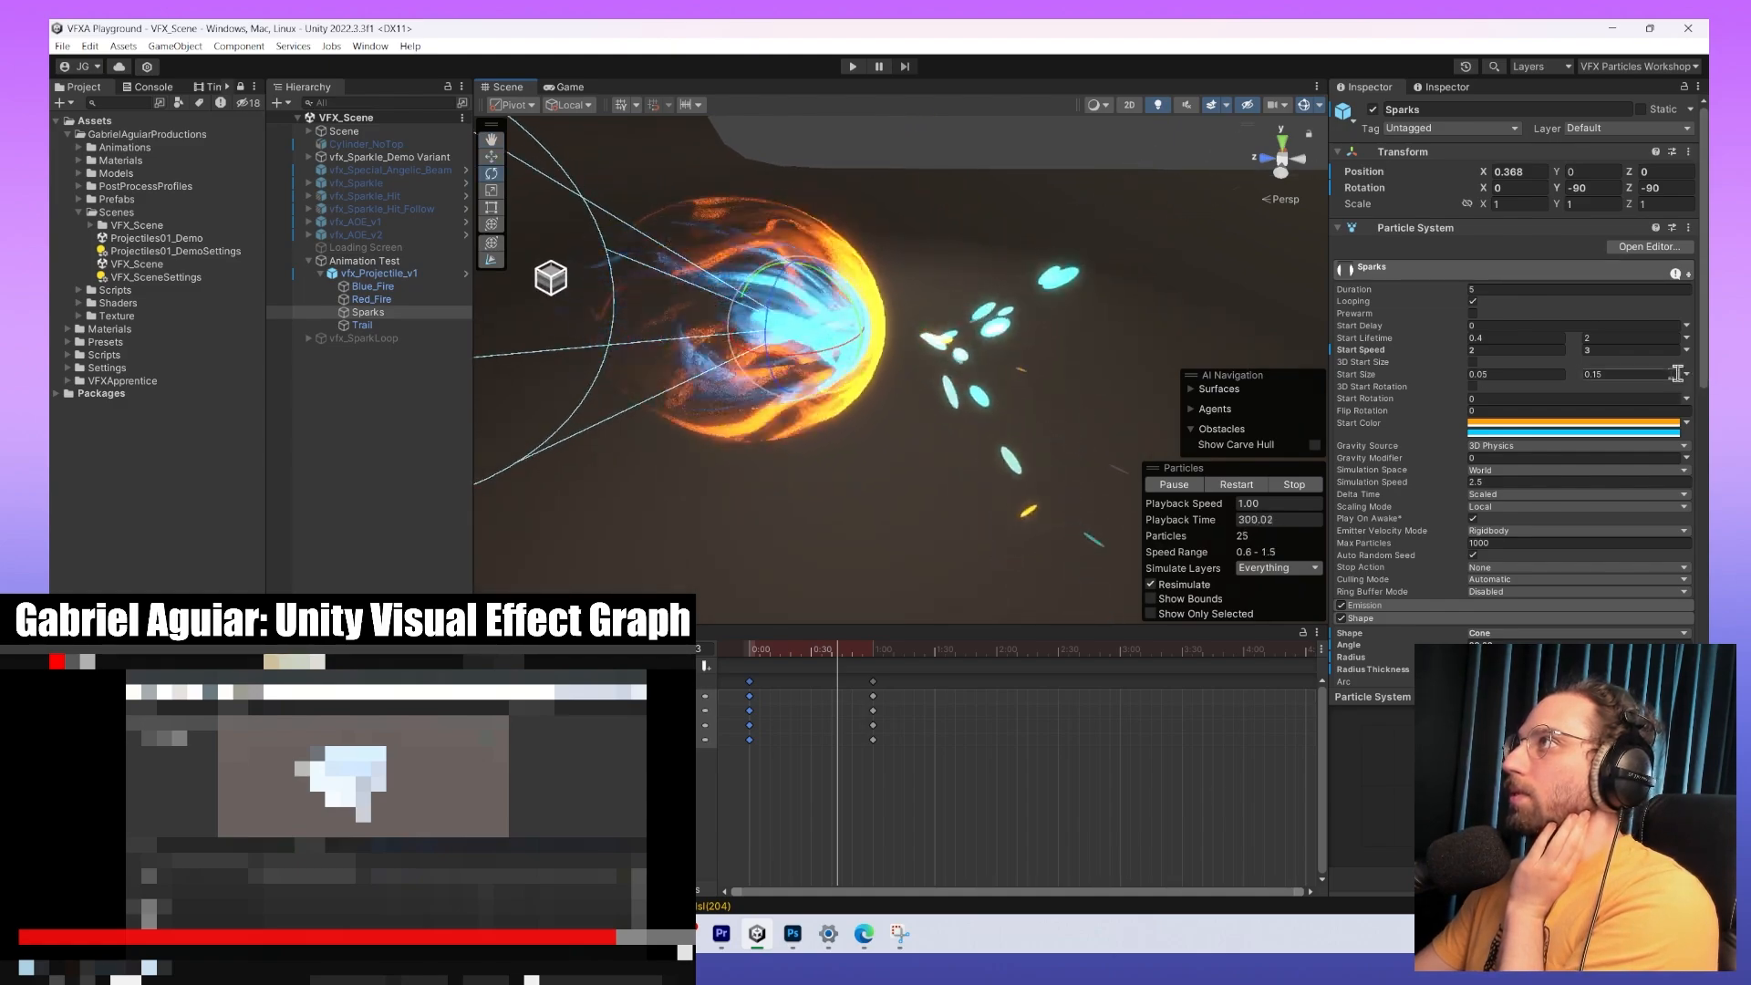
scroll(1357, 436, "down", 5)
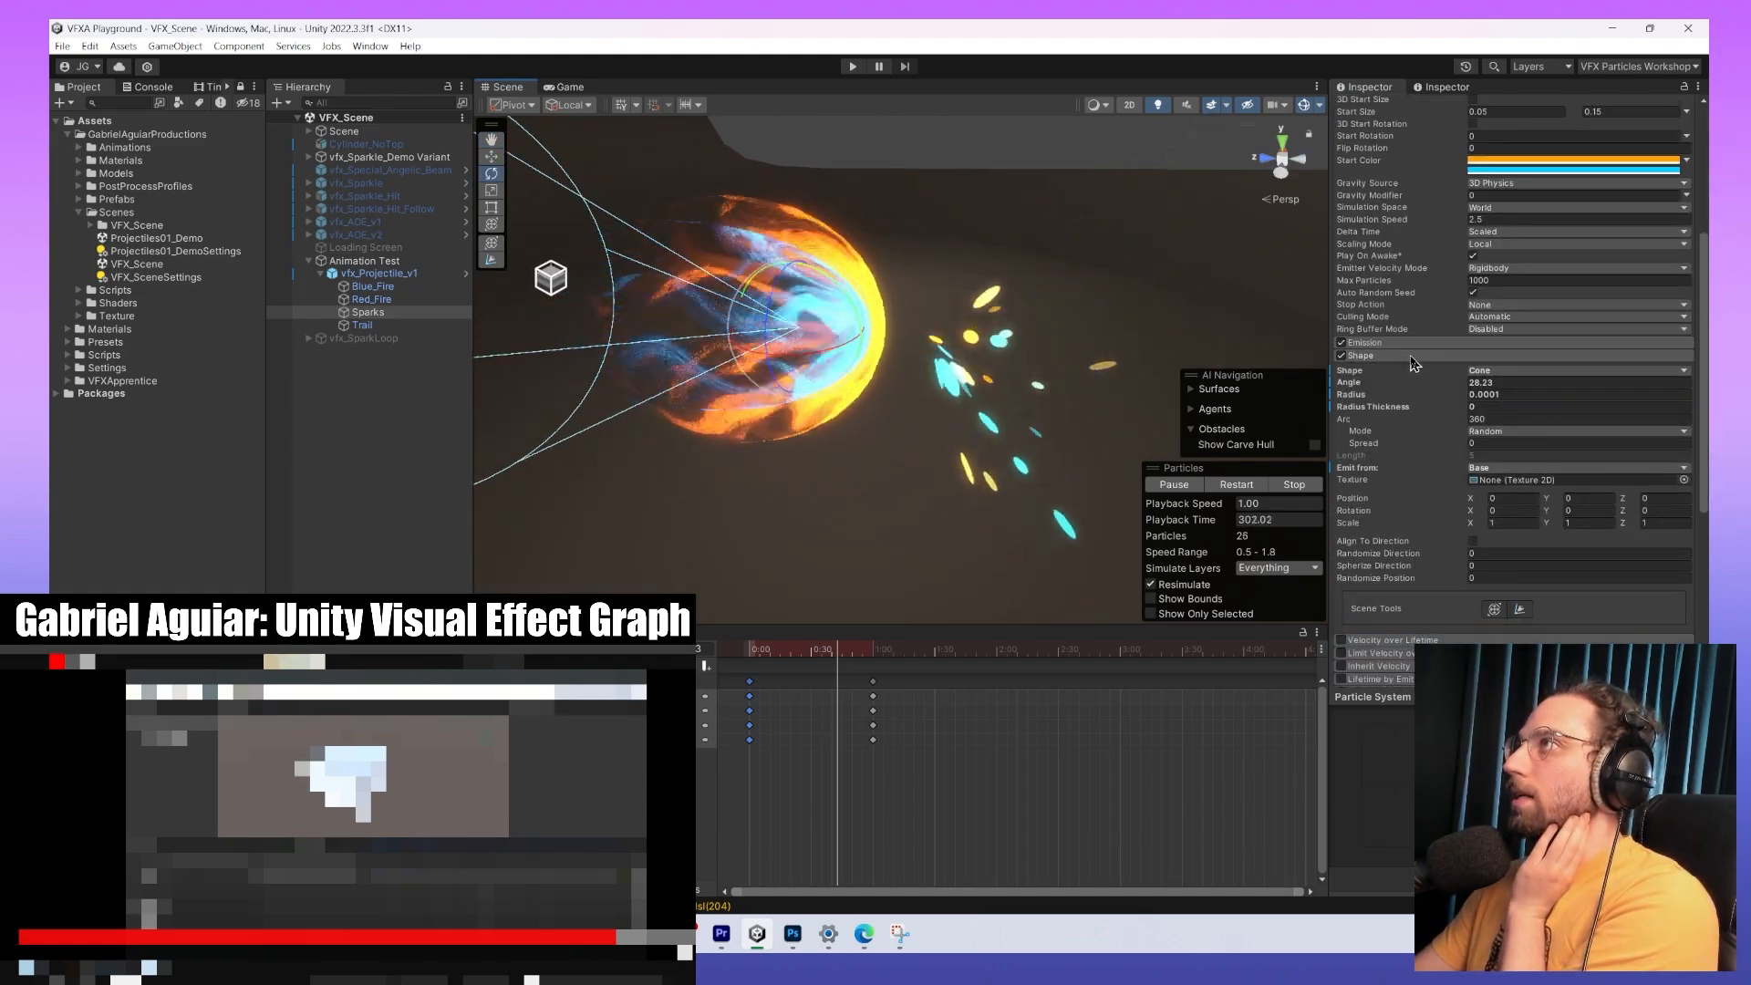
left_click(1354, 359)
left_click(1342, 356)
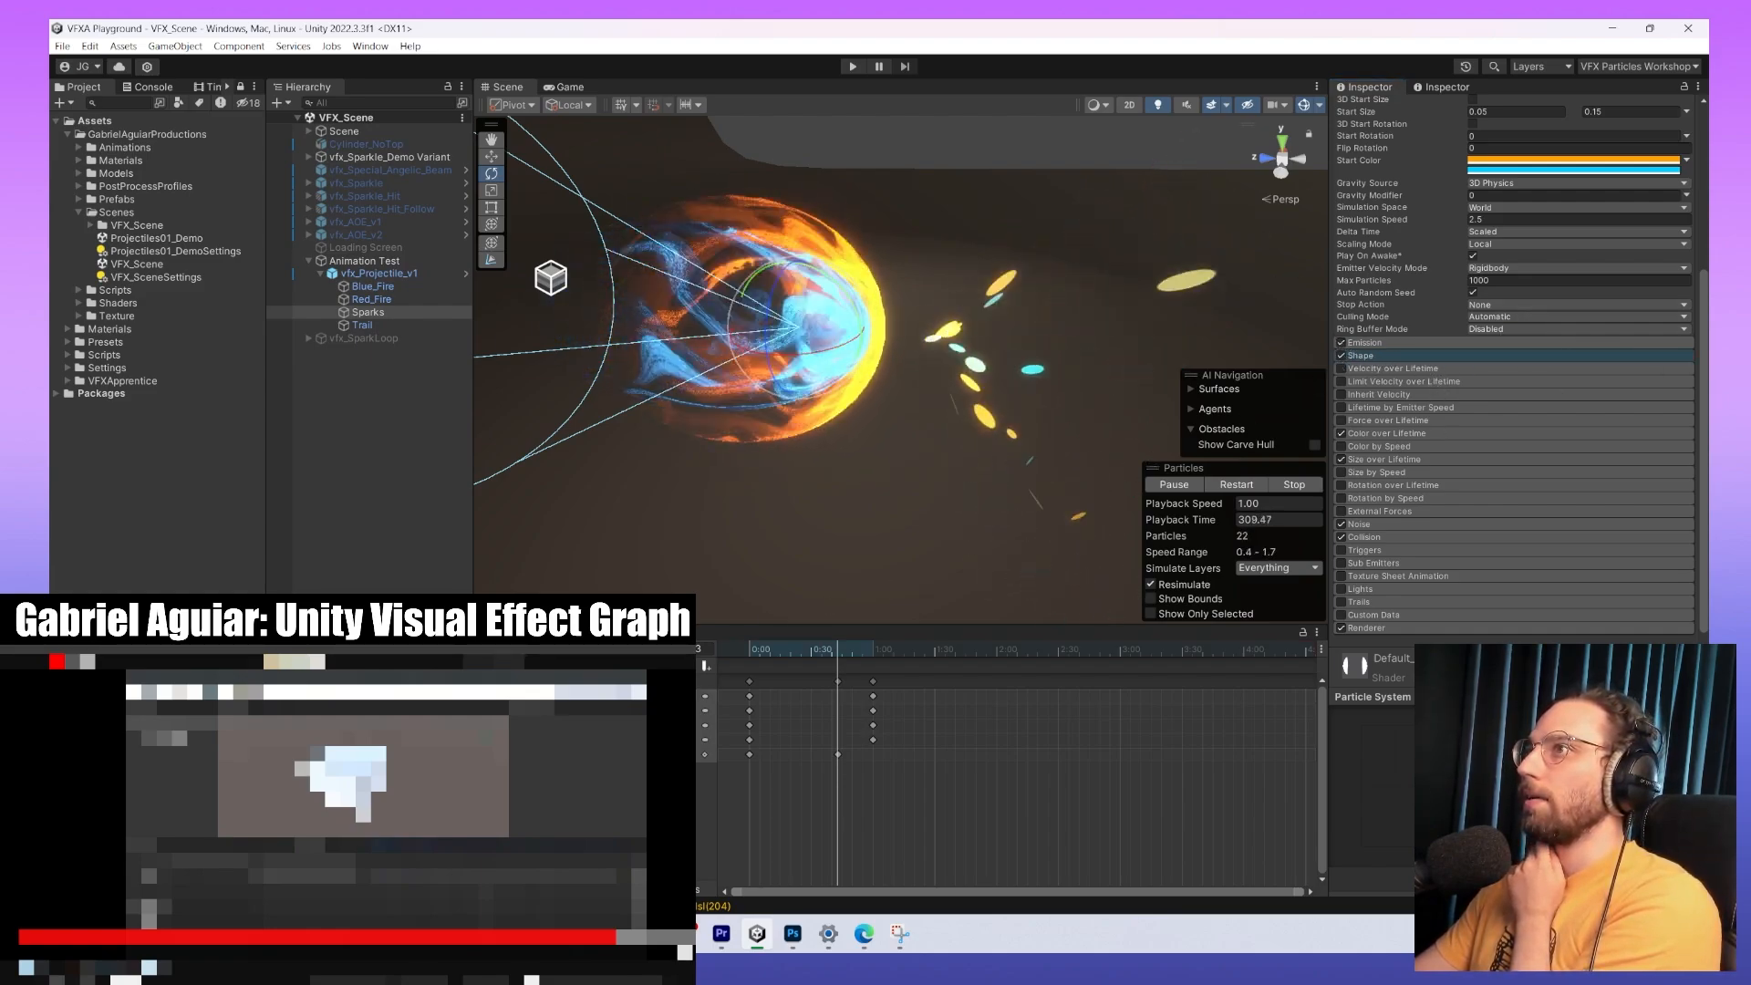
Undo the mistaken removal of all animated properties and remove only the recorded Sparks property from the clip.
right_click(705, 757)
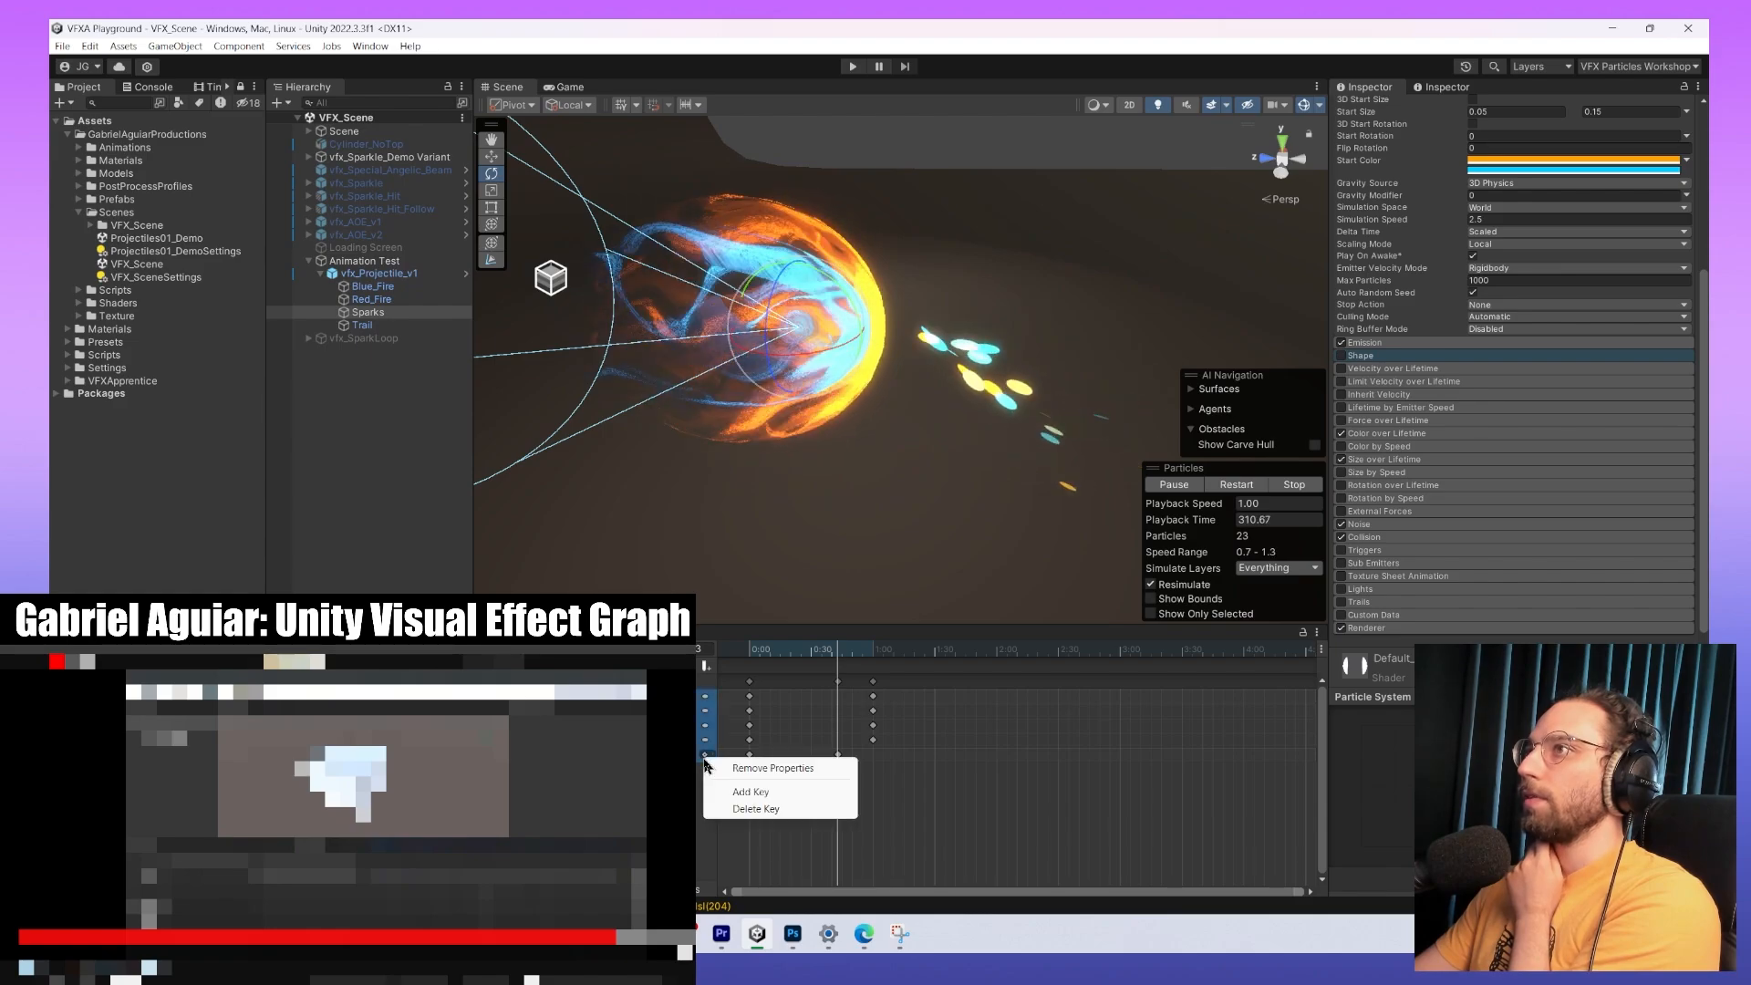
left_click(761, 768)
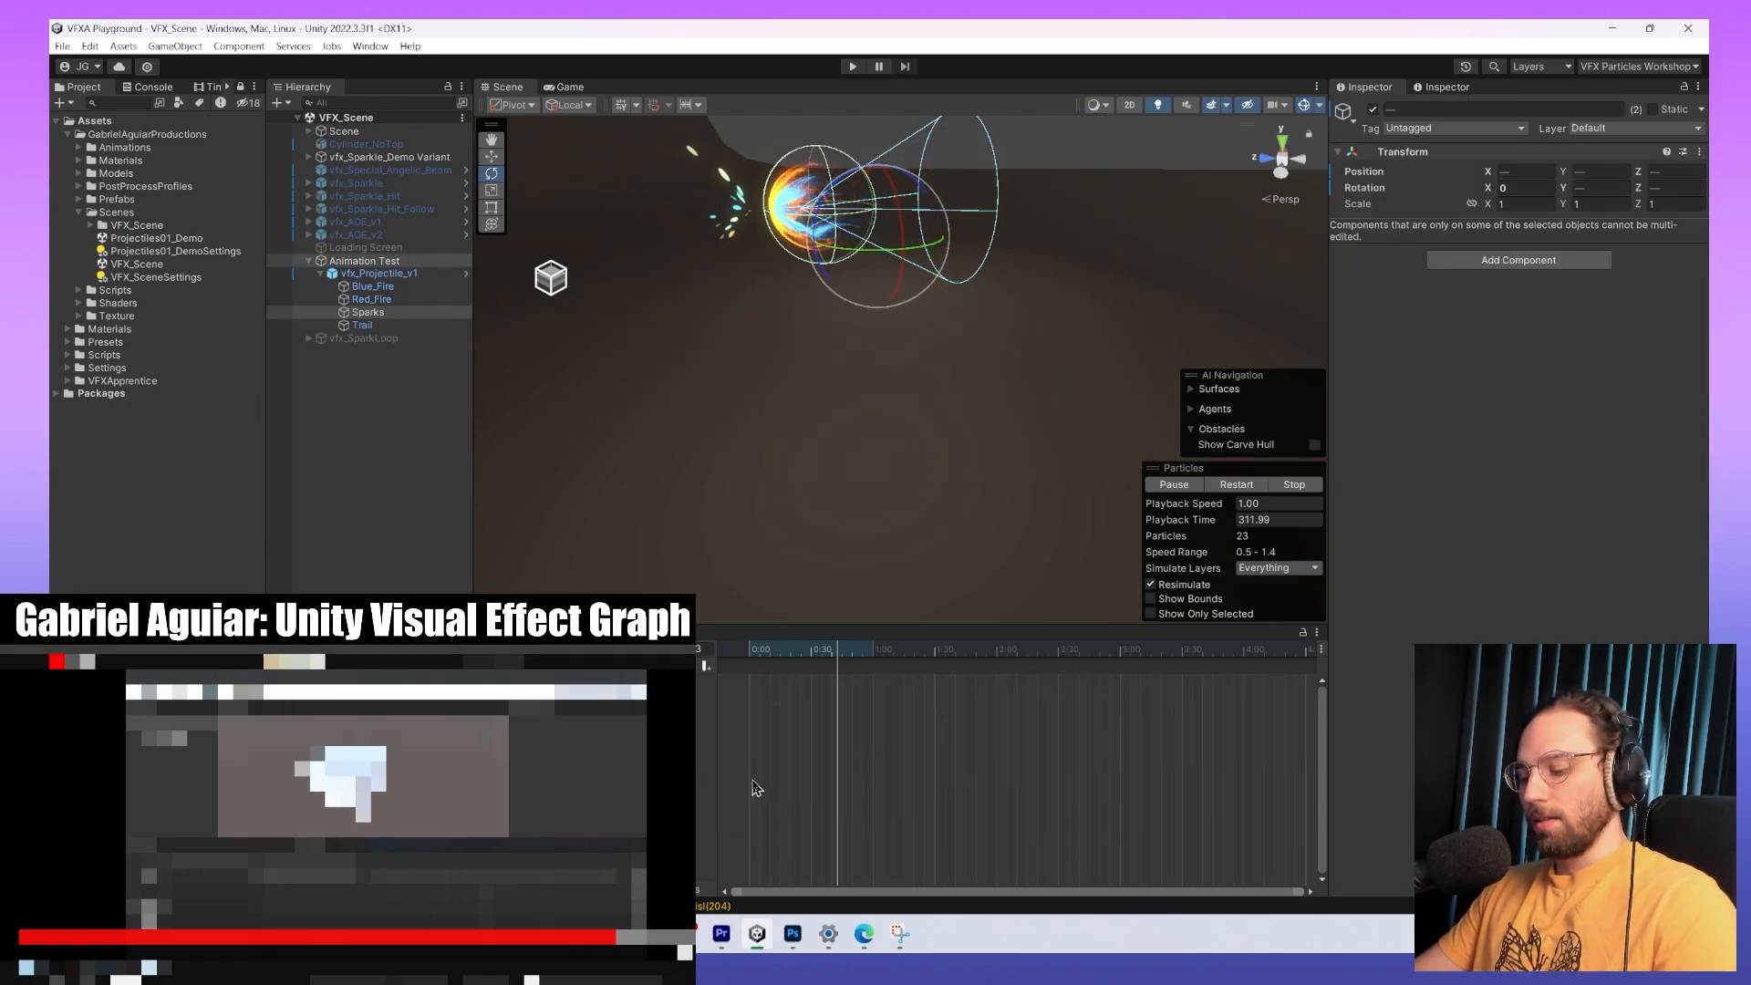
key("ctrl+z")
right_click(706, 760)
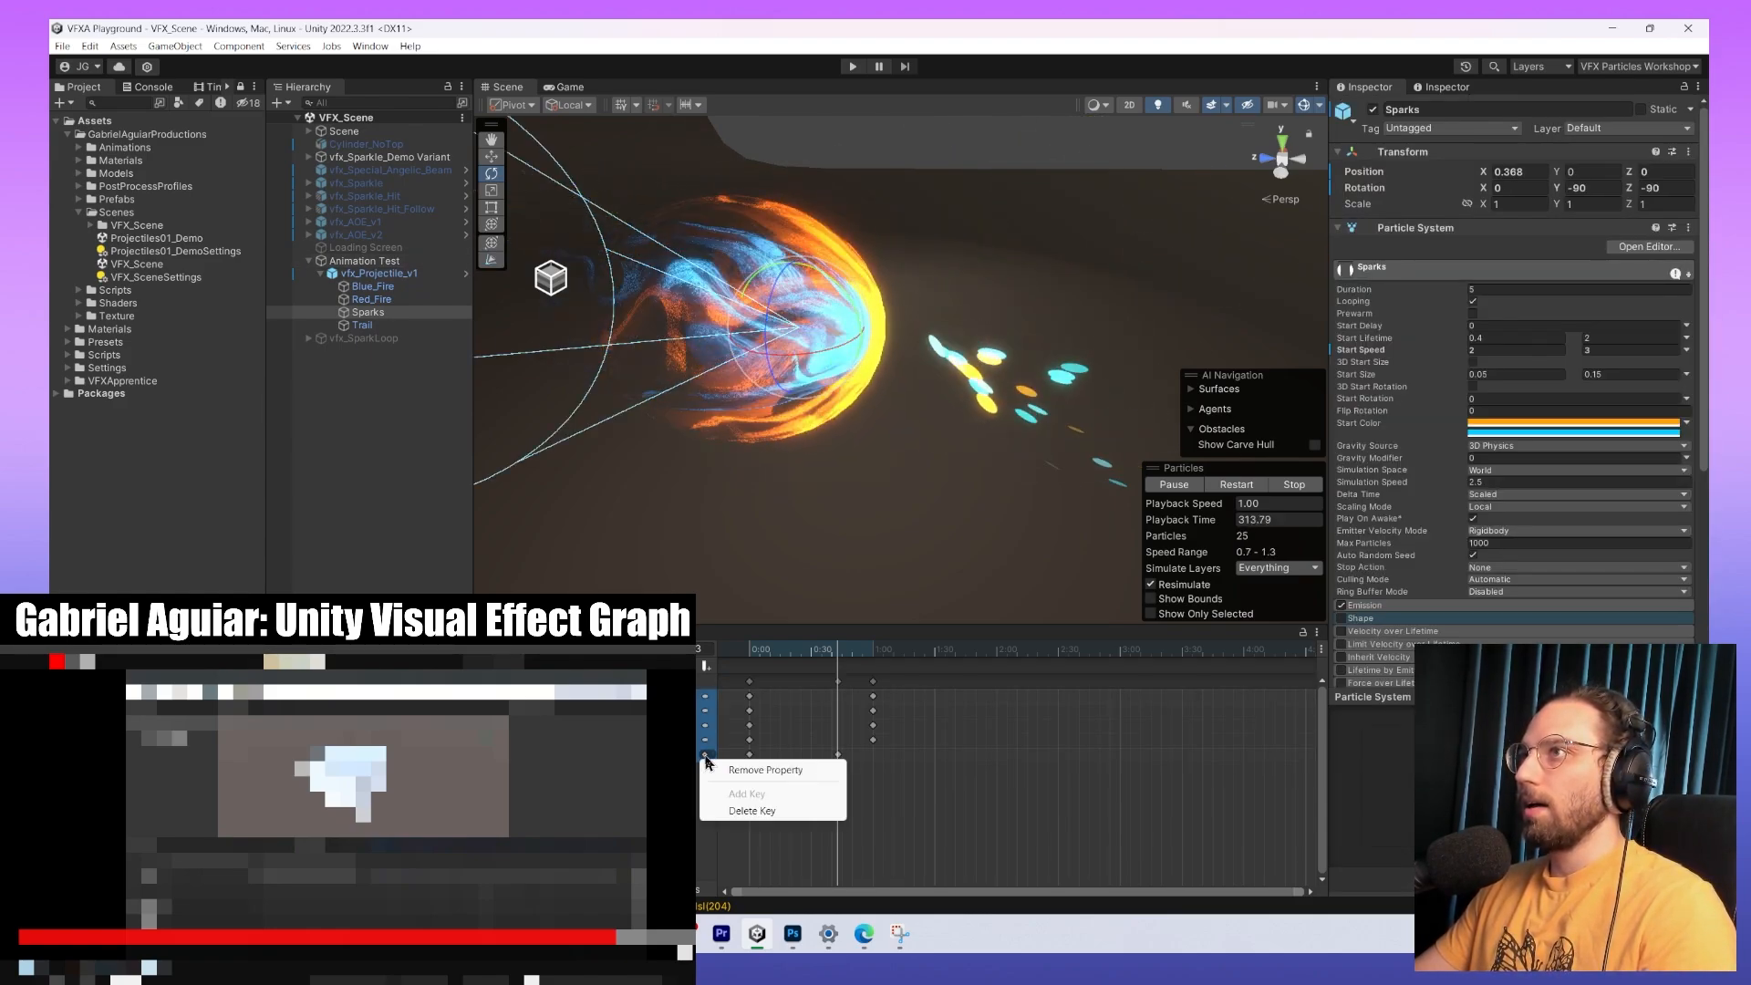
left_click(749, 772)
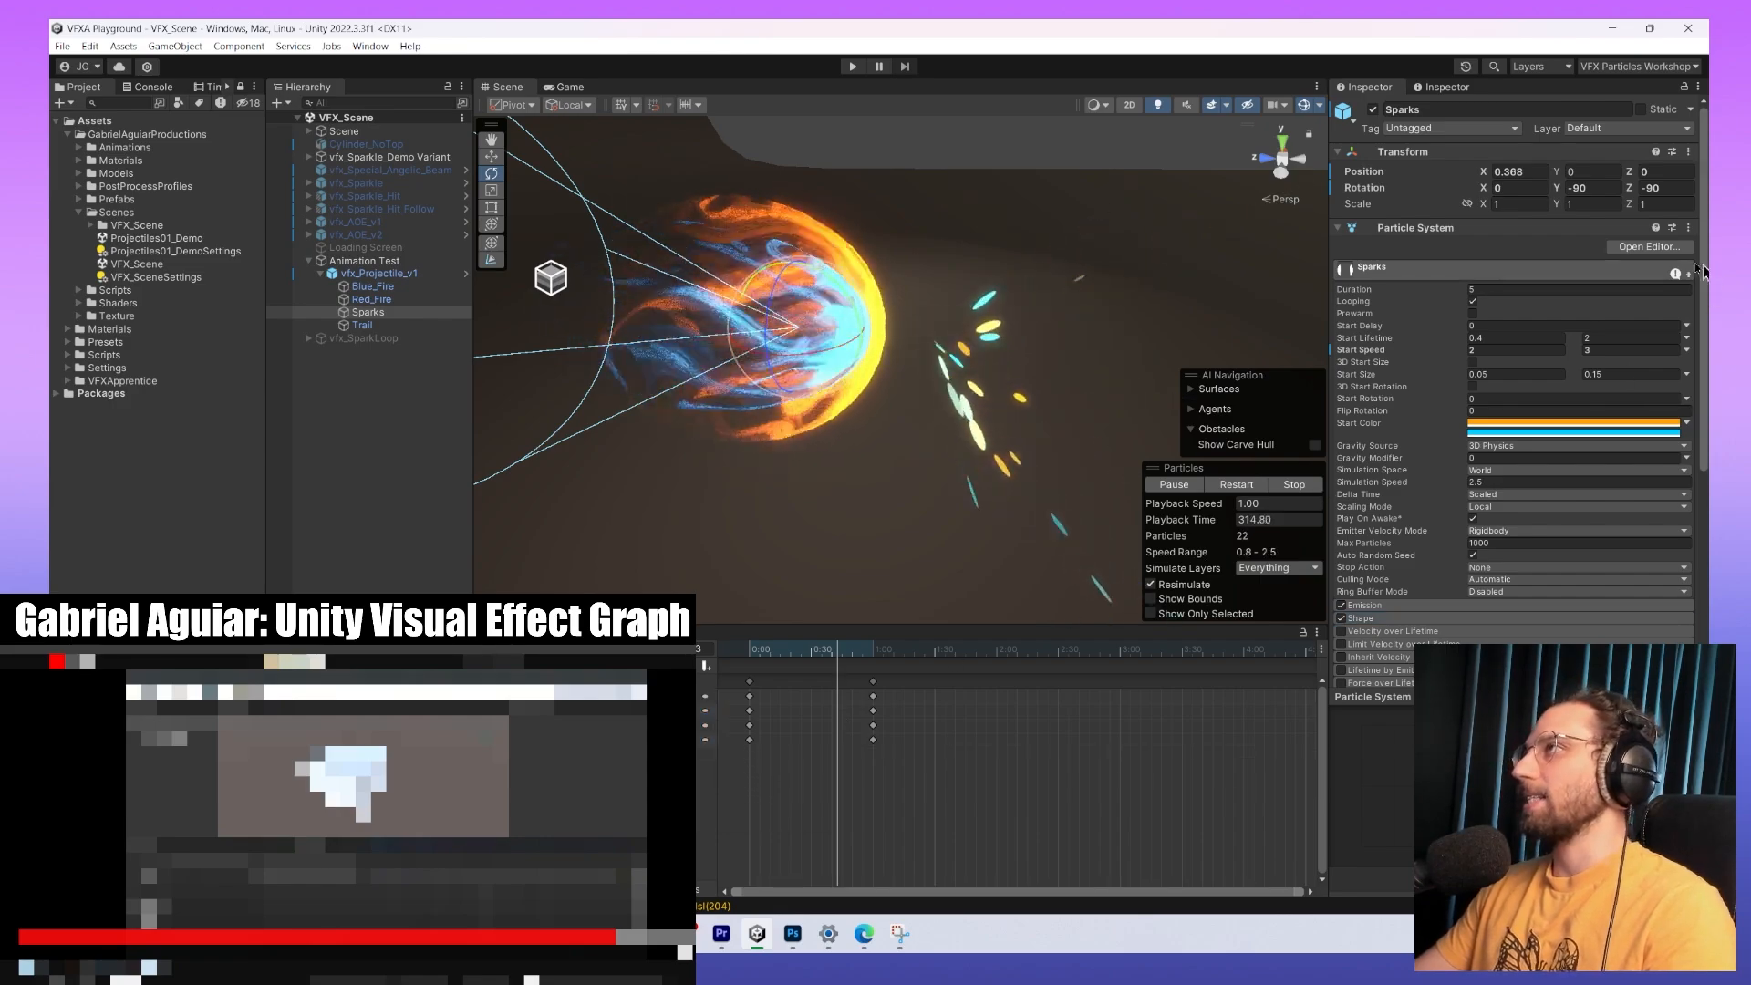
Reselect Sparks and toggle its Shape and Noise modules off and on to compare the particles' direction.
right_click(706, 742)
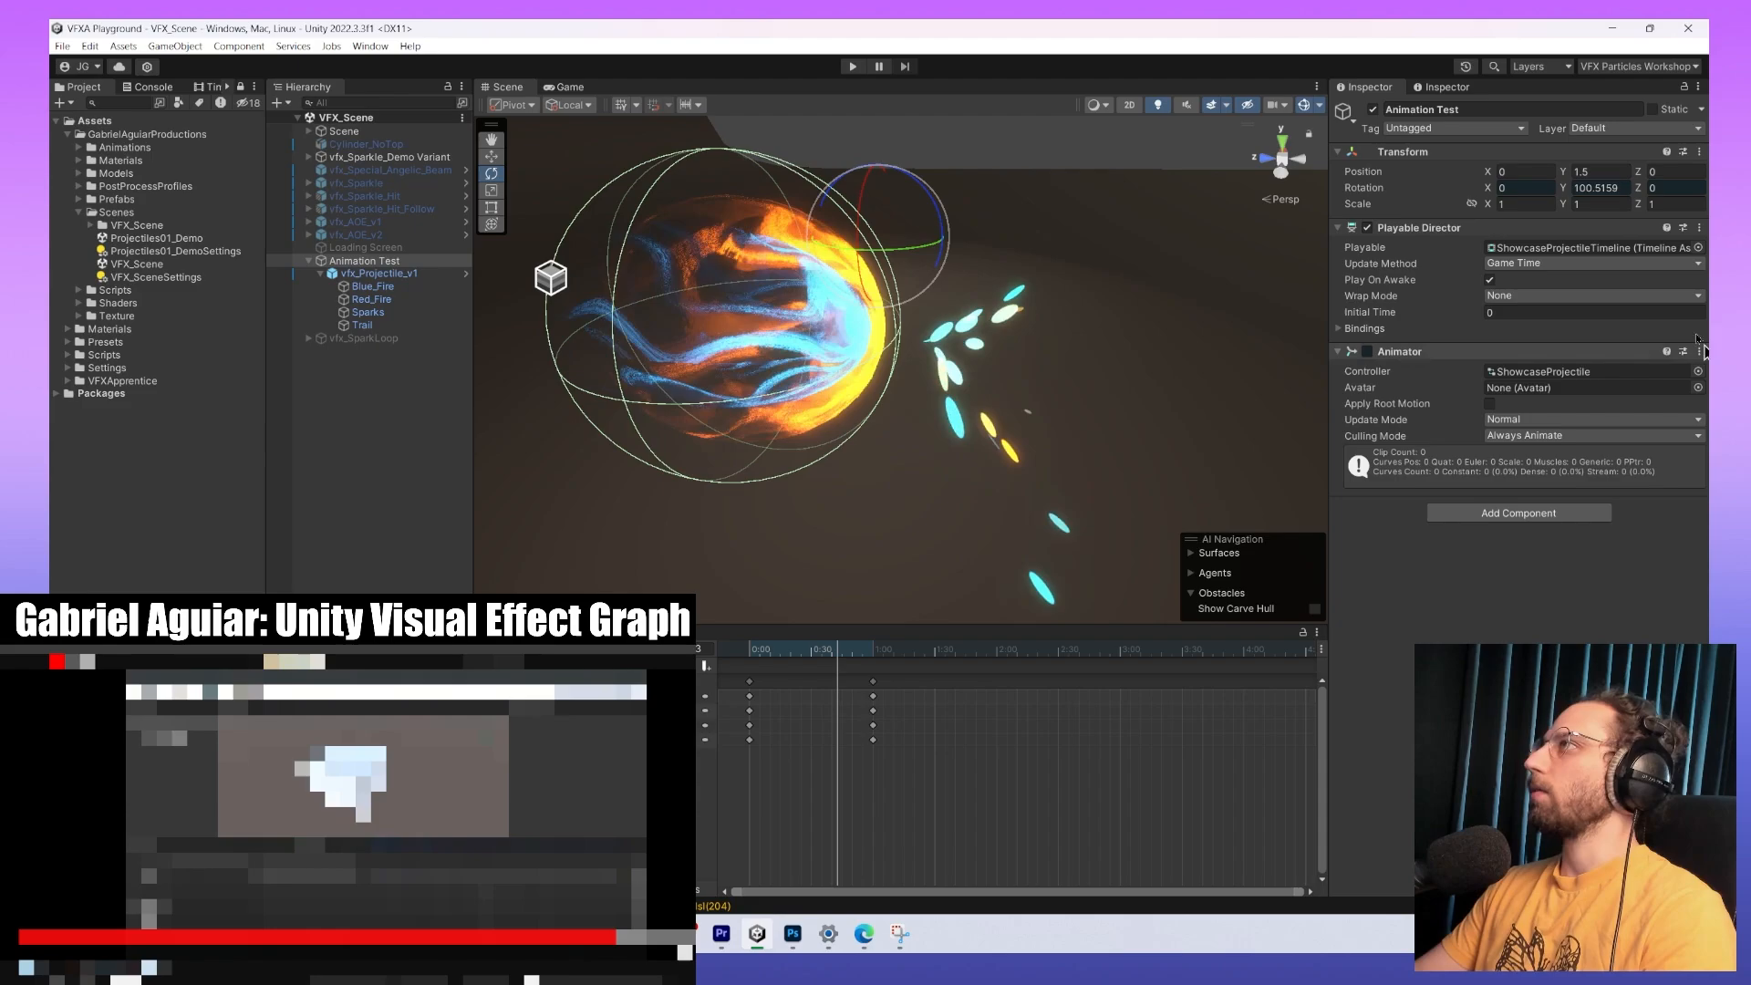
left_click(393, 330)
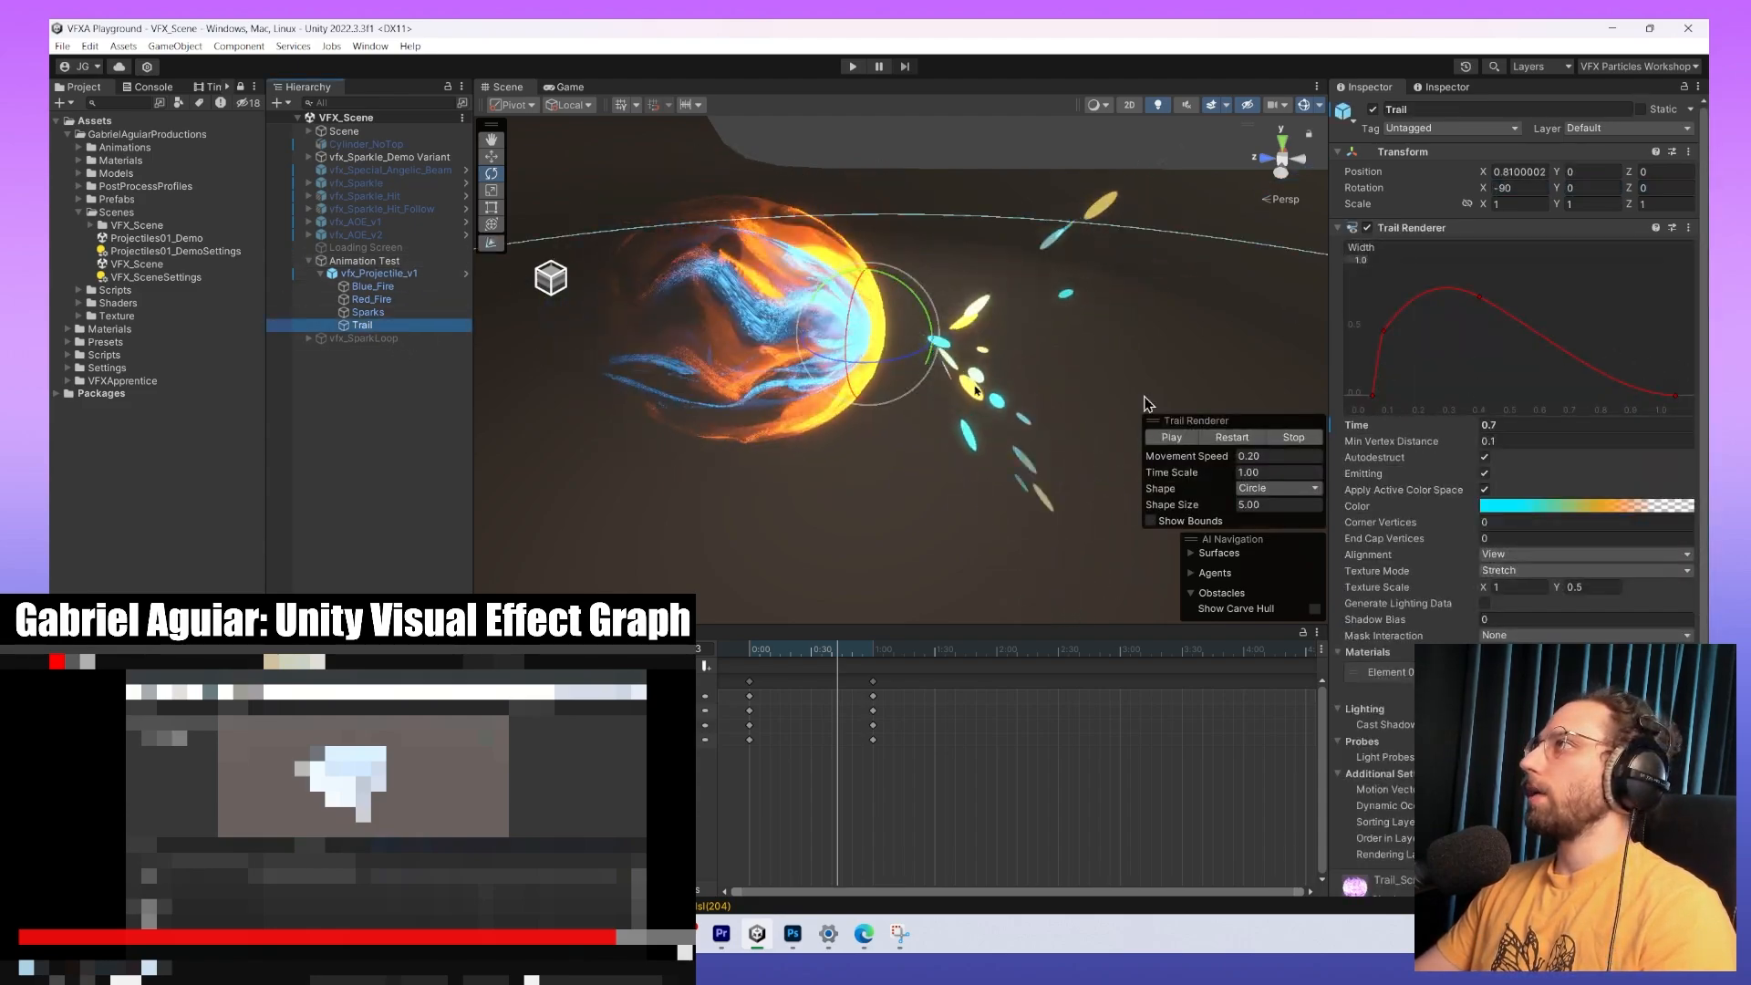
left_click(367, 312)
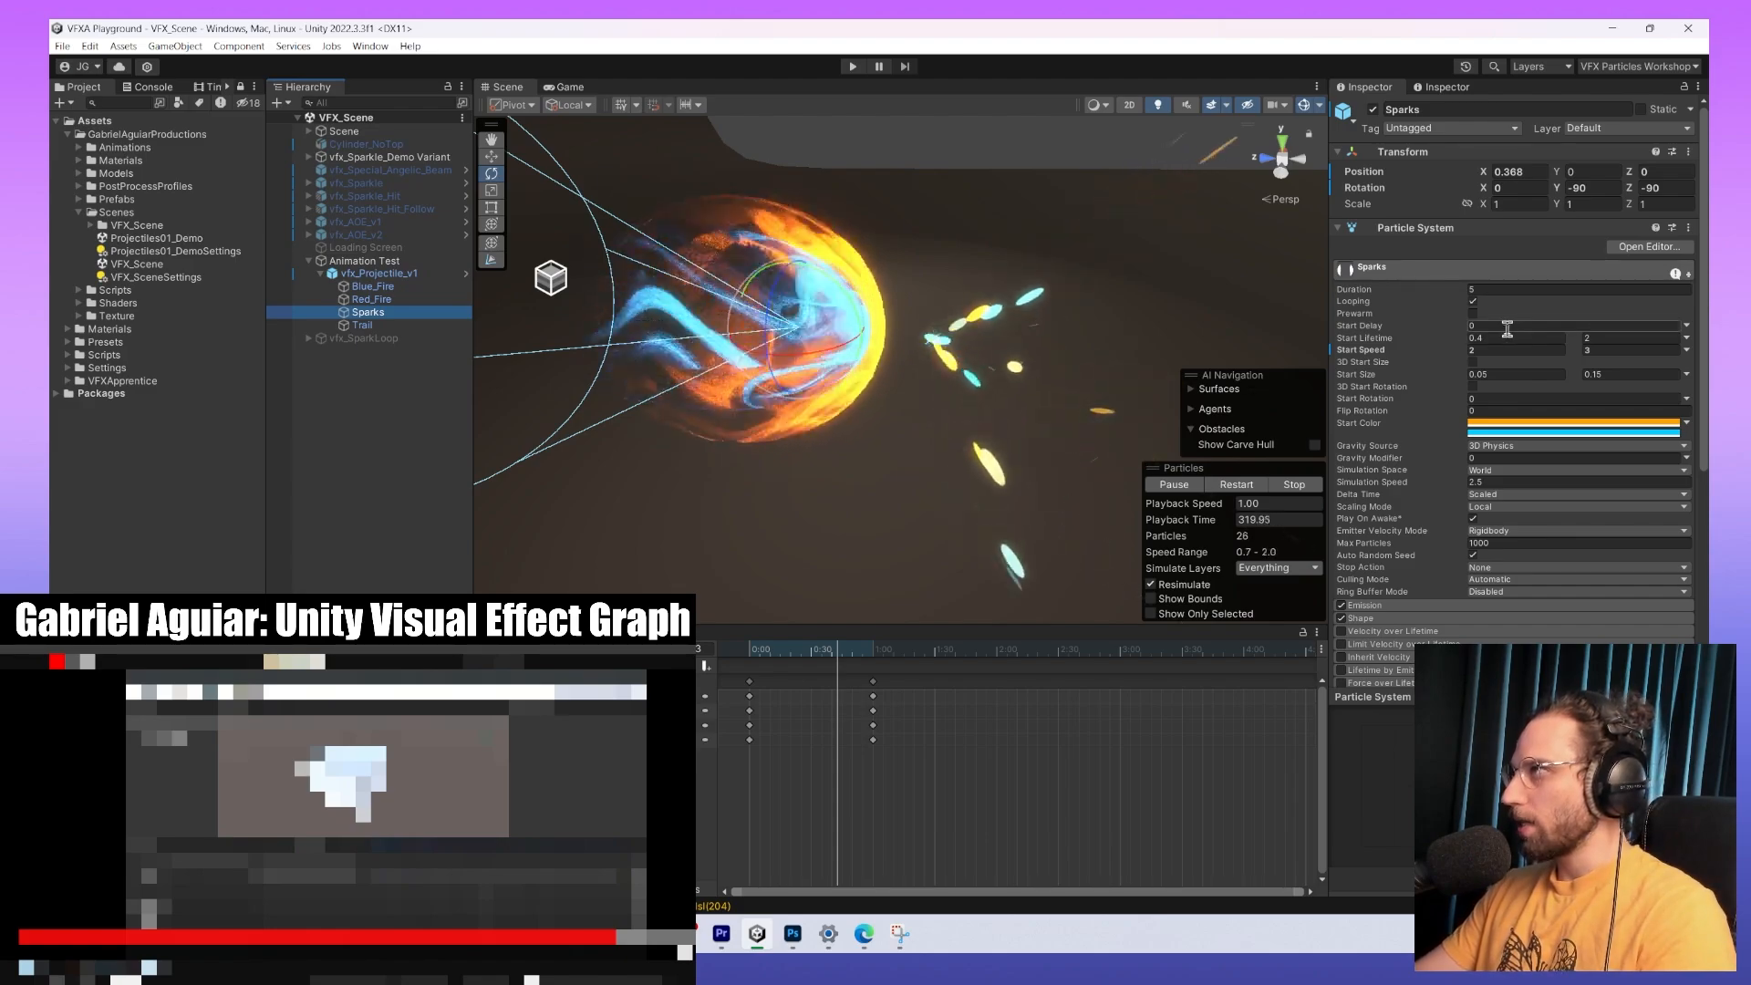
left_click(1341, 619)
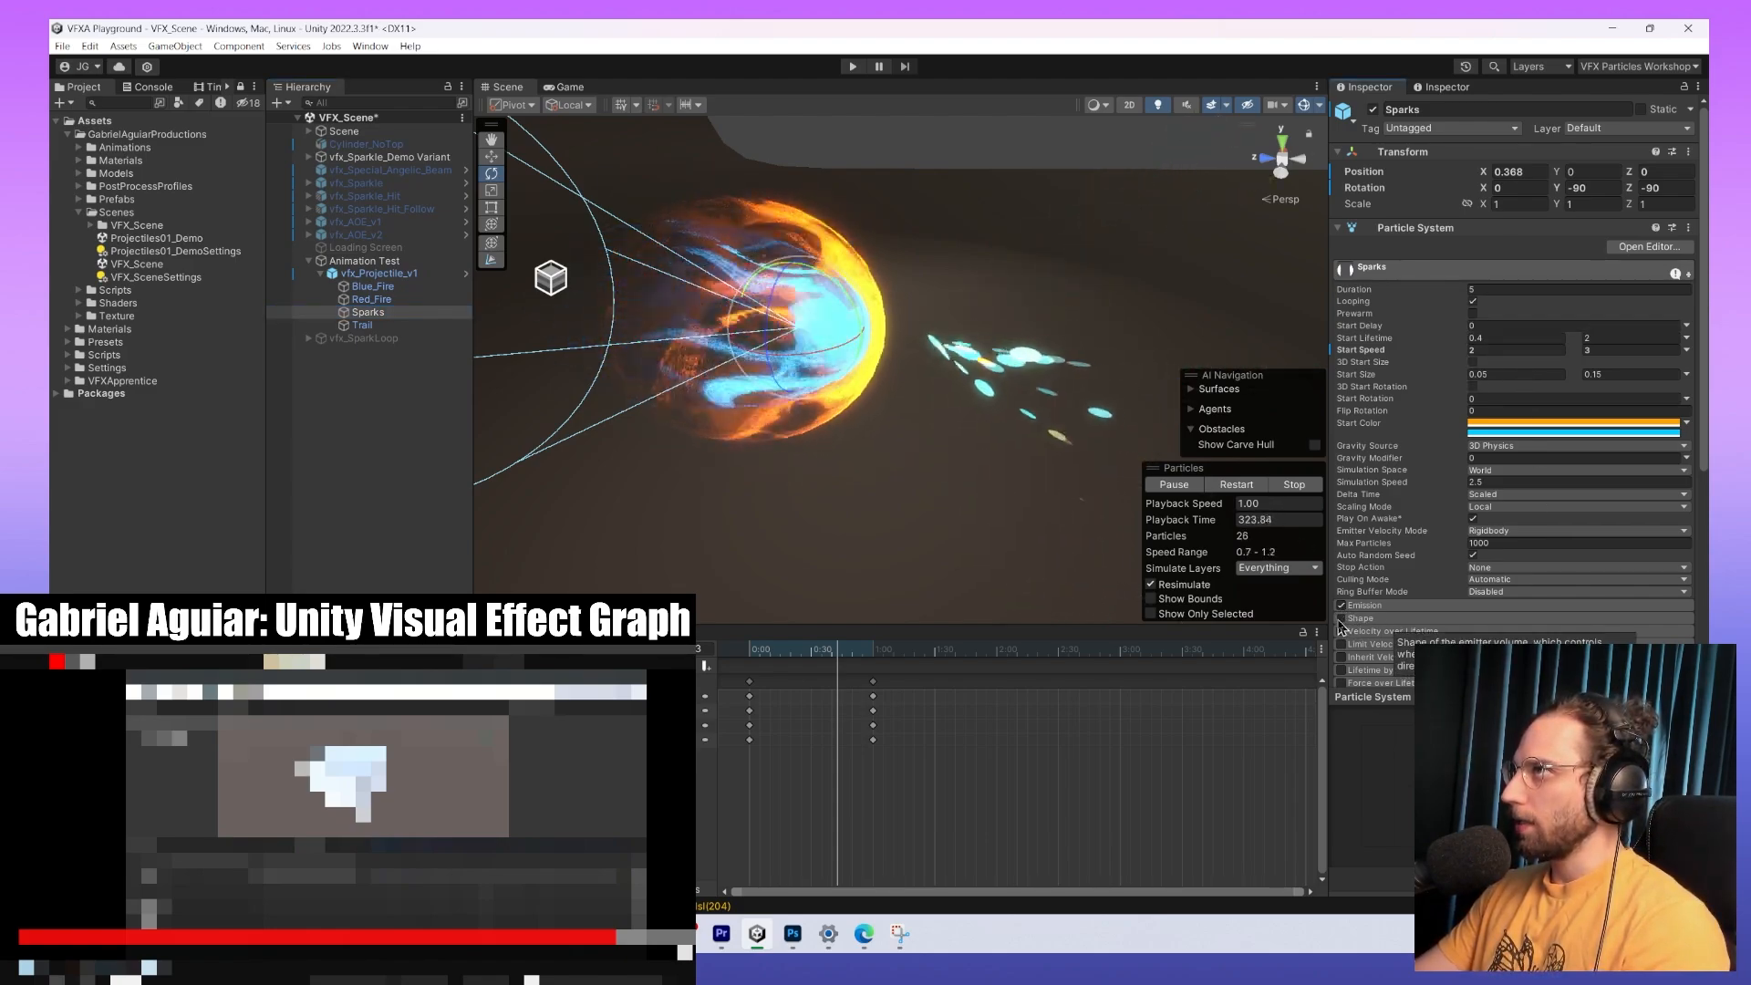
scroll(1441, 627, "down", 2)
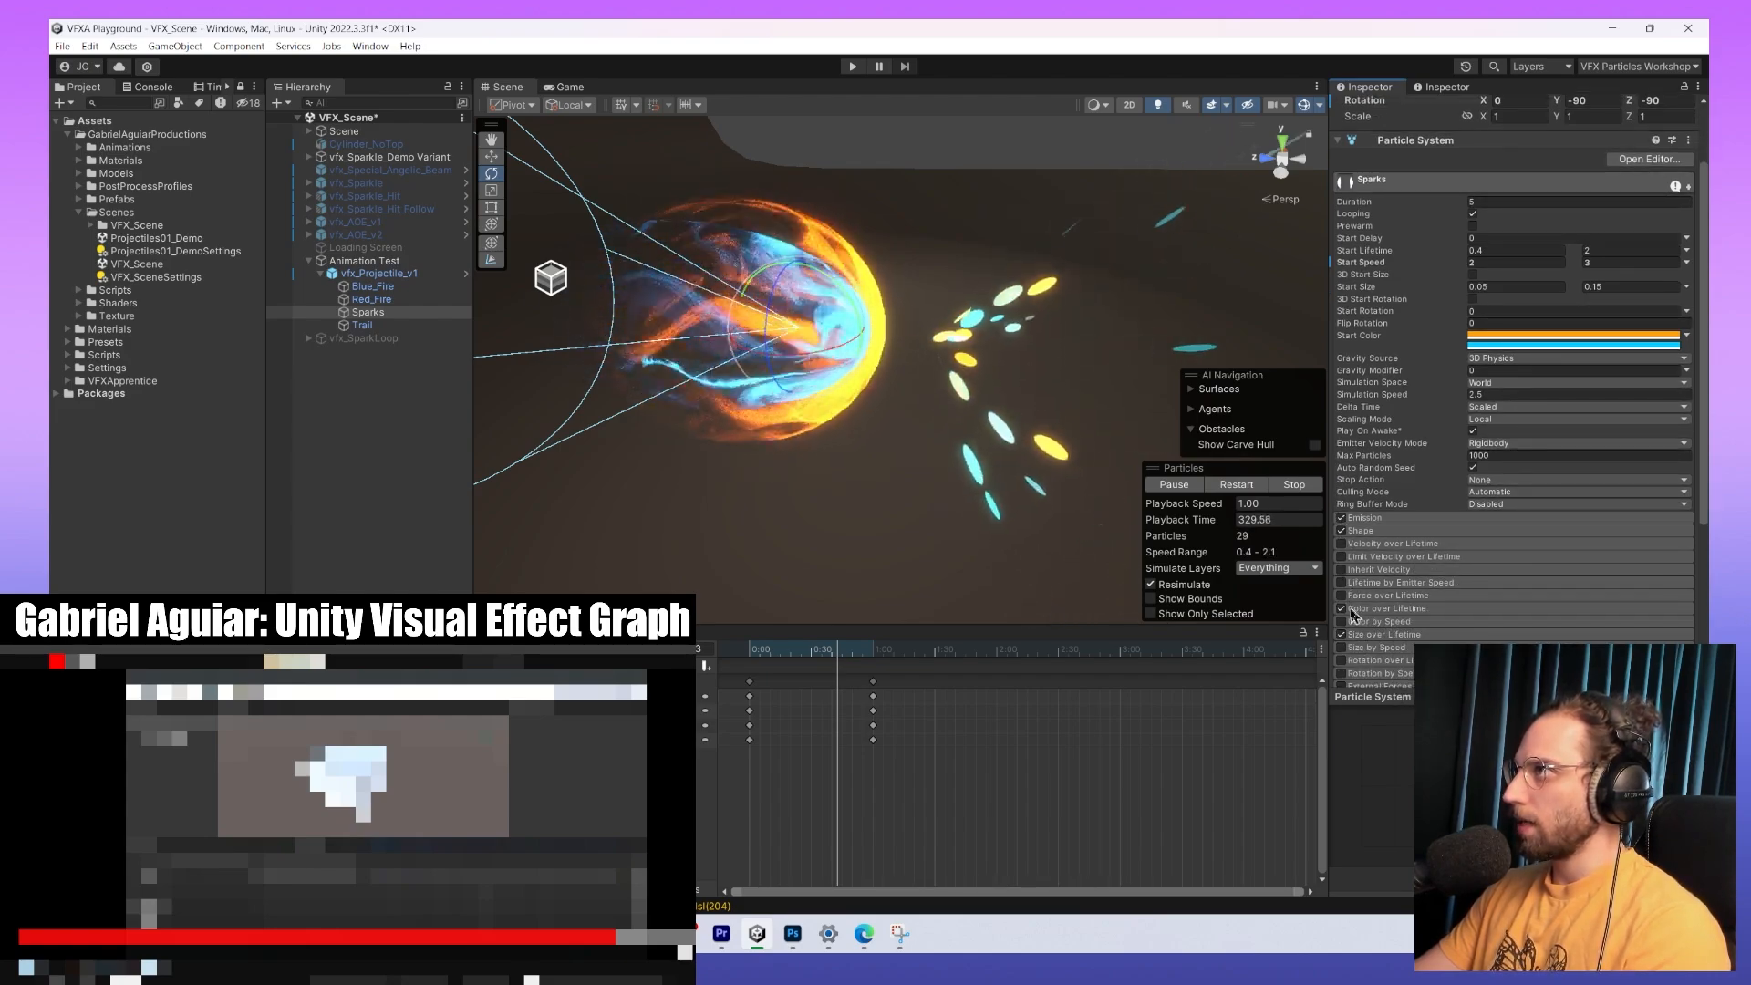
scroll(1450, 611, "down", 4)
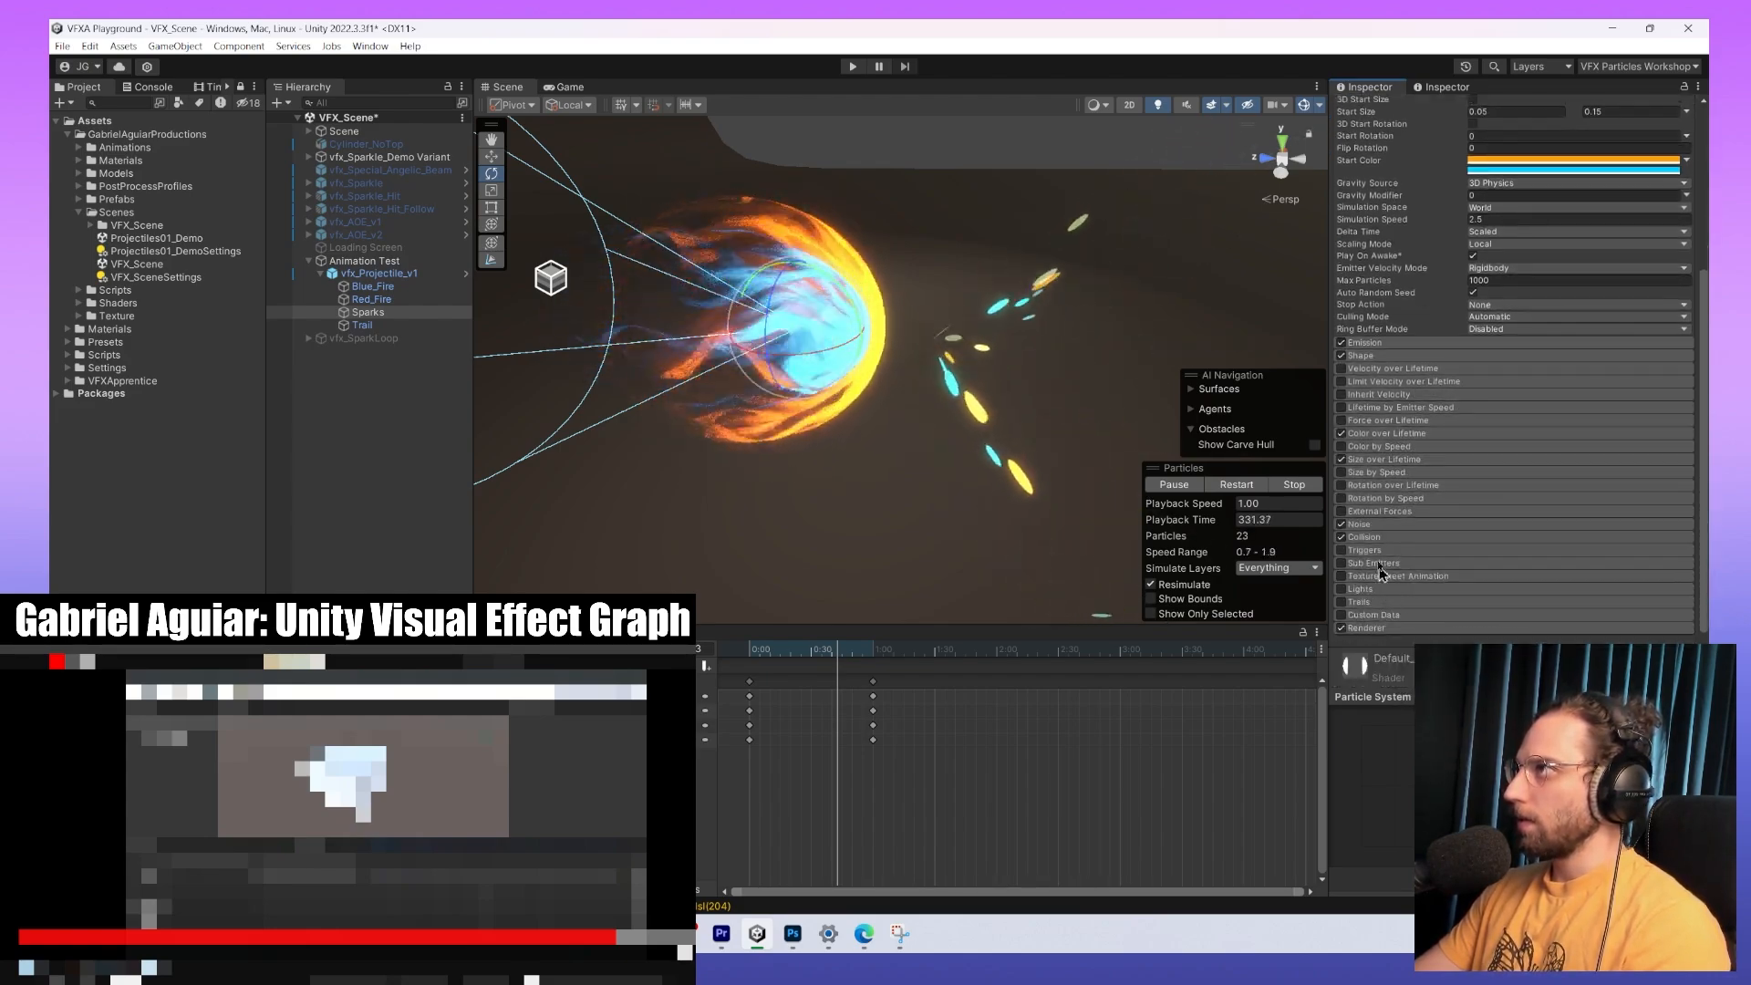
left_click(1341, 526)
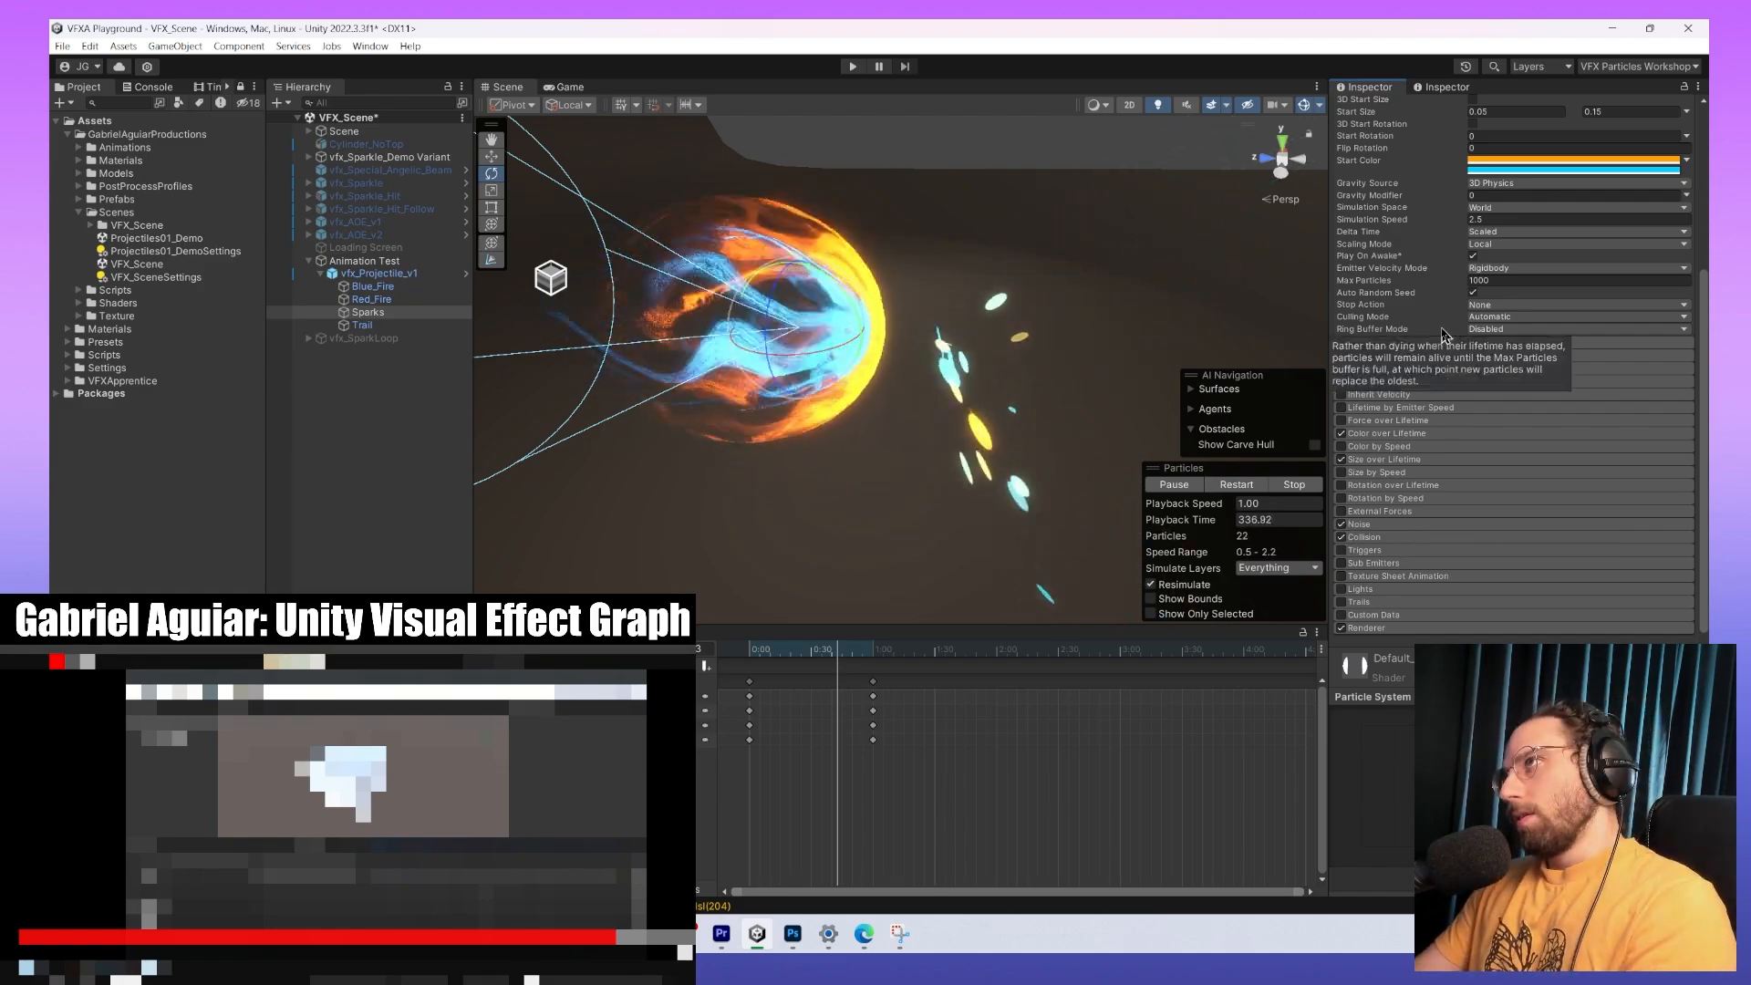
Try a Start Lifetime range of -3 and -2 on Sparks, and undo both changes.
scroll(1404, 364, "up", 5)
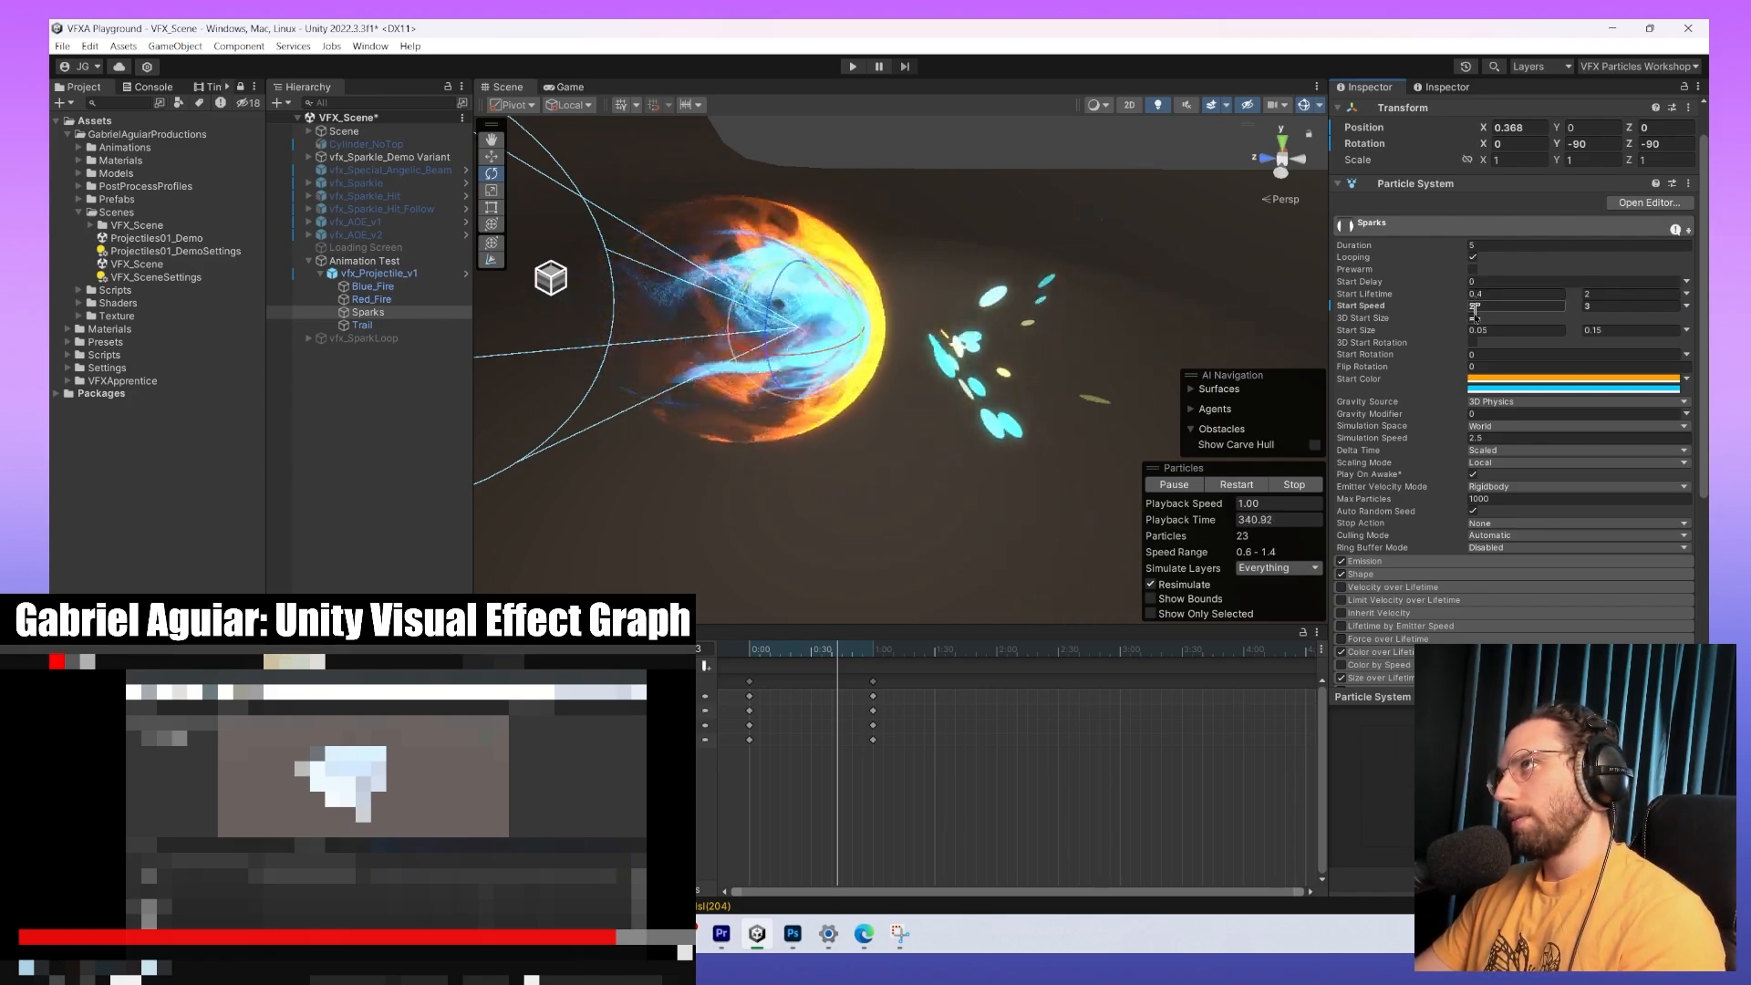
left_click(1532, 294)
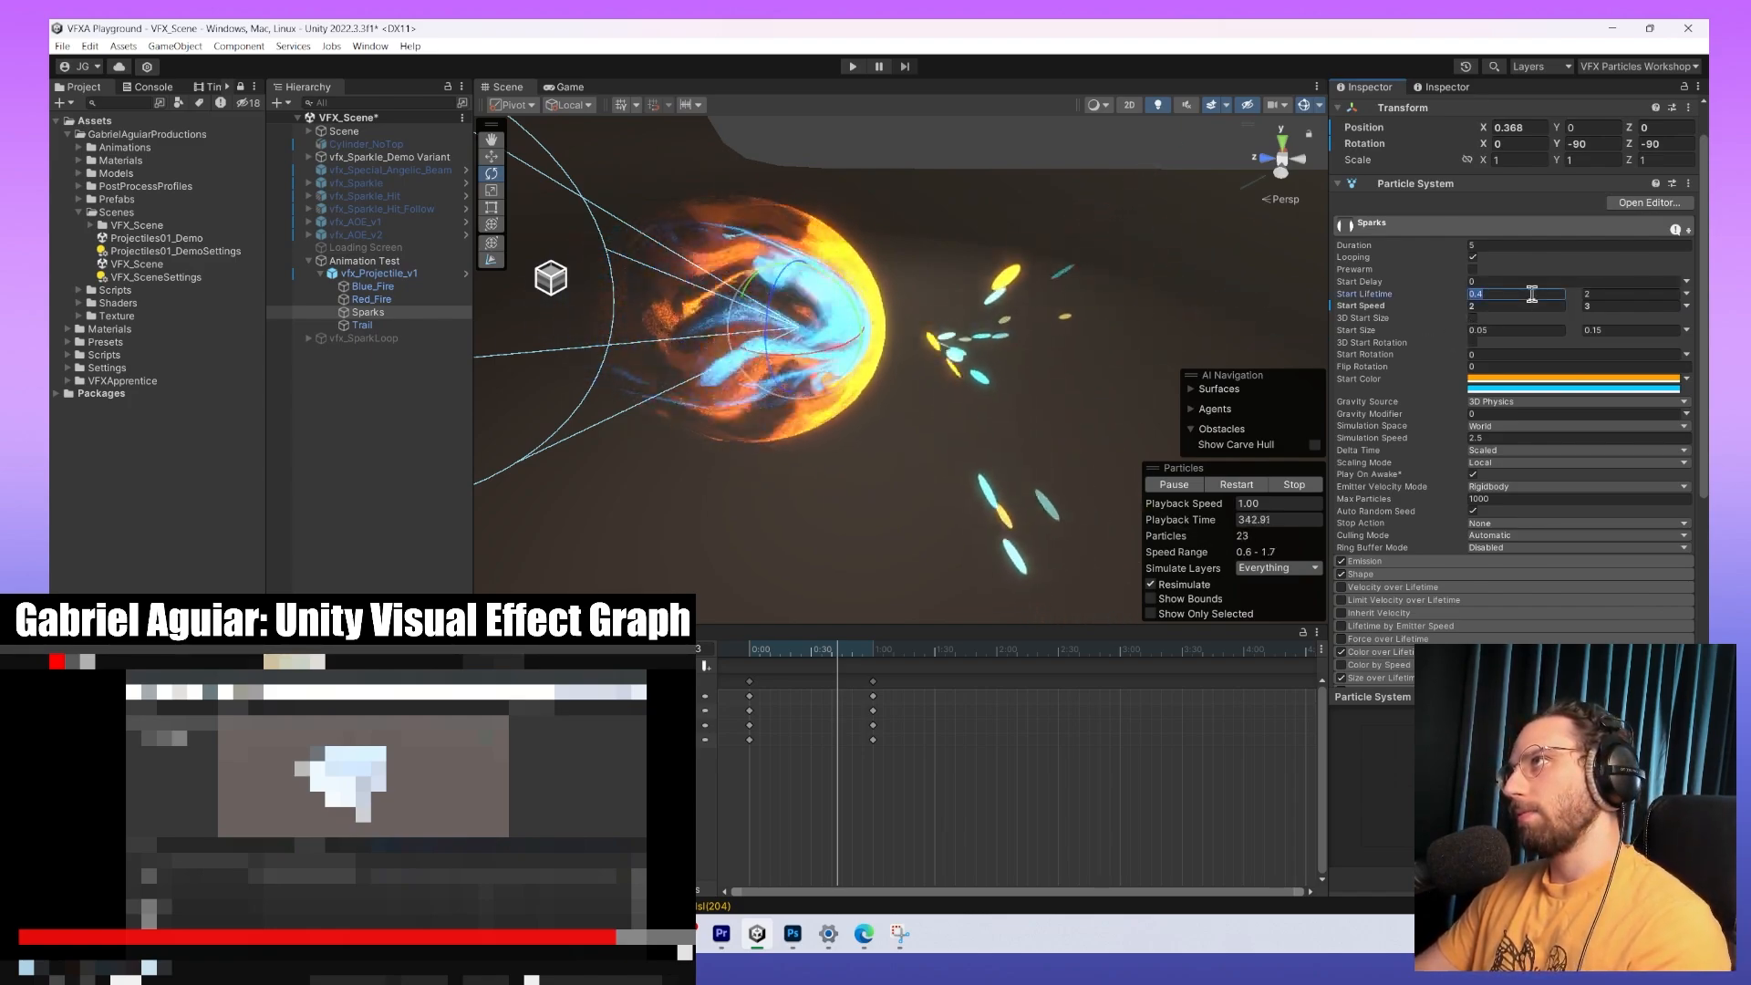
type("-3")
key("Tab")
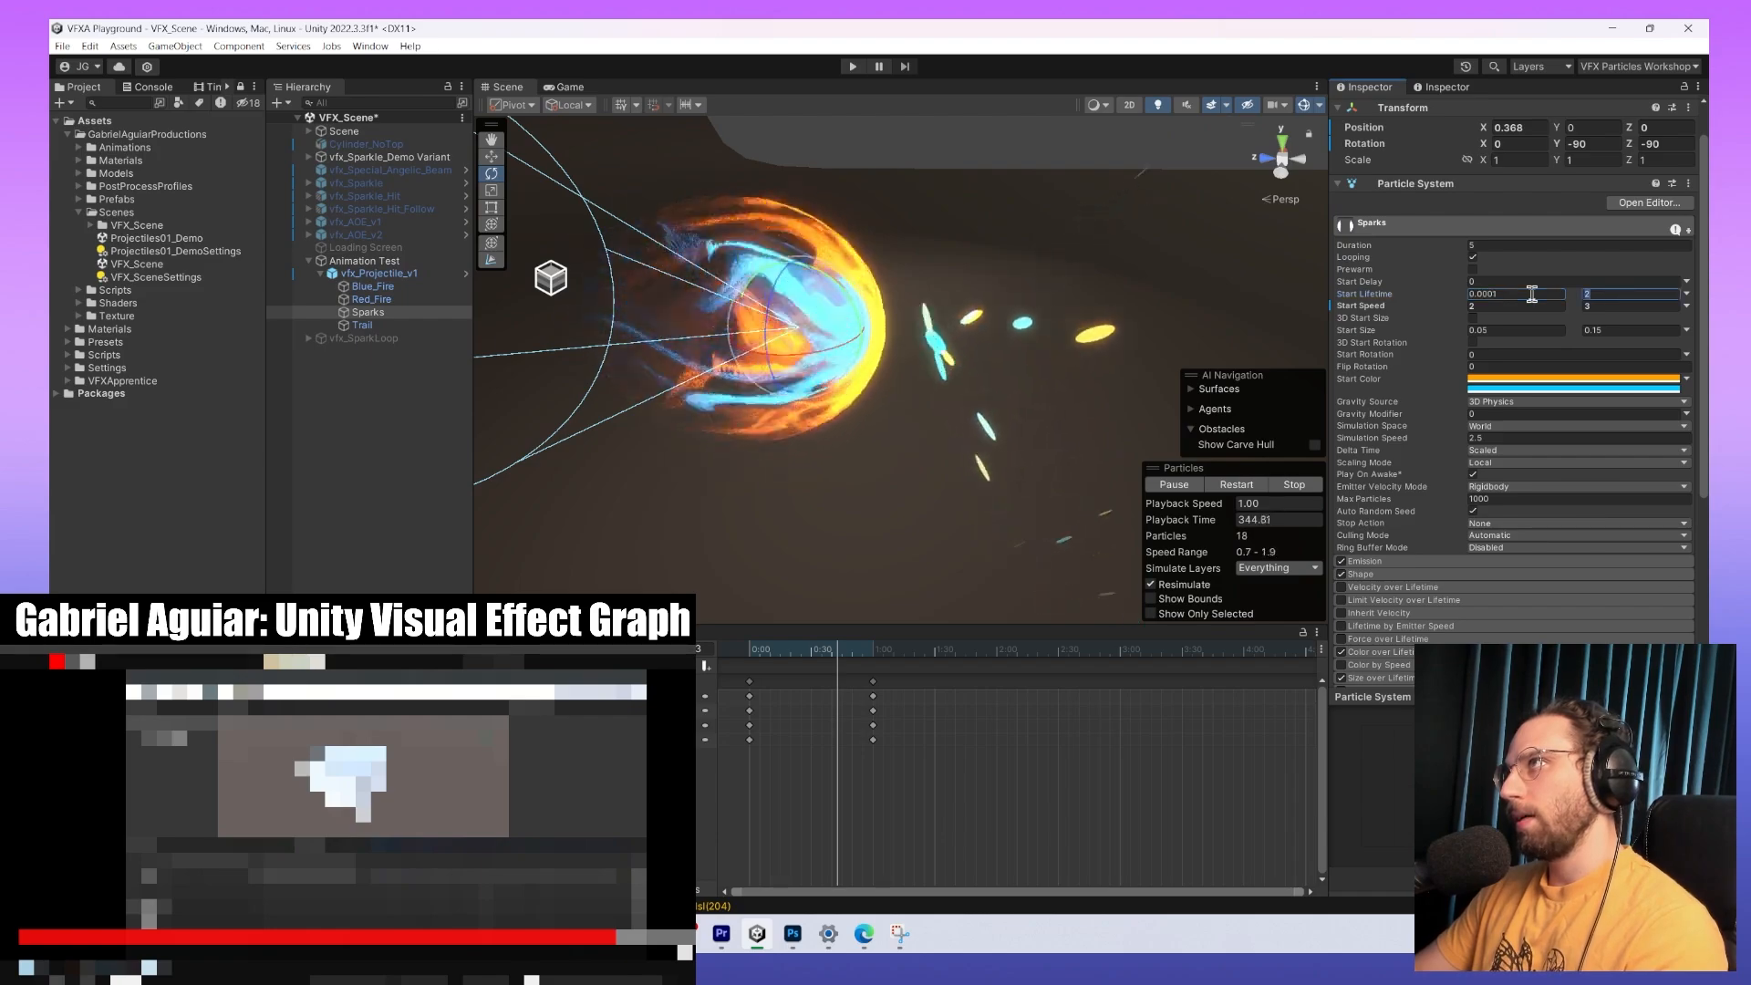
type("-2")
left_click(1475, 307)
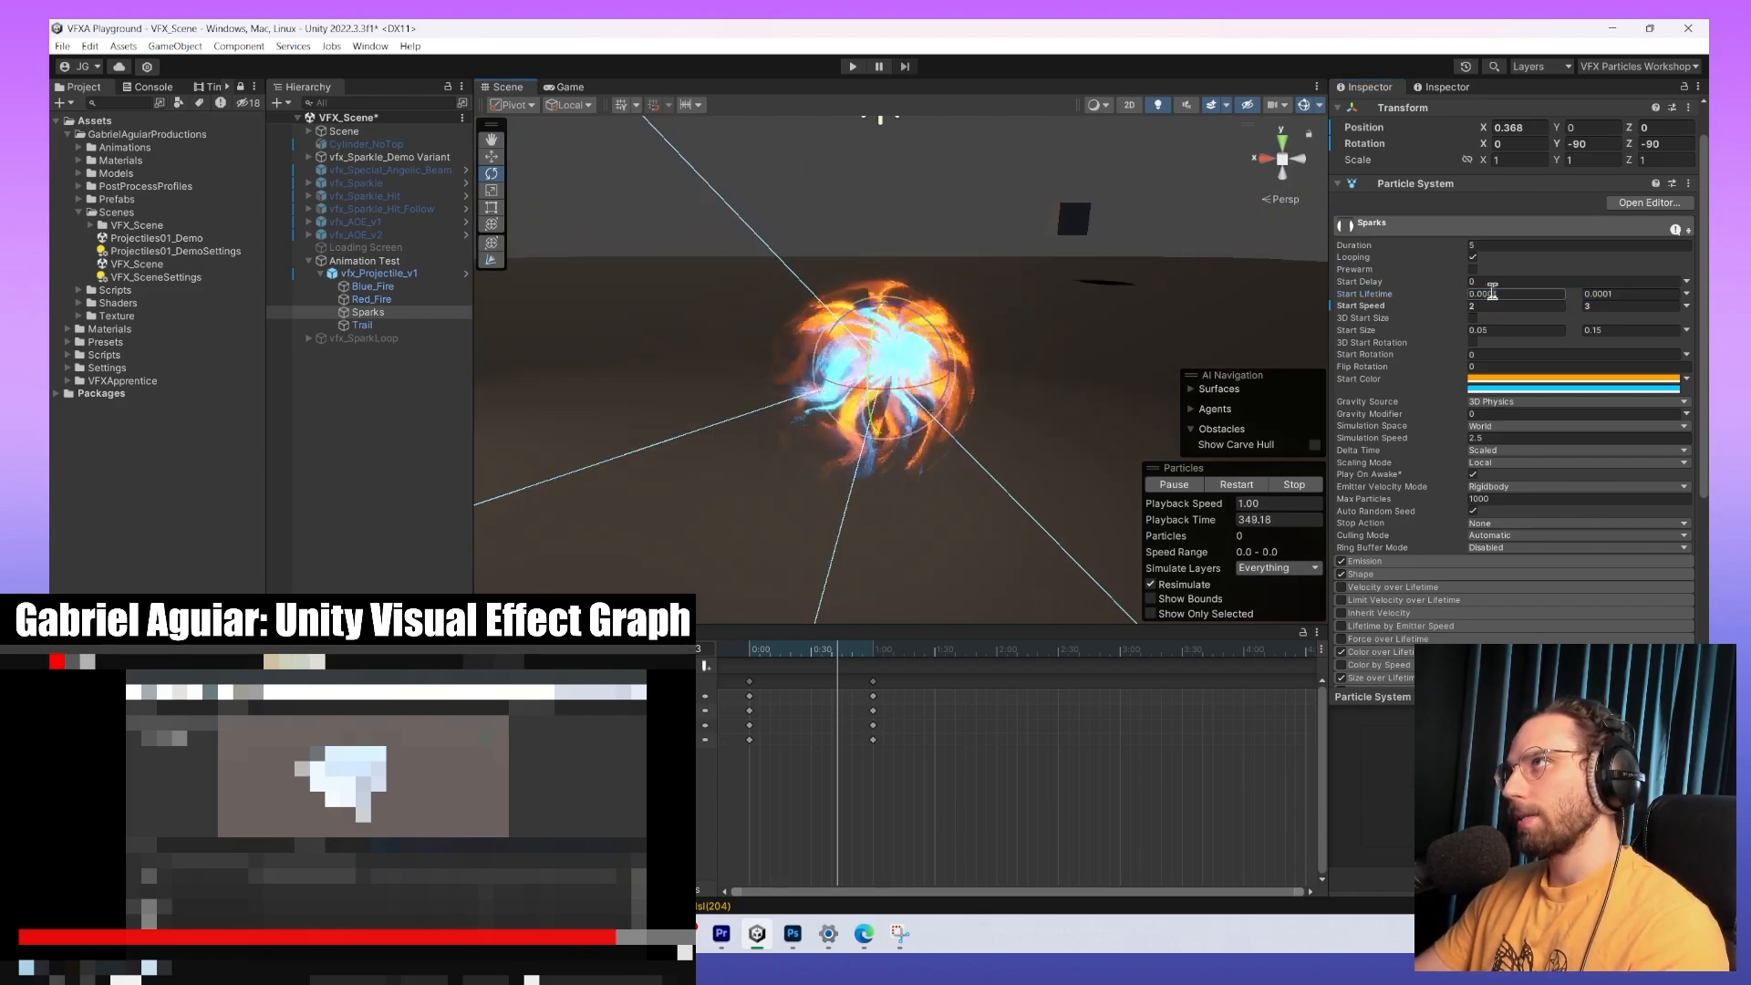
key("ctrl+z")
key("ctrl+z")
Set the Sparks Start Speed range to -20 and -30 and check the emission from another angle.
left_click_drag(1050, 489, 1409, 511, "alt")
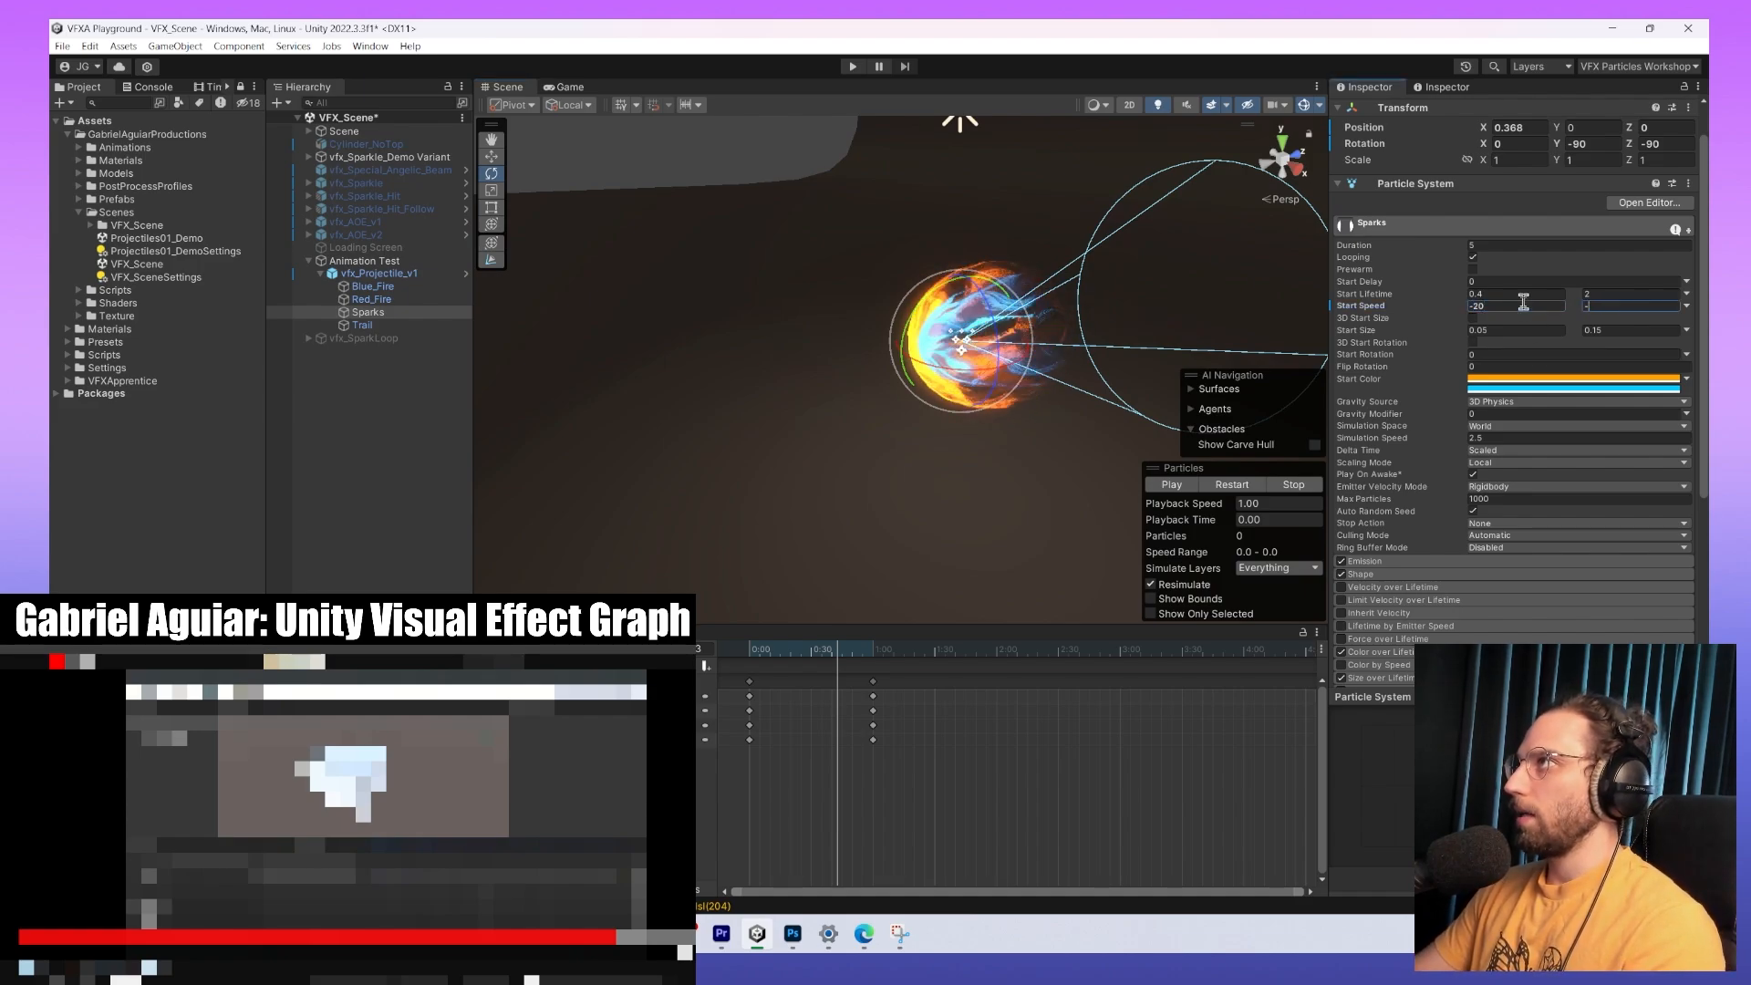
type("30")
key("Return")
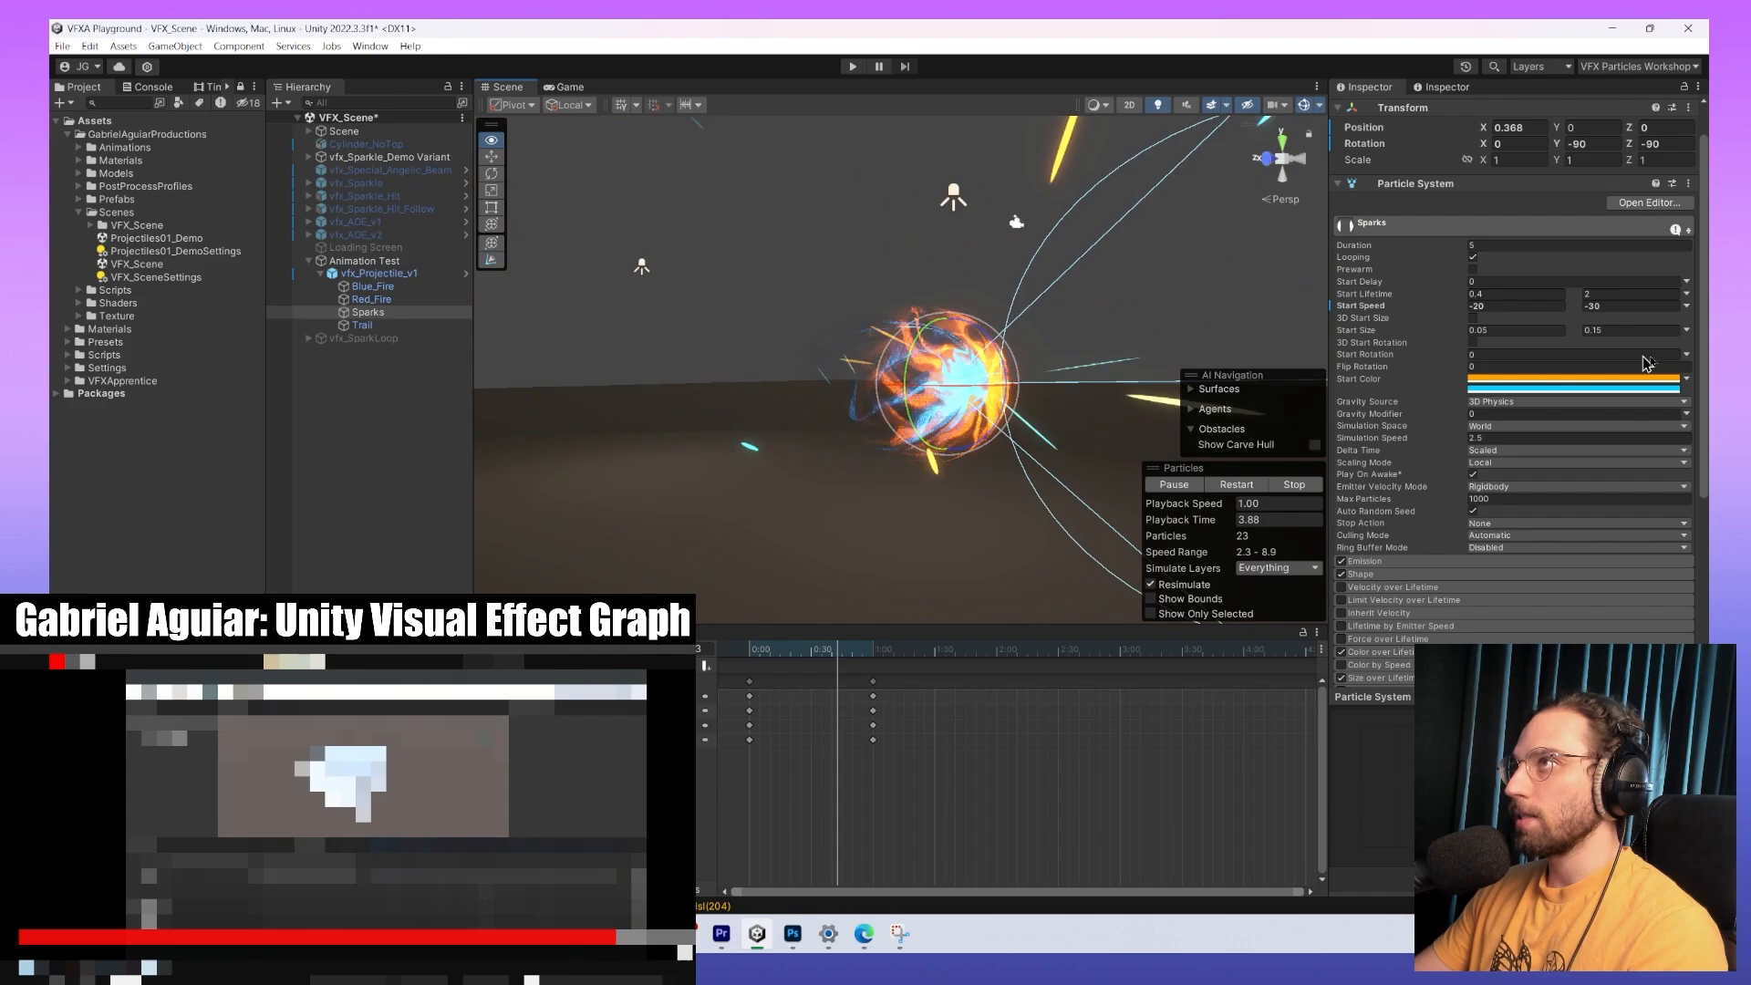
left_click_drag(1645, 364, 1520, 321, "alt")
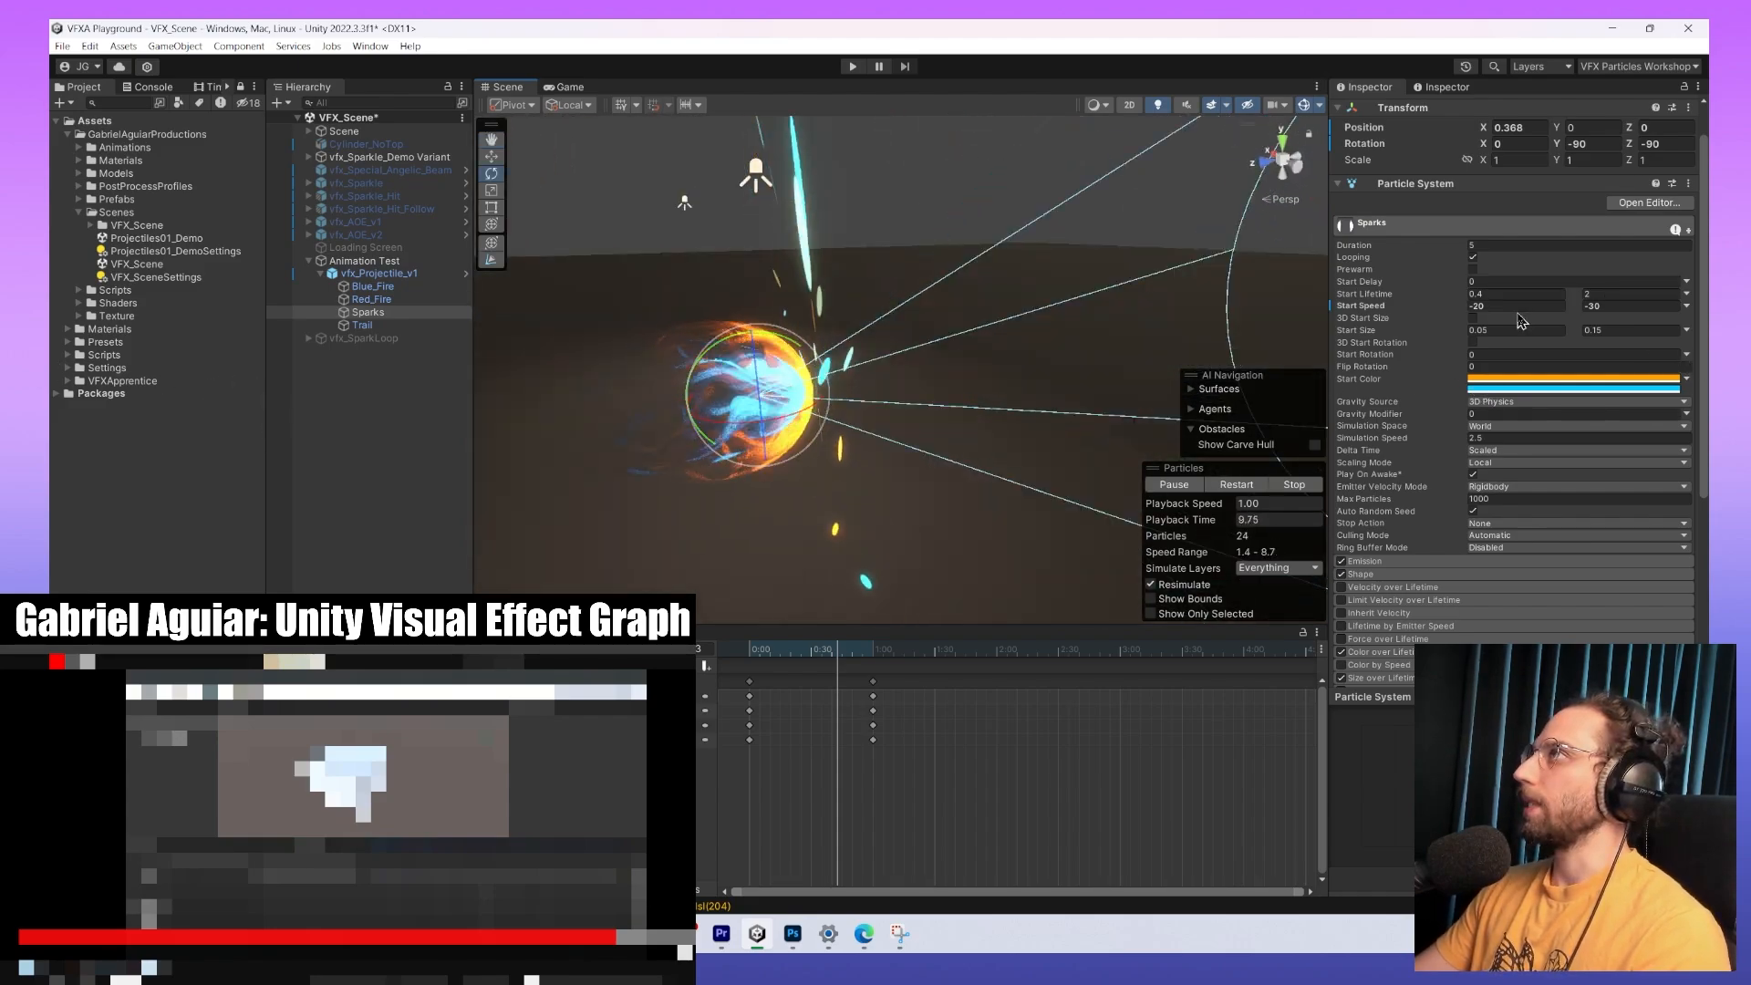
Set the Sparks Start Speed range to 2 and 3.
left_click(1516, 307)
type("2")
key("Tab")
type("3")
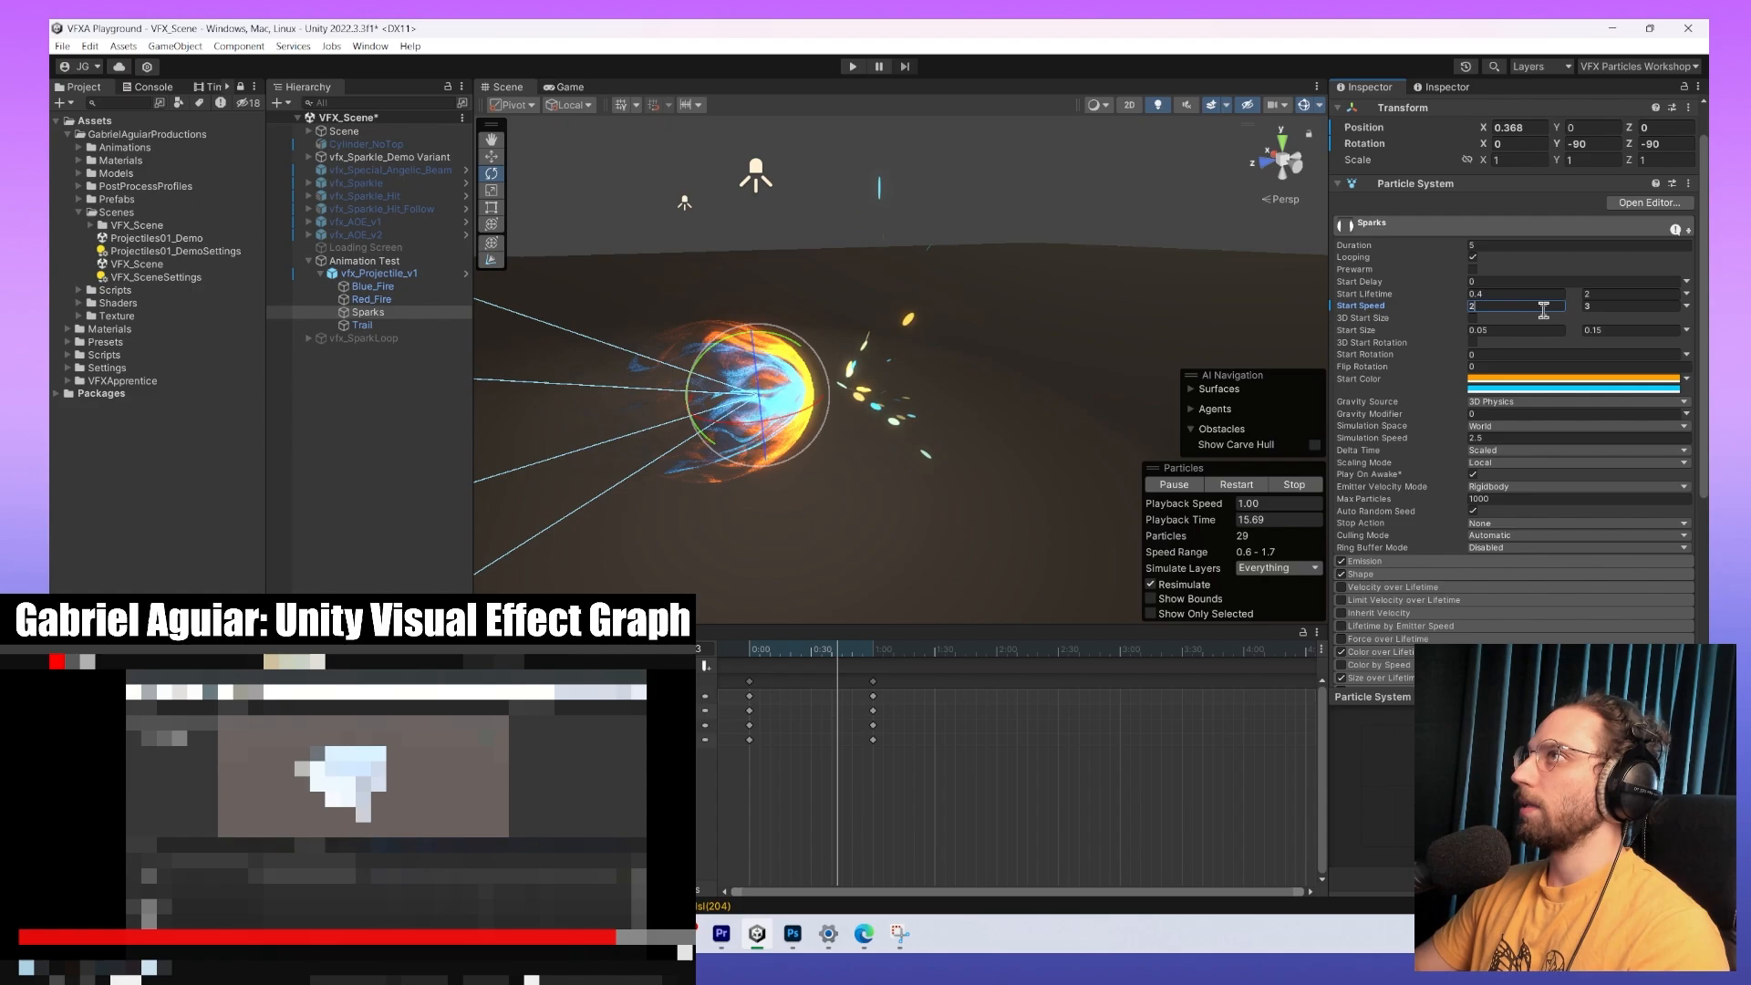
Raise the Sparks Start Speed range to 20 and 30 and view the particles from the side.
type("0")
key("Tab")
type("30")
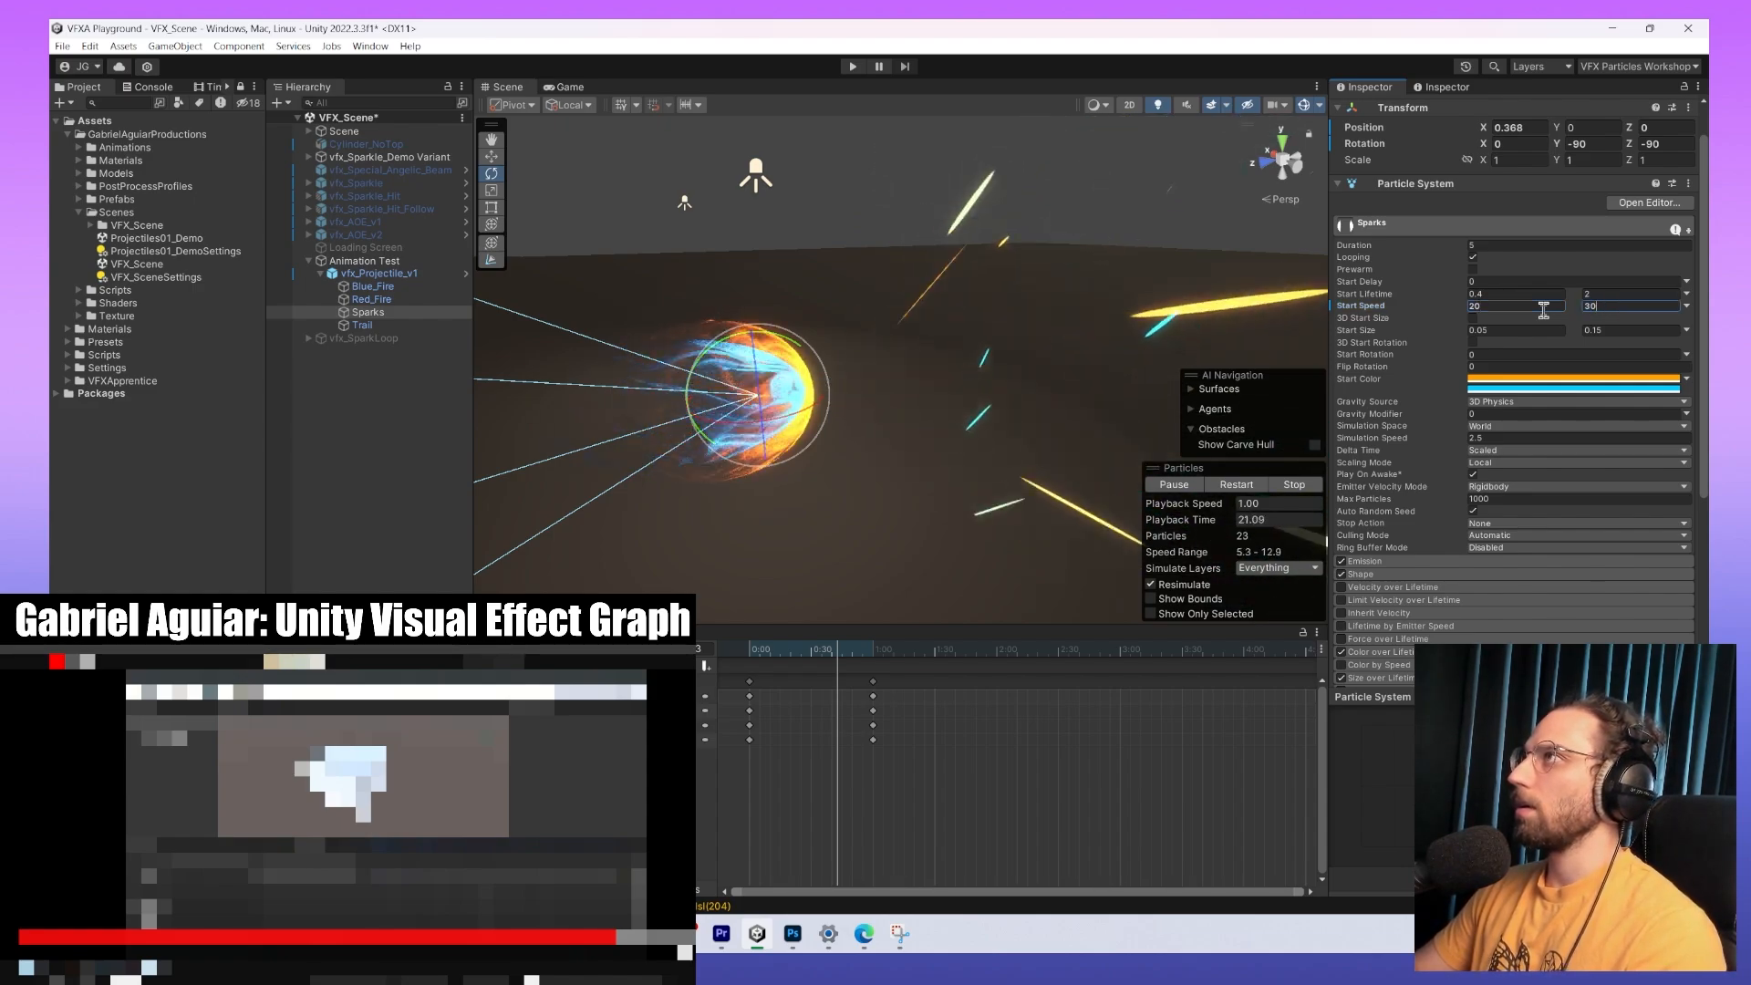
left_click(1544, 307)
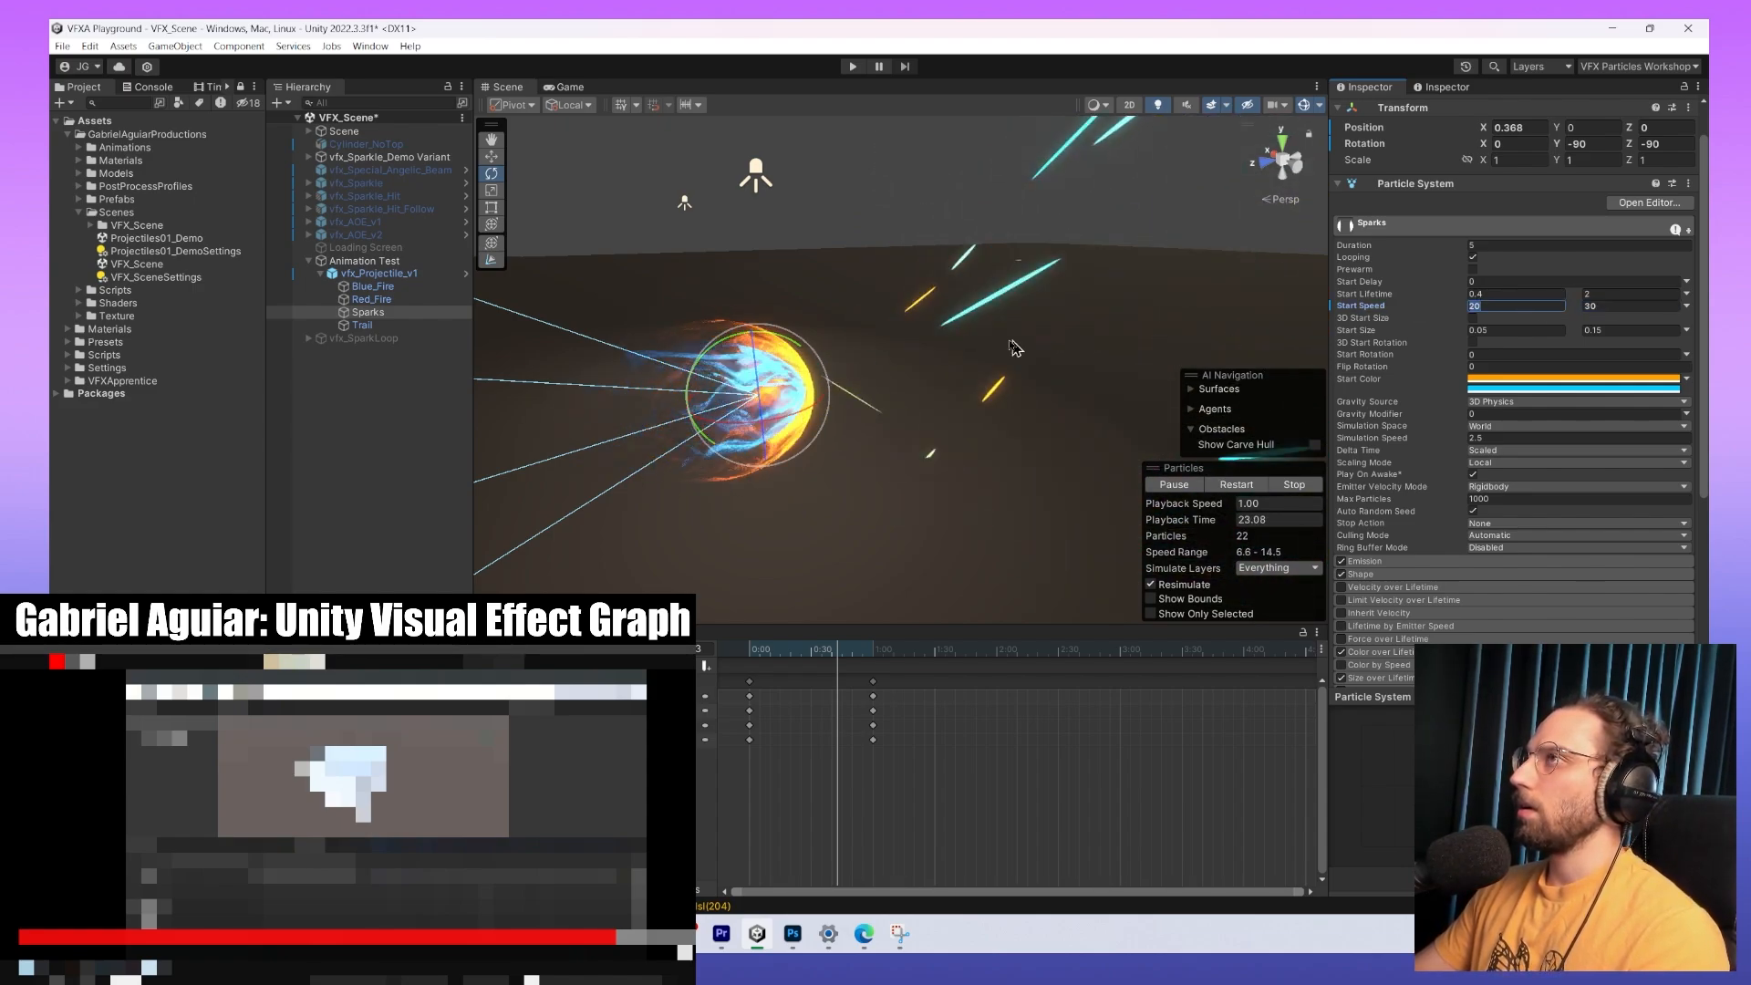
scroll(953, 465, "down", 6)
left_click_drag(949, 467, 817, 440, "alt")
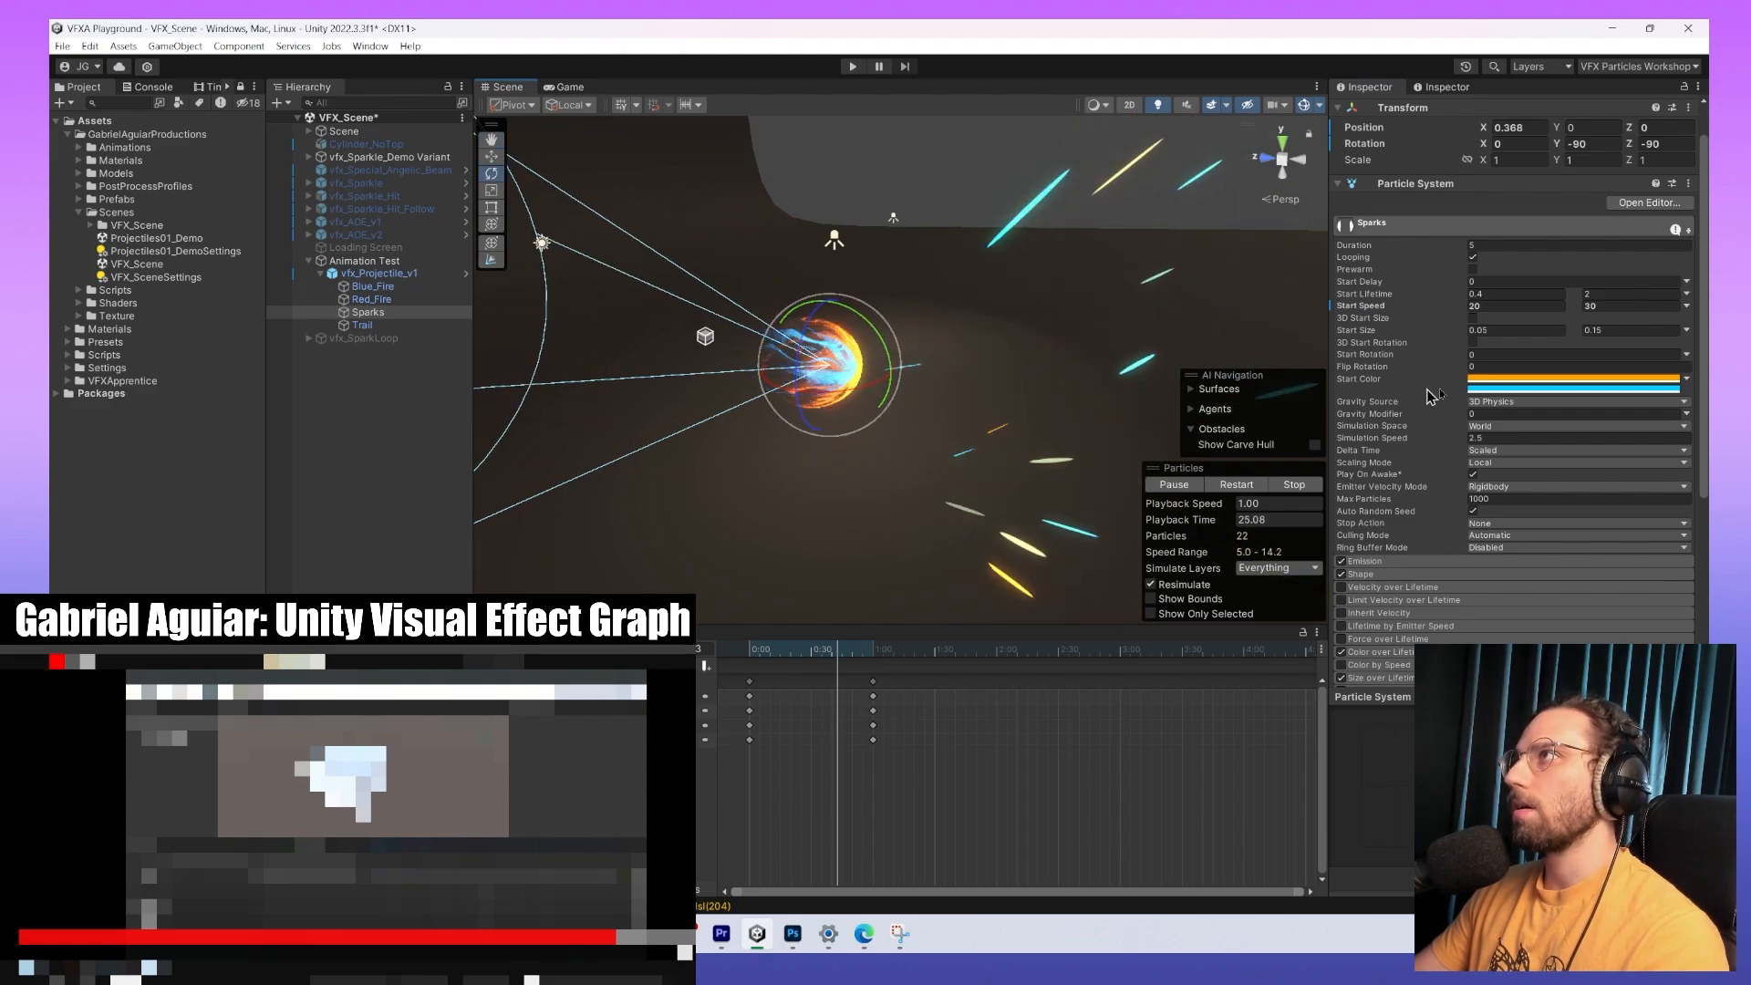
Set the Sparks Start Speed range to 5 and 6.
left_click(1509, 307)
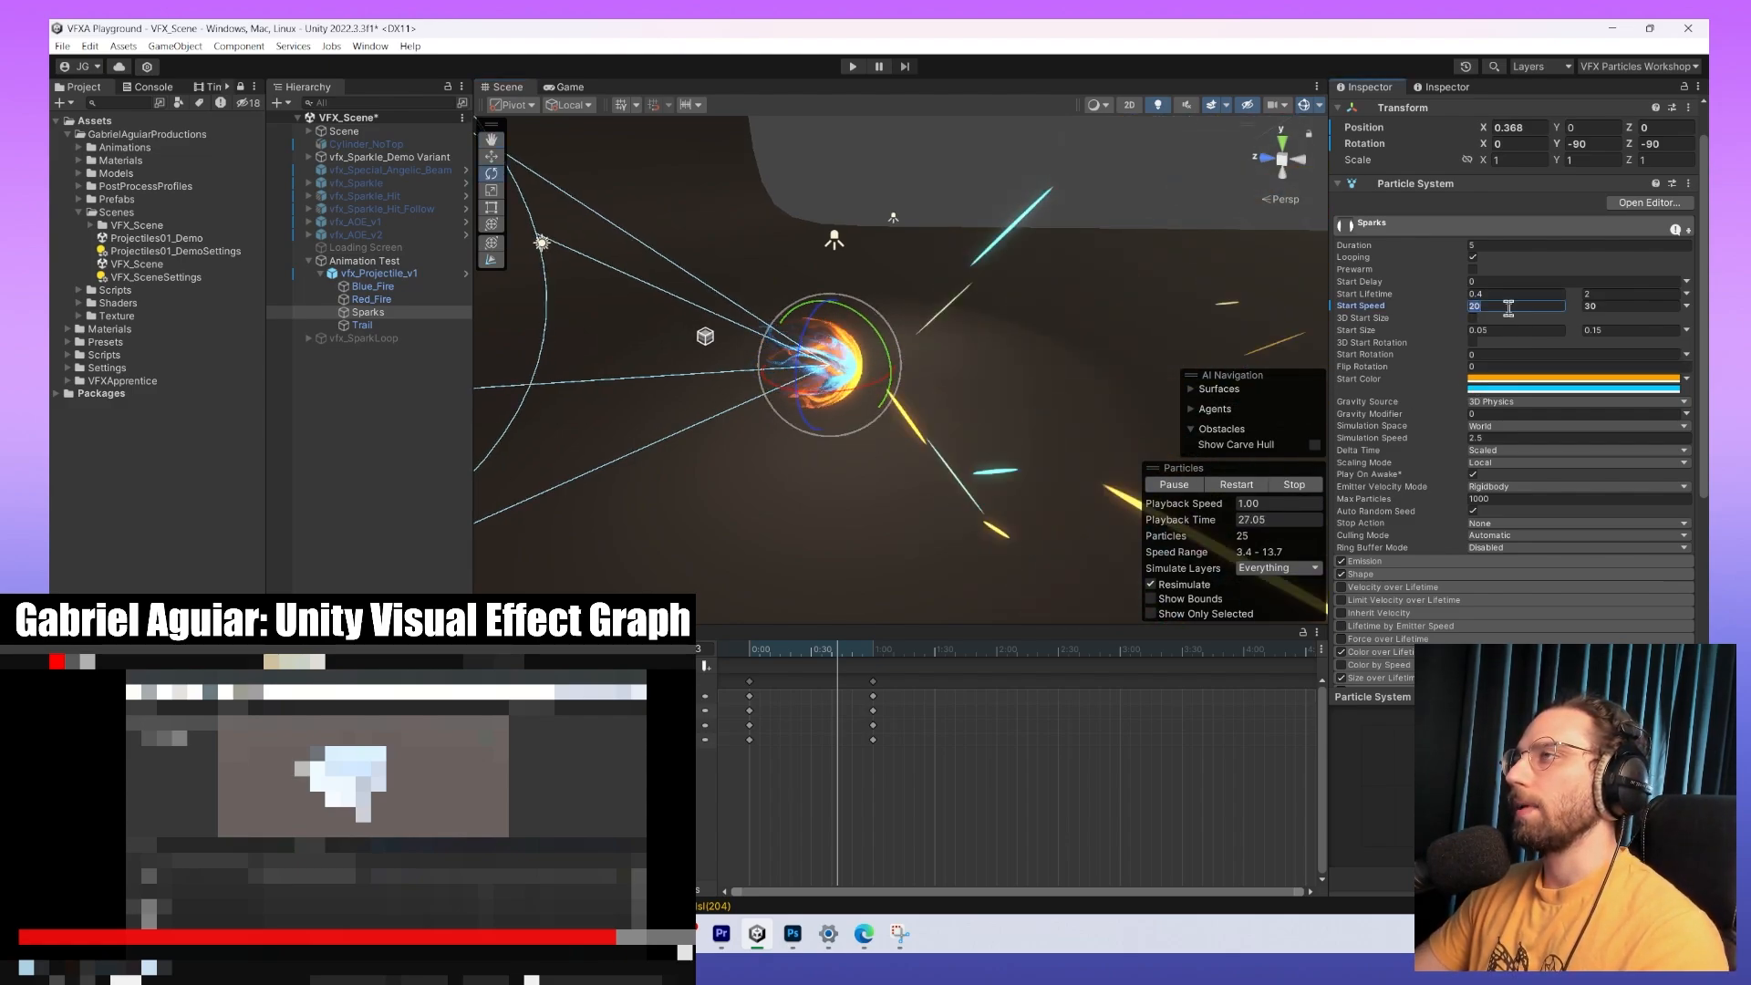
type("5")
key("Tab")
type("6")
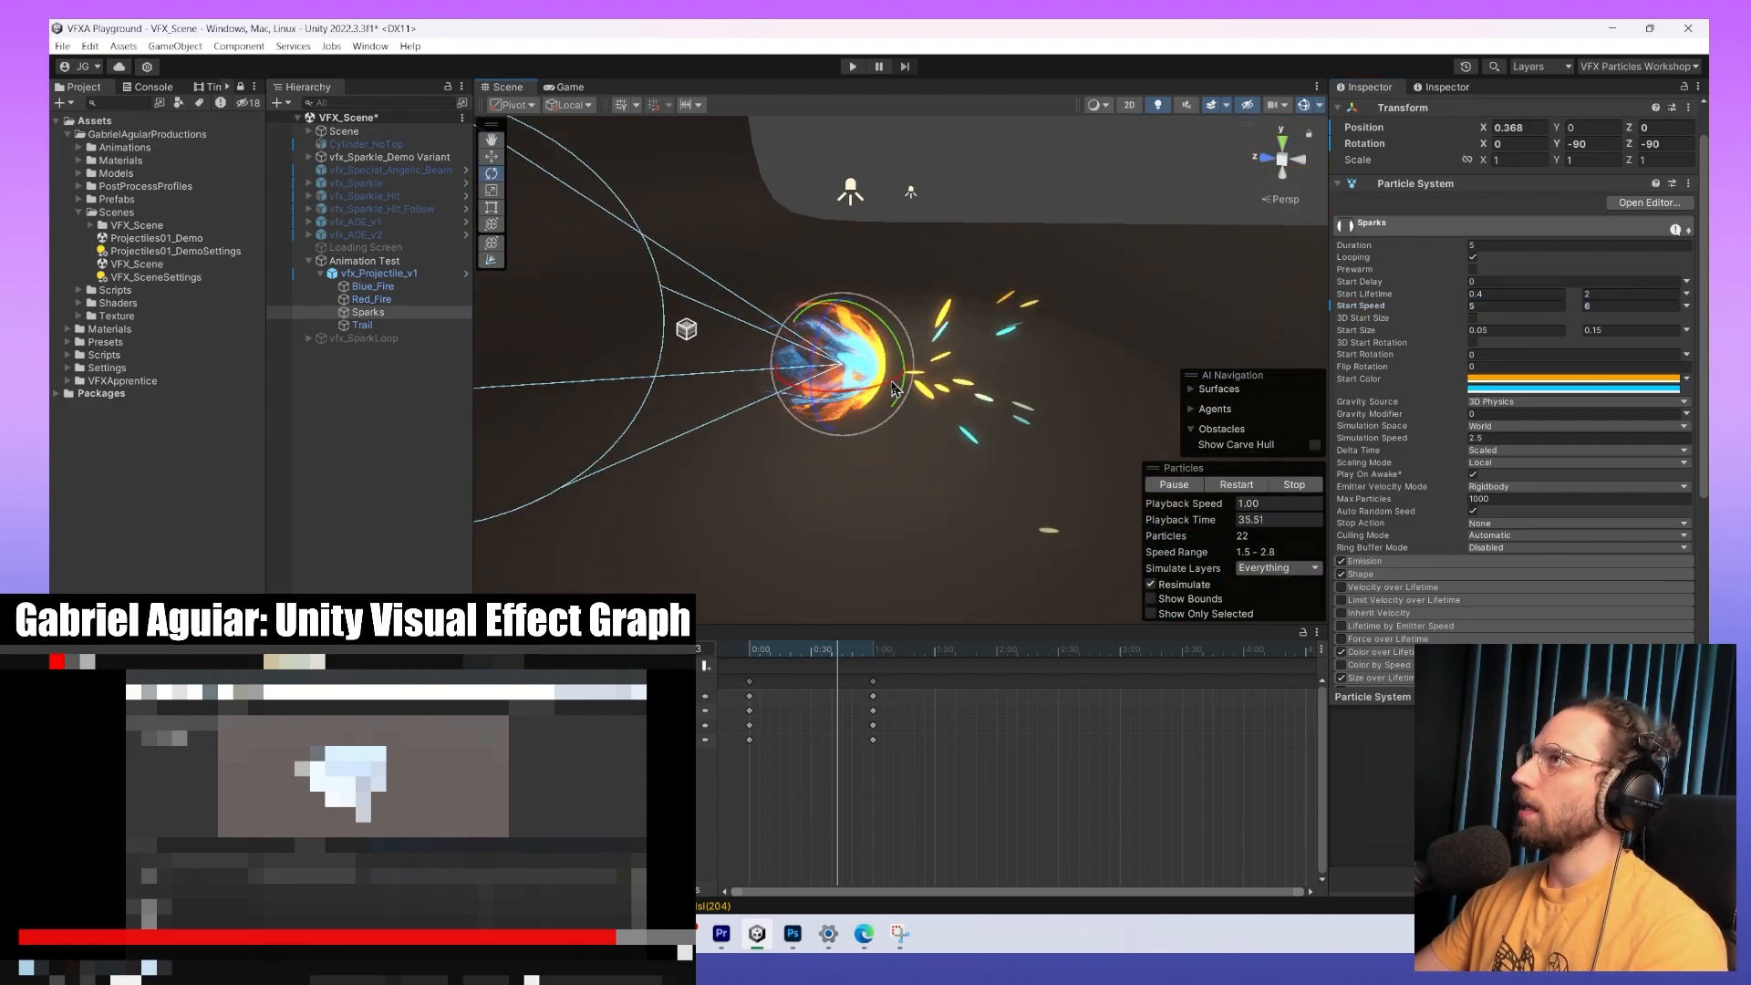
Rotate the Sparks emitter to 105 on Y and move it to about X -0.05, Z -0.003 inside the fireball.
left_click_drag(832, 390, 757, 569)
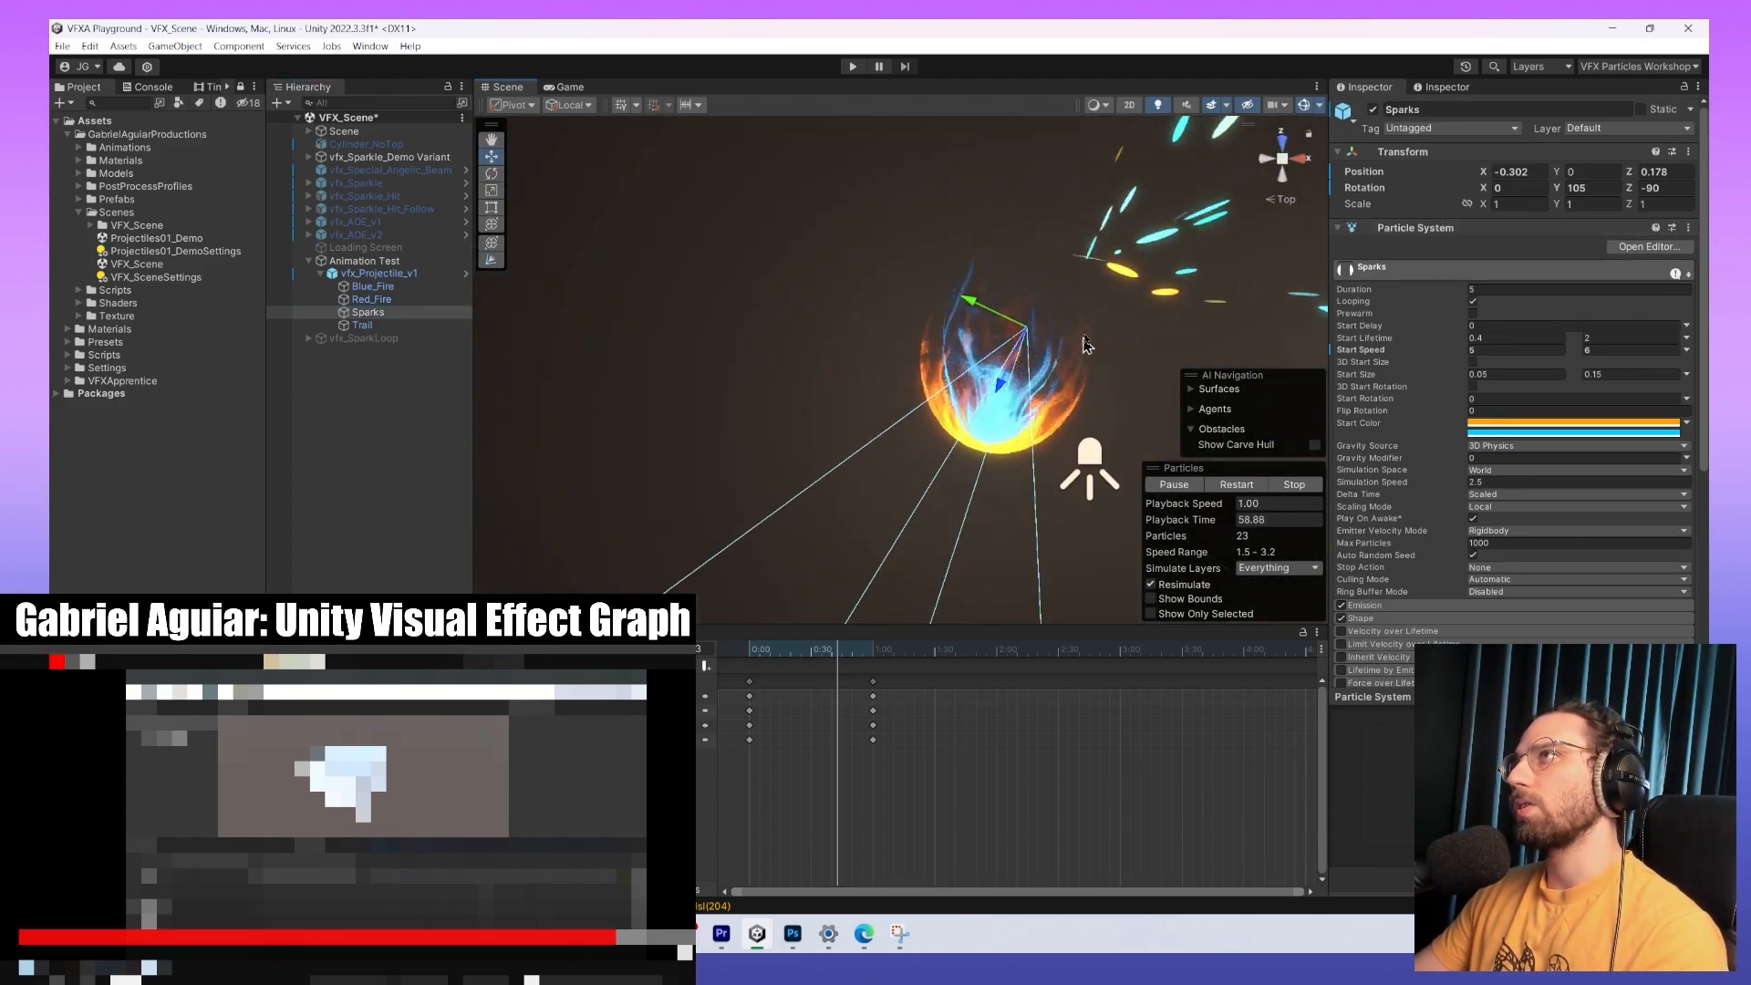
middle_click_drag(1085, 345, 979, 367)
left_click_drag(892, 414, 927, 456)
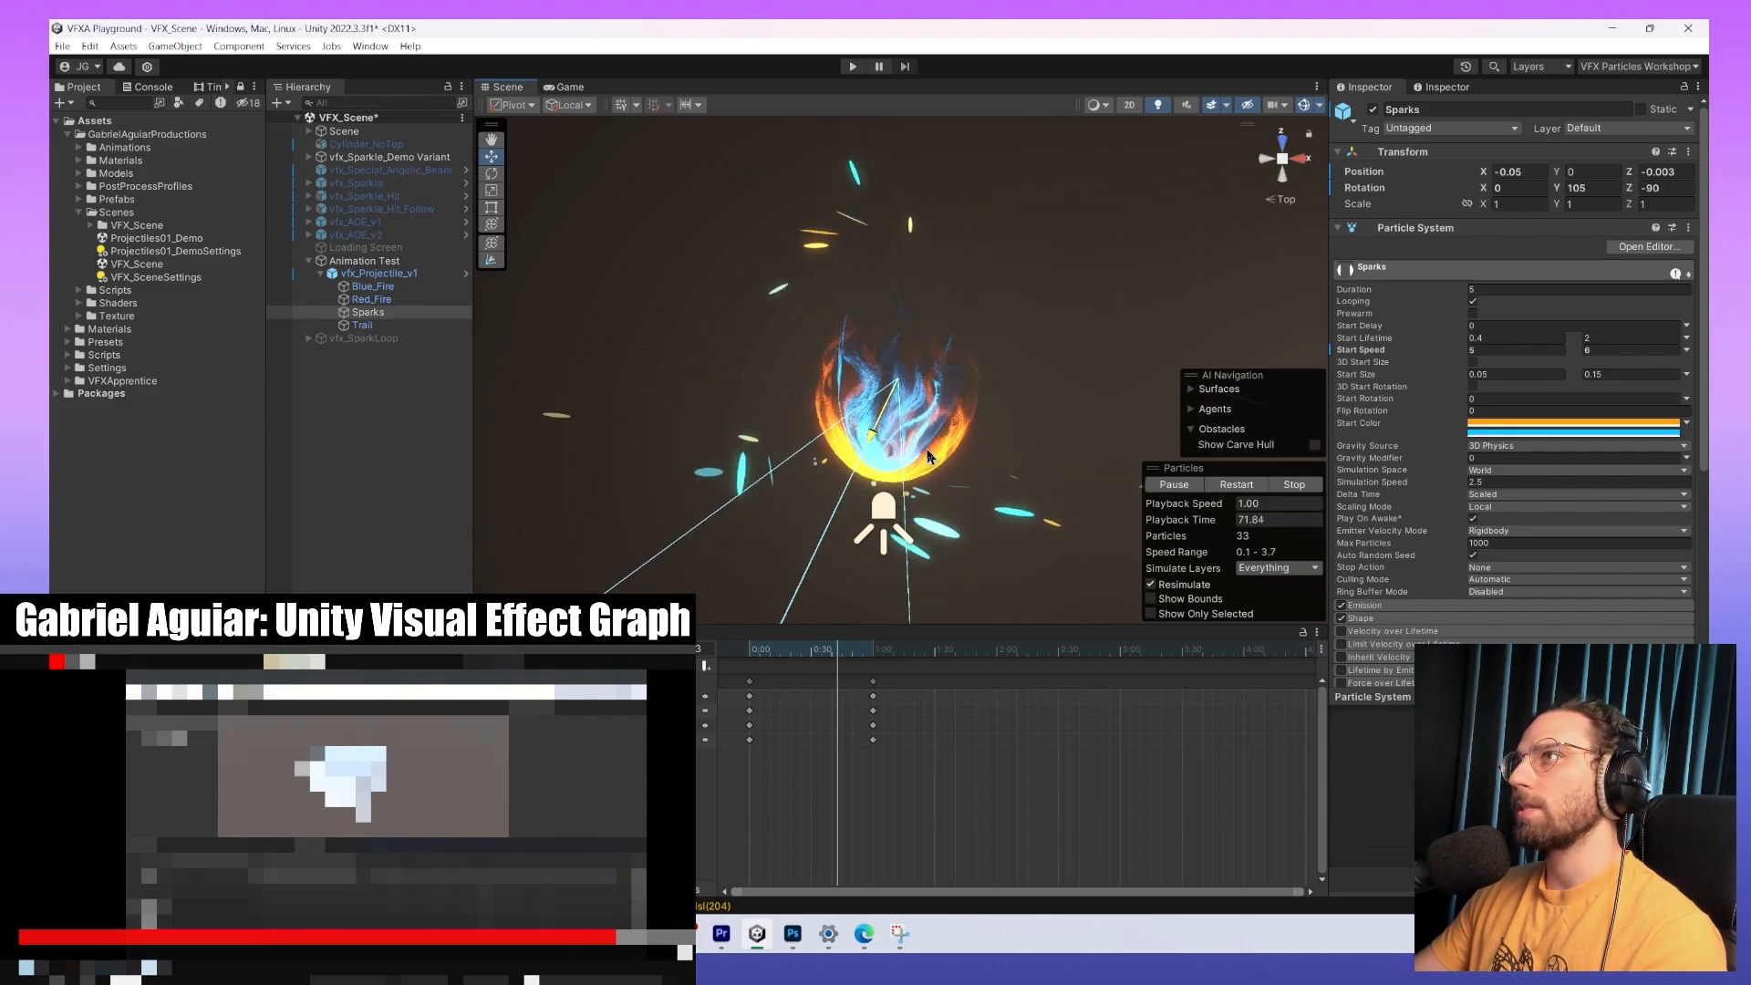
Expand the Sparks Shape module and set the emission shape to Hemisphere.
scroll(1046, 477, "down", 5)
left_click_drag(1047, 477, 720, 274, "alt")
scroll(720, 274, "up", 4)
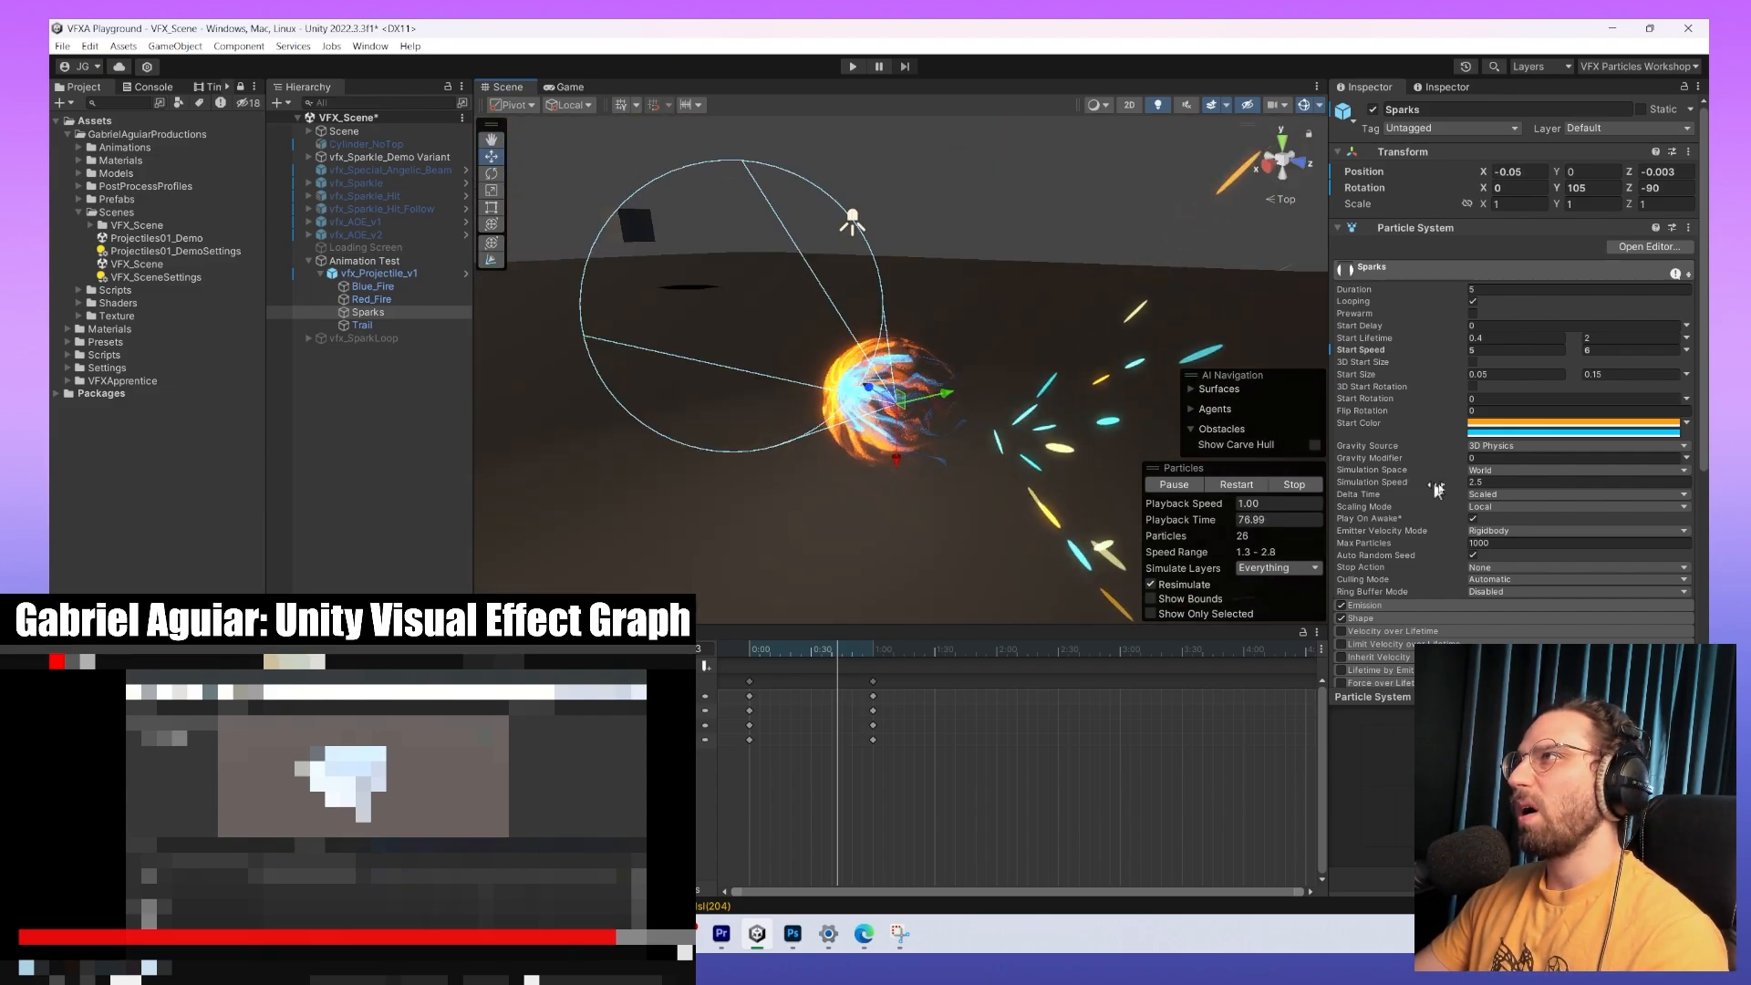
scroll(1436, 490, "down", 6)
left_click(1391, 357)
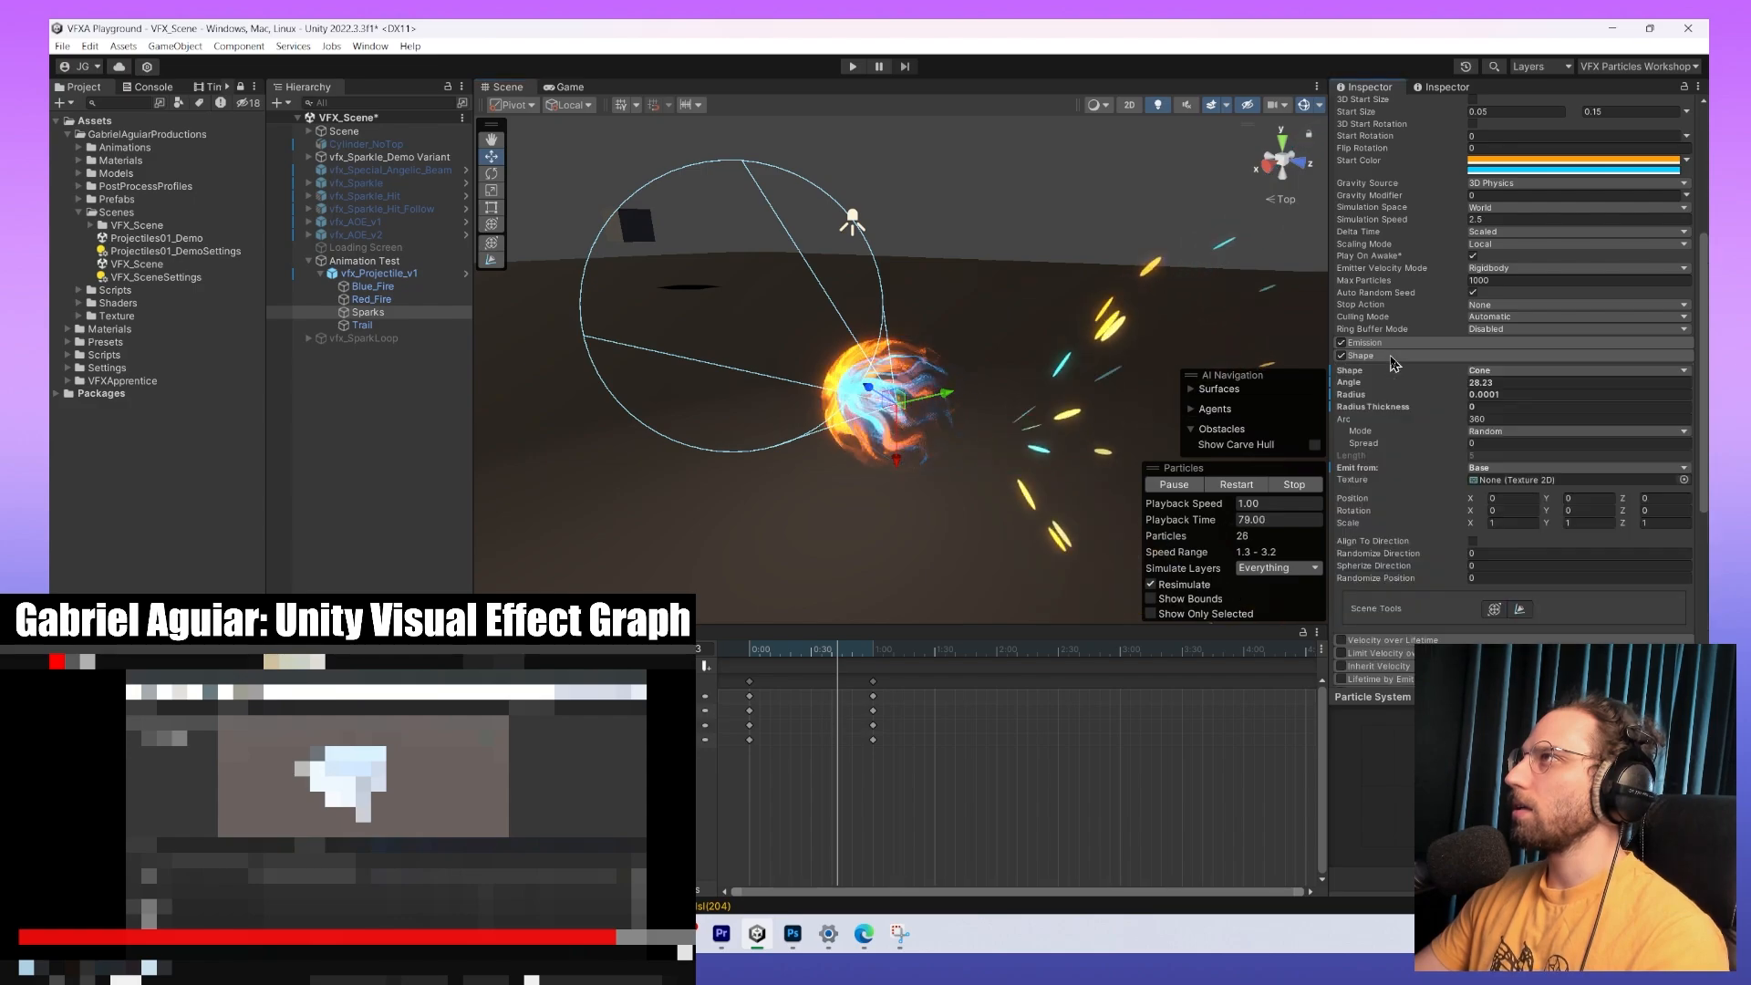
left_click(1541, 370)
left_click(1544, 404)
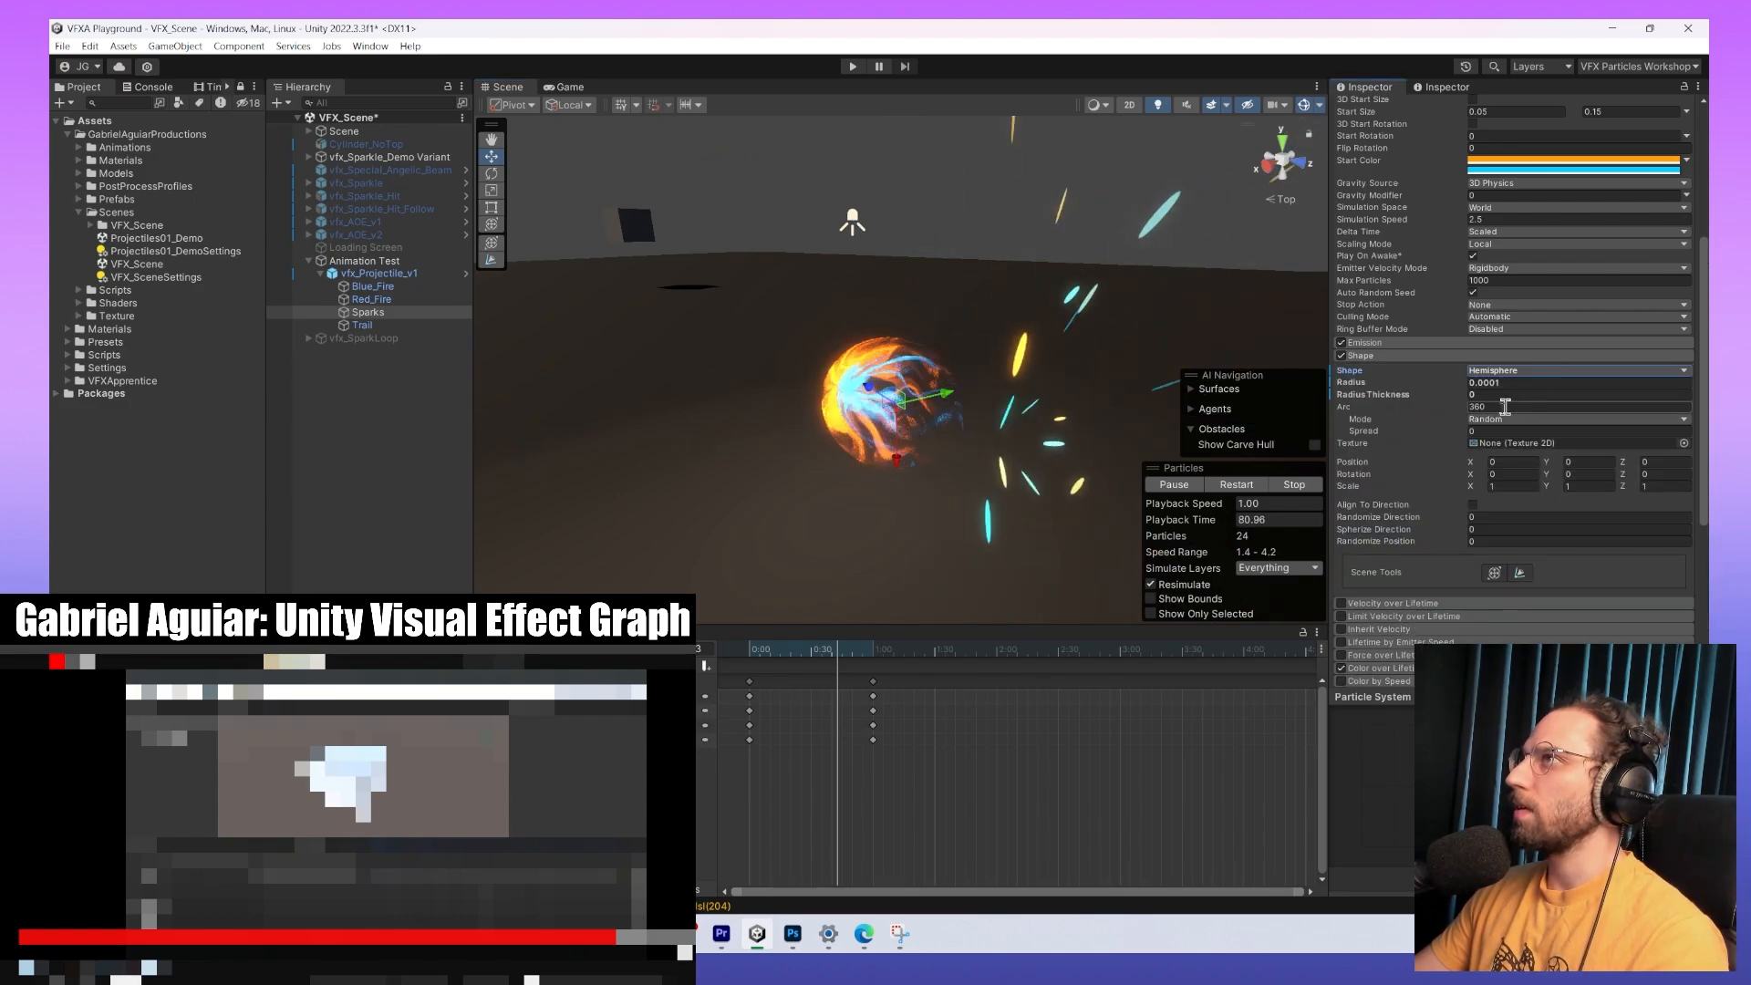
Set the Sparks emission shape to Sphere and view the emission around the projectile.
left_click(1532, 370)
left_click(1511, 387)
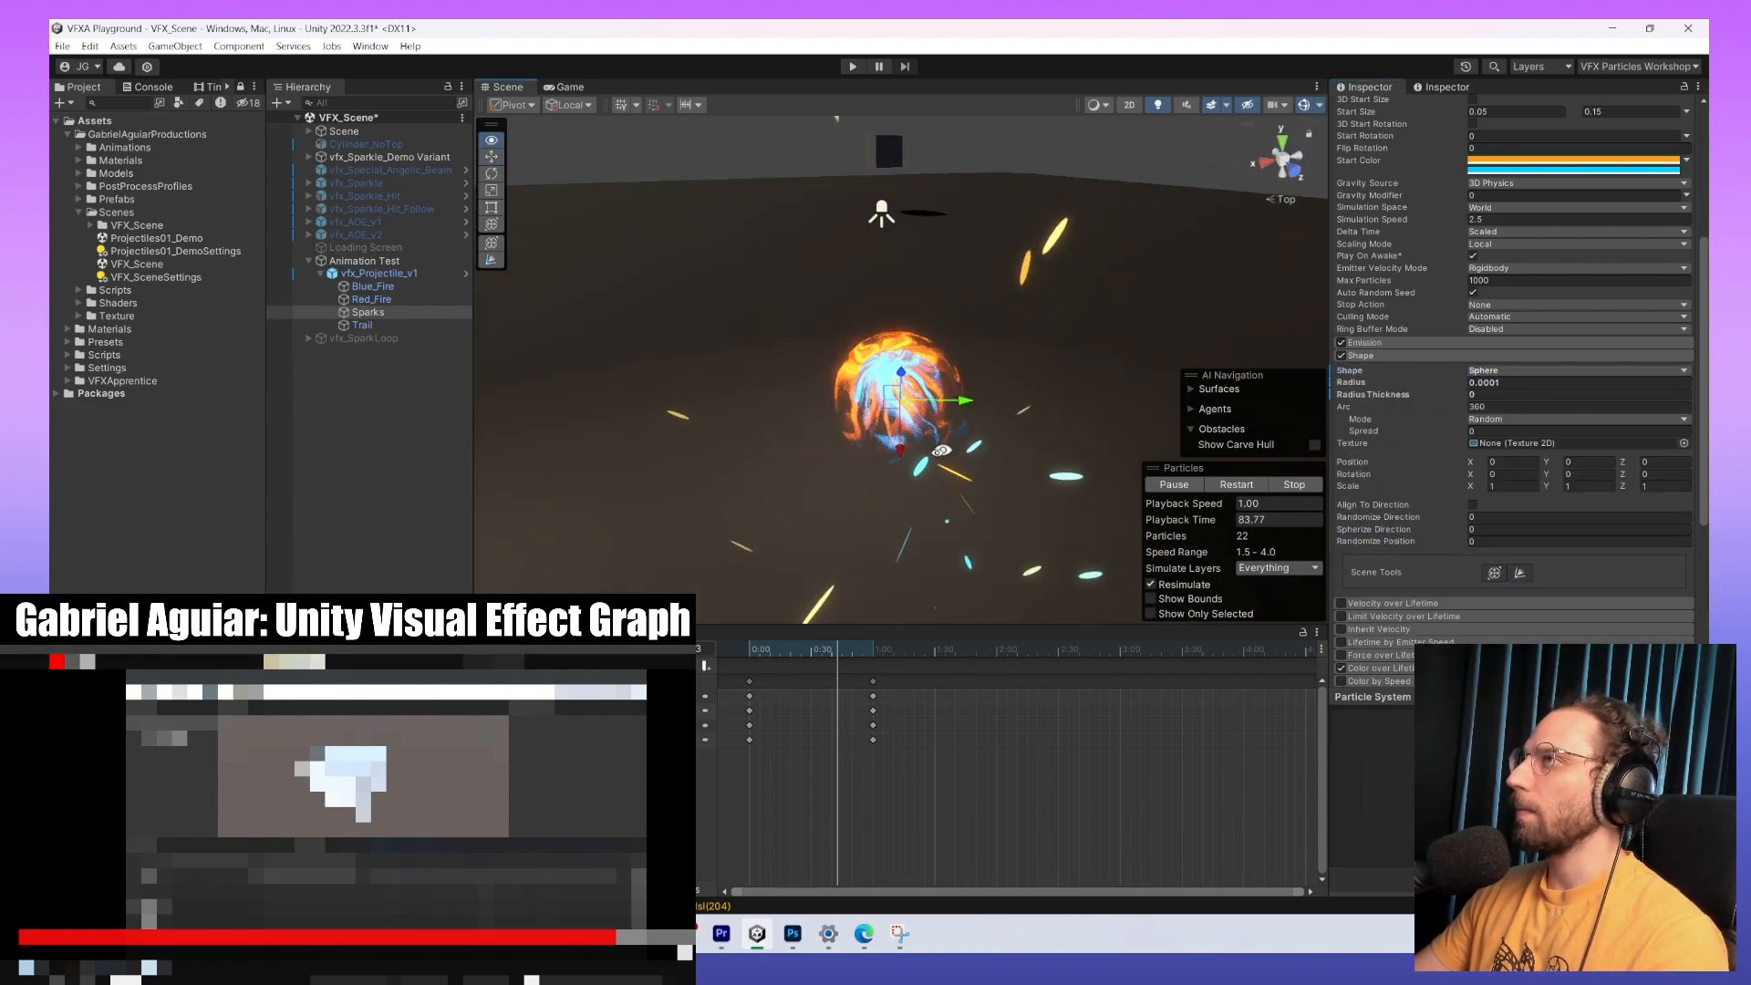
left_click_drag(1305, 109, 1131, 349, "alt")
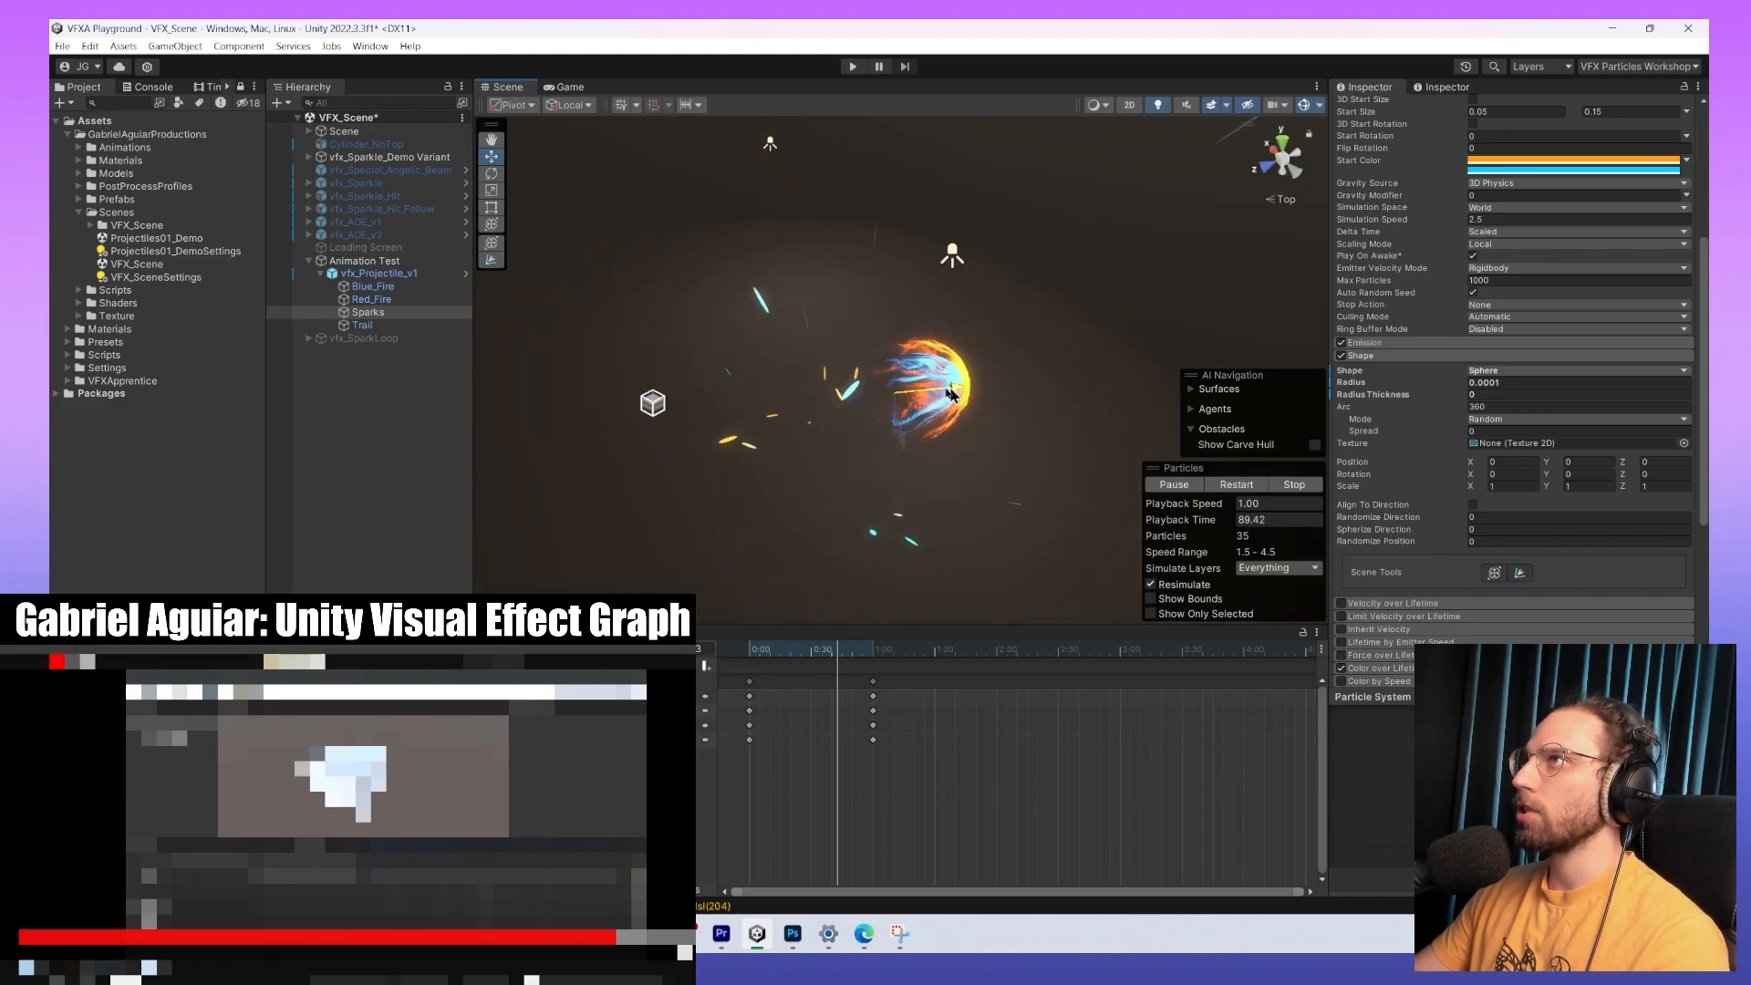
Expand the Sparks Emission module and set the maximum Rate over Distance to 20.
left_click(1379, 344)
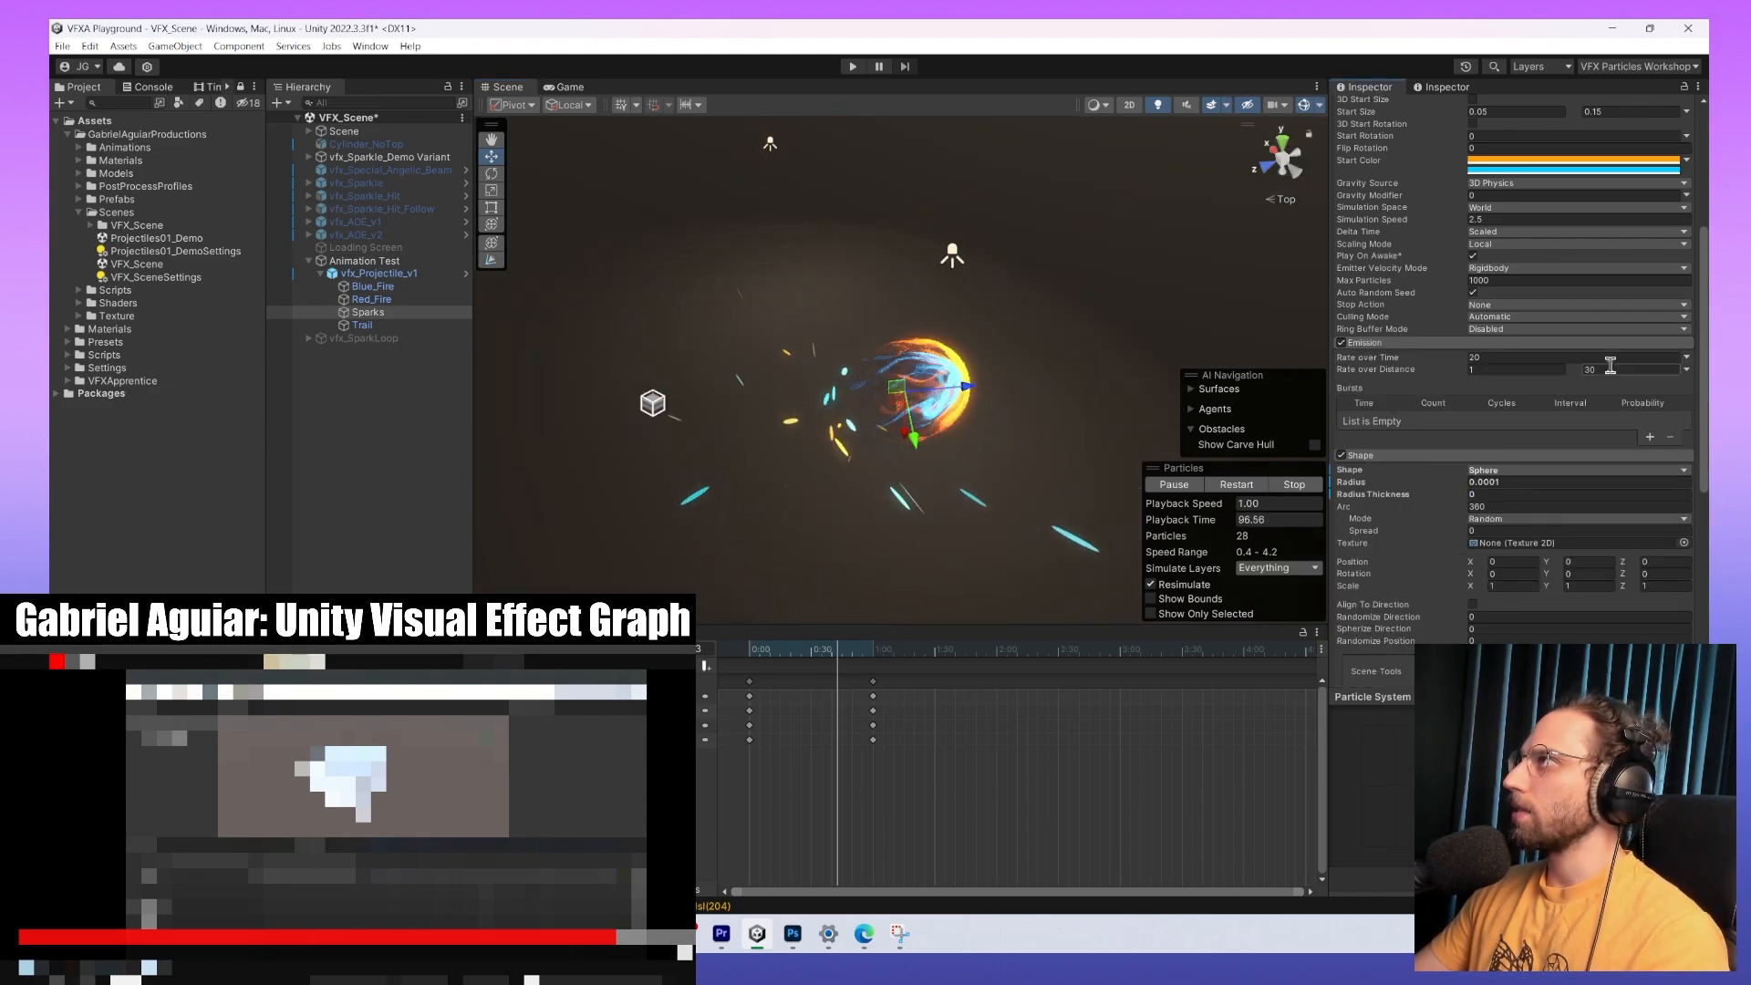
left_click(1600, 370)
type("20")
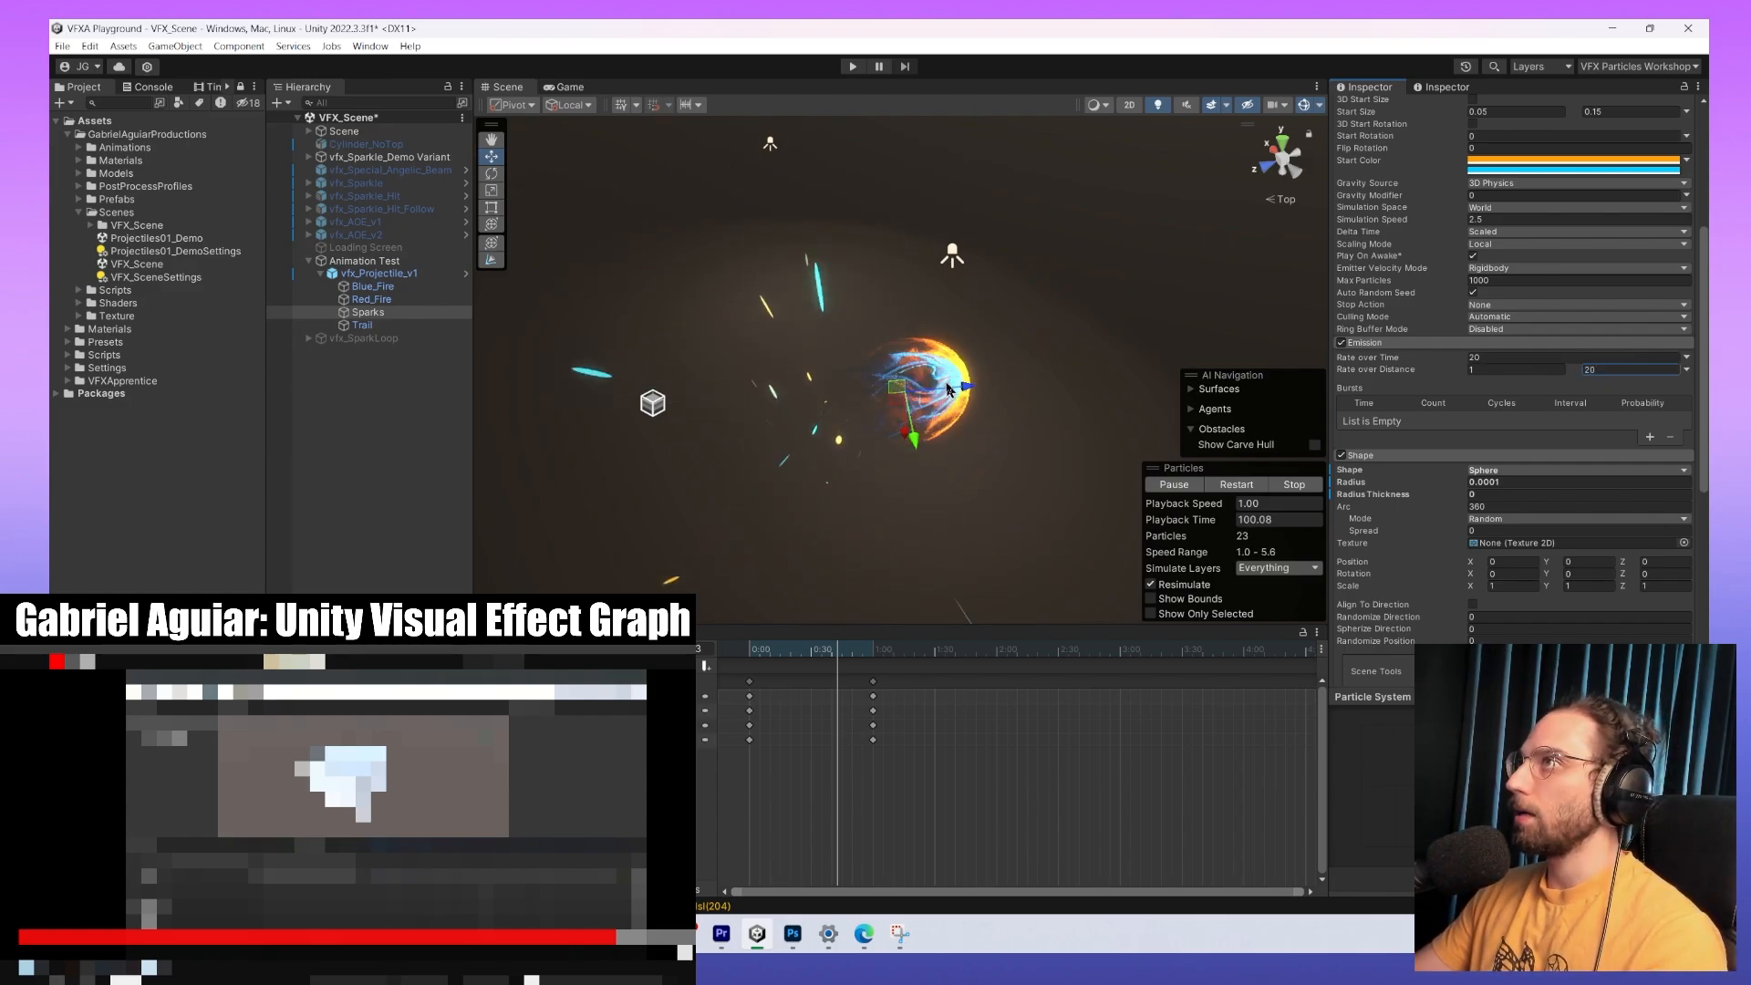
Move the Sparks emitter slightly along the projectile axis to about X -0.075, Z -0.001.
mouse_move(949, 388)
left_mouse_down()
mouse_move(852, 410)
mouse_move(1026, 408)
mouse_move(932, 416)
mouse_move(954, 417)
left_mouse_up()
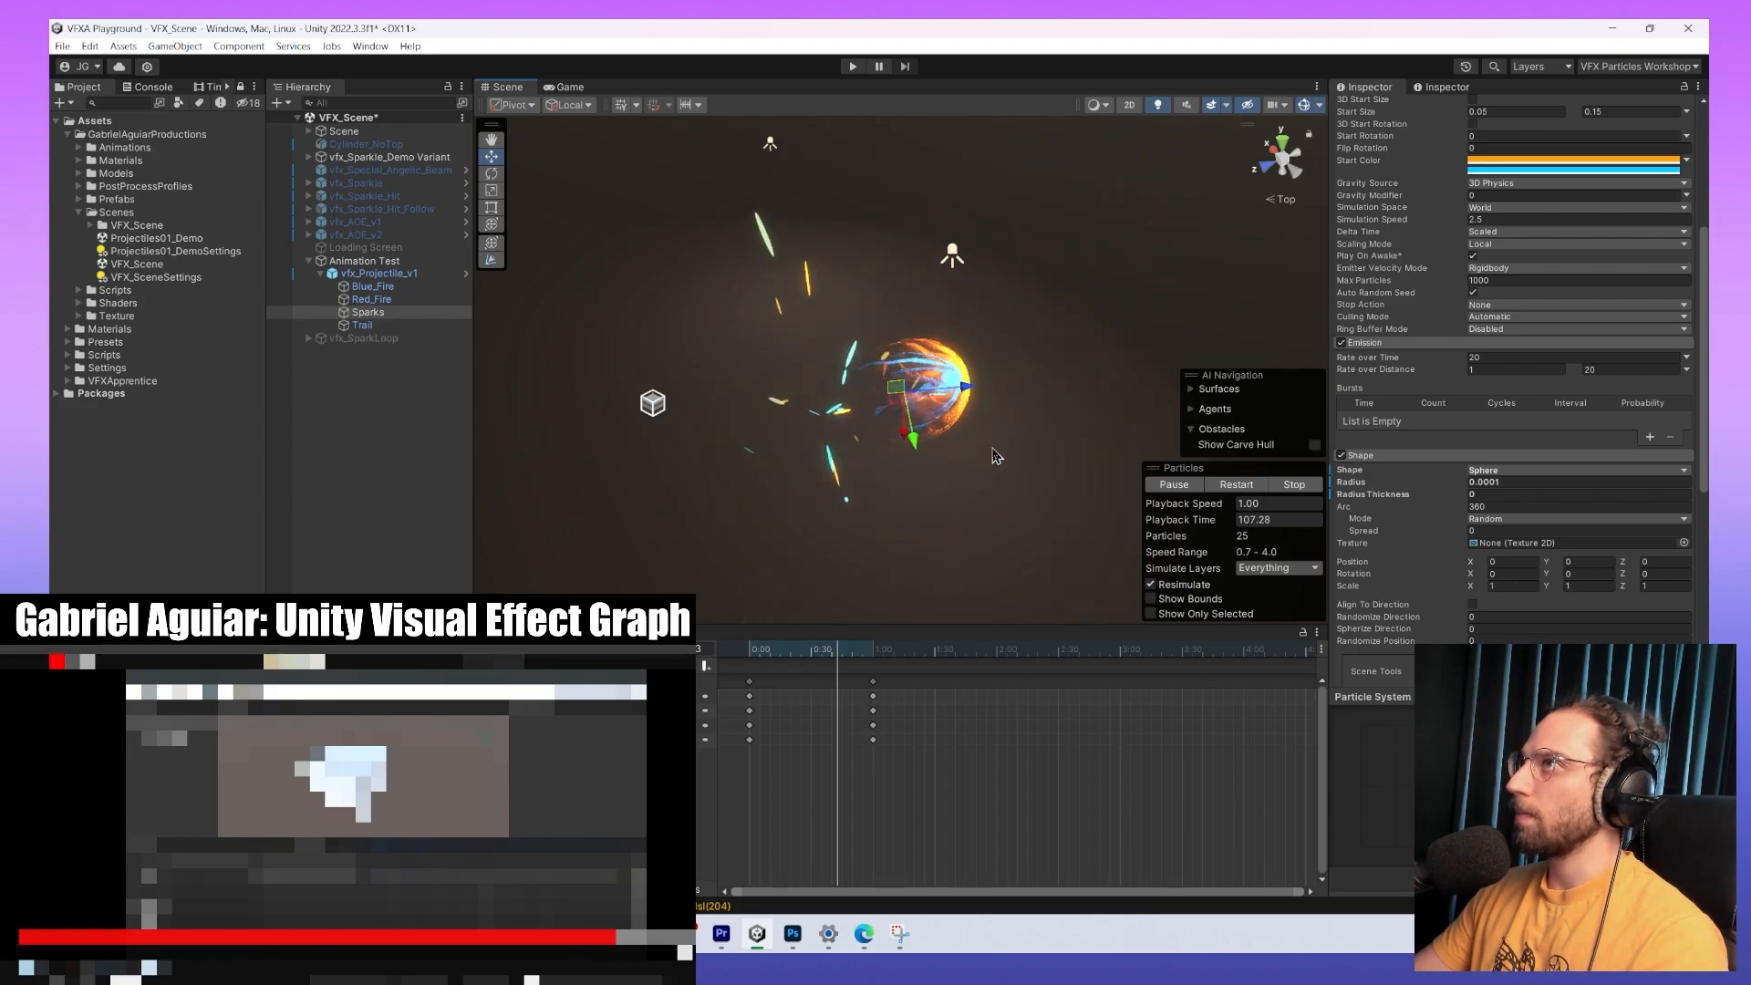
scroll(987, 476, "up", 5)
left_click_drag(989, 476, 1012, 489, "alt")
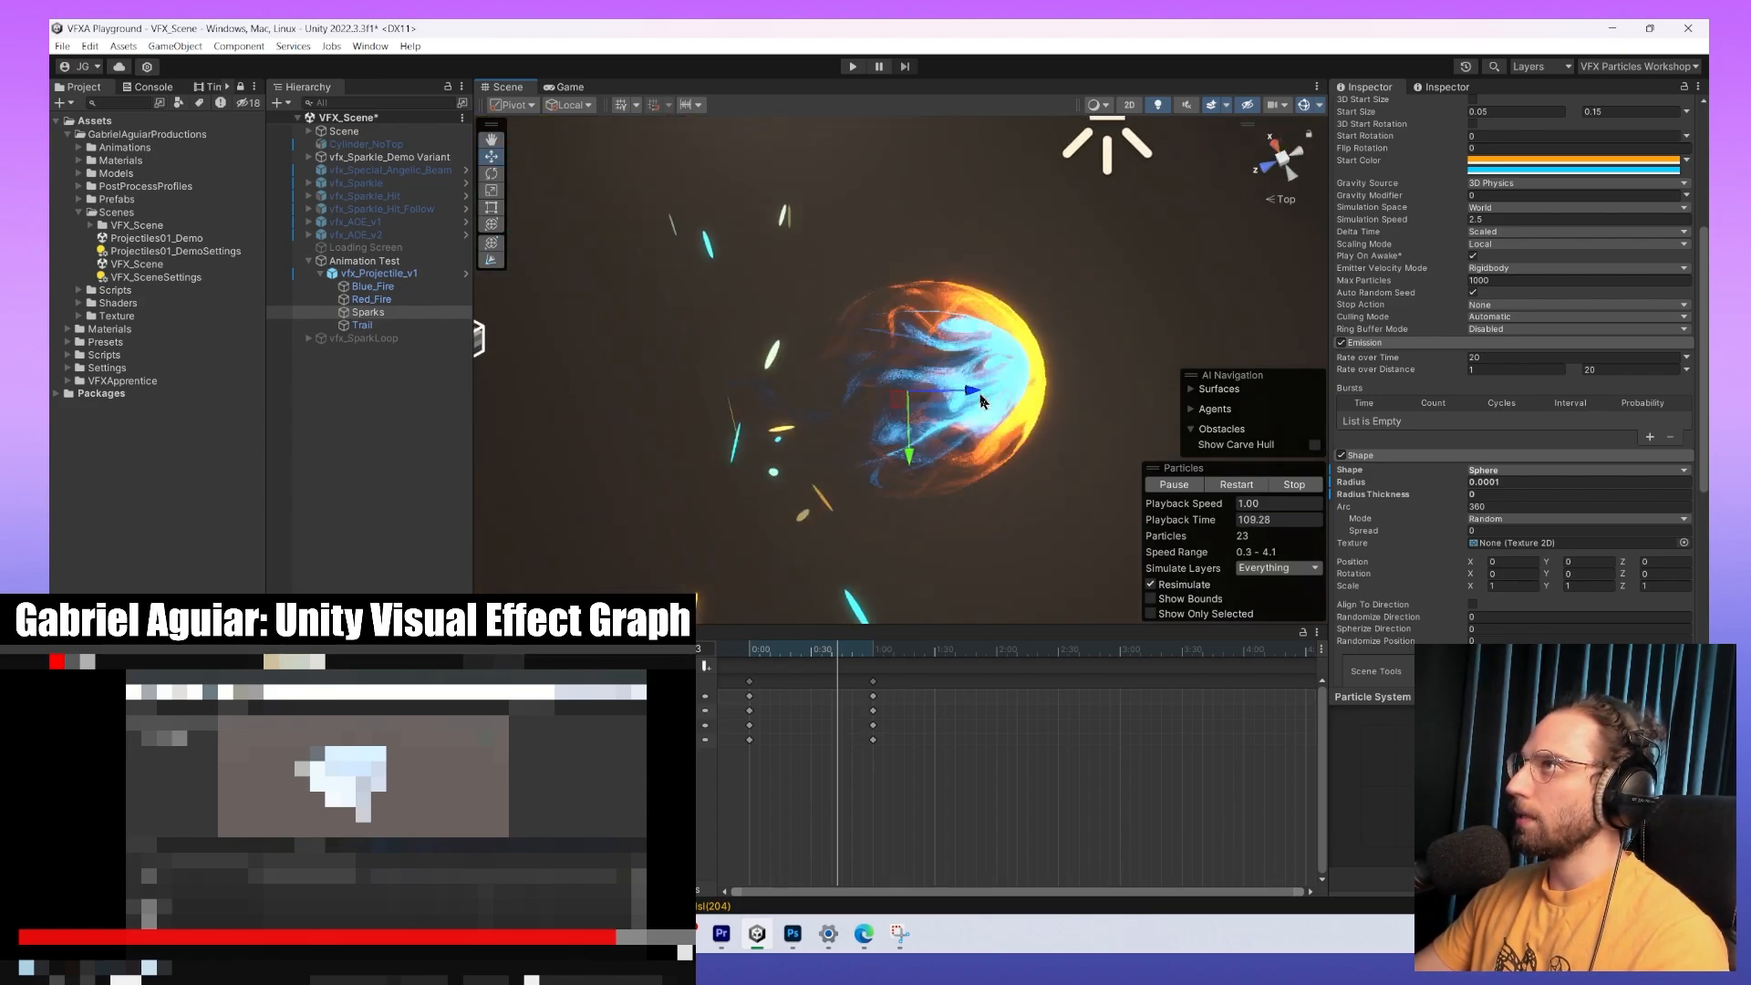
mouse_move(972, 392)
left_mouse_down()
mouse_move(1004, 391)
mouse_move(982, 394)
left_mouse_up()
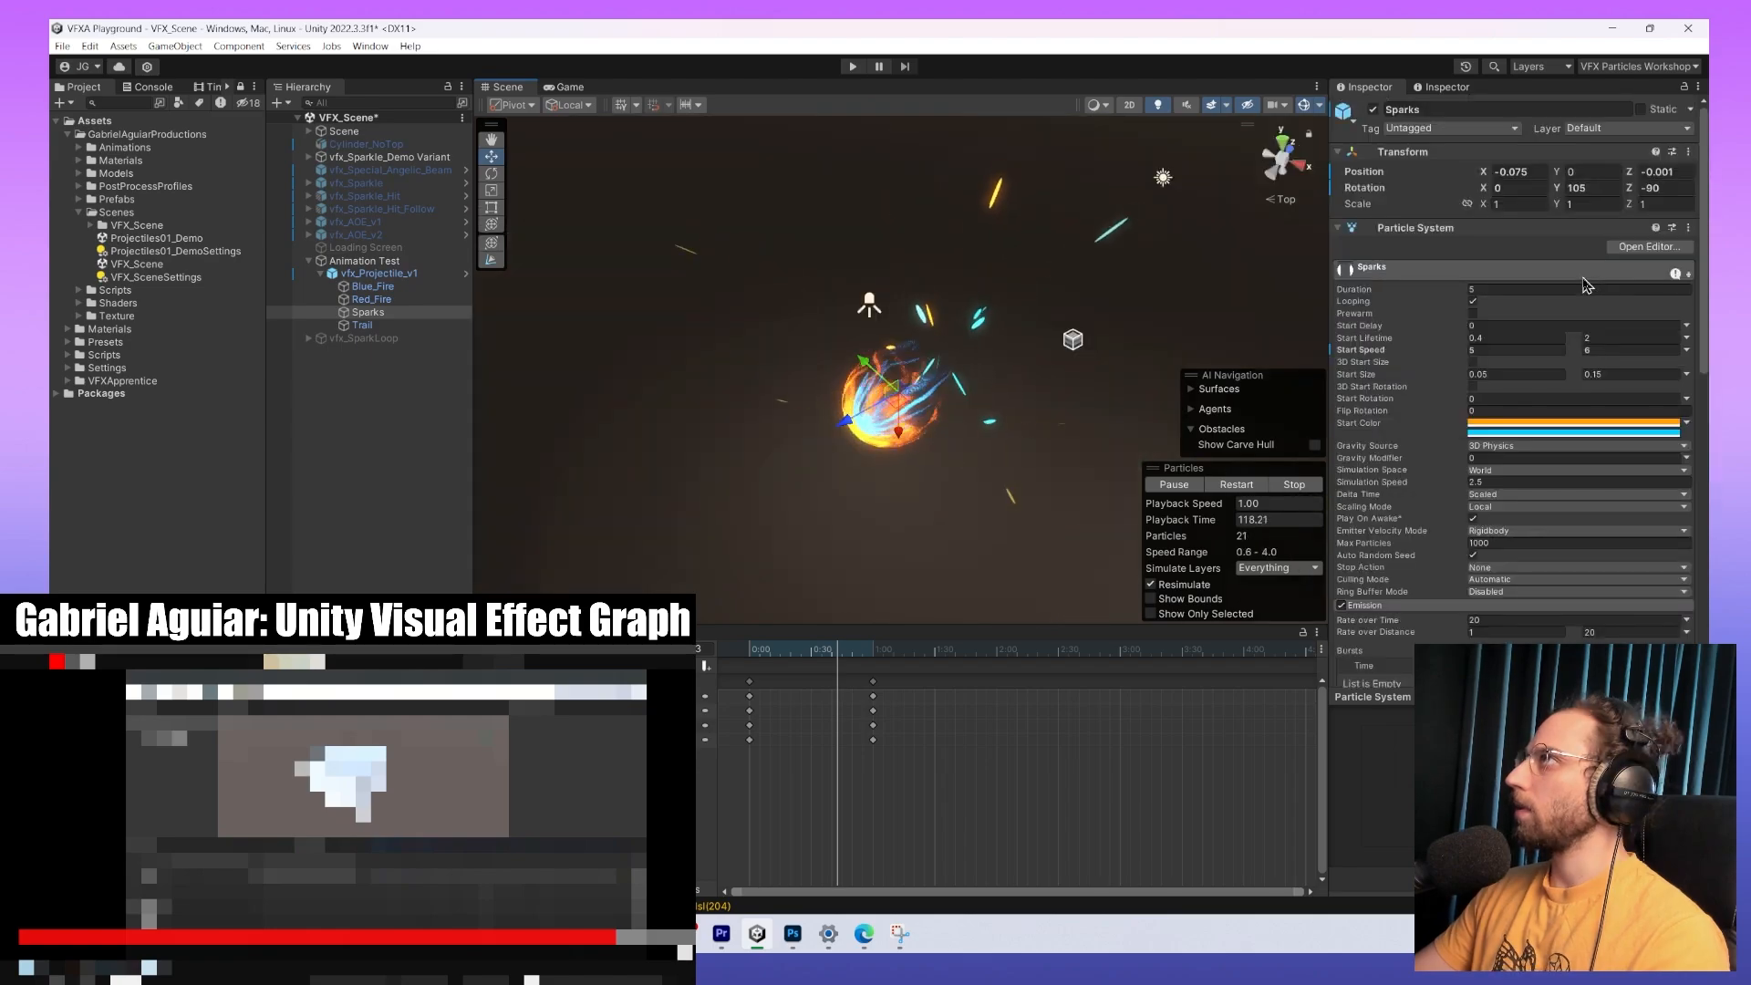
Set the Sparks Start Speed range to 1 and 2 and view the emission around the projectile.
left_click(1518, 350)
type("1")
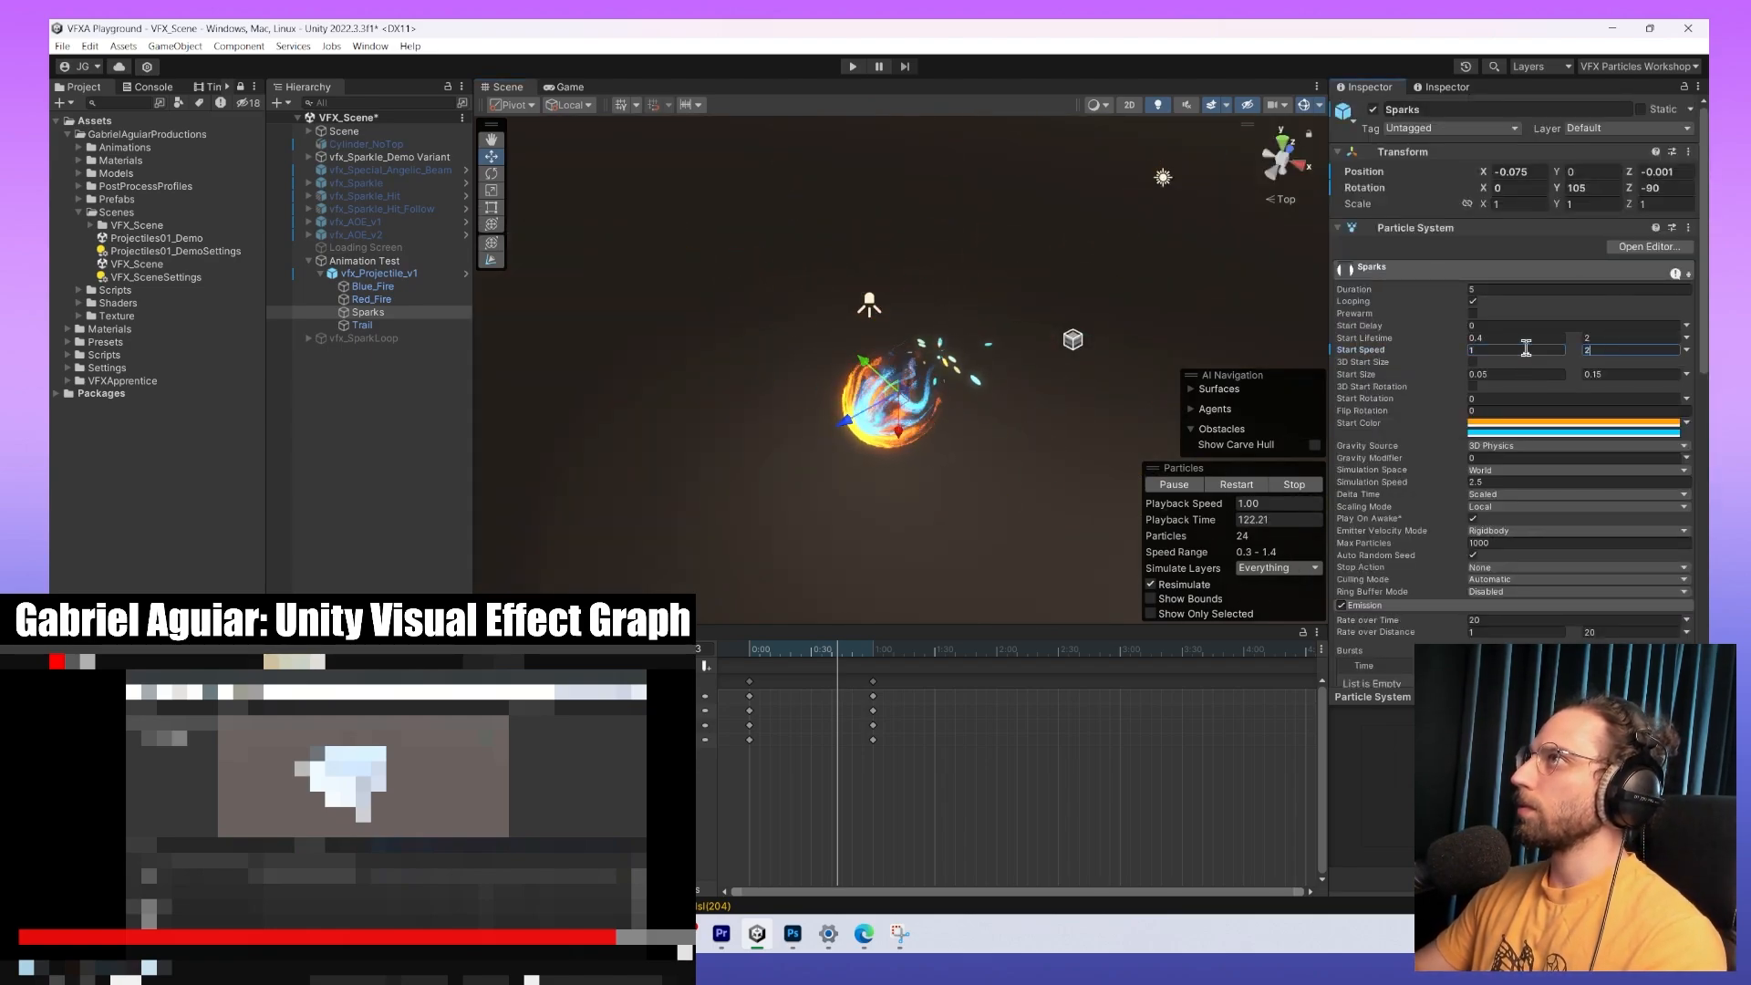
scroll(1094, 363, "up", 7, "alt")
left_click_drag(875, 352, 747, 370, "alt")
scroll(905, 299, "down", 3)
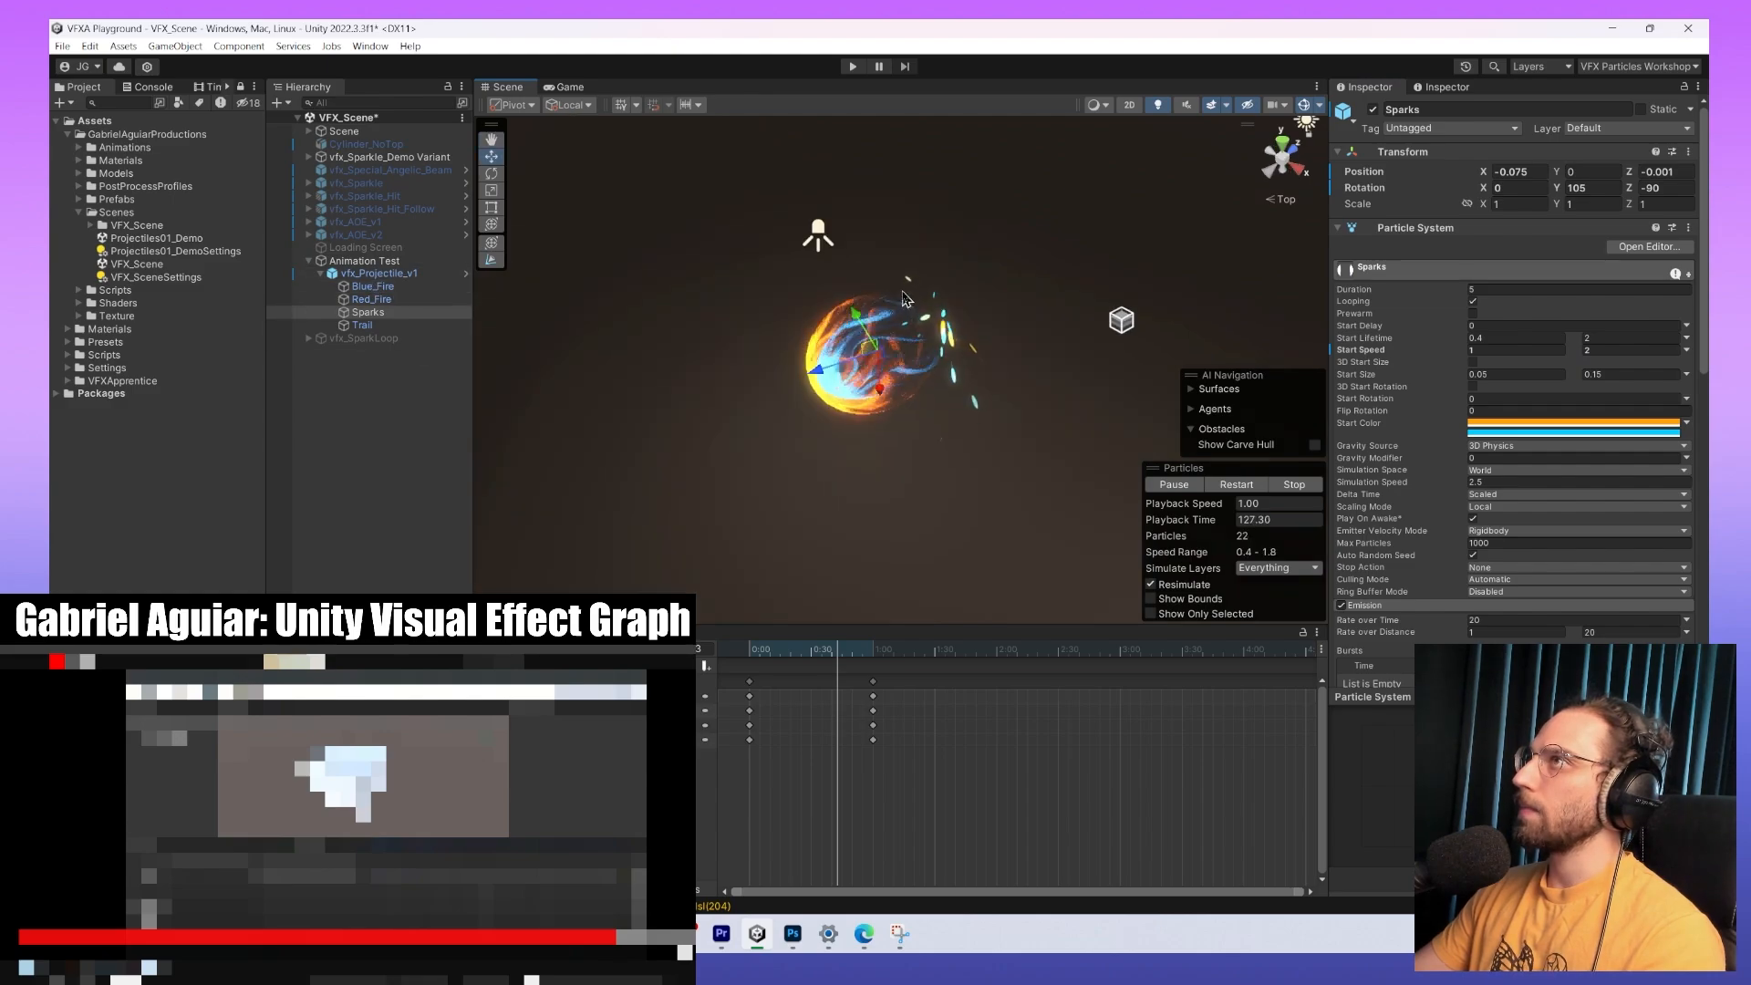
Move the Sparks emitter toward the fireball's front at about X 0.241, Z 0.003, and set its Rate over Time to 0.
left_click(819, 333)
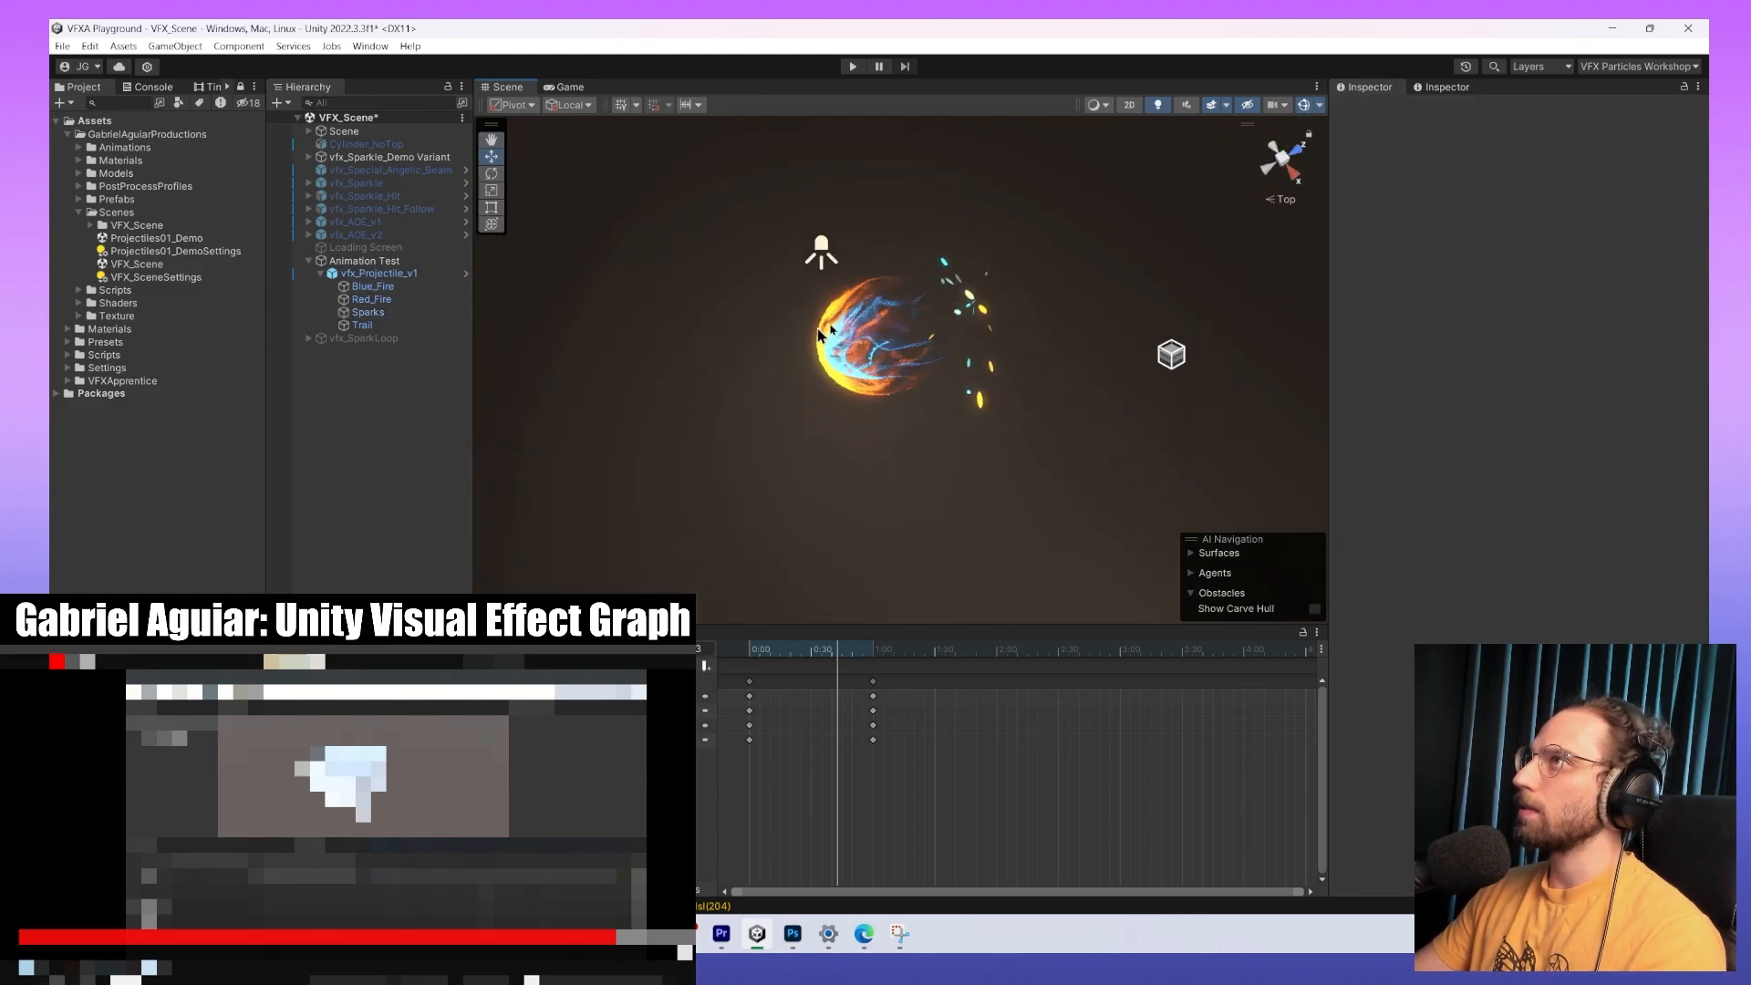
left_click(385, 328)
left_click(741, 356)
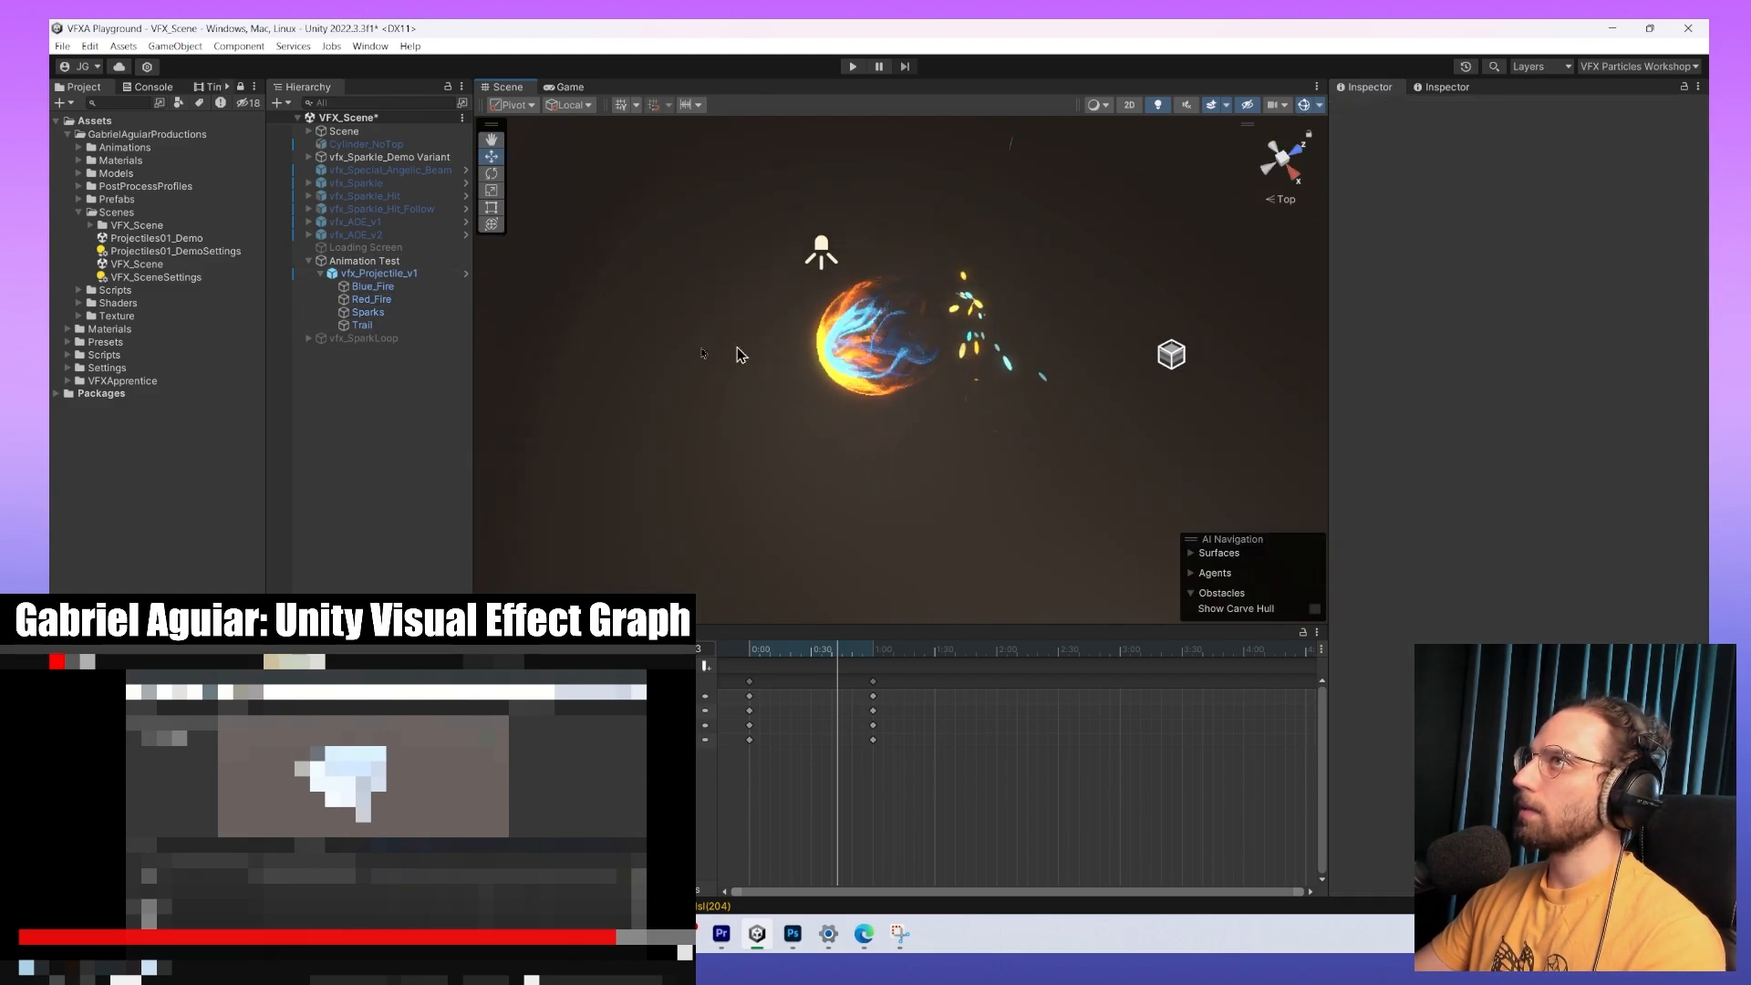
left_click(365, 313)
double_click(365, 313)
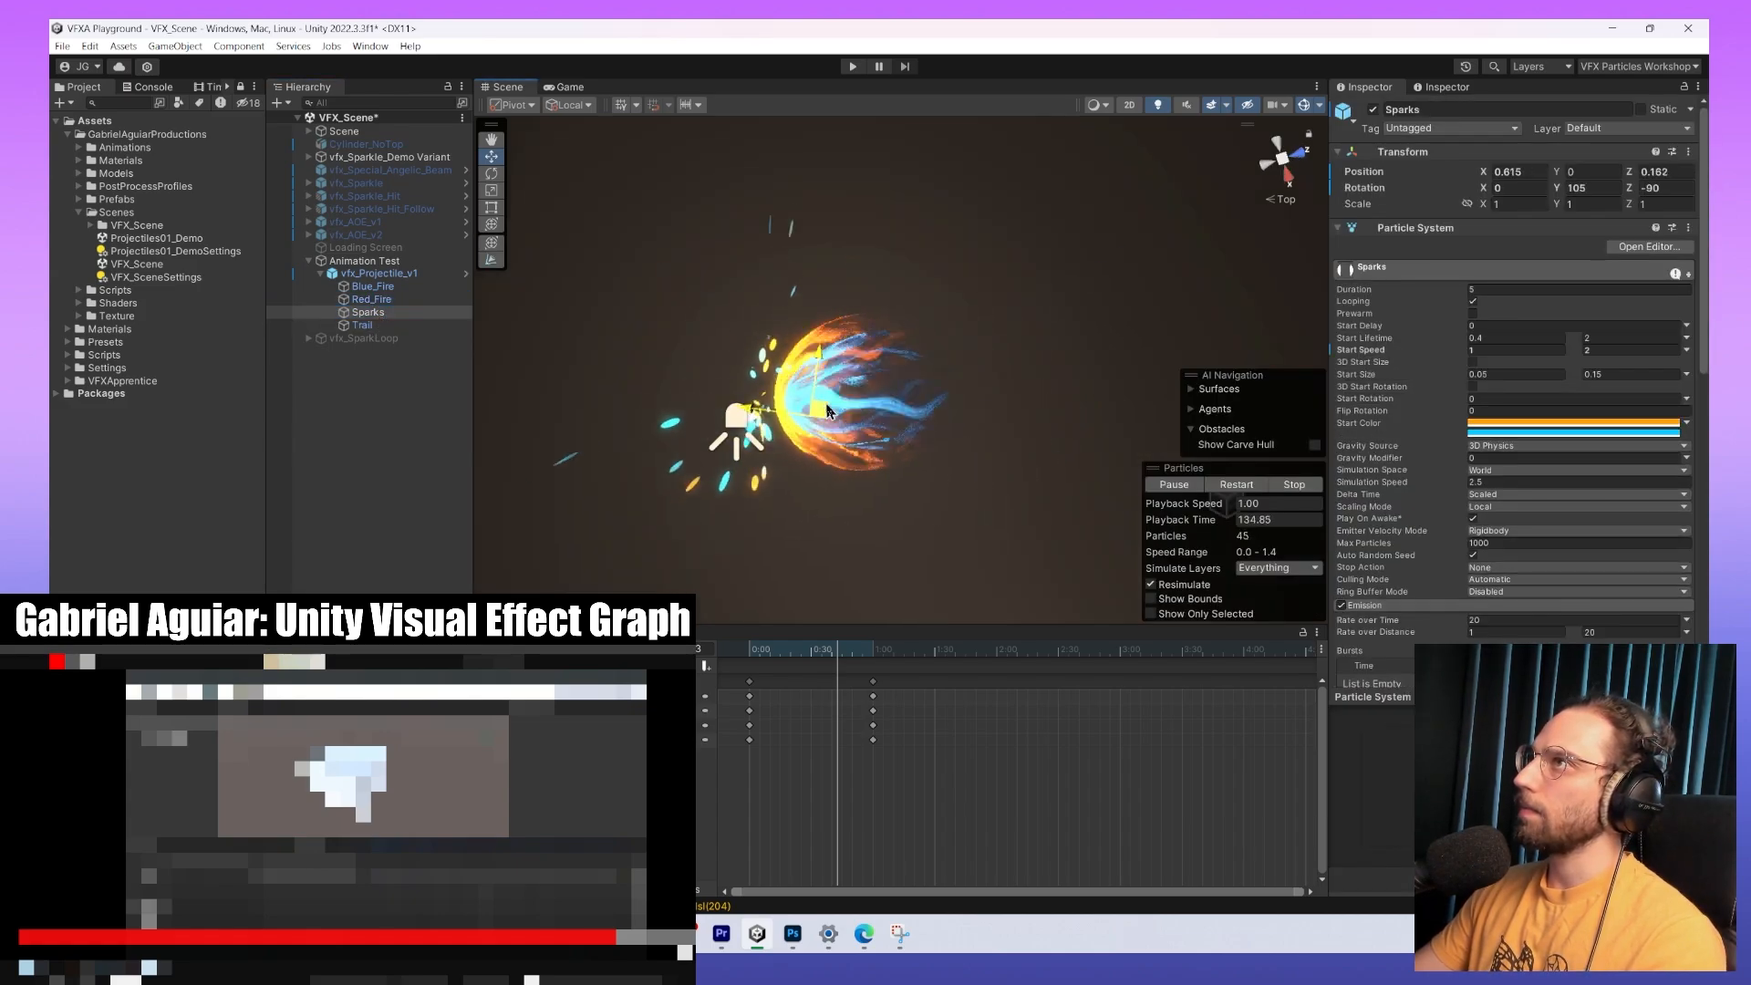
left_click_drag(860, 394, 966, 343, "alt")
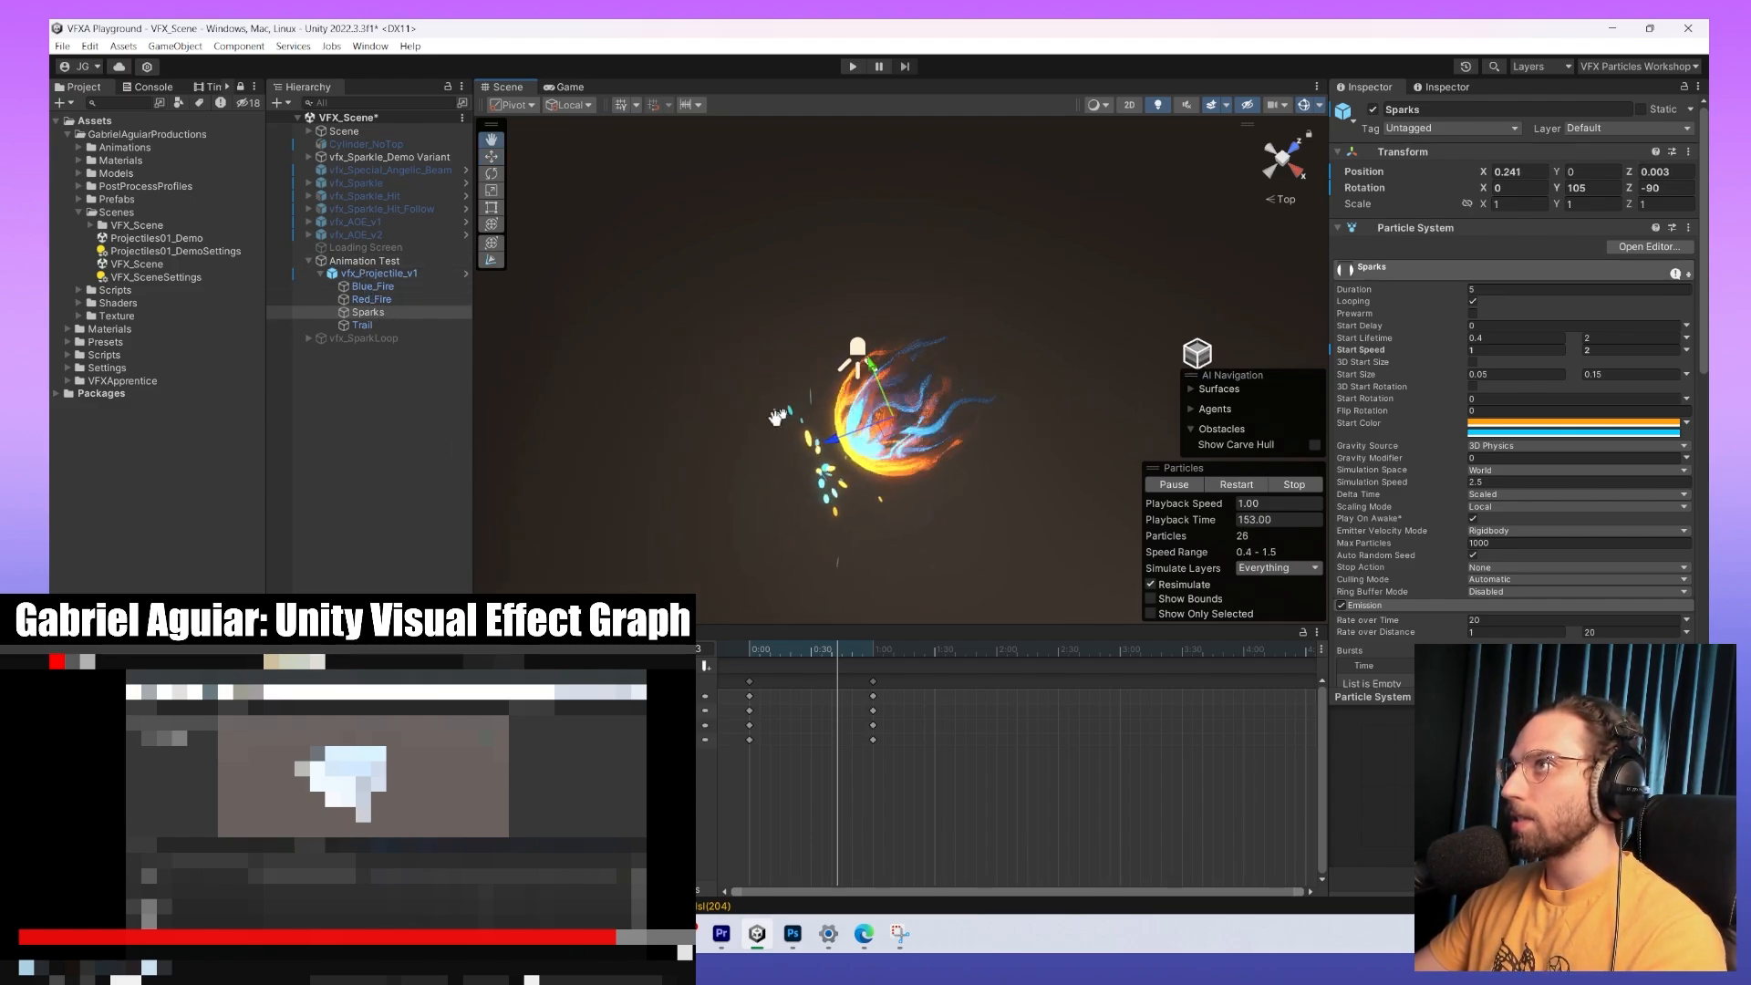
middle_click_drag(776, 418, 844, 296)
scroll(1459, 401, "down", 5)
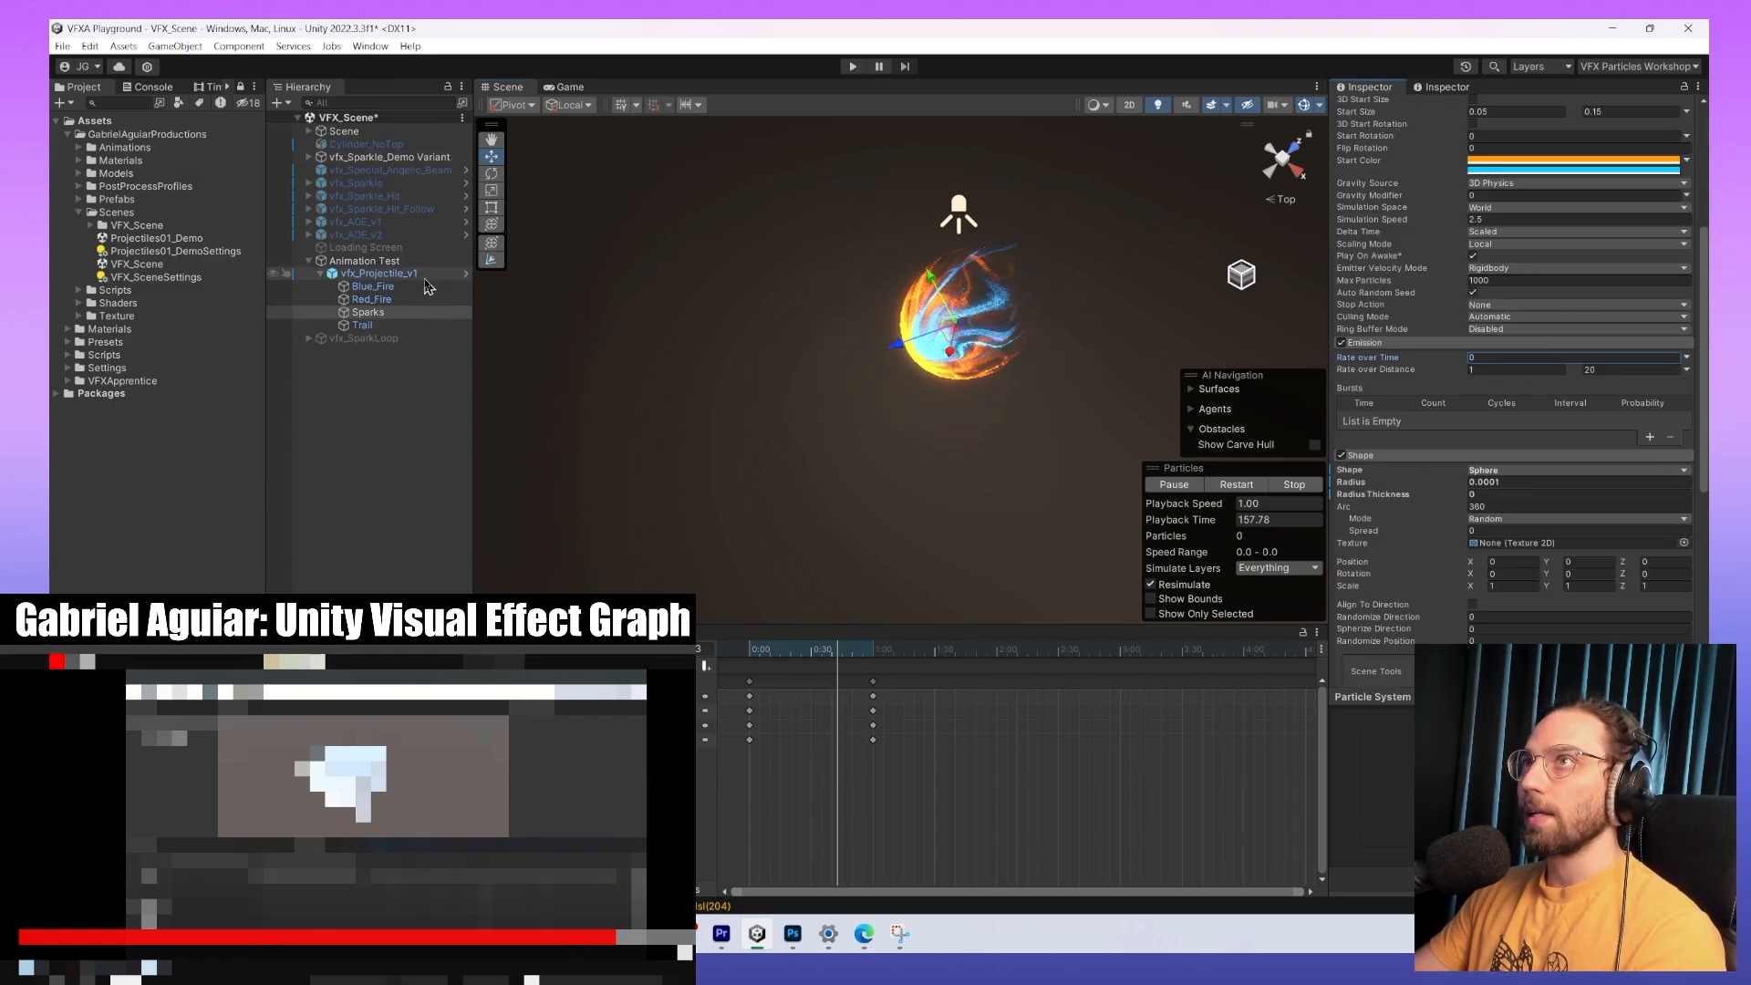
Move the last keyframes of the Animation Test rotation to about 2:30 and show the animation as framed curves.
left_click(385, 264)
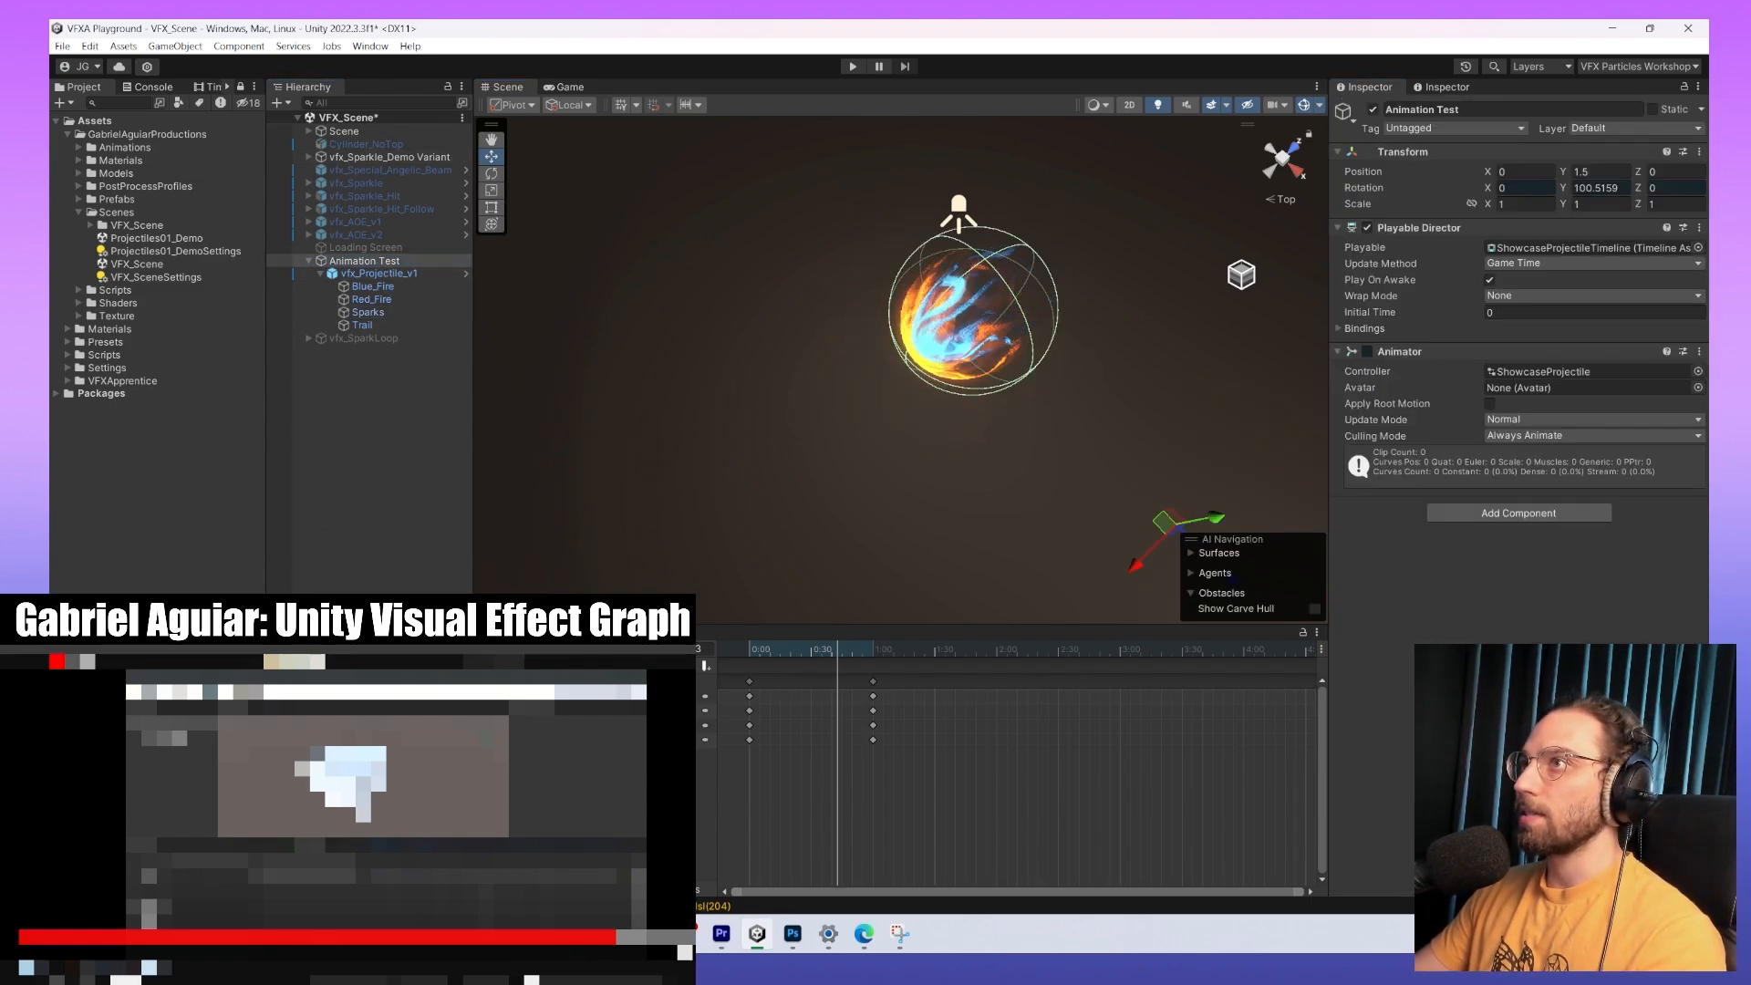
middle_click_drag(977, 536, 780, 369)
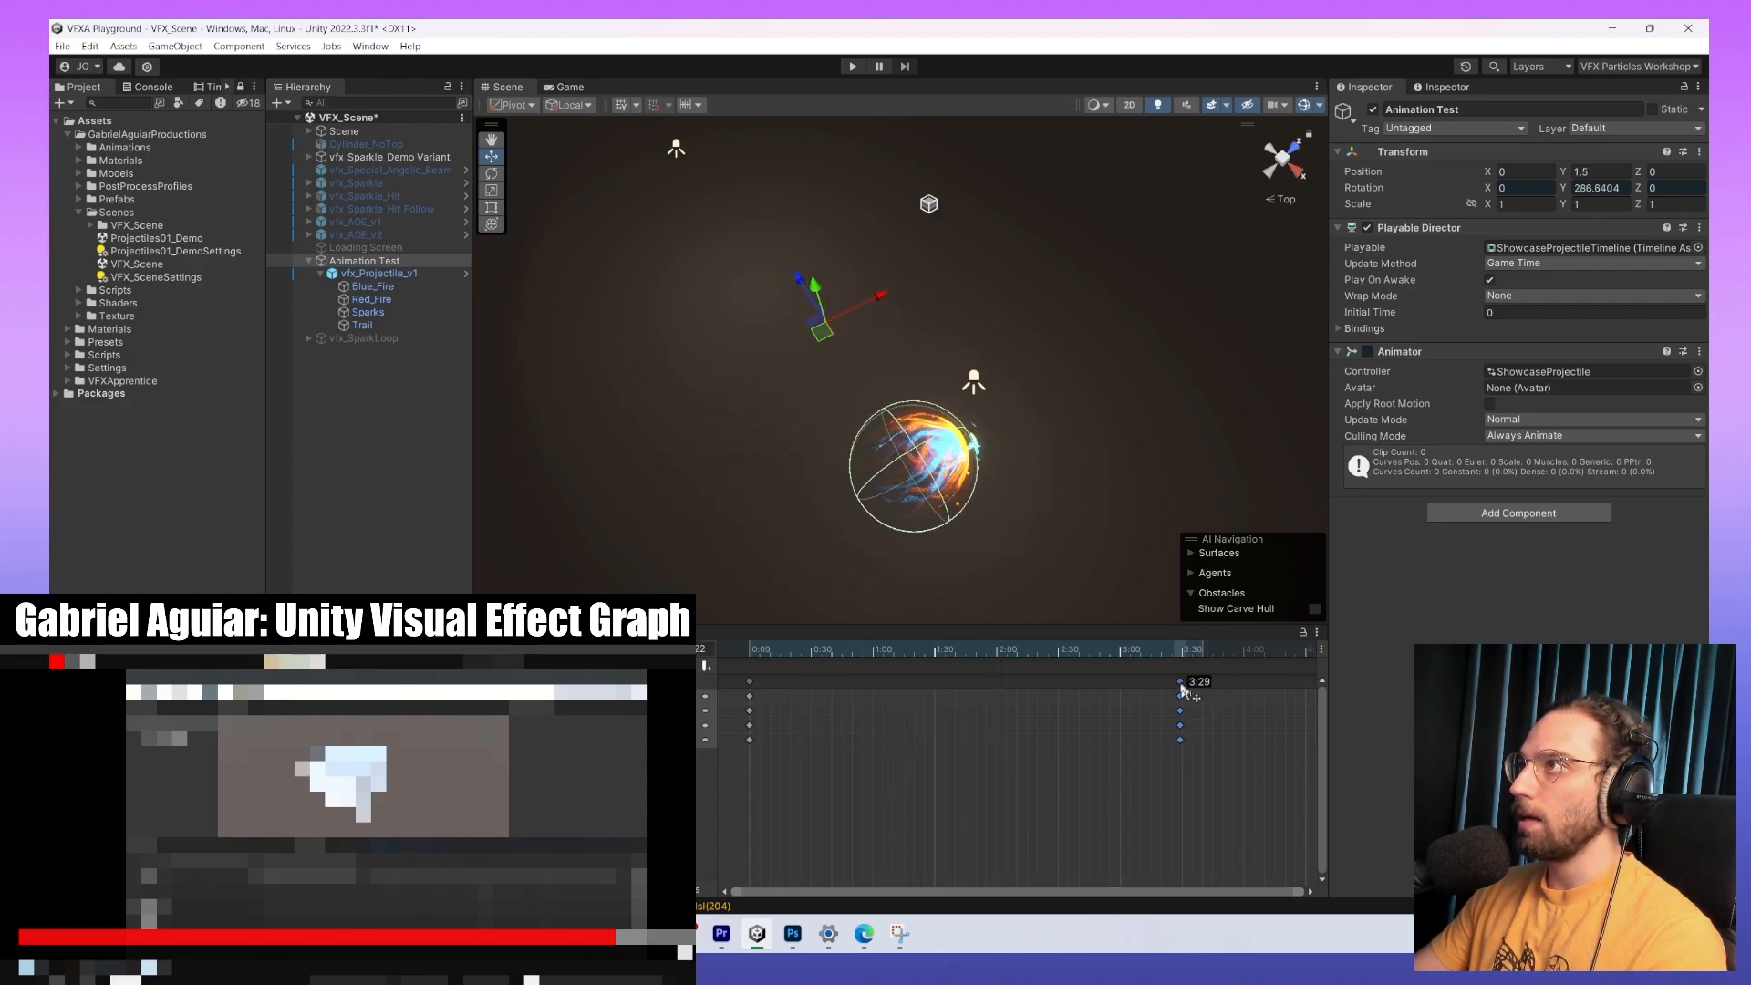
left_click_drag(1081, 688, 1064, 688)
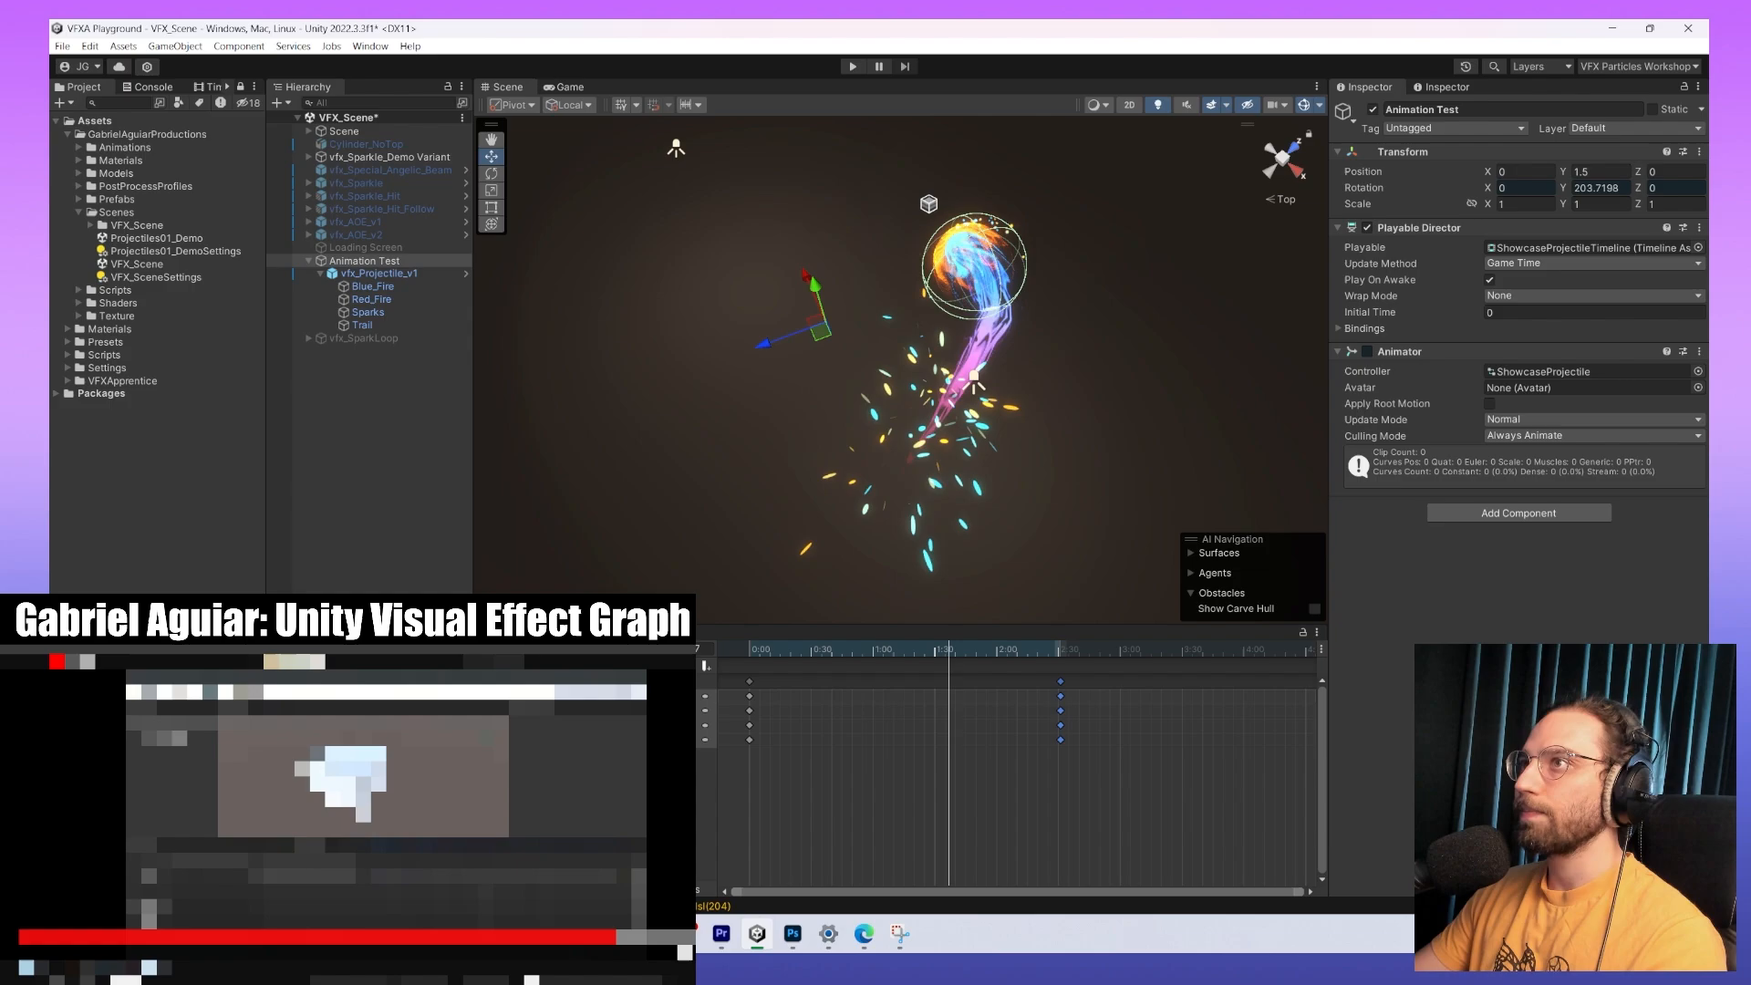
left_click(705, 901)
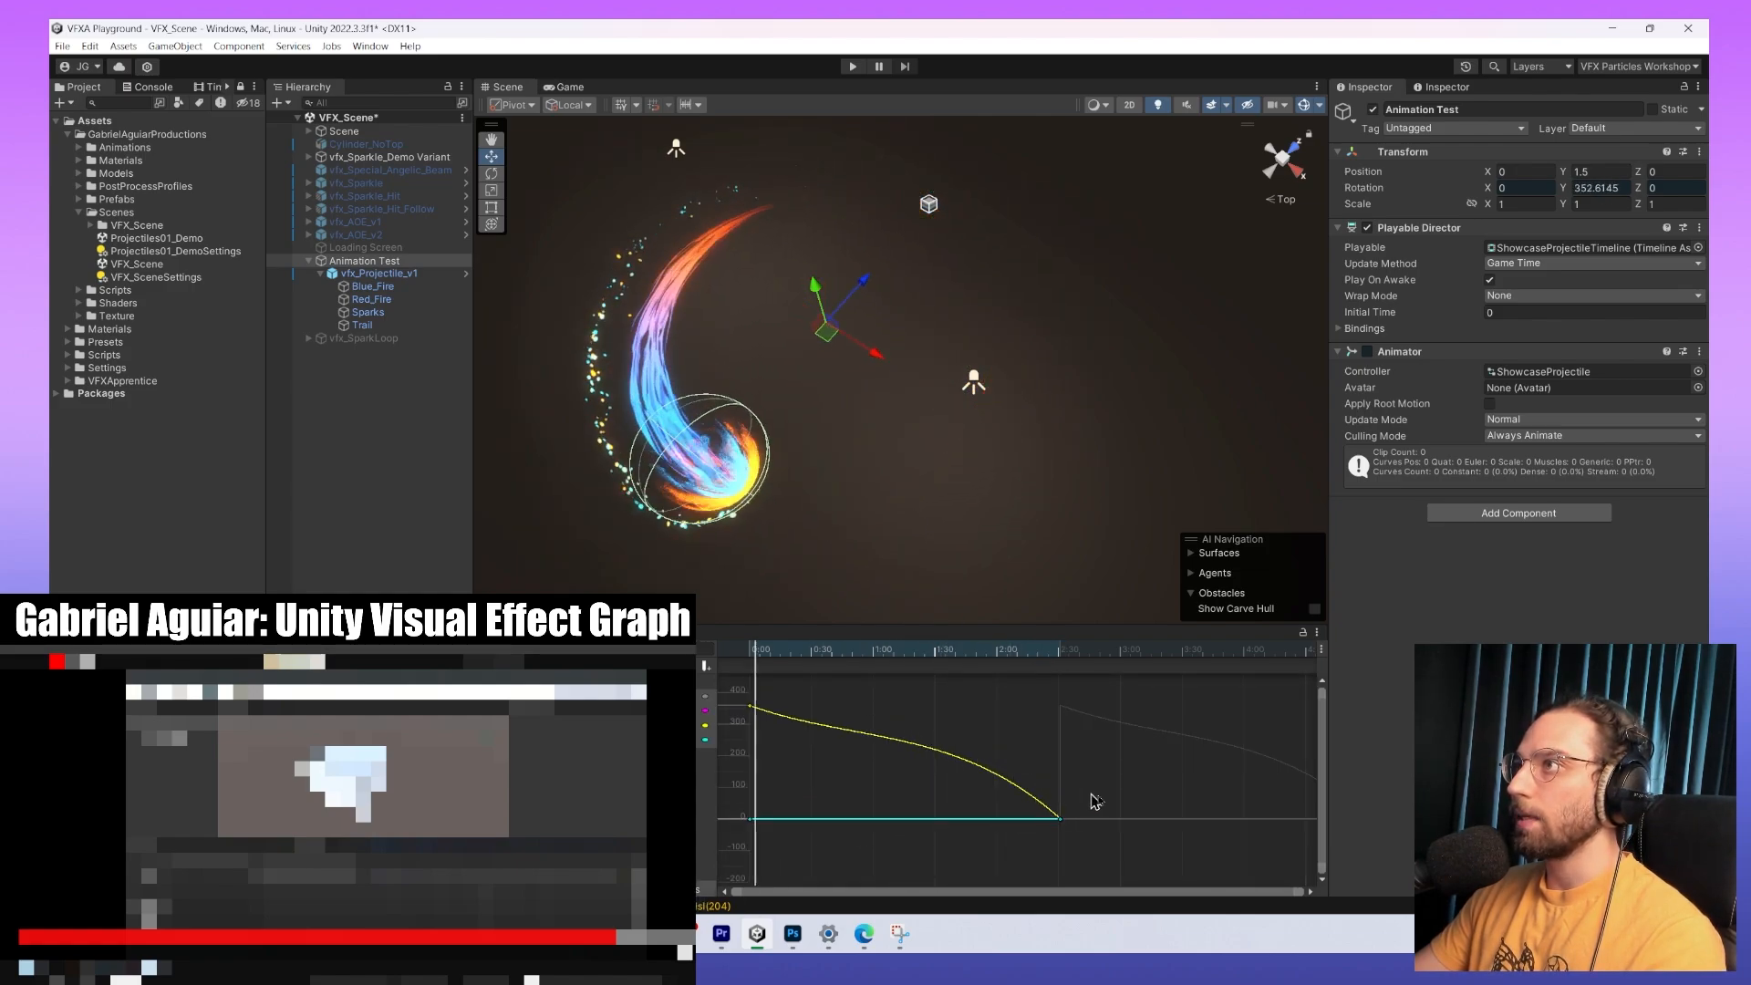
key("f")
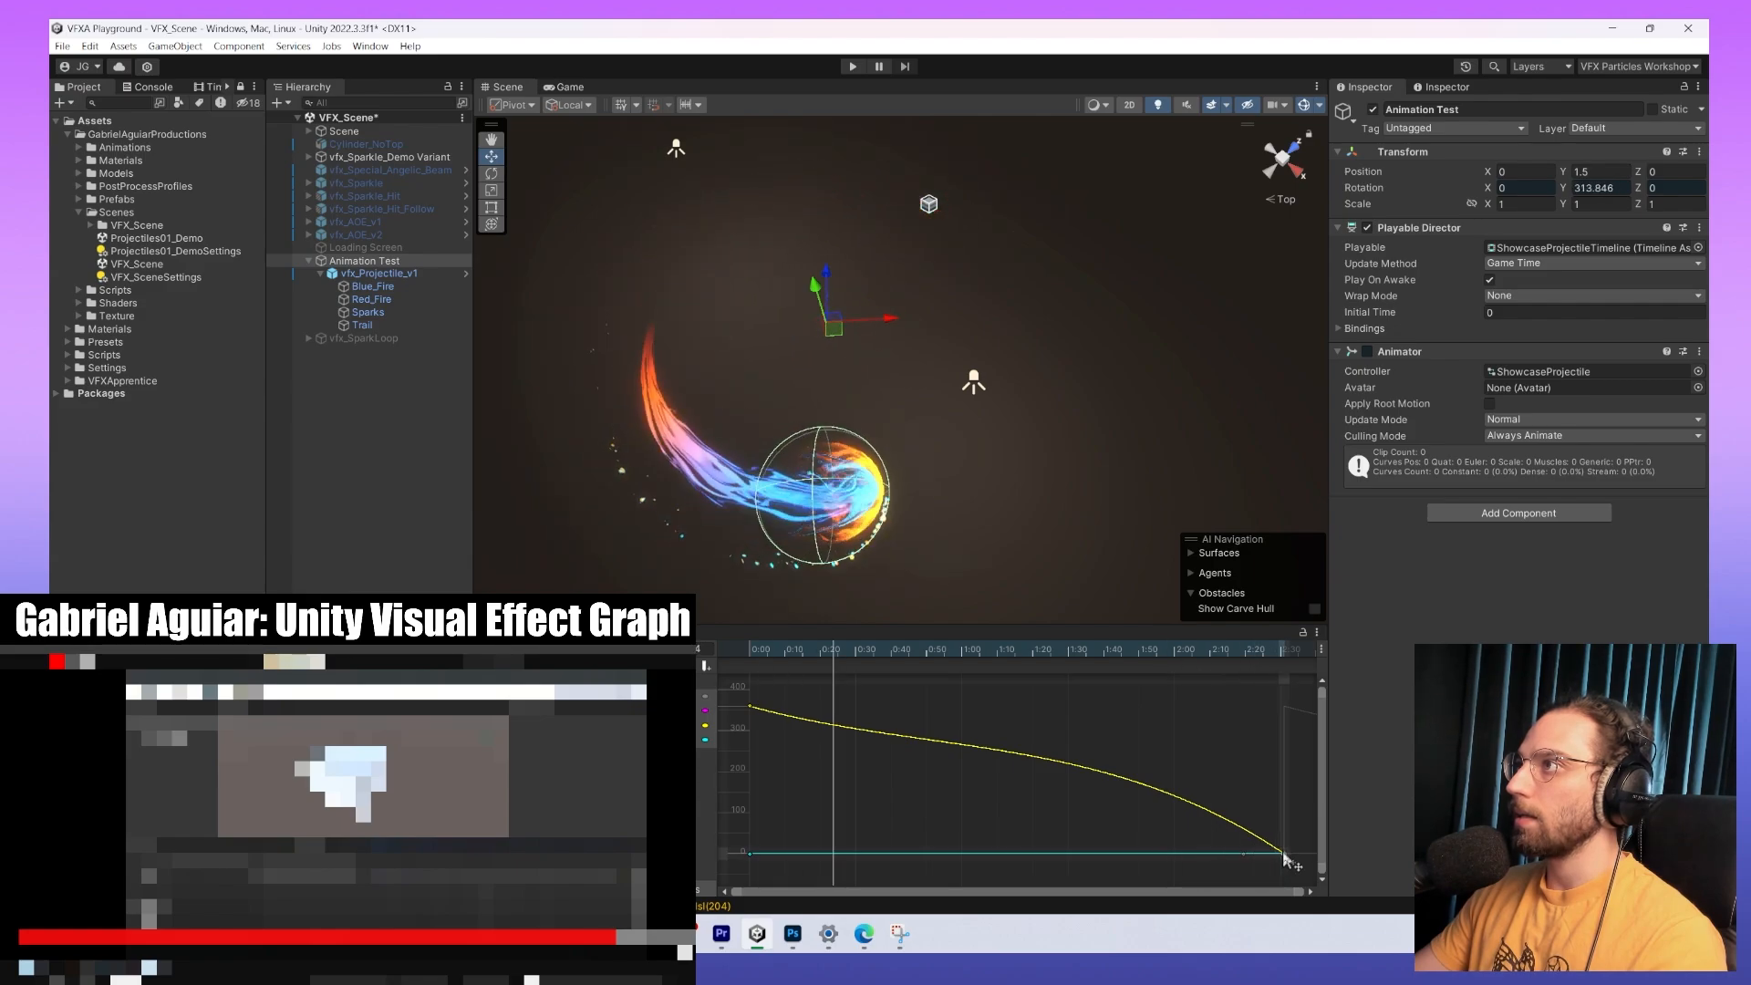
key("ctrl+z")
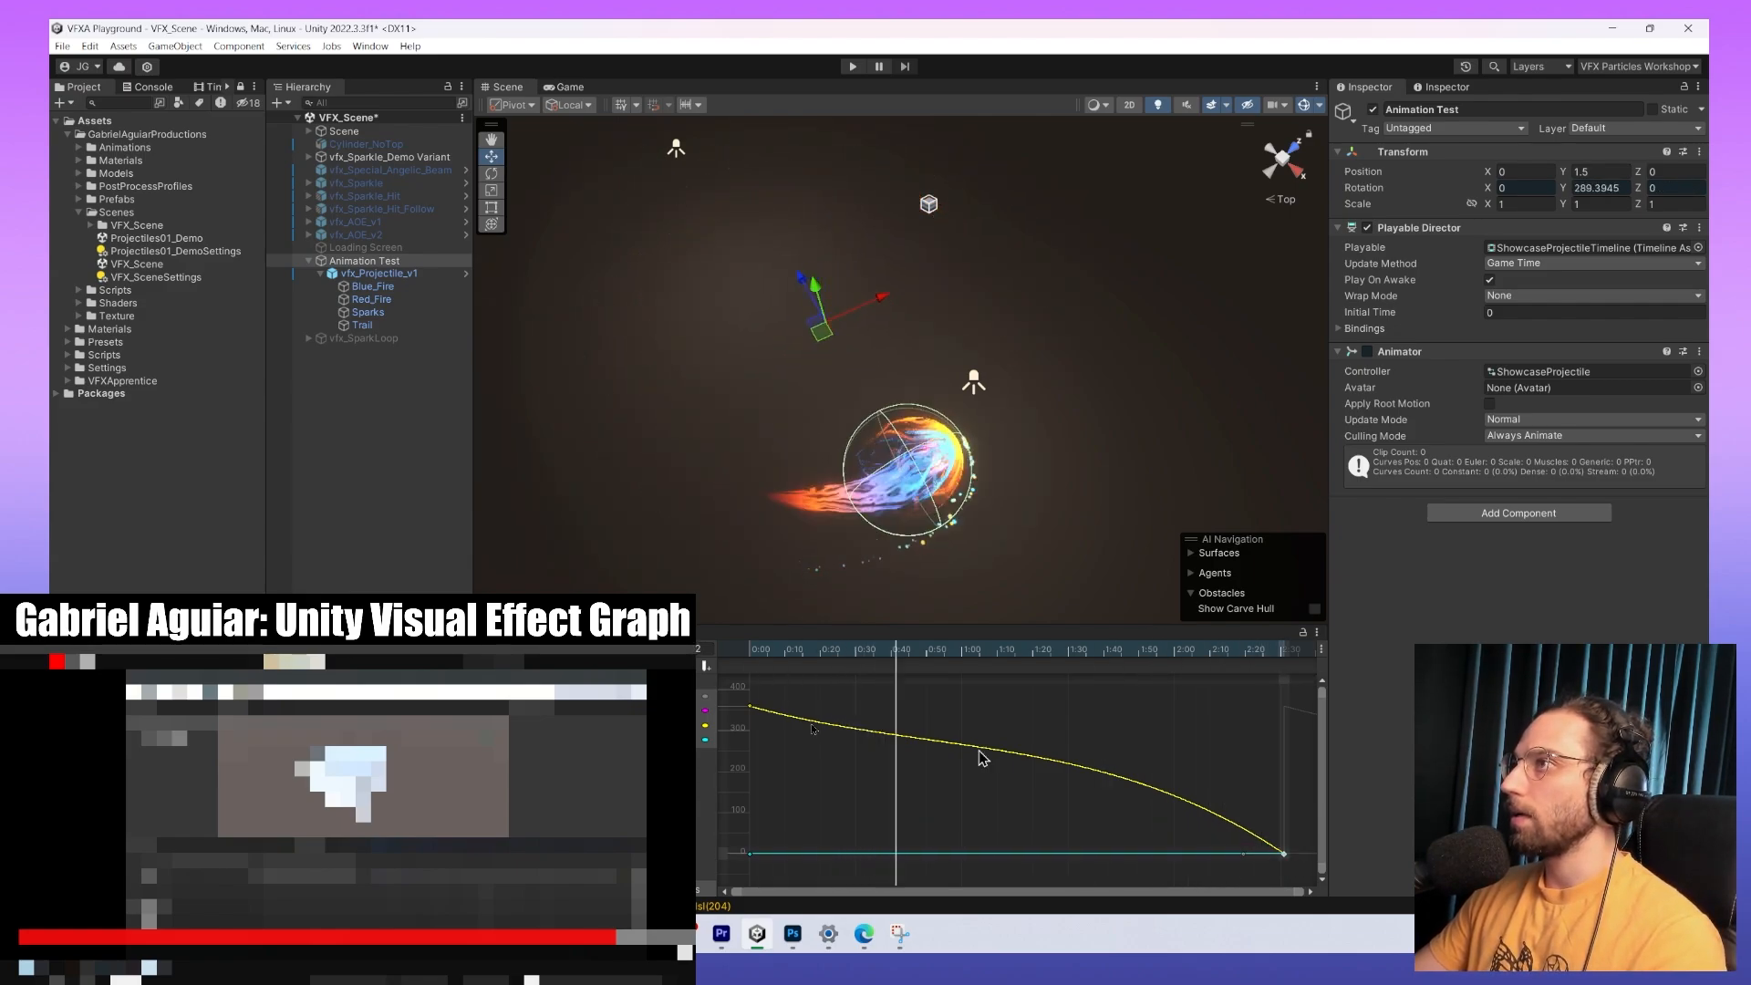
Try Clamped Auto and Flat tangents on the first key of the rotation curve.
right_click(751, 711)
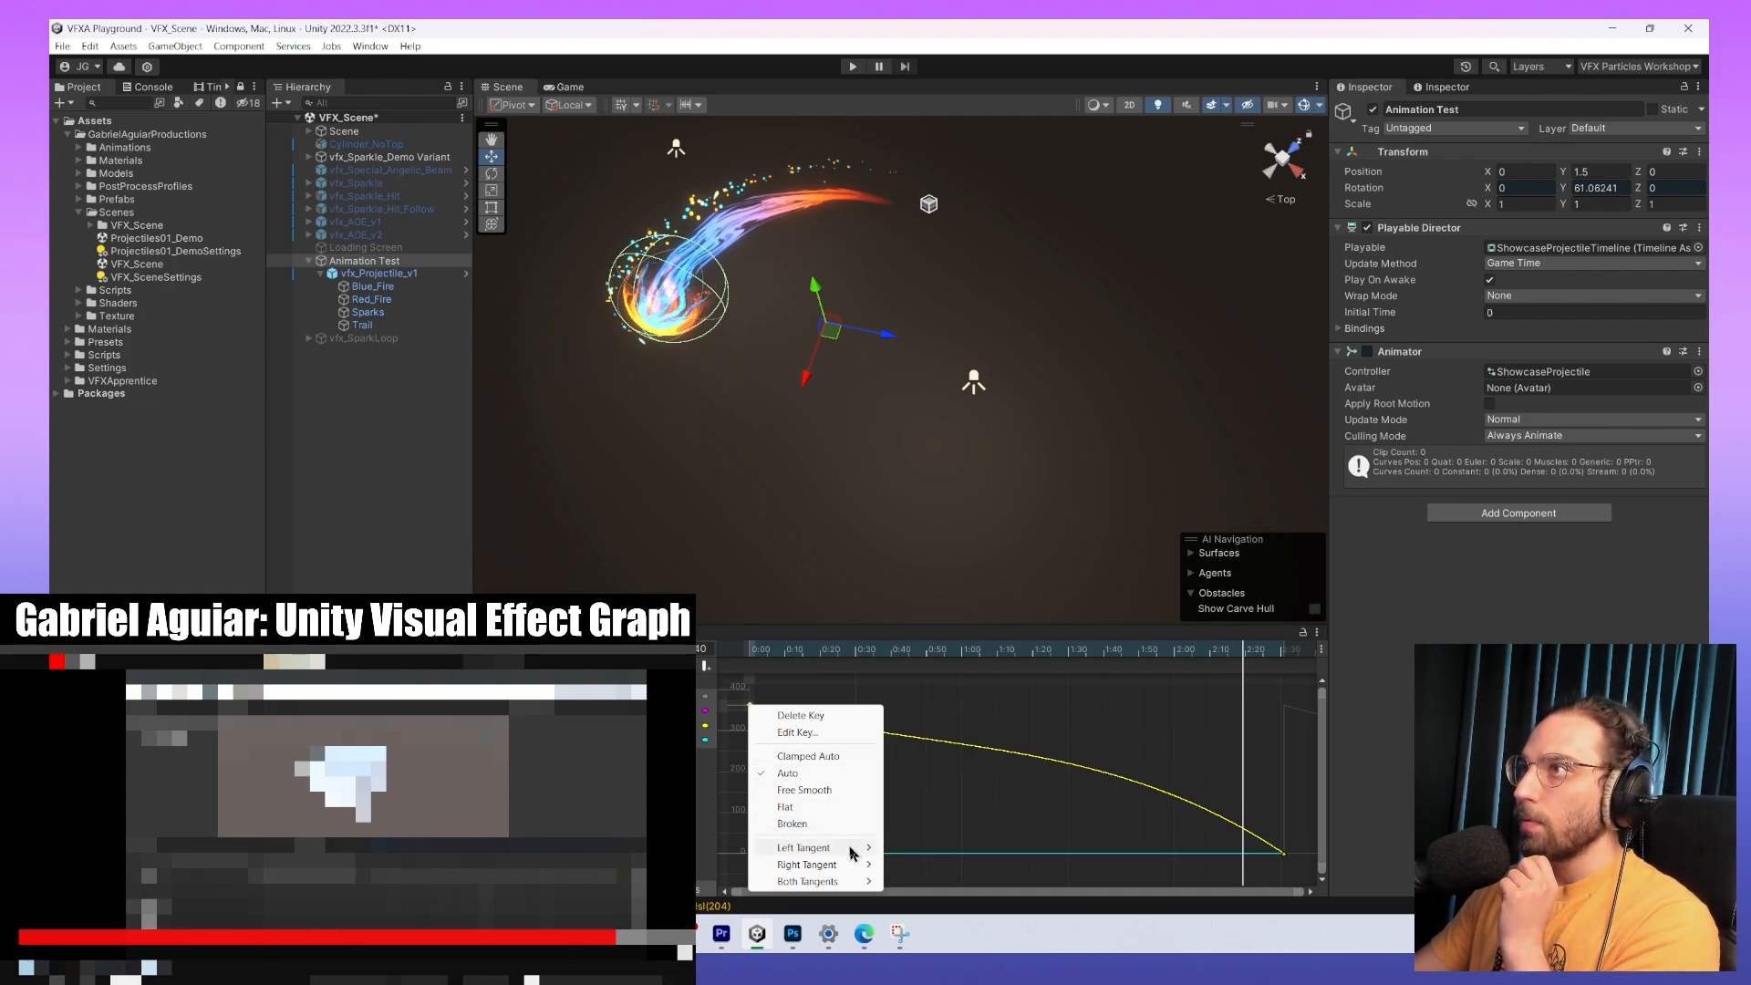
left_click(826, 758)
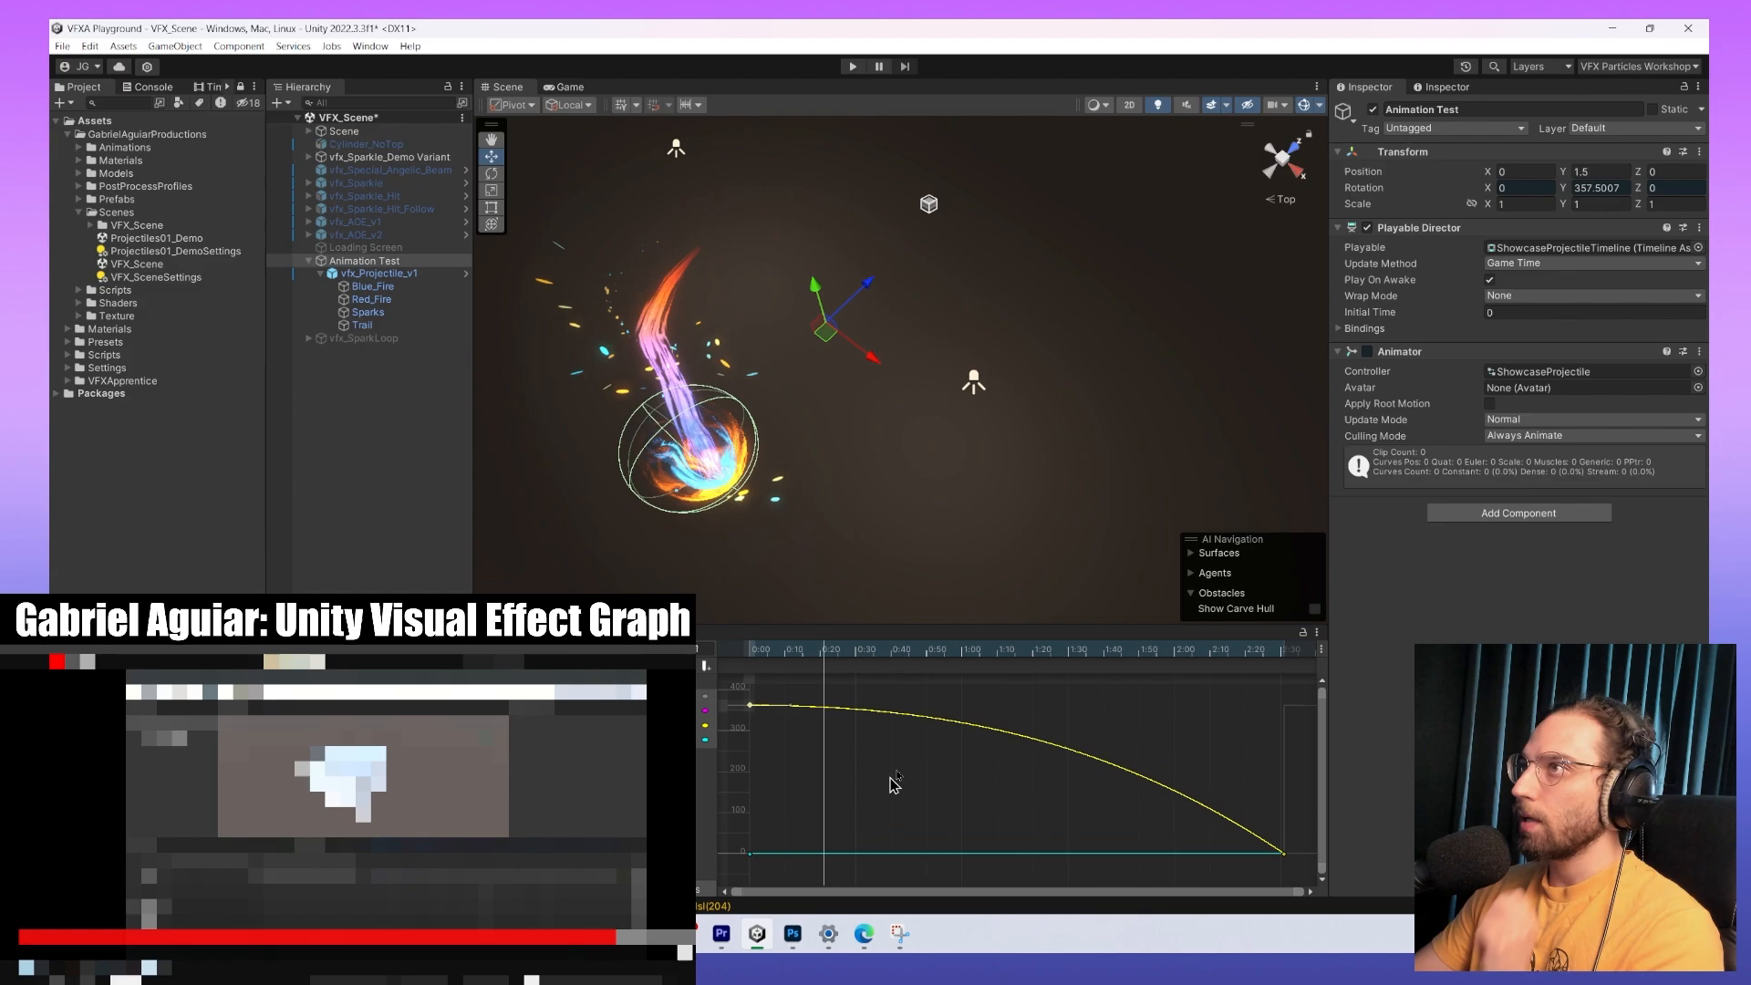
right_click(748, 708)
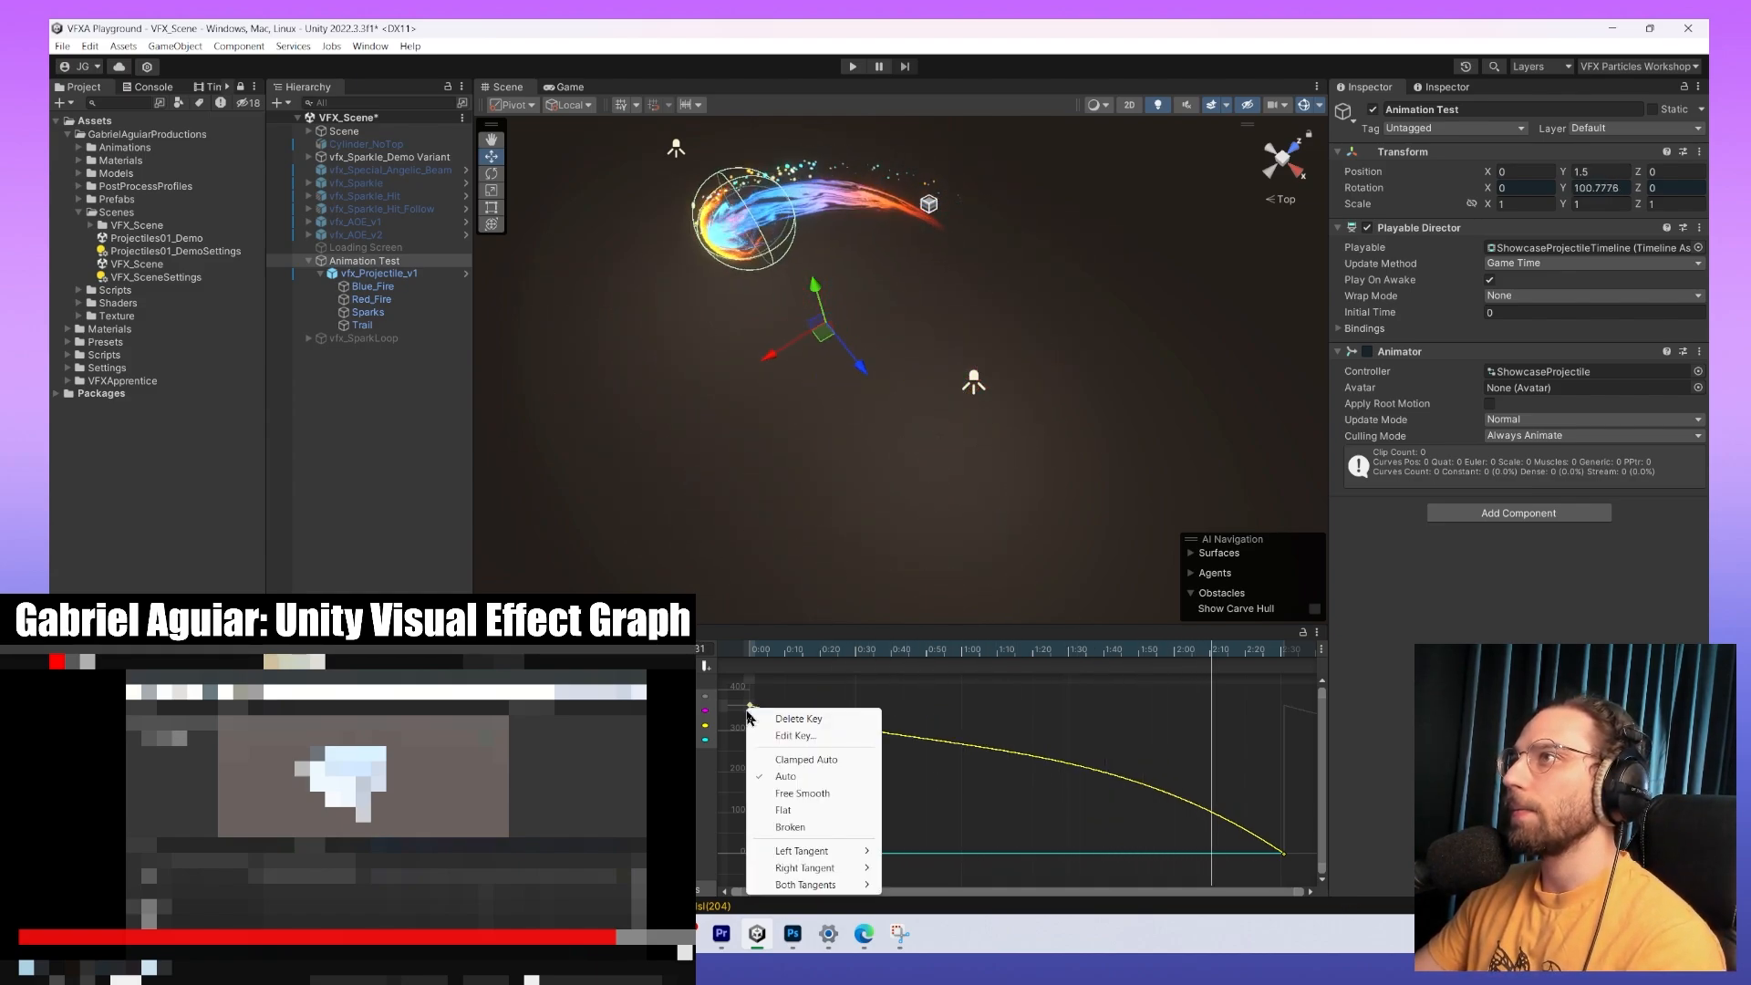
left_click(826, 811)
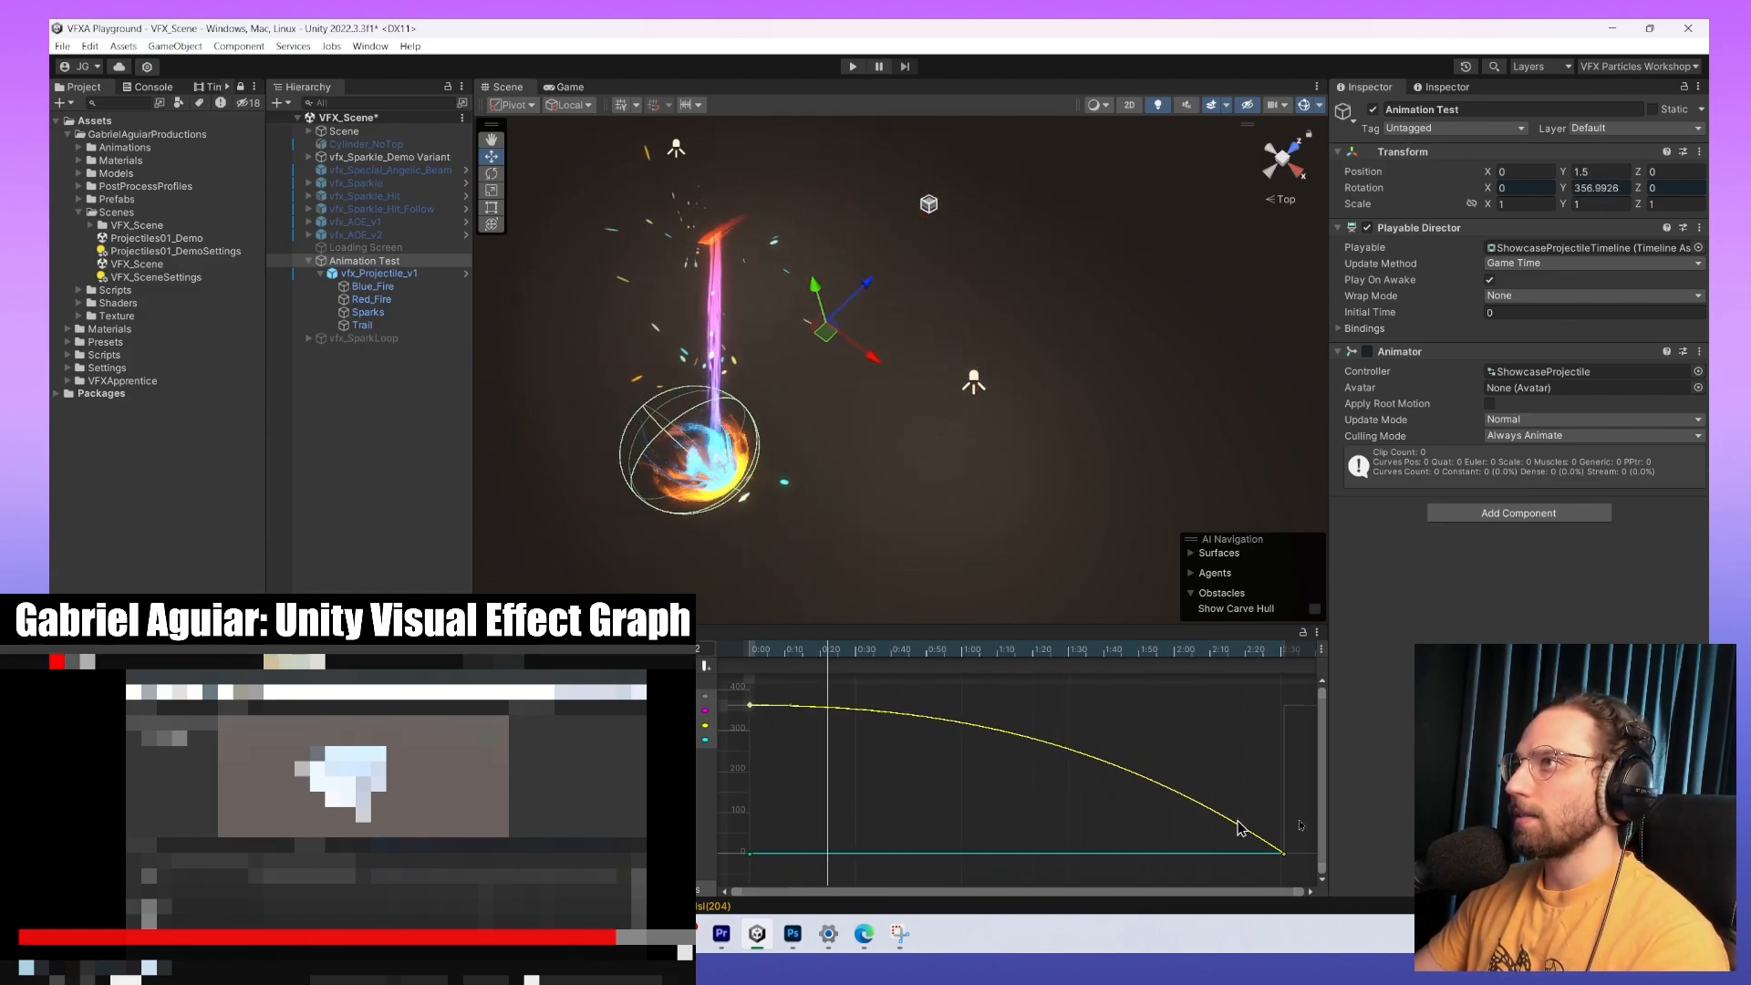
Straighten the rotation curve by adjusting its key tangents and setting the first key's right tangent to Linear.
right_click(1284, 855)
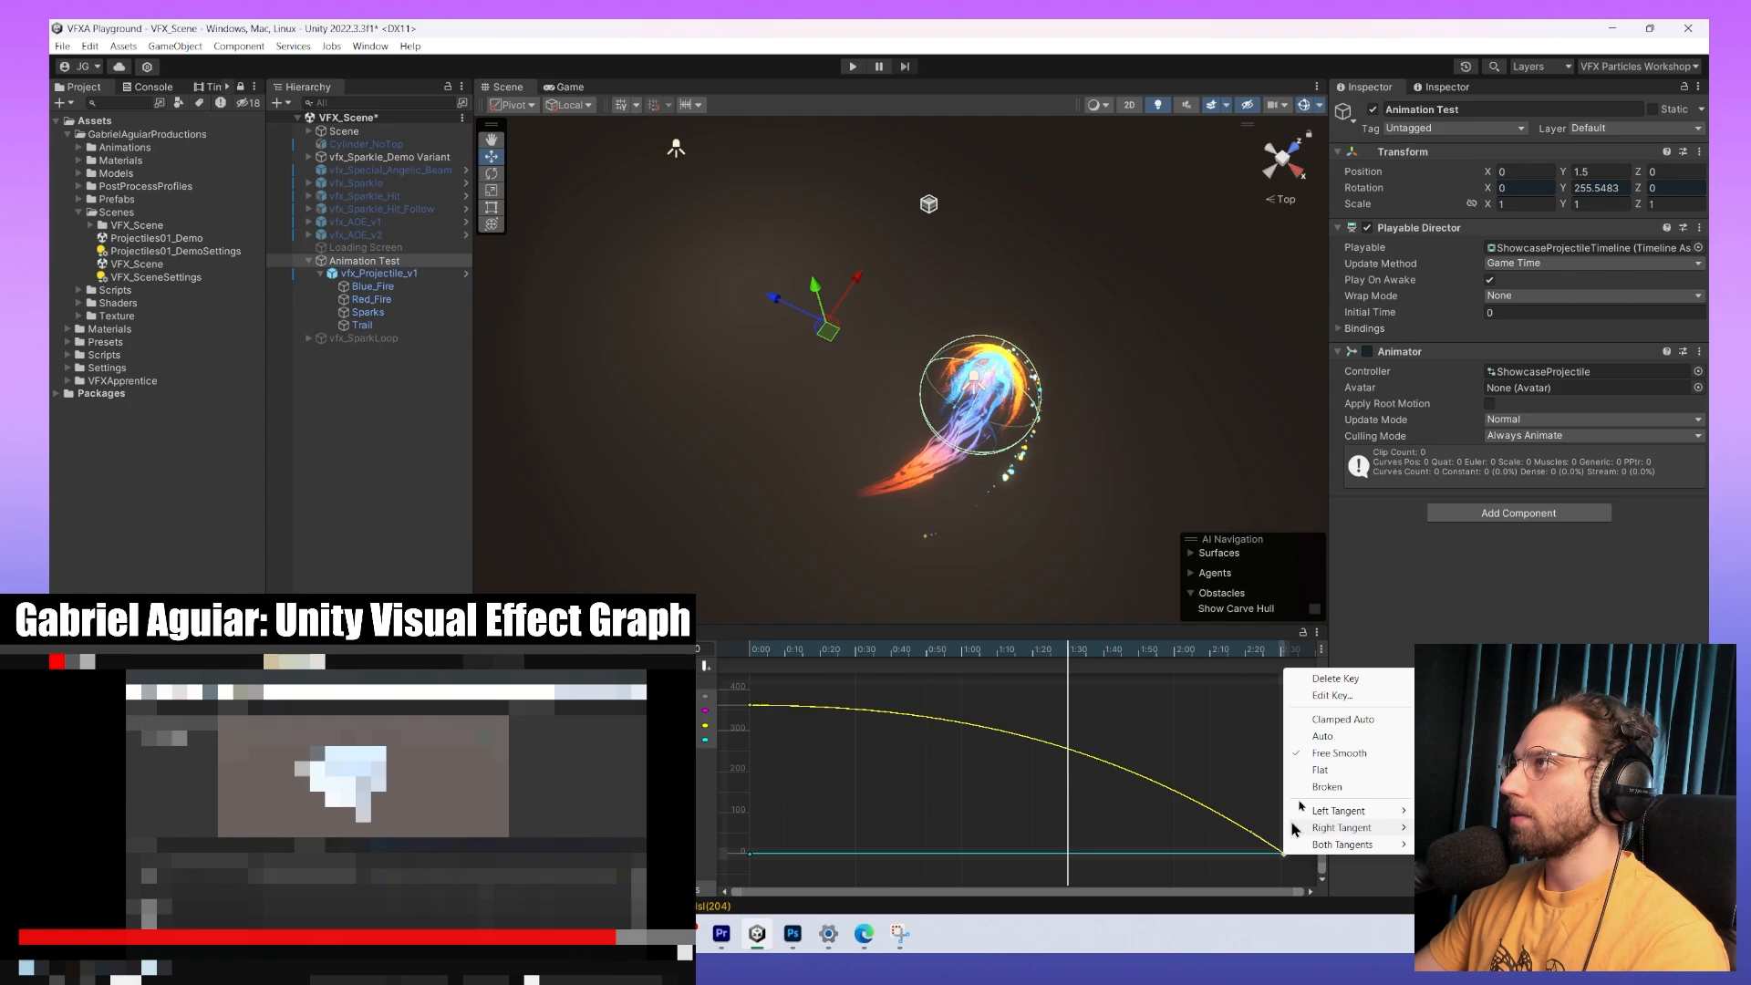
left_click(1351, 773)
left_click_drag(1244, 853, 1122, 817)
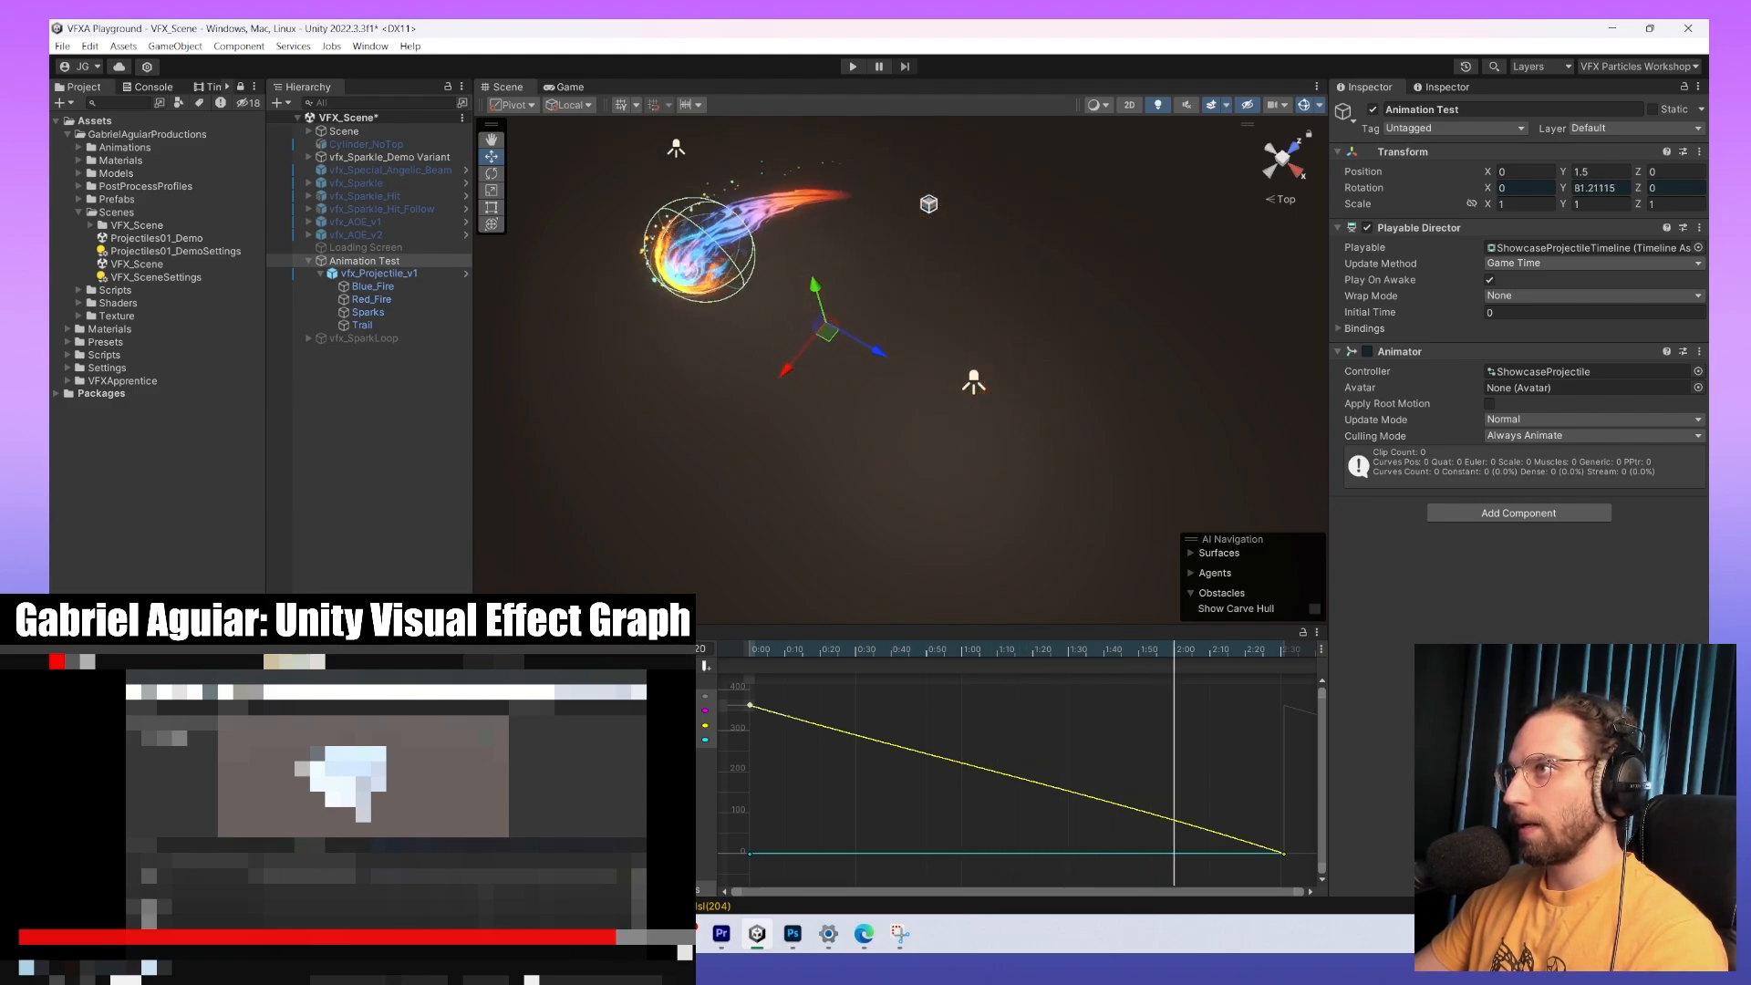
right_click(1284, 854)
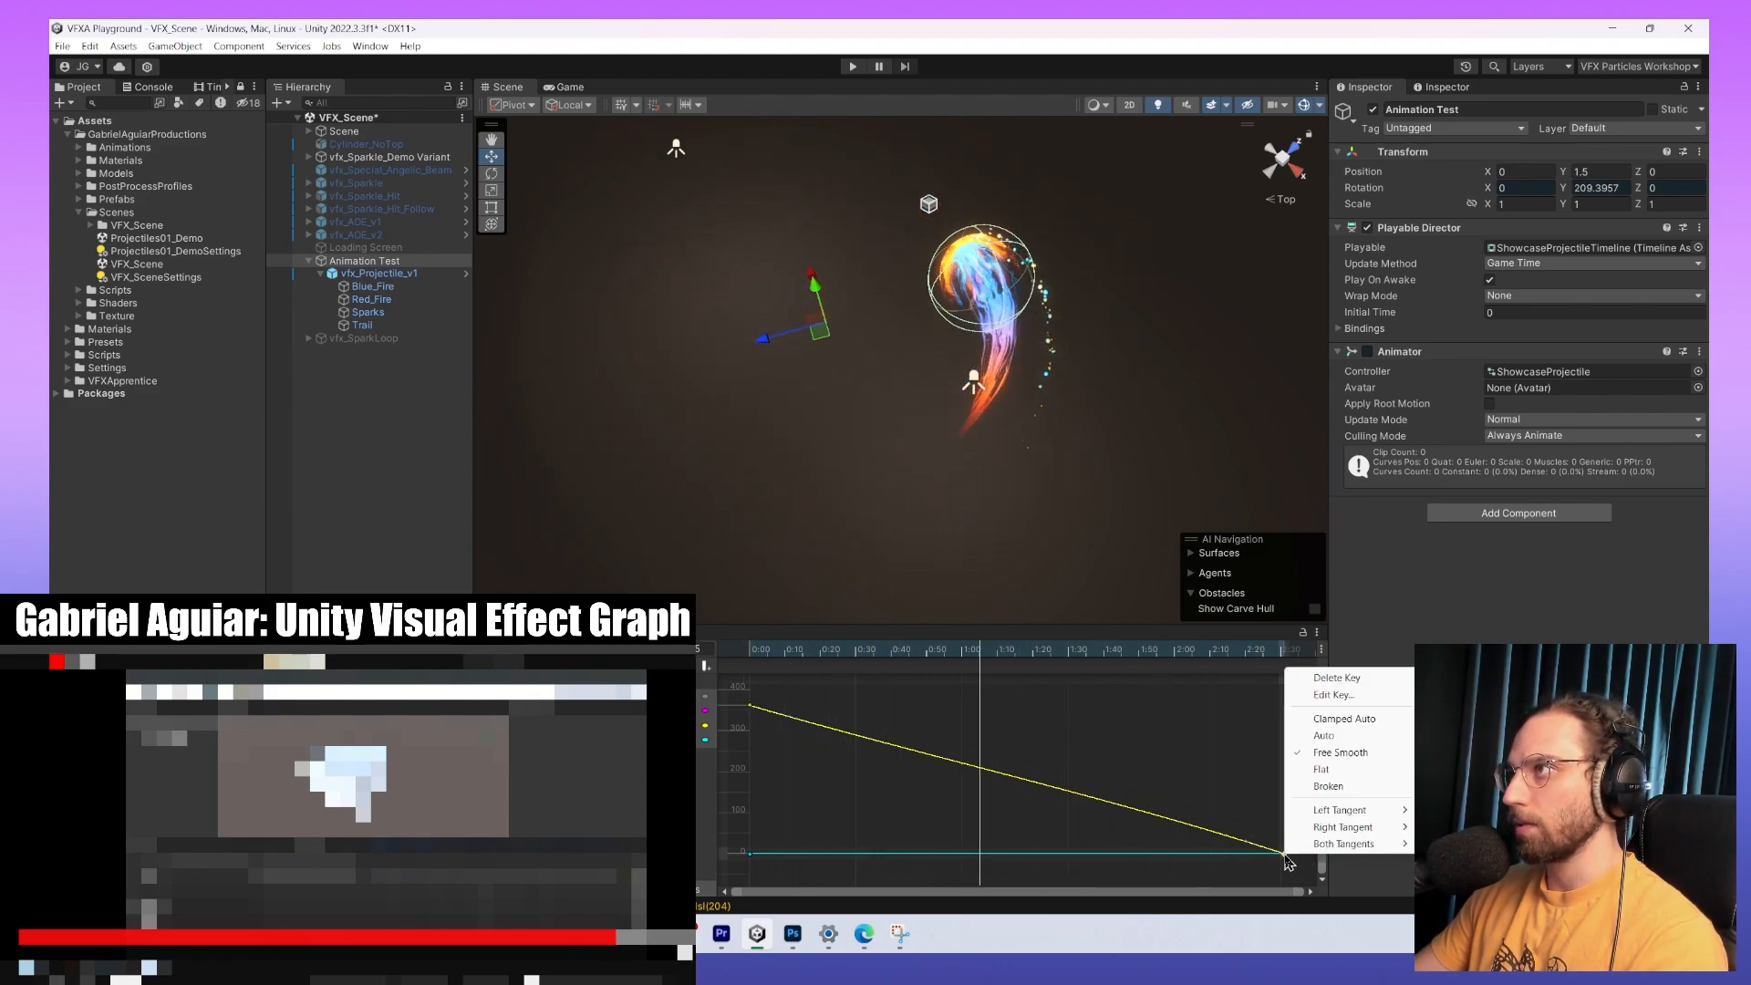
key("Escape")
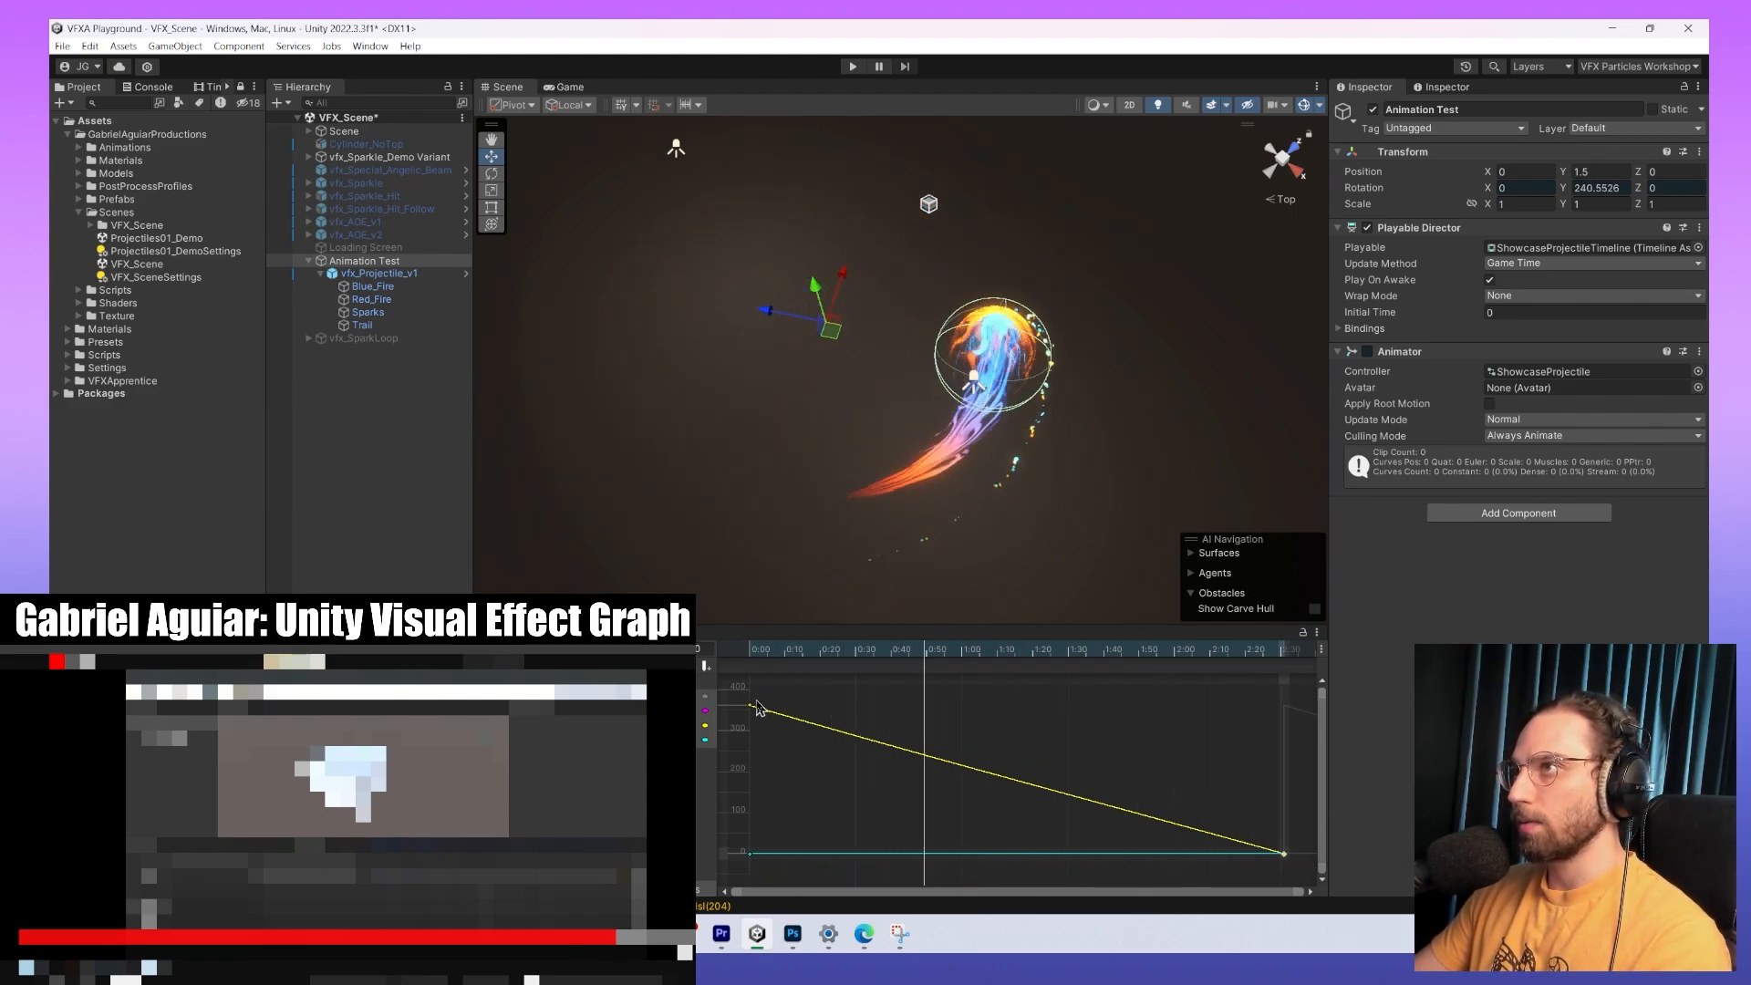
right_click(749, 705)
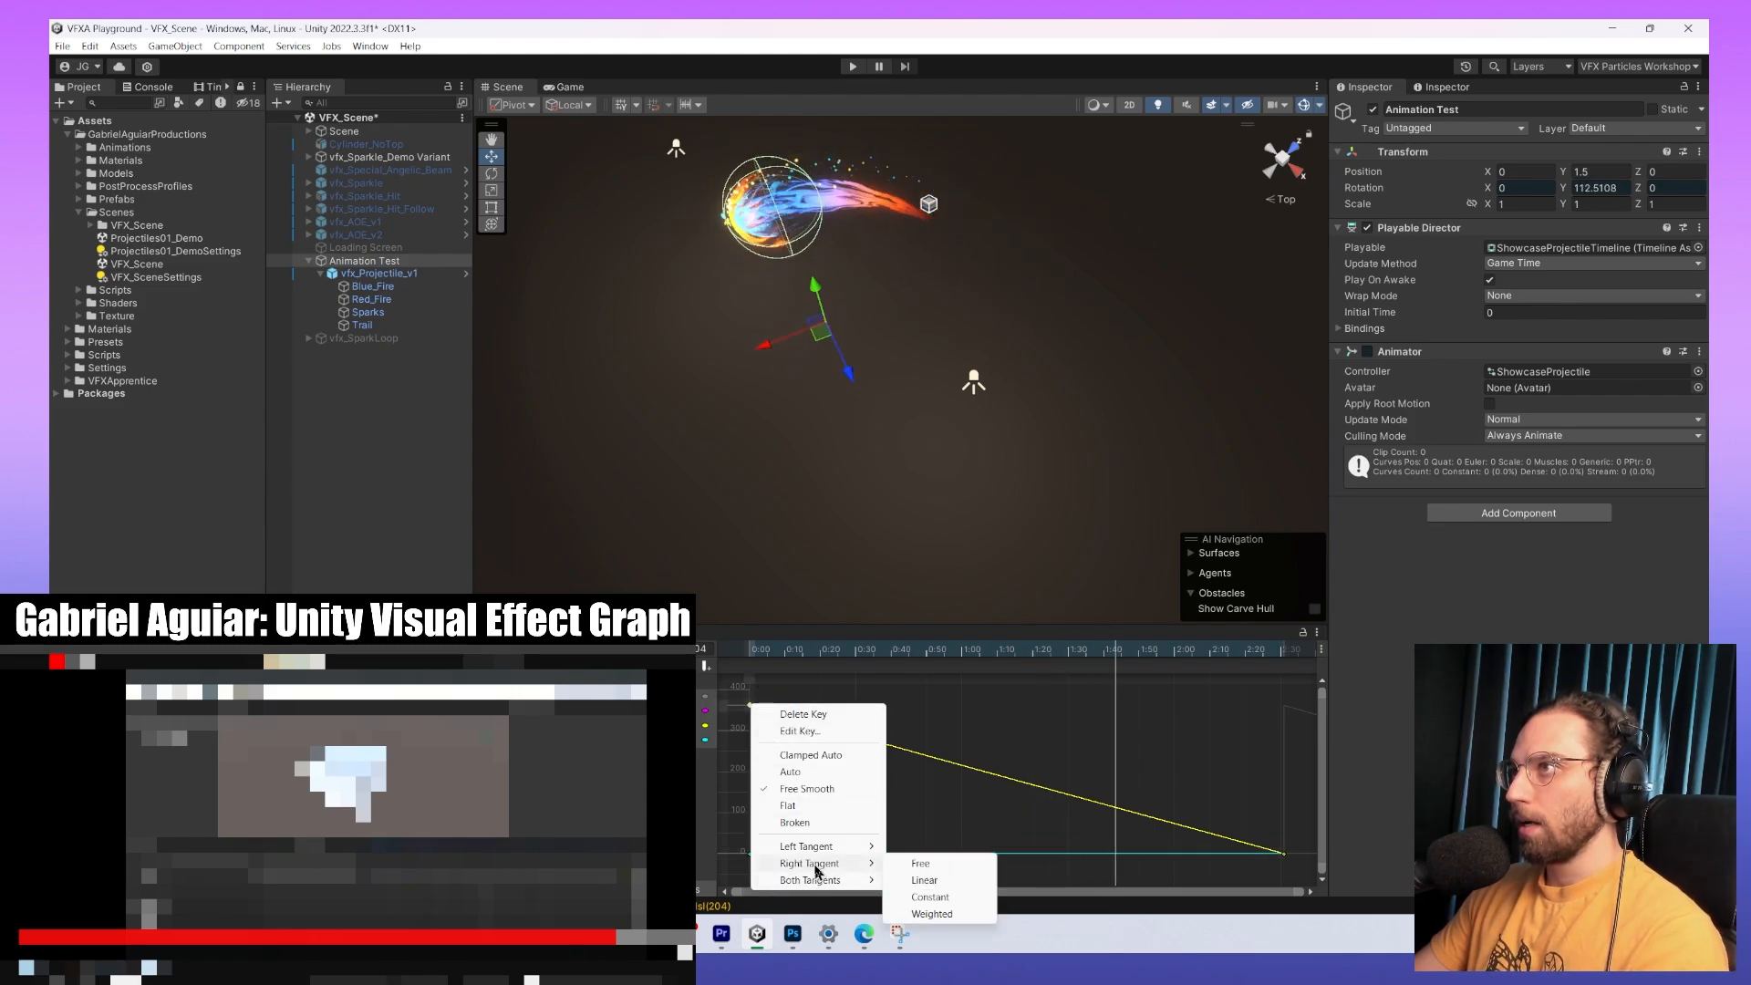
left_click(924, 880)
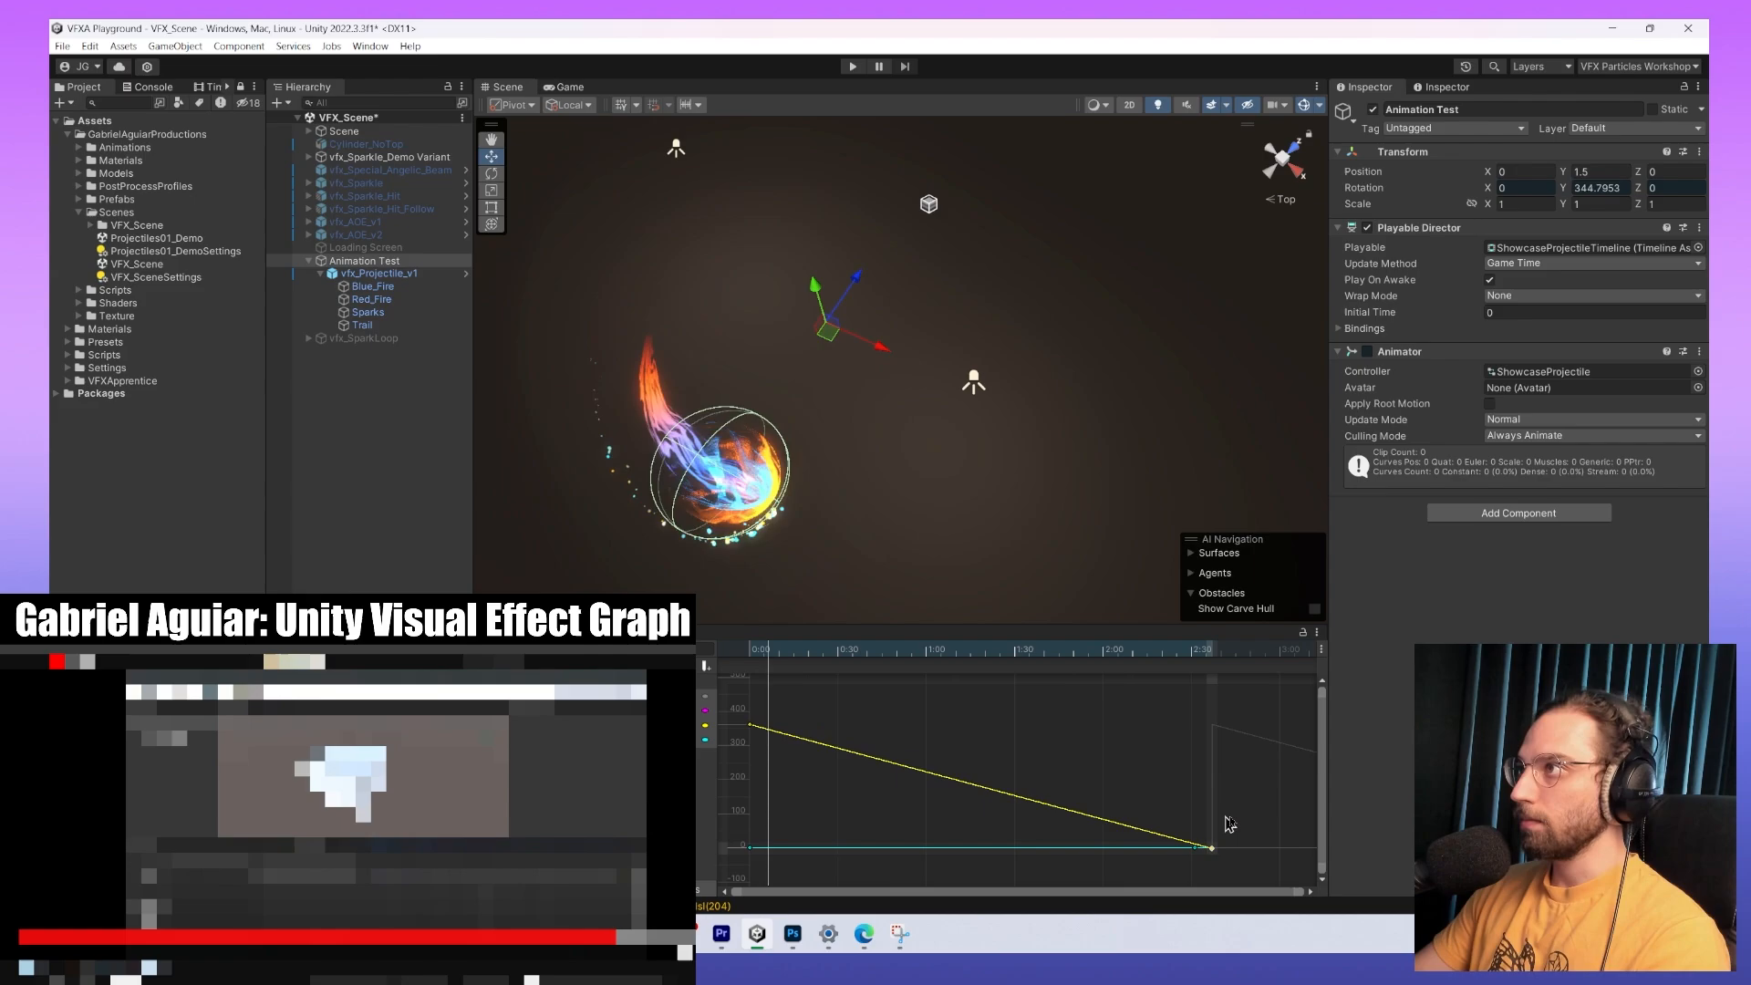
Move the last key of the rotation curve to 2:45.
scroll(1049, 816, "down", 2)
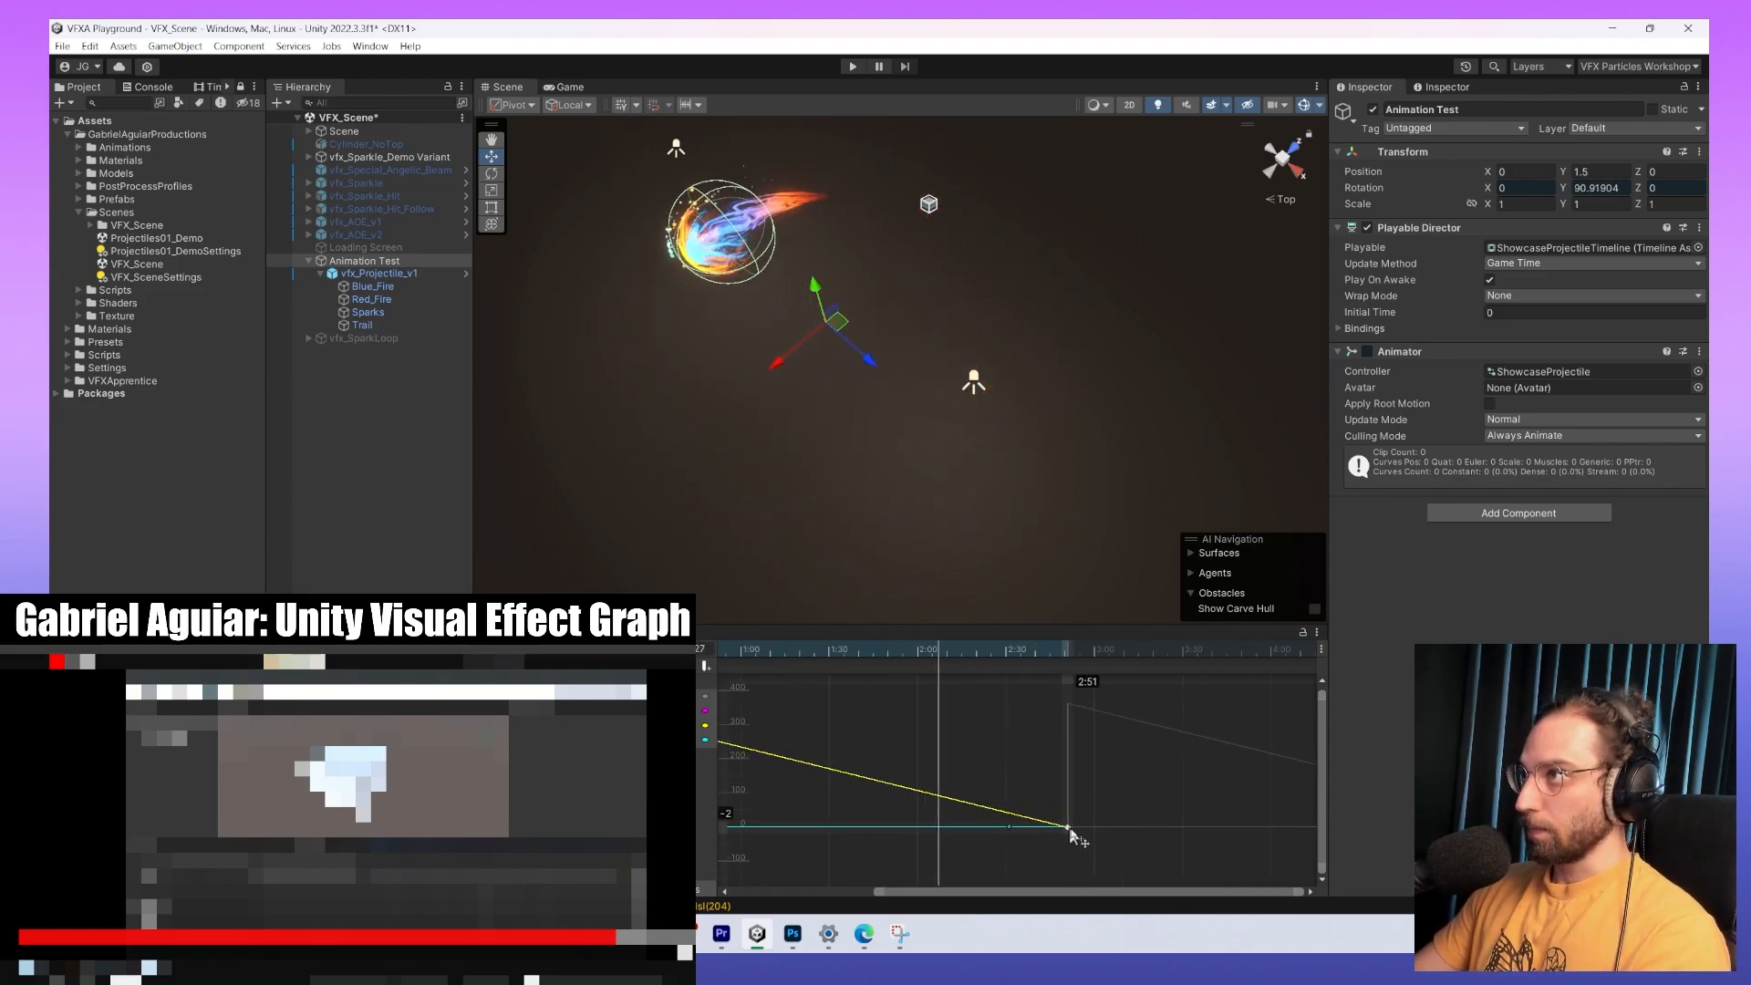
left_click_drag(1072, 831, 1031, 841)
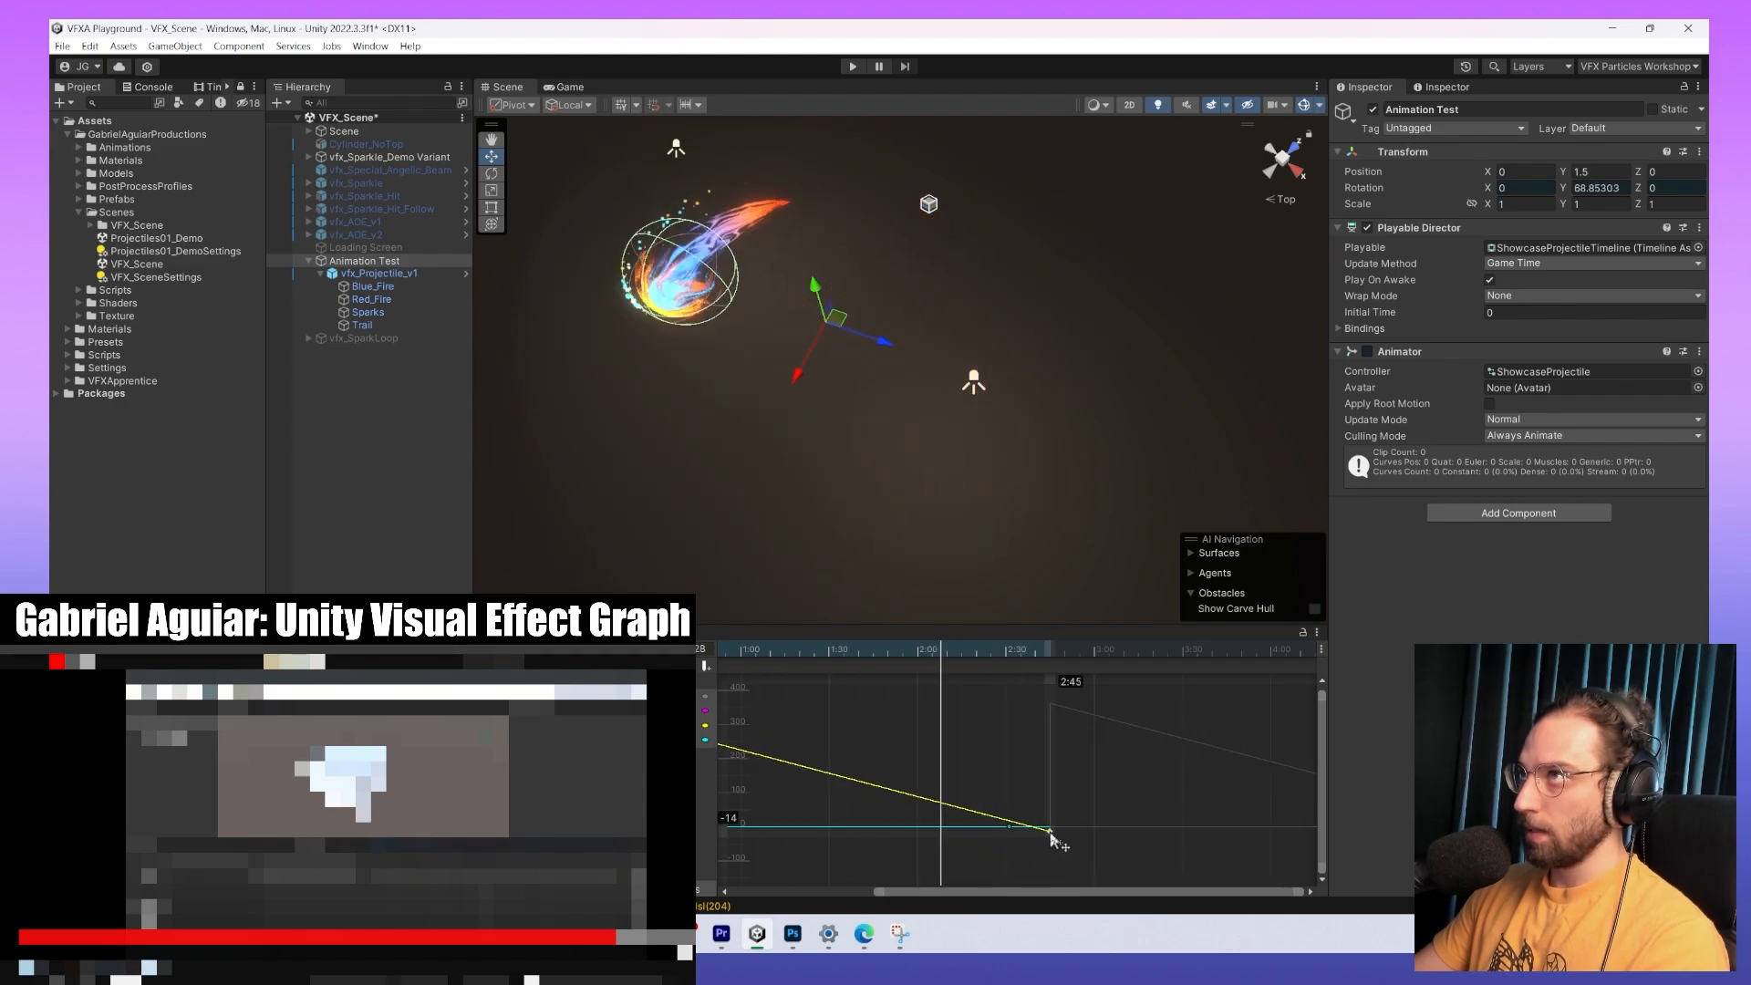
Select the Trail, view its motion around the circle, and raise the last rotation key to a value of about 0.
left_click(362, 324)
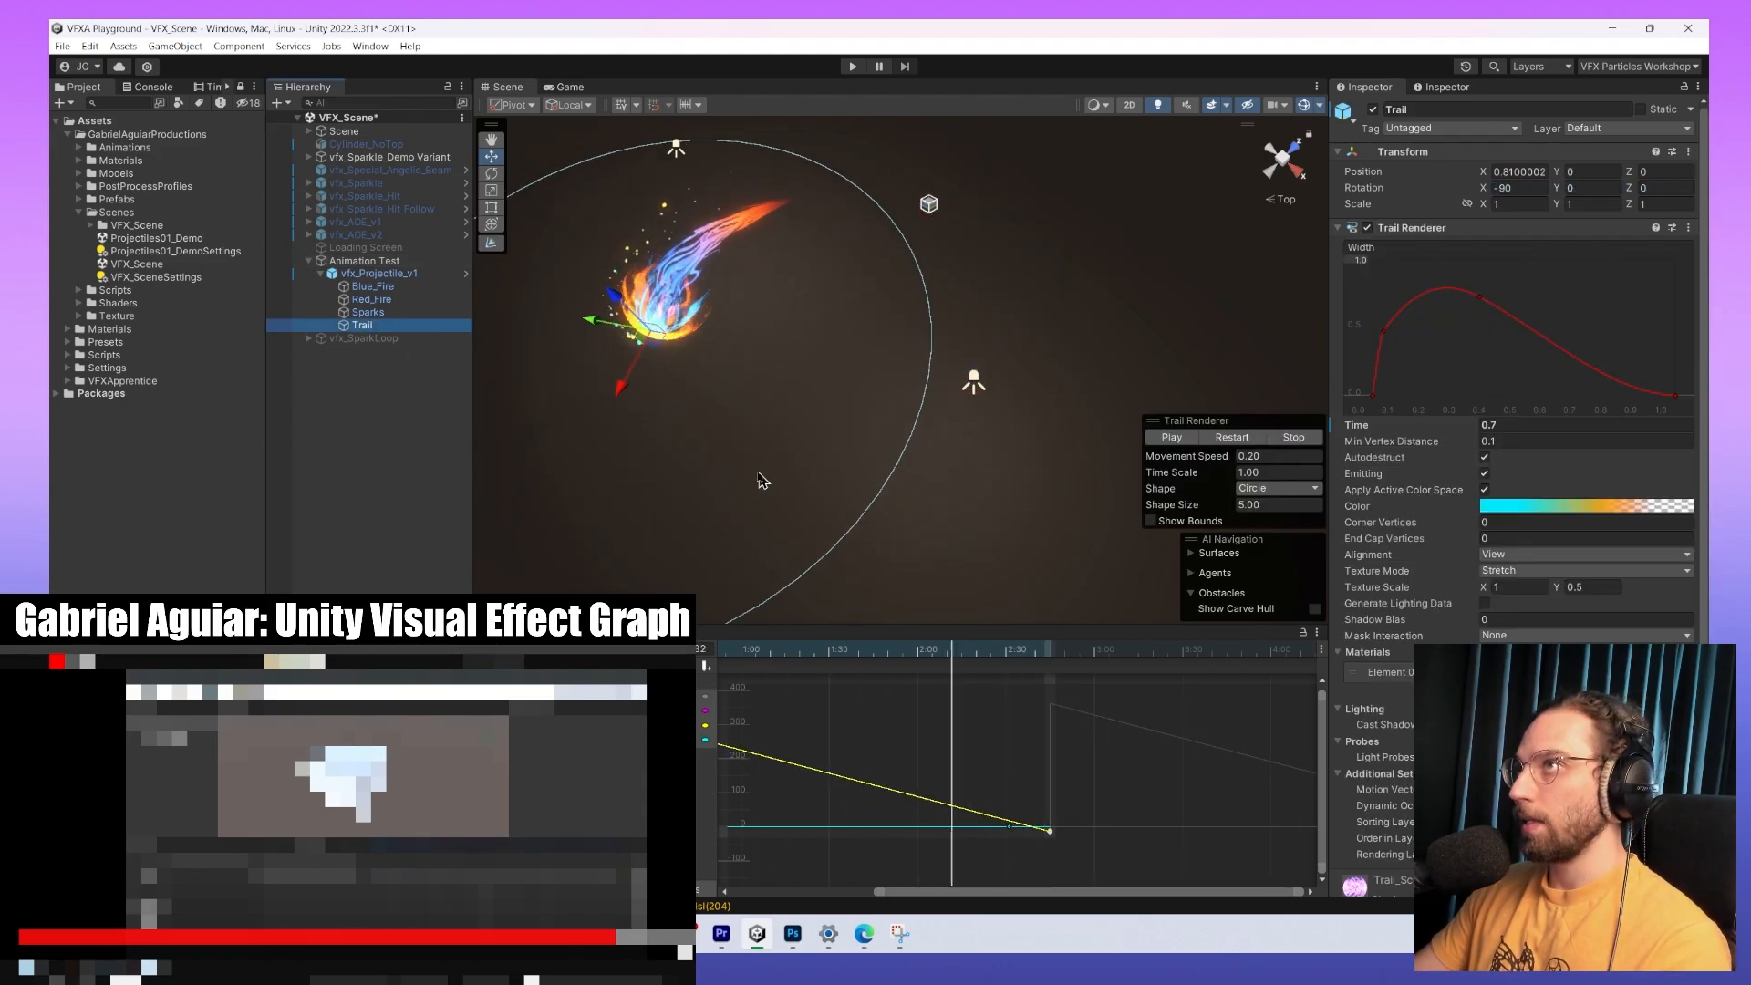
middle_click_drag(762, 481, 910, 360)
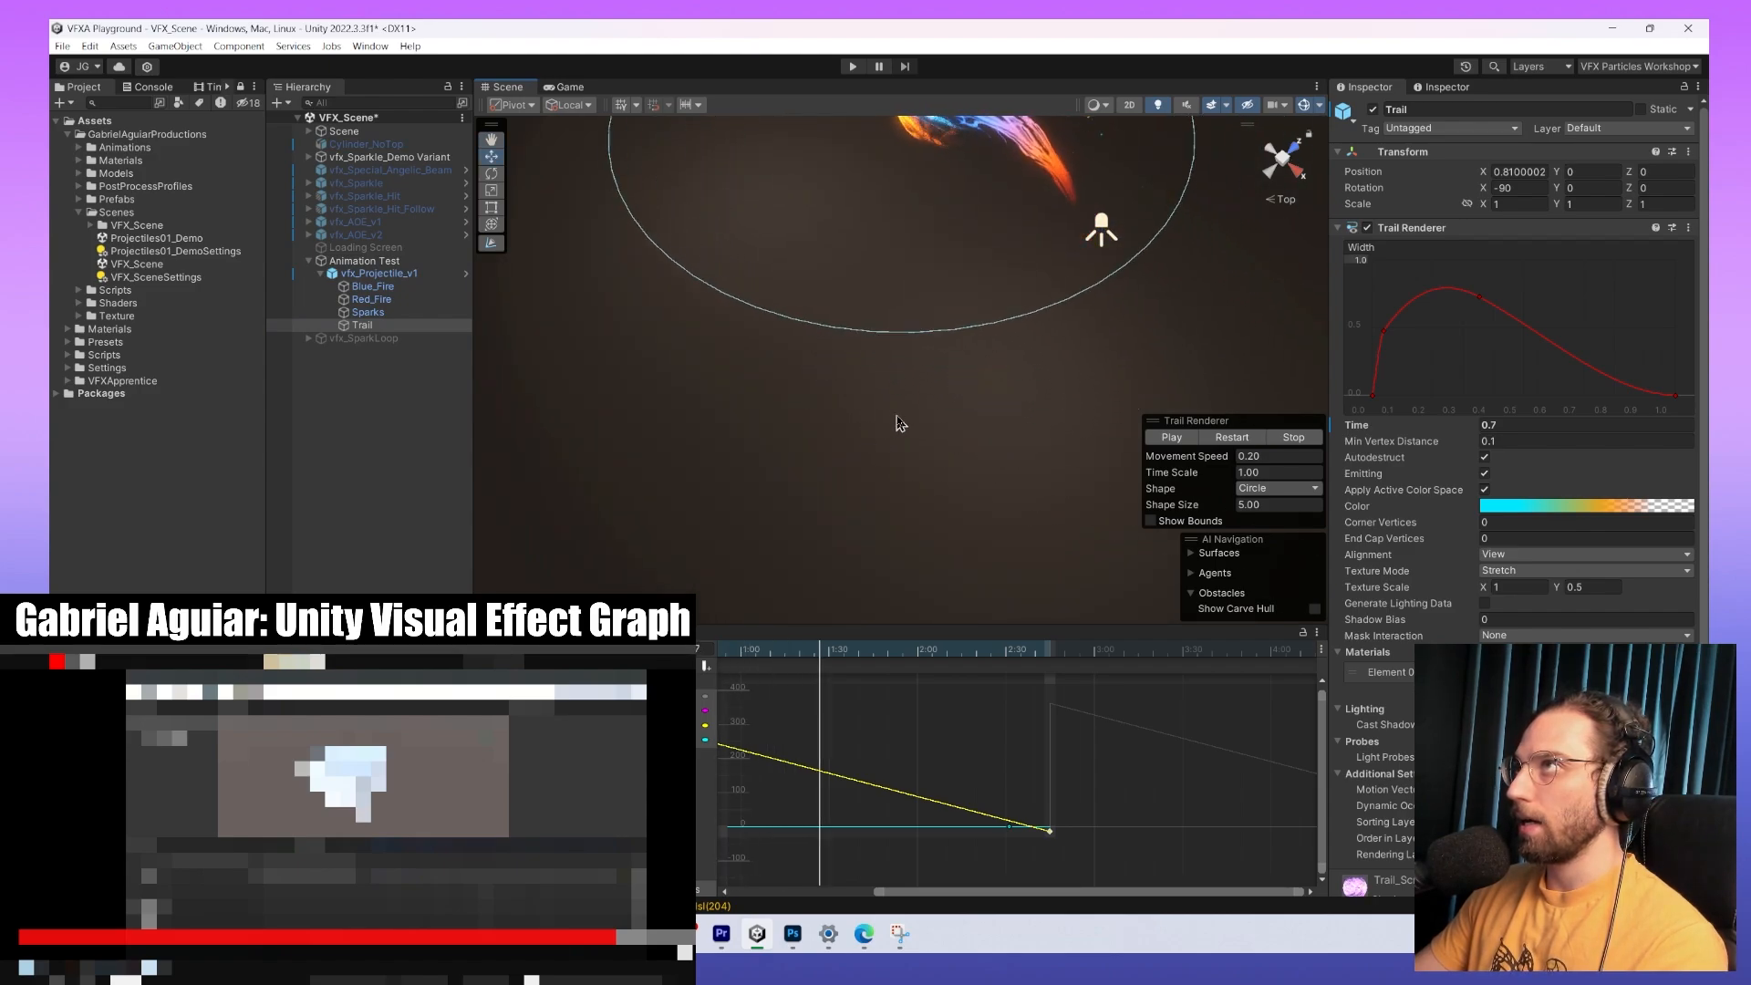
left_click_drag(880, 429, 979, 396, "alt")
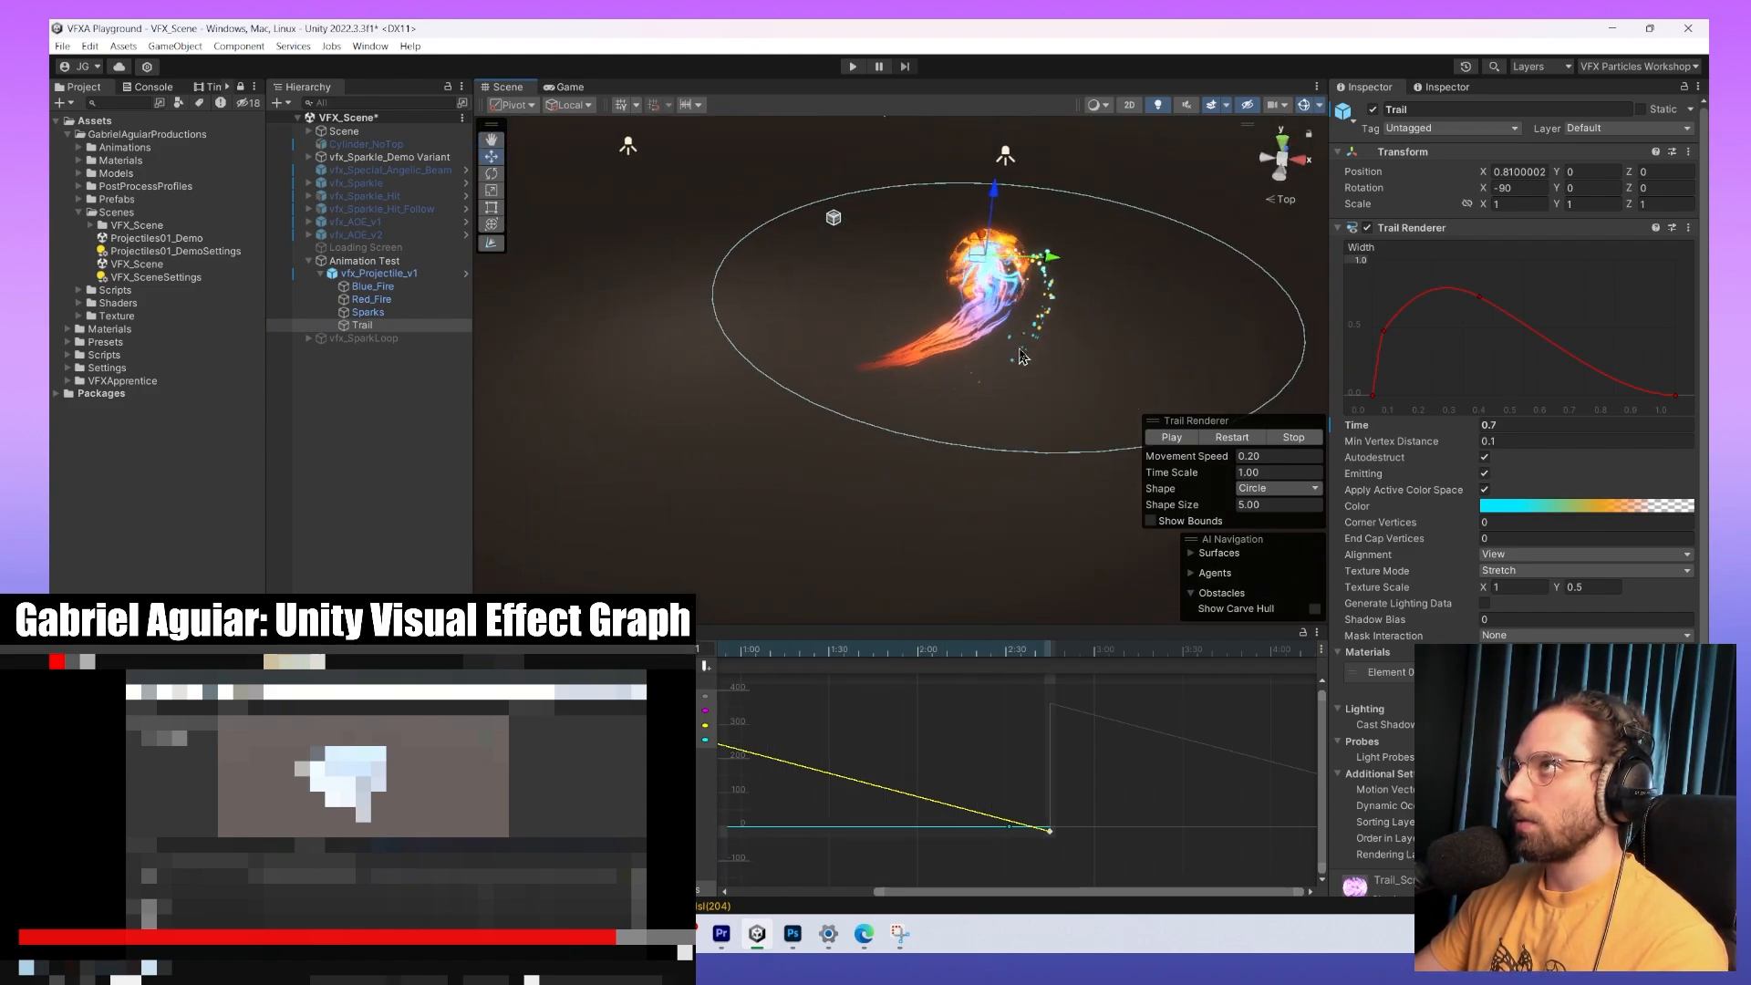
middle_click_drag(882, 347, 989, 443)
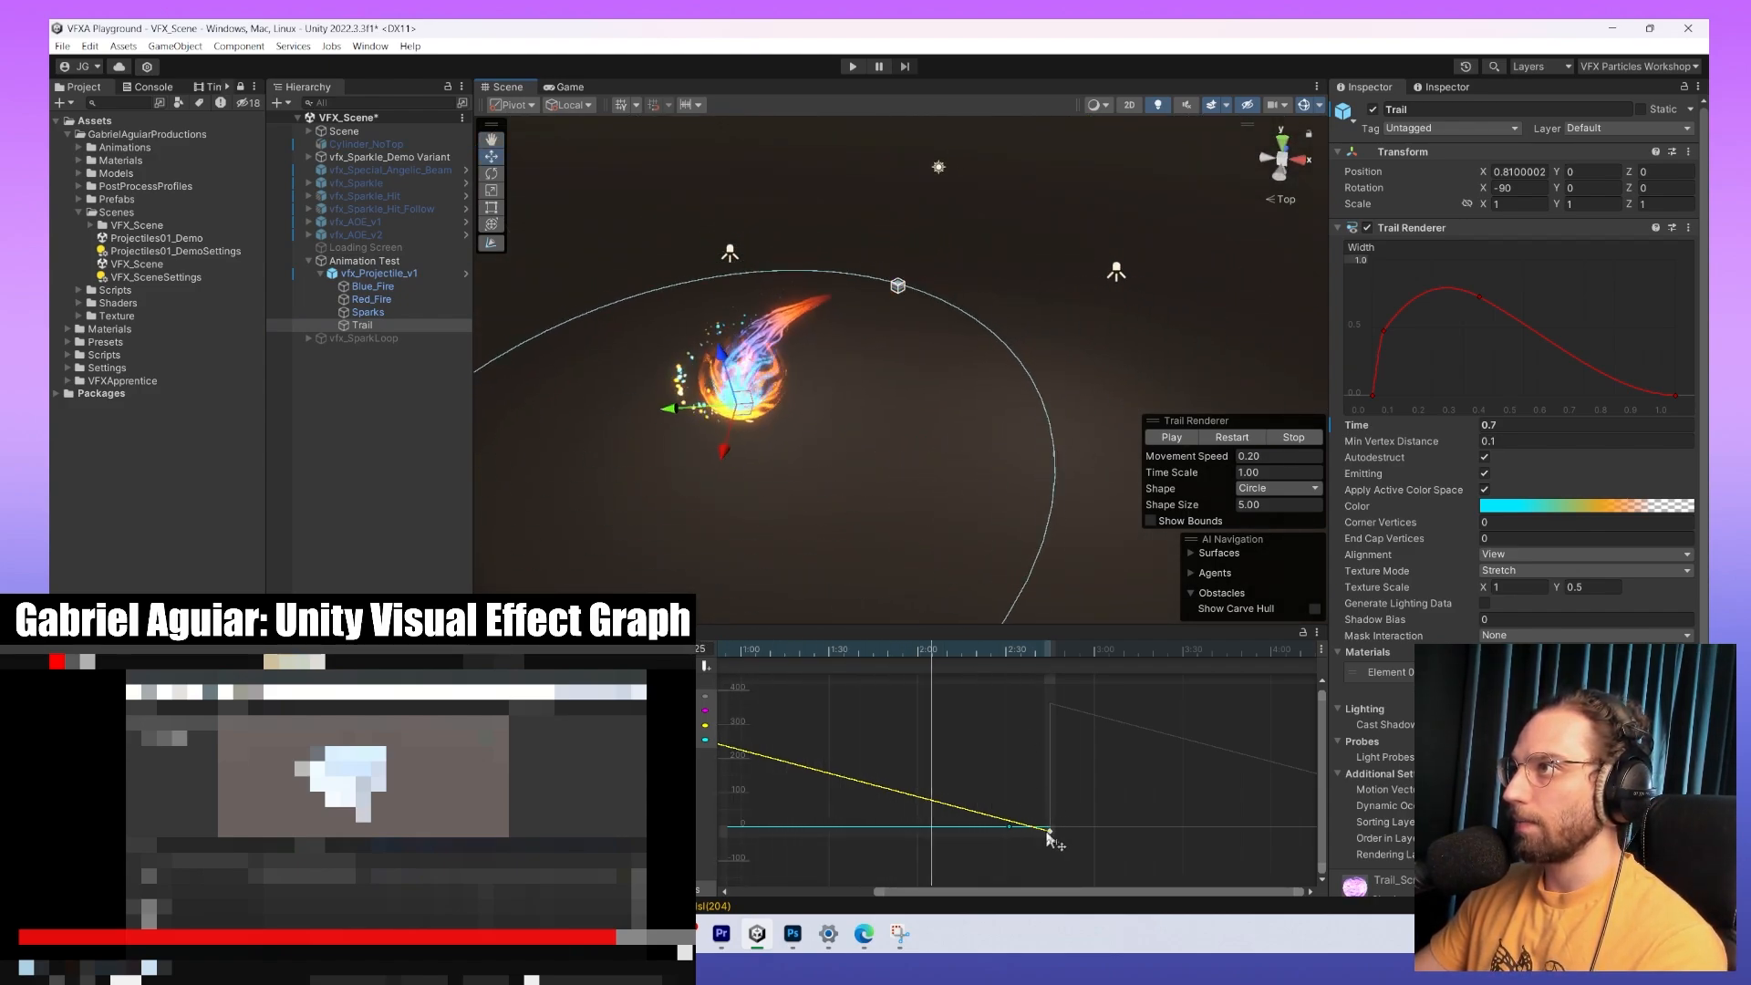
left_click_drag(1050, 833, 1051, 830)
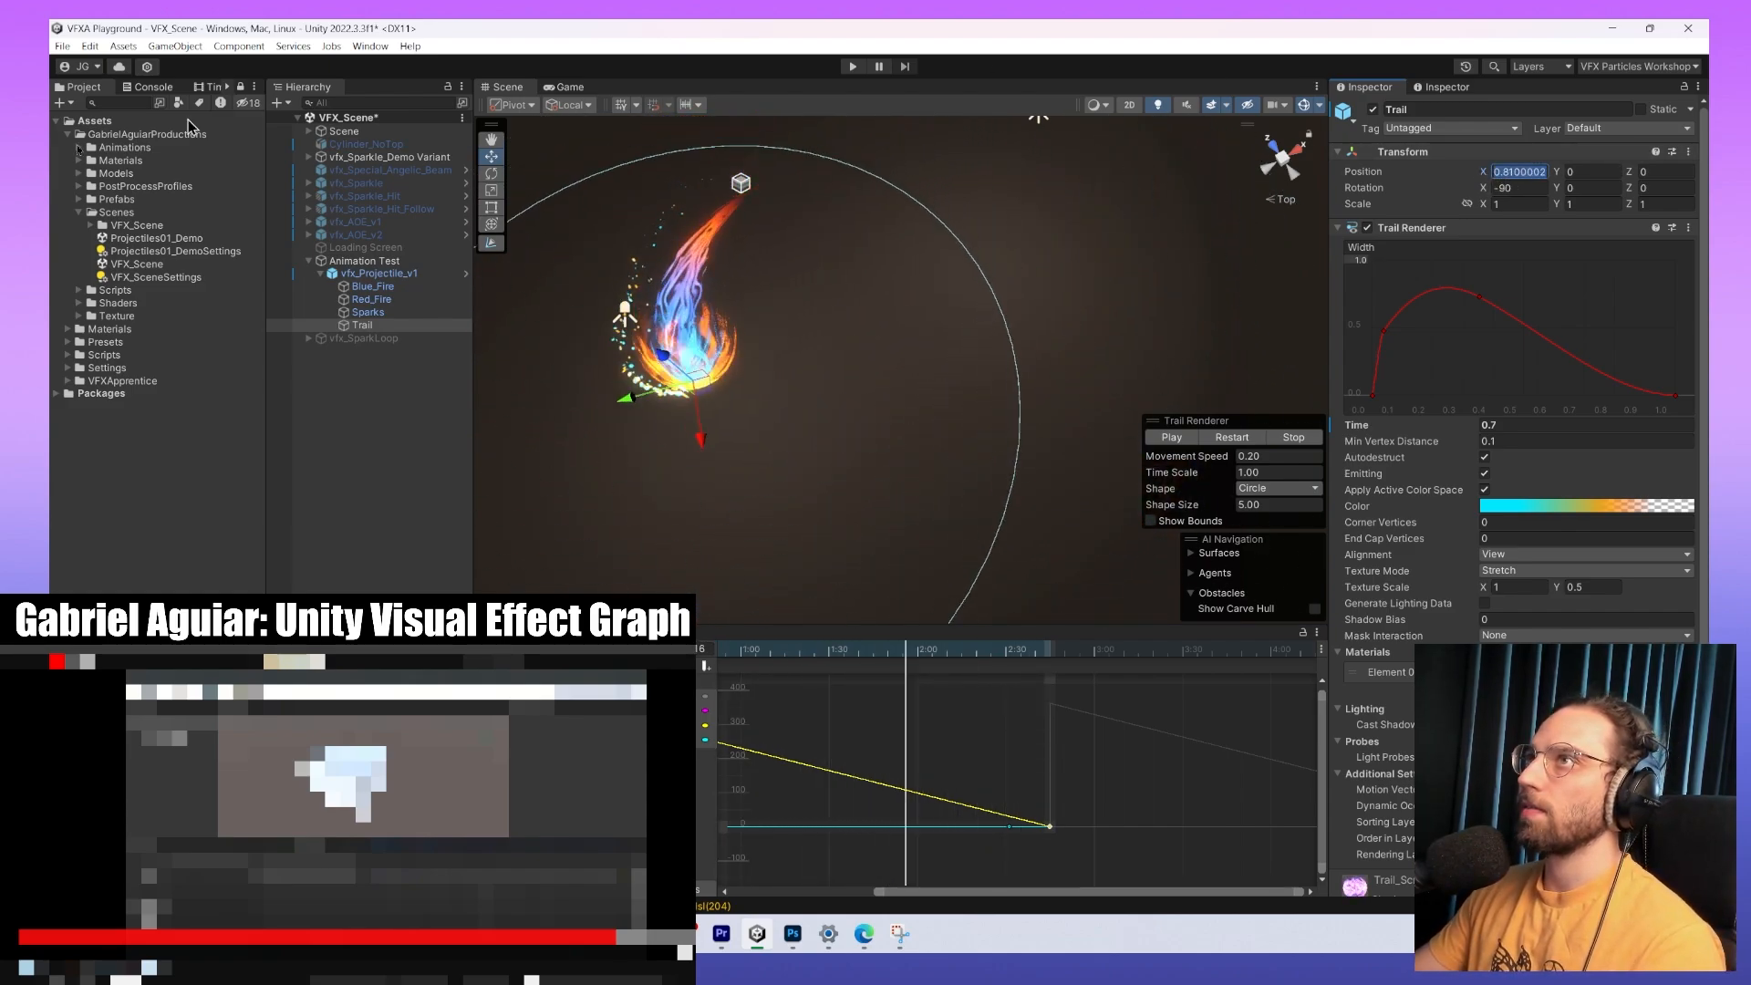
Compare the Sparks and Trail settings and inspect the emission shape of Sparks, keeping it as Cone.
left_click(368, 312)
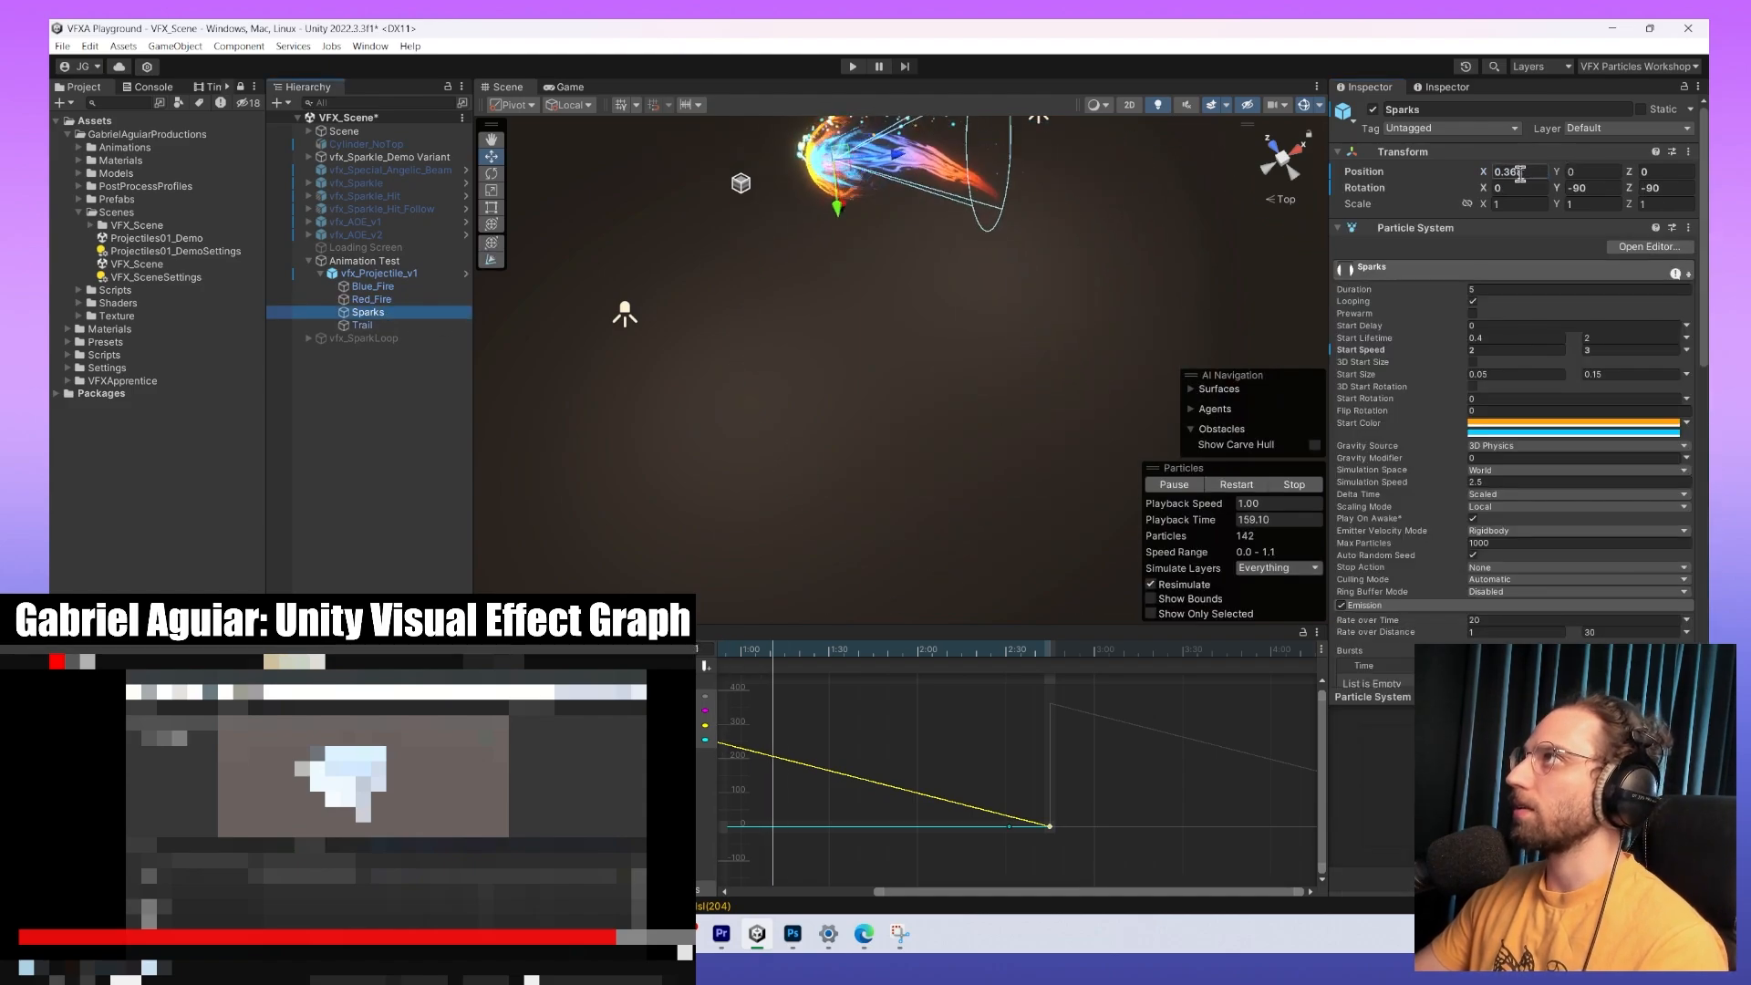
left_click(363, 325)
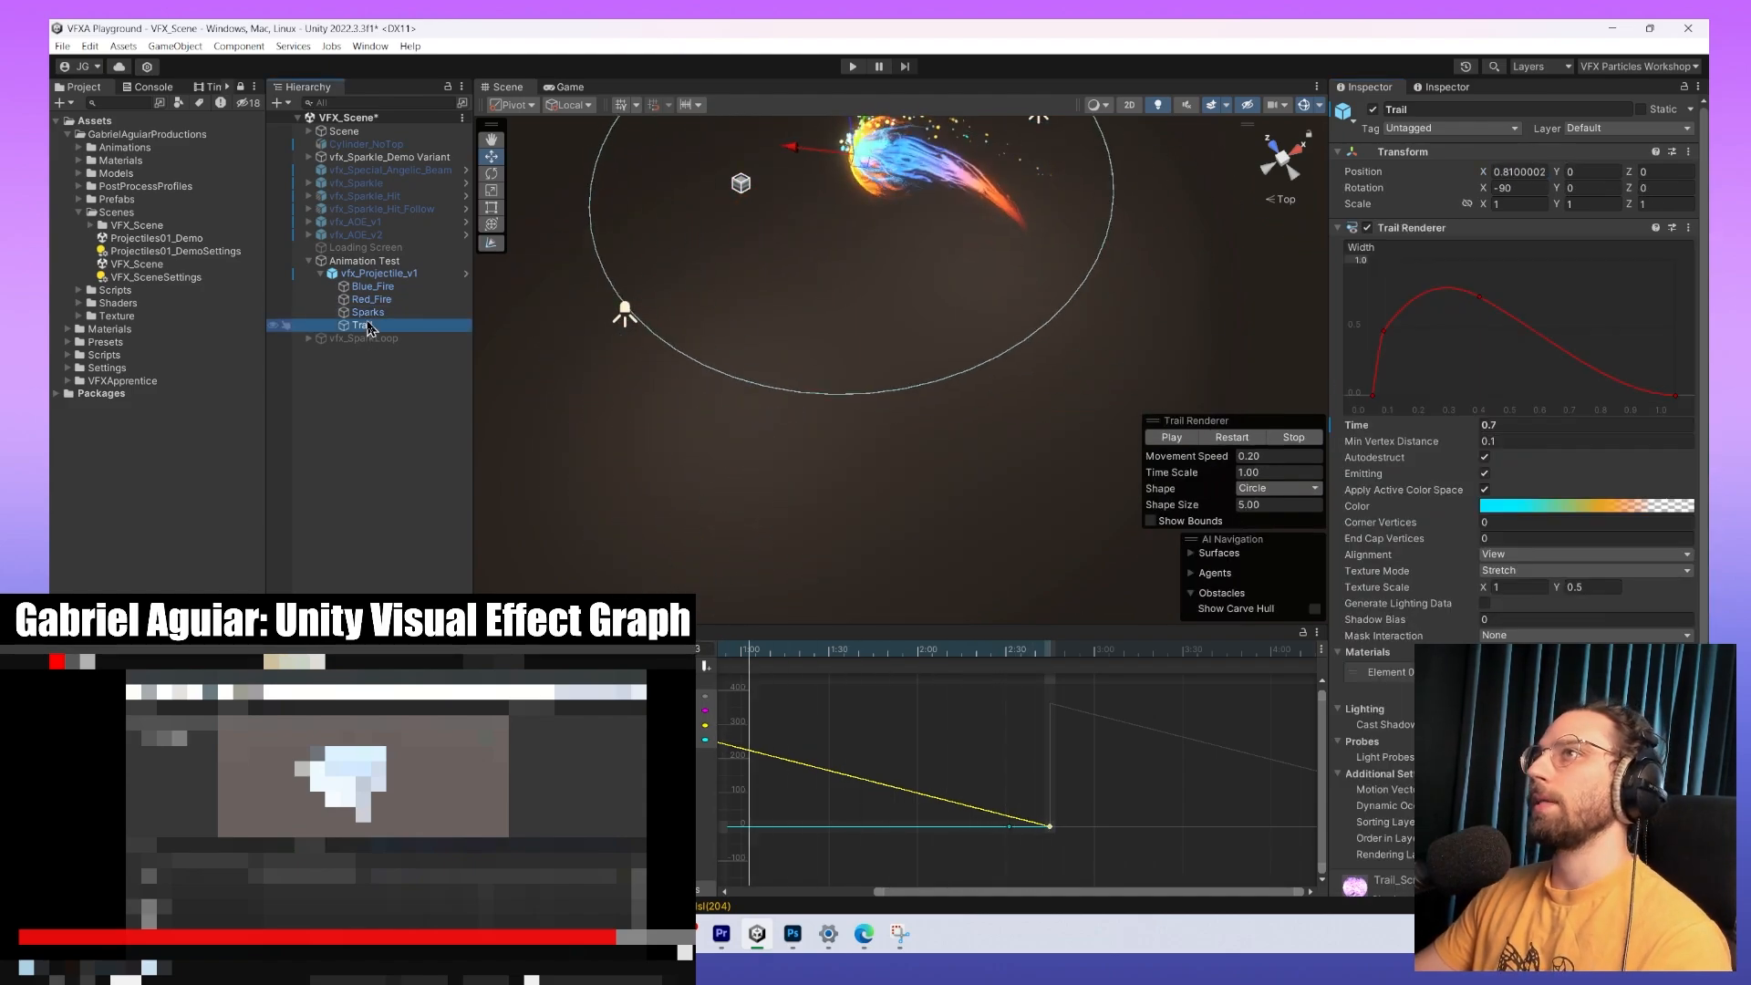
left_click(369, 314)
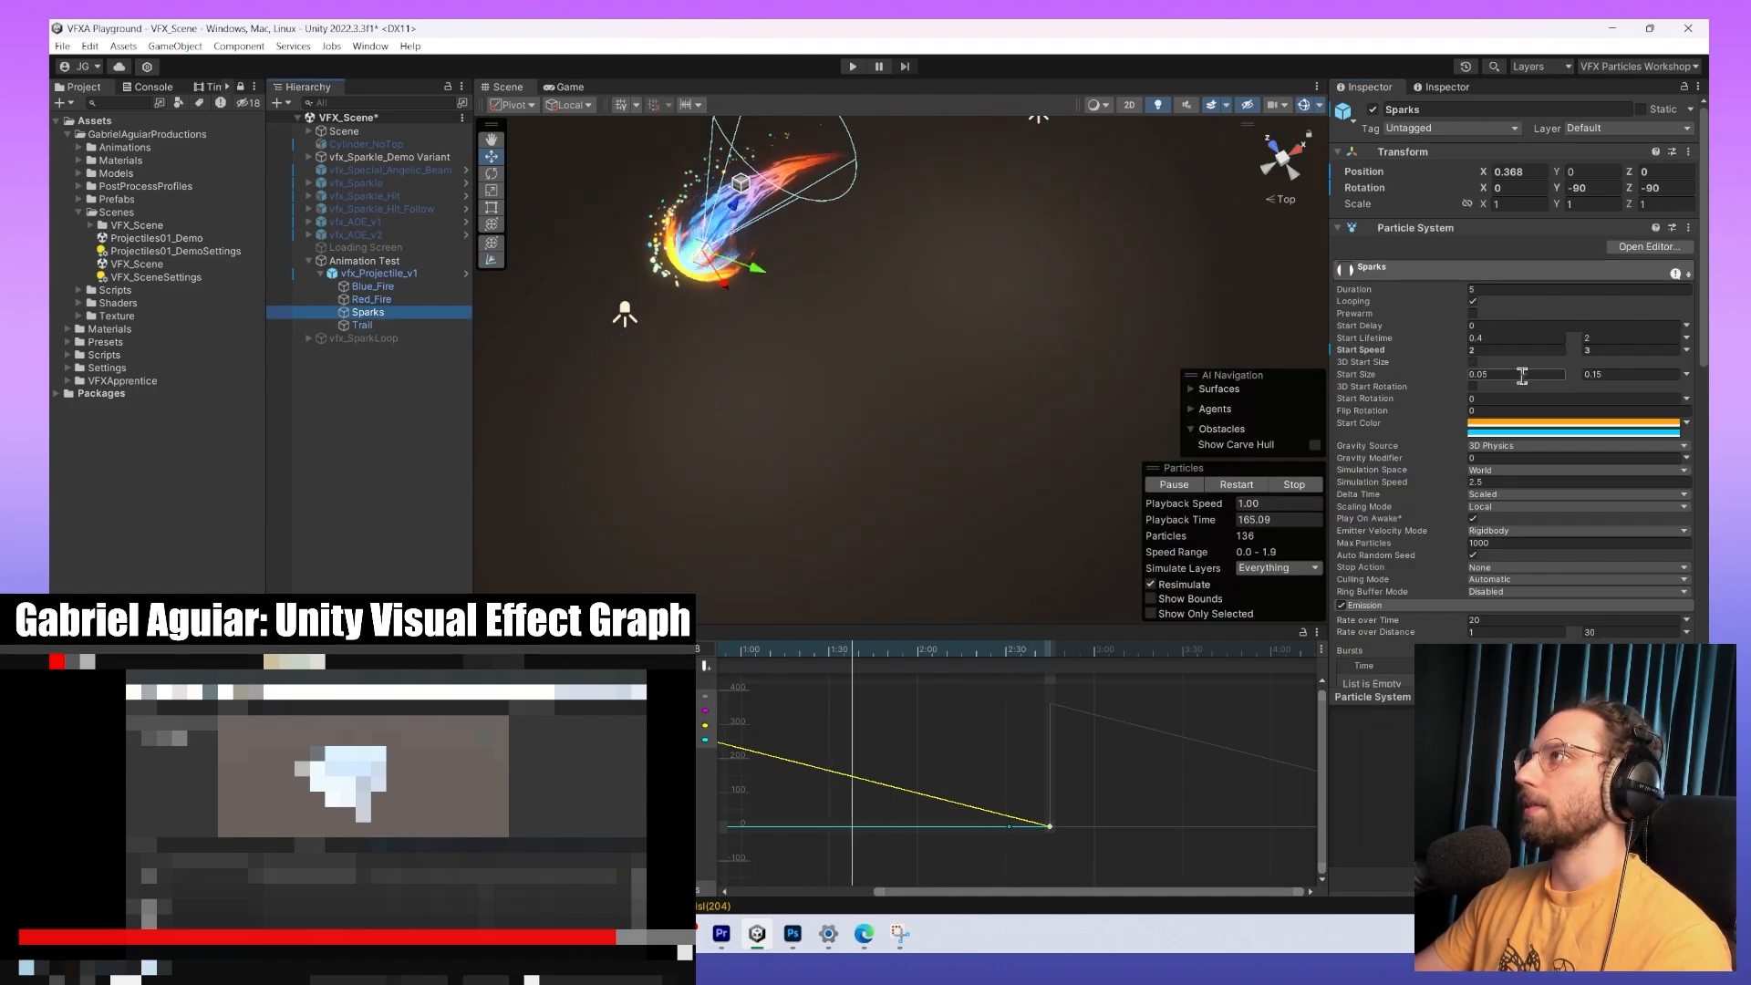
scroll(1522, 376, "down", 5)
left_click(1537, 426)
left_click(1541, 476)
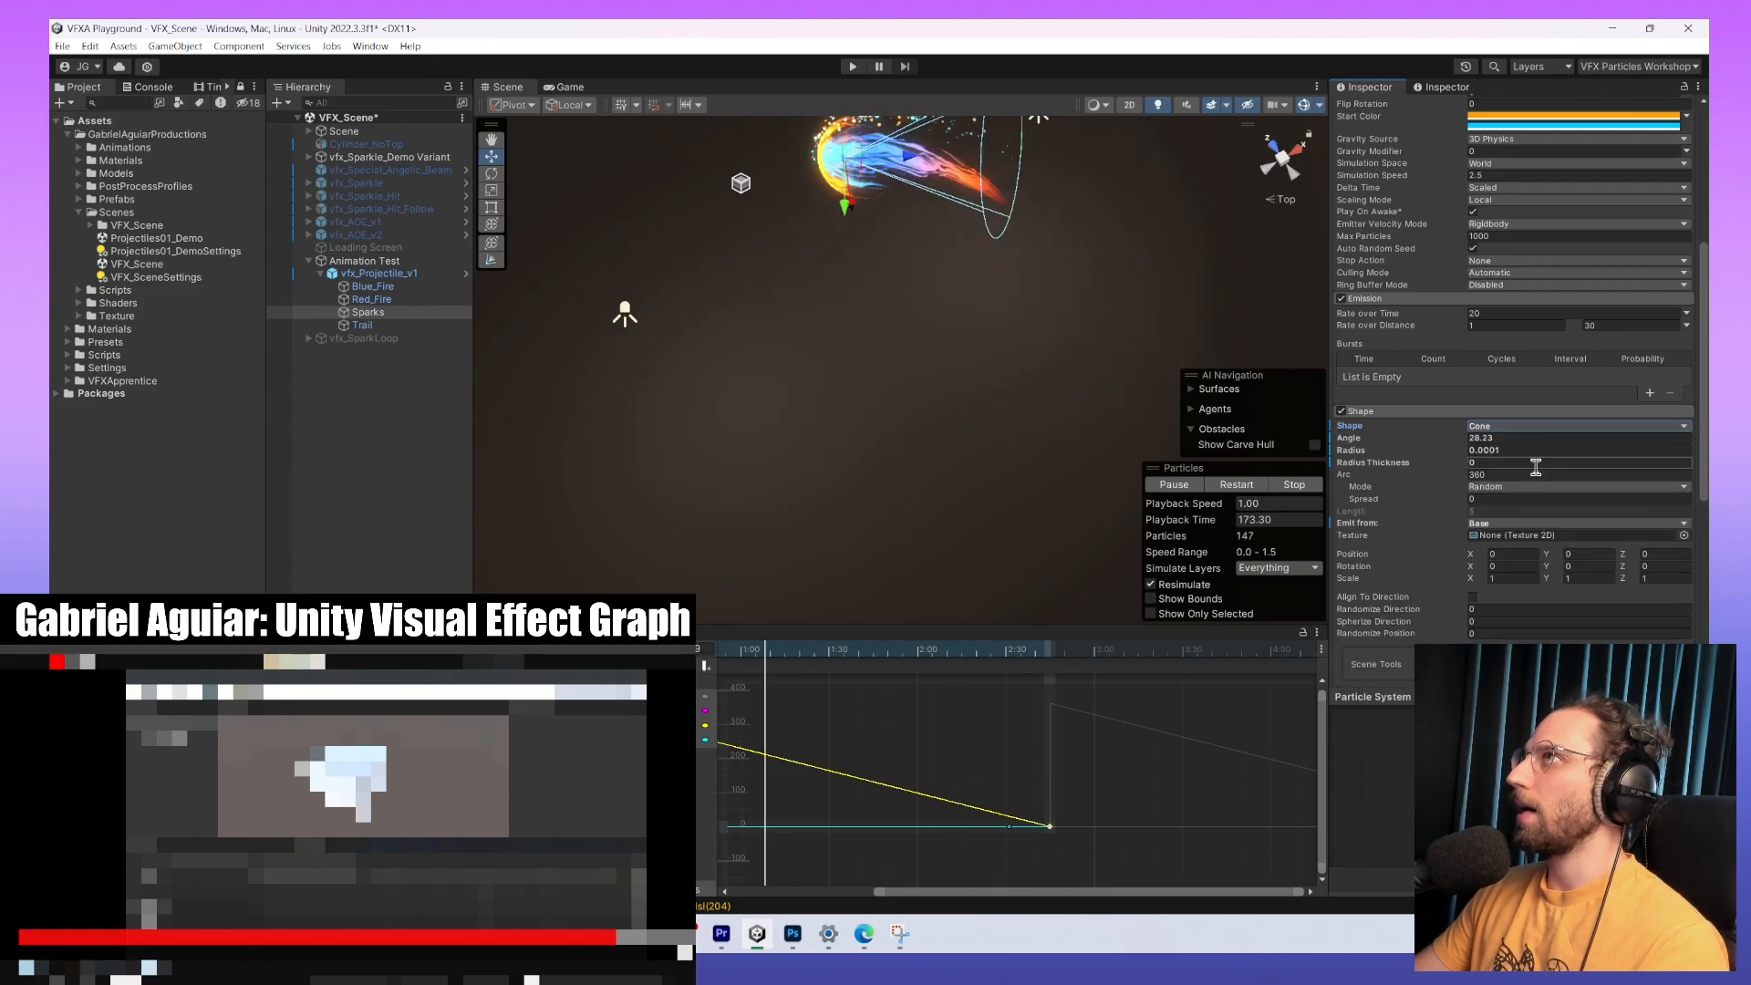
Disable the Sphere Collider on vfx_Projectile_v1.
left_click(359, 276)
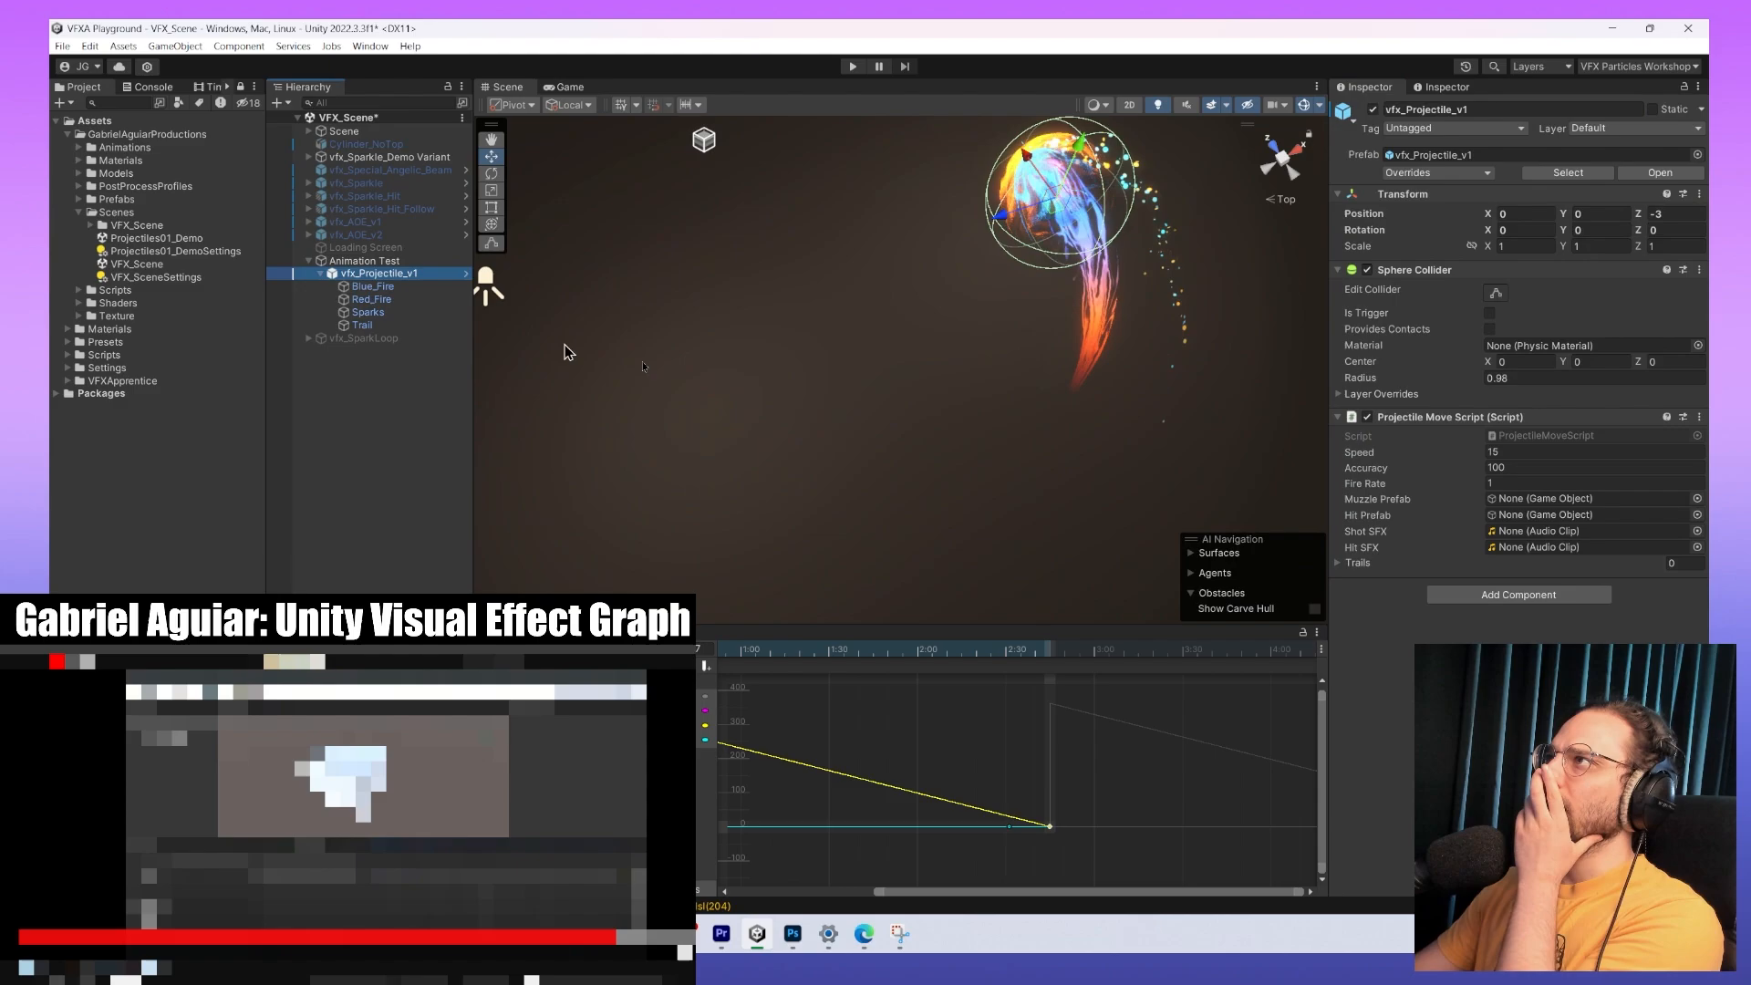
left_click(1368, 271)
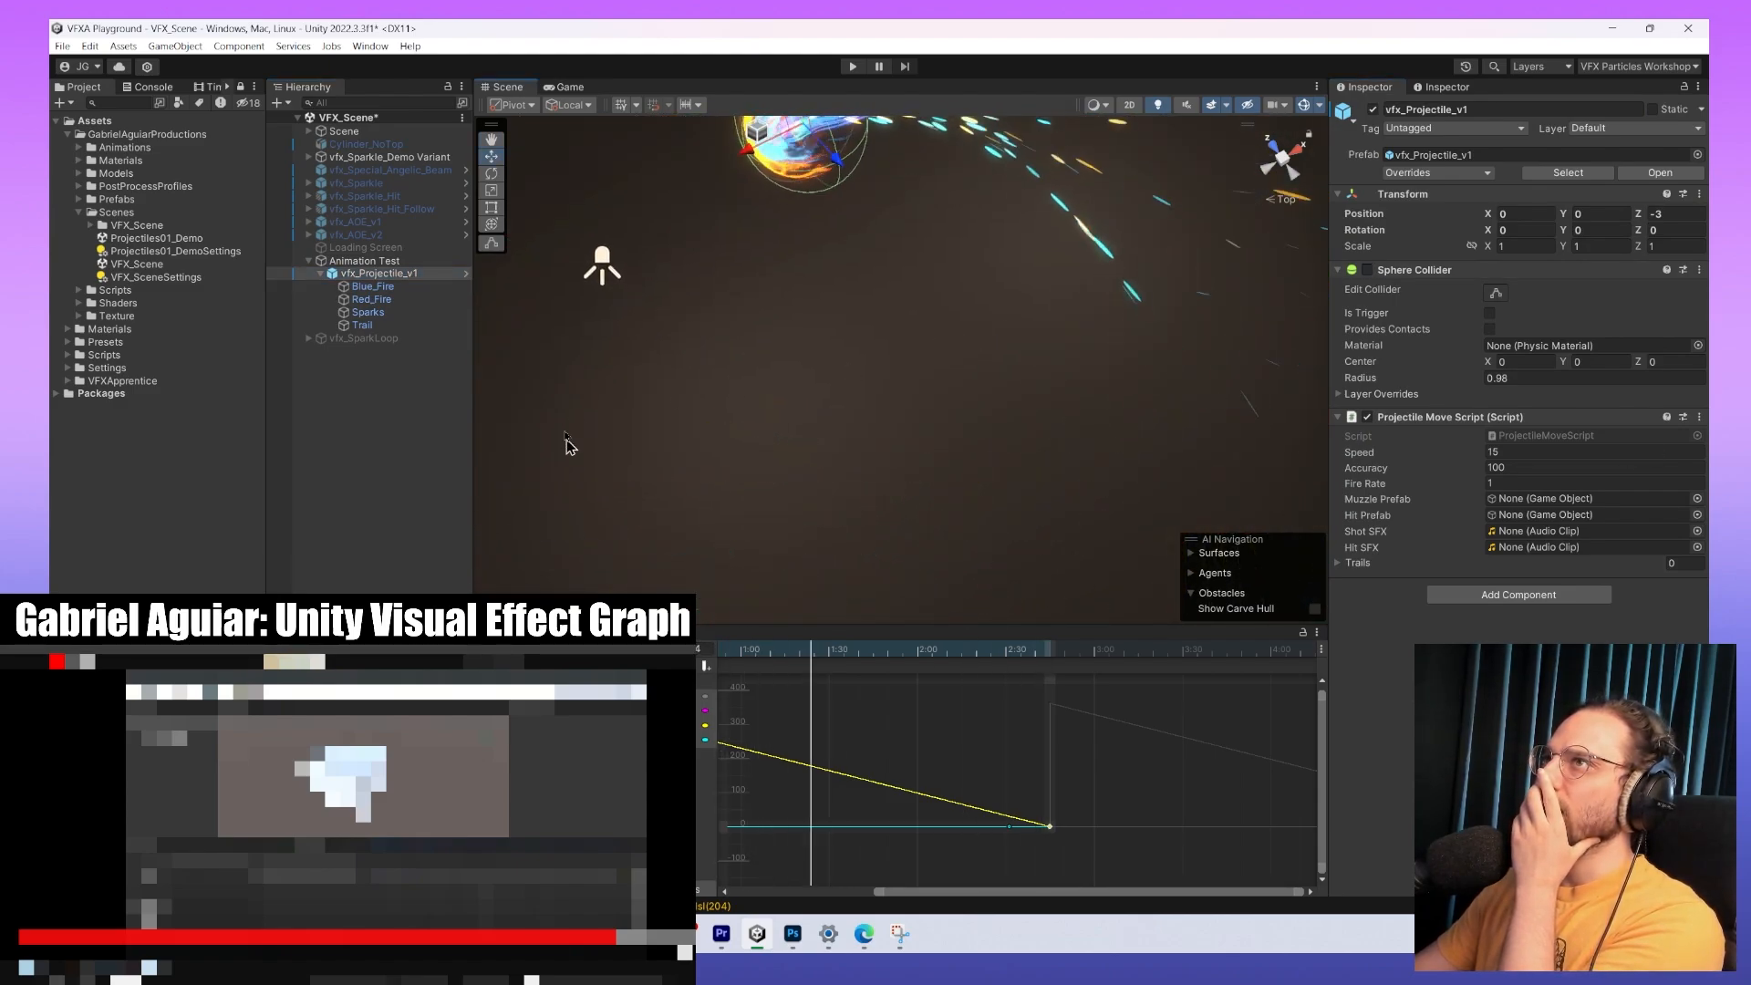
Try other angle, radius and arc values on the Sparks cone shape, and reset the arc to 360.
left_click(367, 312)
middle_click_drag(720, 255, 800, 418)
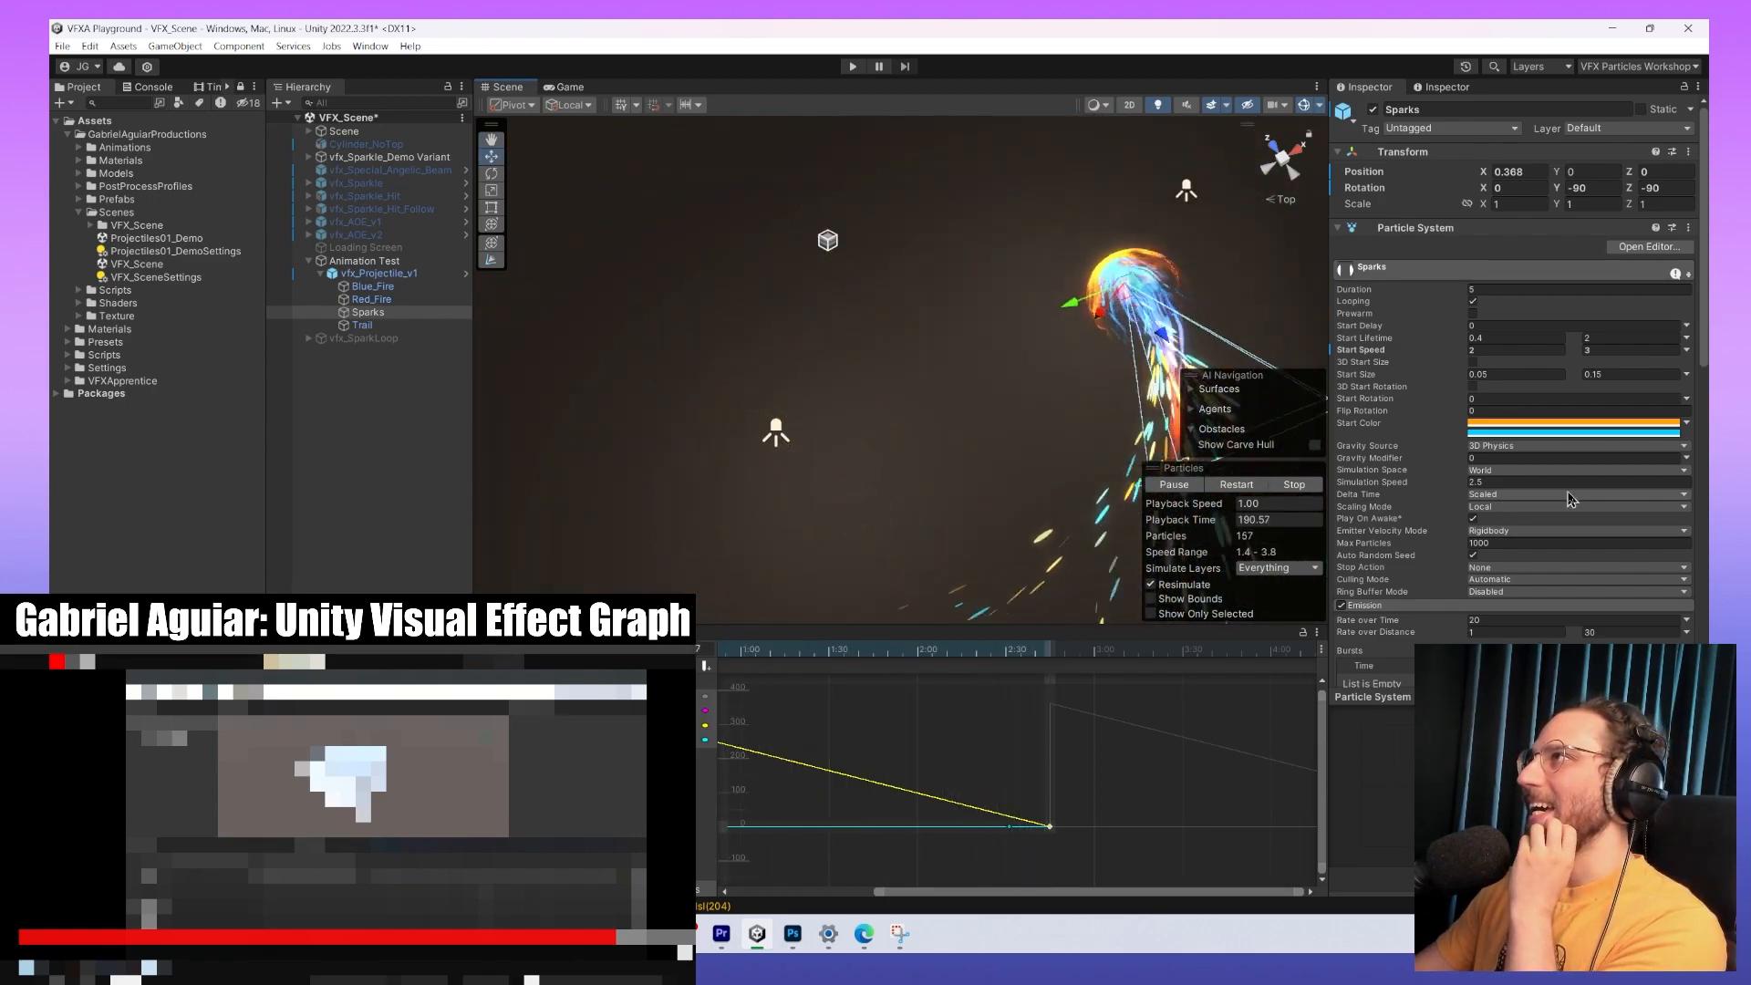
scroll(1551, 459, "down", 3)
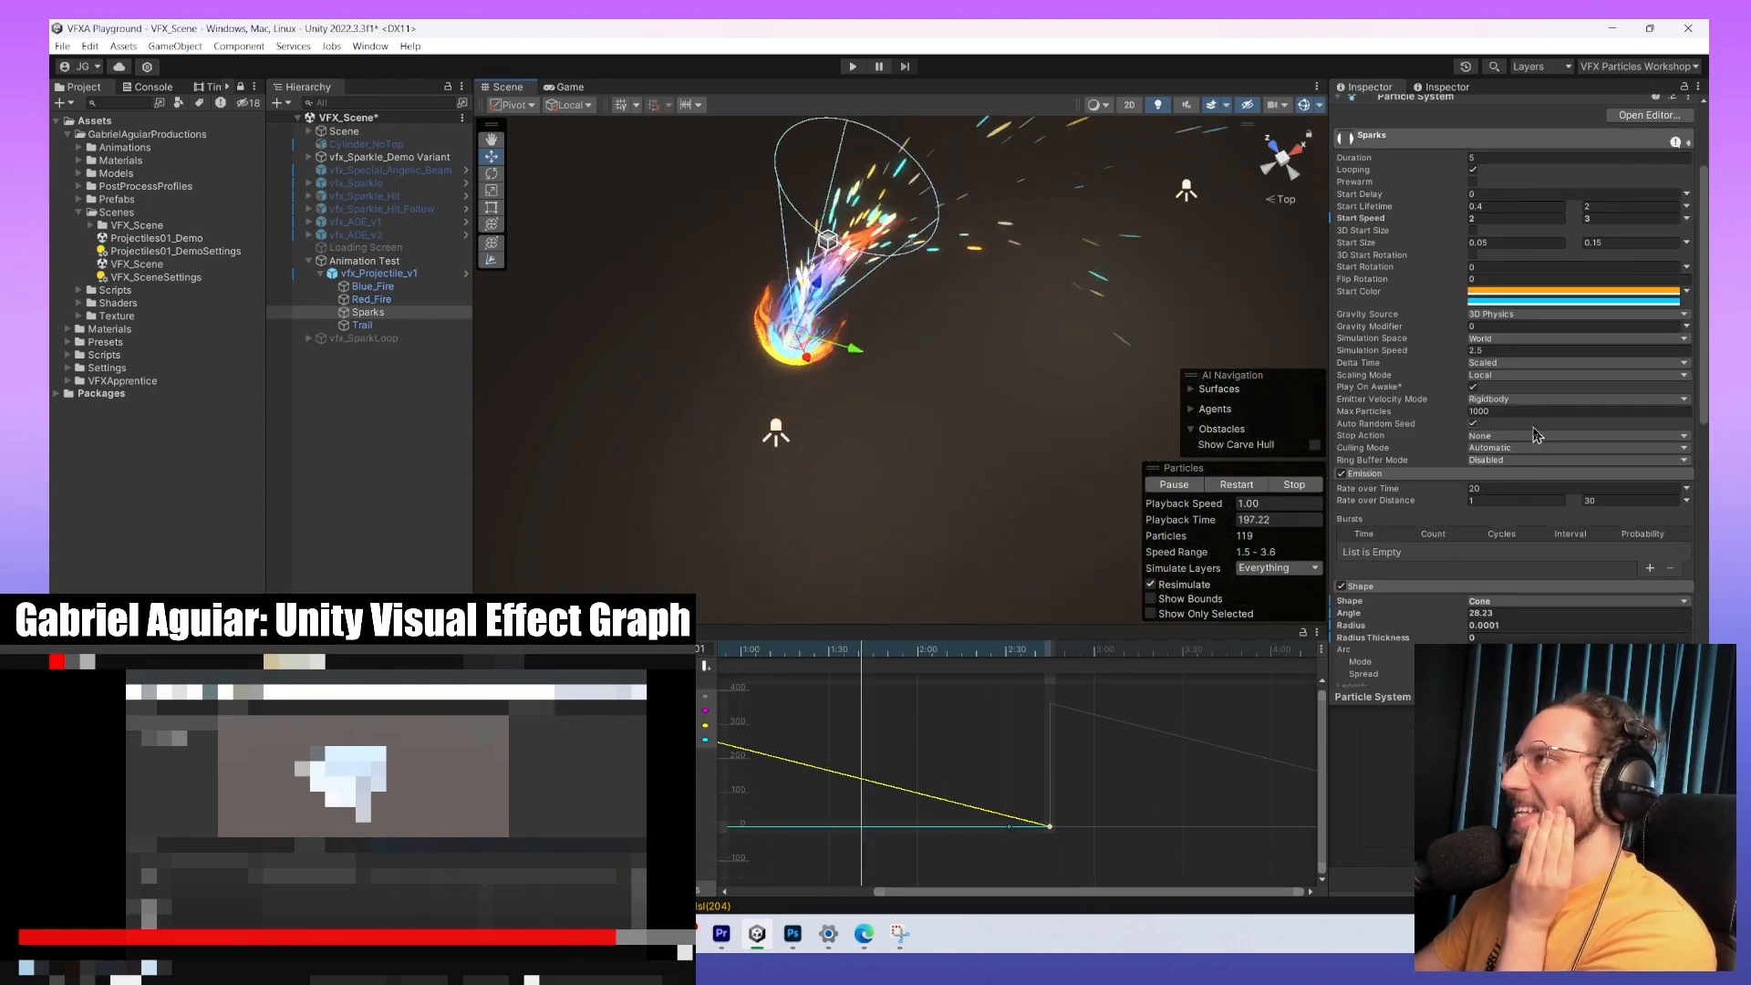
scroll(1528, 493, "down", 3)
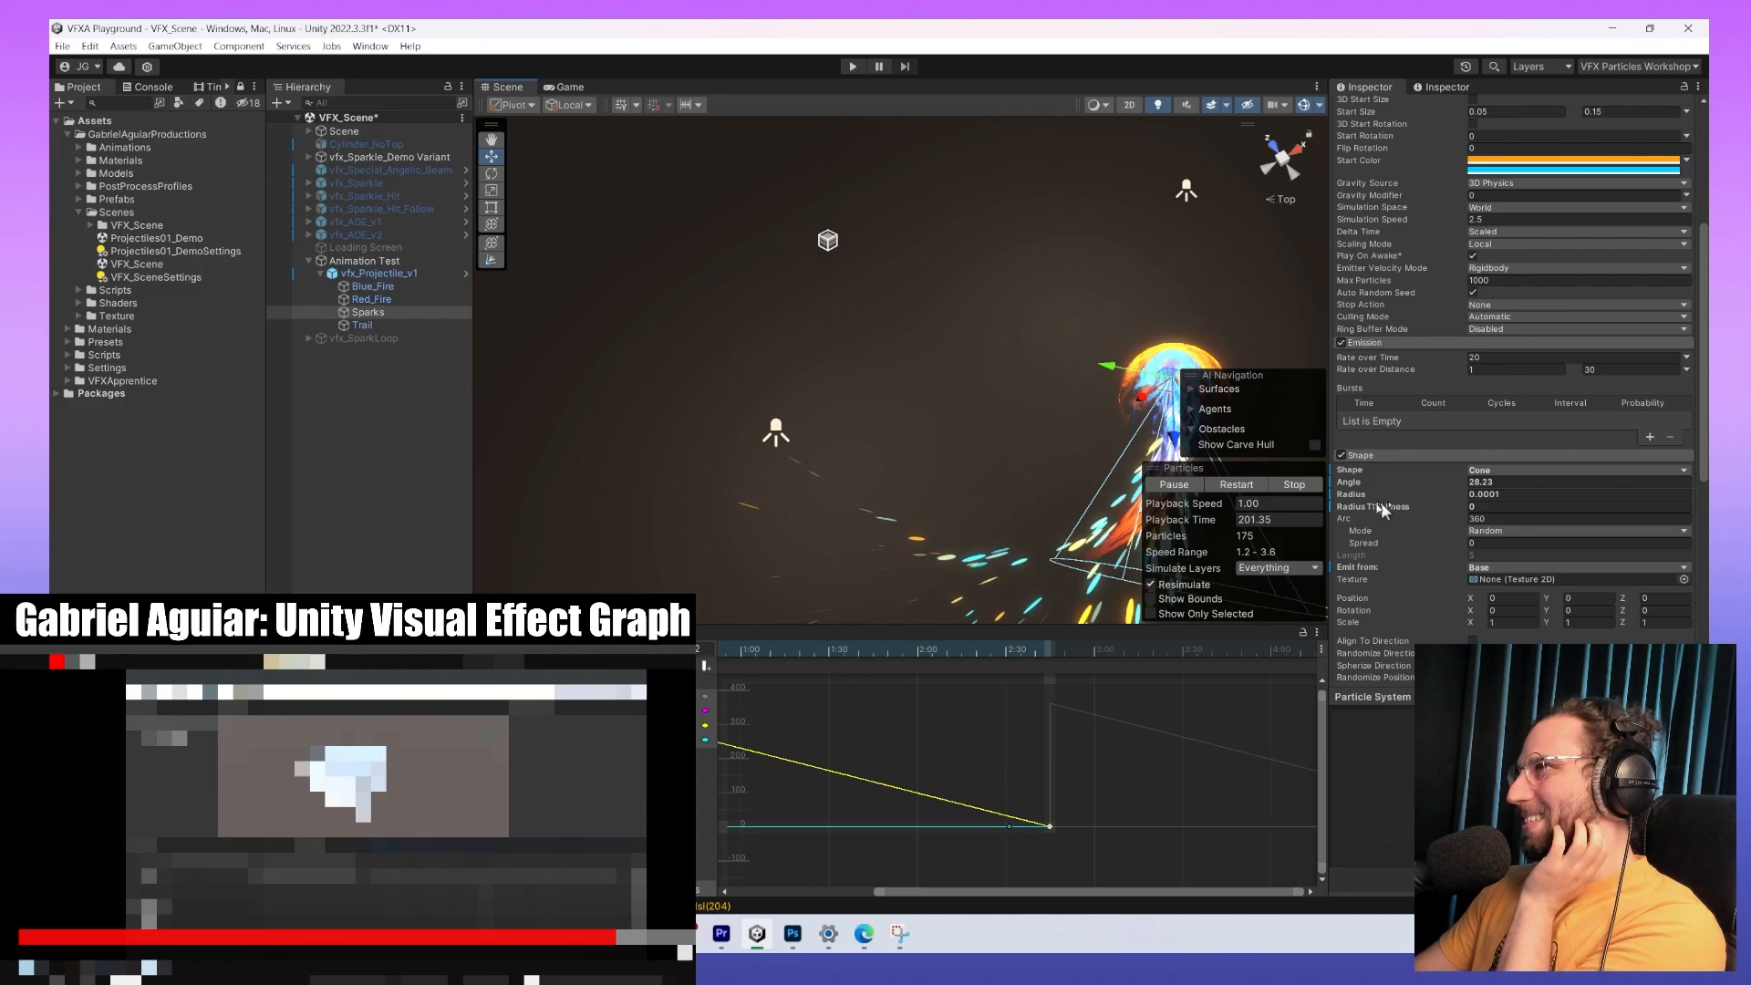
left_click_drag(1359, 486, 1368, 488)
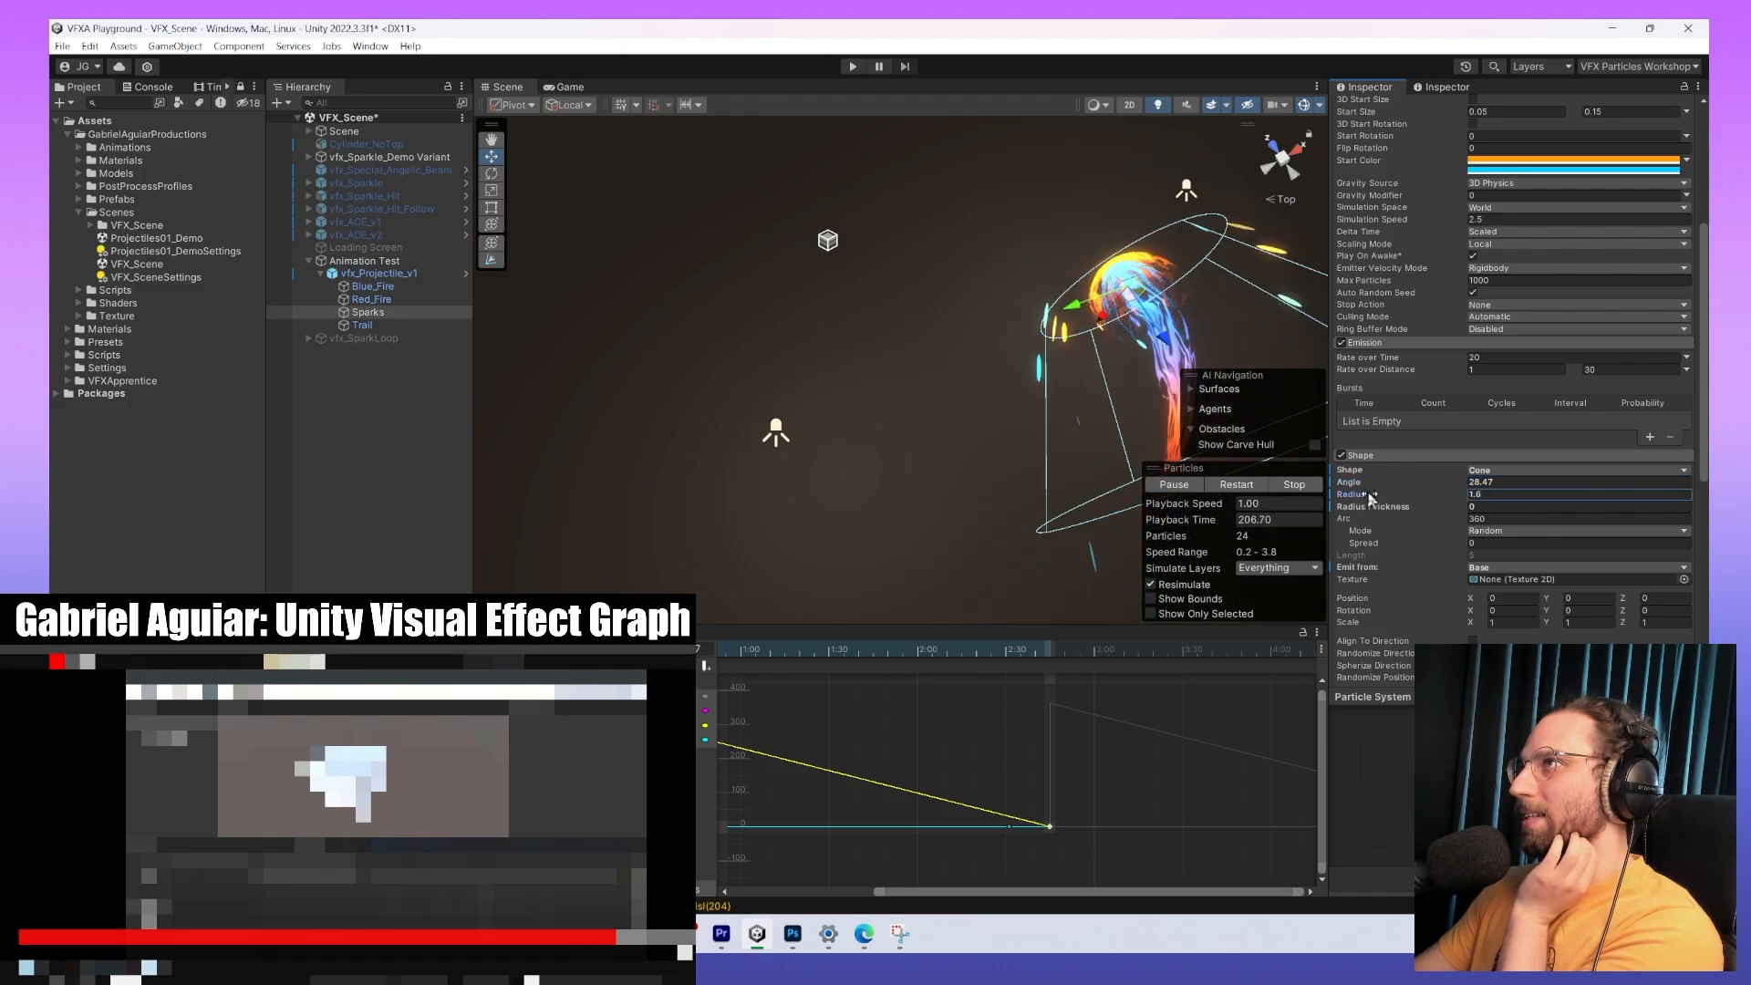
left_click_drag(1369, 493, 1317, 527)
left_click(1510, 518)
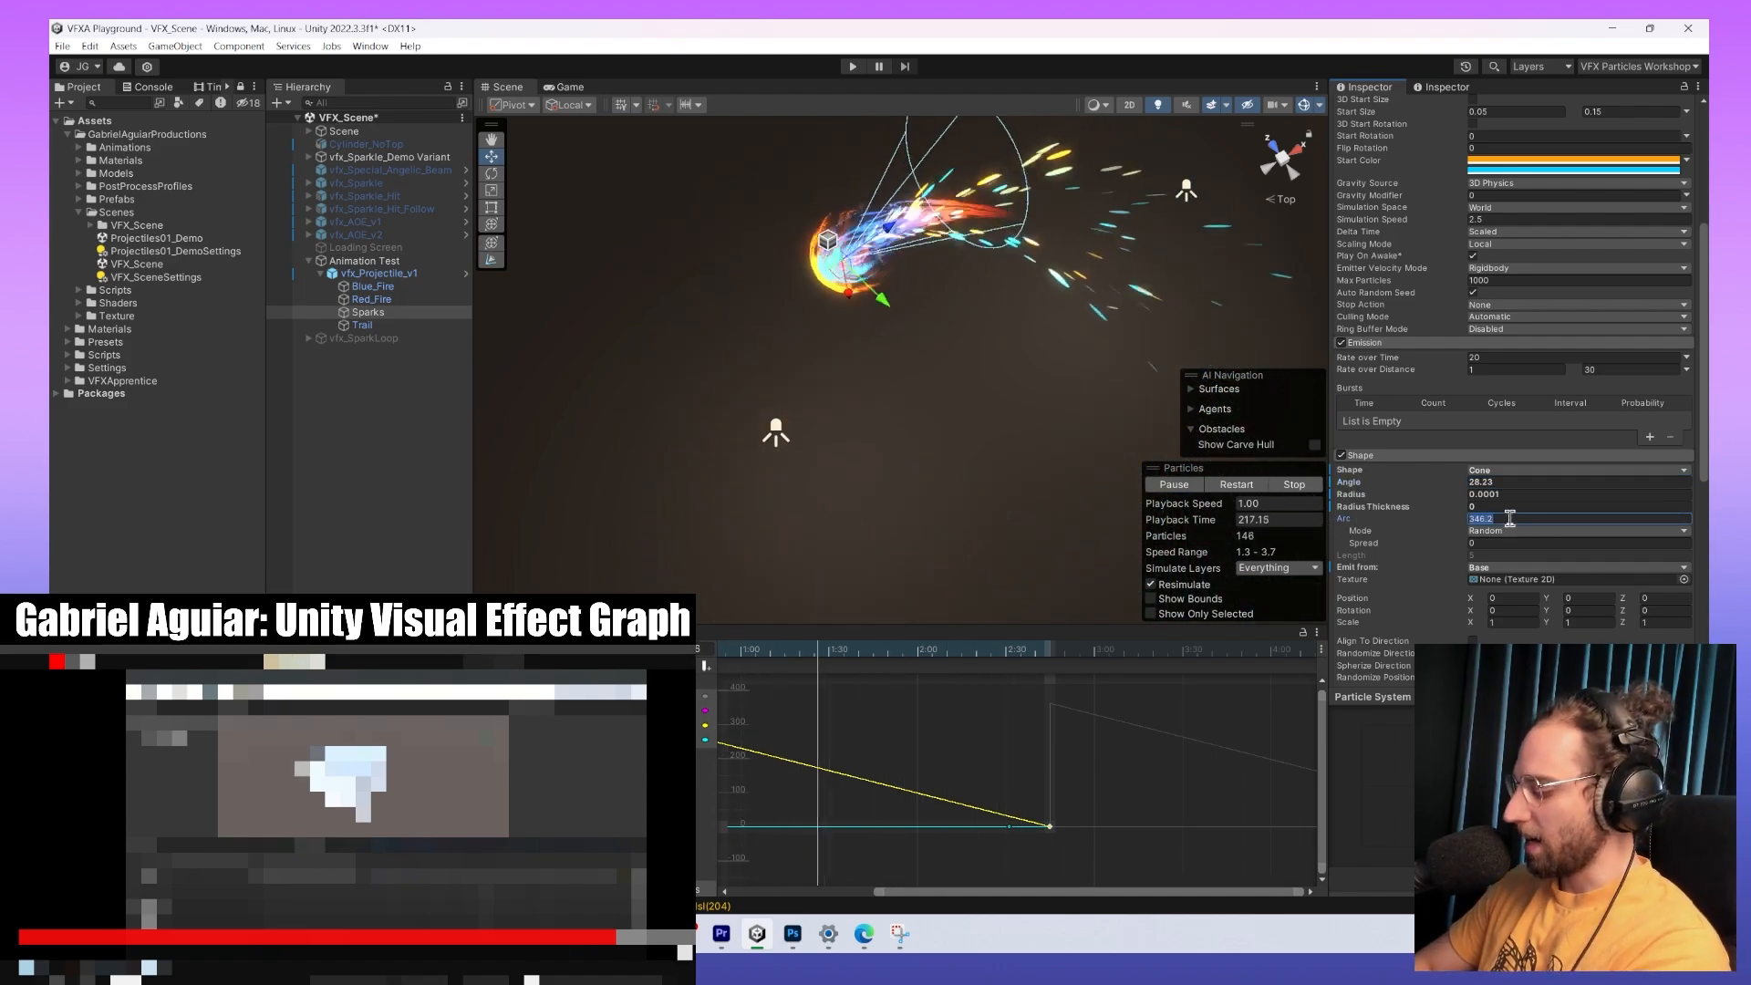
type("360")
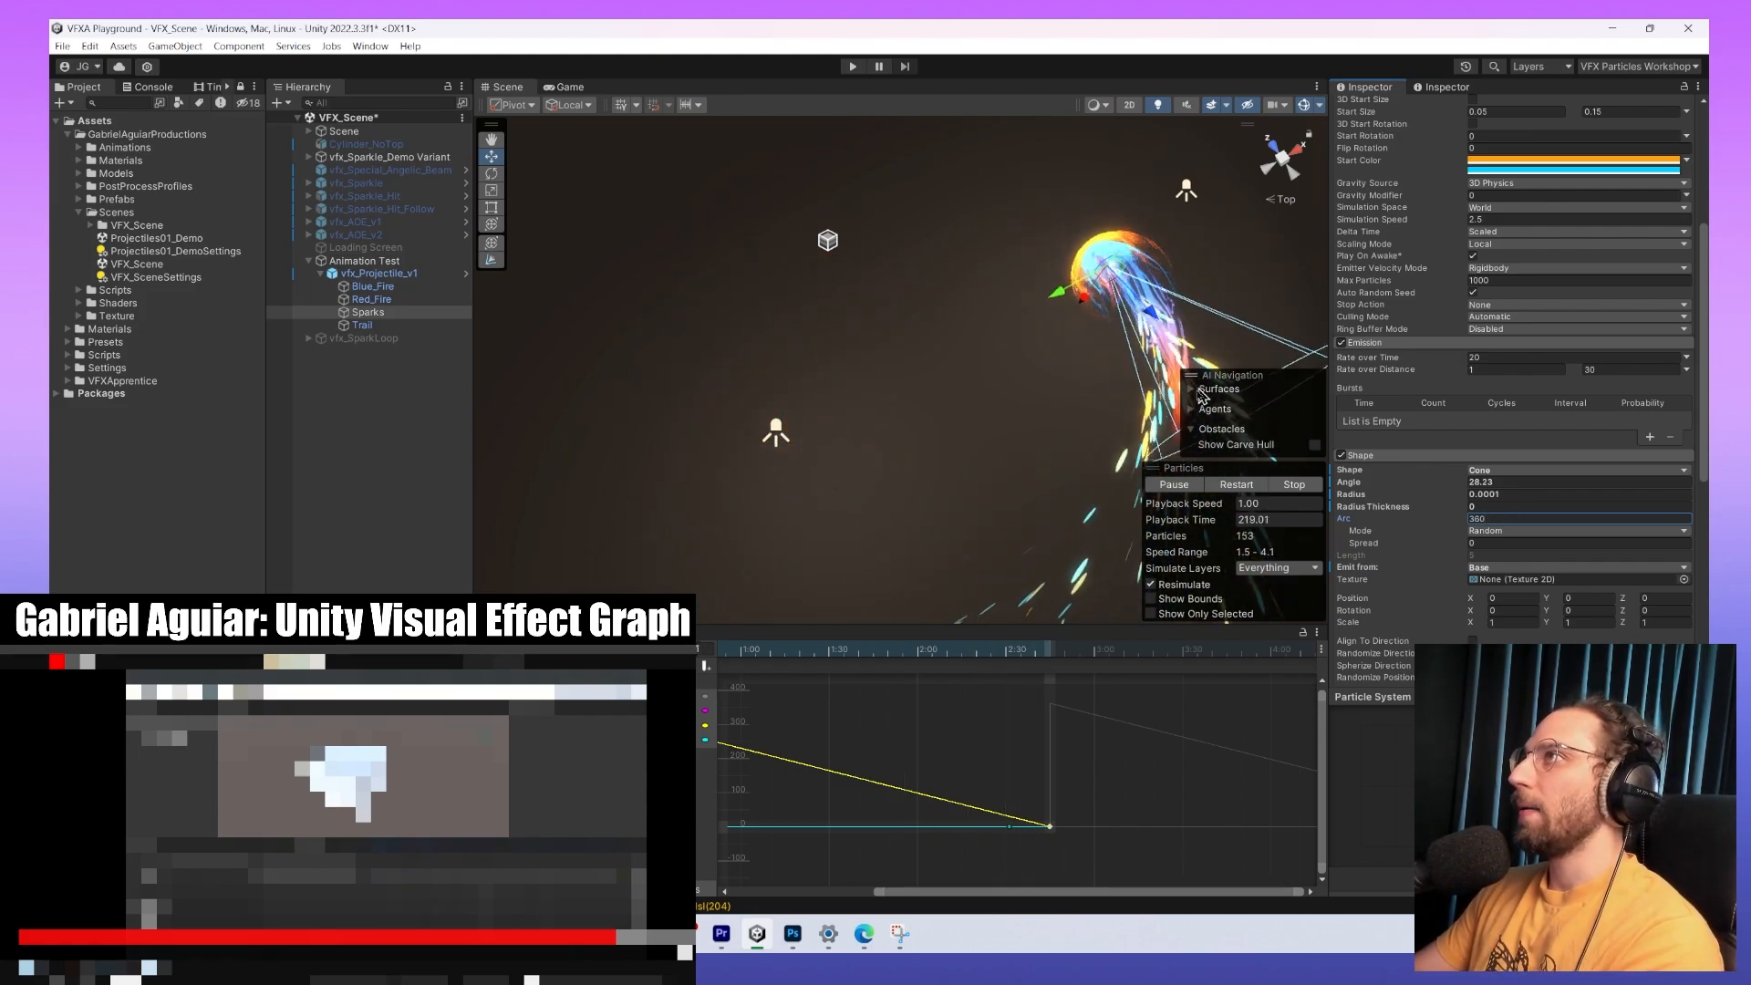
Set the Start Speed of Sparks to a random range from -1 to 1.
scroll(1531, 365, "up", 5)
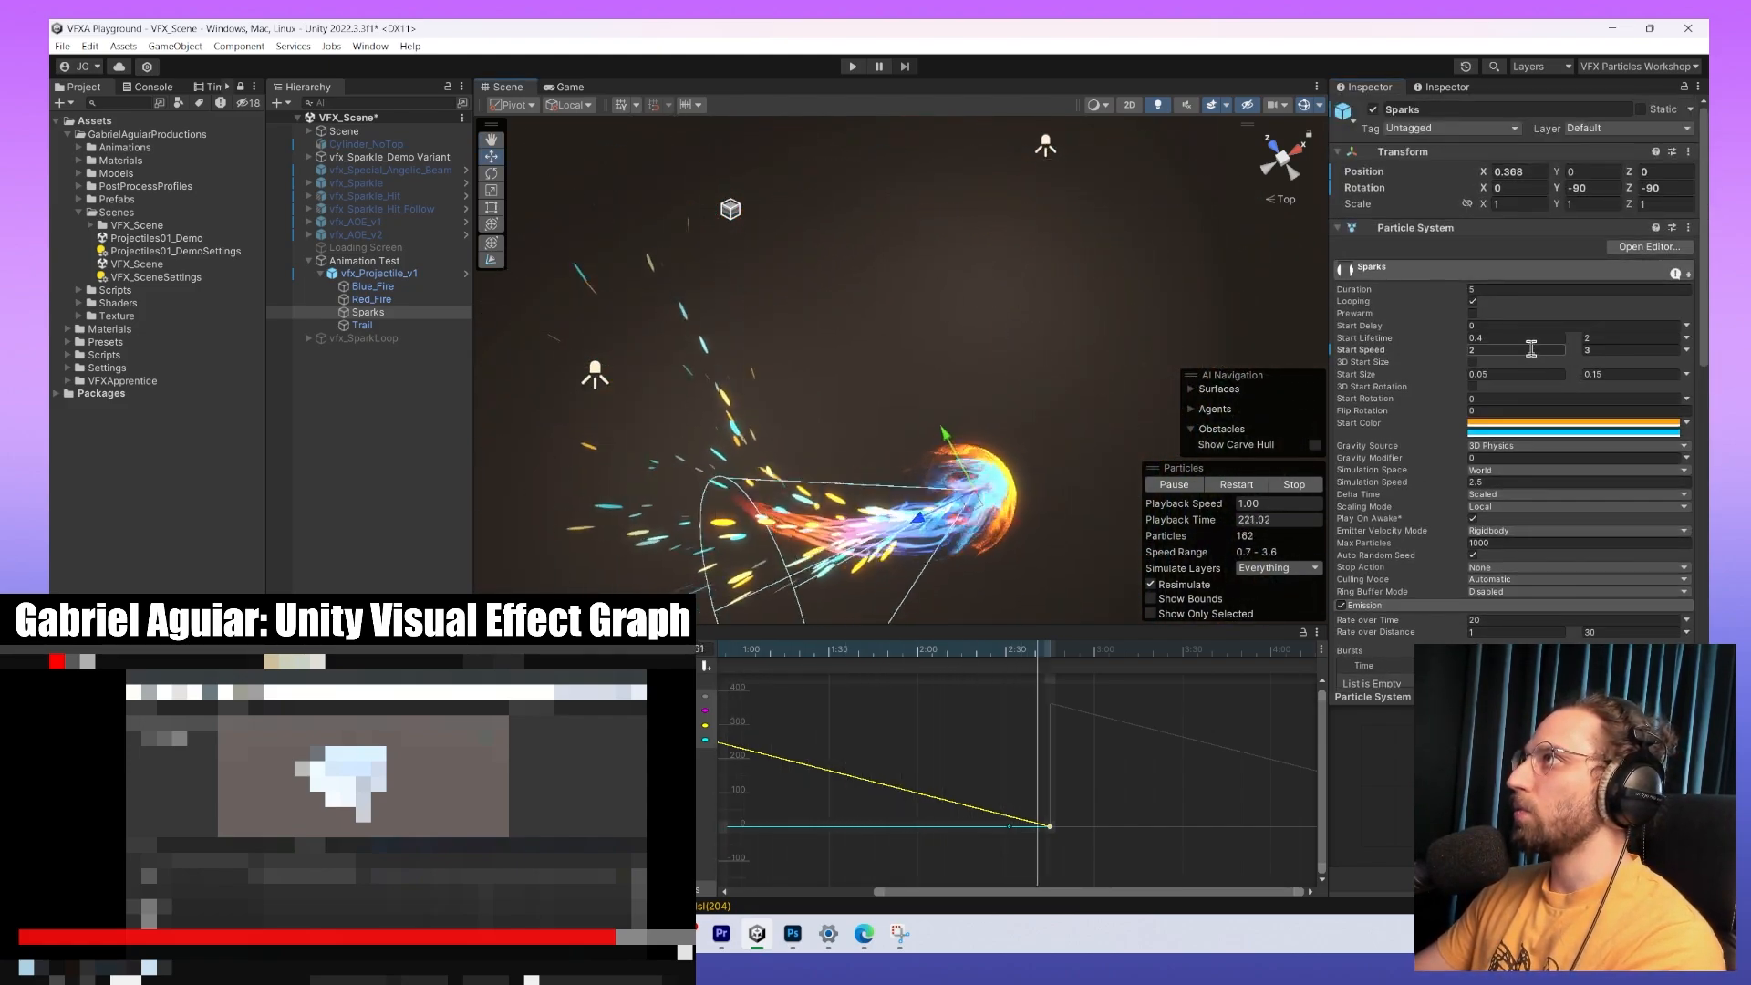
left_click(1529, 349)
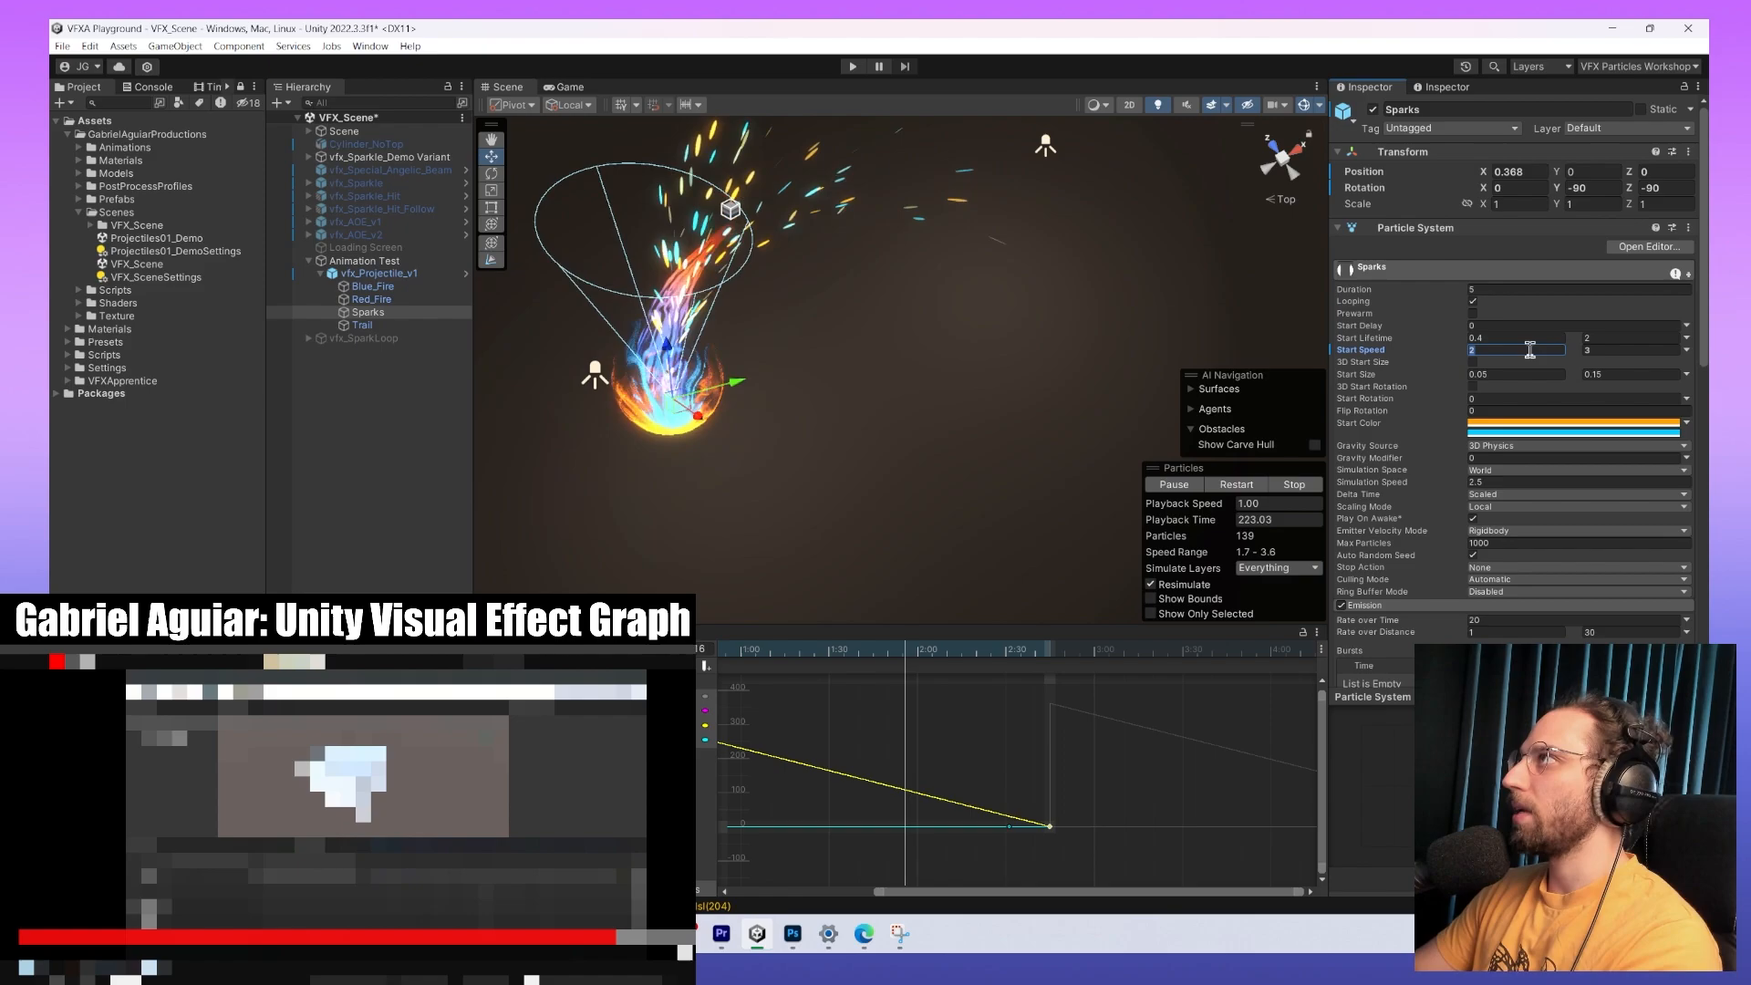
type("-3")
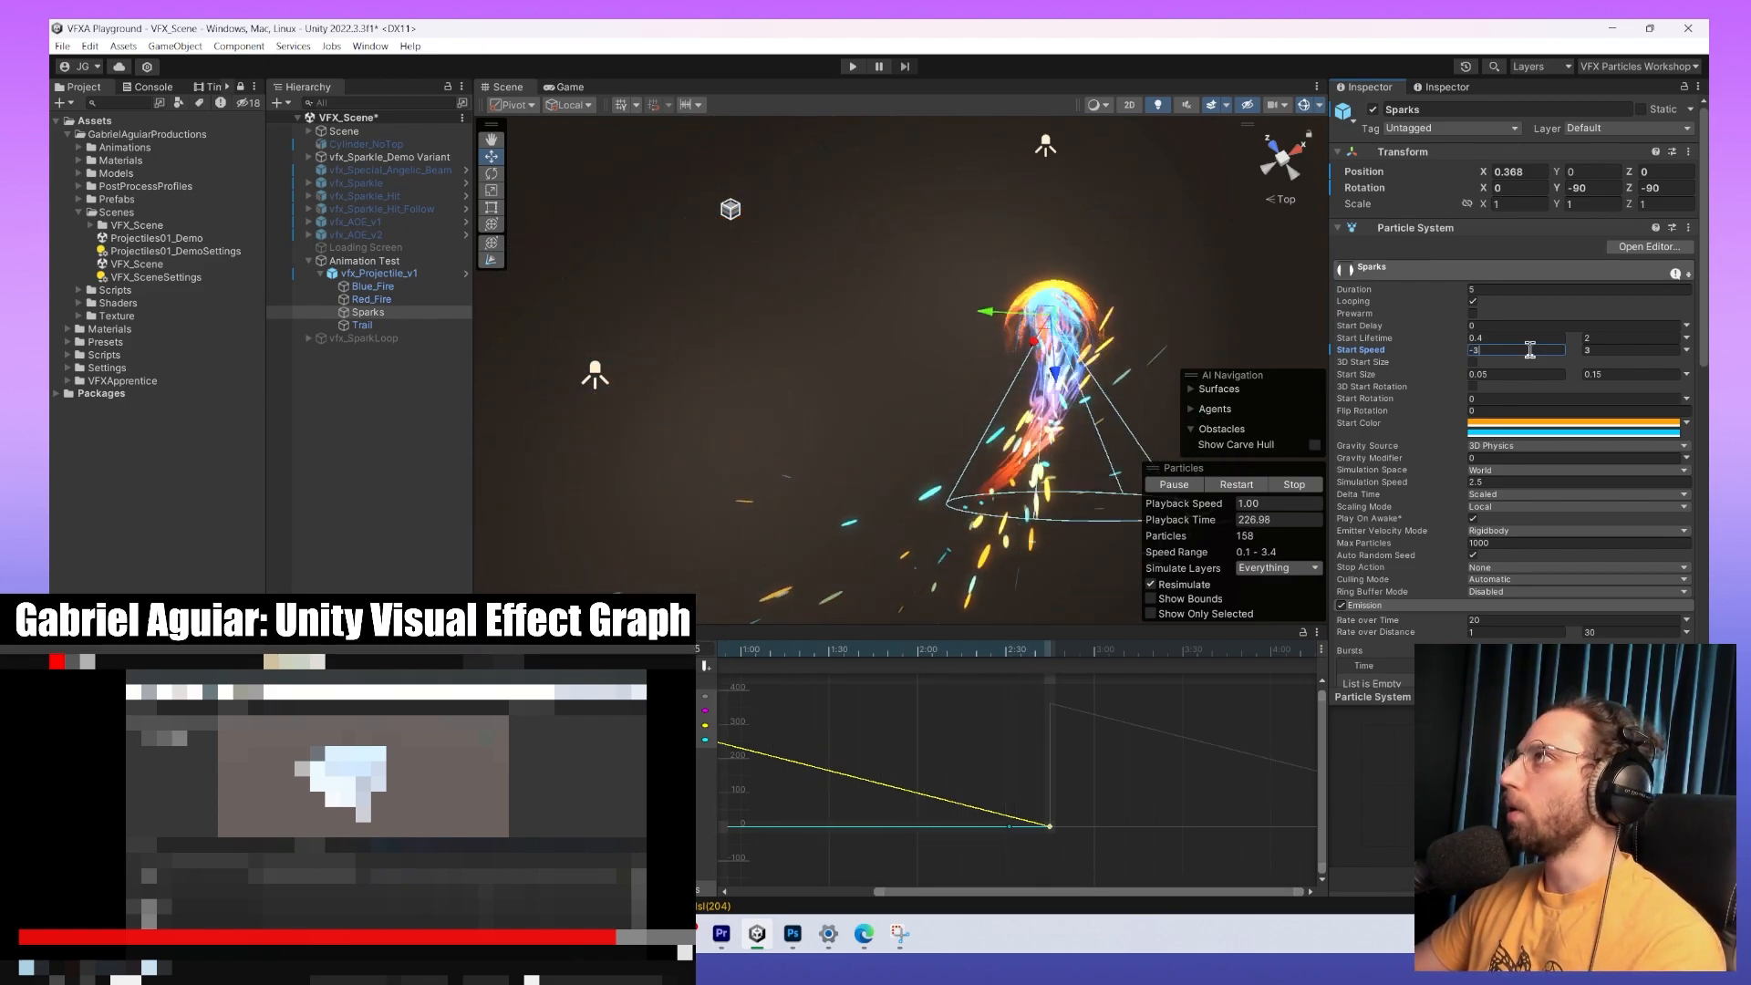
key("BackSpace")
type("1")
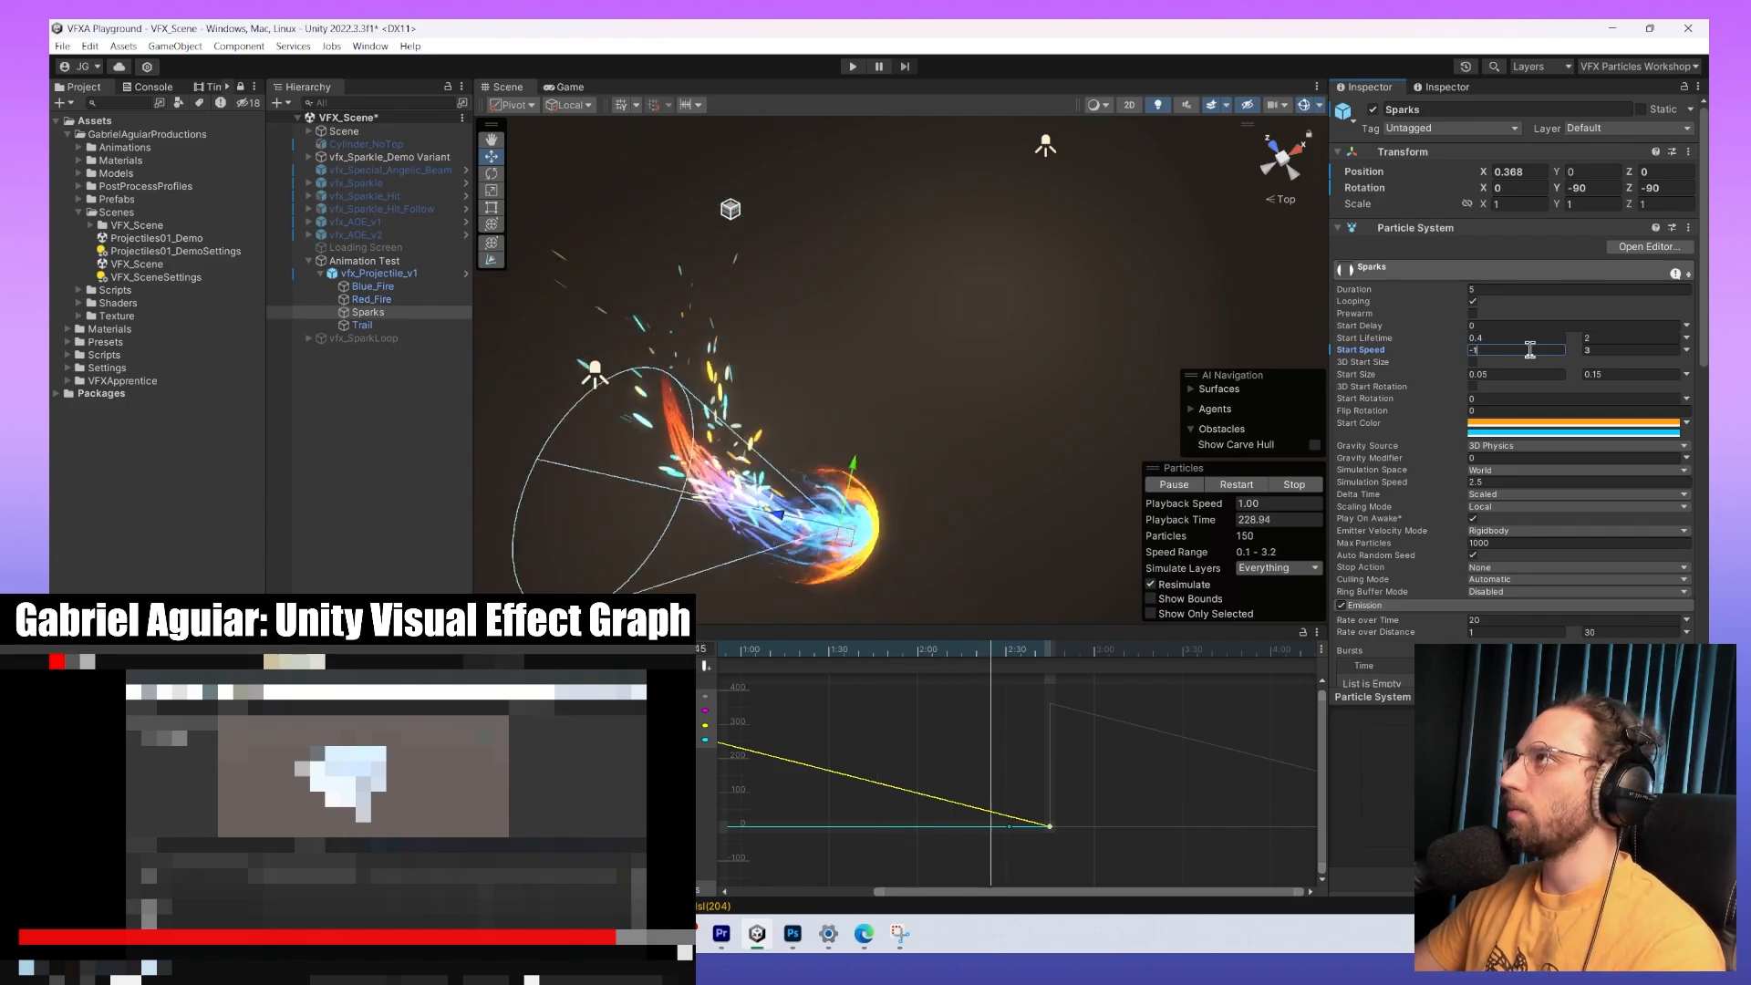
key("Tab")
type("1")
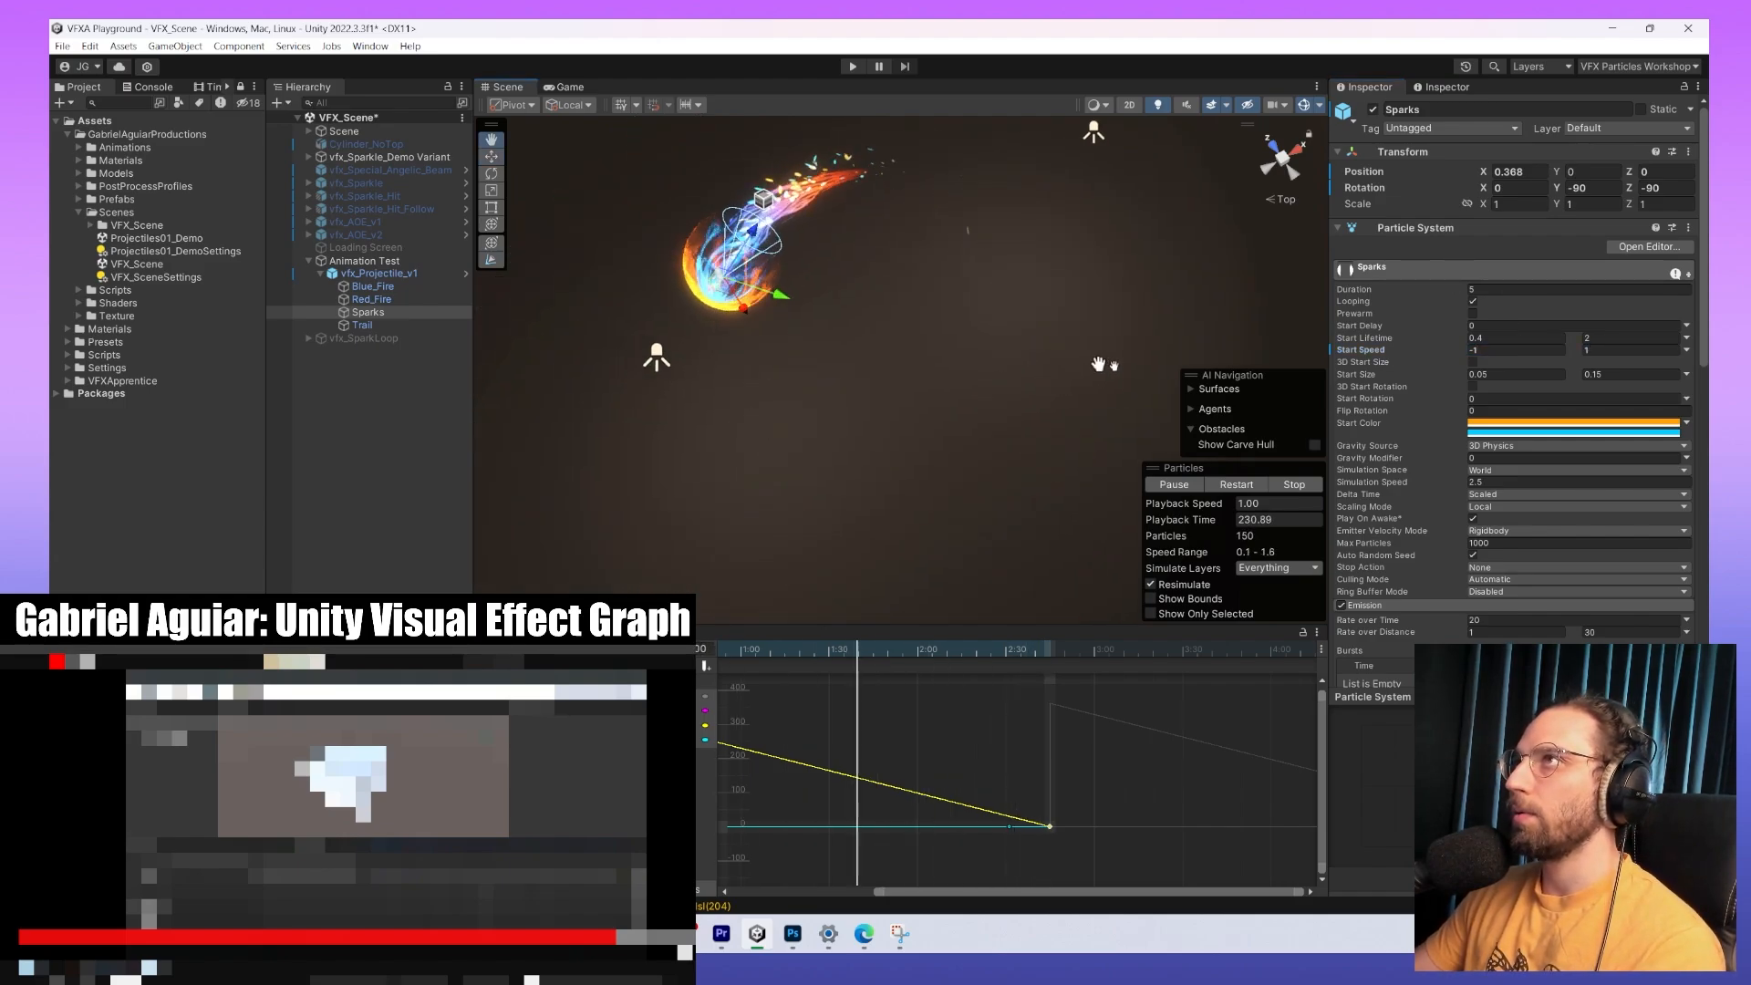
Hide the gizmos in the Scene view and turn off the scene lighting.
left_click(1274, 105)
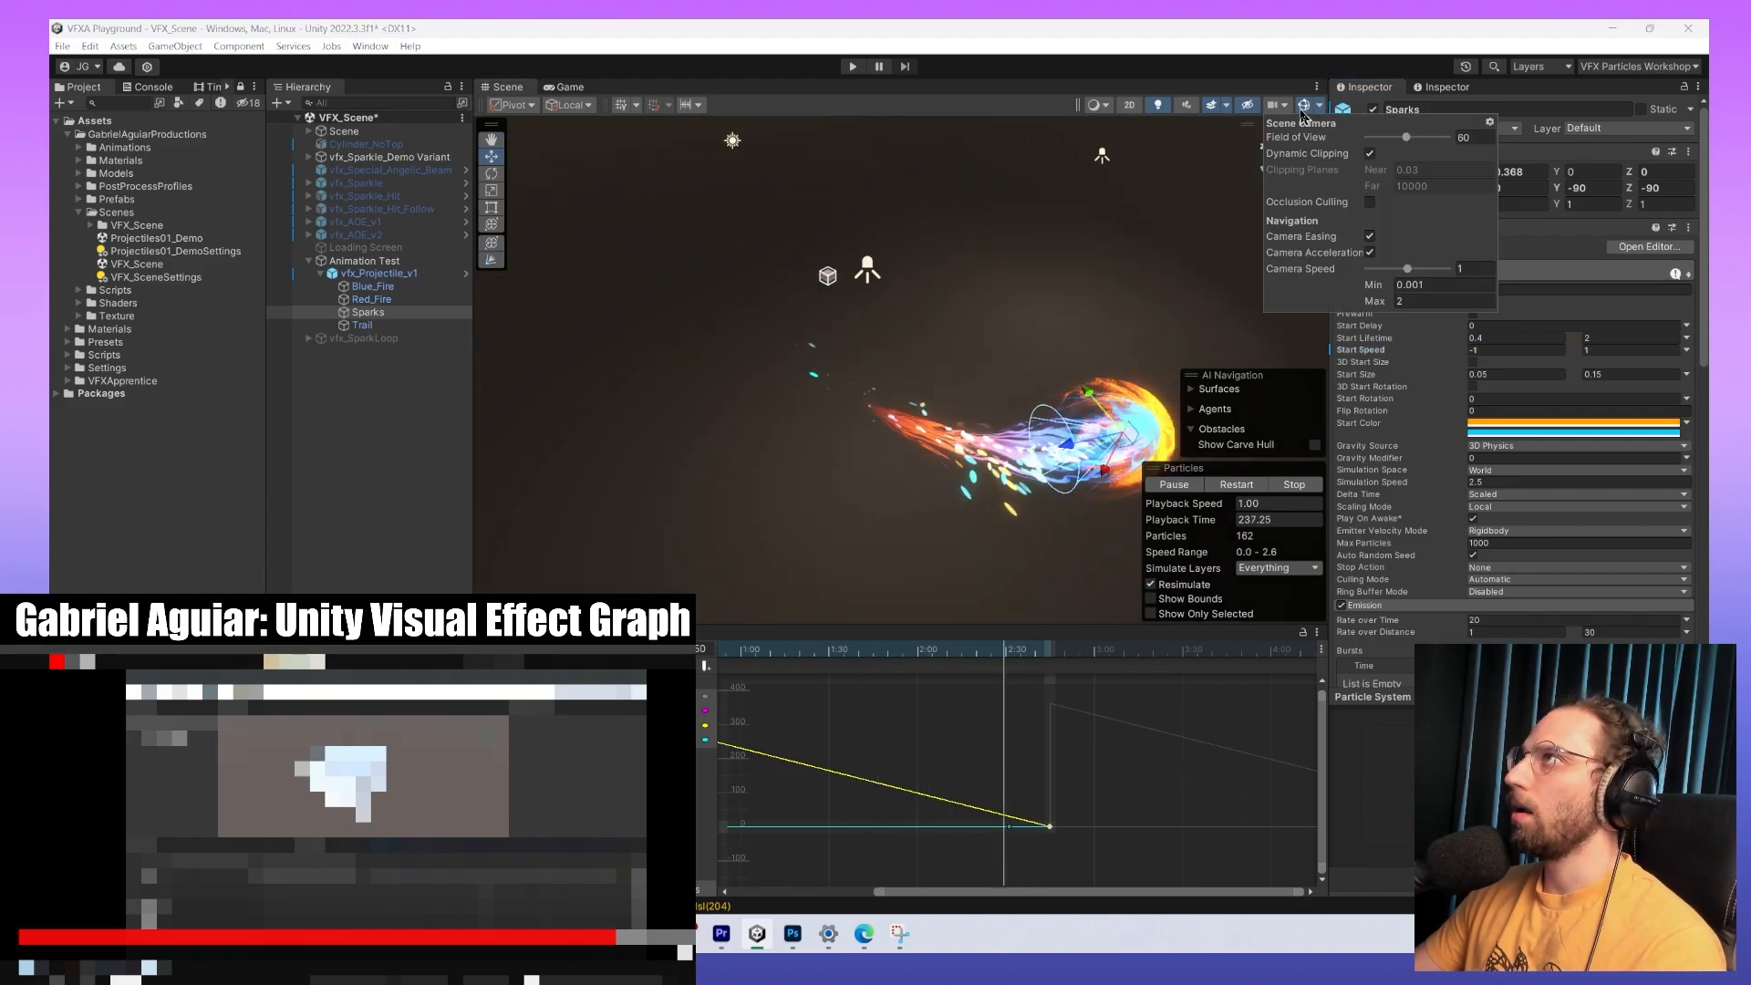
left_click(1306, 106)
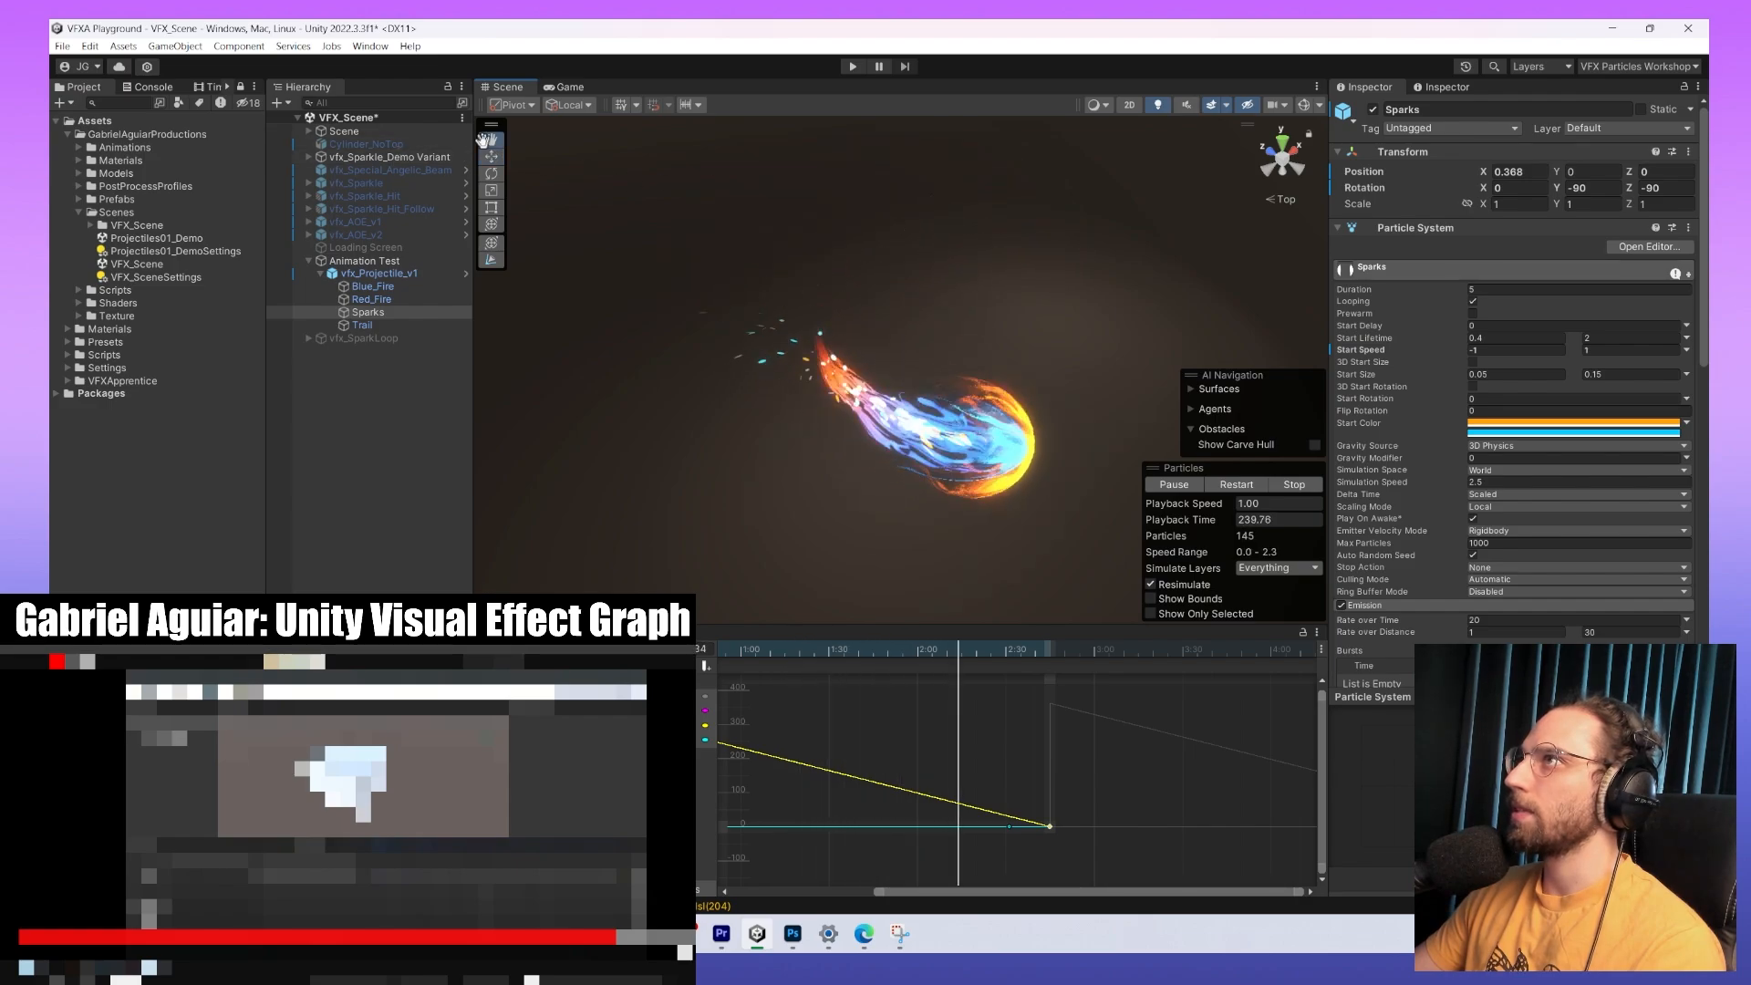
middle_click_drag(1018, 374, 1048, 413)
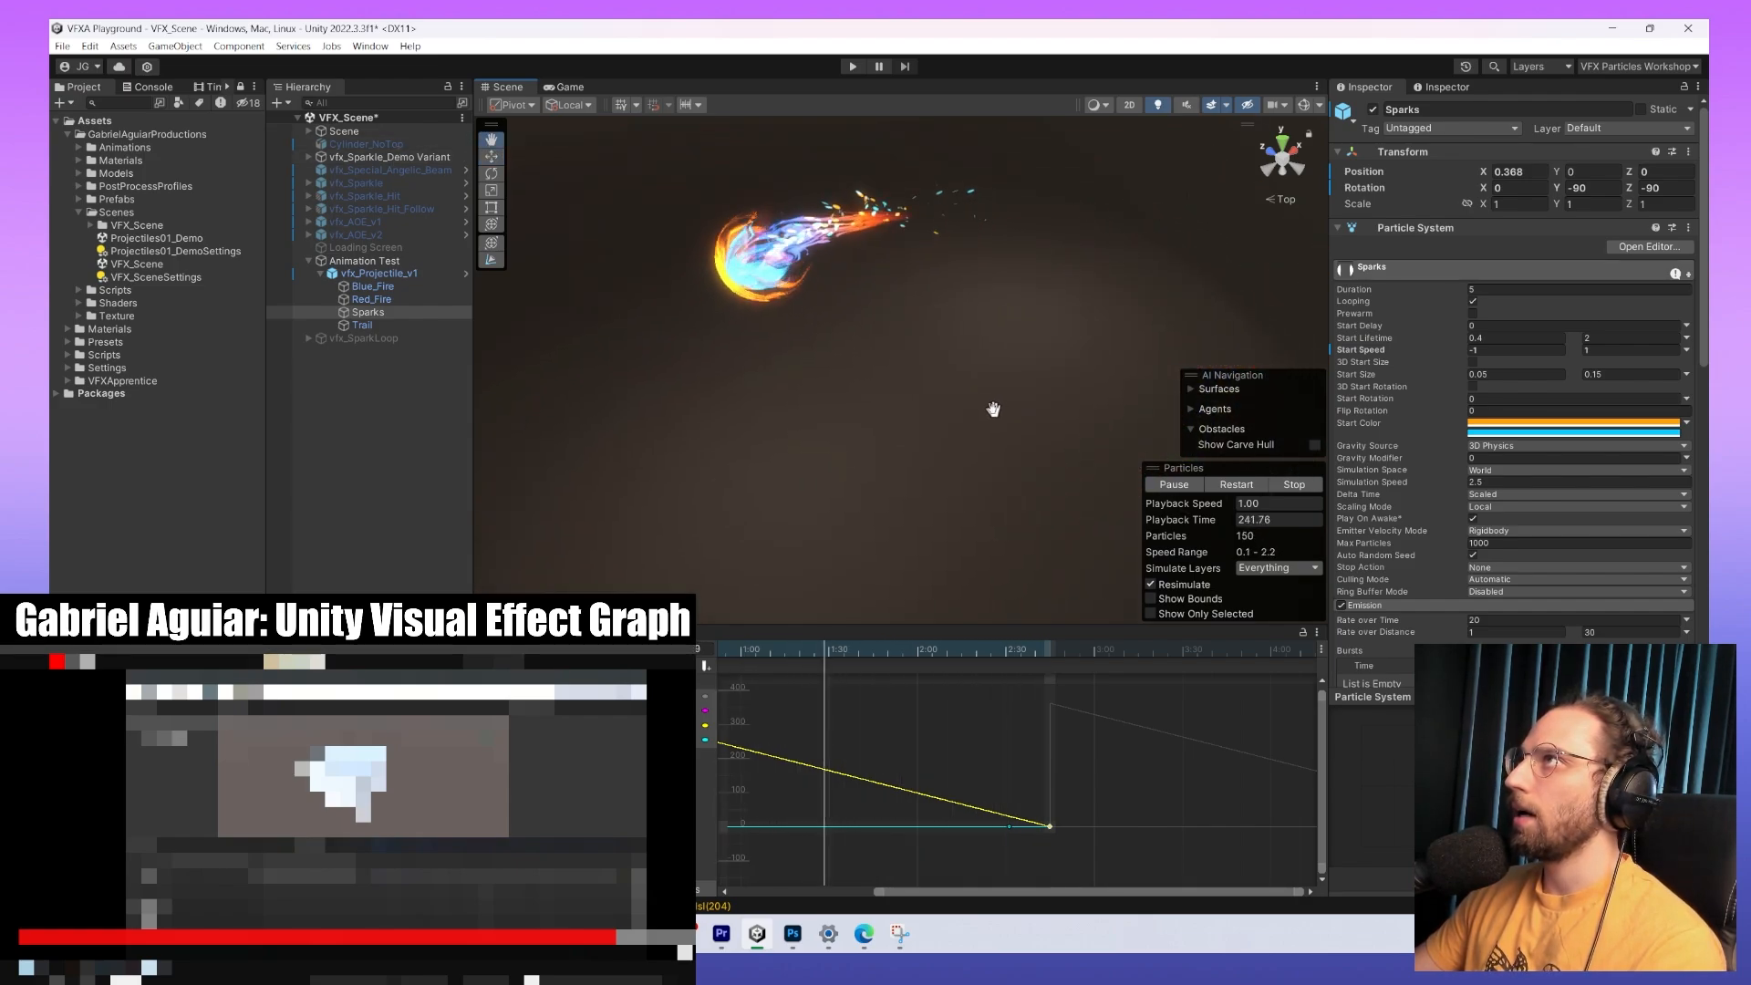
left_click(1158, 105)
Examine the projectile from several angles in an undocked, maximized Scene view and turn the scene lighting back on.
left_click_drag(508, 88, 804, 299)
left_click(1216, 41)
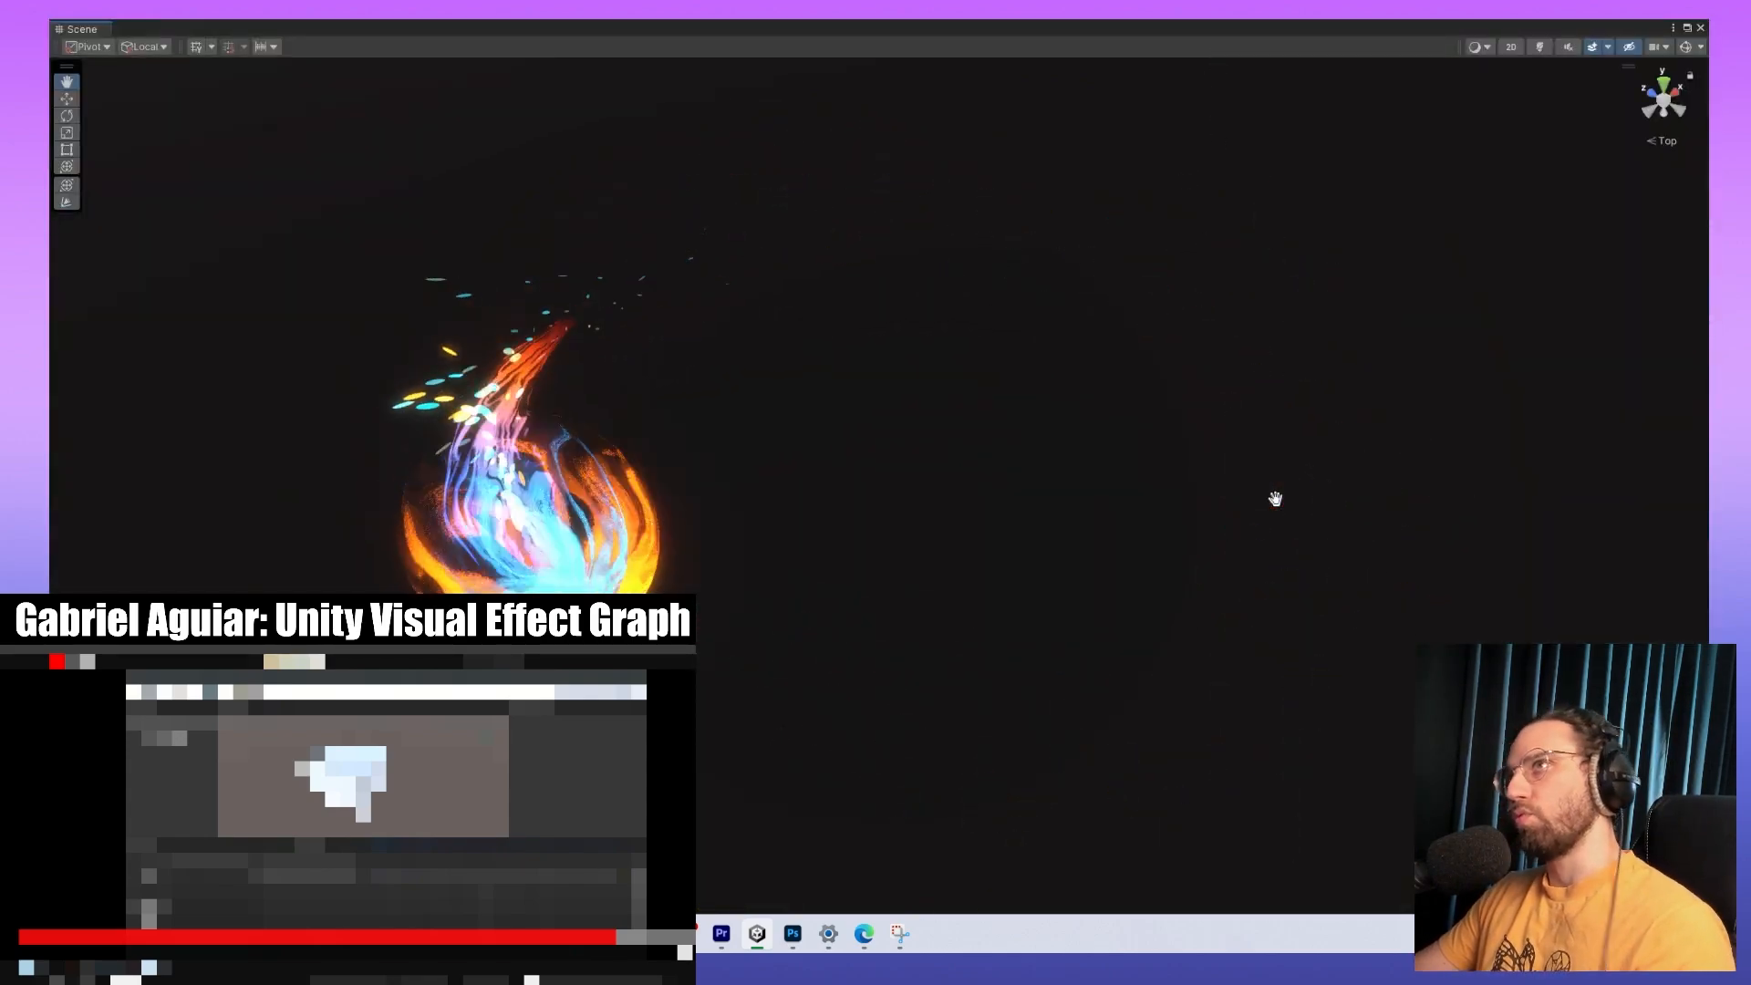
left_click_drag(1276, 429, 1313, 566, "alt")
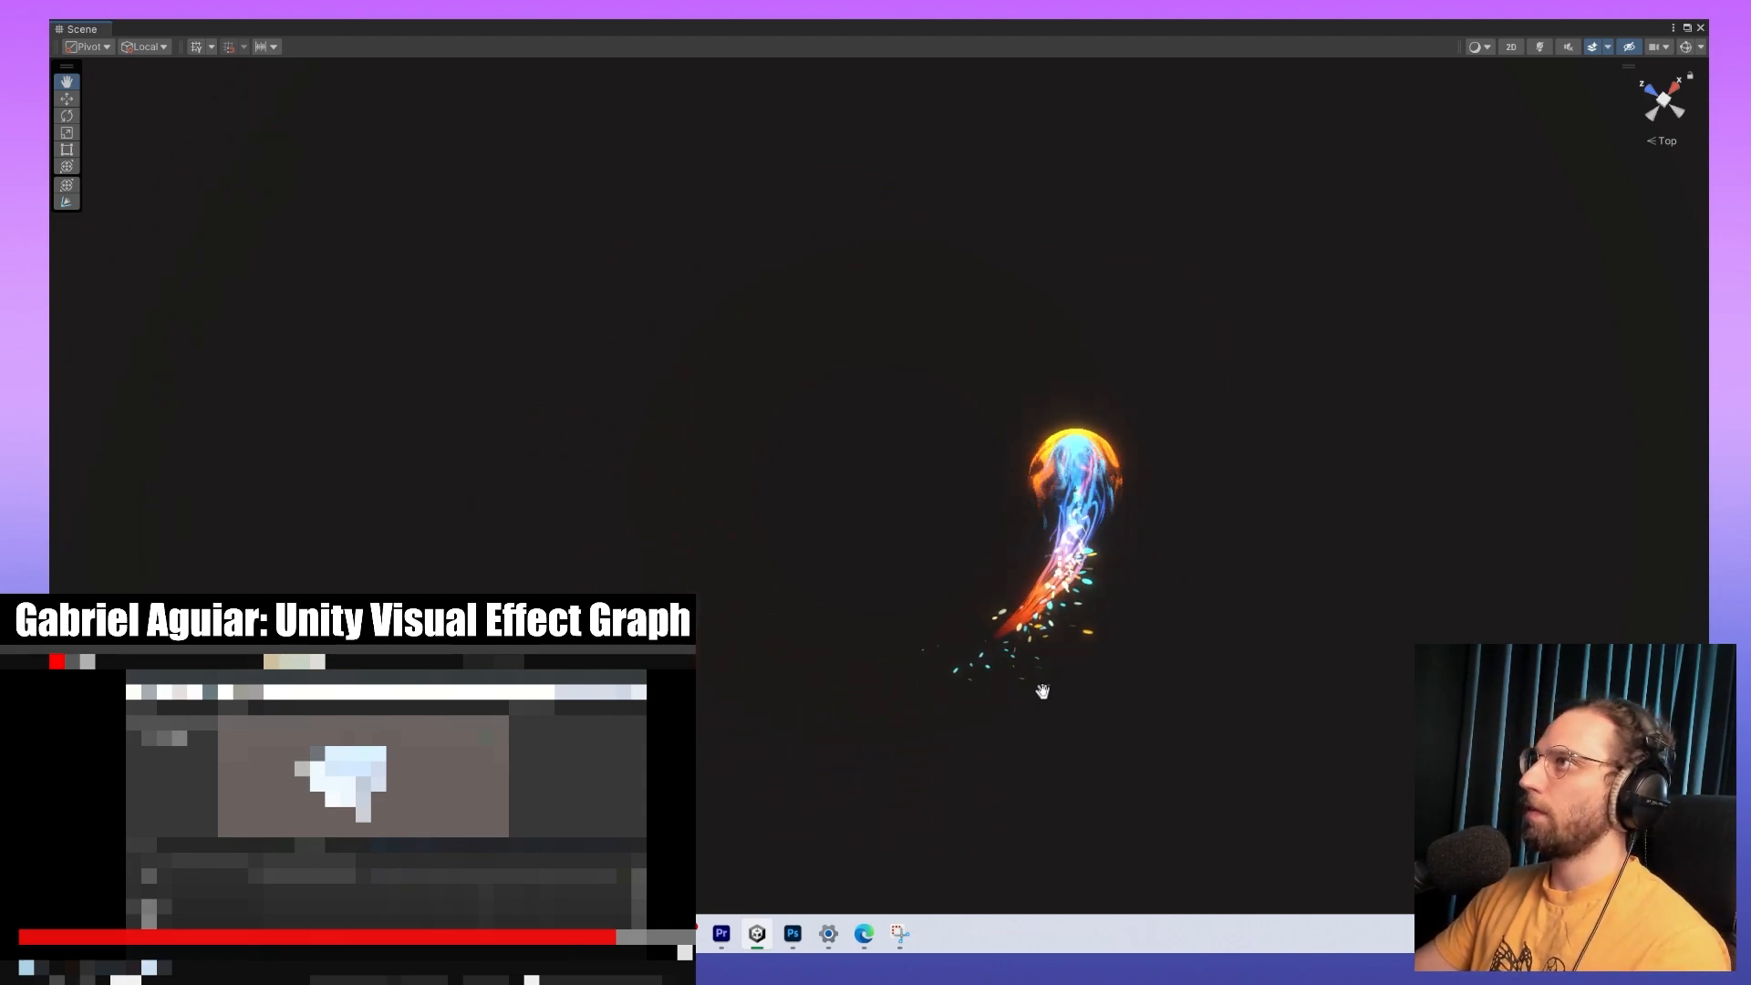
right_click_drag(1011, 709, 1097, 505)
left_click_drag(565, 511, 1149, 554, "alt")
right_click_drag(1149, 555, 1047, 578, "alt")
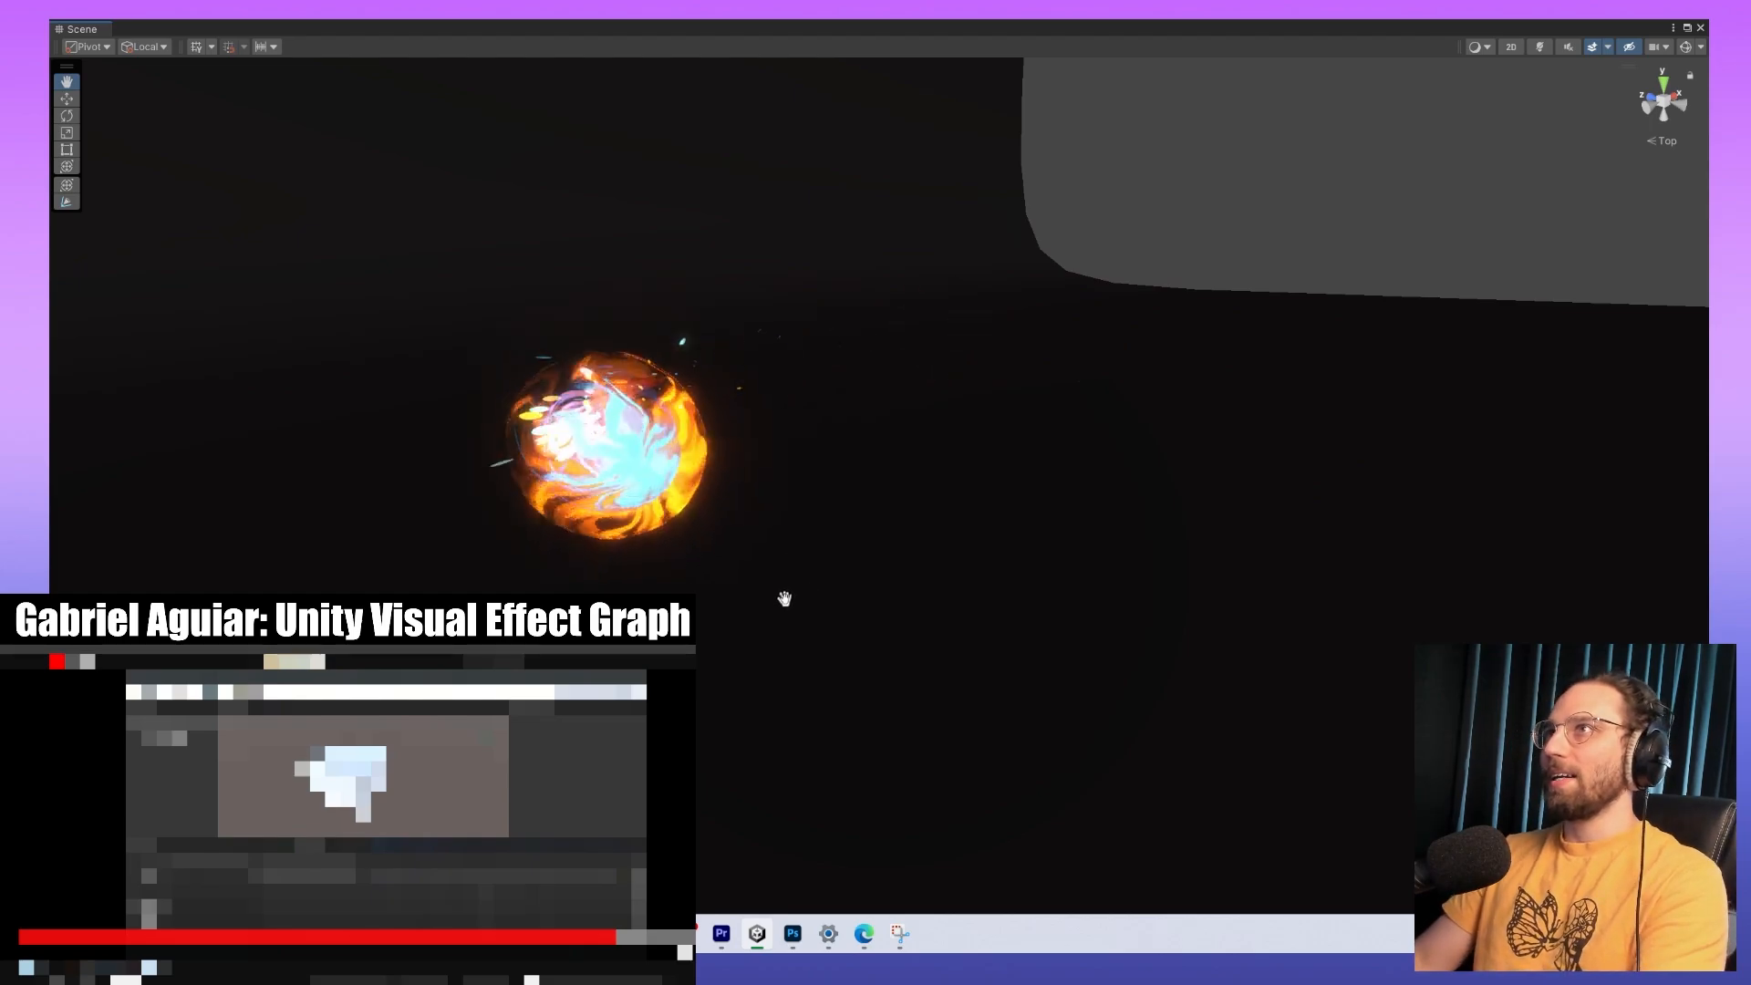
left_click(1630, 48)
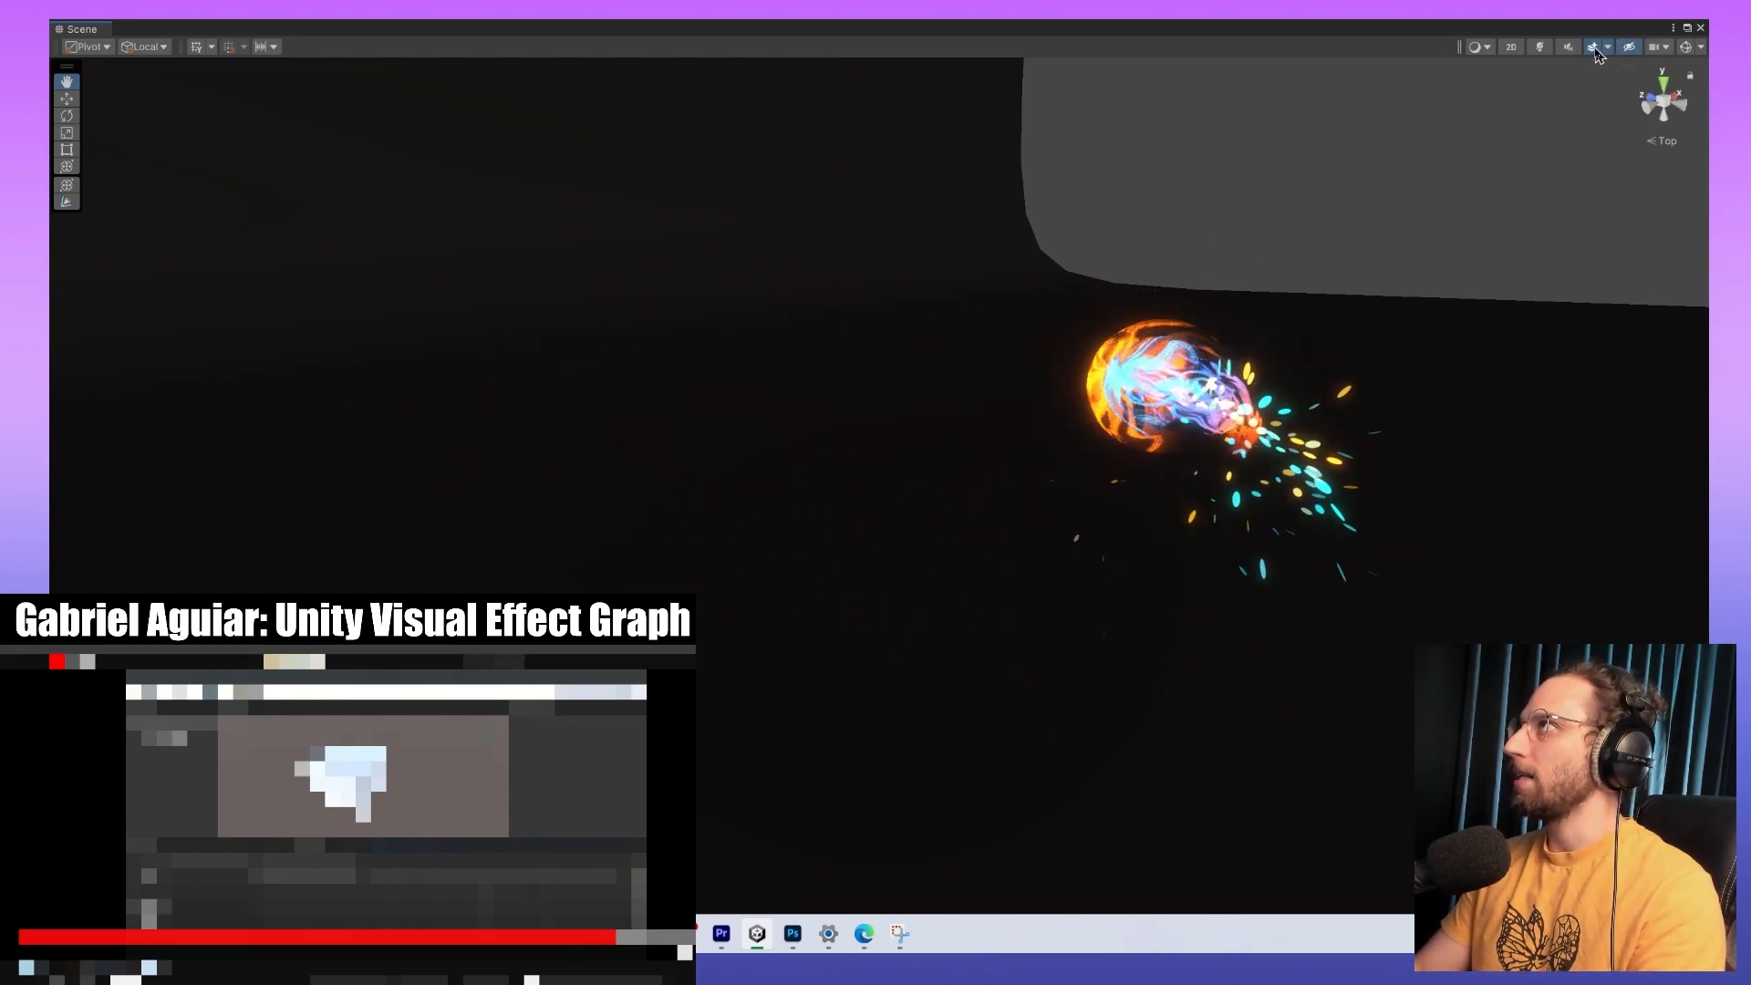
left_click(1539, 46)
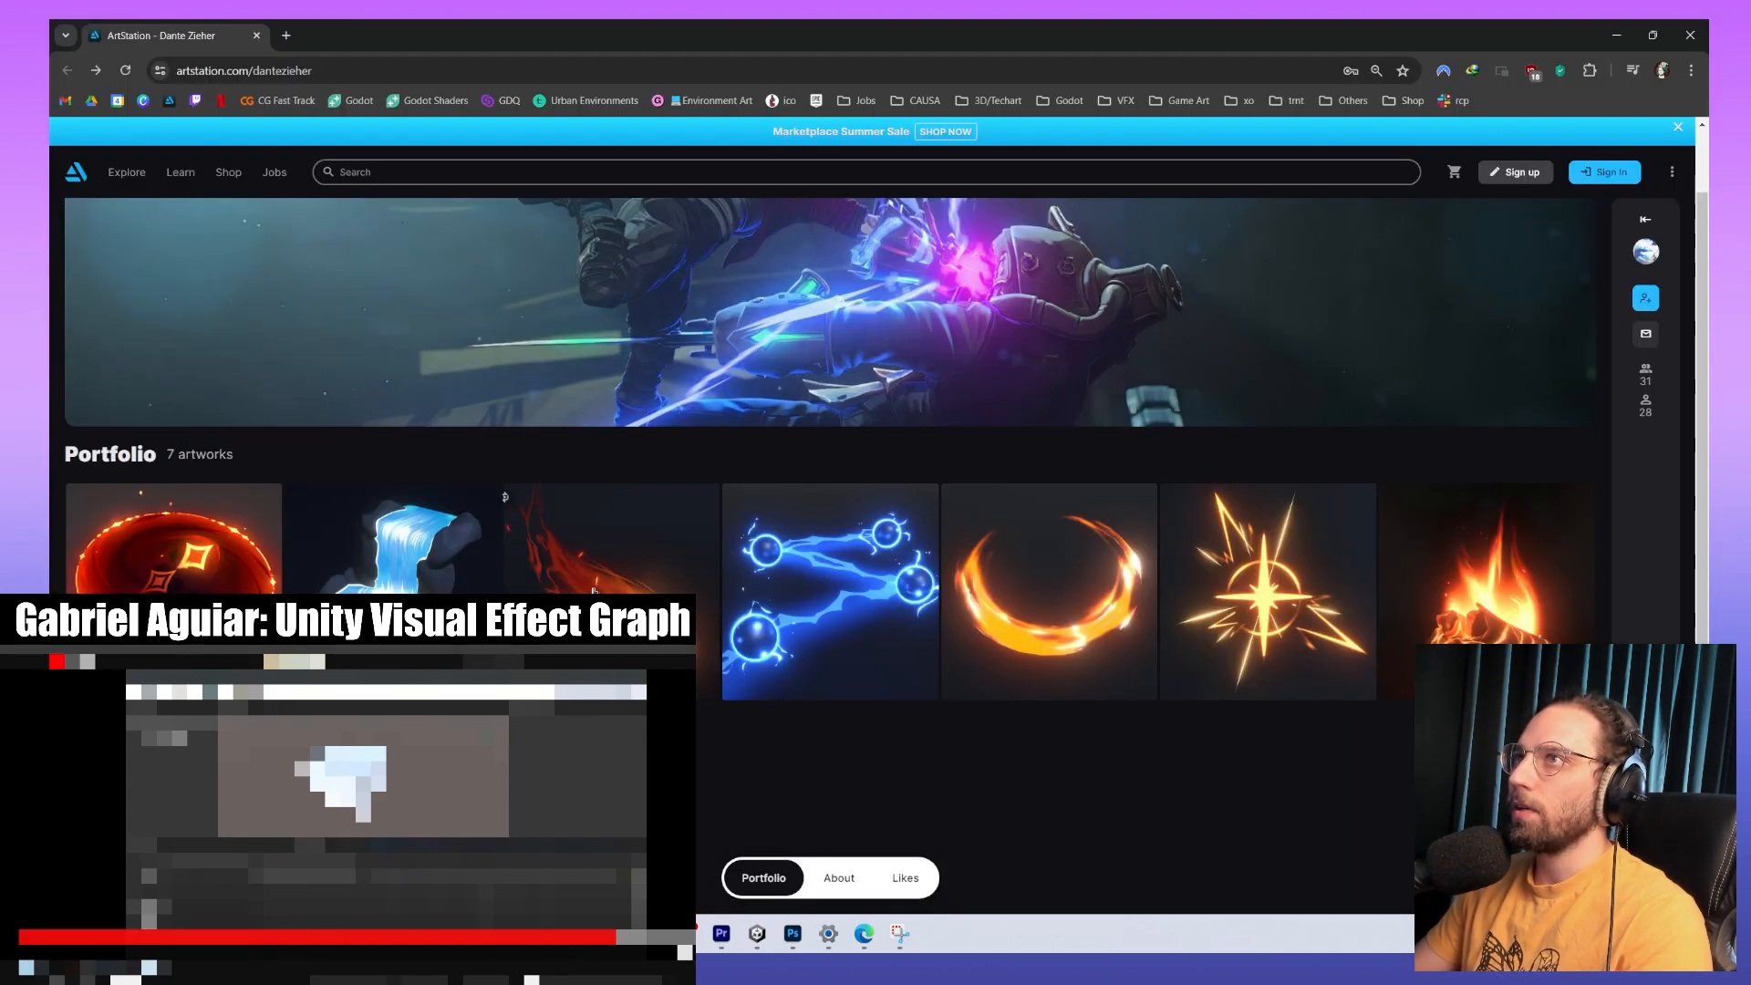
View the VFXA Elemental Studies: Fireball artwork in the ArtStation portfolio for reference, and return to Unity.
left_click(594, 591)
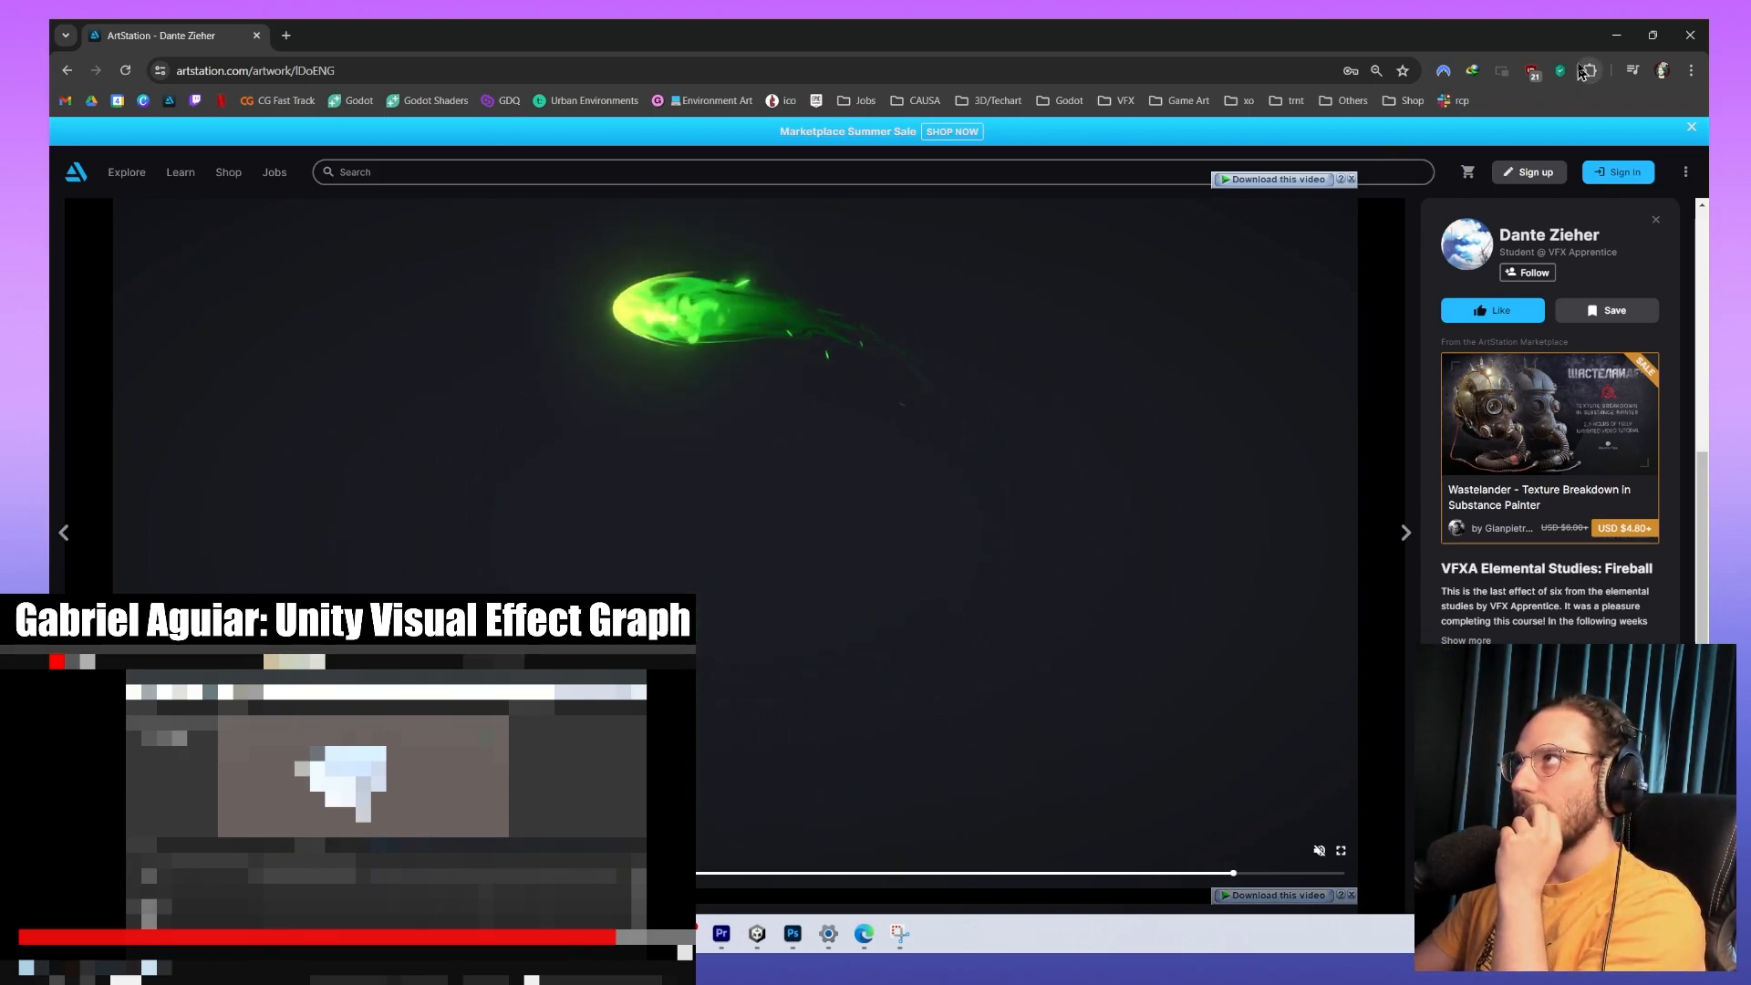
left_click(1617, 36)
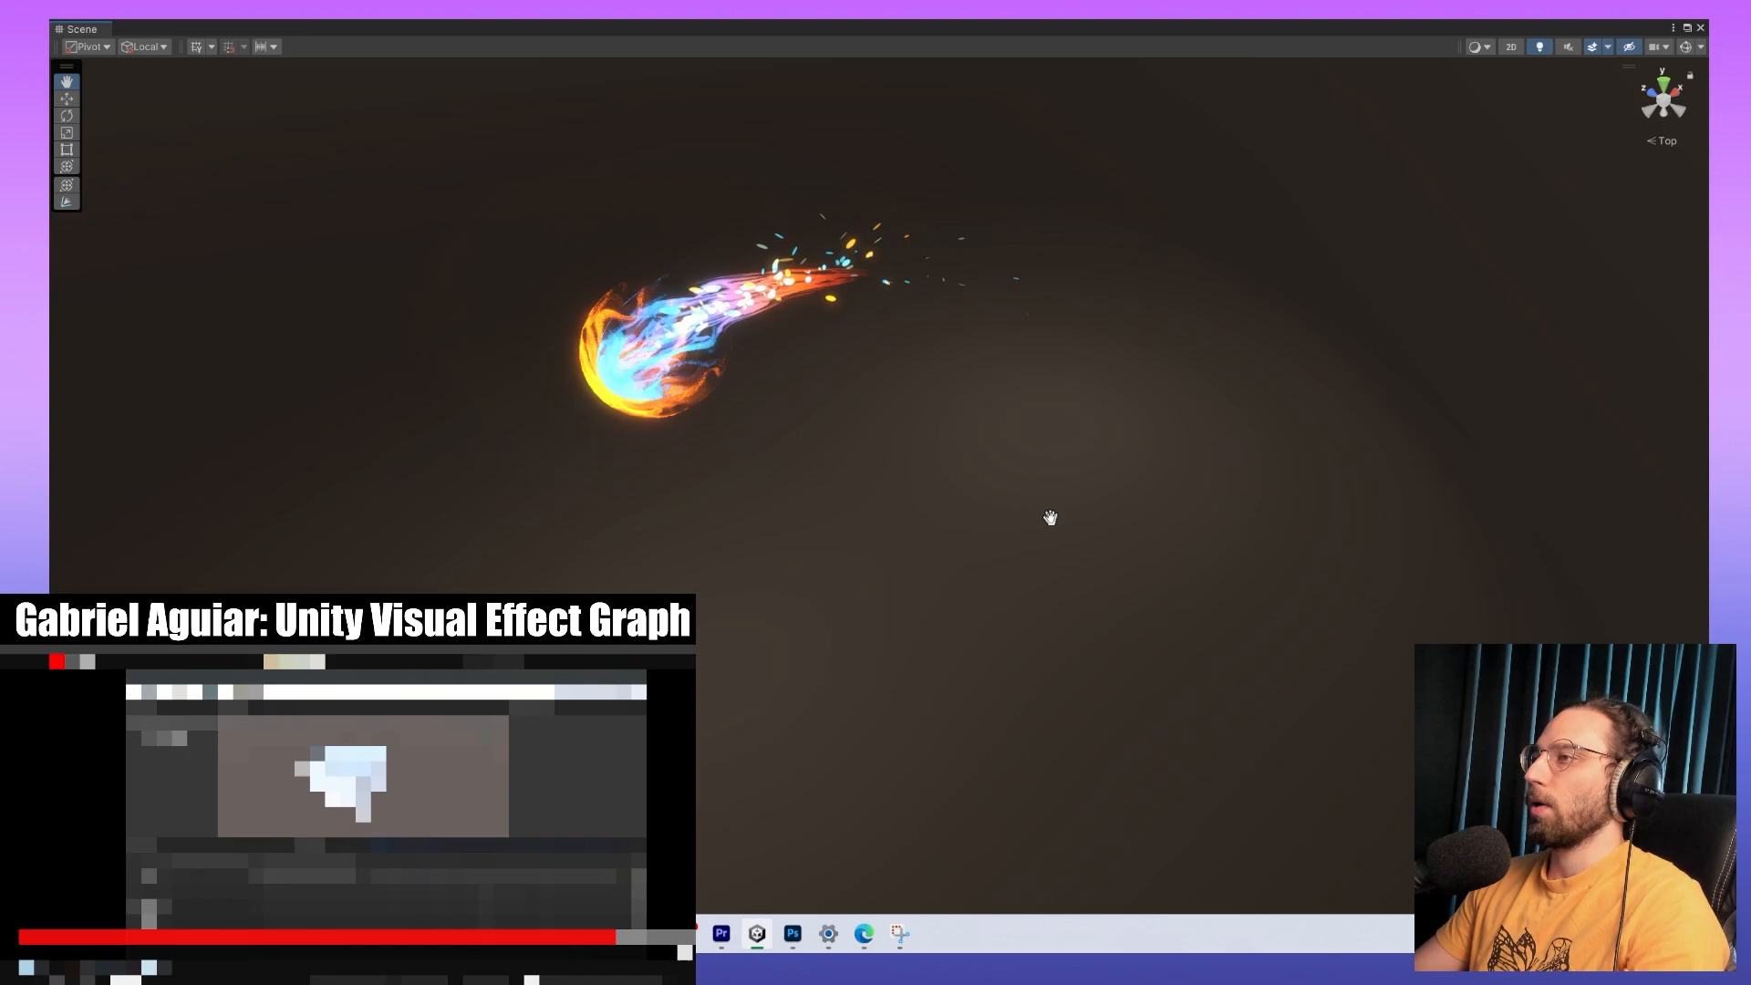
Dock the Scene view back beside the Game view and check the projectile's circular motion from another angle.
left_click_drag(82, 35, 565, 310)
left_click_drag(445, 30, 557, 89)
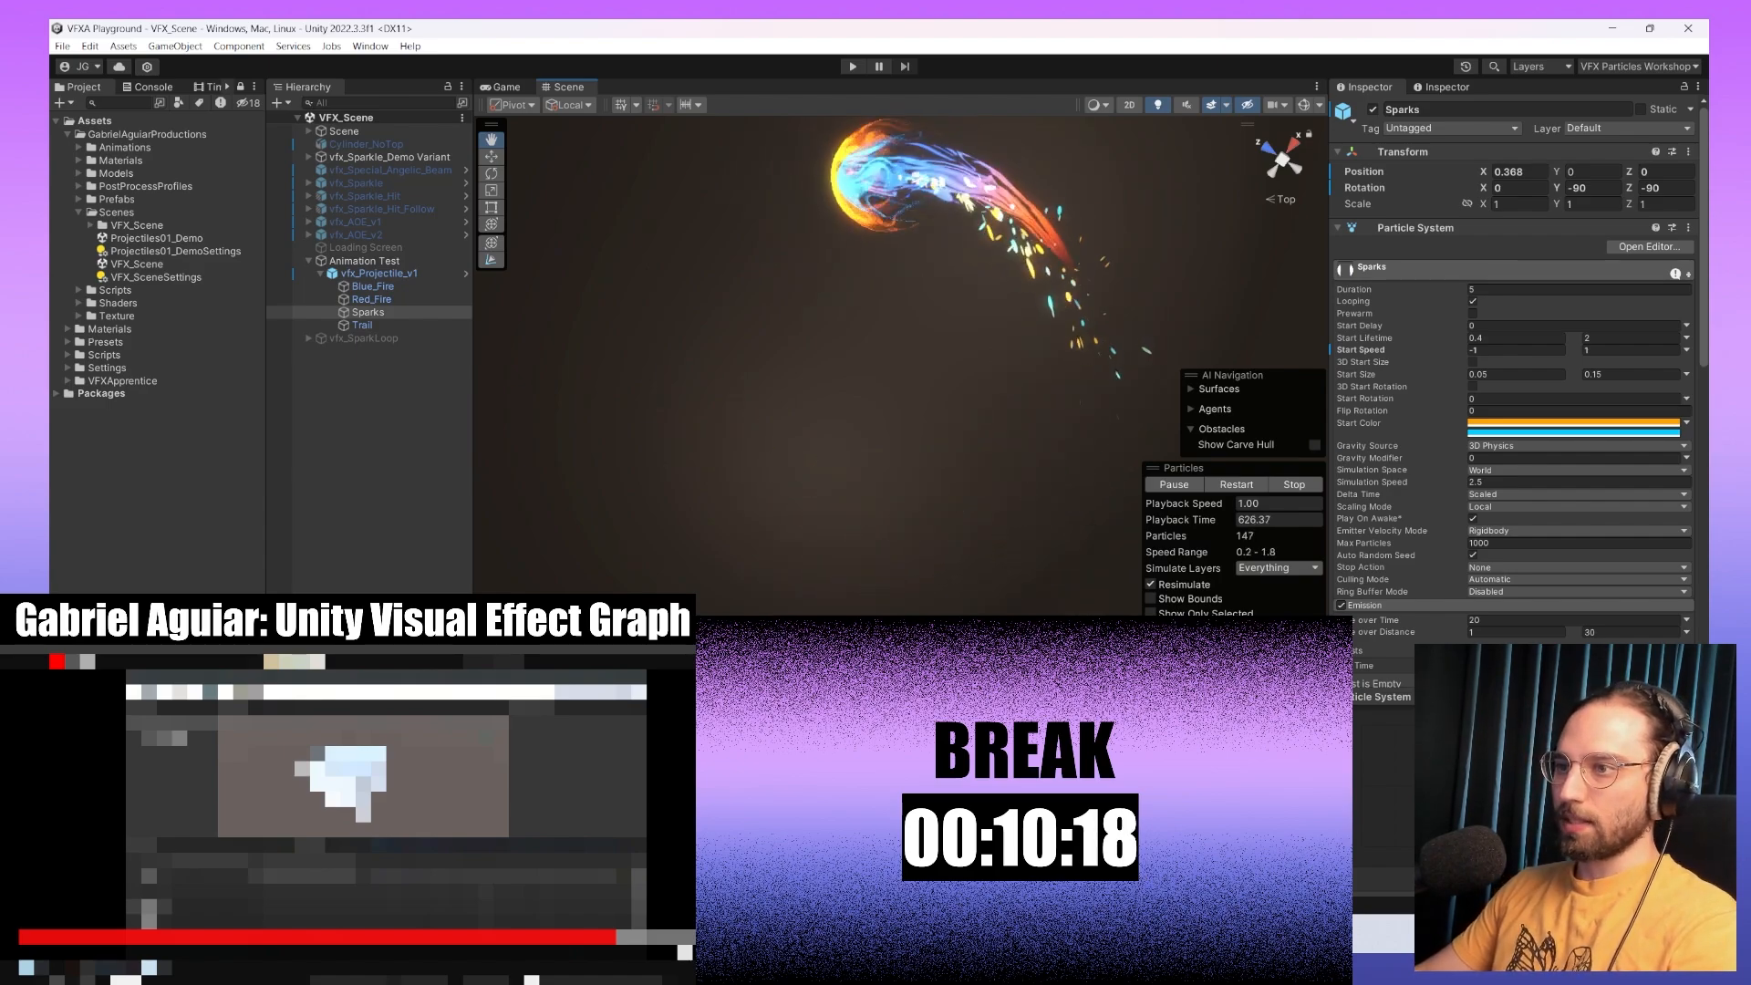
middle_click_drag(942, 449, 989, 419)
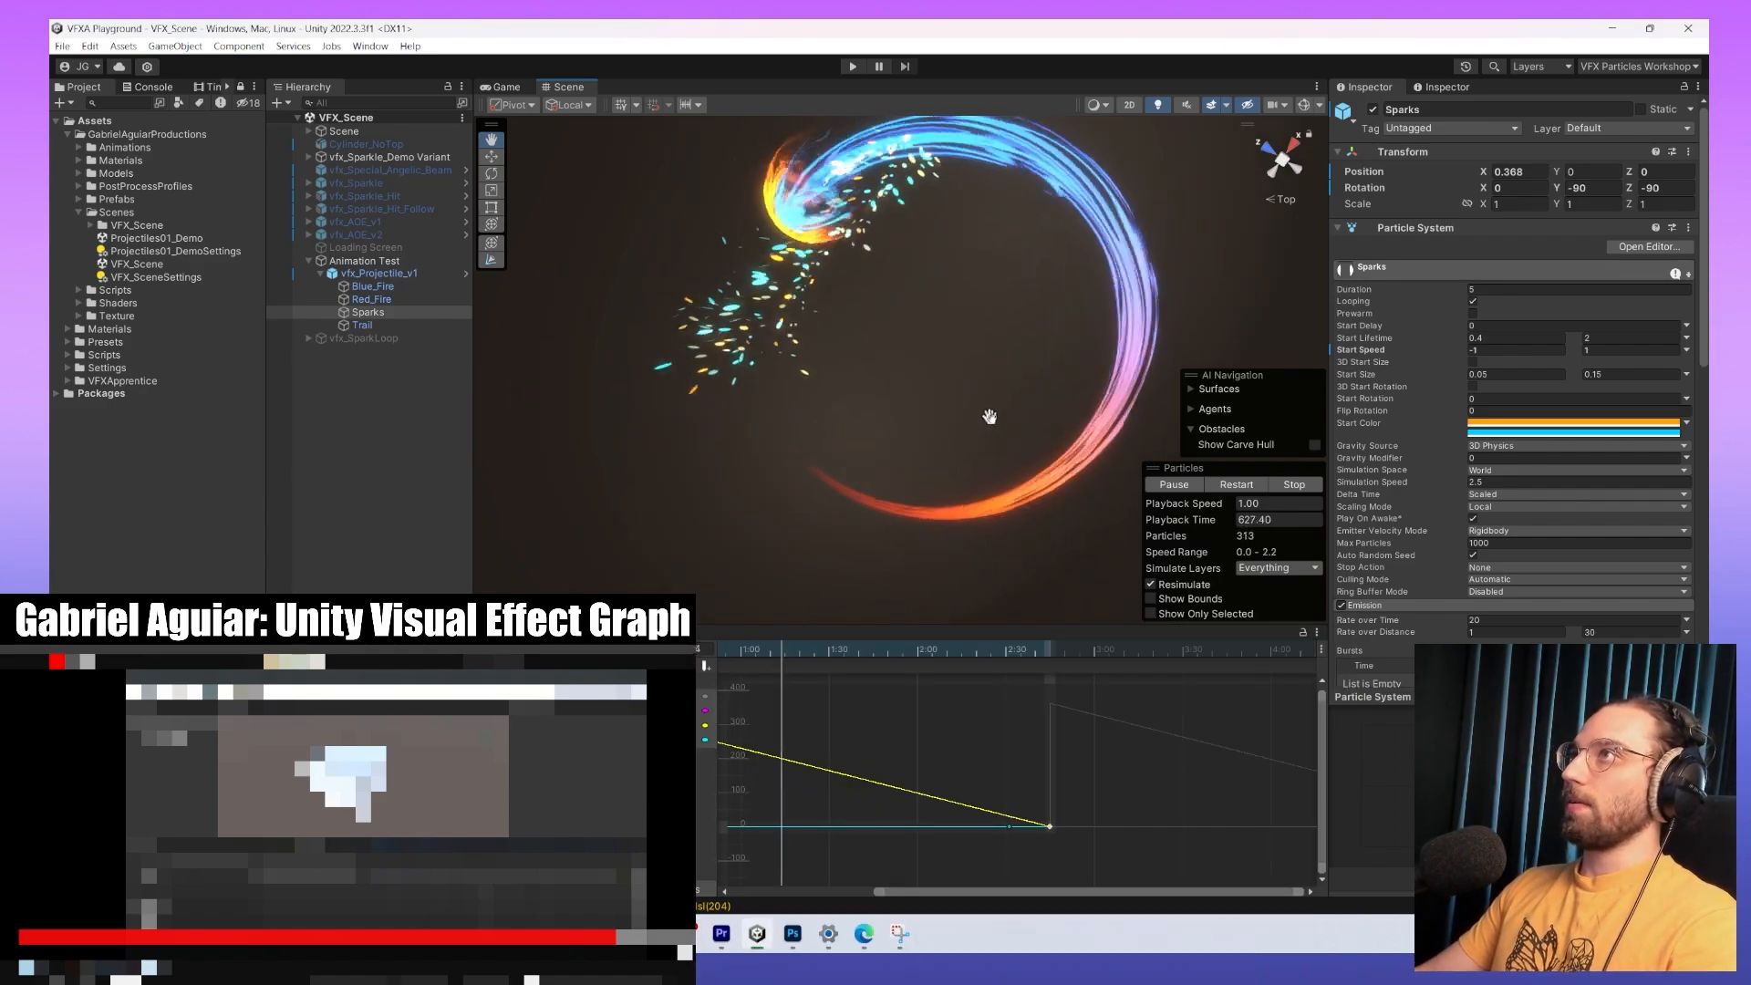
left_click_drag(989, 361, 708, 344, "alt")
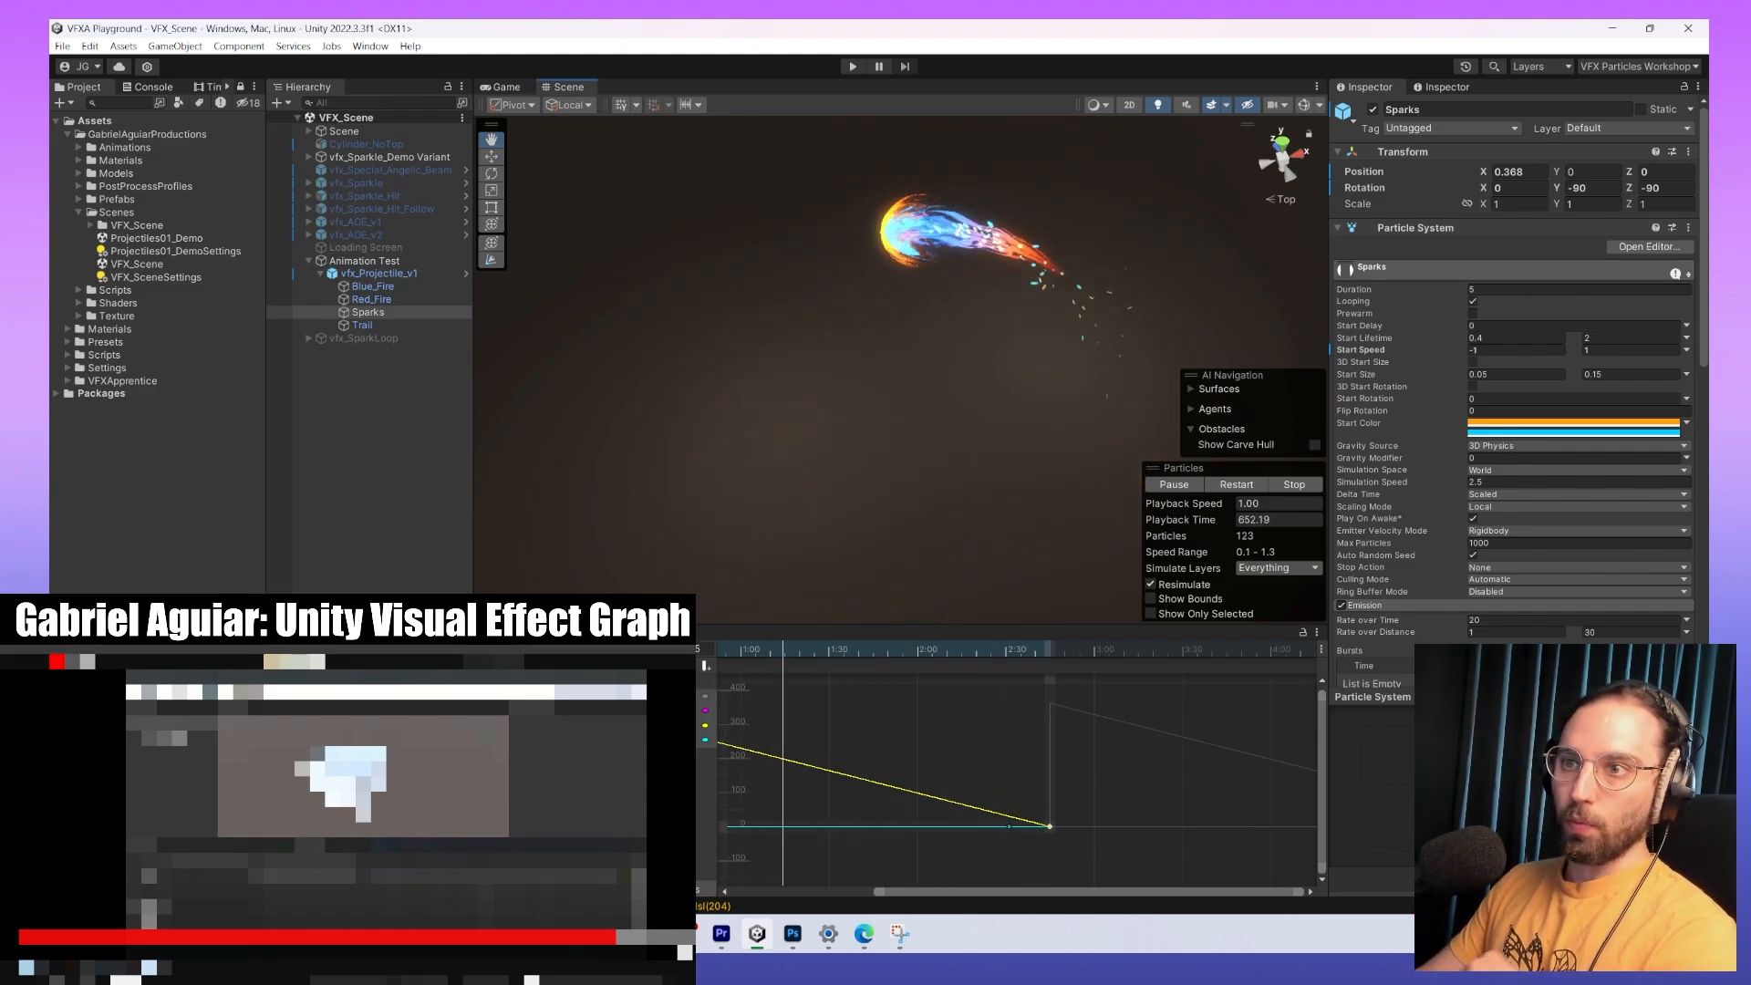
Deactivate vfx_Projectile_v1 and switch the editor to the VFX Graph Workshop layout.
left_click(376, 273)
left_click(1373, 111)
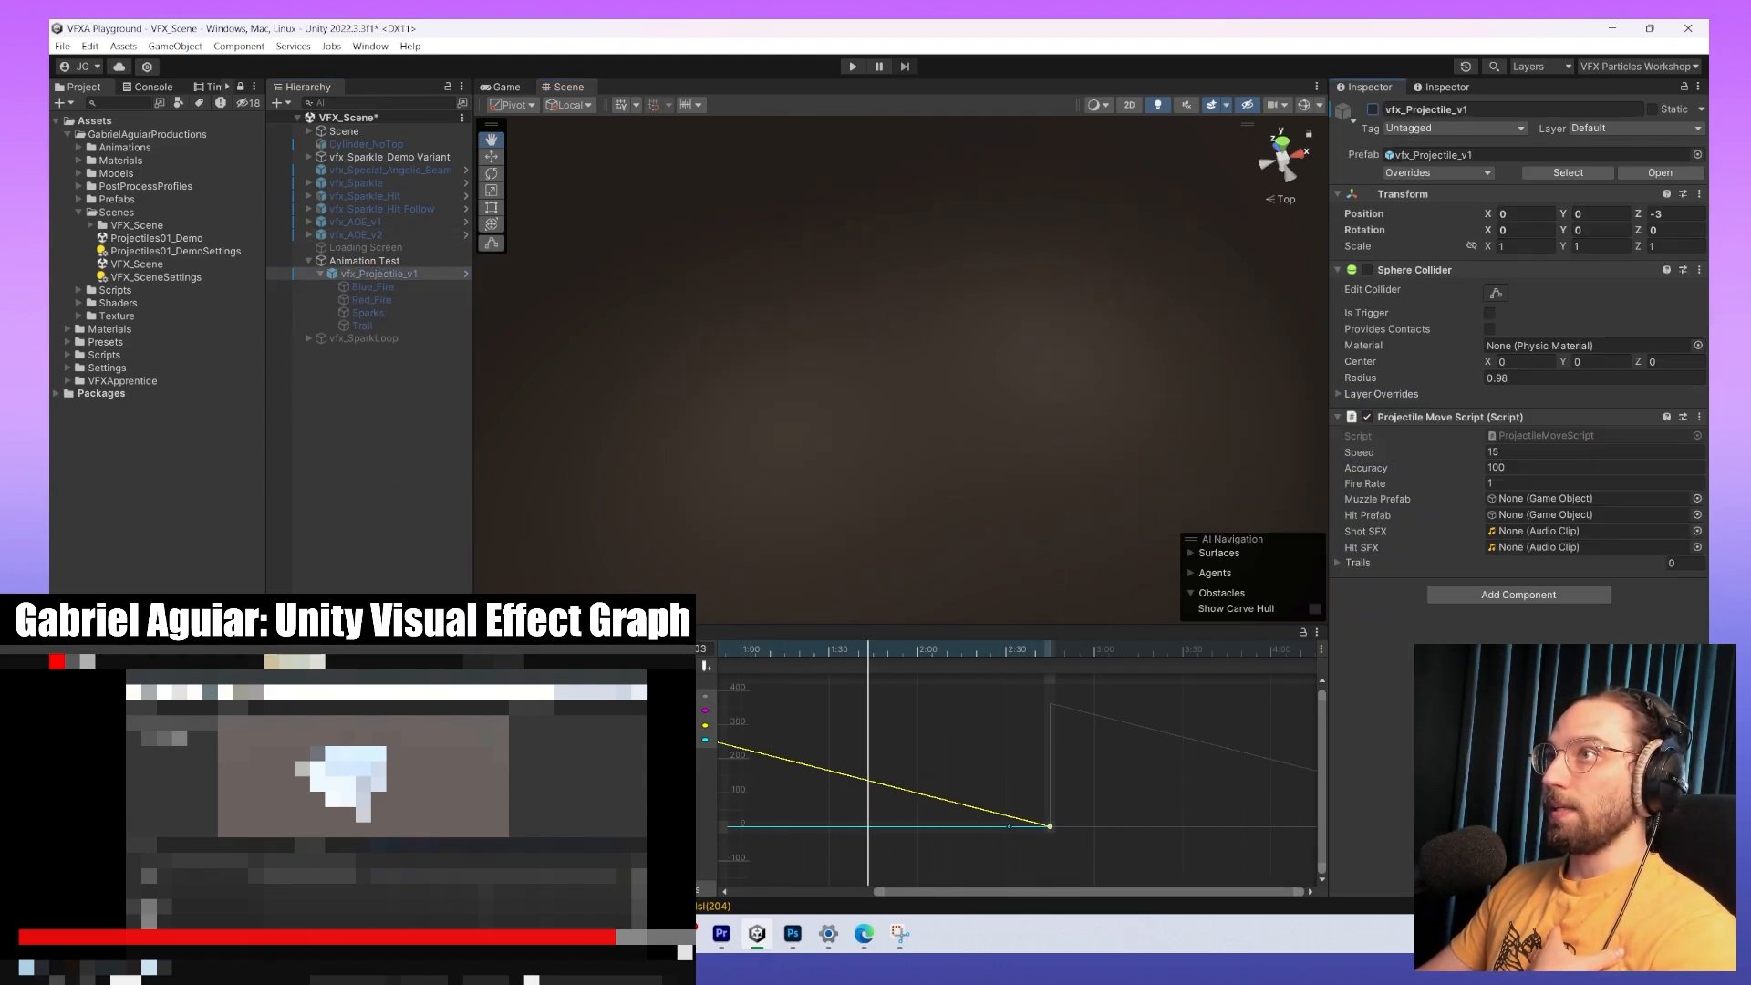
left_click(1695, 69)
left_click(1628, 152)
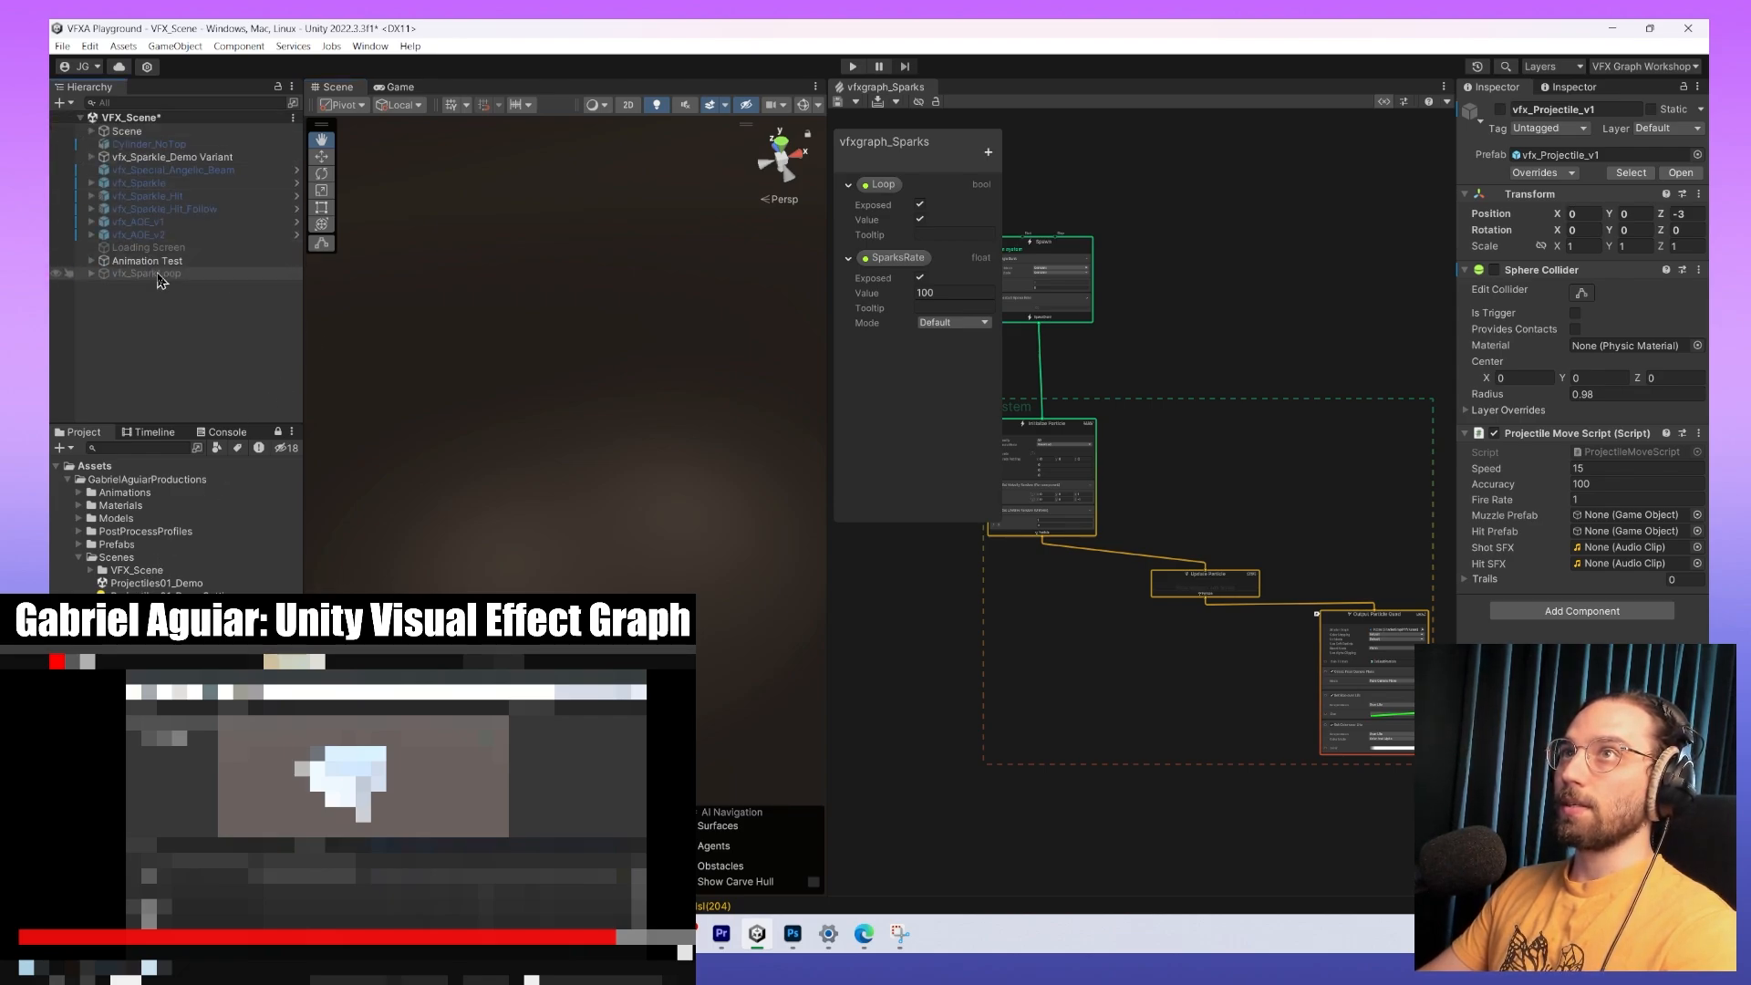
Deactivate Animation Test, and activate vfx_SparkLoop and frame it in the Scene view.
left_click(148, 261)
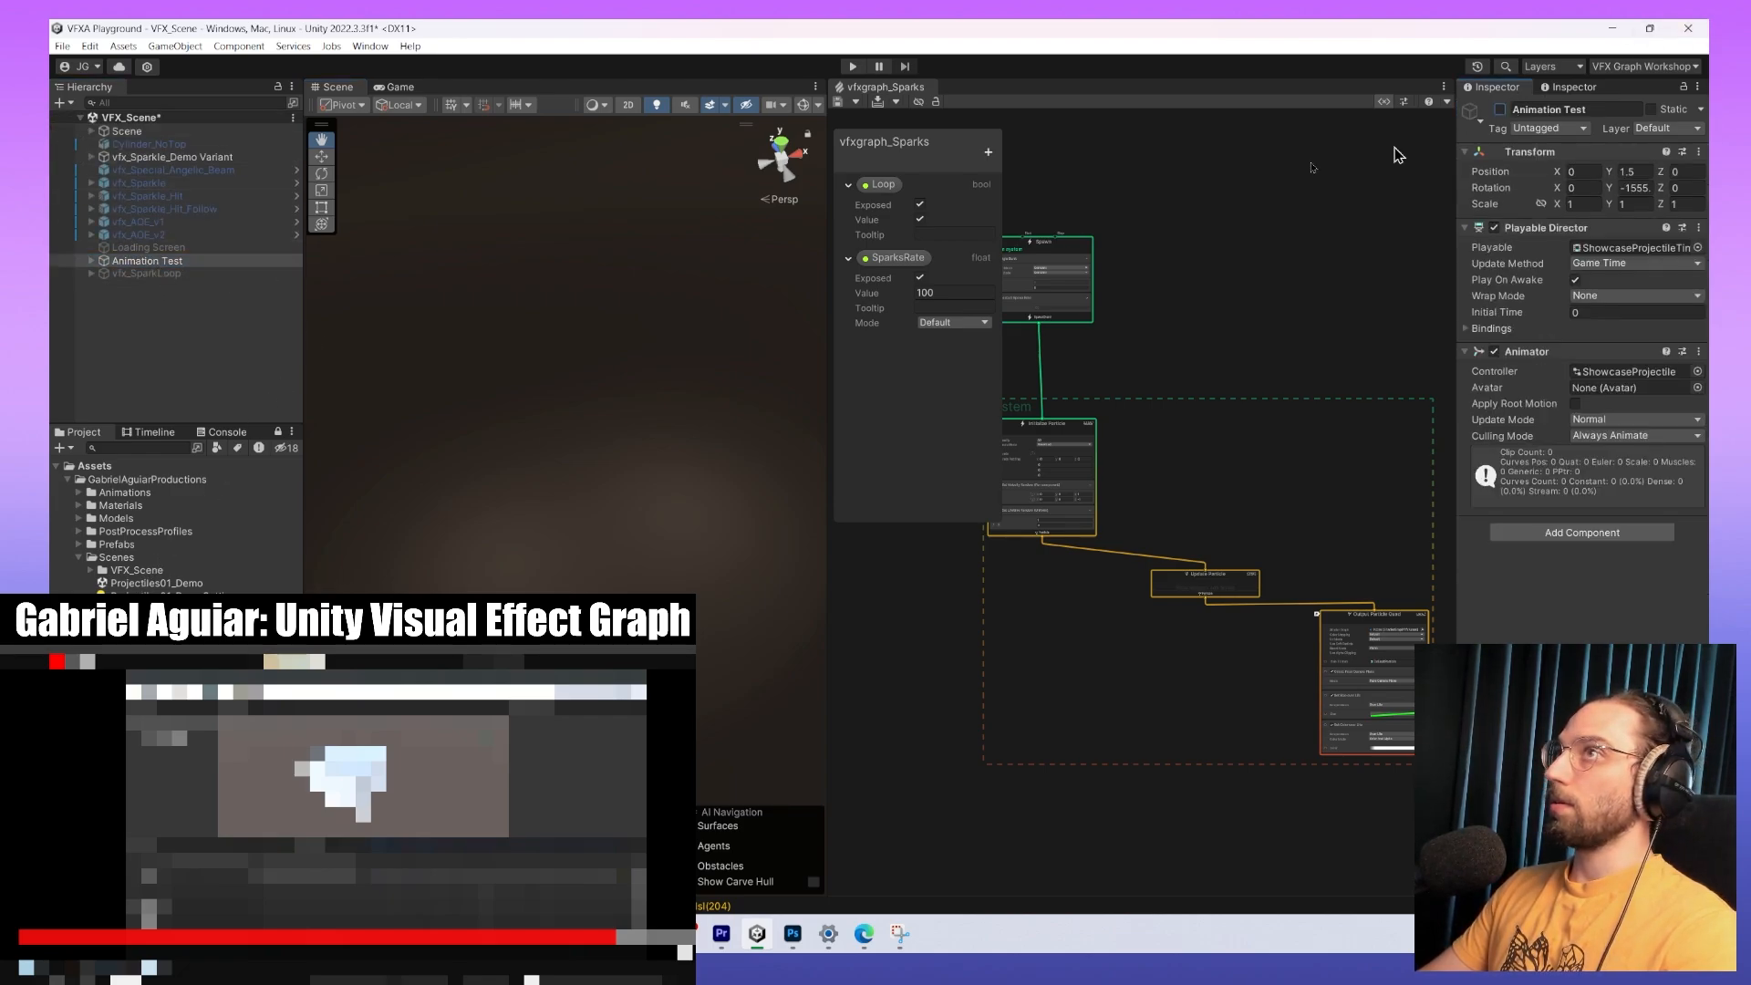
left_click(146, 274)
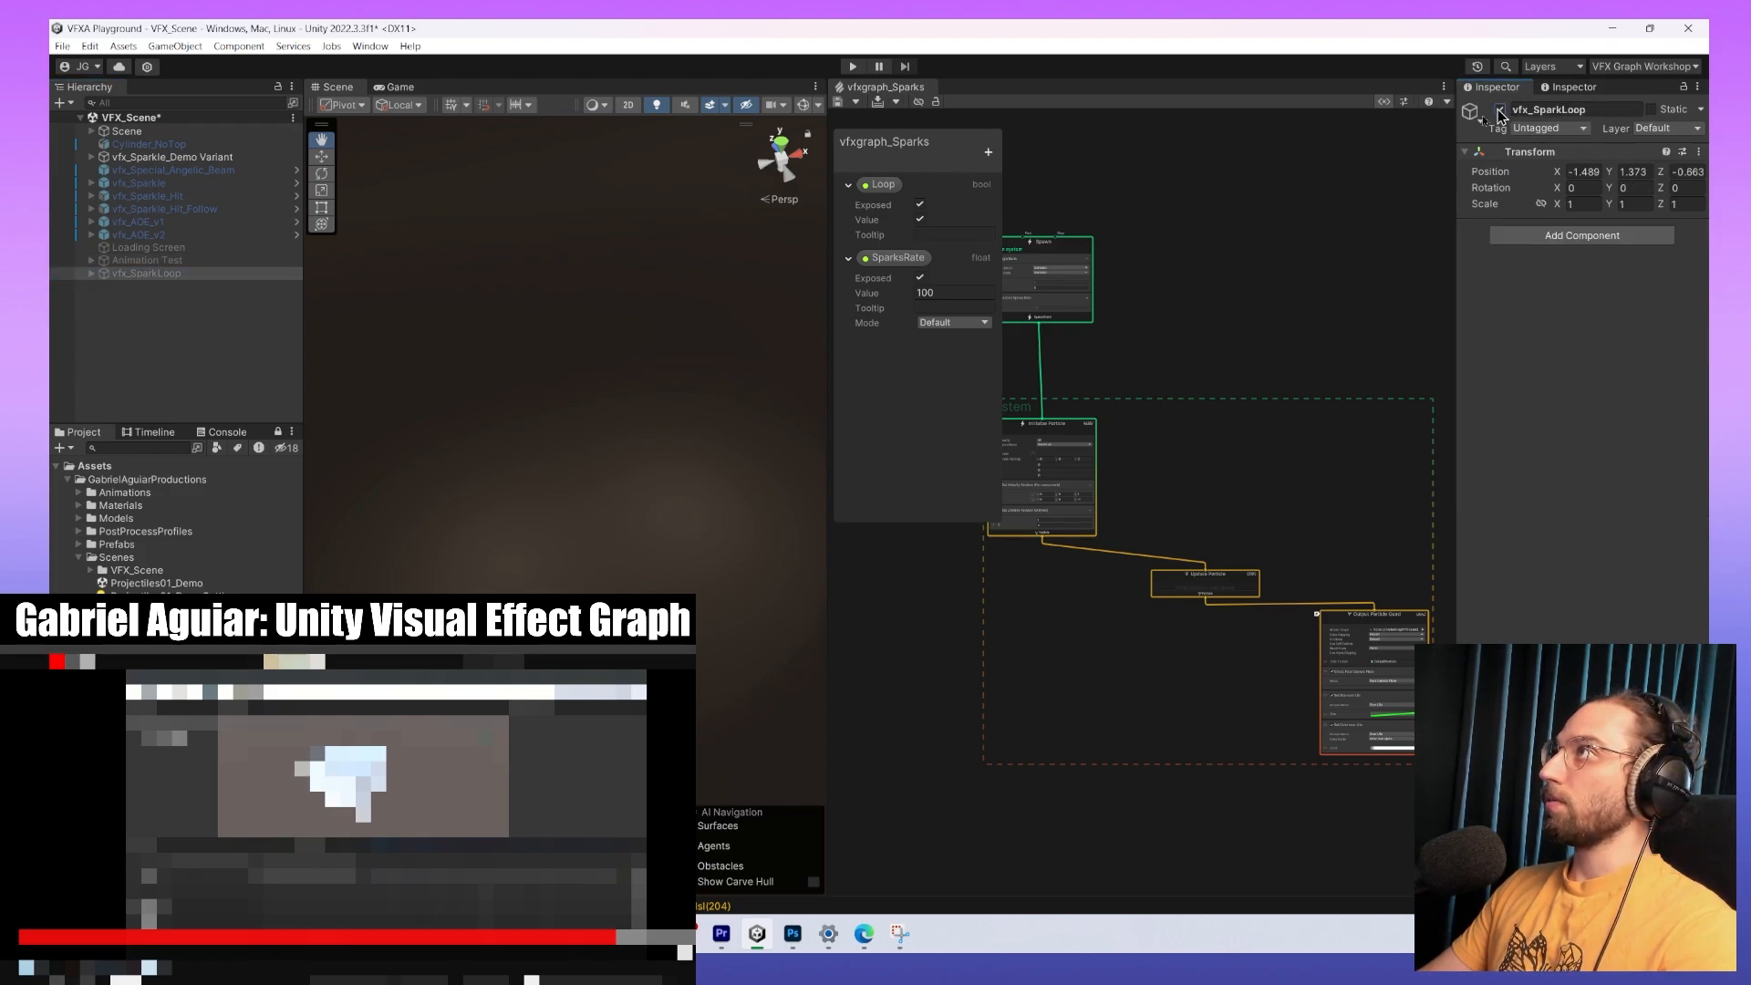
middle_click_drag(499, 491, 642, 409)
key("f")
left_click_drag(742, 484, 477, 449, "alt")
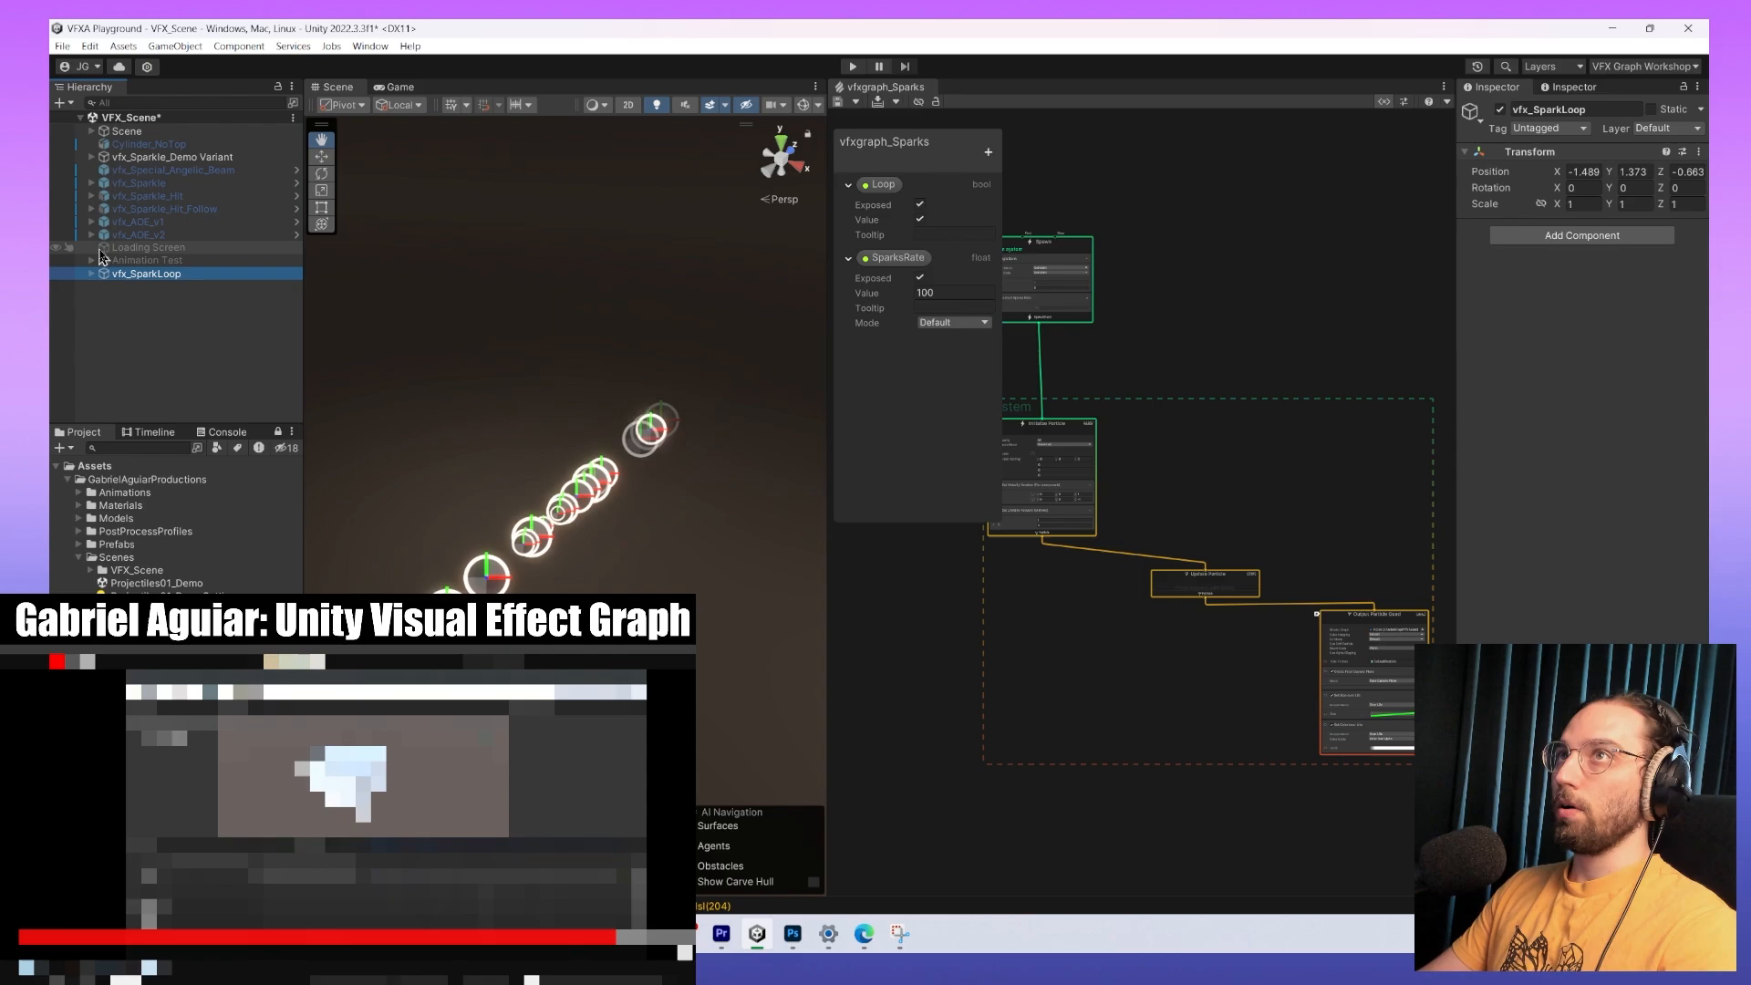
Create a Cube in the scene, with no existing object selected as its parent.
left_click(136, 247)
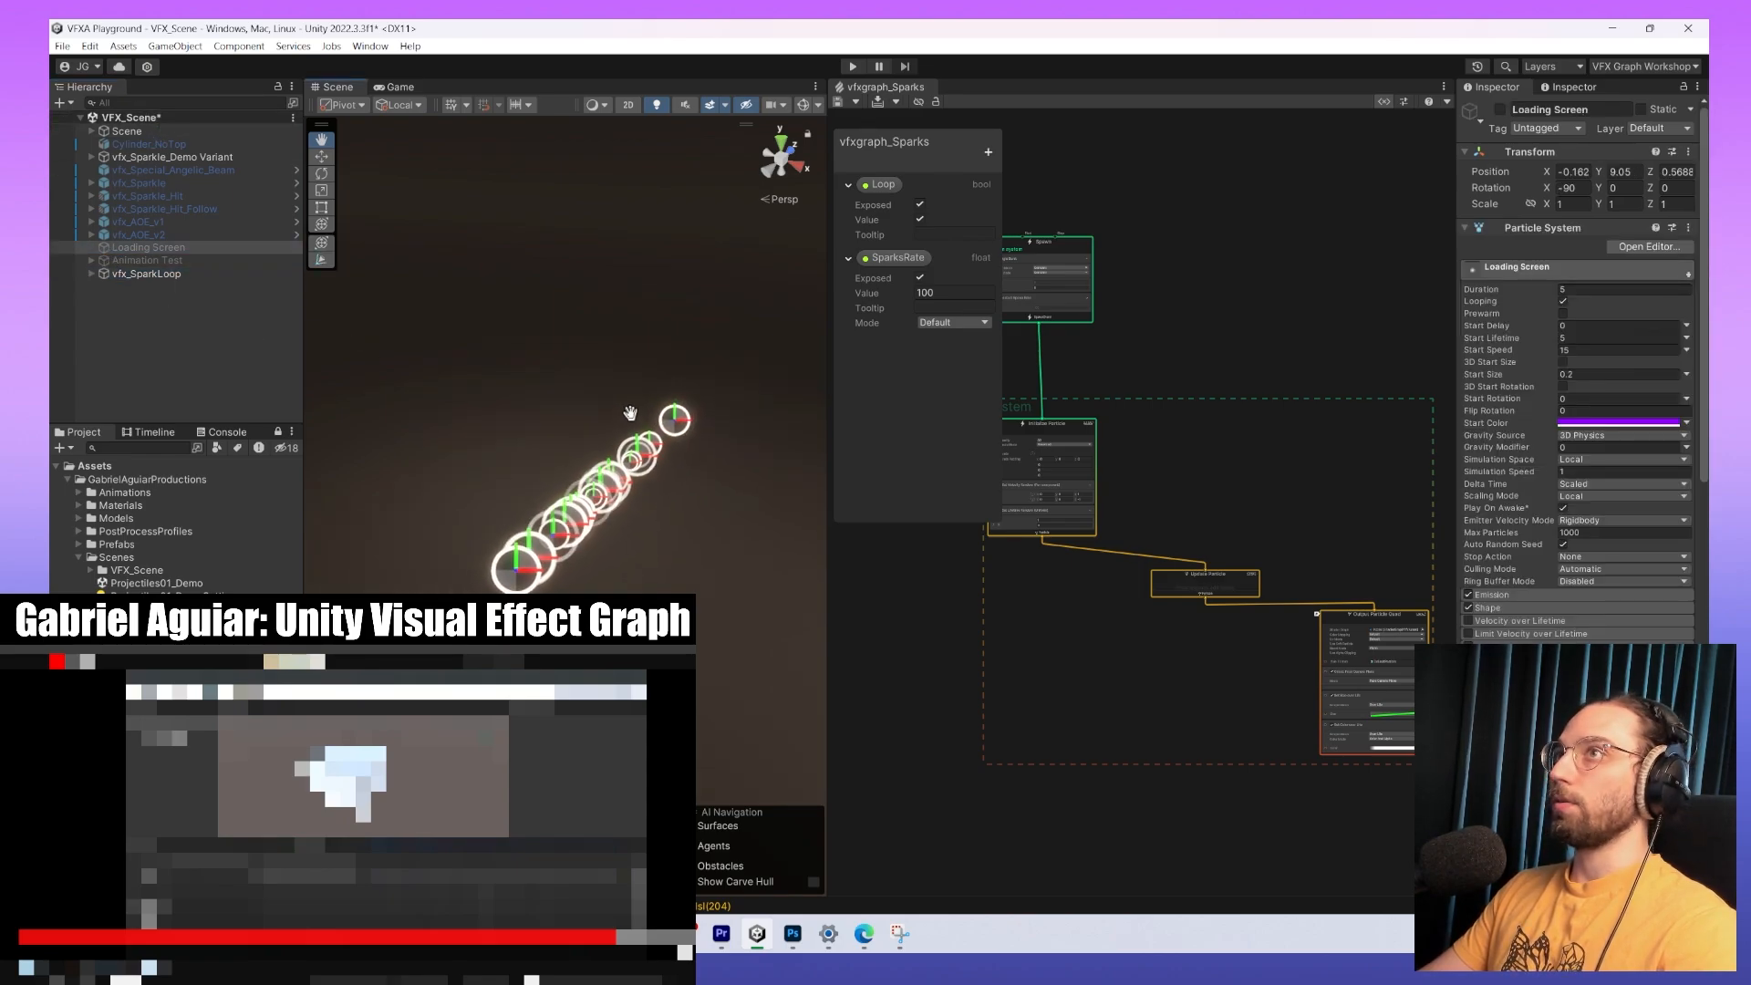
right_click(194, 344)
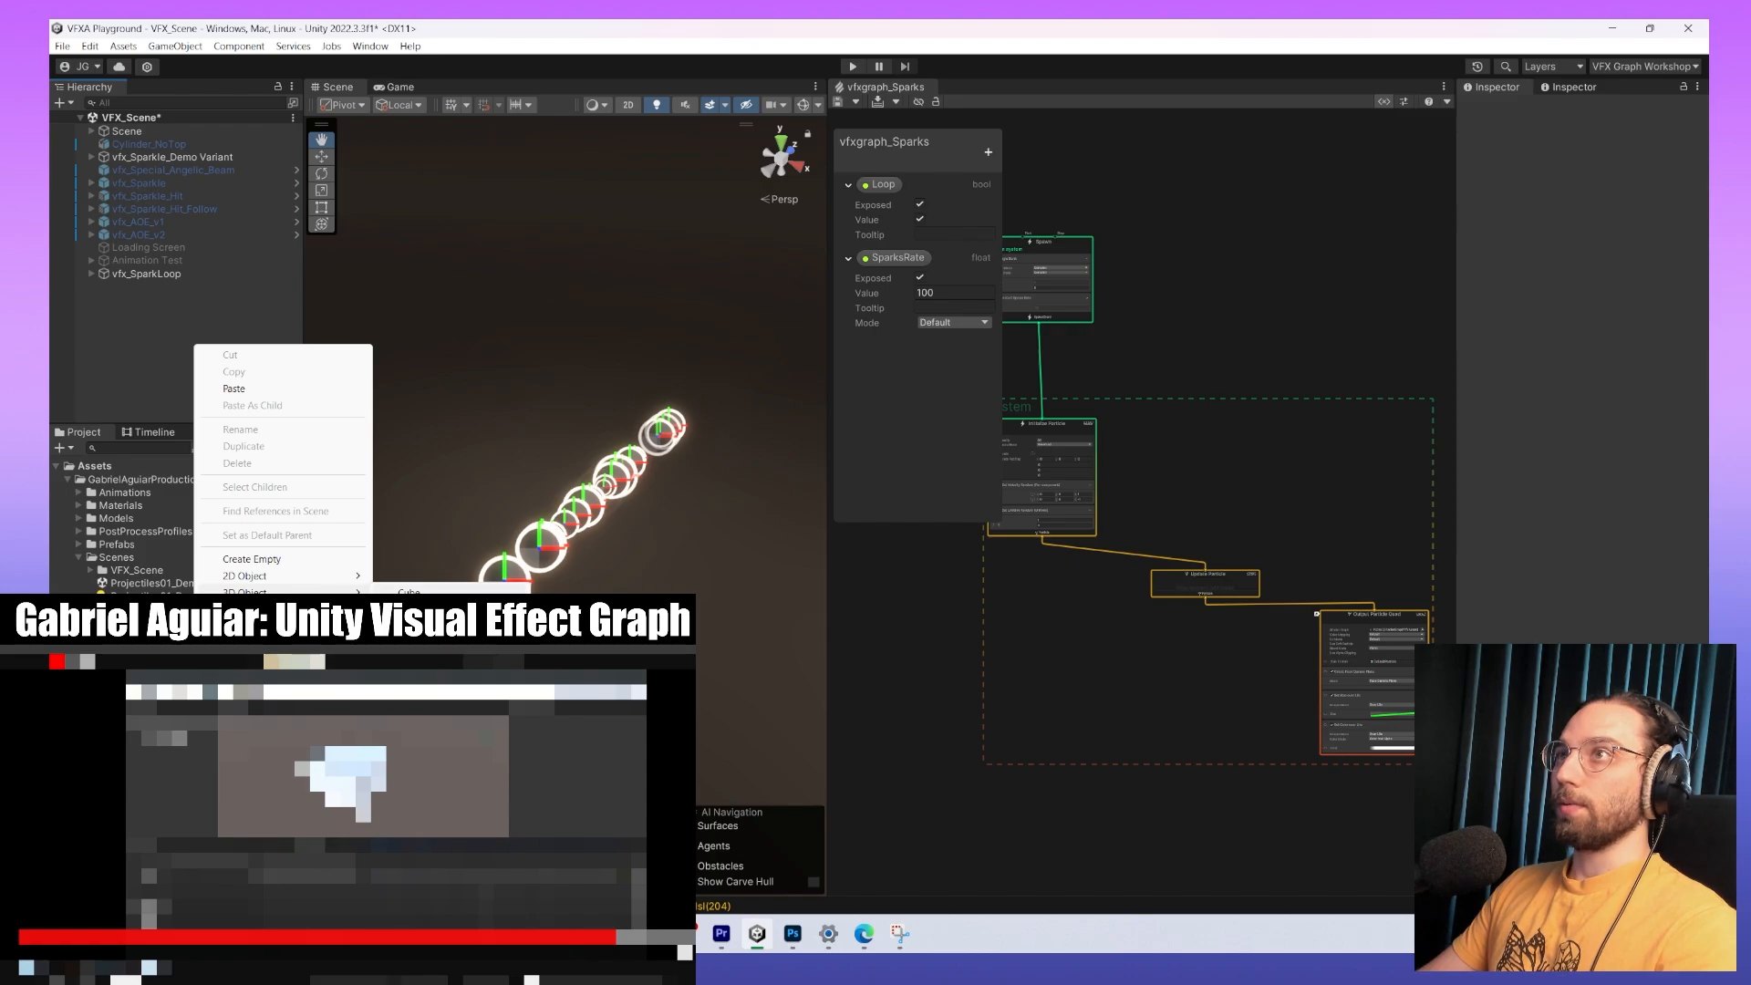
left_click(408, 592)
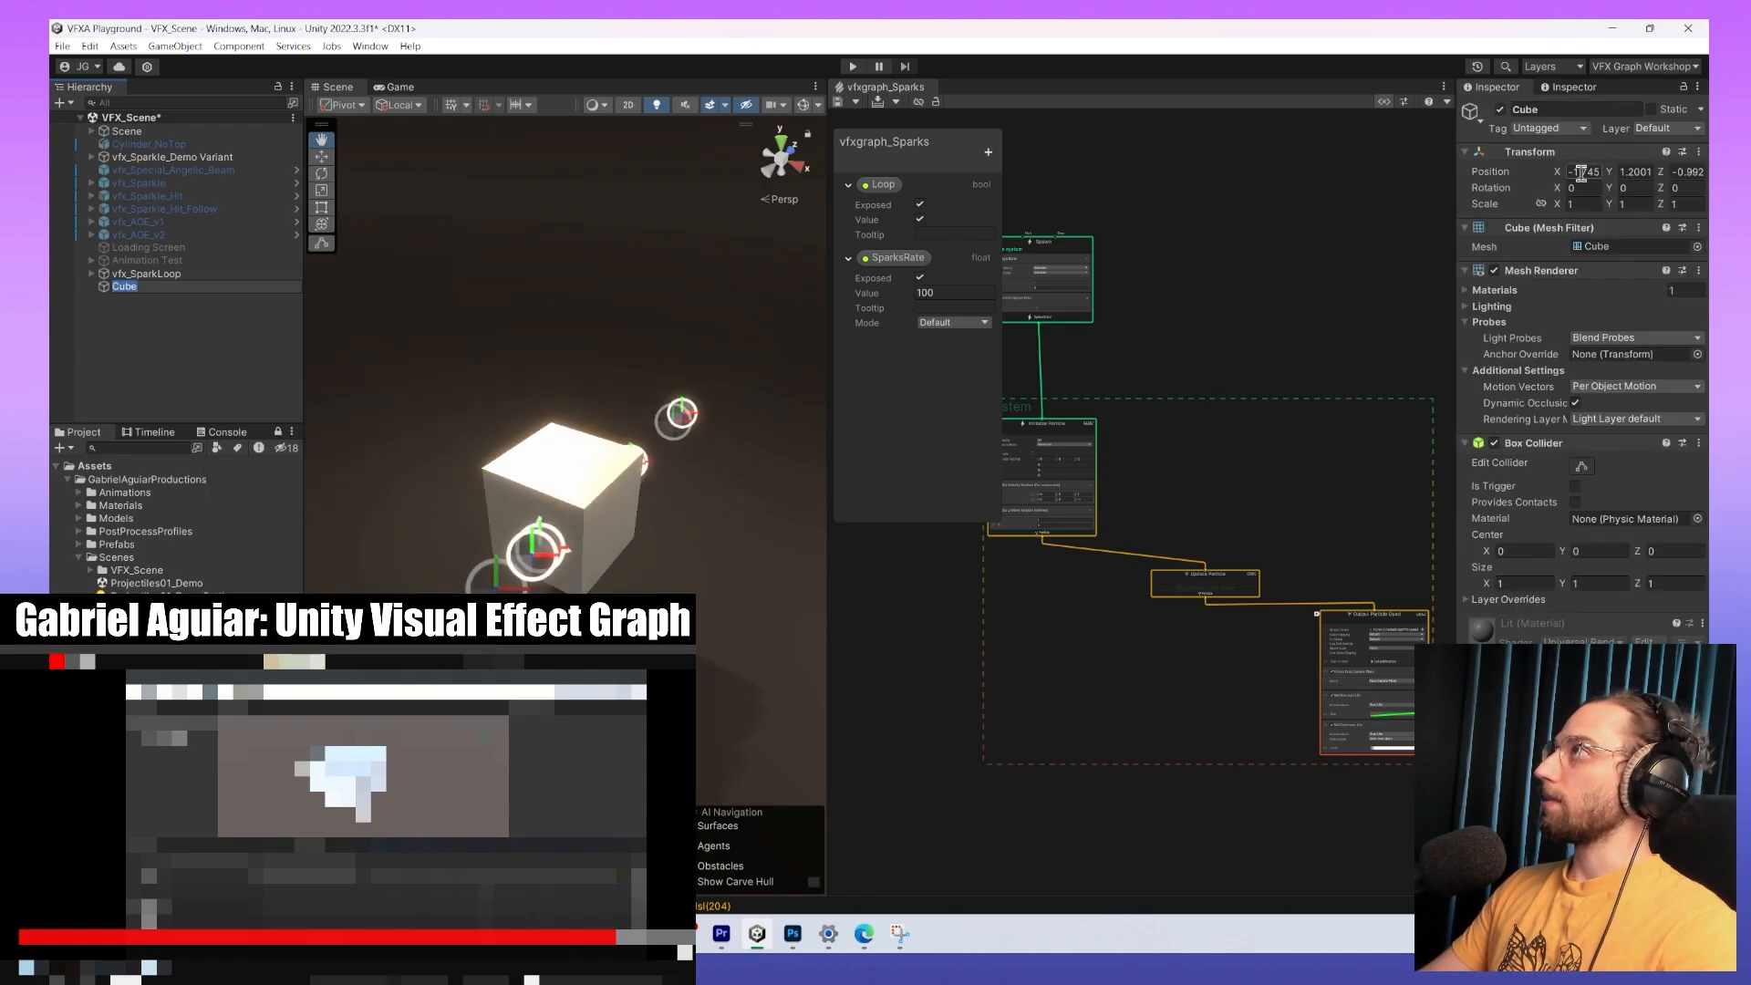
key("Tab")
Set the cube's Y position to 0 and its scale to X 0.4, Y 3.6 and Z 0.8.
type("0")
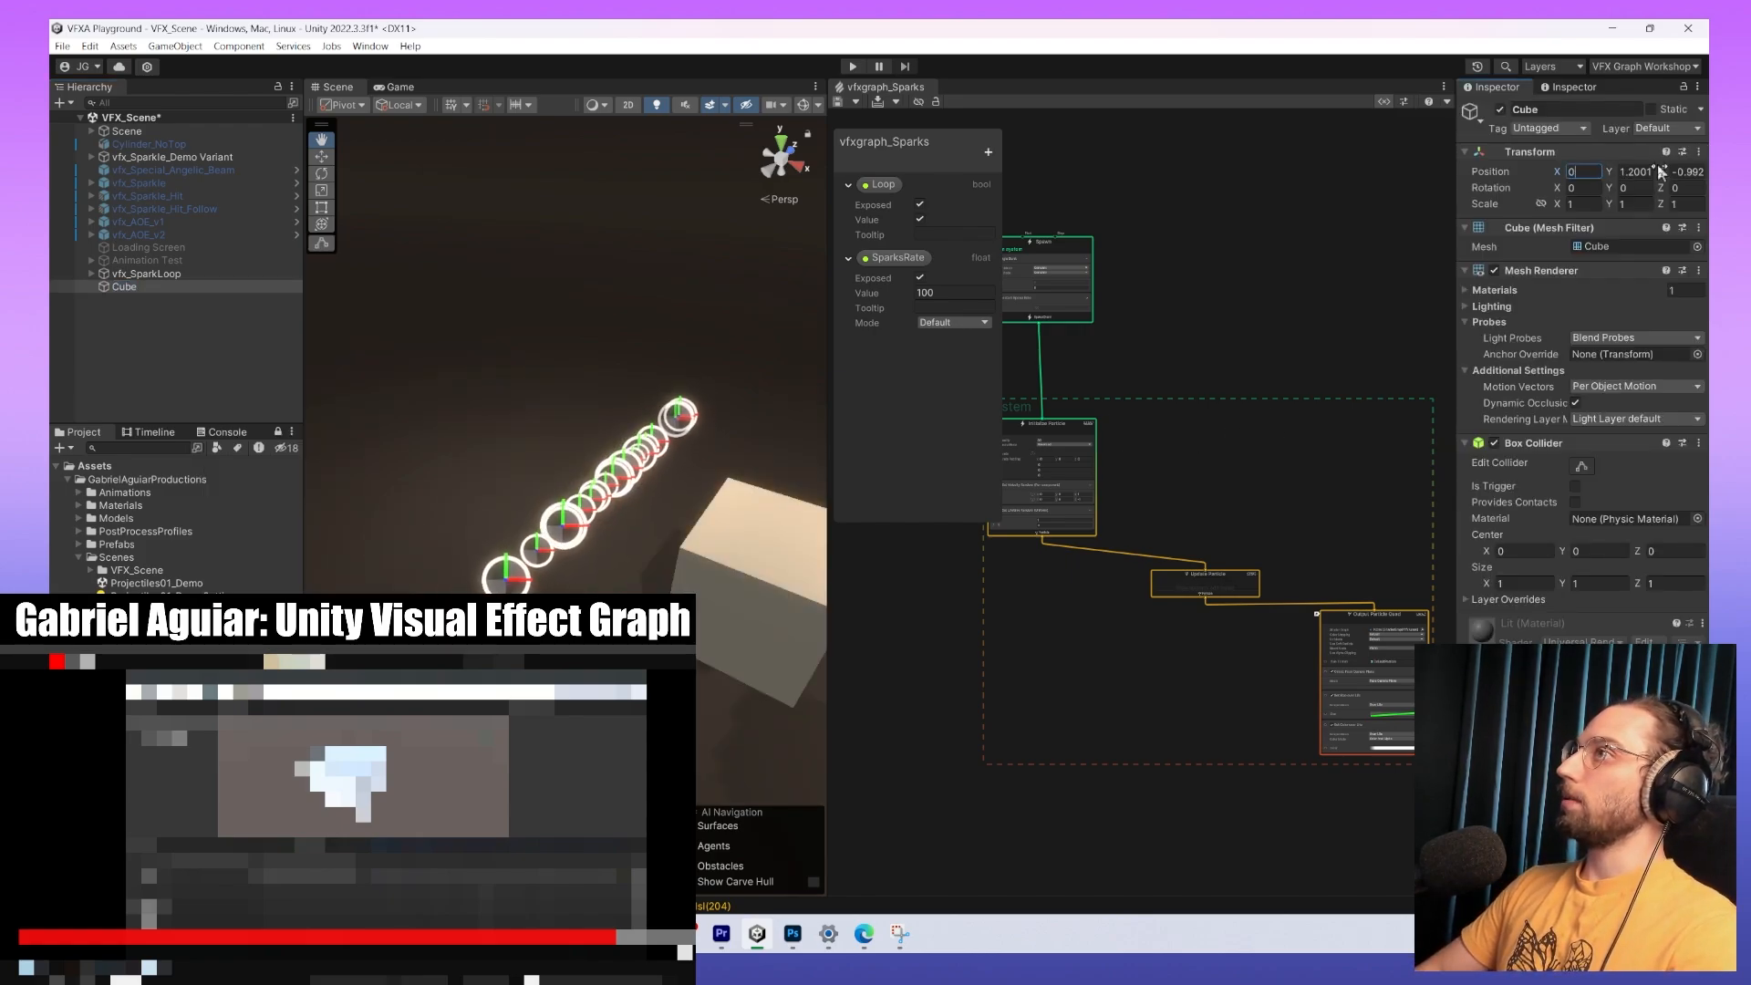
key("Tab")
key("Tab")
key("Tab")
key("Tab")
key("Tab")
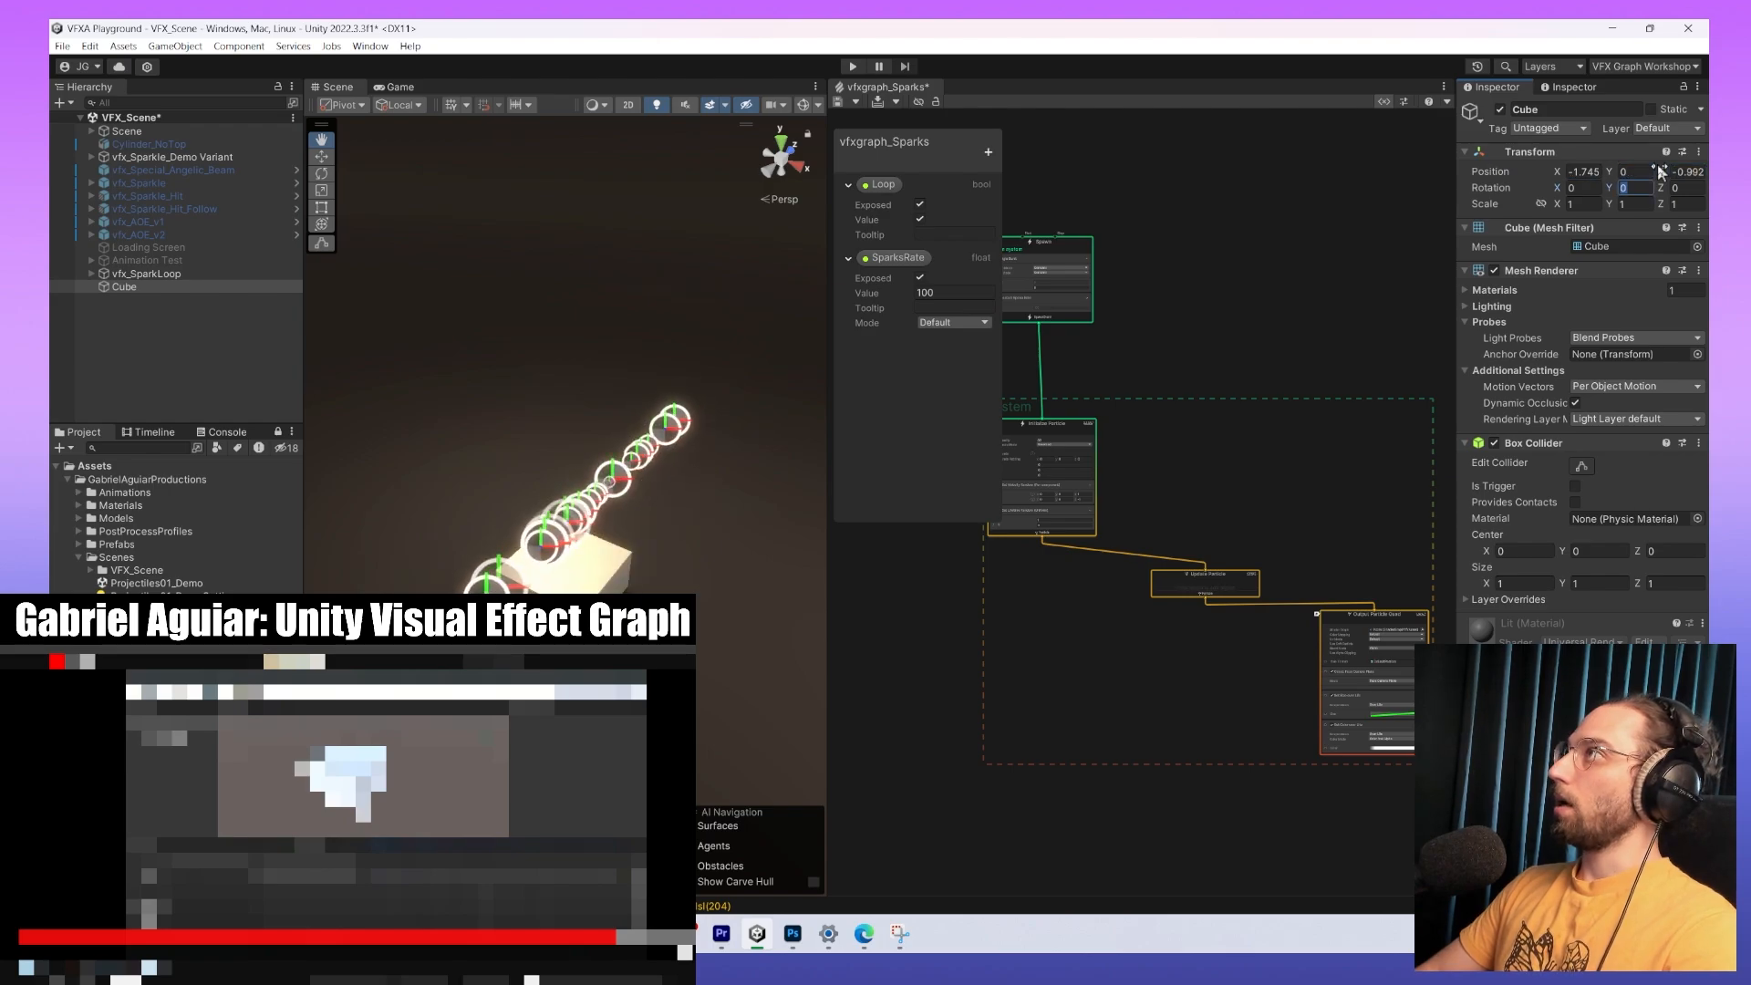
key("Tab")
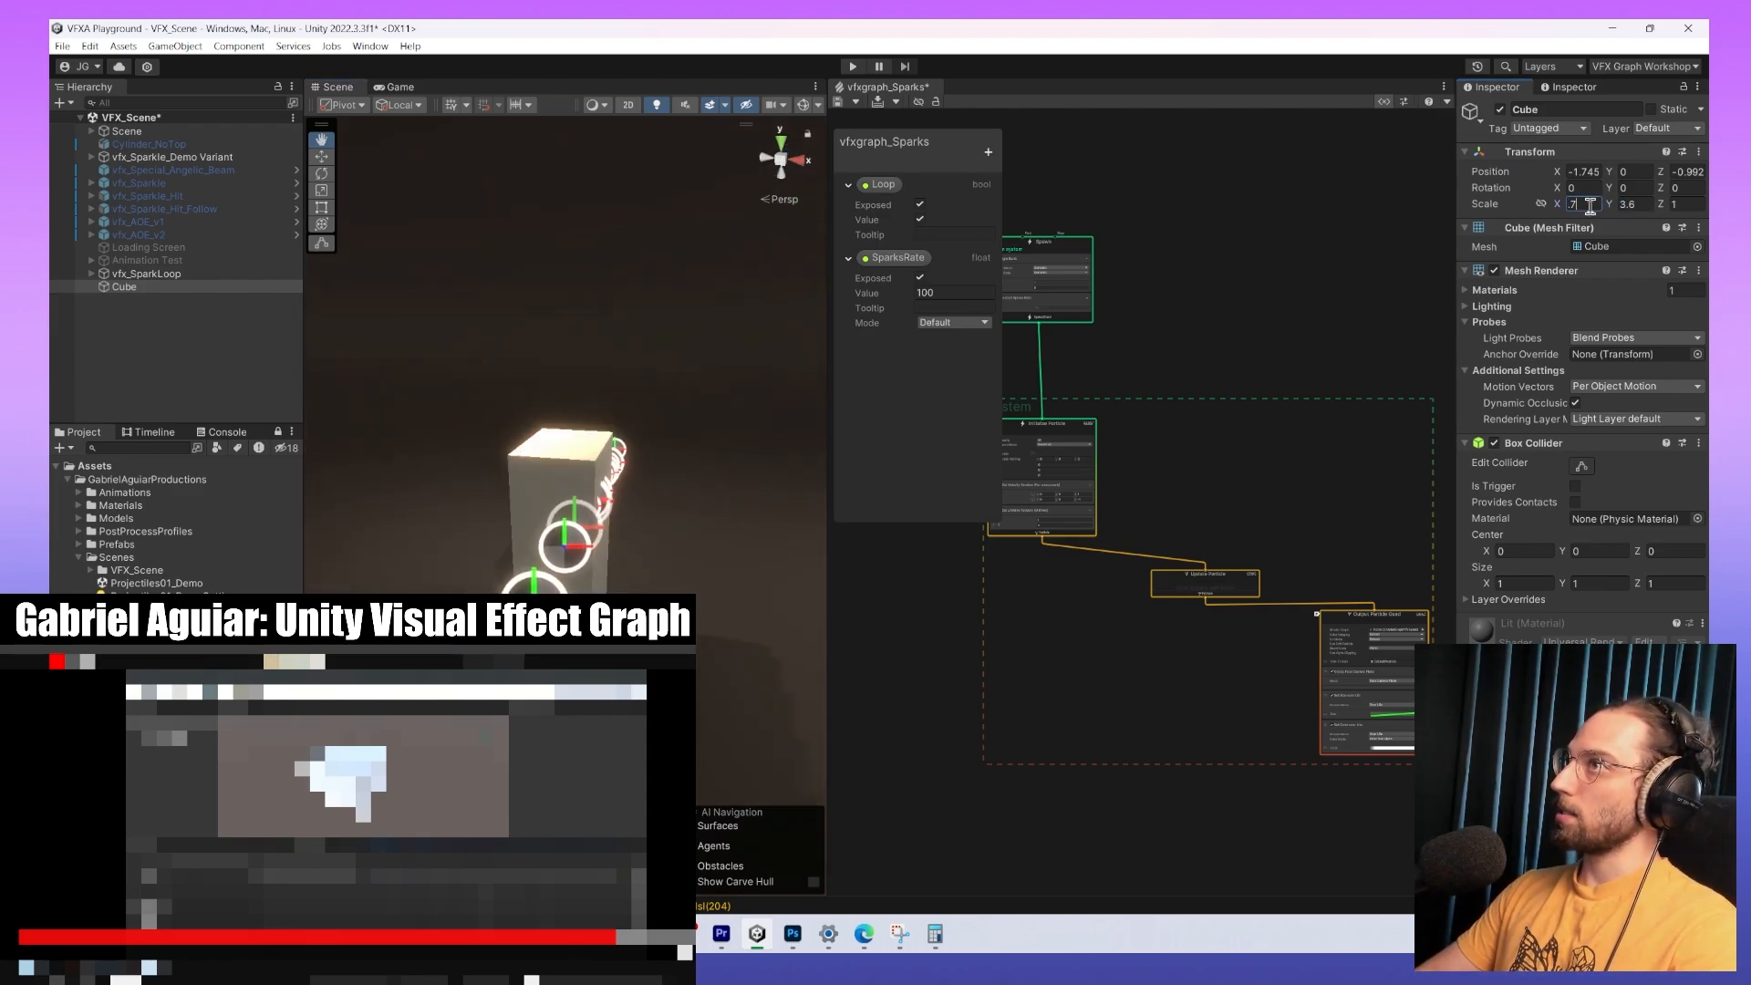
left_click_drag(720, 438, 310, 460, "alt")
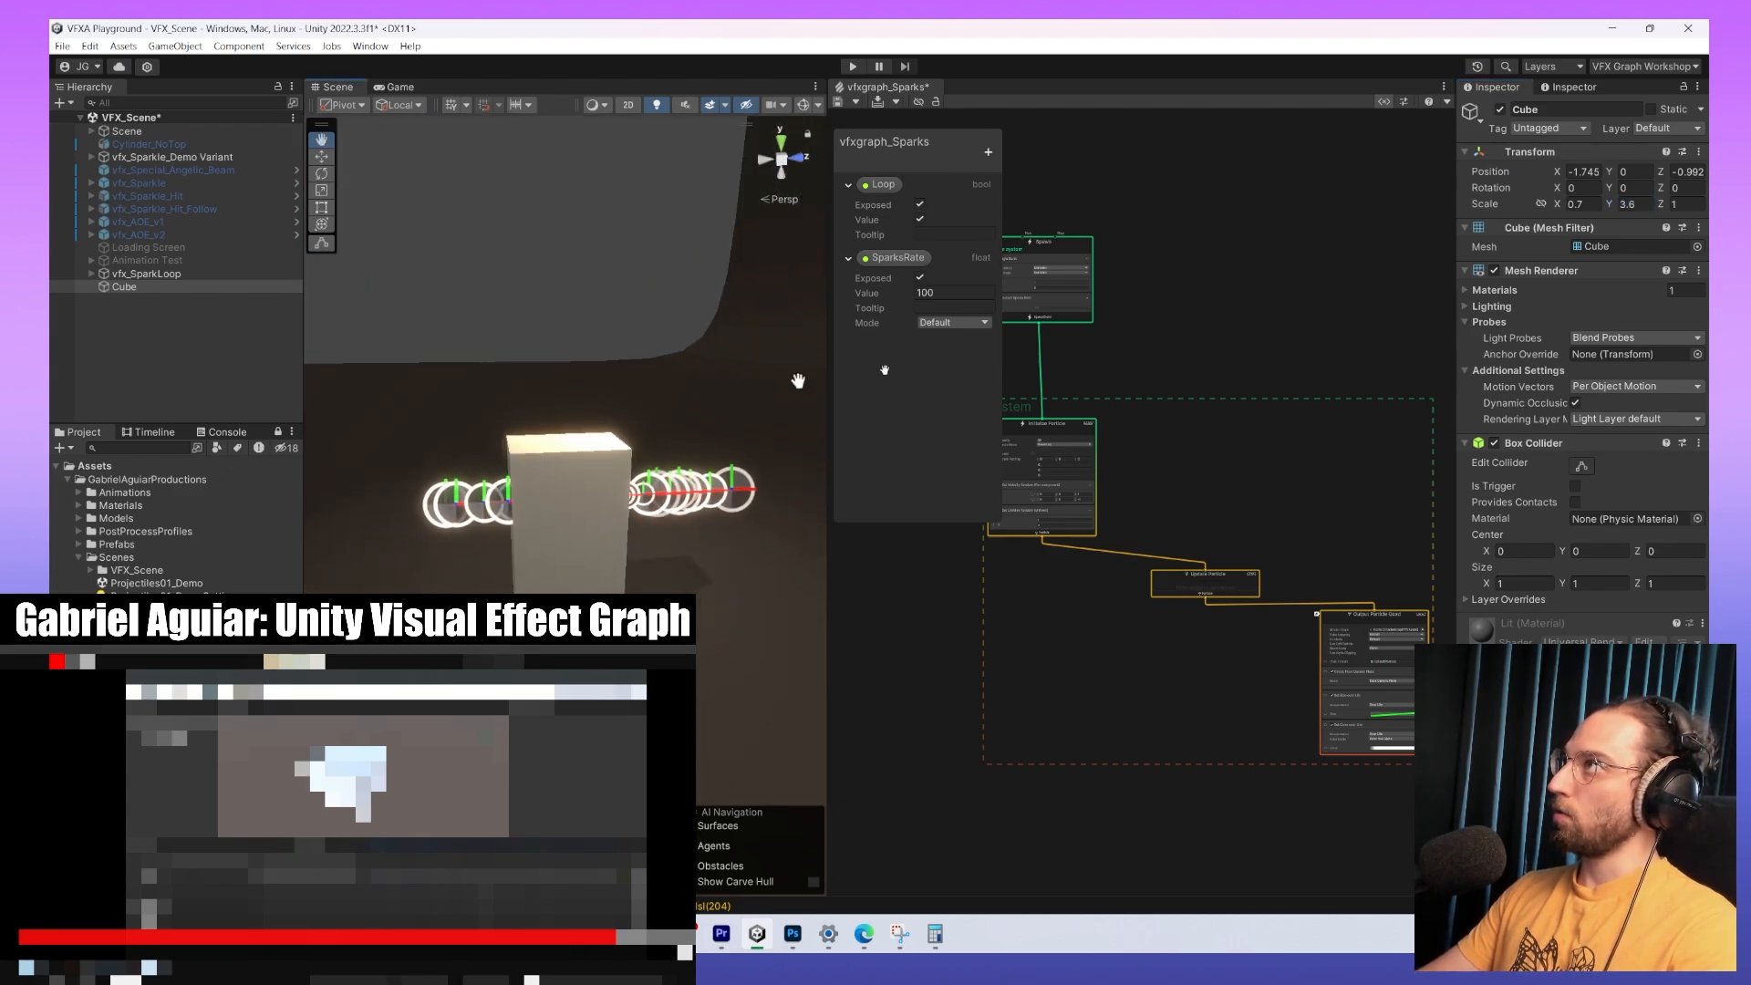
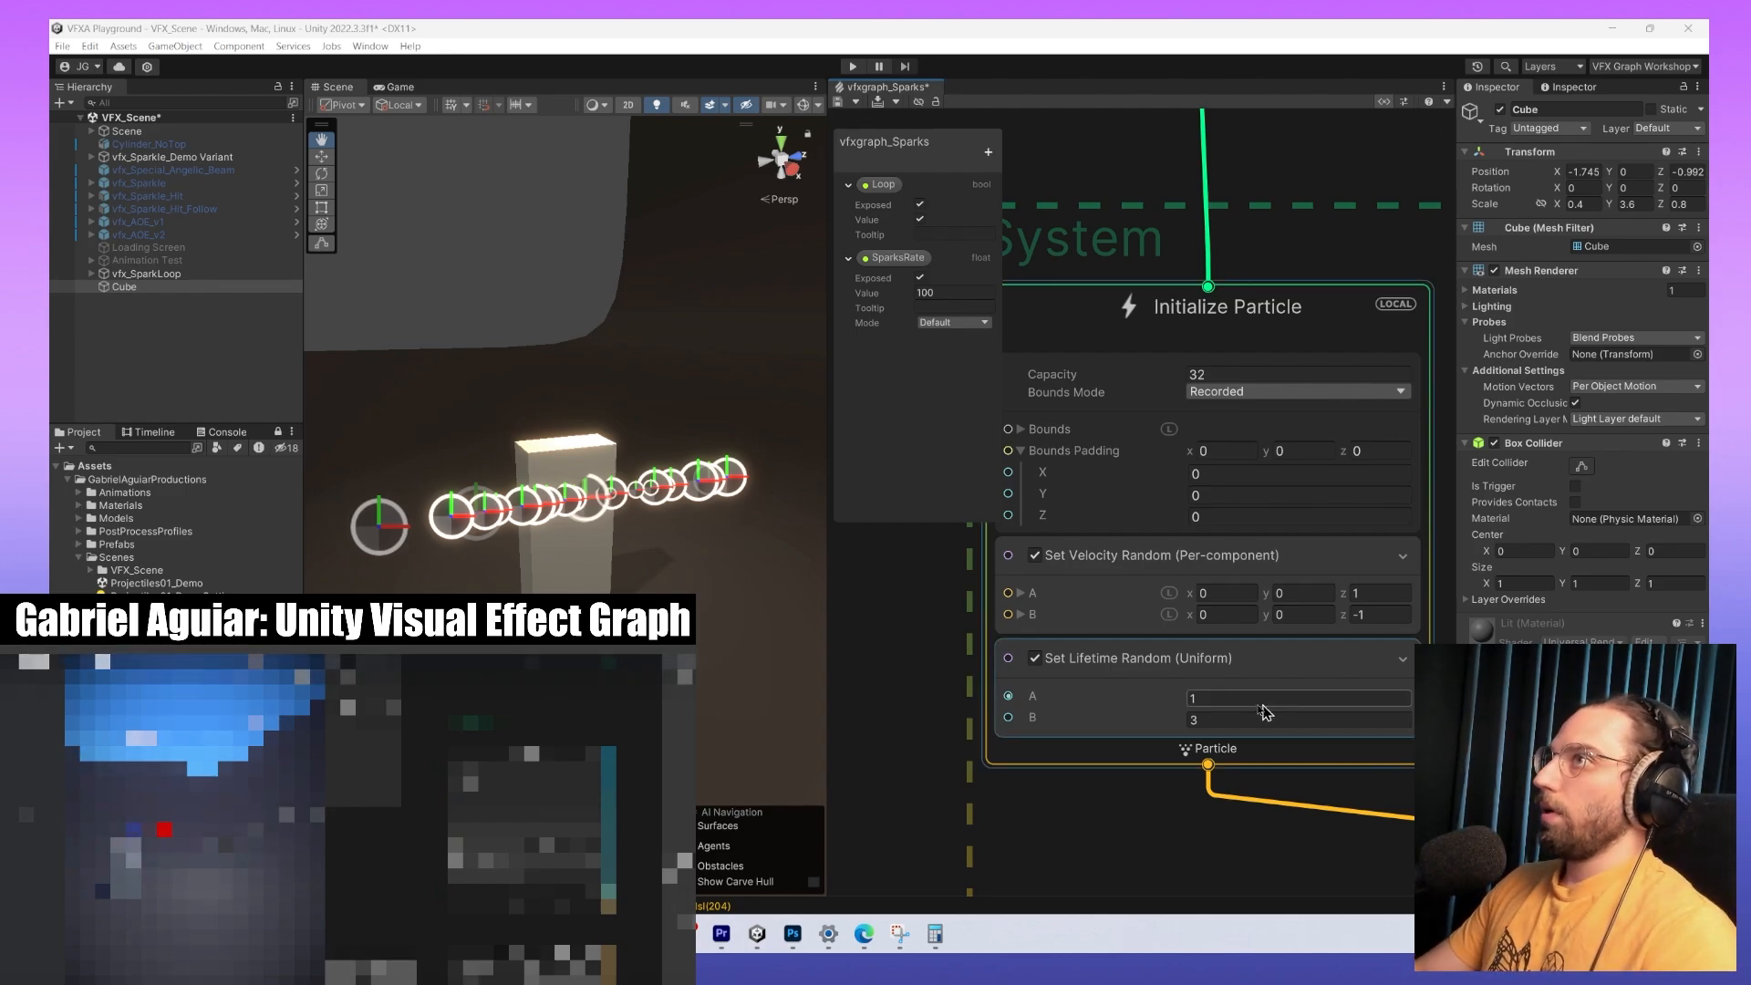
Set the Capacity of the Initialize Particle context to 100.
left_click(1305, 375)
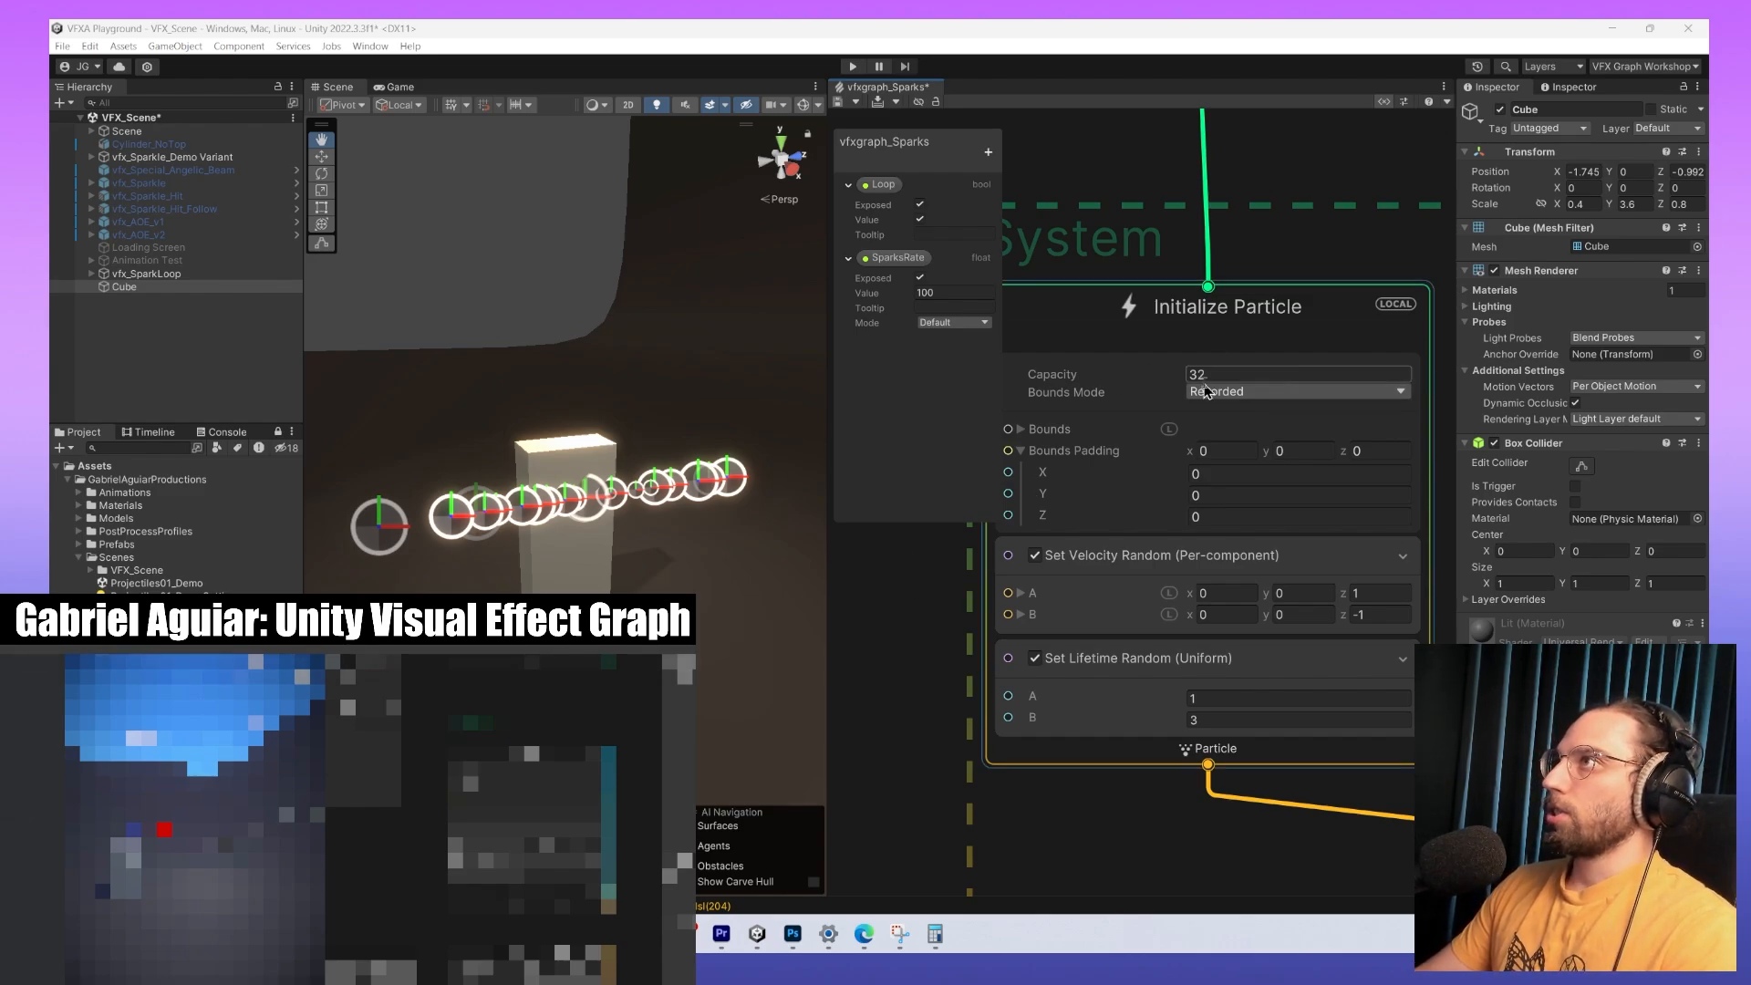
type("30")
key("Return")
left_click(1265, 375)
type("1")
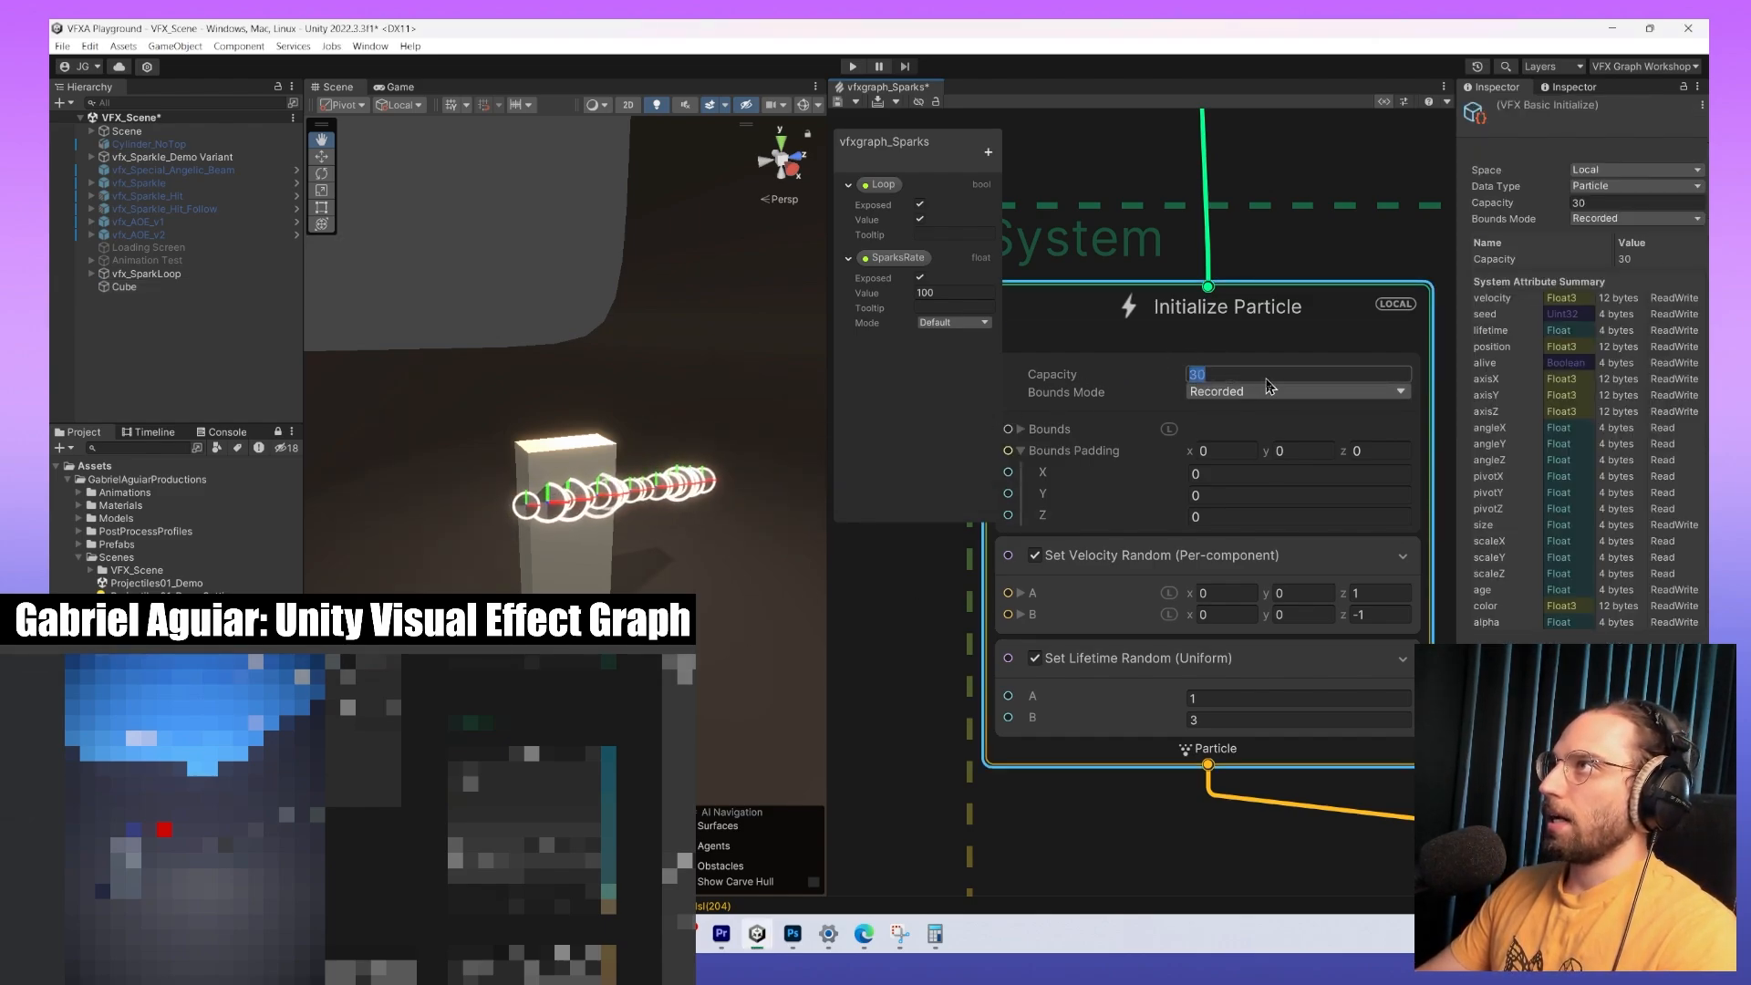
type("00")
key("Return")
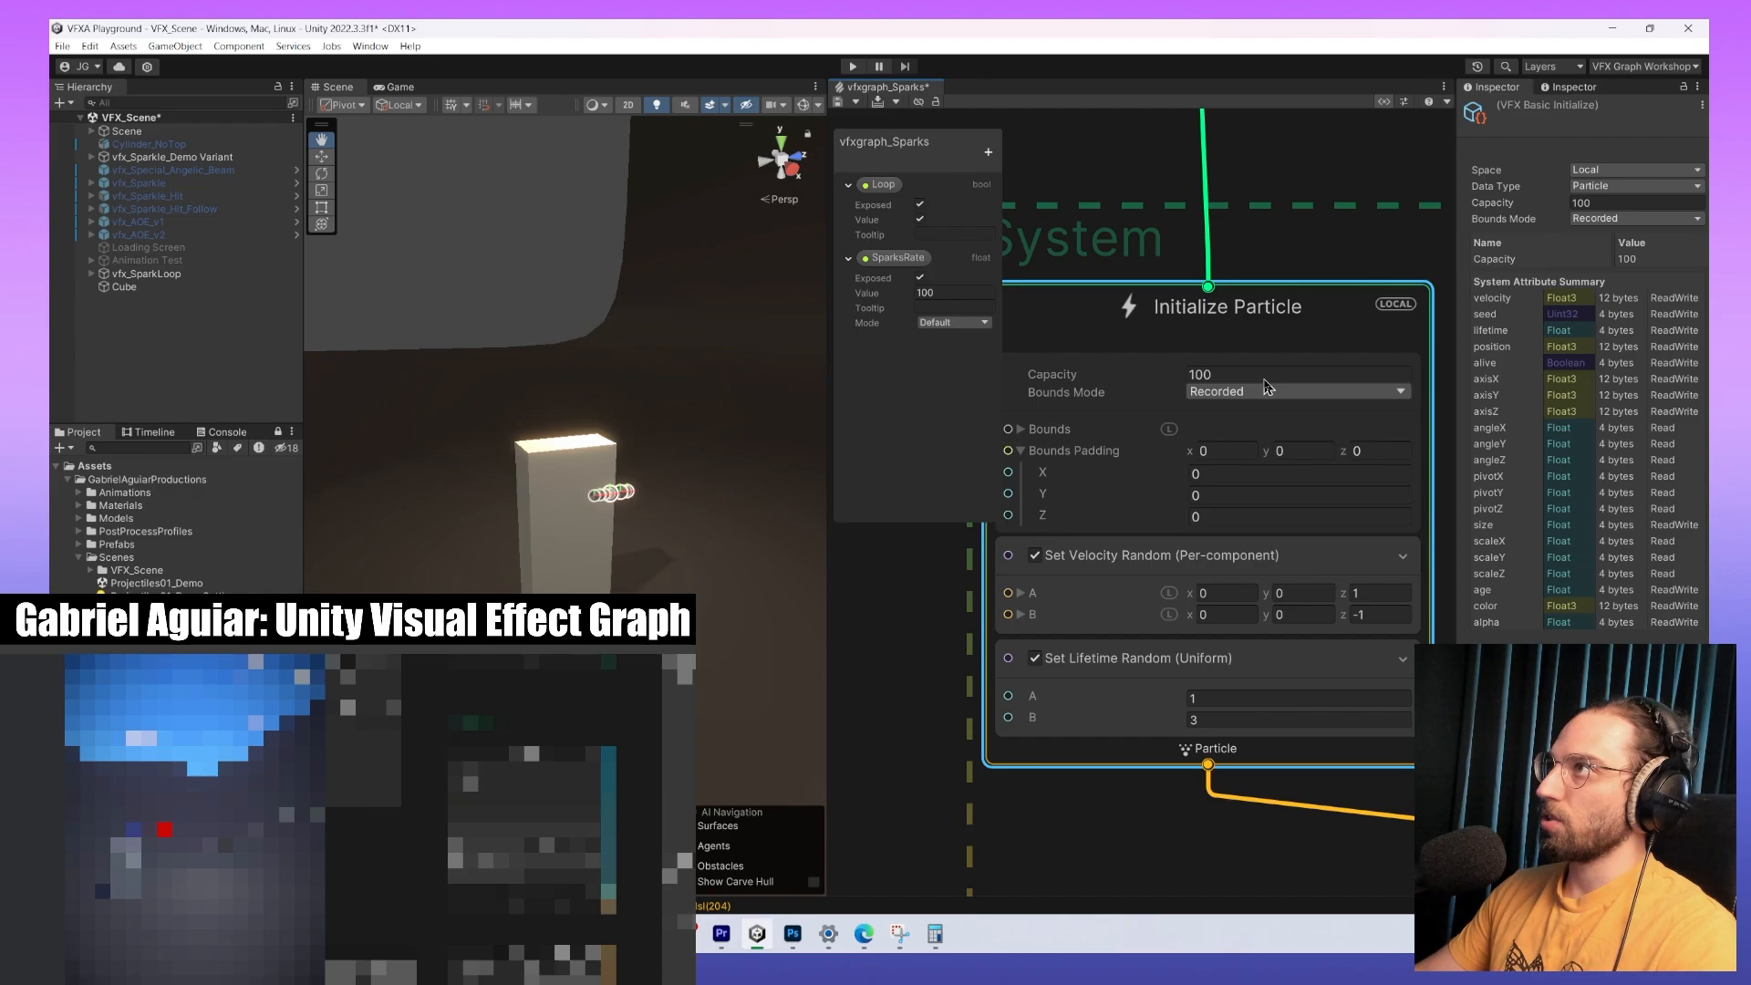
Set the X values of Set Velocity Random to 50 for A and 2 for B, and view the spark trail.
left_click(1224, 595)
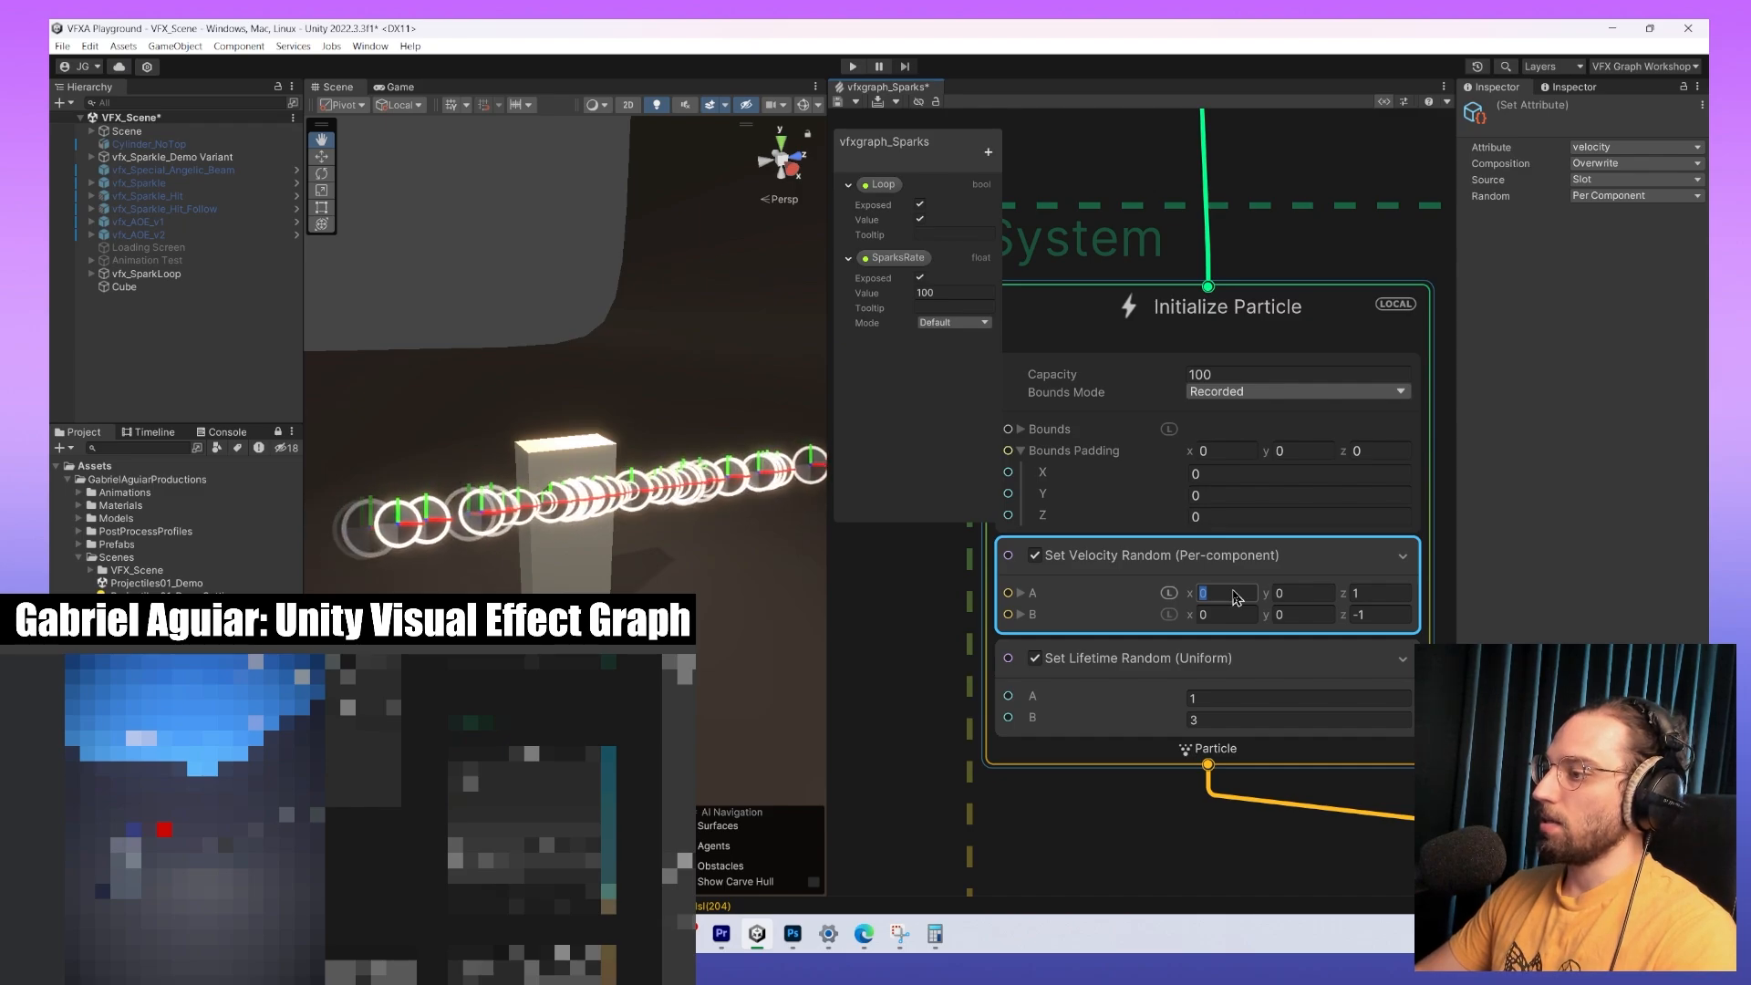
type("50")
key("Tab")
left_click(1227, 615)
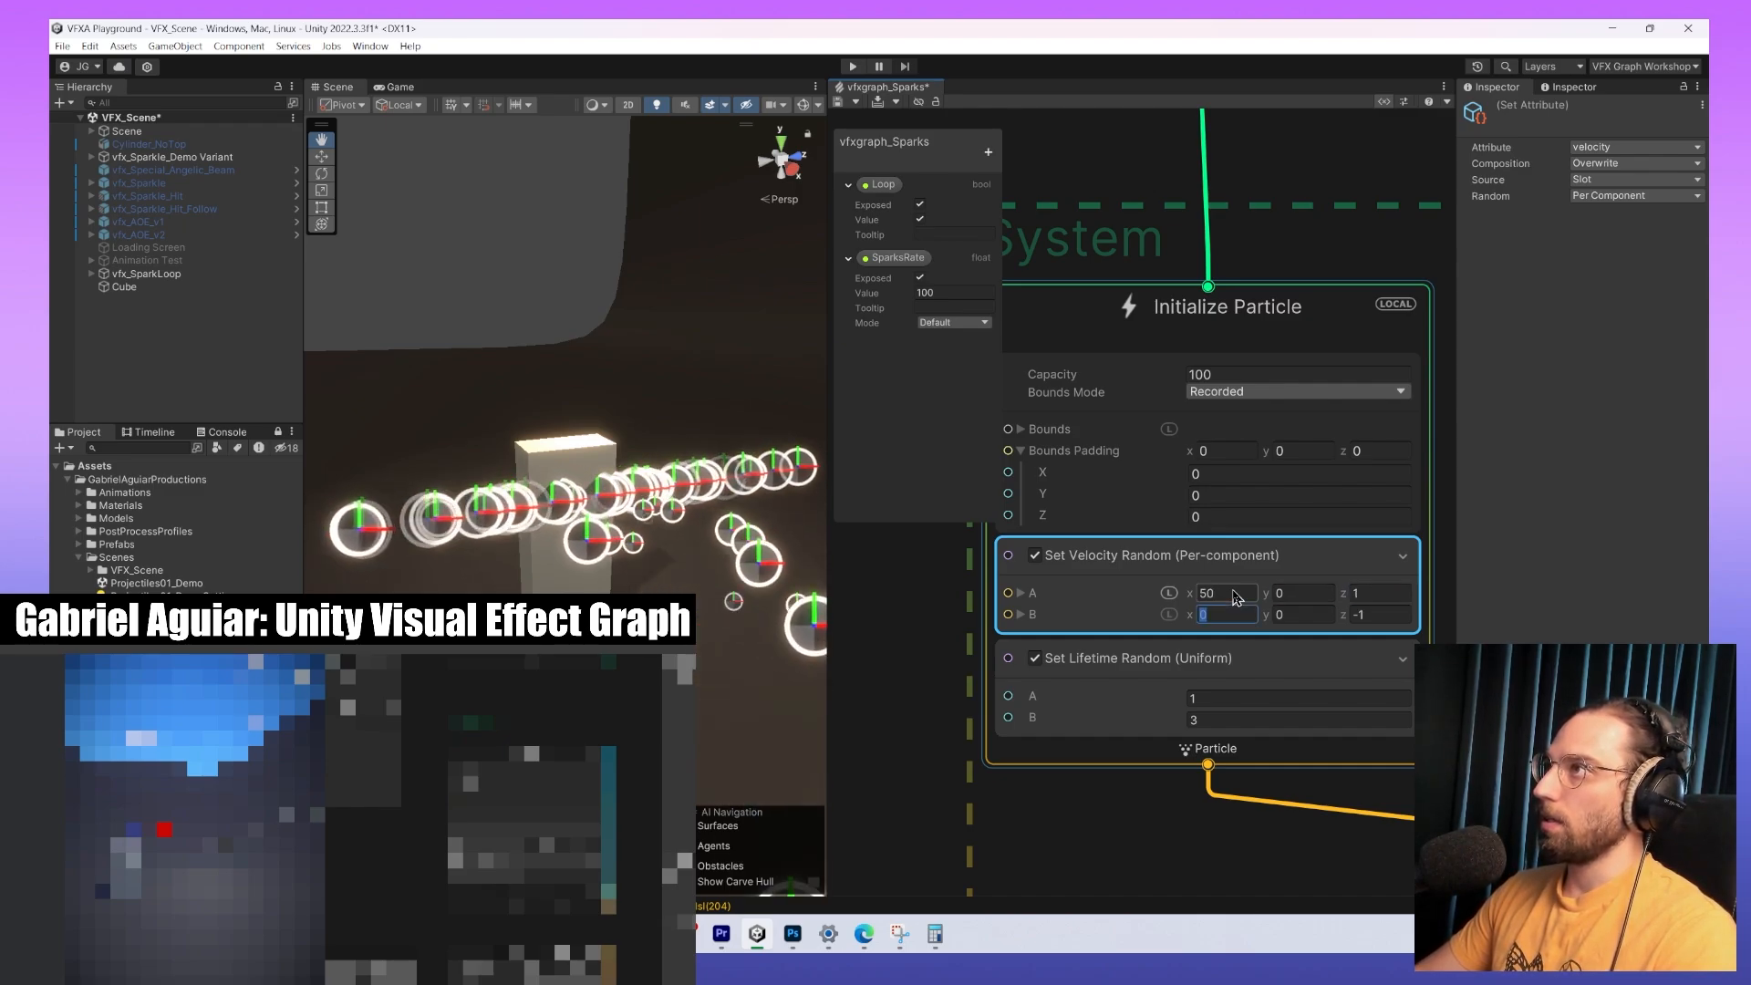
type("2")
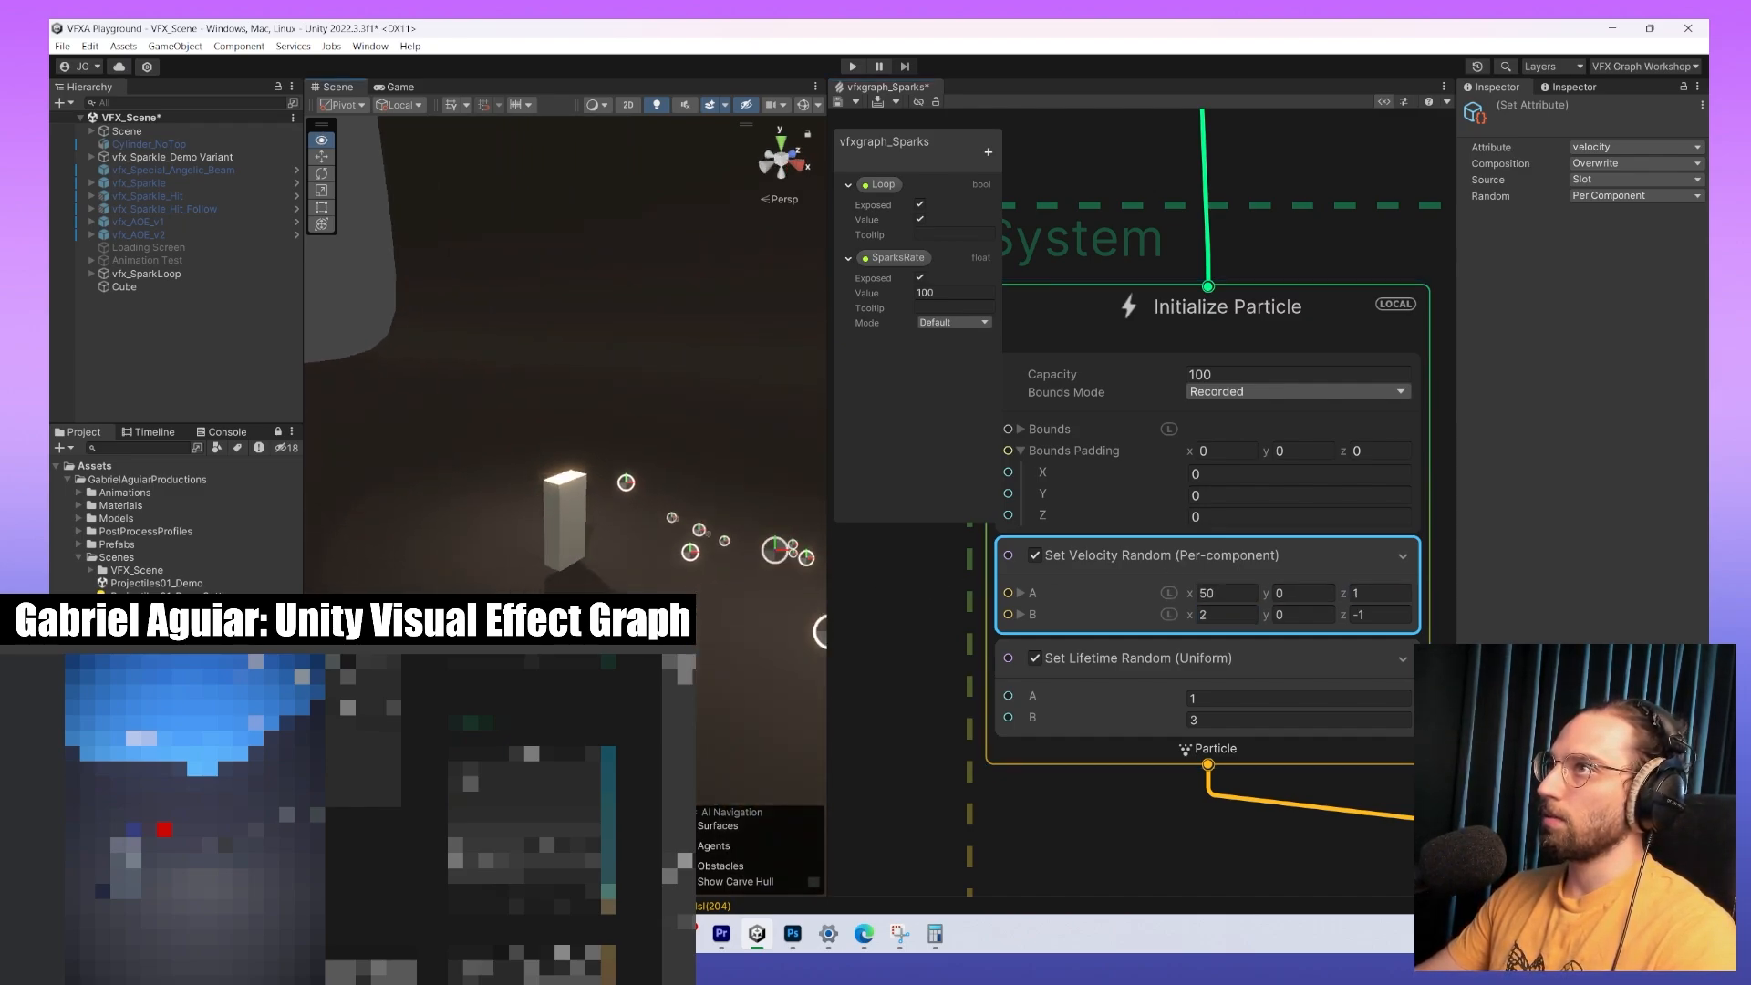
left_click_drag(623, 565, 618, 463, "alt")
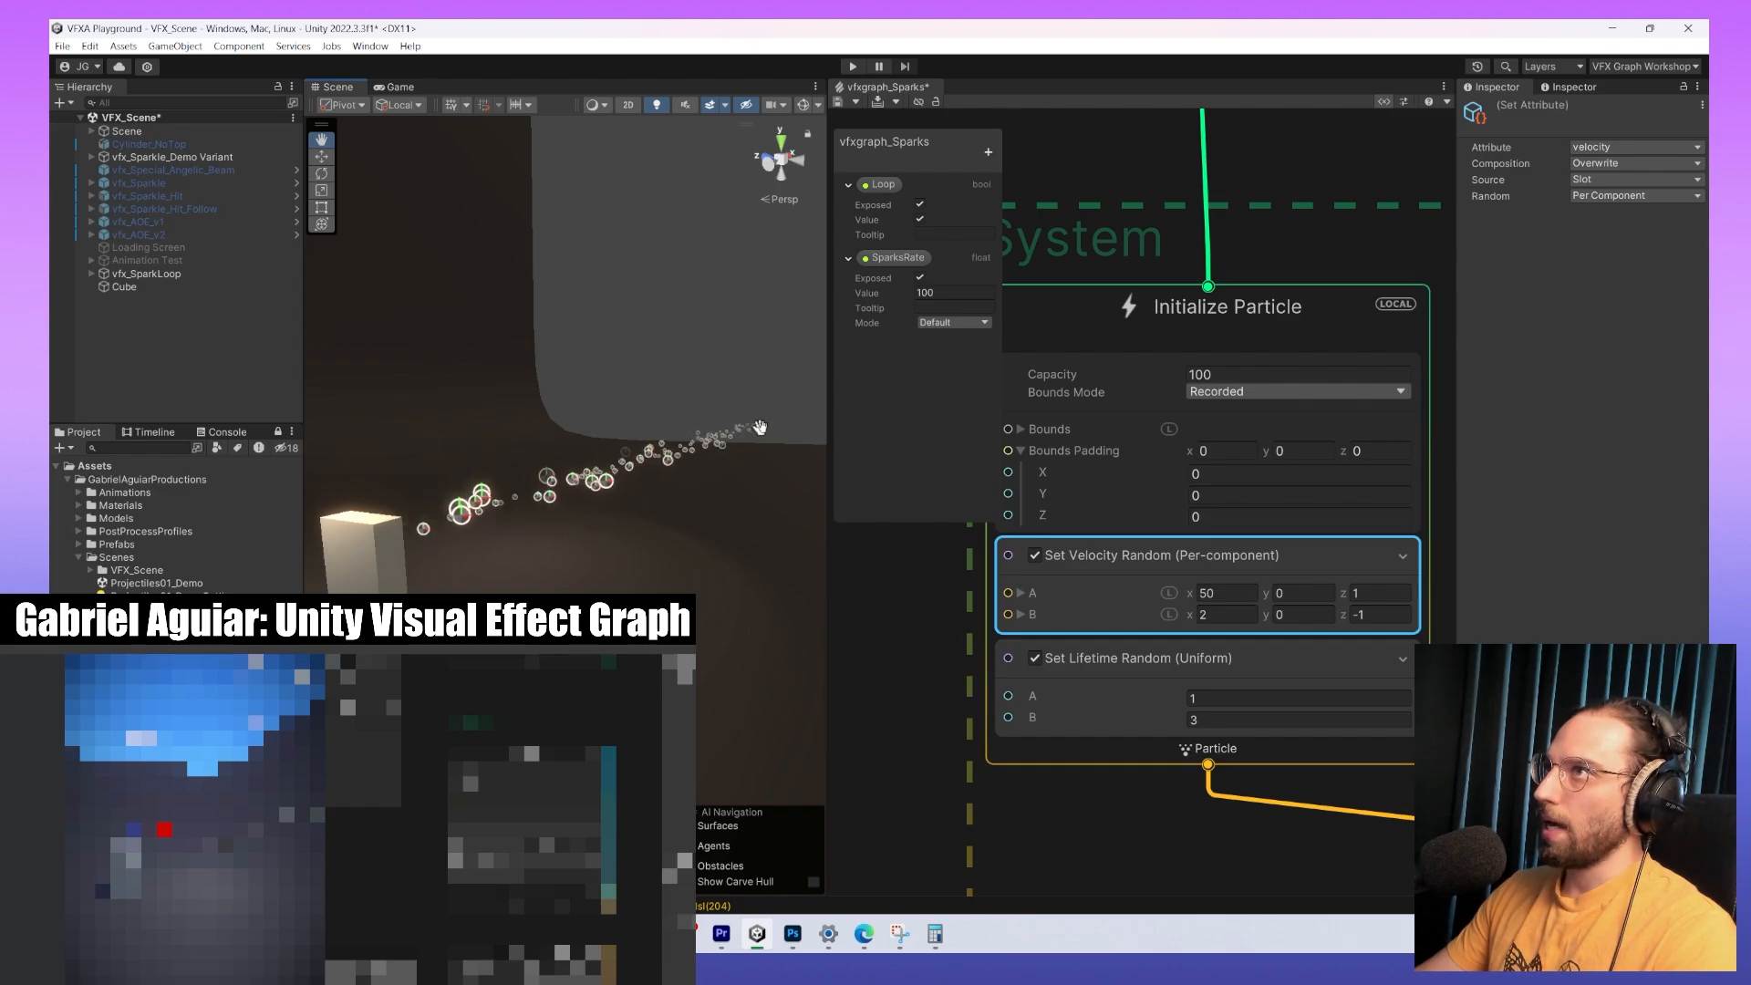
middle_click_drag(690, 464, 703, 475)
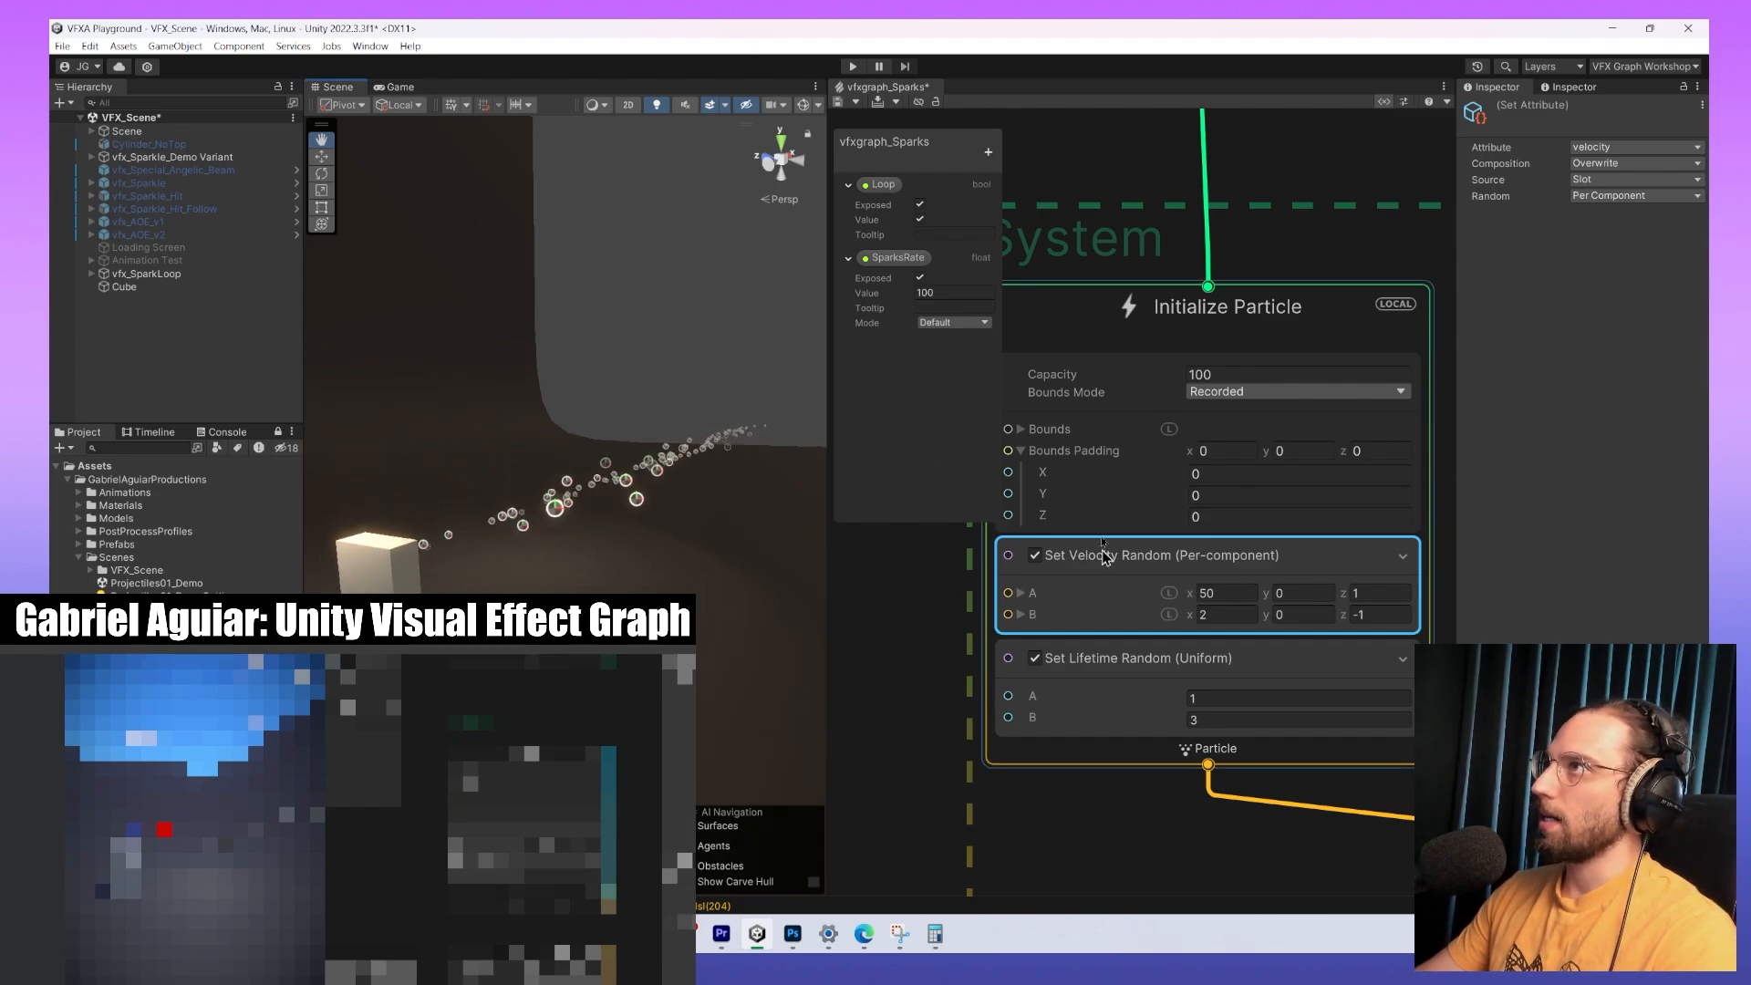
Change the Bounds Mode of the Initialize Particle context to Manual.
left_click(1126, 401)
left_click(1253, 392)
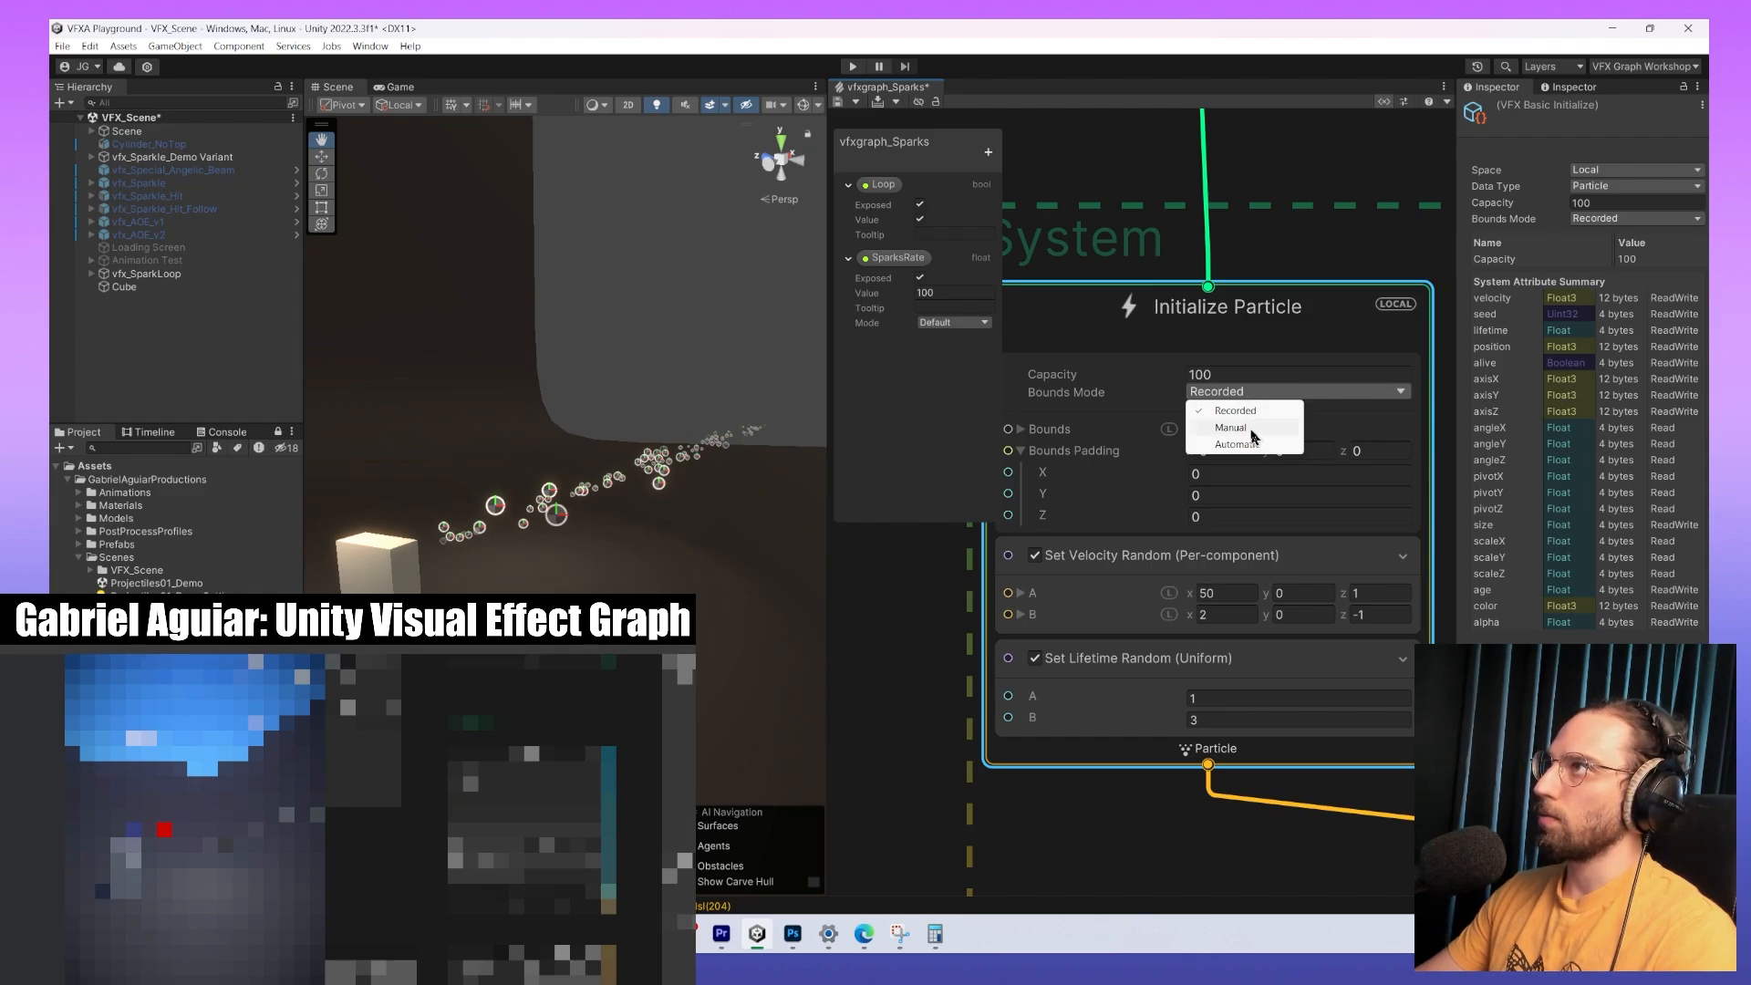
left_click(1240, 428)
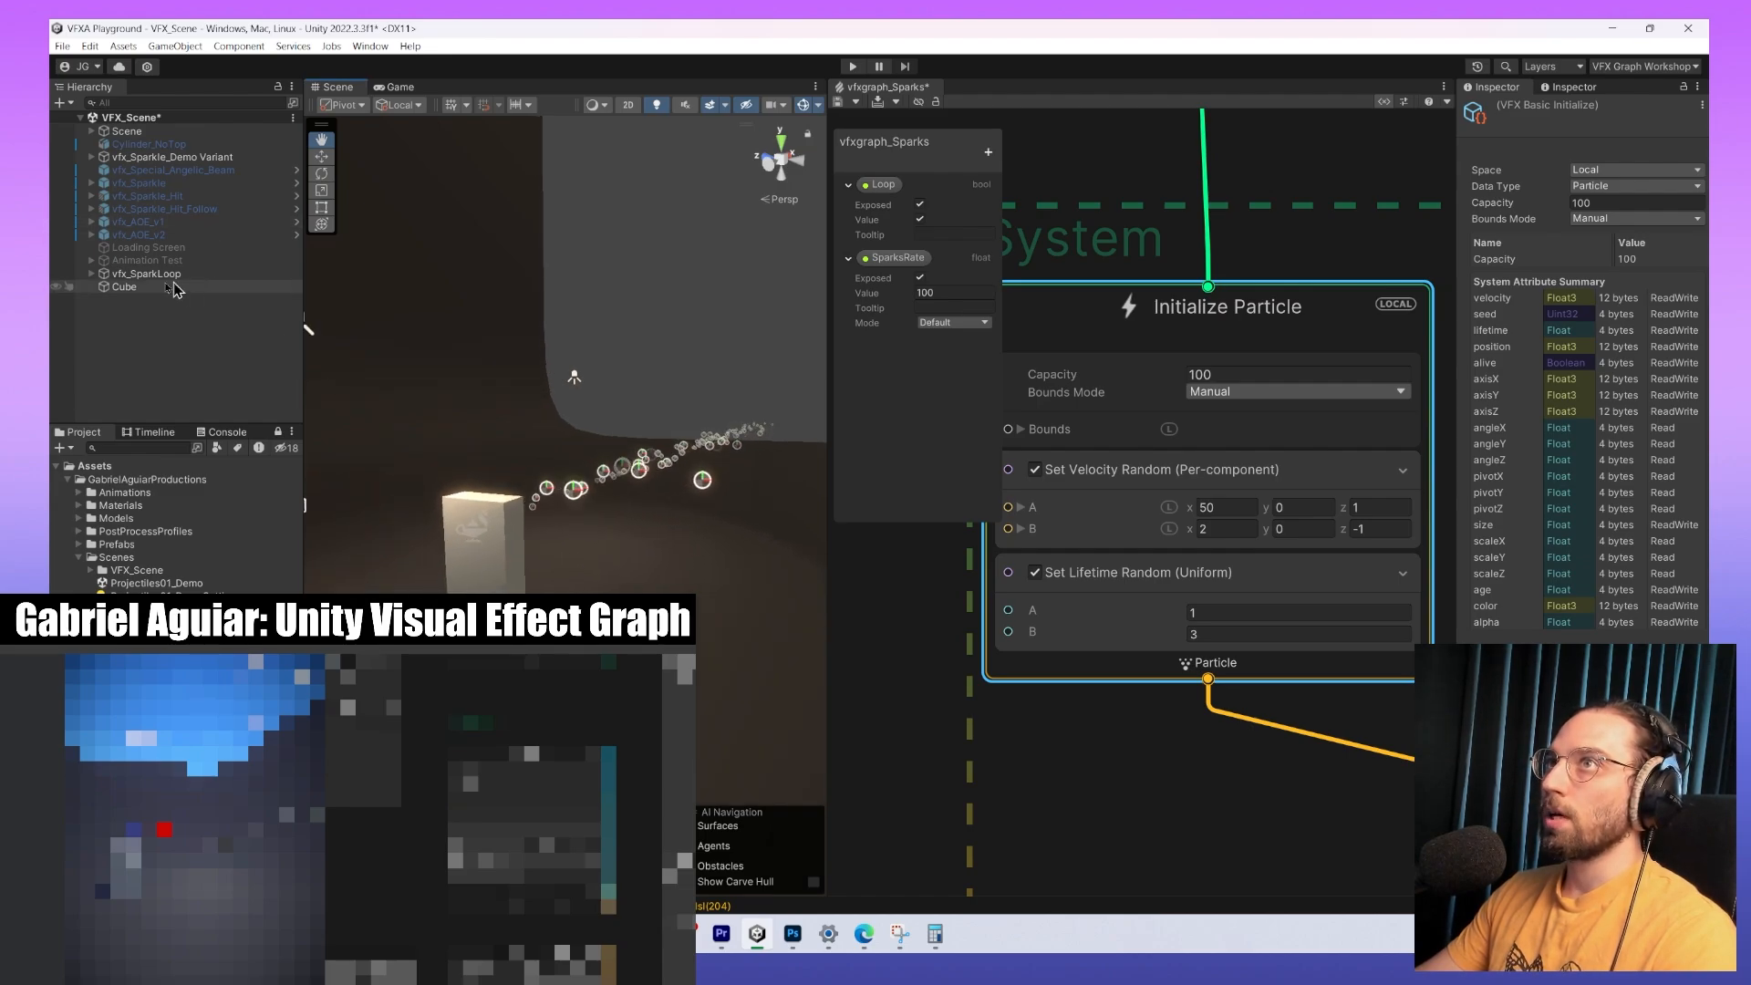
Select vfxgraph_Sparks under vfx_SparkLoop and examine its bounds box against the spark trail from several angles.
left_click(91, 274)
left_click(164, 288)
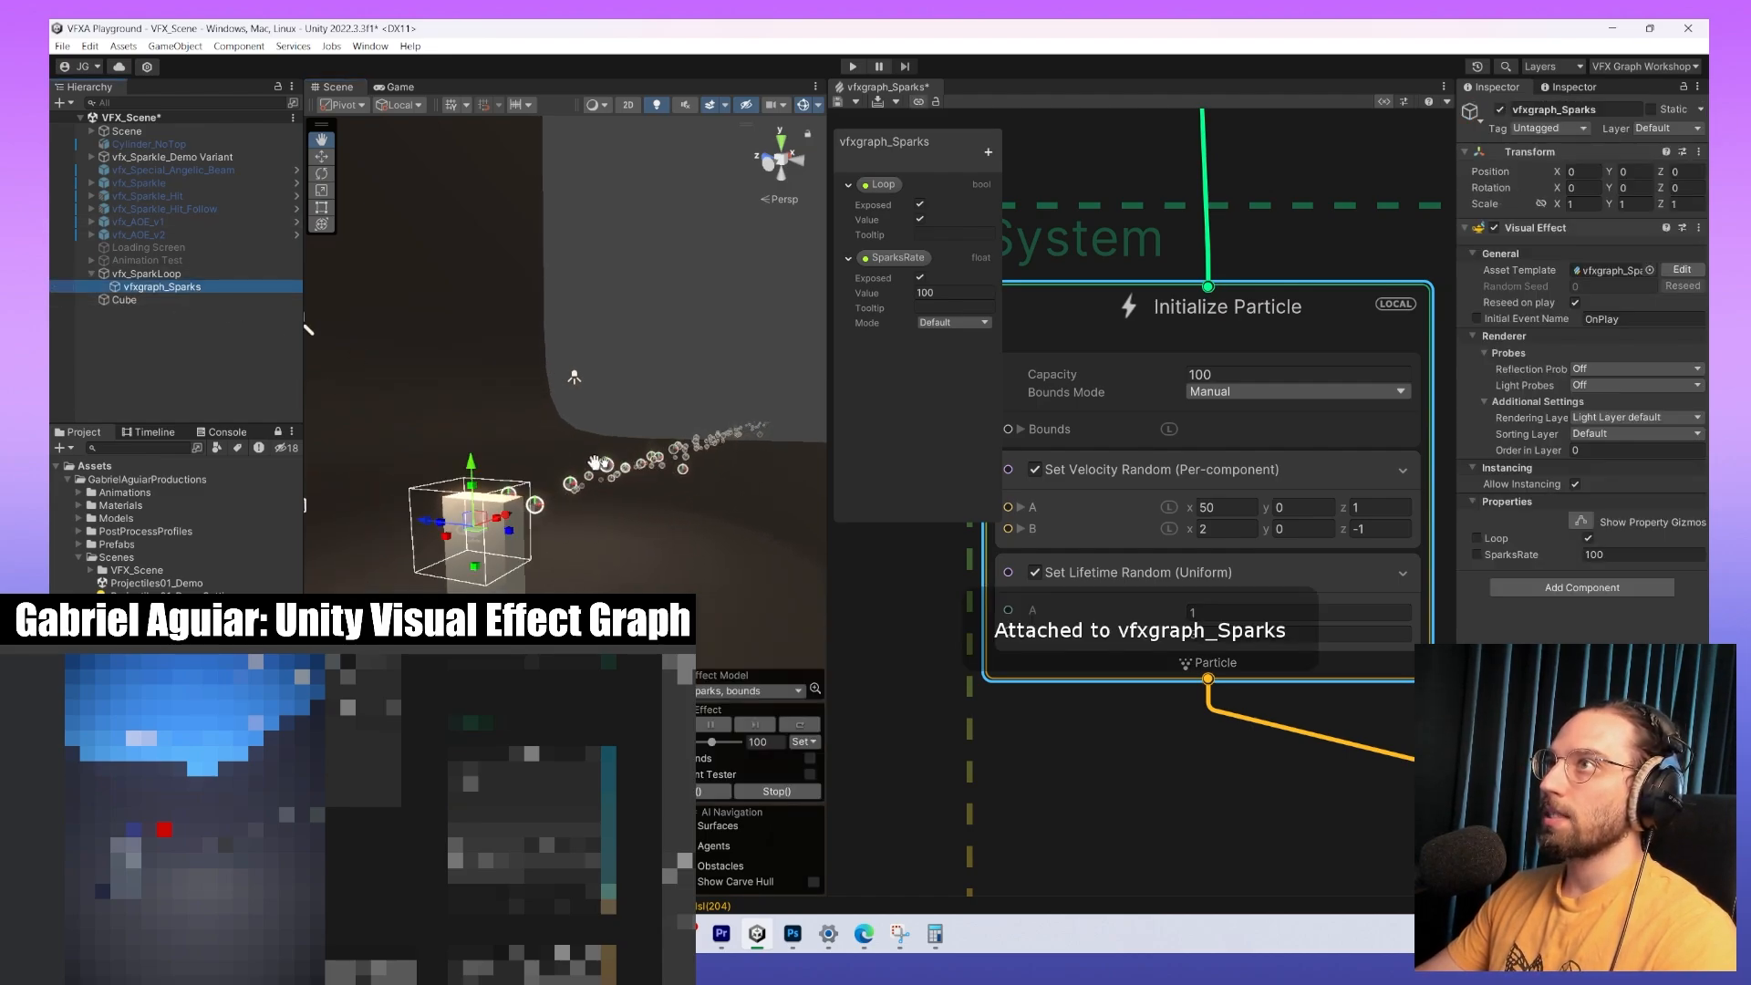
left_click_drag(628, 447, 383, 500)
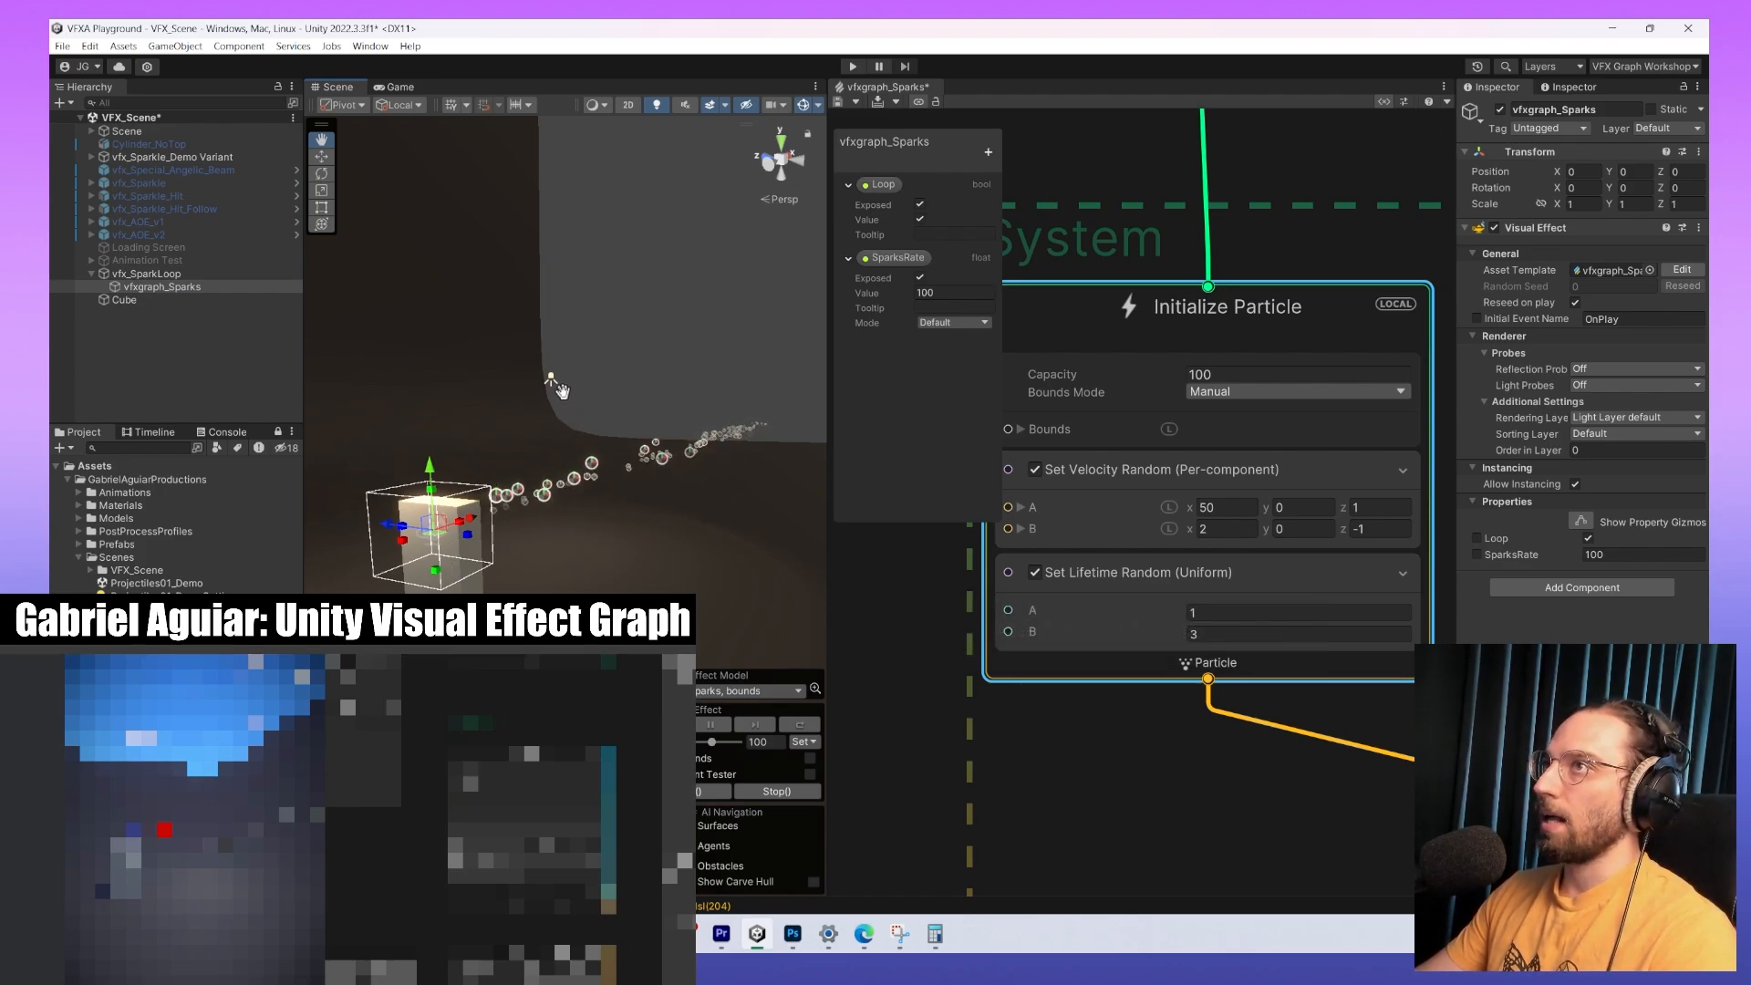
scroll(773, 372, "up", 3)
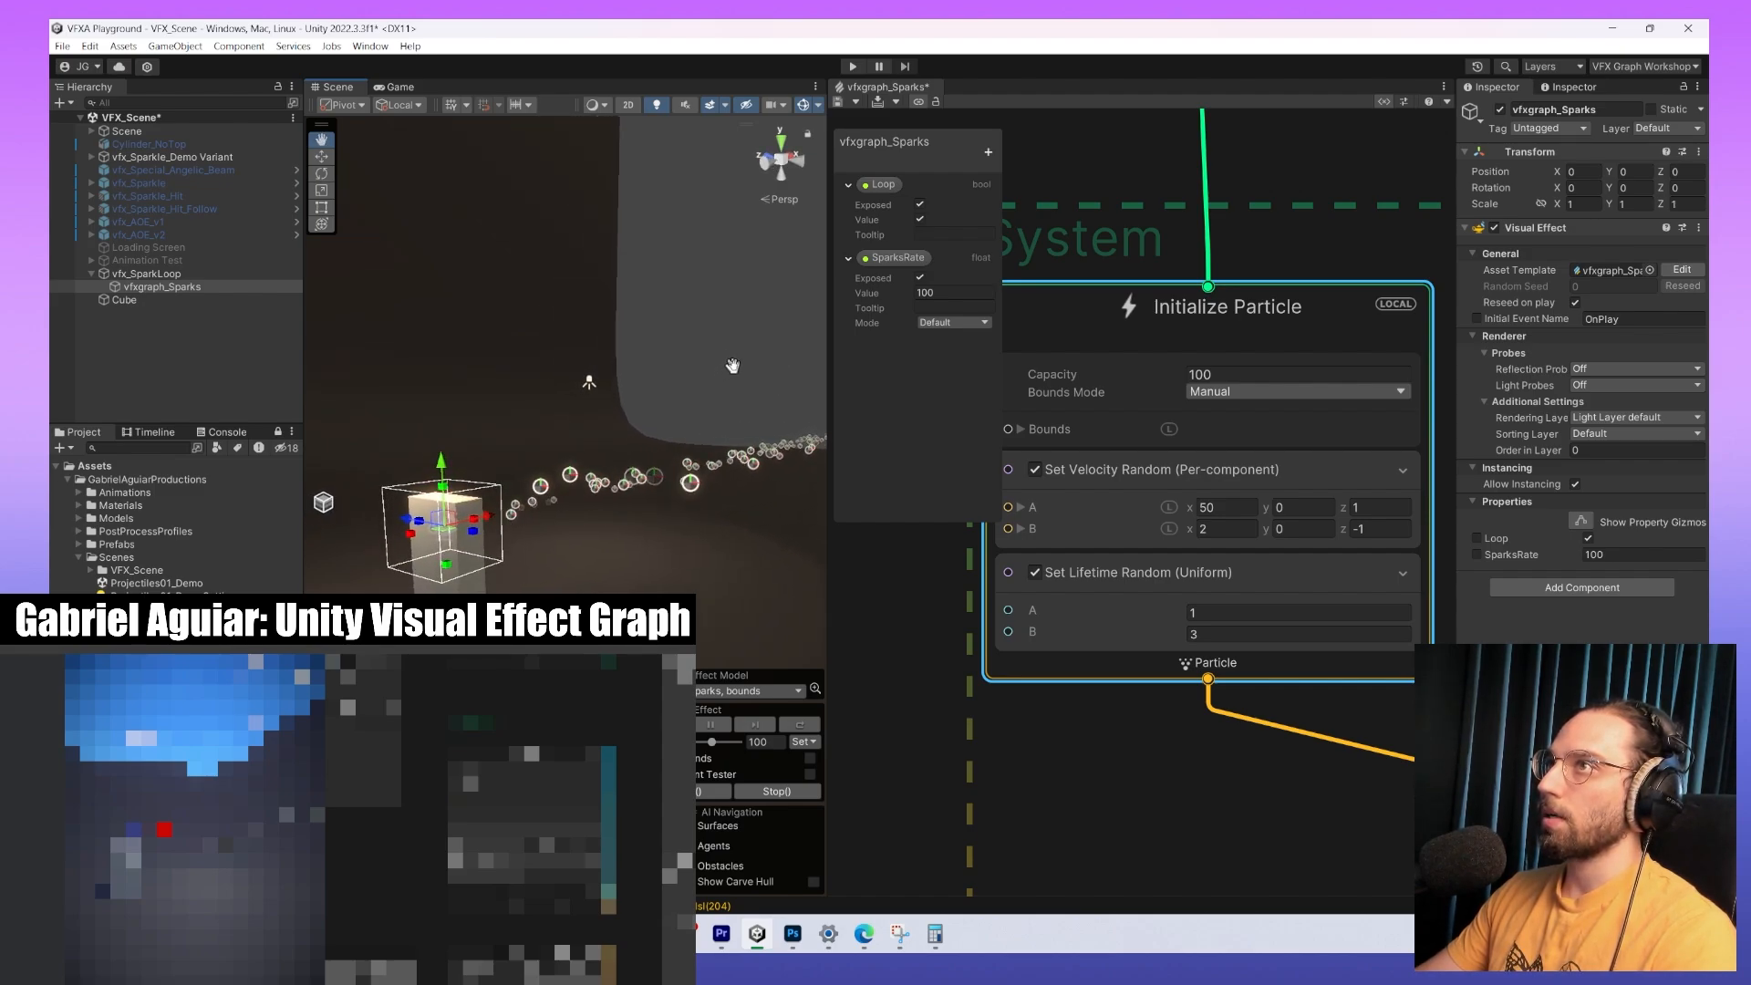
right_click_drag(732, 365, 609, 444)
middle_click_drag(609, 444, 576, 464)
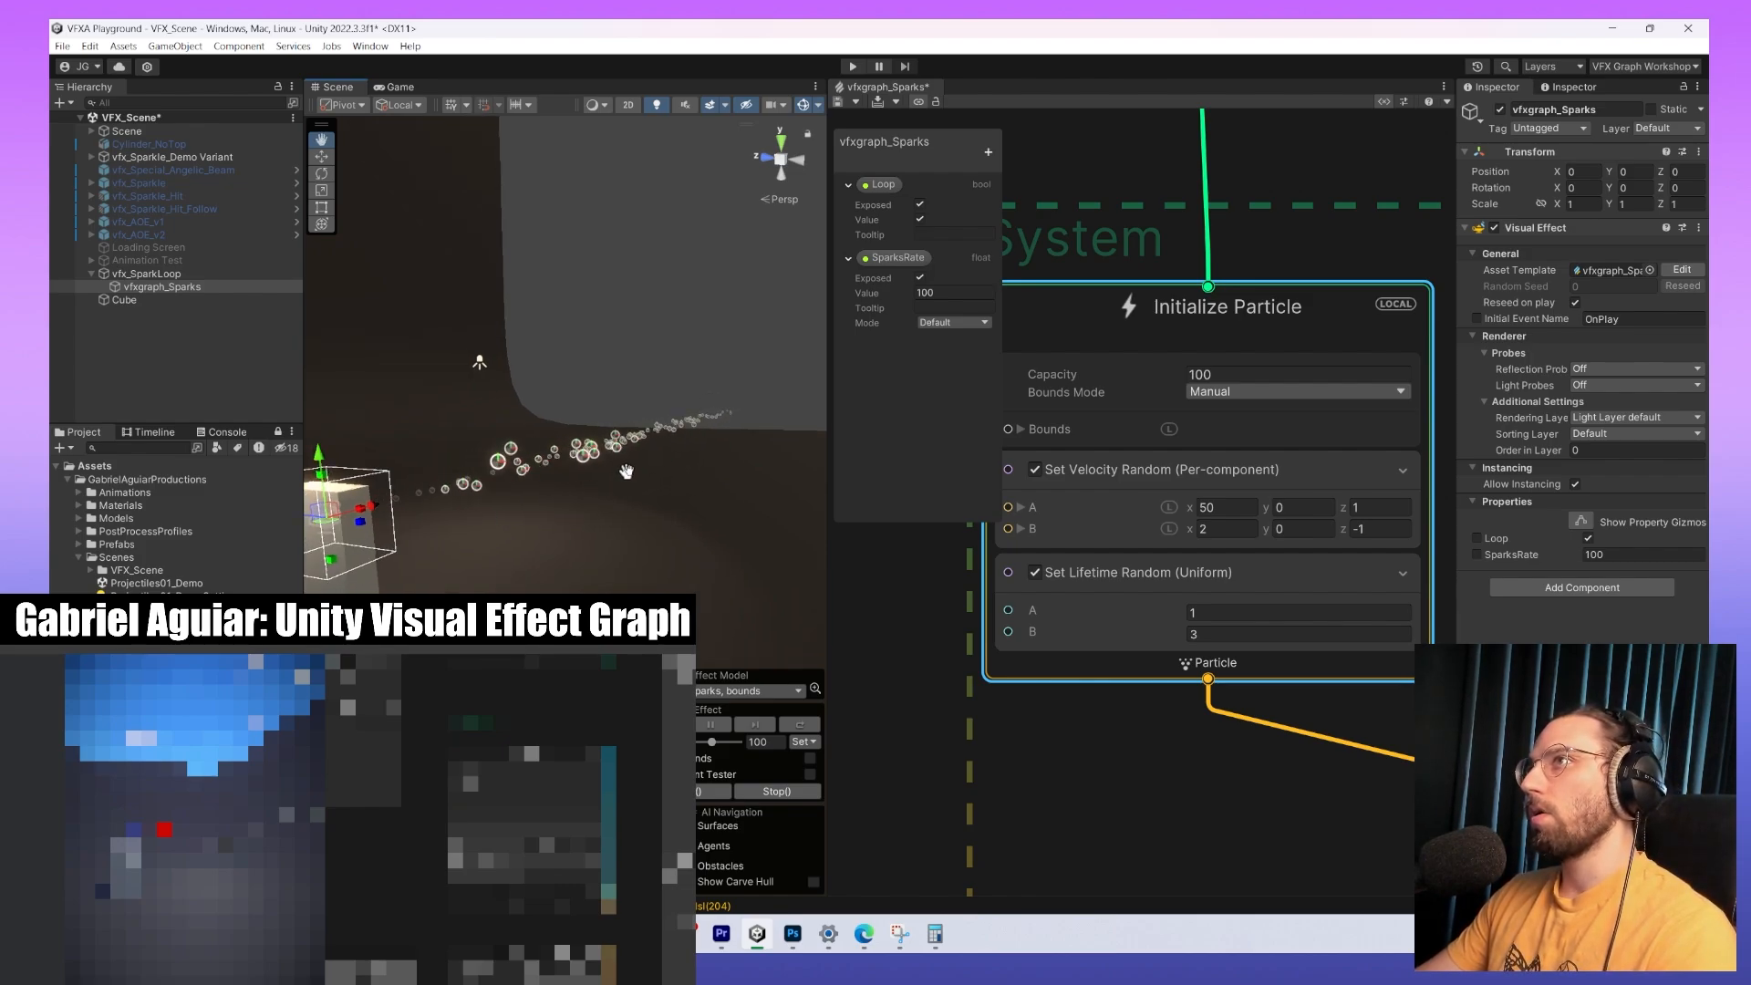
right_click_drag(758, 394, 678, 386)
key("f")
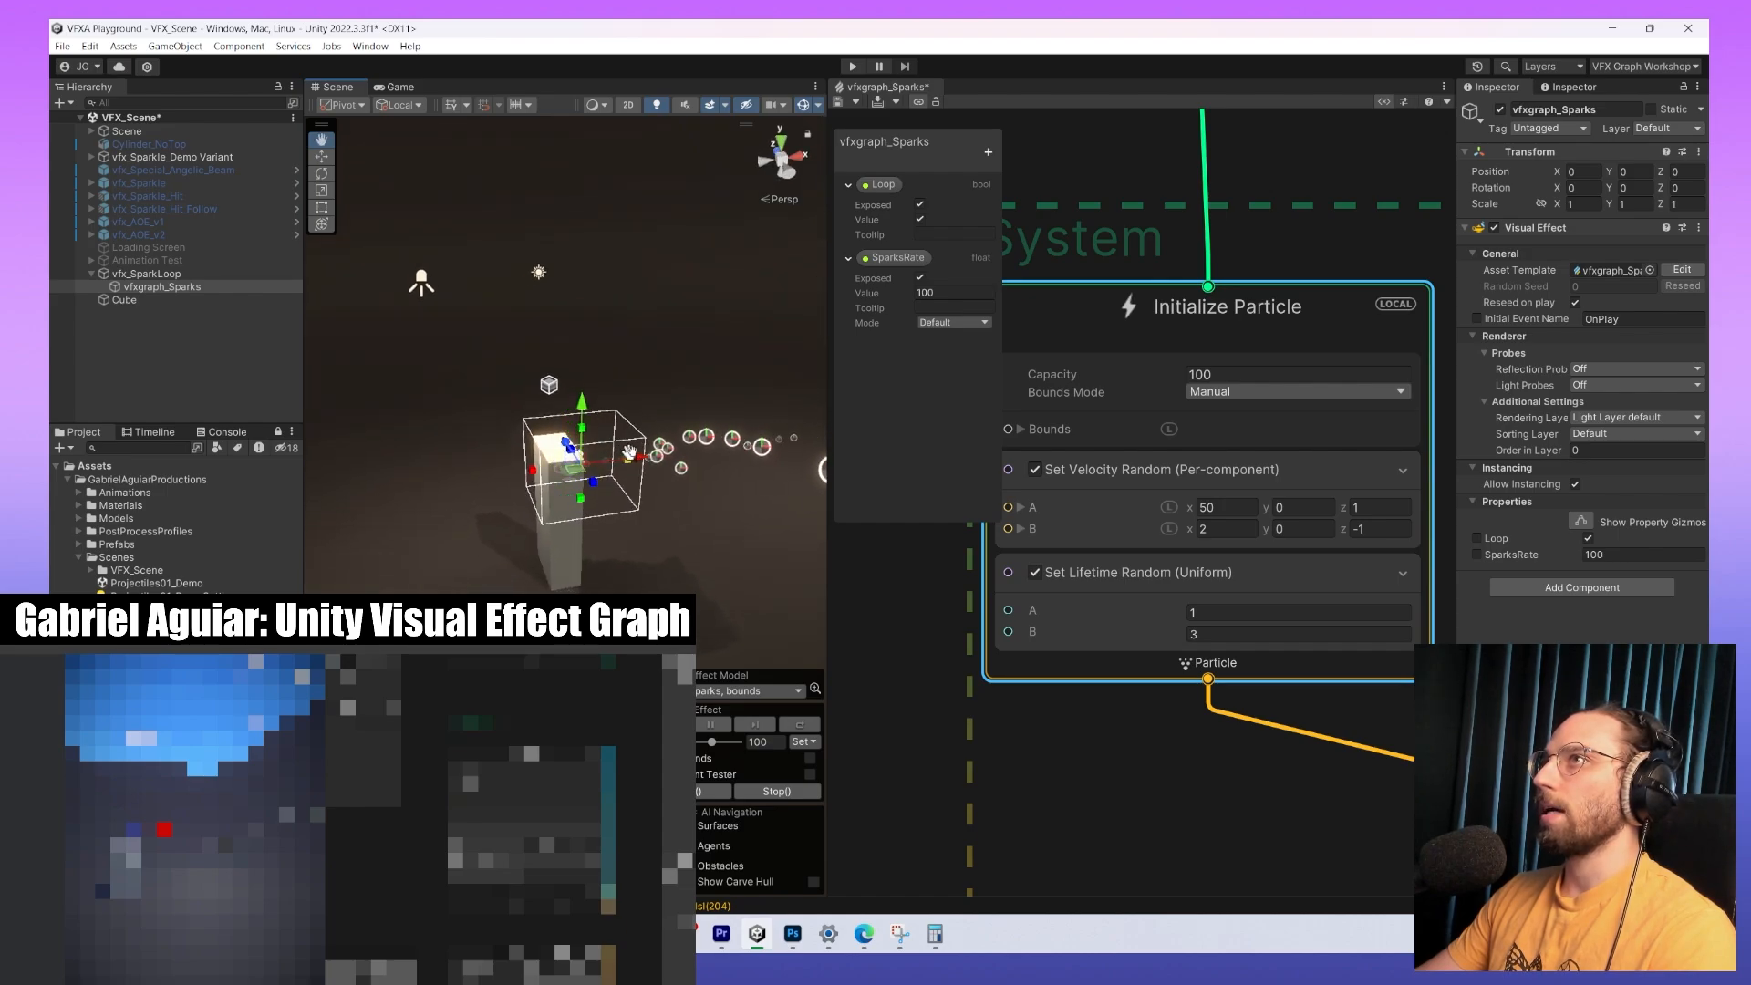
Enlarge the effect's bounds box in the Scene view along the spark trail and check its coverage from other angles.
left_click_drag(532, 470, 525, 407)
left_click_drag(553, 582, 703, 463, "alt")
left_click_drag(545, 460, 637, 413)
right_click_drag(653, 501, 802, 494)
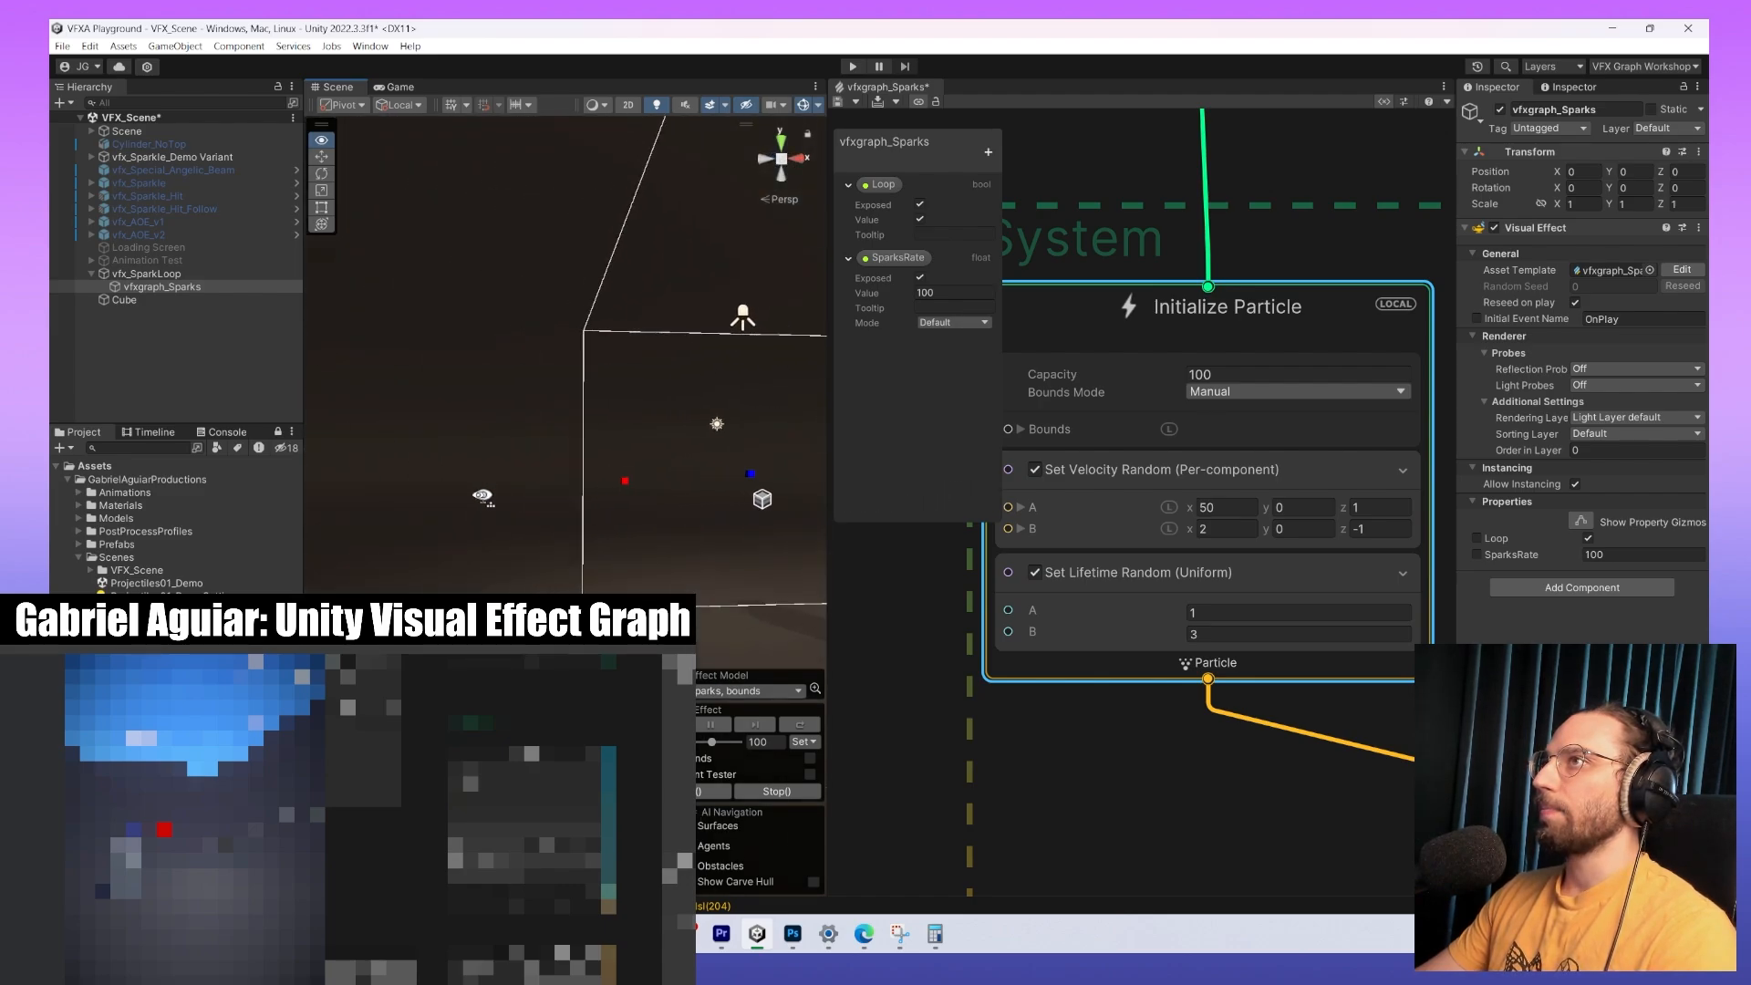
mouse_move(482, 497)
right_mouse_down()
mouse_move(417, 500)
mouse_move(500, 486)
right_mouse_up()
left_click_drag(466, 449, 674, 465)
right_click_drag(661, 474, 860, 450)
middle_click_drag(629, 443, 751, 447)
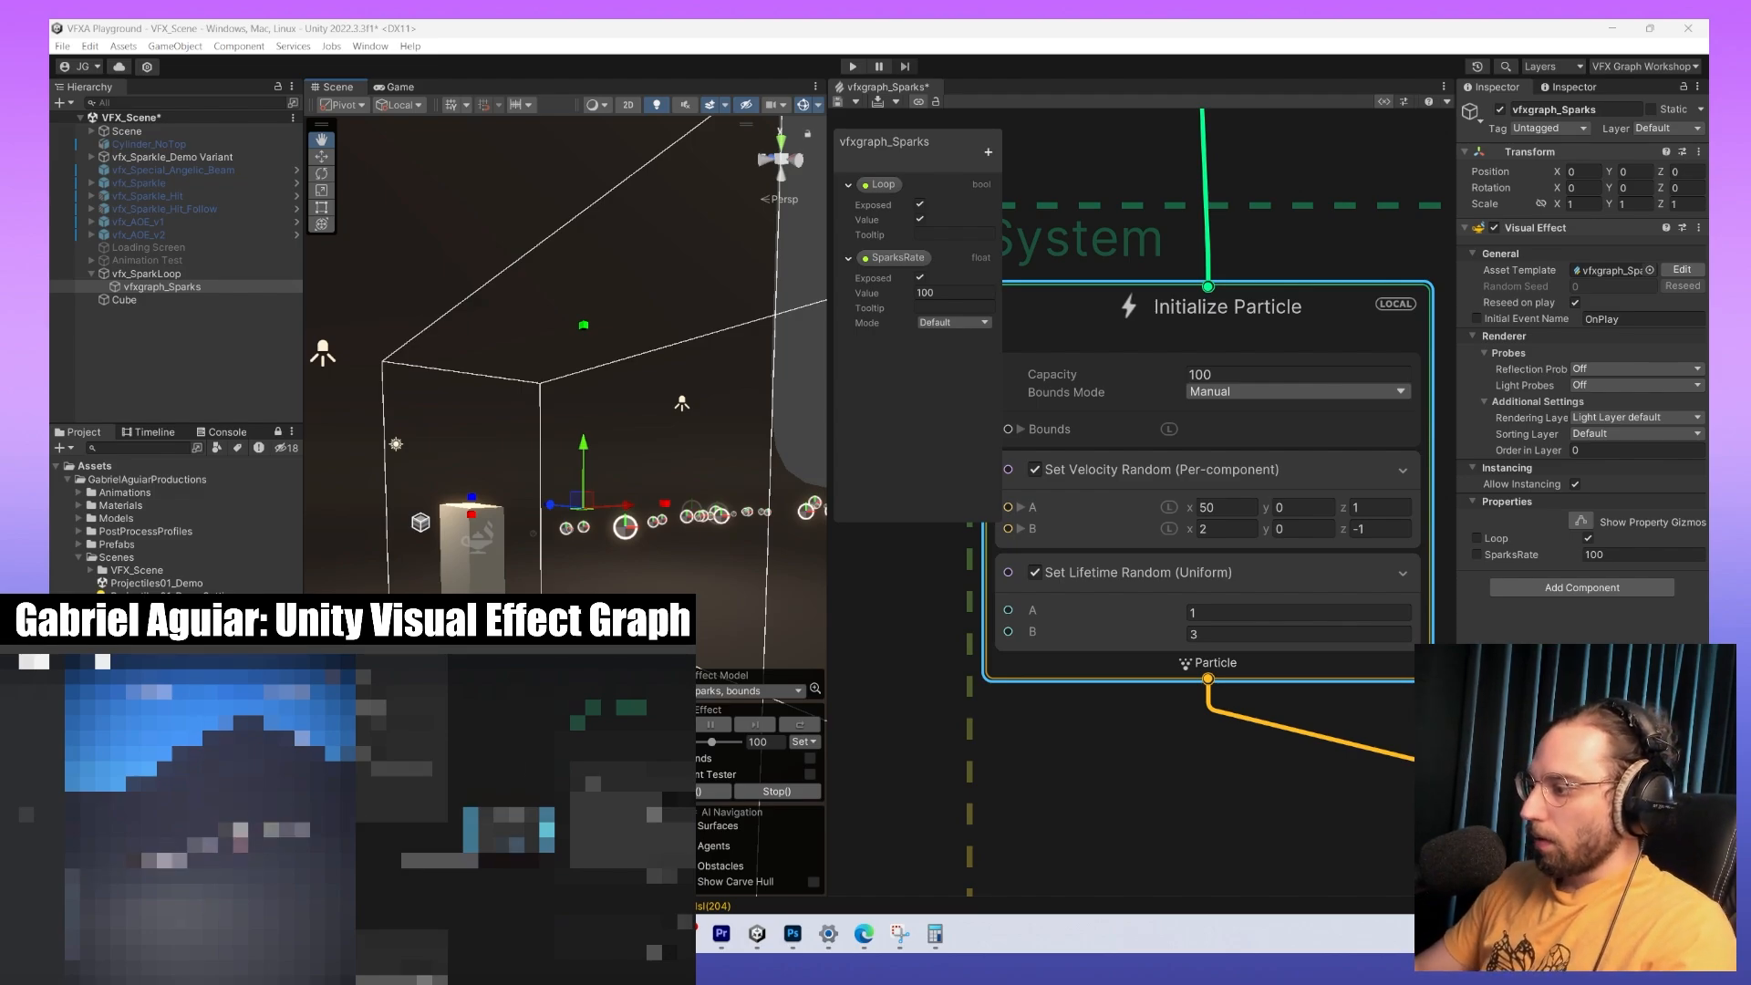
left_click_drag(648, 561, 725, 538)
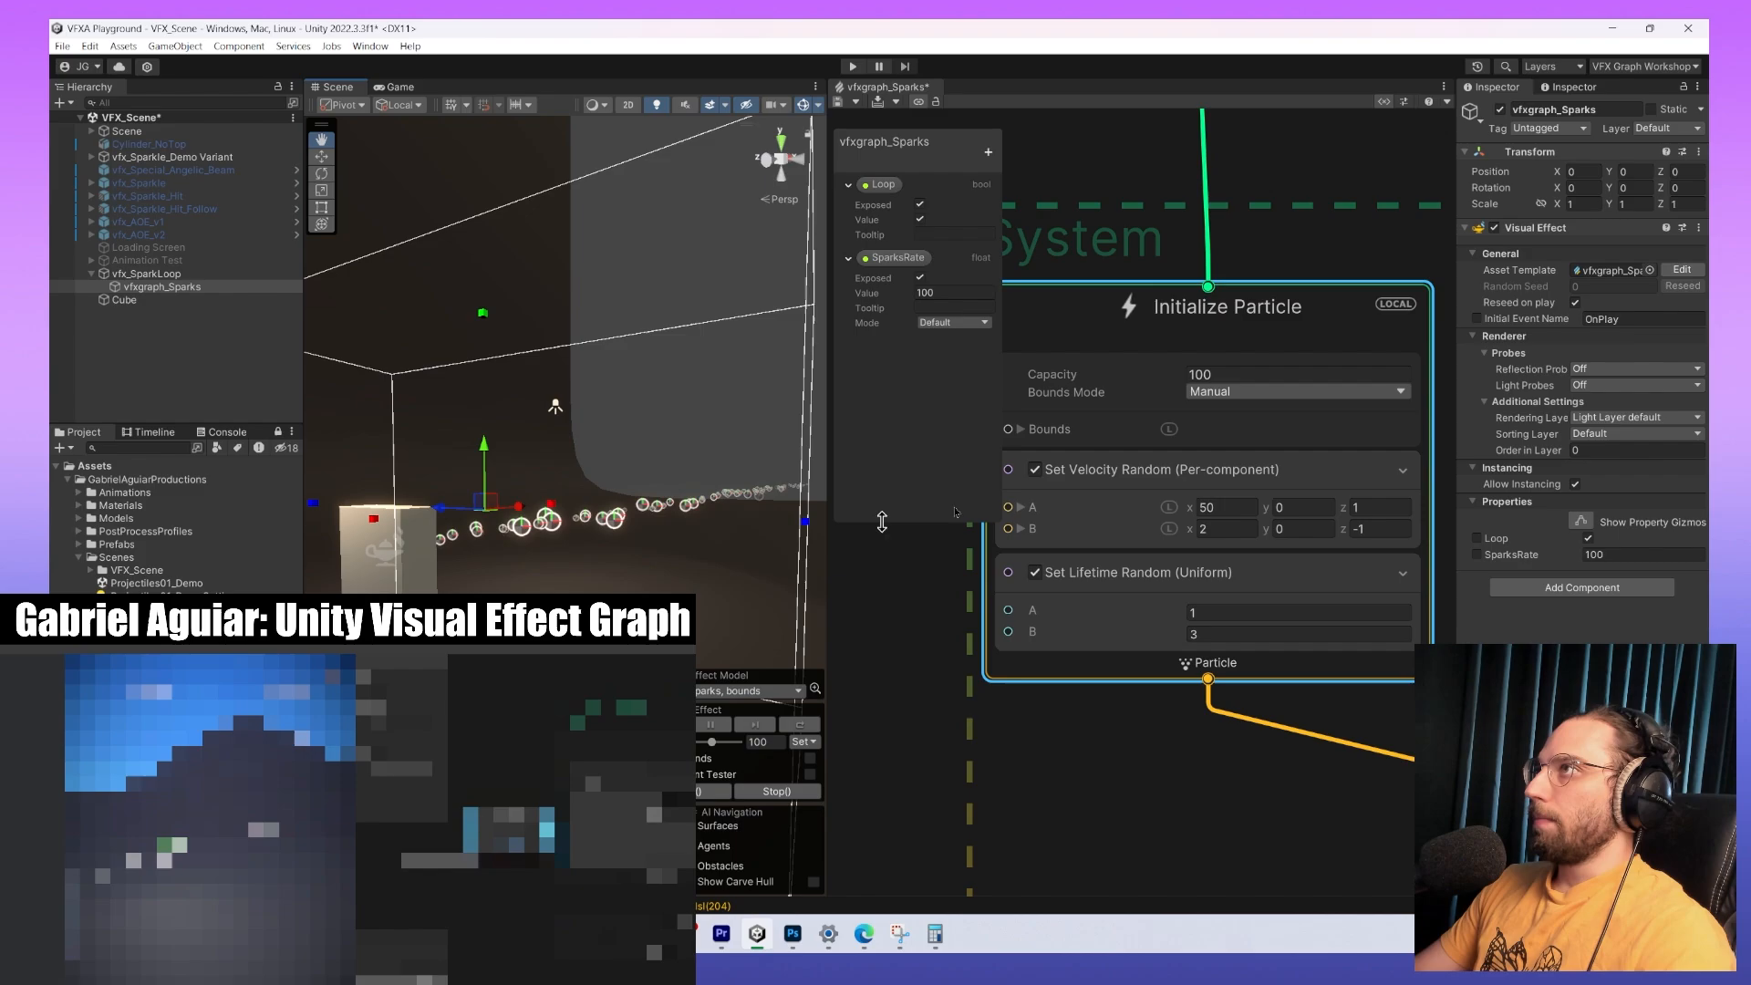
left_click_drag(829, 488, 812, 485)
left_click_drag(691, 493, 664, 493)
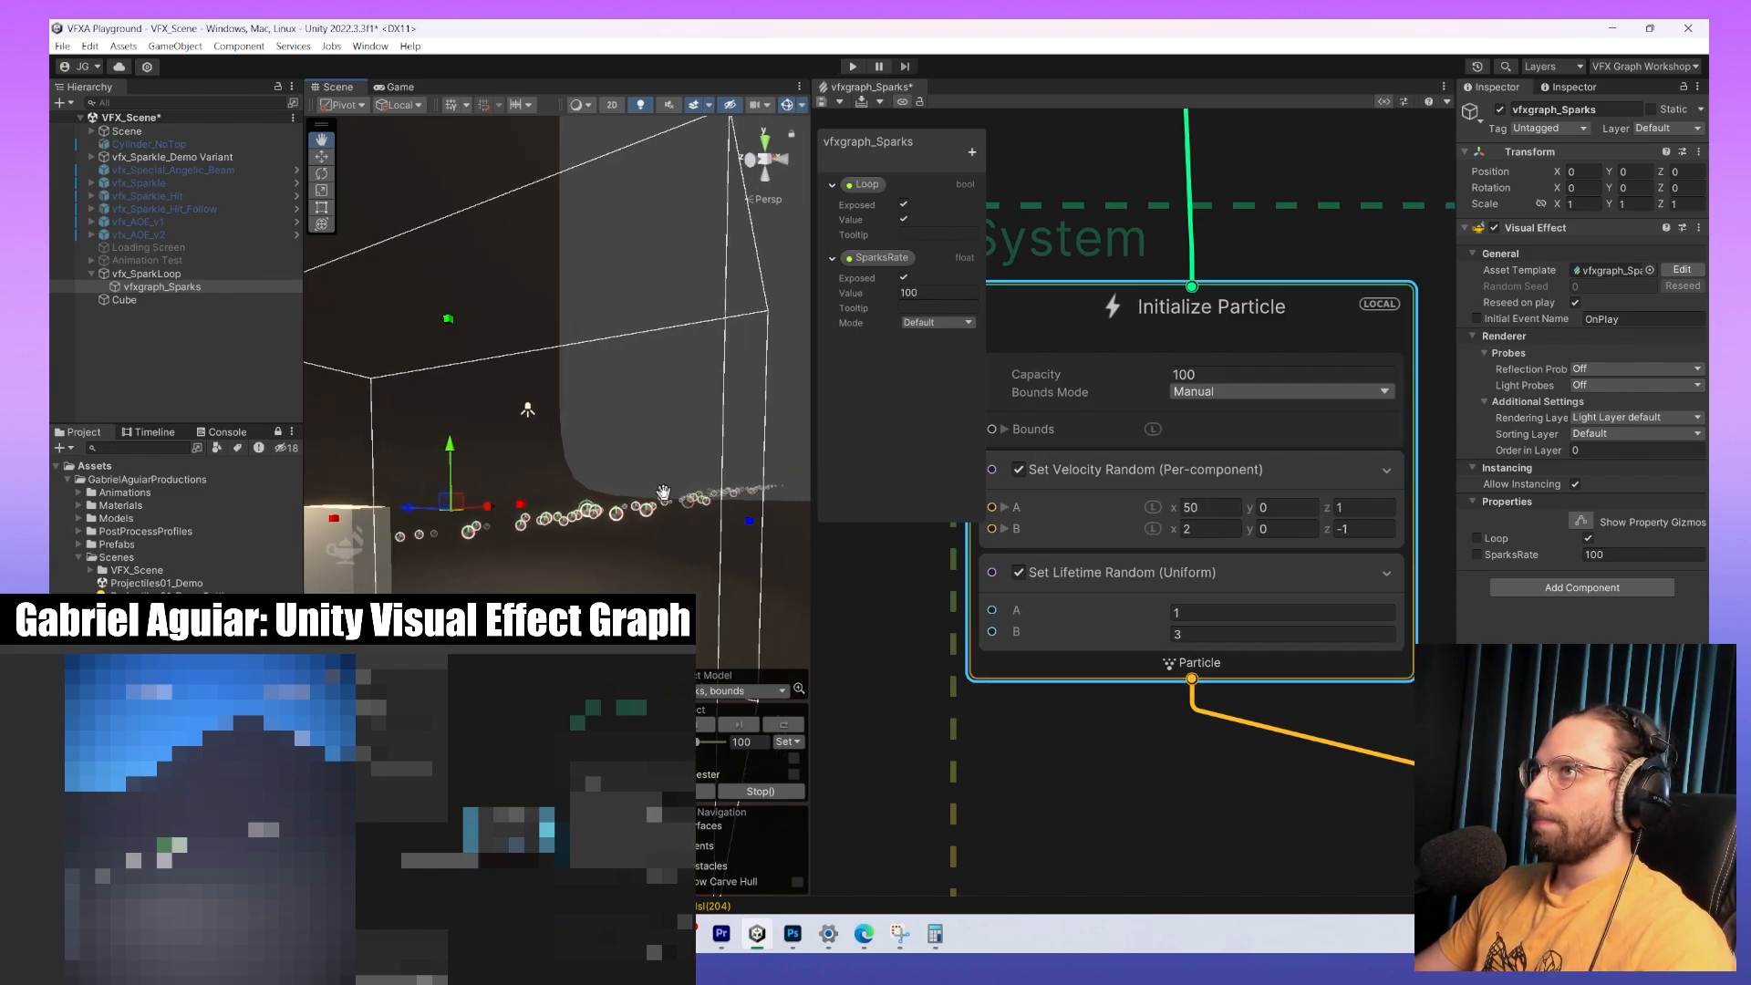
right_click_drag(741, 475, 756, 472)
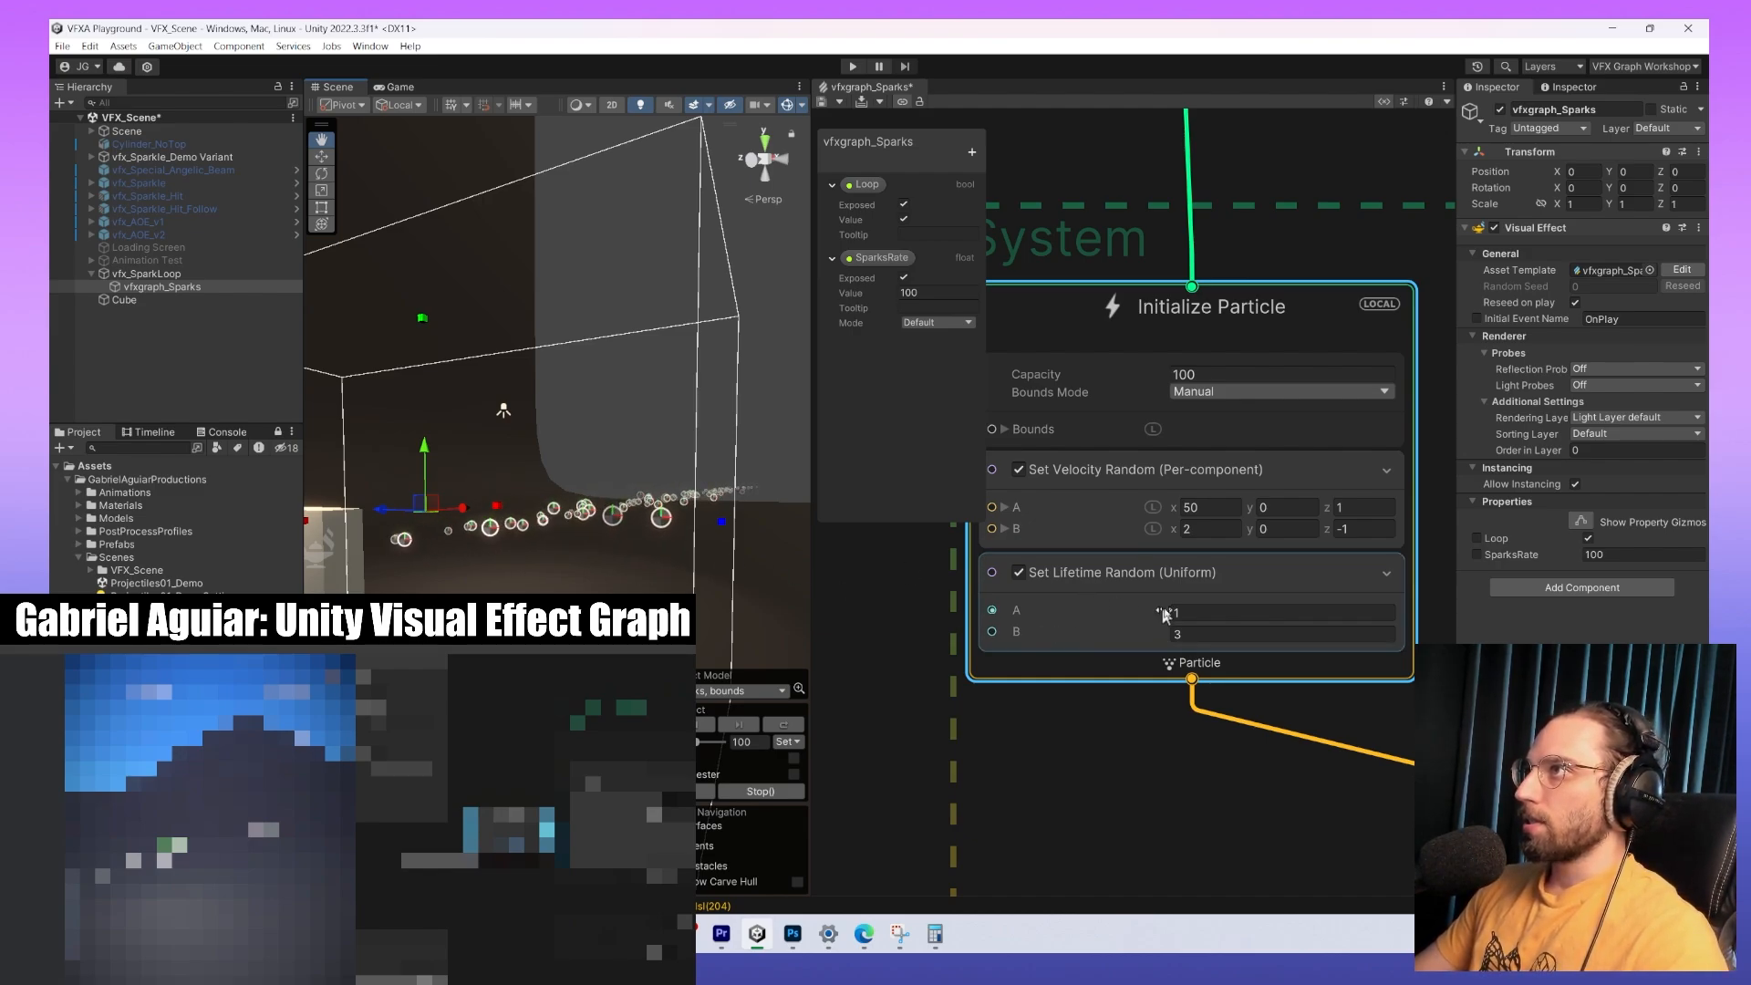
mouse_move(739, 365)
left_mouse_down()
mouse_move(734, 474)
mouse_move(747, 368)
left_mouse_up()
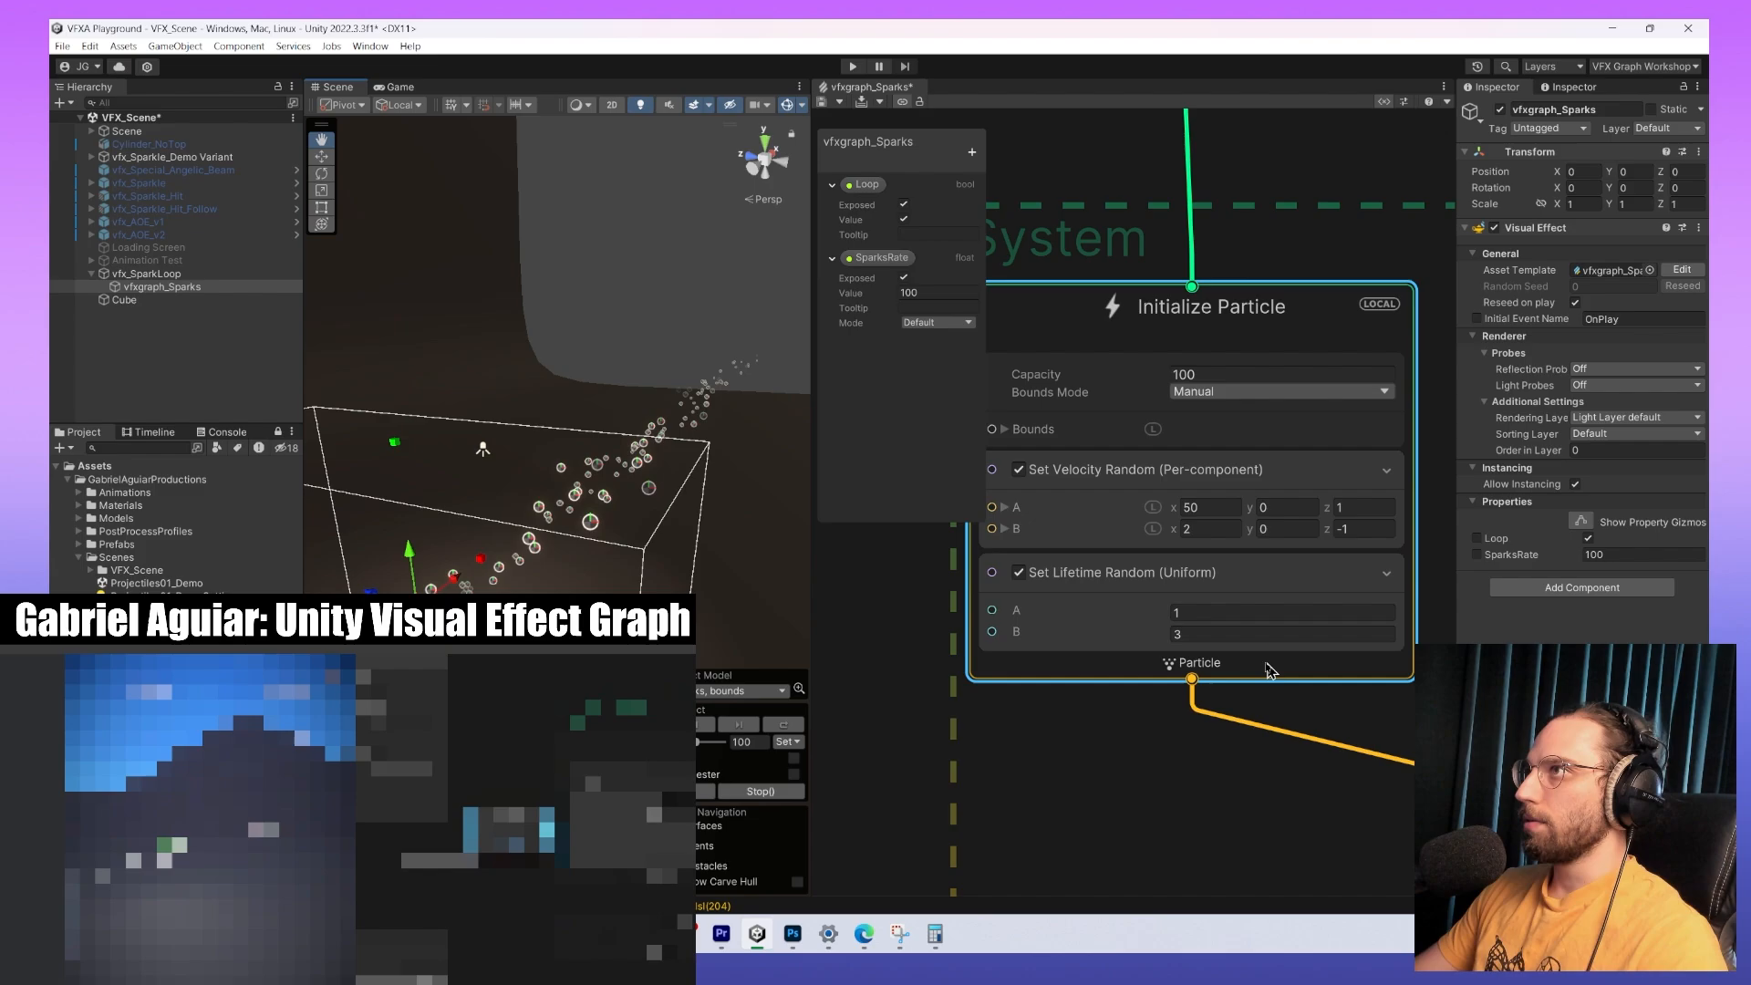
Set the B value of Set Lifetime Random to 1.
left_click(1250, 636)
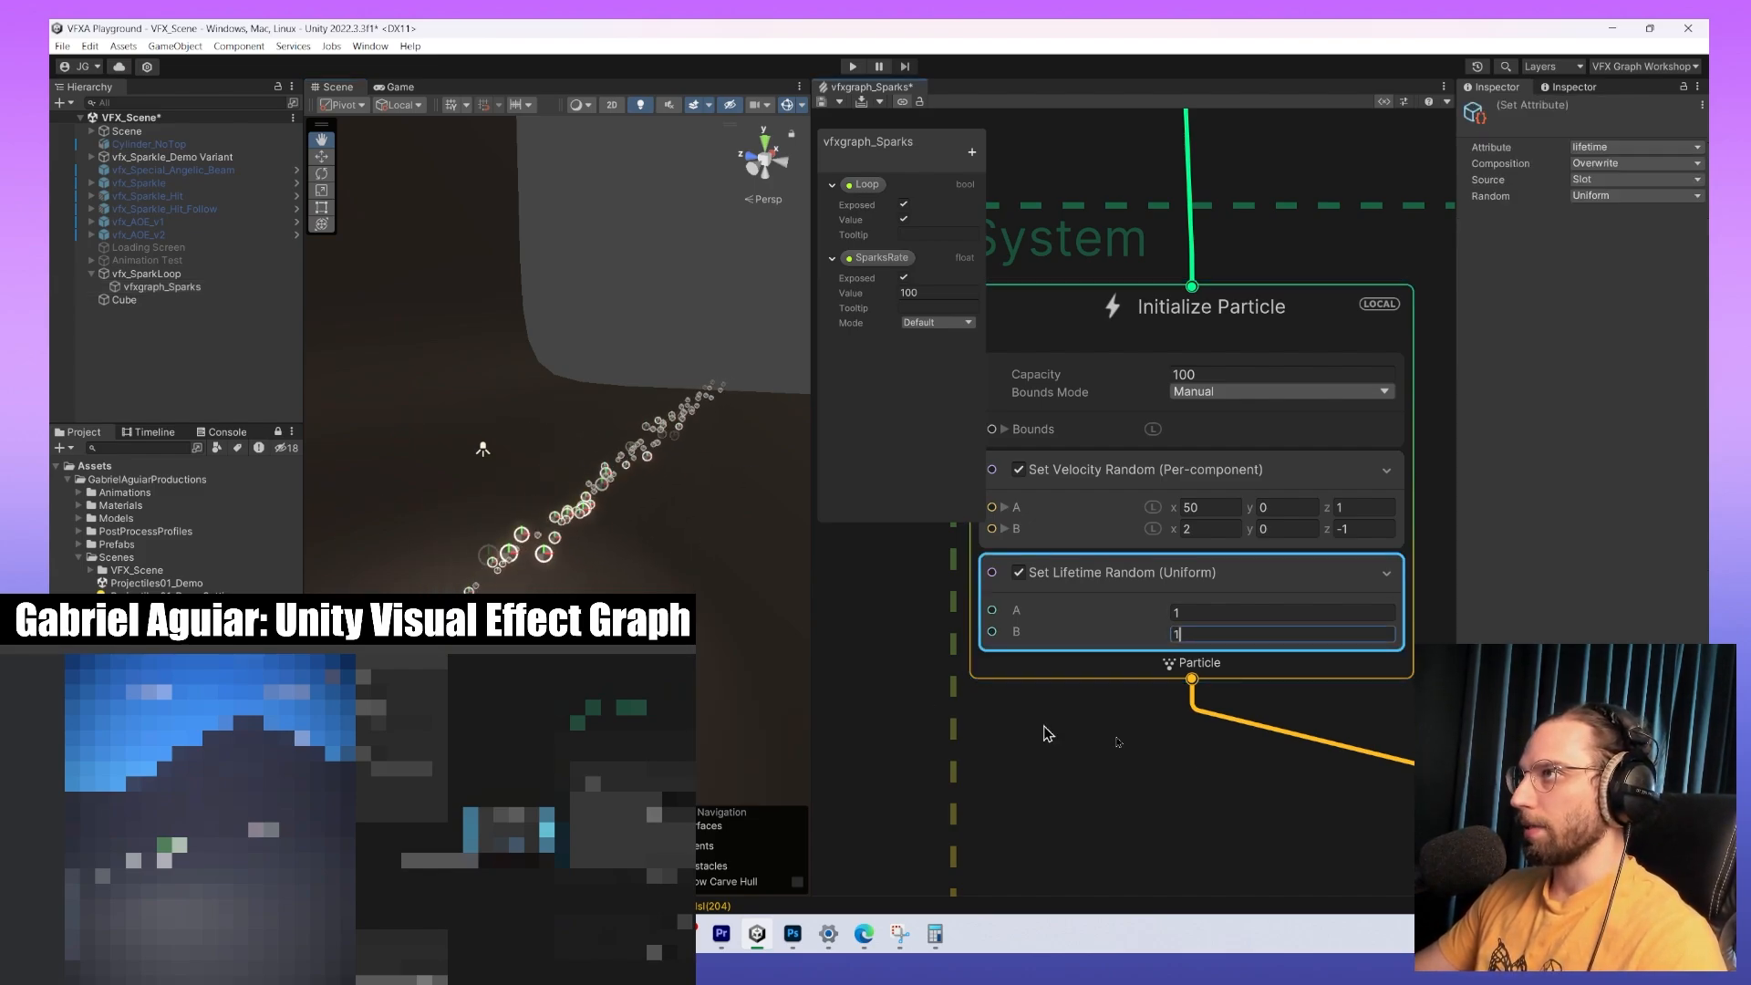
scroll(1140, 593, "down", 3)
Add an exposed float property named SparkLifetime to the vfxgraph_Sparks blackboard.
right_click(908, 392)
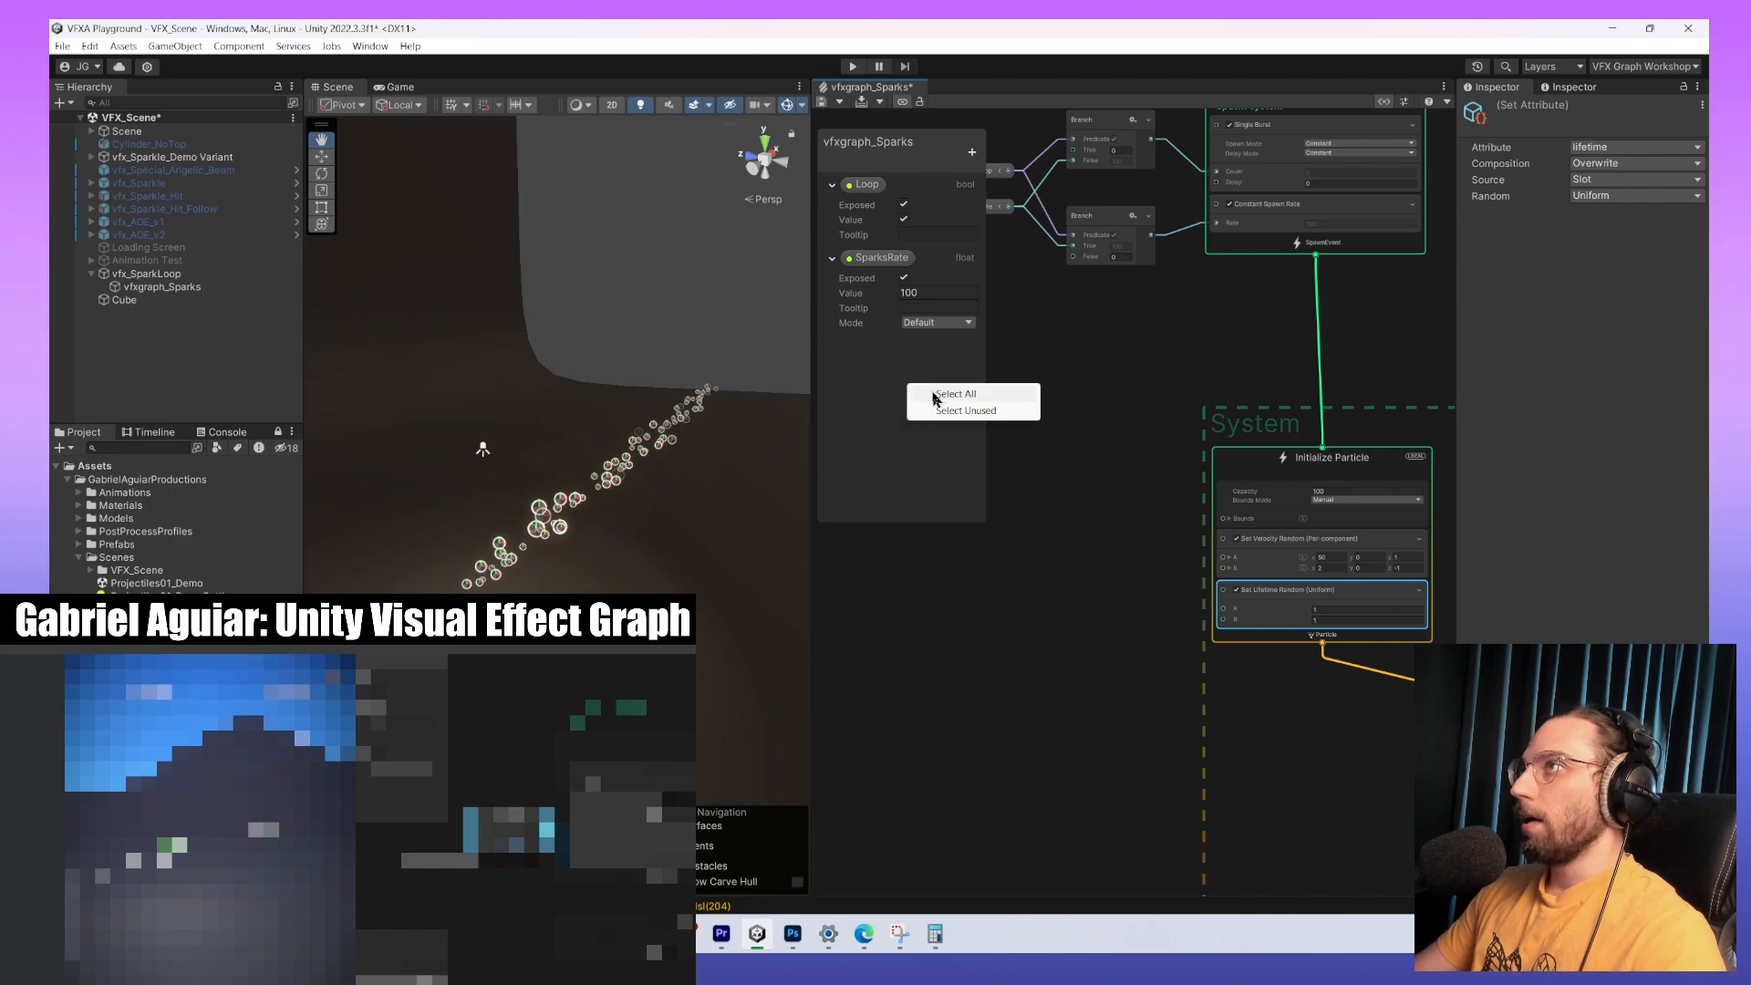
left_click(971, 151)
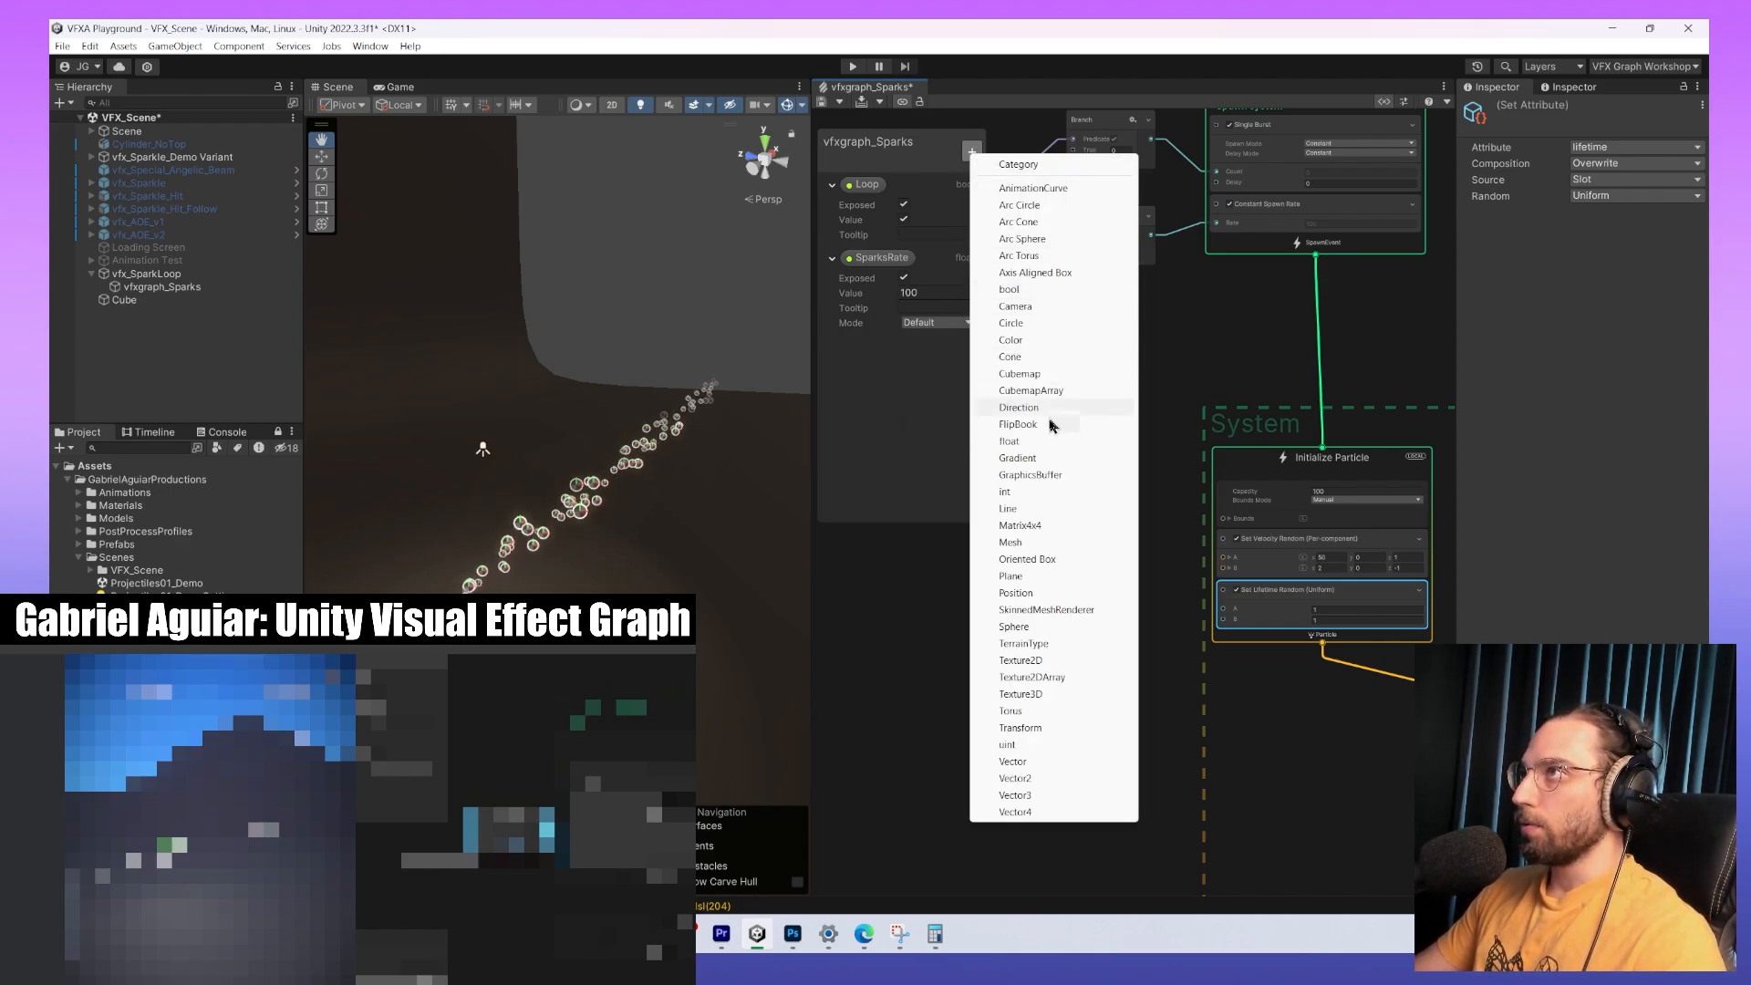
left_click(1076, 444)
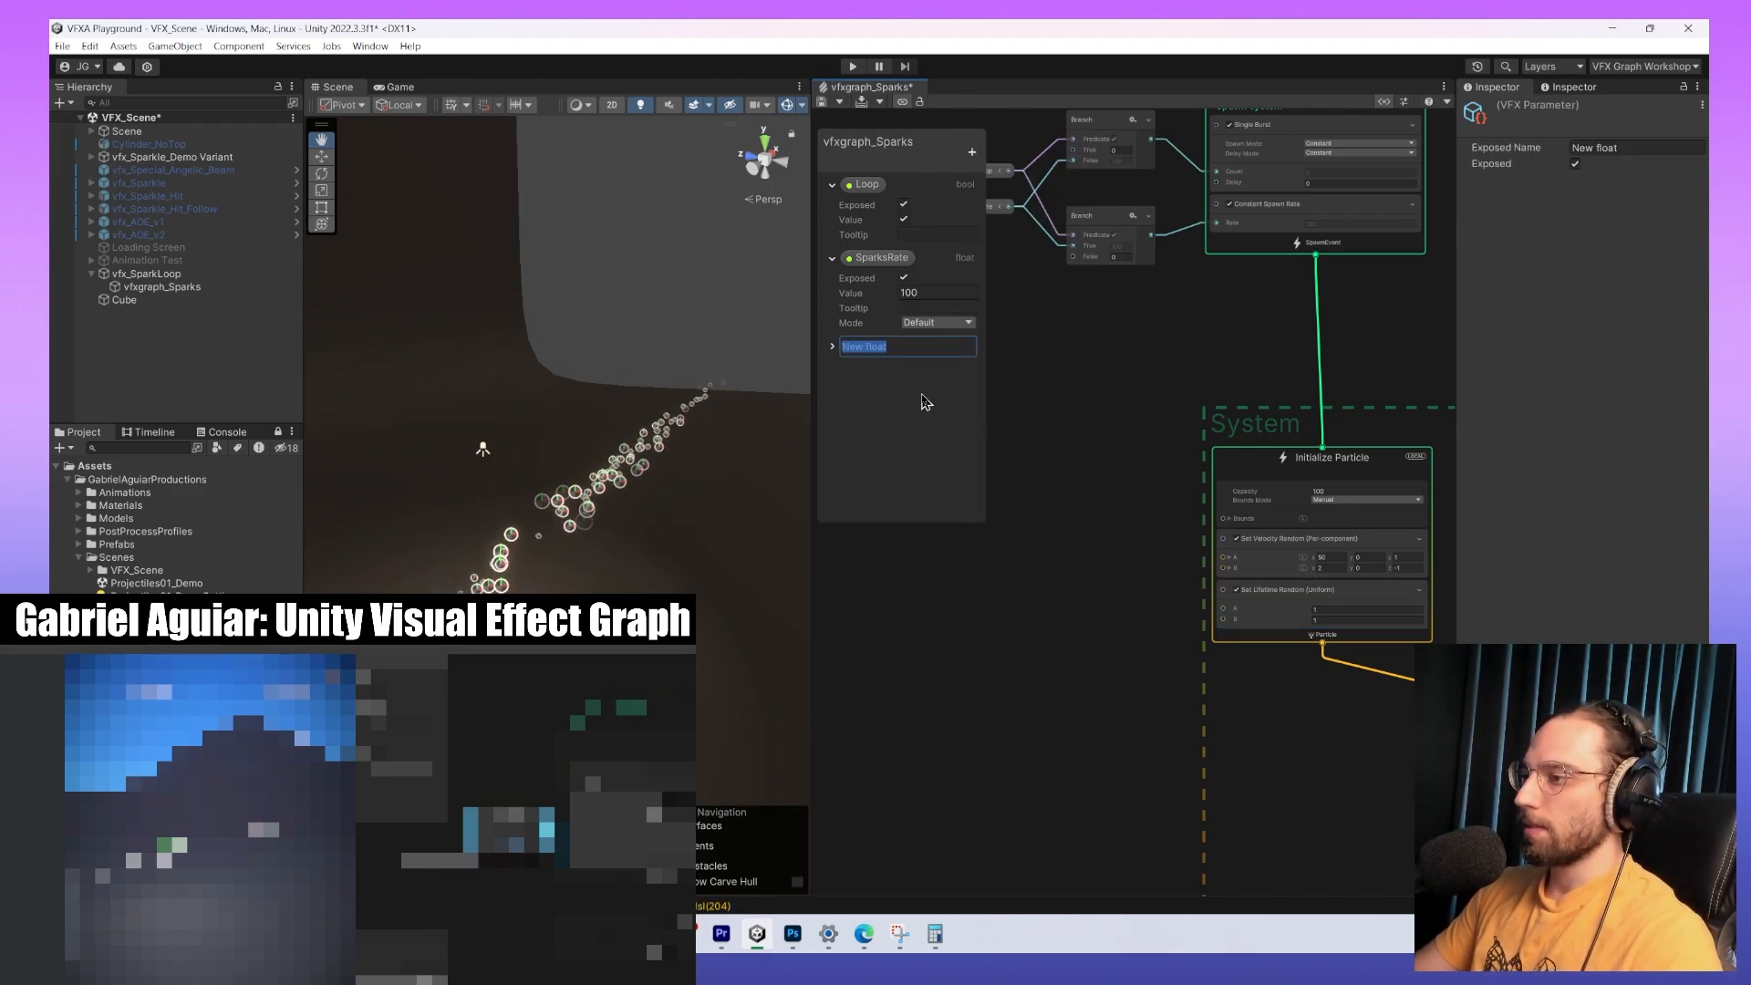
type("S")
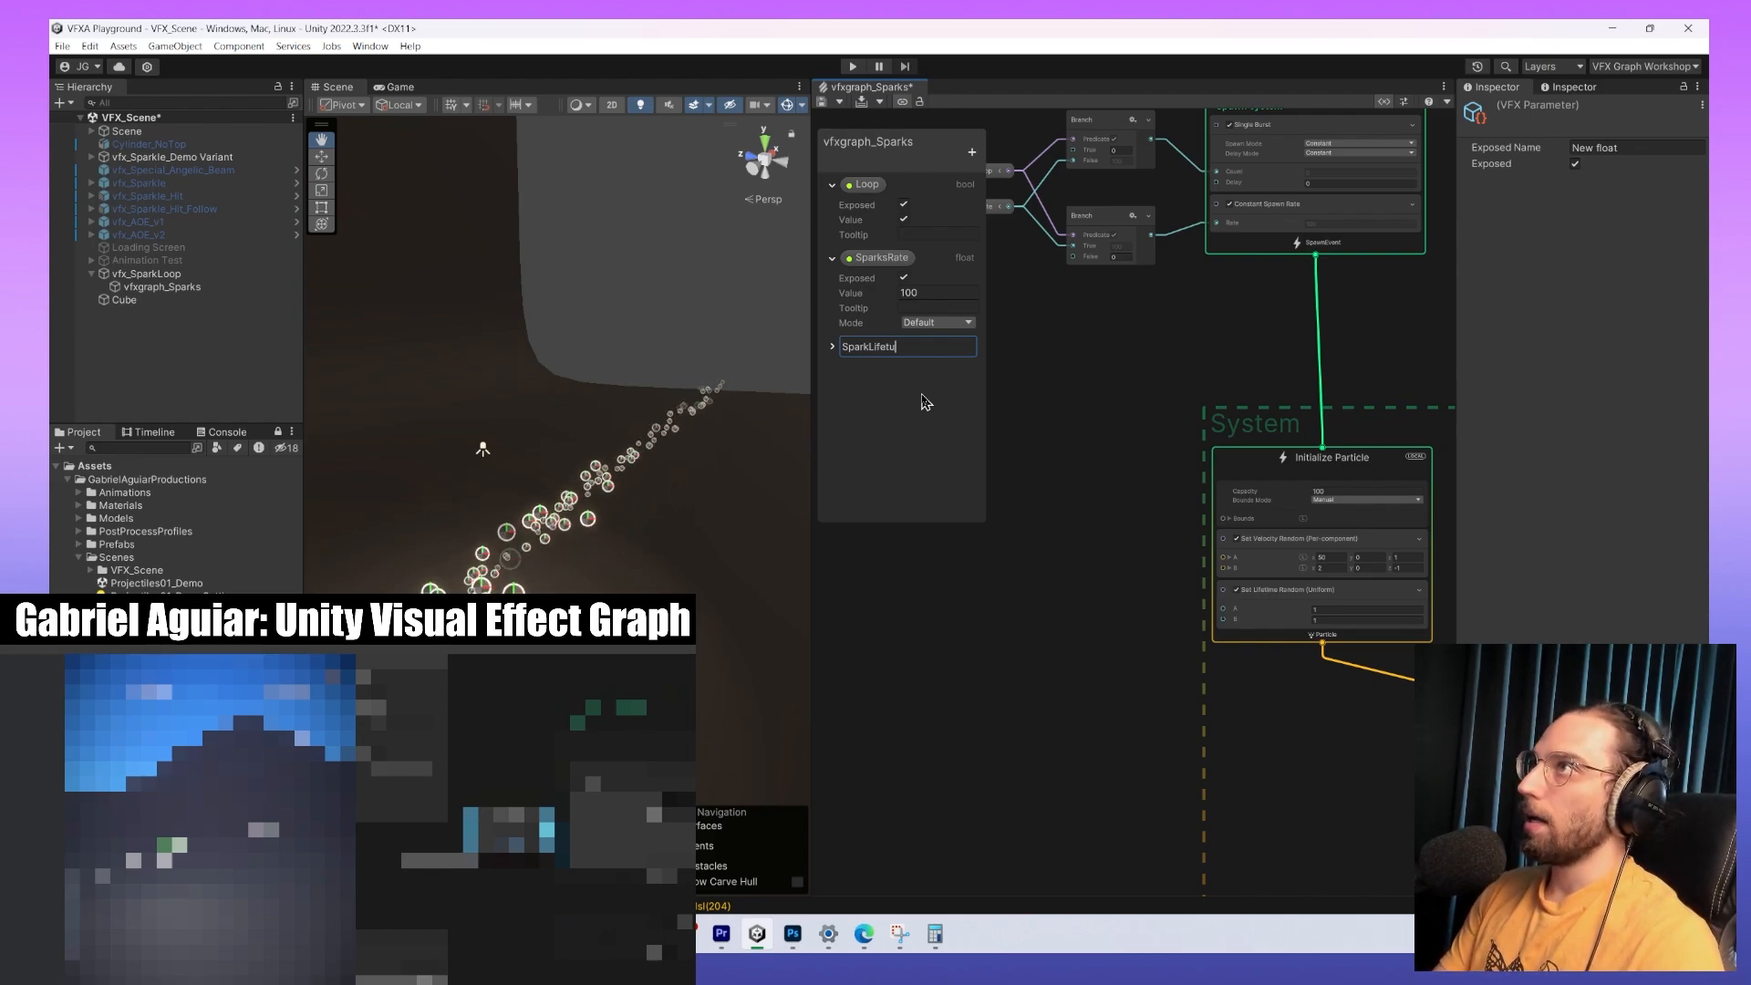
type("parkLifetime")
key("Return")
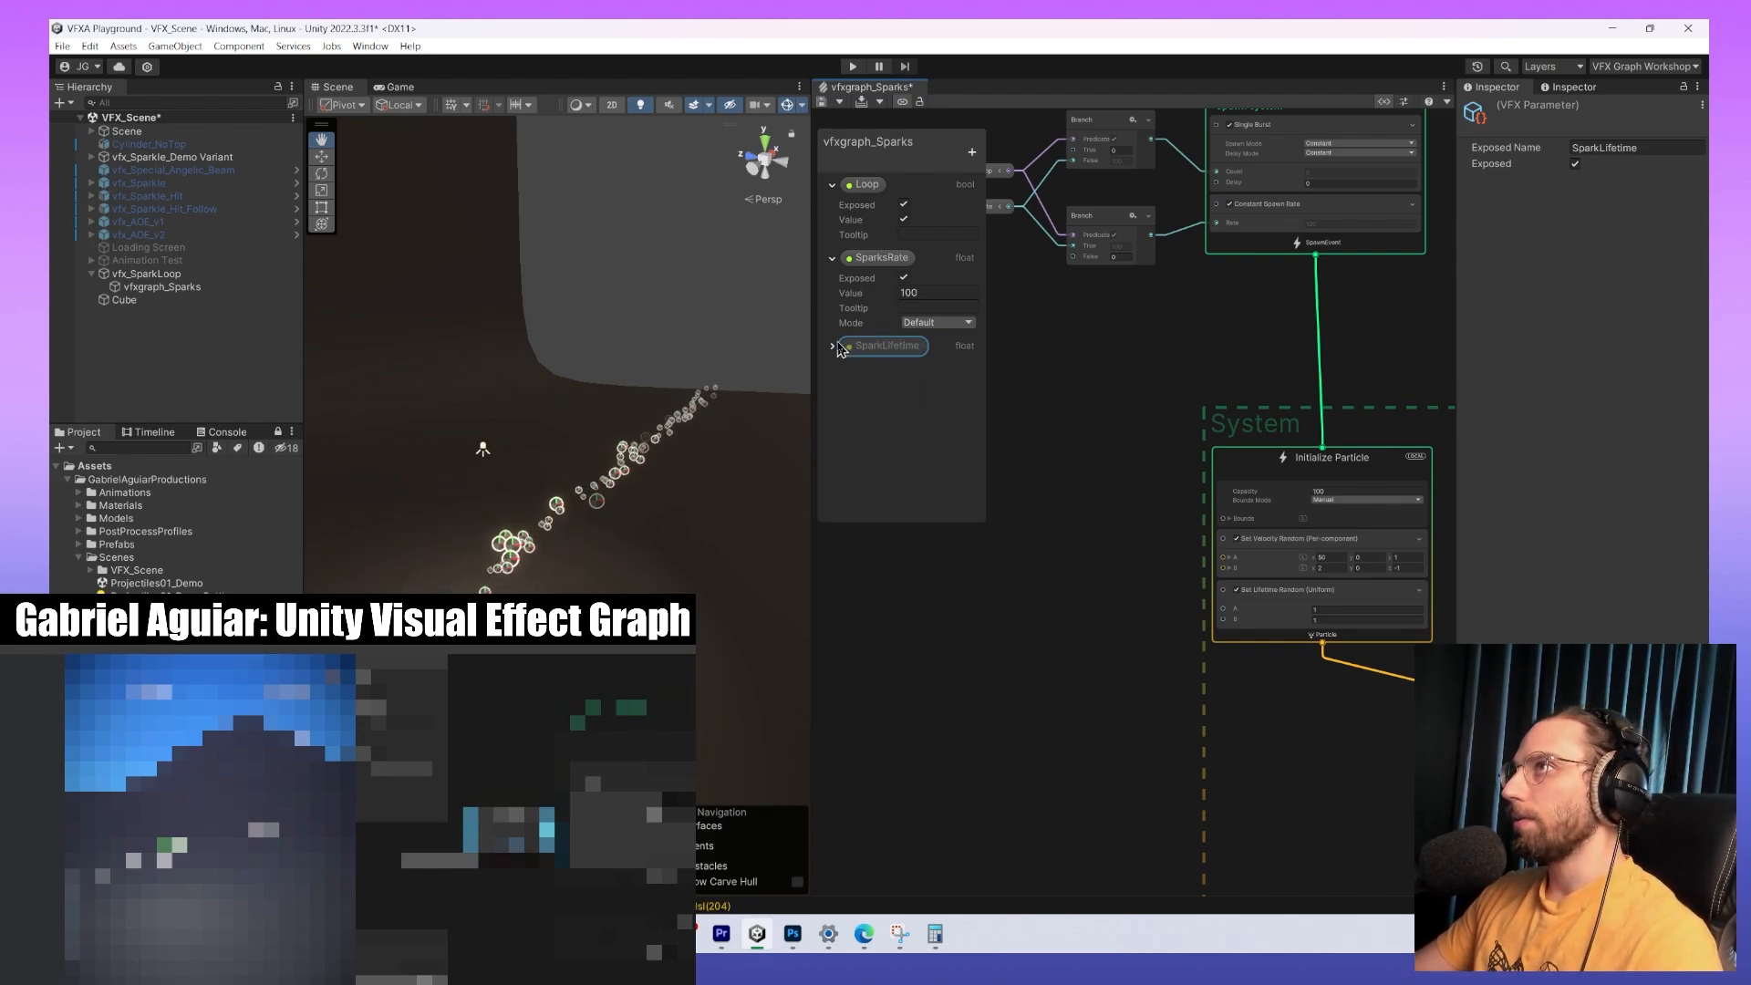
Place the SparkLifetime property in the graph and feed it into input A of a new Multiply node.
left_click(833, 348)
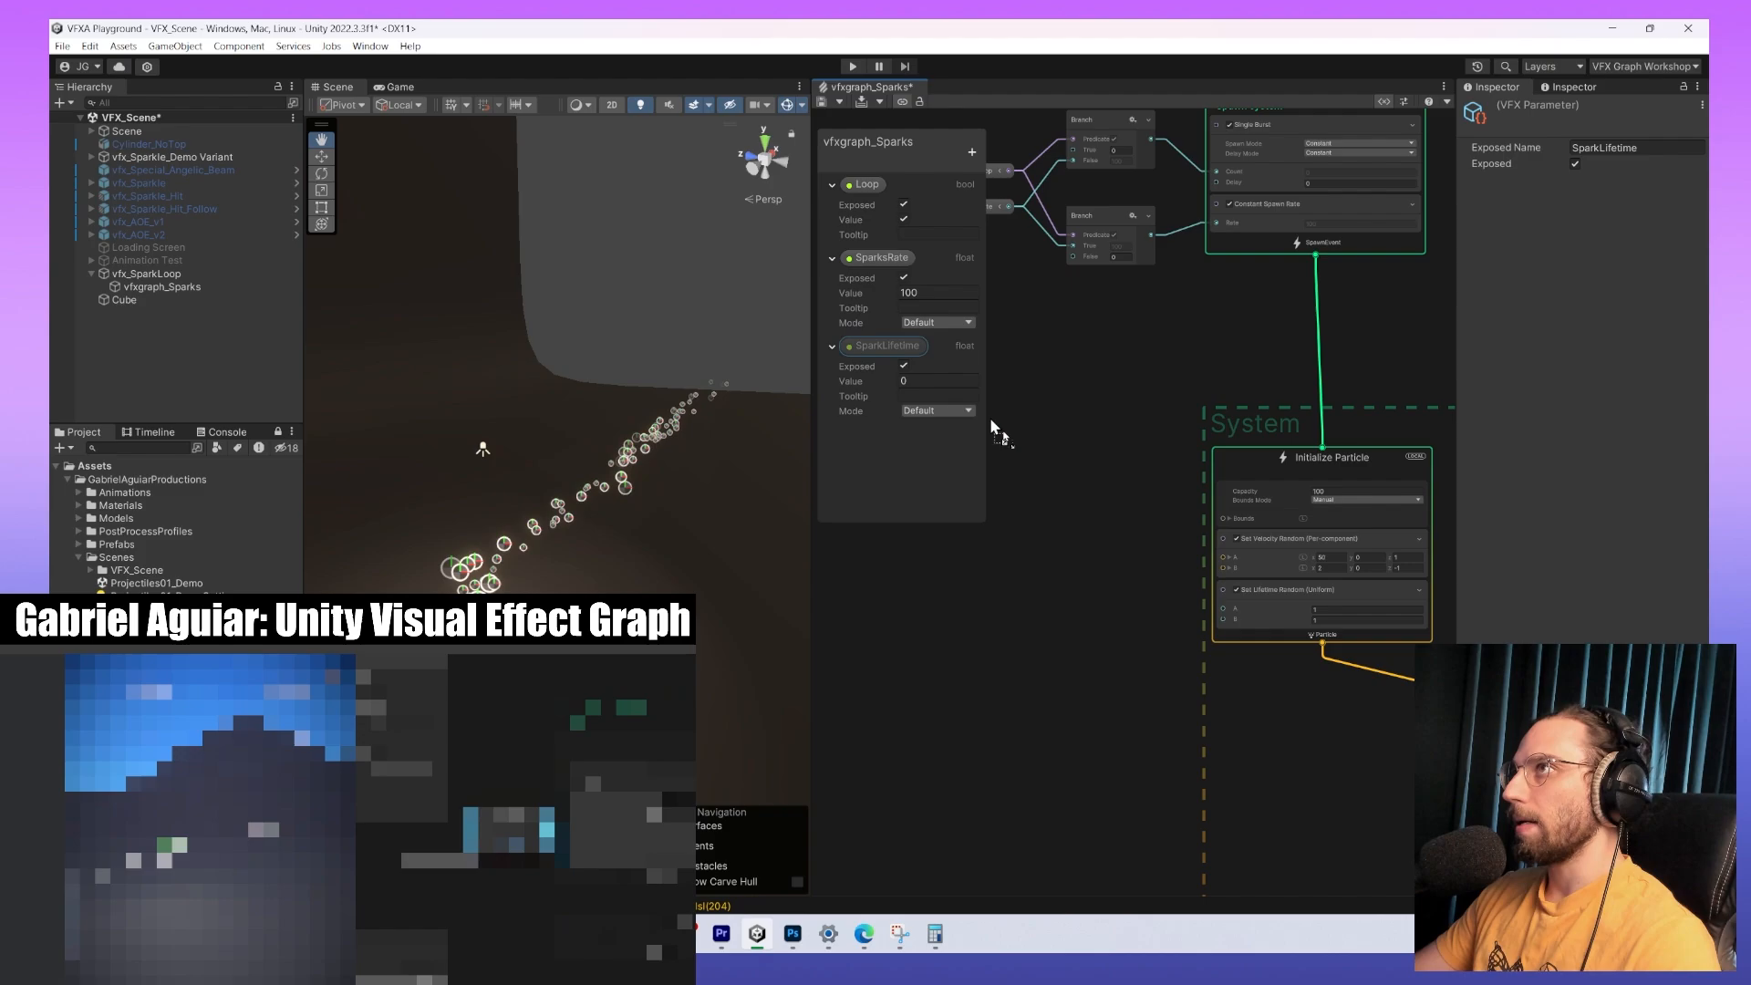
left_click_drag(1053, 538, 1110, 577)
type("multiply")
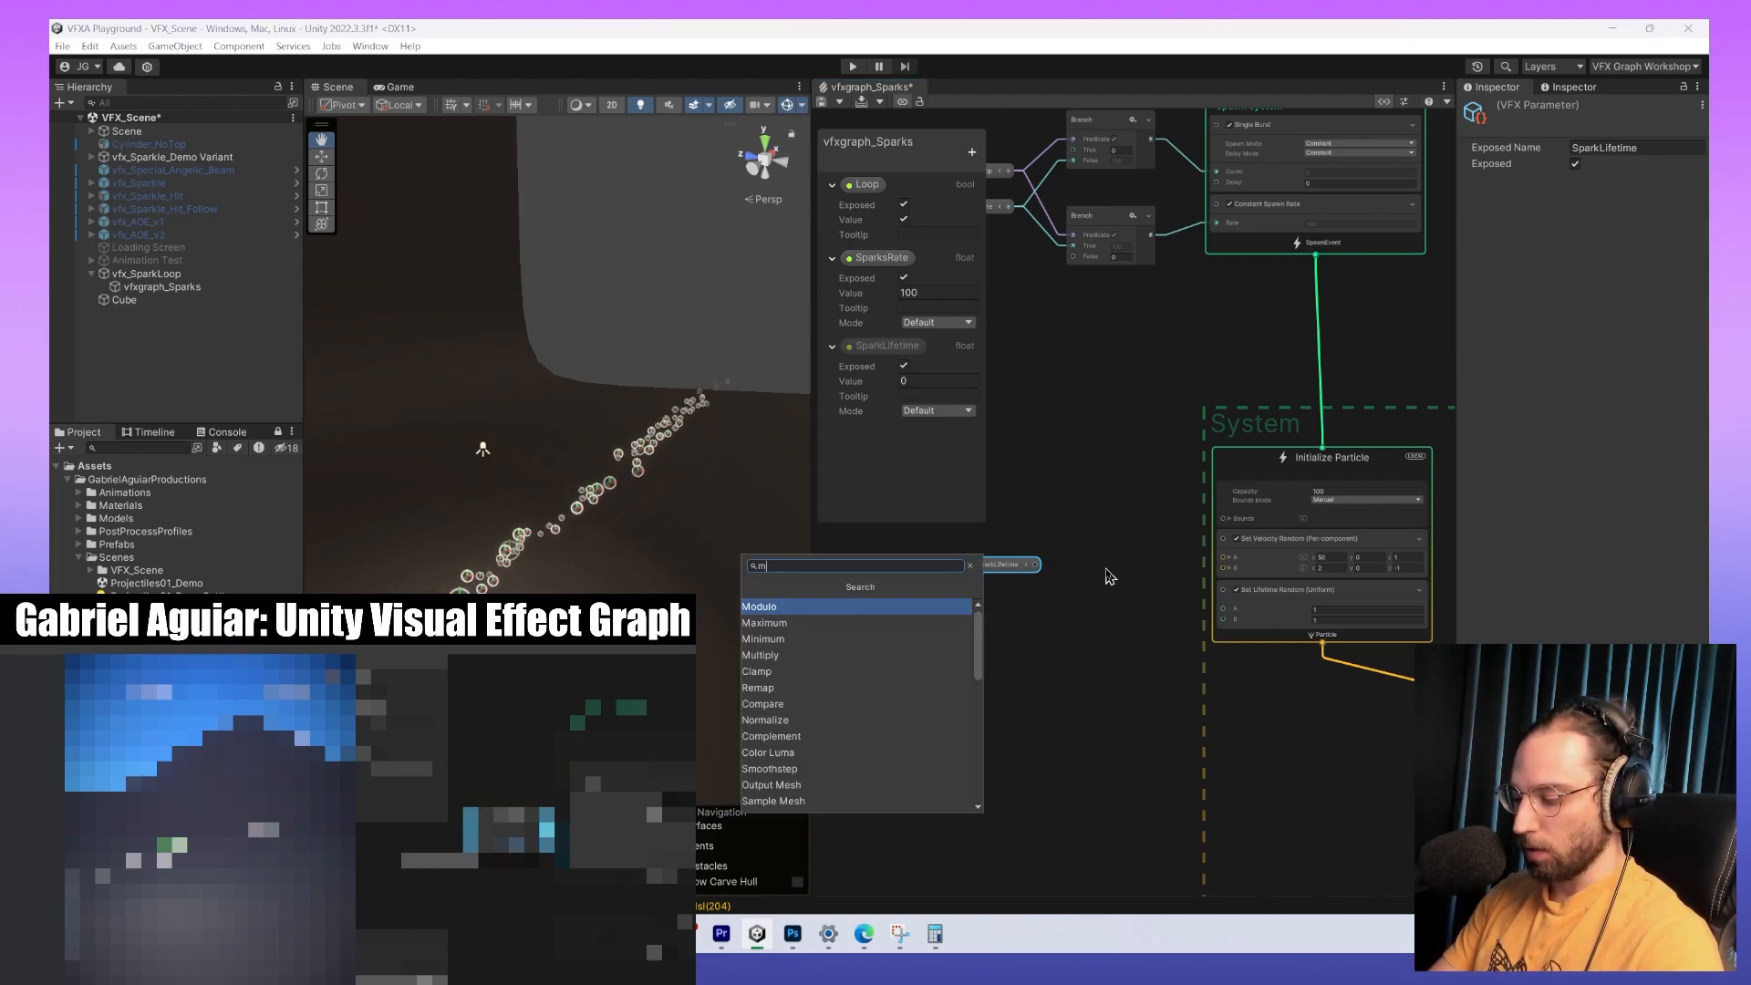
key("Return")
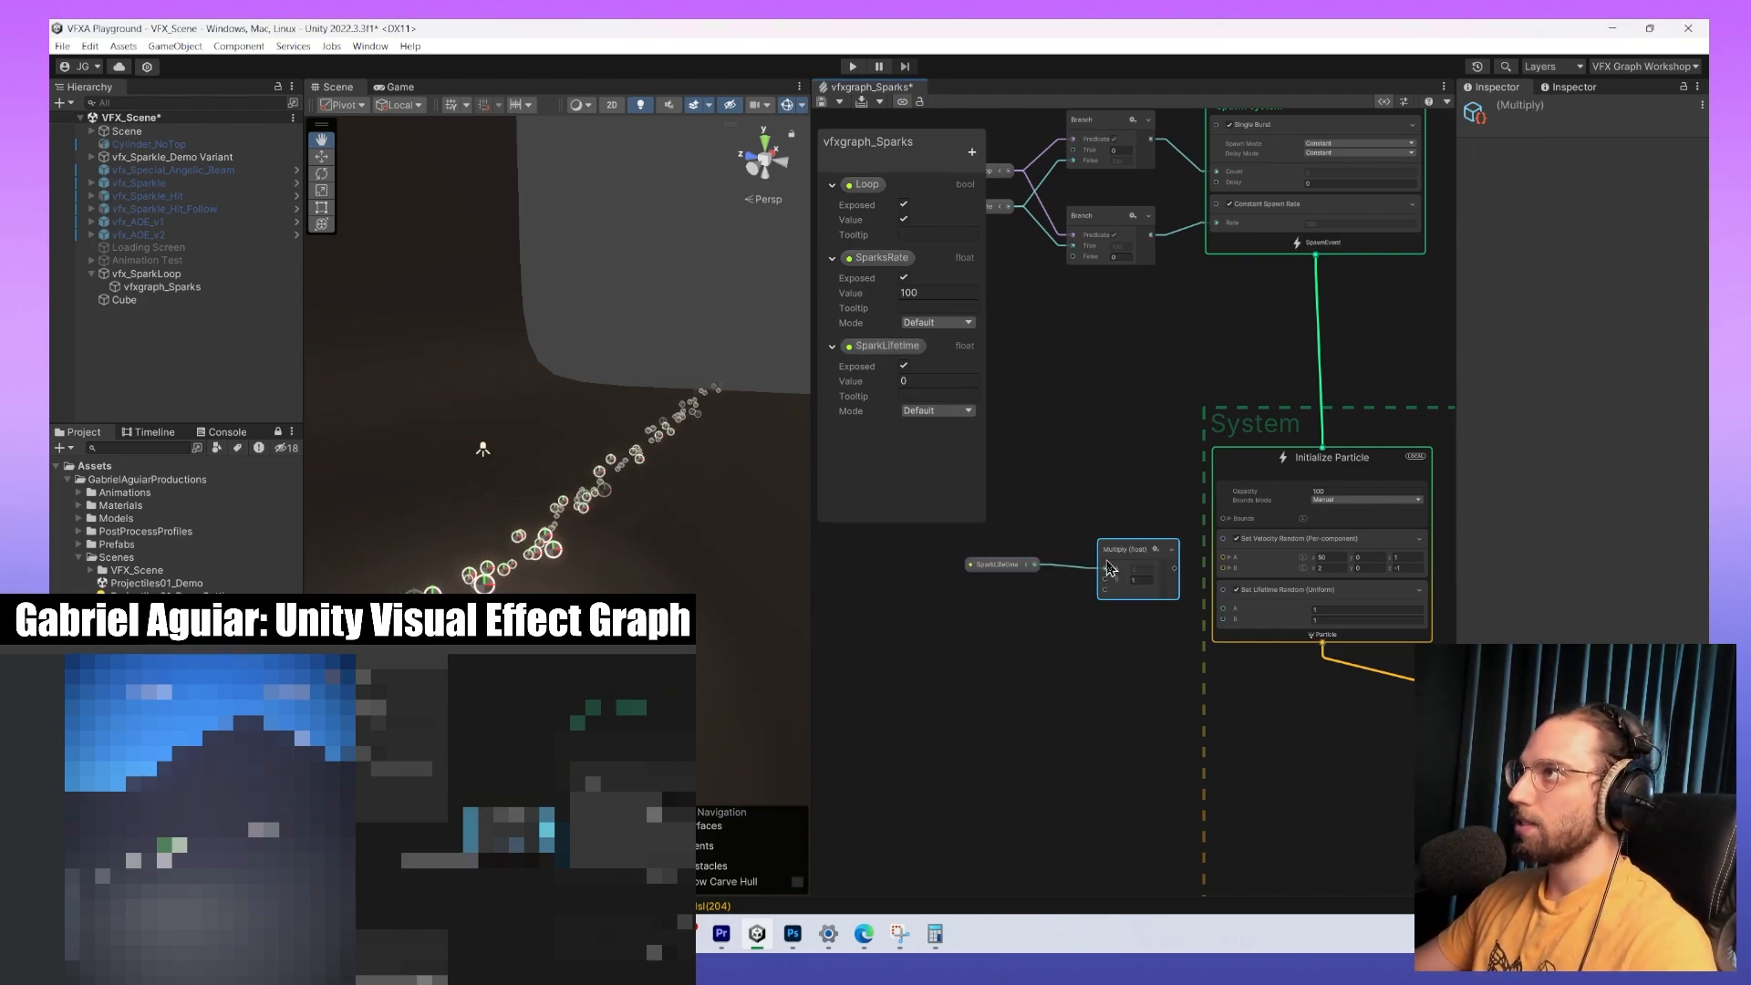
left_click_drag(1112, 553, 1085, 527)
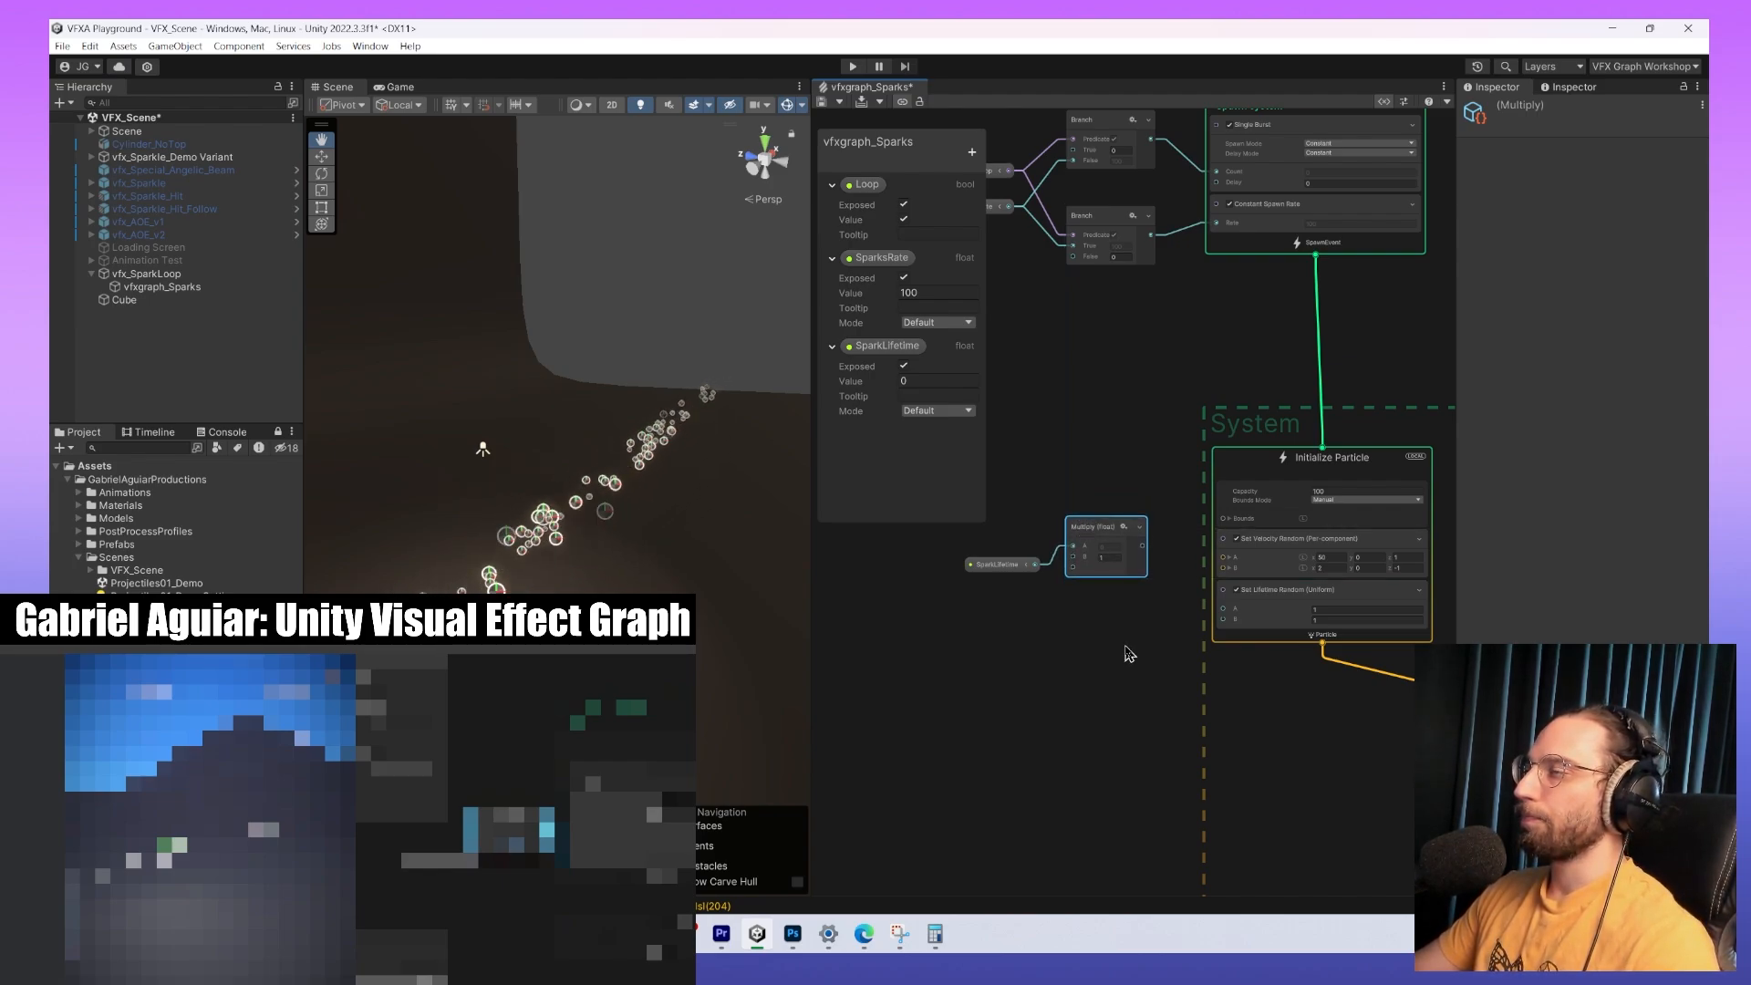
Arrange the SparkLifetime and Multiply nodes beside Initialize Particle, clear of the blackboard.
scroll(1129, 655, "up", 4)
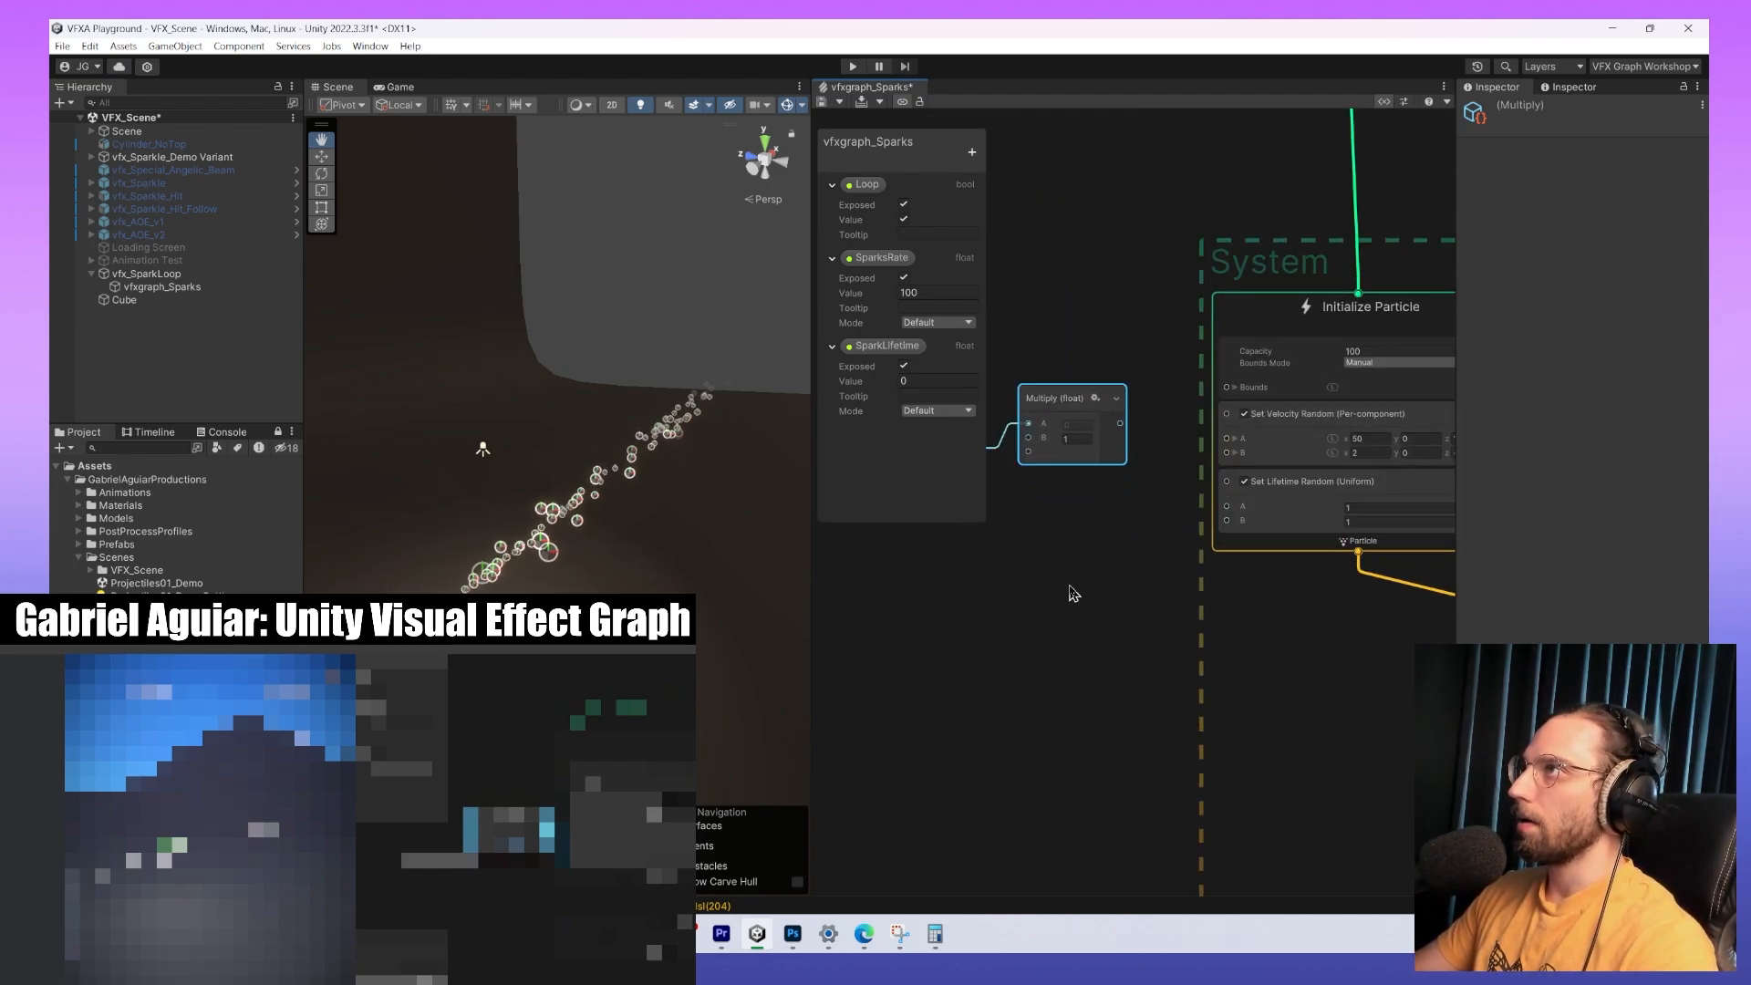
left_click_drag(1025, 434, 1118, 545)
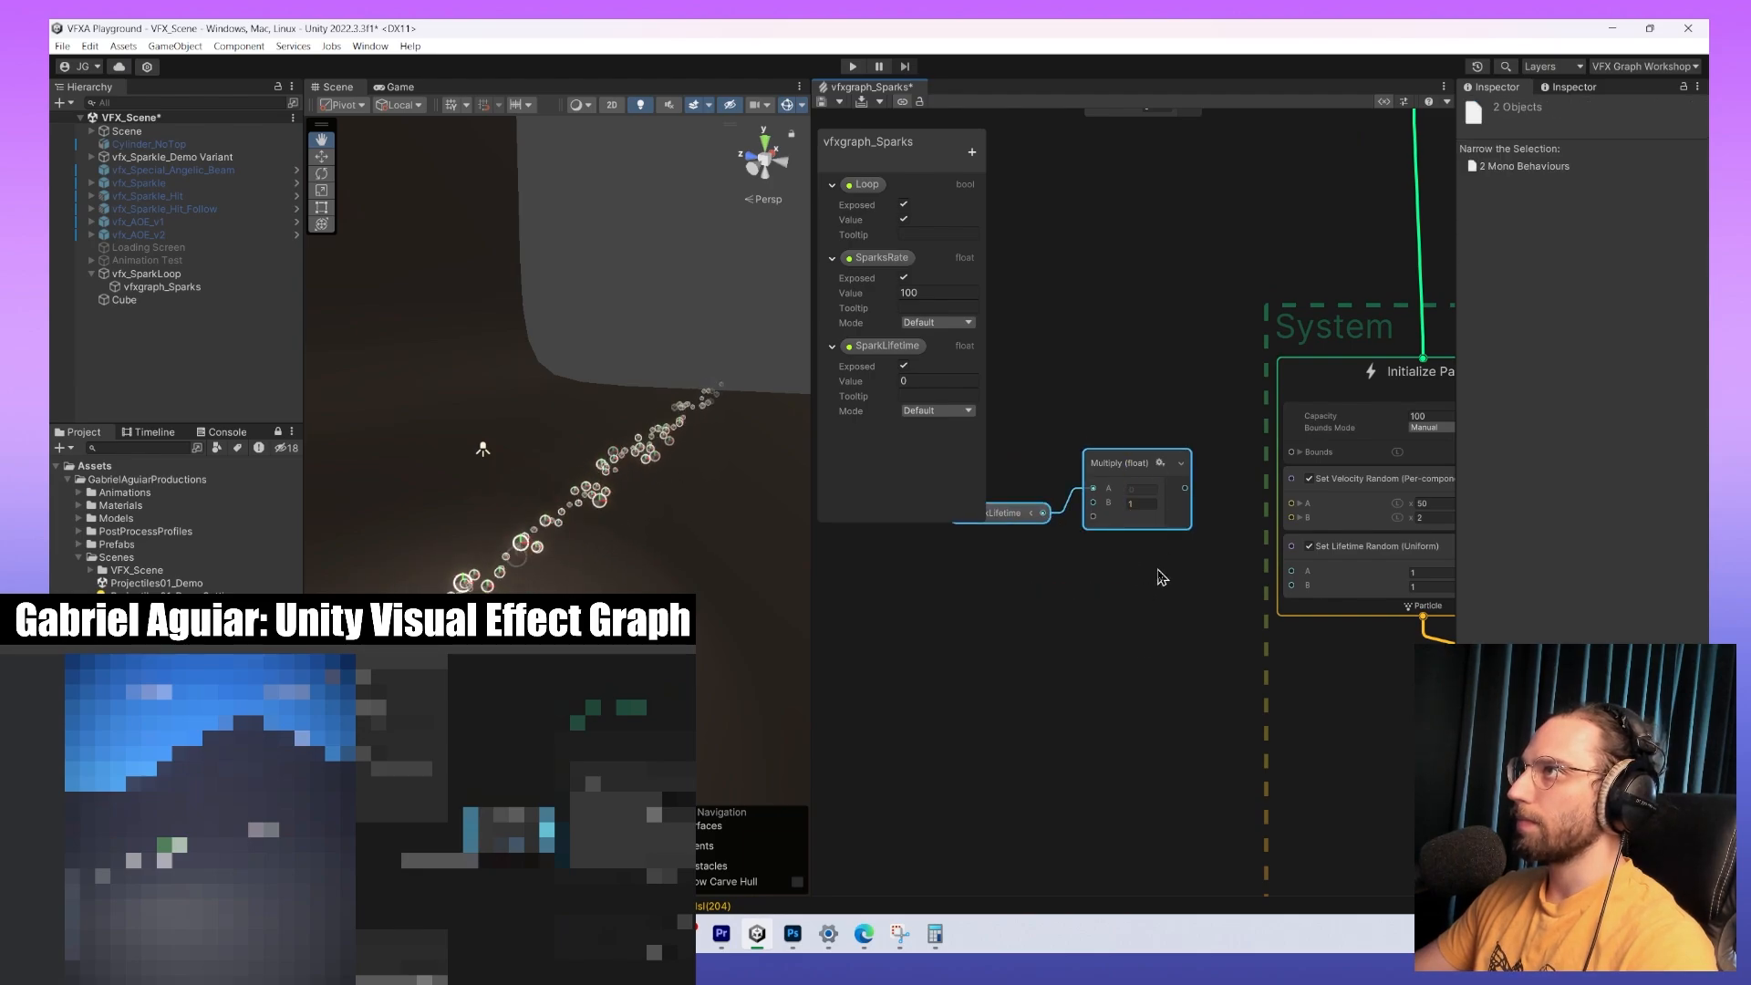
left_click_drag(1143, 469, 1142, 539)
middle_click_drag(1127, 478, 1140, 450)
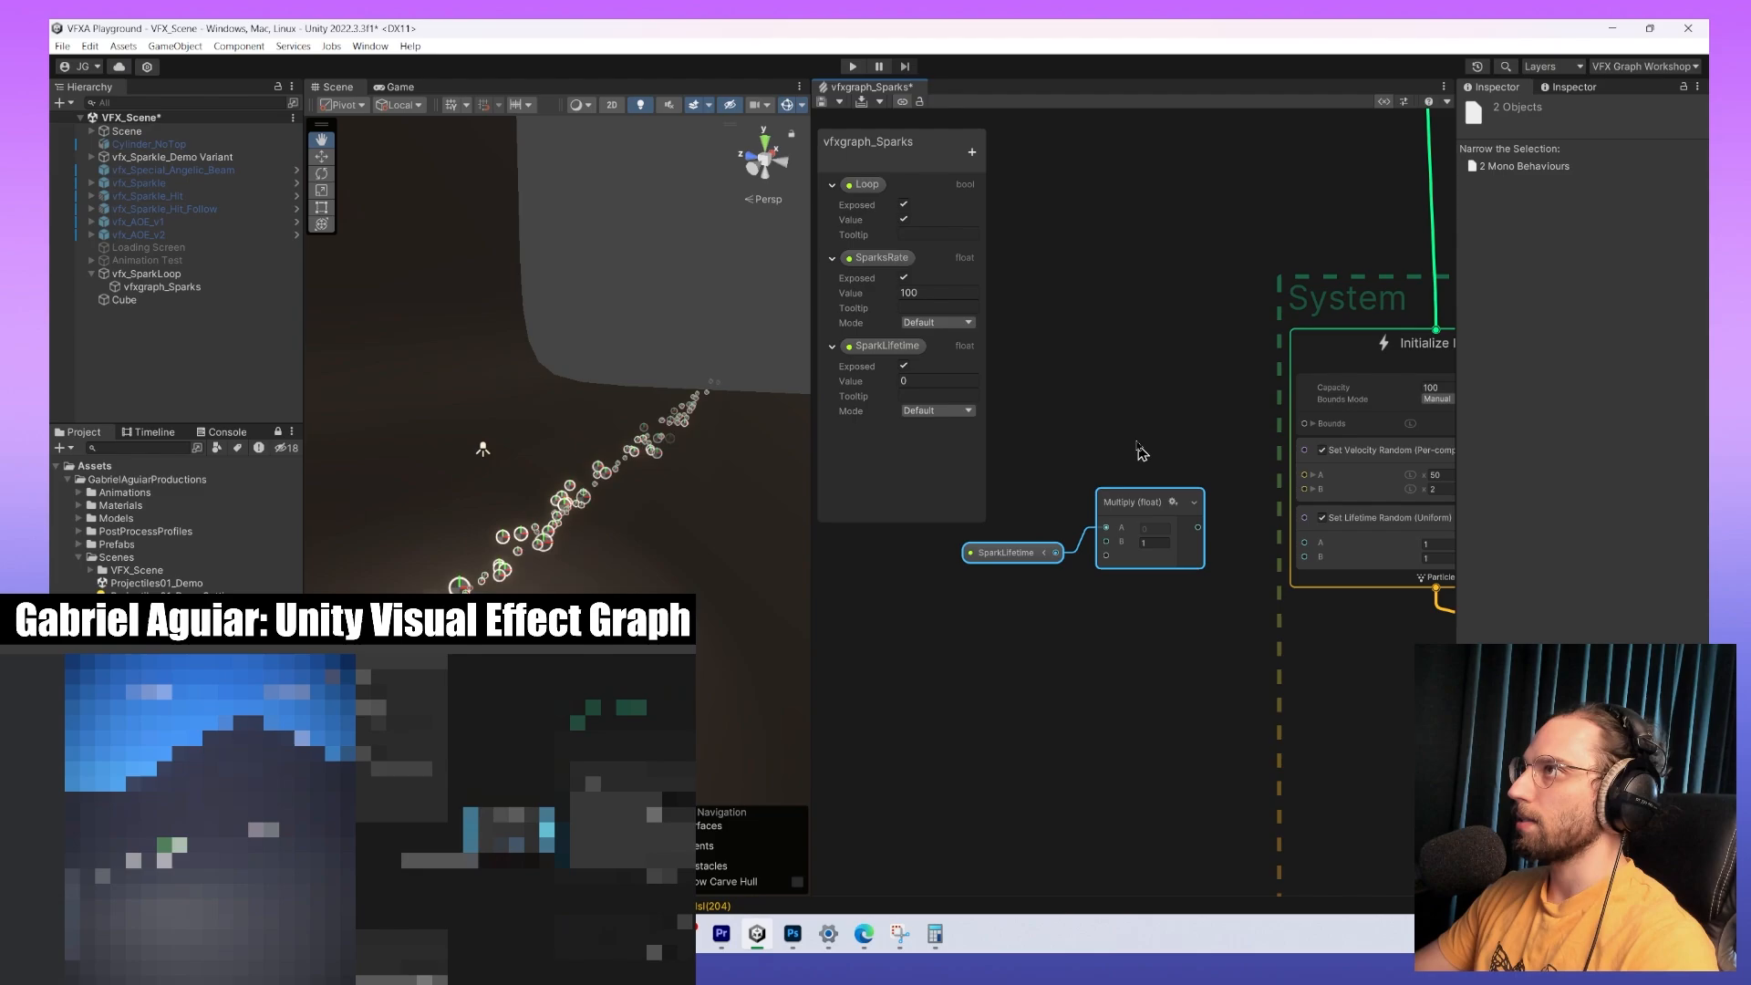
mouse_move(1145, 519)
left_mouse_down()
mouse_move(1144, 468)
mouse_move(1159, 563)
mouse_move(1179, 559)
mouse_move(1077, 499)
mouse_move(1044, 517)
mouse_move(1168, 526)
left_mouse_up()
left_click(1083, 477)
left_click_drag(1039, 661, 1137, 491)
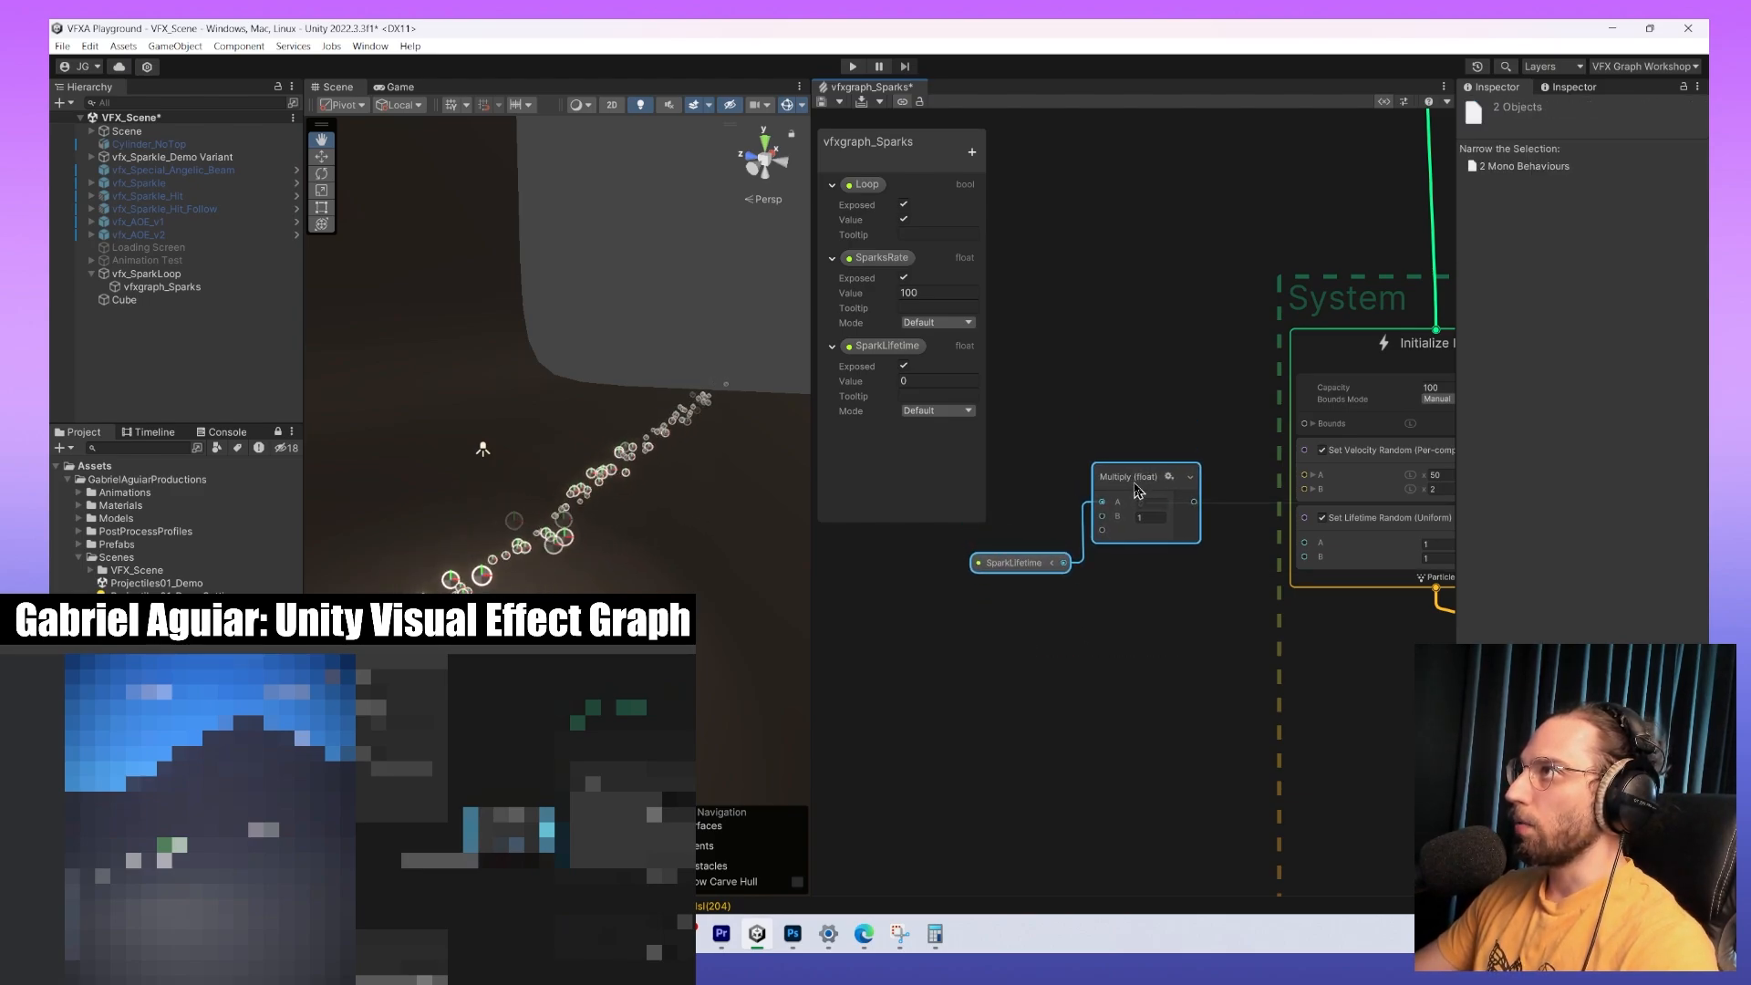
left_click(1142, 575)
Connect SparkLifetime directly to input B of Set Lifetime Random, and its product with 0.5 from Multiply to input A.
left_click_drag(1063, 563, 1285, 567)
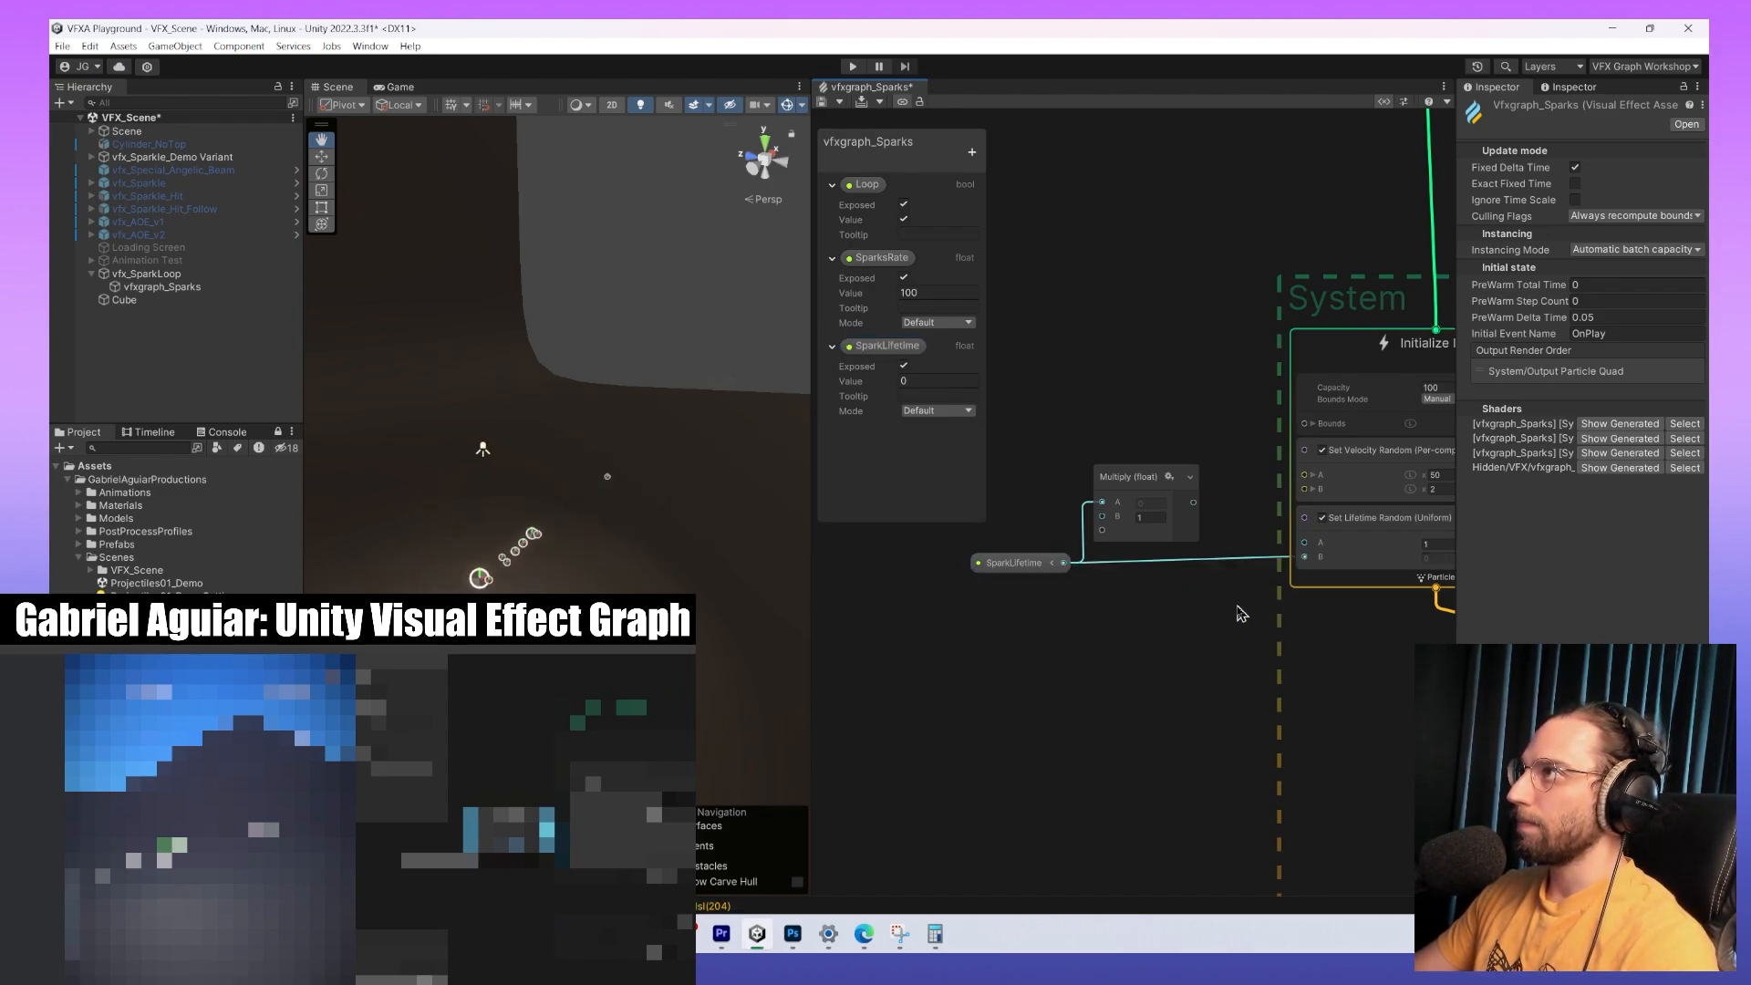
middle_click_drag(1239, 610, 1140, 681)
left_click(1054, 573)
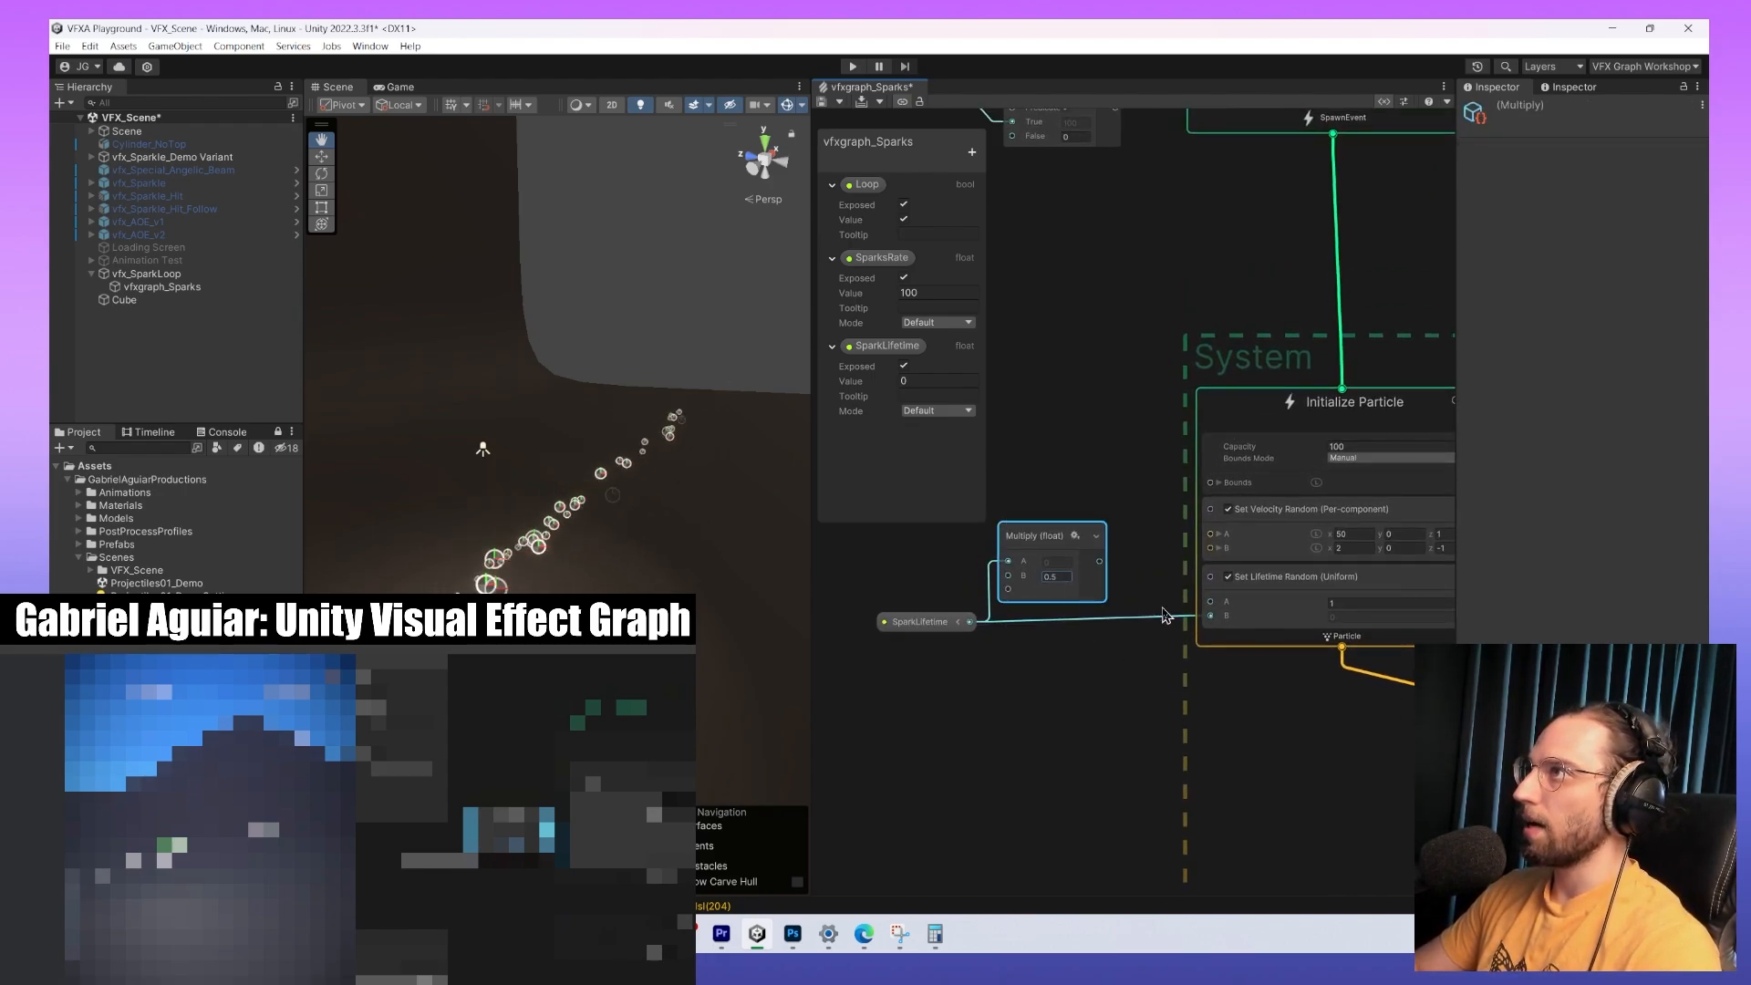
left_click_drag(1100, 561, 1209, 604)
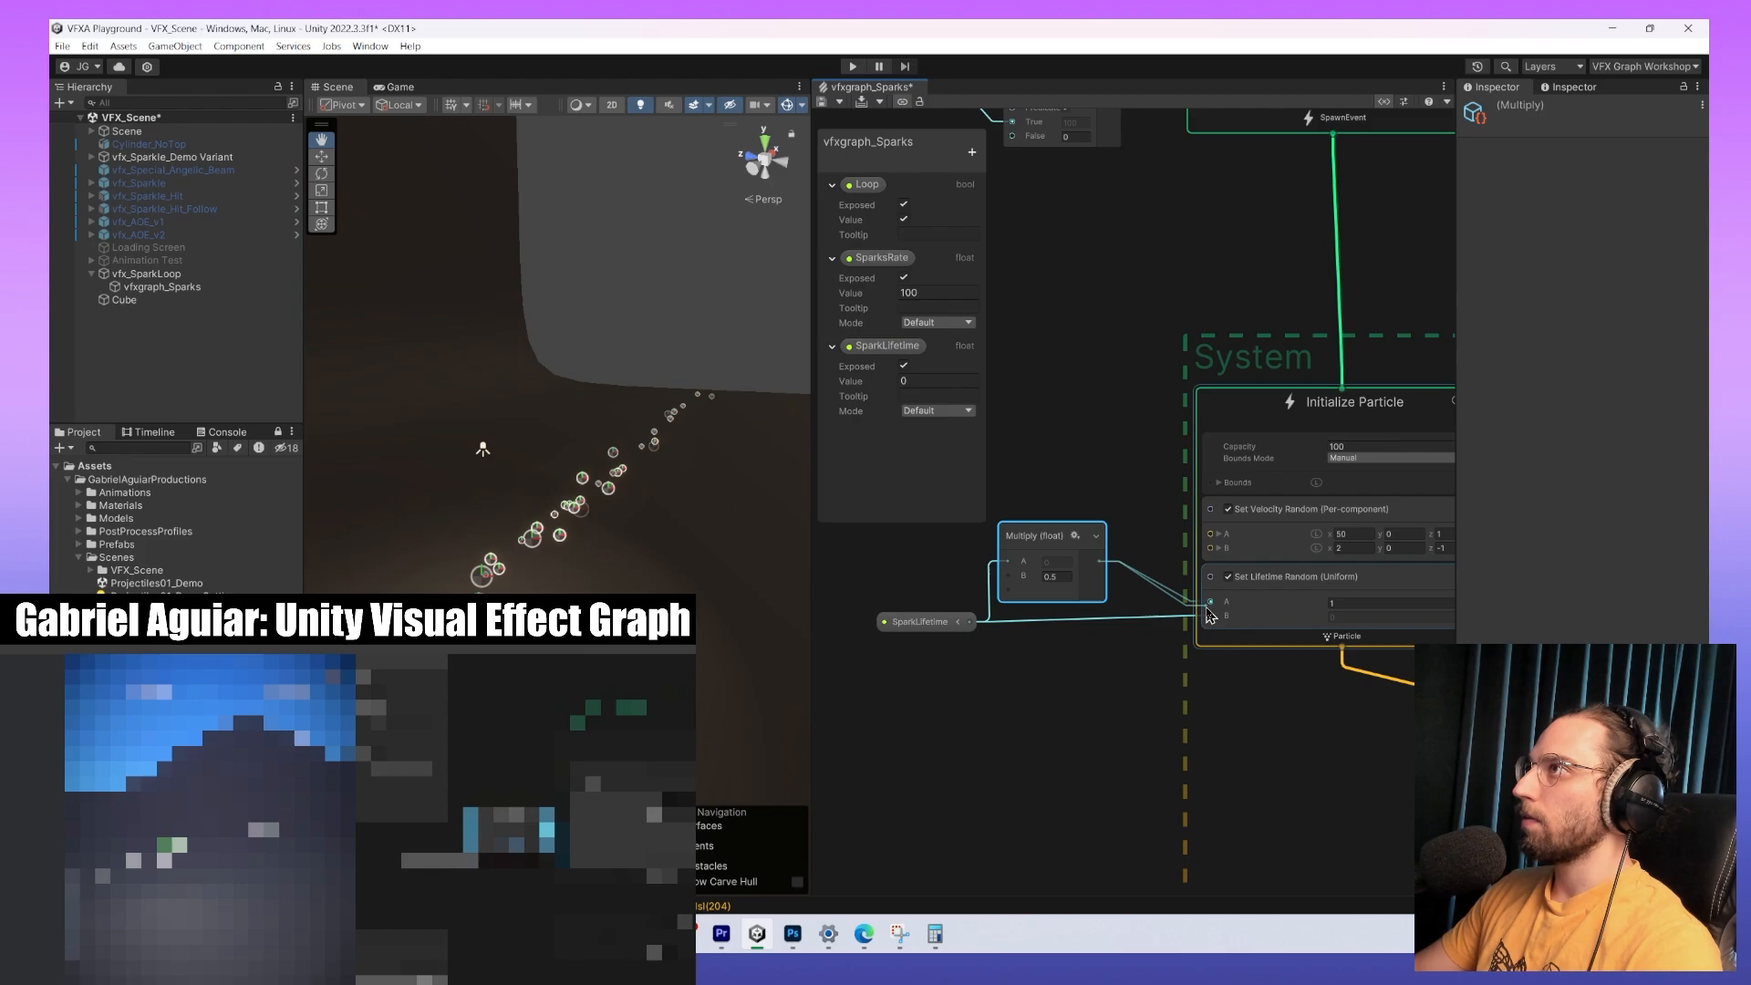
middle_click_drag(1161, 625, 1125, 599)
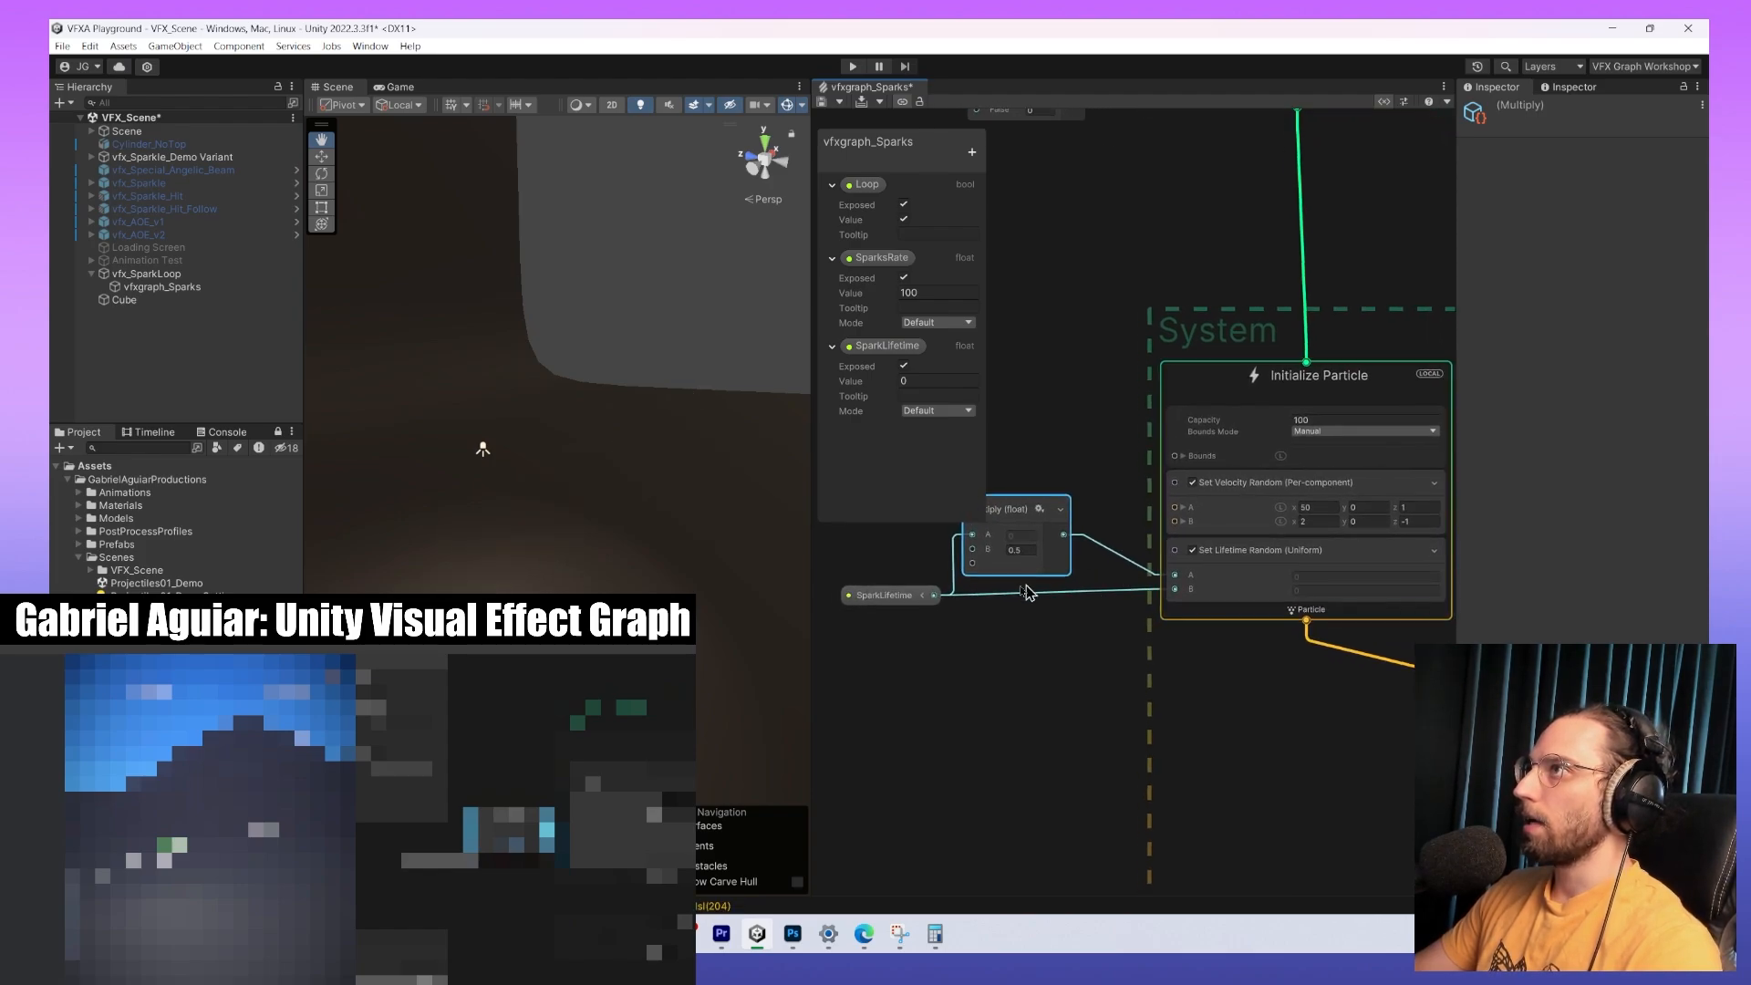
Try a SparkLifetime value of 10 and check the spark trail in the Scene view.
left_click(918, 599)
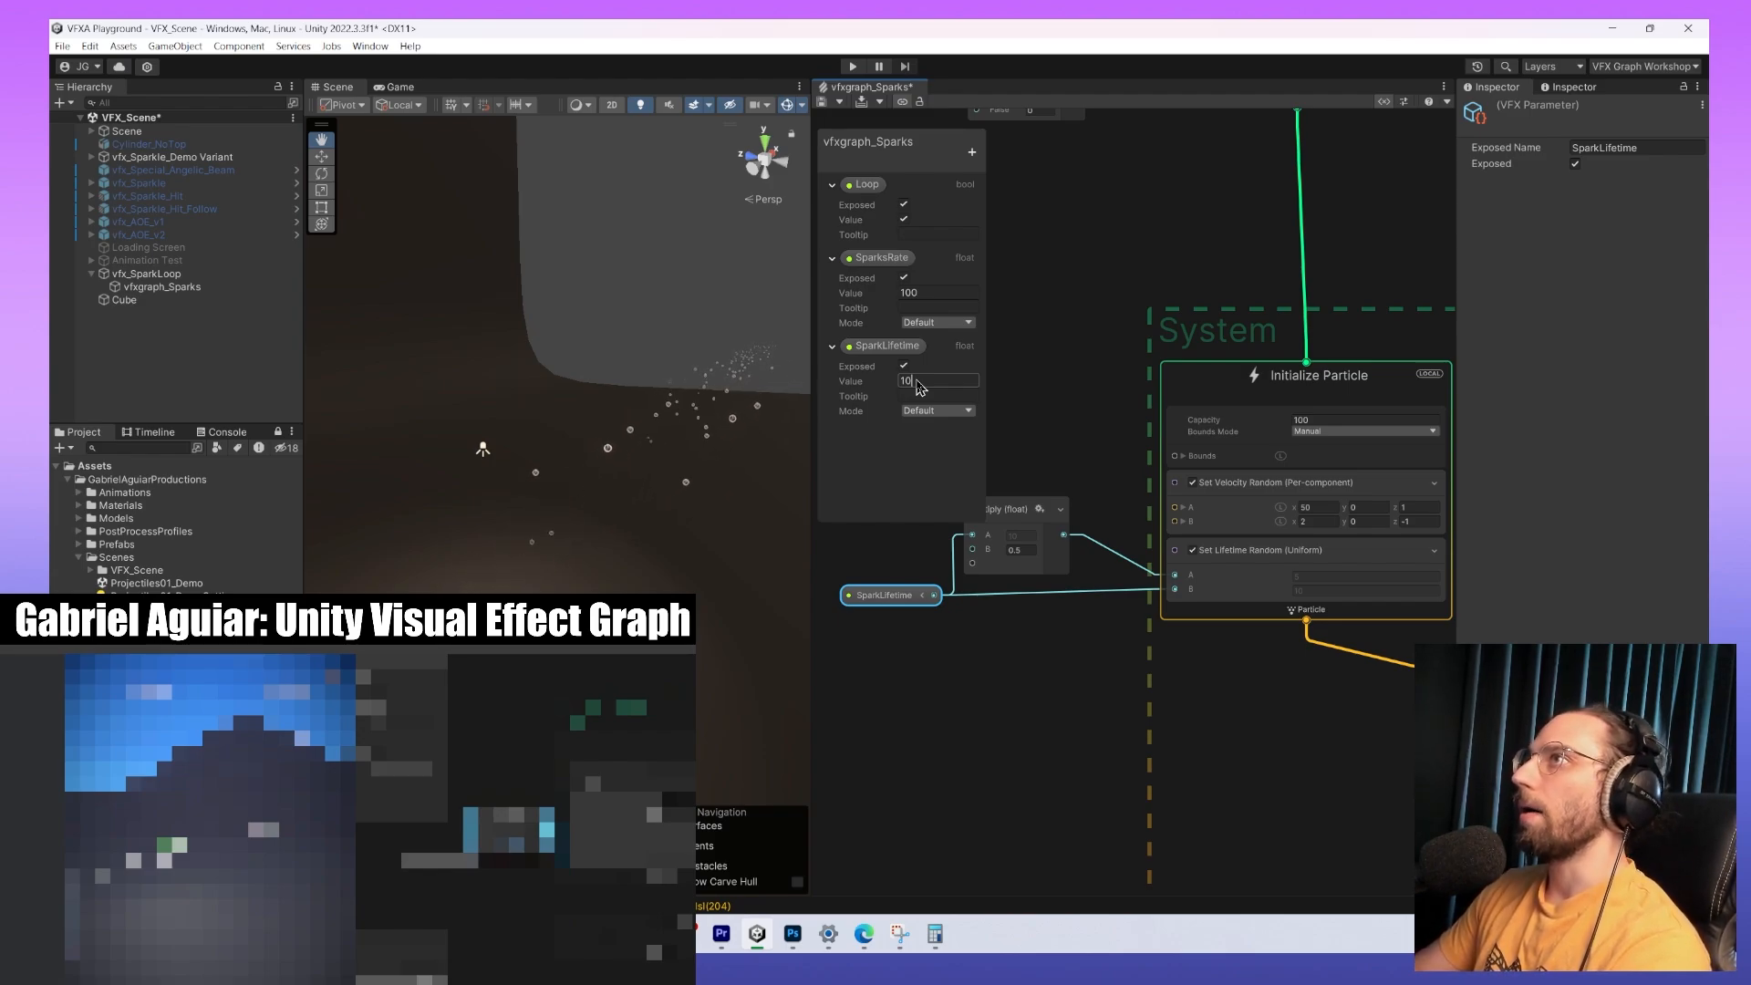
left_click(676, 390)
left_click_drag(690, 362, 718, 521)
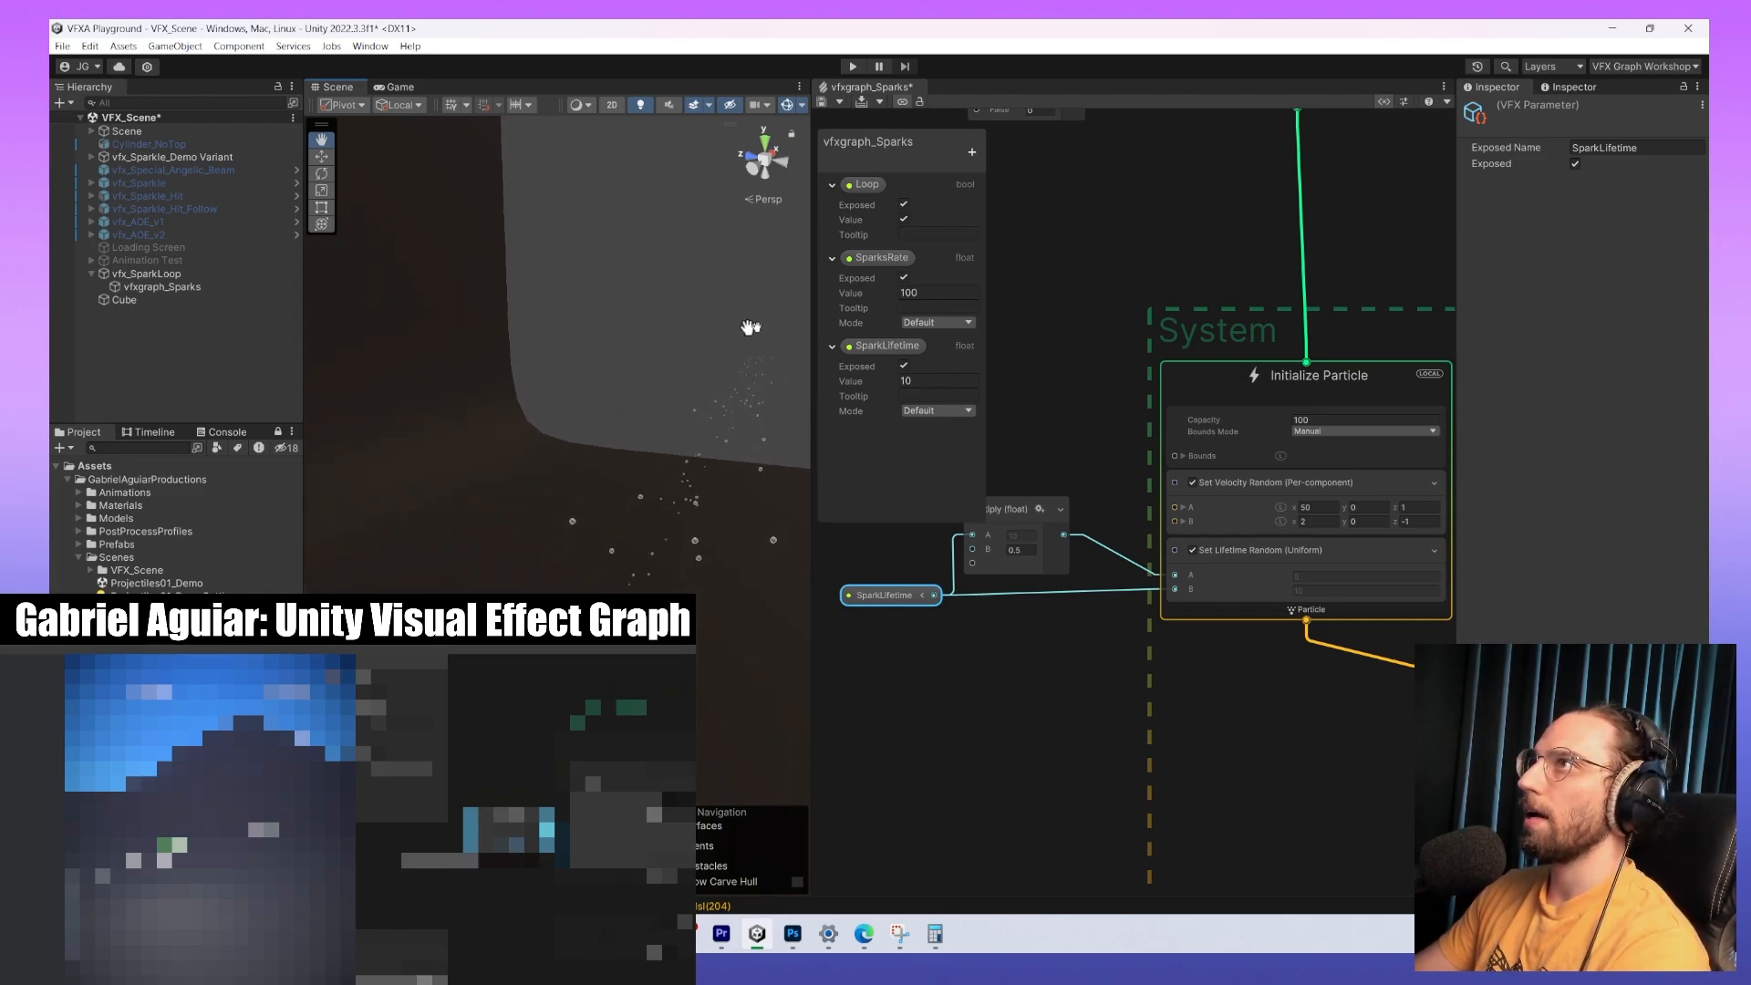
left_click_drag(704, 530, 731, 475)
Set the SparkLifetime value to 1 and check the lifetime range in Set Lifetime Random.
left_click(928, 389)
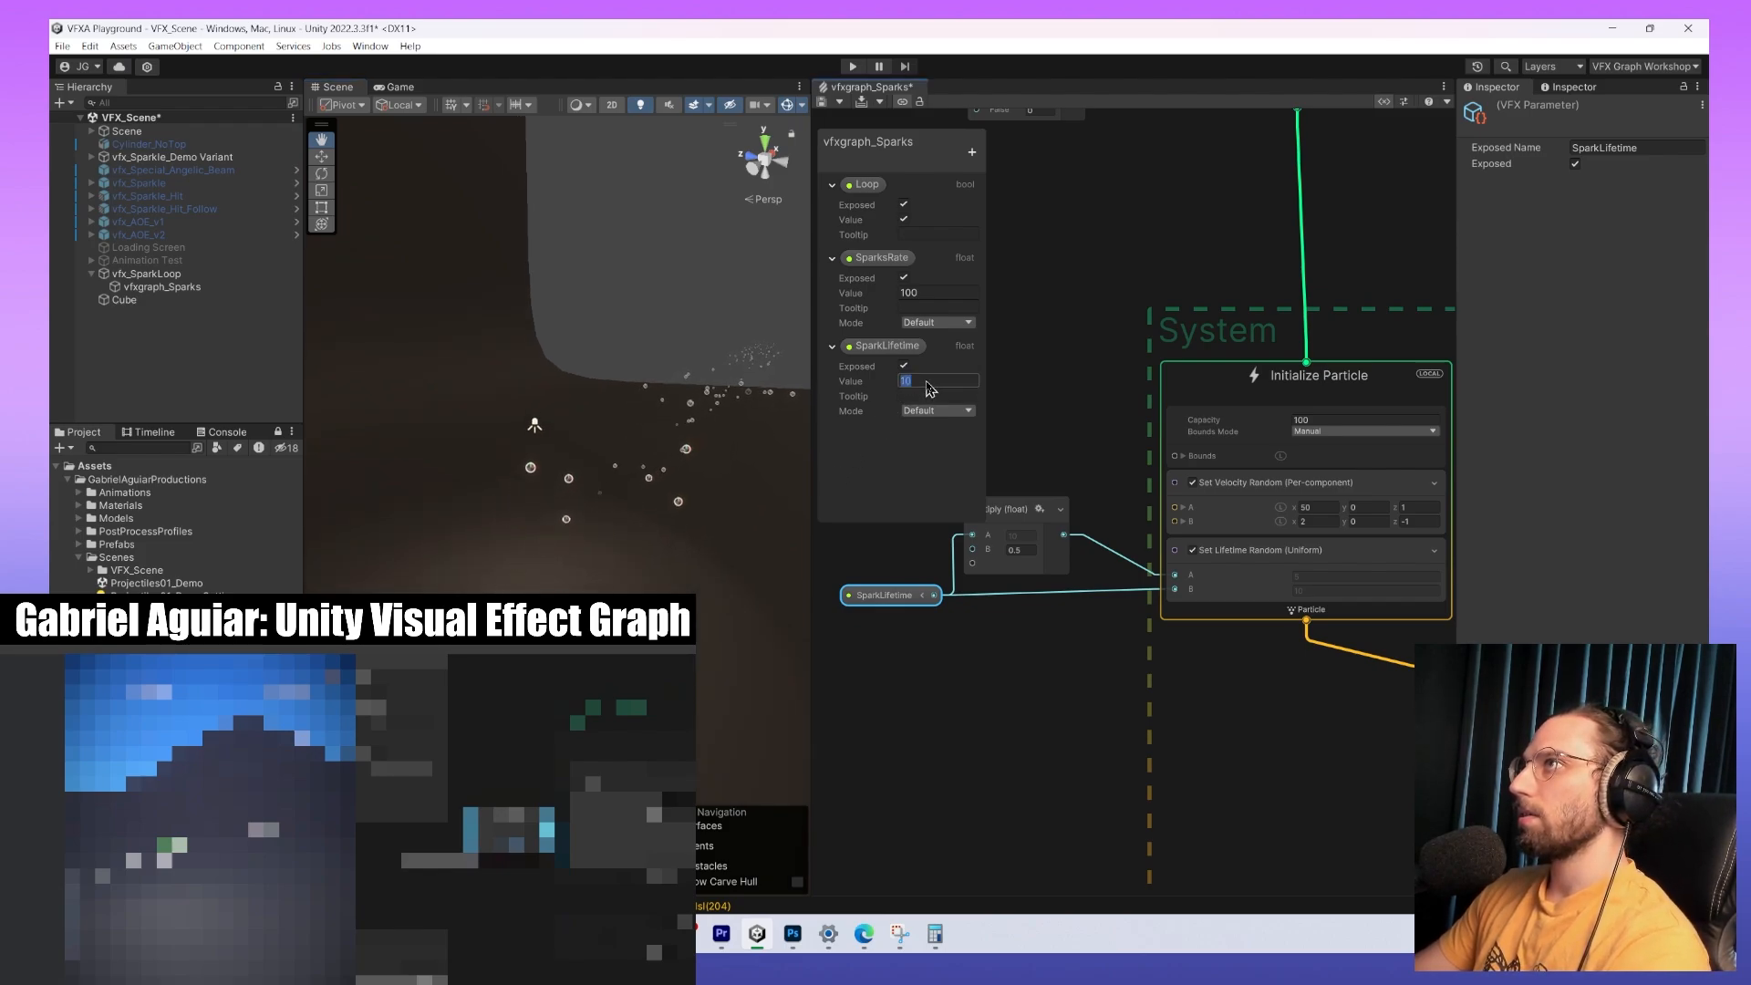
type("1")
key("Return")
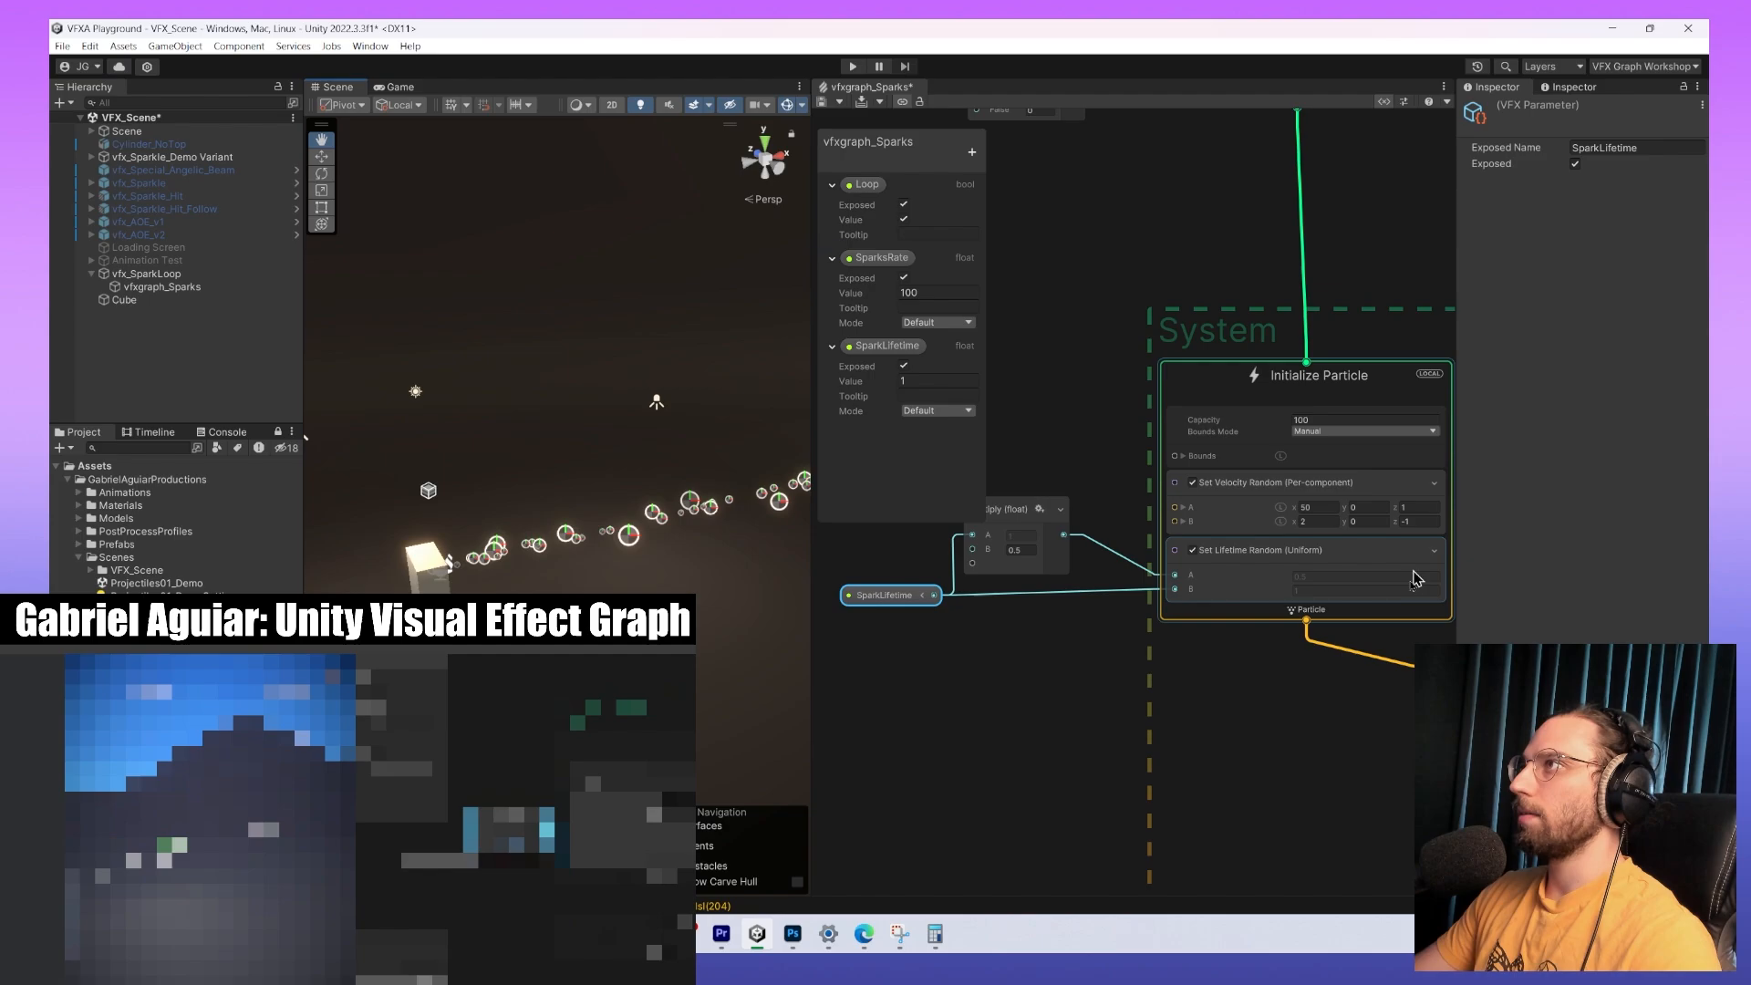
scroll(1274, 584, "up", 3)
left_click(1274, 584)
scroll(1274, 584, "down", 3)
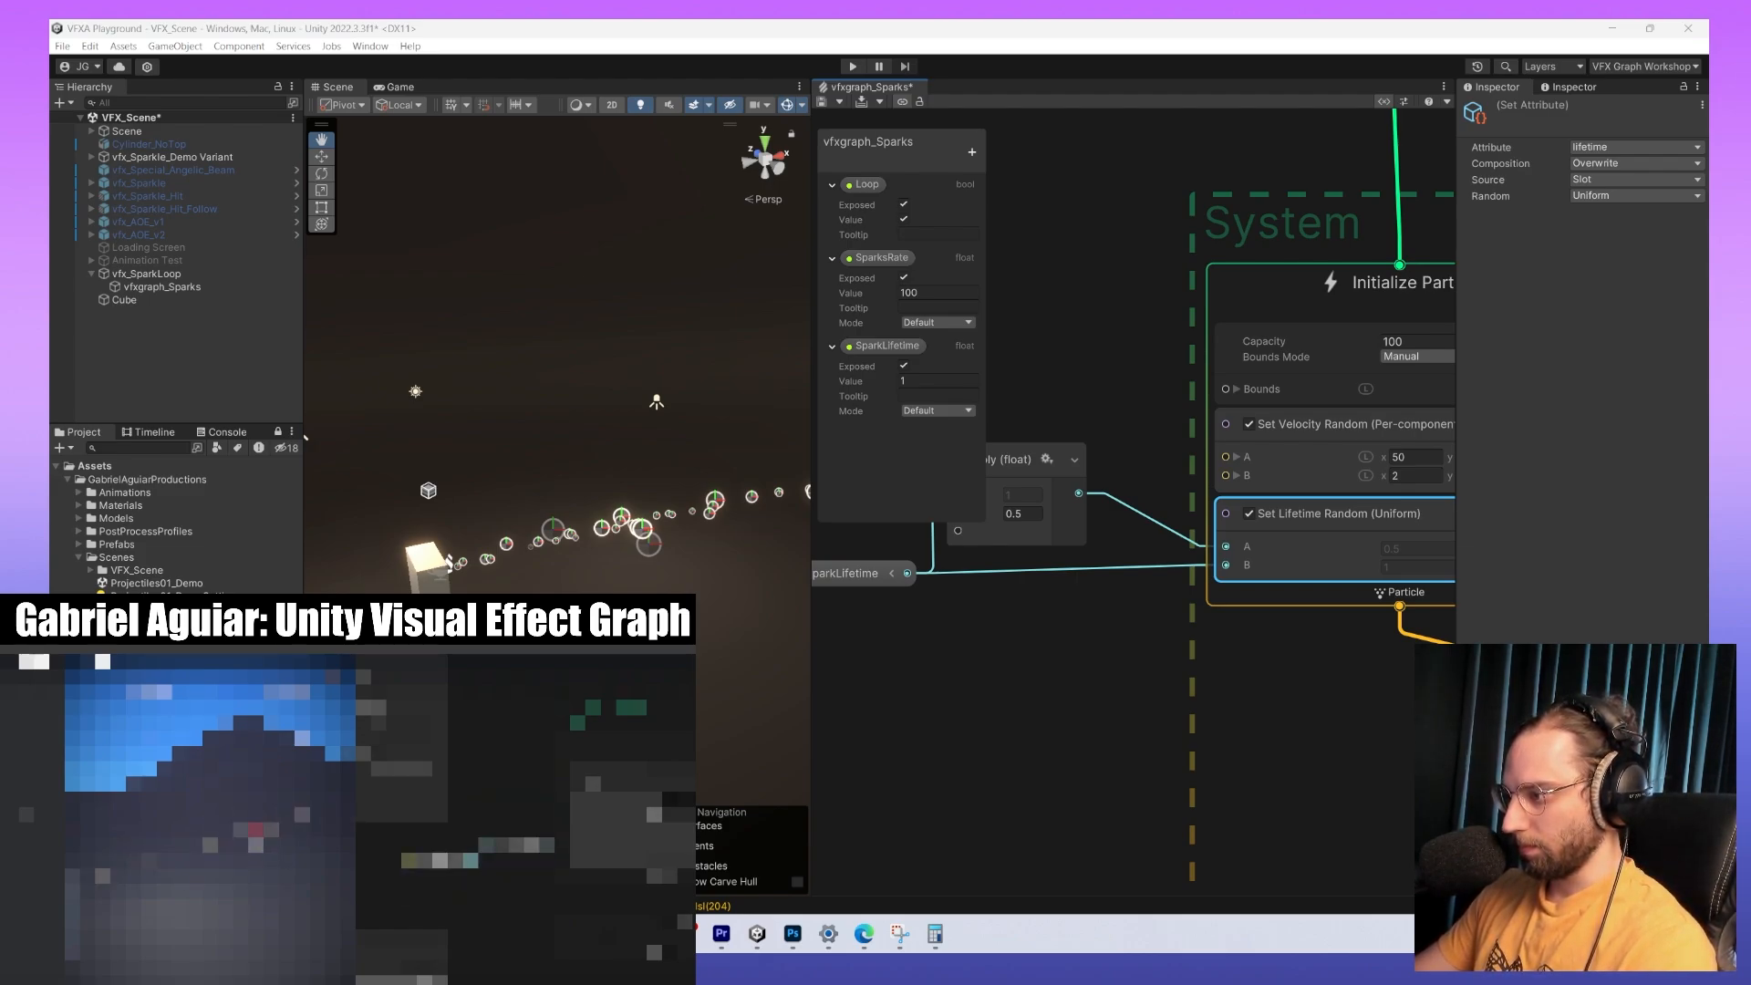
Select the Output Particle Quad context and examine its render settings.
middle_click_drag(1044, 709, 1182, 729)
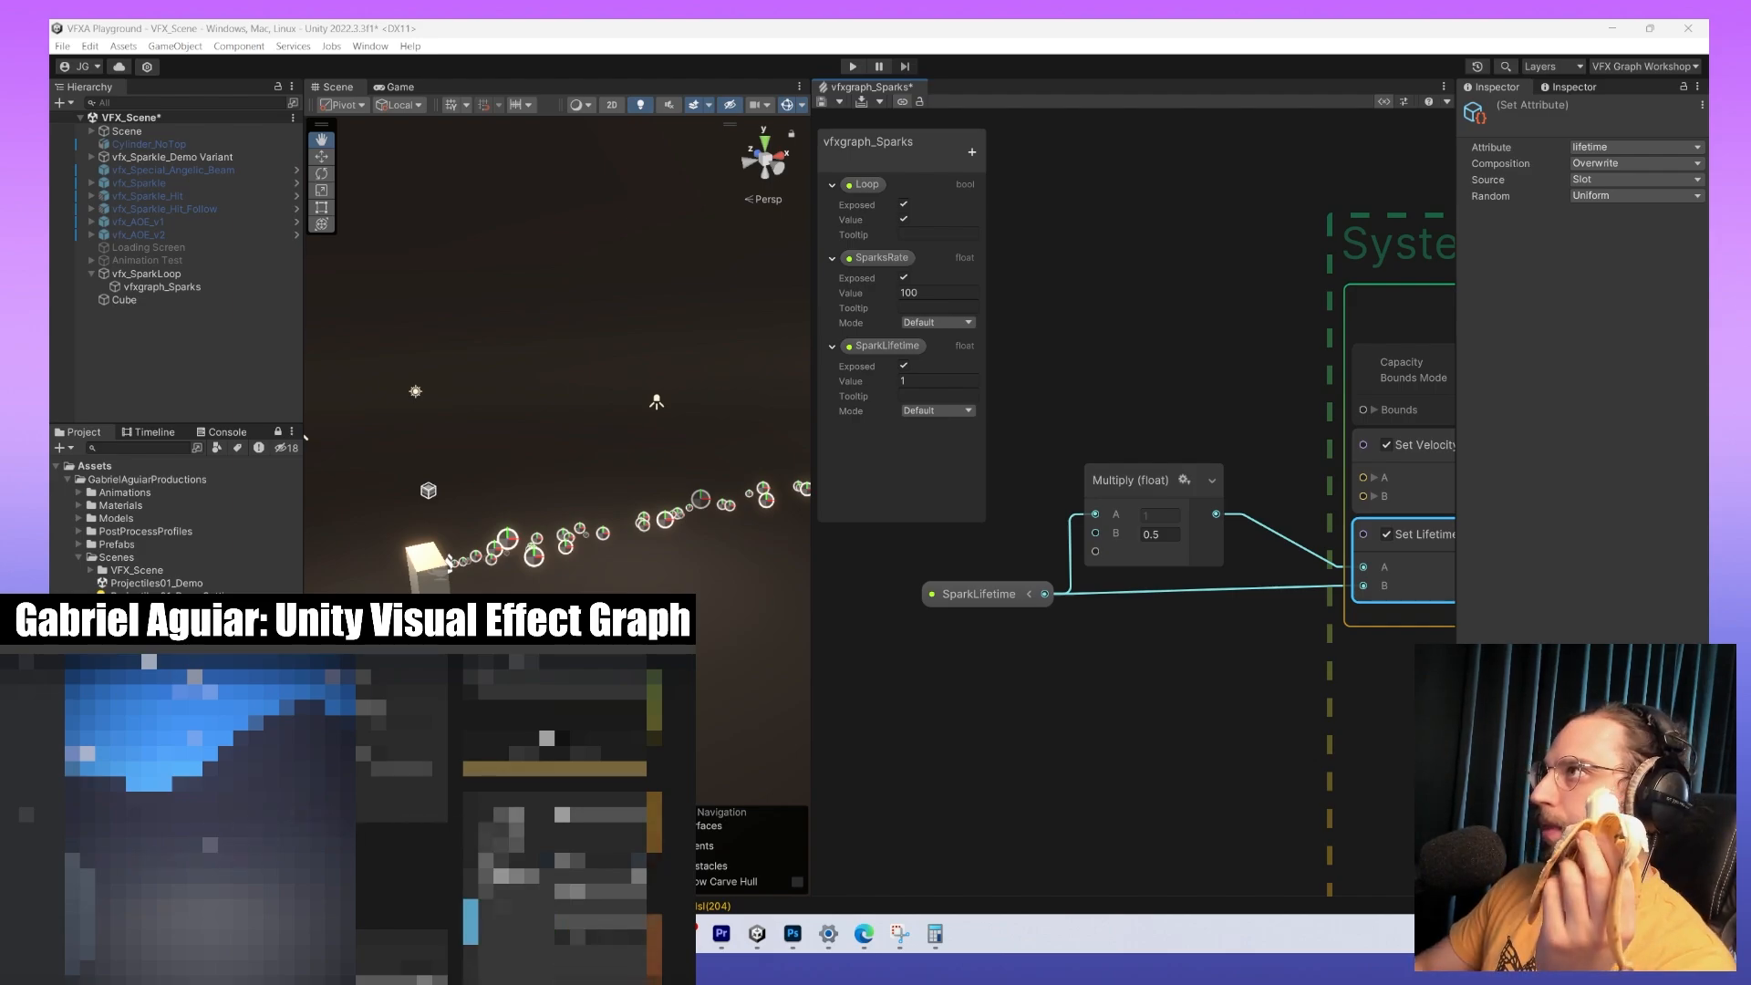
middle_click_drag(1166, 814, 901, 478)
middle_click_drag(1226, 731, 934, 762)
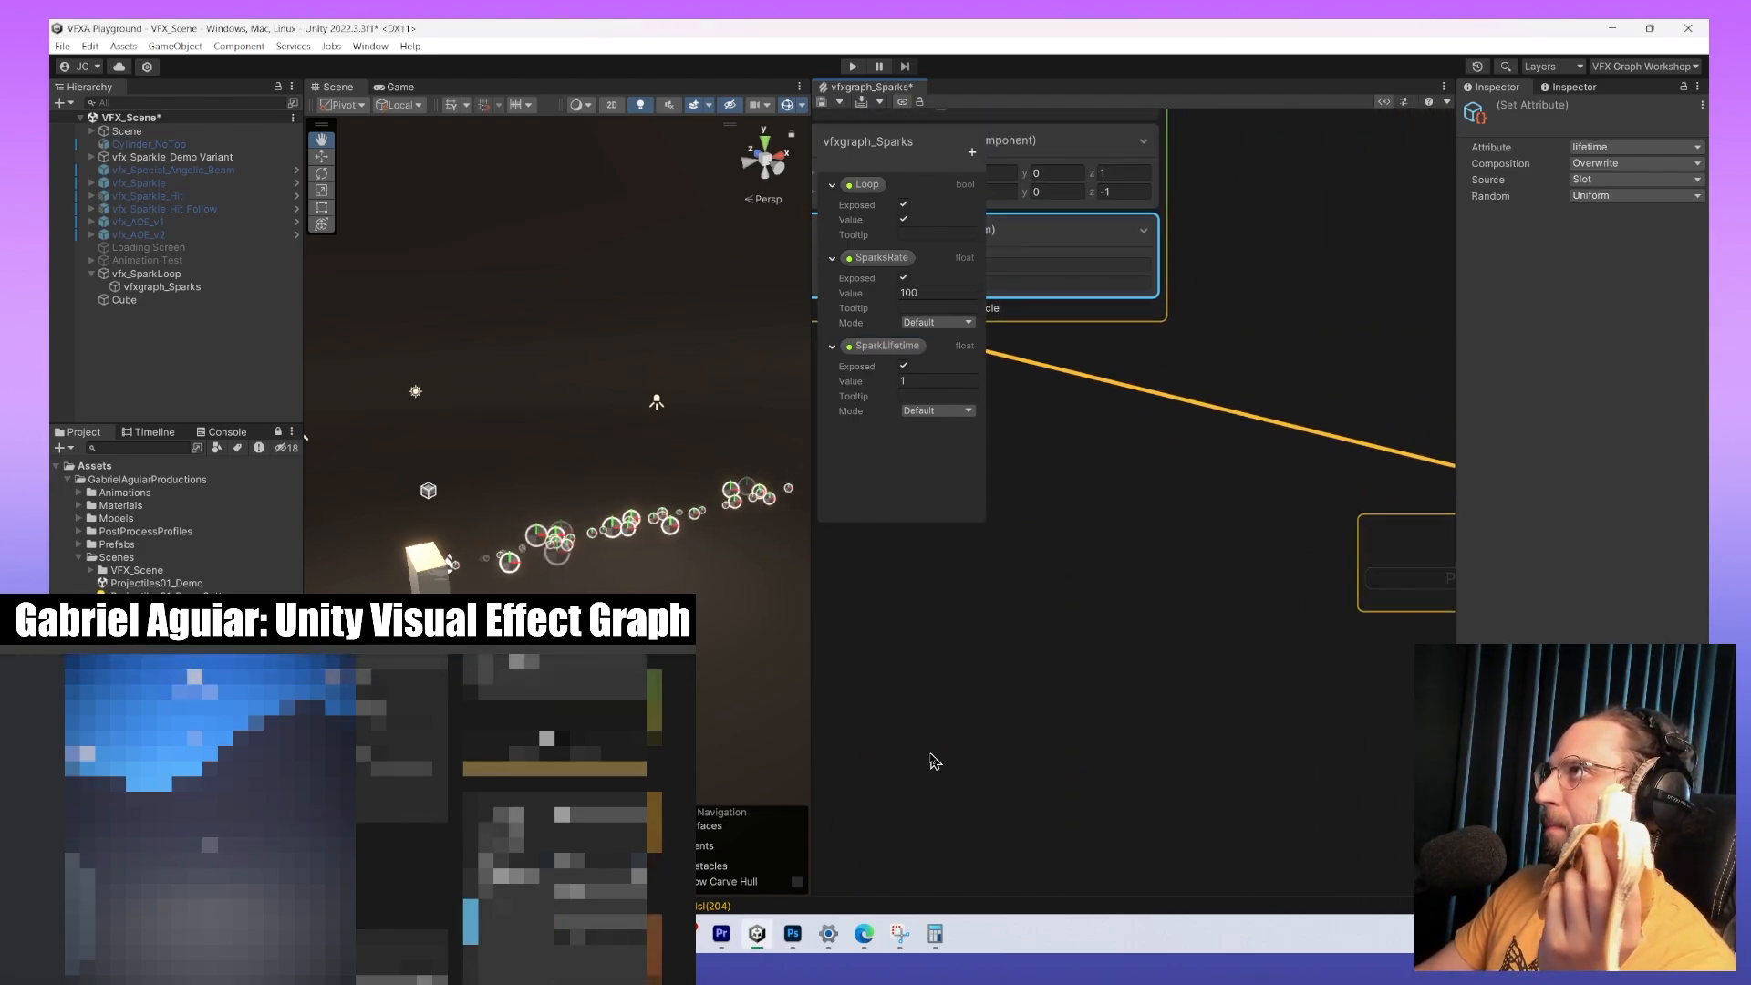
scroll(1058, 664, "down", 5)
scroll(1164, 665, "down", 1)
middle_click_drag(1413, 714, 1164, 637)
middle_click_drag(1286, 660, 1044, 580)
scroll(1056, 529, "up", 4)
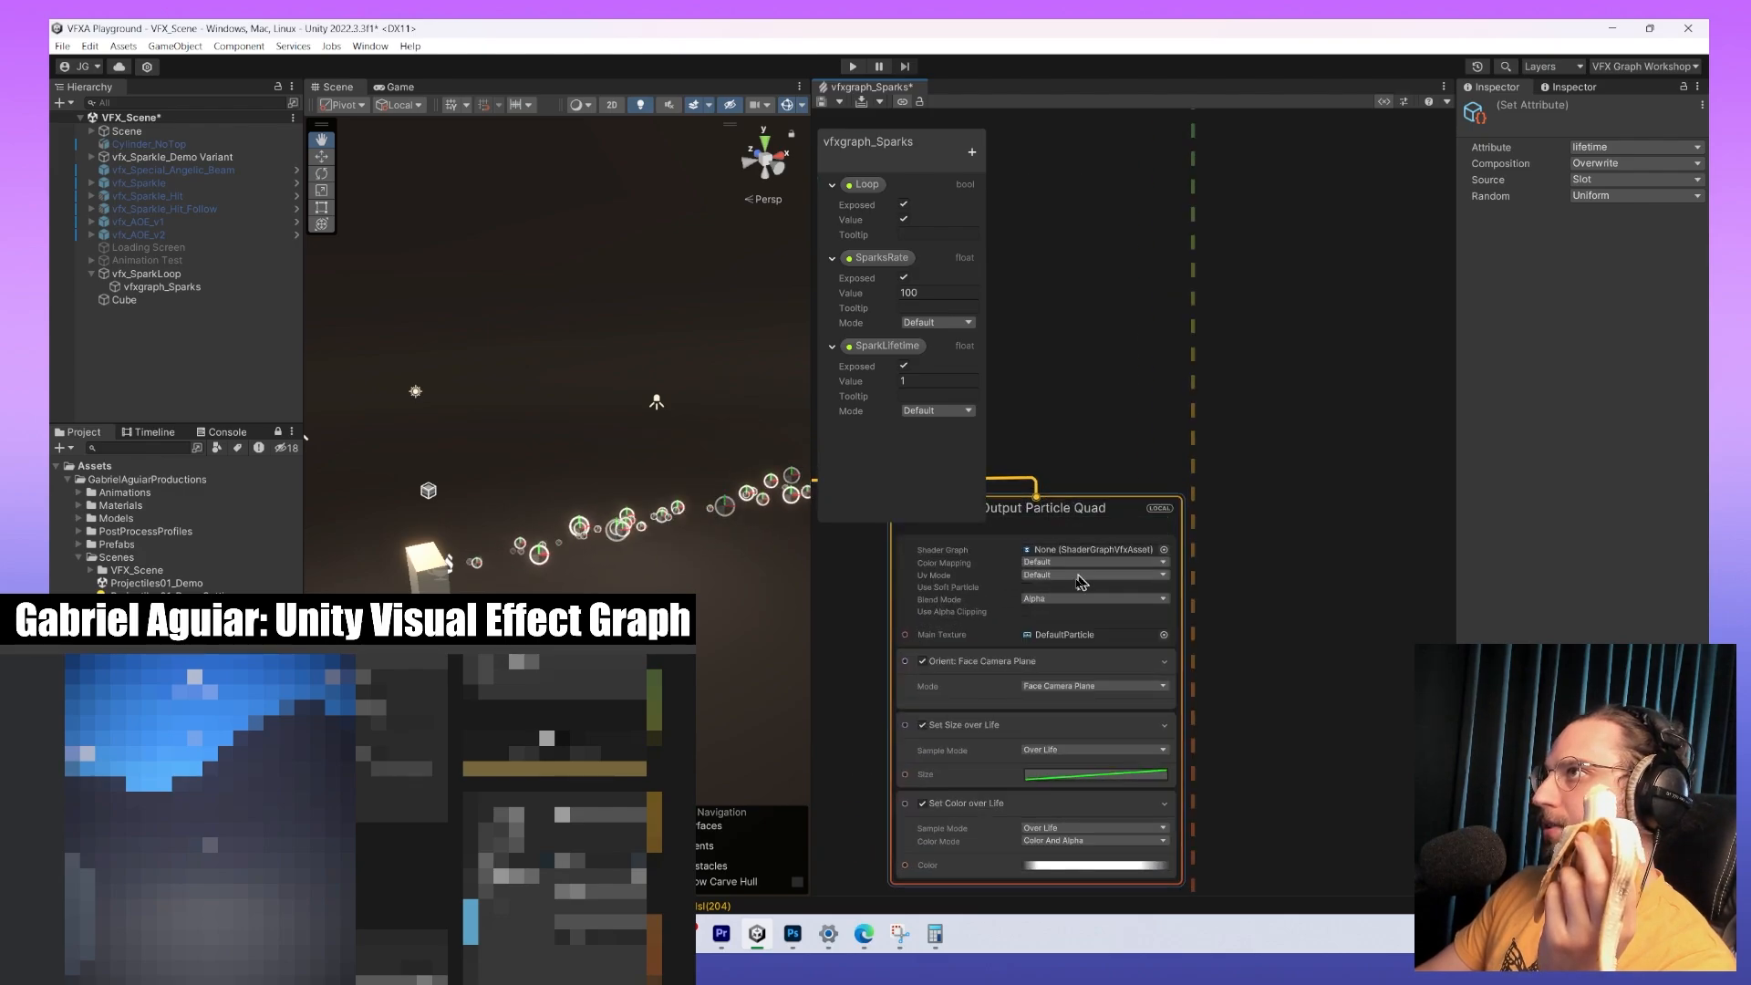
left_click(1105, 563)
middle_click_drag(1269, 563, 1451, 454)
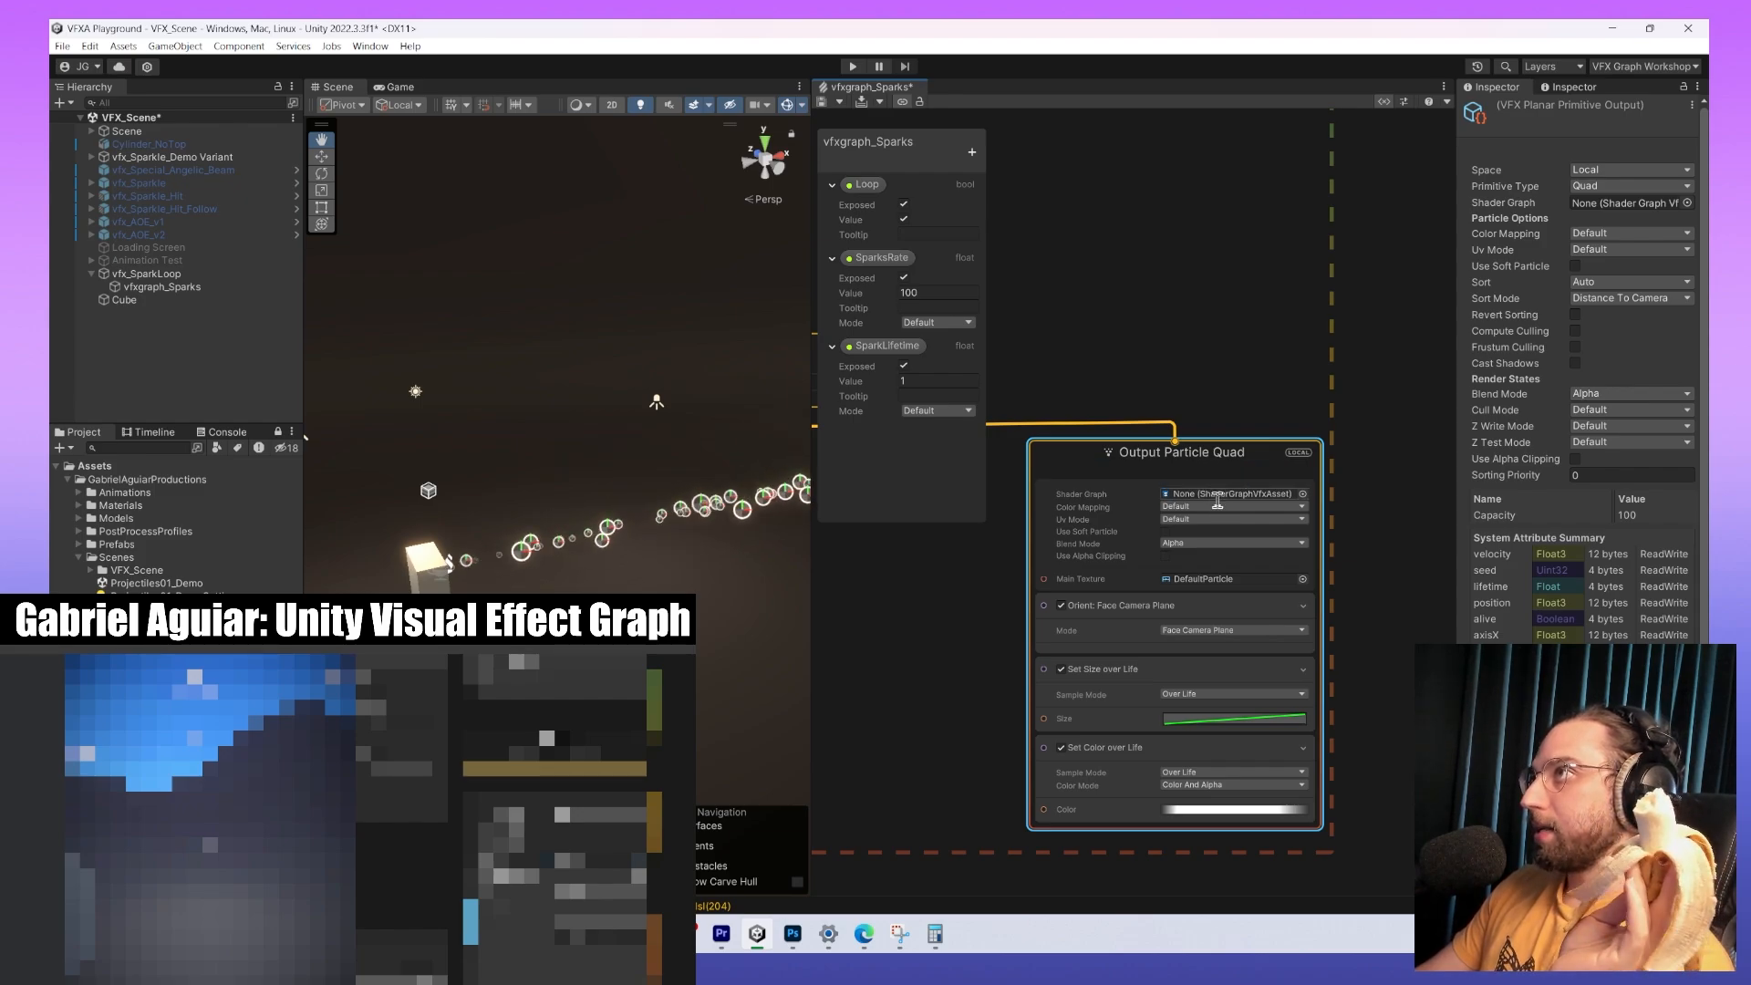
scroll(1350, 538, "up", 3)
middle_click_drag(1376, 524, 1435, 503)
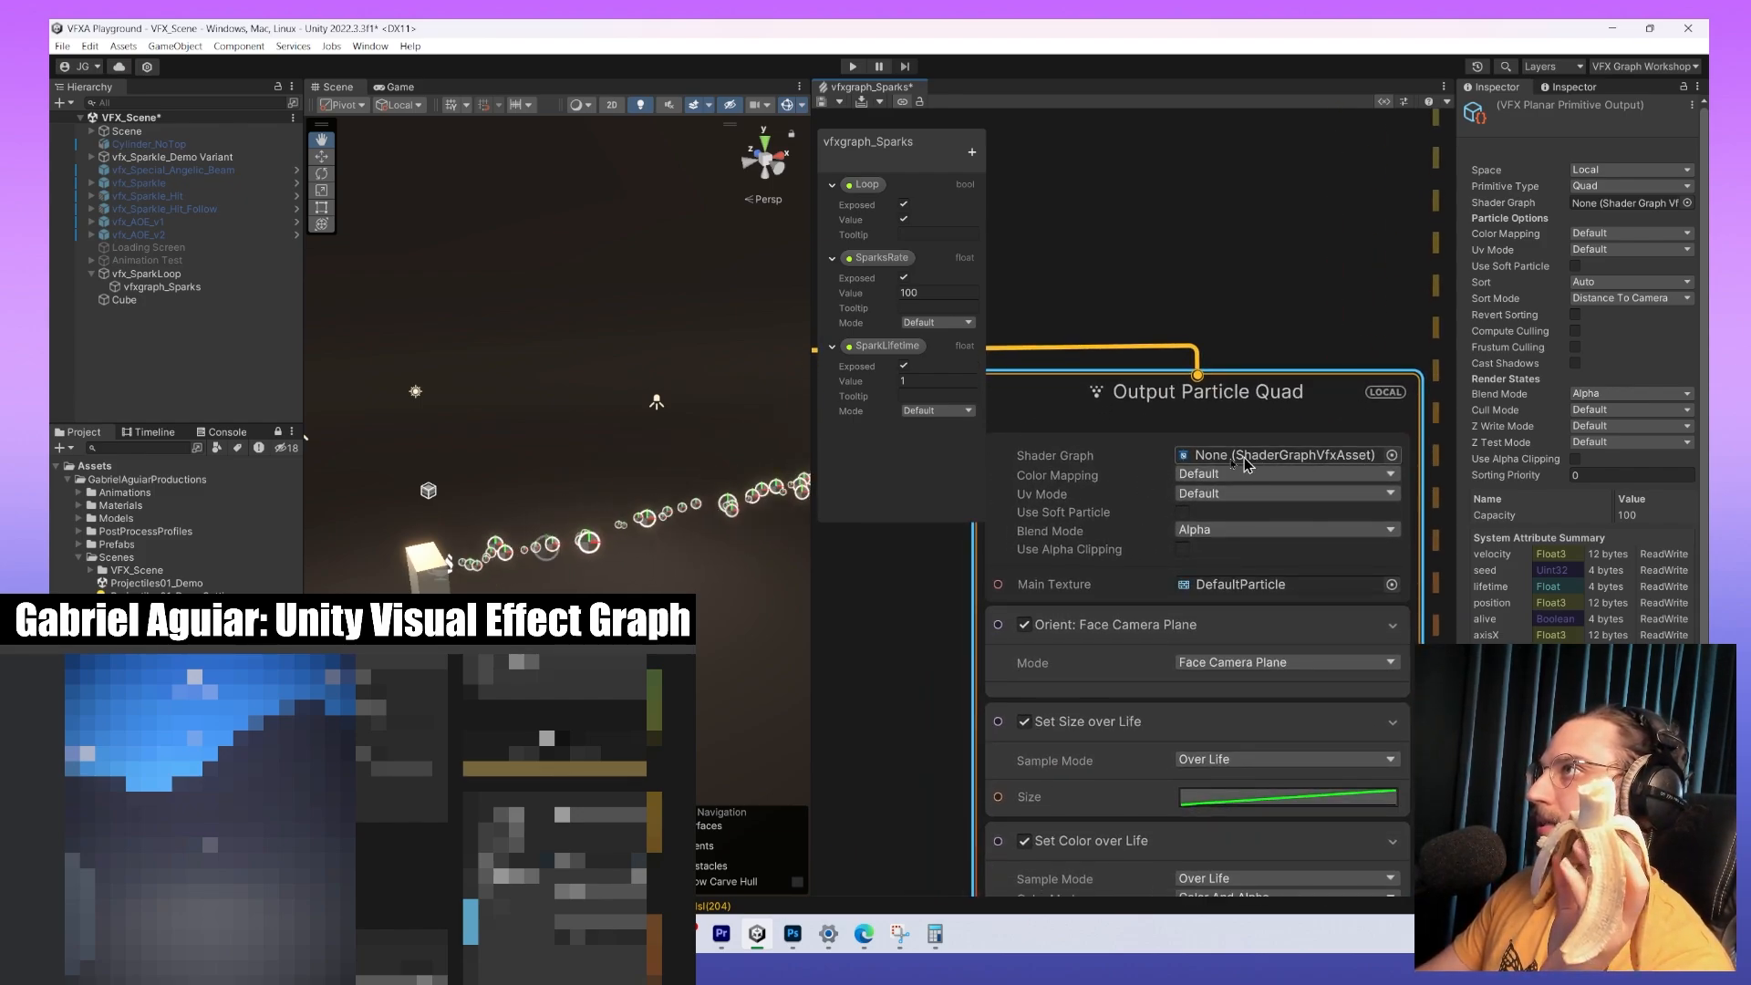
Review the Shader Graph and Color Mapping choices of Output Particle Quad, keeping the existing selections.
left_click(1392, 455)
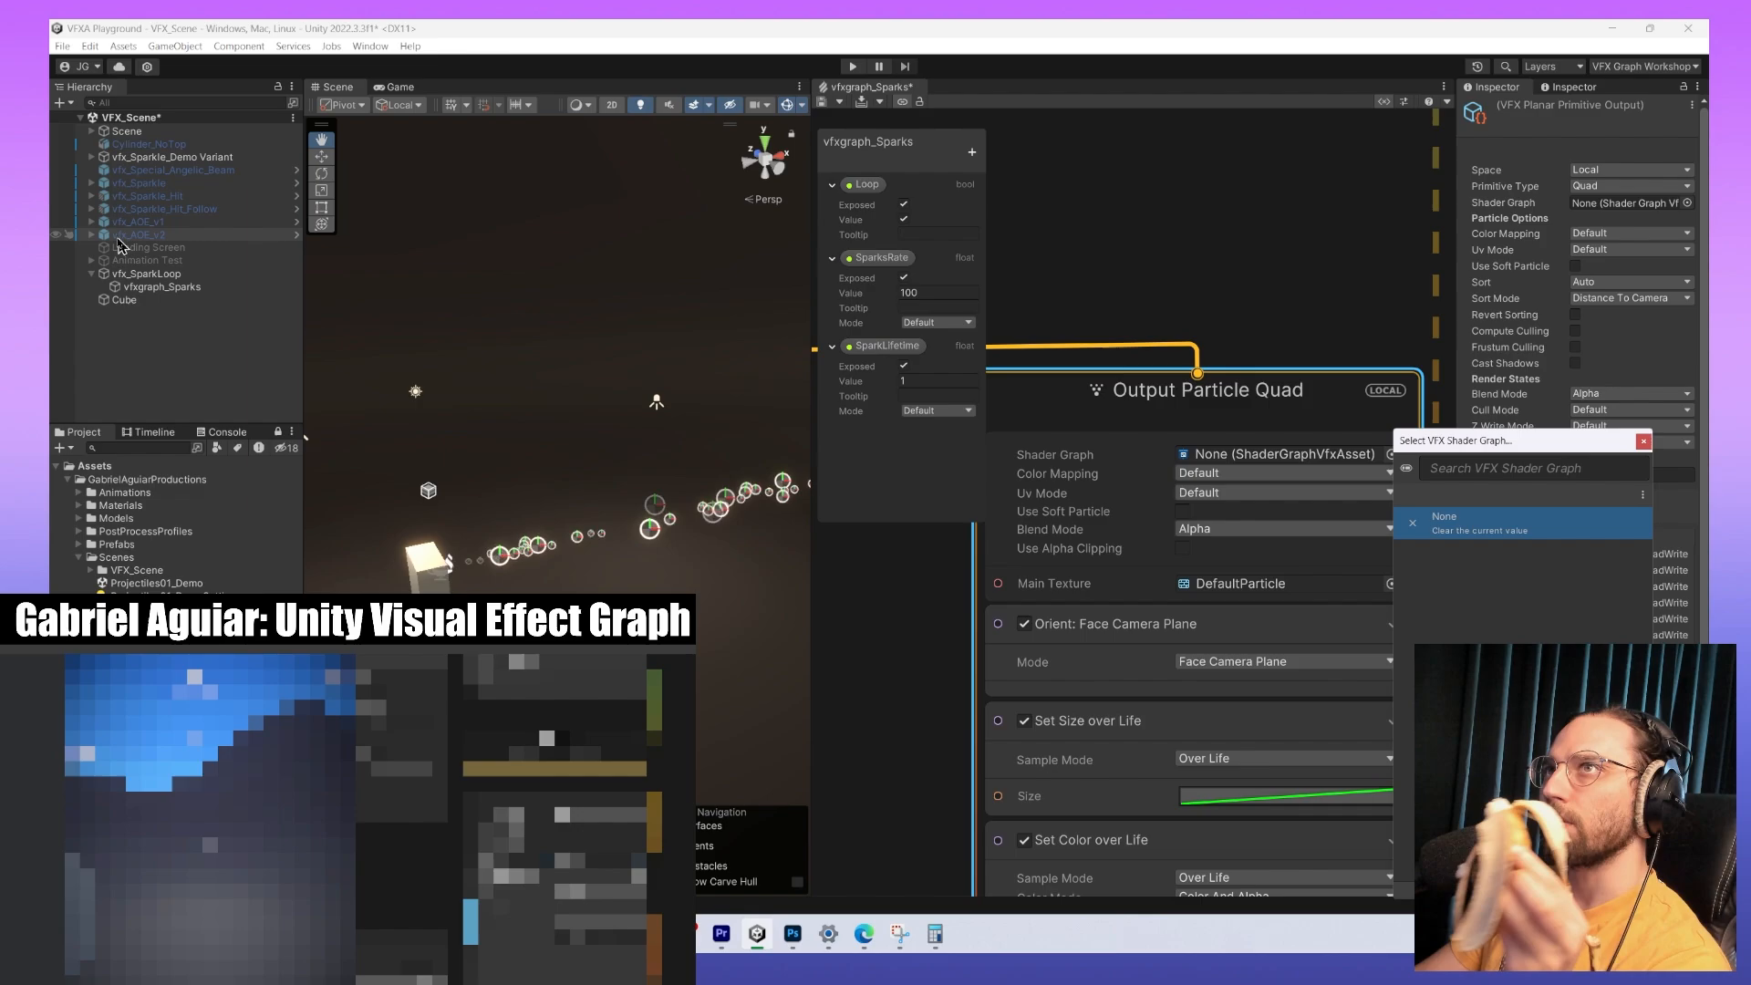
left_click(1269, 315)
scroll(1268, 315, "down", 3)
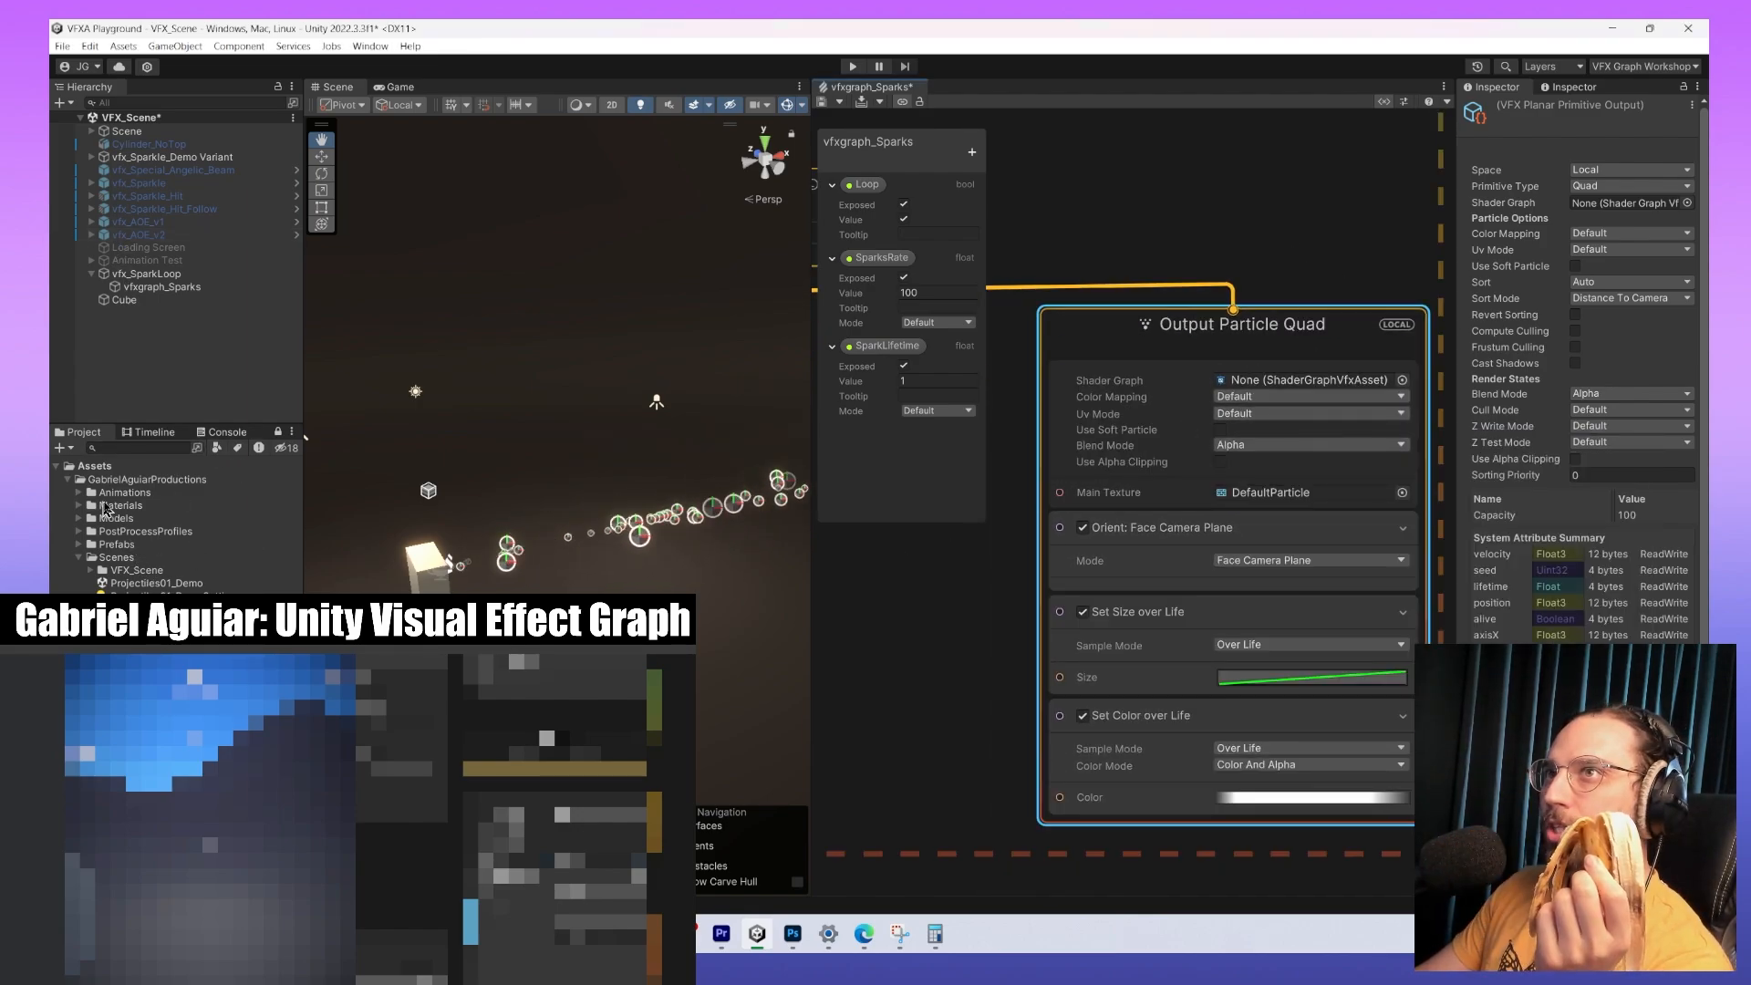
left_click_drag(114, 493, 1302, 390)
left_click(1292, 421)
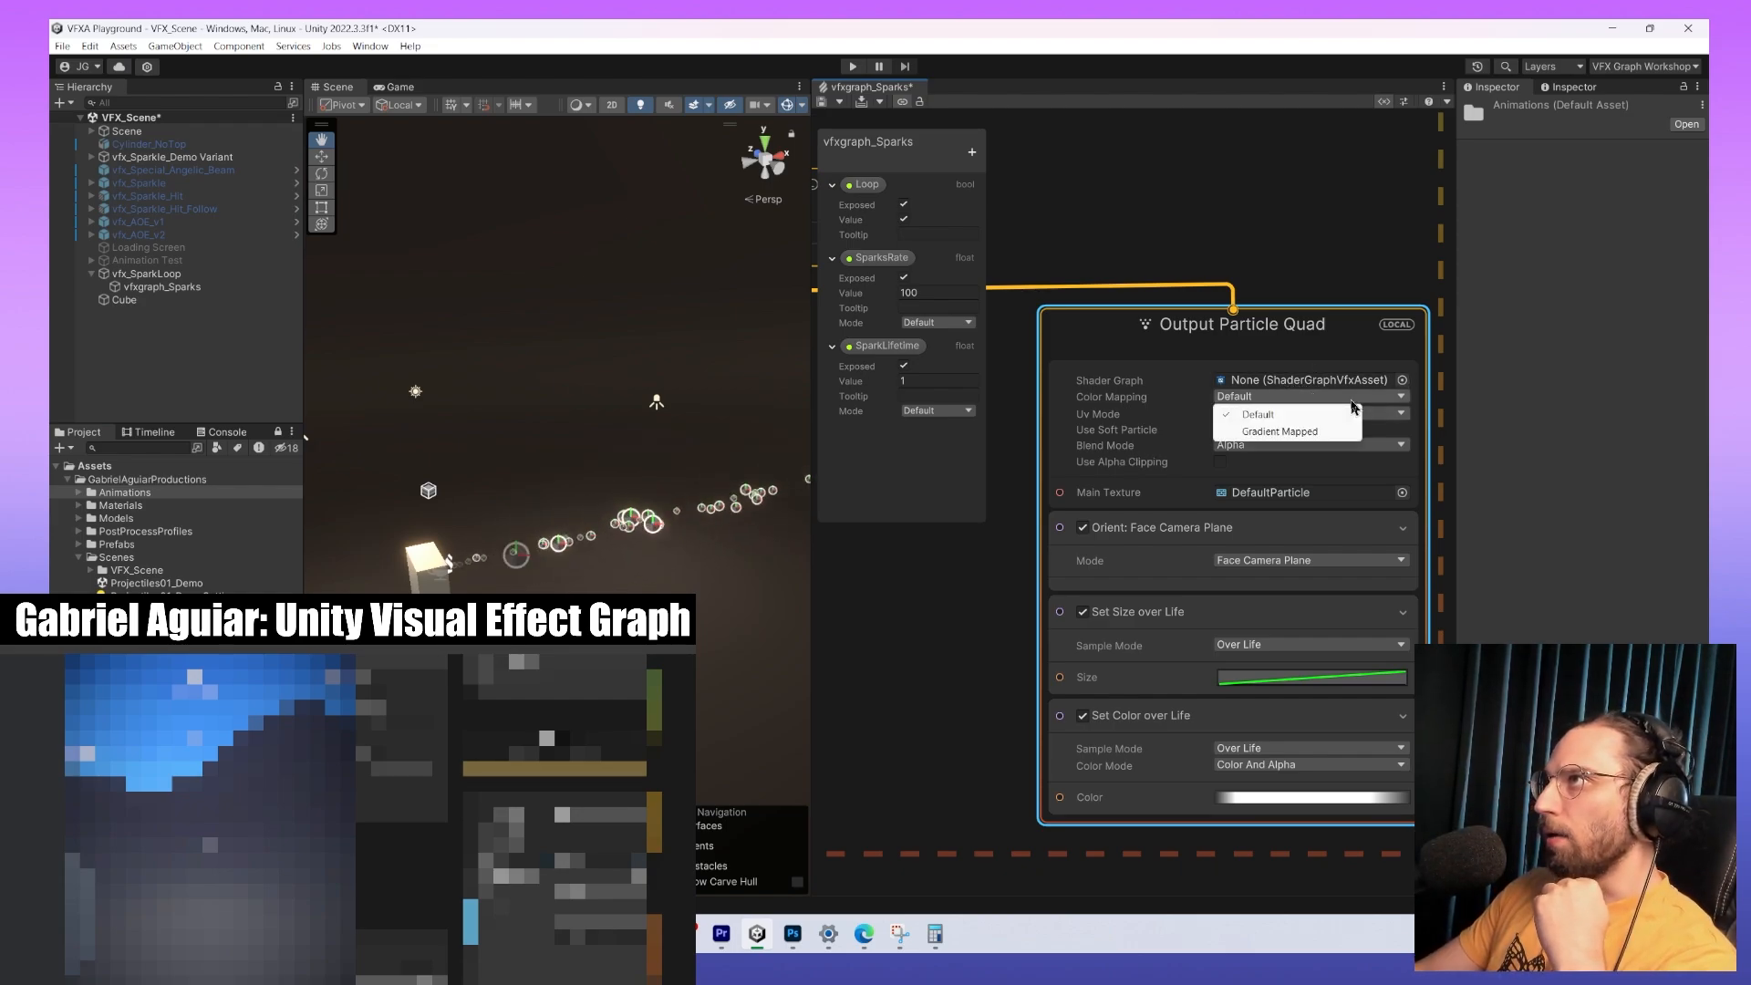
left_click(1142, 403)
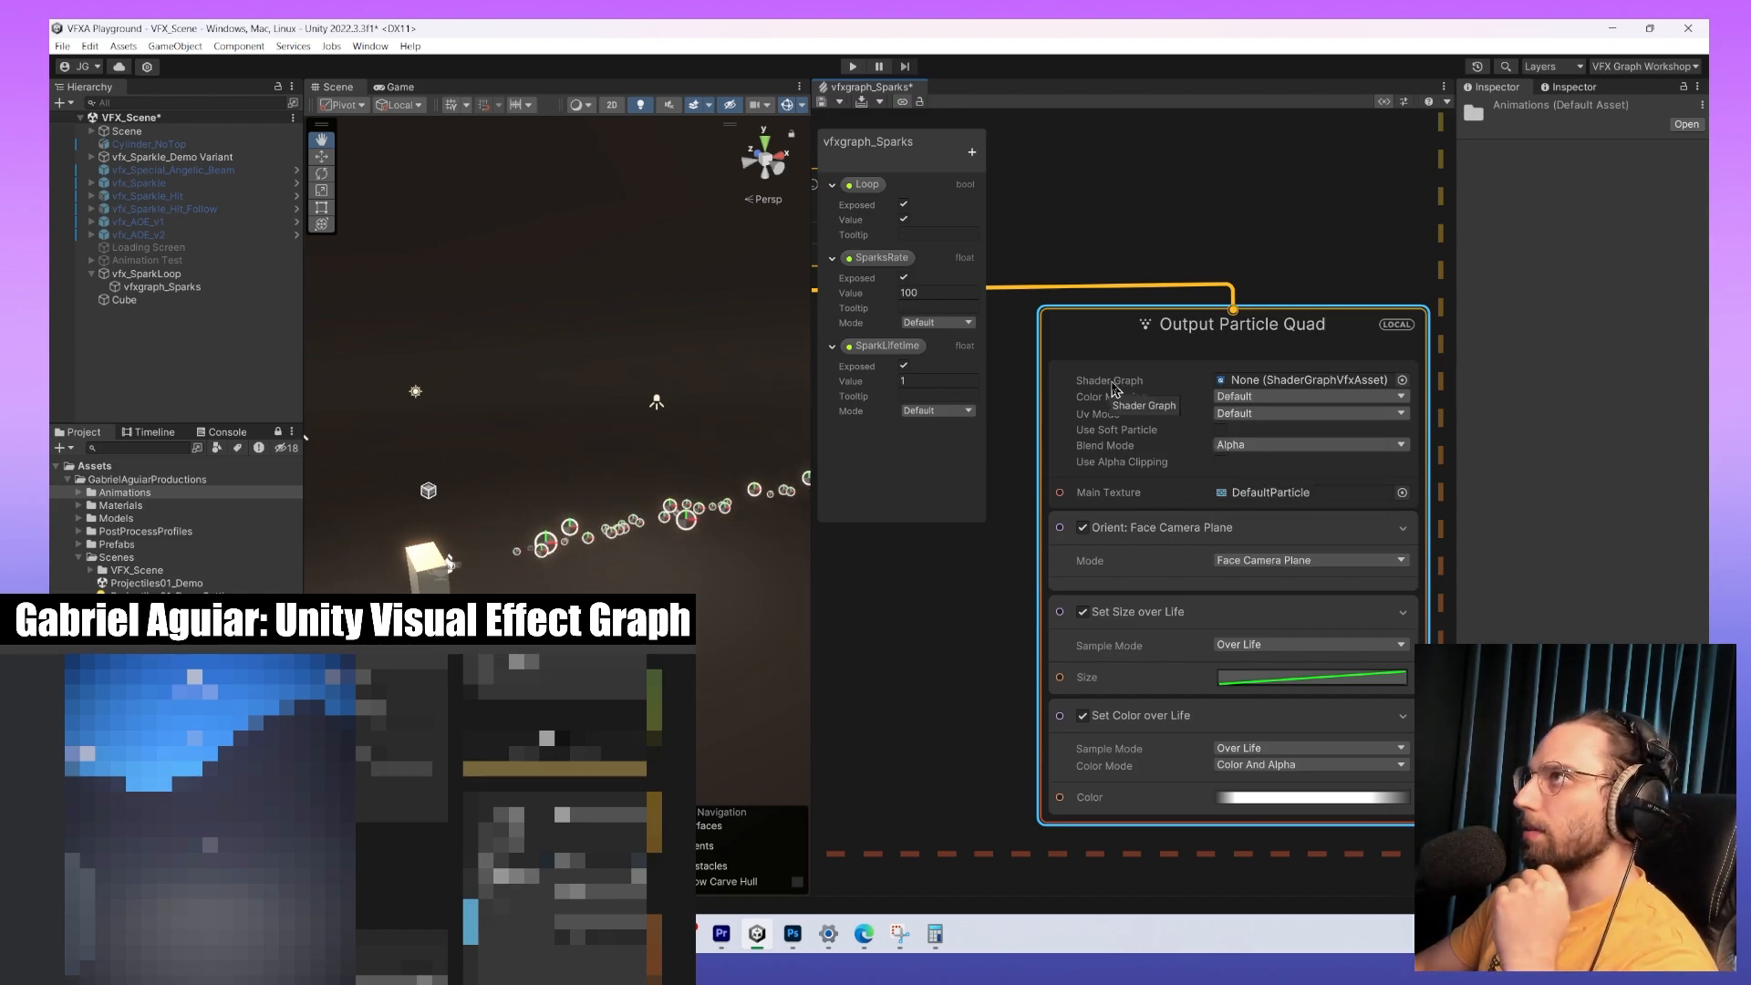
Set the Output Particle Quad blend mode to Additive and enable alpha clipping with a threshold of 0.513.
mouse_move(1129, 404)
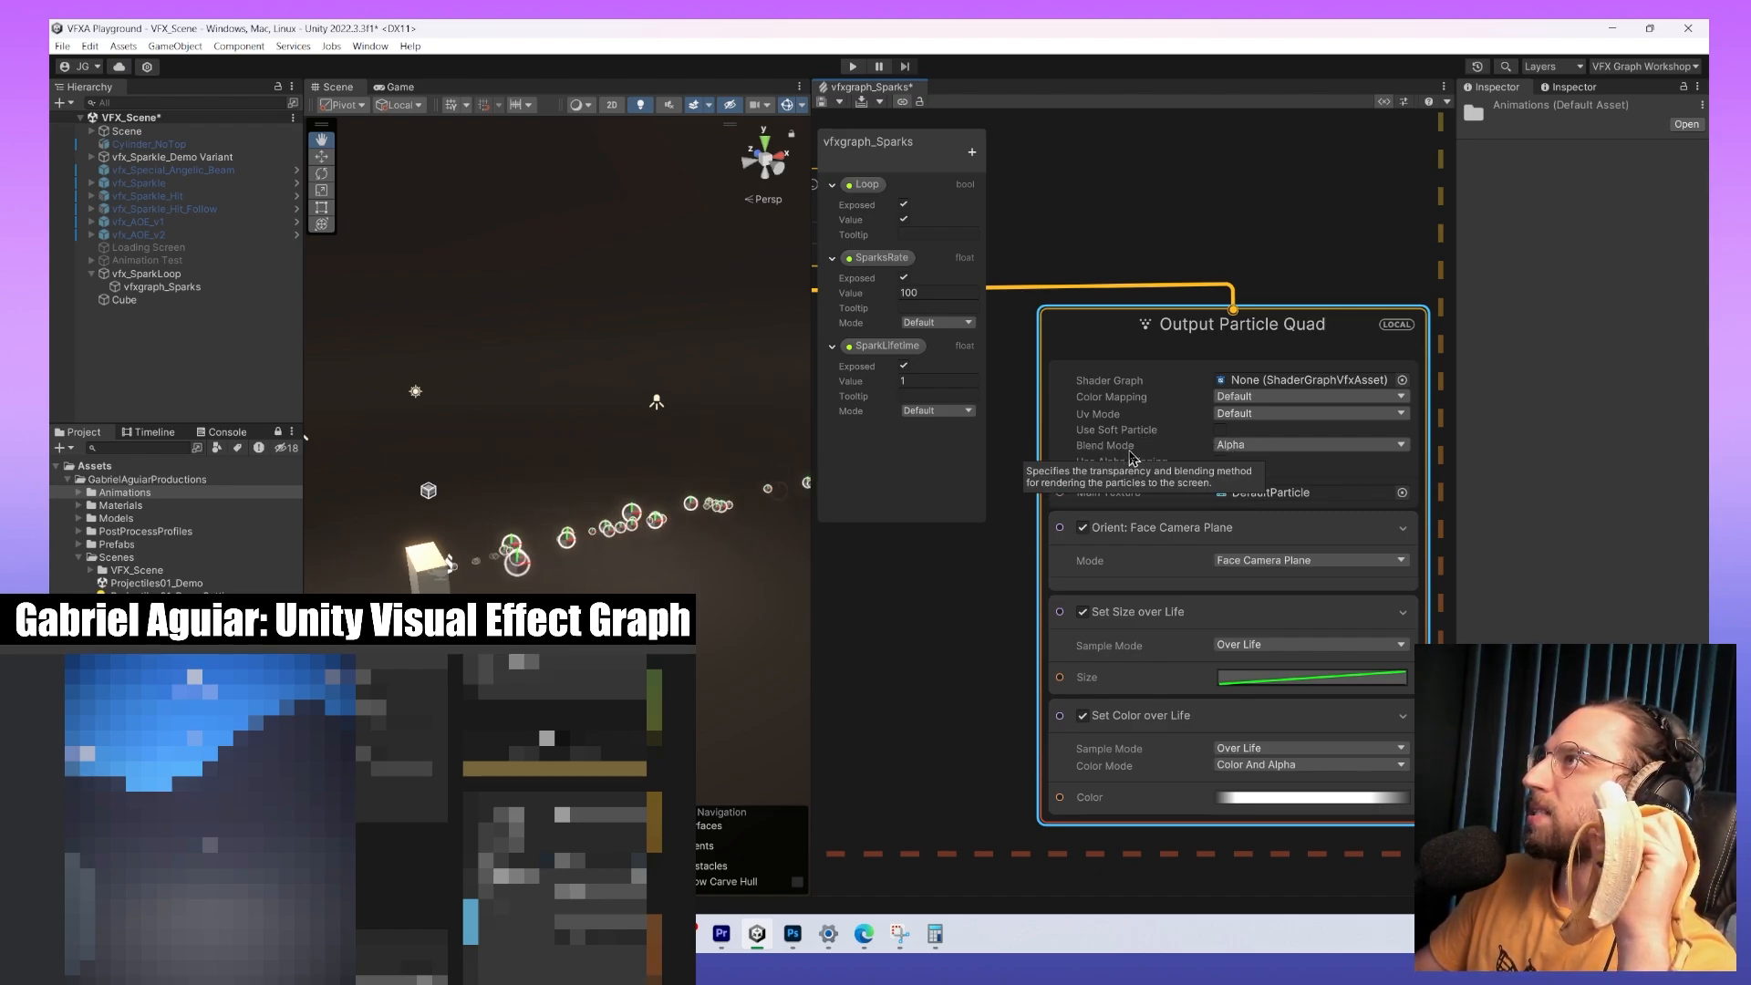
left_click(1258, 447)
left_click(1268, 463)
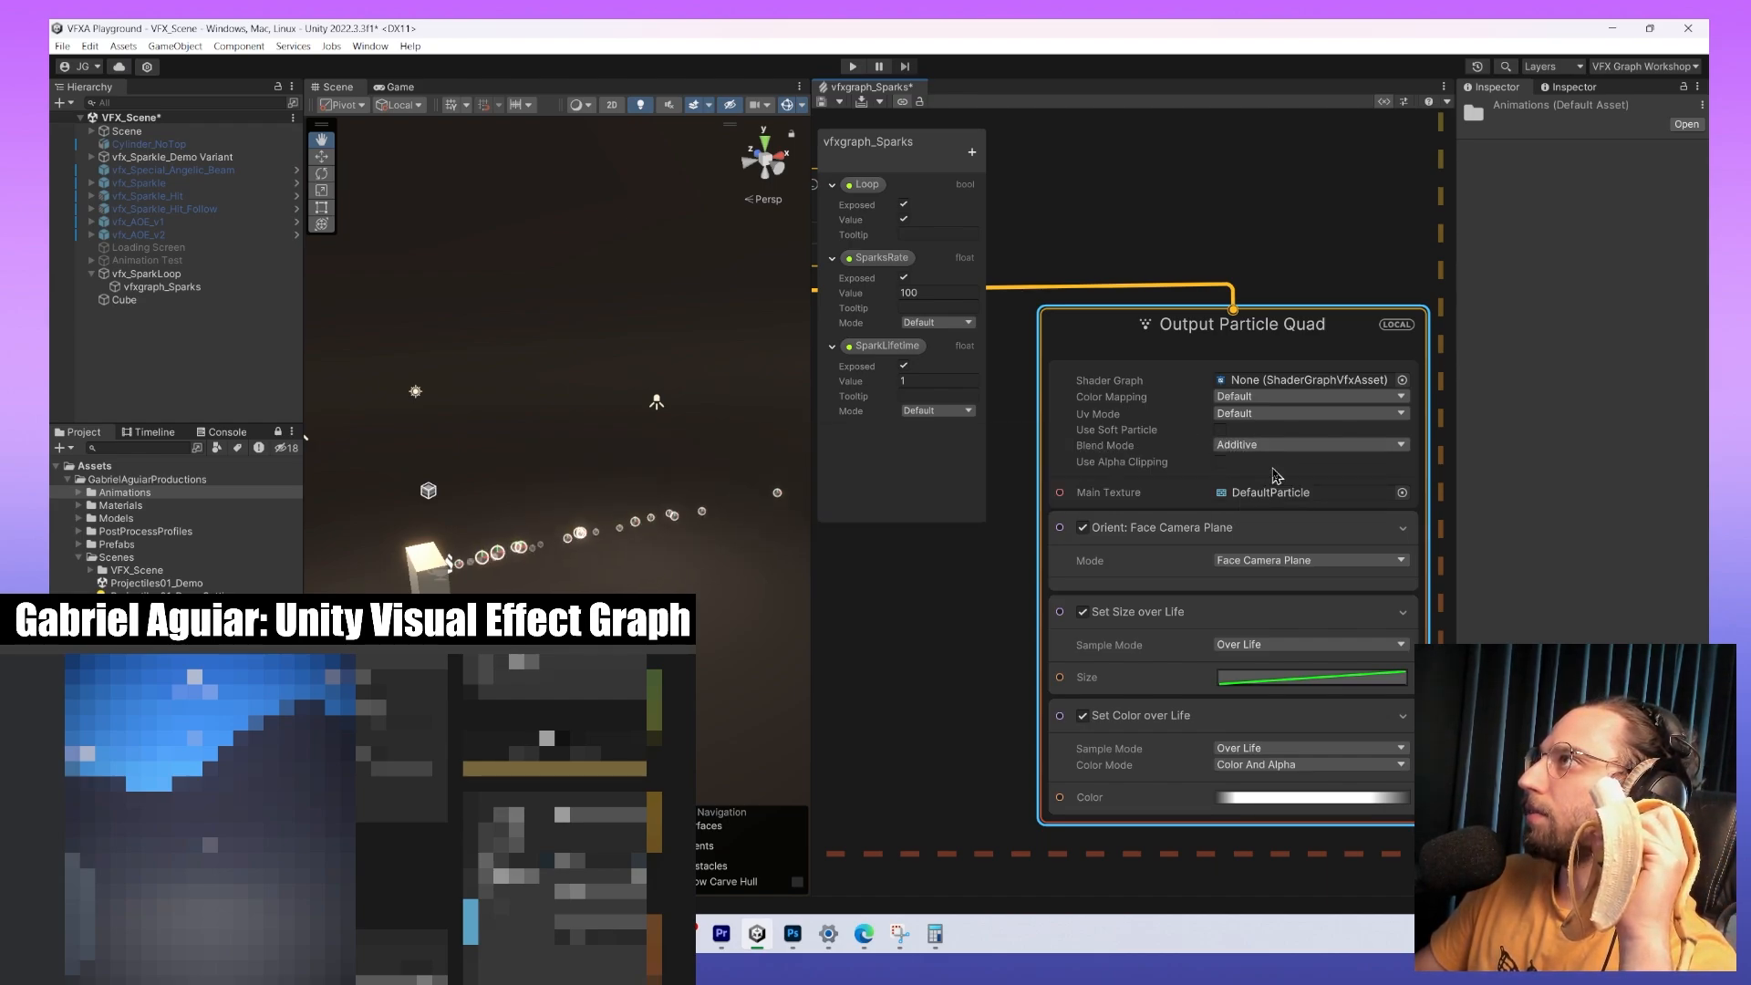
left_click(1220, 462)
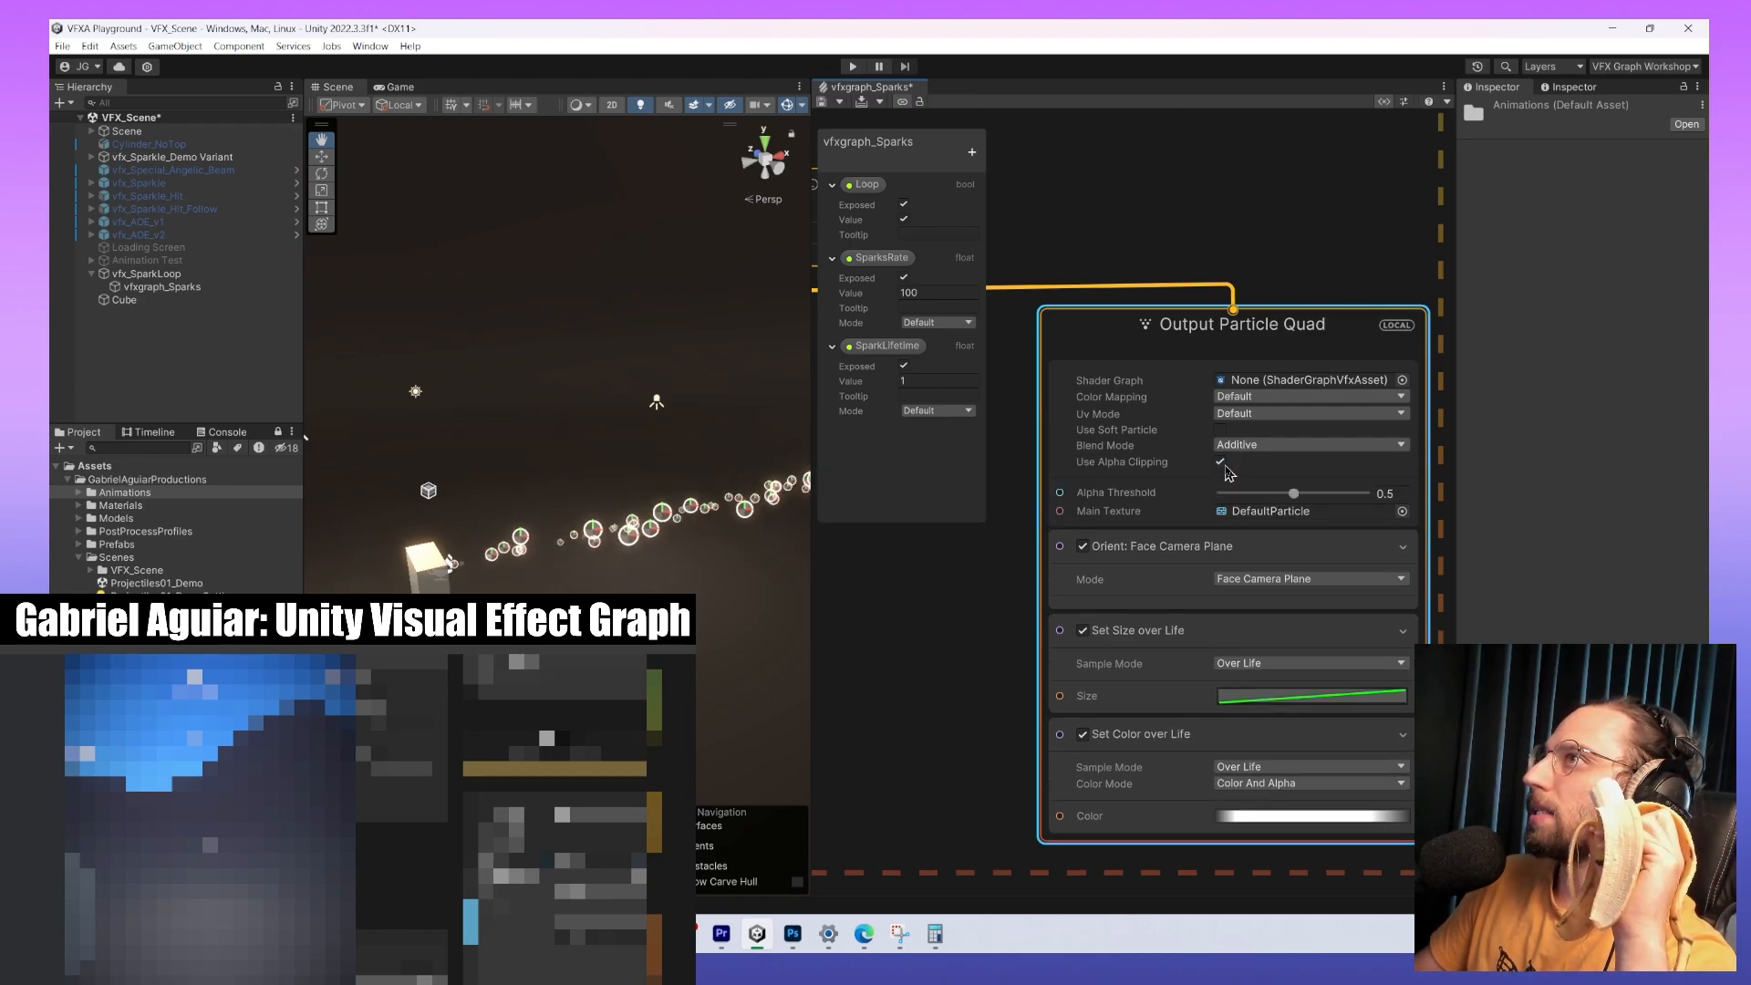
left_click_drag(1293, 494, 1299, 504)
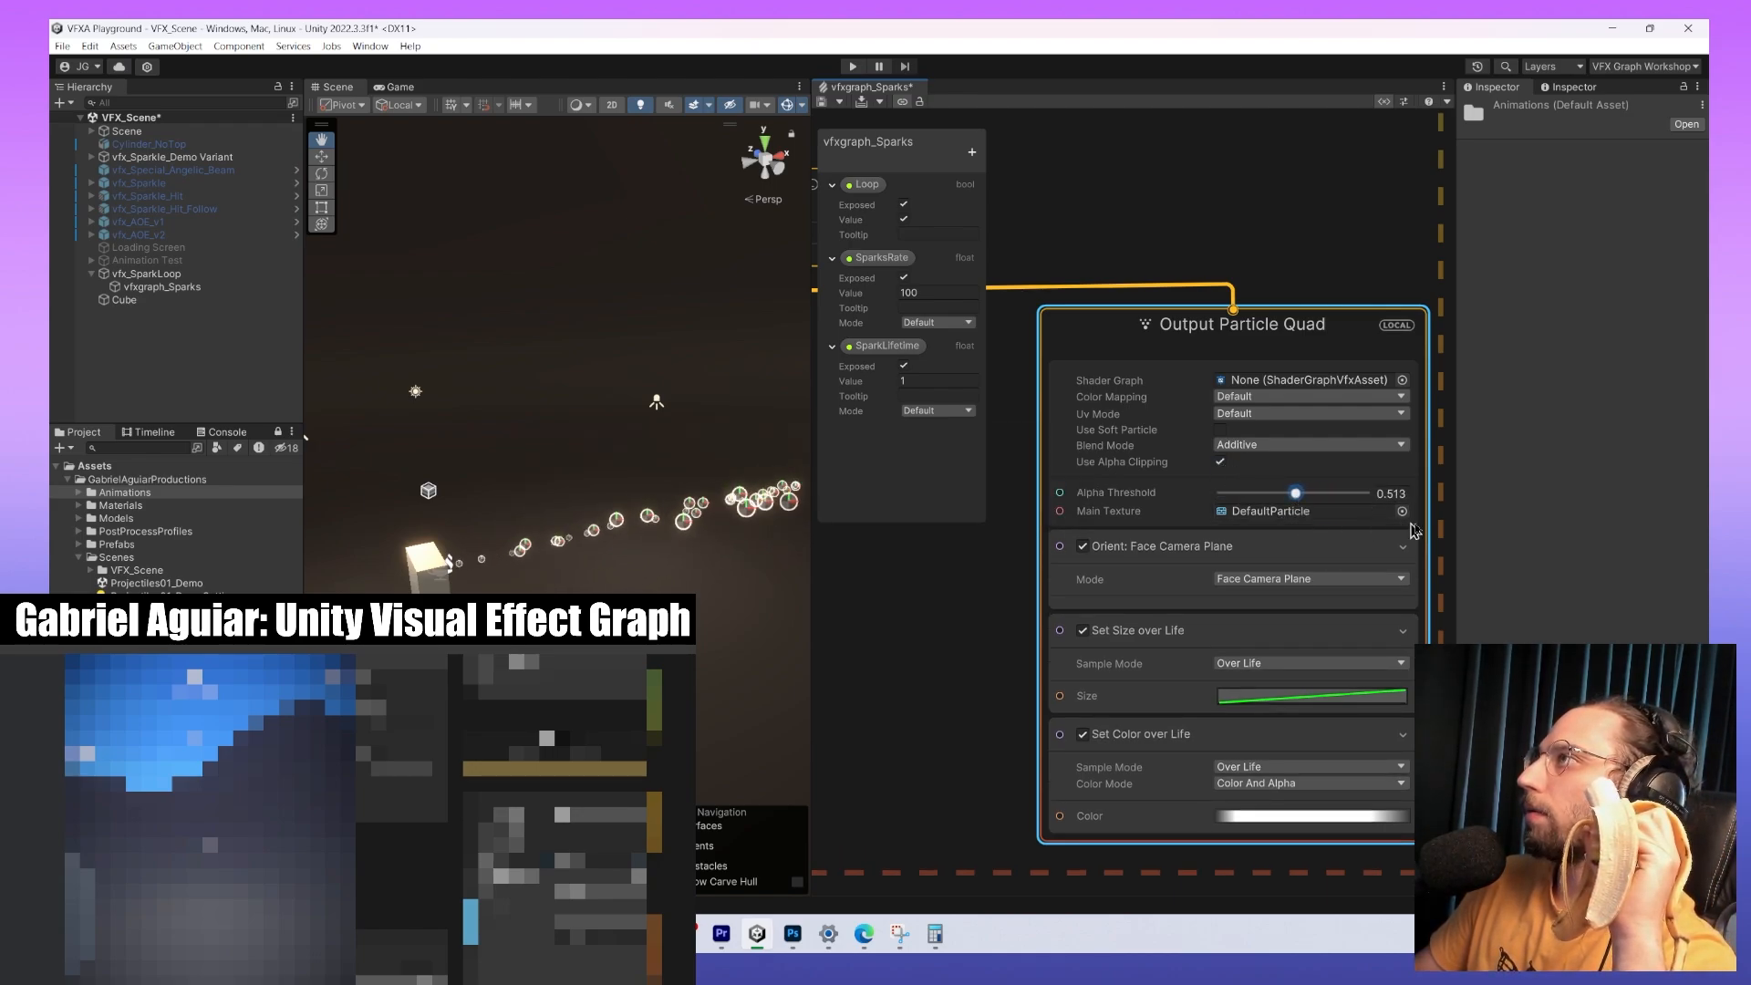
Assign the TX_HitImpact_Rays texture as the Main Texture of Output Particle Quad.
left_click(1402, 511)
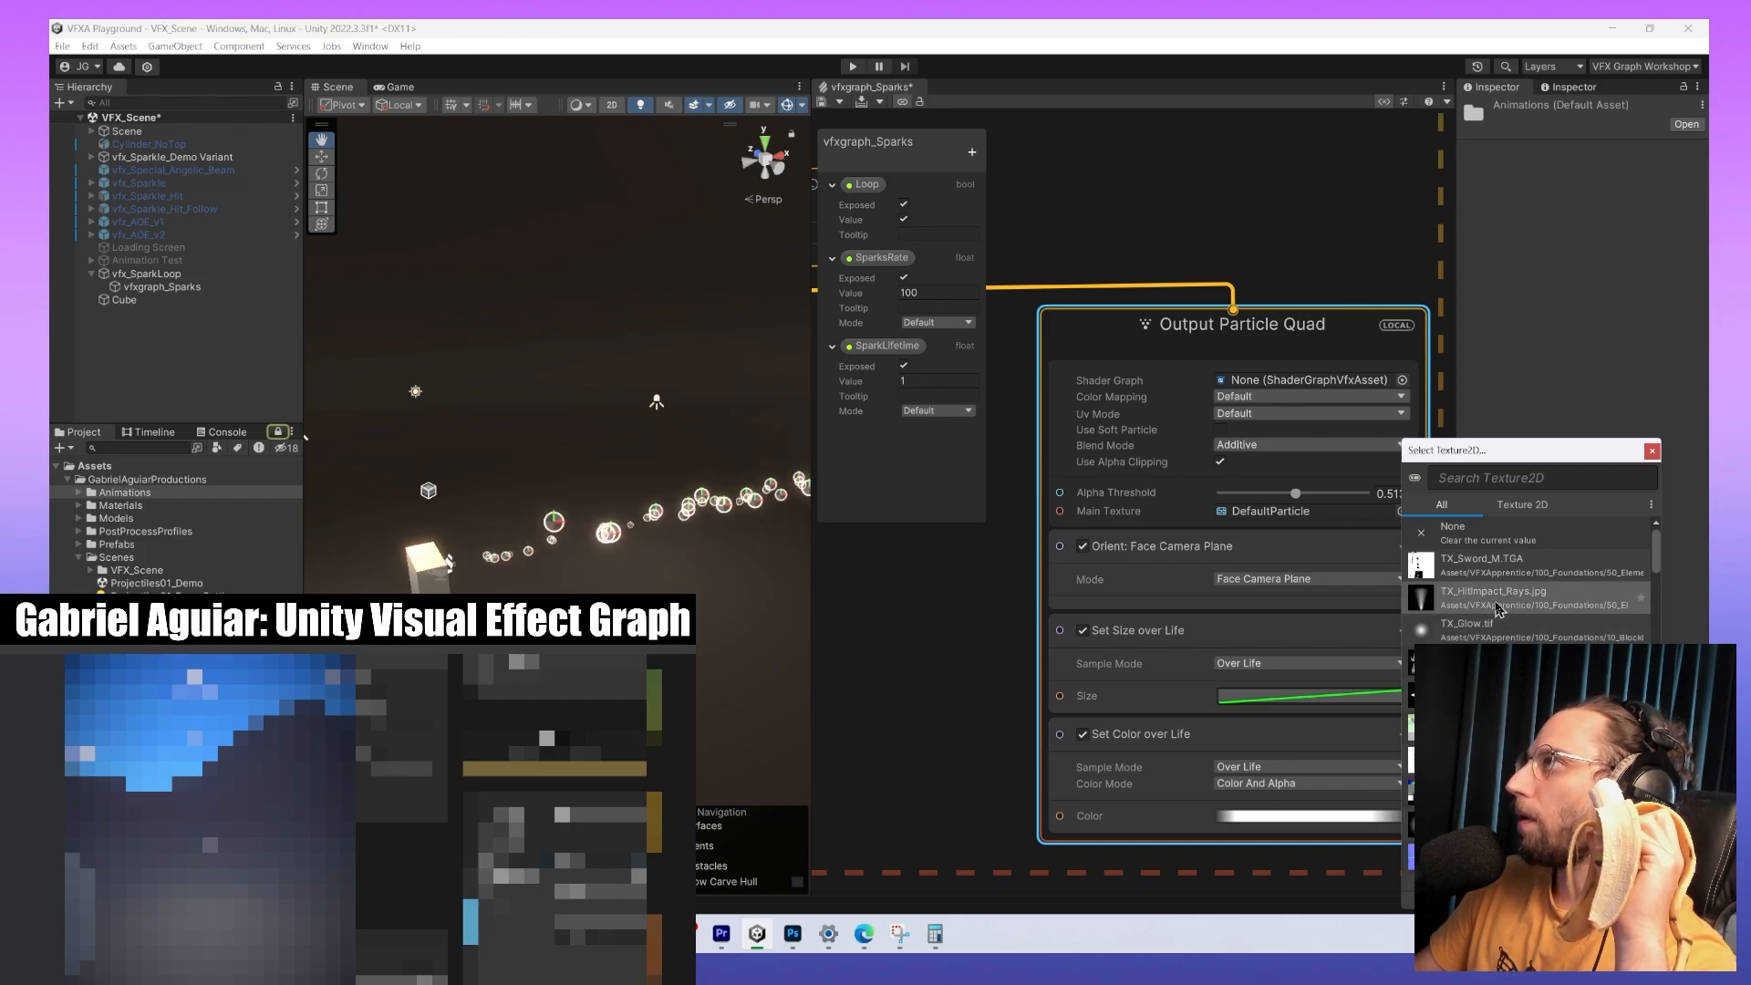
left_click(1496, 604)
double_click(1497, 604)
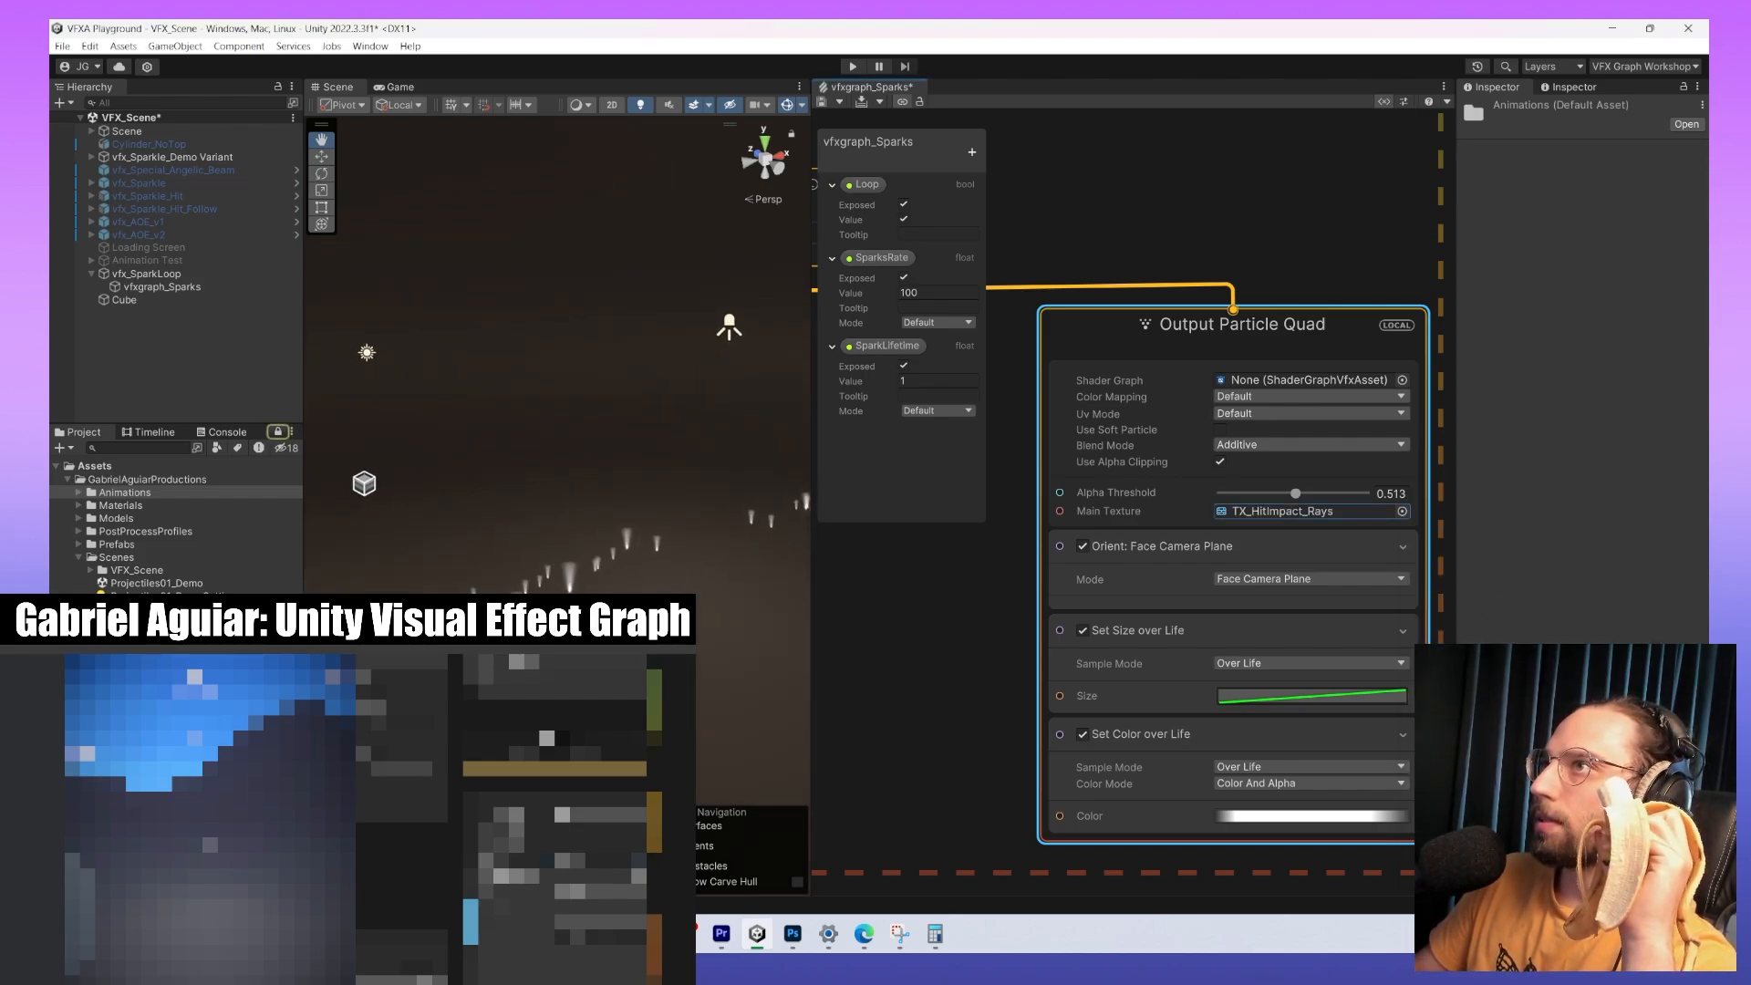
In the Set Velocity Random block of Initialize Particle, set the Z range to -0.5 for A and 0.2 for B.
scroll(1071, 557, "down", 8)
middle_click_drag(890, 613, 1232, 753)
scroll(1110, 426, "up", 3)
middle_click_drag(1308, 680, 1317, 492)
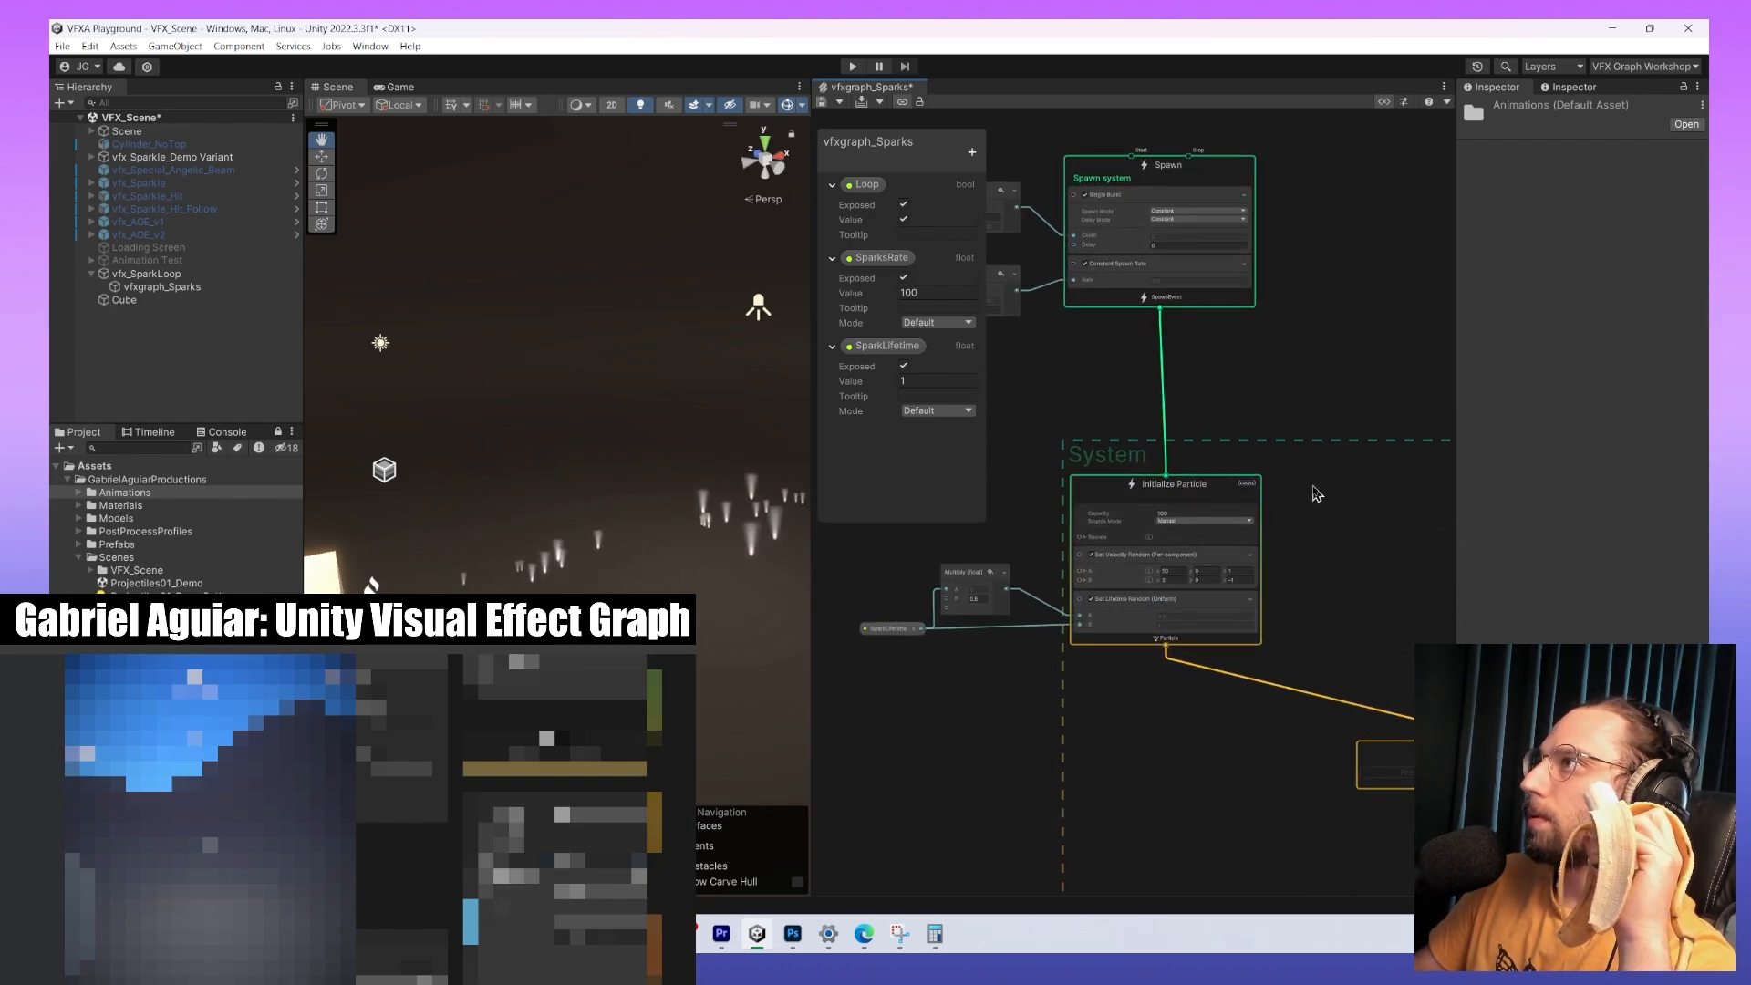
scroll(1254, 589, "up", 9)
left_click(1199, 558)
type("0.")
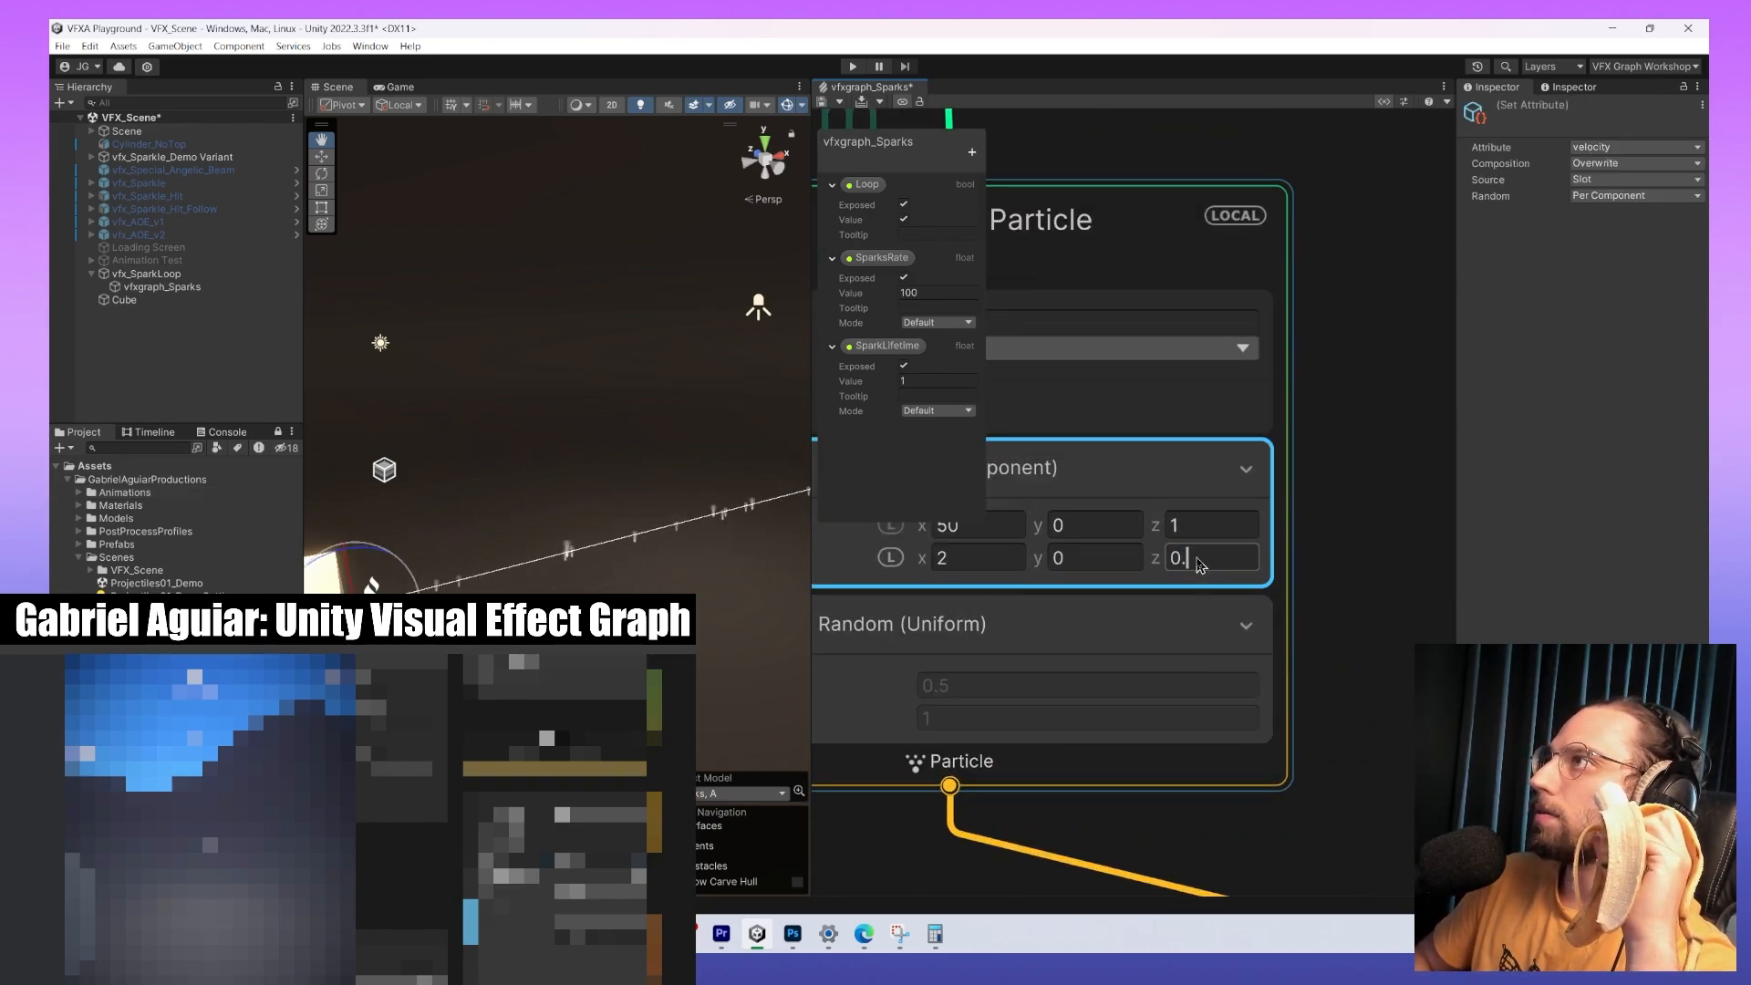
type("2")
left_click(1194, 529)
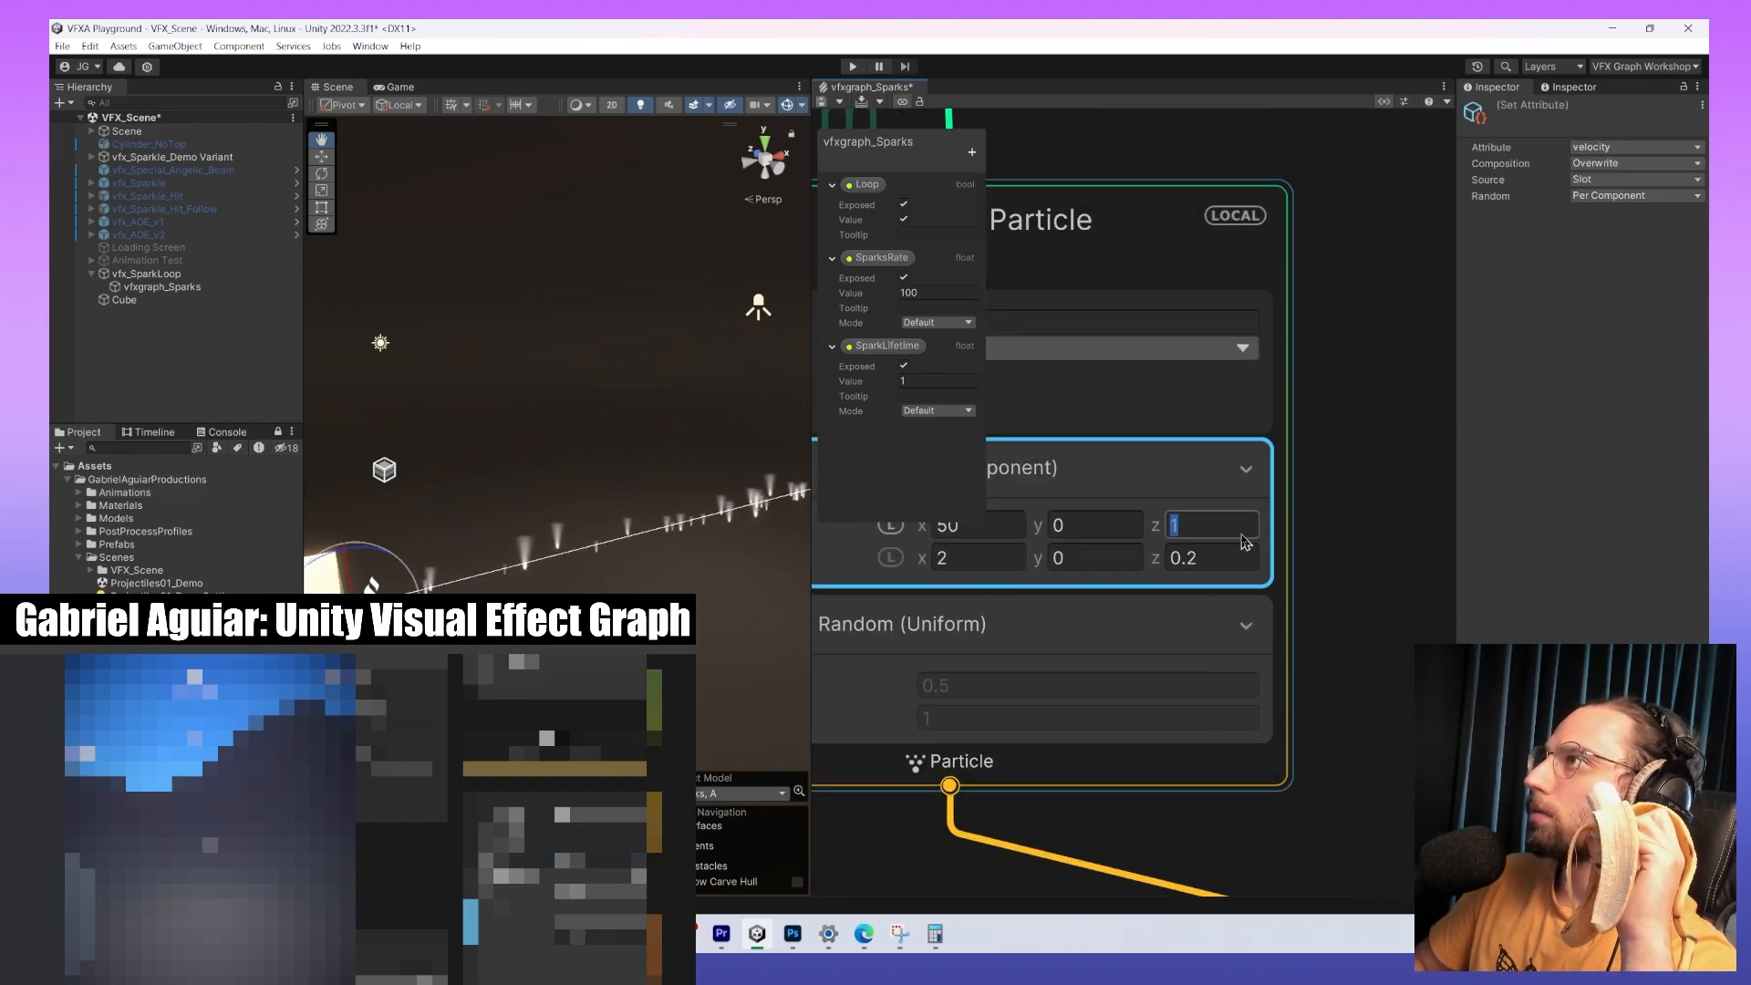
type("-0.5")
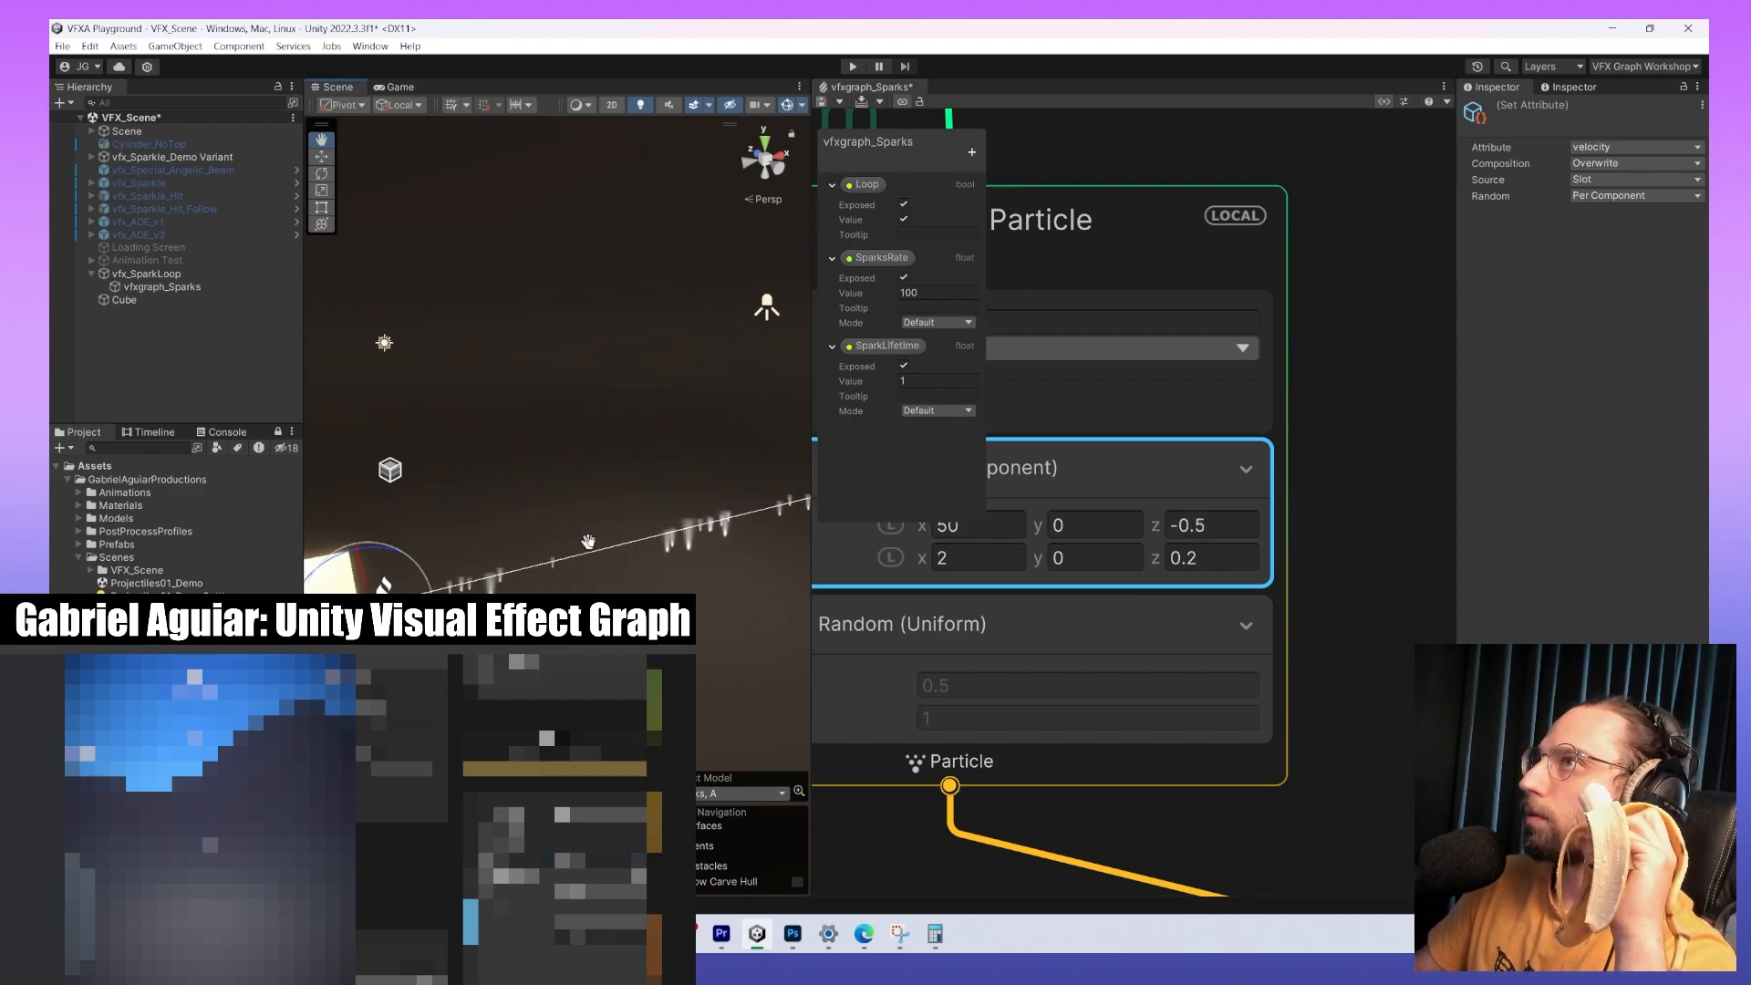
Try lower X velocities for A in the Set Velocity Random block, settling on 6.
scroll(1222, 488, "down", 3)
scroll(1095, 533, "up", 3)
left_click(1111, 507)
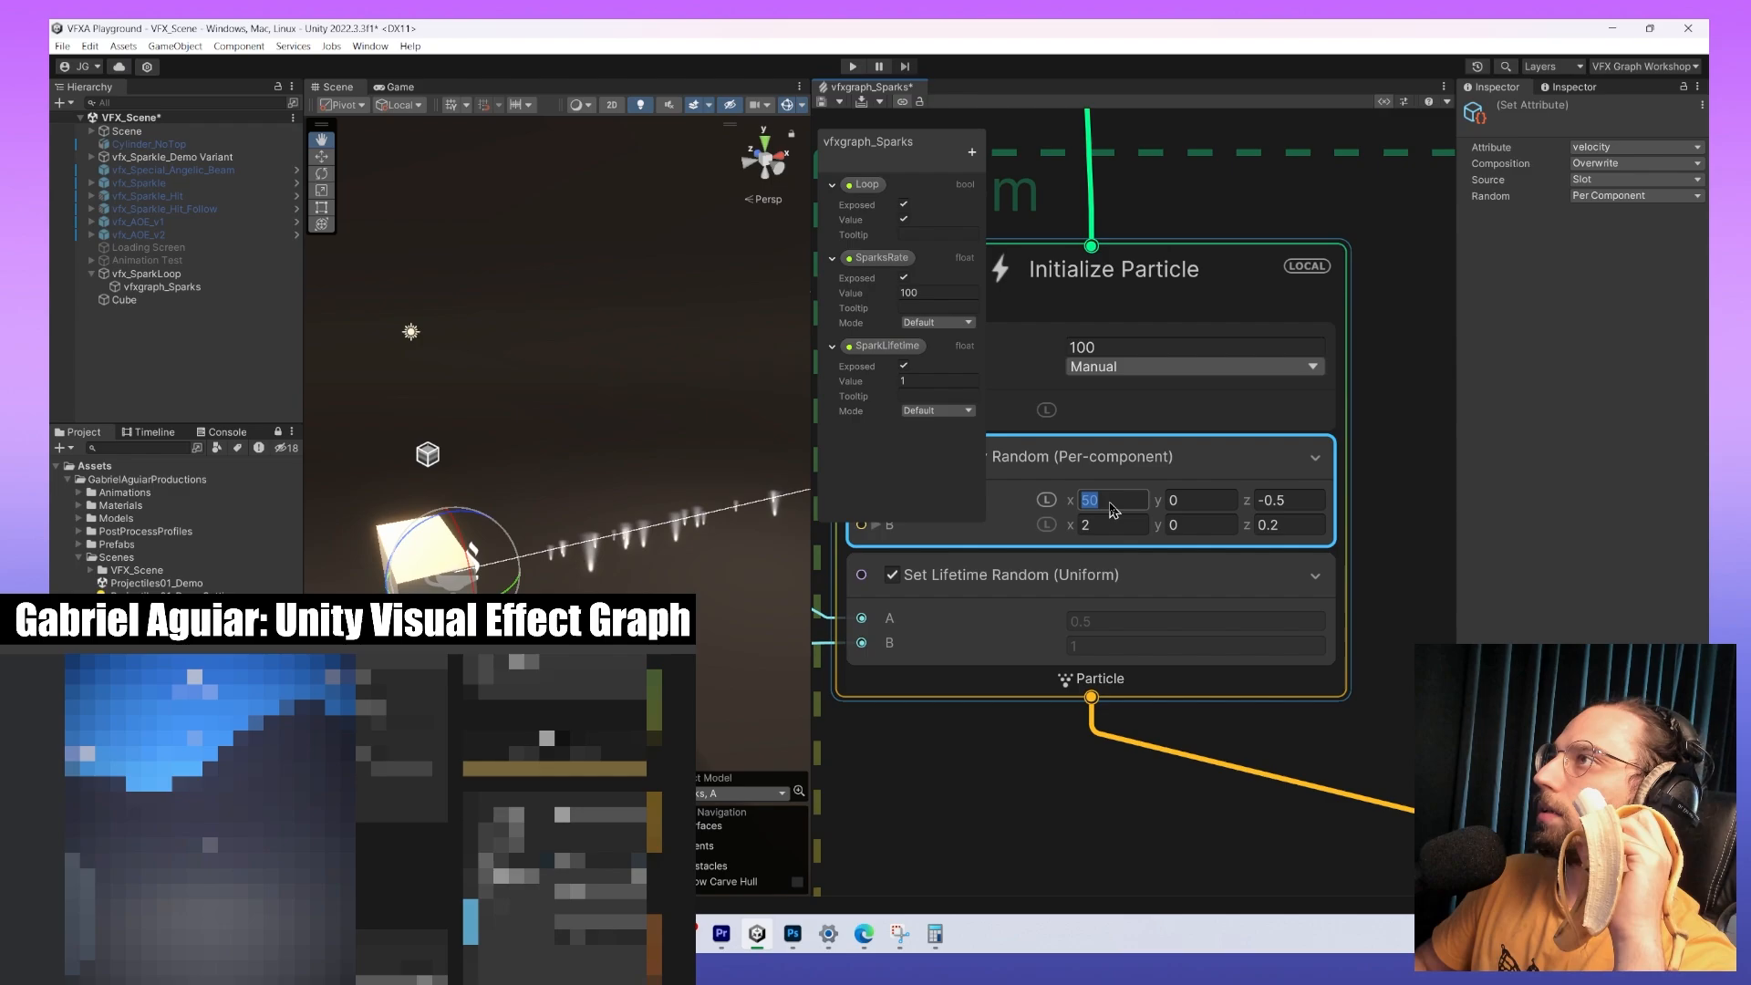
type("0")
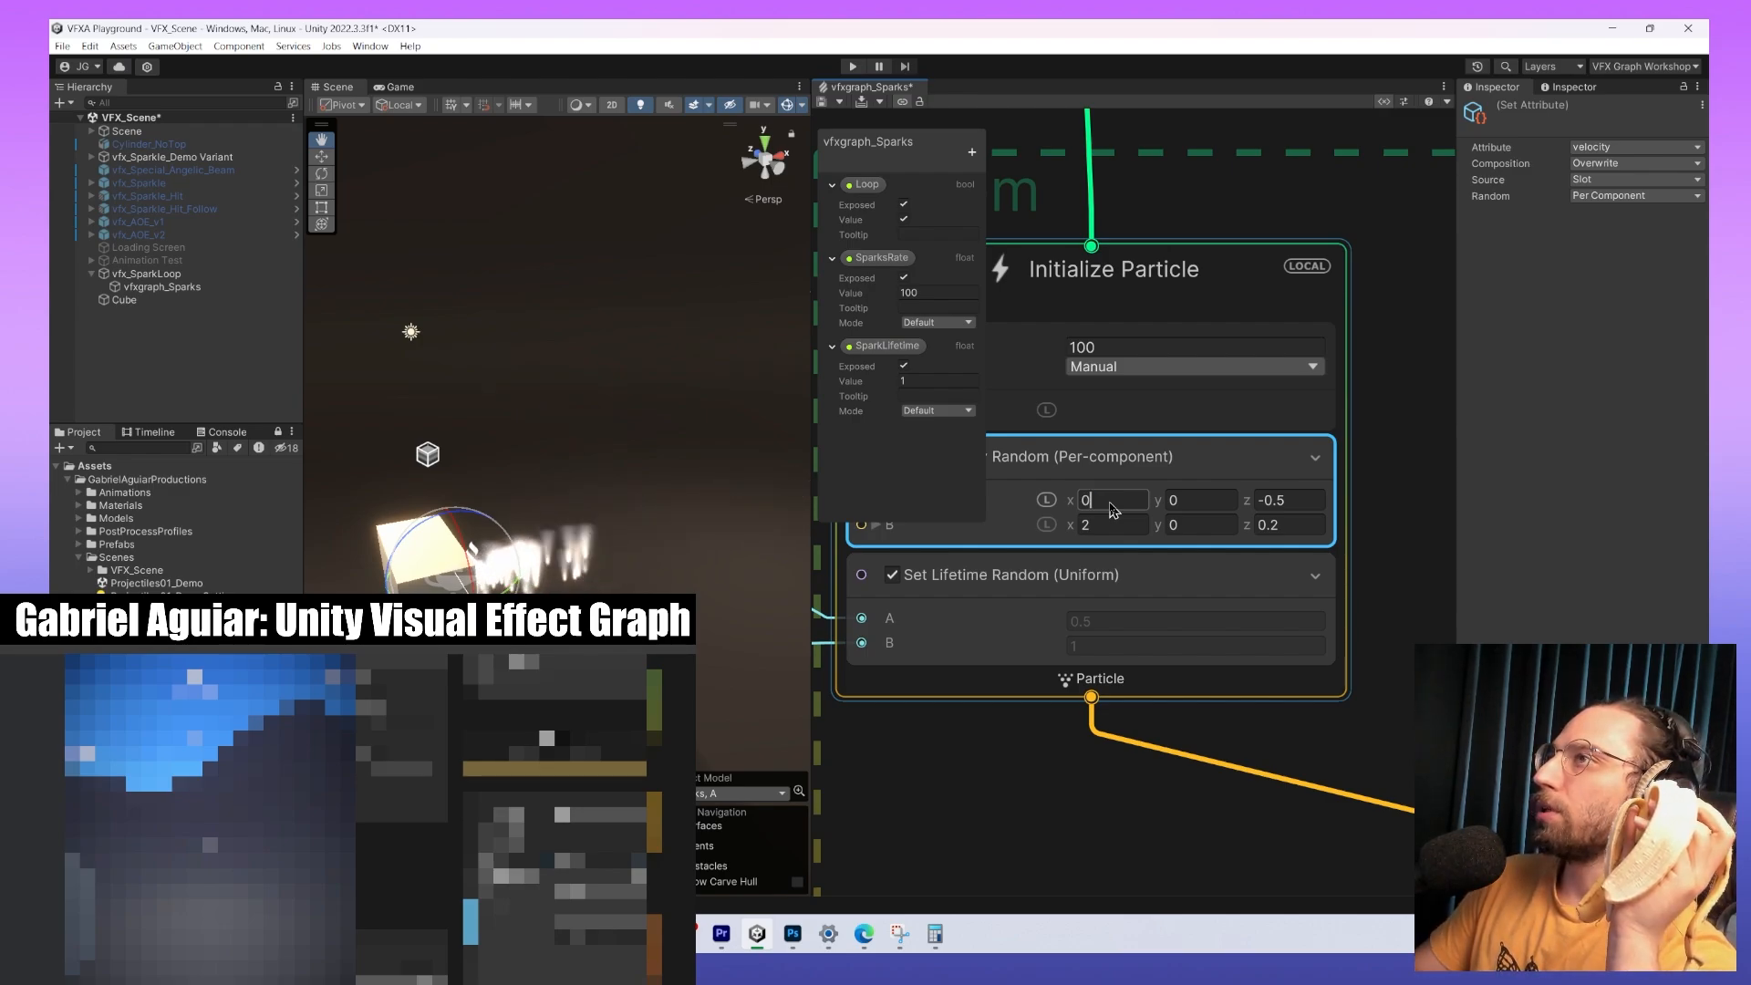
key("BackSpace")
type("3")
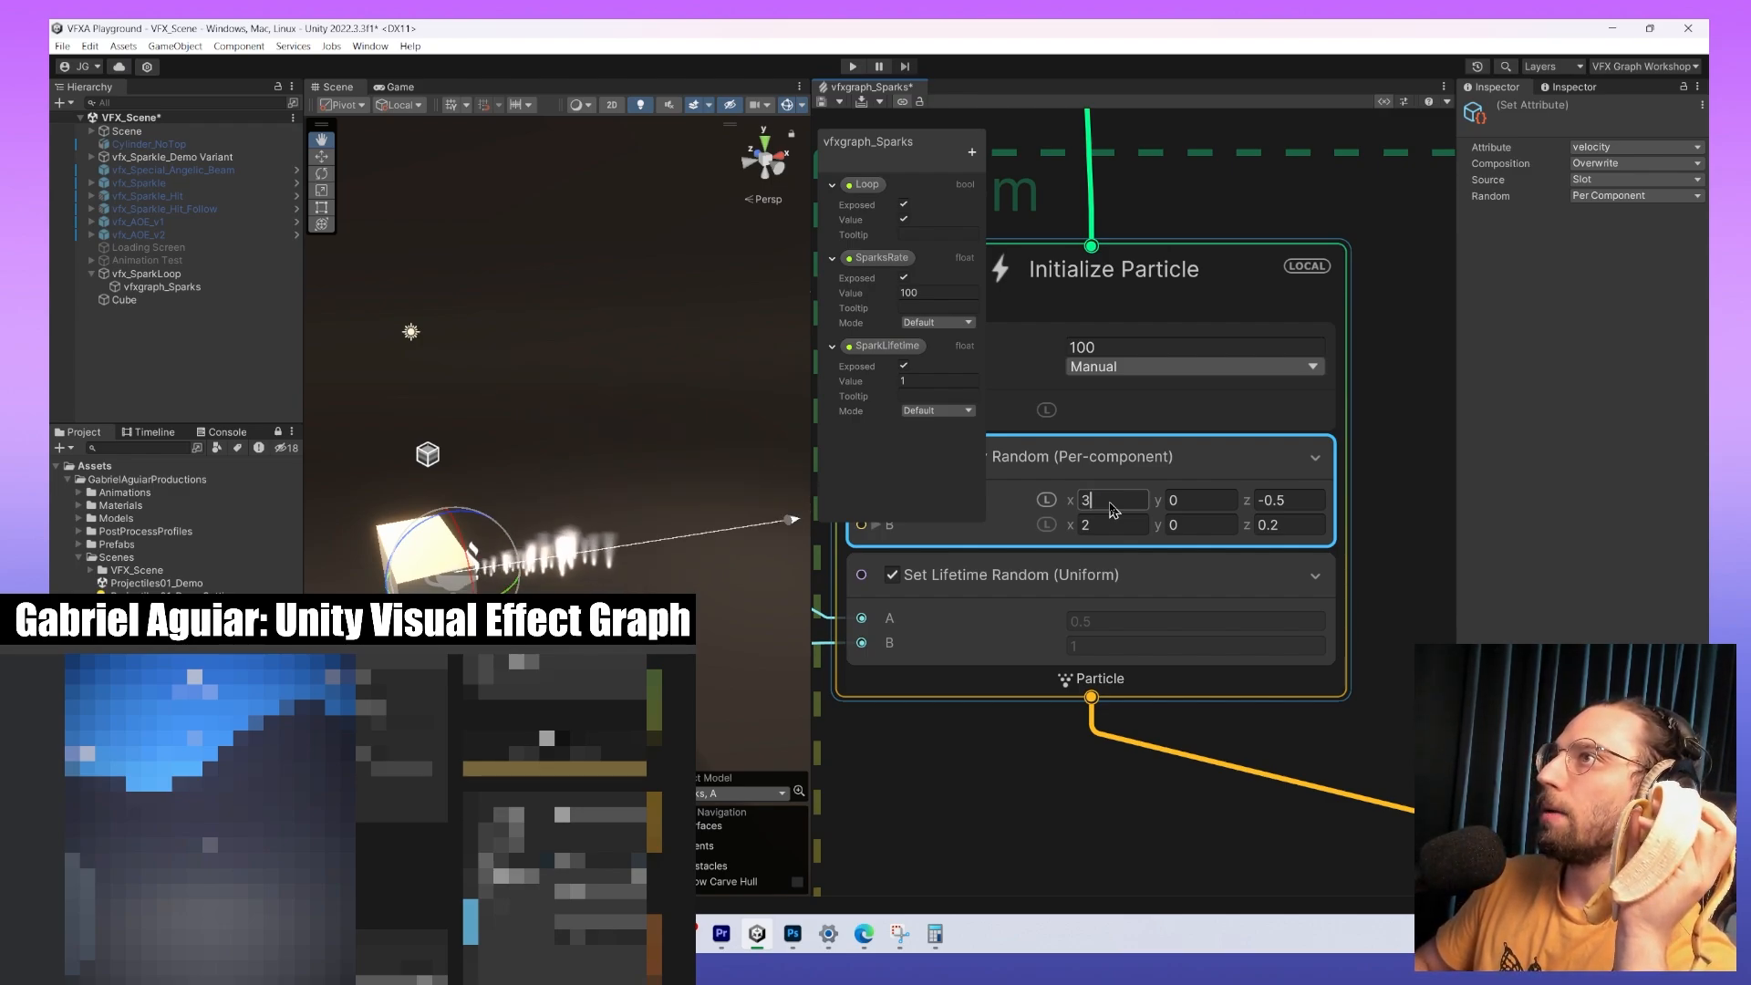
key("BackSpace")
type("6")
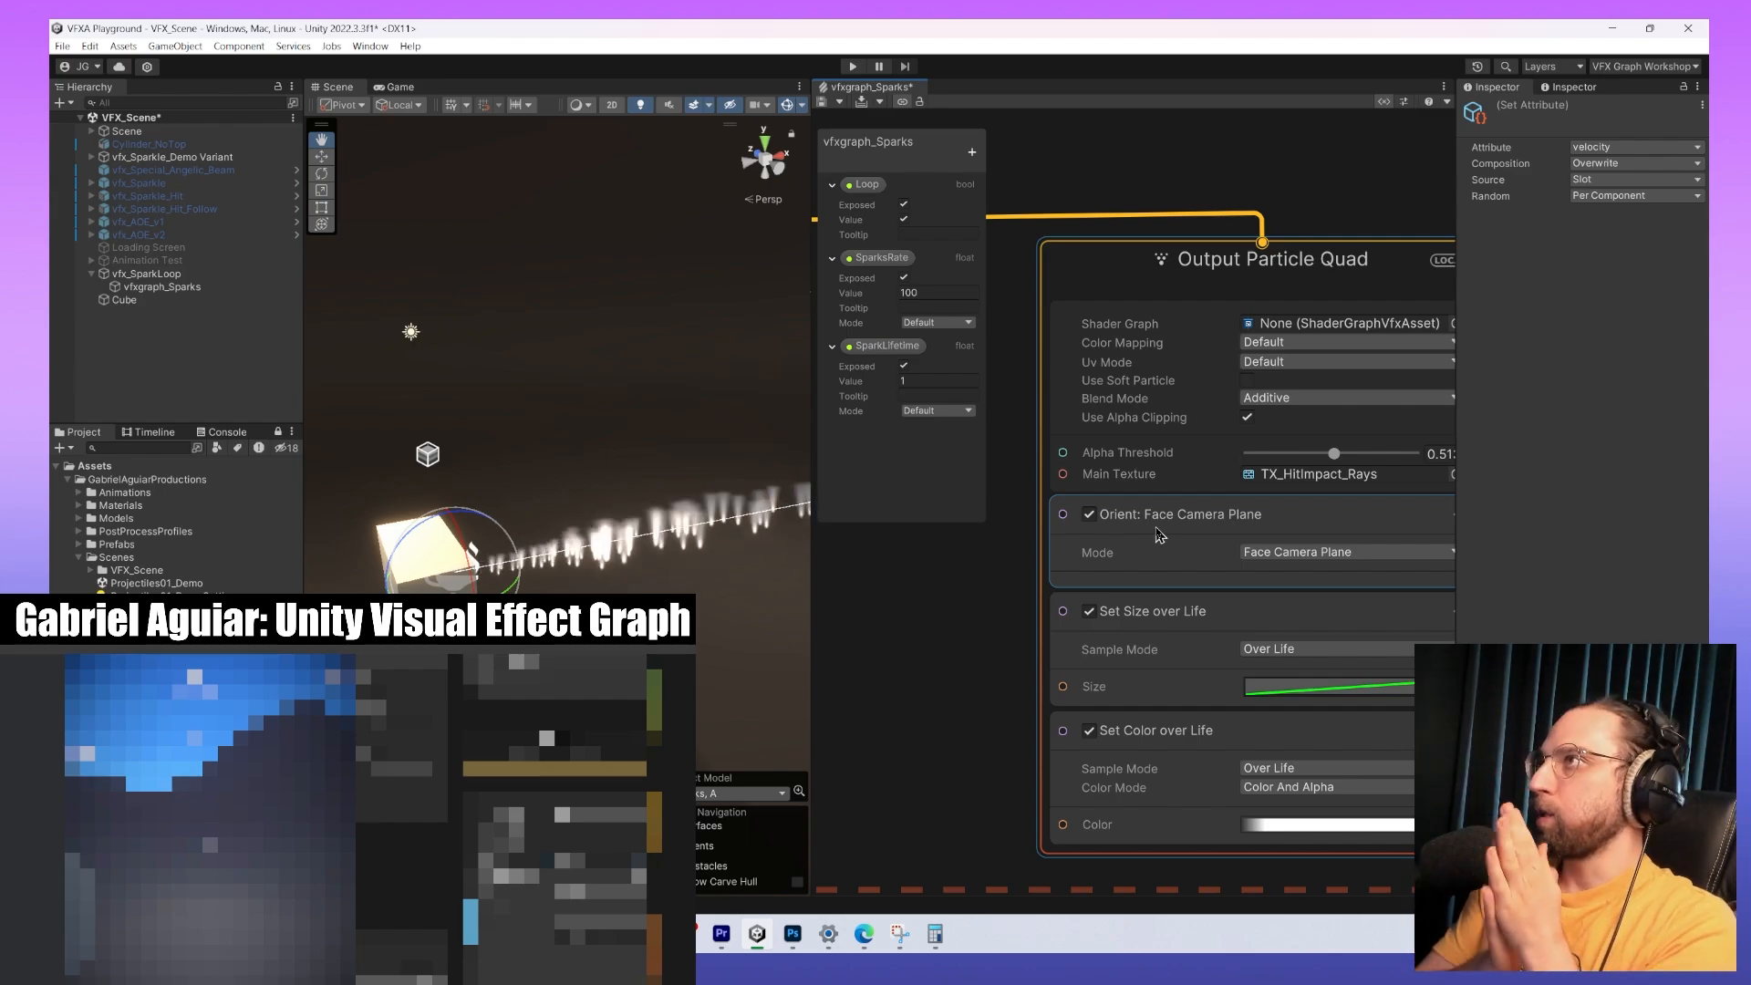
Inspect the sparks in the scene and raise the Alpha Threshold of Output Particle Quad to 0.863.
left_click_drag(511, 506, 577, 501, "alt")
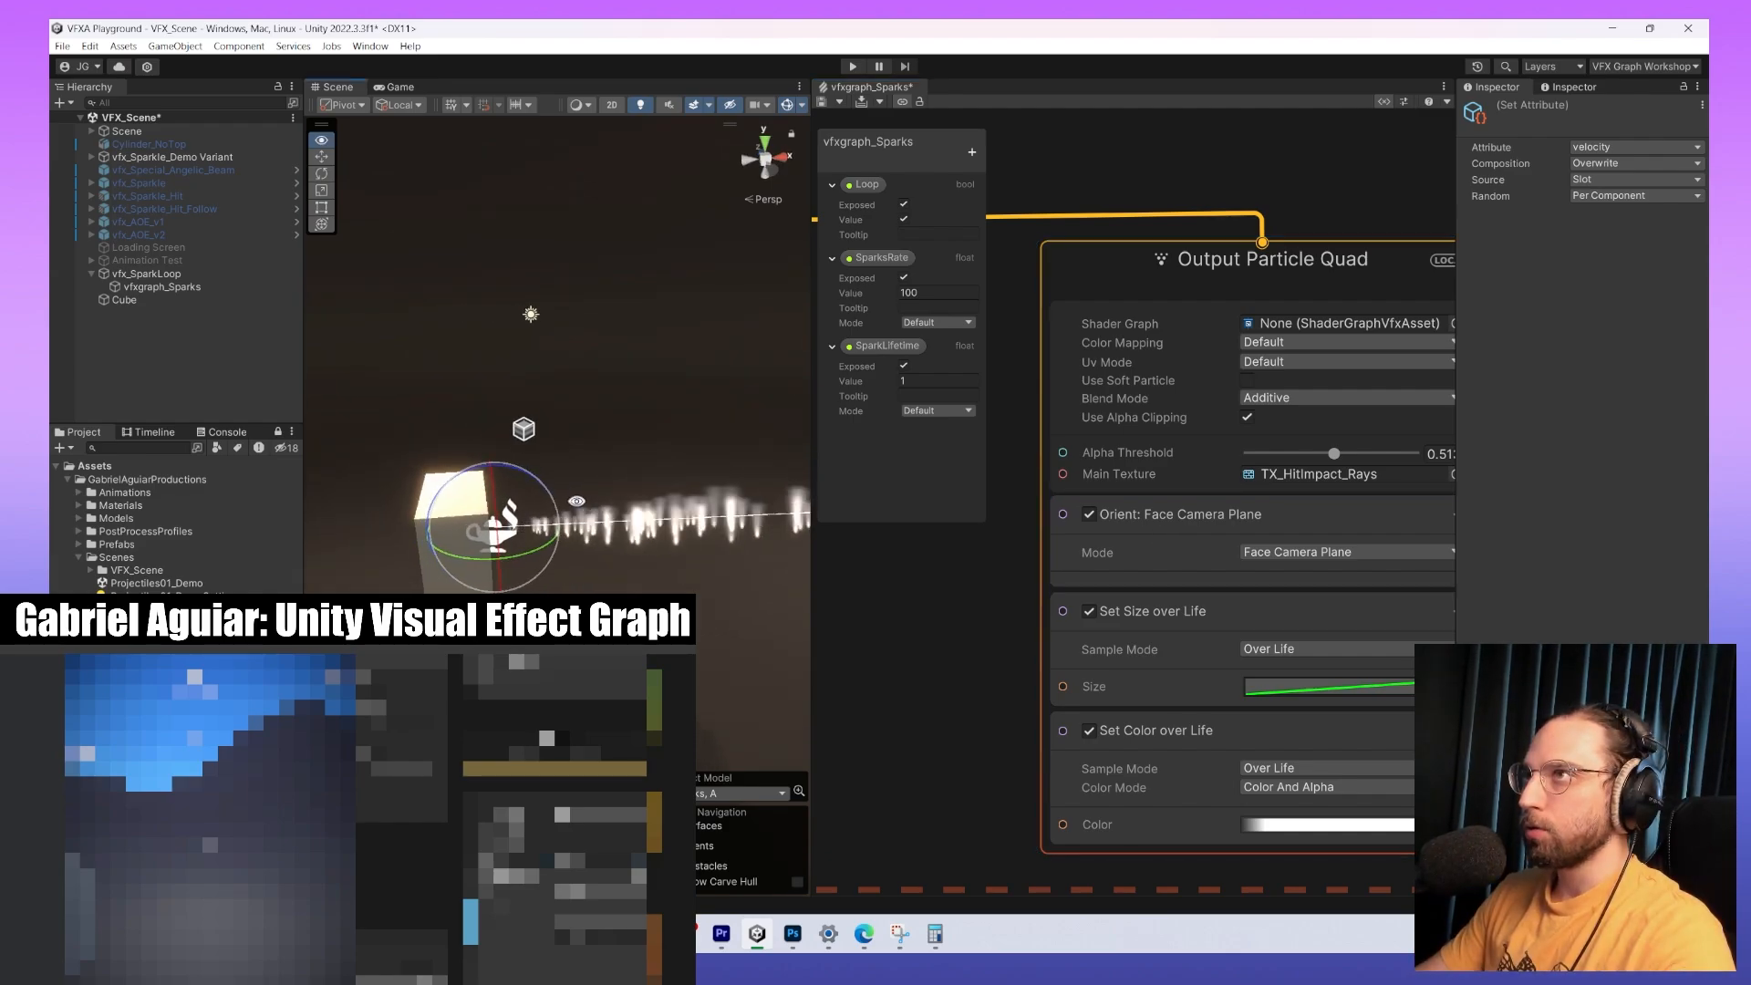
left_click_drag(679, 545, 596, 524, "alt")
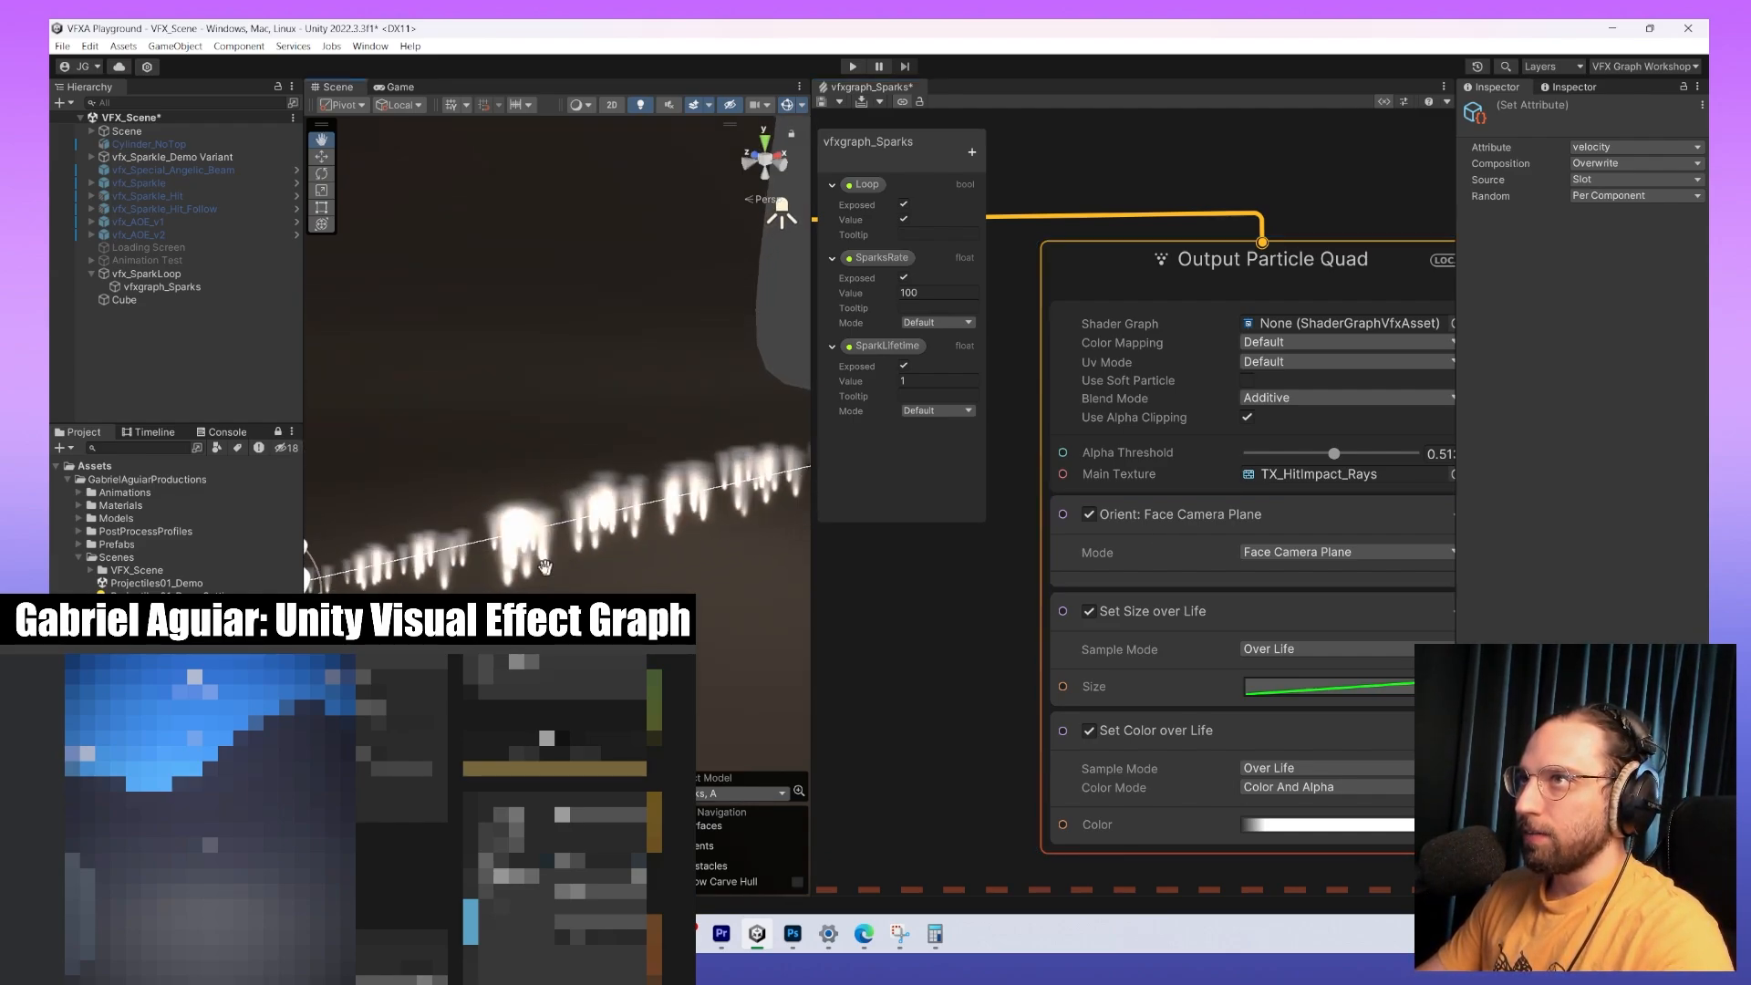
scroll(1295, 515, "down", 3)
scroll(1227, 515, "up", 4)
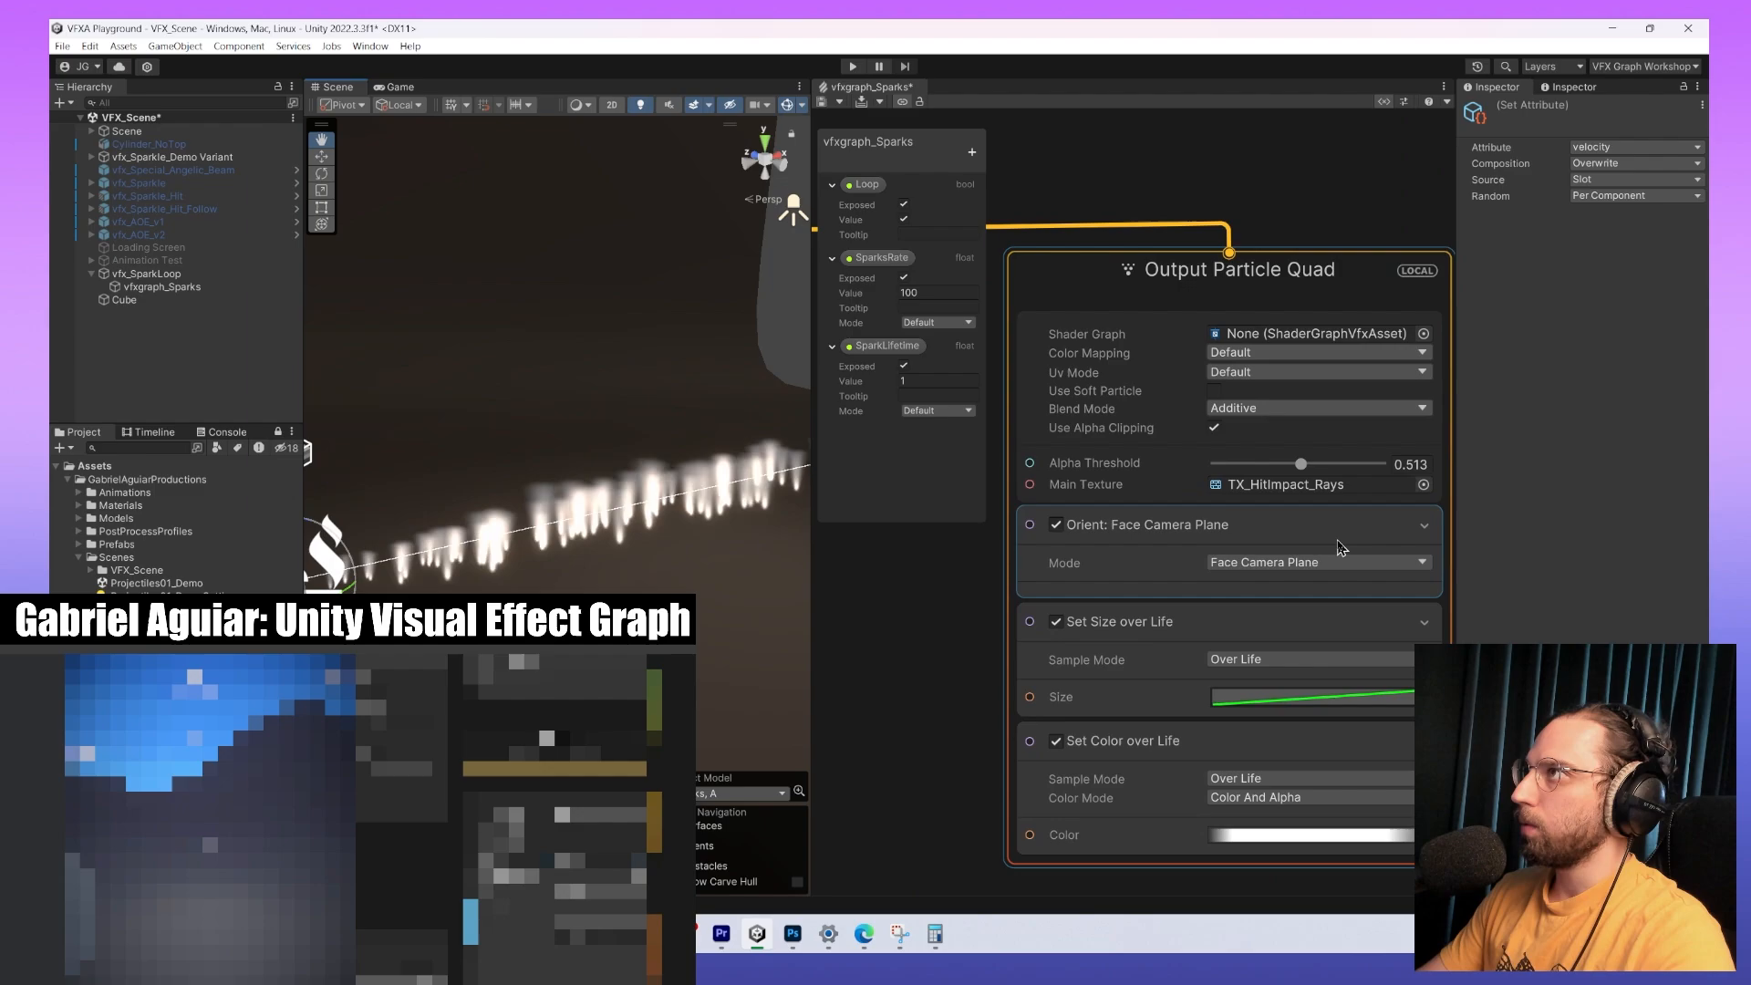
scroll(1226, 516, "down", 1)
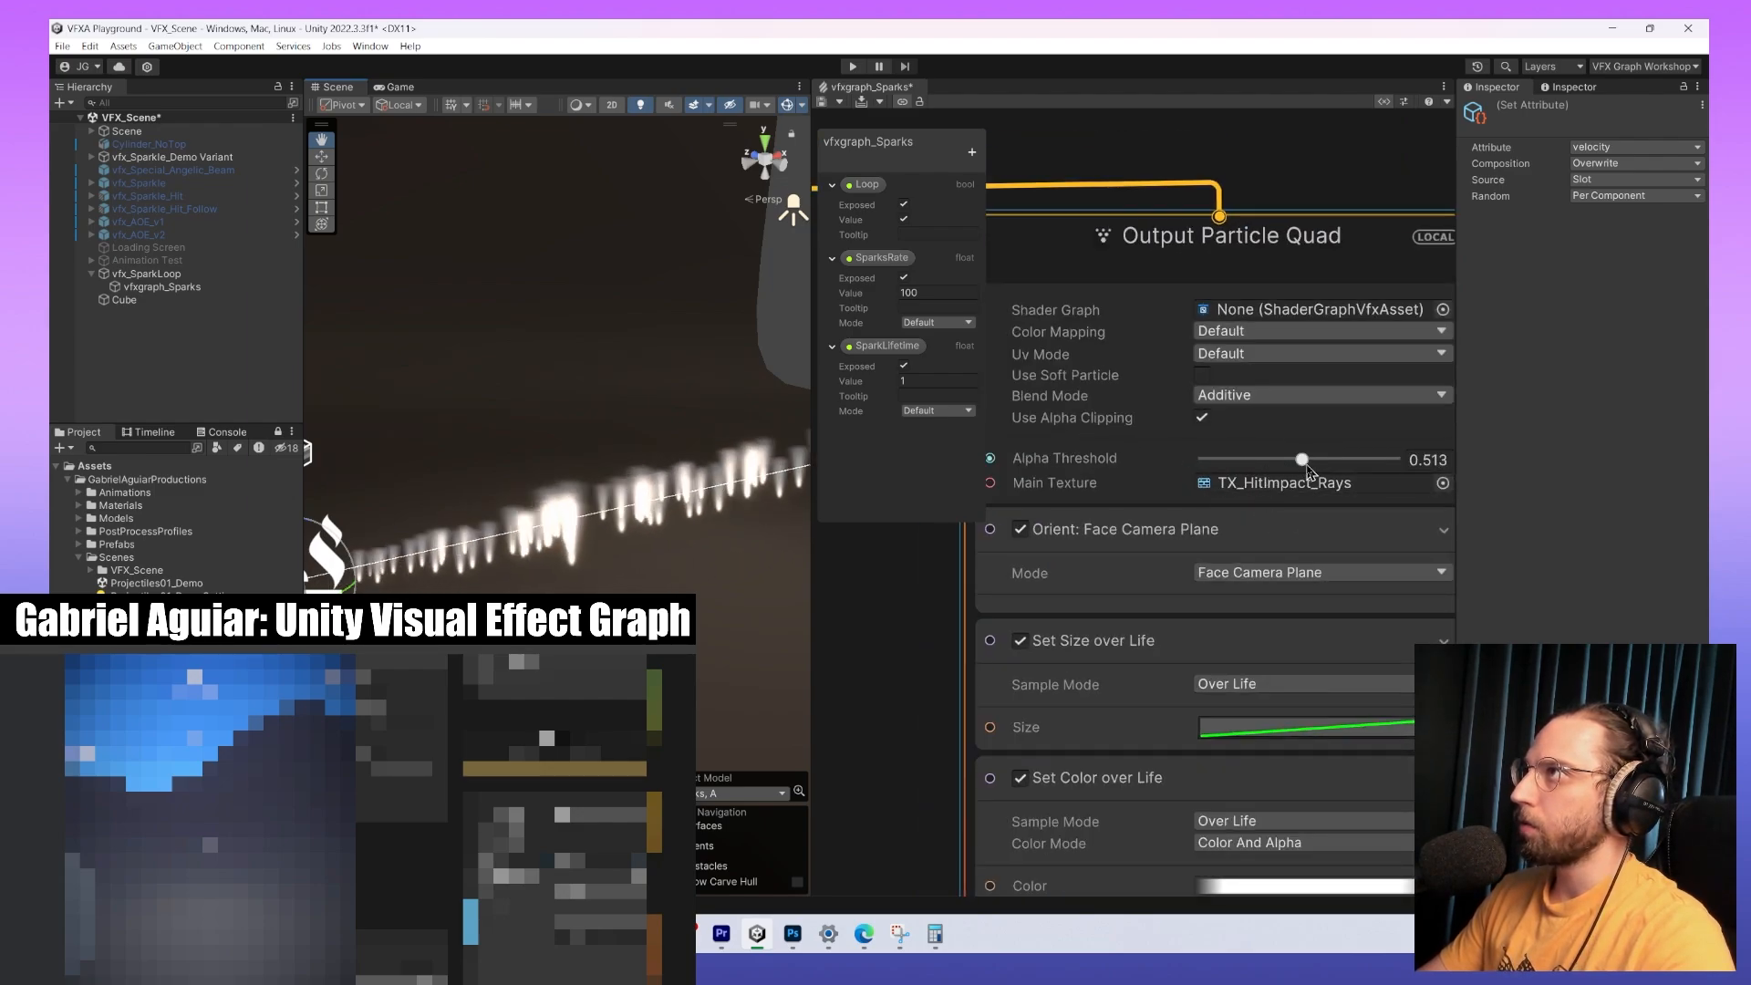
left_click_drag(1307, 465, 1315, 464)
Locate the SparksRate node feeding the Spawn branches and set the property's value to 20.
scroll(1338, 466, "down", 3)
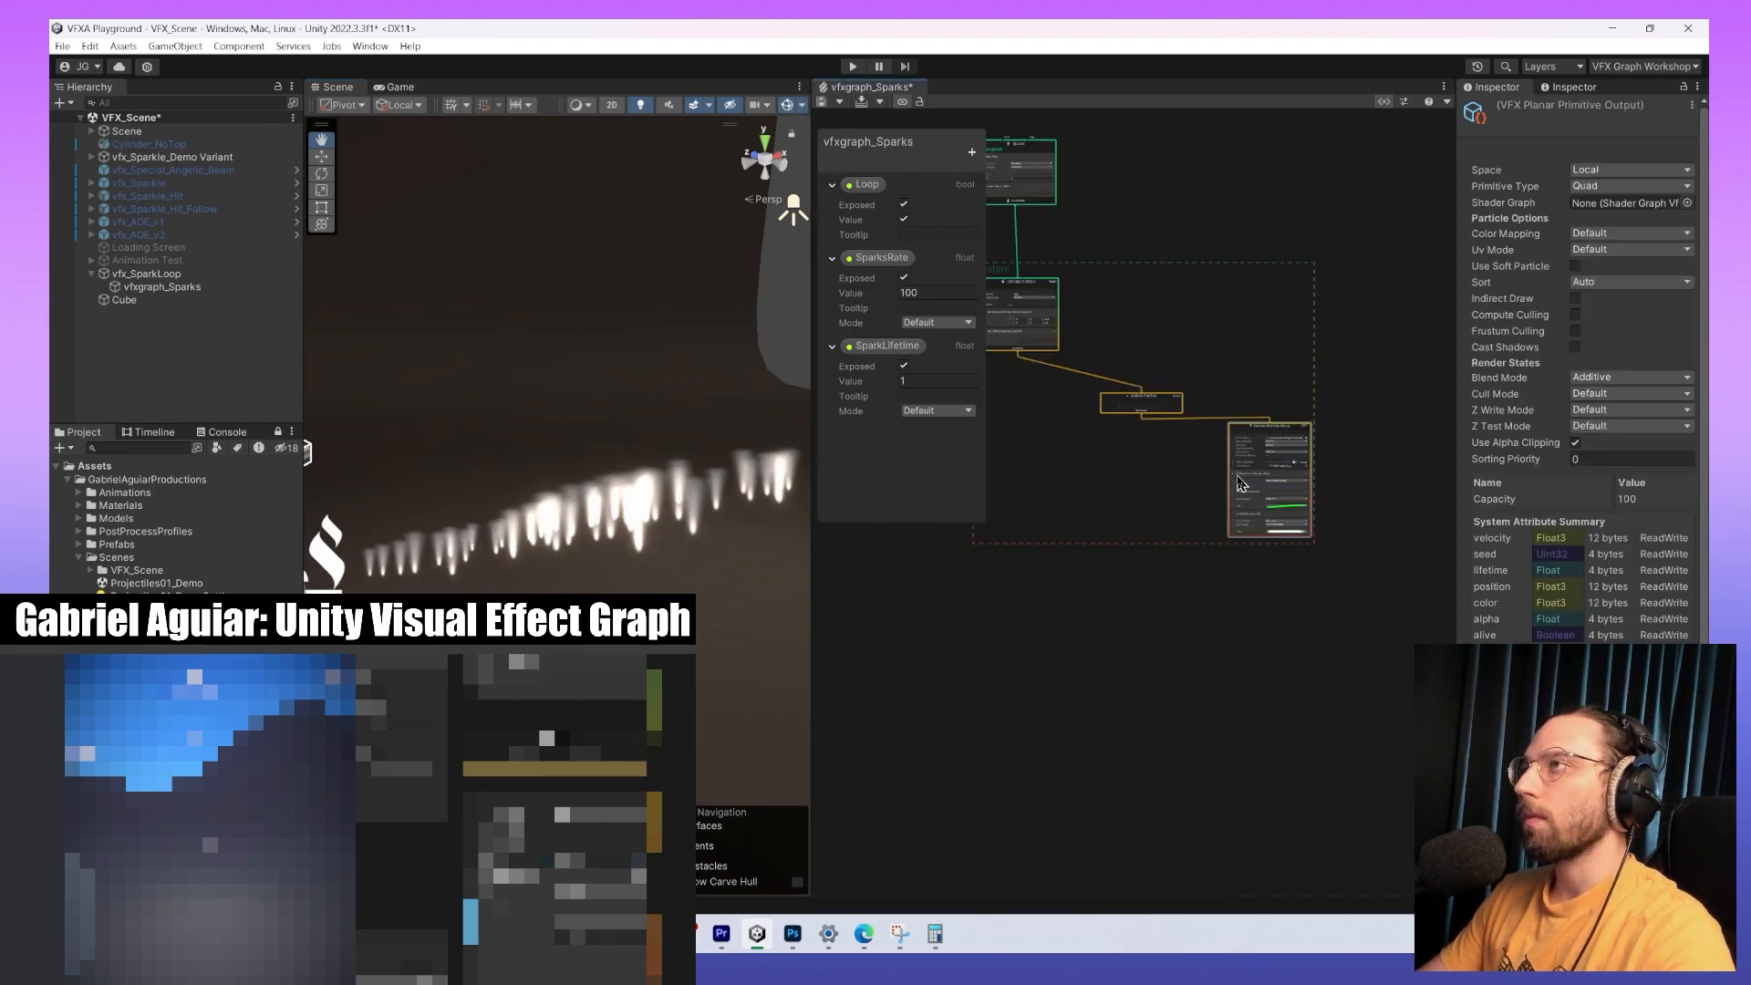
scroll(1314, 484, "up", 2)
left_click(1313, 483)
key("f")
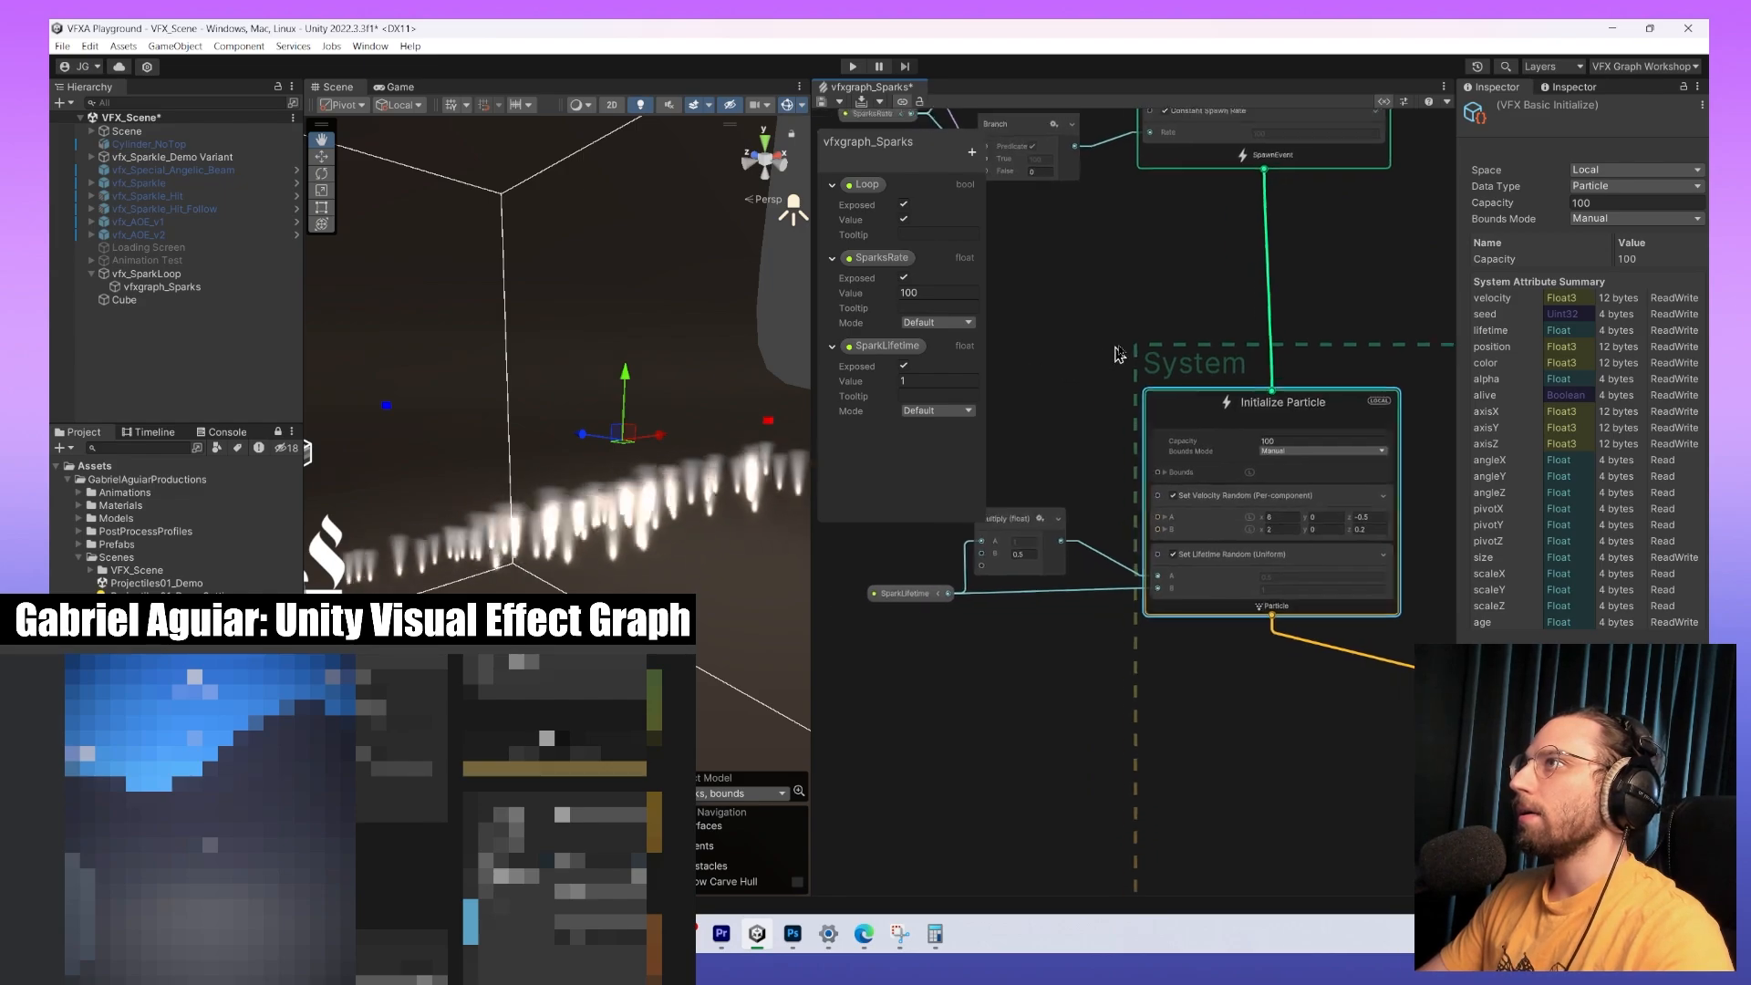
scroll(1284, 597, "up", 2)
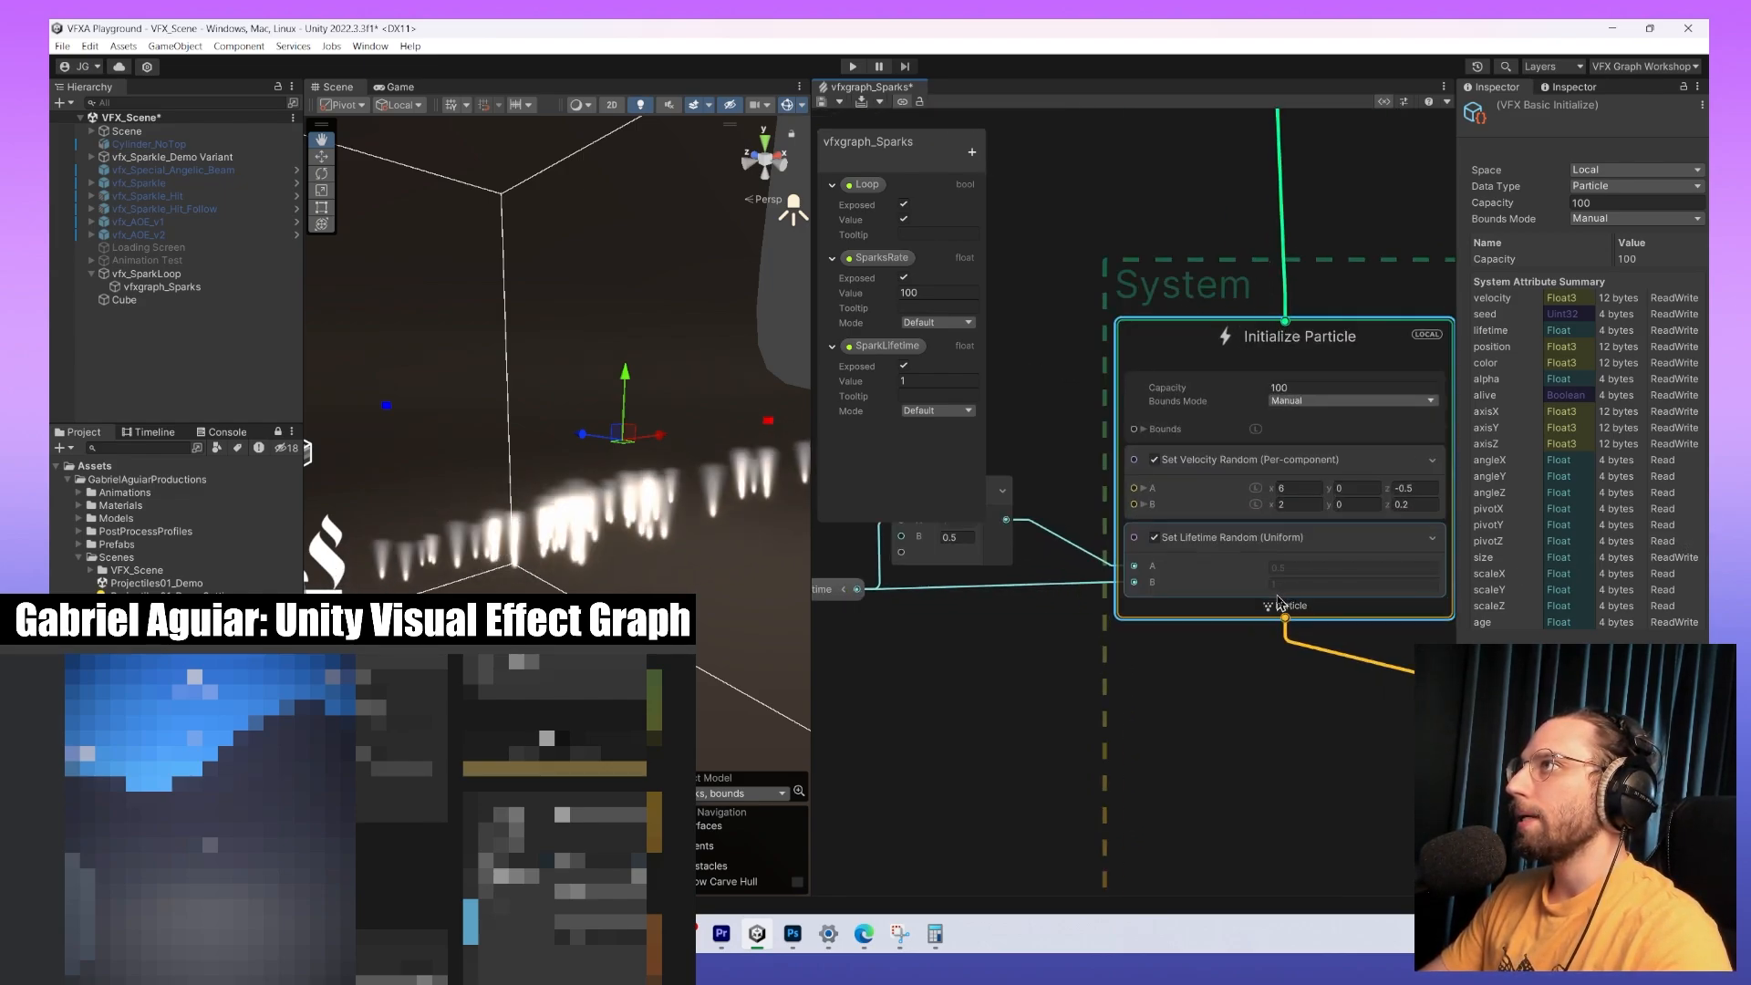
scroll(1247, 472, "up", 1)
middle_click_drag(1198, 215, 985, 780)
scroll(986, 766, "down", 1)
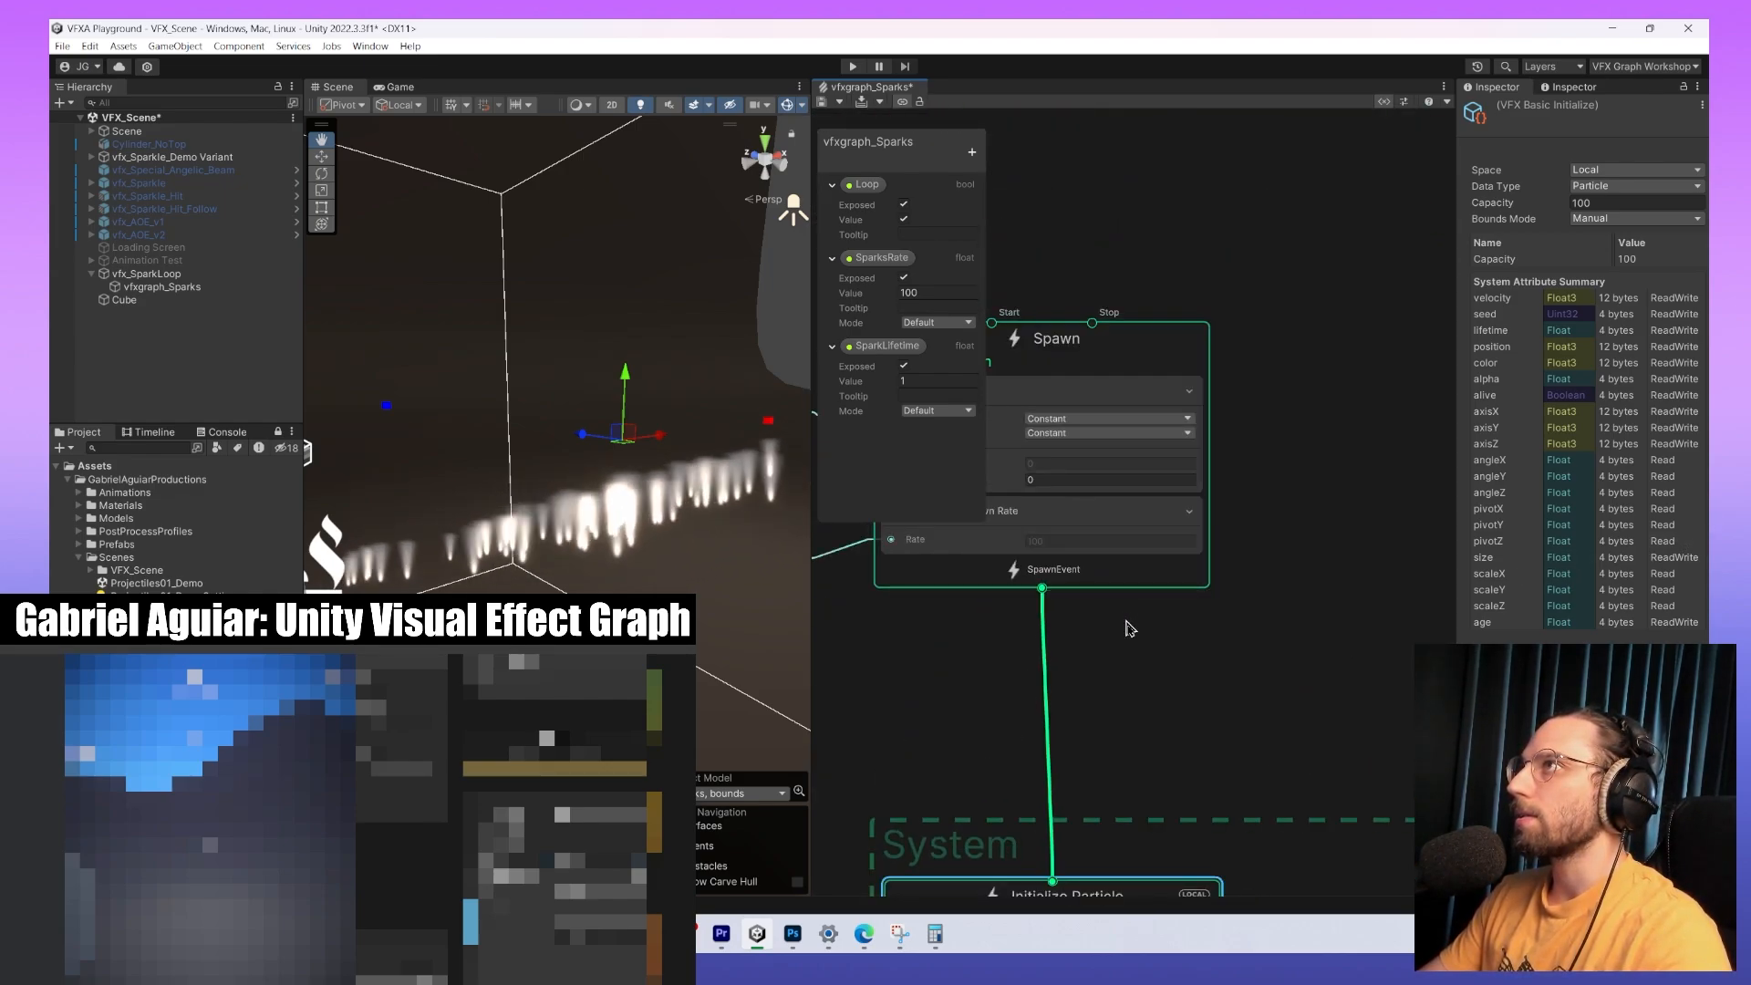
middle_click_drag(1127, 624, 1432, 686)
middle_click_drag(1017, 566, 1205, 543)
middle_click_drag(948, 534, 1053, 537)
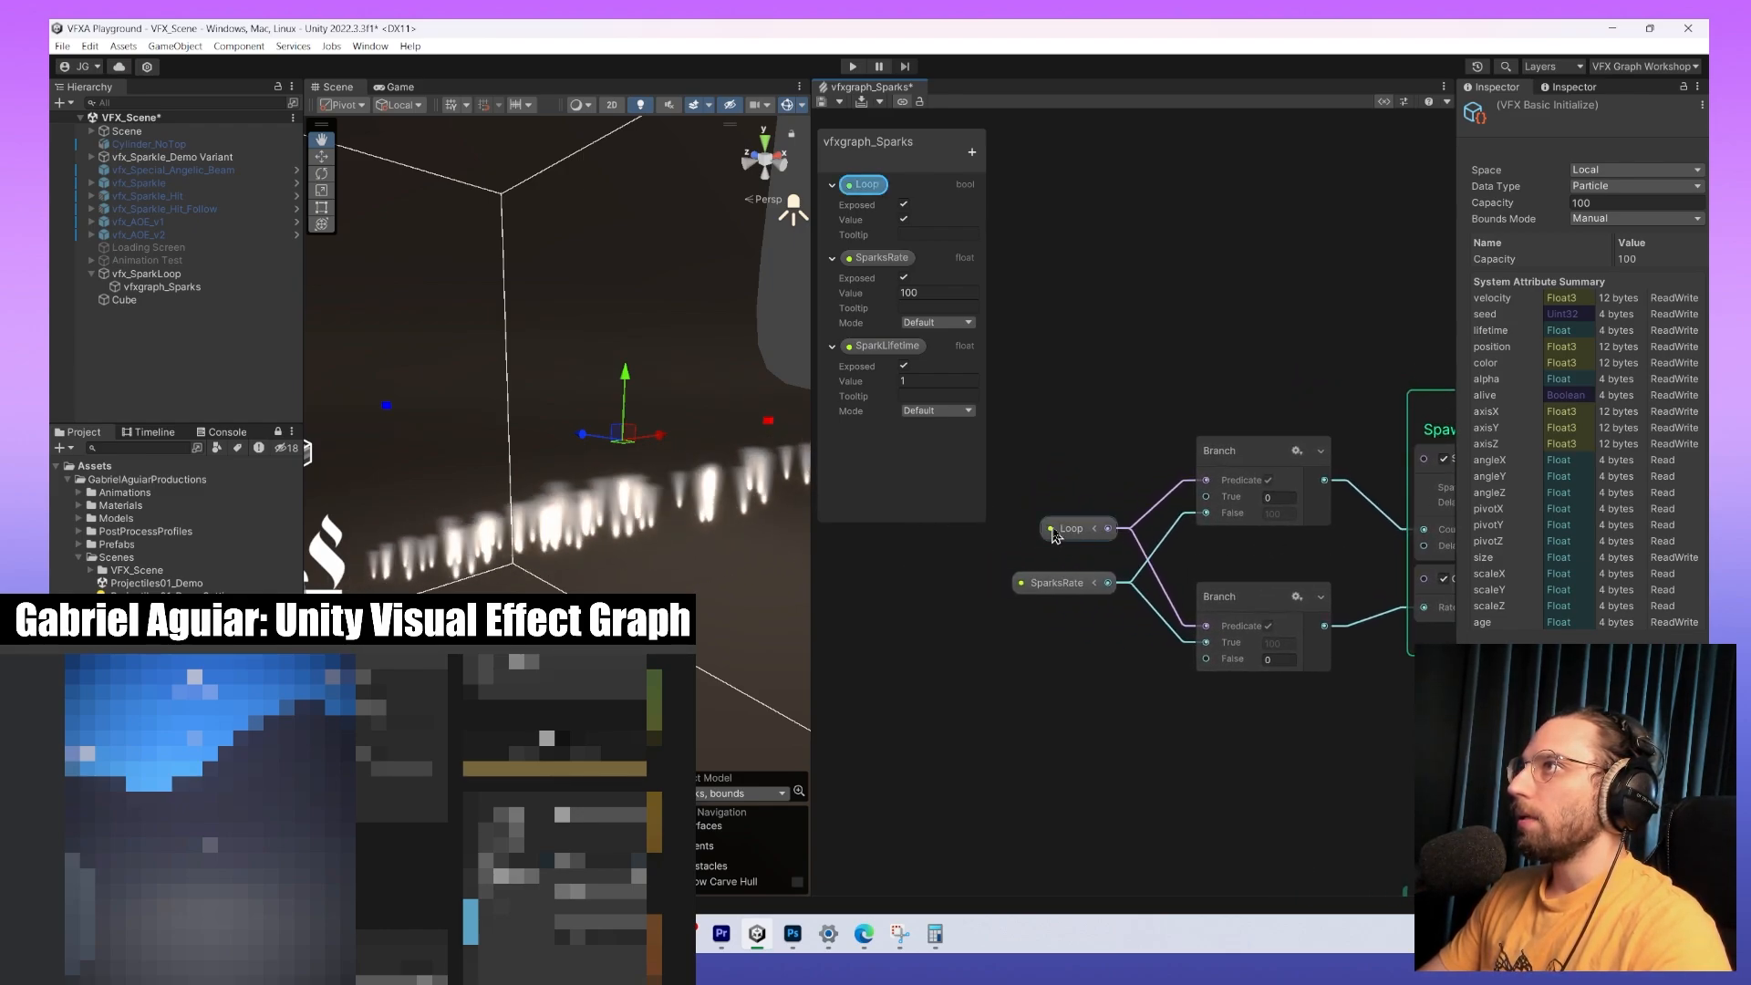
left_click(1058, 583)
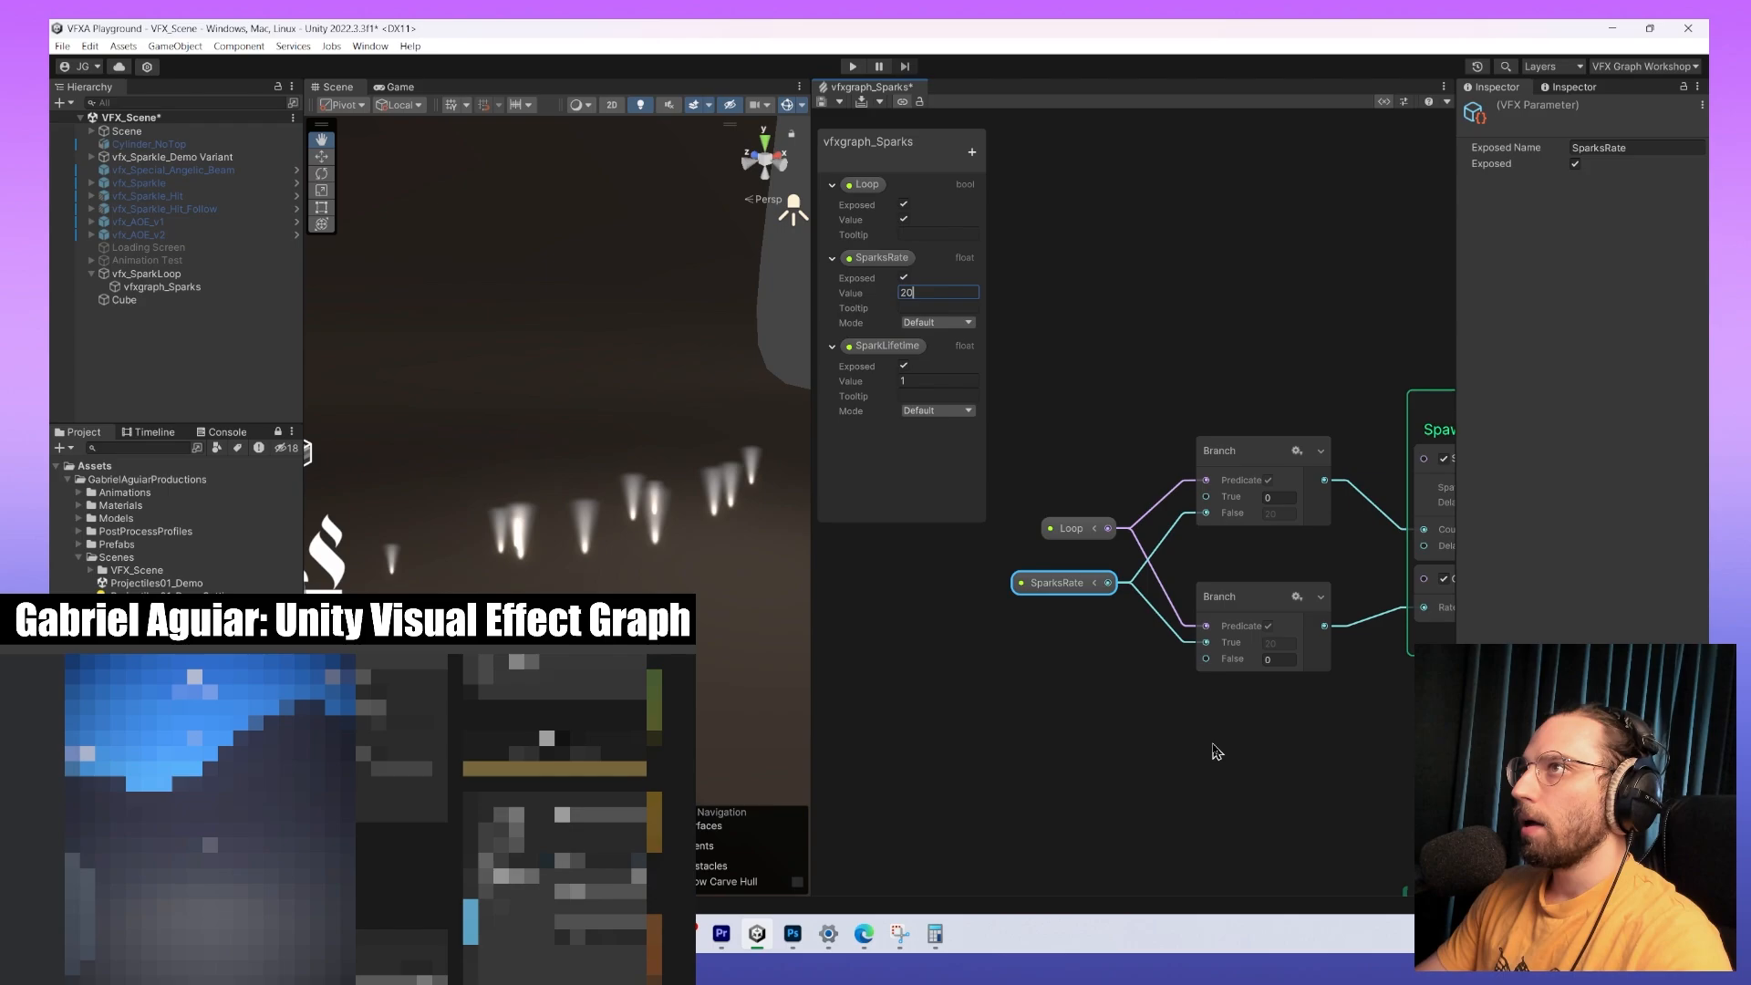
Lower the Alpha Threshold of Output Particle Quad to 0.5 and disable alpha clipping.
scroll(1217, 752, "down", 5)
left_click(1249, 570)
scroll(1222, 521, "up", 6)
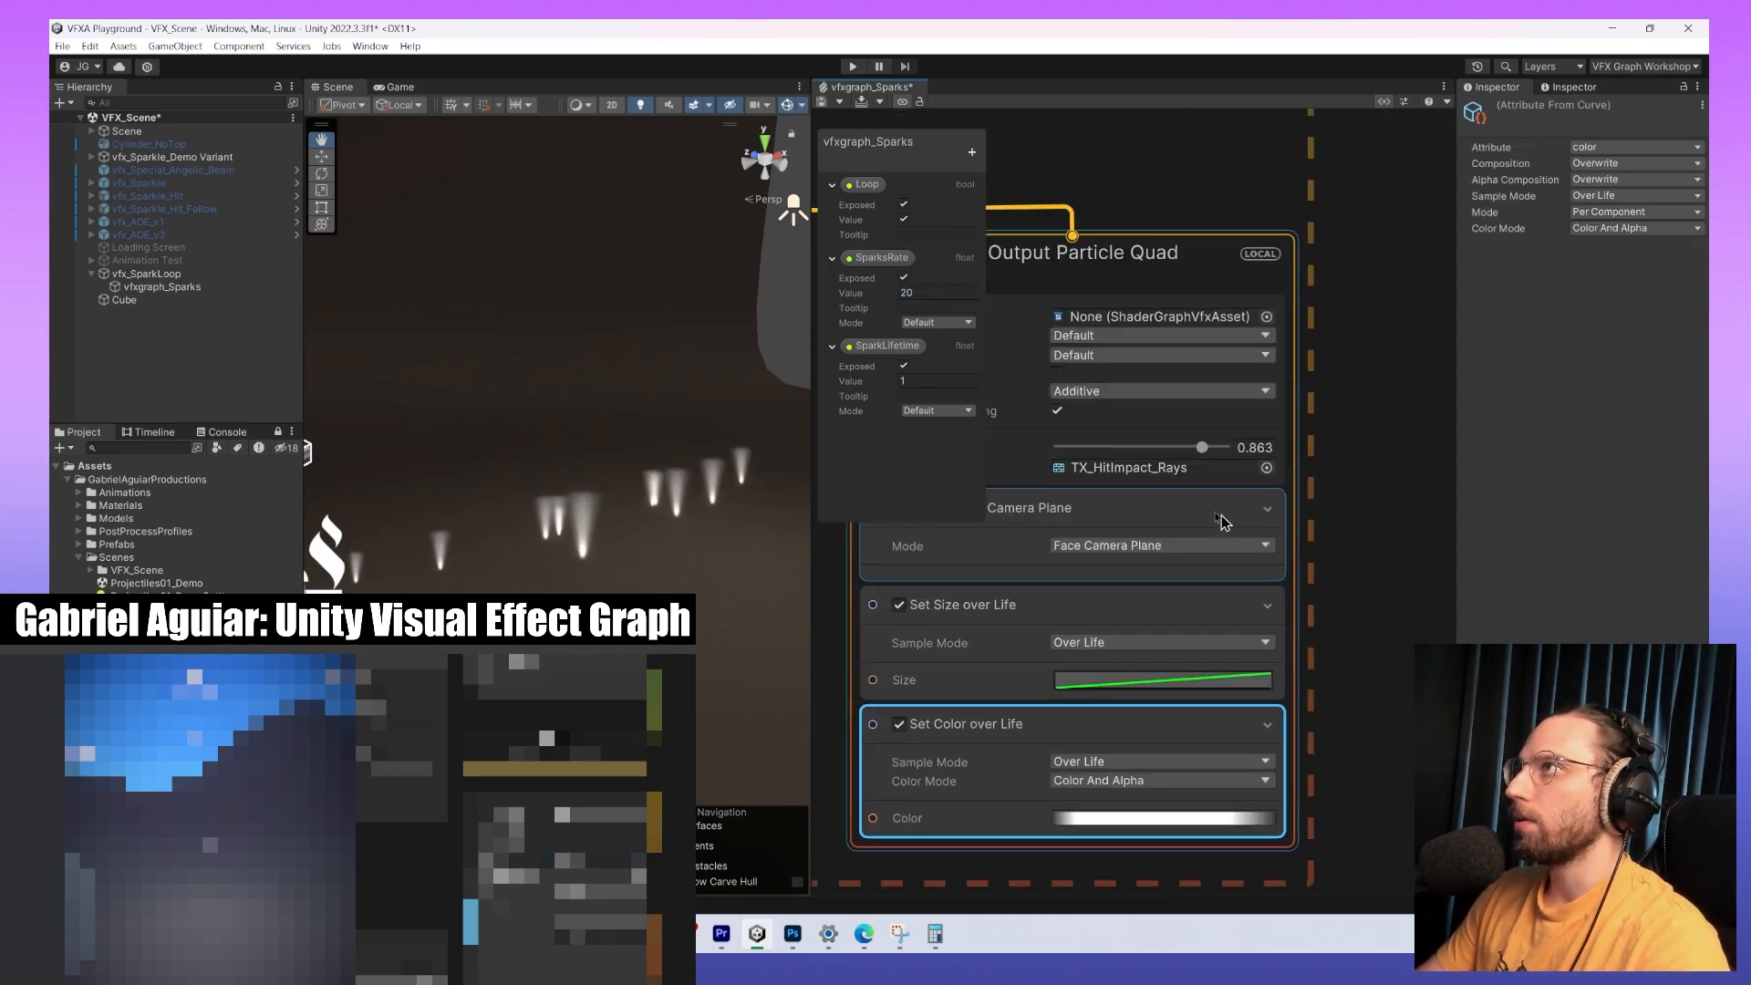
left_click(1222, 522)
scroll(1222, 522, "up", 2)
scroll(1340, 559, "down", 2)
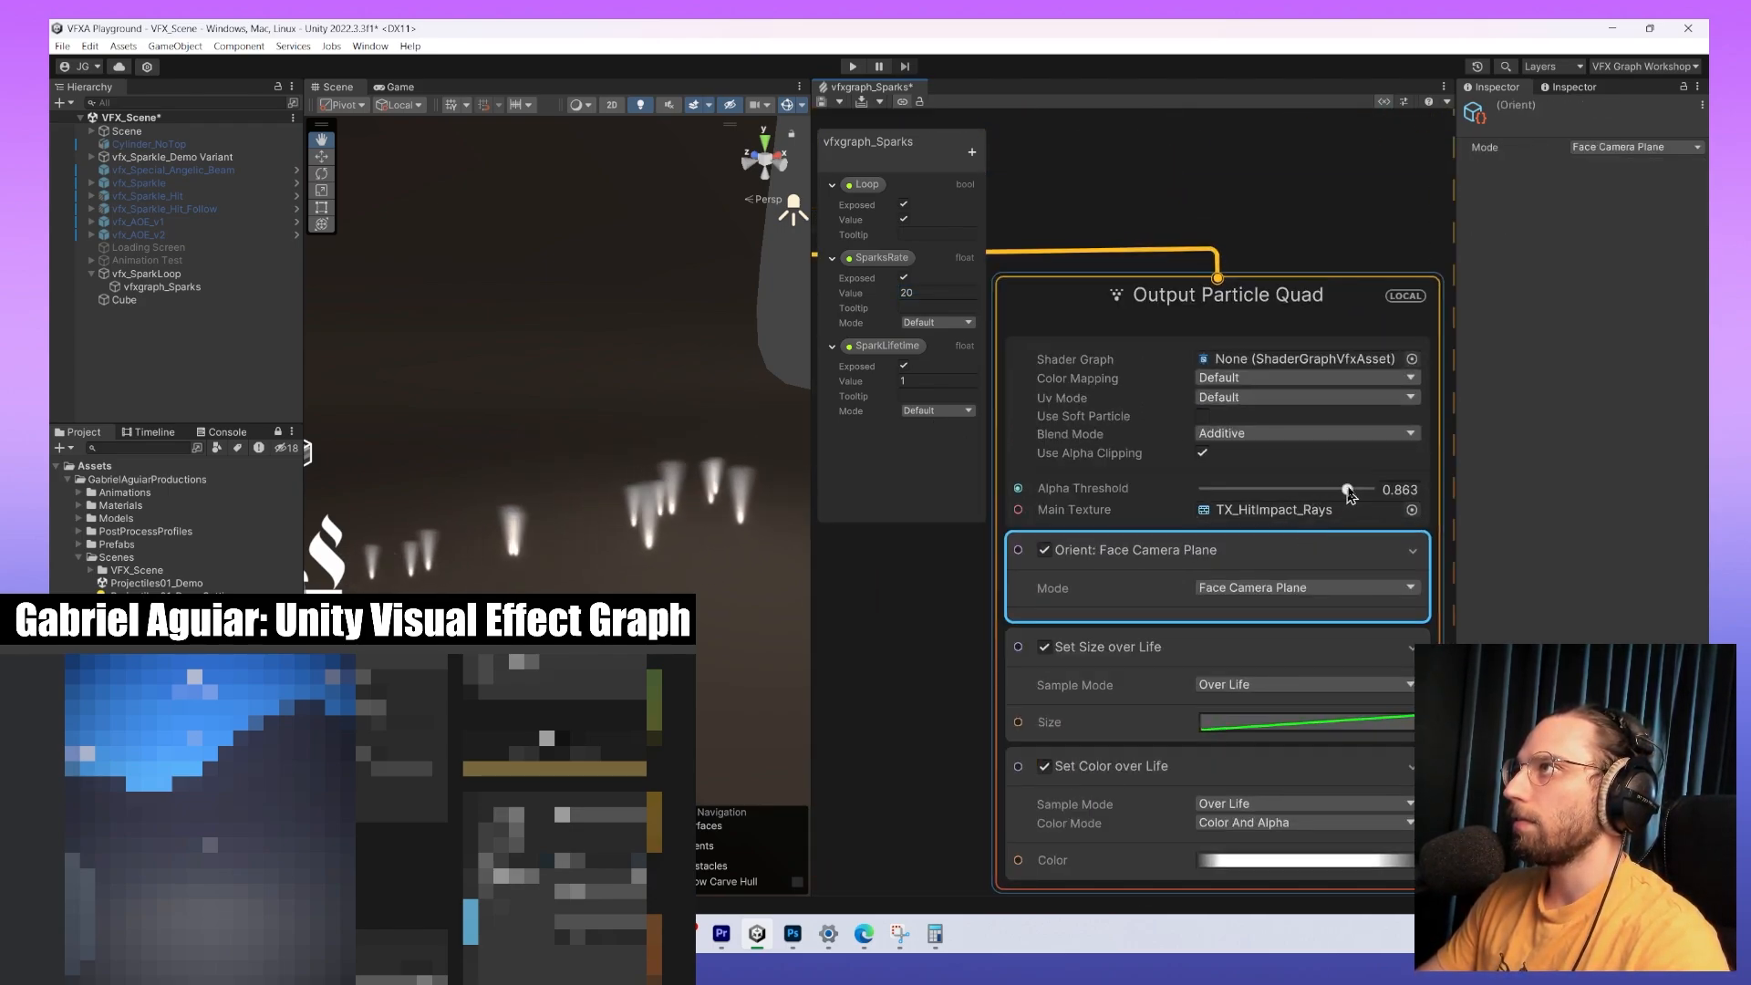
left_click_drag(1348, 492, 1287, 490)
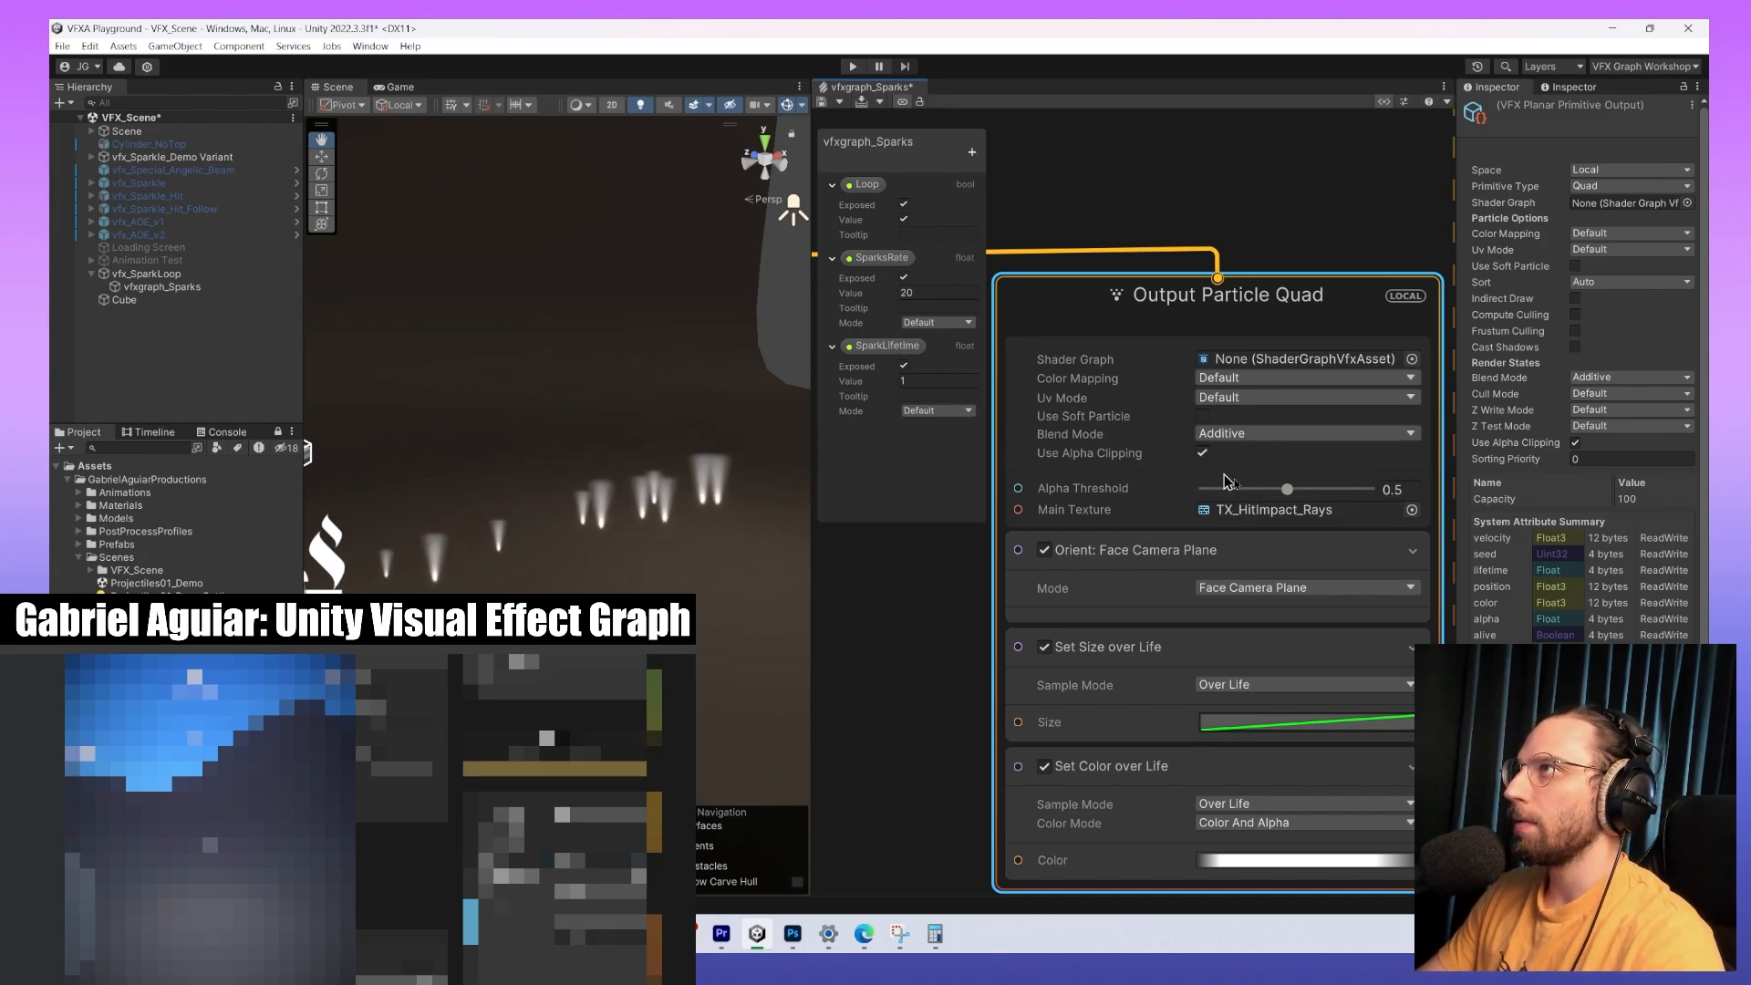
left_click(1202, 452)
Assign TX_Glow as the Main Texture and enable alpha clipping with an Alpha Threshold of about 0.85.
left_click(1411, 488)
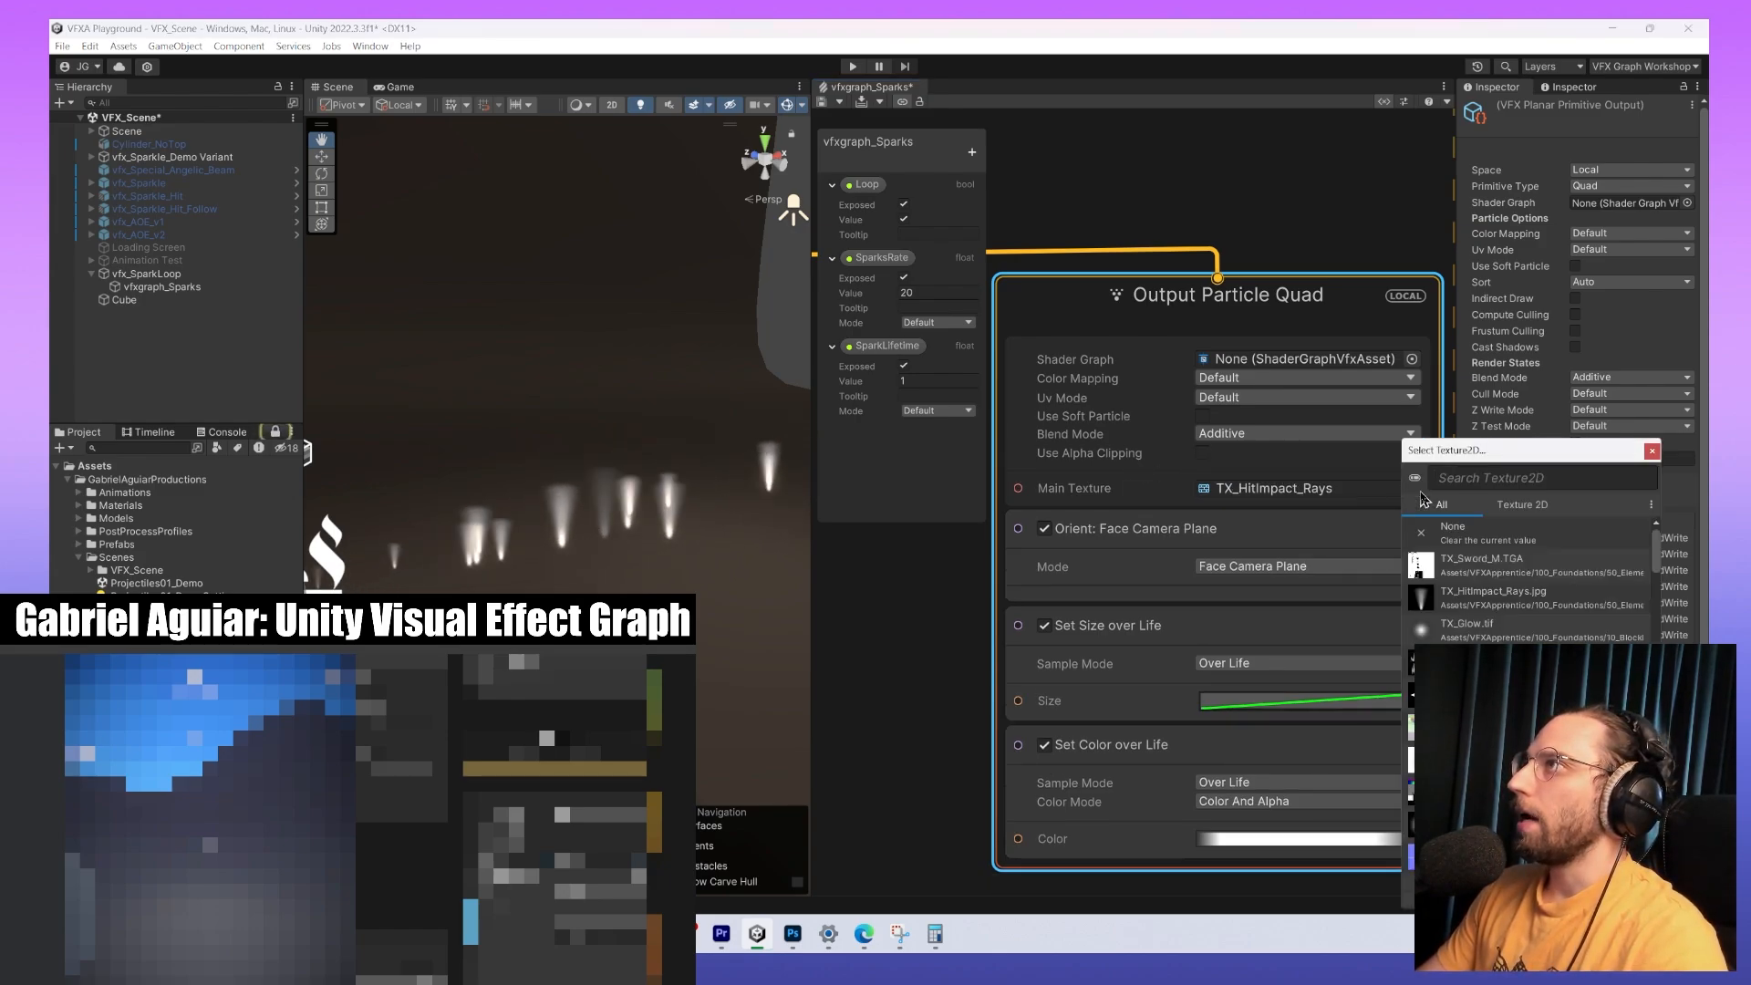
double_click(1473, 627)
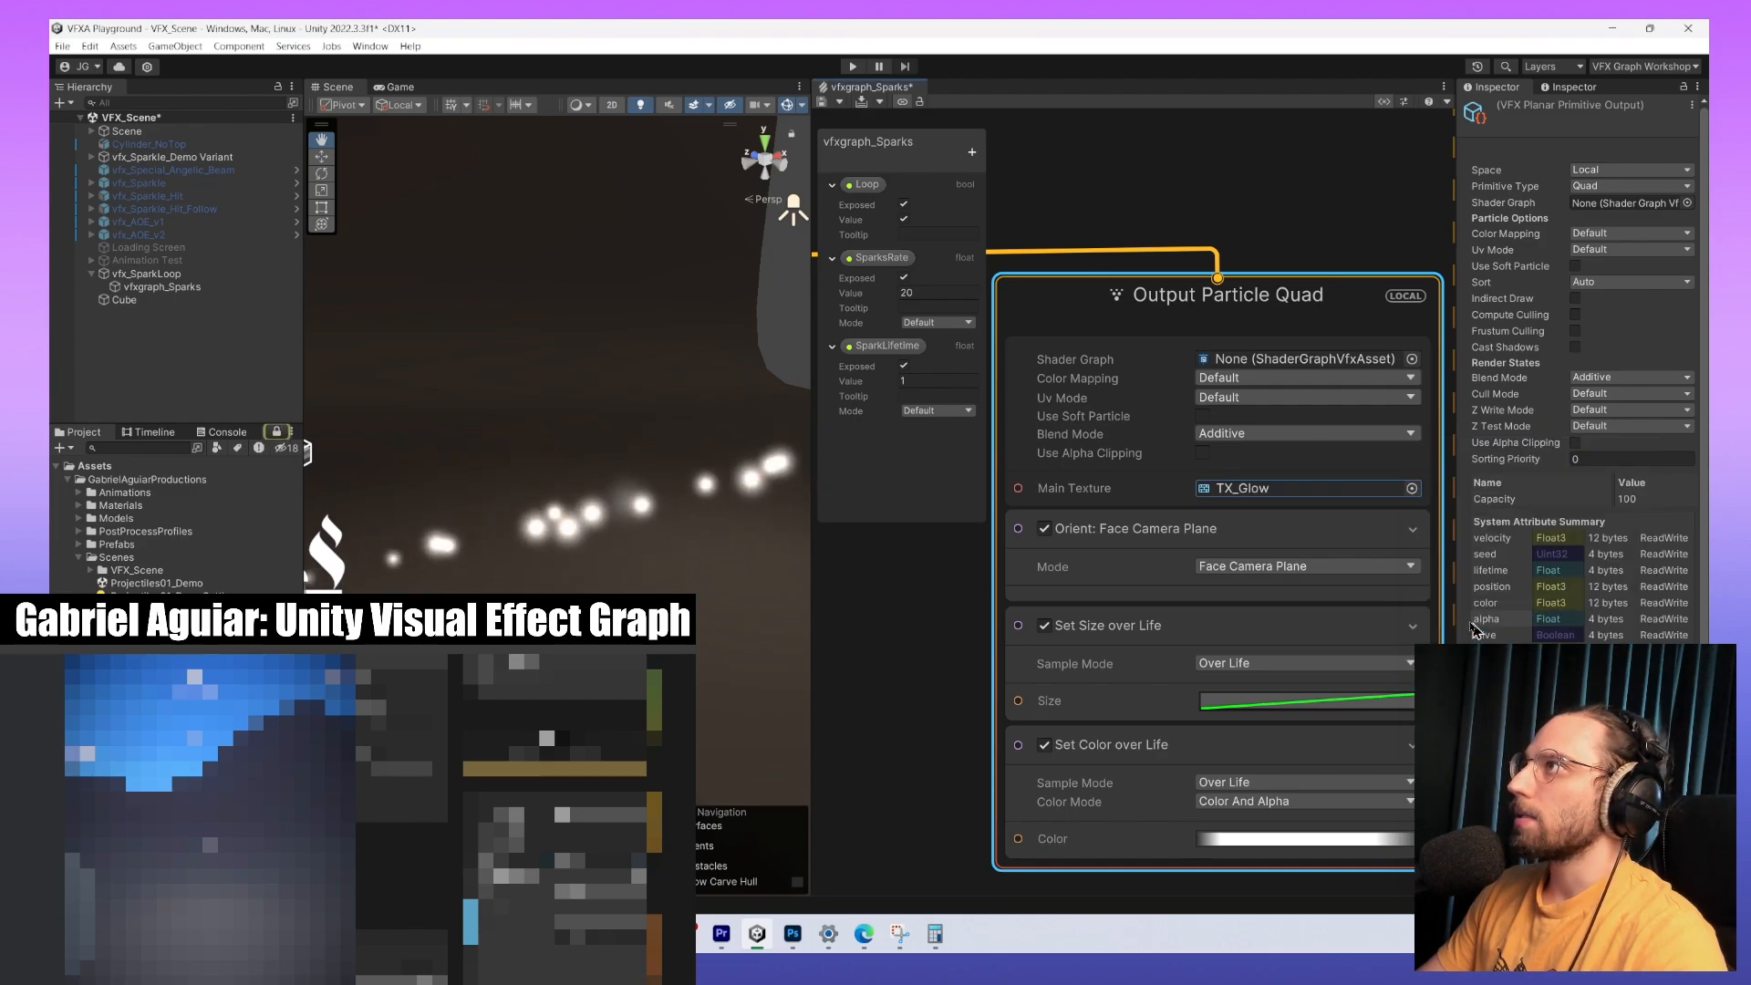
left_click(1202, 452)
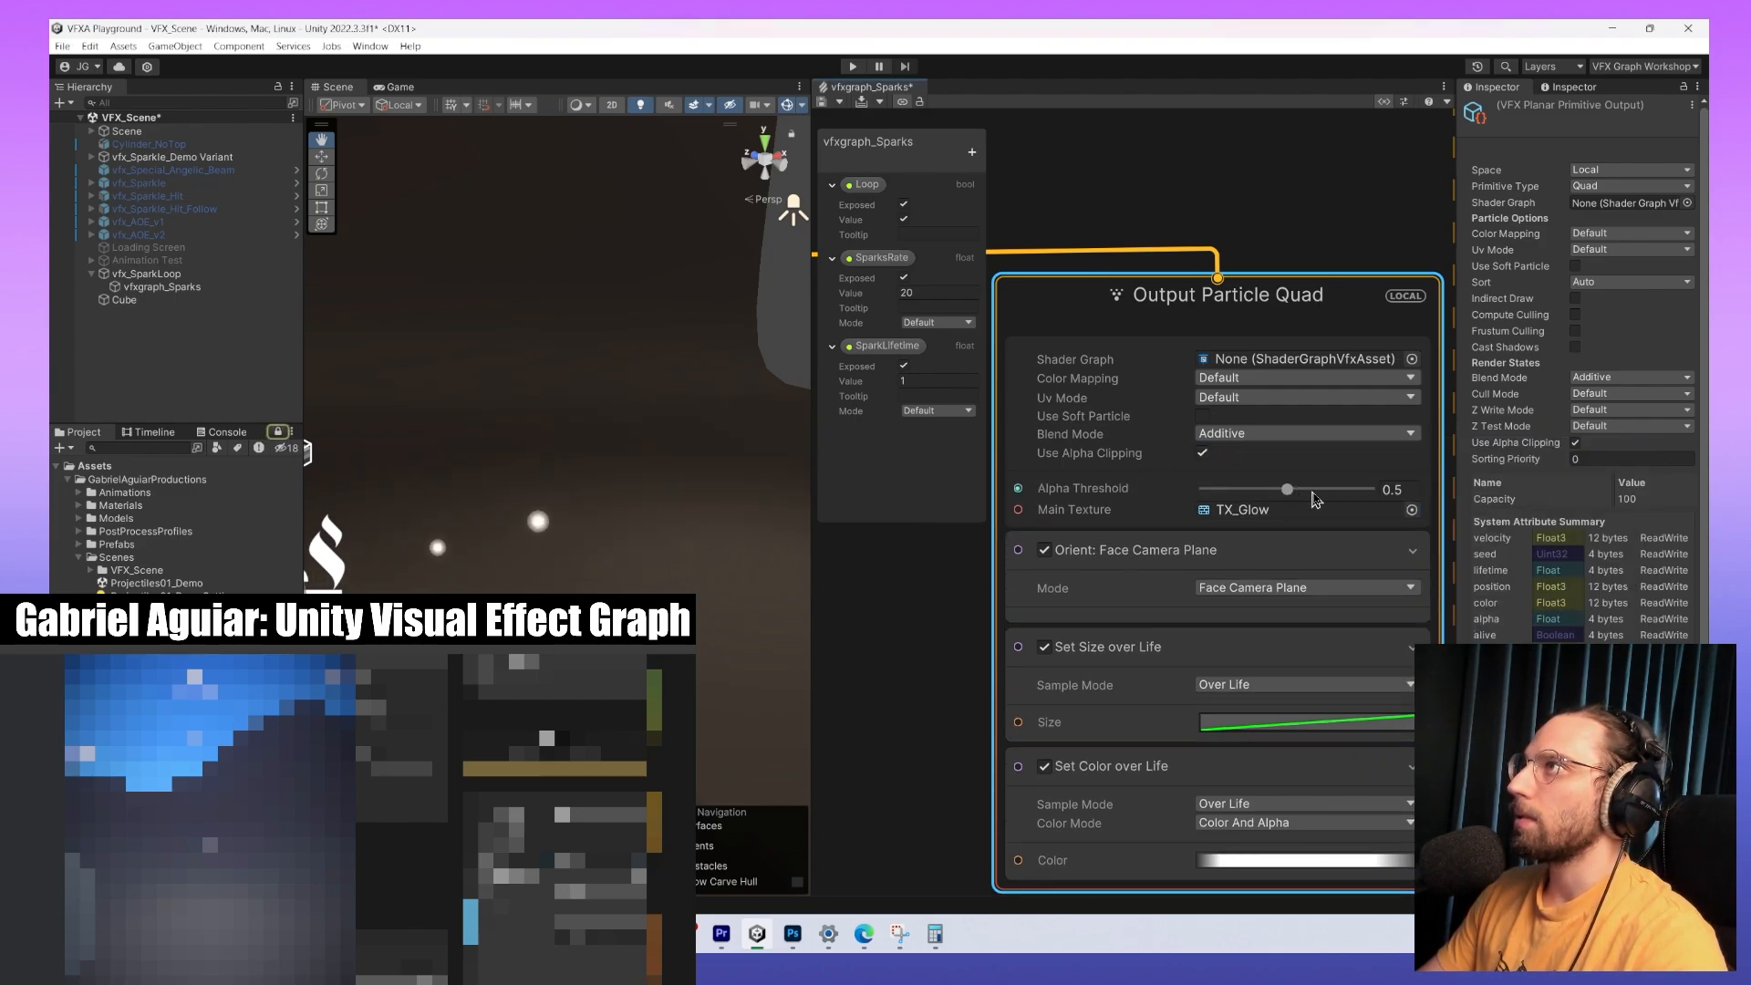
mouse_move(1315, 497)
left_mouse_down()
mouse_move(1263, 491)
mouse_move(1347, 489)
left_mouse_up()
scroll(1124, 493, "down", 3)
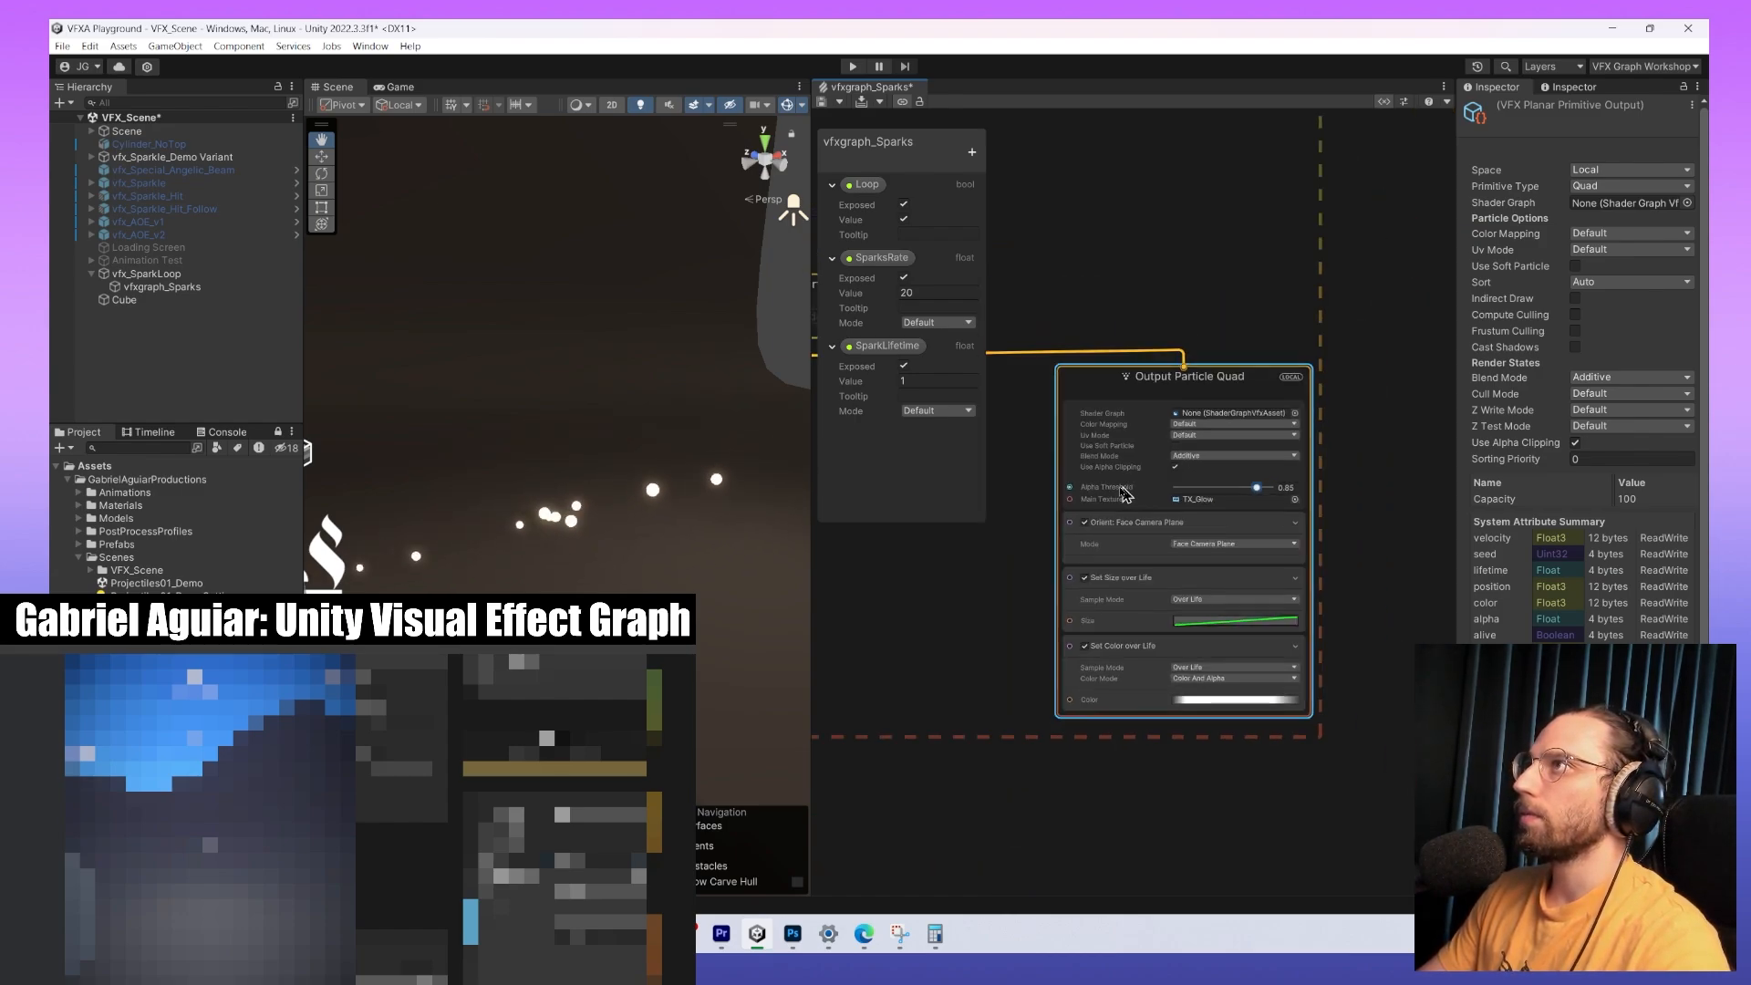
Try driving the Alpha Threshold with a Sine Wave operator fed by Time Scale (Game), and delete both nodes.
scroll(1124, 494, "up", 4)
key("space")
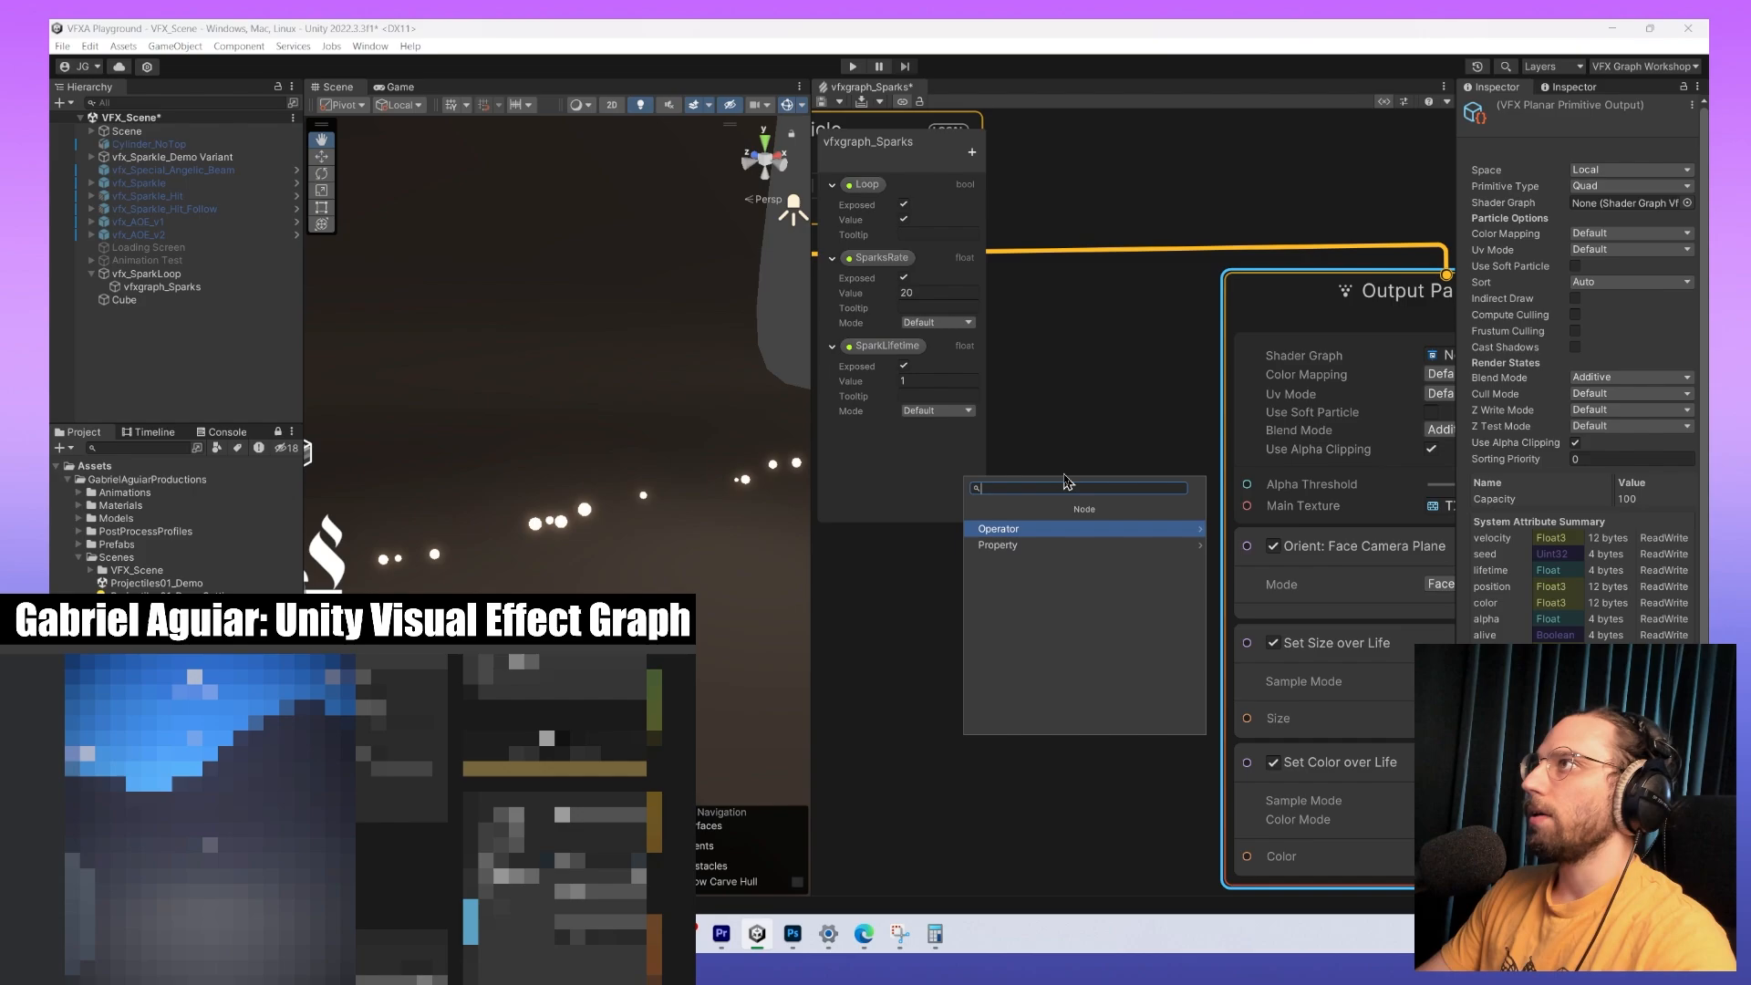
type("sin")
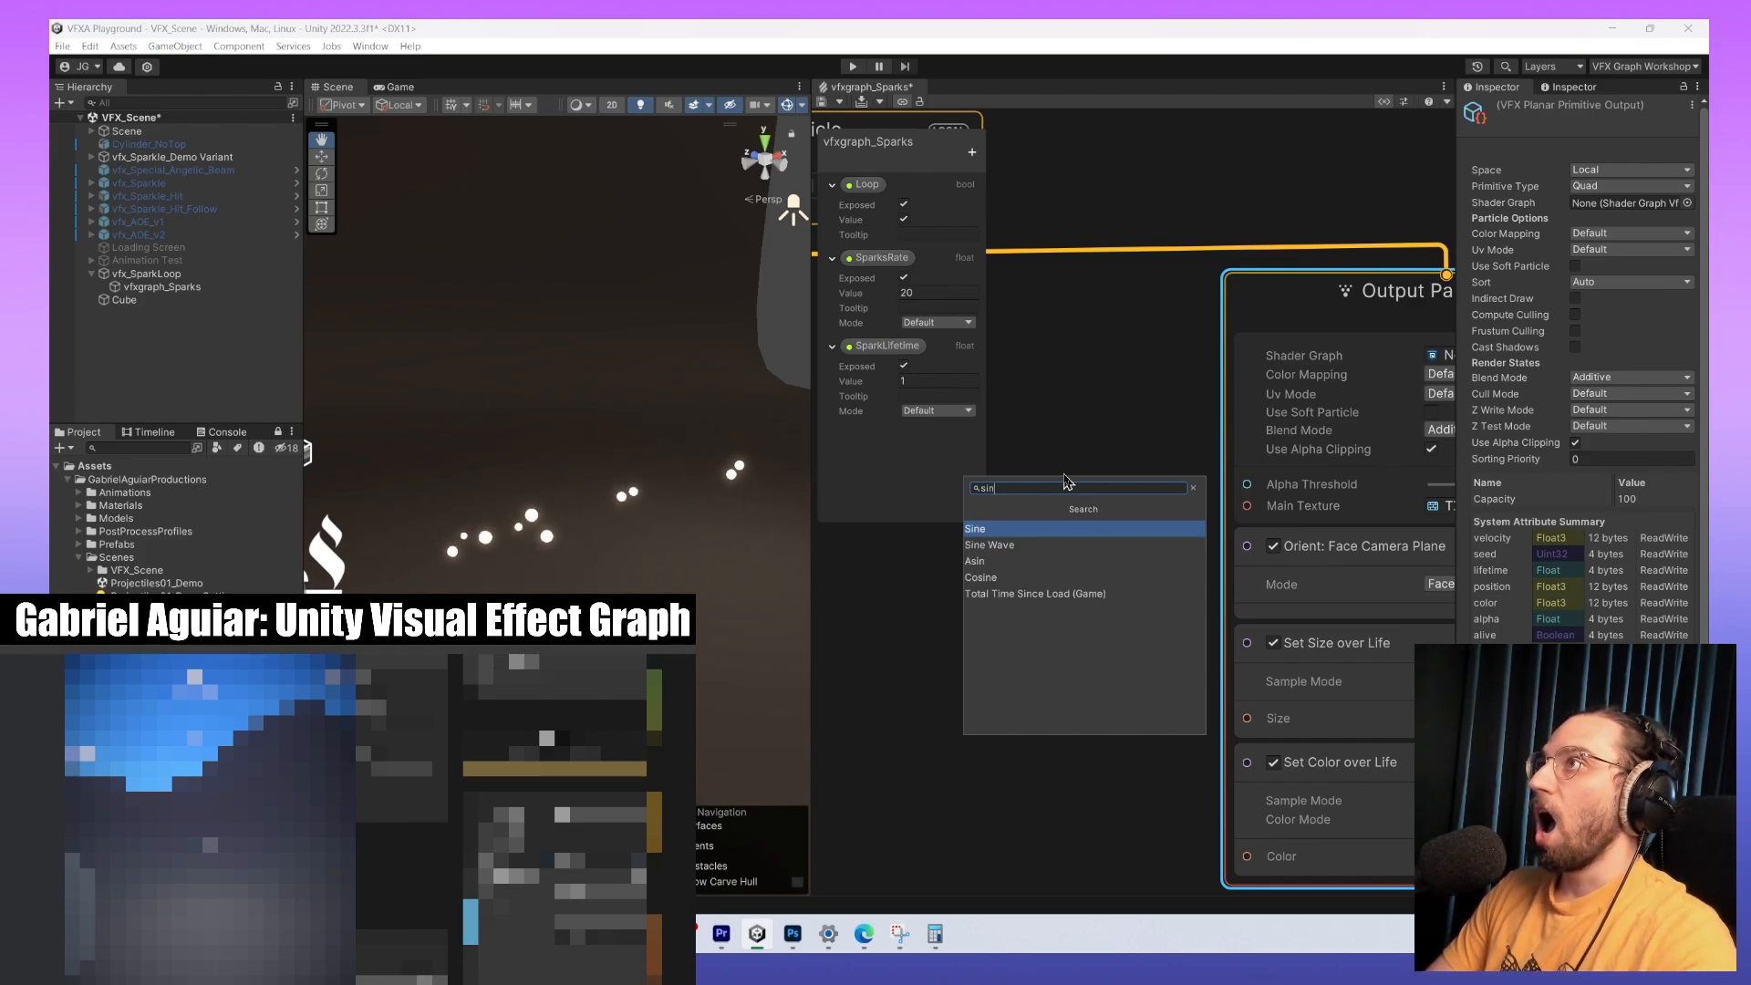
key("Down")
key("Return")
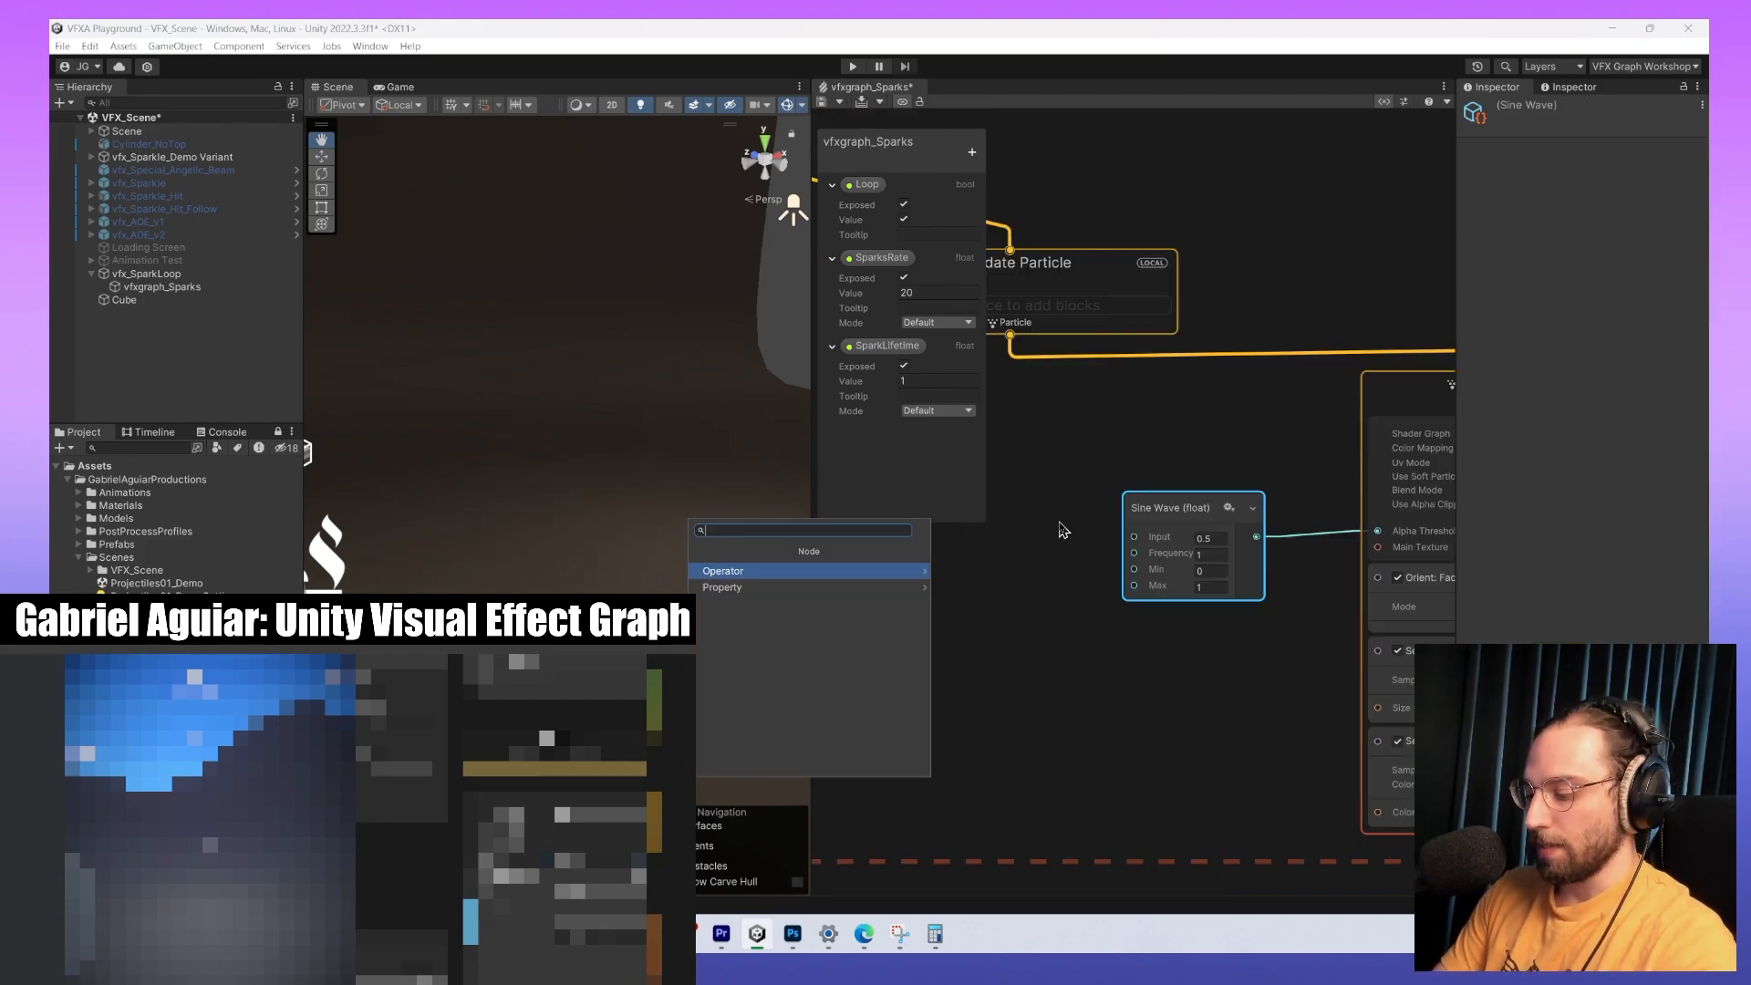
type("time")
key("Return")
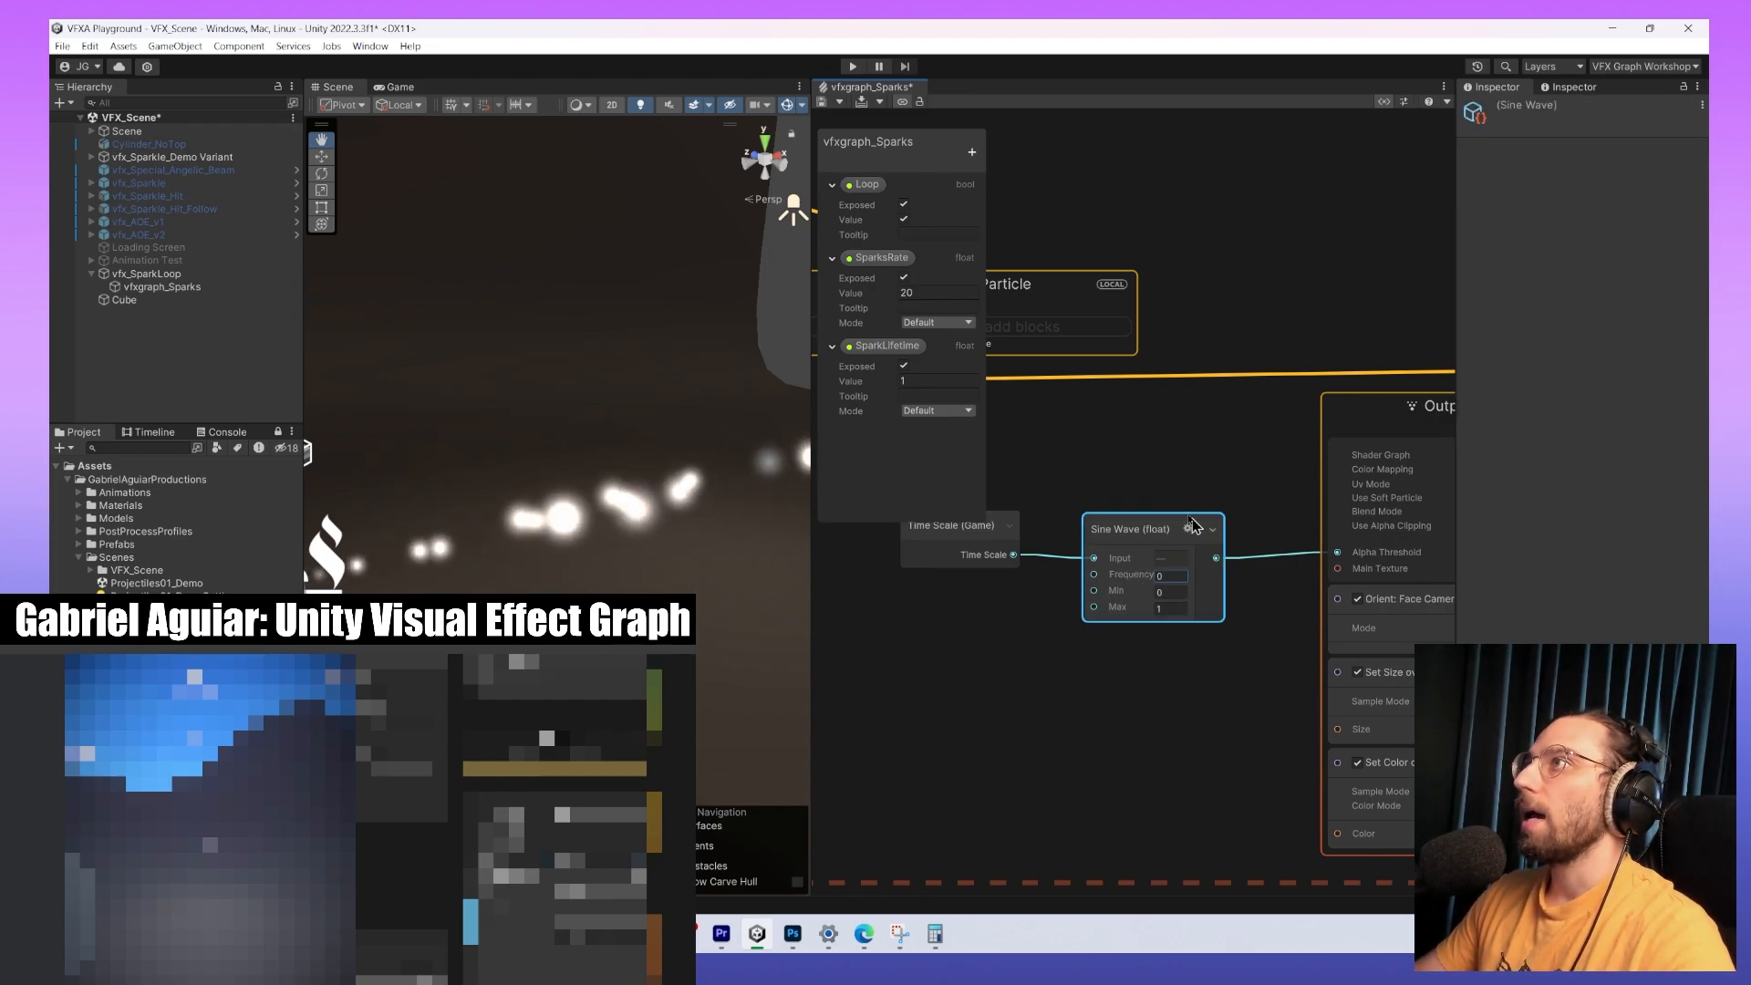
left_click_drag(1156, 454, 1011, 637)
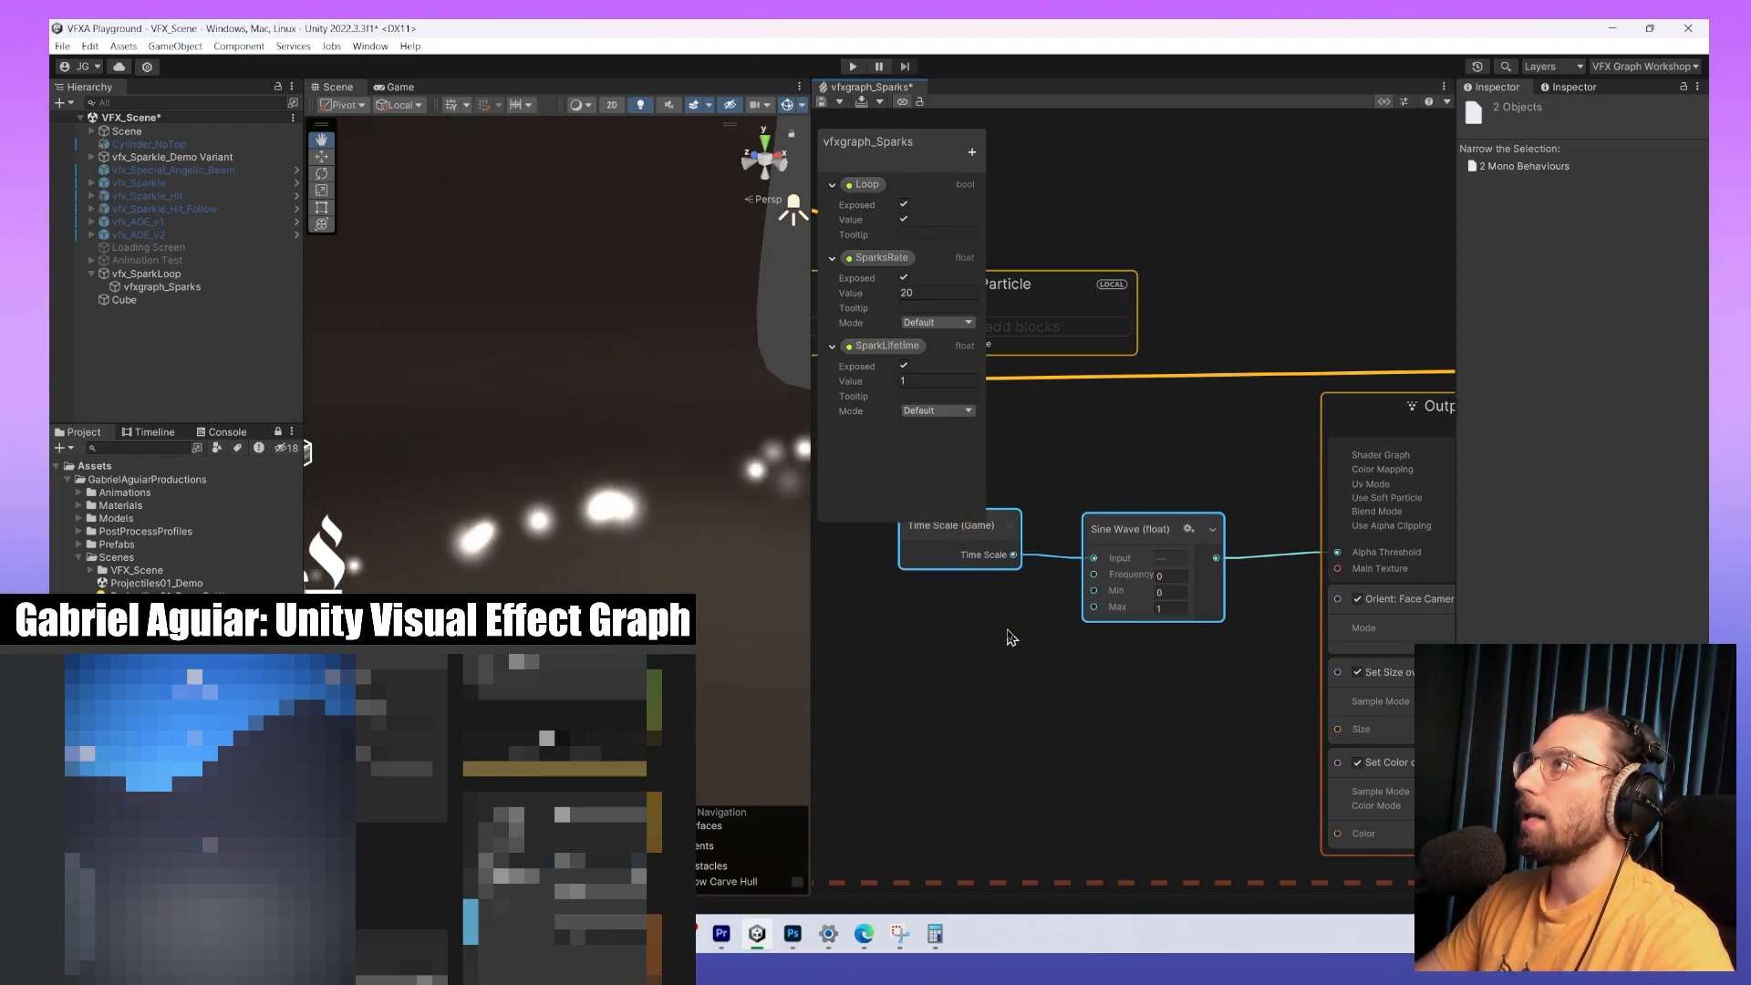
key("Delete")
Add a Delta Time (VFX) node beside Output Particle Quad.
key("space")
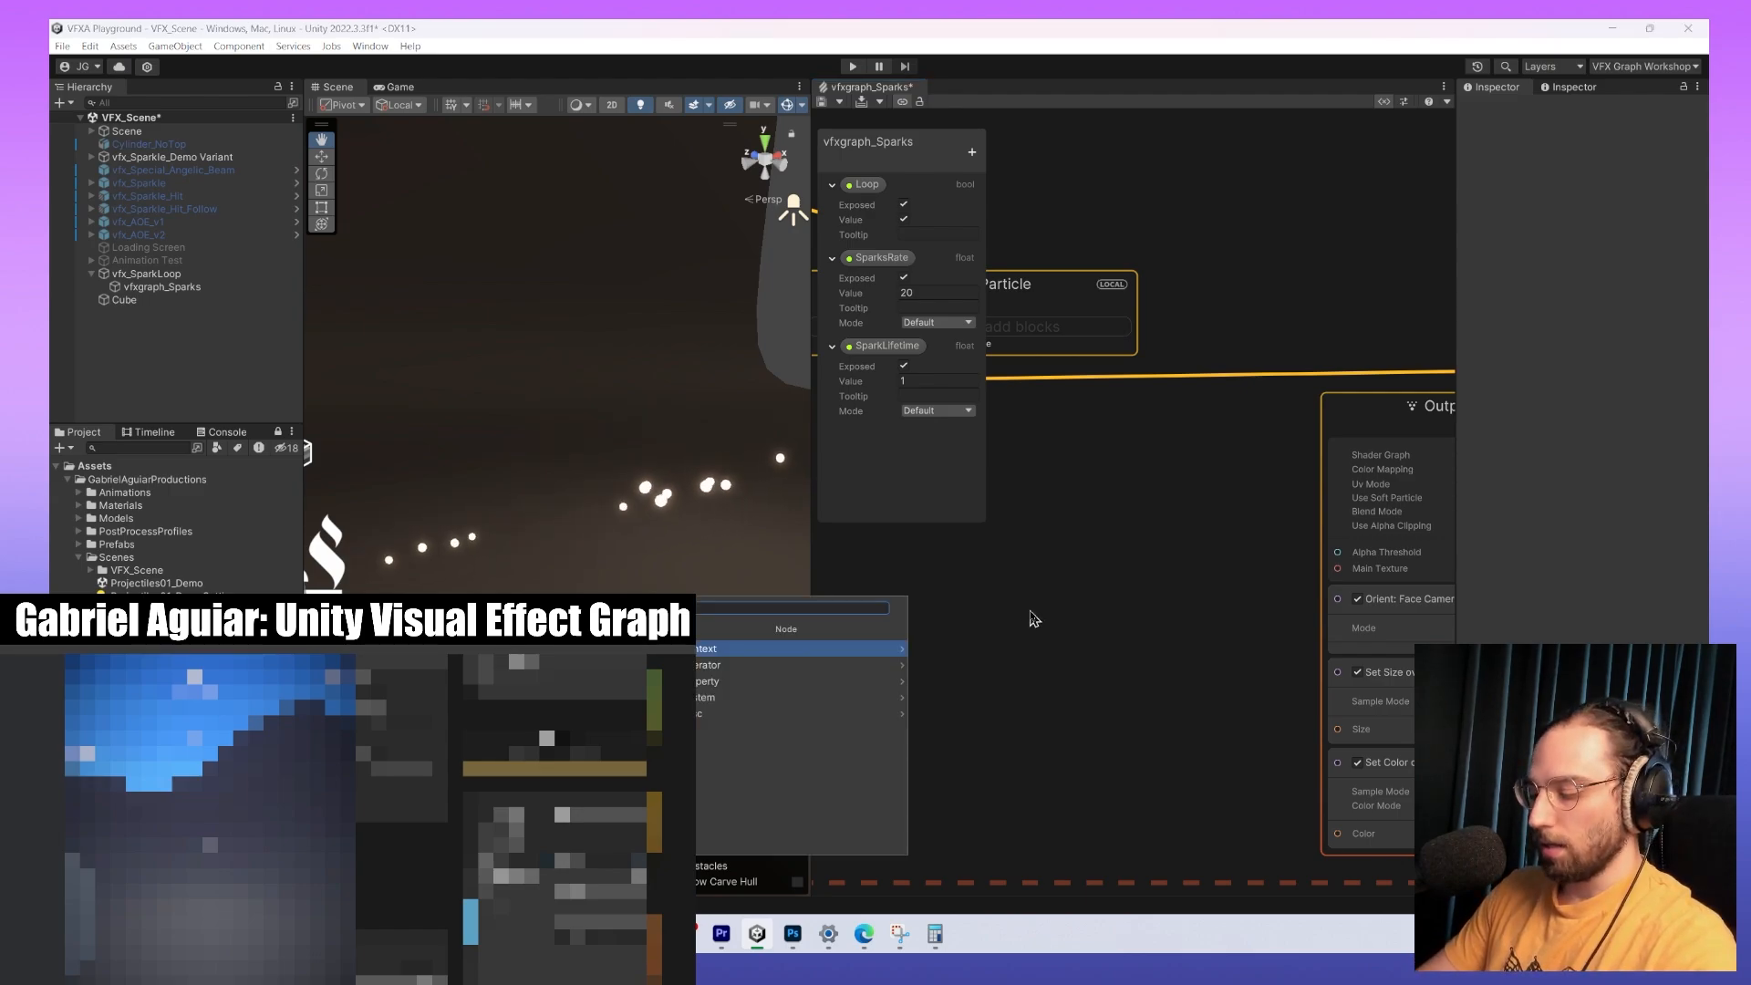
type("time")
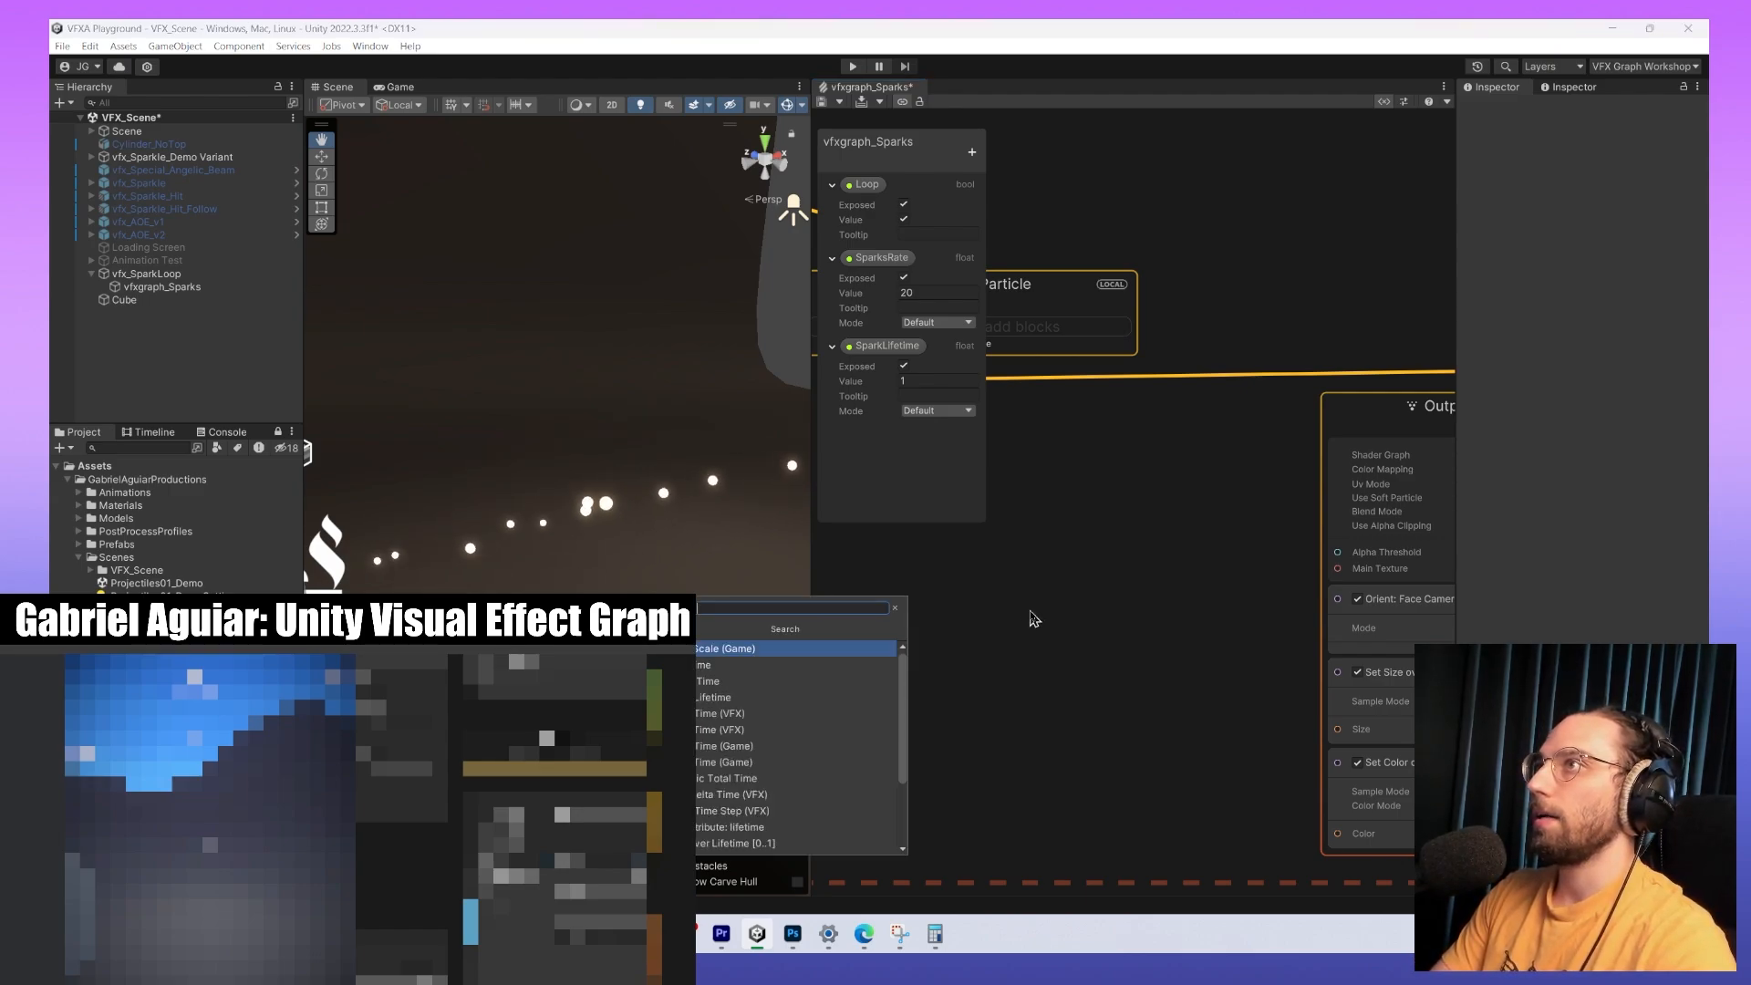
key("Down")
key("Down")
key("Down")
key("Down")
key("Down")
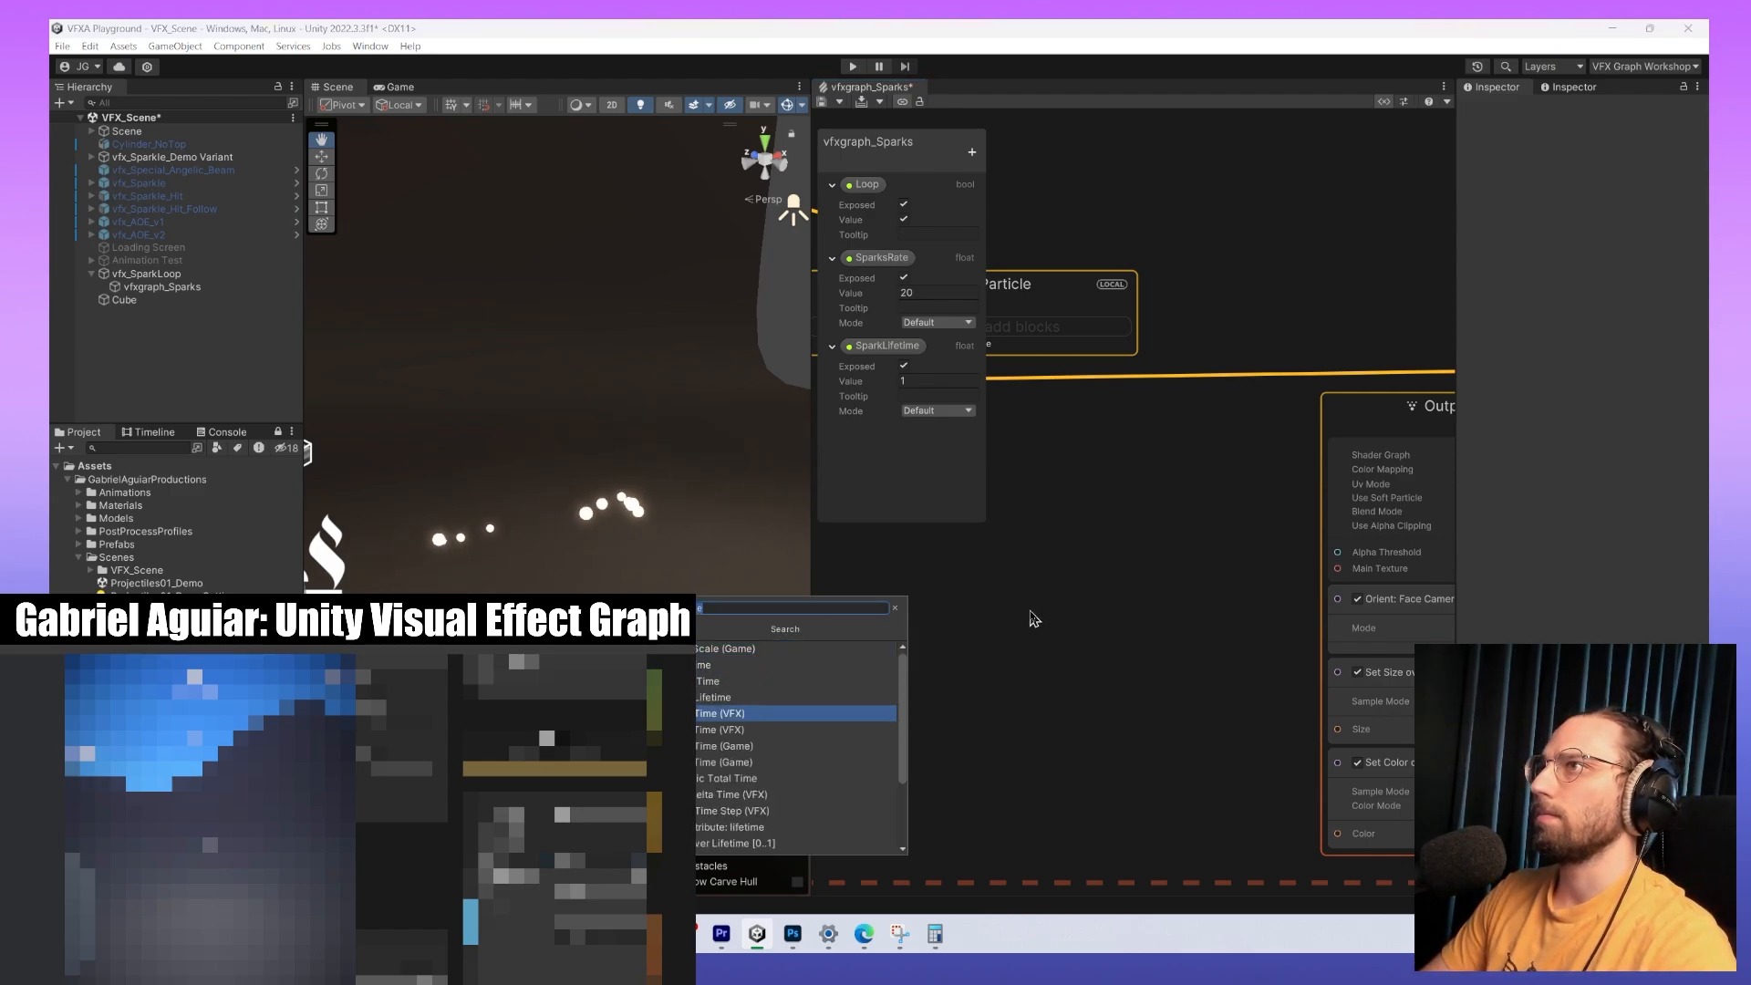
key("Up")
key("Return")
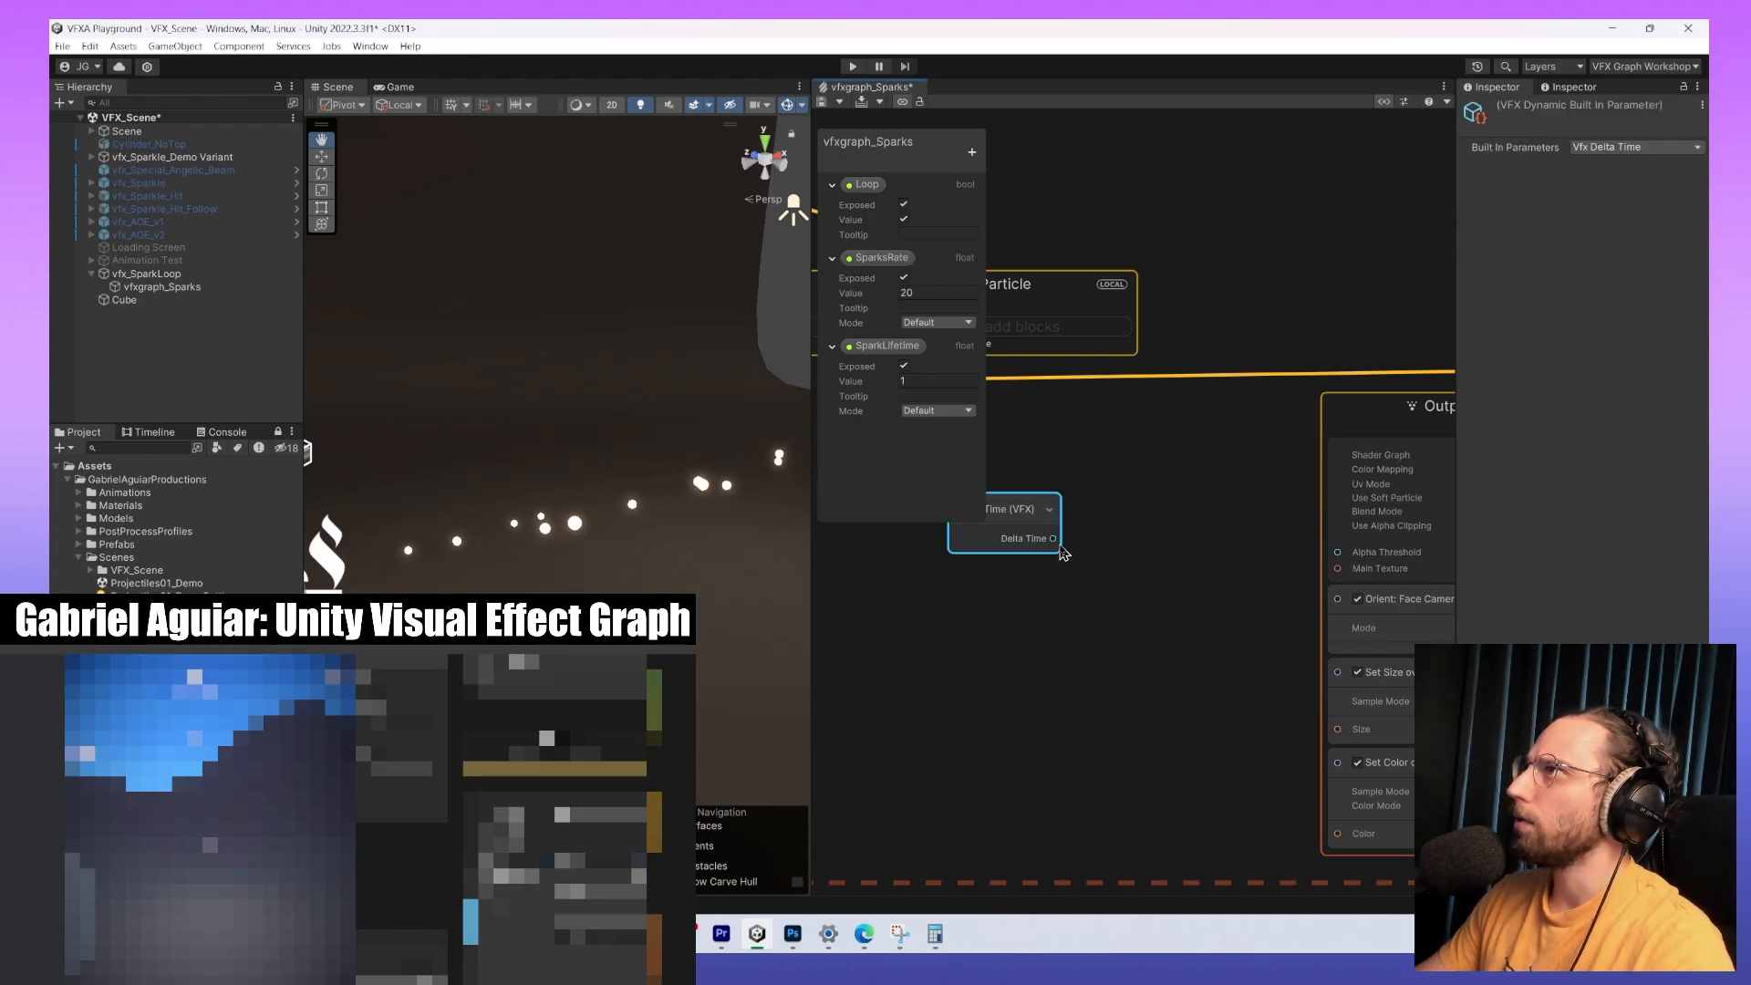
Feed Delta Time into a new Multiply operator with B set to 10 and connect its output to Output Particle Quad's Alpha Threshold.
mouse_move(1114, 536)
left_mouse_down()
mouse_move(1131, 540)
mouse_move(1108, 581)
mouse_move(1138, 553)
left_mouse_up()
type("multiply")
key("Return")
left_click(1202, 553)
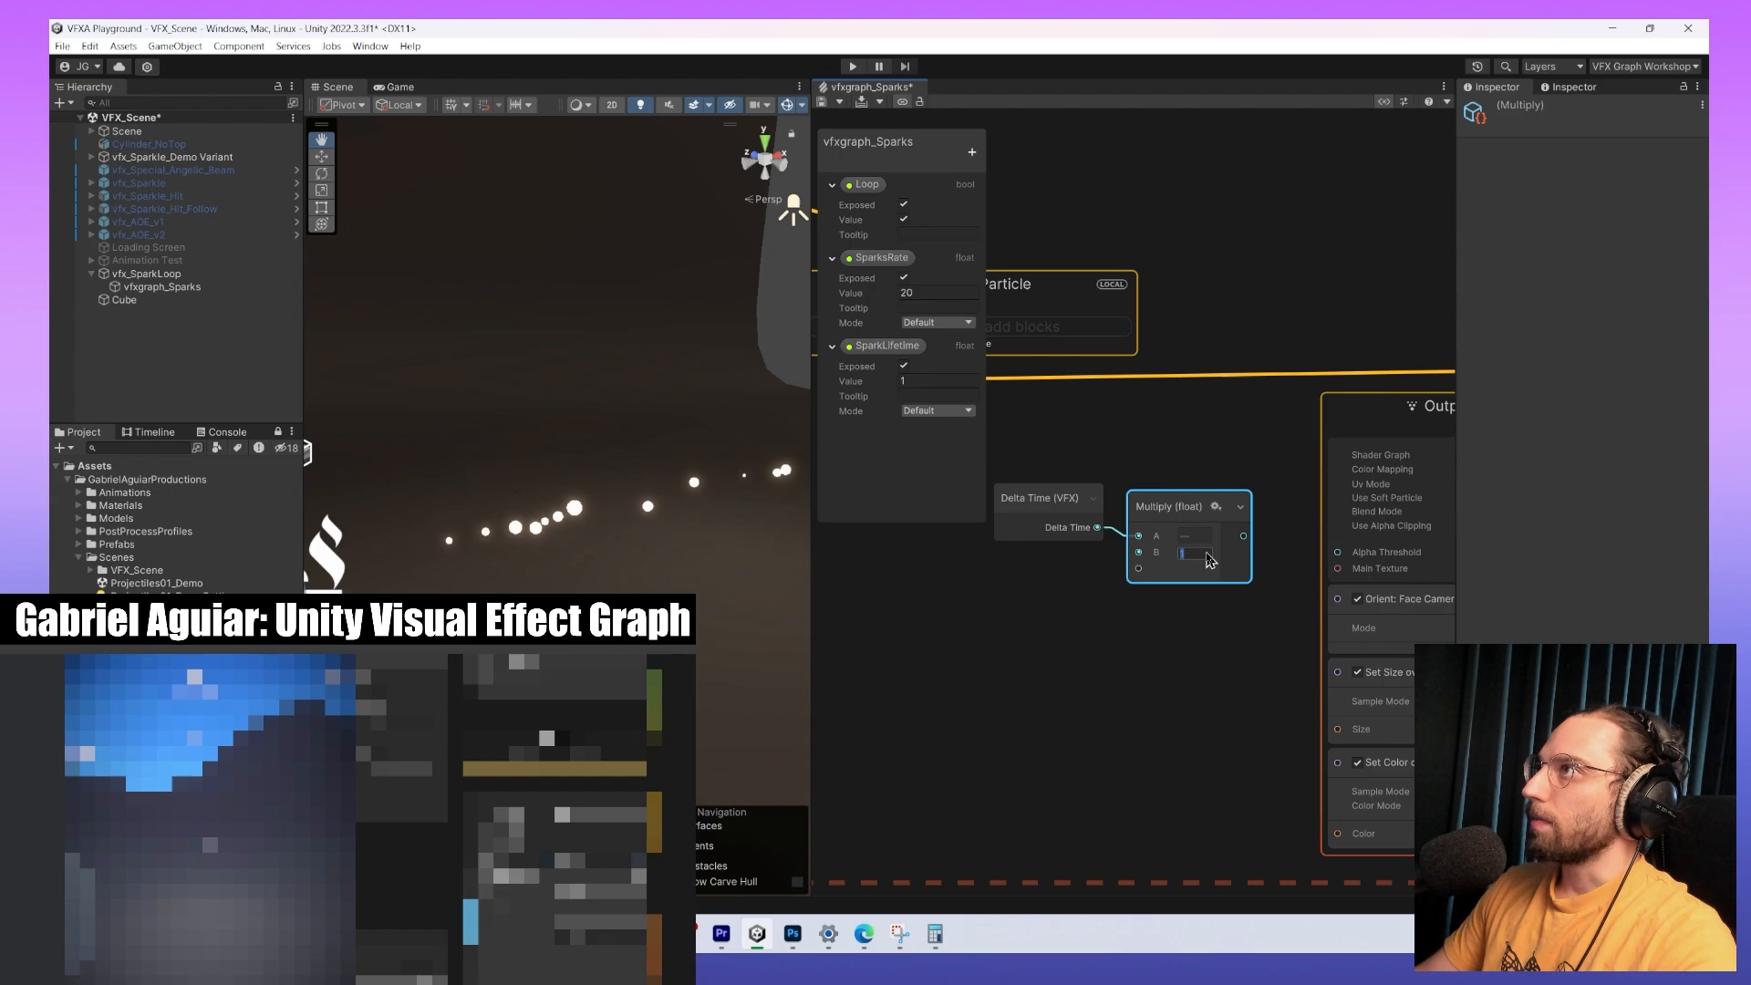
type("10")
left_click_drag(1244, 535, 1337, 552)
left_click_drag(1127, 548, 1130, 581)
left_click_drag(1297, 591, 1239, 638)
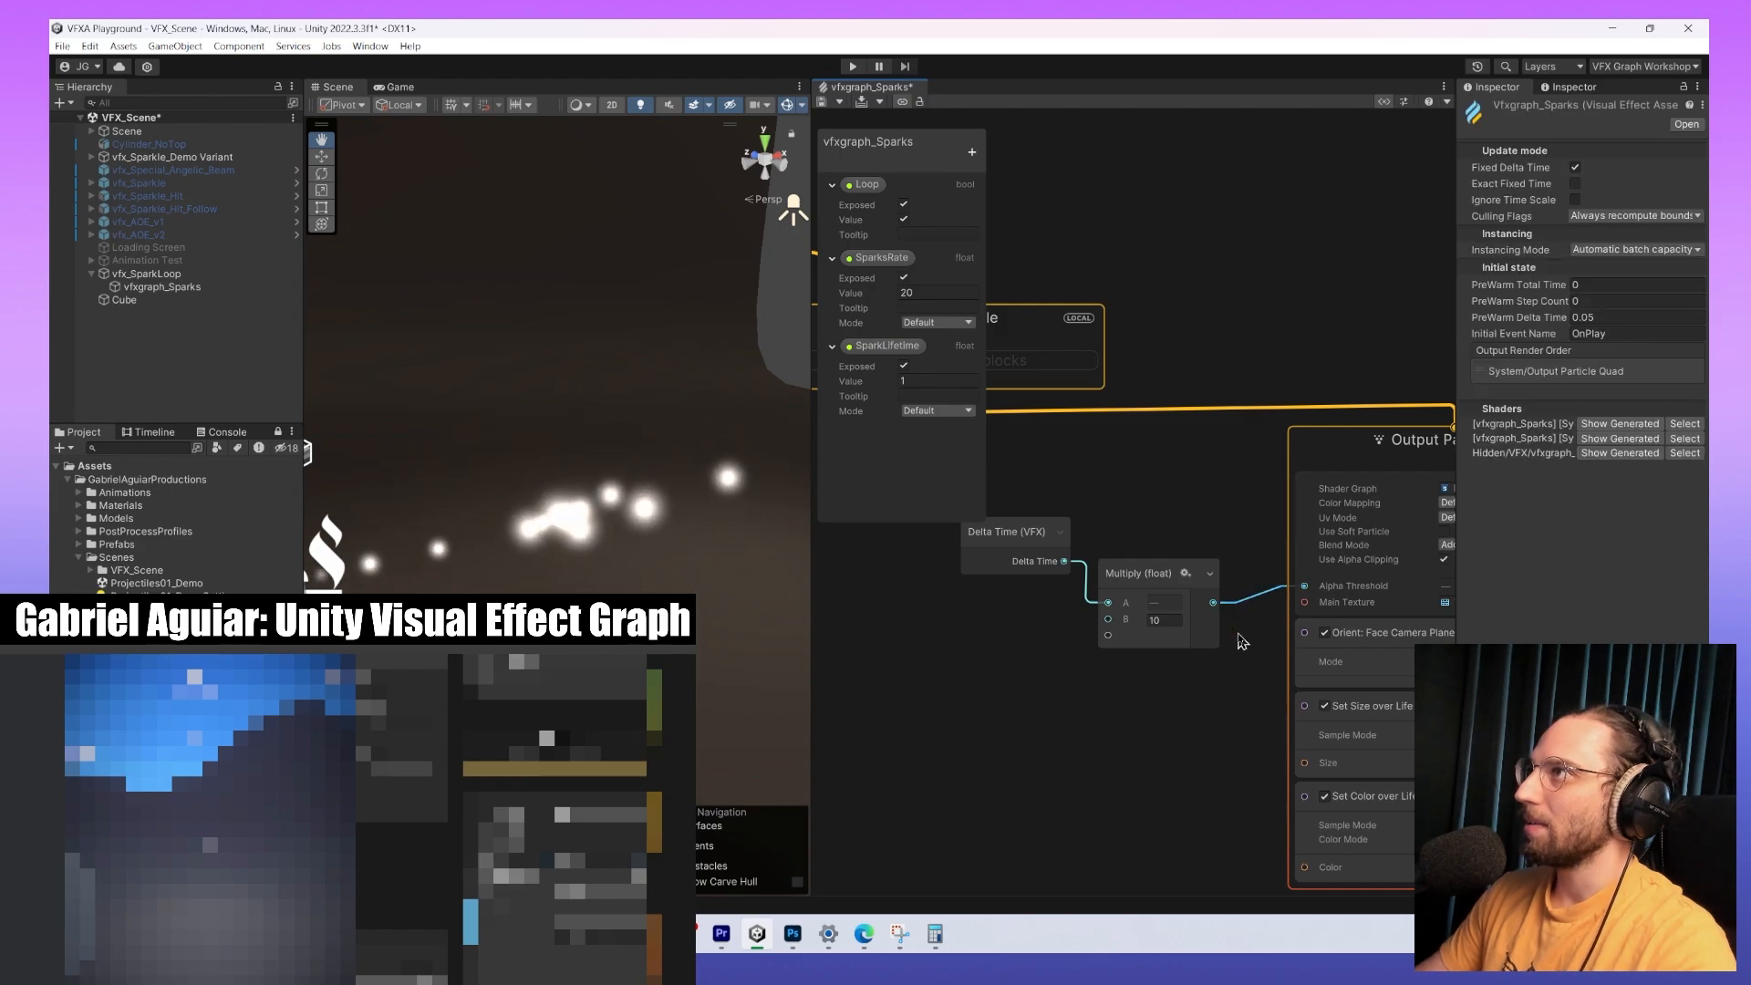
Try feeding a Sine operator into the Multiply's B input, and delete it.
left_click(1011, 539)
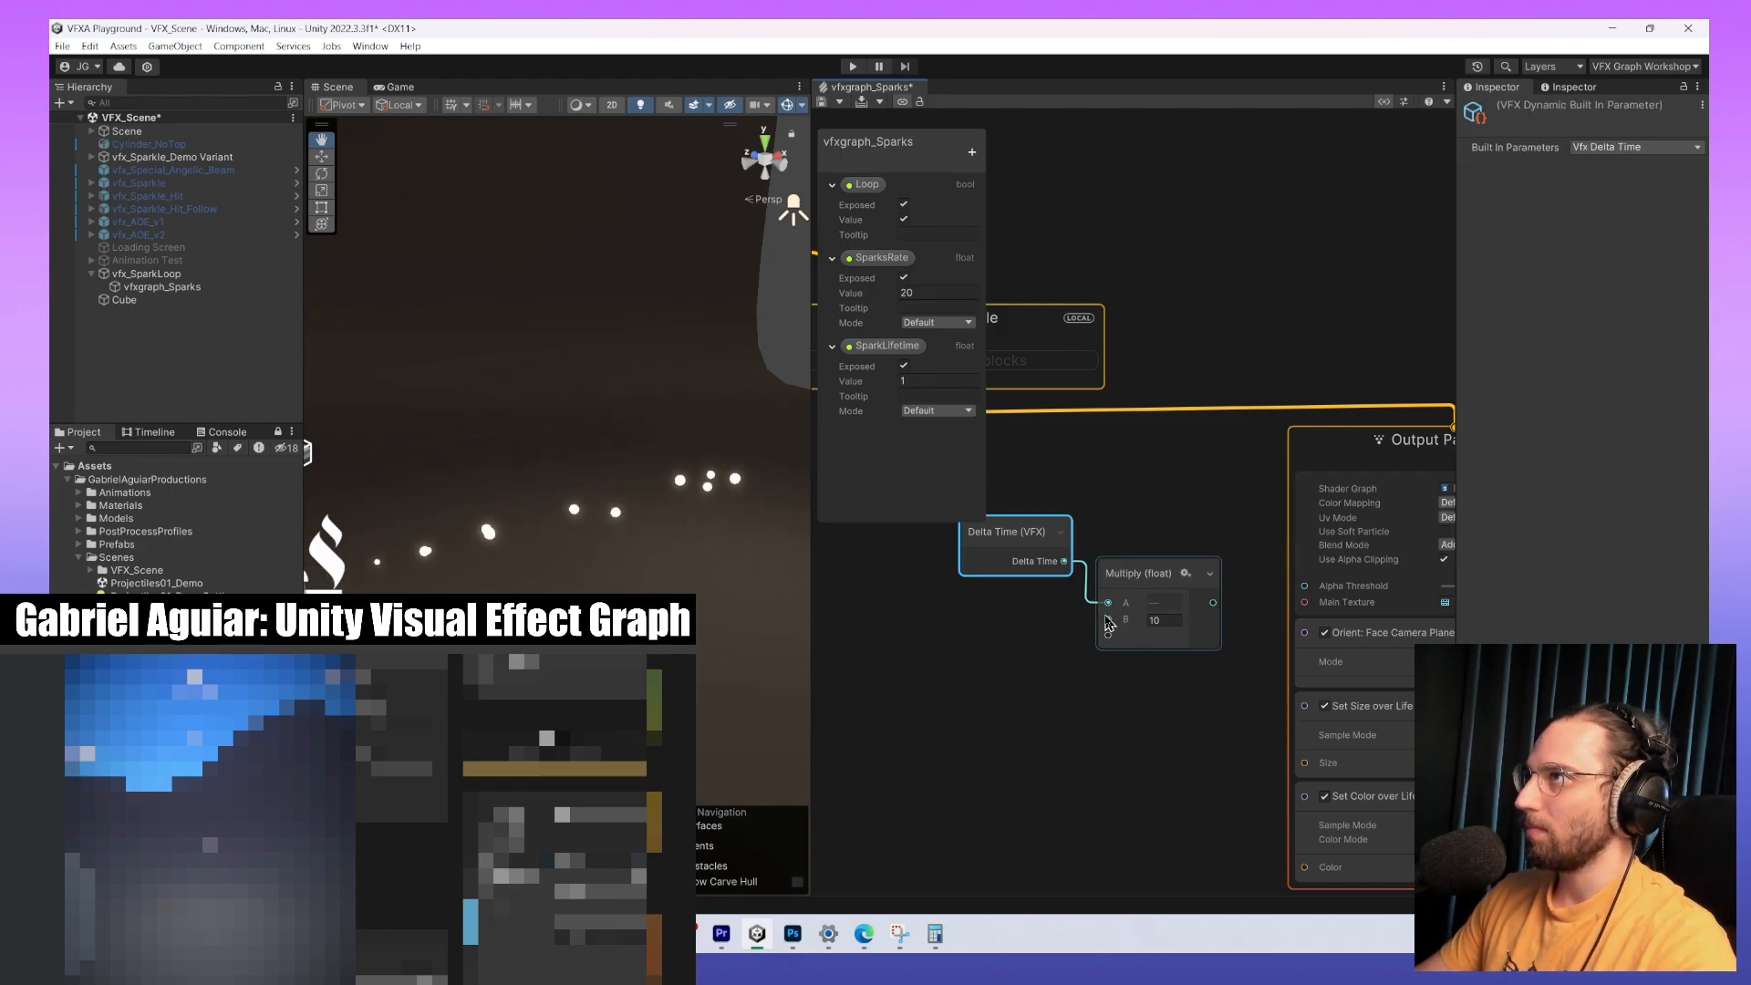
key("space")
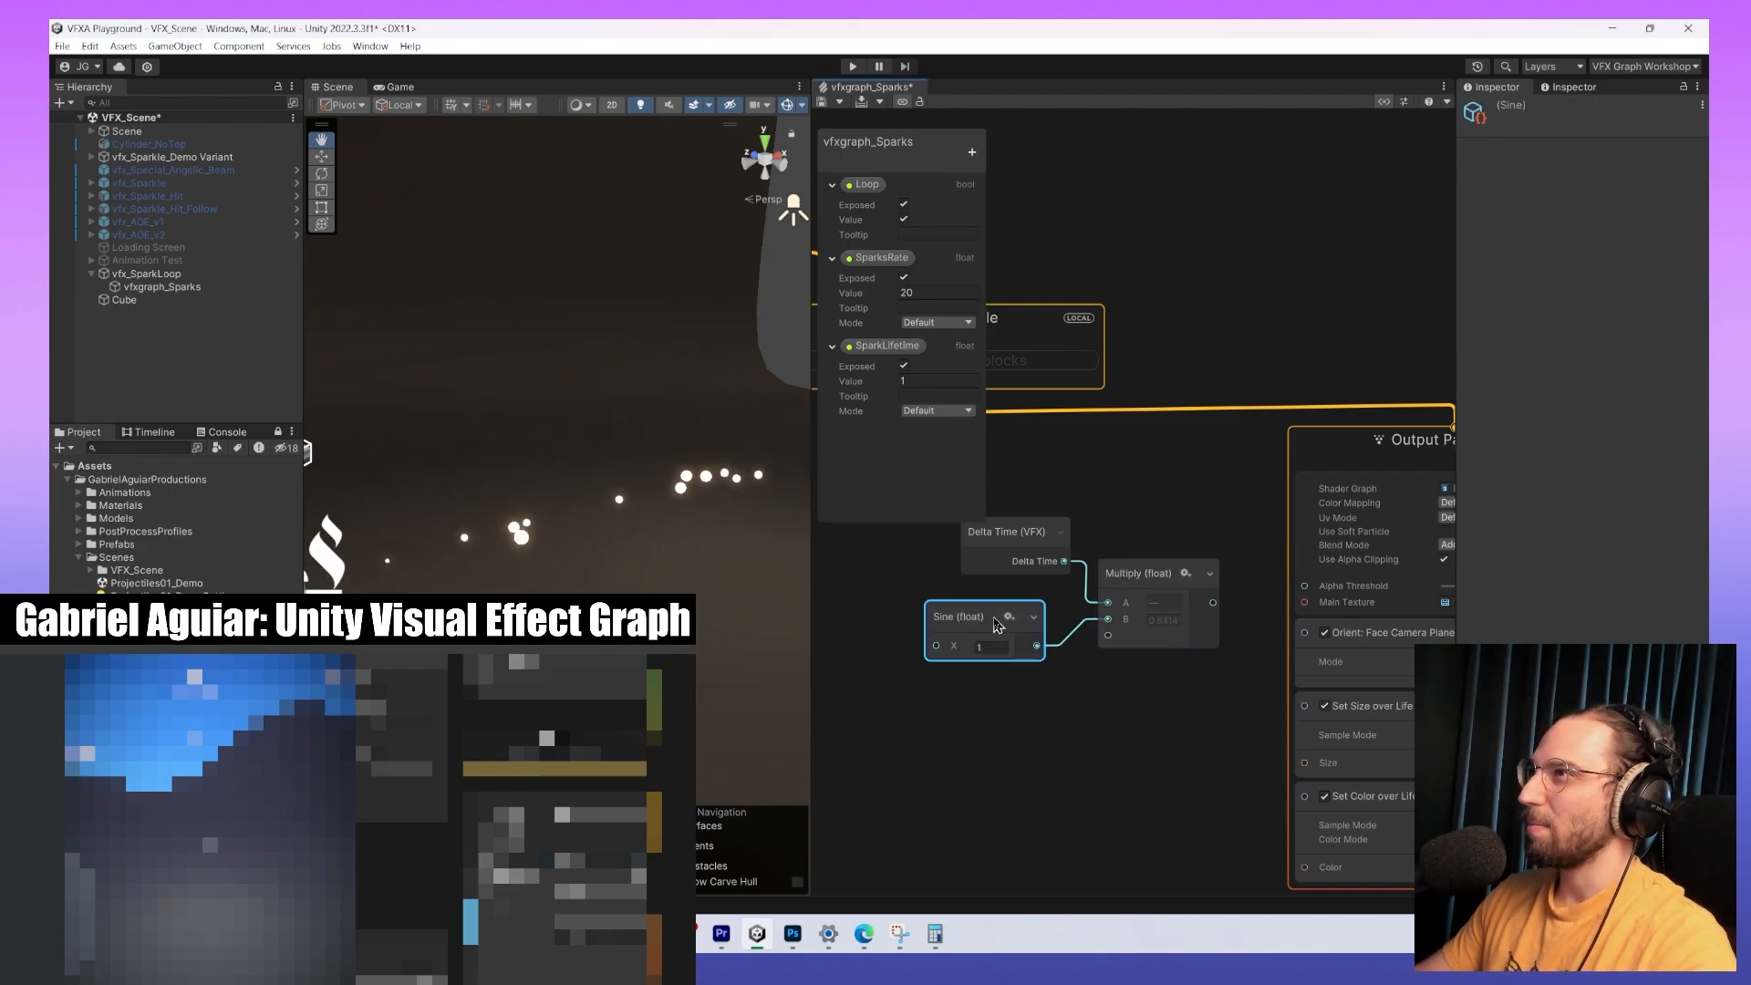
left_click_drag(998, 625, 969, 645)
key("Delete")
Add a Sine Wave operator below Delta Time and connect its output to the Multiply's B input.
key("space")
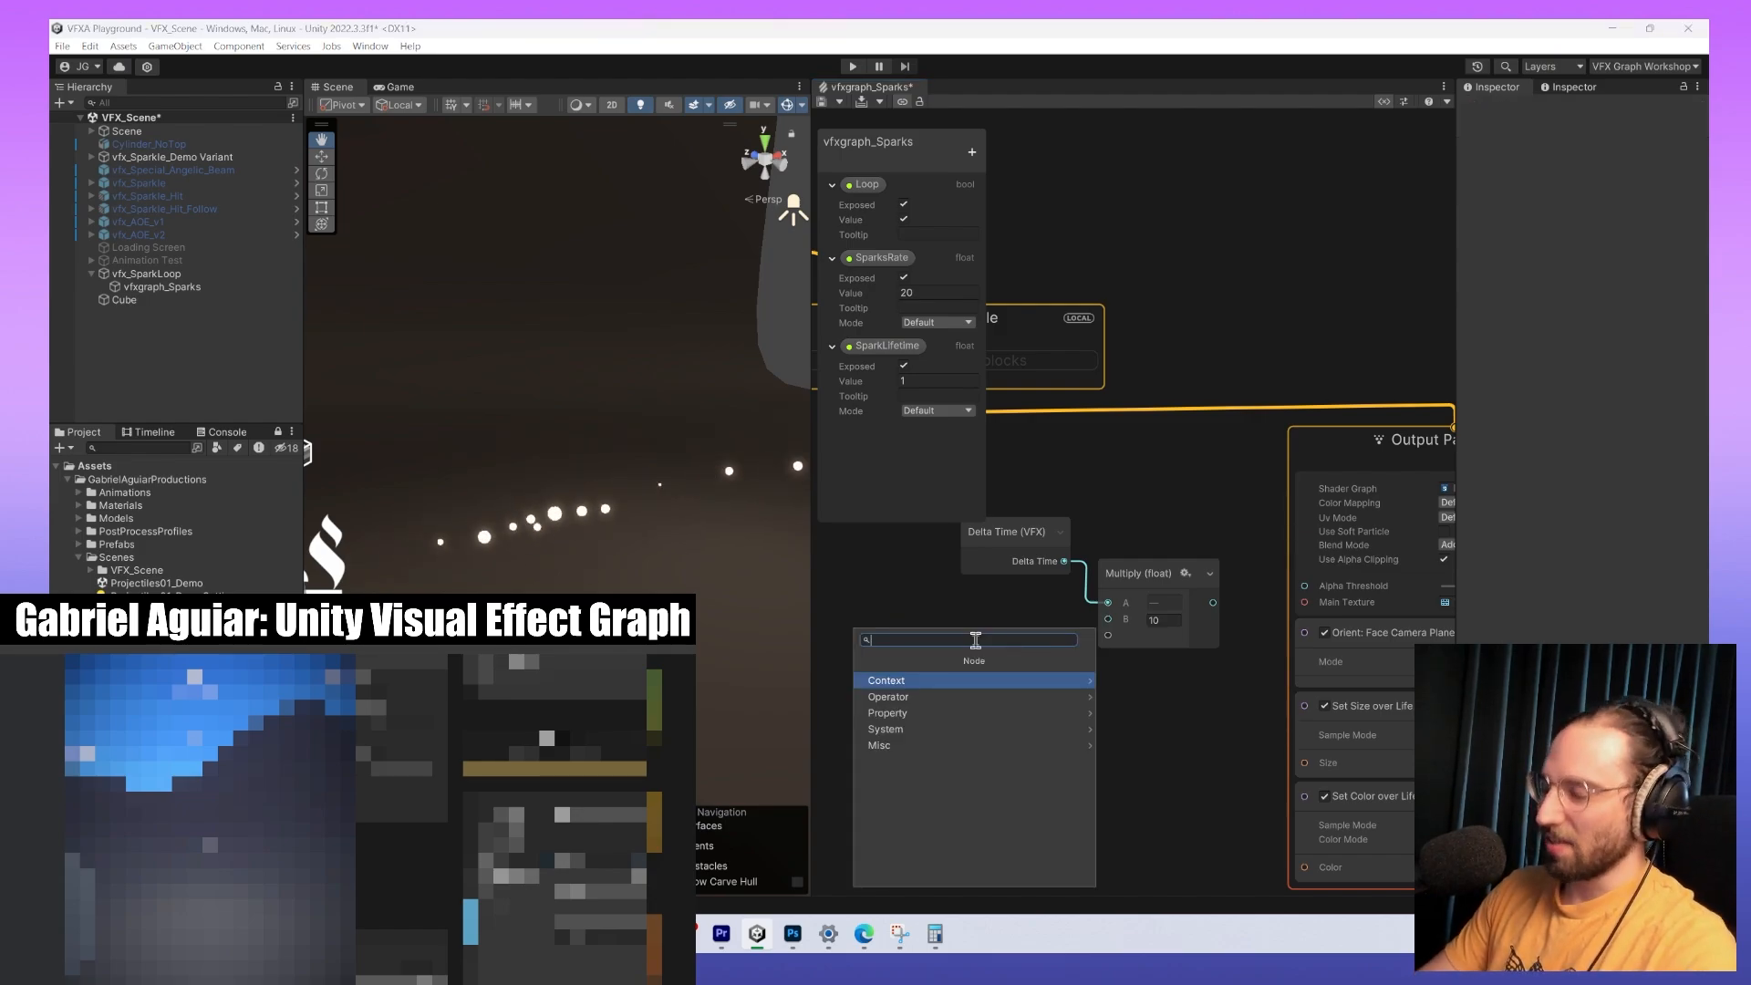
type("sine")
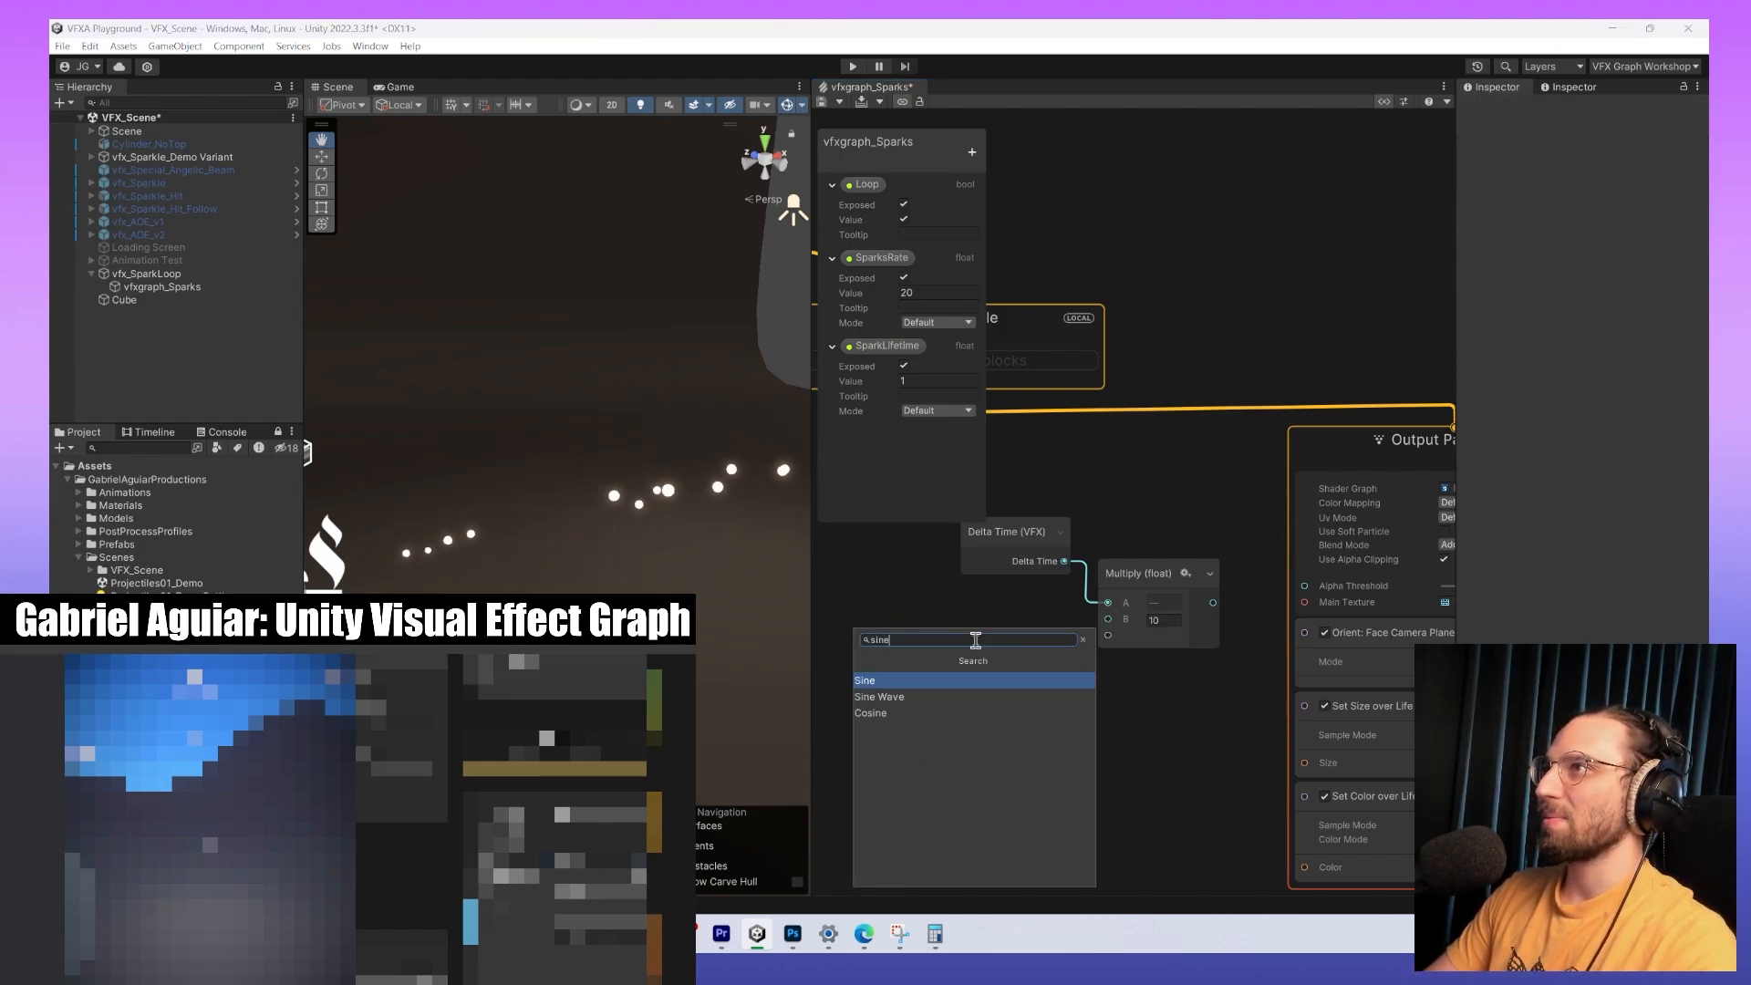
key("Down")
key("Return")
left_click_drag(1021, 673, 1108, 620)
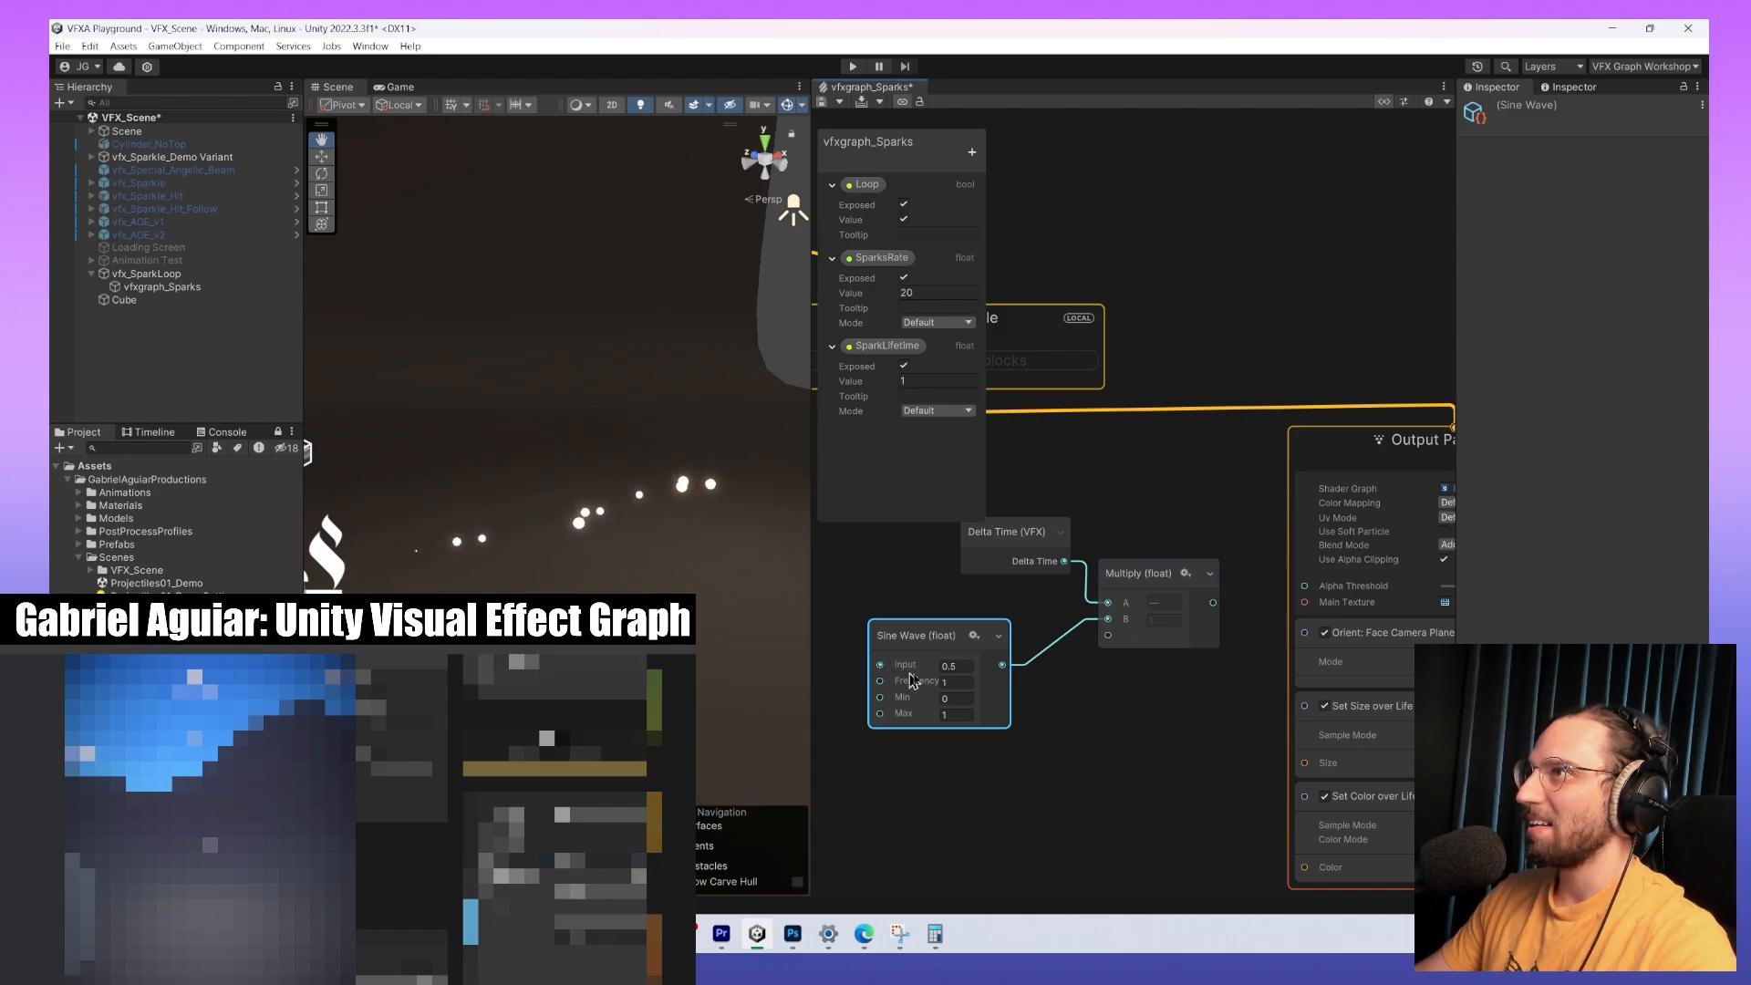
Feed a Vector2 node into the Sine Wave's Input and reconnect the Multiply output to the Alpha Threshold.
middle_click_drag(877, 673, 1005, 663)
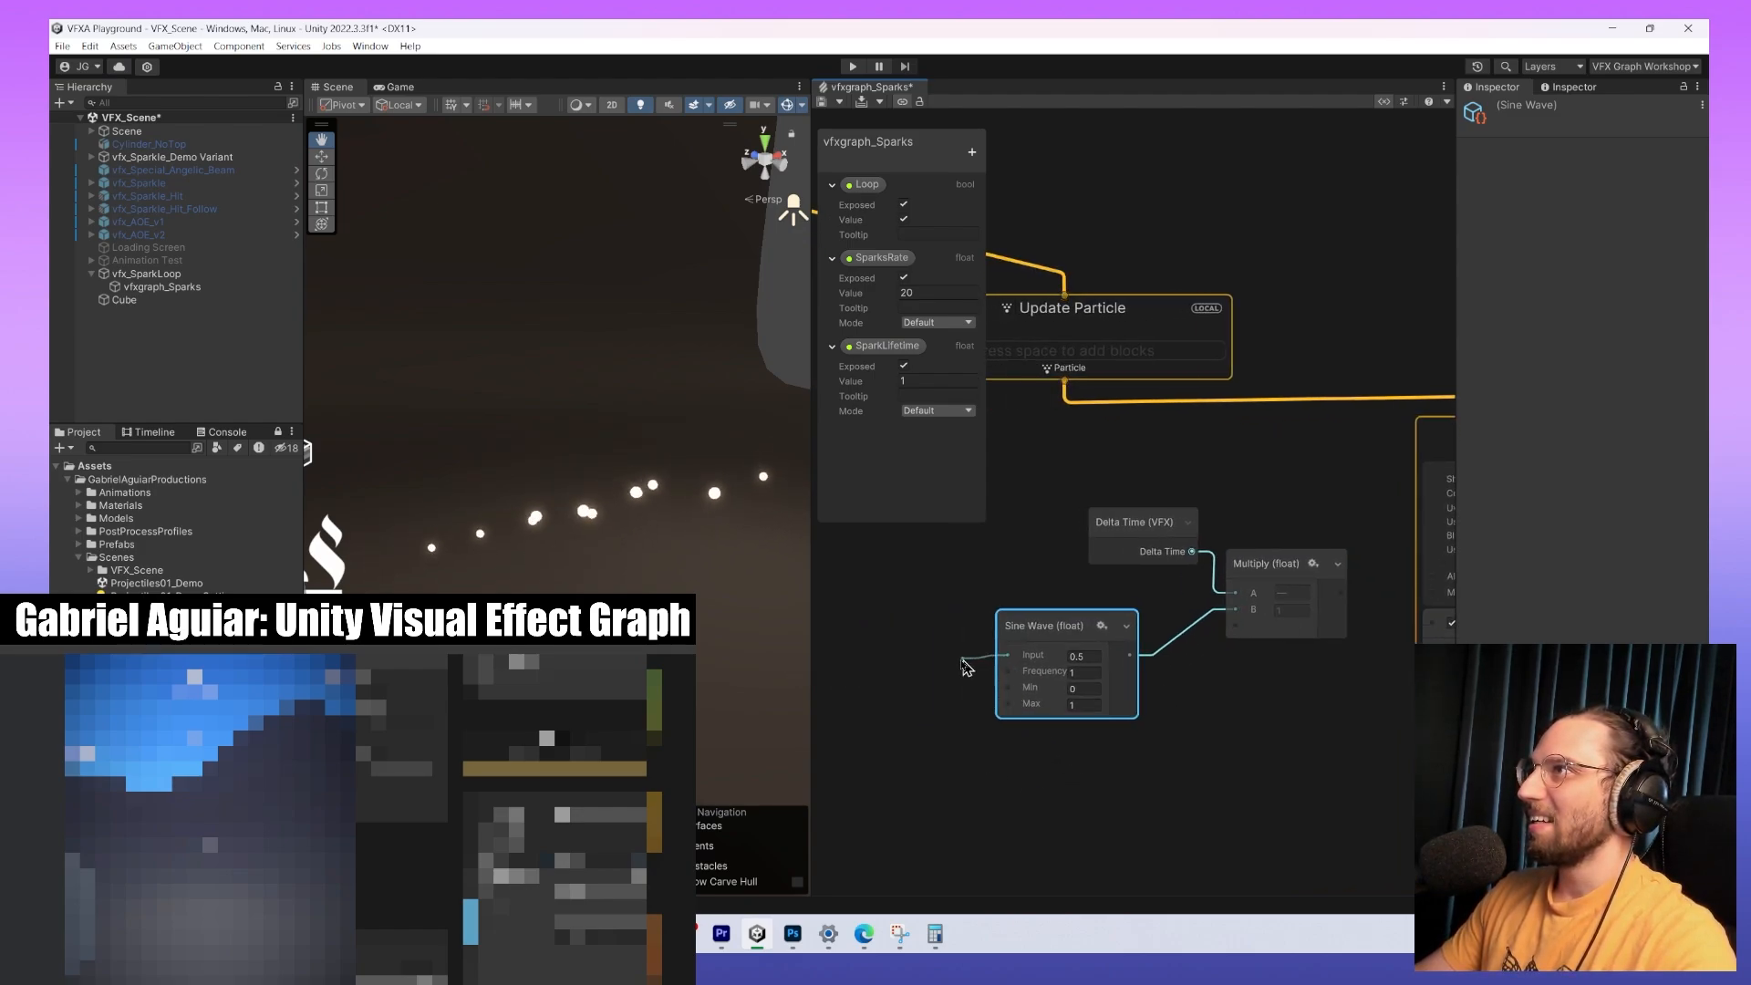
key("space")
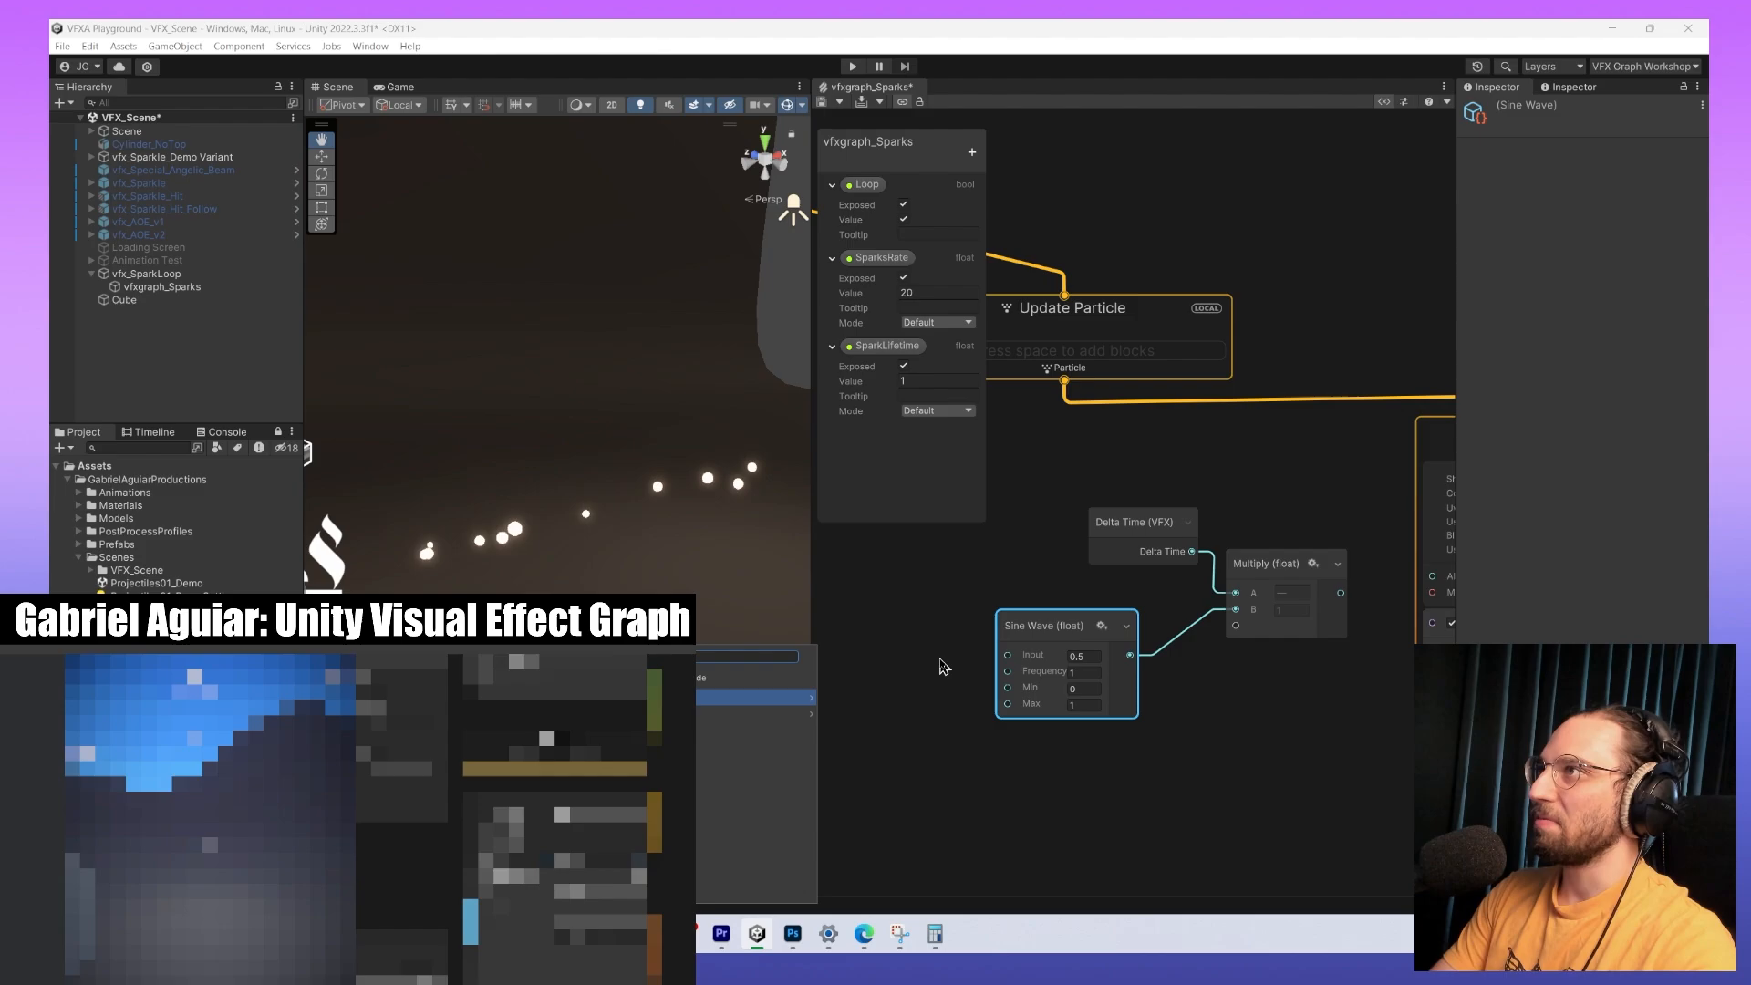
type("total")
key("Return")
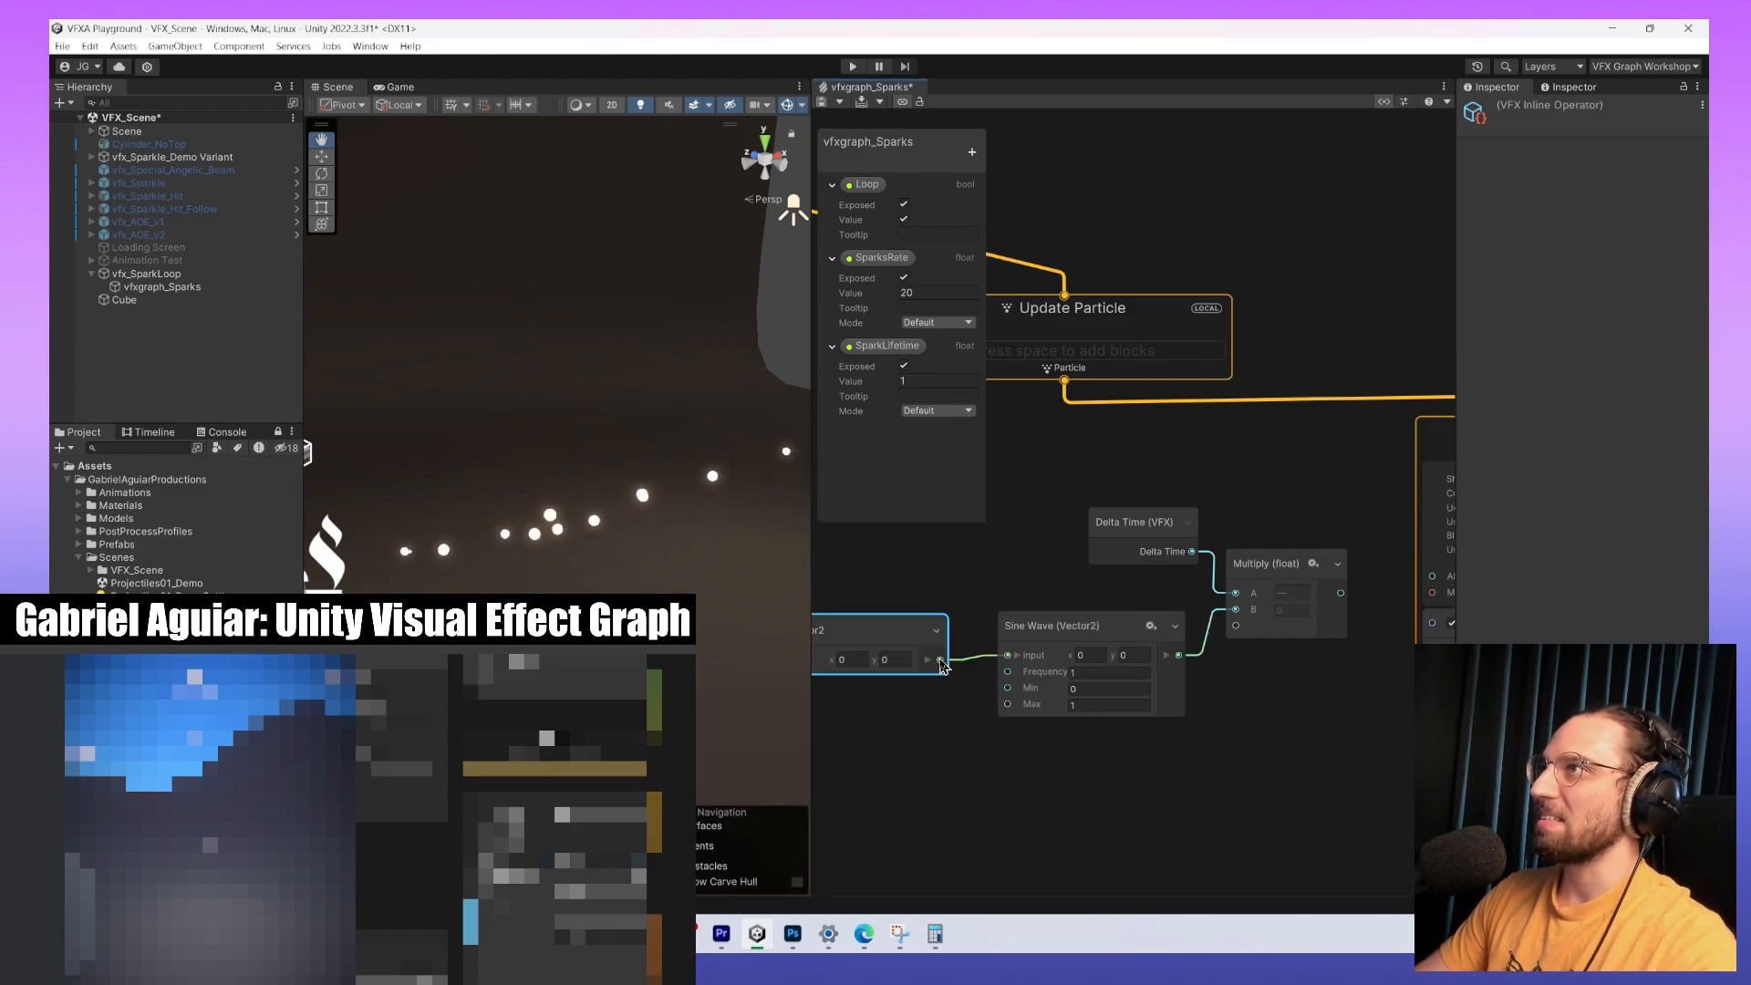
middle_click_drag(1286, 675, 1230, 703)
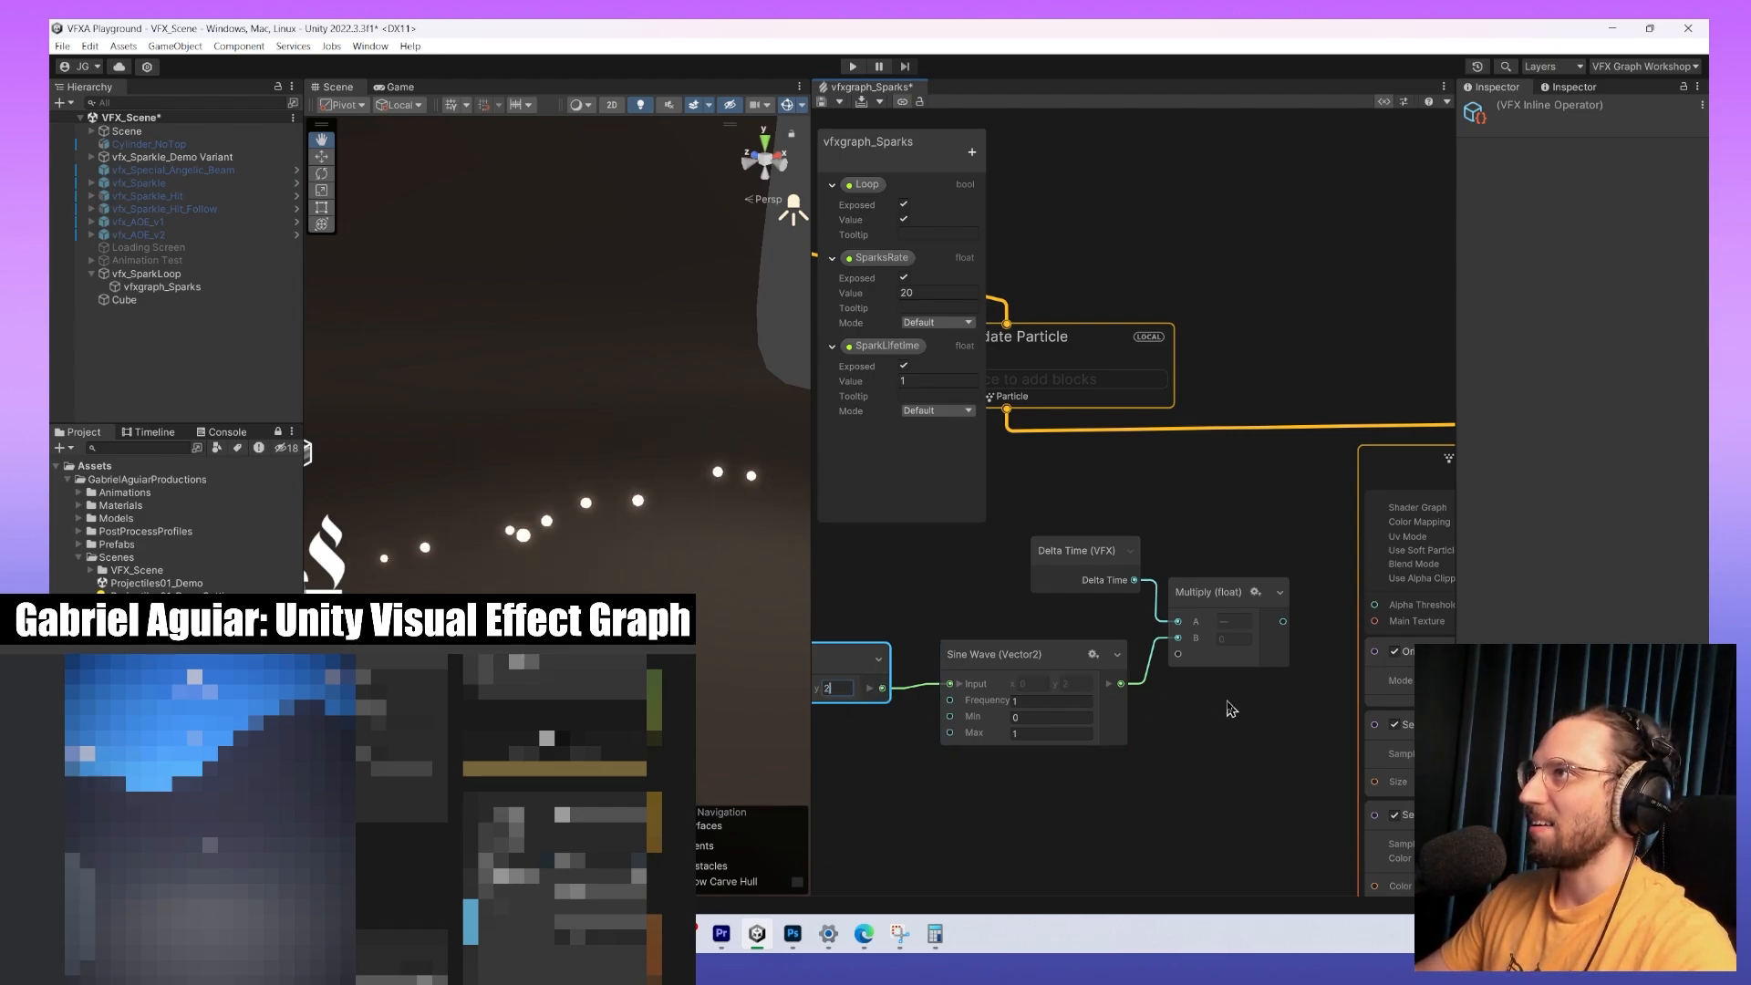
middle_click_drag(1231, 708, 1190, 720)
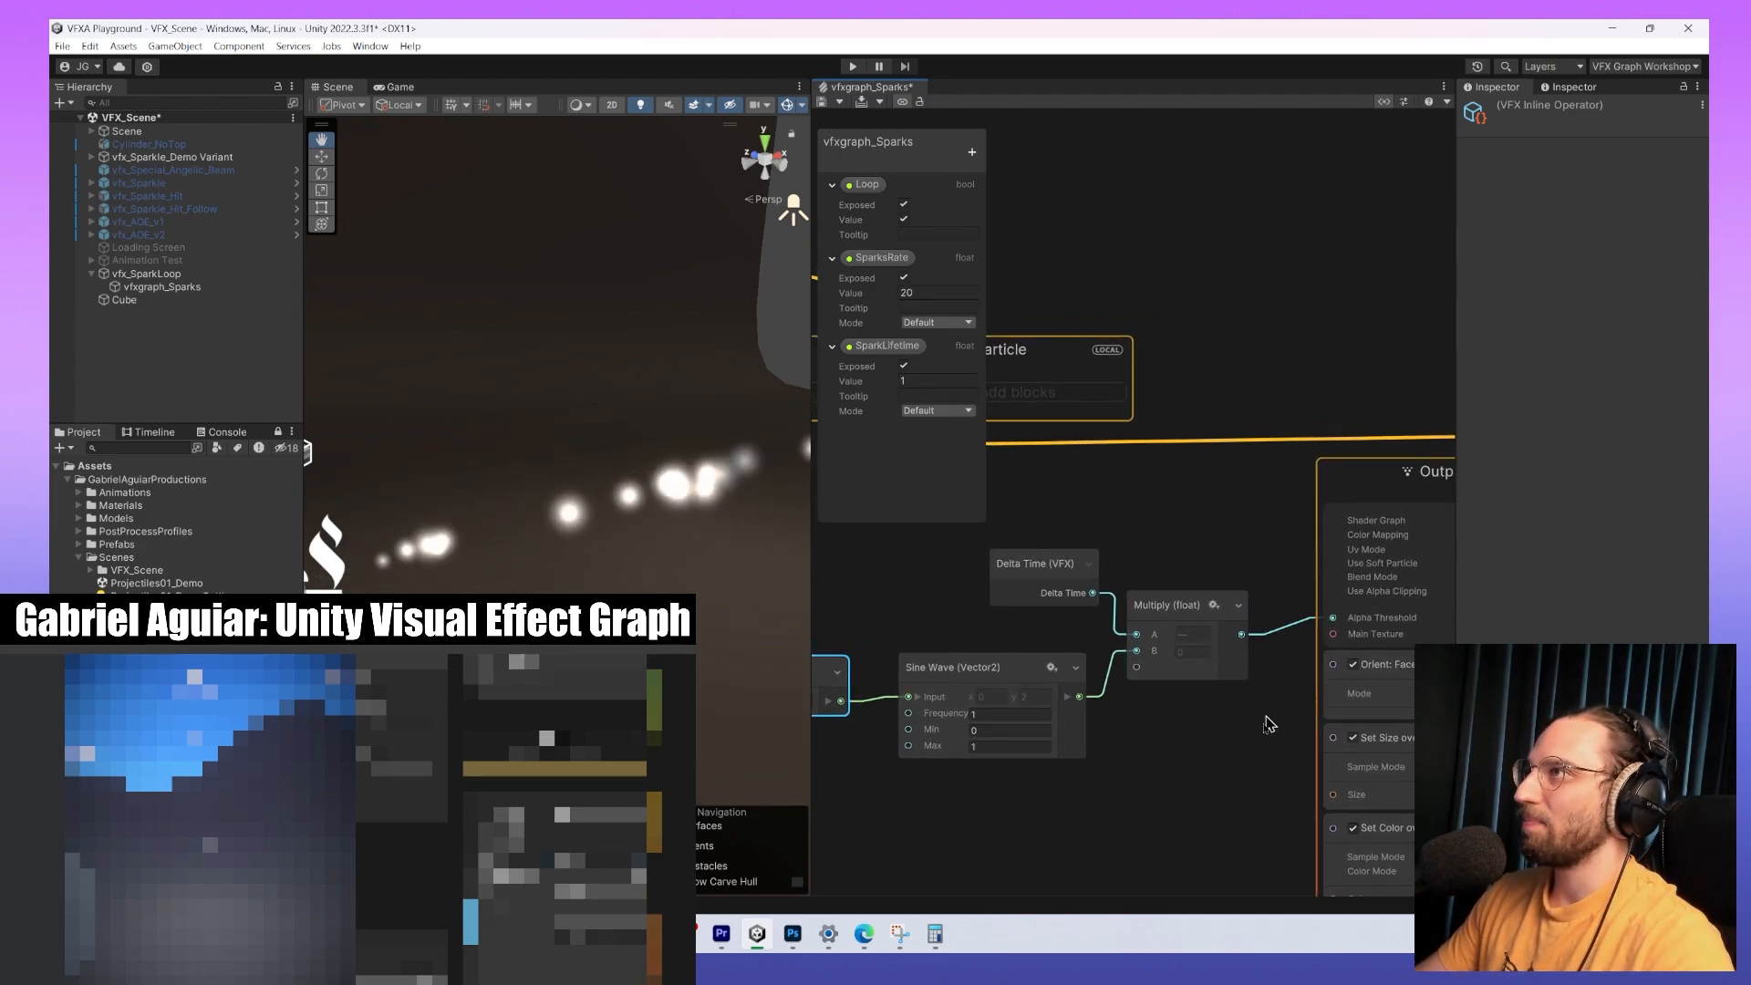
Delete the Vector2, Sine Wave, Delta Time and Multiply nodes driving the Alpha Threshold.
left_click_drag(1262, 754, 953, 675)
left_click_drag(825, 551, 836, 552)
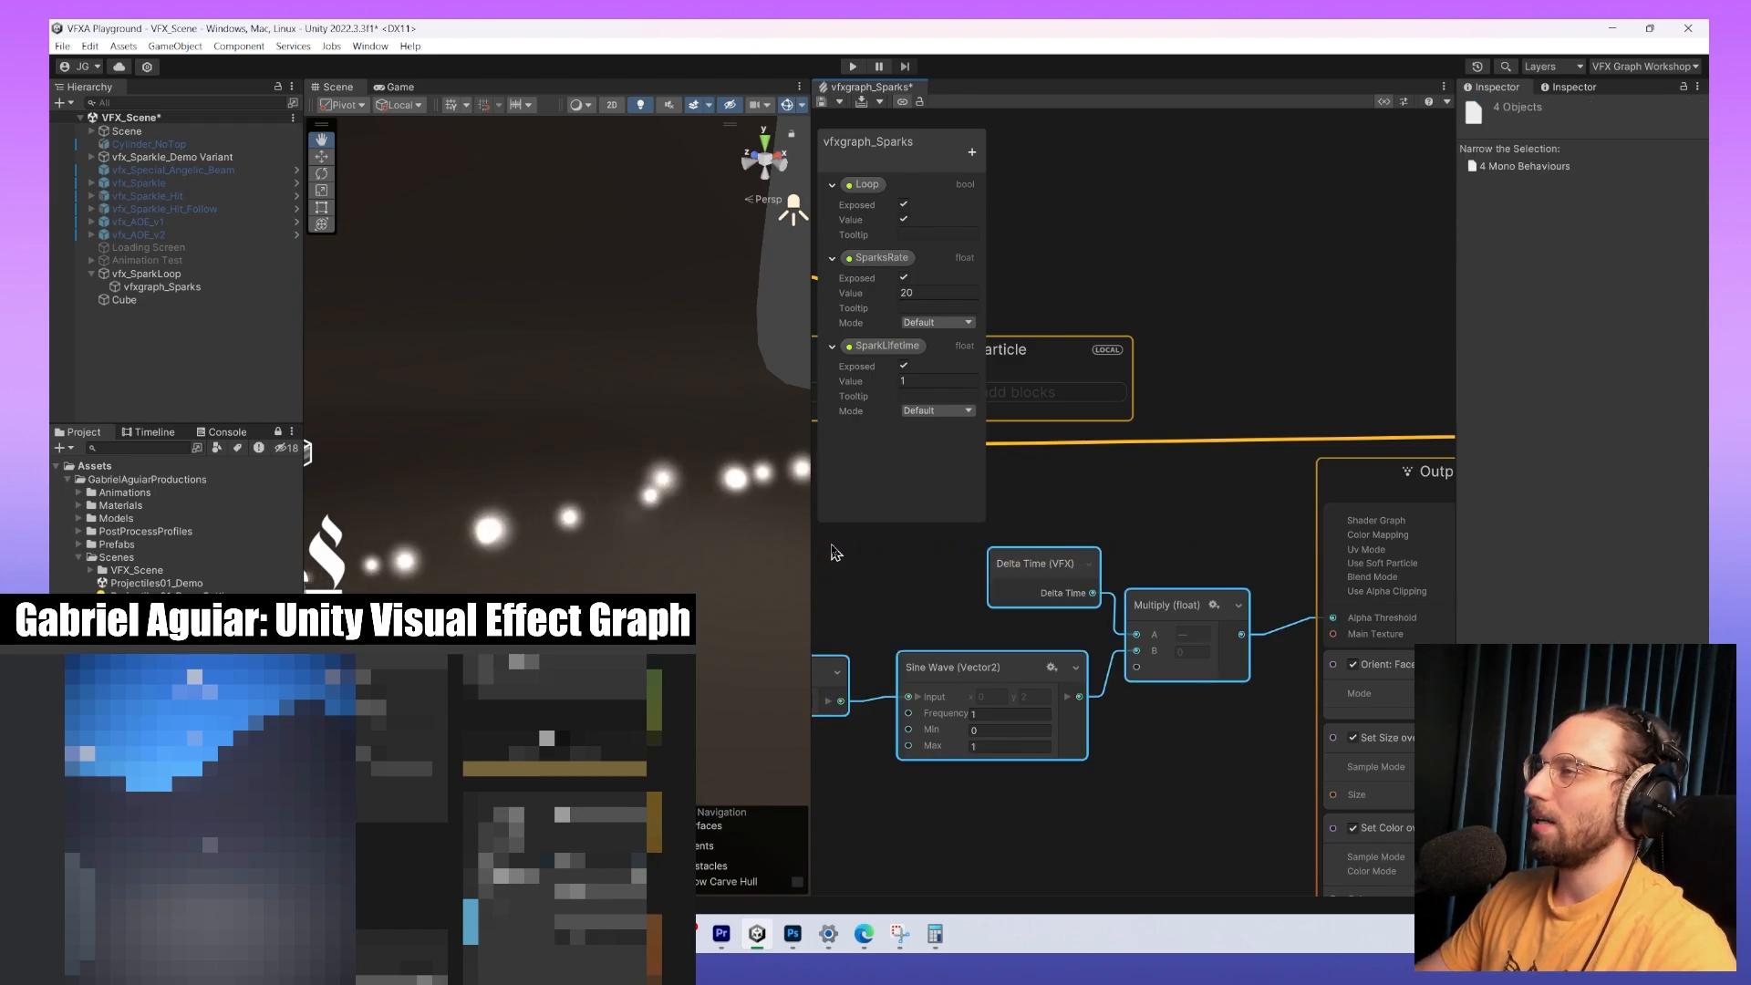
key("Delete")
middle_click_drag(1256, 641, 805, 611)
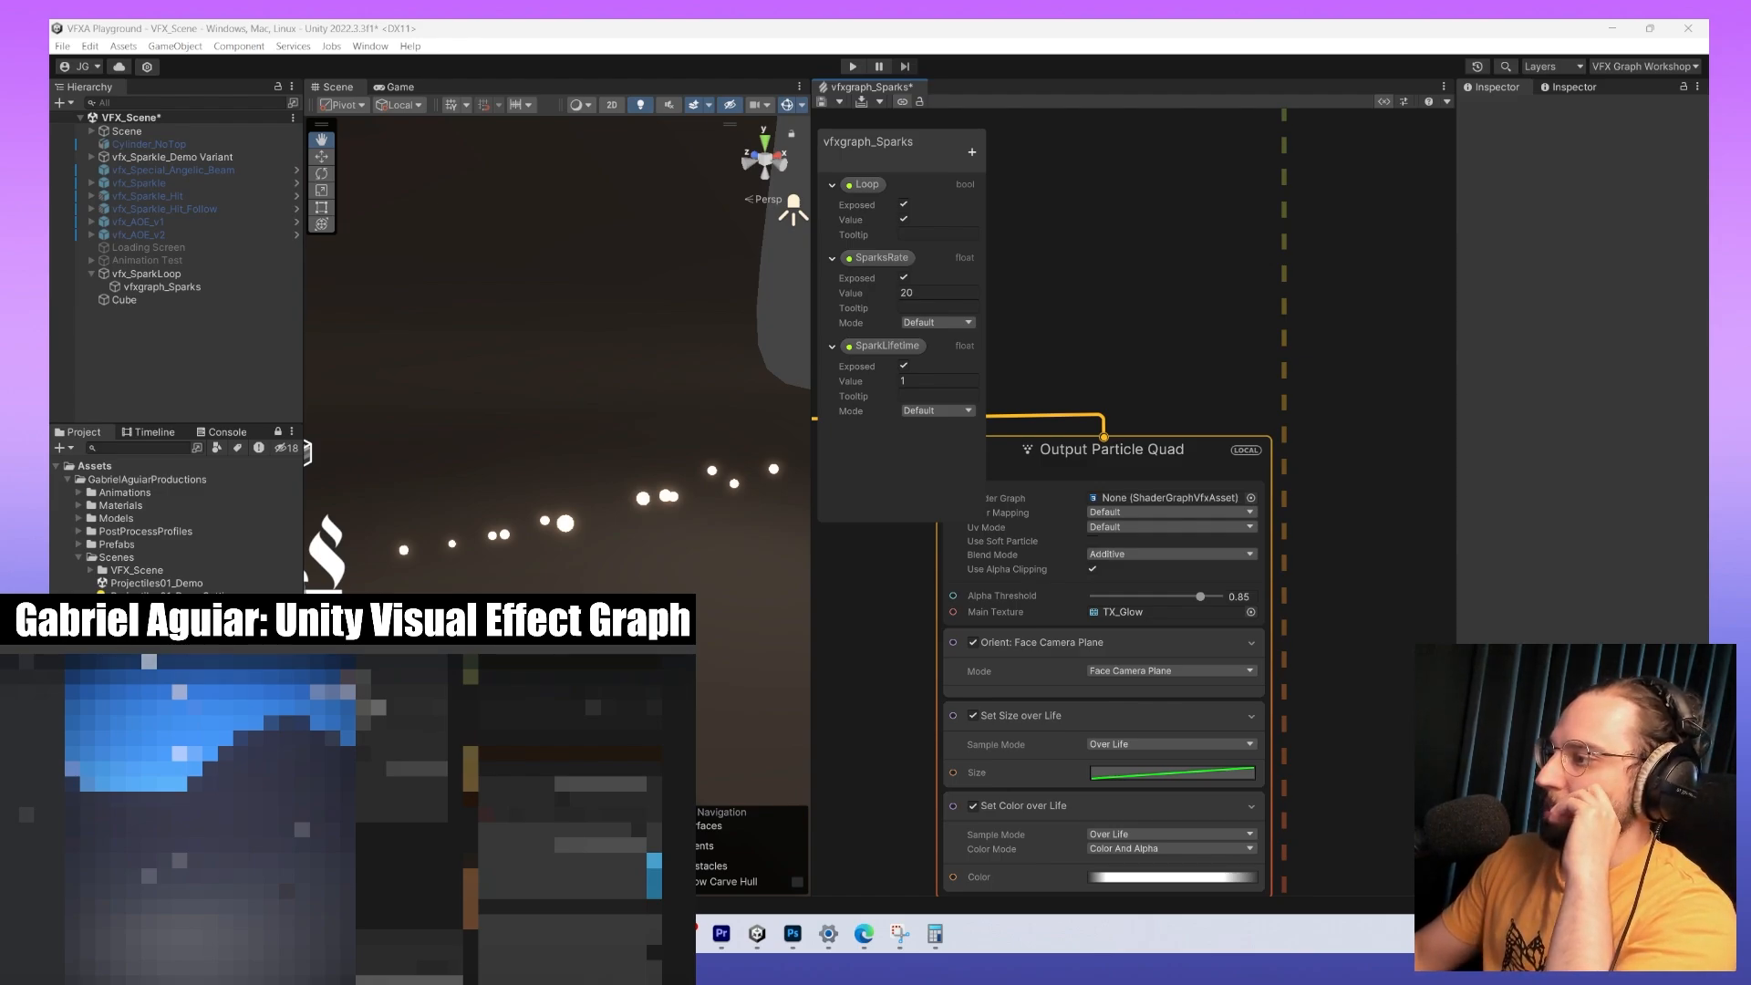
Examine the Shader Graph setting of Output Particle Quad and the mode options of its Orient block.
left_click_drag(1182, 508, 1336, 481)
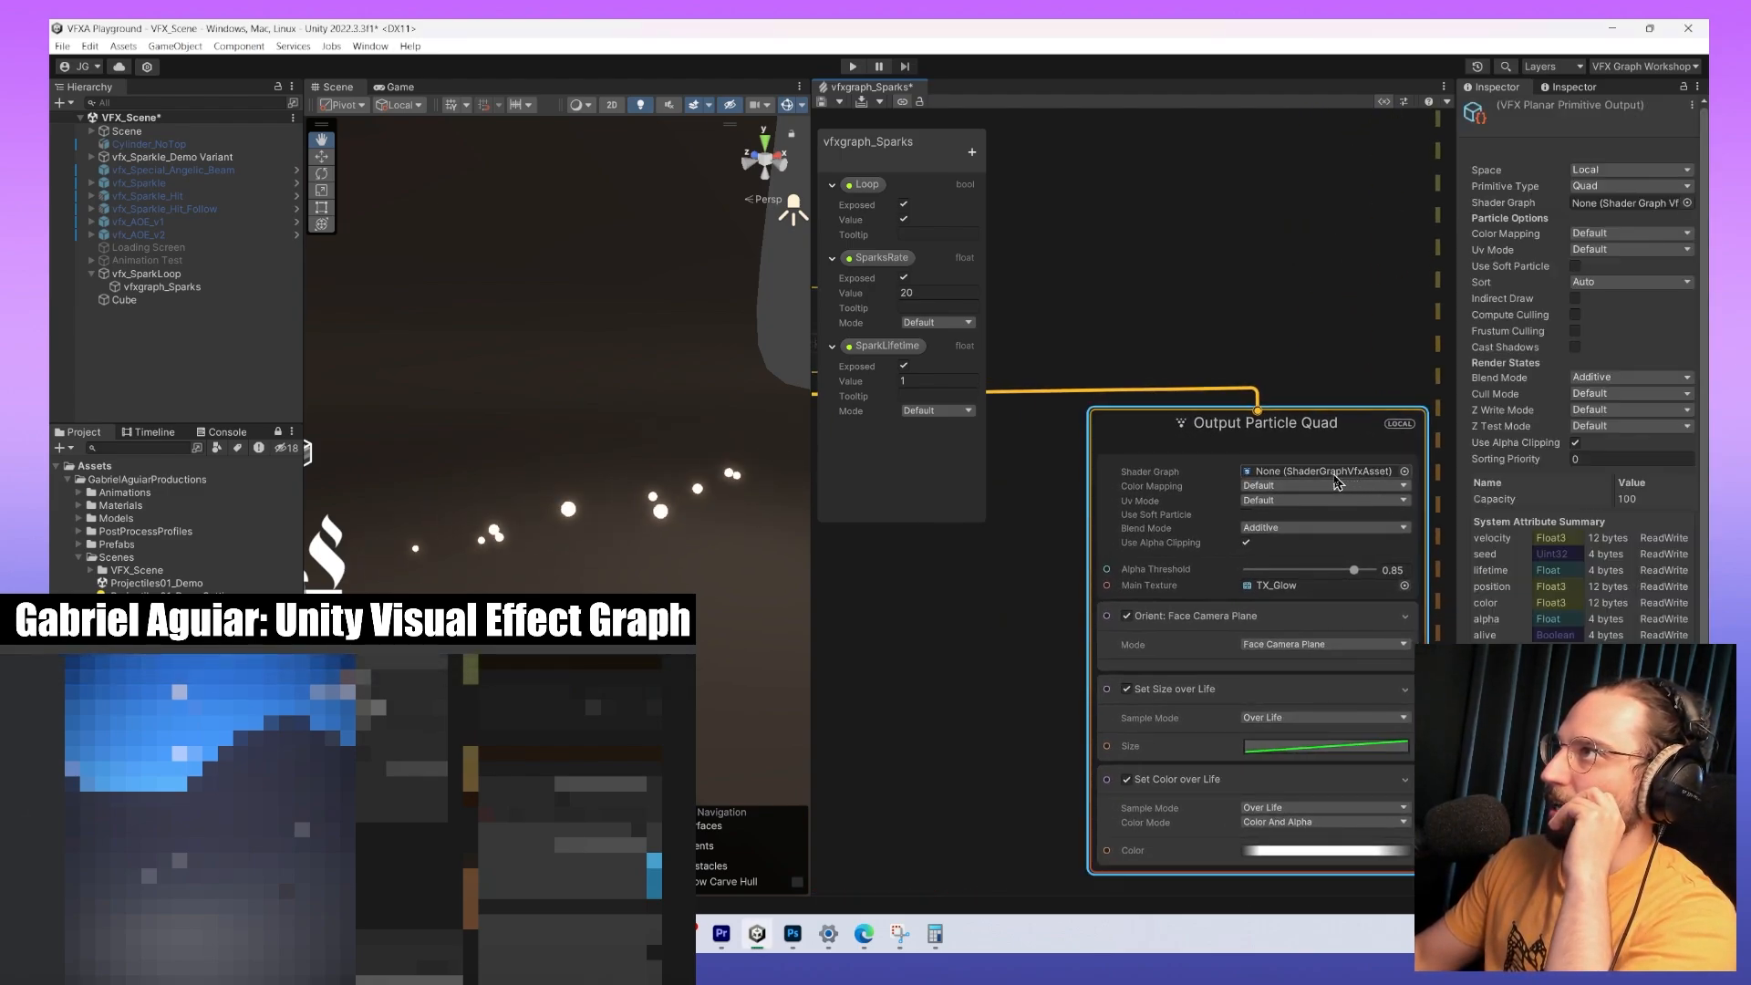
middle_click_drag(990, 475, 962, 459)
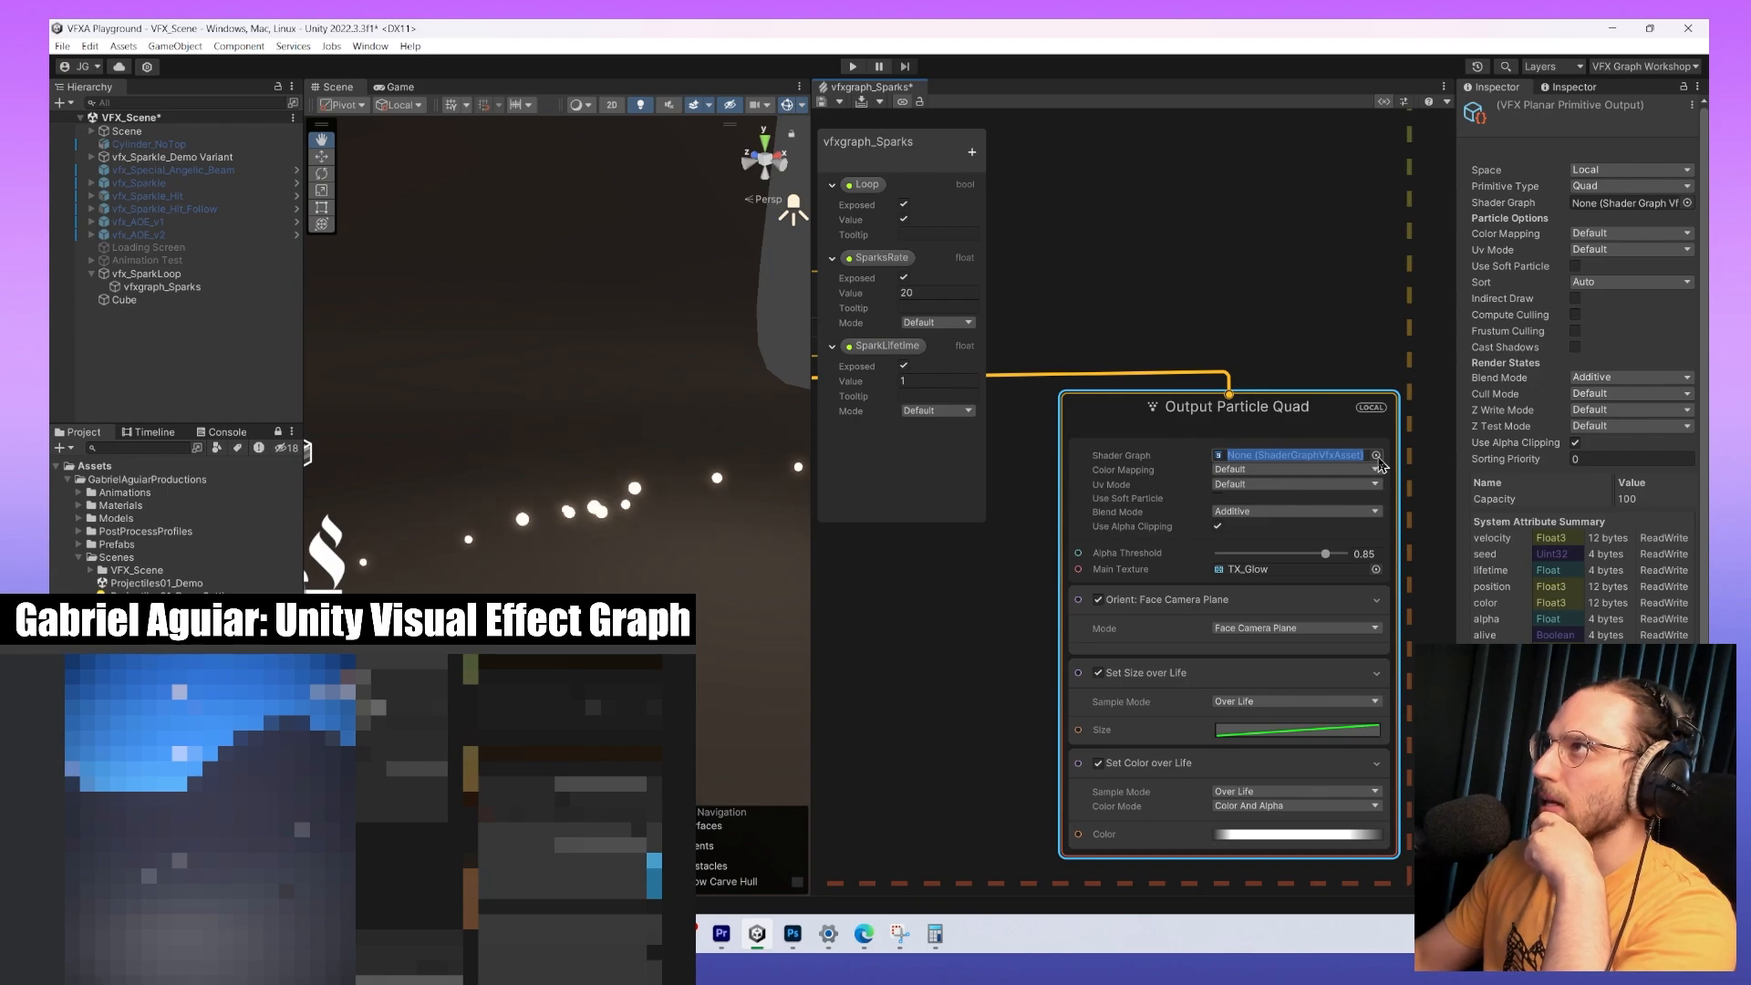
middle_click_drag(1003, 617, 1005, 603)
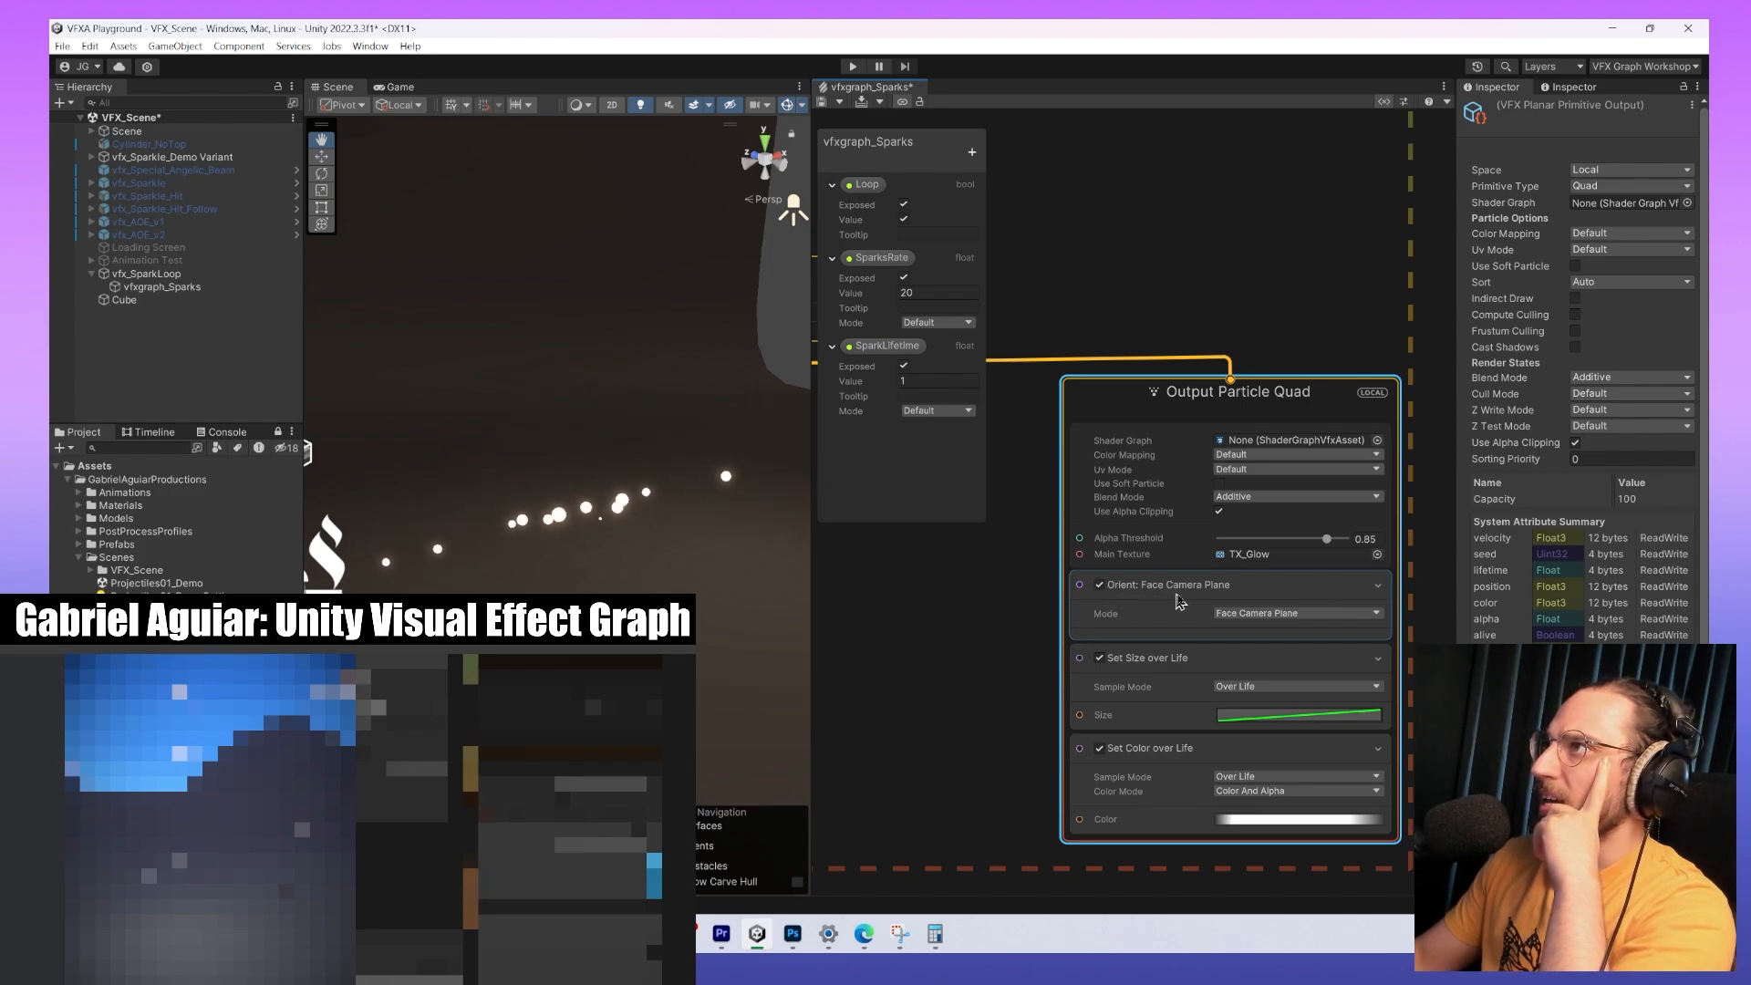
left_click(1256, 615)
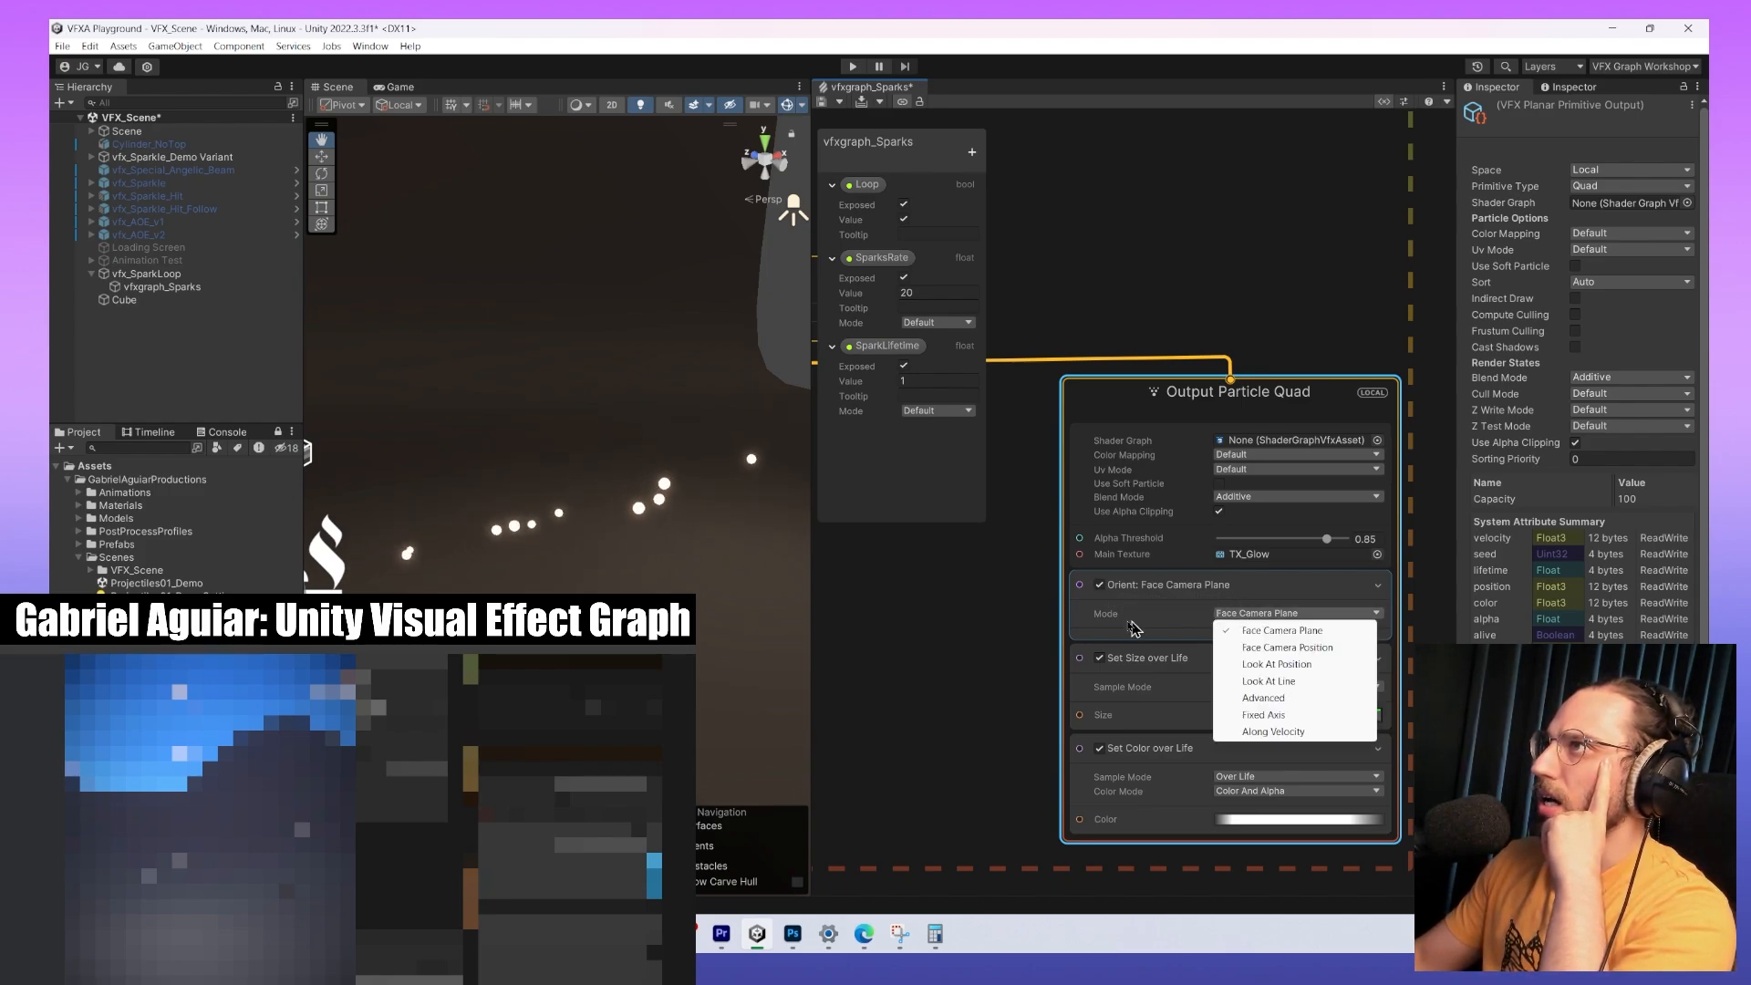
left_click(1017, 635)
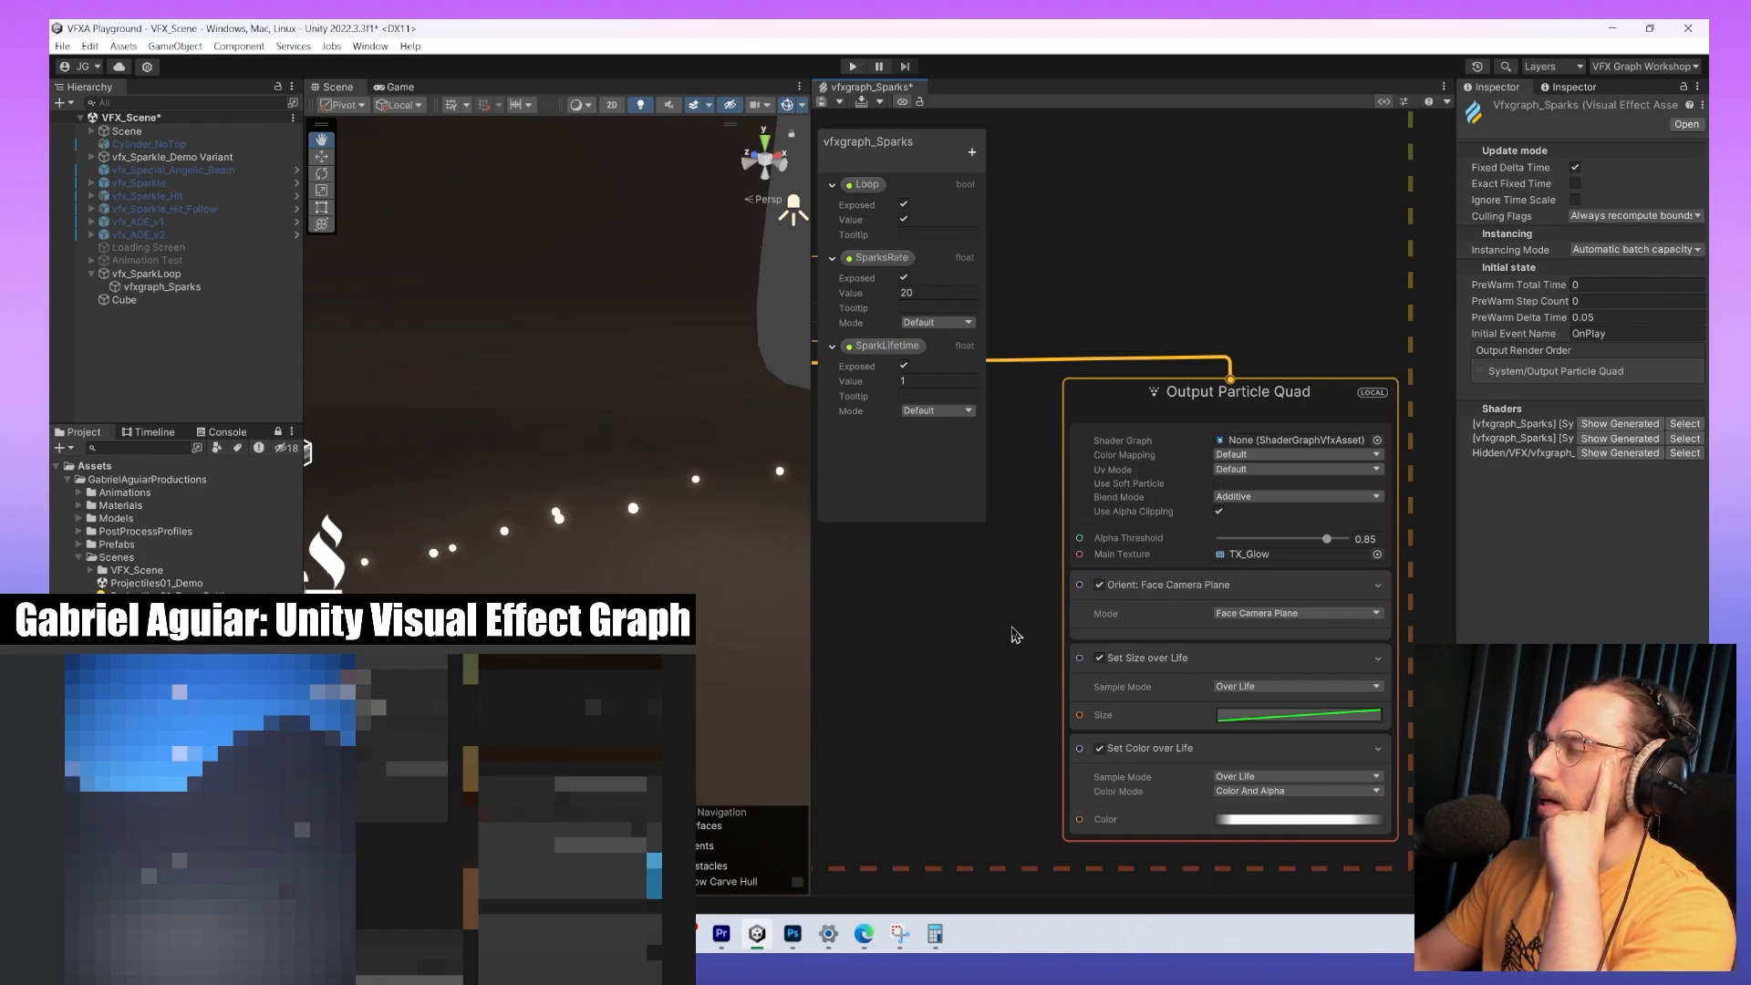
left_click(1160, 670)
middle_click_drag(1160, 670, 1127, 548)
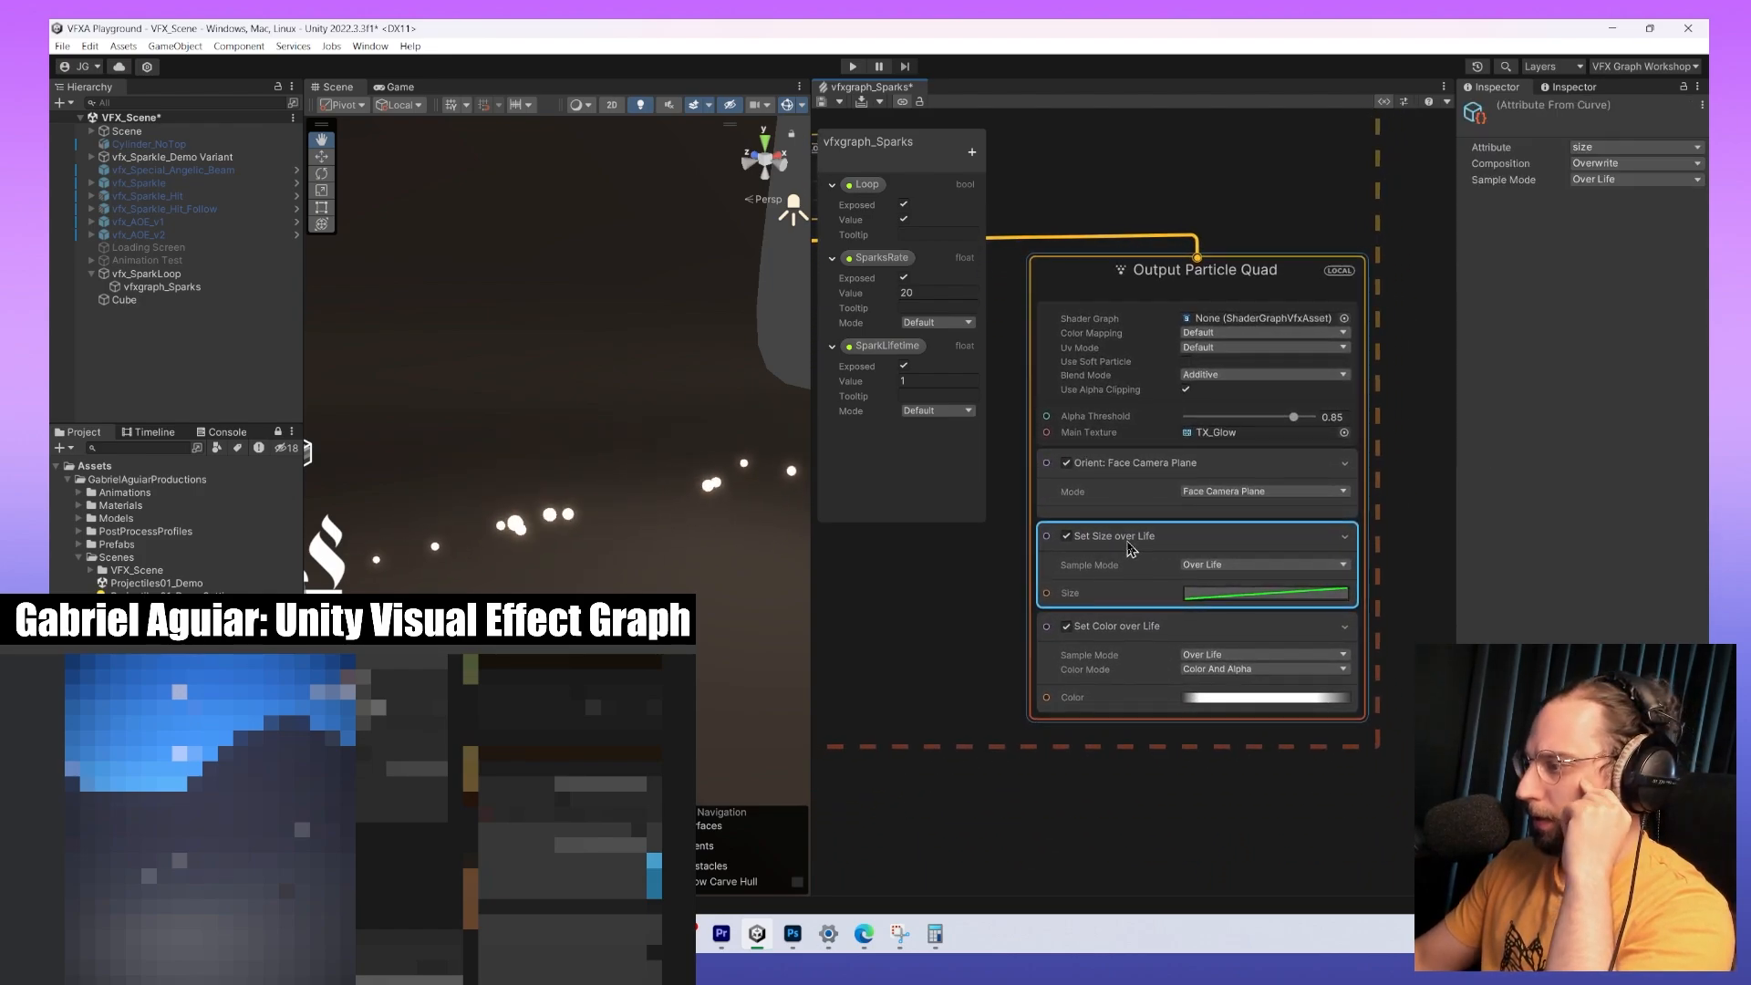
left_click(1227, 493)
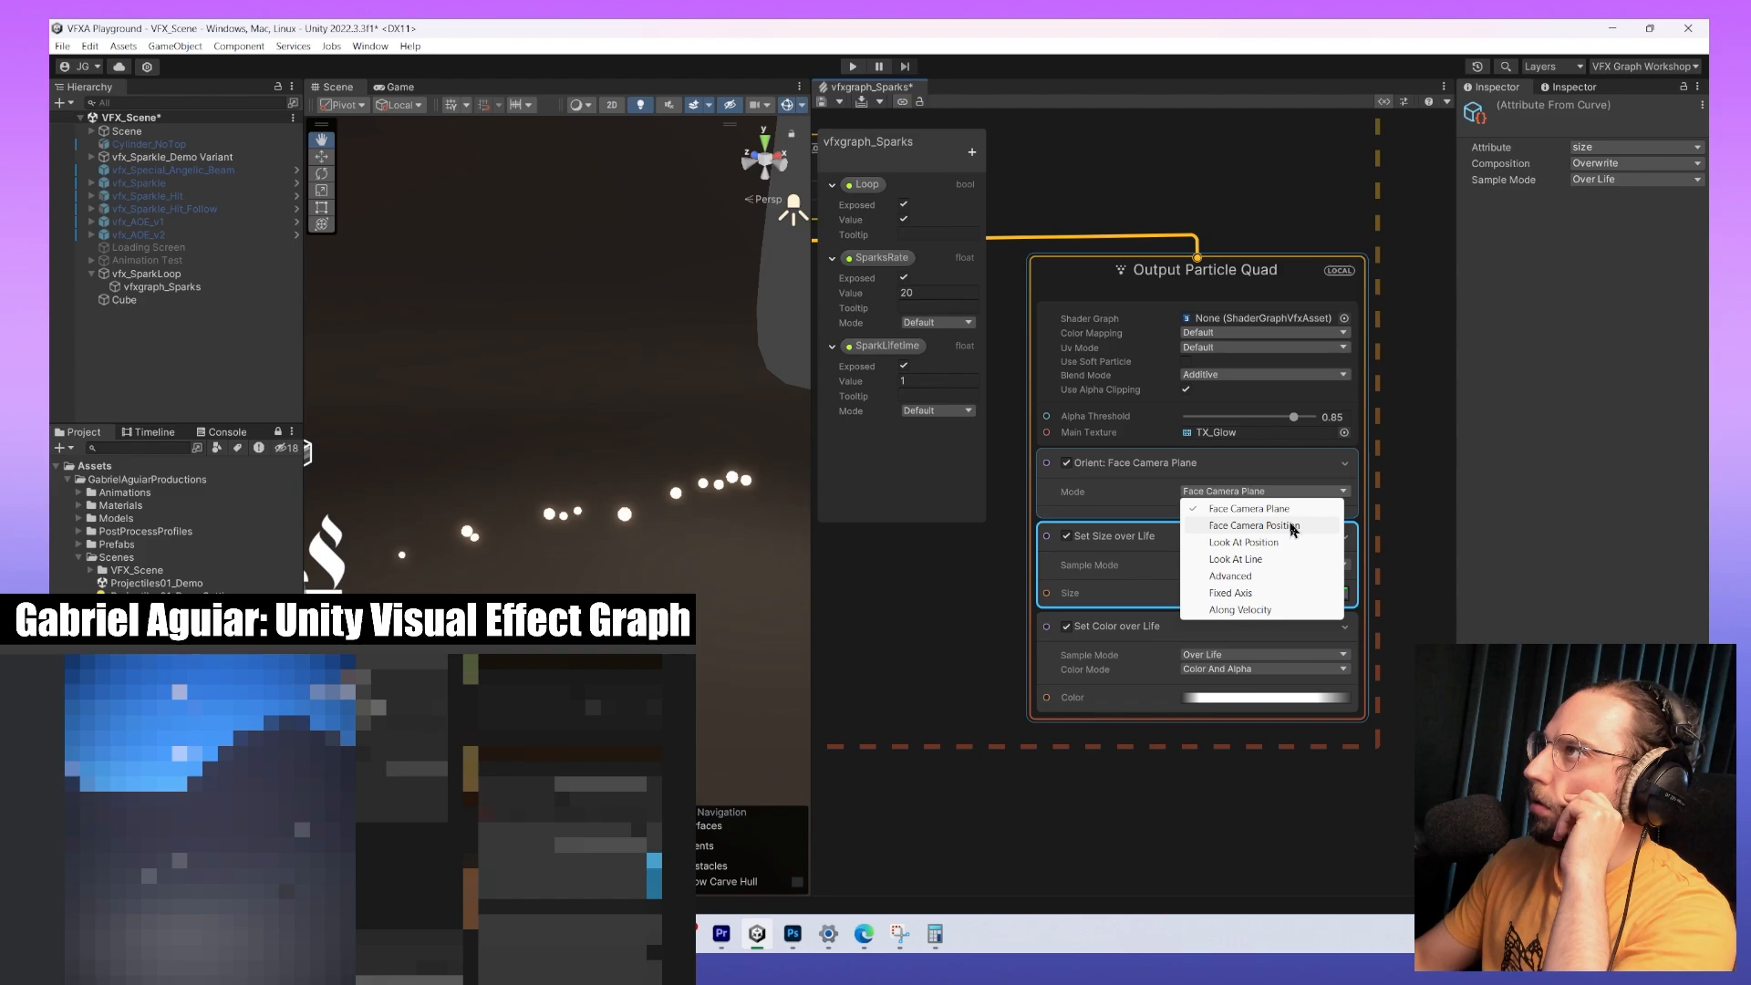
left_click(1110, 484)
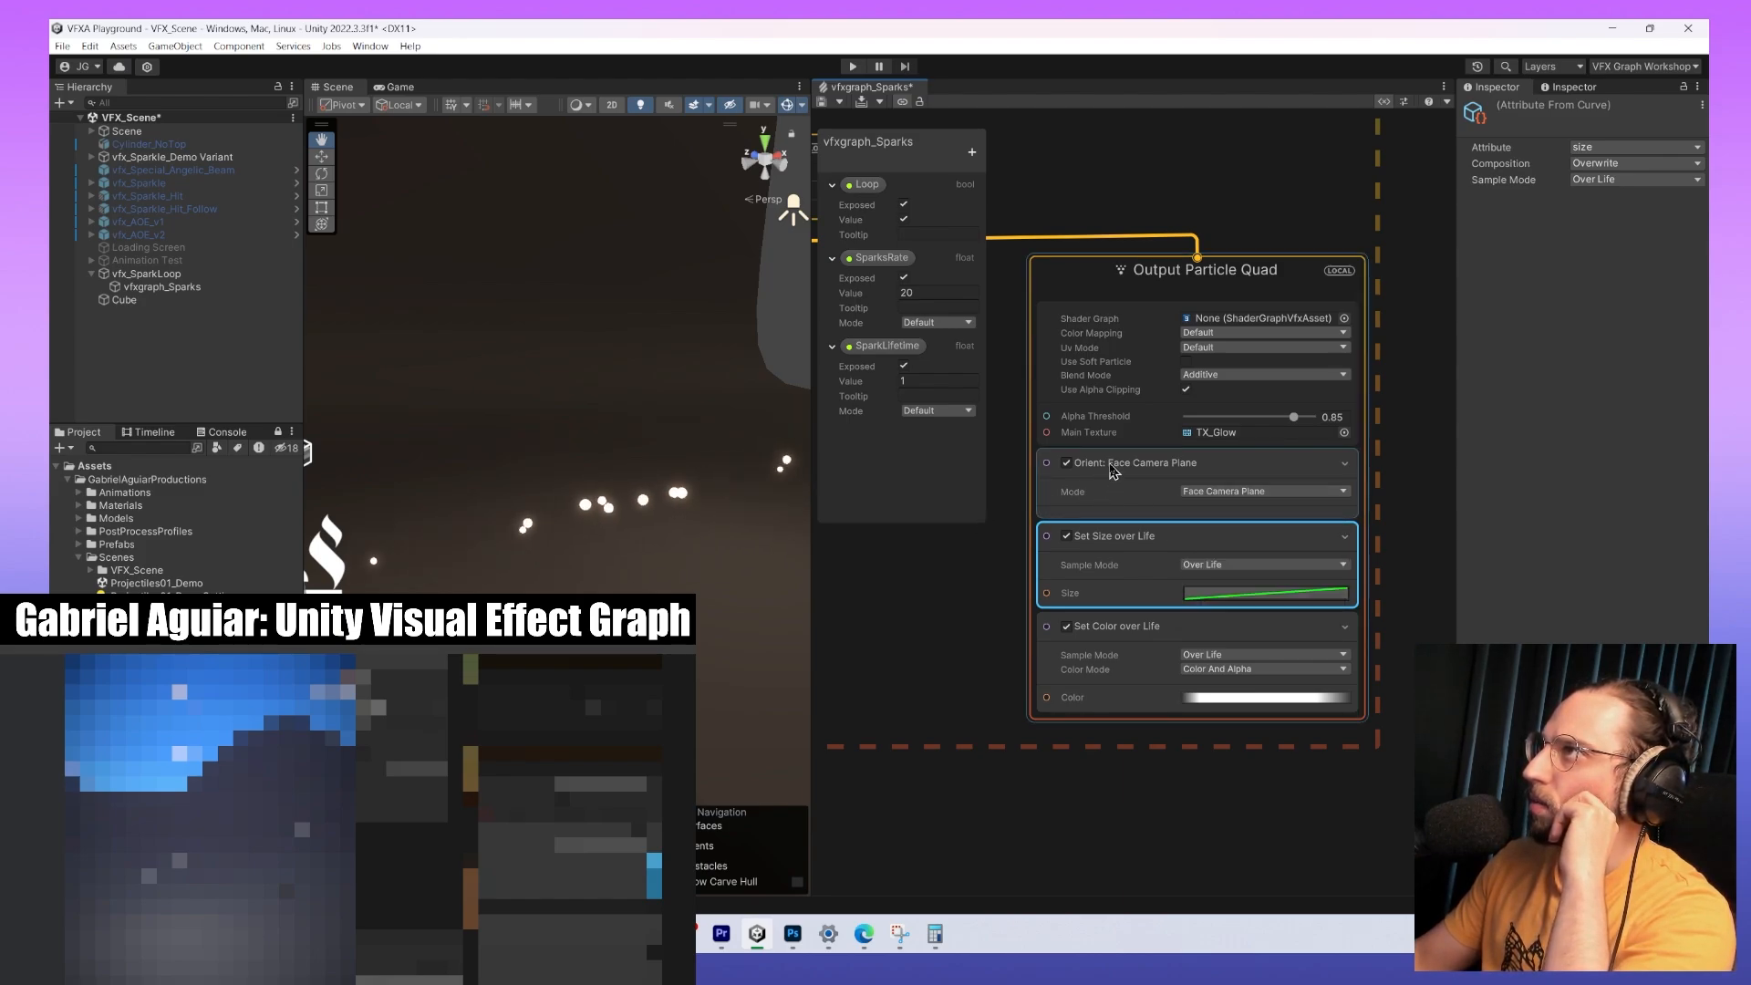
mouse_move(1084, 499)
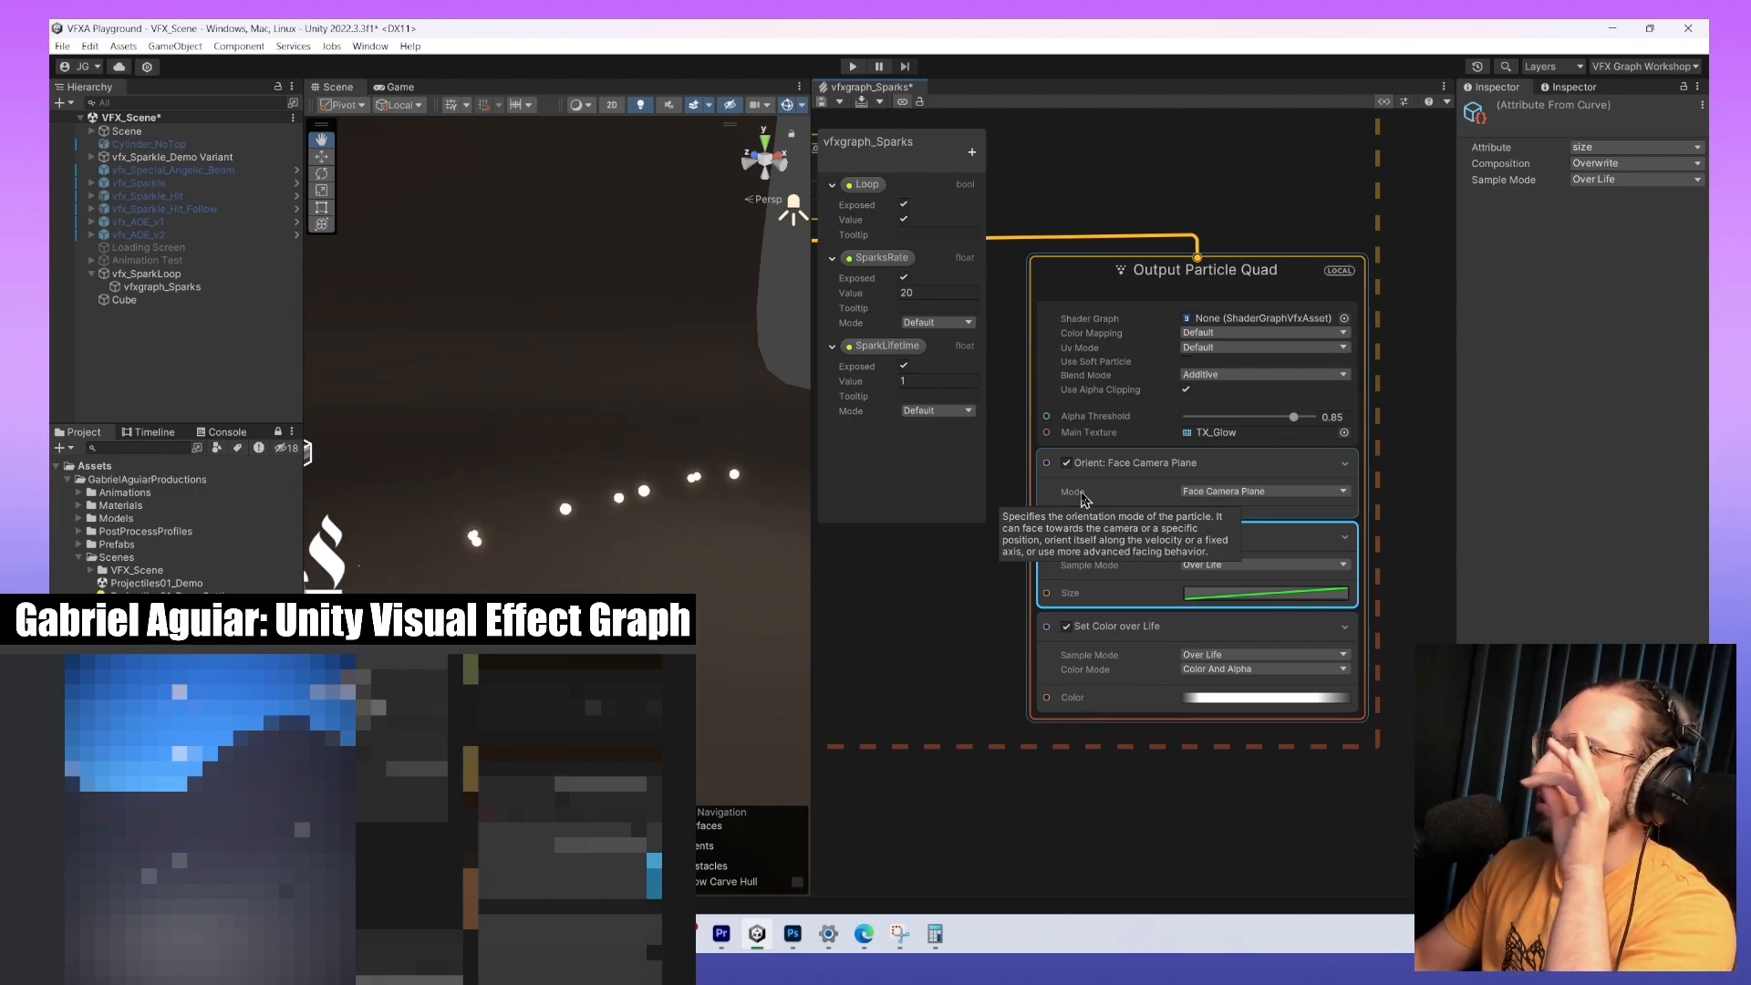
Try the Face Camera Position mode on the Orient block and view the sparks from another angle.
left_click(1291, 500)
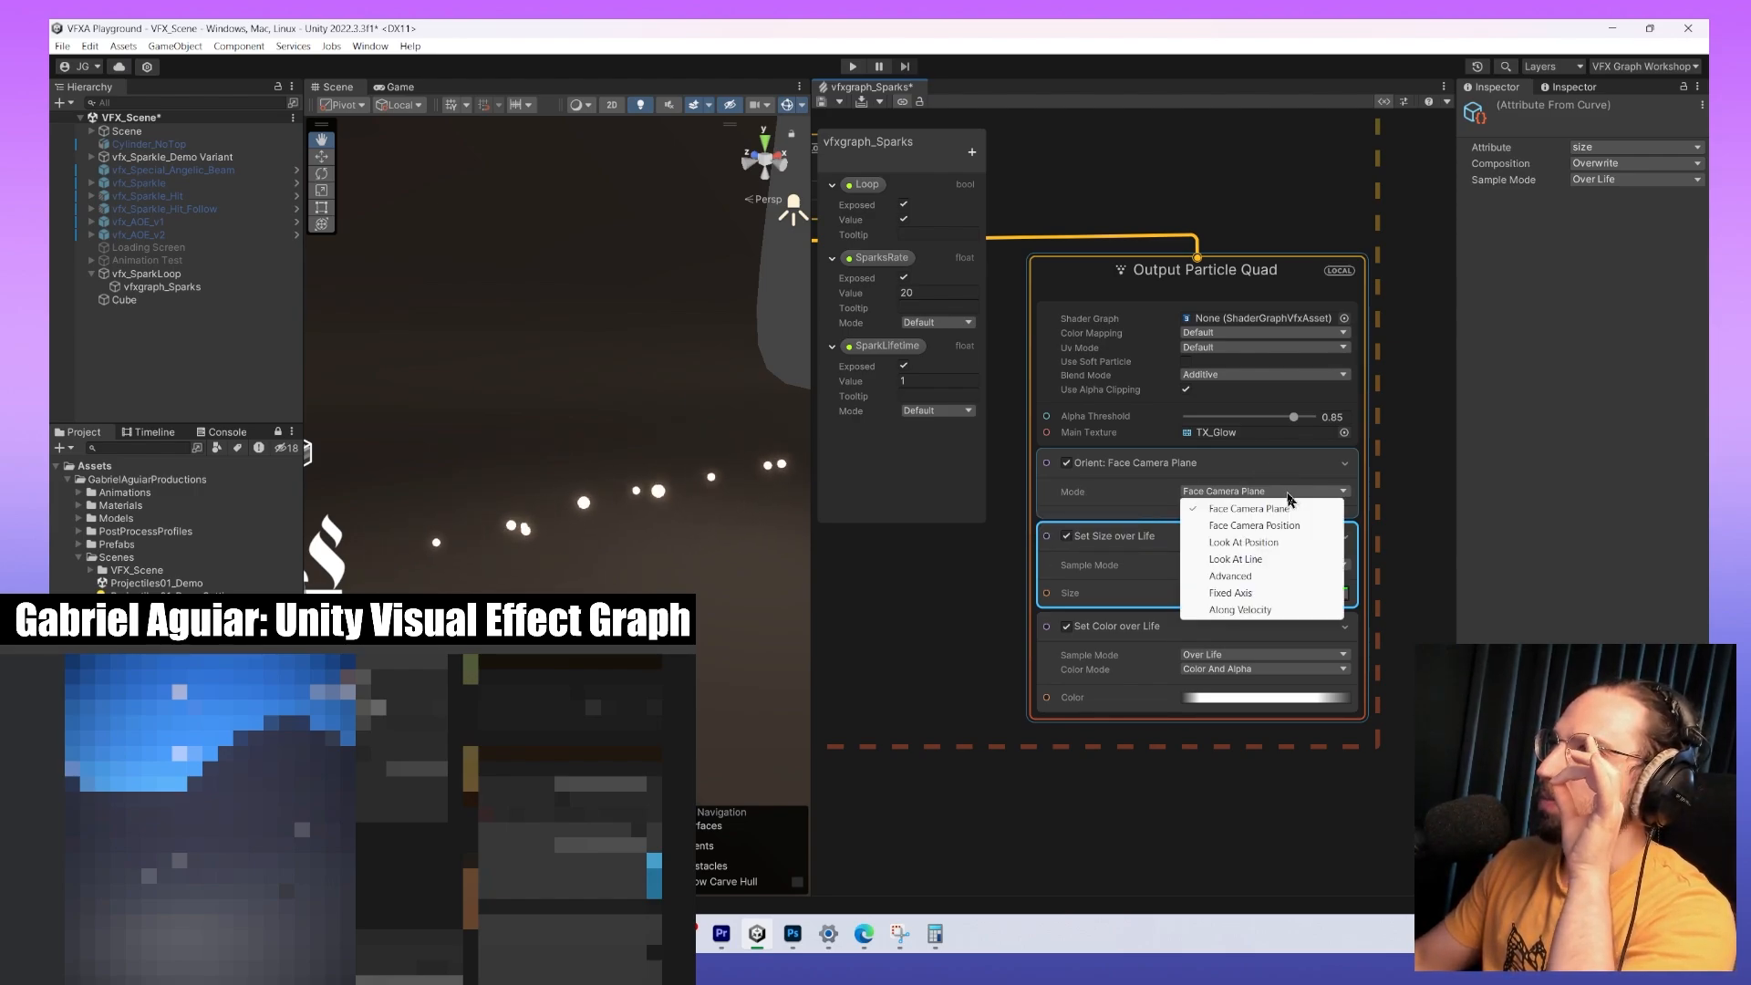
left_click(1304, 538)
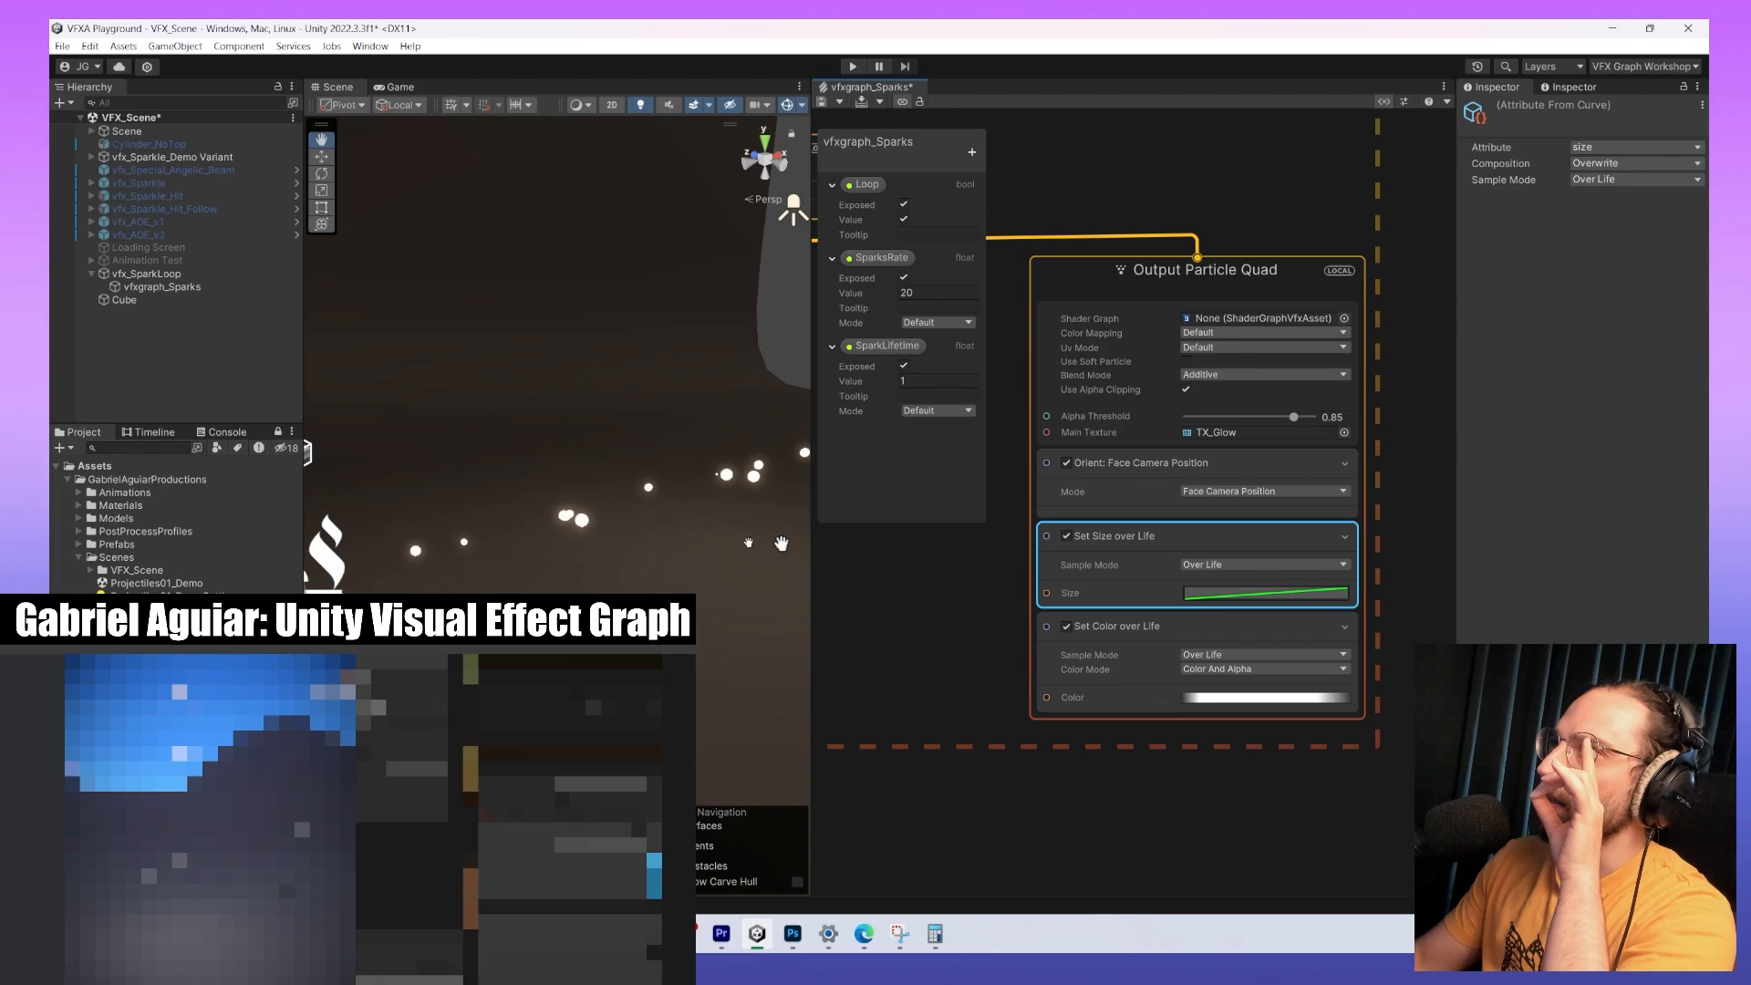
right_click_drag(638, 383, 529, 545)
key("w")
key("a")
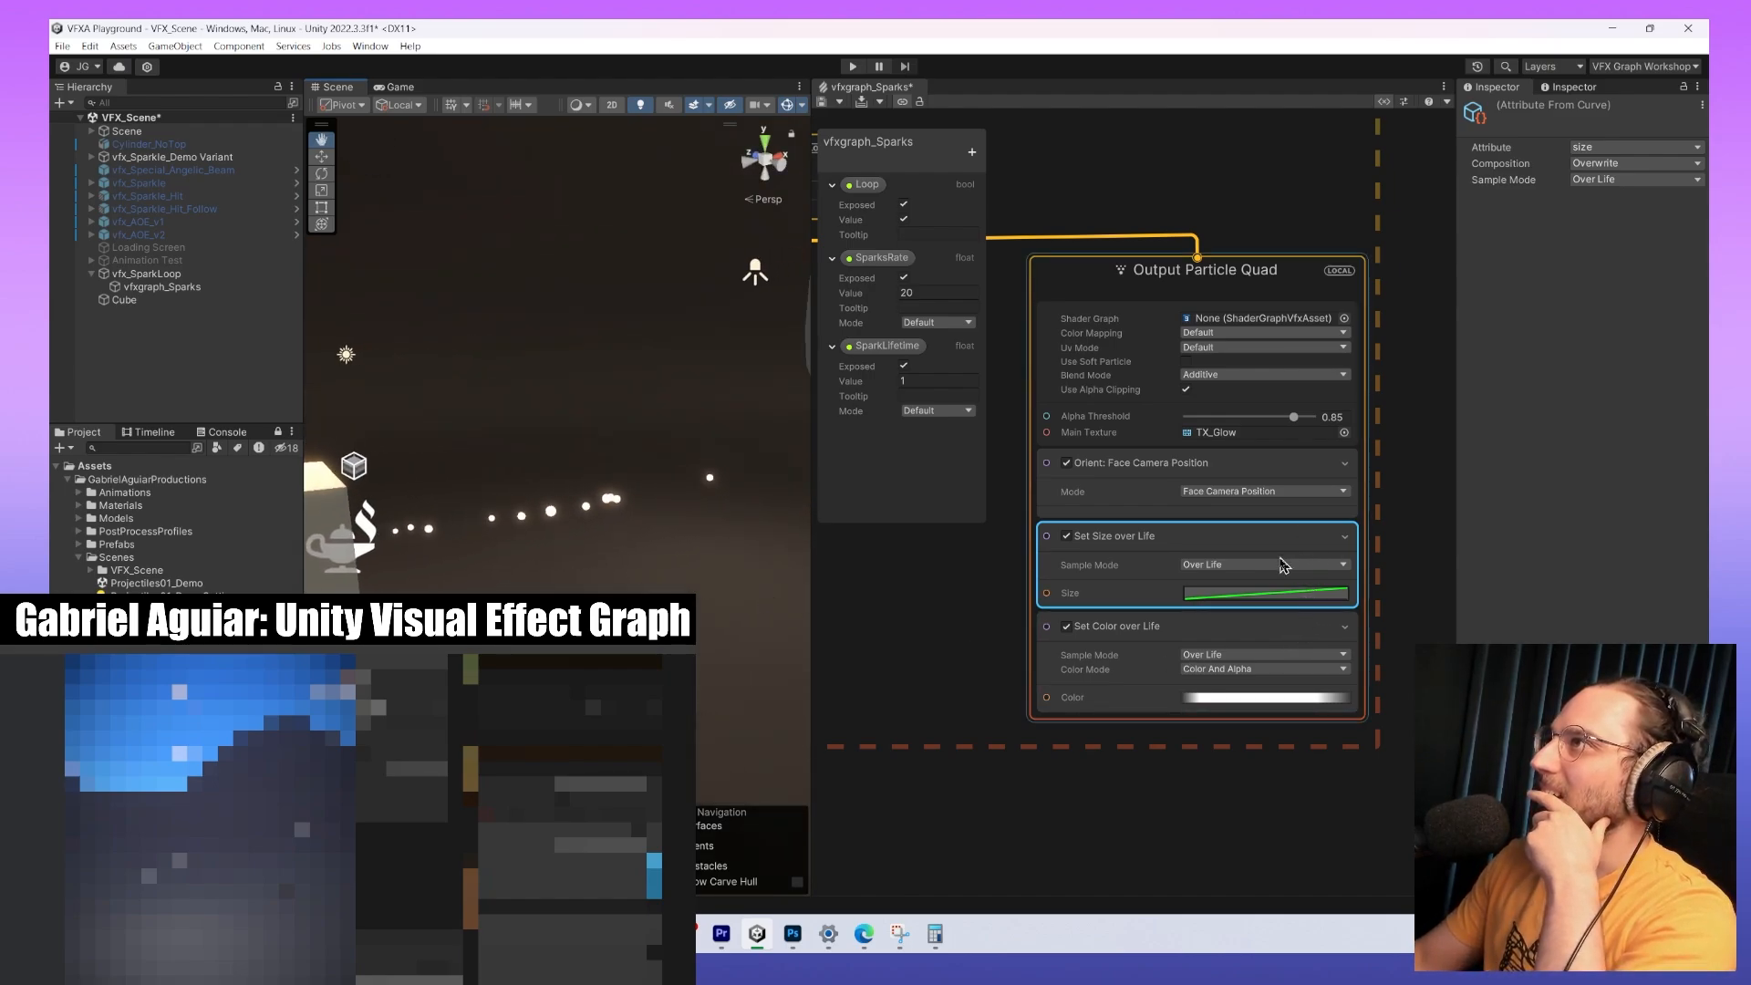
Try the Look At Position, Look At Line and Fixed Axis modes on the Orient block in turn.
left_click(1275, 492)
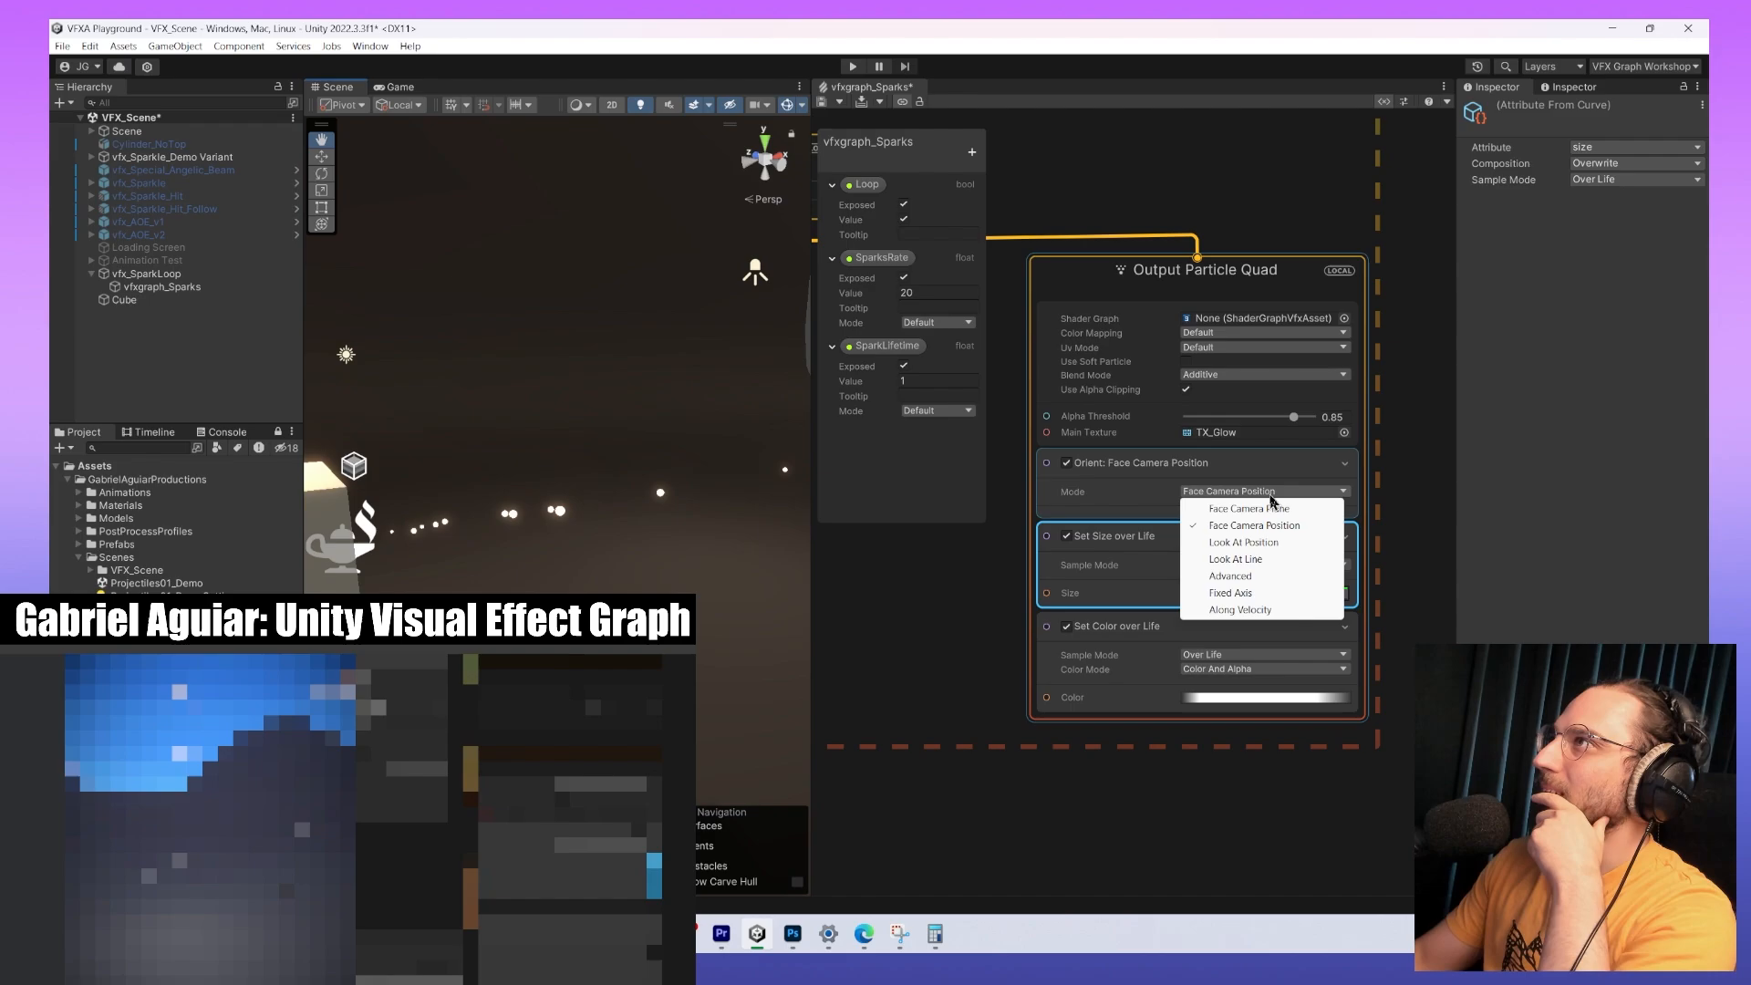
left_click(1275, 544)
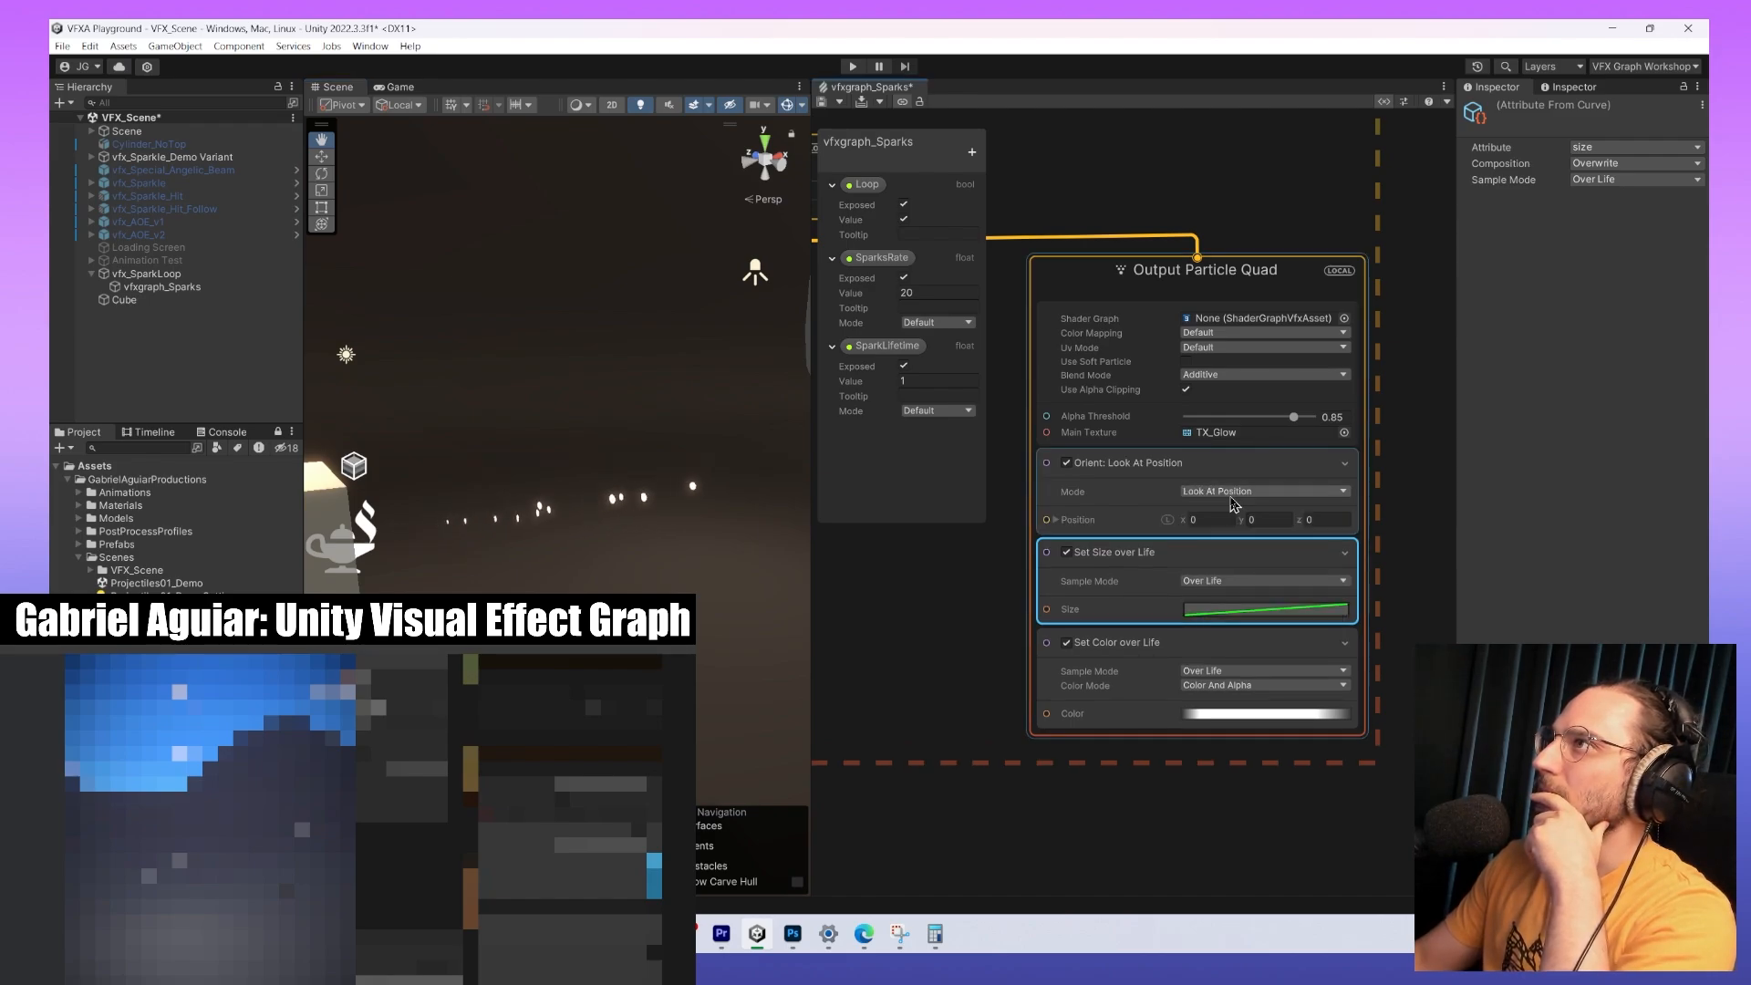
left_click(1227, 493)
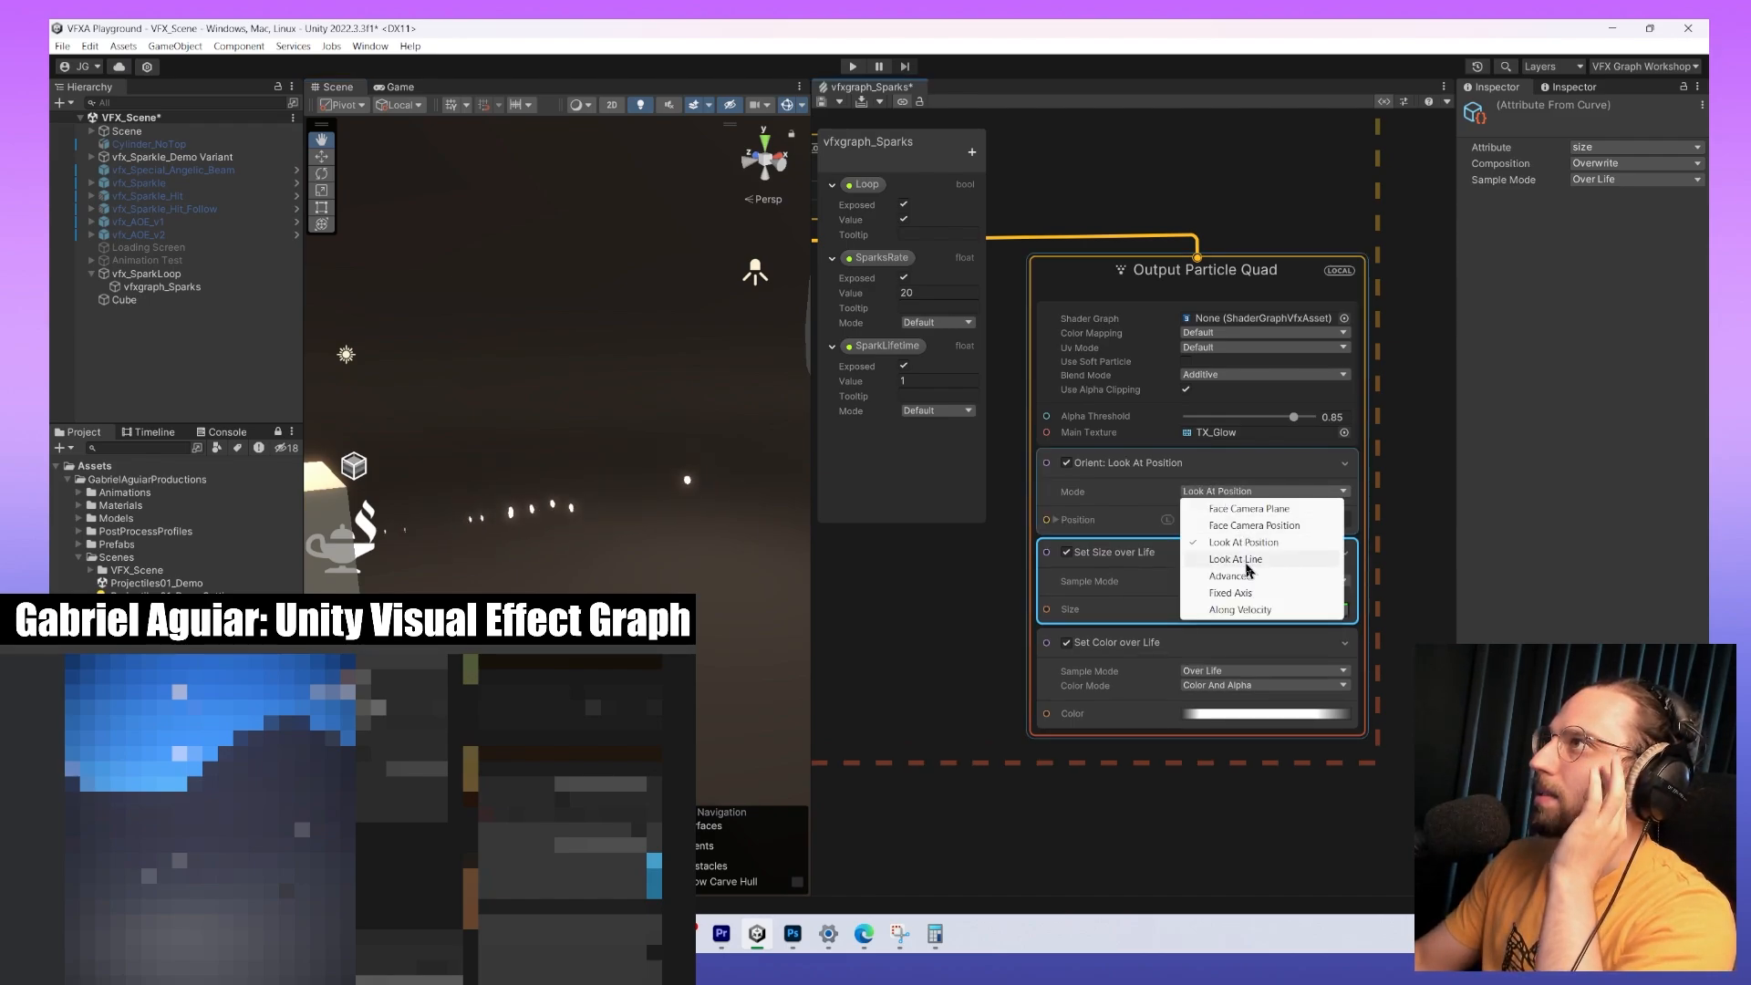
left_click(1247, 562)
left_click(1241, 492)
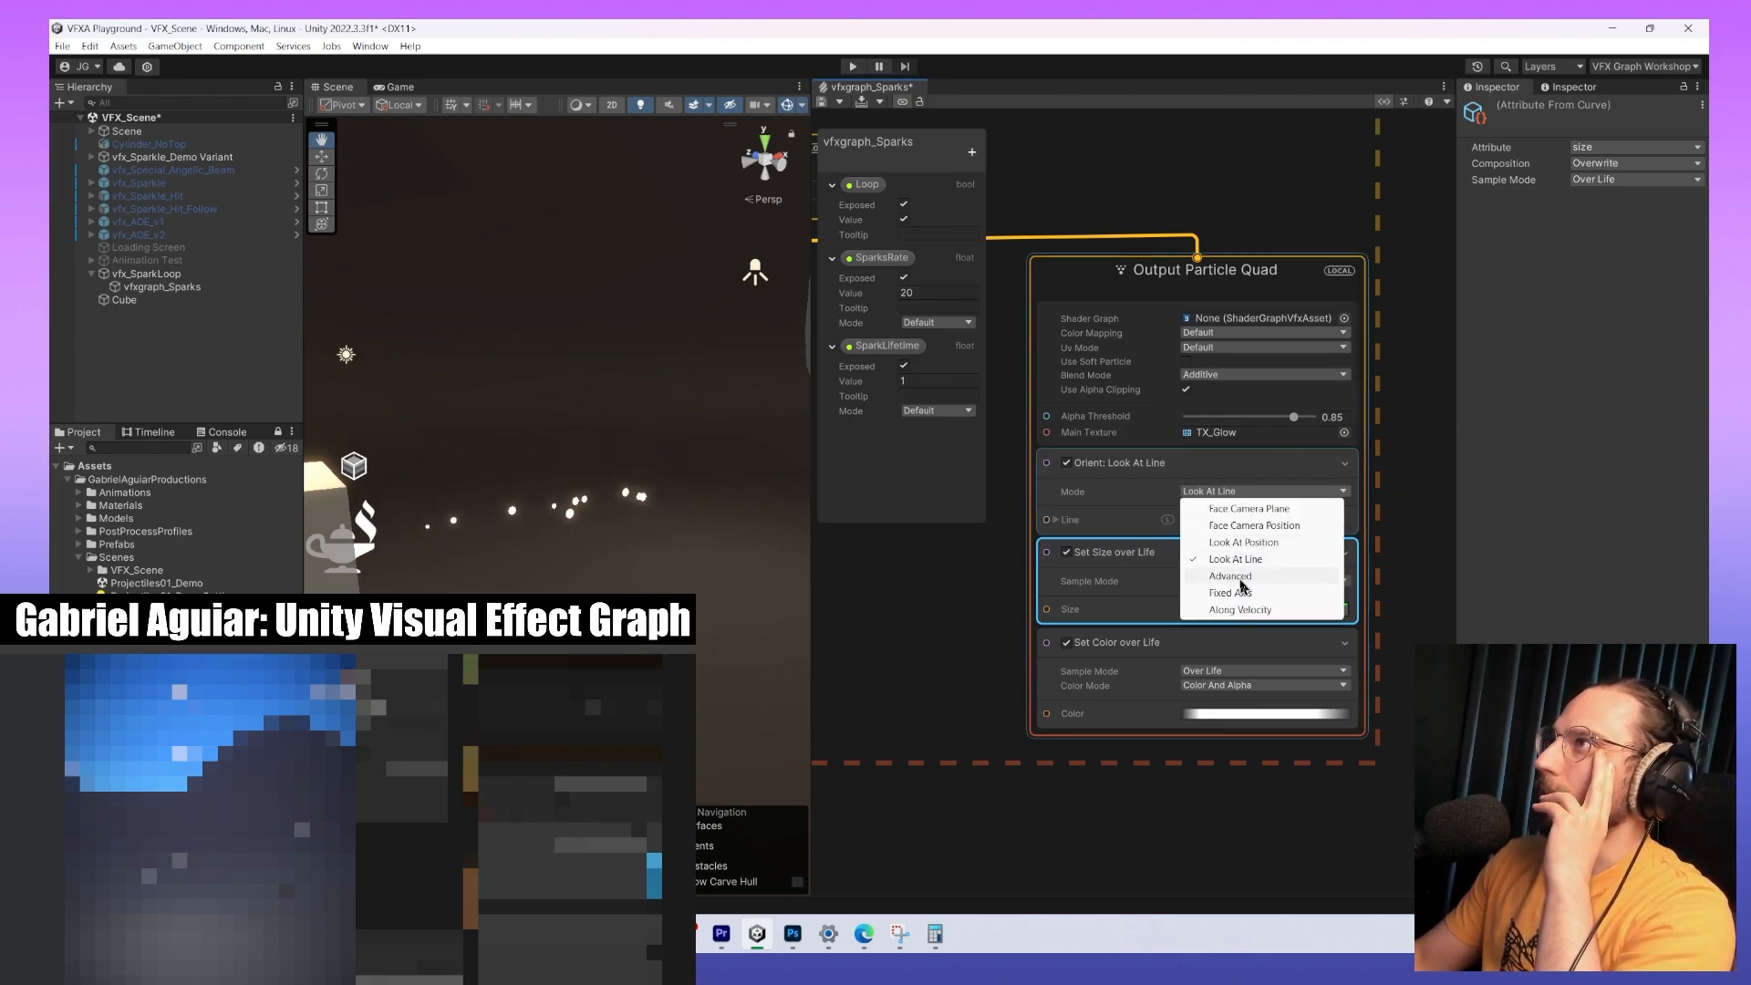
left_click(1250, 594)
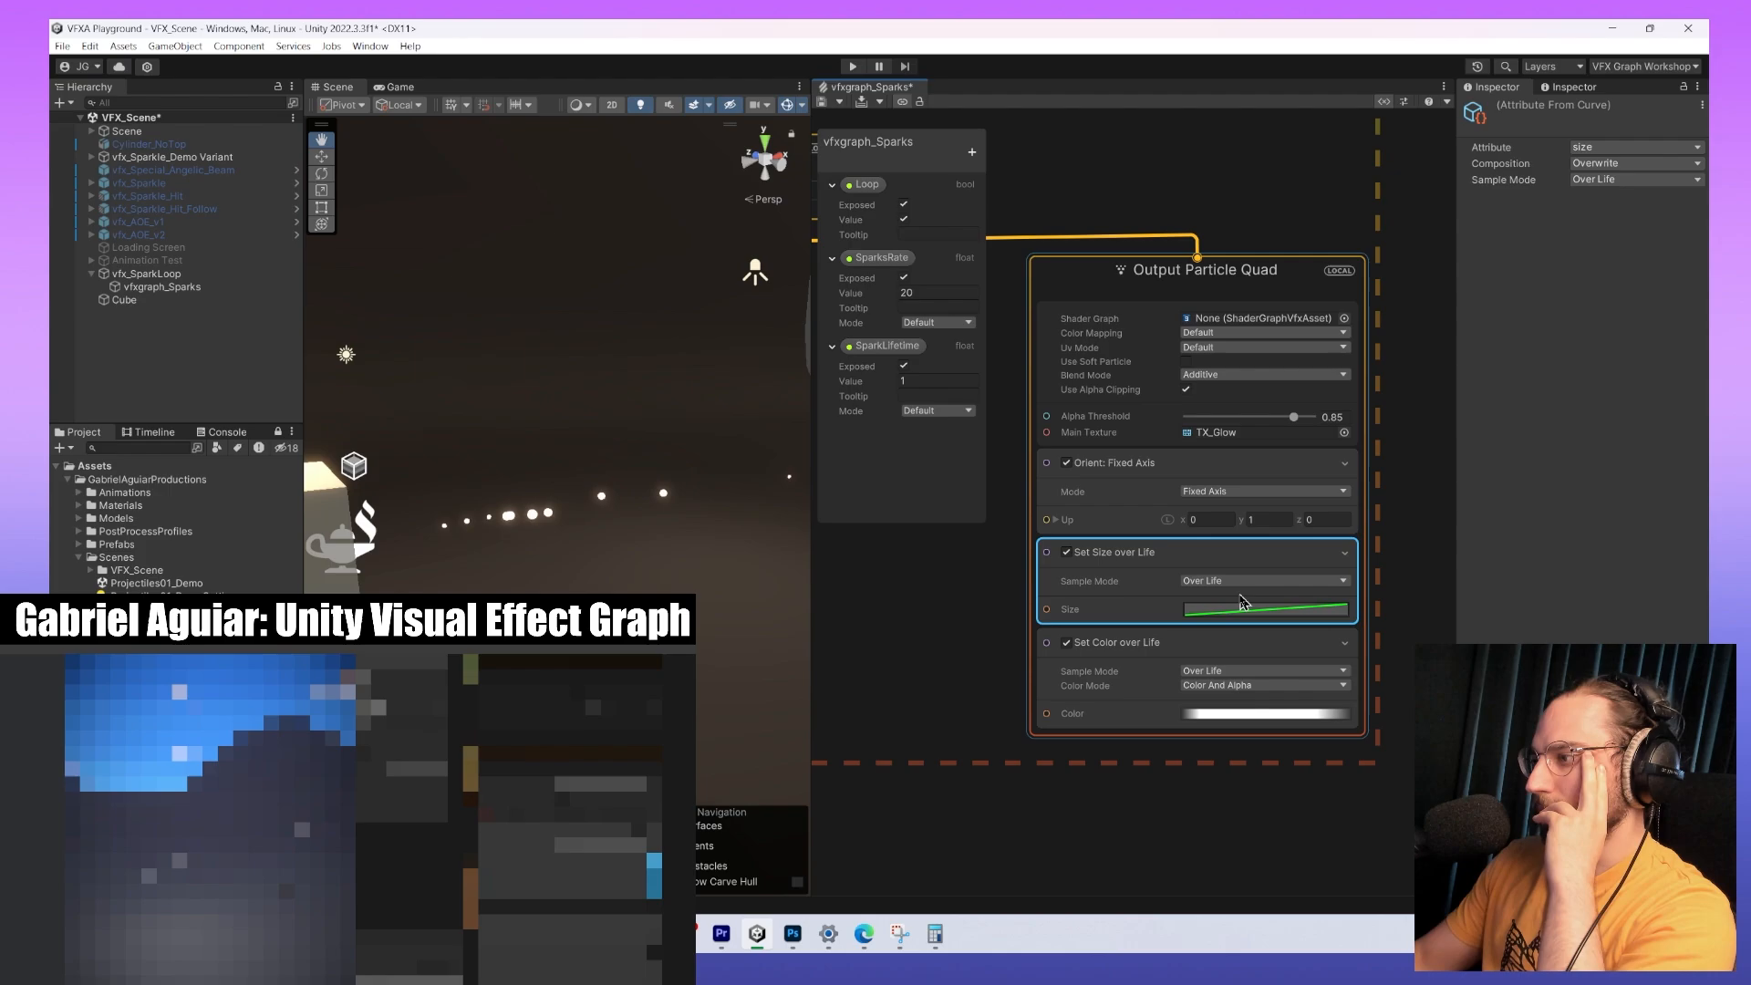
Set the Orient block's mode to Along Velocity and check the sparks in the scene.
left_click(1250, 491)
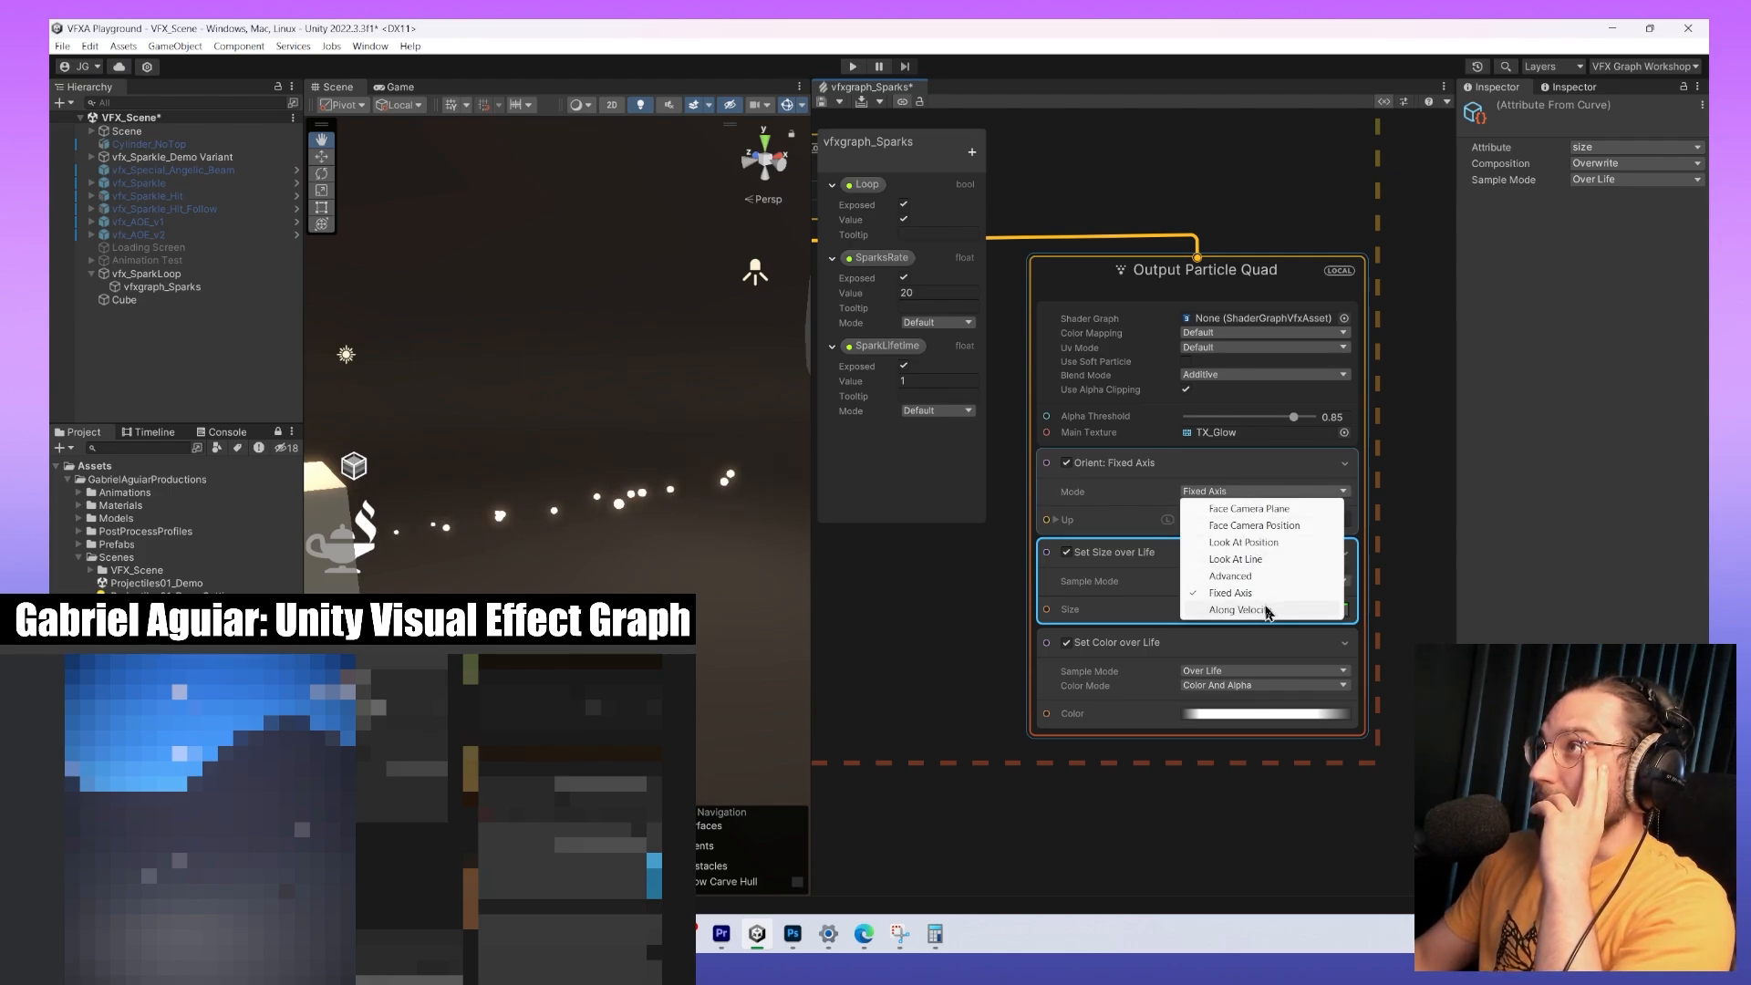
left_click(1267, 610)
left_click_drag(721, 639, 807, 670)
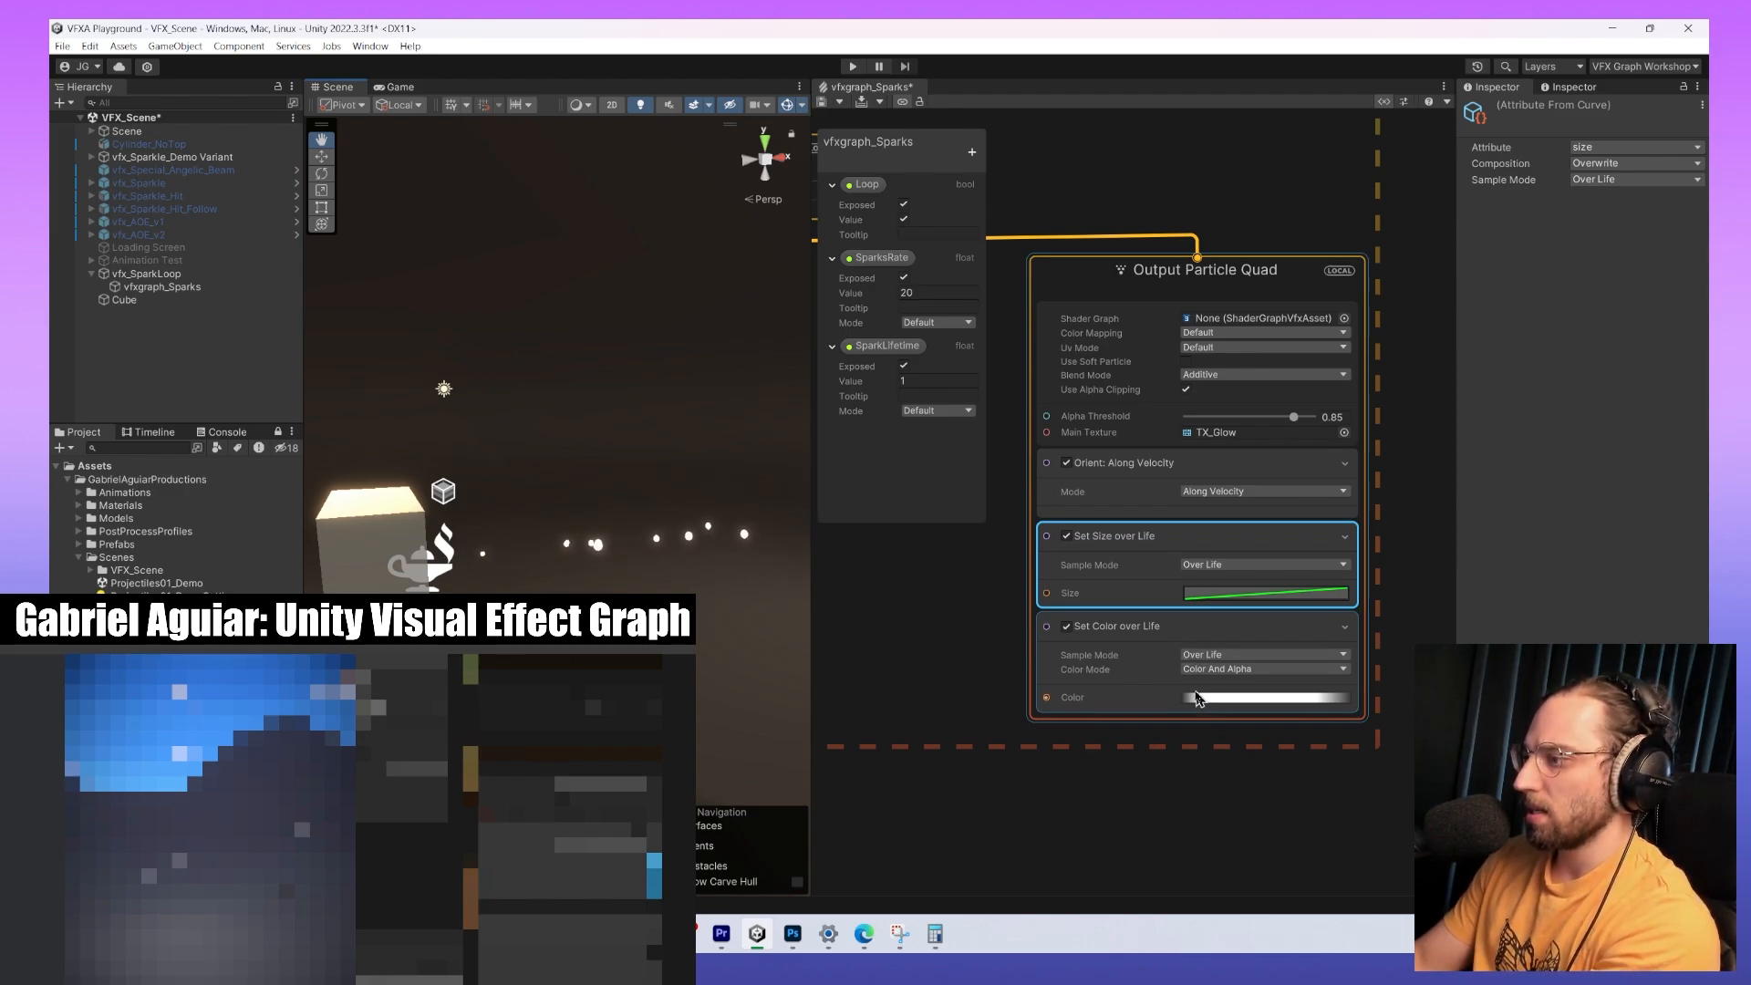
Add a Set Scale block to the Output Particle Quad context, between the Orient and Set Size over Life blocks.
left_click(1000, 627)
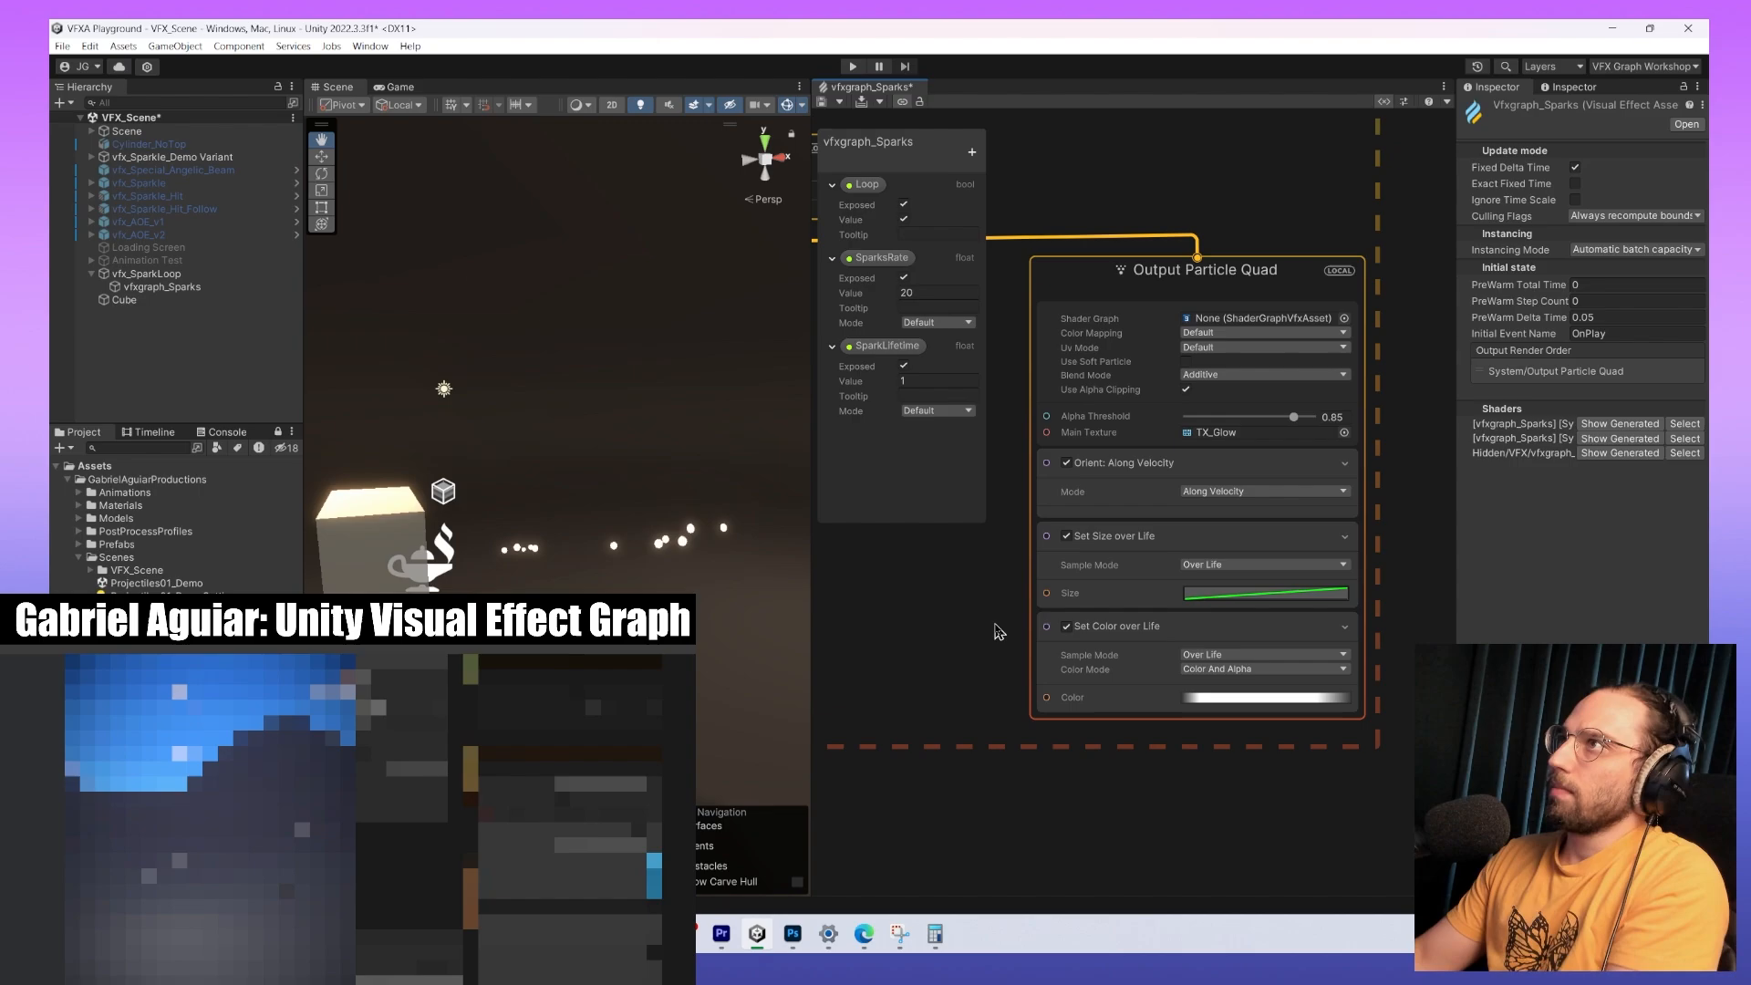
key("space")
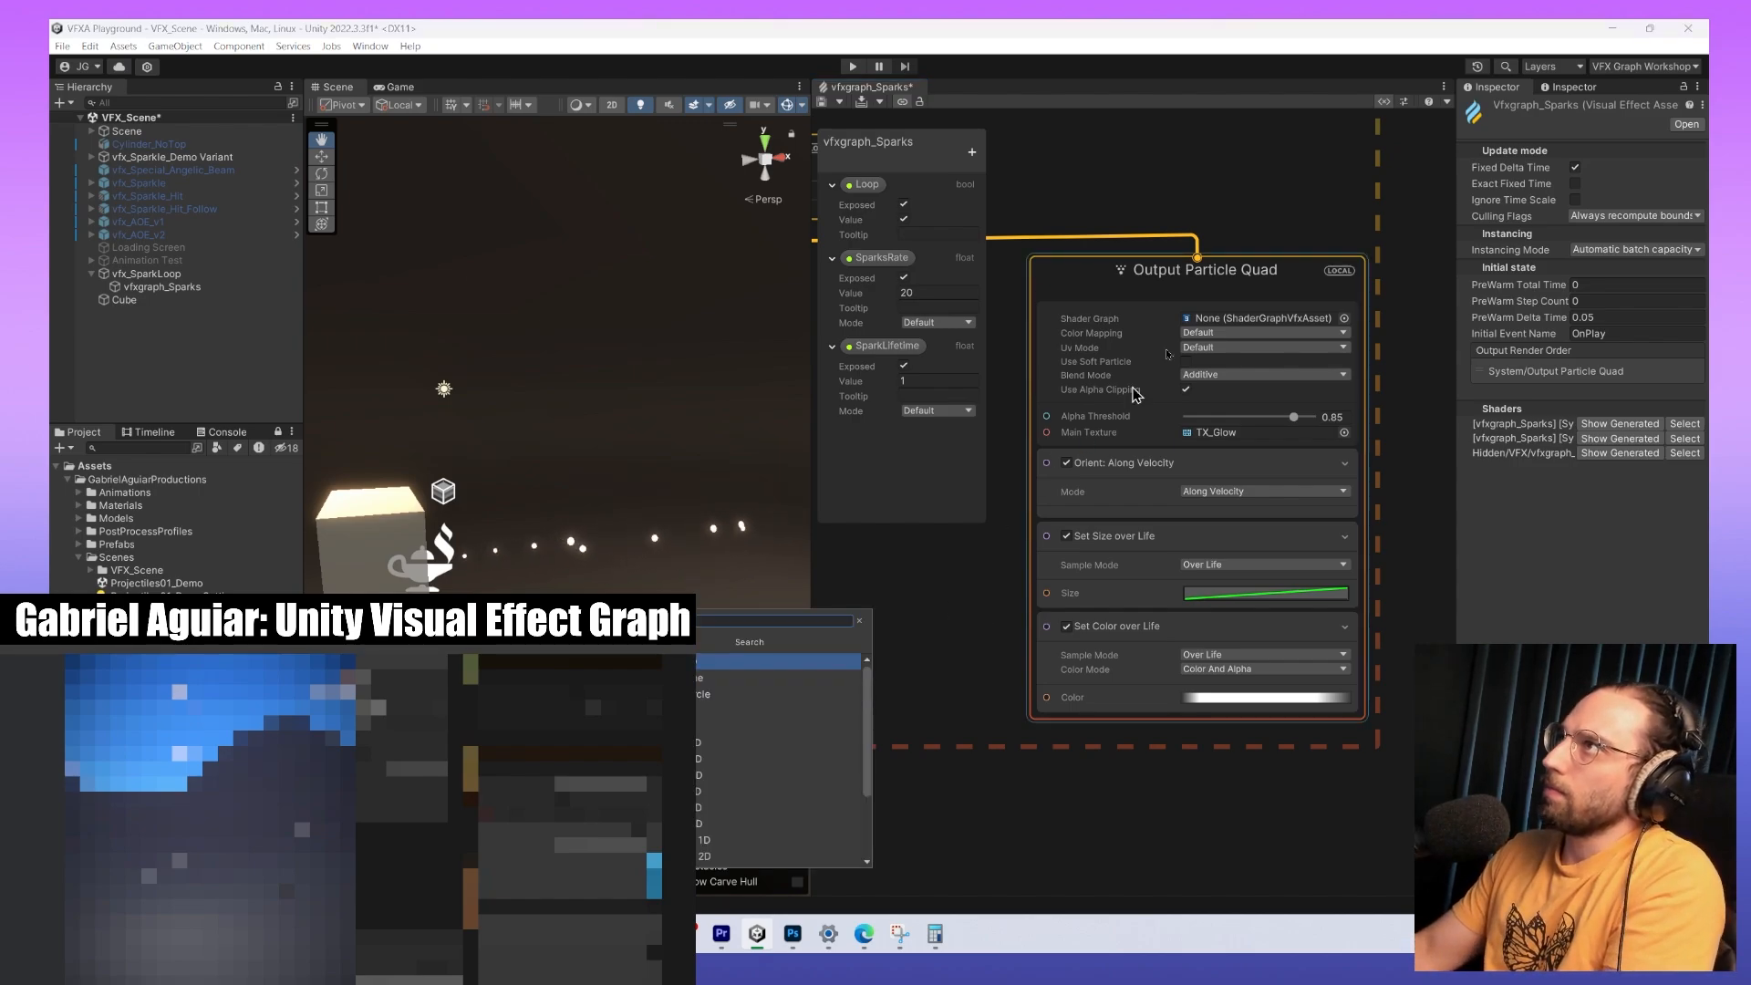
left_click(1061, 285)
key("space")
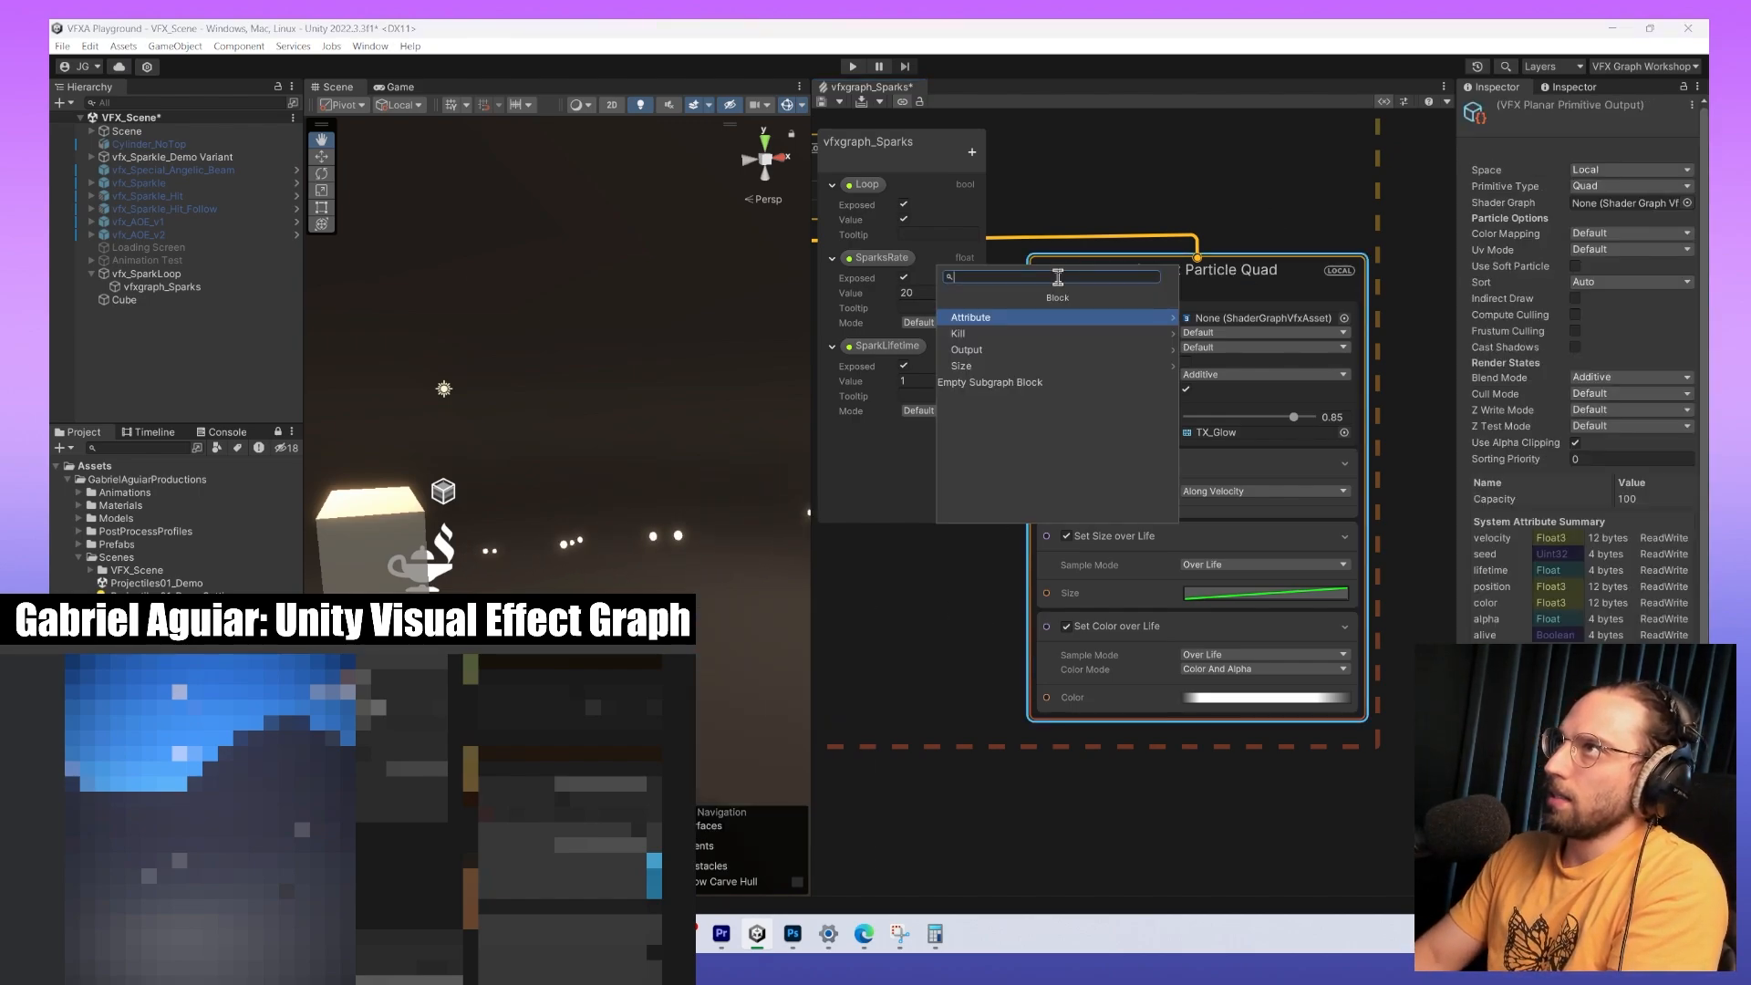
type("set s")
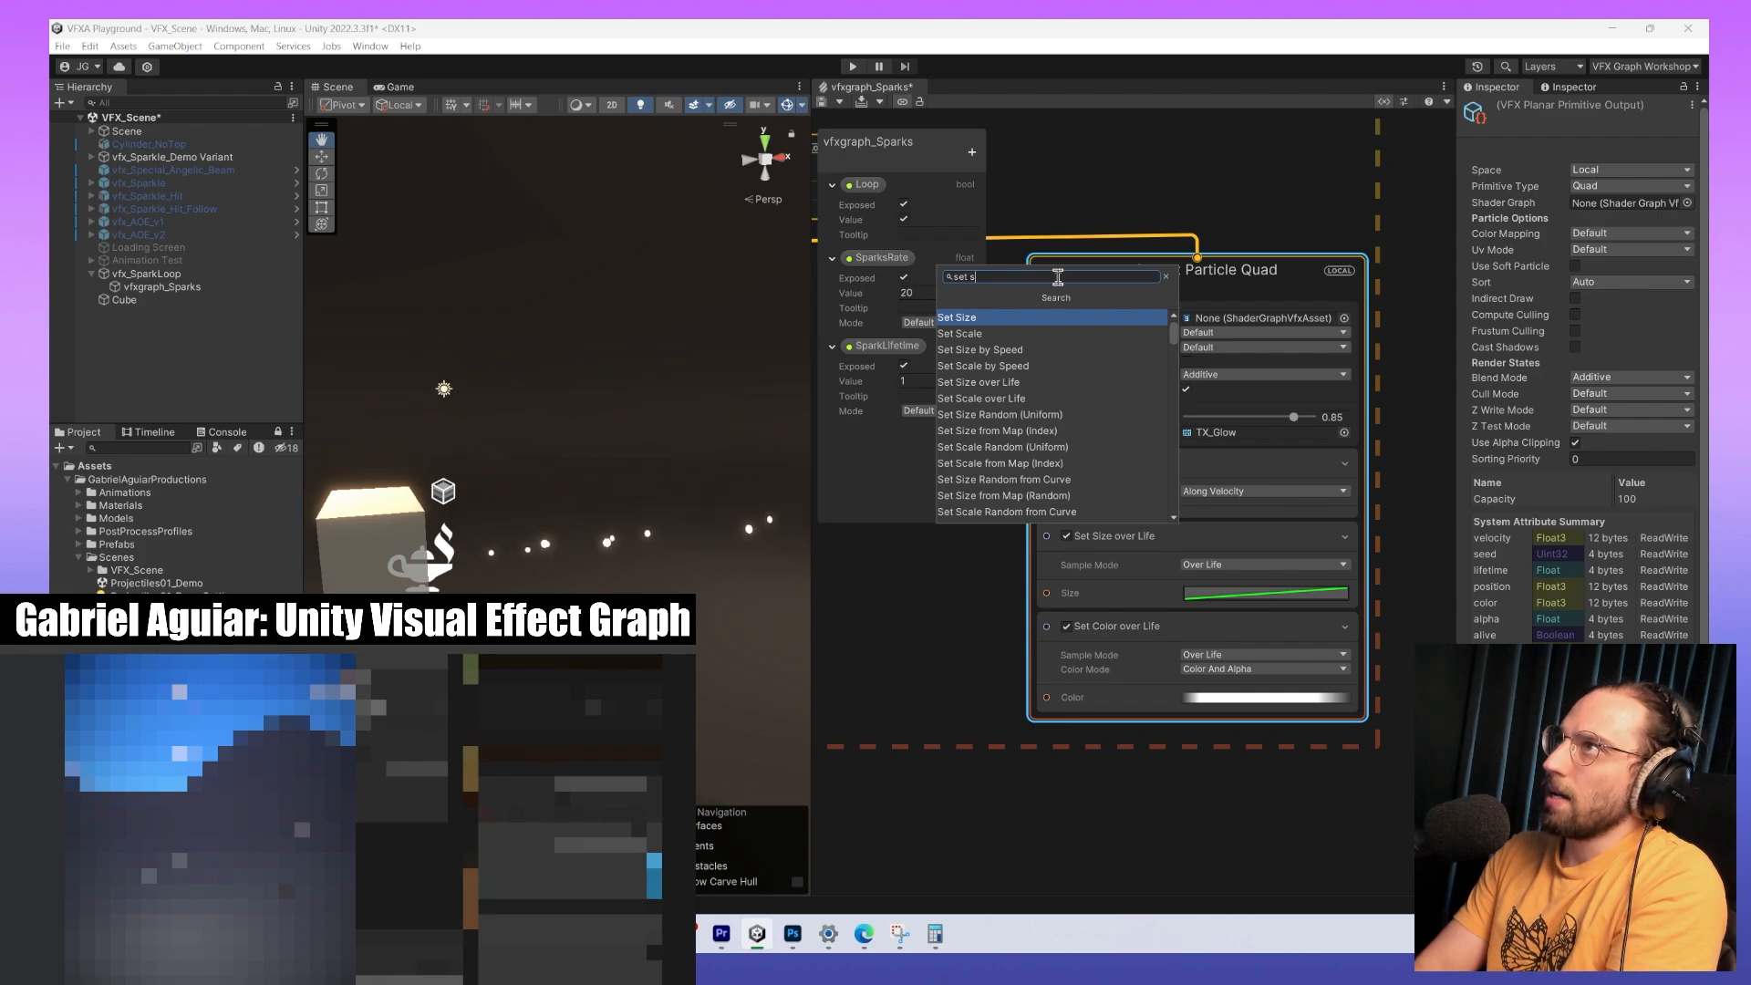
type("cale")
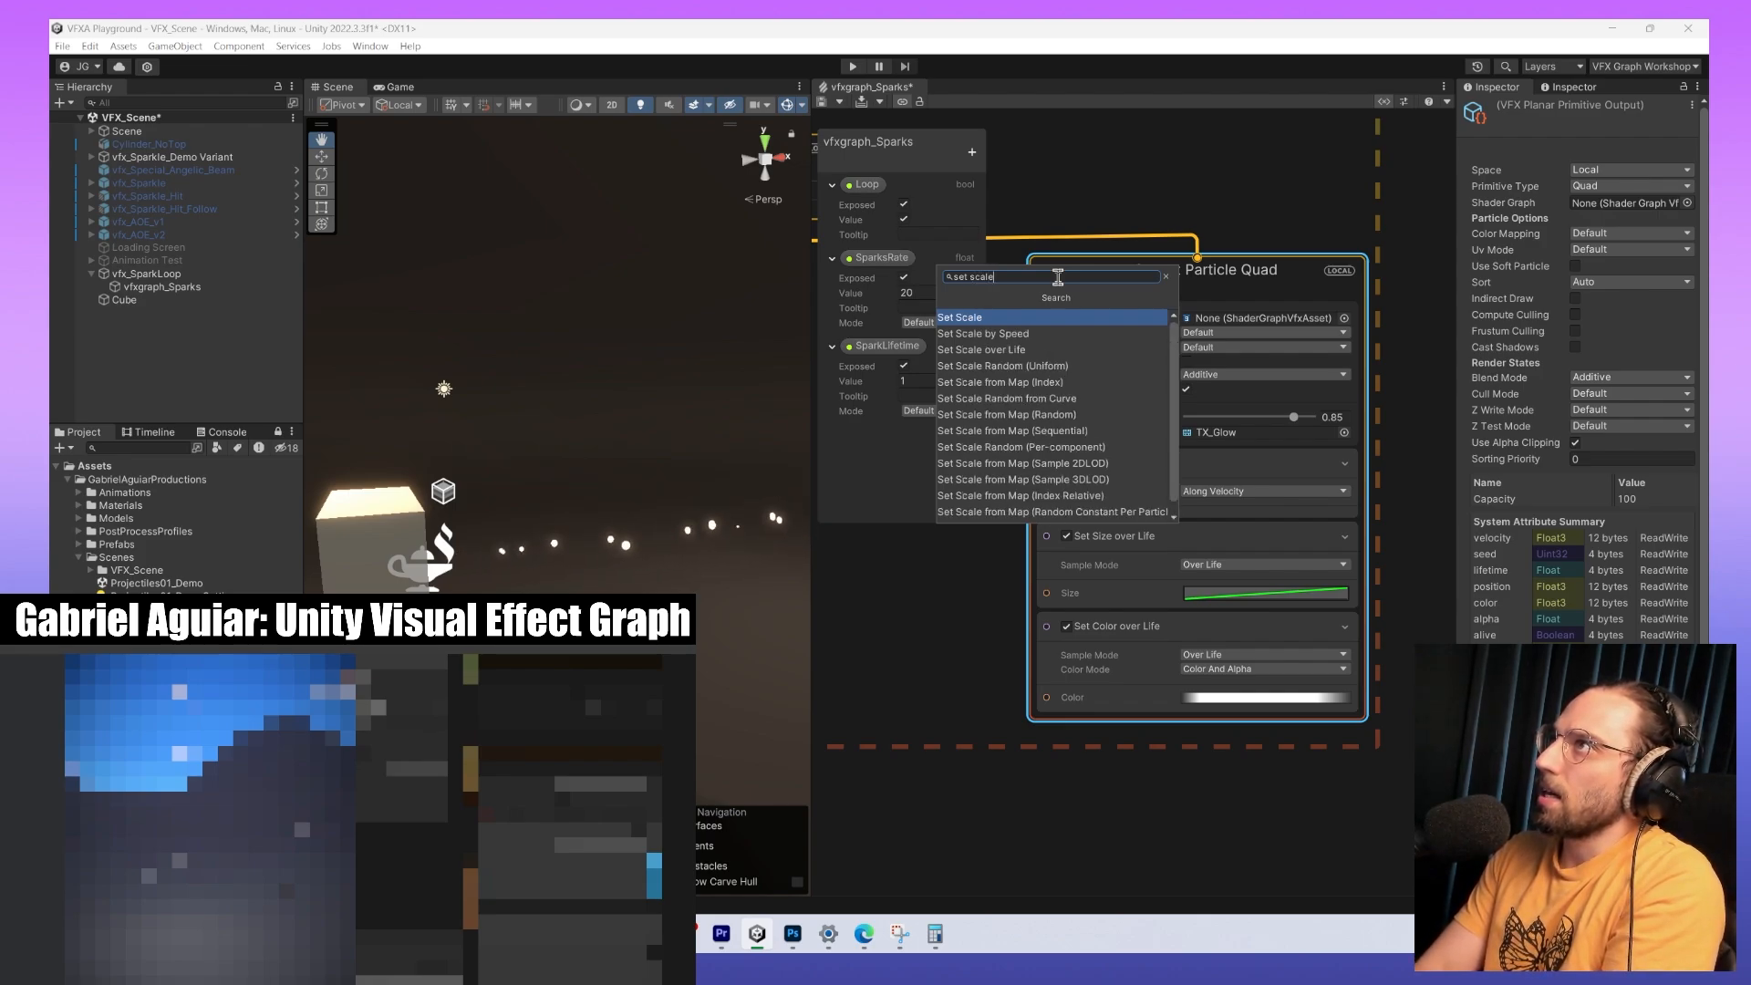
key("Return")
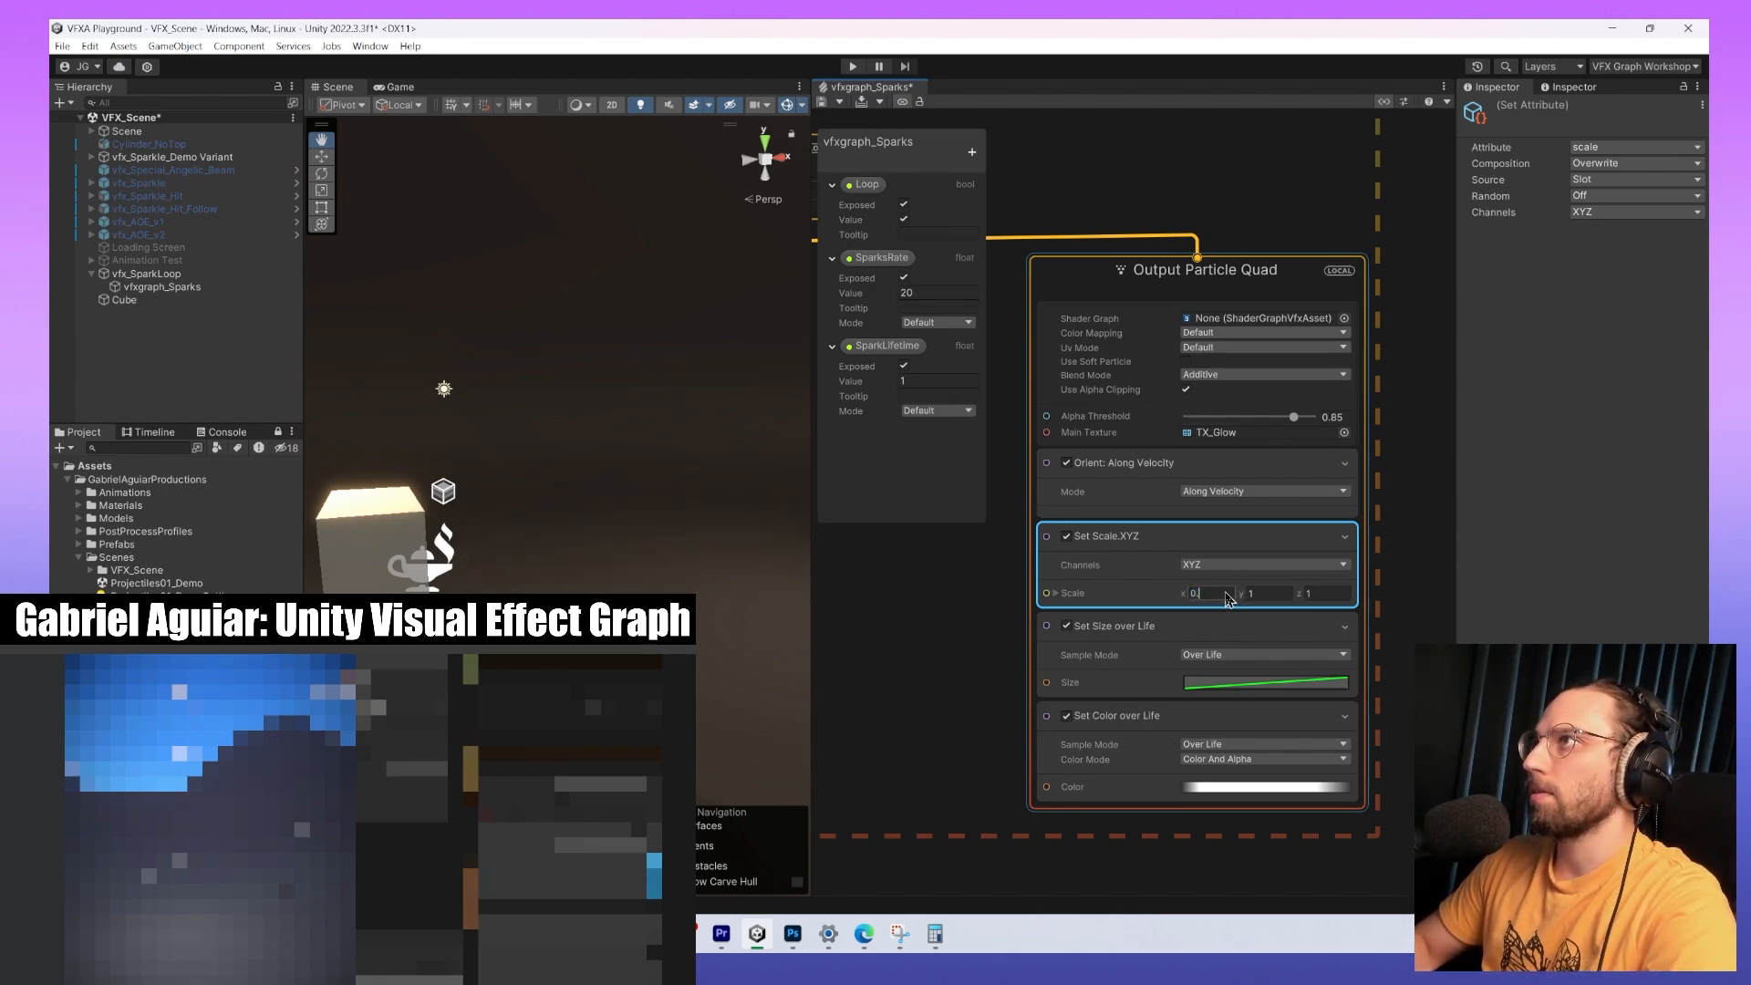
Set the Set Scale block's scale to X 0.5 and Y 7, and check the stretched sparks in the scene.
key("Tab")
type("7")
key("Tab")
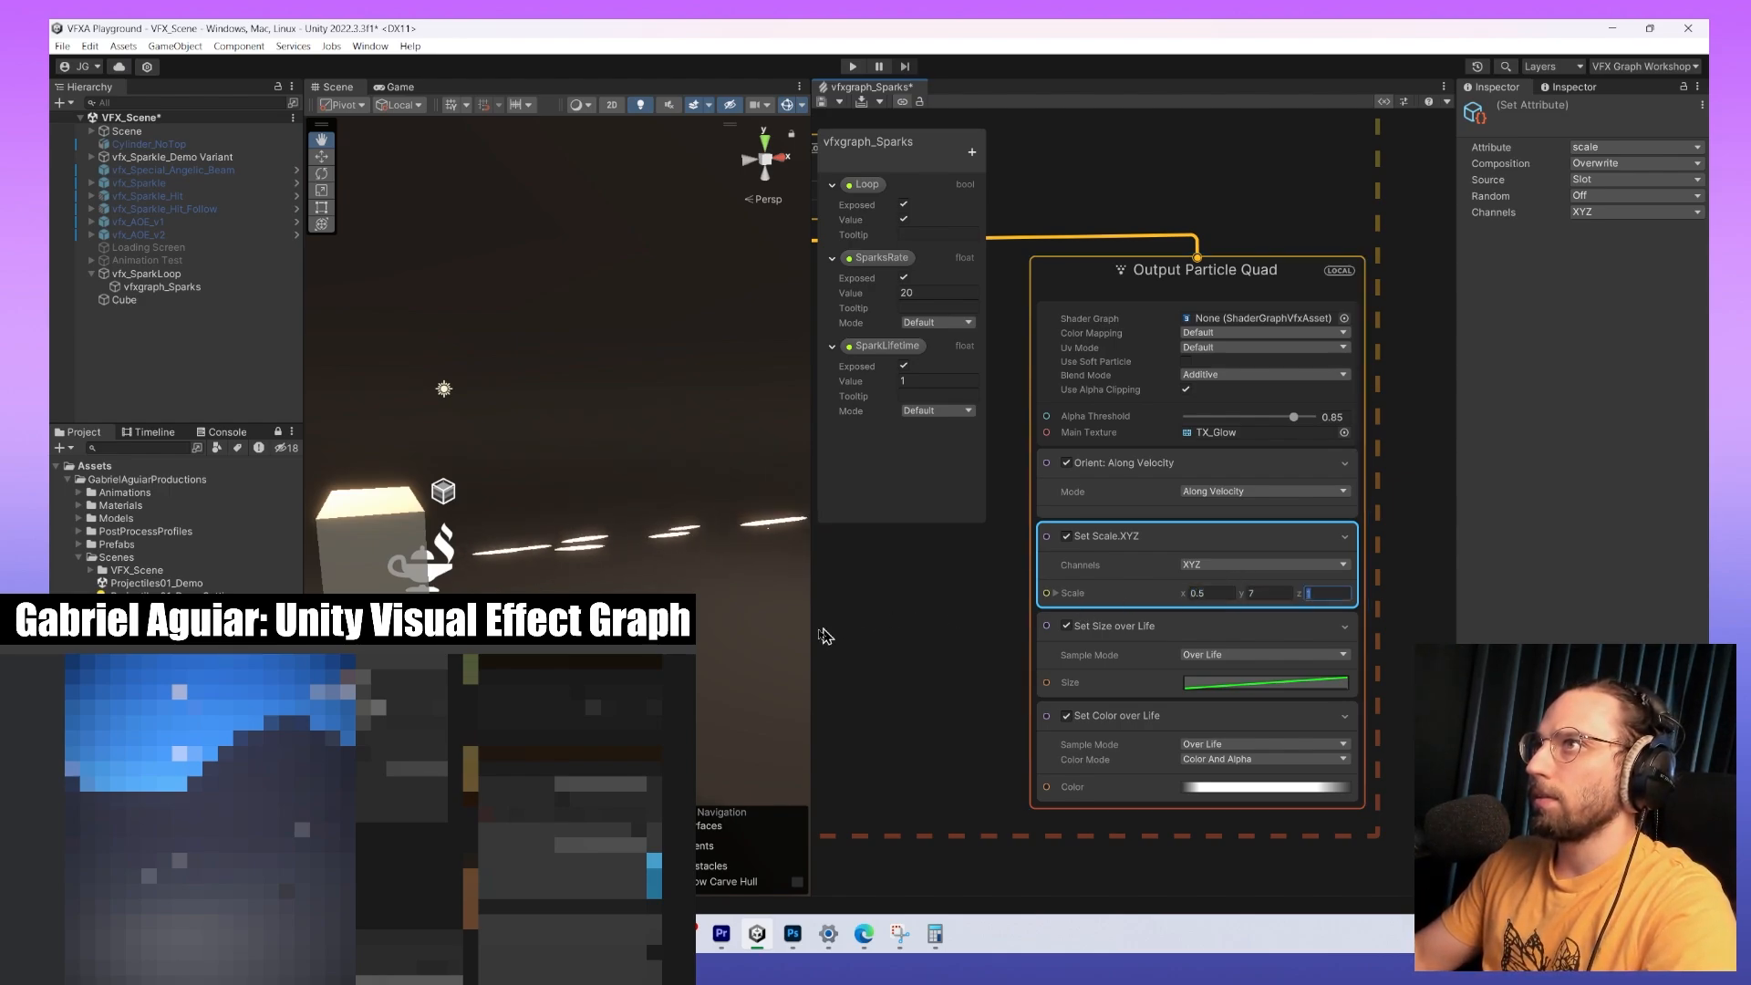
right_click_drag(794, 620, 748, 592)
right_click_drag(315, 297, 474, 328)
Reduce the Set Scale block's X scale to 0.2, expand its components and view the sparks from another angle.
left_click(1213, 598)
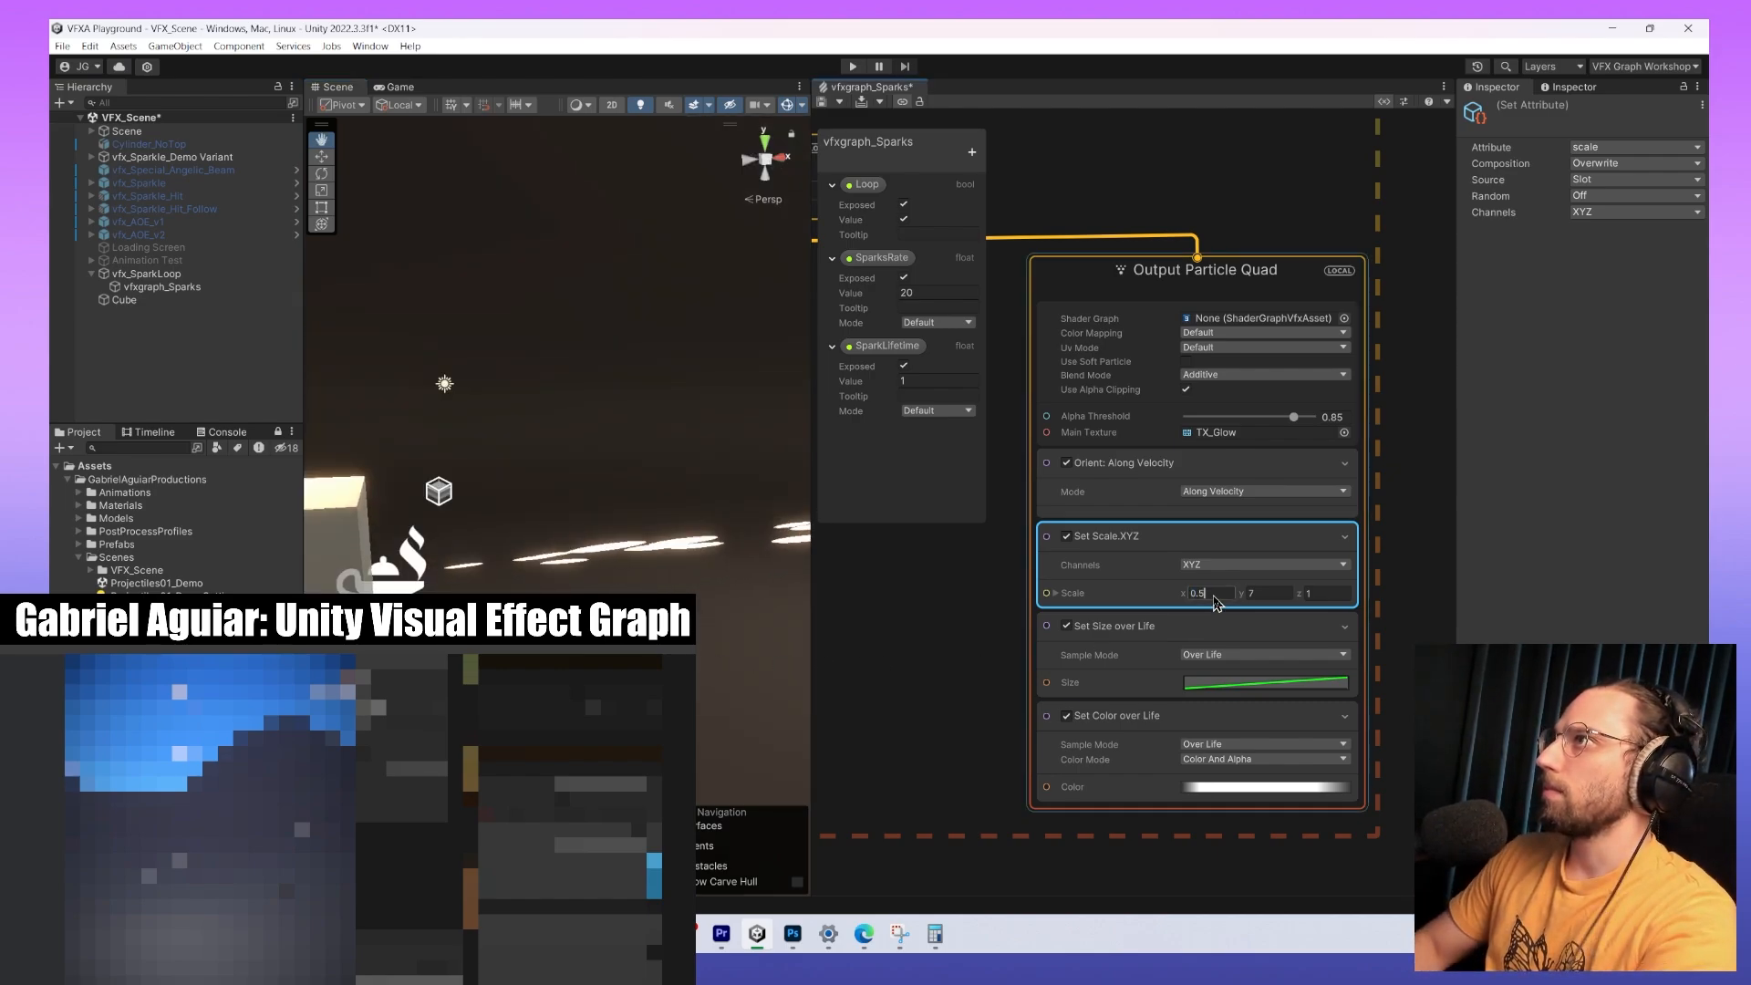
left_click(1056, 594)
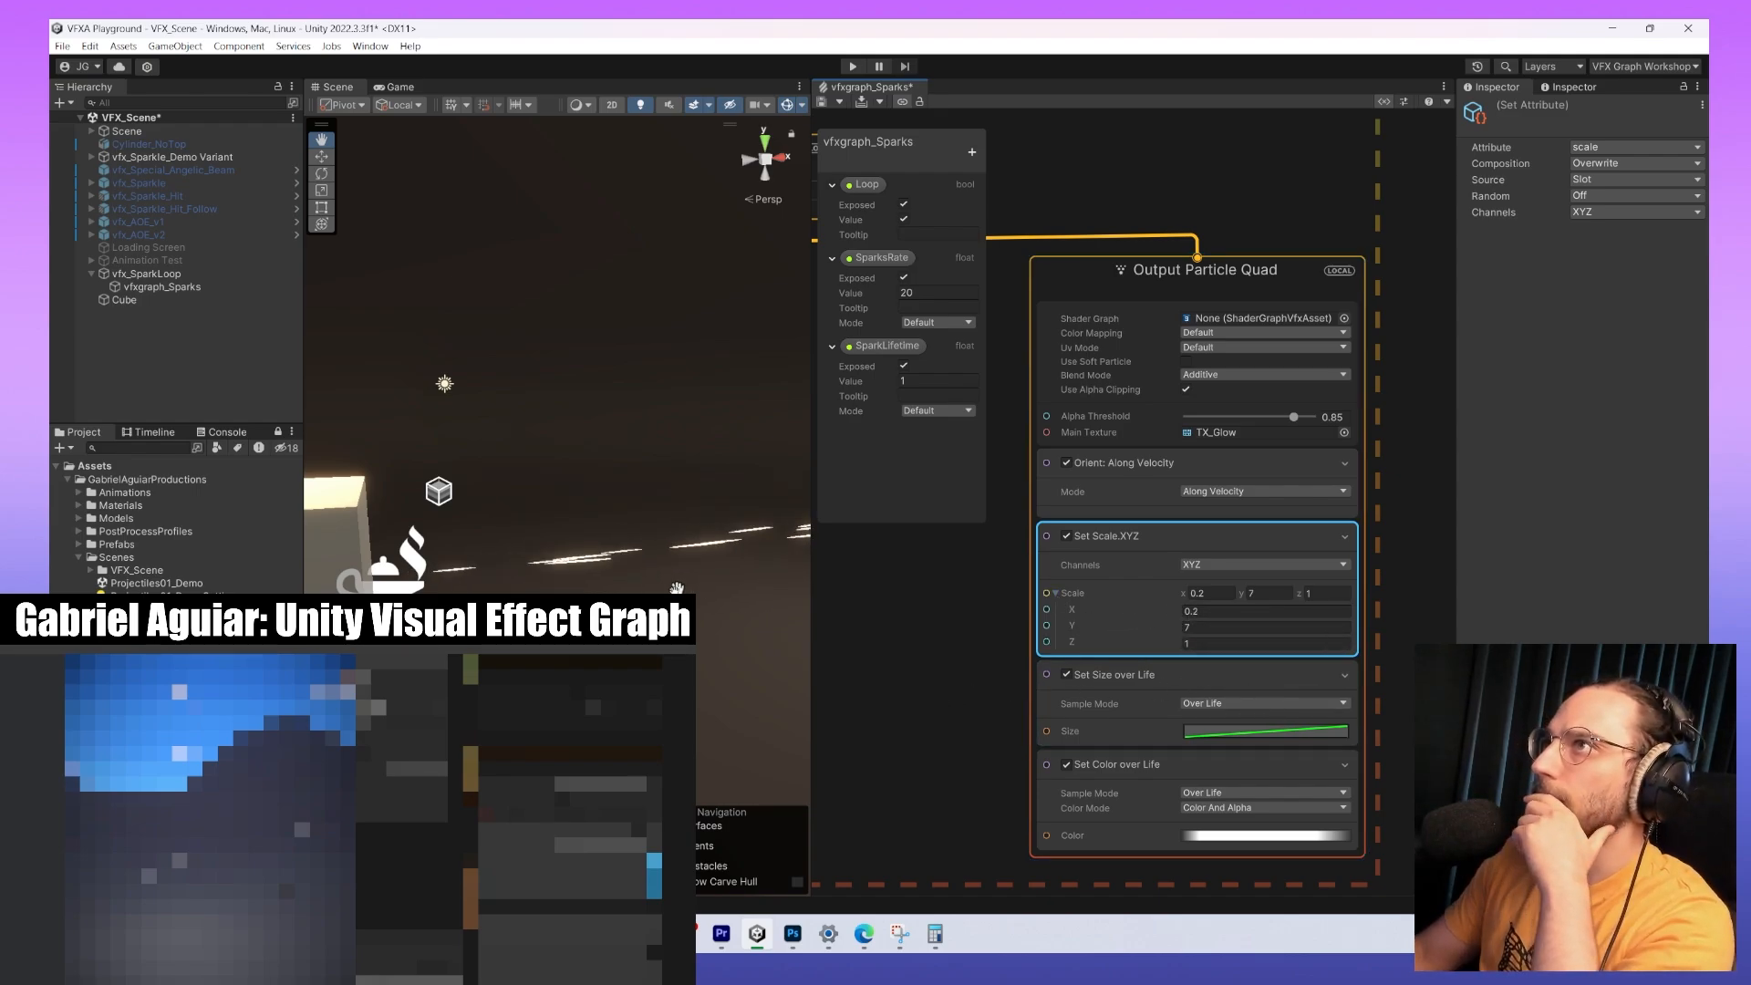
left_click_drag(547, 410, 620, 409, "alt")
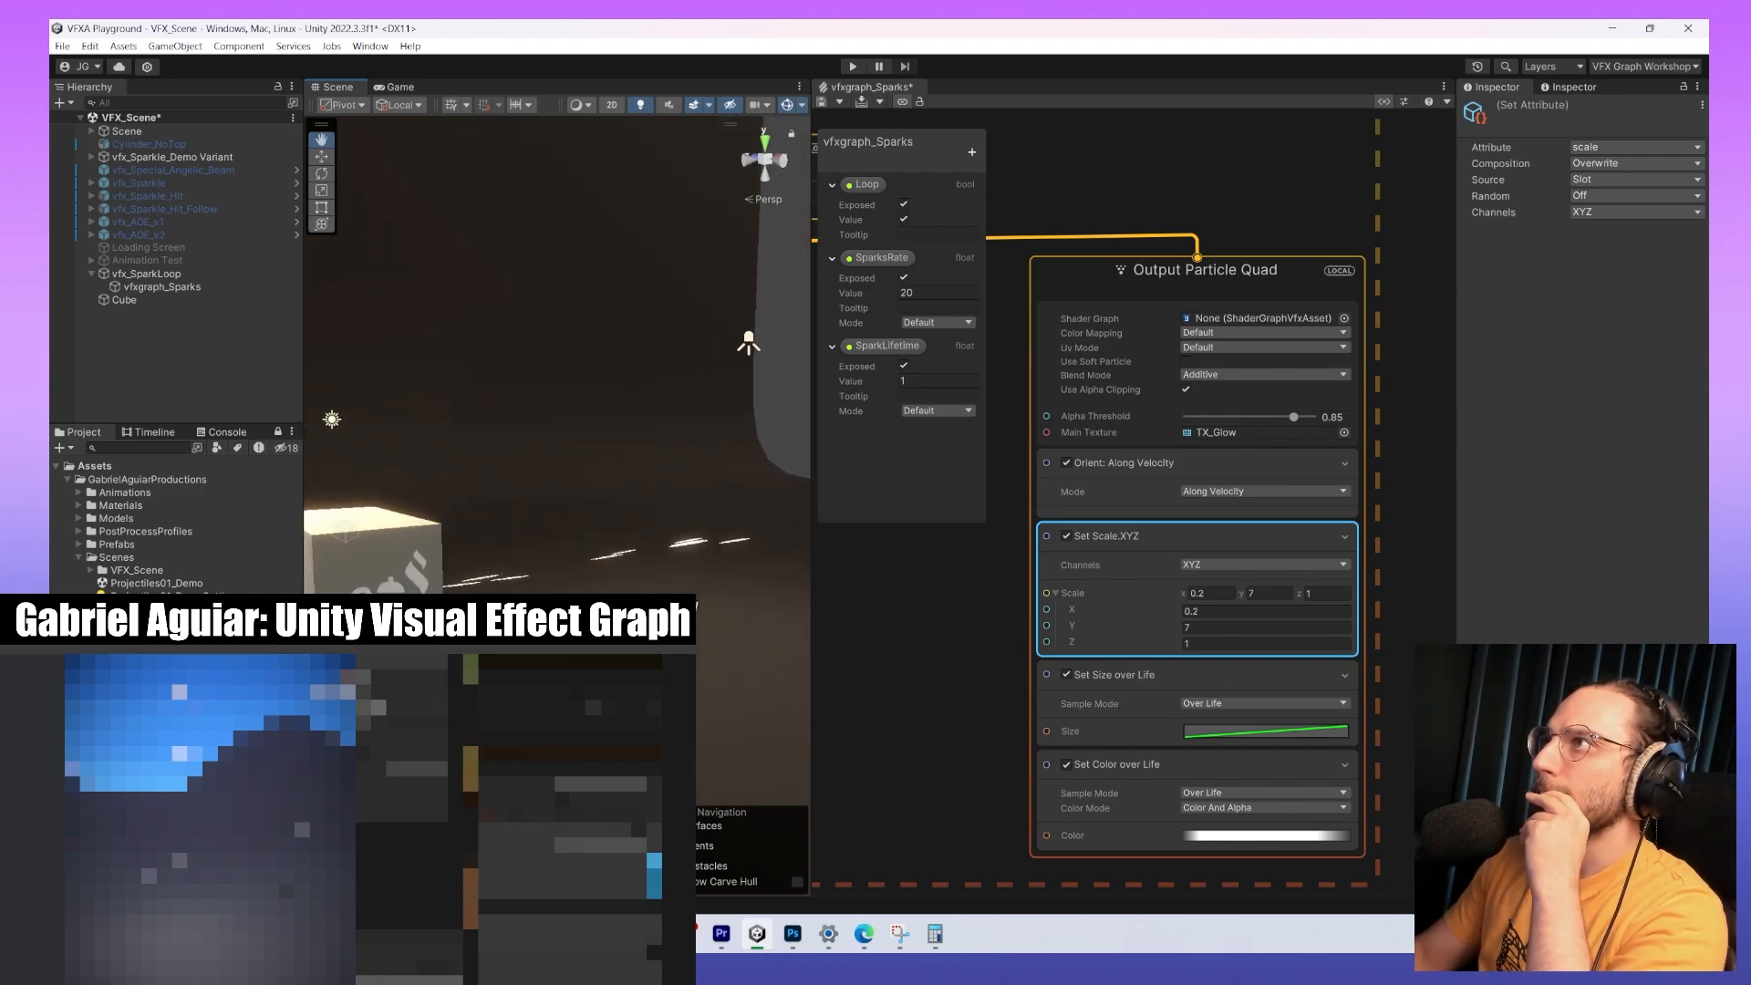
Add an exposed Vector3 property named TextureStretch to the vfxgraph_Sparks blackboard.
left_click(919, 613)
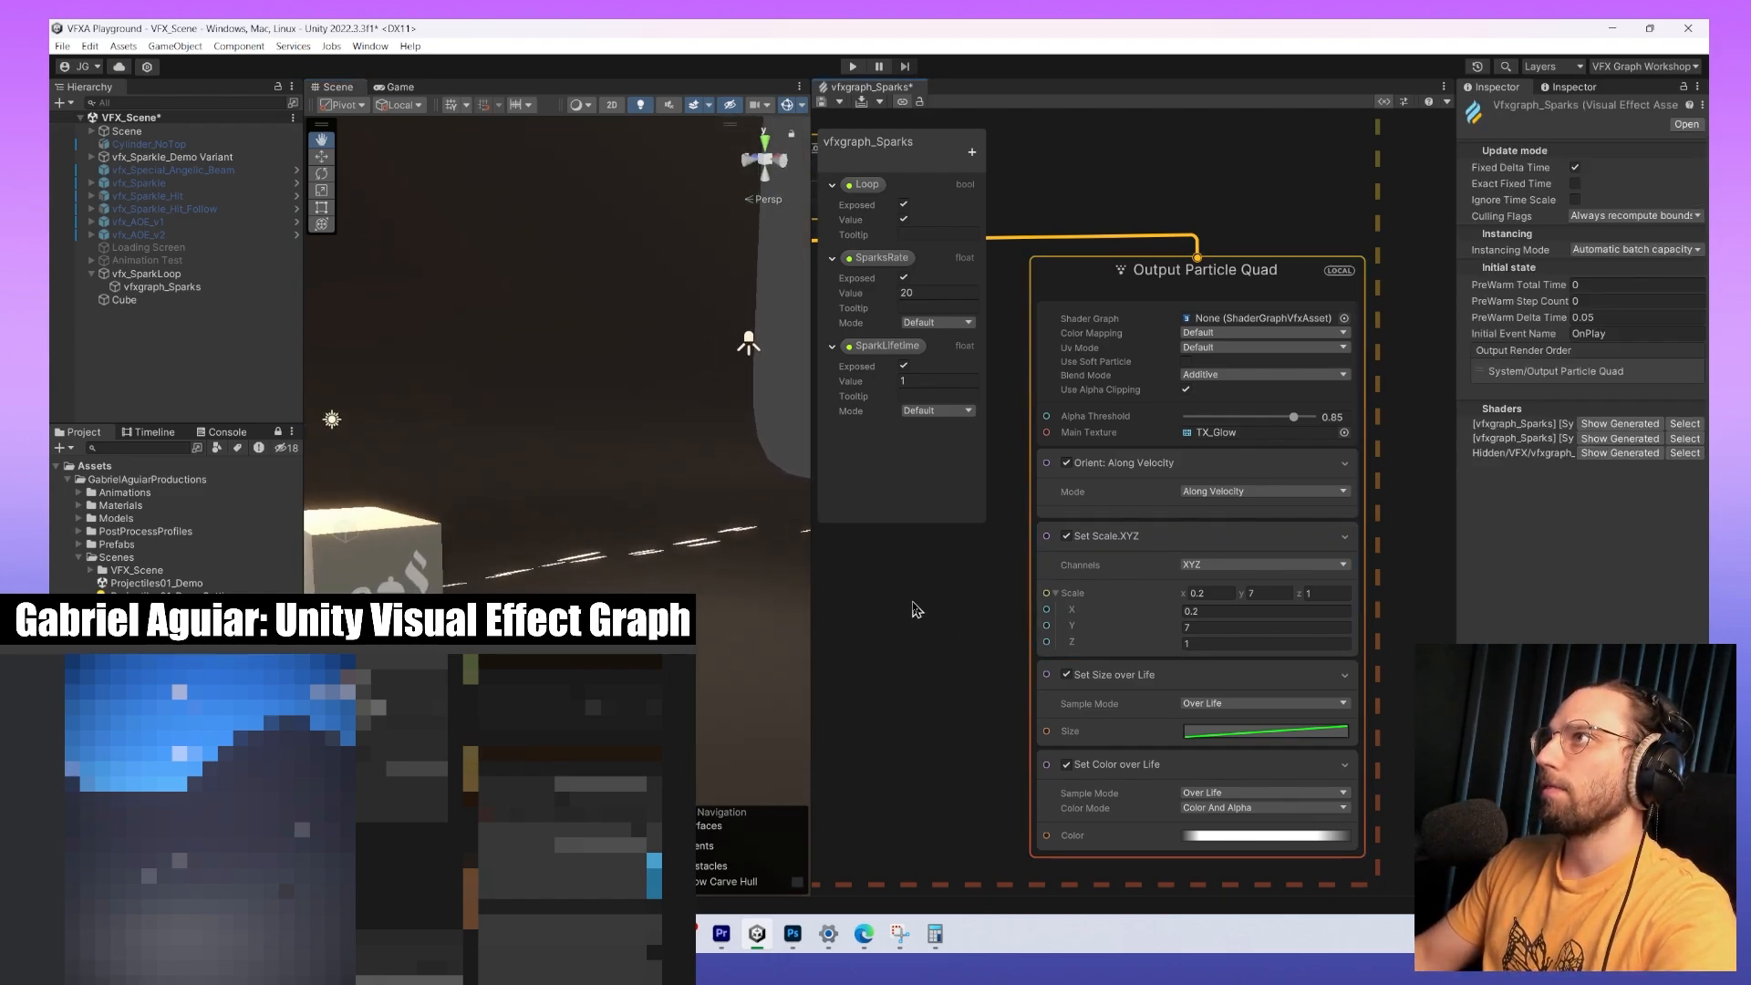
right_click(900, 484)
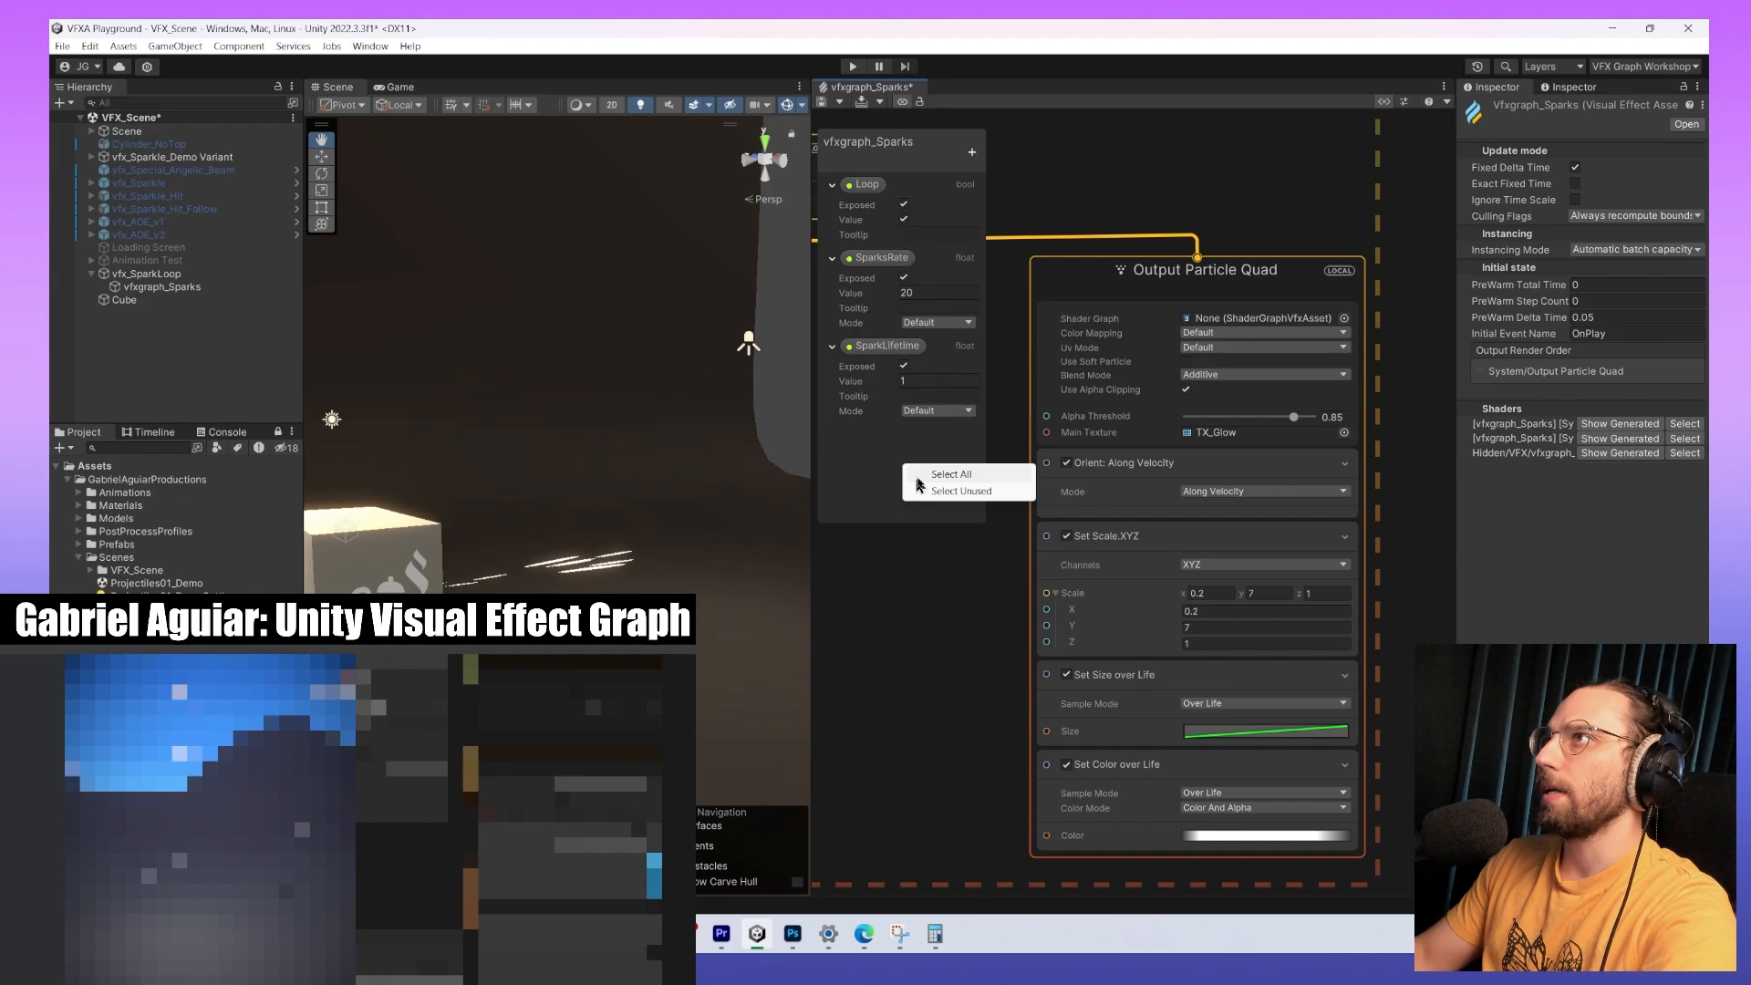
left_click(972, 152)
left_click(1058, 784)
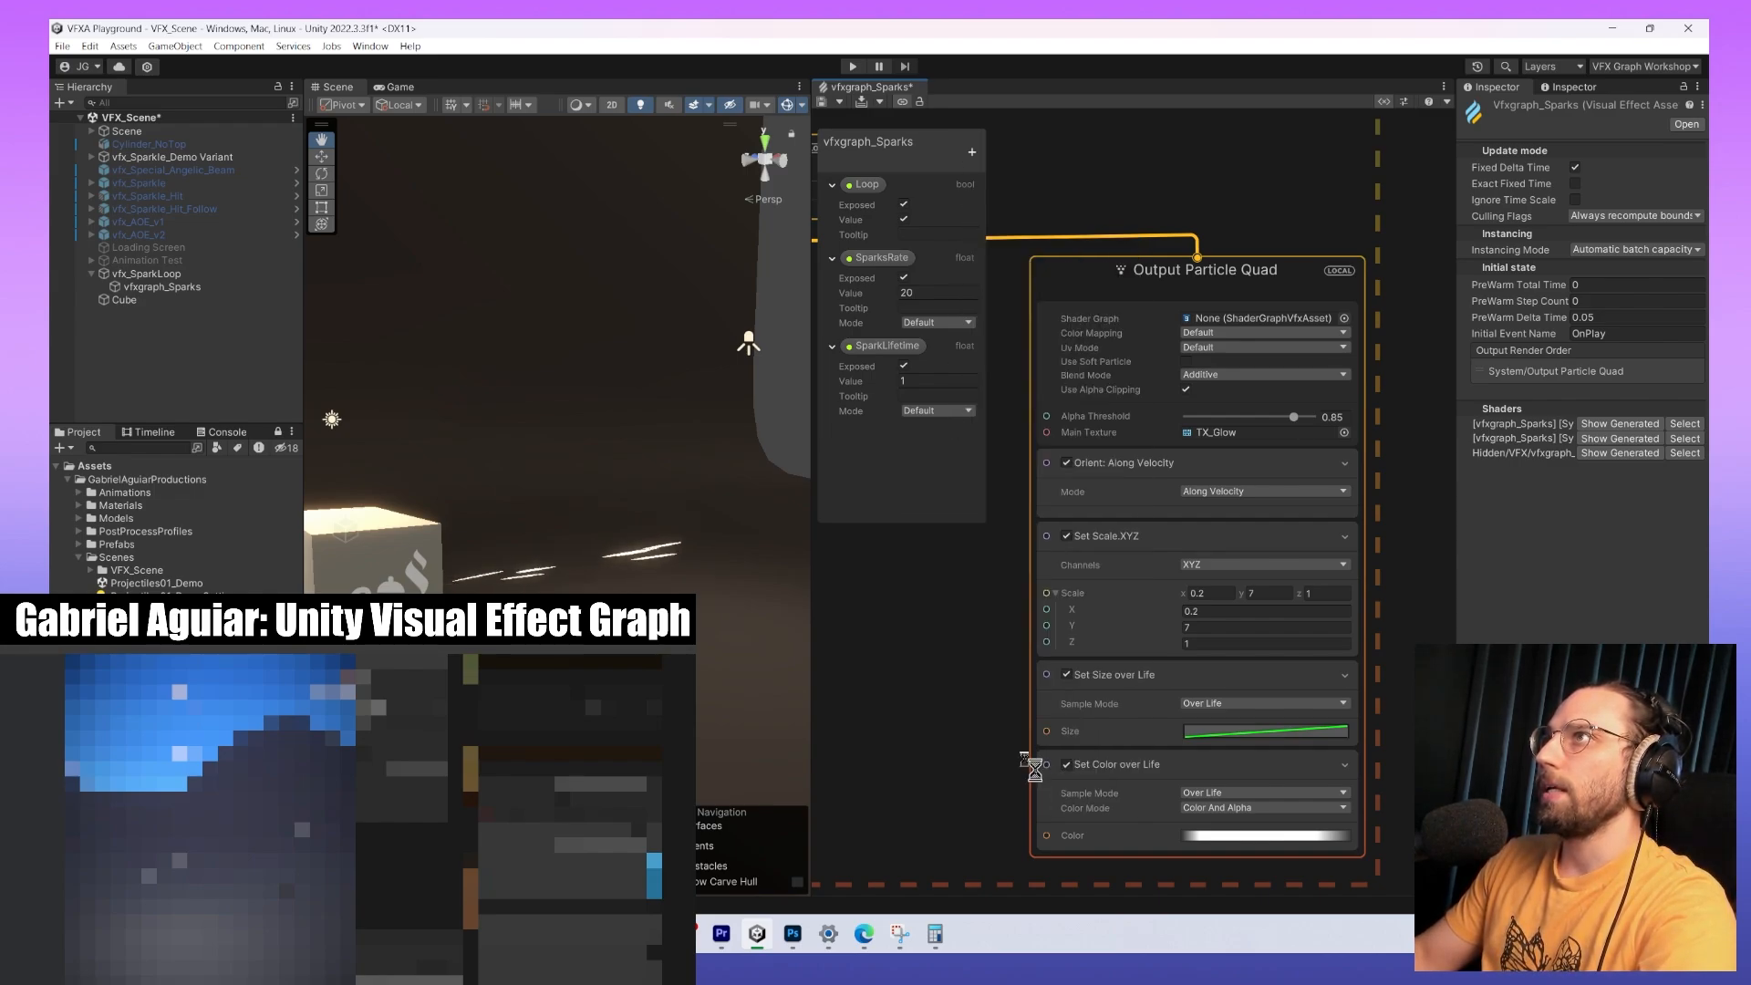
double_click(883, 435)
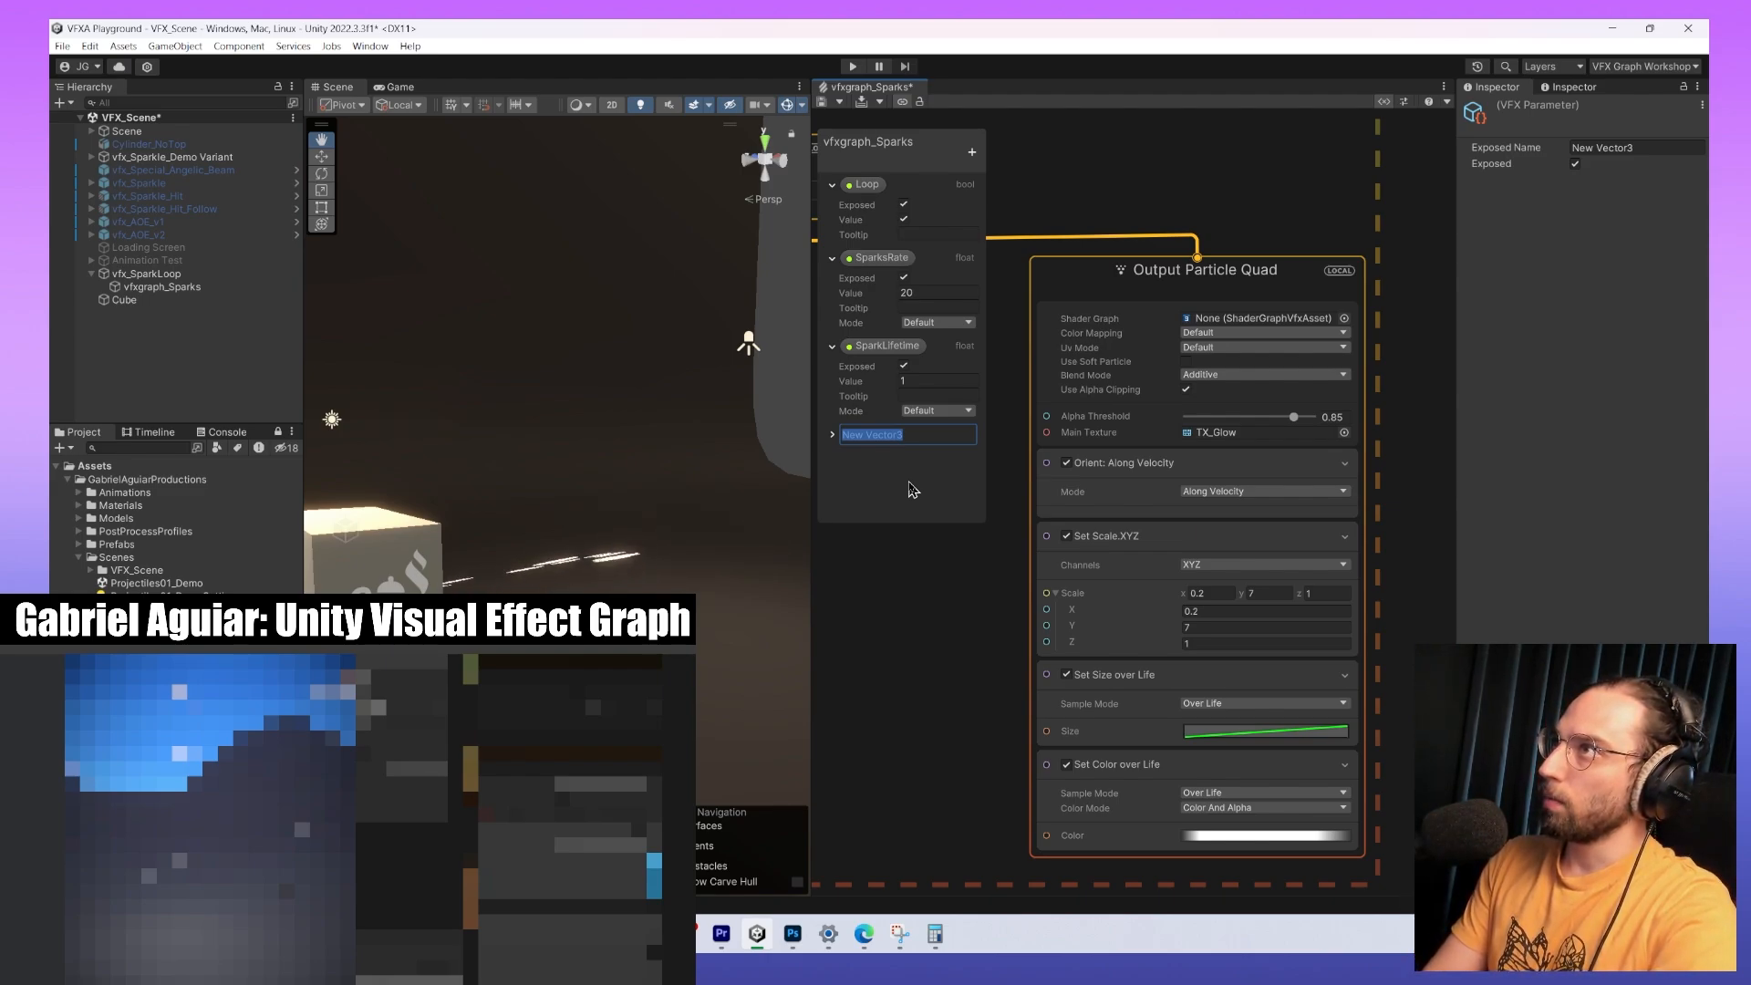
type("Str")
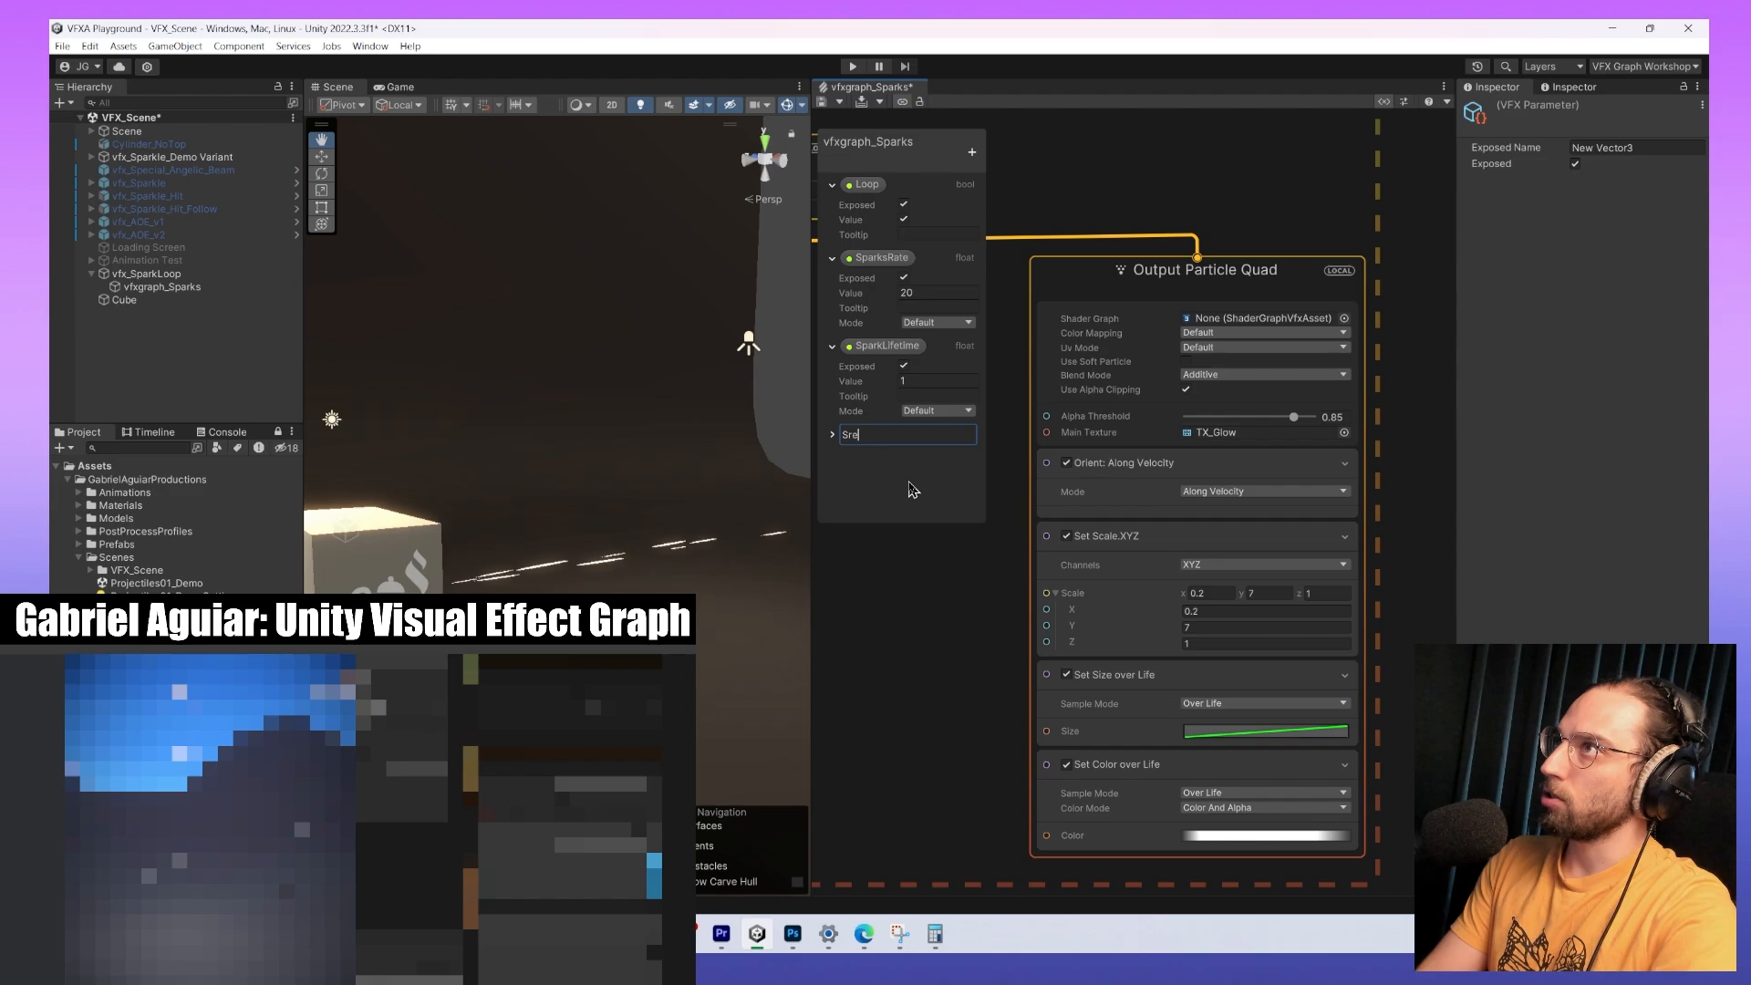
type("etch")
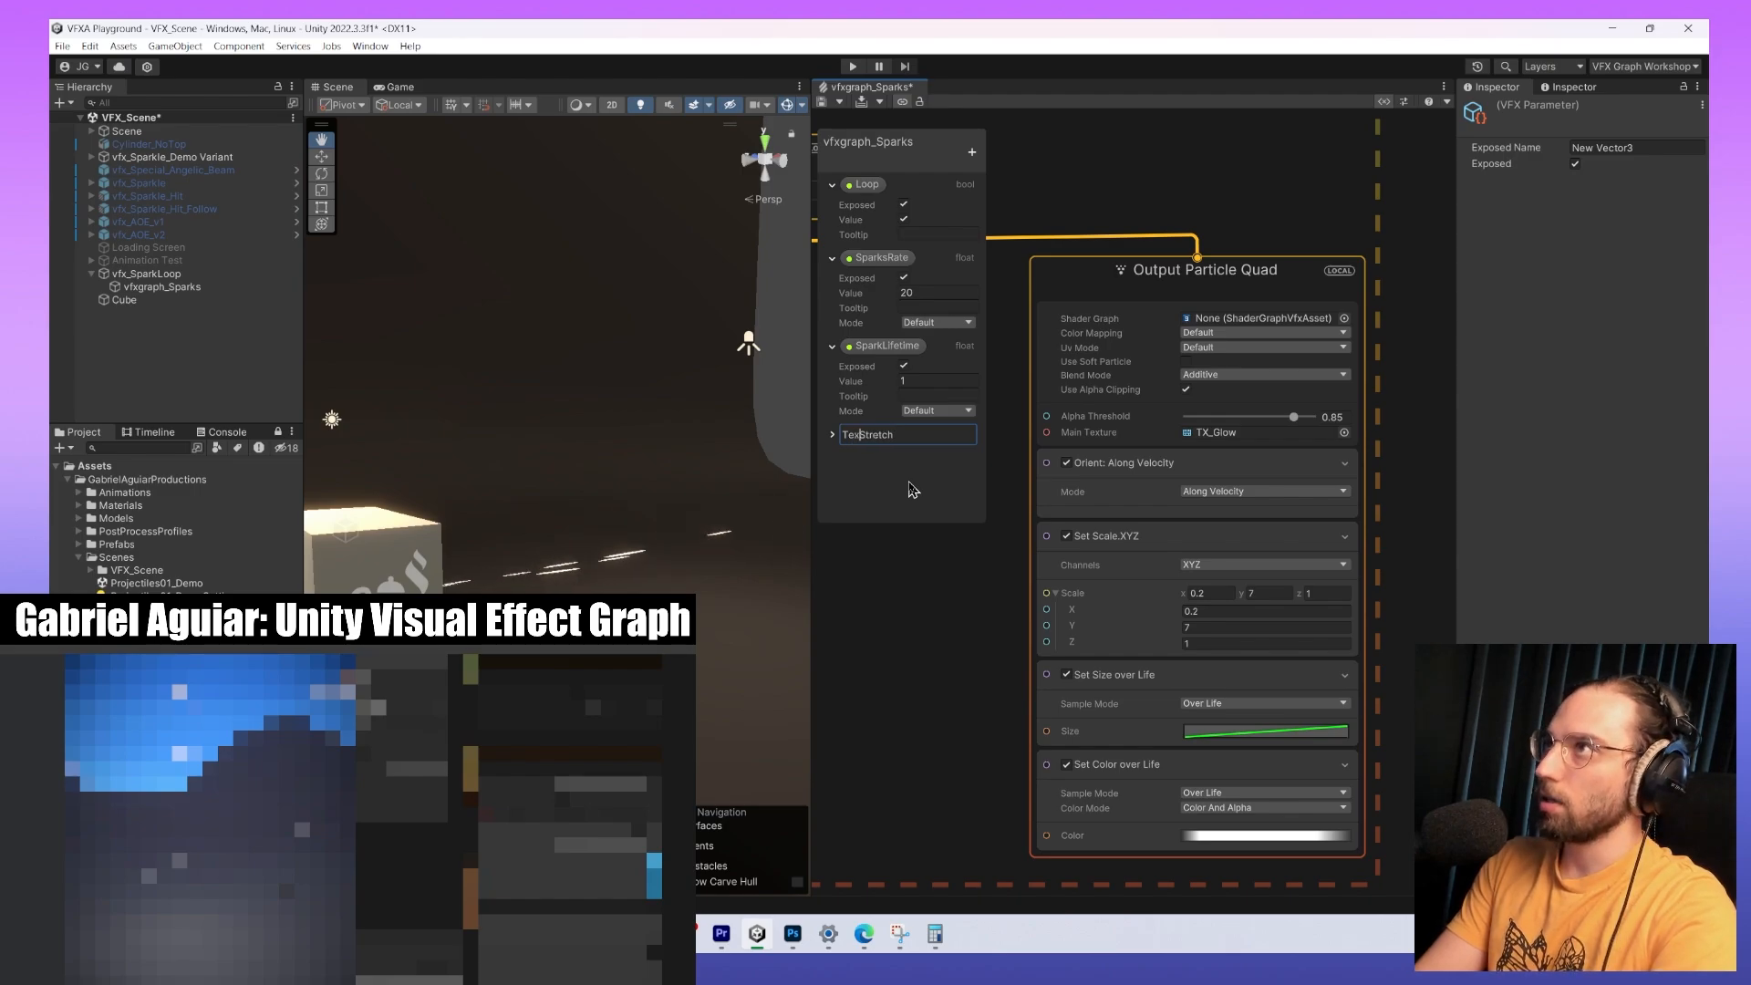
type("ture")
key("Return")
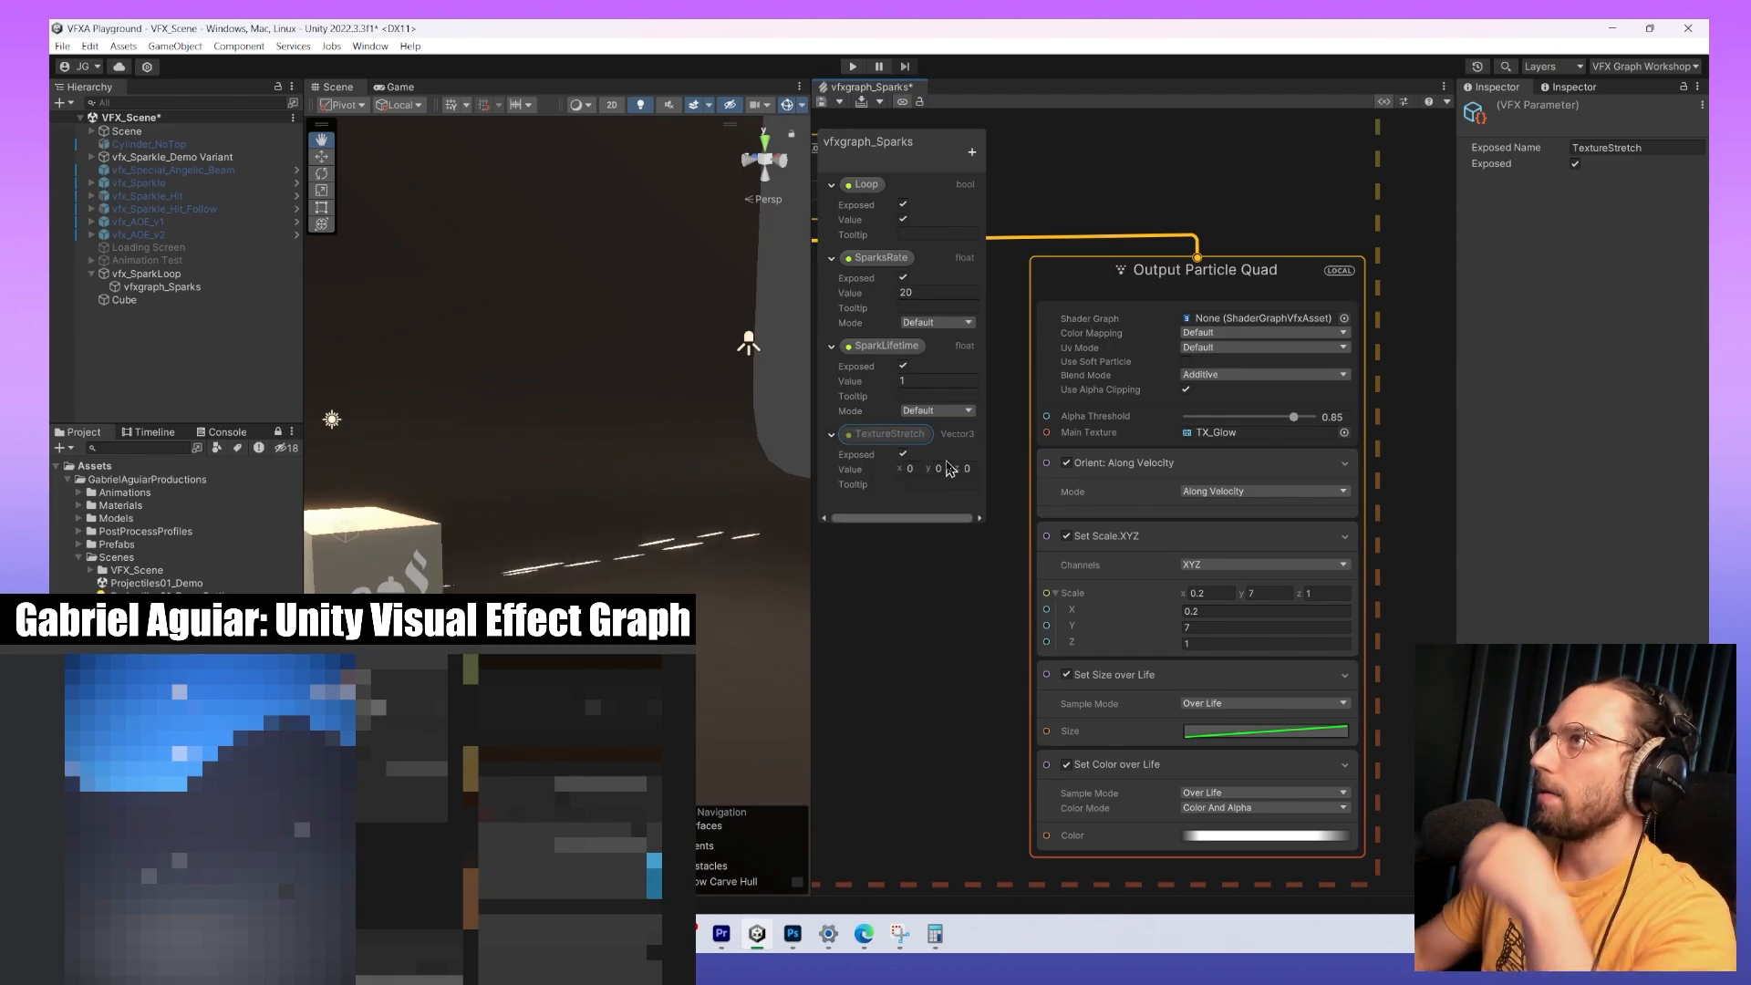
Connect TextureStretch to the Set Scale block's Scale input and set the property's value to X 0.3, Y 7, Z 1.
left_click_drag(889, 434, 1047, 593)
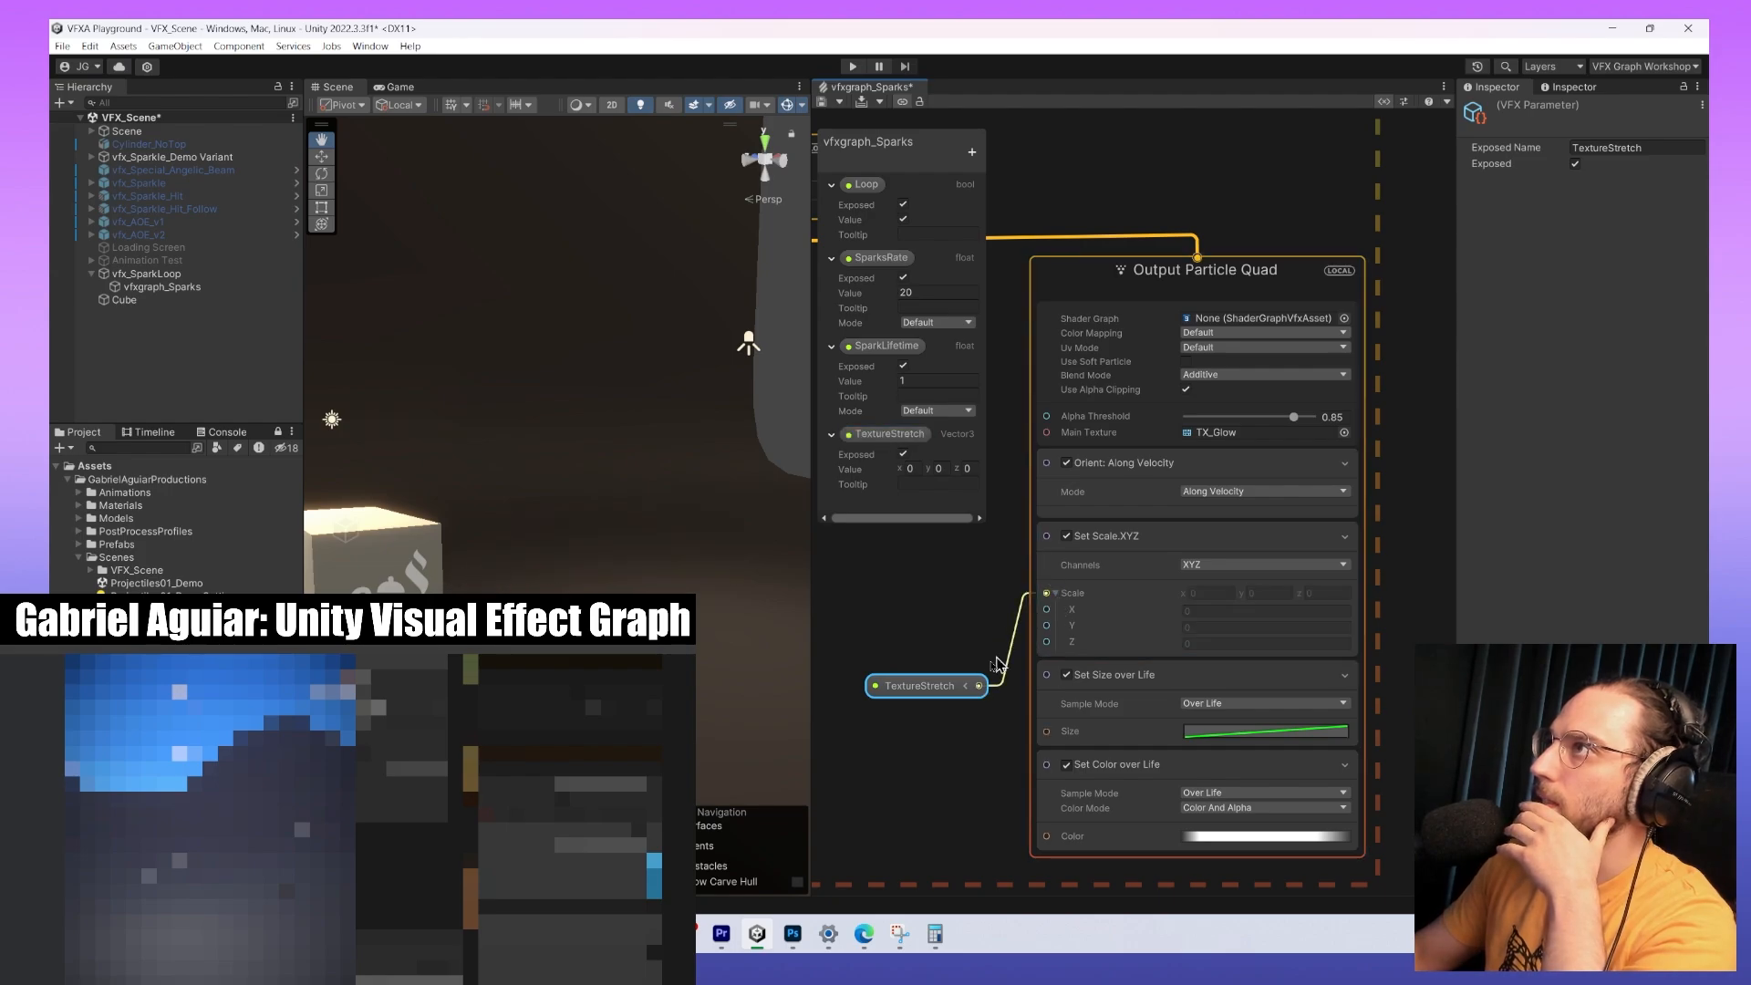
left_click_drag(916, 686, 918, 596)
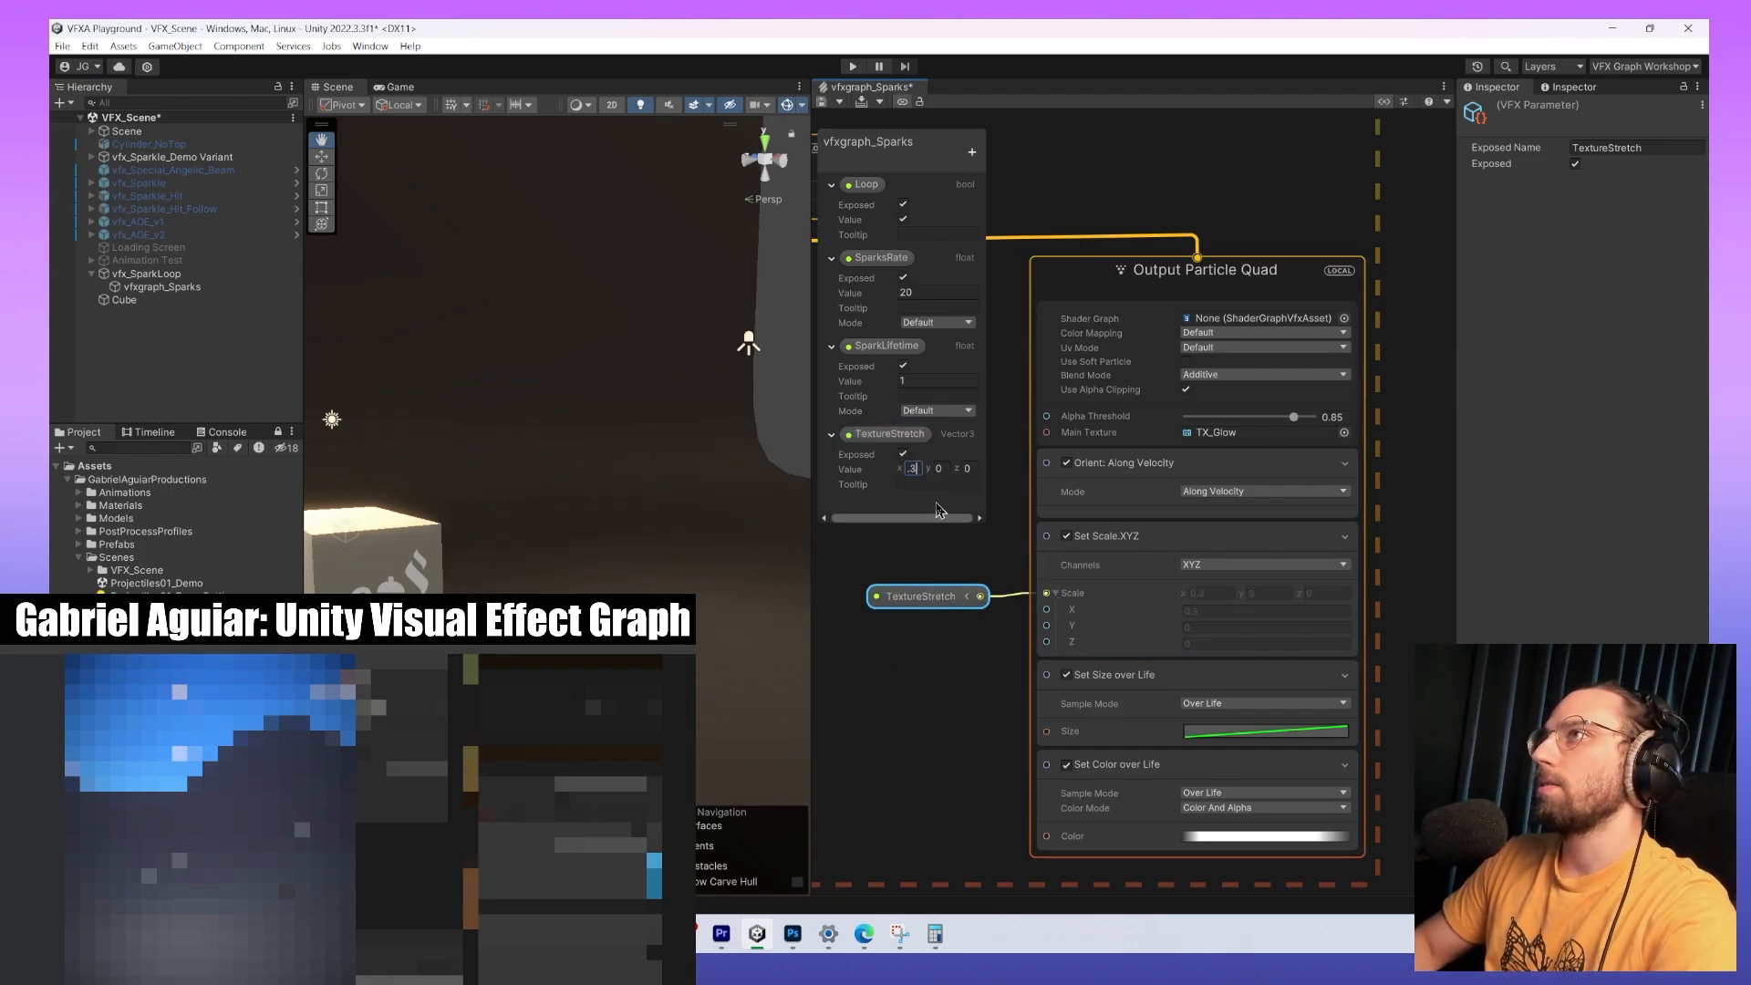
key("Tab")
type("7")
key("Tab")
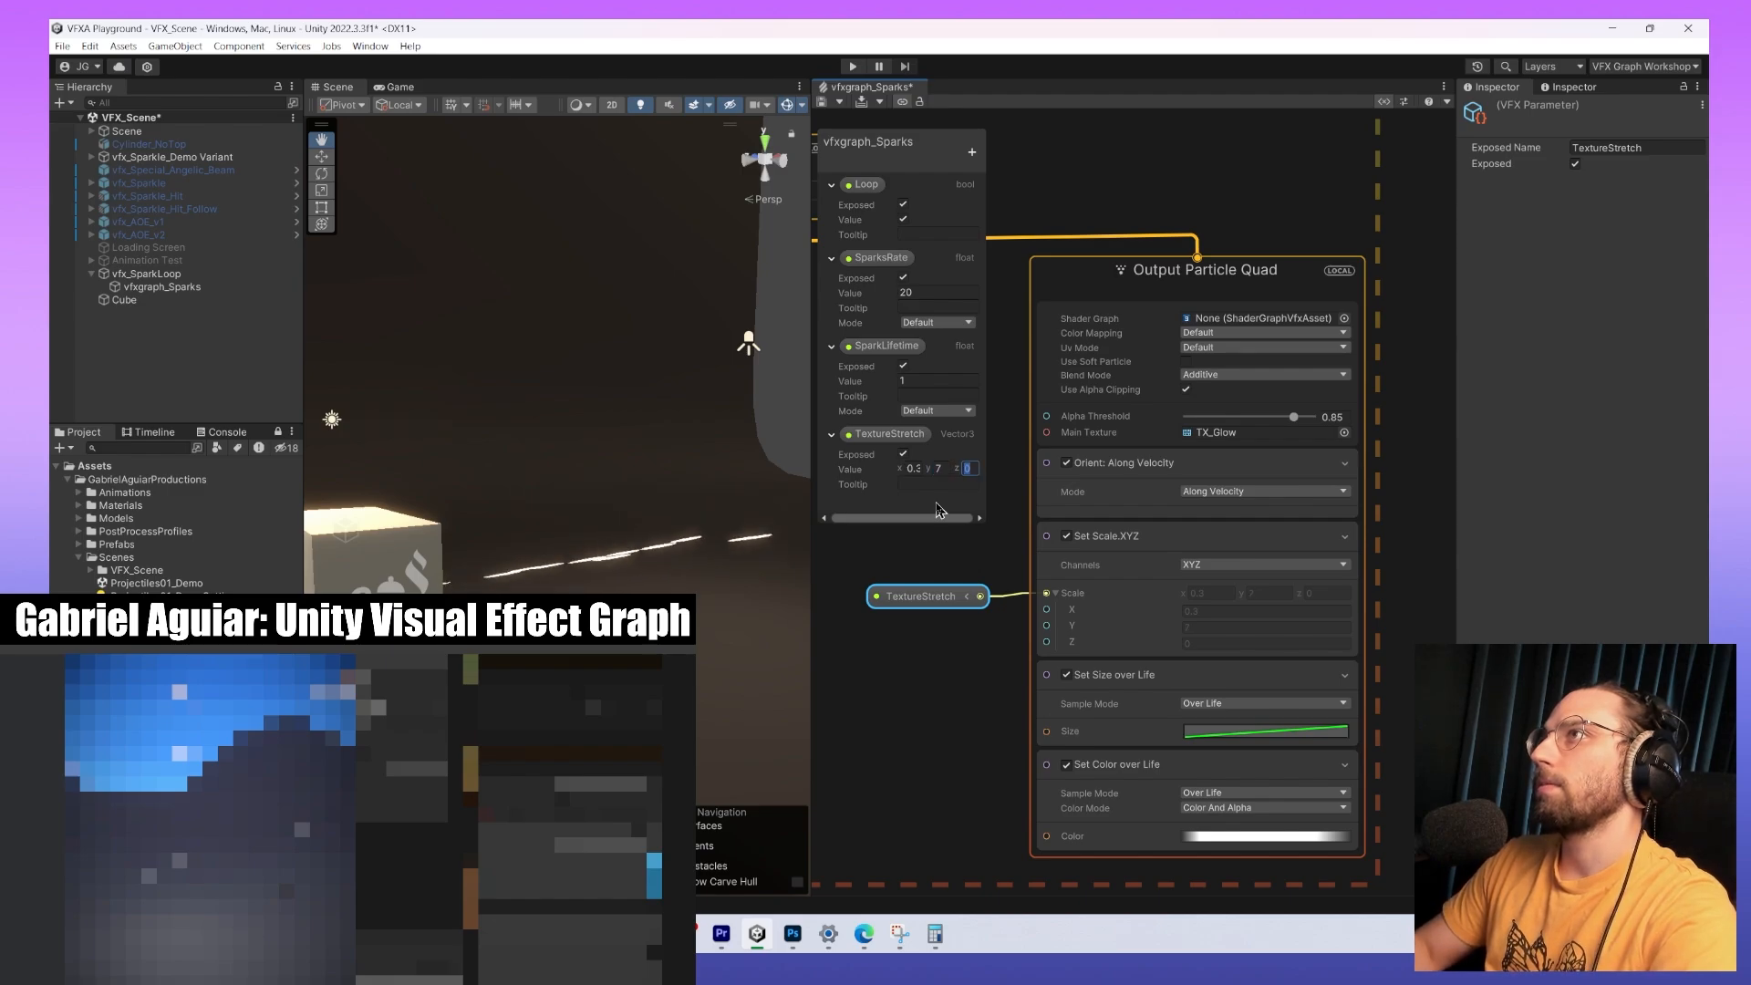
type("1")
key("Tab")
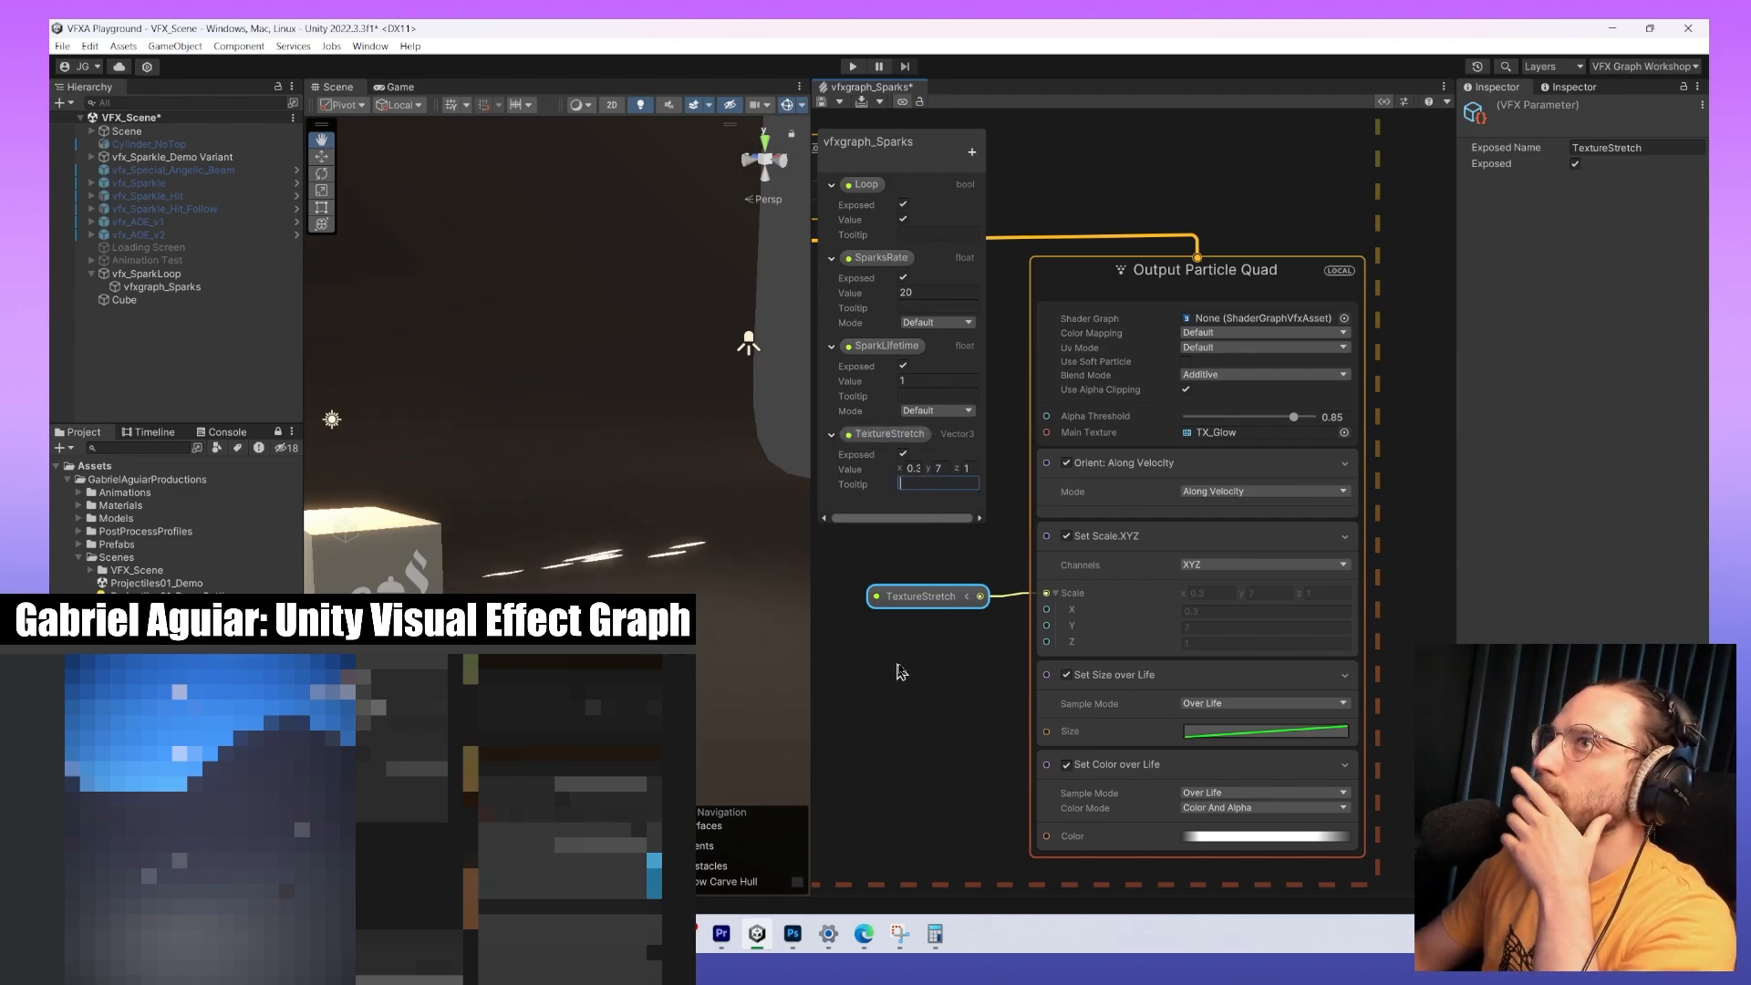
Check the exposed TextureStretch property on the vfxgraph_Sparks object, and save the graph and the scene.
left_click(186, 289)
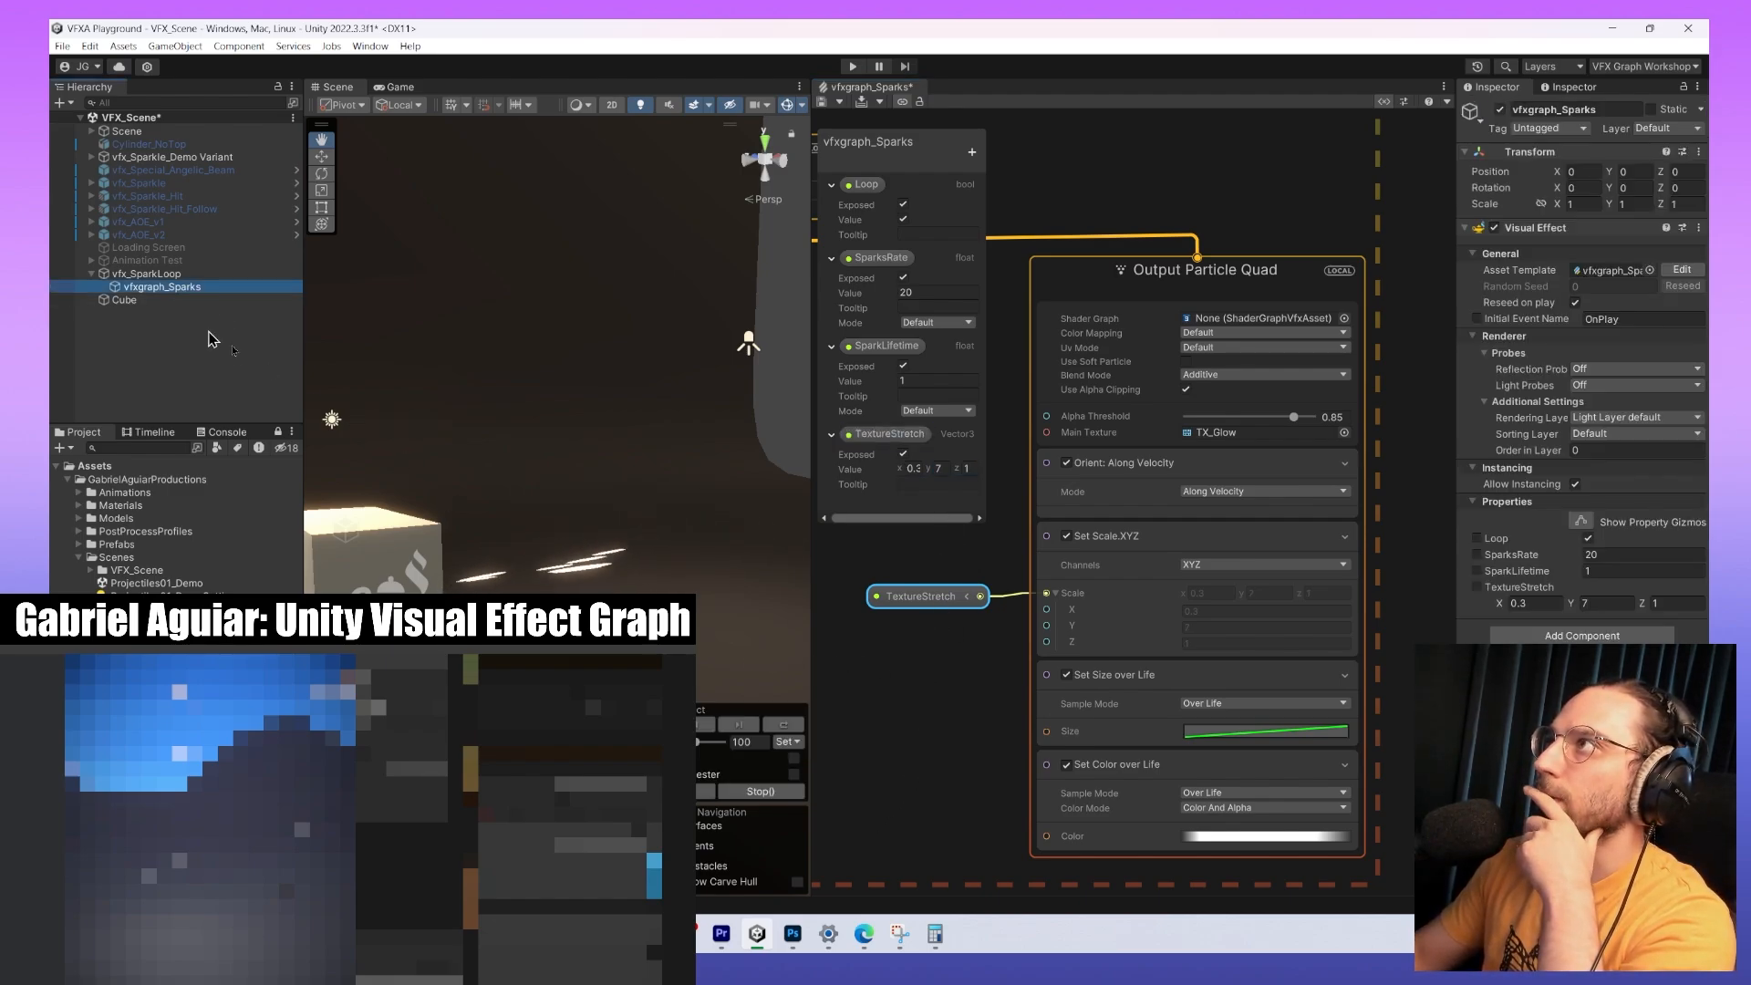
left_click(1478, 587)
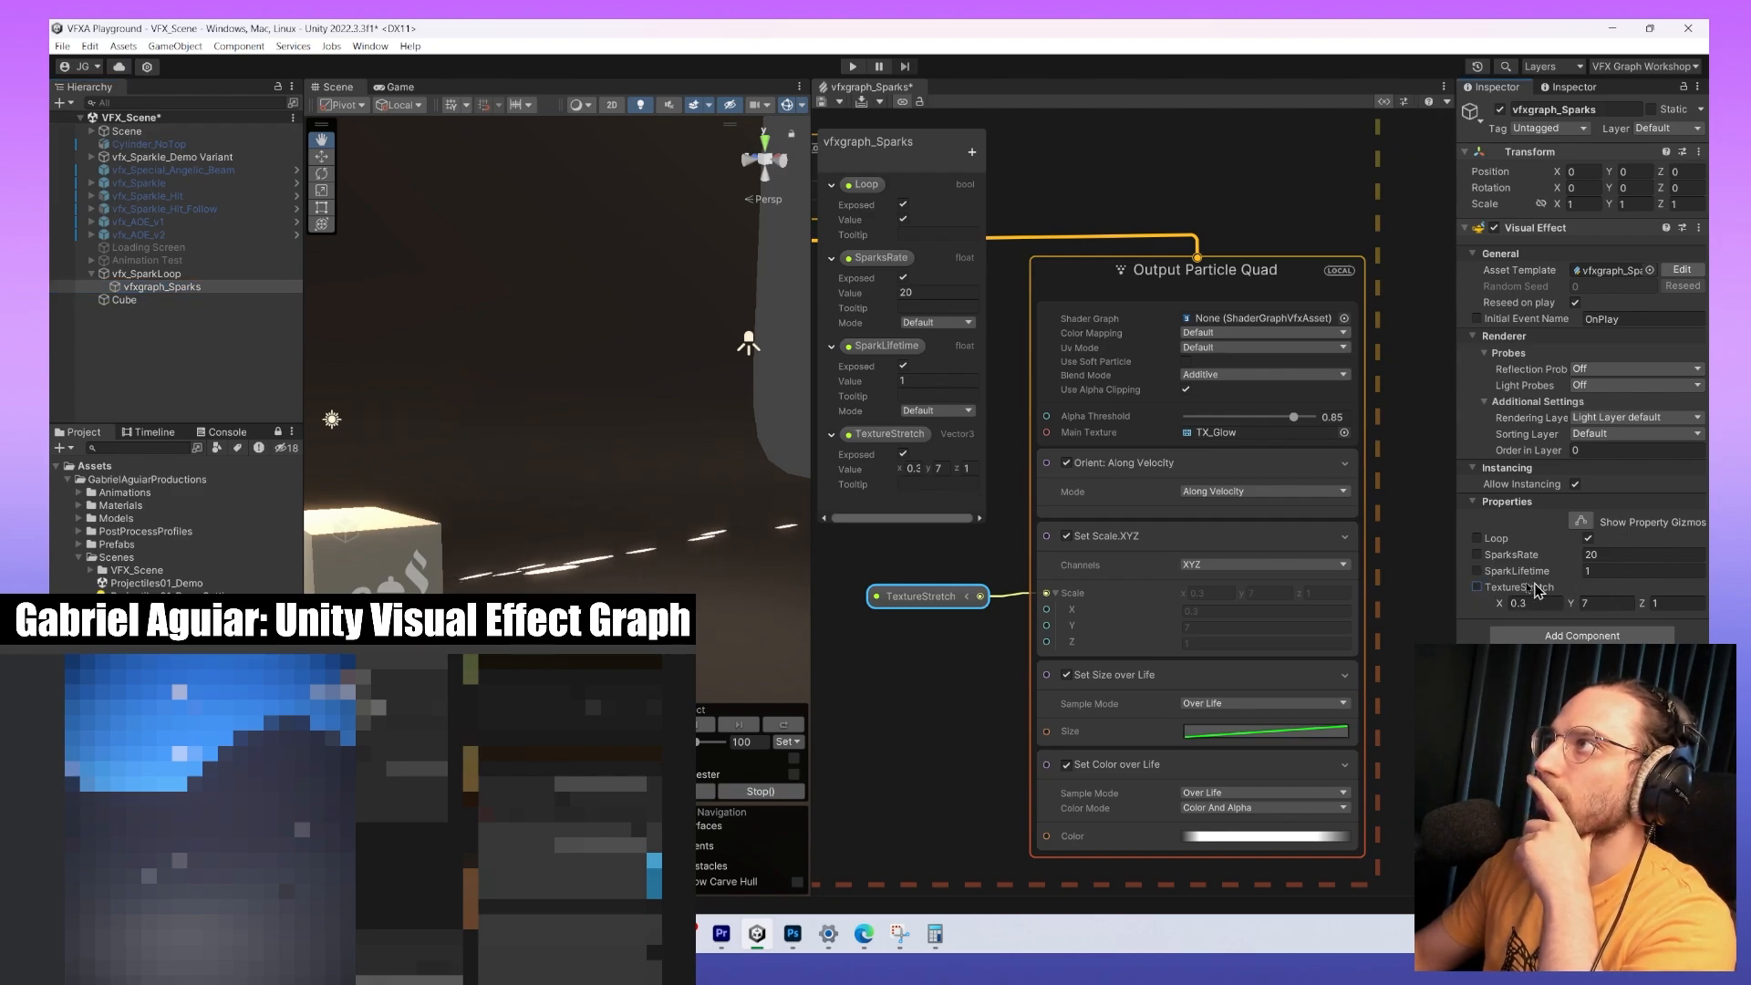
left_click(206, 275)
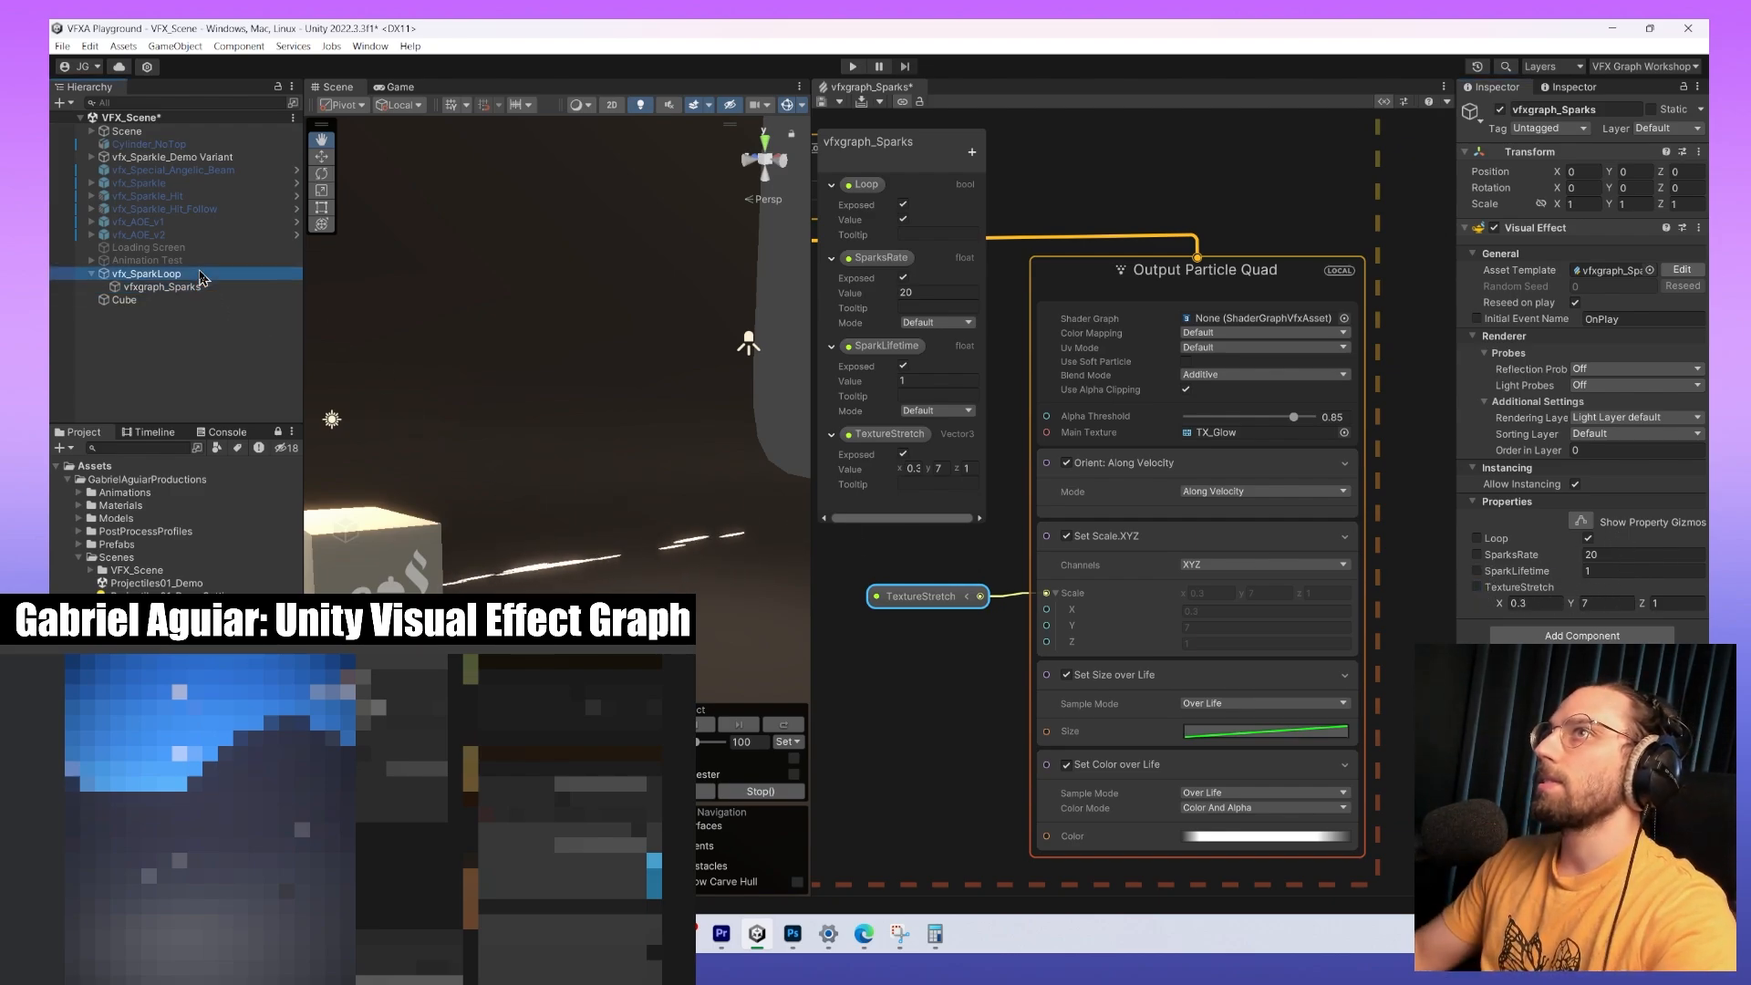
left_click(822, 101)
left_click_drag(568, 353, 613, 356)
key("ctrl+s")
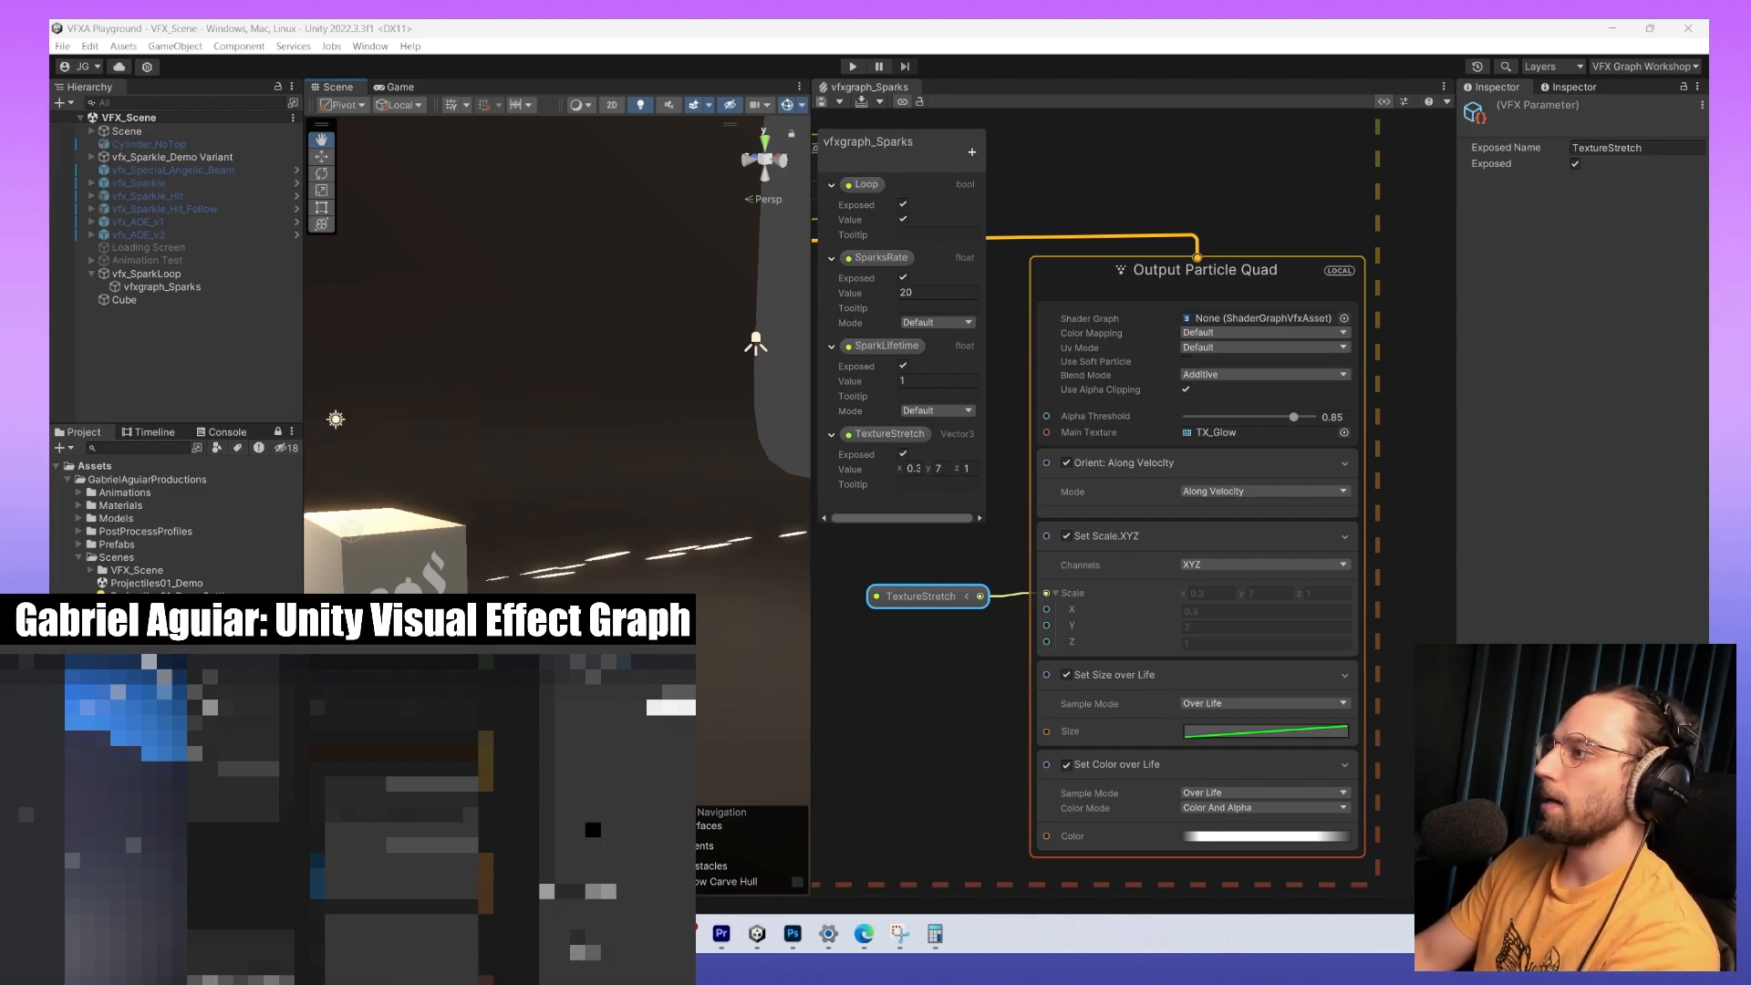
Set the Set Scale block's Random option to Uniform.
left_click(1164, 551)
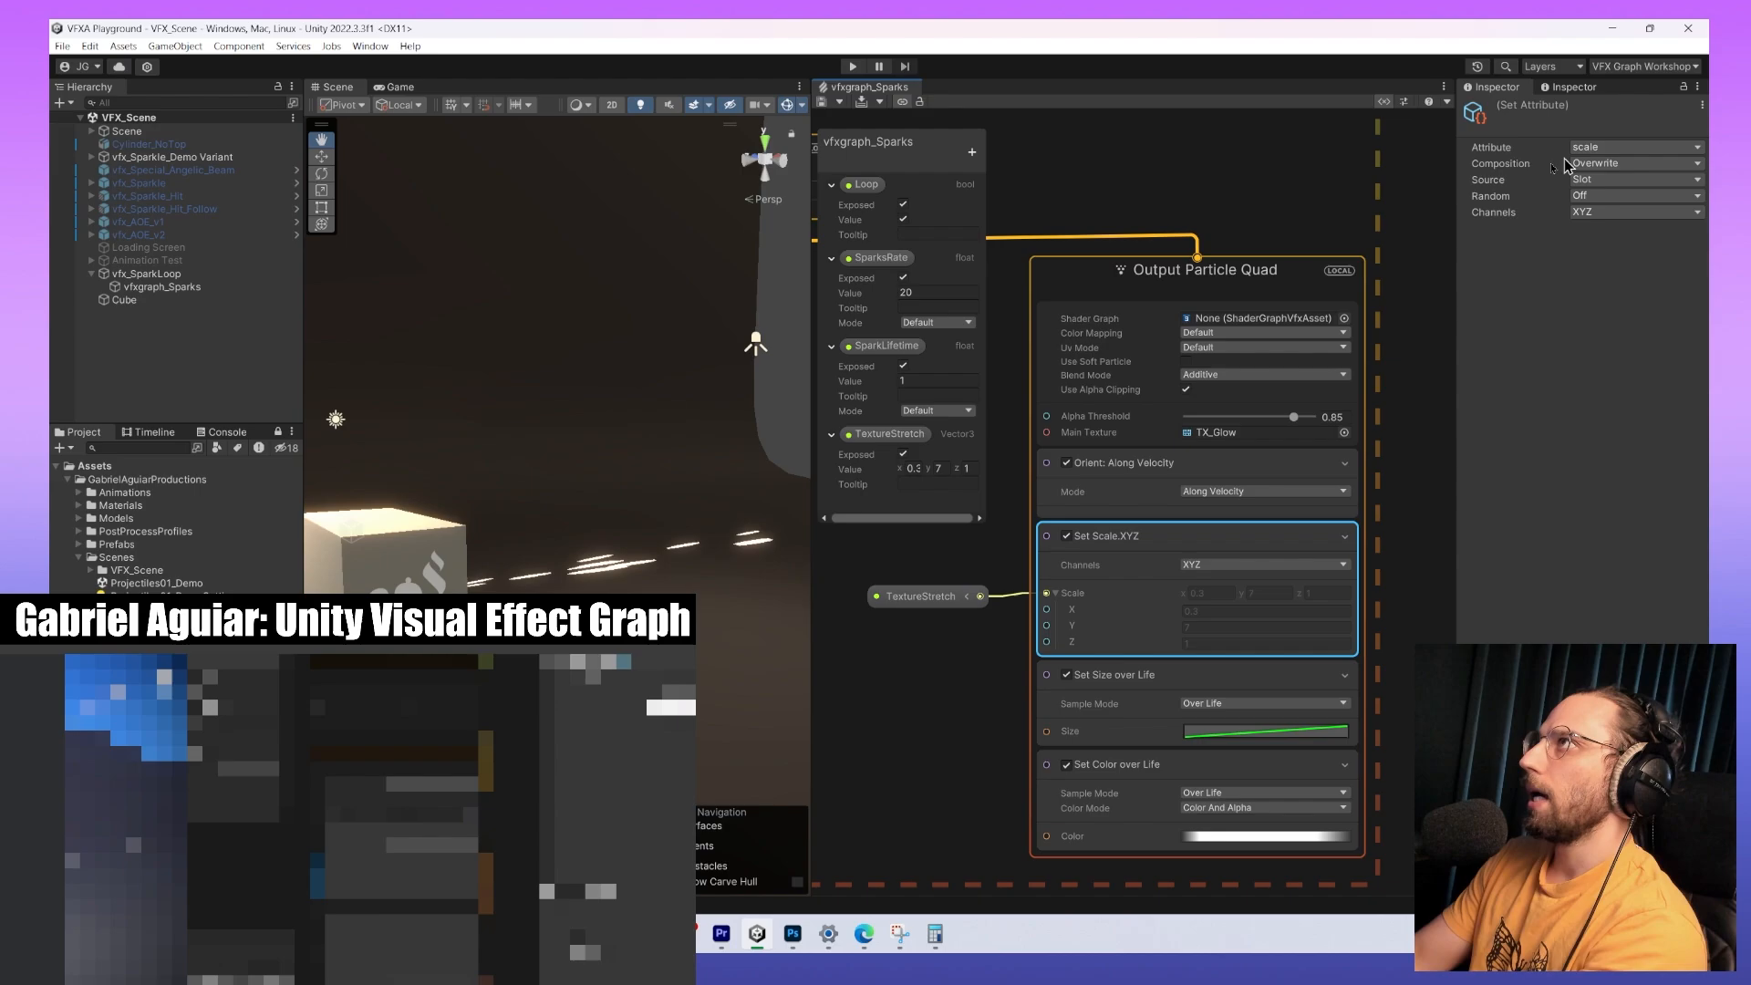
left_click(1601, 196)
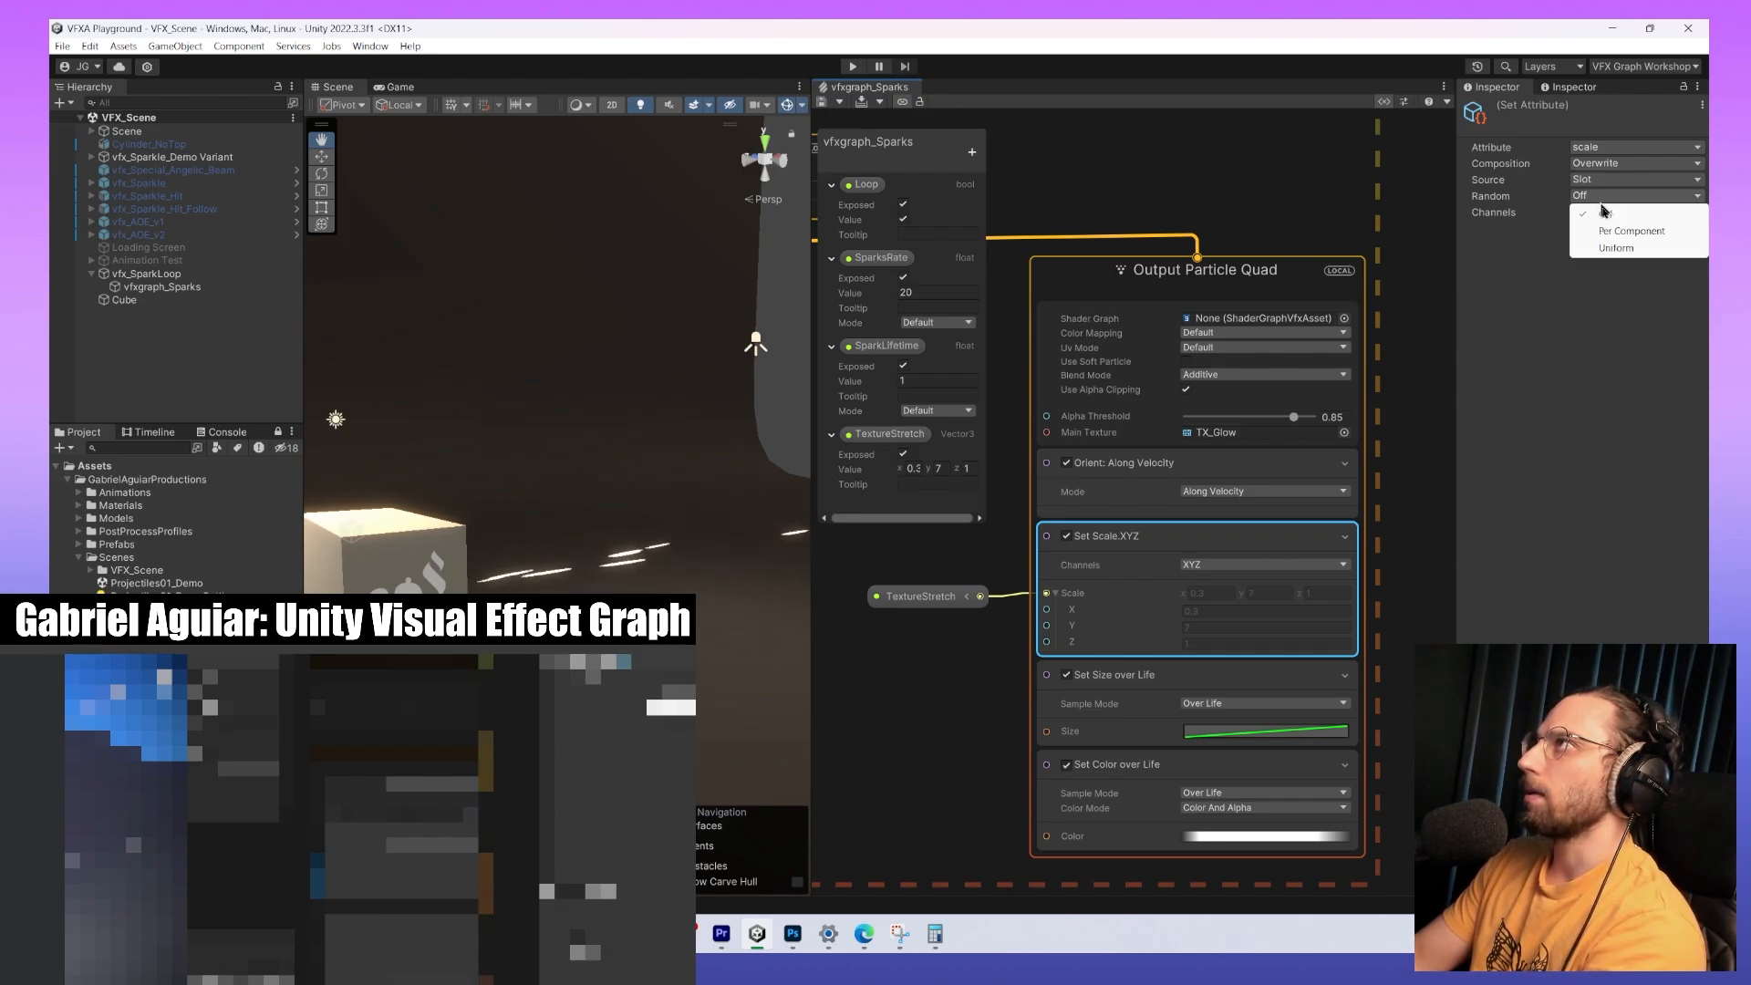
left_click(1632, 247)
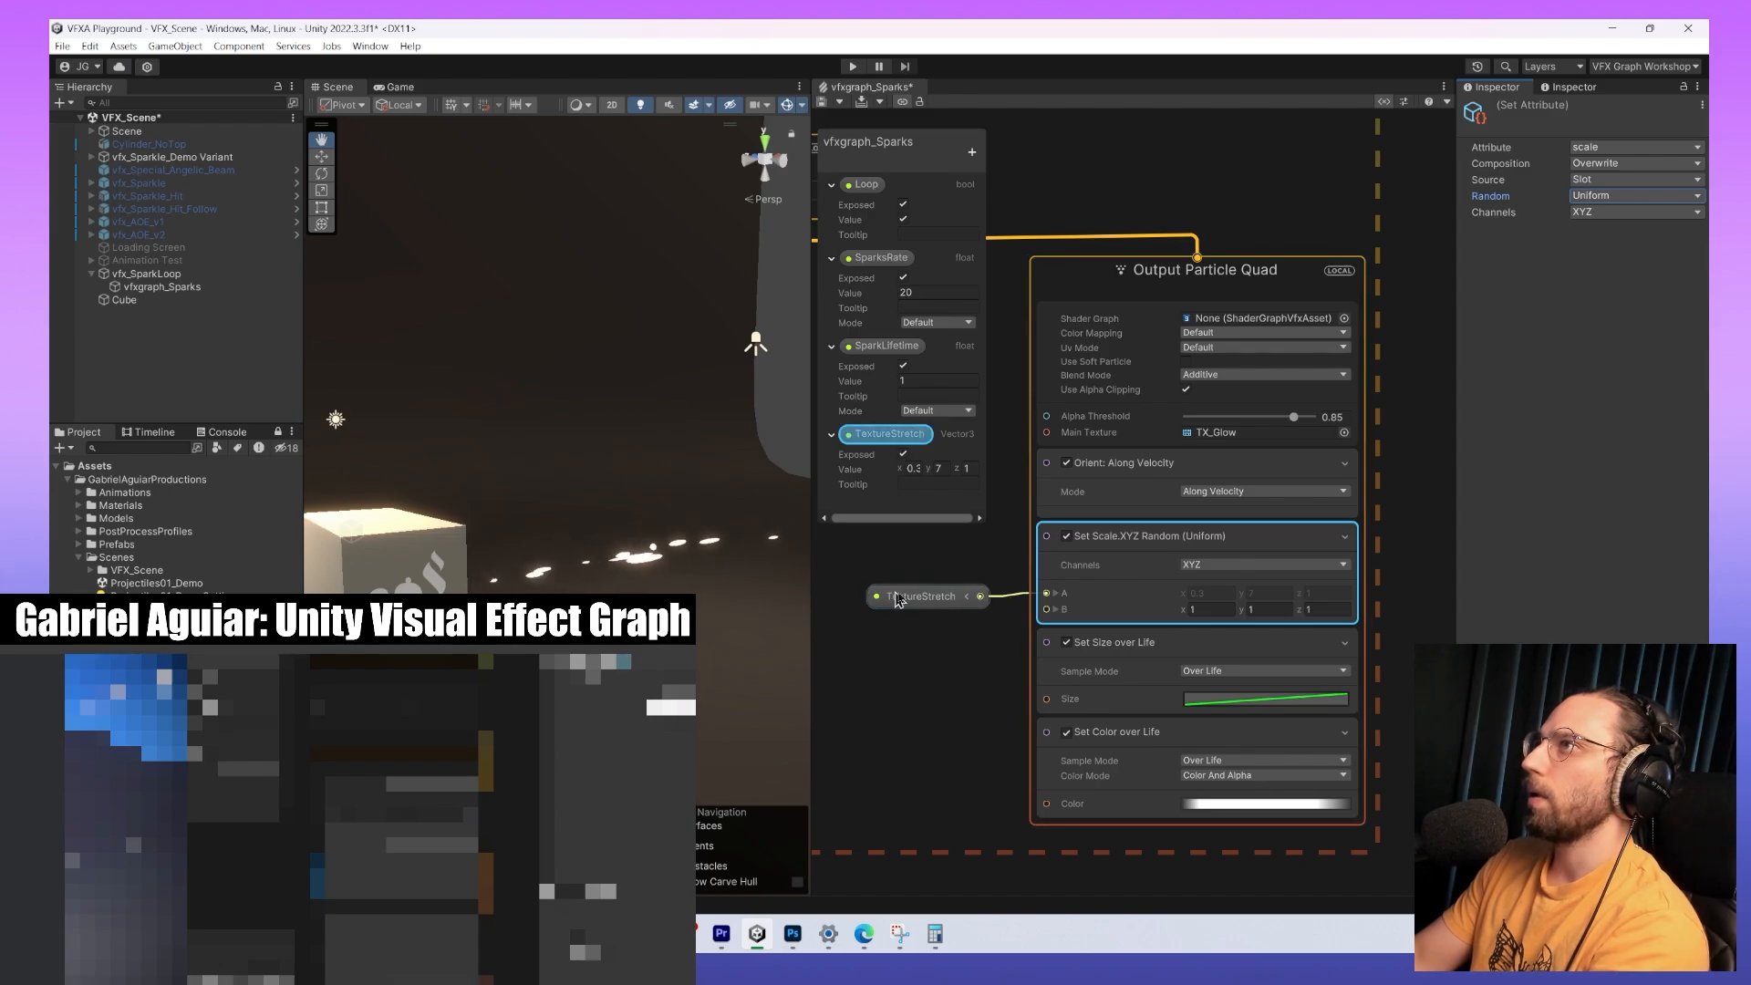
Create a Multiply node fed by the TextureStretch output and place it below the TextureStretch node.
left_click_drag(920, 605, 891, 602)
middle_click_drag(969, 626, 1060, 612)
left_click_drag(1047, 583, 1055, 631)
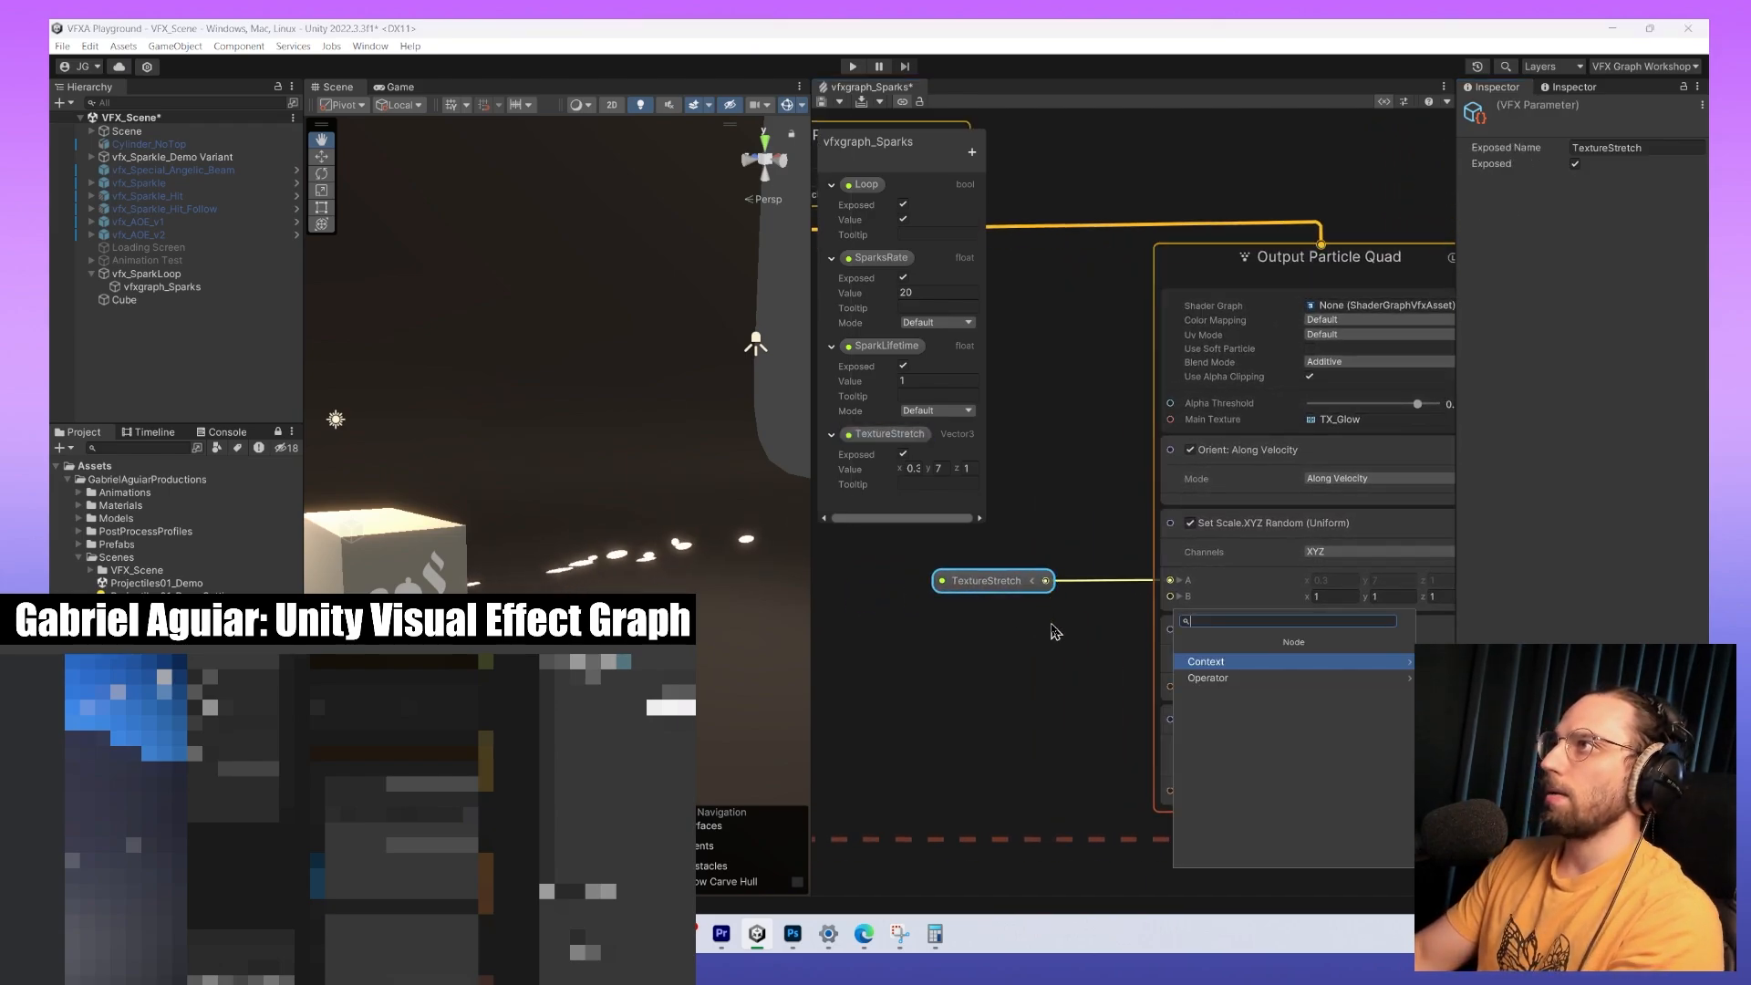
type("multiply")
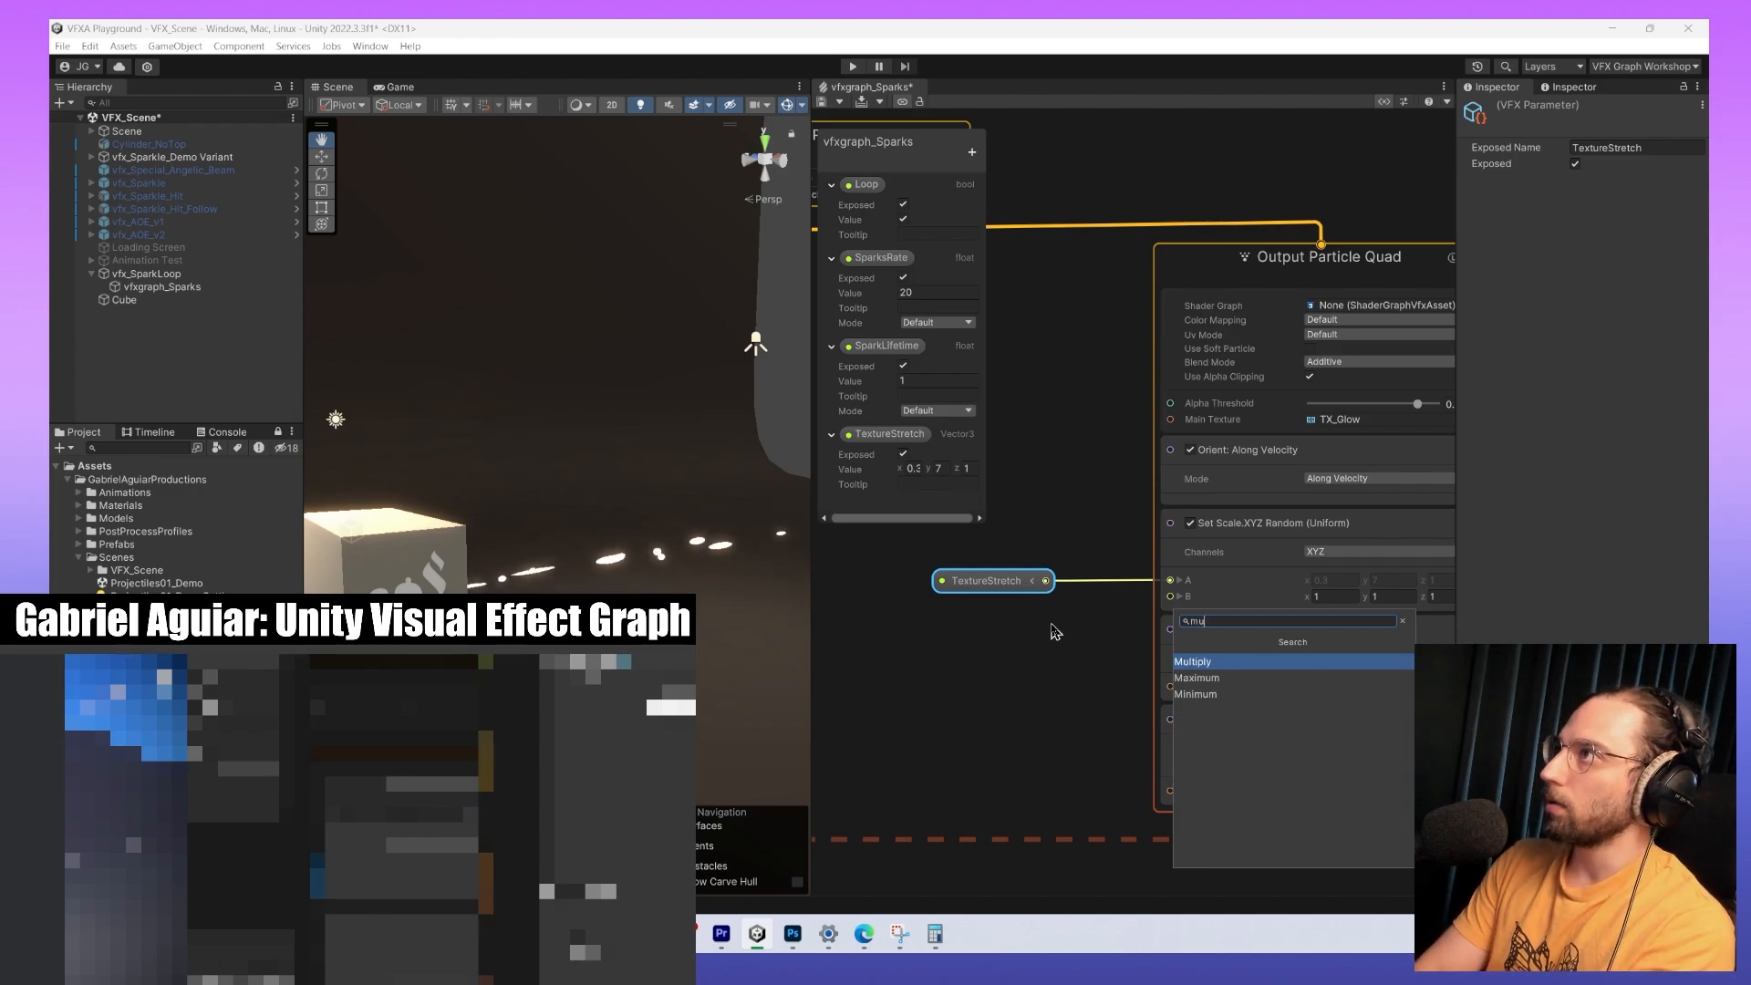
key("Return")
left_click_drag(1117, 609, 978, 664)
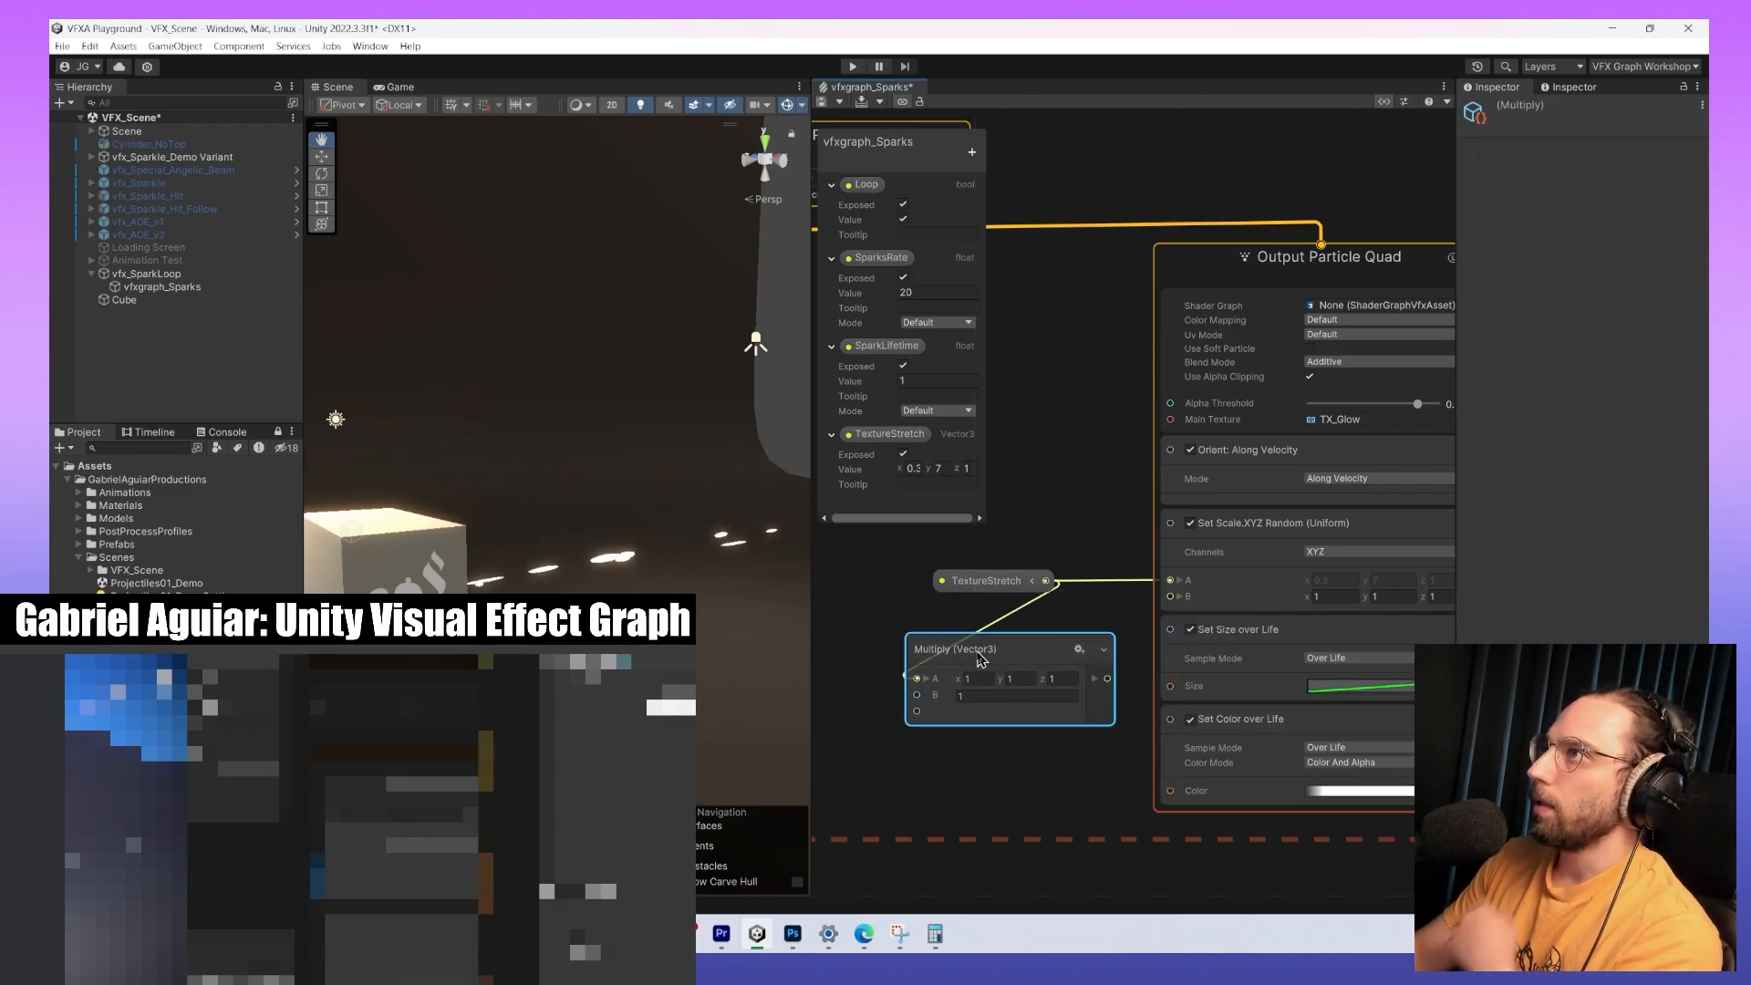
Set the Multiply node's B value to 0.3 and connect its output to input B of the random Set Scale block.
left_click(1001, 700)
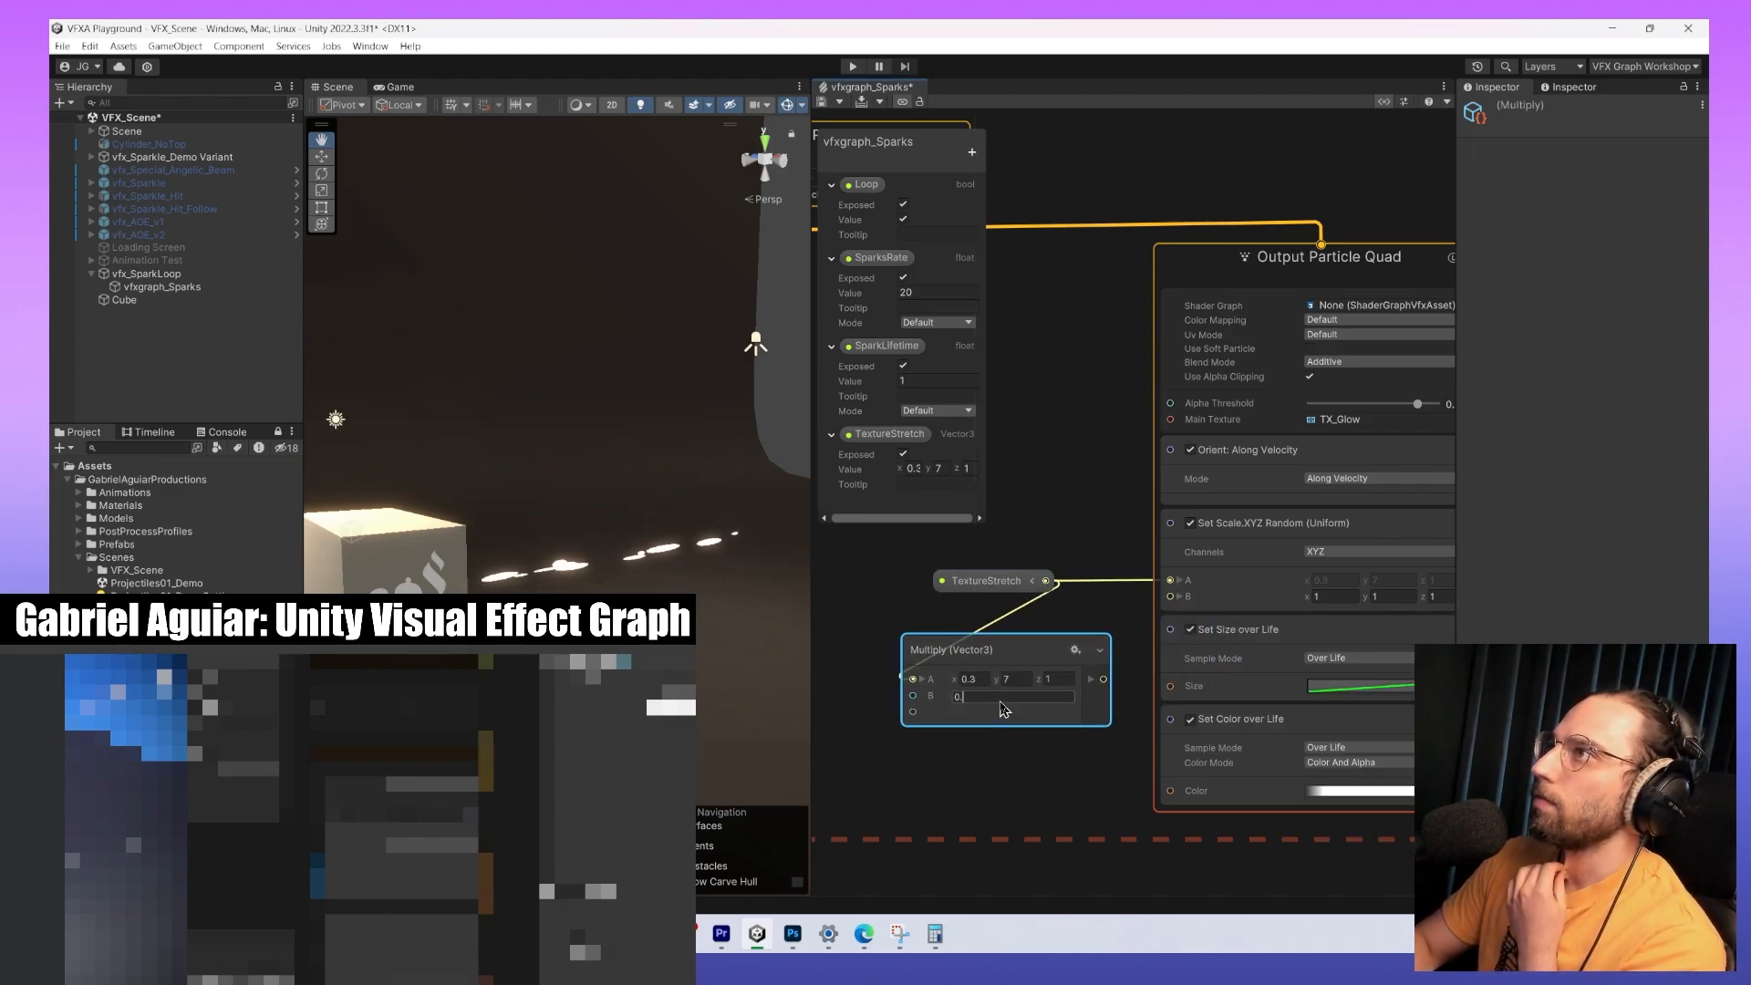
type("0.3")
left_click_drag(1103, 680, 1170, 596)
middle_click_drag(1075, 666, 982, 682)
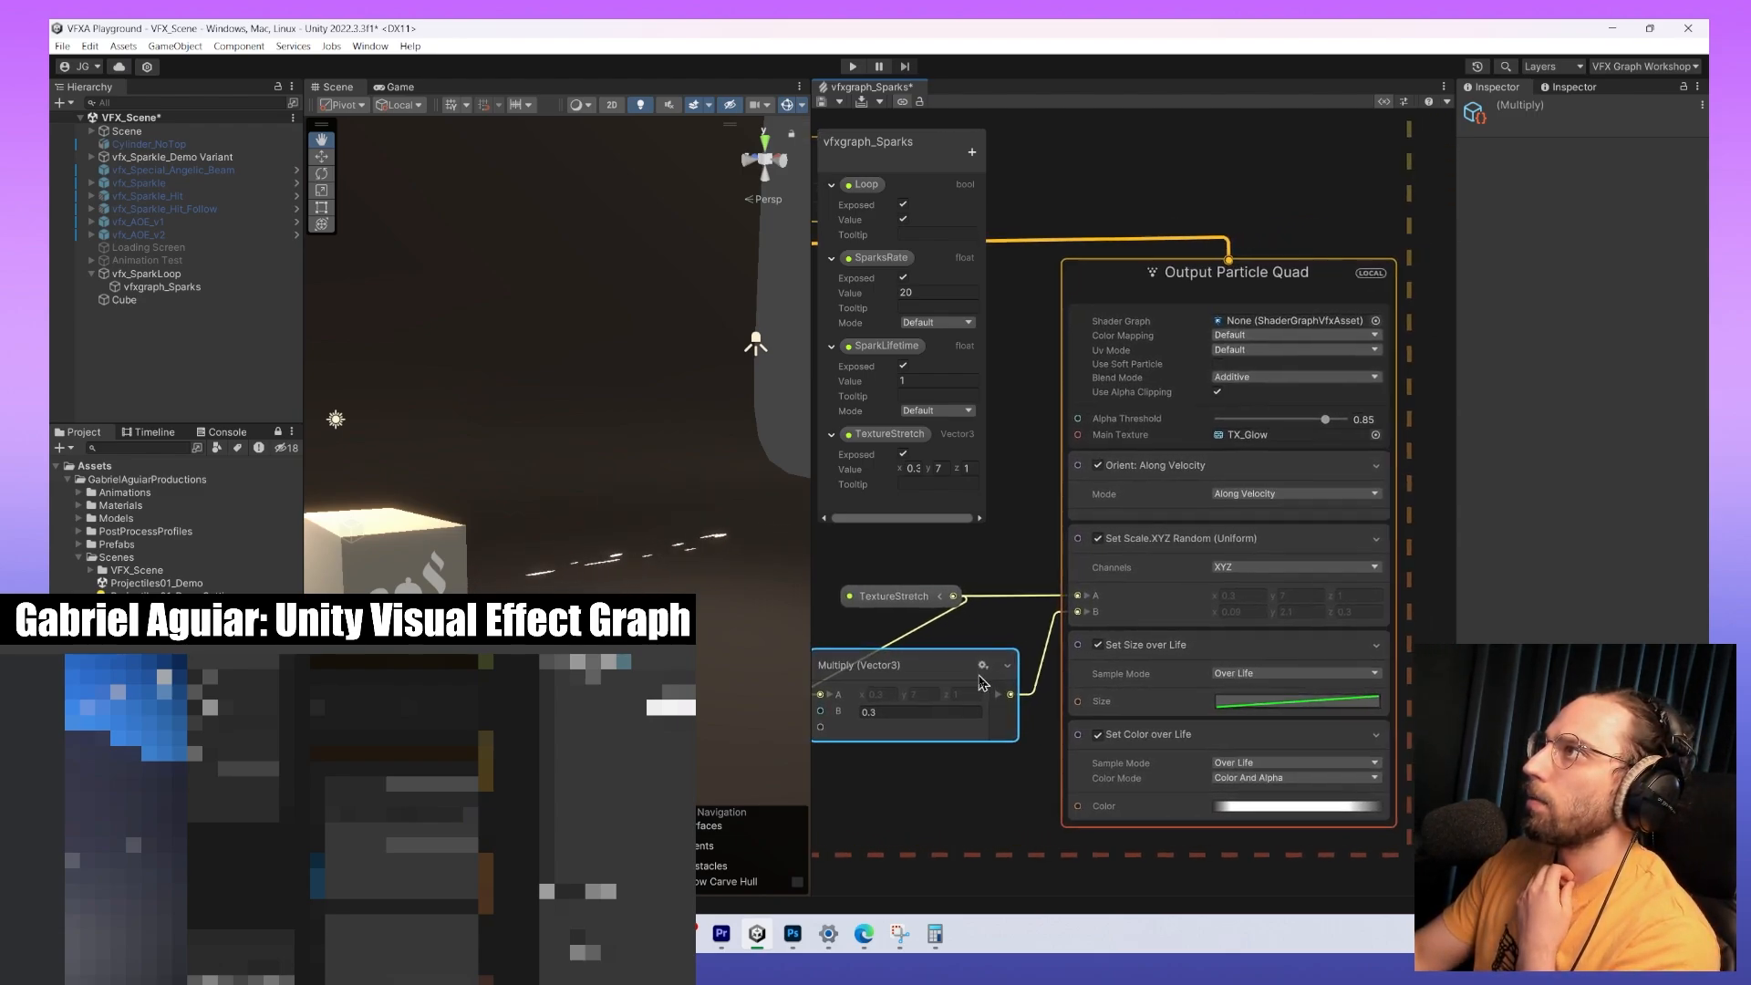
left_click_drag(950, 668, 960, 646)
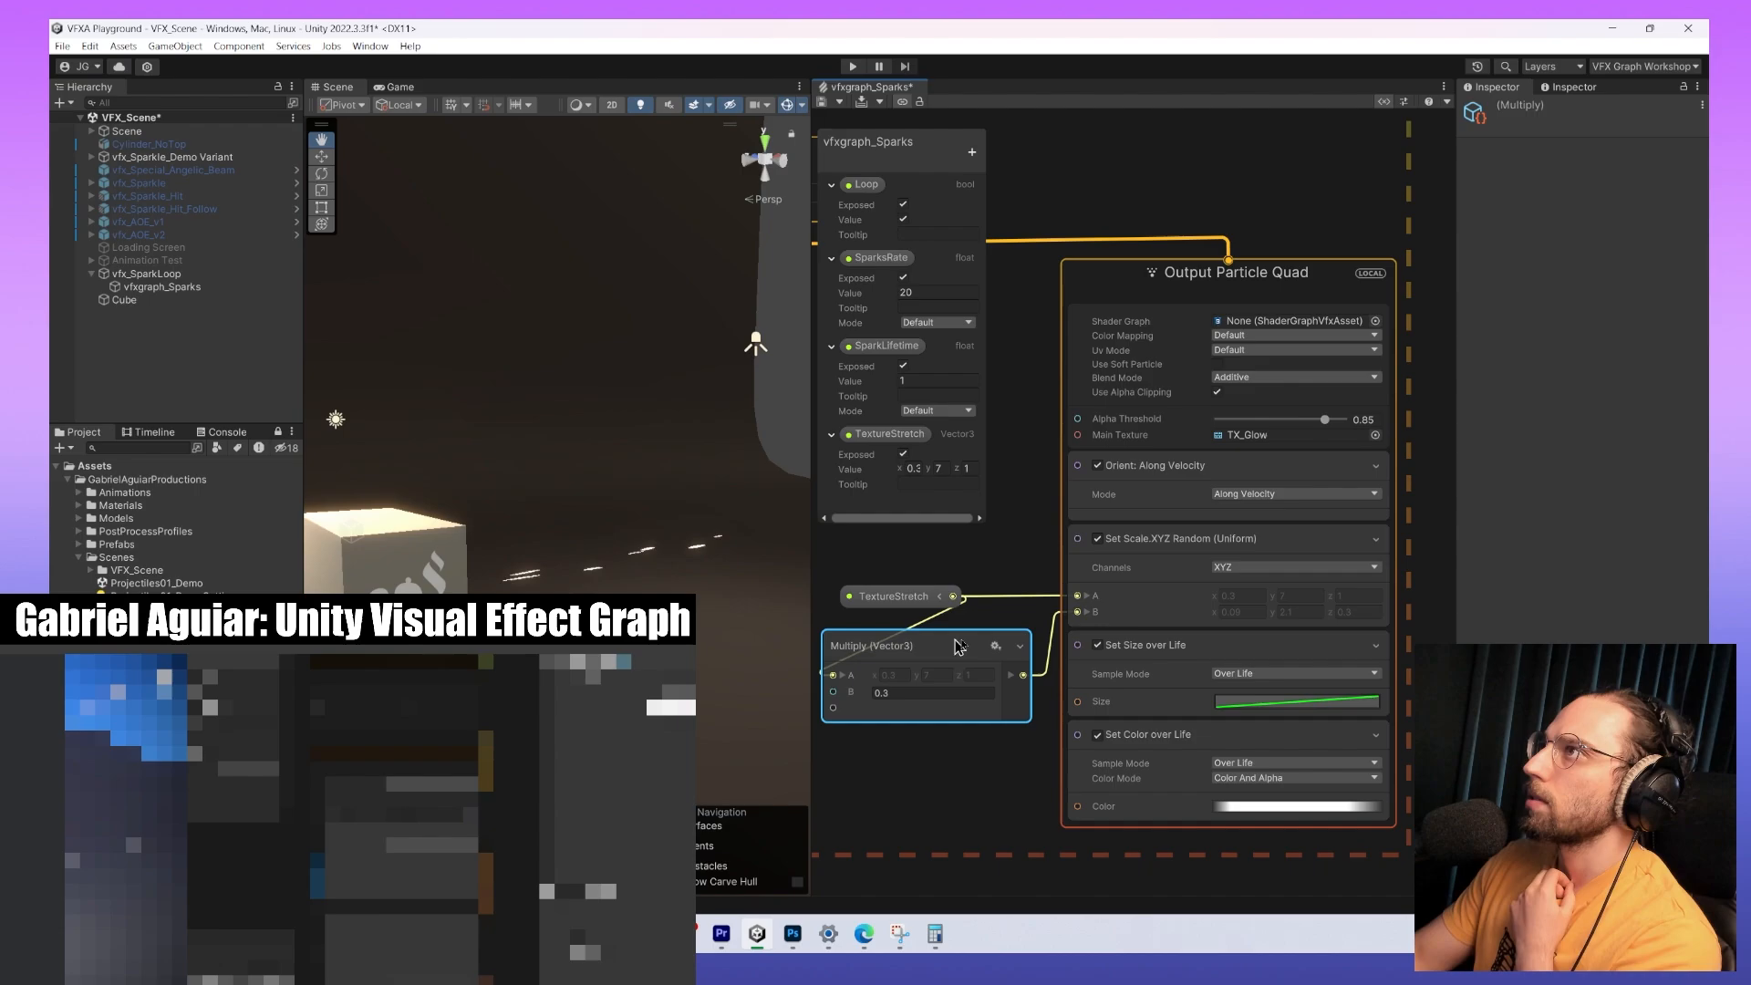
Select the TextureStretch and Multiply nodes together and look over the layout of the whole spark graph.
middle_click_drag(957, 642, 1107, 633)
left_click(1014, 556)
left_click_drag(1014, 555, 929, 626)
scroll(1060, 646, "down", 8)
middle_click_drag(1060, 646, 1250, 719)
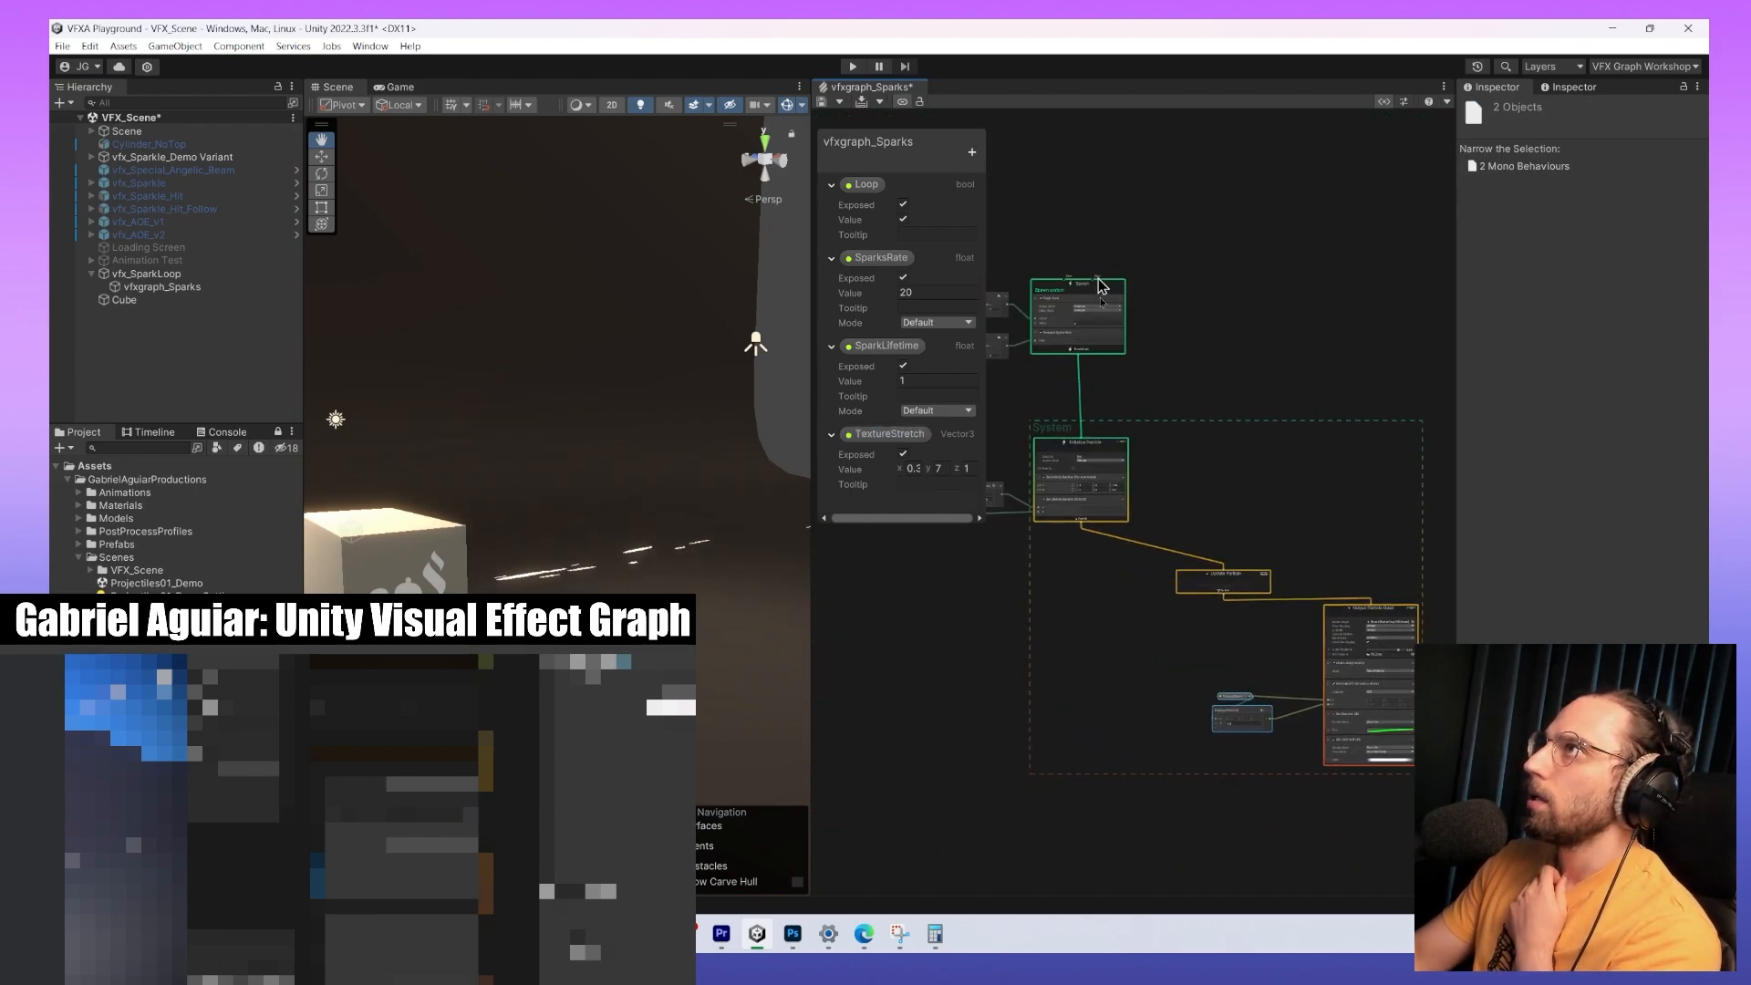
Open the size curve of the Set Size over Life block in Output Particle Quad and look at the curve presets.
left_click(1356, 685)
middle_click_drag(1356, 685, 1238, 650)
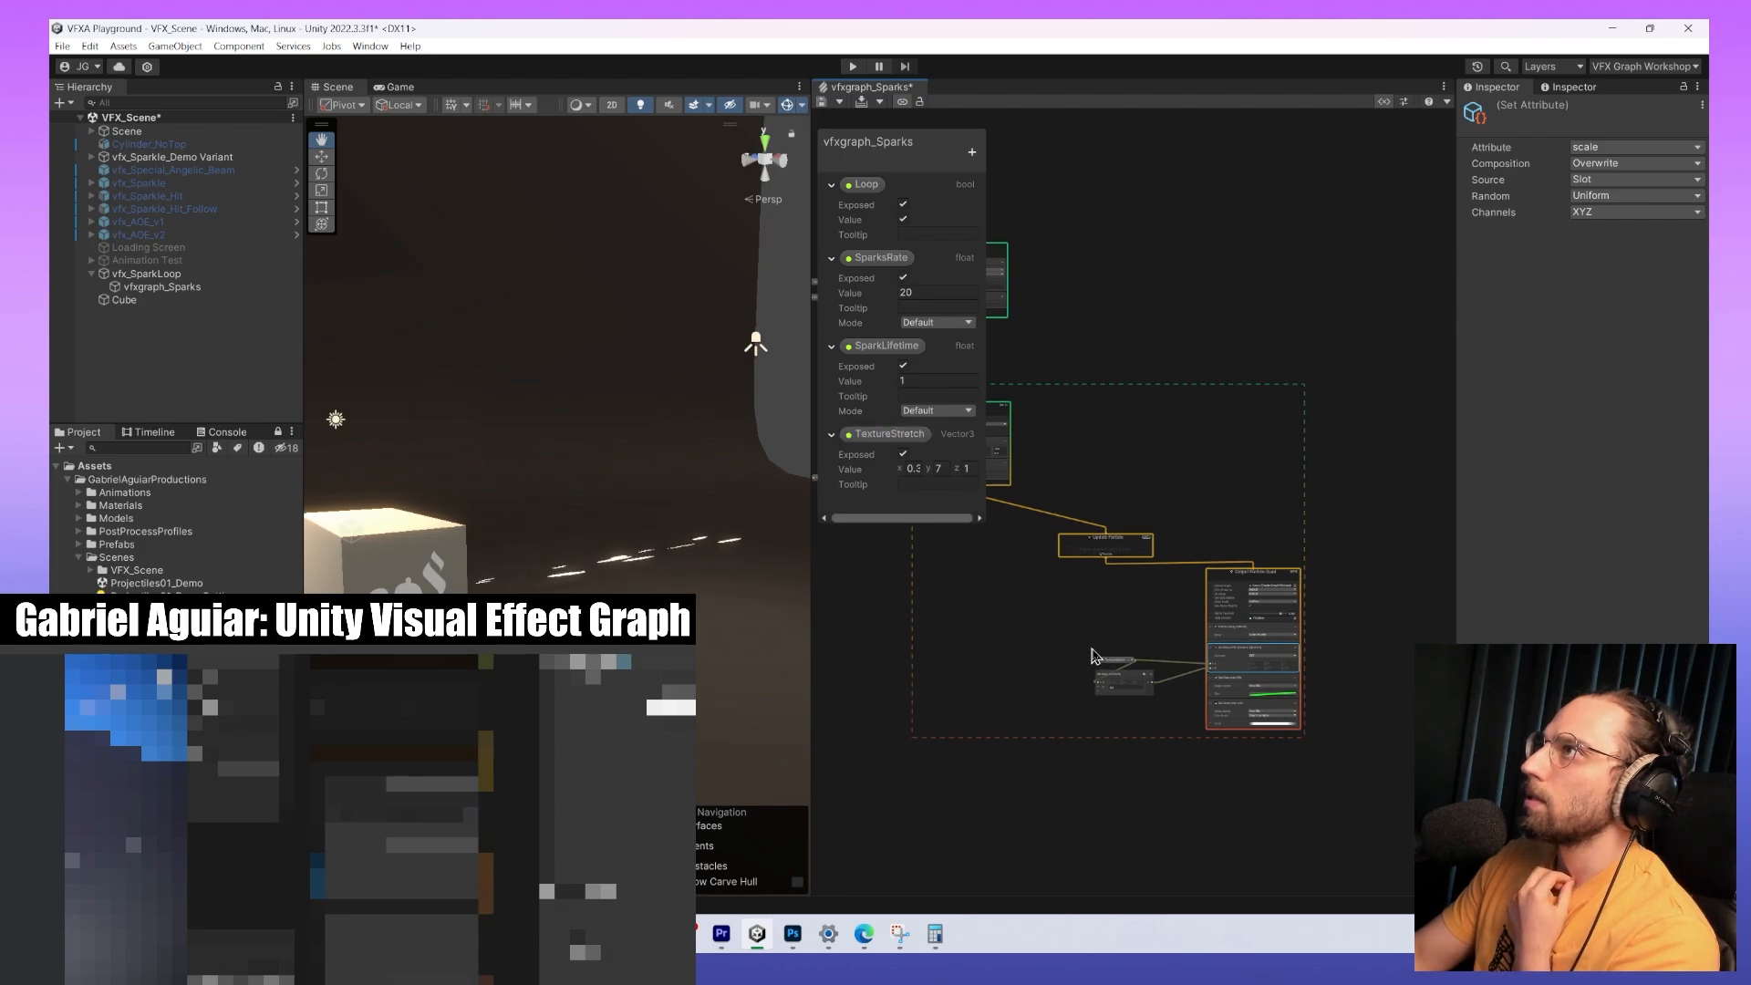
middle_click_drag(1090, 649, 1293, 653)
scroll(1273, 671, "up", 6)
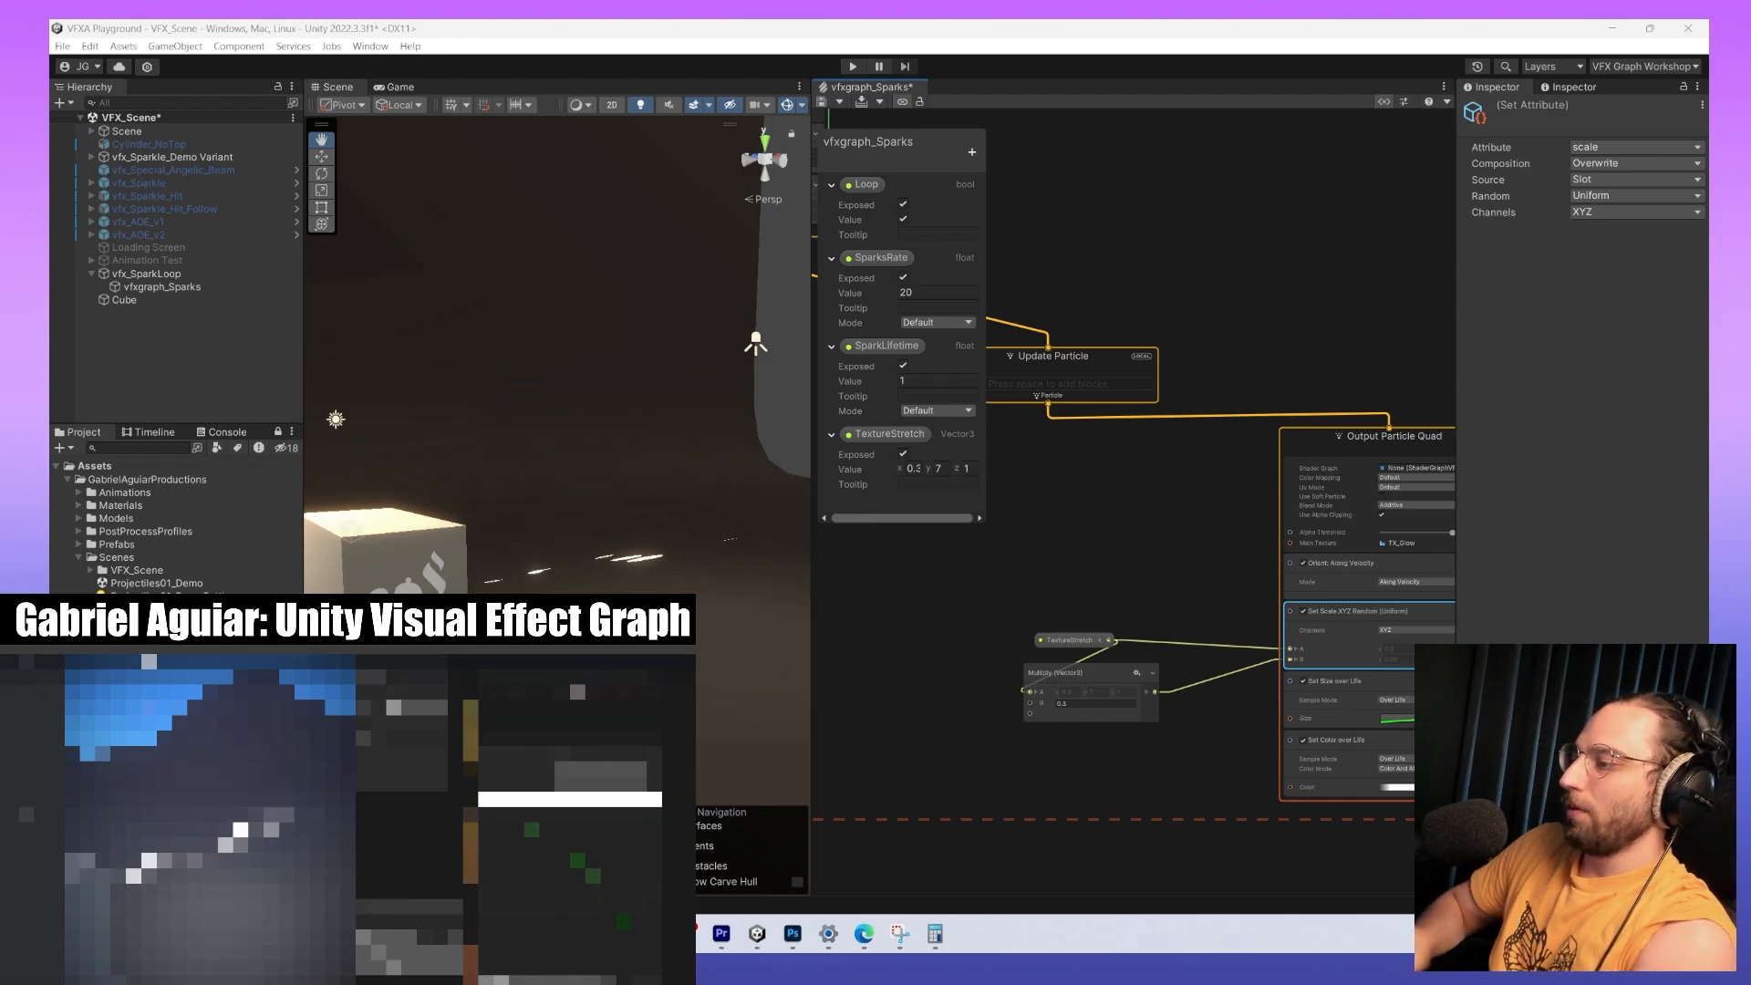
scroll(1262, 638, "up", 3)
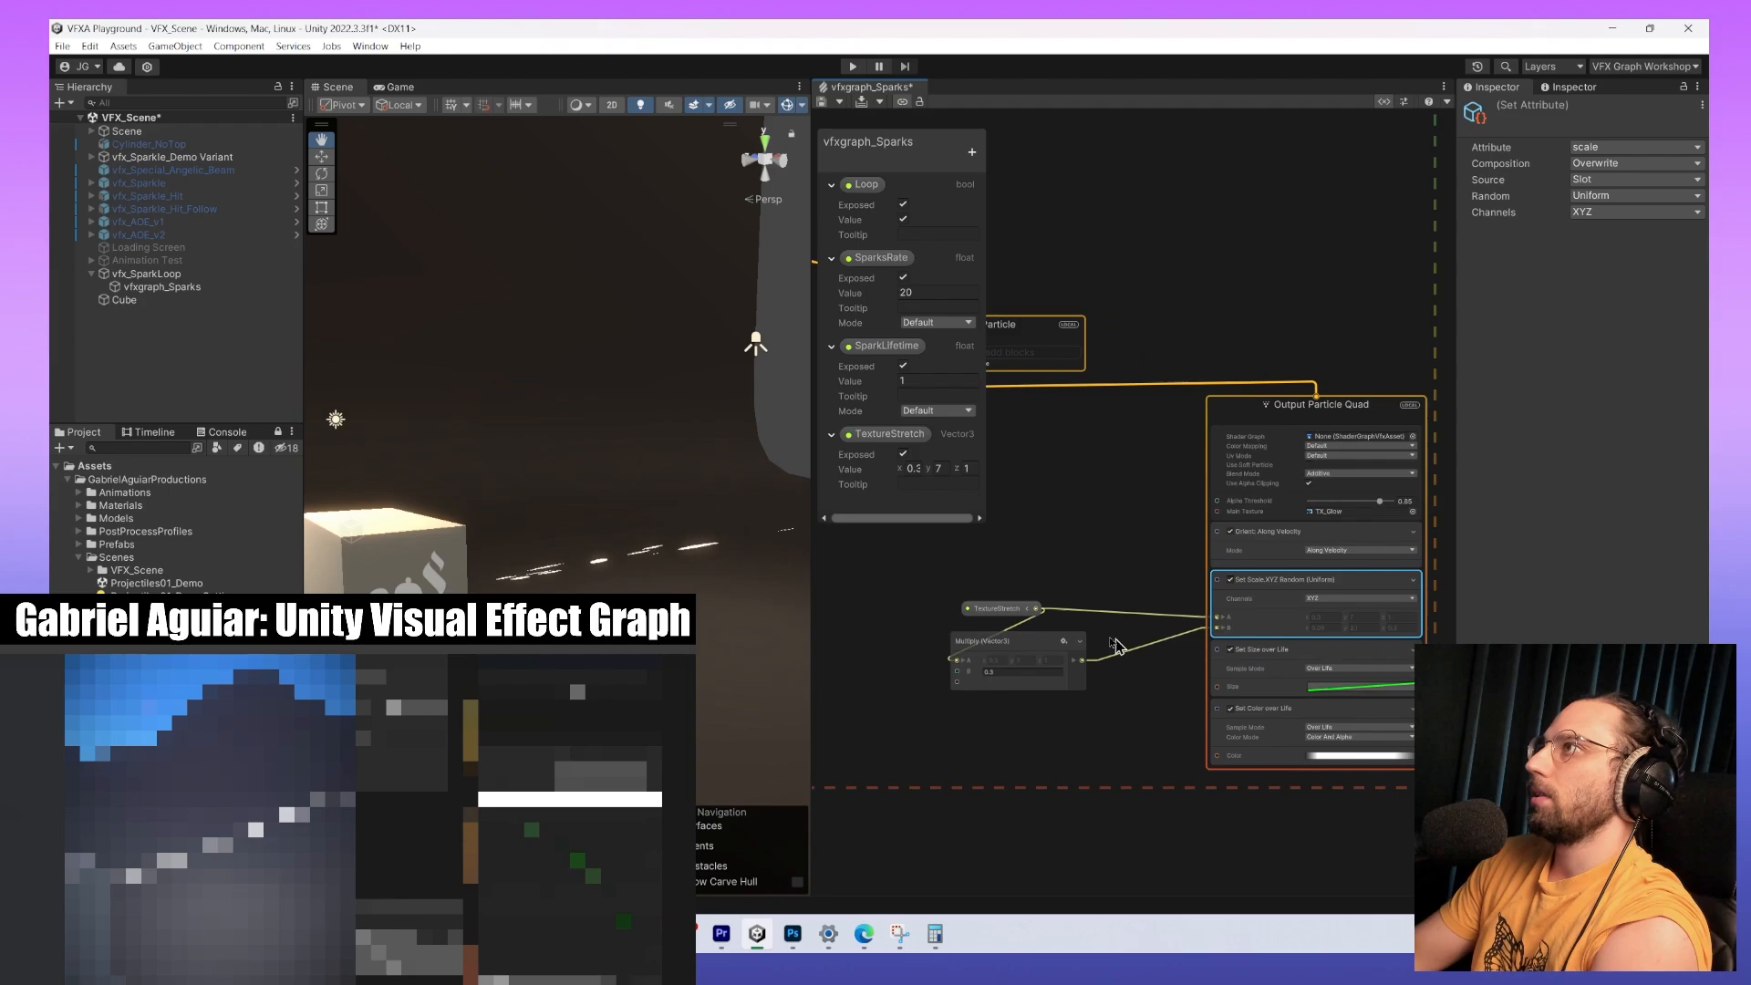
left_click(1299, 638)
left_click(1300, 638)
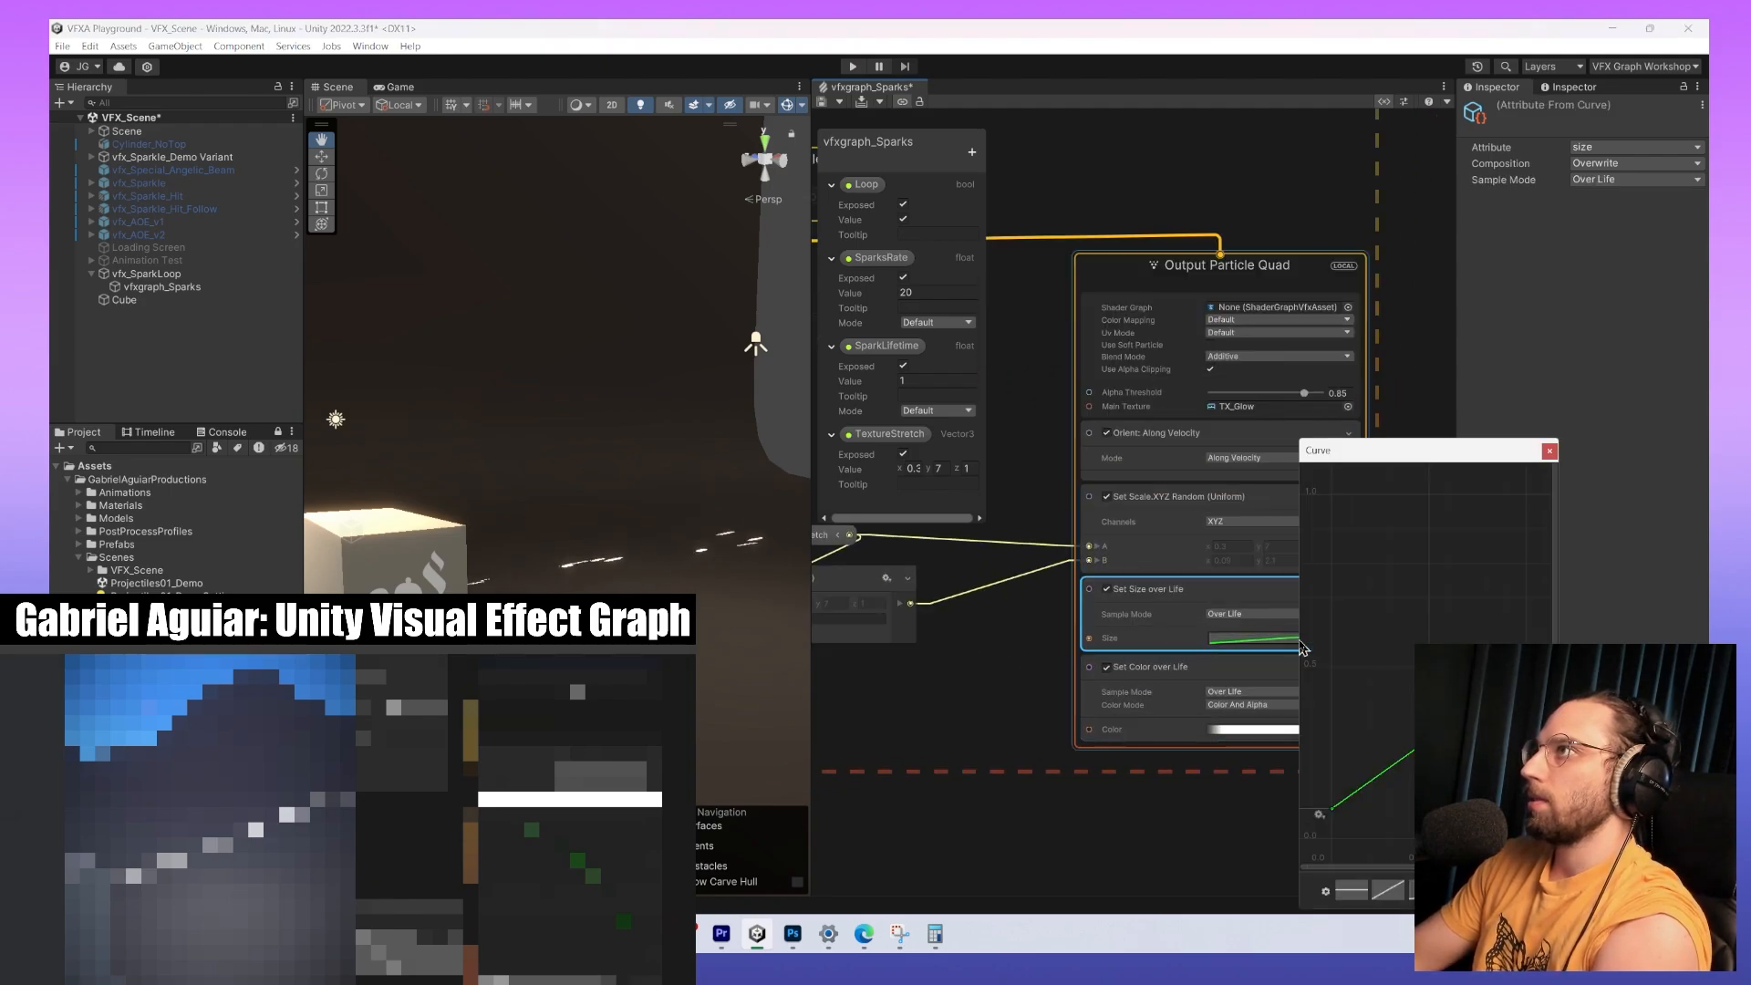
left_click_drag(1470, 441, 1462, 233)
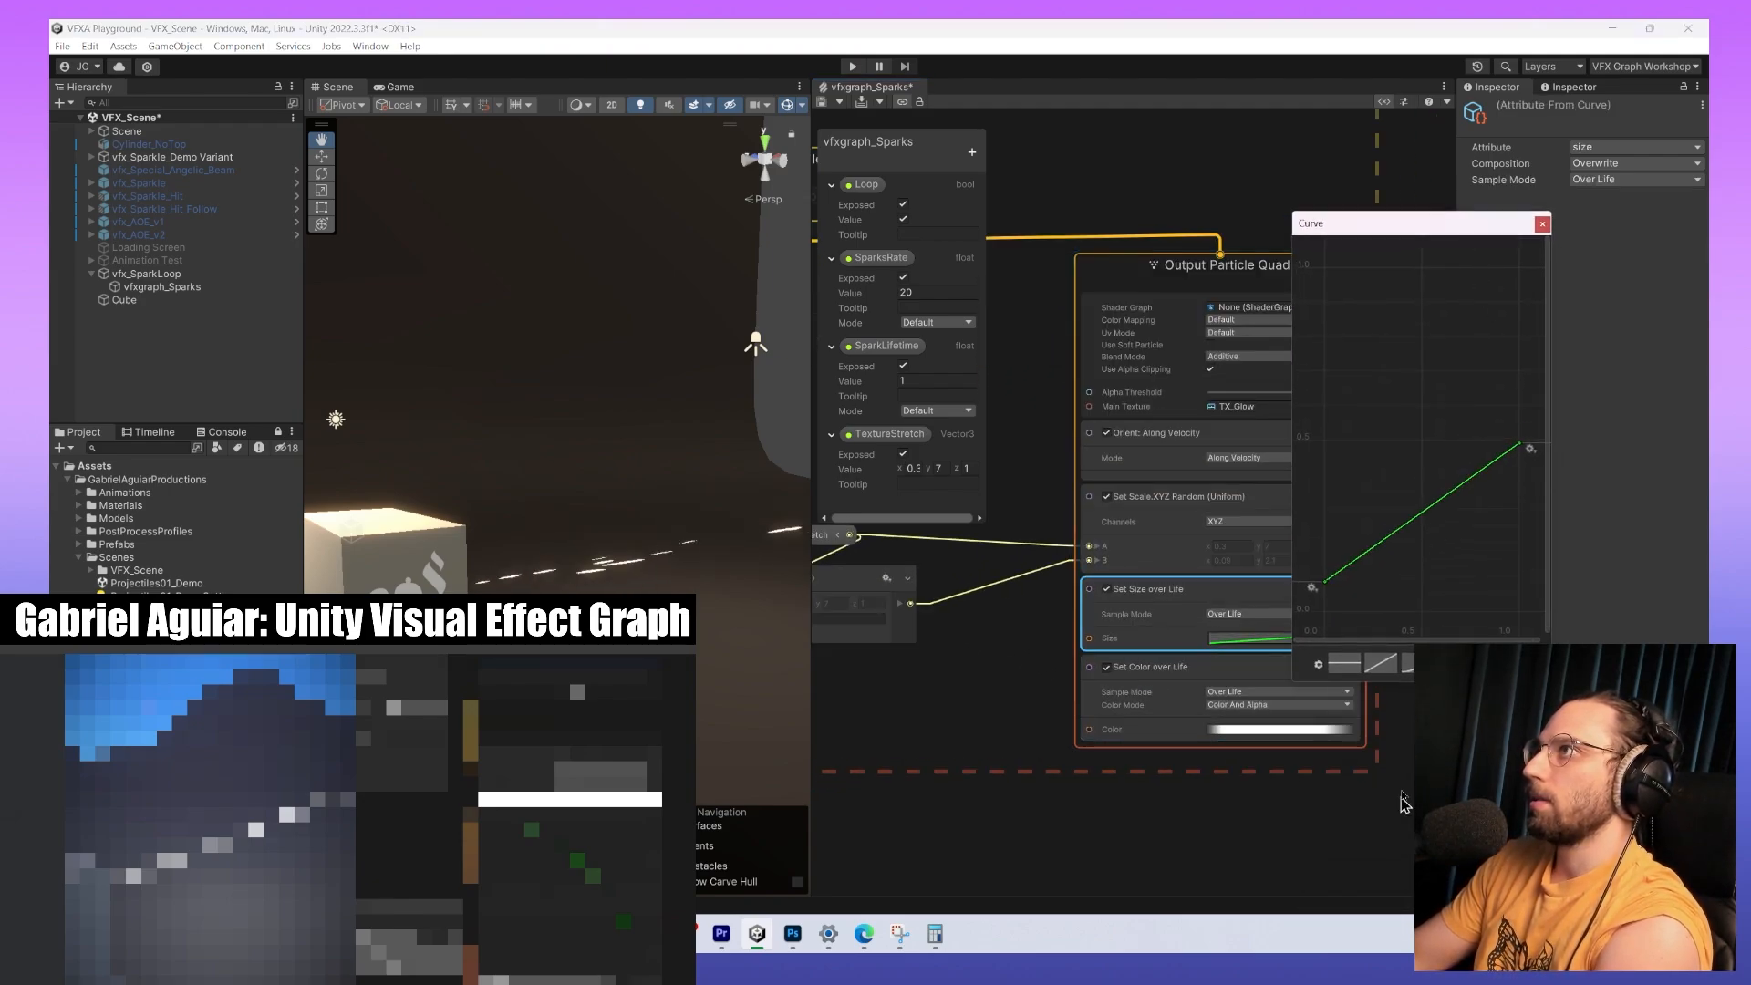
left_click(1319, 665)
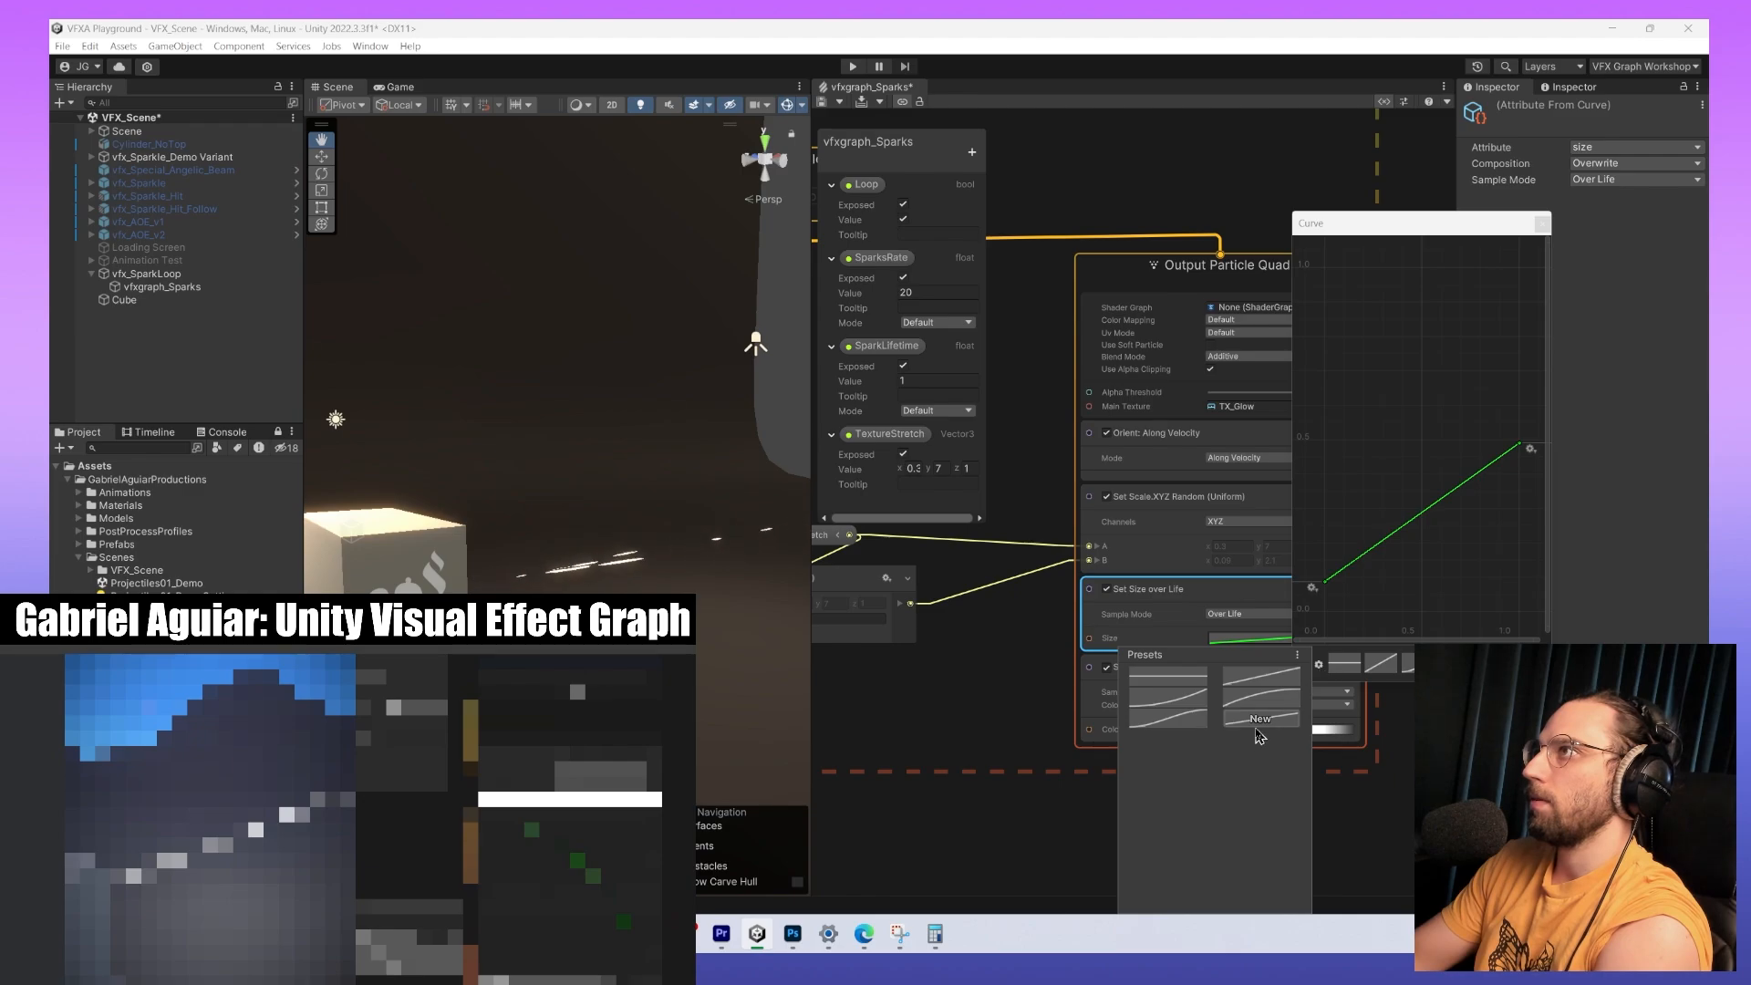
left_click(1350, 563)
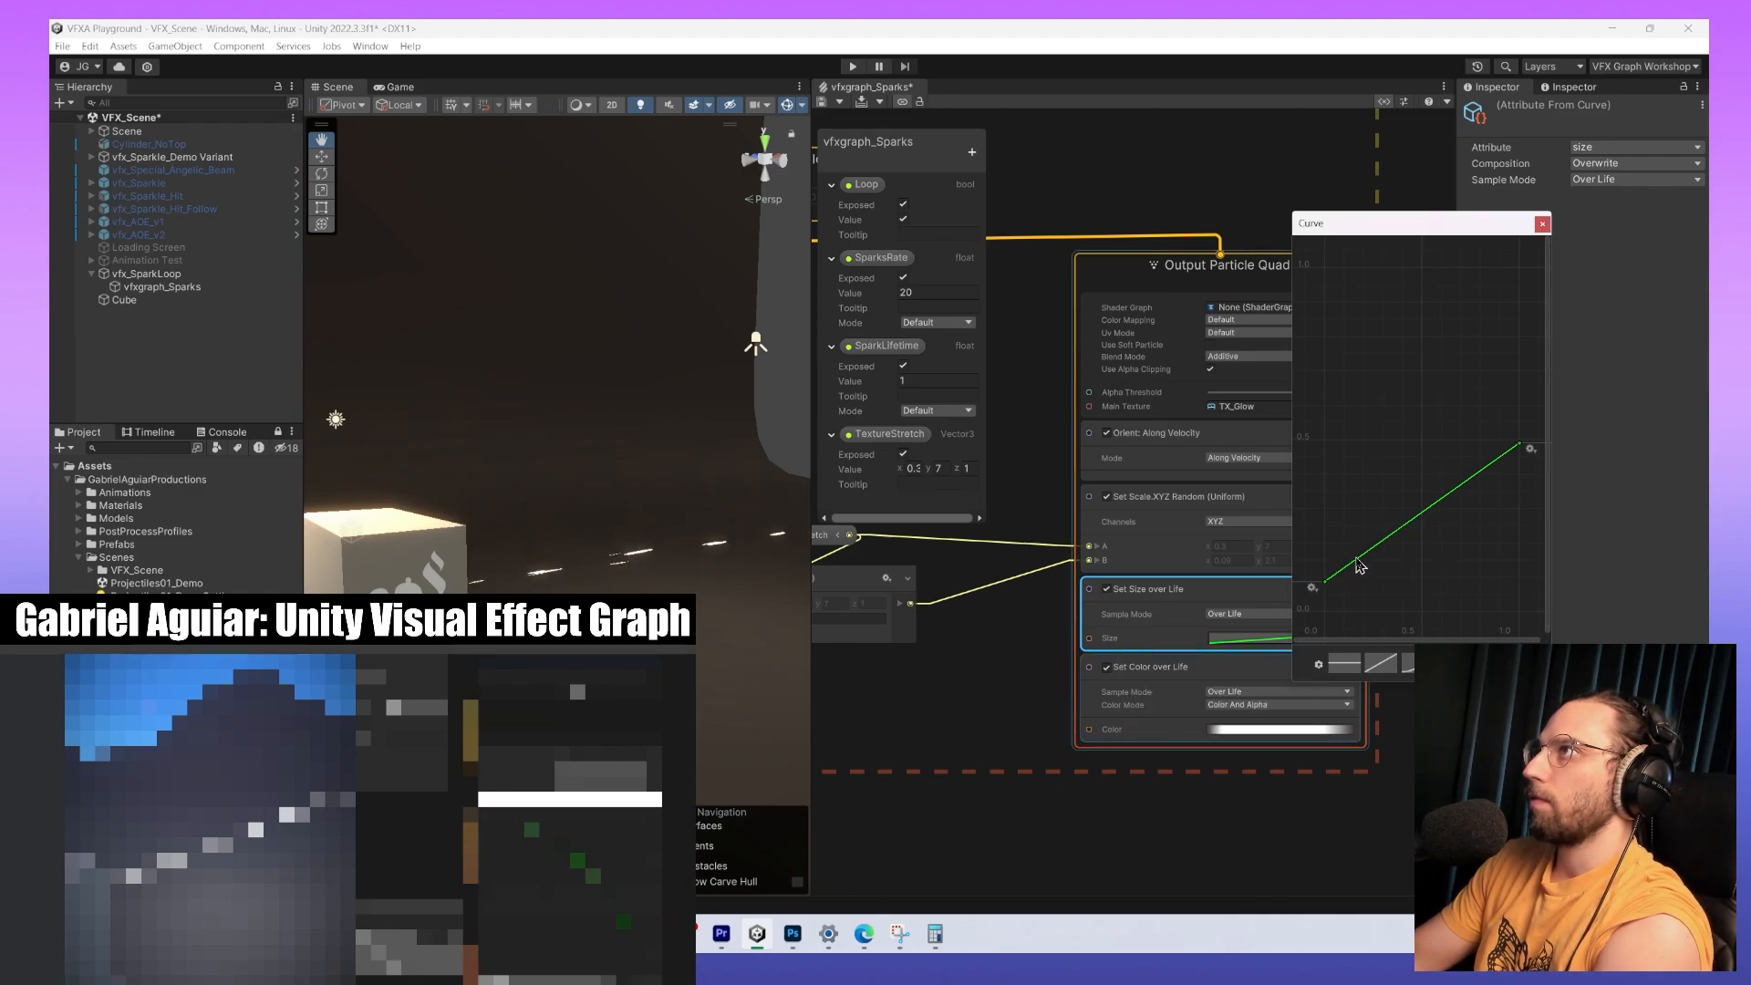
Reshape the Set Size over Life curve into a wave with two humps, starting near 0 and ending at 1.0.
double_click(1359, 565)
left_click_drag(1359, 566, 1480, 558)
double_click(1477, 559)
double_click(1496, 429)
left_click_drag(1521, 444, 1518, 263)
left_click_drag(1325, 580, 1381, 600)
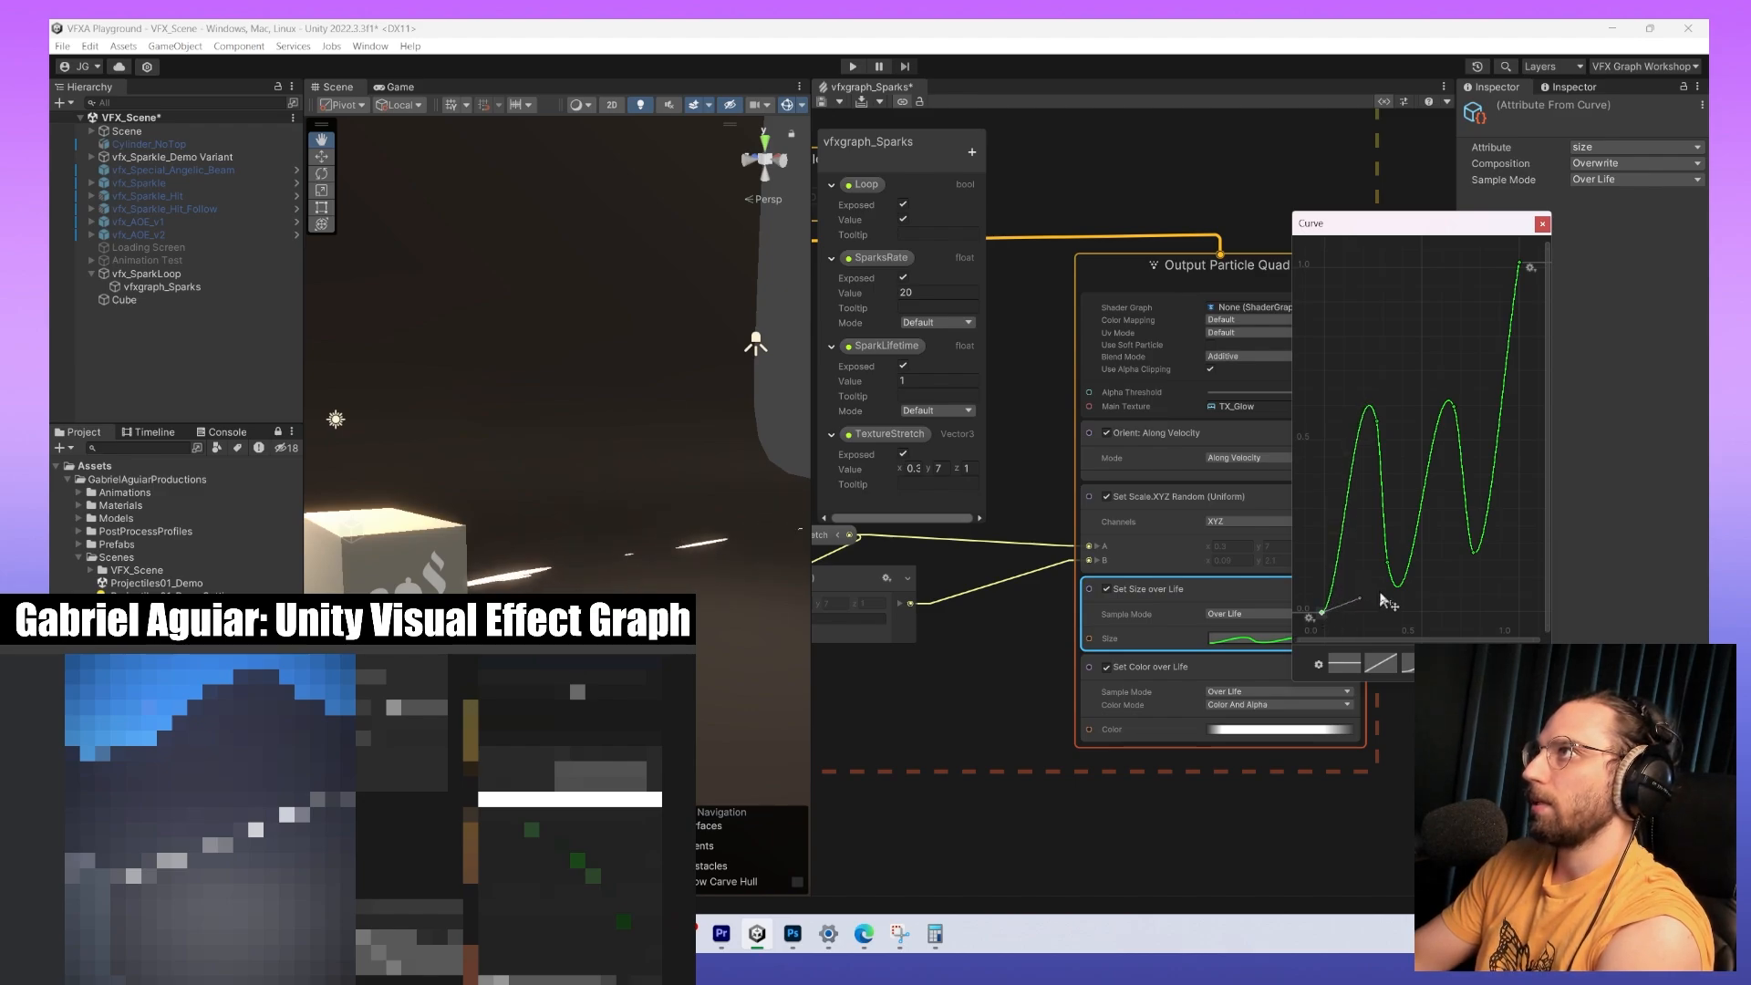
double_click(1386, 424)
mouse_move(1386, 425)
left_mouse_down()
mouse_move(1386, 351)
mouse_move(1378, 394)
left_mouse_up()
Save the wavy size curve as a new curve preset and delete a surplus preset from the preset list.
left_click(1322, 667)
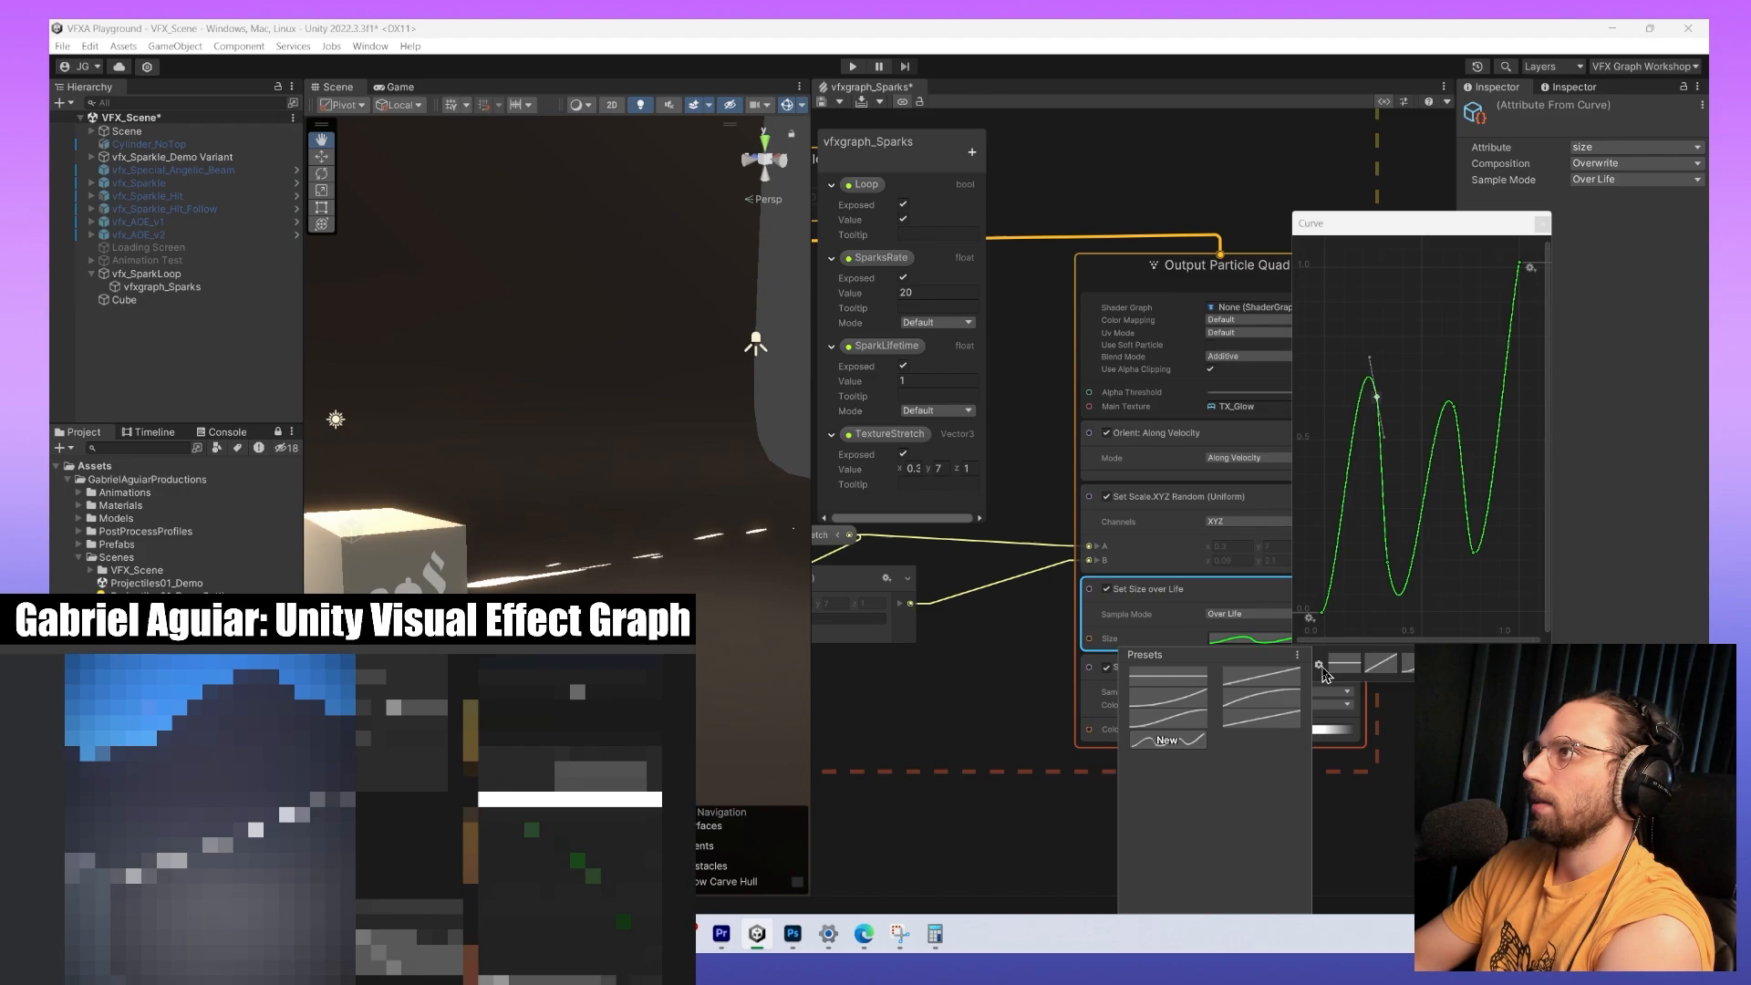
left_click(1193, 743)
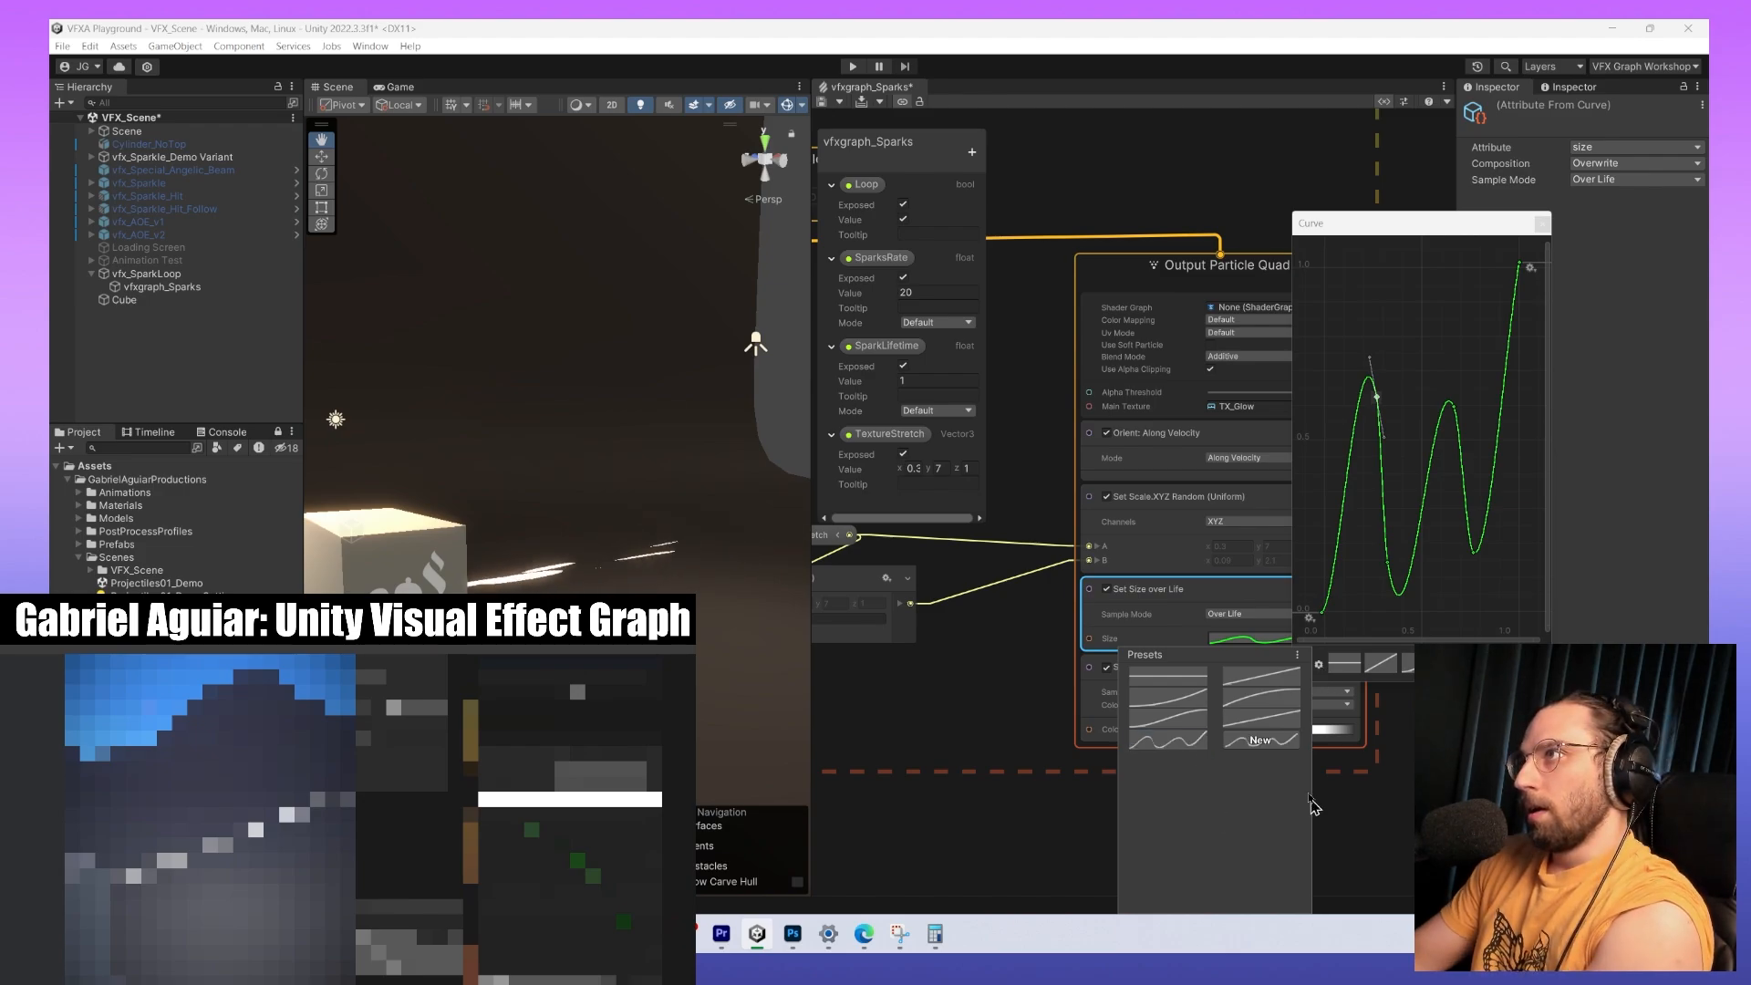
right_click(1250, 741)
left_click(1314, 743)
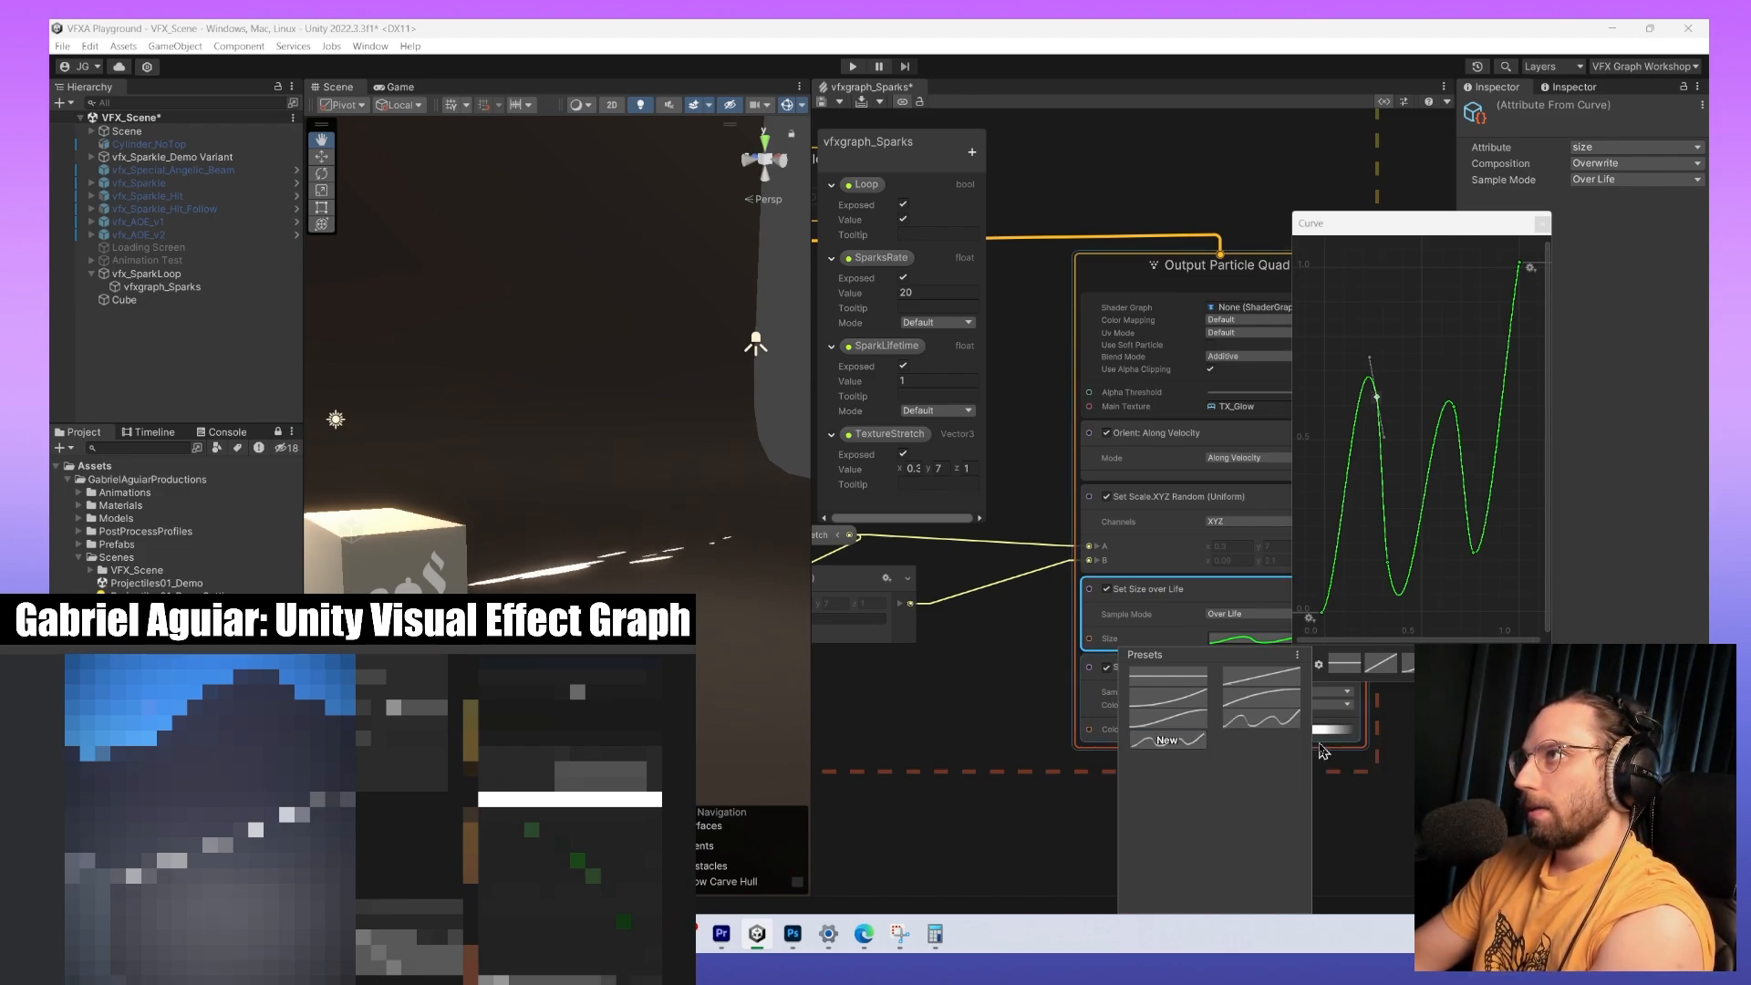
Widen the curve editor to look over its presets, and close it.
left_click_drag(1550, 228, 1630, 228)
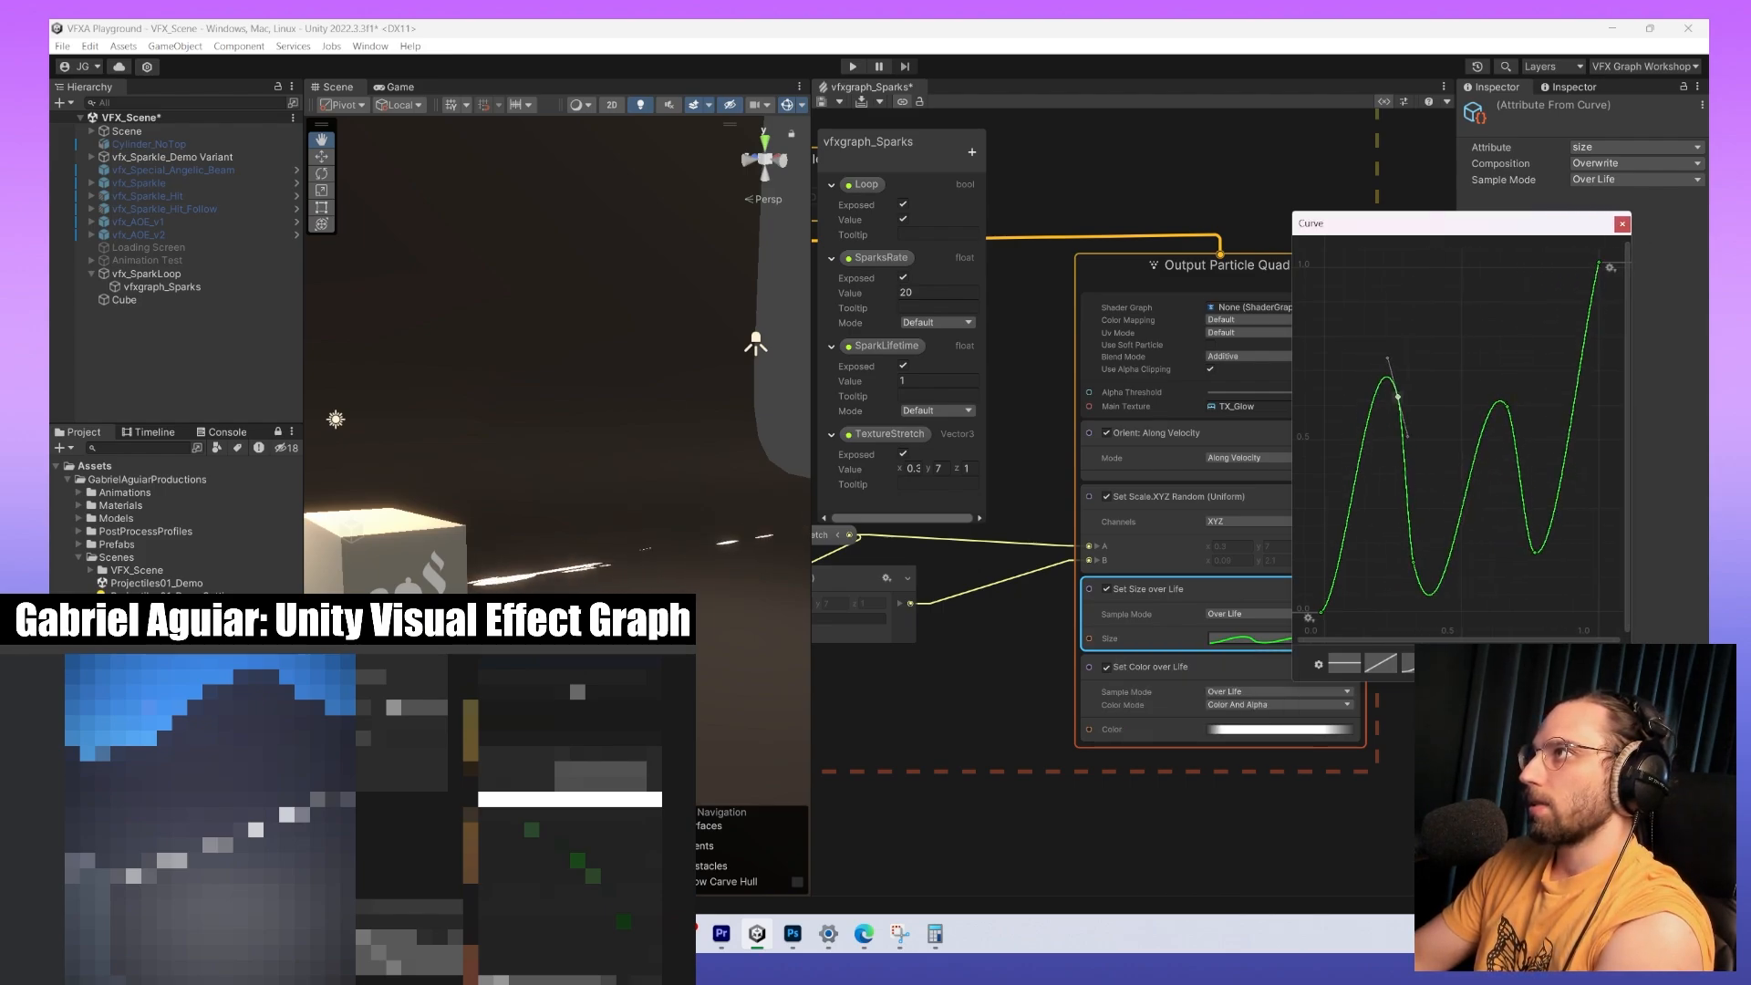
left_click(1491, 663)
left_click(1563, 663)
left_click(1490, 663)
left_click(1563, 663)
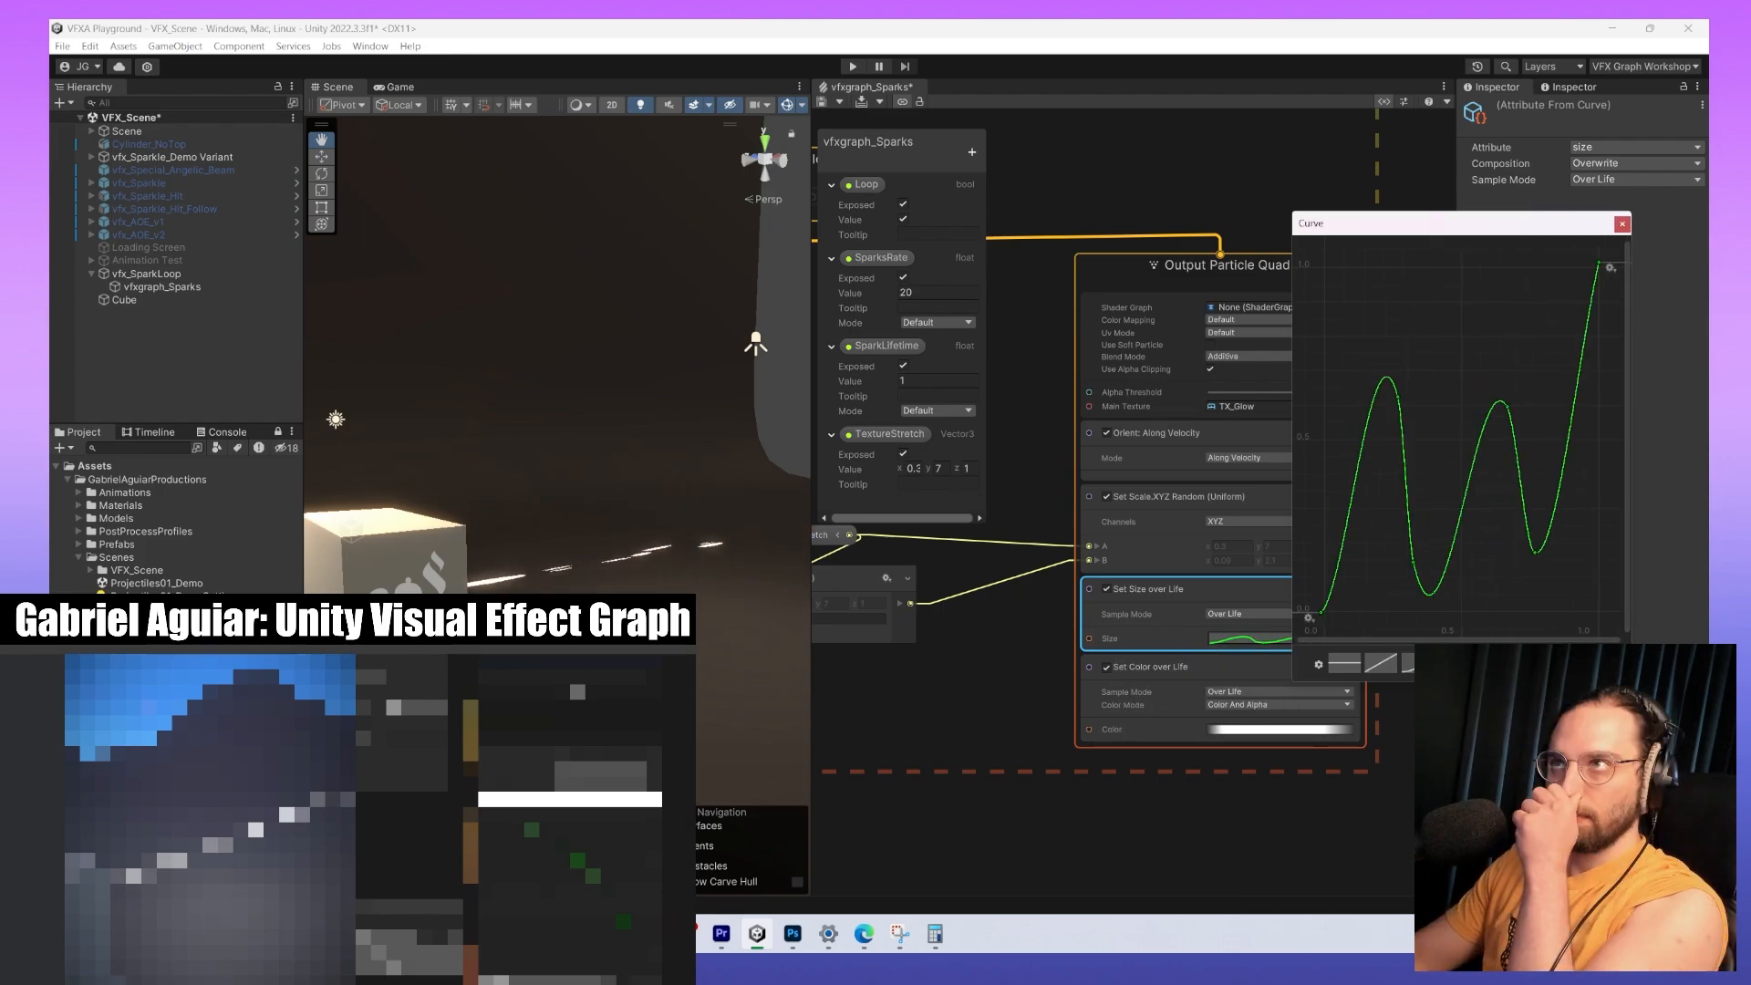
left_click(1623, 224)
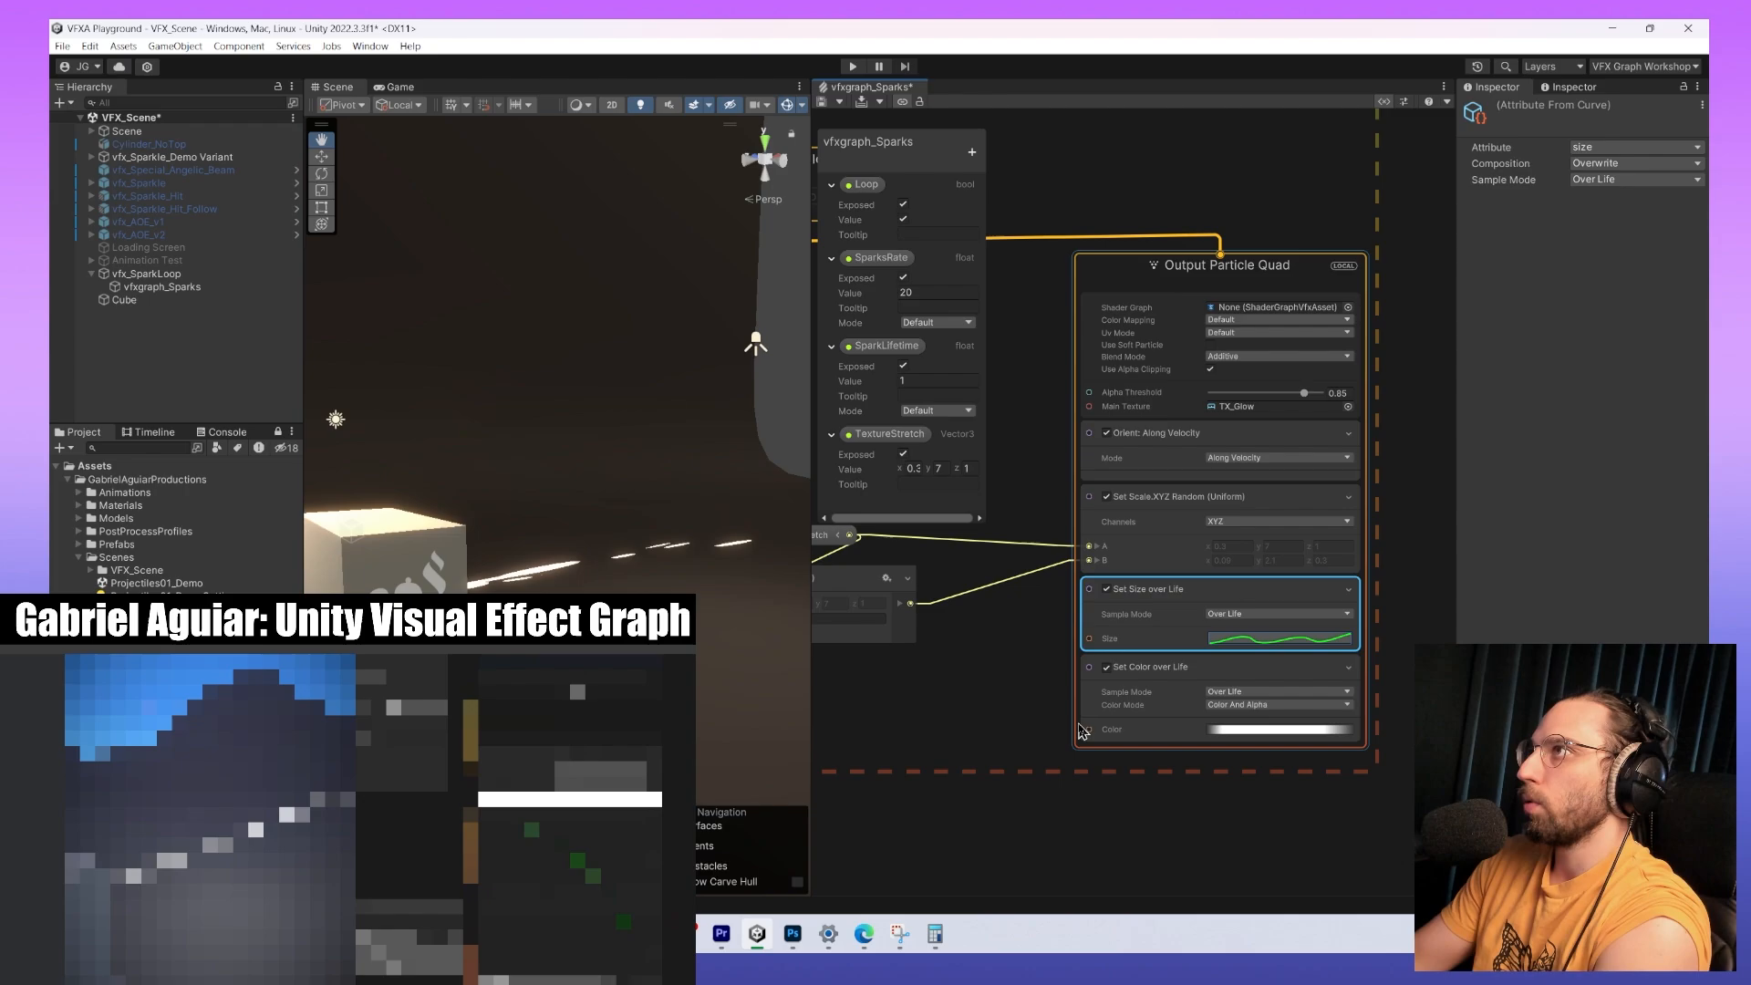
Set the size-over-life block's Sample Mode to Random Constant Per Particle and its Seed to 2.
left_click(1246, 614)
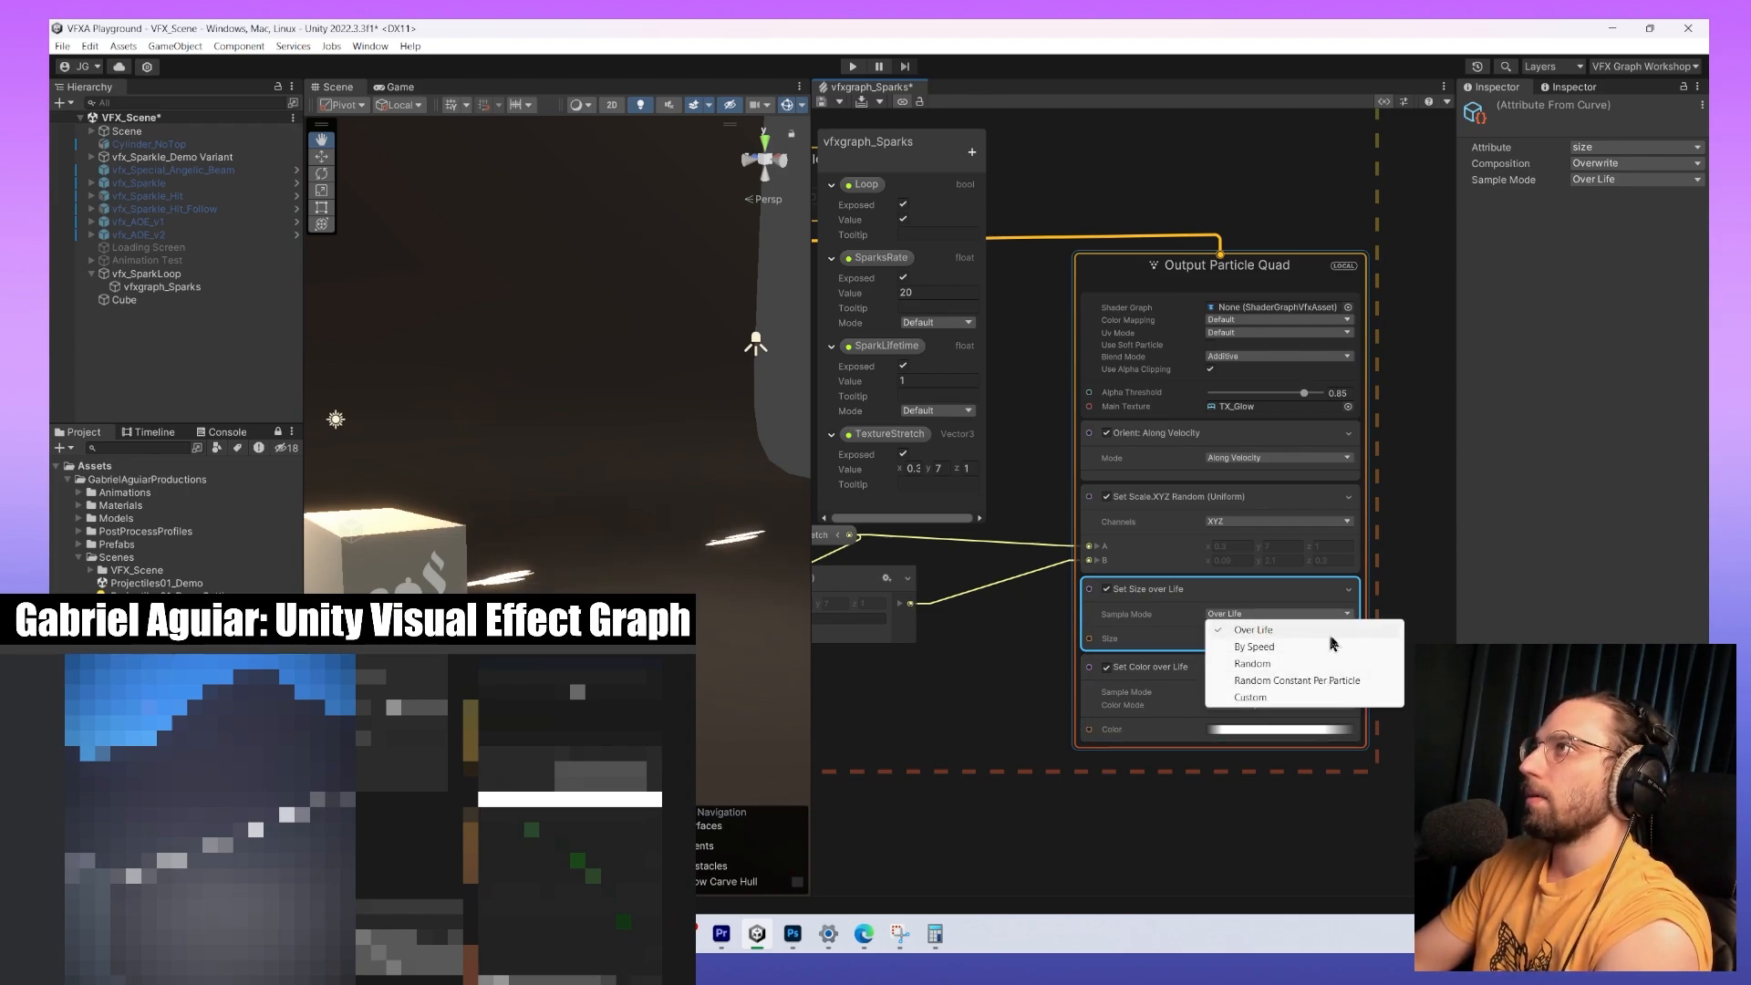
left_click(1282, 680)
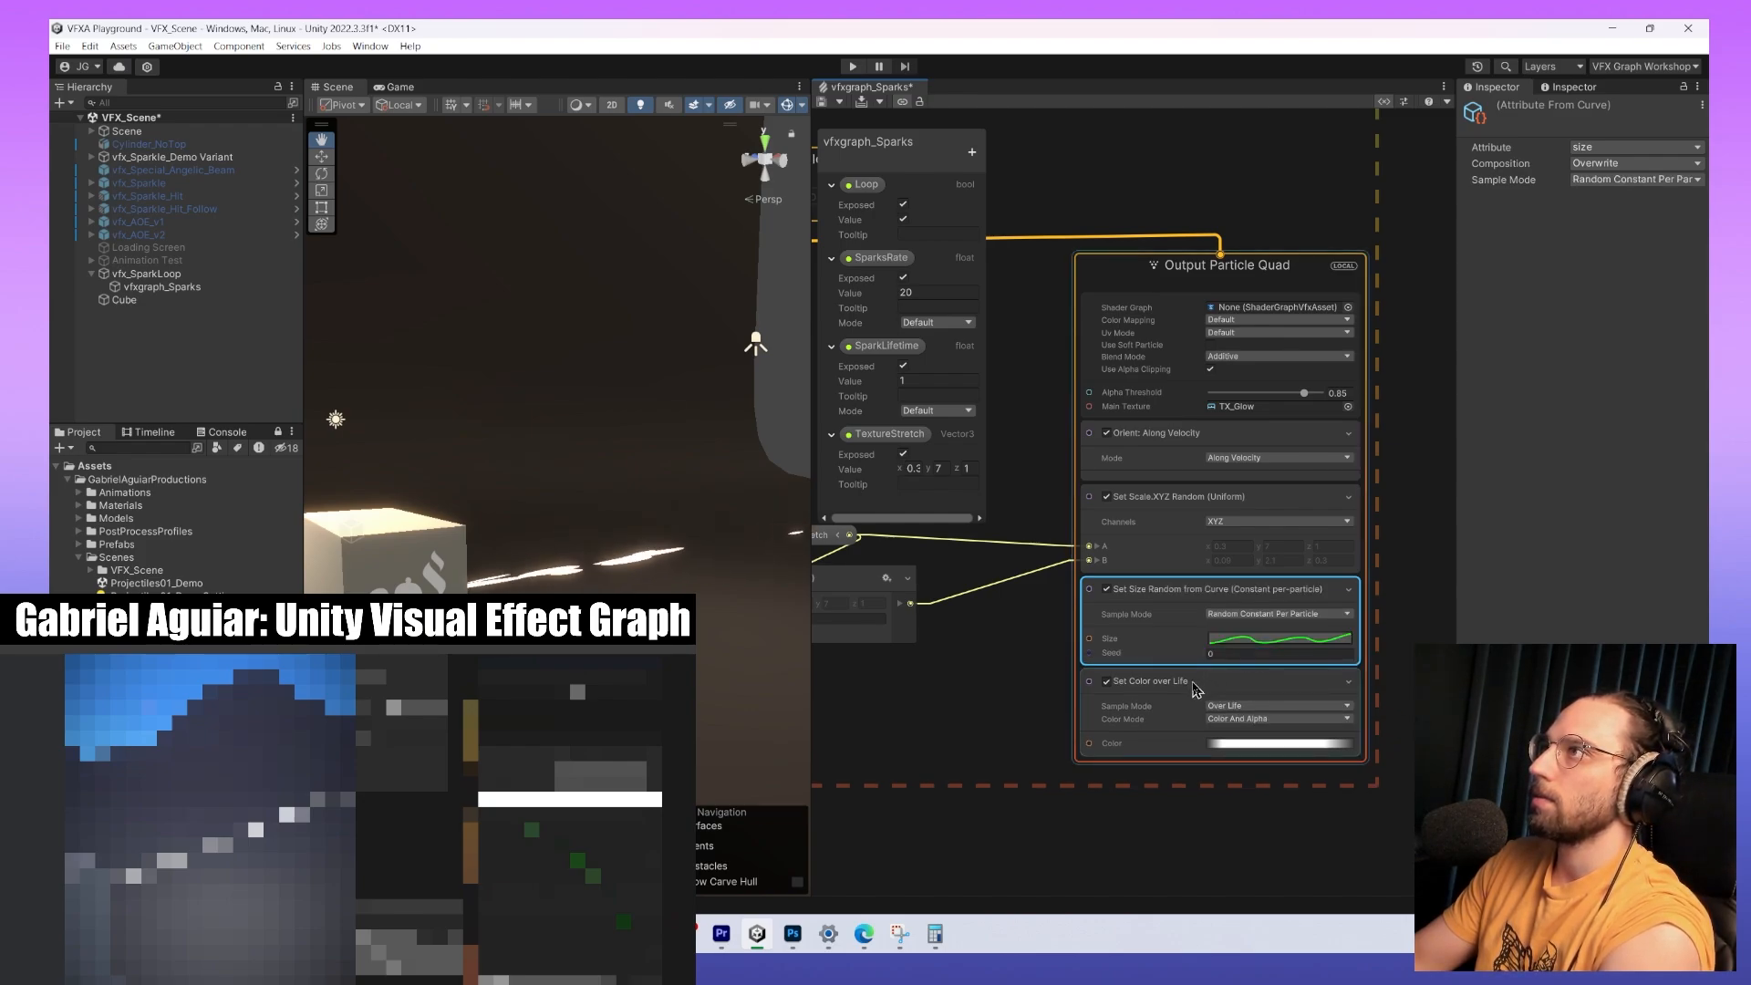
left_click(1228, 655)
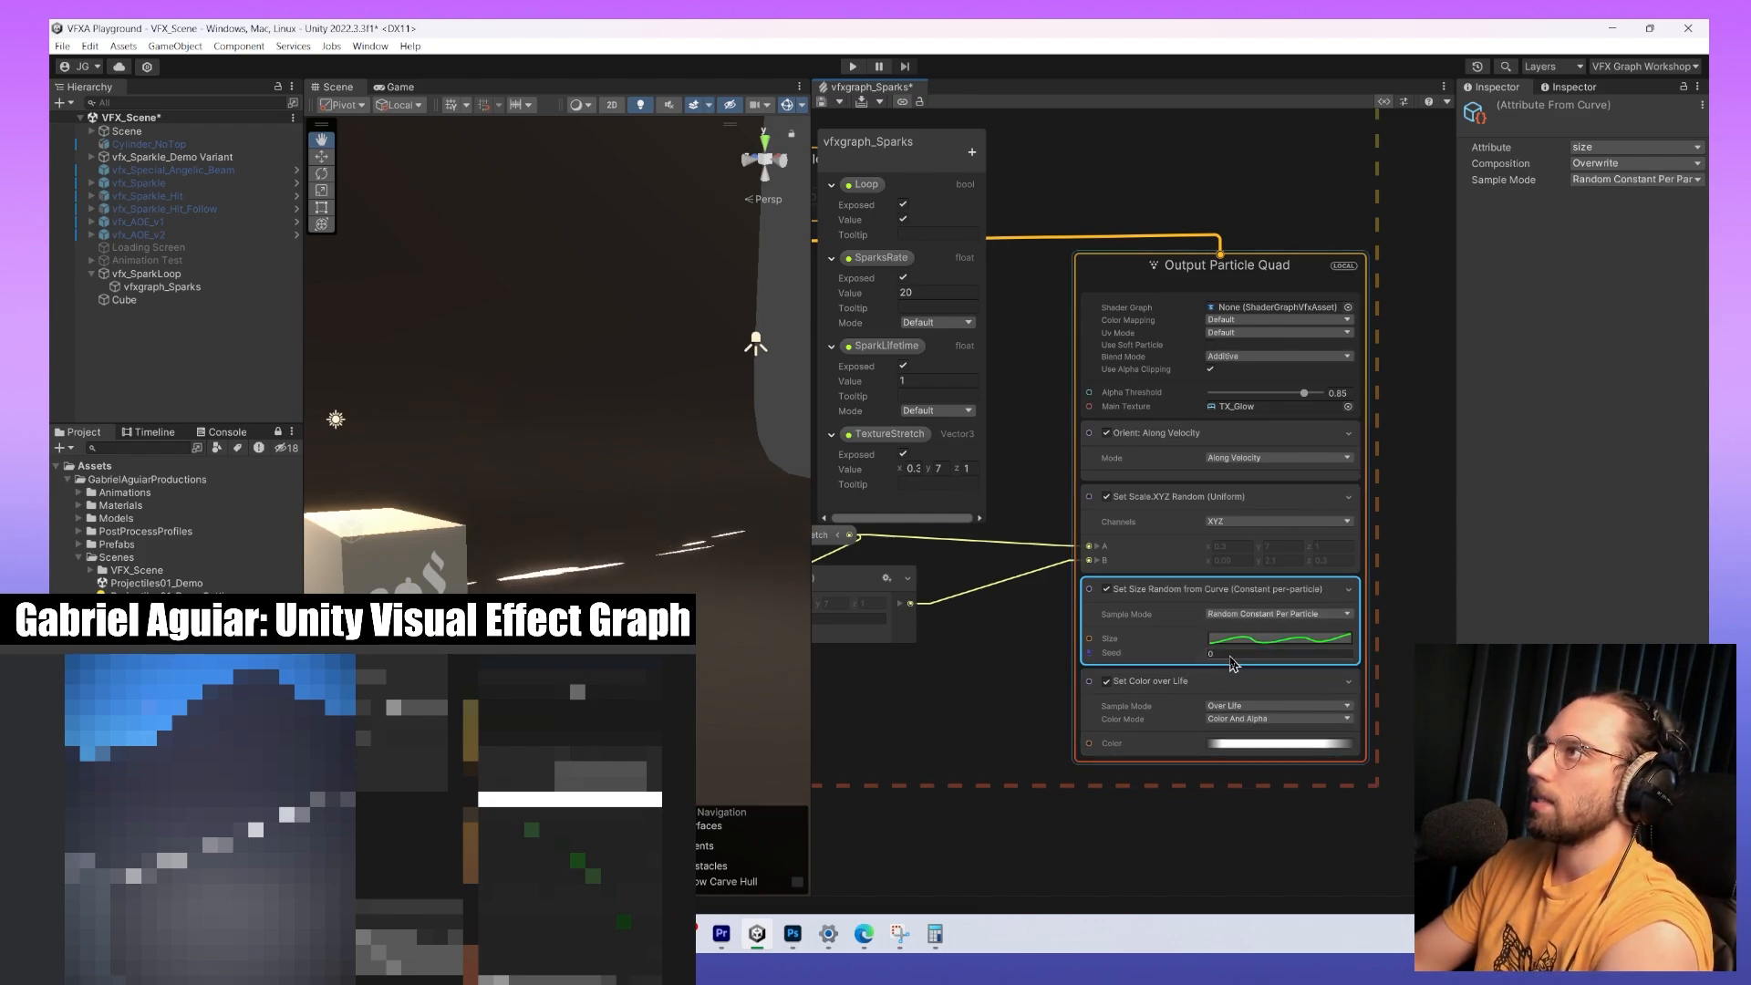
type("3")
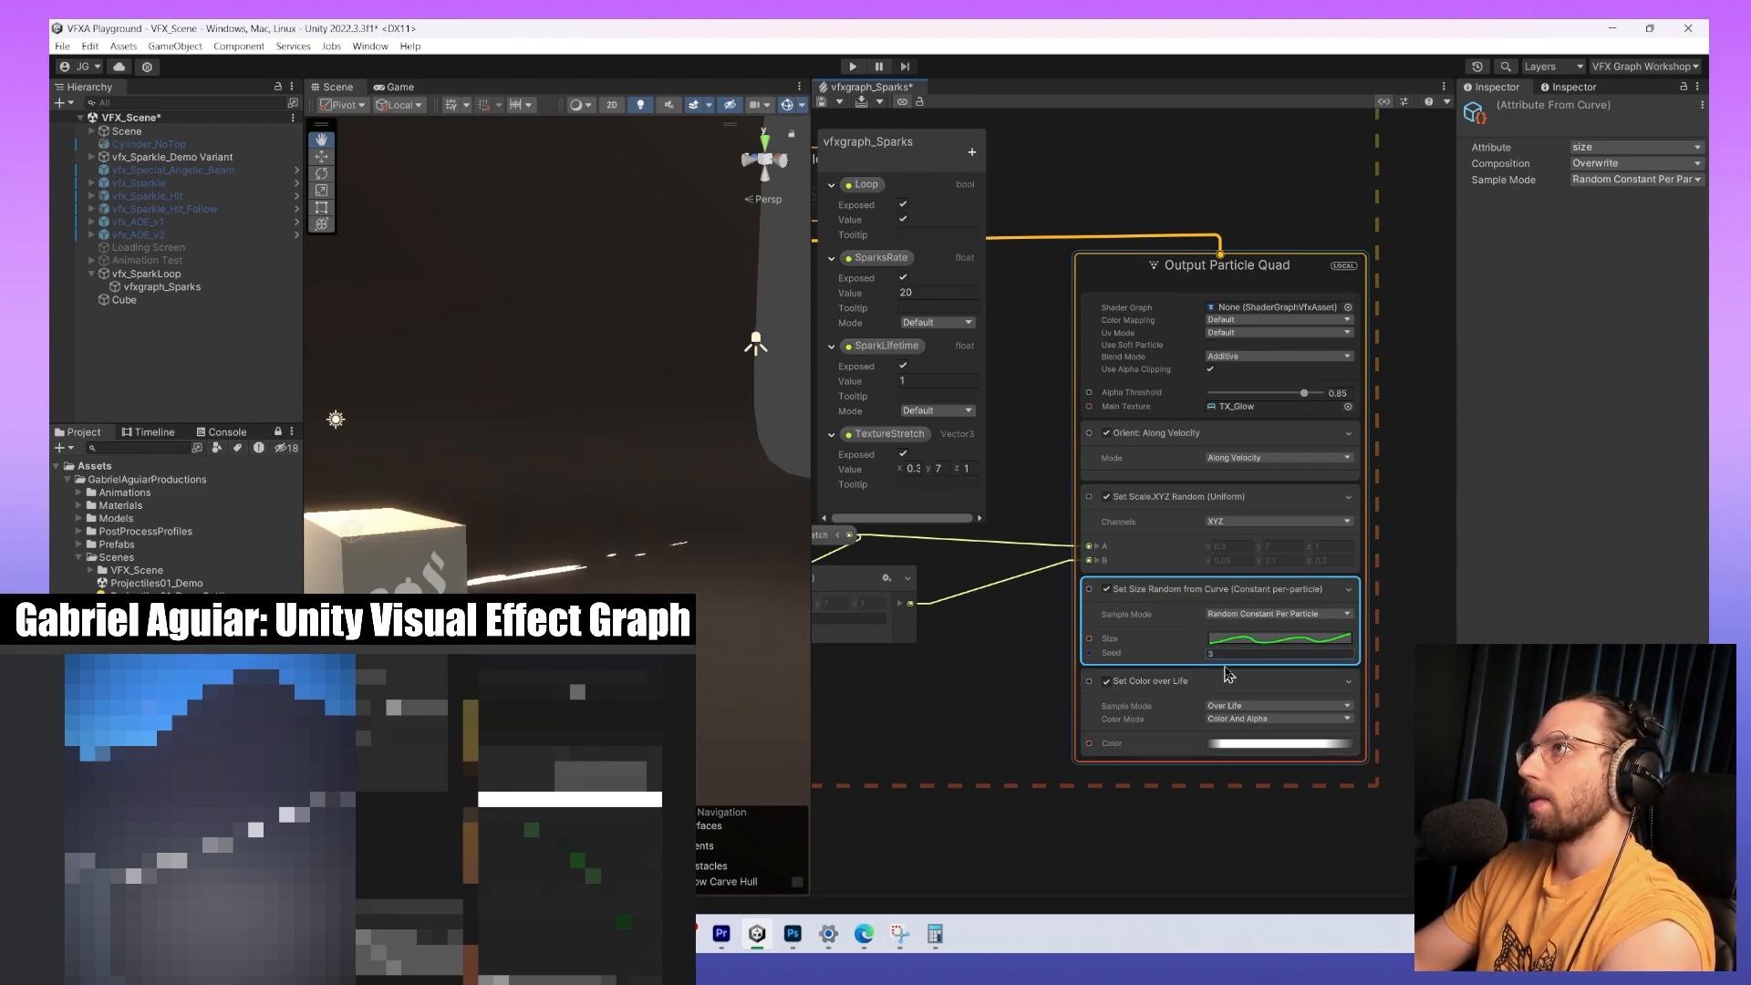
key("BackSpace")
type("2")
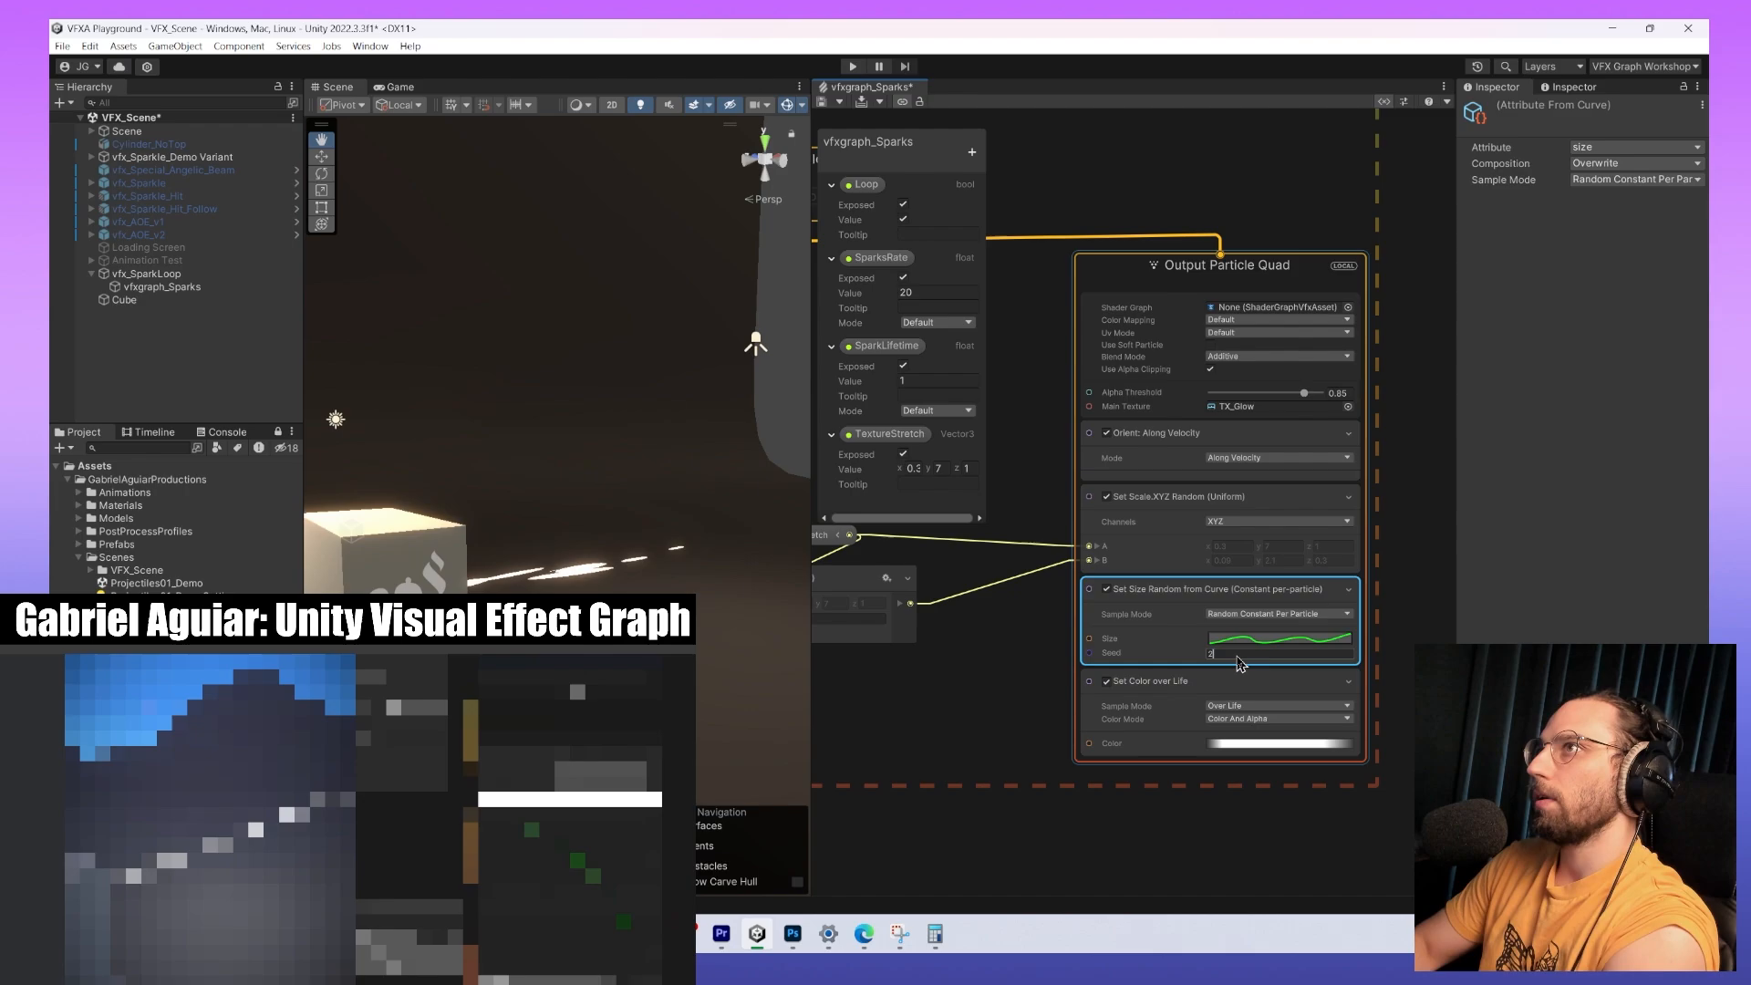
middle_click_drag(593, 456, 540, 472)
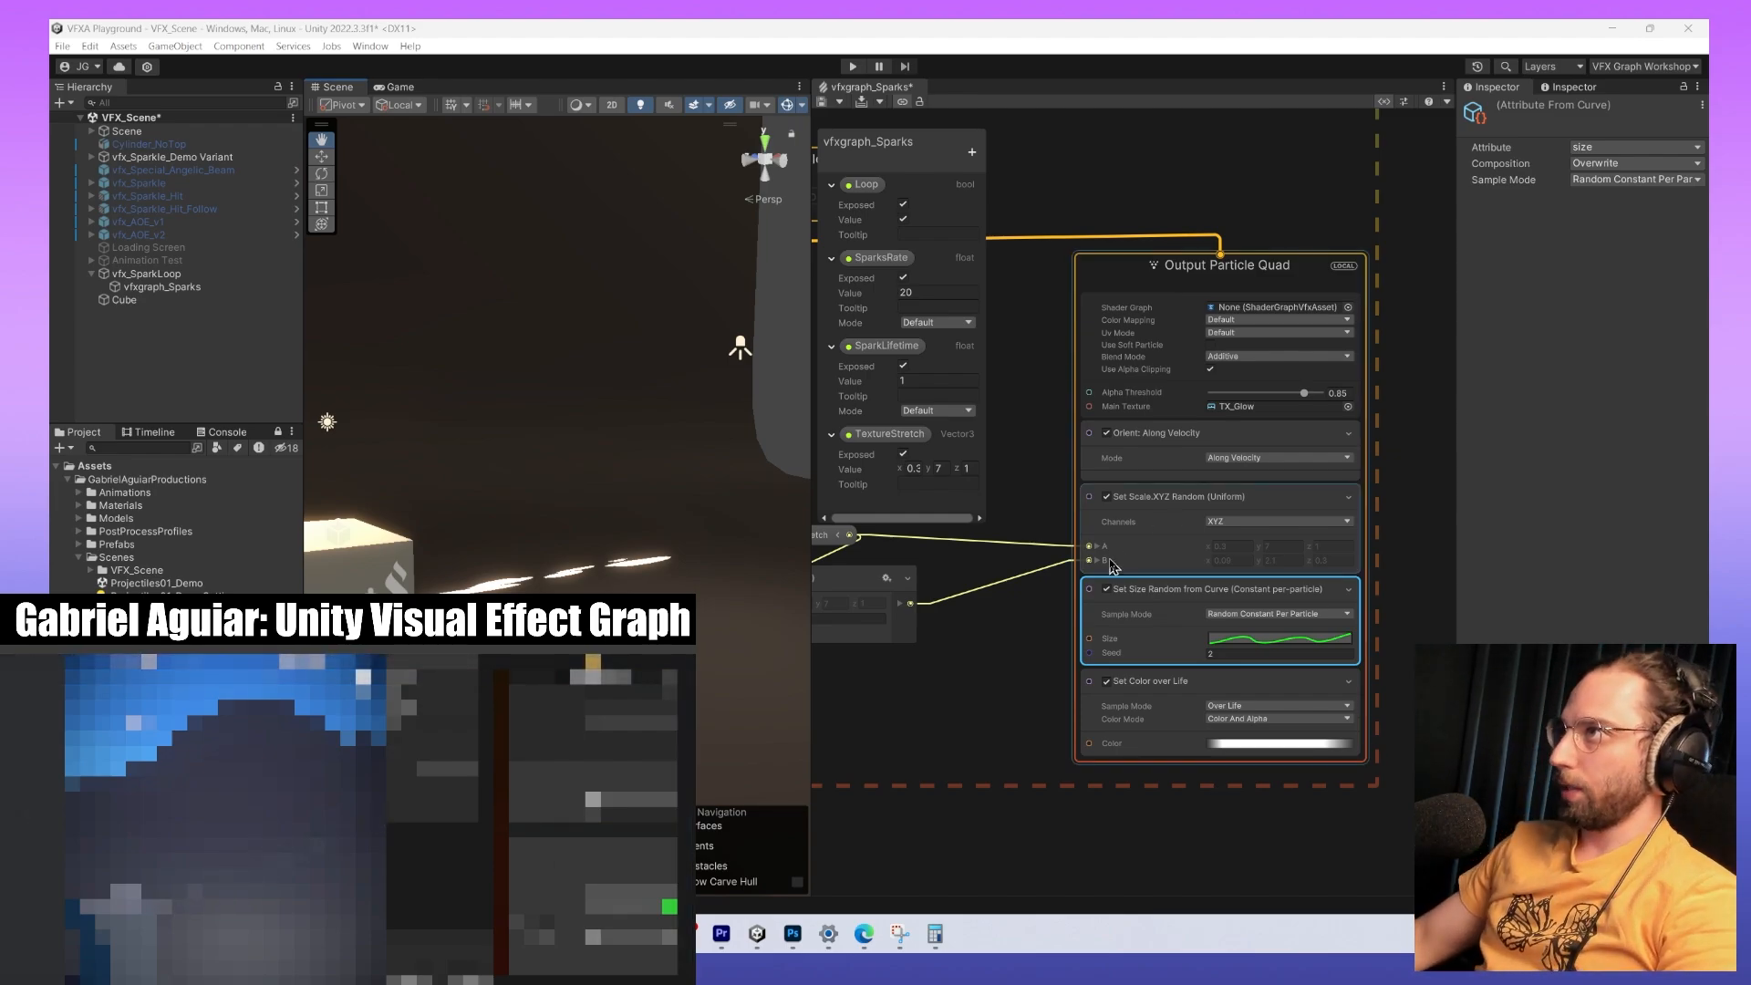
Add a Set Size block to Output Particle Quad and place it above the Set Size Random from Curve block.
left_click(1206, 272)
key("space")
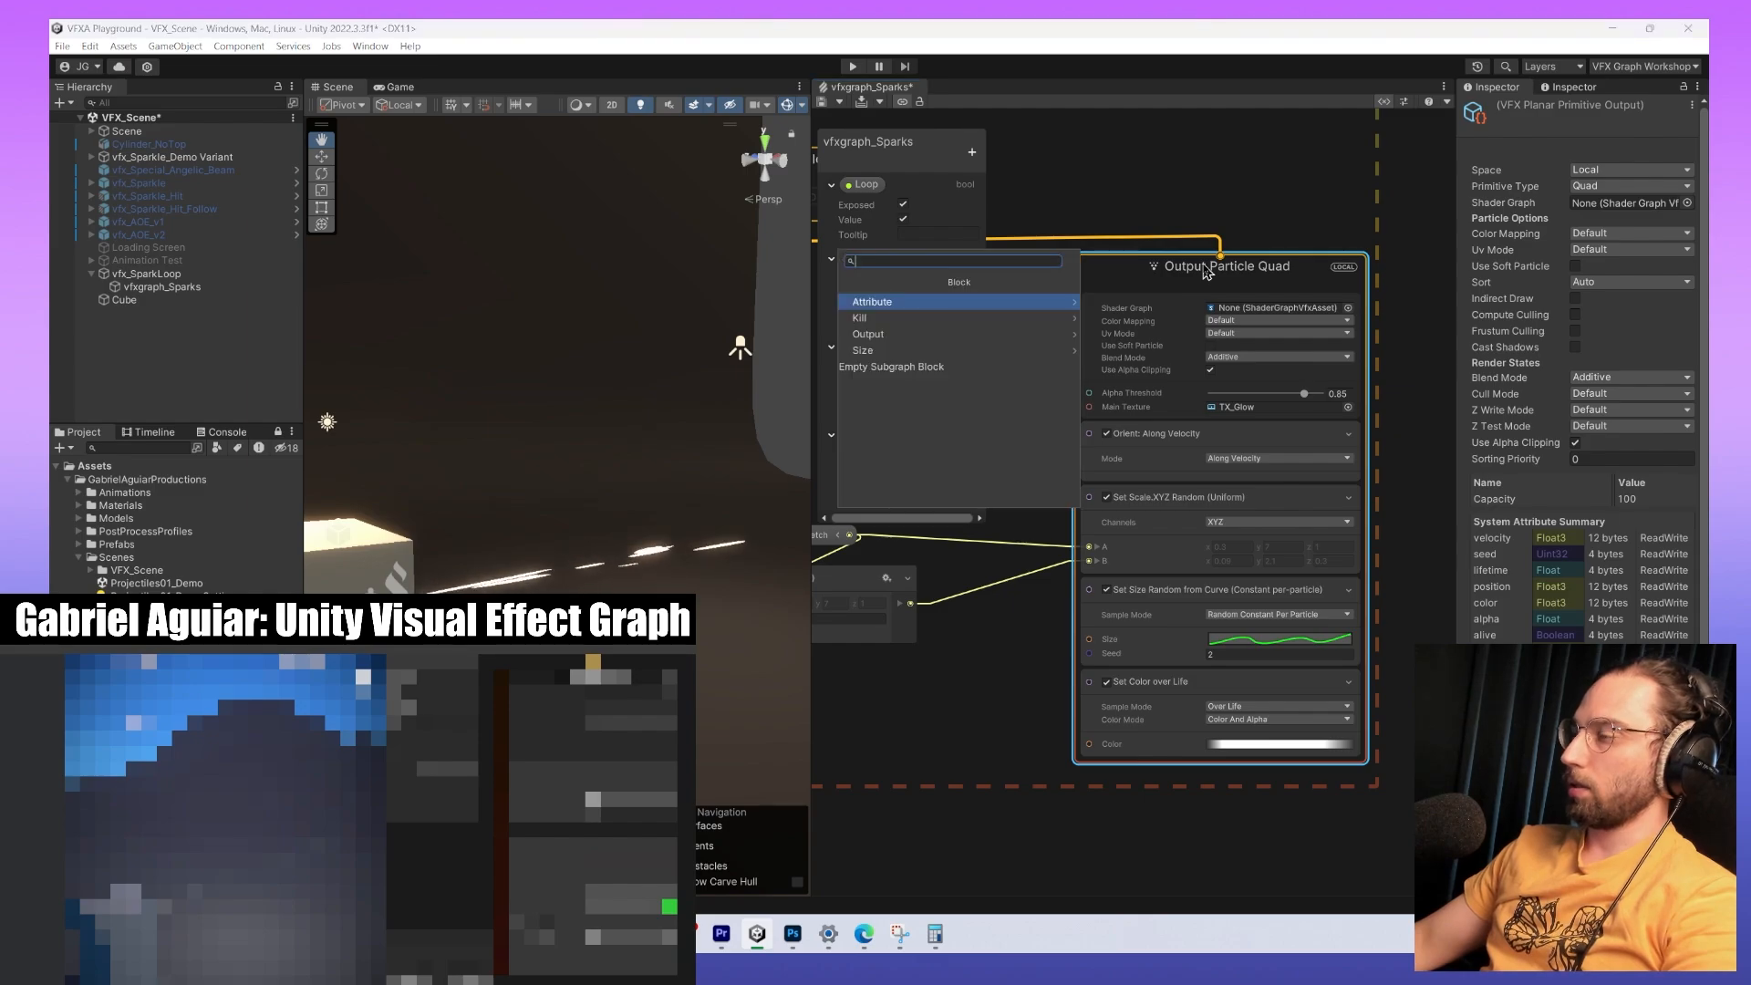
type("su")
key("BackSpace")
type("ets")
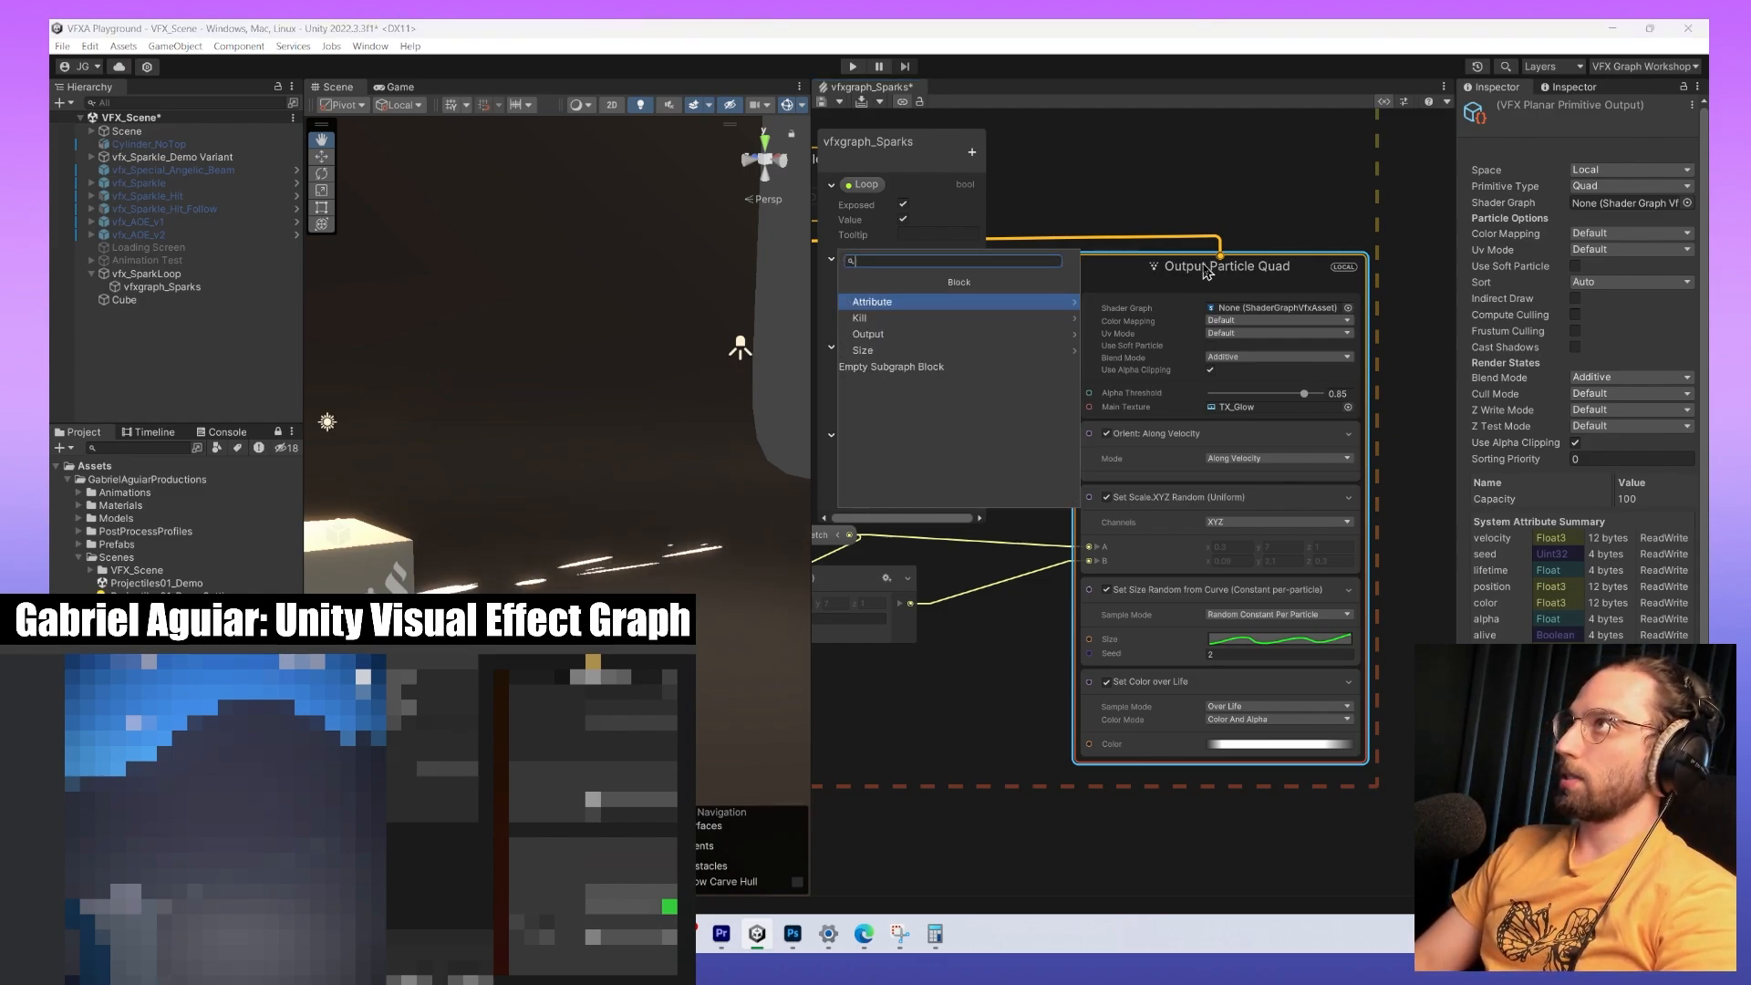
key("BackSpace")
type("siz")
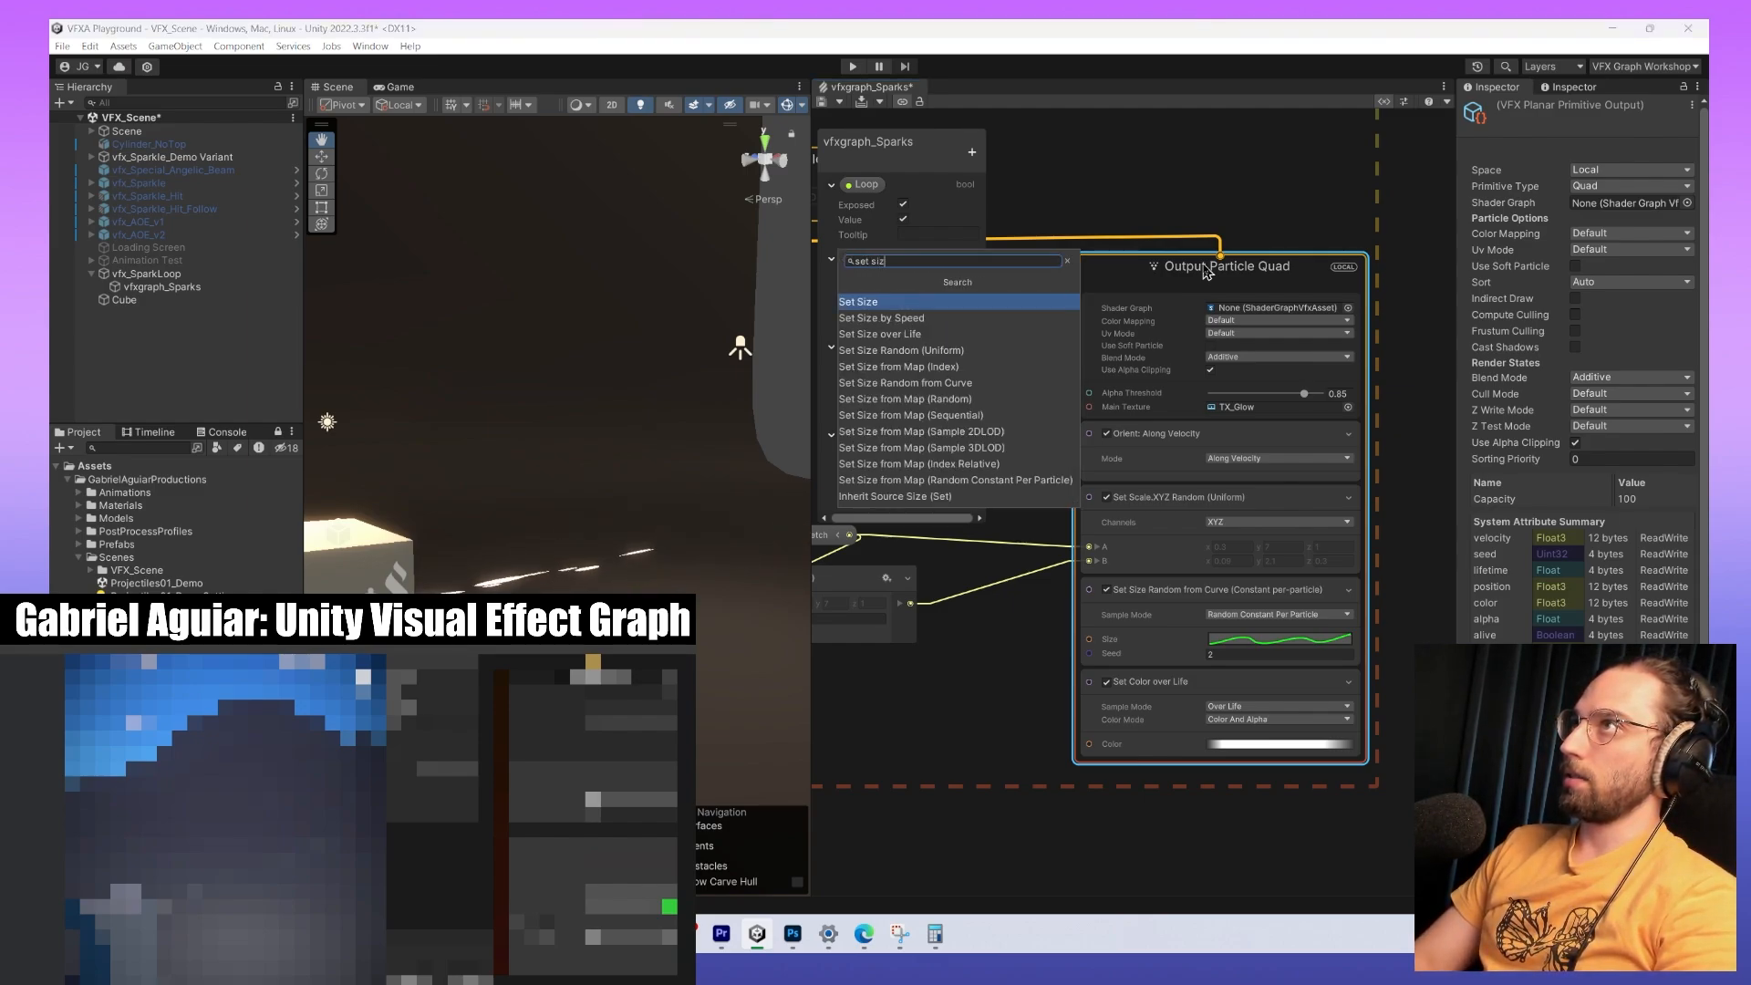
key("Return")
left_click_drag(1186, 647, 1197, 576)
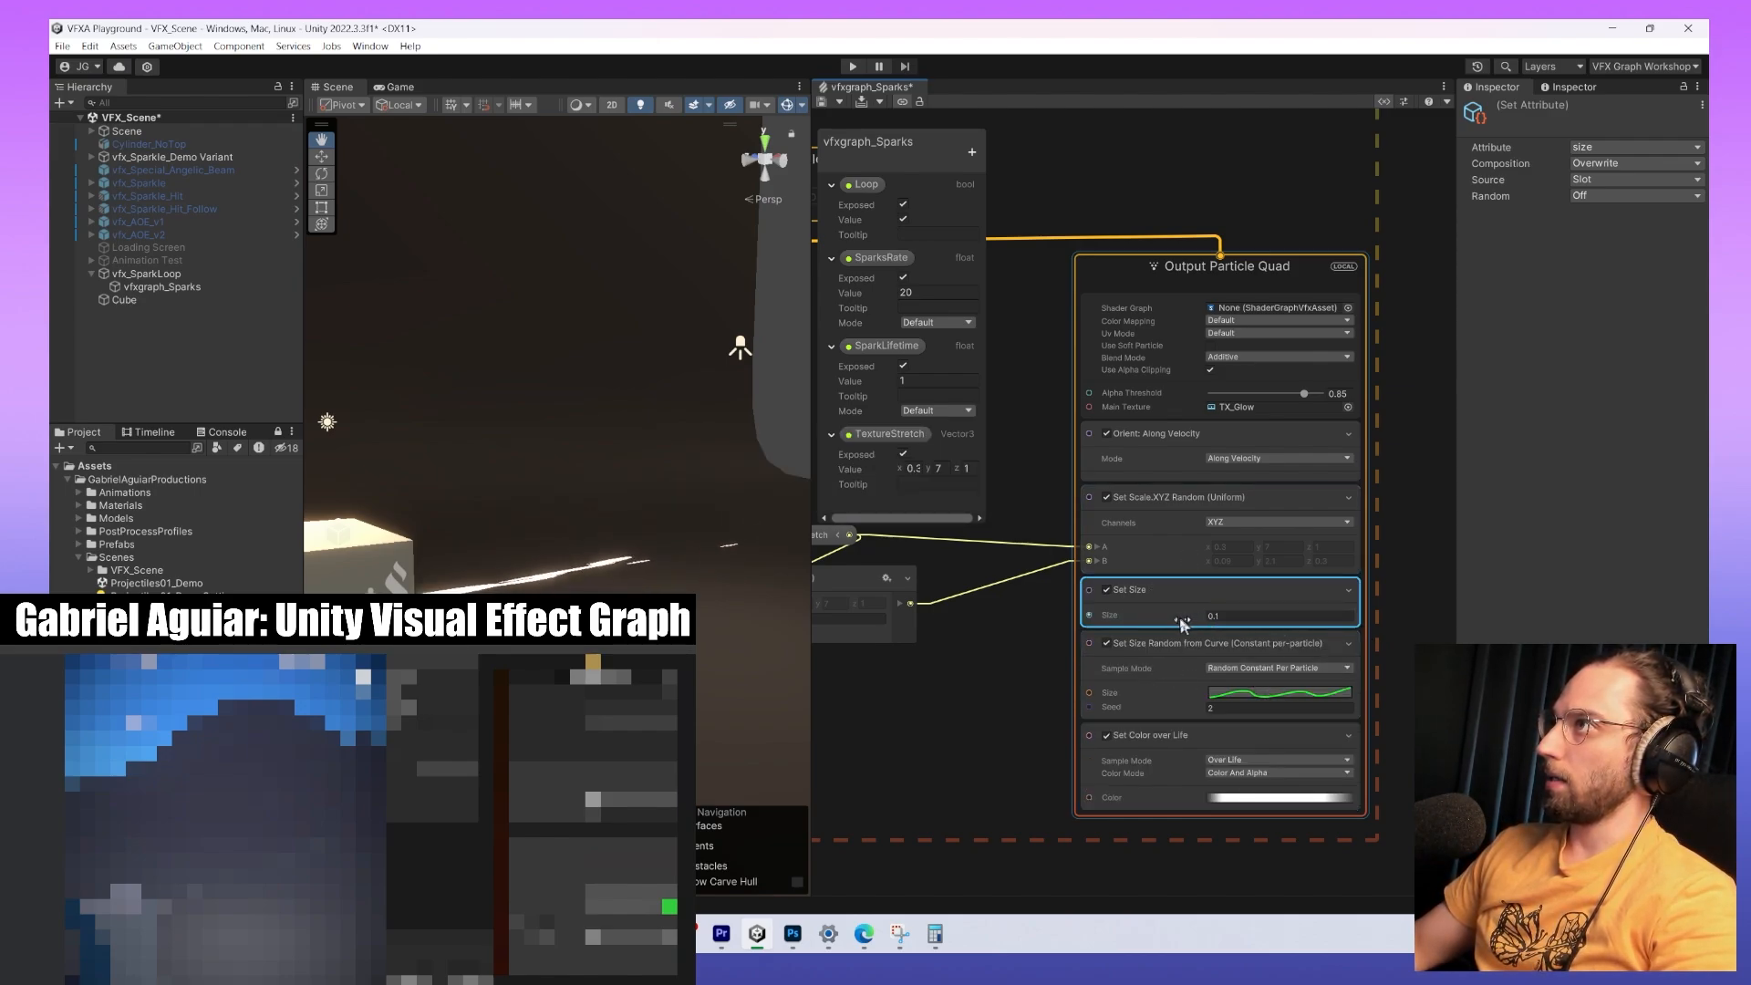
Lower the new Set Size block's size to -1.82 and change its Composition to Multiply.
left_click_drag(1188, 621, 1151, 619)
left_click(1588, 165)
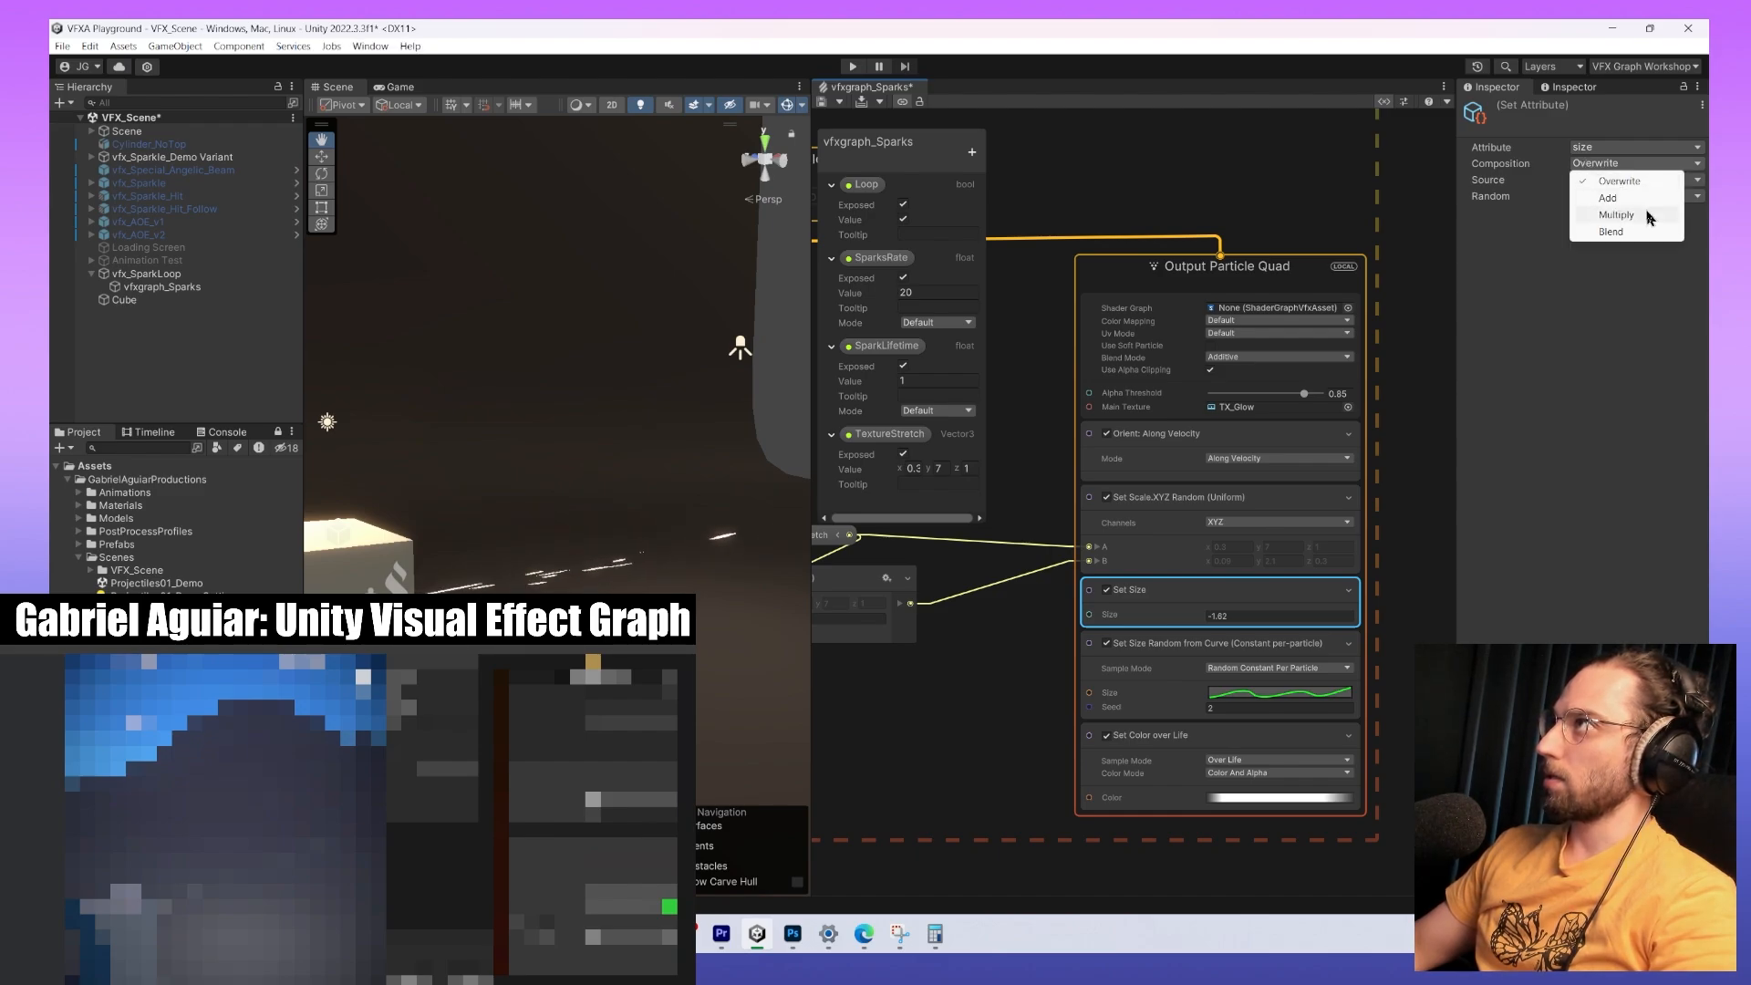
left_click(1511, 172)
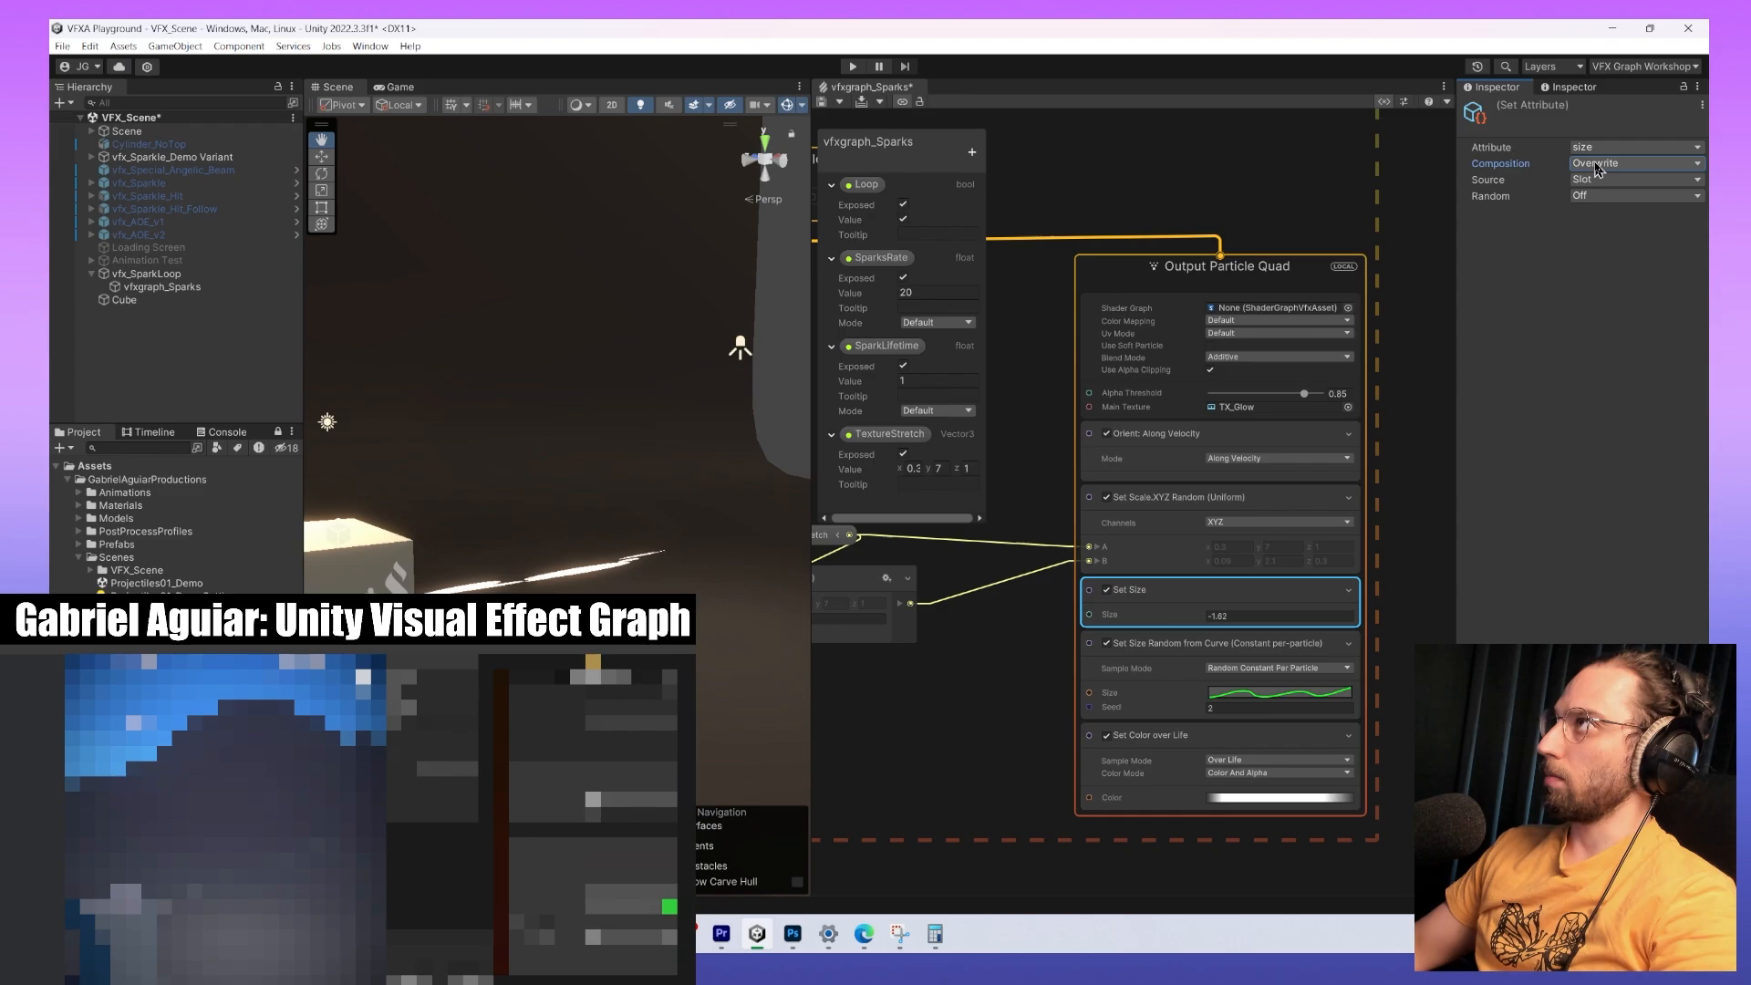
left_click(1518, 266)
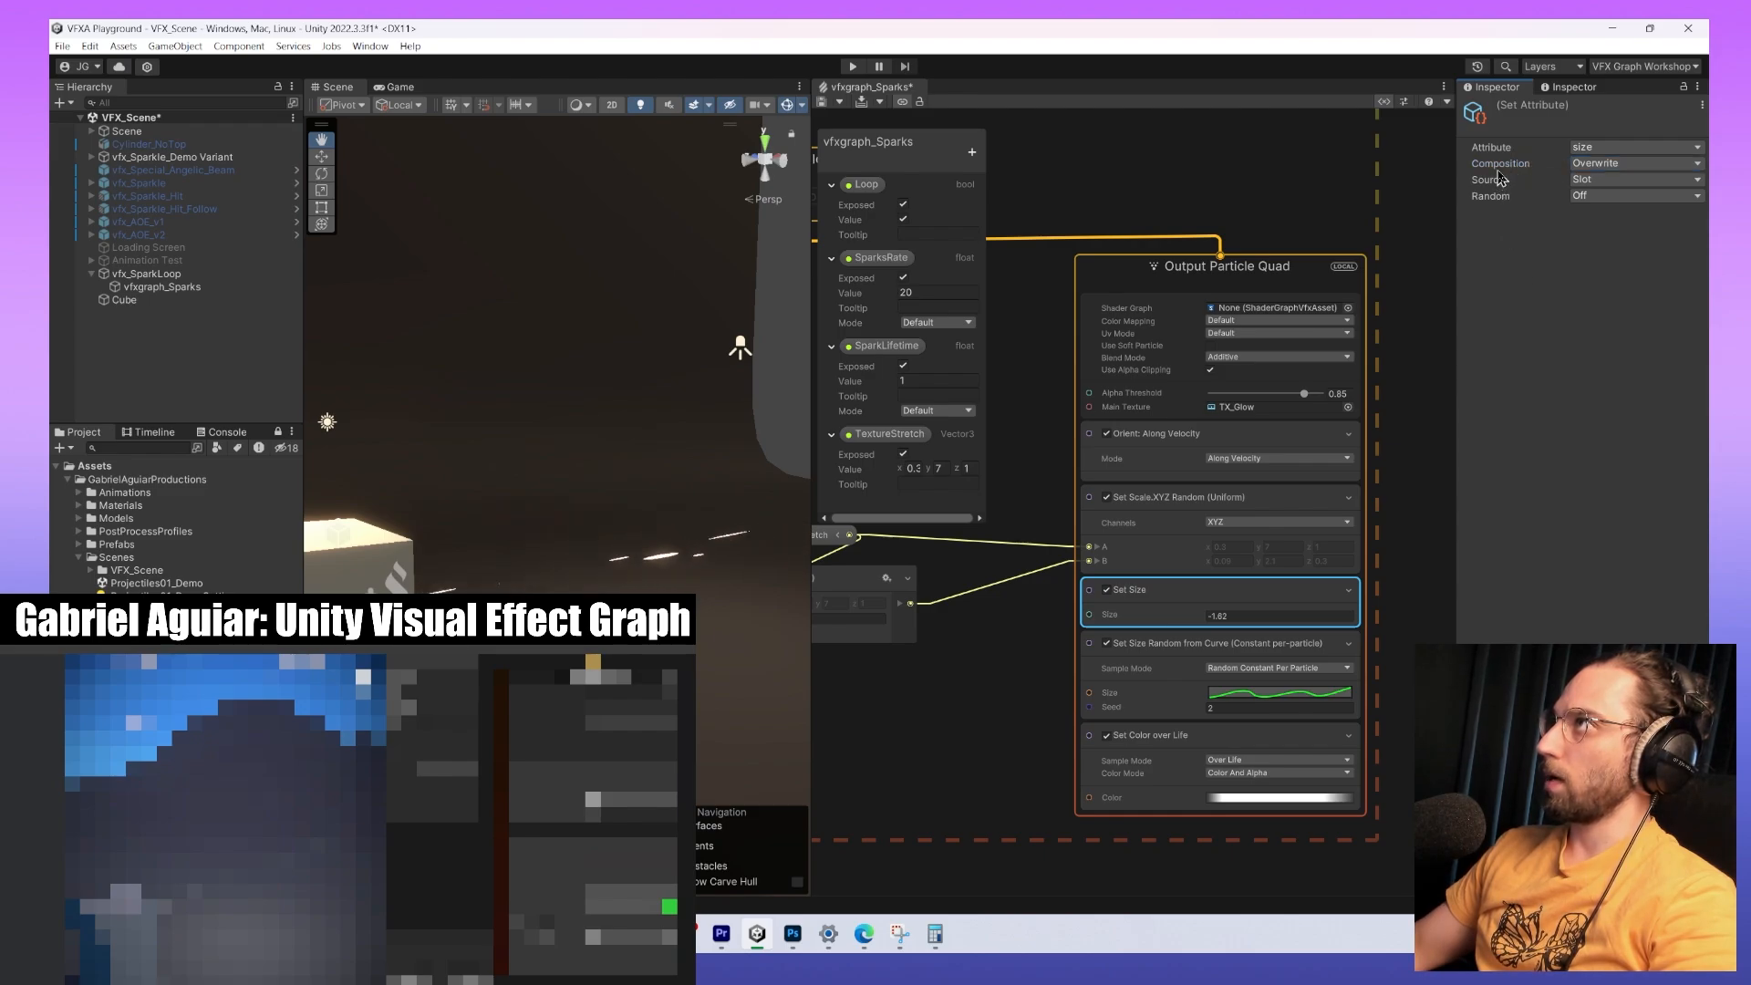
mouse_move(1501, 171)
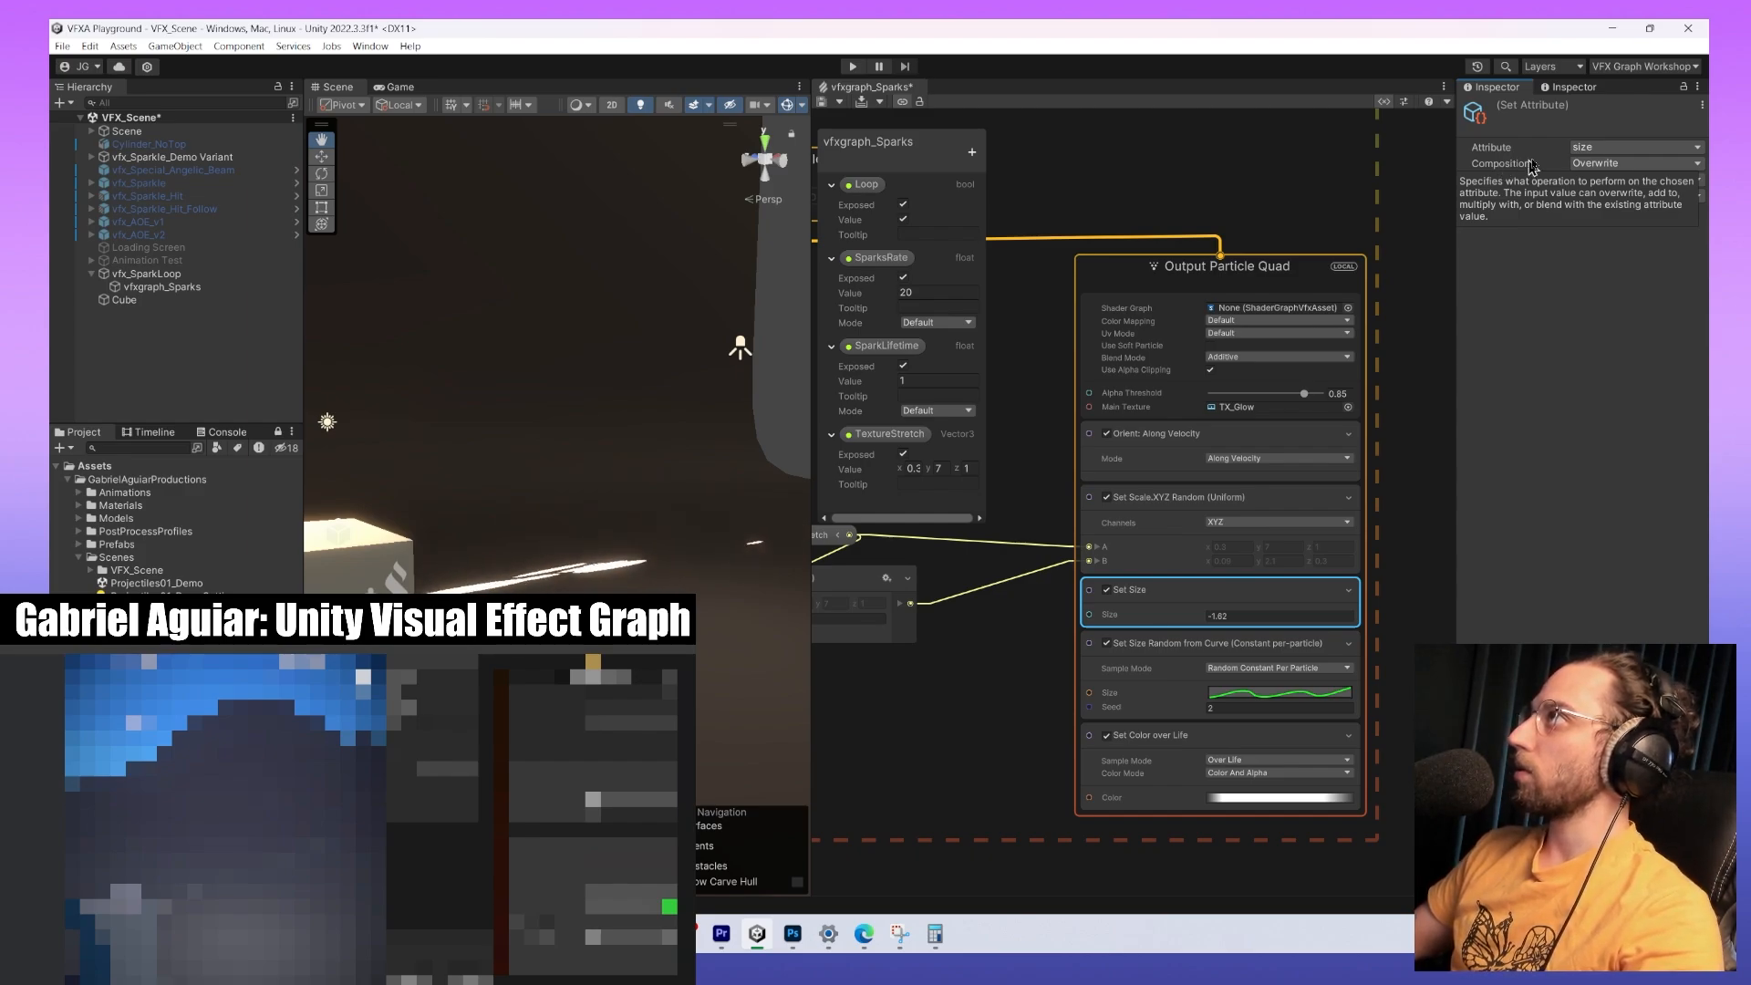
left_click(1608, 163)
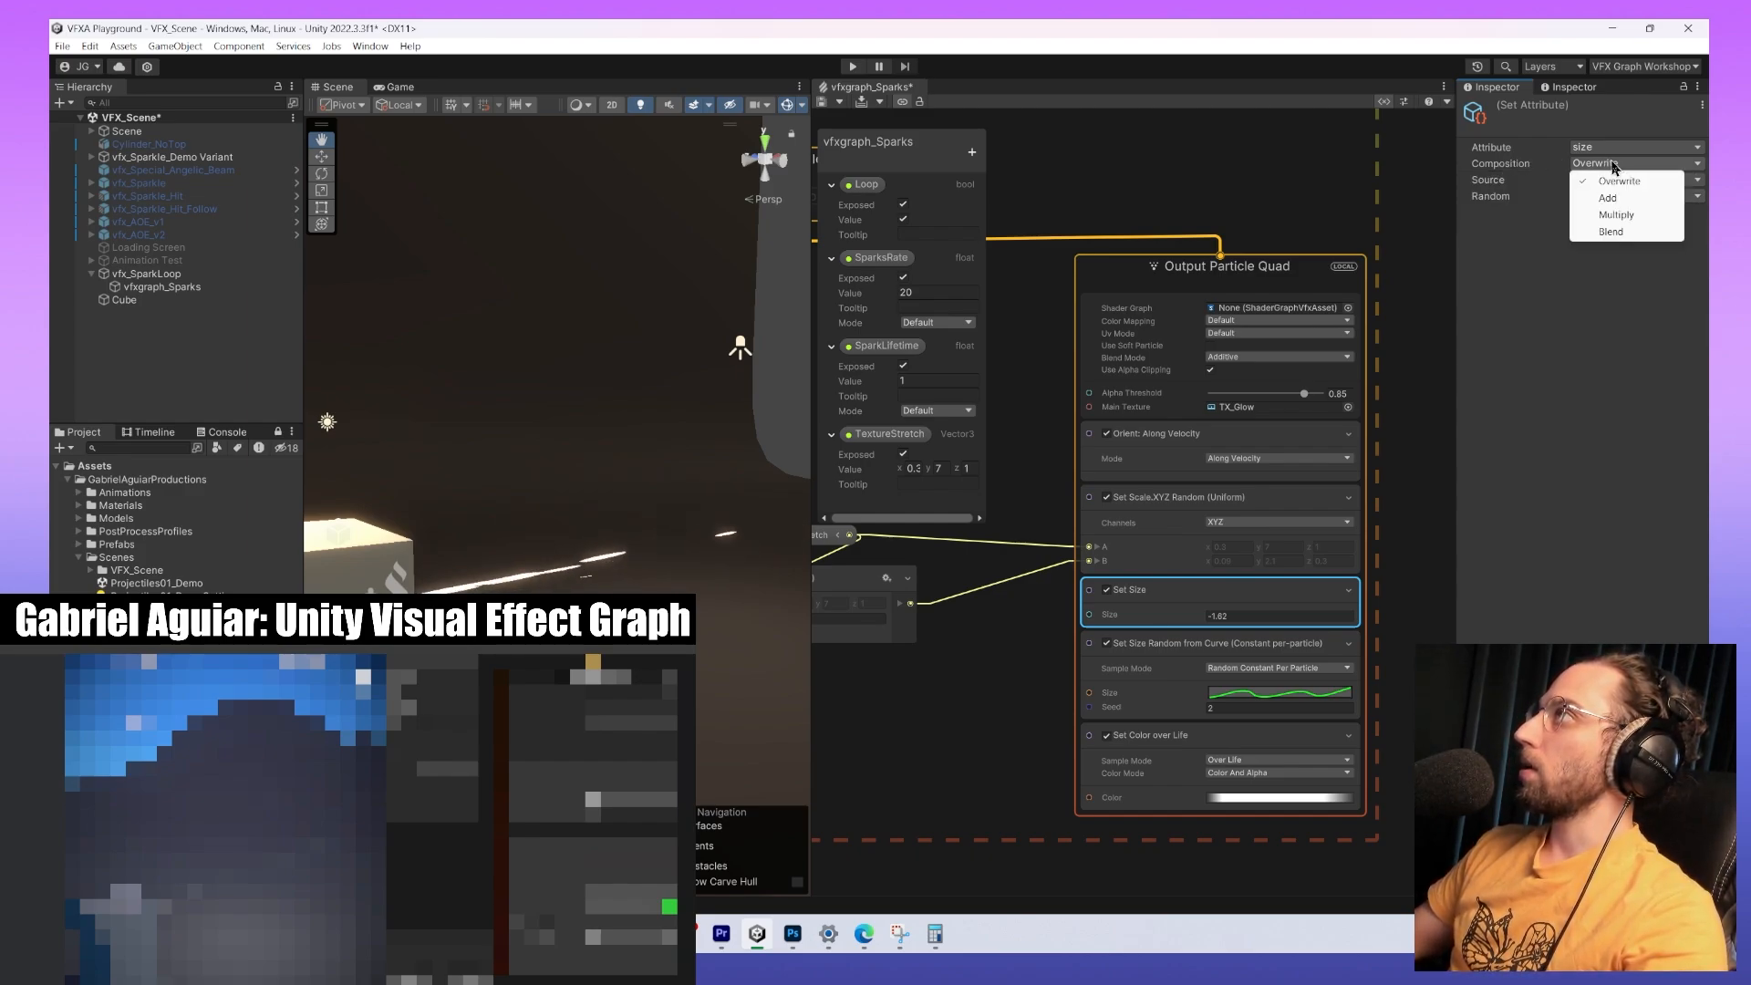
left_click(1629, 217)
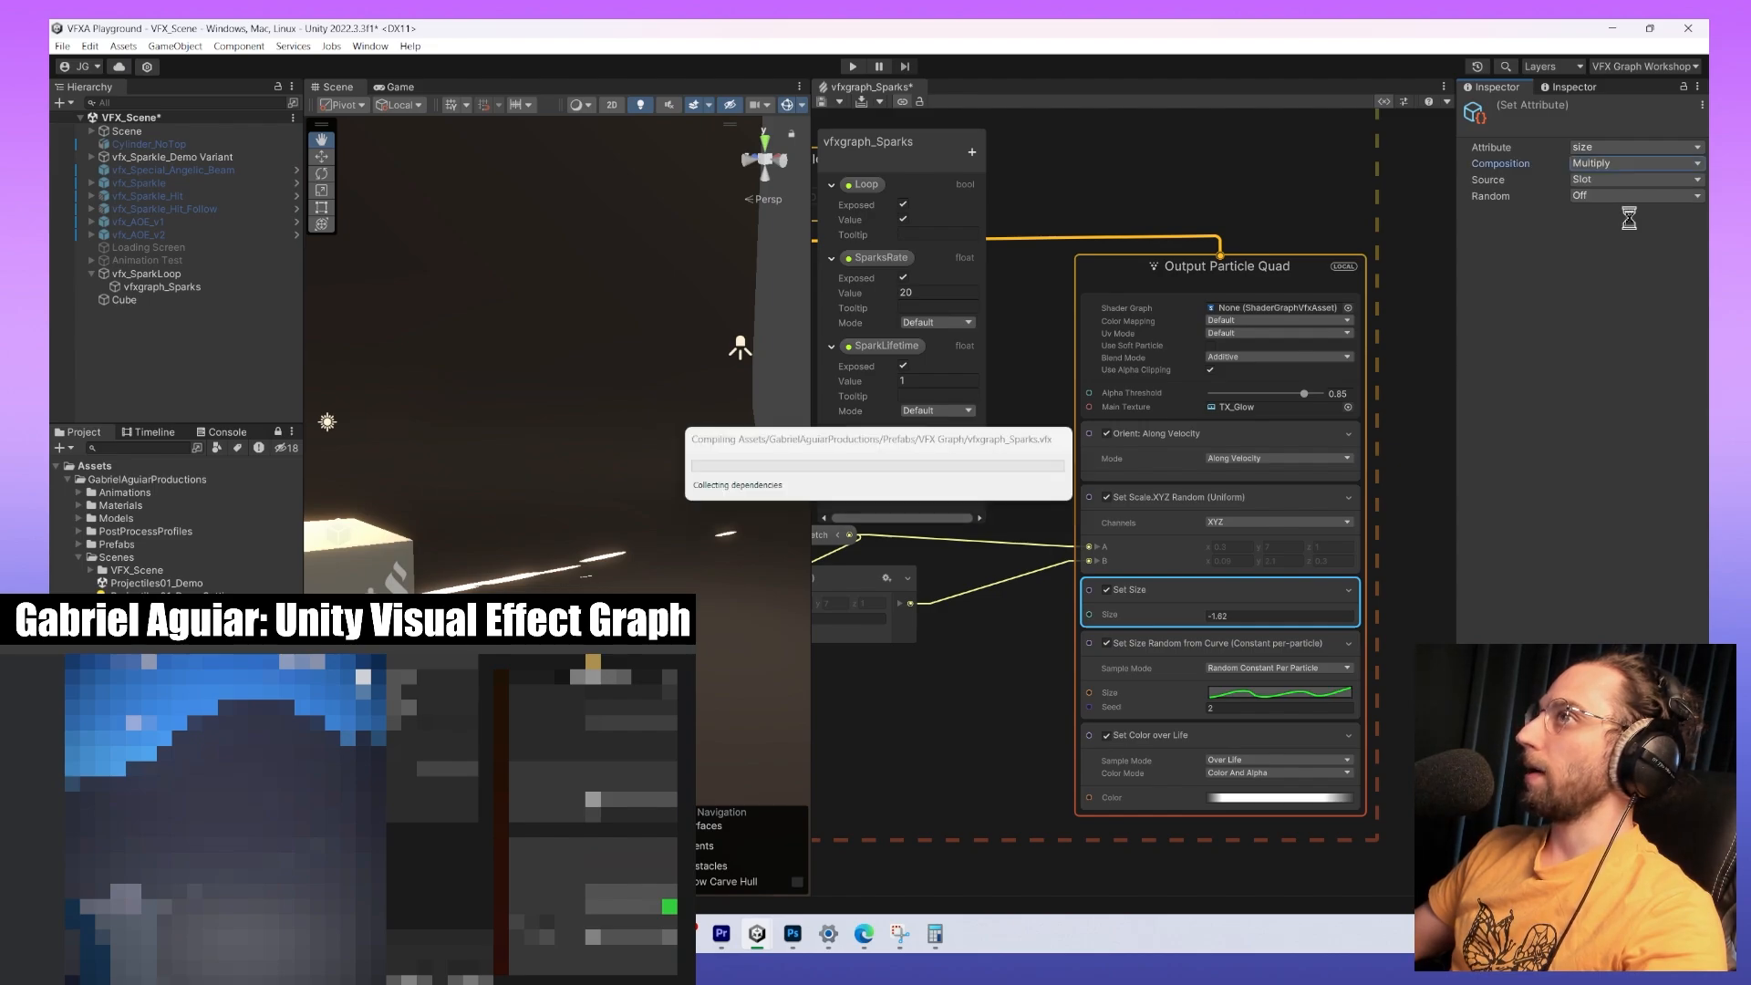
Lower the Multiply Size block's value to -2.77.
mouse_move(1123, 623)
left_mouse_down()
mouse_move(1151, 624)
mouse_move(948, 623)
mouse_move(1094, 623)
left_mouse_up()
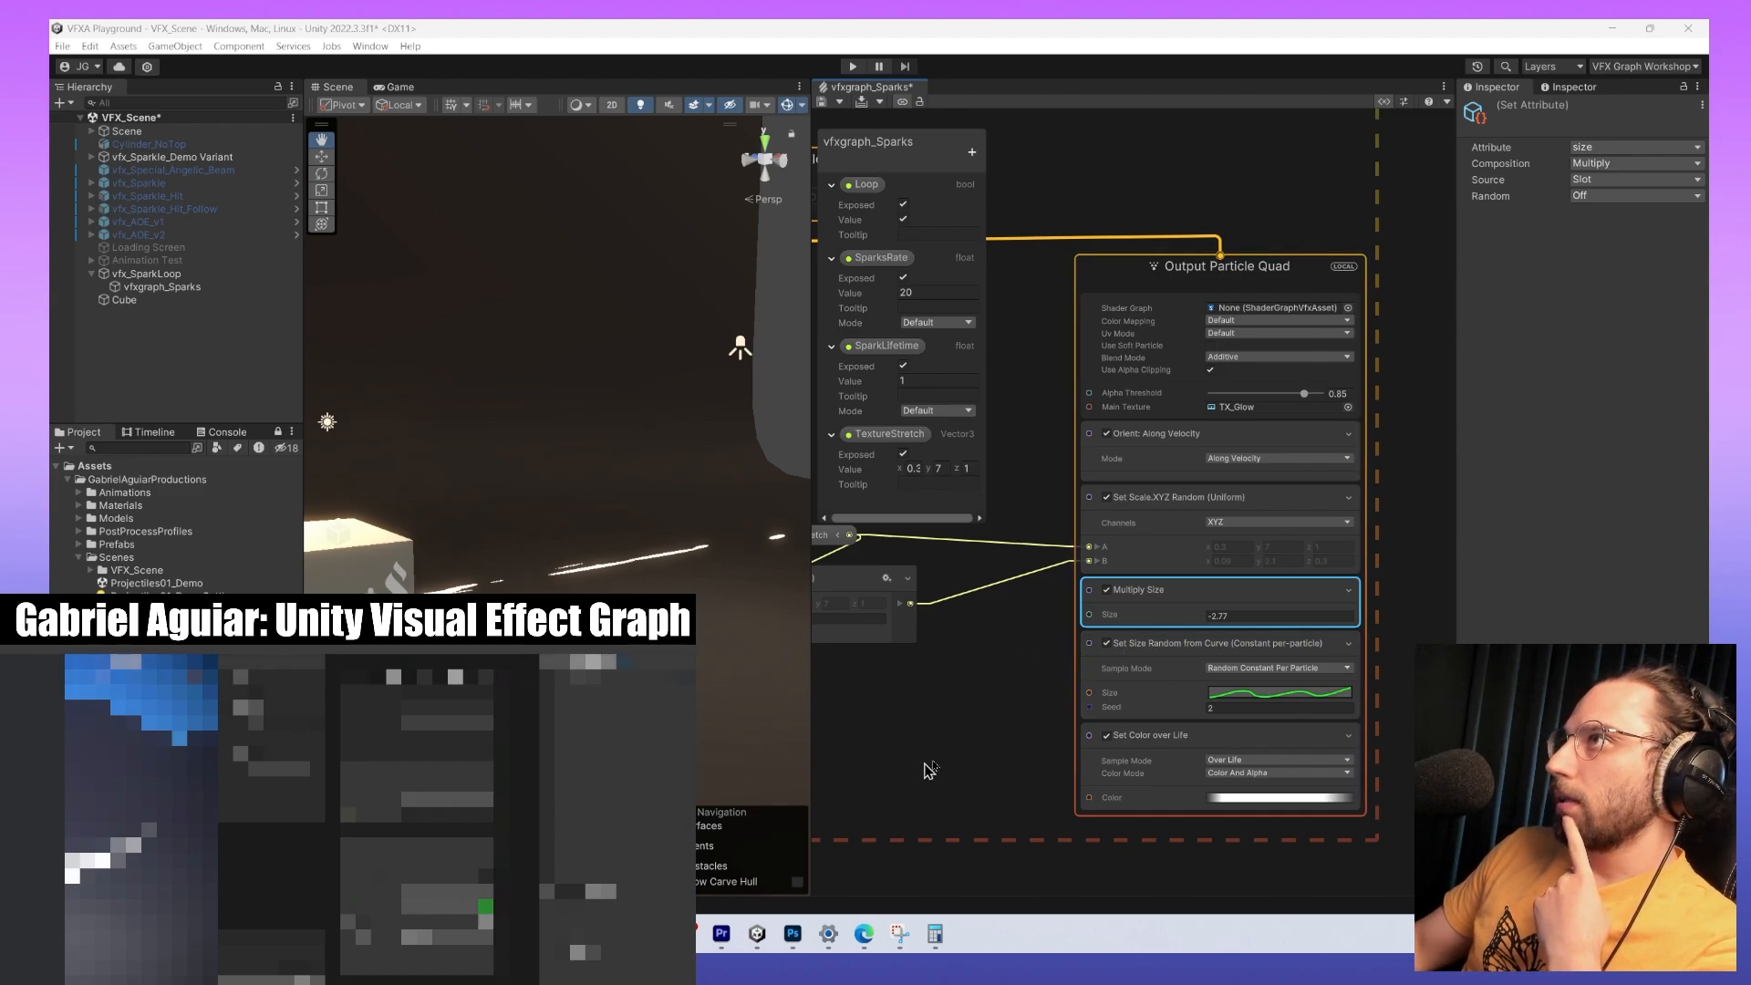
middle_click_drag(993, 732, 1014, 764)
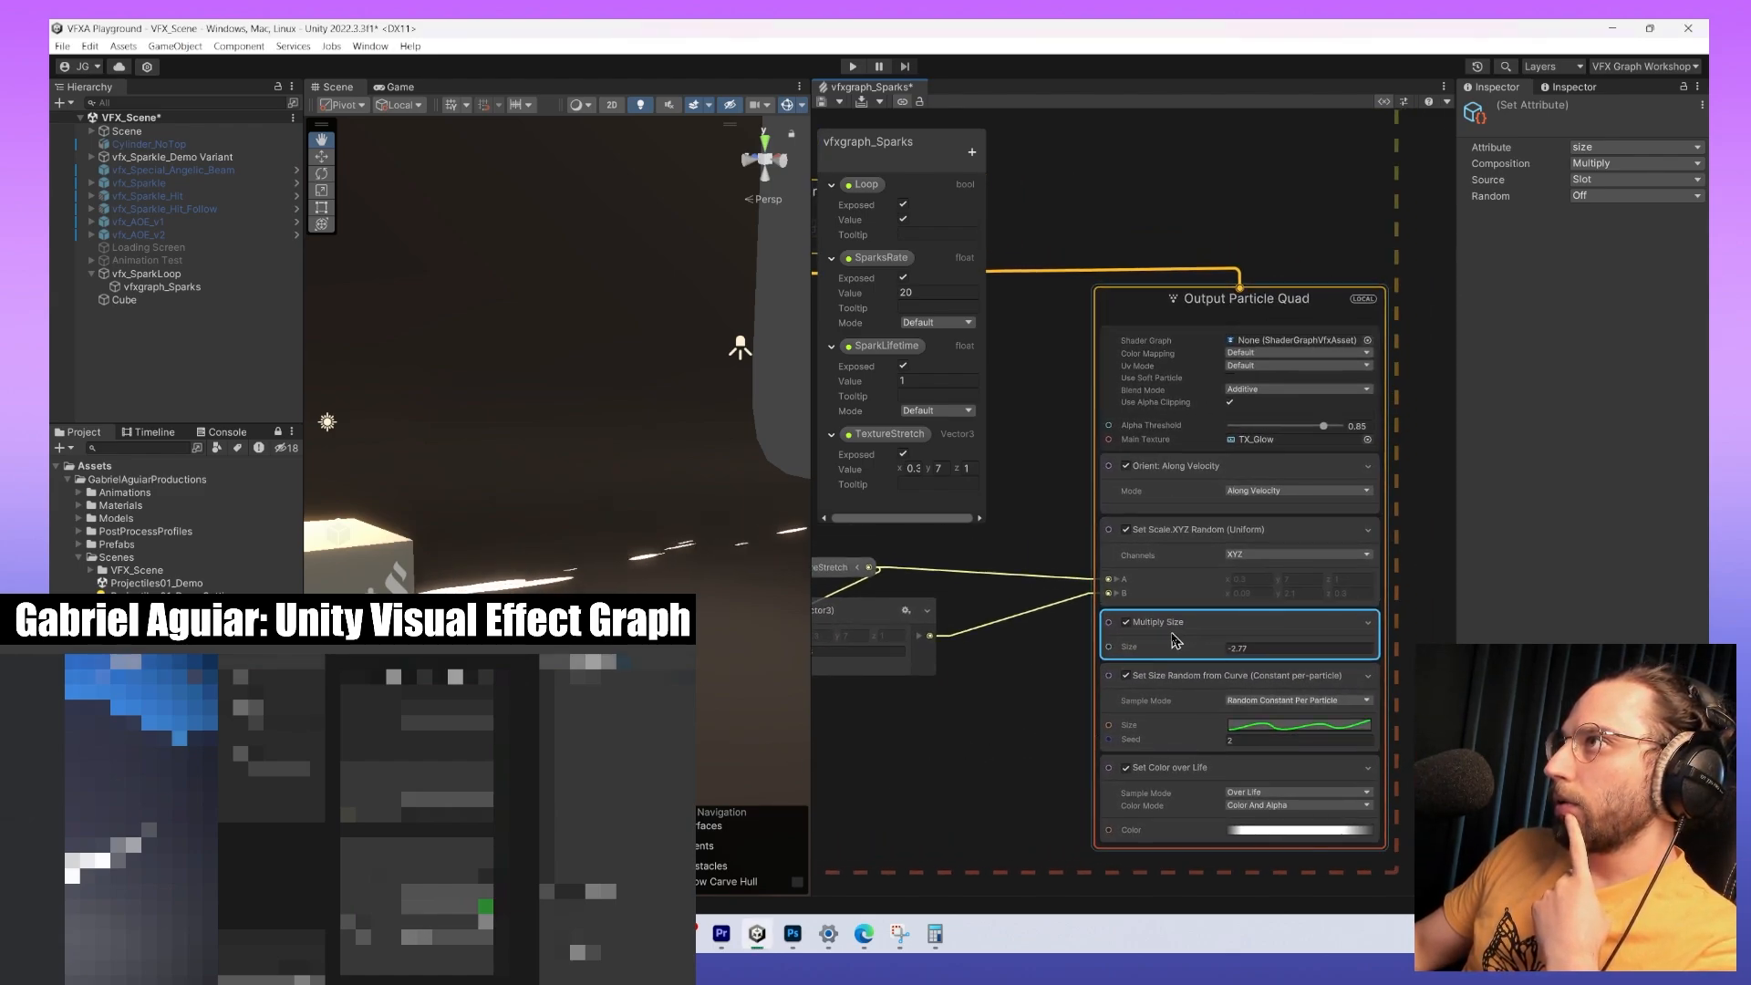
mouse_move(1211, 637)
left_mouse_down()
mouse_move(1204, 534)
mouse_move(1203, 640)
left_mouse_up()
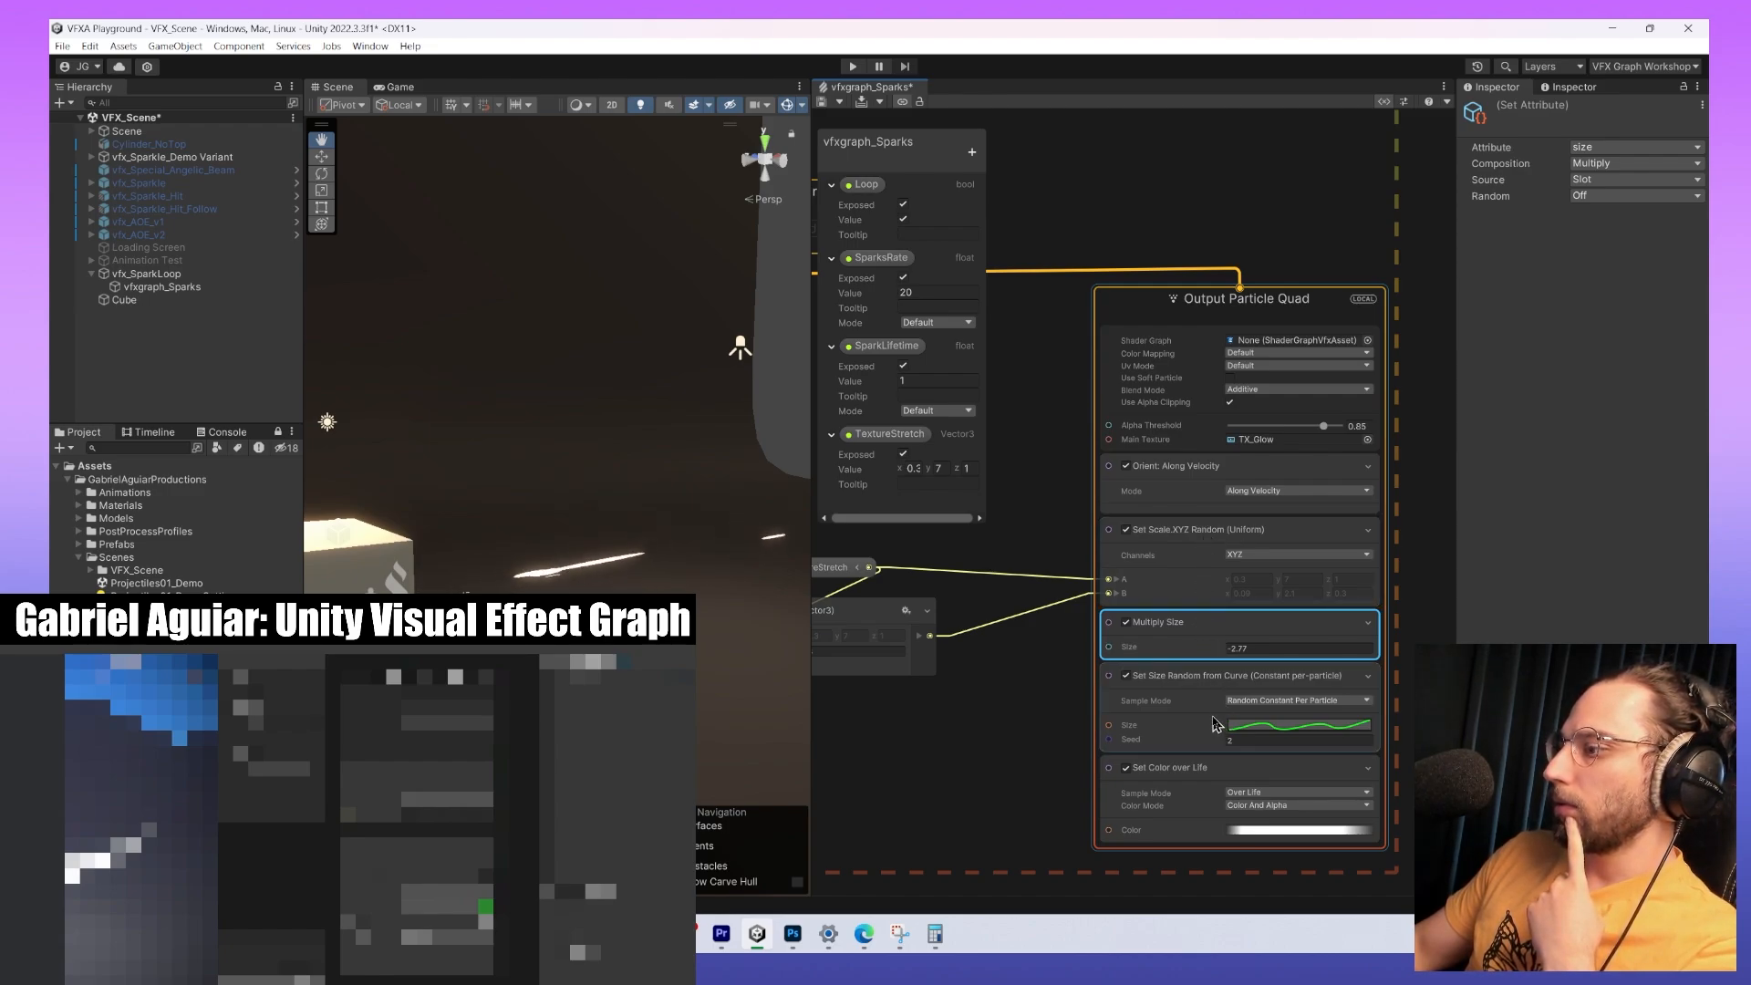
Change the Composition of the Set Size Random from Curve block to Multiply.
left_click(1167, 700)
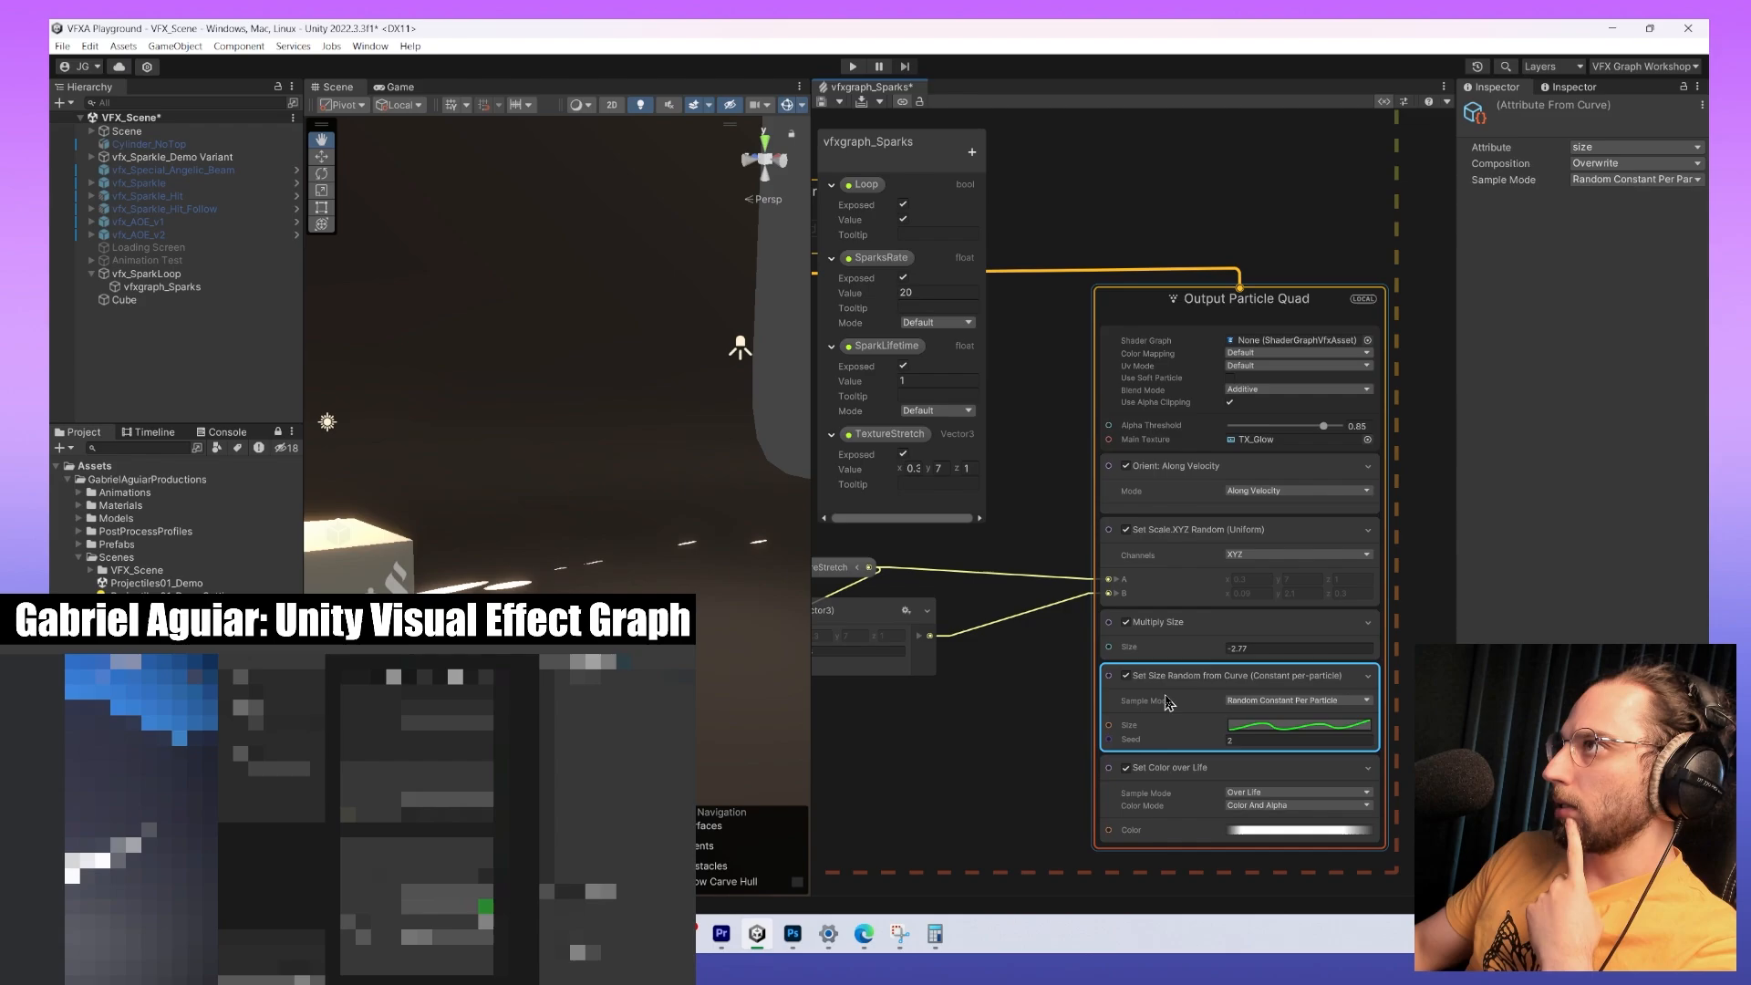
left_click(1597, 167)
left_click(1599, 217)
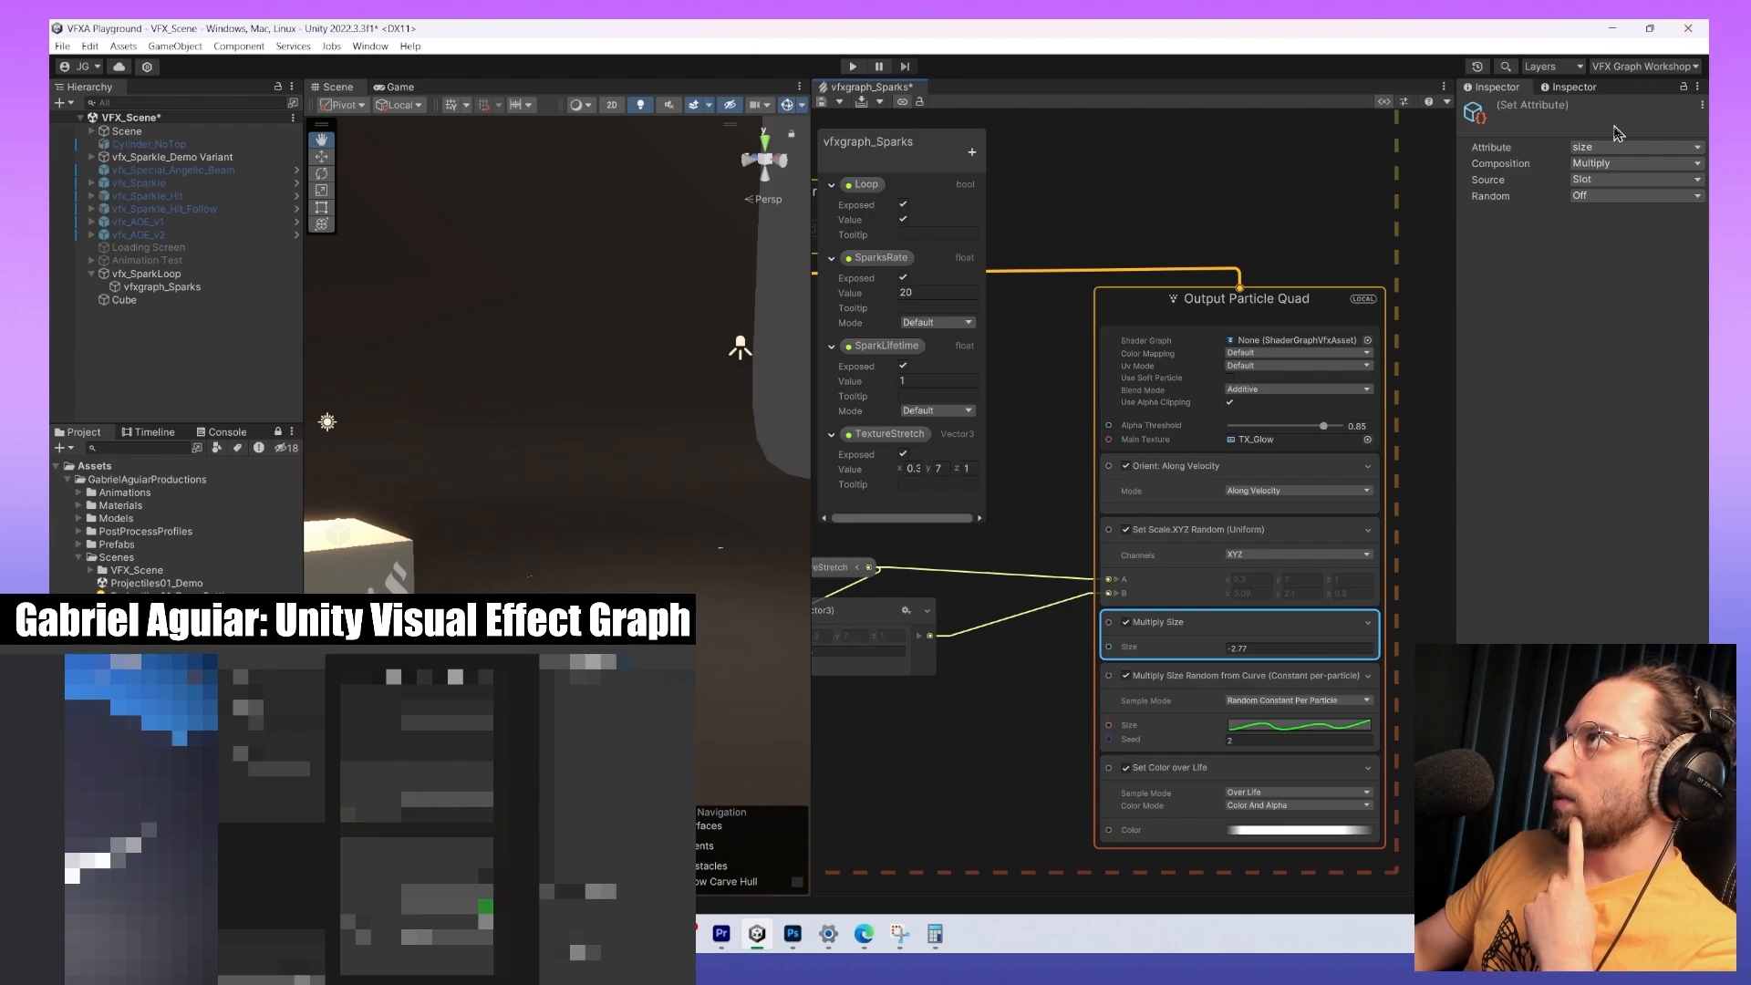
Change the Multiply Size block's Composition to Overwrite and raise its size to 0.97.
left_click(1609, 164)
left_click(1611, 186)
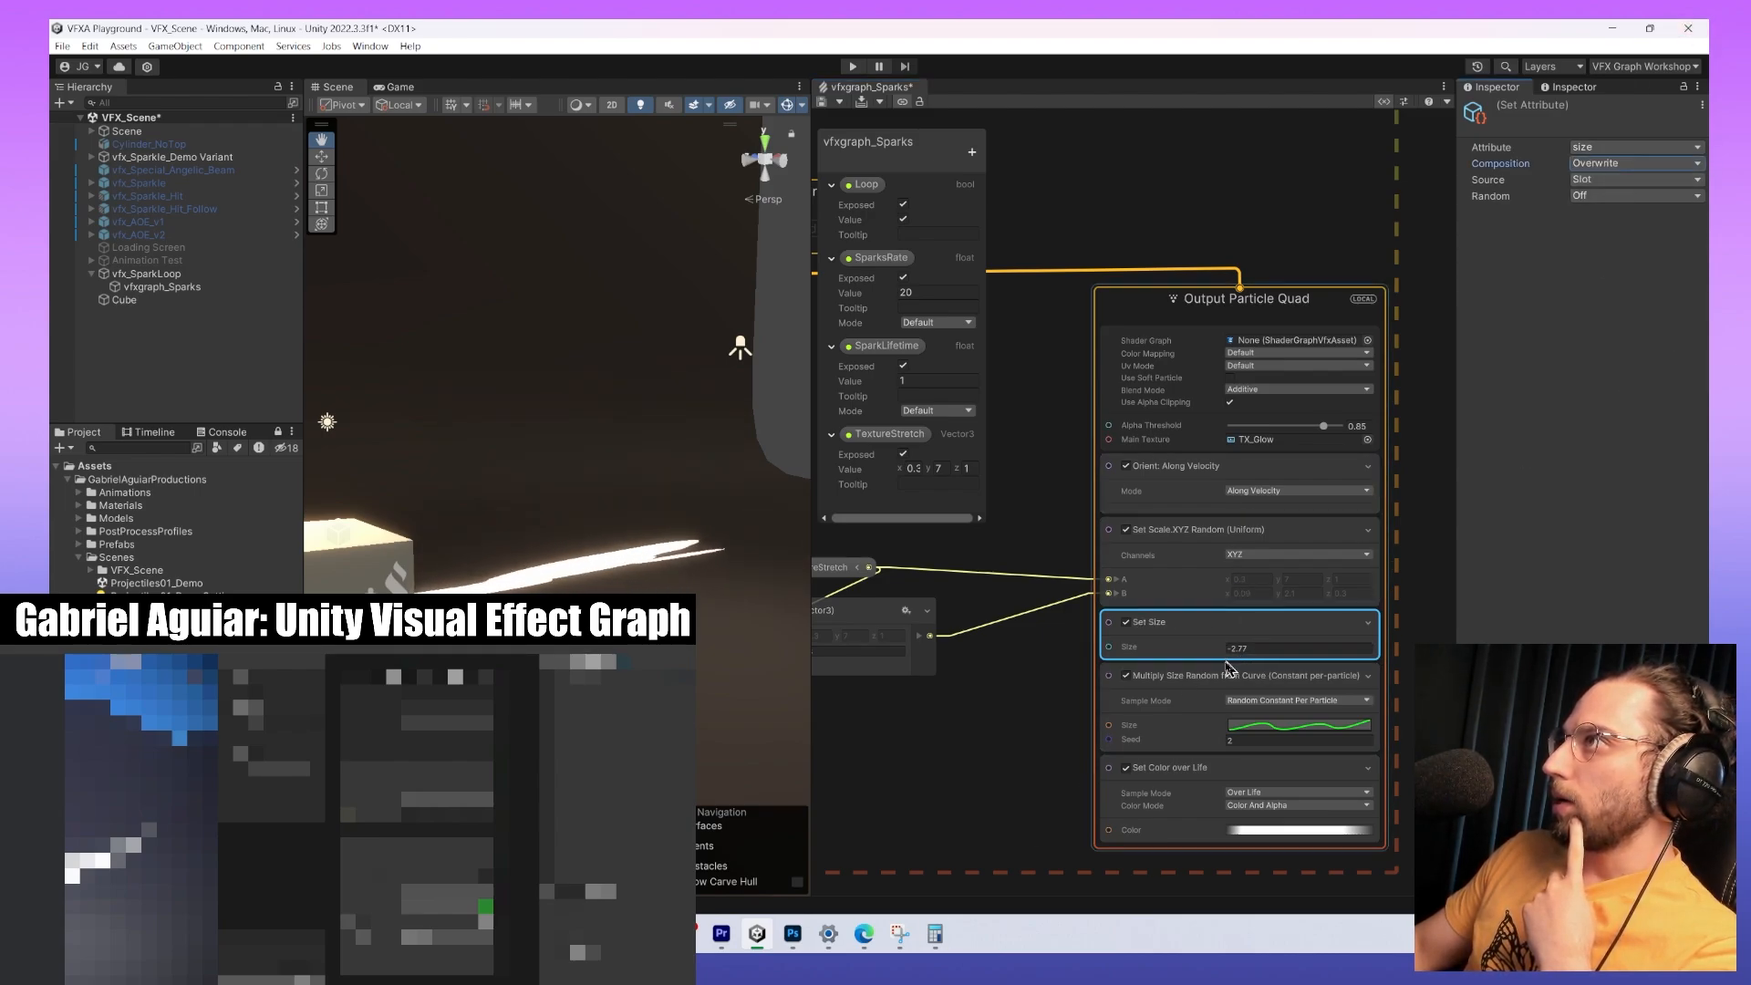
left_click_drag(1139, 655, 1233, 649)
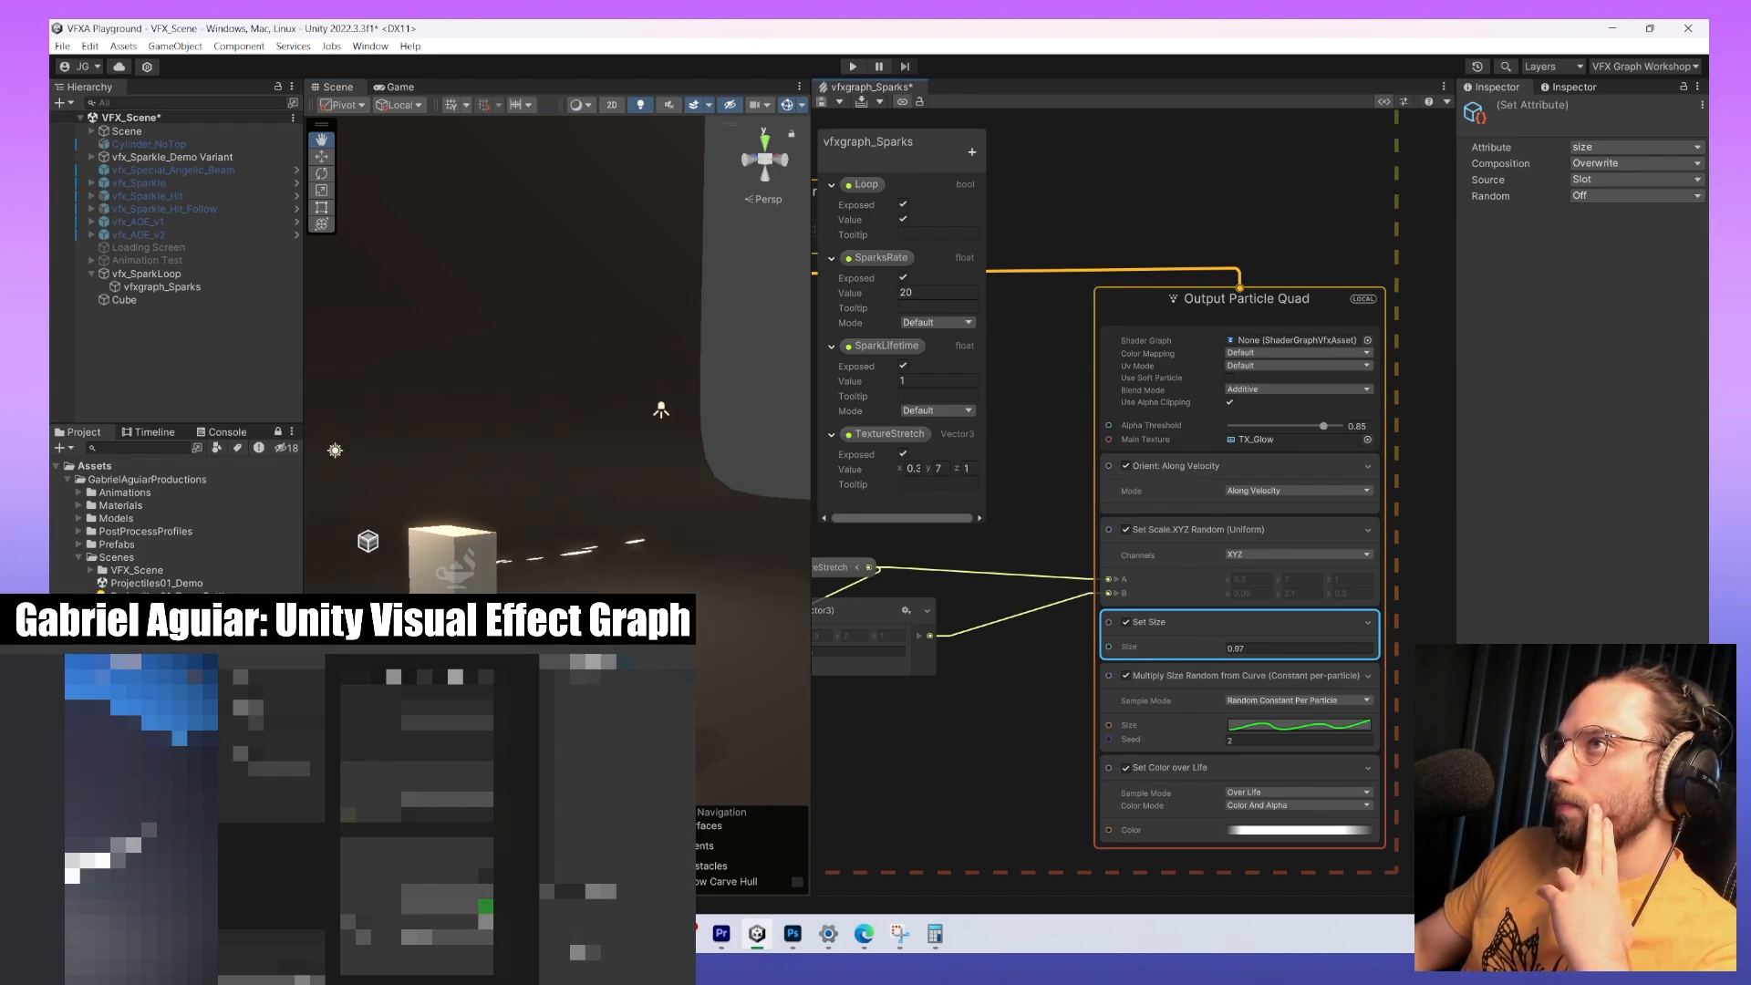
scroll(558, 505, "up", 4)
middle_click_drag(584, 520, 549, 499)
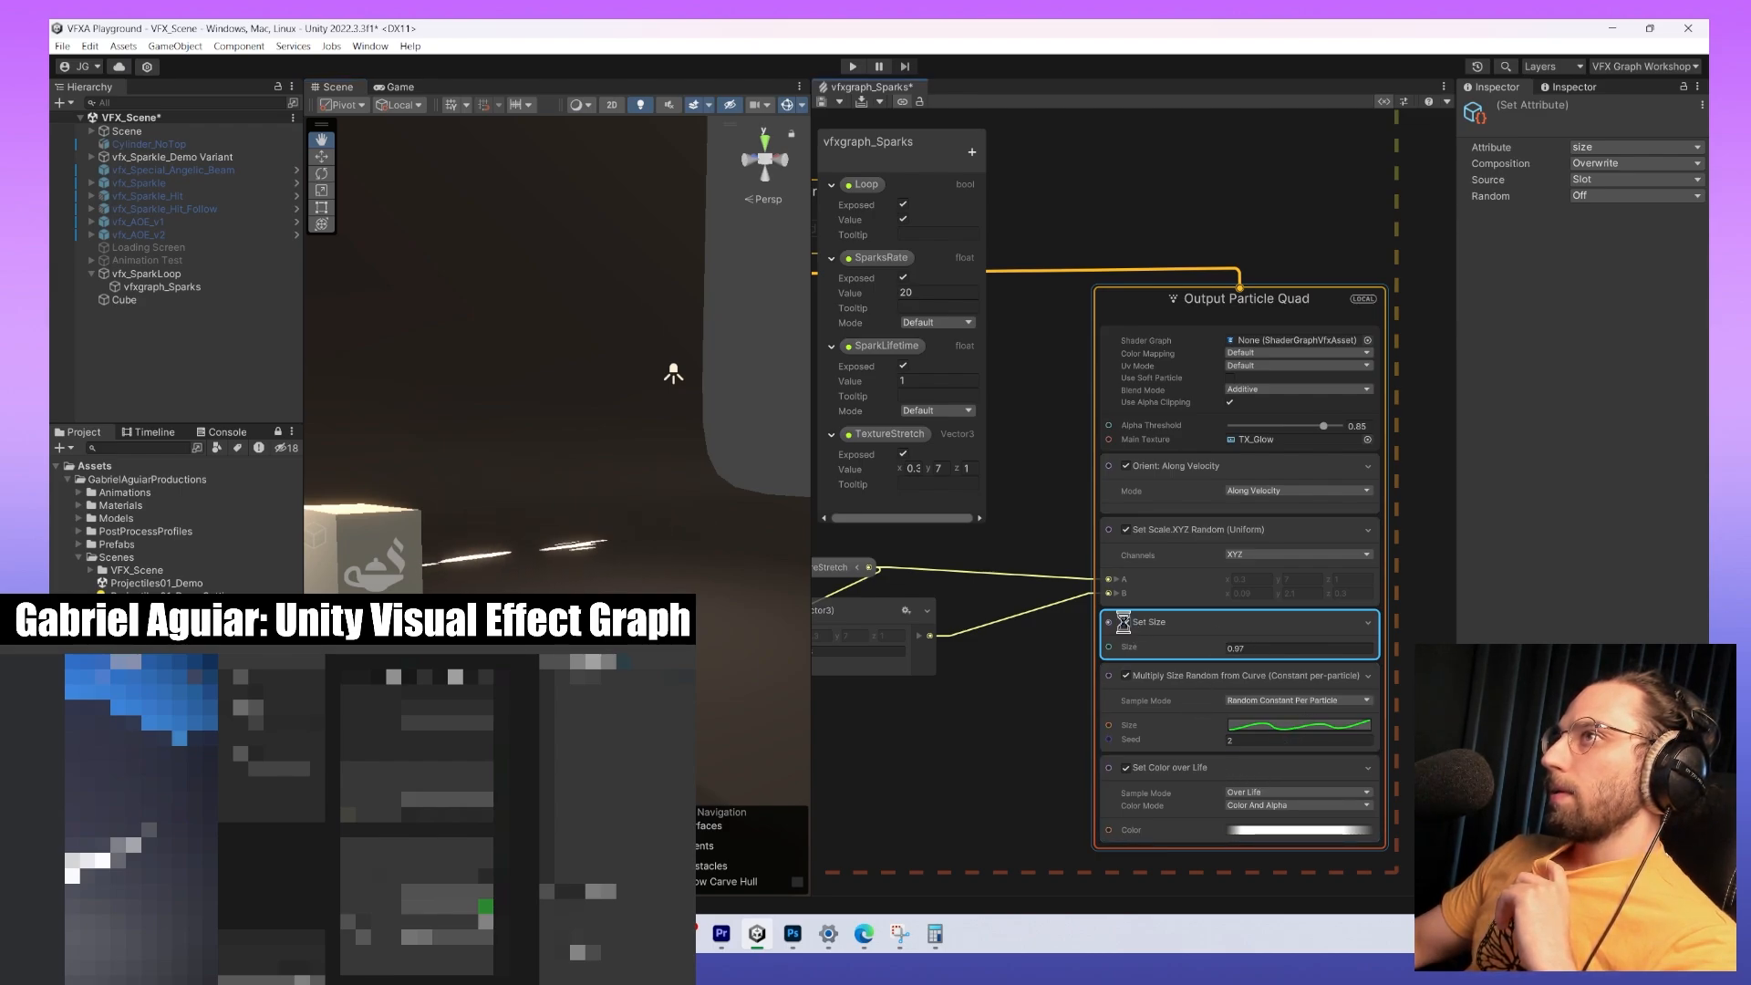
Try Overwrite as the Composition of the Multiply Size Random from Curve block, toggling the Set Size block off and on to compare.
left_click(1126, 623)
left_click(1126, 623)
left_click(1186, 702)
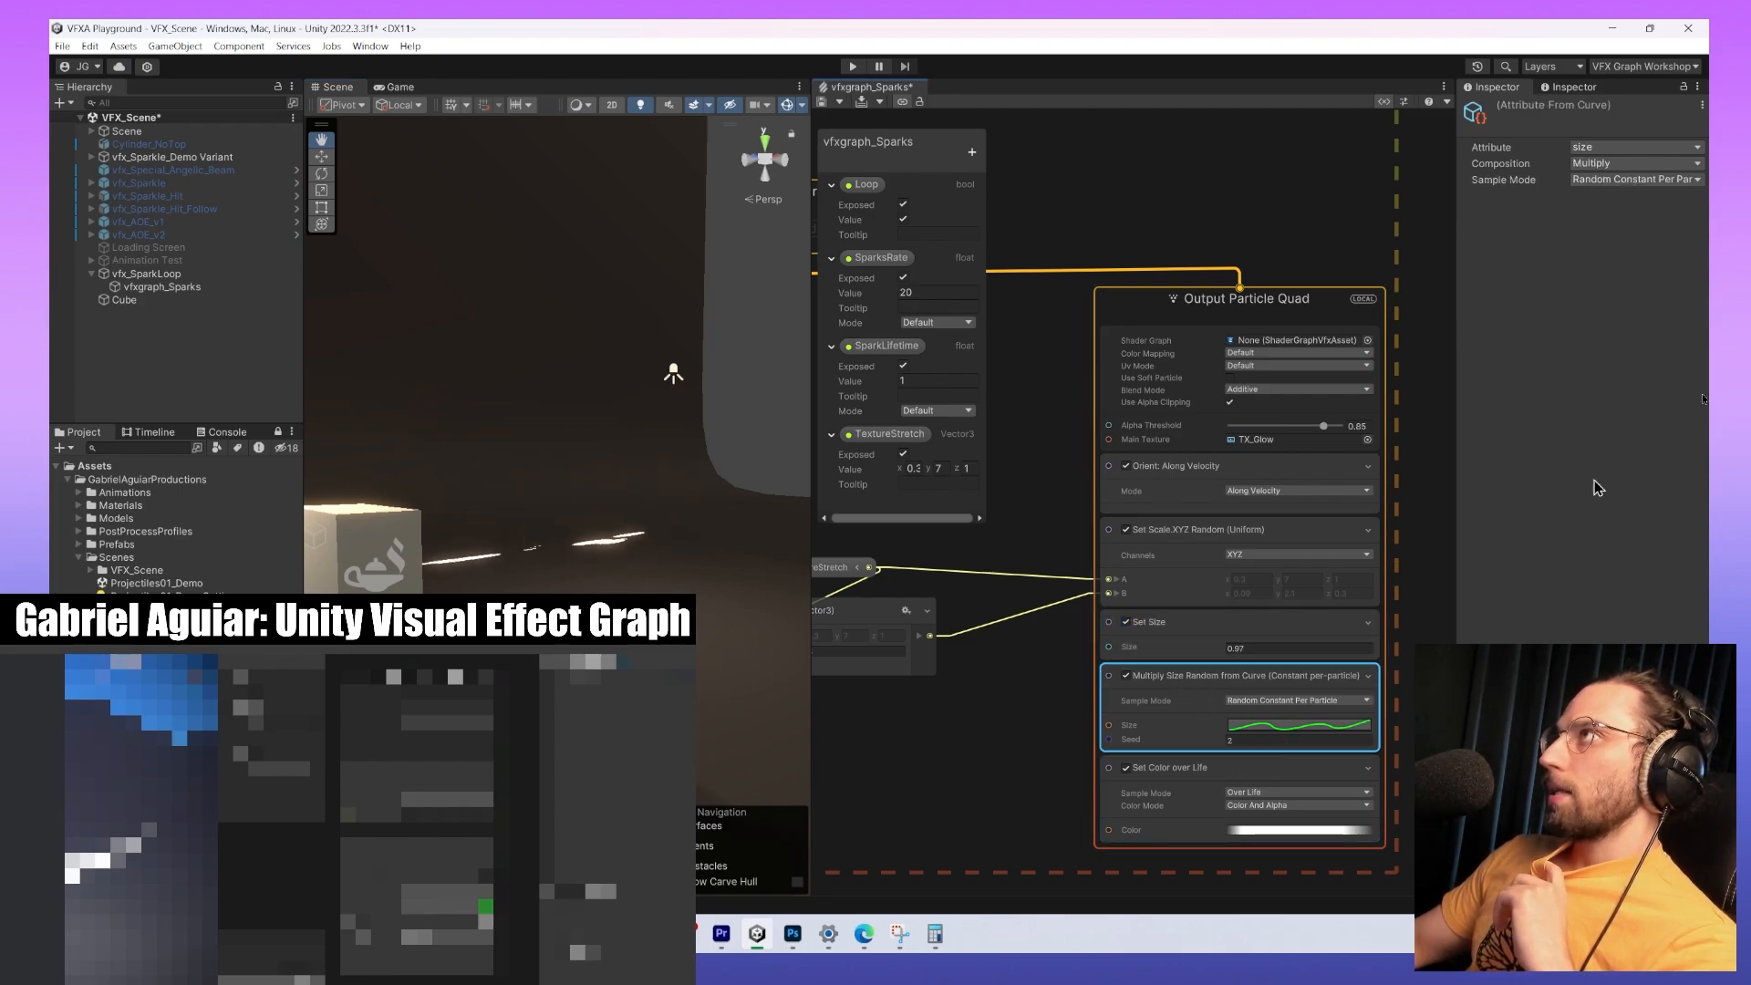
left_click(1634, 164)
left_click(1630, 181)
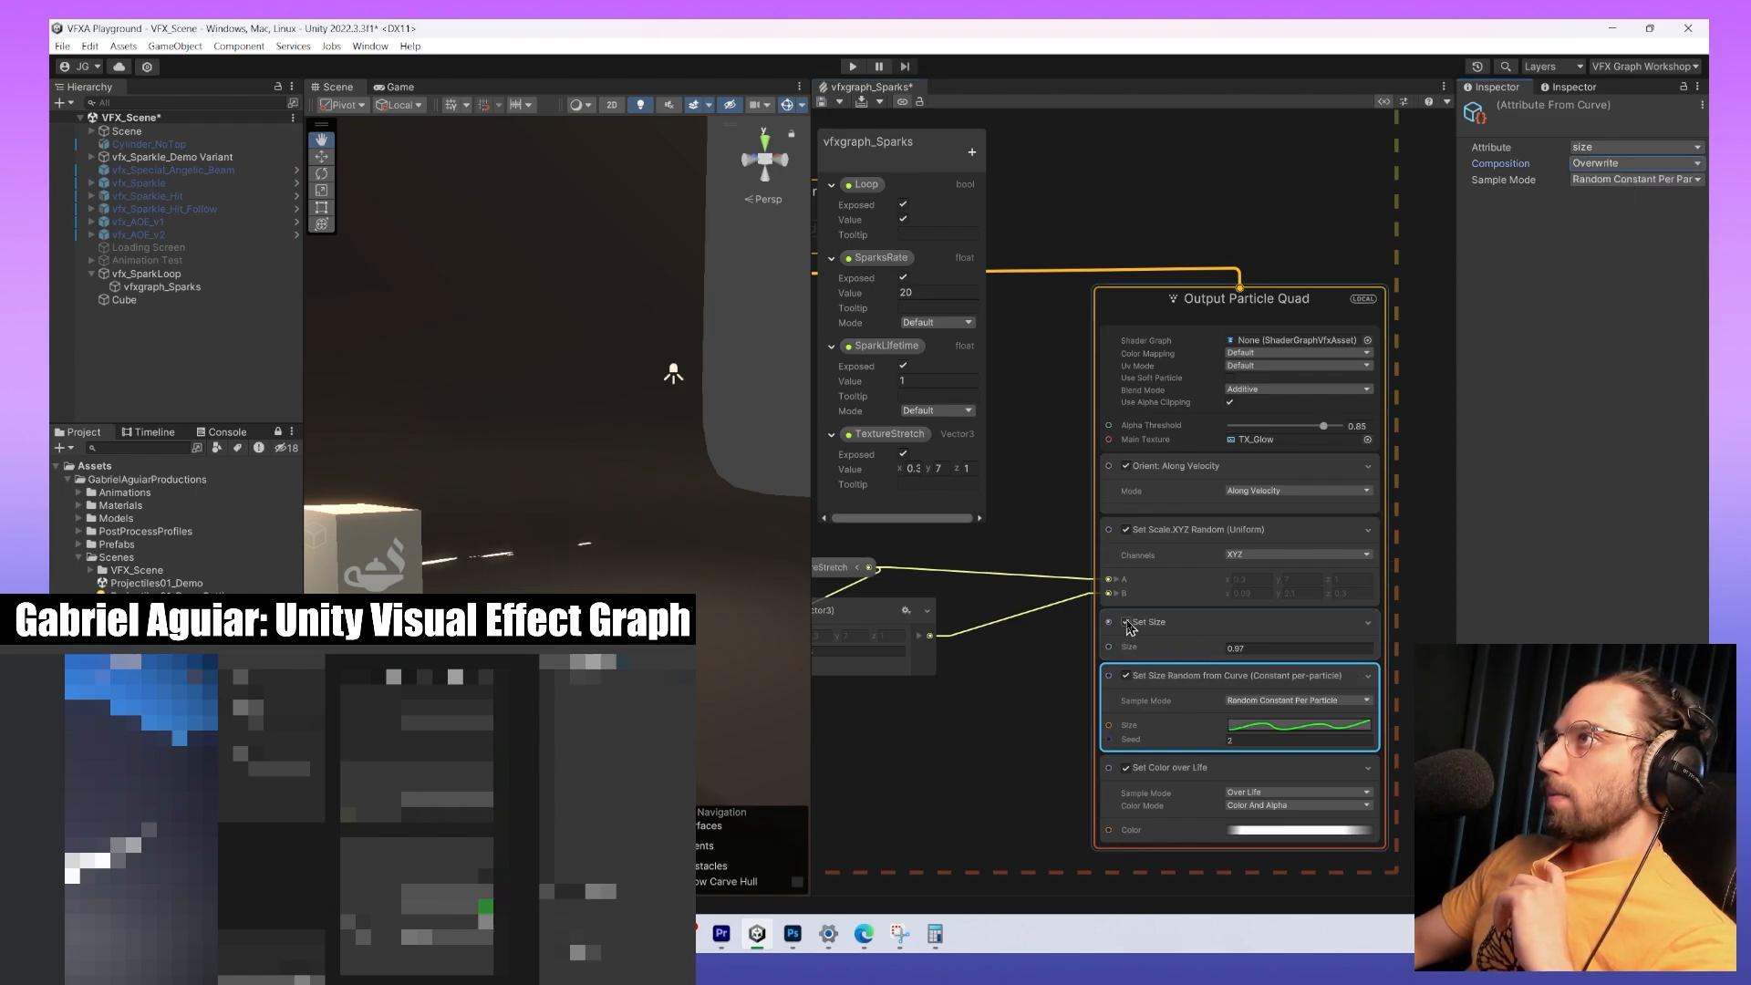
left_click(1126, 622)
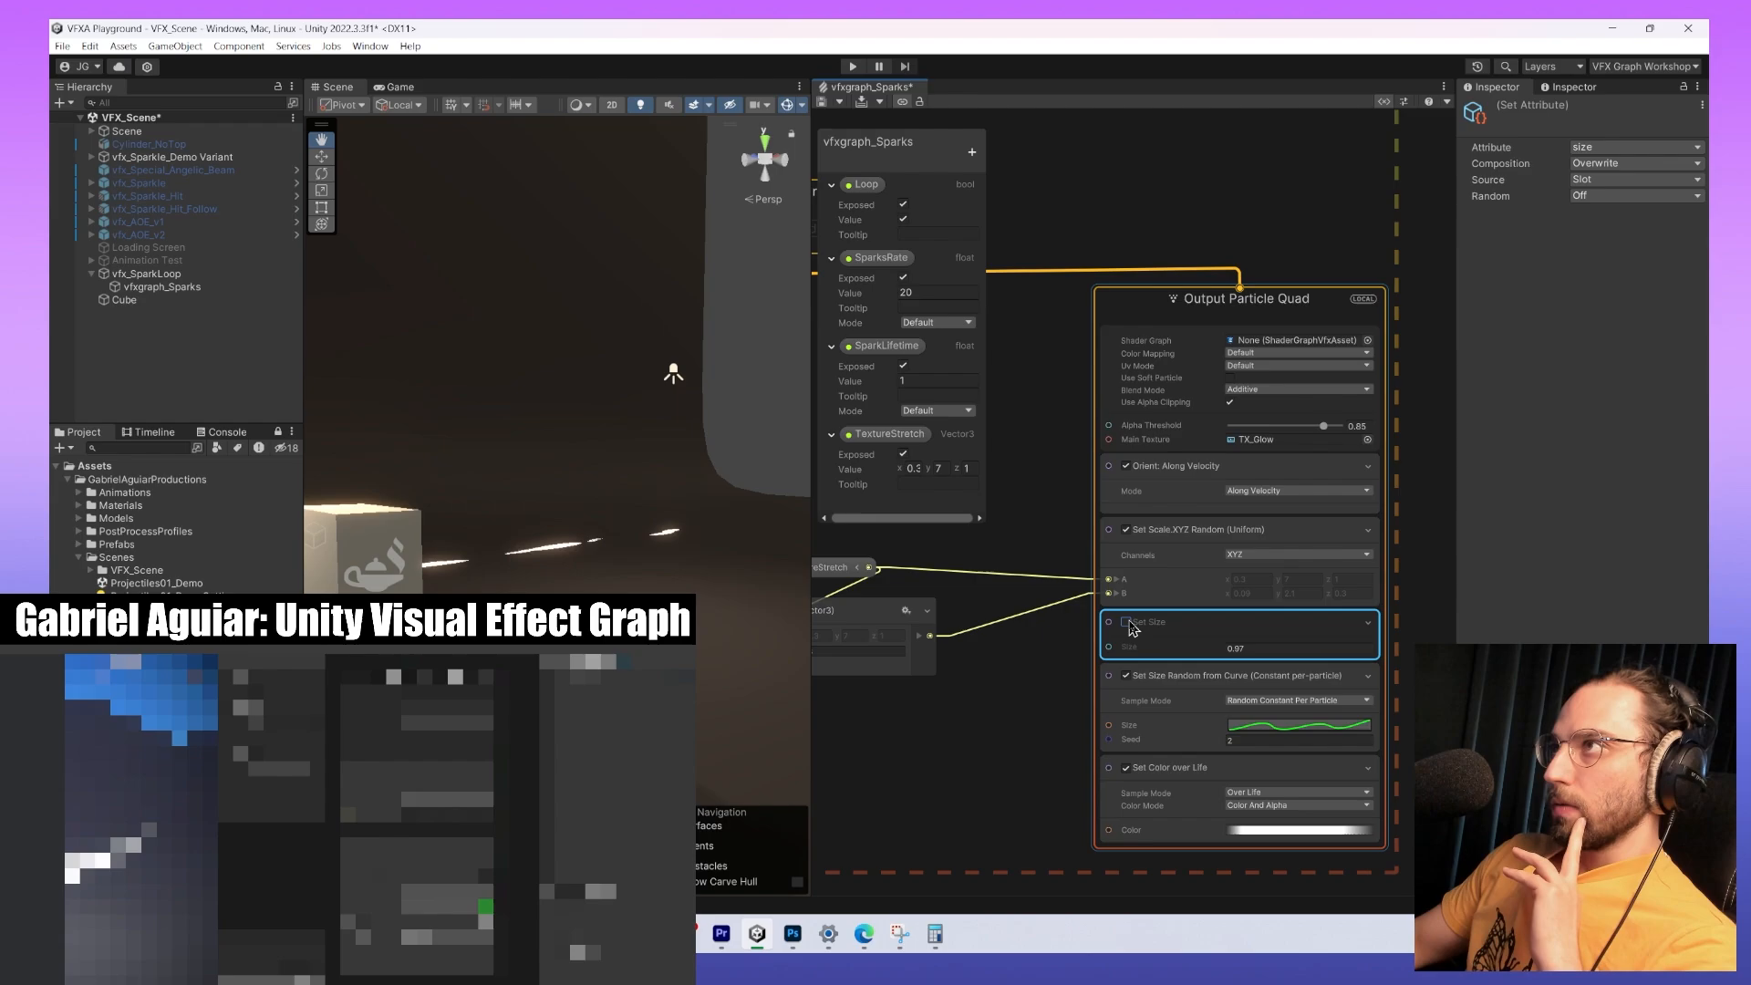
left_click(1126, 623)
Return the Composition of the Set Size Random from Curve block to Multiply.
left_click(1186, 702)
left_click(1634, 164)
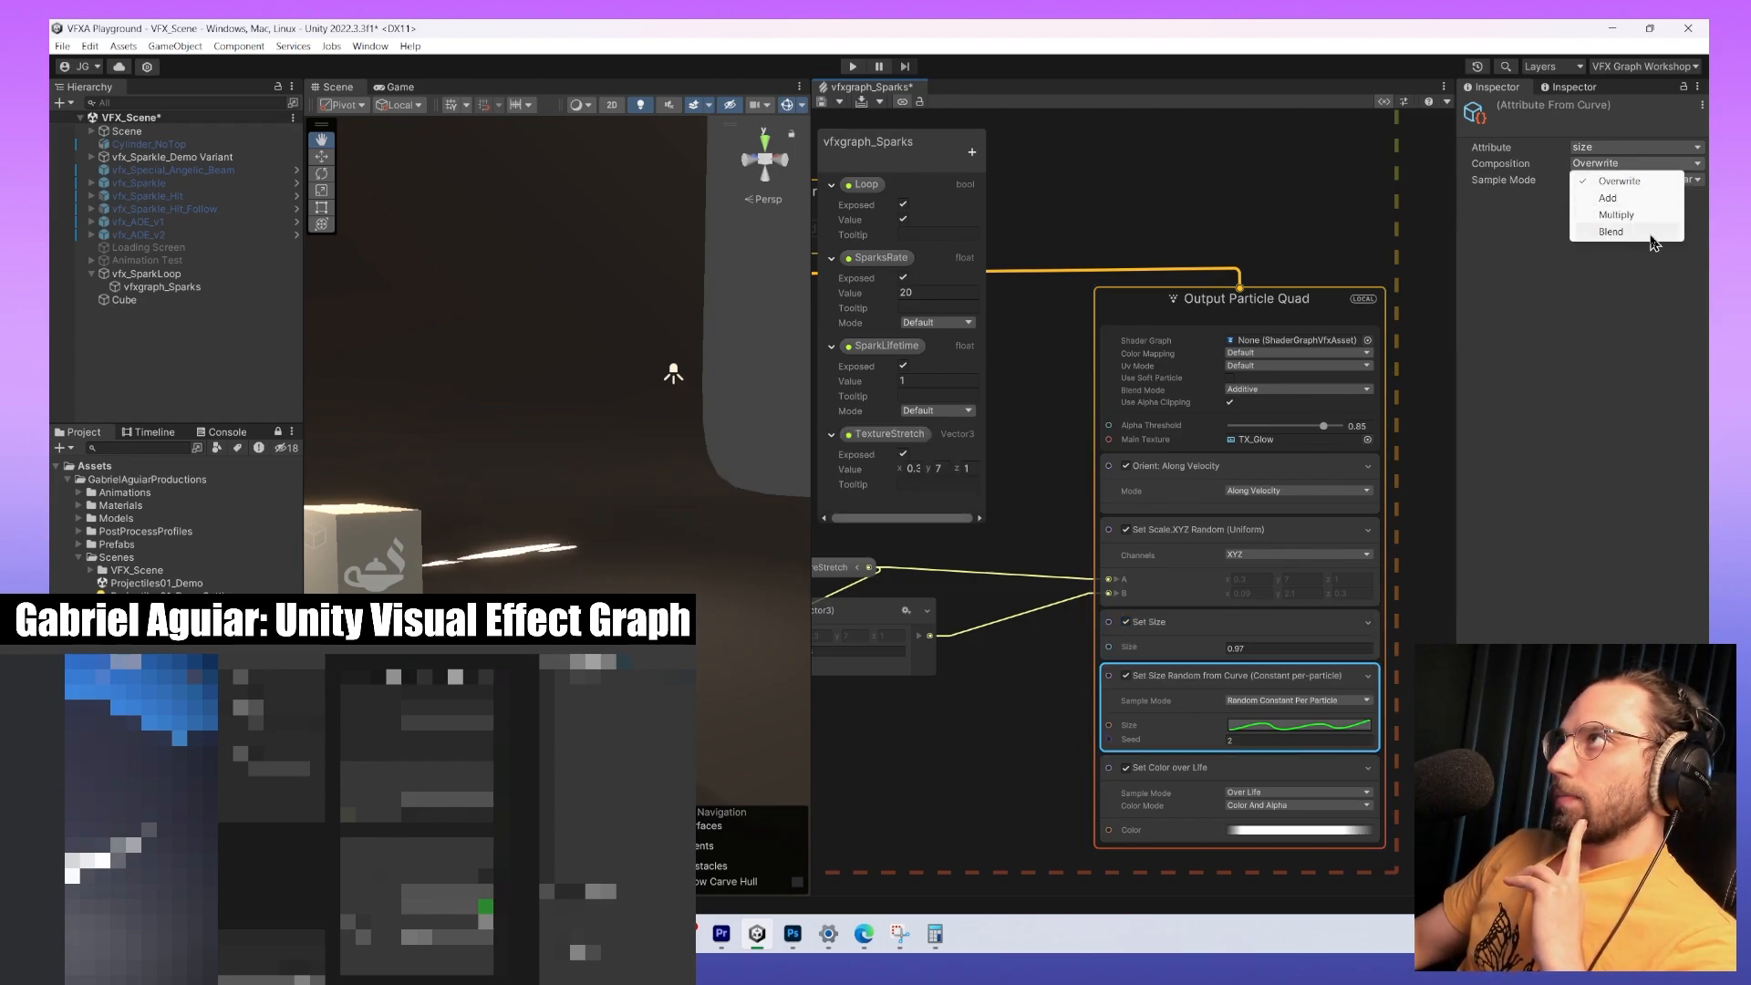
left_click(1633, 215)
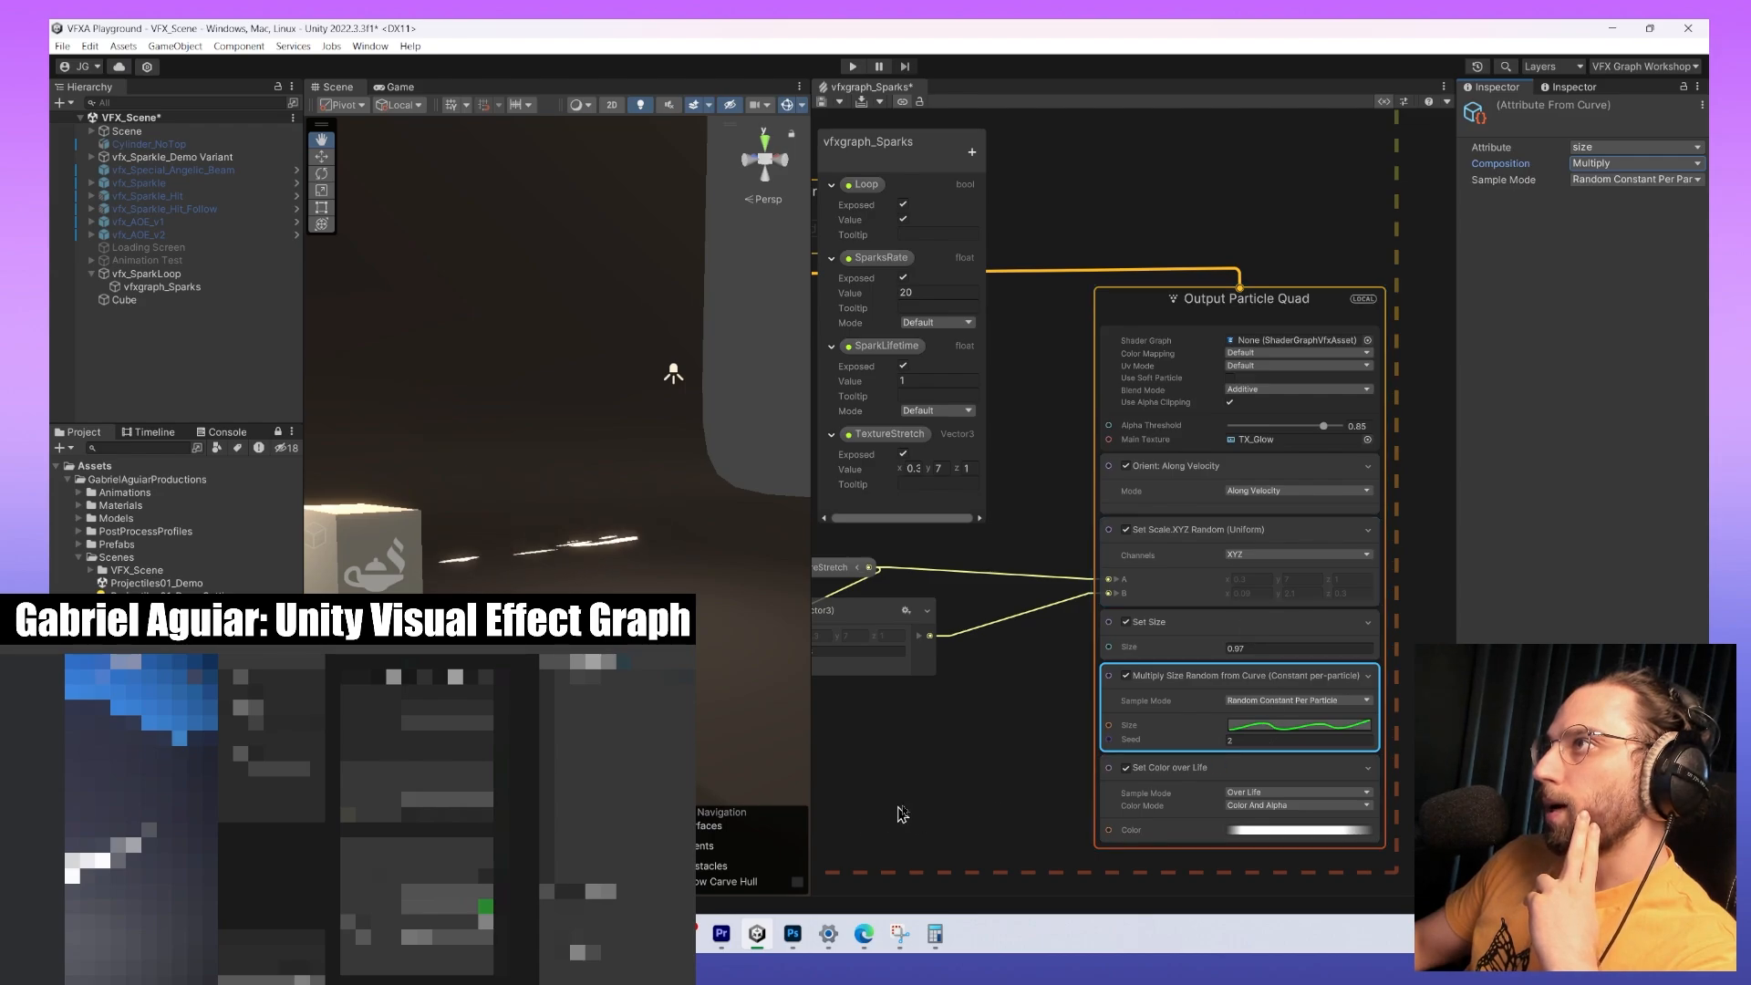
Set the Set Size block's size to 0.7 and slightly adjust a key of the Multiply Size Random from Curve block's curve.
middle_click_drag(899, 807, 1051, 768)
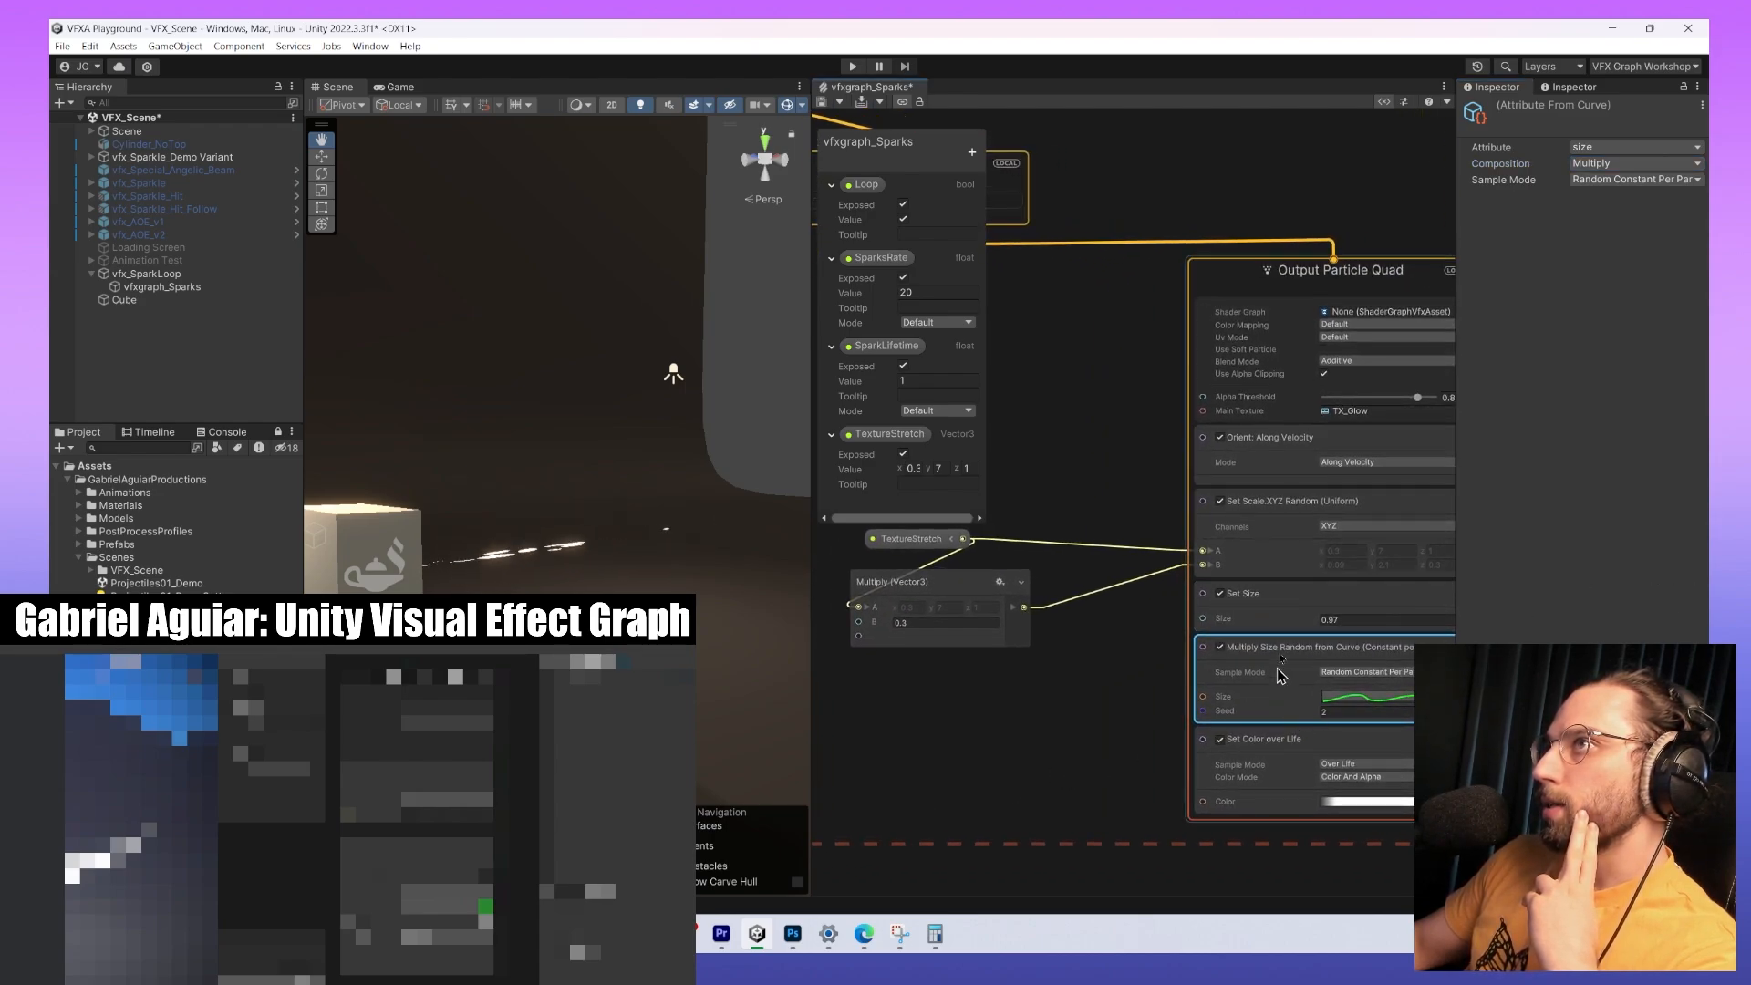
middle_click_drag(1395, 784, 1329, 791)
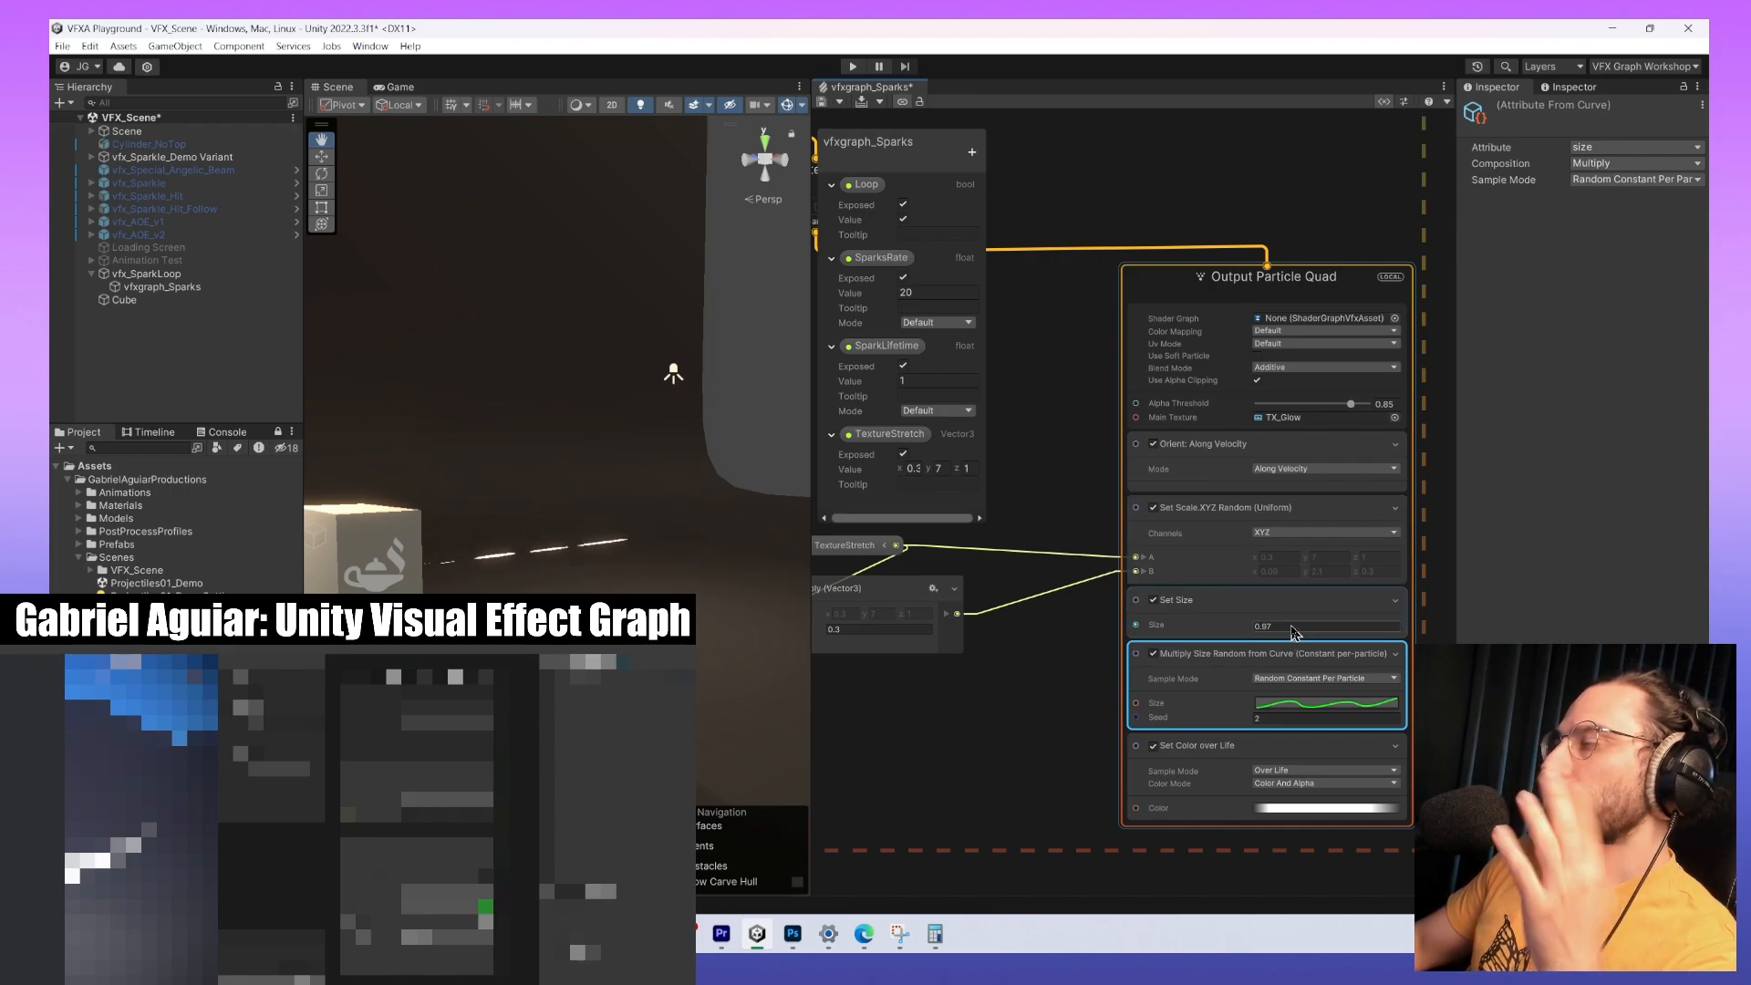
left_click(1293, 627)
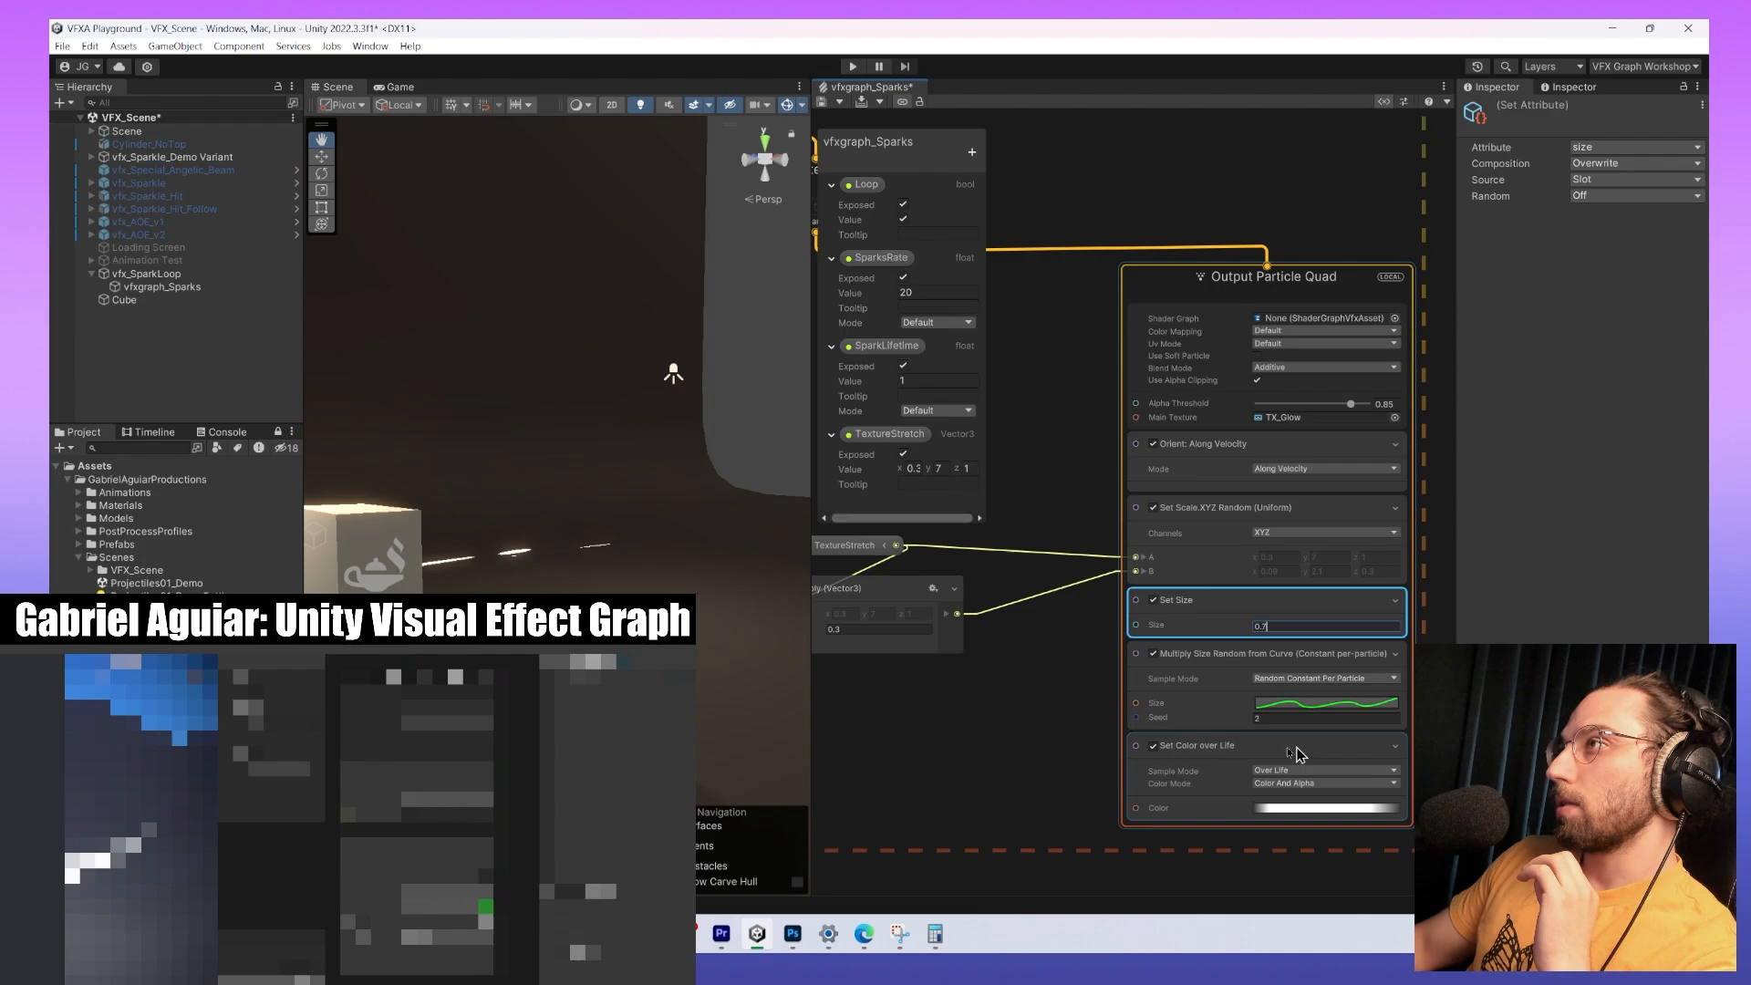
left_click(1317, 708)
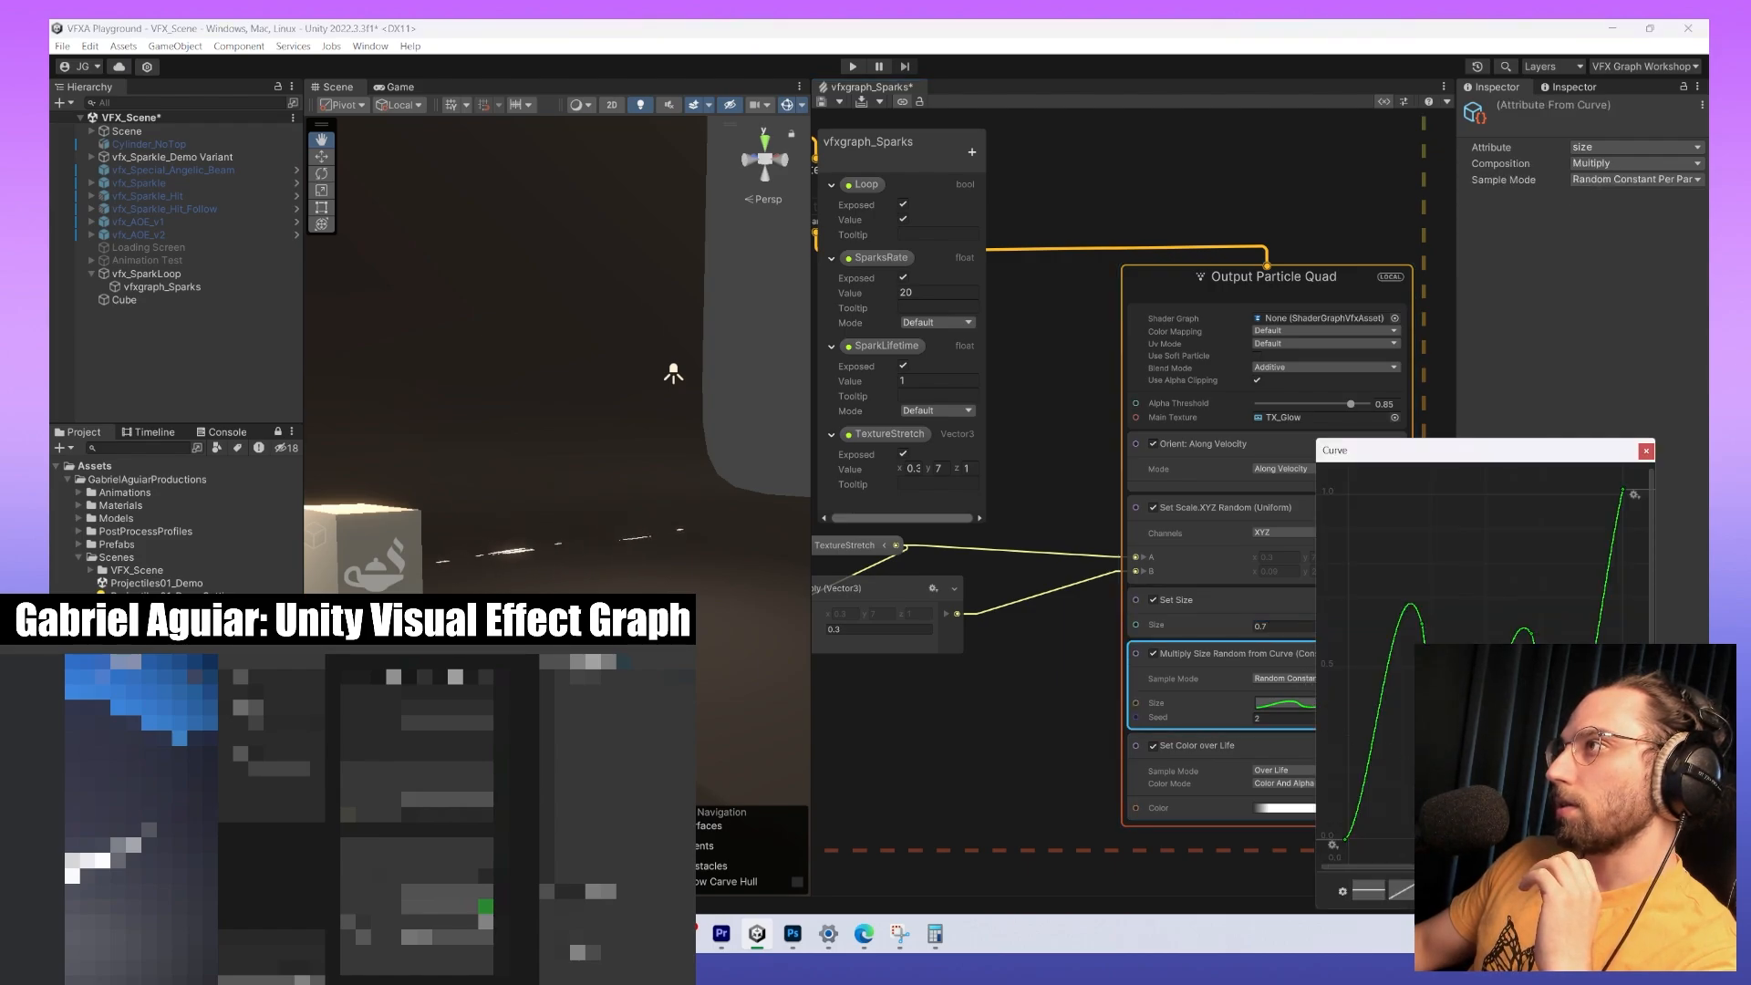
left_click_drag(1444, 816, 1452, 823)
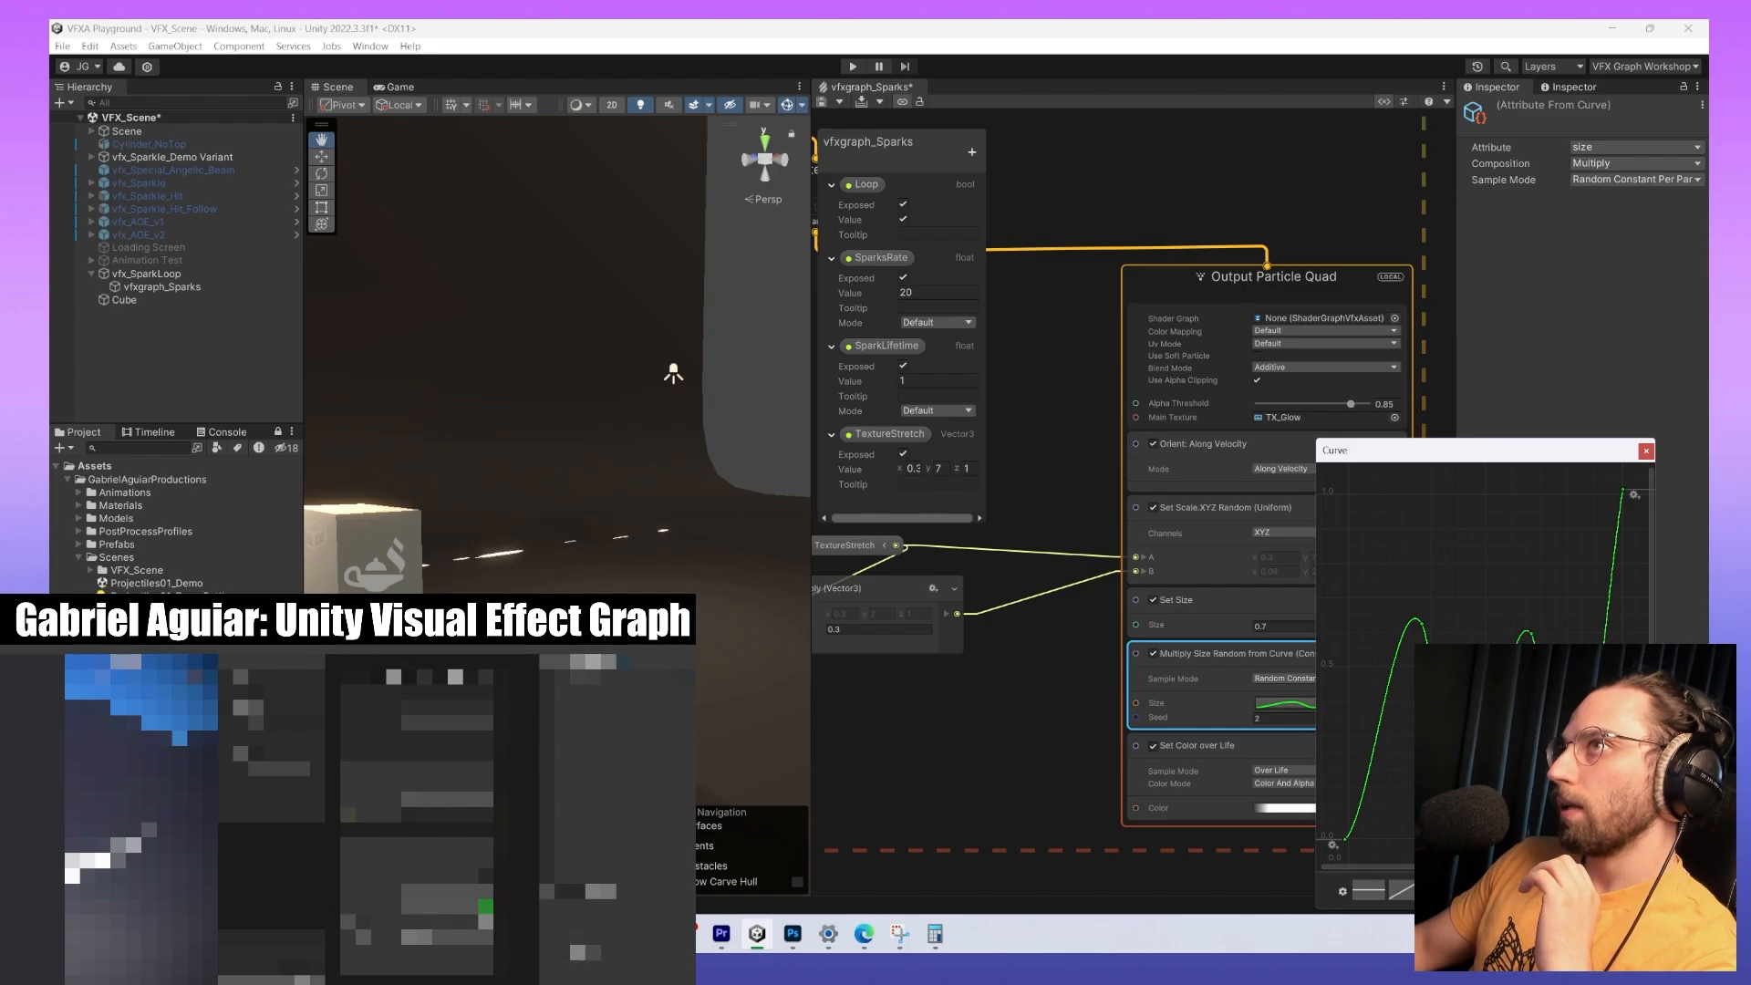
Try a size of 10 in the Set Size block, settling on 2.
left_click(1227, 600)
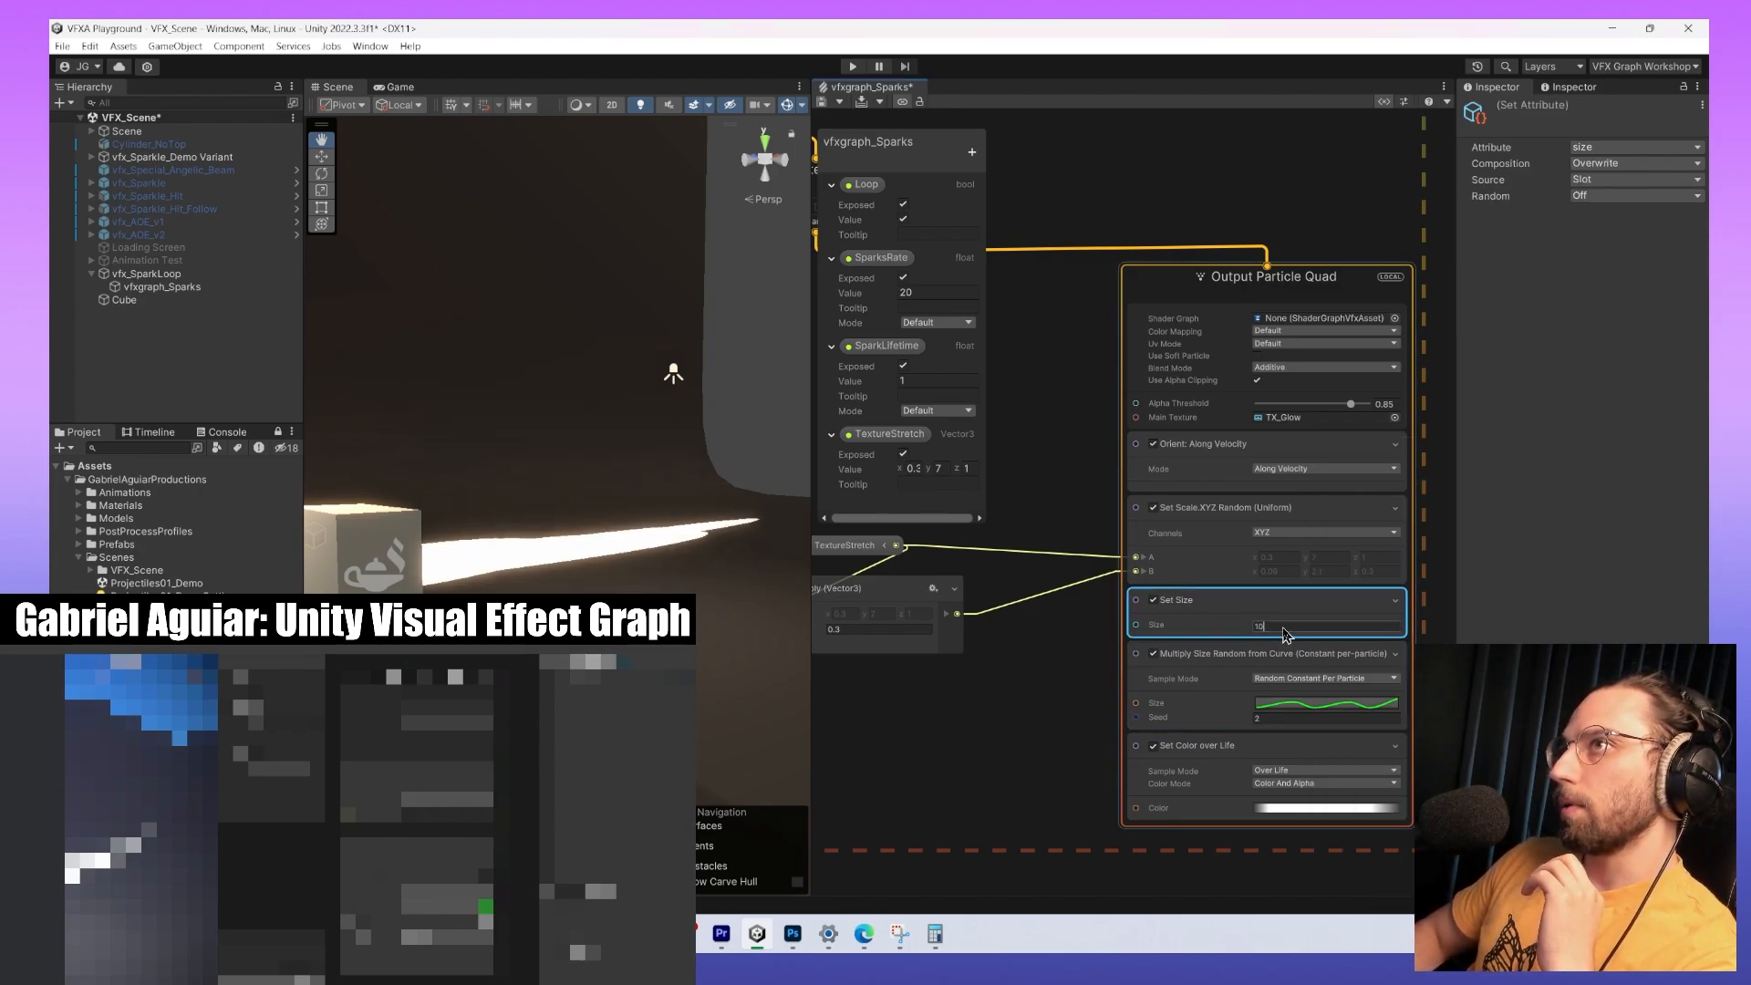
key("BackSpace")
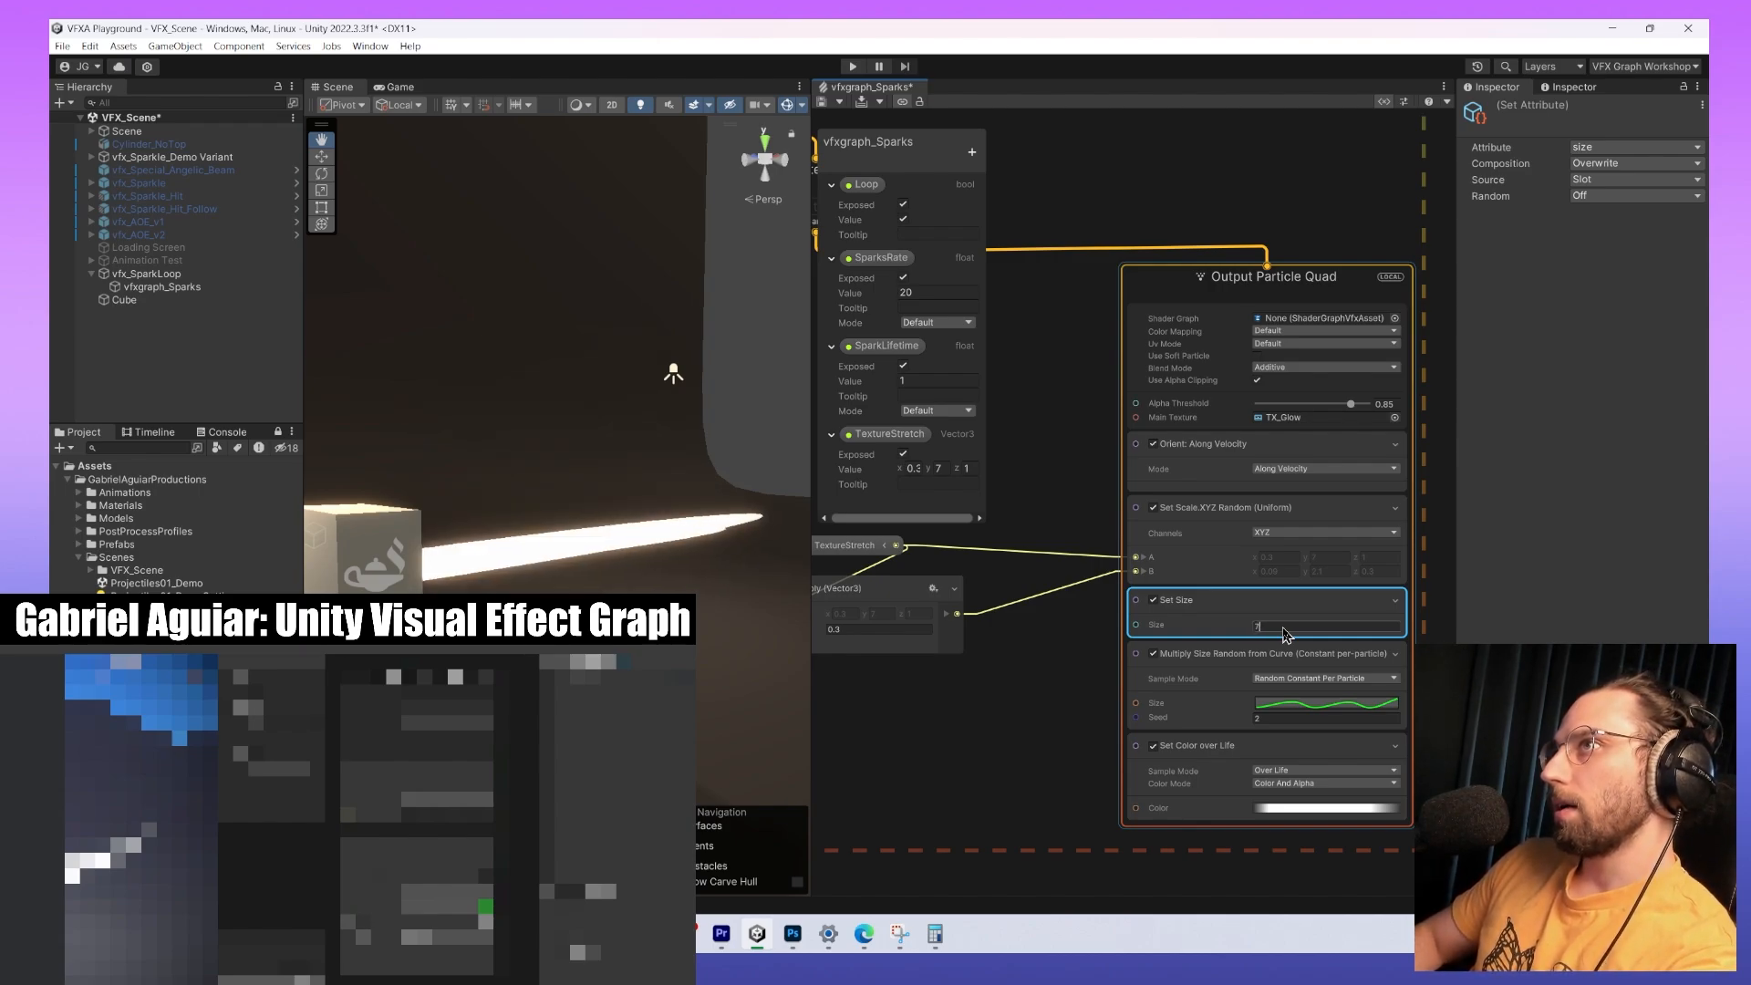
key("BackSpace")
type("3")
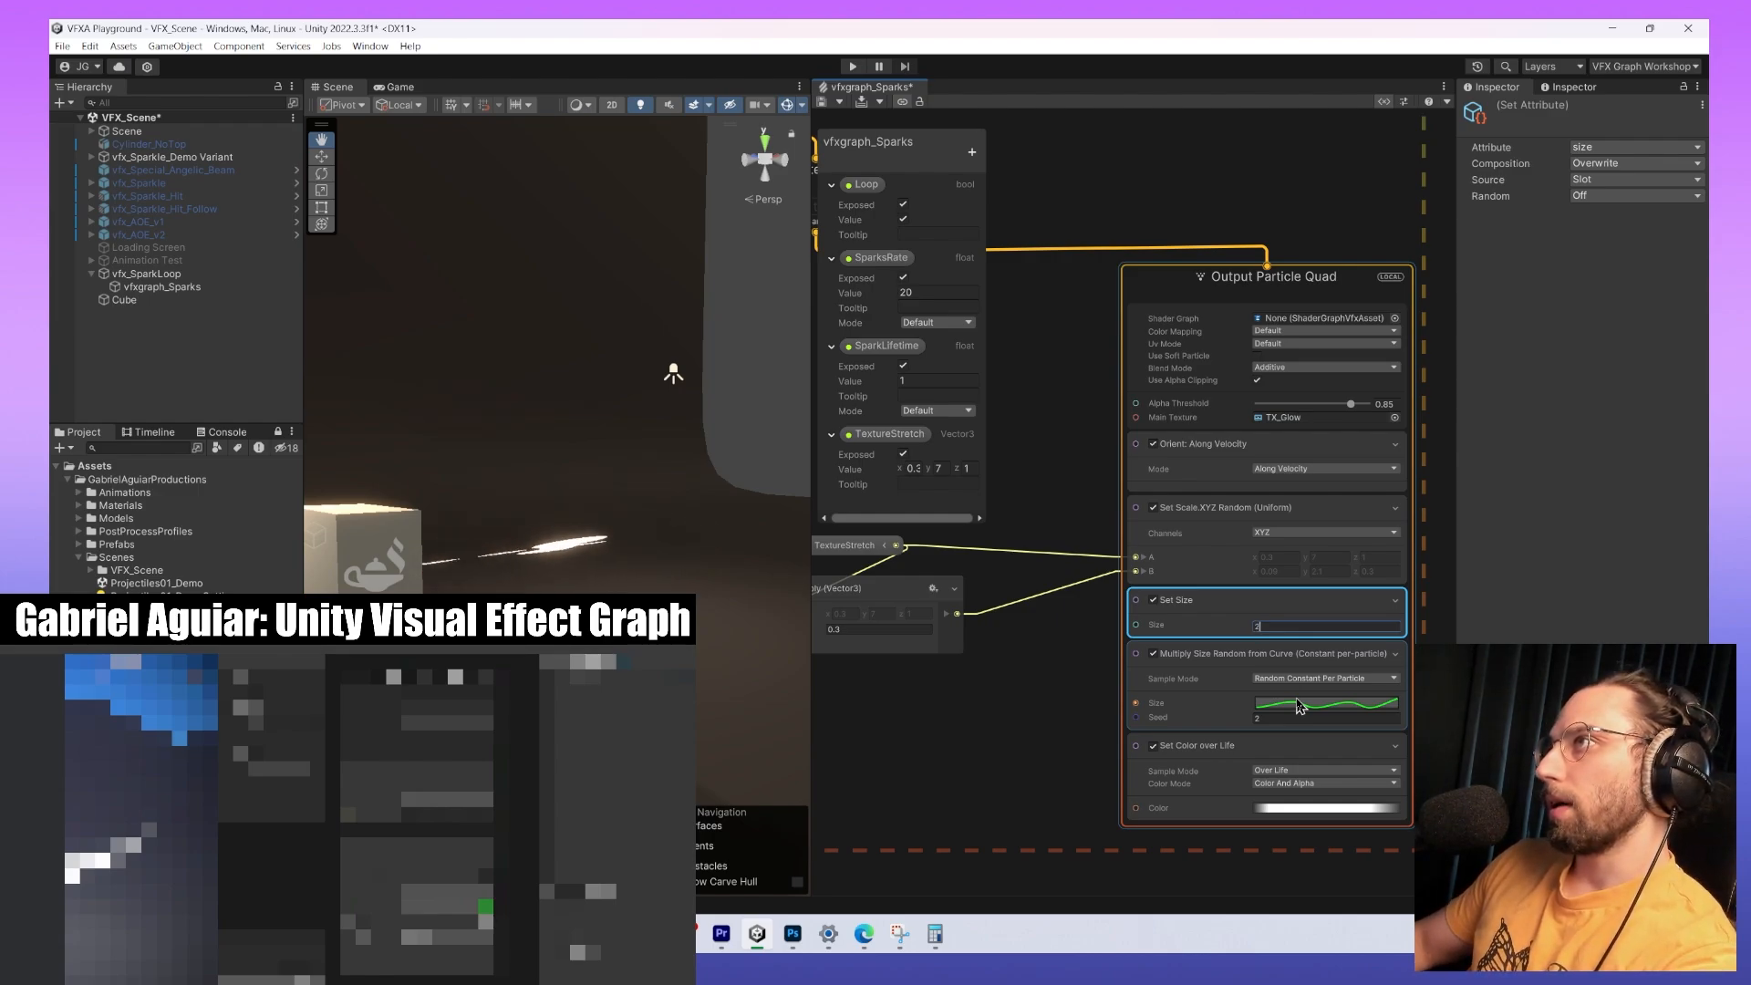
Set the SparkLifetime property's value to 3.
scroll(1138, 623, "down", 3)
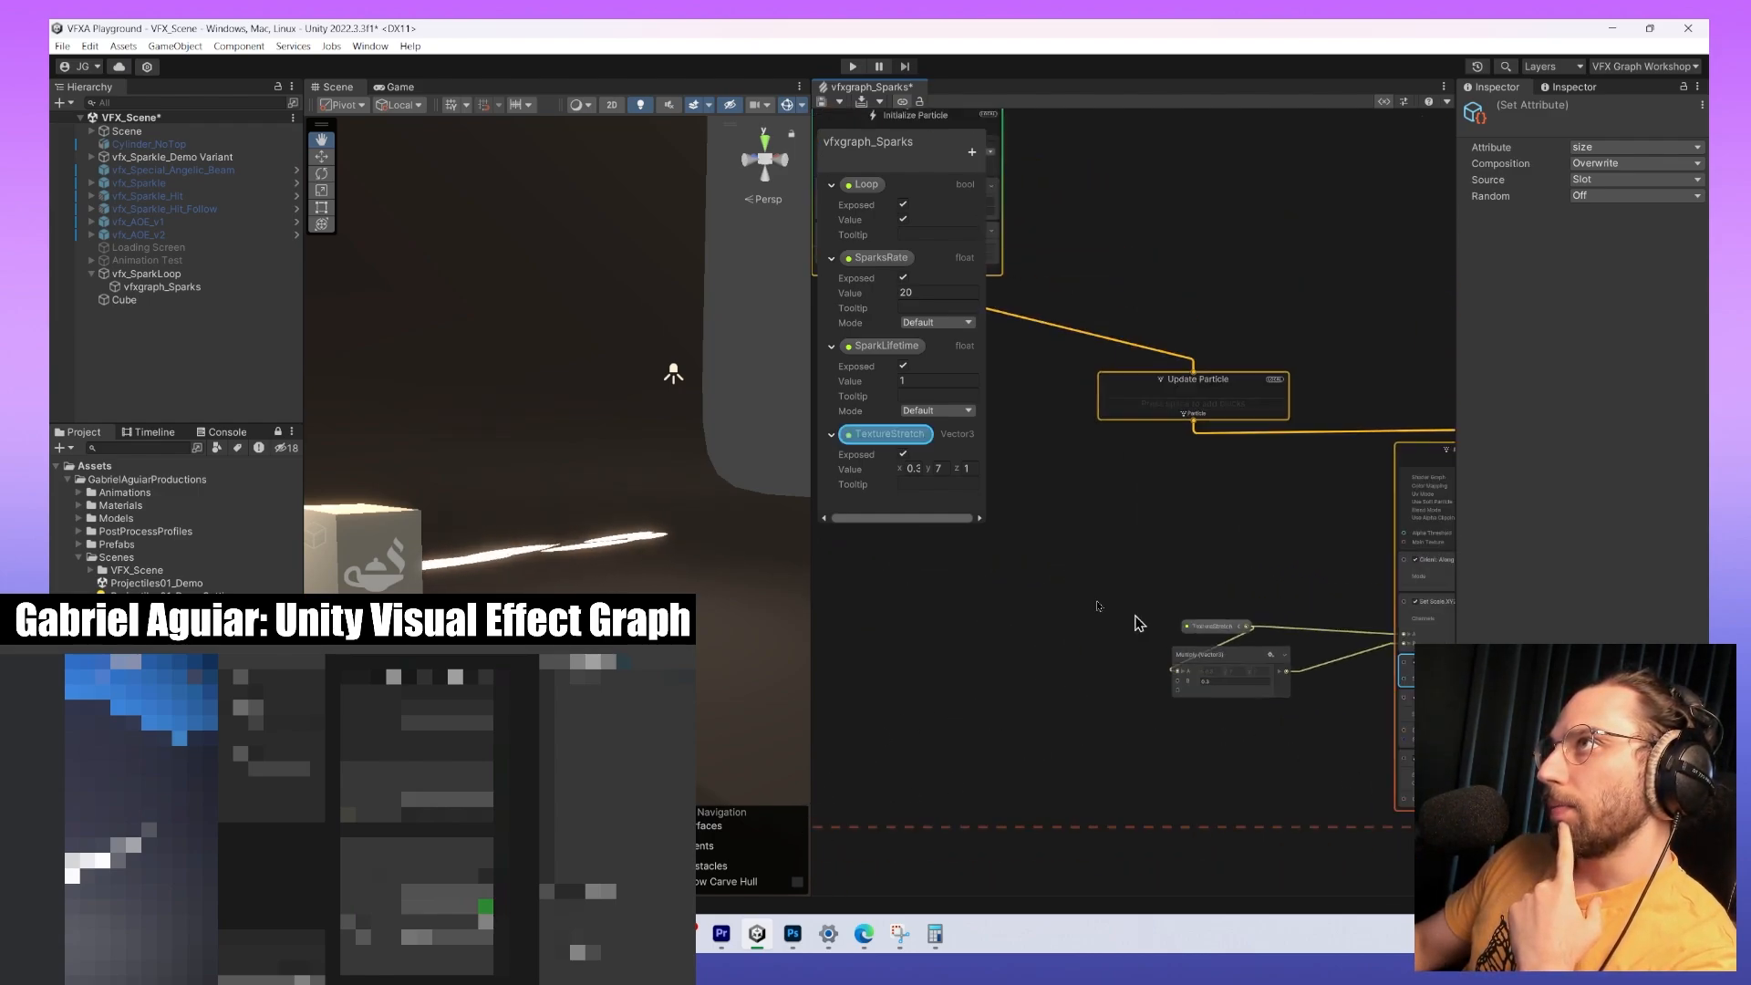
middle_click_drag(1138, 623, 1190, 459)
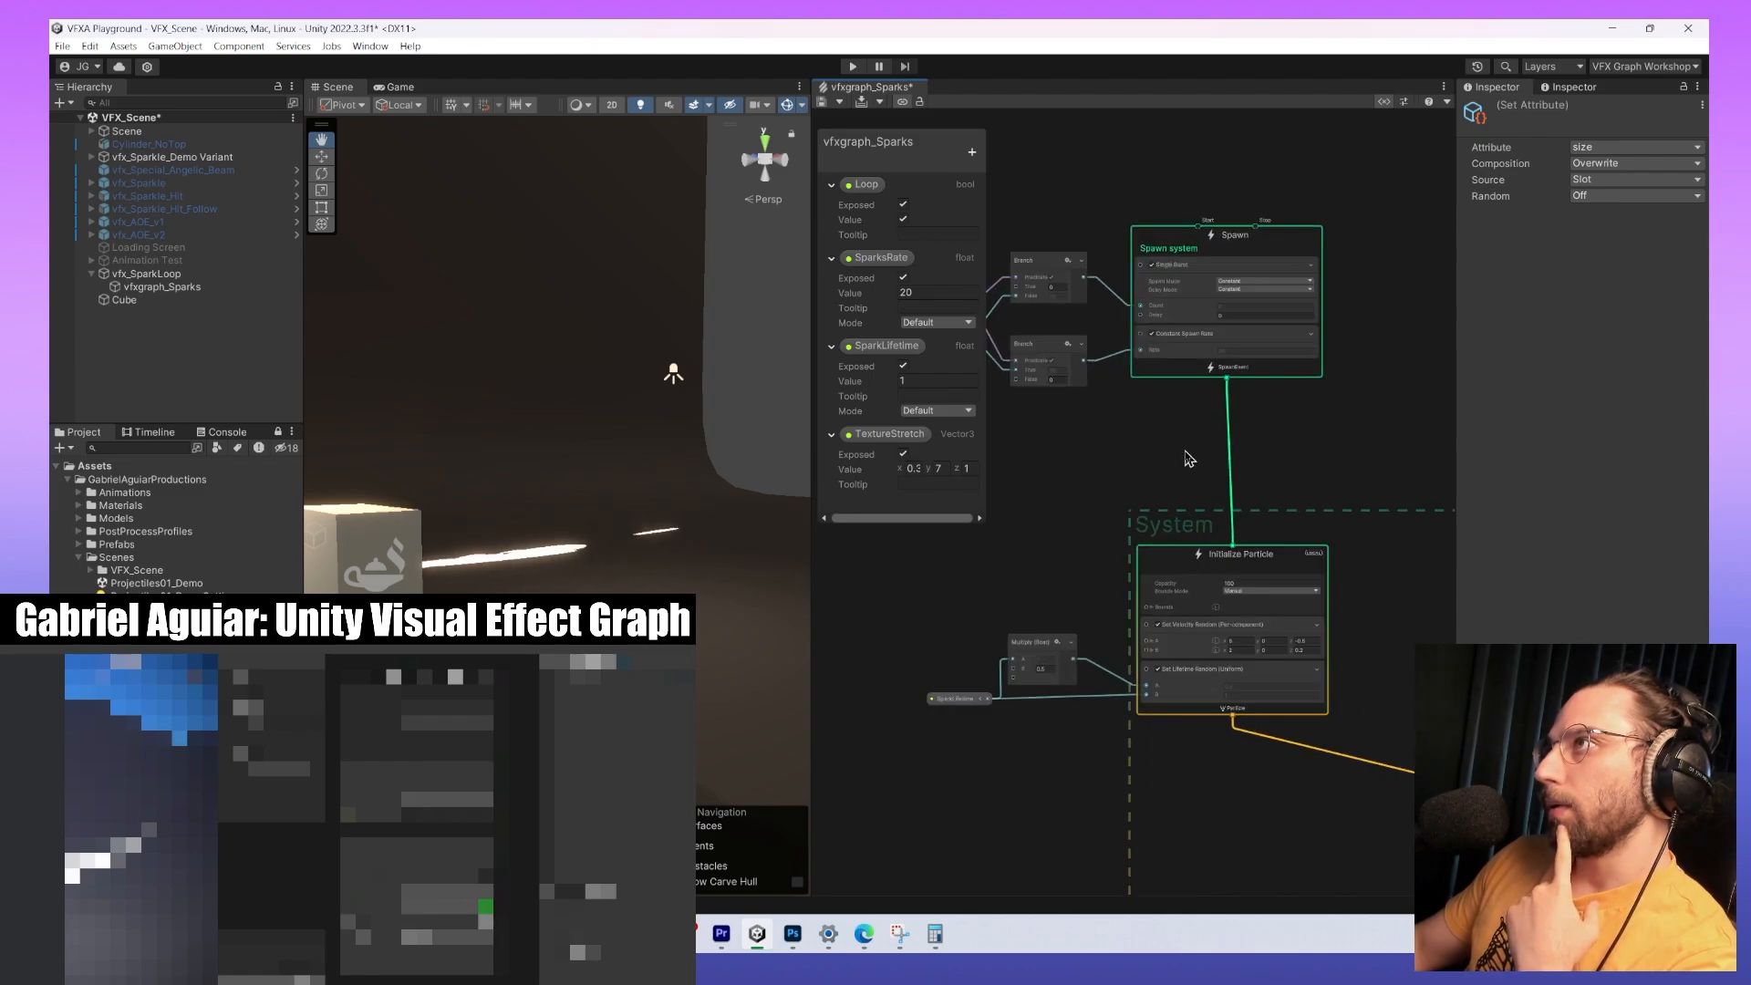
scroll(1189, 458, "up", 3)
middle_click_drag(1152, 610, 1120, 551)
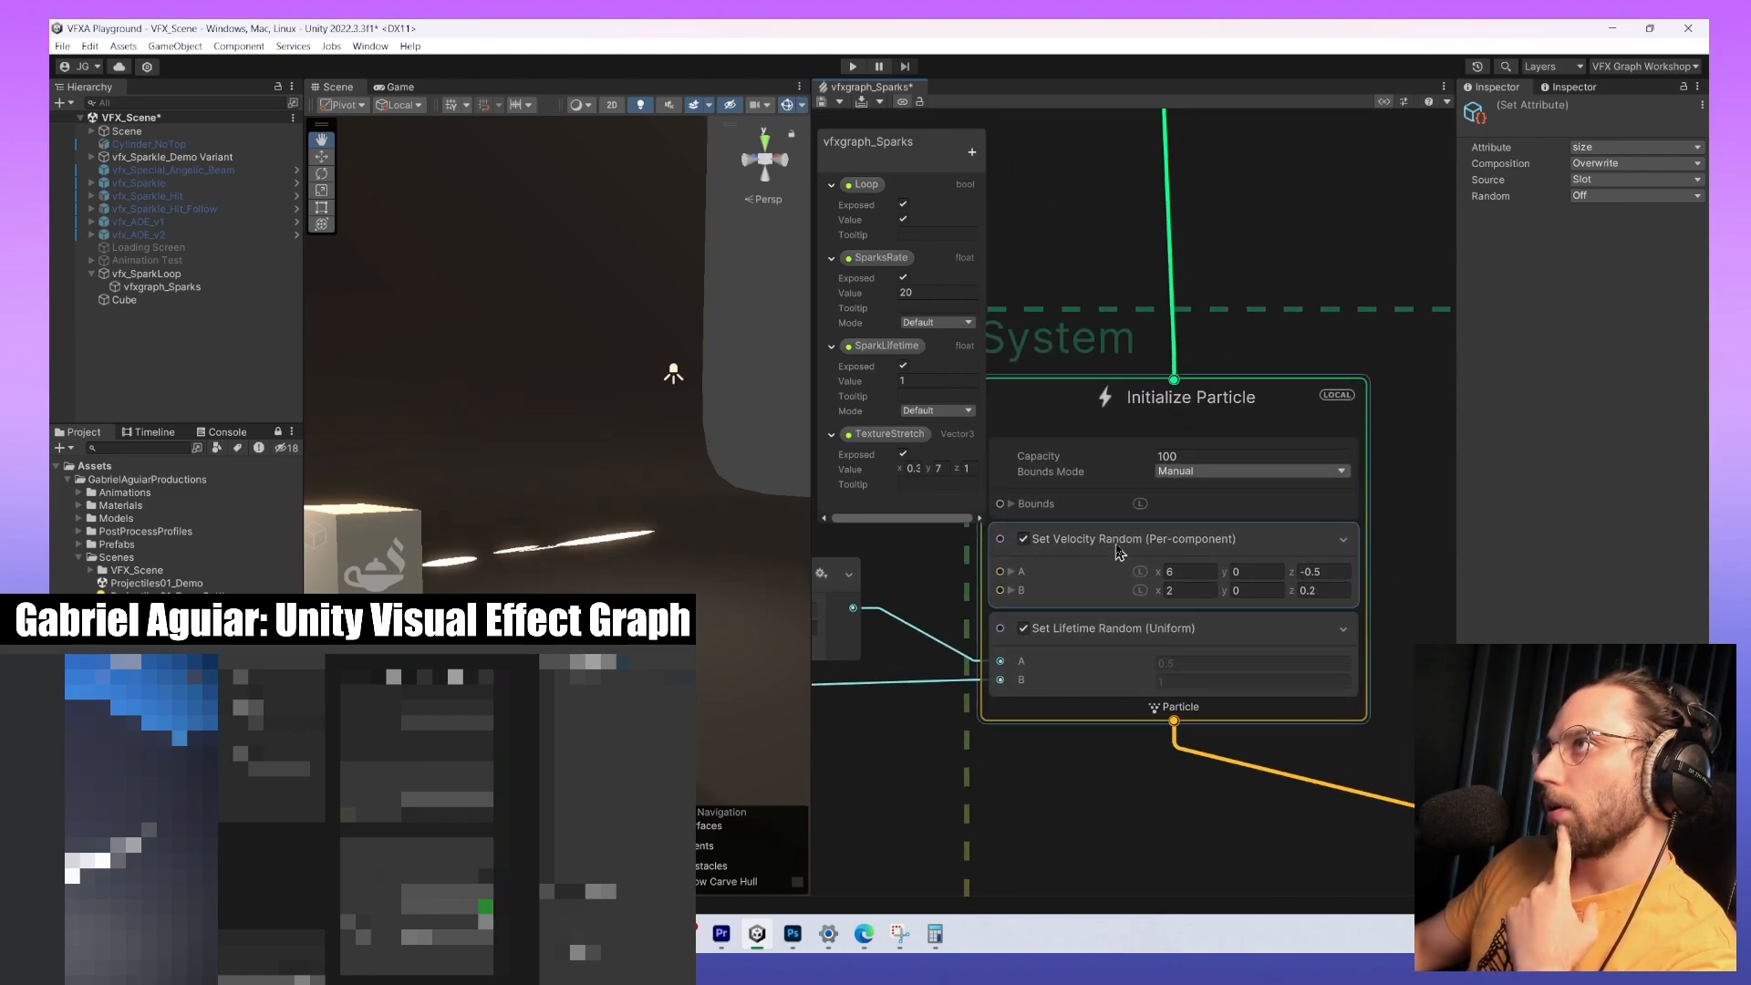
middle_click_drag(884, 771, 1295, 743)
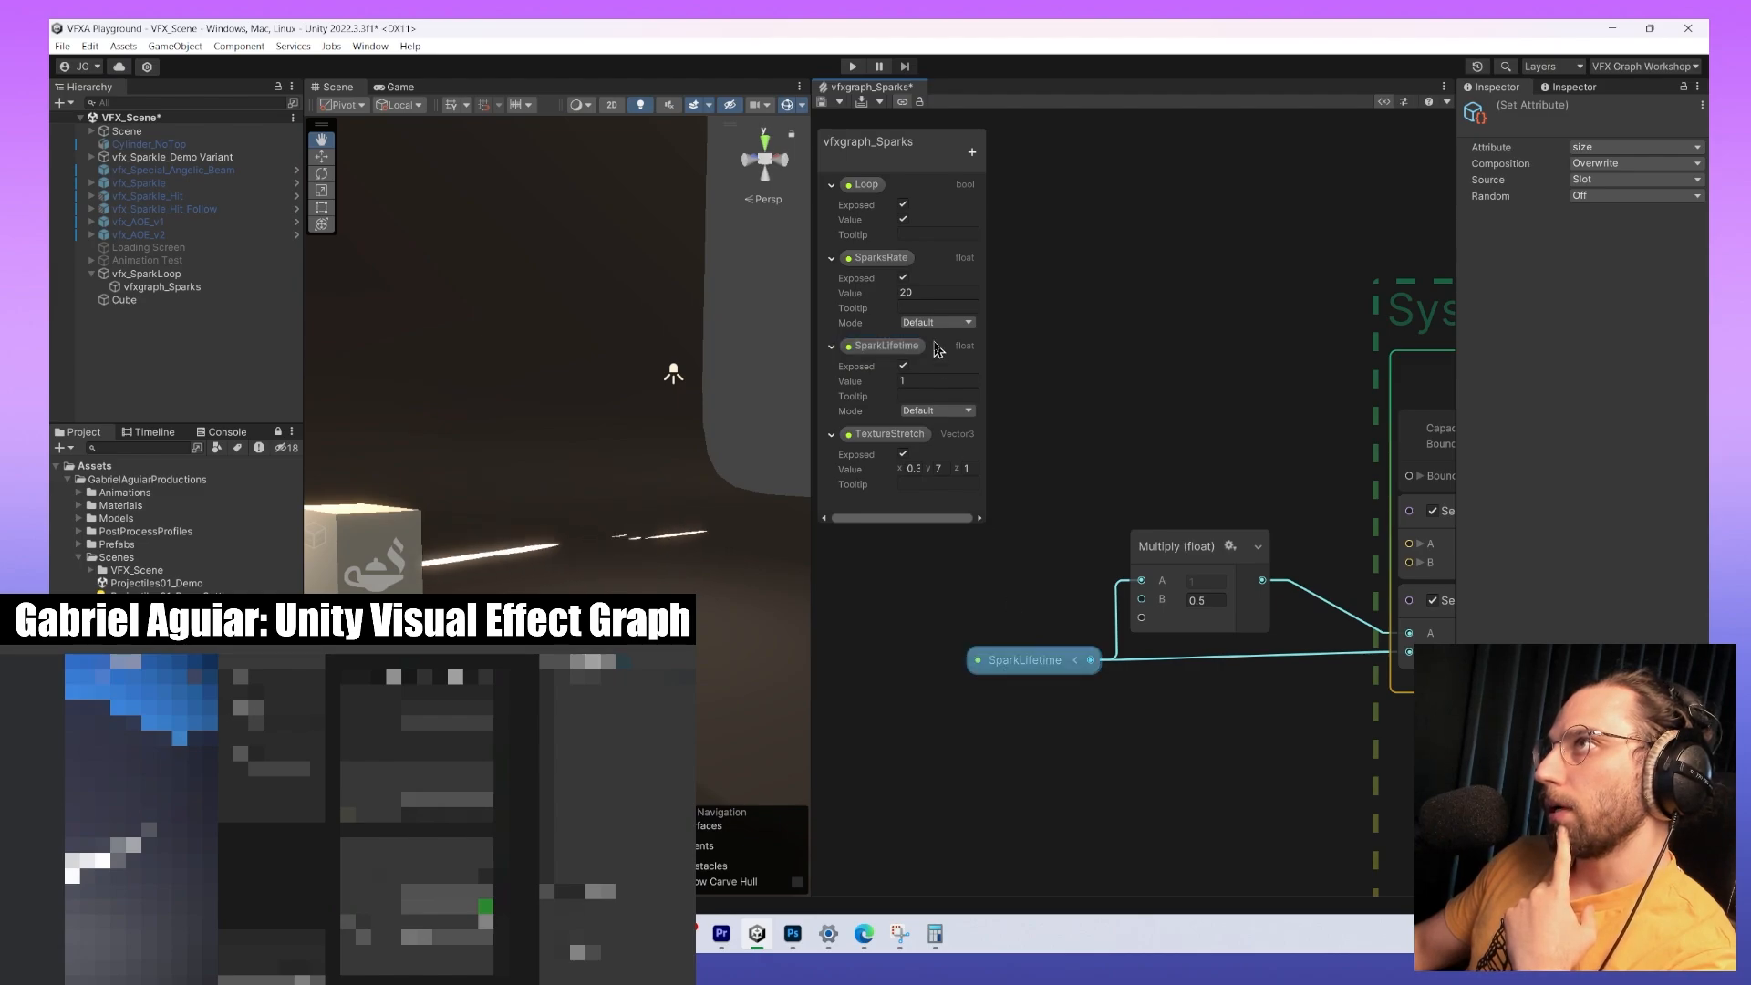
left_click(923, 388)
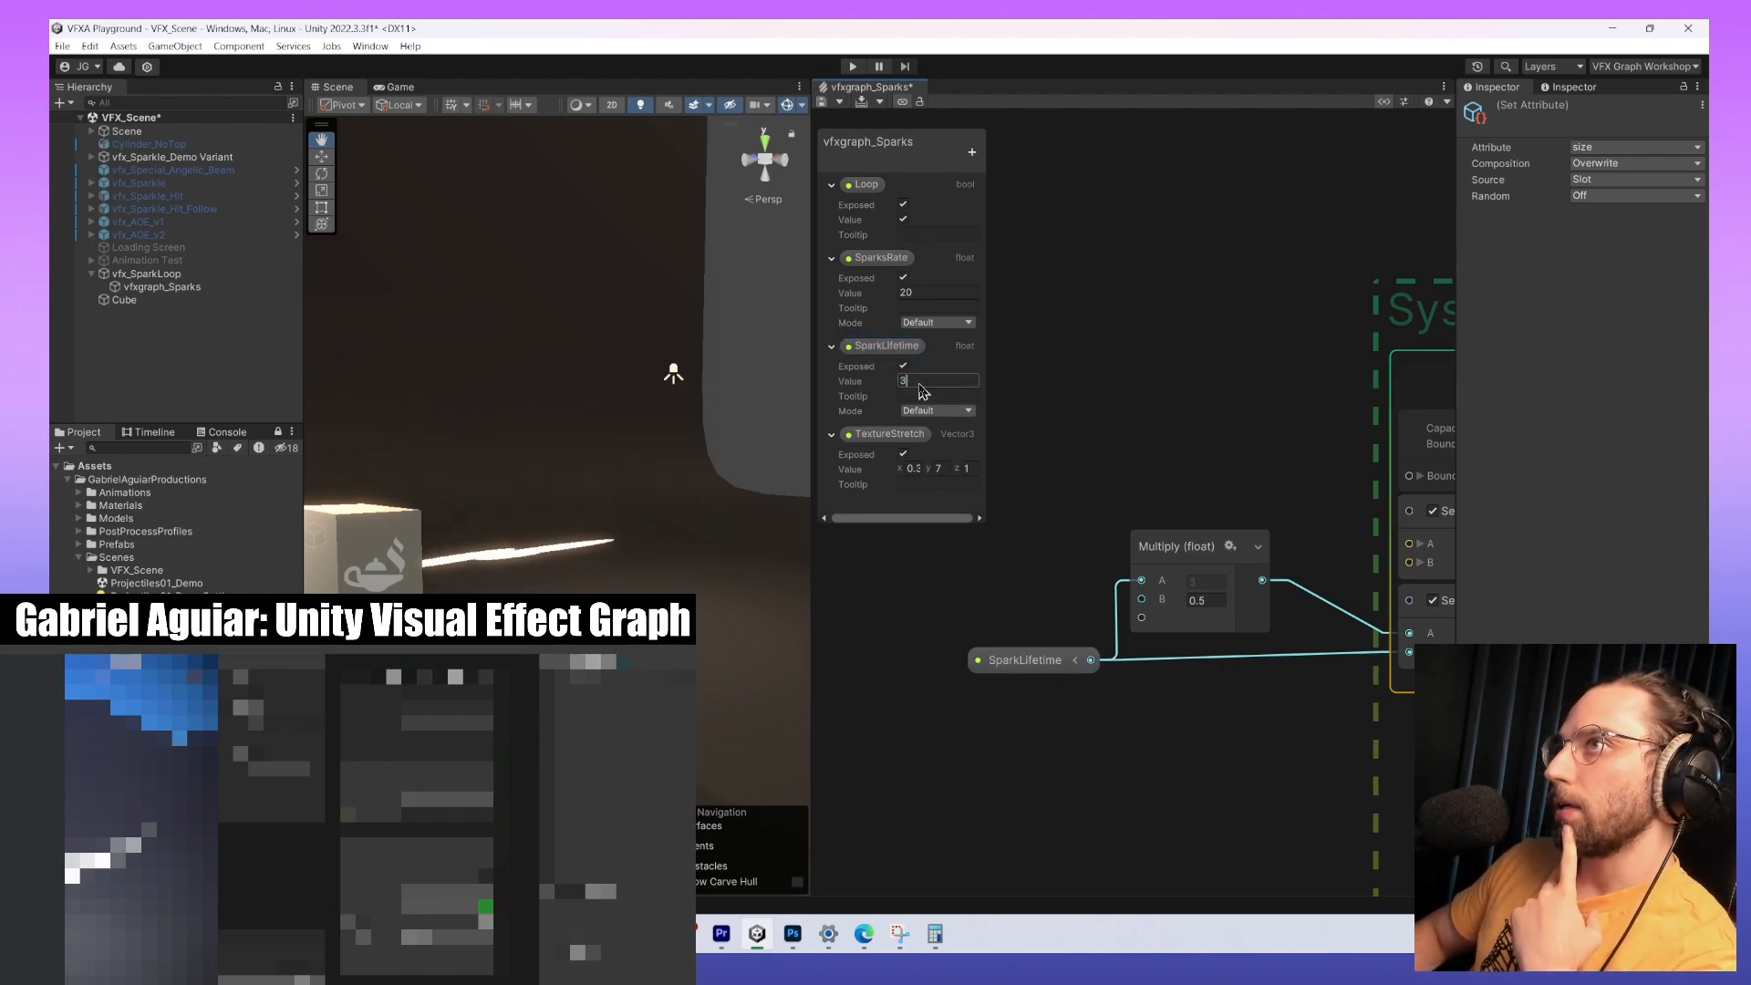
key("Return")
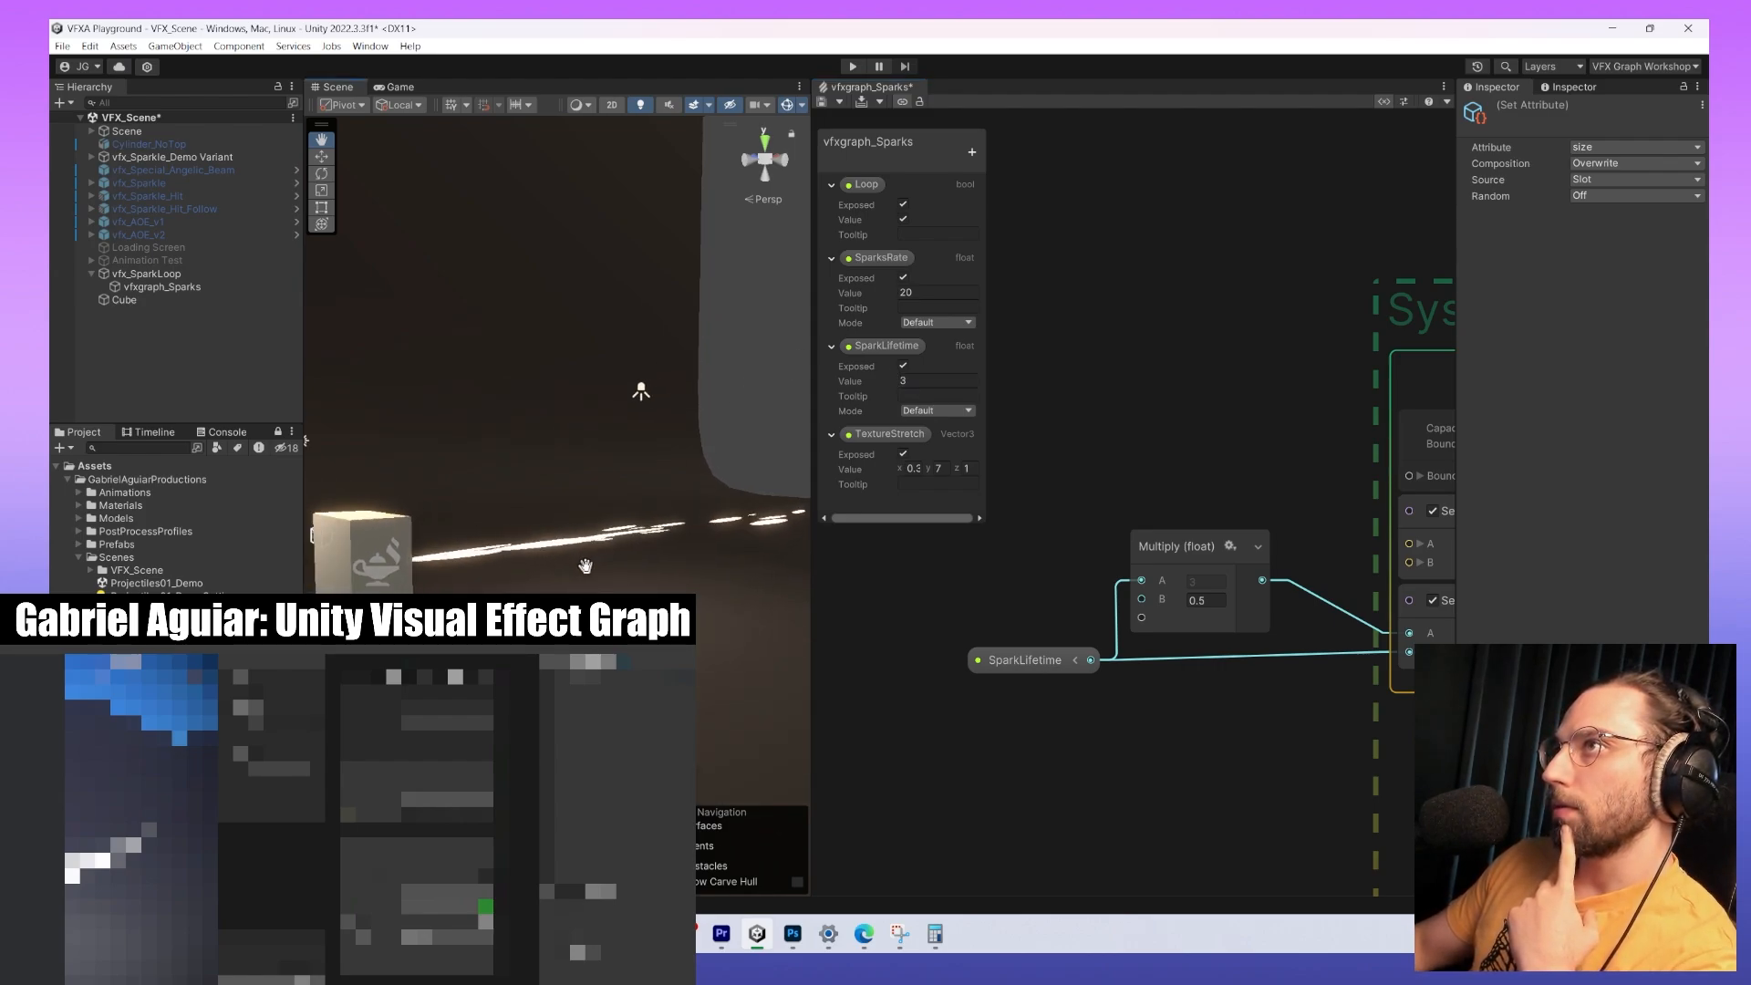
Apply the yellow-to-white preset to the color gradient of the Set Color over Life block in Output Particle Quad.
scroll(1271, 631, "down", 10)
middle_click_drag(1340, 702, 1031, 536)
scroll(1120, 749, "up", 3)
scroll(1259, 756, "up", 4)
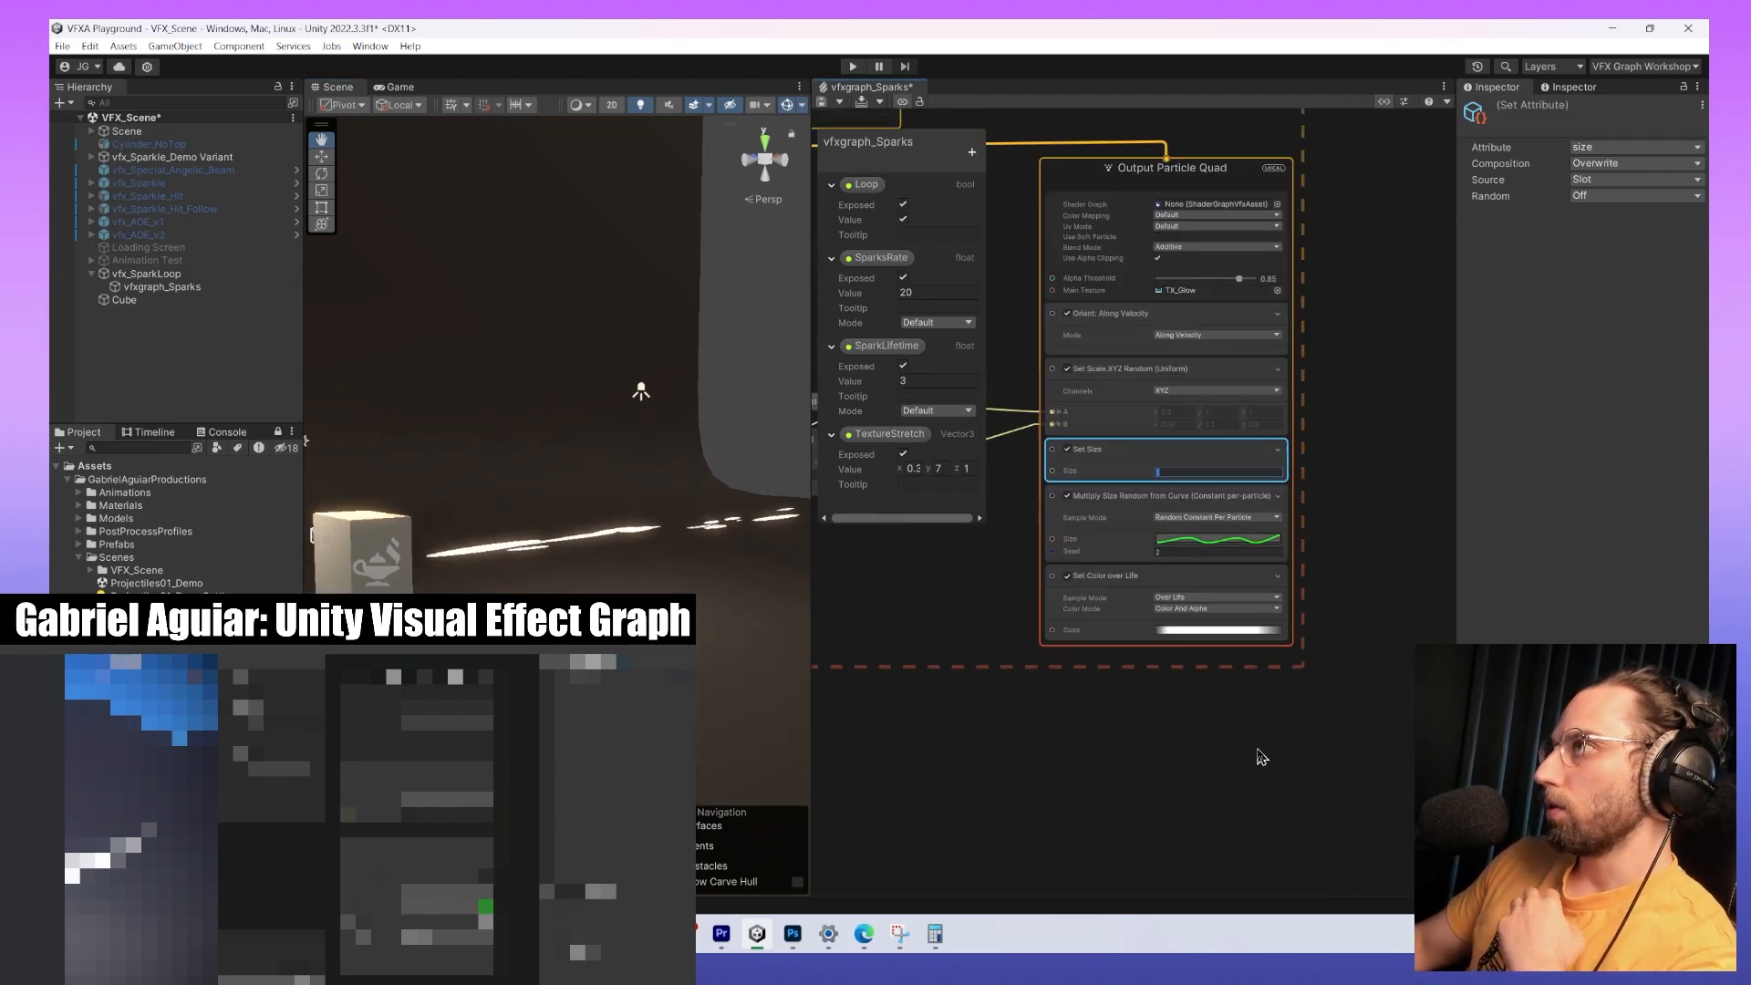
left_click(1085, 631)
middle_click_drag(1085, 631, 1120, 691)
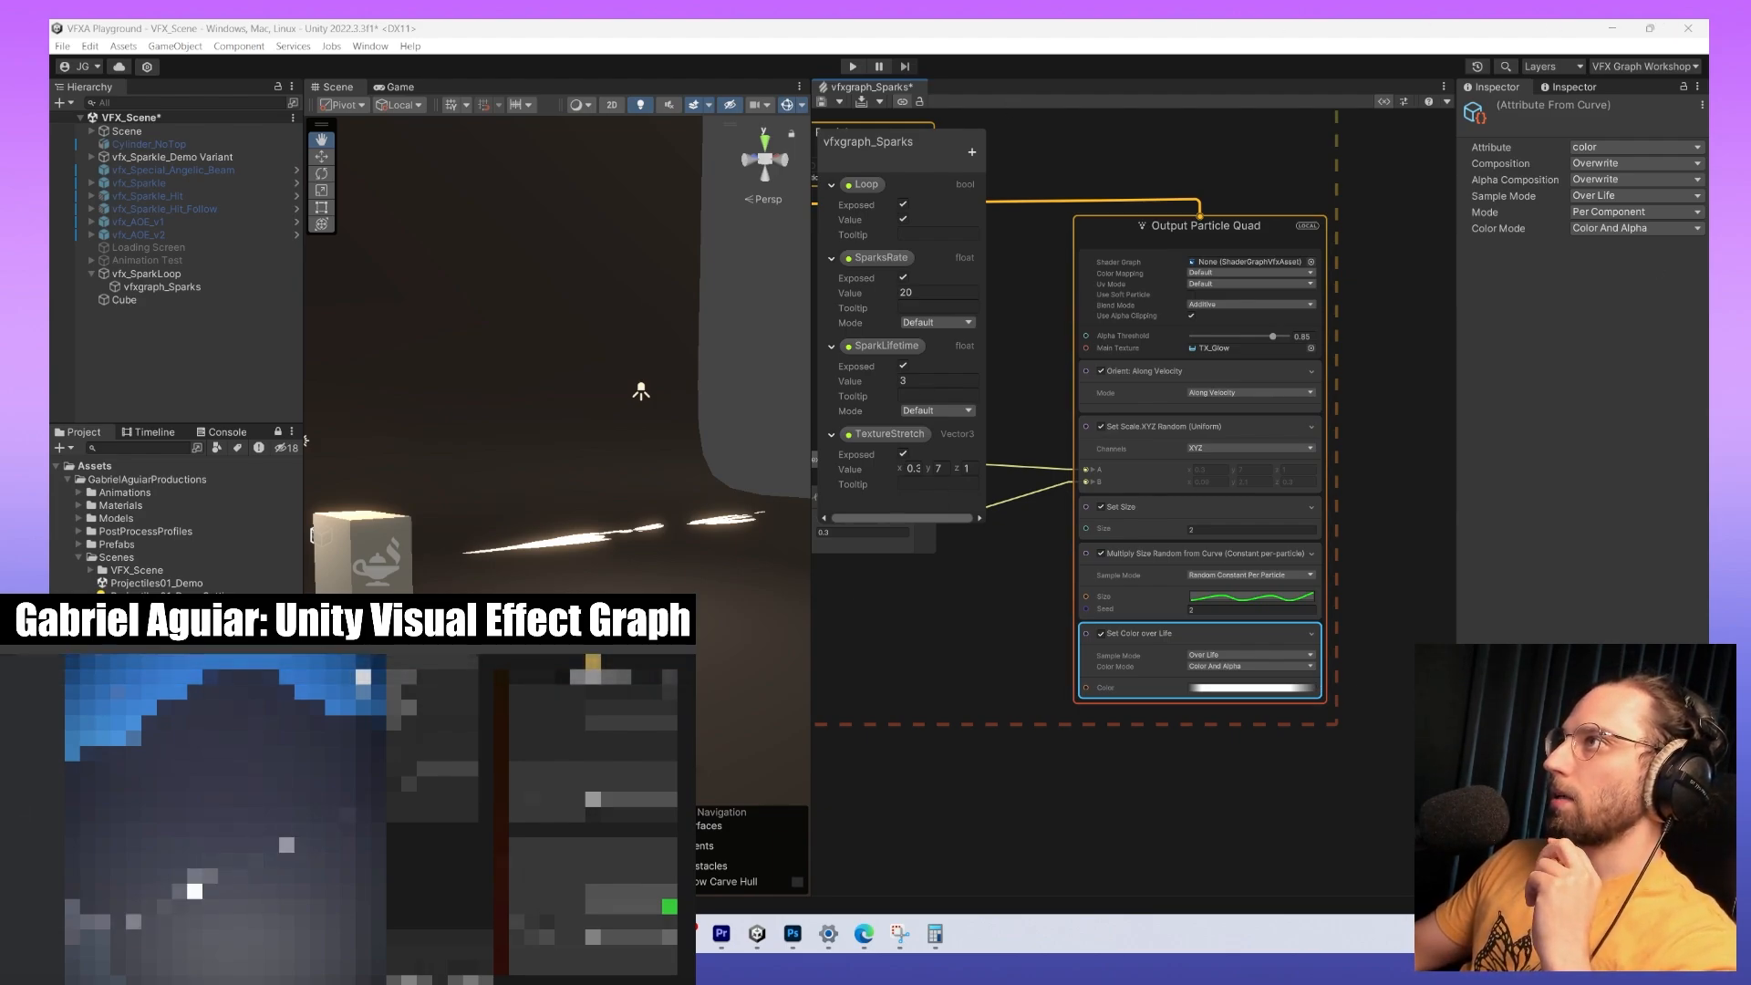
middle_click_drag(1052, 684, 1061, 593)
scroll(1222, 584, "up", 4)
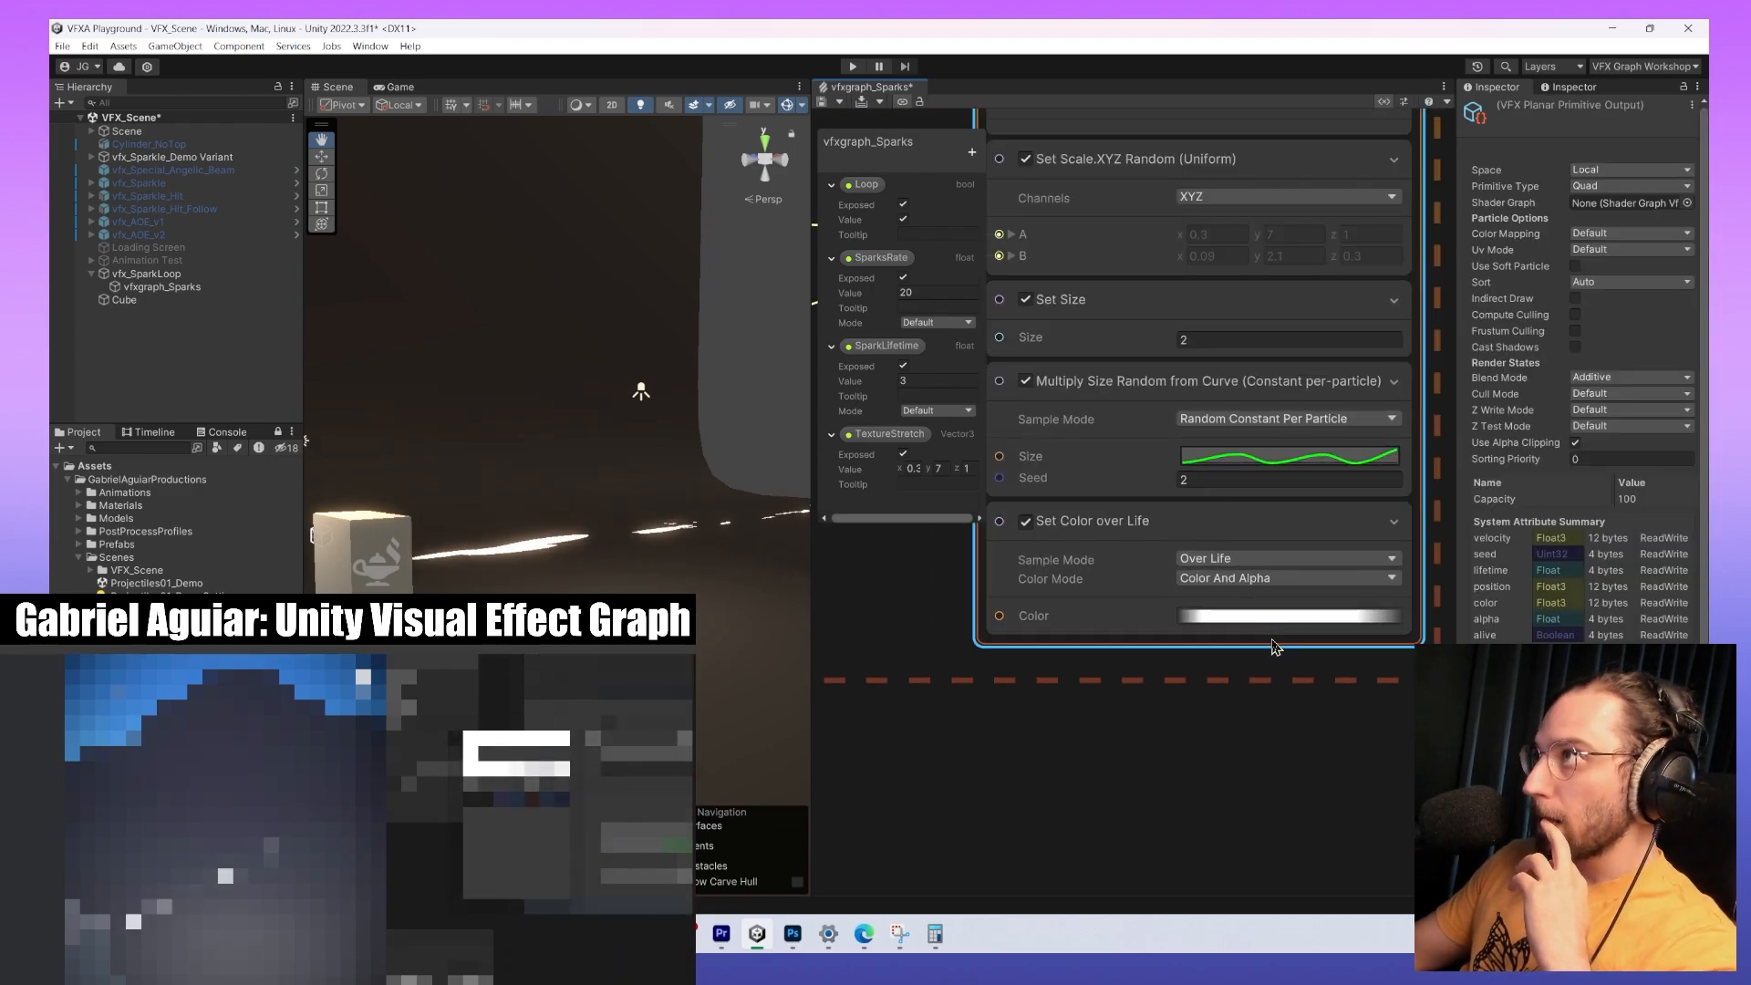
left_click(1279, 615)
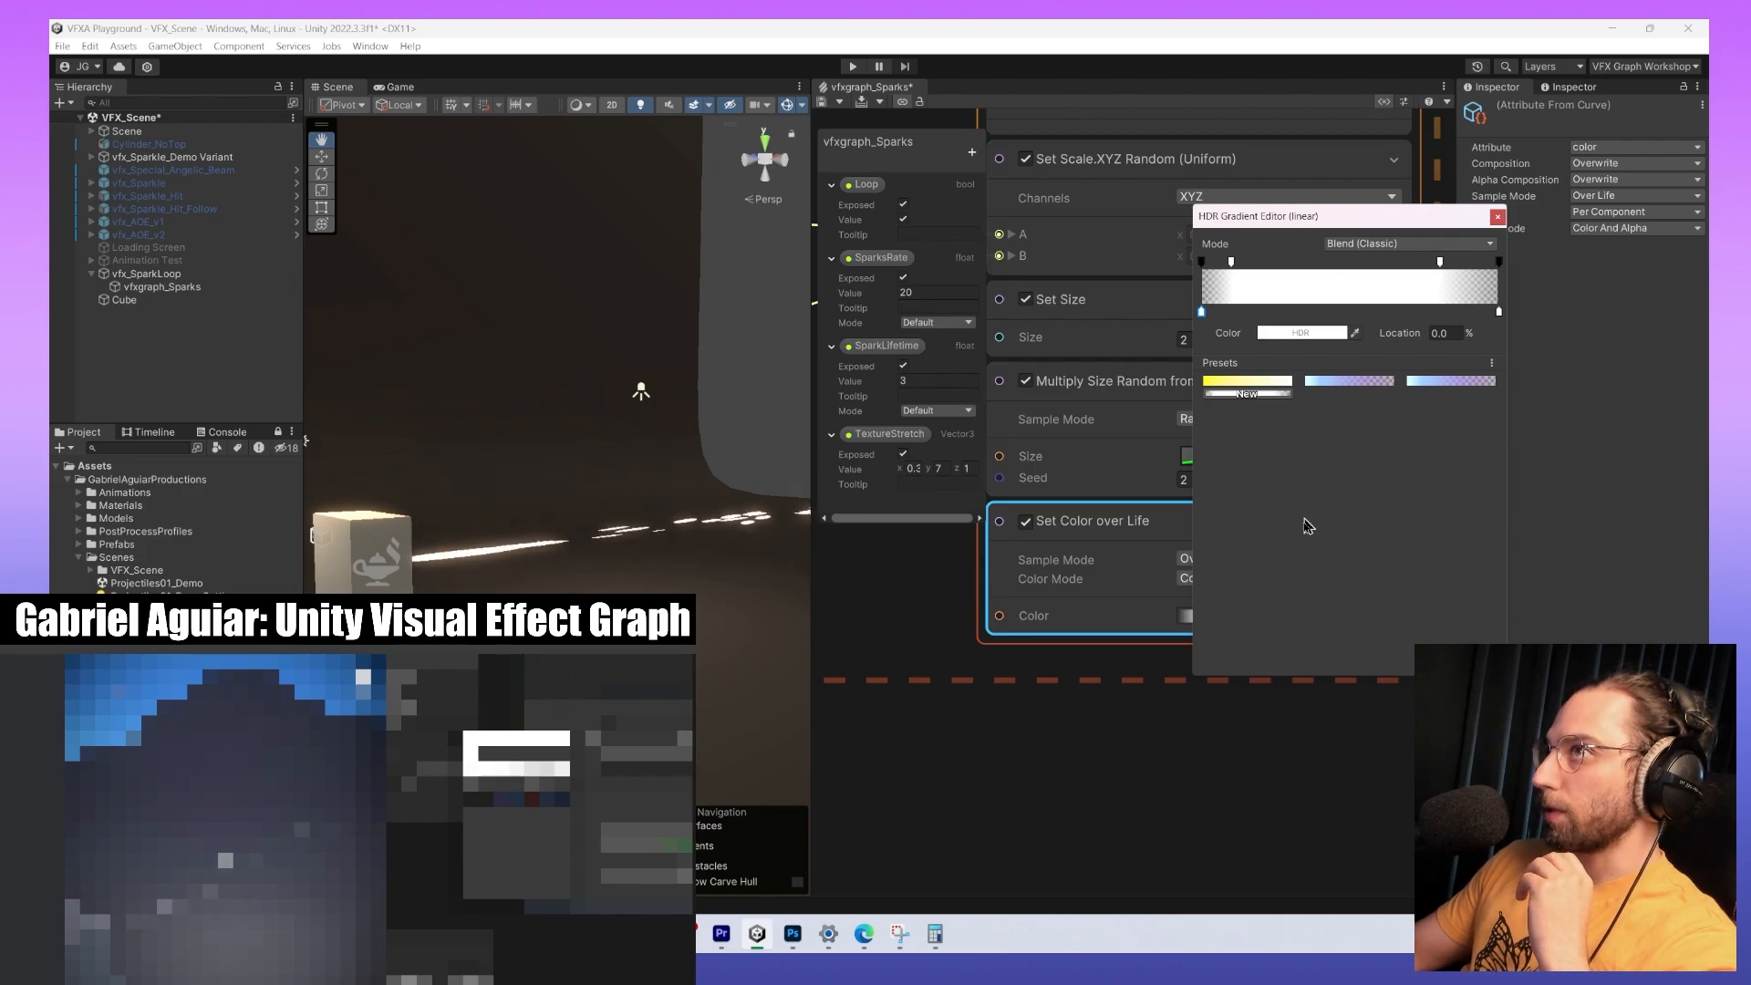
left_click(1270, 382)
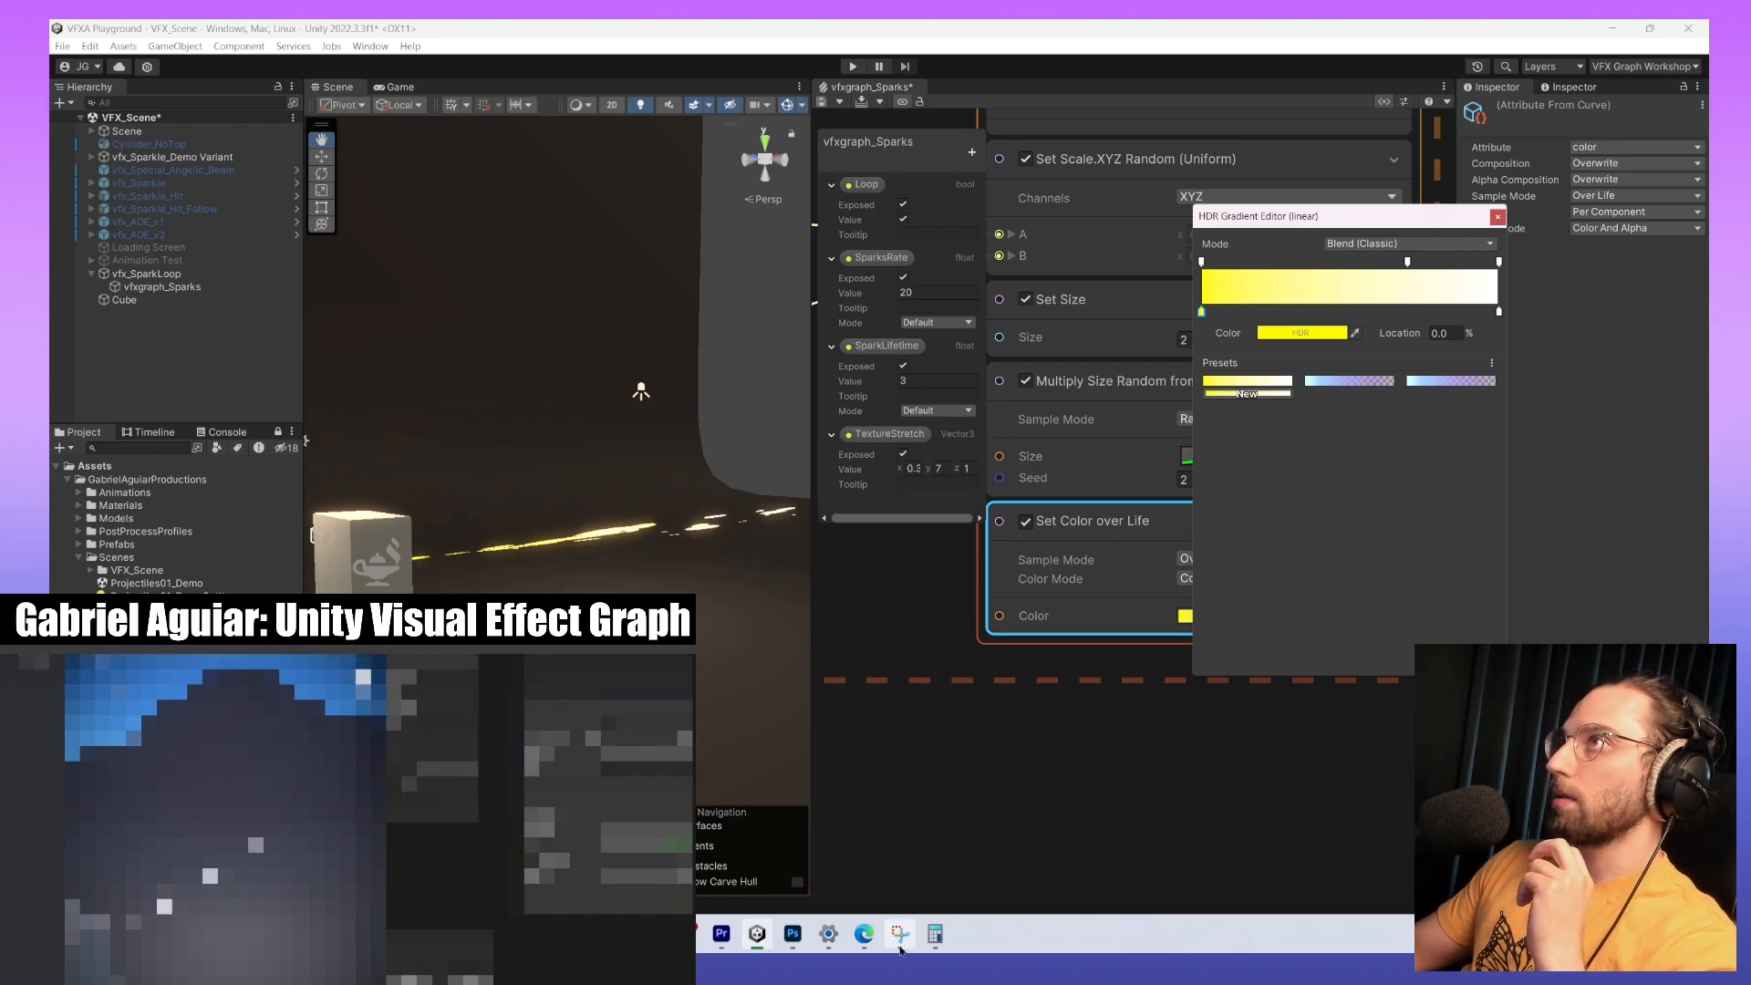
left_click(1040, 693)
Add a Gradient property to the blackboard and name it SparksGradient, enlarging the blackboard to show it.
left_click(972, 151)
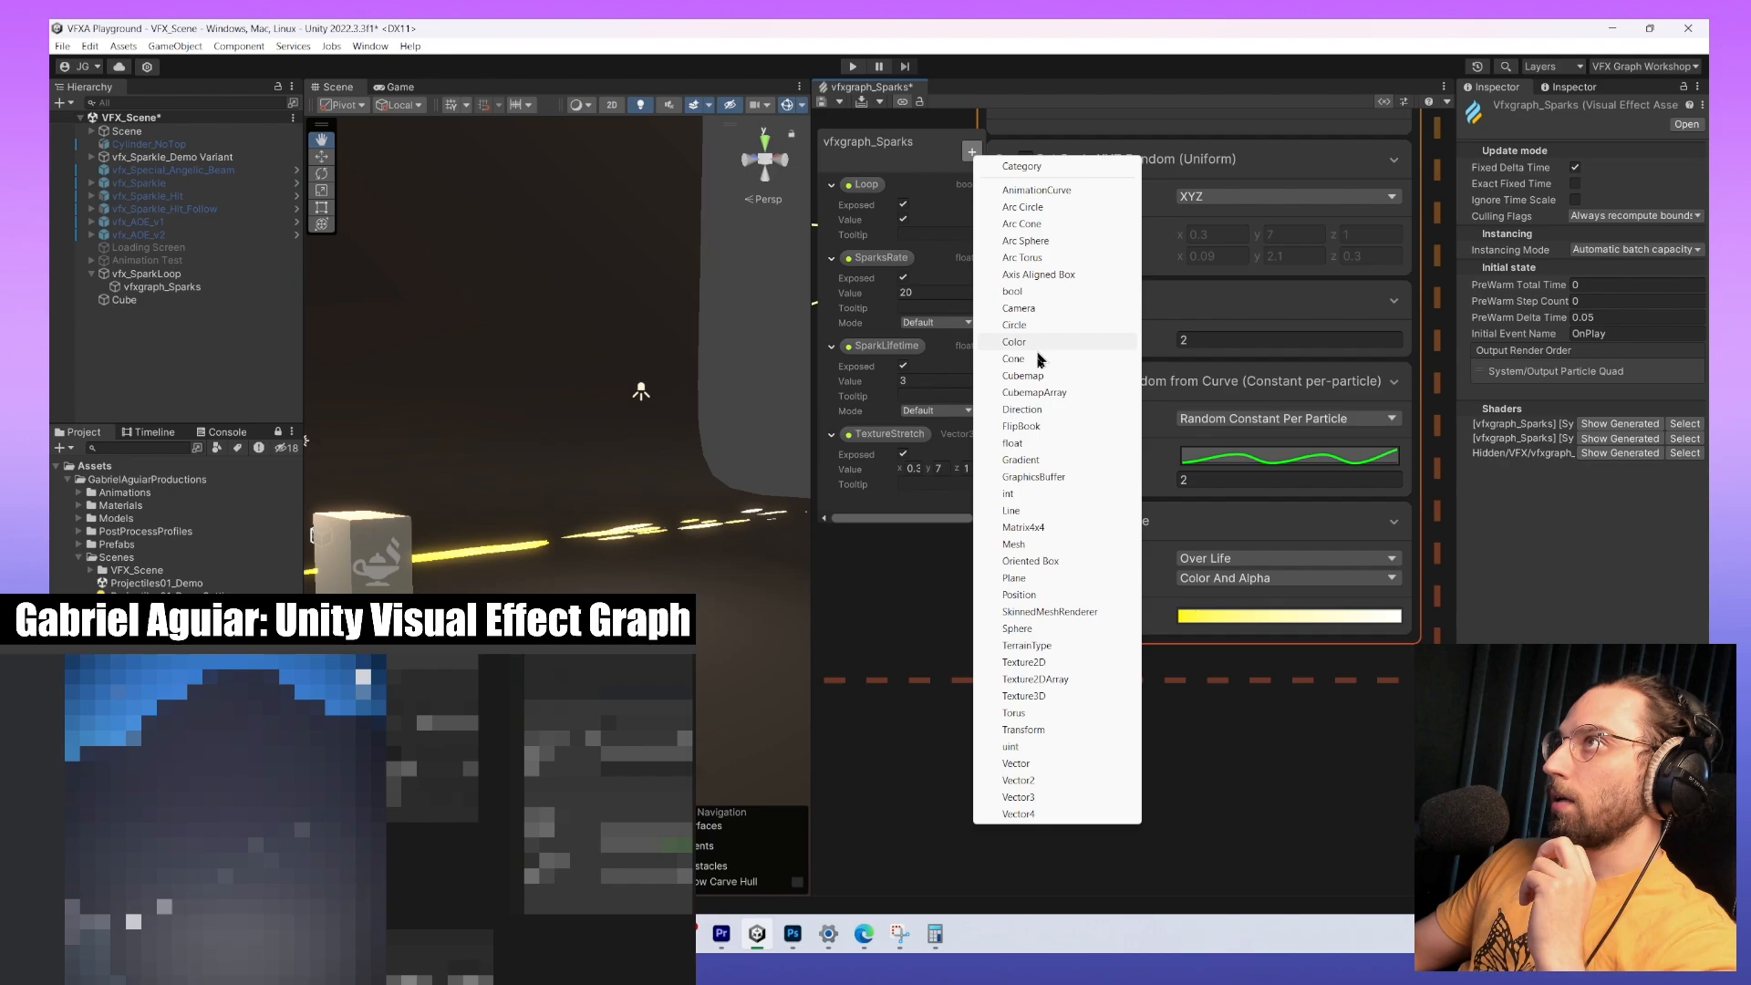
left_click(1020, 459)
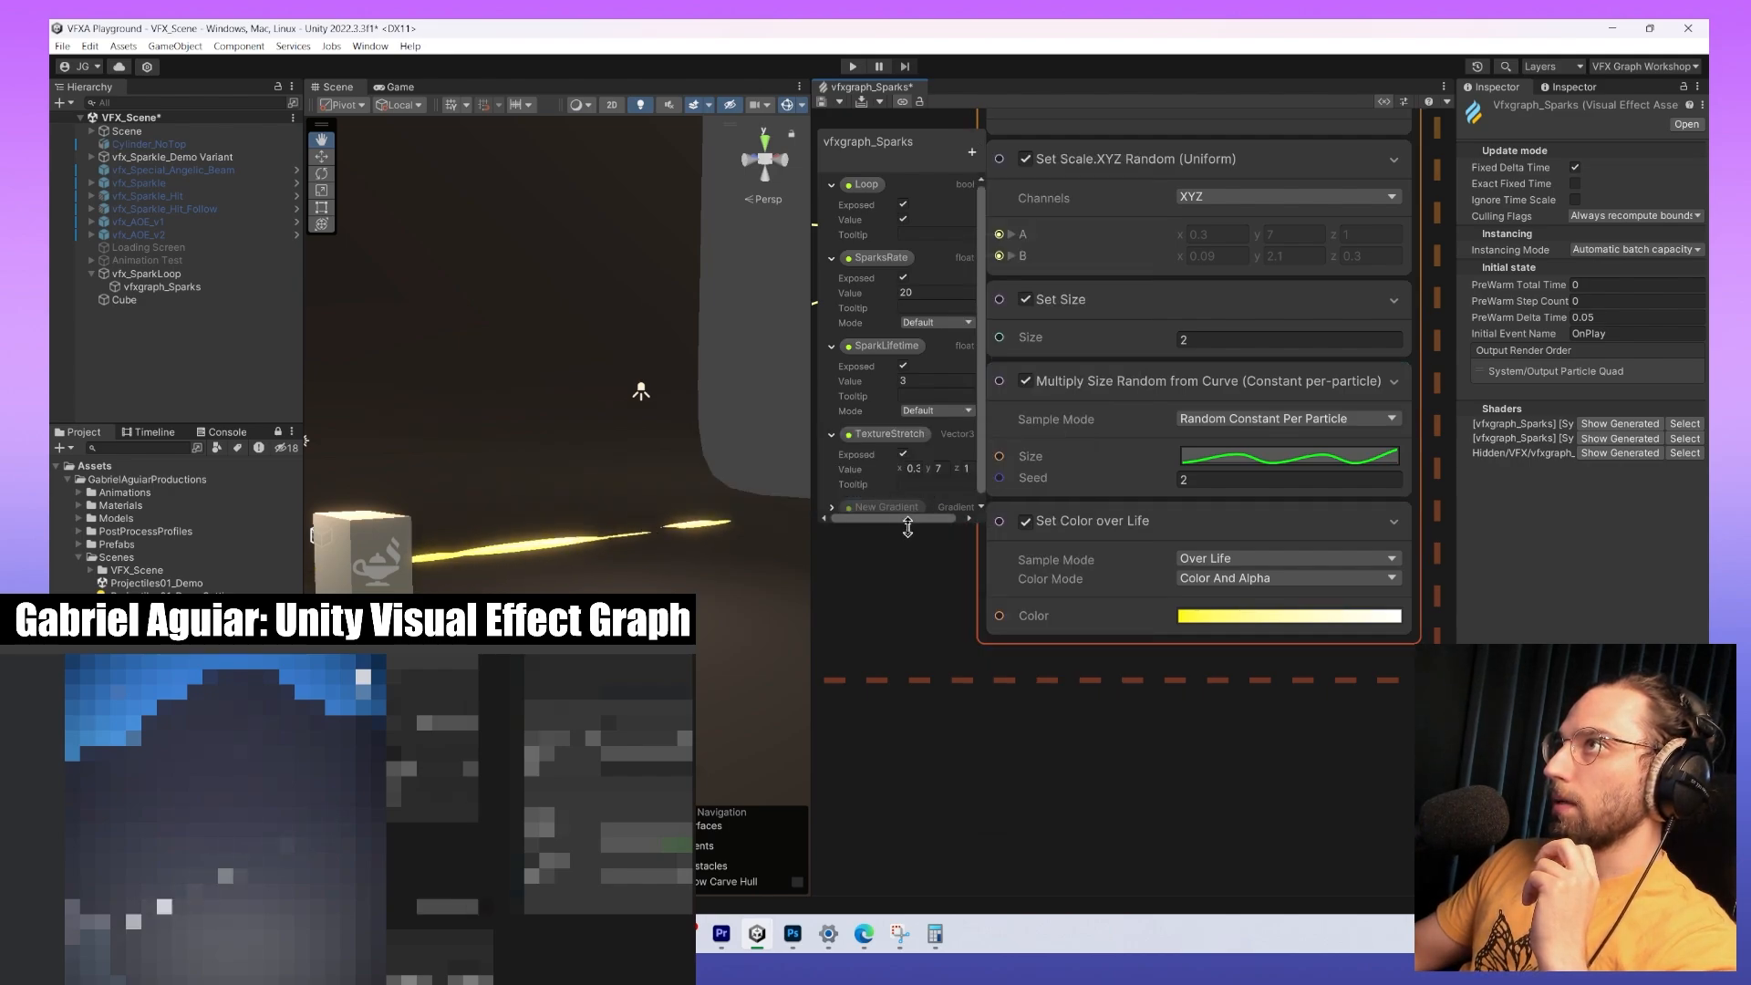
left_click_drag(907, 528, 908, 644)
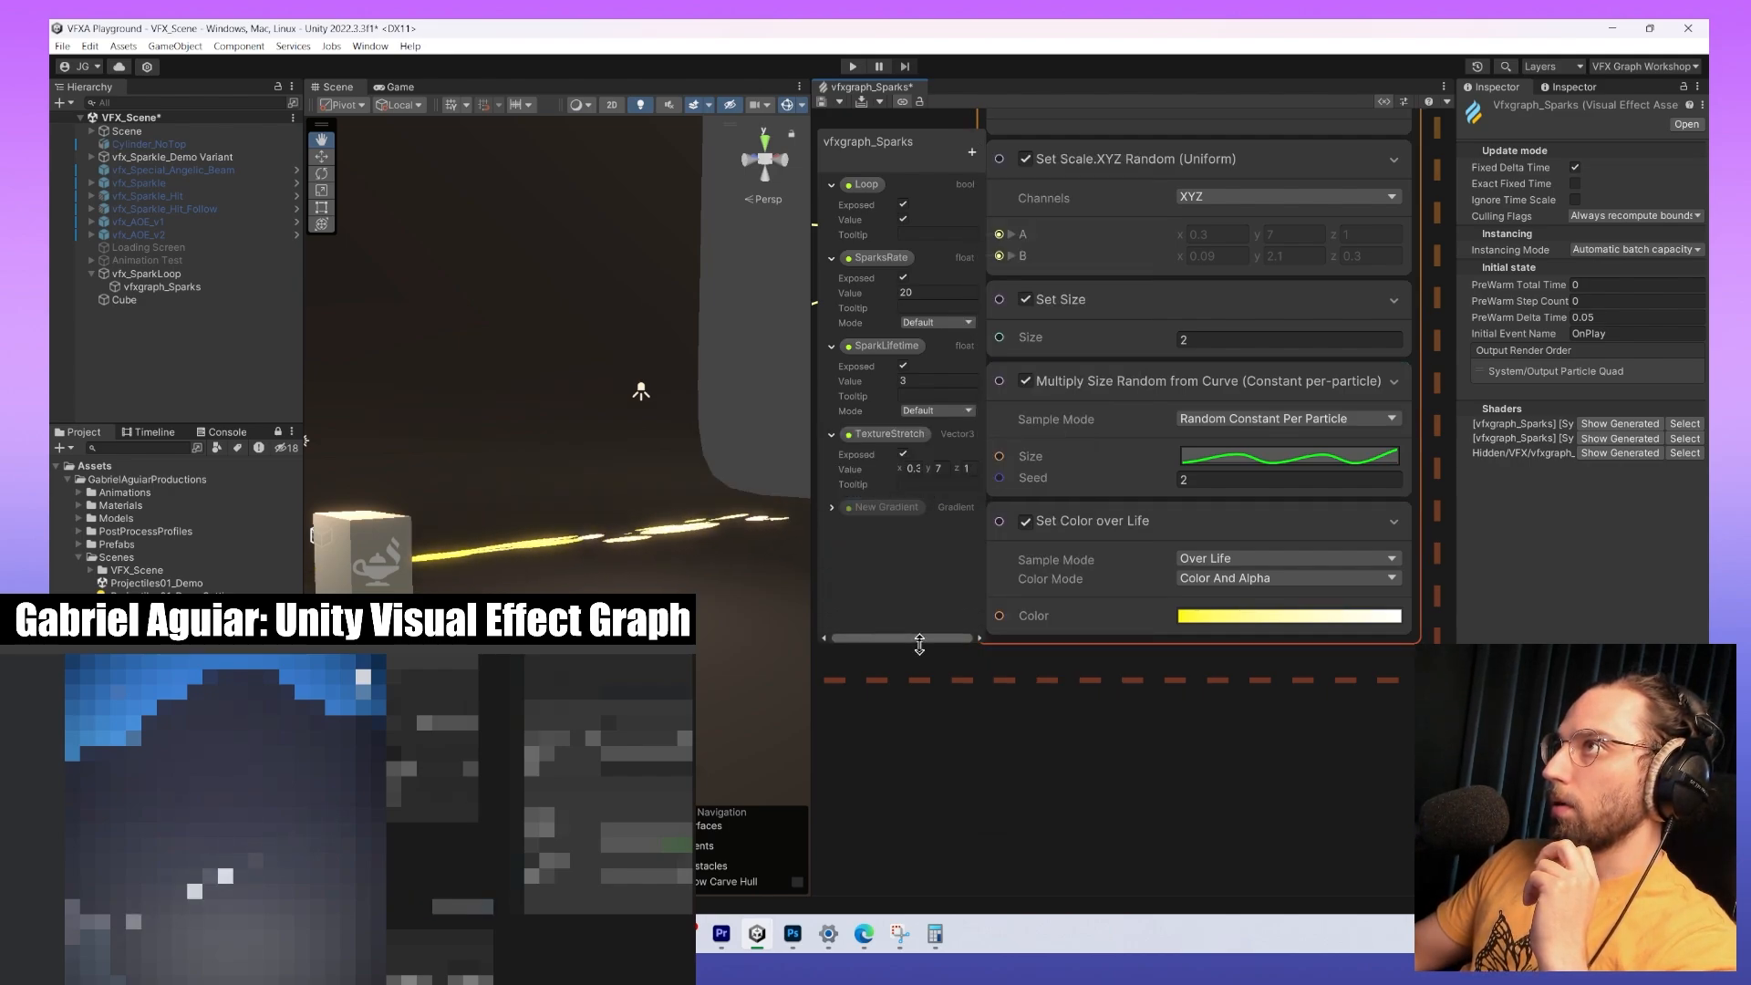
left_click(889, 509)
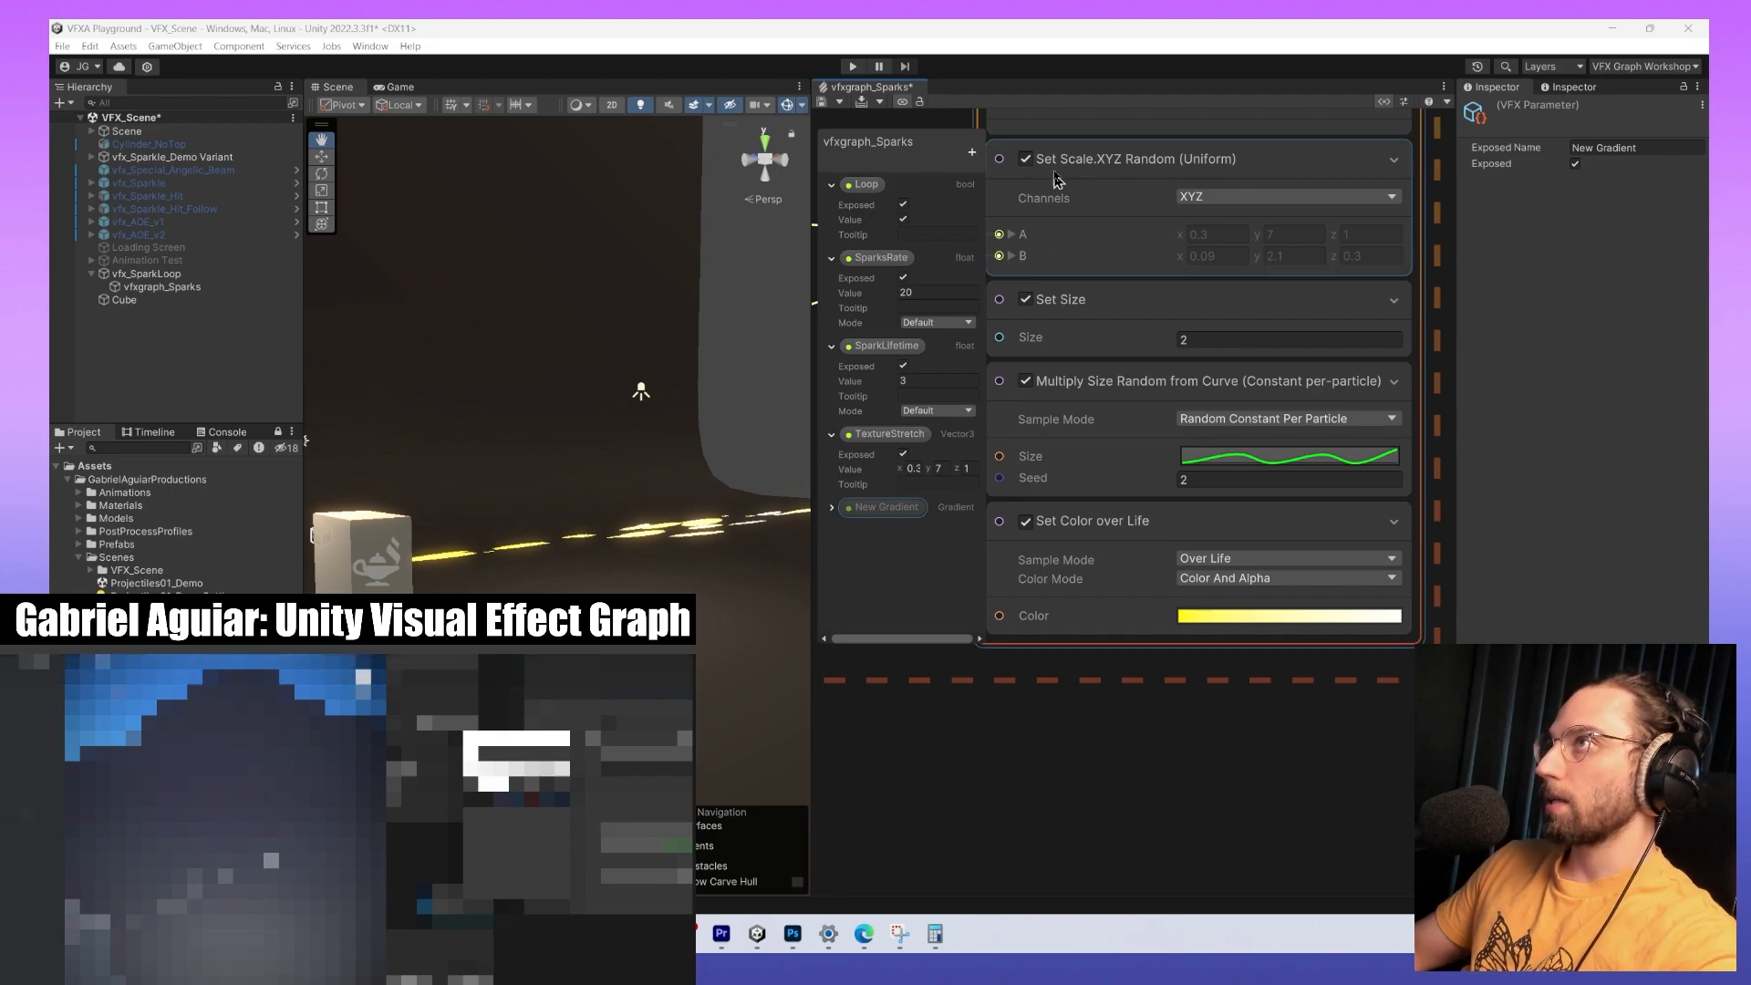
double_click(883, 511)
type("Sparks")
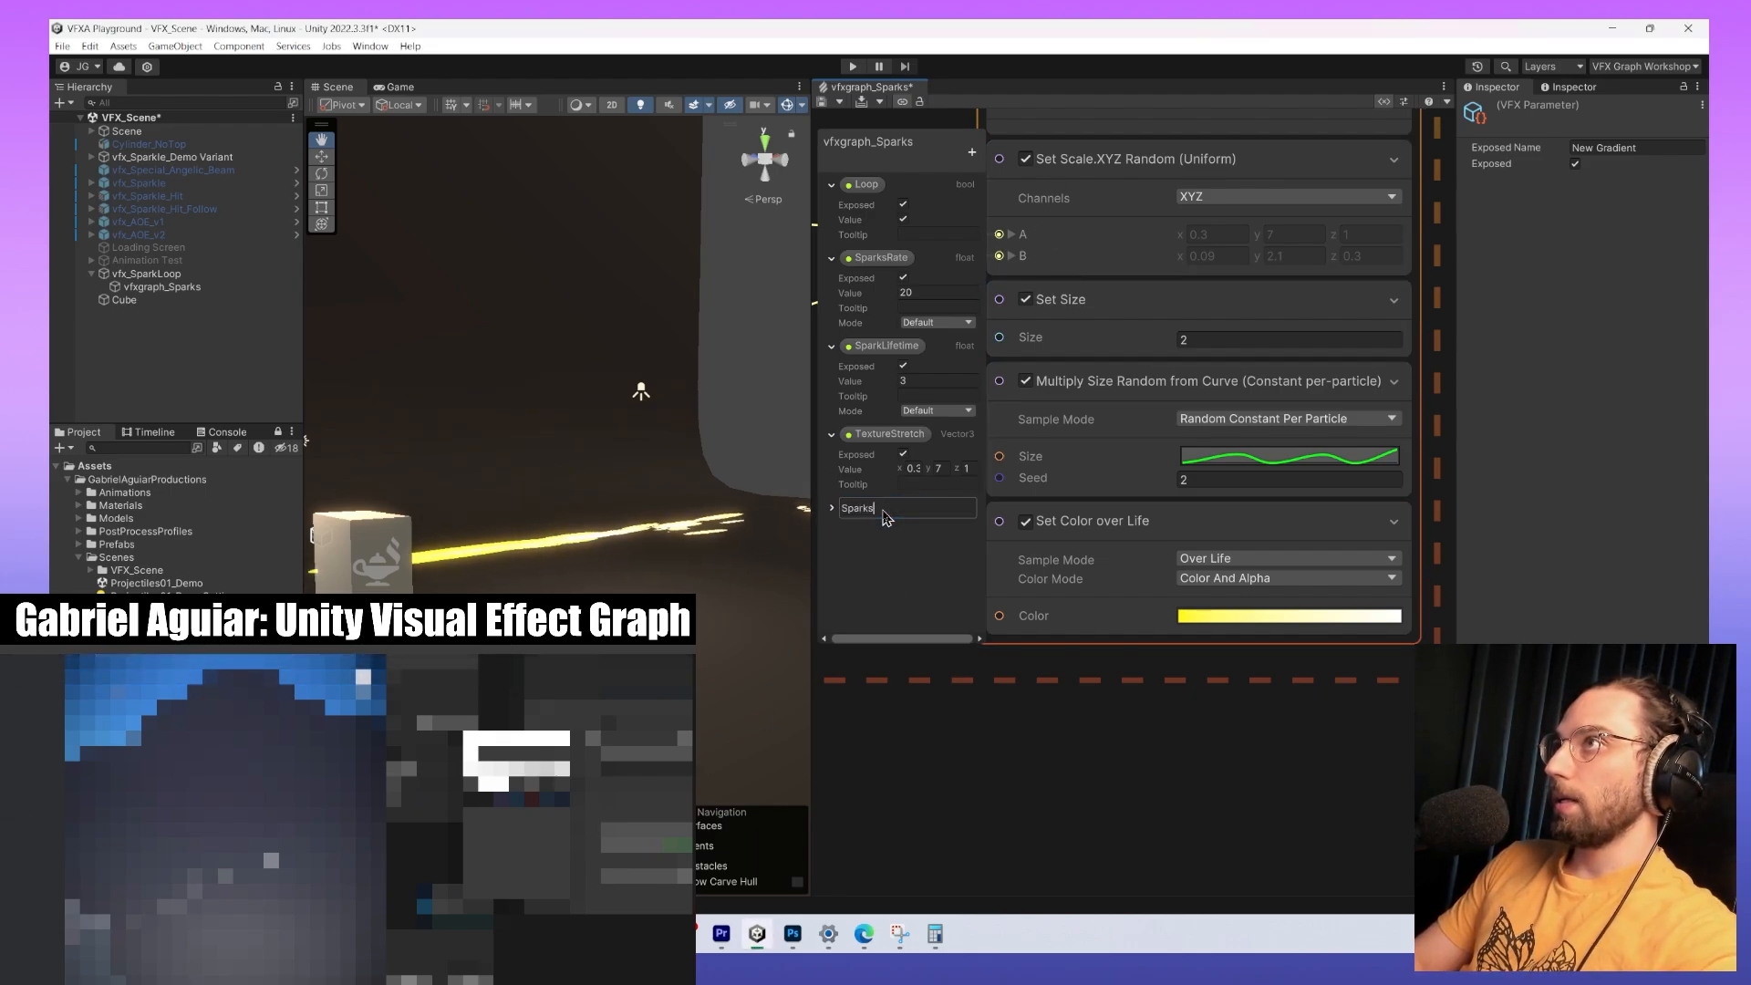
type("Gradient")
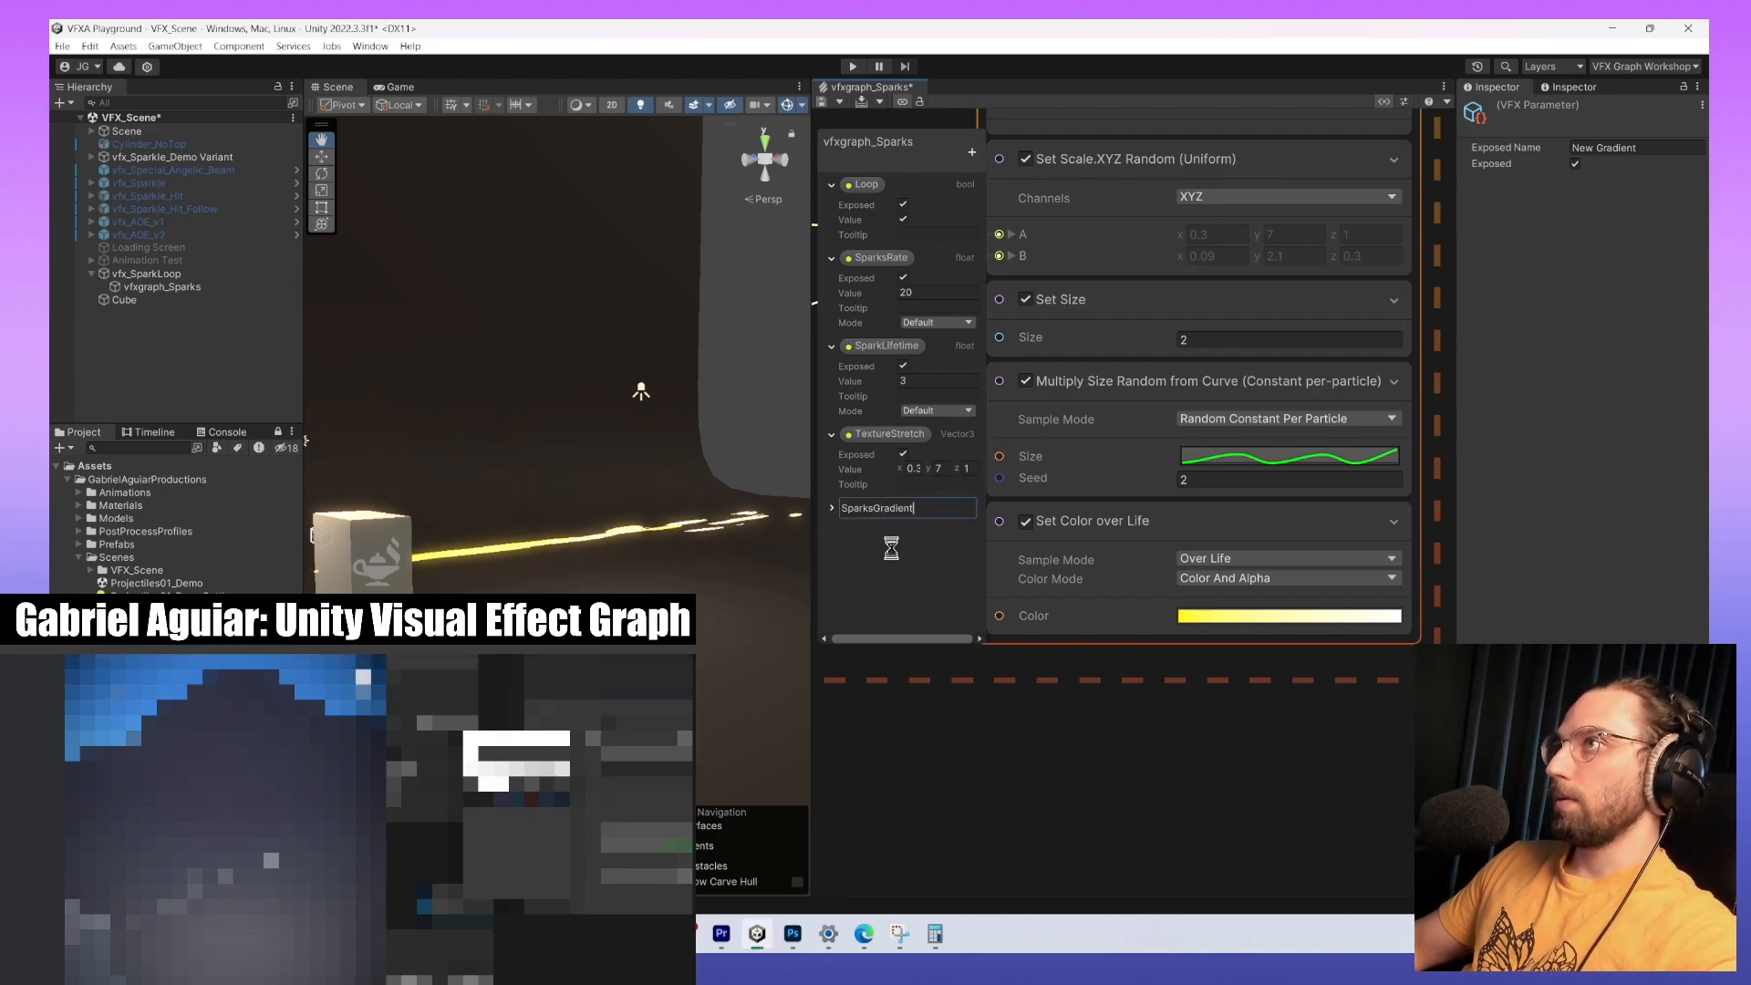
left_click(871, 695)
Place a SparksGradient node in the graph beside Output Particle Quad and connect it to the Set Color over Life block's Color input.
middle_click_drag(1044, 737, 1339, 677)
scroll(1339, 677, "down", 2)
left_click_drag(879, 508, 1162, 569)
middle_click_drag(1289, 614, 1100, 620)
left_click_drag(1036, 586, 1106, 598)
middle_click_drag(1103, 608, 1295, 612)
left_click(1241, 599)
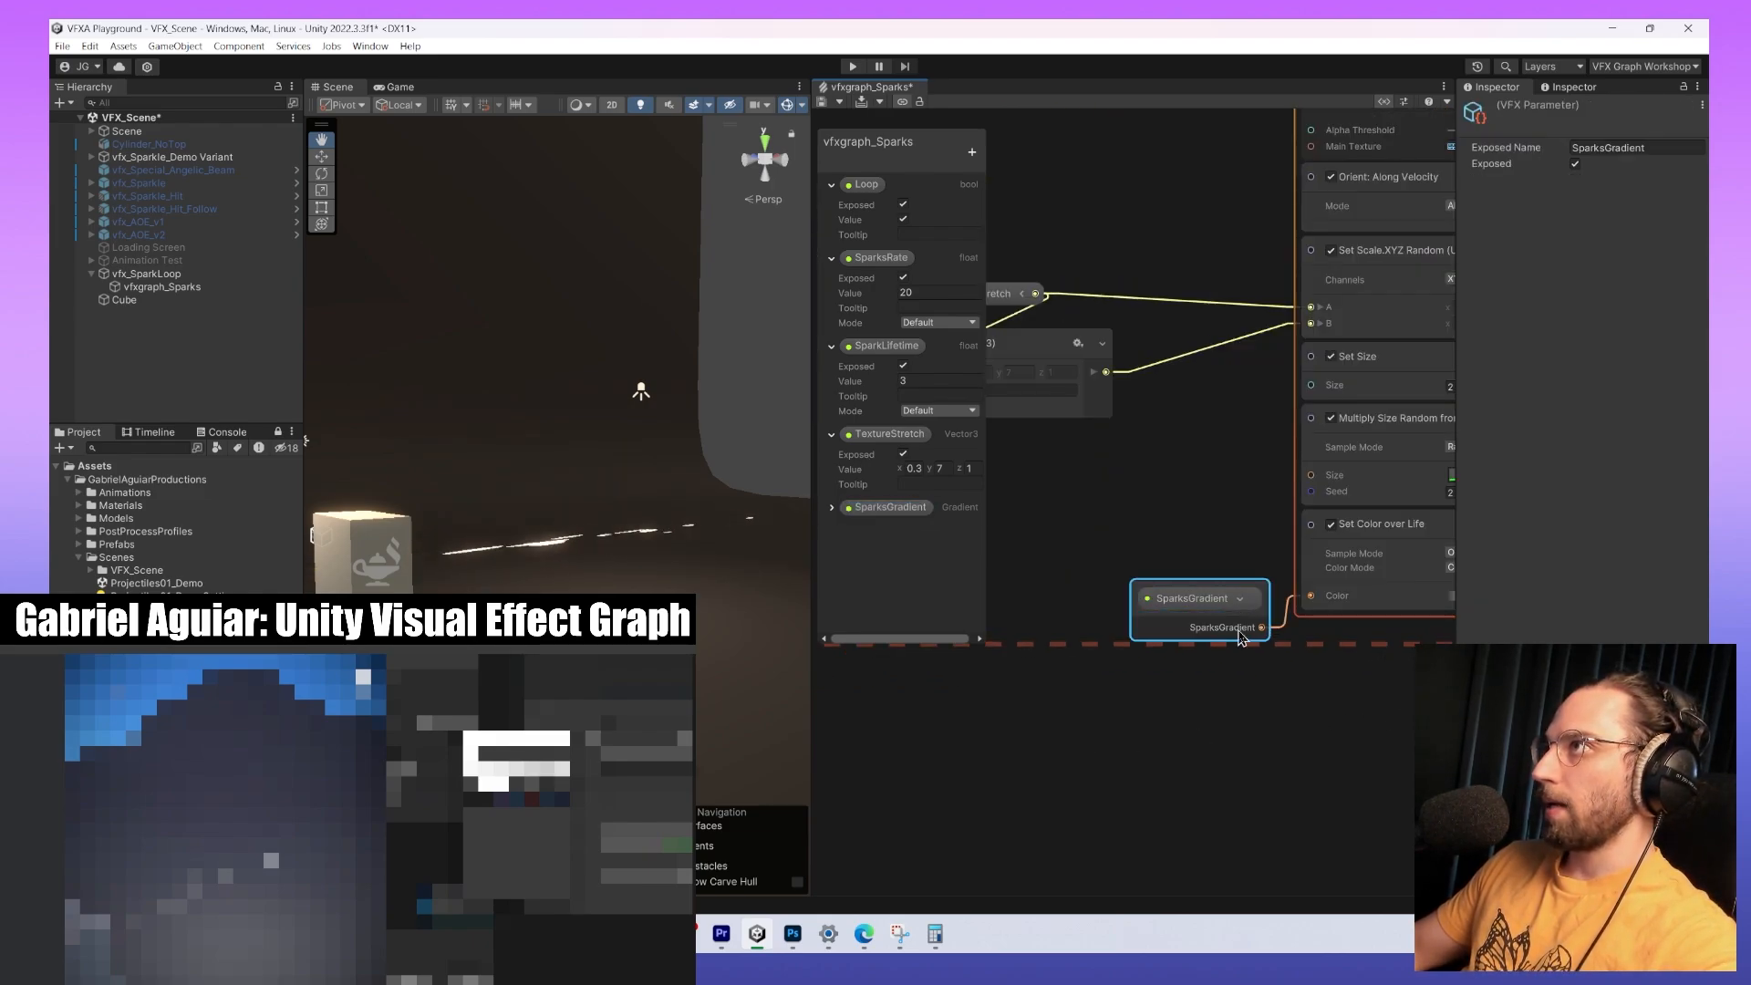
left_click_drag(1219, 590, 1196, 560)
mouse_move(1227, 608)
middle_mouse_down()
mouse_move(923, 600)
mouse_move(1196, 611)
middle_mouse_up()
Expand the SparksGradient property and apply the yellow-to-white preset to its gradient.
left_click(831, 511)
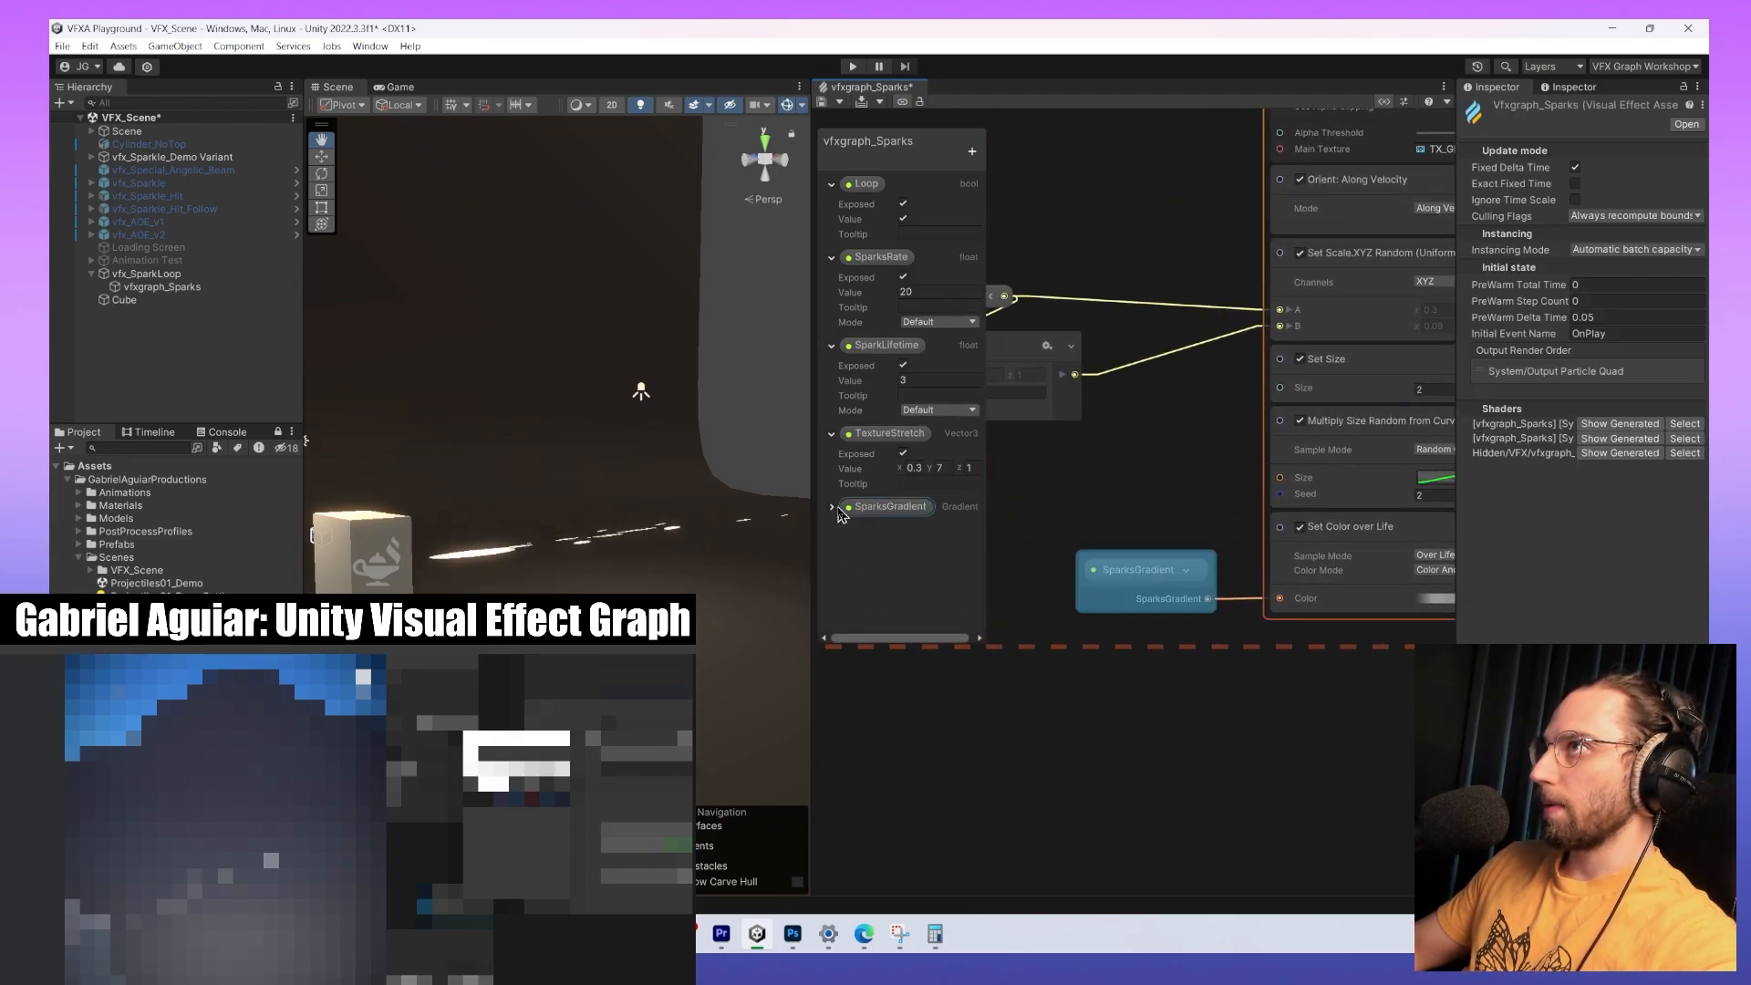
left_click(832, 507)
left_click(945, 542)
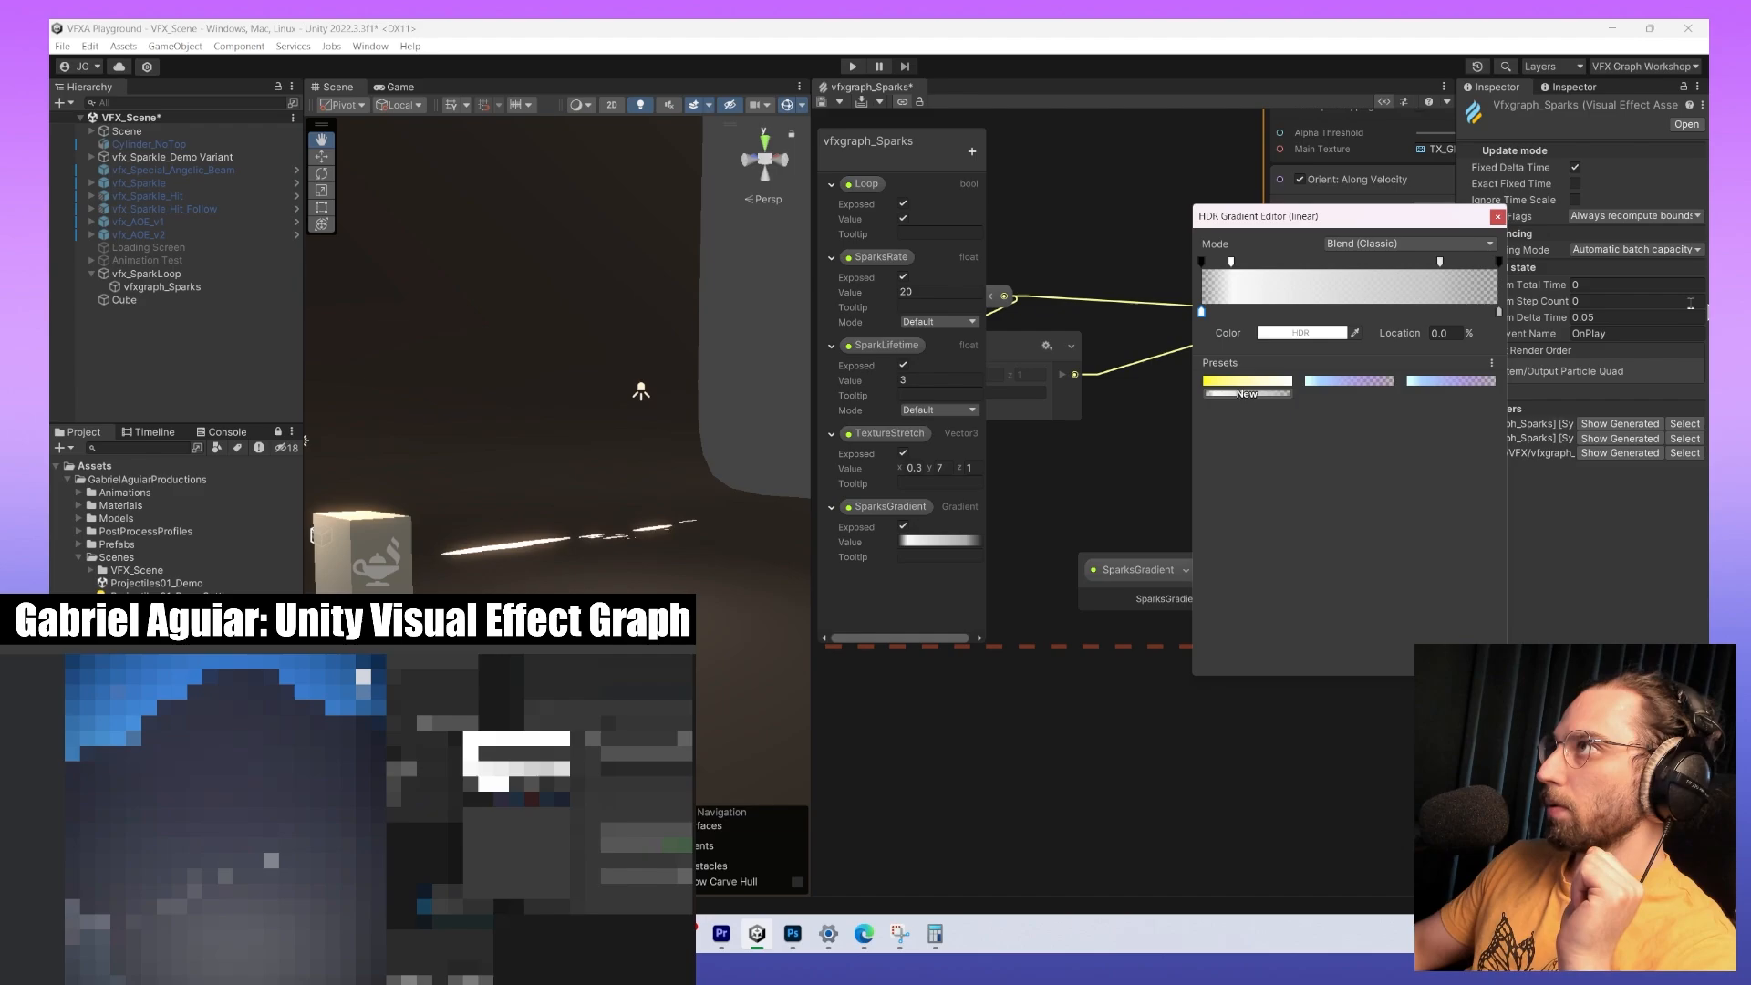
left_click(1268, 386)
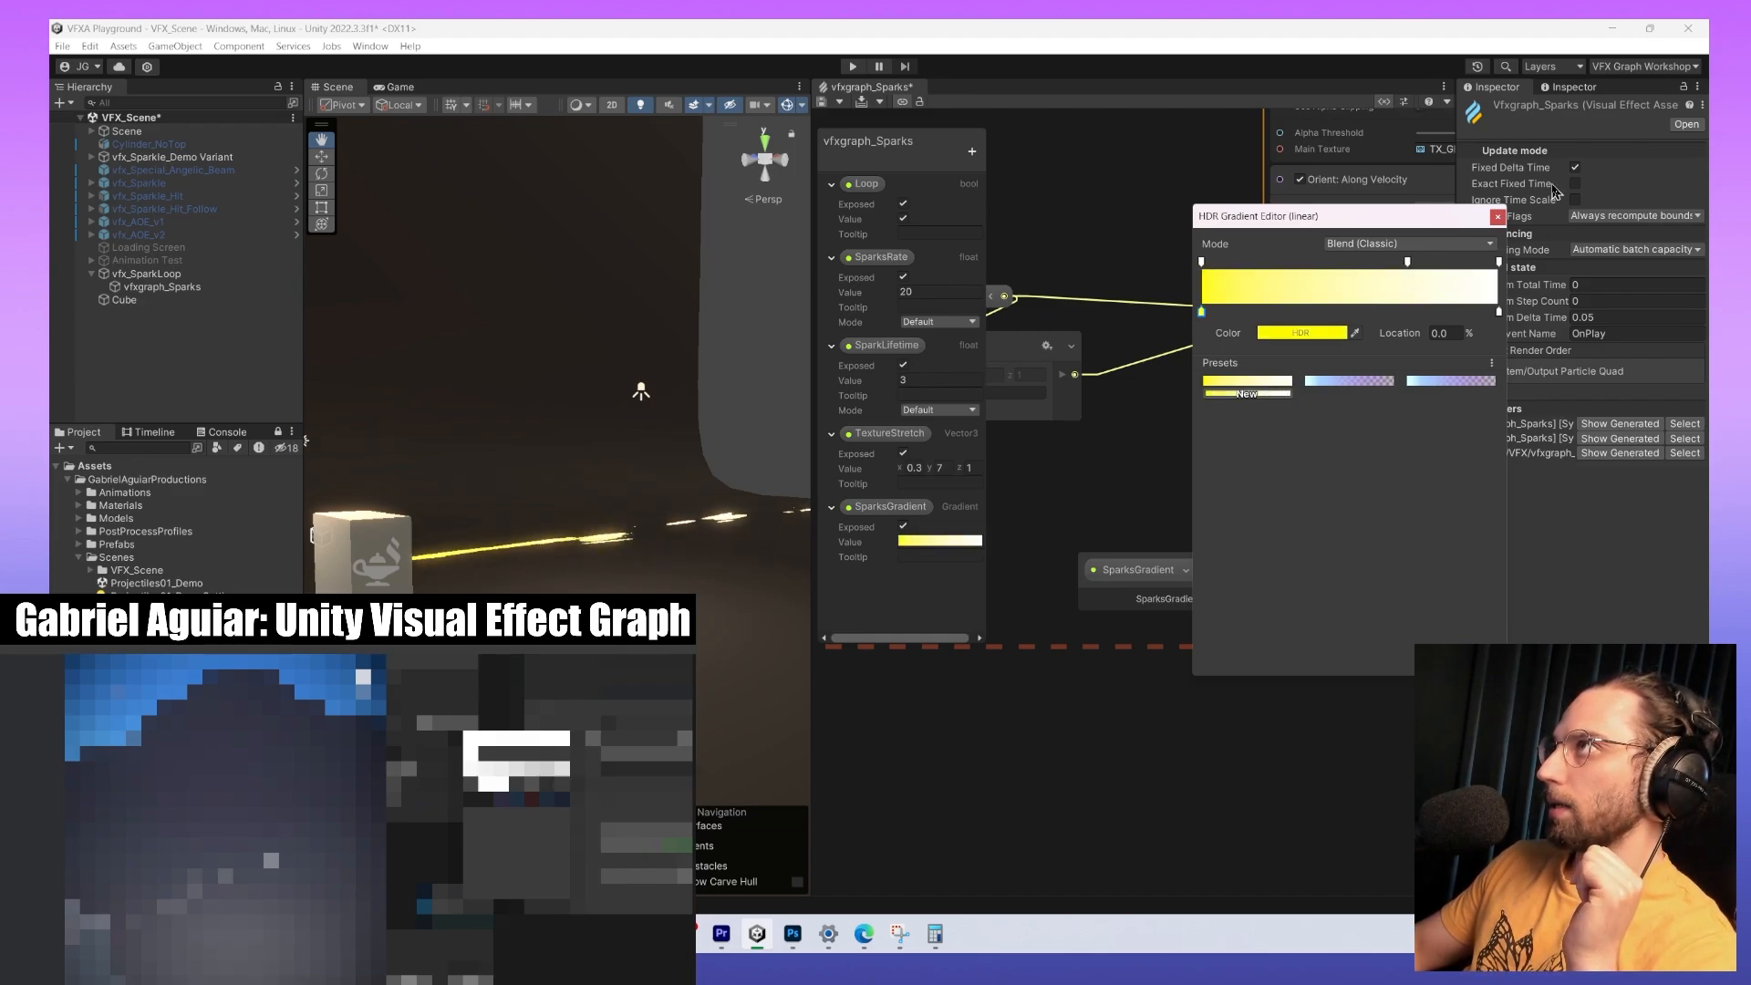
Fade in the start of SparksGradient with an alpha of 0 on the first key and the next opaque key at 19.9%.
left_click_drag(1202, 272, 1221, 271)
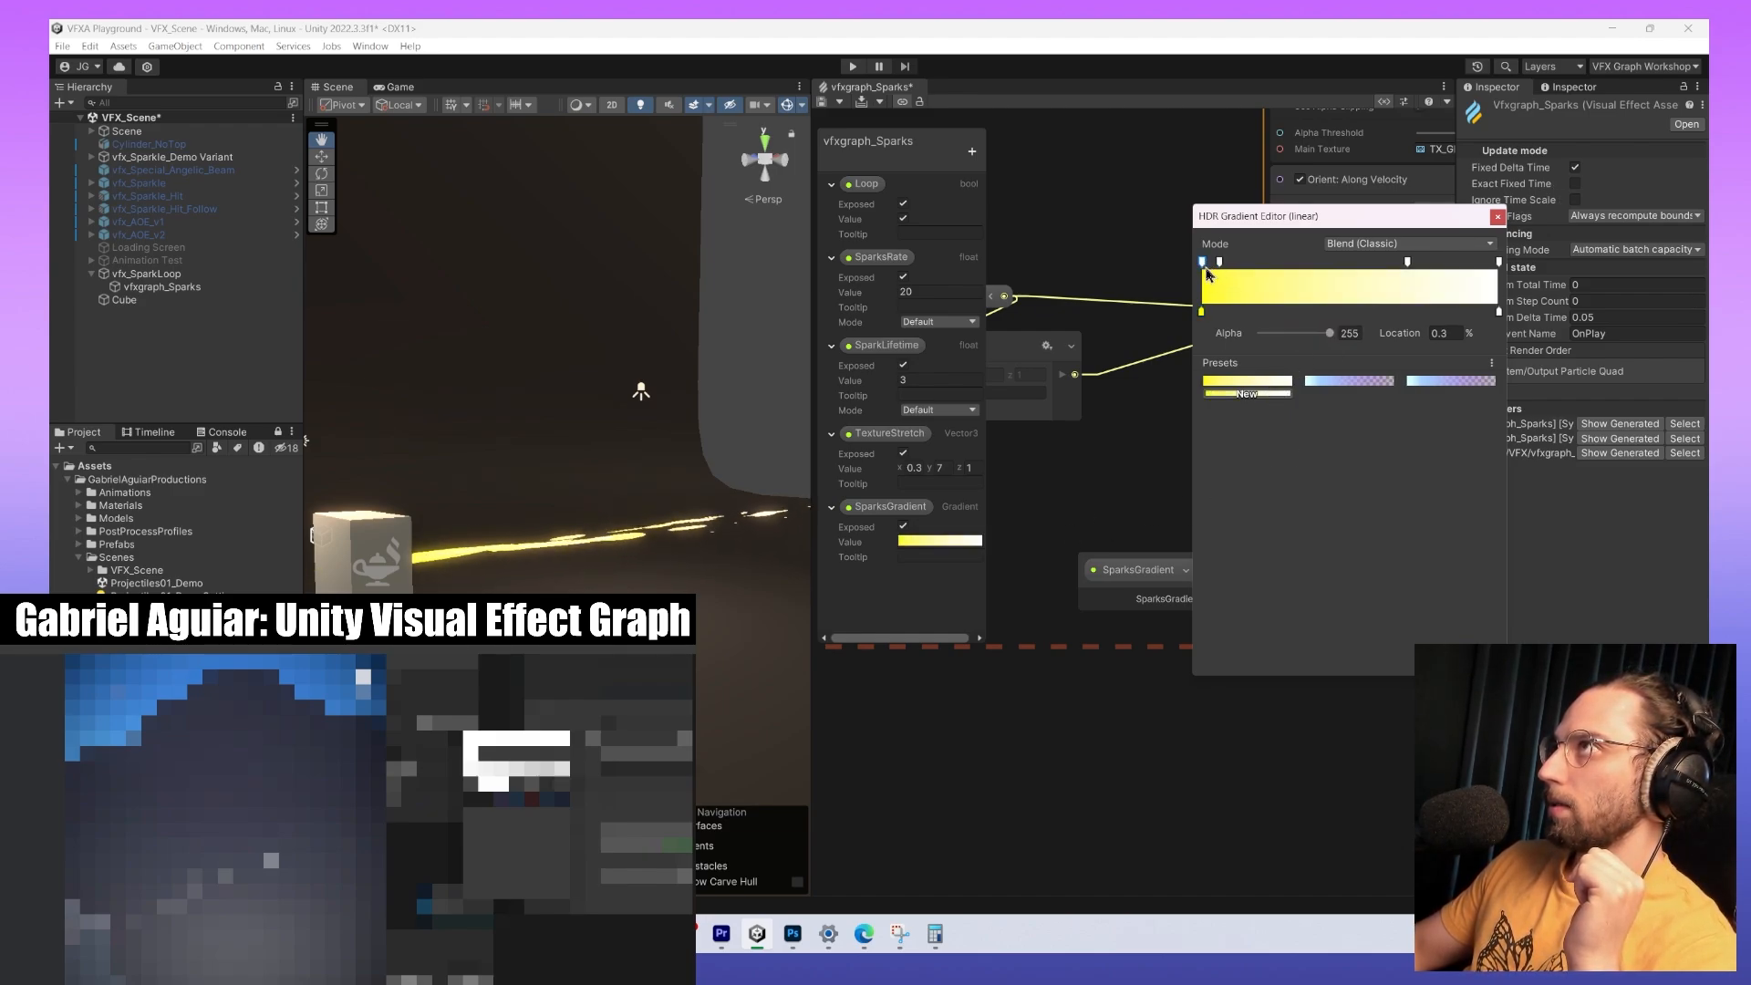
left_click_drag(1330, 333, 1136, 347)
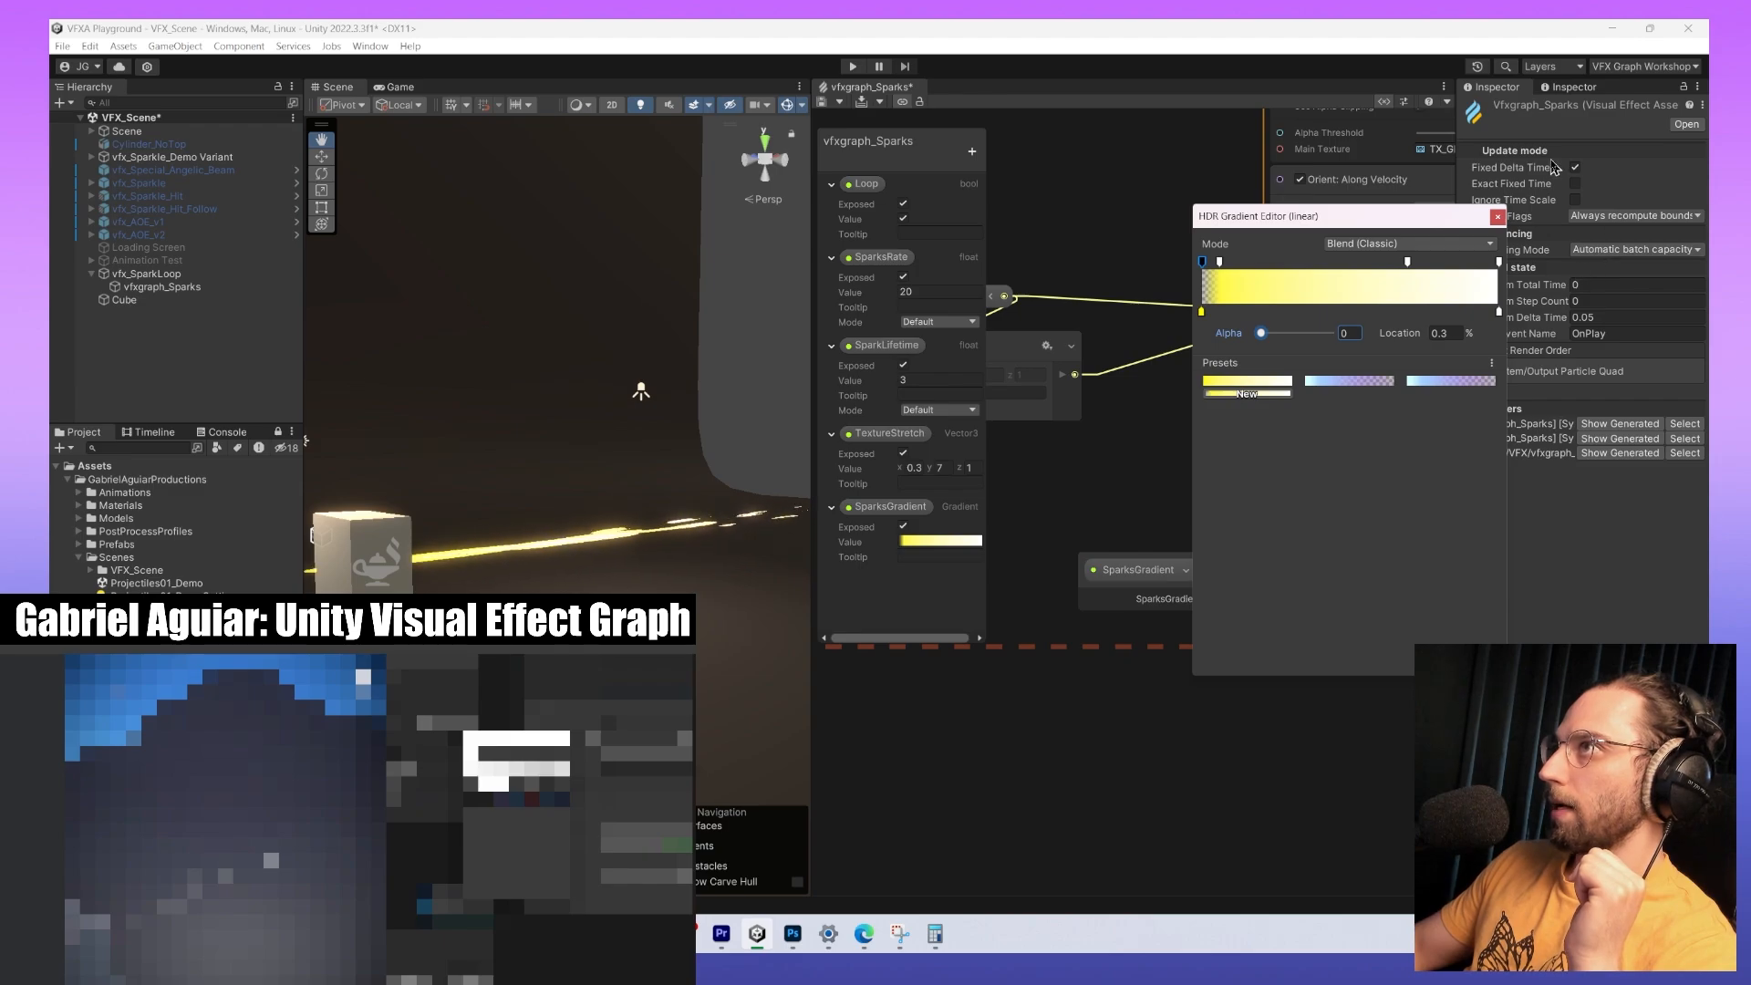
left_click_drag(1219, 271, 1261, 276)
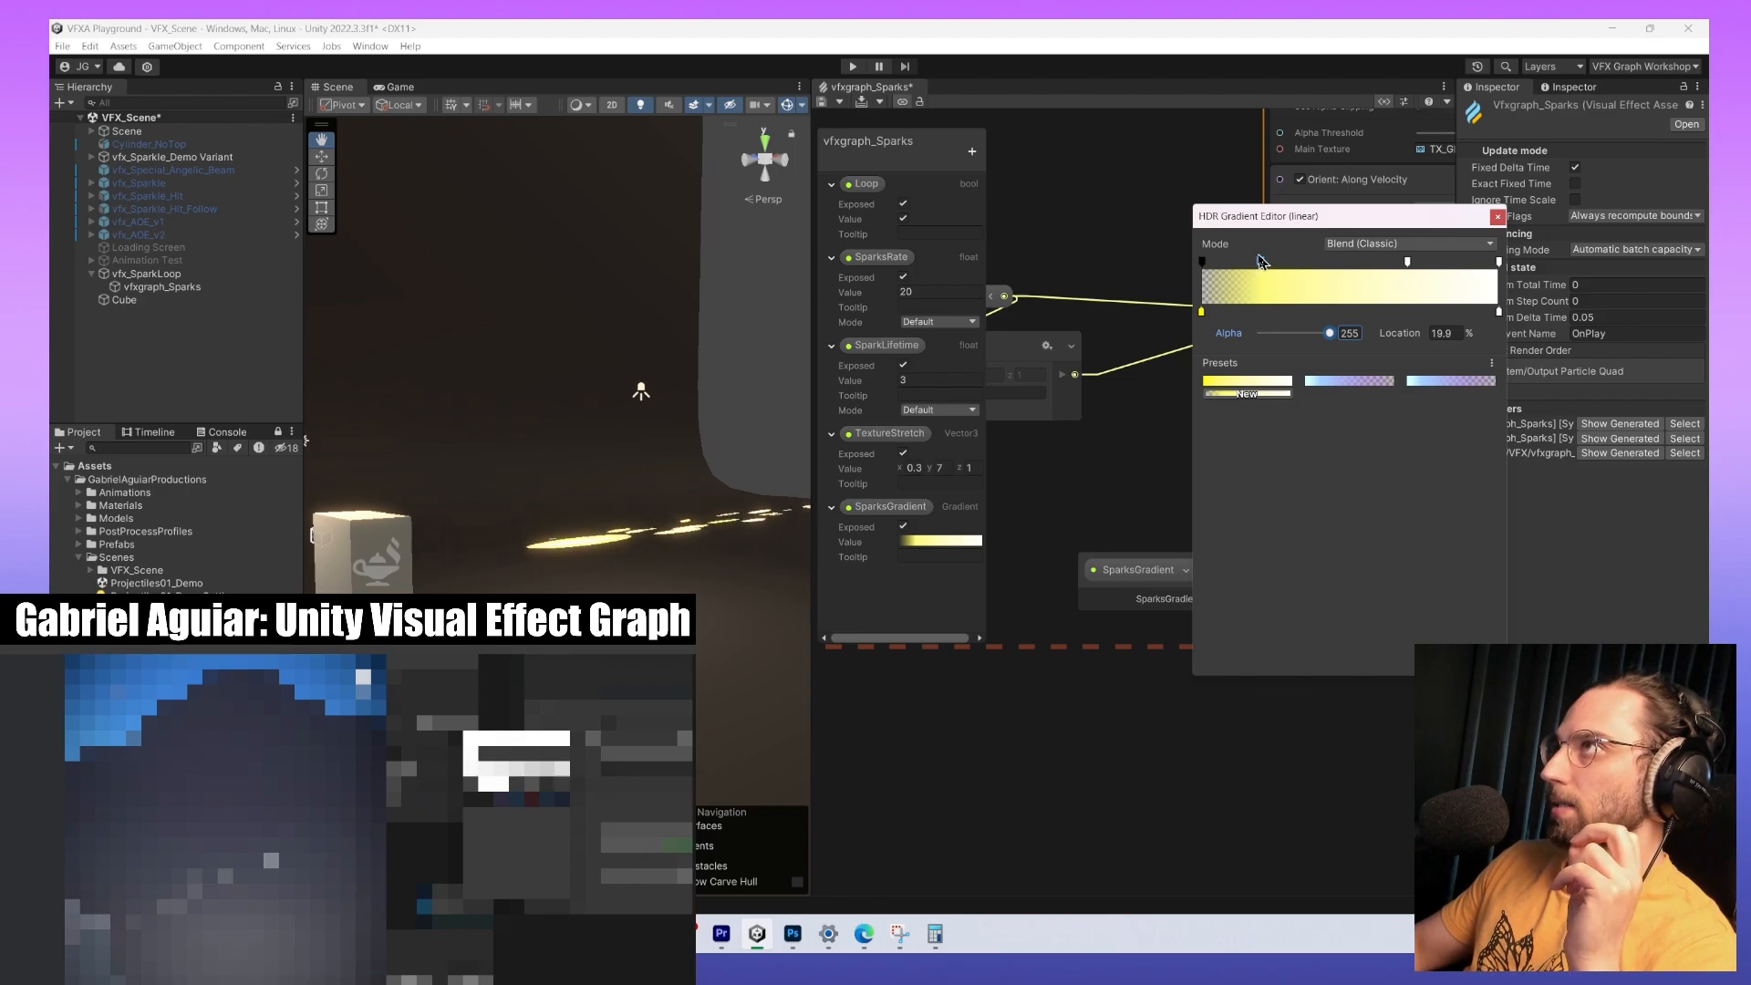